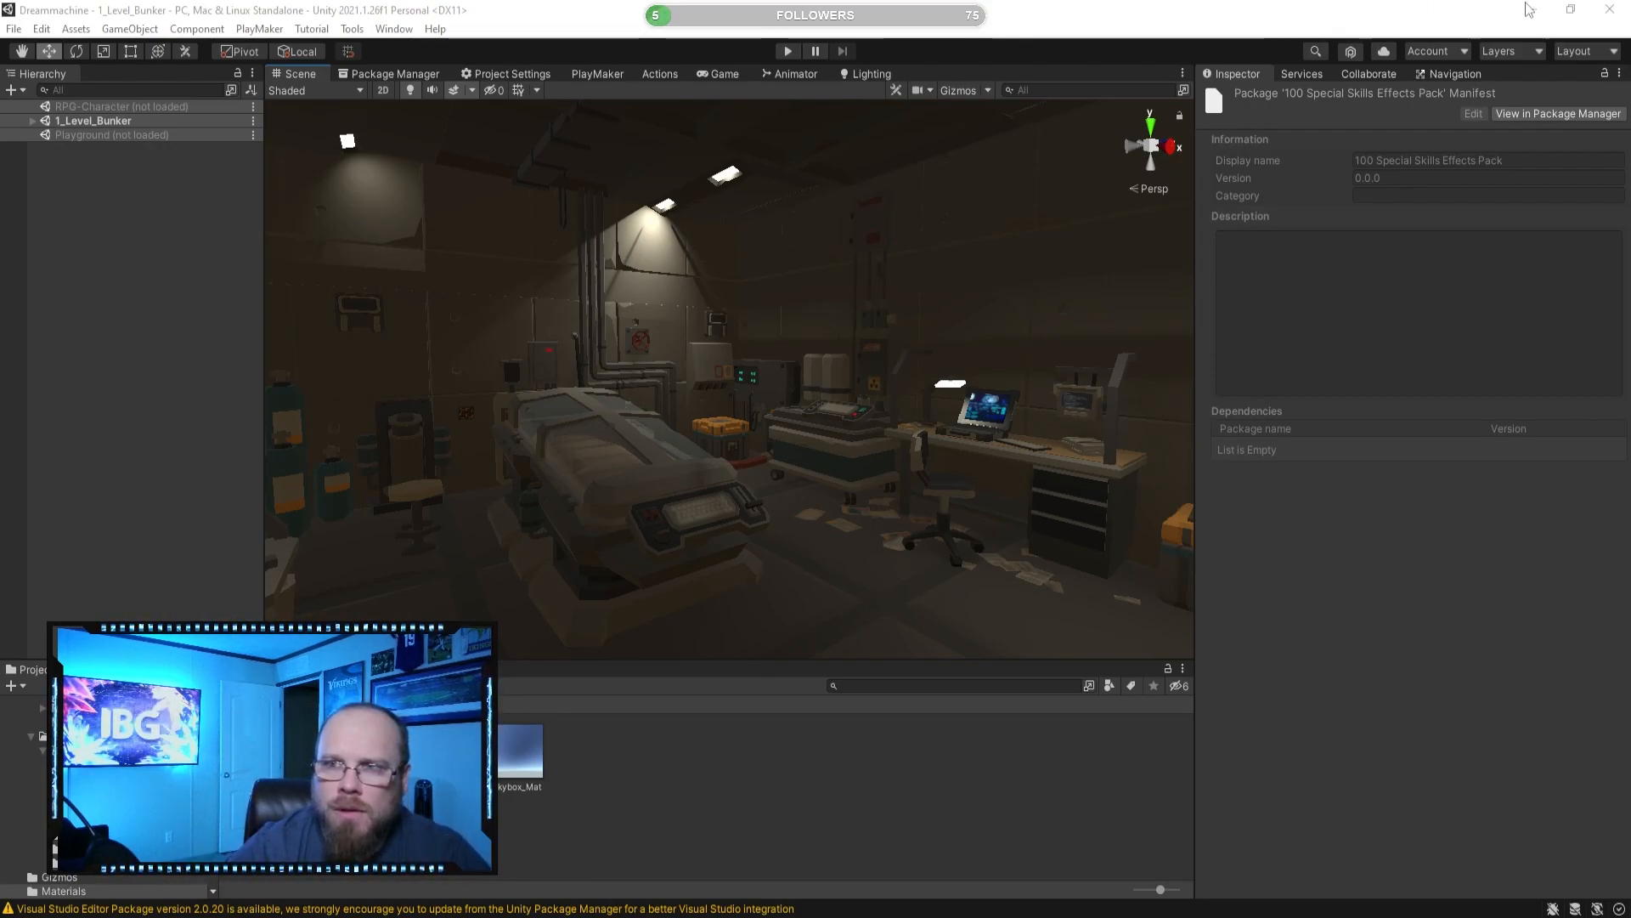
Examine the bunker level's workshop, locked storage area, kitchen and the tunnel with the two characters at its far door.
mouse_move(844, 432)
right_mouse_down()
mouse_move(794, 457)
mouse_move(691, 451)
mouse_move(667, 407)
mouse_move(430, 384)
mouse_move(554, 440)
mouse_move(602, 423)
mouse_move(492, 437)
mouse_move(541, 429)
mouse_move(675, 467)
mouse_move(859, 484)
mouse_move(655, 462)
mouse_move(787, 470)
mouse_move(844, 528)
mouse_move(771, 497)
mouse_move(853, 462)
right_mouse_up()
right_click_drag(636, 459, 644, 508)
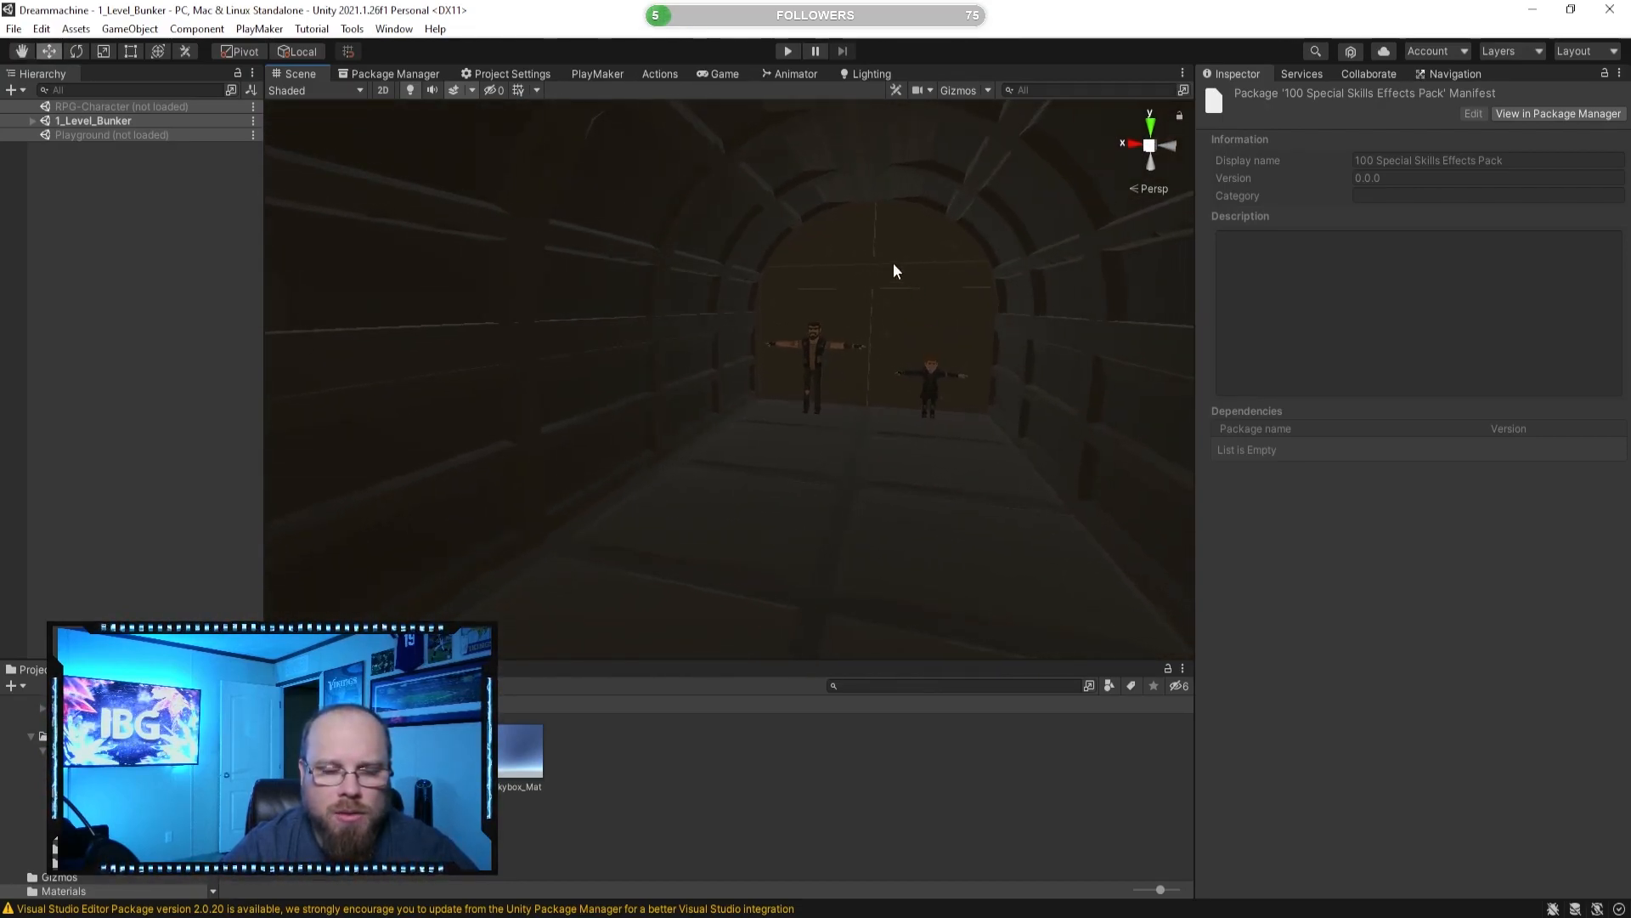
right_click_drag(894, 263, 969, 378)
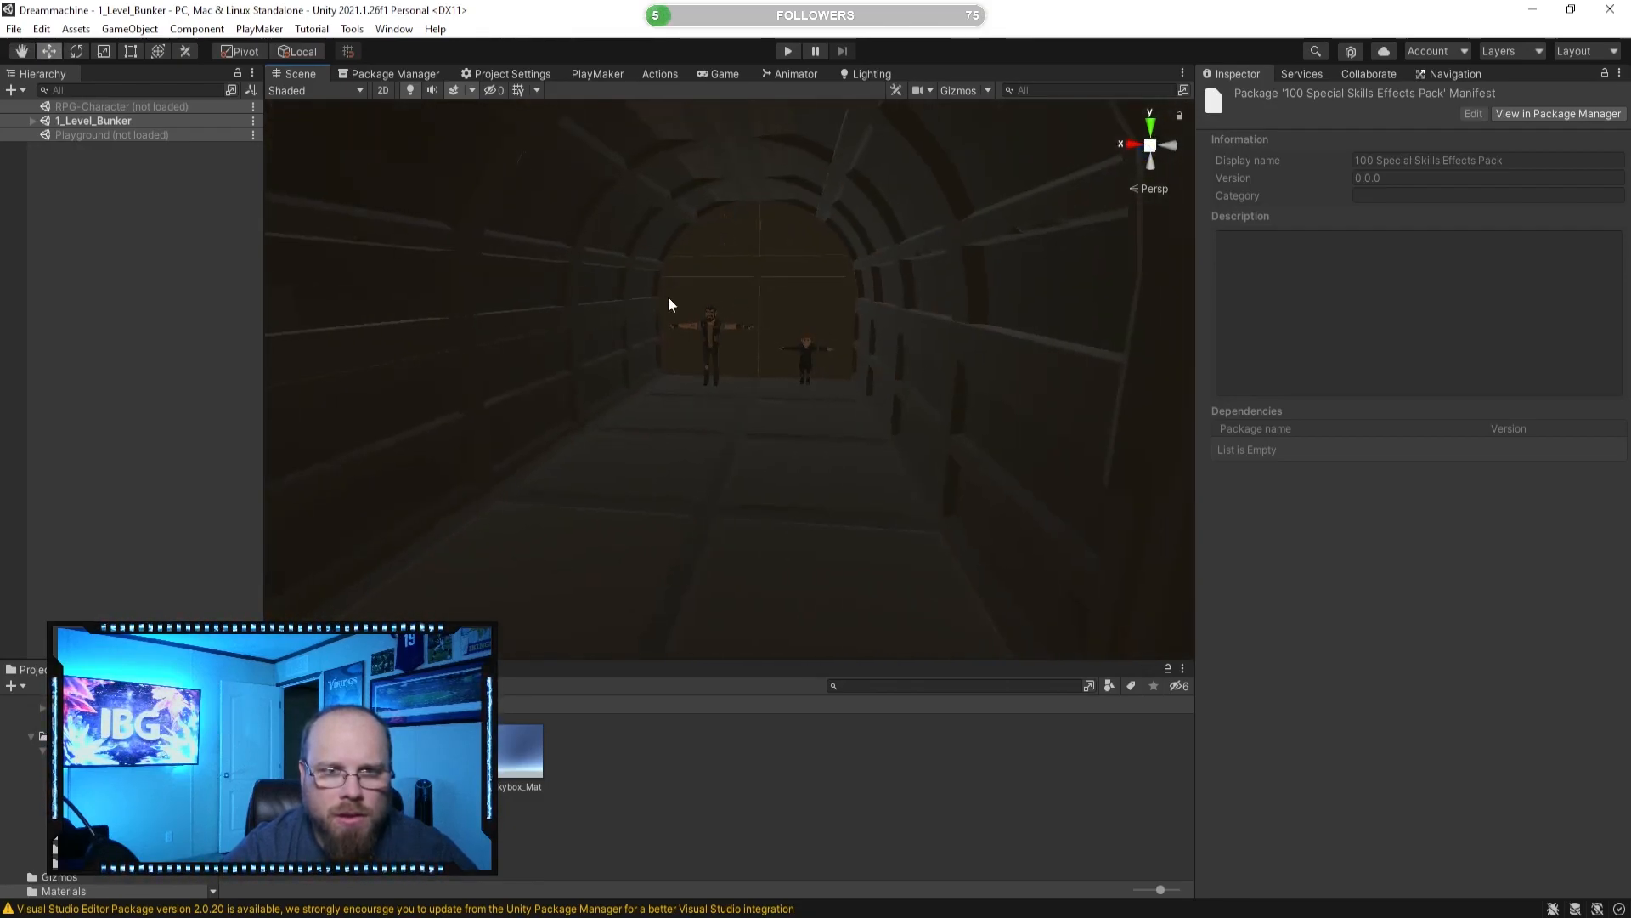
right_click_drag(666, 459, 860, 475)
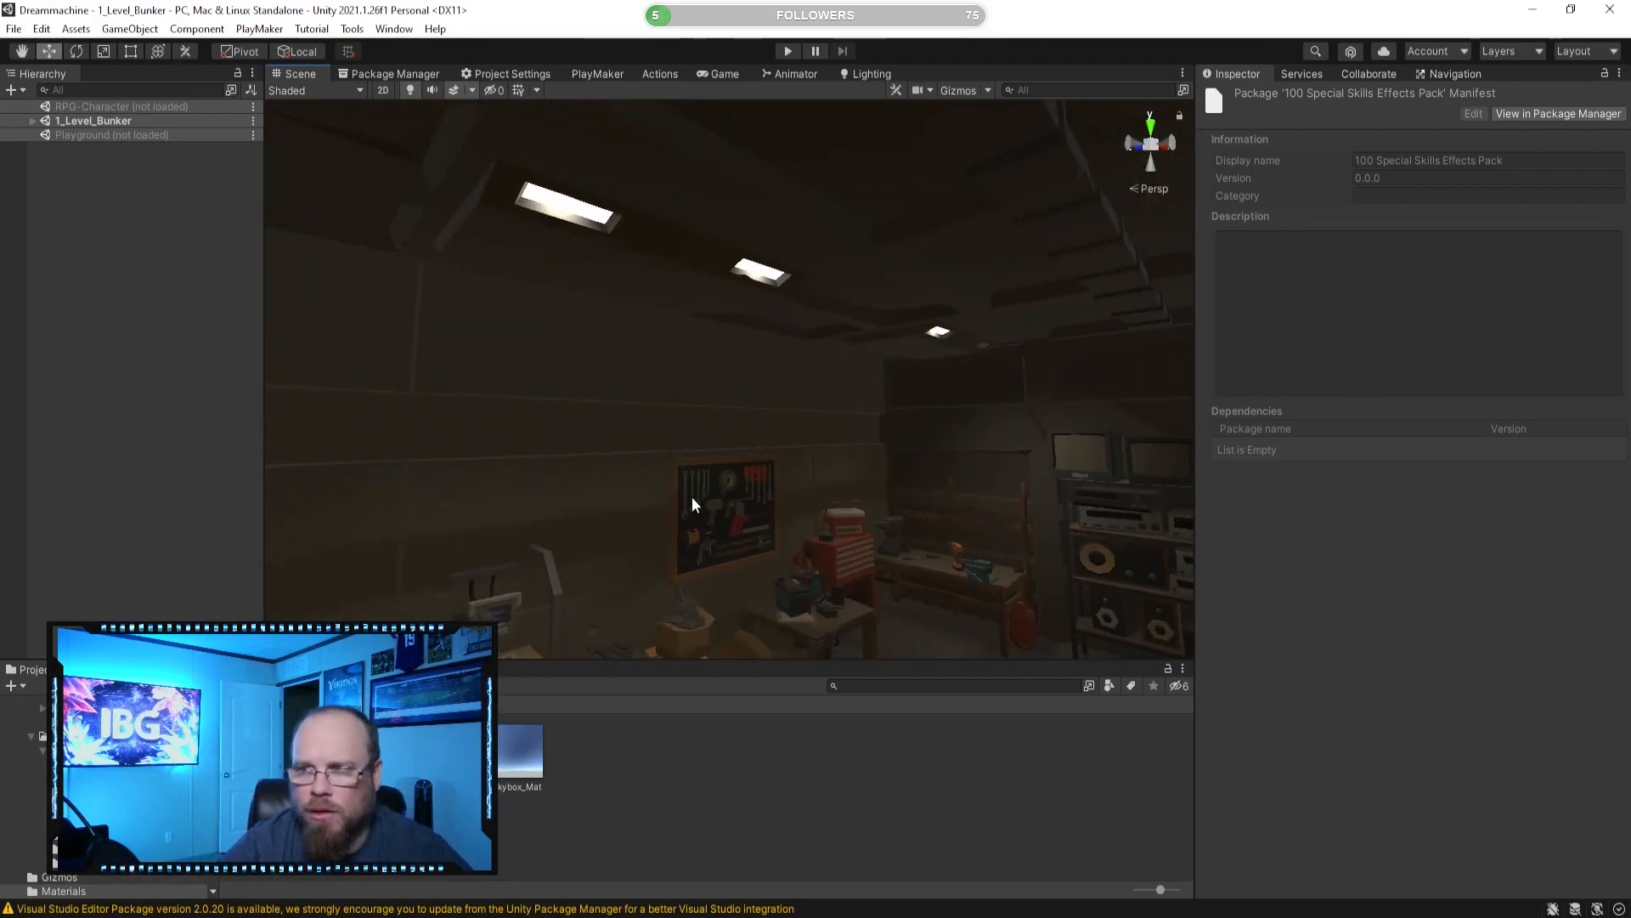
right_click_drag(656, 496, 510, 537)
key("w")
right_click_drag(877, 549, 736, 593)
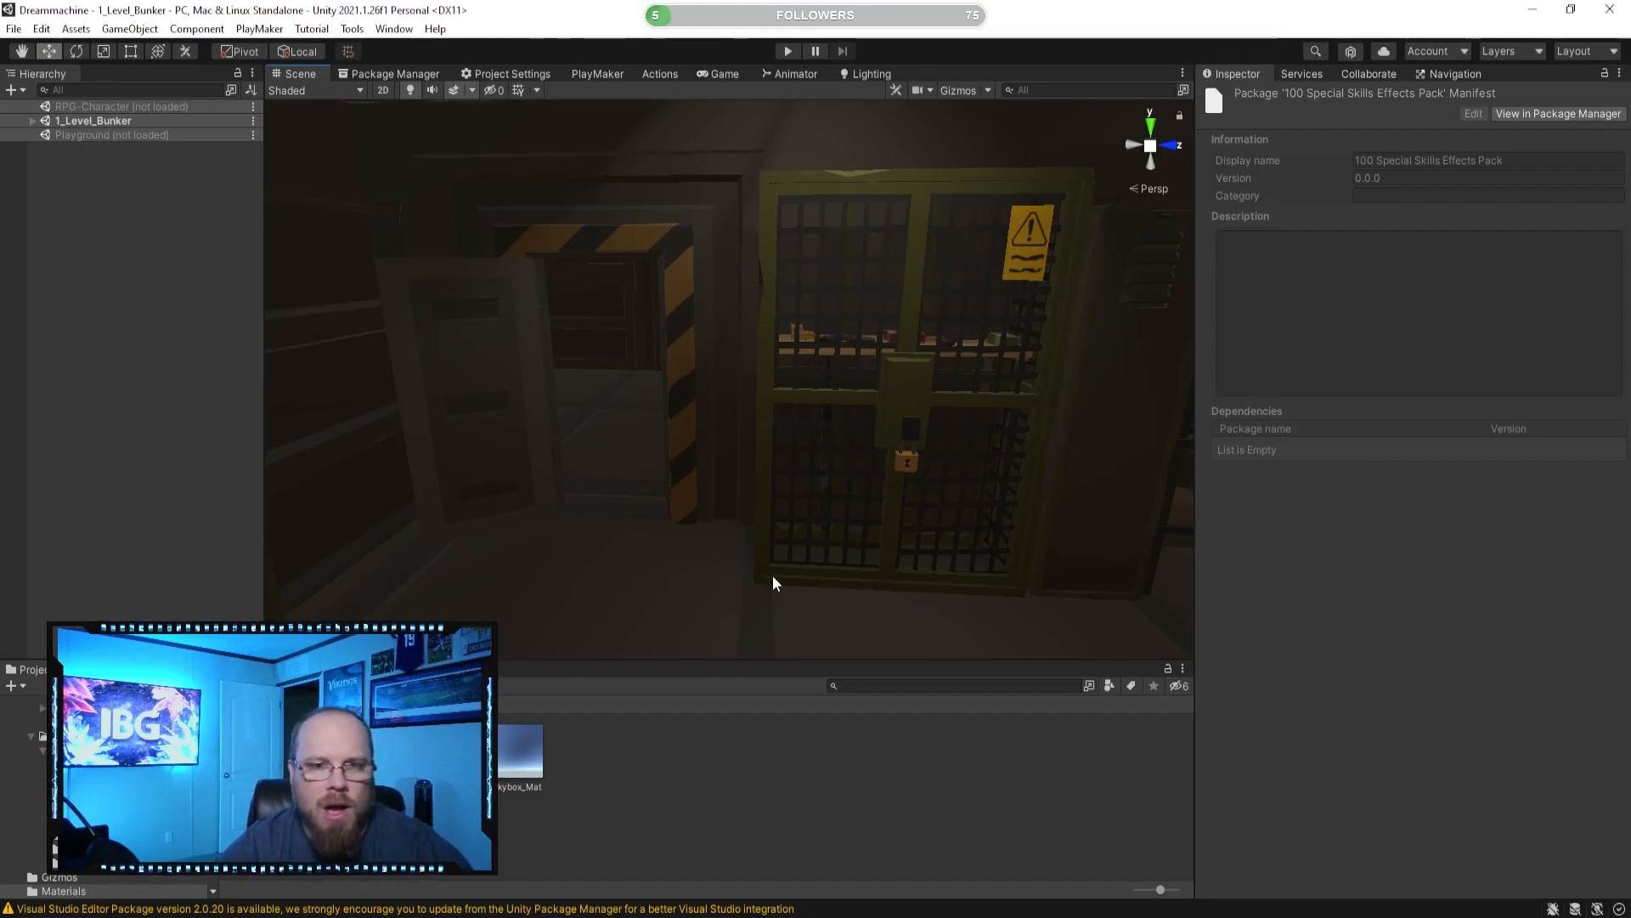
right_click_drag(928, 492, 693, 431)
key("w")
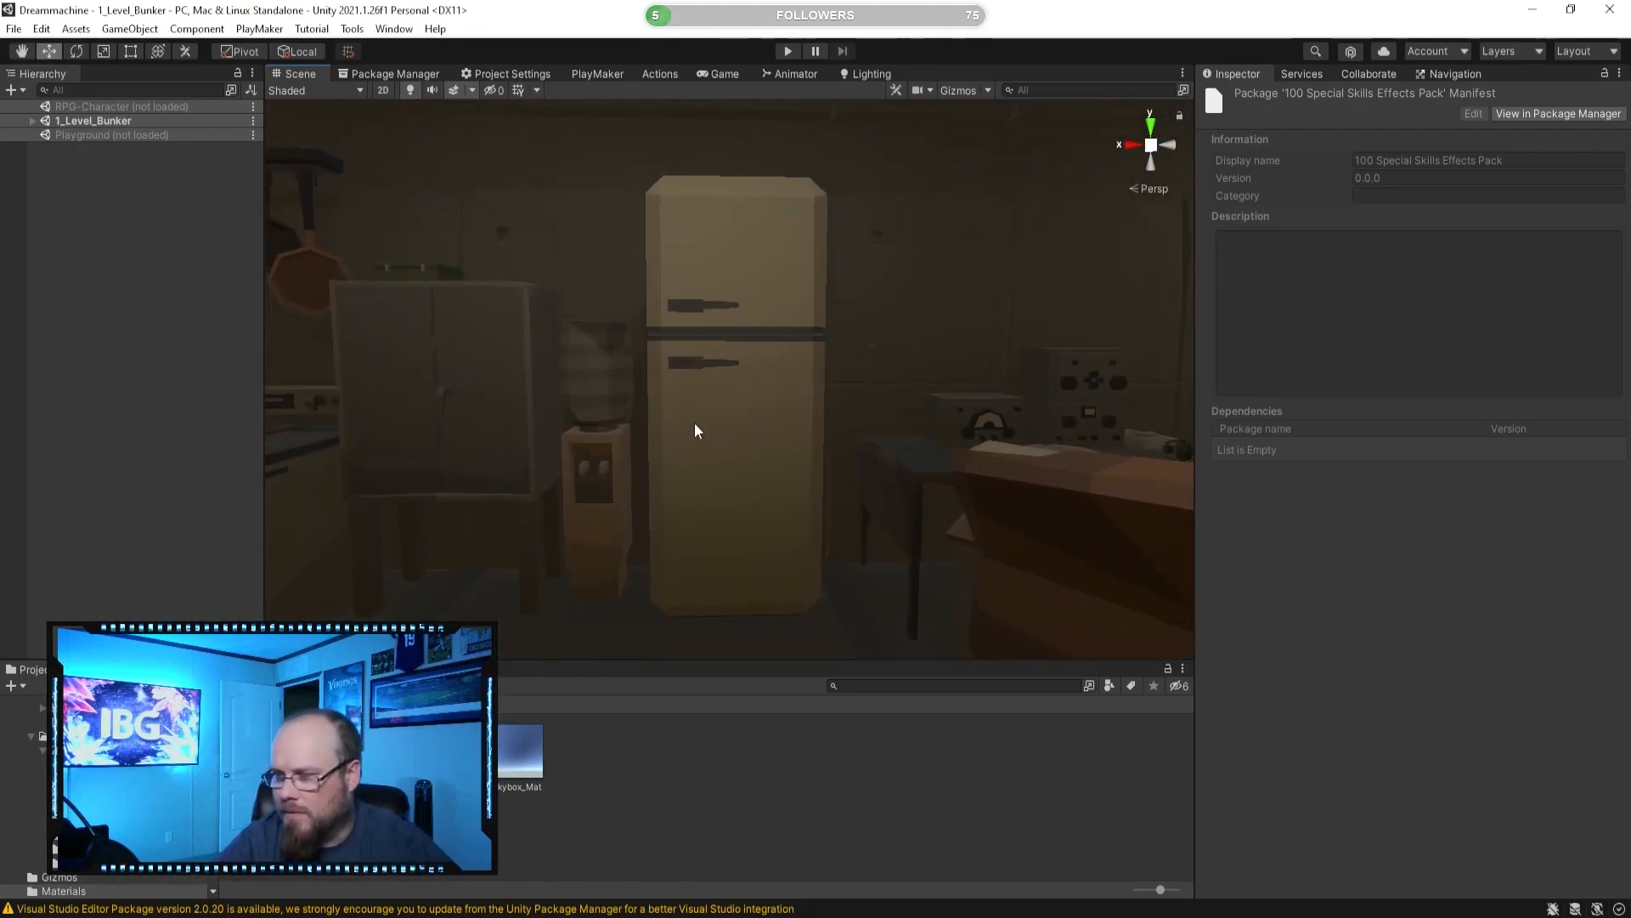
key("s")
right_click_drag(738, 364, 677, 422)
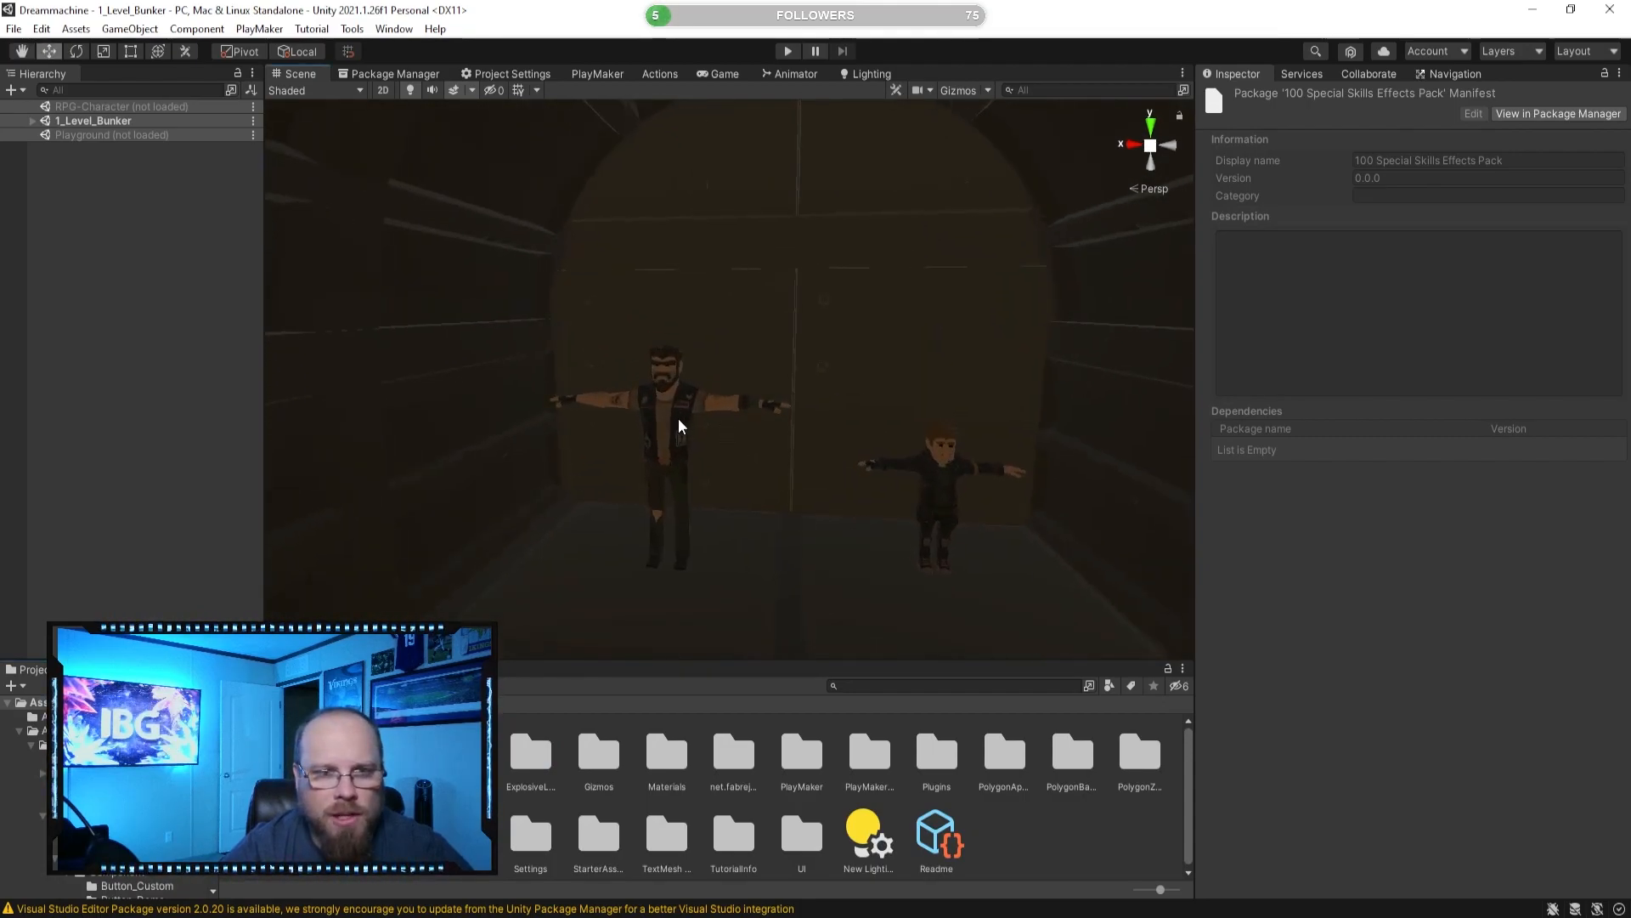
Delete the bearded man and the kid survivor characters standing in front of the tunnel's end door.
left_click(678, 422)
key("Delete")
left_click(935, 476)
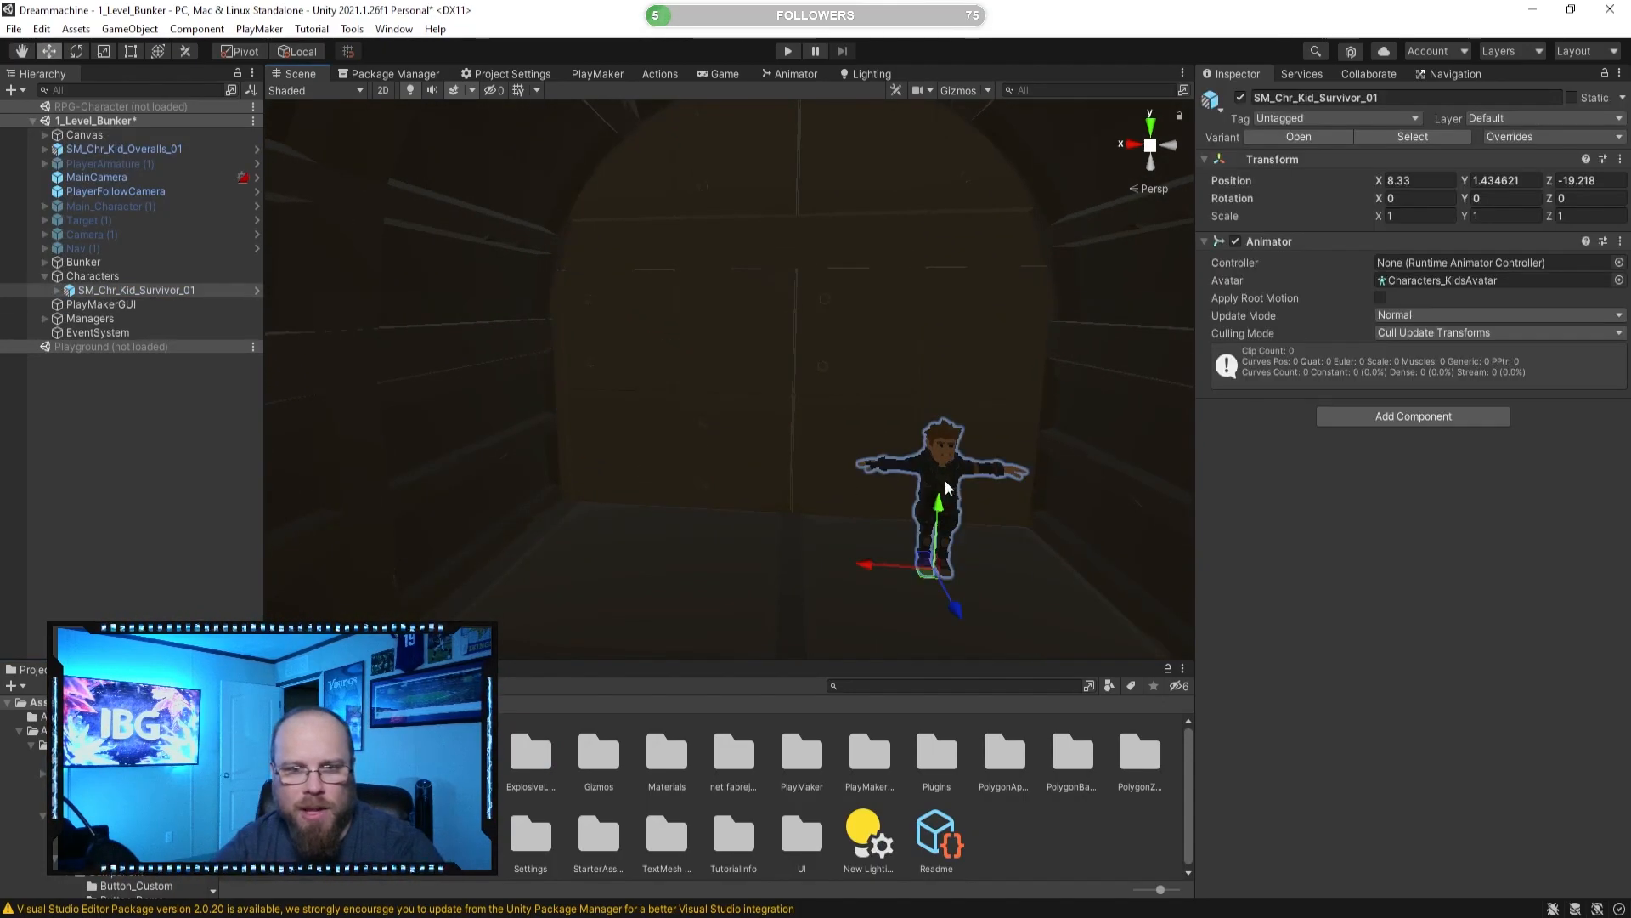
key("Delete")
right_click_drag(832, 498, 874, 509)
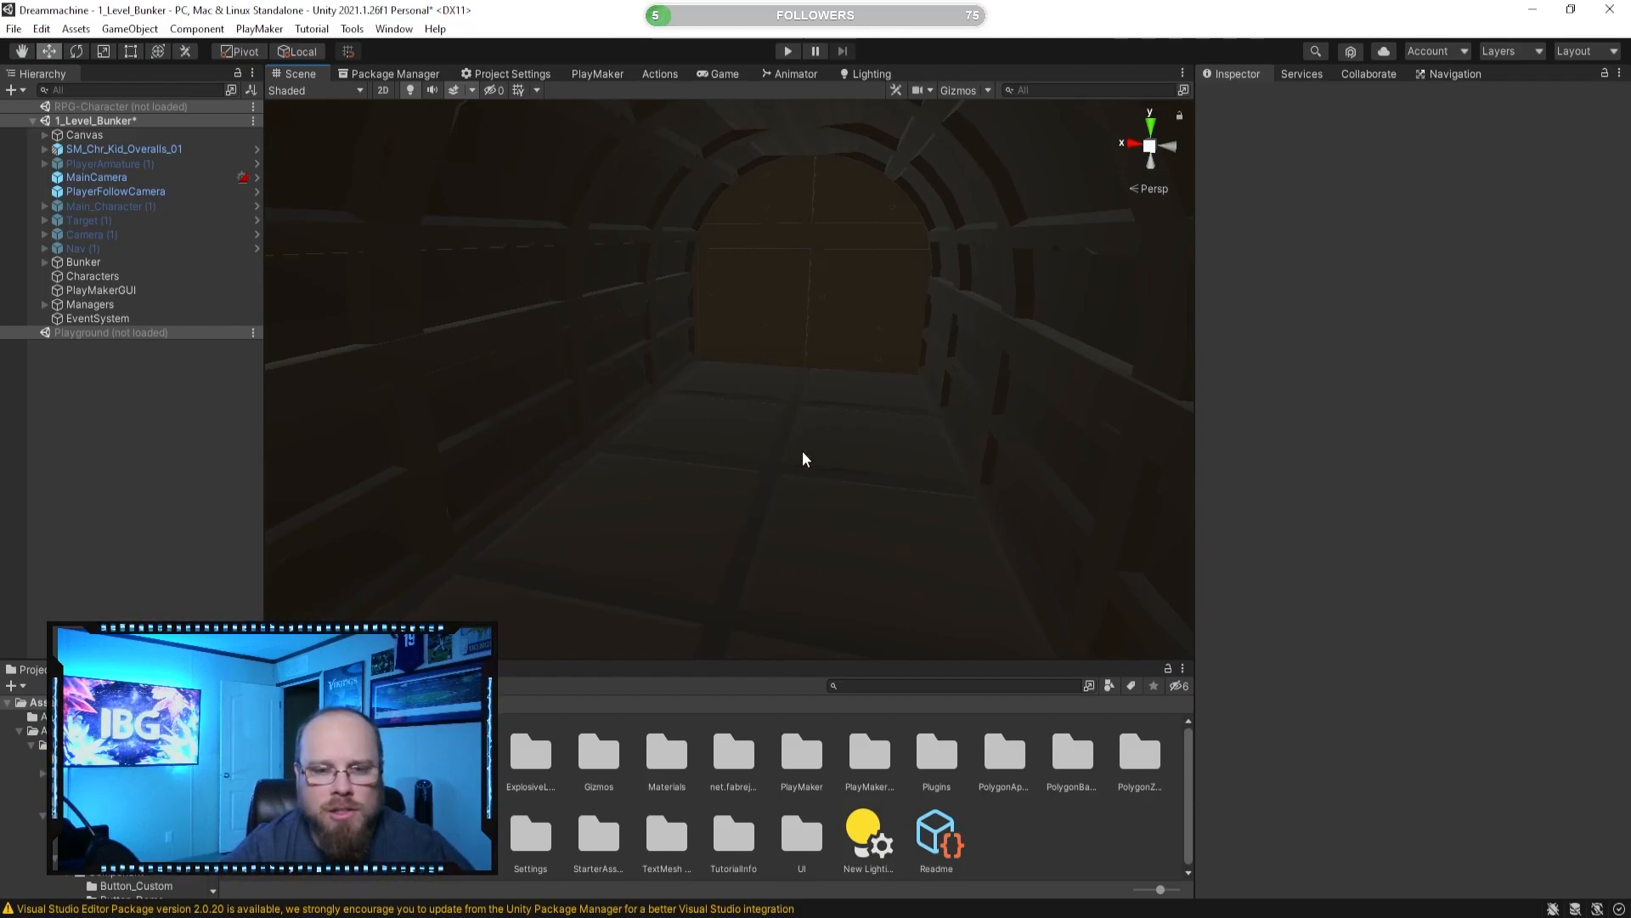
right_click_drag(632, 534, 592, 551)
right_click_drag(862, 348, 893, 288)
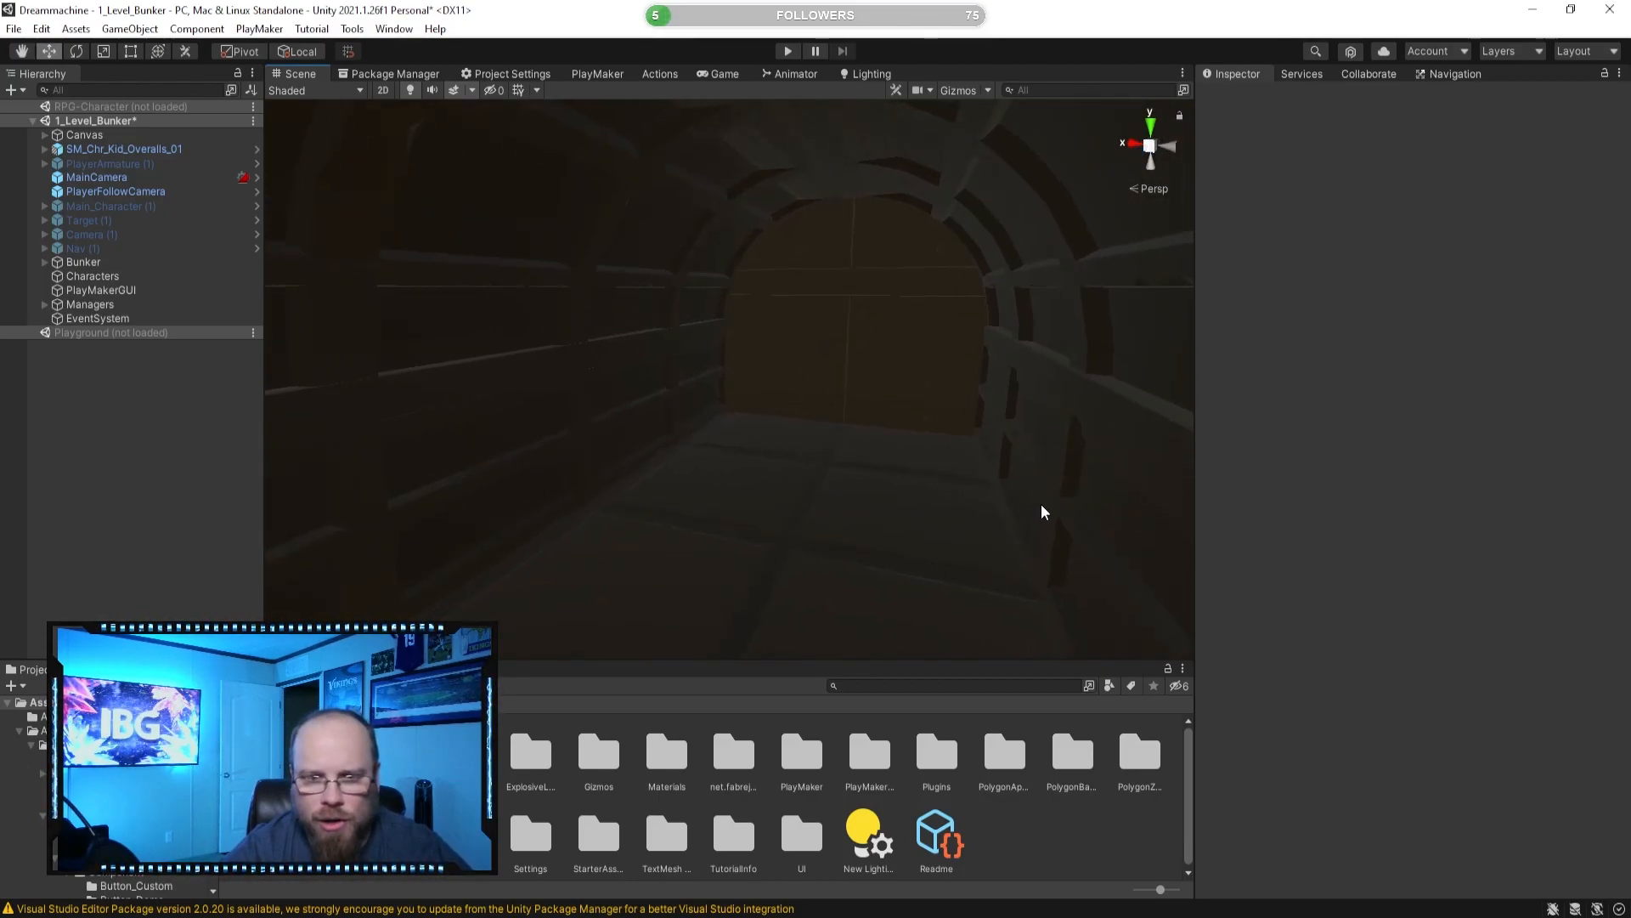
right_click_drag(757, 507, 724, 532)
key("s")
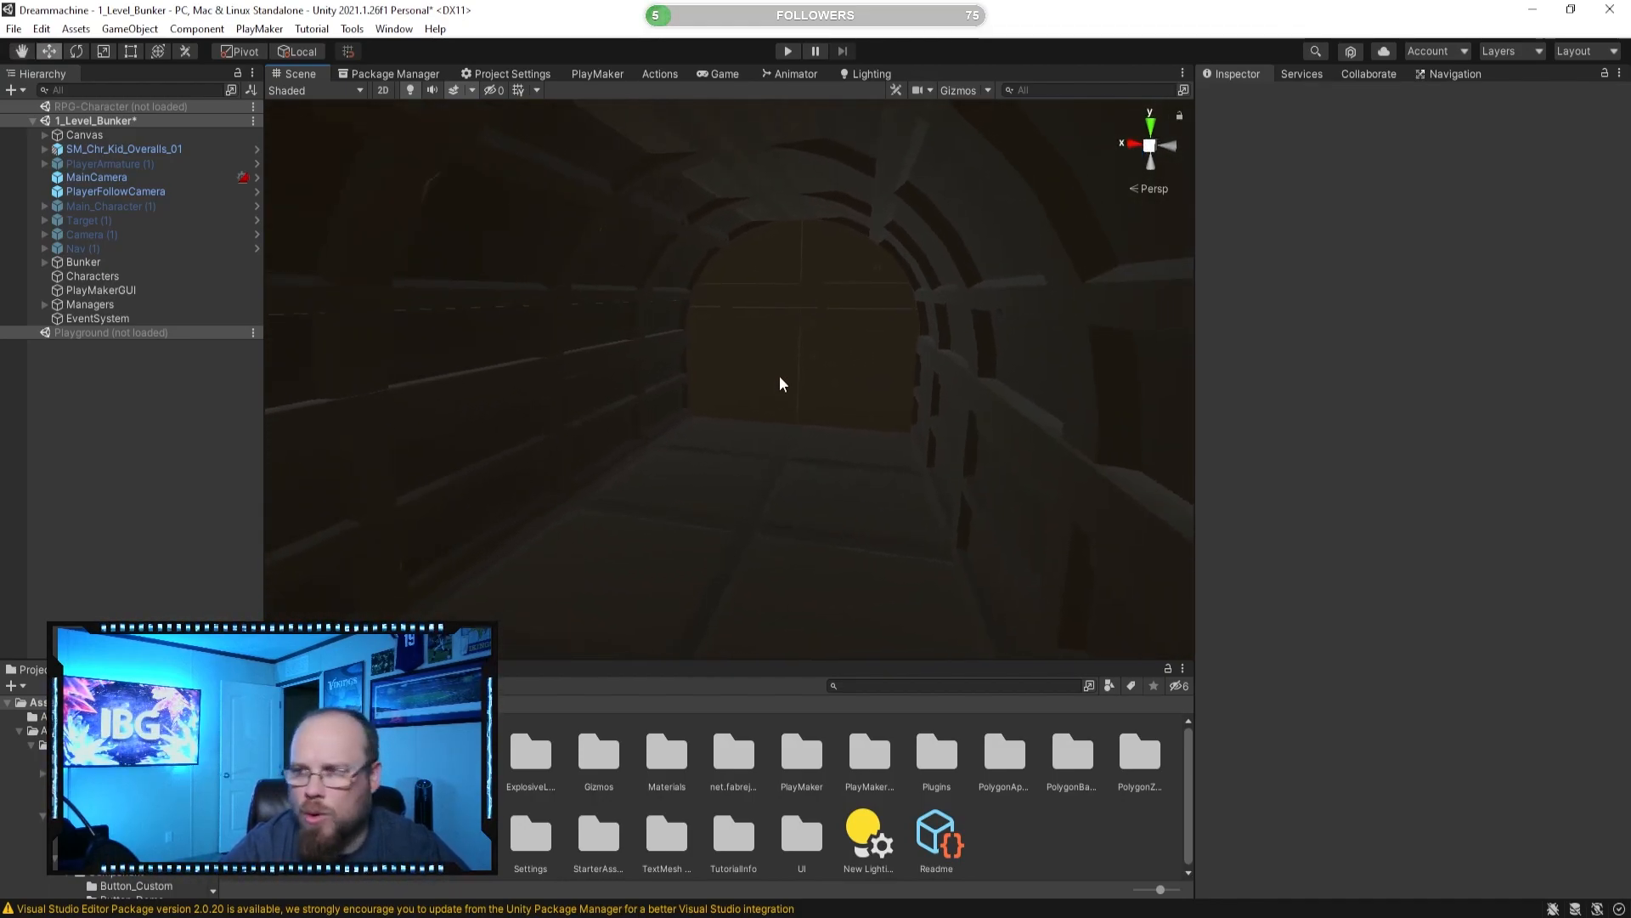
right_click_drag(759, 423, 773, 480)
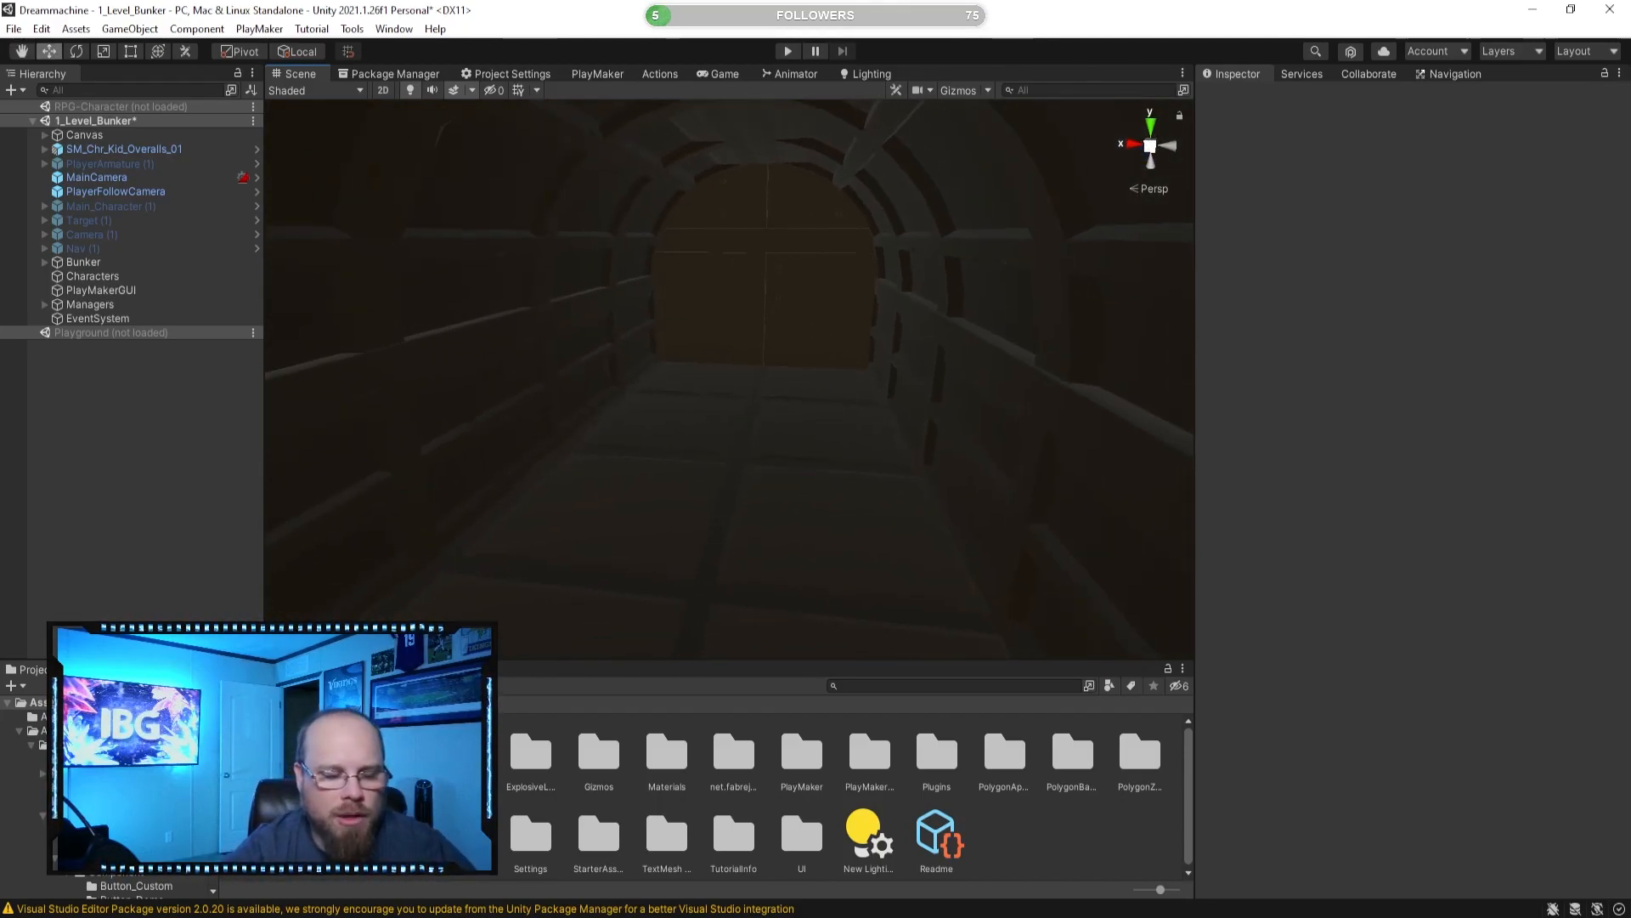
Open the PolygonApocalypse folder inside Asset Store and search the project for ground prefabs with "ground t:prefab".
left_click(327, 755)
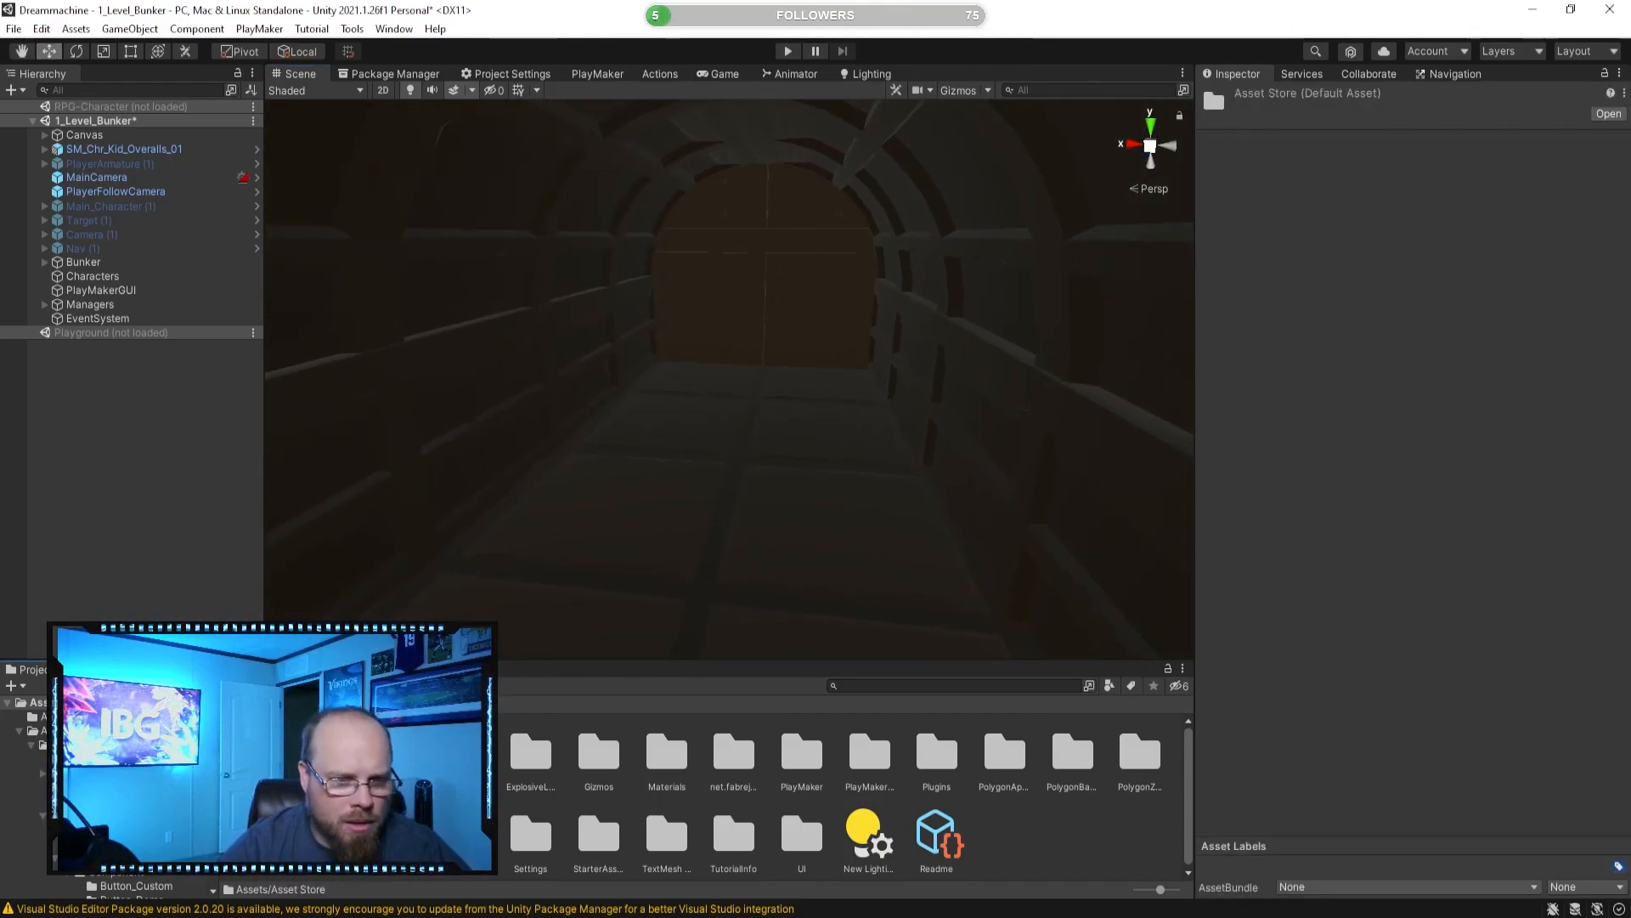
double_click(327, 754)
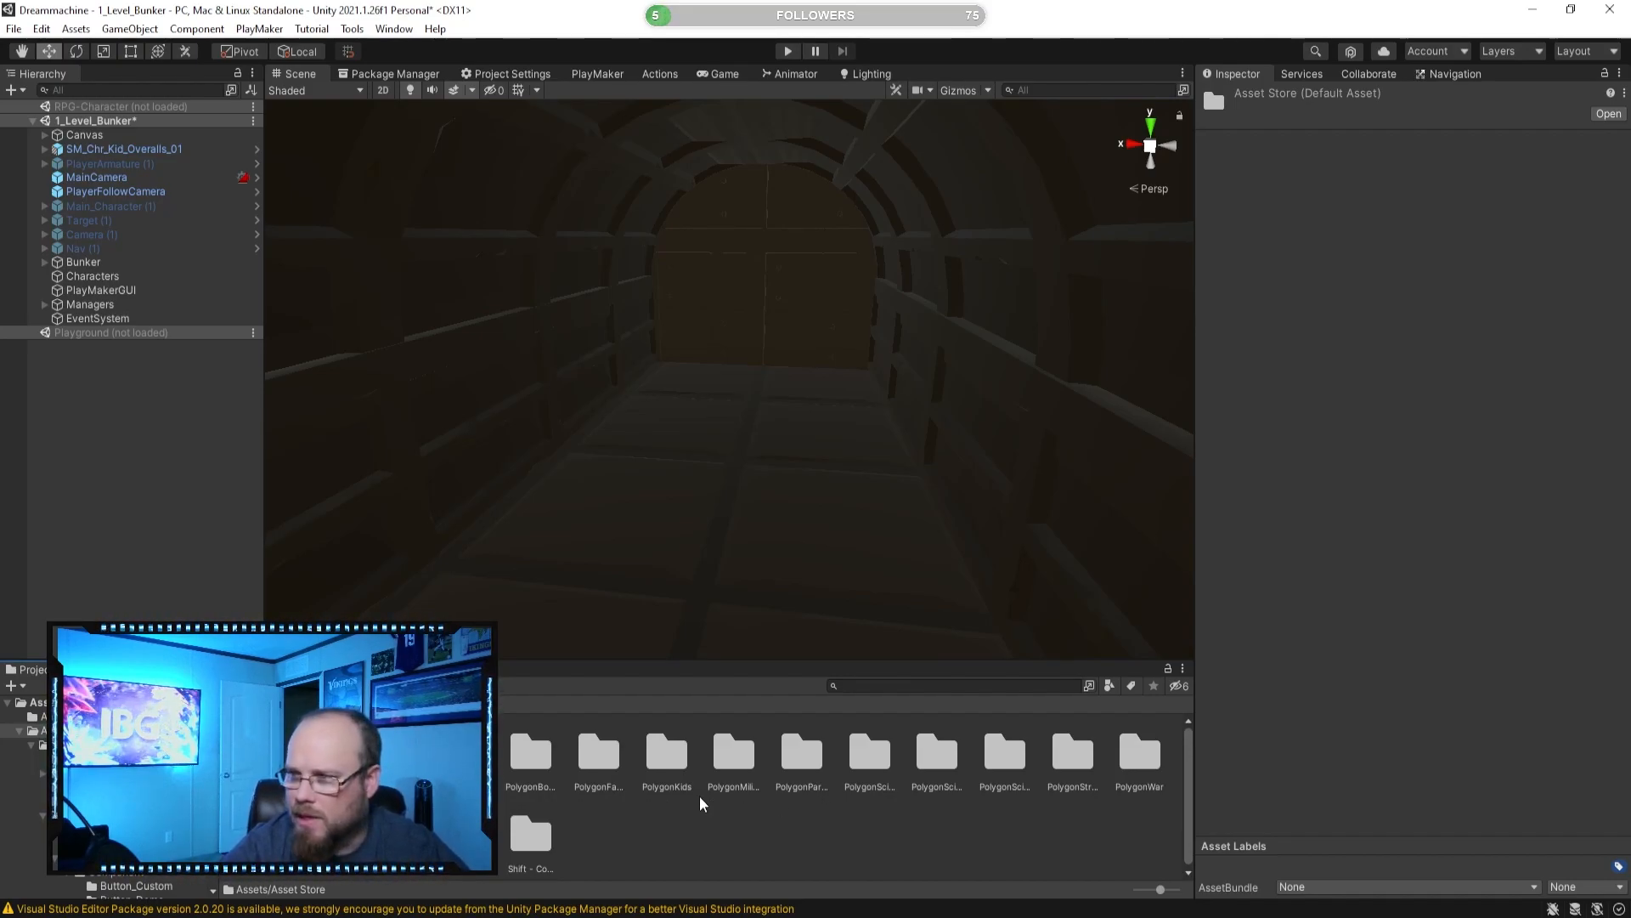
left_click(395, 754)
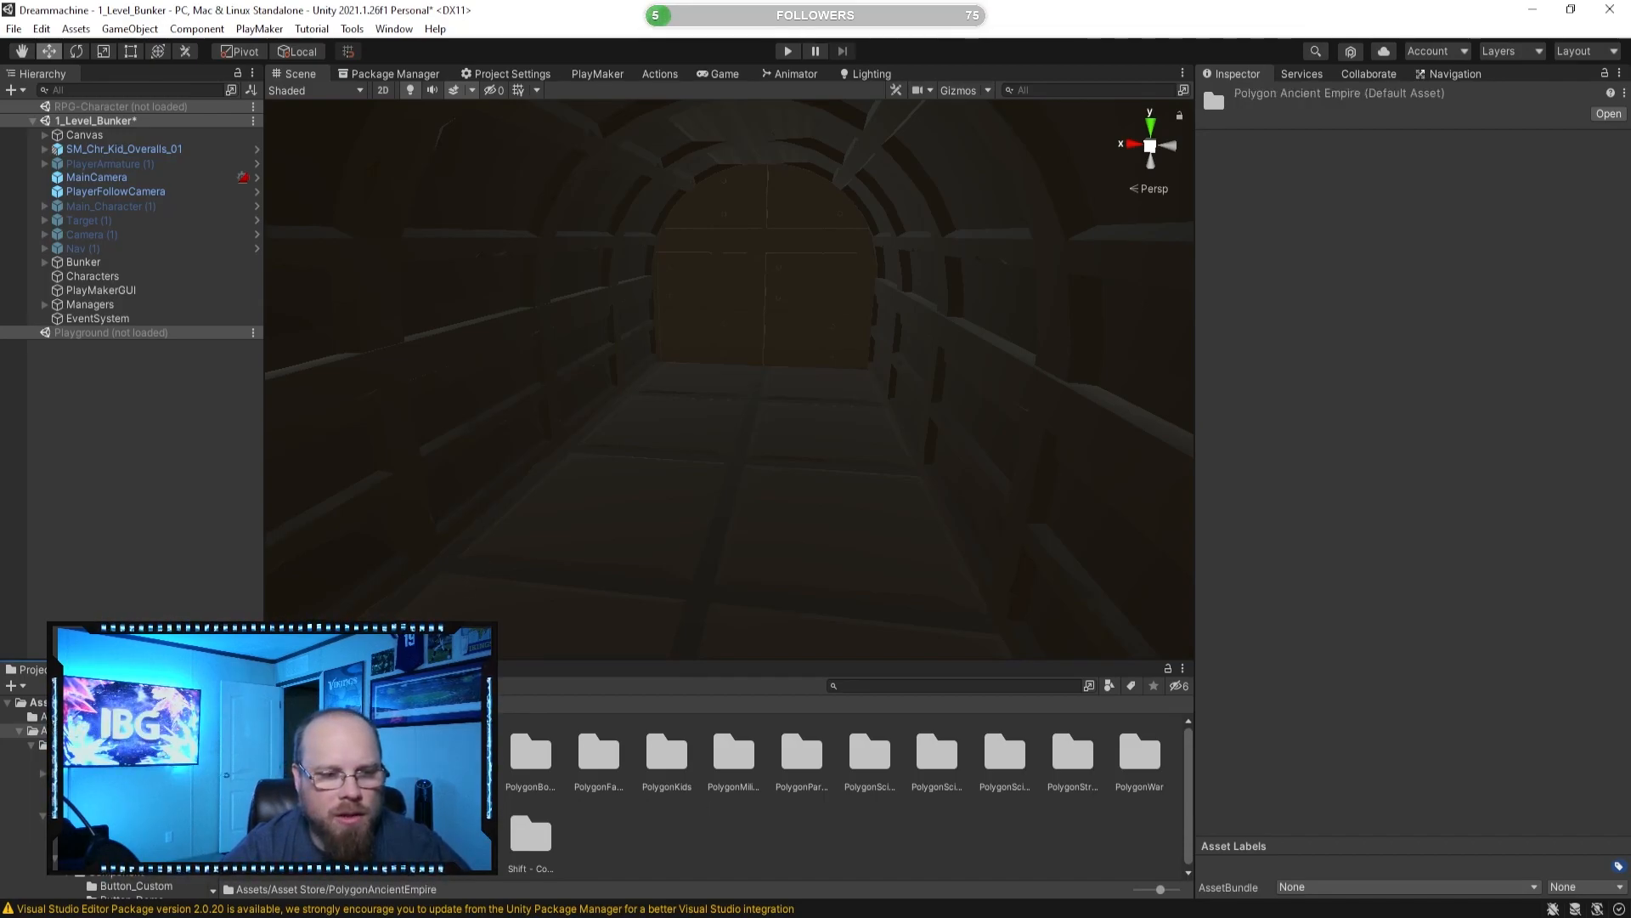
double_click(463, 755)
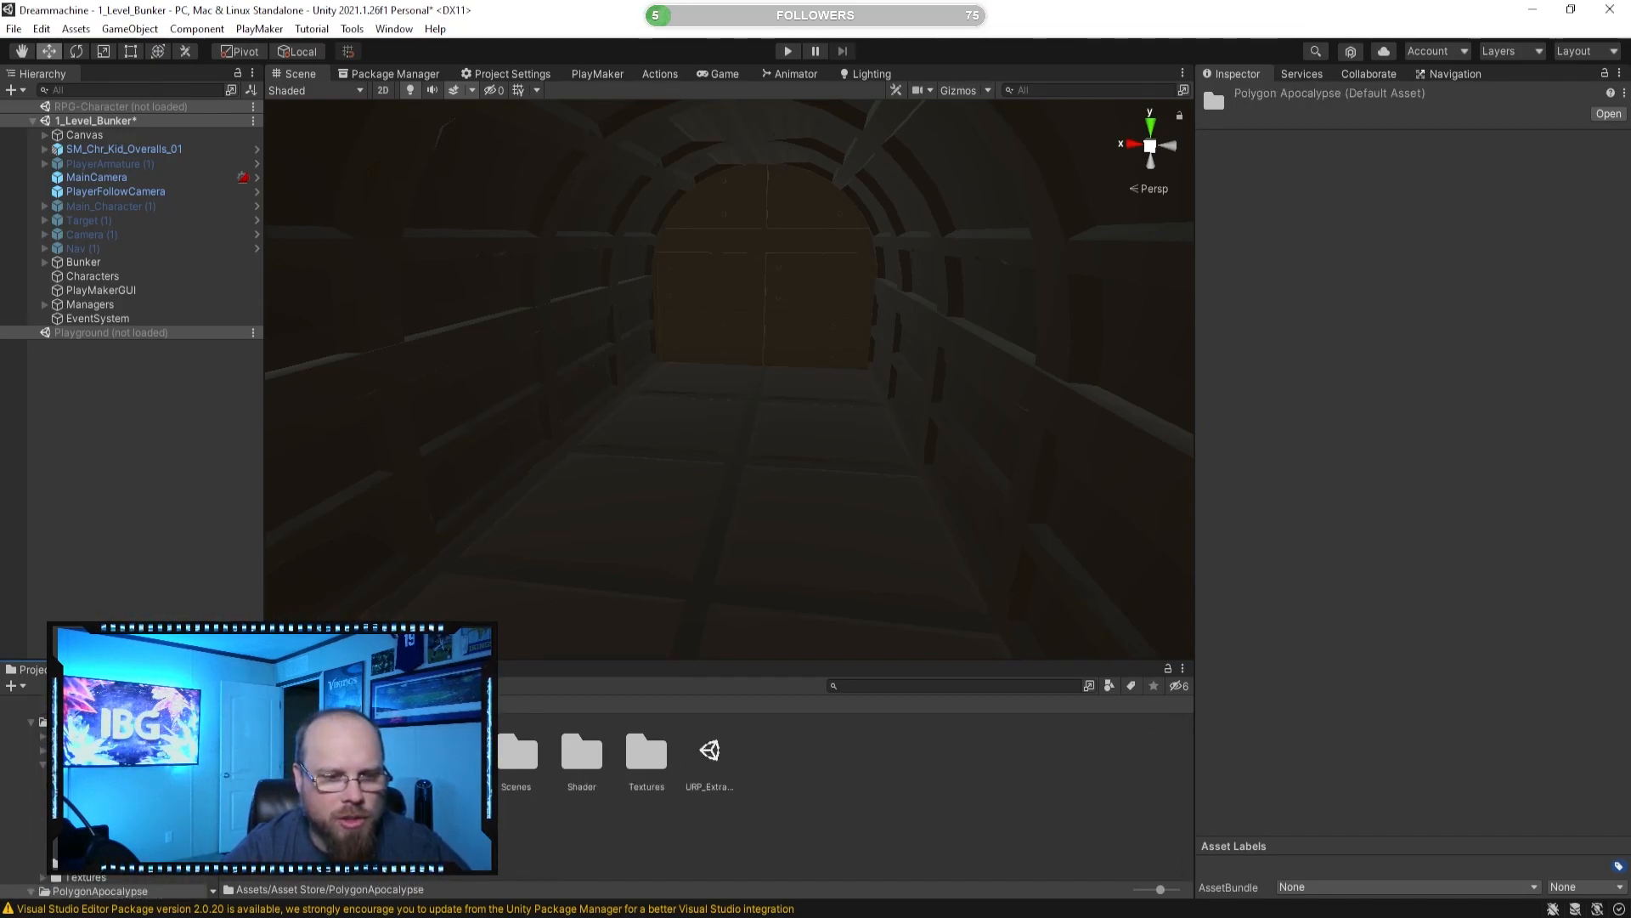
left_click(942, 685)
type("t:prefab")
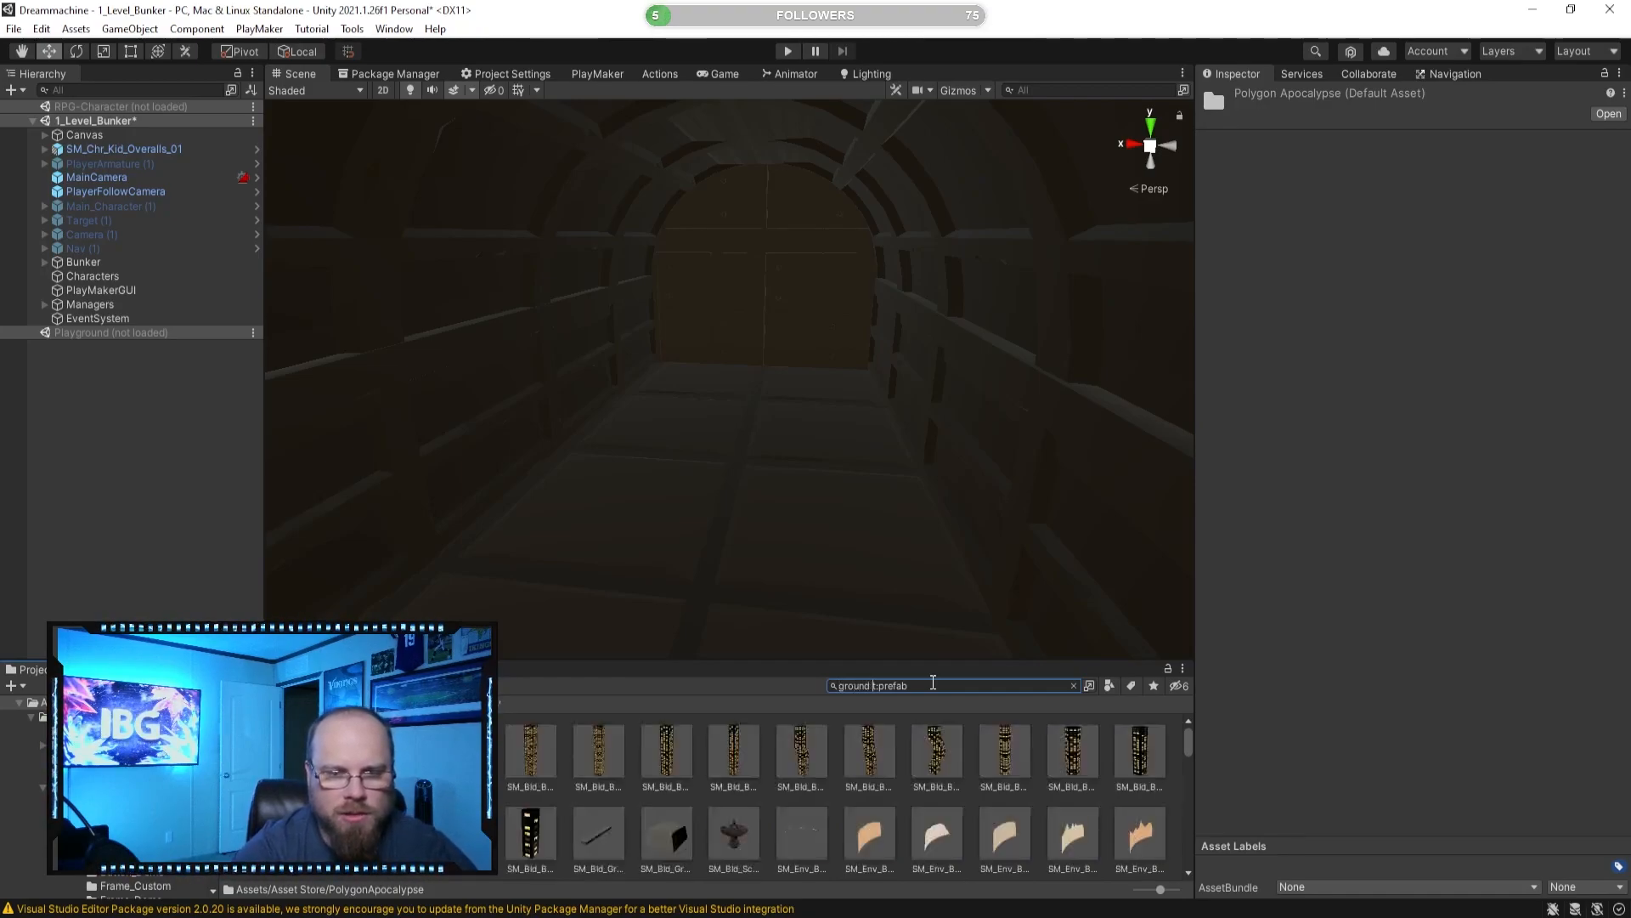
scroll(806, 816, "down", 5)
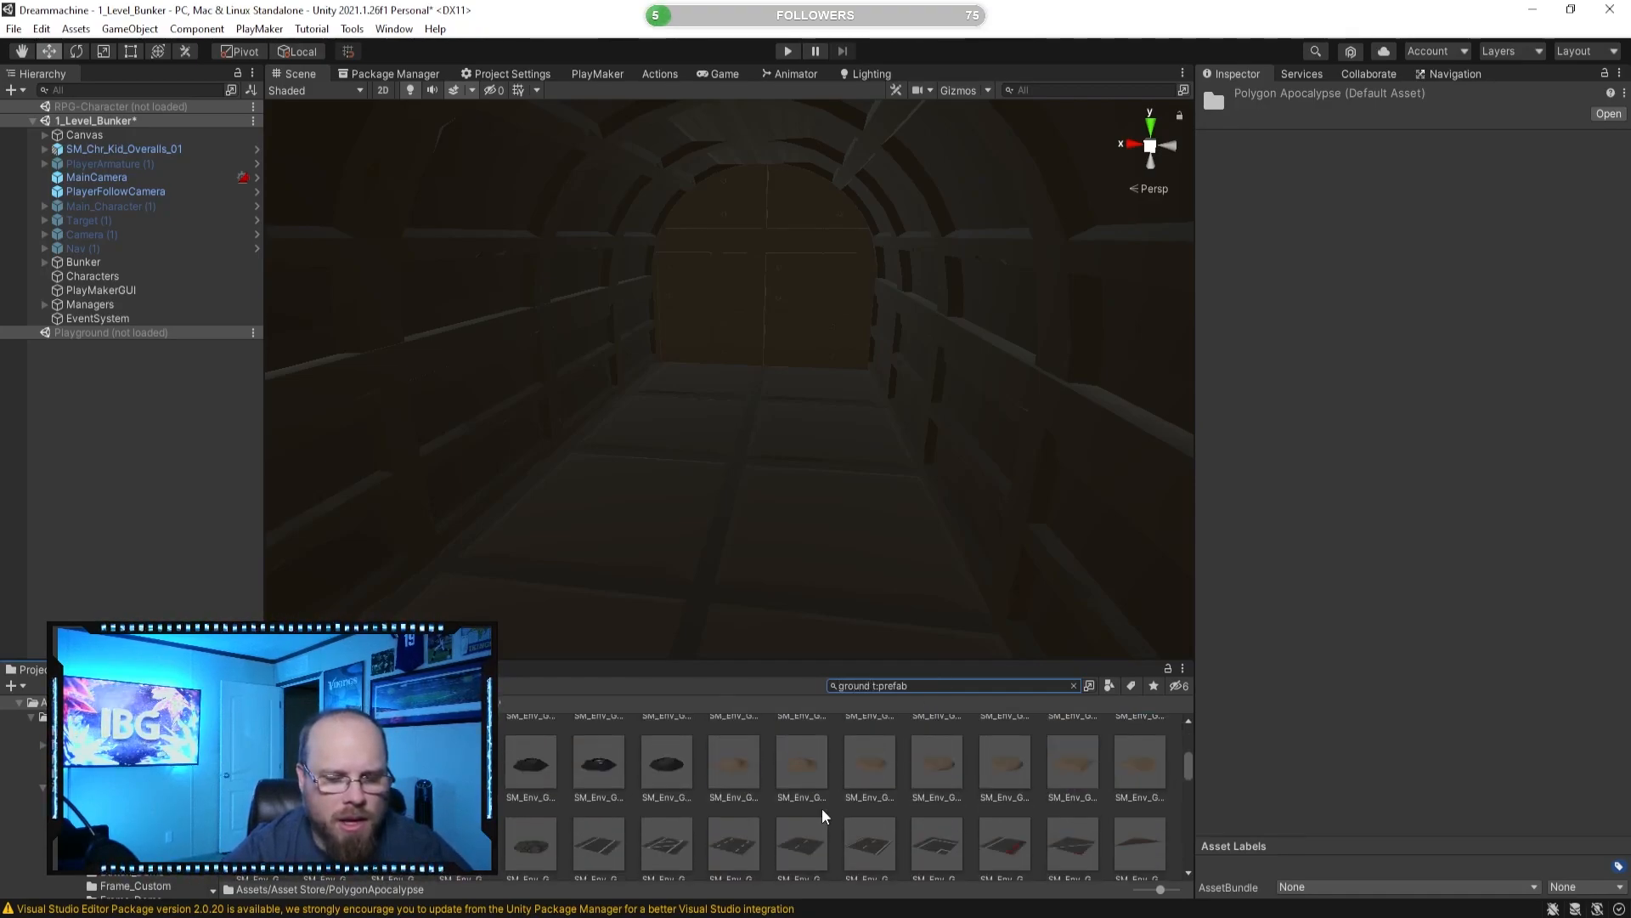
scroll(822, 816, "down", 3)
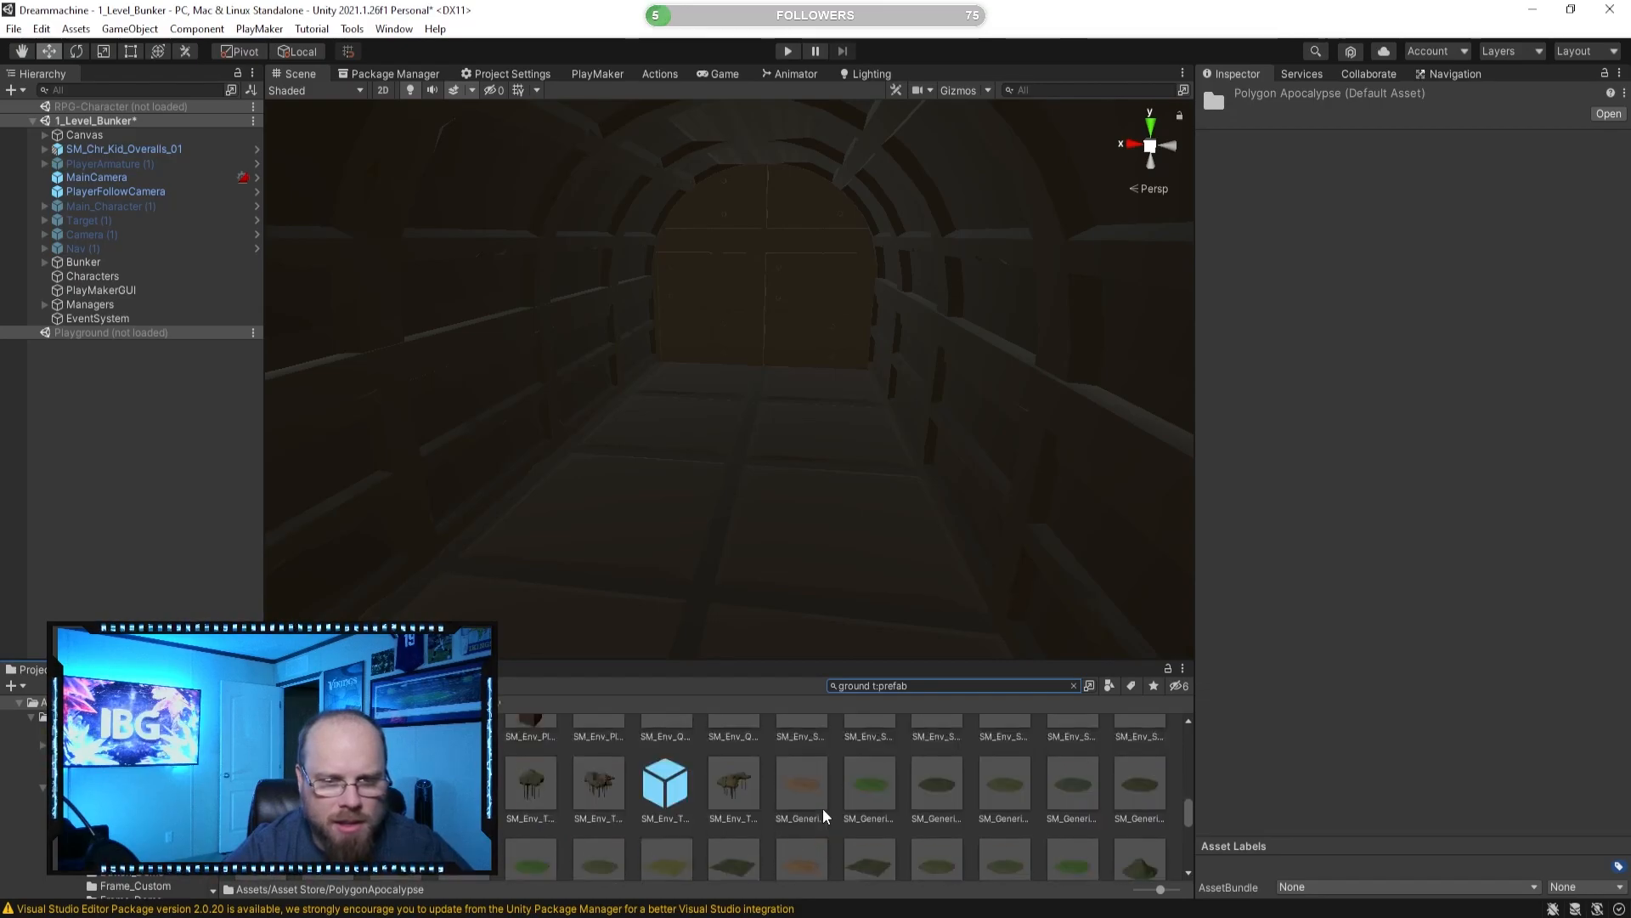
Place the SM_Generic_Ground_03 mound prefab in the bunker scene near the tunnel entrance.
left_click(1141, 813)
right_click_drag(938, 520, 994, 639)
left_click_drag(1130, 802, 893, 430)
key("s")
right_click_drag(894, 430, 1016, 435)
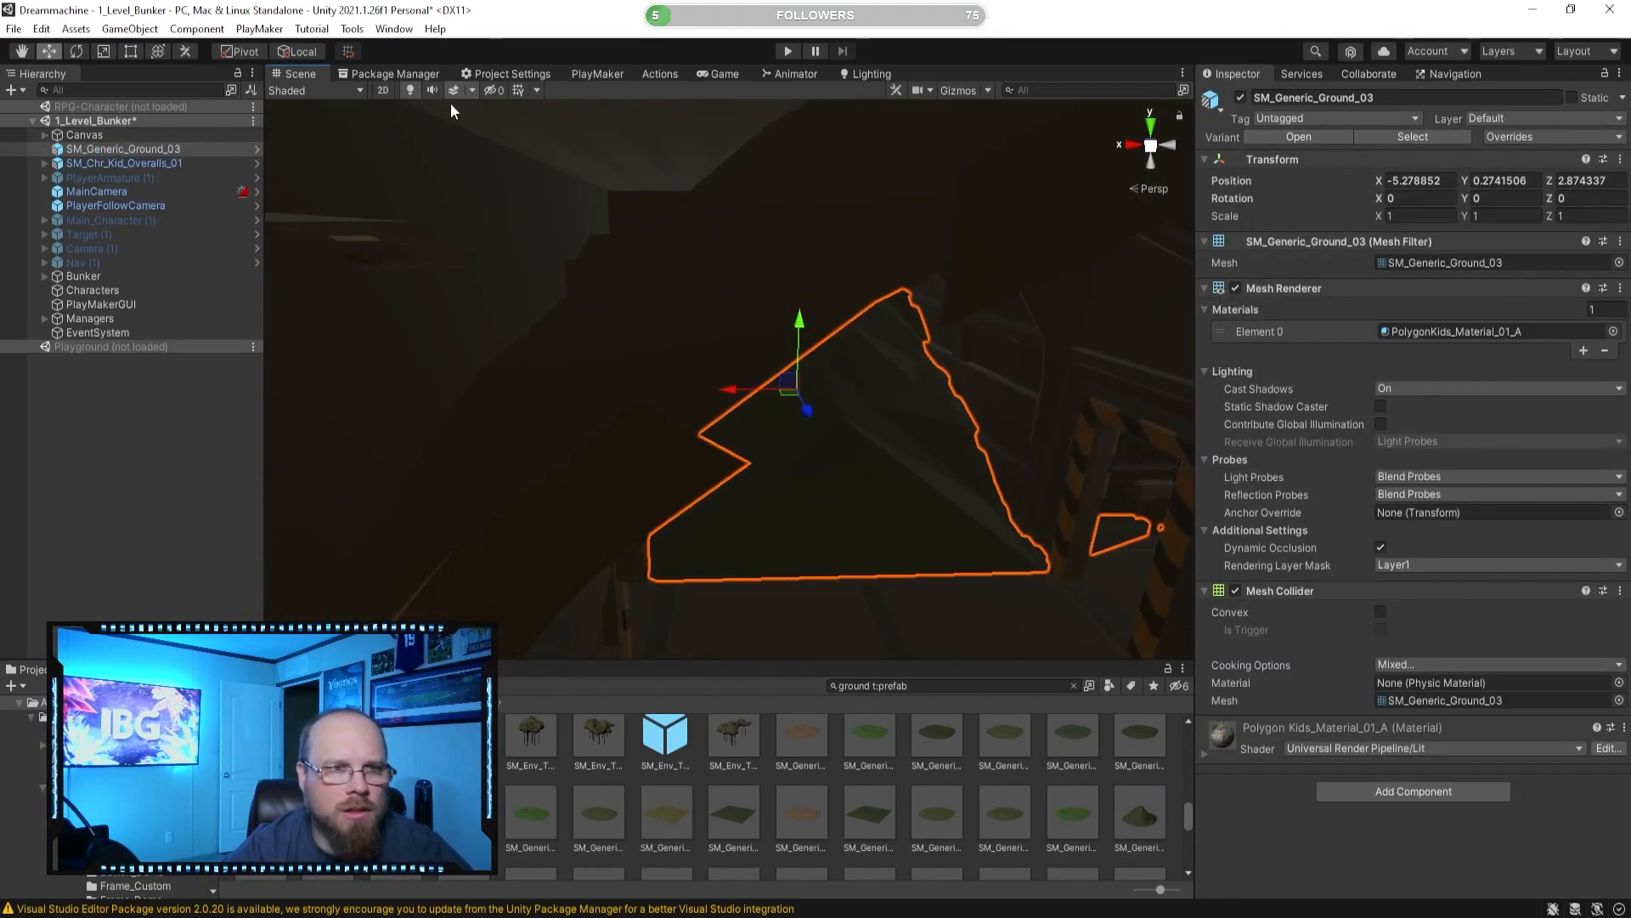
Turn off scene lighting in the viewport and move the mound into the tunnel to Z position -1.21.
left_click(410, 90)
mouse_move(732, 354)
right_mouse_down()
mouse_move(705, 376)
mouse_move(741, 377)
right_mouse_up()
key("w")
left_click_drag(742, 379, 720, 344)
mouse_move(832, 376)
right_mouse_down()
mouse_move(808, 366)
mouse_move(825, 368)
right_mouse_up()
key("w")
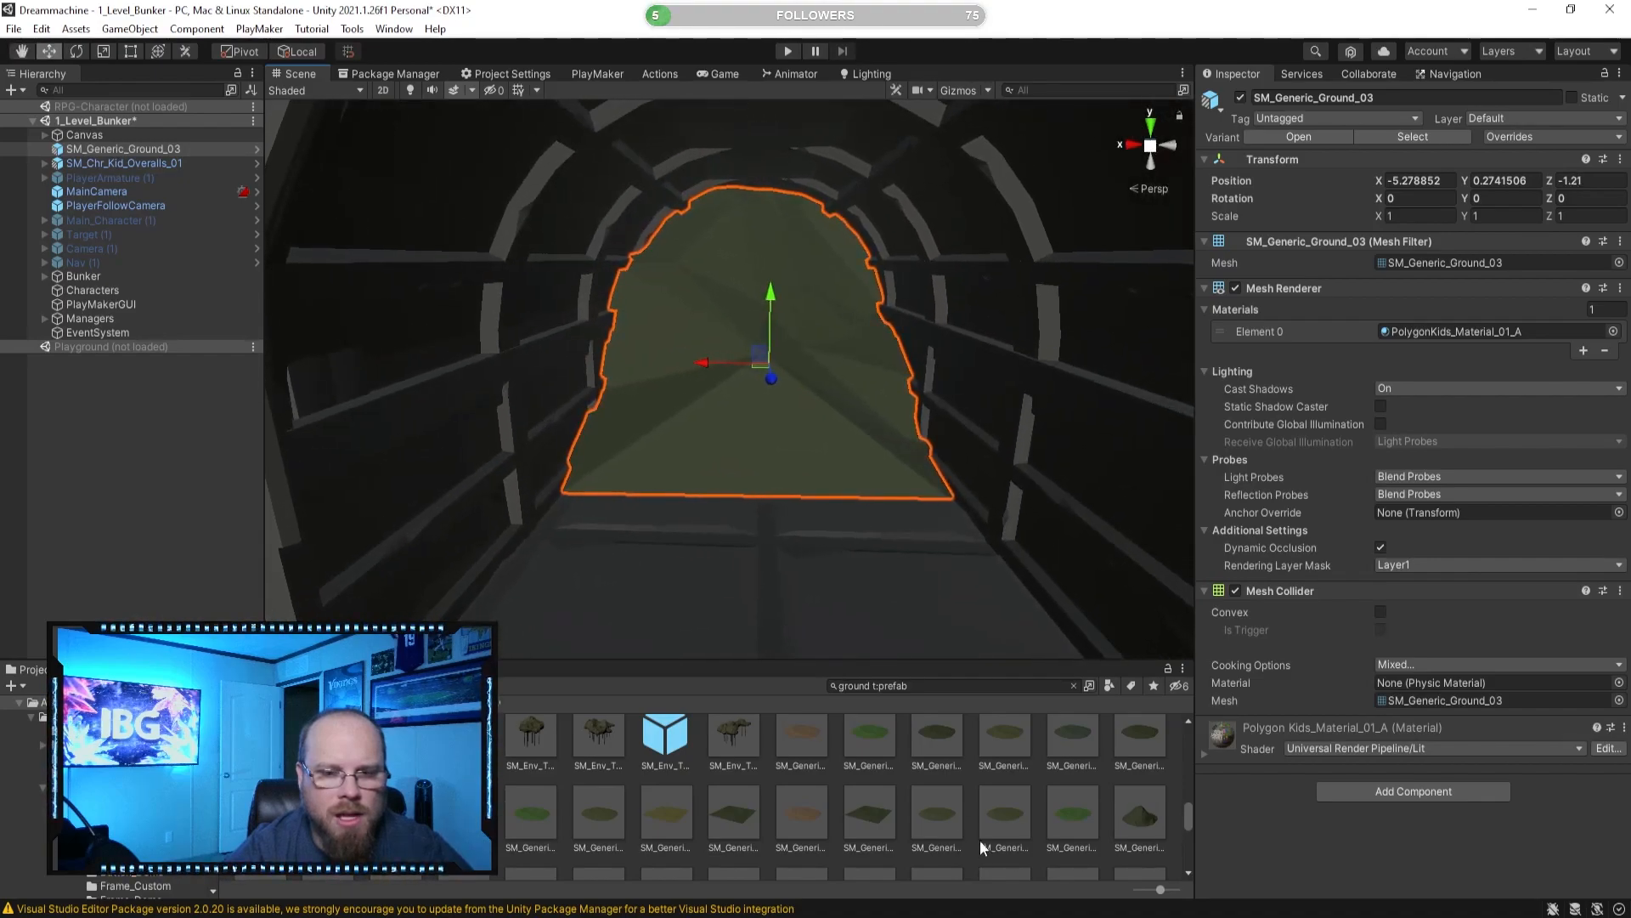
Narrow the ground mound to an X scale of about 0.405 so it fits between the tunnel walls.
left_click(978, 844)
right_click_drag(918, 633, 854, 523)
mouse_move(725, 389)
right_mouse_down()
mouse_move(722, 417)
mouse_move(844, 400)
mouse_move(787, 425)
mouse_move(838, 437)
mouse_move(775, 470)
mouse_move(660, 445)
mouse_move(685, 419)
mouse_move(747, 408)
mouse_move(726, 413)
right_mouse_up()
left_click(727, 379)
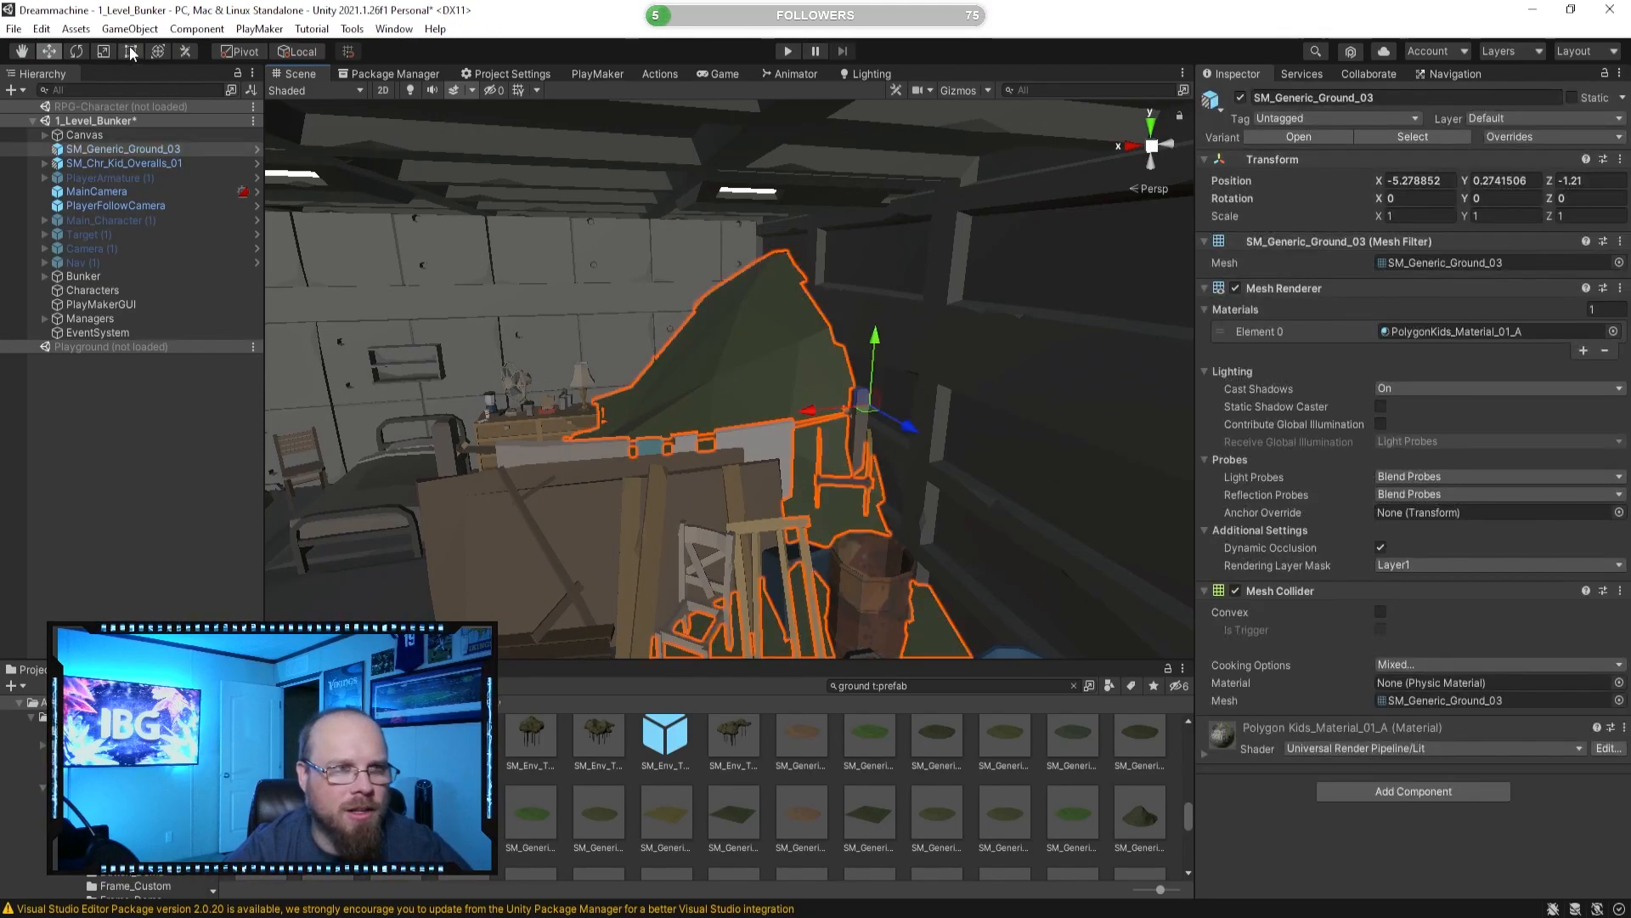
left_click_drag(816, 416, 850, 412)
right_click_drag(849, 412, 875, 478)
key("w")
left_click_drag(848, 355, 856, 354)
key("d")
right_click_drag(827, 379, 671, 360)
left_click_drag(442, 385, 501, 389)
right_click_drag(502, 389, 595, 418)
left_click_drag(747, 376, 733, 377)
right_click_drag(732, 377, 710, 402)
key("w")
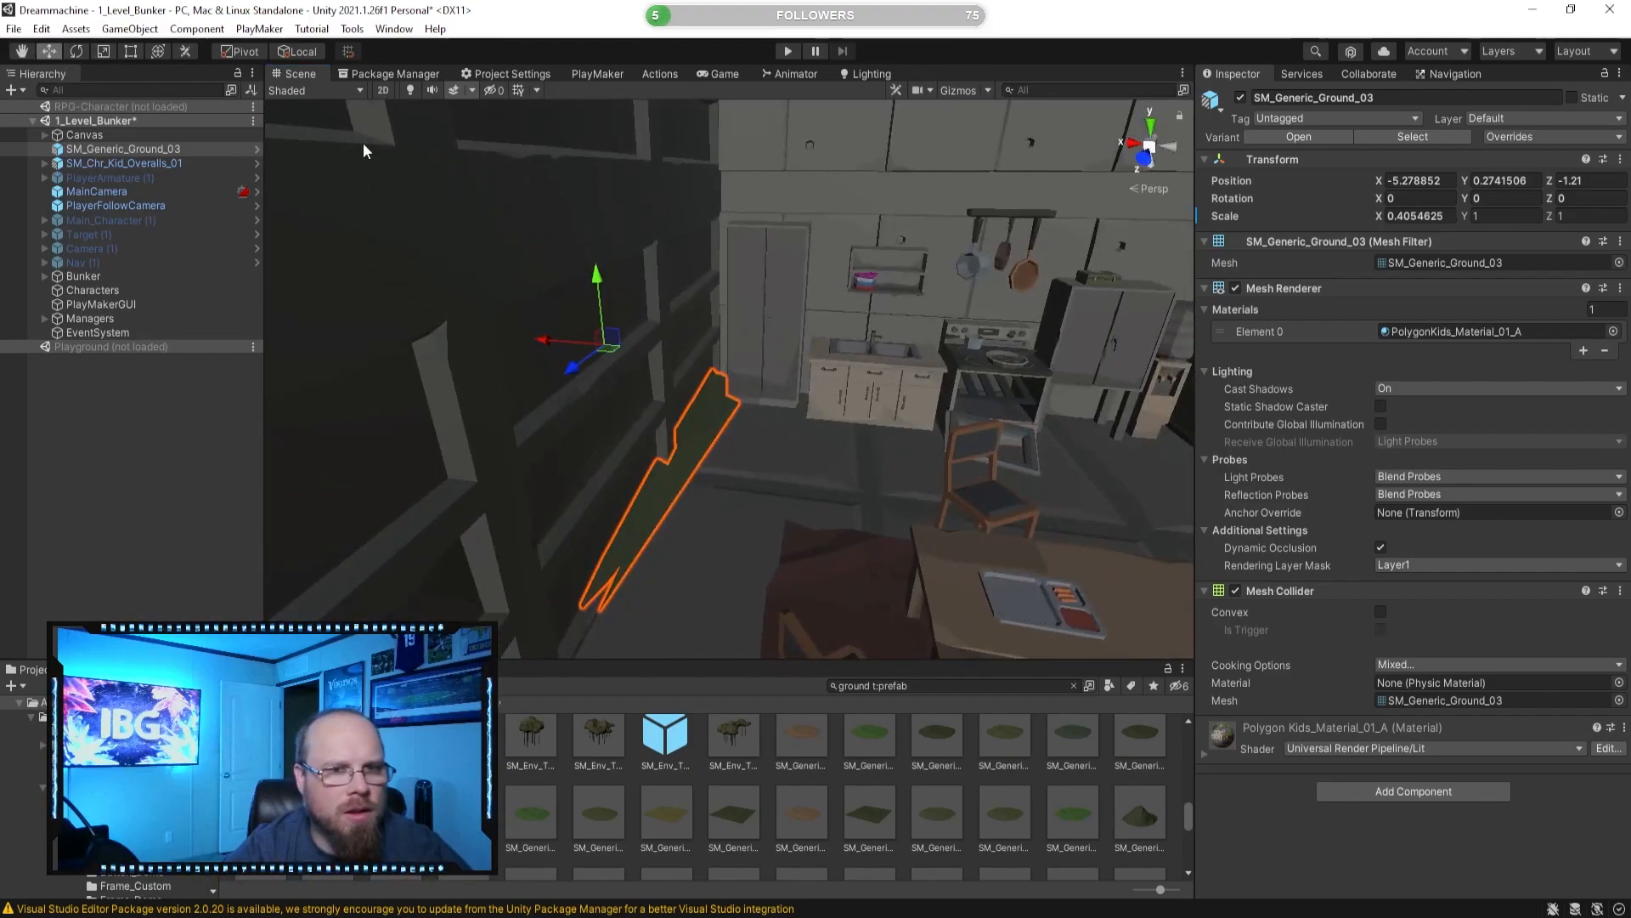
Move the ground mound sideways in the tunnel to X position -4.82.
left_click_drag(560, 341, 515, 343)
right_click_drag(514, 343, 932, 439)
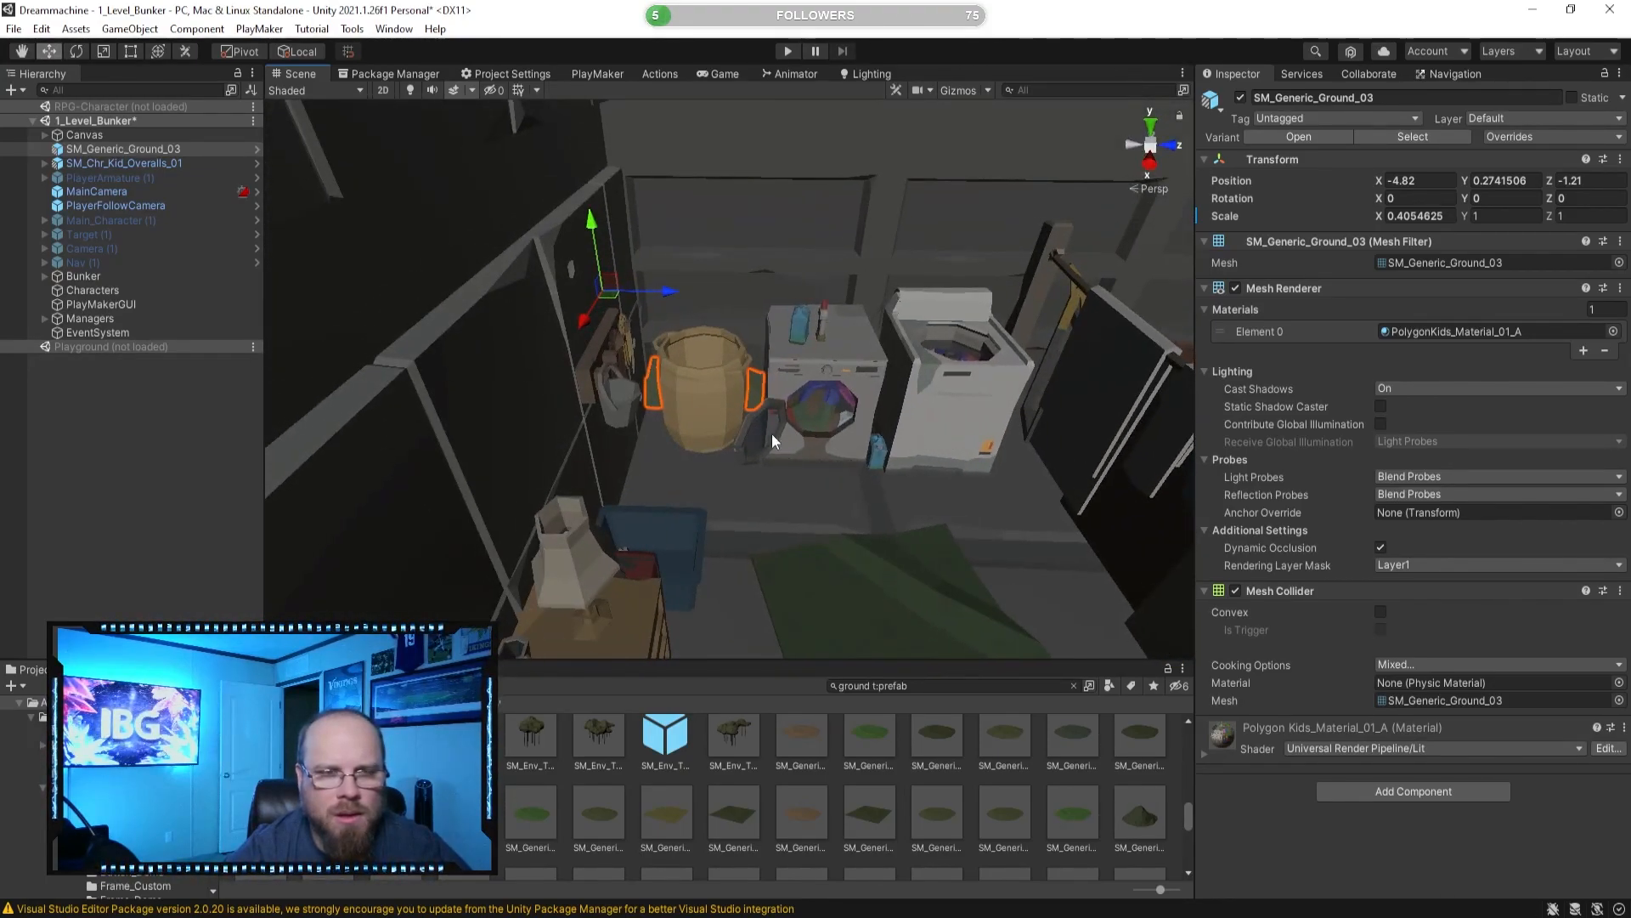
right_click_drag(735, 374, 620, 363)
right_click_drag(582, 410, 648, 371)
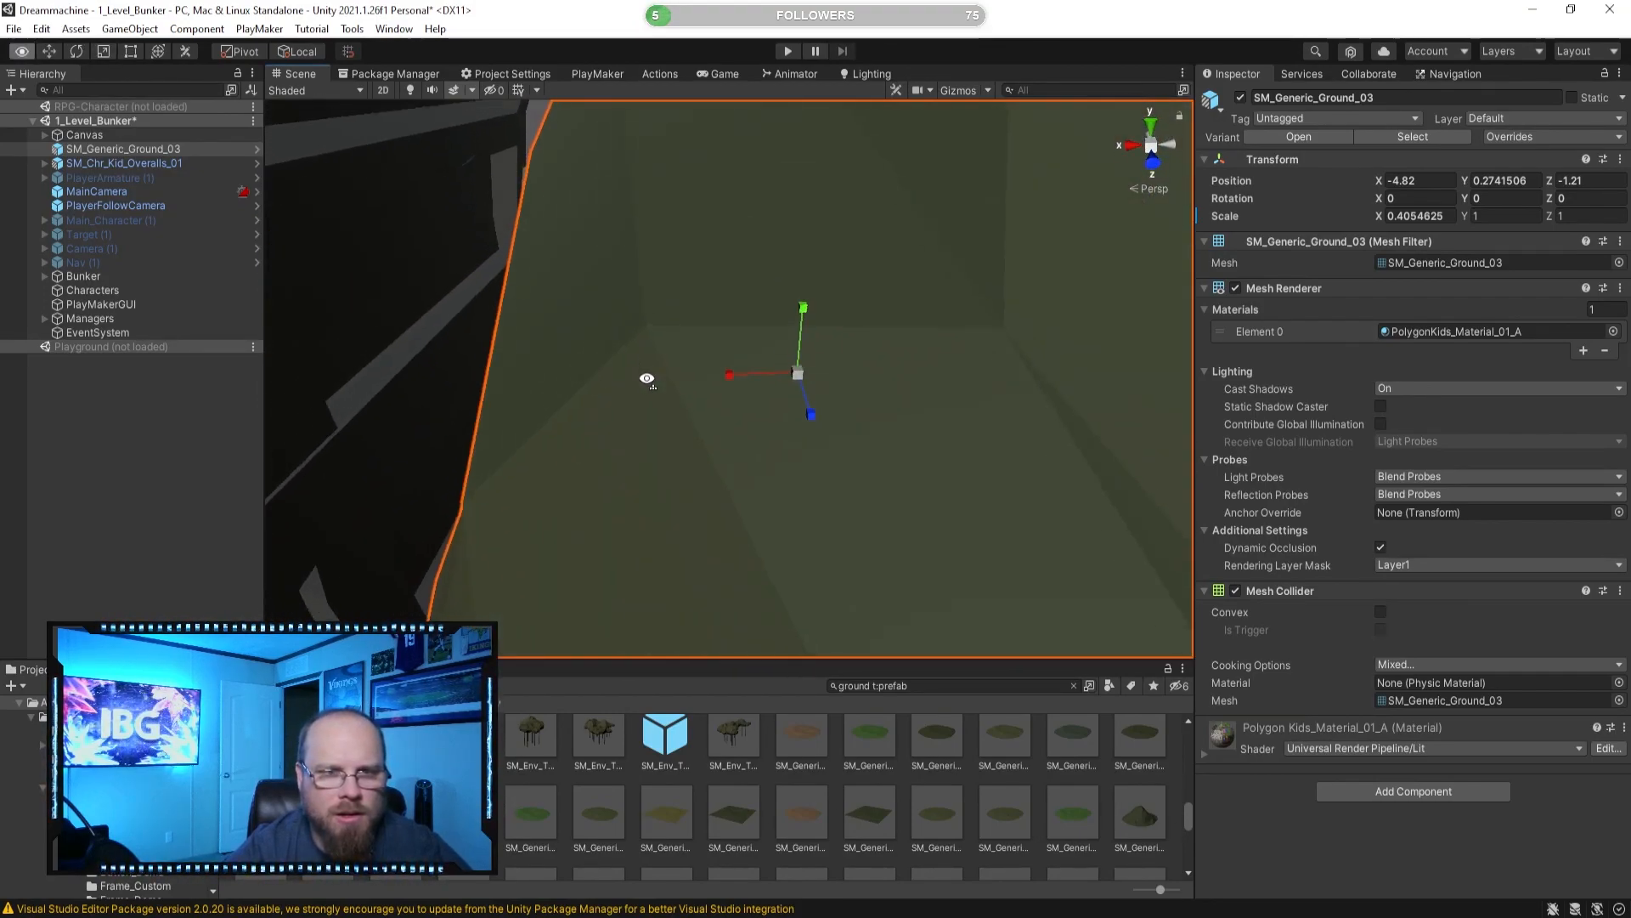
Use the Rect Tool to pull in one side of the mound to an X scale of about 0.391.
left_click(132, 52)
right_click_drag(485, 241, 574, 371)
left_click_drag(564, 364, 601, 366)
right_click_drag(601, 365, 680, 363)
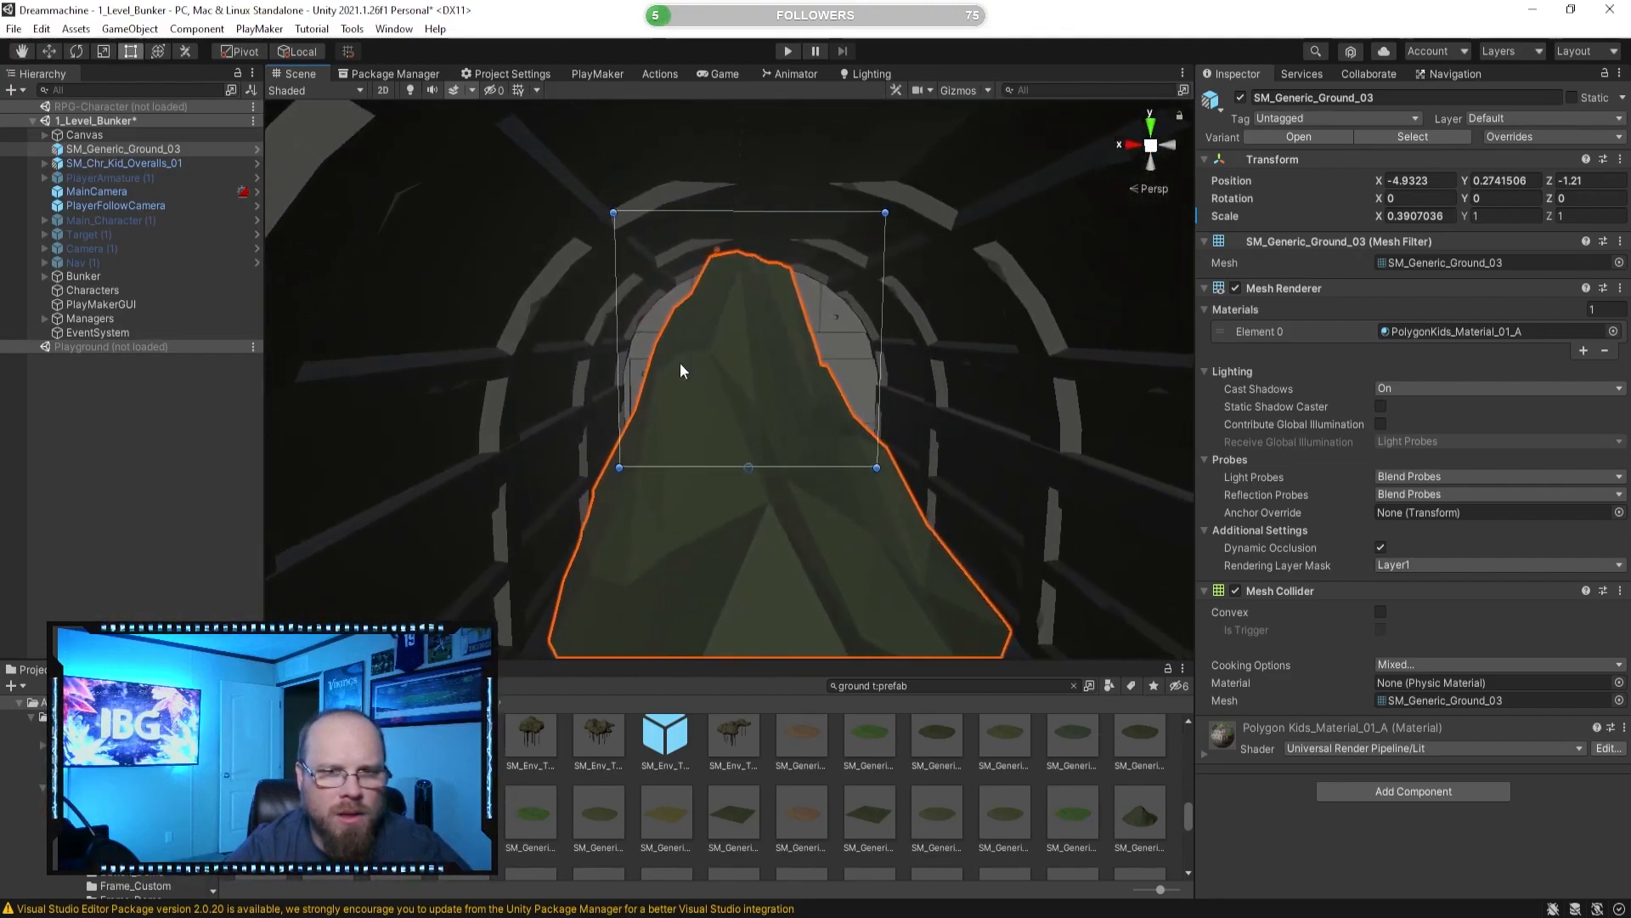
Stretch the mound upward to a Y scale of 1.6815 and adjust its sides to X position -4.9334 and X scale about 0.391.
left_click_drag(748, 214, 747, 45)
right_click_drag(826, 355, 817, 333)
left_click_drag(790, 302, 800, 297)
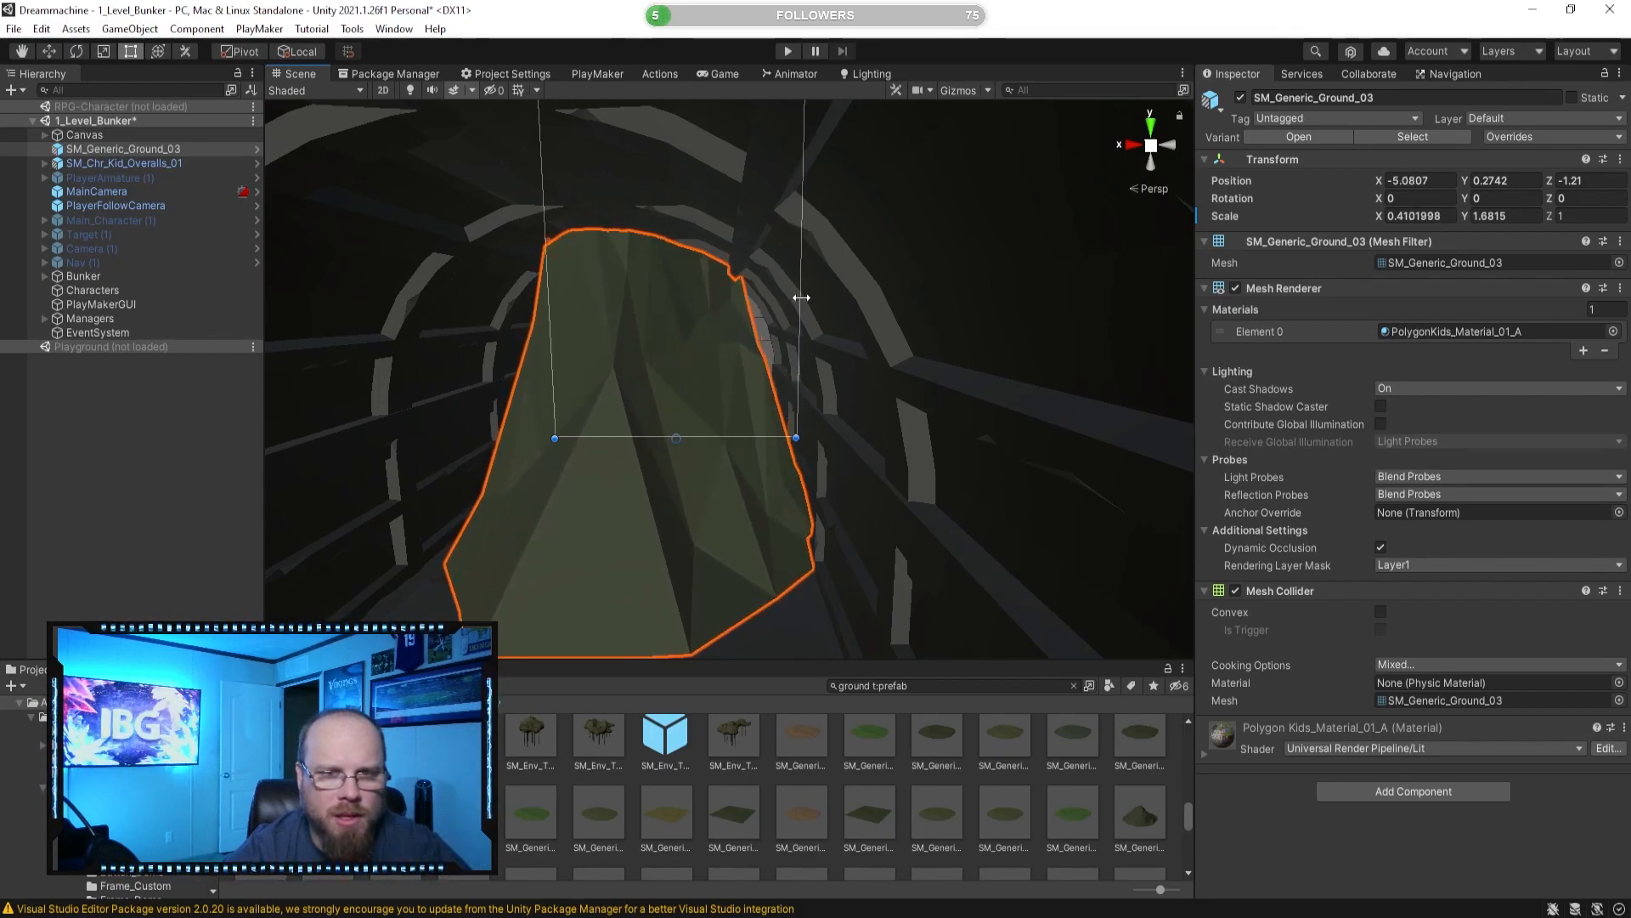
right_click_drag(783, 319, 534, 337)
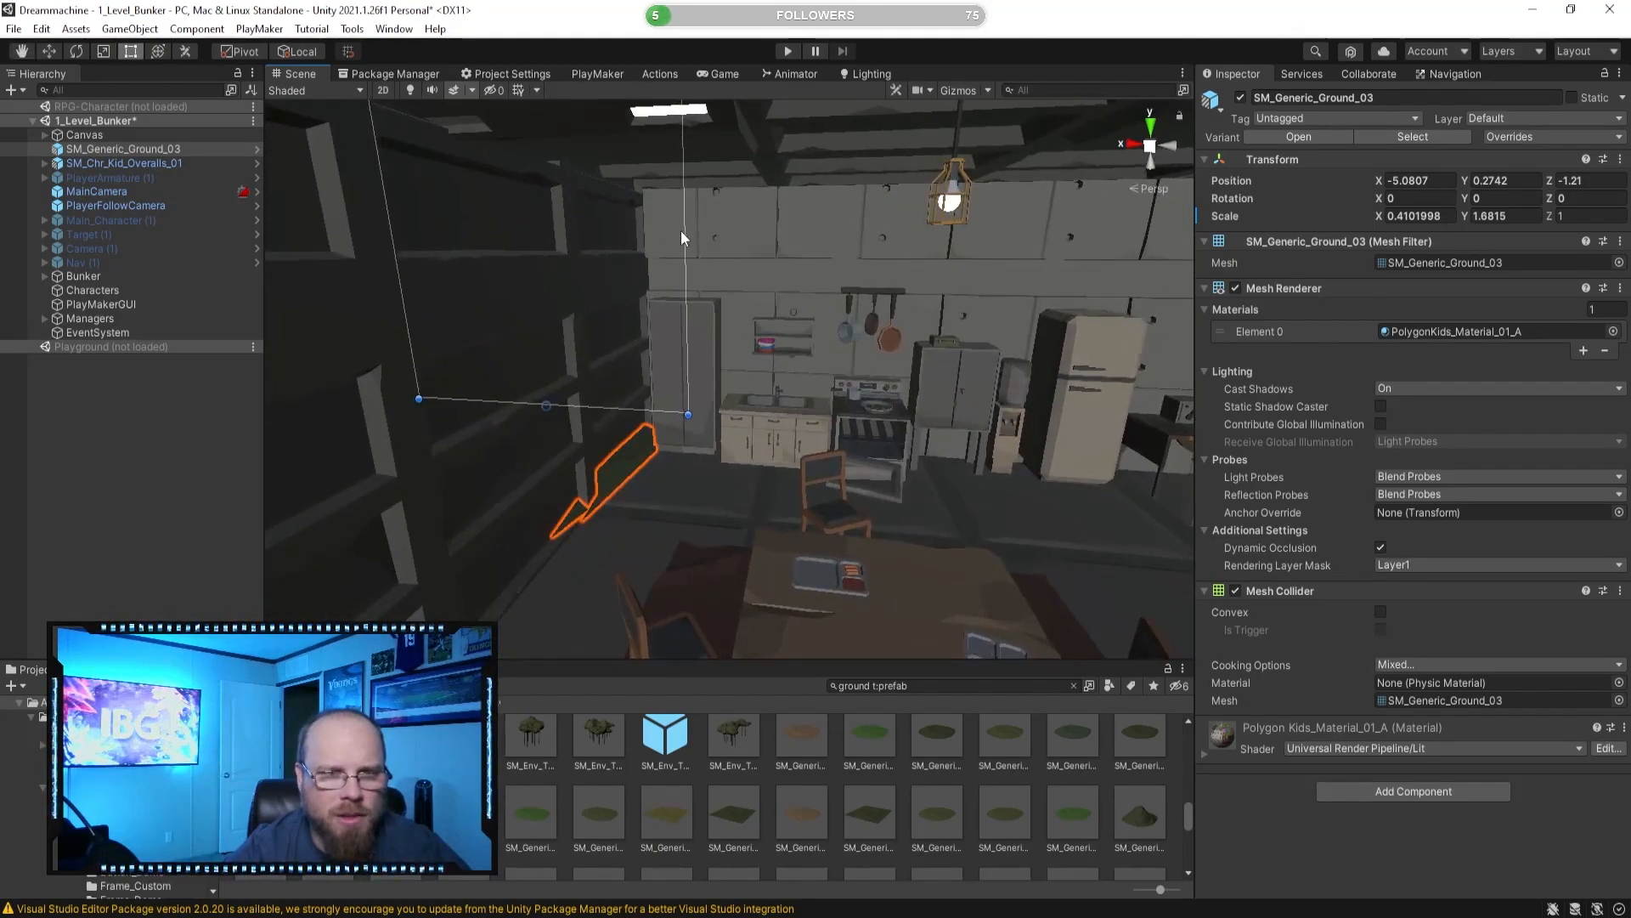
left_click_drag(681, 231, 667, 232)
right_click_drag(669, 234, 770, 330)
Inspect other ground prefabs in the search results, including SM_Generic_Ground_Tile_2 and SM_Generic_Ground_Hill_02, and compare them with the mound in the tunnel.
scroll(753, 778, "down", 3)
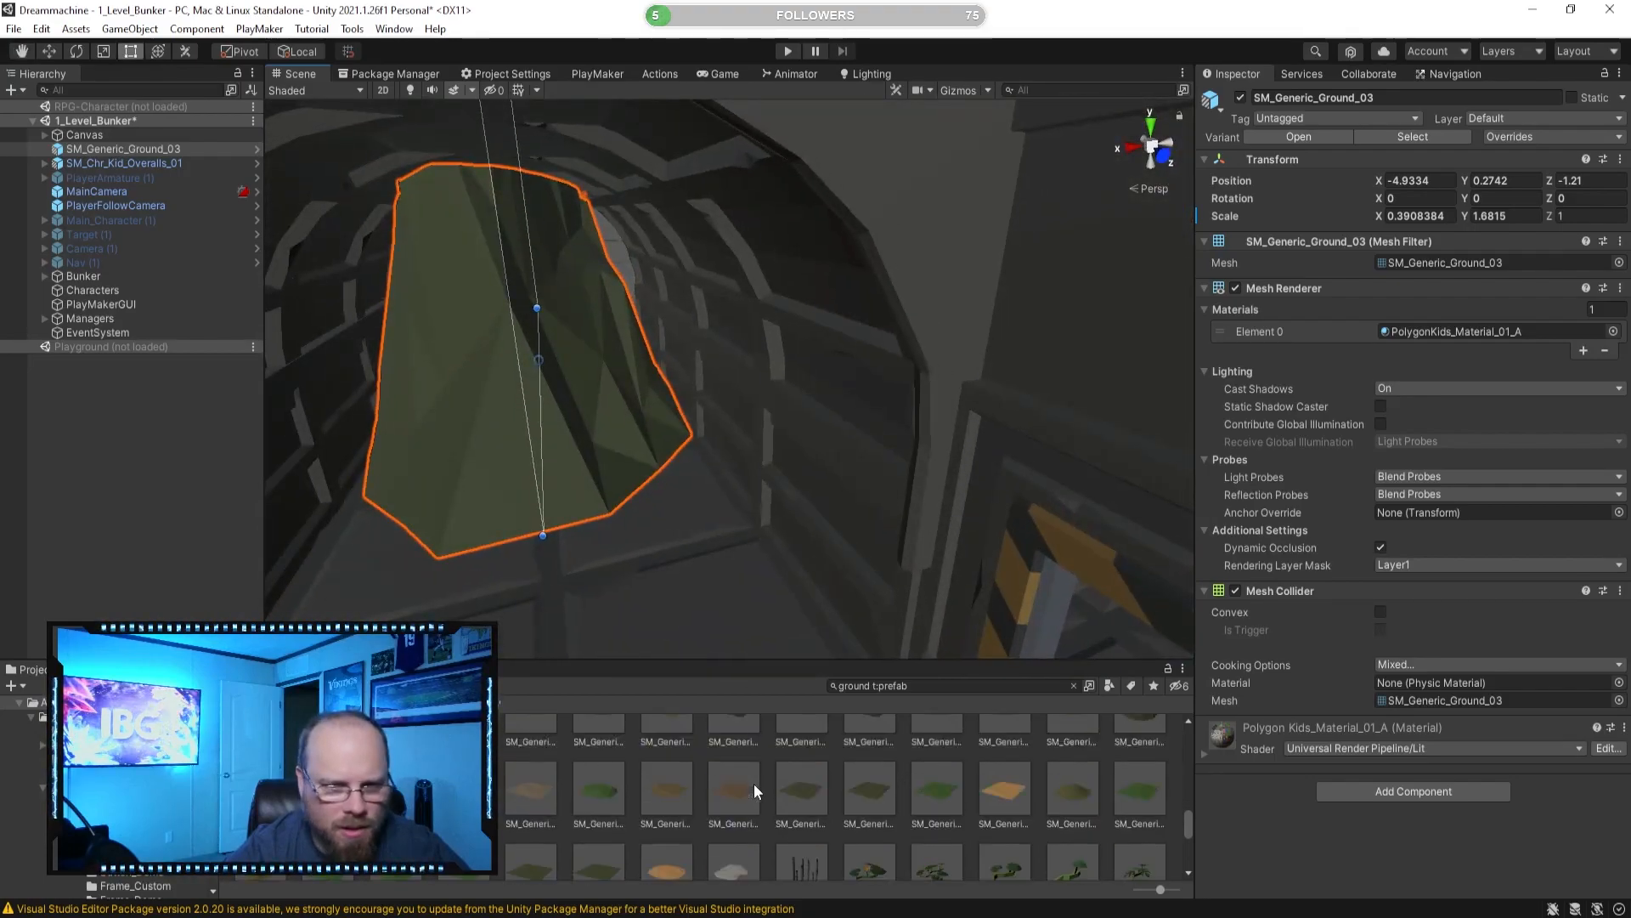
scroll(741, 771, "down", 1)
left_click(737, 765)
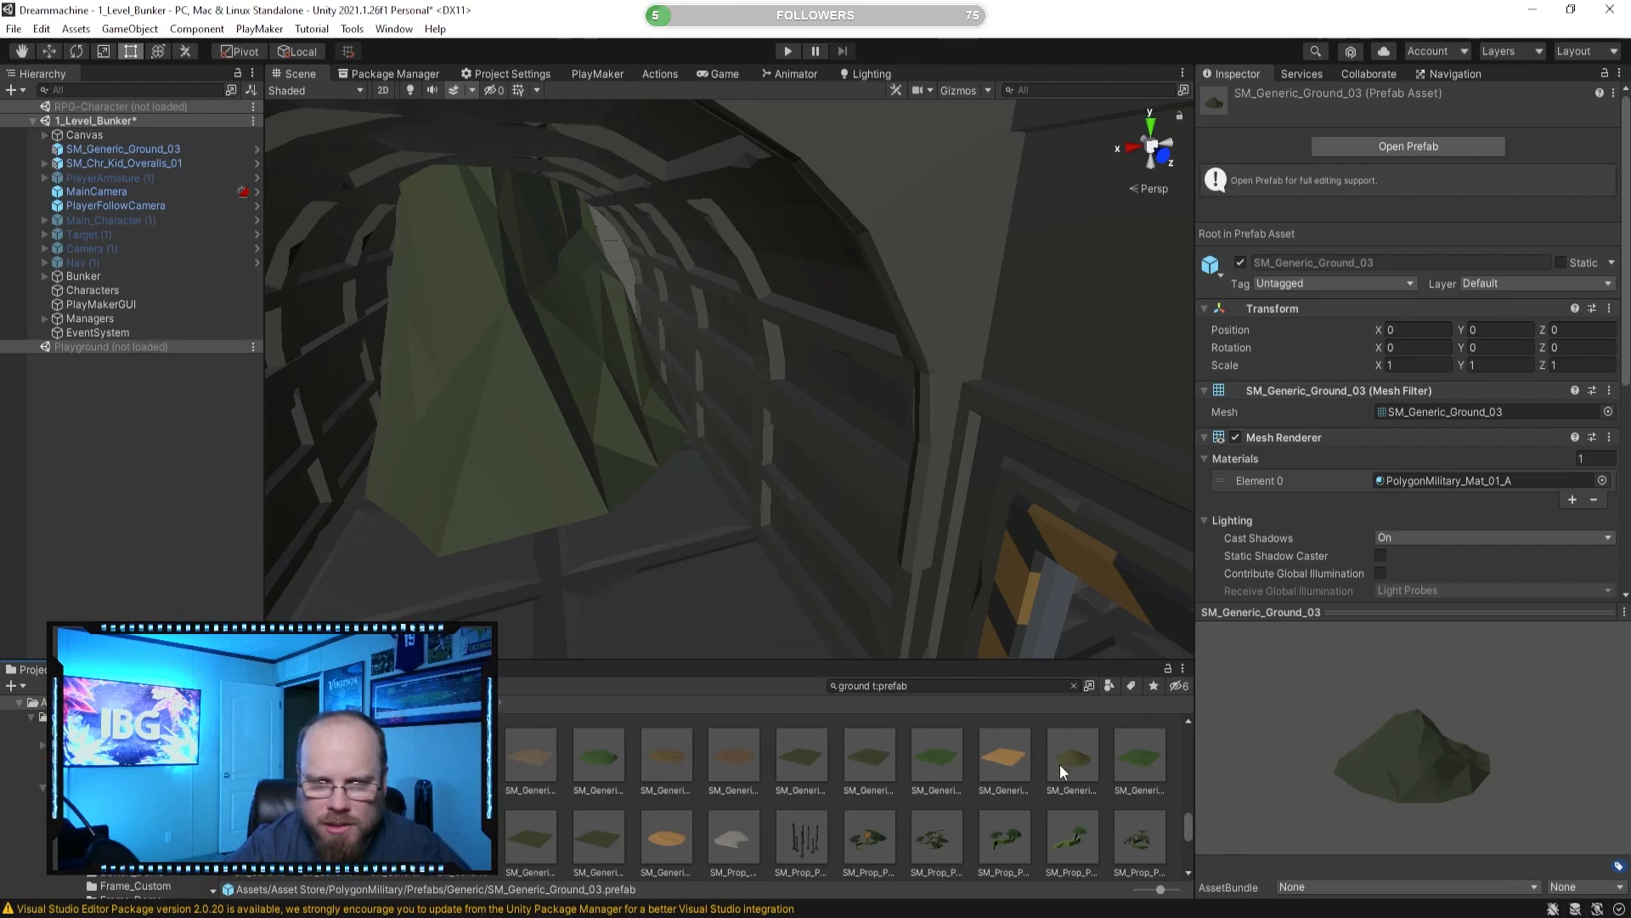
scroll(886, 783, "down", 2)
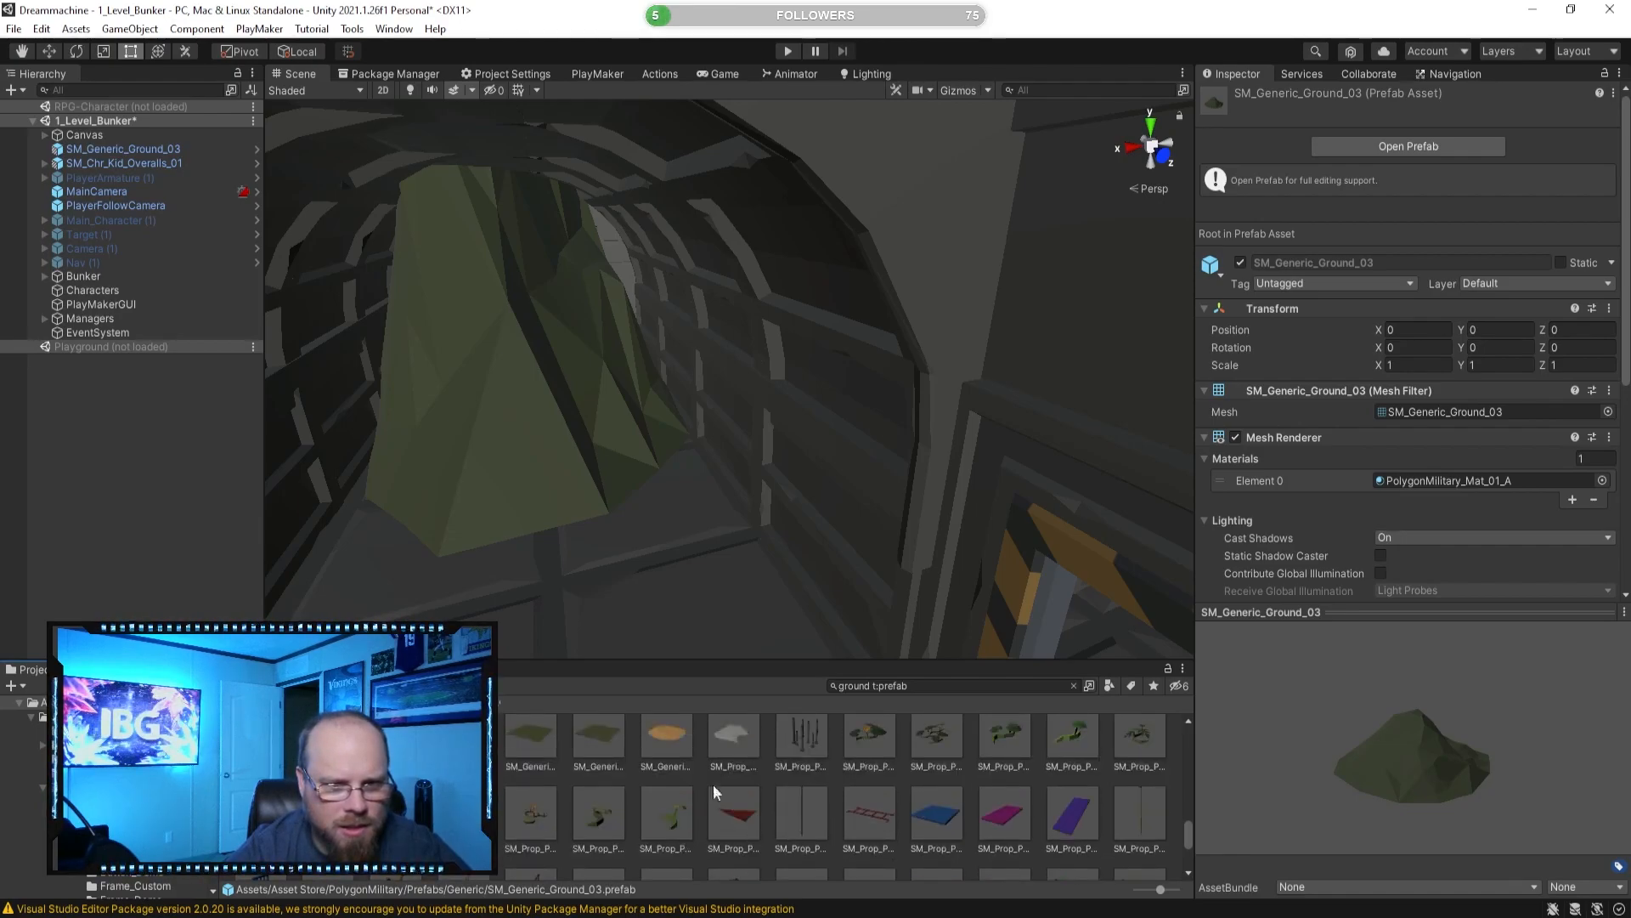
scroll(726, 799, "up", 1)
left_click(649, 738)
left_click(593, 759)
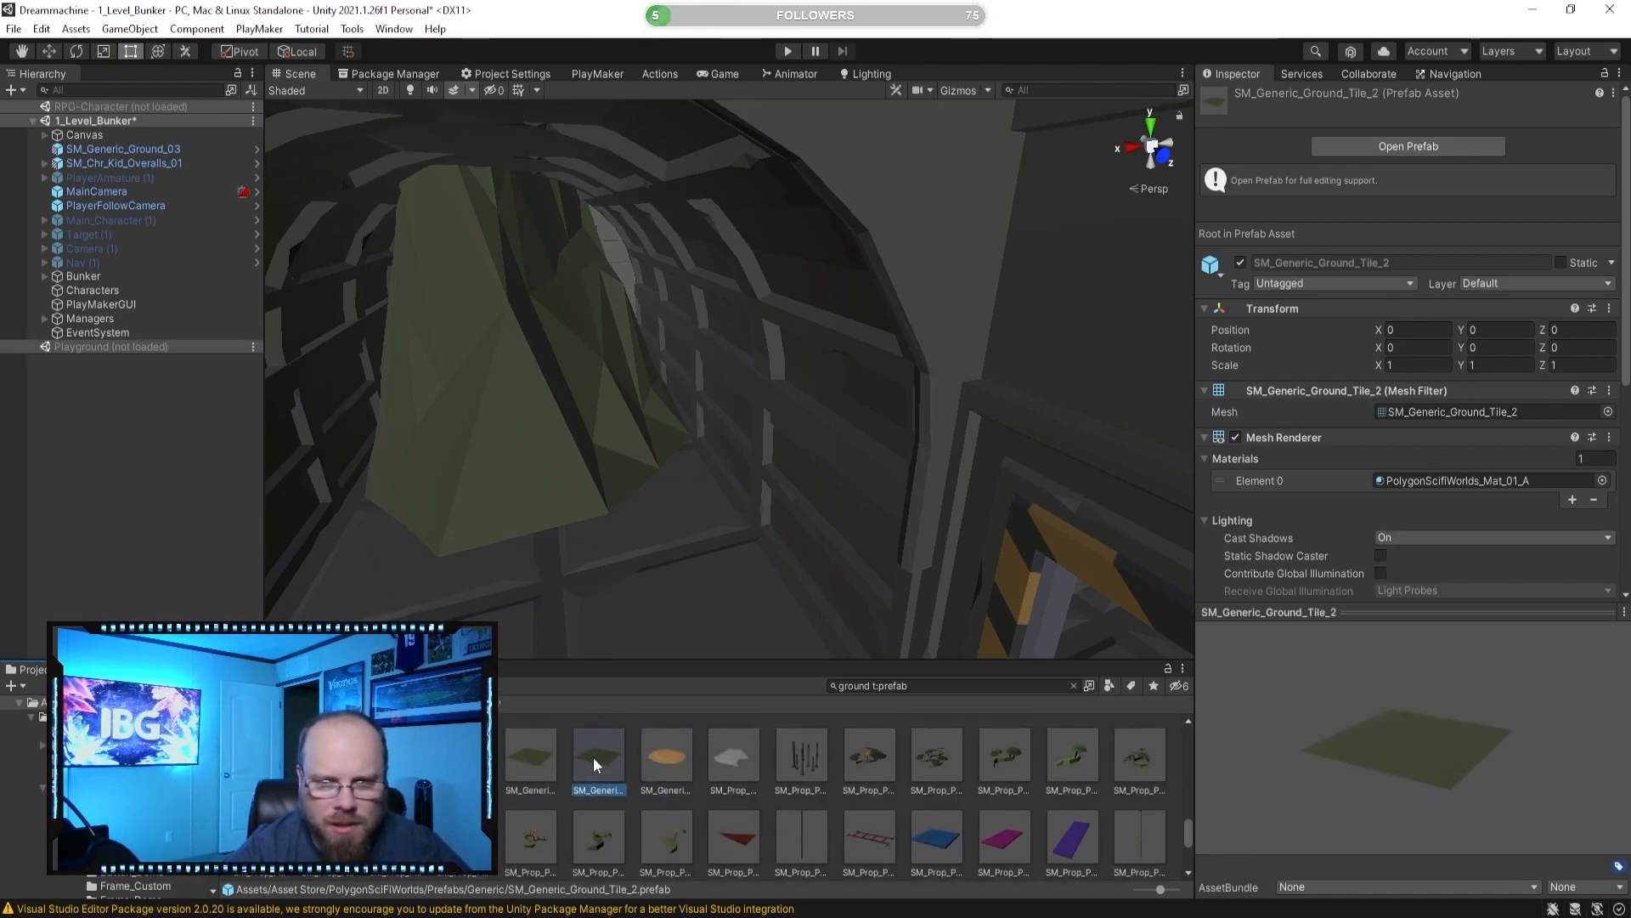
left_click(661, 757)
right_click_drag(714, 527, 850, 425)
left_click(712, 387)
scroll(722, 403, "down", 2)
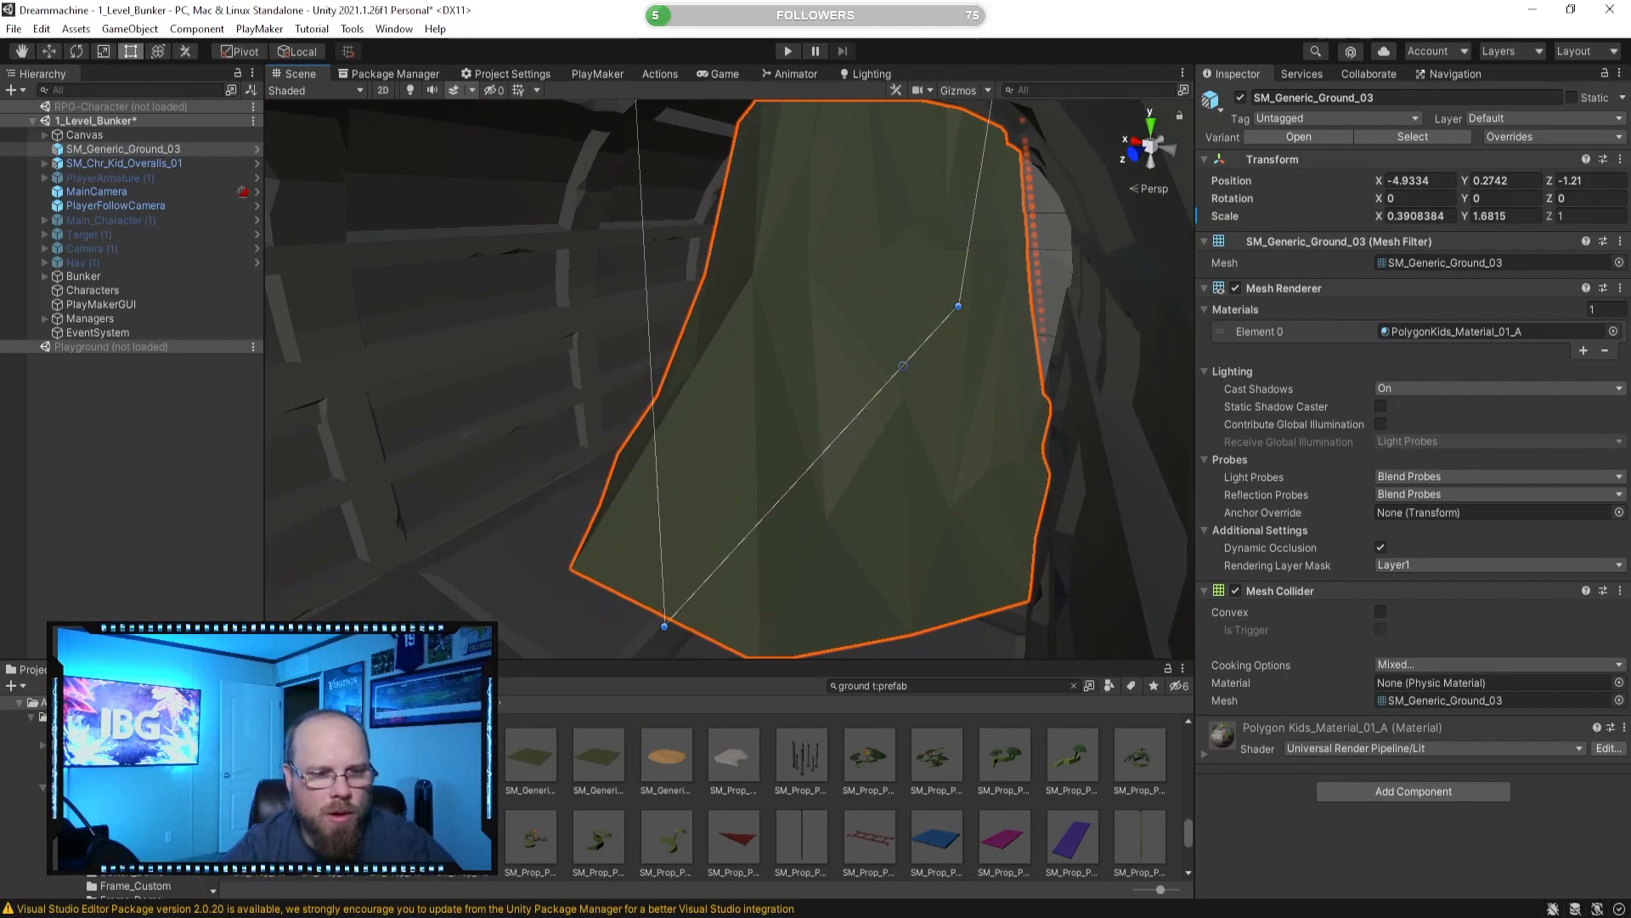
left_click(598, 754)
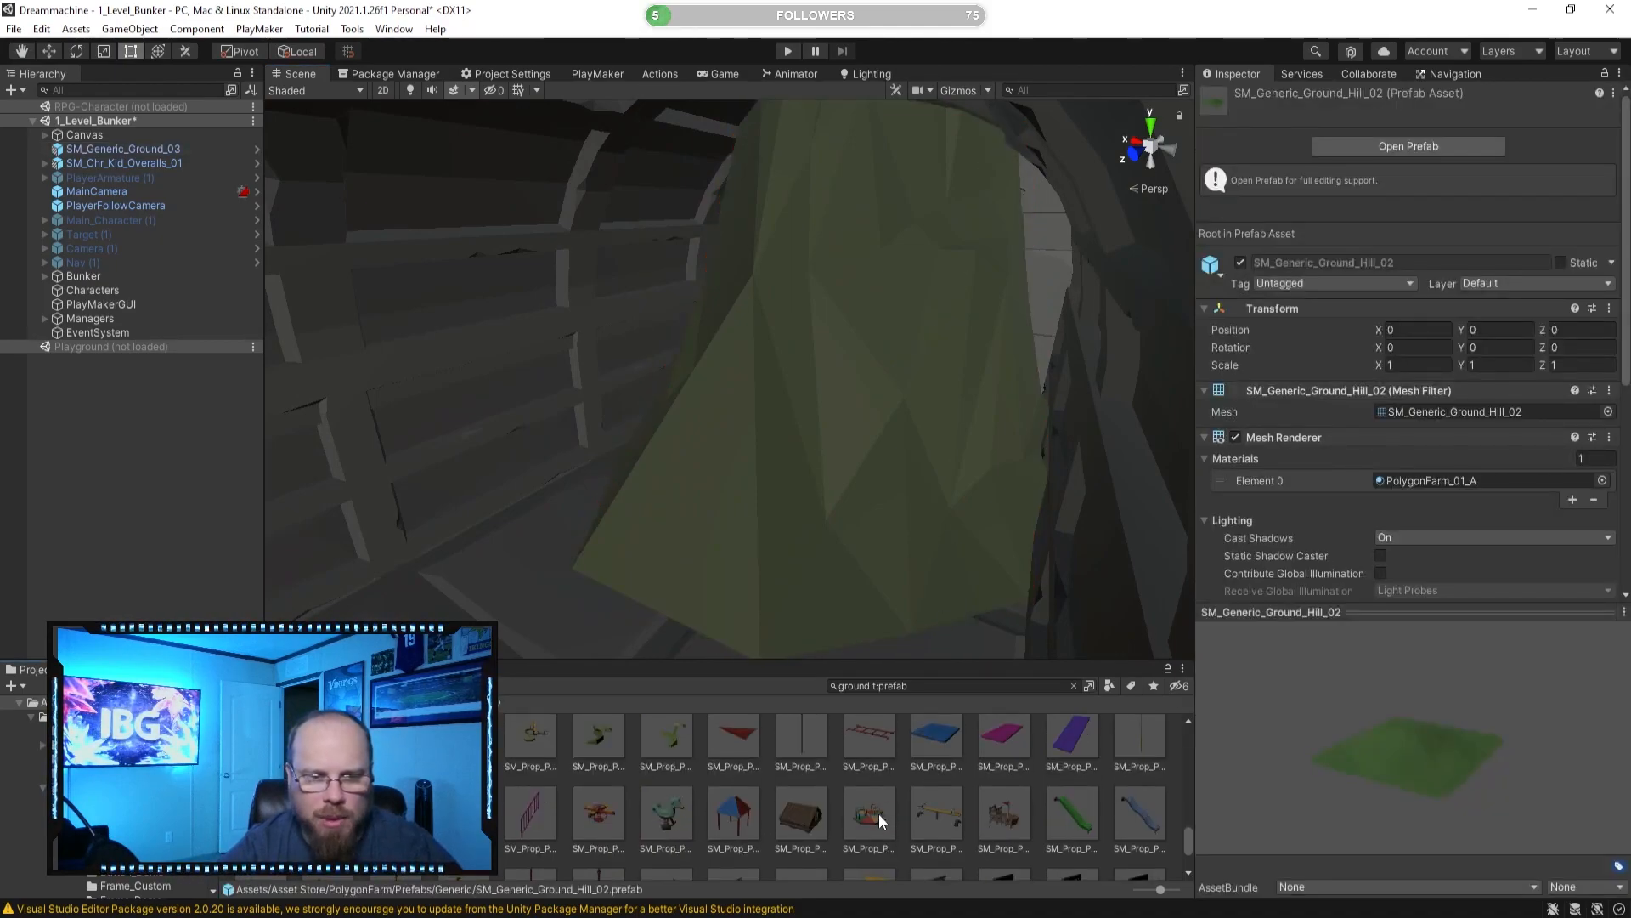
scroll(848, 792, "up", 2)
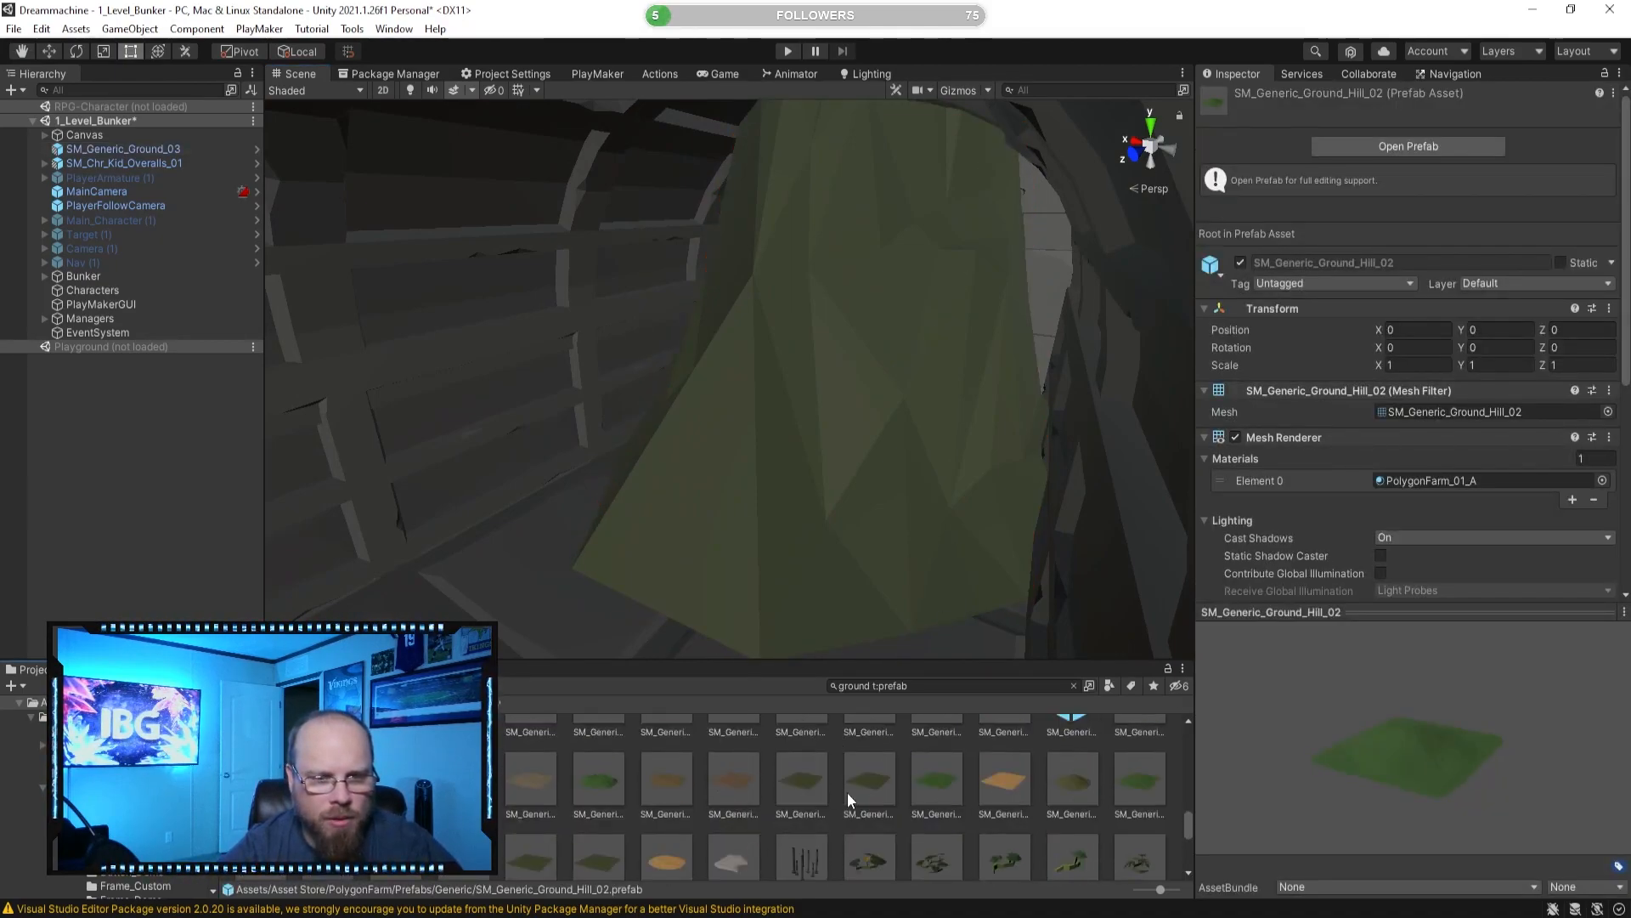
right_click_drag(803, 386, 842, 484)
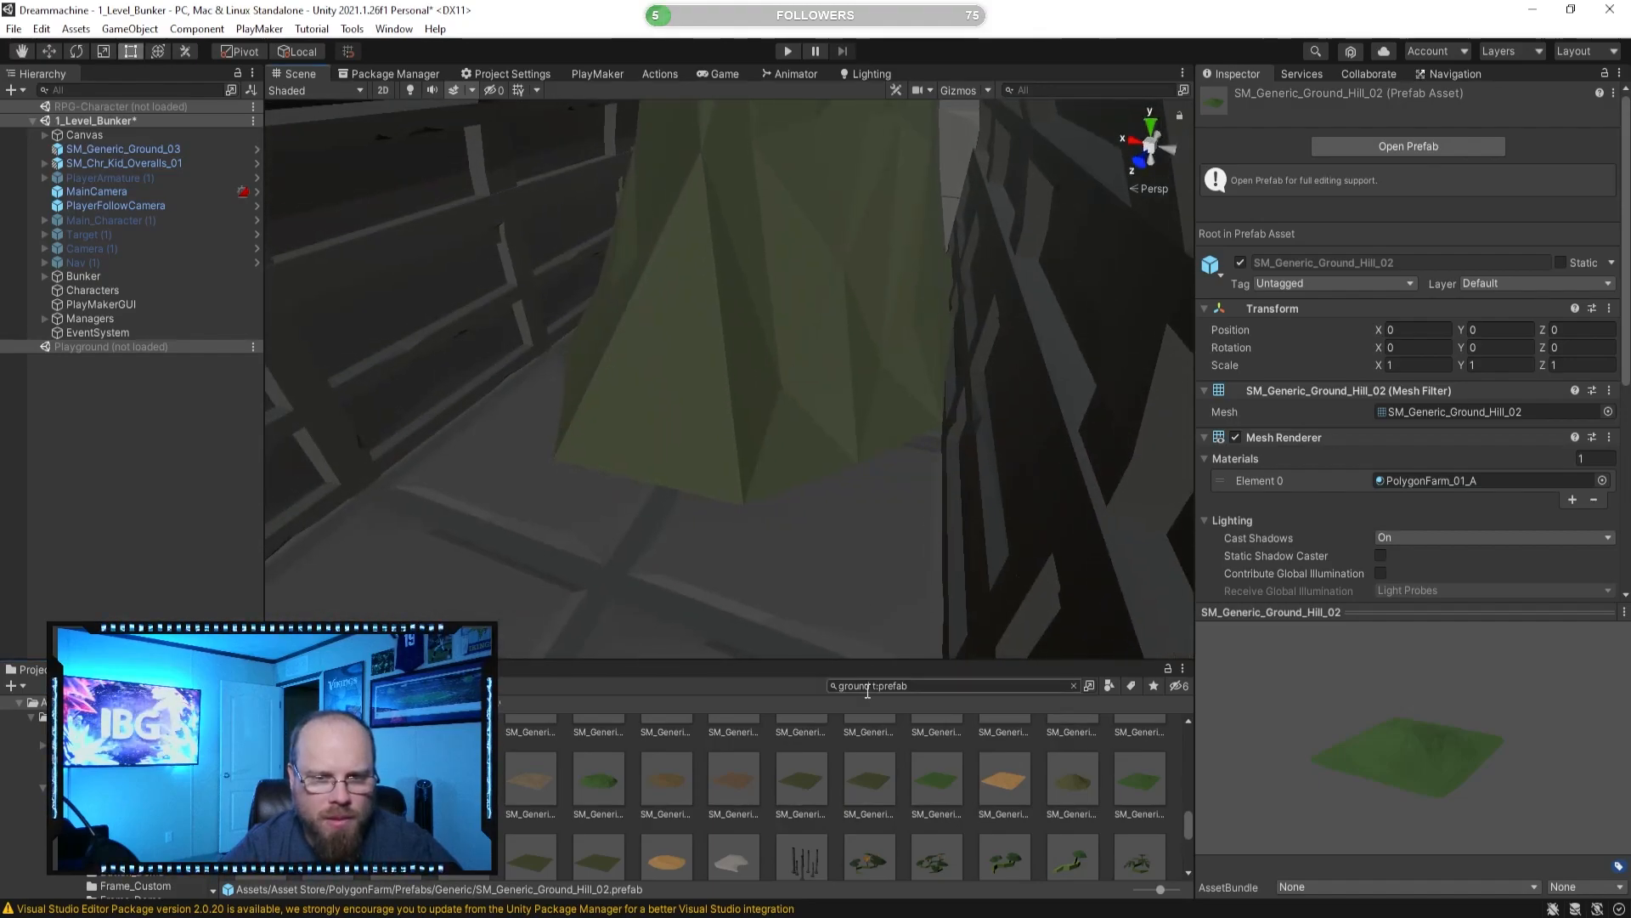
Search the project prefabs for "debris" and preview SM_Prop_DebrisPile_02, SM_Prop_DebrisPile_03 and SM_Prop_Vehicle_Debris_01.
key("BackSpace")
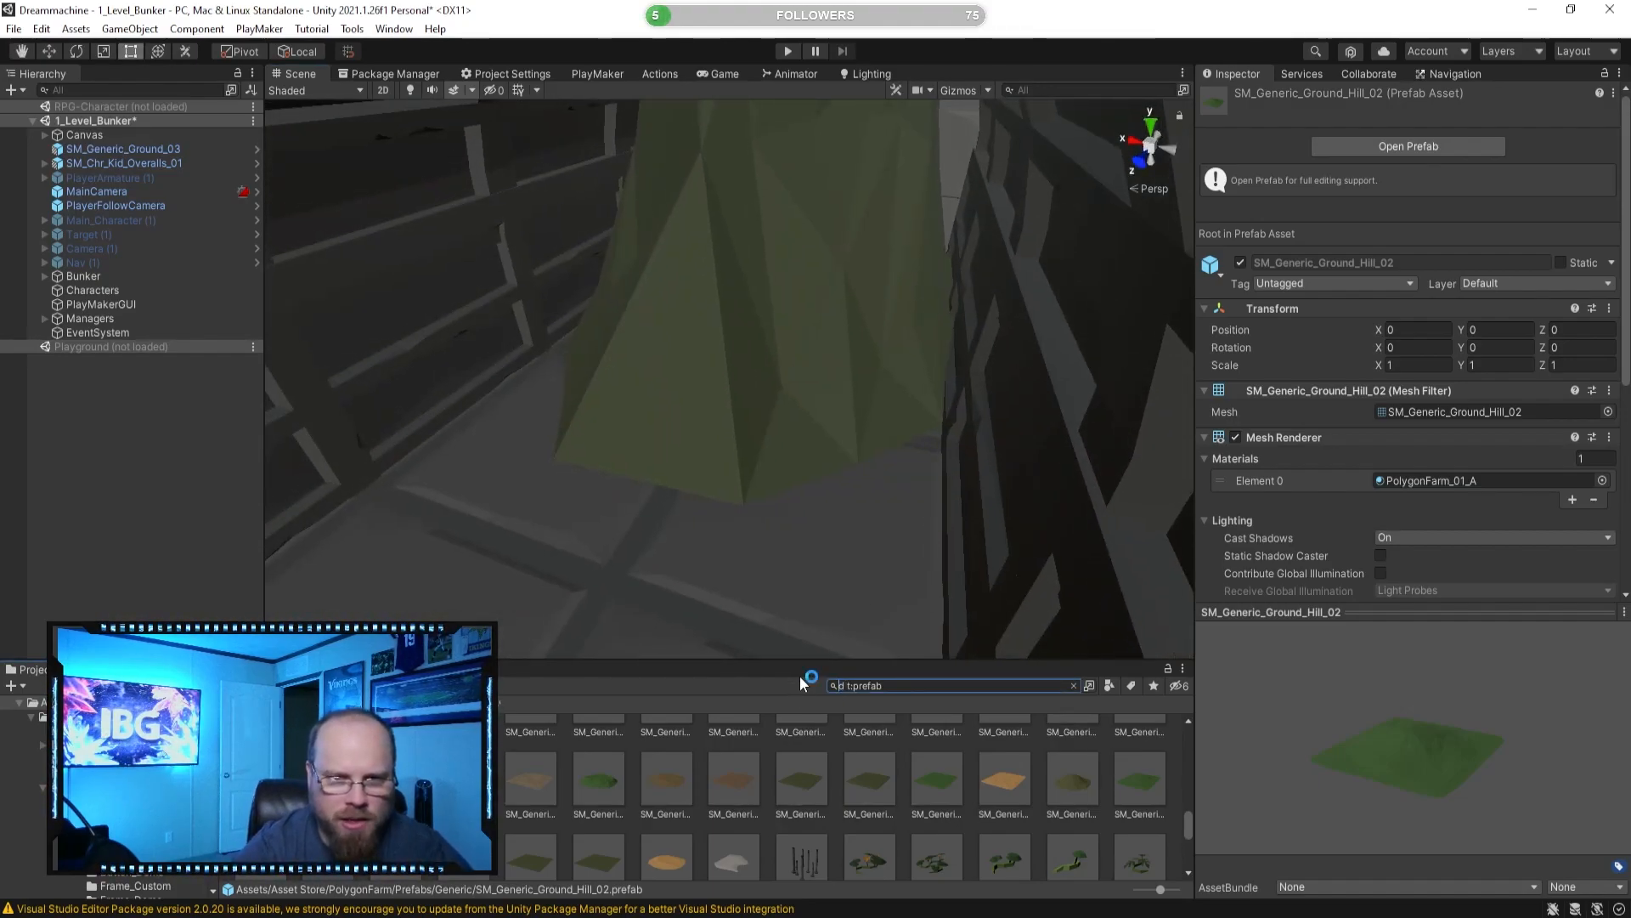
type("debris")
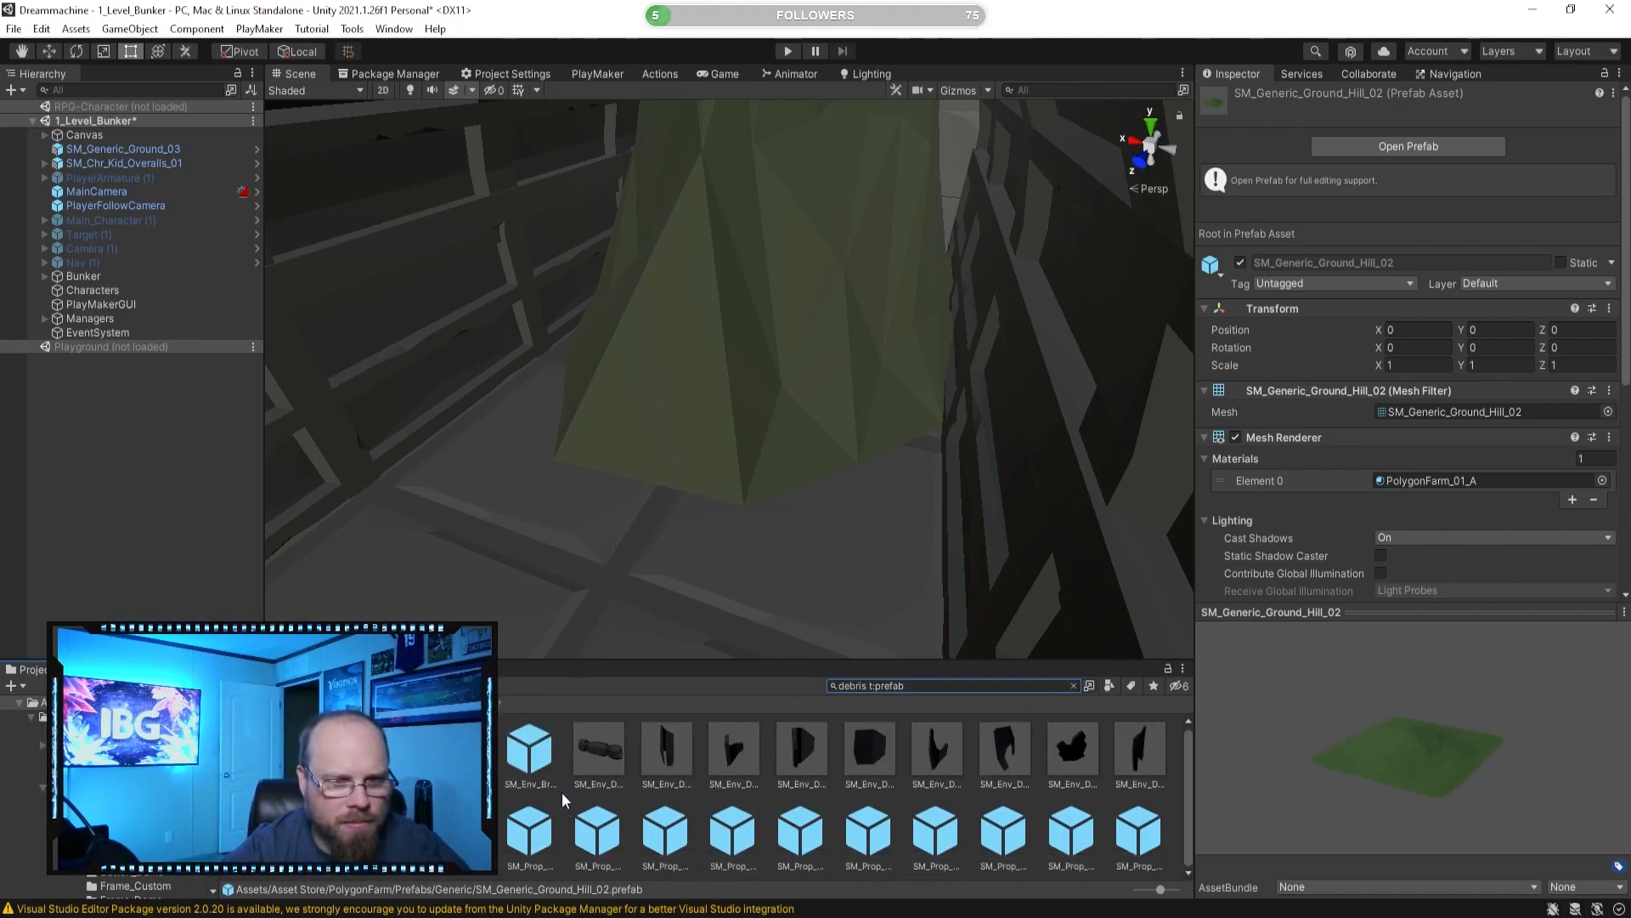
left_click(544, 837)
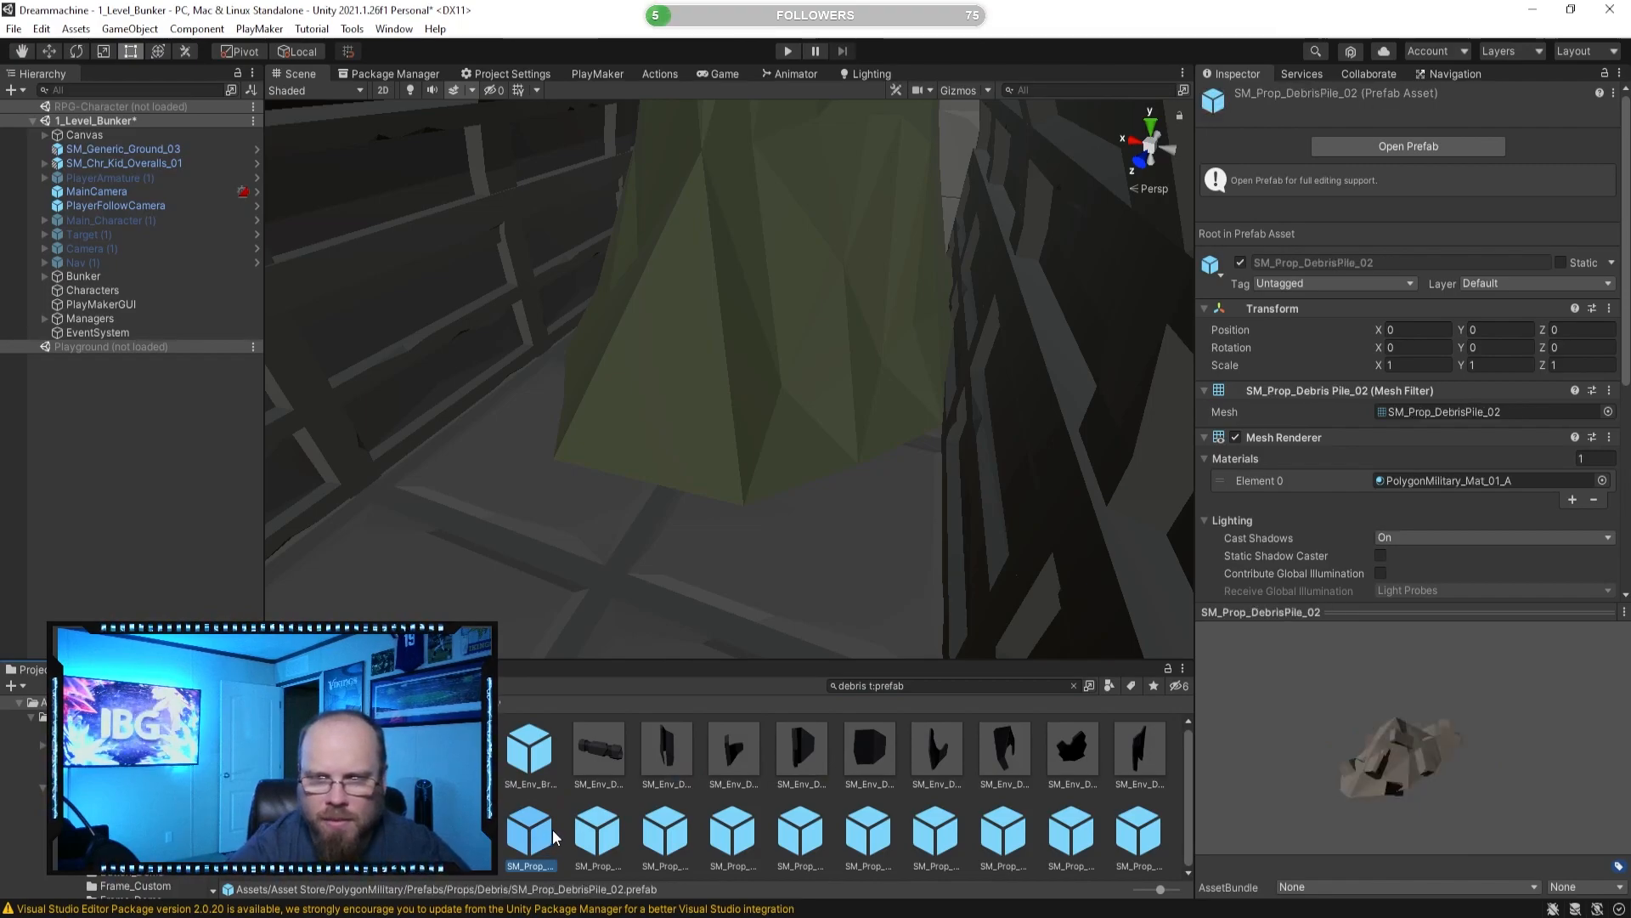
left_click_drag(1248, 790, 1177, 715)
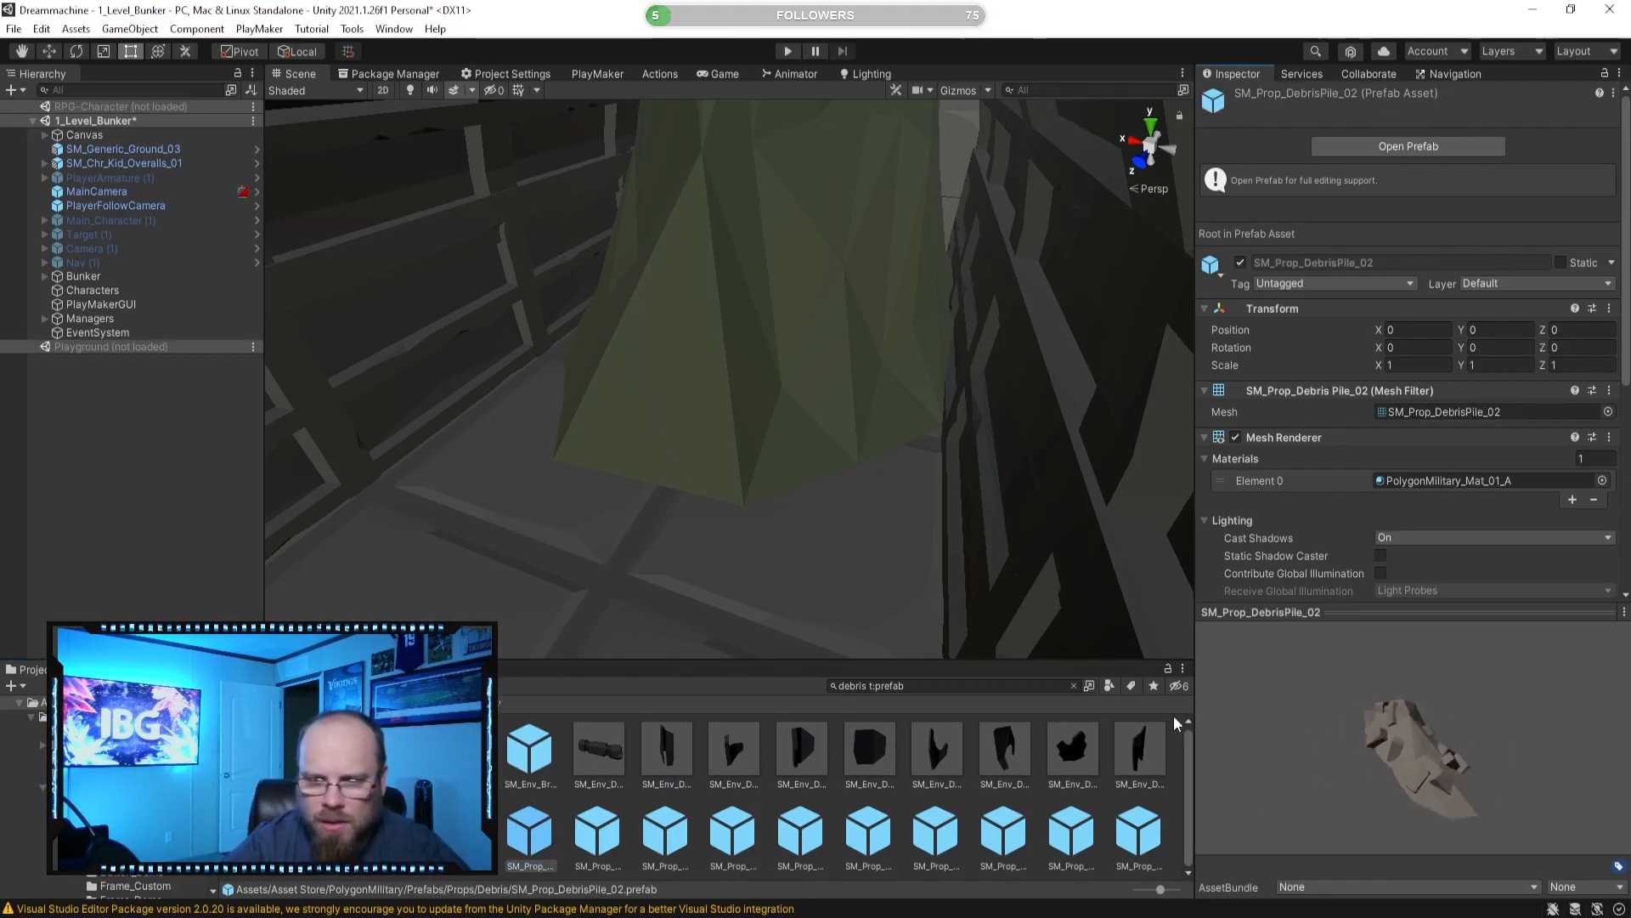
left_click(684, 837)
left_click(951, 842)
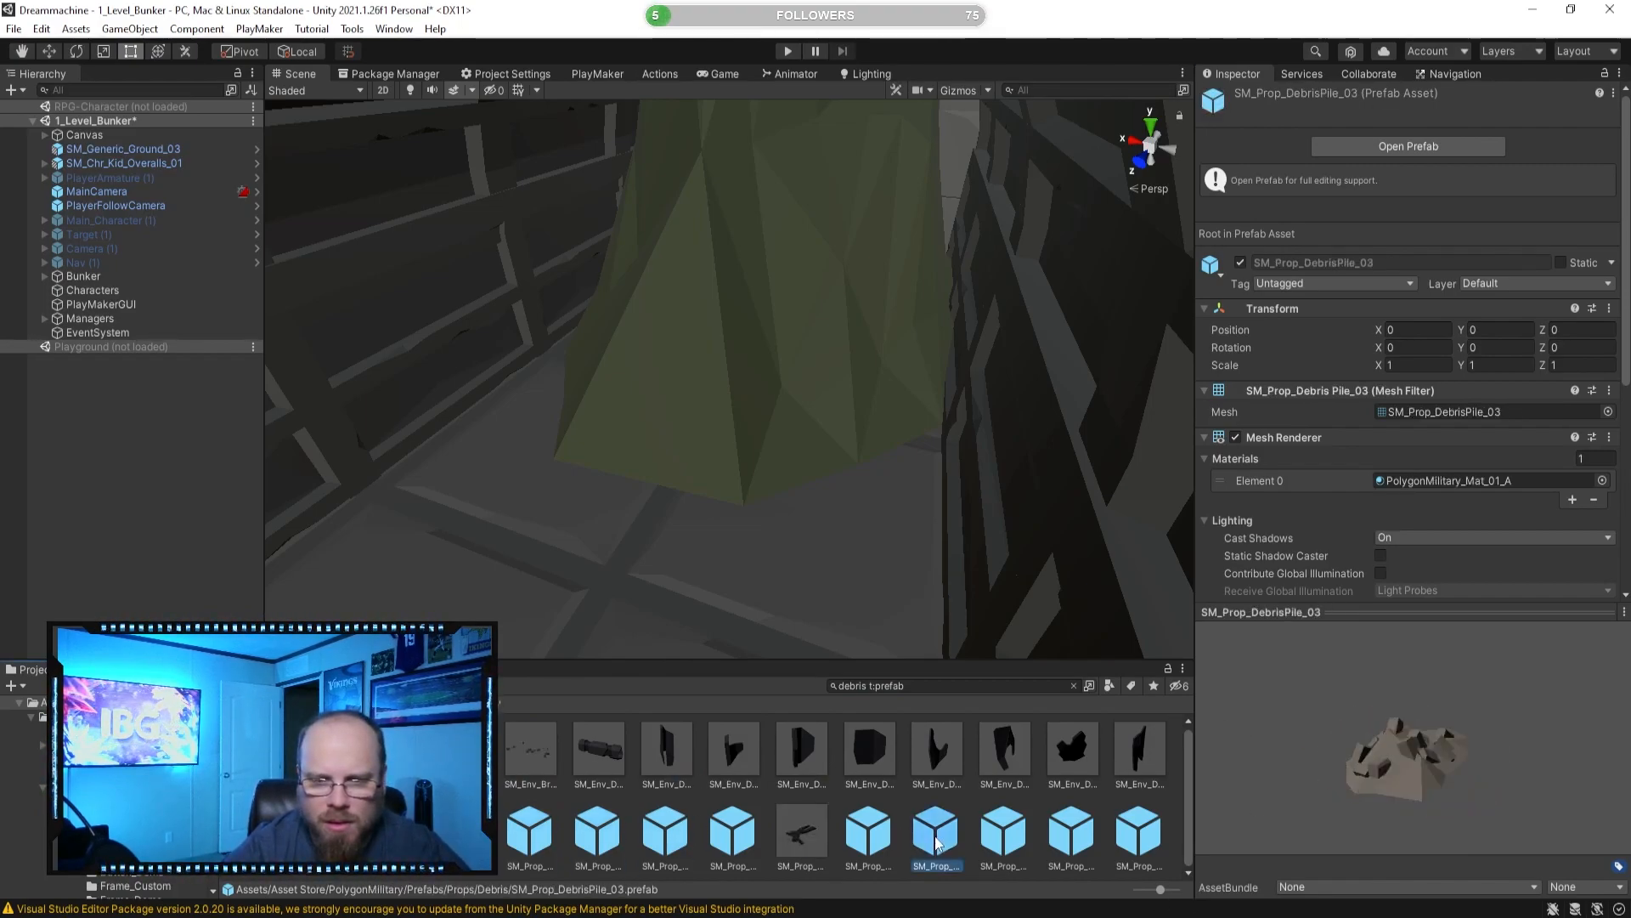
left_click(884, 838)
left_click(753, 835)
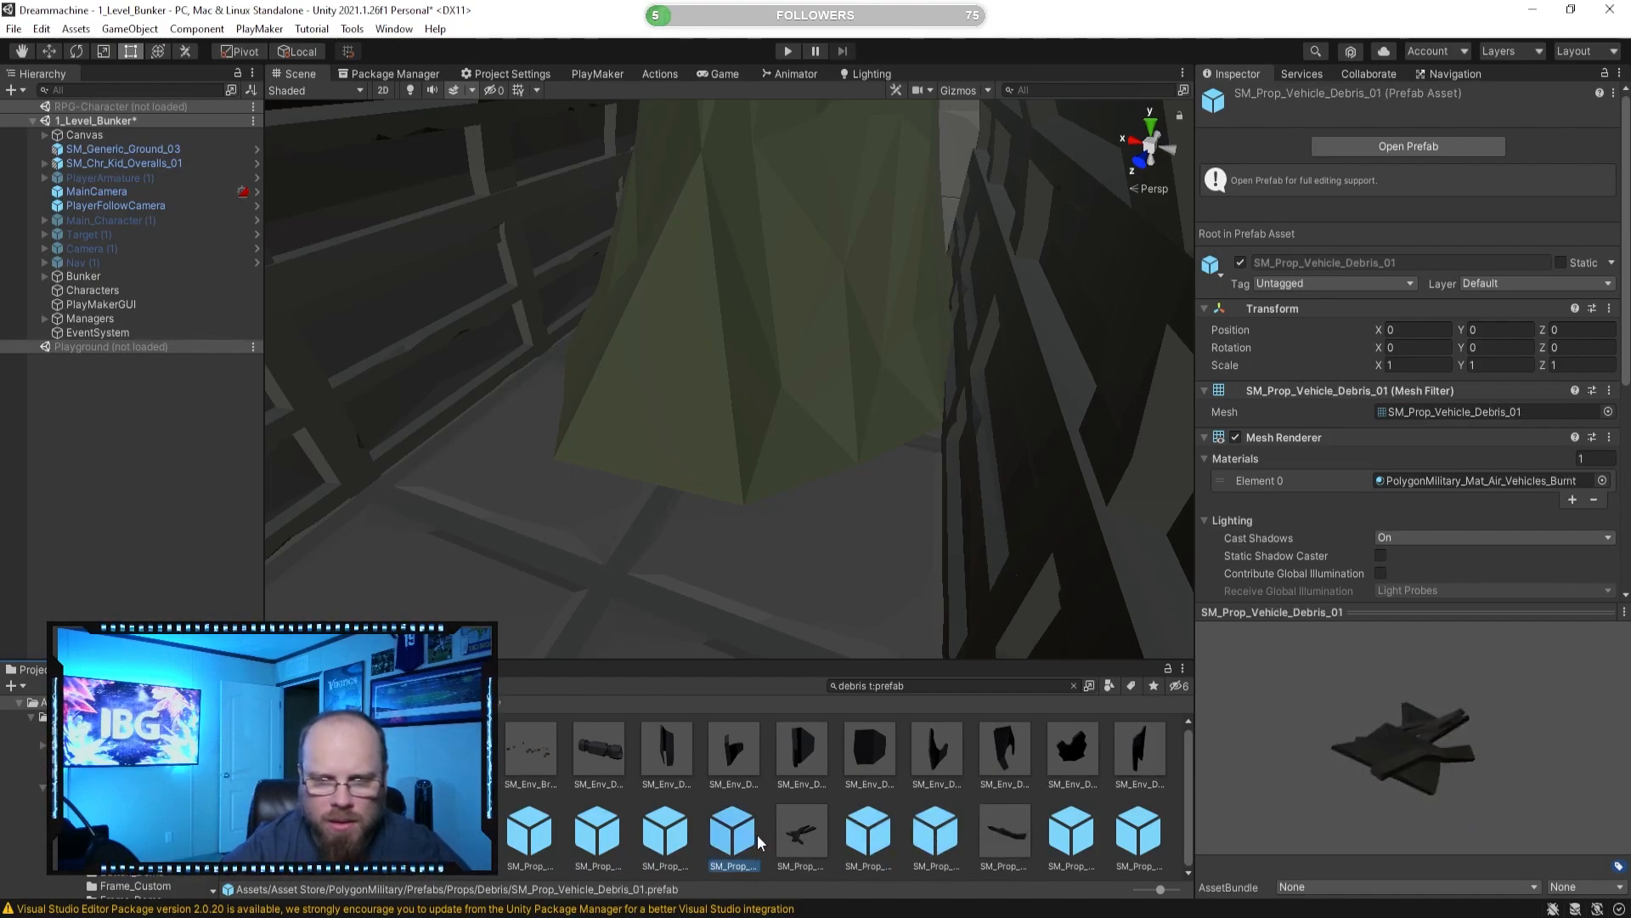
Go through the remaining debris prefabs, including the SM_Env_Debris_Structure pieces, and compare them with SM_Prop_DebrisPile_01.
key("Left")
key("Left")
key("Left")
key("Left")
key("Left")
key("Left")
key("Left")
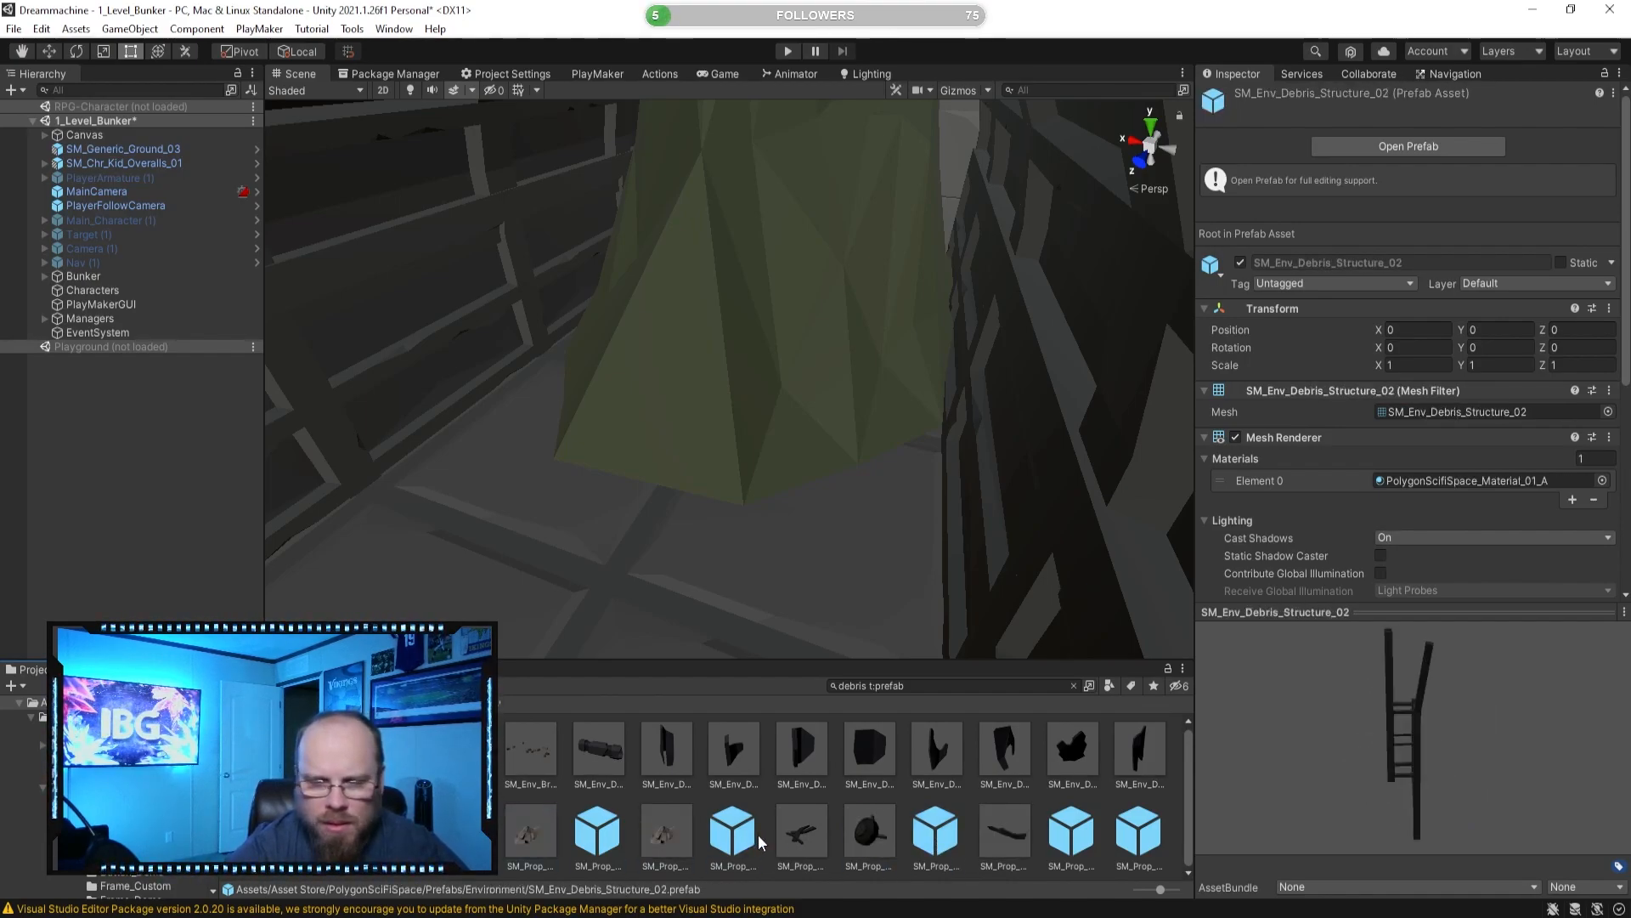
key("Left")
key("Left")
key("Left")
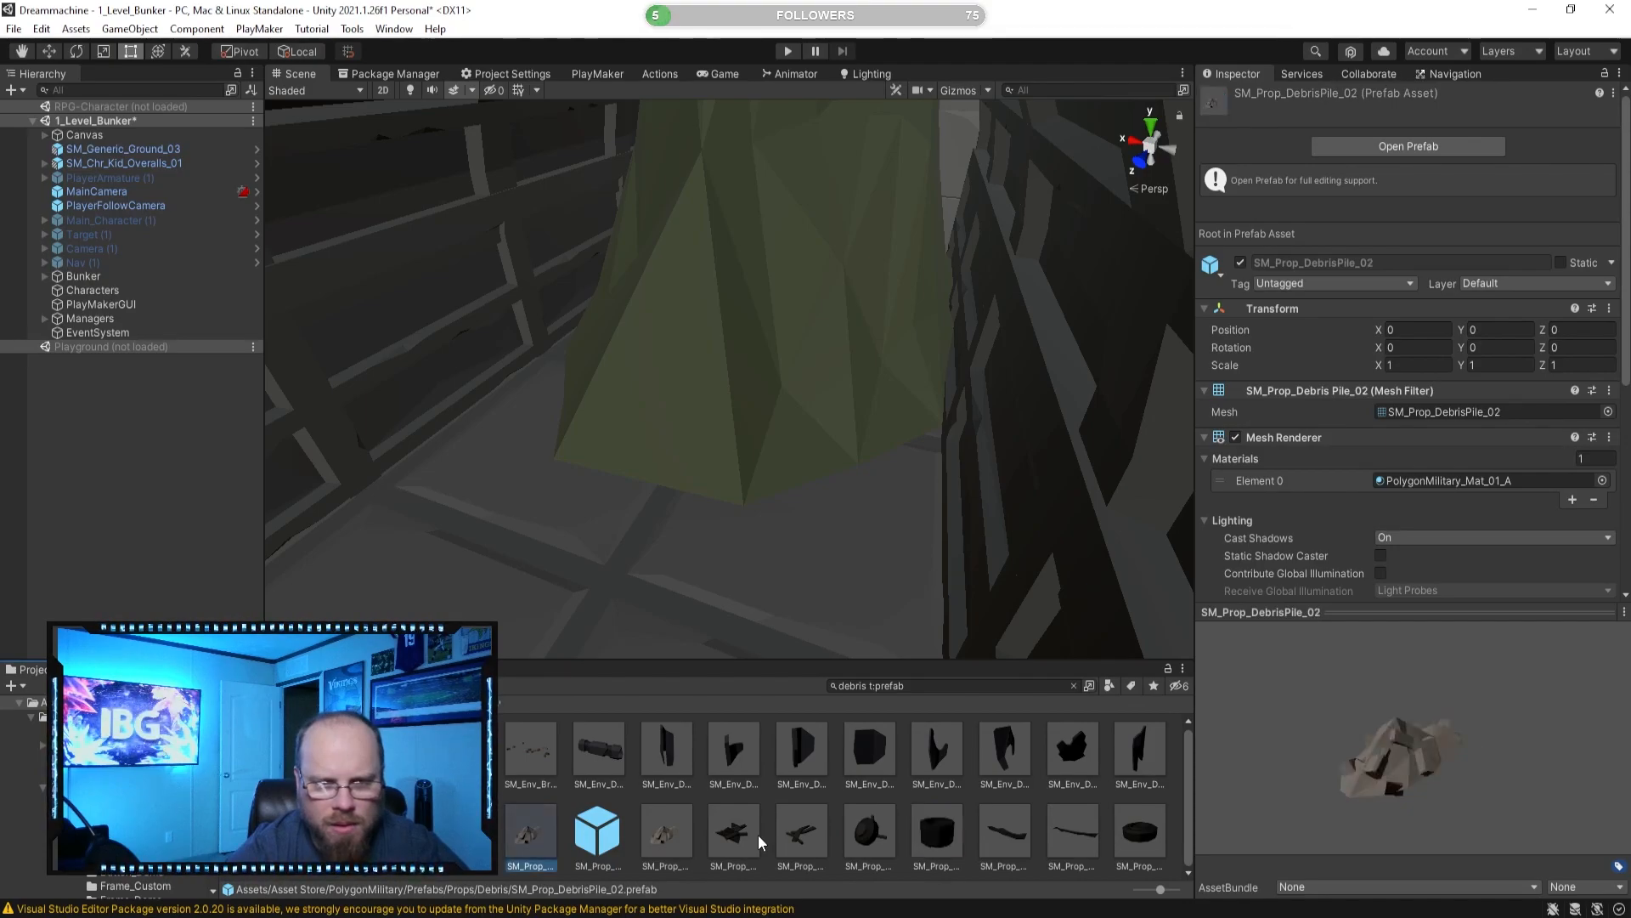
key("Down")
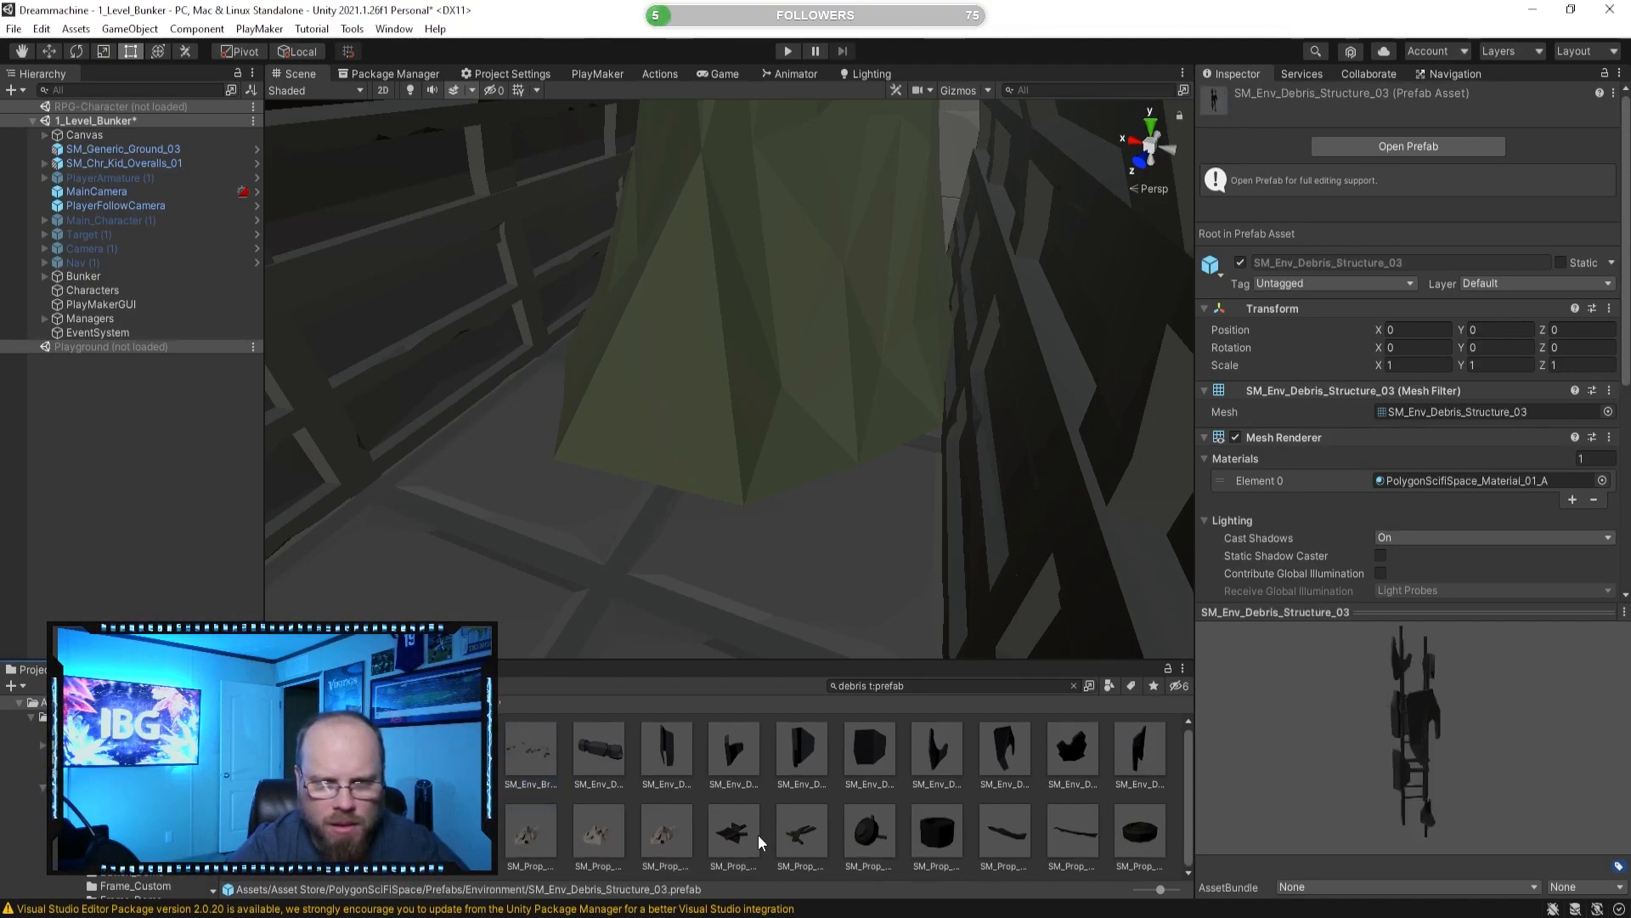
key("Left")
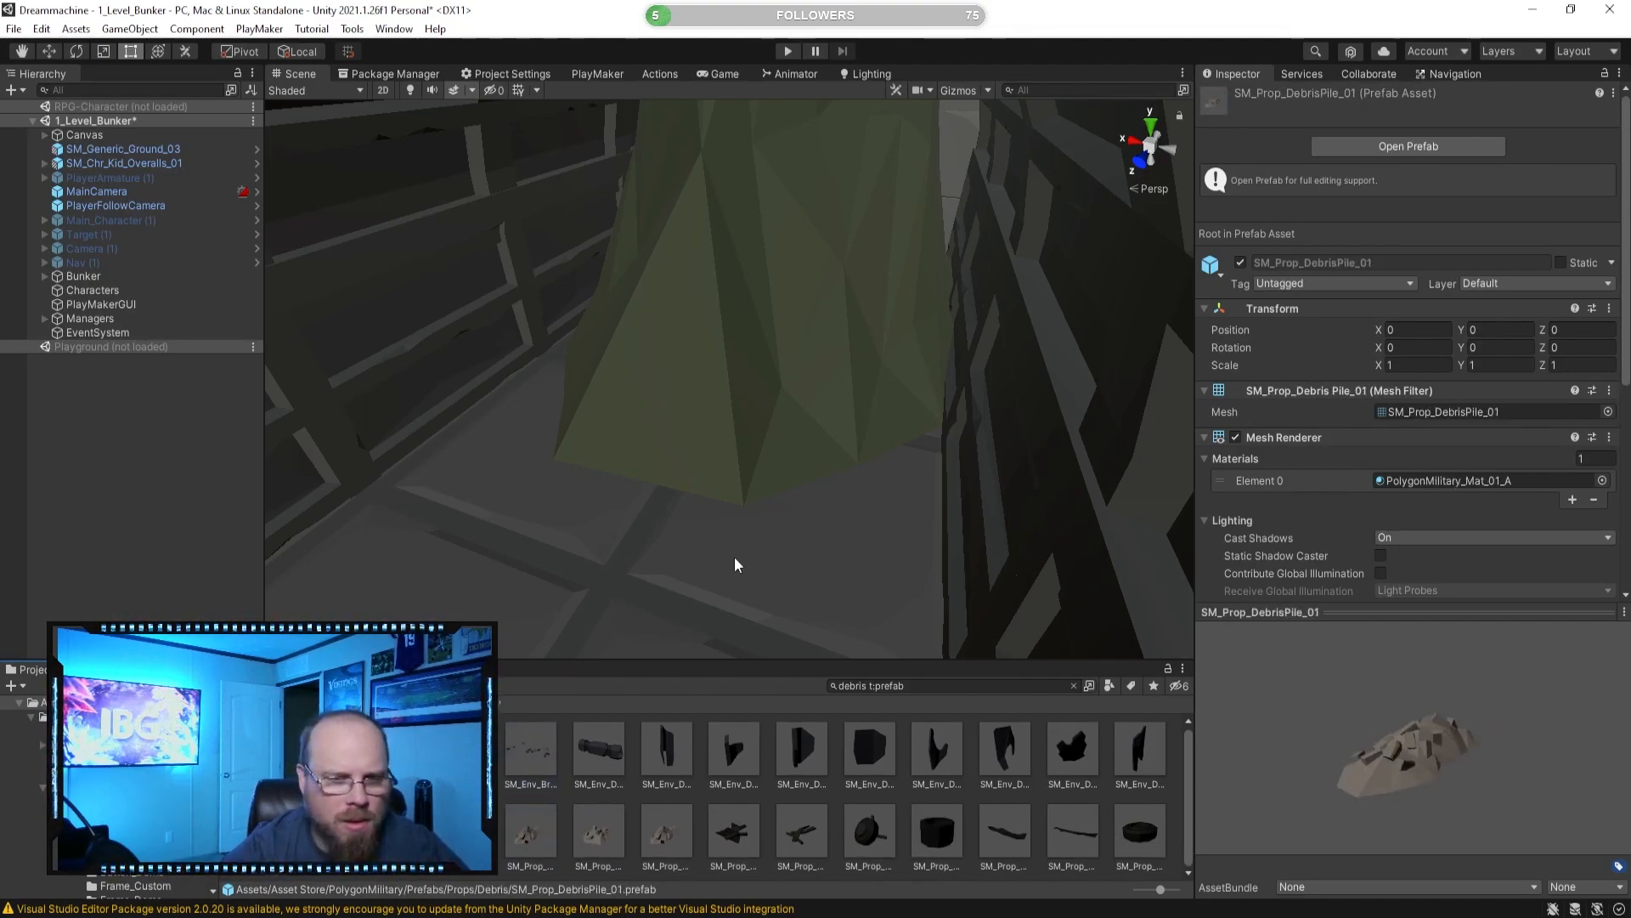
Place SM_Prop_DebrisPile_01 on the tunnel floor and delete the SM_Generic_Ground_03 mound behind it.
right_click_drag(725, 565, 737, 544)
left_click_drag(529, 832, 725, 530)
right_click_drag(725, 530, 799, 565)
key("s")
key("w")
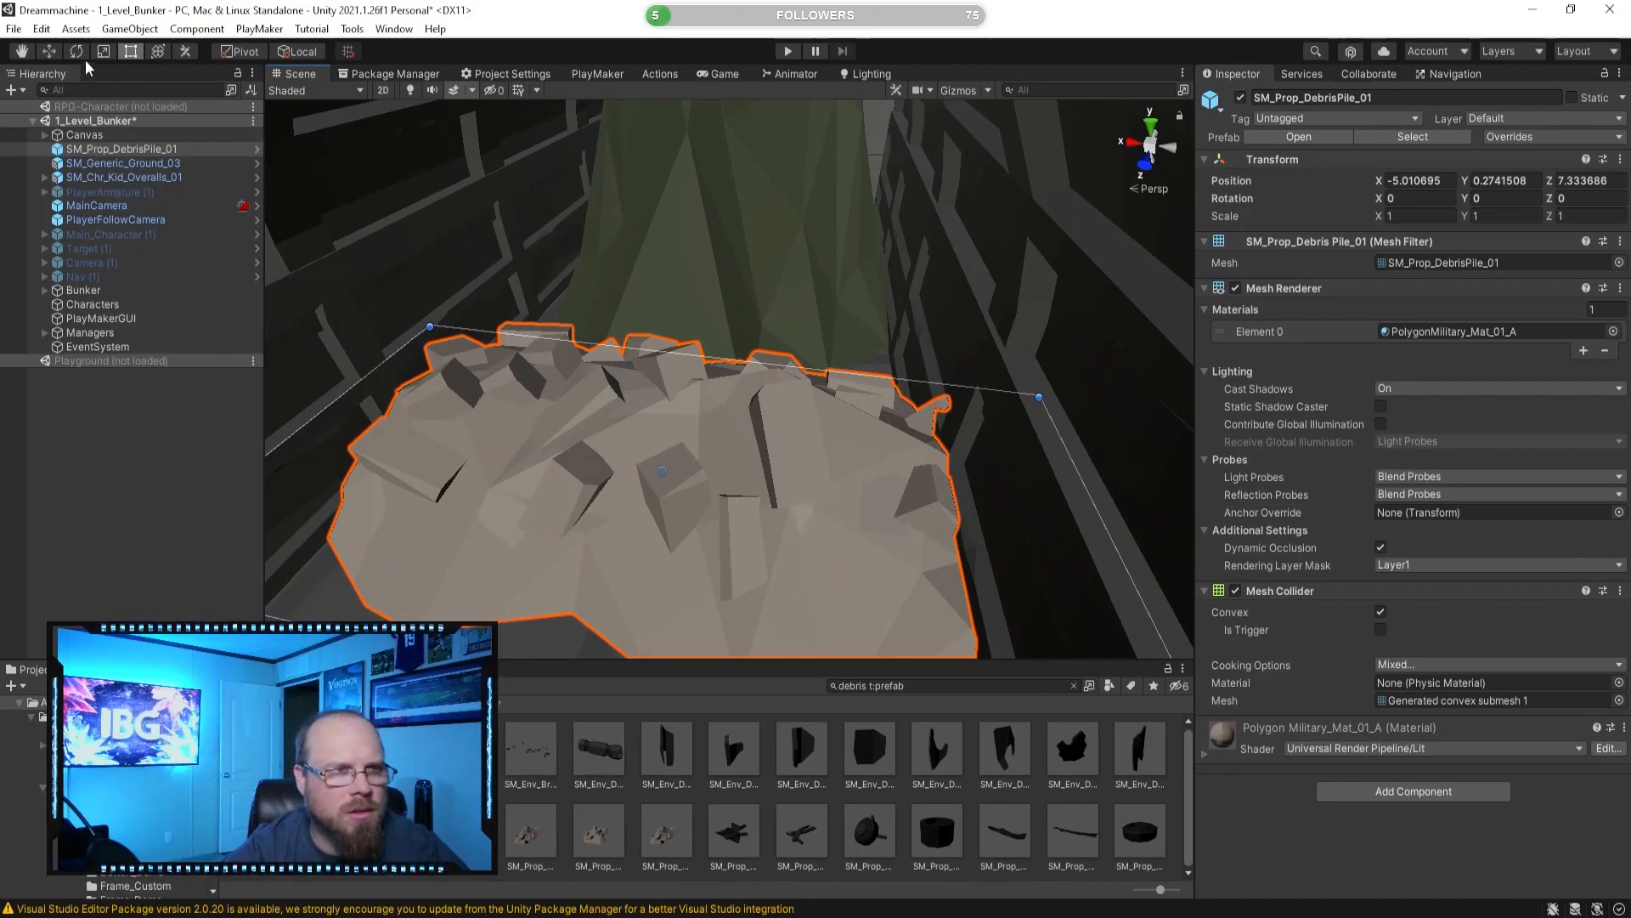
left_click(742, 275)
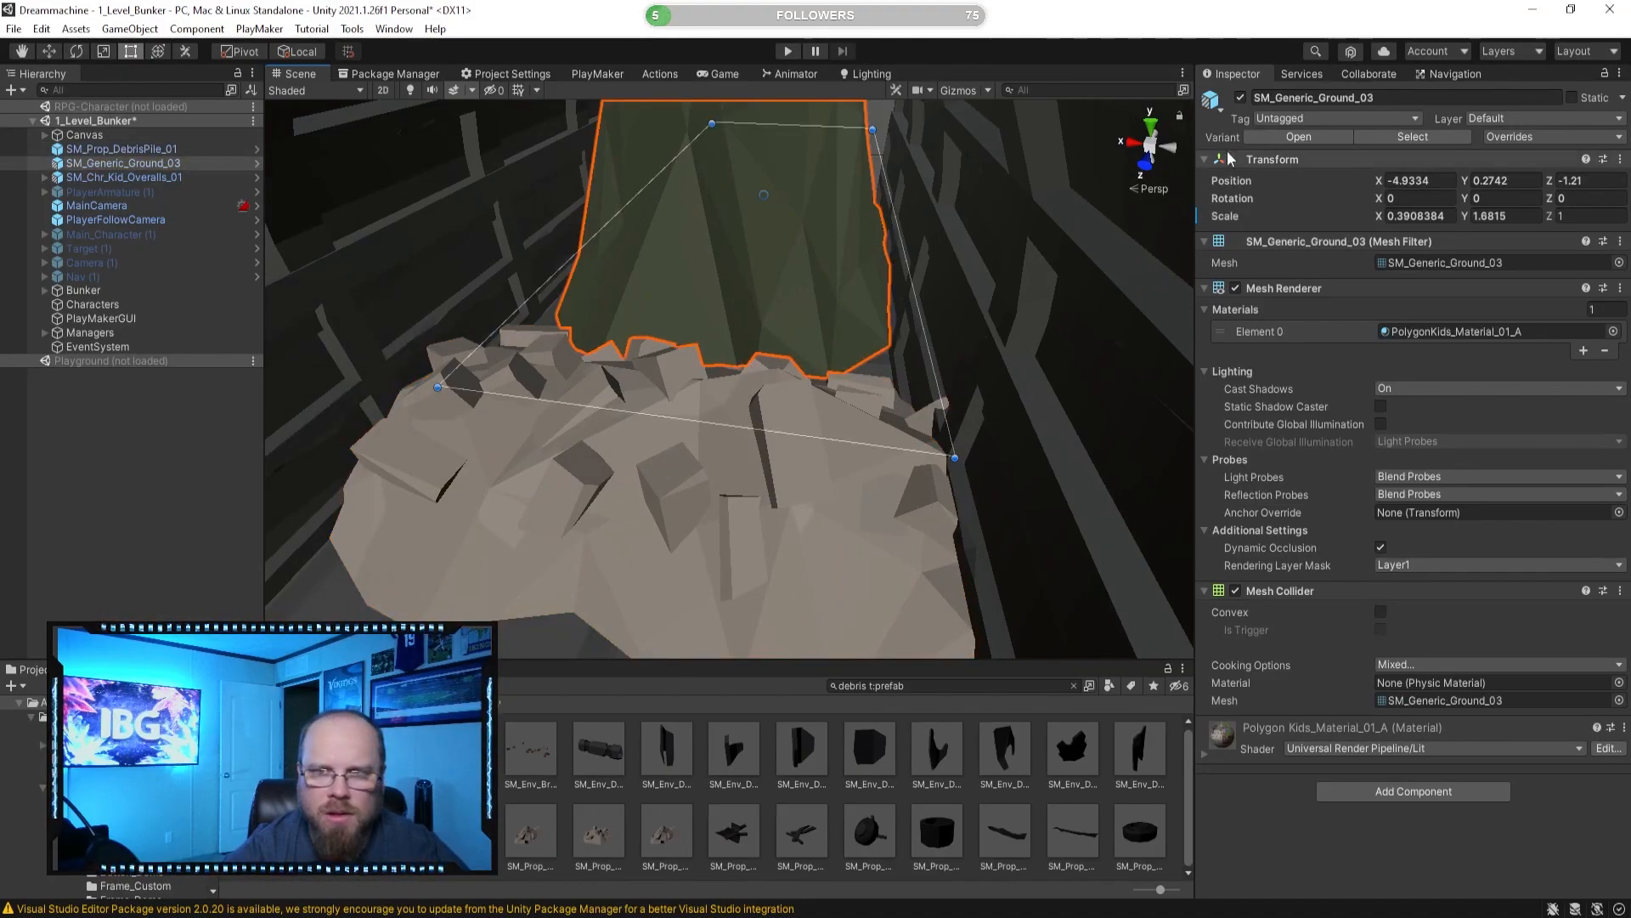
key("Delete")
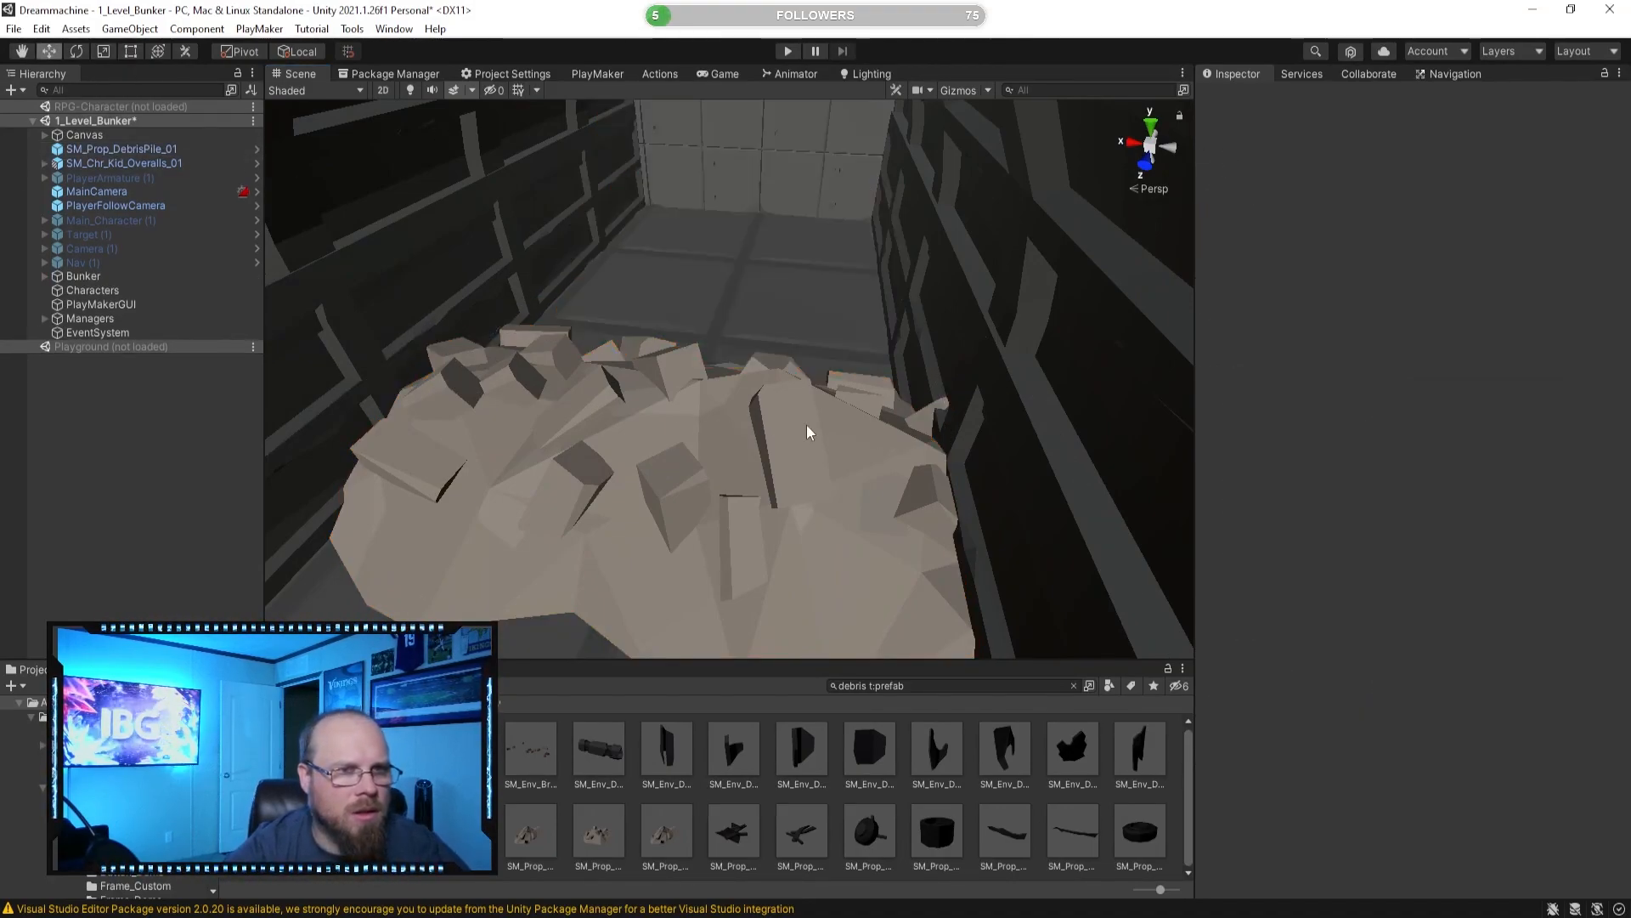
Rotate the debris pile to Y 90 and Z 30 and widen it to a Z scale of about 1.64 at X position -4.5852.
left_click(807, 433)
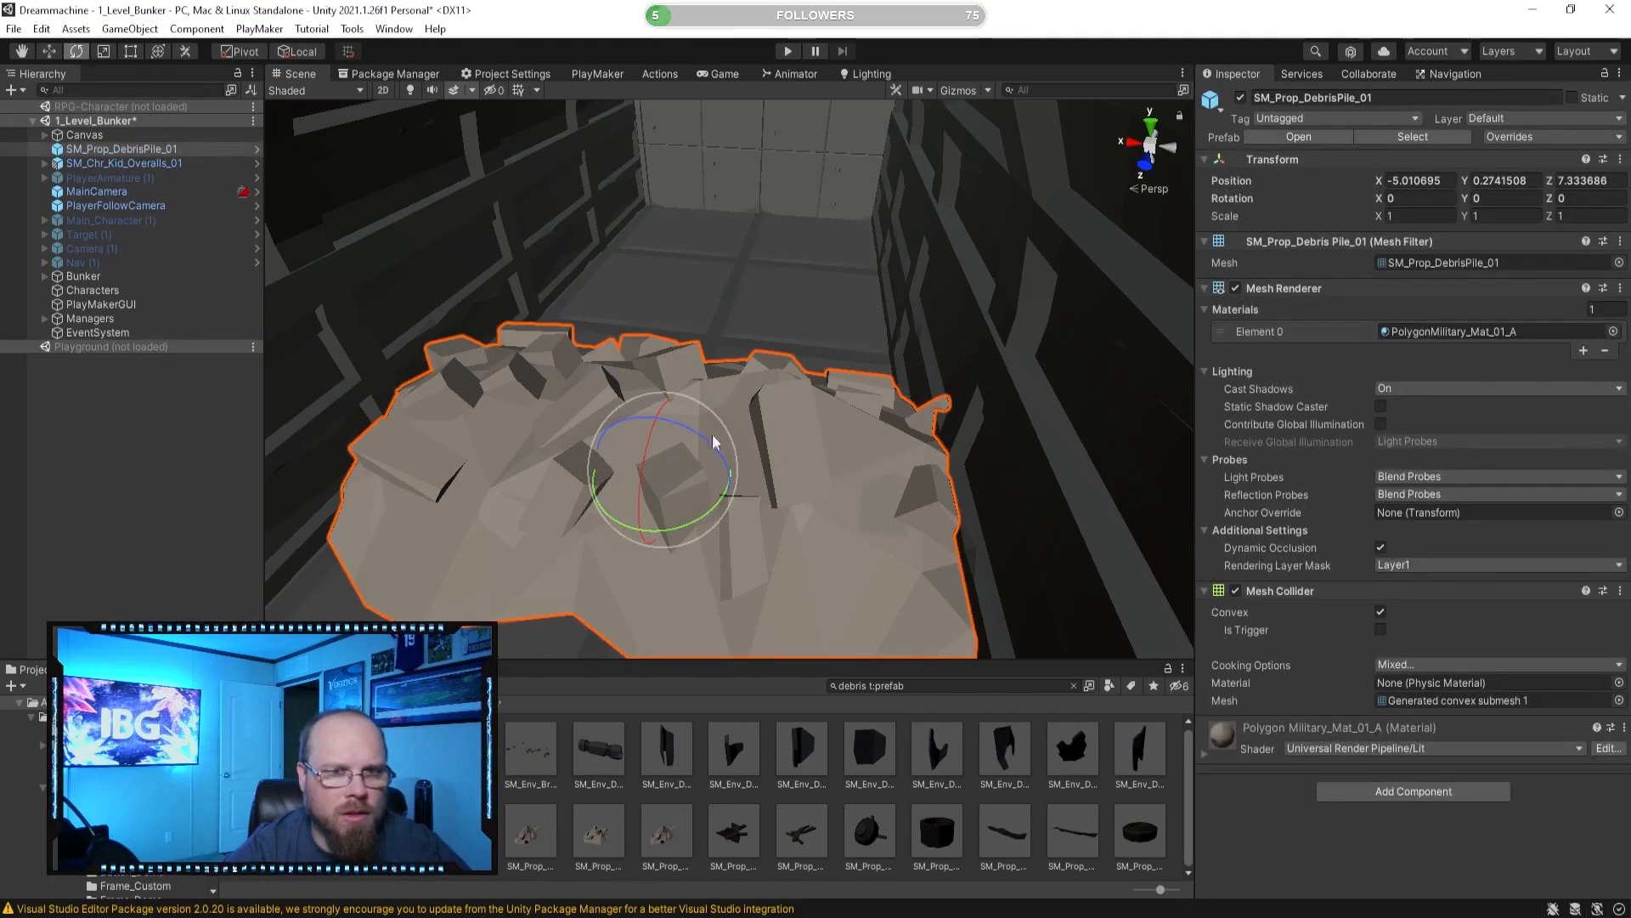
left_click_drag(706, 517, 493, 518)
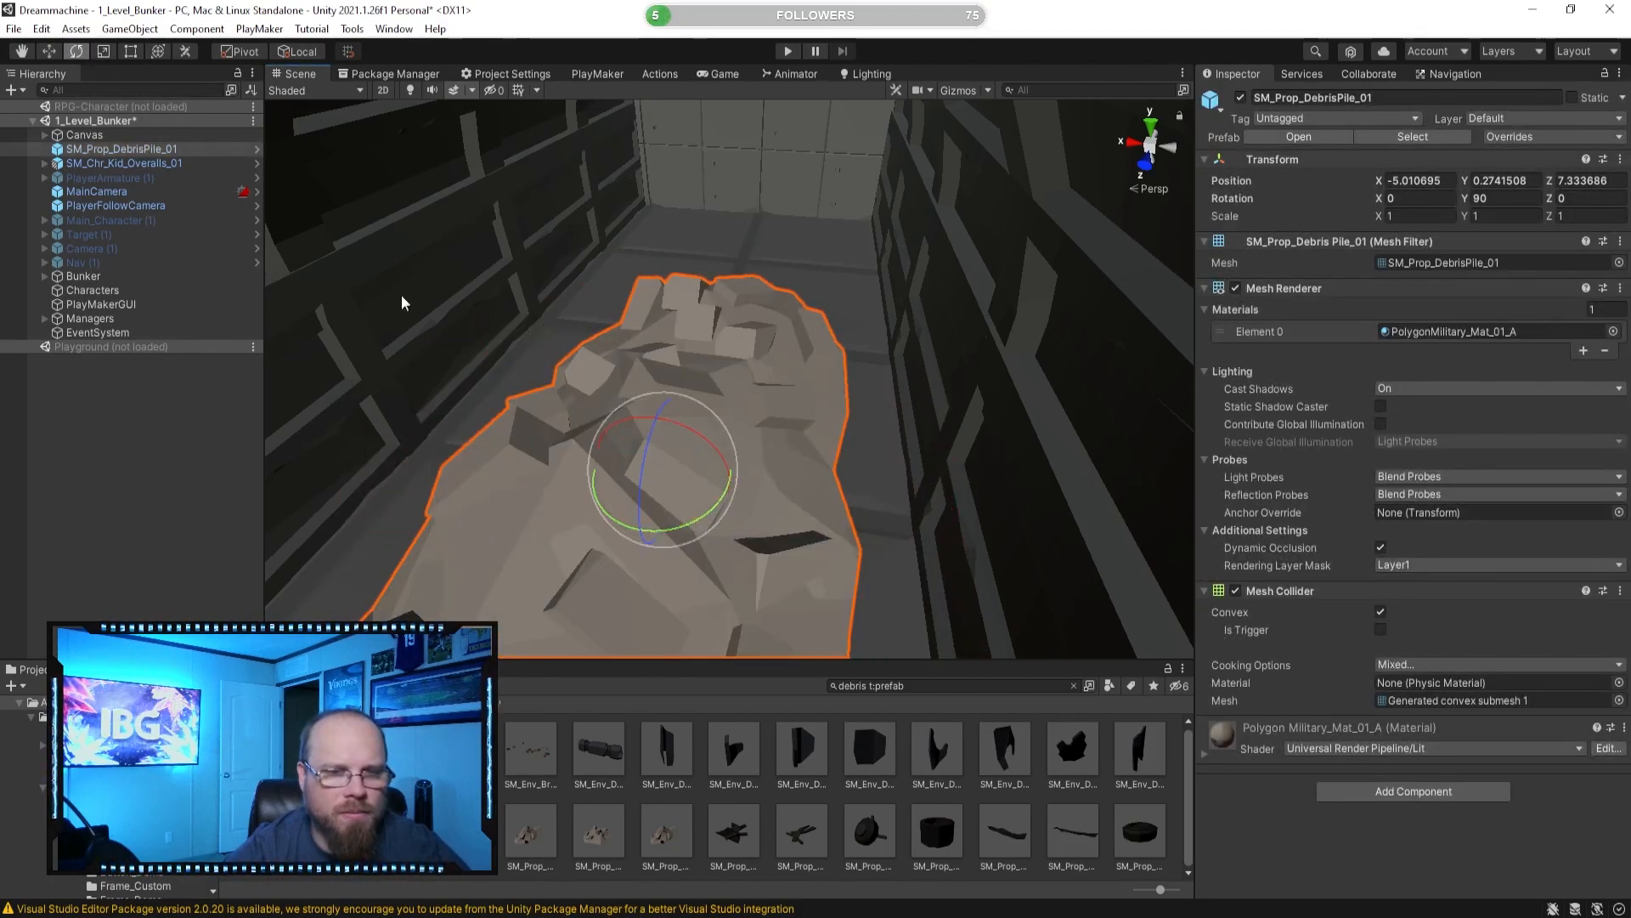
left_click_drag(493, 230, 903, 333, "alt")
left_click(132, 52)
left_click_drag(705, 371, 1120, 389)
Switch the handles to global orientation and move the debris pile along the tunnel to Z position 3.27.
left_click(57, 54)
left_click_drag(615, 307, 561, 367, "alt")
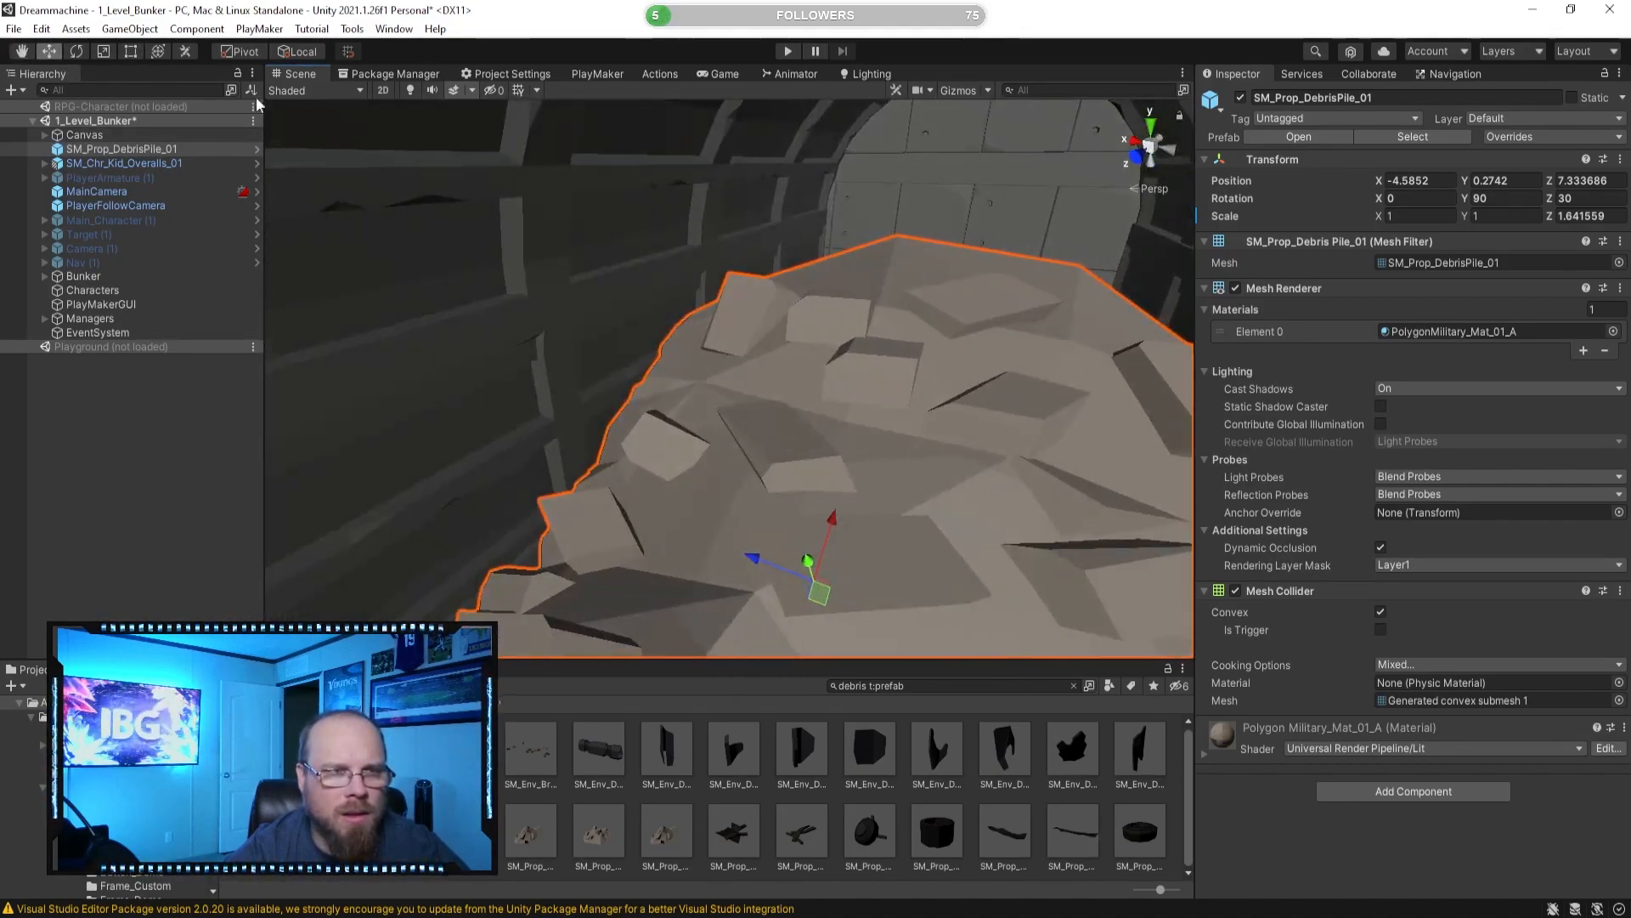
left_click(238, 52)
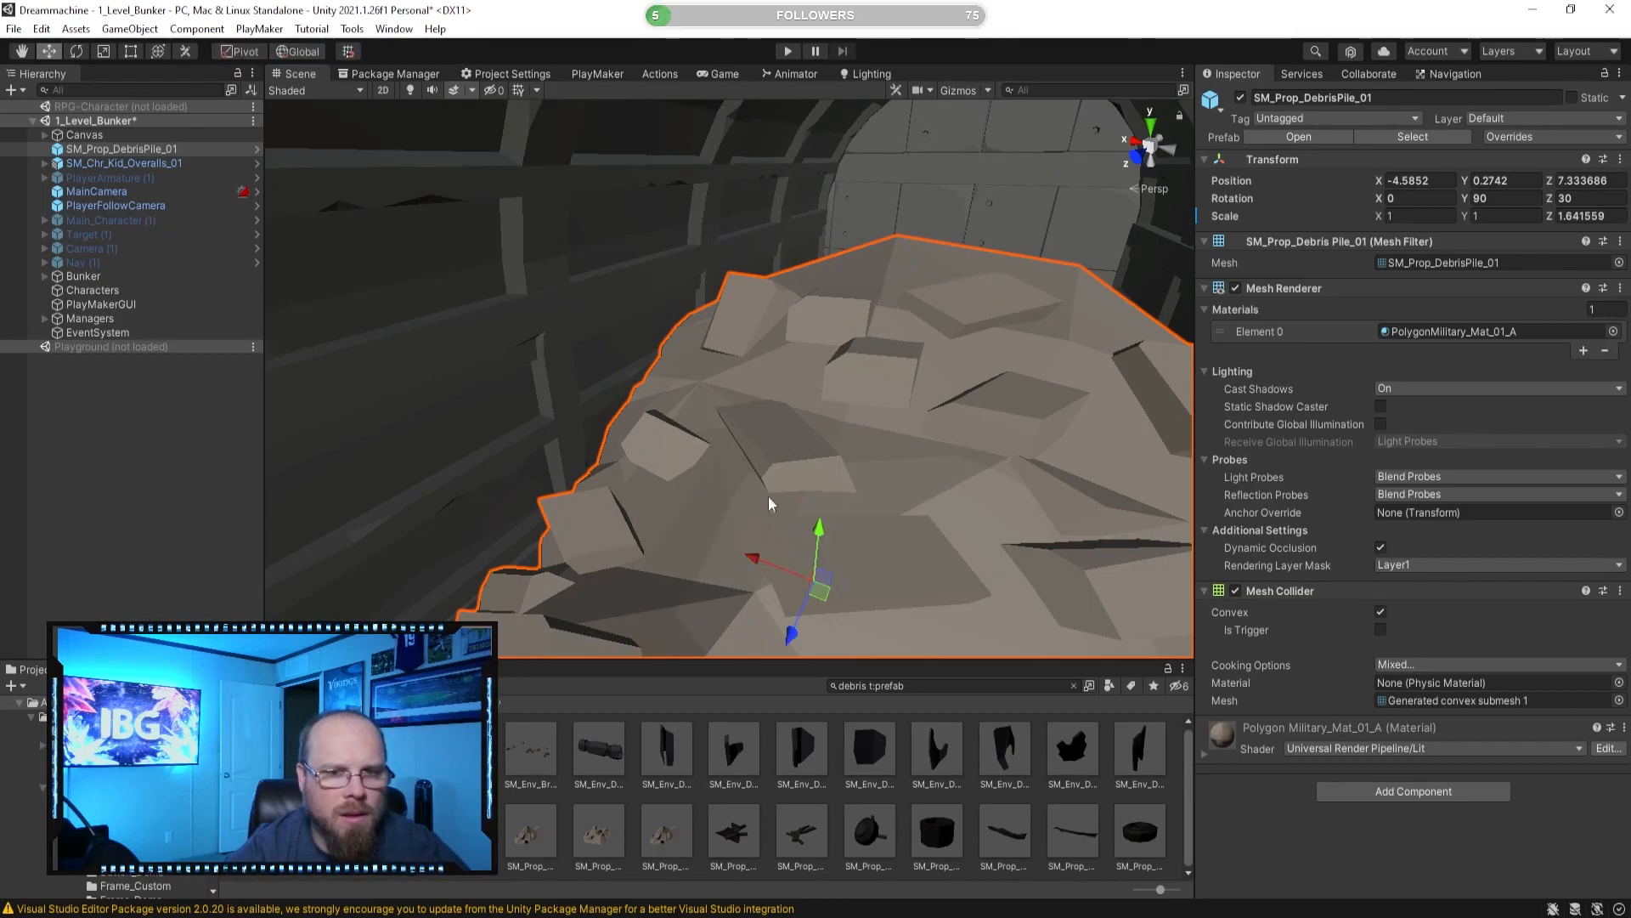
left_click_drag(791, 628, 986, 399)
key("w")
right_click_drag(986, 398, 977, 393)
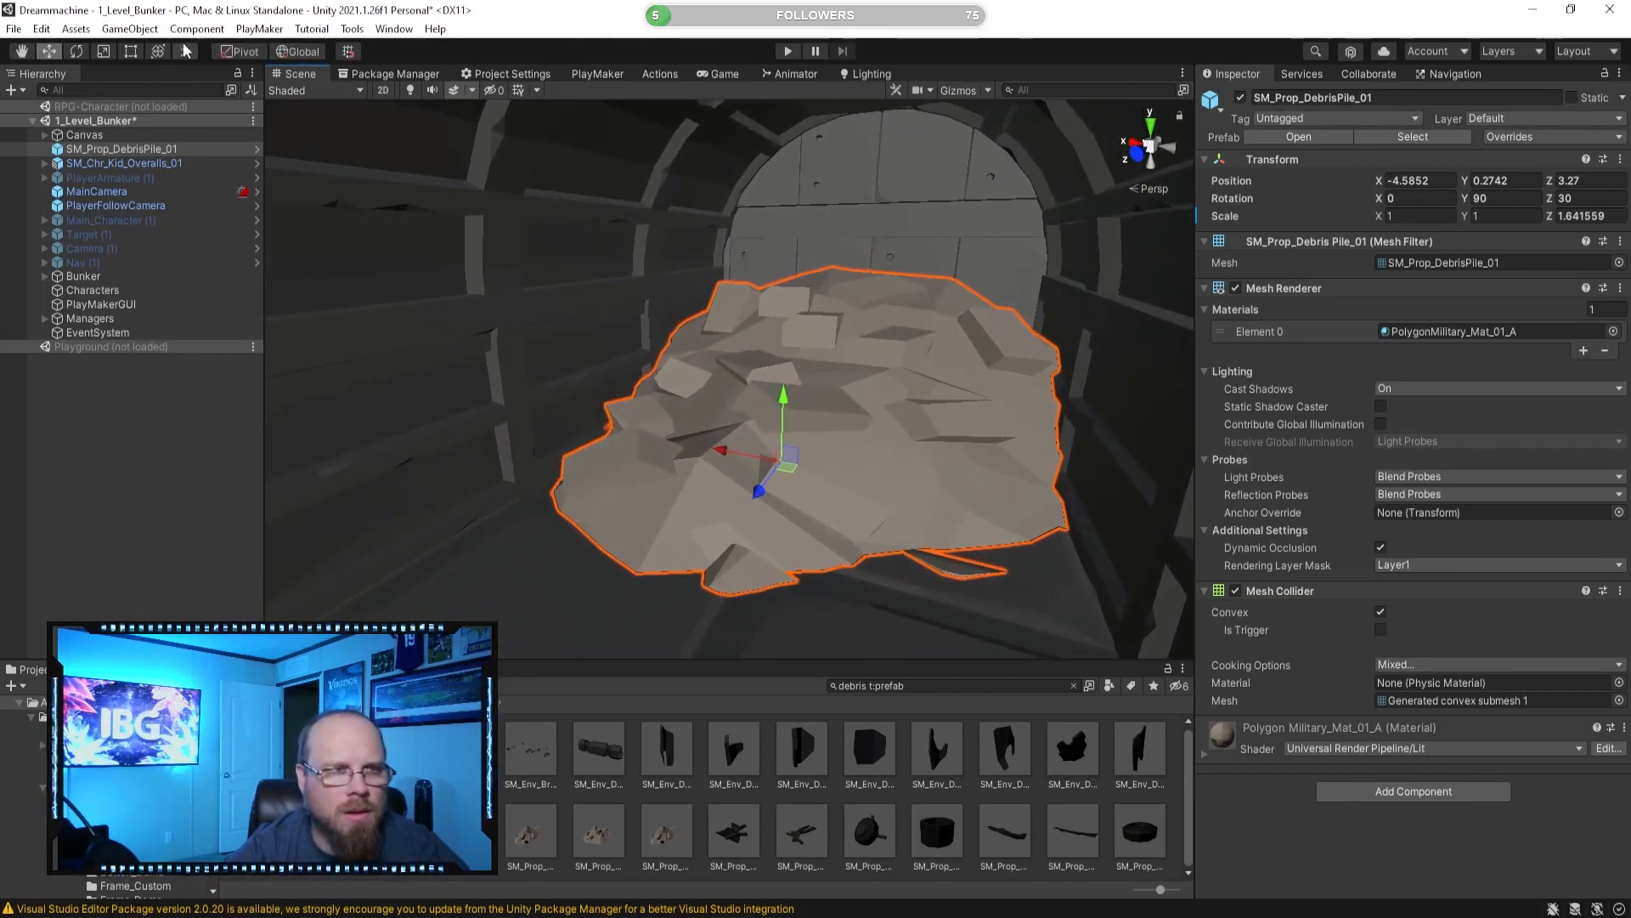
Tilt the debris pile to Z rotation 43.679, stretch it to X scale 1.2005, and place it at Y 2.08 and Z 2.4607.
left_click(126, 52)
key("e")
left_click_drag(761, 436, 747, 469)
key("ctrl+z")
left_click(131, 53)
left_click_drag(911, 311, 1038, 299, "alt")
right_click_drag(874, 325, 1185, 371)
key("w")
key("s")
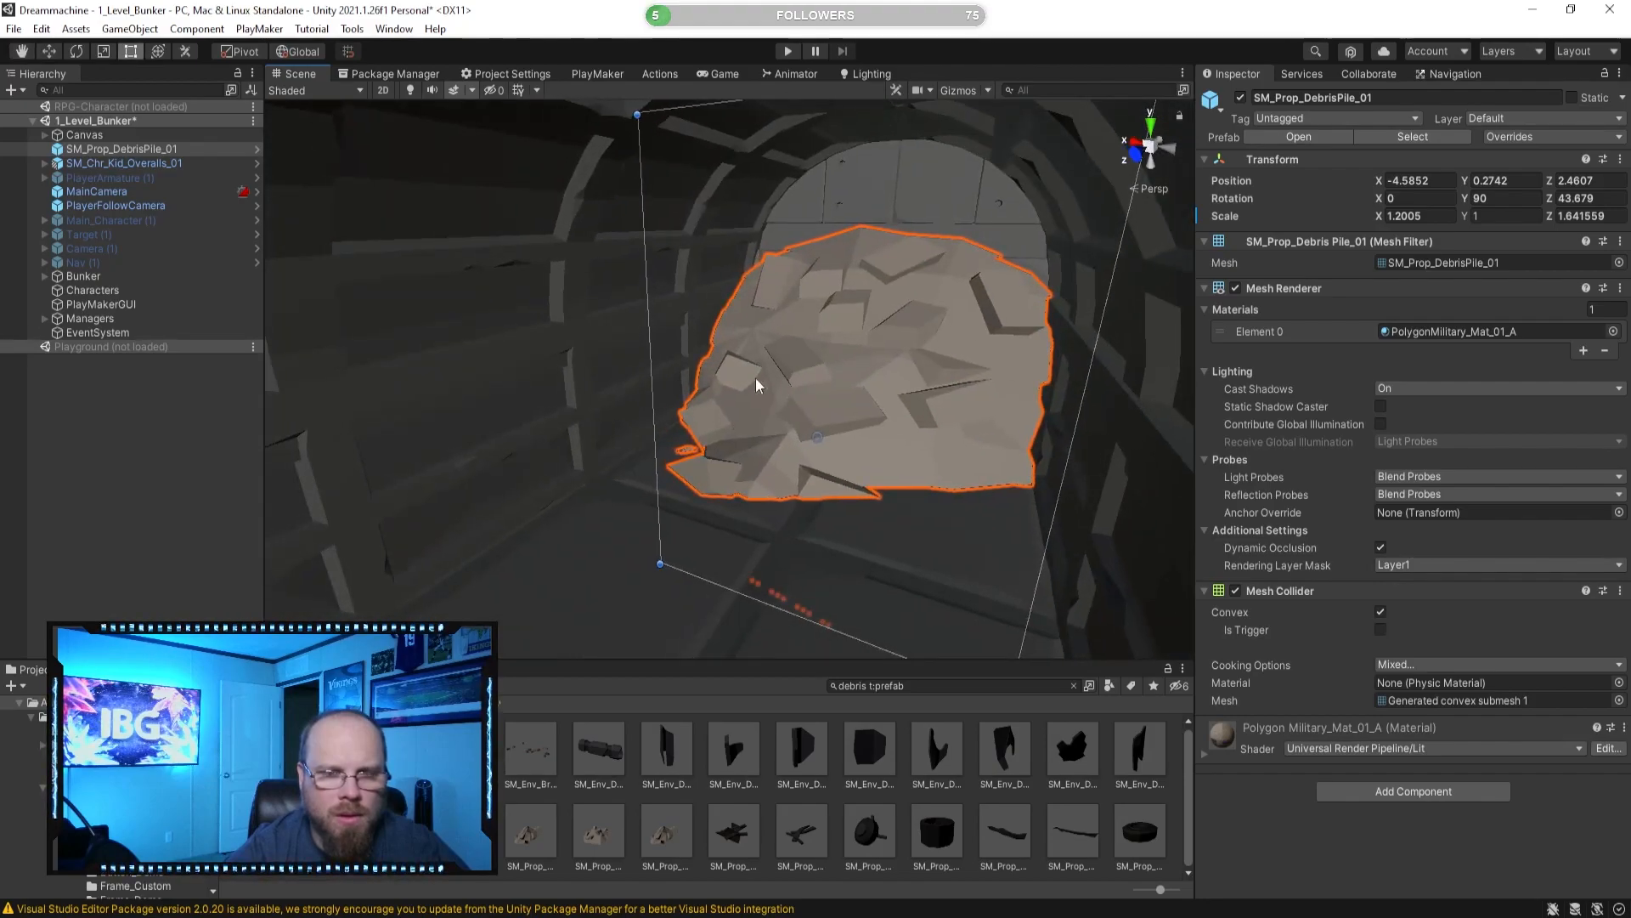
left_click_drag(827, 365, 870, 239)
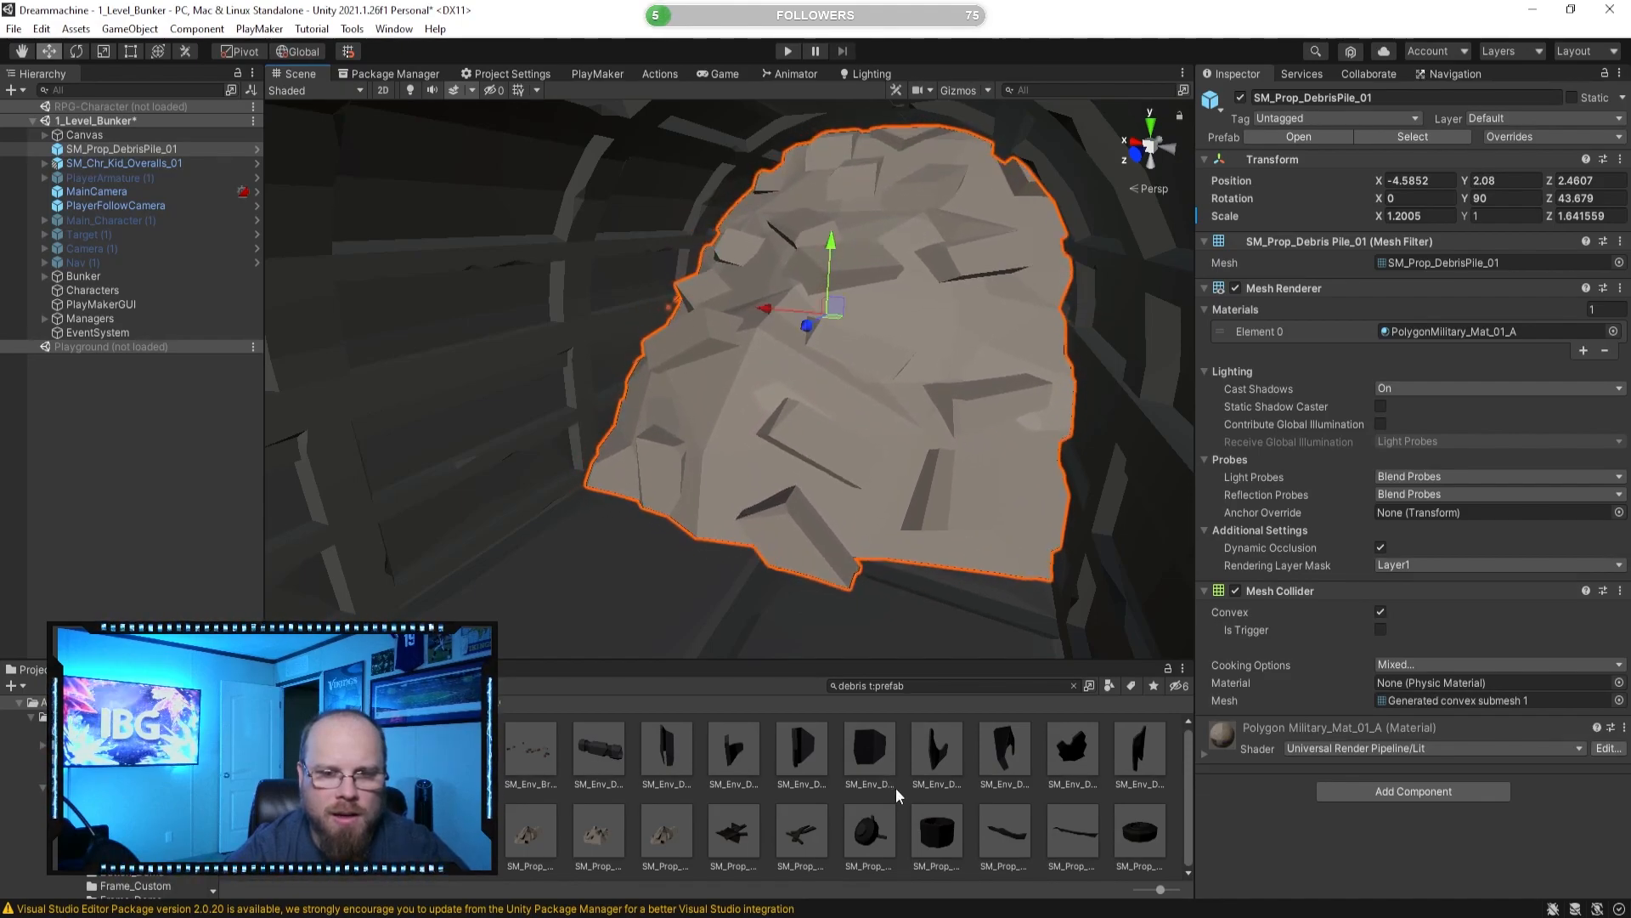
Pull in the debris pile's side where it pokes through the tunnel wall, to Z scale about 1.571 and X position -4.7189.
left_click(959, 785)
key("s")
right_click_drag(815, 386, 634, 331)
key("w")
scroll(634, 332, "down", 3)
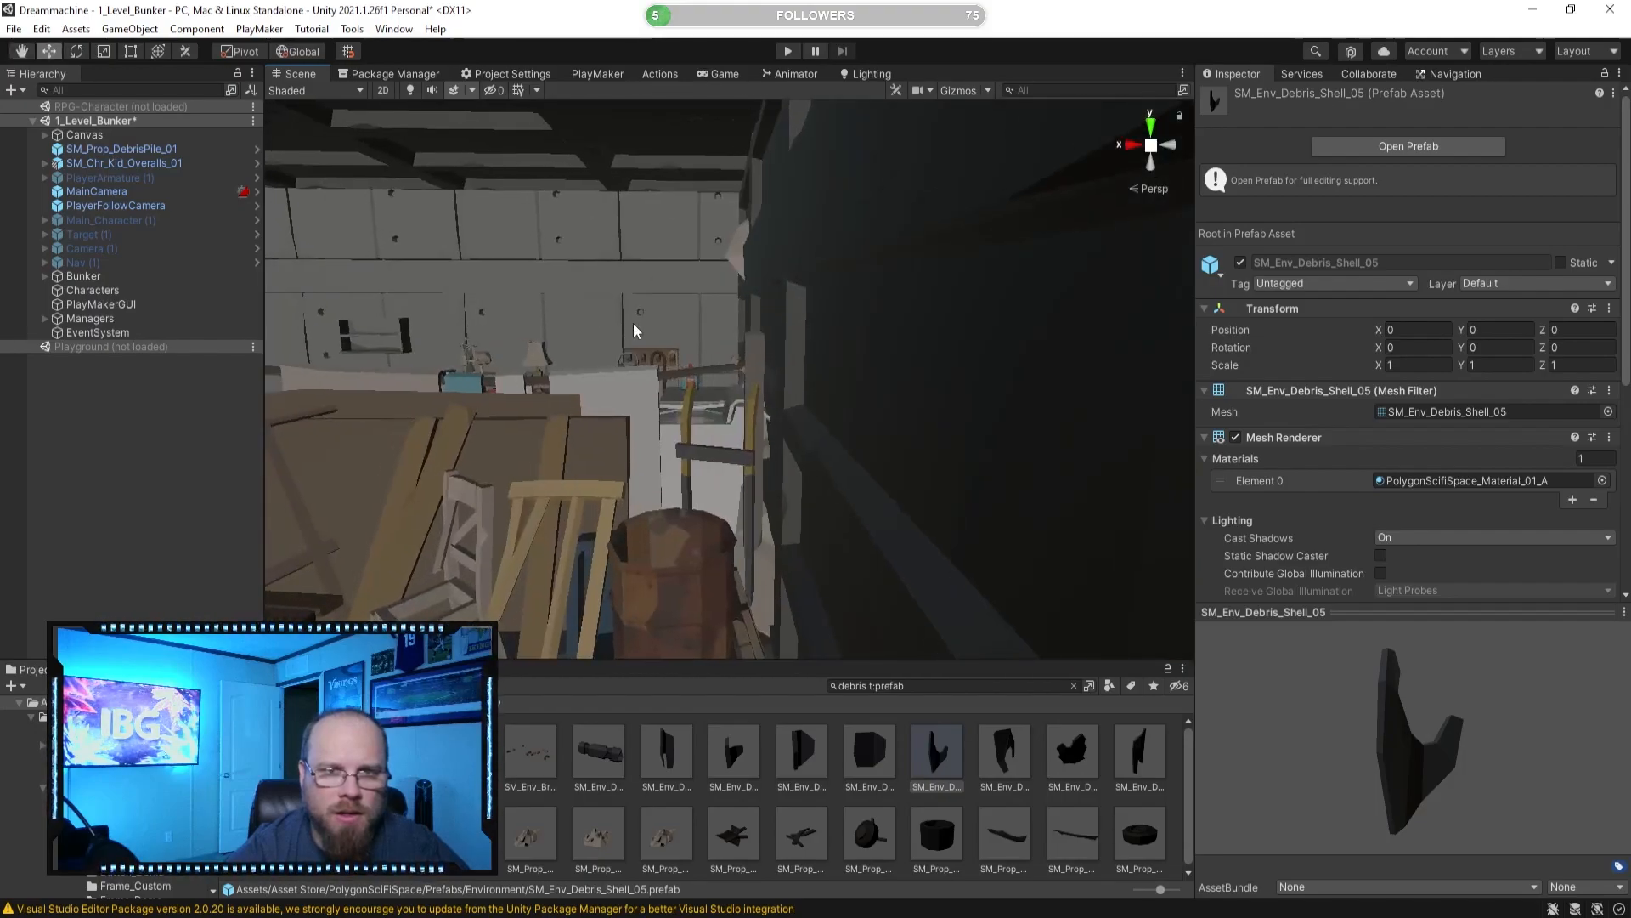
scroll(634, 331, "up", 3)
left_click(845, 366)
key("w")
right_click_drag(845, 366, 852, 351)
key("a")
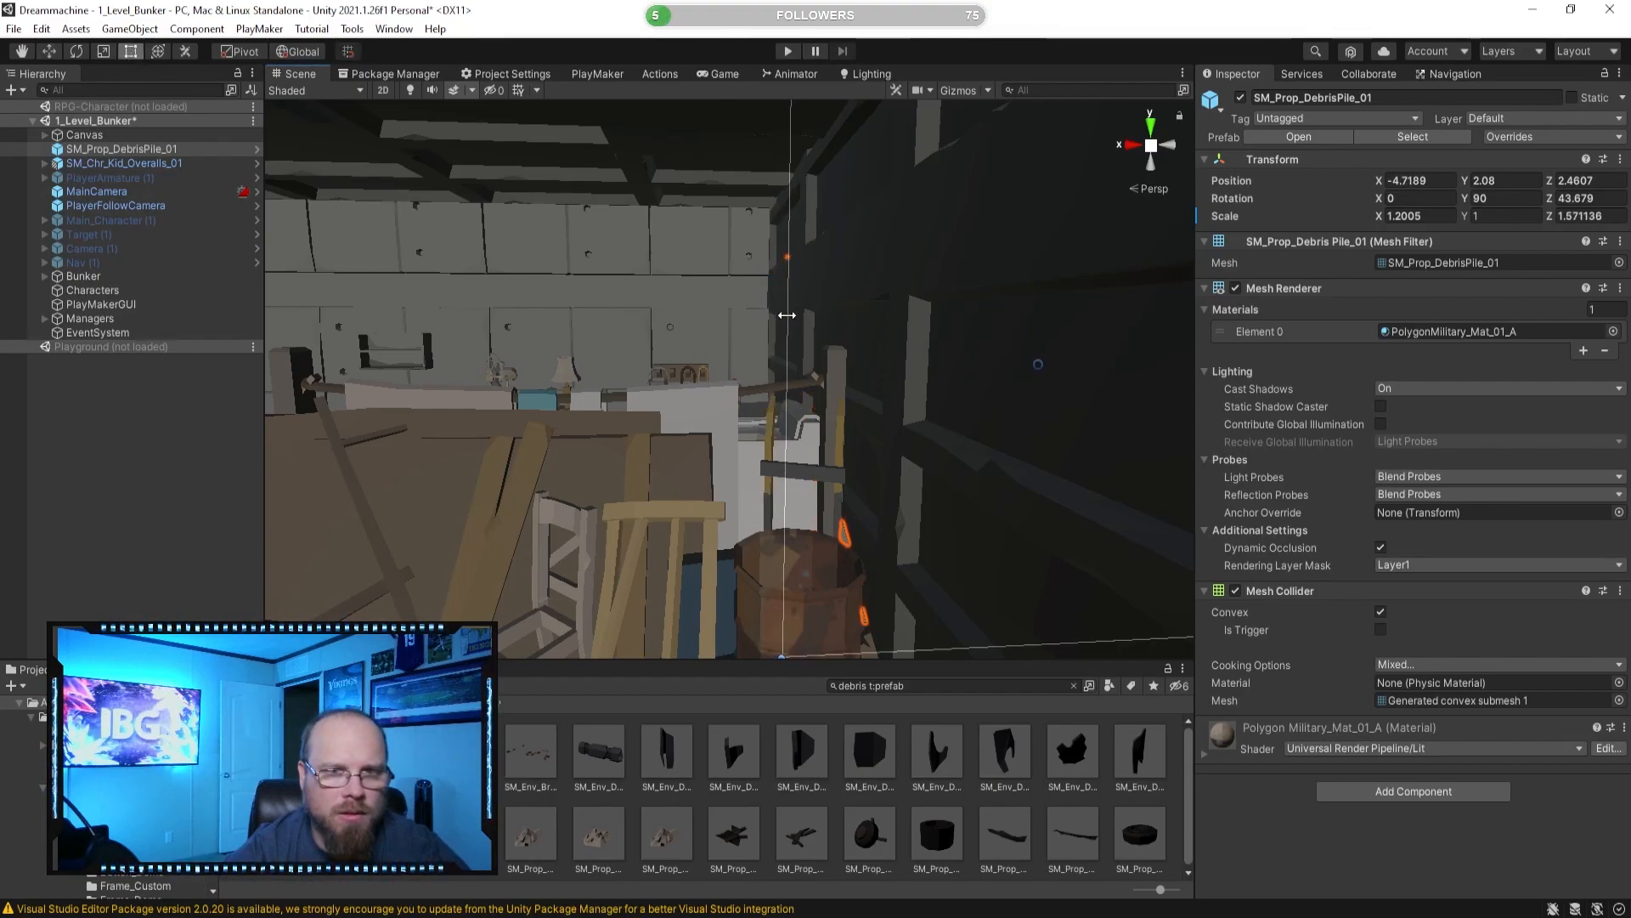
Narrow the debris pile further to Z scale about 1.544 and X position -4.7704, and check its fit in the tunnel.
left_click(918, 794)
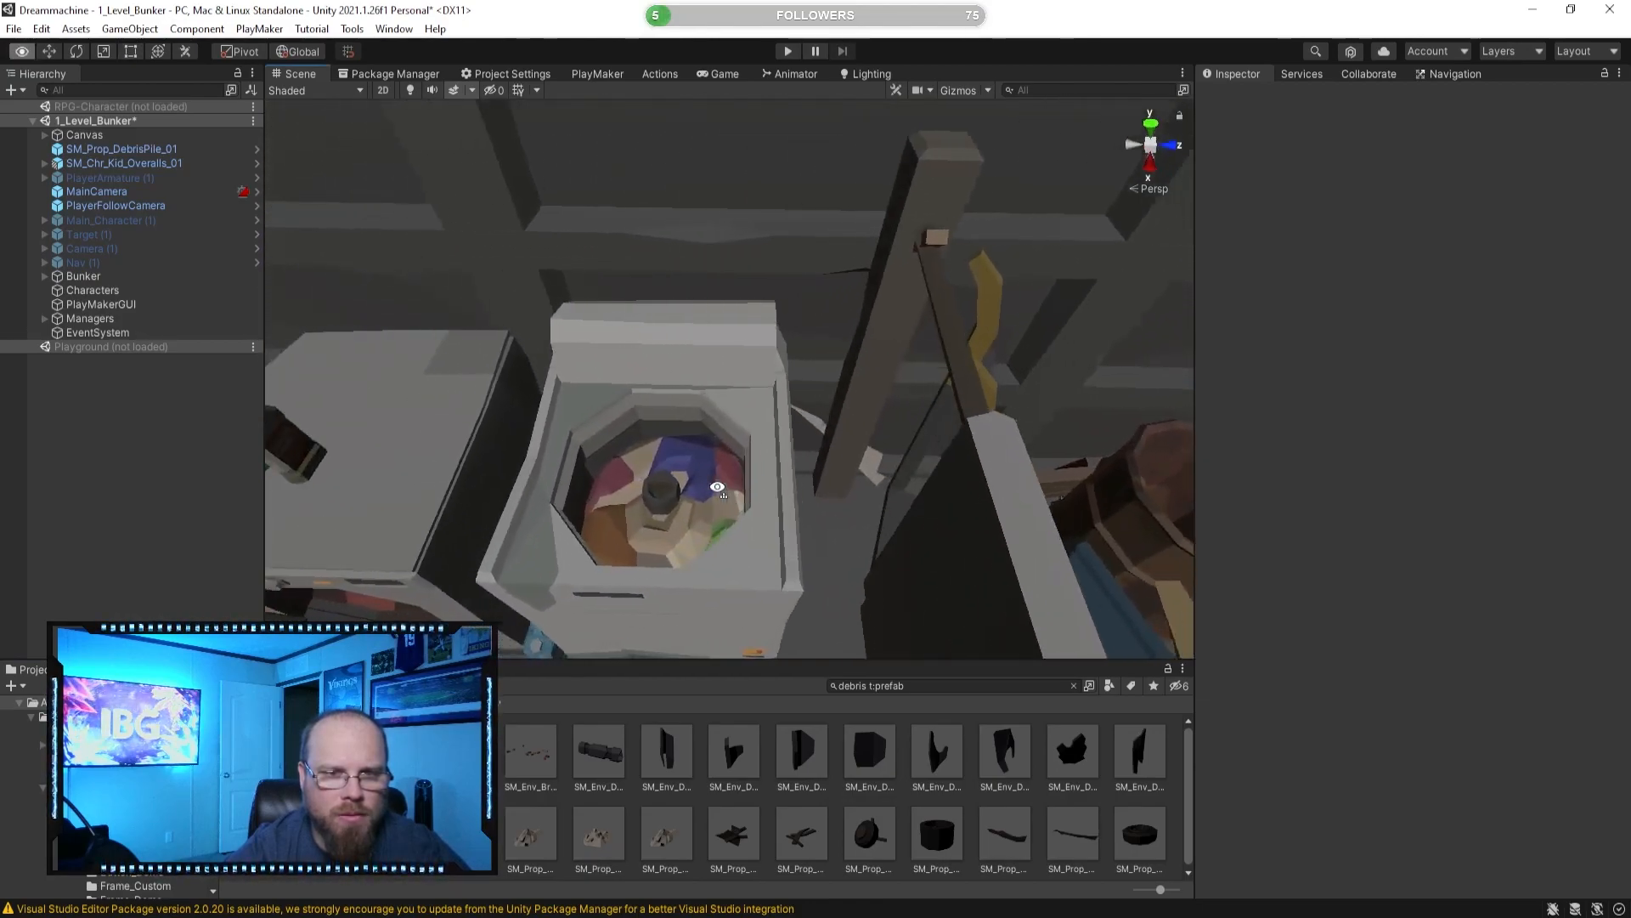
right_click_drag(465, 369, 534, 403)
right_click_drag(414, 279, 606, 412)
left_click(612, 376)
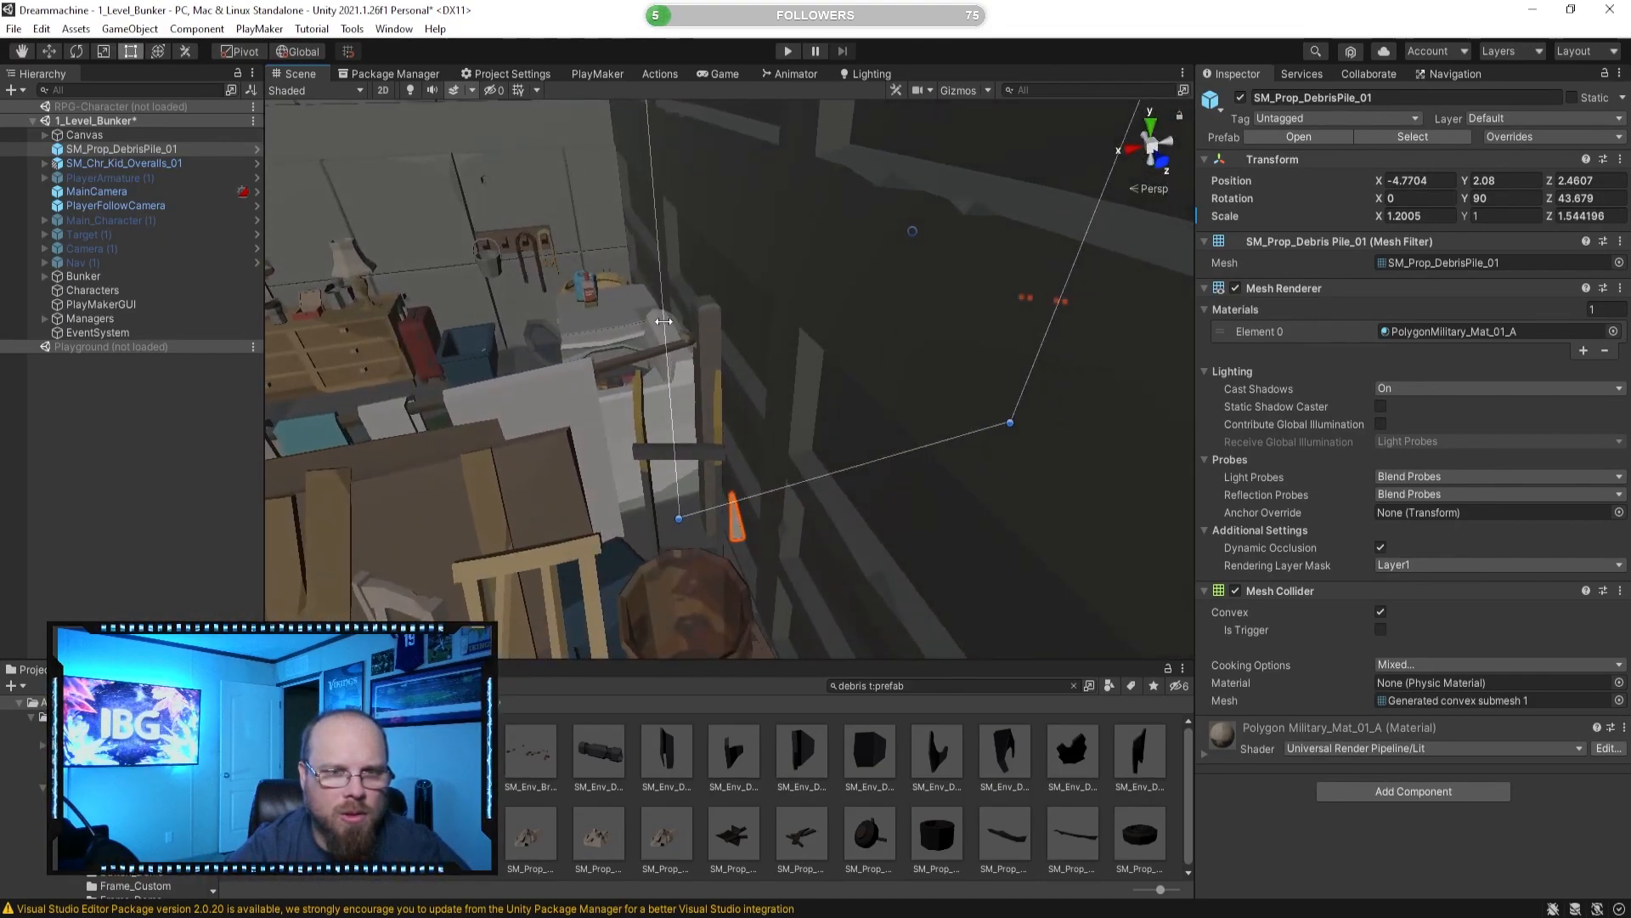
left_click(915, 818)
right_click_drag(711, 400, 741, 379)
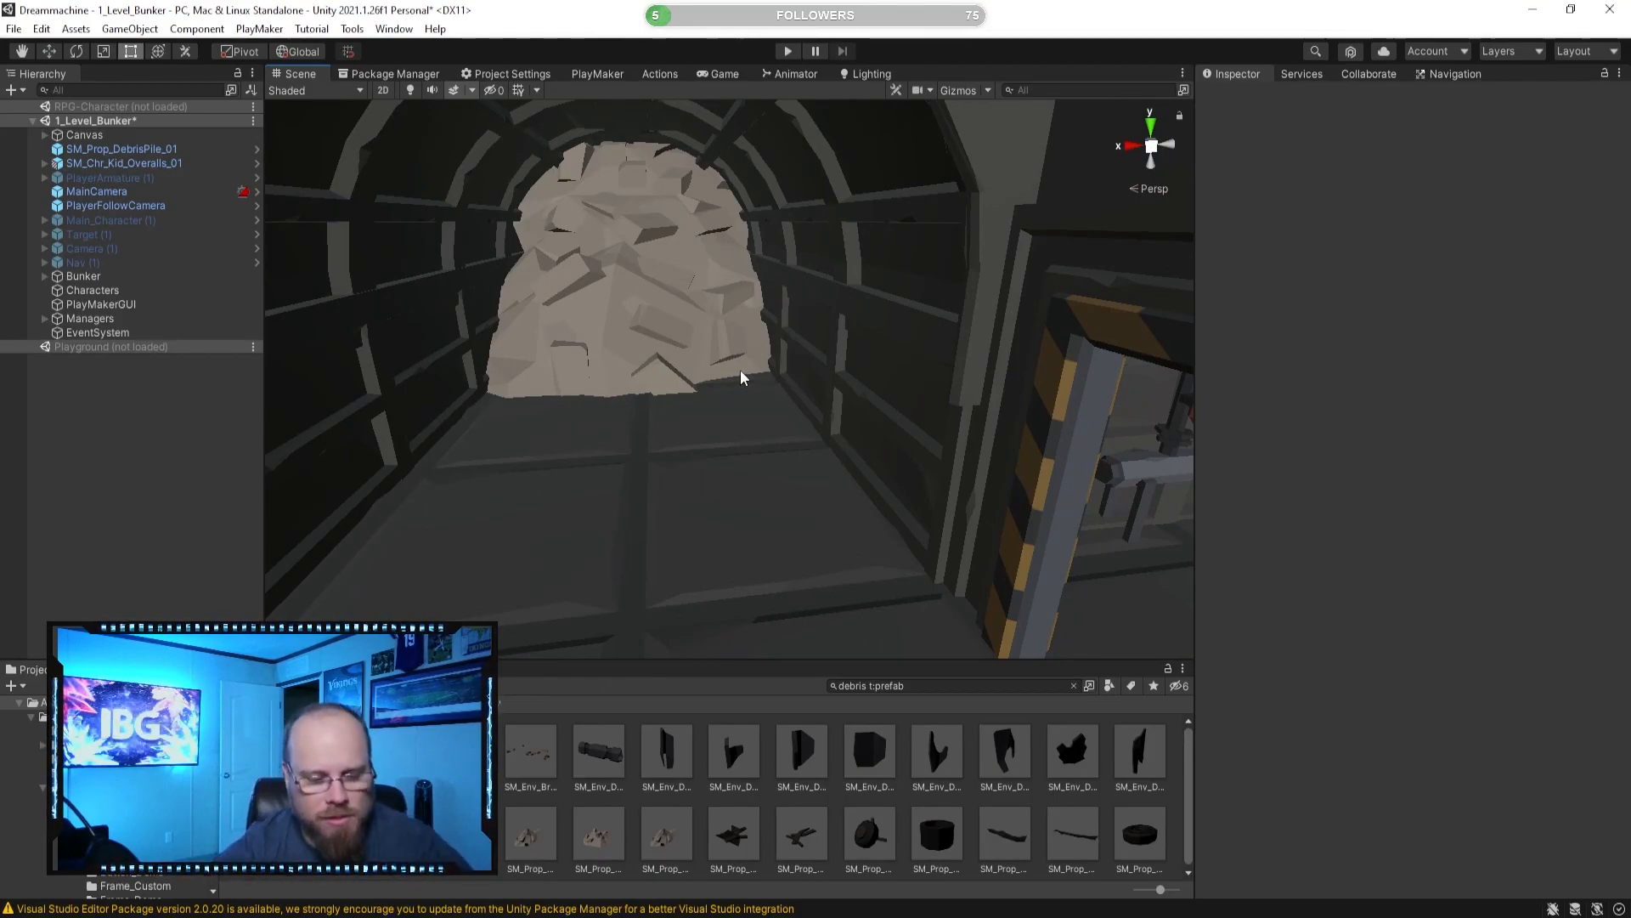
right_click_drag(599, 443, 747, 603)
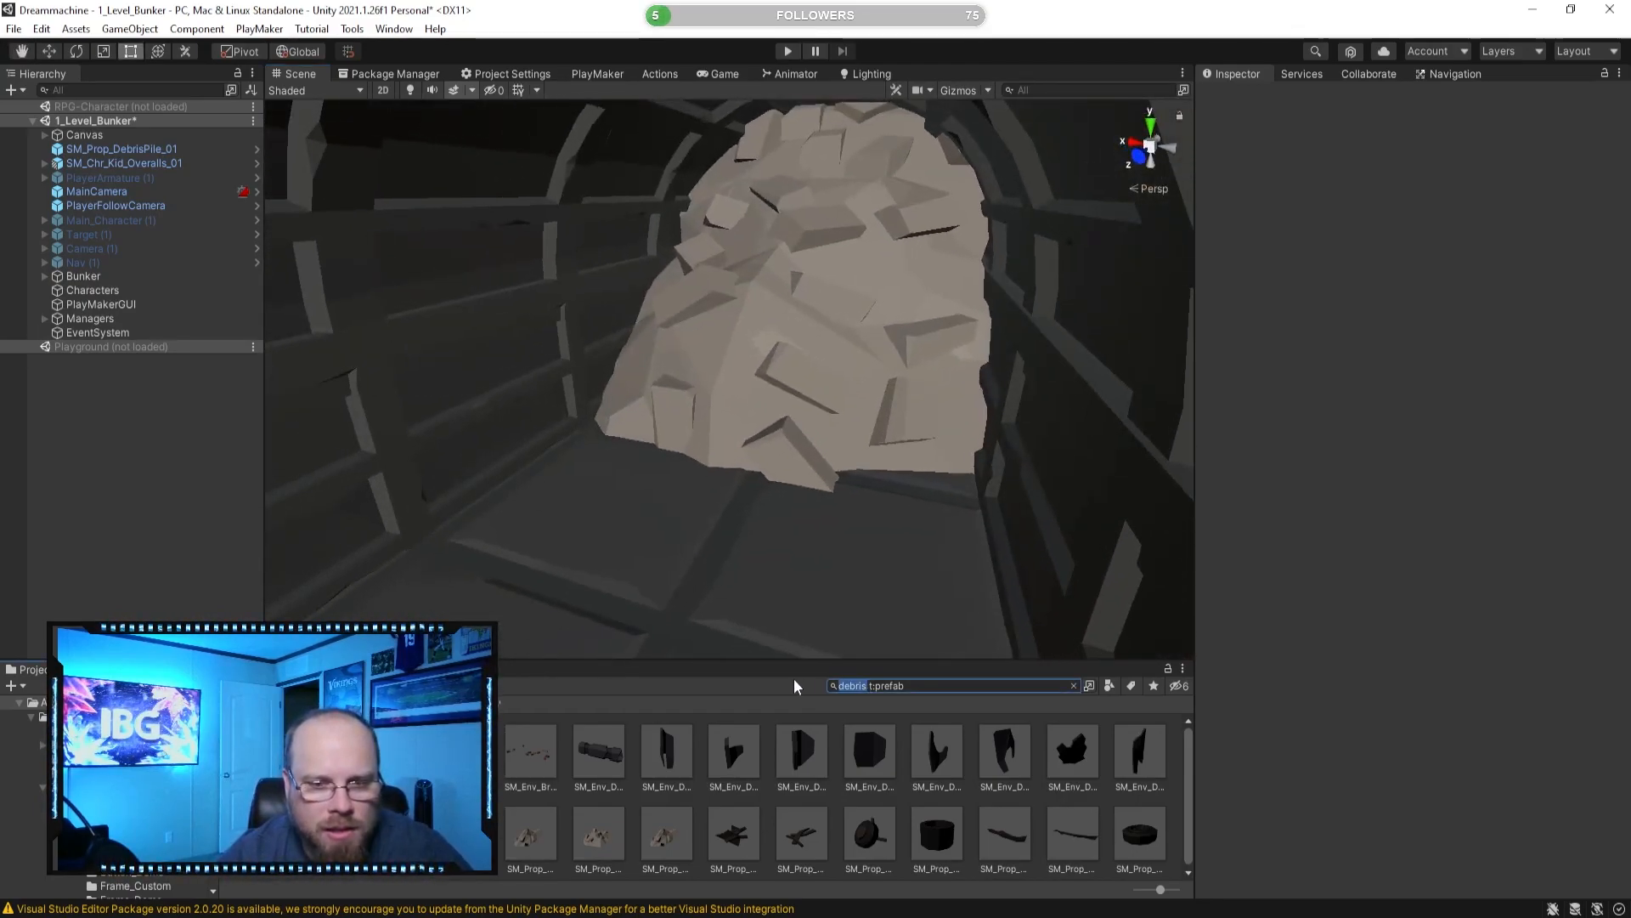
Clear the debris prefab search so the project's asset folders are listed again.
key("BackSpace")
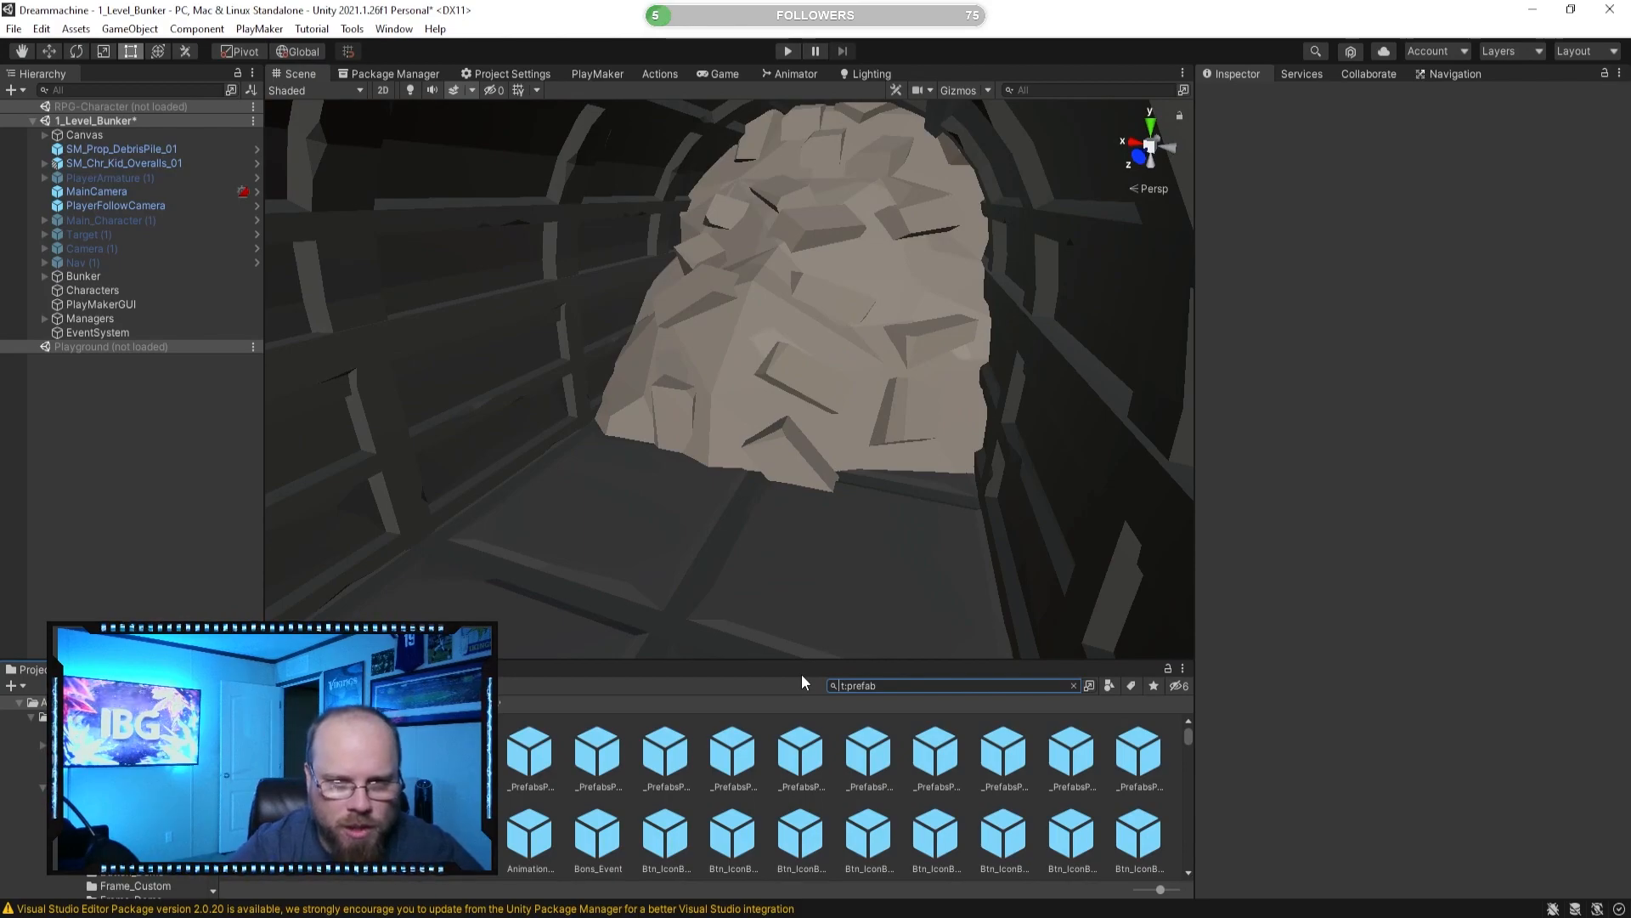
left_click(1074, 685)
right_click_drag(816, 442, 866, 398)
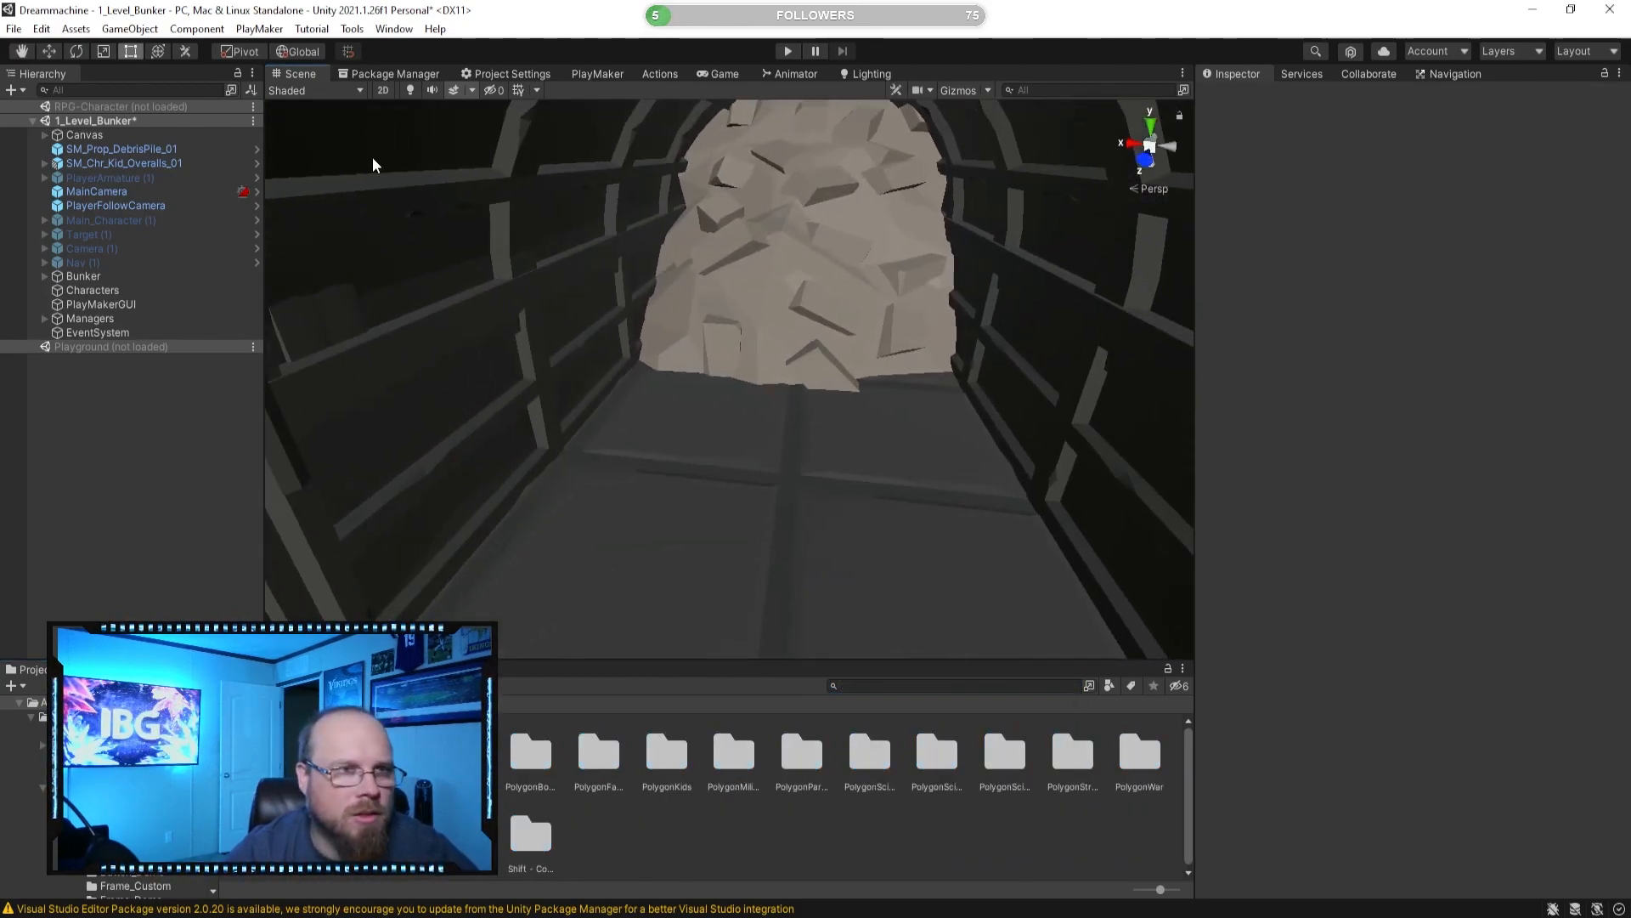
Search My Assets in the Package Manager for "con" and view the details of Construction Site Pack.
left_click(417, 73)
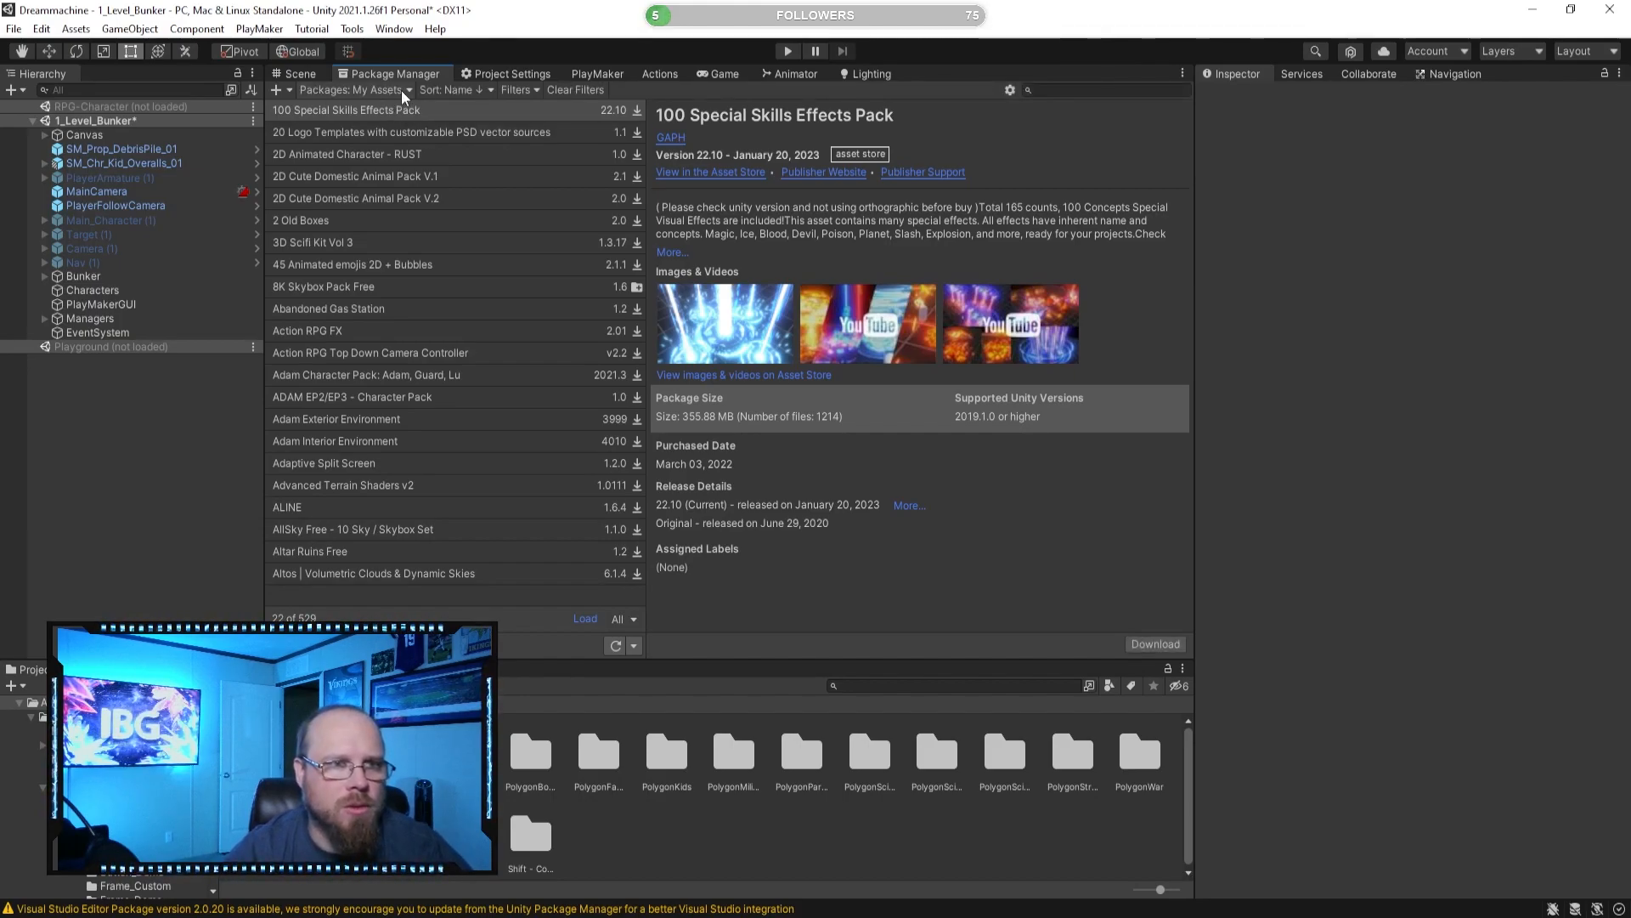
left_click(1092, 90)
type("co")
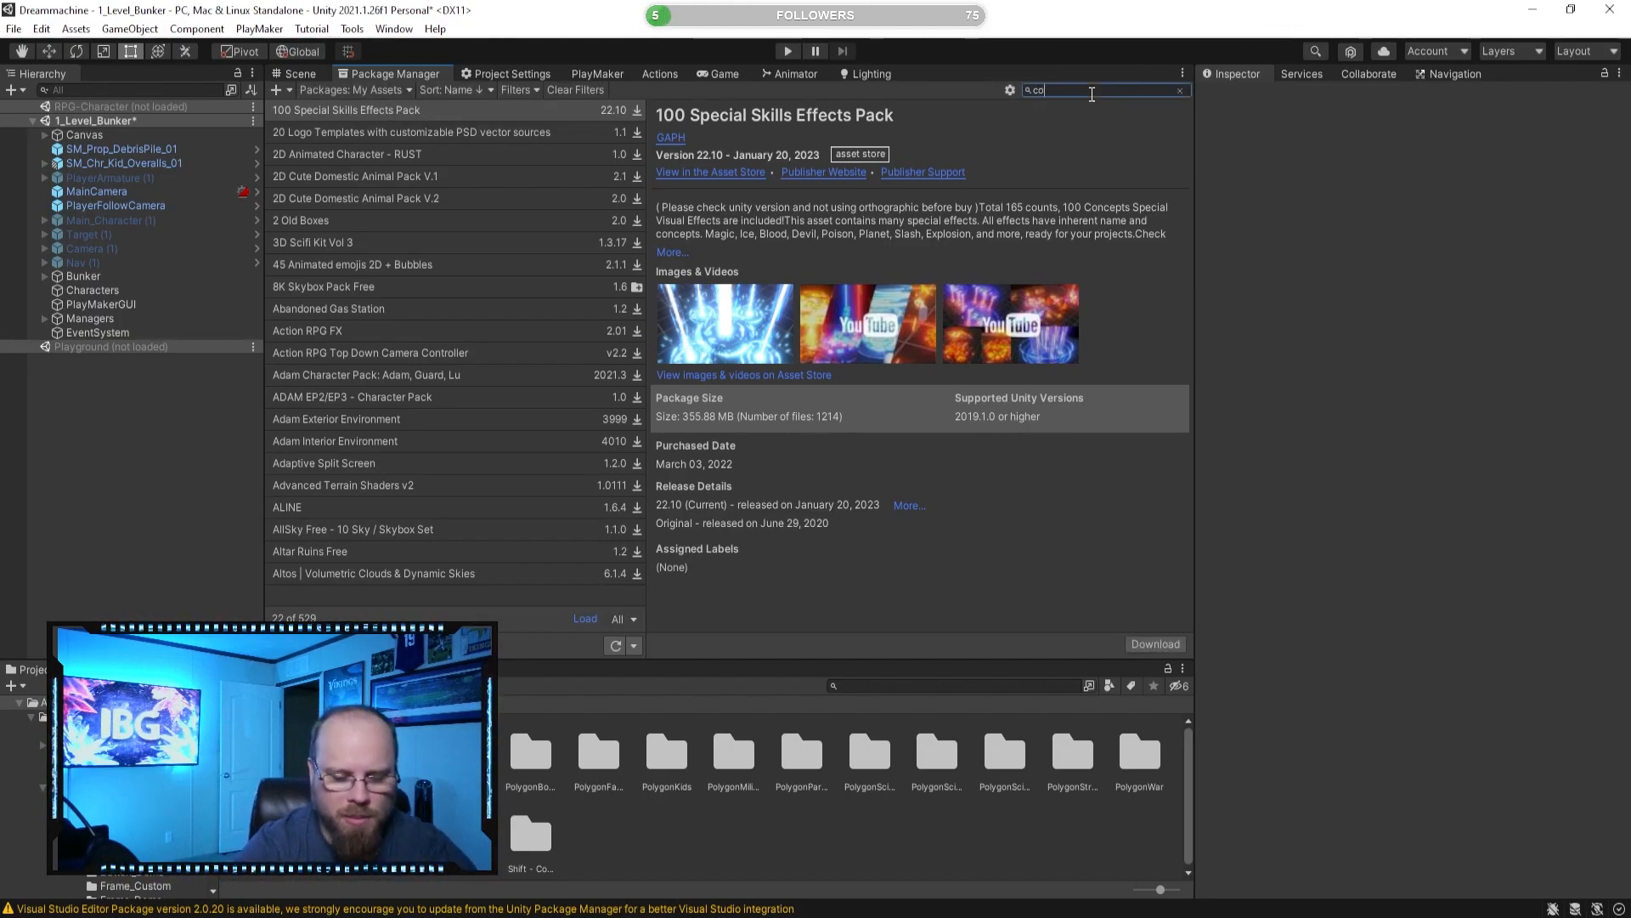
type("n")
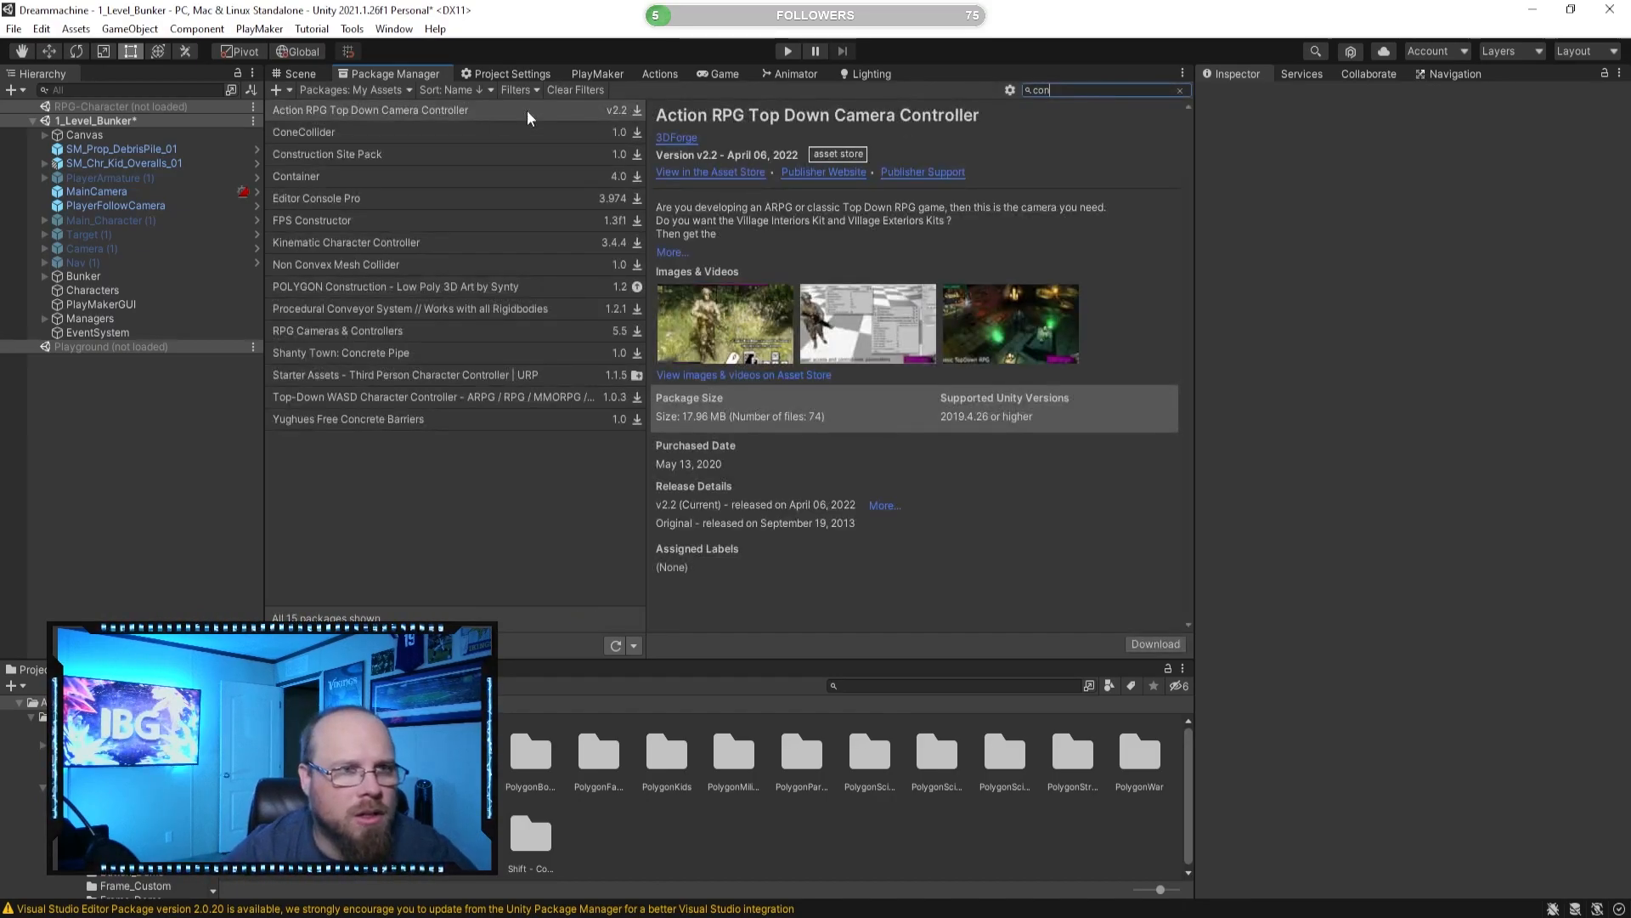
left_click(366, 158)
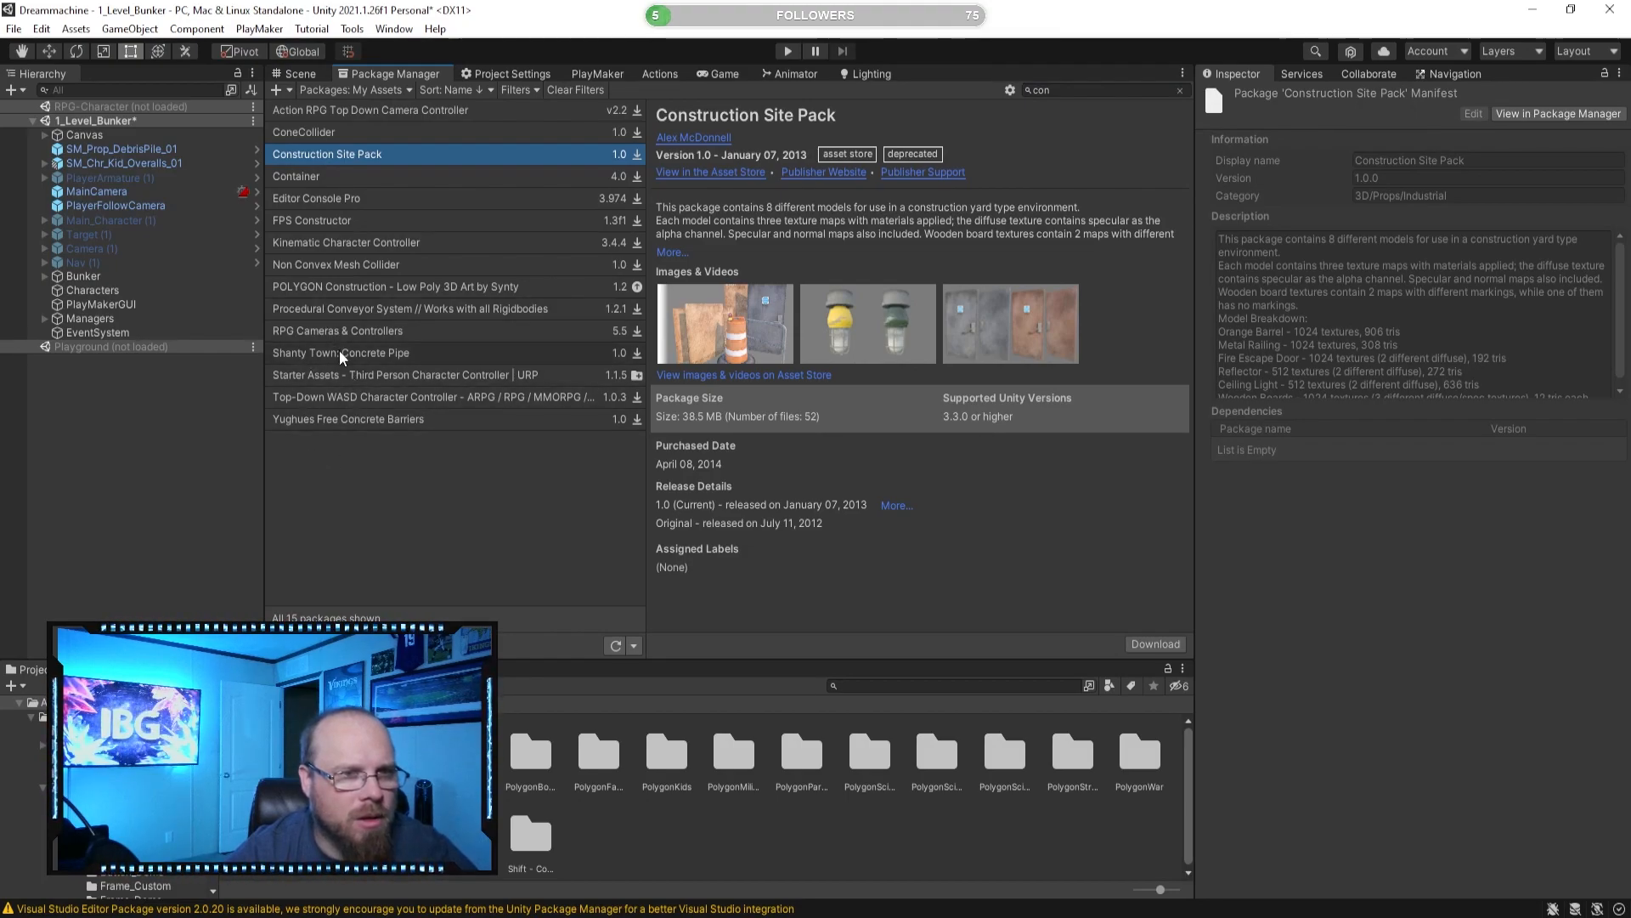
Update POLYGON Construction - Low Poly 3D Art by Synty to version 1.3 and import all its files into the project.
left_click(349, 289)
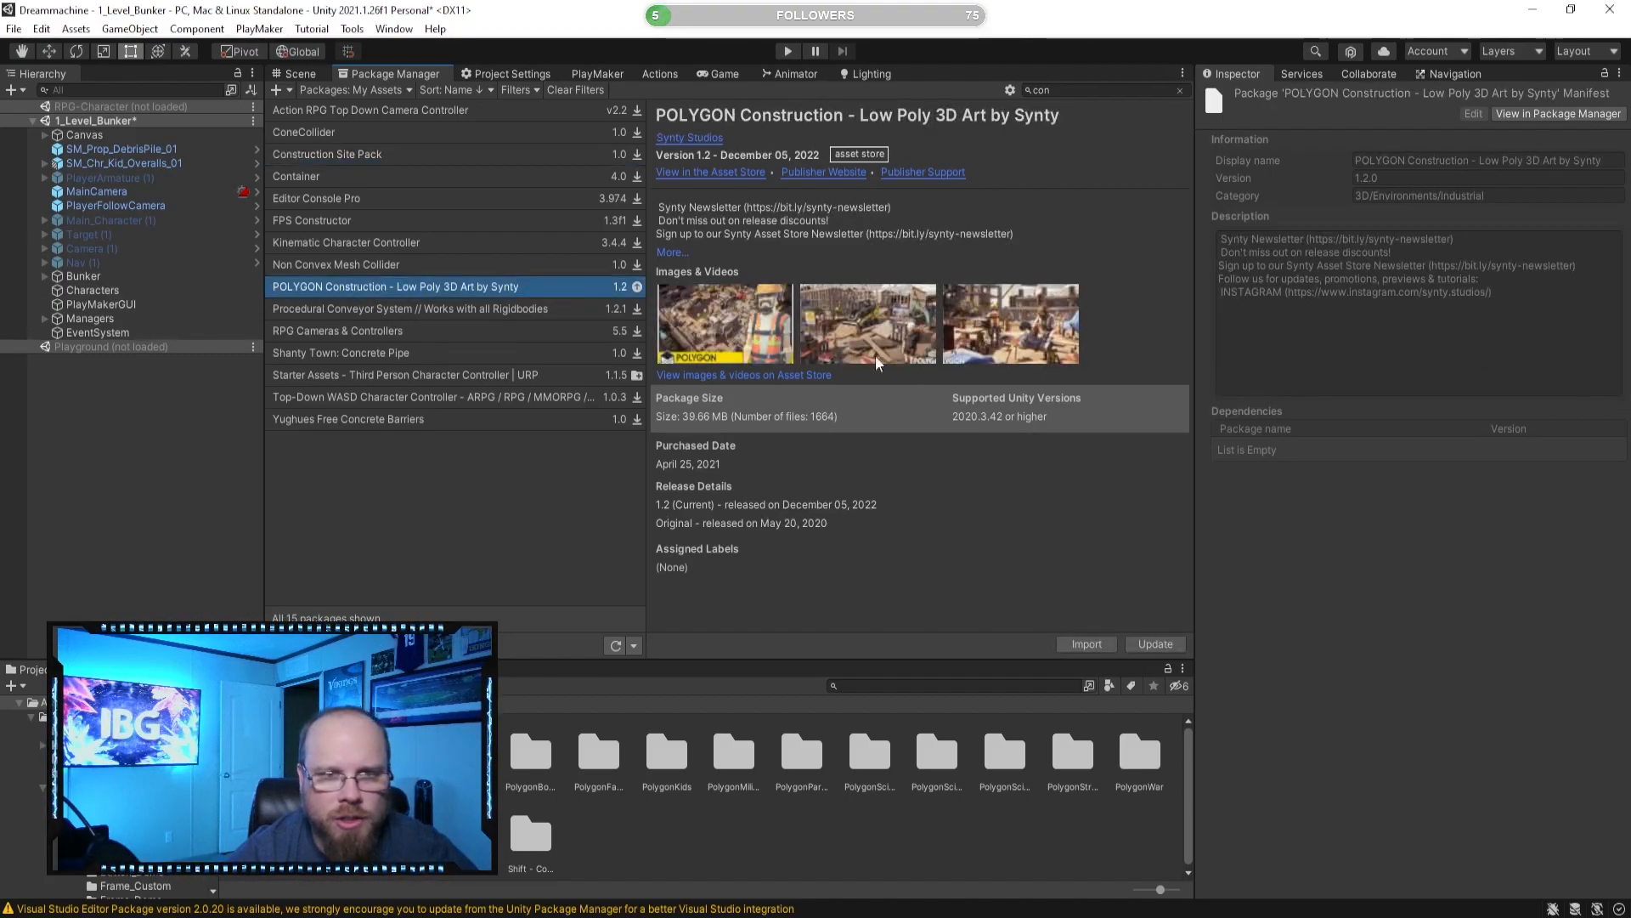
left_click(1155, 643)
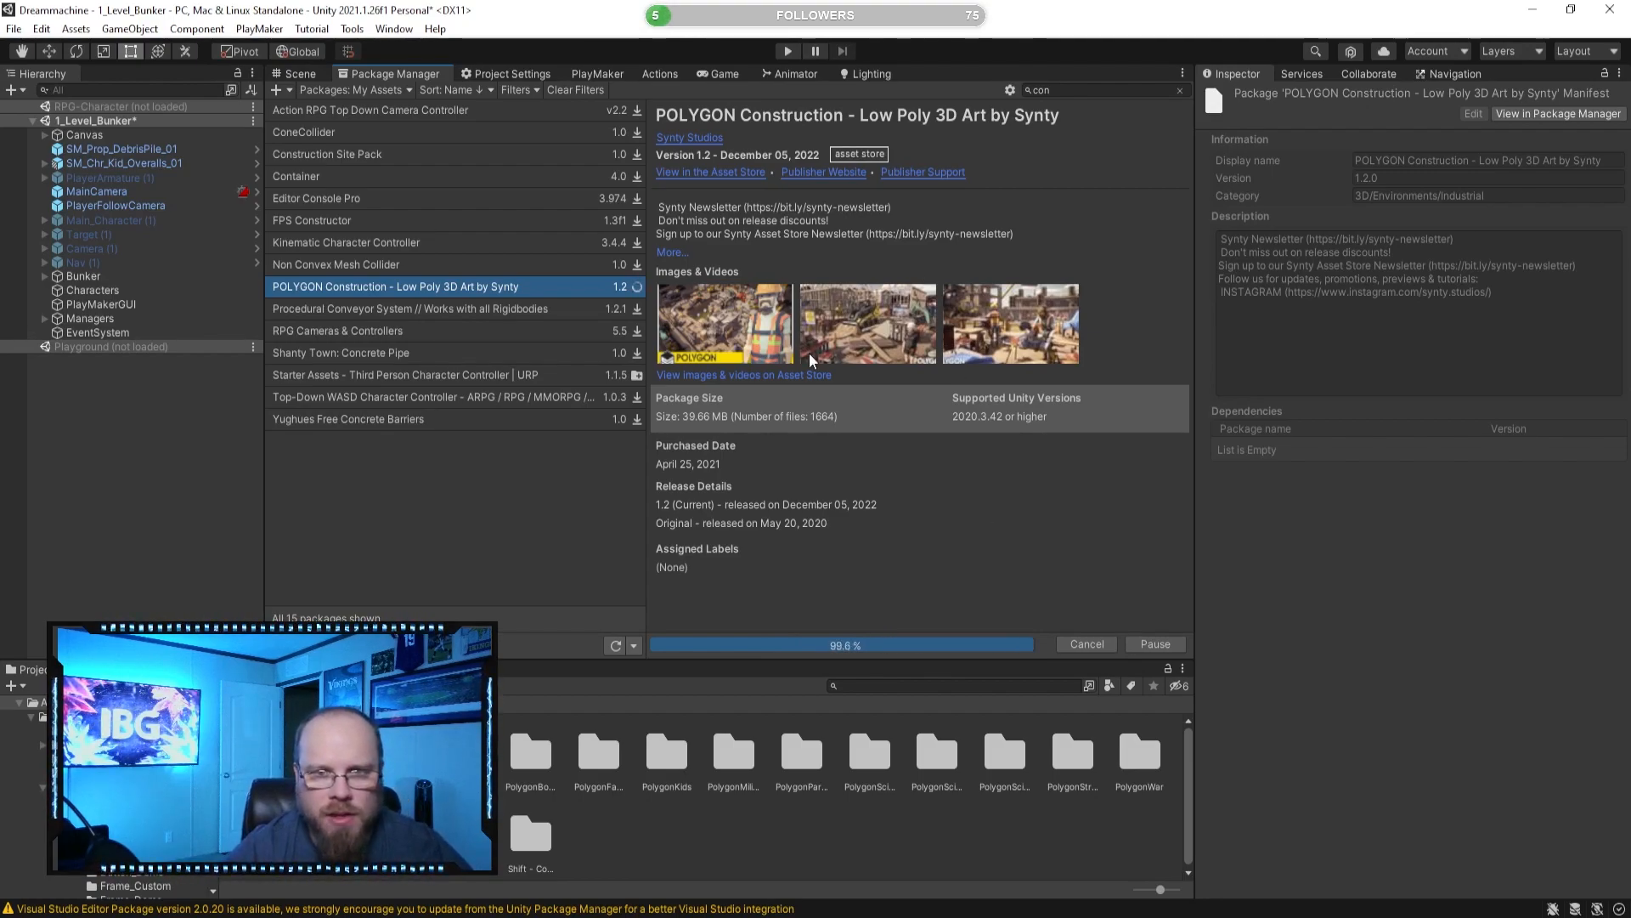
left_click(1157, 645)
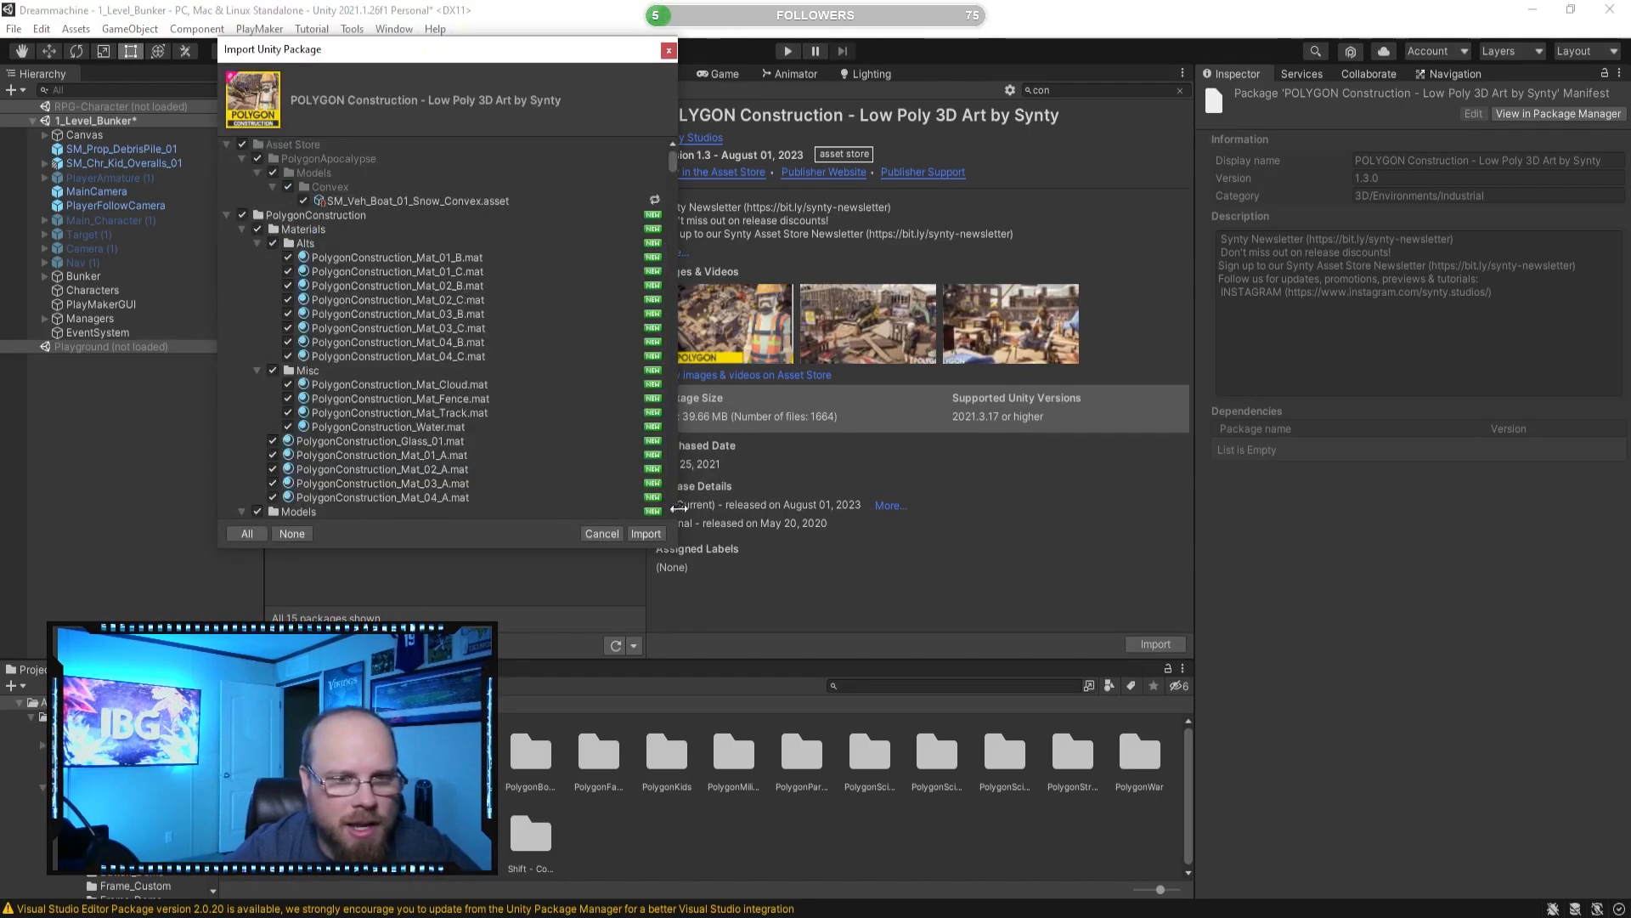
left_click(645, 533)
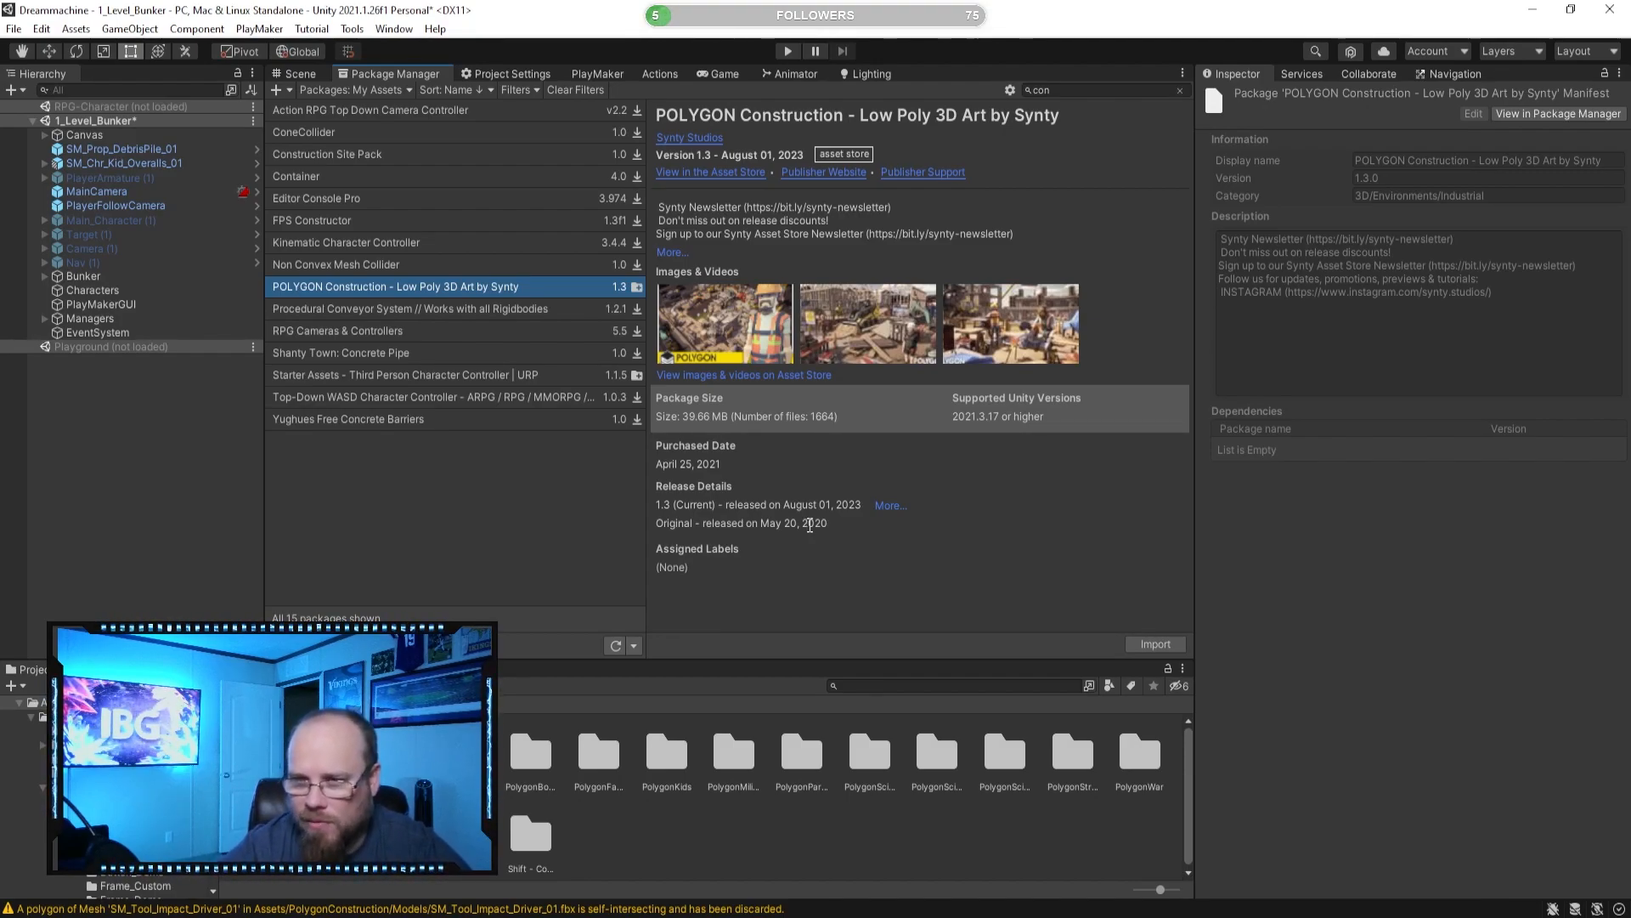
Return to the bunker scene and inspect the SM_Bld_ConcreteFrame_Pillar_Short_03 model among the PolygonConstruction models.
left_click(299, 73)
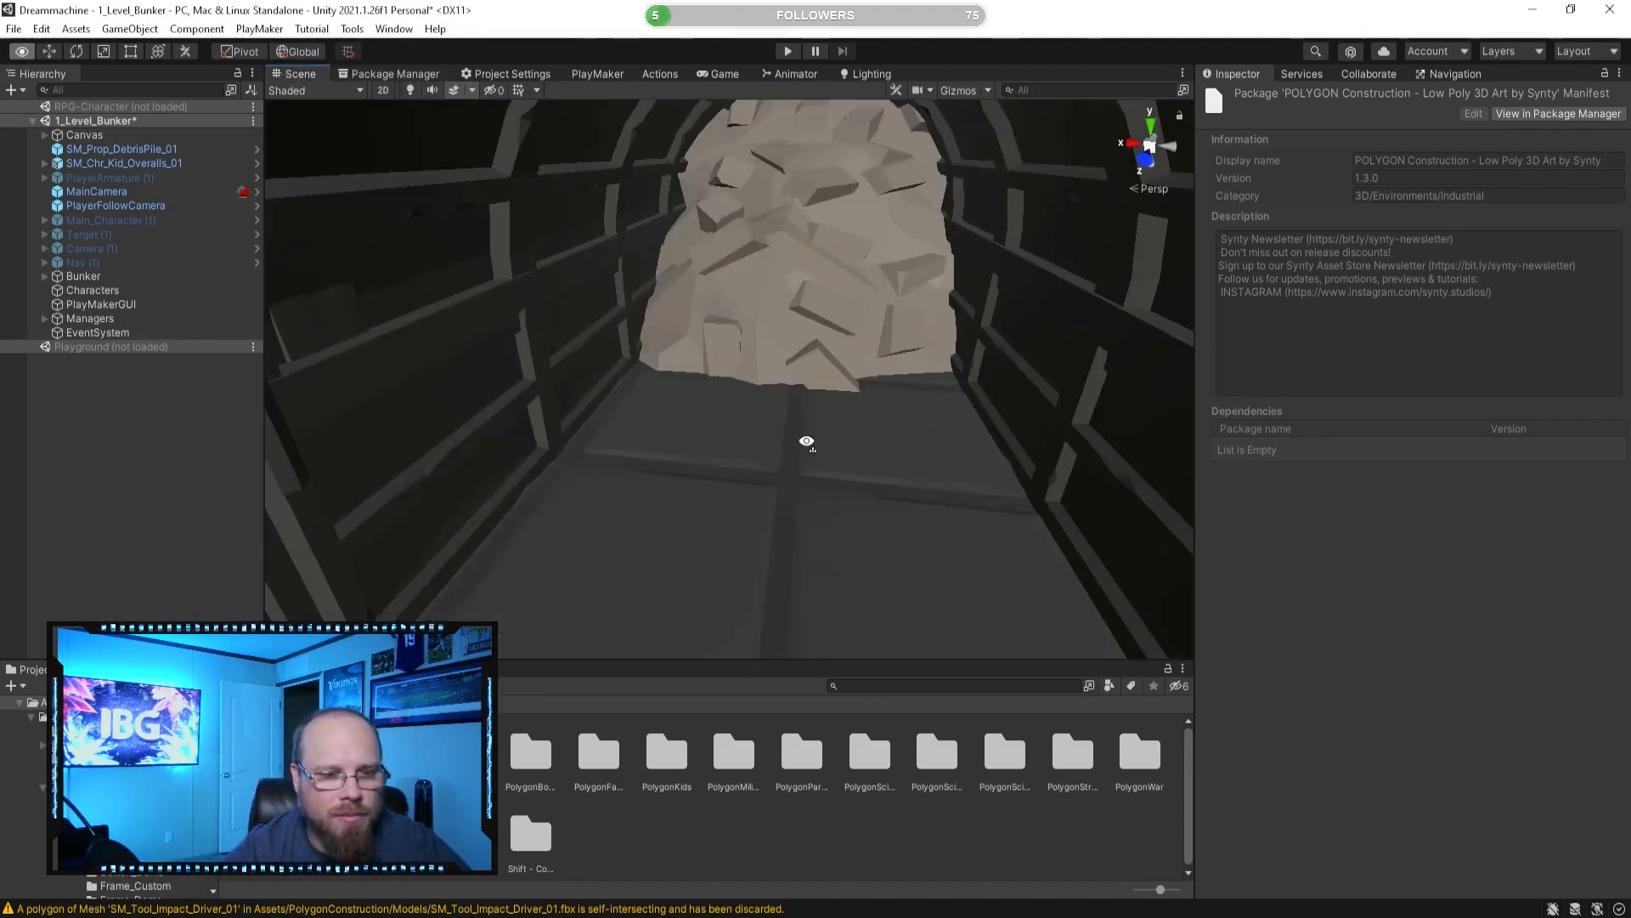
right_click_drag(808, 444, 739, 594)
left_click(241, 703)
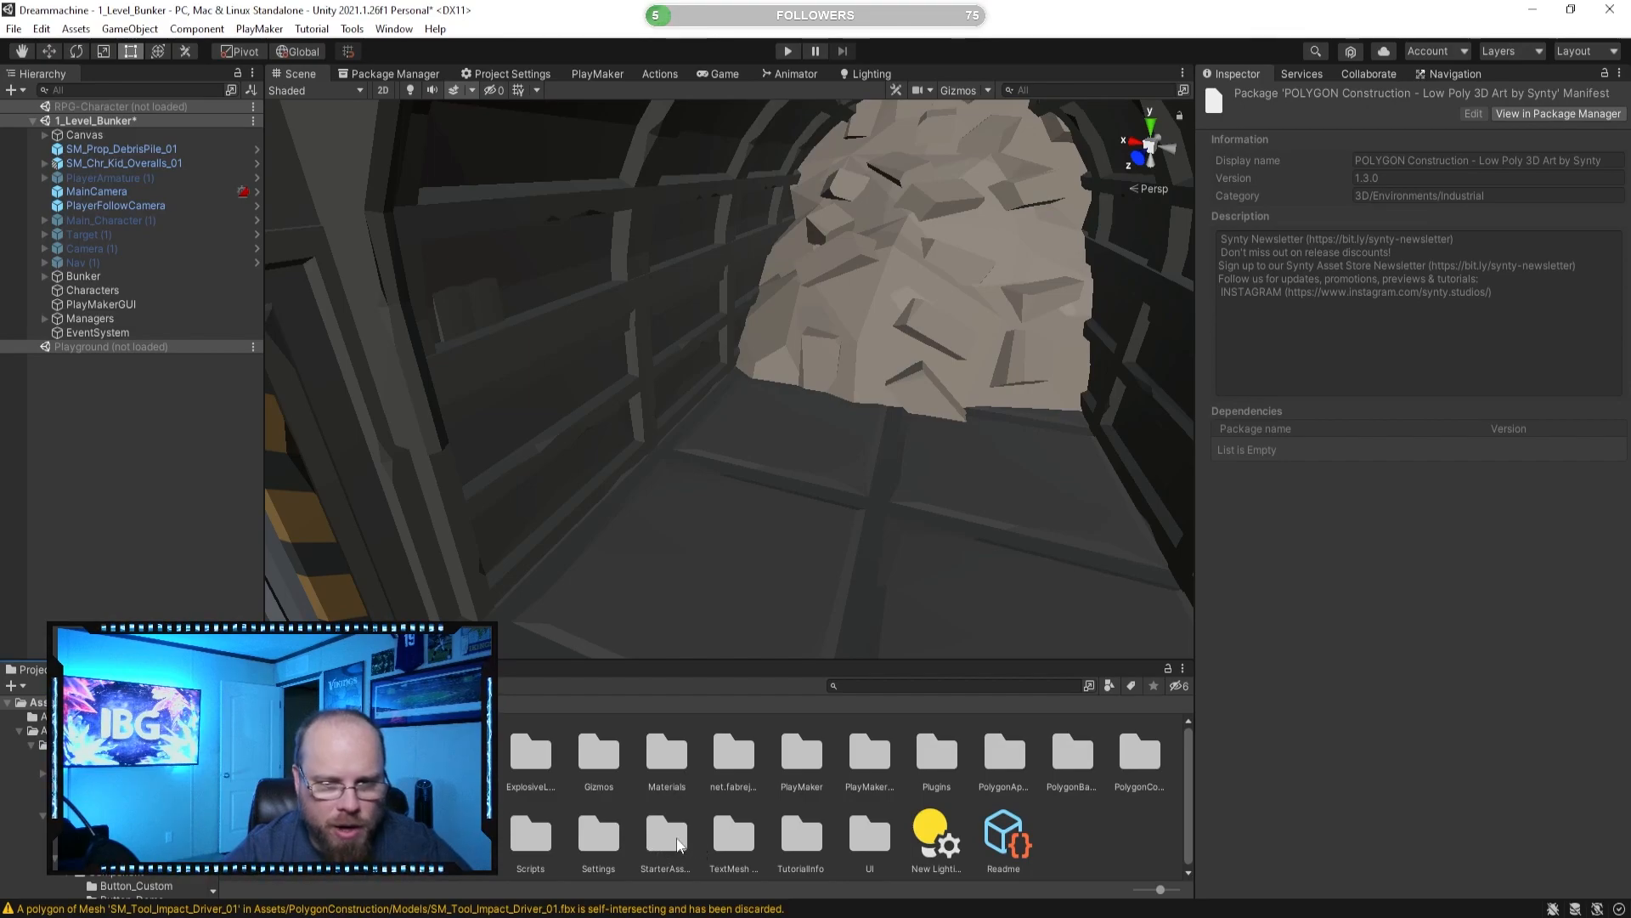
double_click(1139, 752)
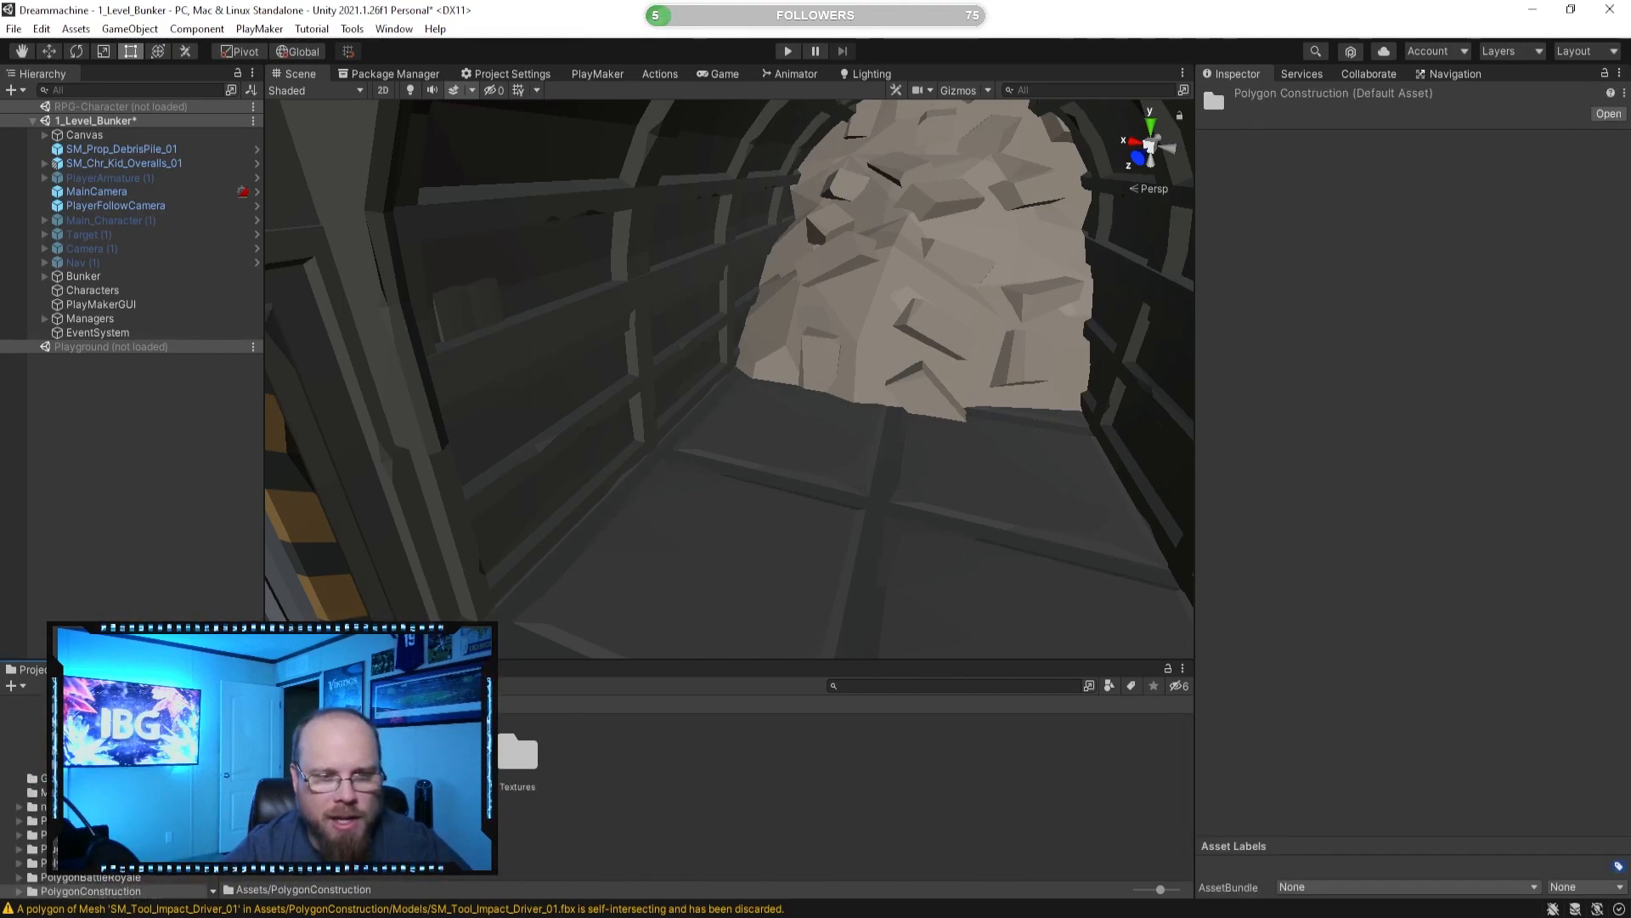
double_click(324, 753)
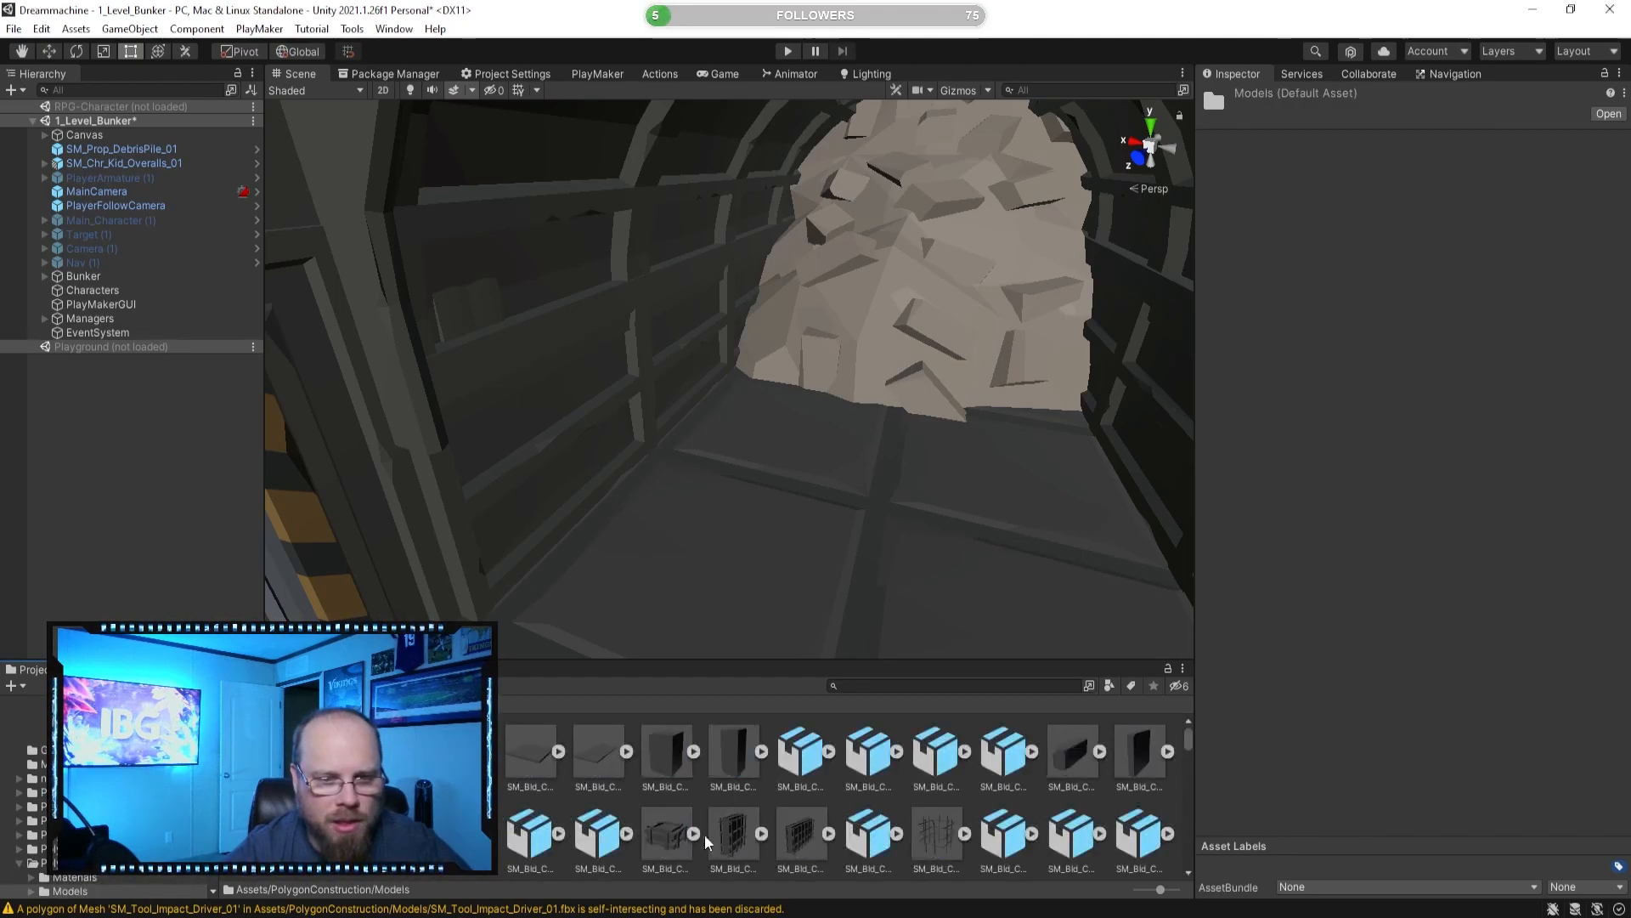
left_click(671, 834)
left_click(310, 704)
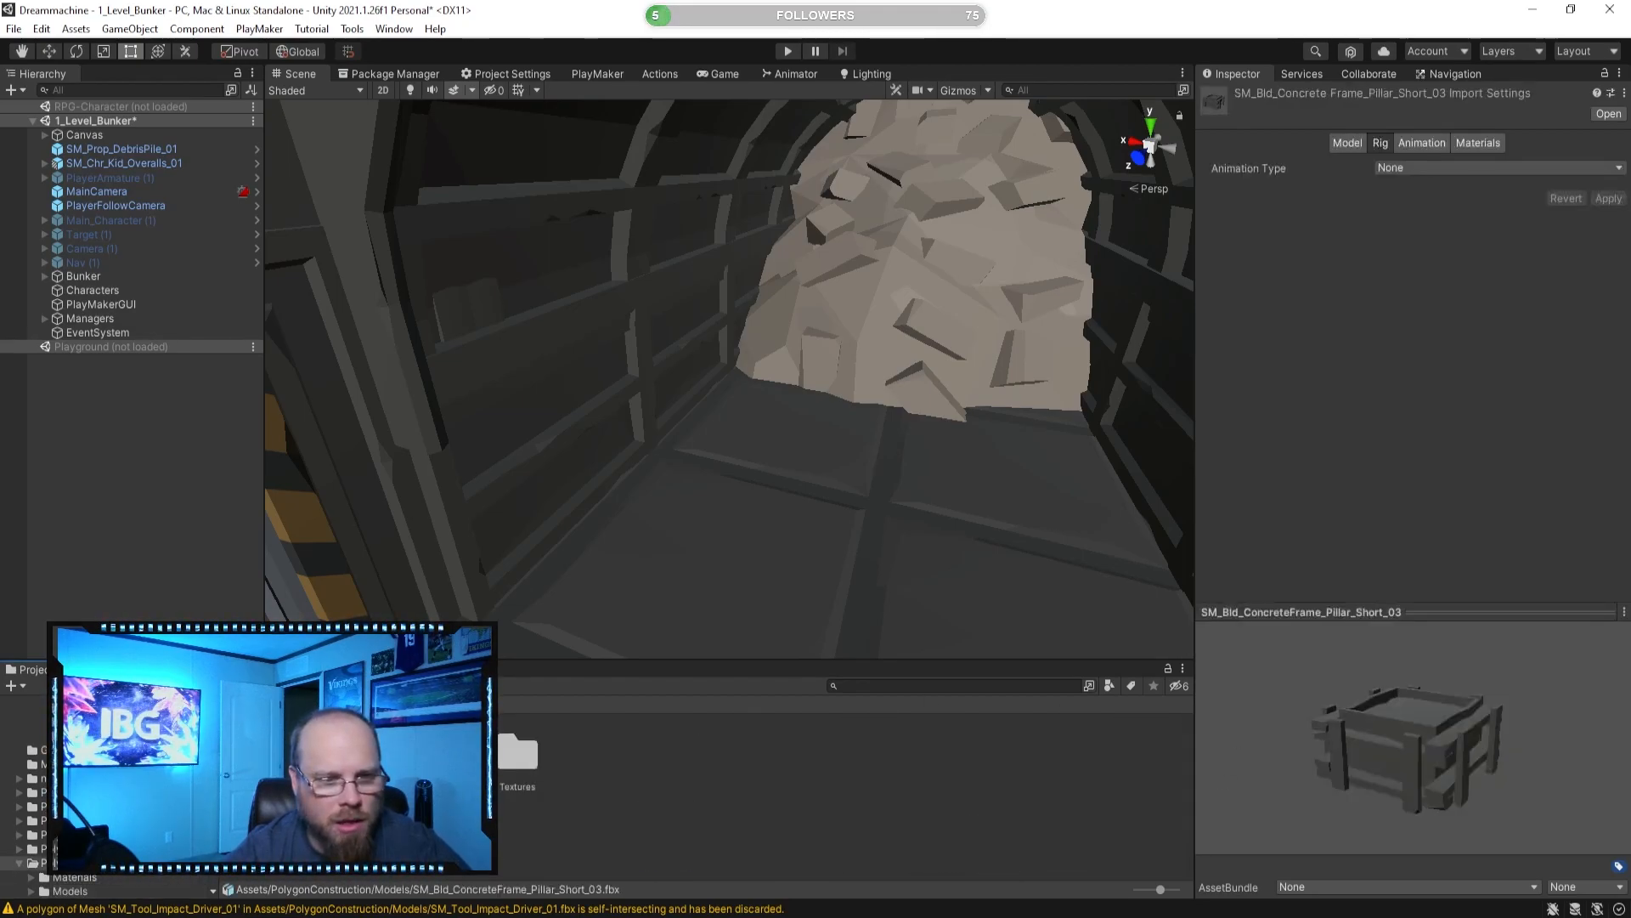
left_click(242, 704)
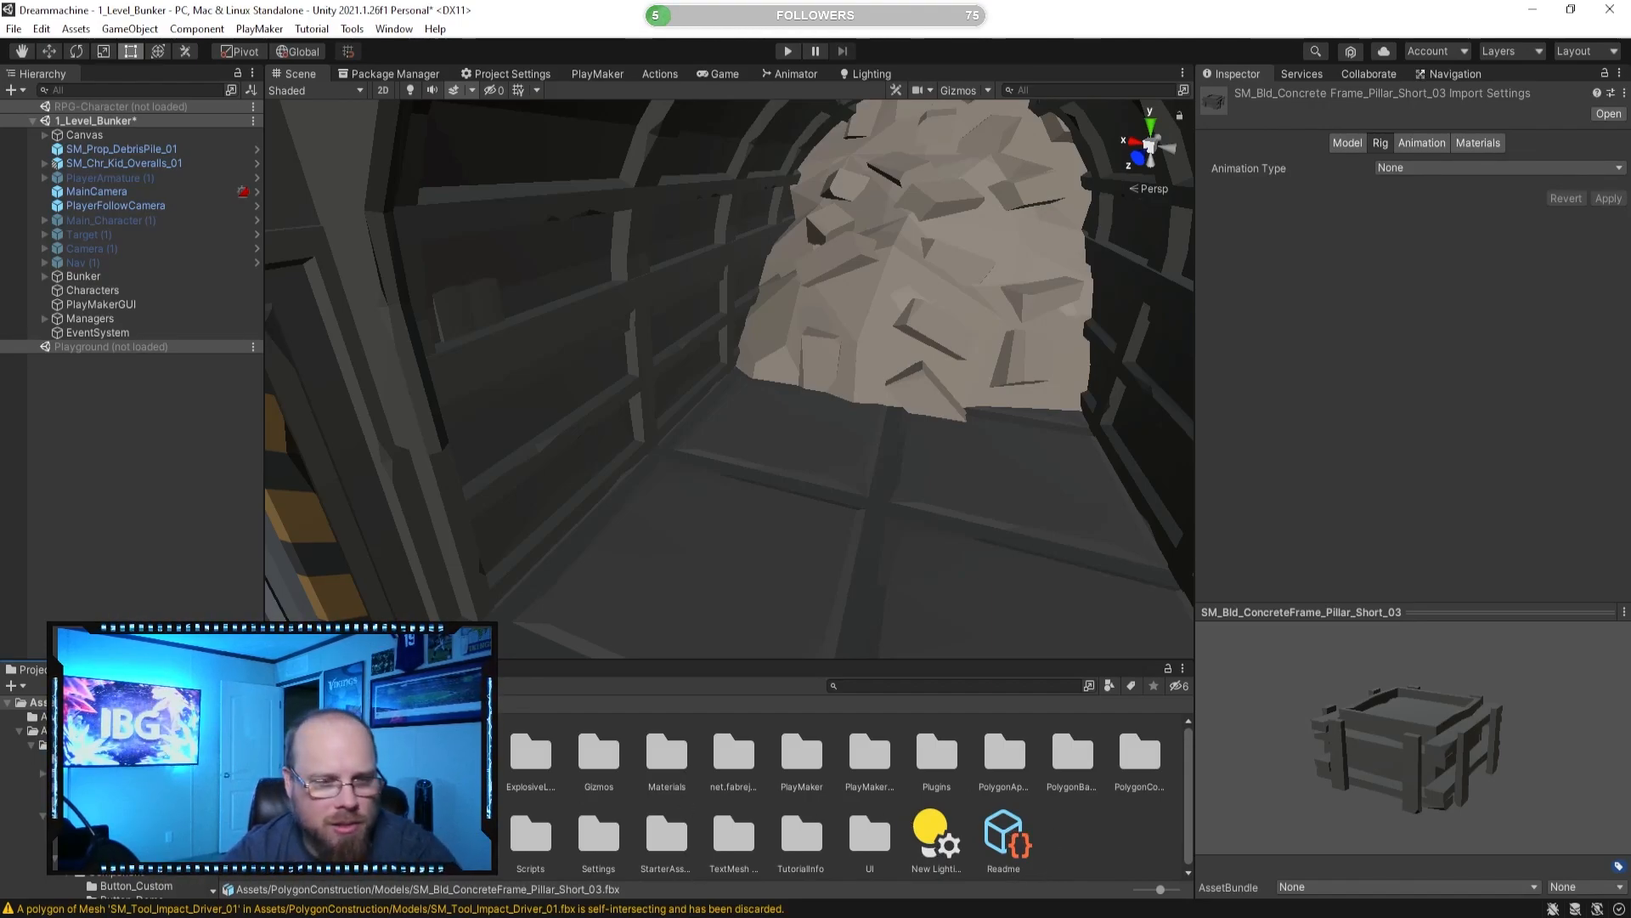
Run the Material Upgrader on the project's materials and agree to overwrite them.
left_click(84, 30)
mouse_move(42, 29)
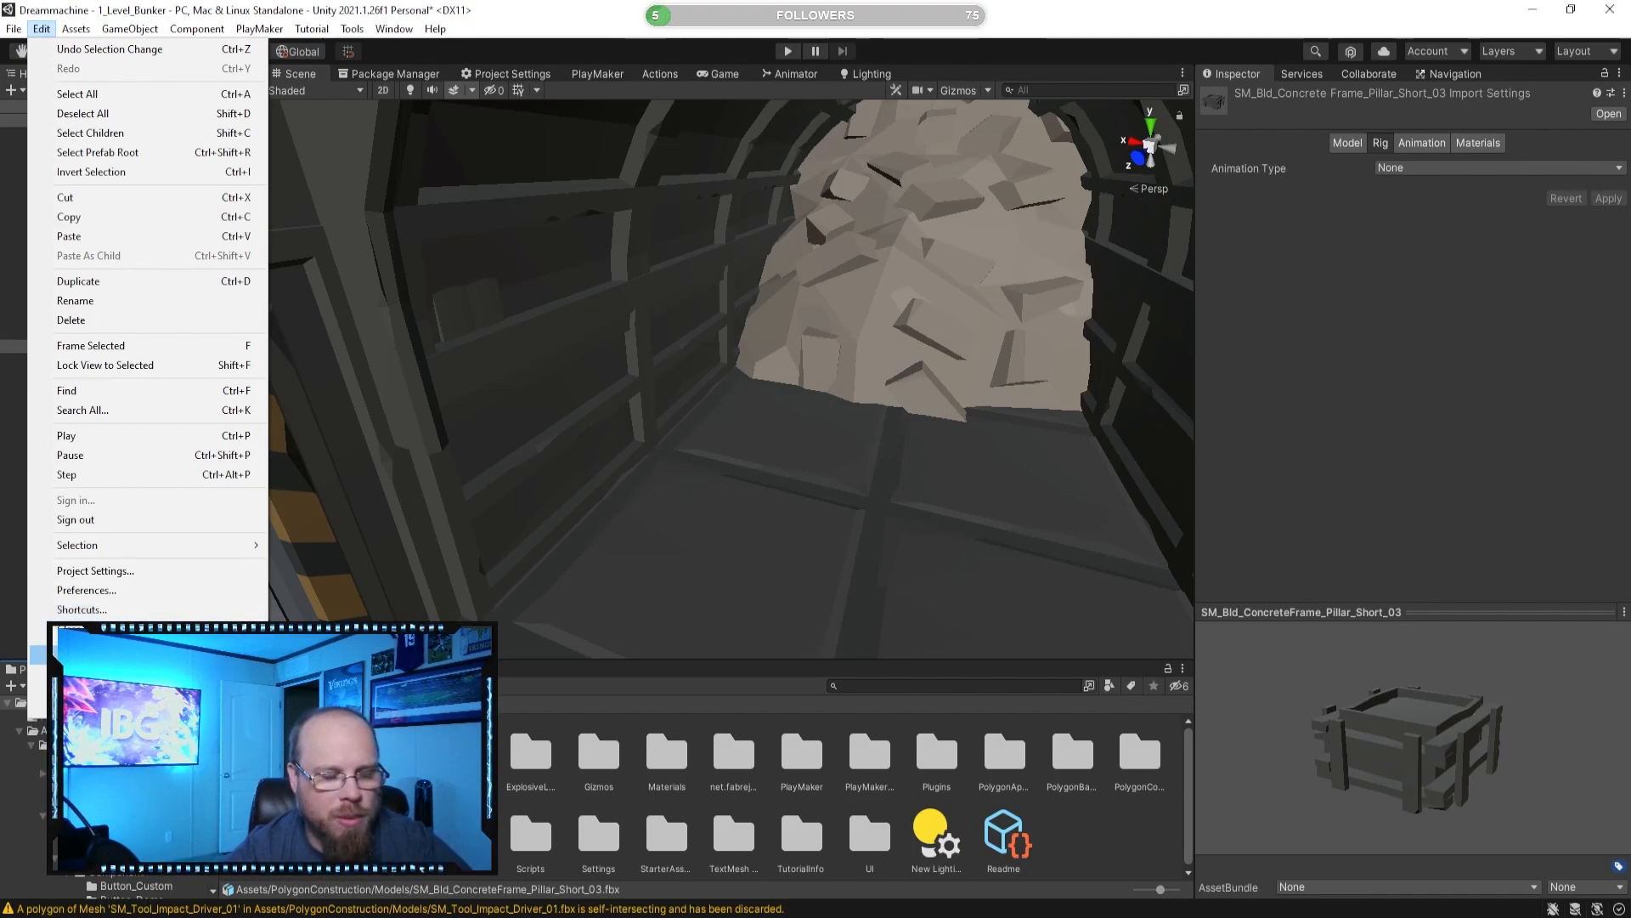
mouse_move(365, 679)
left_click(599, 680)
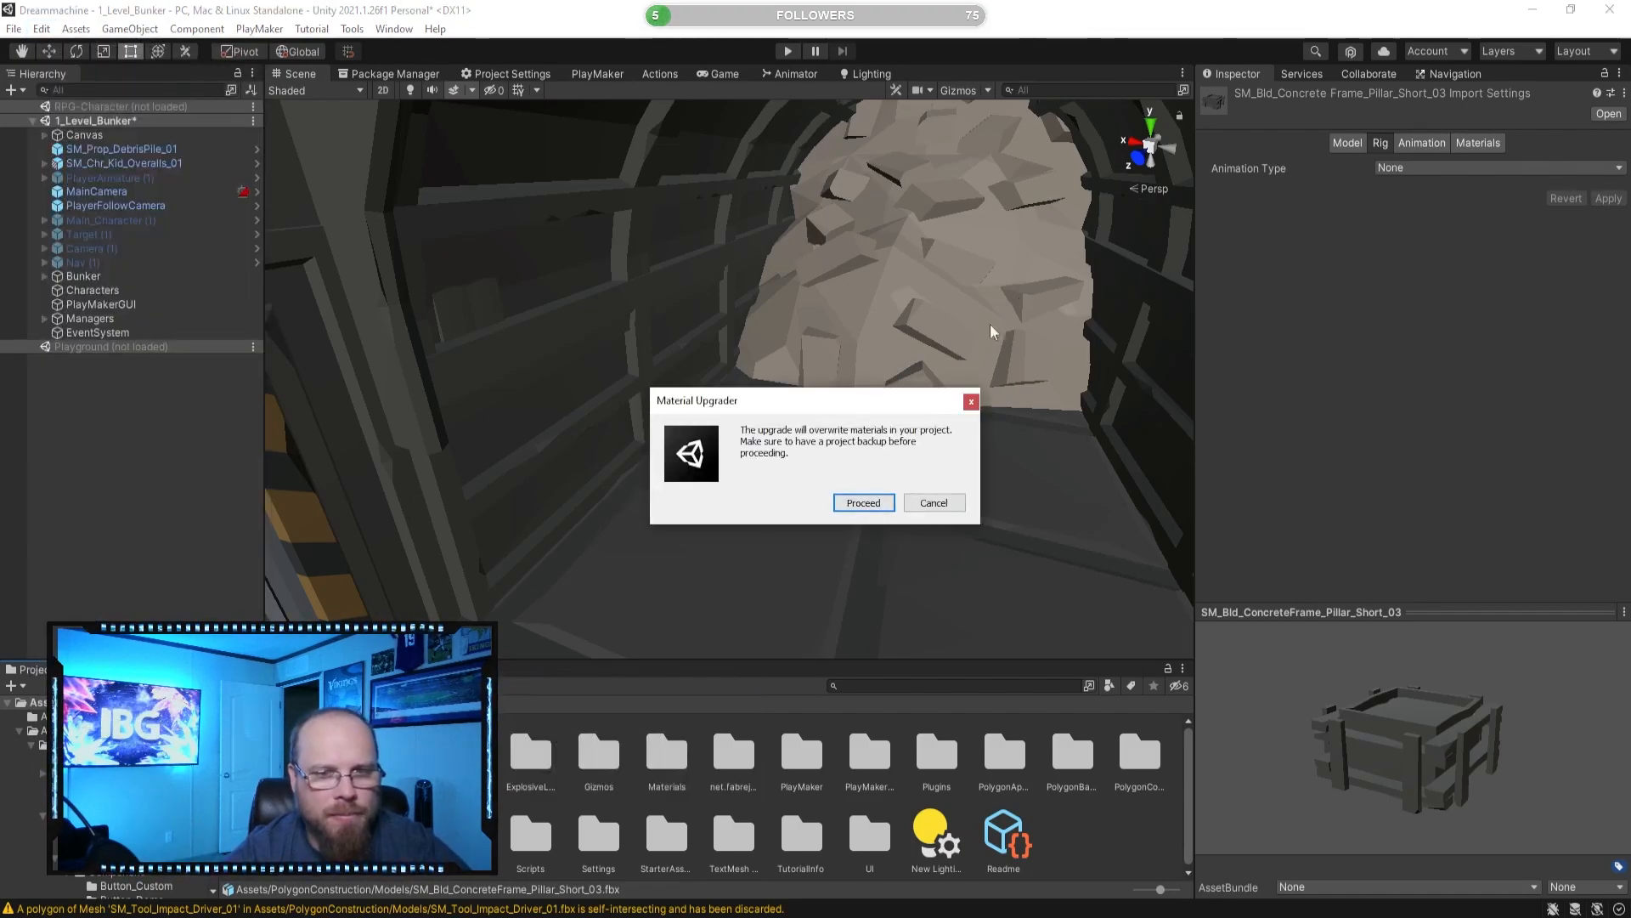
left_click(864, 501)
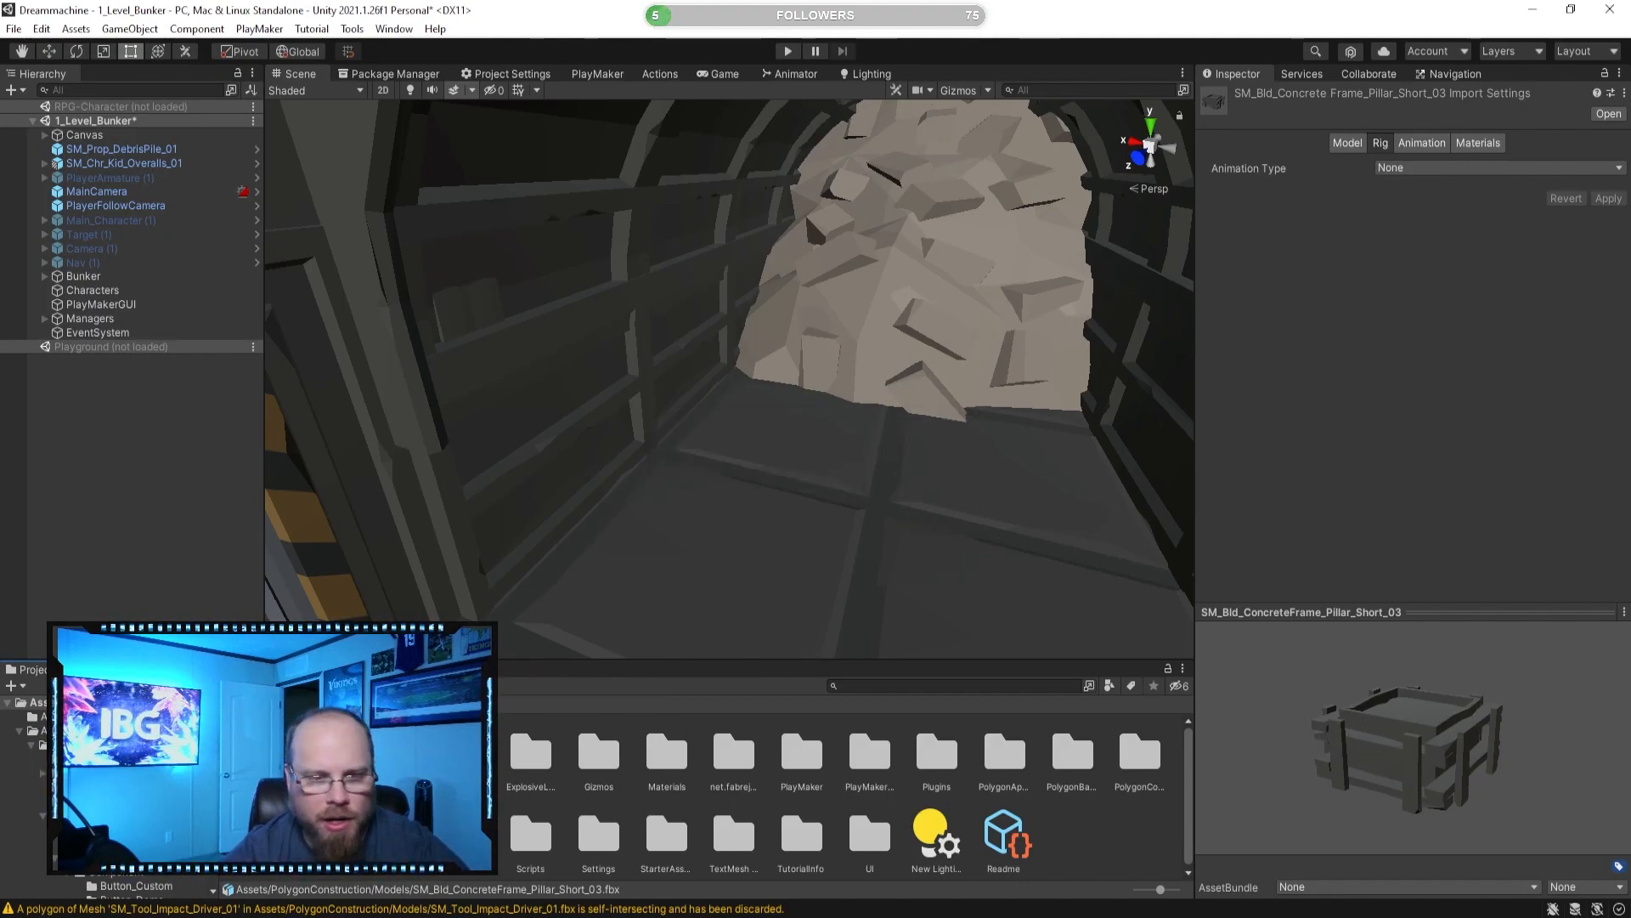
Open the PolygonConstruction character prefabs and examine SM_Chr_Builder_Harness_01 from the front in its preview.
double_click(328, 753)
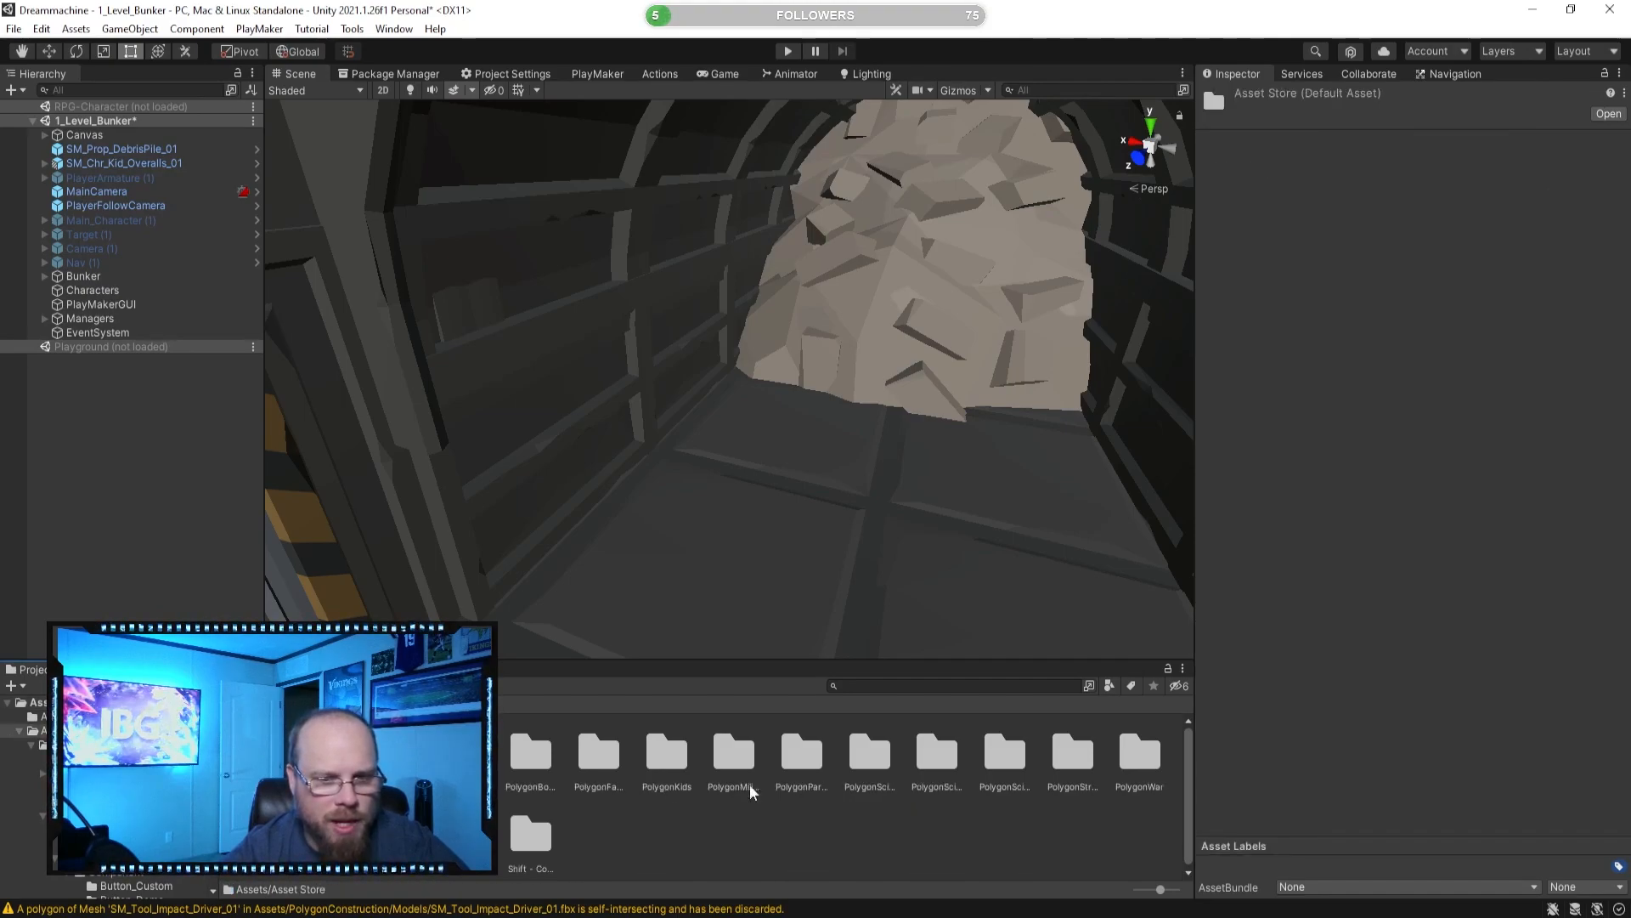
left_click(241, 705)
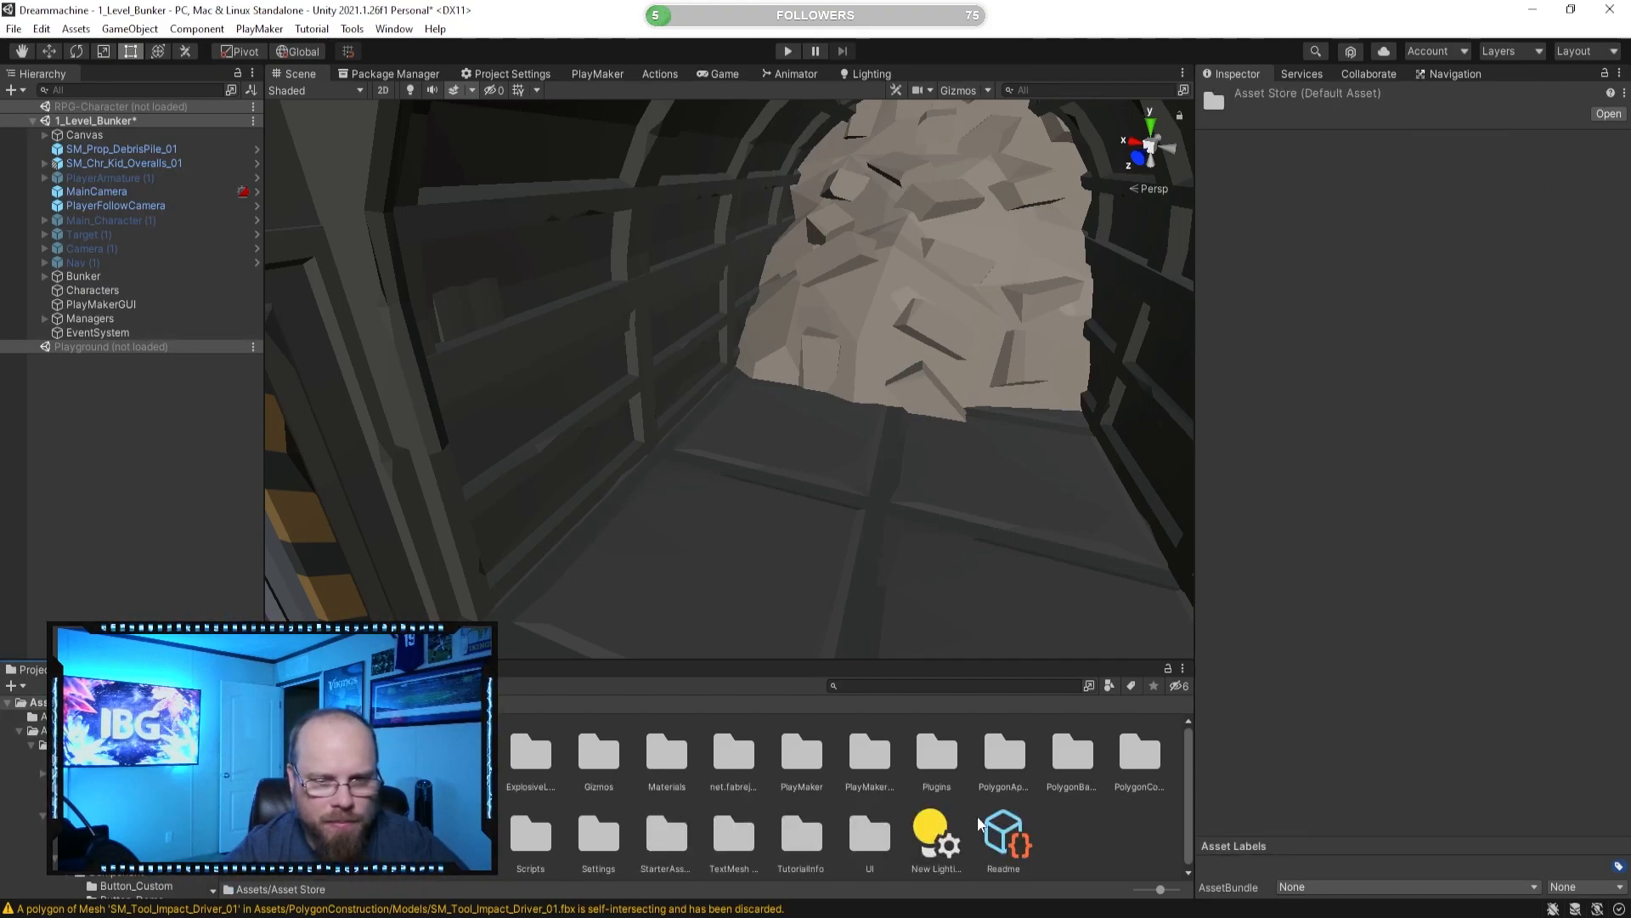
double_click(1136, 752)
double_click(389, 752)
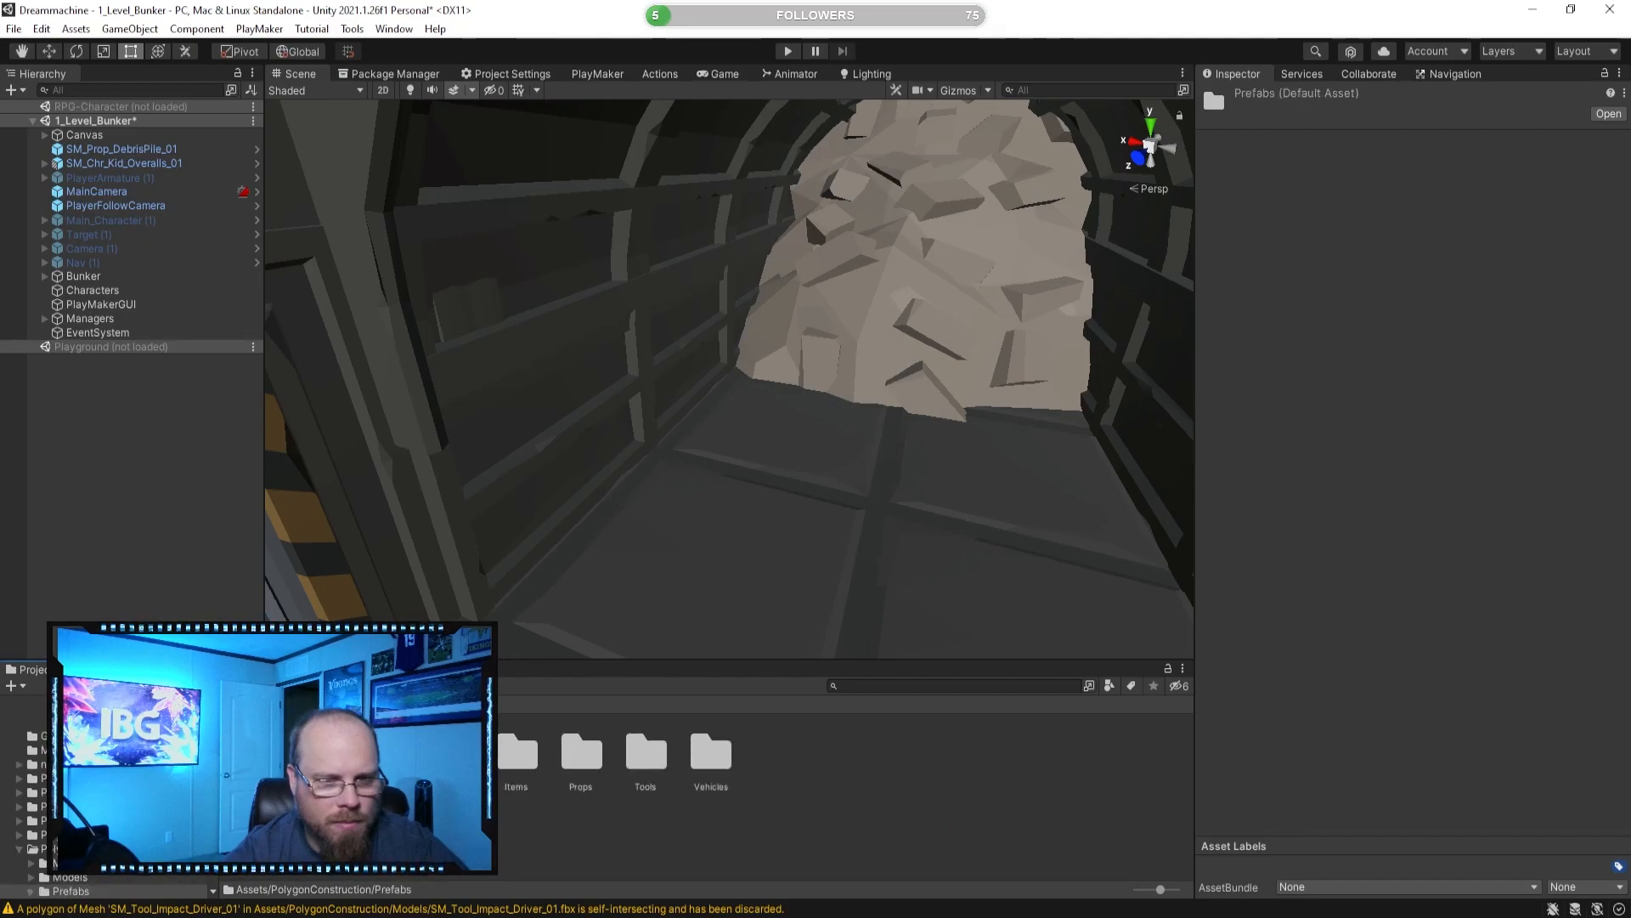
double_click(324, 752)
left_click(325, 753)
left_click_drag(1474, 778, 1401, 718)
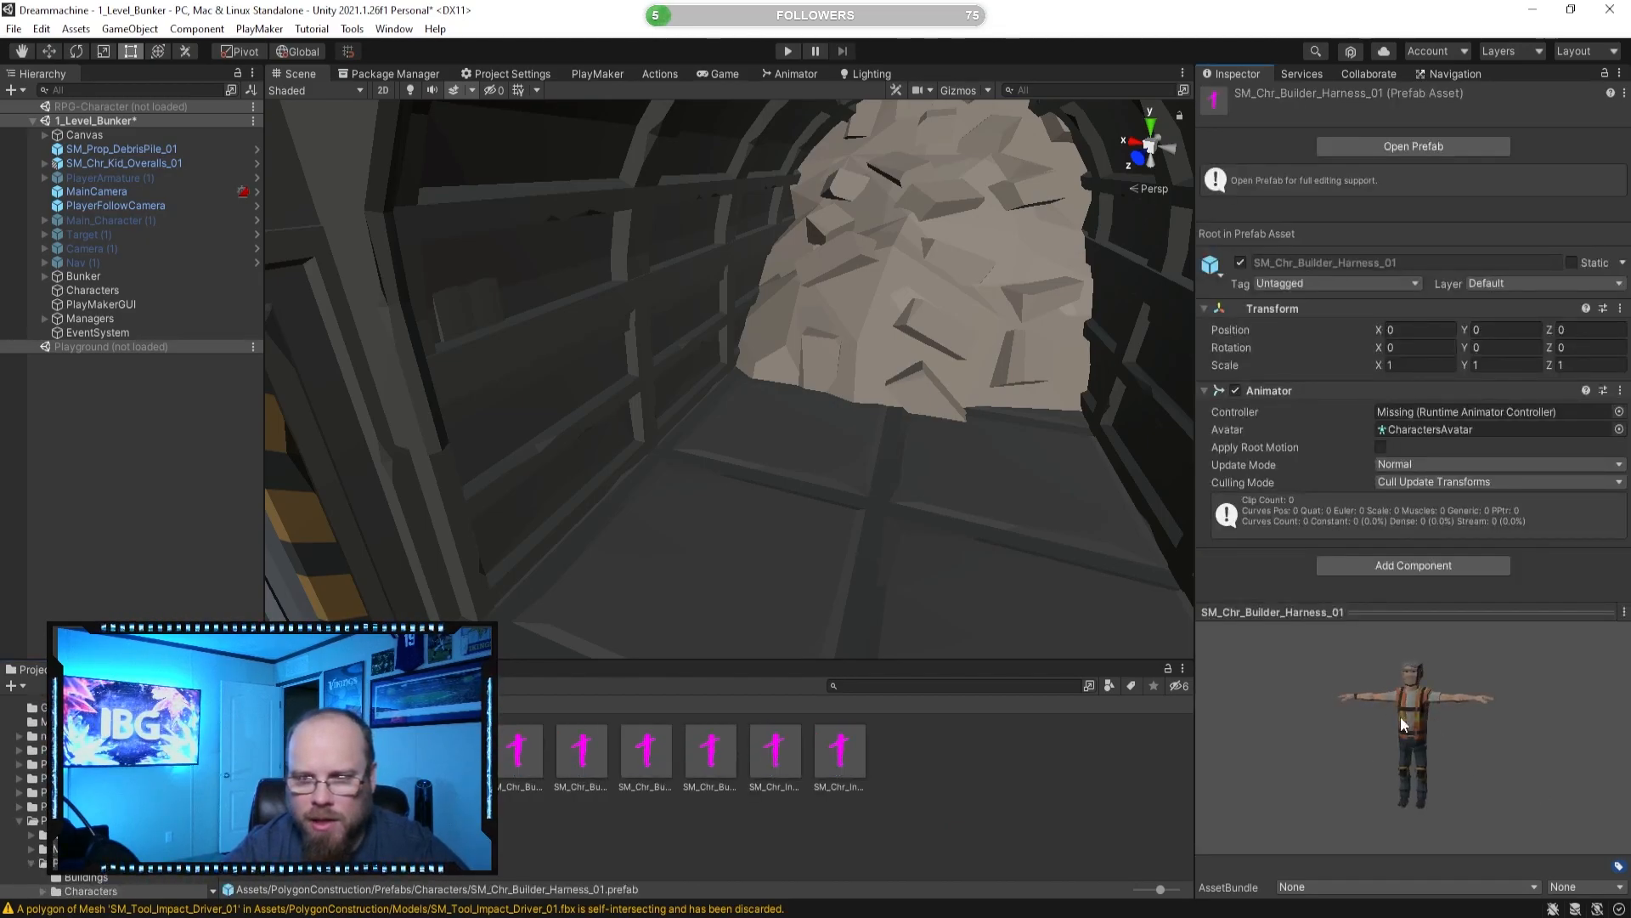
Preview the SM_Chr_Inspector_Female_01 and SM_Chr_Inspector_Male_01 prefabs, rotating the male inspector to check its materials.
left_click(775, 752)
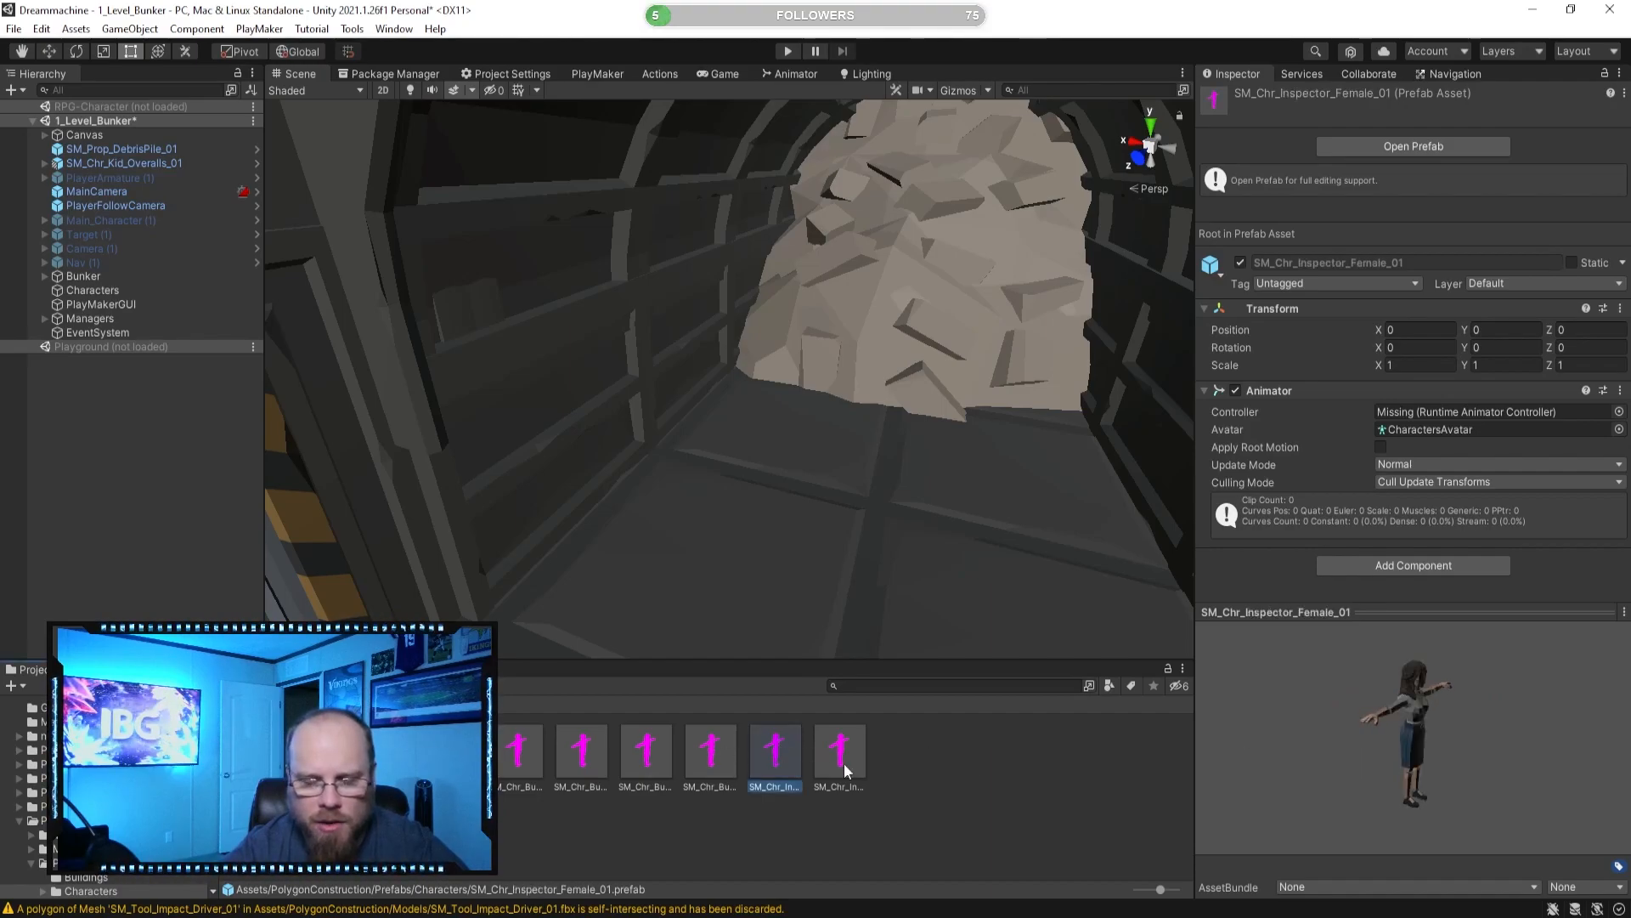
left_click(694, 764)
left_click(874, 752)
left_click(839, 750)
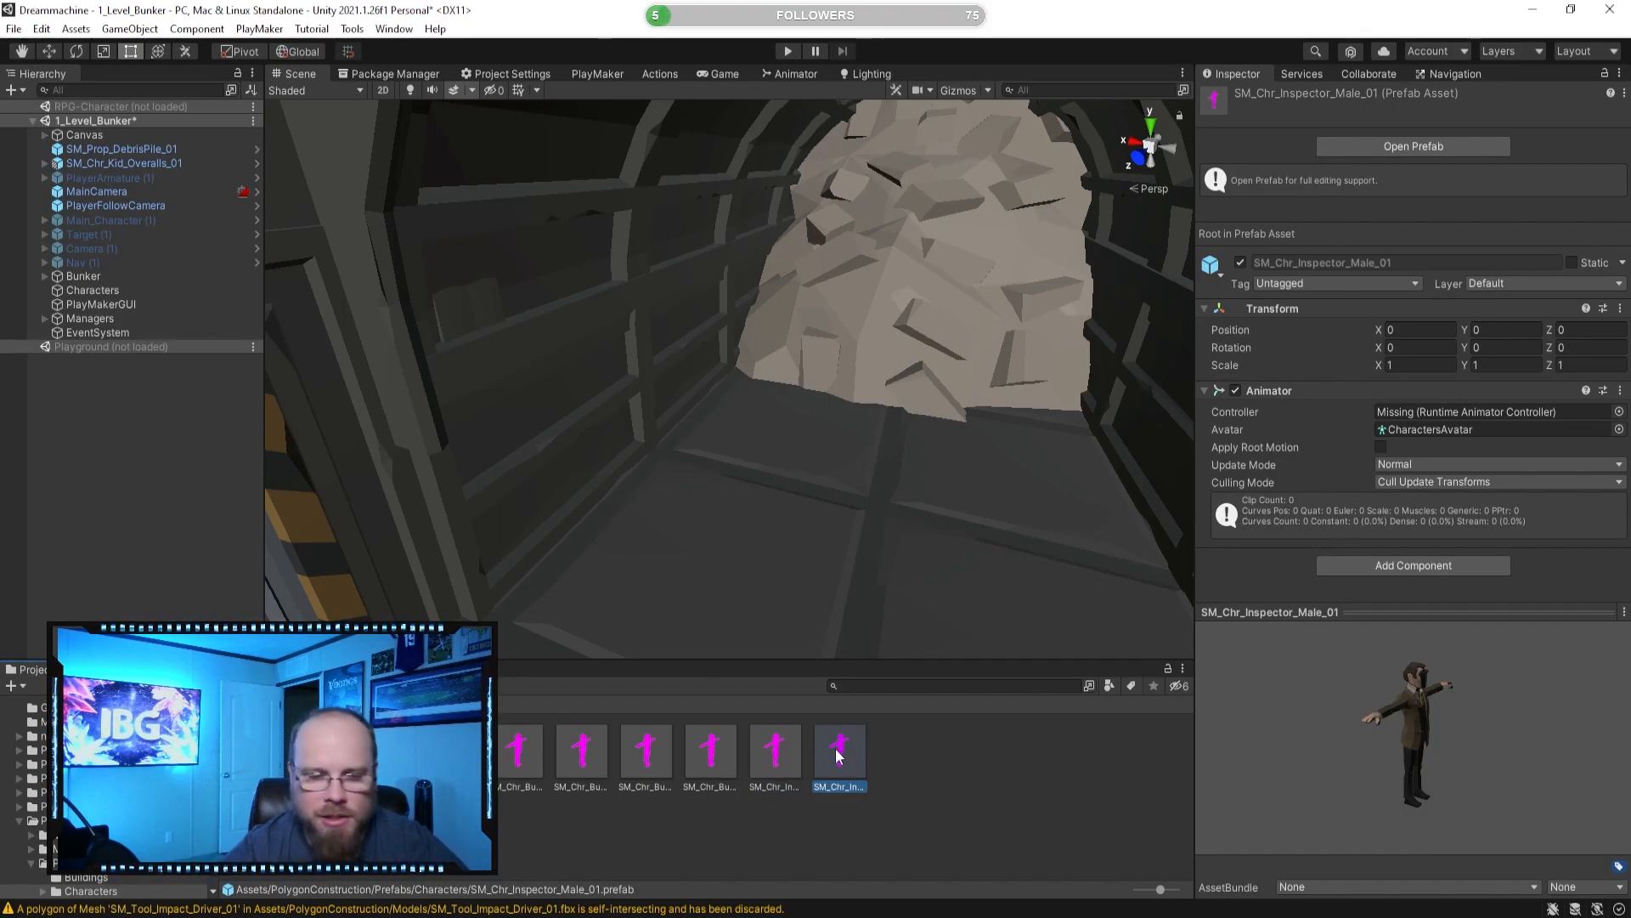
left_click_drag(1342, 751, 1206, 727)
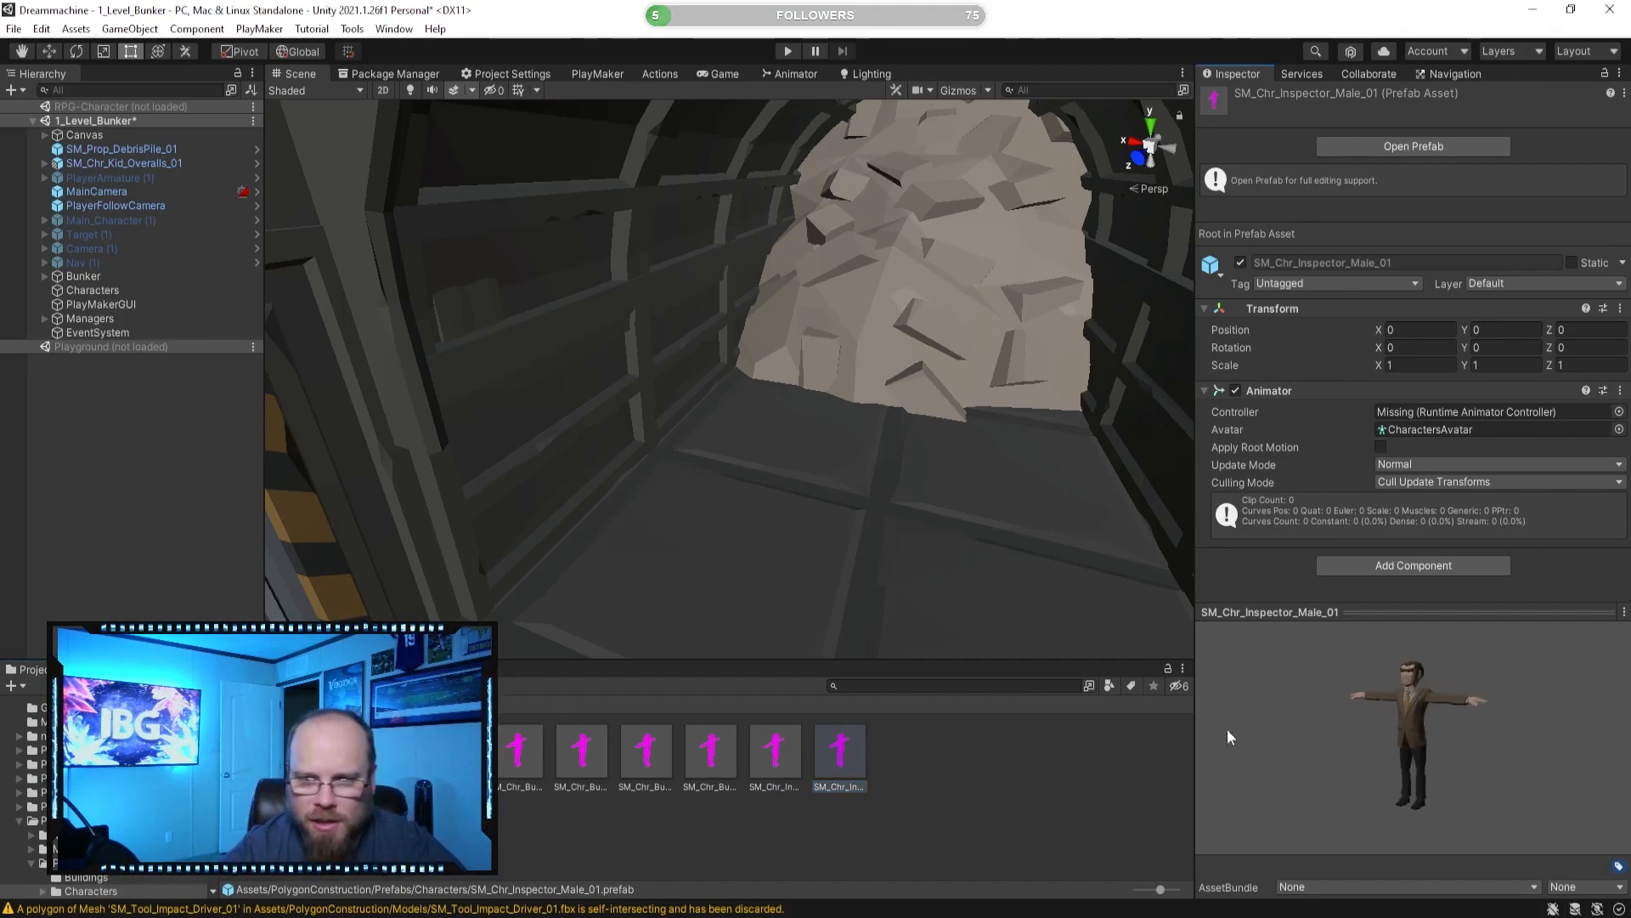
left_click_drag(1345, 780, 1242, 761)
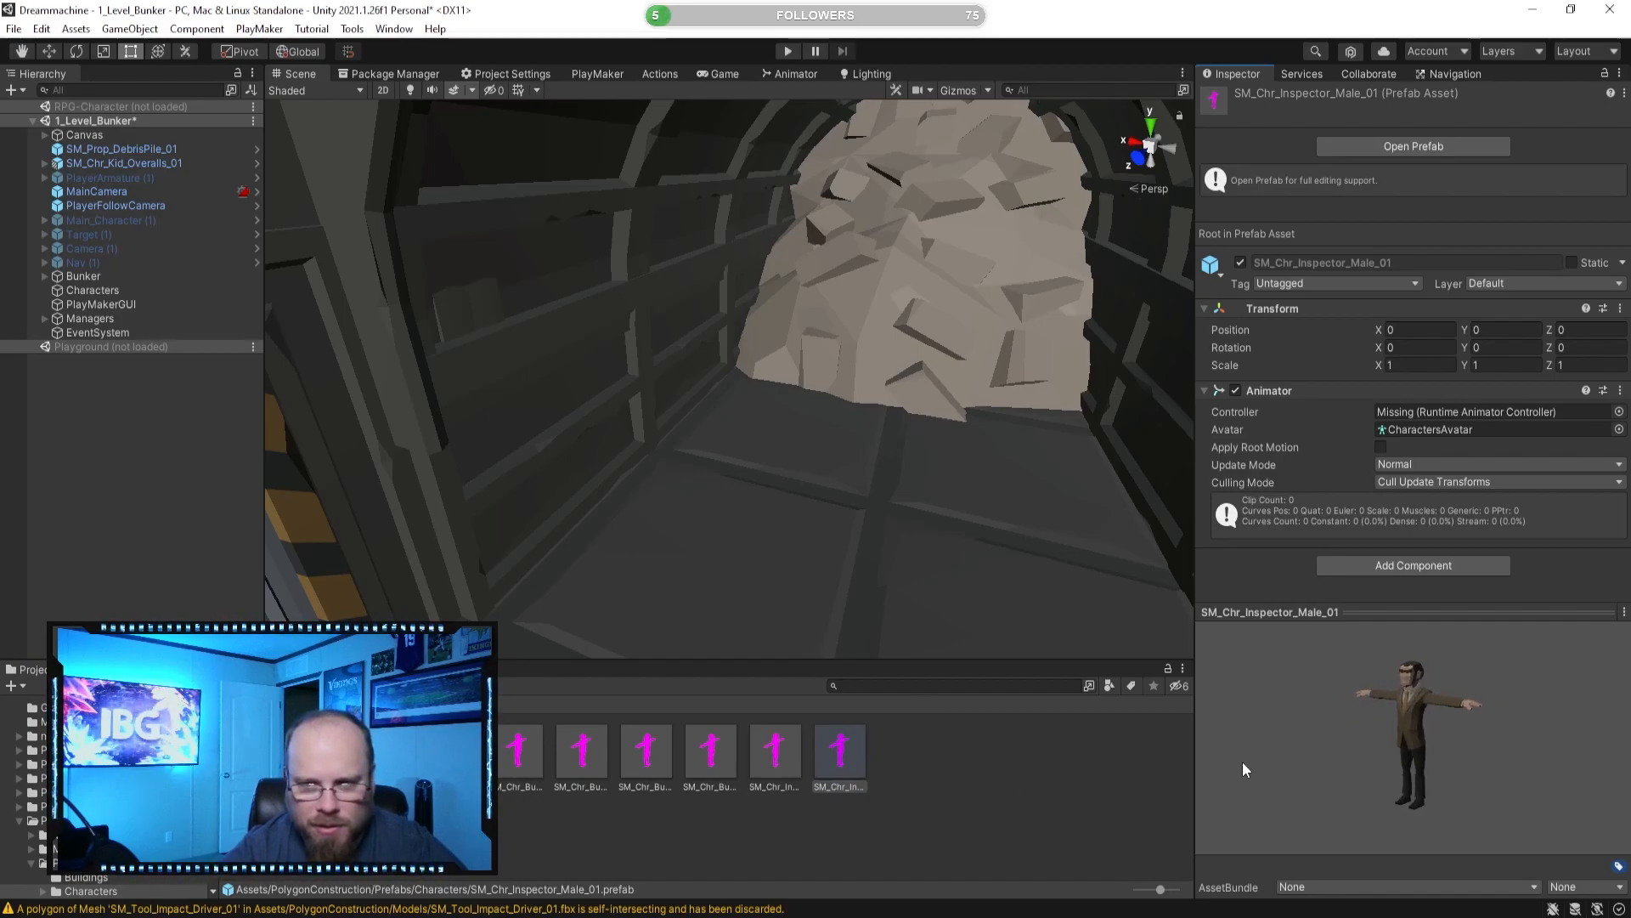
Refresh the project's assets, reimport the SM_Chr_Inspector_Male_01 prefab and check its preview.
right_click(860, 753)
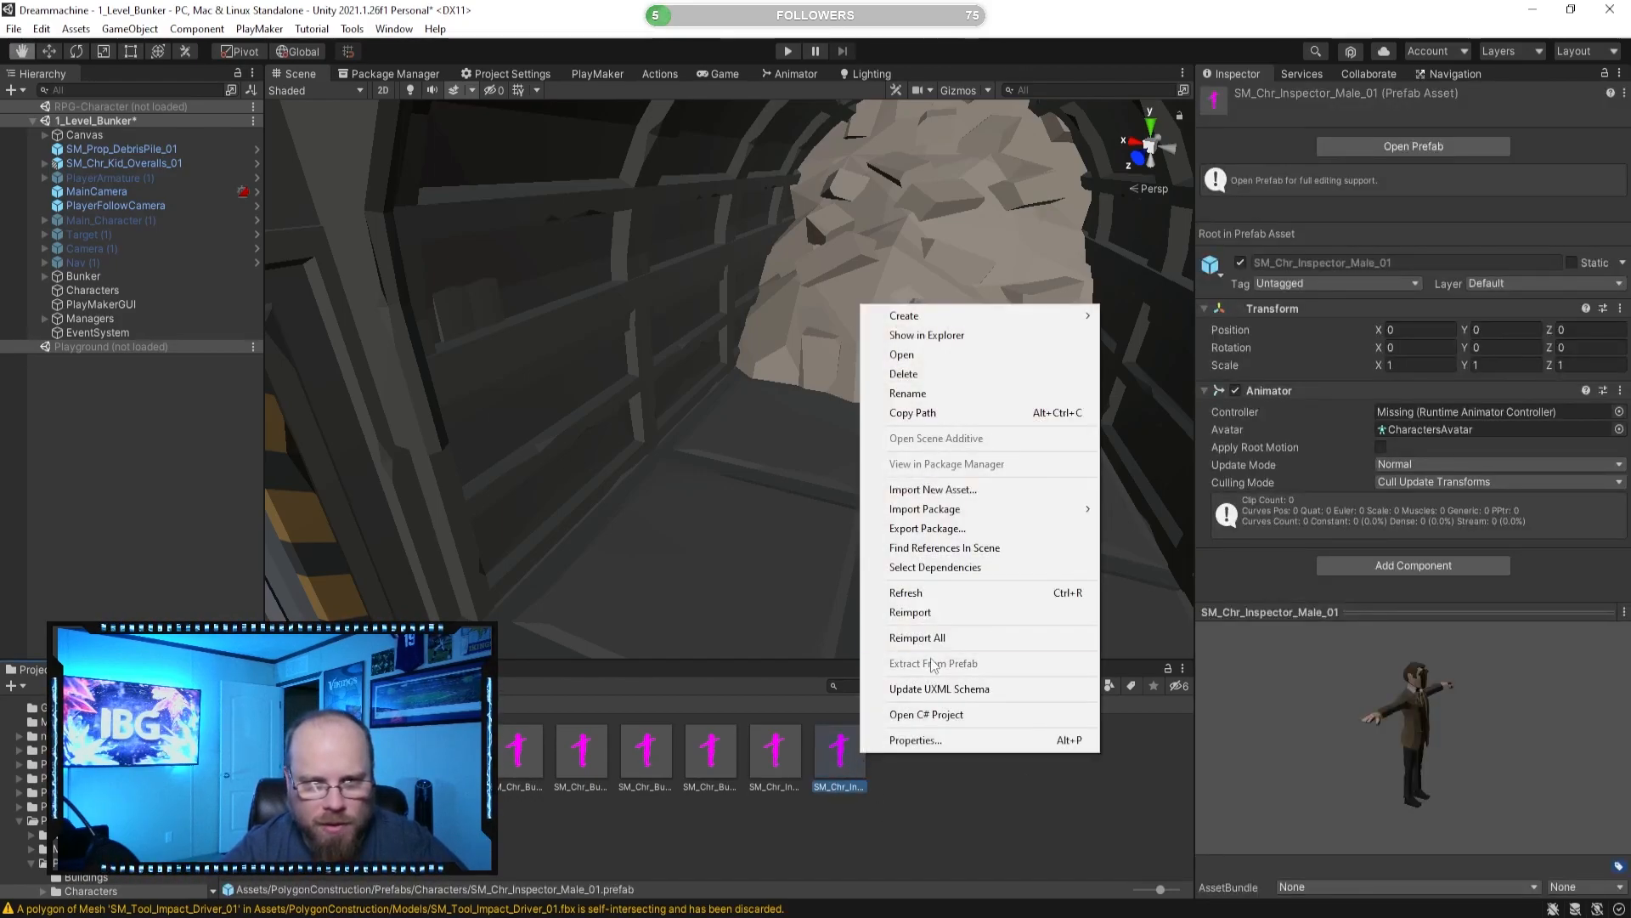
left_click(927, 592)
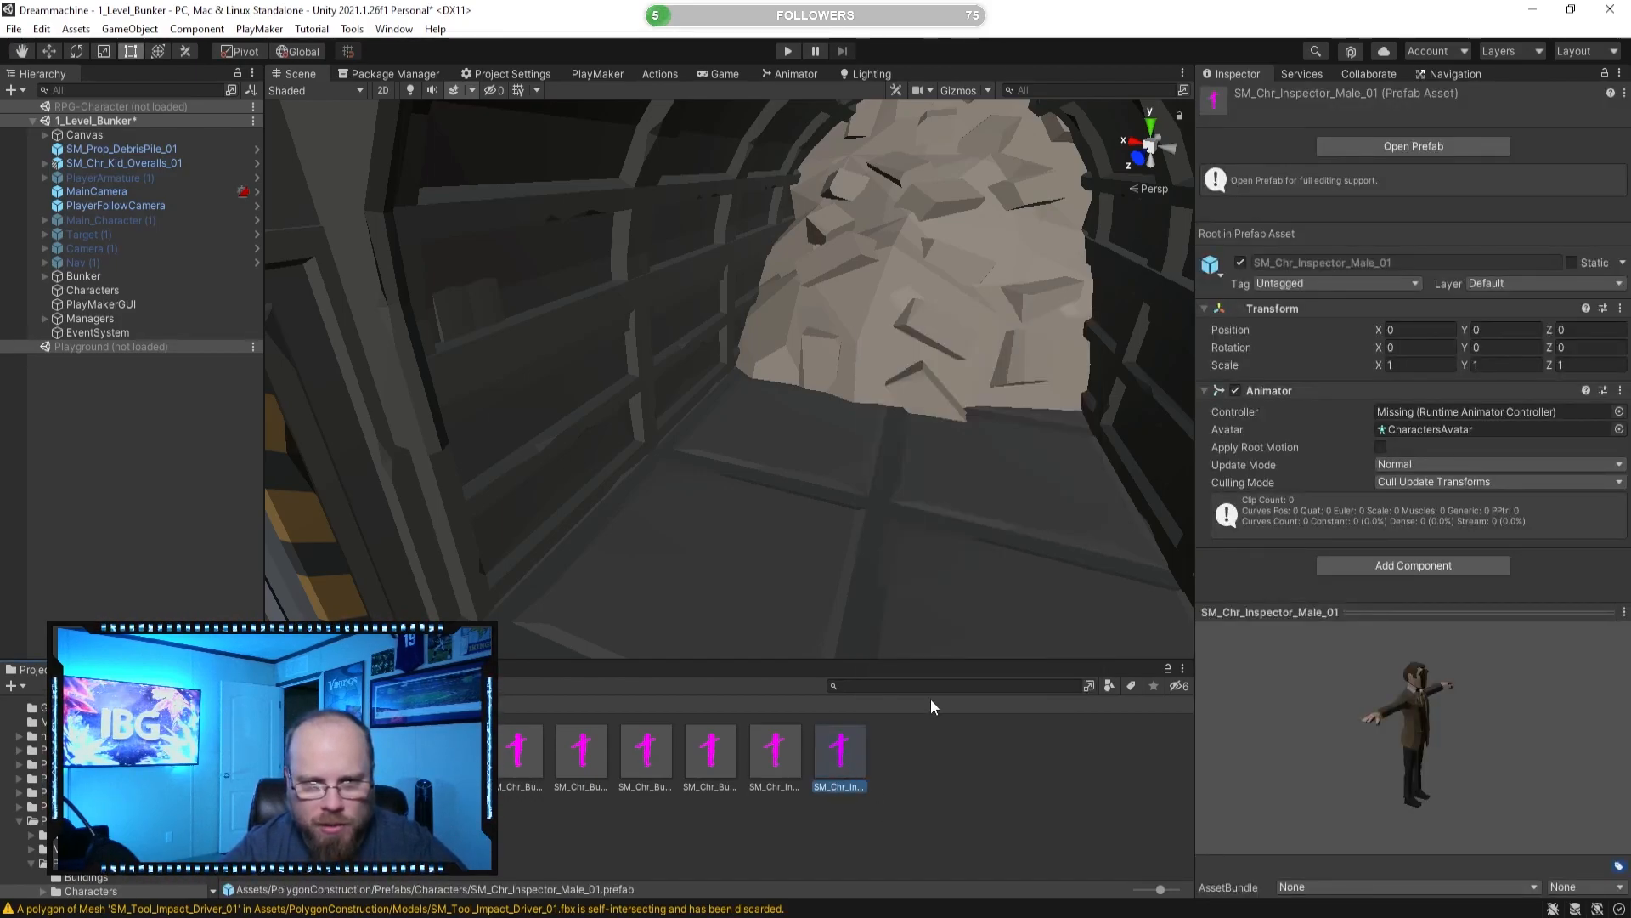
right_click(861, 762)
left_click(977, 613)
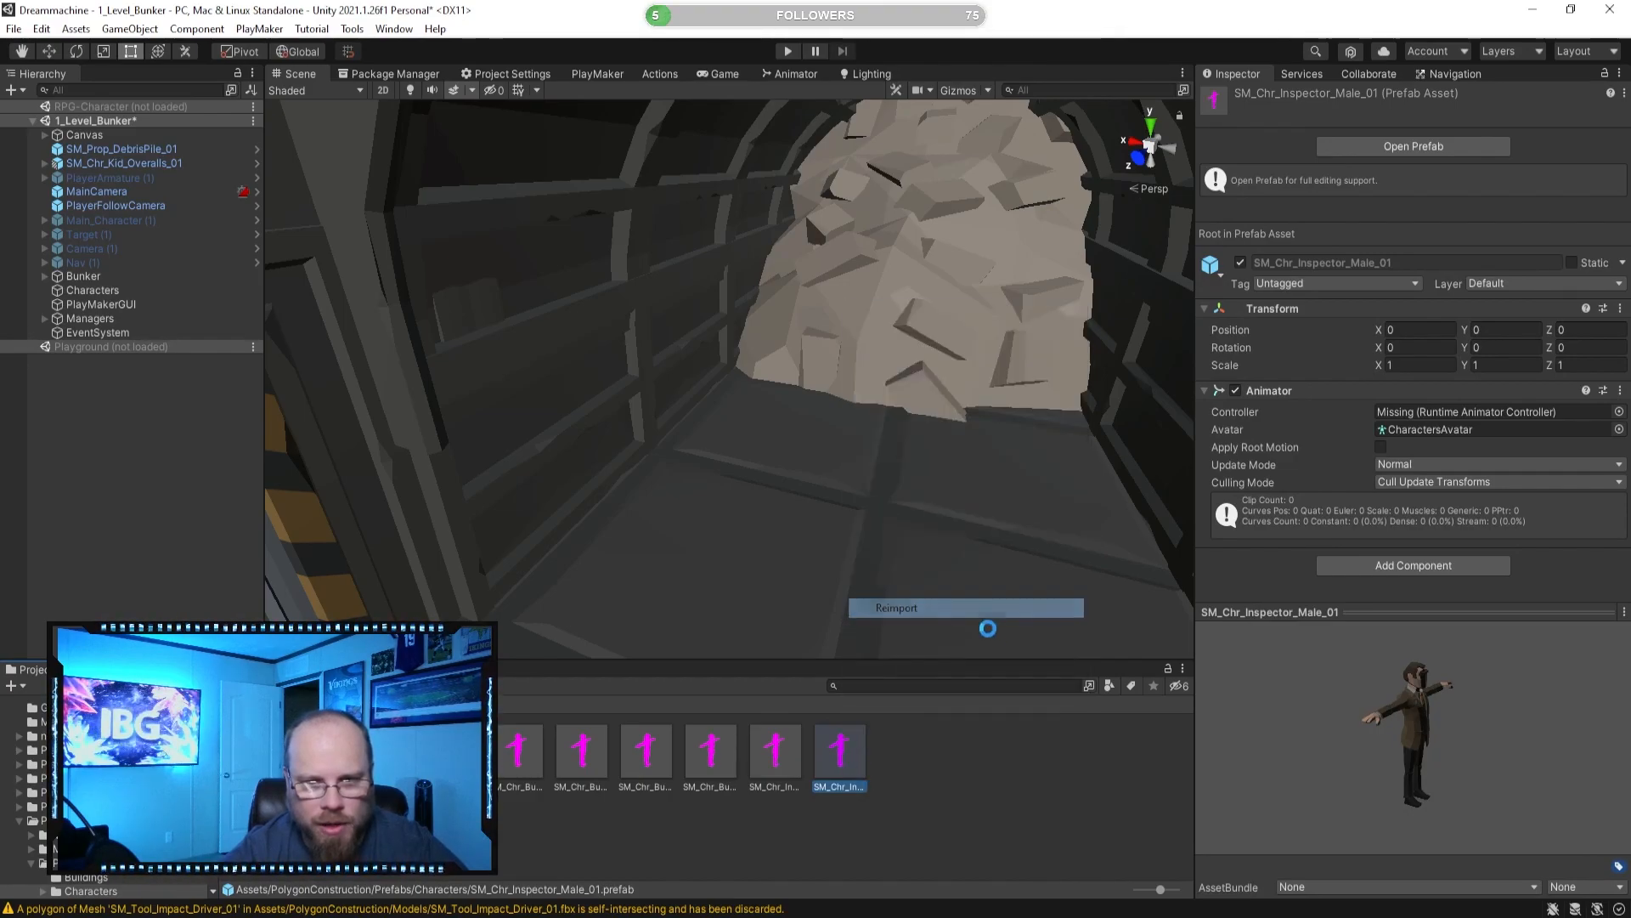
left_click_drag(1352, 755, 1281, 719)
Reimport SM_Chr_Inspector_Male_01 once more and rotate its preview to face forward.
left_click(946, 780)
left_click(853, 760)
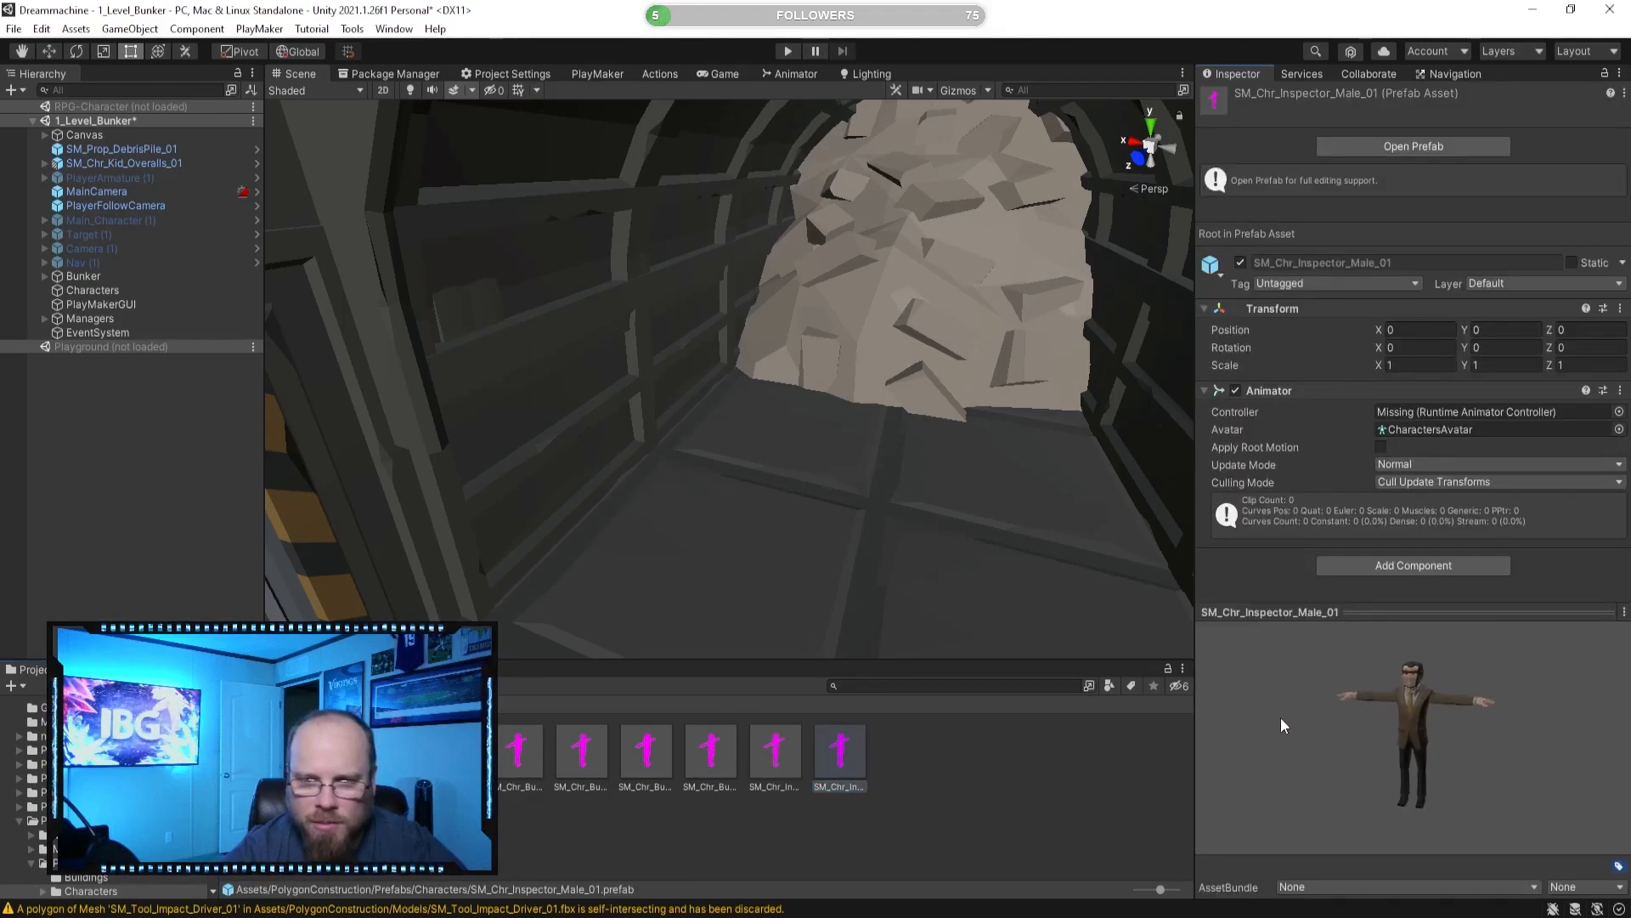
left_click(797, 752)
left_click(833, 752)
right_click(832, 751)
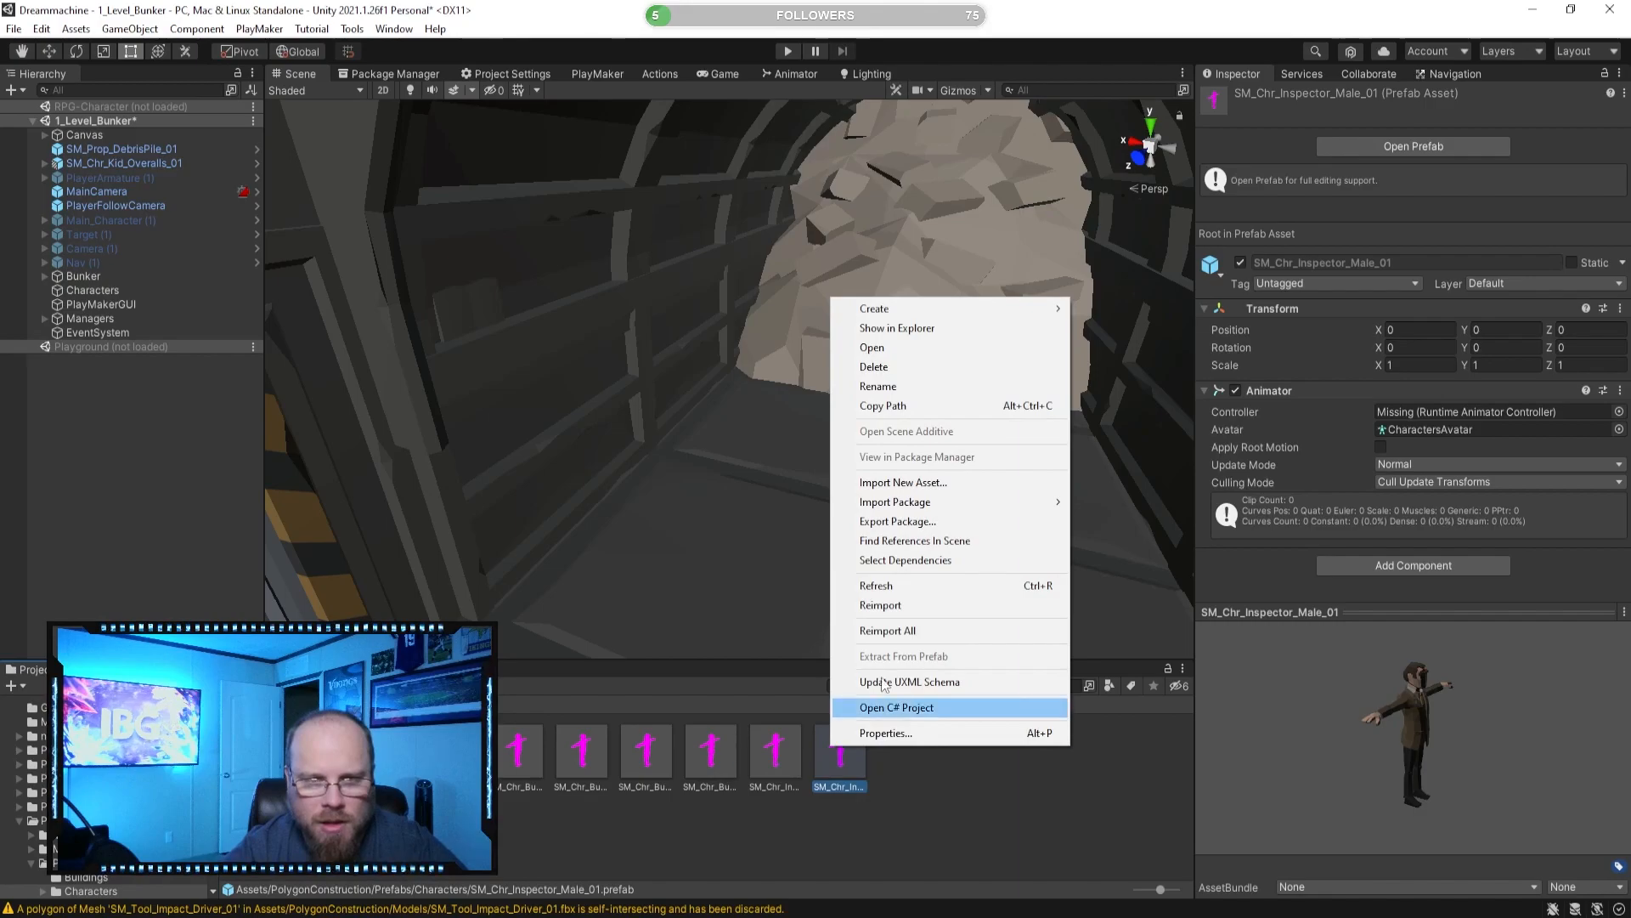
left_click(913, 605)
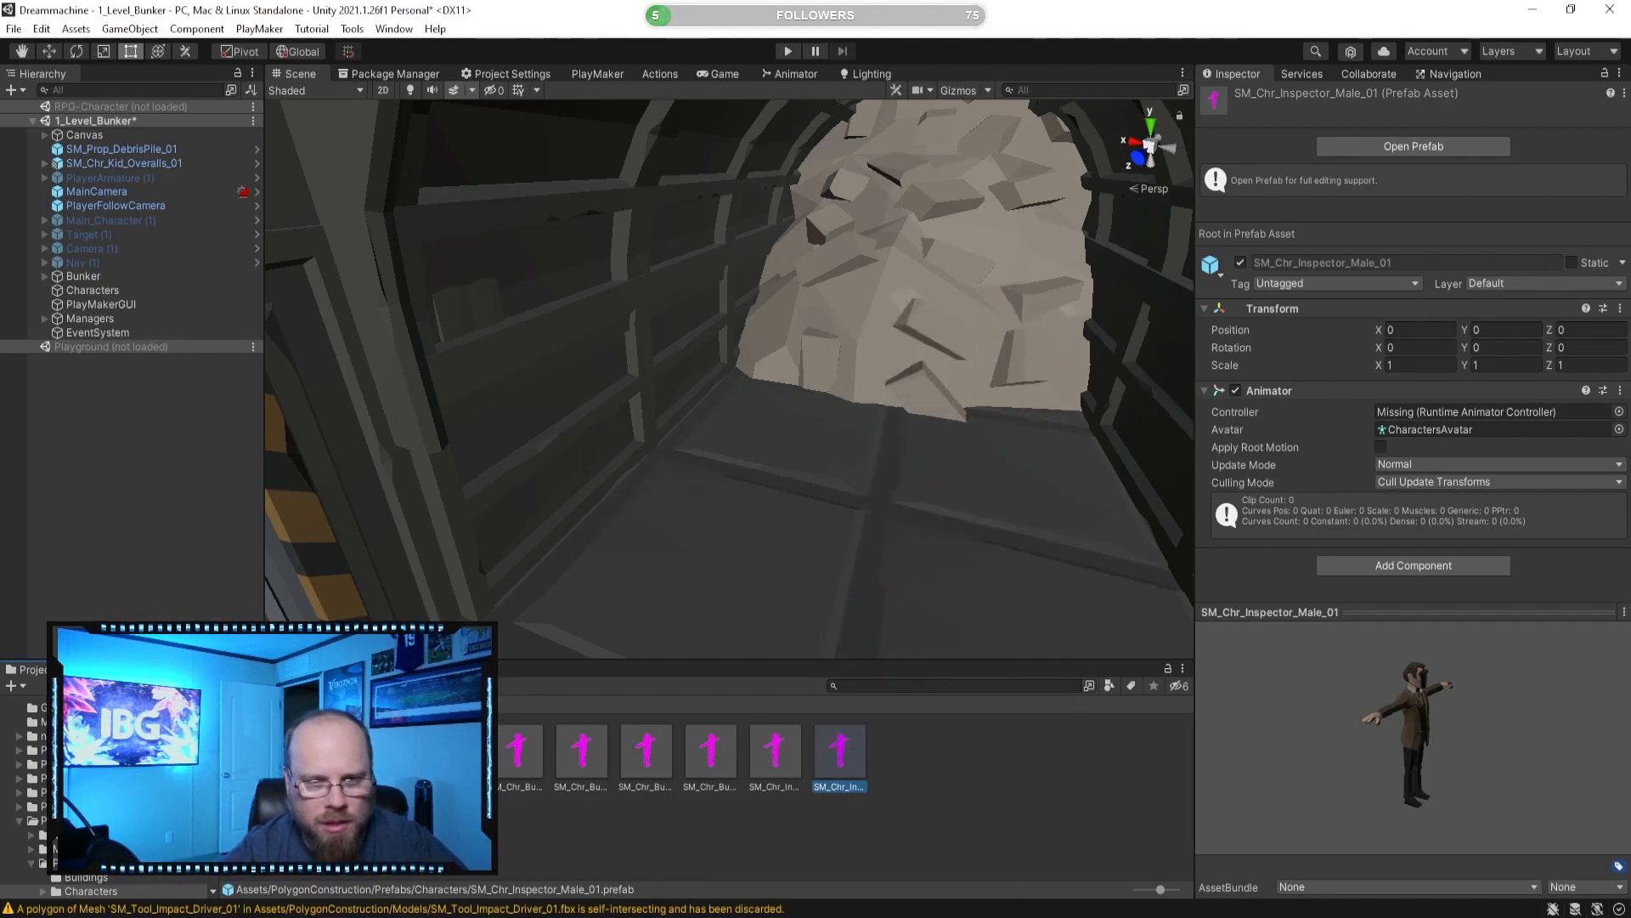
left_click_drag(1362, 721, 1266, 721)
Open the Props folder of the PolygonConstruction prefabs and preview SM_Prop_Anvil_01.
left_click(393, 704)
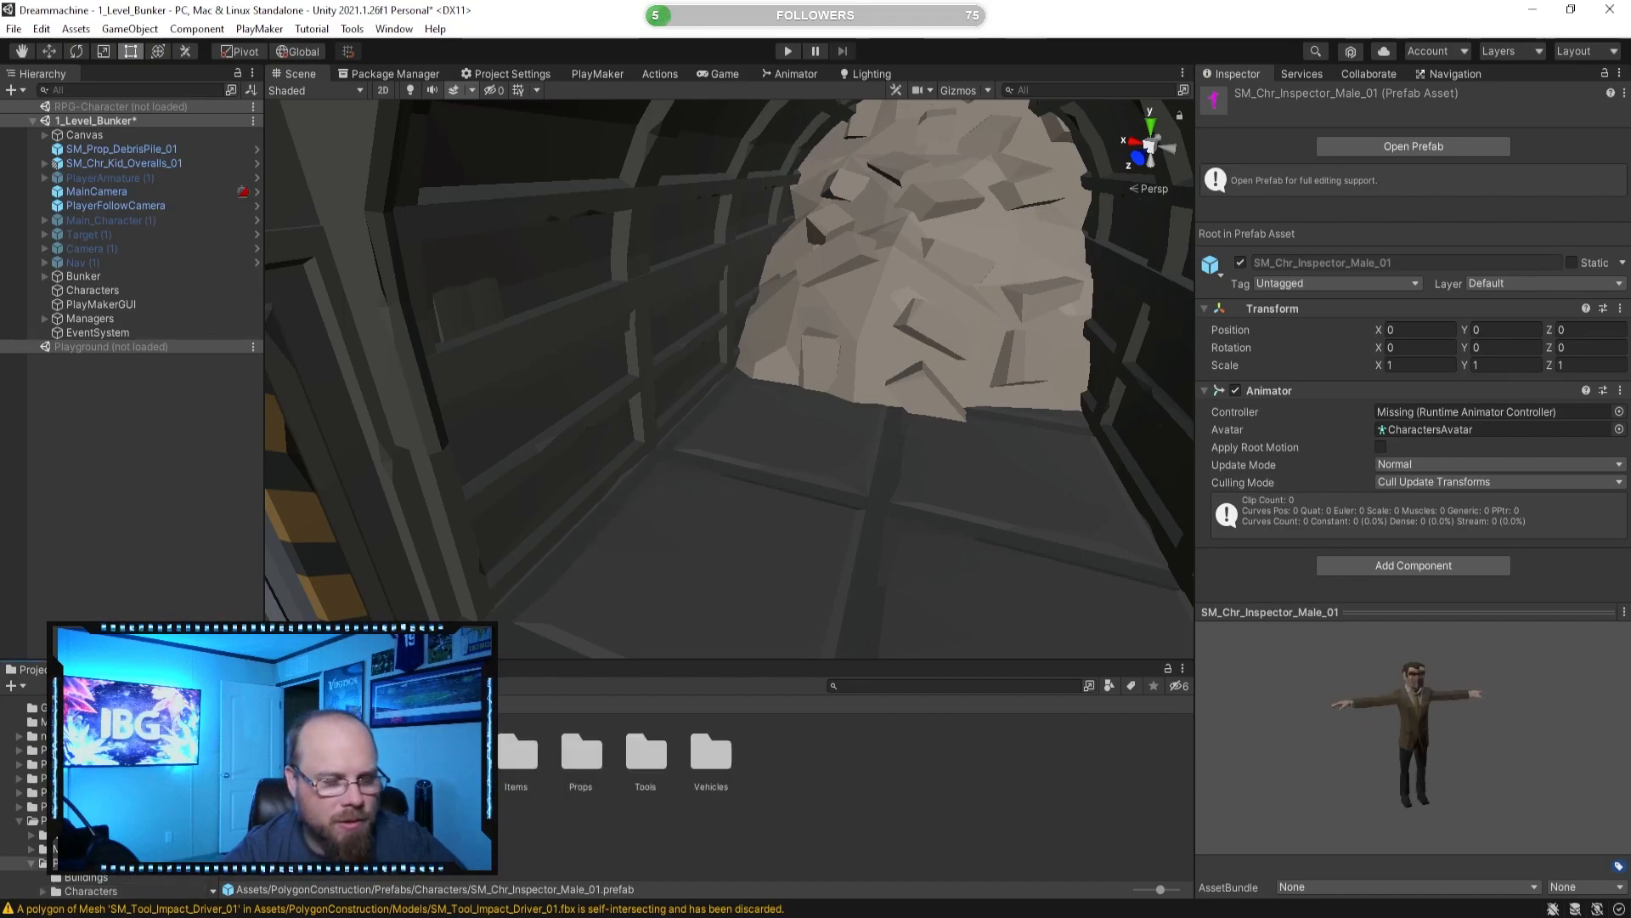
double_click(583, 752)
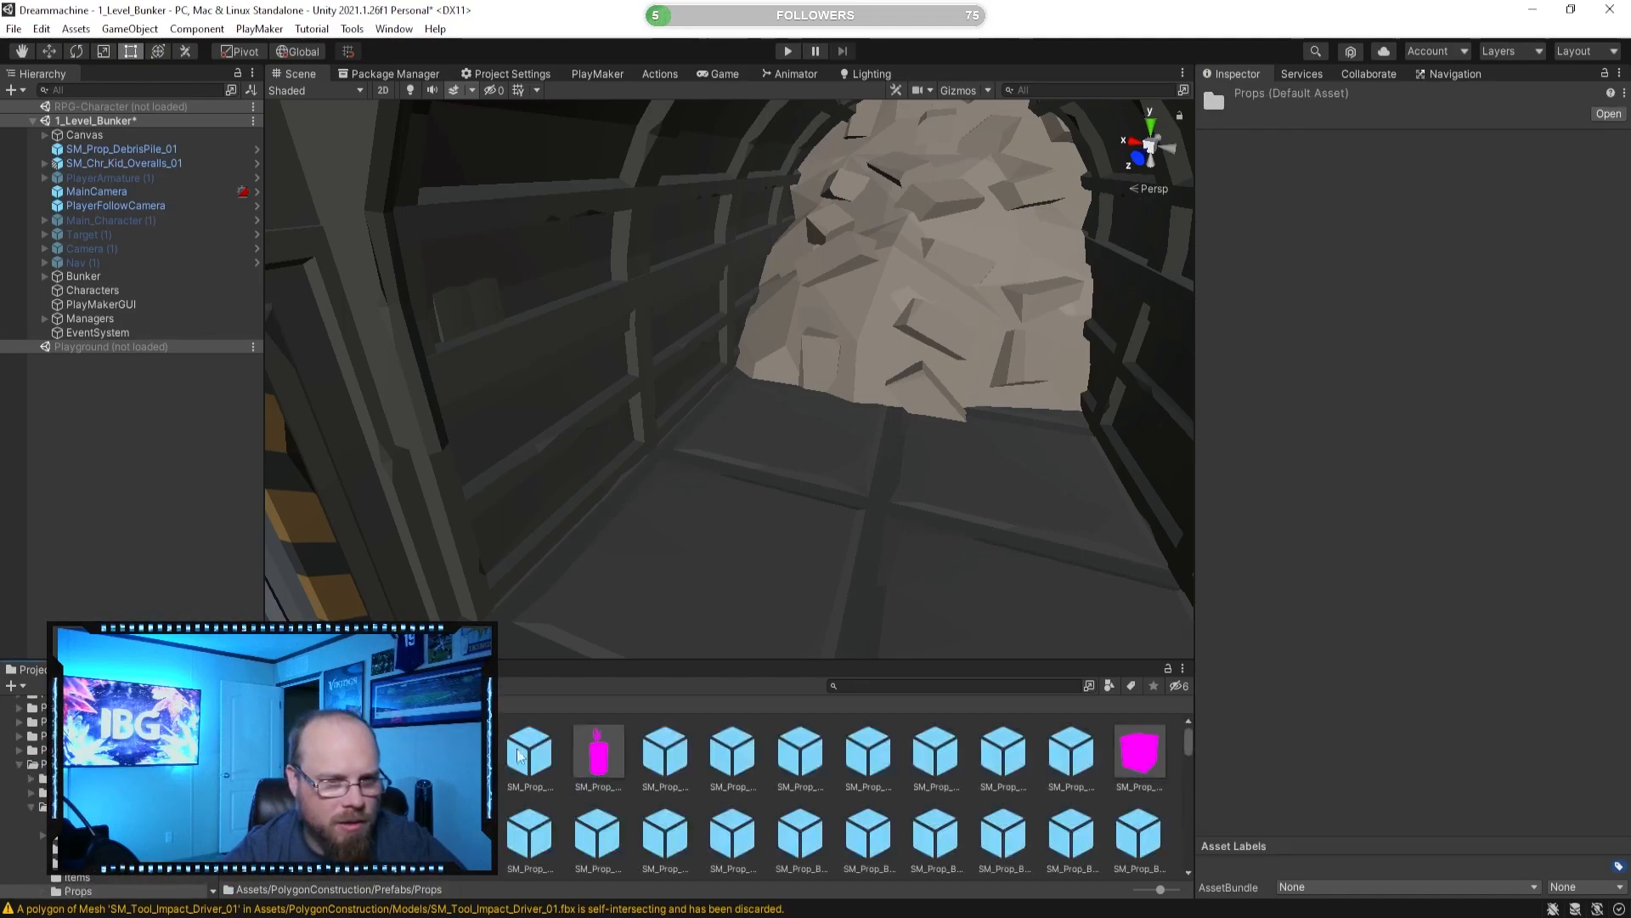
left_click(950, 729)
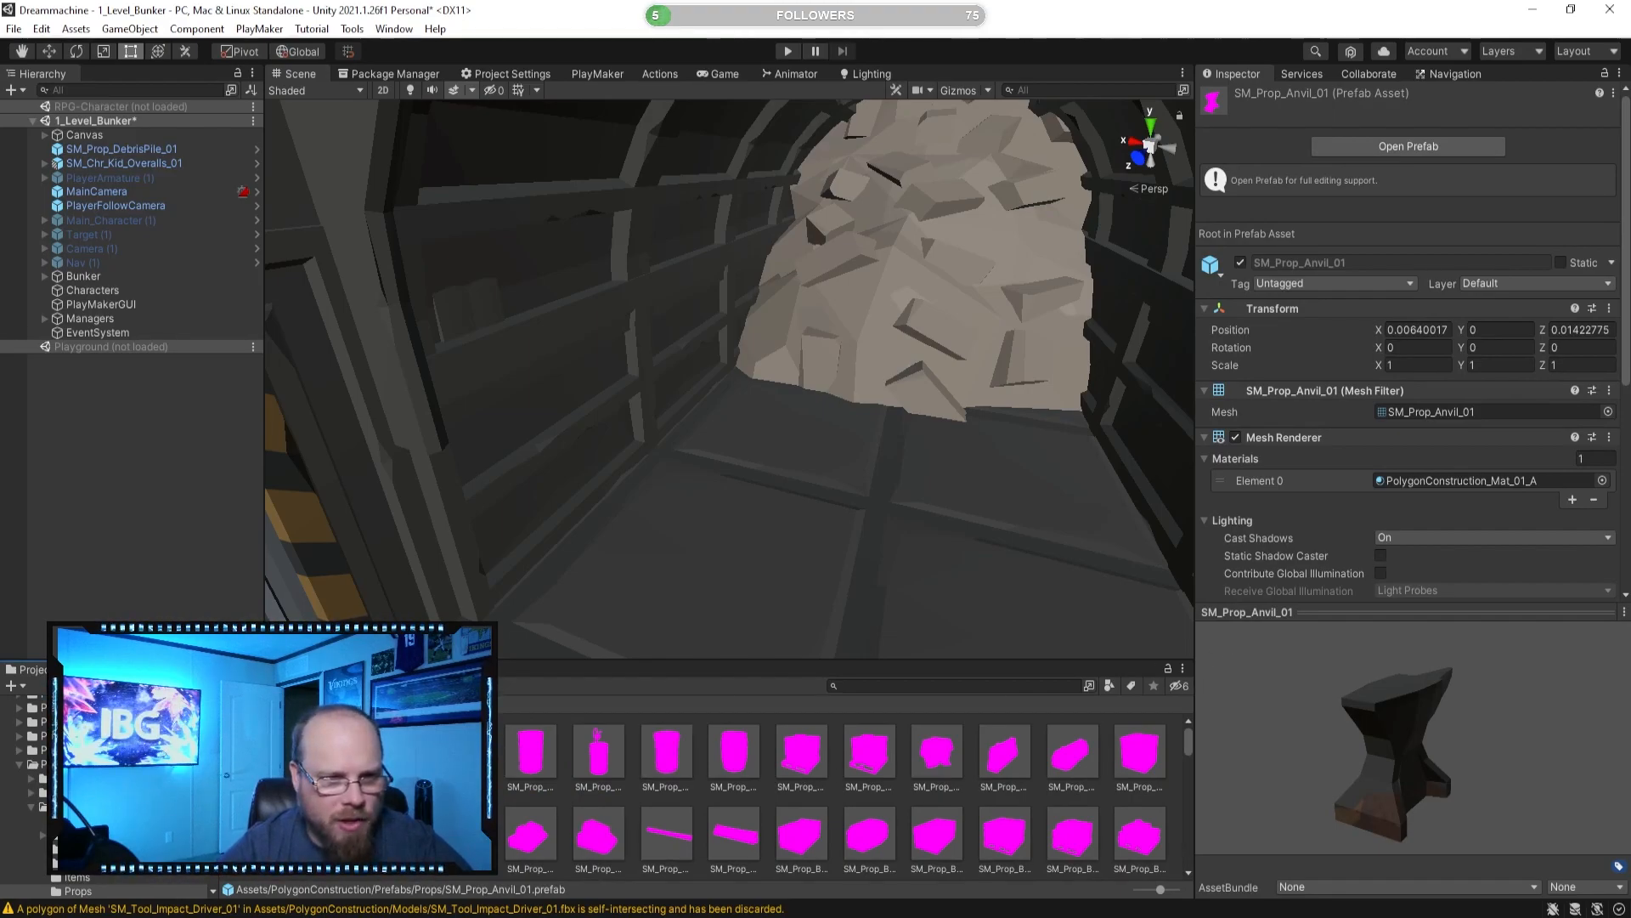
Preview the barrel prefabs one by one, from SM_Prop_Barrel_01 through SM_Prop_Barrel_Oil_01 to SM_Prop_BarrelStack_01.
key("Right")
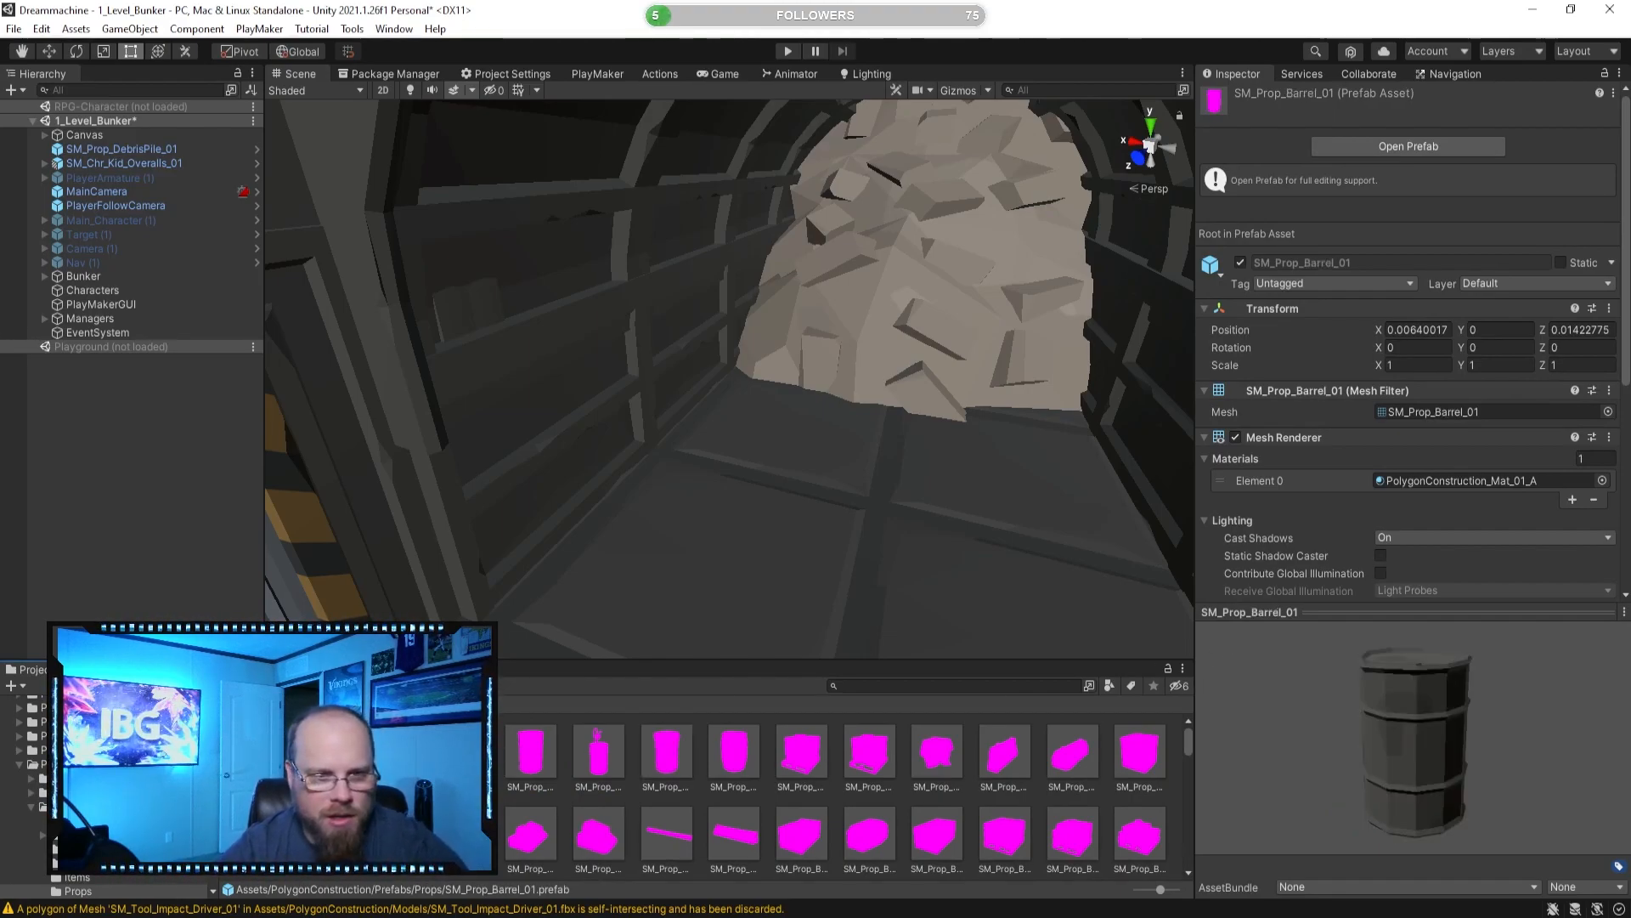
key("Right")
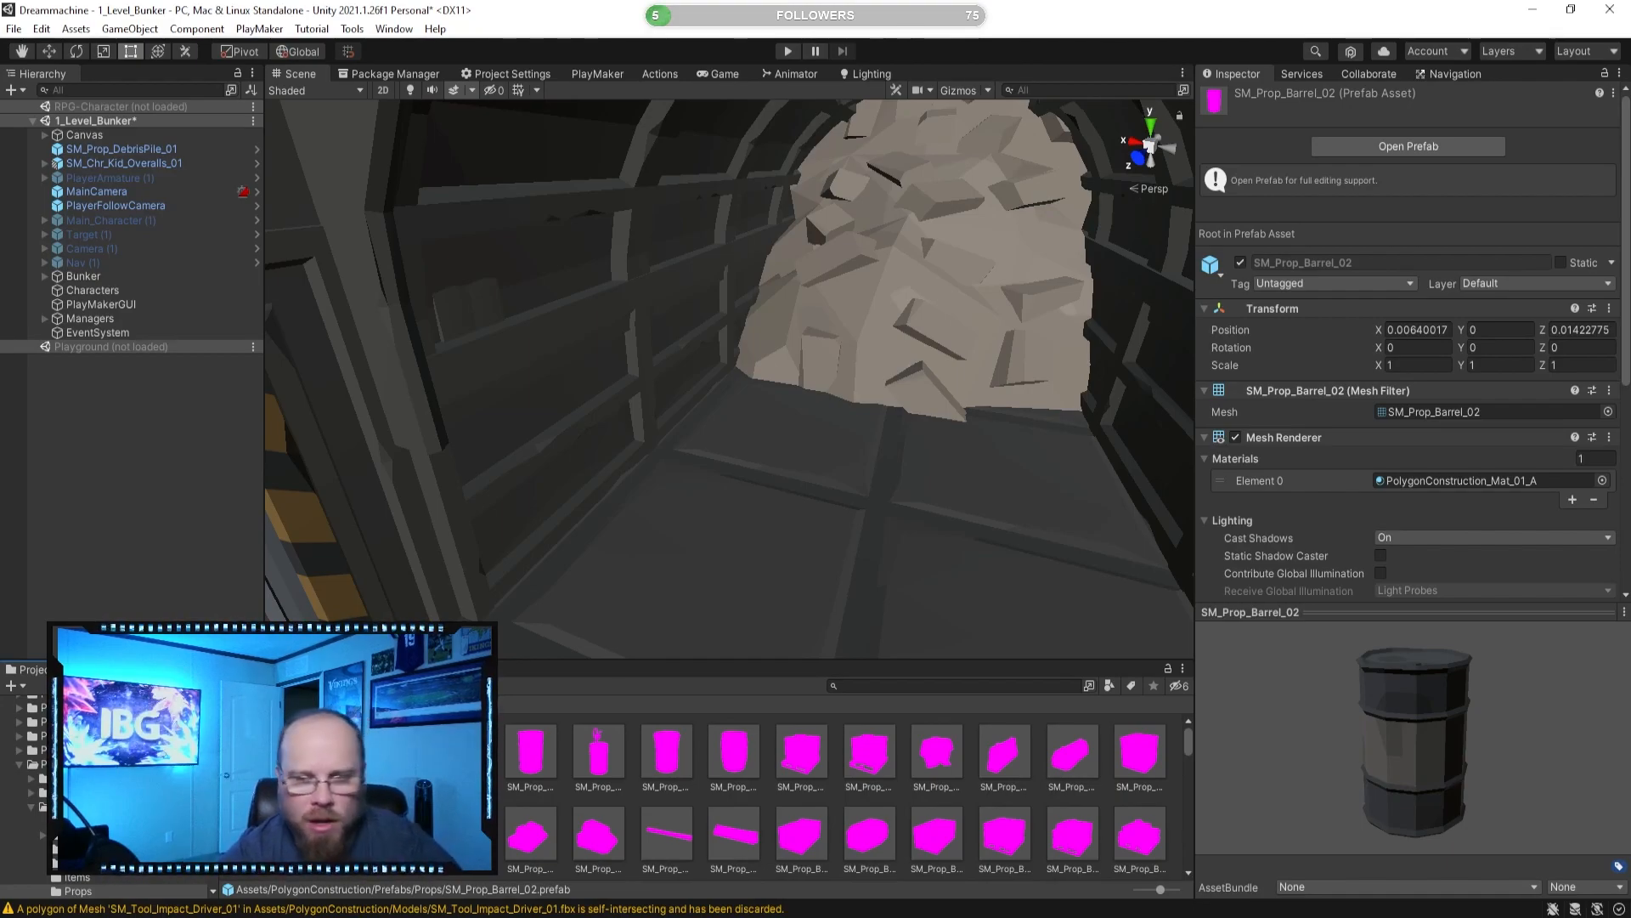
key("Right")
key("Left")
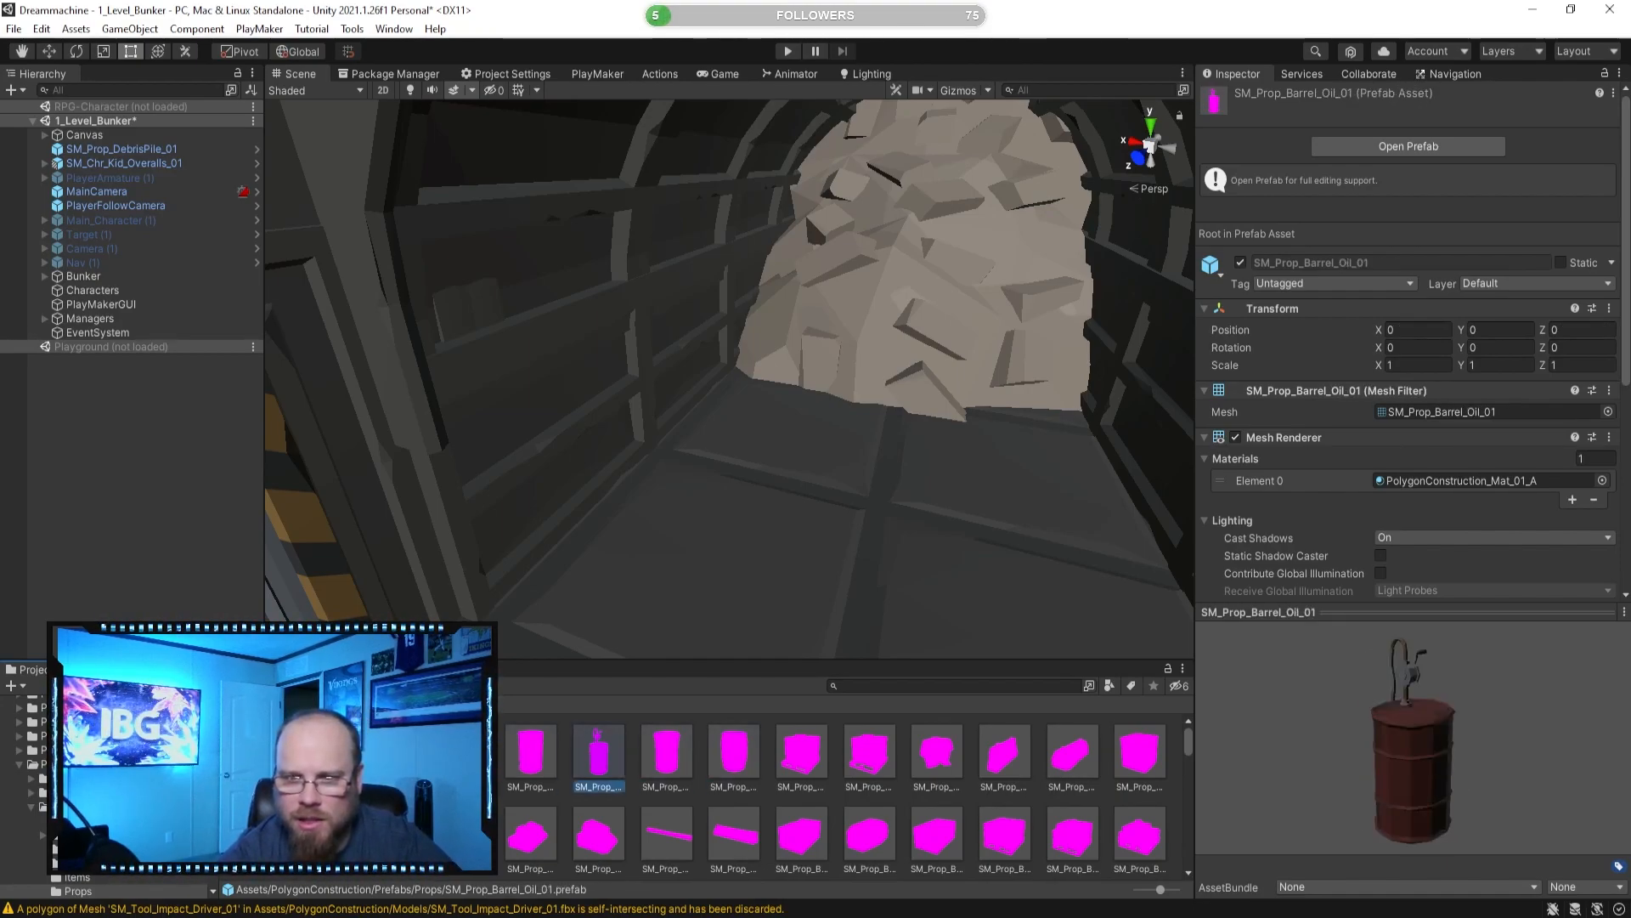
key("Right")
key("Right")
key("Right")
key("Right")
key("Right")
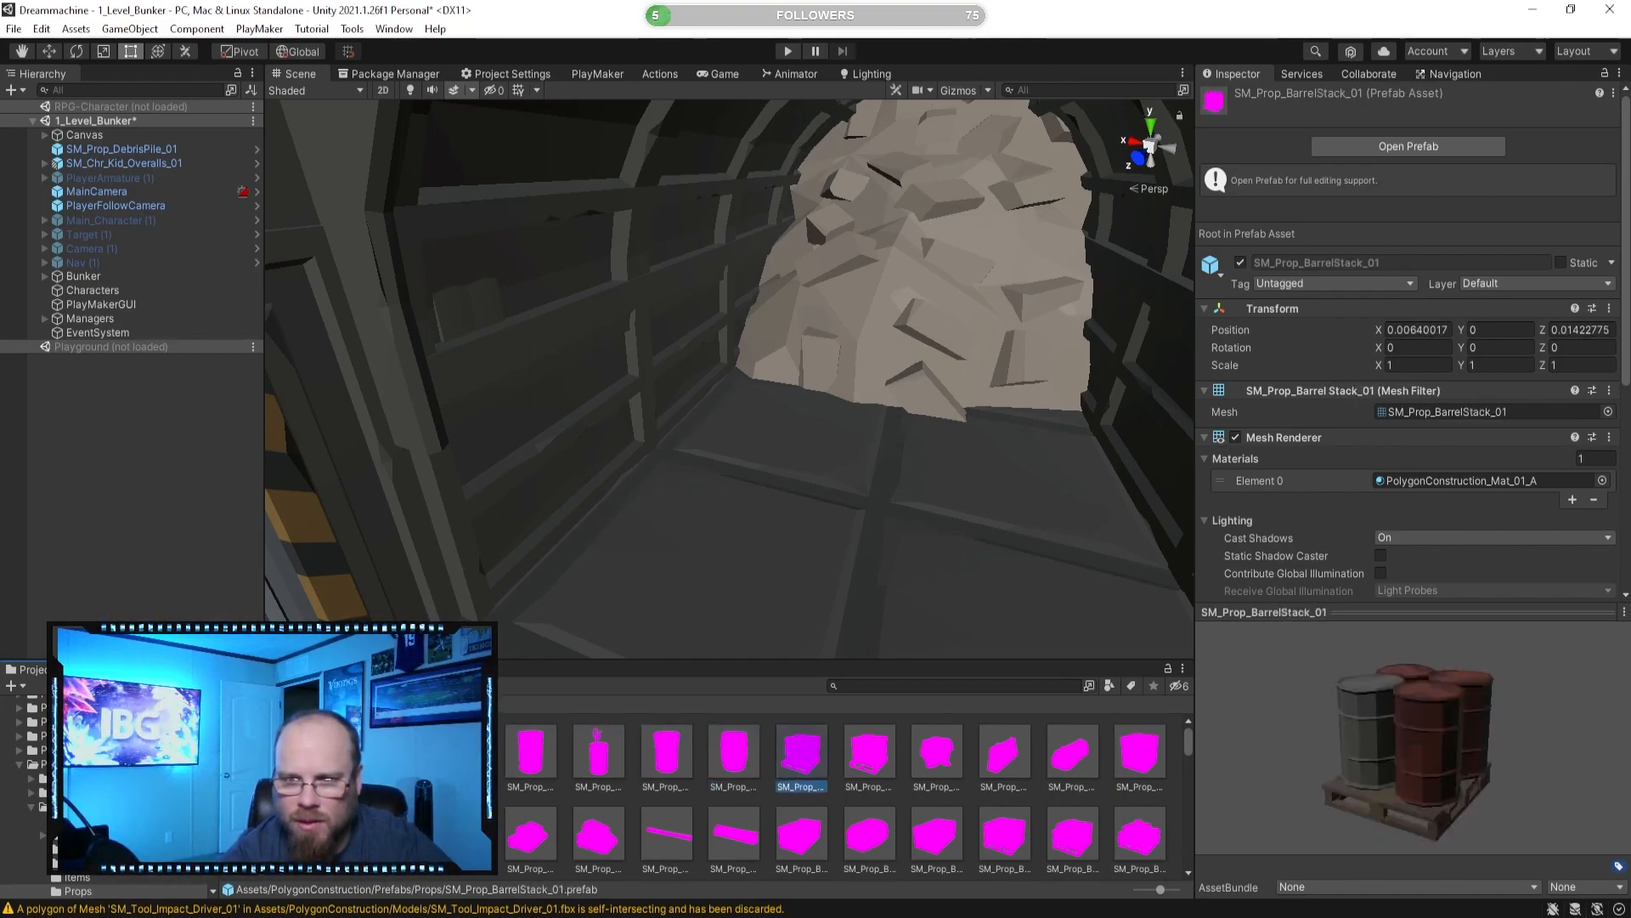
Preview the prefabs following the barrel stack up to SM_Prop_Battery_Charger_Dual_01 and rotate the charger's preview.
key("Right")
key("Right")
key("Left")
key("Right")
key("Right")
key("Right")
key("Left")
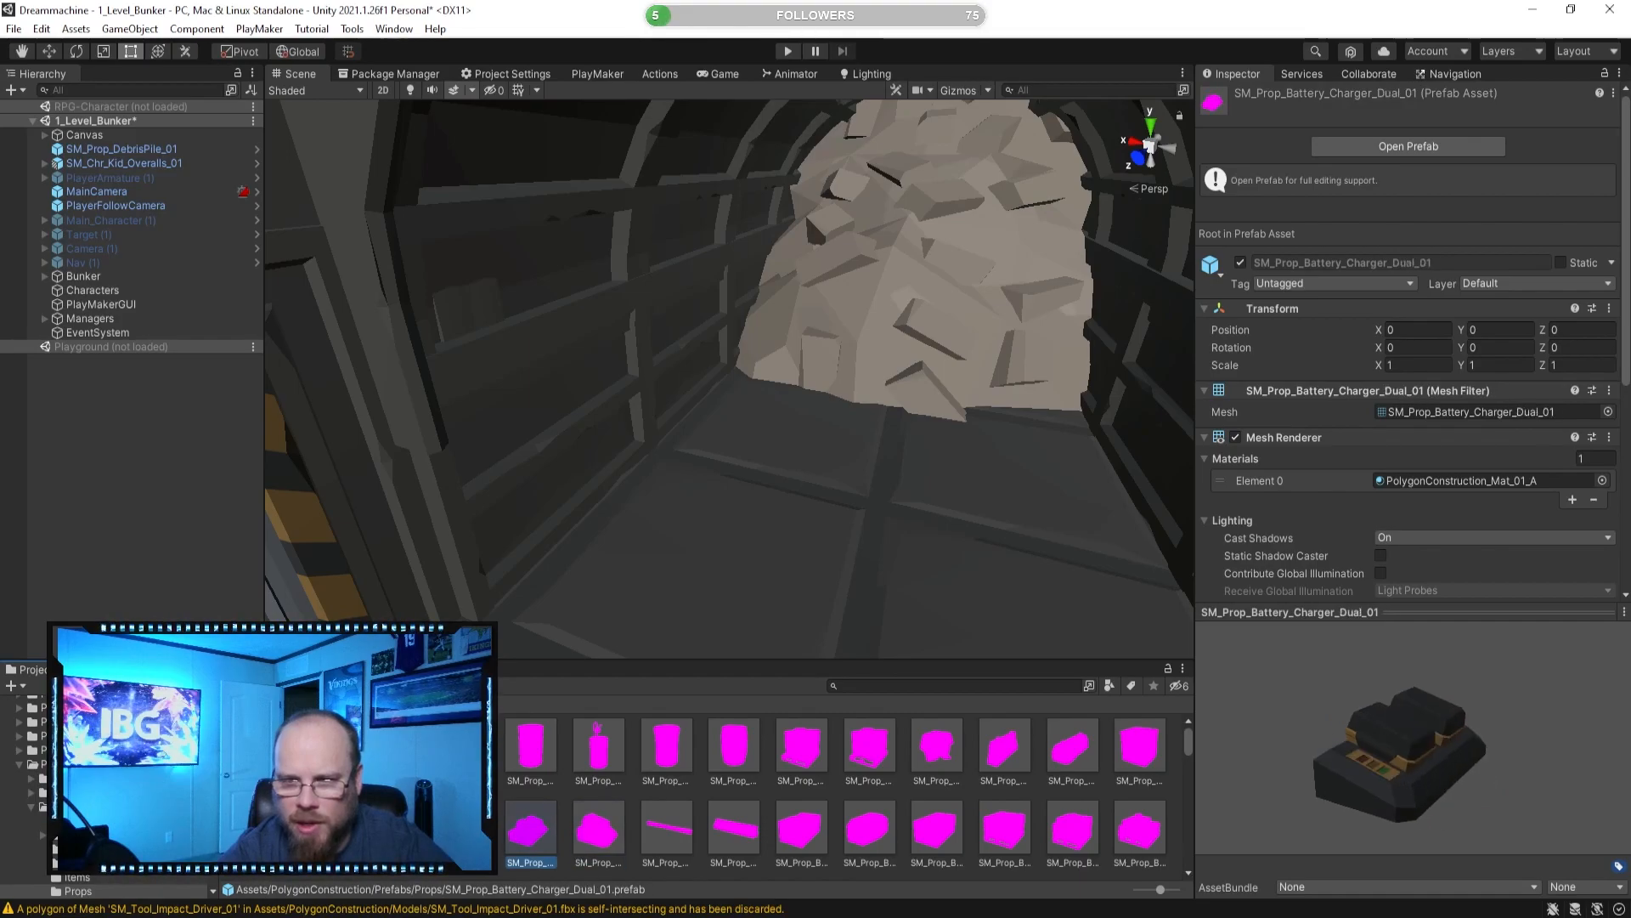
left_click_drag(1451, 751, 1373, 761)
Place the SM_Prop_Battery_Charger_Dual_01 prefab on the workbench, near the anvil and hand tools.
right_click_drag(859, 467, 720, 537)
right_click_drag(727, 515, 944, 562)
key("Right")
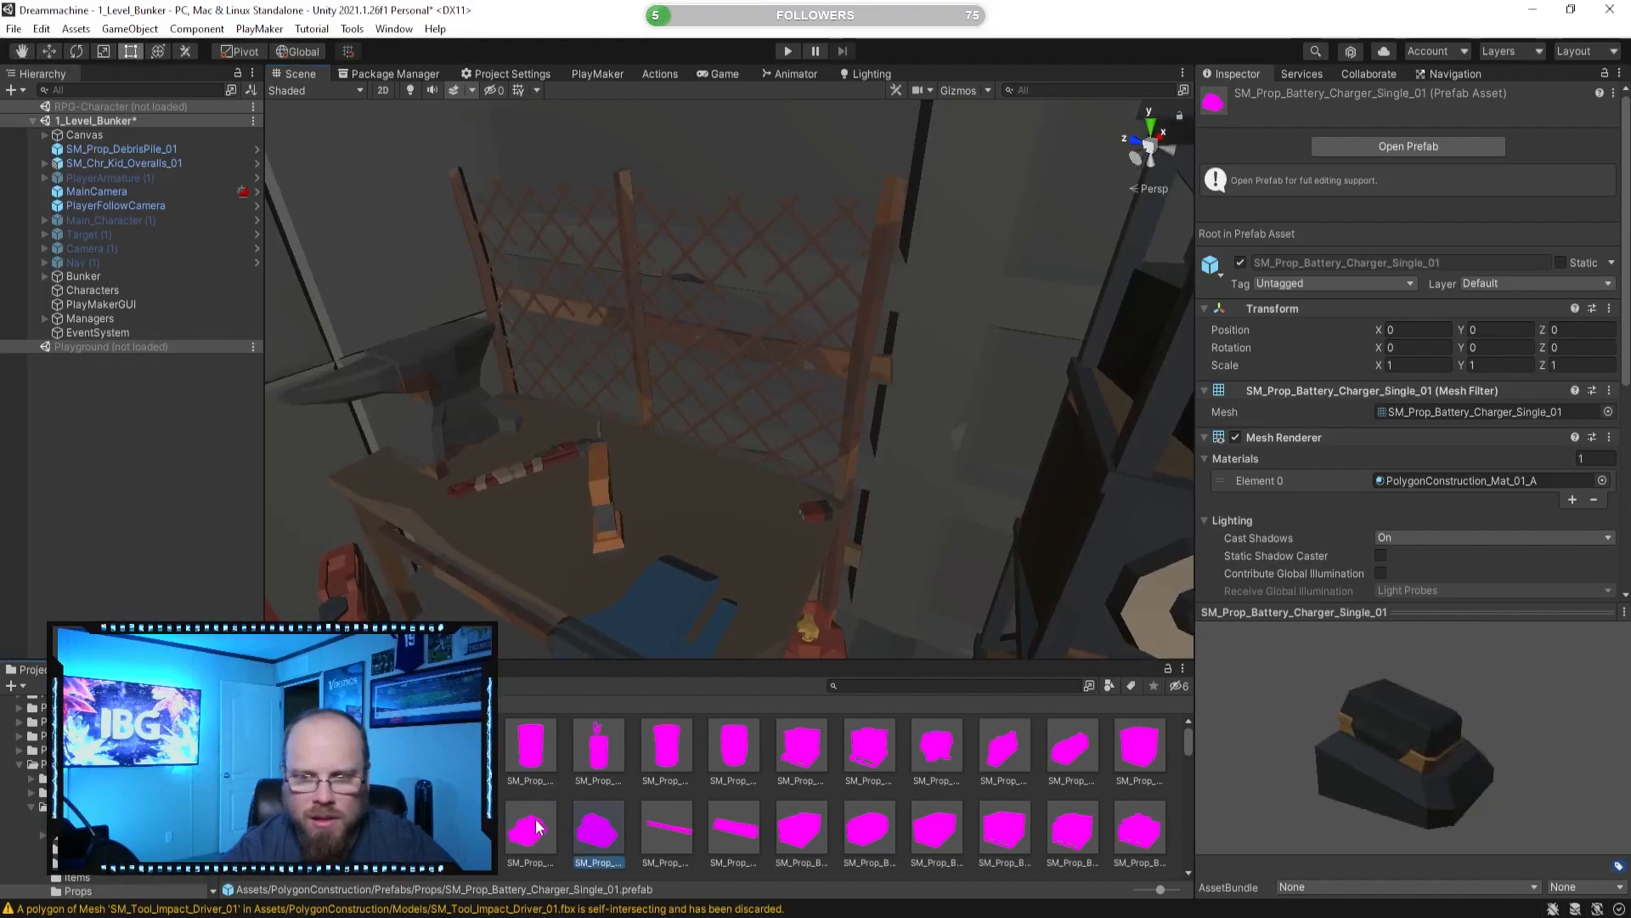
left_click(535, 826)
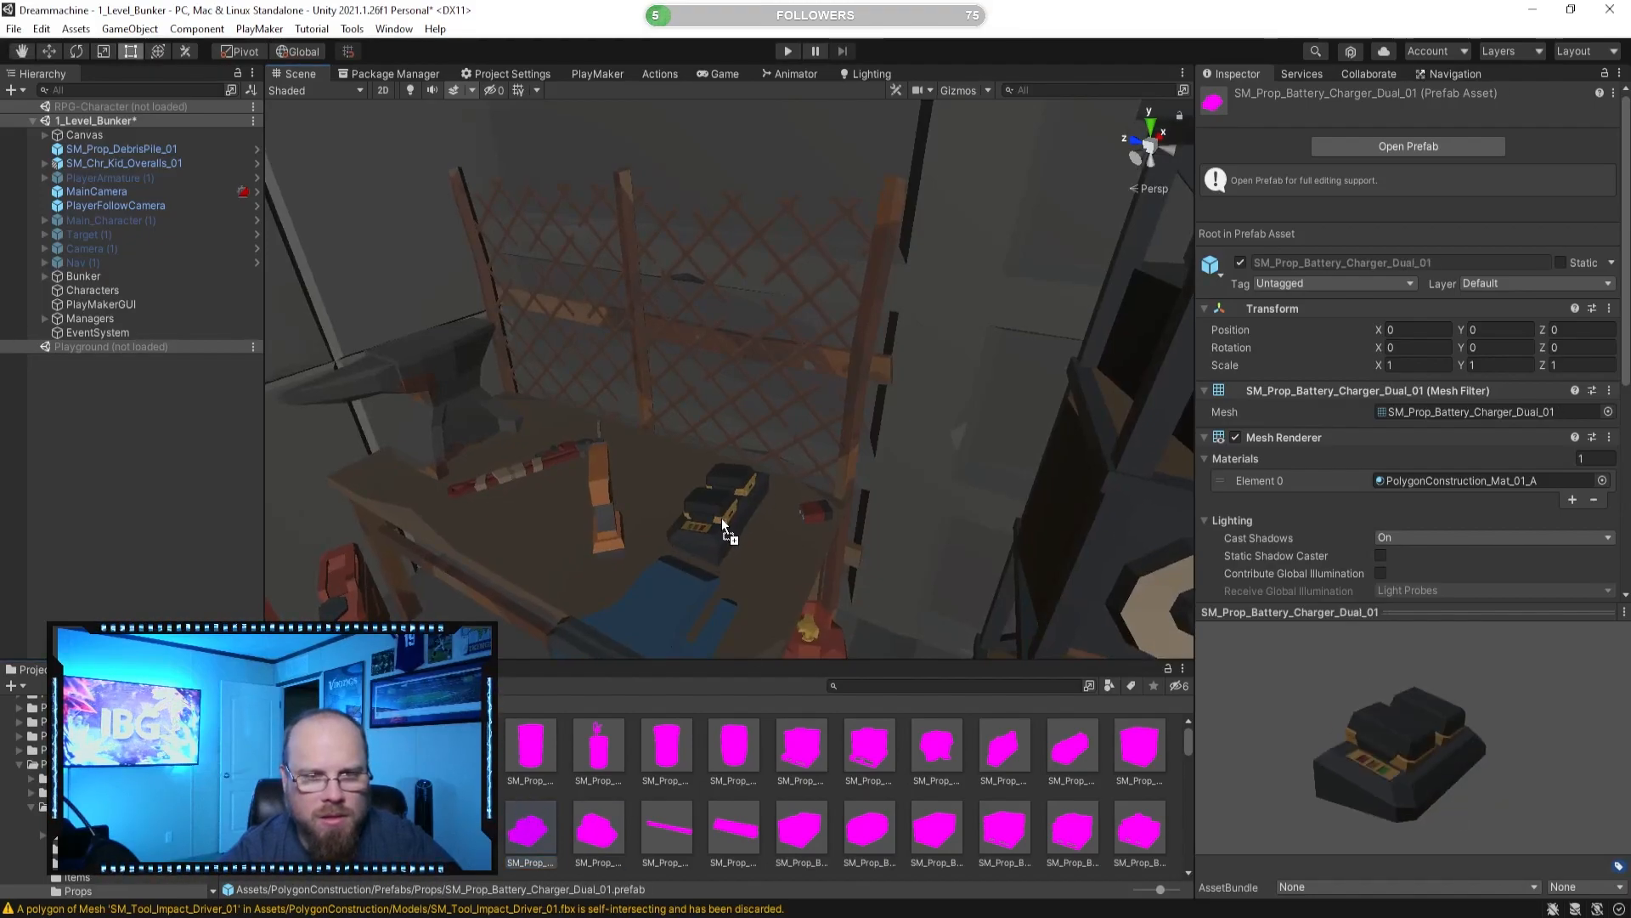
left_click_drag(734, 522, 739, 521)
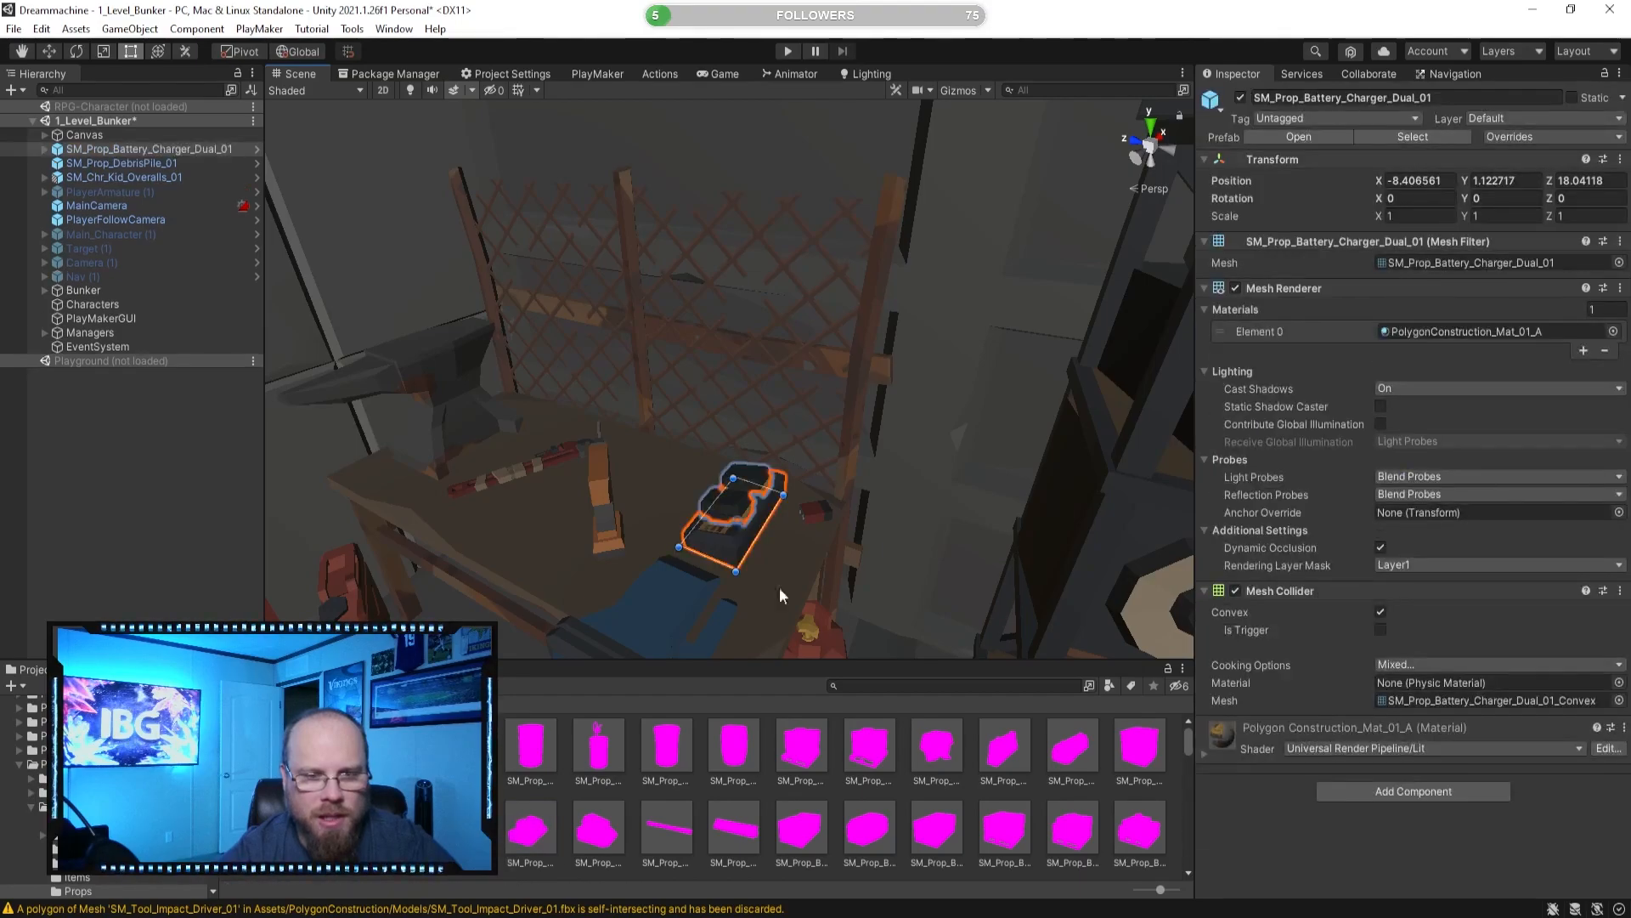
Browse the prop prefabs following the battery chargers and check the preview of SM_Prop_Brick_Stack_02.
left_click(600, 828)
left_click(661, 829)
right_click_drag(811, 510, 901, 536)
left_click(801, 828)
key("Right")
key("Right")
key("Right")
key("Right")
key("Right")
key("Right")
key("Up")
key("Down")
key("Up")
key("Right")
key("Right")
key("Right")
key("Right")
key("Right")
key("Right")
key("Right")
key("Right")
key("Right")
key("Left")
key("Left")
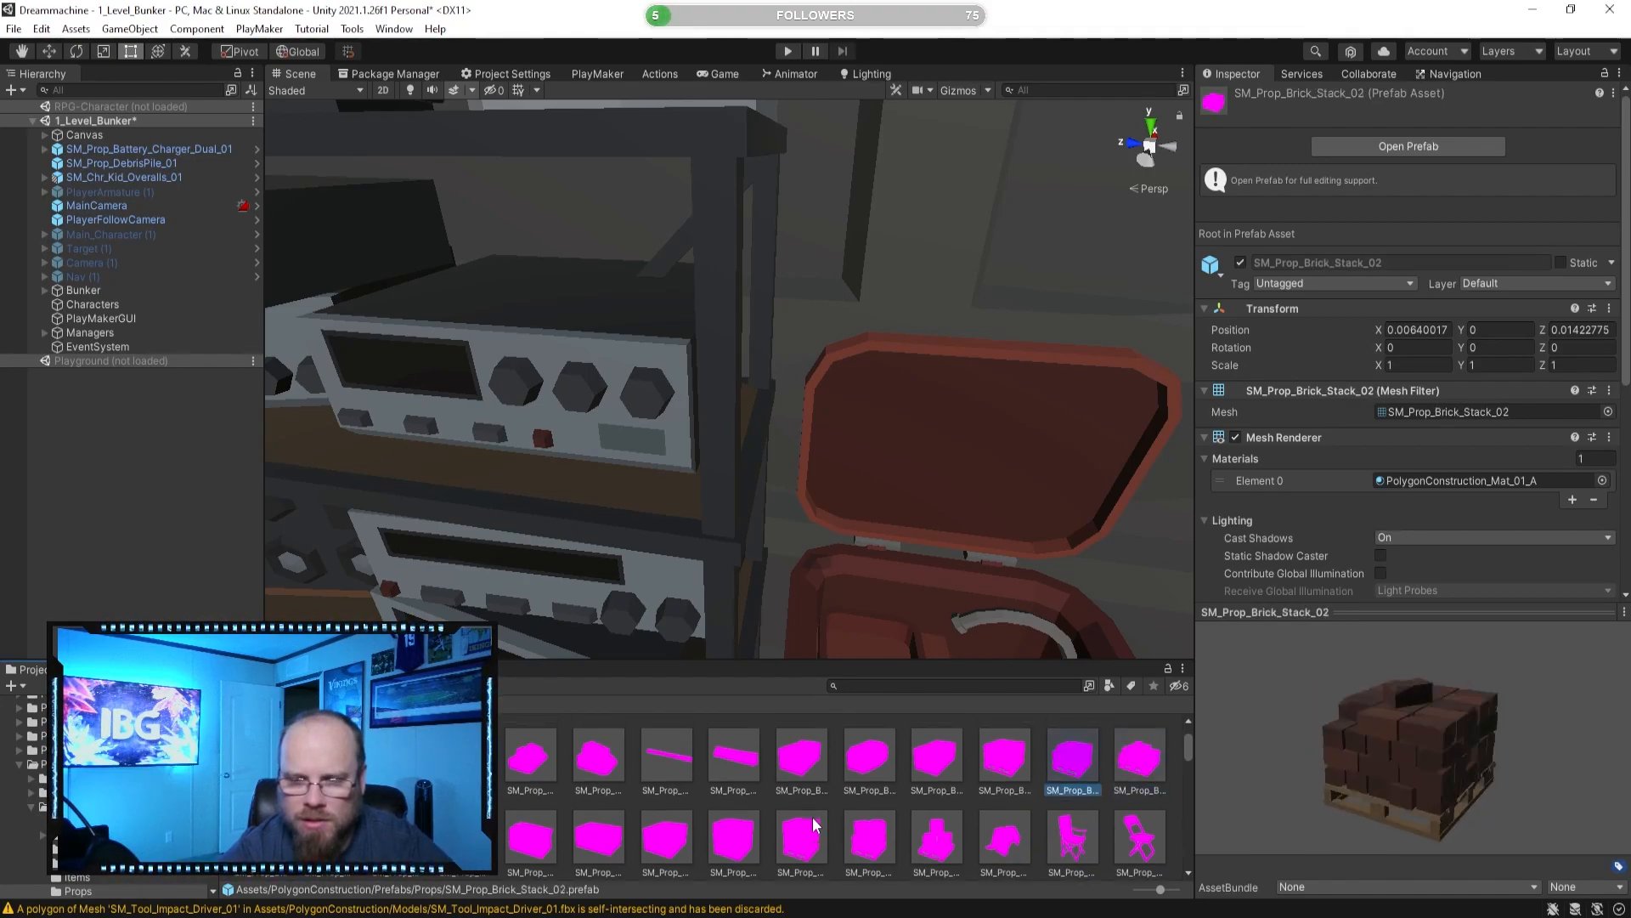
Preview further props, including SM_Prop_CarBattery_01, SM_Prop_CardboardBox_06 and SM_Prop_Chair_Folding_01.
key("Right")
key("Right")
key("Right")
key("Right")
key("Right")
key("Right")
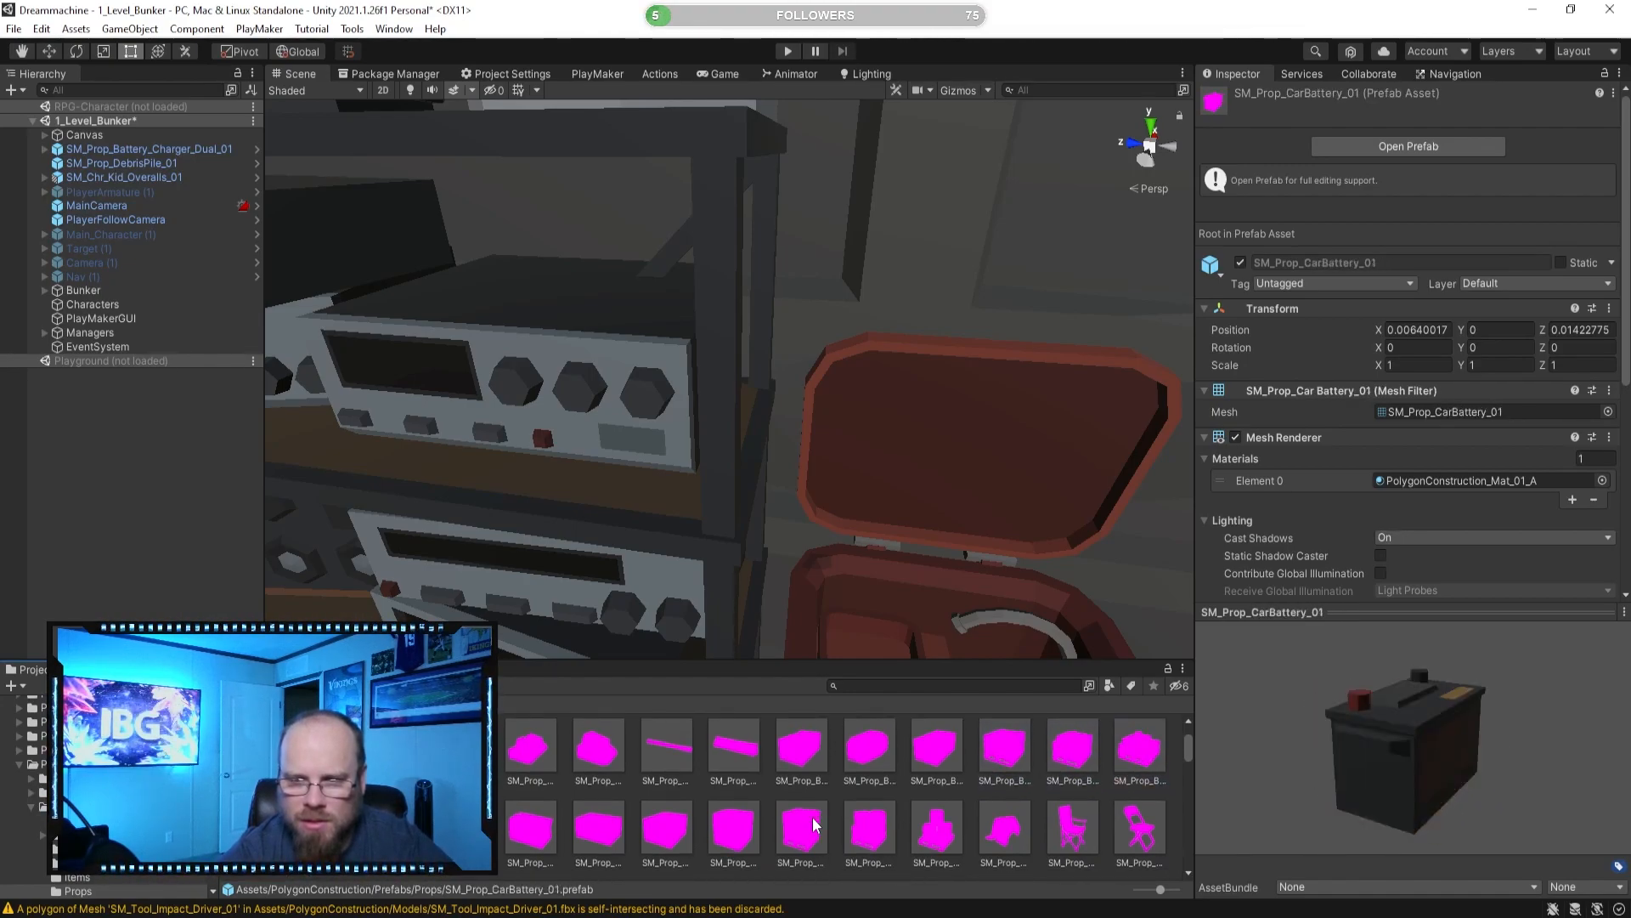
key("Right")
key("Right")
key("Right")
key("Right")
key("Right")
key("Right")
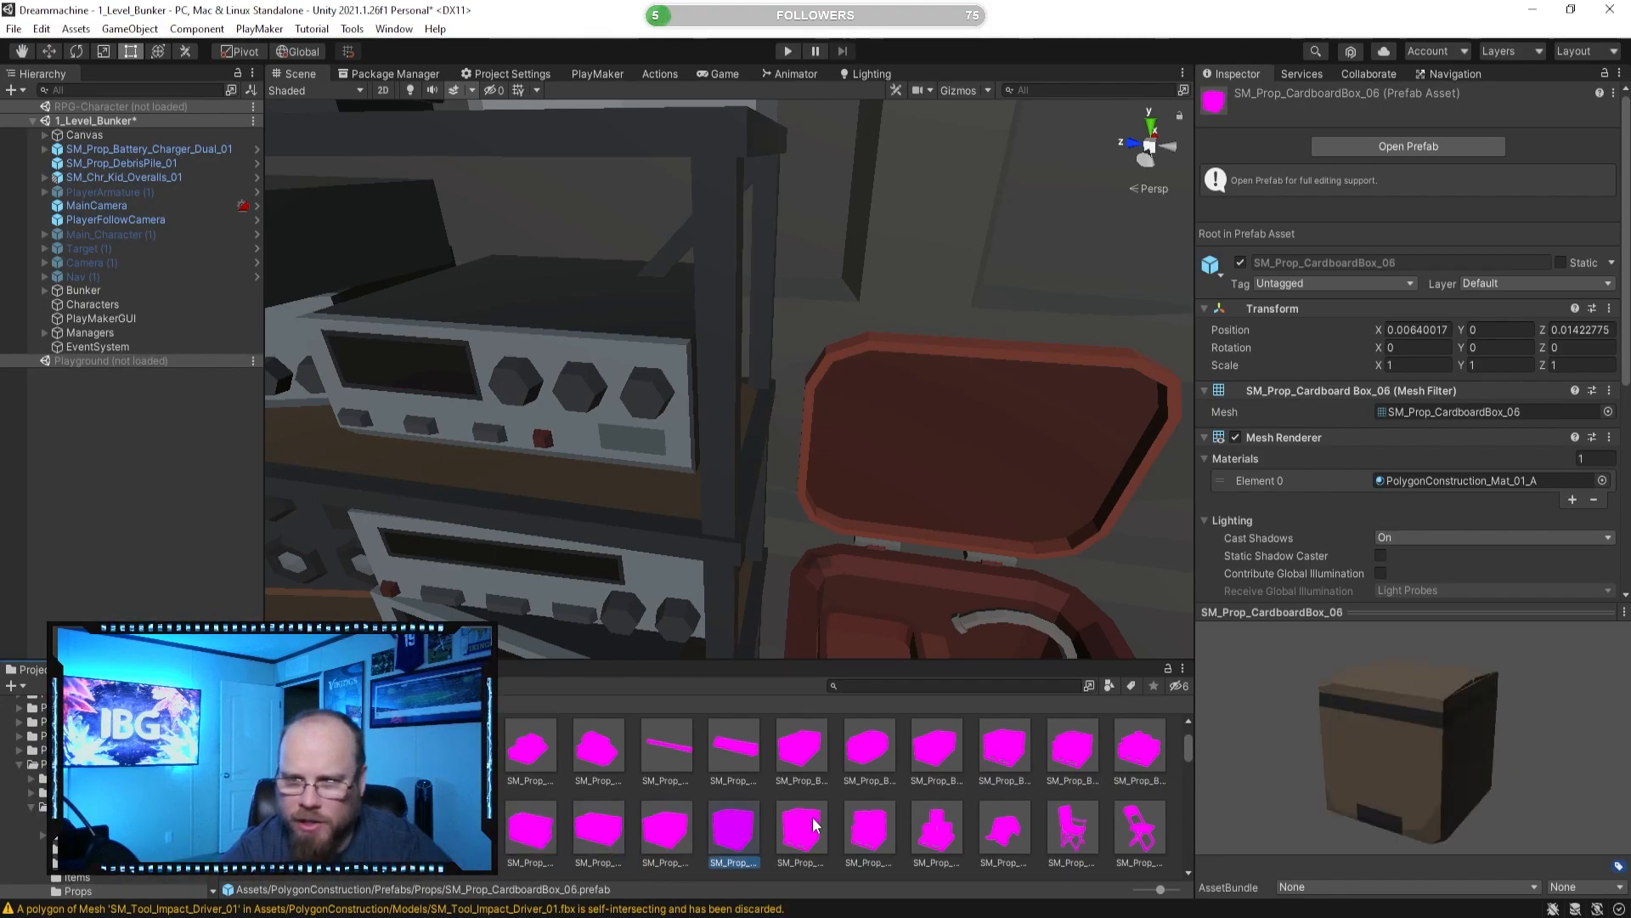
key("Right")
key("Right")
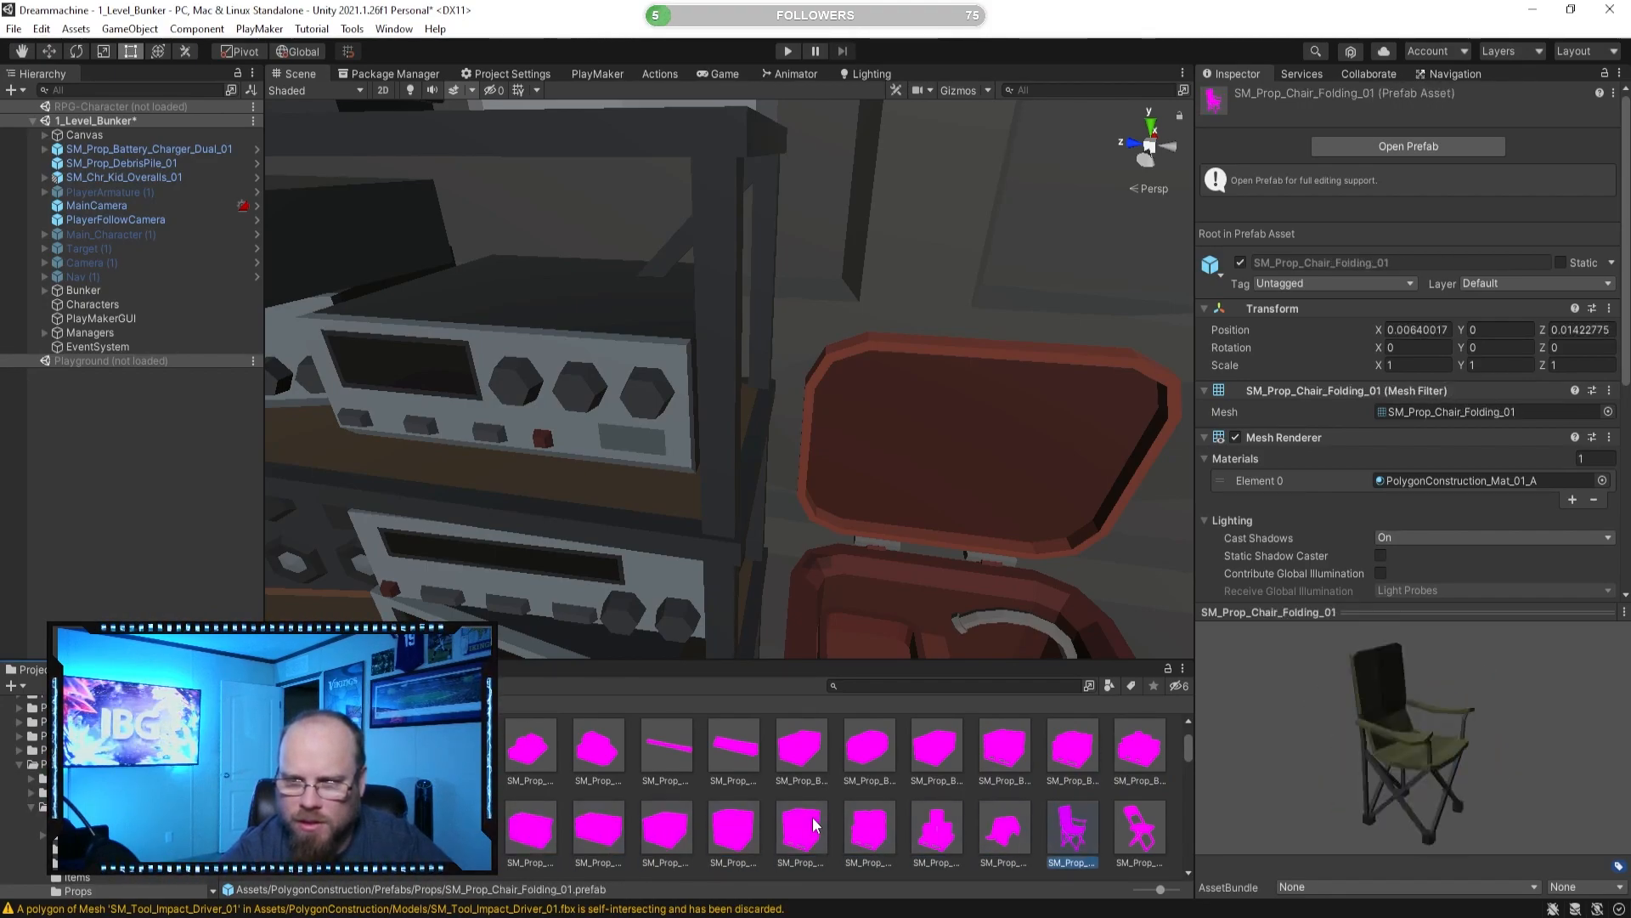
Compare the previews of SM_Prop_Compactor_02, SM_Prop_Compressor_01 and their neighbouring prefabs.
key("Right")
key("Right")
key("Right")
key("Left")
key("Right")
key("Right")
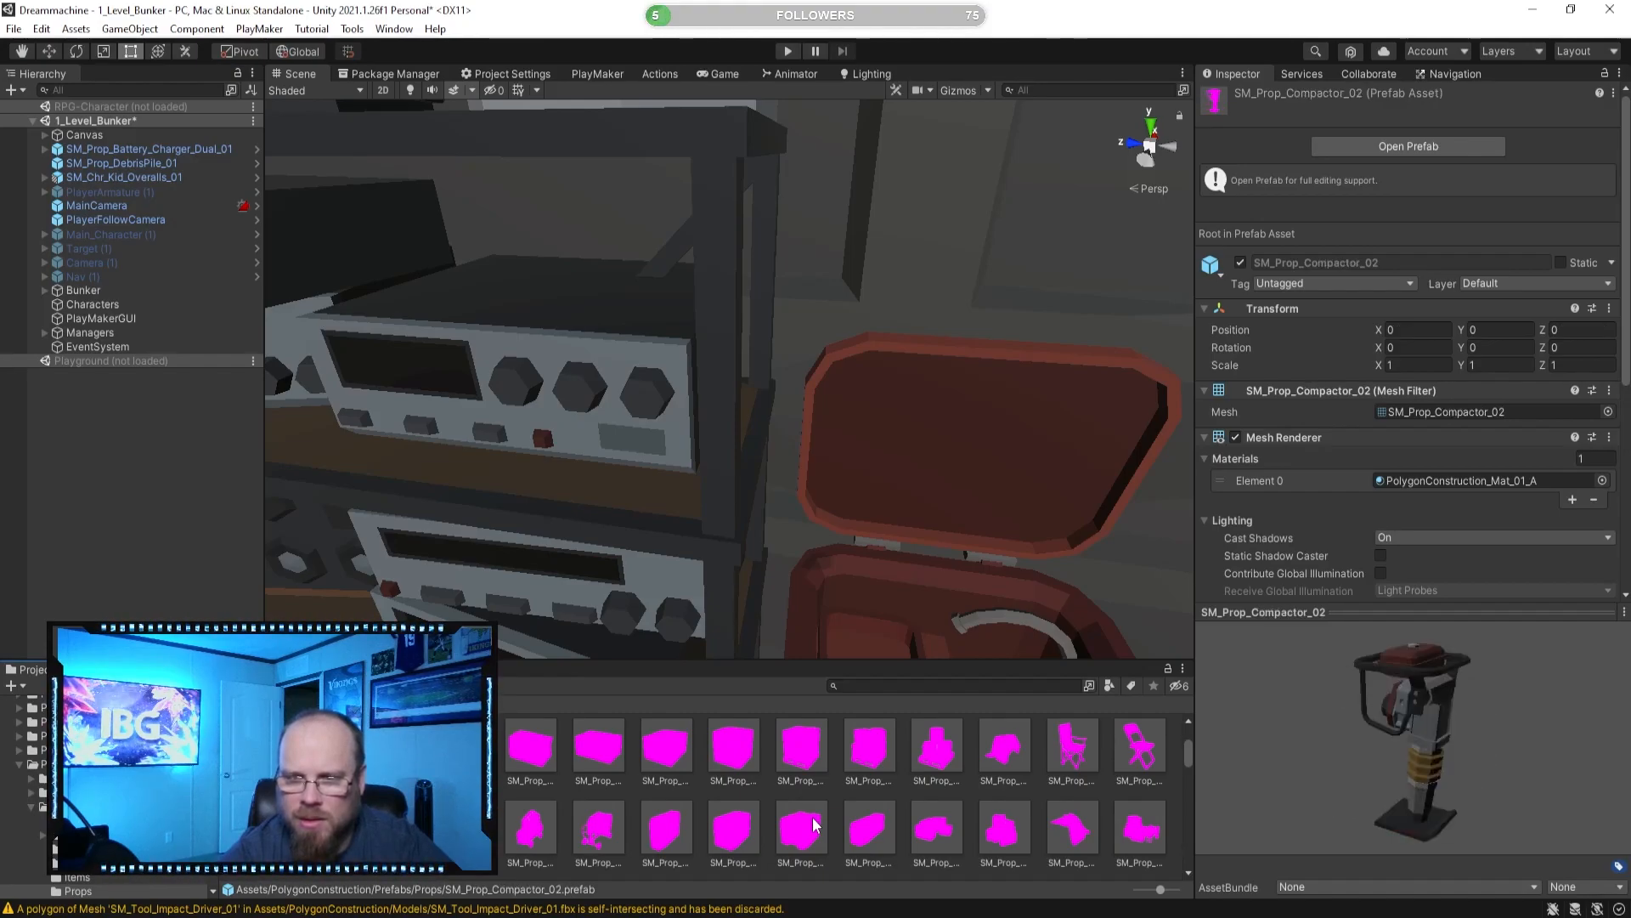
key("Right")
key("Right")
key("Left")
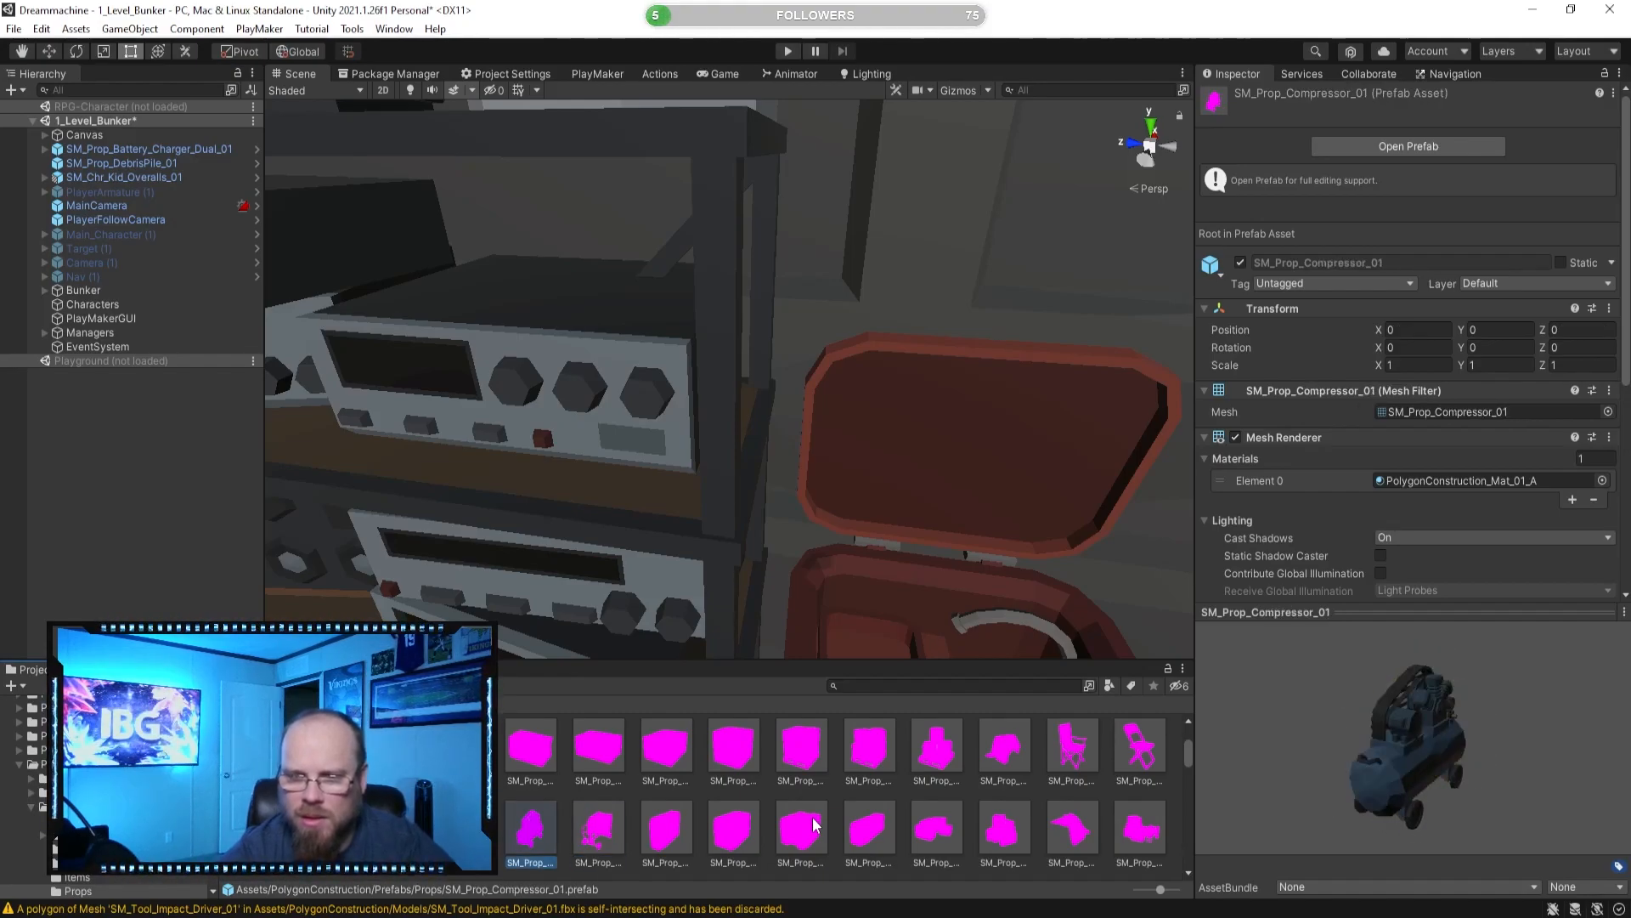
Place the SM_Prop_Compressor_01 prefab on the tunnel floor beside the wall, near the debris pile.
right_click_drag(1164, 370, 645, 655)
left_click(538, 841)
left_click_drag(538, 841, 758, 574)
key("f")
Place the SM_Prop_Concrete_Mixer_01 prefab on the tunnel floor along the wall opposite the compressor.
left_click(636, 830)
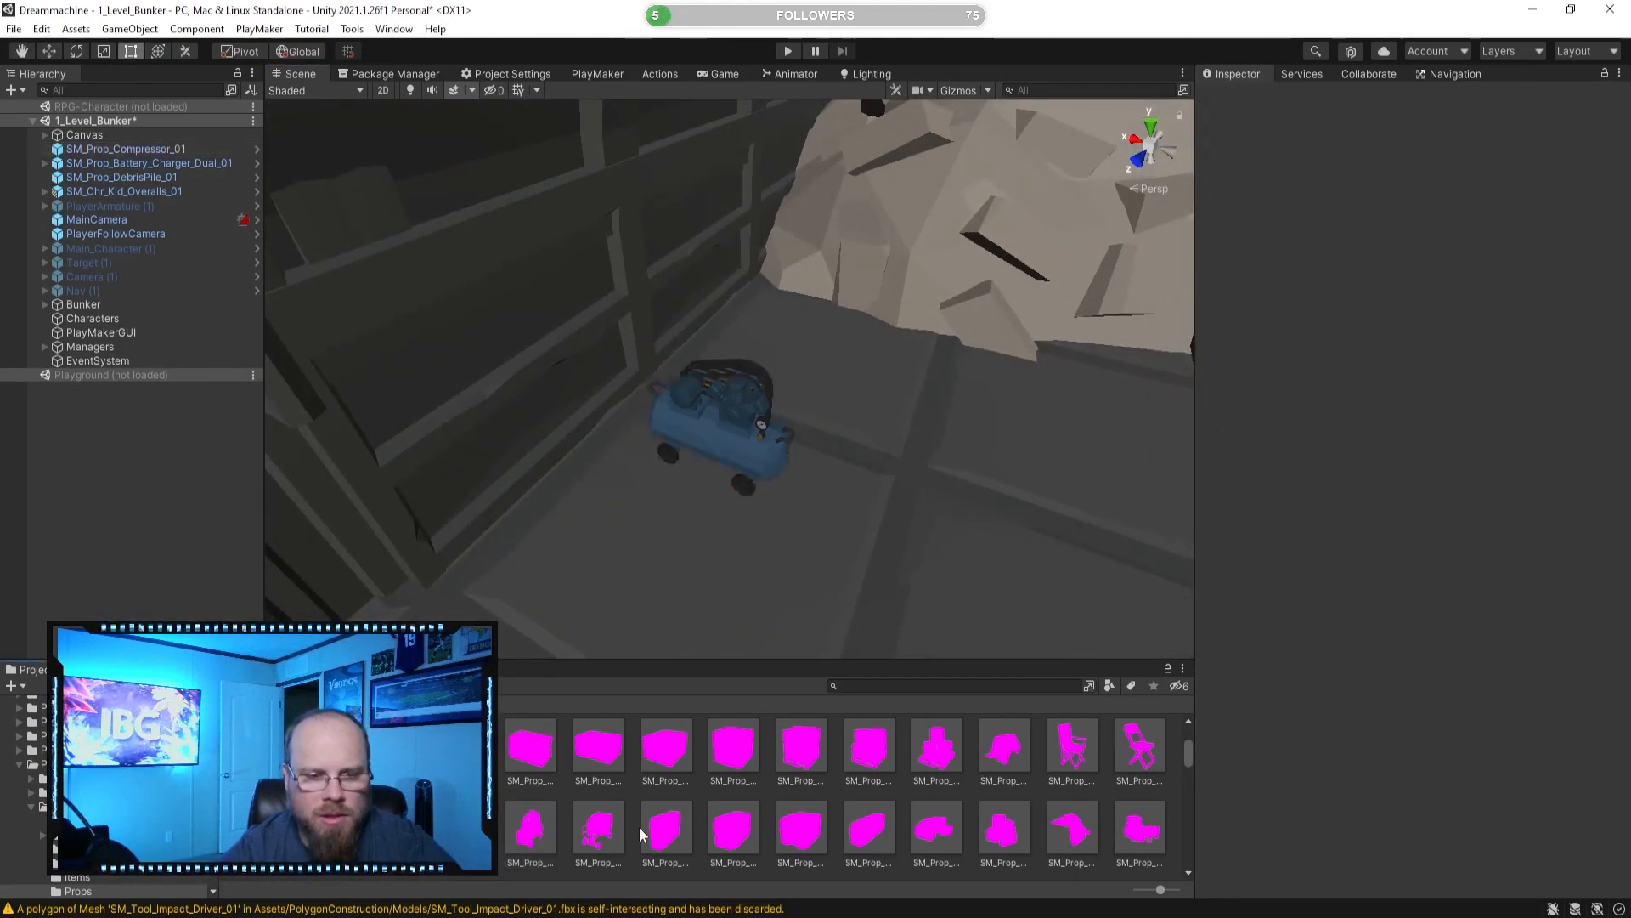
left_click(619, 830)
left_click(656, 826)
left_click(694, 819)
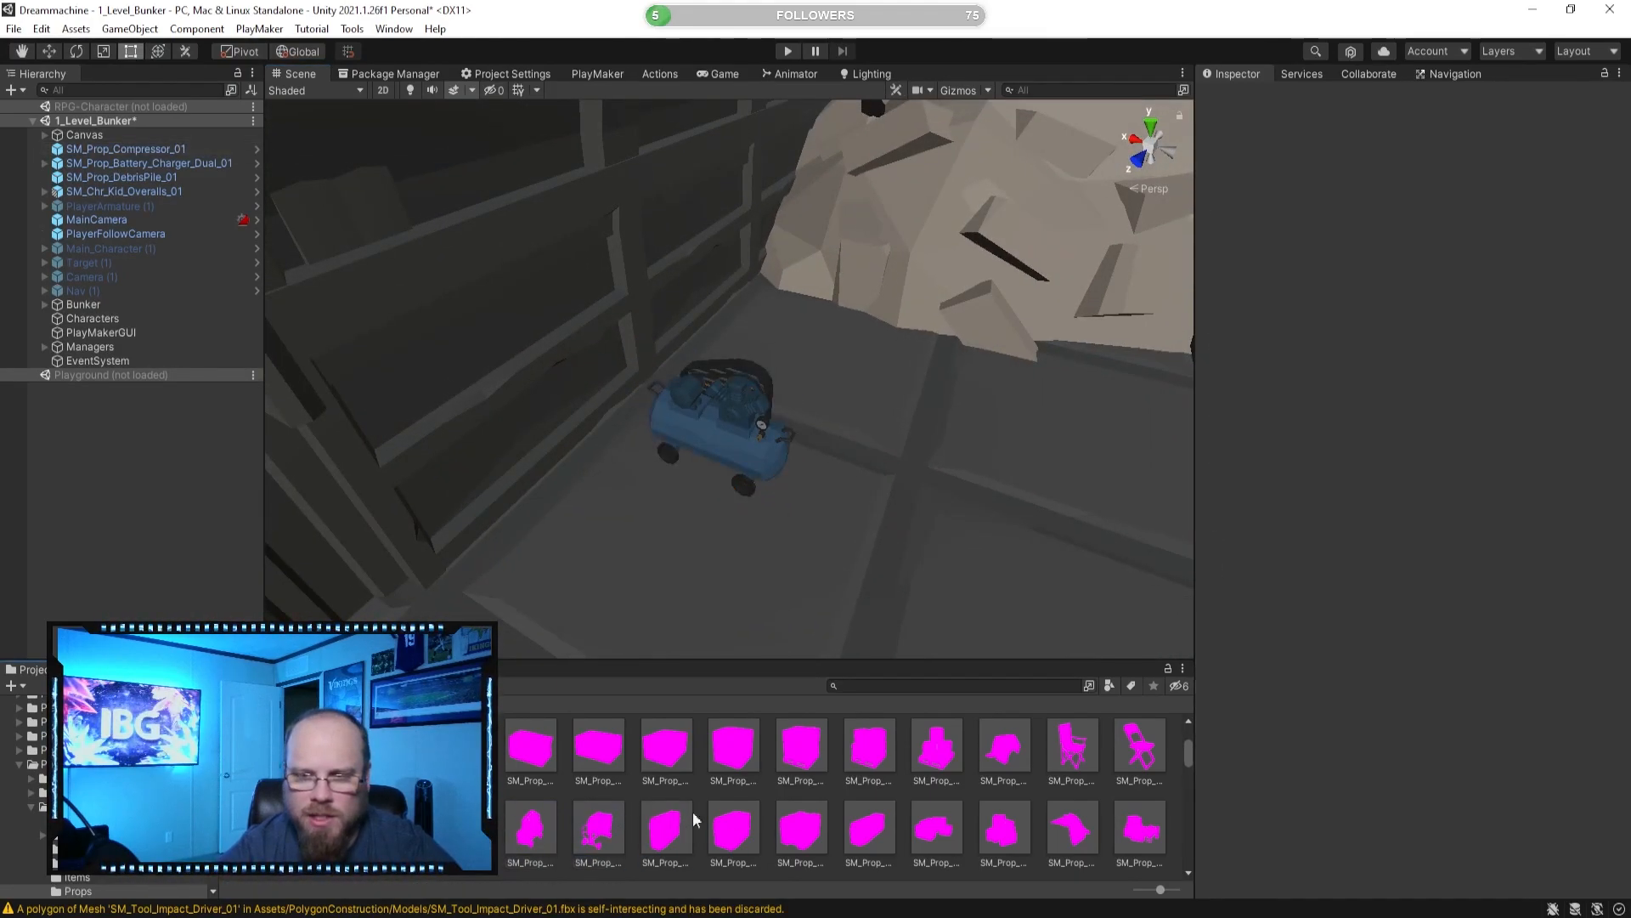
left_click(603, 837)
right_click_drag(1038, 633, 902, 520)
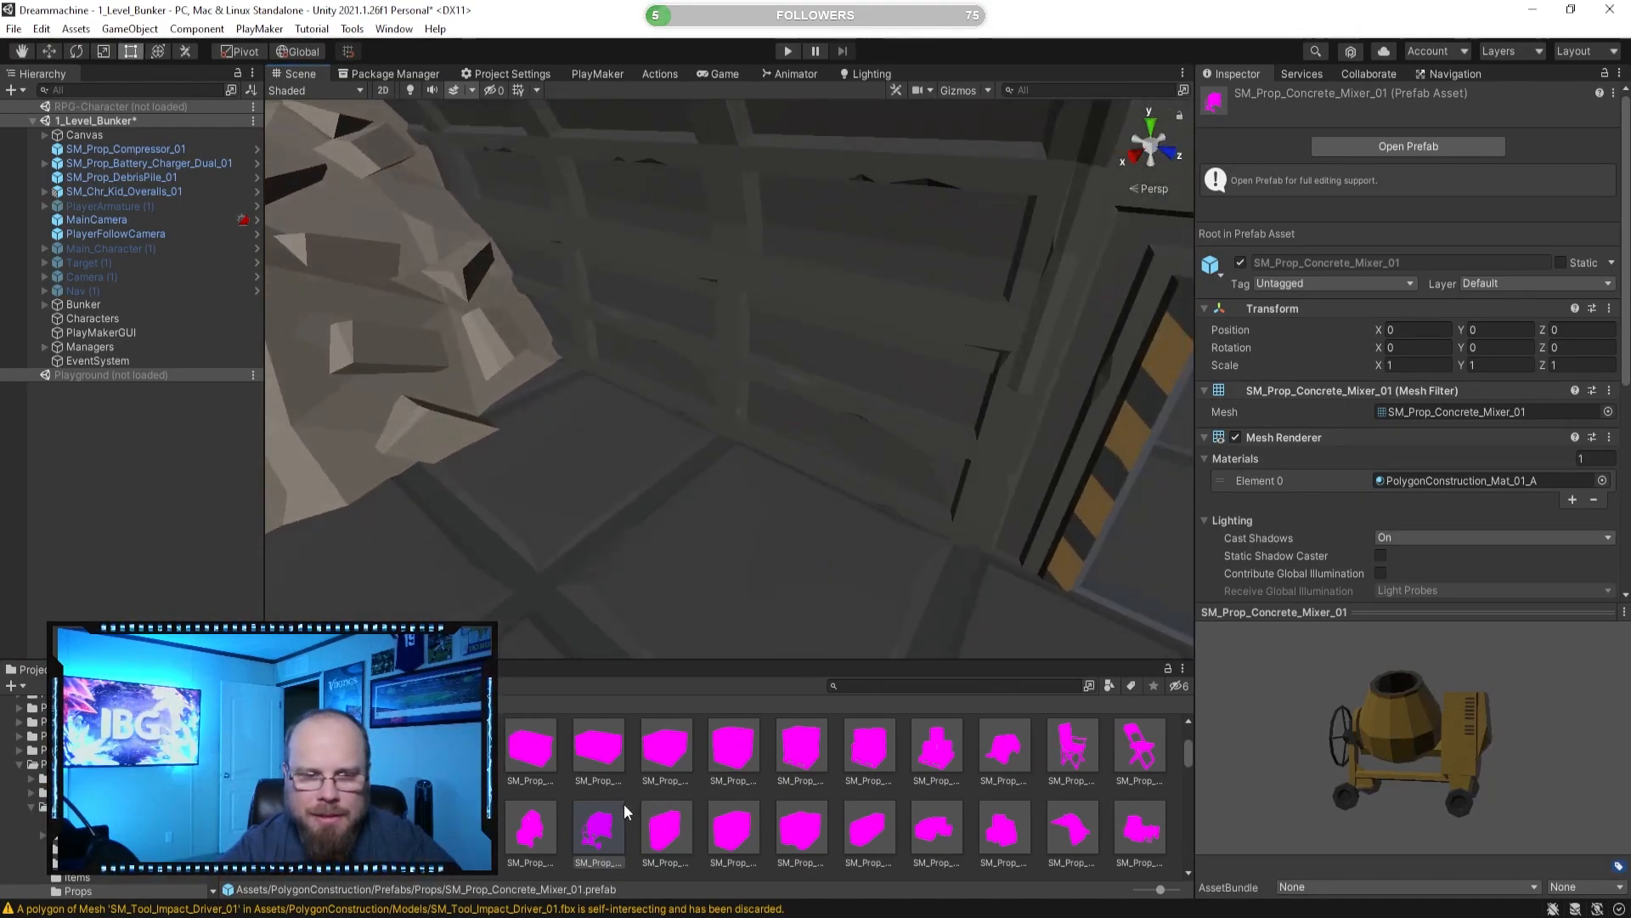
left_click_drag(762, 487, 716, 514)
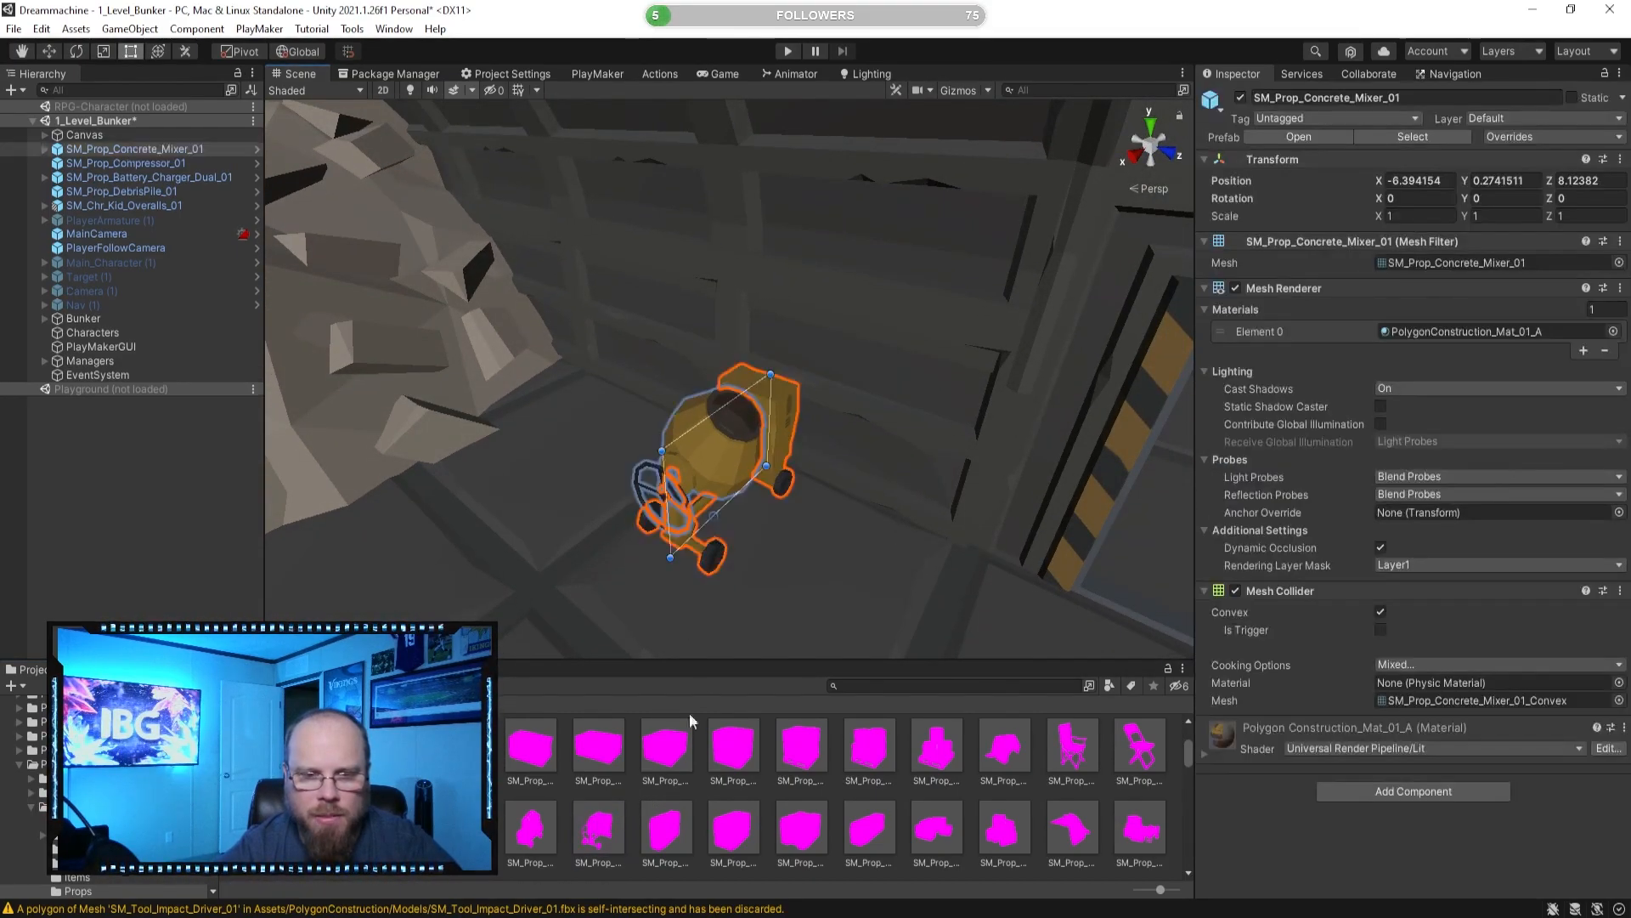
Preview the concrete slab prefabs, including SM_Prop_Concrete_Slab_03 and SM_Prop_Concrete_Slab_Pile_02.
left_click(667, 829)
key("Right")
key("Right")
key("Right")
key("Right")
key("Right")
key("Right")
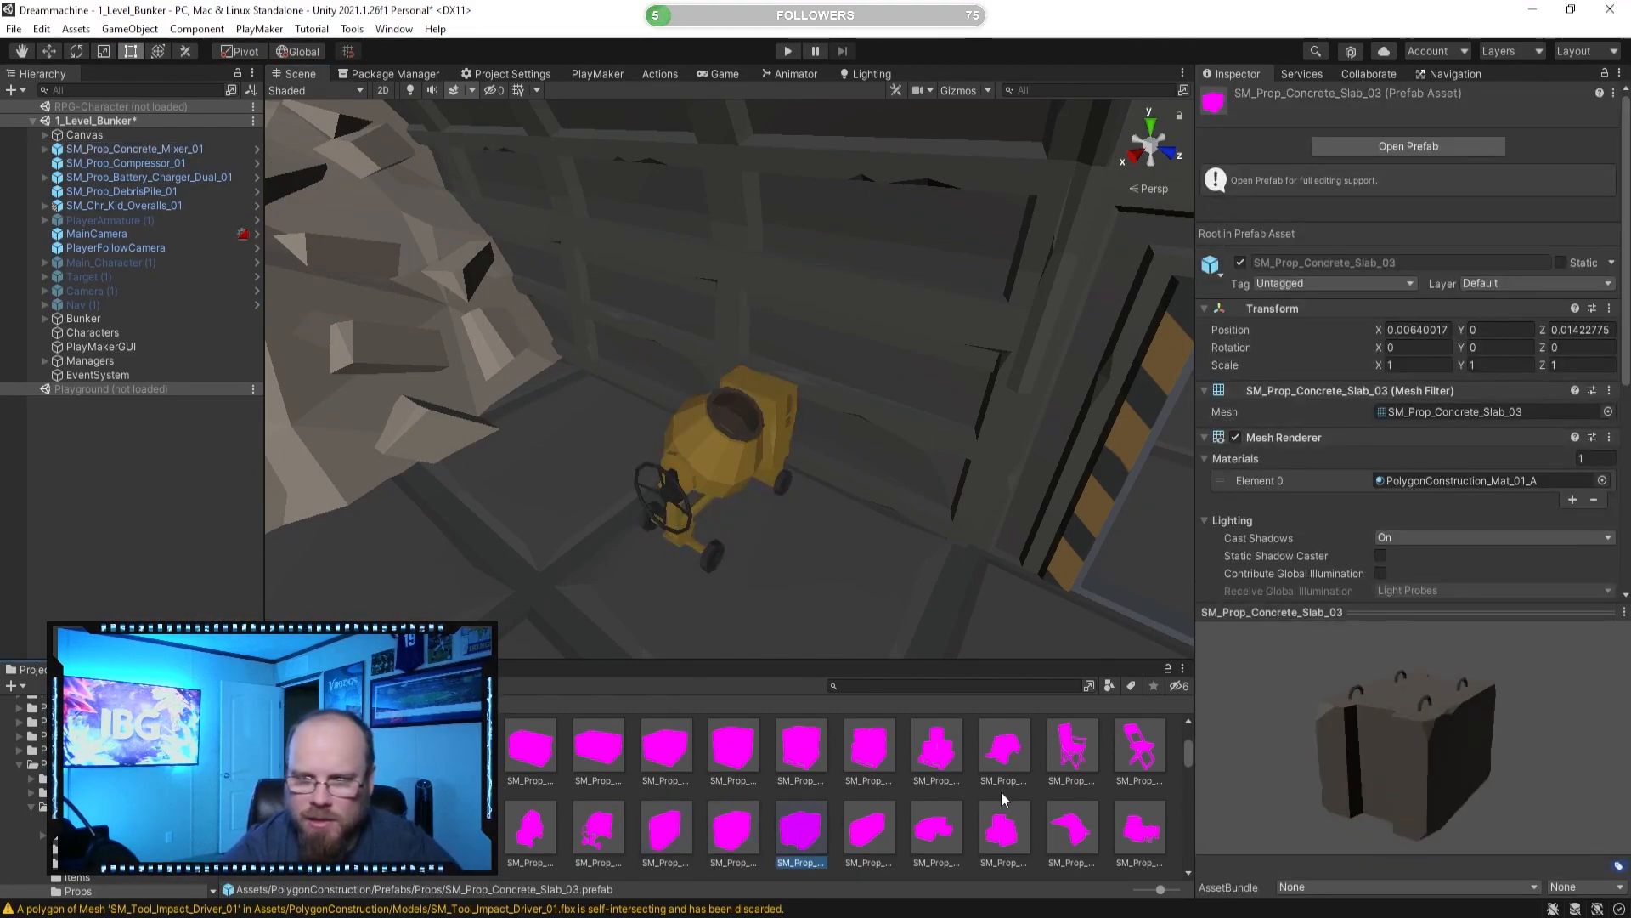
key("Left")
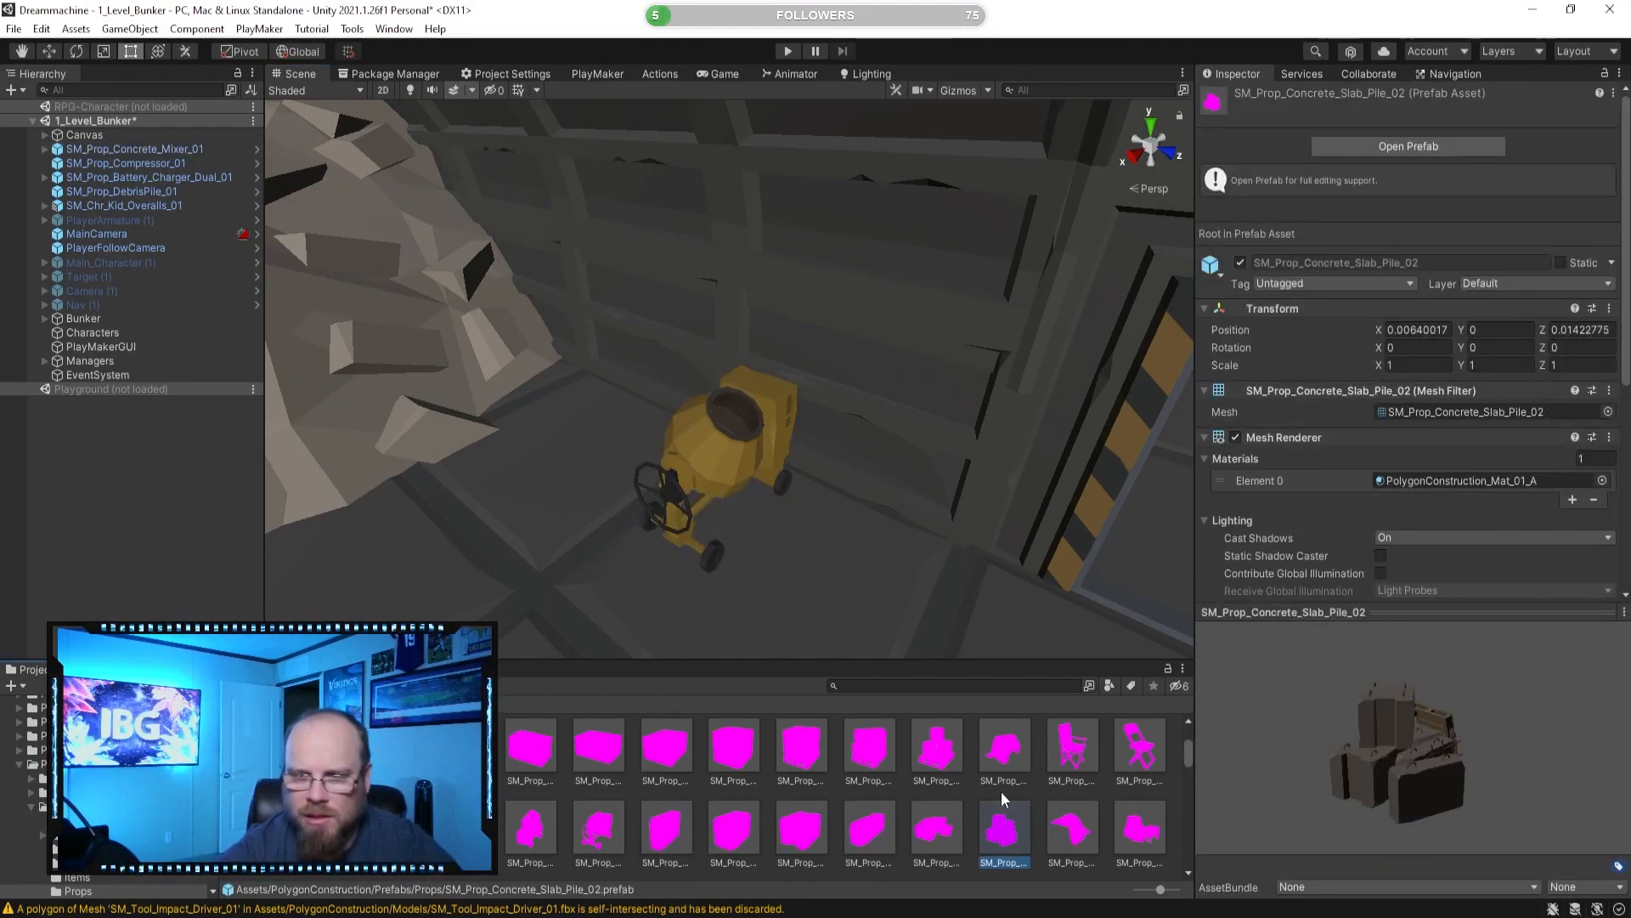
Rotate the SM_Prop_Concrete_Slab_Pile_02 preview and try placing the pile in the tunnel in front of the debris pile.
left_click_drag(1468, 701, 1288, 707)
left_click(1177, 154)
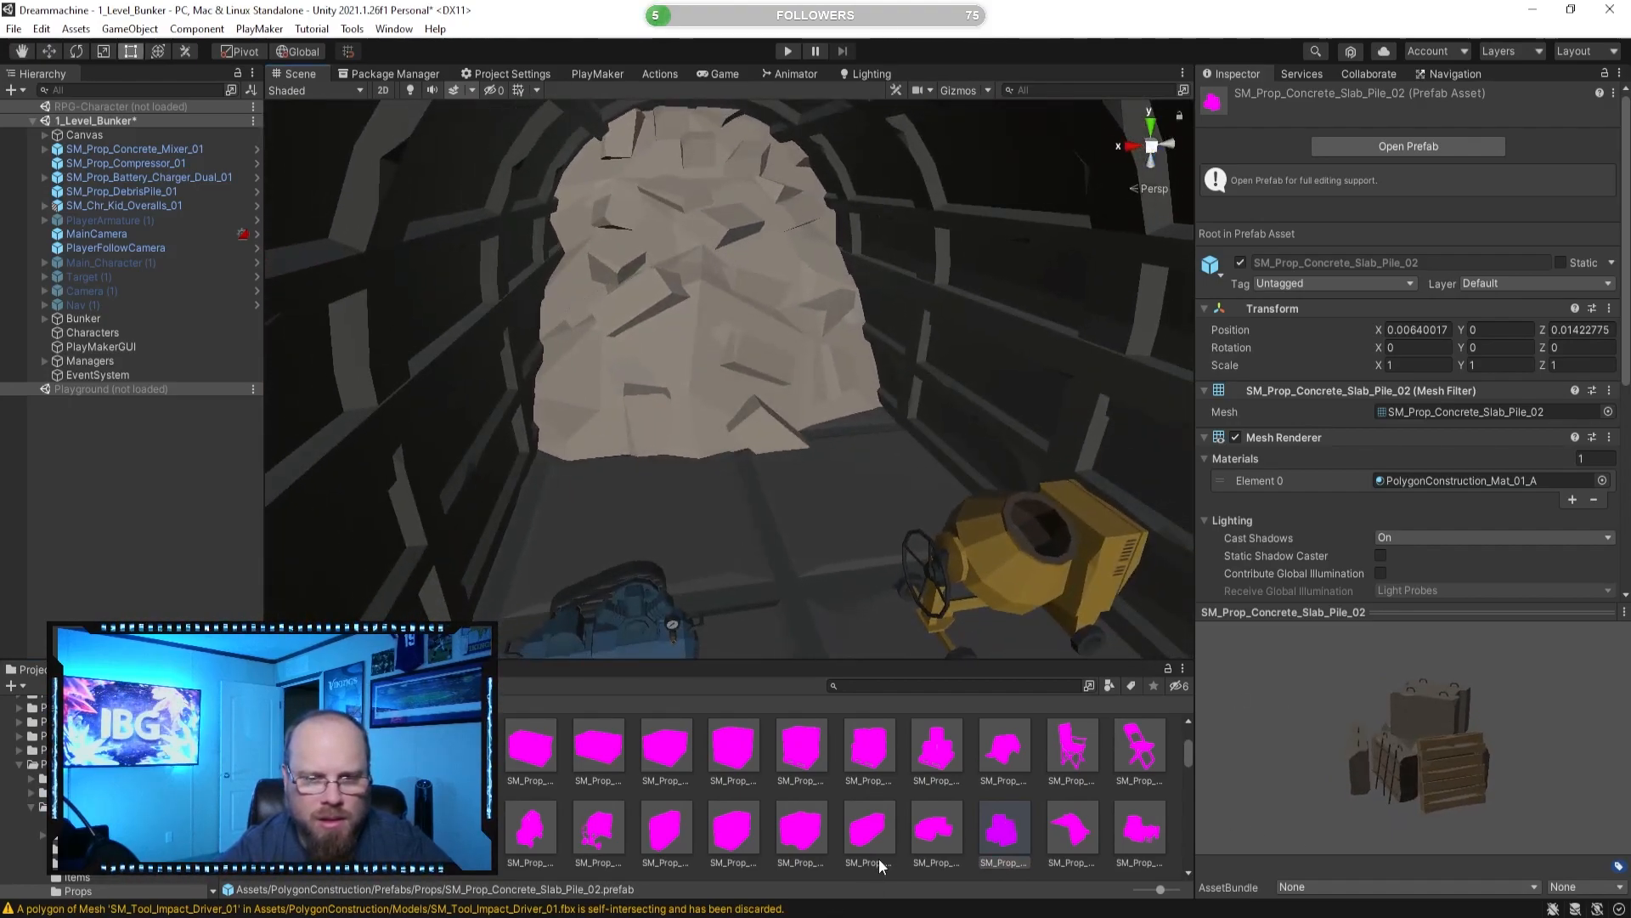
left_click_drag(854, 626, 833, 492)
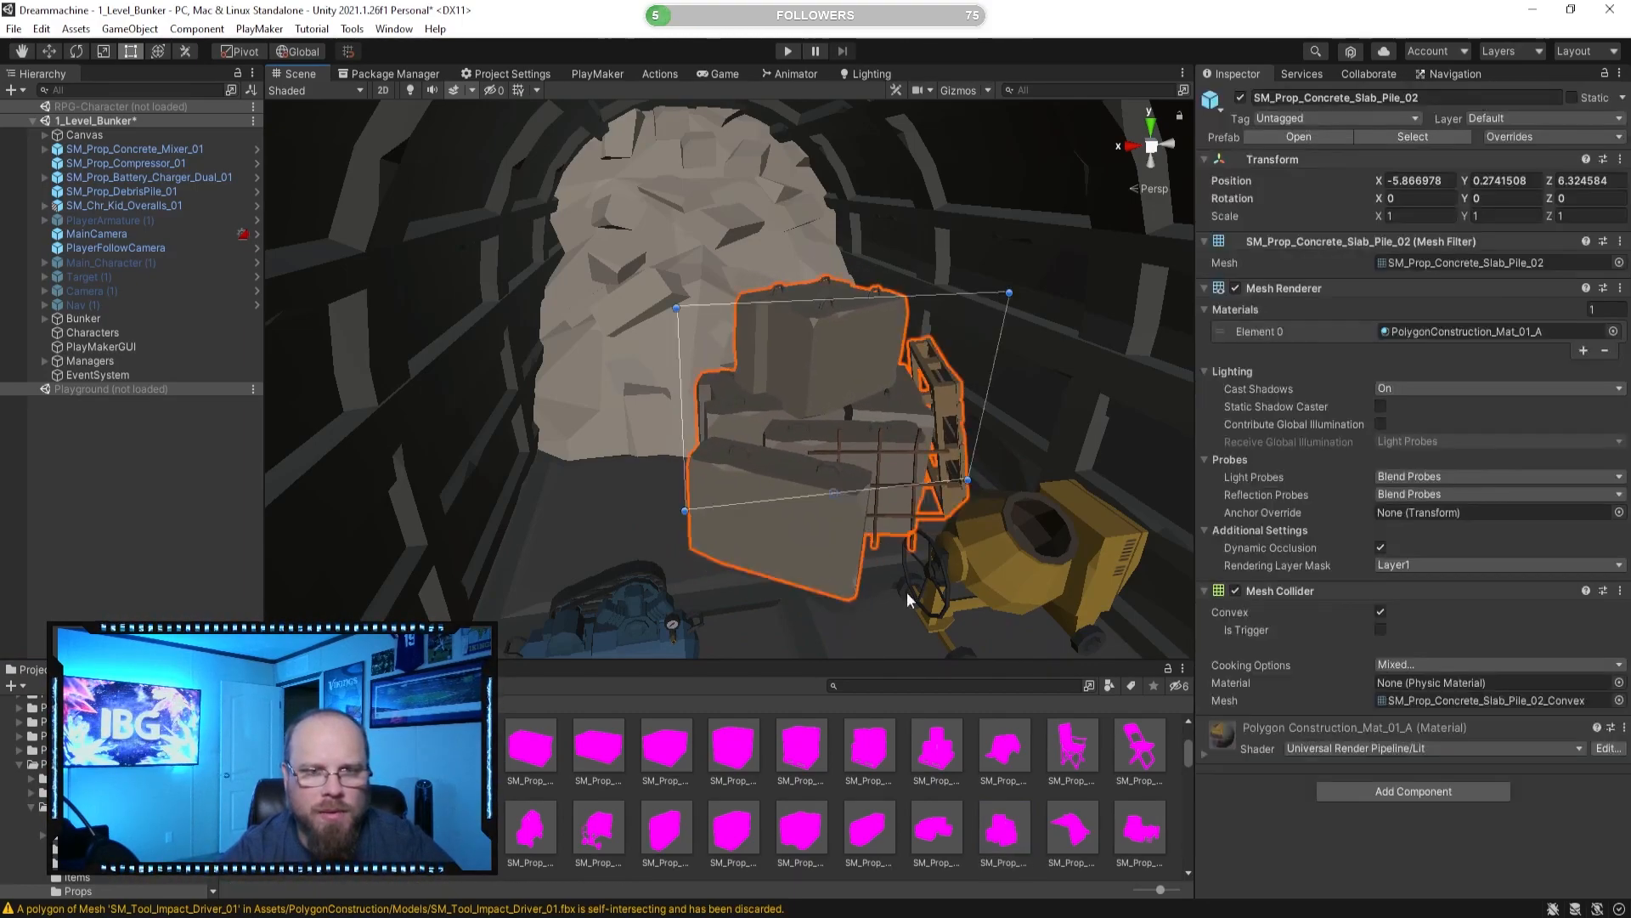
Inspect the placed concrete slab pile up close and delete it from the scene.
left_click(838, 810)
key("w")
right_click_drag(924, 529, 813, 414)
left_click(816, 416)
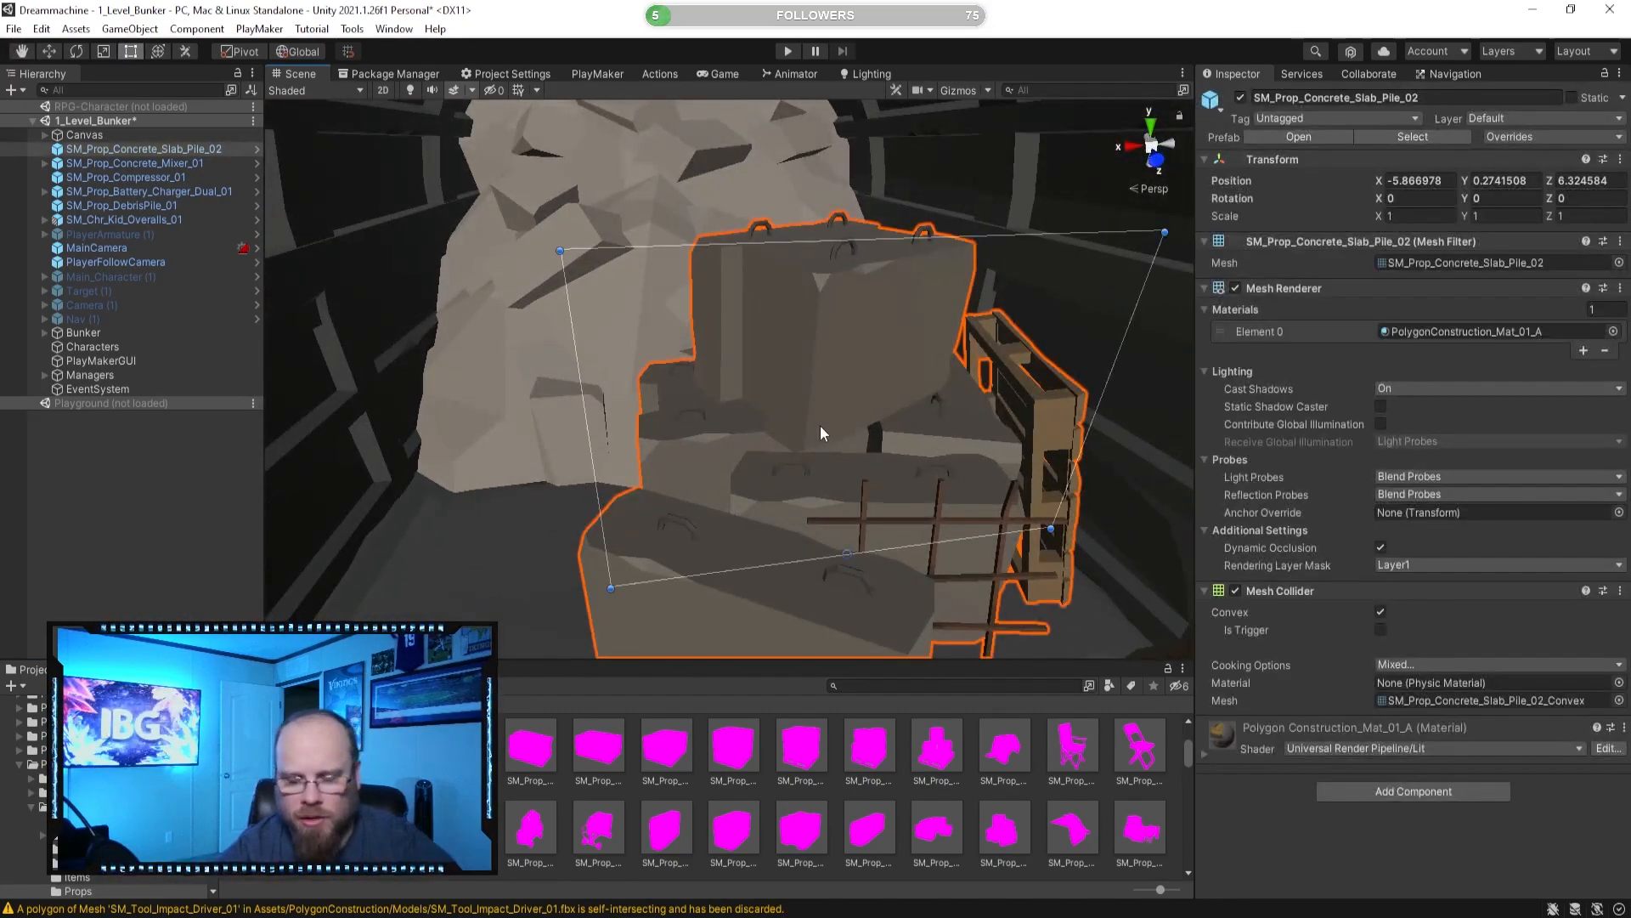
key("Delete")
Preview SM_Prop_Concrete_Slab_Pile_02_Tarp and compare the concrete bag stacks up to SM_Prop_ConcreteBag_Stack_03.
left_click(803, 829)
left_click(969, 821)
left_click(1009, 828)
left_click(1070, 830)
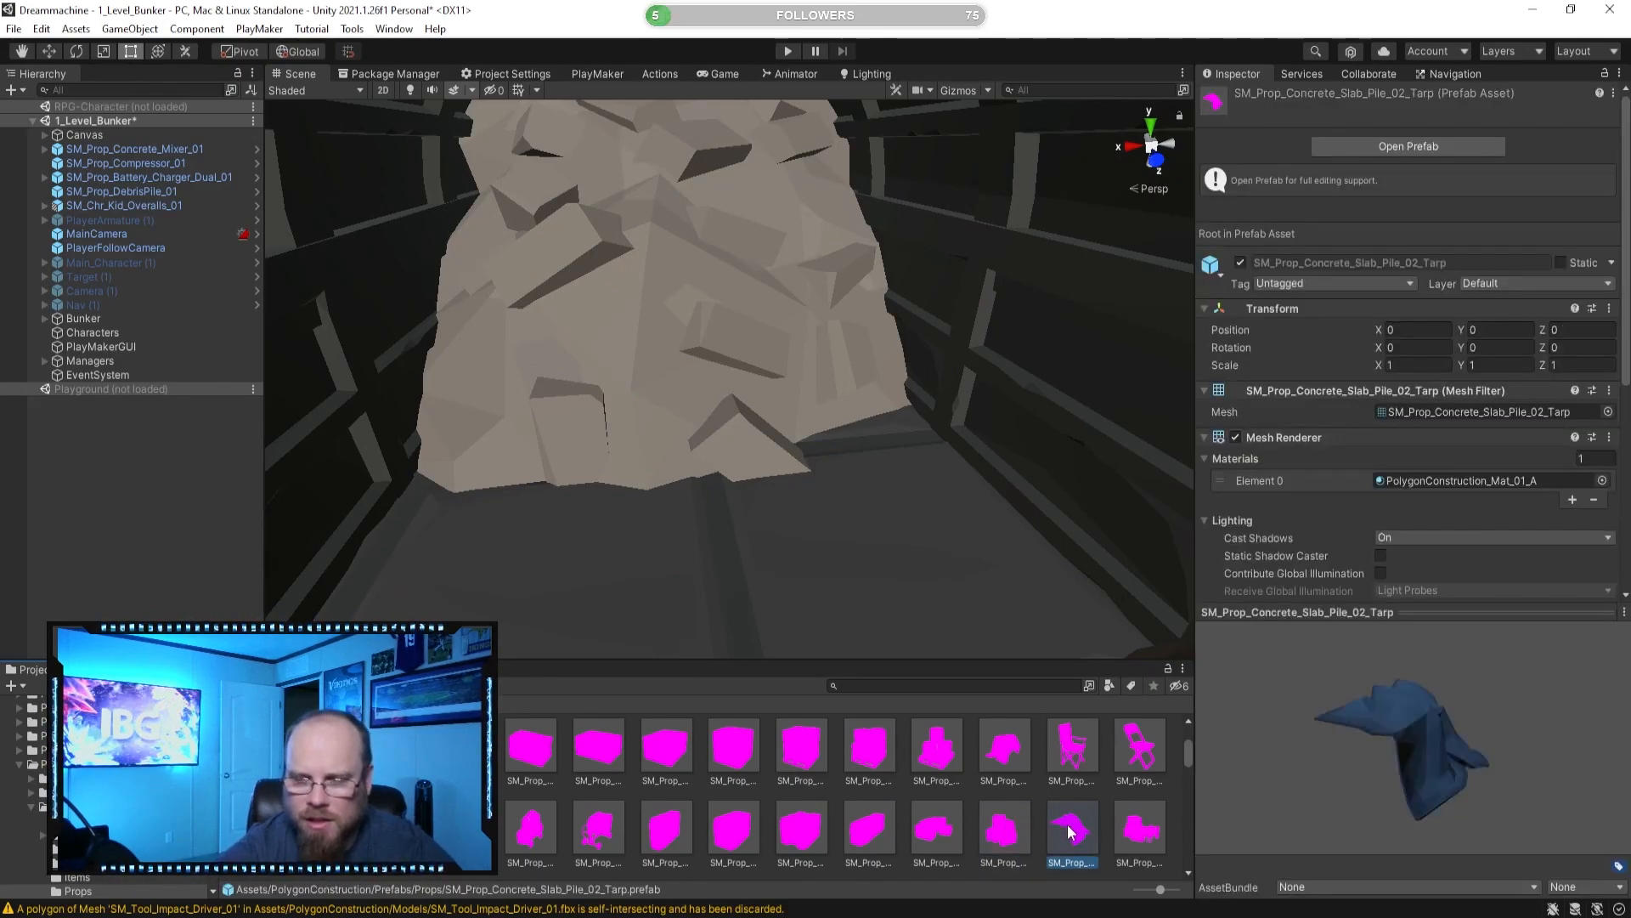
key("Right")
scroll(1070, 831, "down", 1)
key("Right")
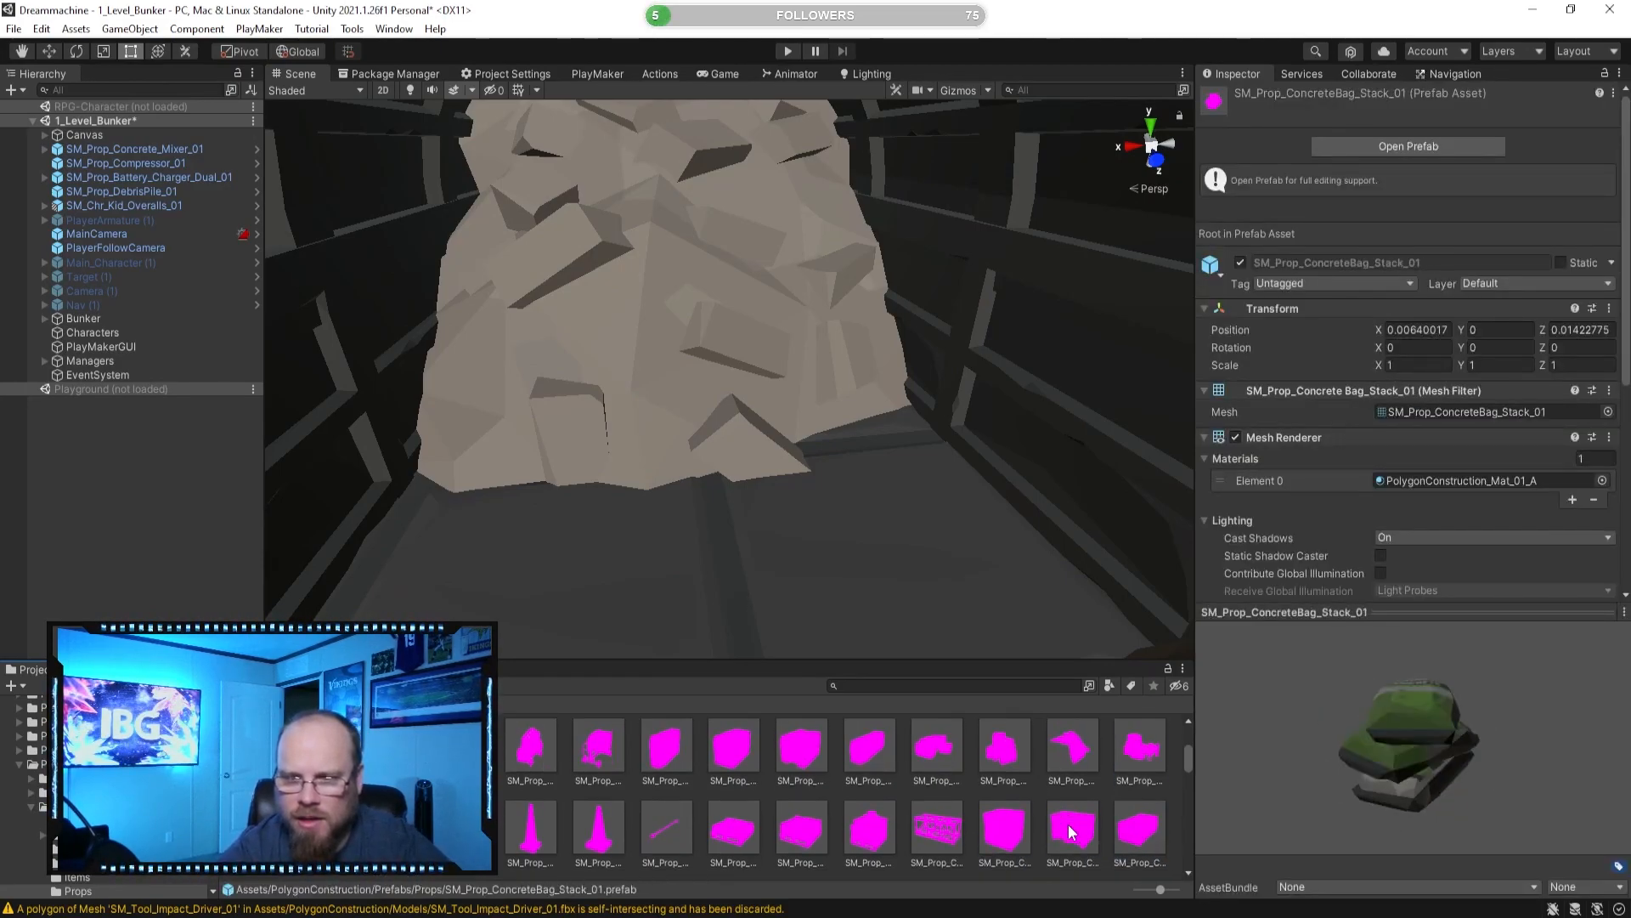
key("Right")
key("Left")
key("Right")
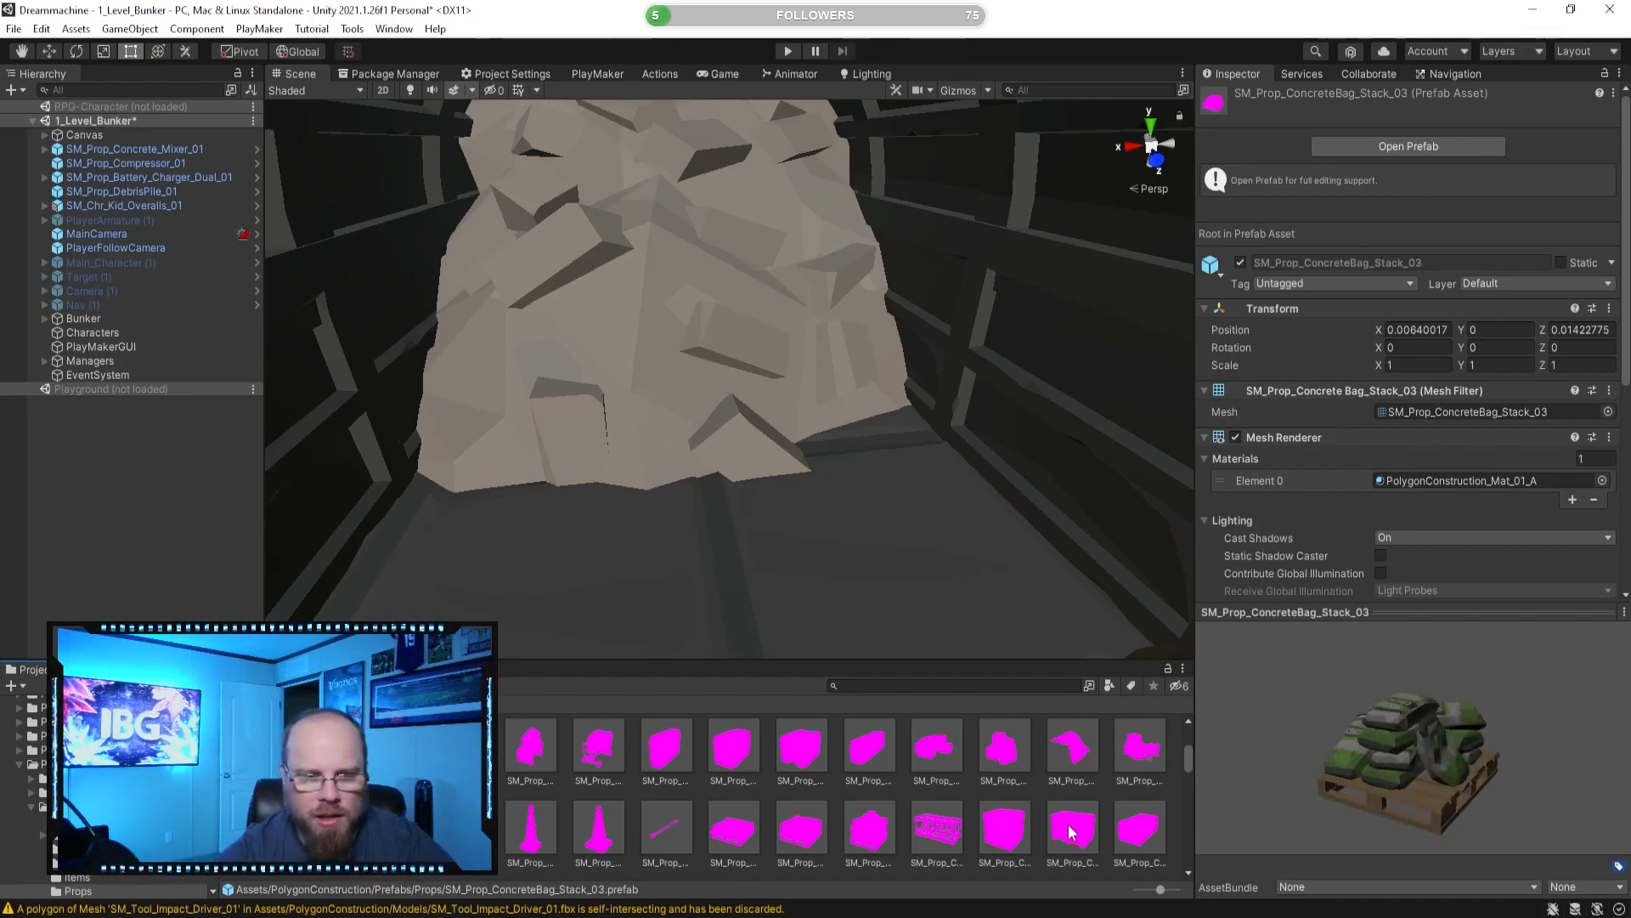
Place the SM_Prop_ConcreteBag_Stack_02 prefab on the tunnel floor right beside the concrete mixer.
right_click_drag(685, 558, 831, 605)
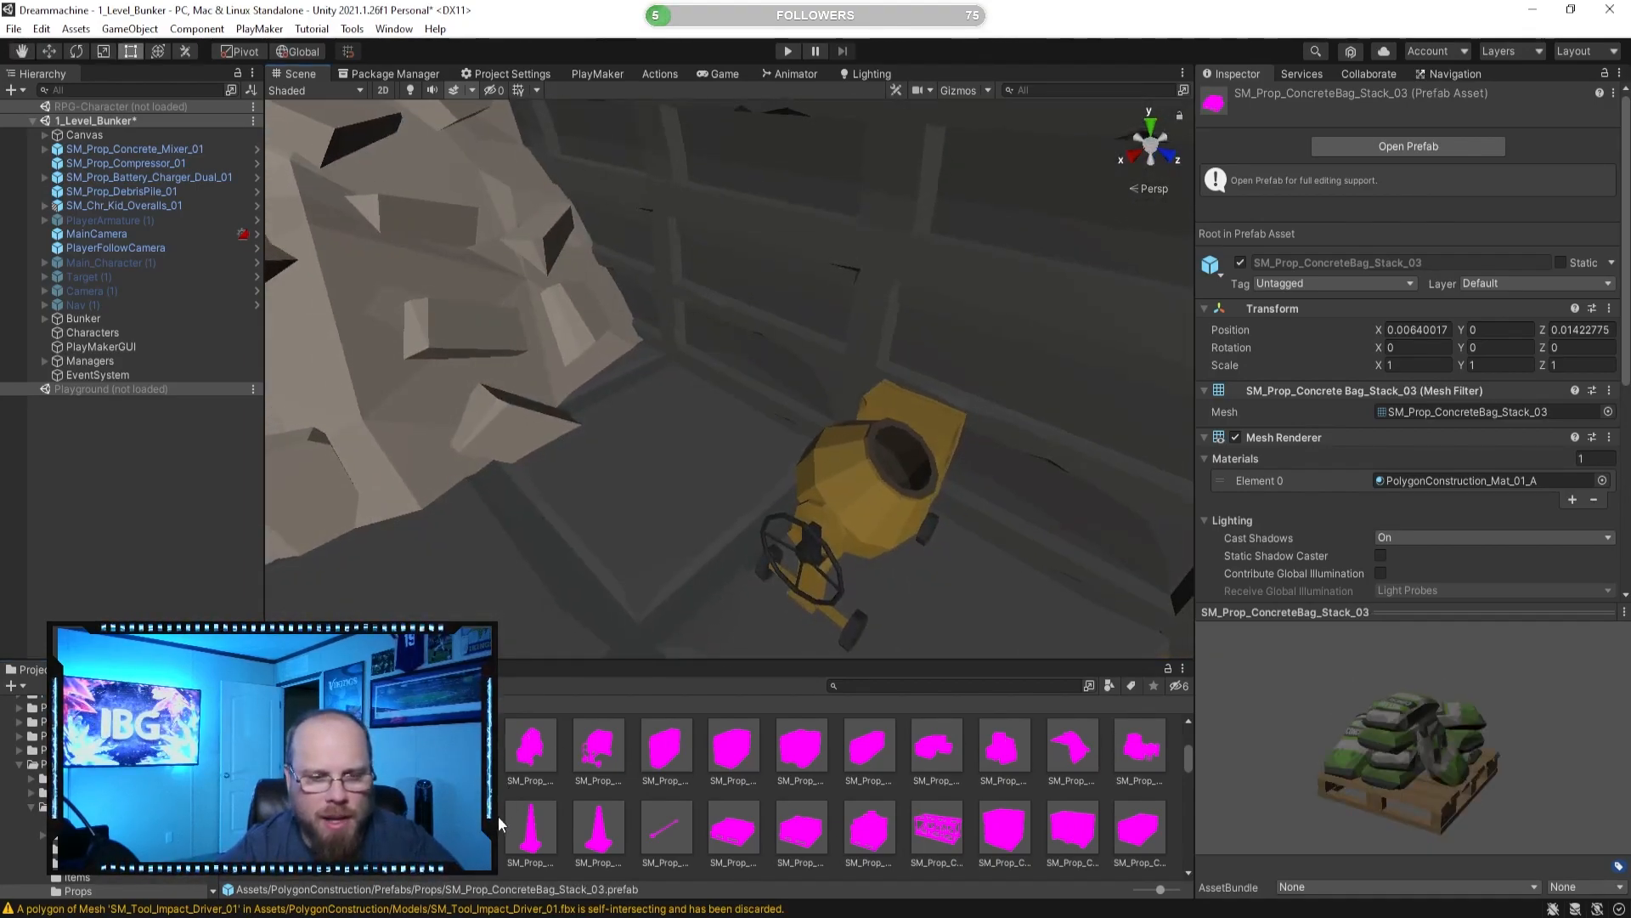
left_click_drag(672, 524, 672, 794)
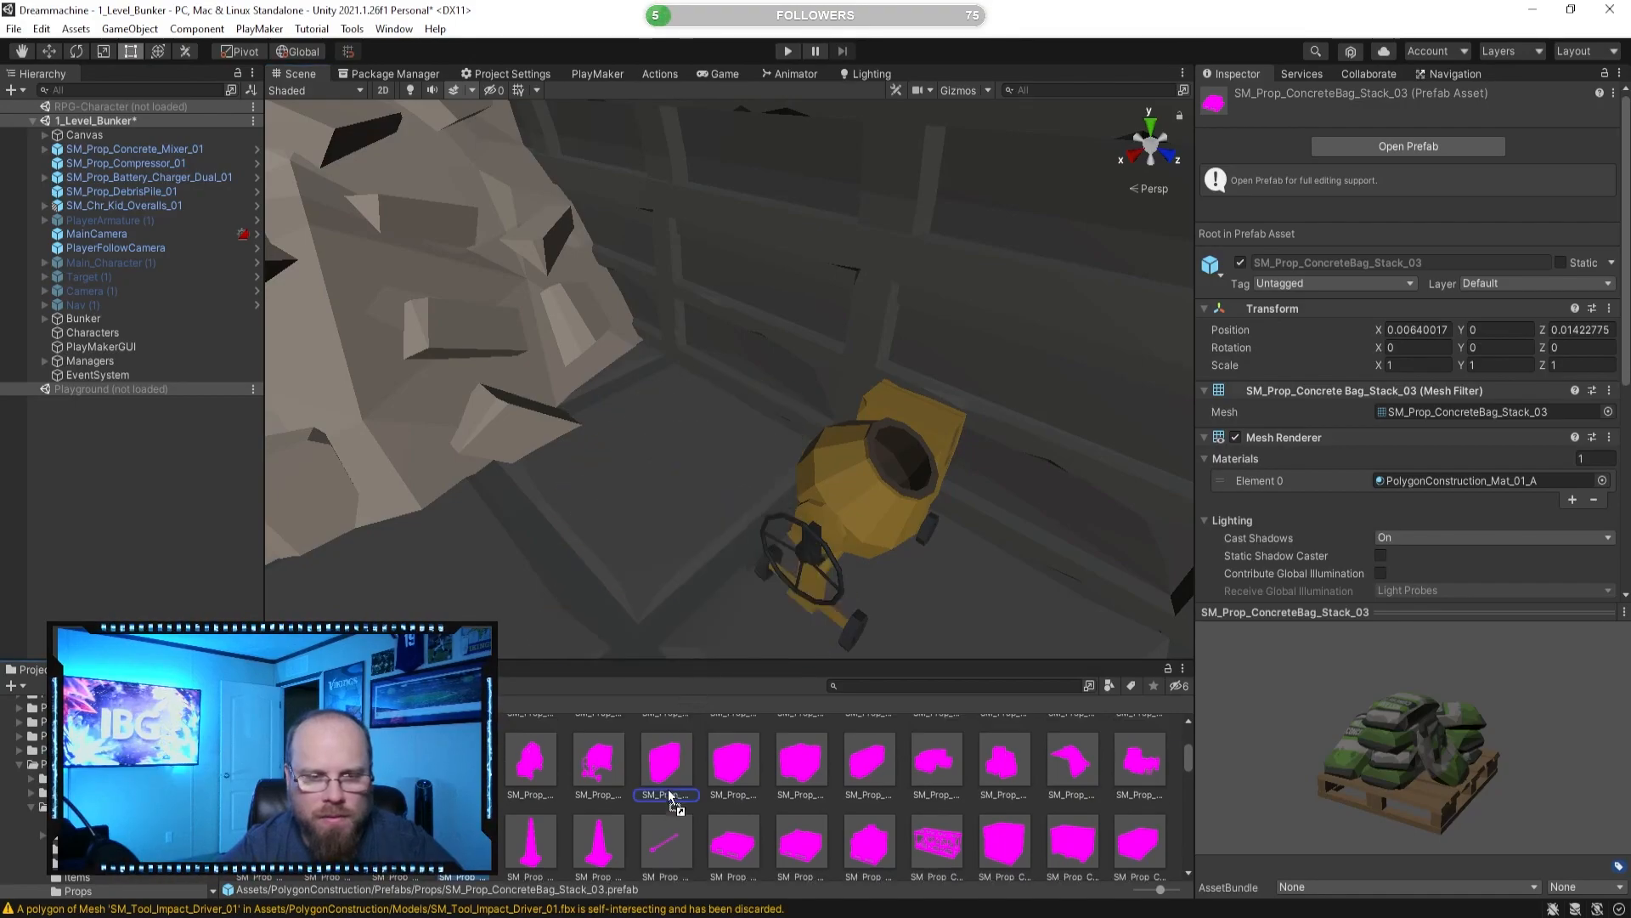
left_click_drag(463, 840, 762, 469)
Review the construction block pallets and place SM_Prop_Construction_Blocks_03 between the compressor and the debris pile.
left_click(732, 828)
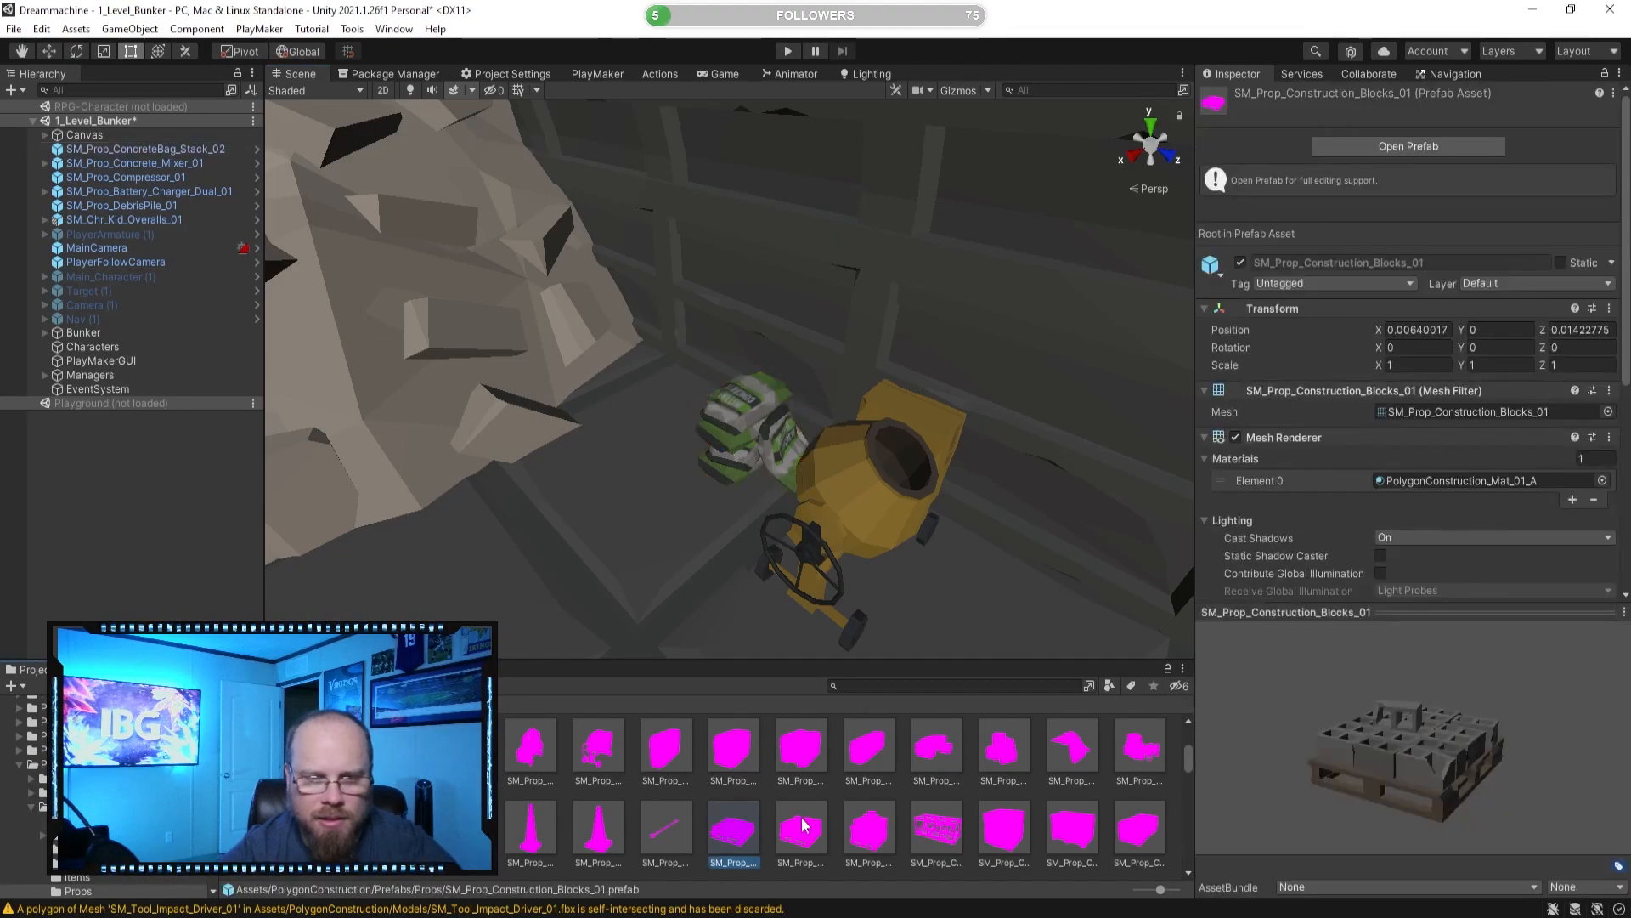
key("Right")
key("Right")
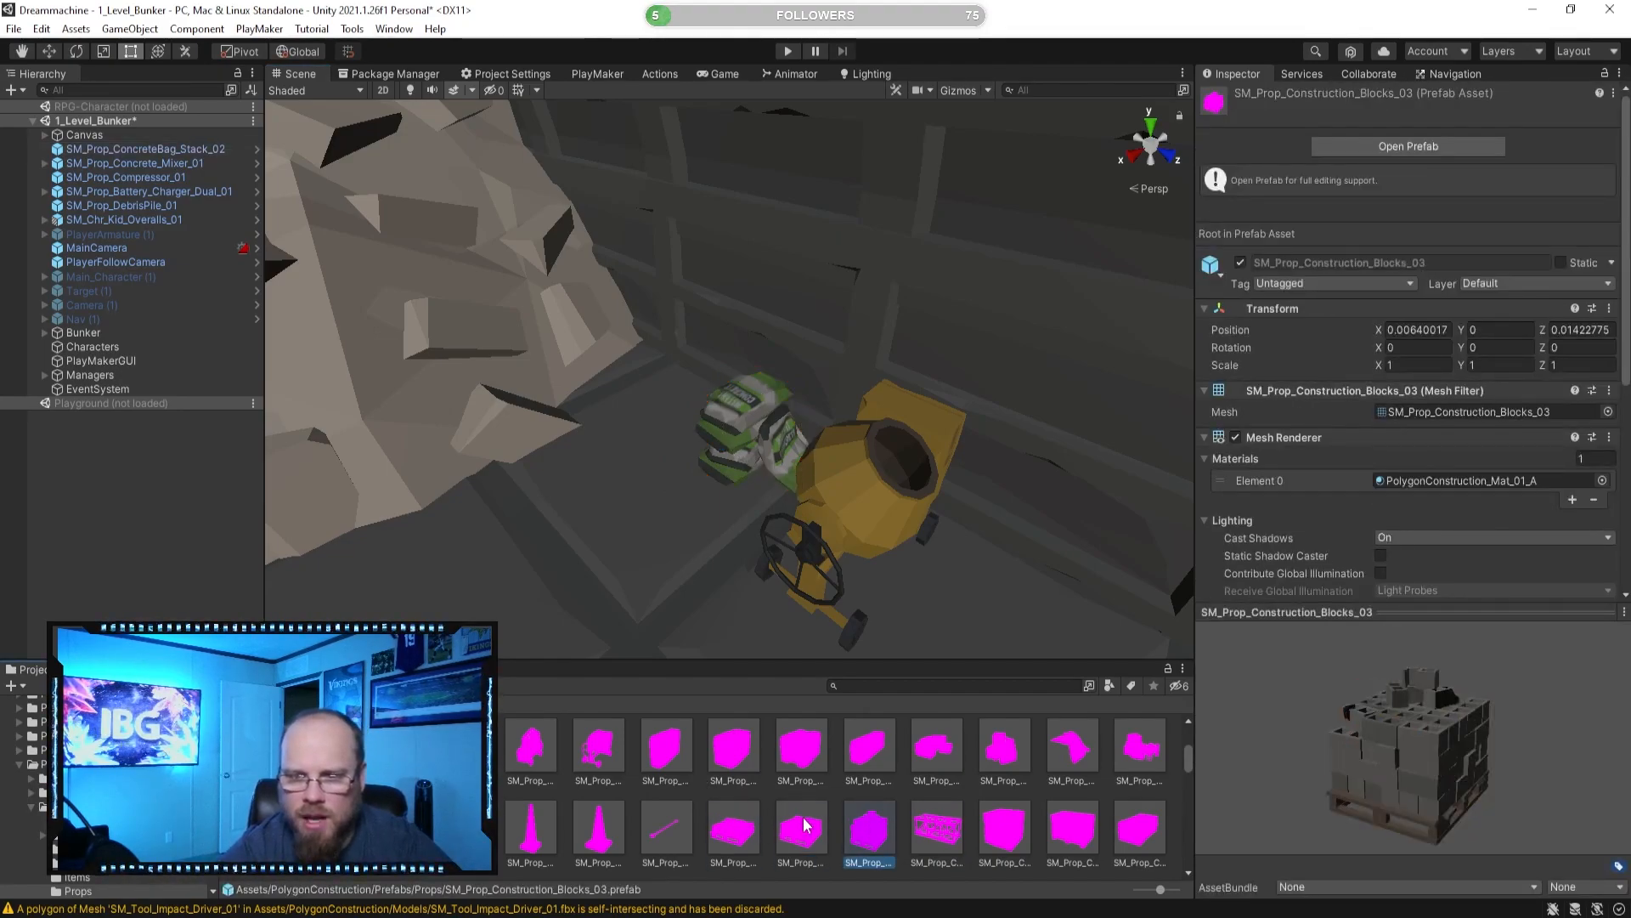
right_click_drag(964, 404, 726, 417)
right_click_drag(857, 423, 680, 437)
left_click_drag(815, 492, 714, 433)
Preview the crate prefabs and the props after them, including SM_Prop_Drink_Dispenser_01, SM_Prop_Elevator_01 and SM_Prop_Drop_Saw_01.
left_click(1005, 828)
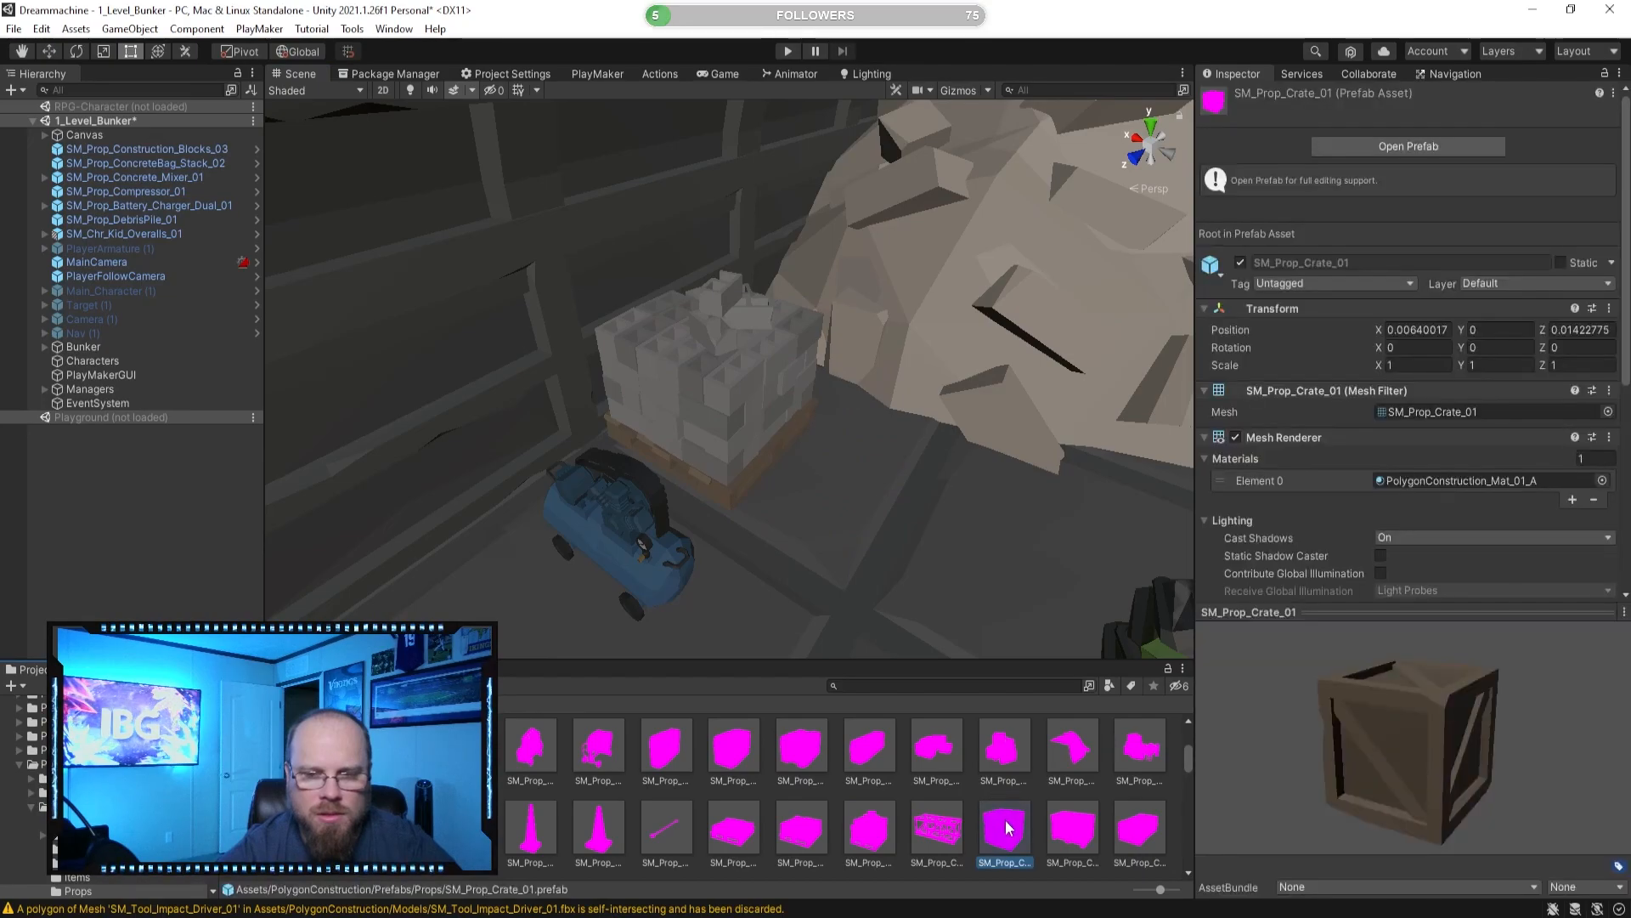
key("Right")
scroll(1028, 800, "down", 2)
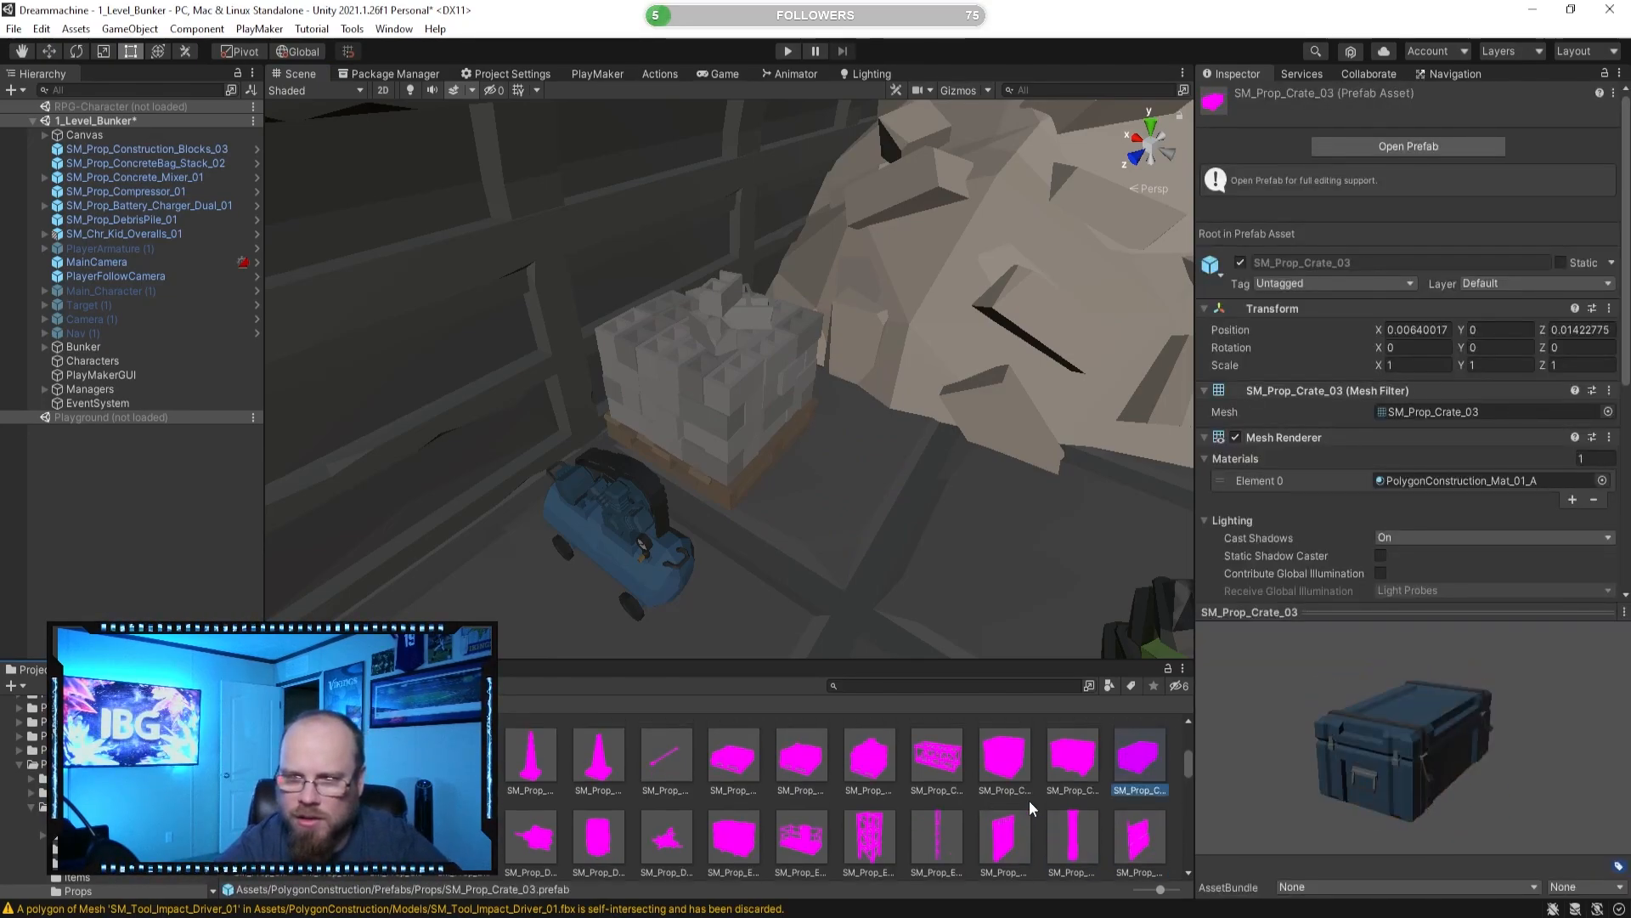
key("Right")
key("Right")
key("Right")
key("Right")
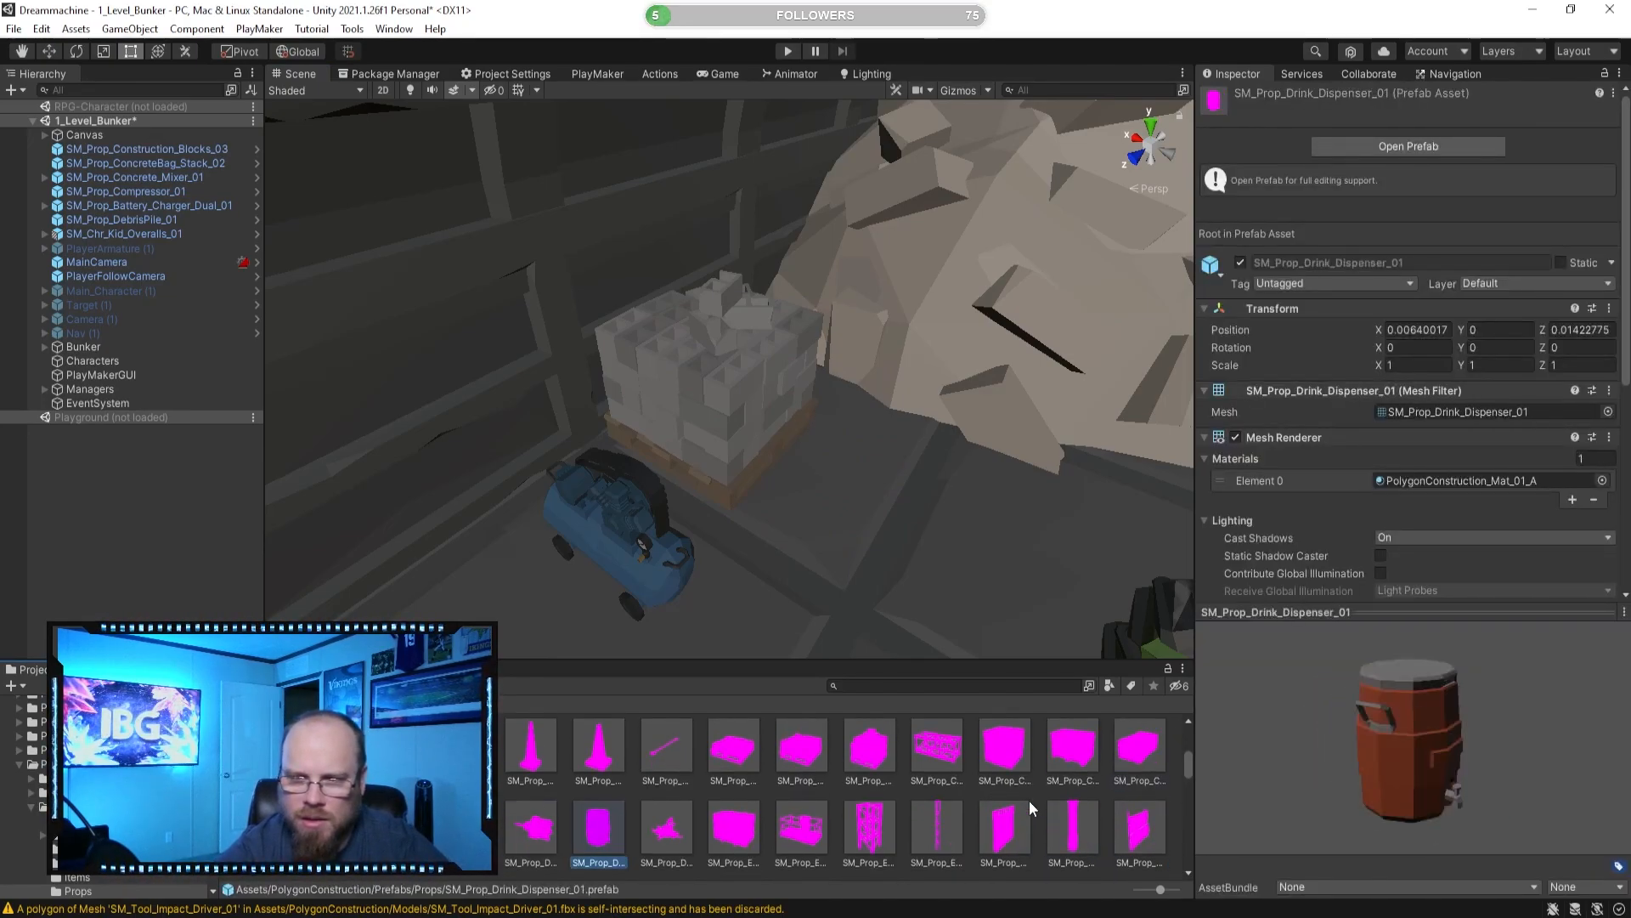
key("Right")
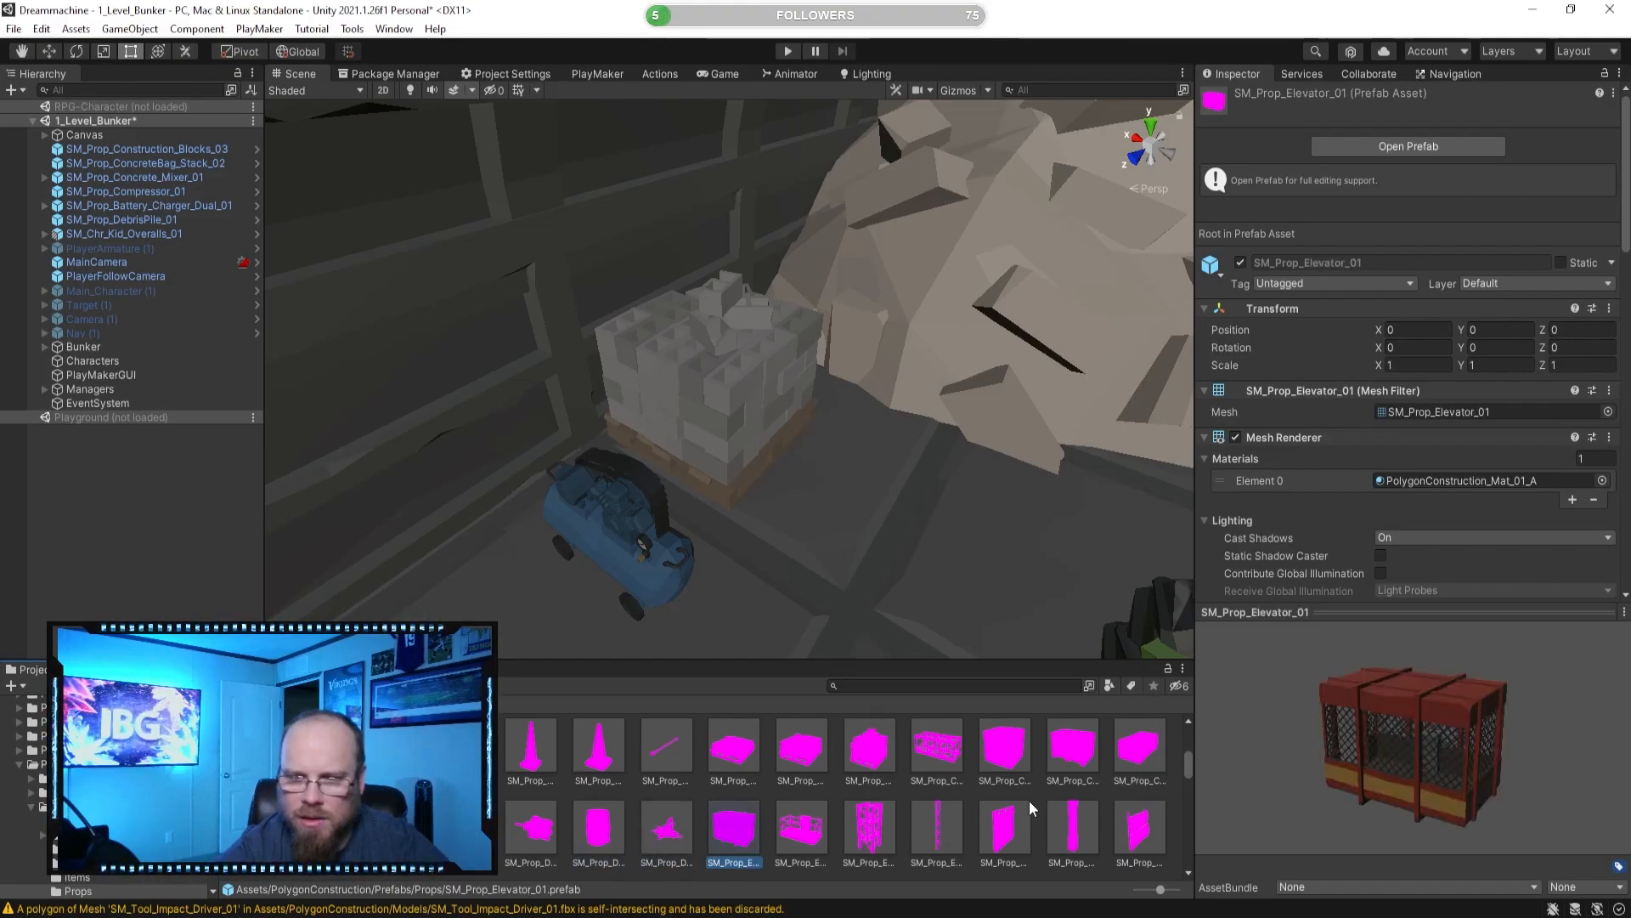
key("Left")
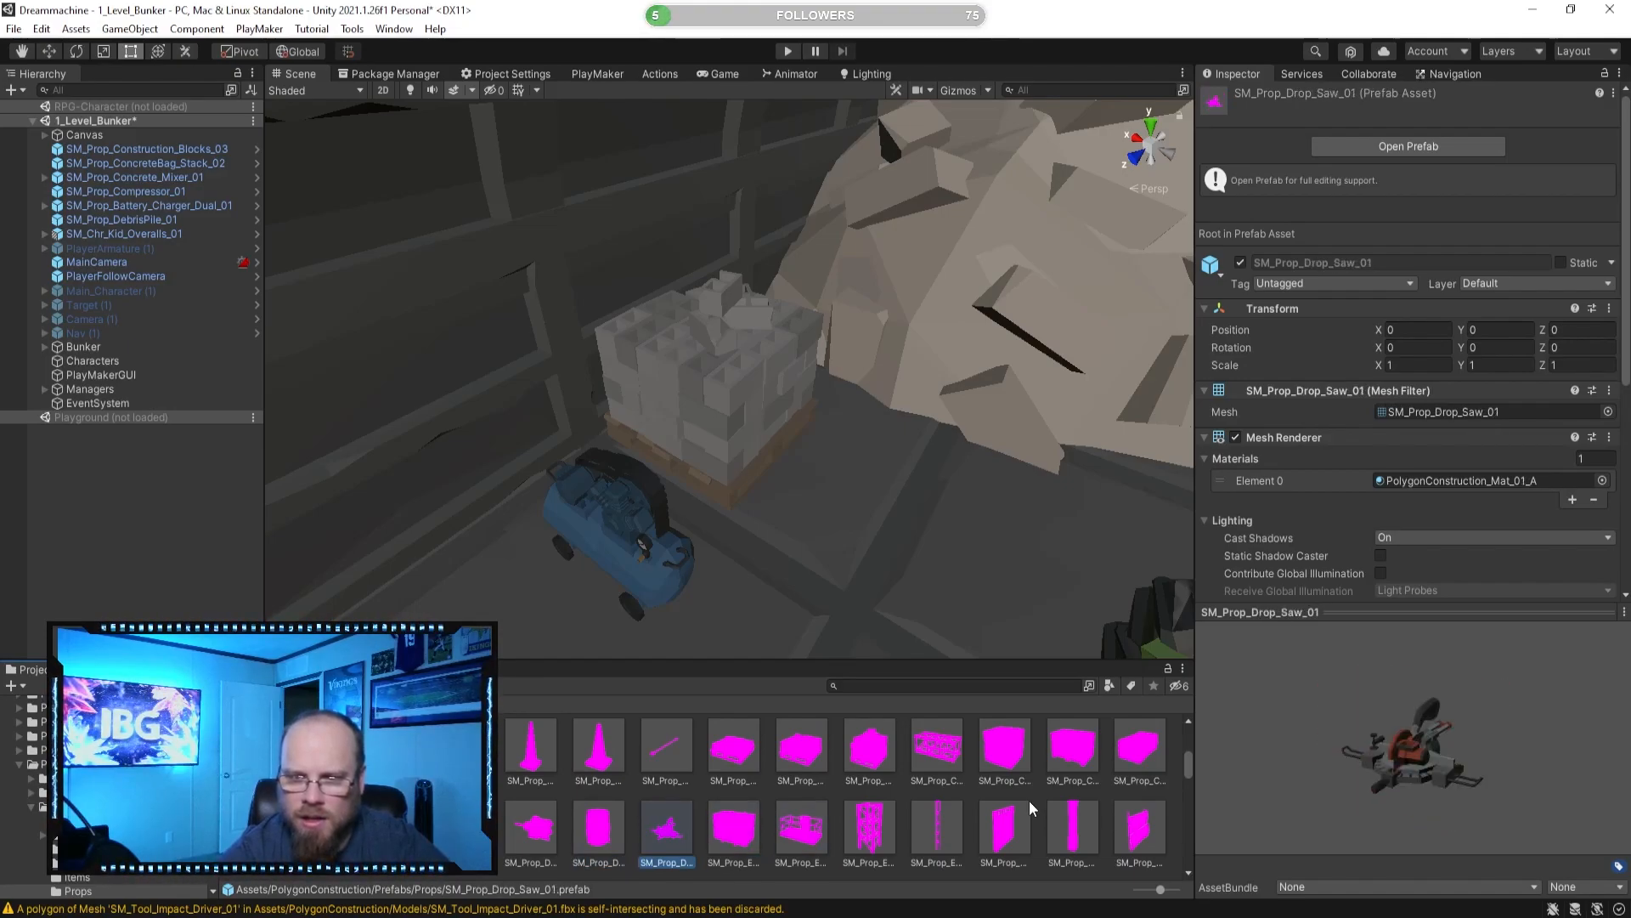
Preview the elevator prefabs, including SM_Prop_Elevator_Frame_01, and the props after them up to SM_Prop_Fuel_Tank_01.
key("Right")
key("Left")
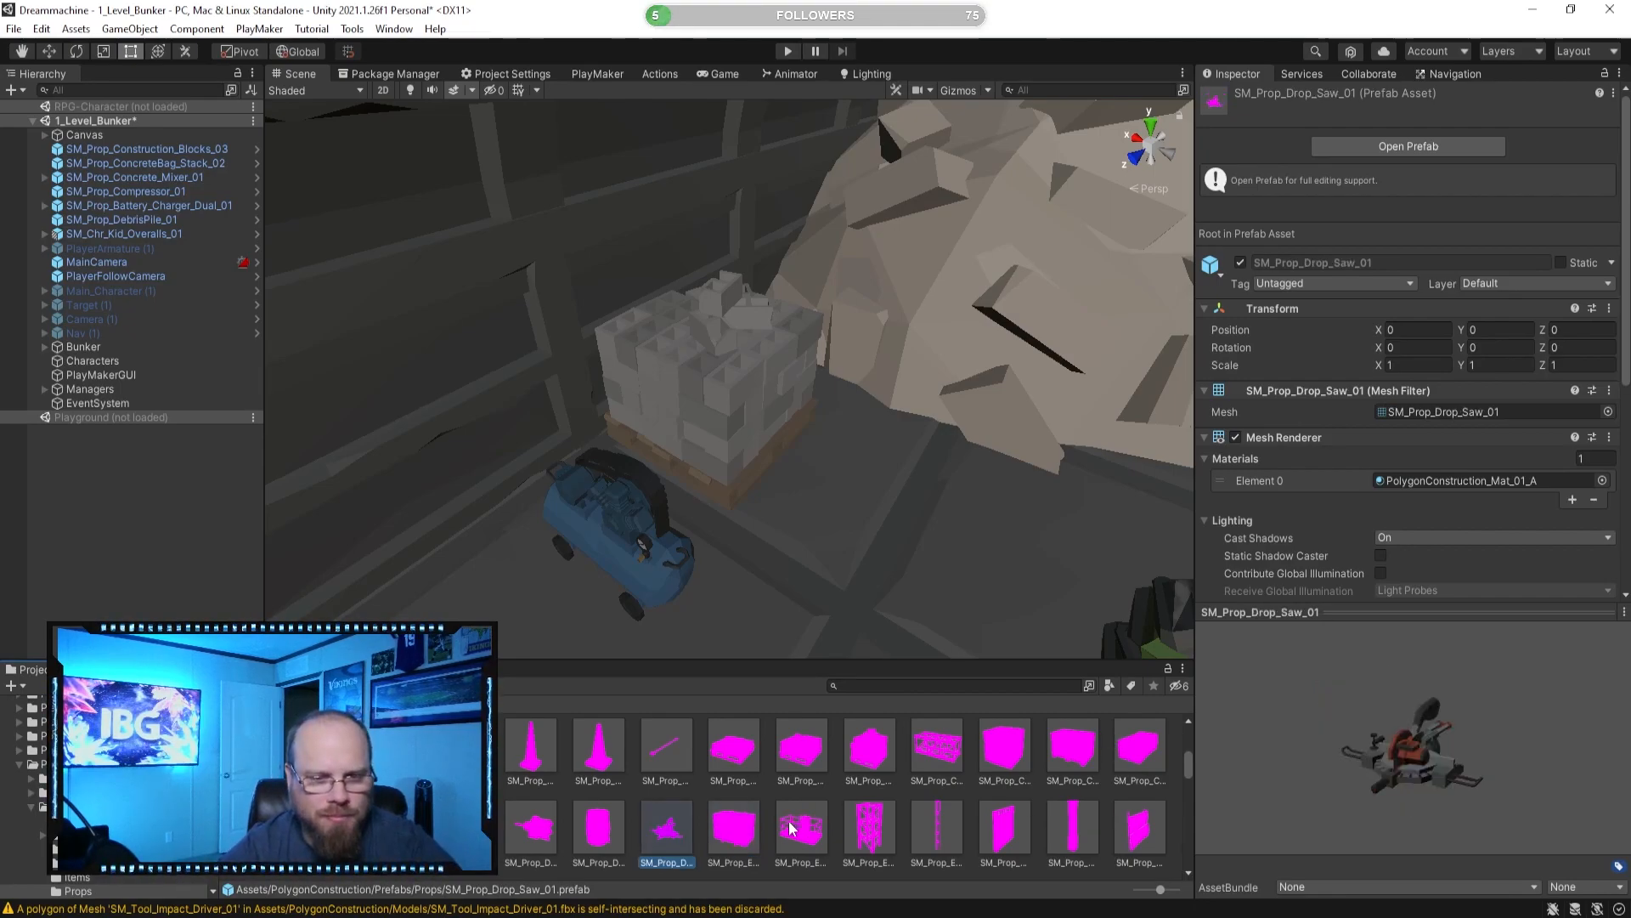
left_click(732, 833)
key("Right")
key("Right")
key("Right")
key("Right")
key("Right")
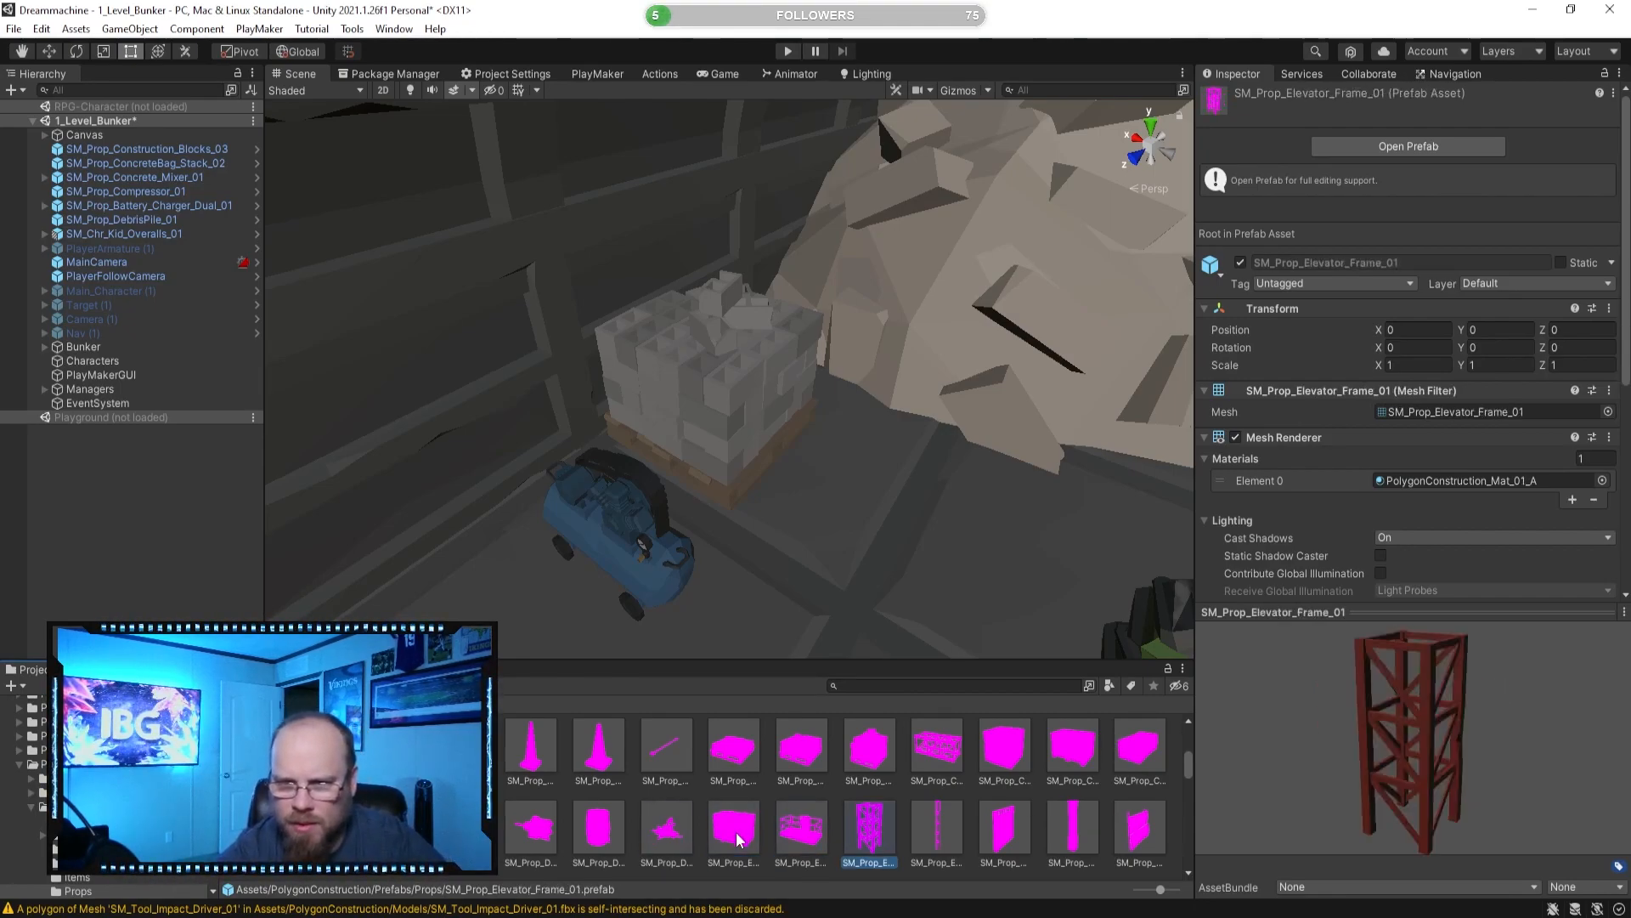
key("Right")
key("Right")
key("Right")
key("Right")
key("Right")
key("Right")
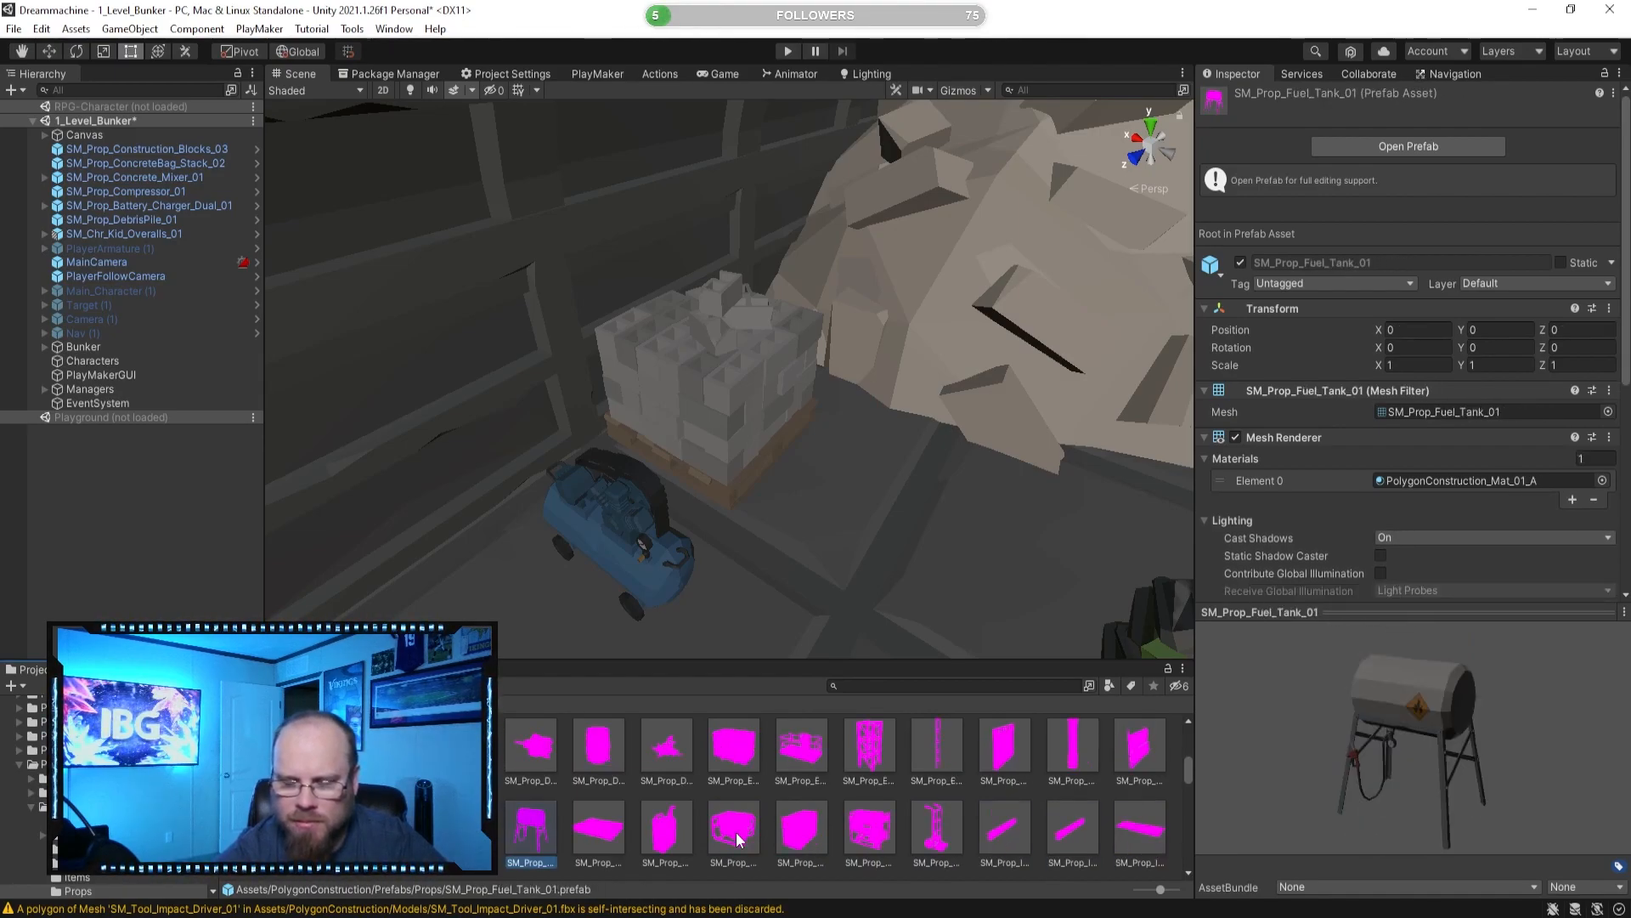
Examine SM_Prop_Fuel_Tank_01 and the props following it up to SM_Prop_Generator_01.
key("Right")
key("Left")
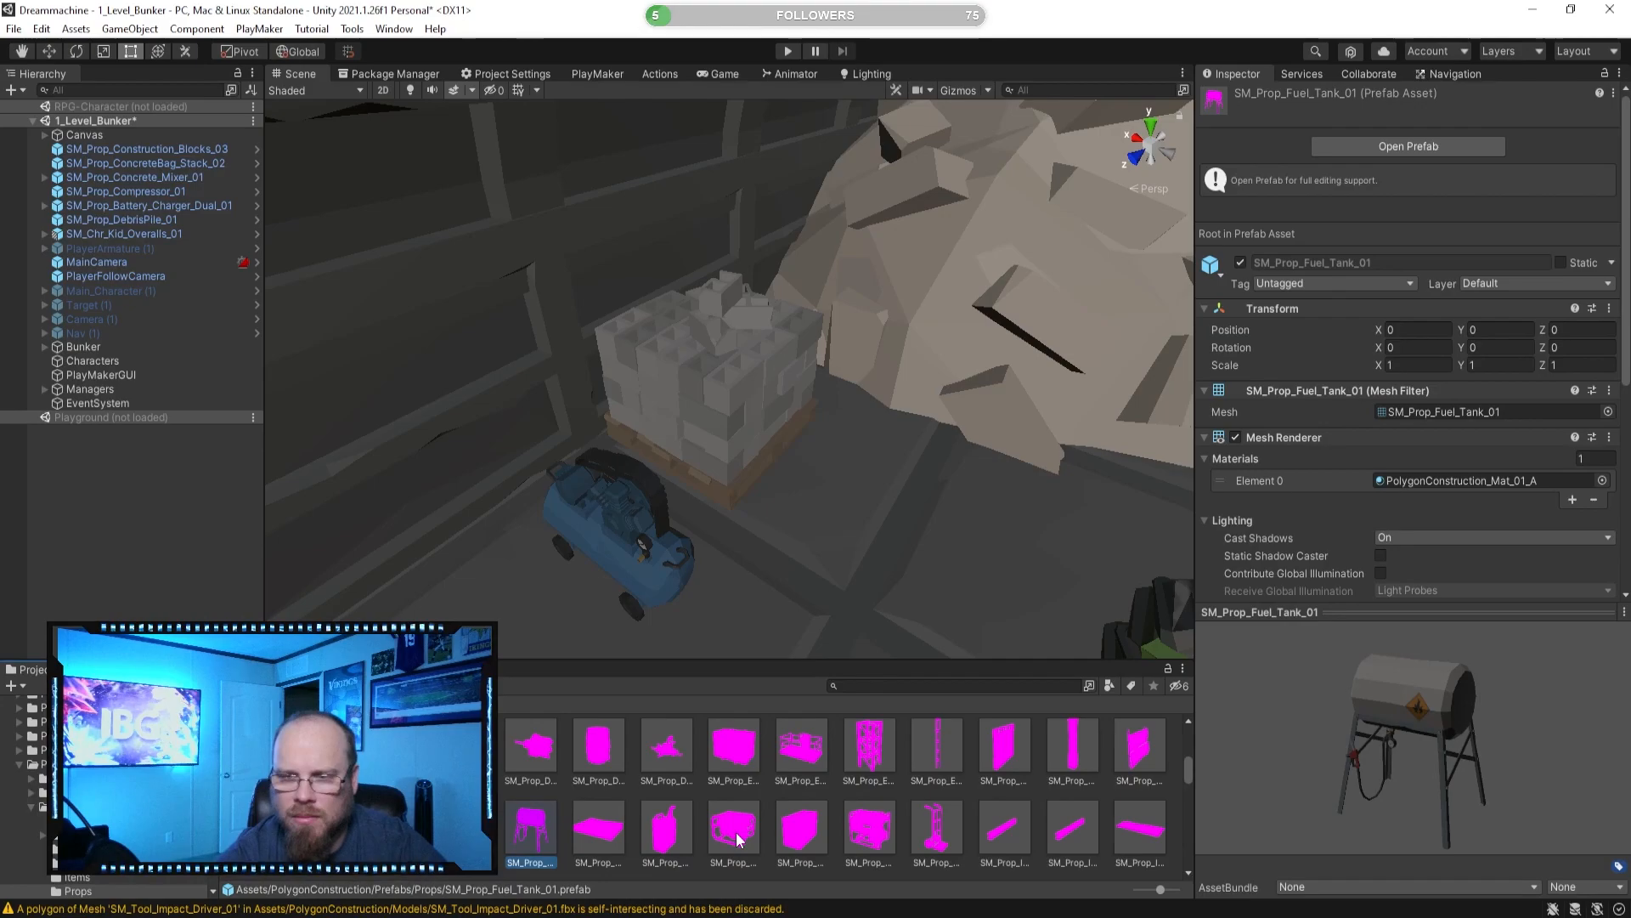
key("Right")
key("Left")
key("Right")
key("Right")
key("Right")
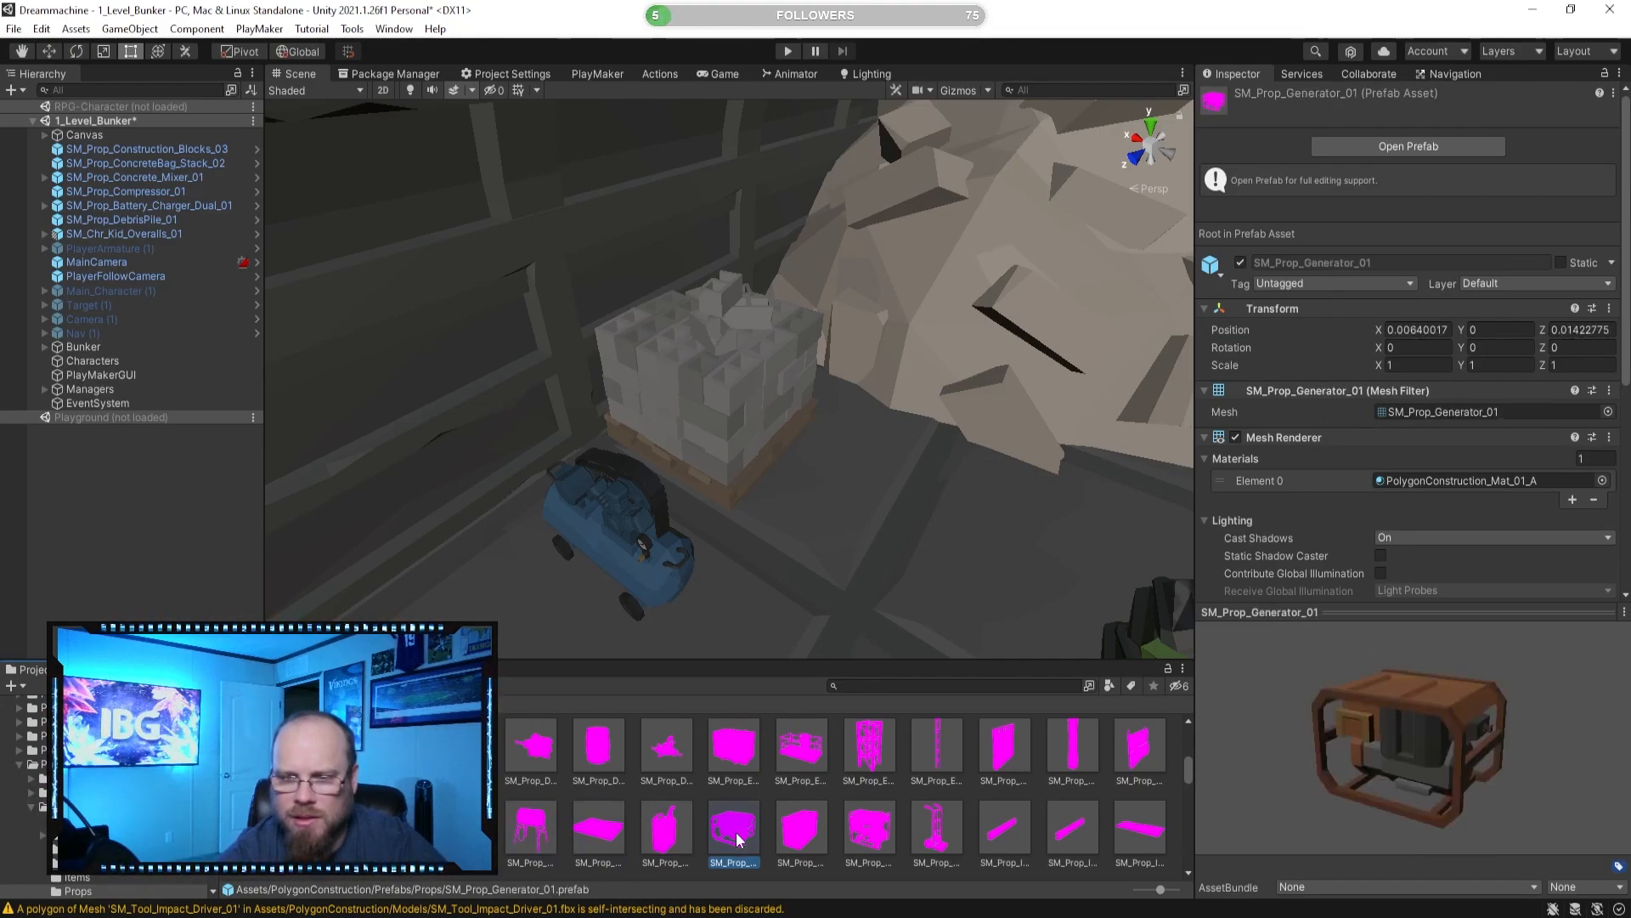
Inspect SM_Prop_Generator_Large_01 from several sides and survey the area around the bunker's existing transformer as a possible spot.
key("Right")
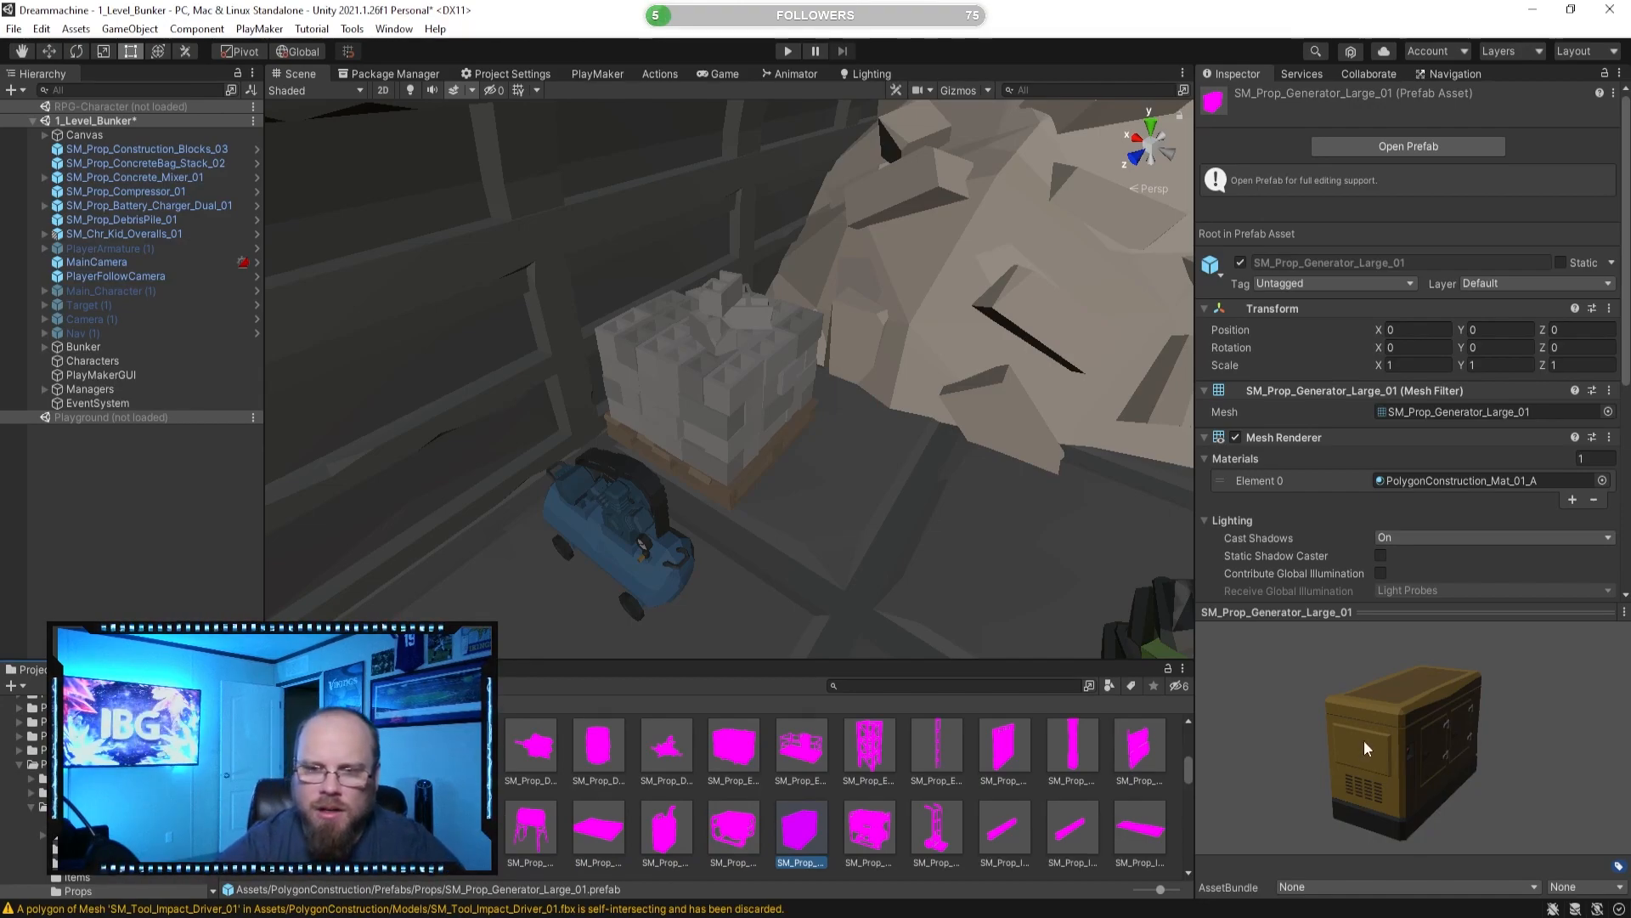
left_click_drag(1364, 740, 1208, 691)
right_click_drag(950, 551, 843, 495)
left_click_drag(920, 692, 860, 844)
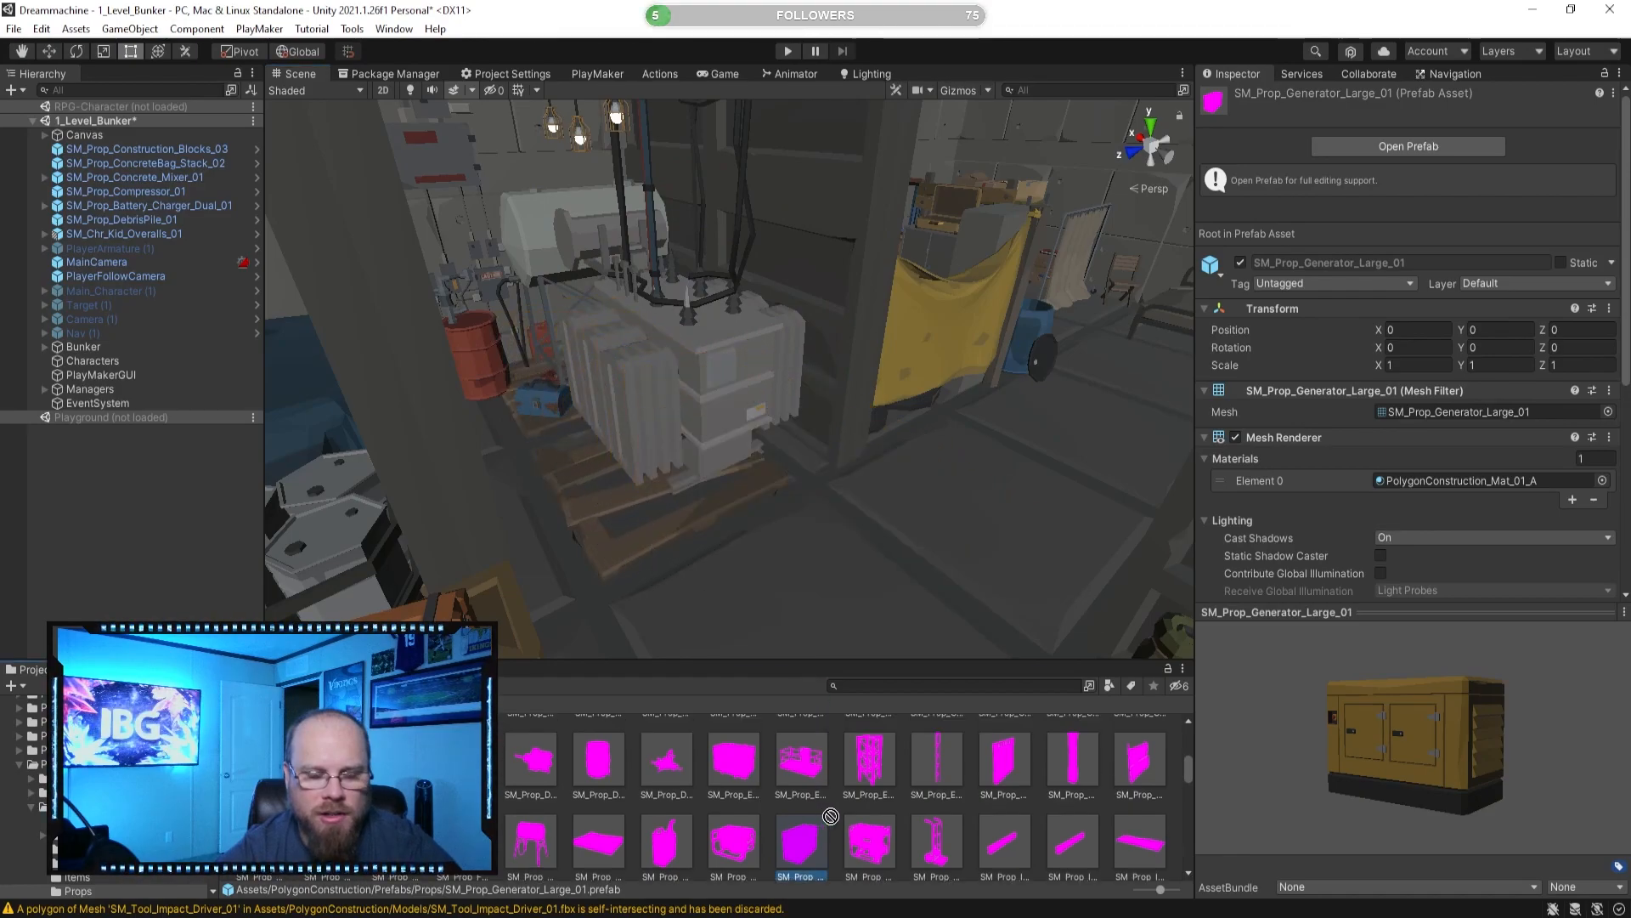
left_click(860, 845)
left_click(821, 838)
left_click_drag(1393, 751, 1144, 748)
right_click_drag(880, 526, 721, 534)
key("w")
right_click_drag(697, 433, 544, 437)
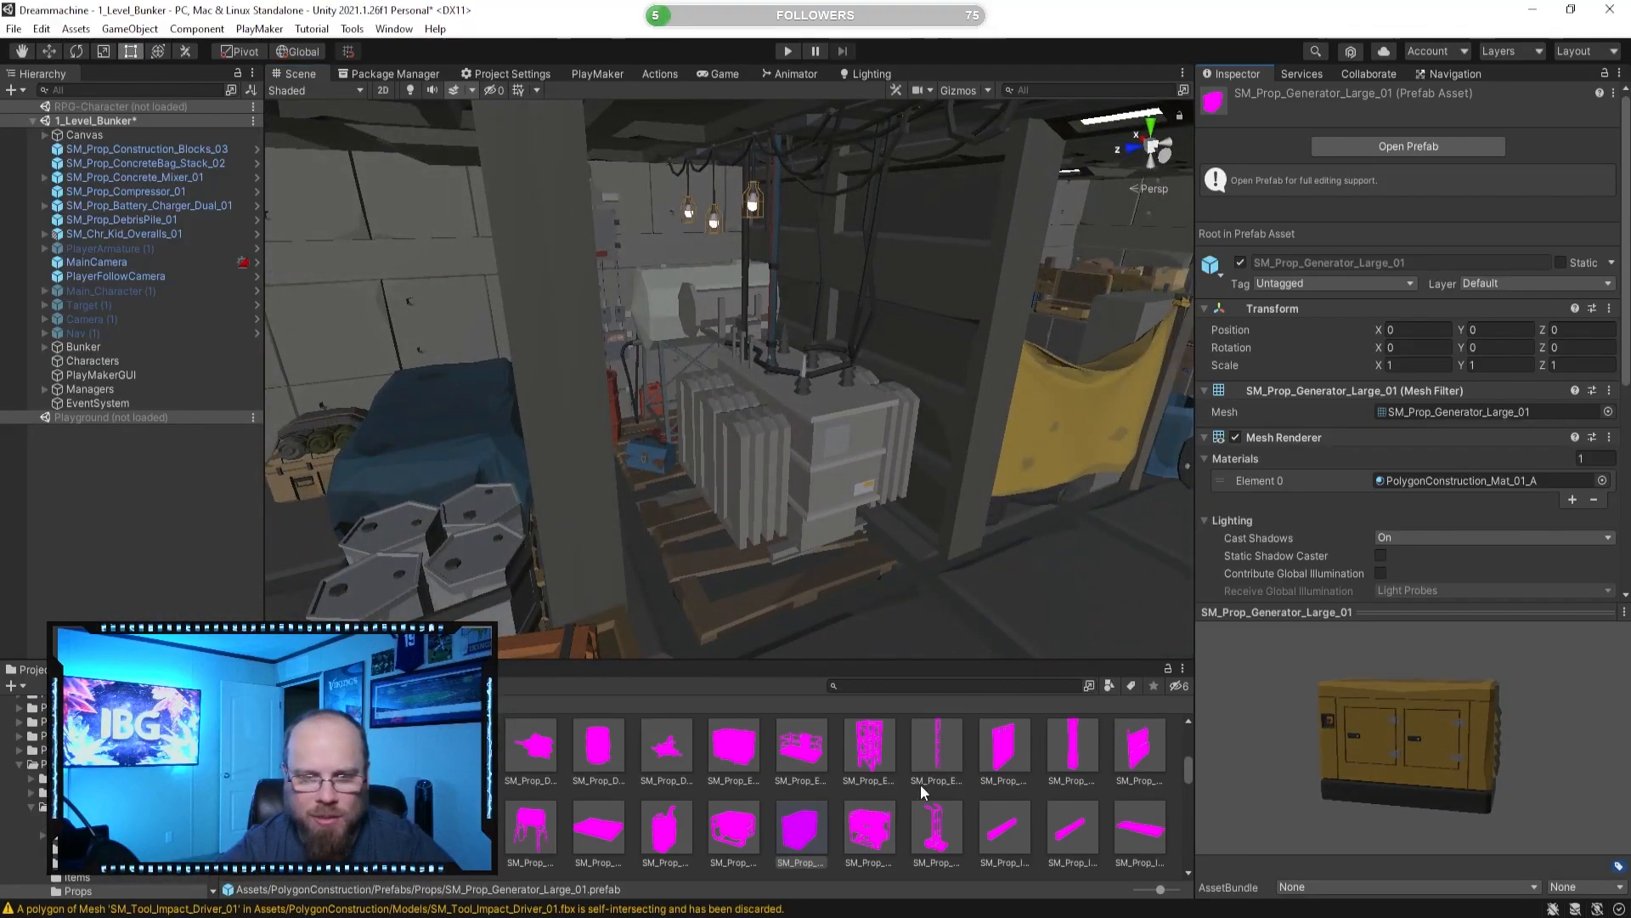
Place the SM_Prop_HandTrolley_01 prefab on the tunnel floor beside the blue compressor.
left_click(936, 829)
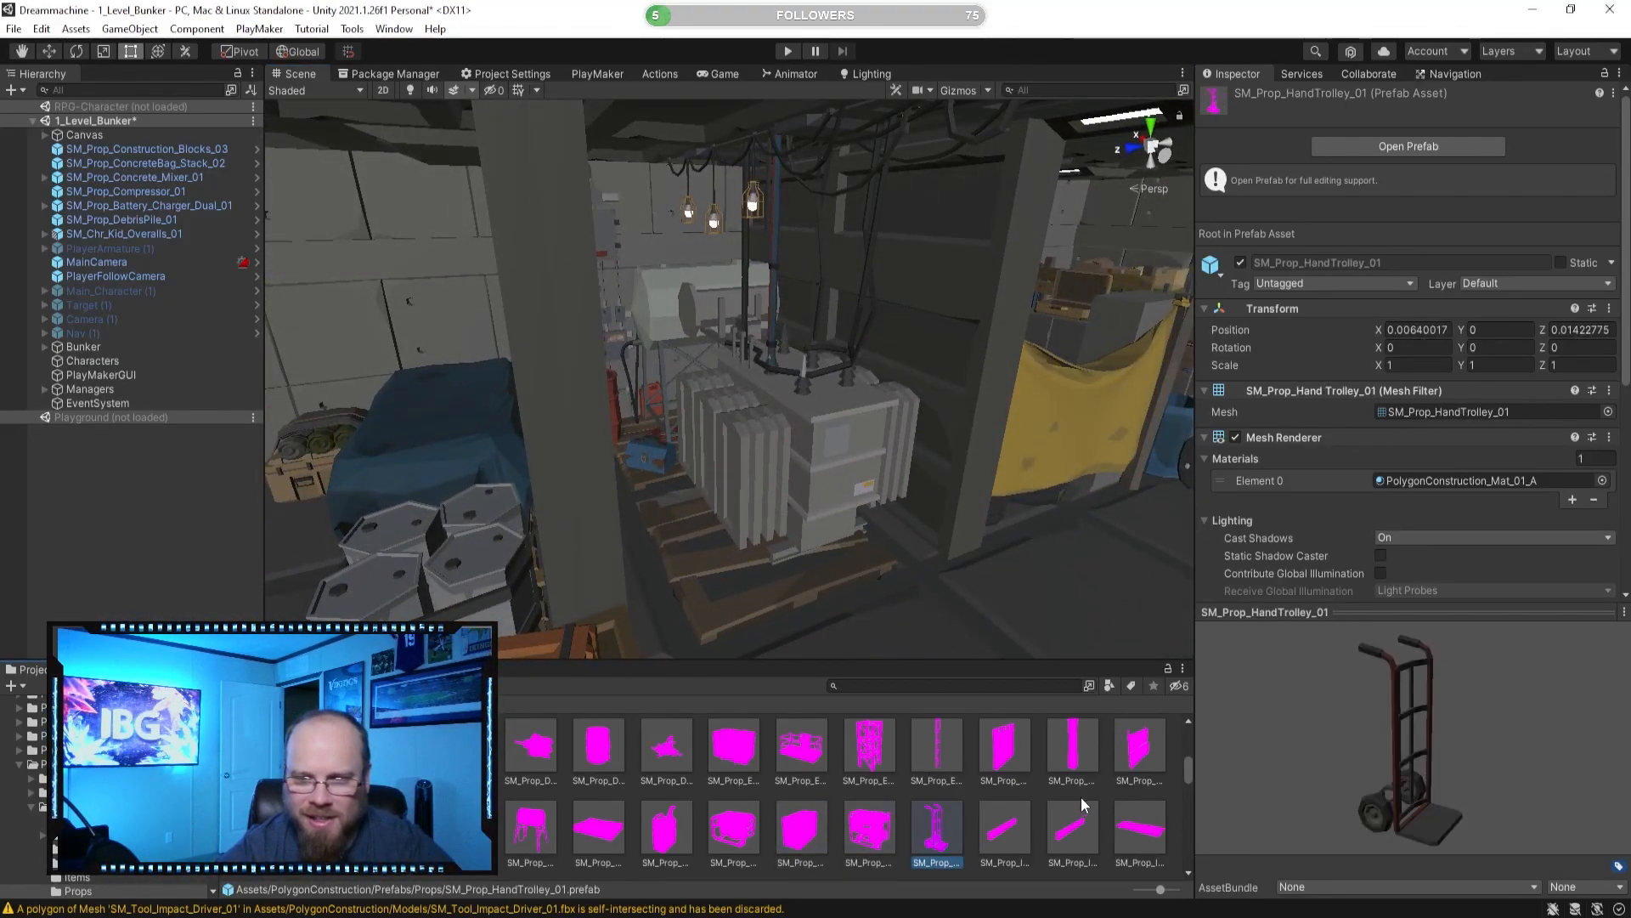
right_click_drag(917, 586, 918, 671)
left_click_drag(609, 537, 605, 548)
right_click_drag(828, 564, 663, 526)
Preview the props from SM_Prop_I_Beam_01 onward and inspect SM_Prop_Junk_Stack_01 from above.
left_click(1003, 826)
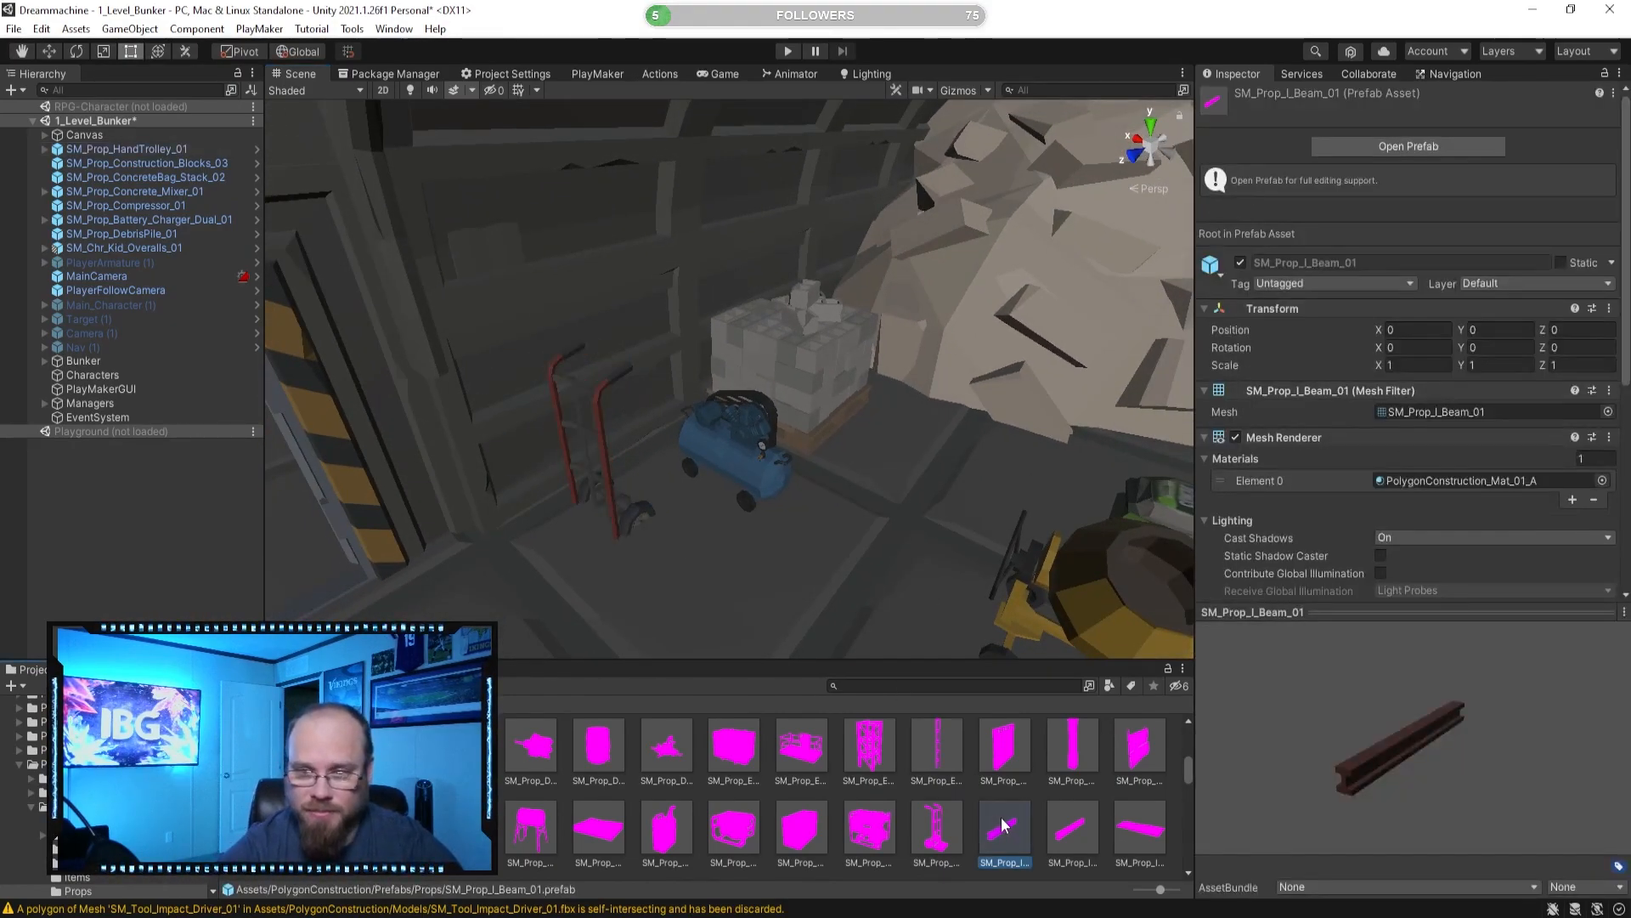
key("Right")
key("Right")
key("Right")
key("Right")
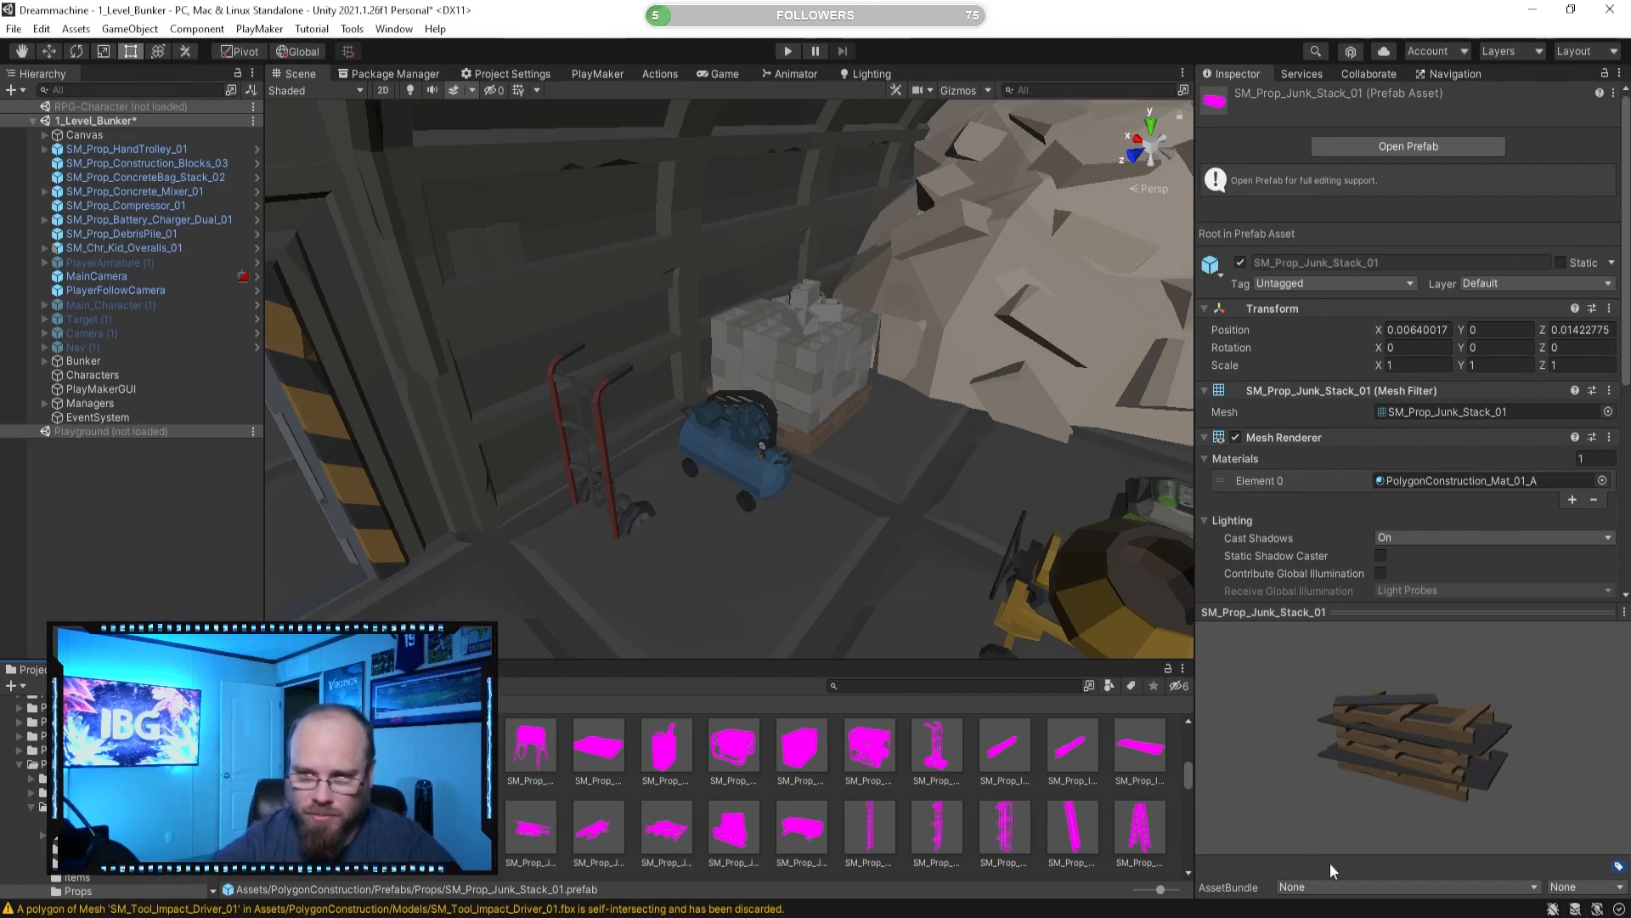
left_click_drag(1356, 736, 1215, 703)
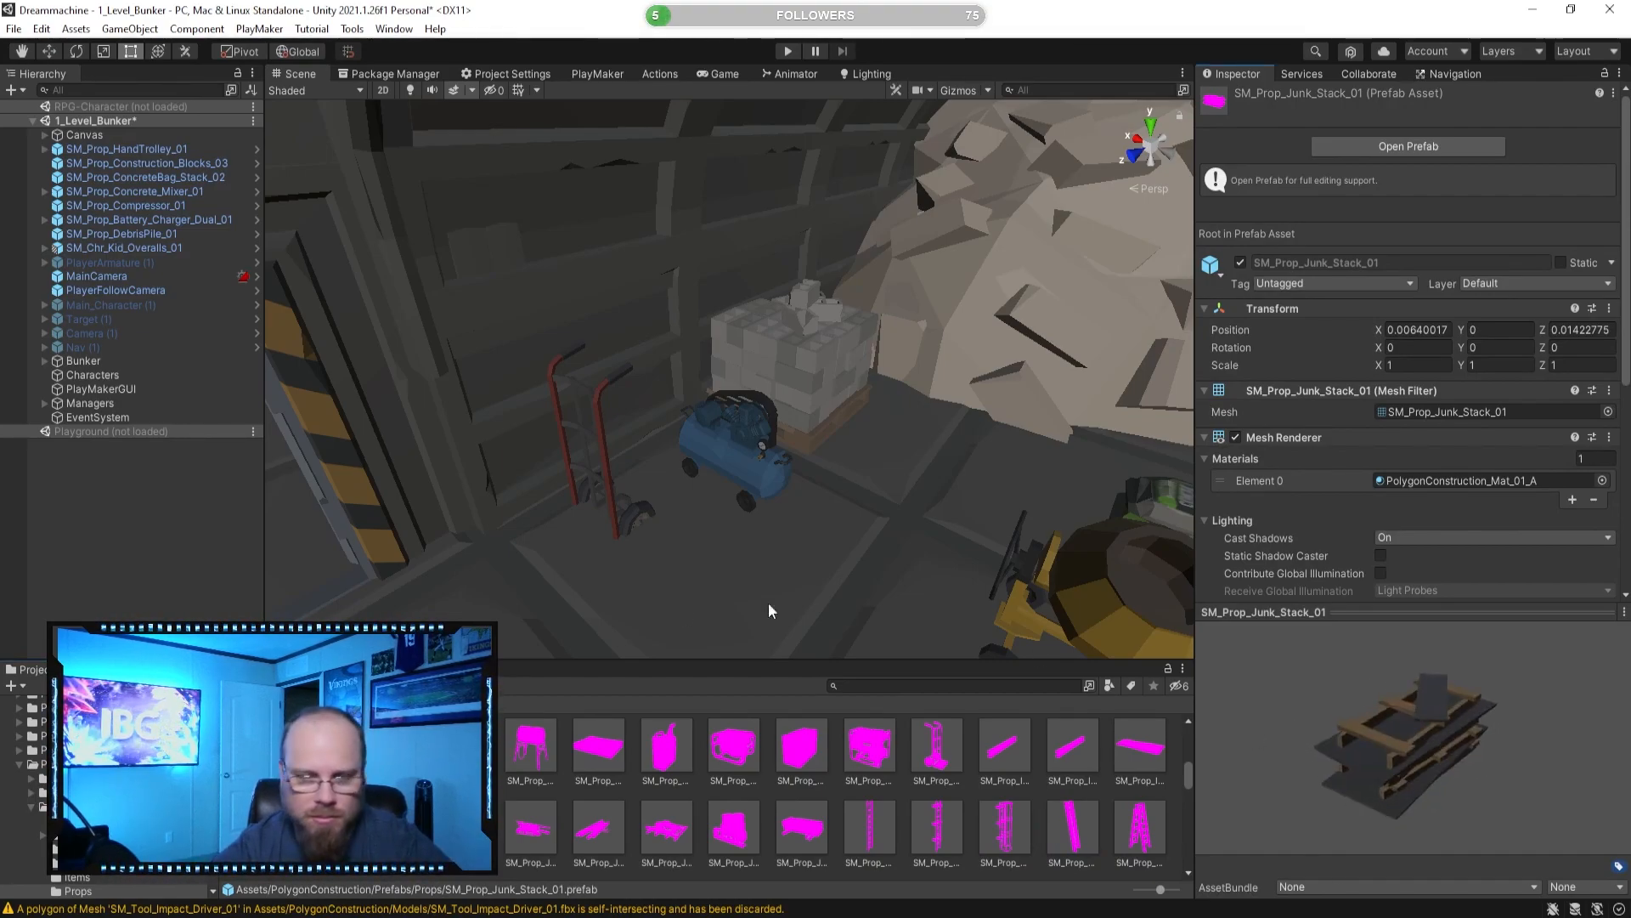
Try SM_Prop_Junk_Stack_01 on the tunnel floor between the compressor and the concrete mixer, and delete it.
left_click_drag(998, 561, 899, 513)
key("a")
right_click_drag(901, 505, 1036, 452)
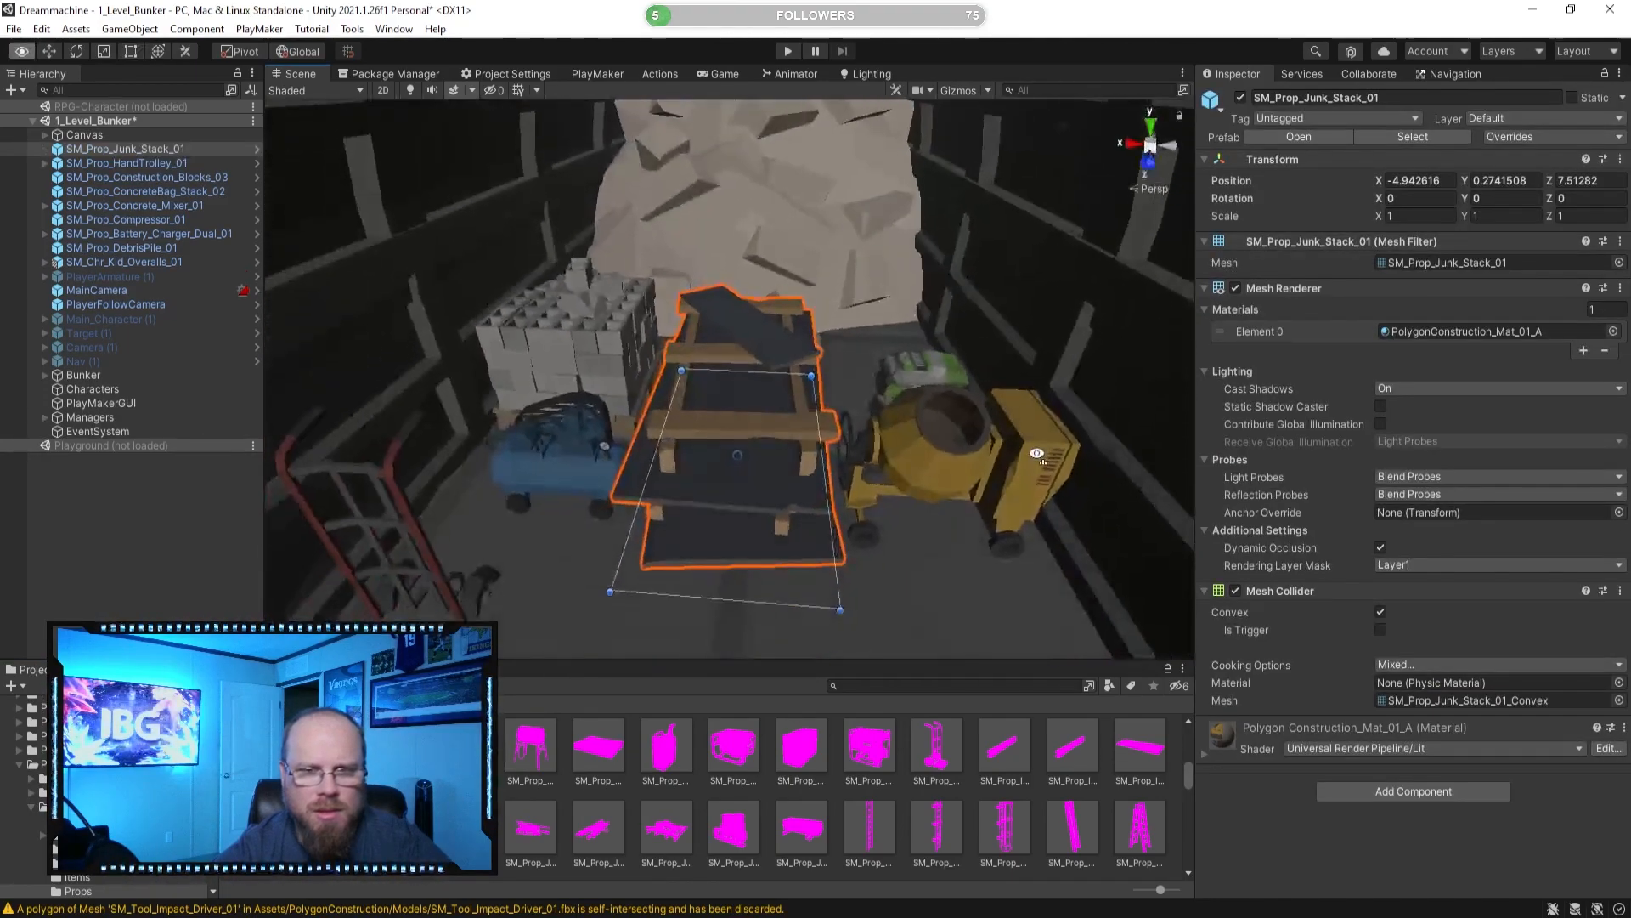
key("Delete")
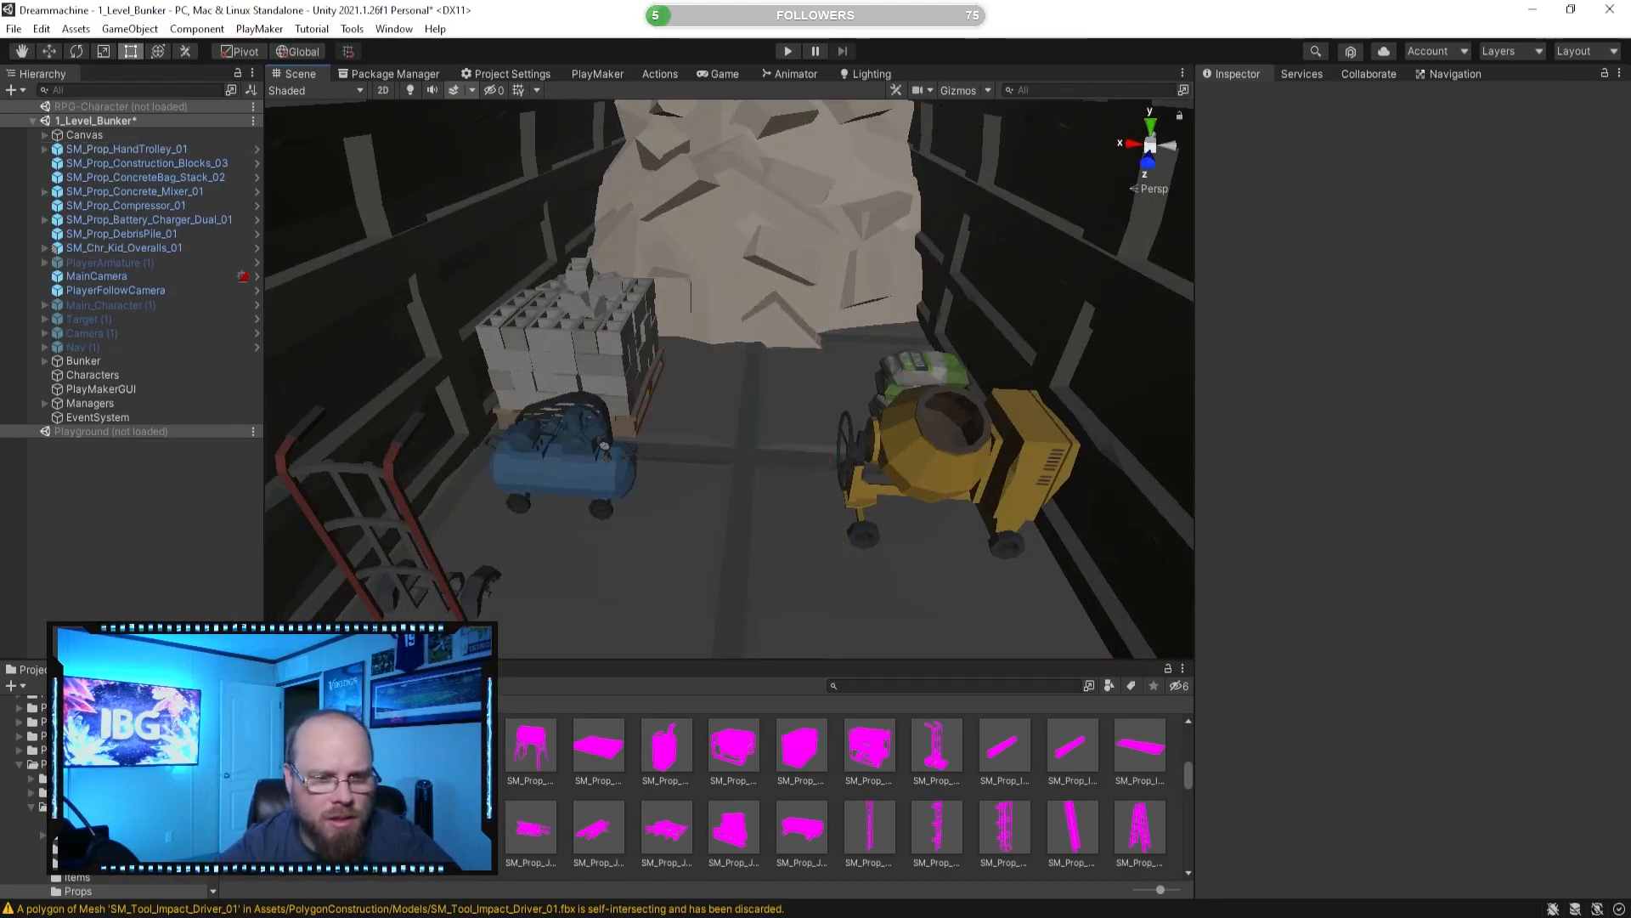
Compare the junk stack prefabs from SM_Prop_Junk_Stack_03 onward and place SM_Prop_Junk_Stack_05 across the foot of the debris pile.
left_click(463, 828)
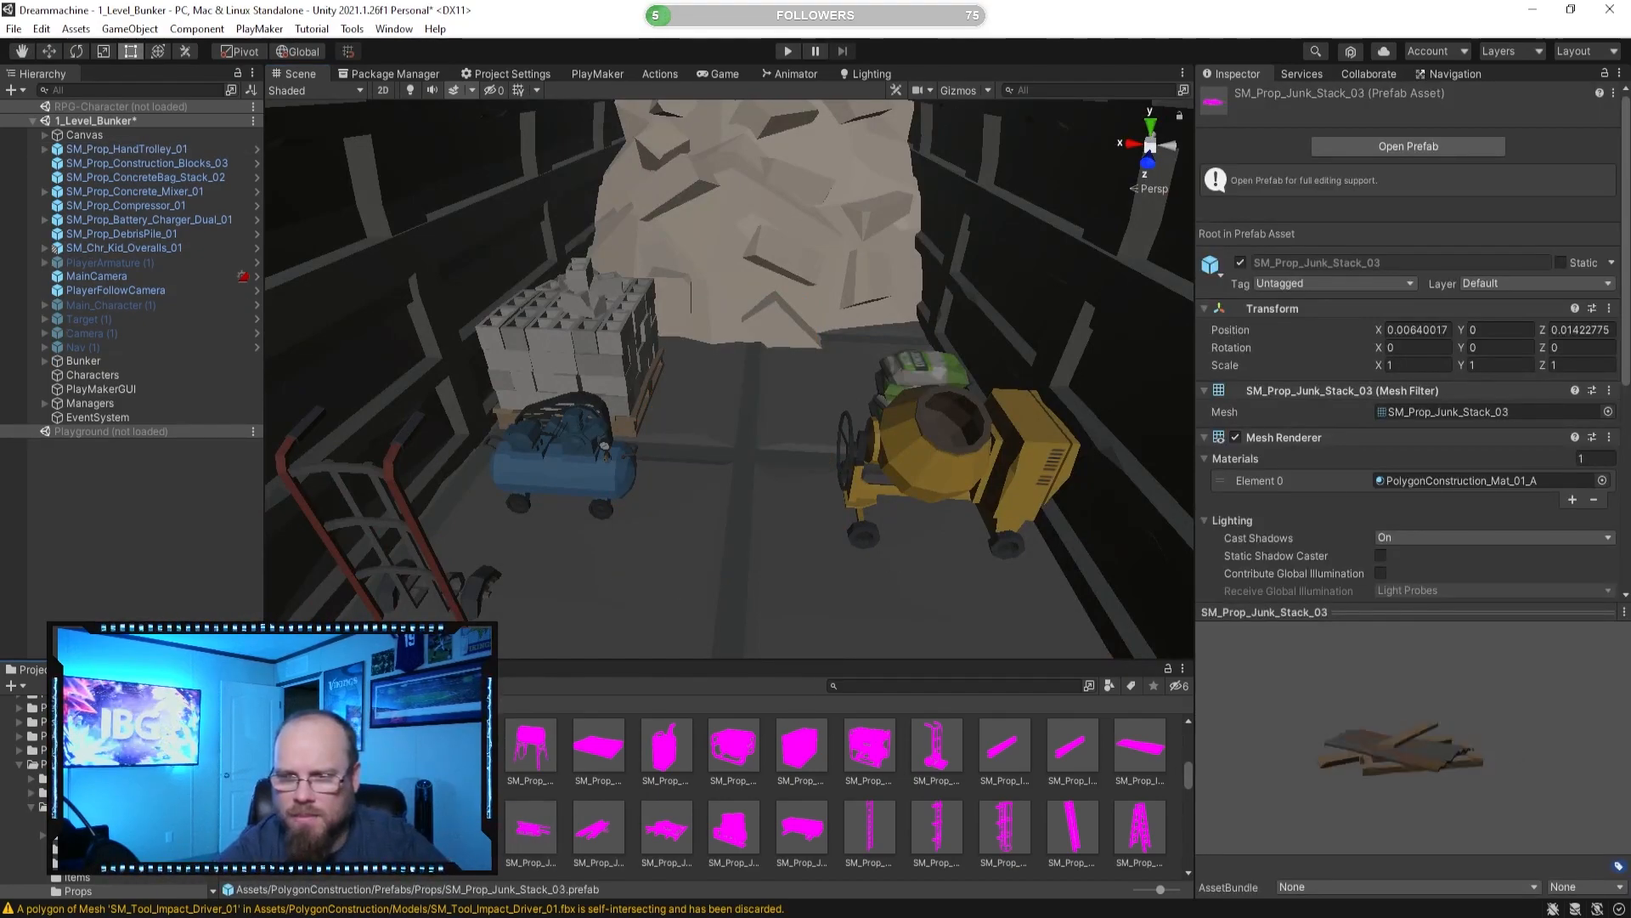
key("Right")
key("Right")
key("Left")
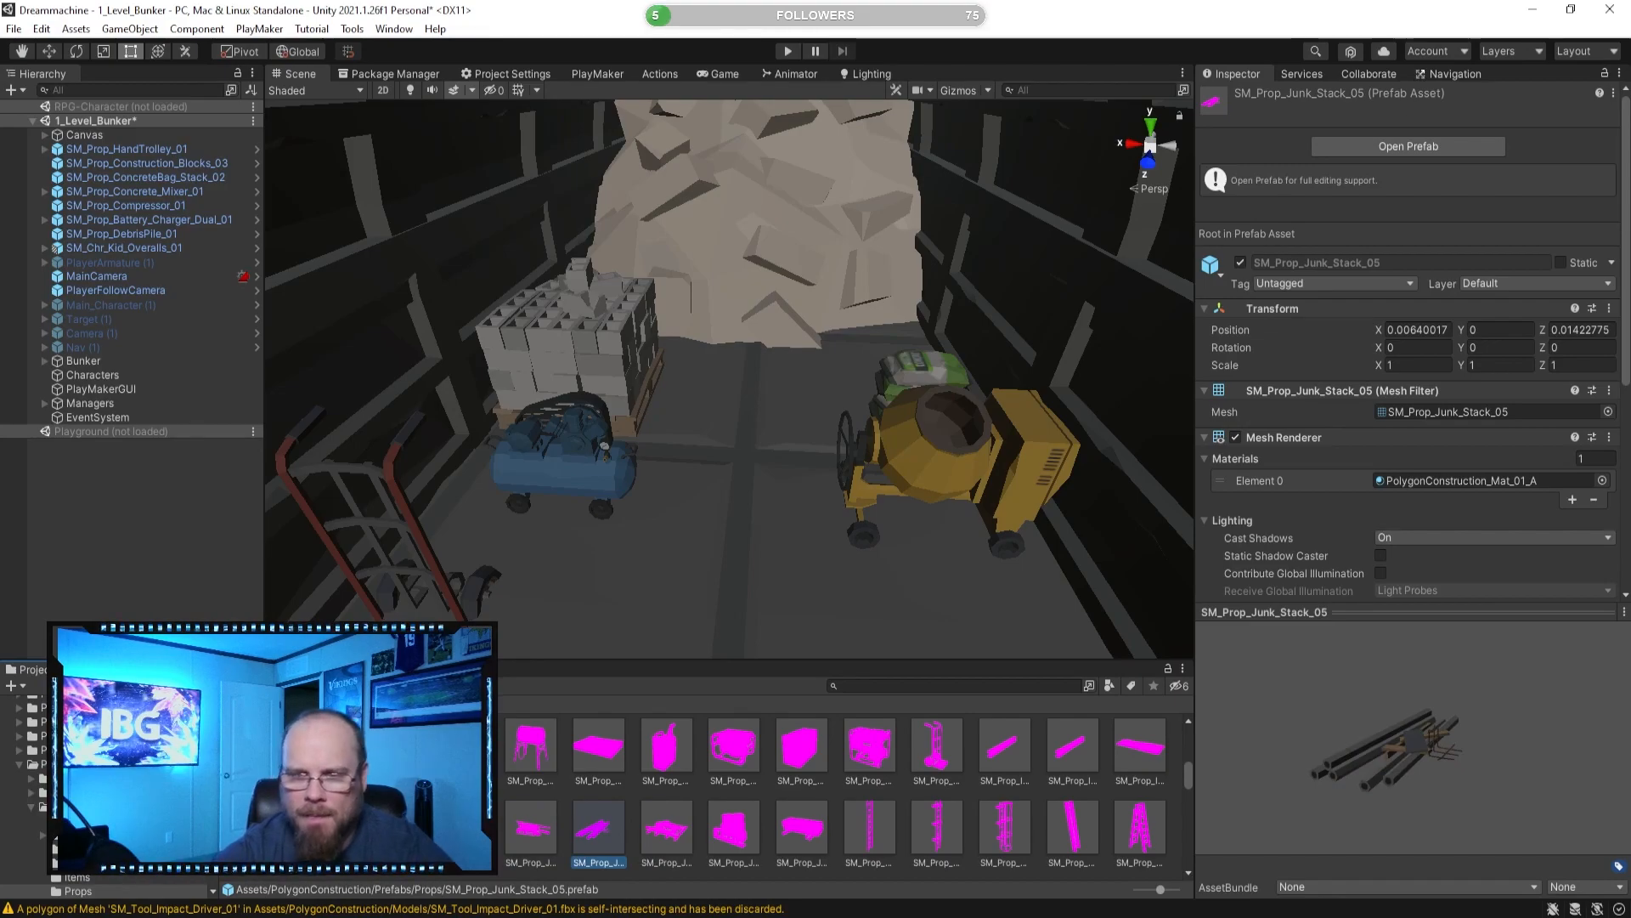
left_click_drag(605, 841, 741, 393)
left_click(775, 811)
key("w")
right_click_drag(763, 527, 708, 413)
Move the construction block pallet away from the debris pile and the compressor over beside the concrete mixer, clear of the junk stack.
left_click(854, 456)
left_click(773, 333)
mouse_move(773, 334)
right_mouse_down()
mouse_move(798, 362)
mouse_move(782, 357)
right_mouse_up()
left_click(48, 51)
left_click_drag(788, 350, 661, 369)
right_click_drag(661, 369, 729, 436)
left_click(729, 434)
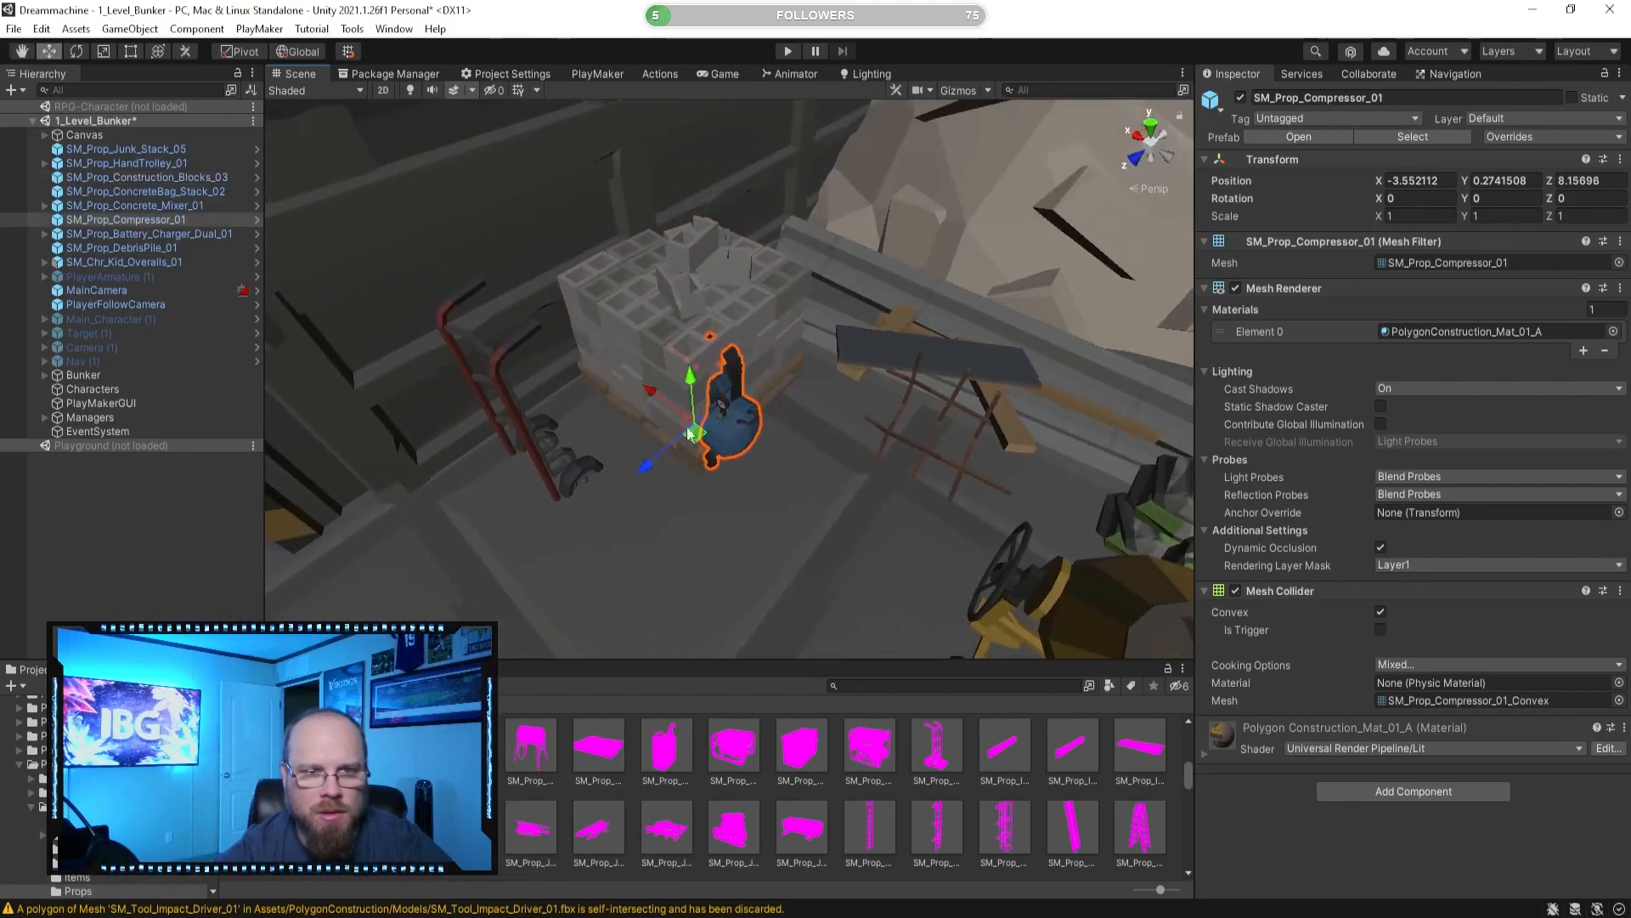
left_click_drag(682, 406, 831, 459)
left_click(928, 352)
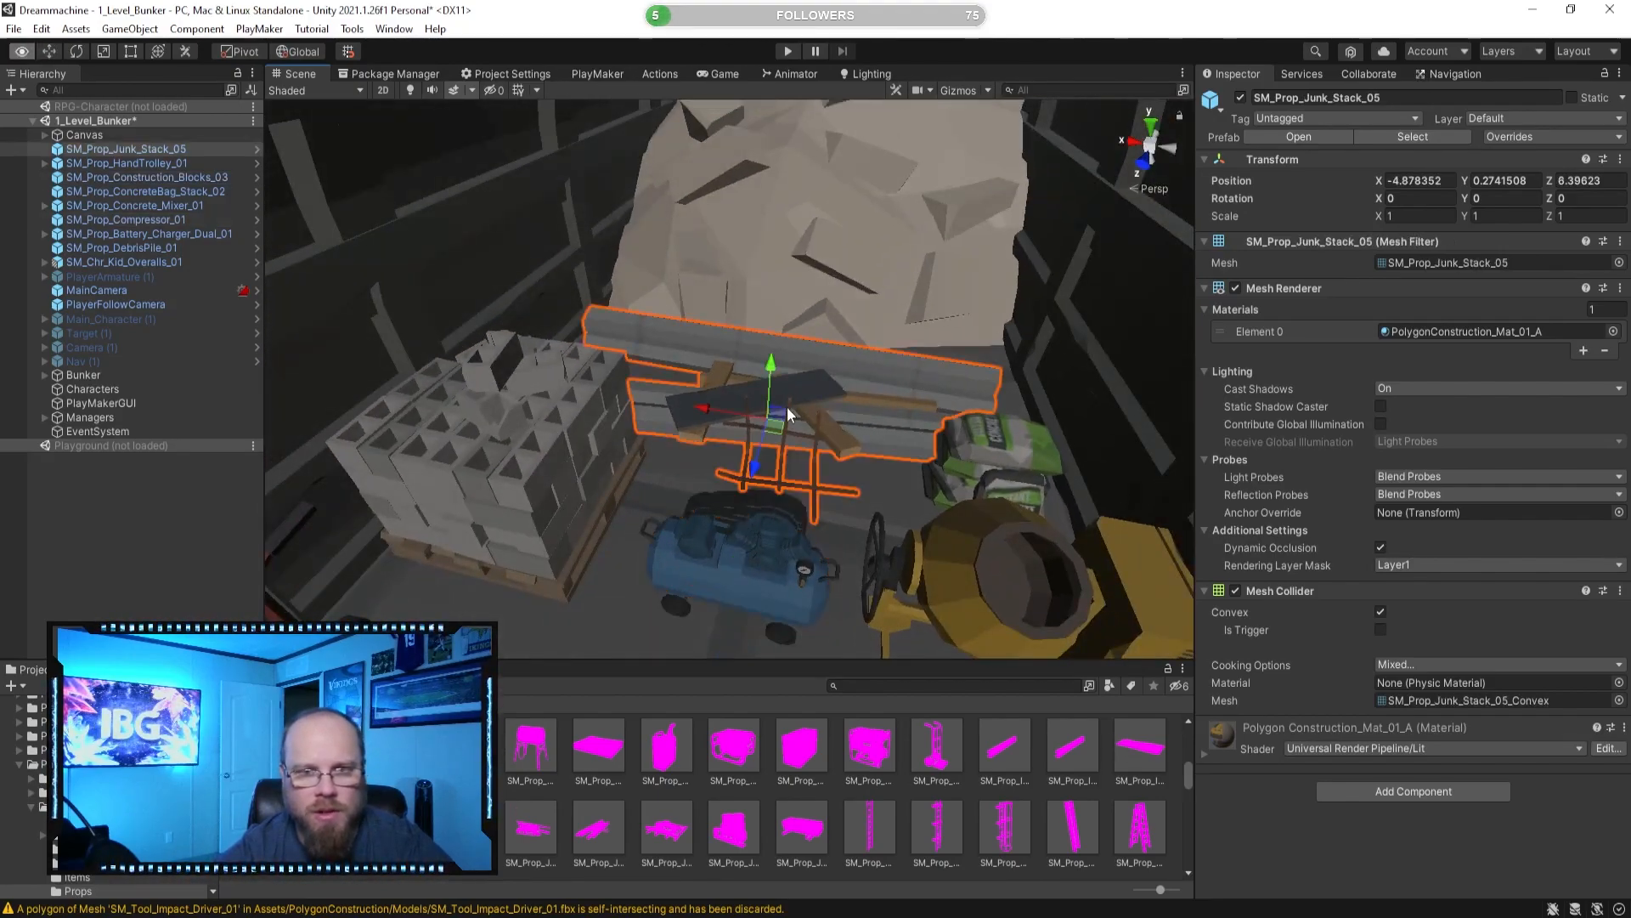
key("f")
right_click_drag(1256, 477, 880, 841)
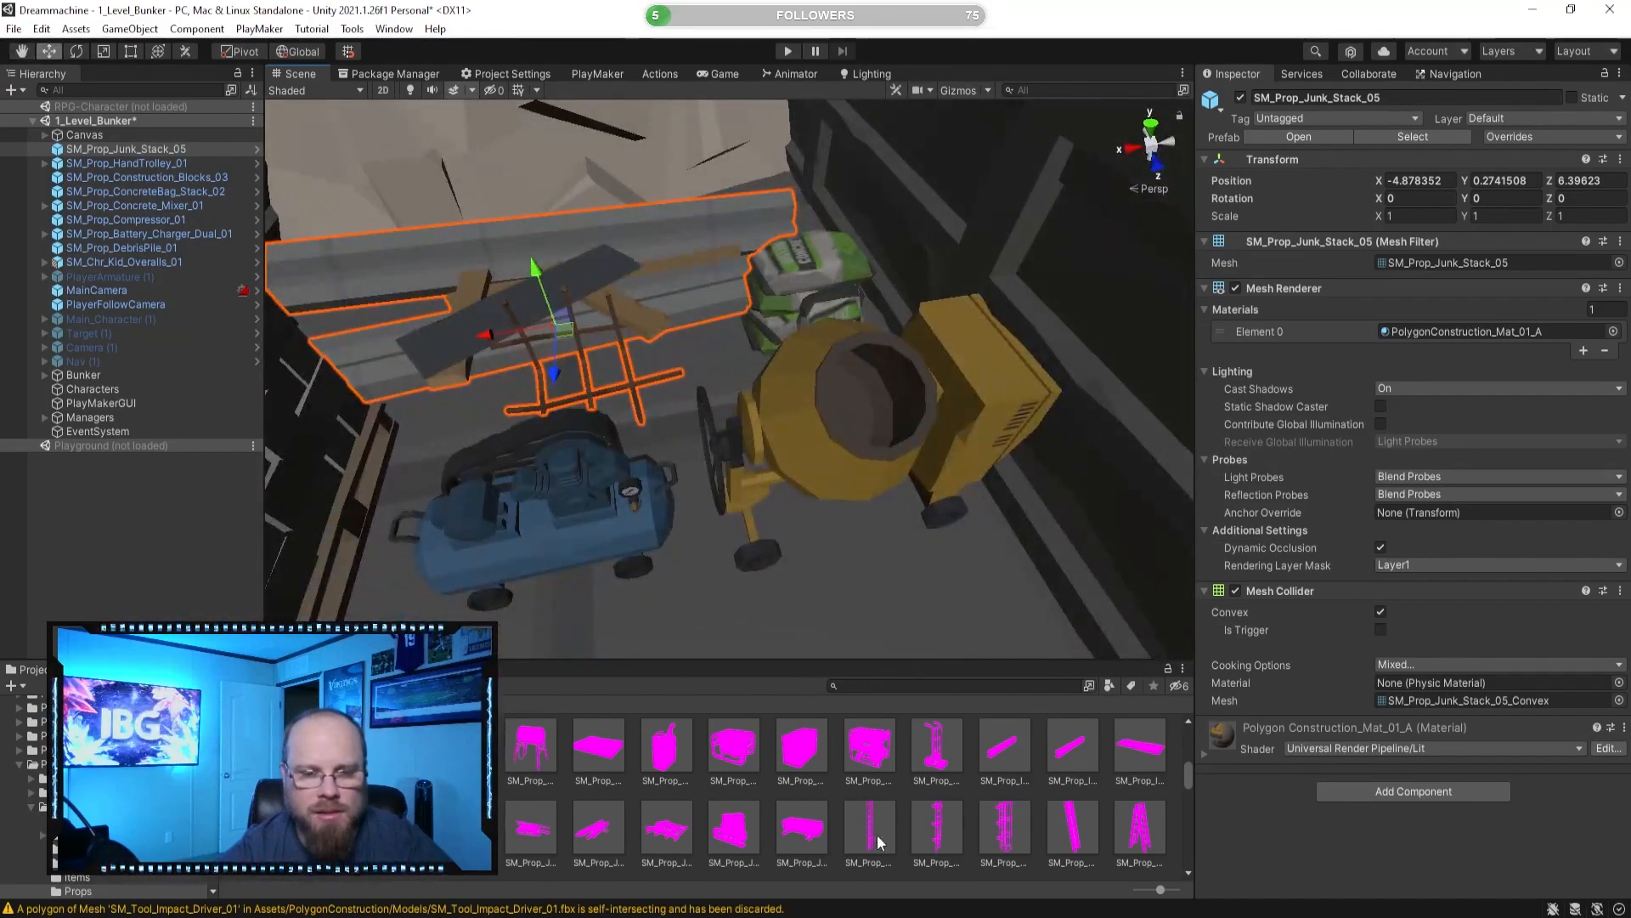
Place the SM_Prop_Junk_Stack_07 prefab along the tunnel wall next to the concrete mixer.
left_click(754, 825)
scroll(1054, 509, "down", 3)
right_click_drag(1024, 476, 1104, 553)
left_click_drag(774, 557, 728, 477)
key("f")
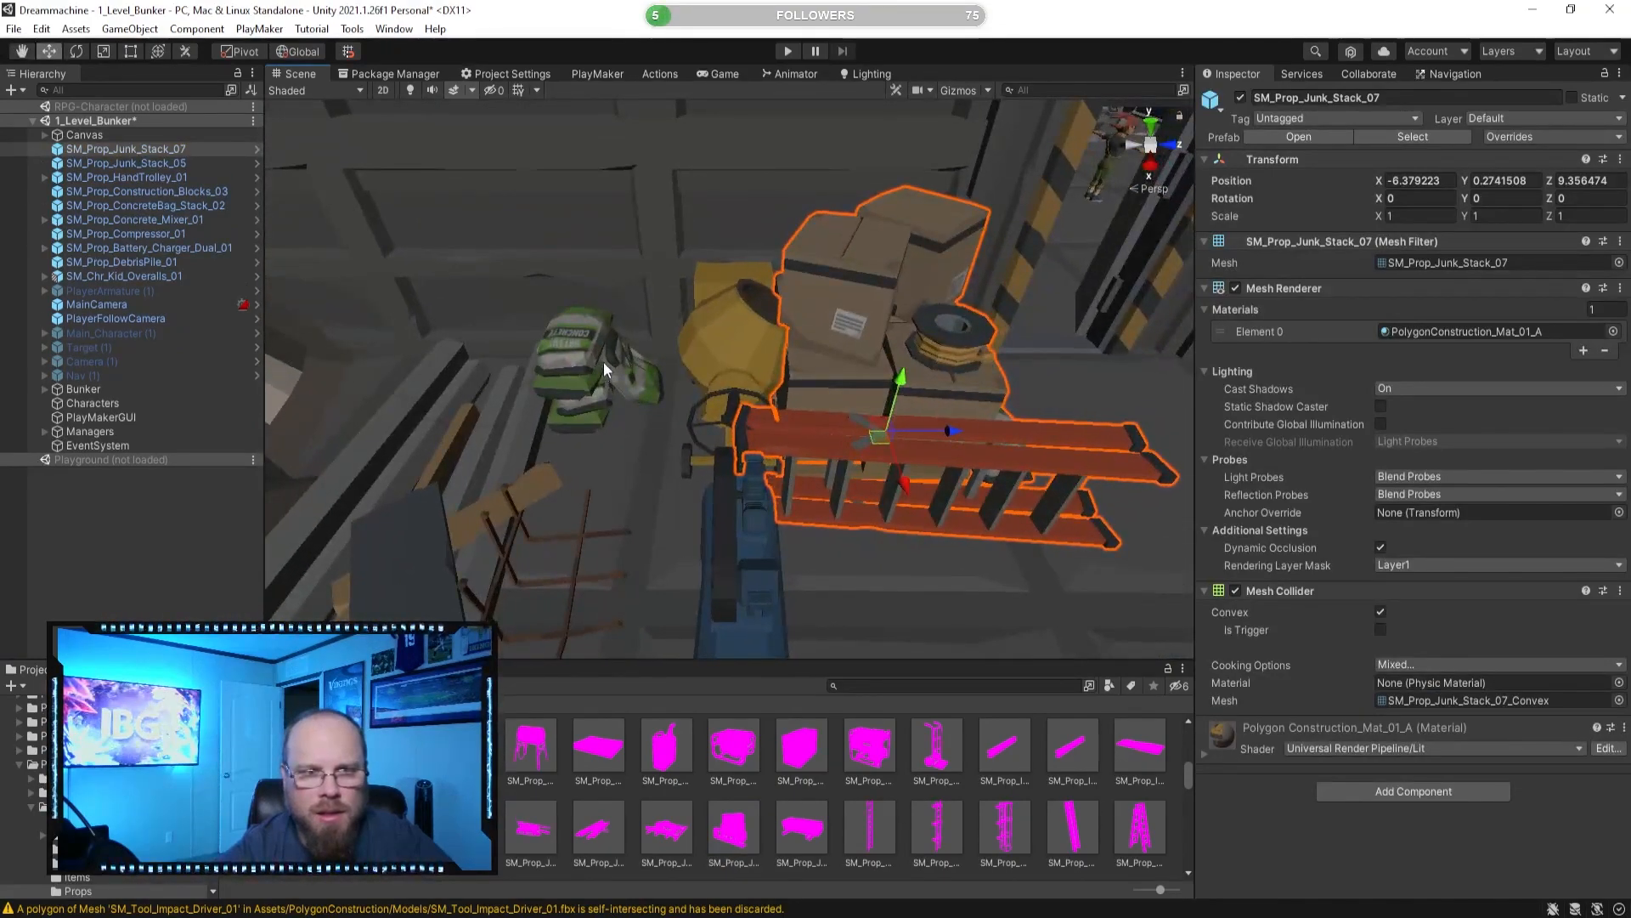
Move the concrete bag stack, concrete mixer and compressor past SM_Prop_Junk_Stack_07, farther away from the debris pile.
left_click(601, 364)
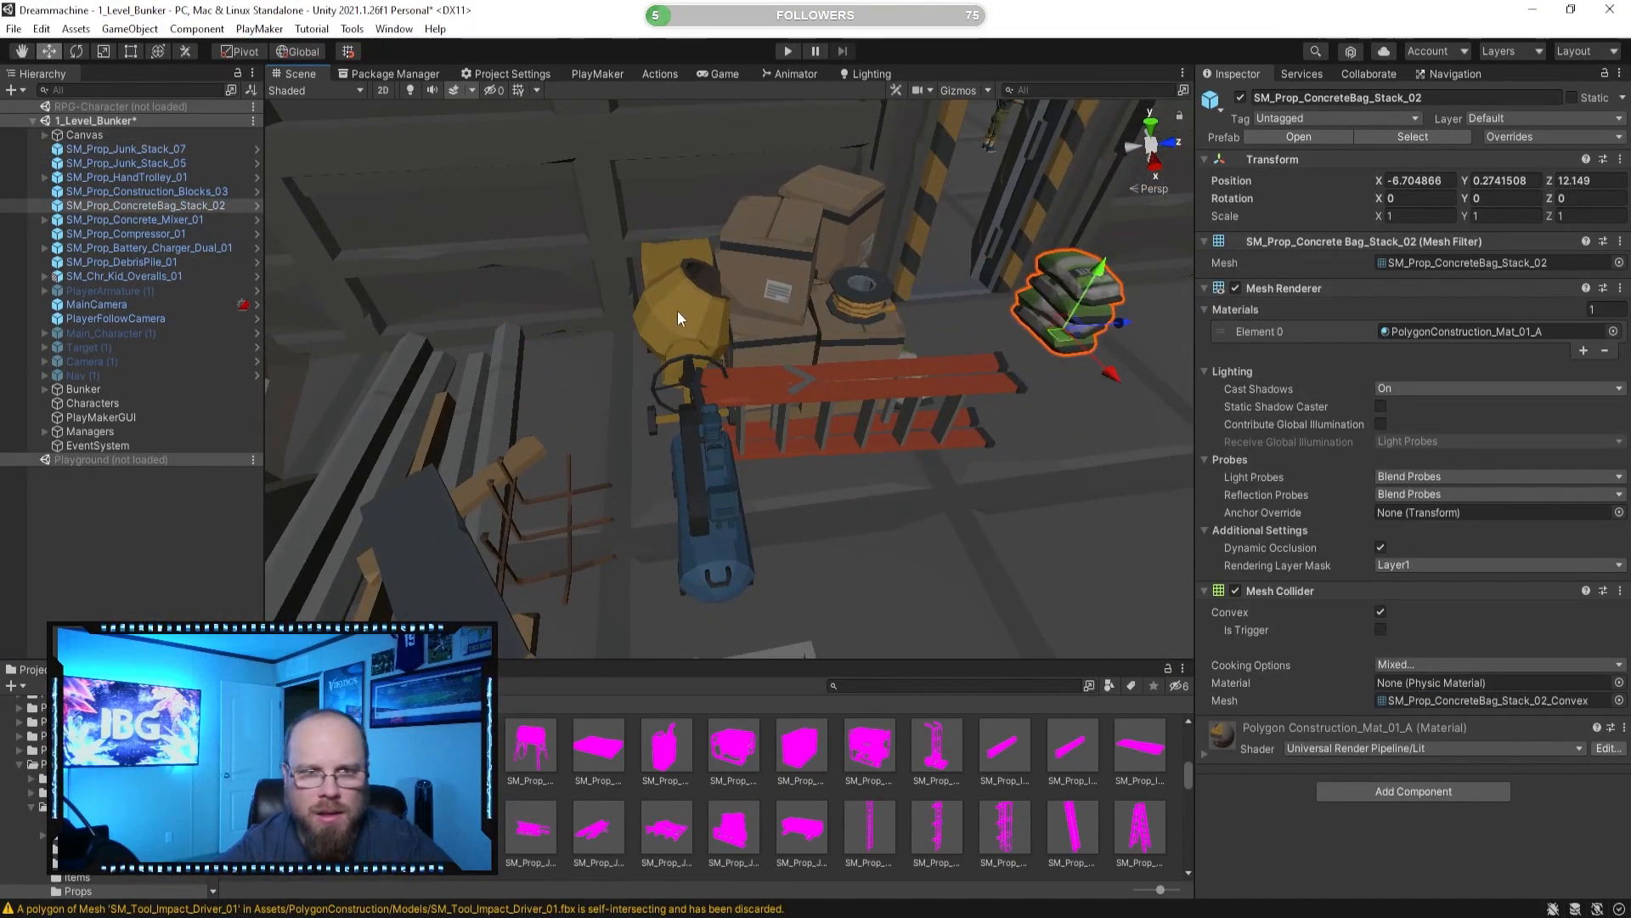
left_click_drag(749, 376, 1252, 332)
left_click(805, 328)
left_click(728, 493)
left_click_drag(772, 524, 1164, 510)
Move SM_Prop_Junk_Stack_07 closer to the debris pile along the tunnel wall, at X -6.42 and Z 8.247.
left_click(794, 324)
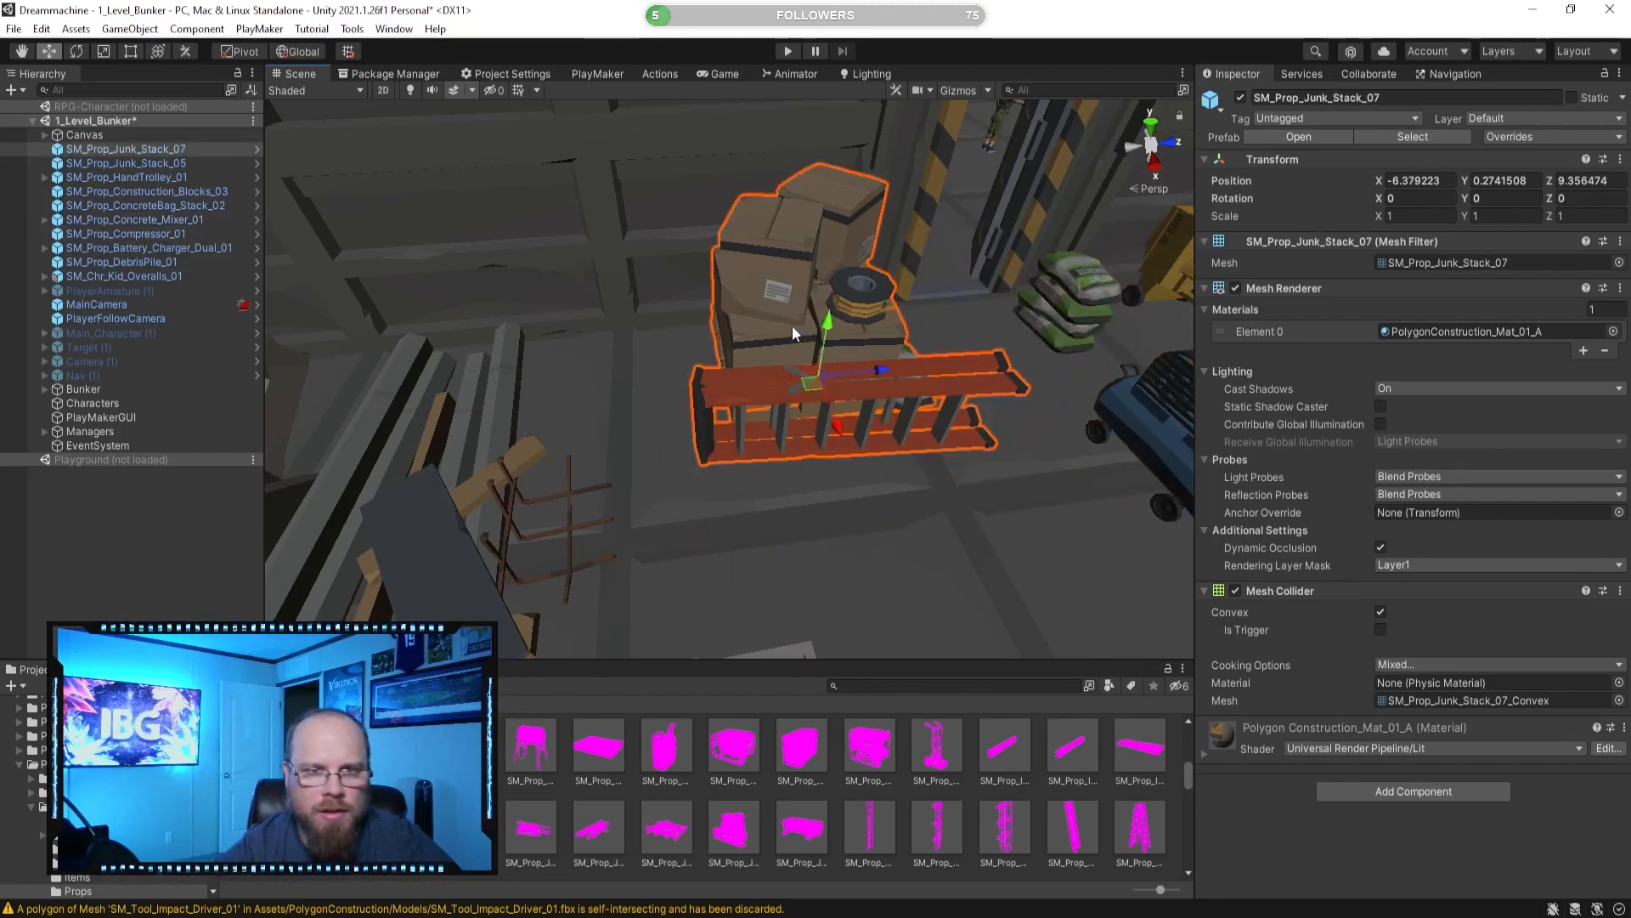
key("f")
left_click_drag(751, 386, 688, 469)
left_click_drag(547, 431, 554, 426)
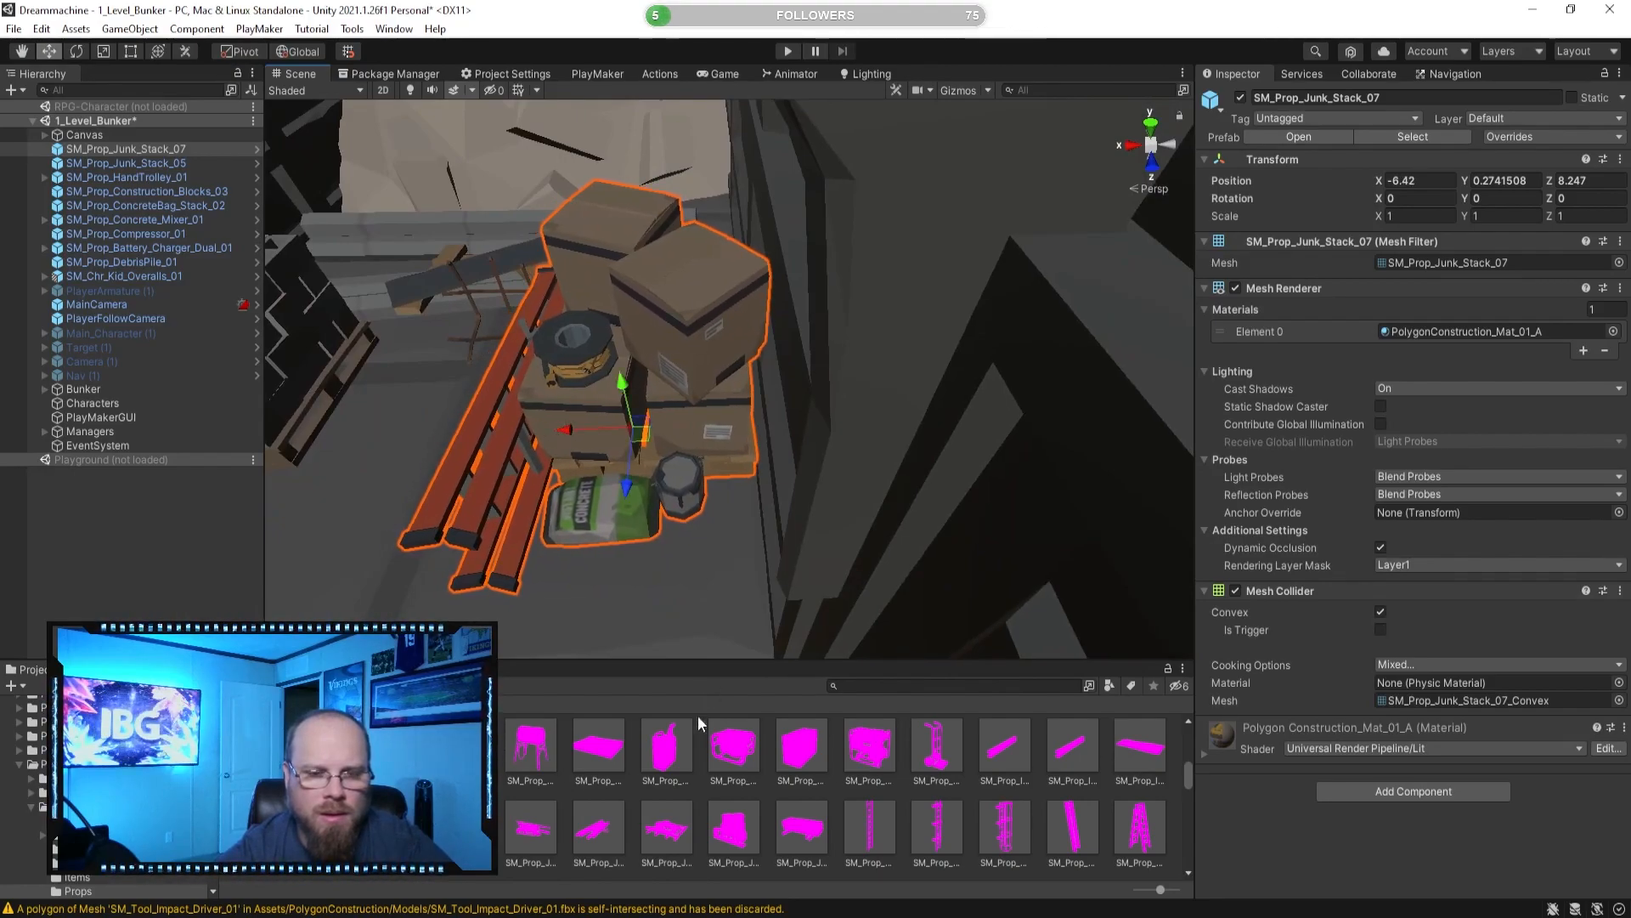
left_click(700, 778)
left_click_drag(561, 509, 606, 476, "alt")
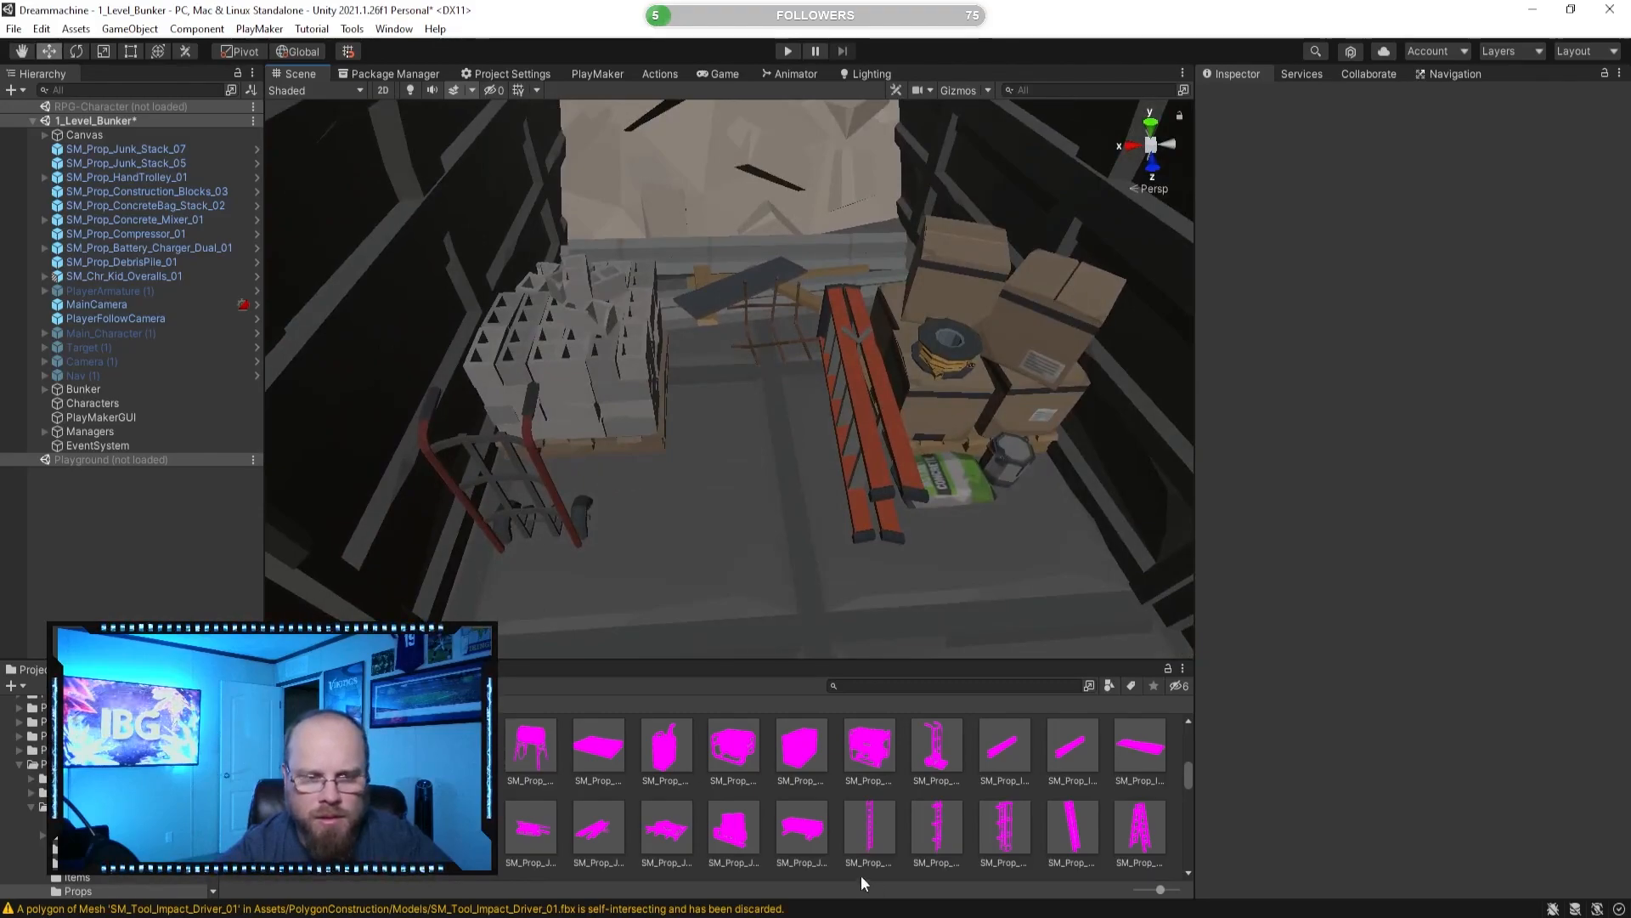
Preview the ladder prefabs, including SM_Prop_Ladder_03, and the props after them up to SM_Prop_Paint_Bucket_Closed_01.
left_click(825, 838)
key("Right")
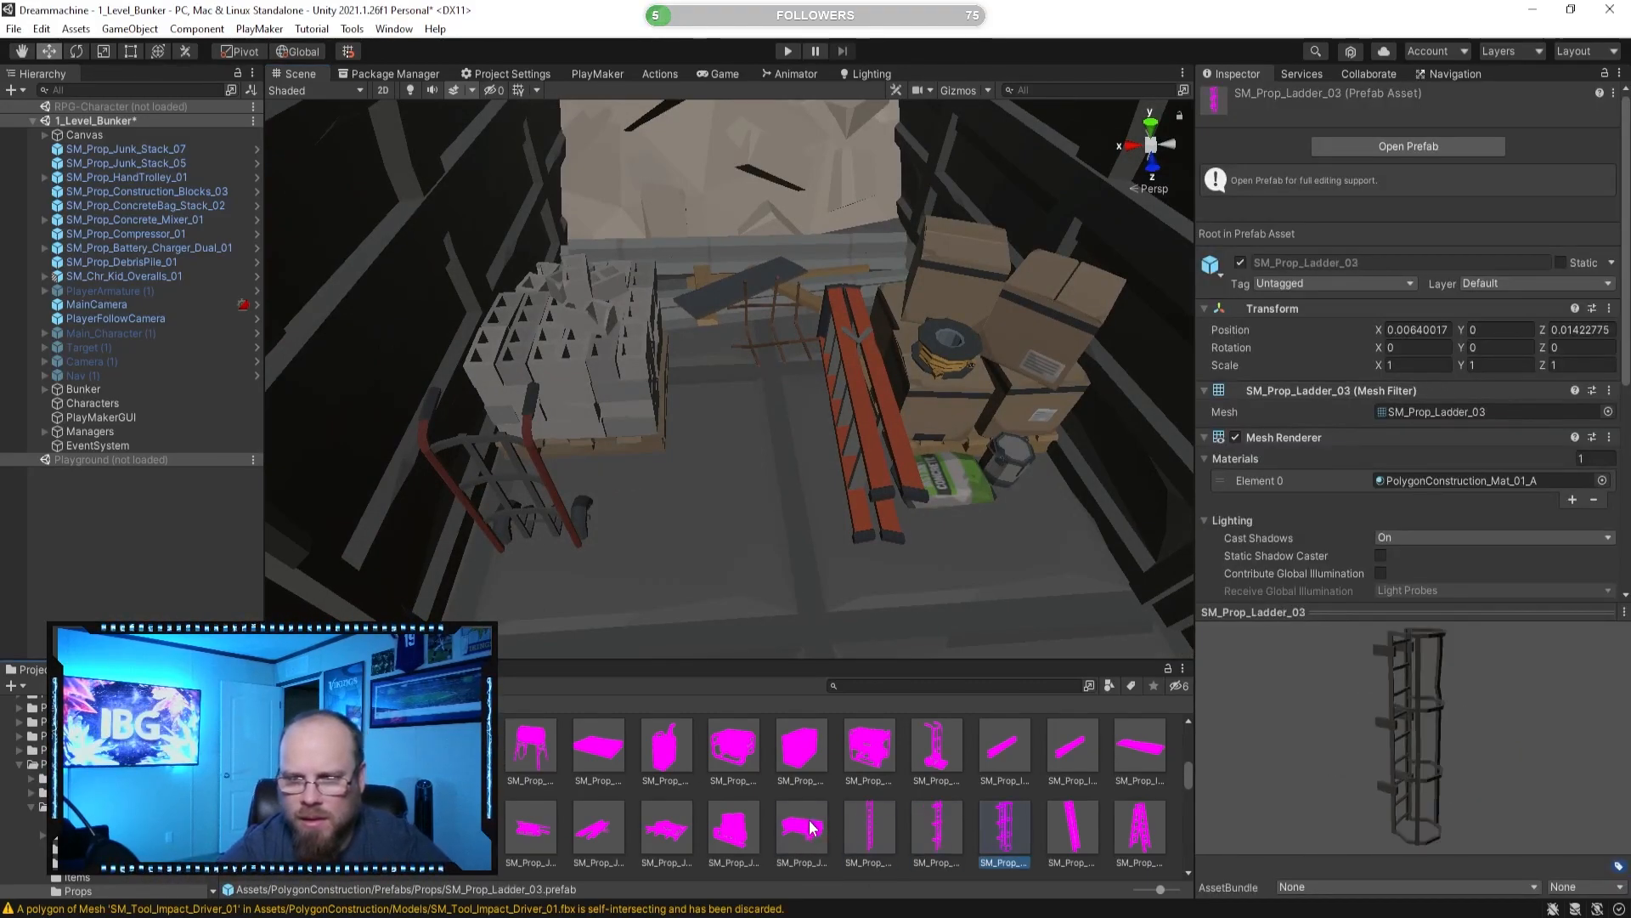
key("Right")
key("Right")
key("Right")
key("Left")
key("Left")
key("Right")
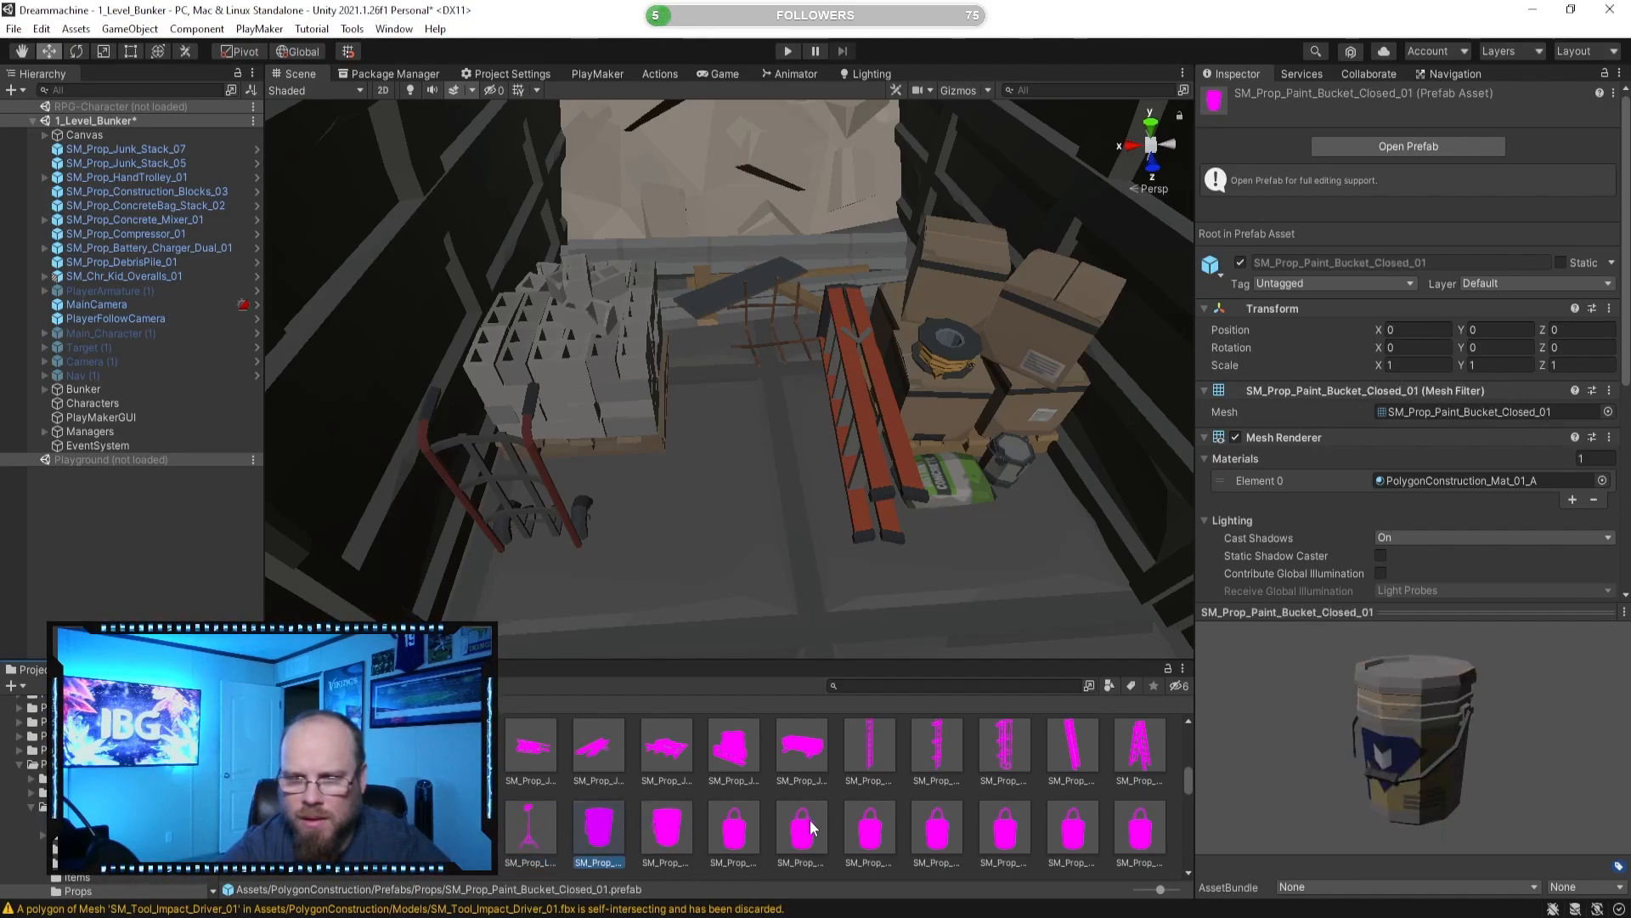
Place SM_Prop_Paint_Bucket_Closed_01 on the floor beside the stacked boxes, rotated about -60 degrees around Y.
mouse_move(866, 543)
right_mouse_down()
mouse_move(856, 492)
mouse_move(884, 572)
mouse_move(816, 553)
right_mouse_up()
left_click_drag(823, 470, 811, 437)
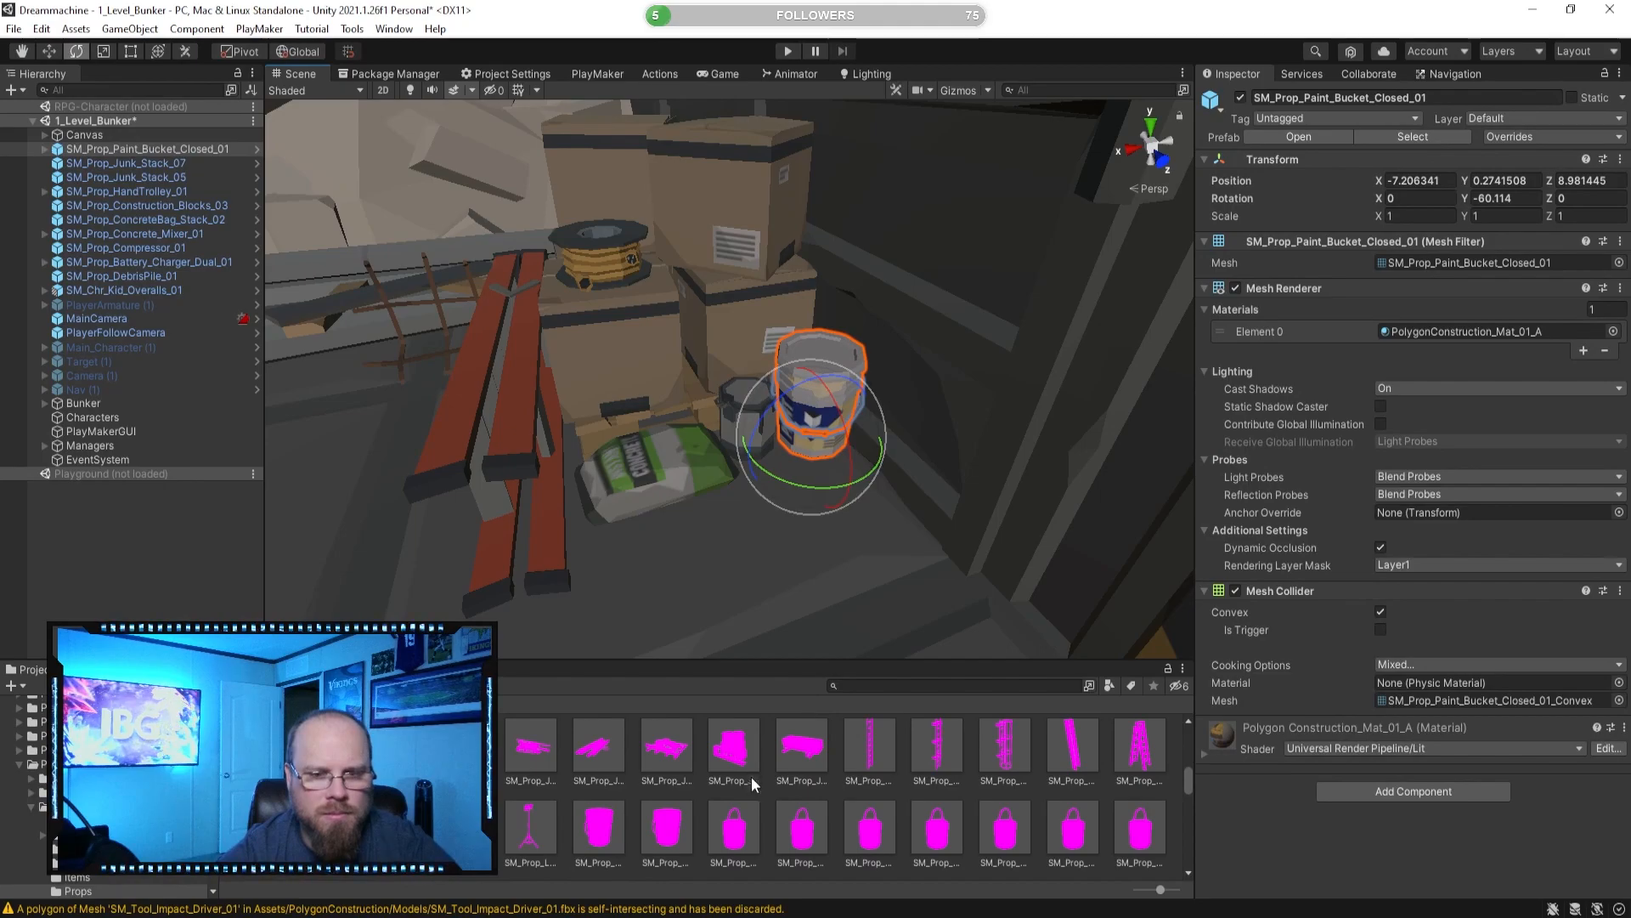
left_click(859, 527)
right_click_drag(860, 527, 758, 515)
Preview the remaining paint props, including SM_Prop_Paint_Tray_02, and inspect SM_Prop_Pallet_02.
left_click(628, 806)
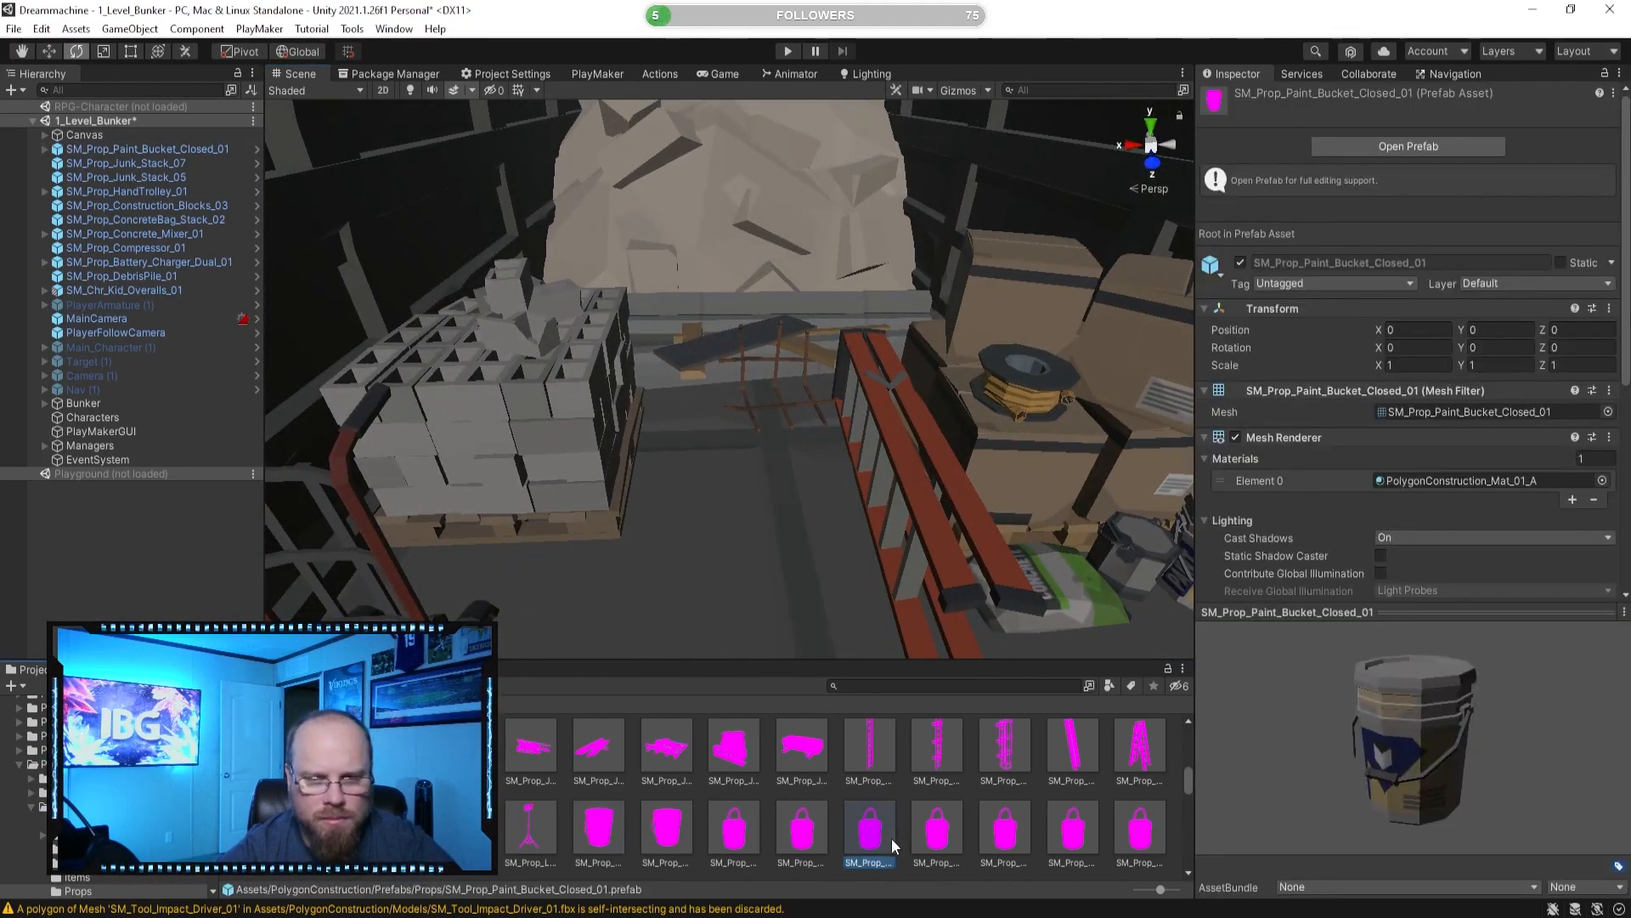
key("Right")
key("Right")
key("Right")
key("Right")
key("Right")
key("Right")
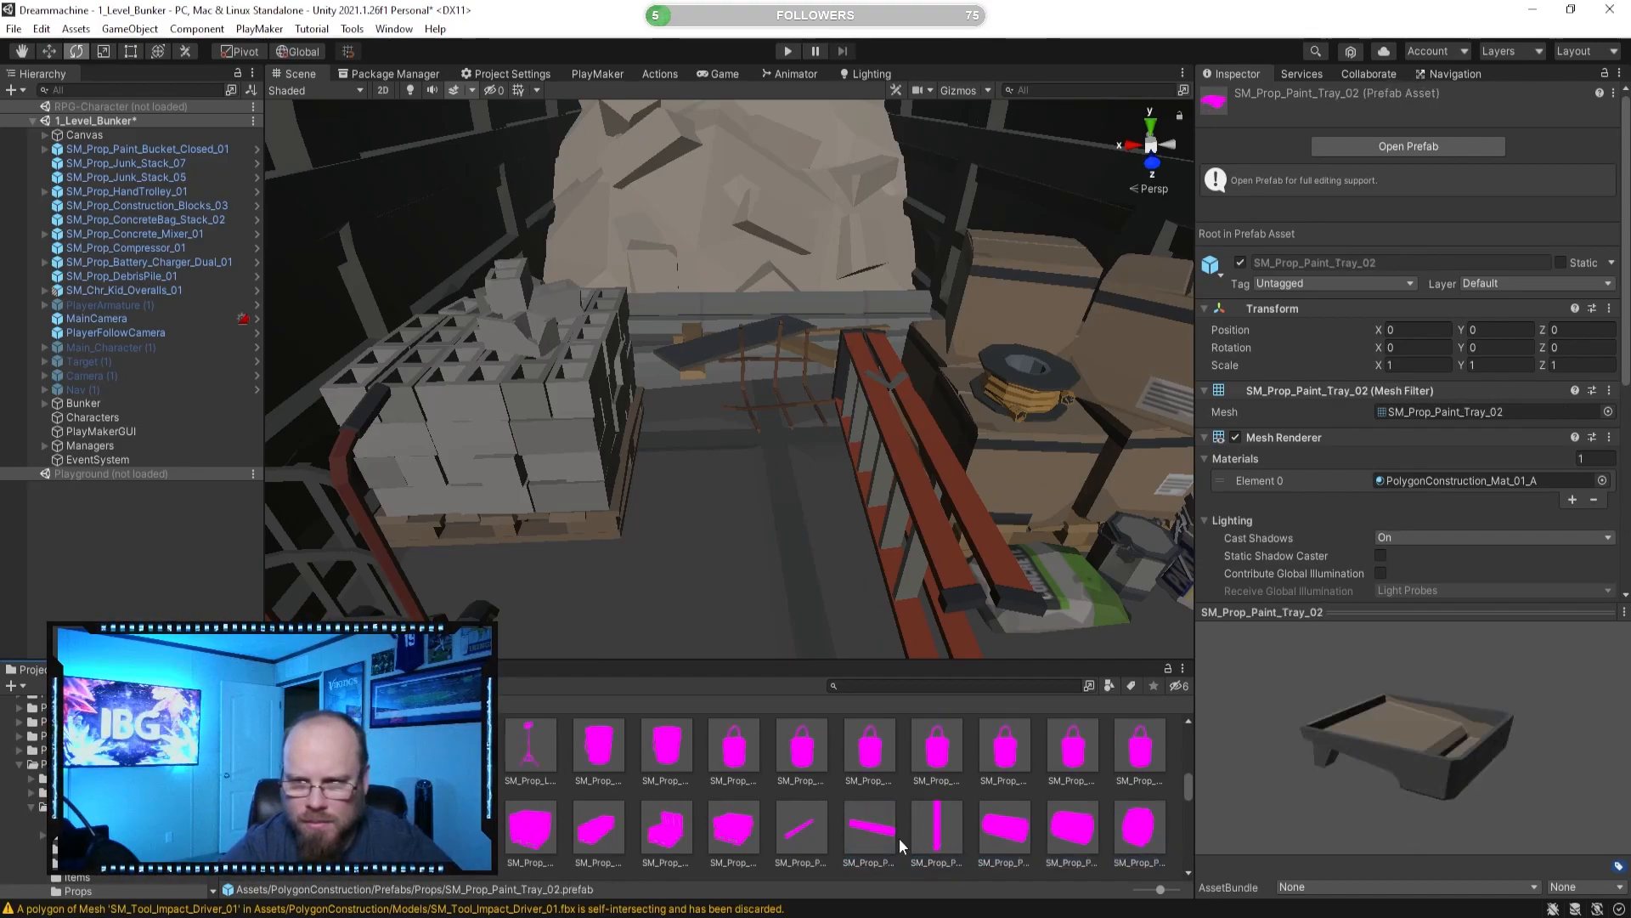
key("Right")
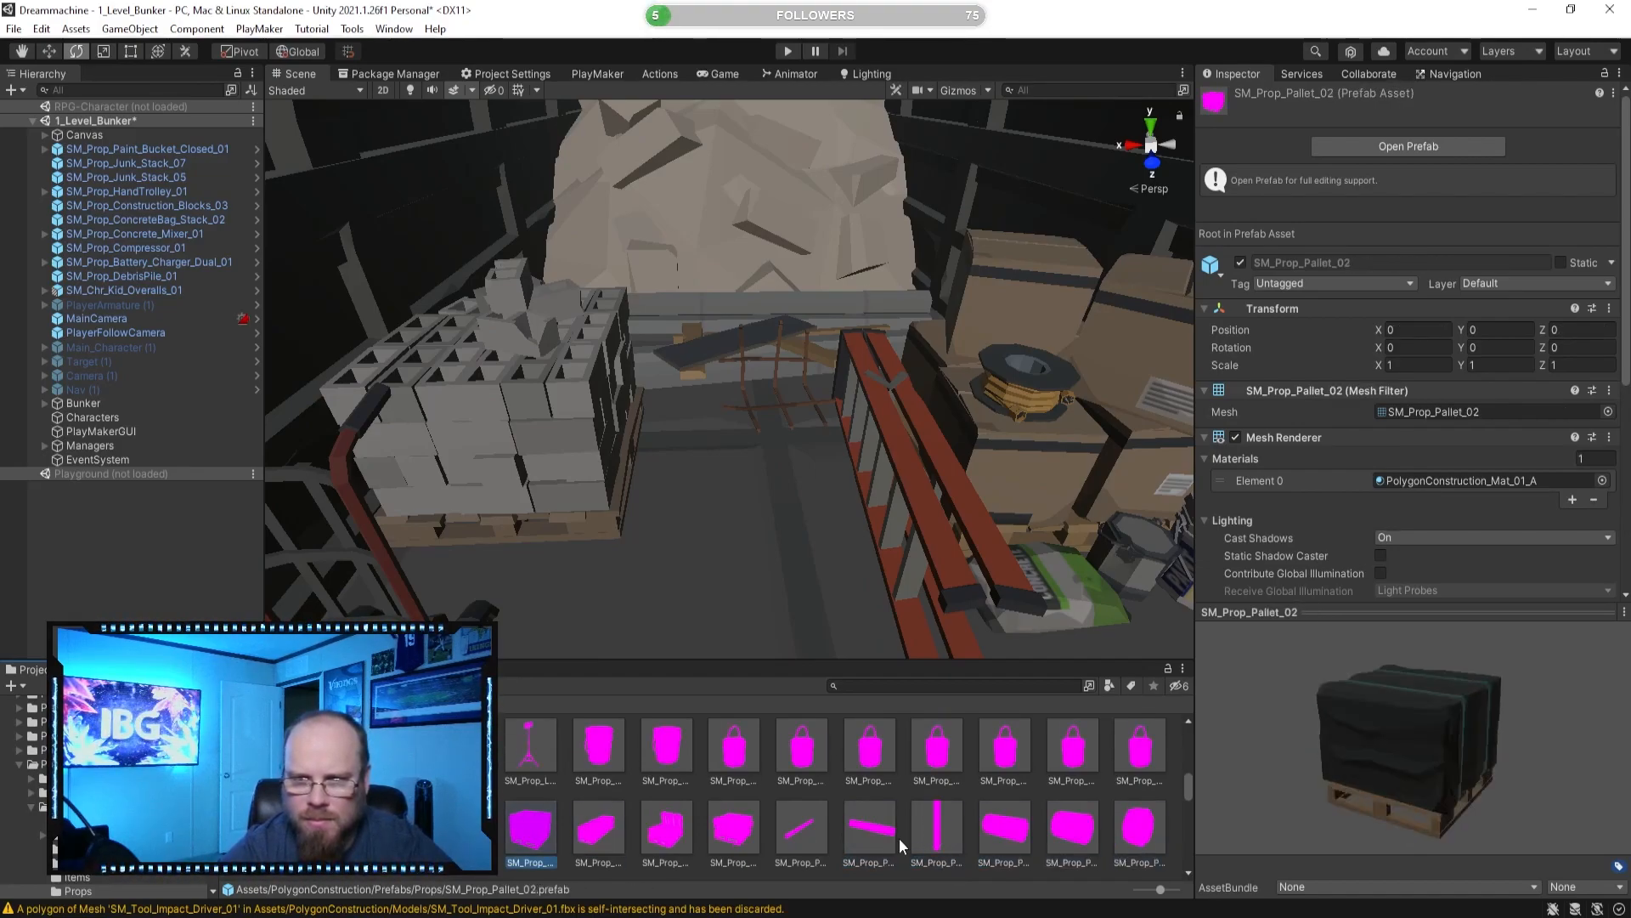
mouse_move(1334, 731)
left_mouse_down()
mouse_move(1369, 721)
mouse_move(1286, 711)
mouse_move(1331, 721)
left_mouse_up()
Review the pallet and pipe prefabs, including SM_Prop_Pallet_03, SM_Prop_Pipe_Concrete_Huge_01 and SM_Prop_Pipe_Stack_02.
key("Right")
key("Right")
key("Right")
key("Right")
key("Right")
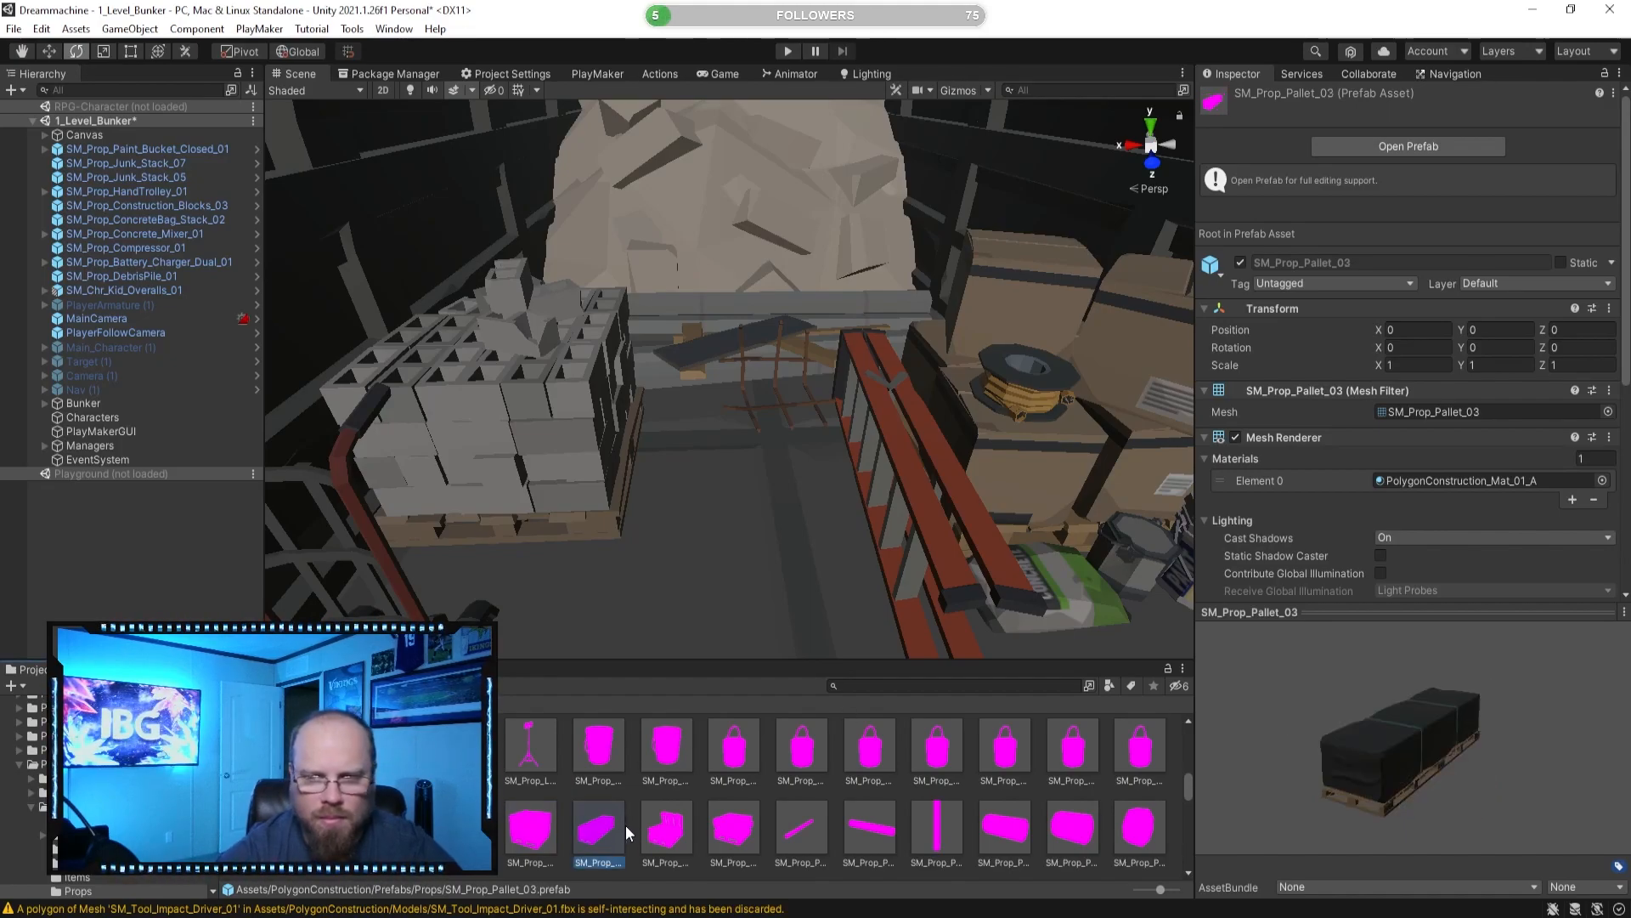
key("Right")
key("Right")
key("Right")
key("Right")
key("Right")
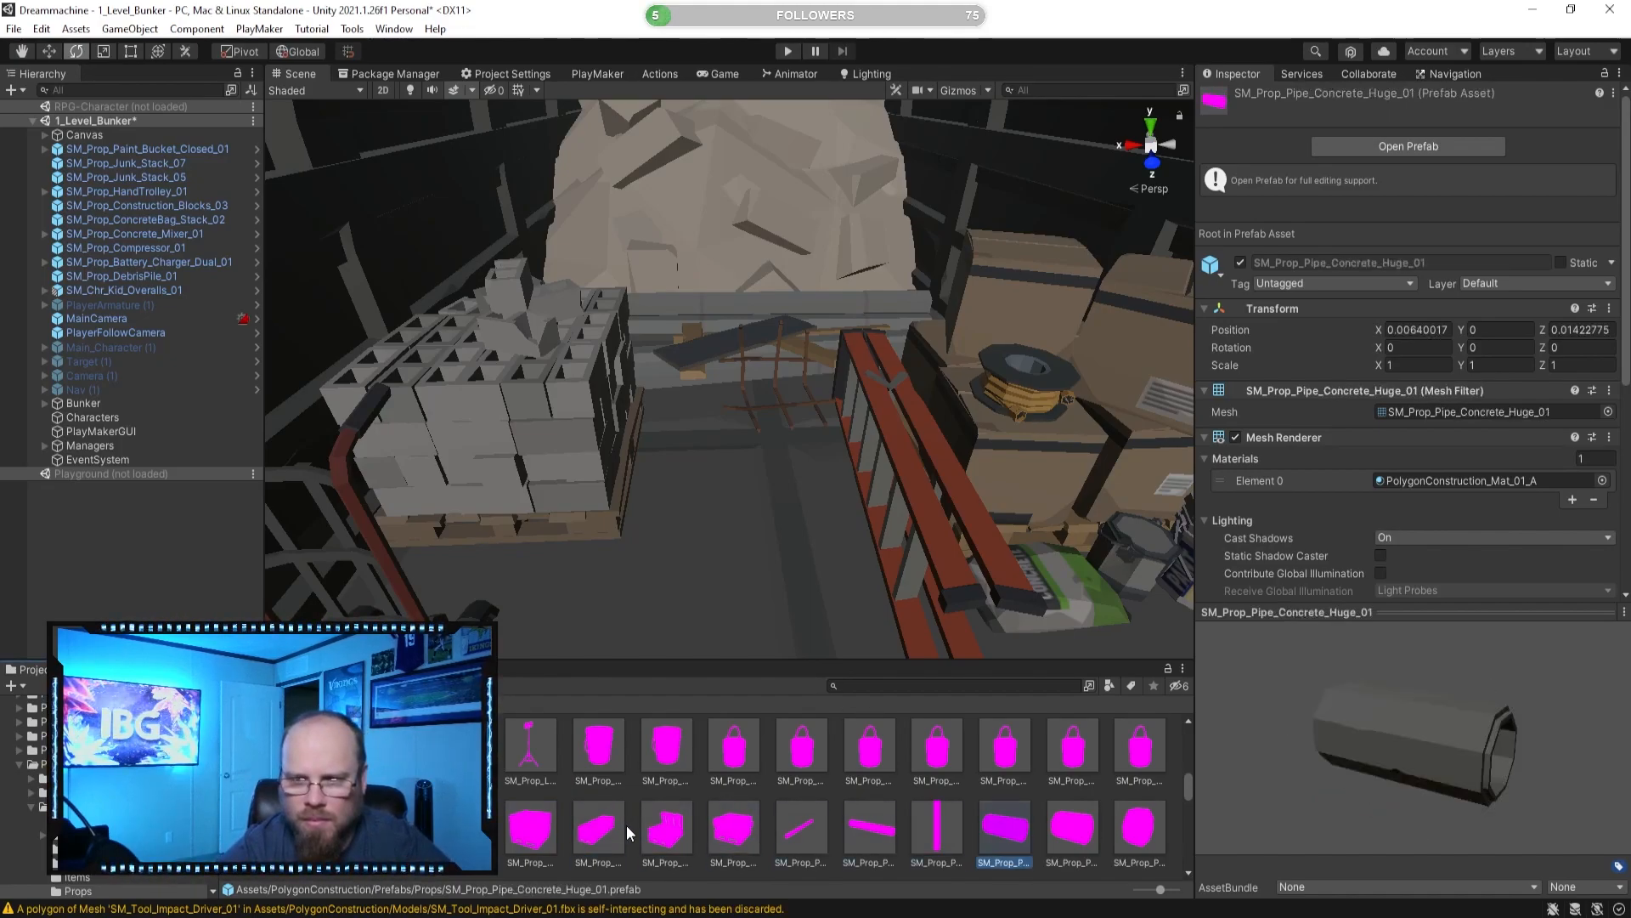
key("Right")
key("Right")
key("Right")
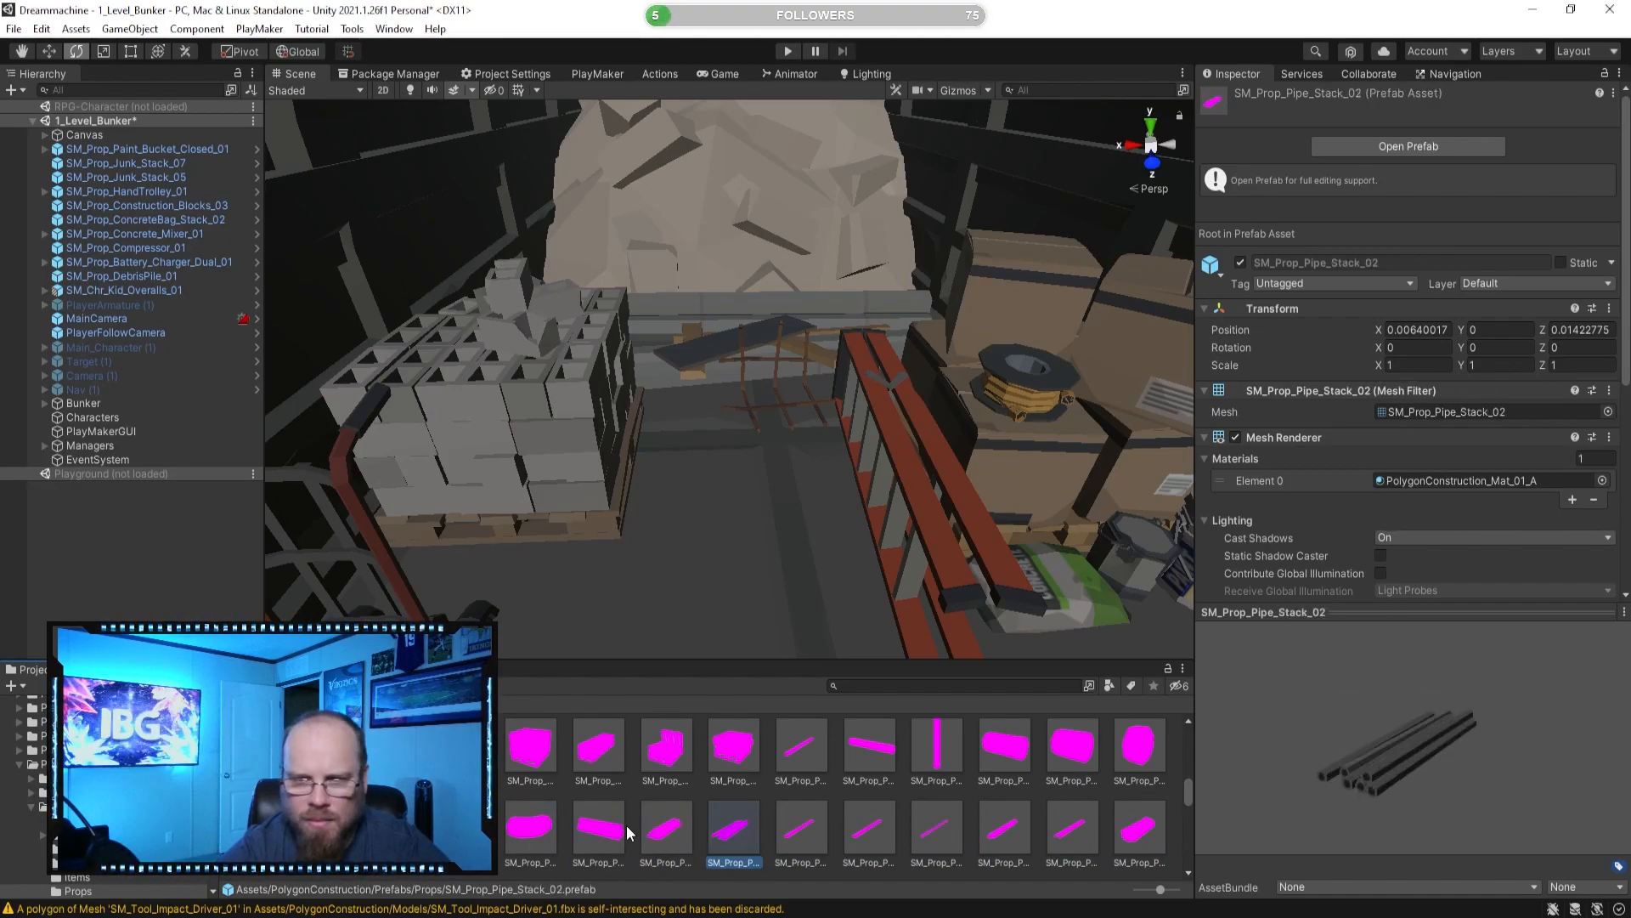
Preview the blueprint prefabs SM_Prop_Plans_01 to SM_Prop_Plans_03 and return to SM_Prop_Plans_01.
key("Right")
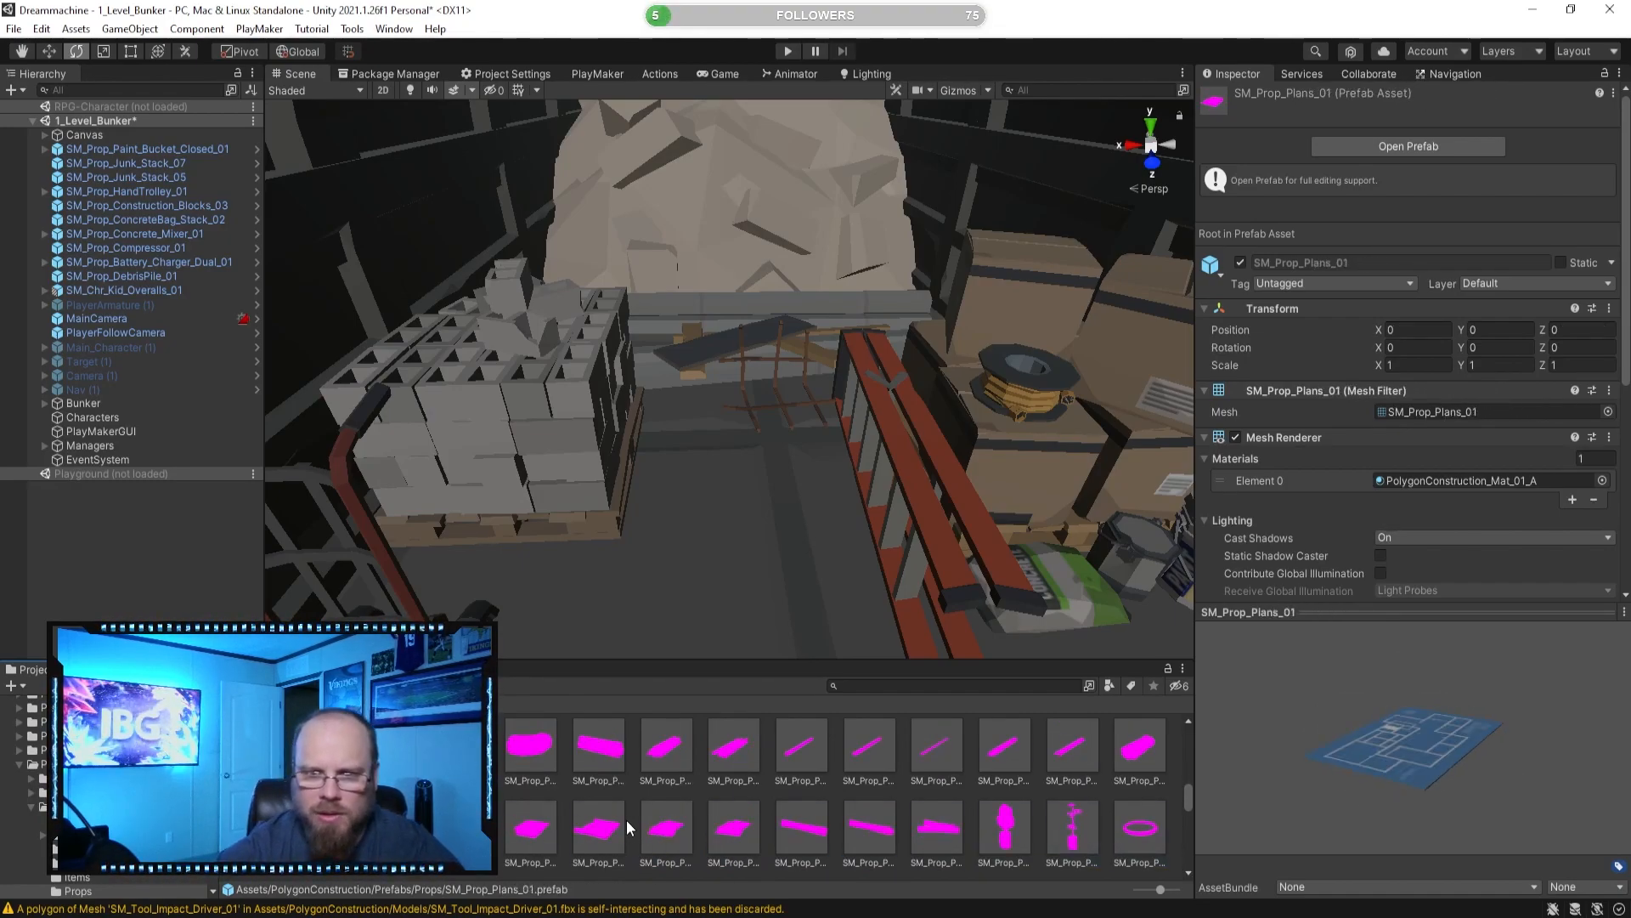
left_click_drag(1395, 706, 1295, 767)
right_click_drag(771, 634, 625, 568)
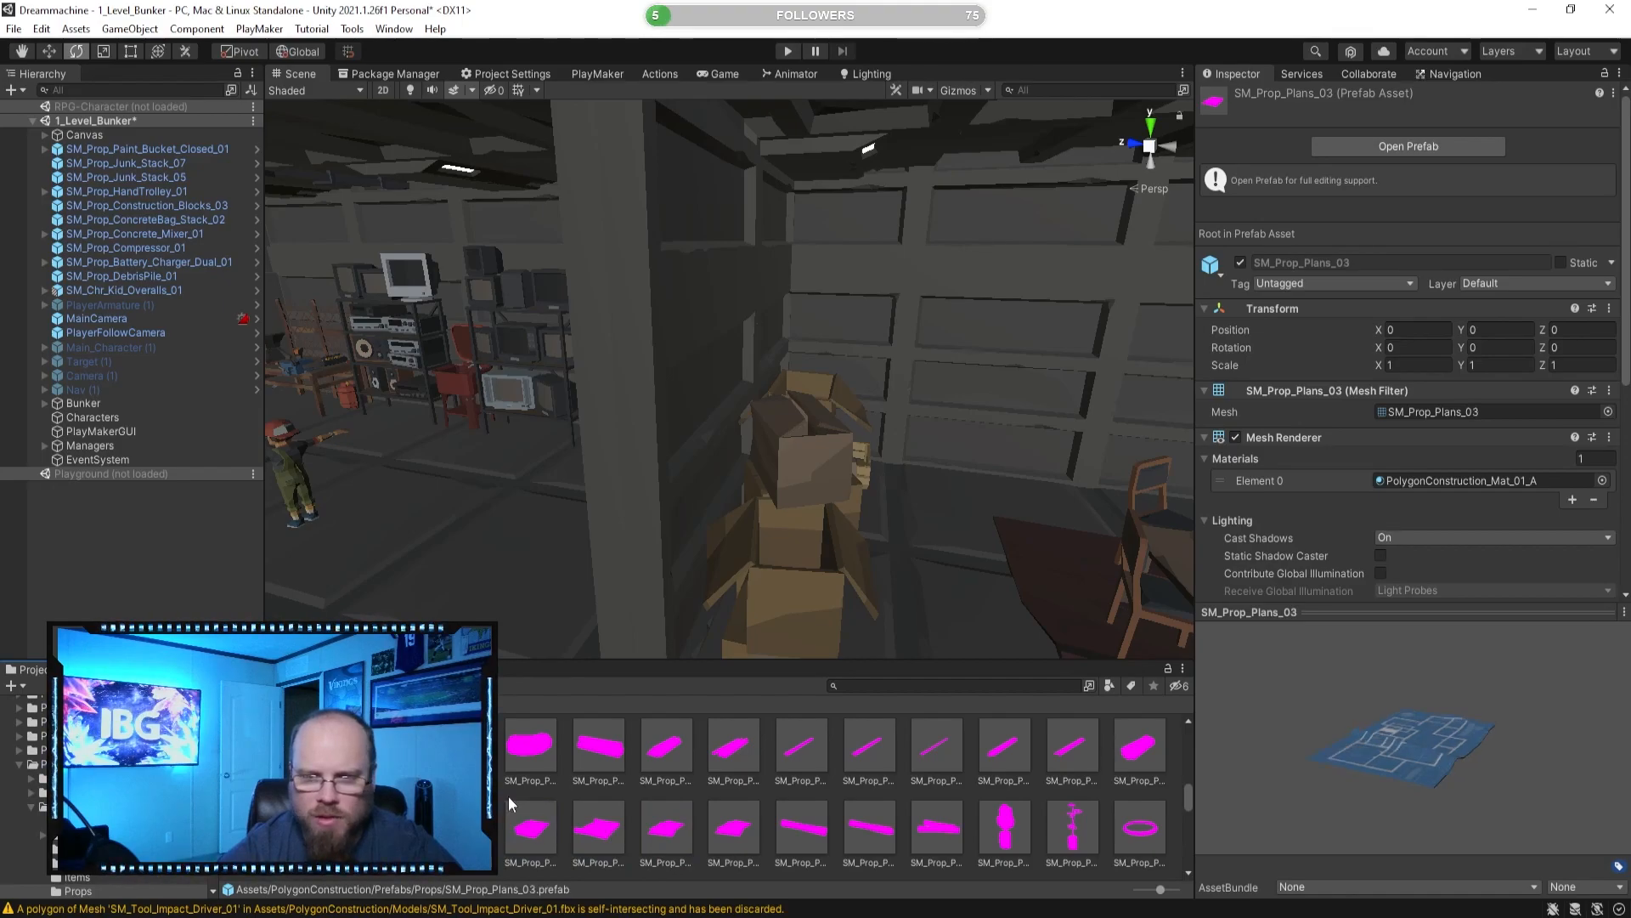
key("Left")
key("Left")
key("Left")
key("Right")
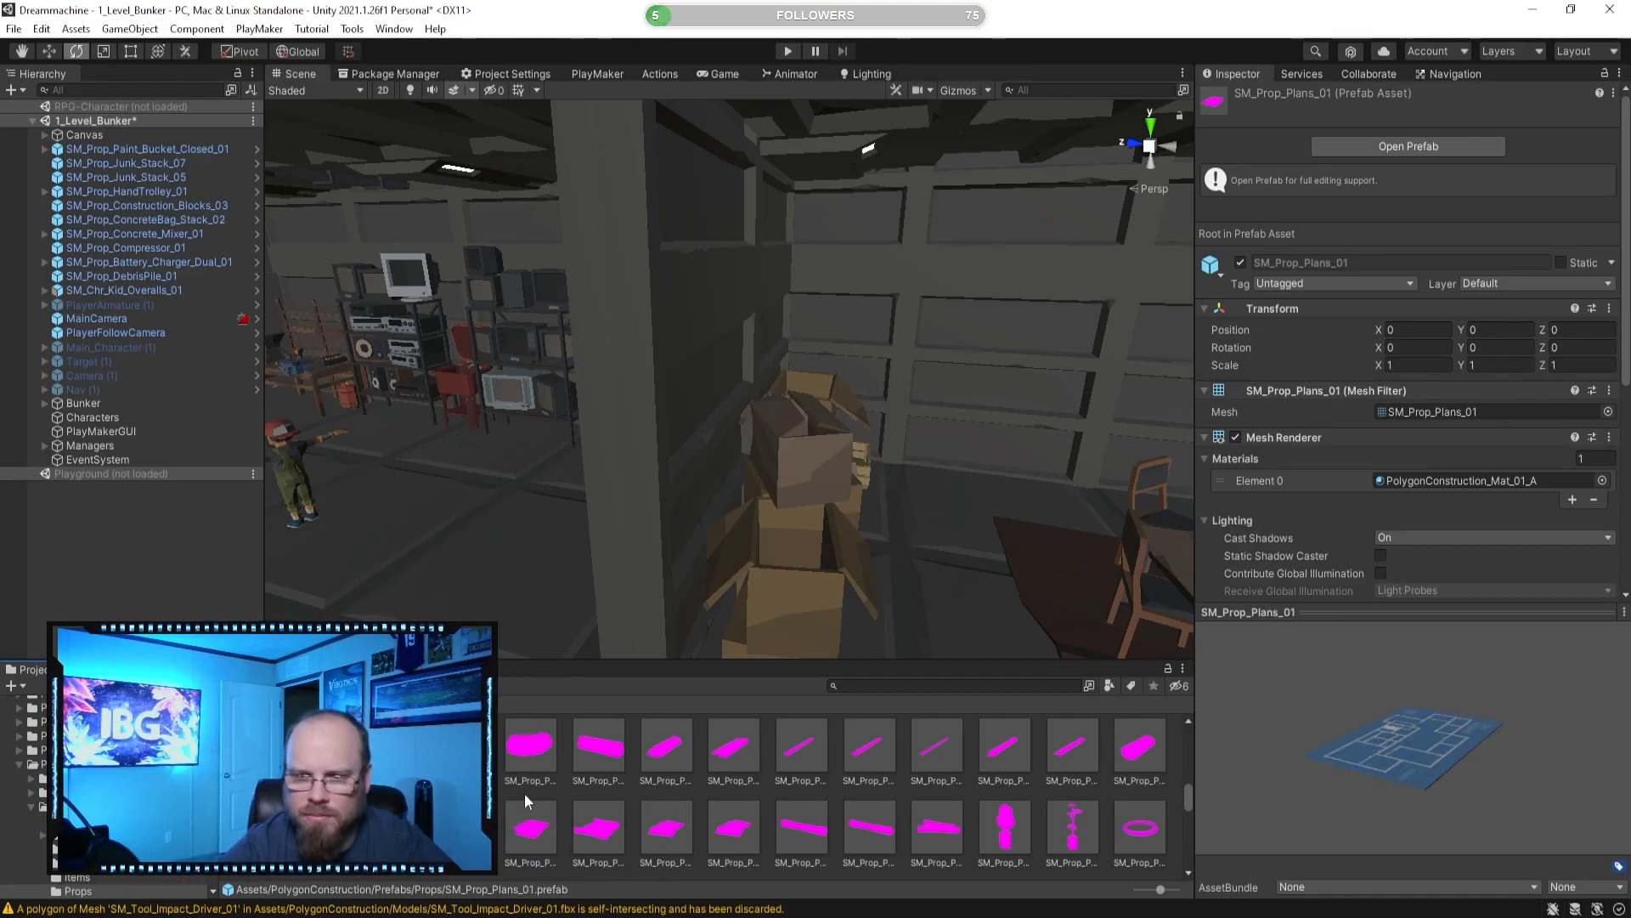
Hang SM_Prop_Plans_01 on the workshop wall beside the tool board, rotated -90 degrees around X, at about X -13.221, Y 1.994, Z 19.882.
right_click_drag(1088, 531, 684, 536)
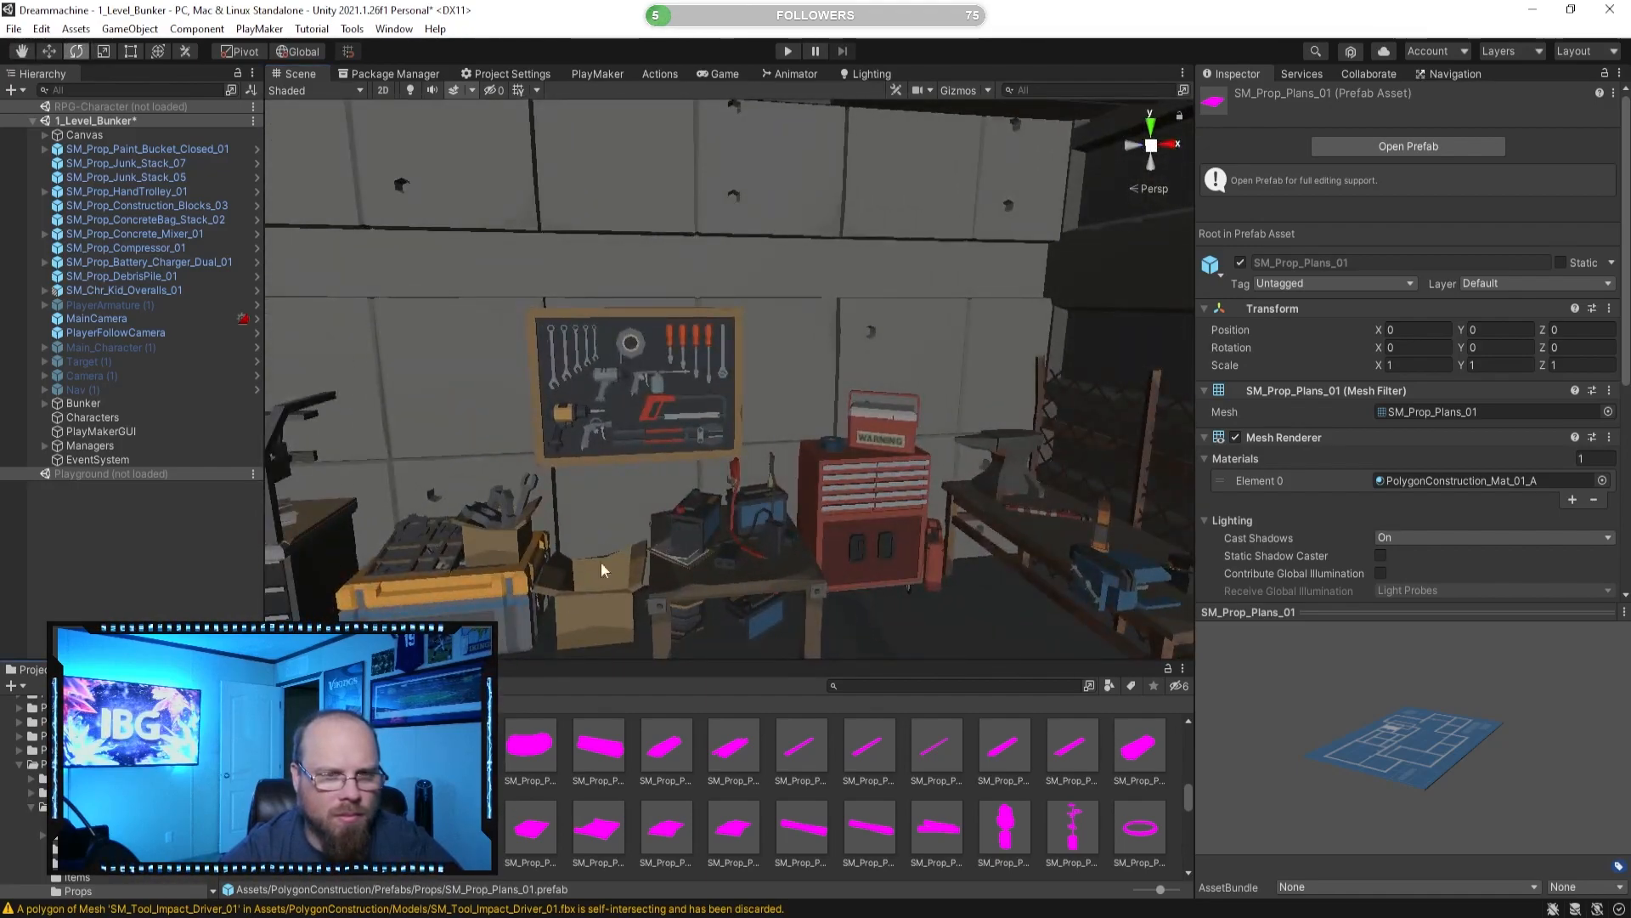
left_click_drag(614, 537, 599, 578)
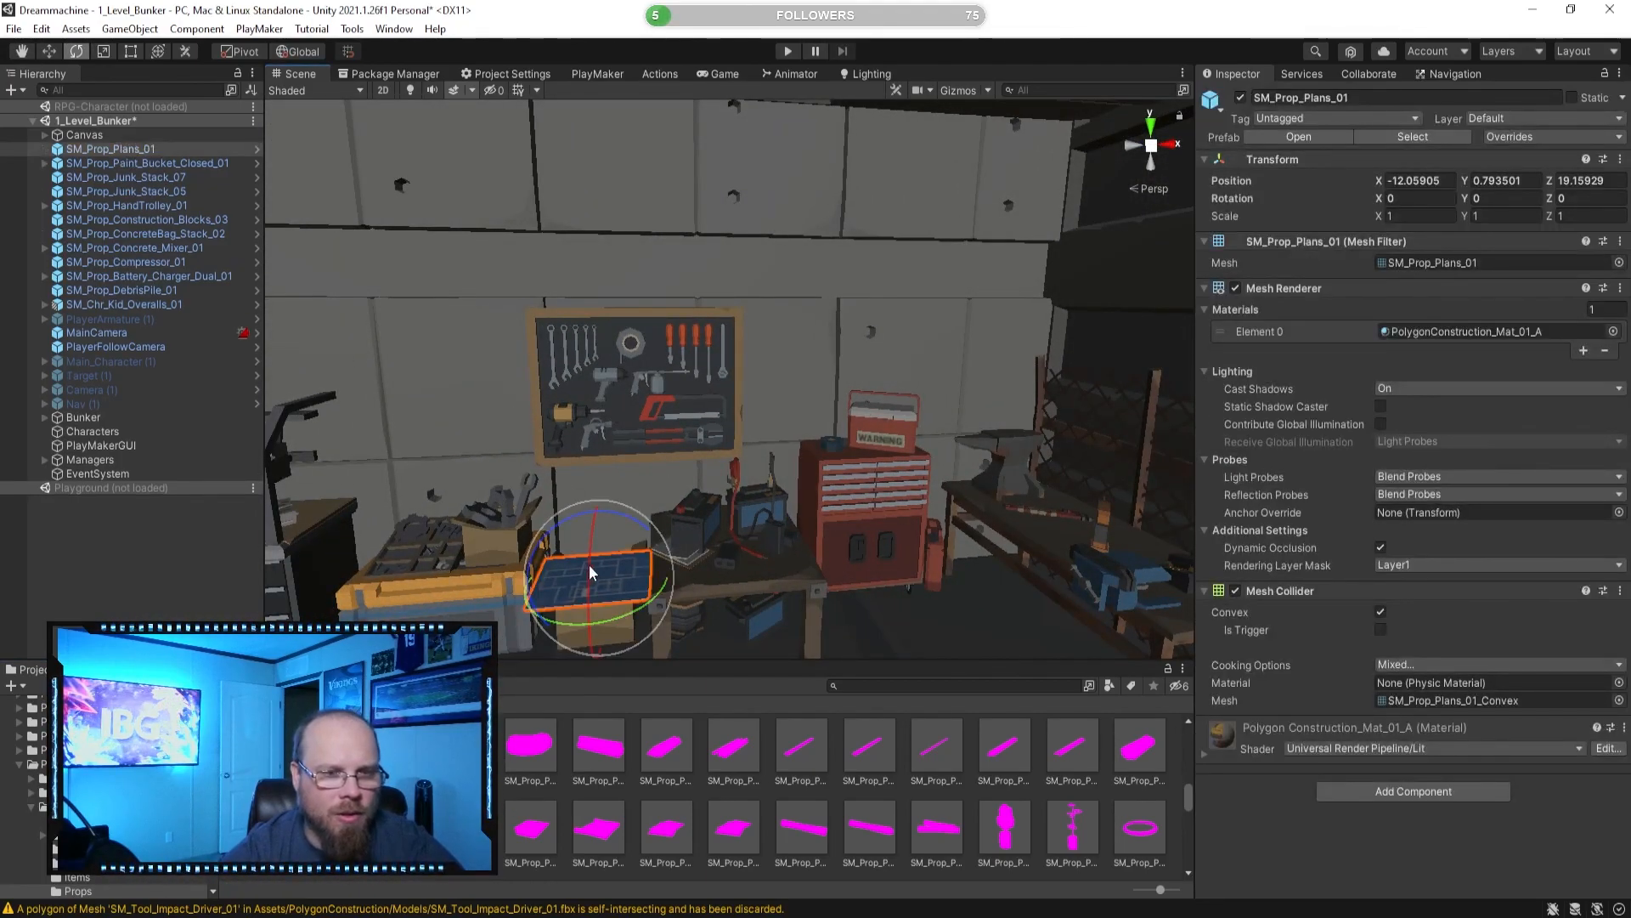
right_click_drag(582, 586, 534, 438)
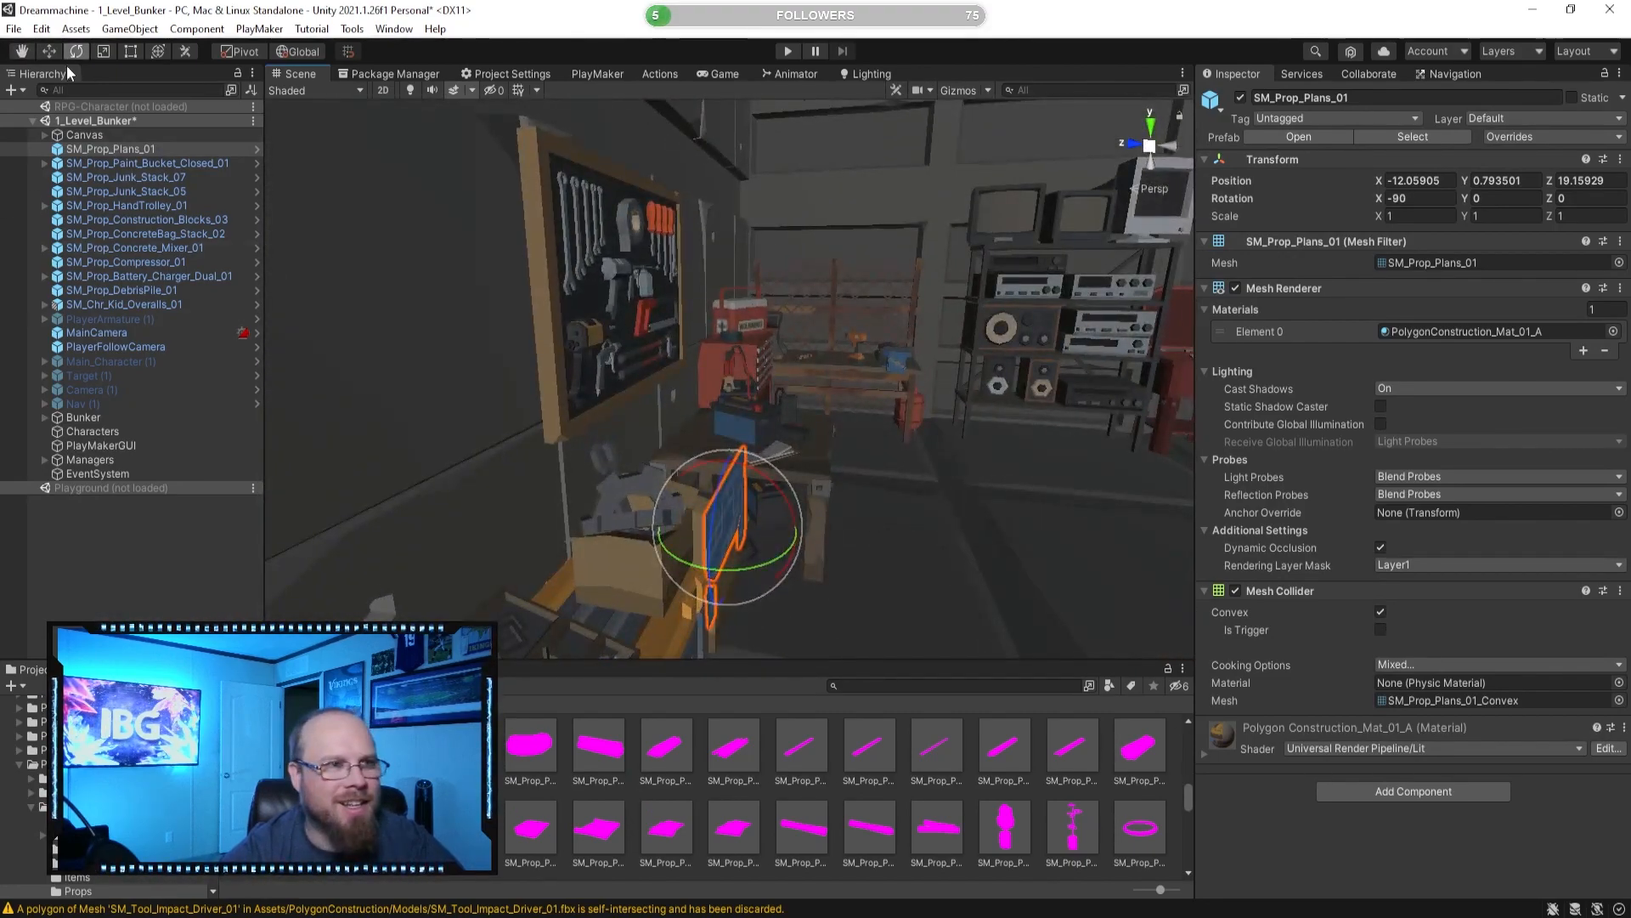
left_click_drag(735, 266, 733, 231)
right_click_drag(733, 231, 420, 302)
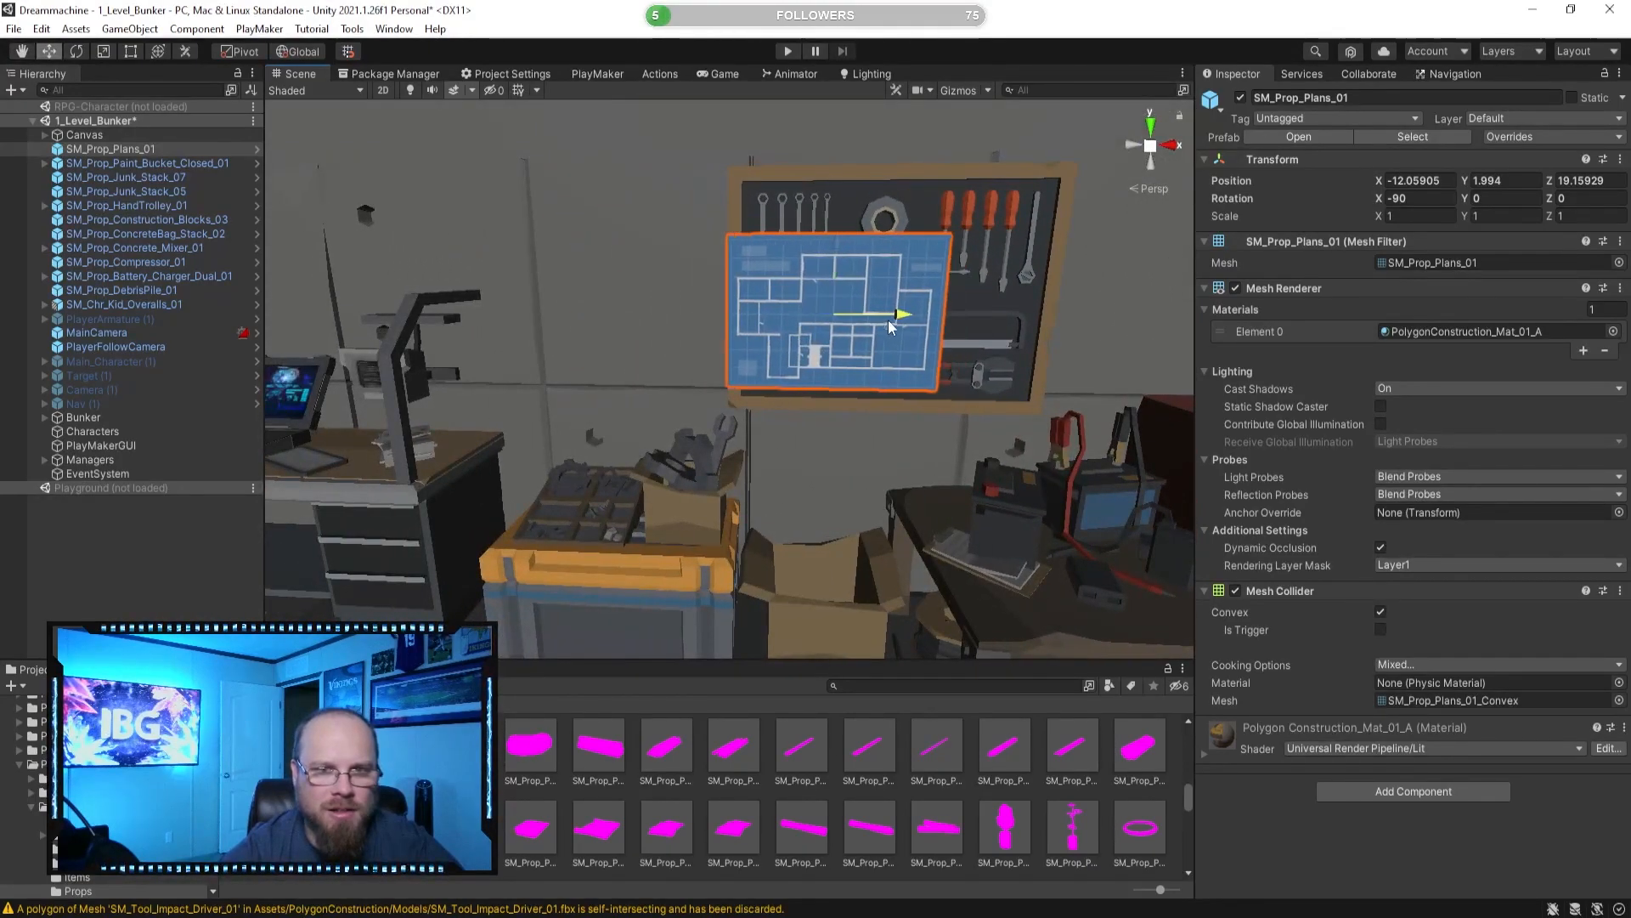
left_click_drag(902, 327, 650, 317)
right_click_drag(650, 317, 809, 386)
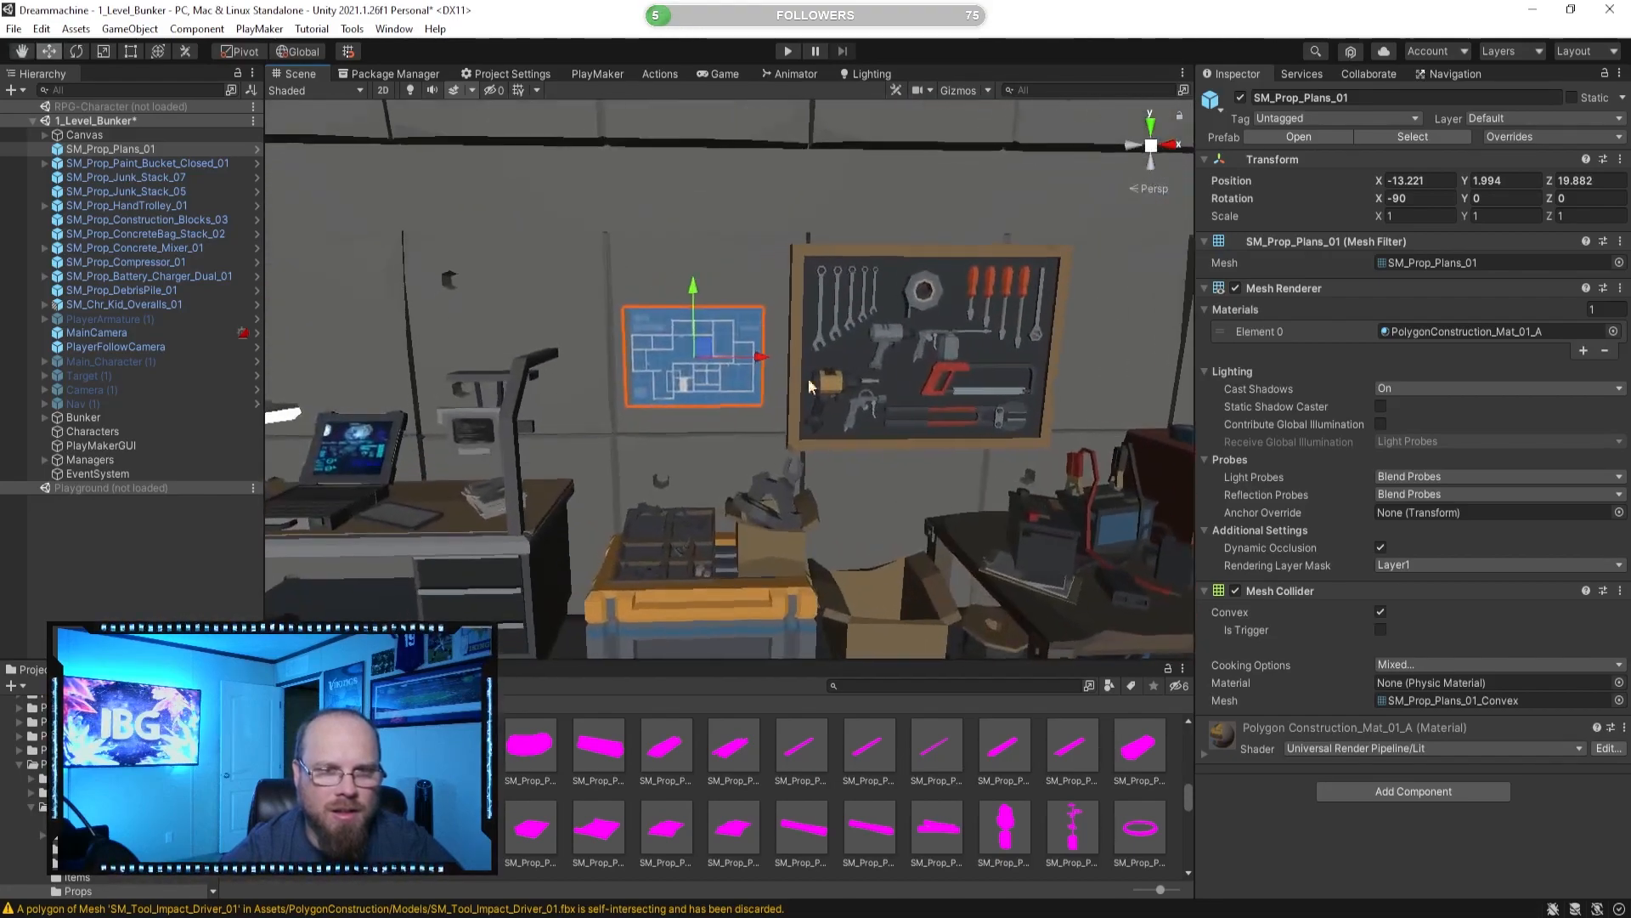
Preview the remaining plans prefabs, including SM_Prop_Plans_07, and SM_Prop_Plant_01.
left_click(836, 803)
right_click_drag(633, 449, 786, 430)
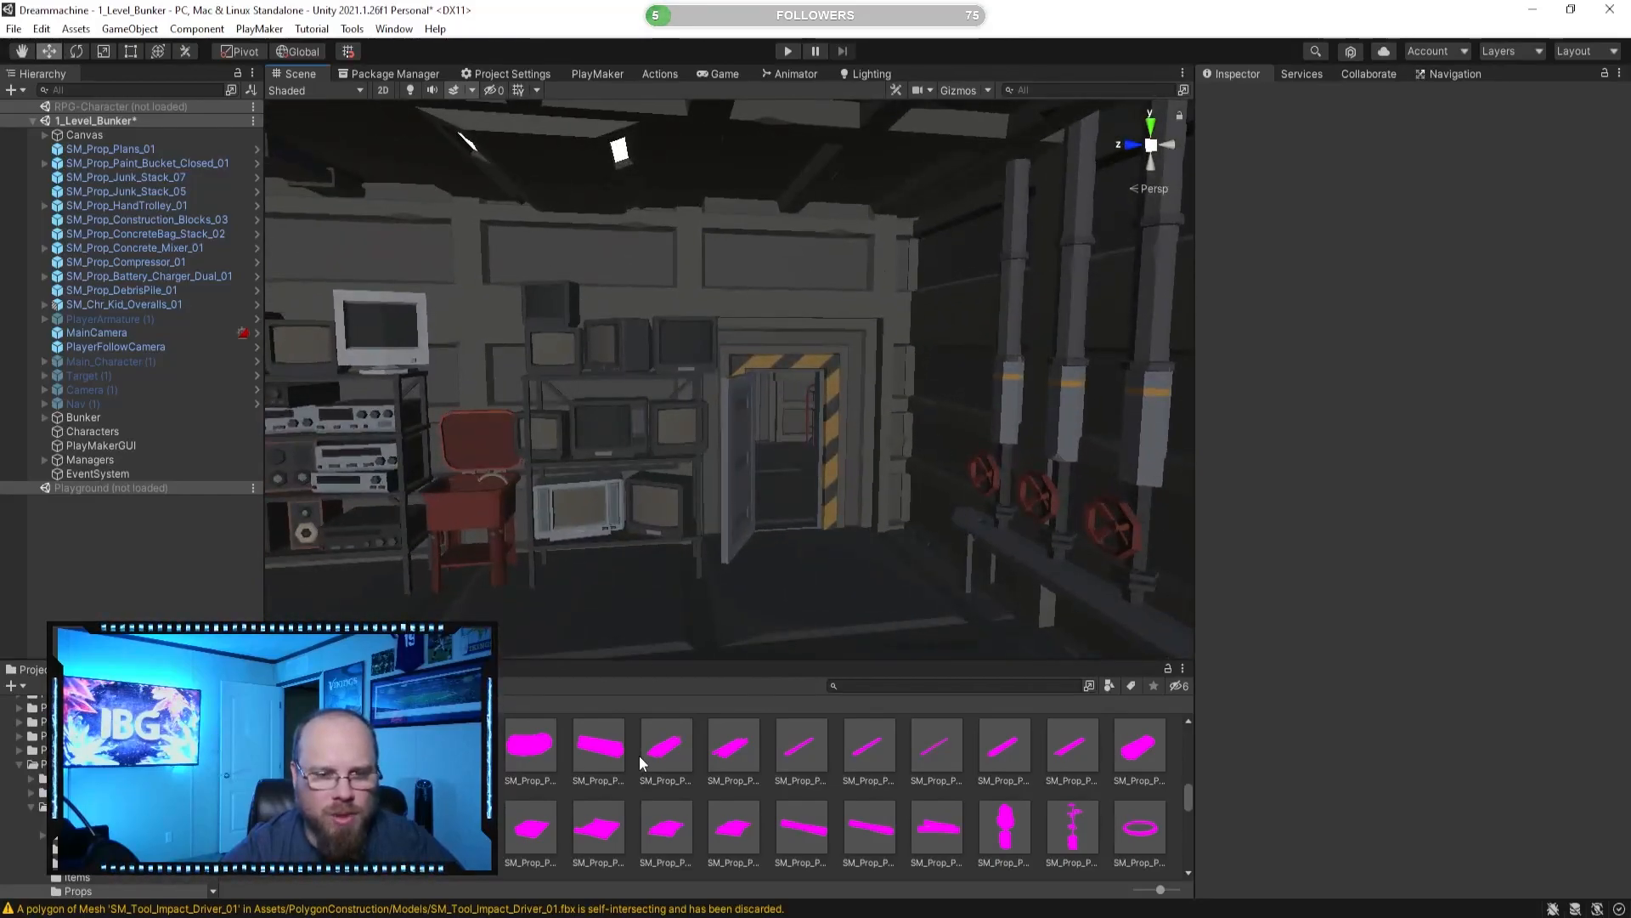
left_click(532, 835)
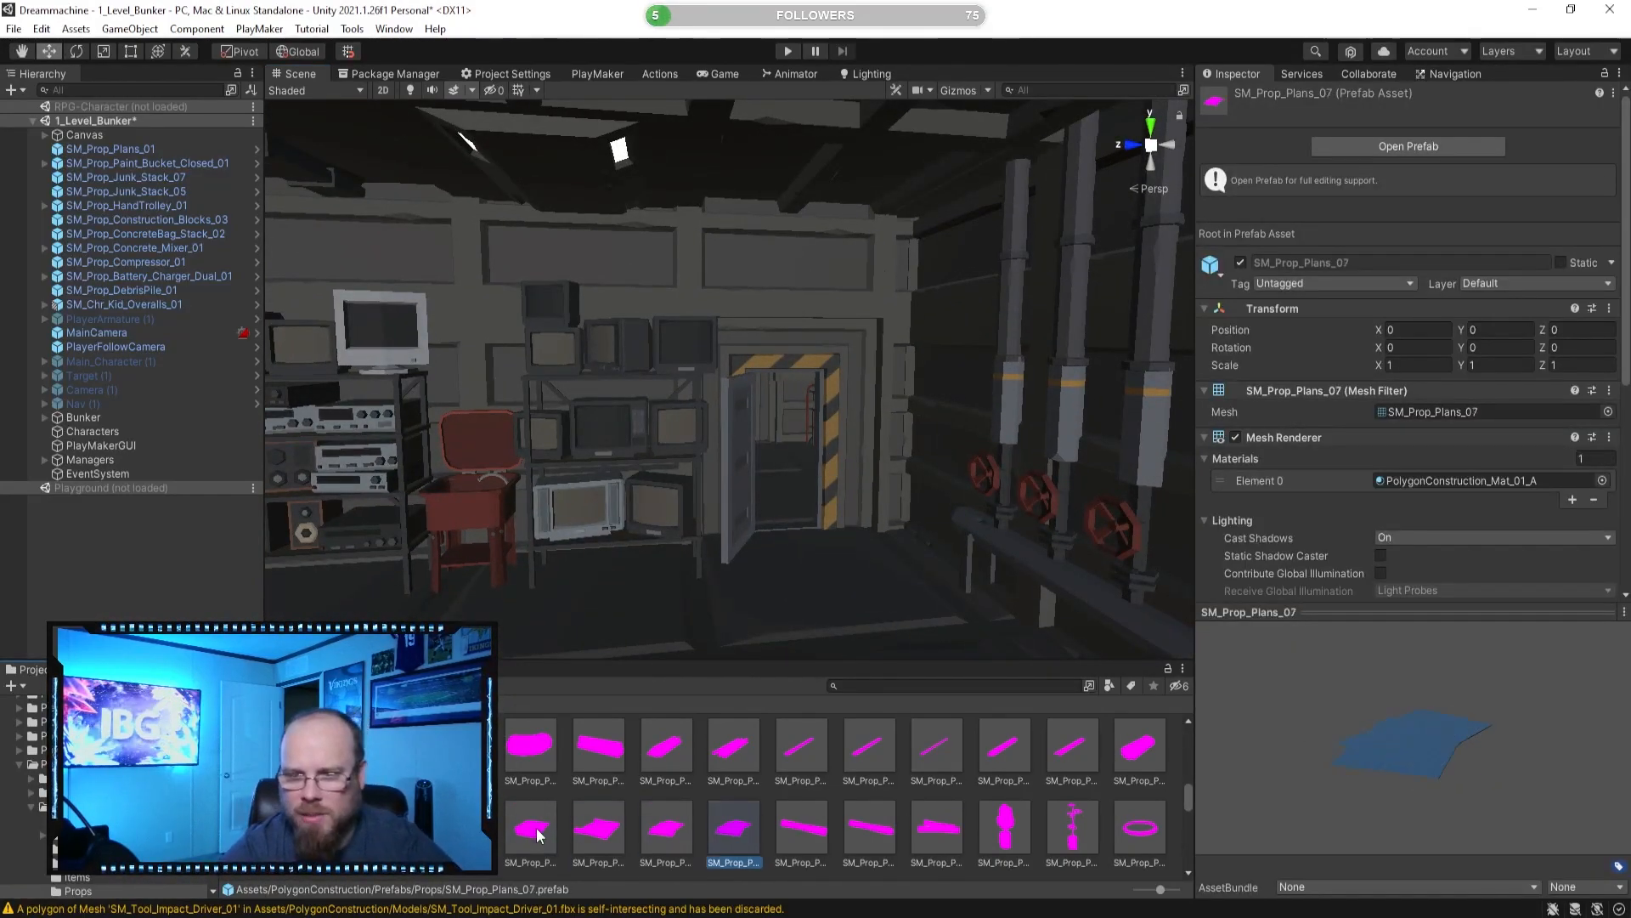
key("Right")
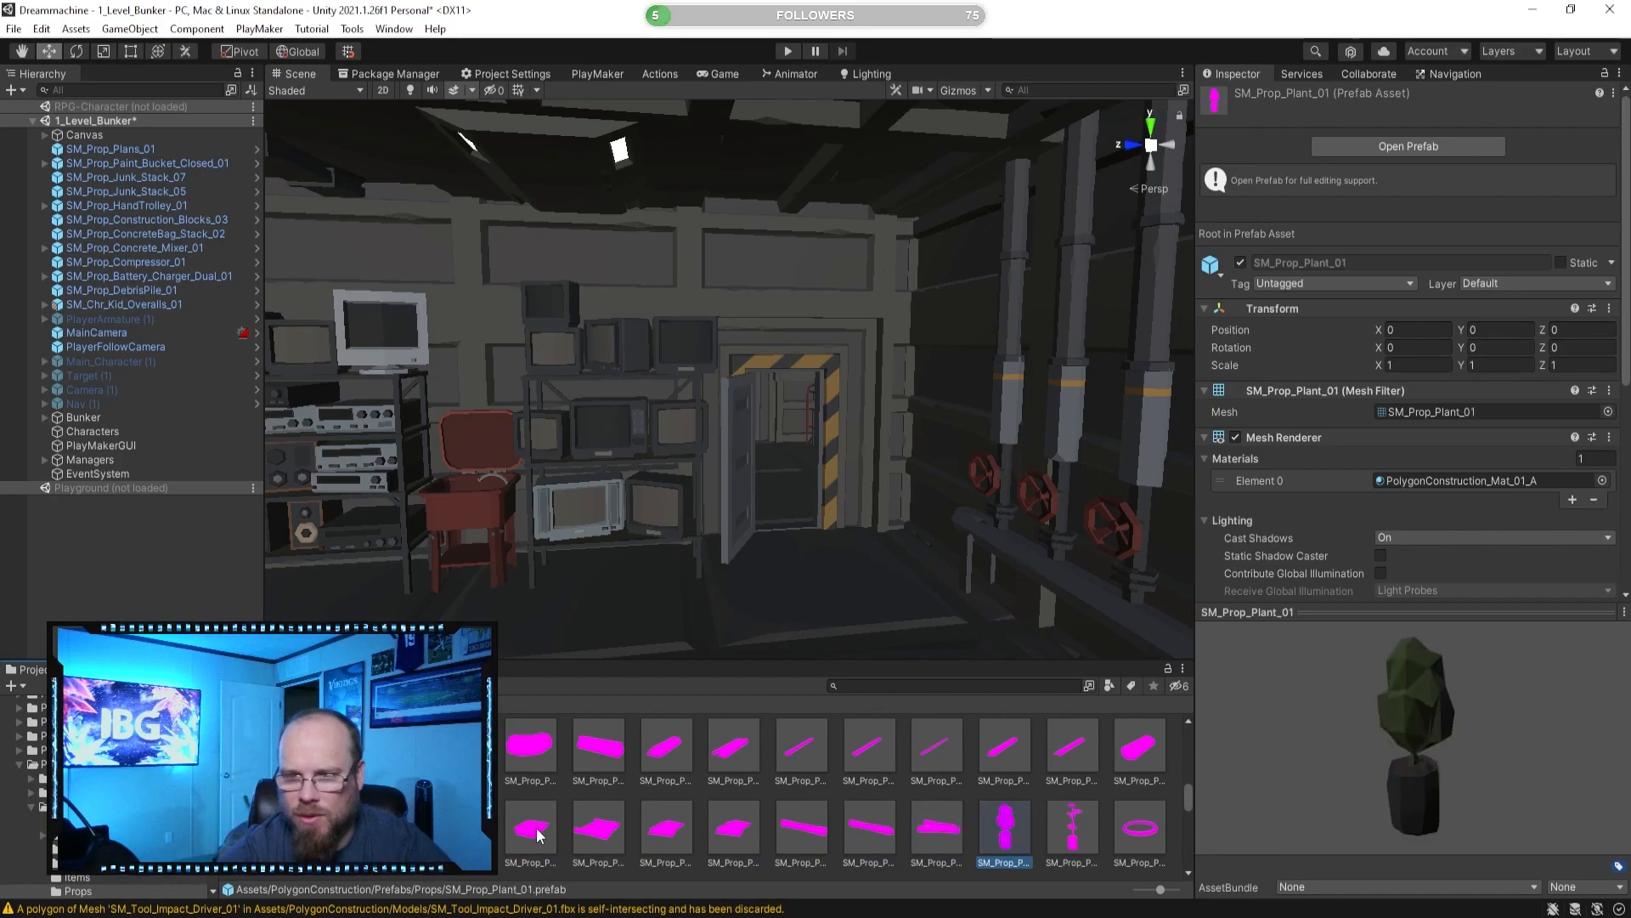
Place SM_Prop_Plant_02 on the floor between the radio desk and the bookcase.
key("Right")
key("Left")
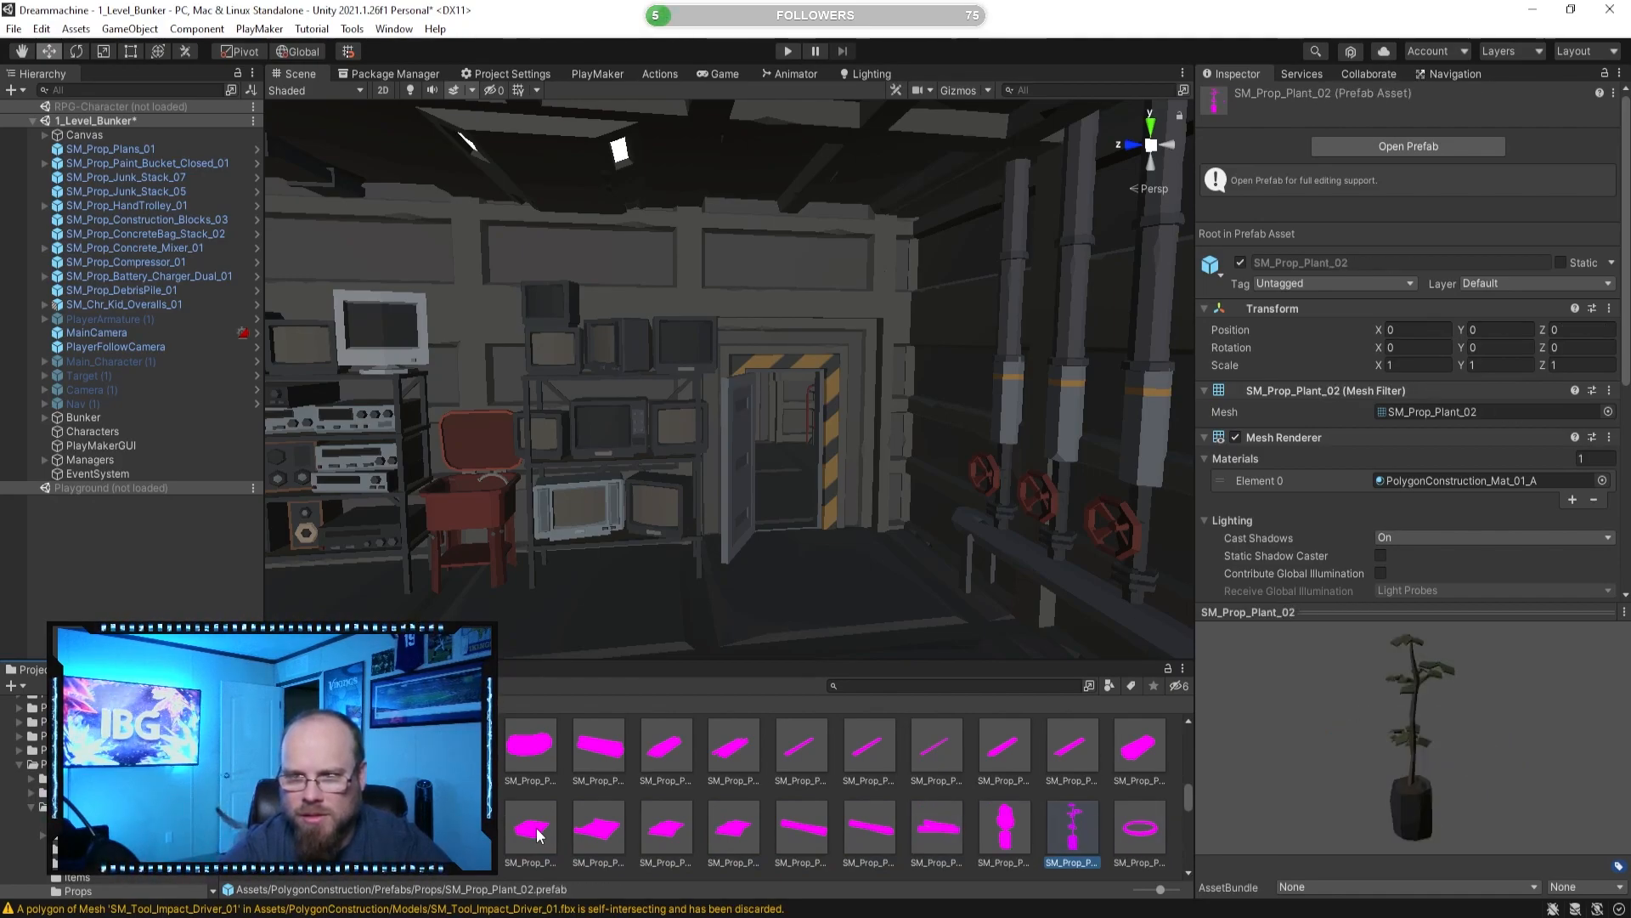
right_click_drag(552, 601, 816, 568)
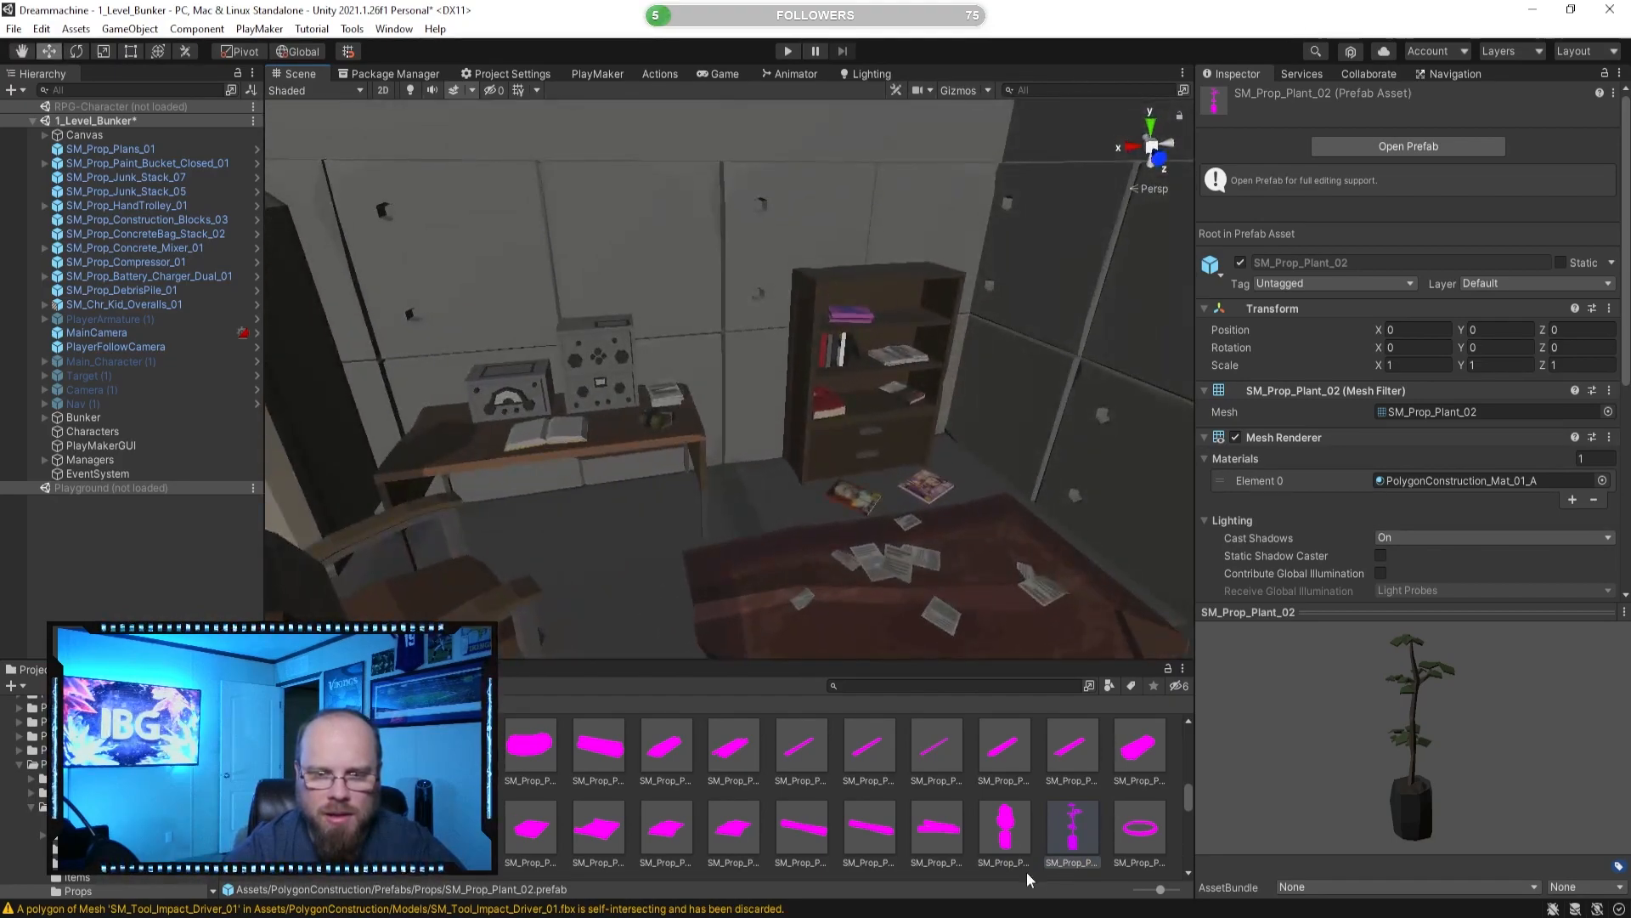
mouse_move(762, 497)
left_mouse_down()
mouse_move(752, 467)
mouse_move(763, 480)
left_mouse_up()
Place SM_Prop_Plant_01 on top of the piano beside the cactus and select it.
left_click(1011, 828)
right_click_drag(765, 485, 782, 425)
right_click_drag(960, 306, 510, 404)
right_click_drag(904, 461, 762, 478)
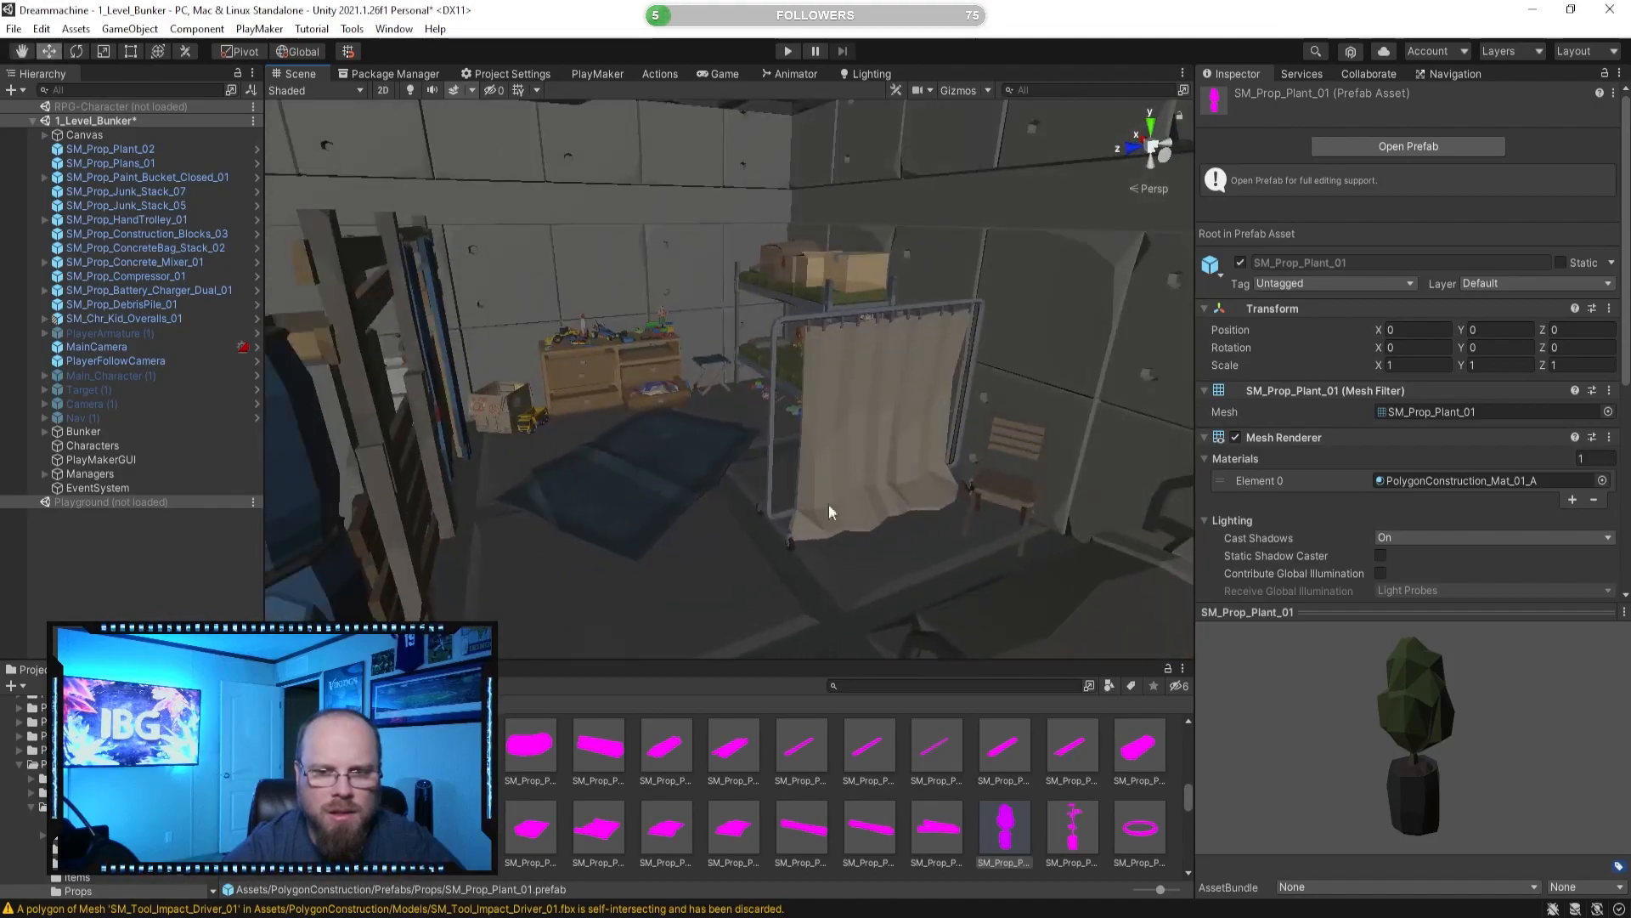
left_click_drag(734, 567, 956, 800)
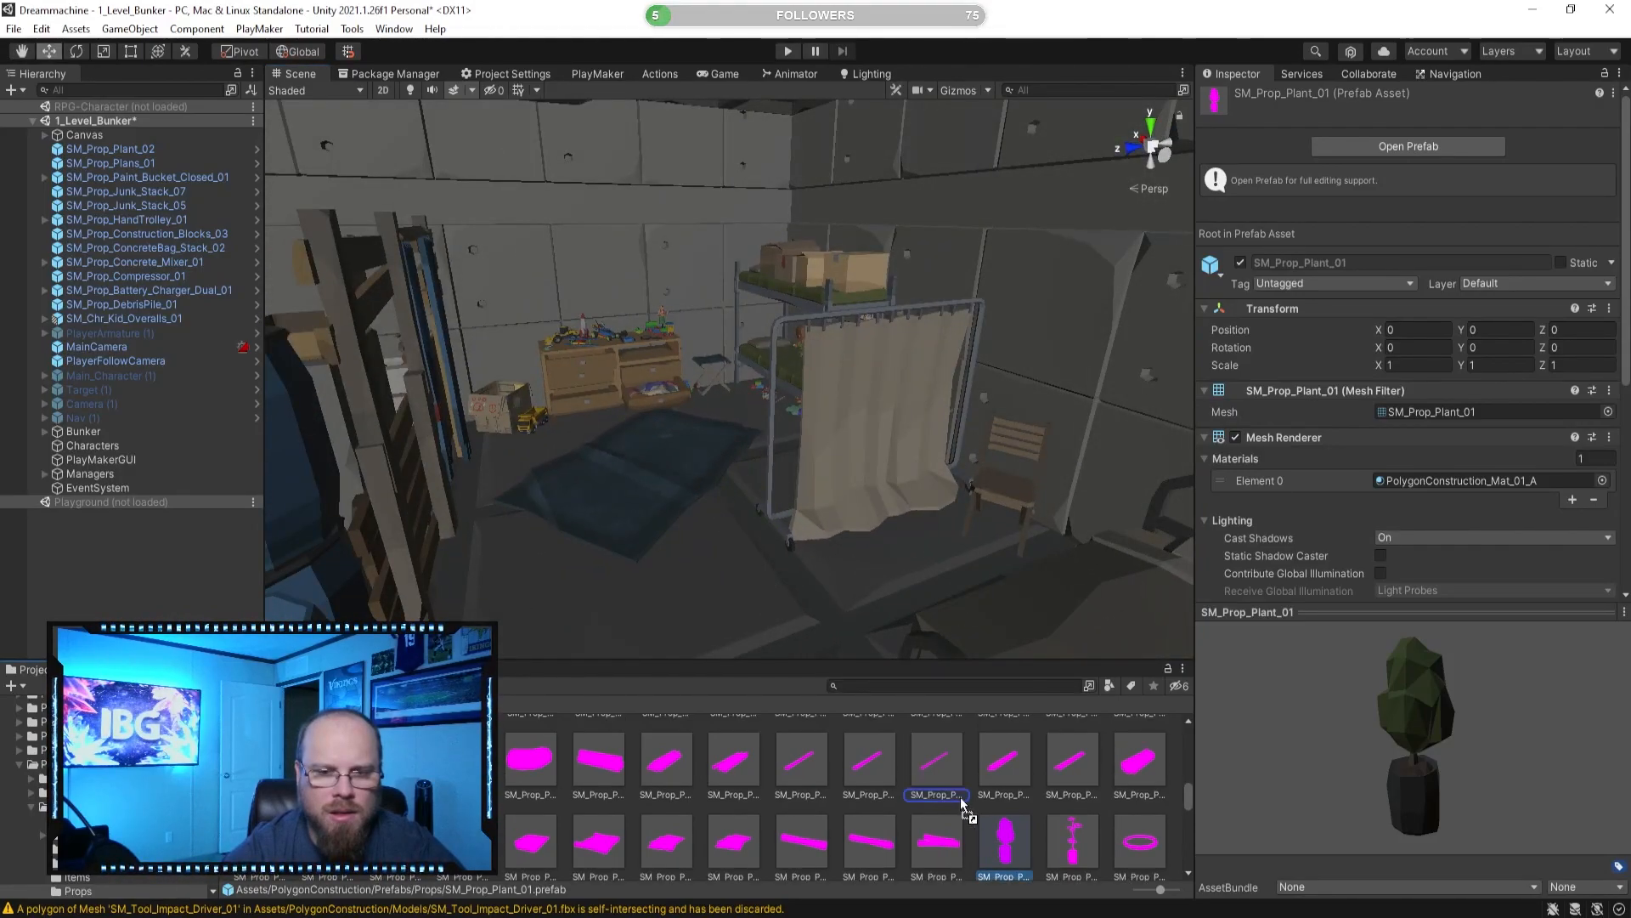
right_click_drag(875, 470, 478, 497)
right_click_drag(757, 500, 1064, 553)
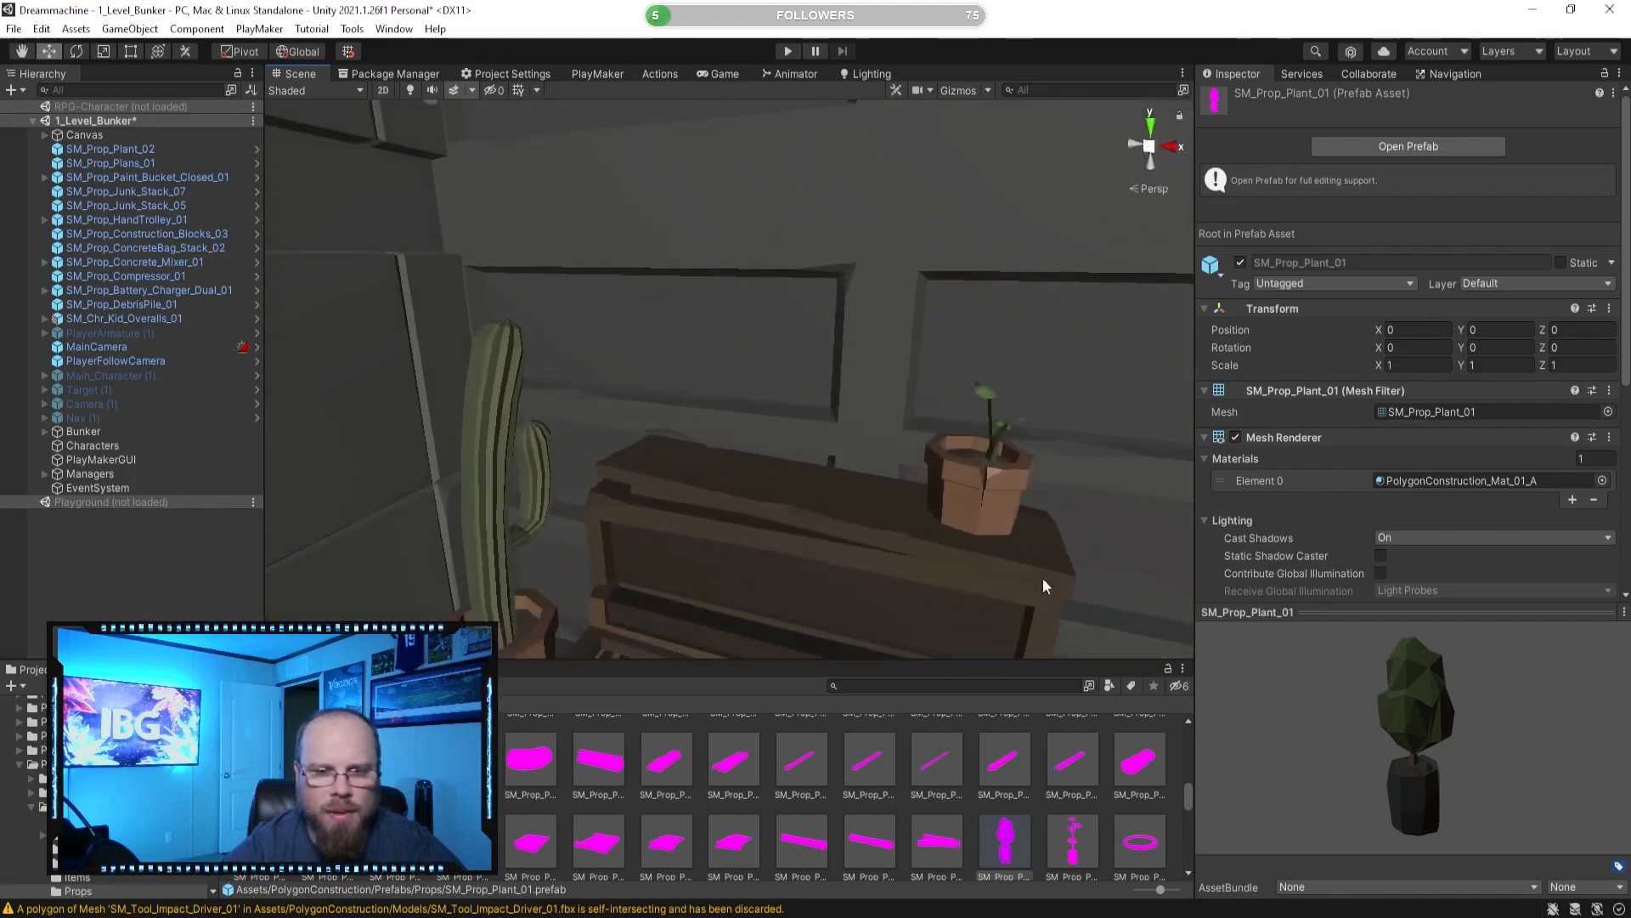
left_click_drag(1005, 841, 671, 457)
left_click(908, 796)
right_click_drag(867, 544, 684, 525)
left_click(909, 353)
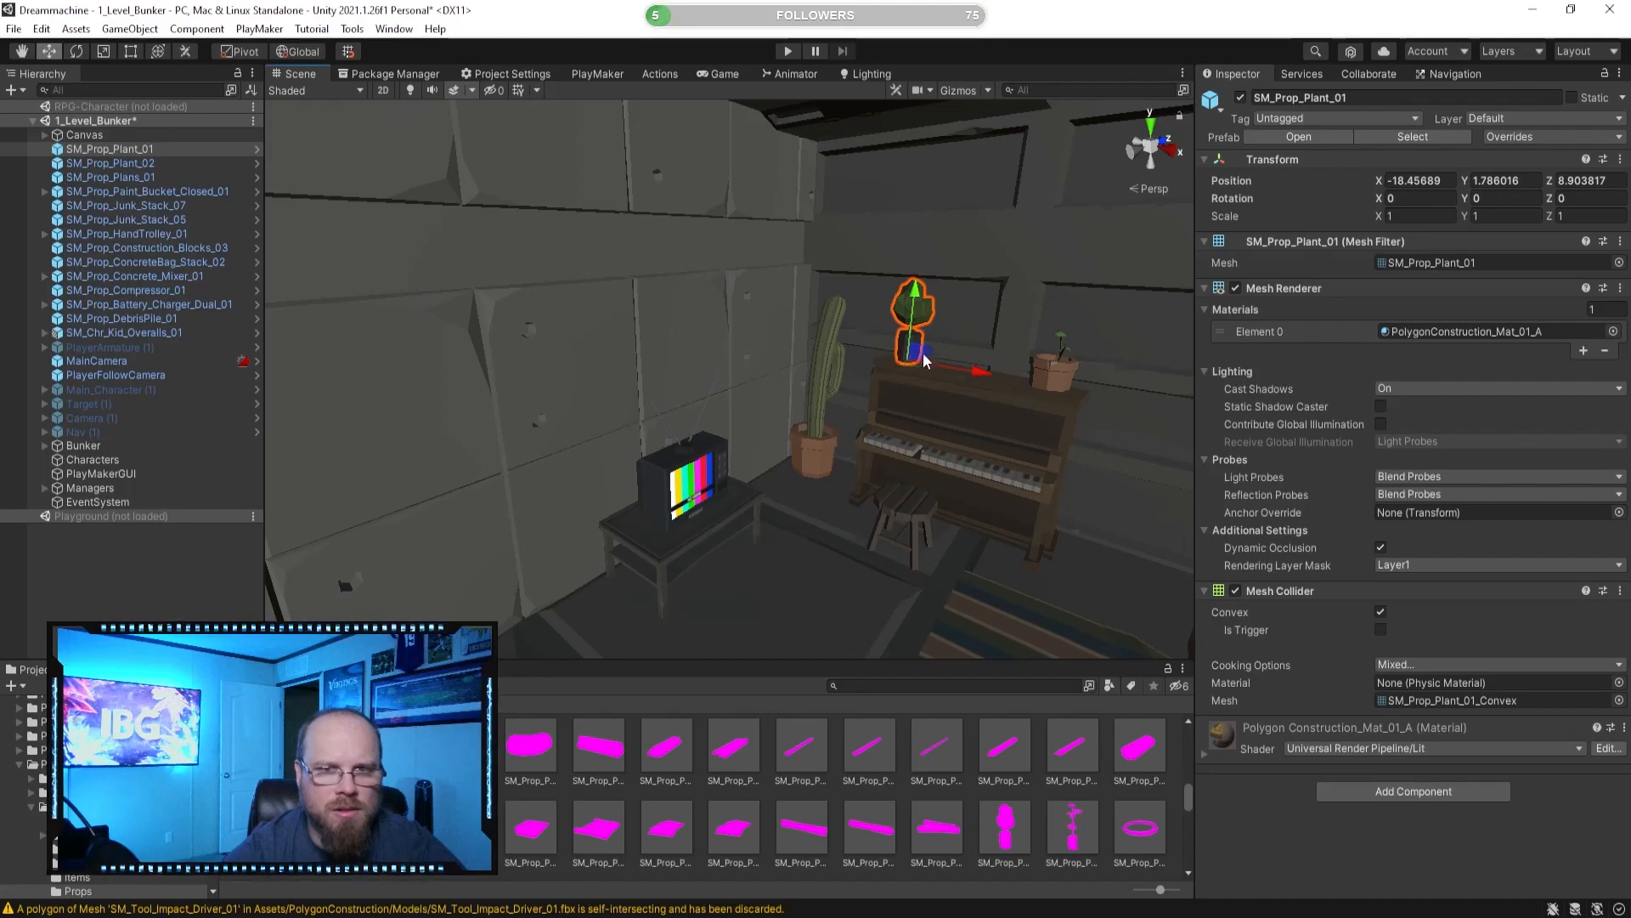
Move SM_Prop_Plant_01 from the piano onto the top of the bookcase, at about X -19.048, Y 1.942, Z 0.272.
left_click_drag(926, 351, 289, 509)
right_click_drag(1002, 506, 804, 507)
left_click_drag(1129, 508, 471, 455)
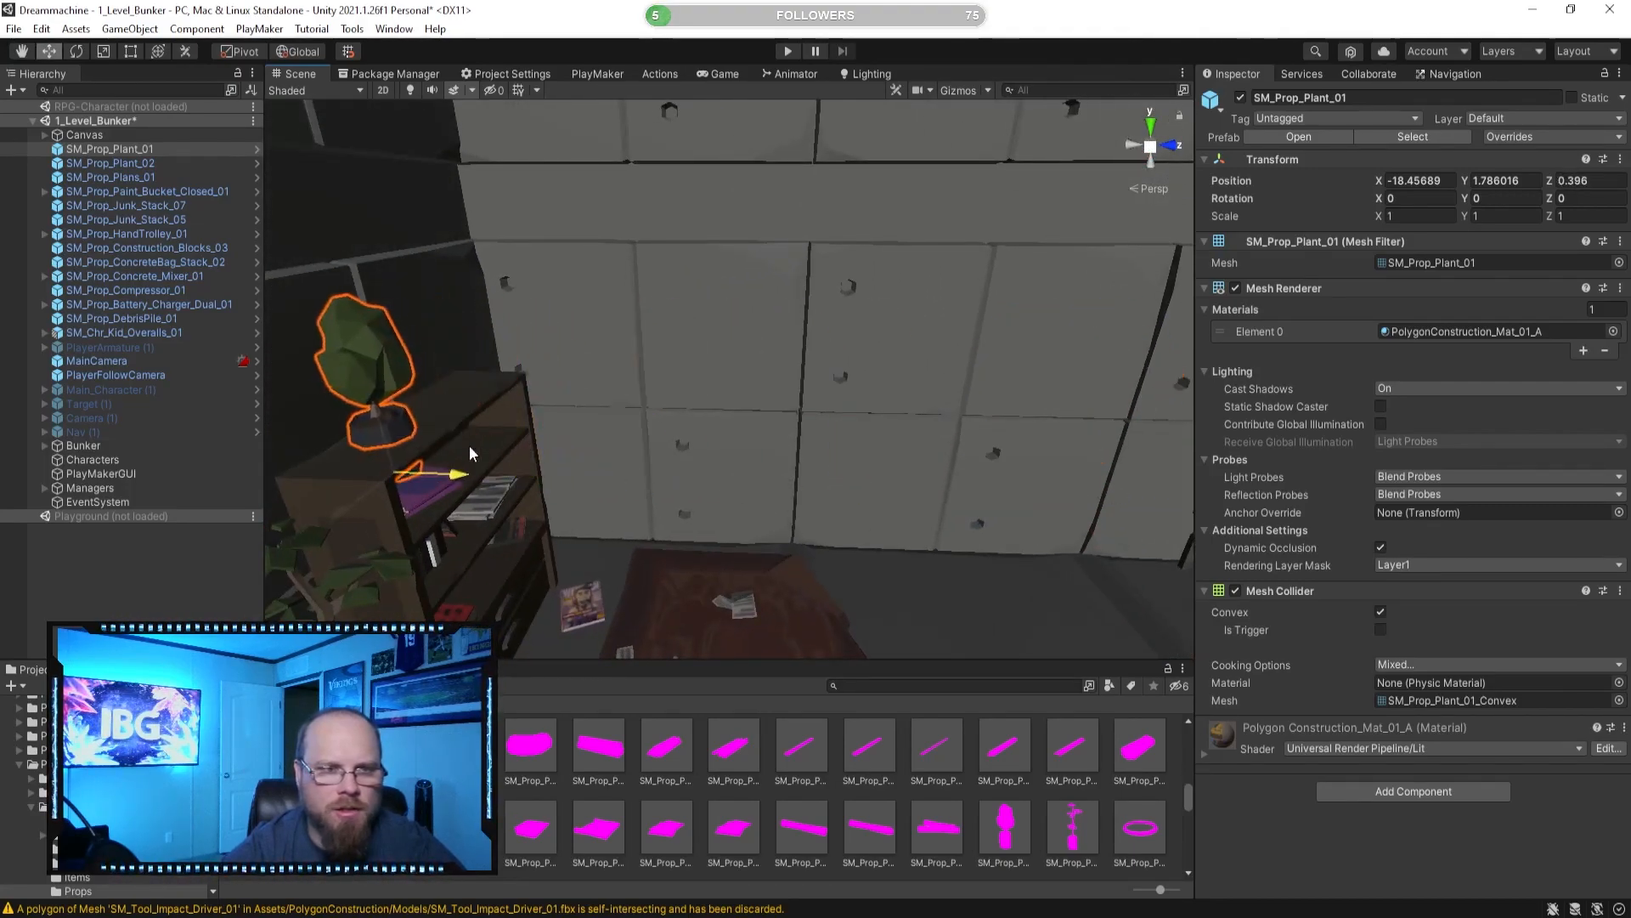
right_click_drag(566, 446, 255, 452)
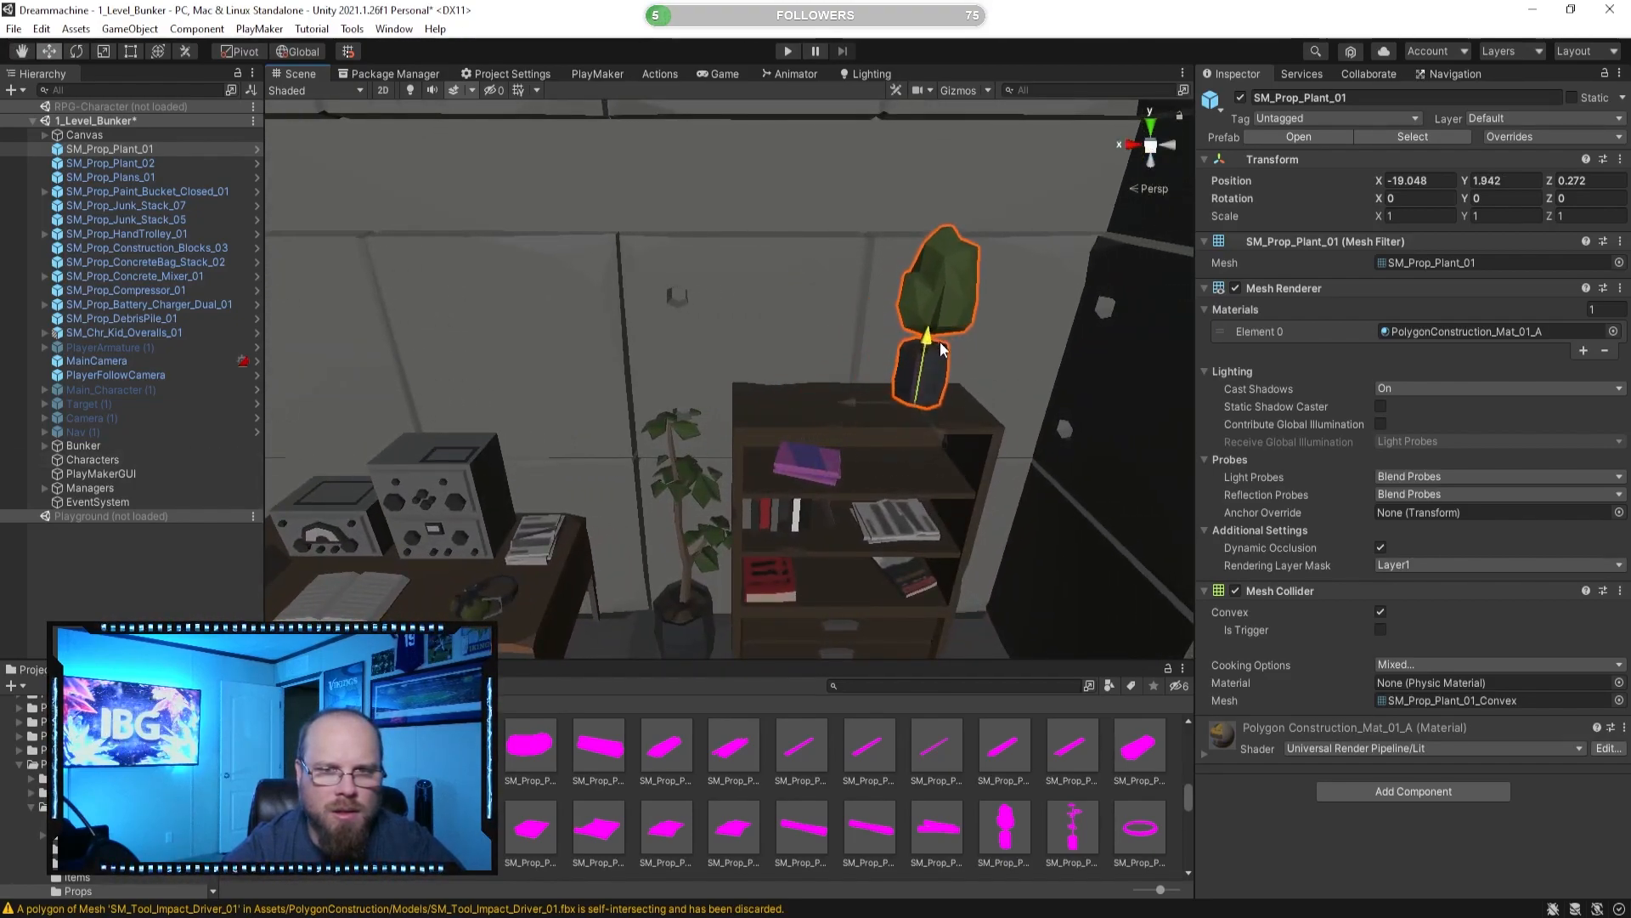
Preview SM_Prop_Plans_10, SM_Prop_Plywood_Stack_01, SM_Prop_Portable_Saw_Stand_01 and SM_Prop_Portaloo_Temp_01.
left_click(950, 824)
right_click_drag(1062, 434, 800, 511)
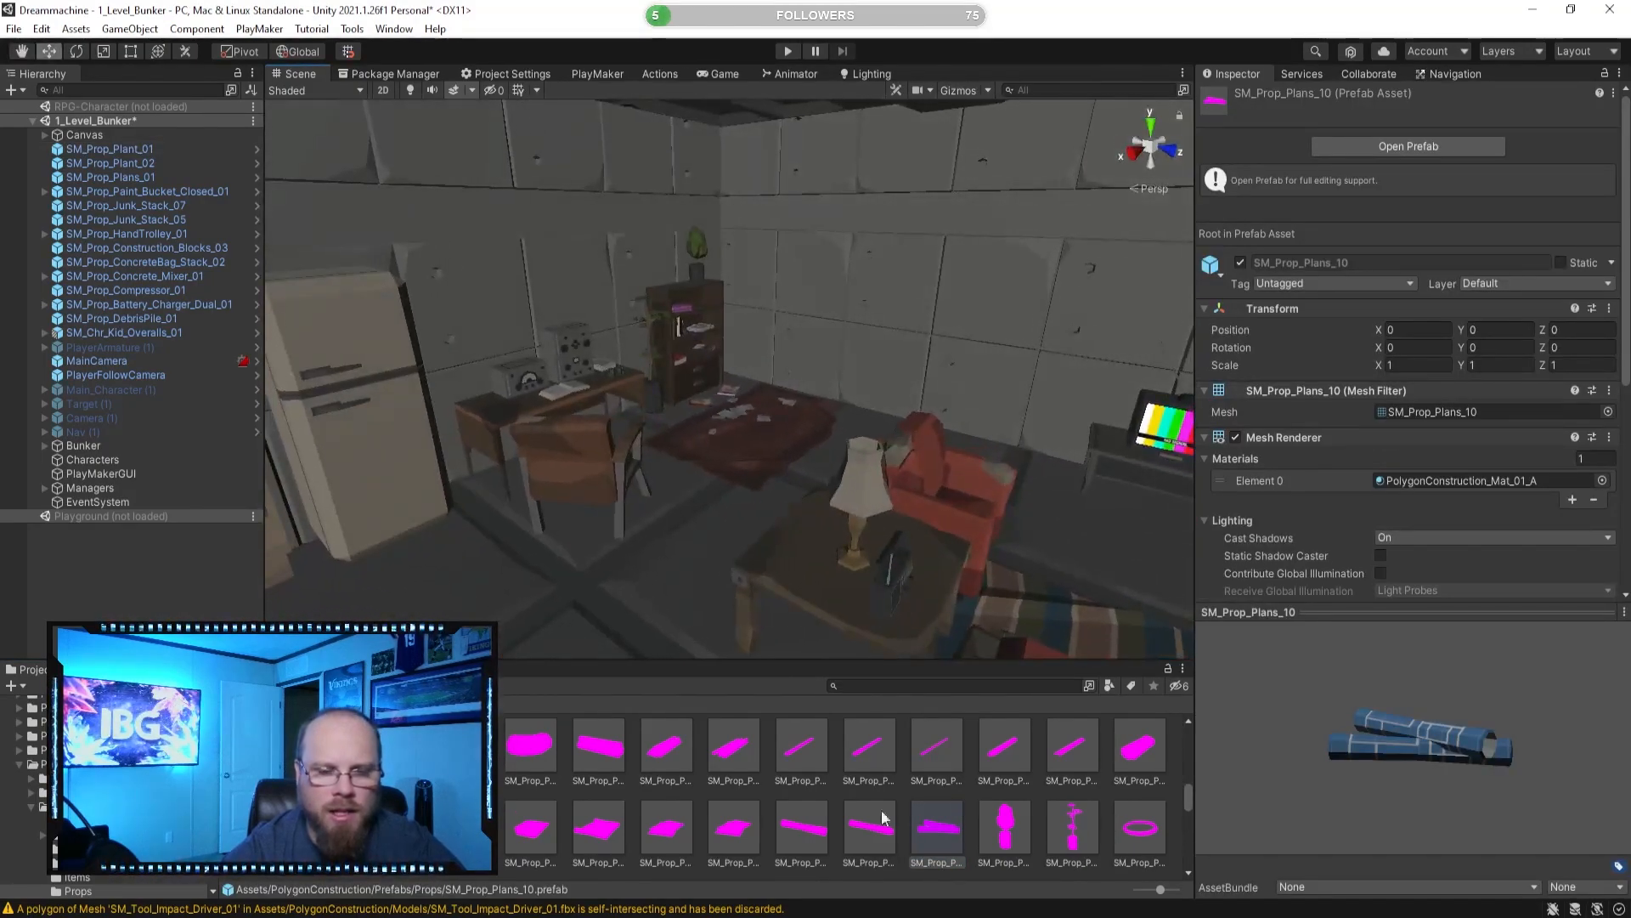
left_click(1139, 826)
scroll(924, 828, "down", 3)
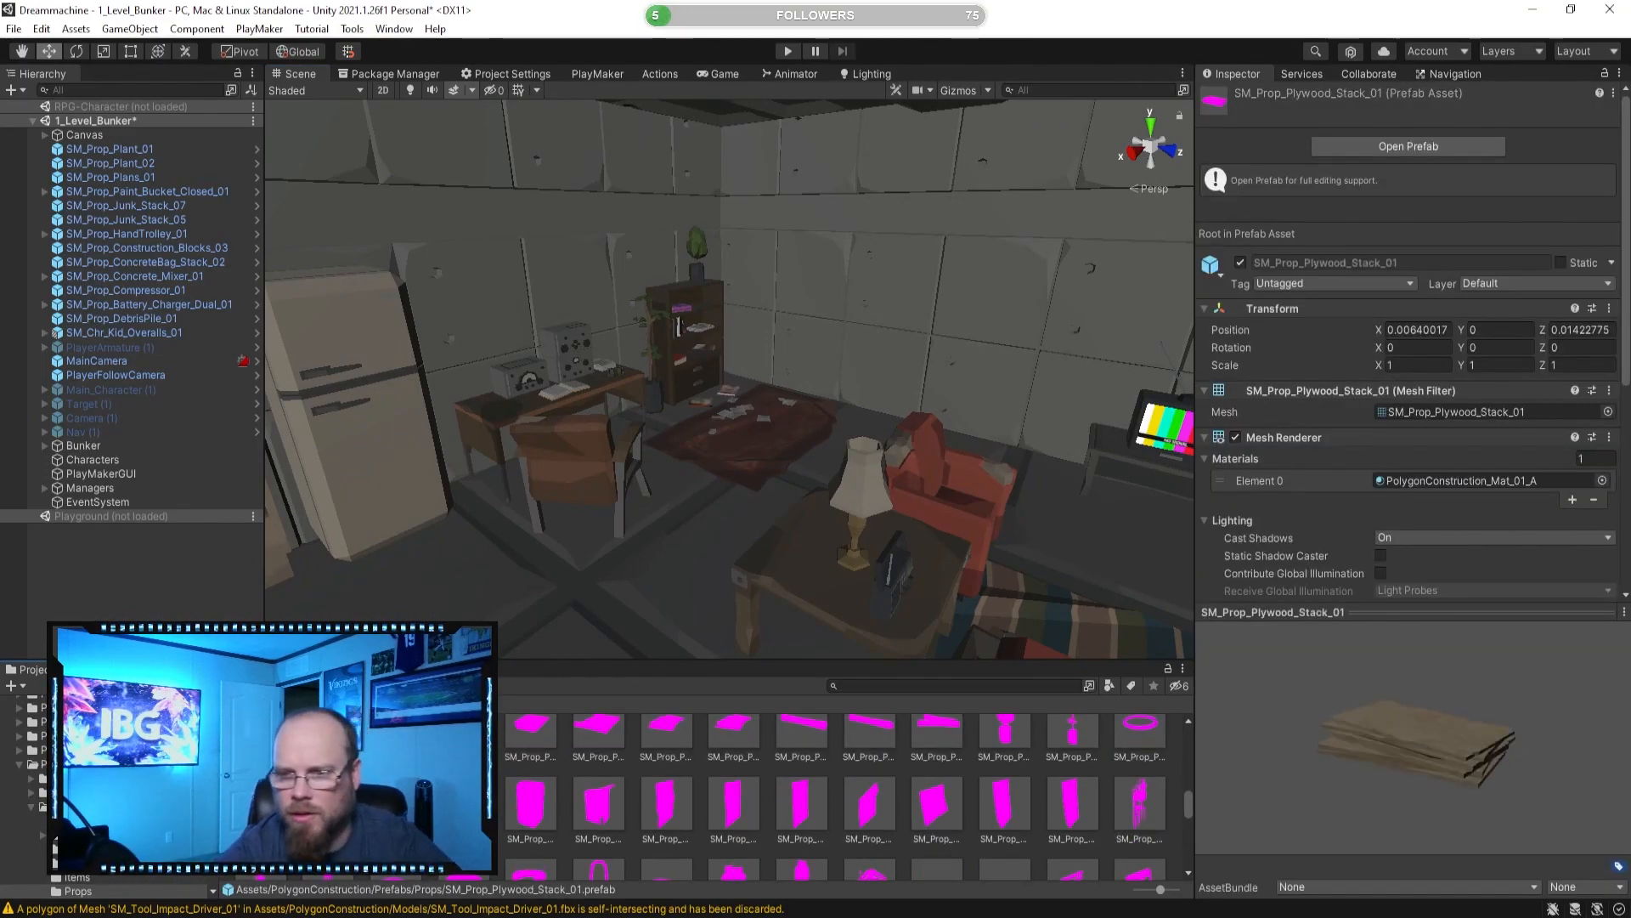
key("Right")
key("Left")
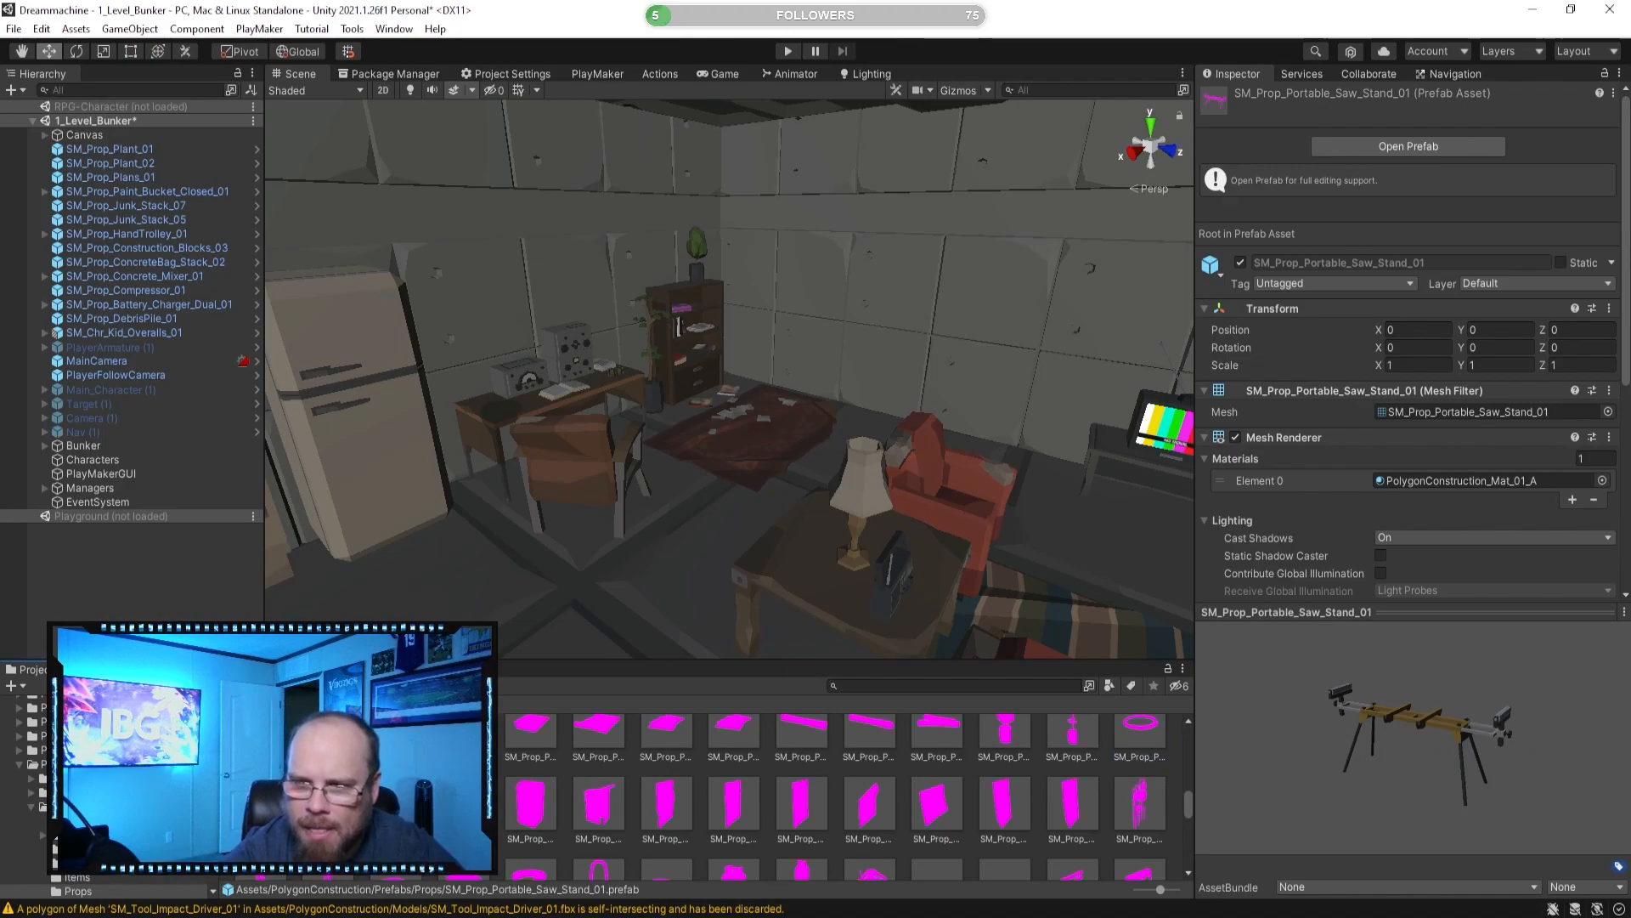
key("Right")
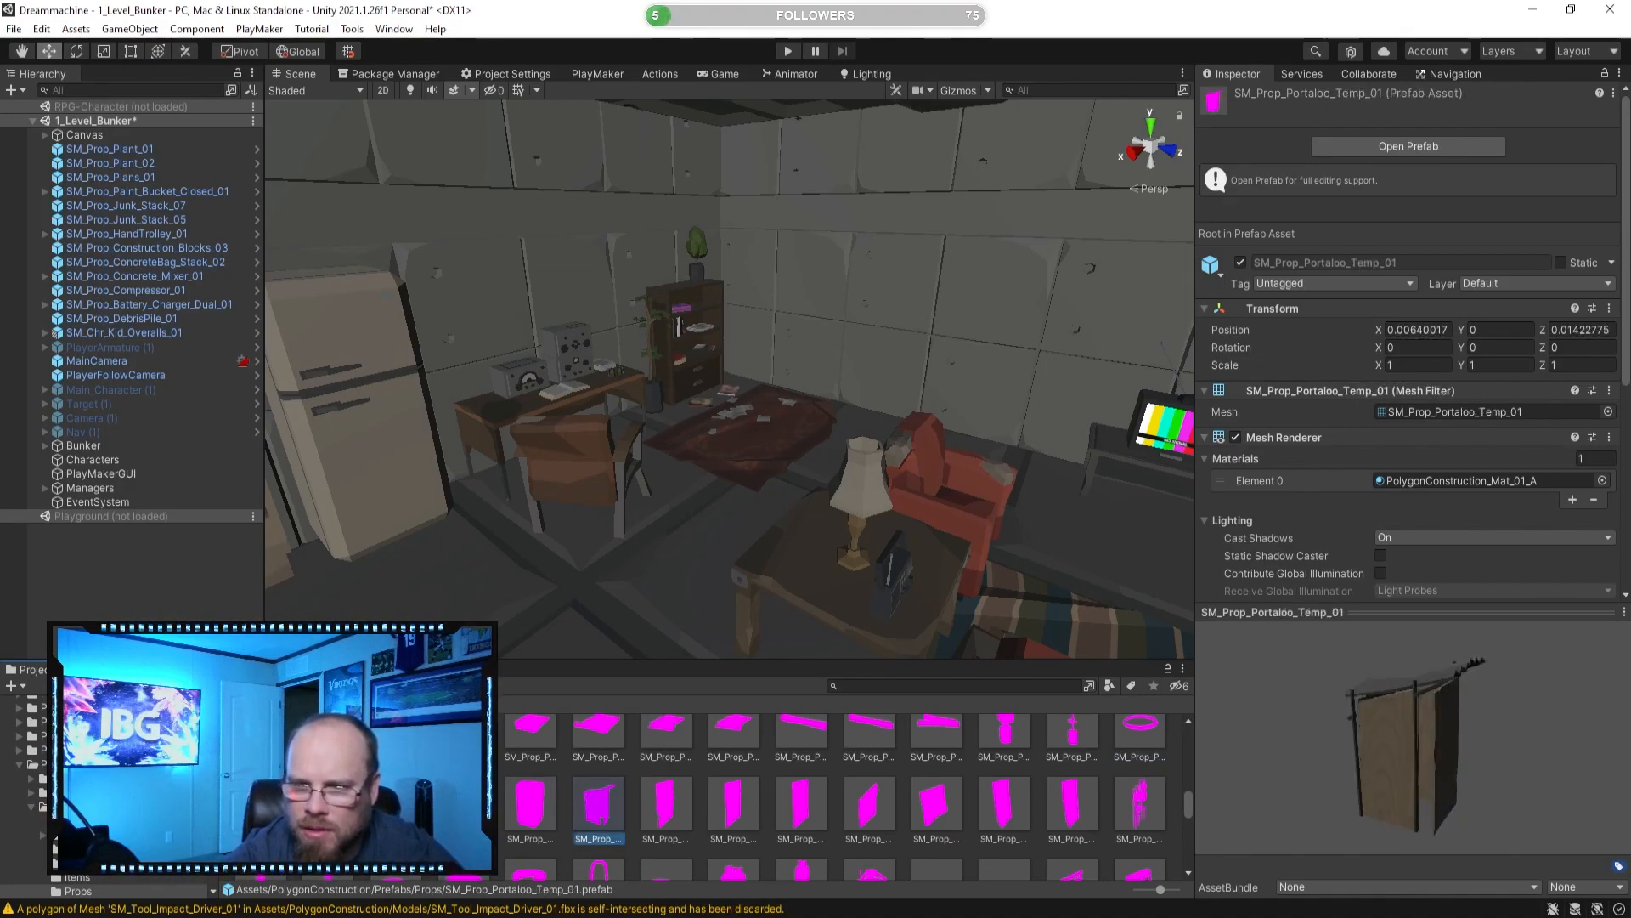
Inspect the poster prefabs SM_Prop_Poster_01 through SM_Prop_Poster_07, turning their previews to see the artwork.
key("Right")
key("Right")
key("Left")
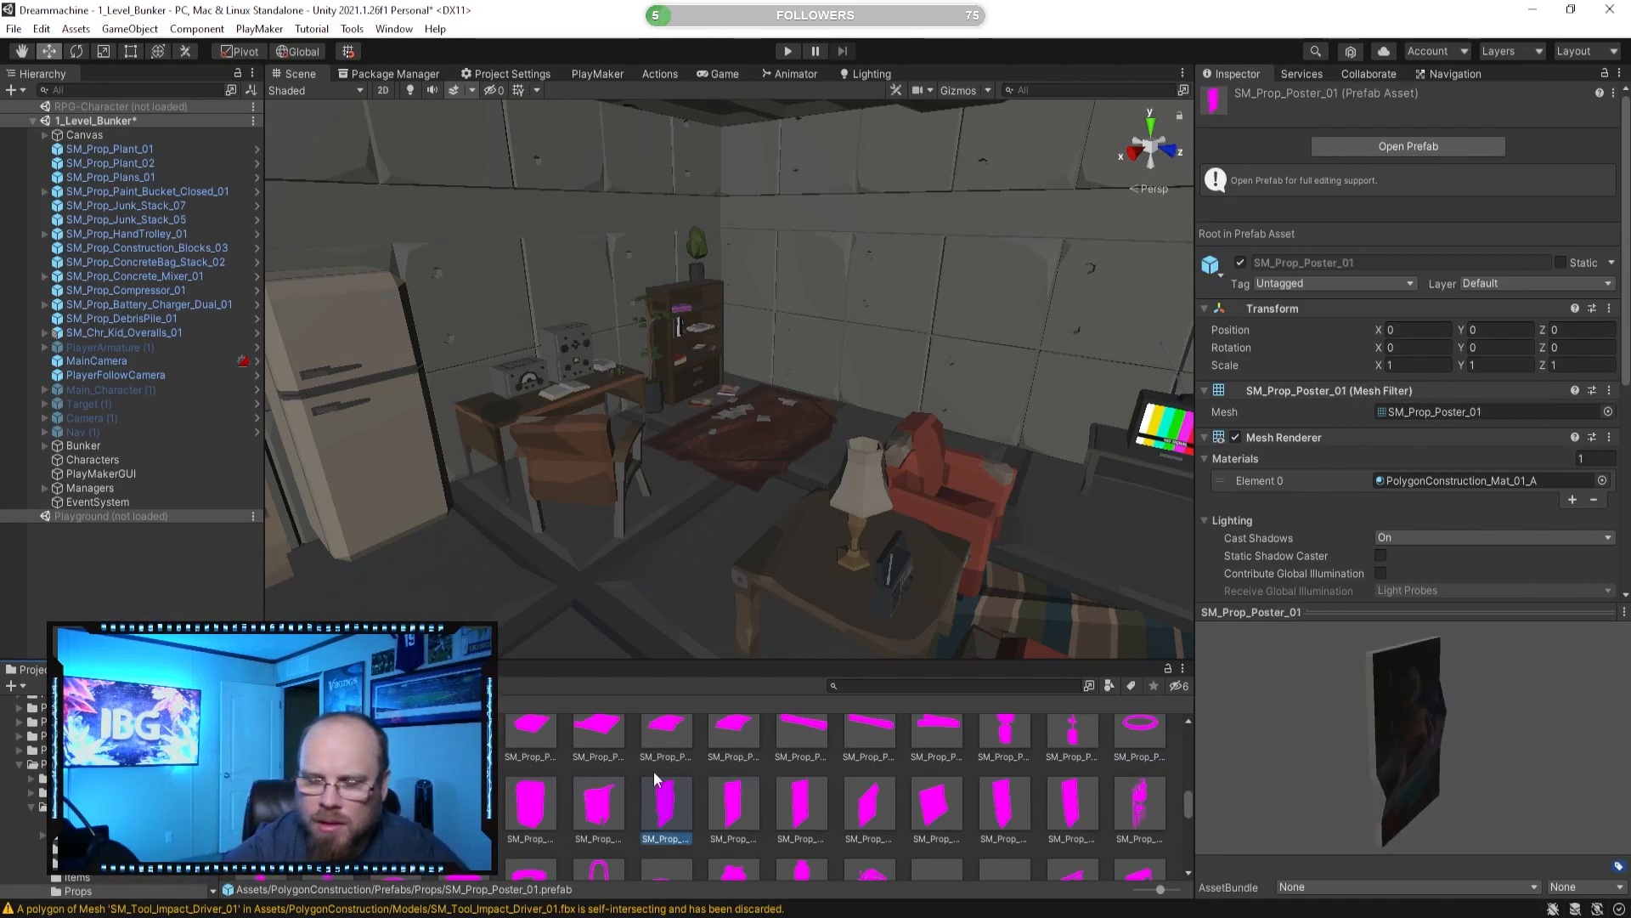
left_click_drag(1413, 785, 1311, 728)
left_click(736, 805)
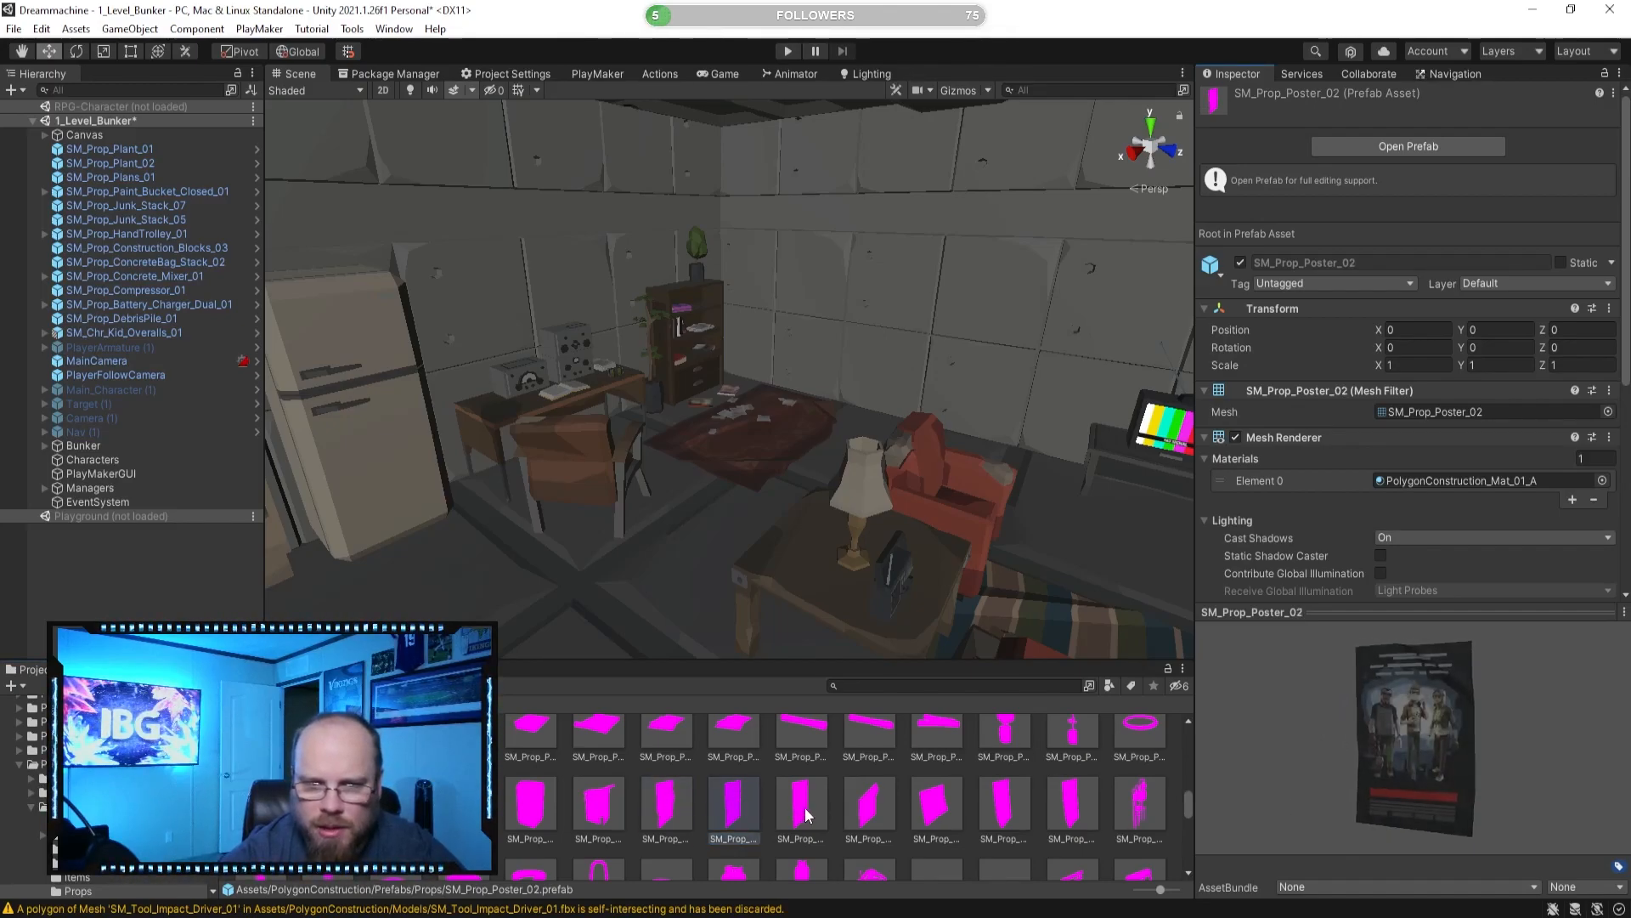
left_click(805, 812)
left_click(864, 813)
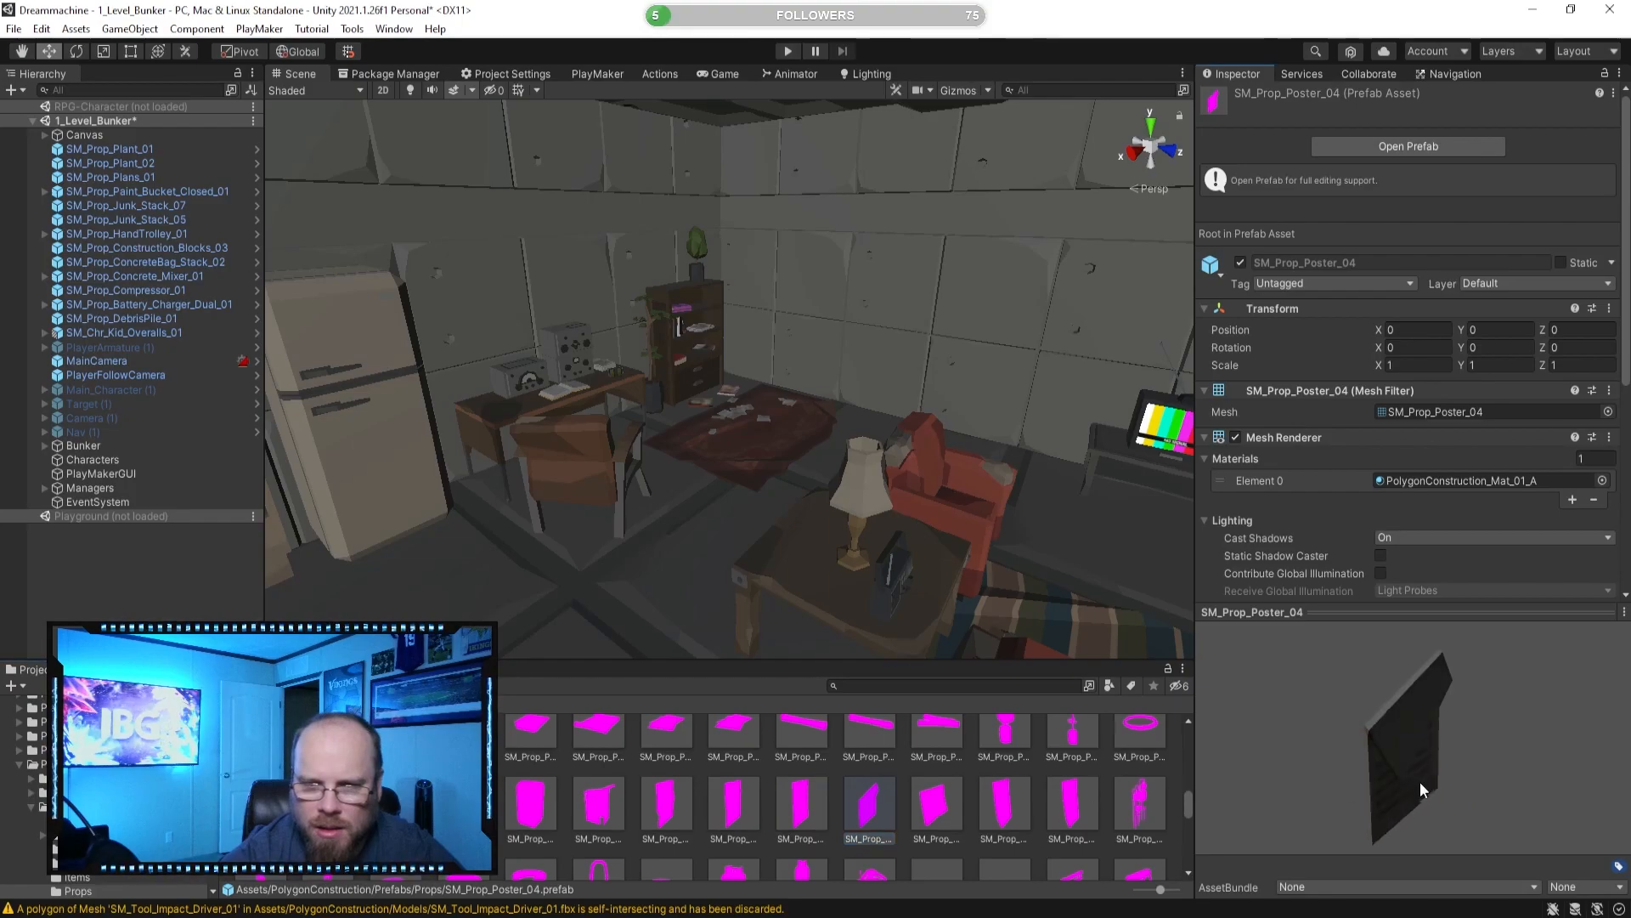
left_click(932, 797)
left_click(1004, 805)
left_click_drag(1356, 783, 1242, 762)
left_click_drag(1351, 791, 1388, 795)
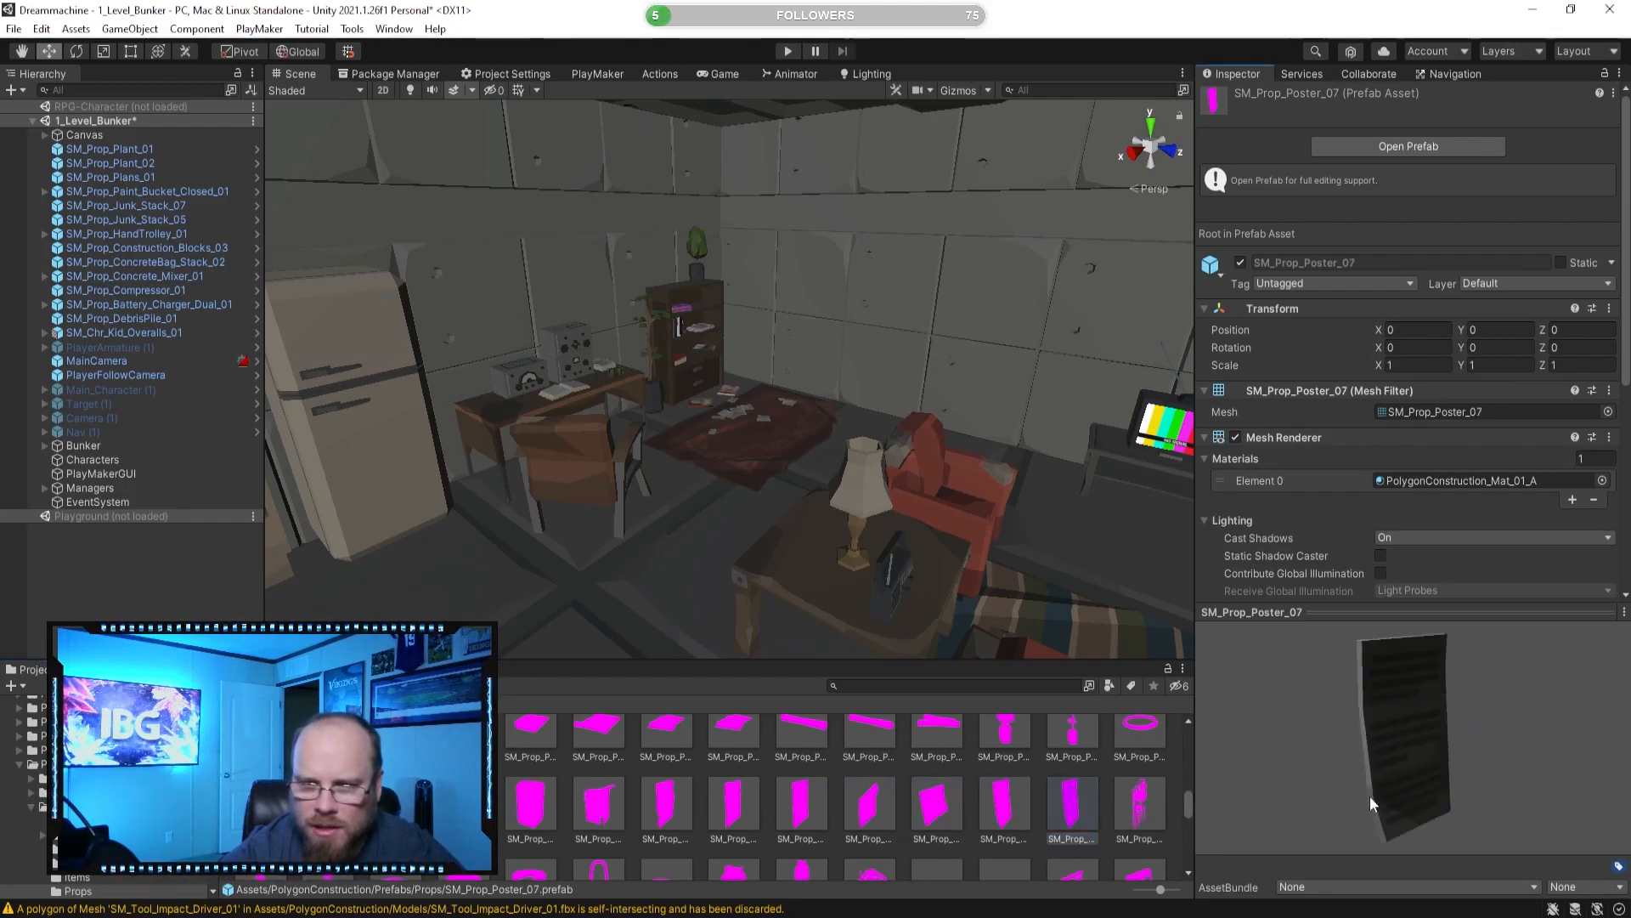
Inspect SM_Prop_PowerBoxes_01 from several angles and survey the workshop and nearby walls for a spot to mount it.
left_click(1141, 812)
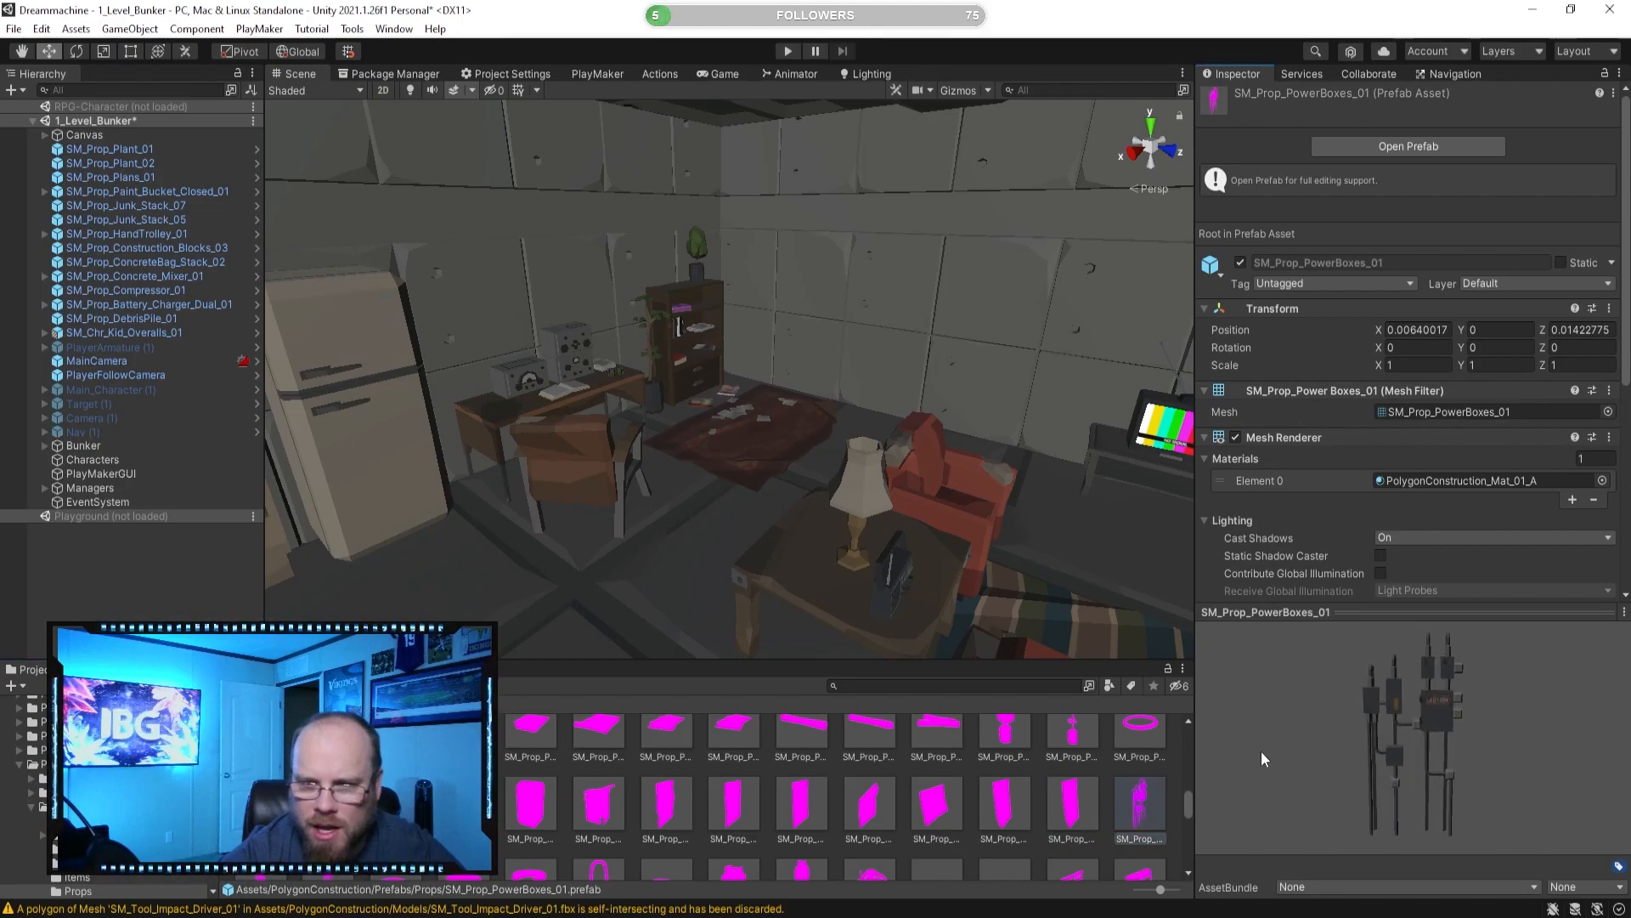
left_click_drag(1257, 740, 1373, 741)
mouse_move(1246, 740)
left_mouse_down()
mouse_move(1164, 732)
mouse_move(1256, 727)
left_mouse_up()
right_click_drag(733, 541, 1049, 525)
right_click_drag(652, 495, 697, 478)
left_click_drag(1133, 803, 1071, 822)
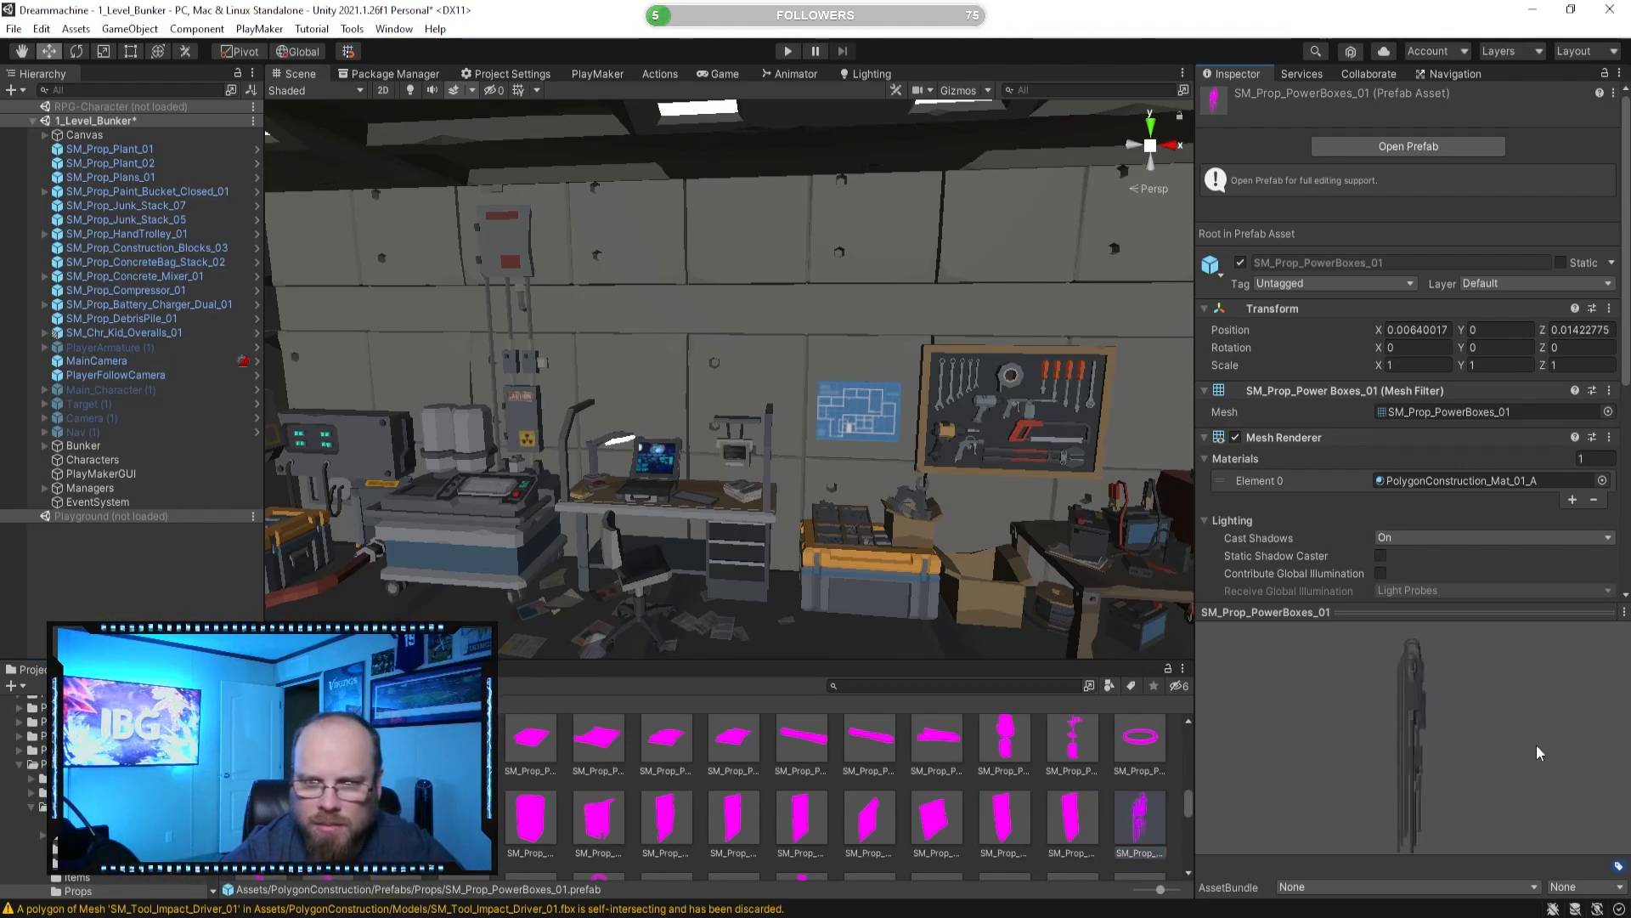
right_click_drag(990, 466, 915, 556)
key("w")
Preview the power cable prefabs, including SM_Prop_Powercable_01 and SM_Prop_Powercable_05, and the props up to SM_Prop_Radio_01.
scroll(924, 802, "down", 1)
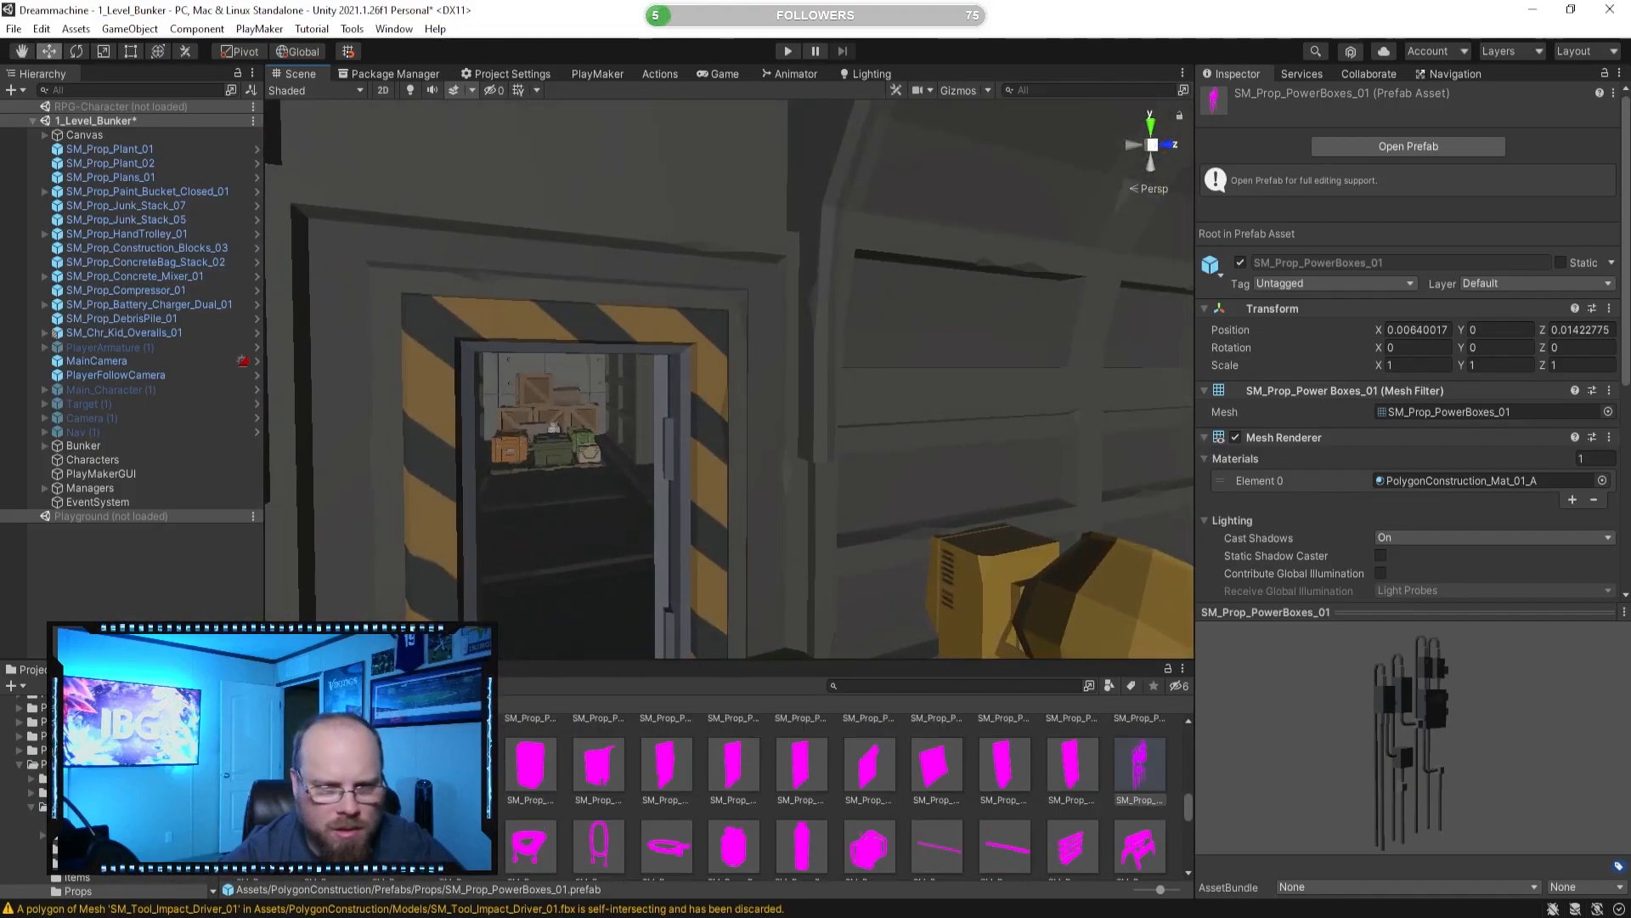
left_click(260, 841)
key("Right")
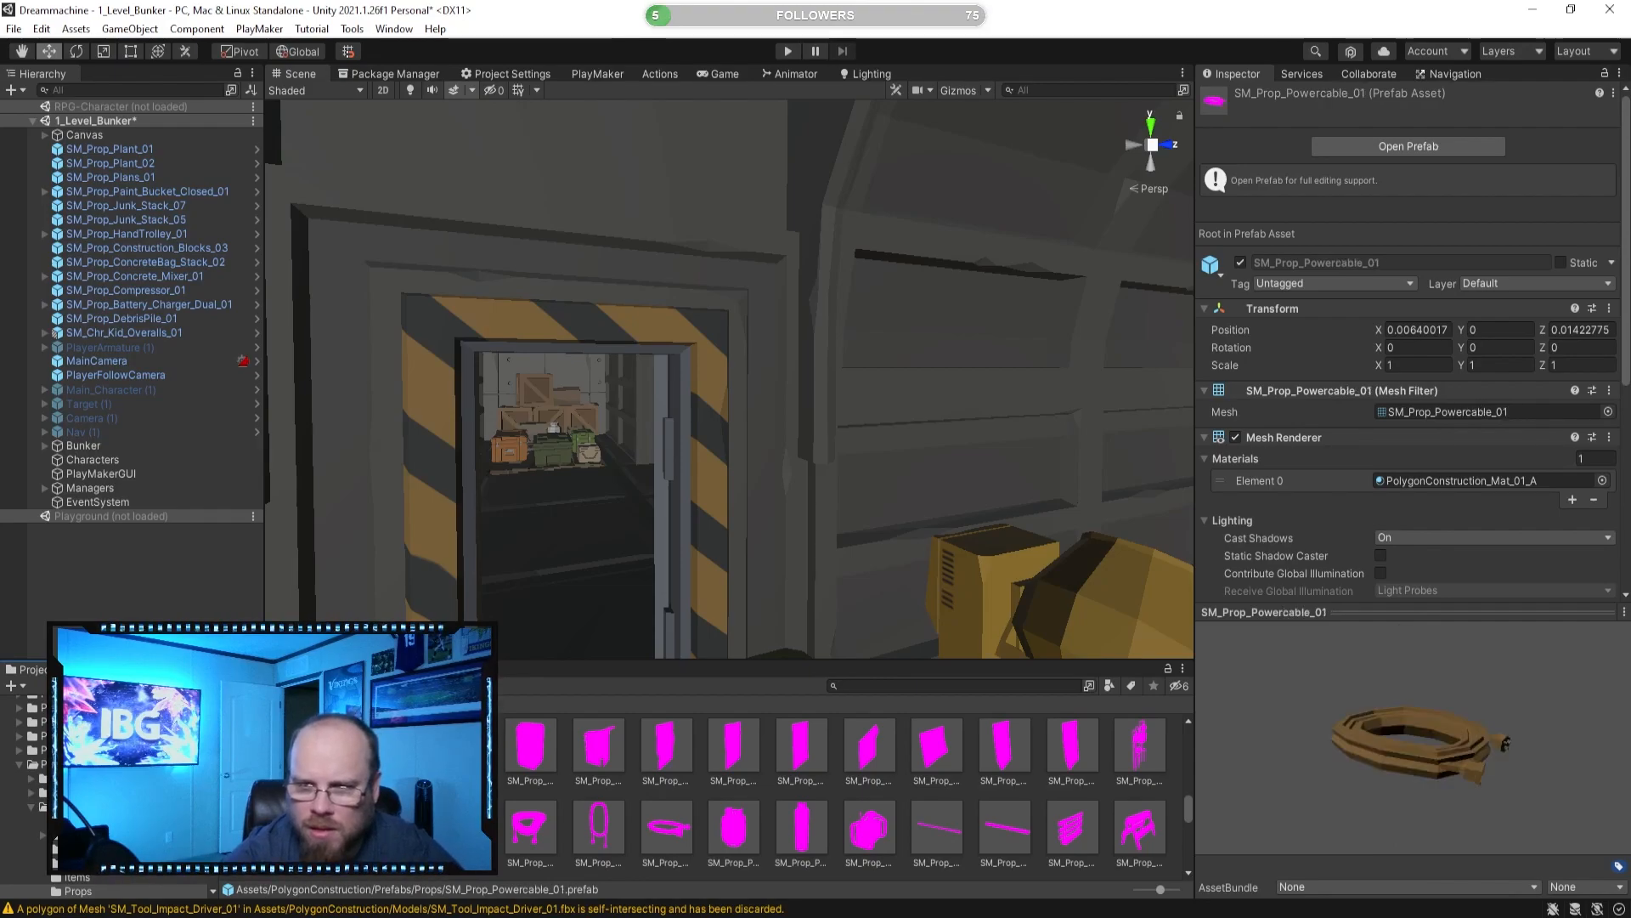
key("Right")
key("Right")
key("Right")
key("Right")
key("Right")
key("Right")
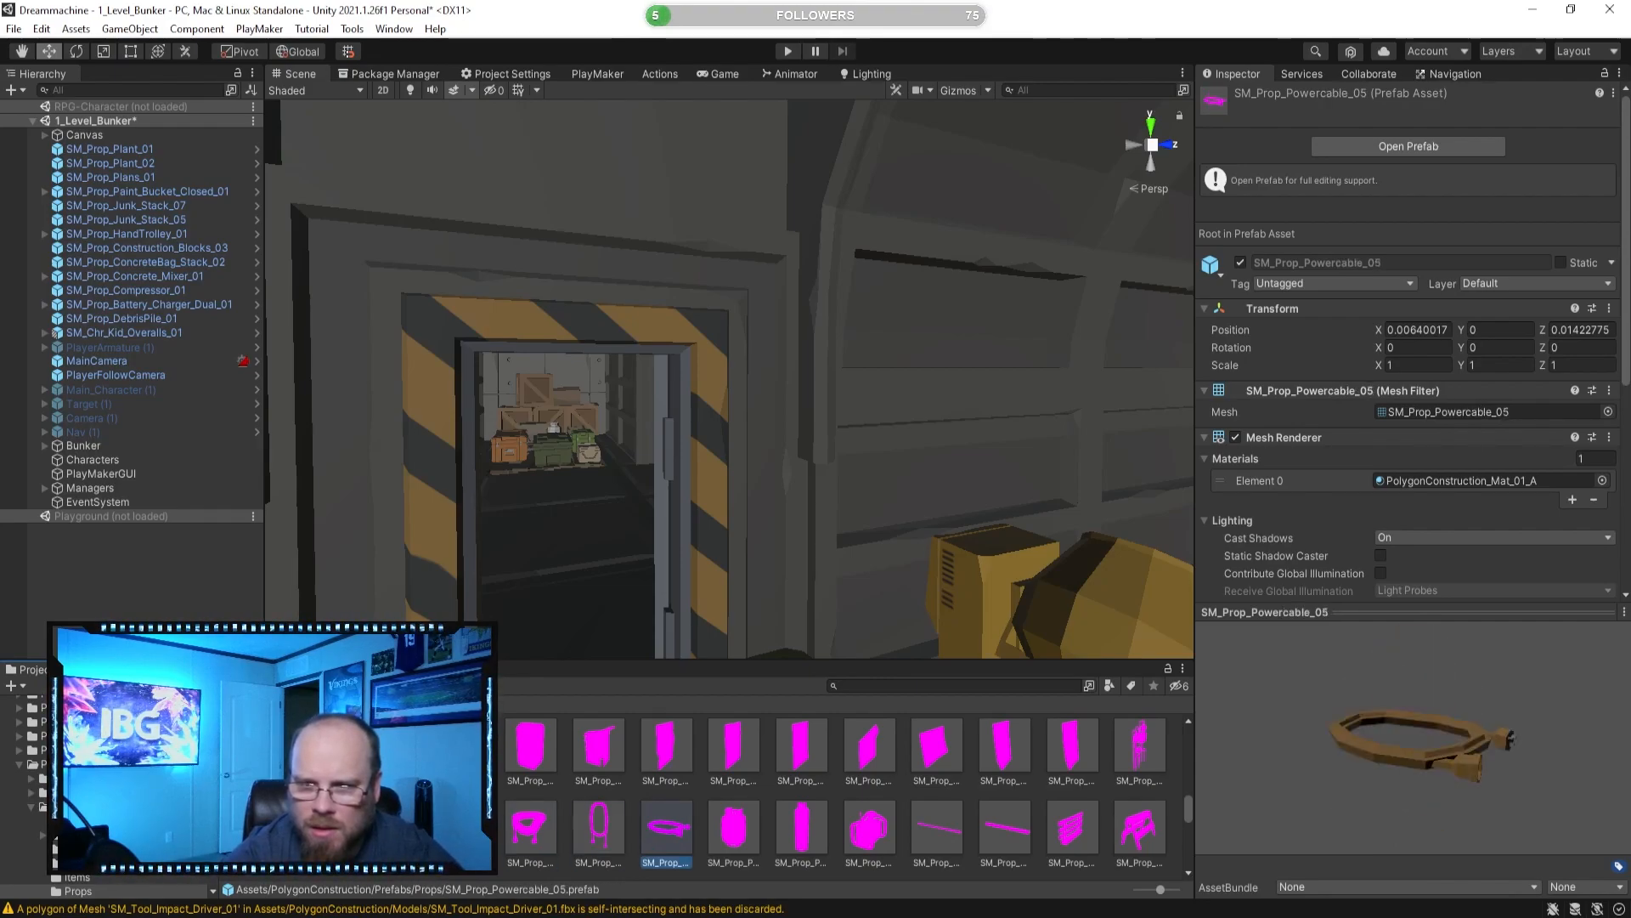
key("Right")
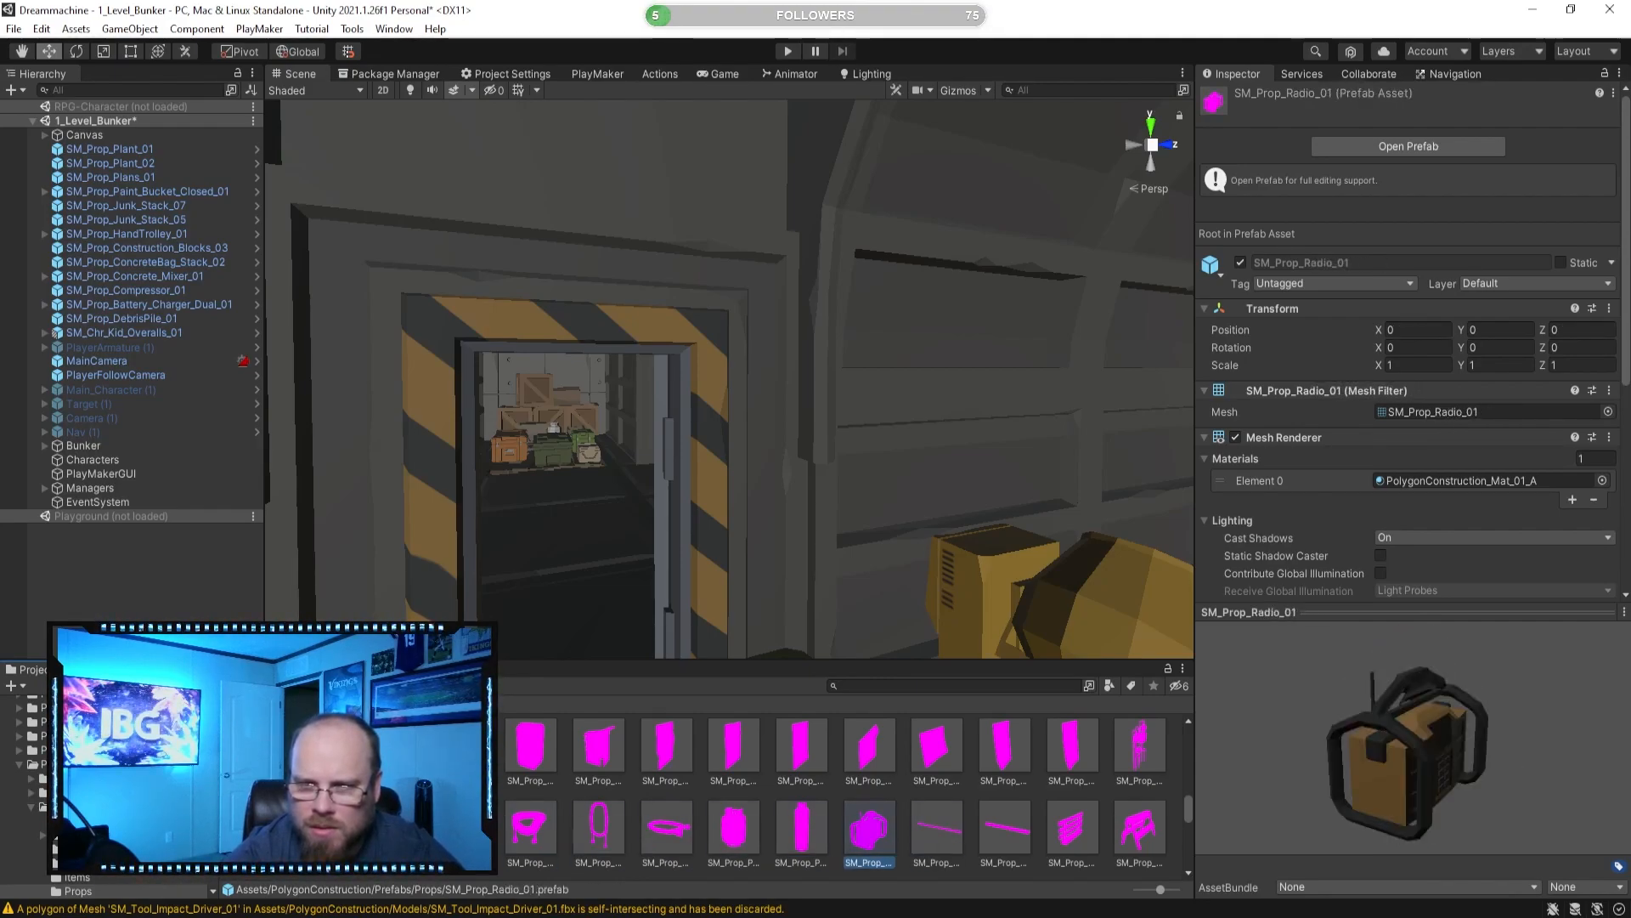
Preview the props following the radio, including SM_Prop_Roller_Stand_01 and SM_Prop_Rubbish_Papers_01.
key("Right")
key("Right")
key("Right")
key("Right")
key("Right")
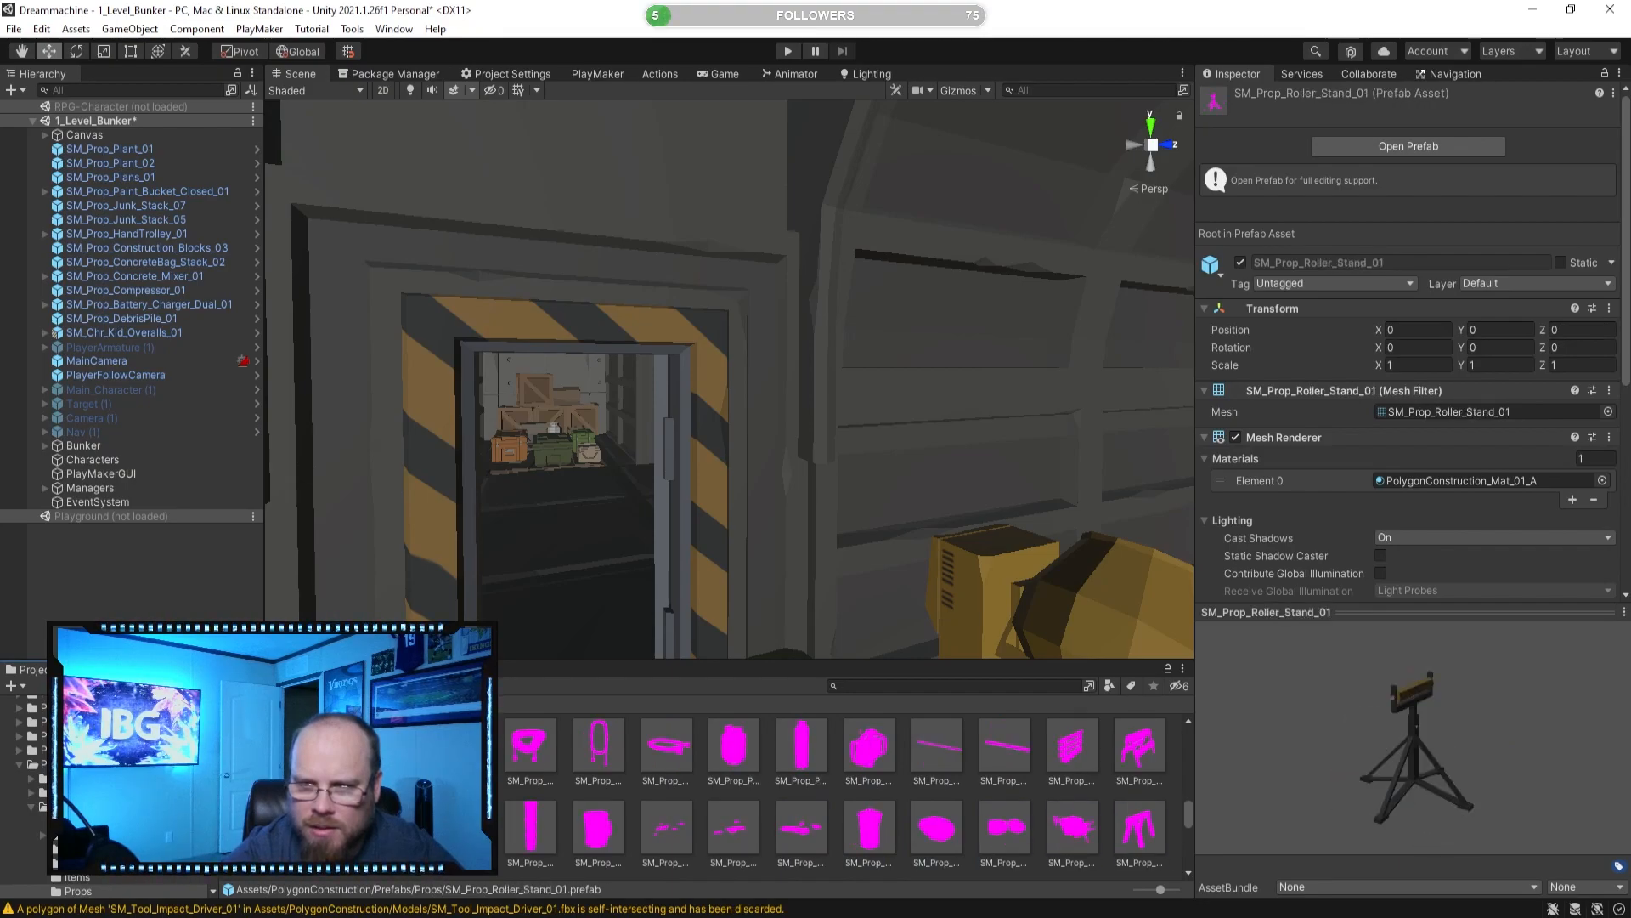
key("Right")
key("Right")
key("Right")
key("Right")
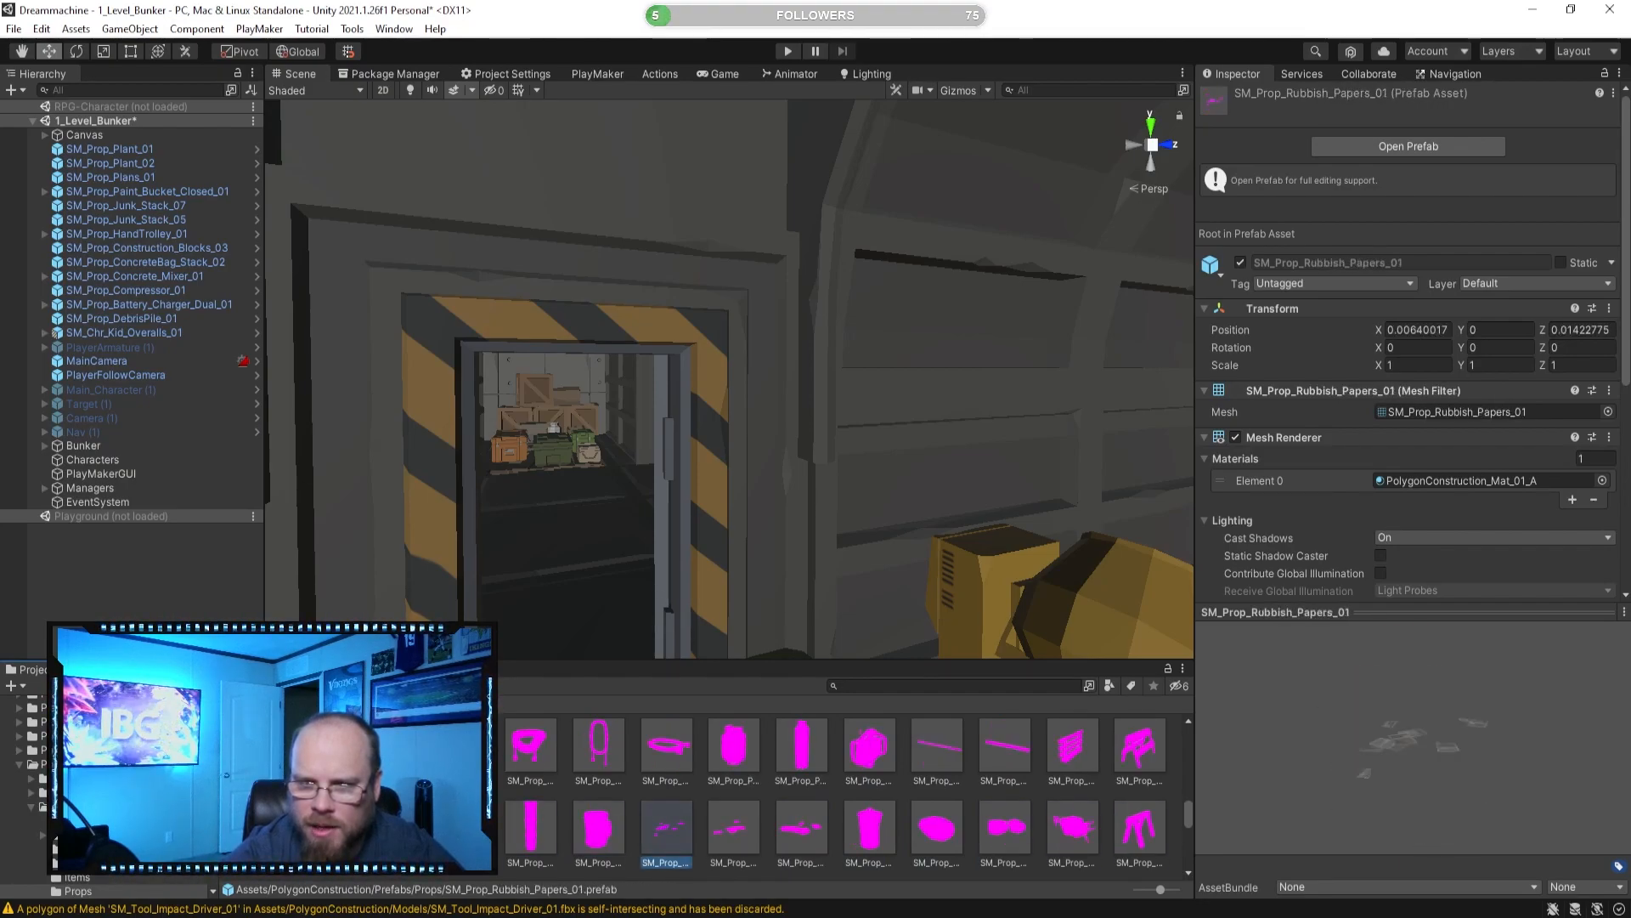
Preview the prefabs following SM_Prop_Rubbish_Papers_01, including SM_Prop_Rubble_Concrete_03 and SM_Prop_Saw_Horse_01.
key("Right")
key("Right")
key("Right")
key("Right")
key("Right")
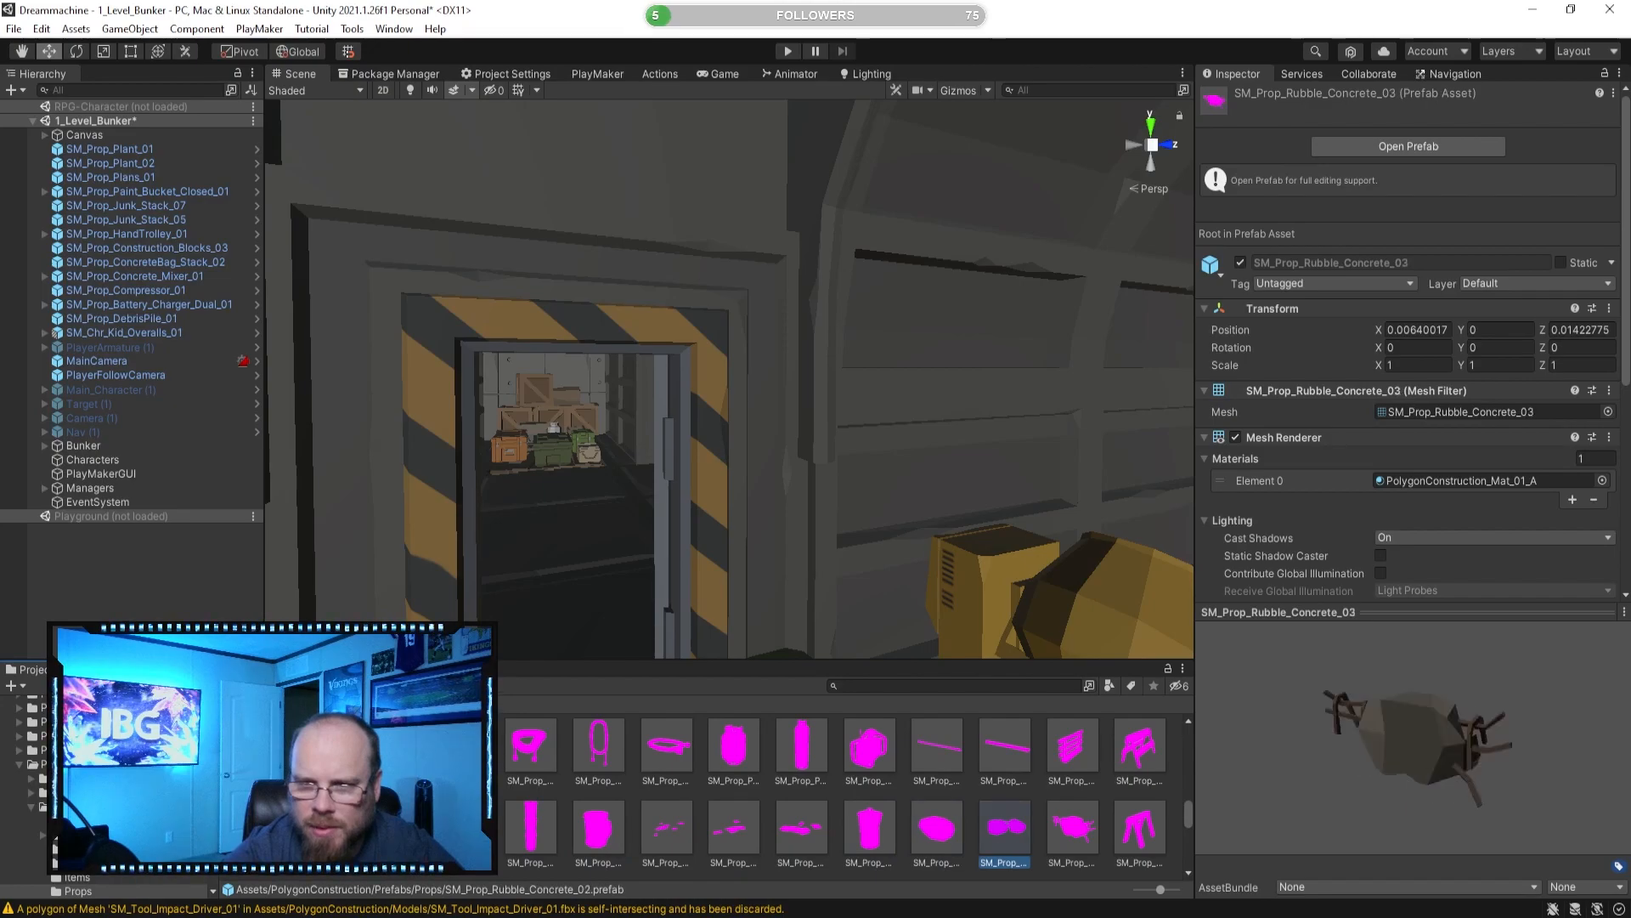
key("Right")
key("Right")
key("Right")
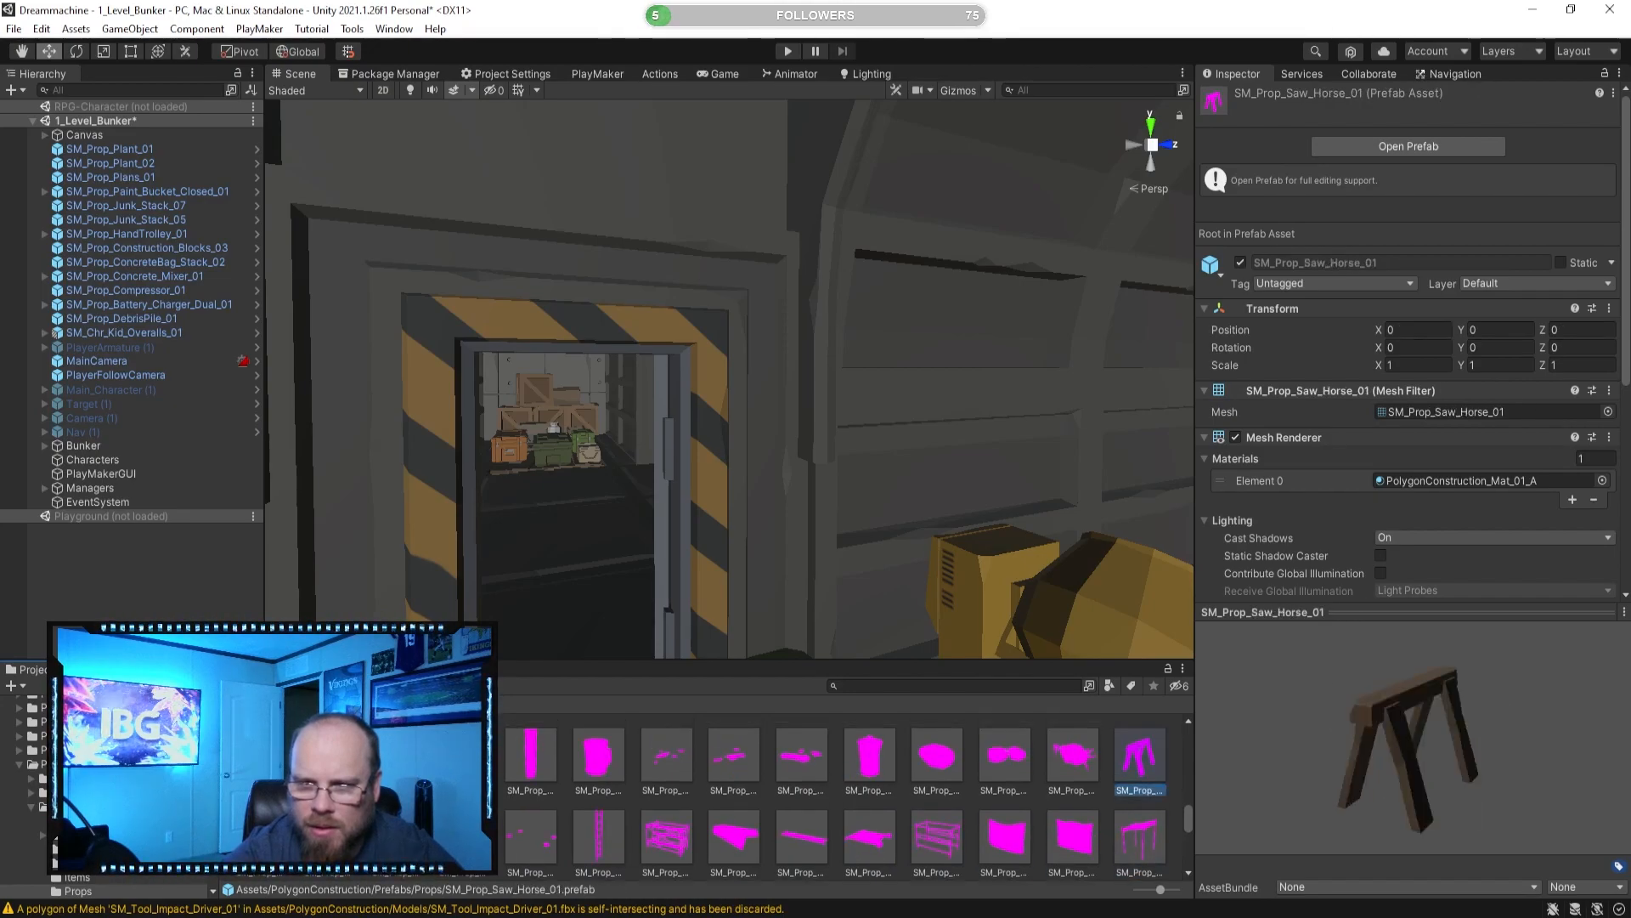
Raise SM_Prop_HandTrolley_01 in the blocked tunnel to Y 0.401 so it clears the floor, and rotate it to about -41.8° around Y.
right_click_drag(453, 540, 488, 558)
left_click(521, 538)
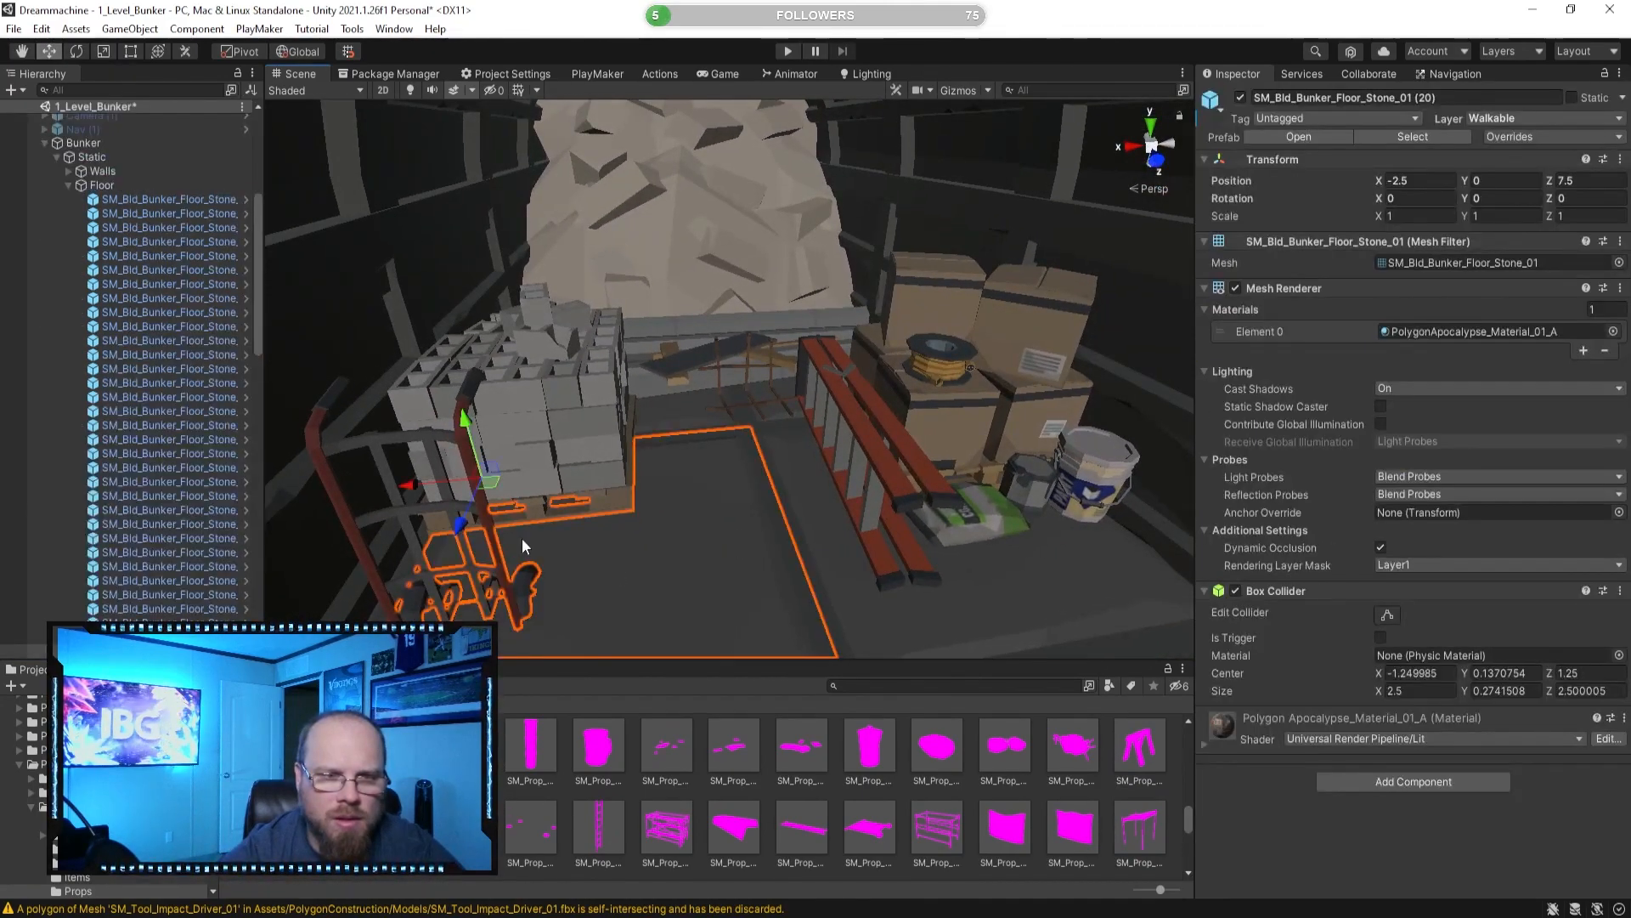
left_click(898, 785)
right_click_drag(841, 577, 693, 553)
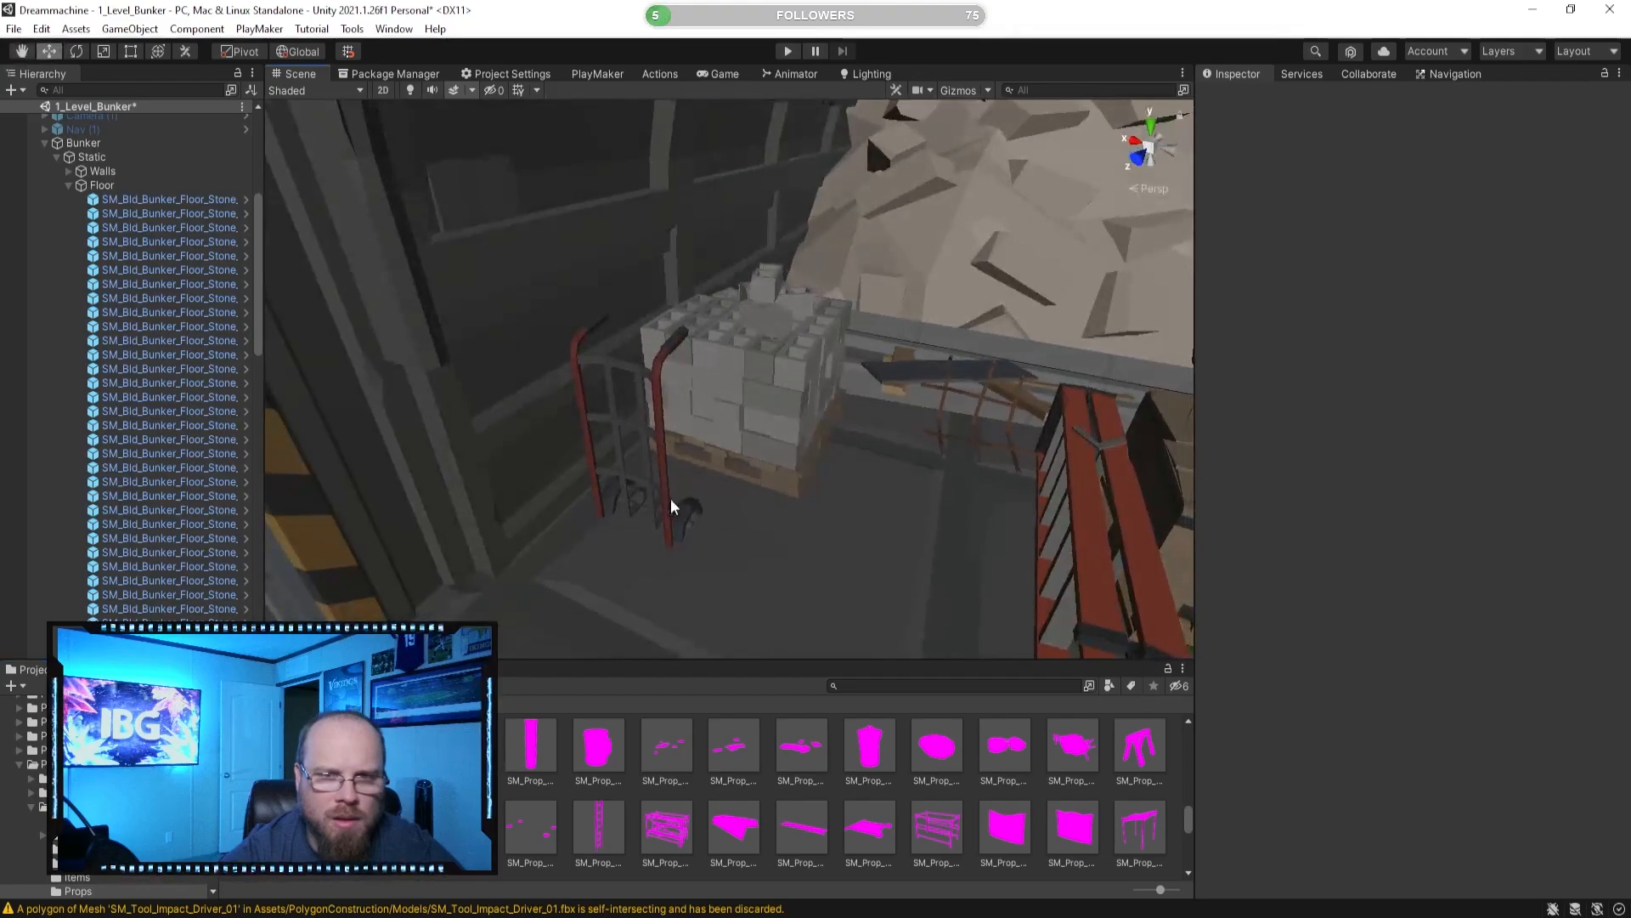
left_click(652, 438)
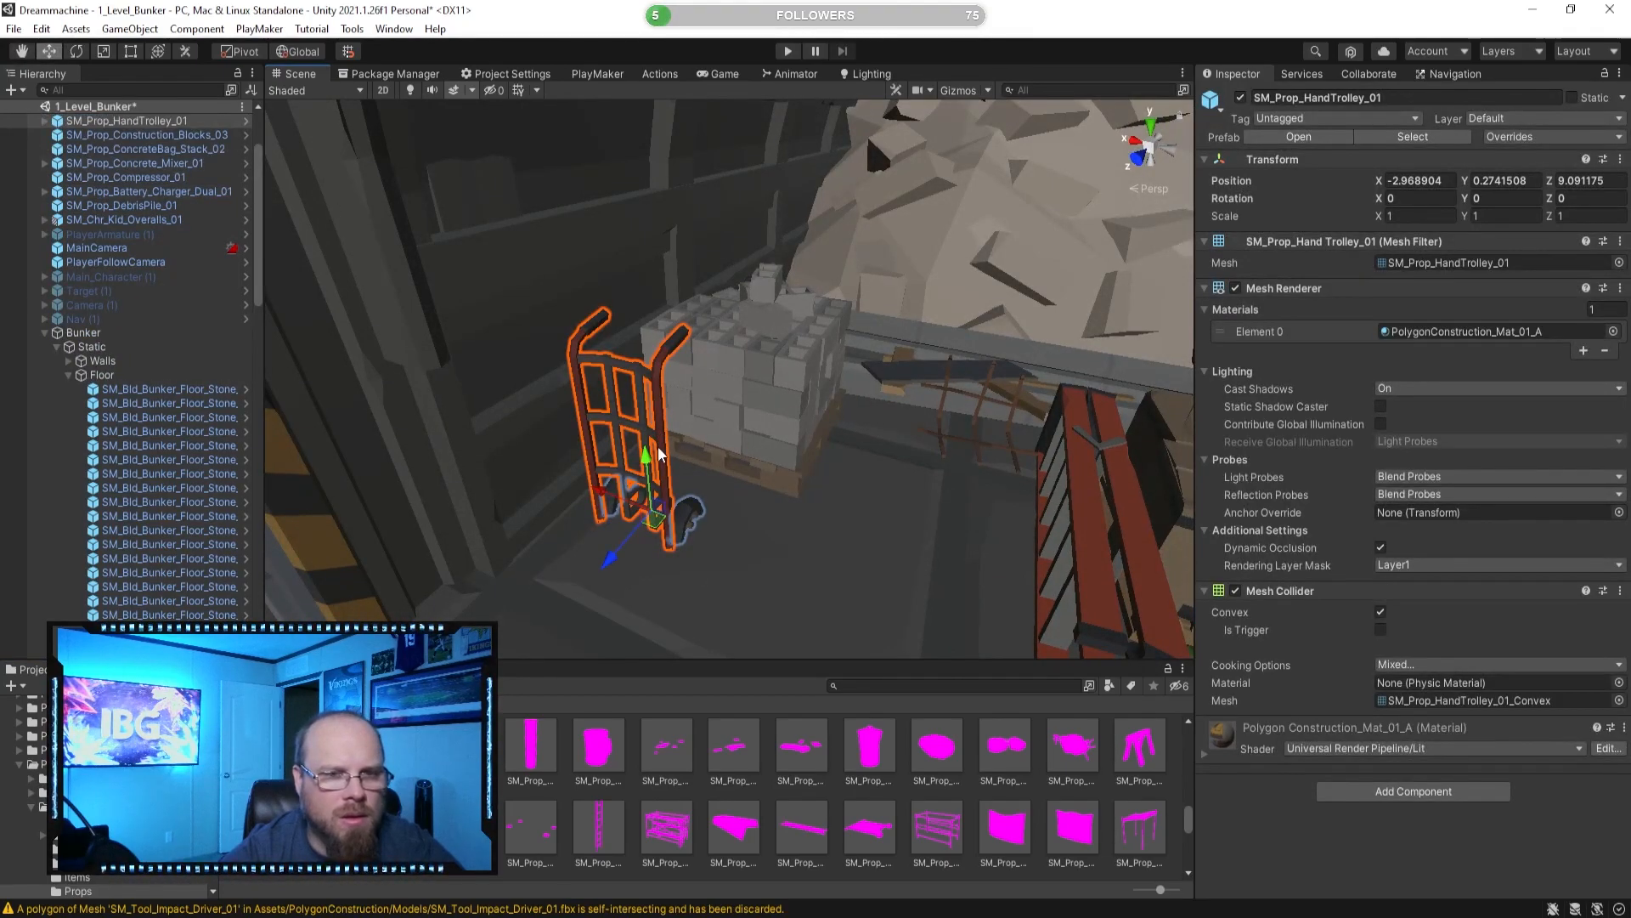
left_click_drag(664, 445, 668, 443)
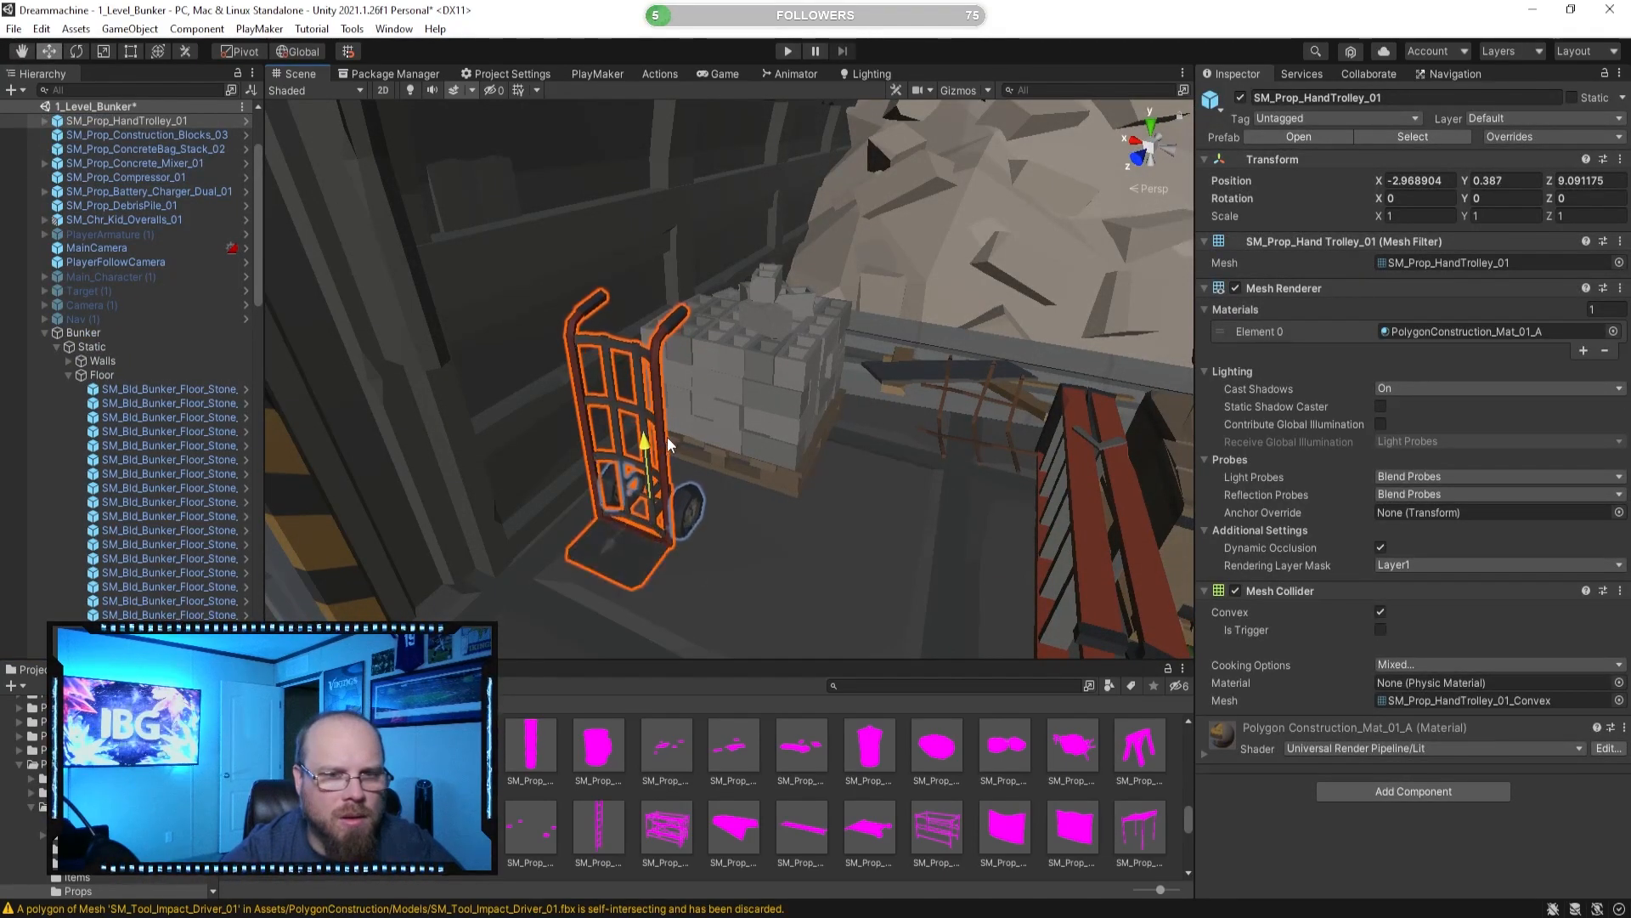
left_click_drag(627, 554, 736, 543)
Move the hand trolley along its local axis to about X -2.738, Z 8.832, close to the concrete block pallet.
left_click(833, 802)
right_click_drag(837, 549, 655, 581)
scroll(743, 441, "up", 2)
left_click(760, 422)
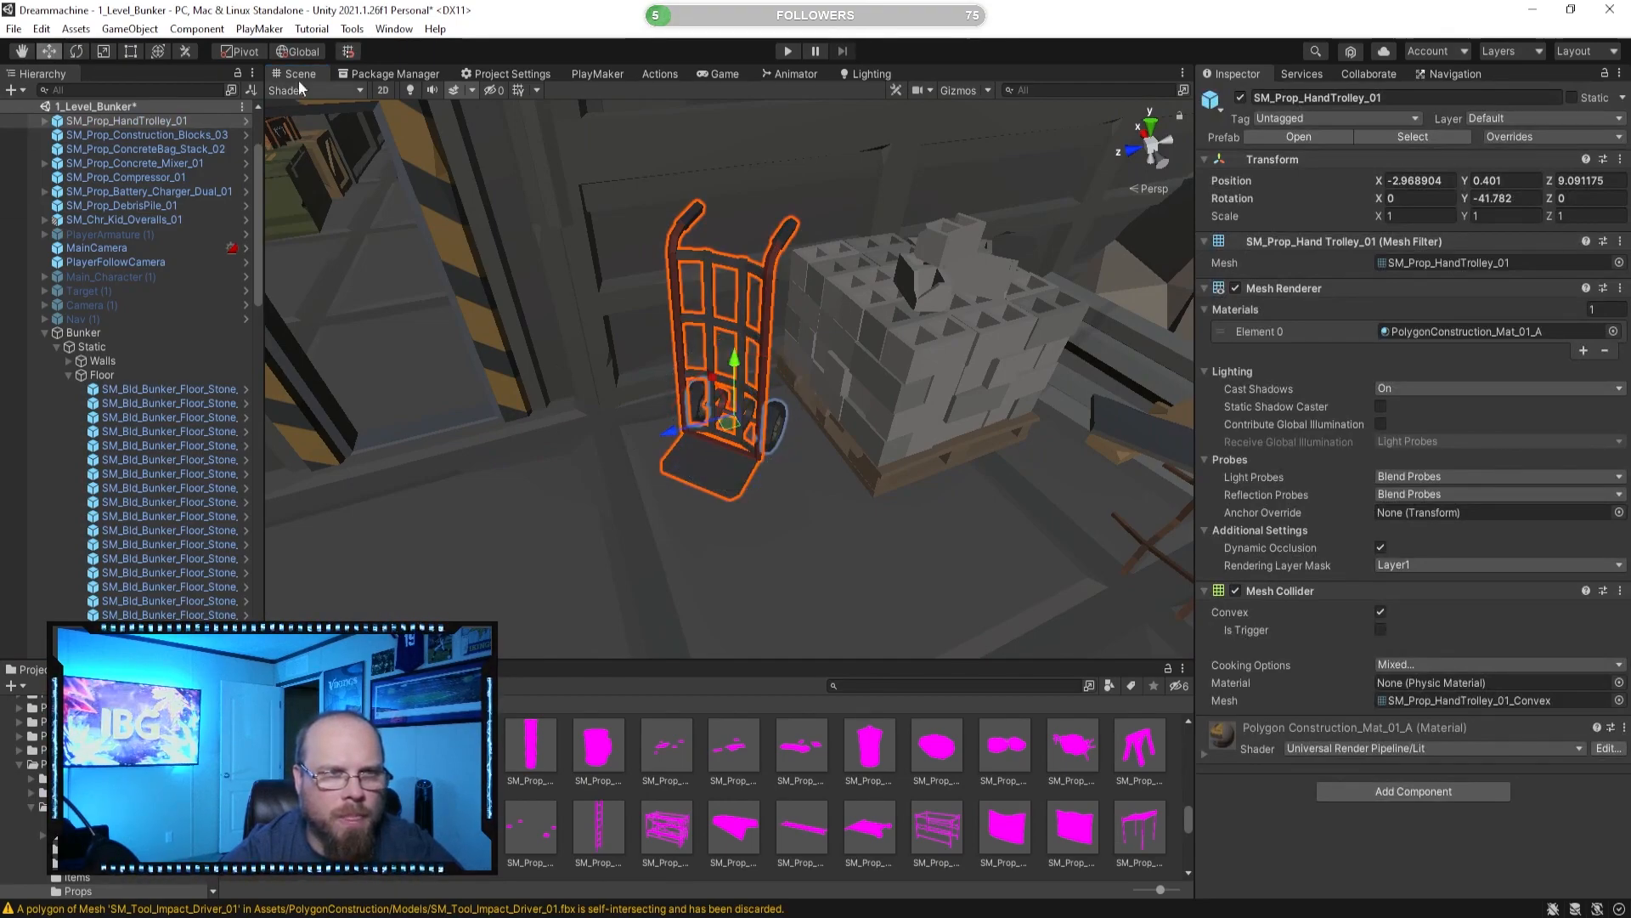
left_click_drag(707, 459, 741, 441)
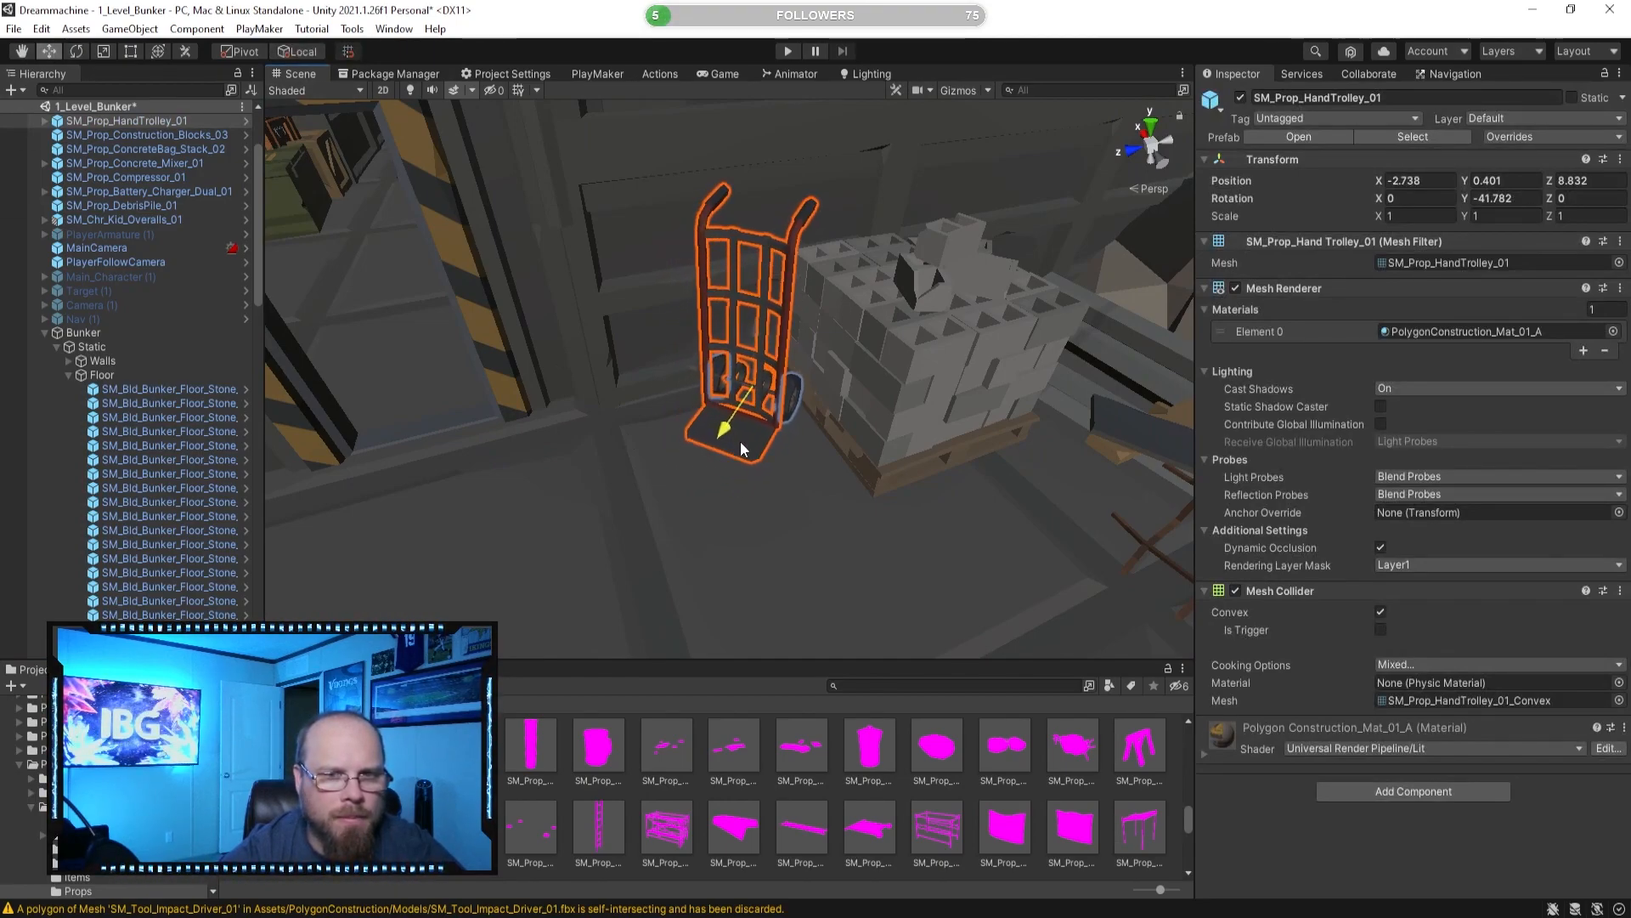
left_click(828, 788)
Delete the concrete bag stack SM_Prop_ConcreteBag_Stack_02 from the tunnel floor.
right_click_drag(713, 463, 952, 469)
right_click_drag(791, 476, 853, 476)
left_click(922, 407)
key("Delete")
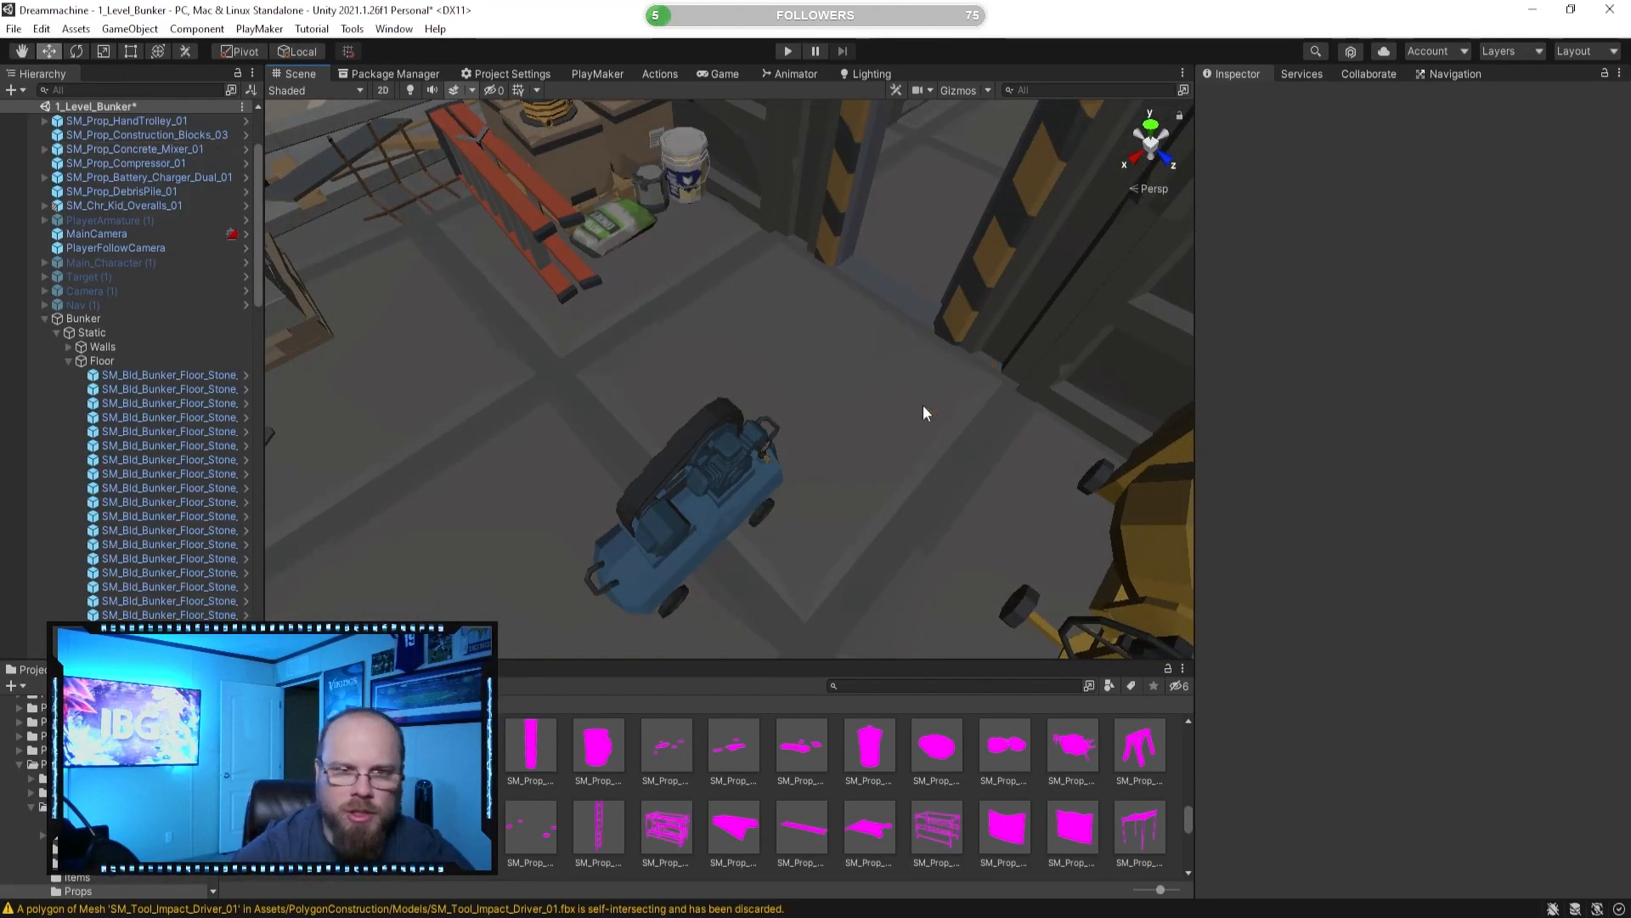
Move SM_Prop_Compressor_01 between the block pallet and the red ladder, to about X -4.706, Z 7.878.
left_click(745, 462)
right_click_drag(744, 462, 873, 675)
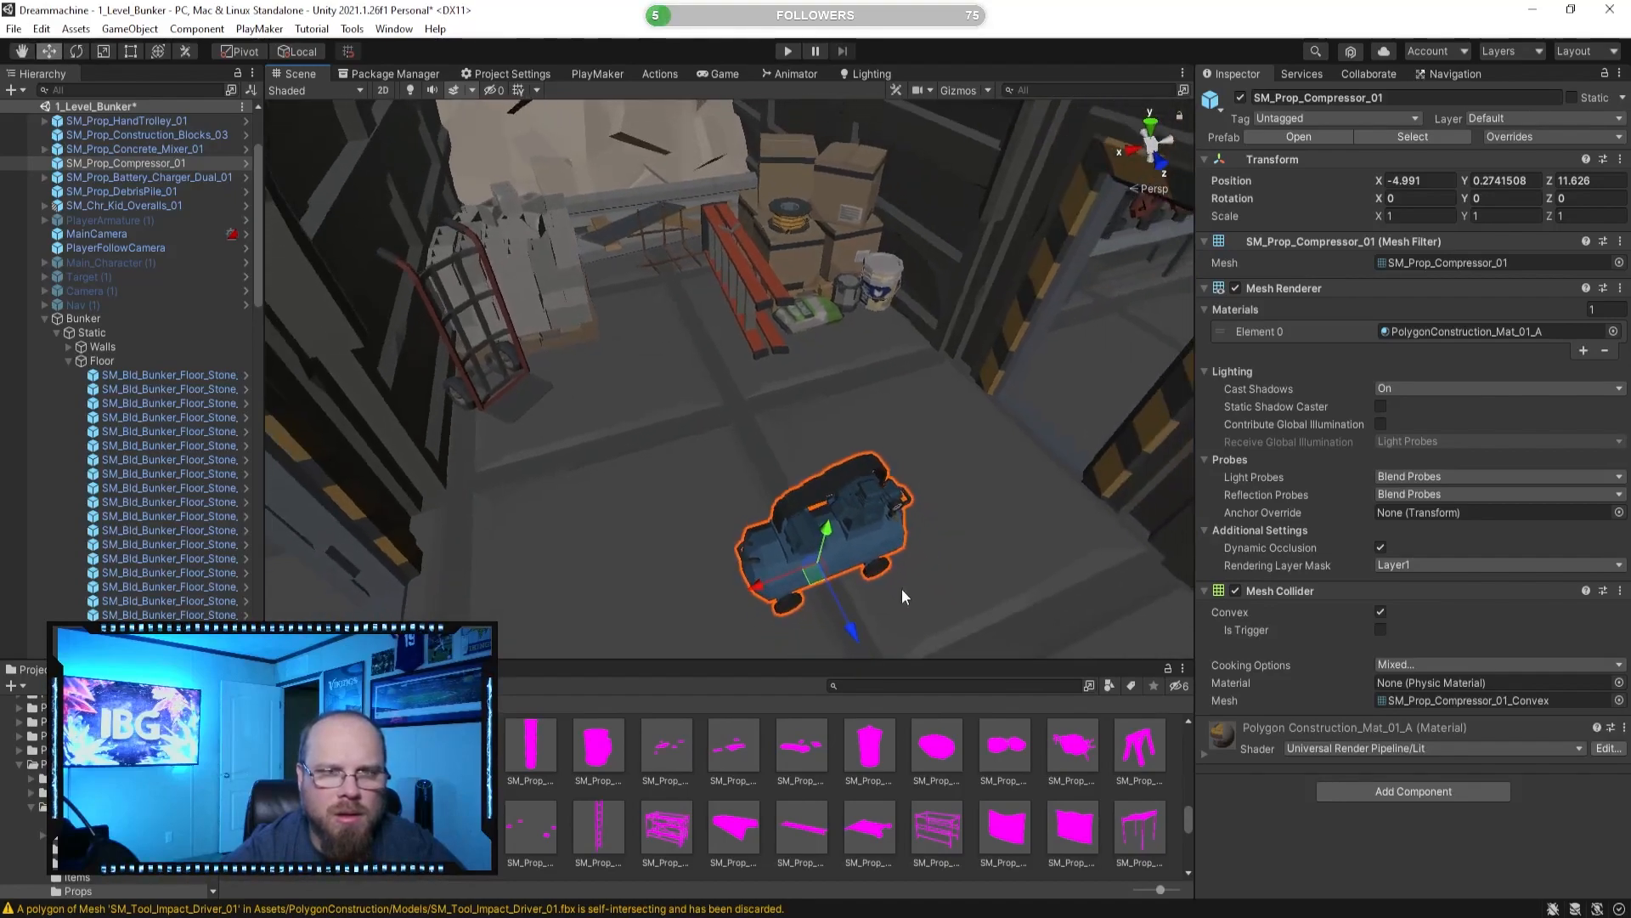
left_click_drag(862, 633, 655, 384)
mouse_move(664, 363)
right_mouse_down()
mouse_move(633, 276)
mouse_move(680, 336)
mouse_move(675, 365)
right_mouse_up()
left_click_drag(626, 452, 658, 511)
right_click_drag(657, 512, 942, 496)
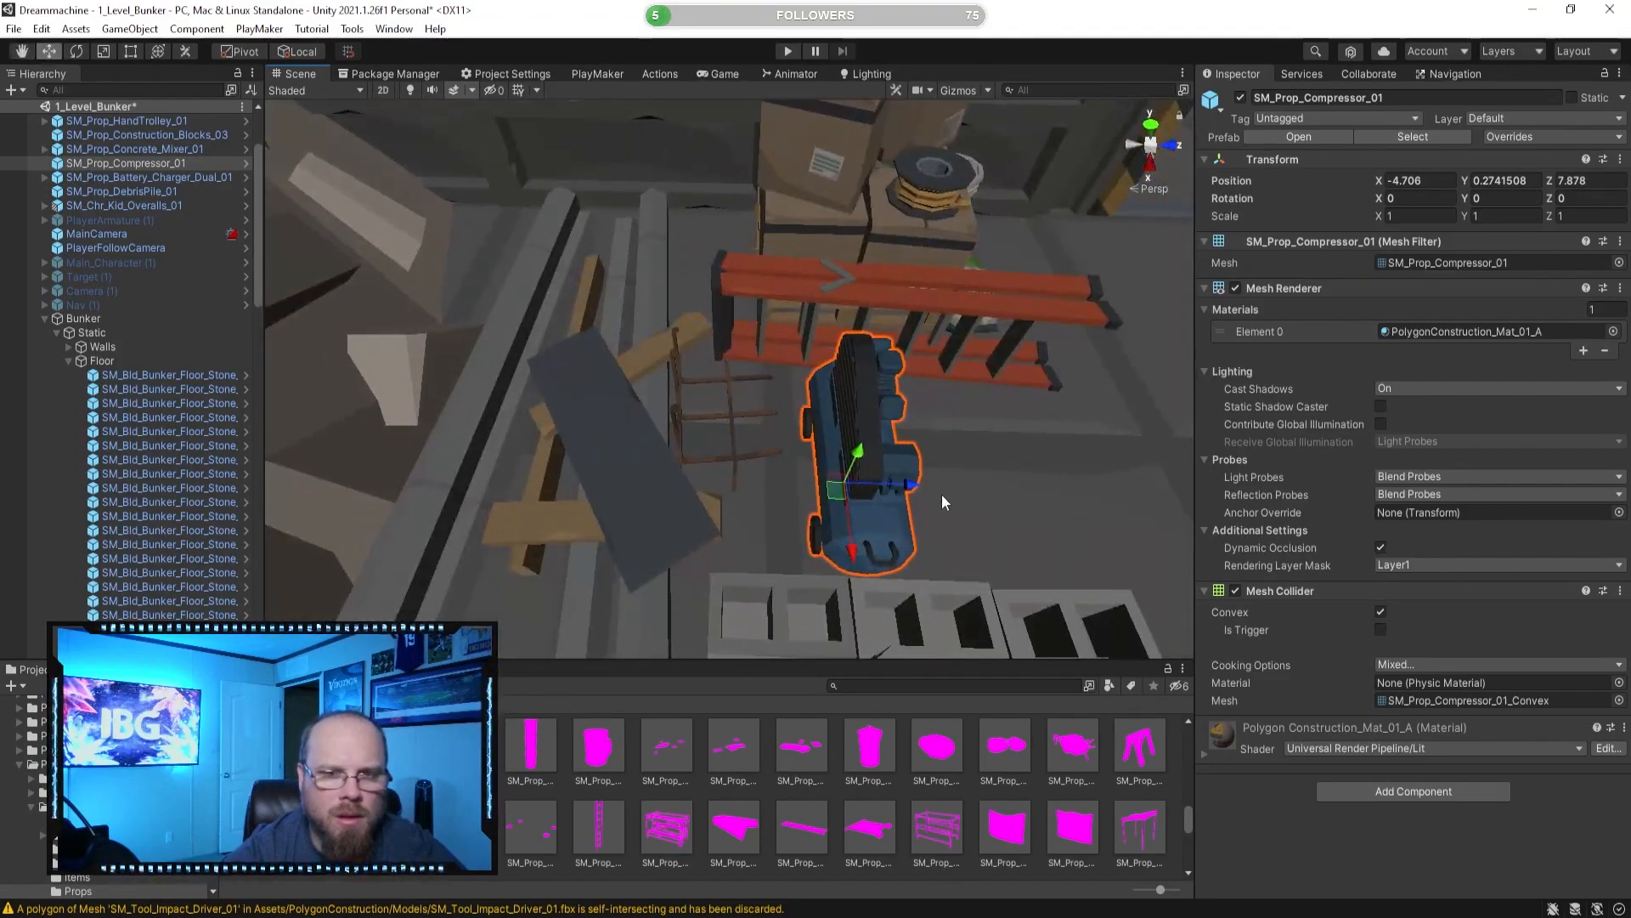
Nudge the compressor closer to the junk stack, to about X -4.66, Z 7.507.
left_click_drag(910, 491, 874, 491)
right_click_drag(874, 491, 1003, 473)
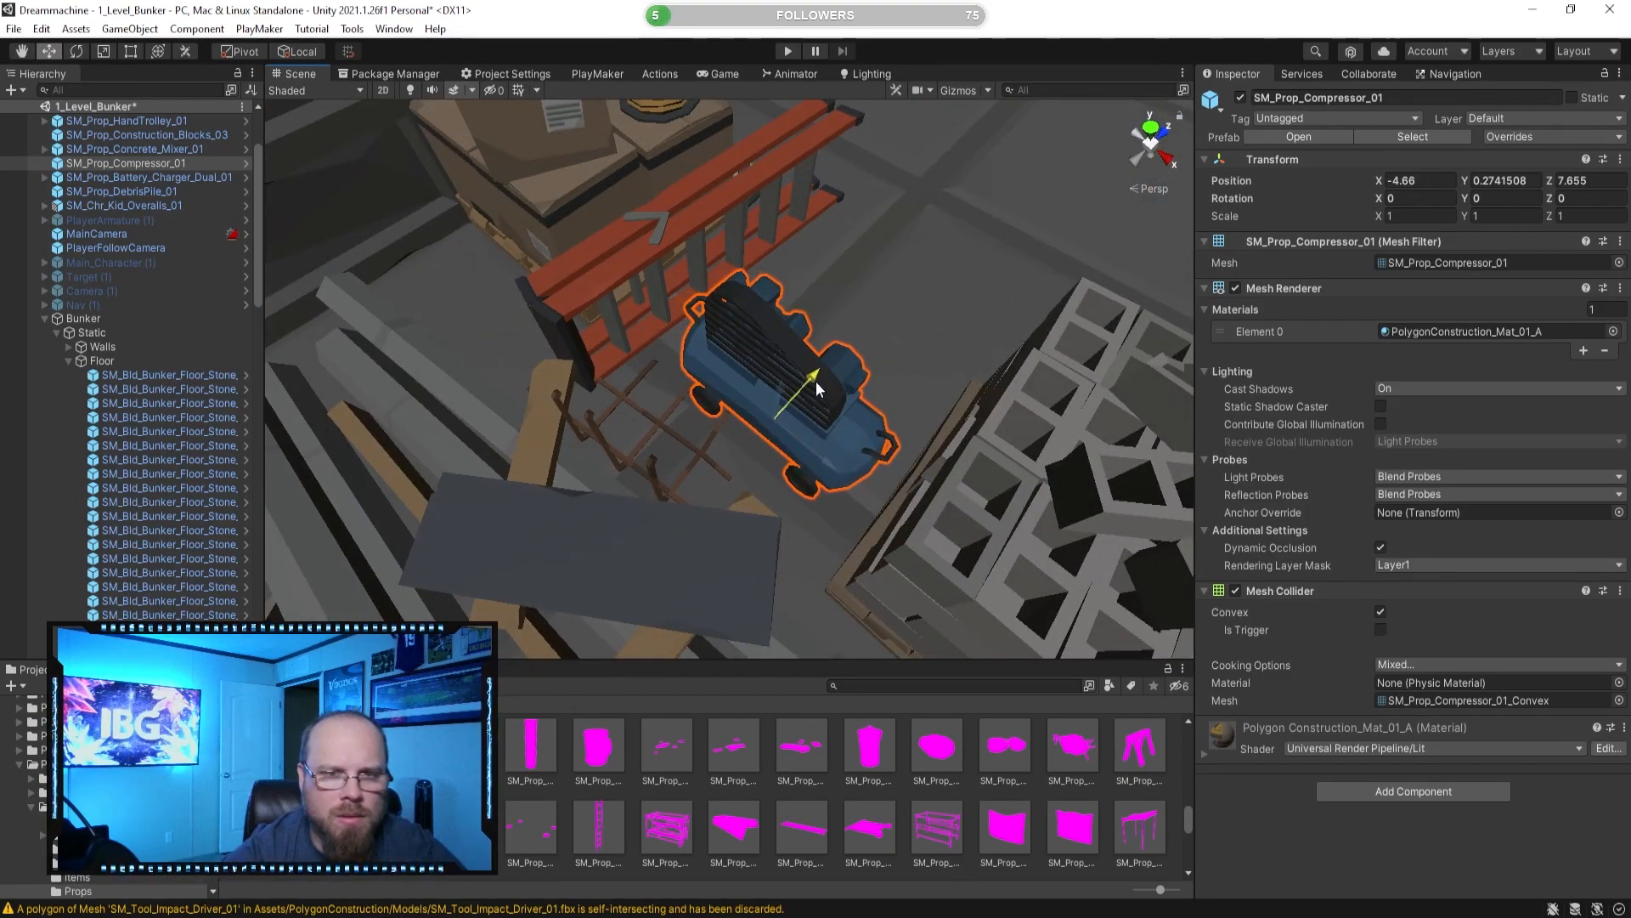
left_click_drag(816, 389, 796, 394)
right_click_drag(859, 373, 816, 645)
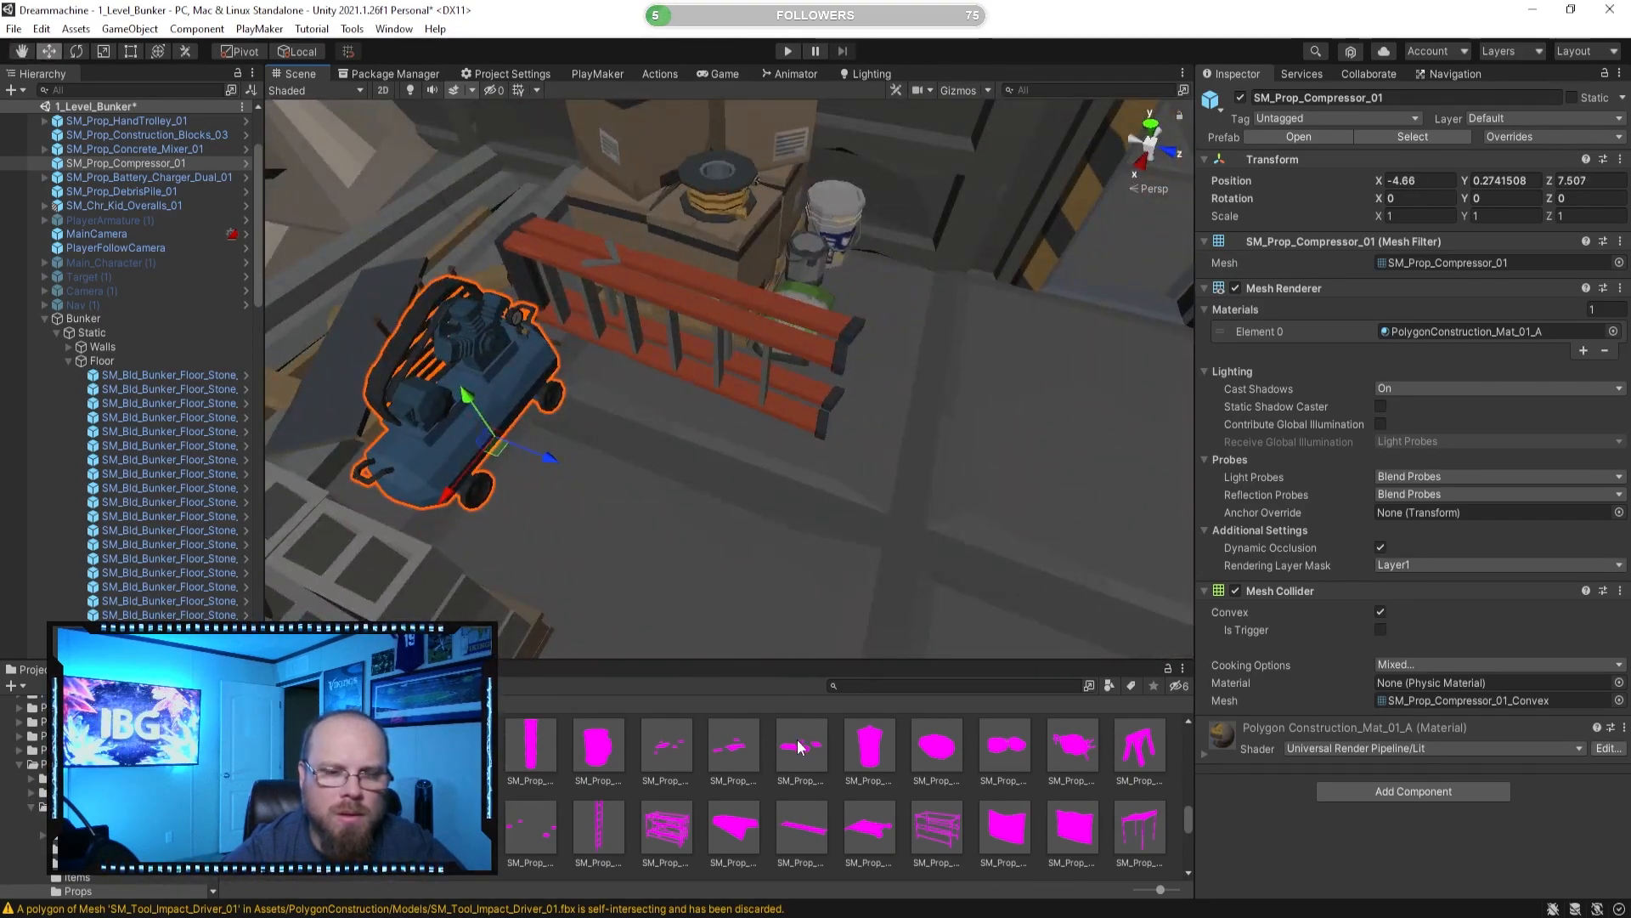
left_click(838, 788)
Inspect SM_Prop_Junk_Stack_05 and the arrangement of props in front of the tunnel's rock debris from several angles.
right_click_drag(807, 441, 712, 418)
key("s")
key("w")
key("w")
key("w")
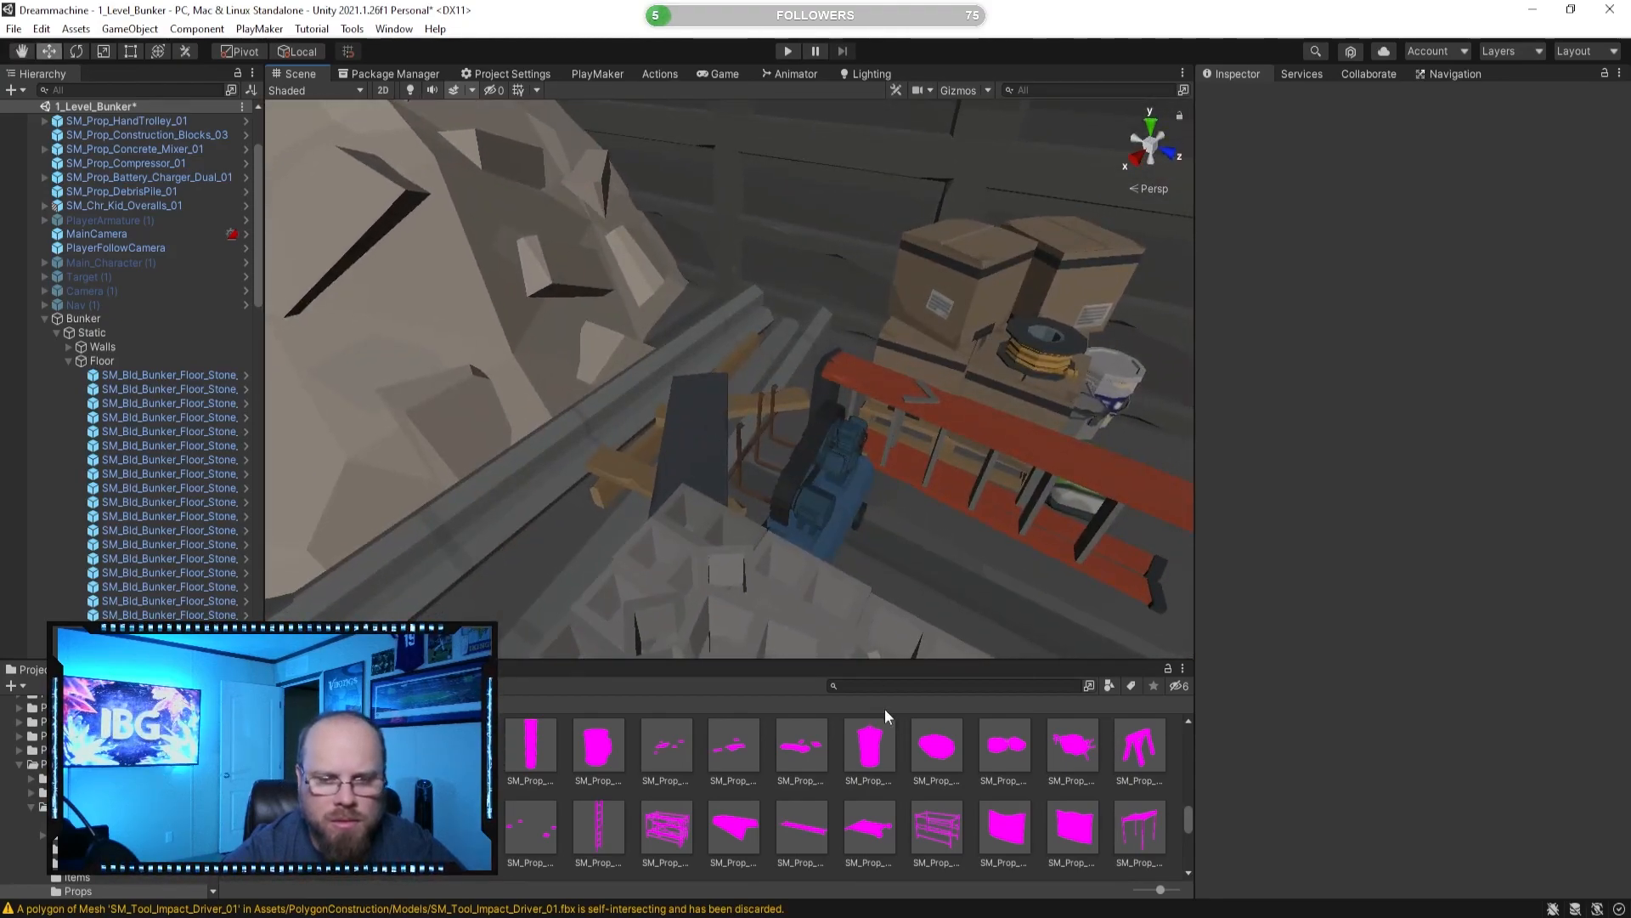
left_click(686, 478)
key("f")
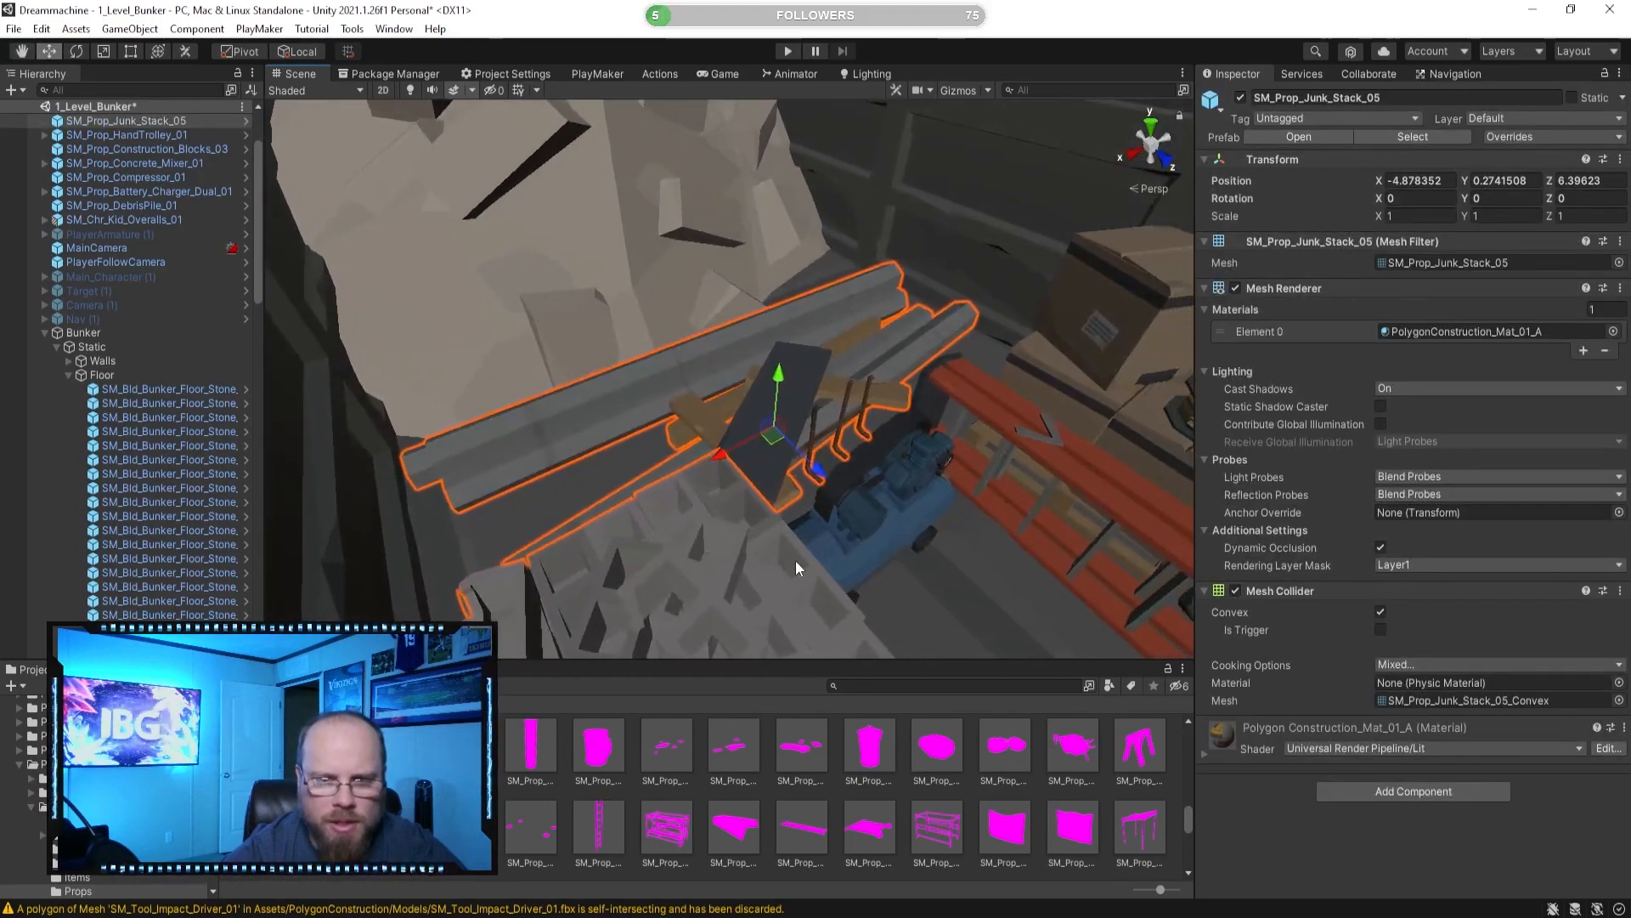
left_click(1010, 834)
left_click(781, 365)
right_click_drag(906, 343, 790, 450)
key("s")
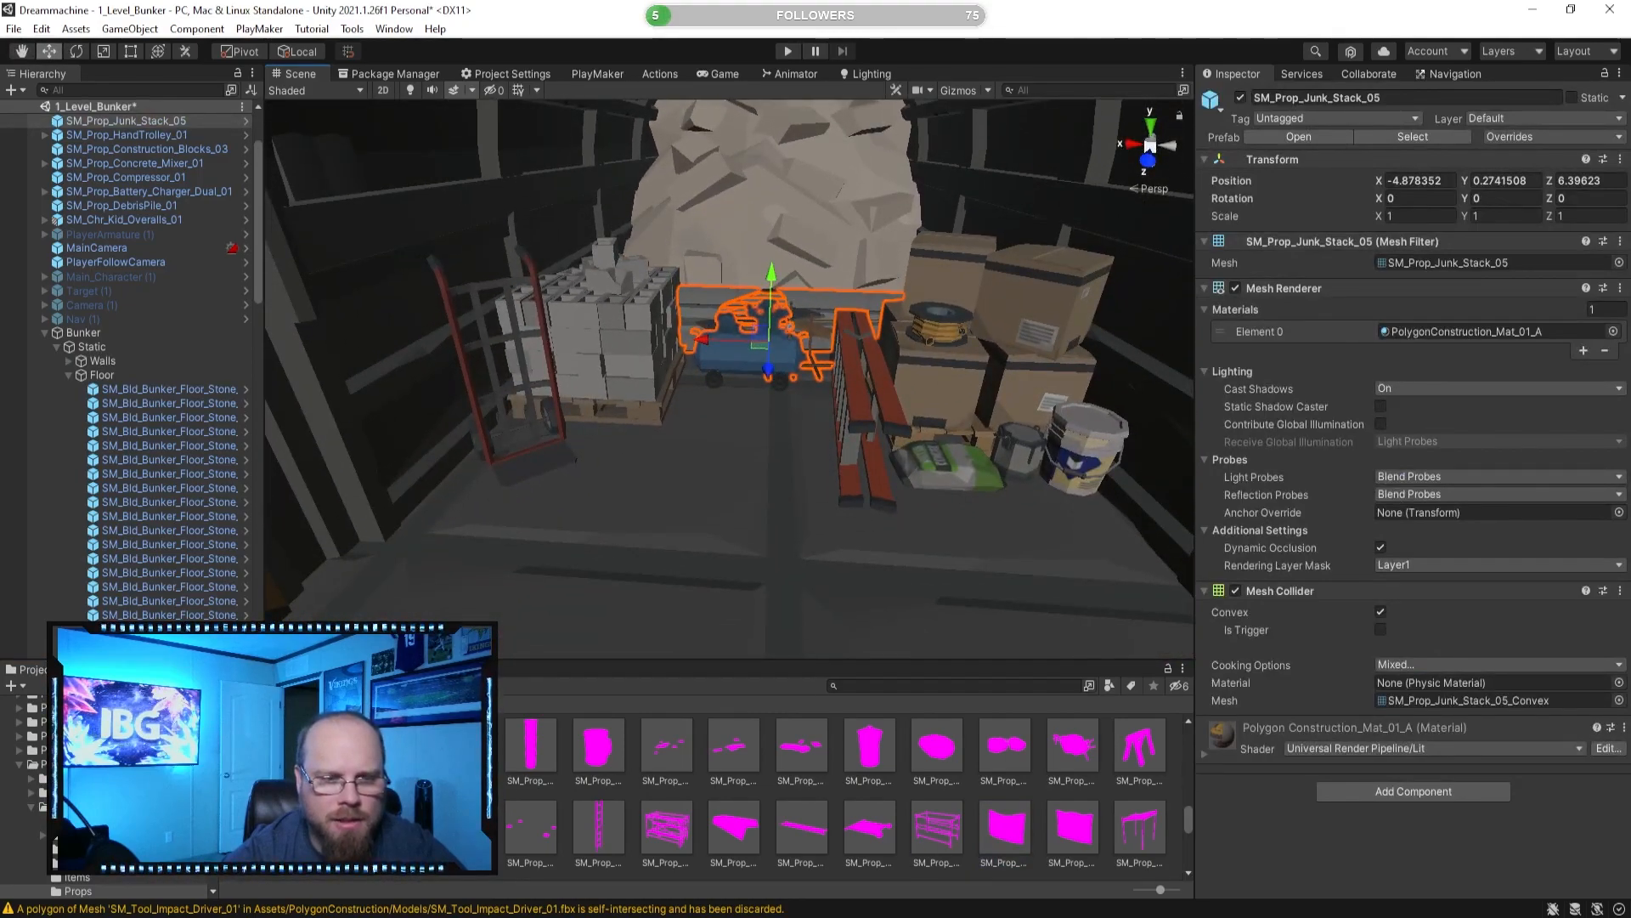
Preview SM_Prop_Sawhorse_01 and the scaffold tarps Tarp_1 and Tarp_2, and survey the tunnel and living area for a spot to use them.
left_click(463, 827)
left_click(395, 827)
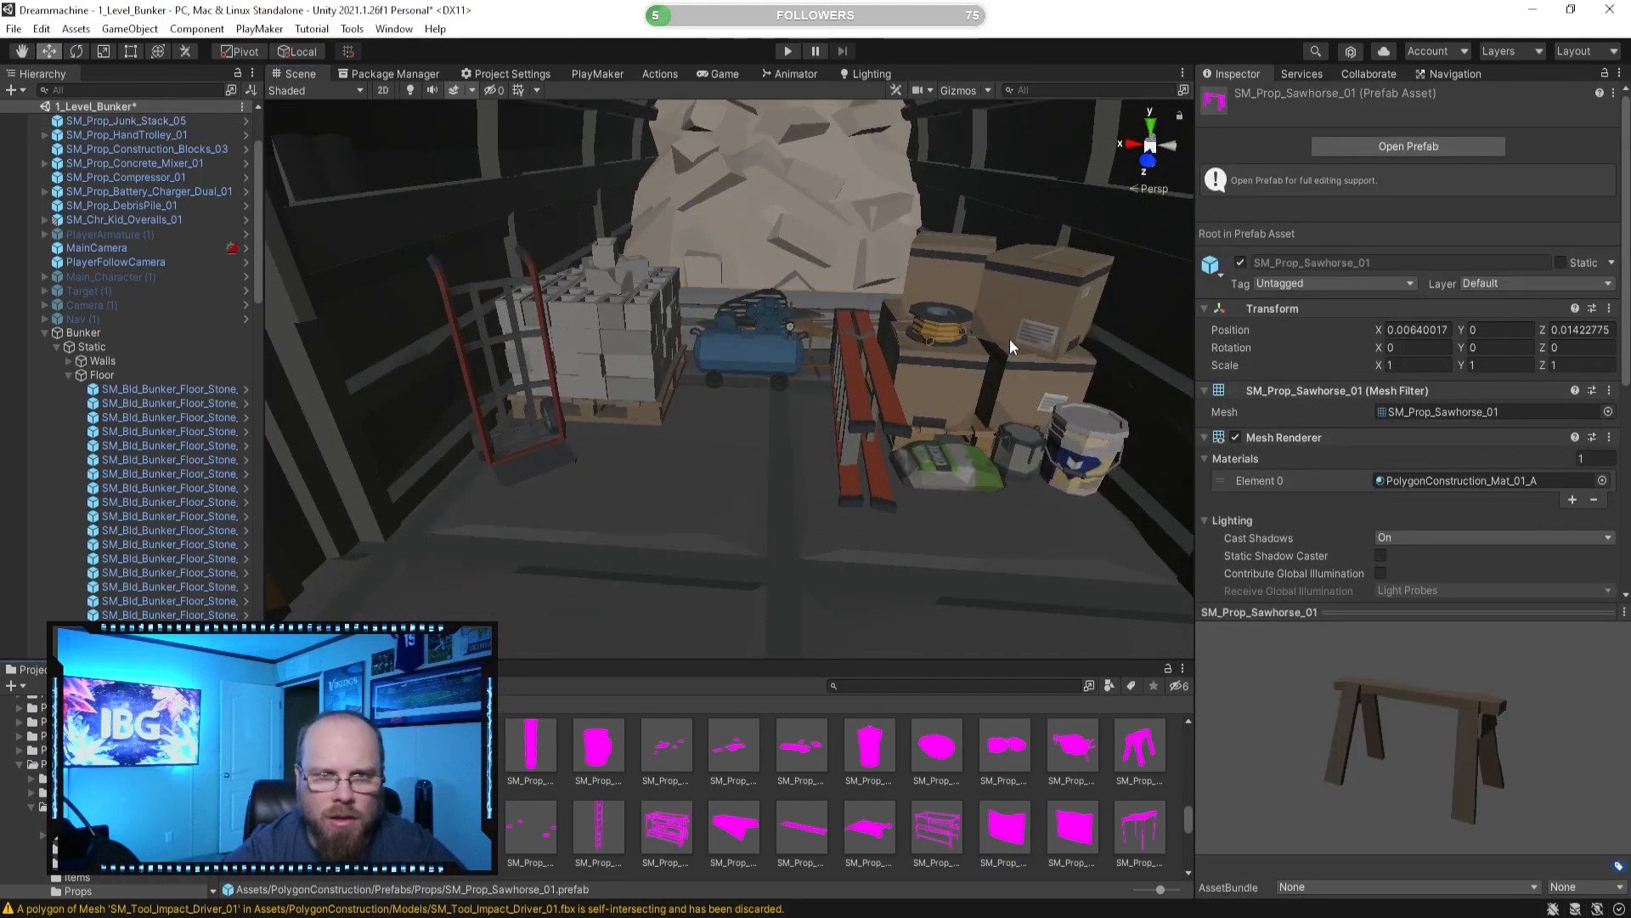
right_click_drag(813, 382, 693, 474)
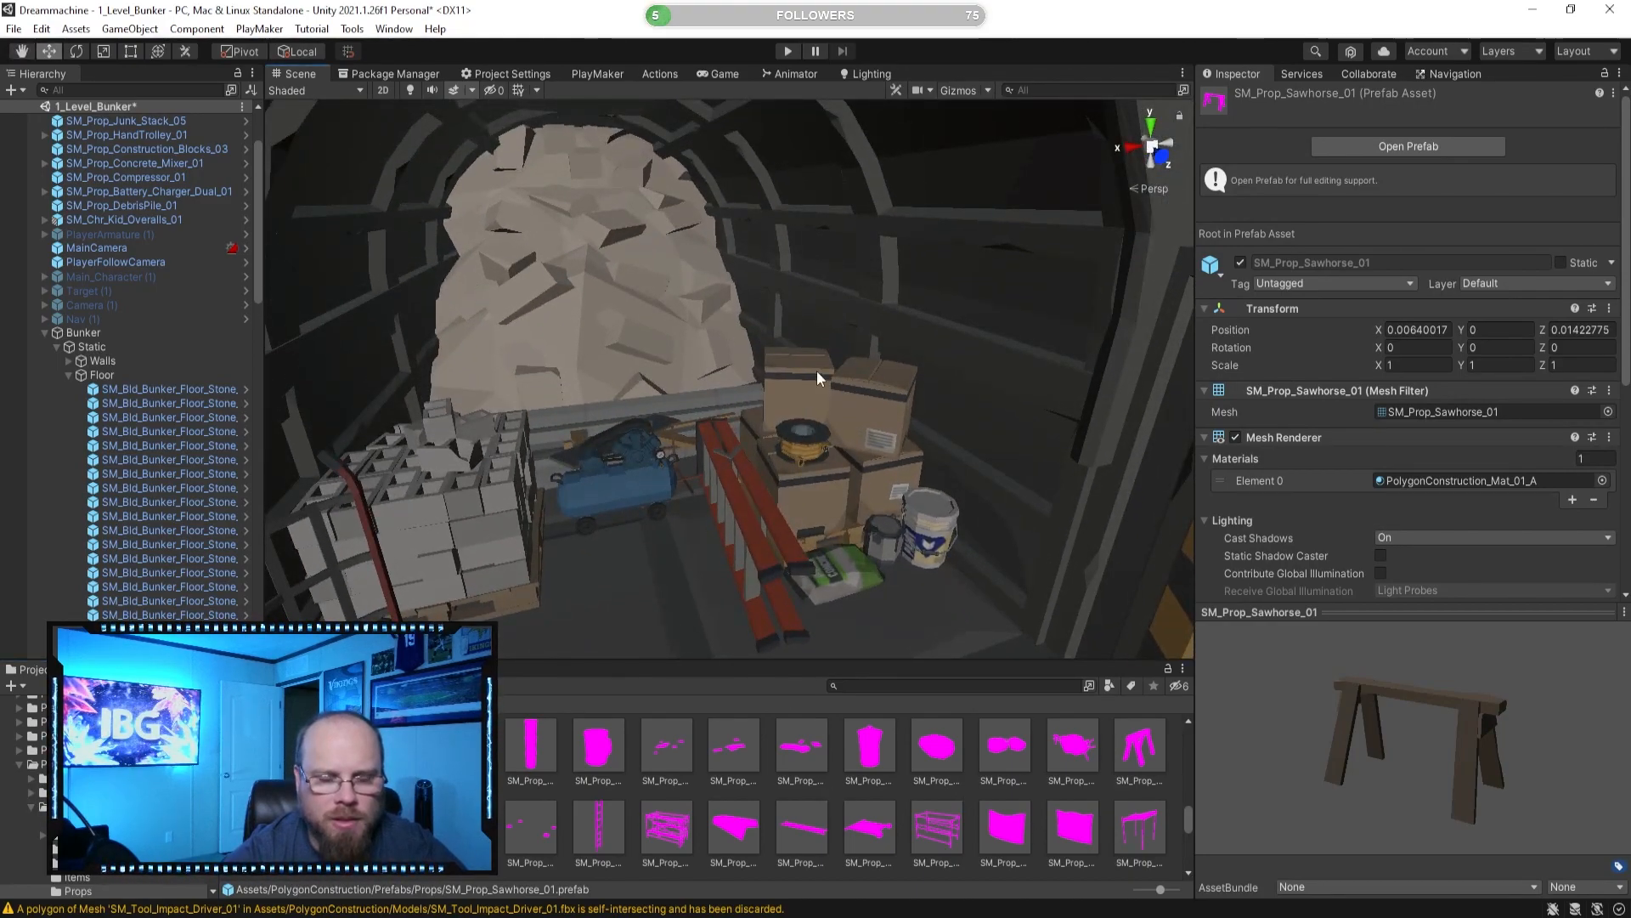
scroll(1096, 790, "down", 1)
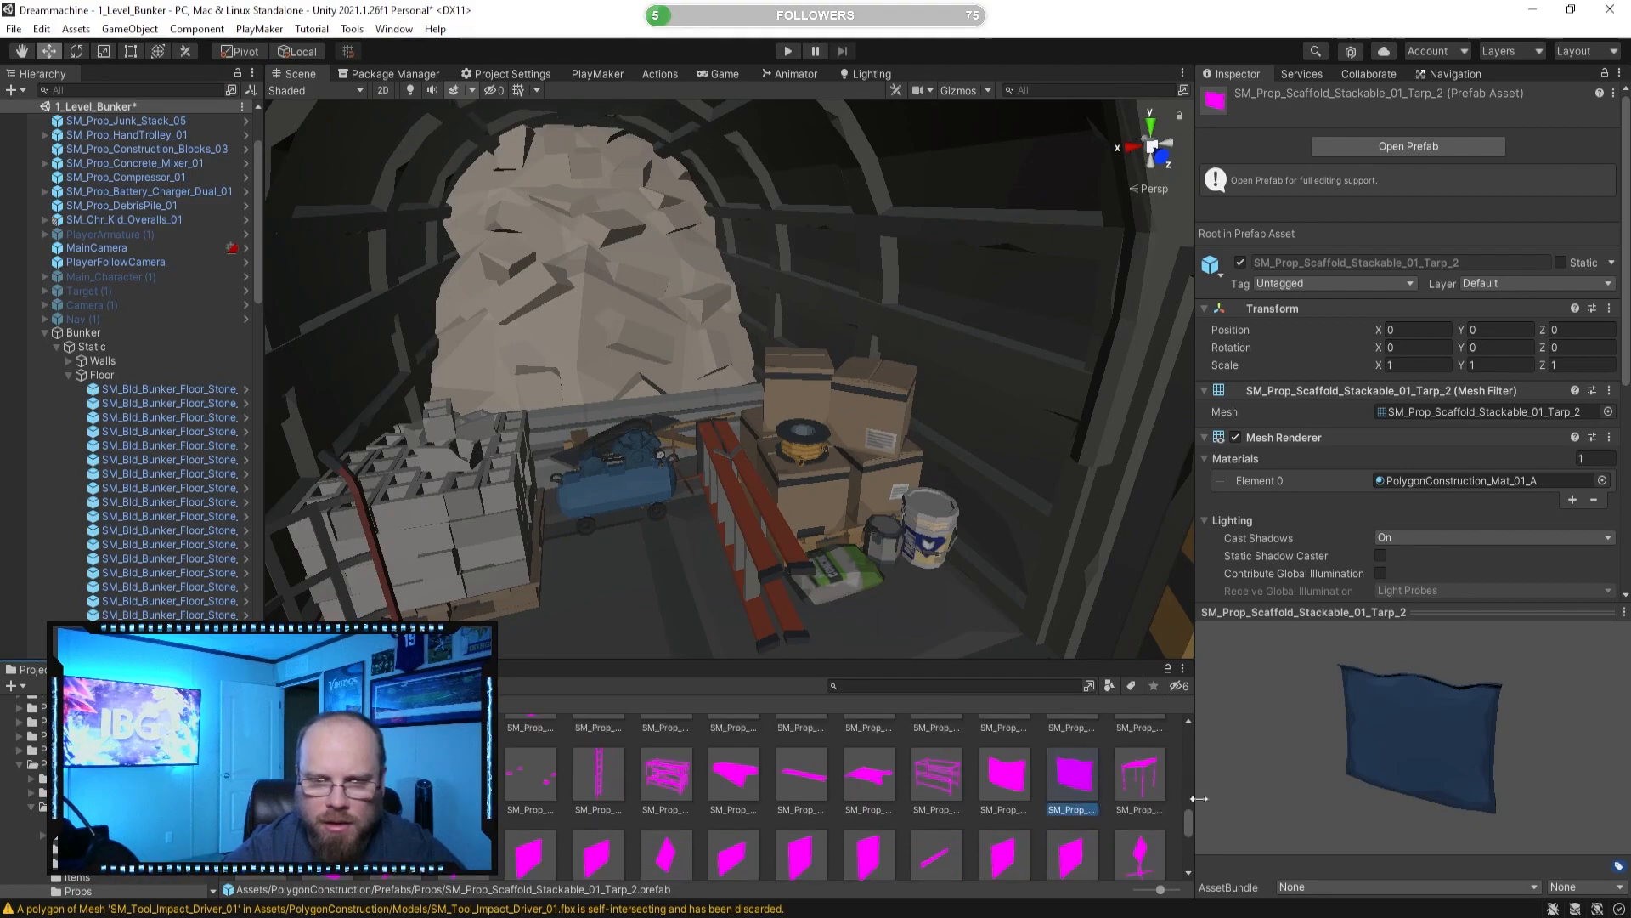
left_click(1021, 794)
left_click_drag(1403, 761, 1155, 718)
right_click_drag(825, 473, 306, 478)
right_click_drag(900, 435, 764, 754)
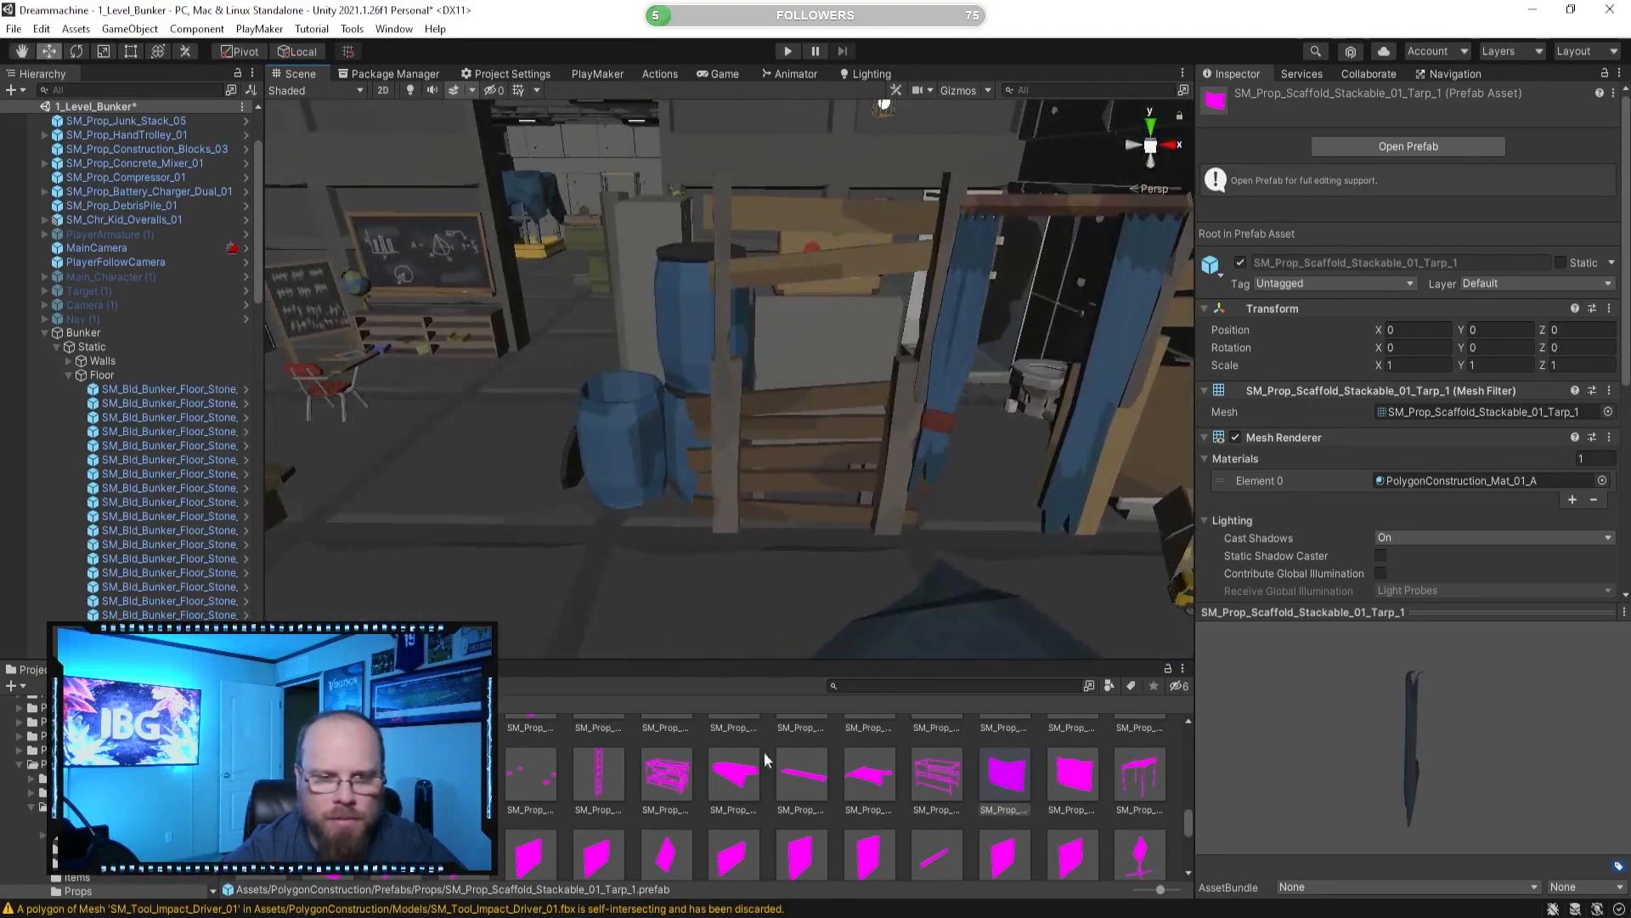
Preview SM_Prop_Sign_08 and SM_Prop_Sign_11 face-on, and survey the living area walls for a place to hang signs.
left_click(869, 854)
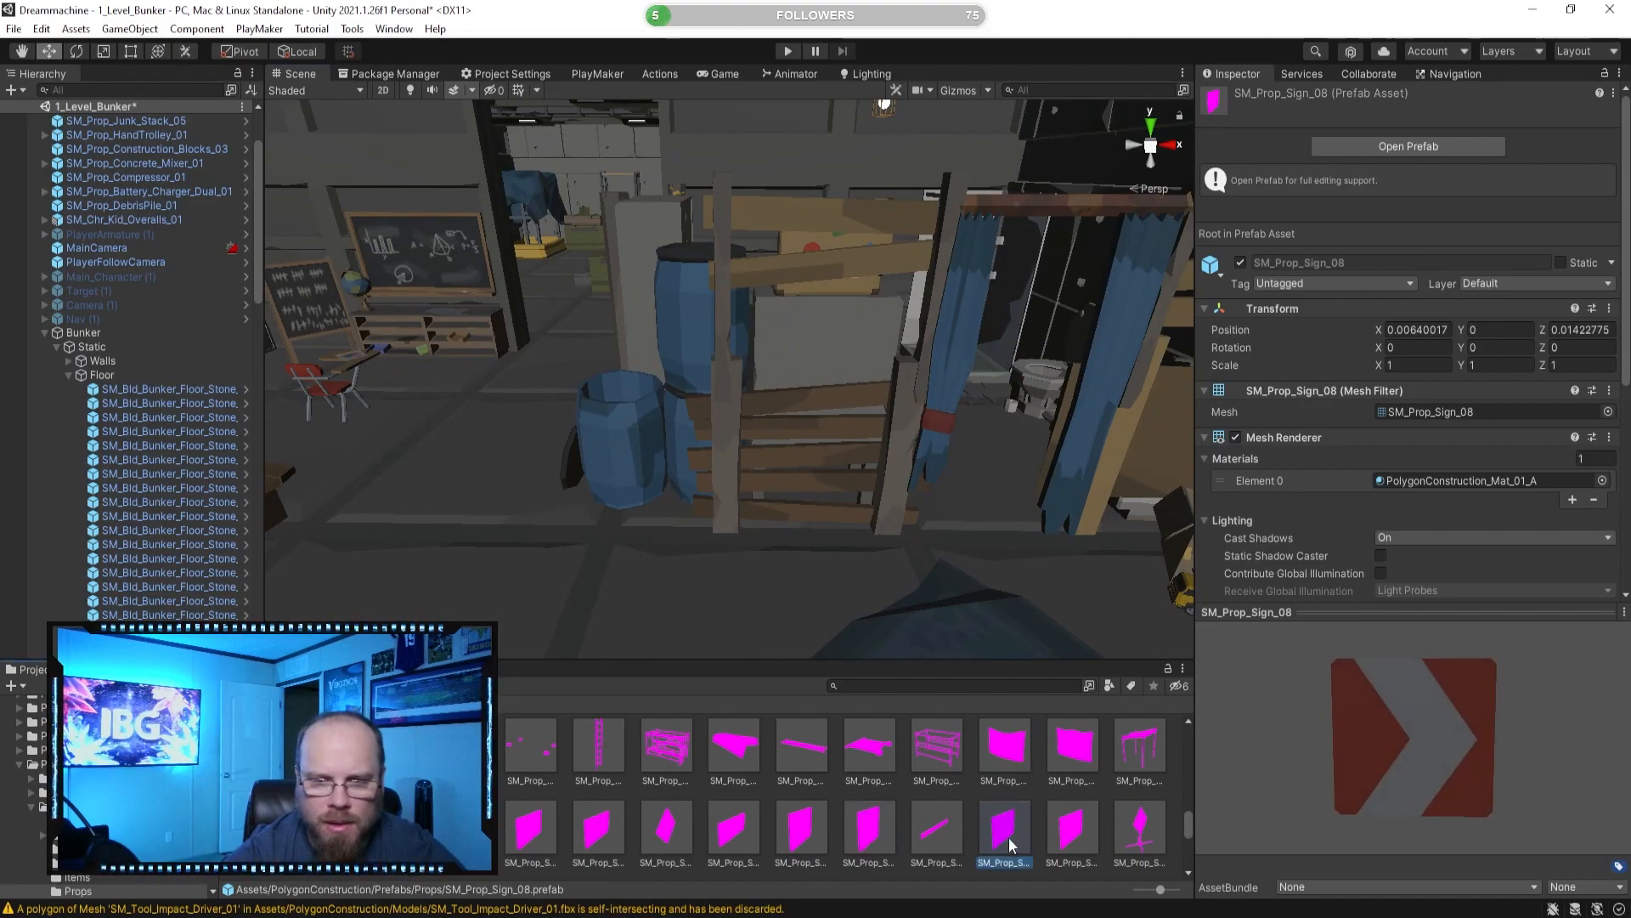
left_click_drag(1394, 766, 1297, 725)
left_click(1068, 825)
left_click_drag(1331, 802, 1342, 732)
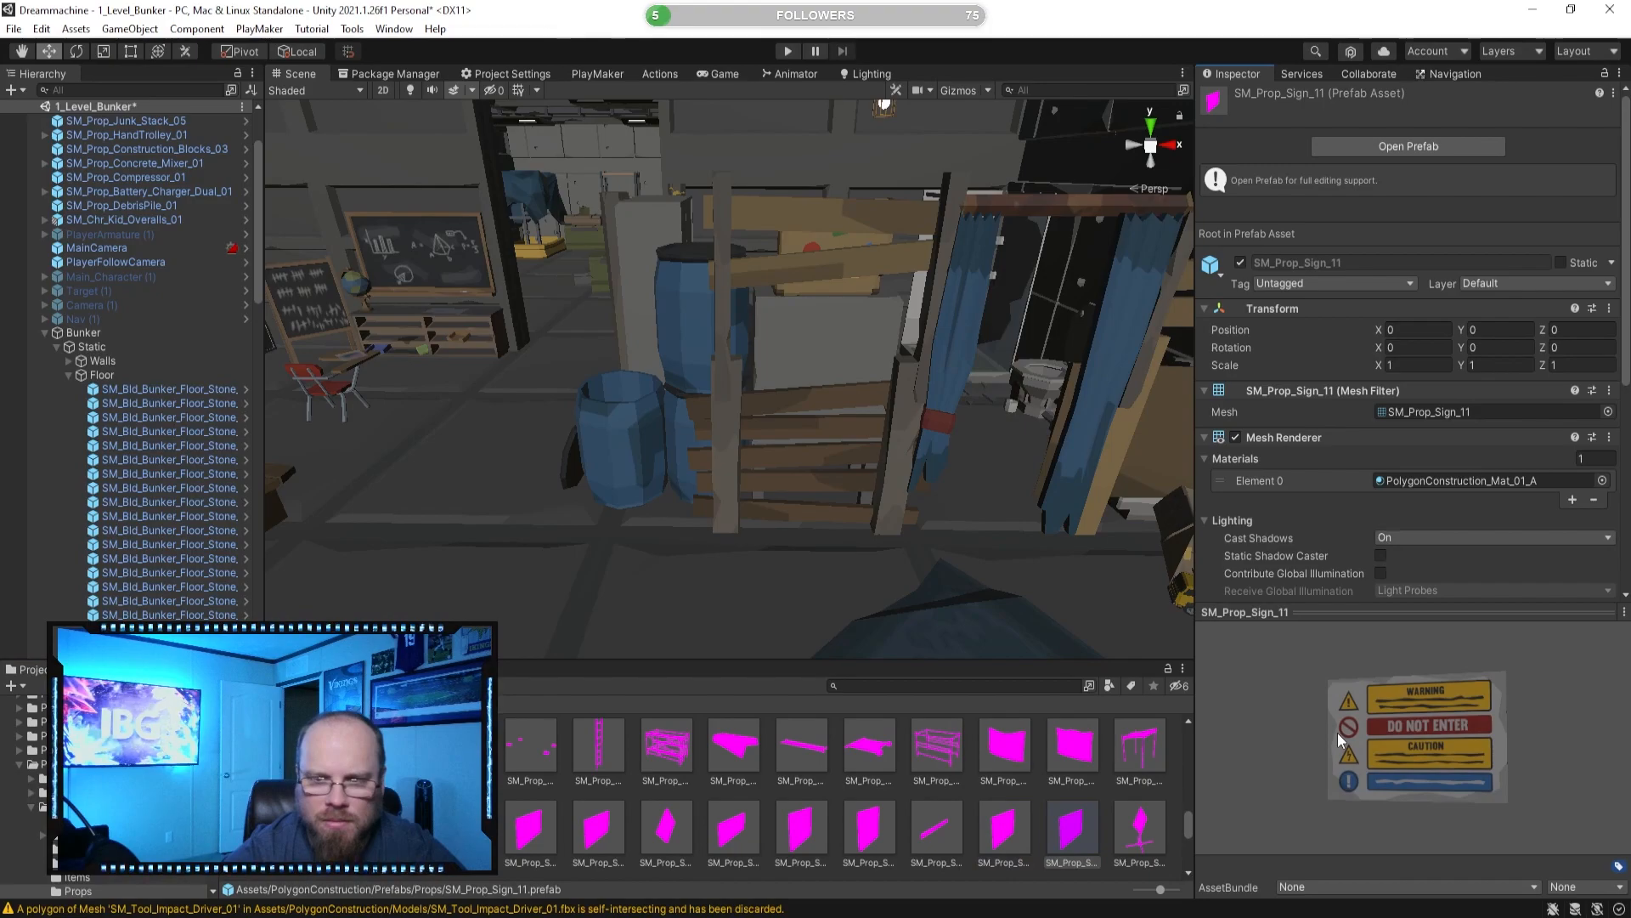
right_click_drag(858, 449, 754, 384)
key("w")
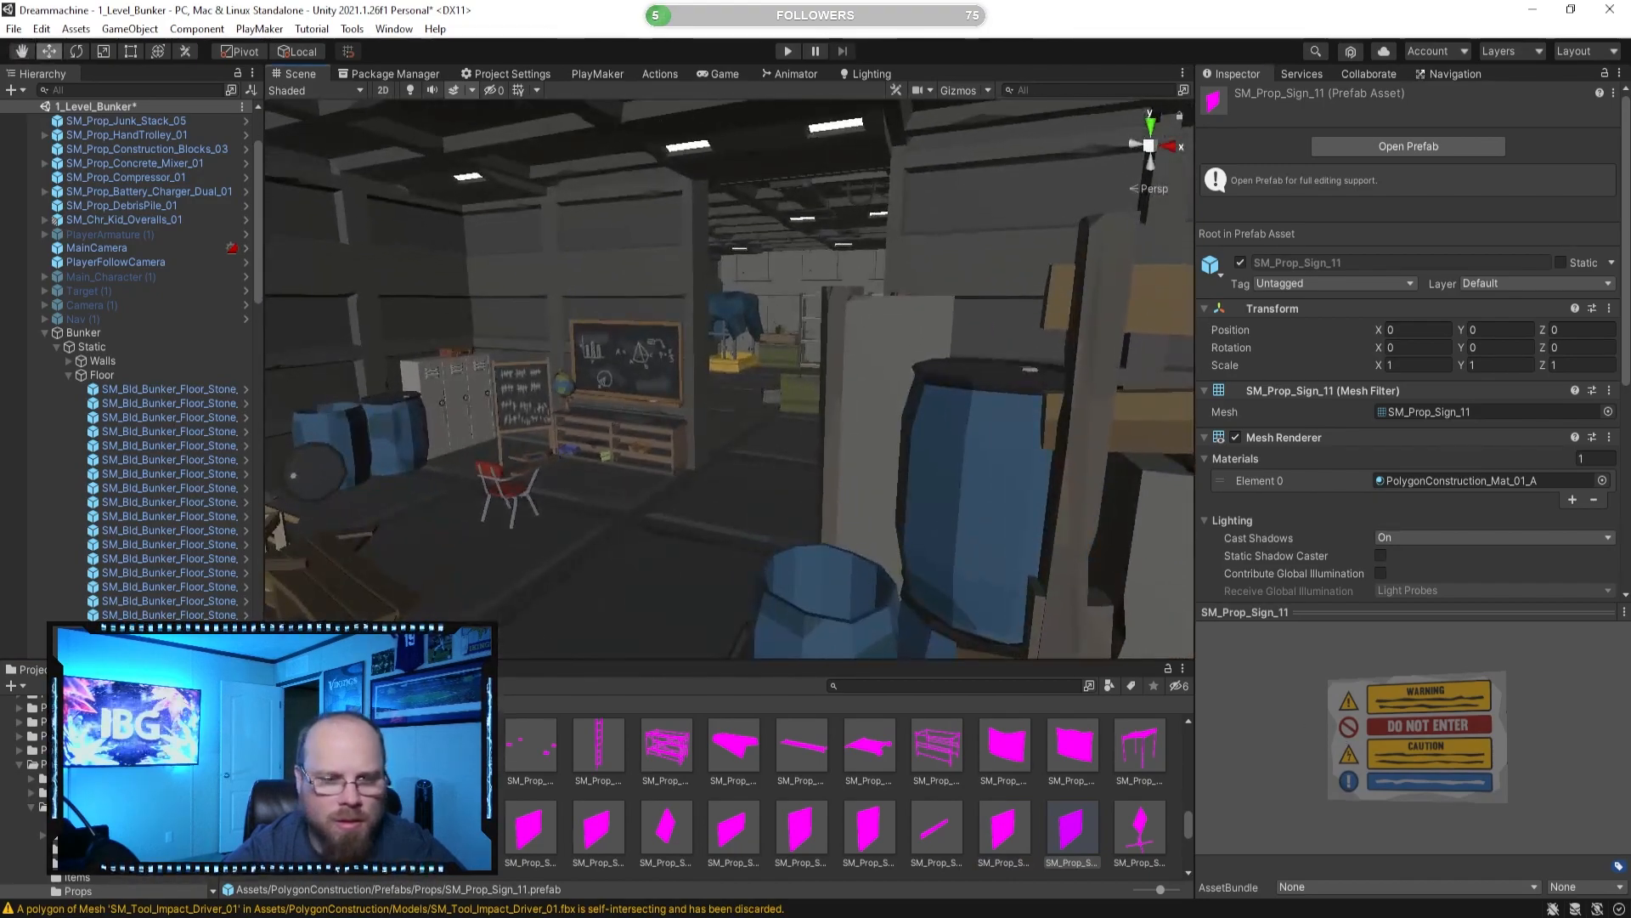
Preview the sign prefabs from SM_Prop_Sign_01 through SM_Prop_Sign_09, turning their previews to read the artwork.
left_click(328, 829)
left_click(395, 828)
left_click_drag(1264, 747, 1190, 736)
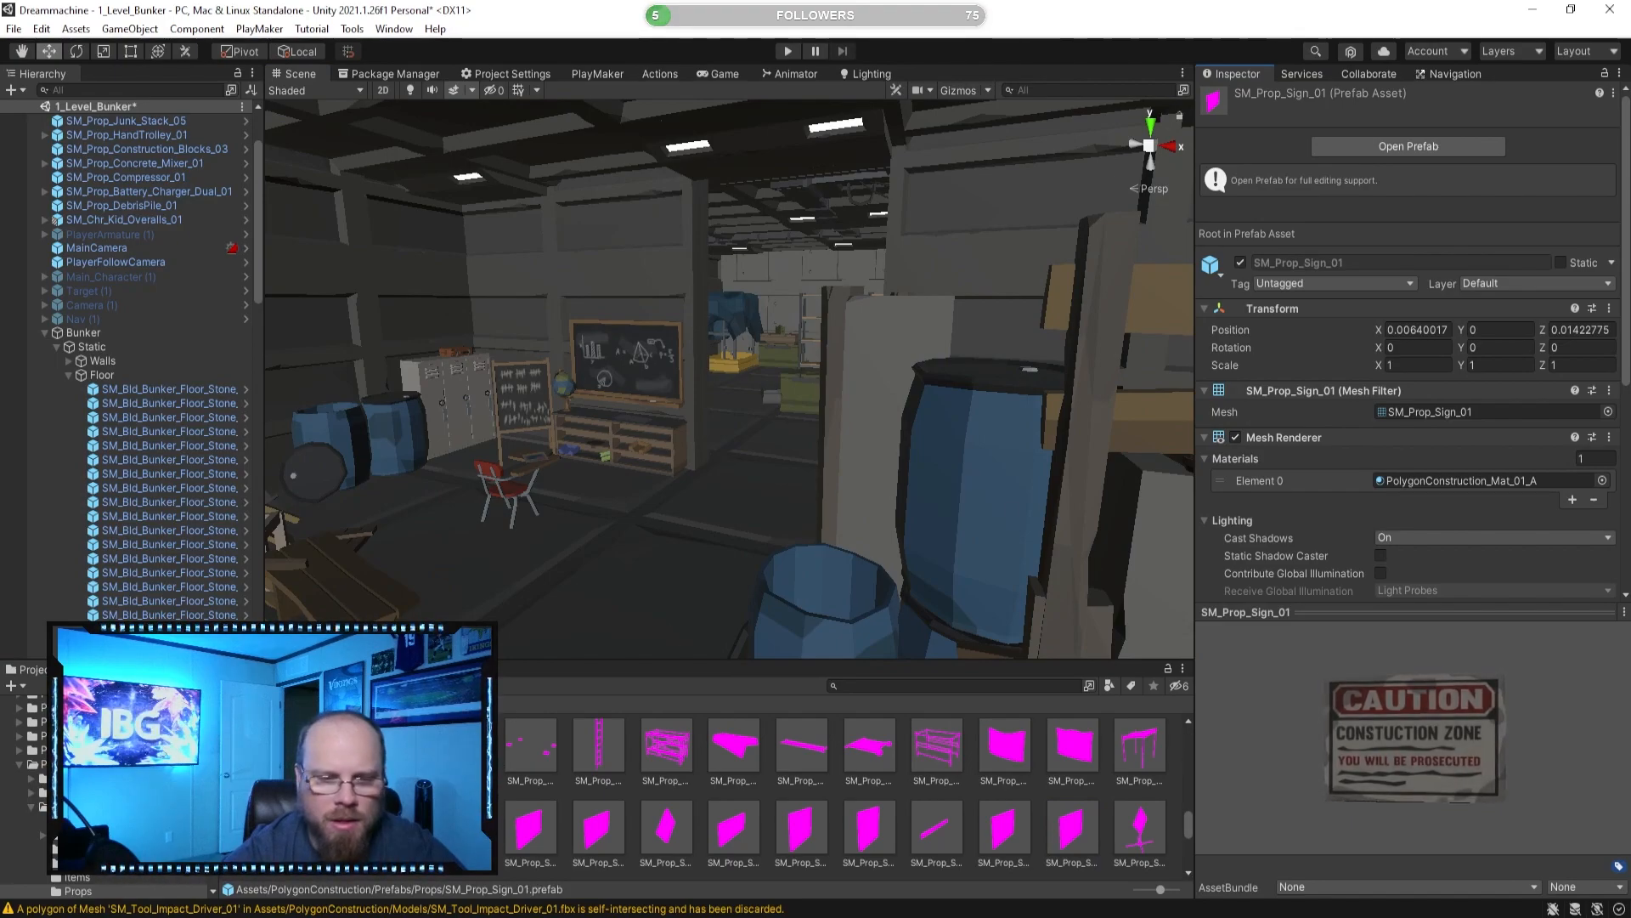
left_click(463, 829)
left_click_drag(1424, 736, 1285, 727)
left_click(535, 837)
left_click(610, 822)
left_click(729, 817)
left_click_drag(1427, 738, 1322, 737)
left_click(801, 824)
left_click(865, 828)
left_click(937, 828)
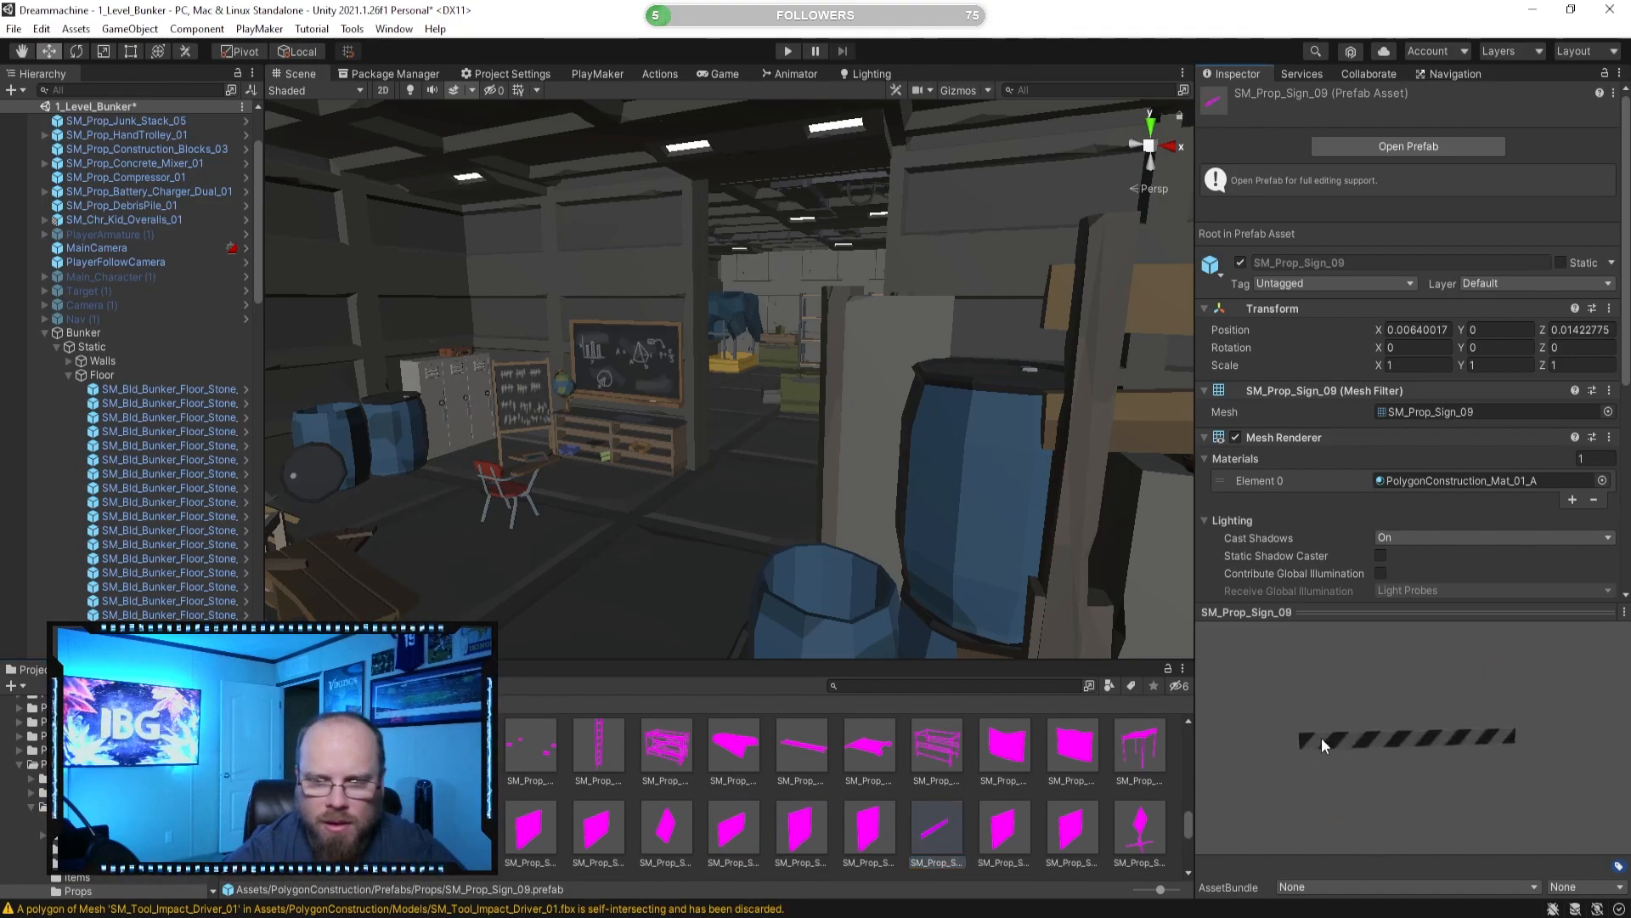
Try placing the blue scaffold tarp SM_Prop_Scaffold_Stackable_01_Tarp_2 near the barrels and wooden partition in the living area.
left_click(1005, 746)
right_click_drag(1011, 544, 1028, 685)
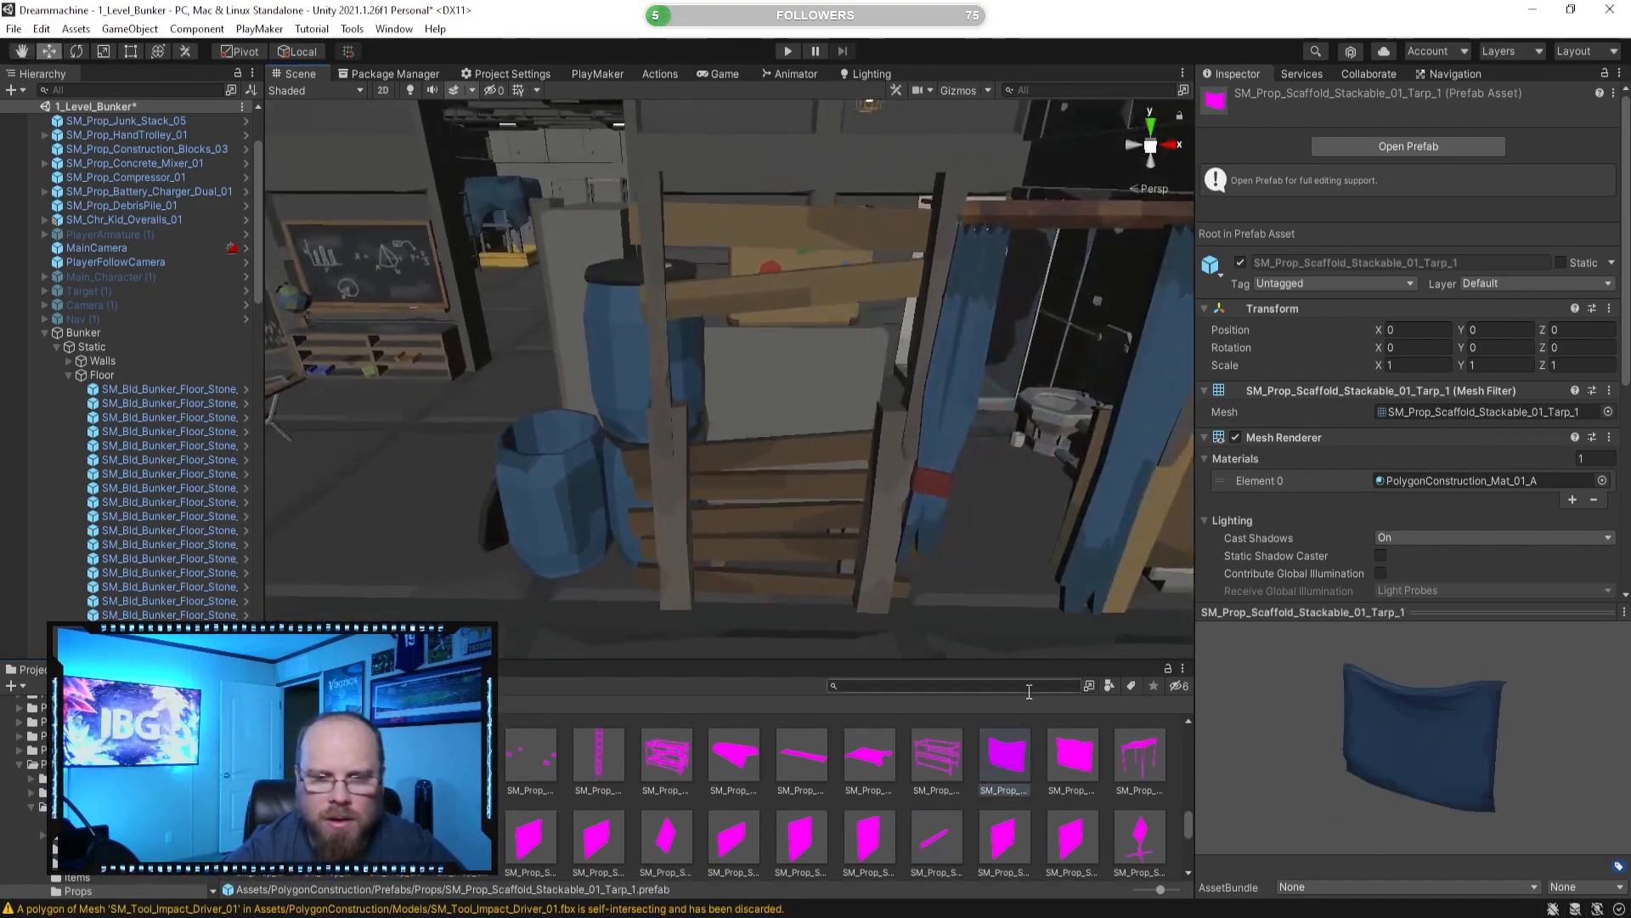
left_click(1091, 763)
left_click_drag(1076, 767, 781, 539)
right_click_drag(782, 535, 767, 396)
left_click(767, 397)
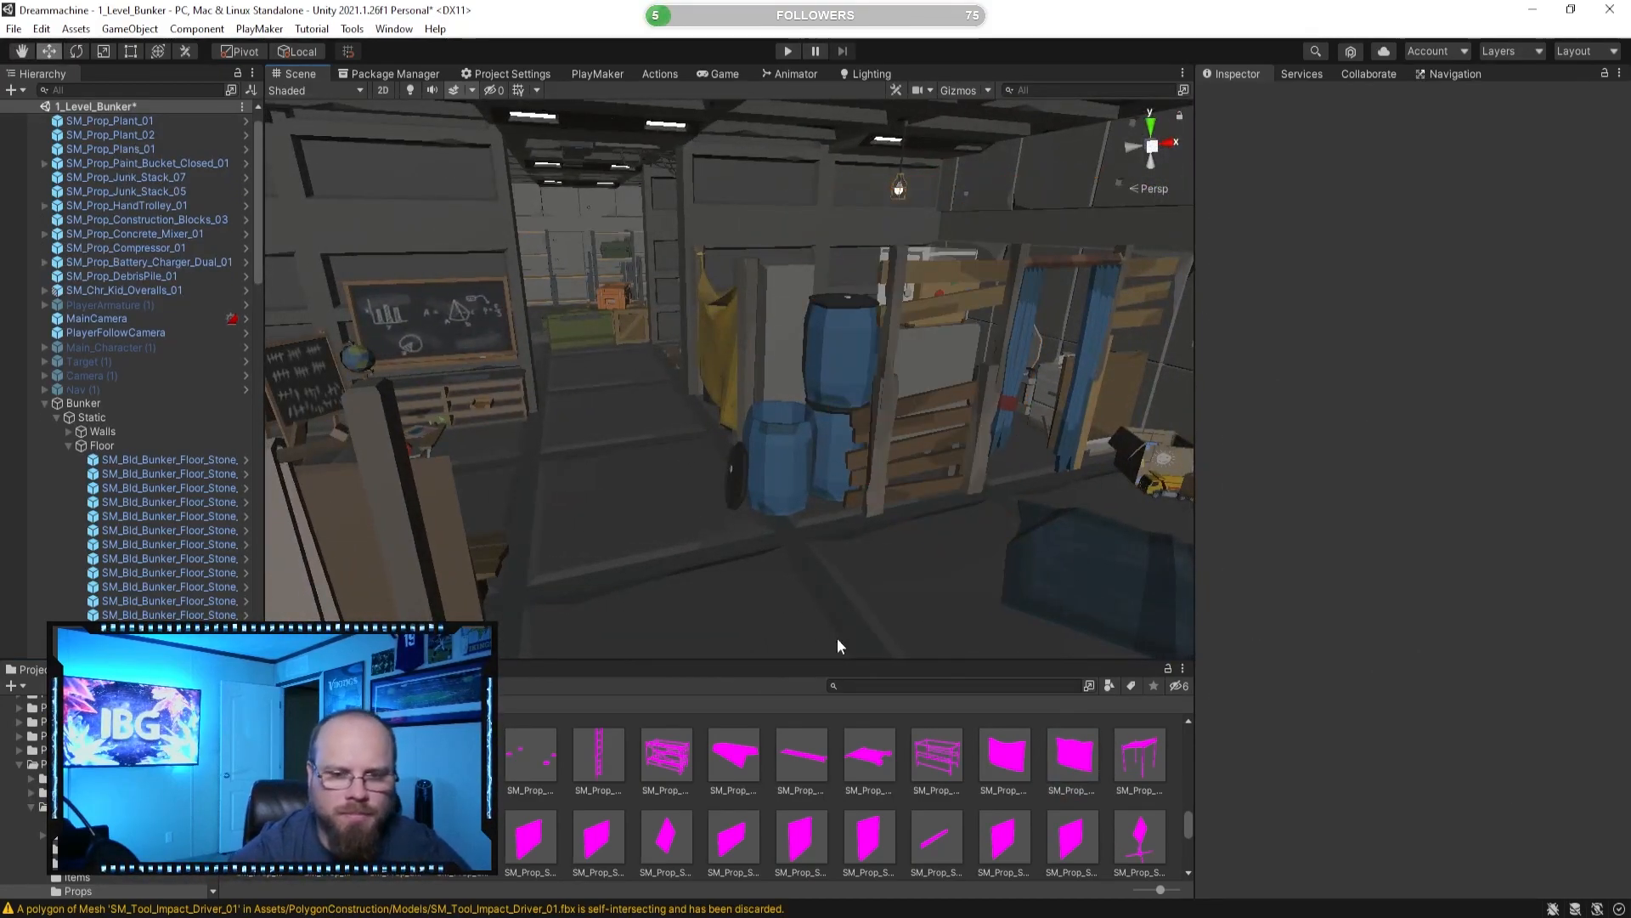
Preview SM_Prop_Sign_Road_01, SM_Prop_Sign_Road_02 and the prefabs that follow up to SM_Prop_Skip_Large_01_Insert_01.
scroll(1079, 841, "down", 2)
left_click(1138, 789)
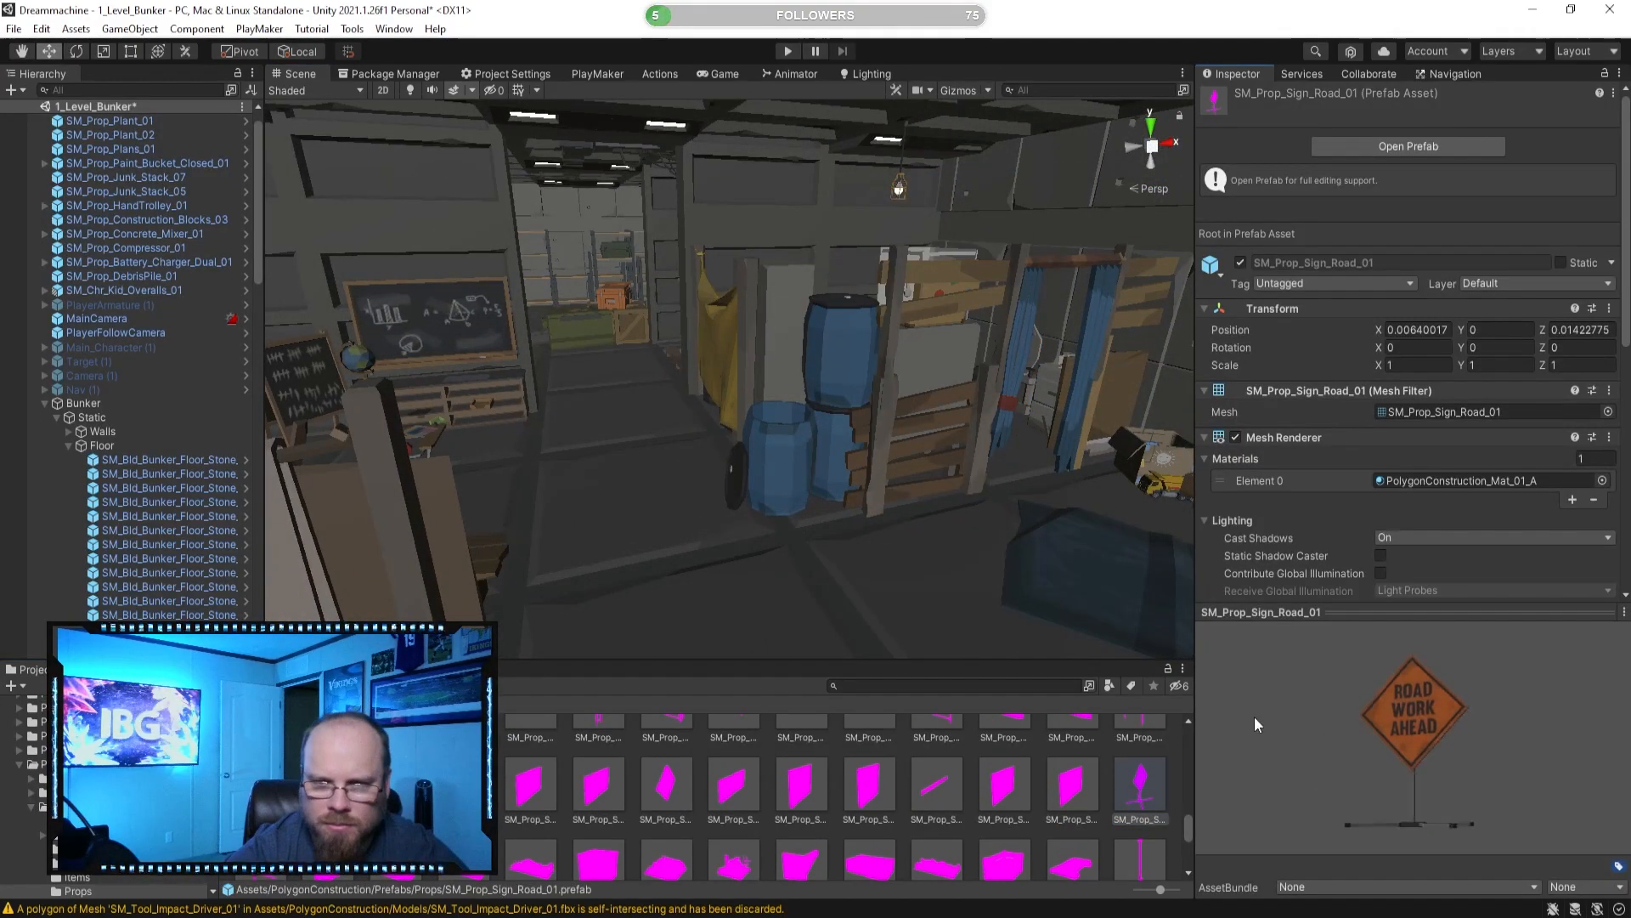
scroll(969, 819, "down", 1)
left_click(262, 814)
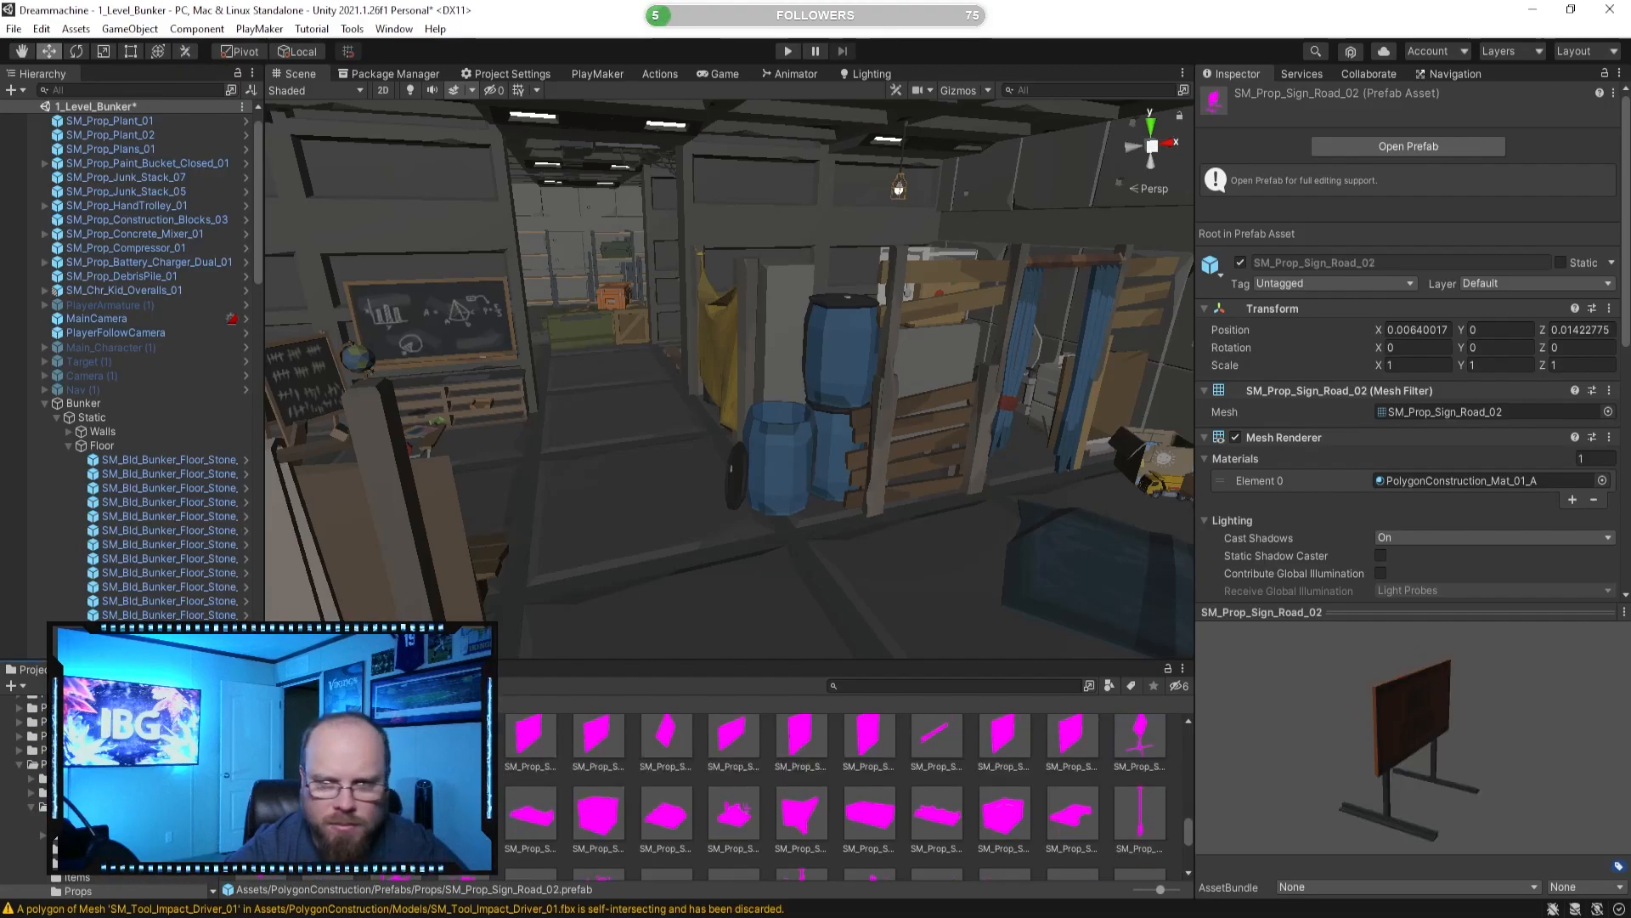
left_click(327, 814)
left_click_drag(1470, 781, 1226, 787)
left_click(395, 814)
left_click(516, 814)
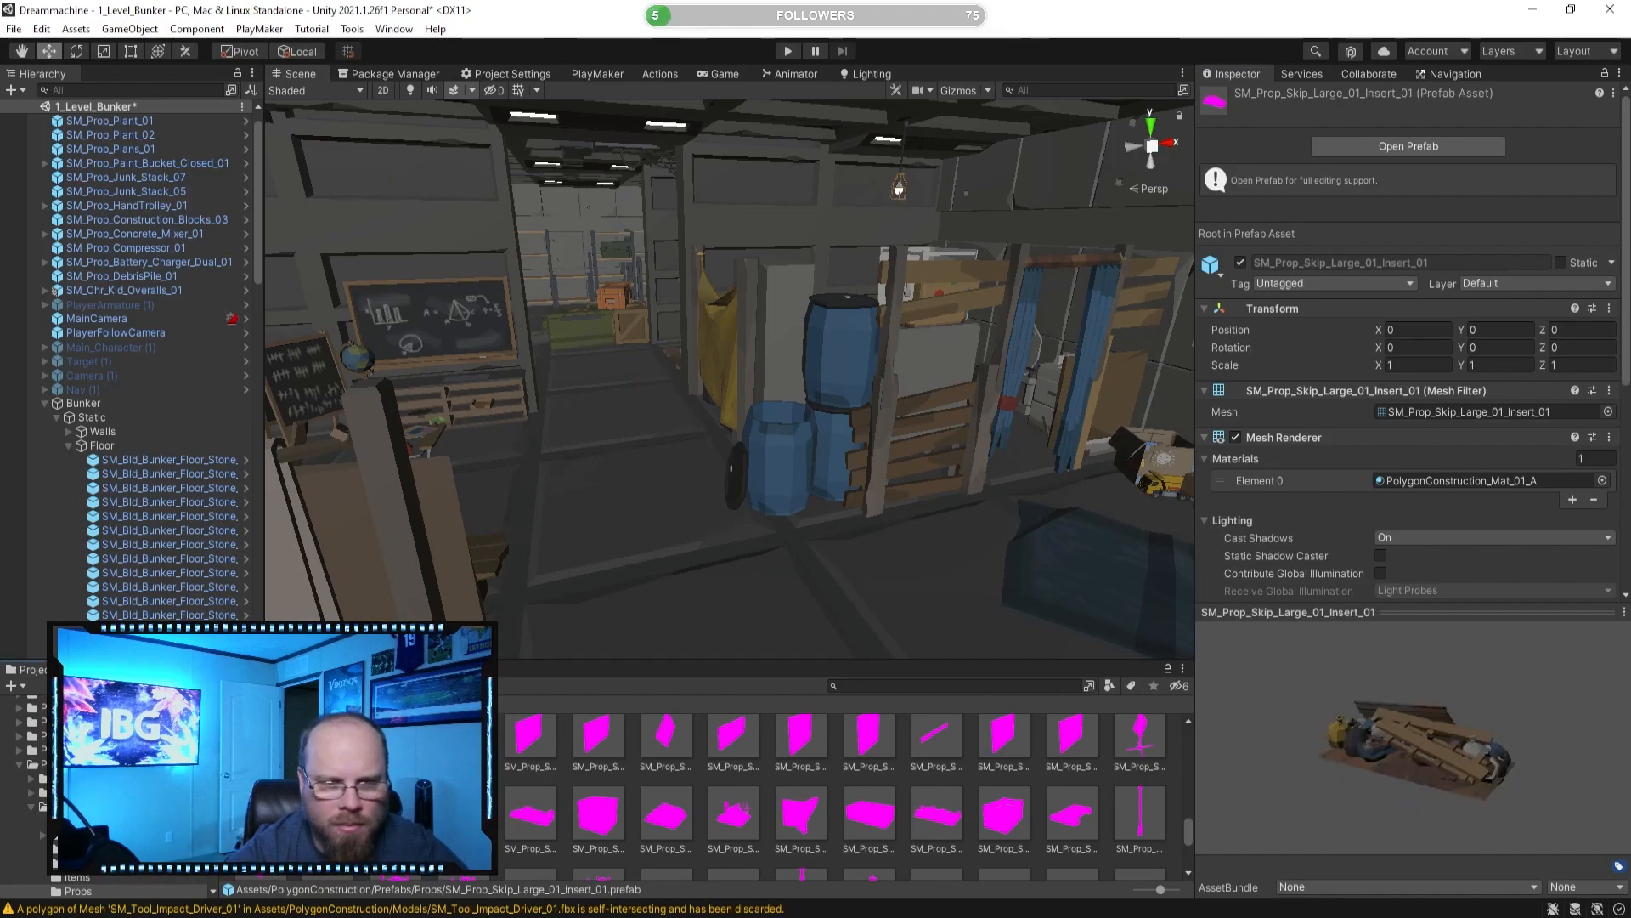
Try placing the junk heap SM_Prop_Skip_Large_01_Insert_01 on the workshop floor and remove it.
left_click_drag(1453, 776, 1096, 667)
right_click_drag(738, 410, 853, 349)
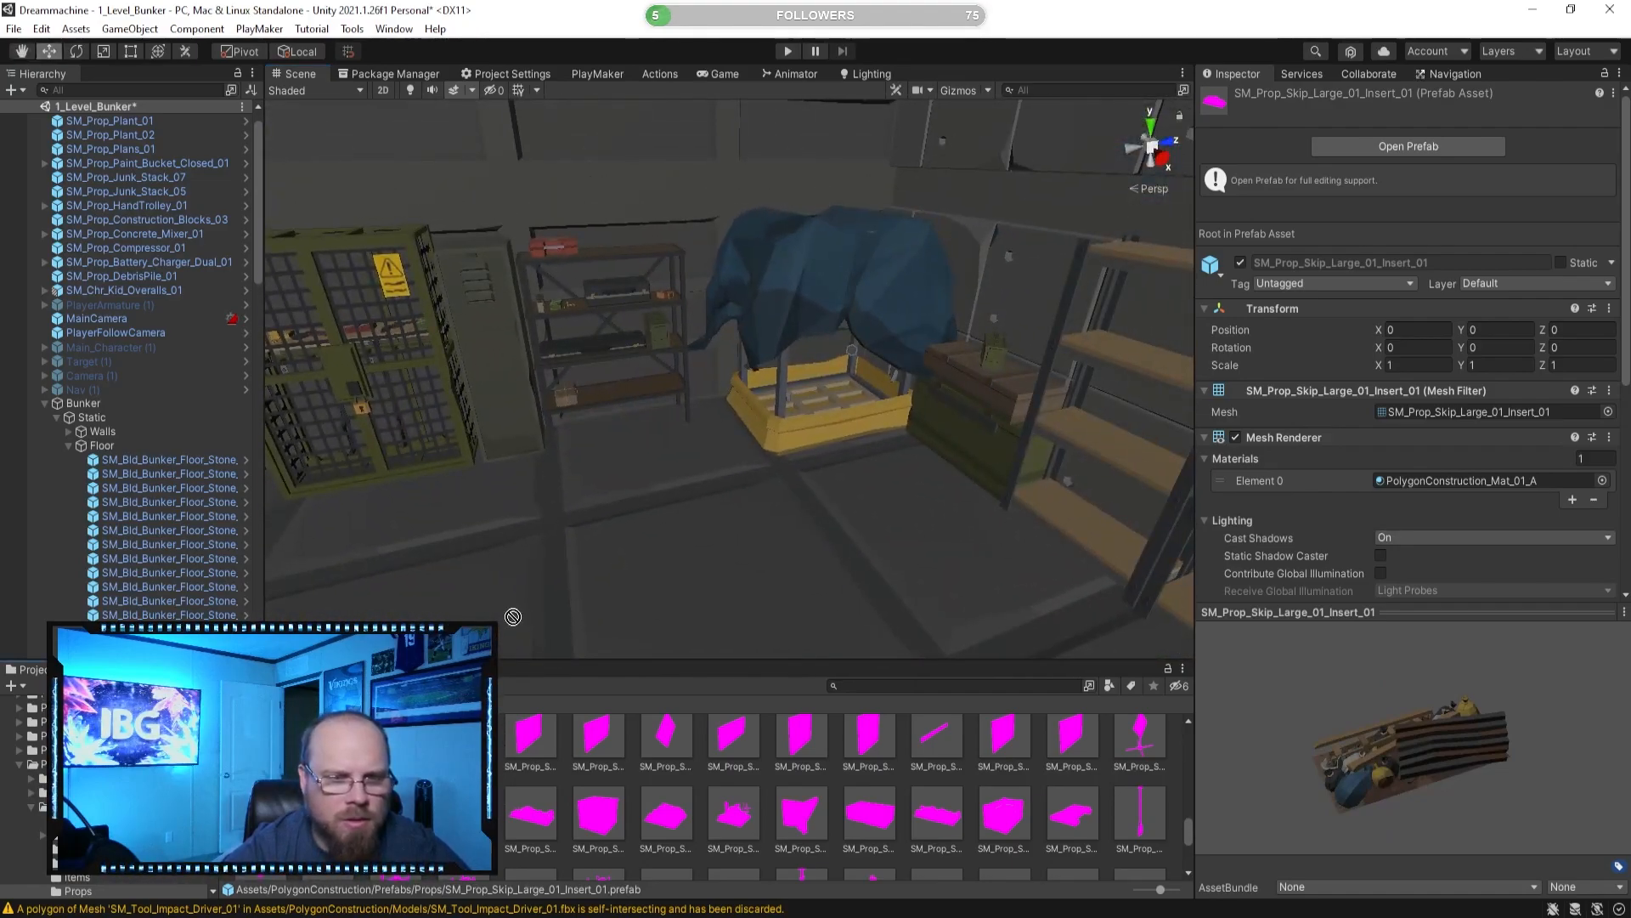
left_click_drag(937, 814, 528, 600)
right_click_drag(613, 544, 778, 547)
key("Delete")
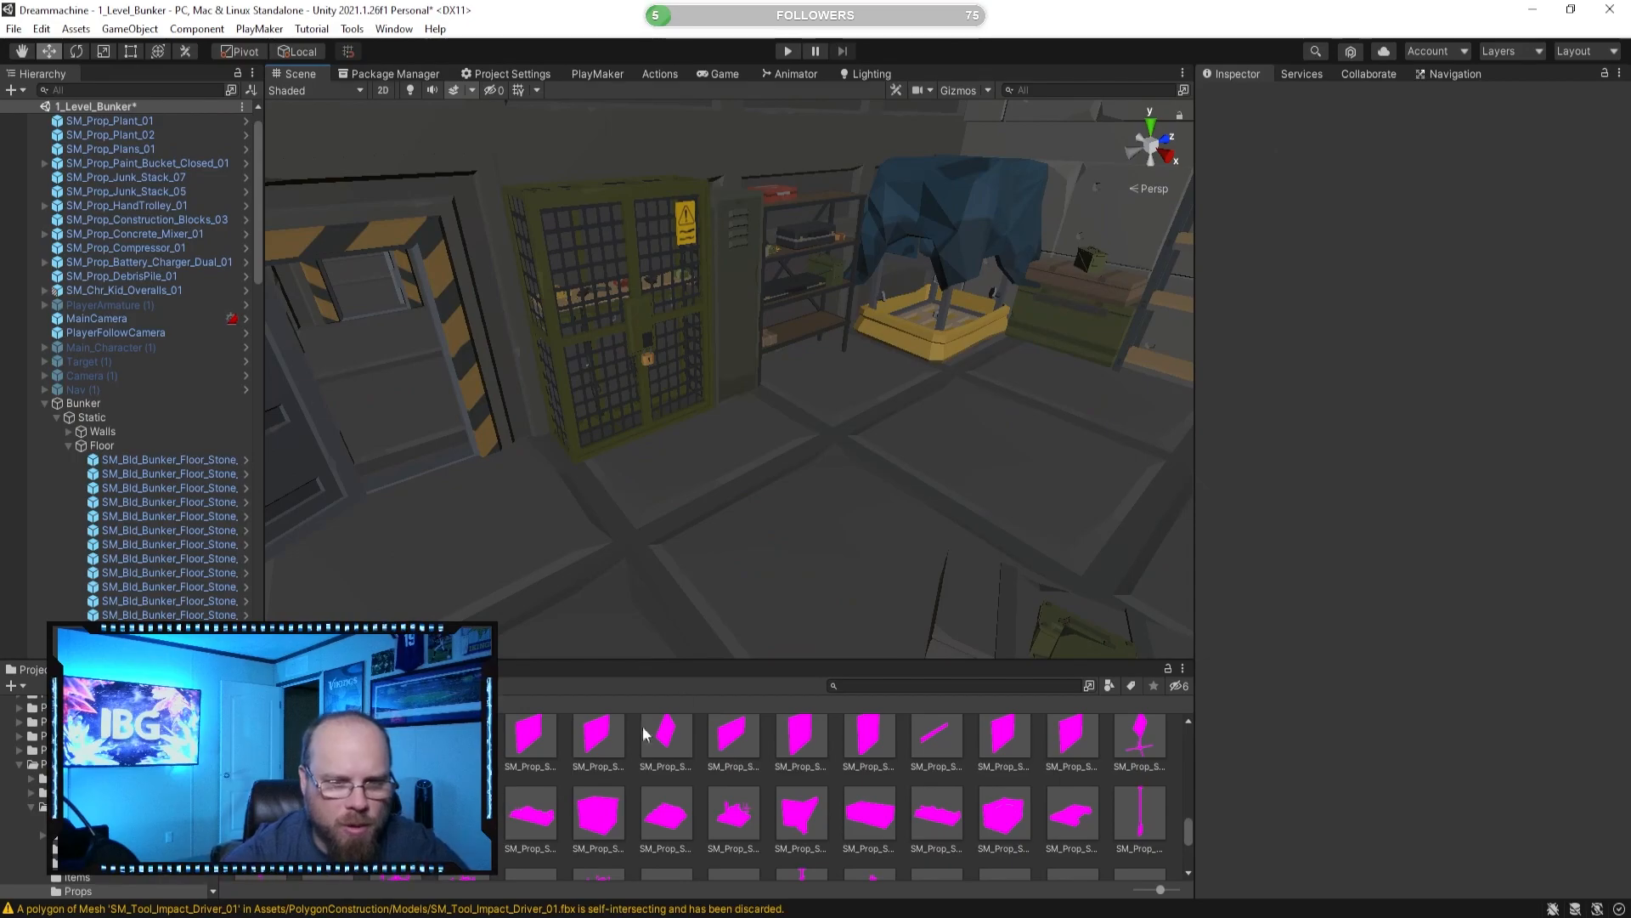
Try placing the scrap heap SM_Prop_Skip_Large_01_Insert_02 on the floor beside the tunnel's striped doorway.
left_click(530, 814)
left_click_drag(1366, 752, 1140, 736)
left_click_drag(535, 817, 472, 329)
right_click_drag(473, 329, 413, 370)
left_click(858, 610)
right_click_drag(1001, 487, 564, 350)
left_click(563, 351)
Try shifting the scrap heap SM_Prop_Skip_Large_01_Insert_02 to a different spot on the tunnel floor and delete it.
key("f")
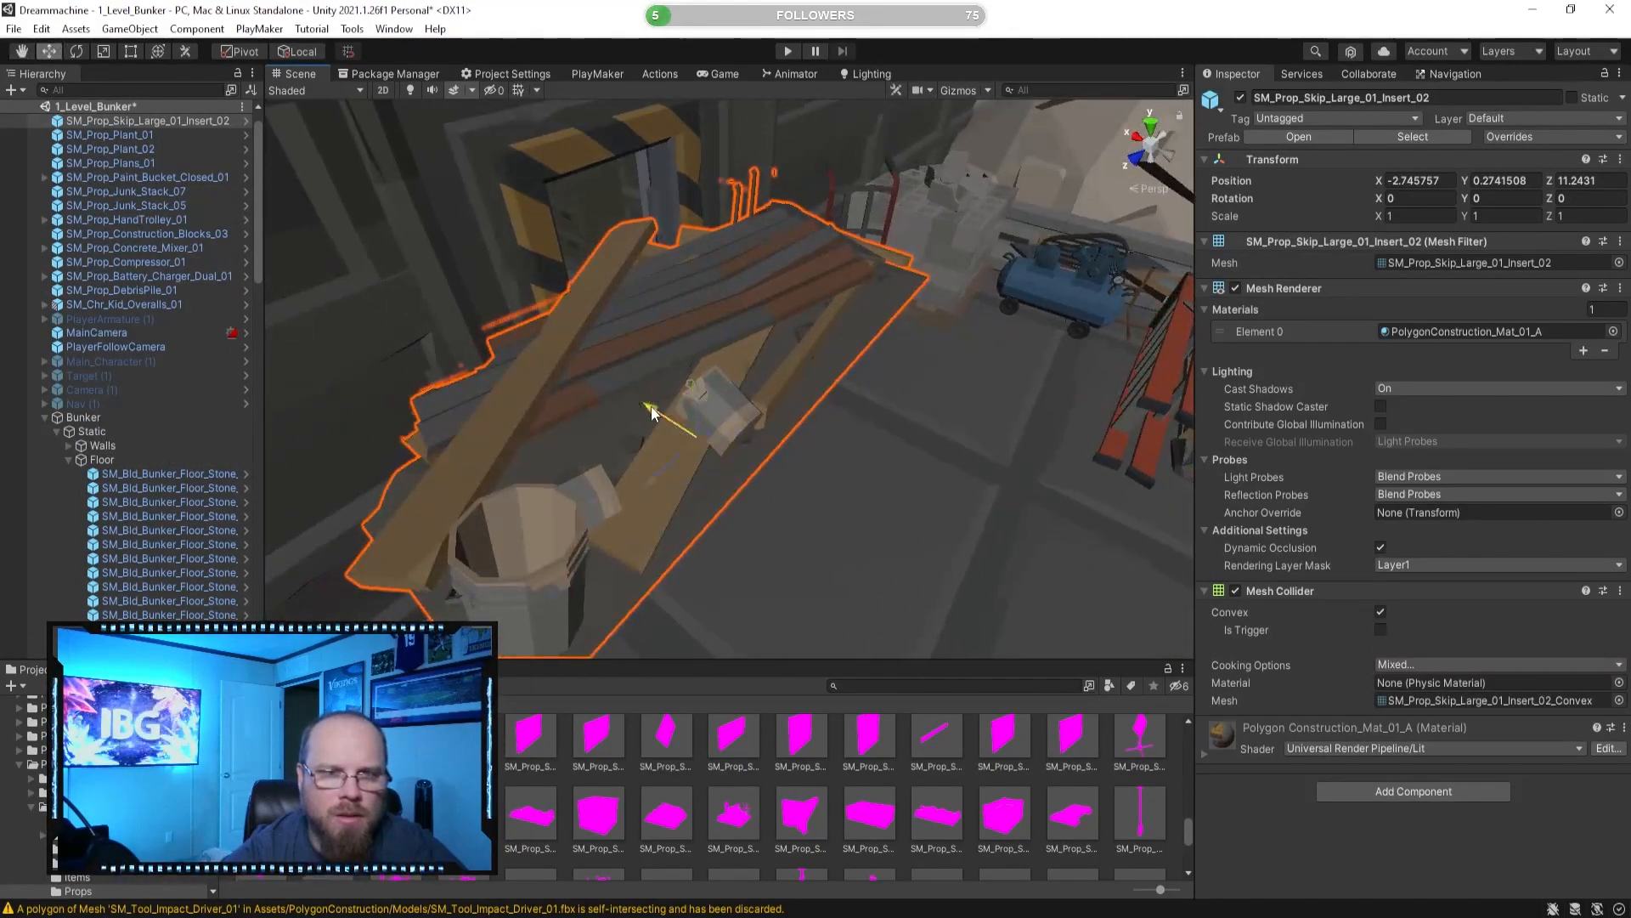
right_click_drag(802, 452, 846, 508)
left_click_drag(779, 564, 838, 420)
right_click_drag(838, 420, 717, 308)
key("Delete")
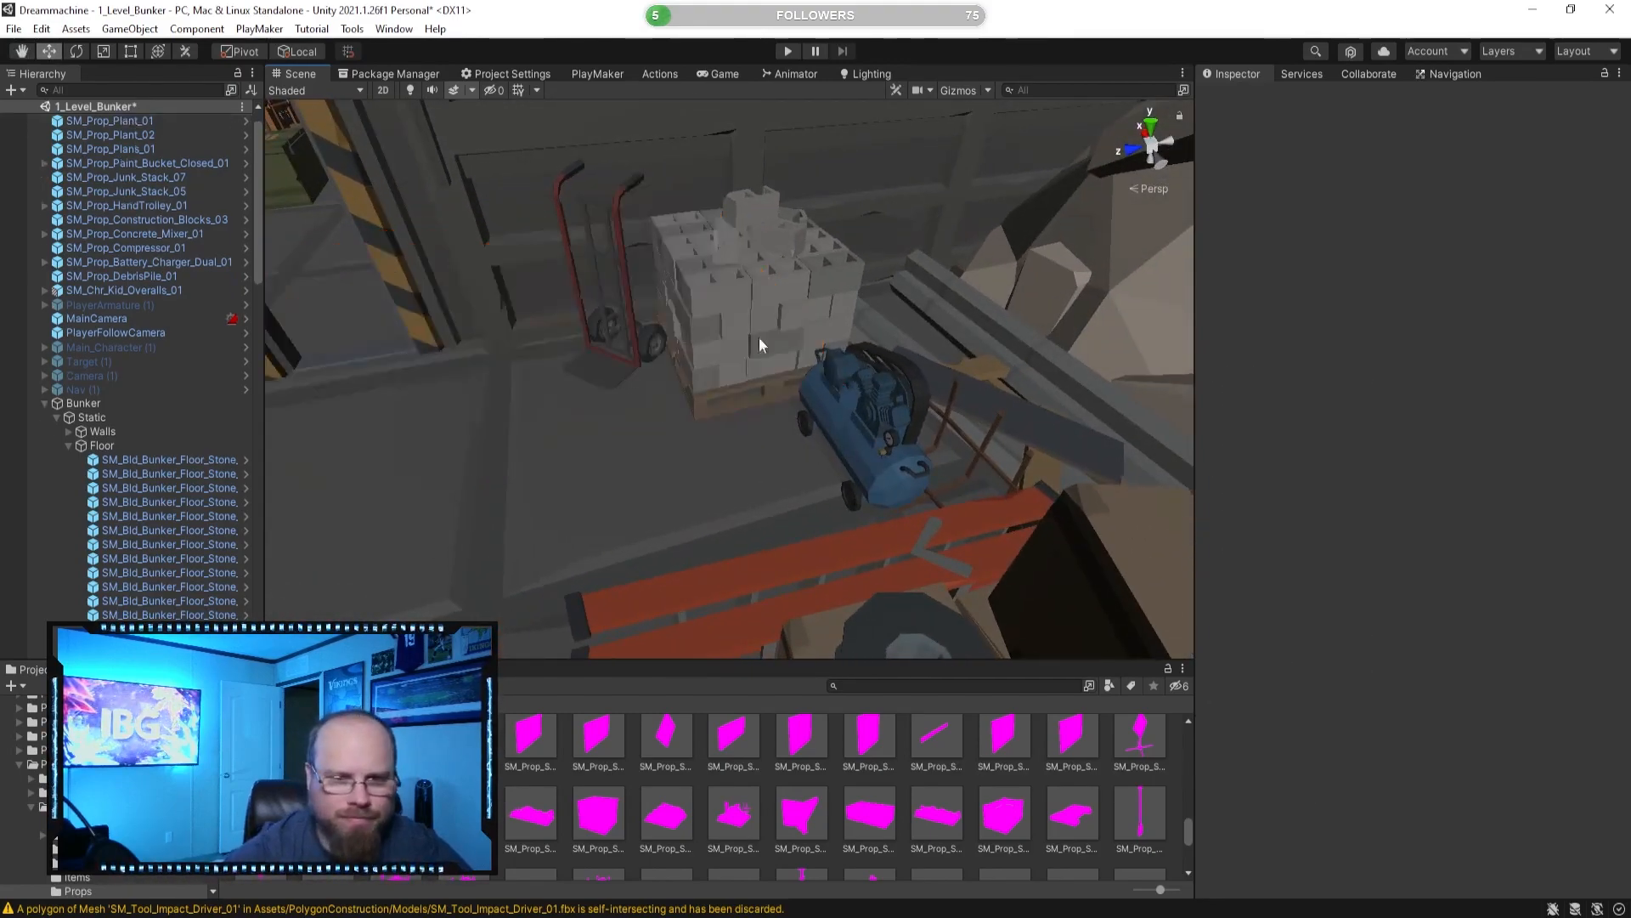
Preview further skip prefabs, including SM_Prop_Skip_Large_03_Insert_01, turning their previews to see the contents.
left_click(828, 809)
left_click_drag(1340, 762, 1088, 764)
left_click(960, 808)
left_click_drag(1359, 790, 1058, 803)
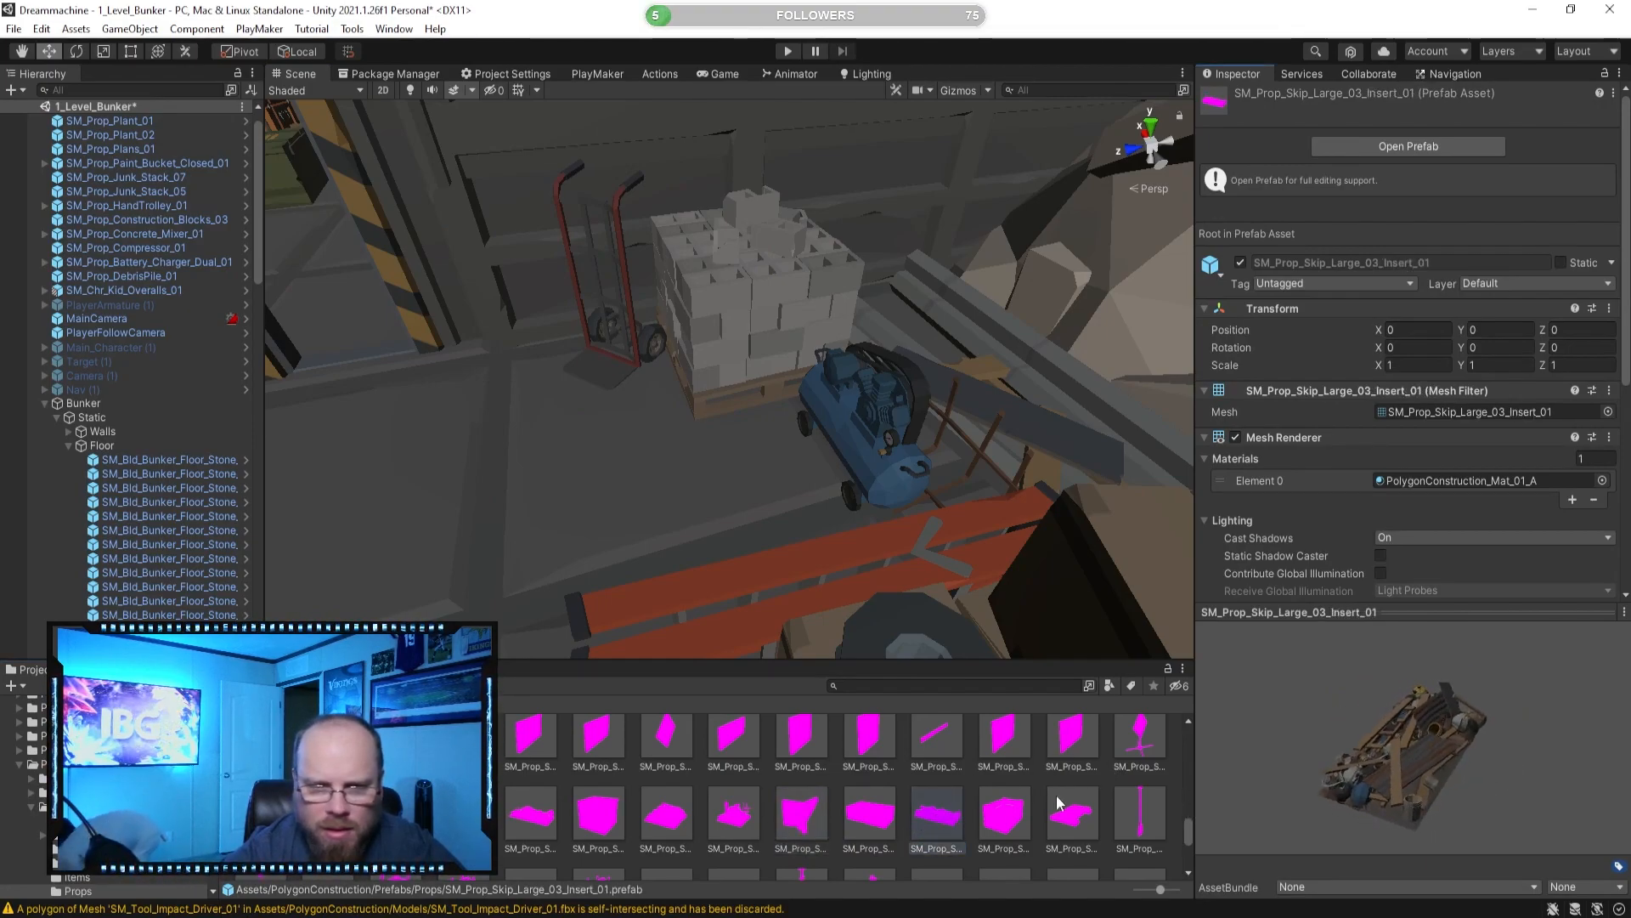
Preview the prefabs SM_Prop_Skip_Large_02, SM_Prop_Slatbox_02 and the pipe and plank storage shelves, turning their previews.
left_click(679, 805)
left_click_drag(1395, 806, 1267, 814)
left_click(826, 813)
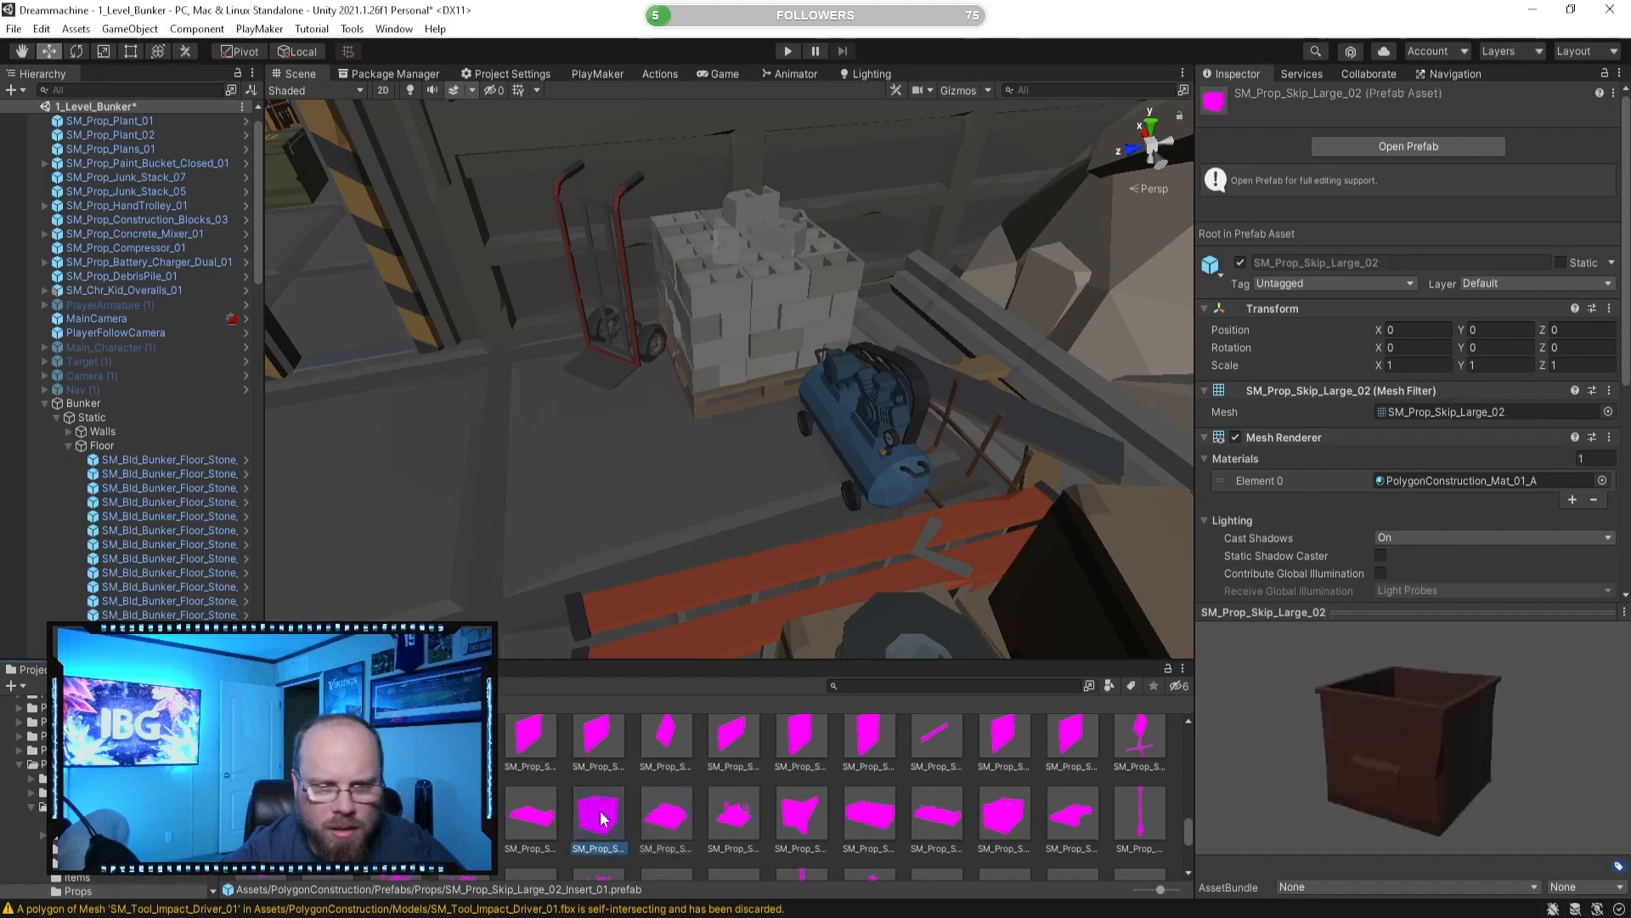
left_click(1073, 814)
scroll(1033, 785, "down", 3)
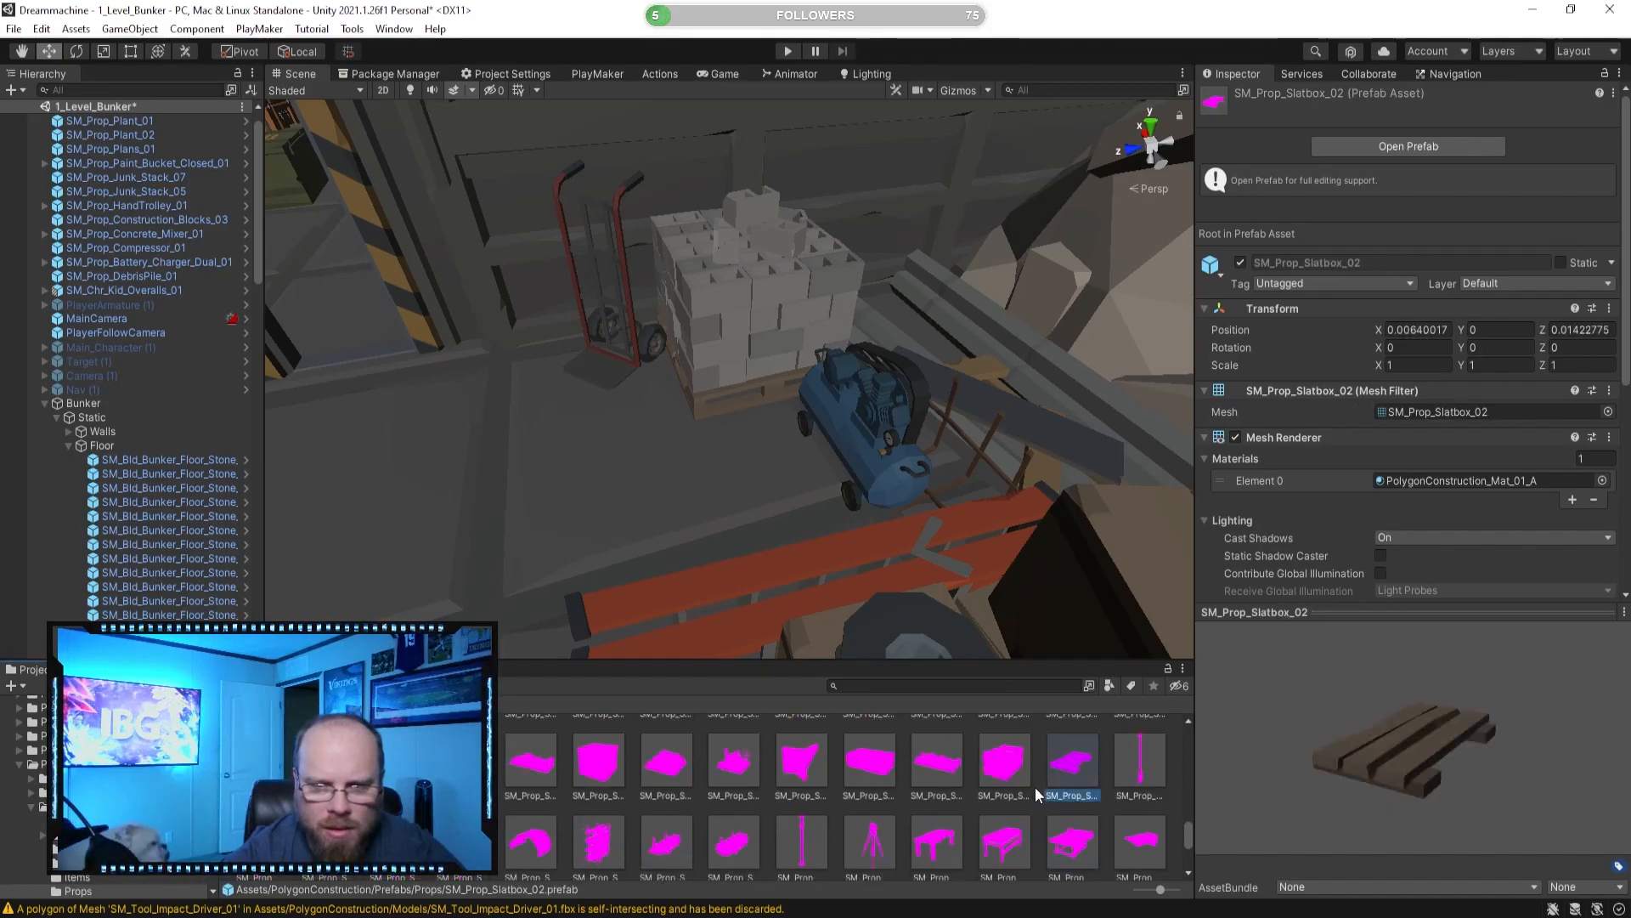
left_click(671, 775)
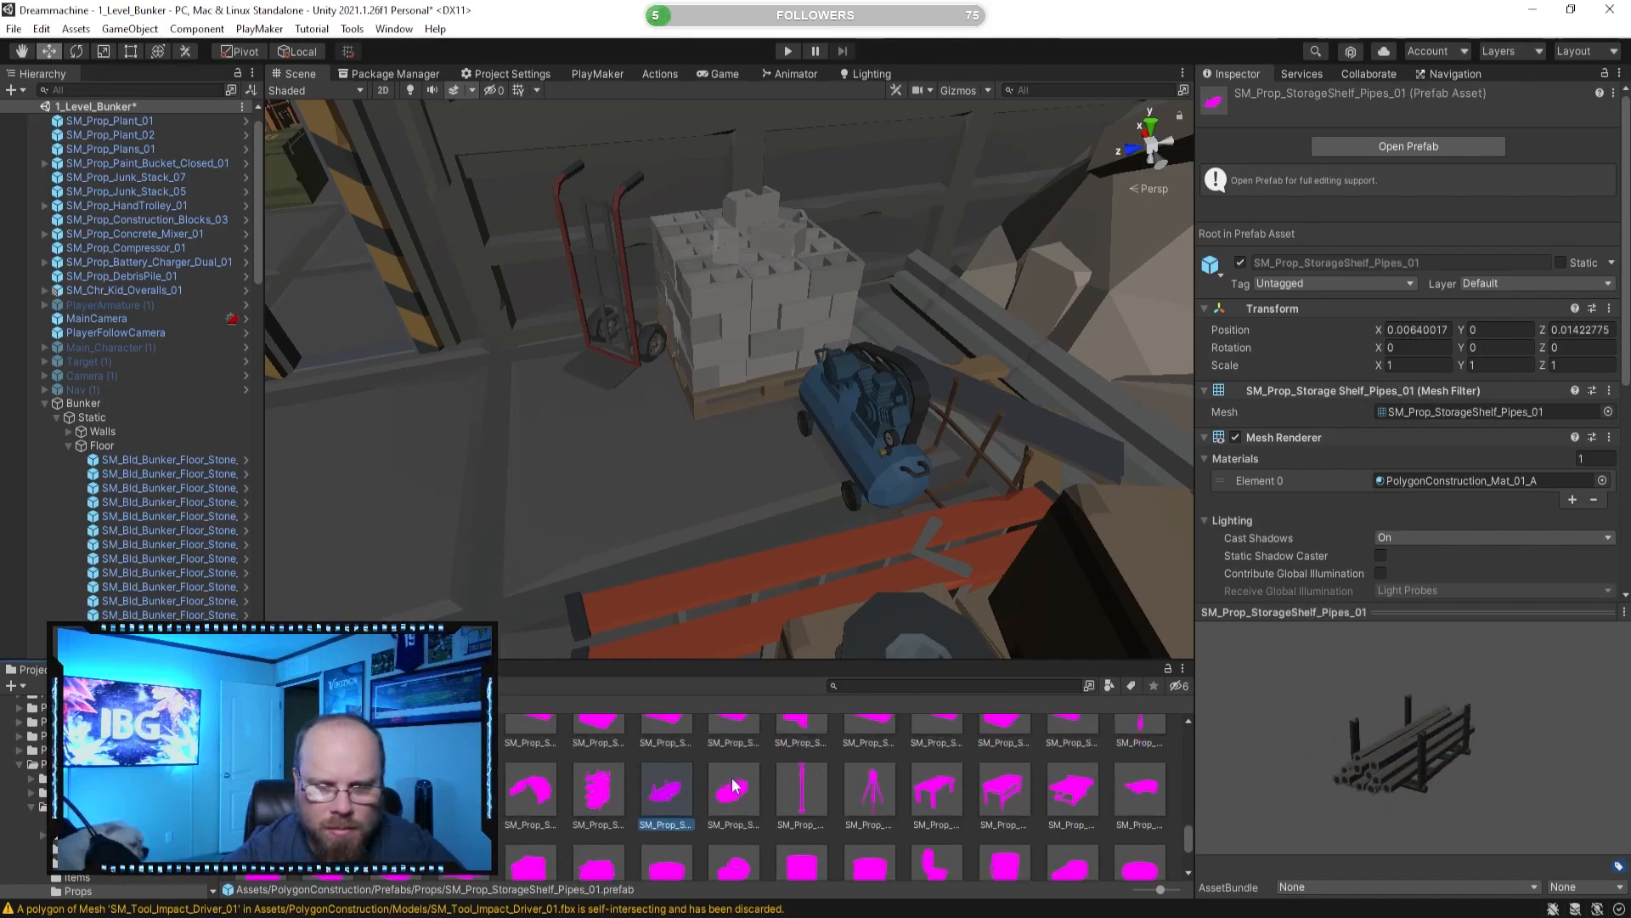
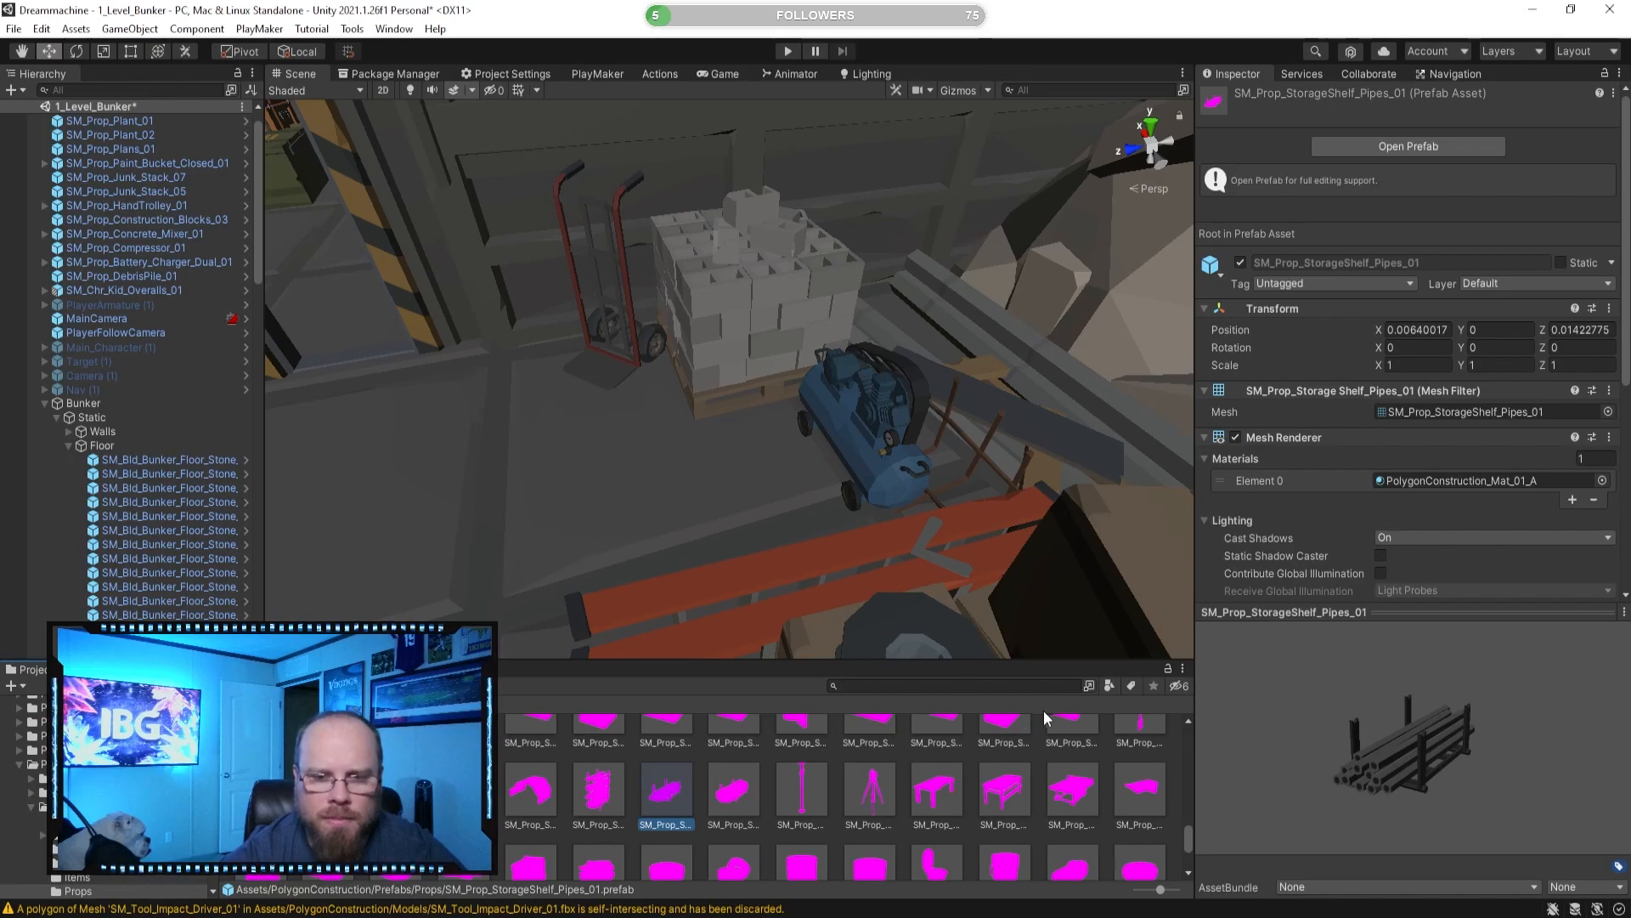
left_click(598, 789)
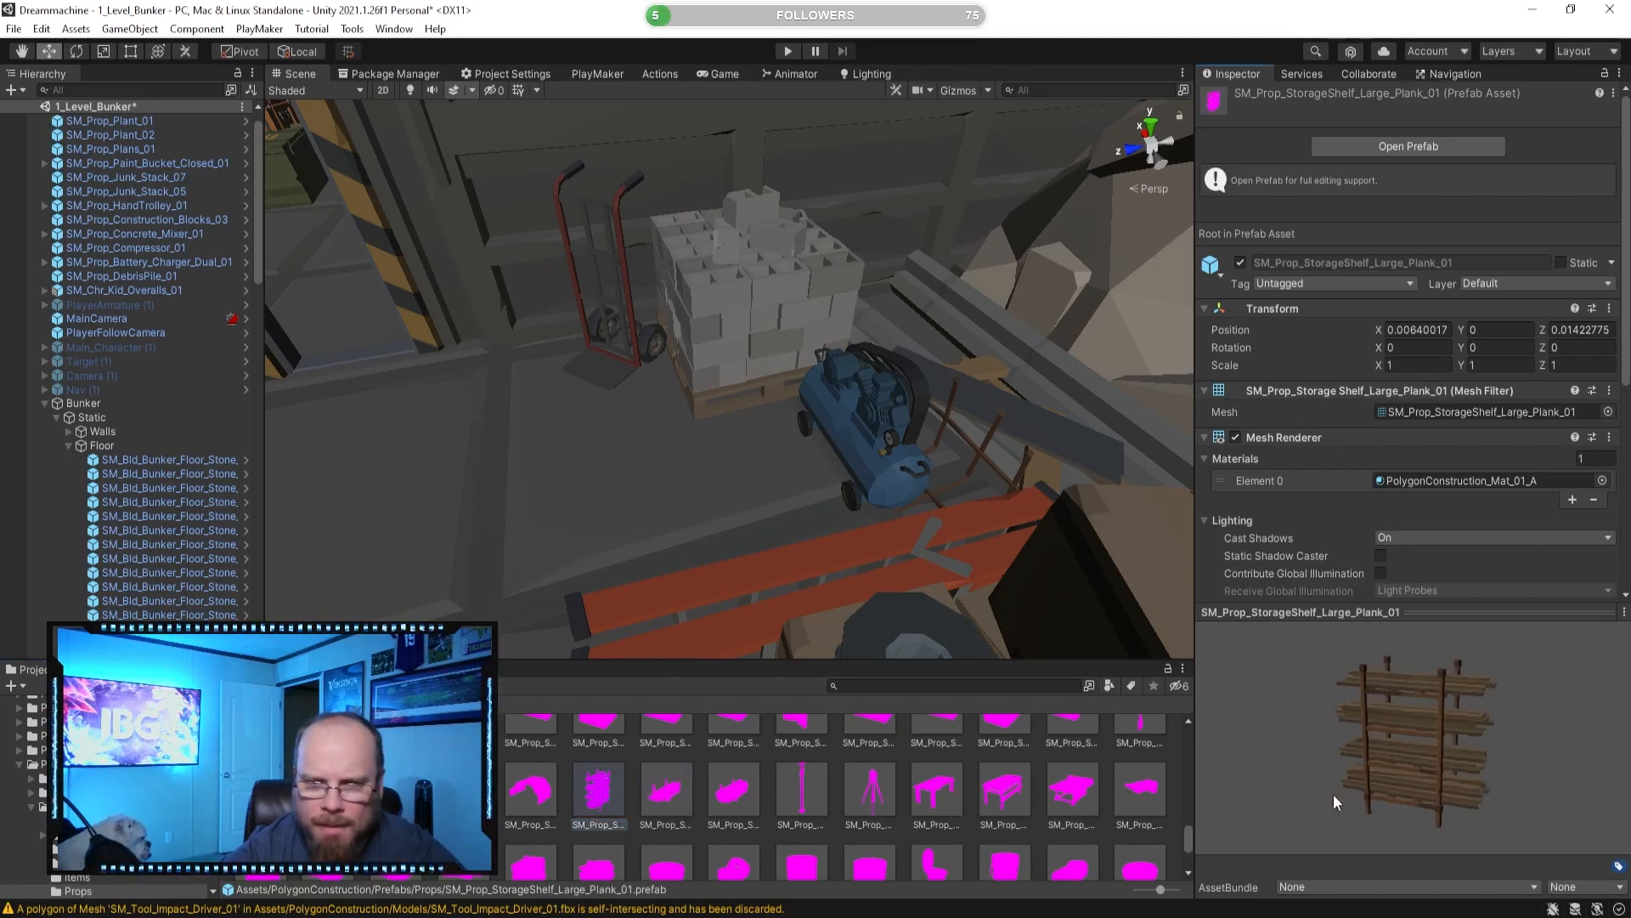
left_click_drag(1218, 793, 763, 753)
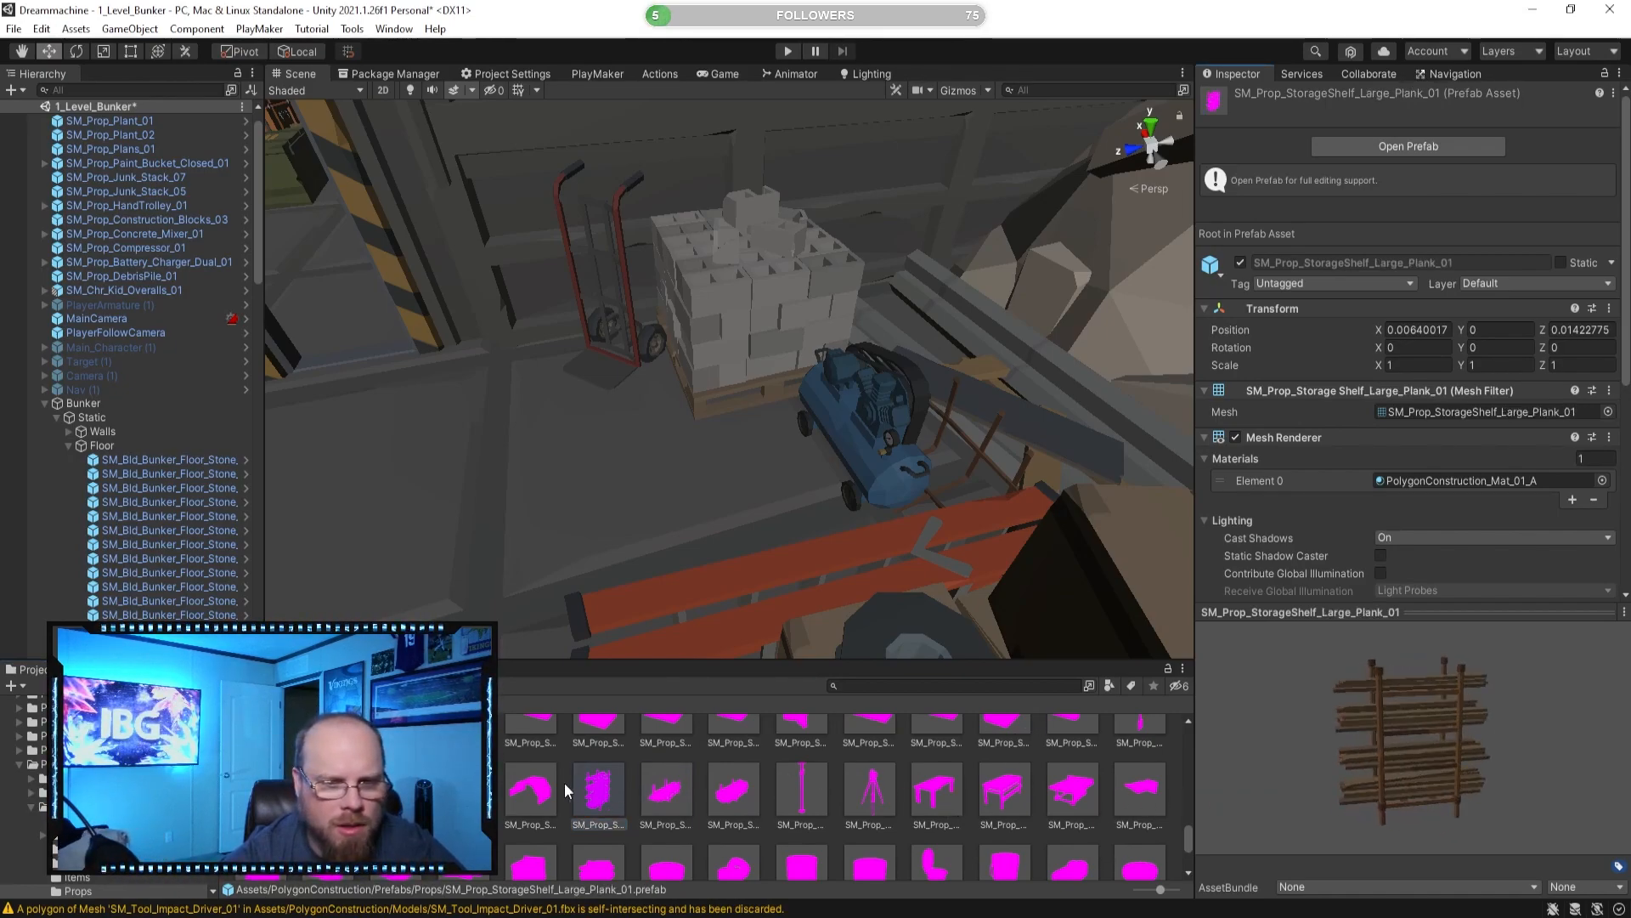
left_click(508, 791)
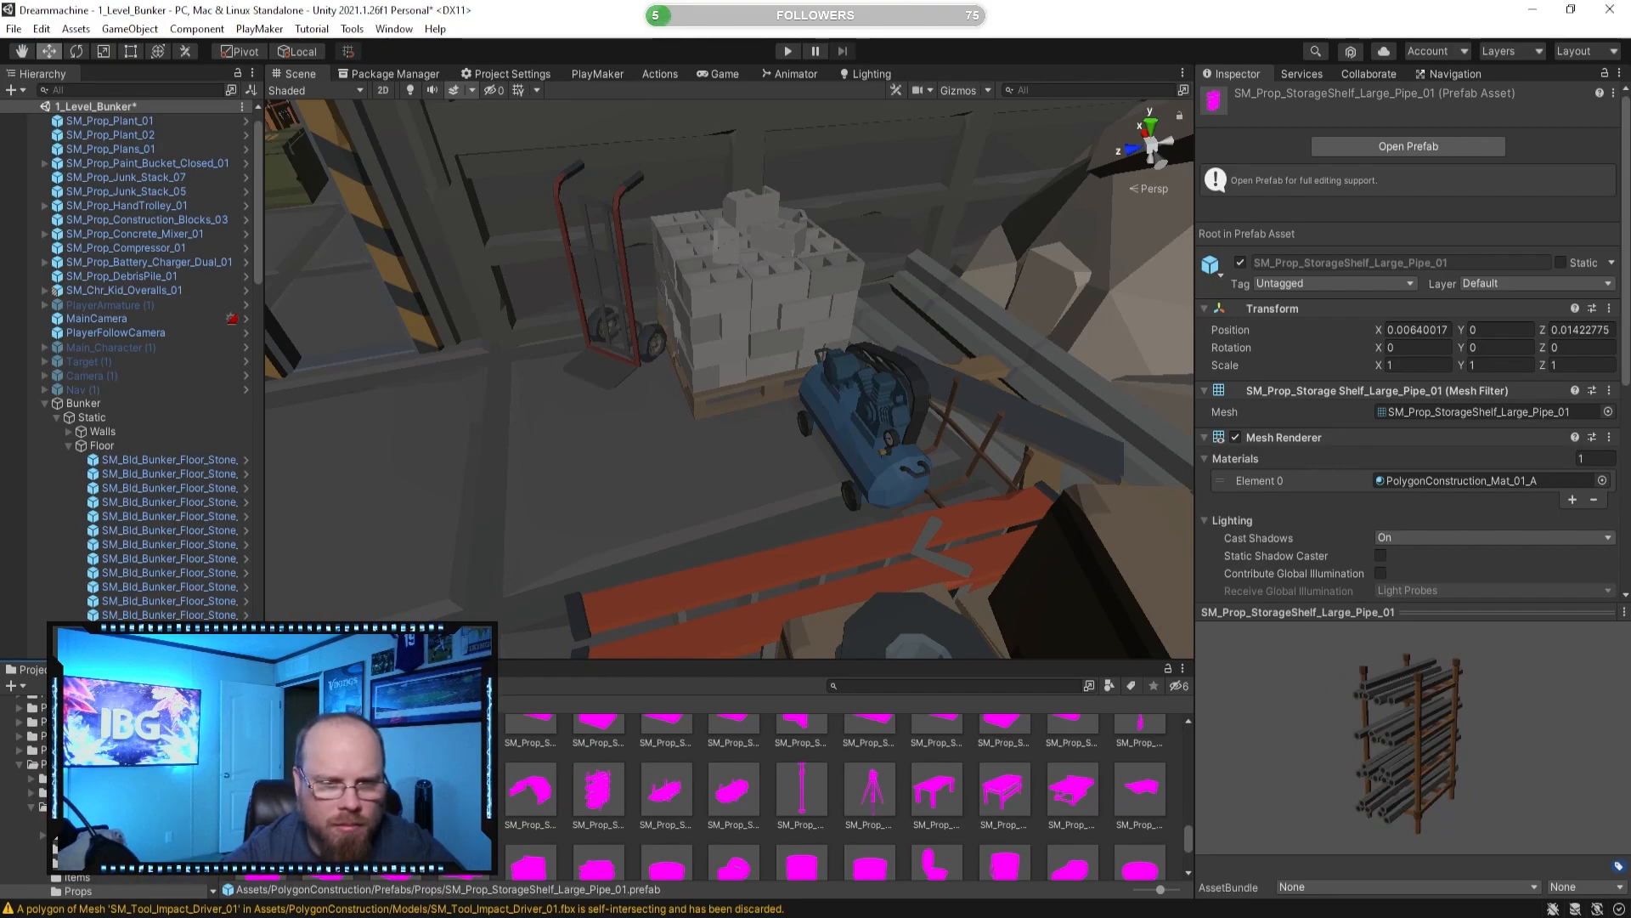
Try standing the shelf SM_Prop_StorageShelf_Large_Pipe_01 before the tunnel's rubble, at Z 5.78 and scaled to 0.66.
left_click_drag(465, 790, 600, 519)
right_click_drag(599, 517, 742, 309)
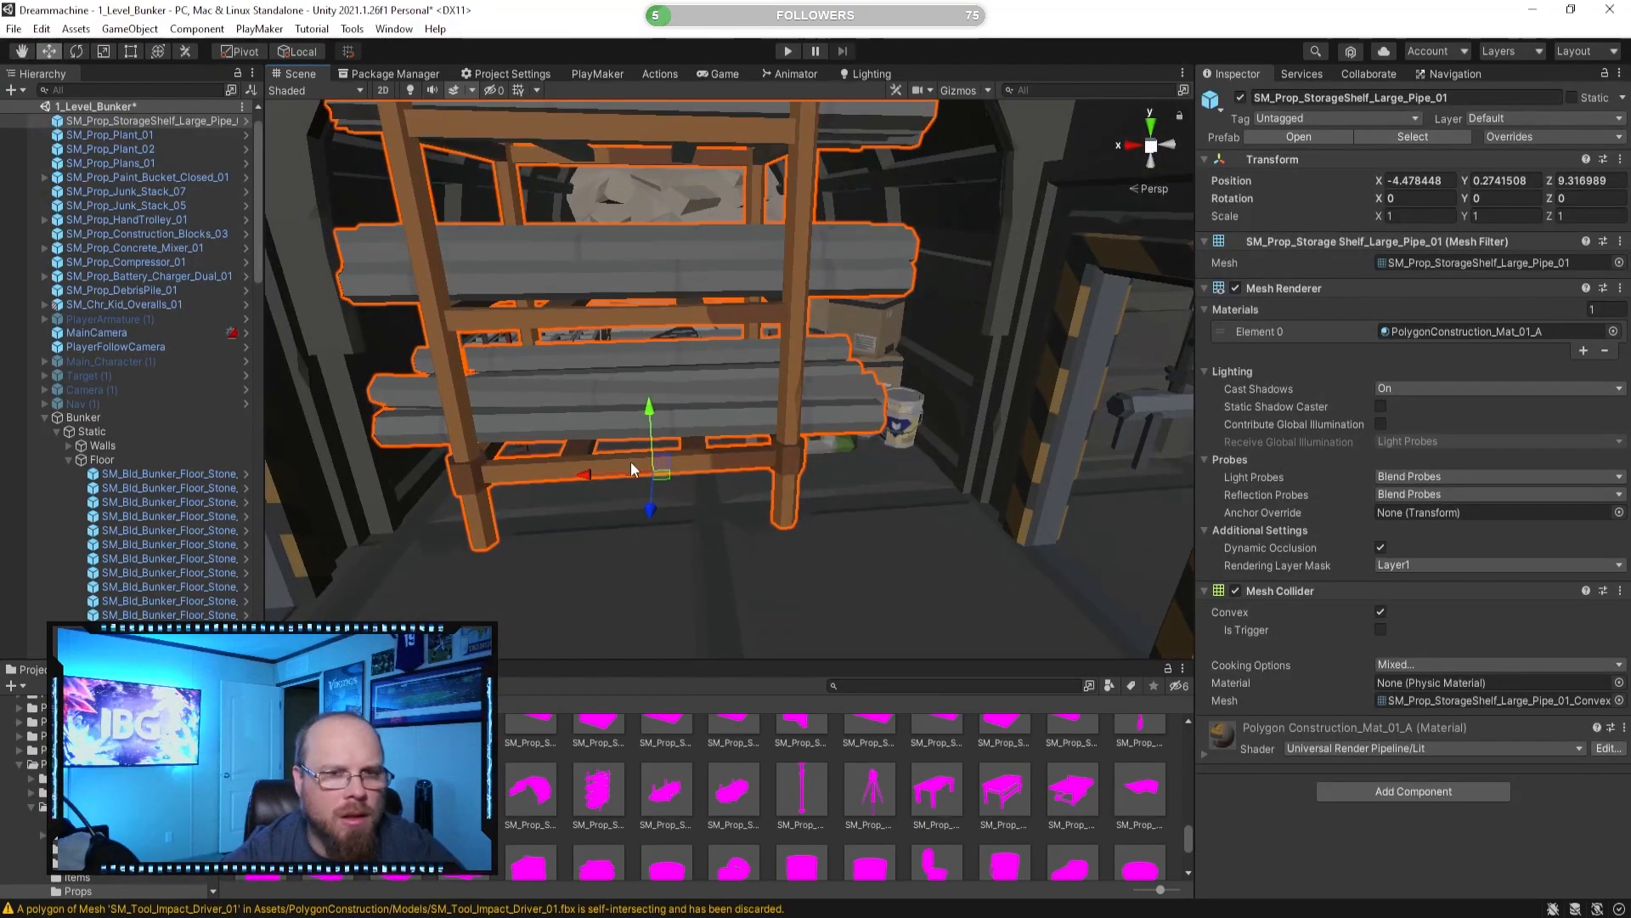
left_click_drag(650, 508, 656, 379)
right_click_drag(656, 379, 374, 186)
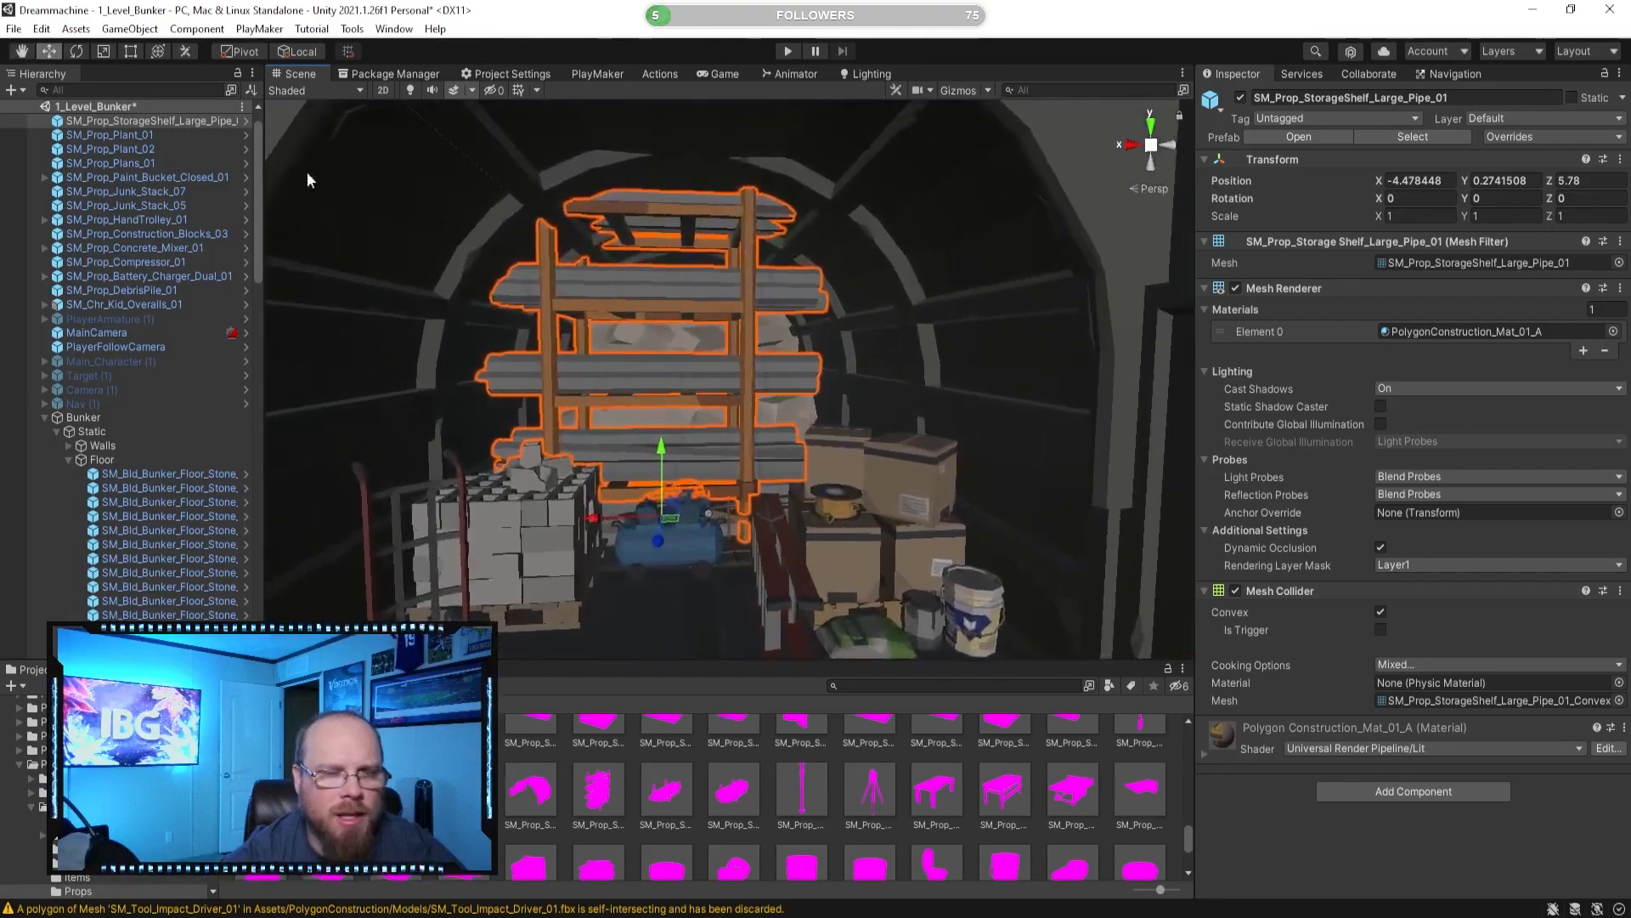
left_click_drag(660, 520, 632, 523)
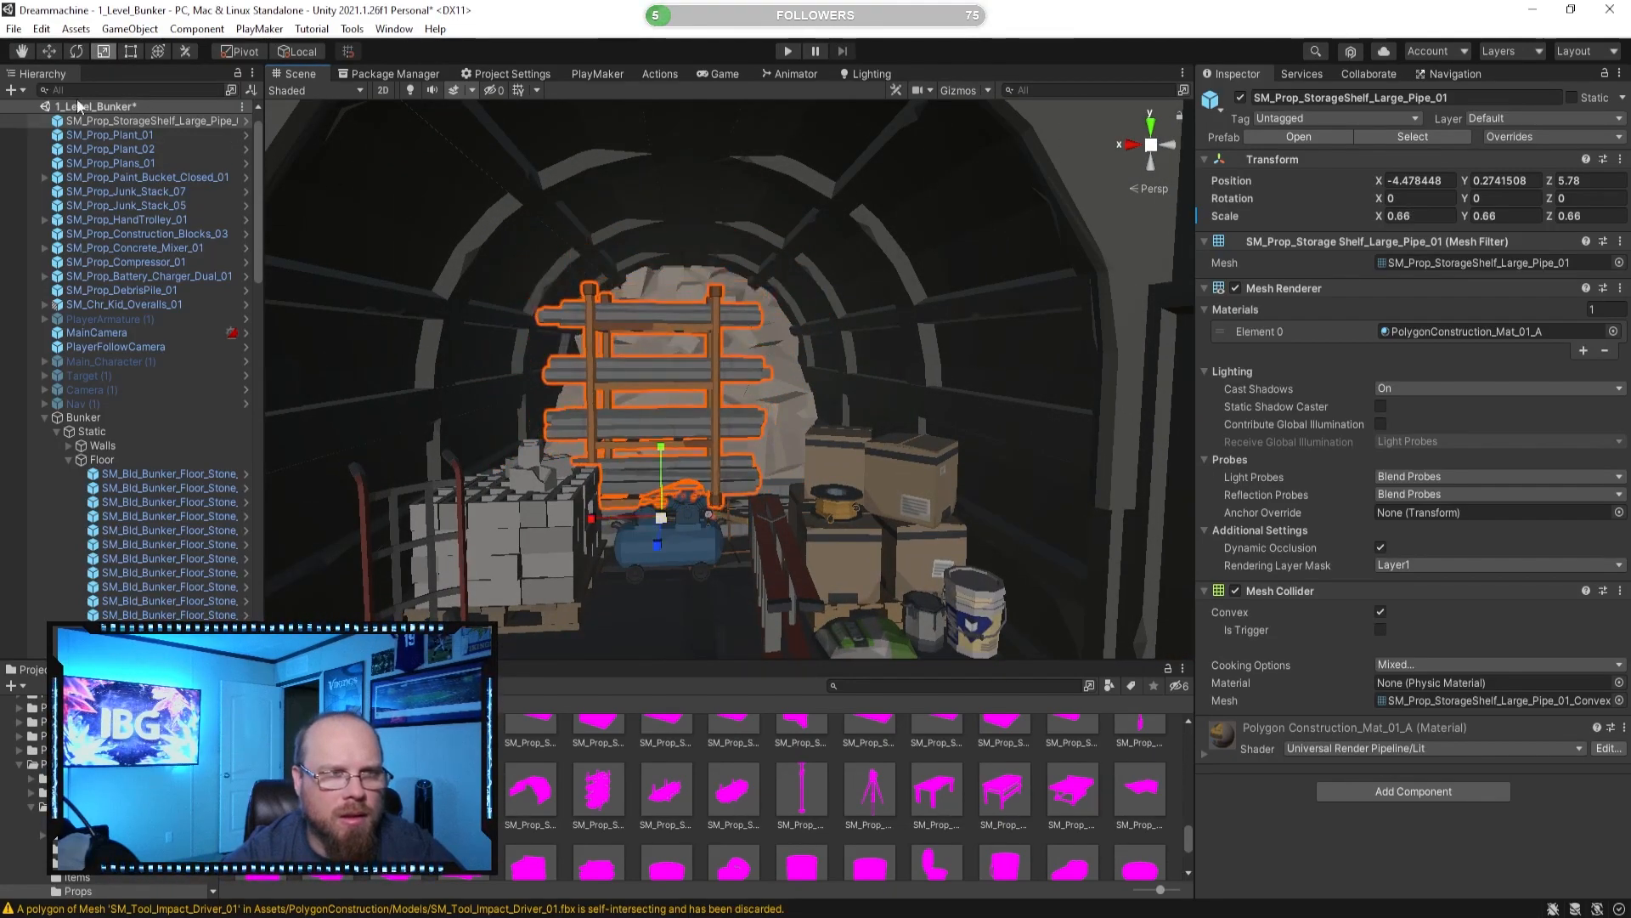
right_click_drag(476, 323, 628, 452)
mouse_move(629, 441)
left_mouse_down()
mouse_move(669, 441)
mouse_move(654, 422)
left_mouse_up()
right_click_drag(654, 422, 747, 374)
Deactivate the junk stack SM_Prop_Junk_Stack_05 lying at the foot of the pipe shelf.
left_click(829, 759)
mouse_move(803, 476)
right_mouse_down()
mouse_move(758, 411)
mouse_move(814, 471)
right_mouse_up()
left_click(831, 440)
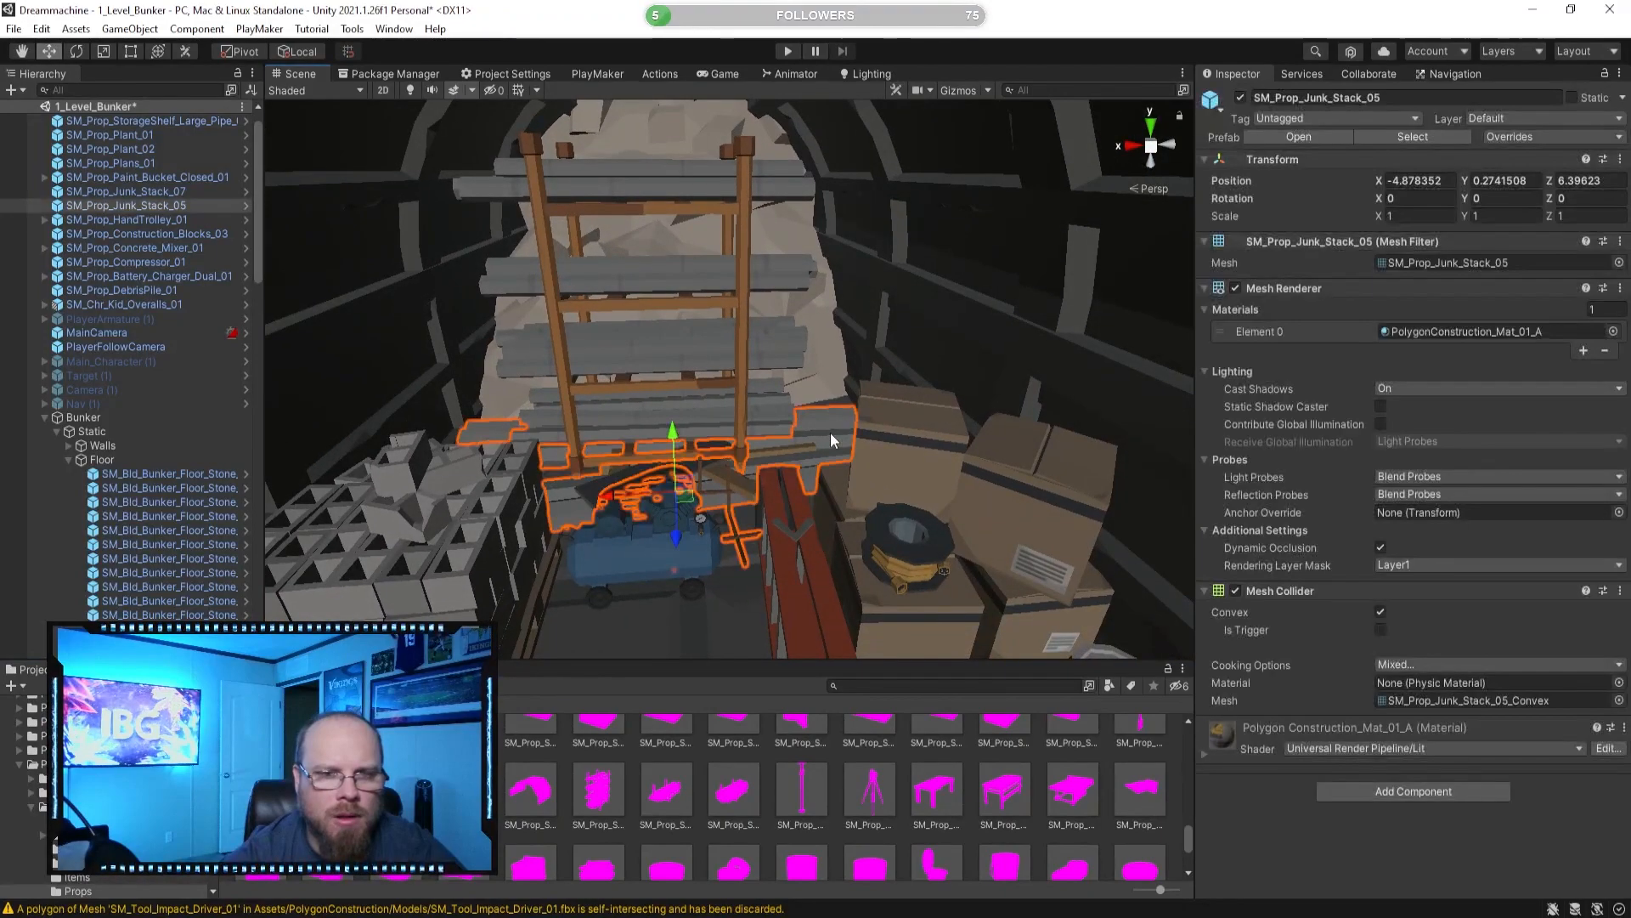
left_click(1240, 98)
right_click_drag(802, 414, 757, 415)
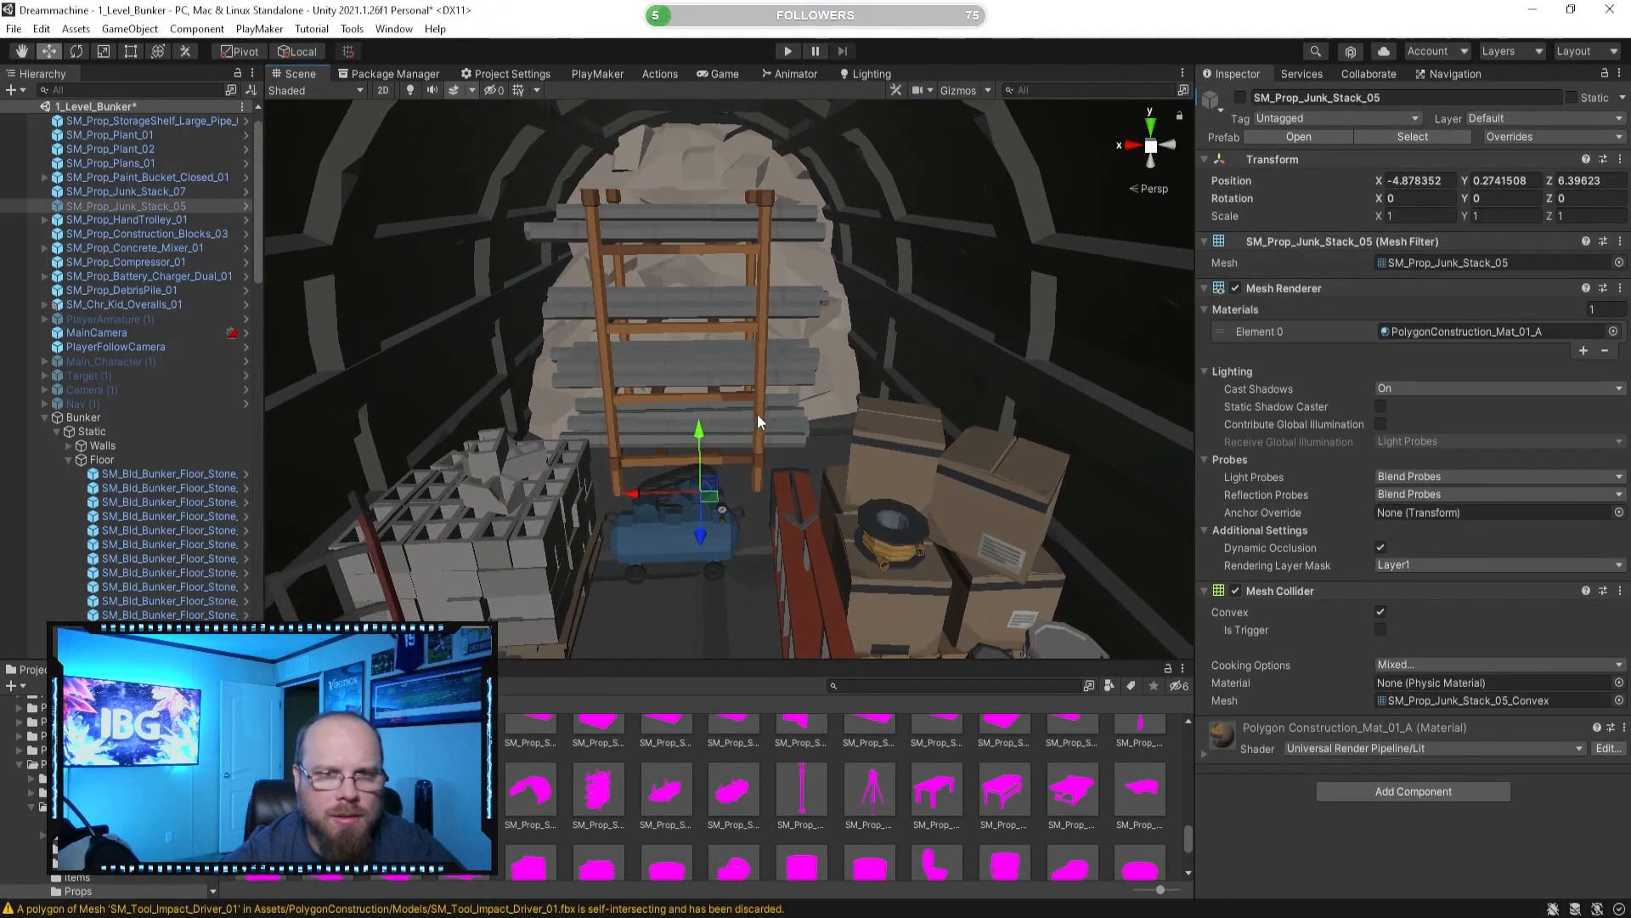
Try shifting the large pipe shelf sideways to X -5.77 and preview the low pipe rack SM_Prop_StorageShelf_Pipes_01.
left_click(751, 431)
left_click_drag(633, 466, 710, 464)
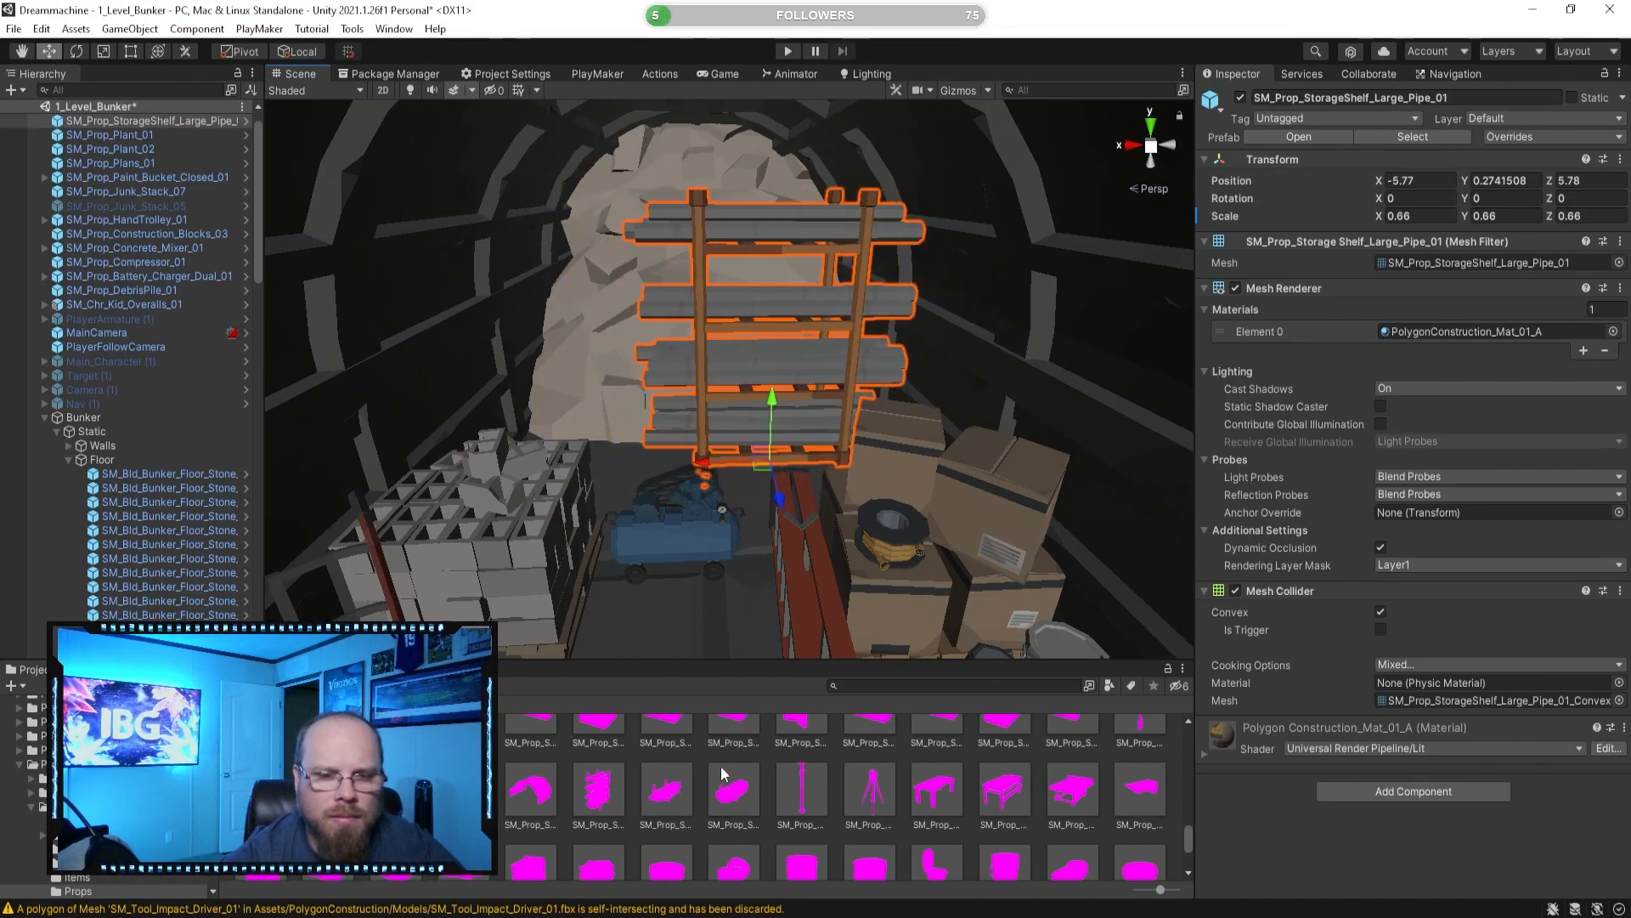
left_click(700, 753)
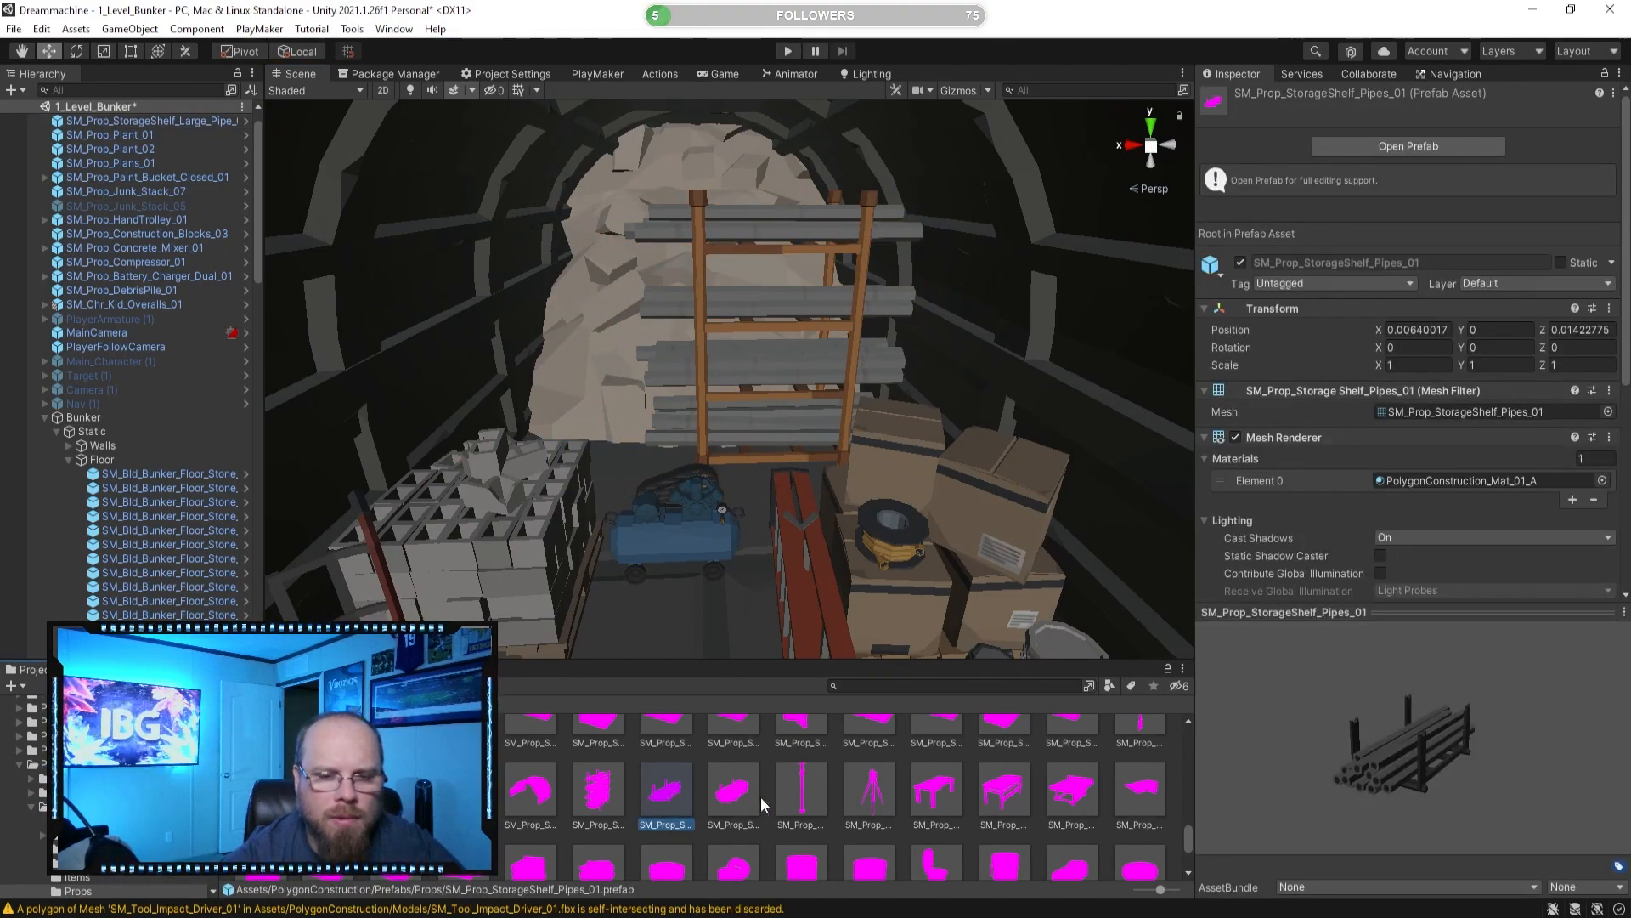
left_click(763, 795)
right_click_drag(795, 459, 792, 415)
key("s")
key("w")
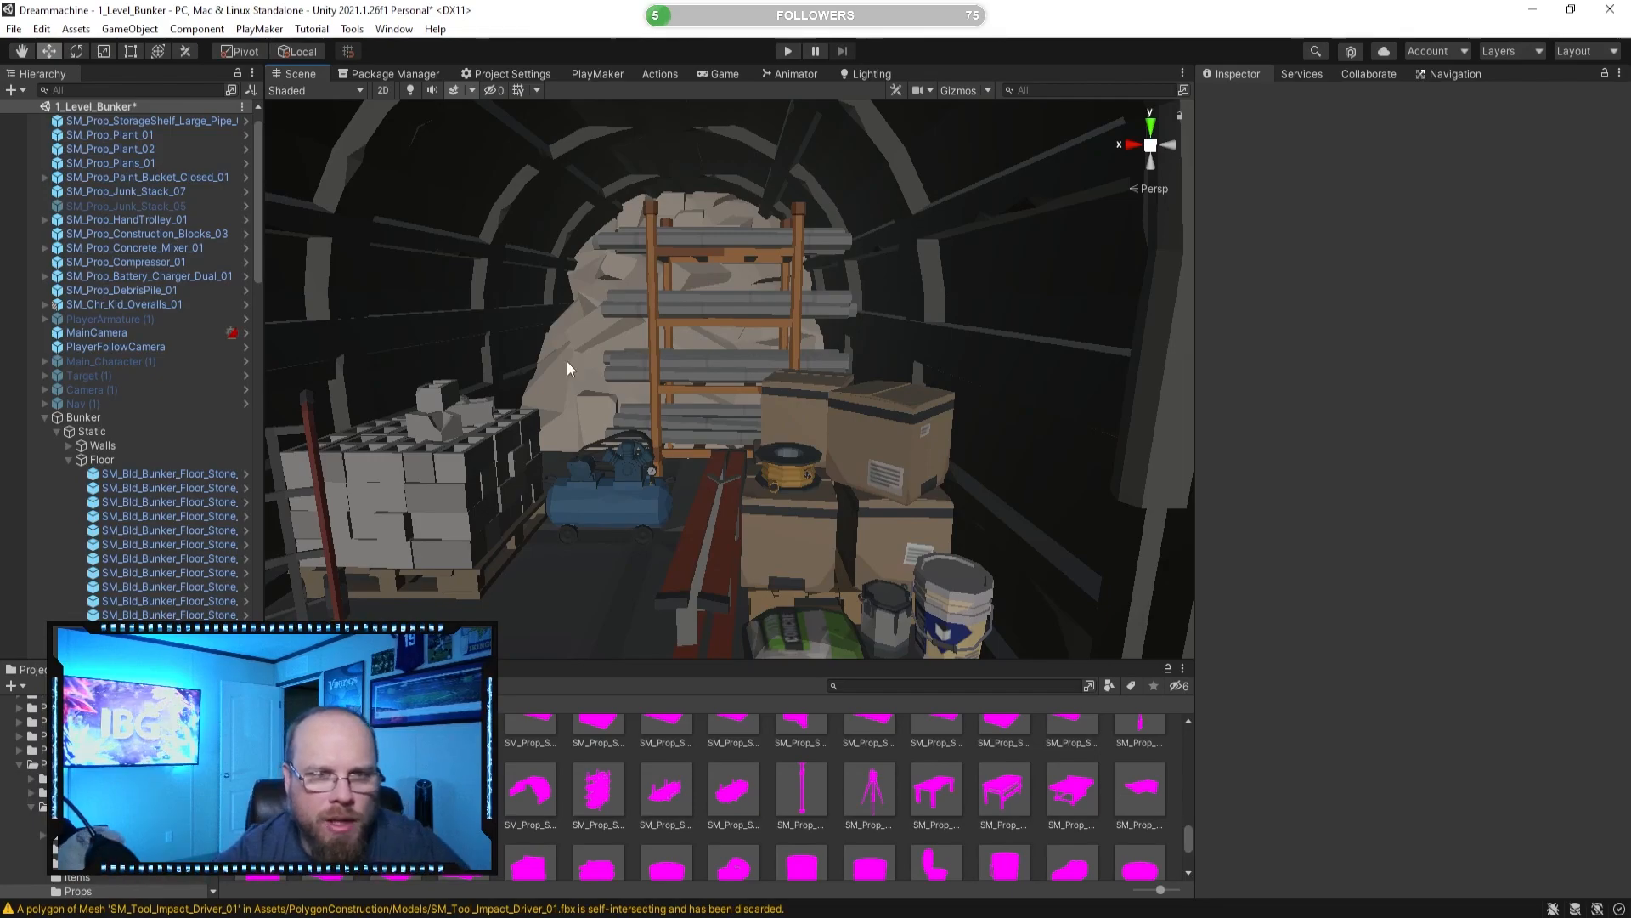
Place the plank rack SM_Prop_StorageShelf_Plank_01 across the tunnel between the compressor and the rubble.
right_click_drag(603, 342, 724, 441)
key("w")
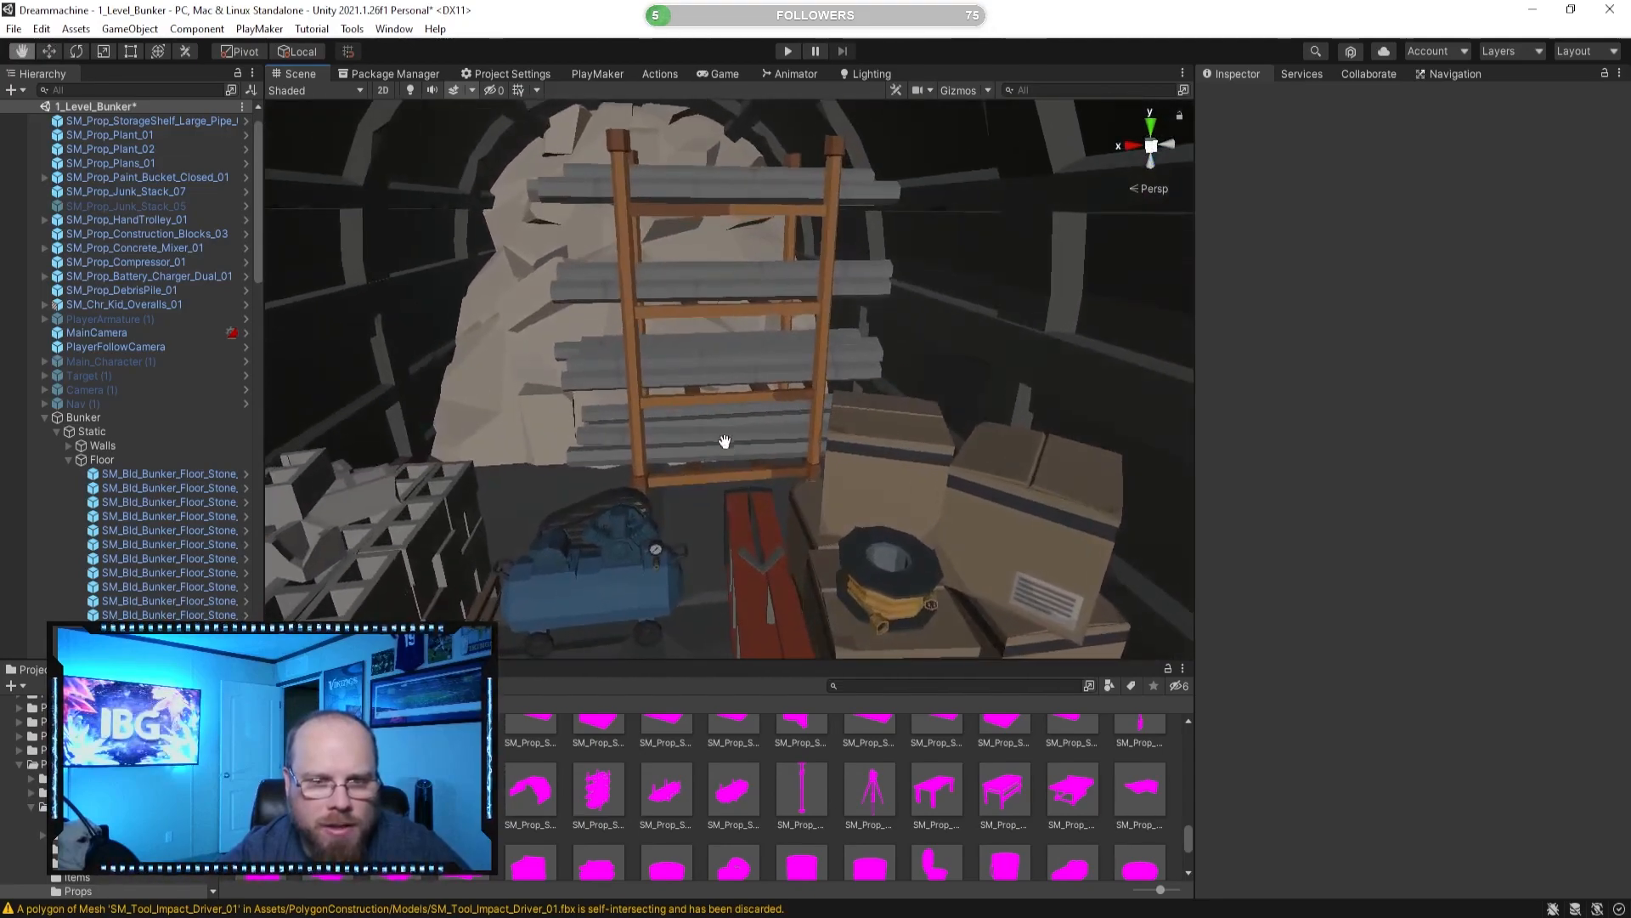
left_click(738, 815)
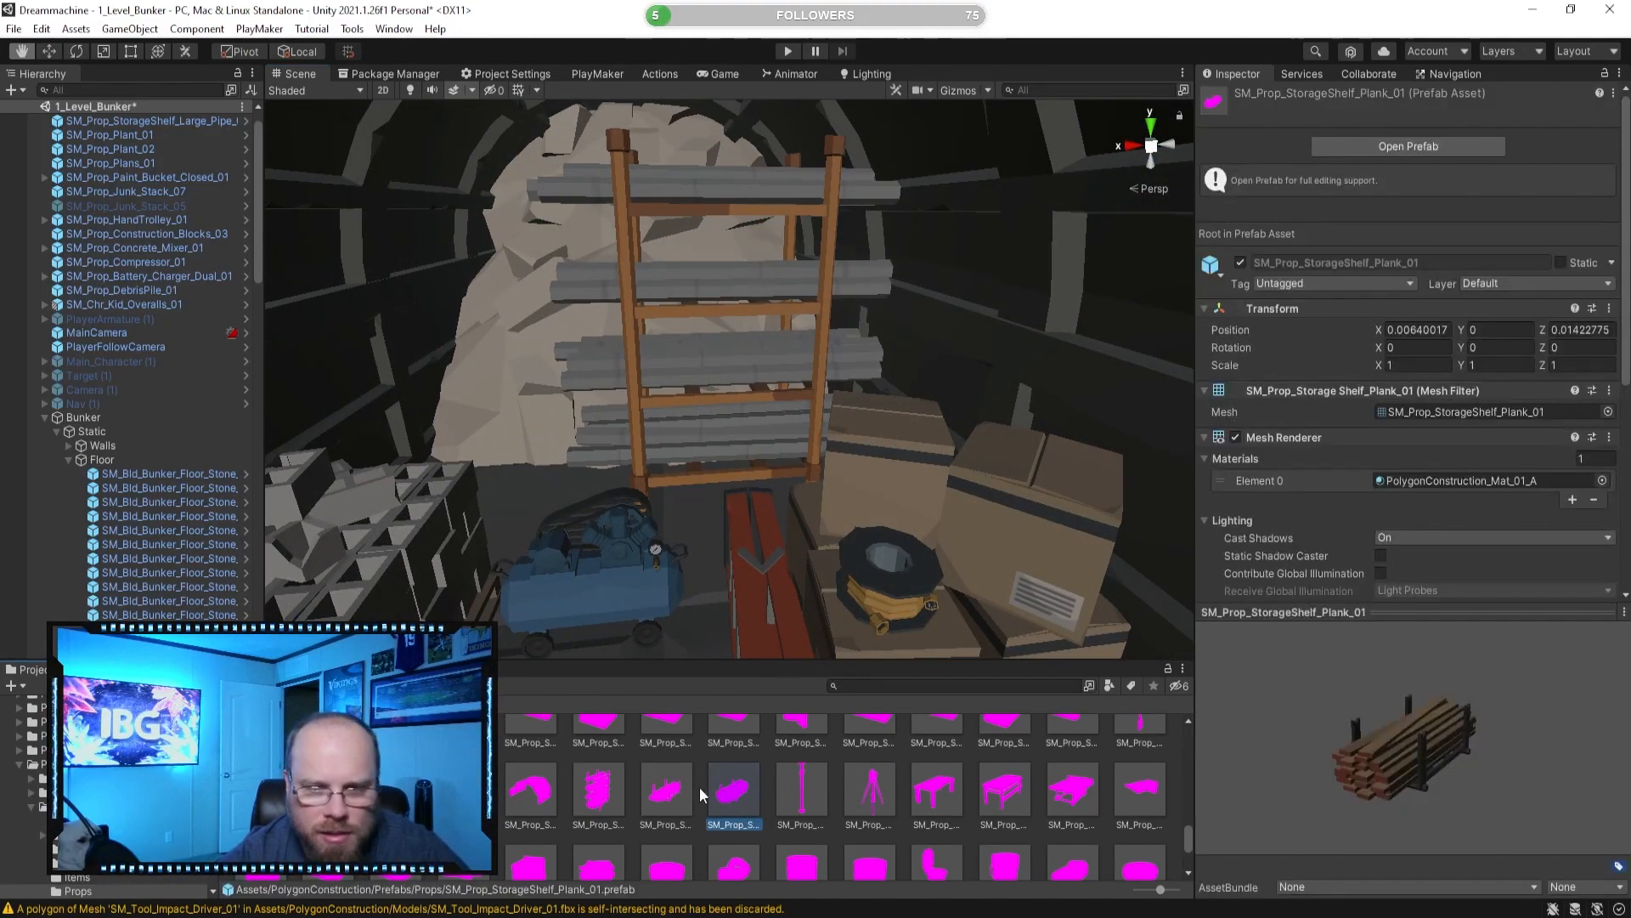
mouse_move(1272, 695)
left_mouse_down()
mouse_move(1185, 679)
mouse_move(1286, 670)
left_mouse_up()
right_click_drag(833, 437, 833, 437)
left_click_drag(748, 794, 661, 411)
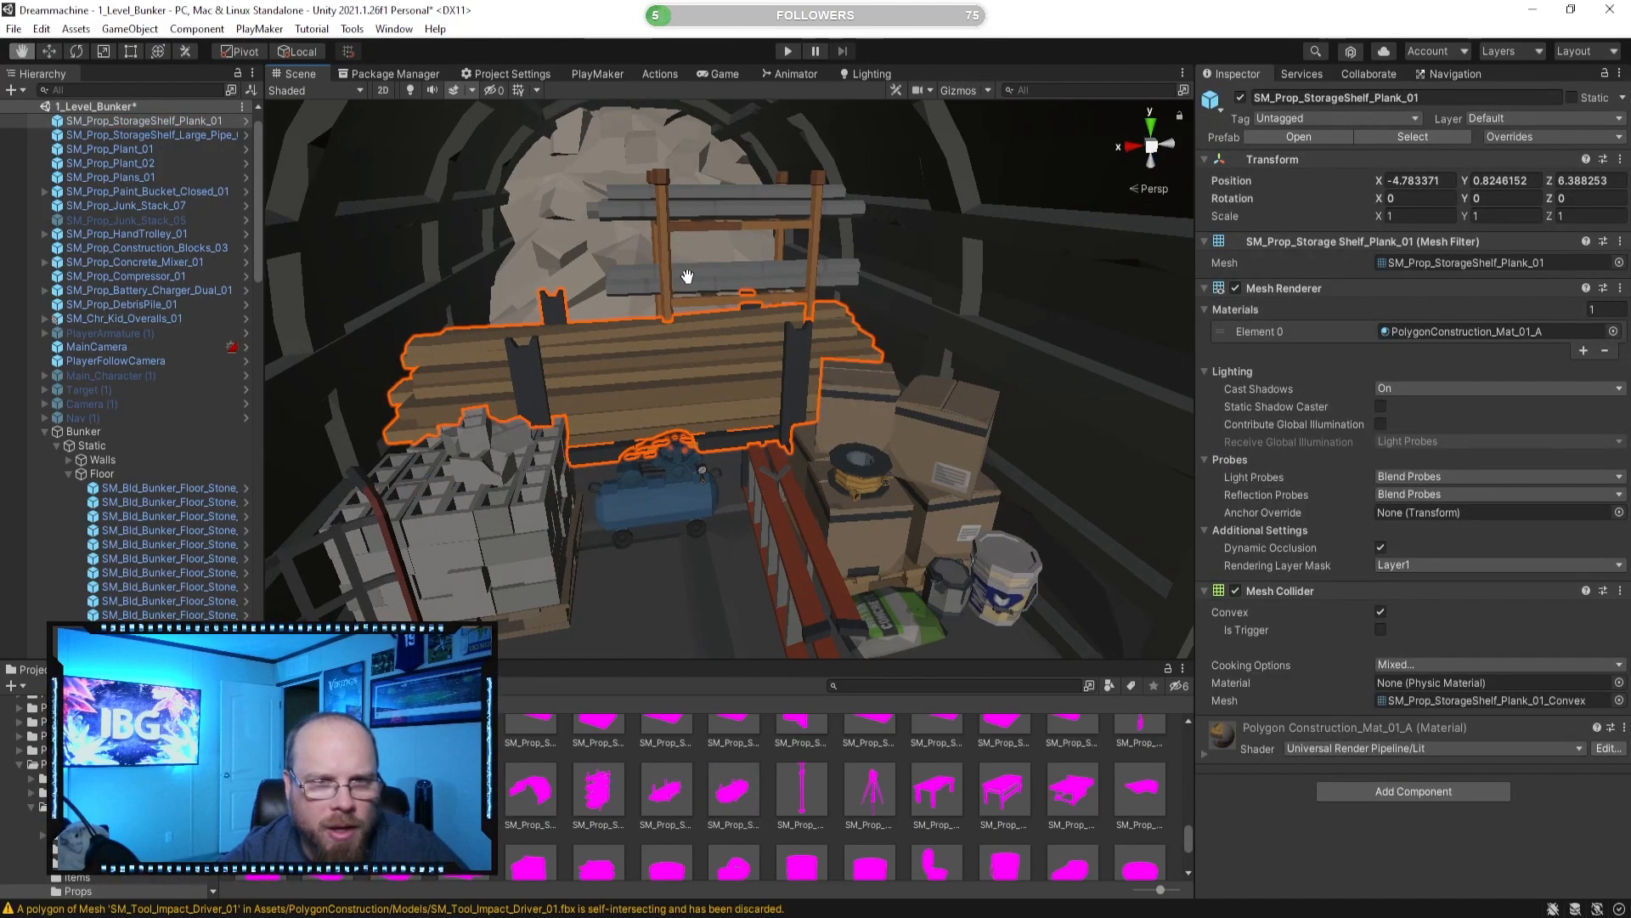
scroll(786, 288, "up", 3)
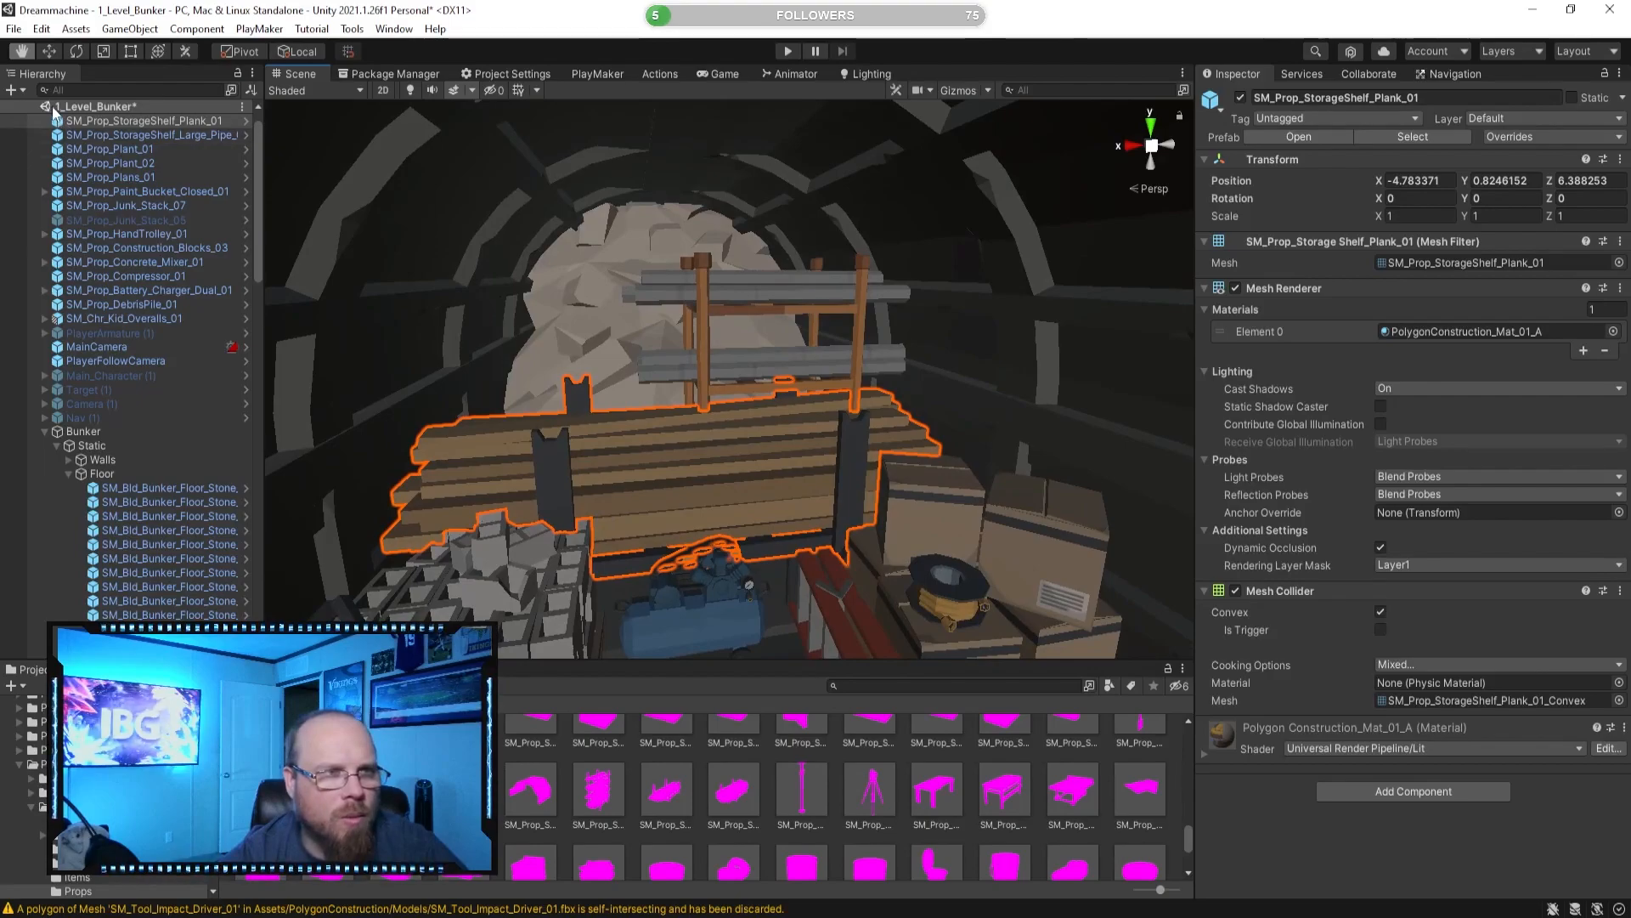
Delete the large pipe shelf standing behind the plank rack.
left_click(700, 767)
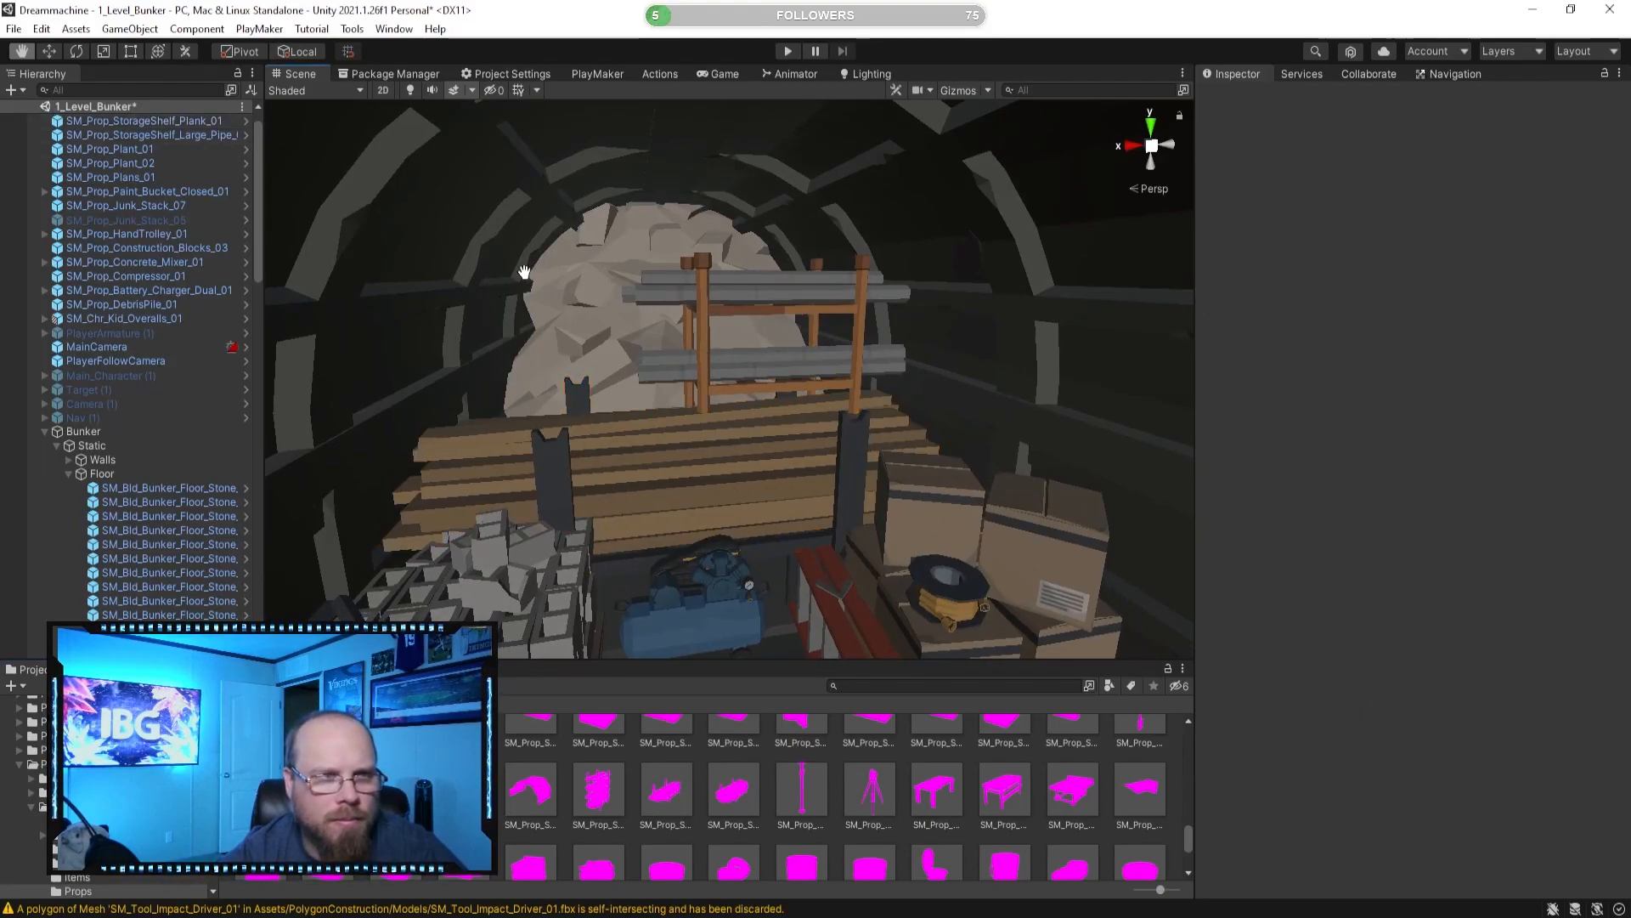
left_click(48, 51)
left_click(709, 349)
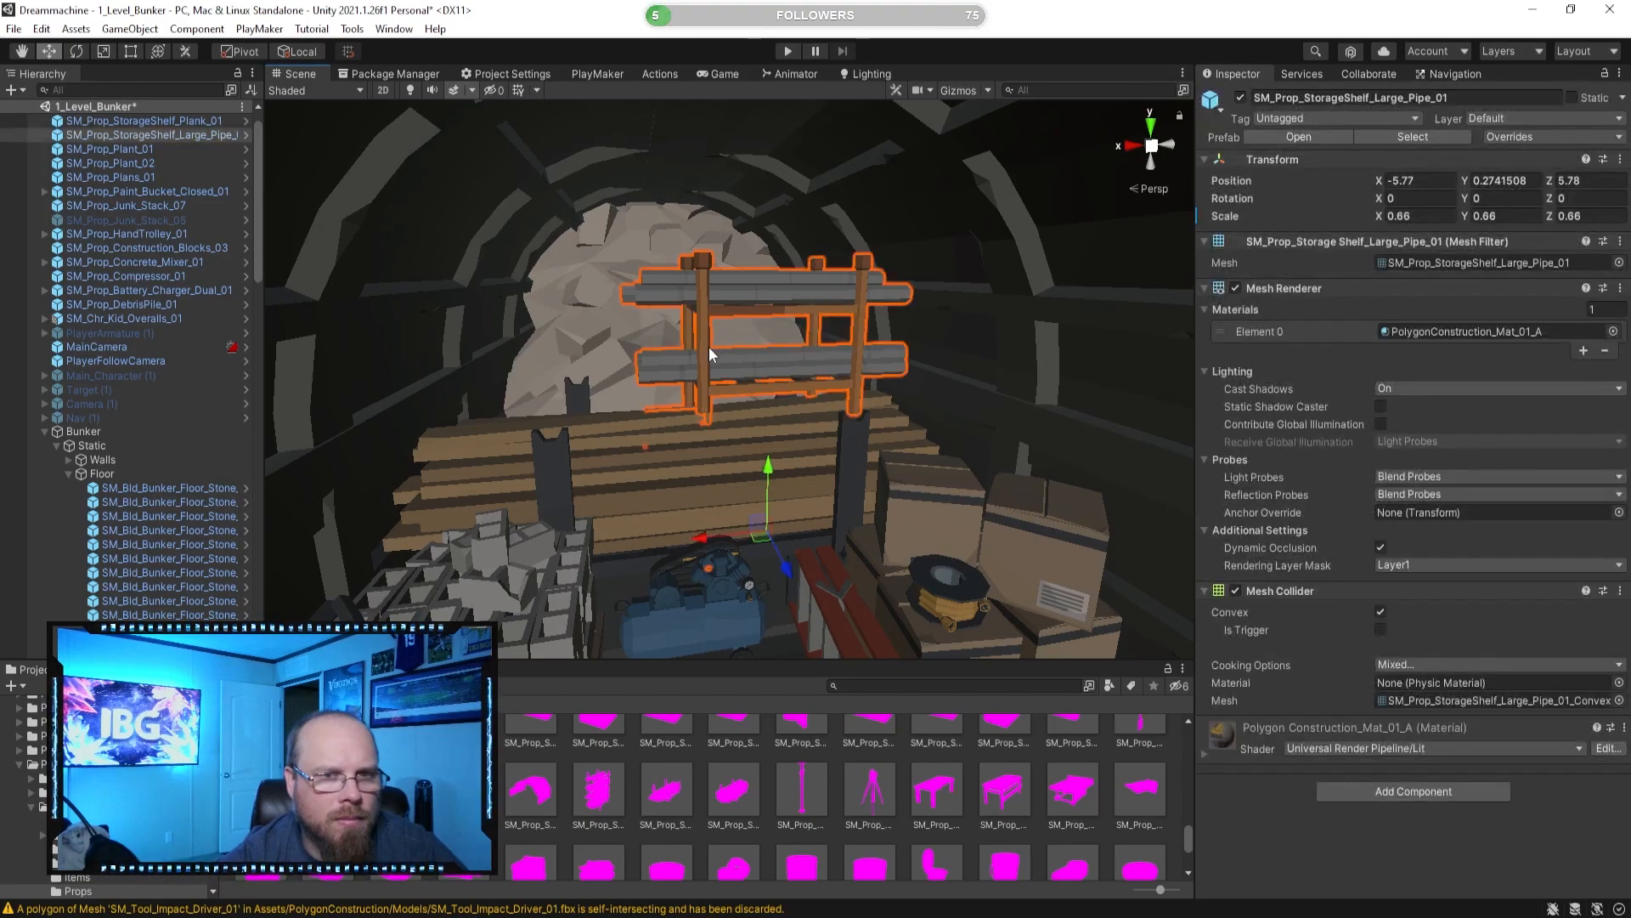
key("Delete")
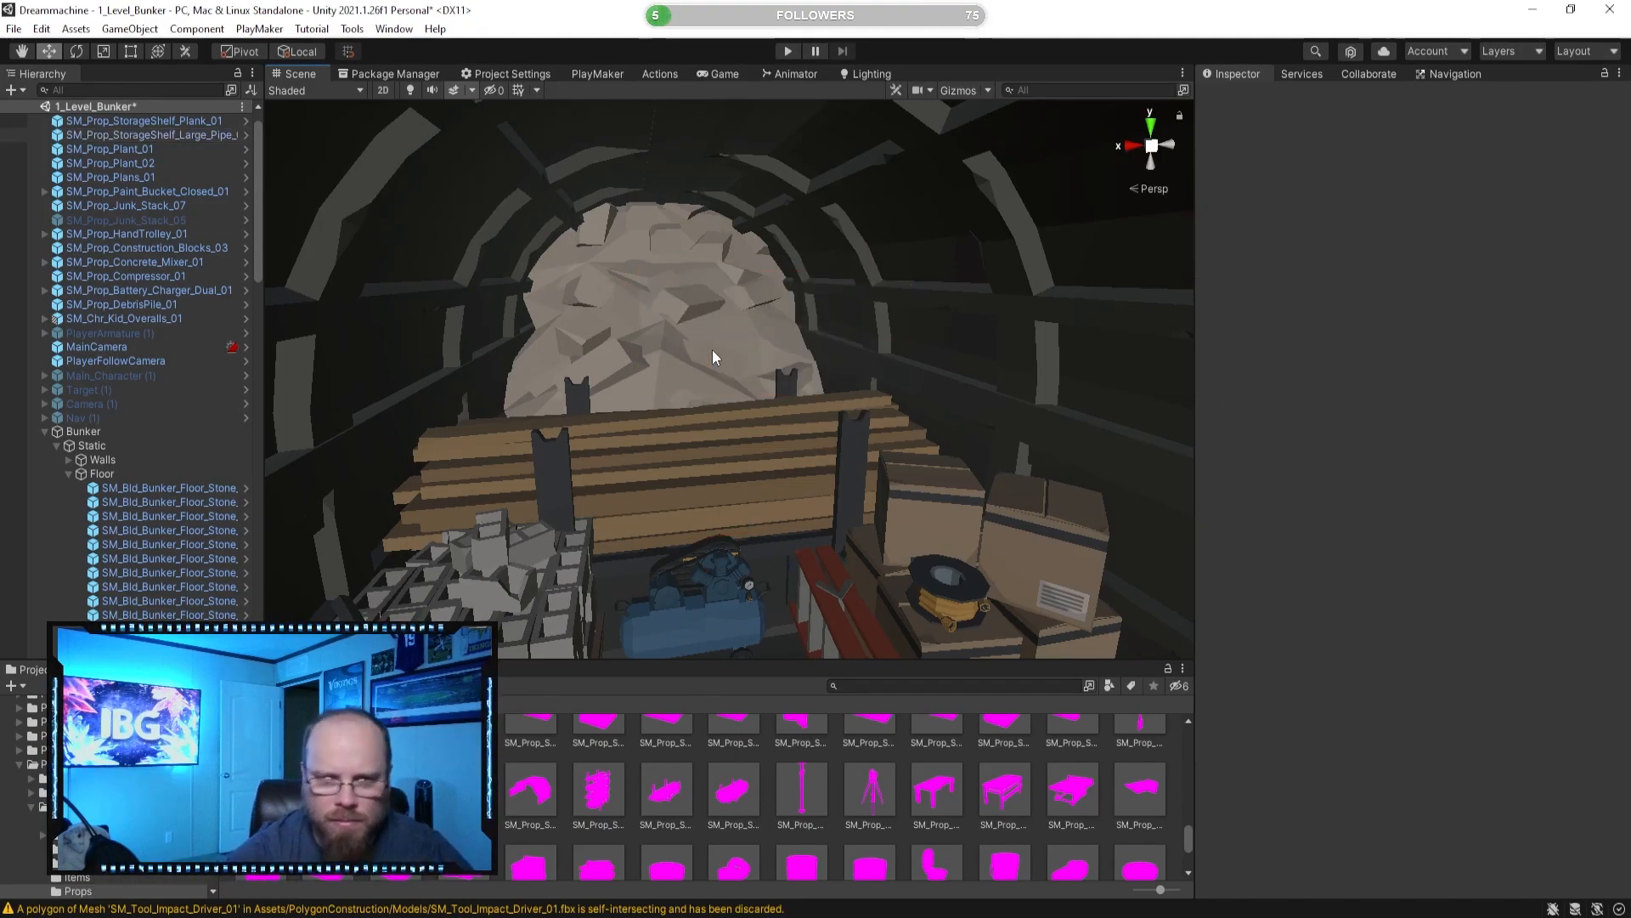
Move the plank rack back toward the rubble to Z 6.076 and scale it uniformly to 0.86.
left_click(705, 350)
key("f")
left_click_drag(705, 350, 937, 519, "alt")
right_click_drag(937, 519, 962, 573)
mouse_move(807, 491)
left_mouse_down()
mouse_move(762, 485)
mouse_move(778, 487)
left_mouse_up()
right_click_drag(778, 487, 731, 425)
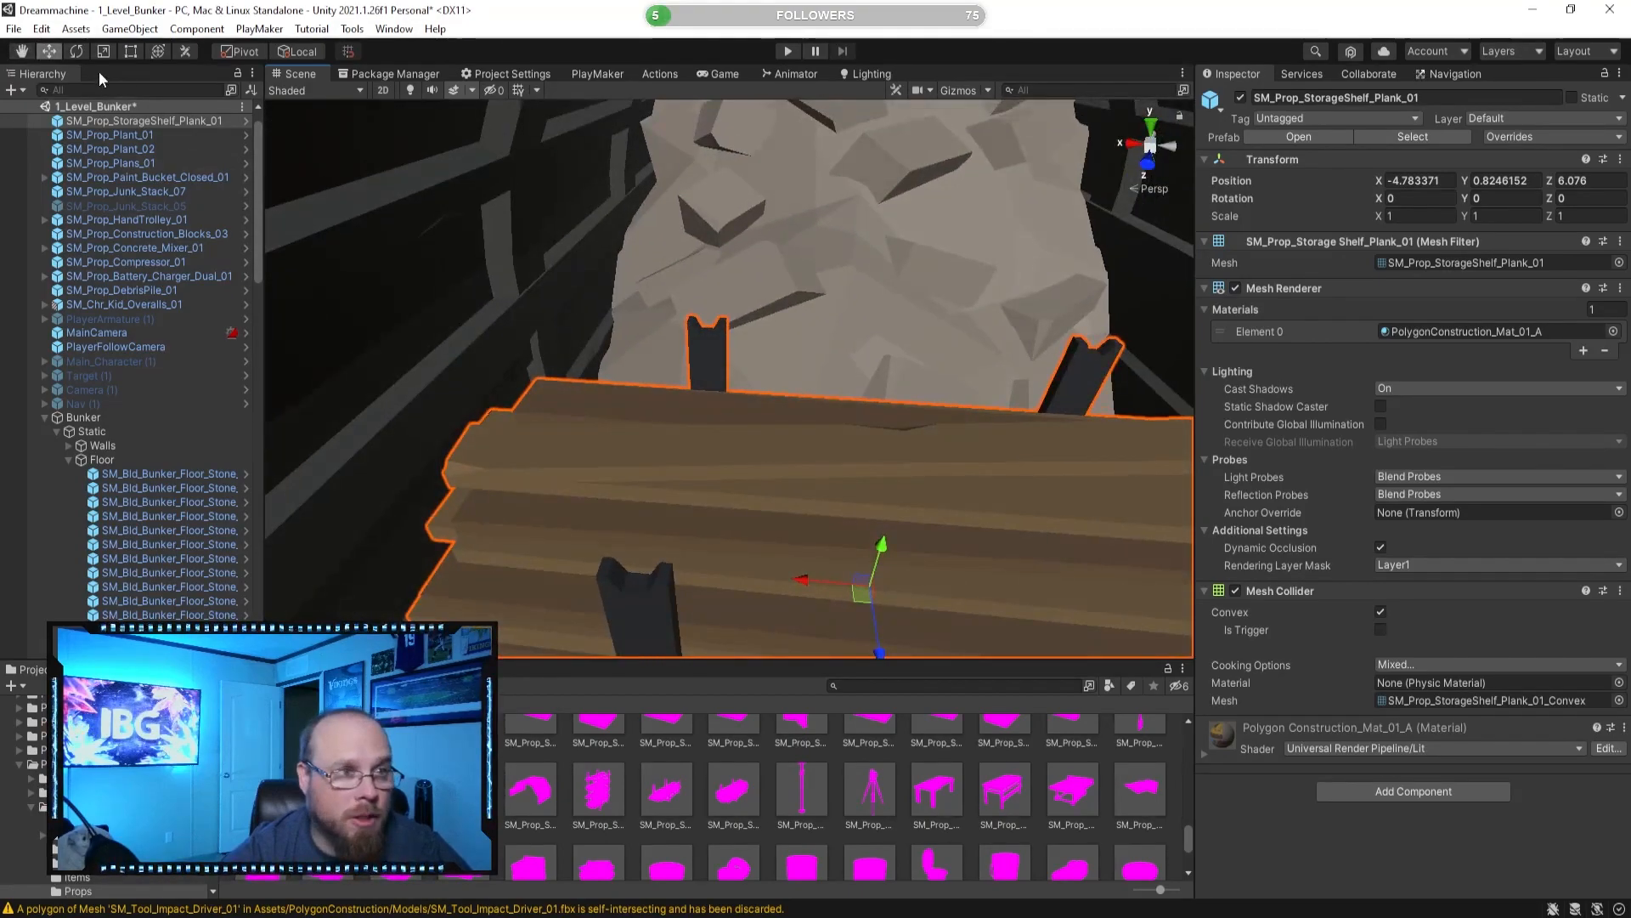
right_click_drag(288, 153, 552, 347)
left_click_drag(741, 467, 736, 470)
right_click_drag(365, 212, 914, 310)
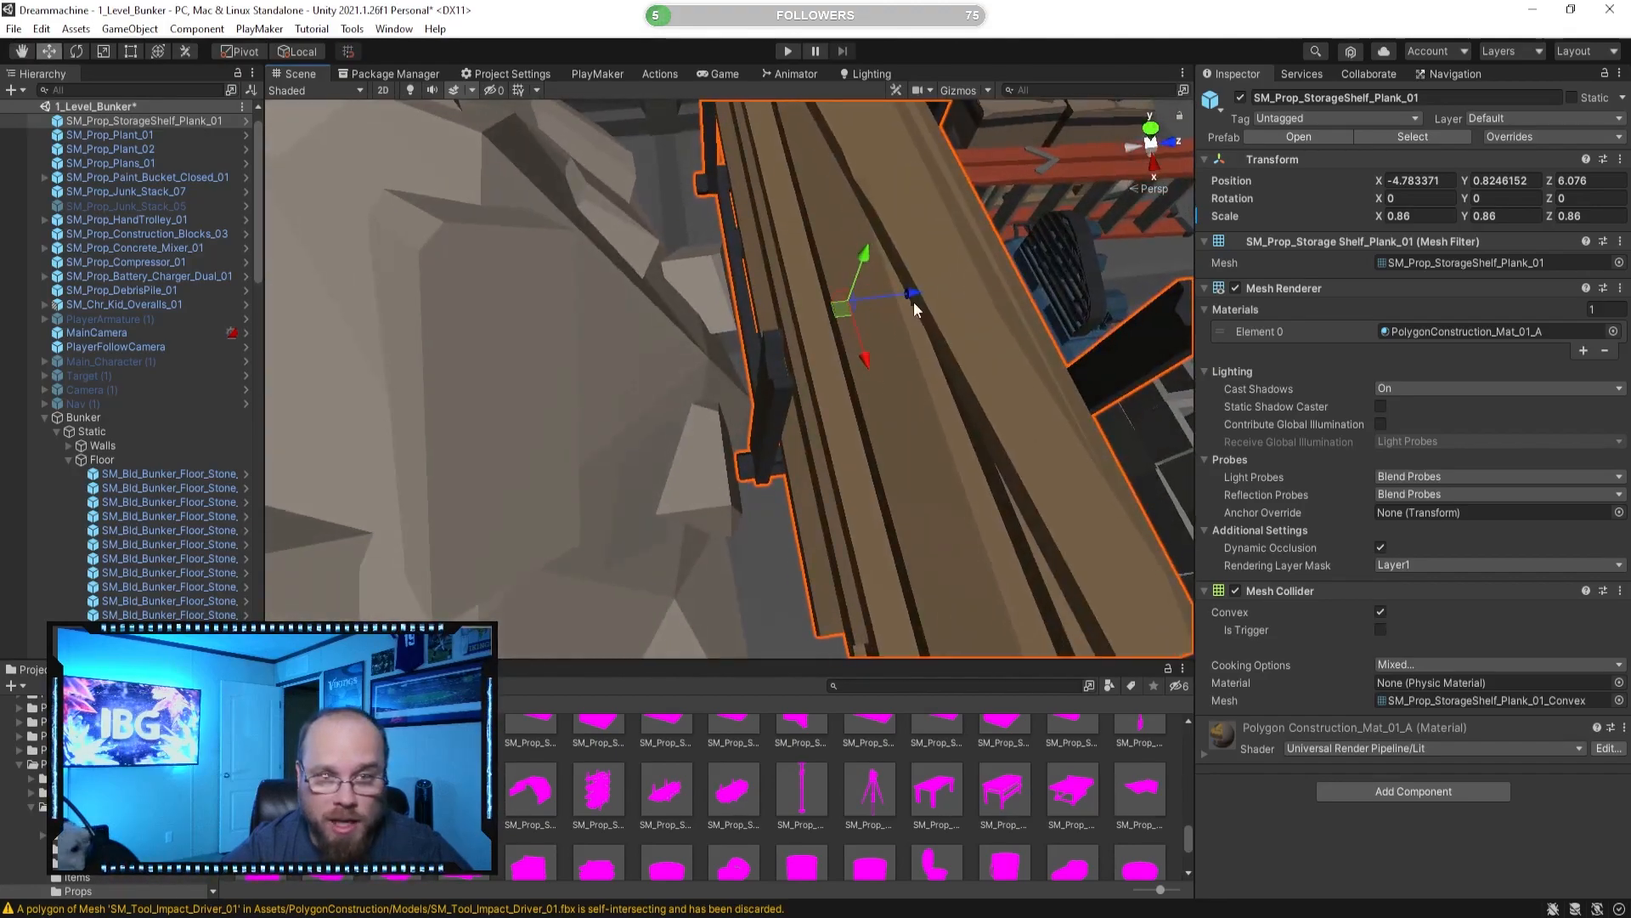
Nudge the plank rack across the tunnel's width and lower it toward the floor.
left_click_drag(865, 352, 878, 352)
right_click_drag(883, 313, 1067, 334)
mouse_move(849, 263)
left_mouse_down()
mouse_move(849, 282)
mouse_move(870, 268)
mouse_move(853, 279)
left_mouse_up()
right_click_drag(853, 278, 901, 357)
left_click(896, 751)
right_click_drag(857, 493, 676, 421)
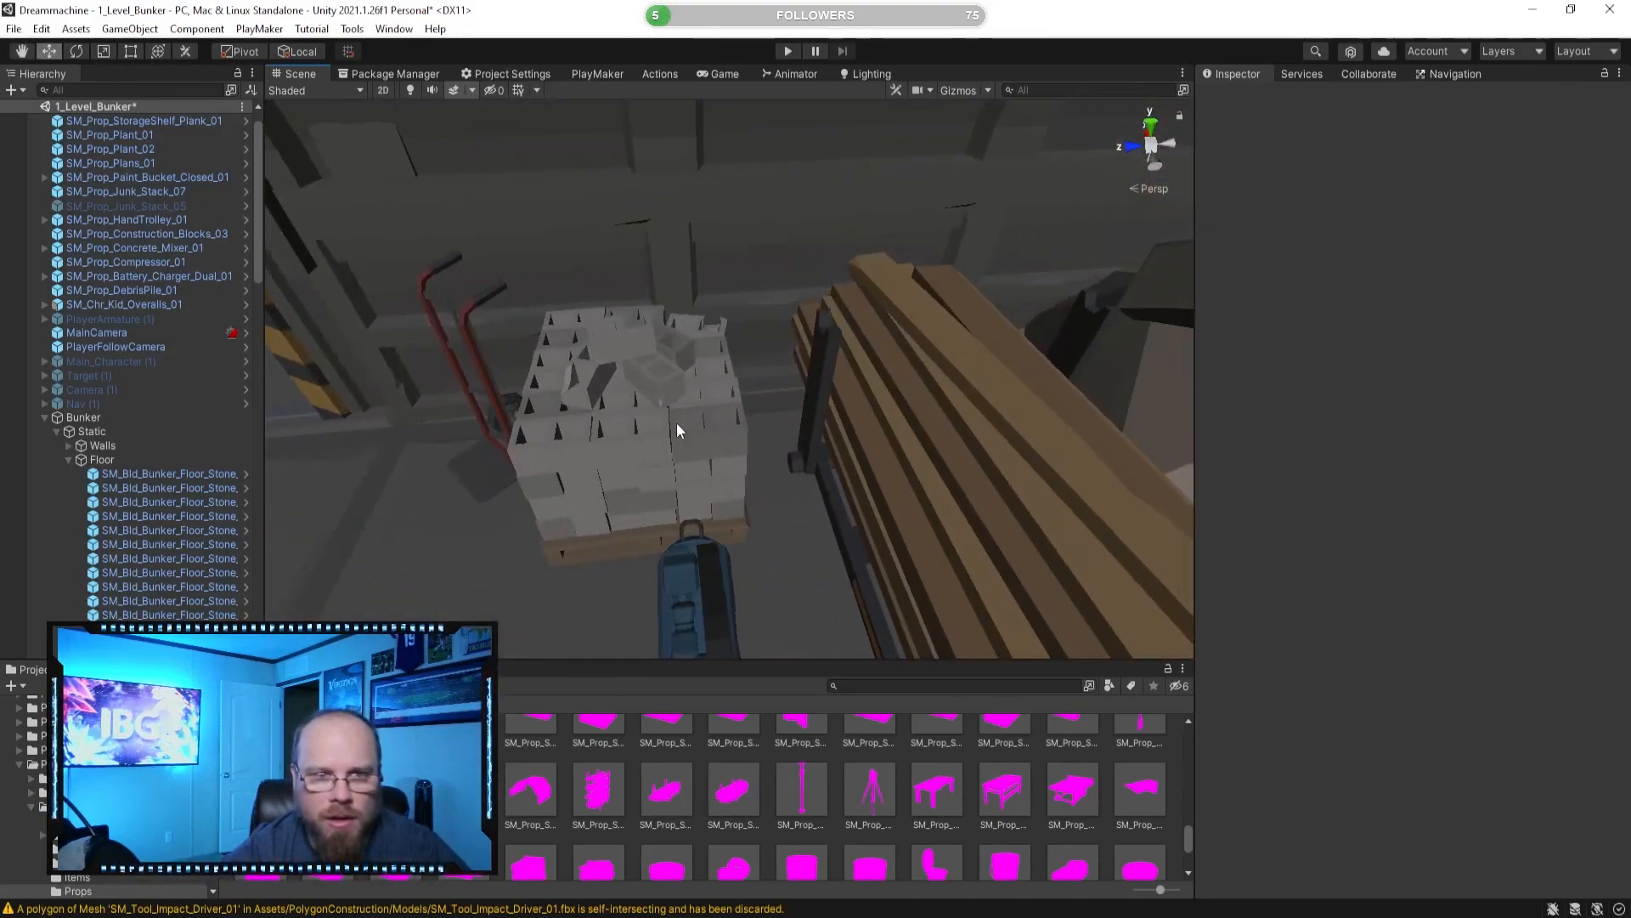
Nudge the pallet of construction blocks and move the hand trolley closer to it, to Z 8.532.
left_click(600, 430)
left_click_drag(631, 476, 624, 476)
right_click_drag(552, 367, 686, 460)
left_click(667, 464)
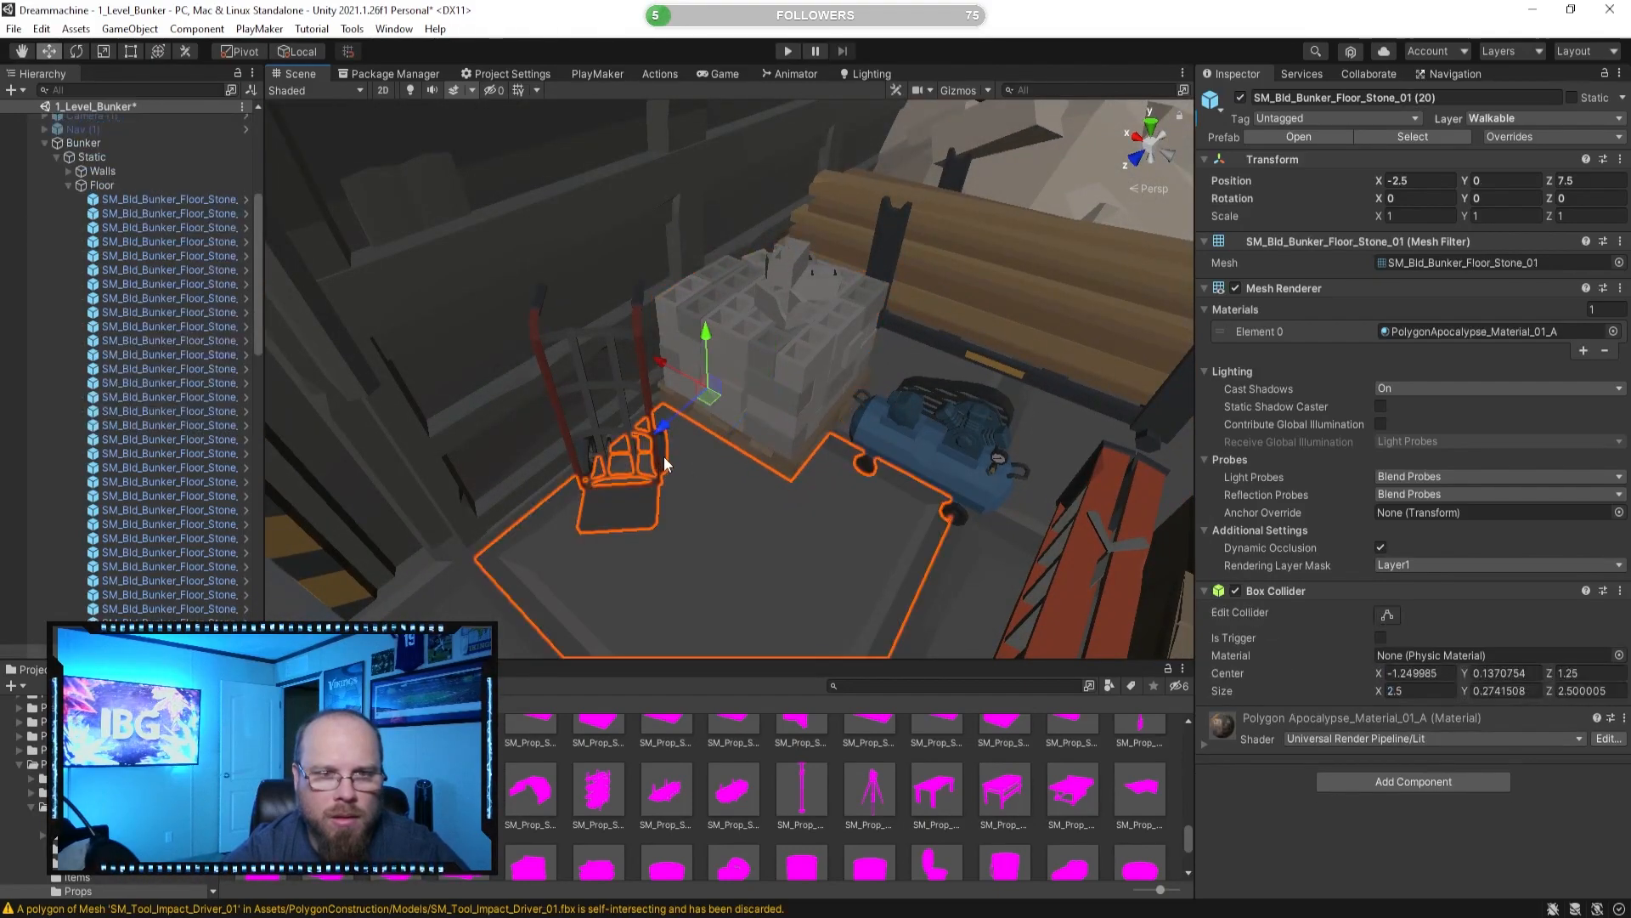
left_click(605, 459)
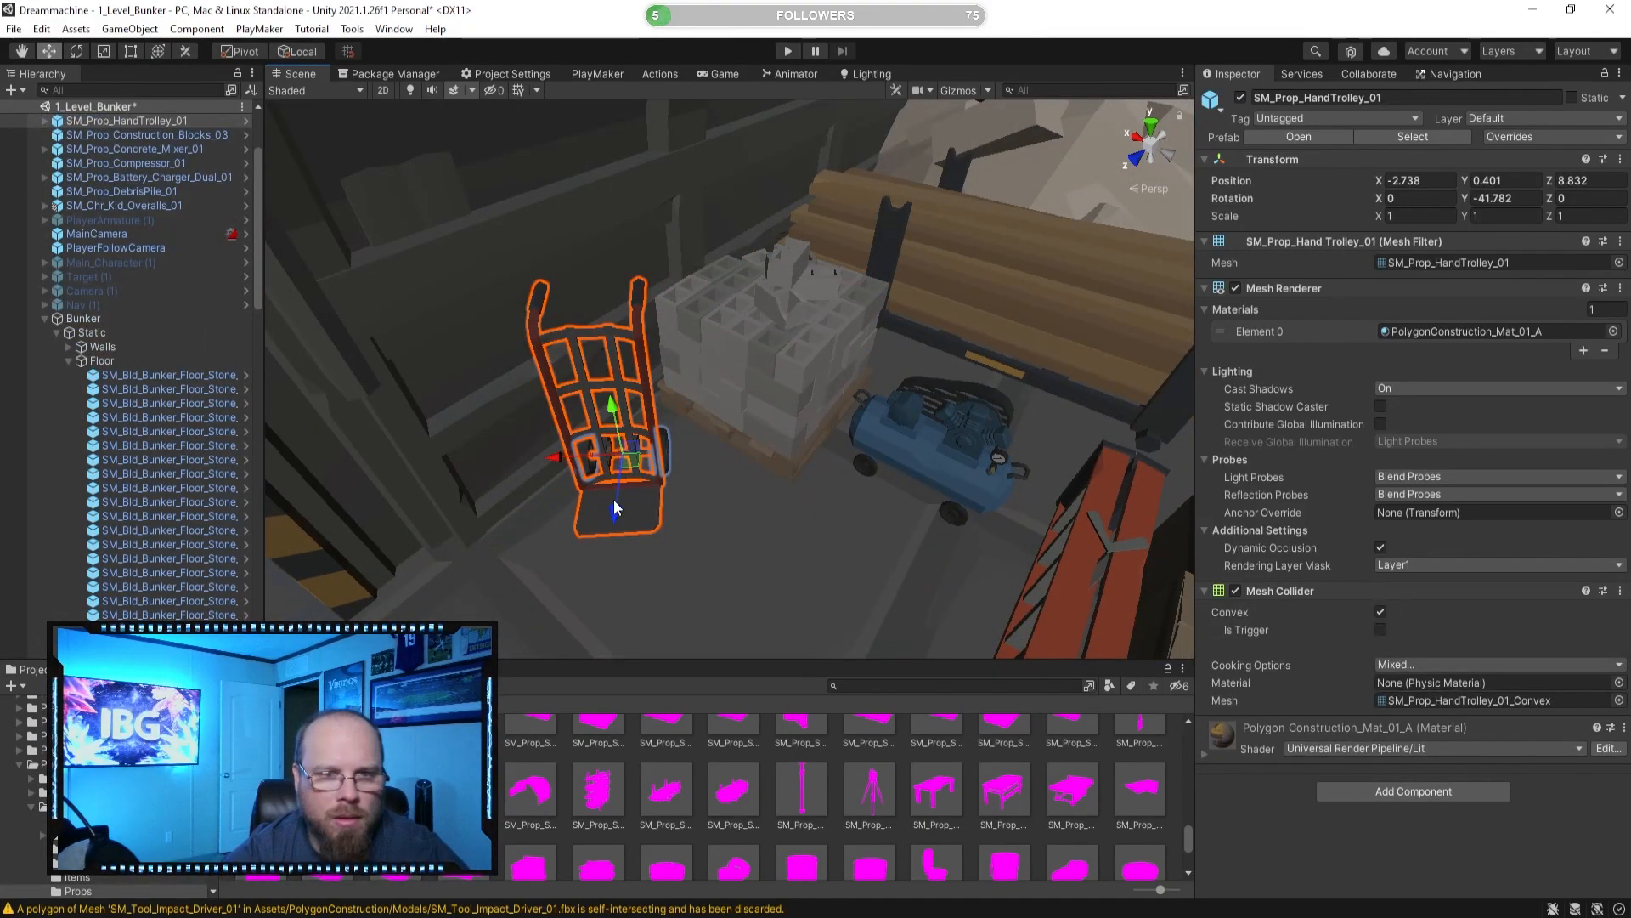
left_click_drag(571, 499, 601, 472)
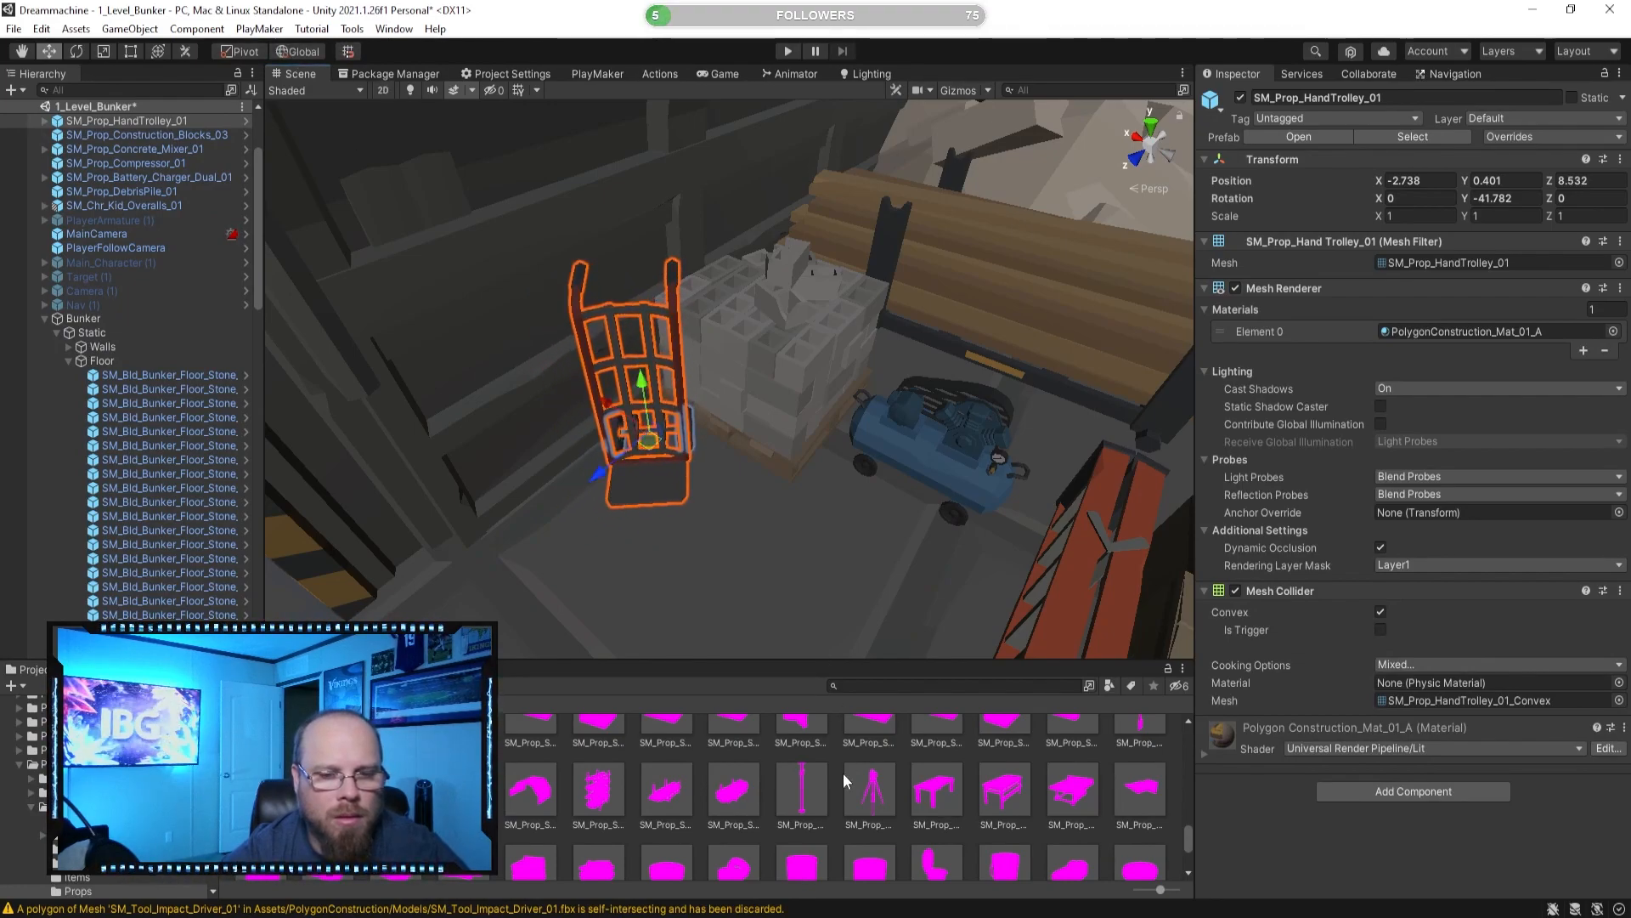
left_click(842, 772)
Move the blue compressor back toward the plank rack, to Z 7.045.
right_click_drag(776, 586, 1079, 459)
mouse_move(681, 406)
right_mouse_down()
mouse_move(949, 485)
mouse_move(657, 425)
right_mouse_up()
left_click(657, 426)
left_click_drag(711, 476, 617, 469)
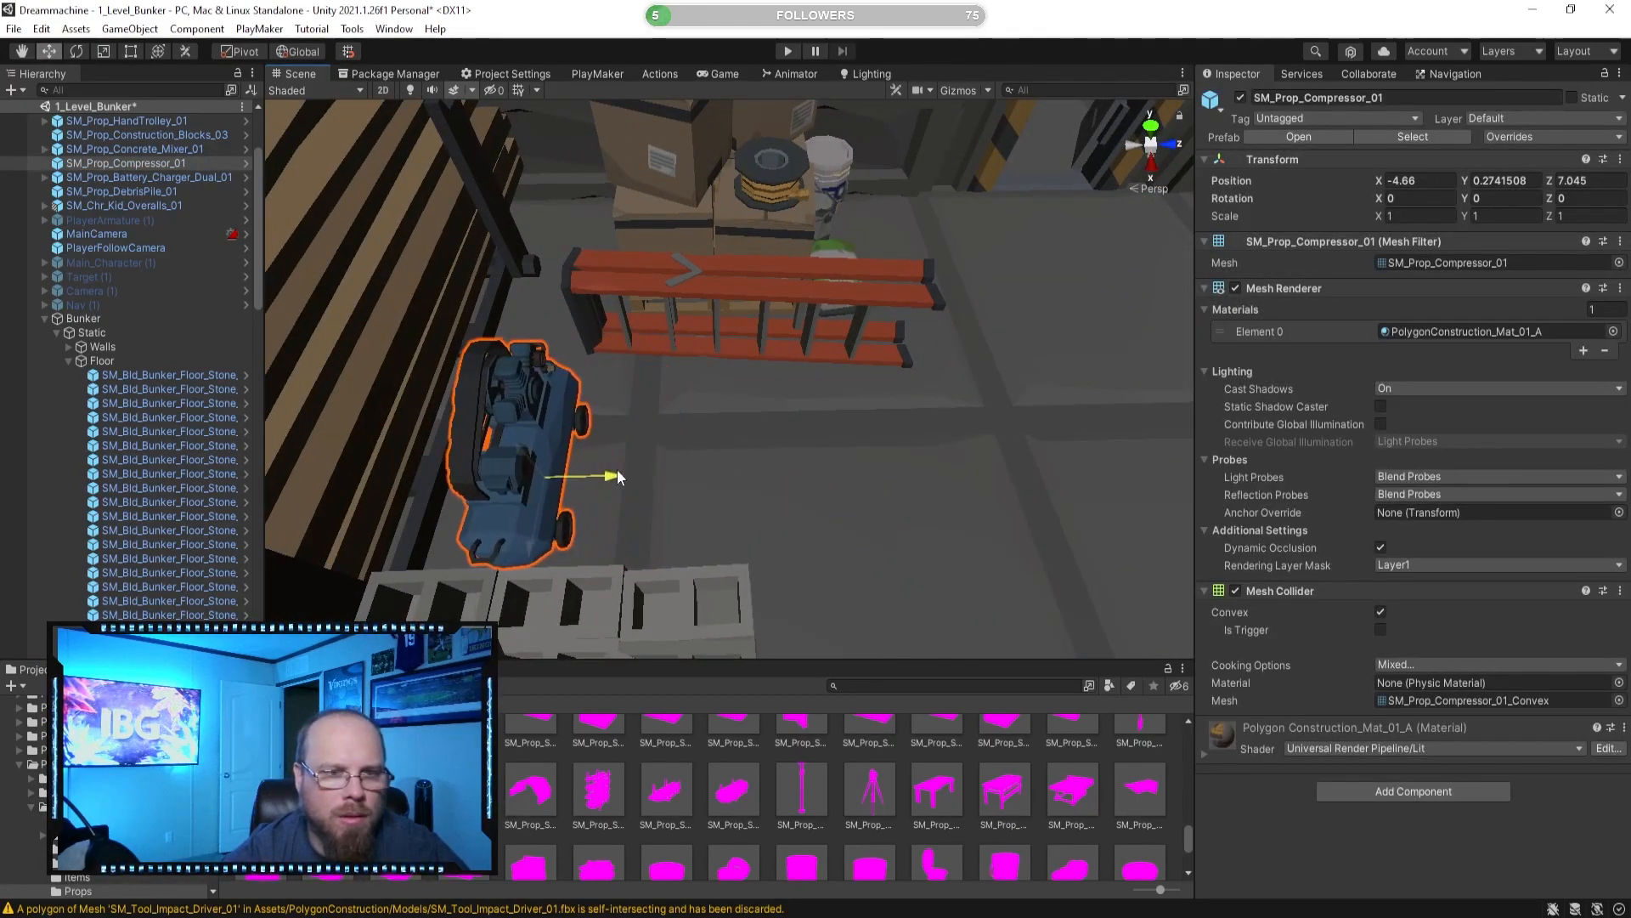
right_click_drag(635, 467, 768, 308)
Nudge the closed paint bucket closer to the smaller can and the stacked boxes.
left_click(776, 313)
left_click_drag(791, 361, 778, 358)
mouse_move(778, 358)
right_mouse_down()
mouse_move(793, 357)
mouse_move(744, 328)
right_mouse_up()
left_click(741, 331)
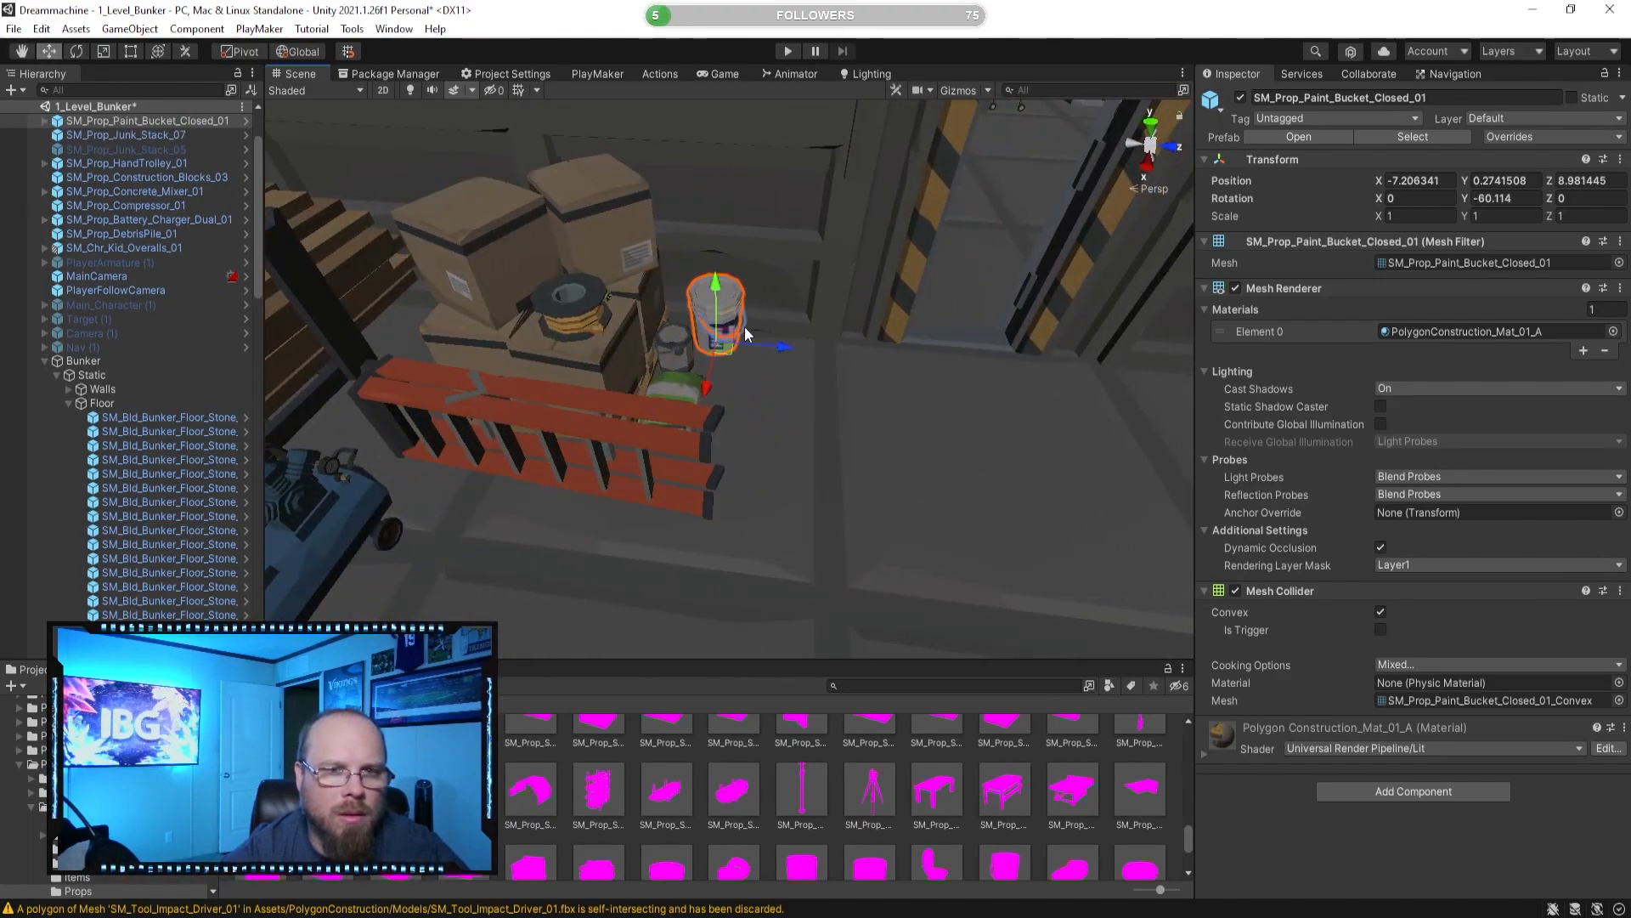
left_click_drag(781, 353, 761, 347)
mouse_move(761, 346)
right_mouse_down()
mouse_move(686, 373)
mouse_move(617, 350)
mouse_move(629, 368)
right_mouse_up()
left_click(828, 749)
Preview further prop prefabs, including SM_Prop_Tarp_Generic_01, SM_Prop_TireStack_02, SM_Prop_Toilet_Bucket_01, SM_Prop_Tool_Bucket_01 and SM_Prop_Tile_Stack_01.
mouse_move(775, 491)
right_mouse_down()
mouse_move(767, 455)
mouse_move(722, 578)
right_mouse_up()
left_click(1072, 790)
left_click(1141, 788)
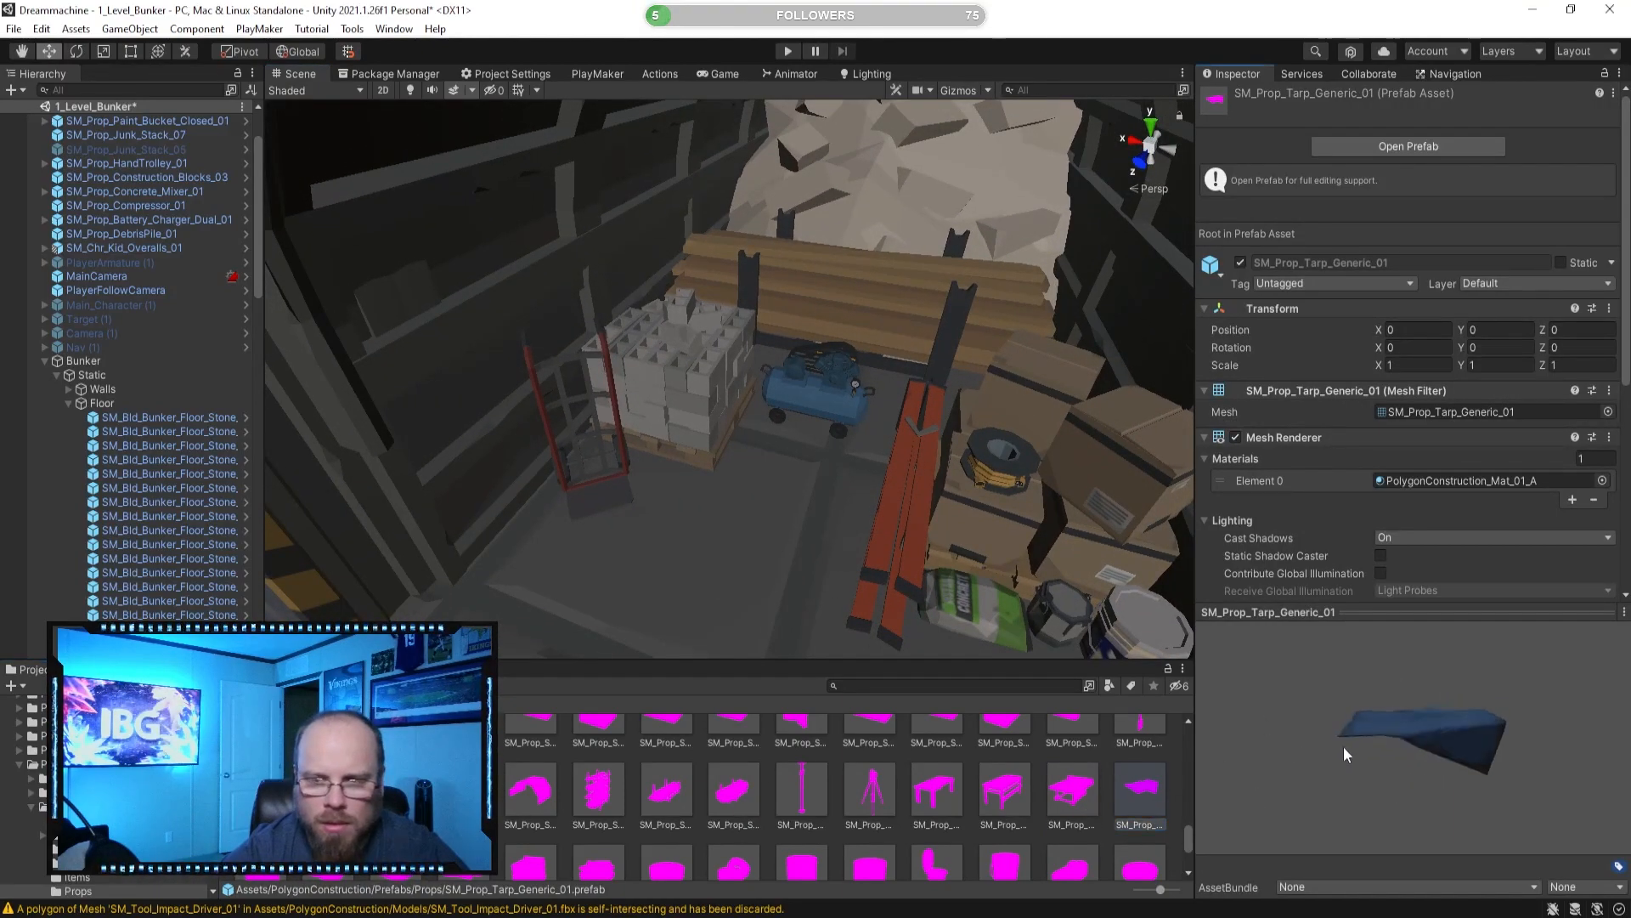
scroll(1021, 784, "down", 1)
mouse_move(1275, 714)
left_mouse_down()
mouse_move(1339, 696)
mouse_move(1252, 698)
left_mouse_up()
left_click(800, 826)
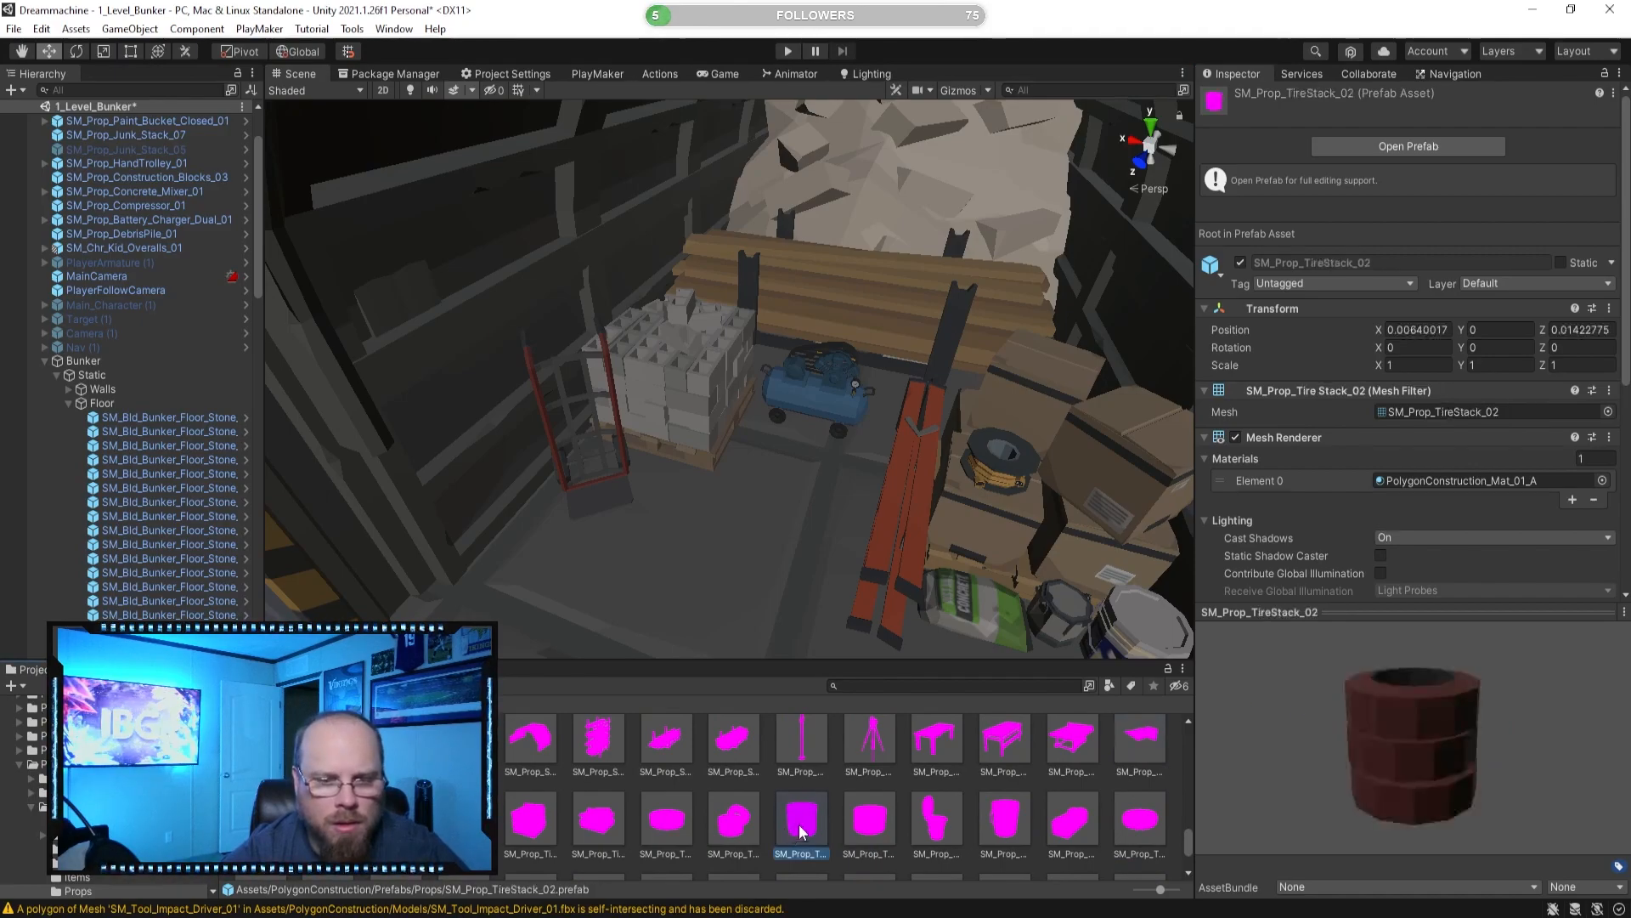
left_click(924, 821)
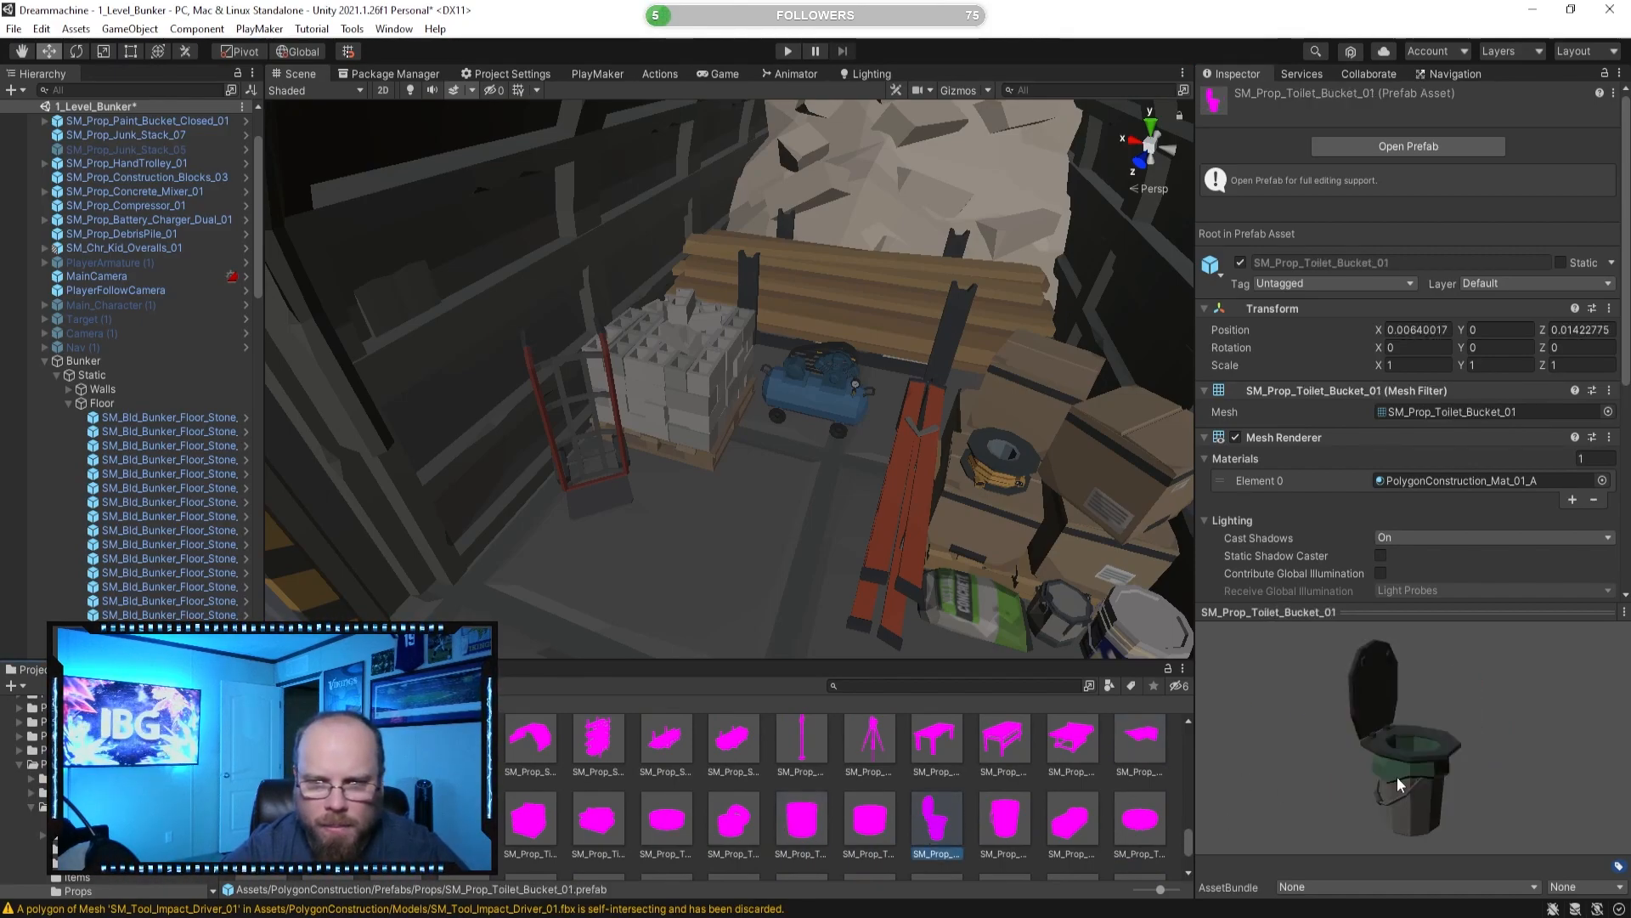
left_click(1005, 820)
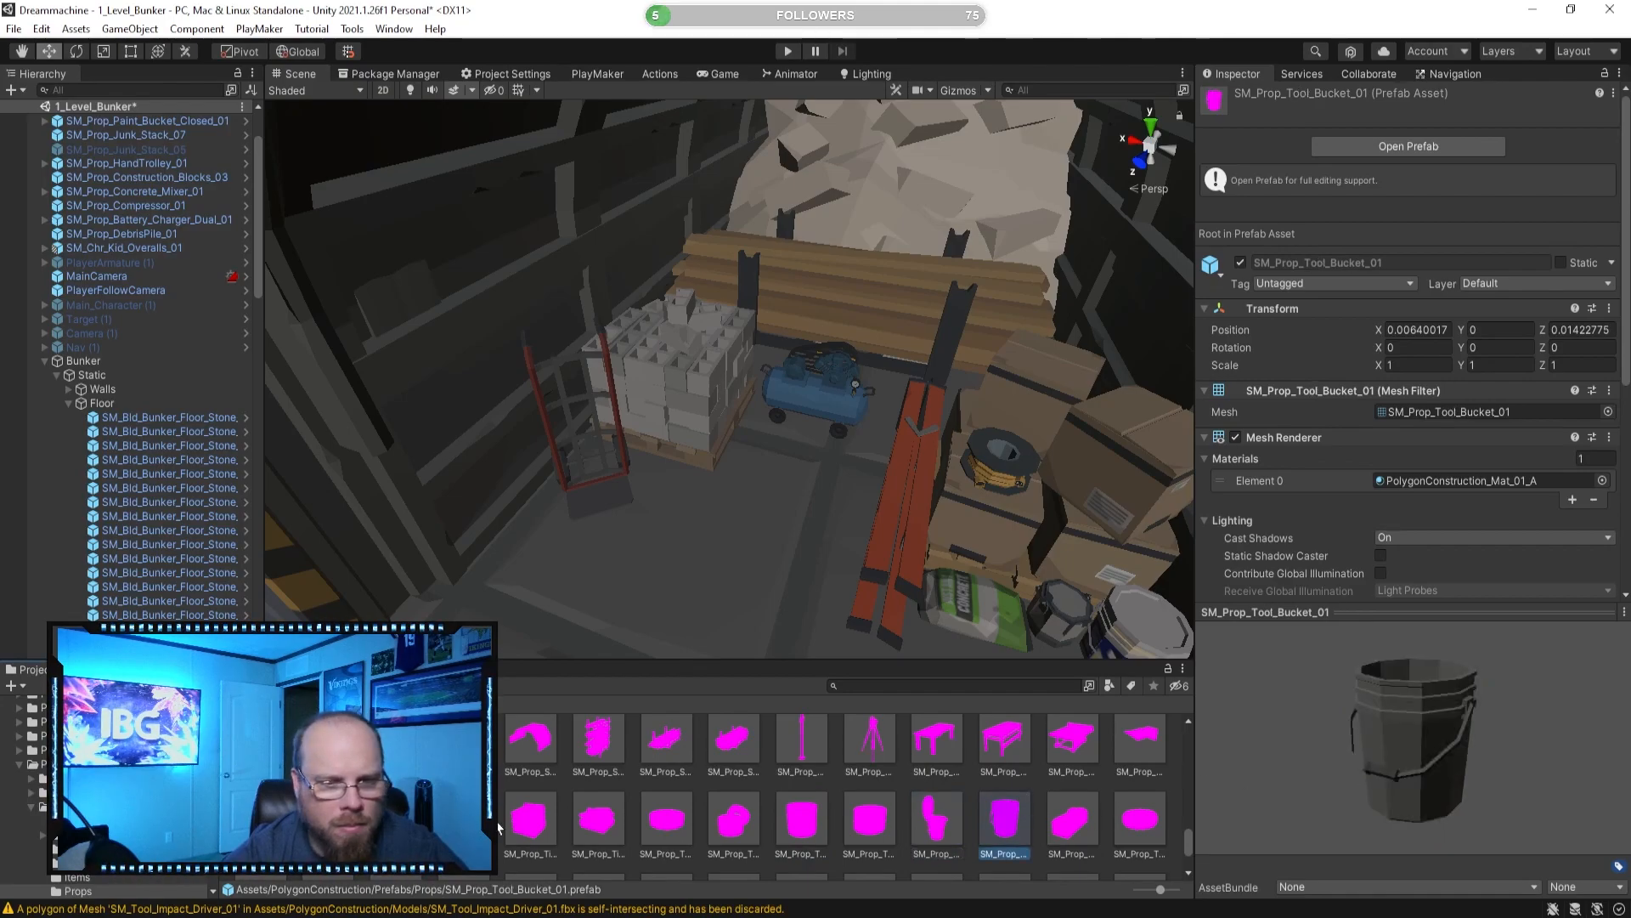
left_click(531, 820)
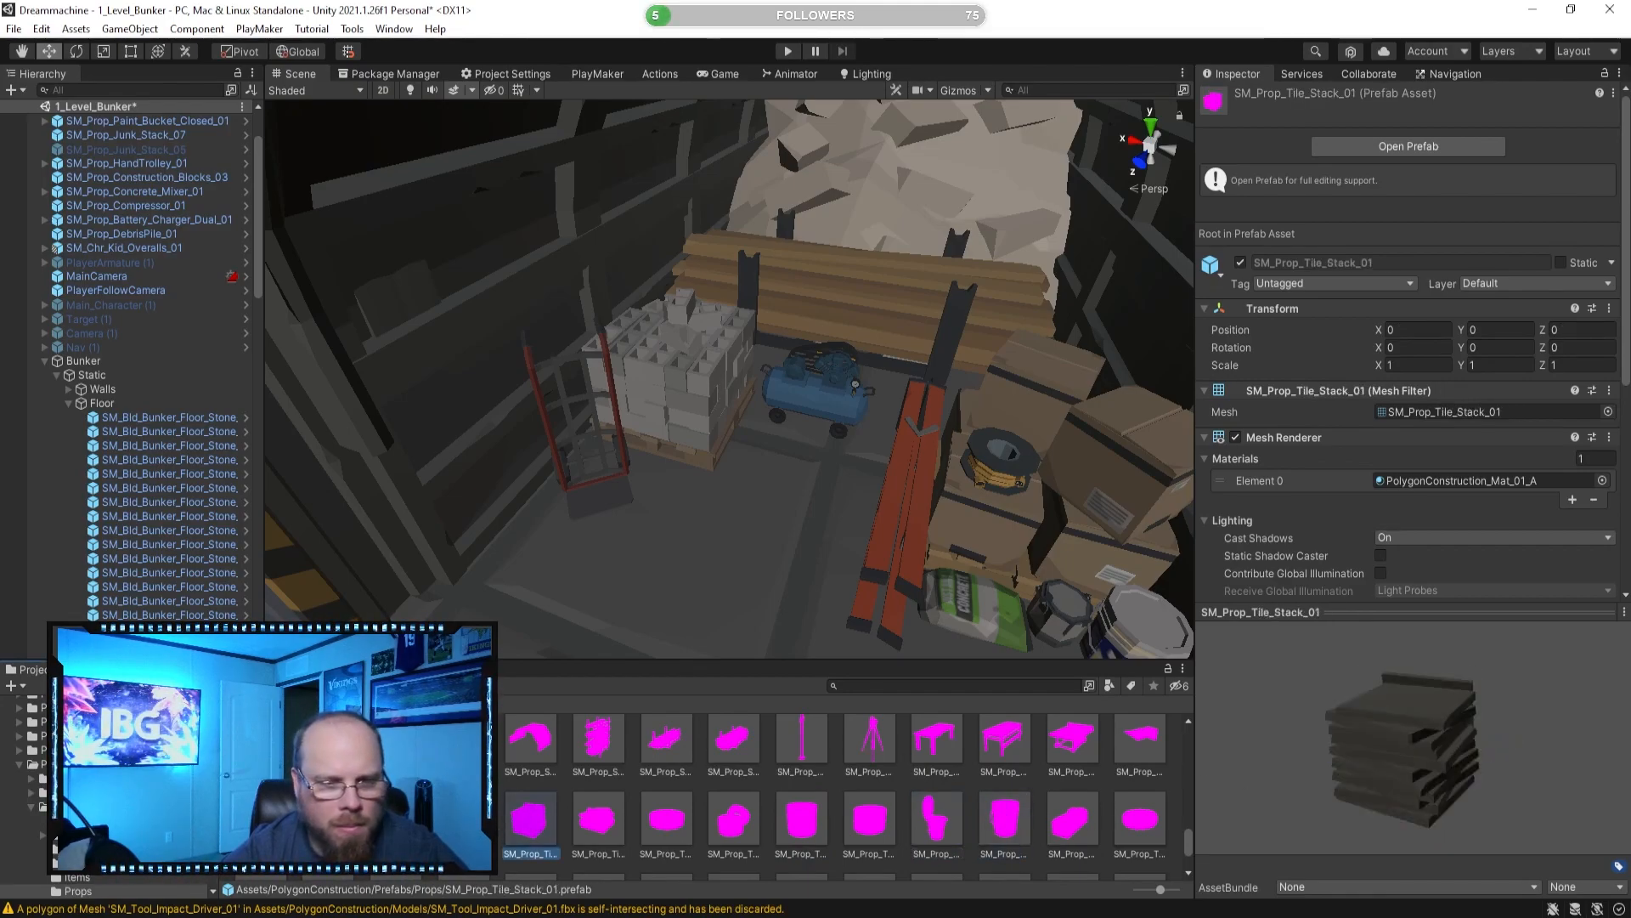
Place SM_Prop_Tile_Stack_01 on the floor in front of the hand trolley, beside the tunnel wall.
left_click(565, 821)
left_click(463, 820)
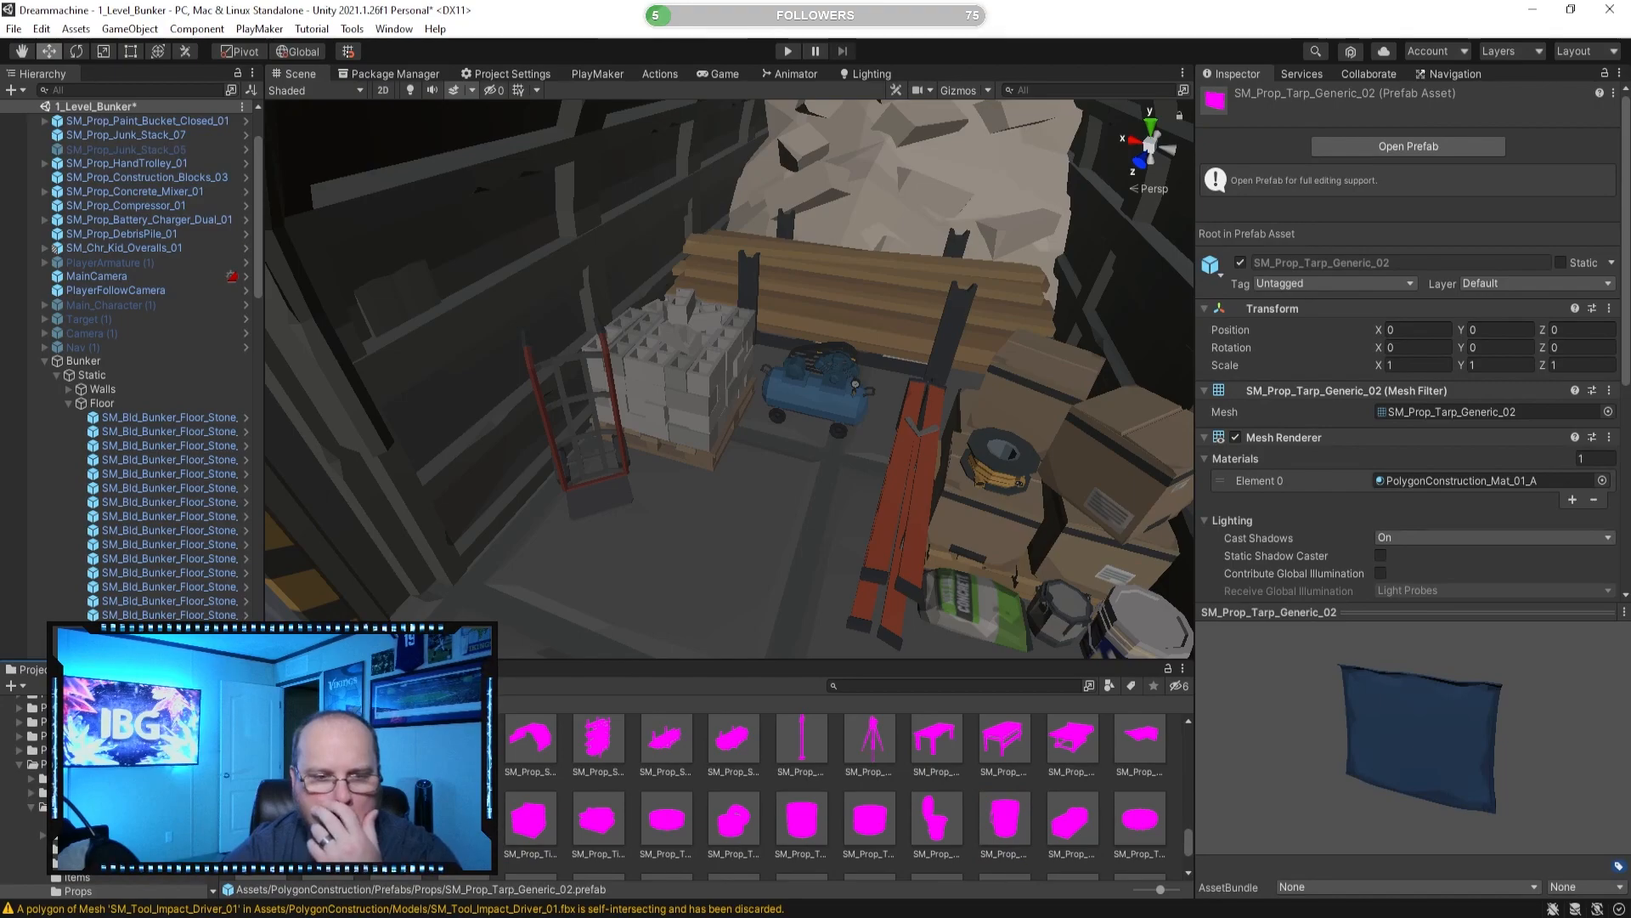
left_click(526, 814)
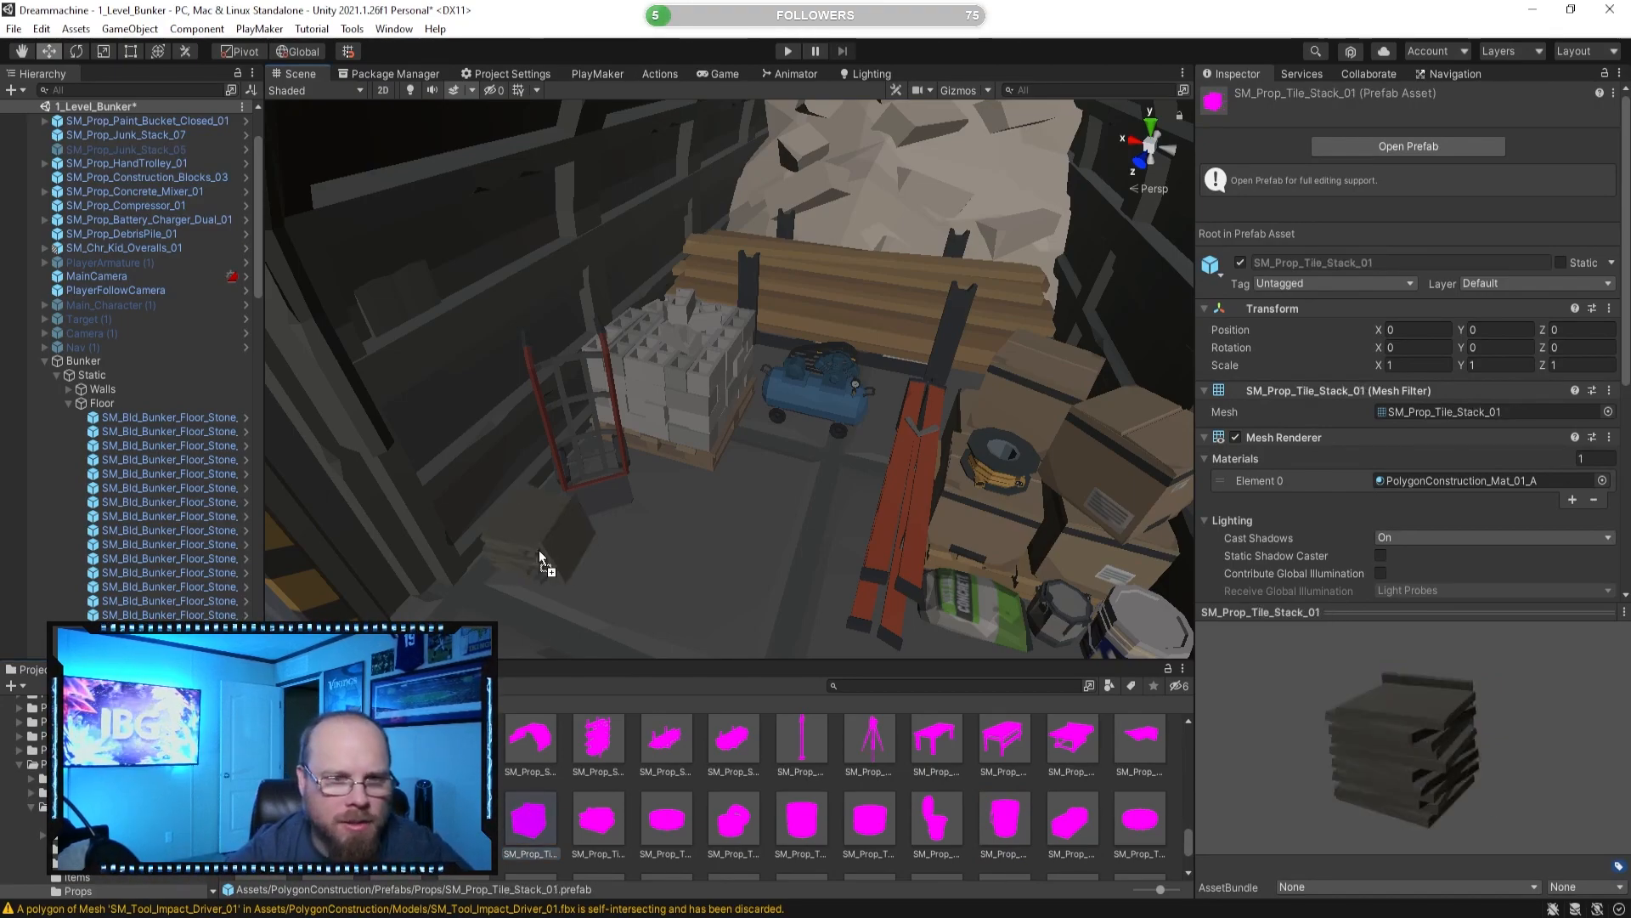
left_click_drag(530, 558, 530, 540)
right_click_drag(531, 541, 777, 457)
left_click(894, 803)
right_click_drag(929, 517, 886, 574)
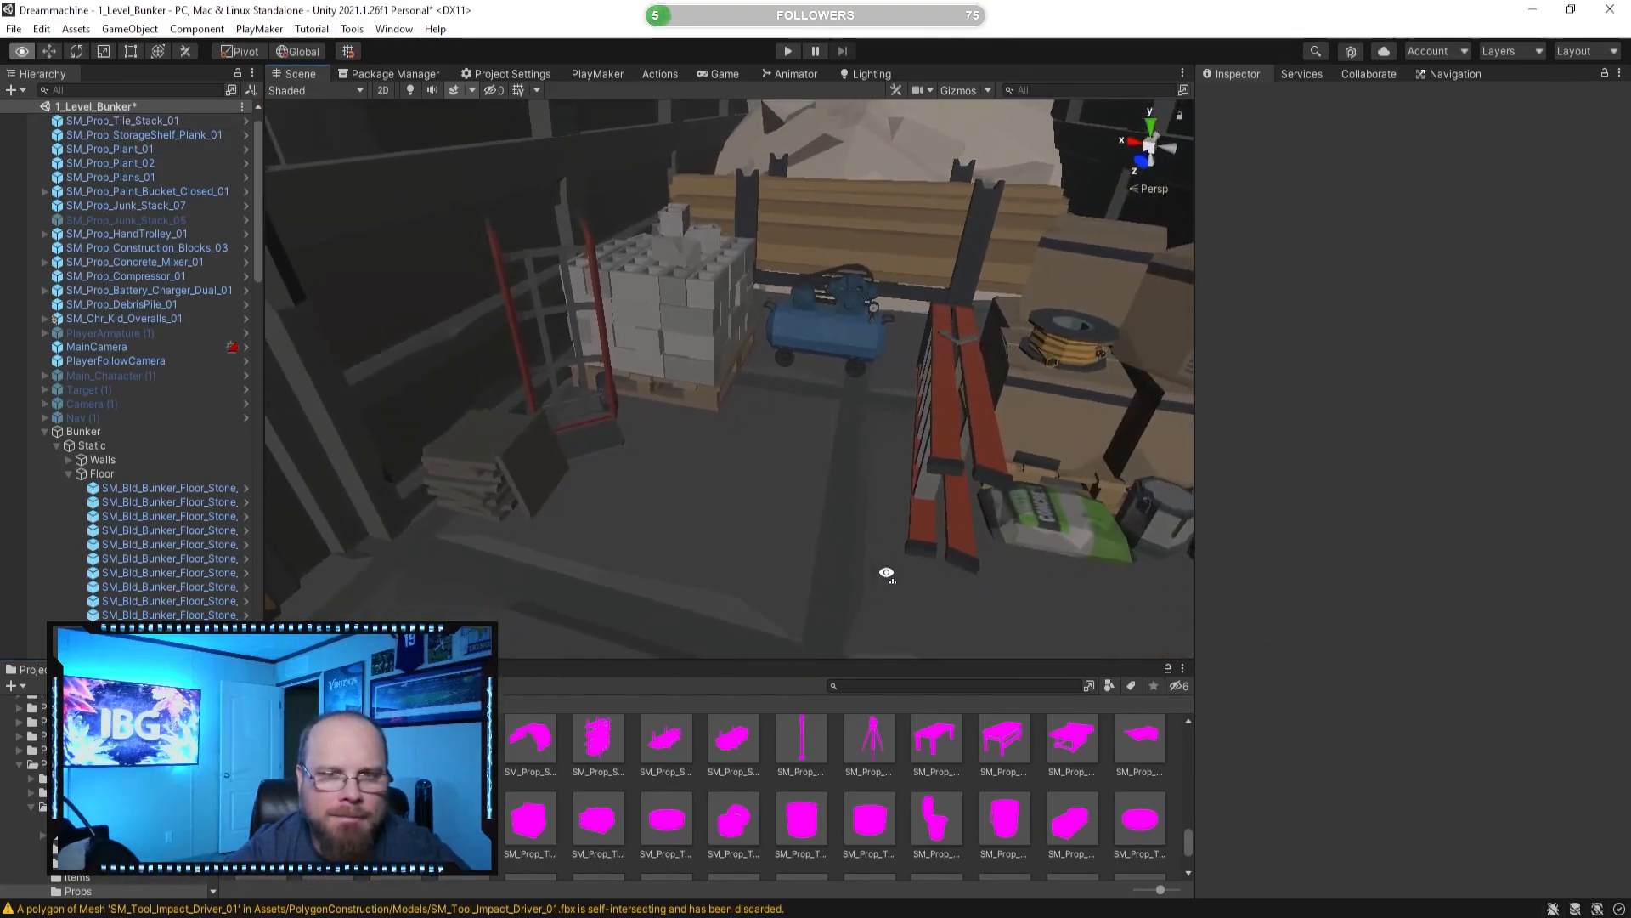
Preview the remaining prop prefabs, including SM_Prop_Wheelbarrow_01, SM_Prop_Wooden_Table_Top_01, SM_Prop_Wirespool_02, SM_Prop_TrashBag_02 and SM_Prop_Traffic_Barrel_01.
scroll(880, 824, "down", 2)
left_click(798, 799)
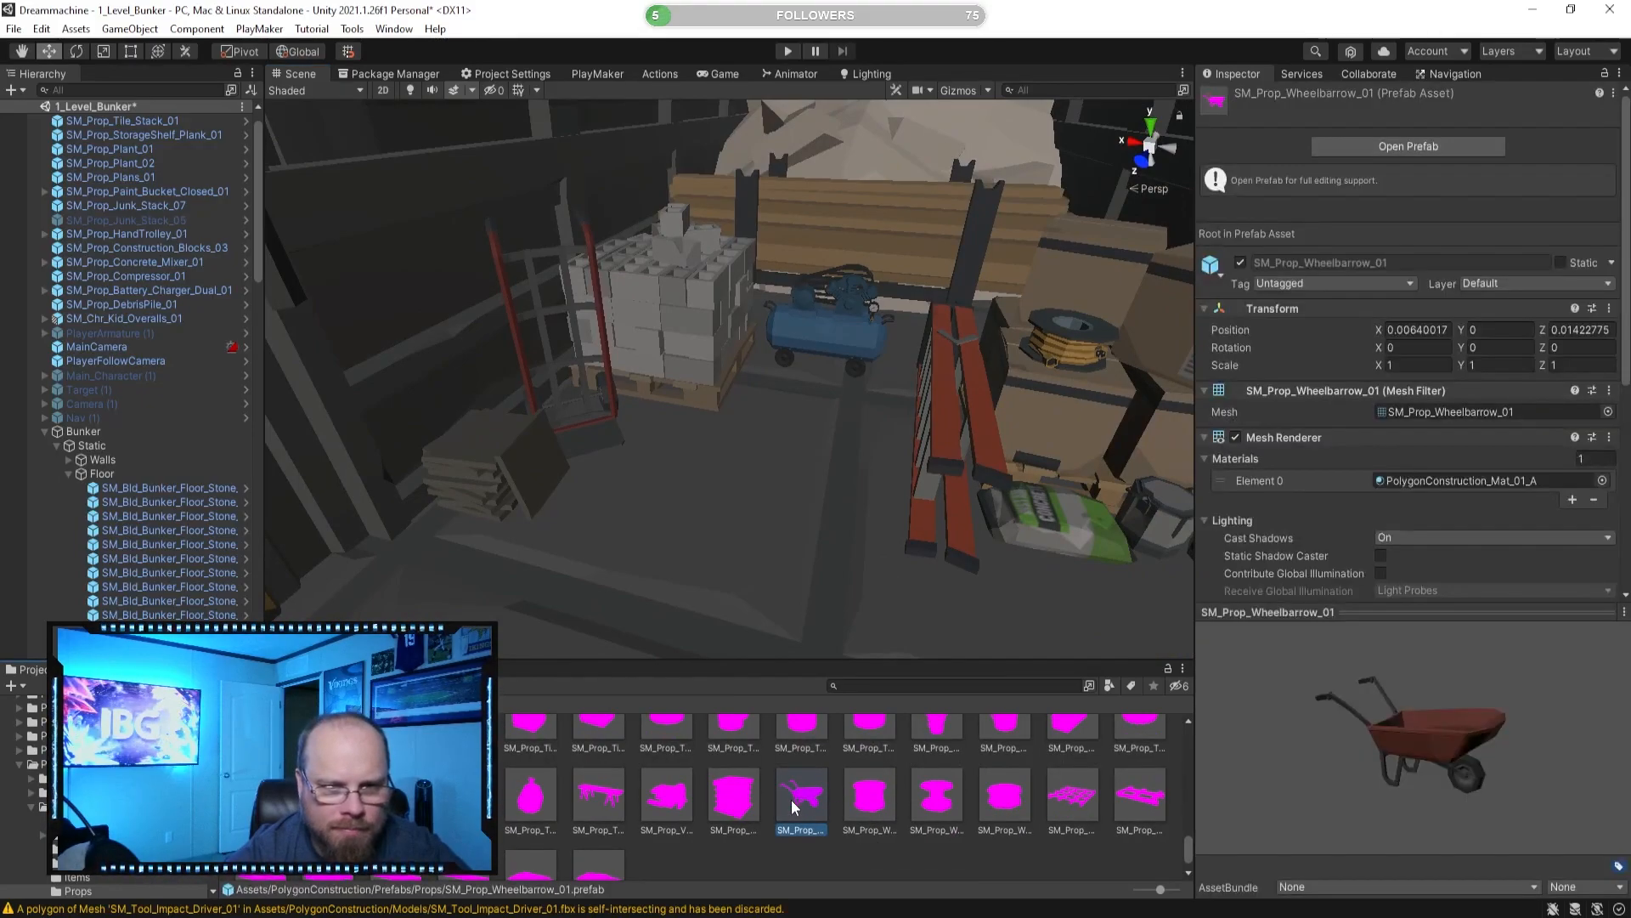
key("Right")
key("Left")
key("Right")
key("Right")
key("Right")
key("Right")
key("Right")
key("Right")
key("Left")
key("Left")
key("Down")
key("Left")
key("Left")
key("Right")
key("Left")
key("Left")
key("Left")
key("Left")
key("Left")
key("Left")
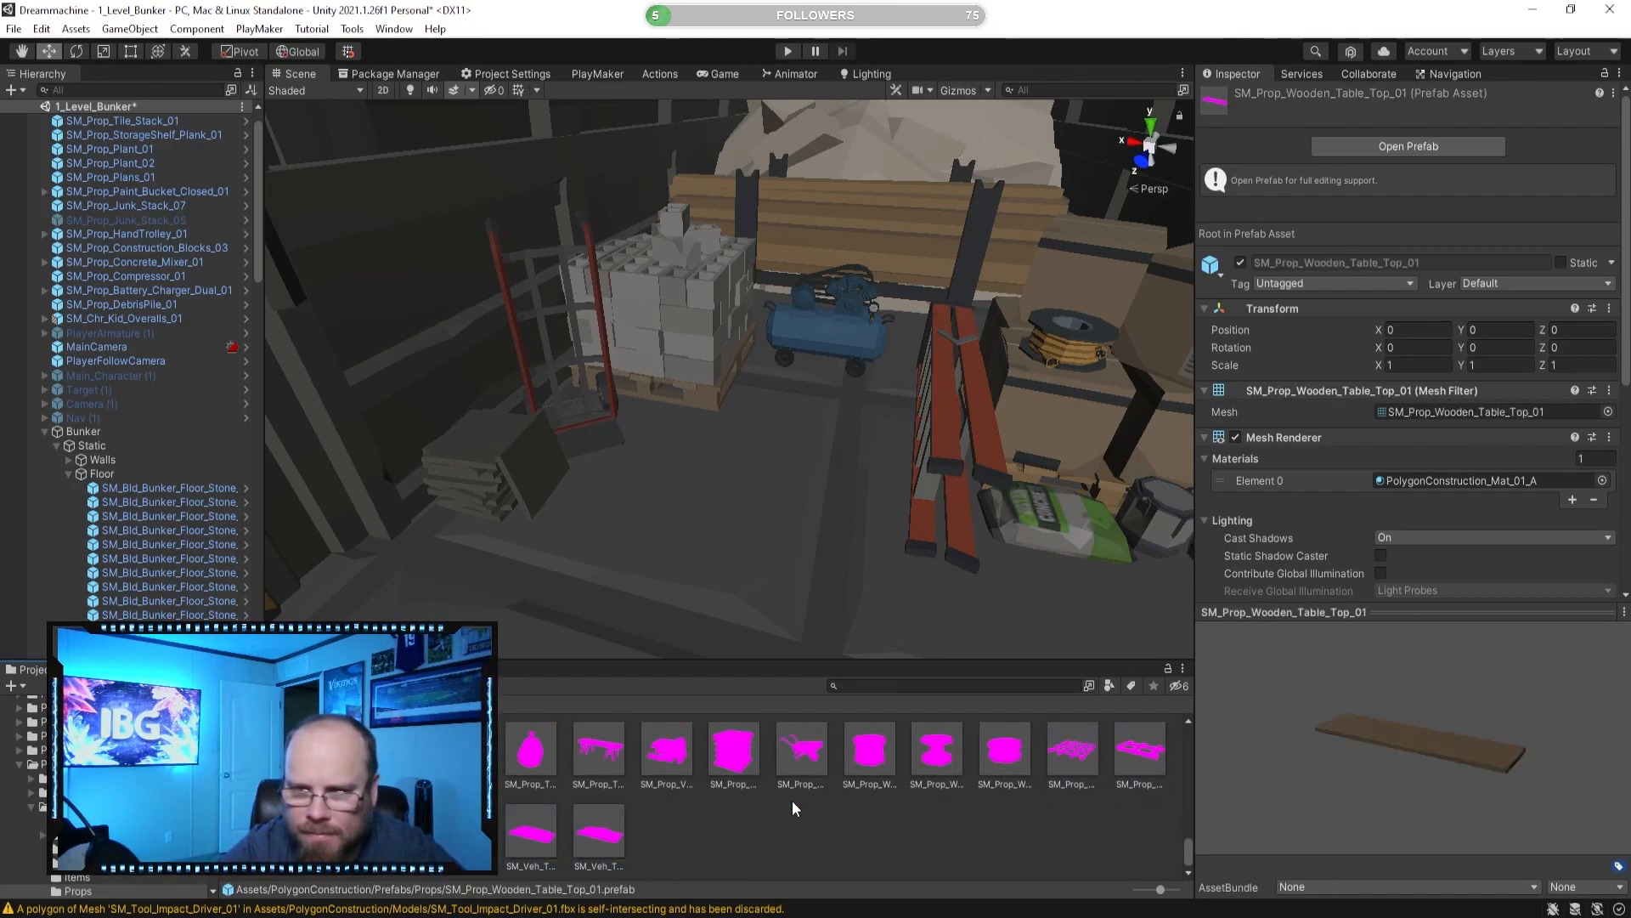
key("Left")
key("Left")
key("Left")
key("Left")
key("Left")
key("Left")
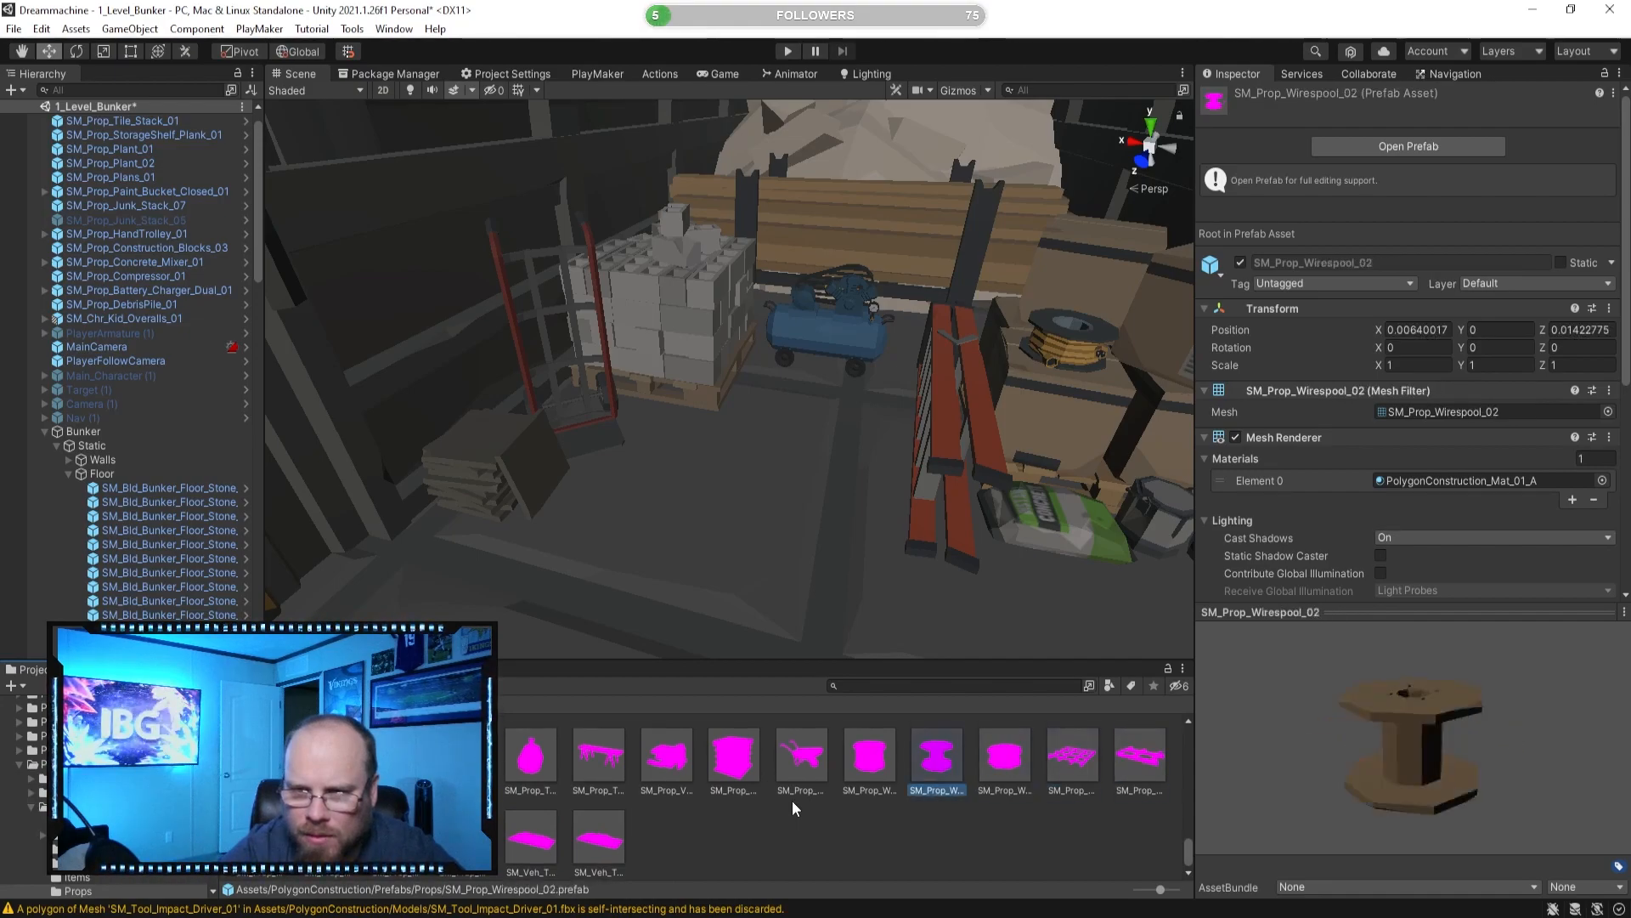
key("Left")
key("Left")
key("Right")
key("Left")
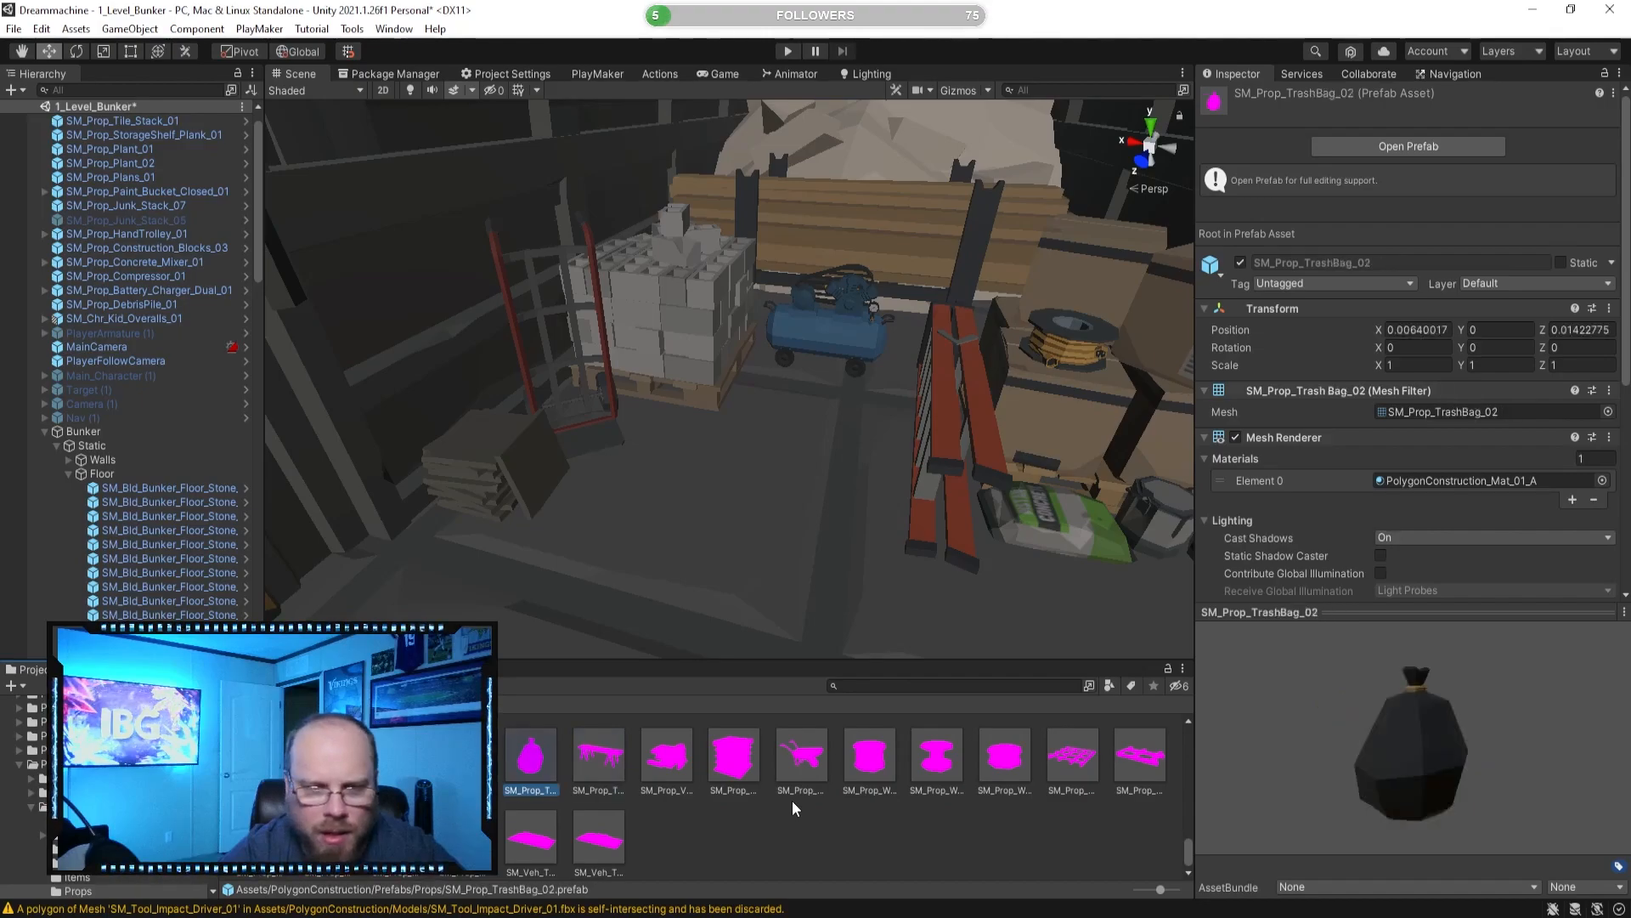
key("Left")
key("Right")
key("Left")
key("Left")
key("Right")
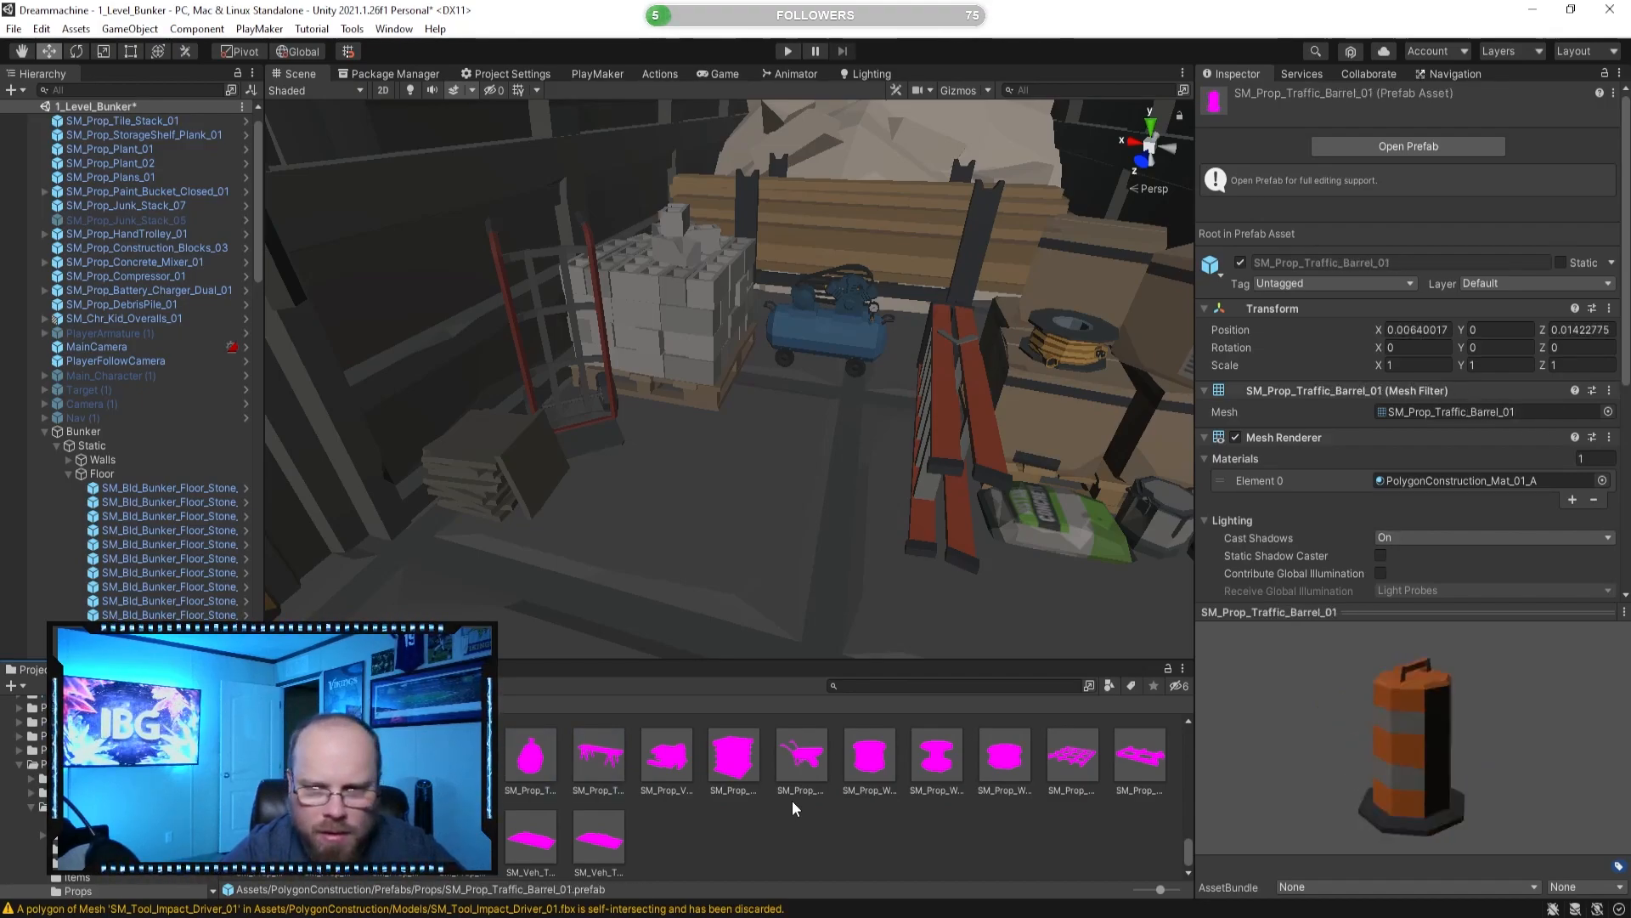
key("Right")
Place SM_Prop_TrashBag_01 and SM_Prop_TrashBag_02 side by side in the corner near the door with the red wheel.
right_click_drag(864, 493, 498, 752)
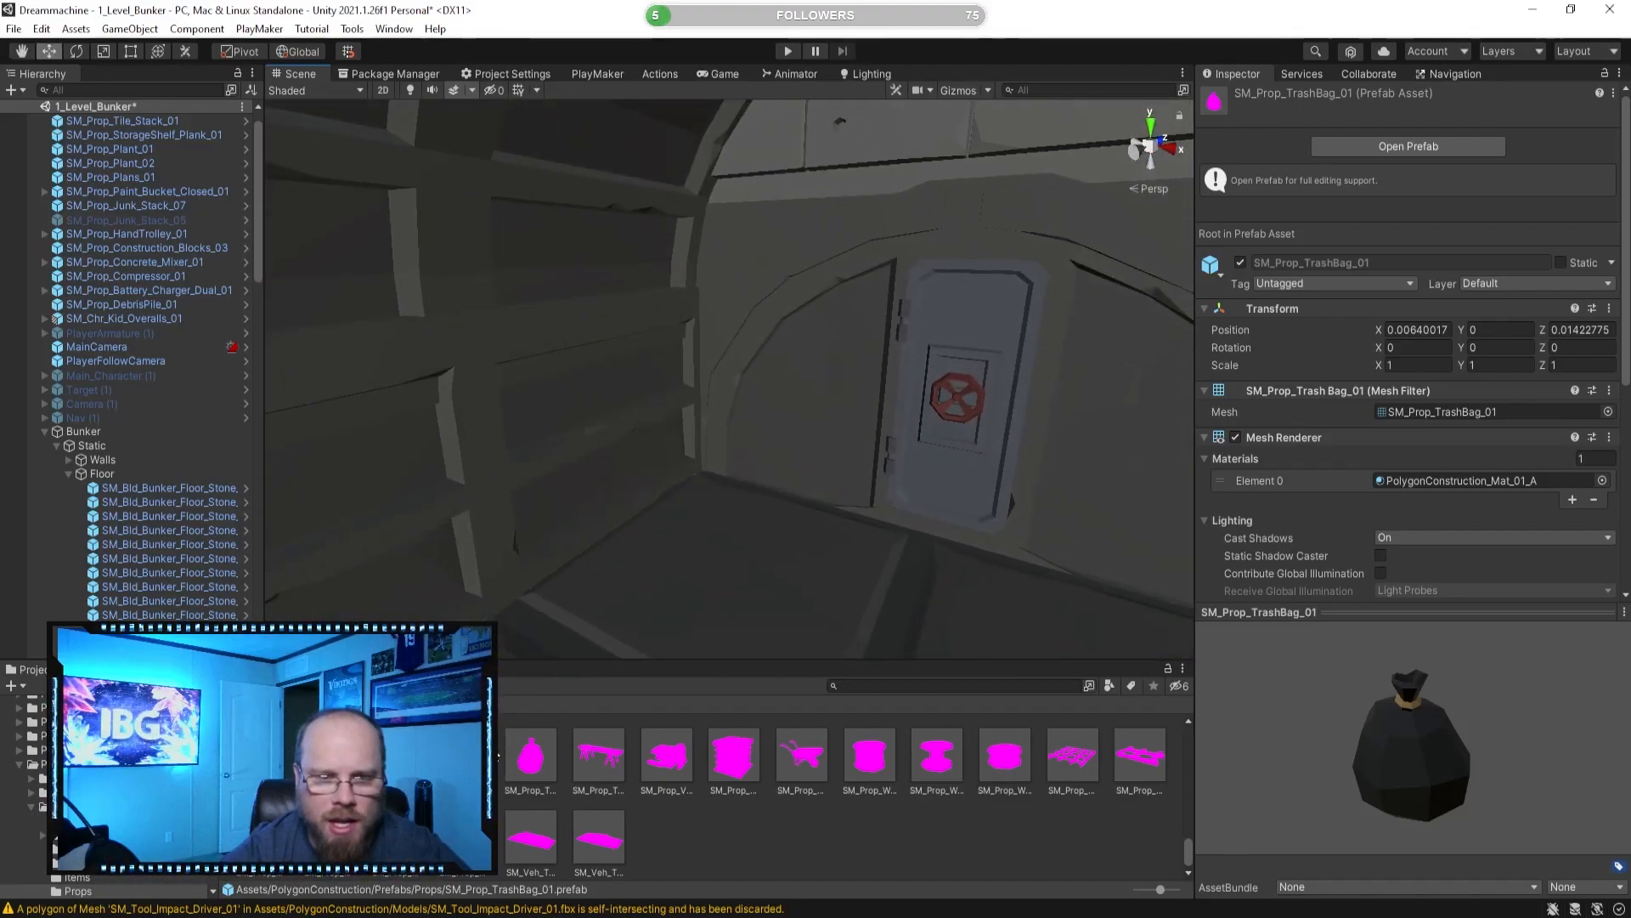
left_click_drag(715, 485, 705, 489)
left_click_drag(531, 755, 666, 512)
left_click(751, 860)
right_click_drag(811, 568, 627, 617)
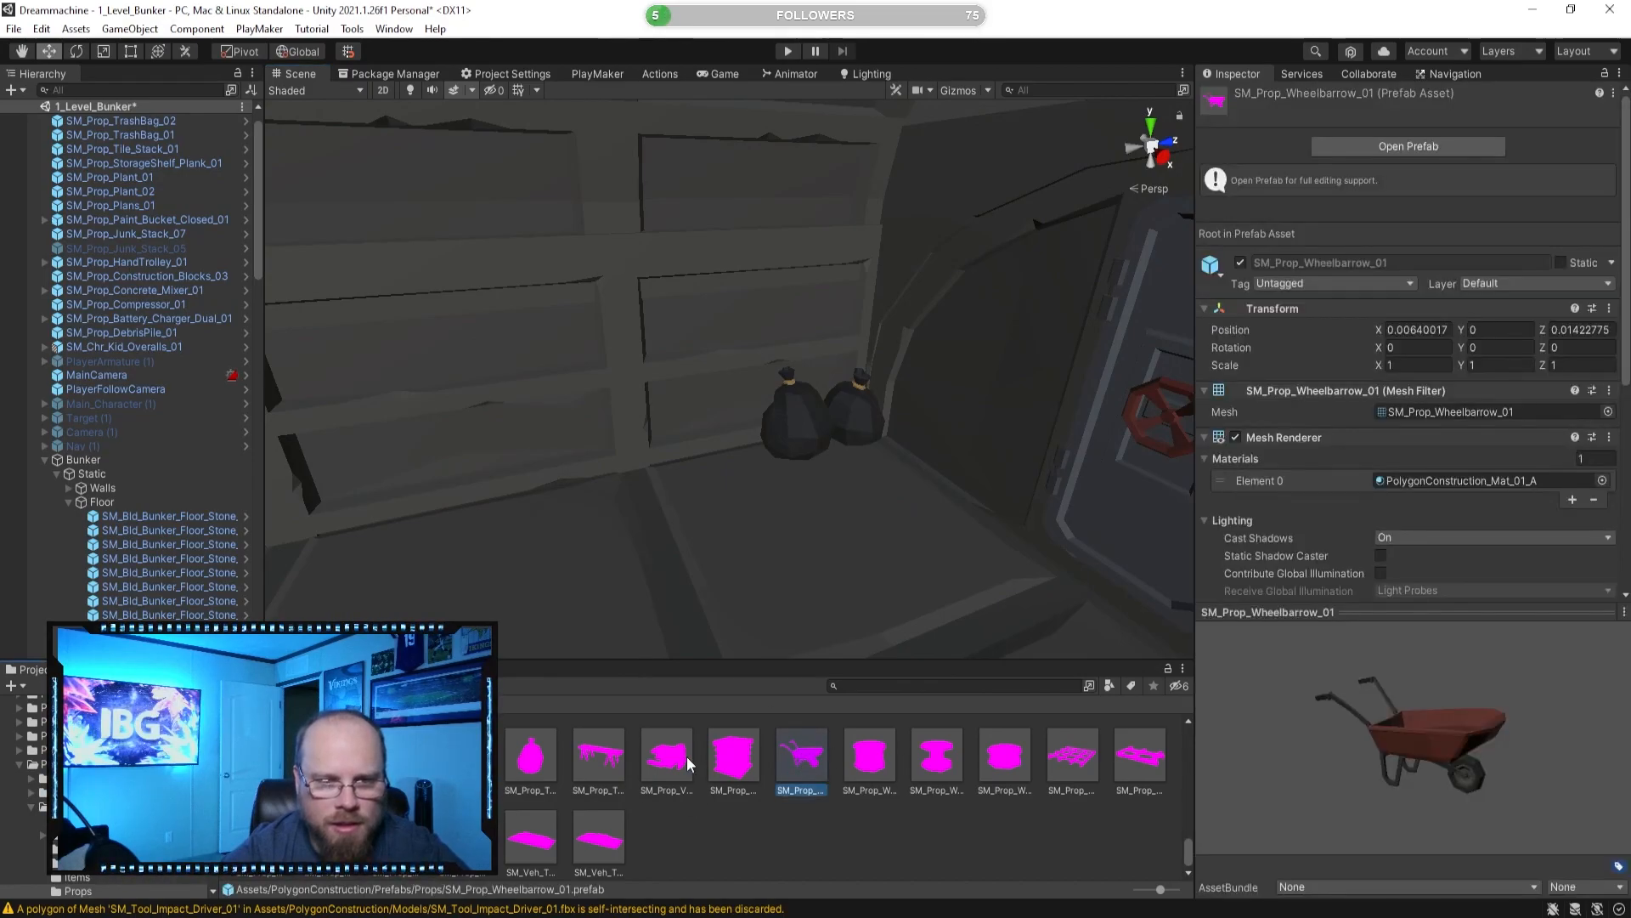
Preview the vice and toolbox prefabs and place SM_Prop_ToolBox_01 on the pallet of construction blocks.
left_click(667, 755)
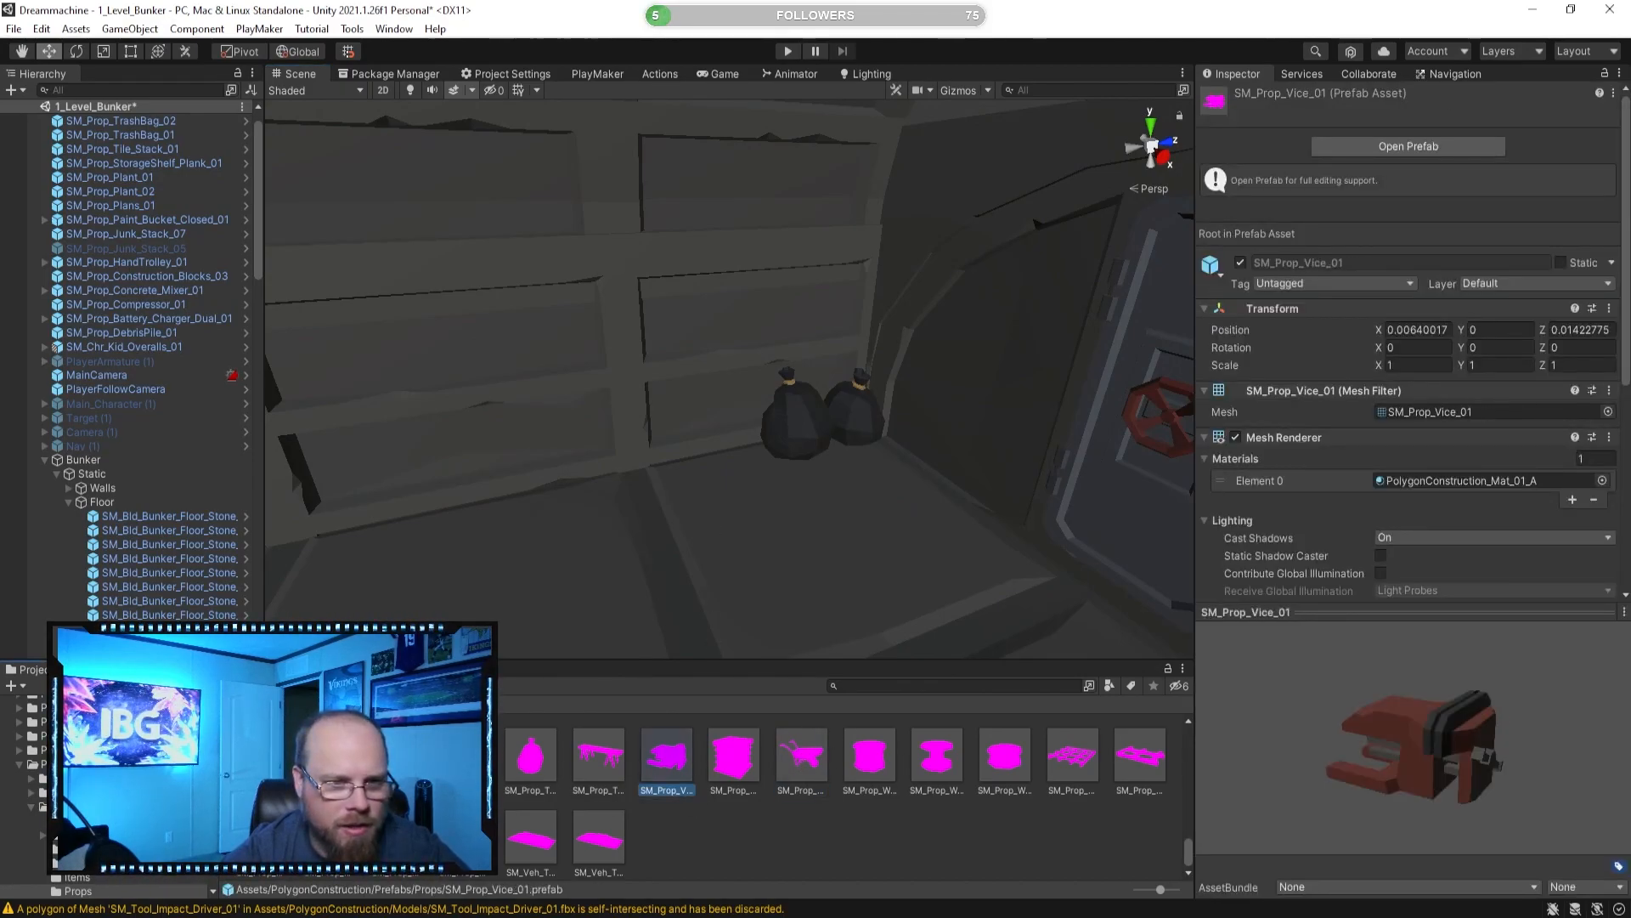
left_click(259, 837)
scroll(862, 792, "up", 2)
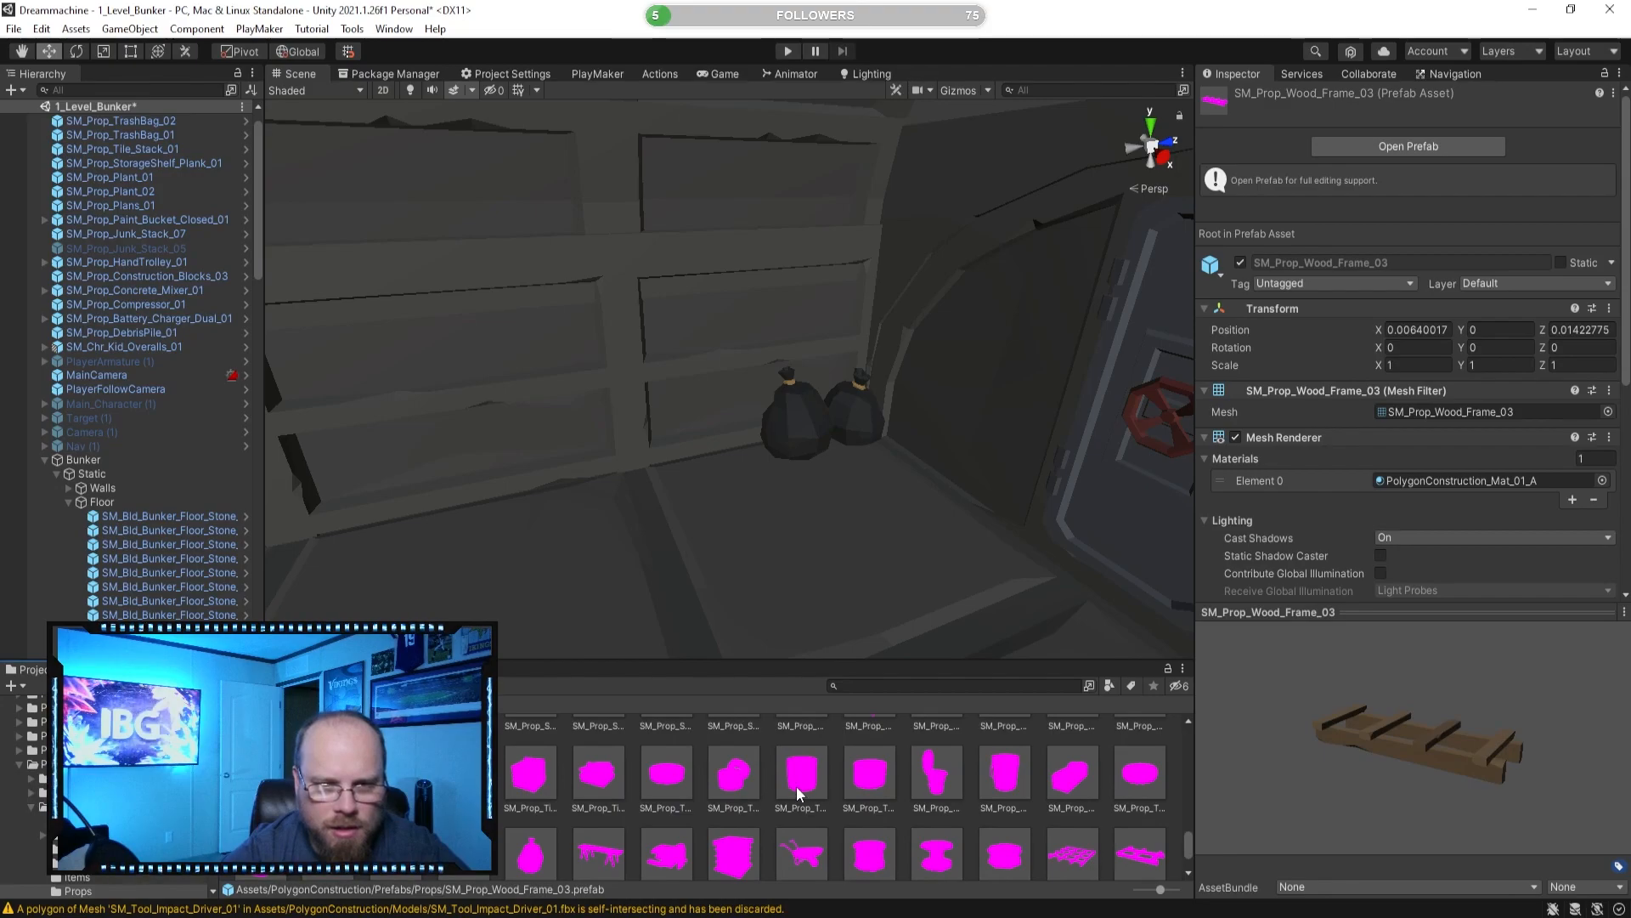
left_click(733, 771)
left_click(999, 782)
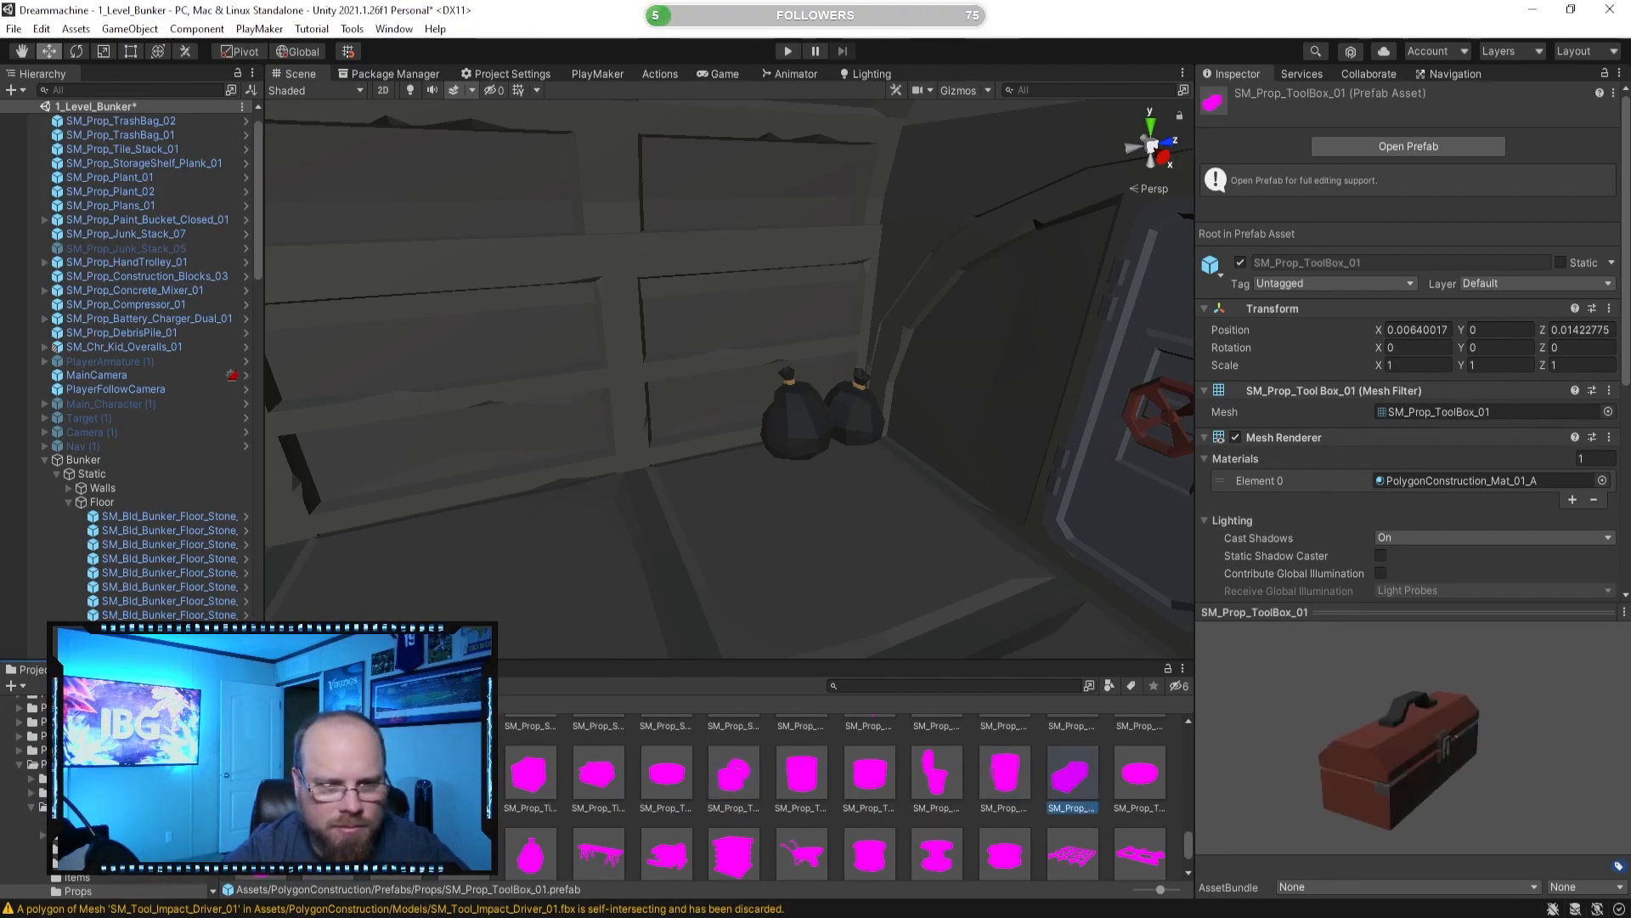
left_click_drag(1436, 777, 1339, 771)
right_click_drag(926, 501, 389, 525)
key("w")
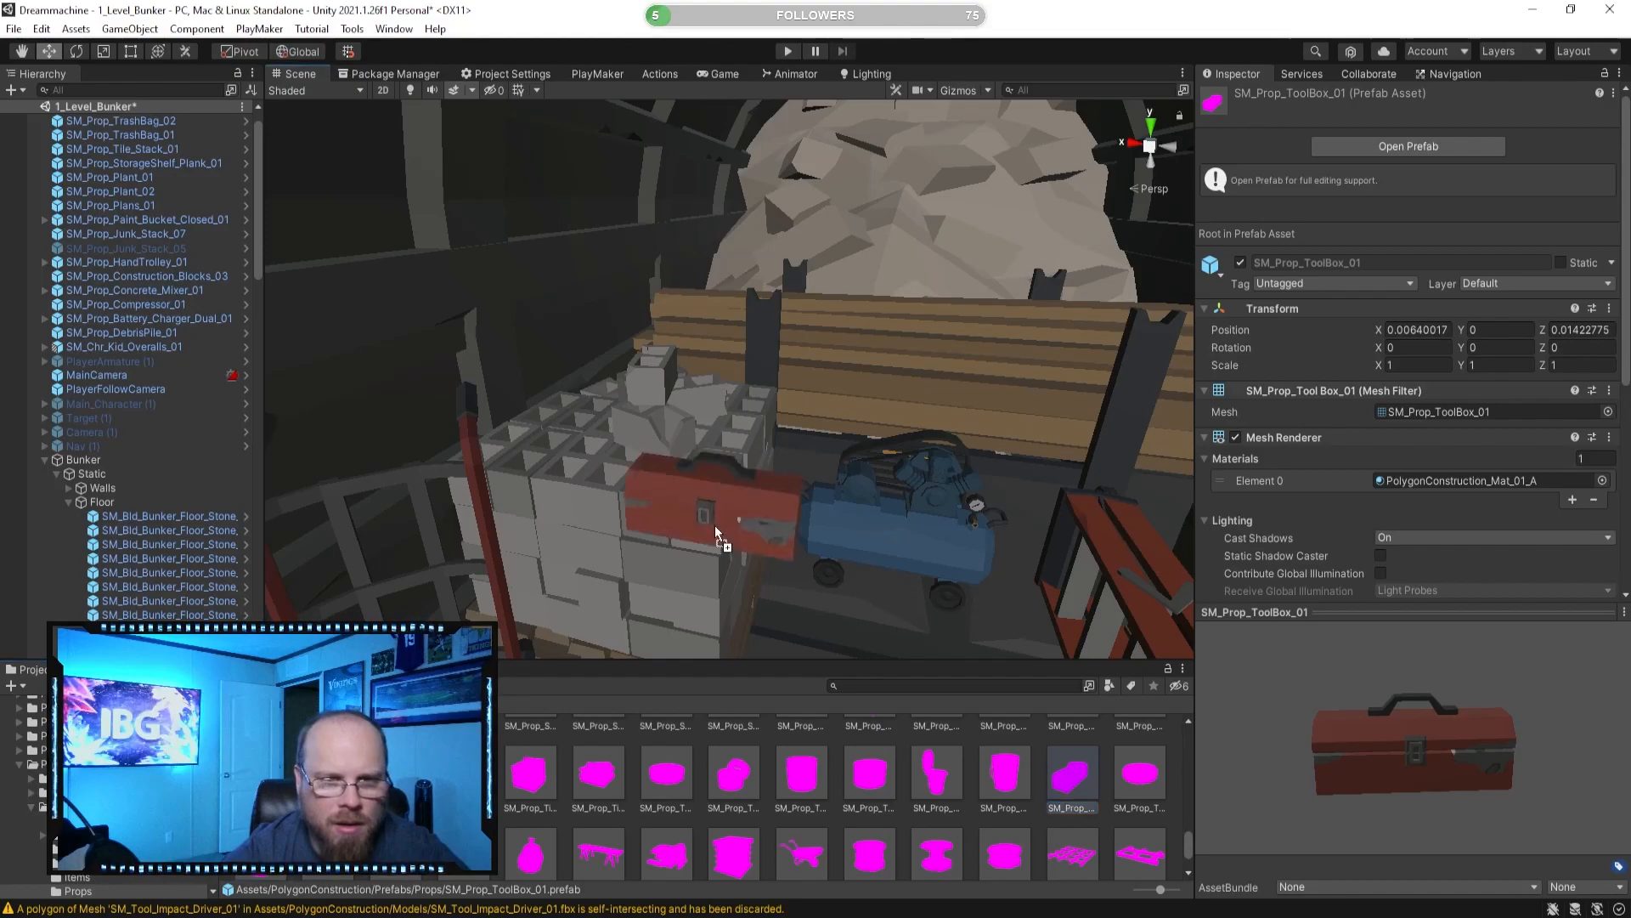
left_click_drag(570, 442, 547, 454)
Raise the toolbox to Y 1.372 so it rests on the blocks and shift it to X -2.956.
right_click_drag(547, 454, 710, 457)
left_click_drag(682, 399, 708, 391)
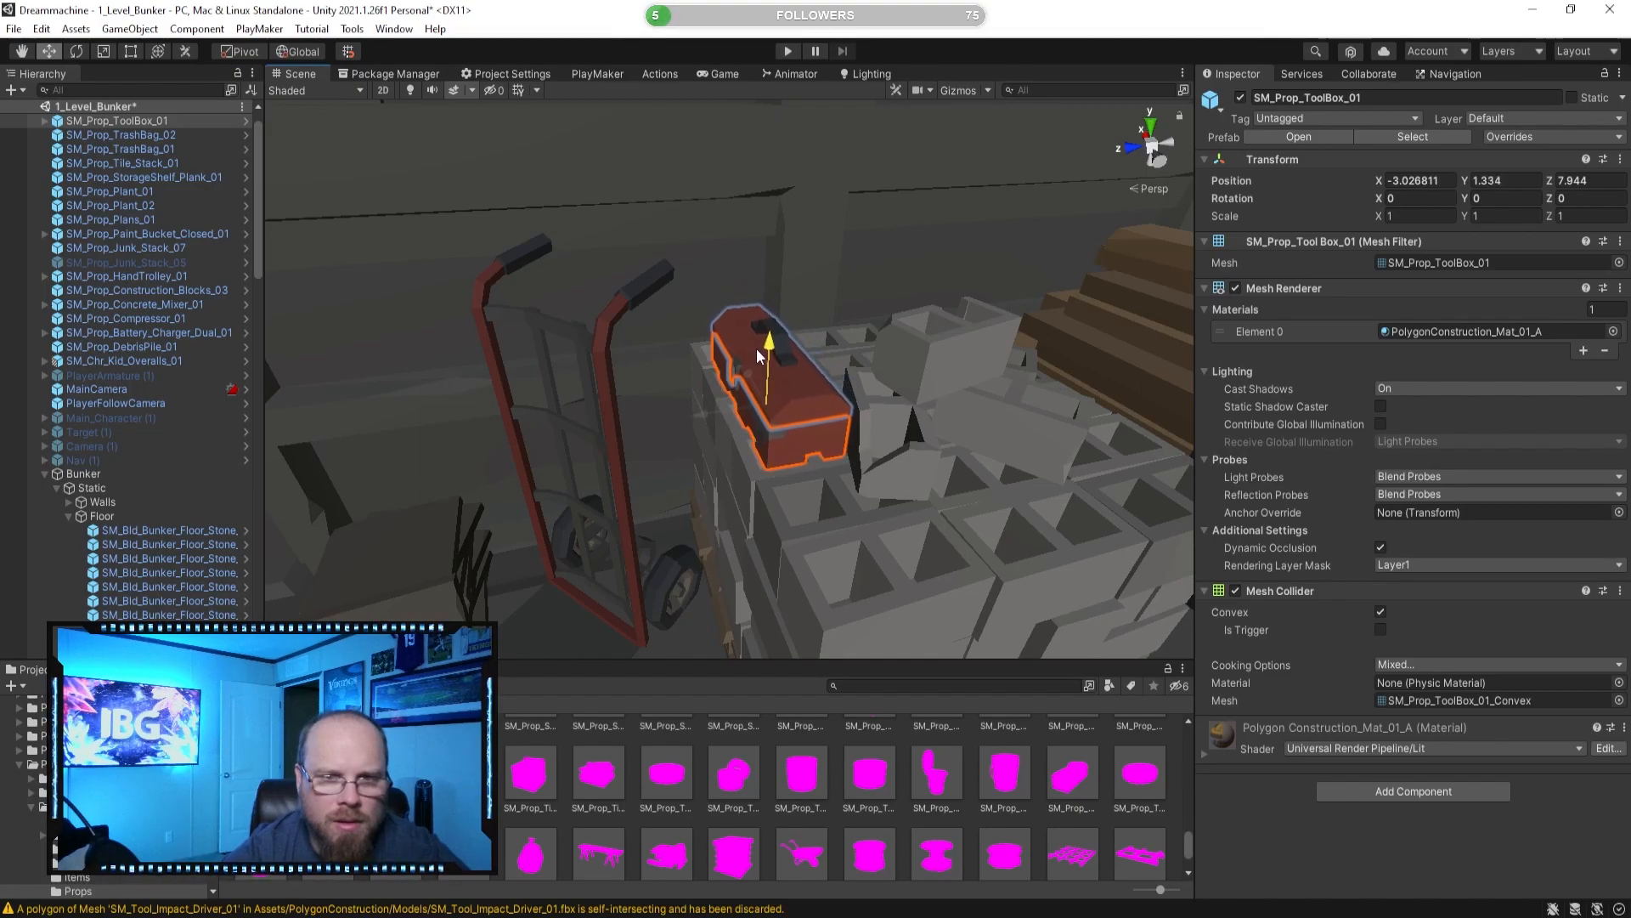
right_click_drag(762, 353, 951, 384)
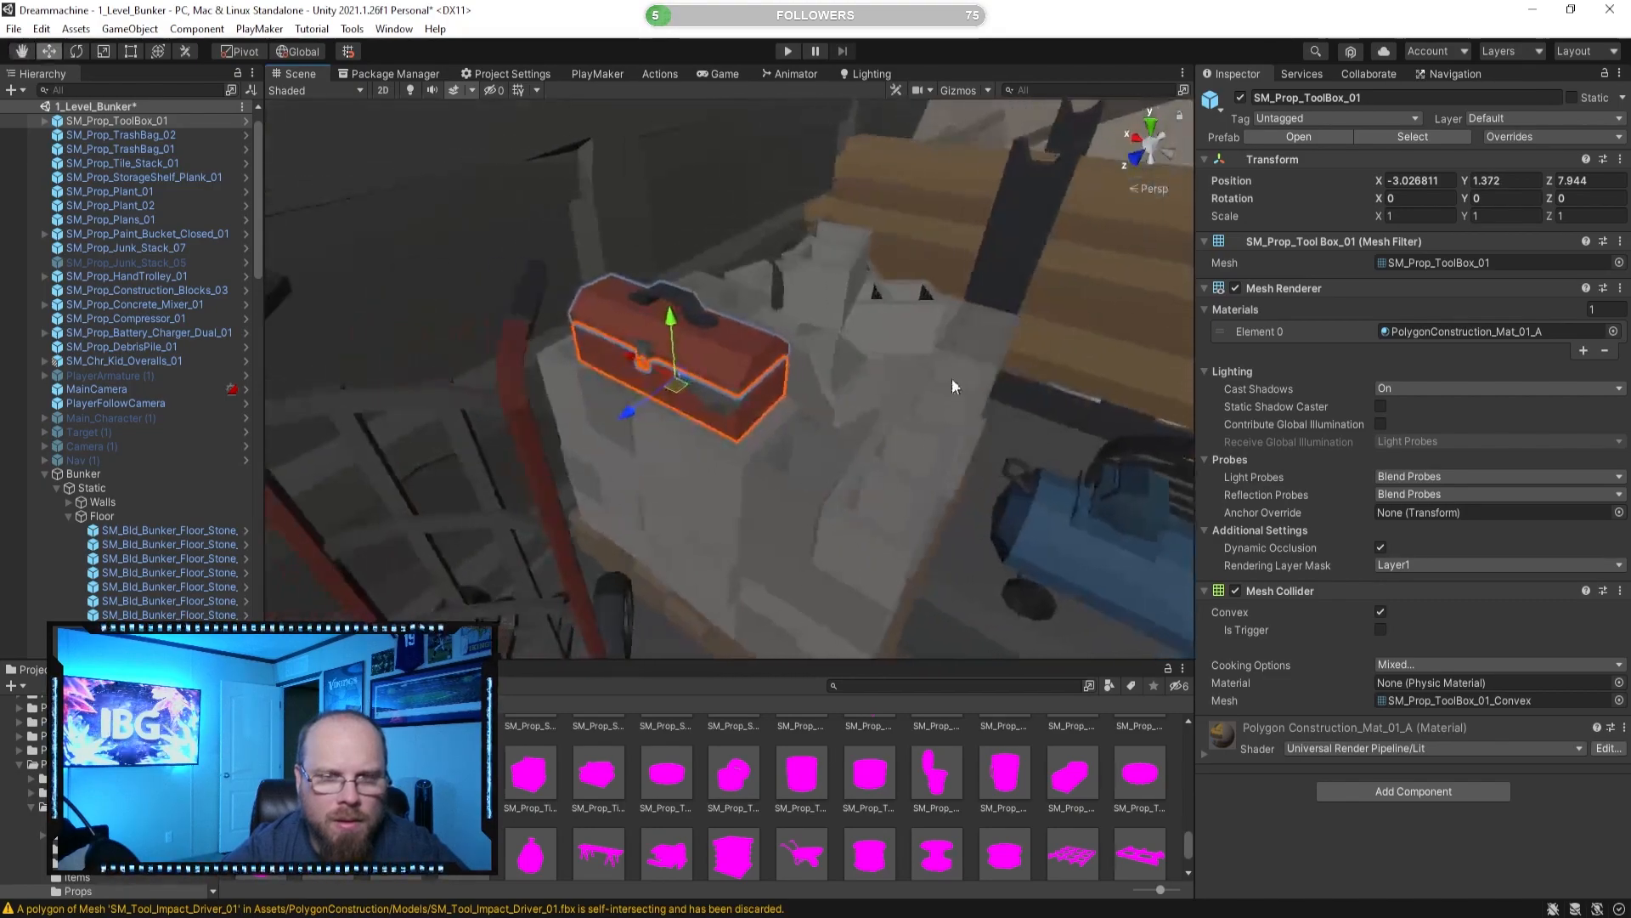
left_click(840, 821)
right_click_drag(926, 554, 525, 459)
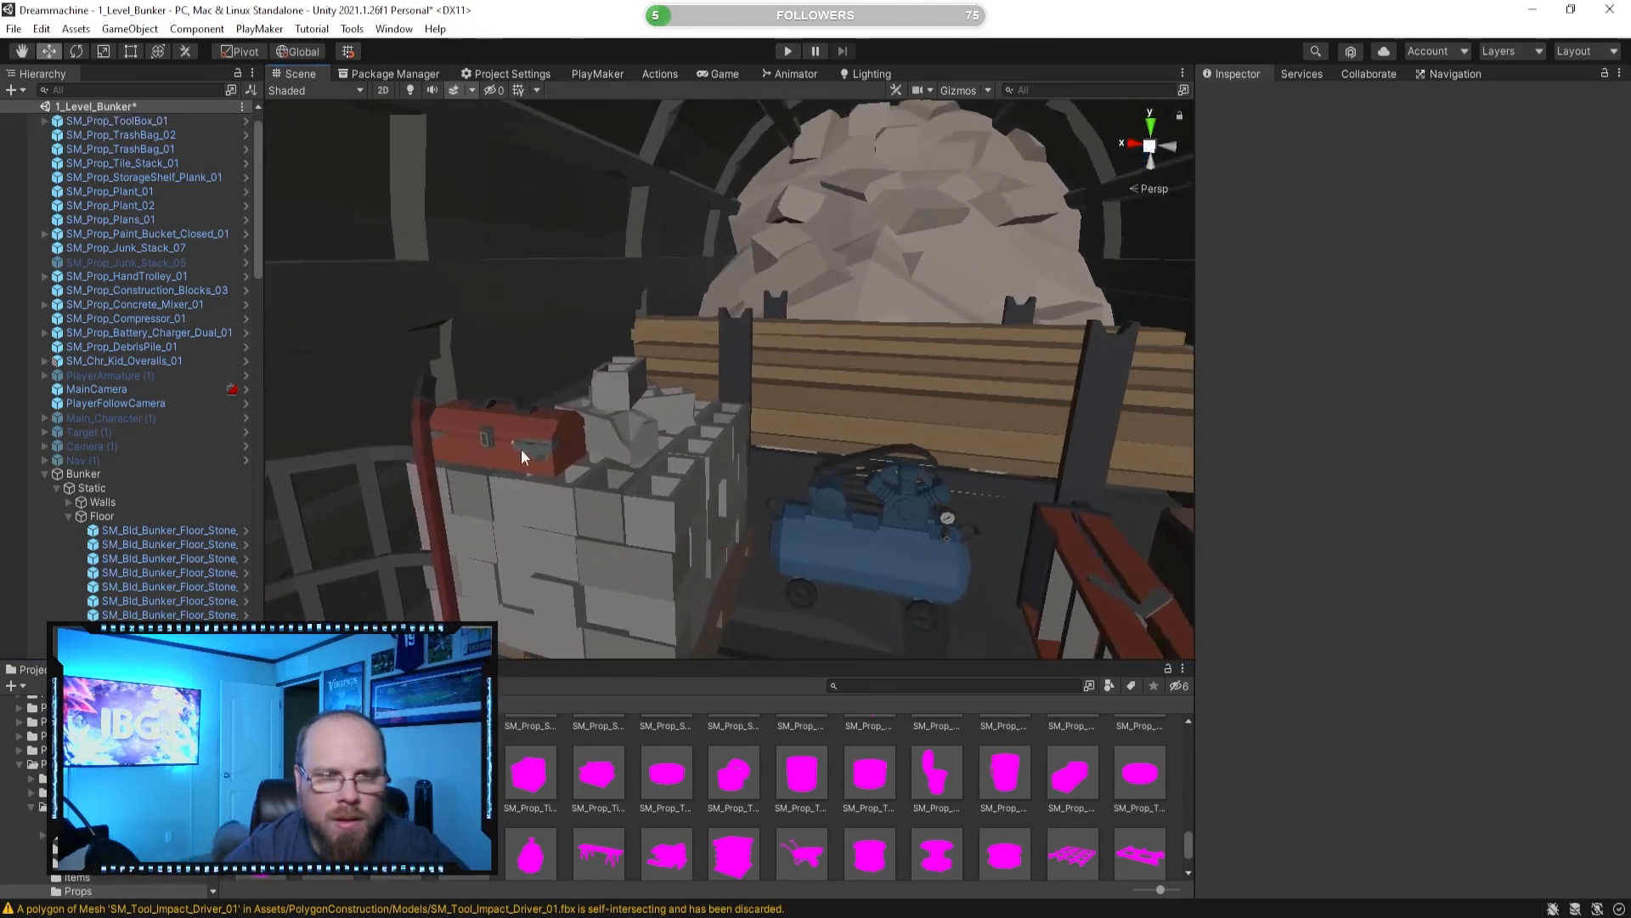
left_click(524, 459)
right_click_drag(836, 556, 910, 603)
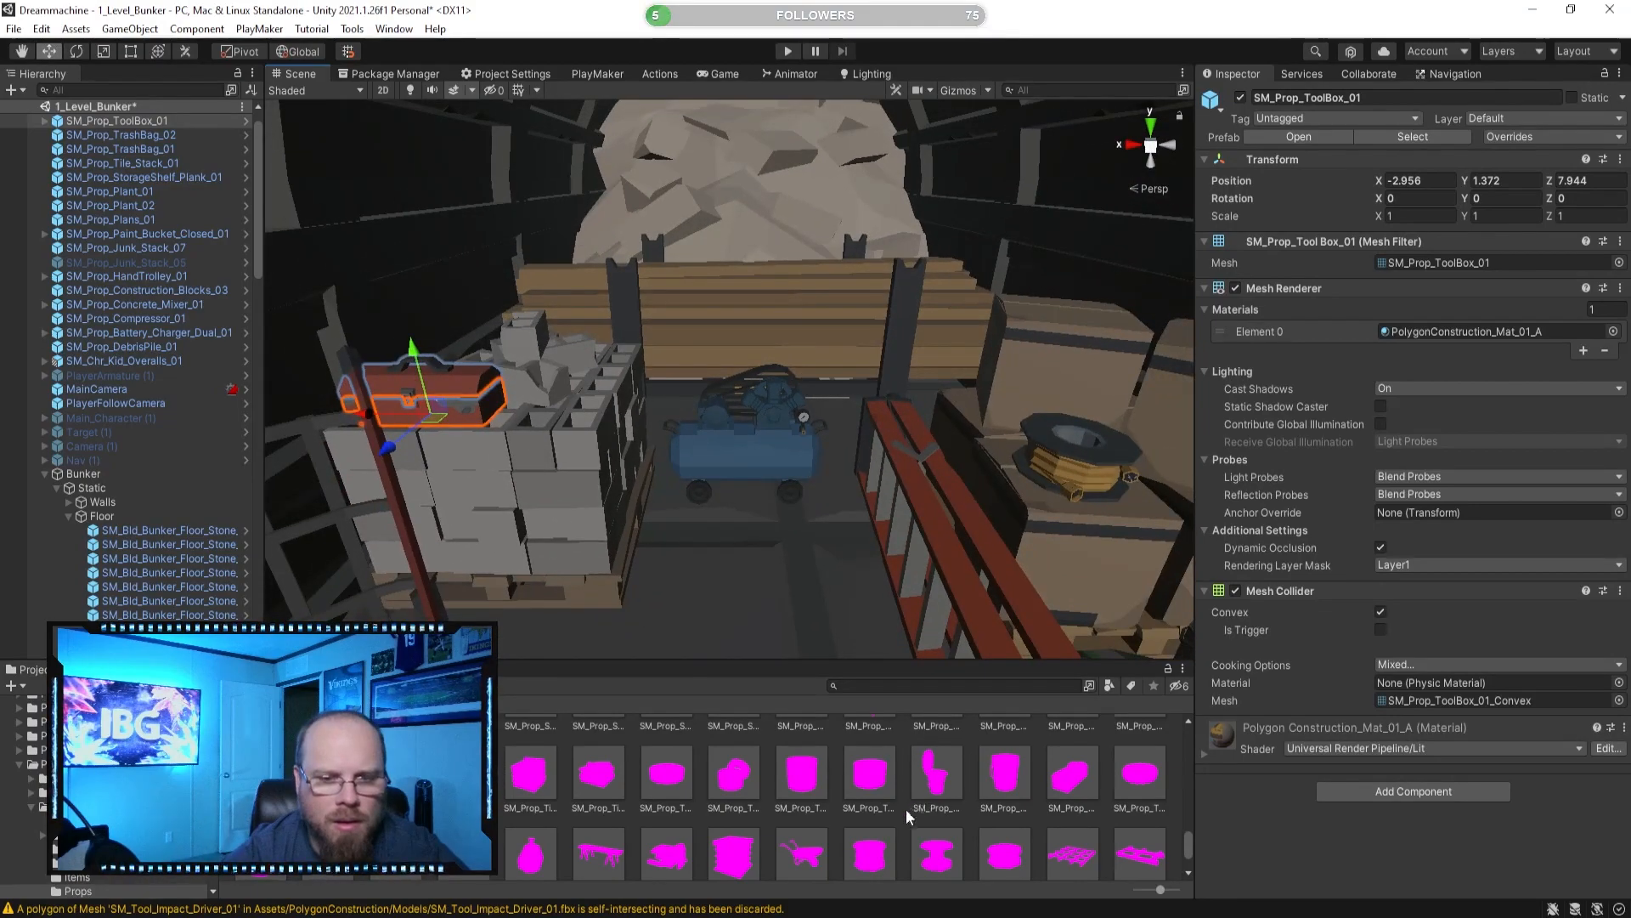
Place SM_Prop_Wheelbarrow_01 on the floor between the block pallet and the red ladder.
left_click(906, 808)
scroll(841, 828, "down", 1)
left_click(812, 804)
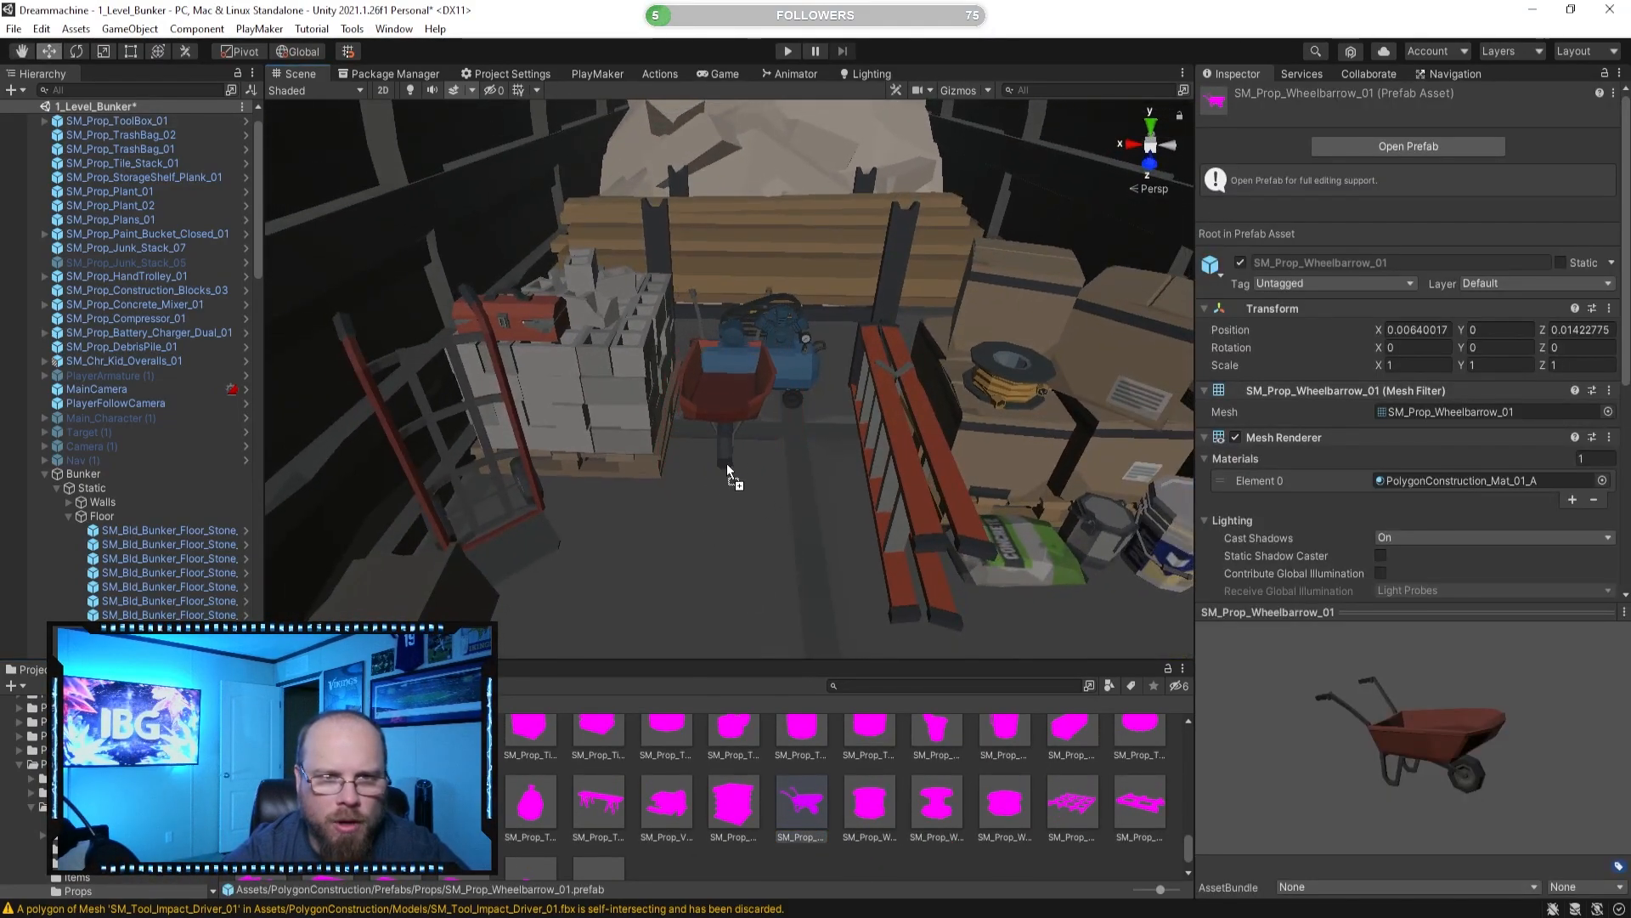
left_click_drag(722, 486, 722, 486)
Rotate the blue compressor to Y 90 and move it beside the red ladder, to X -5.182, Z 7.361, angling it slightly.
left_click(802, 360)
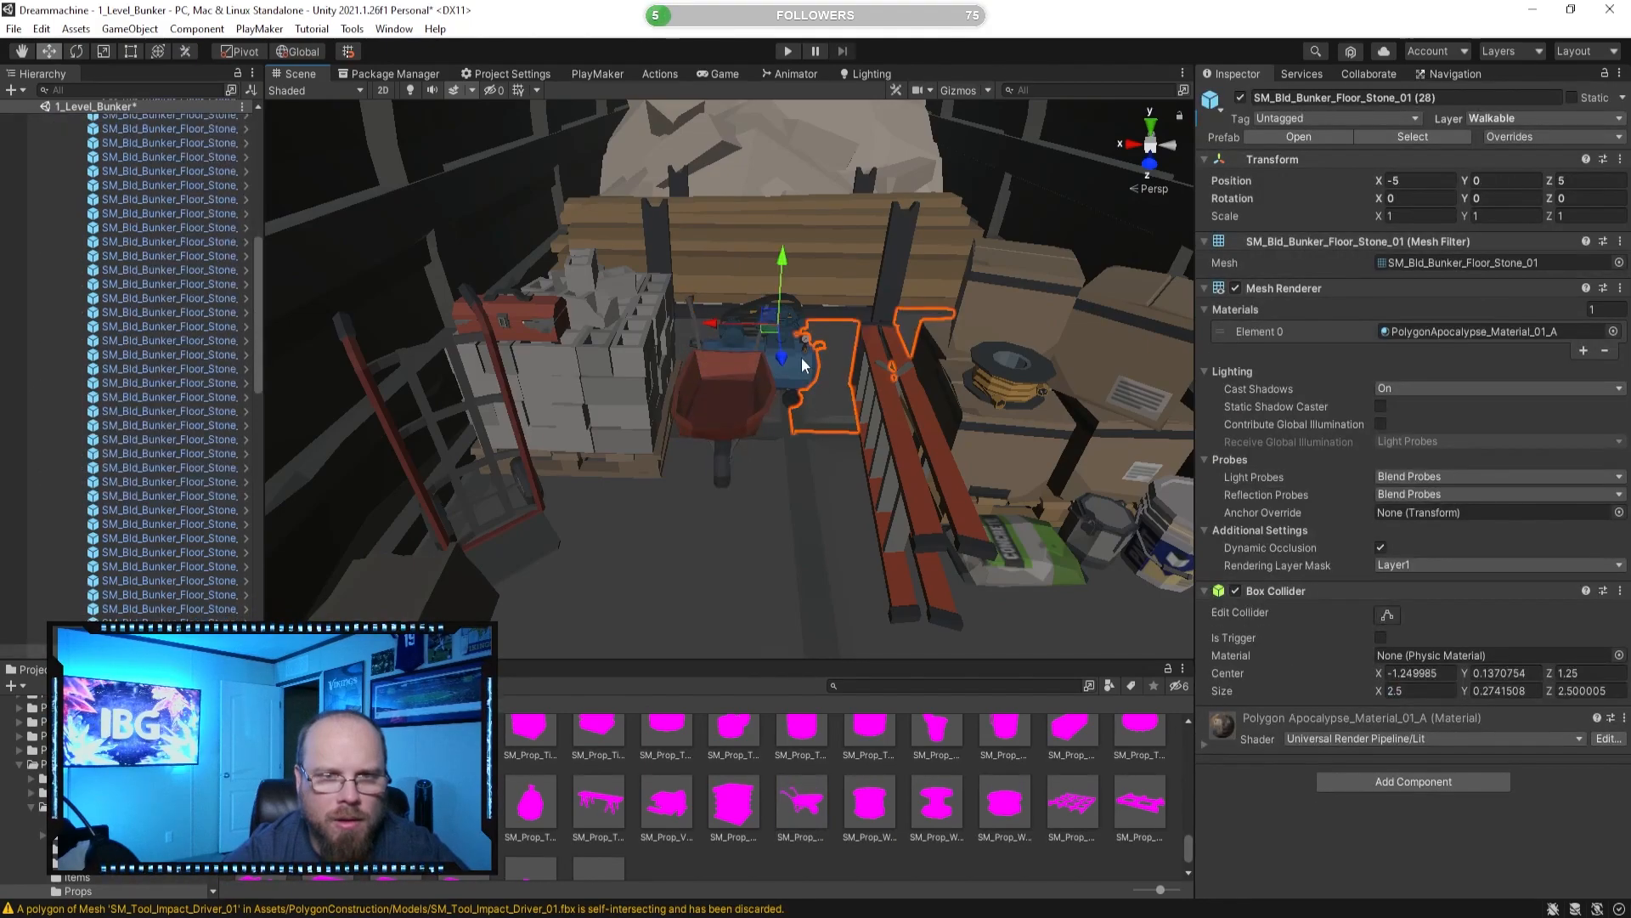
left_click(802, 361)
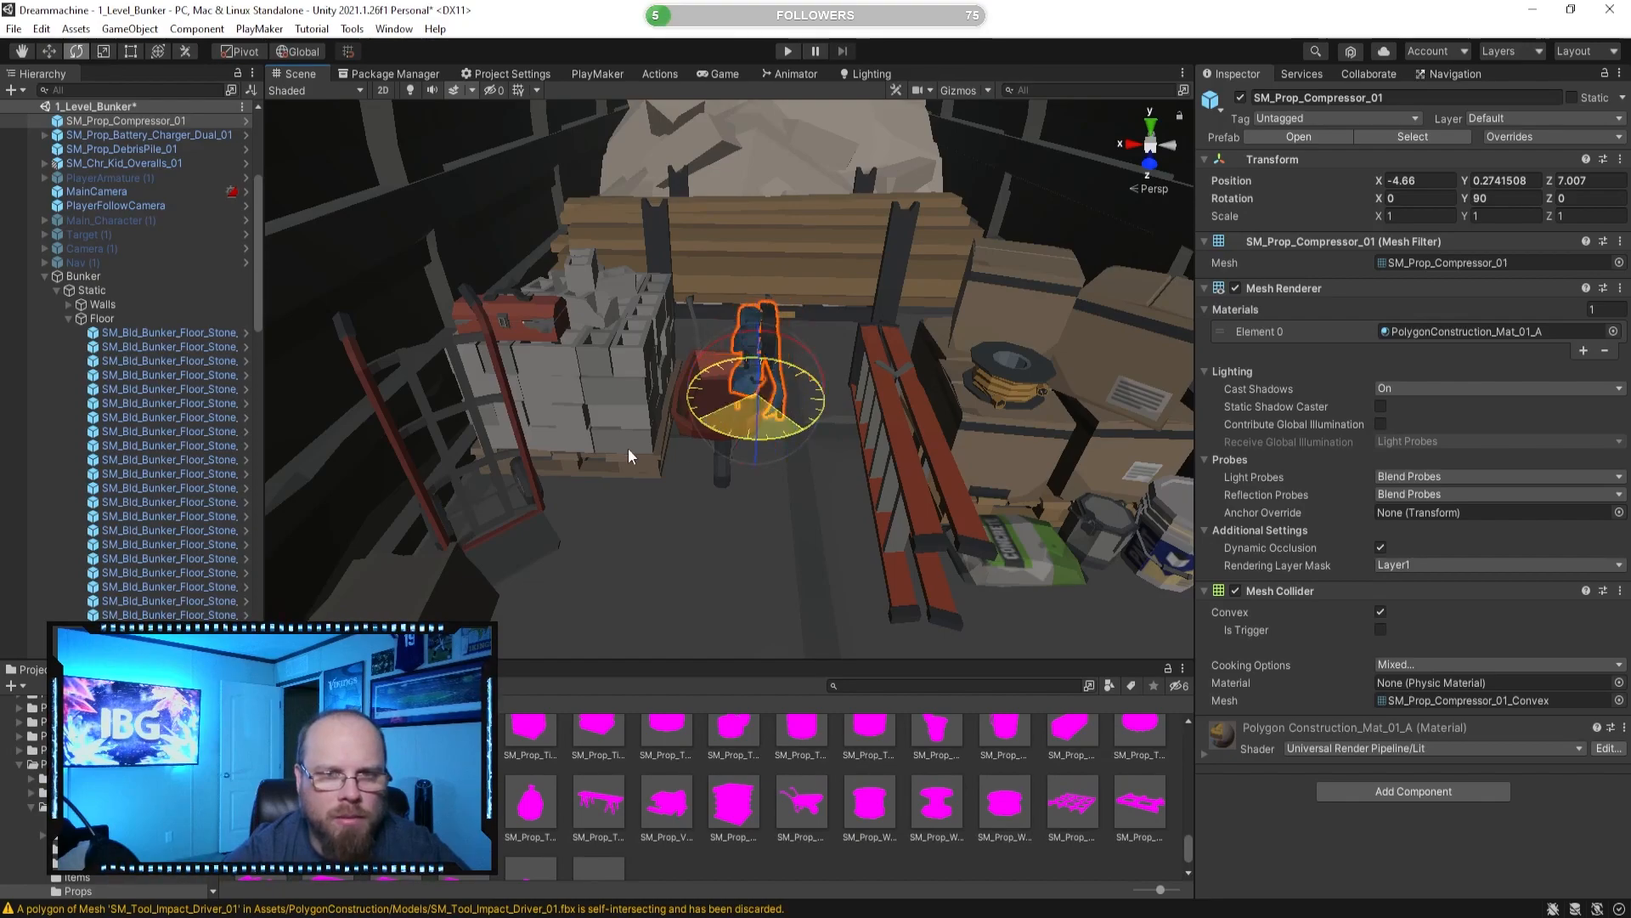
left_click_drag(629, 450, 629, 450)
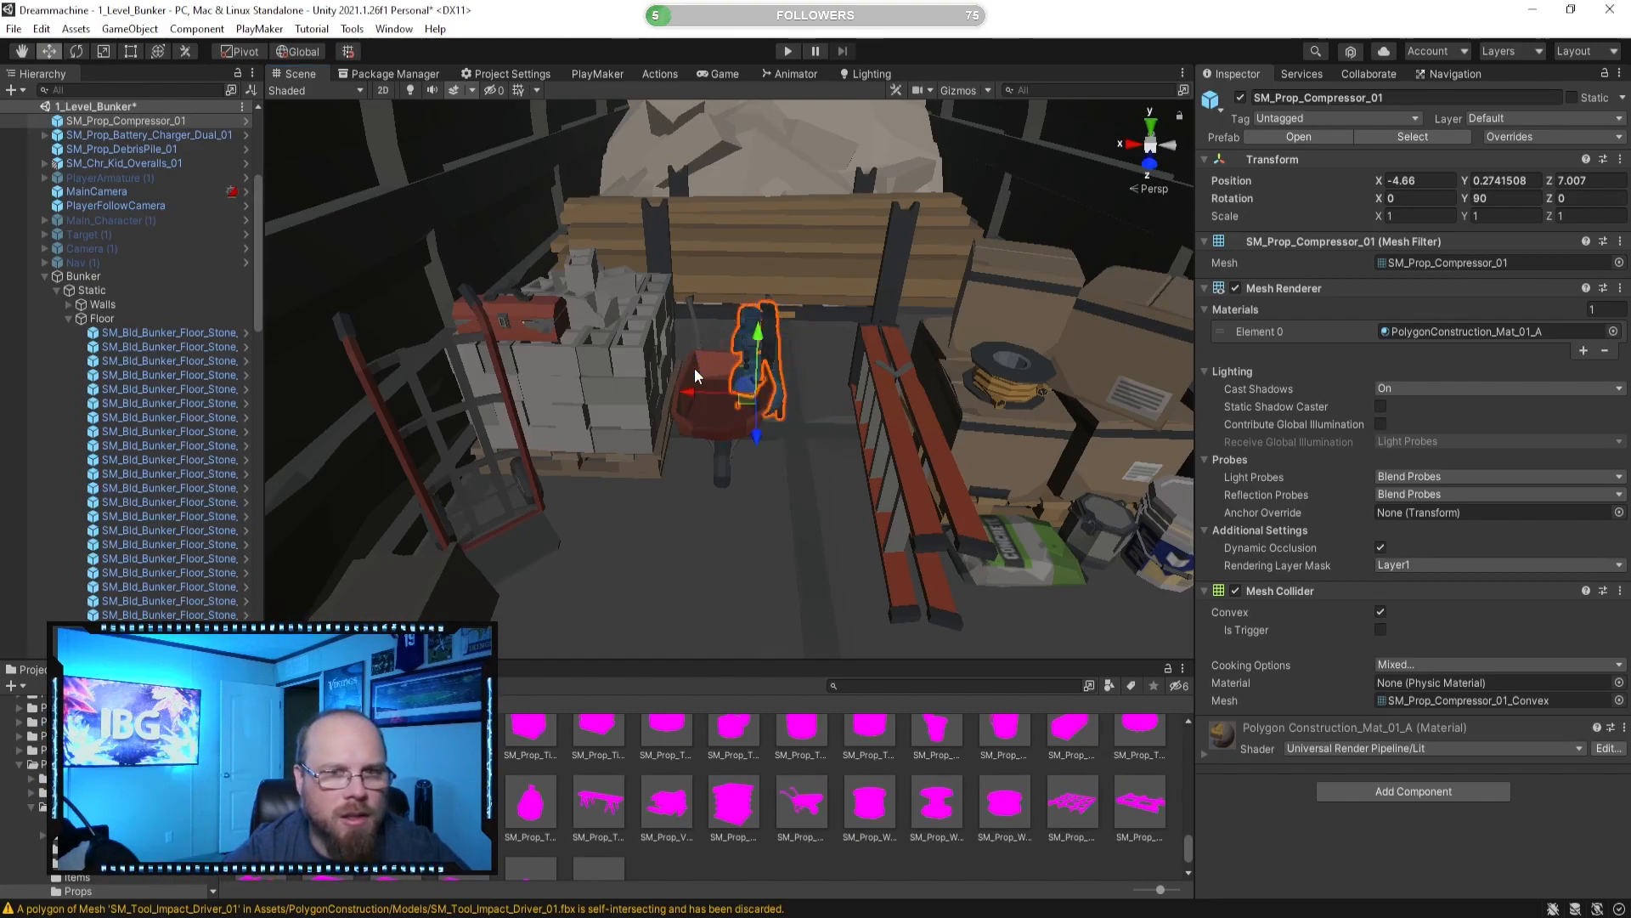
right_click_drag(705, 332, 890, 518)
left_click_drag(821, 490, 655, 481)
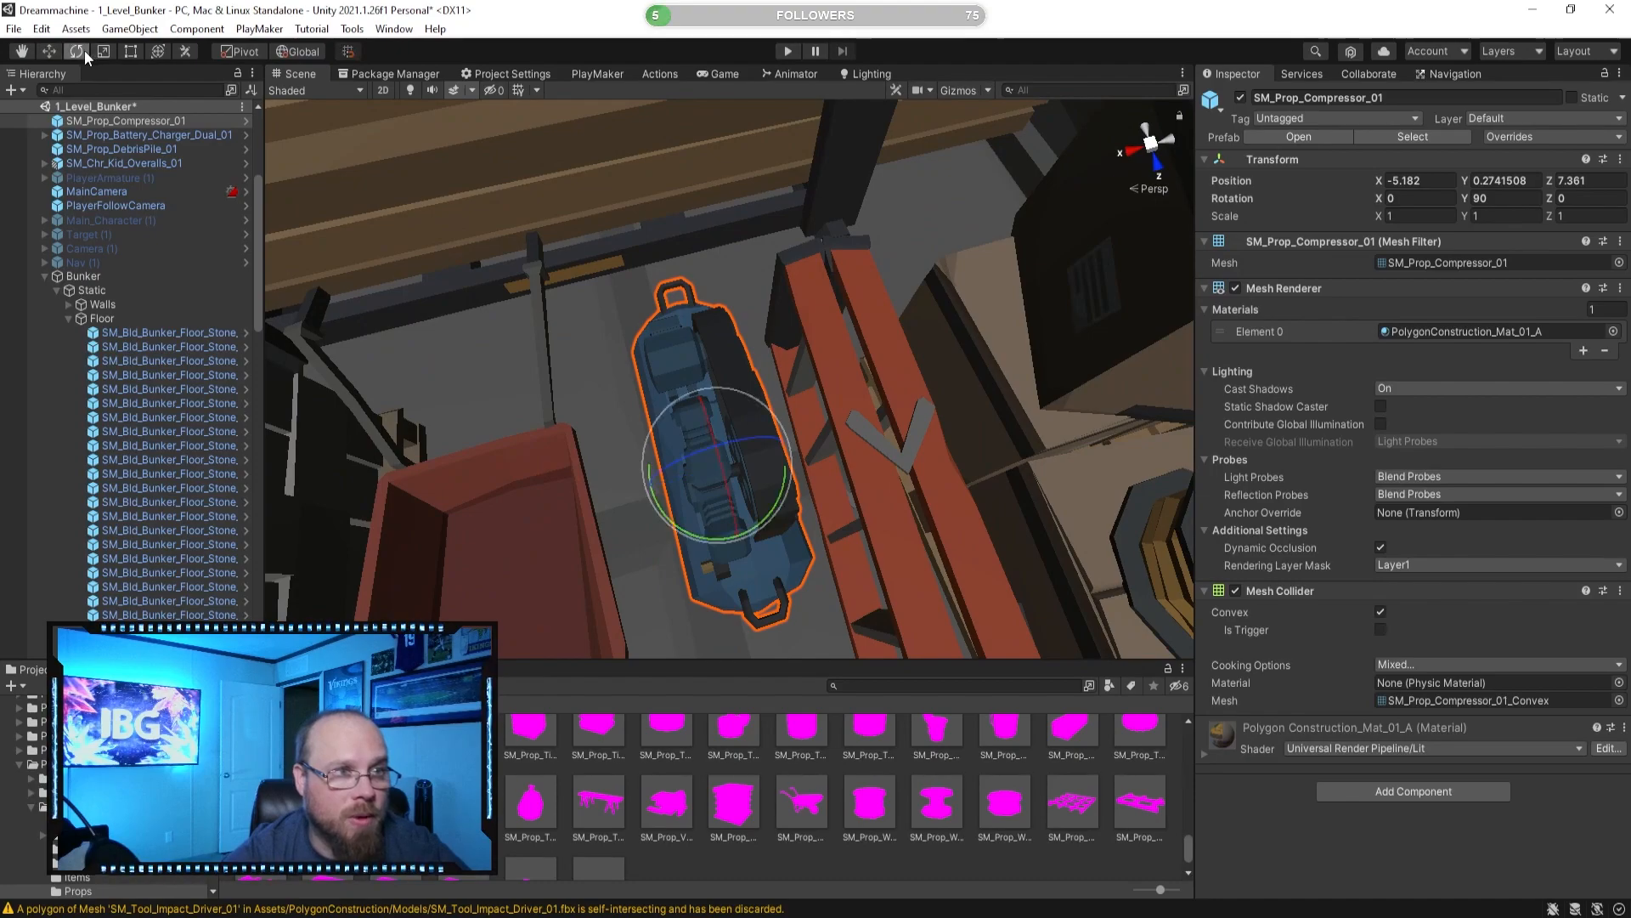
left_click_drag(768, 518, 777, 509)
right_click_drag(836, 382, 611, 412)
Rotate the wheelbarrow to Y 180 so its handles face away from the plank rack.
left_click(609, 412)
right_click_drag(712, 396, 514, 393)
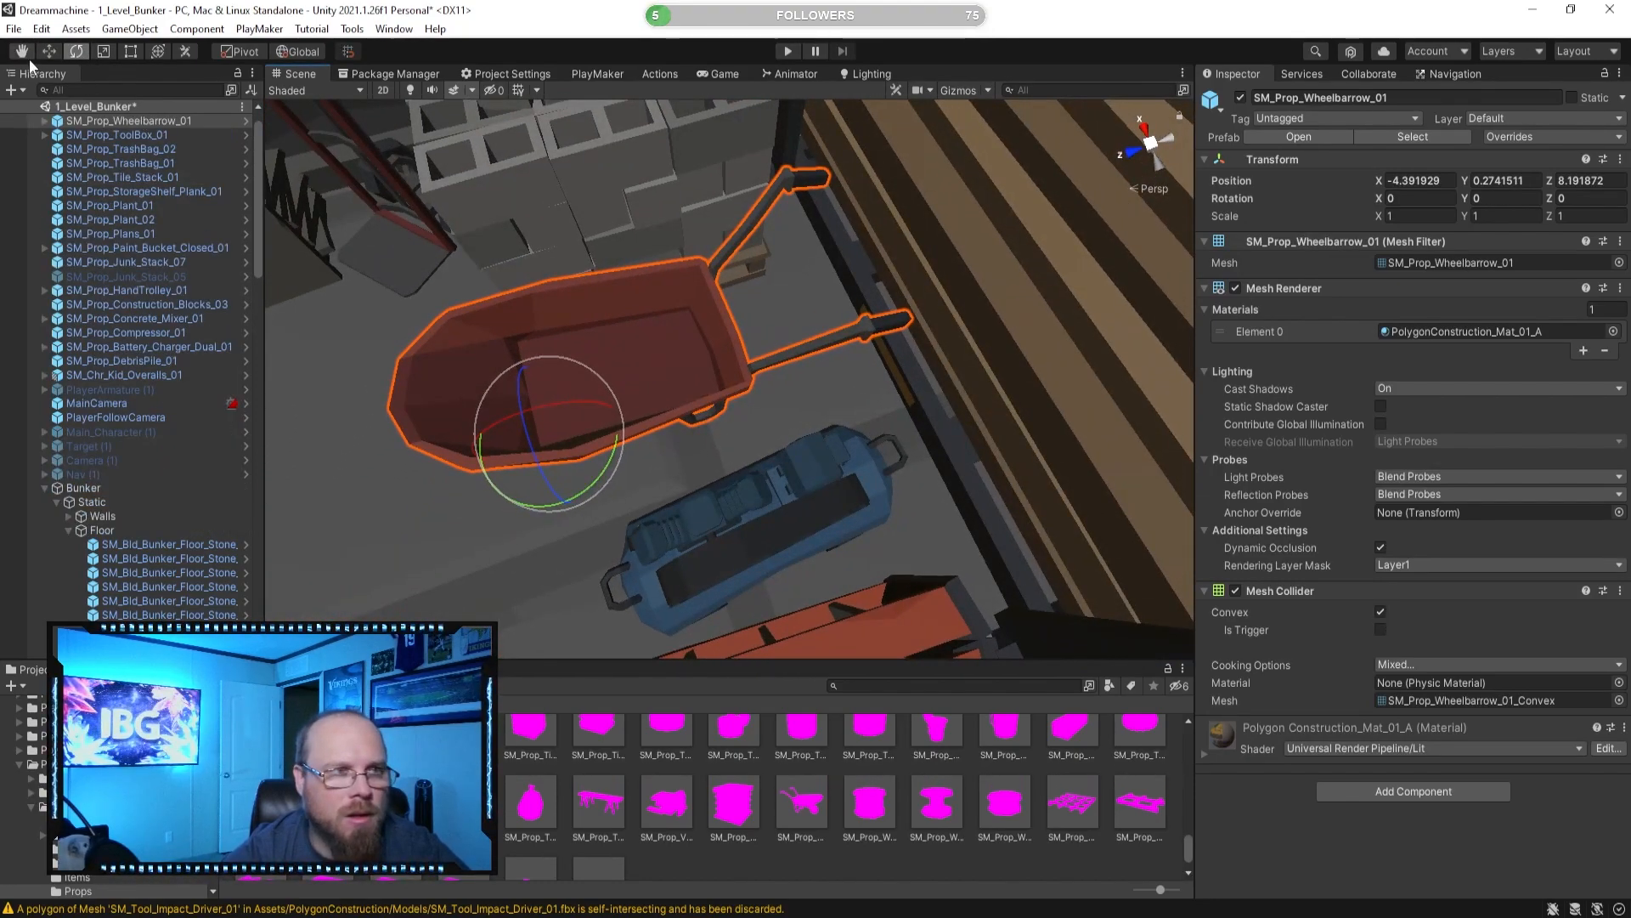
right_click_drag(374, 182, 276, 136)
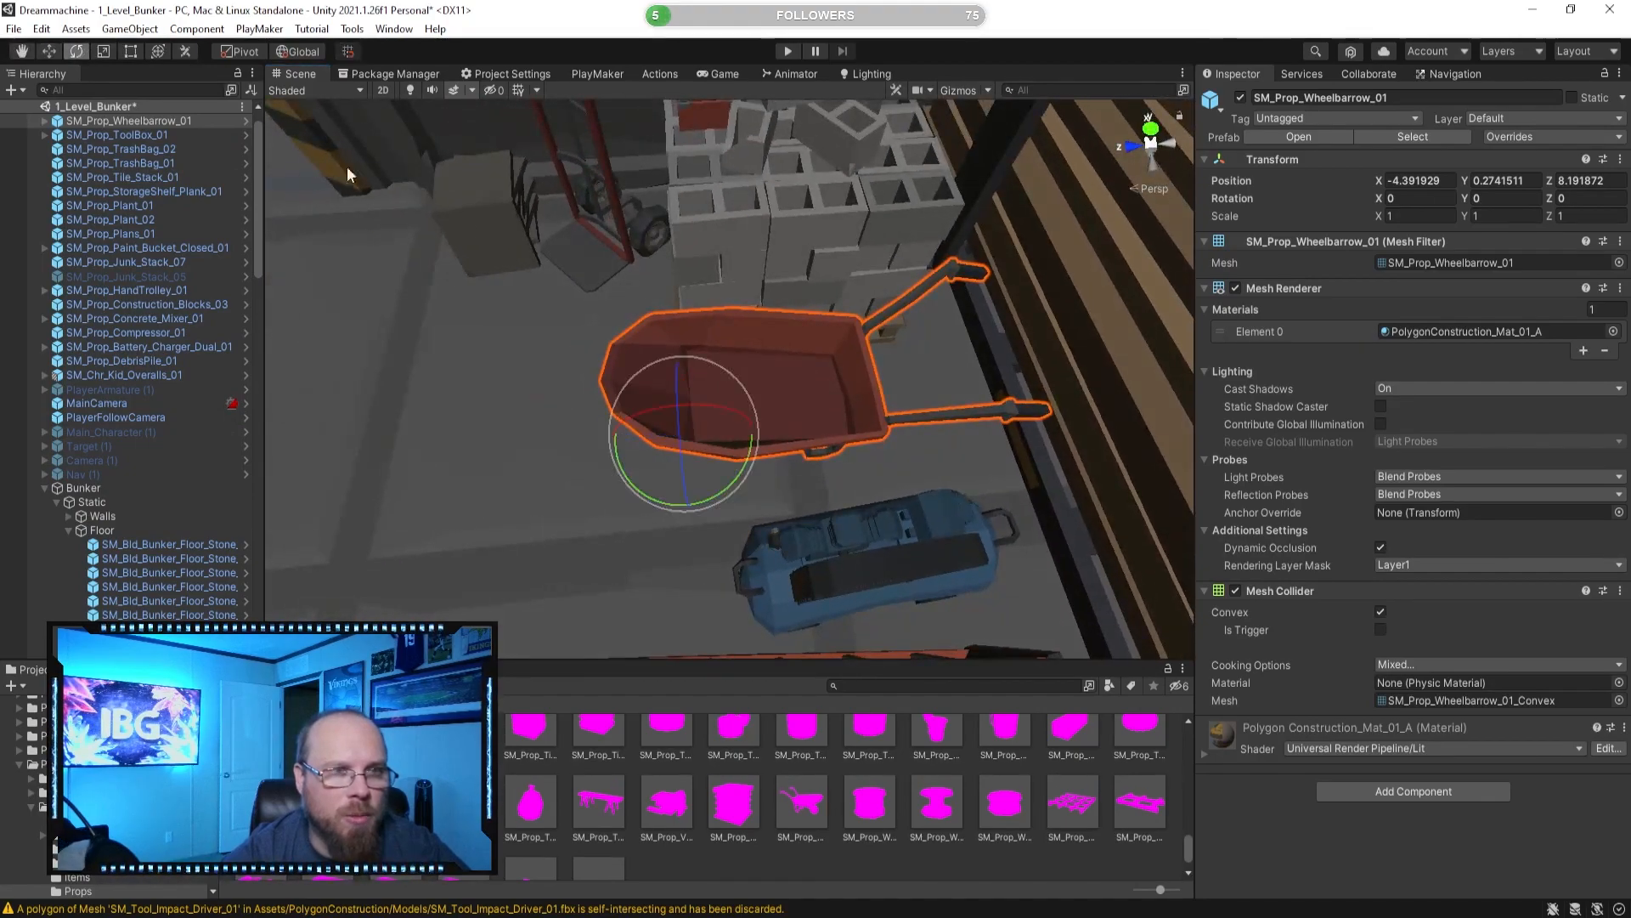
left_click_drag(720, 487, 118, 427)
right_click_drag(407, 365, 9, 88)
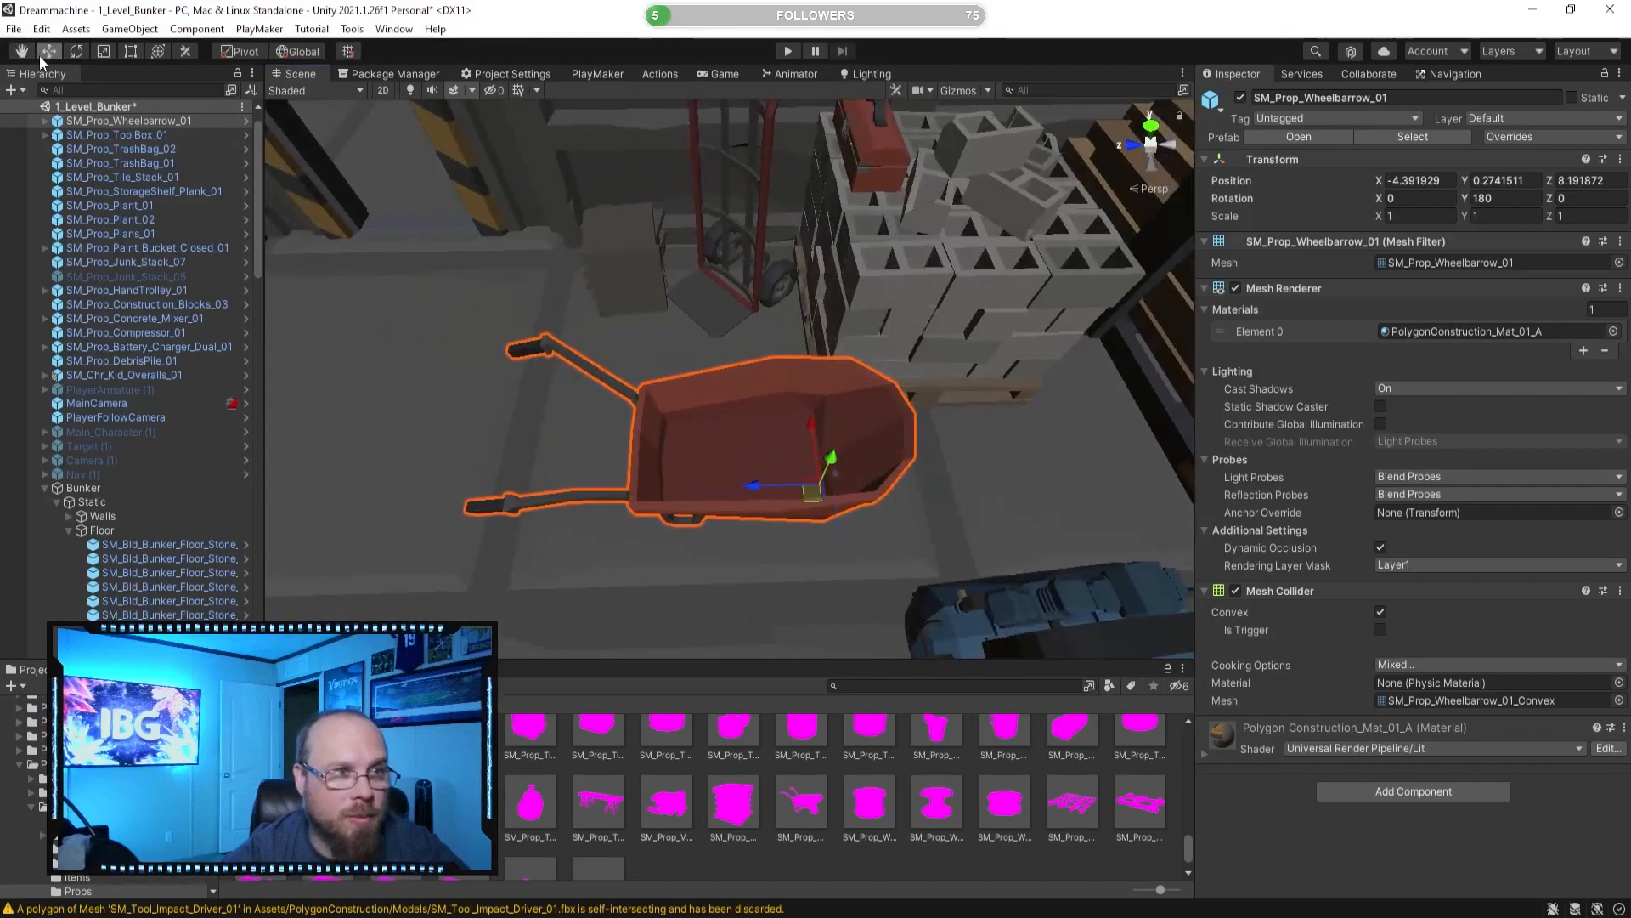
Move the wheelbarrow between the block pallet and the compressor, to X -4.453, Z 7.272, and turn it slightly.
left_click_drag(749, 481, 923, 500)
right_click_drag(923, 499, 814, 355)
left_click_drag(768, 356, 783, 359)
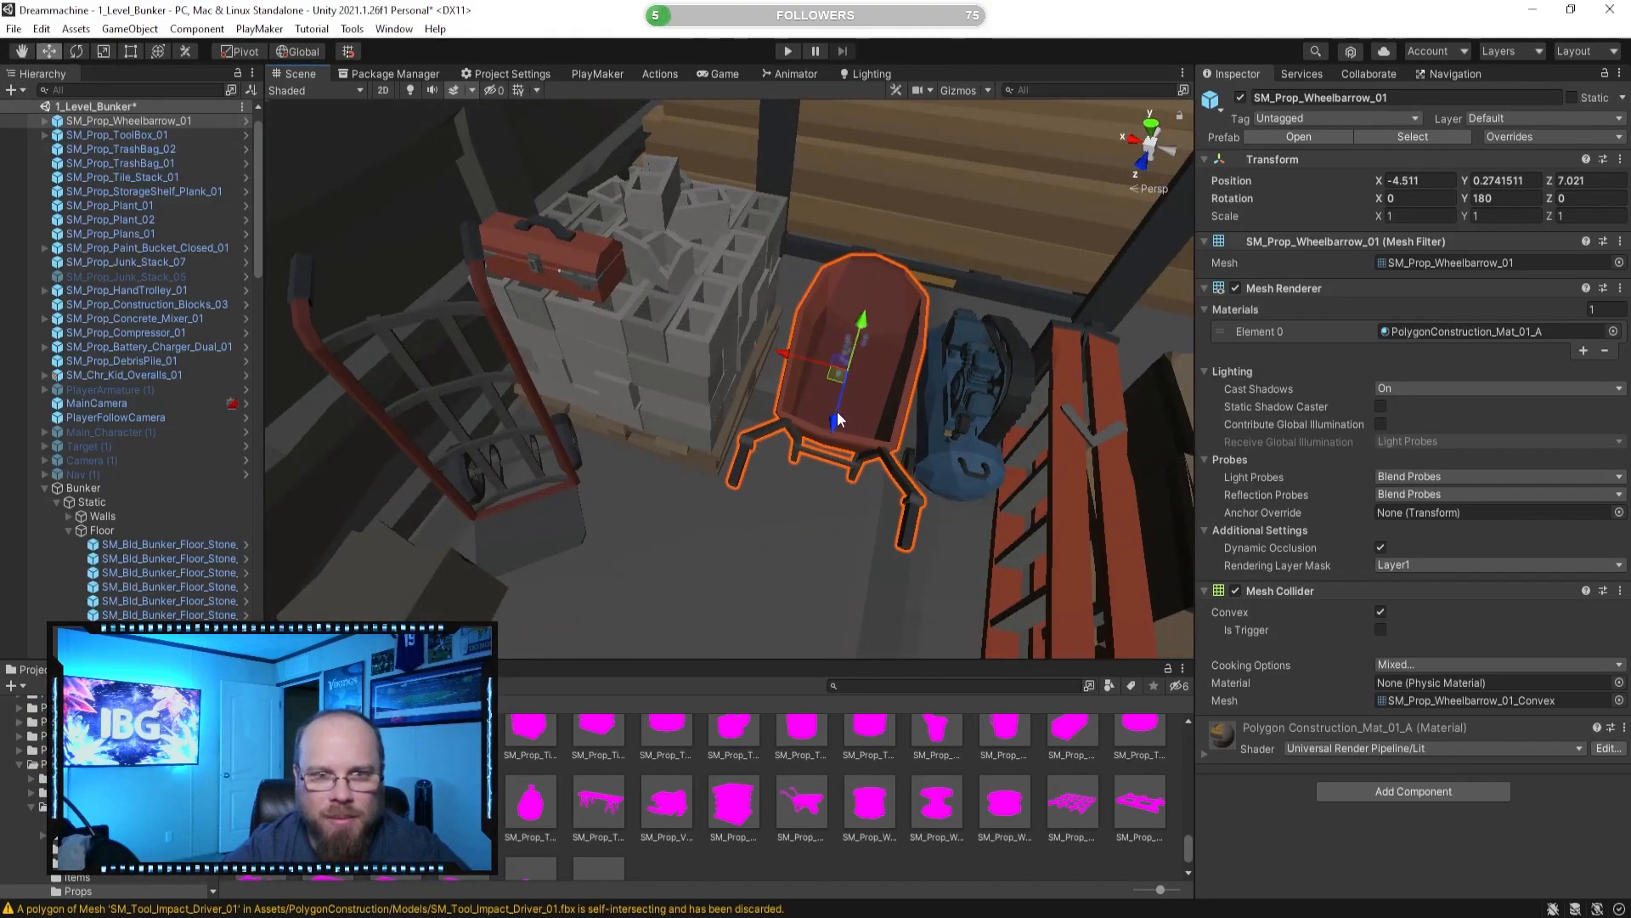
left_click_drag(838, 419, 824, 448)
left_click_drag(783, 382, 777, 380)
right_click_drag(884, 396, 622, 298)
key("d")
key("w")
key("a")
left_click(77, 51)
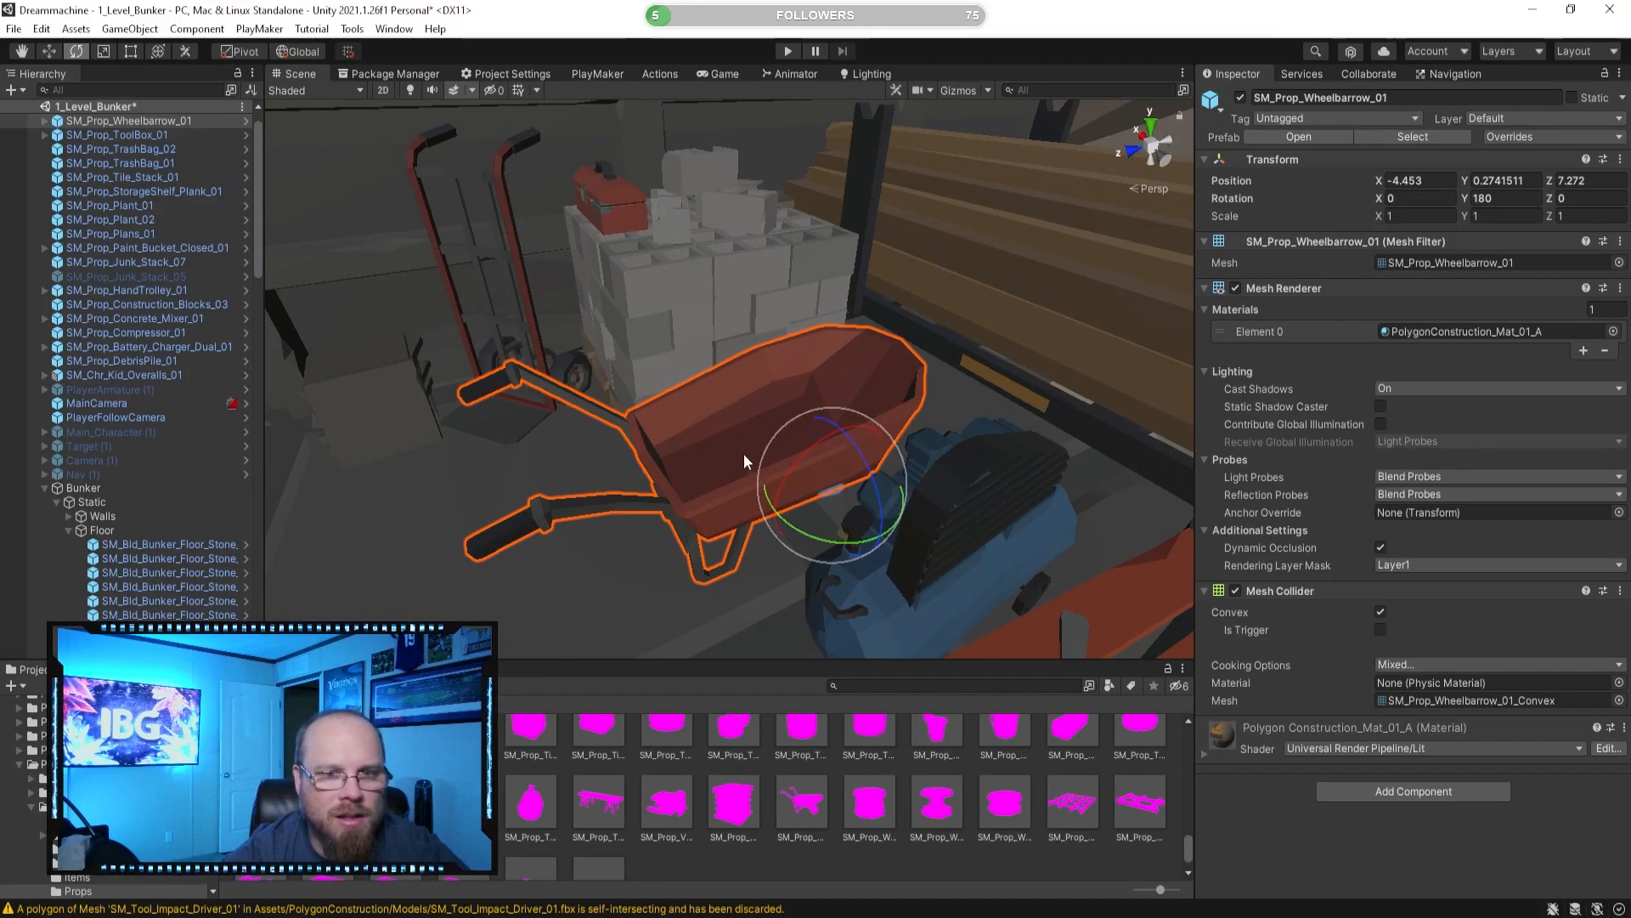
left_click_drag(785, 522, 802, 526)
Check the overall arrangement of the tunnel props and collapse the Bunker group in the Hierarchy.
right_click_drag(714, 429, 904, 630)
key("a")
left_click(839, 763)
right_click_drag(846, 528, 425, 318)
key("s")
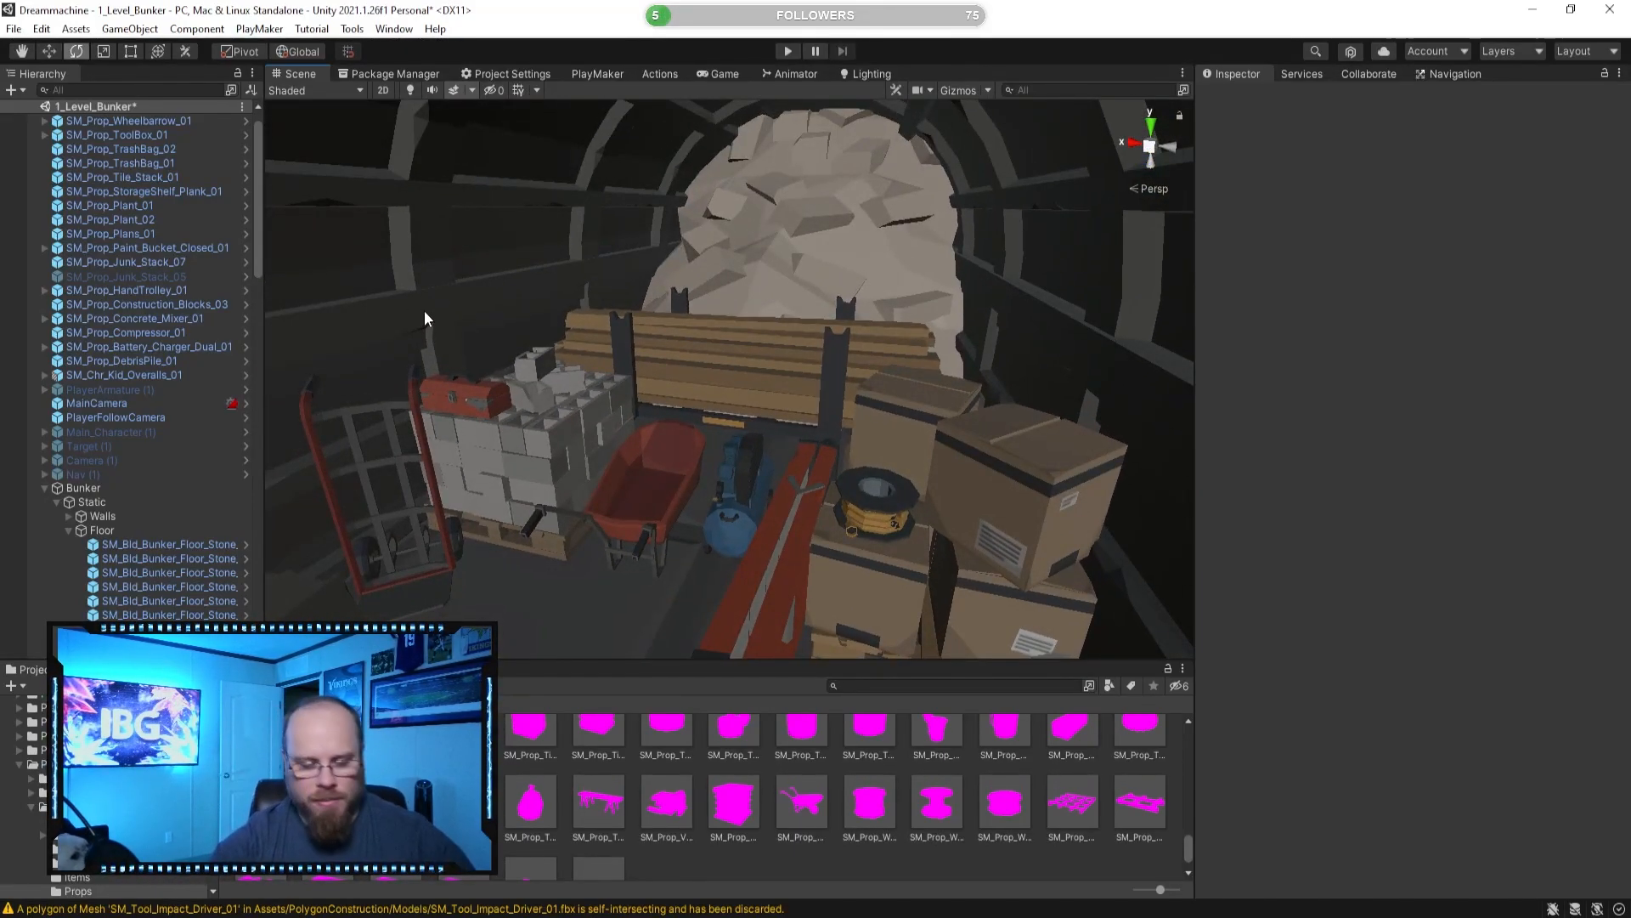
right_click_drag(396, 274, 666, 359)
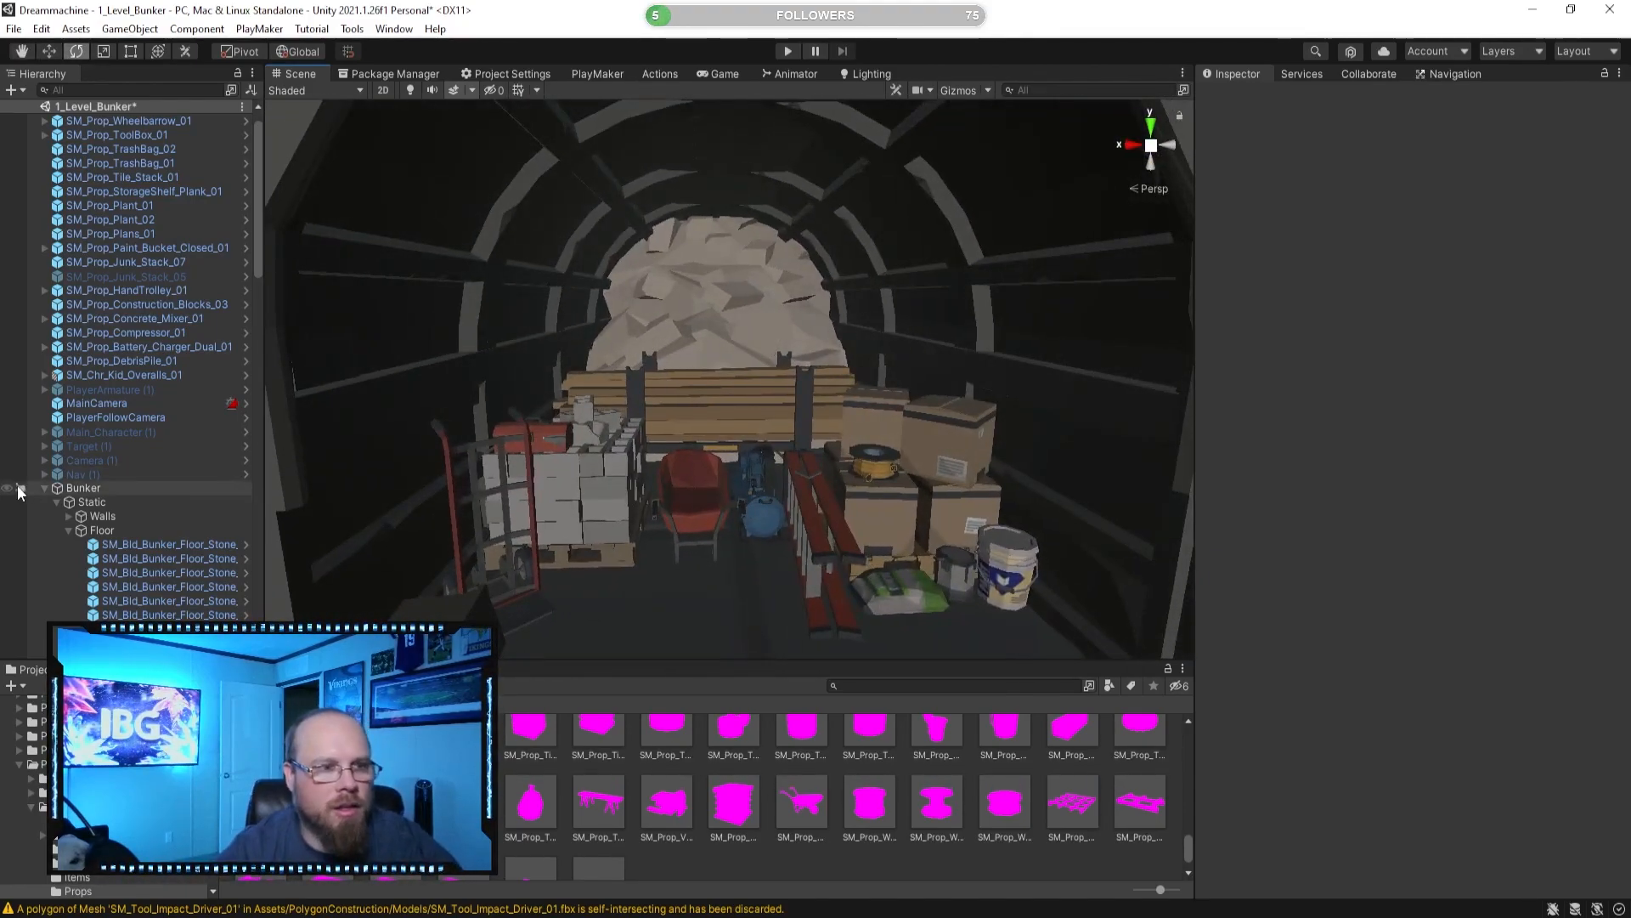
left_click(44, 488)
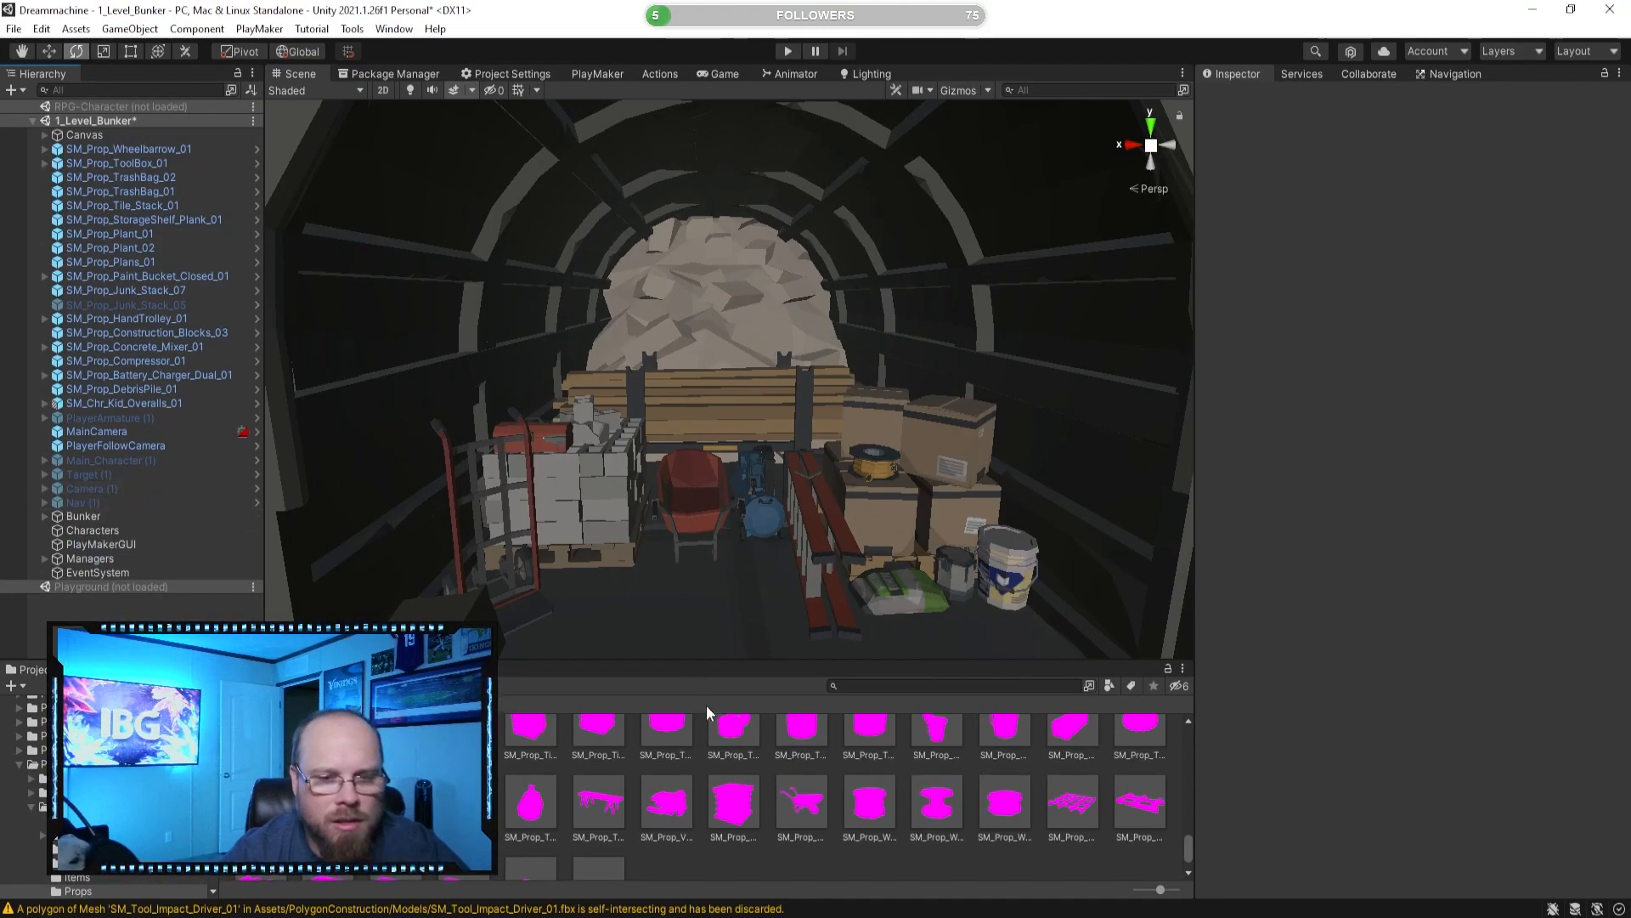
Duplicate the hanging string of caged bulbs SM_Prop_Wire_Lights_01 (1) in the neighbouring room.
right_click_drag(714, 407, 684, 537)
left_click(477, 288)
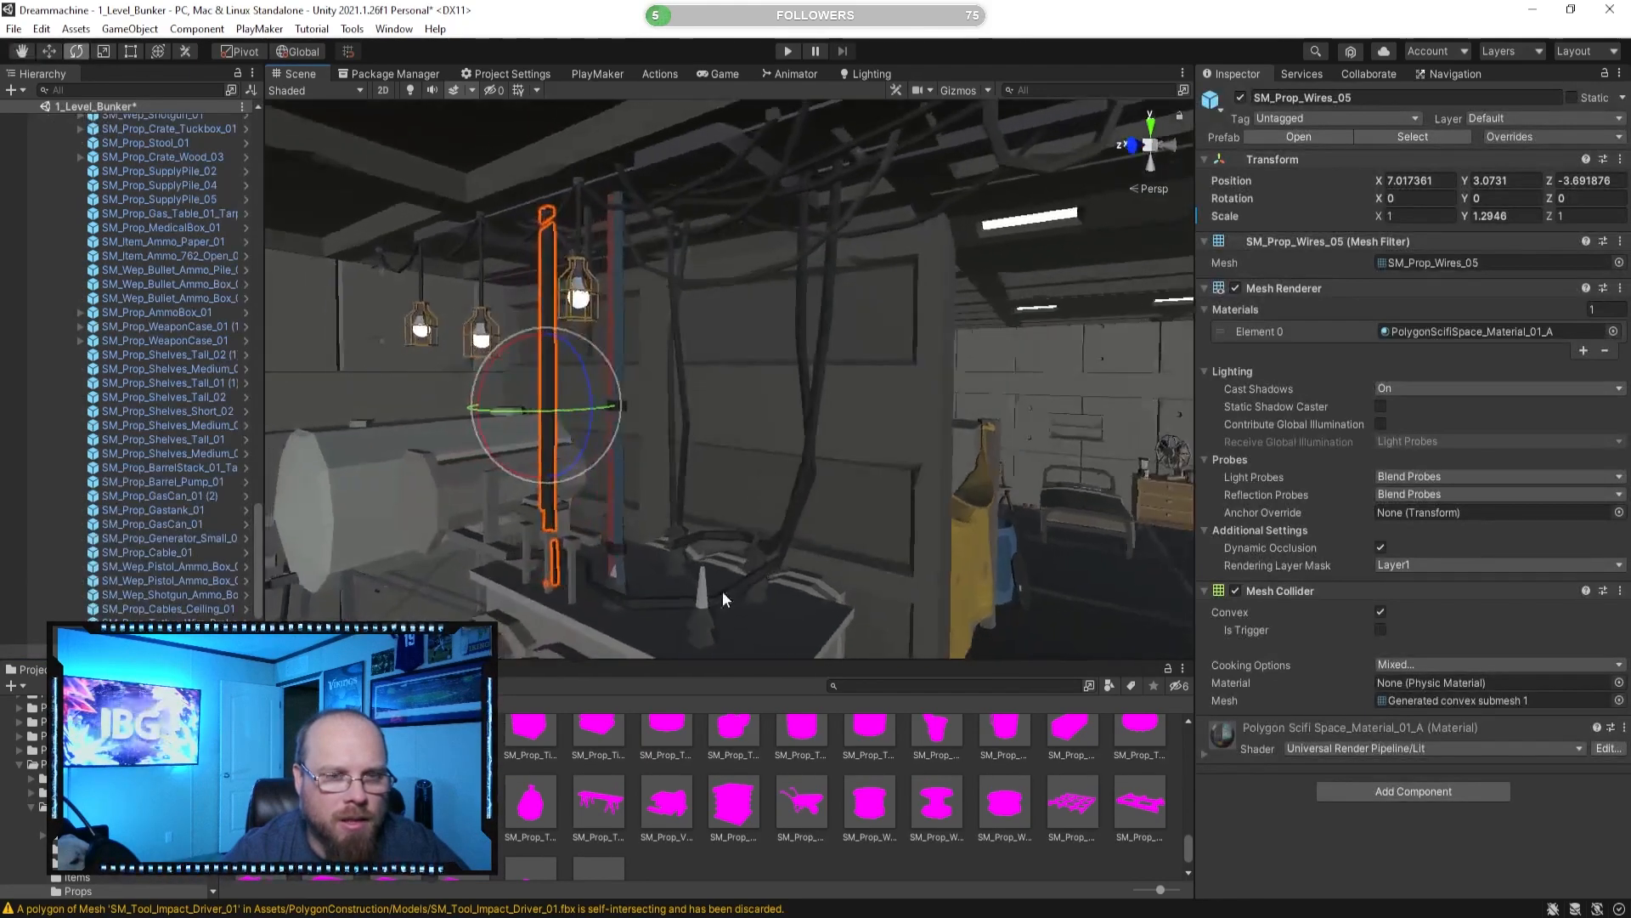
left_click(486, 327)
right_click_drag(486, 328, 556, 361)
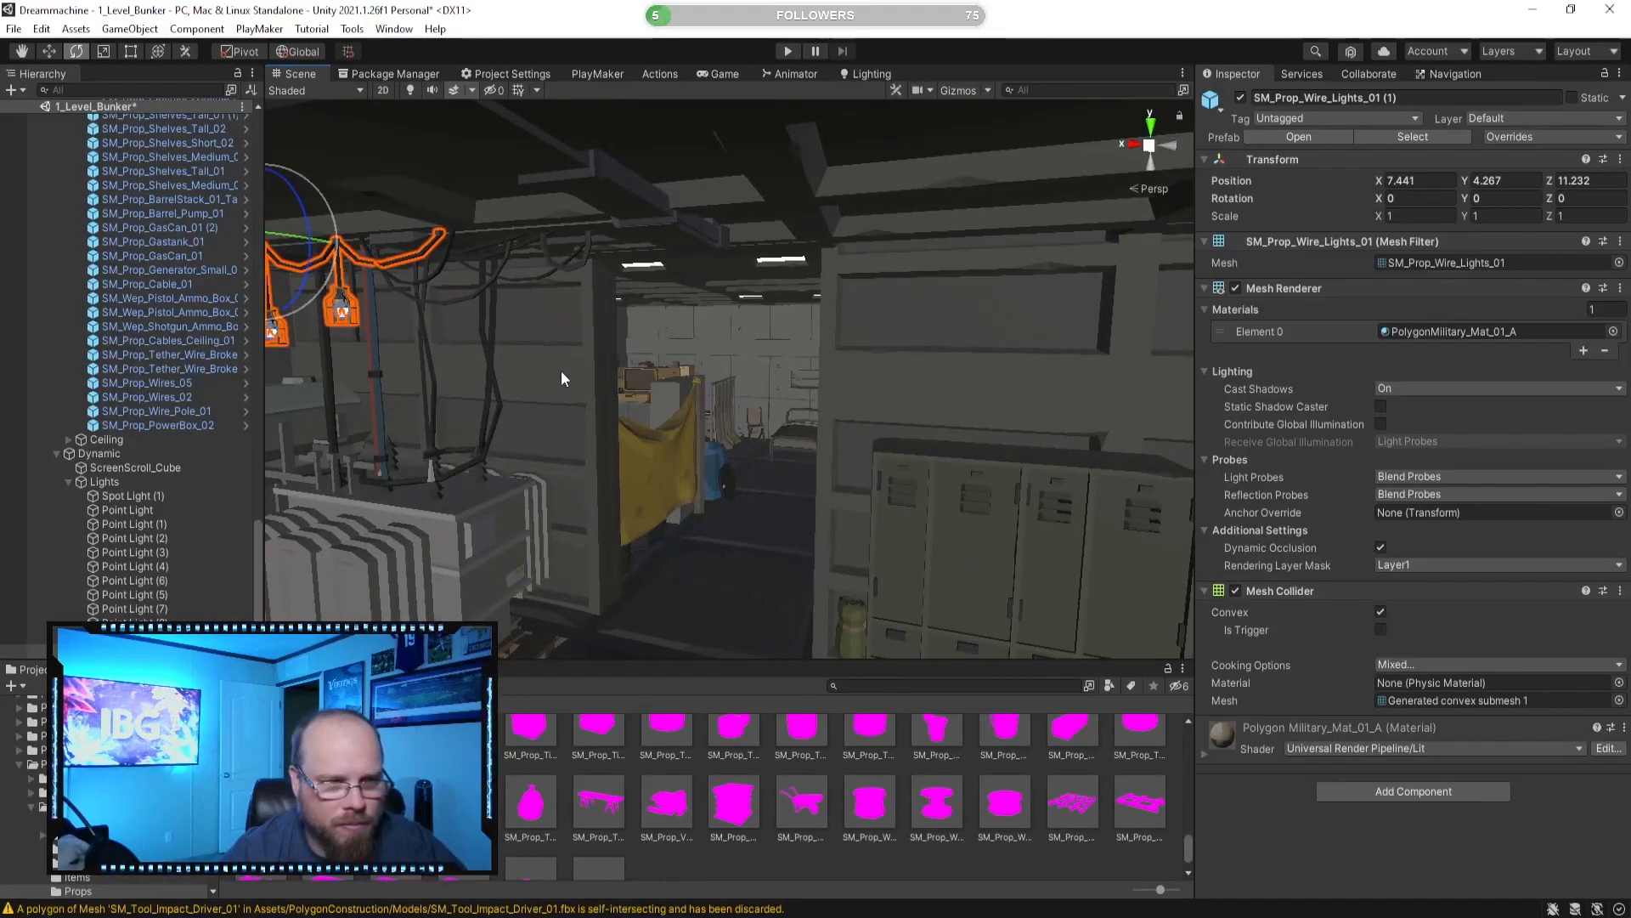
key("ctrl+d")
Move the duplicated wire lights to X -4.83 in the debris-blocked tunnel, hanging above the props.
right_click_drag(391, 286, 389, 287)
left_click_drag(341, 277, 1104, 333)
right_click_drag(803, 338, 806, 339)
left_click_drag(803, 319, 966, 328)
right_click_drag(917, 352, 887, 353)
left_click_drag(617, 260, 715, 273)
right_click_drag(729, 311, 891, 256)
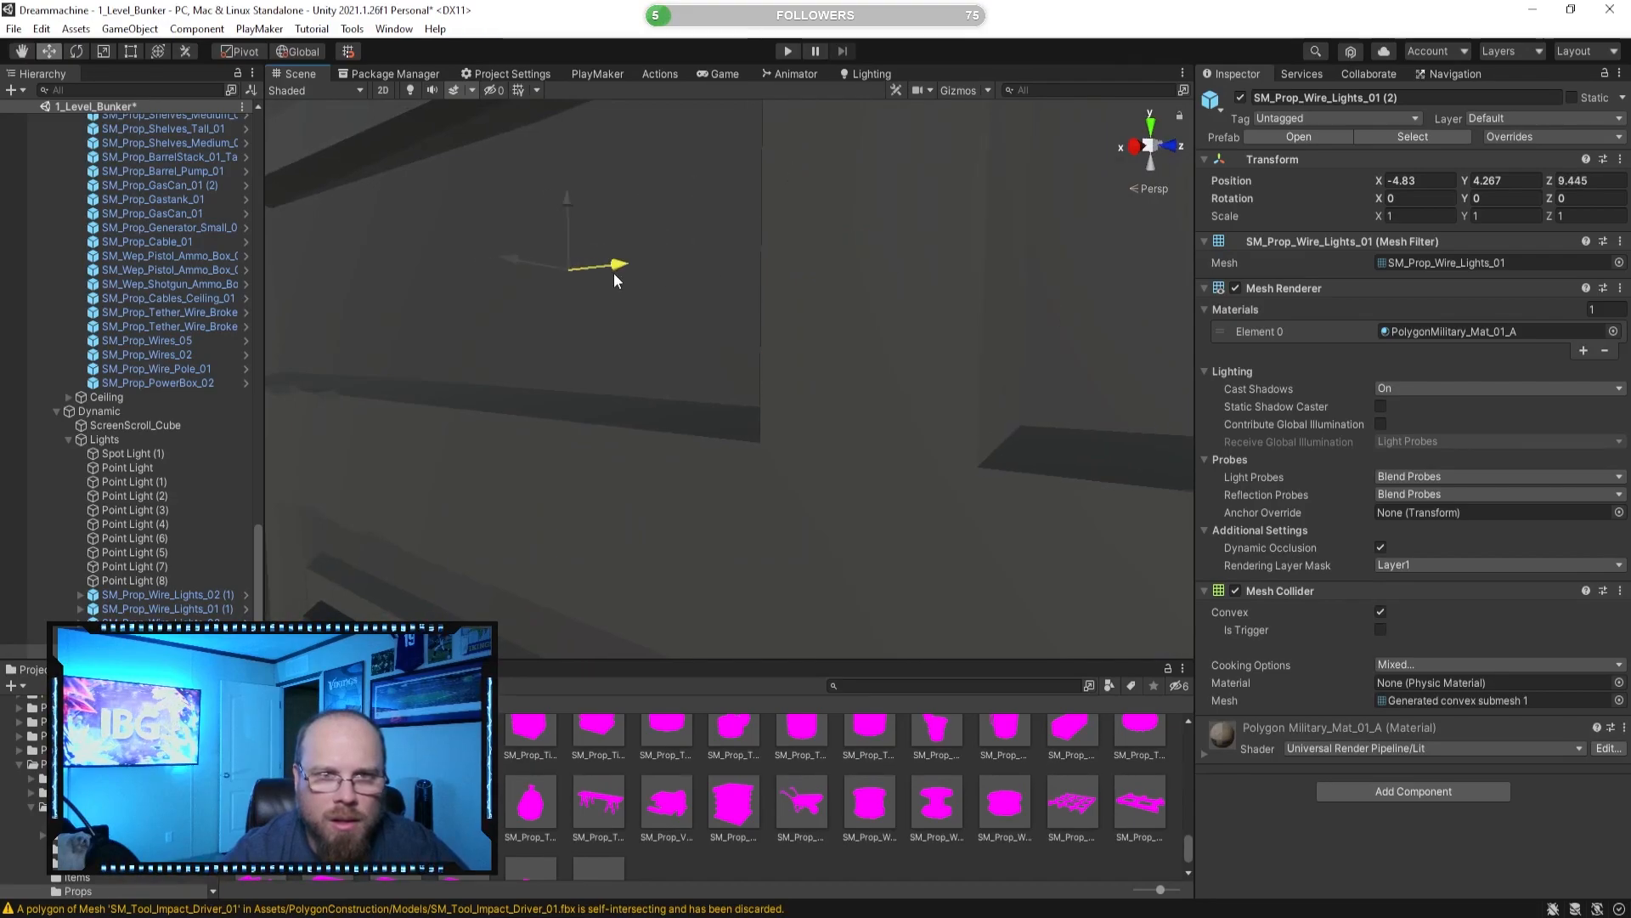
right_click_drag(762, 328, 544, 444)
Deselect the wire lights and turn on scene lighting to check the lit tunnel.
left_click(815, 860)
left_click(412, 89)
right_click_drag(615, 227, 773, 216)
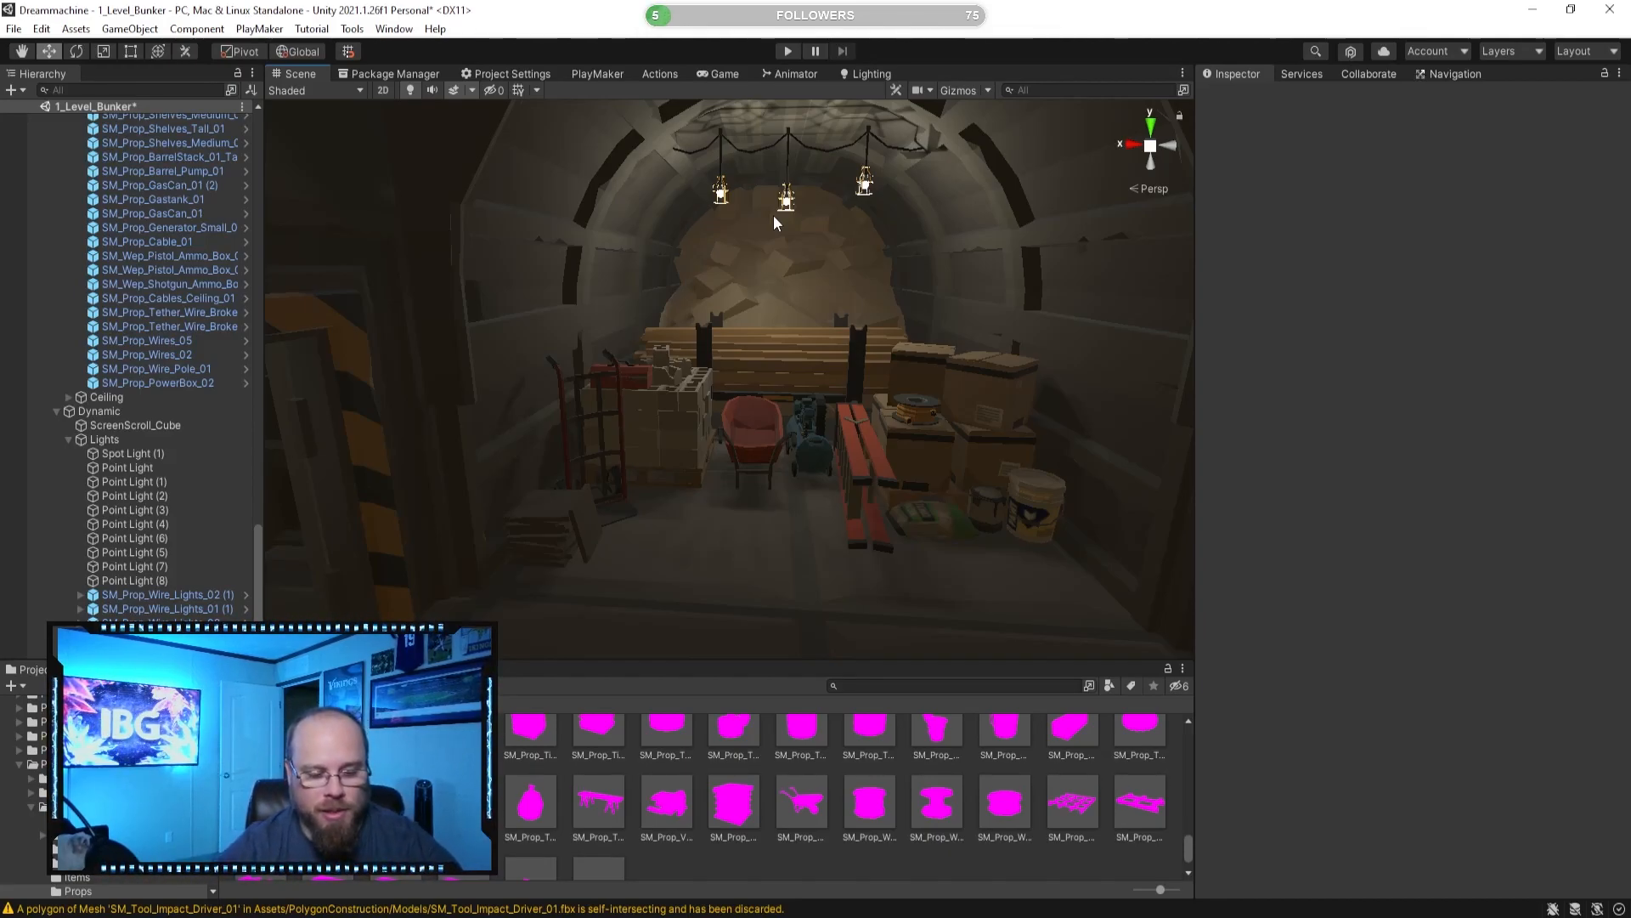
Turn off scene lighting and delete the yellow concrete mixer SM_Prop_Concrete_Mixer_01 from the tunnel floor near the striped doorway.
right_click_drag(821, 229, 304, 352)
key("w")
right_click_drag(382, 348, 888, 417)
right_click_drag(618, 426, 482, 212)
left_click(408, 92)
middle_click_drag(408, 99, 864, 543)
left_click(1077, 510)
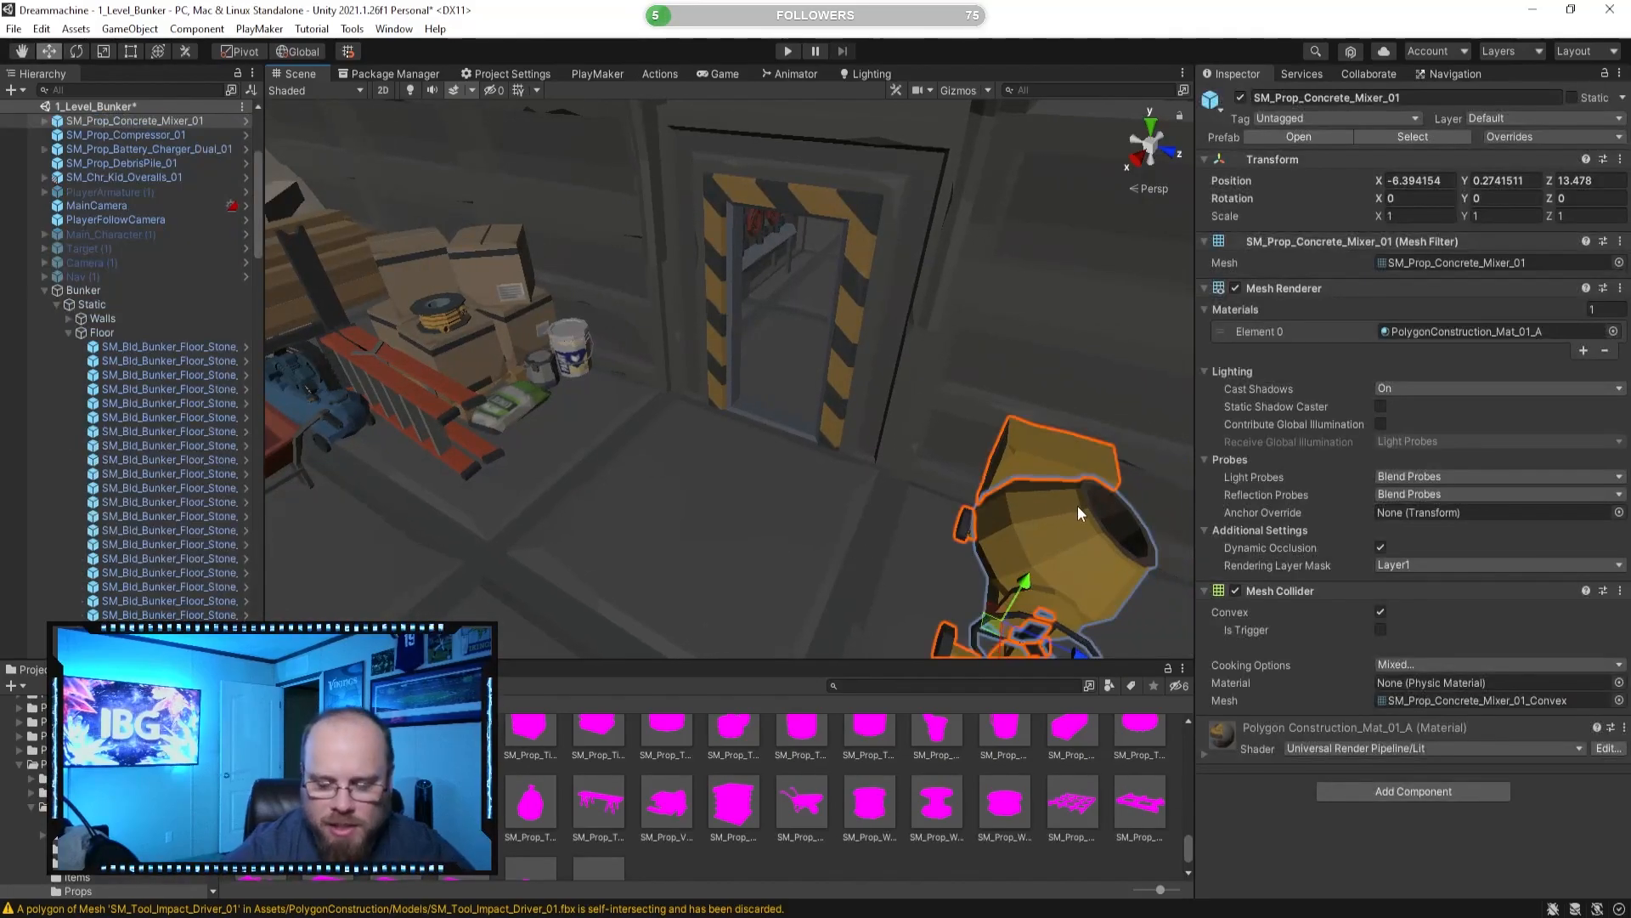
key("Delete")
Search the project for trash prefabs with the filter "trash t:prefab", facing the tunnel end with the blue door.
right_click_drag(1077, 506, 595, 552)
scroll(761, 774, "down", 2)
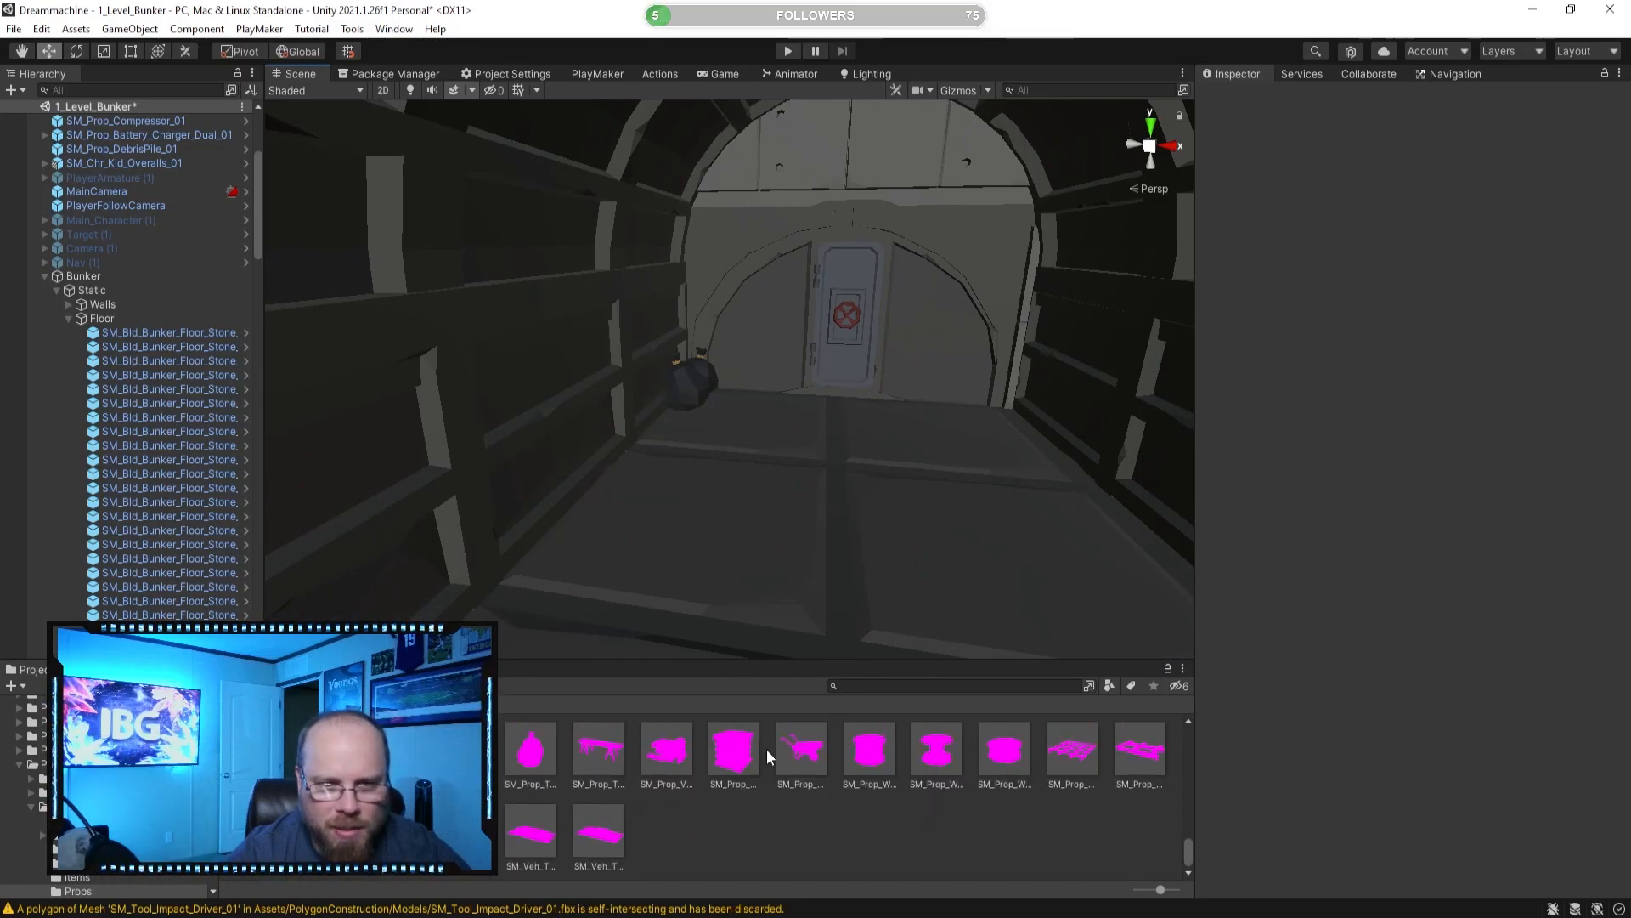
scroll(791, 739, "up", 15)
left_click(860, 685)
type("trash t:prea")
key("BackSpace")
type("fab")
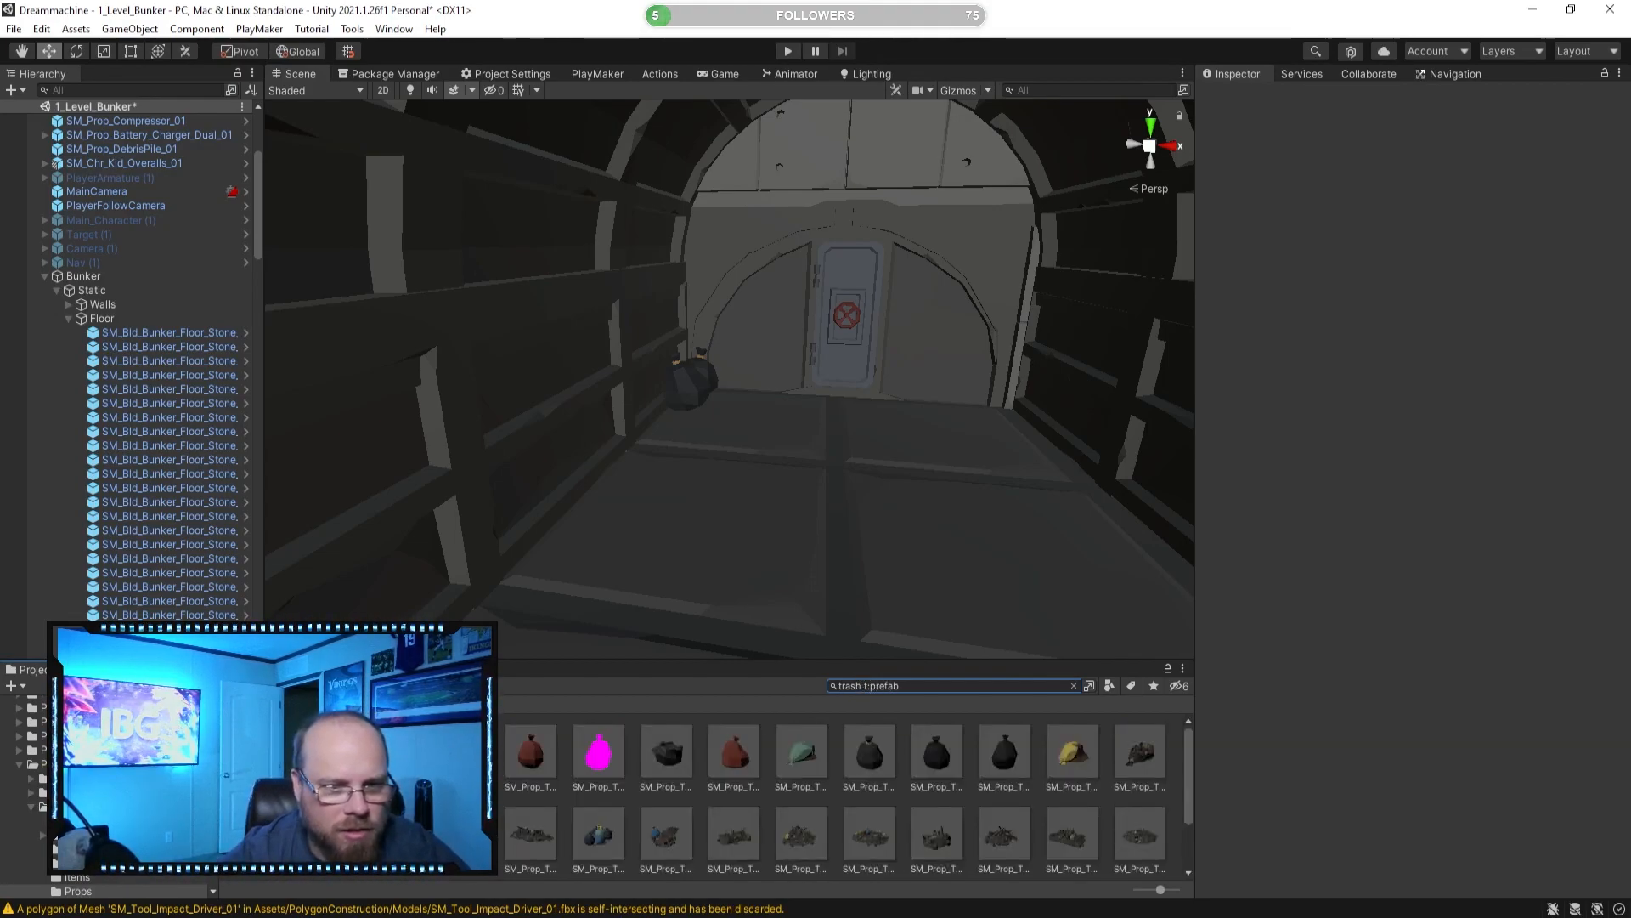
Preview the trash prefabs, including SM_Prop_TrashBag_07, SM_Prop_TrashPile_Wall_01 and SM_Prop_TrashBag_01.
left_click(1071, 759)
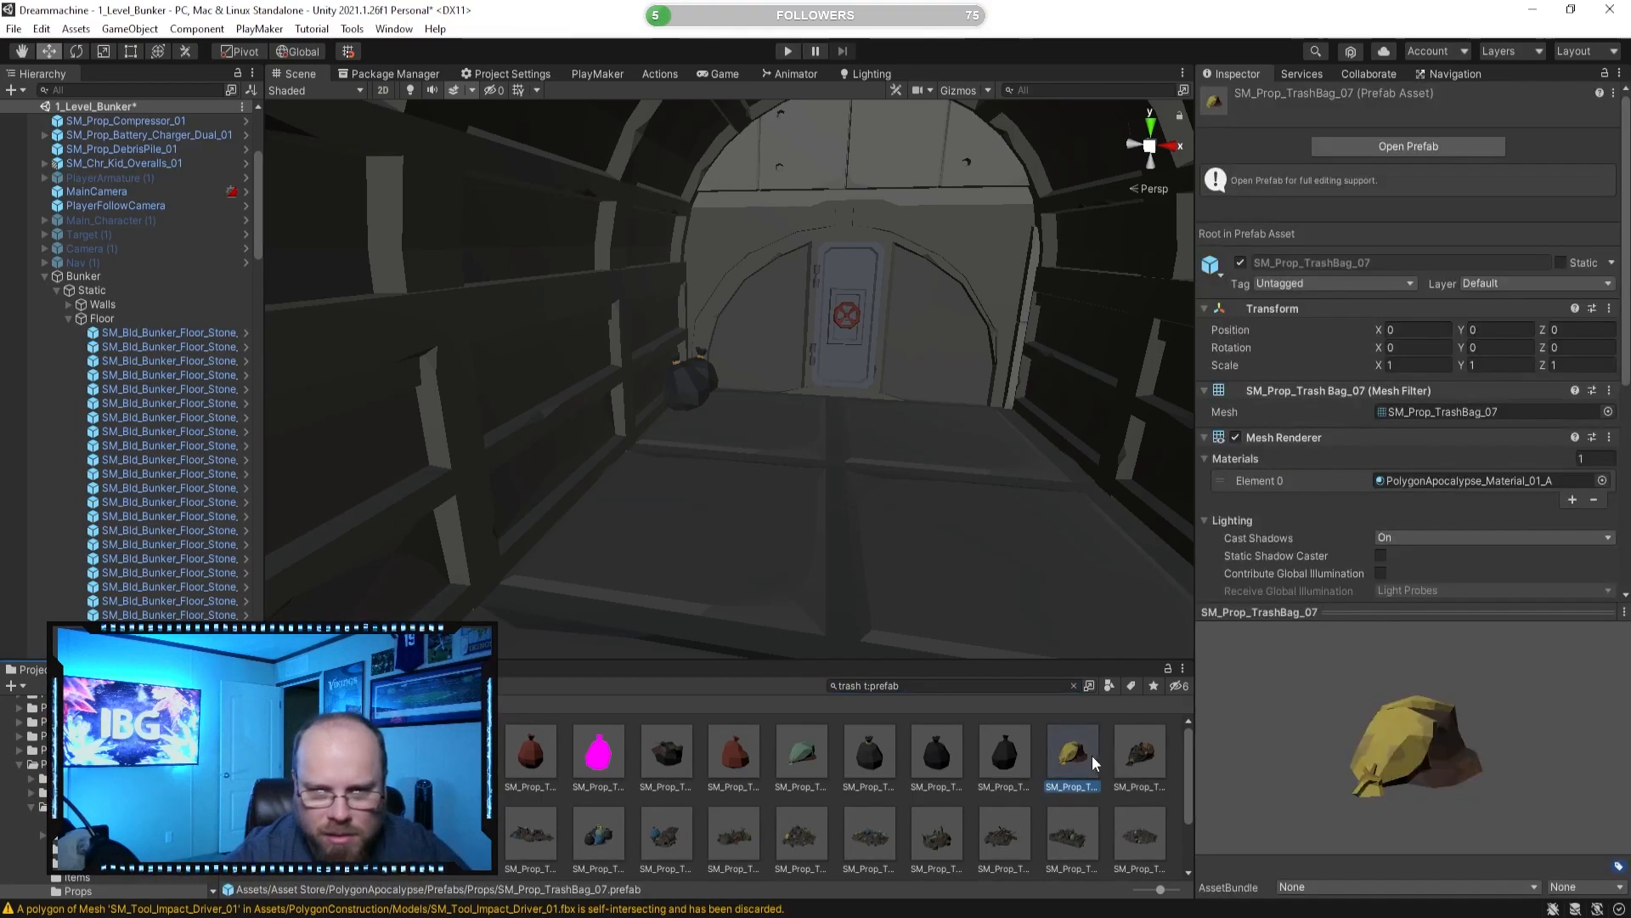
scroll(994, 822, "down", 2)
scroll(968, 831, "down", 1)
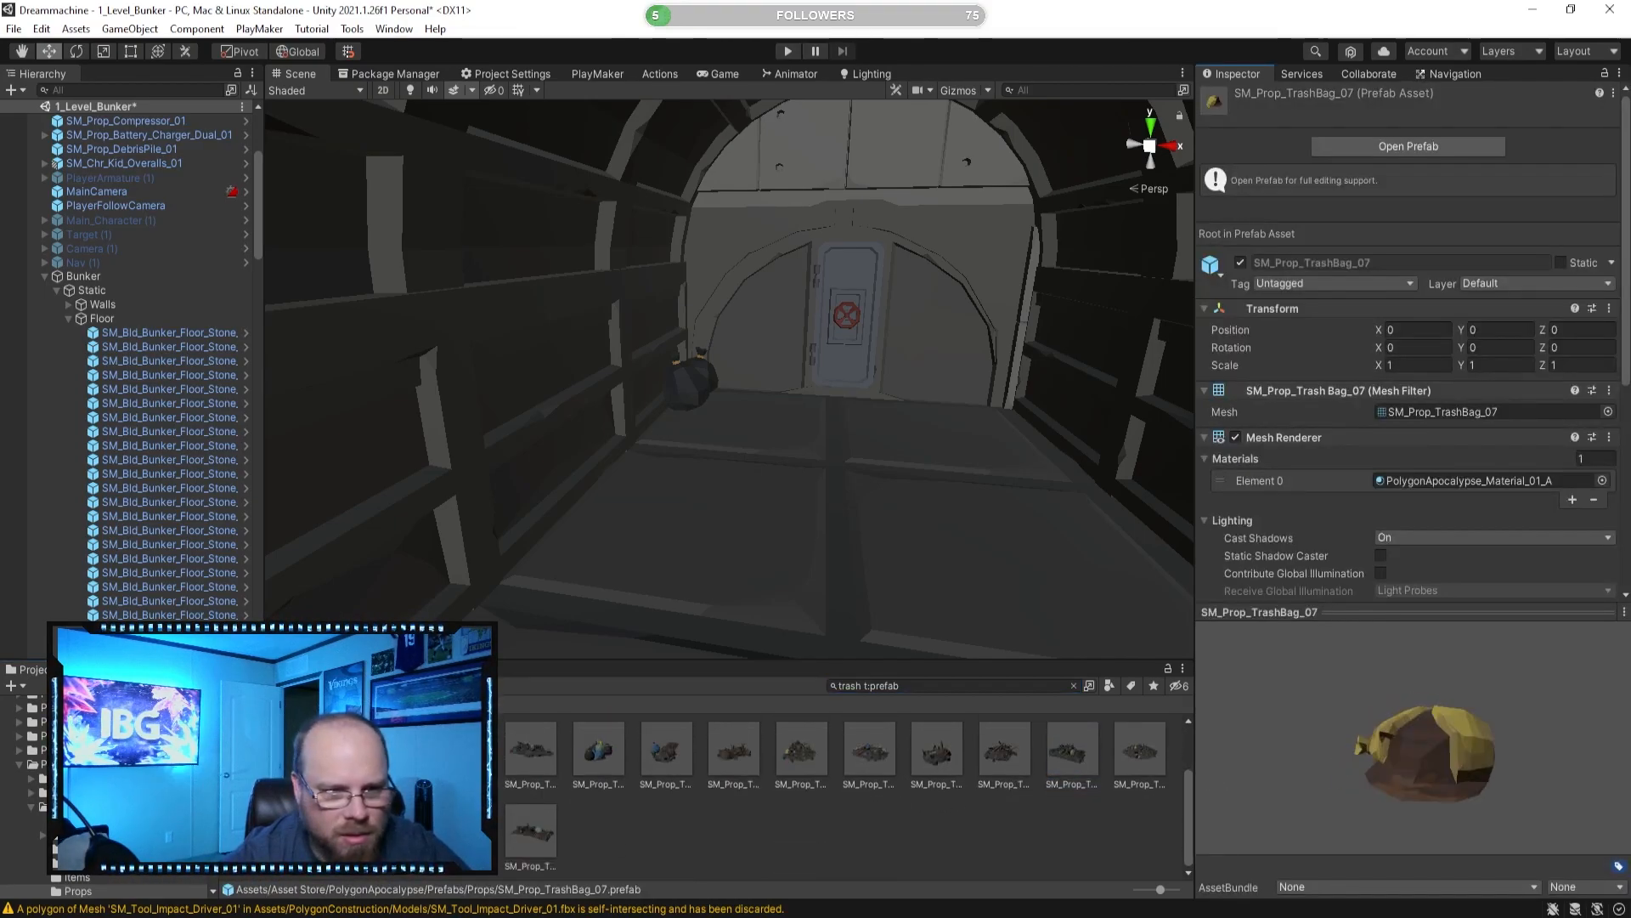
left_click(937, 750)
scroll(937, 756, "up", 3)
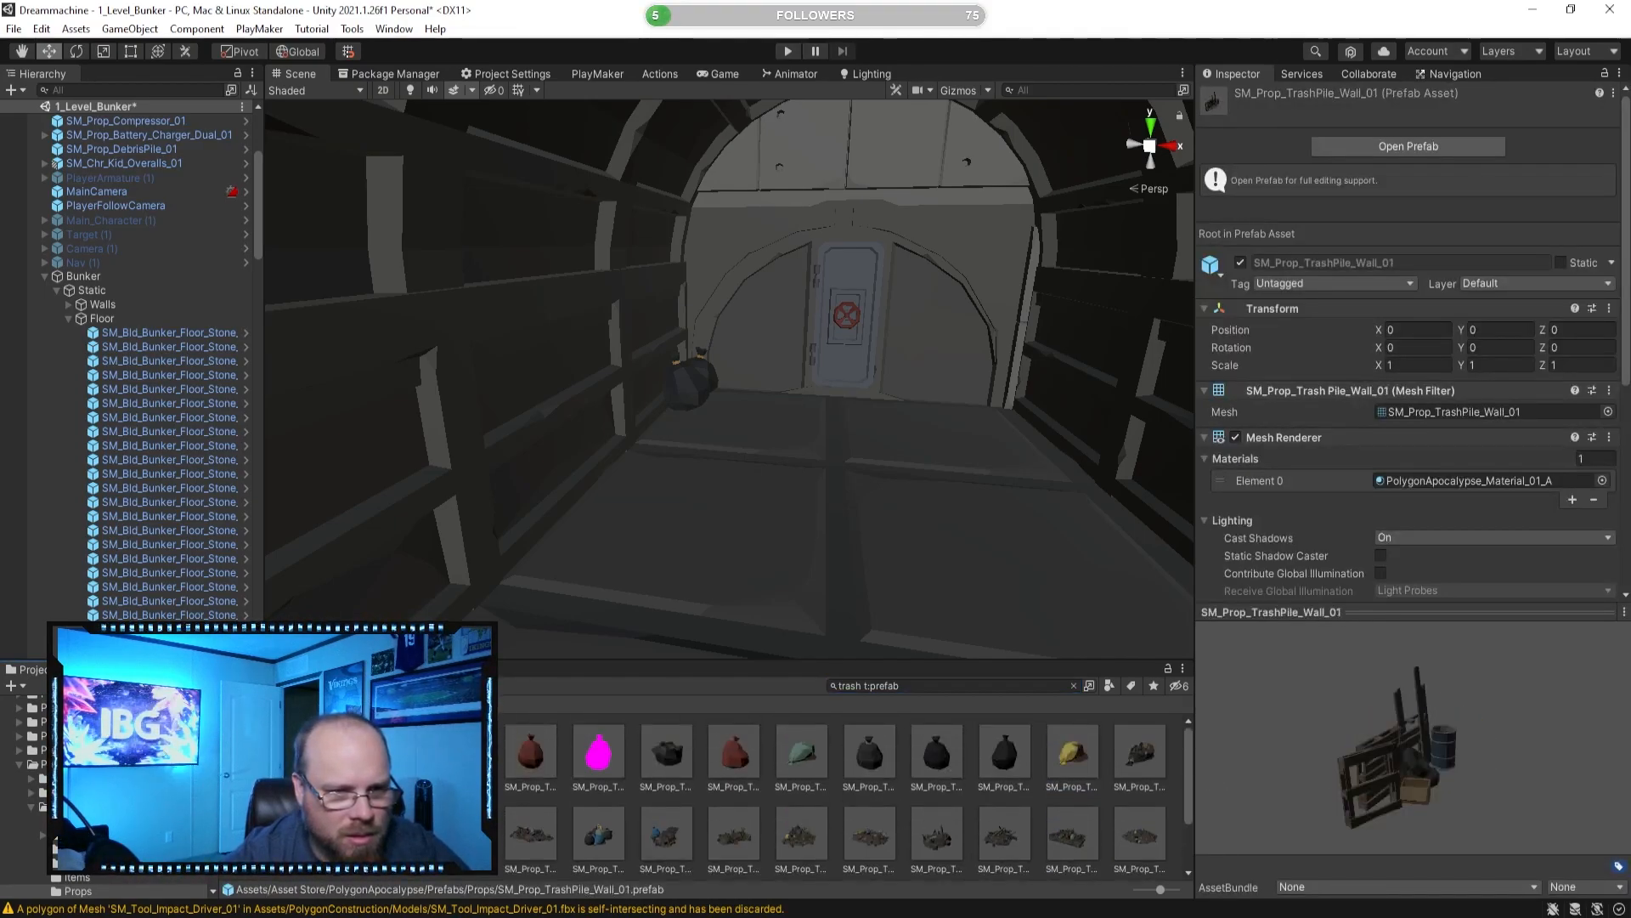
left_click(599, 752)
left_click(667, 752)
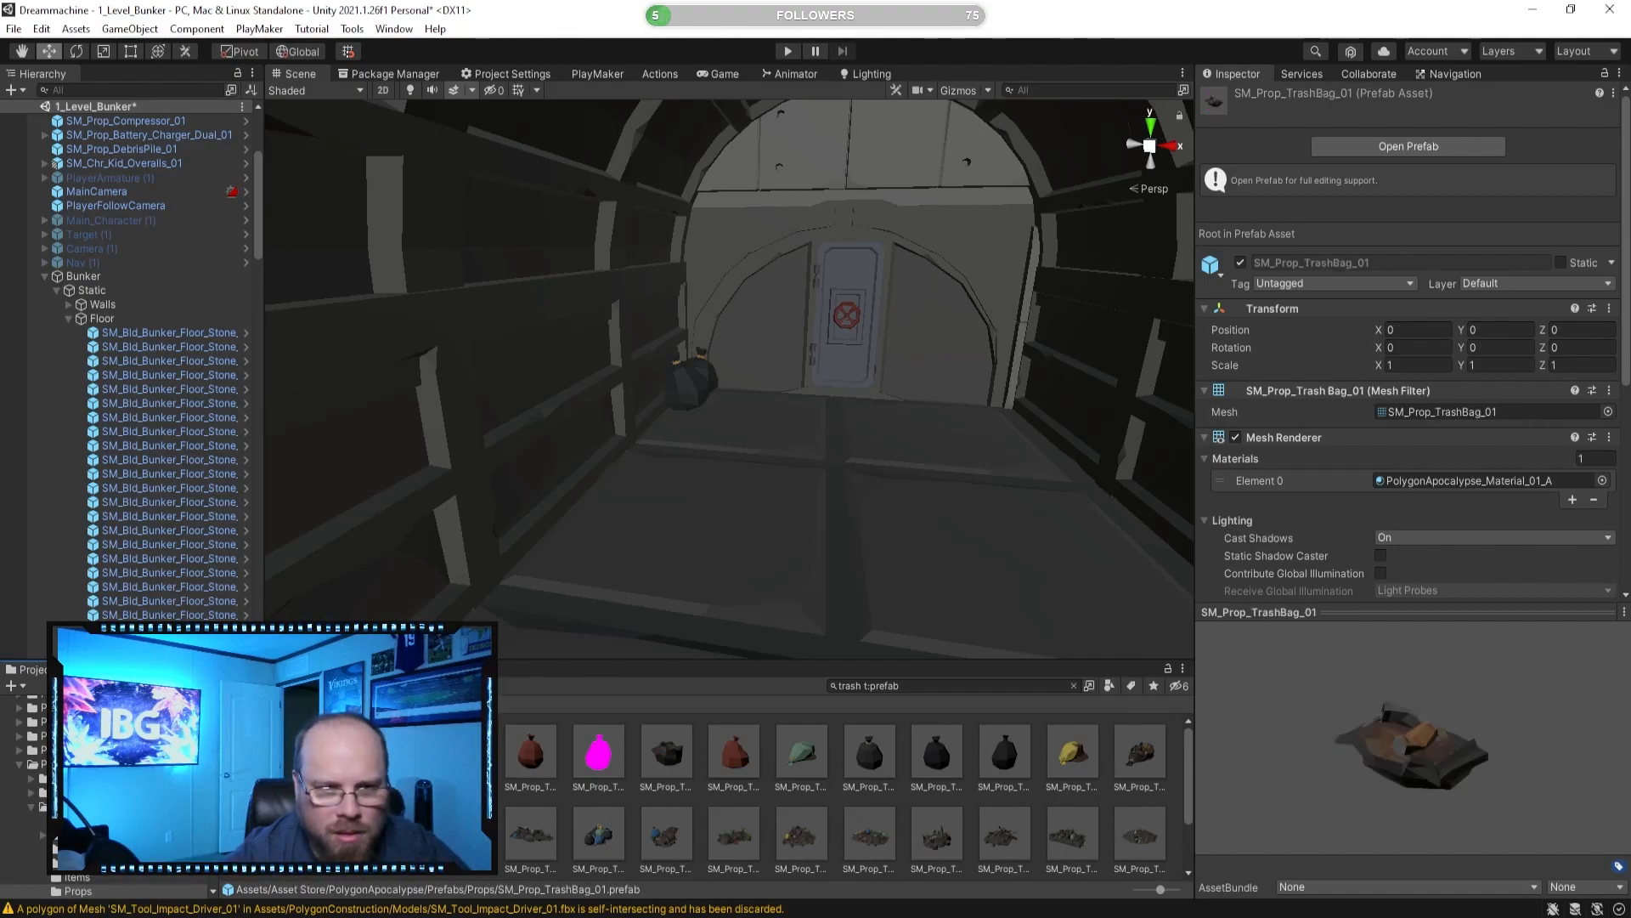
Place the trash barrel SM_Prop_Barrel_Trash_01 and red bags SM_Prop_TrashBag_02 and SM_Prop_TrashBag_03 in the corner beside the blue door.
left_click(599, 752)
left_click_drag(922, 520, 899, 512, "alt")
right_click_drag(899, 512, 829, 566)
left_click_drag(599, 752, 766, 561)
left_click(539, 755)
left_click_drag(544, 756, 654, 642)
left_click(747, 767)
left_click_drag(748, 767, 829, 540)
Add the black bags SM_Prop_TrashBag_06 and SM_Prop_TrashBag_09 on the floor in front of the red trash bags.
left_click(803, 752)
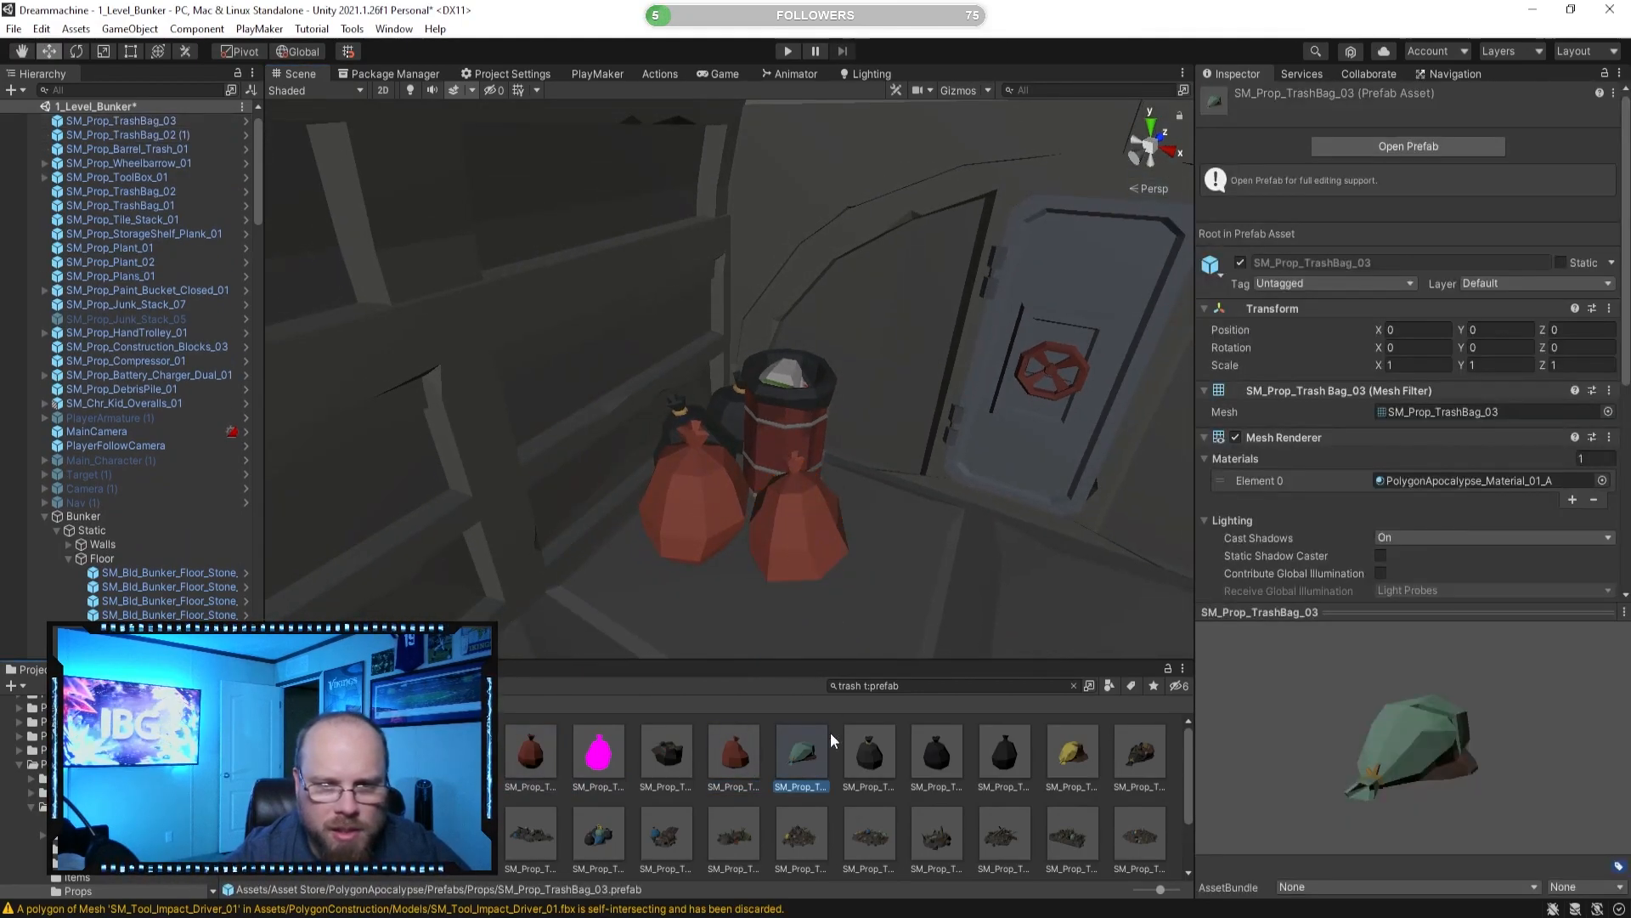
left_click(939, 761)
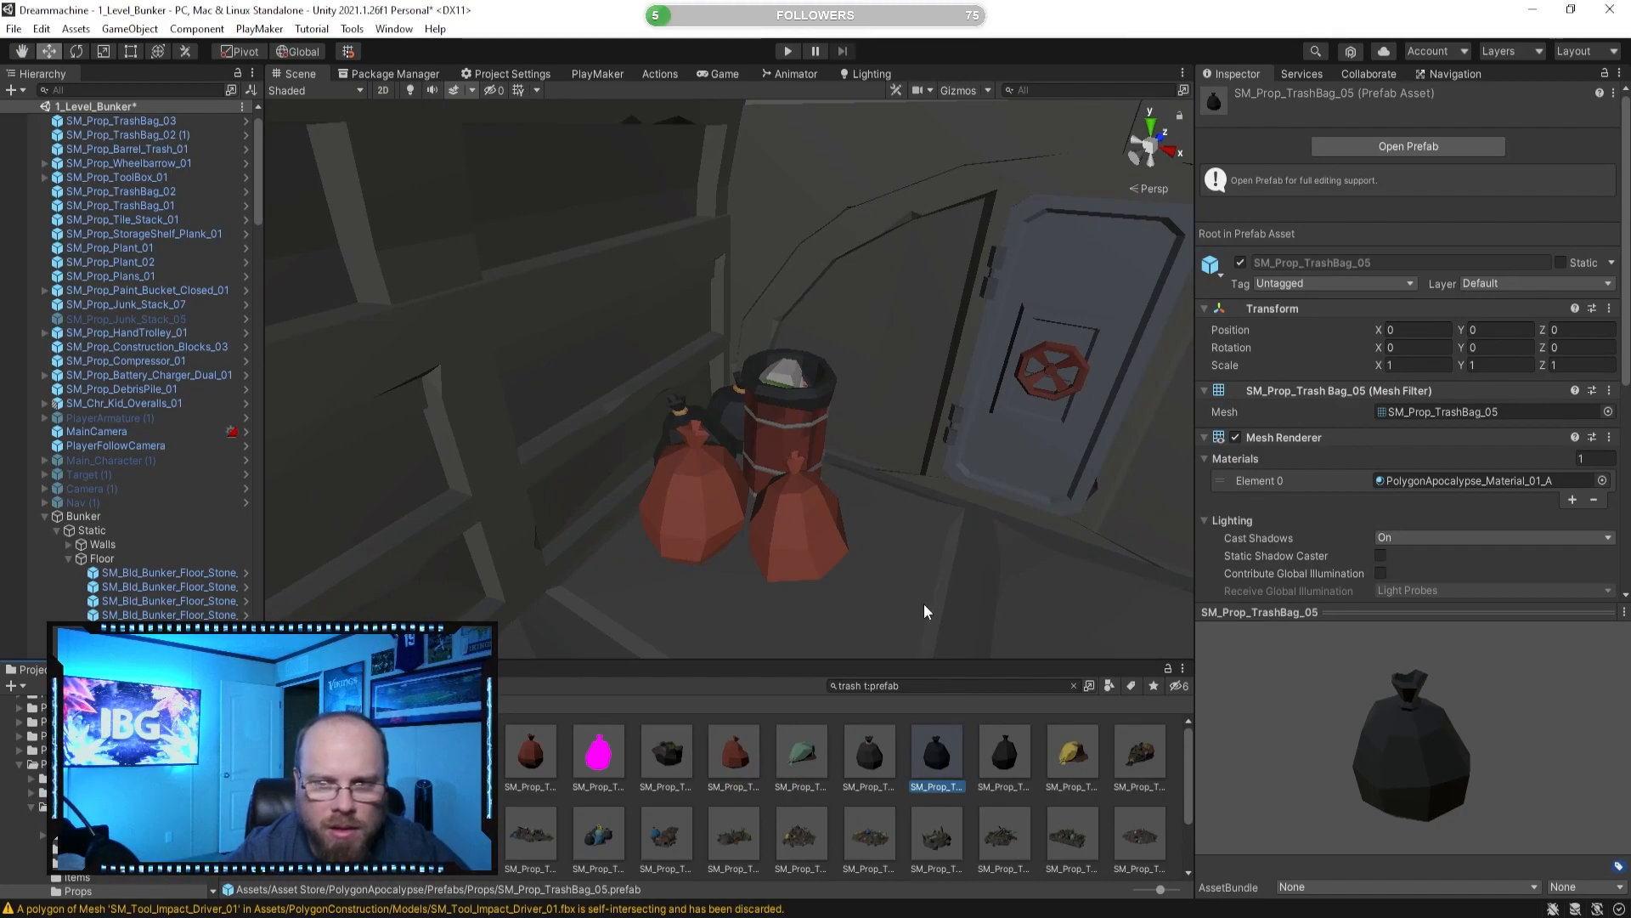
left_click_drag(1004, 748, 619, 597)
scroll(994, 819, "down", 2)
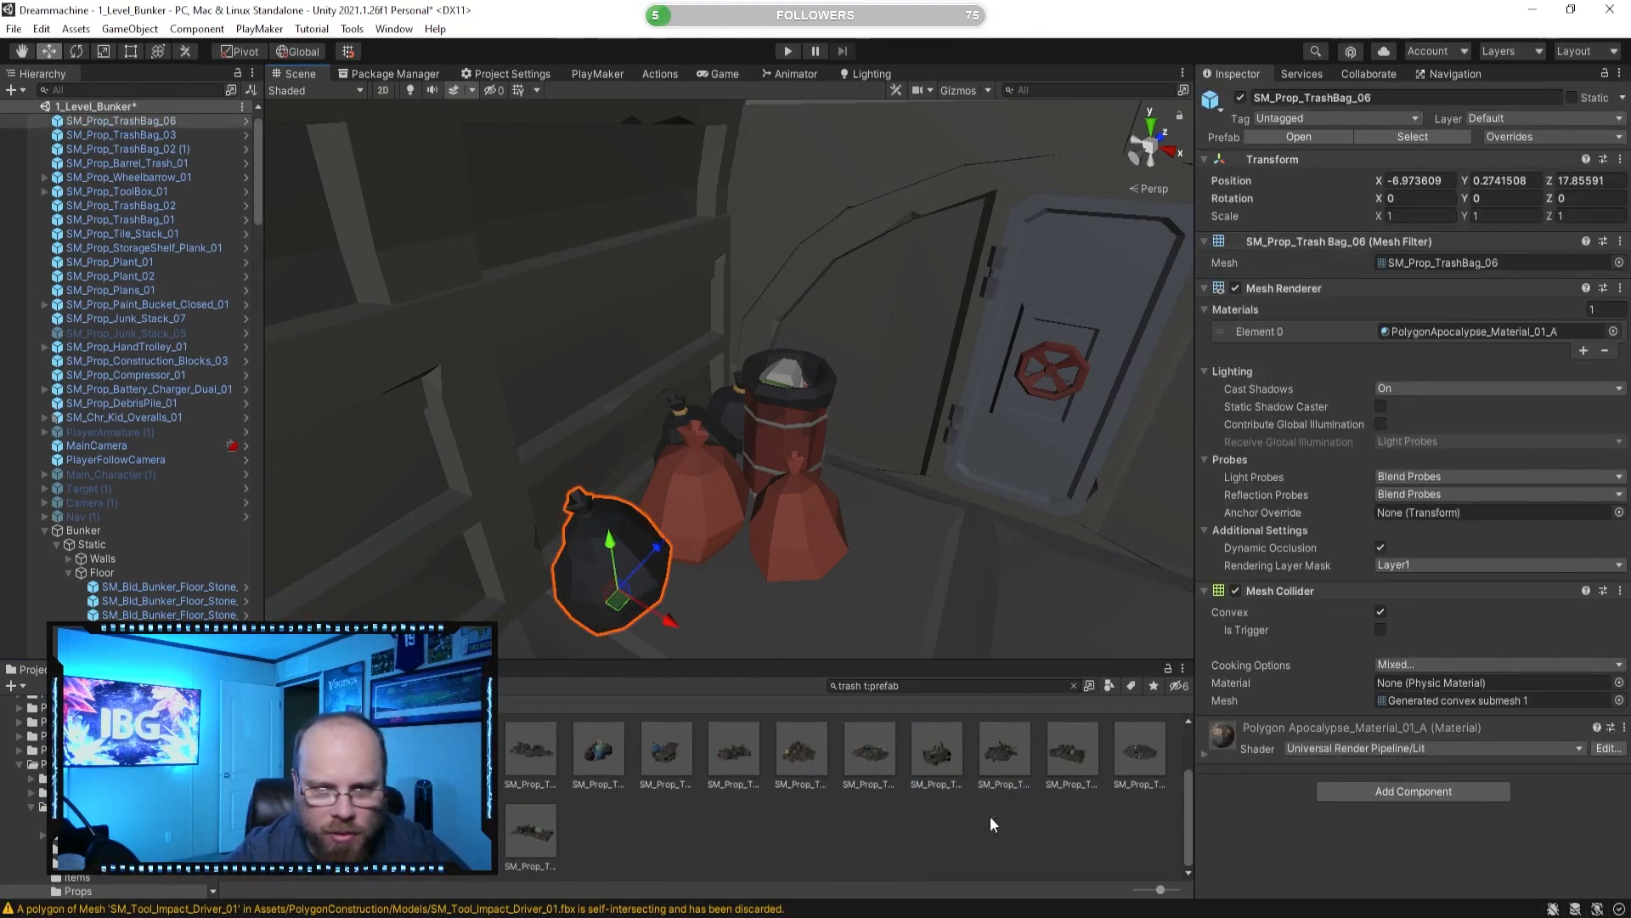
scroll(836, 792, "up", 2)
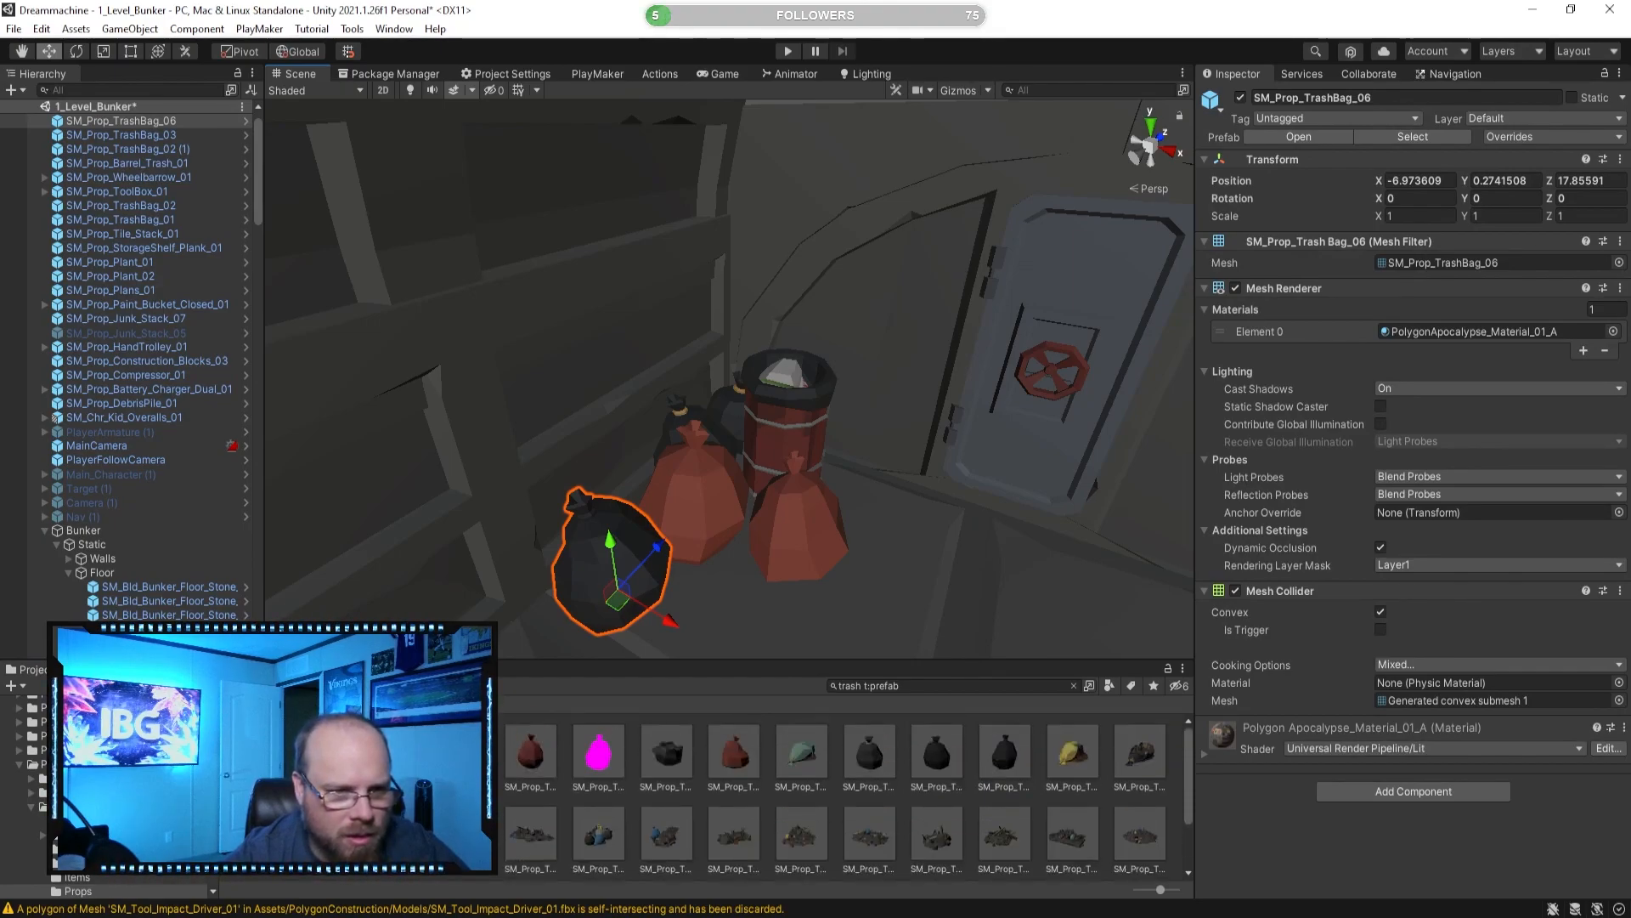
left_click(260, 828)
right_click_drag(671, 572, 636, 617)
left_click_drag(260, 828, 713, 568)
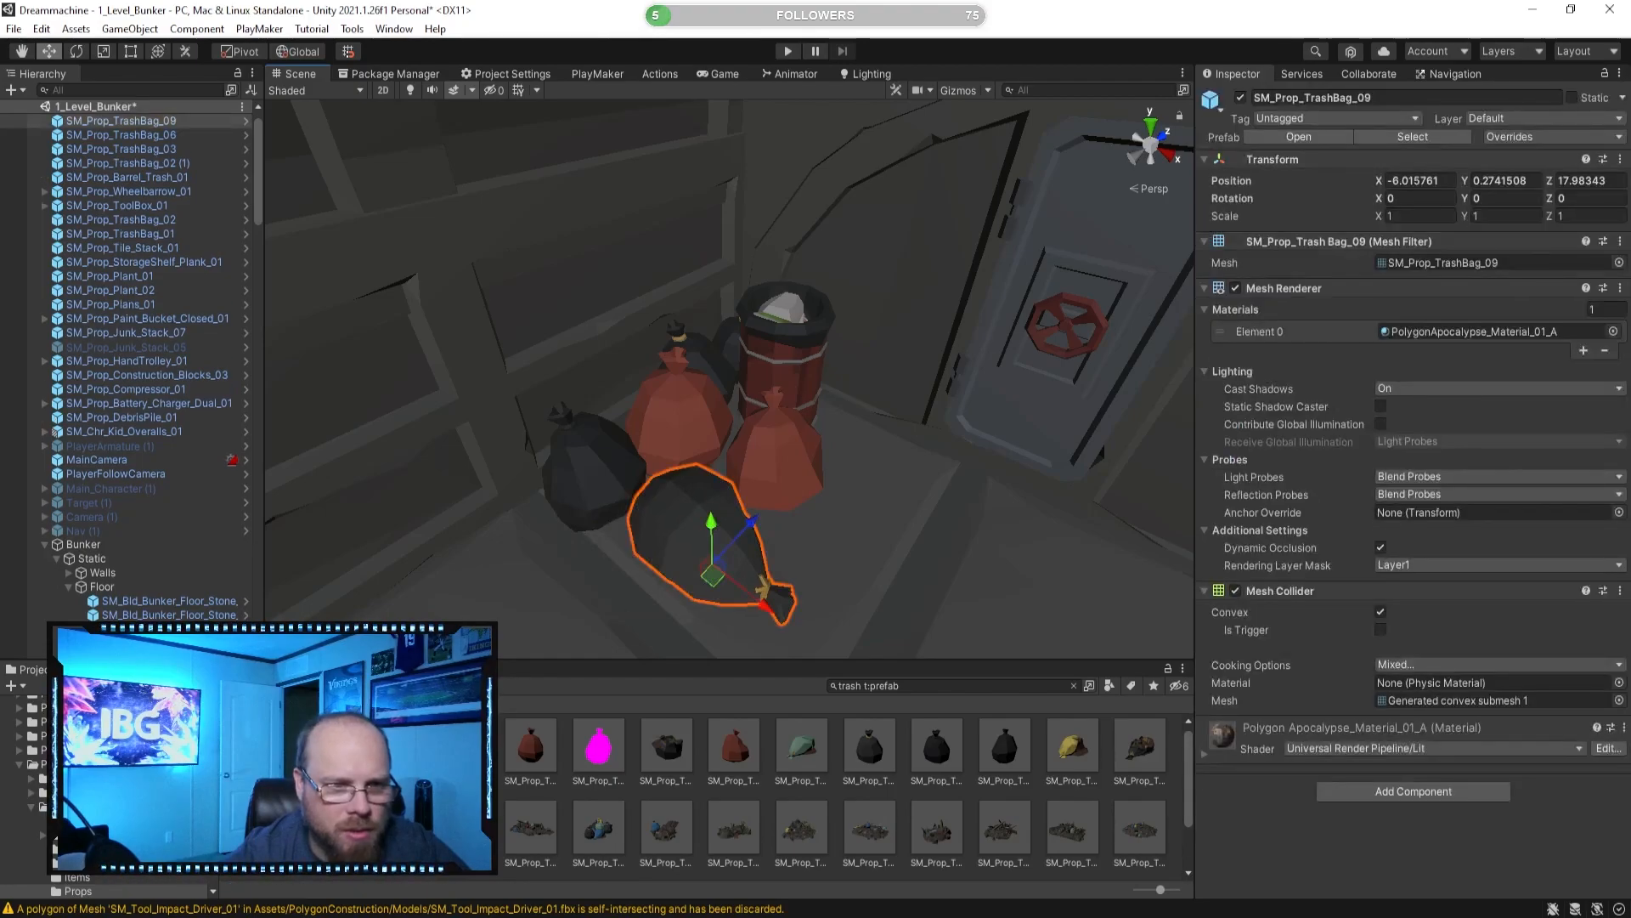
Preview the SM_Prop_Barrel_Trash_01 and SM_Prop_TrashBag_01 prefabs and check the trash corner from another angle.
left_click(260, 750)
right_click_drag(853, 563, 645, 567)
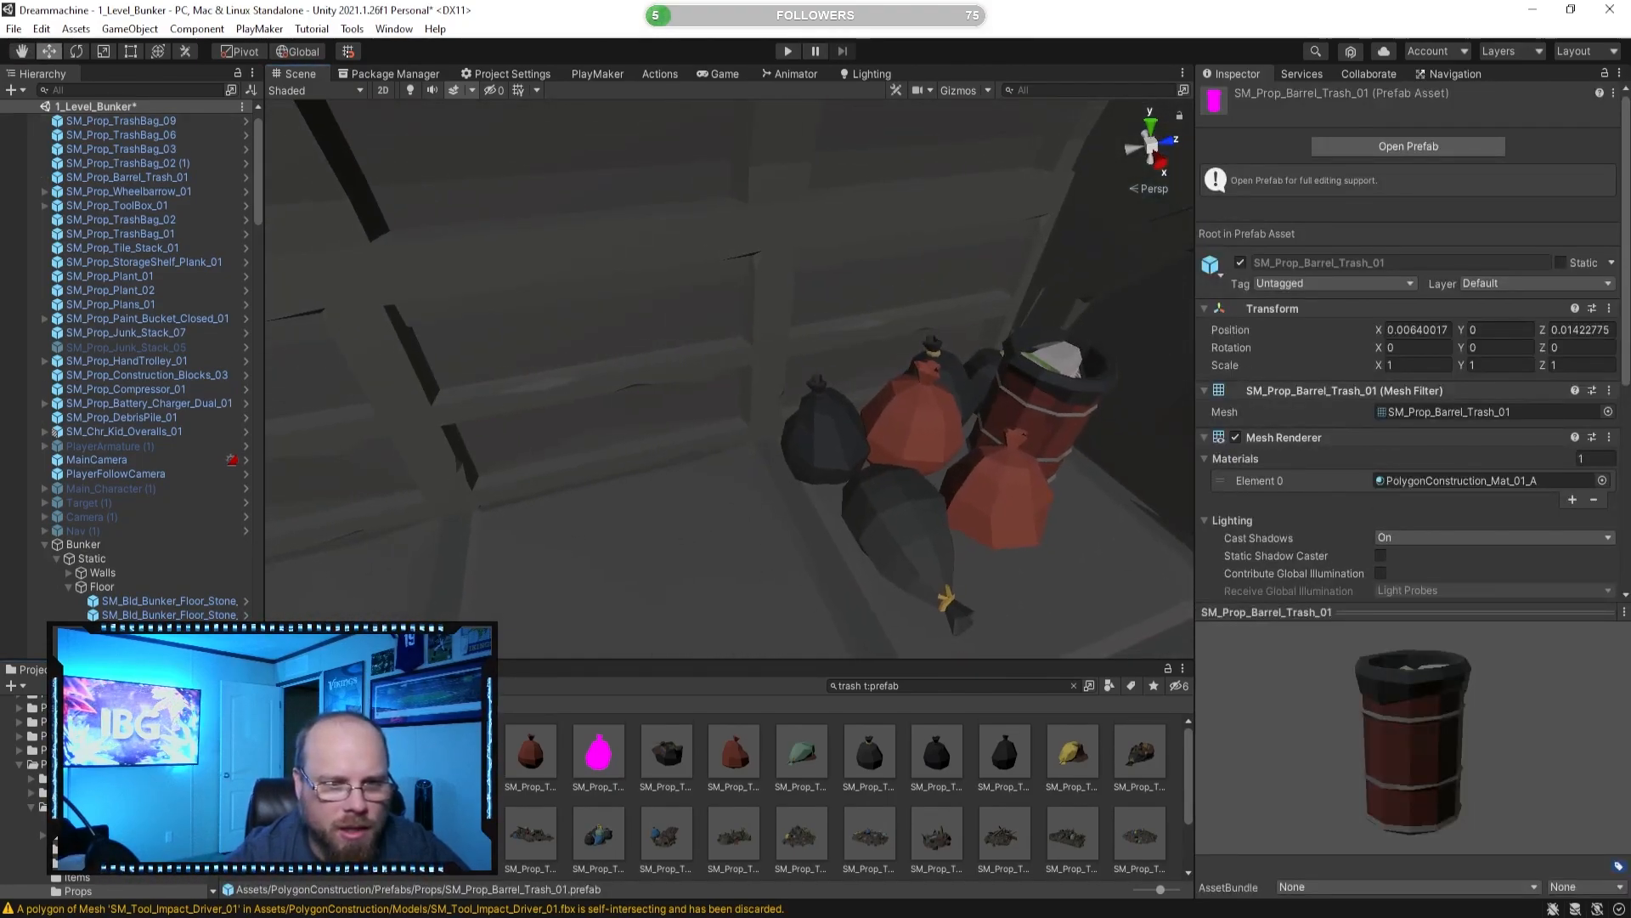
left_click(667, 752)
left_click_drag(1431, 792, 1099, 754)
right_click_drag(764, 544, 960, 527)
Search the project for "garba" prefabs and preview the garbage vehicles and the garbage character.
left_click(862, 686)
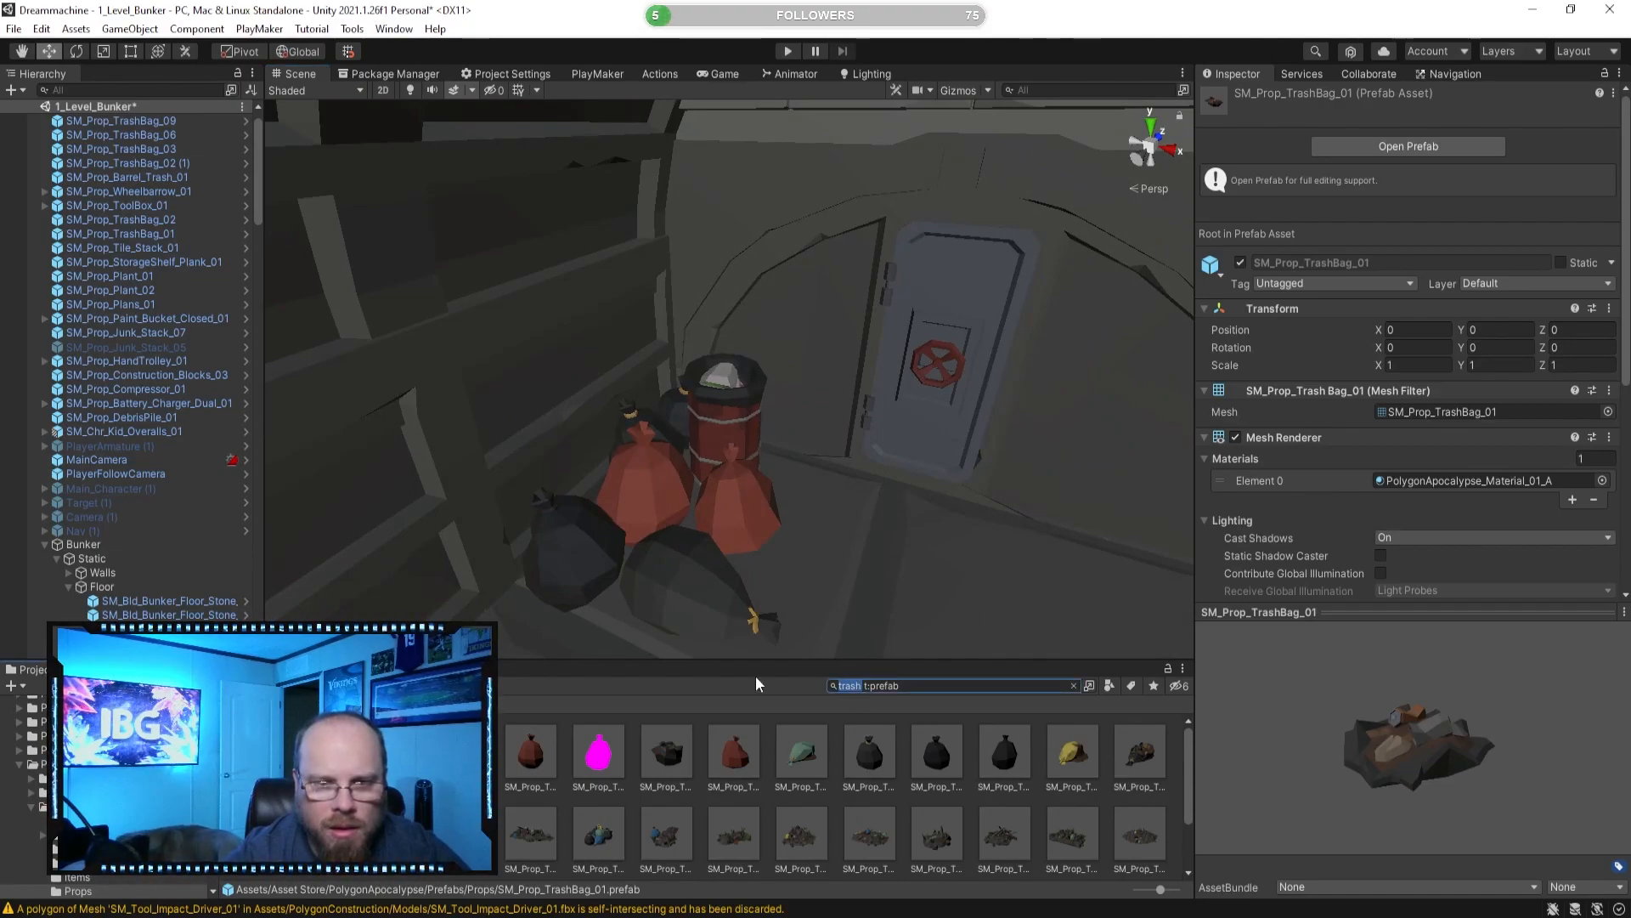
key("BackSpace")
type("garba")
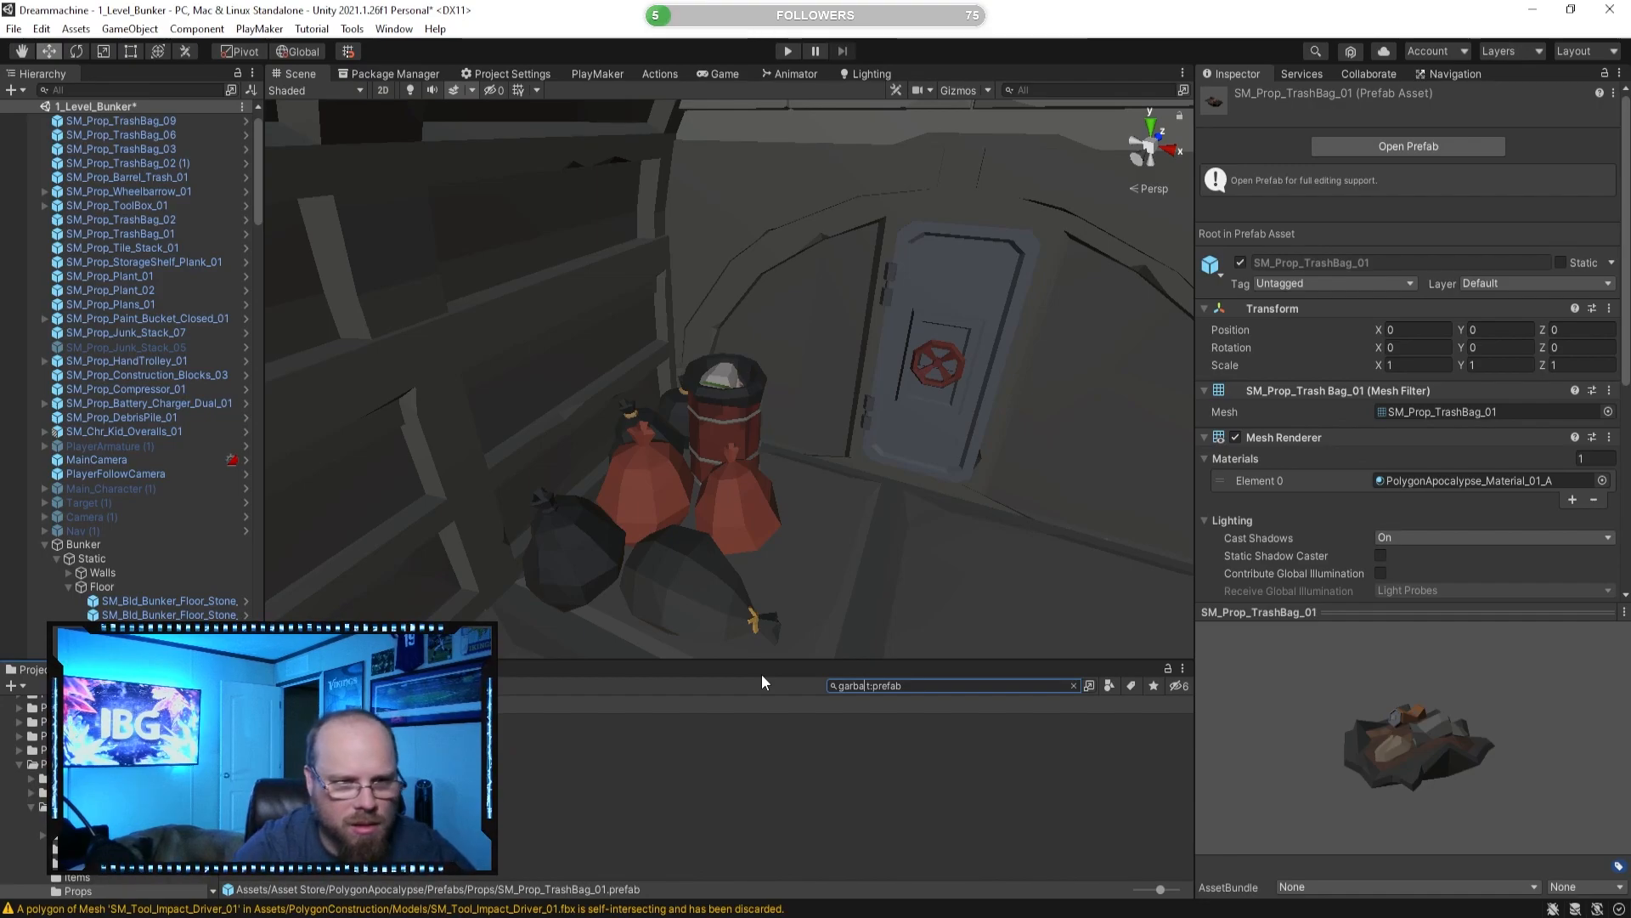
key("Down")
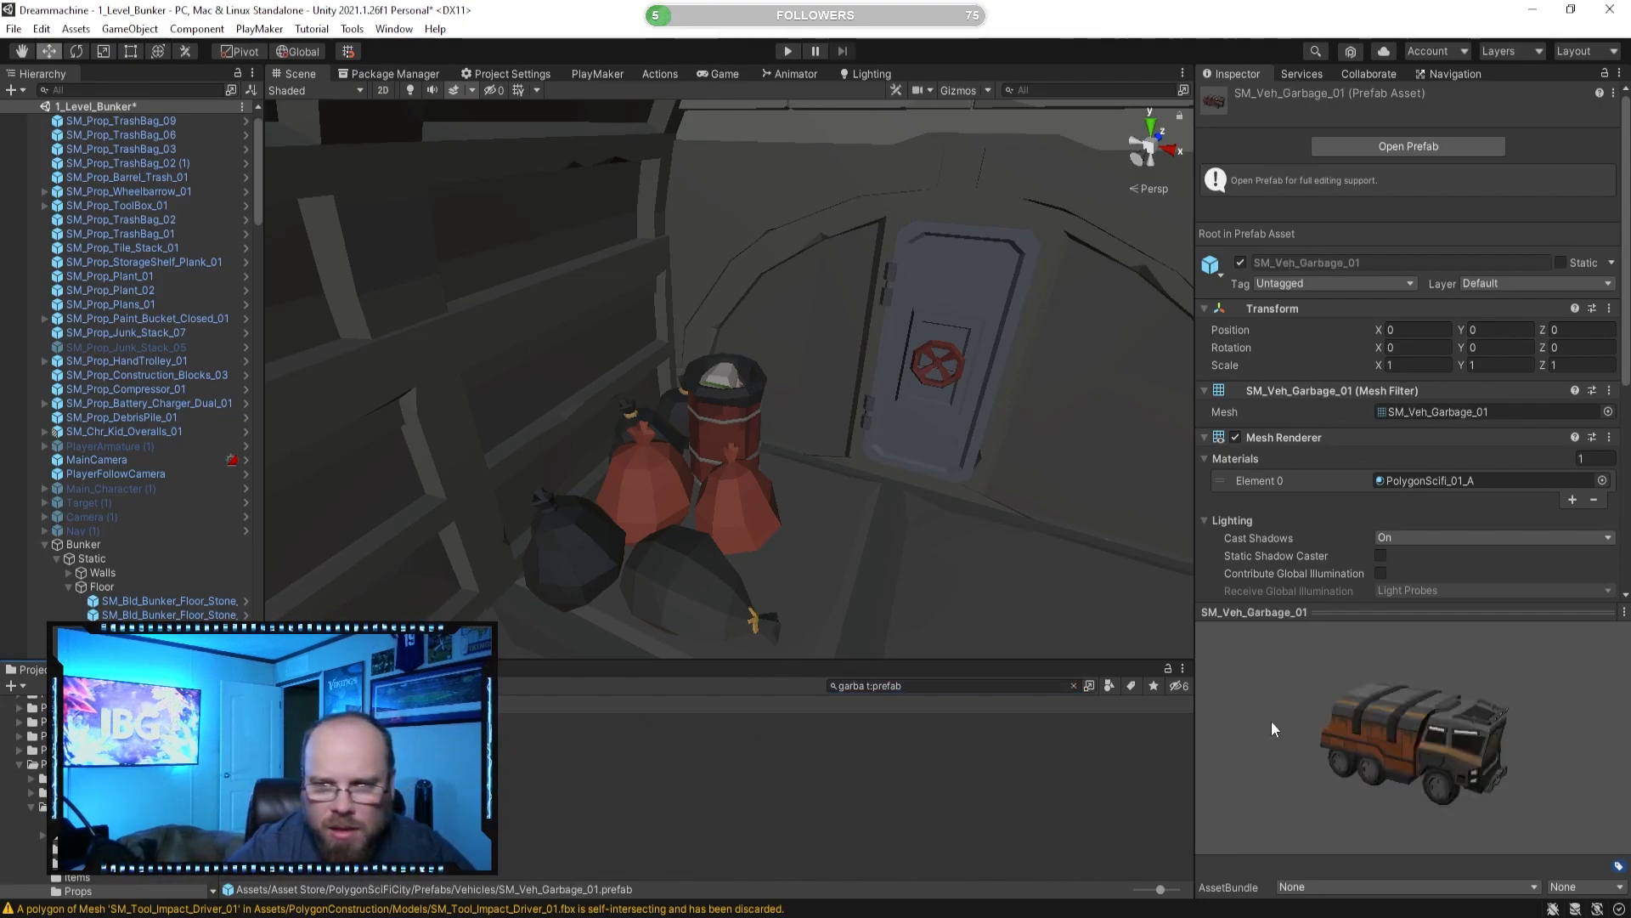
key("Down")
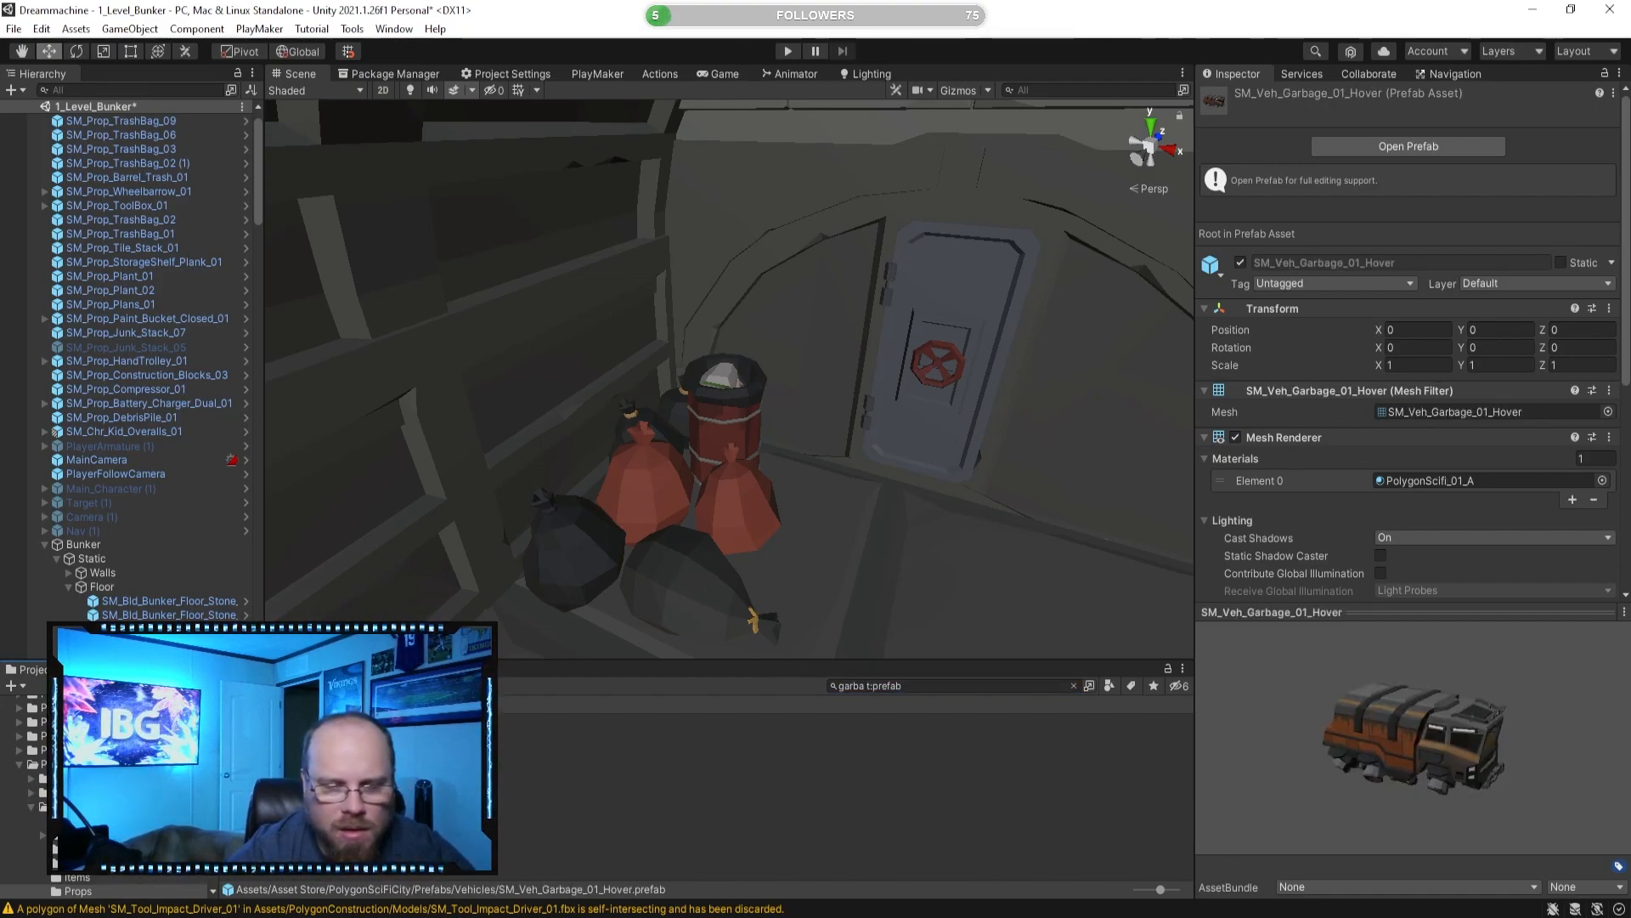
key("Up")
left_click_drag(1346, 751, 1231, 693)
right_click_drag(930, 508, 798, 500)
left_click(340, 747)
left_click_drag(1357, 786, 1431, 734)
Search the project for "bin" prefabs and preview several results, including SM_Prop_PlasticBin_01.
left_click(860, 685)
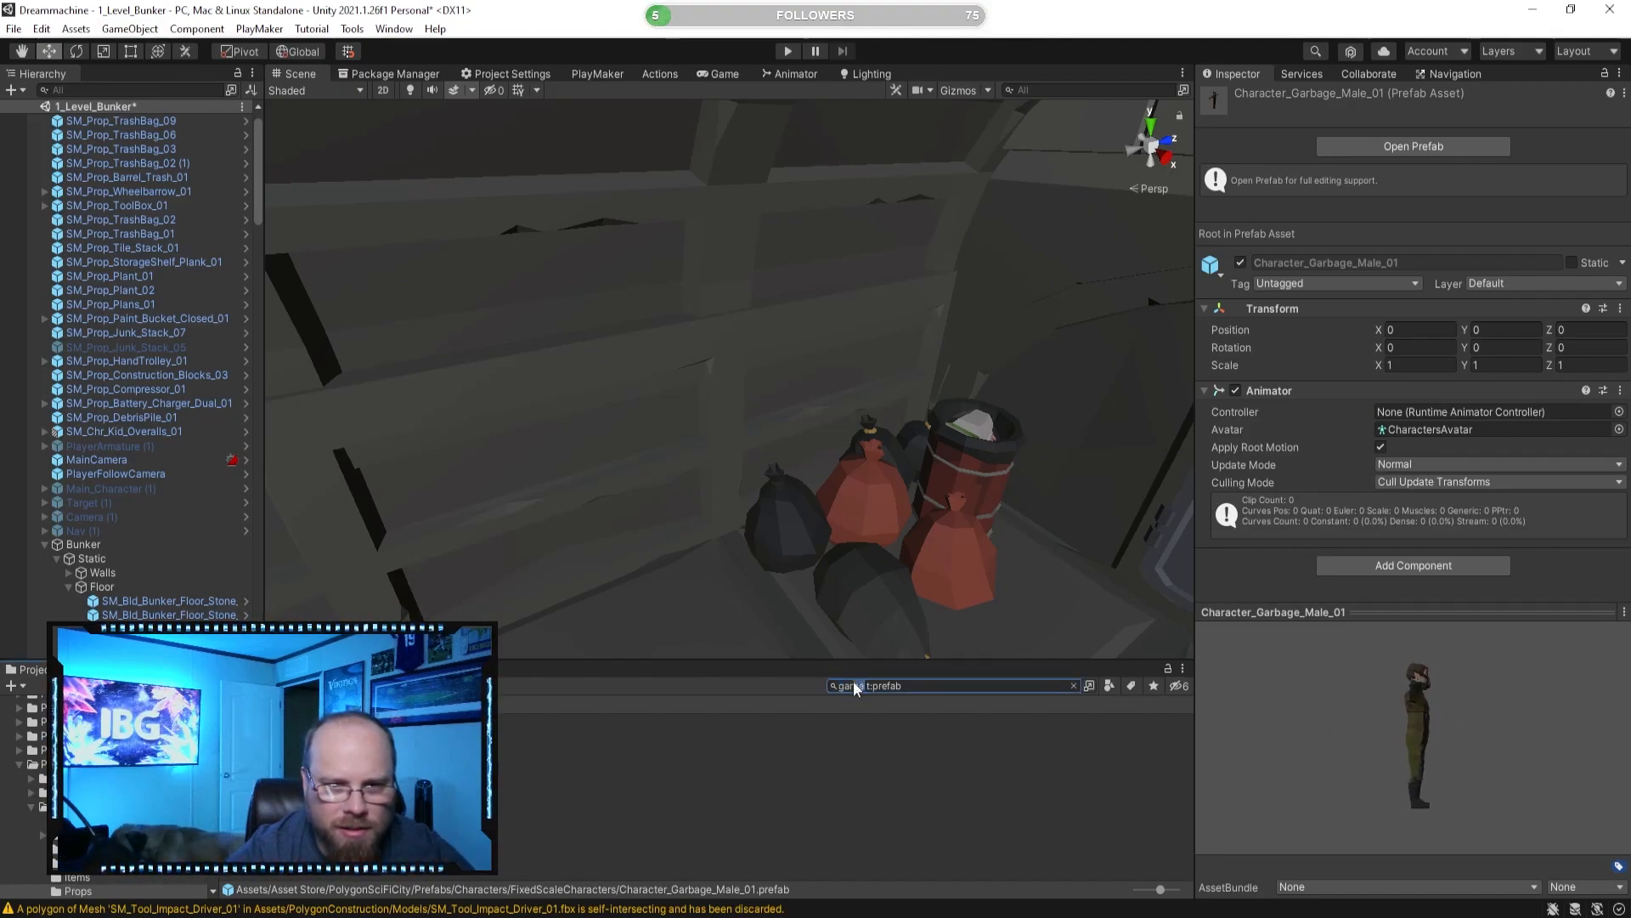
type("bin")
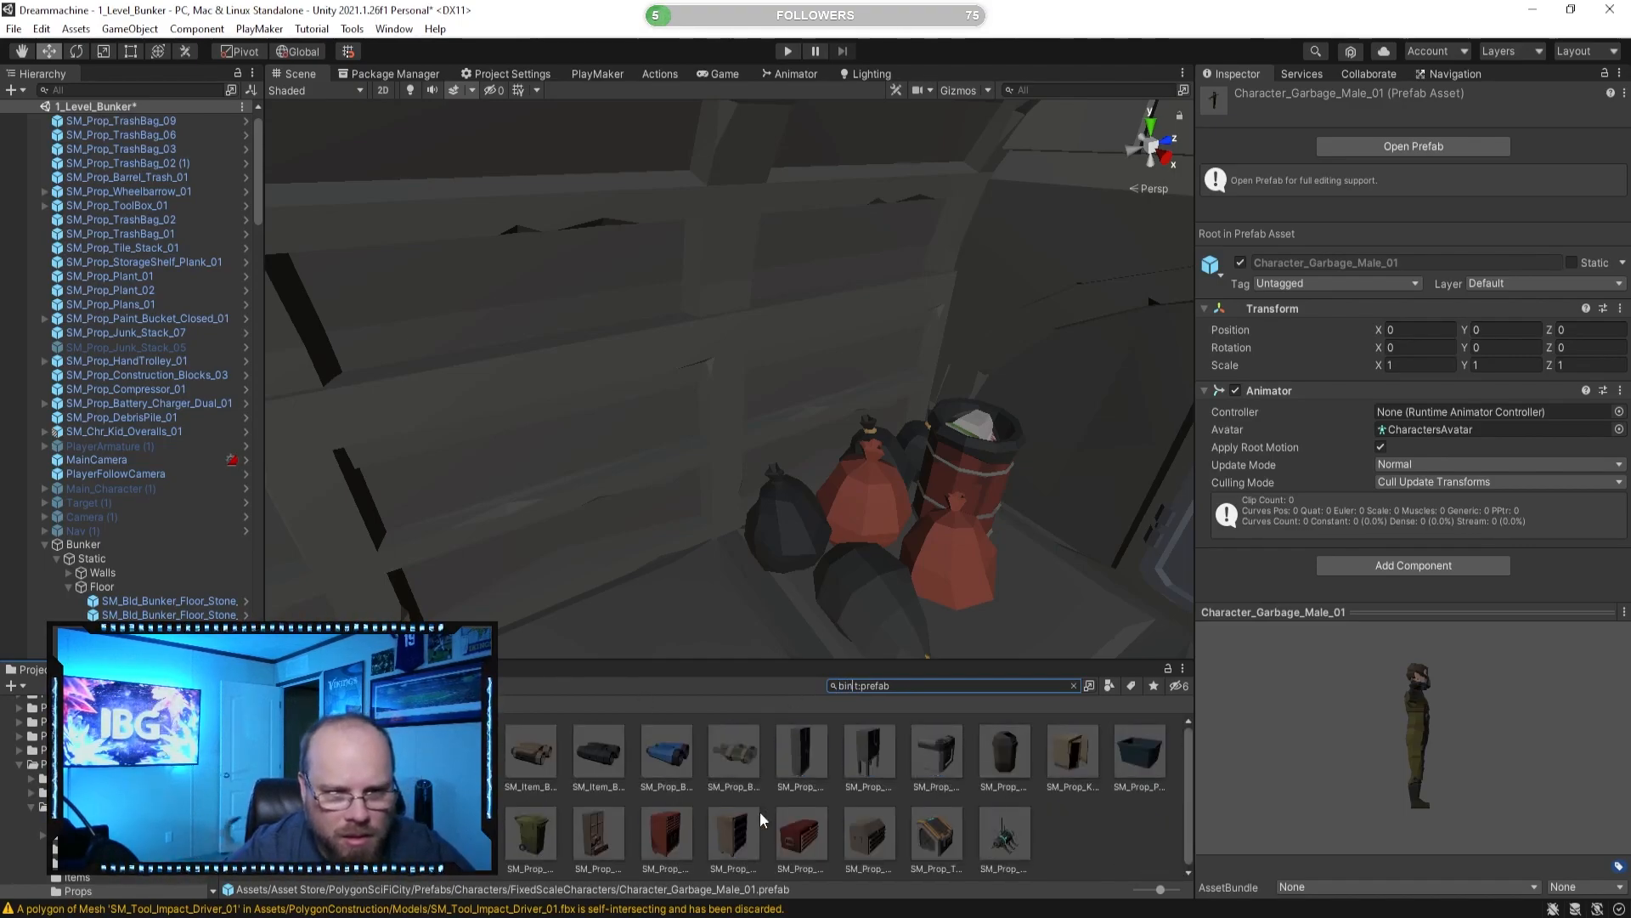
left_click(775, 837)
left_click_drag(1420, 795, 1312, 761)
left_click(1000, 841)
left_click(1068, 746)
left_click(1134, 752)
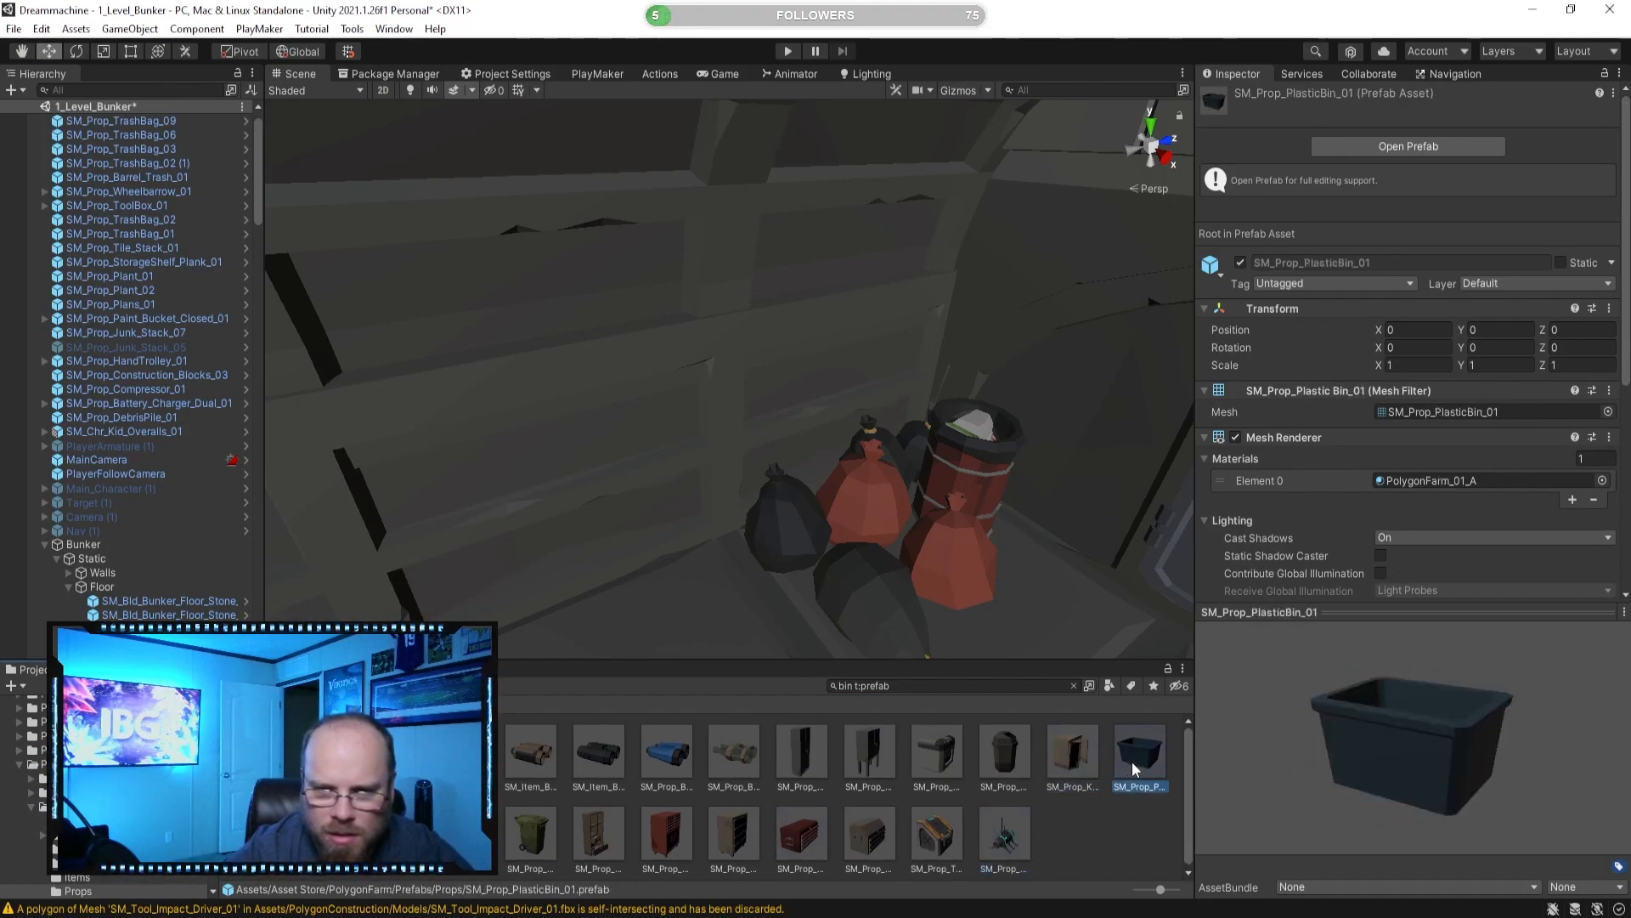
left_click_drag(1435, 756, 1227, 767)
Preview the metal can SM_Prop_RubbishBin_01 and the sci-fi SM_Prop_Rubbish_Bin_01.
right_click_drag(921, 558, 1182, 601)
left_click_drag(1136, 731, 1072, 814)
left_click(466, 835)
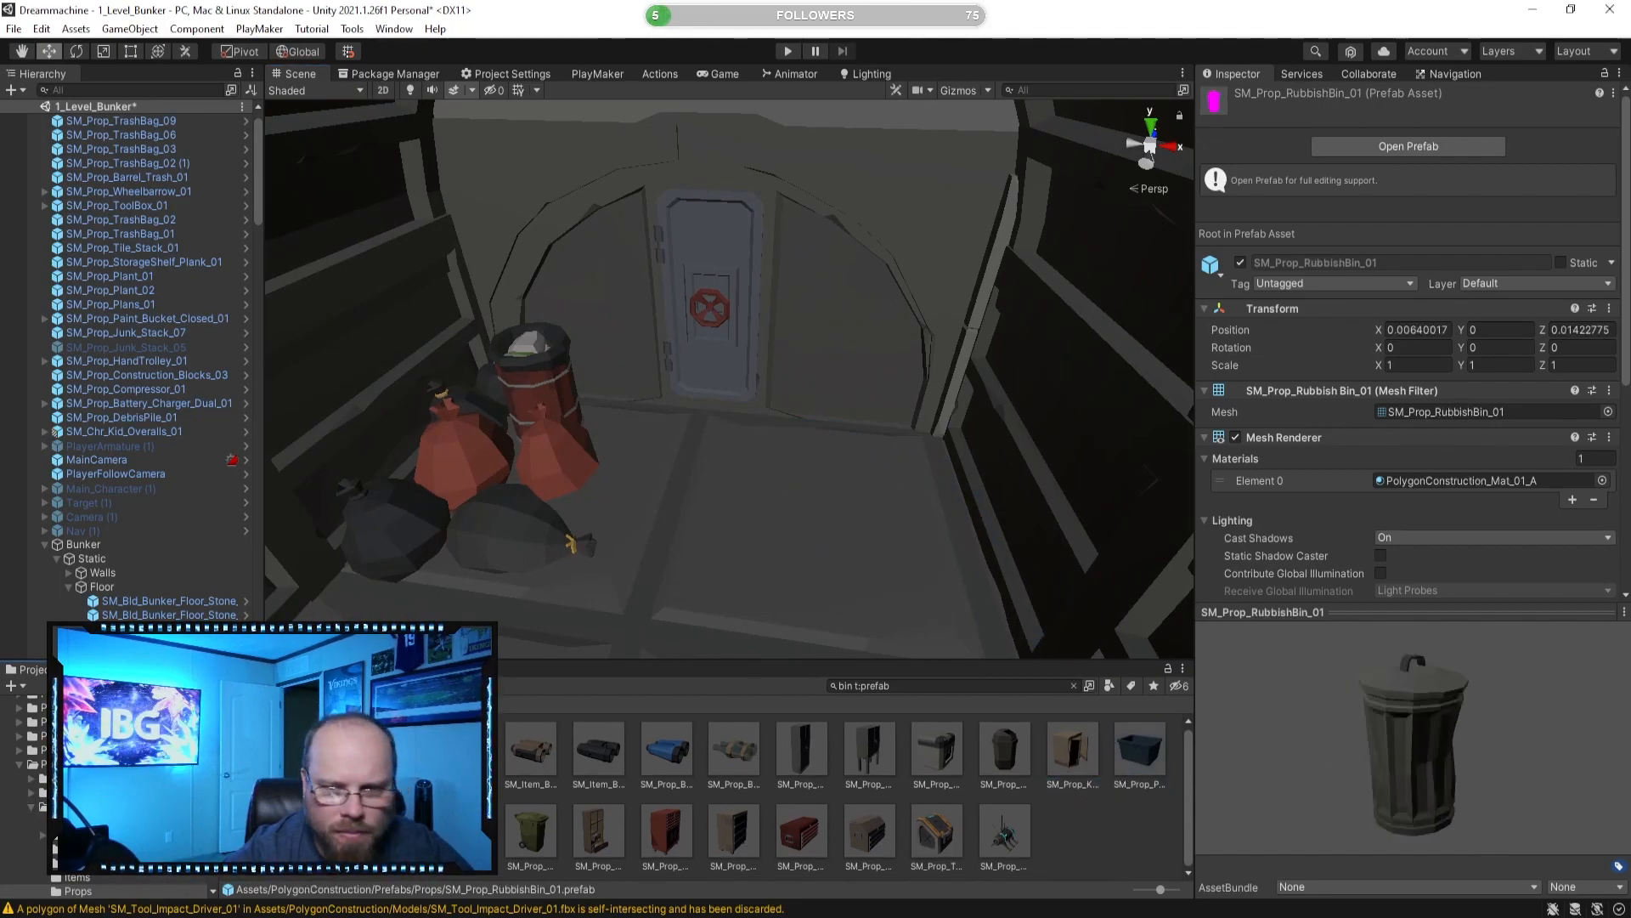
left_click(396, 833)
left_click_drag(1450, 741, 1349, 732)
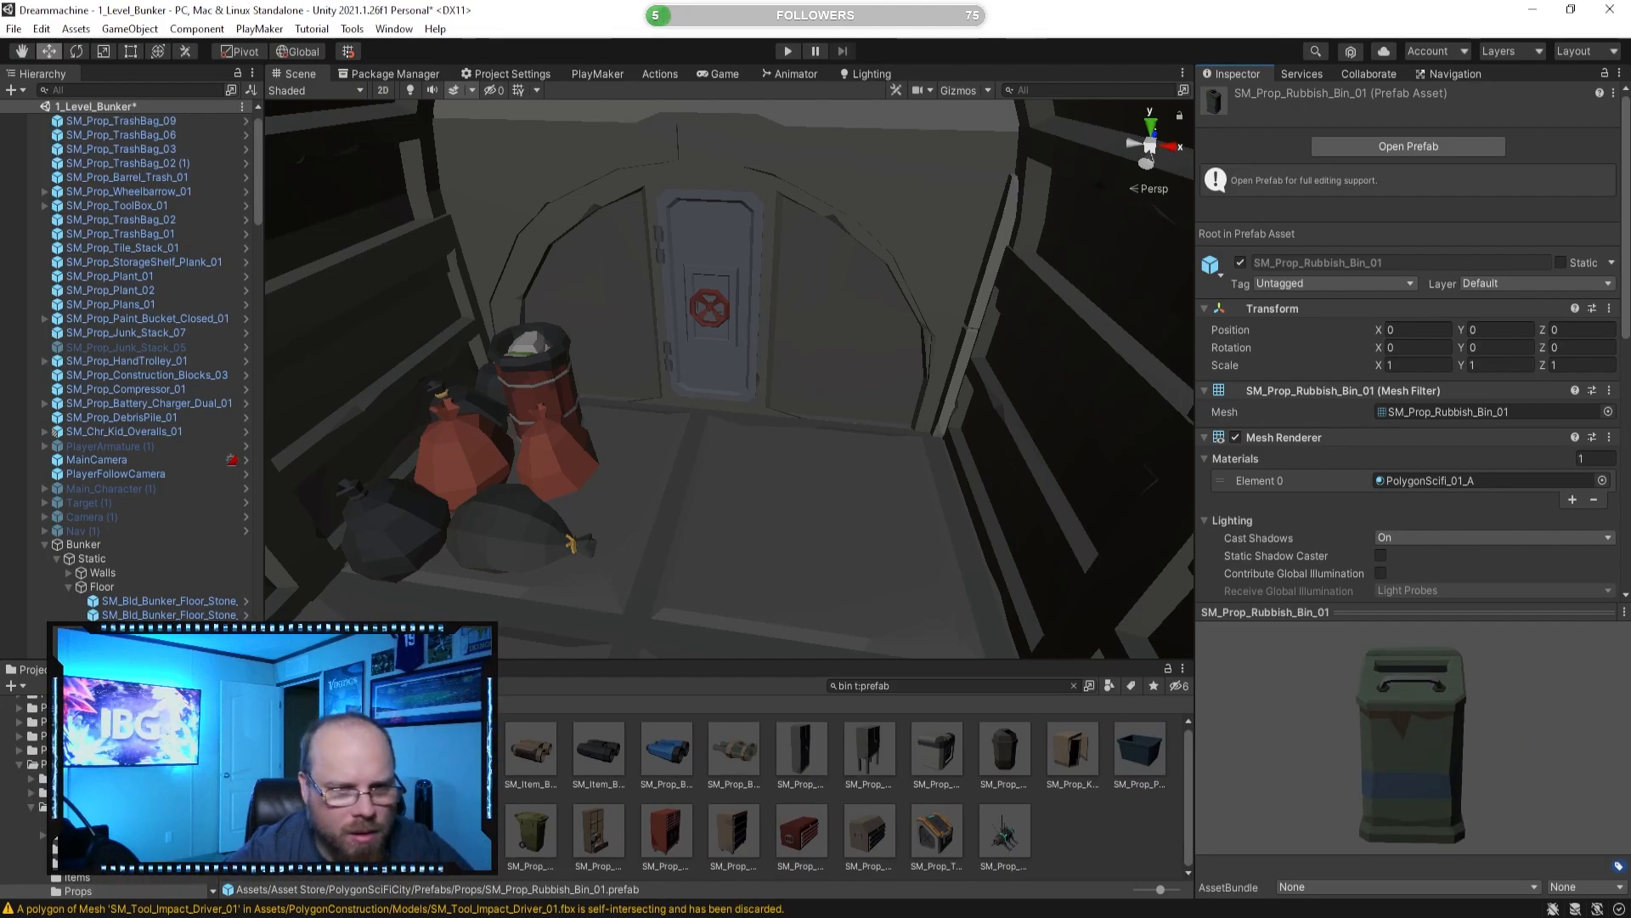
Try the green wheeled bin SM_Prop_RubbishBin_03 on the floor across from the trash bags.
left_click(530, 831)
left_click_drag(1283, 731, 1219, 735)
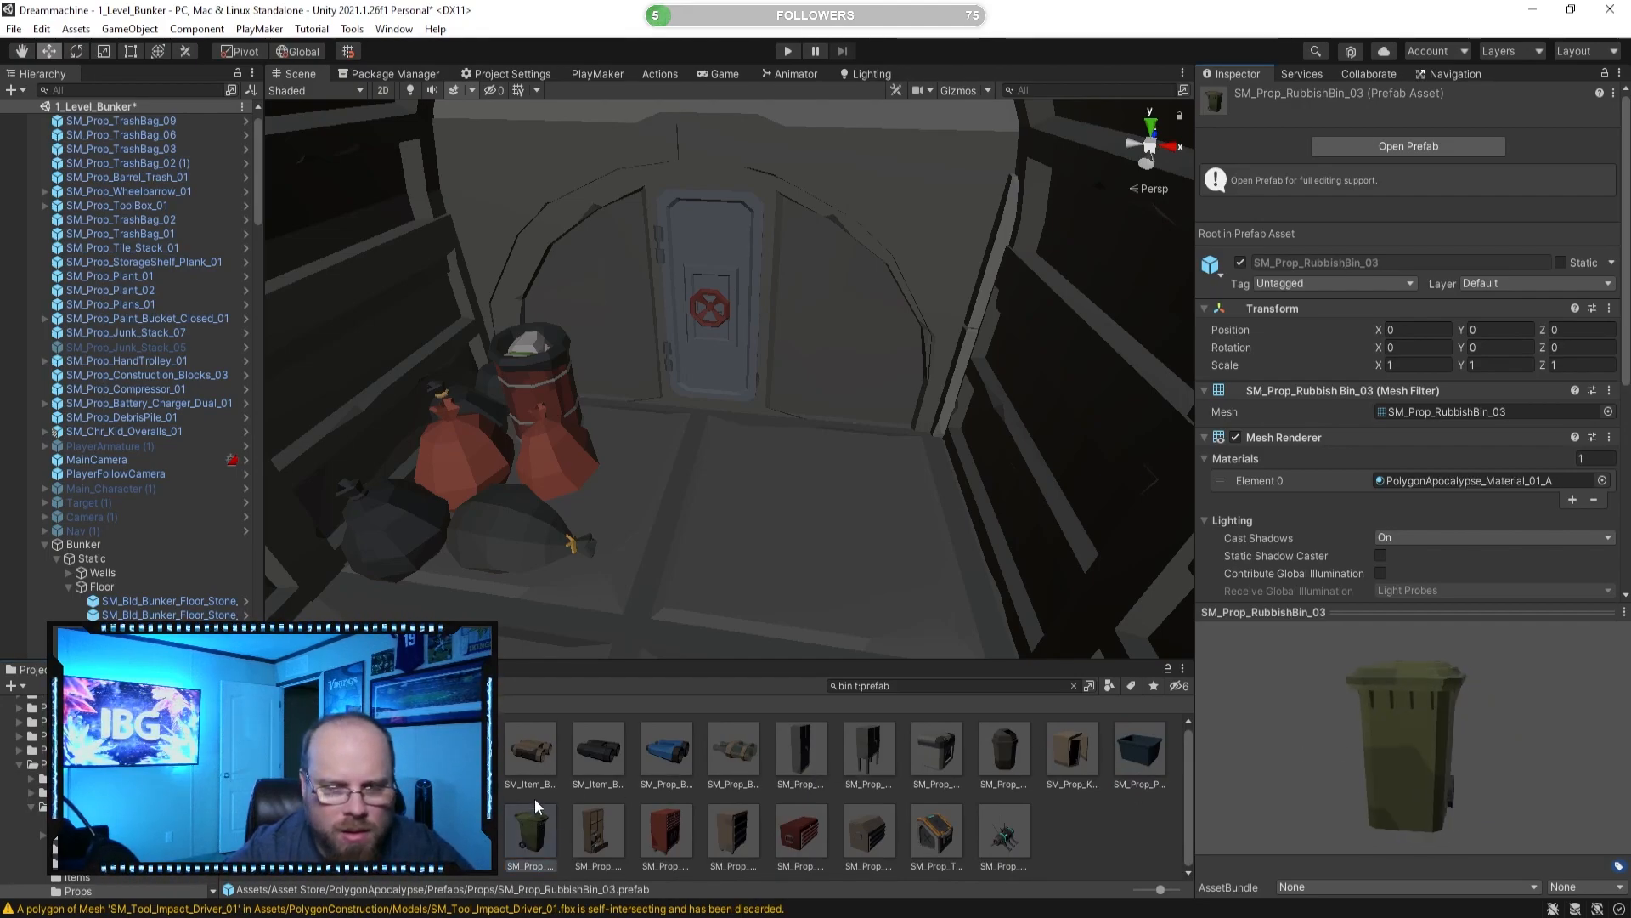
left_click_drag(544, 837, 885, 503)
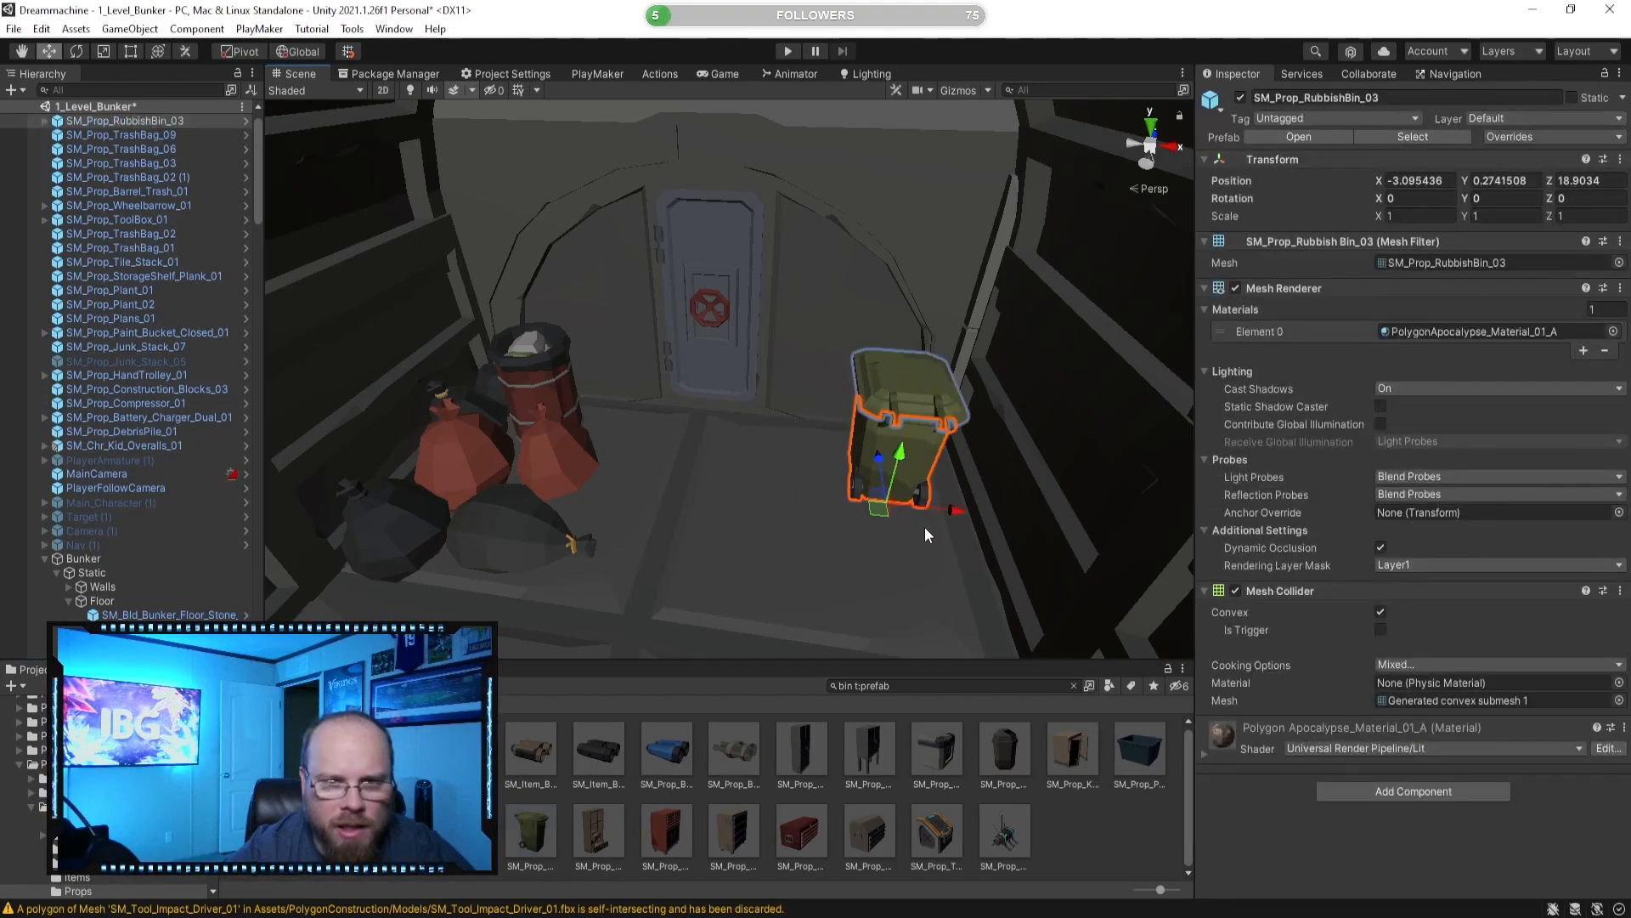
key("Delete")
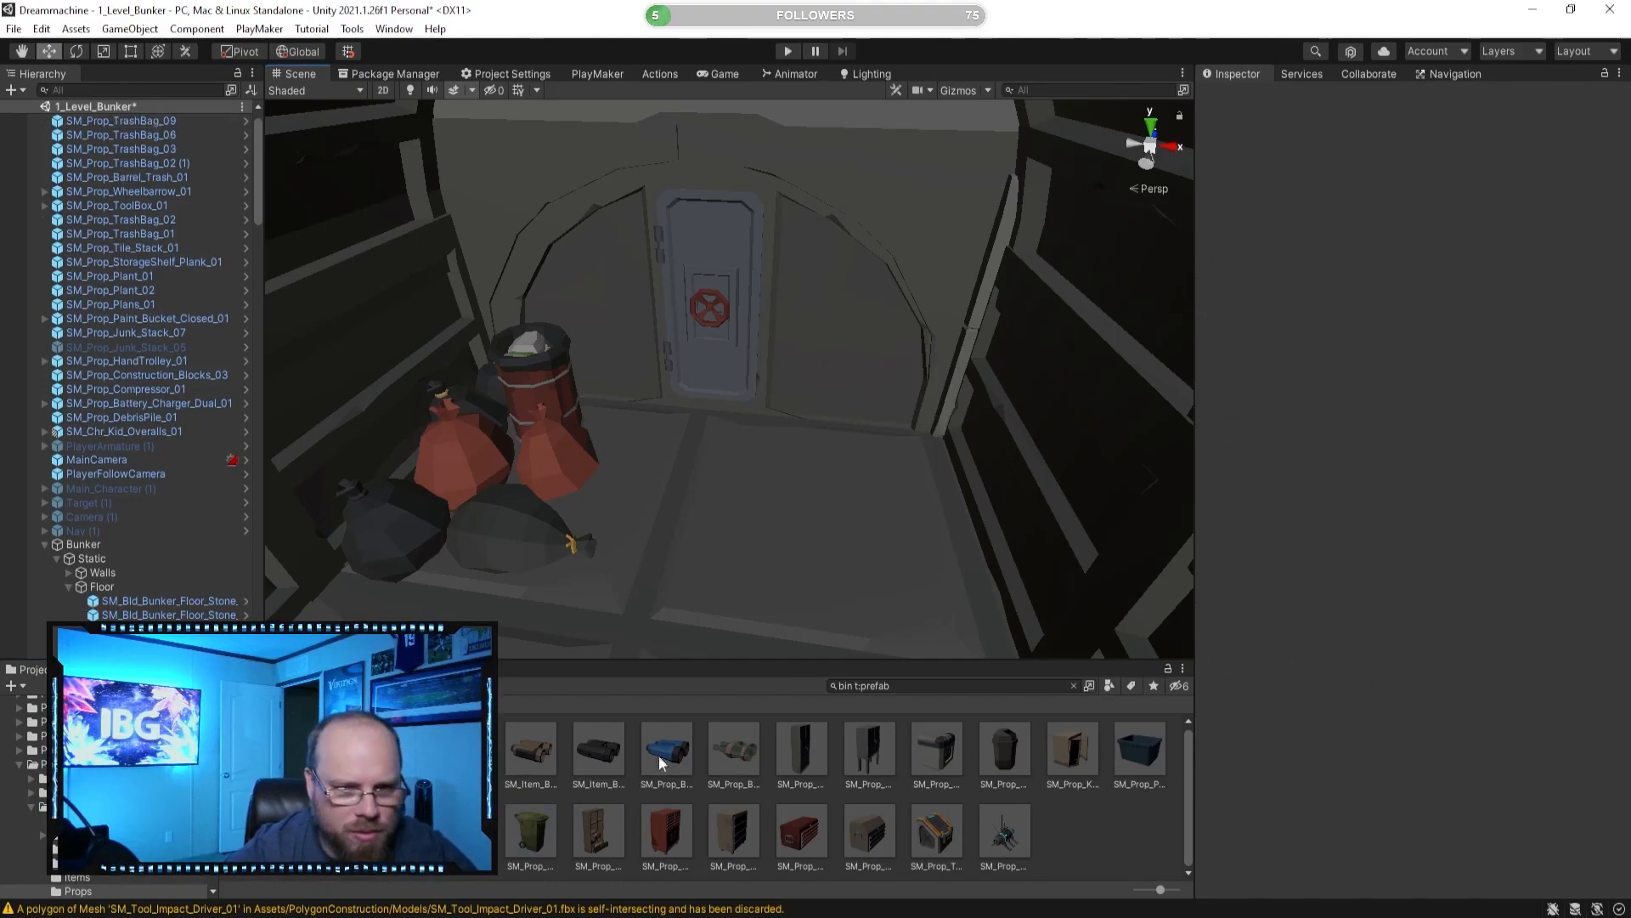
Preview the first prefabs of the bin search, including SM_Bld_Base_Floor_Combined_01 and SM_Bld_Cabin_01.
scroll(260, 751, "up", 1)
left_click(260, 751)
left_click(328, 751)
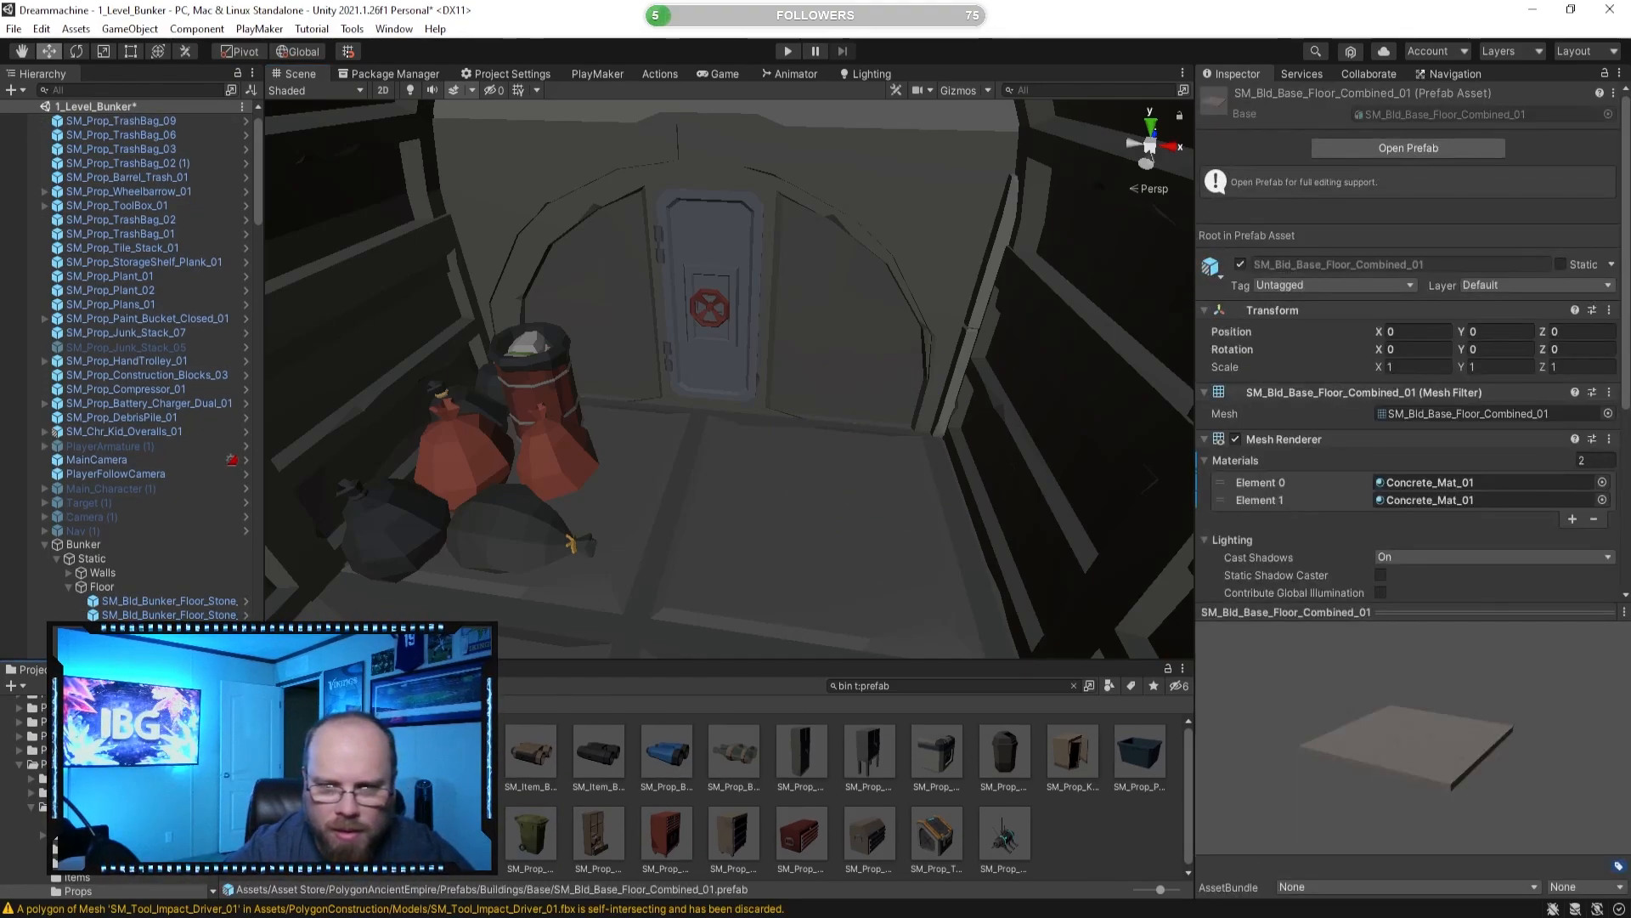
left_click(396, 751)
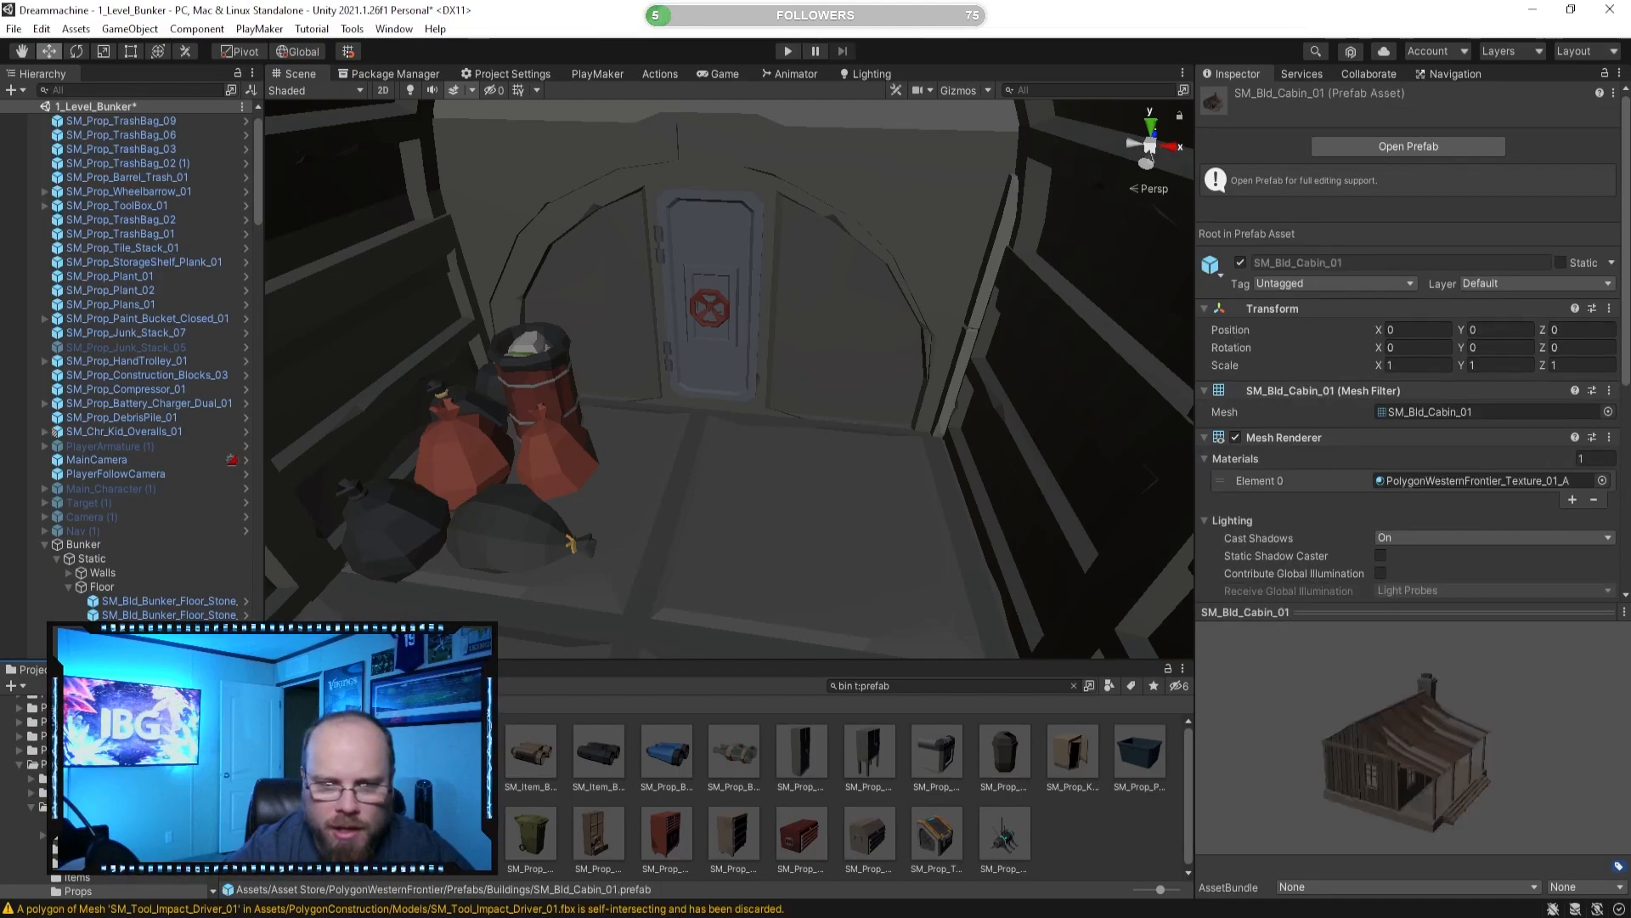
Save the 1_Level_Bunker scene and clear the project search.
left_click(852, 684)
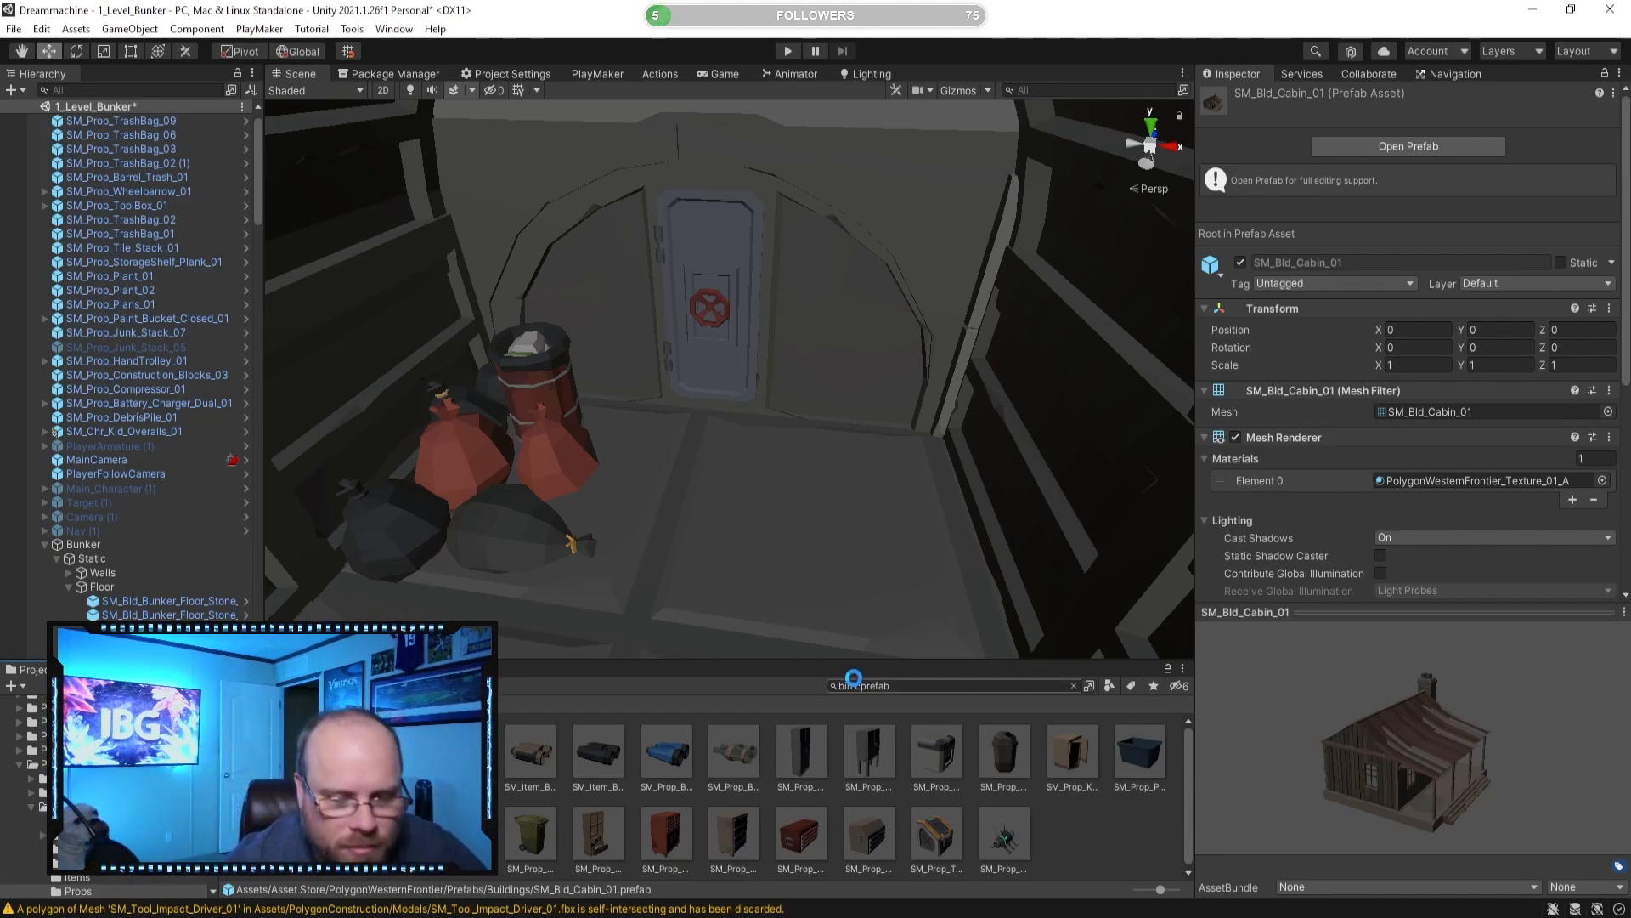
key("ctrl+s")
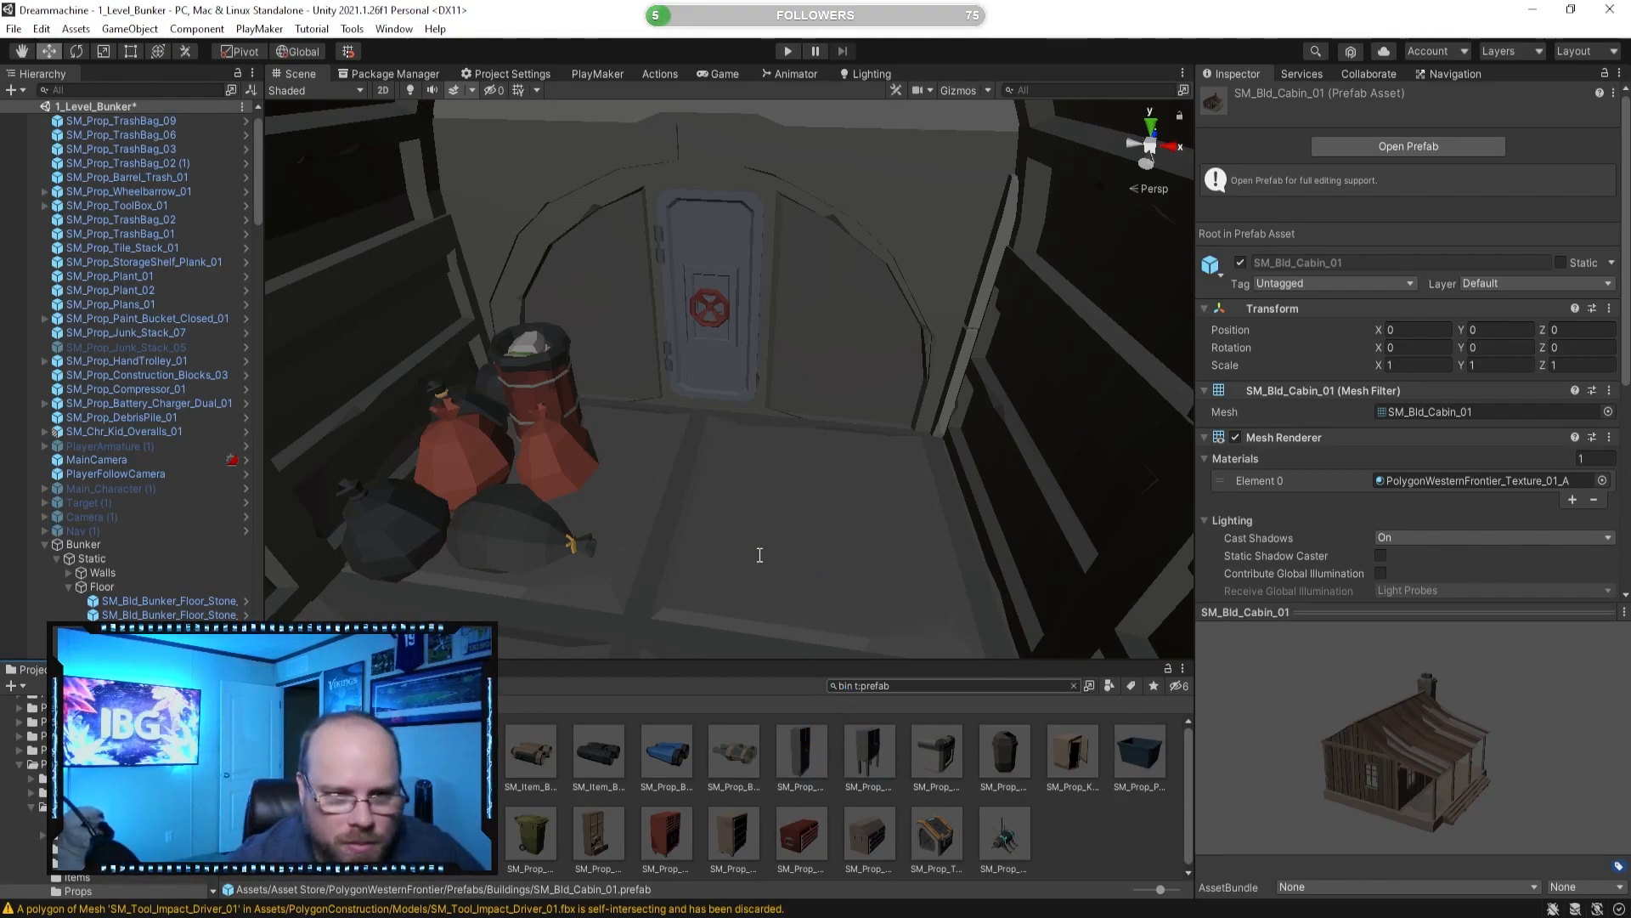
left_click(1073, 685)
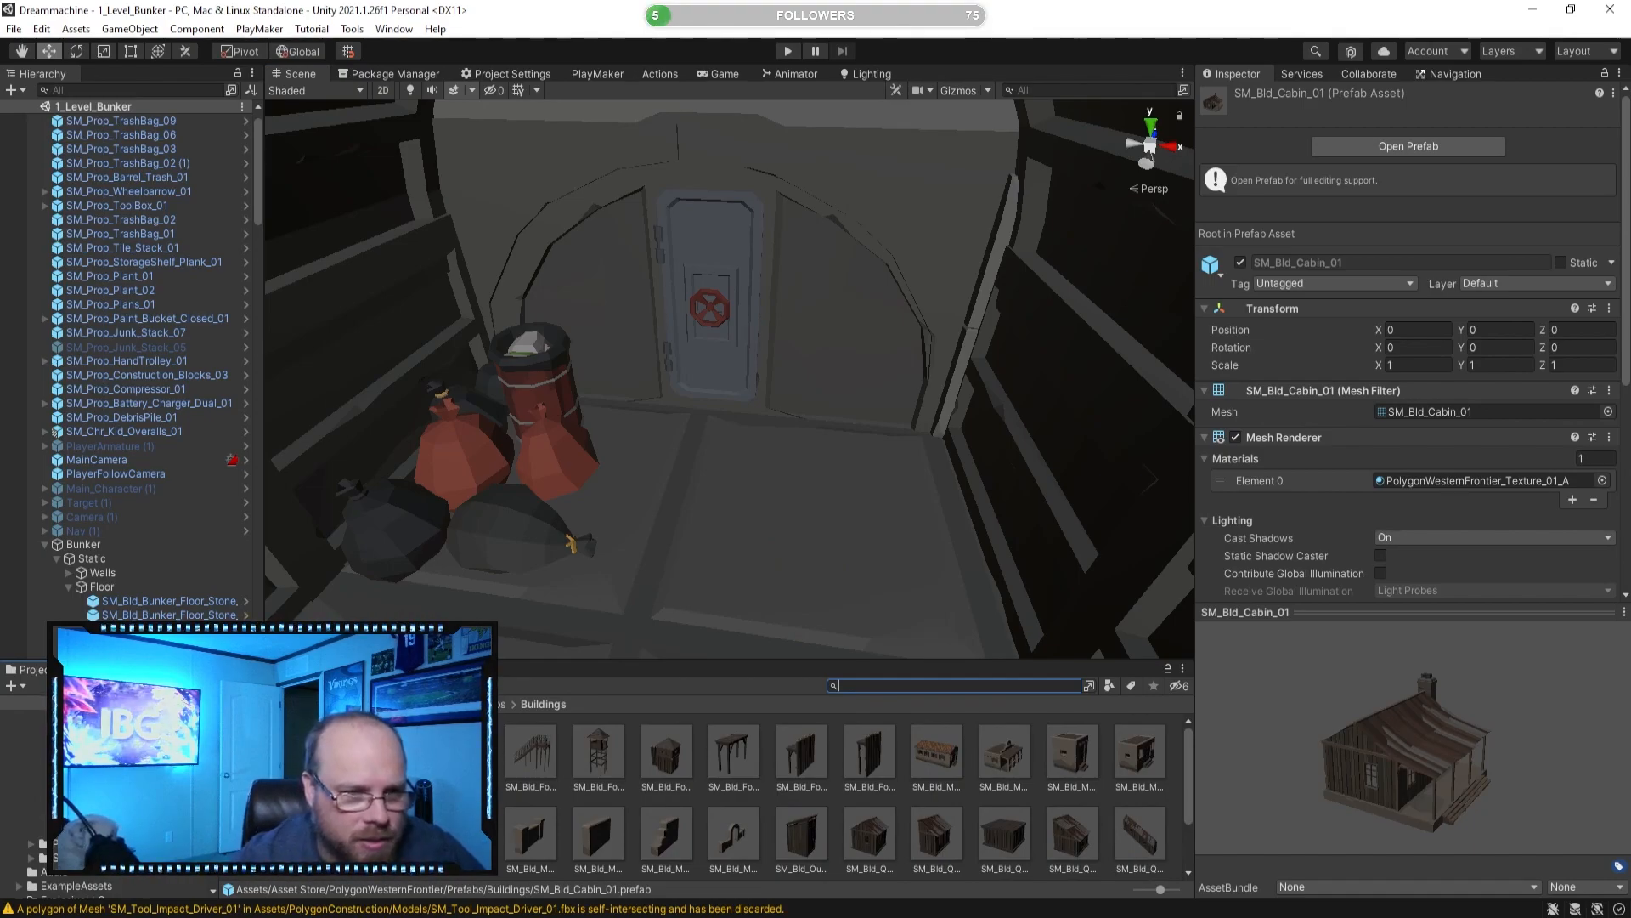
Move the PolygonConstruction folder from the Assets root into the Asset Store folder.
left_click(297, 703)
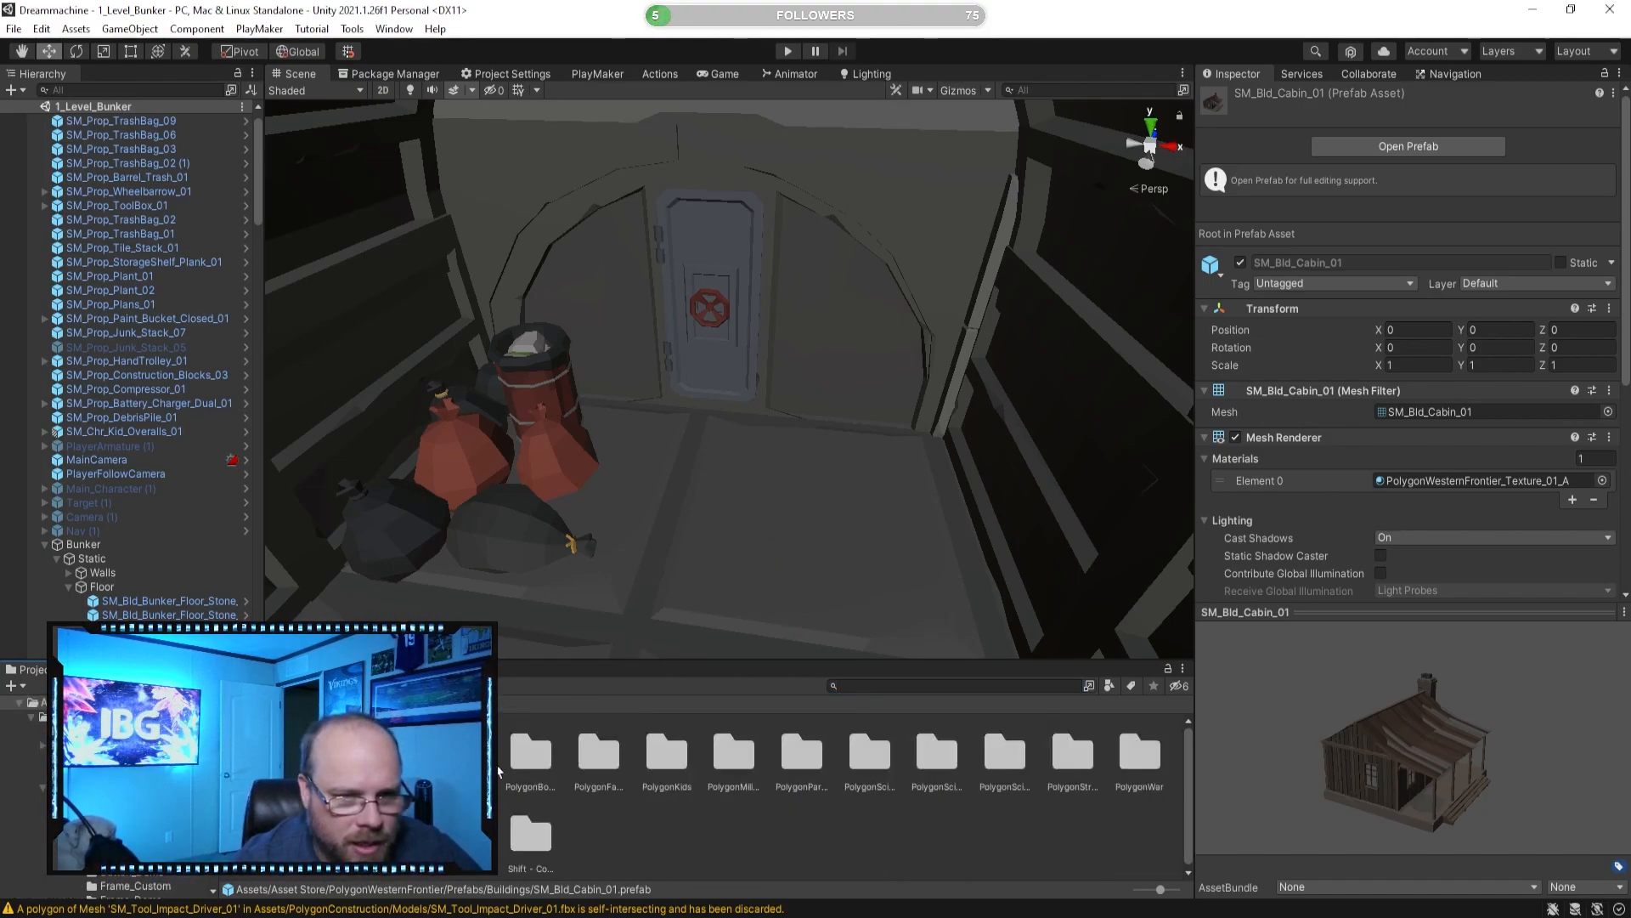
left_click(241, 704)
left_click(1109, 834)
left_click(1142, 757)
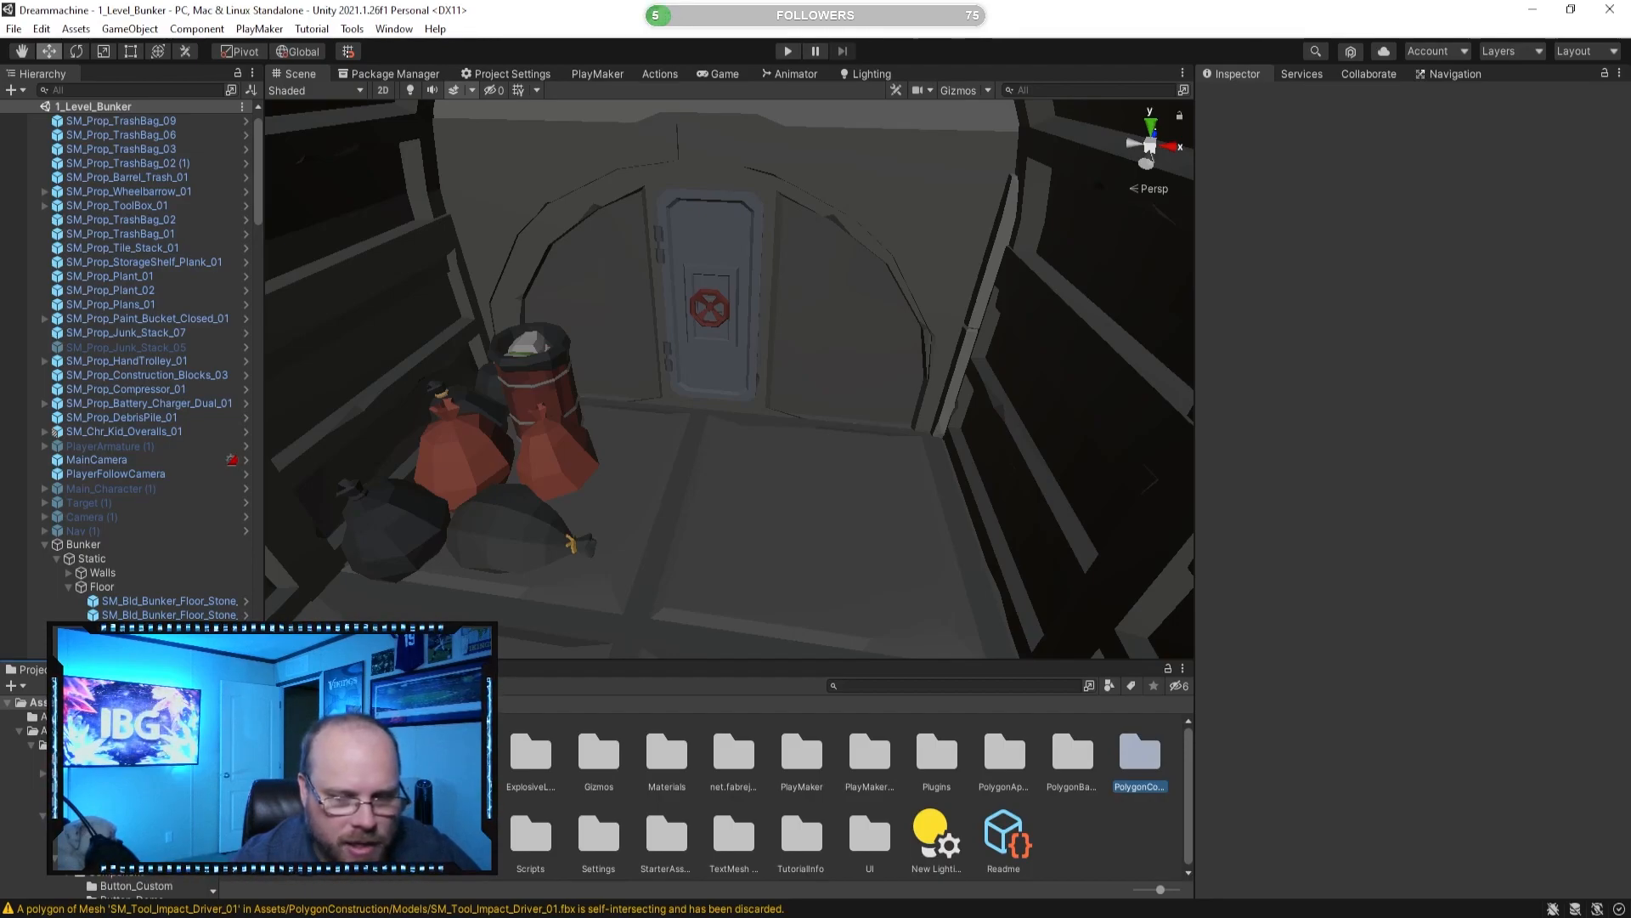
left_click_drag(1140, 756, 64, 730)
Open the Items folder inside PolygonConstruction's Prefabs folder under Asset Store.
double_click(327, 755)
left_click(689, 852)
left_click_drag(599, 834, 408, 781)
double_click(603, 749)
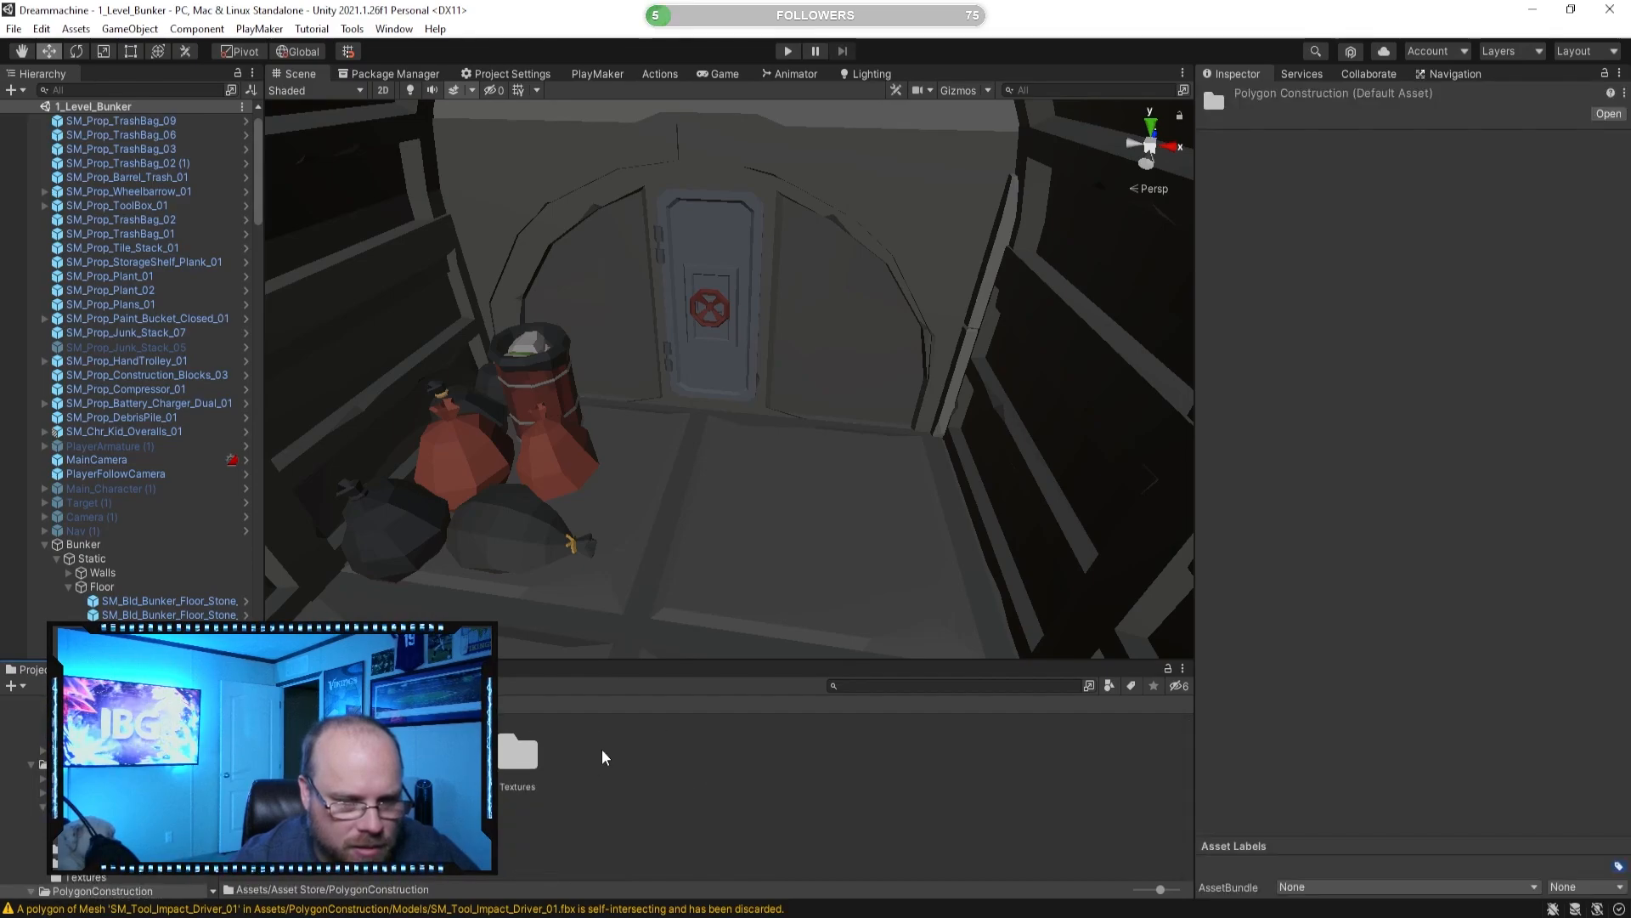
double_click(391, 752)
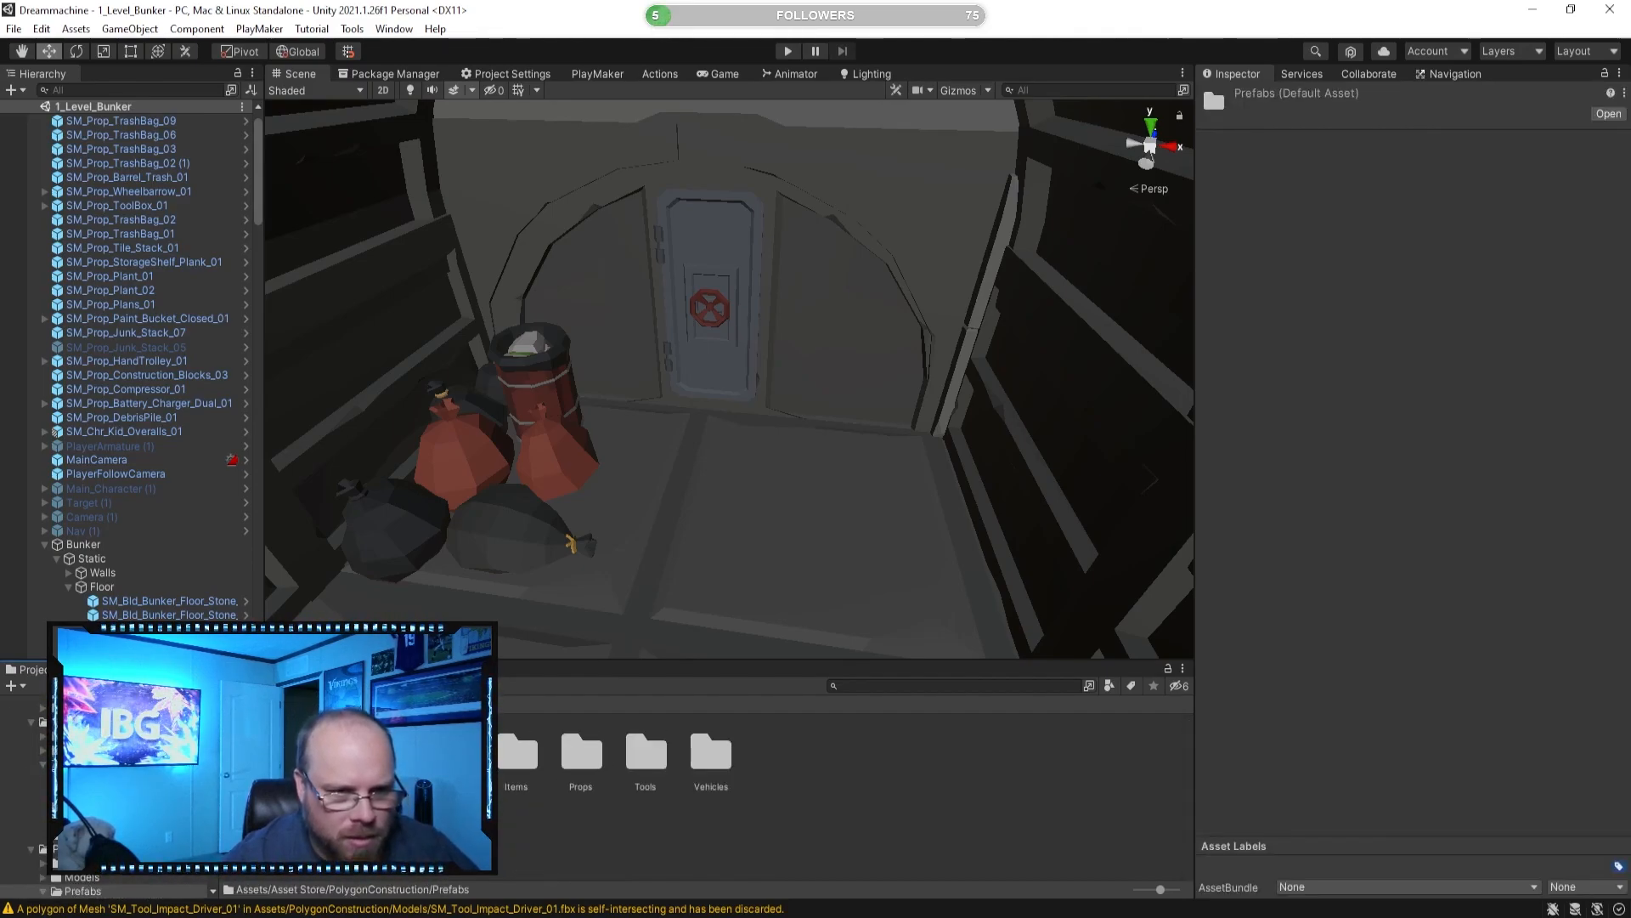
double_click(542, 749)
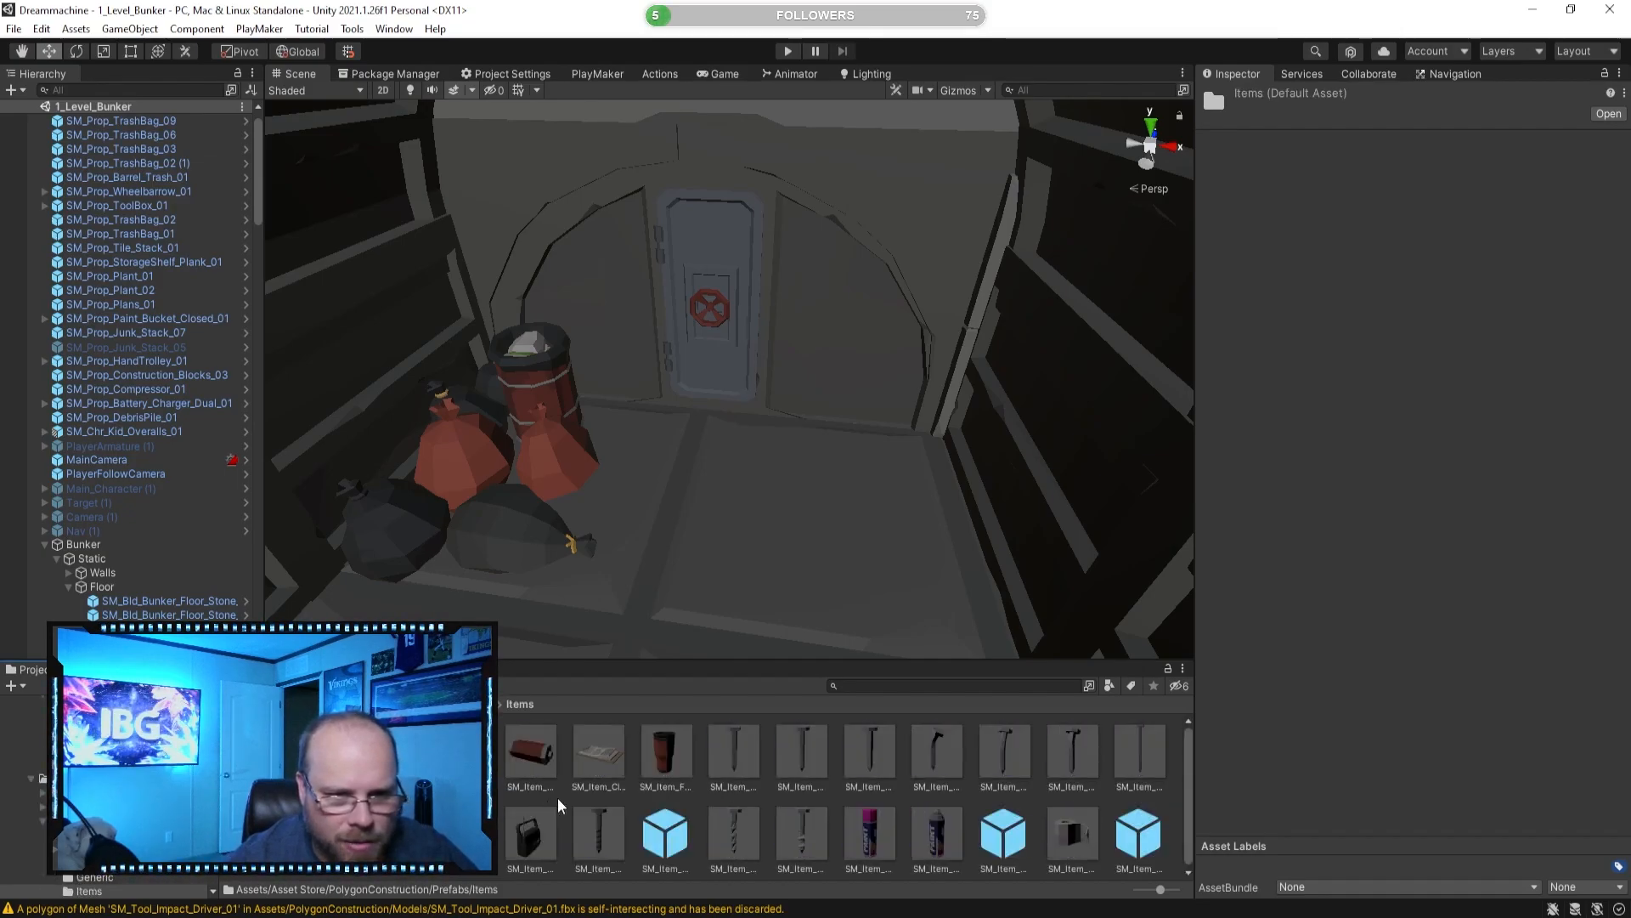
Compare the previews of the spray can prefabs SM_Item_SprayCan_01 and SM_Item_SprayCan_02 and the nail prefab SM_Item_Nail_04.
left_click(937, 832)
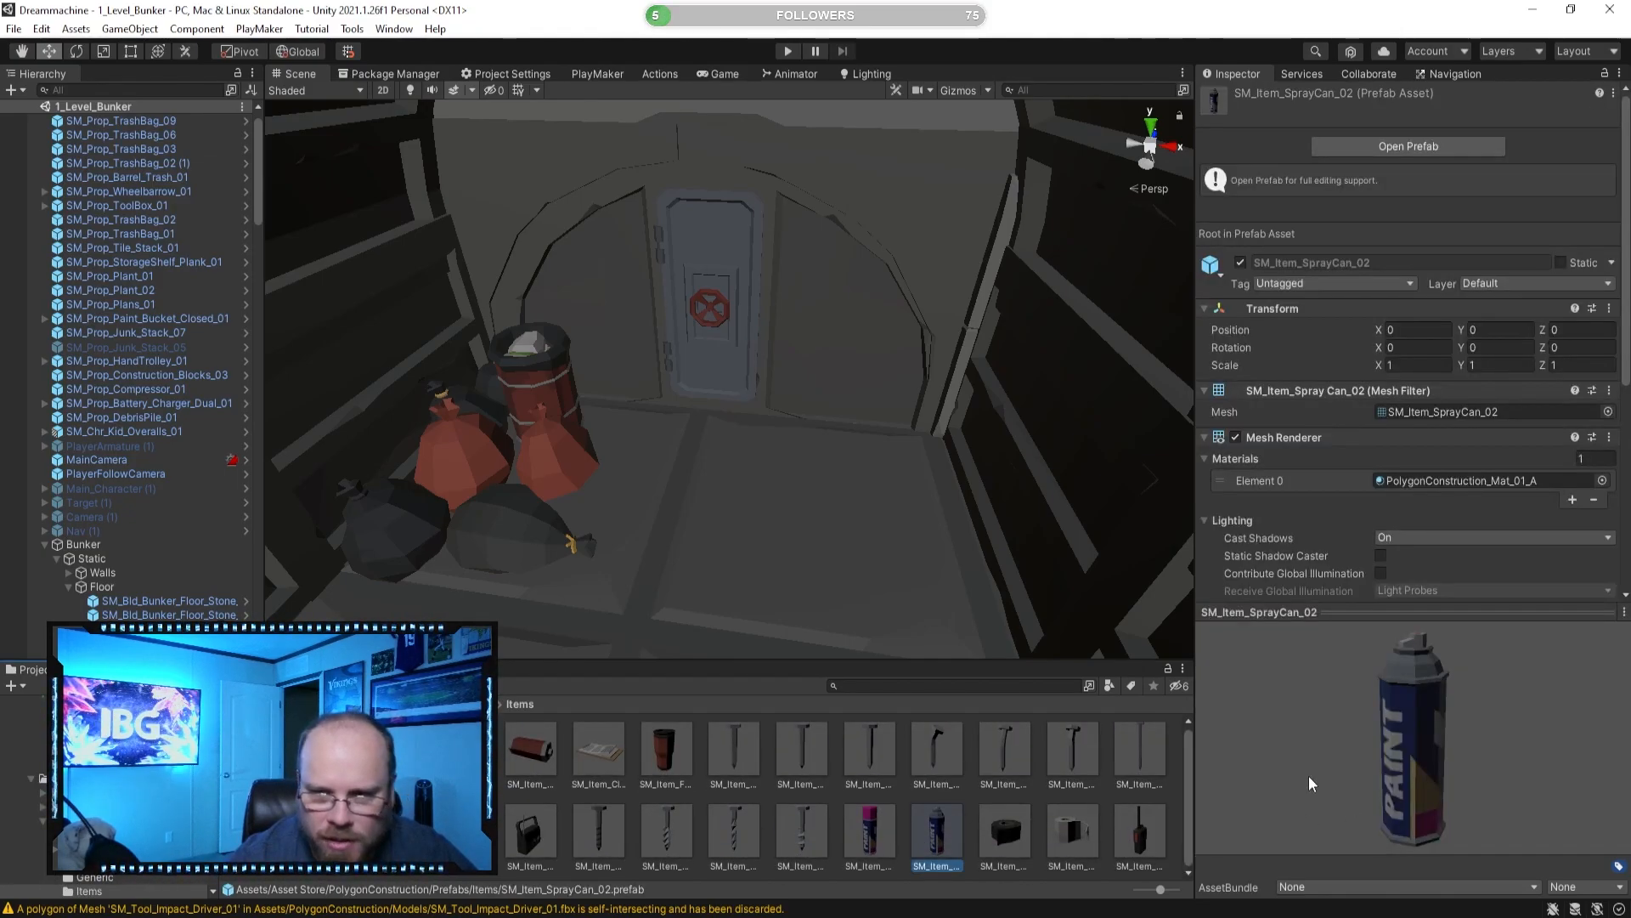
right_click_drag(867, 553, 739, 553)
right_click_drag(880, 496, 826, 440)
left_click(879, 829)
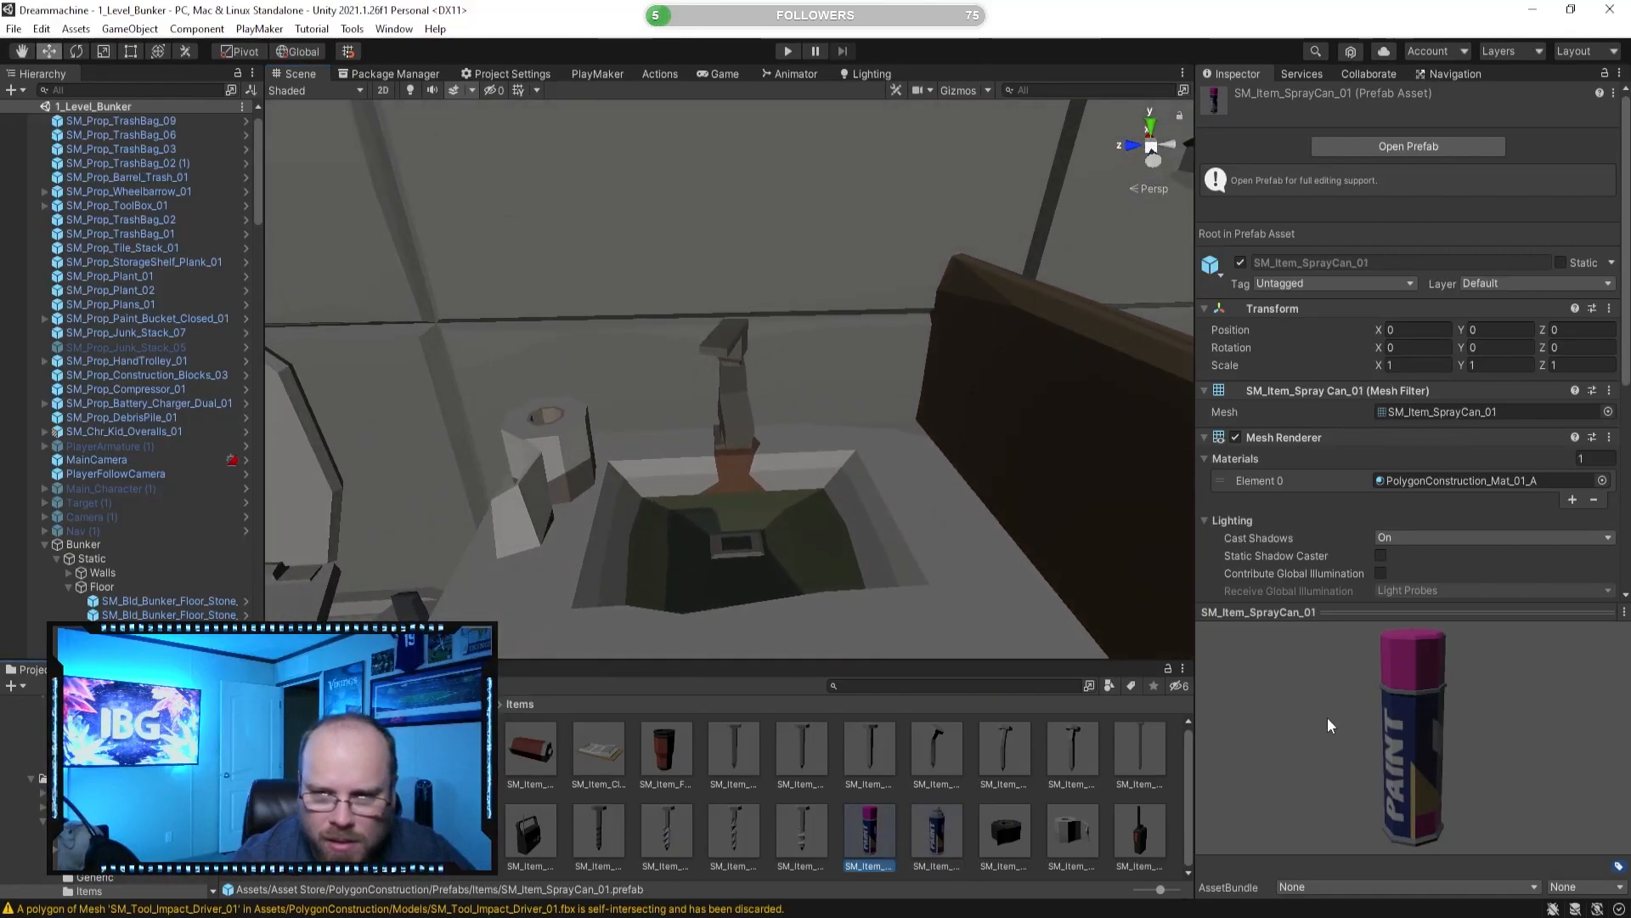
left_click(819, 817)
left_click(937, 748)
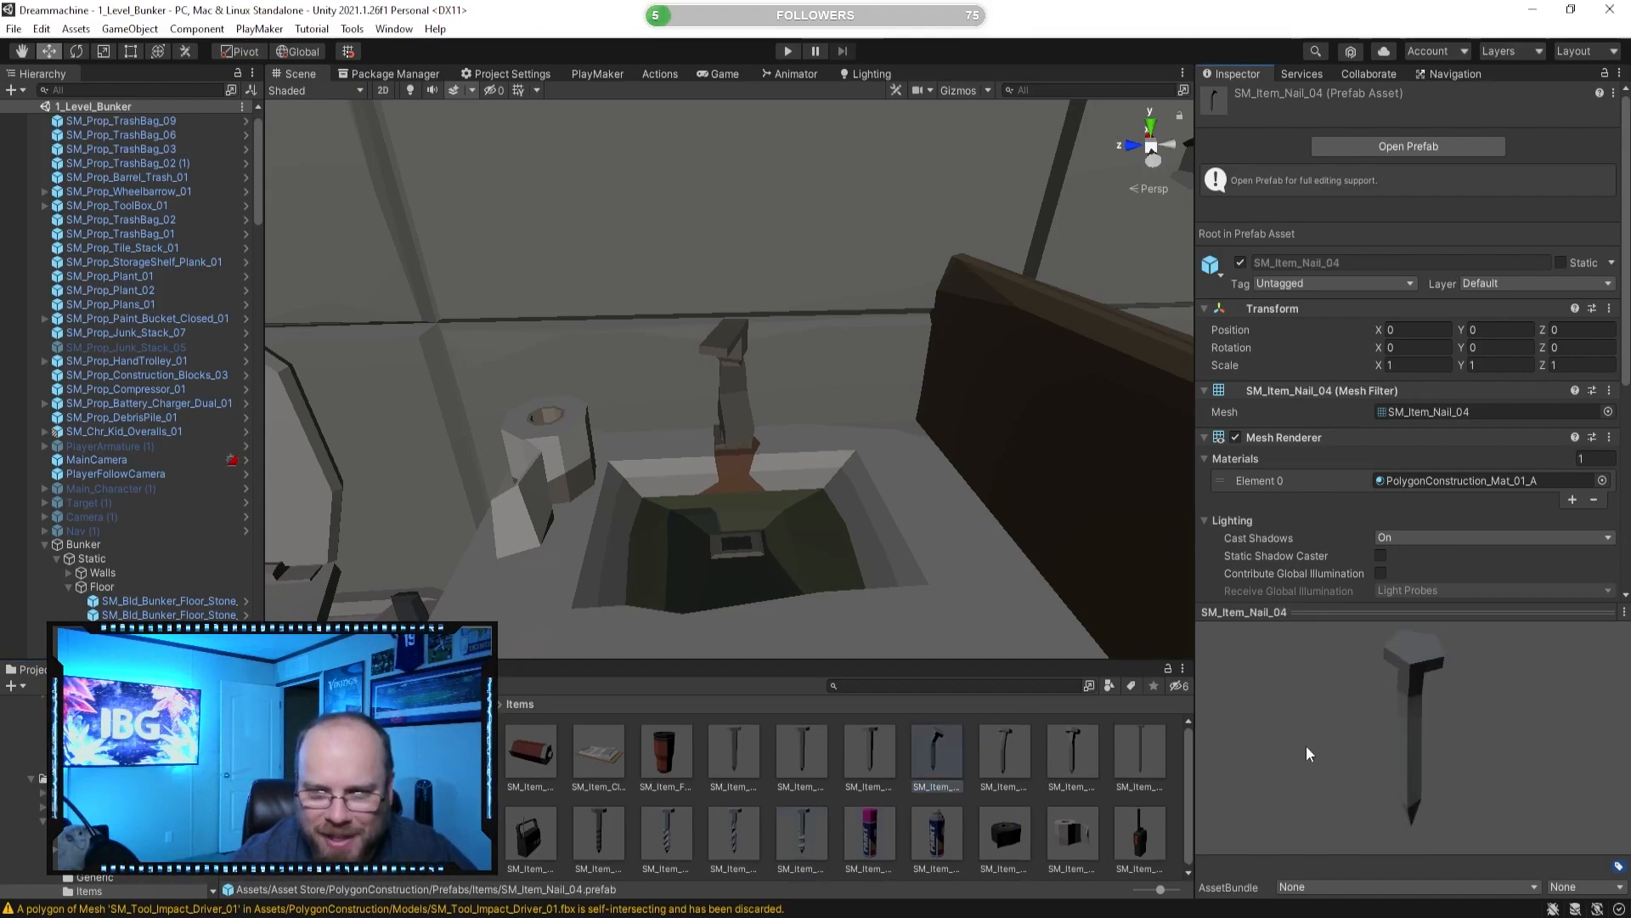
left_click(940, 831)
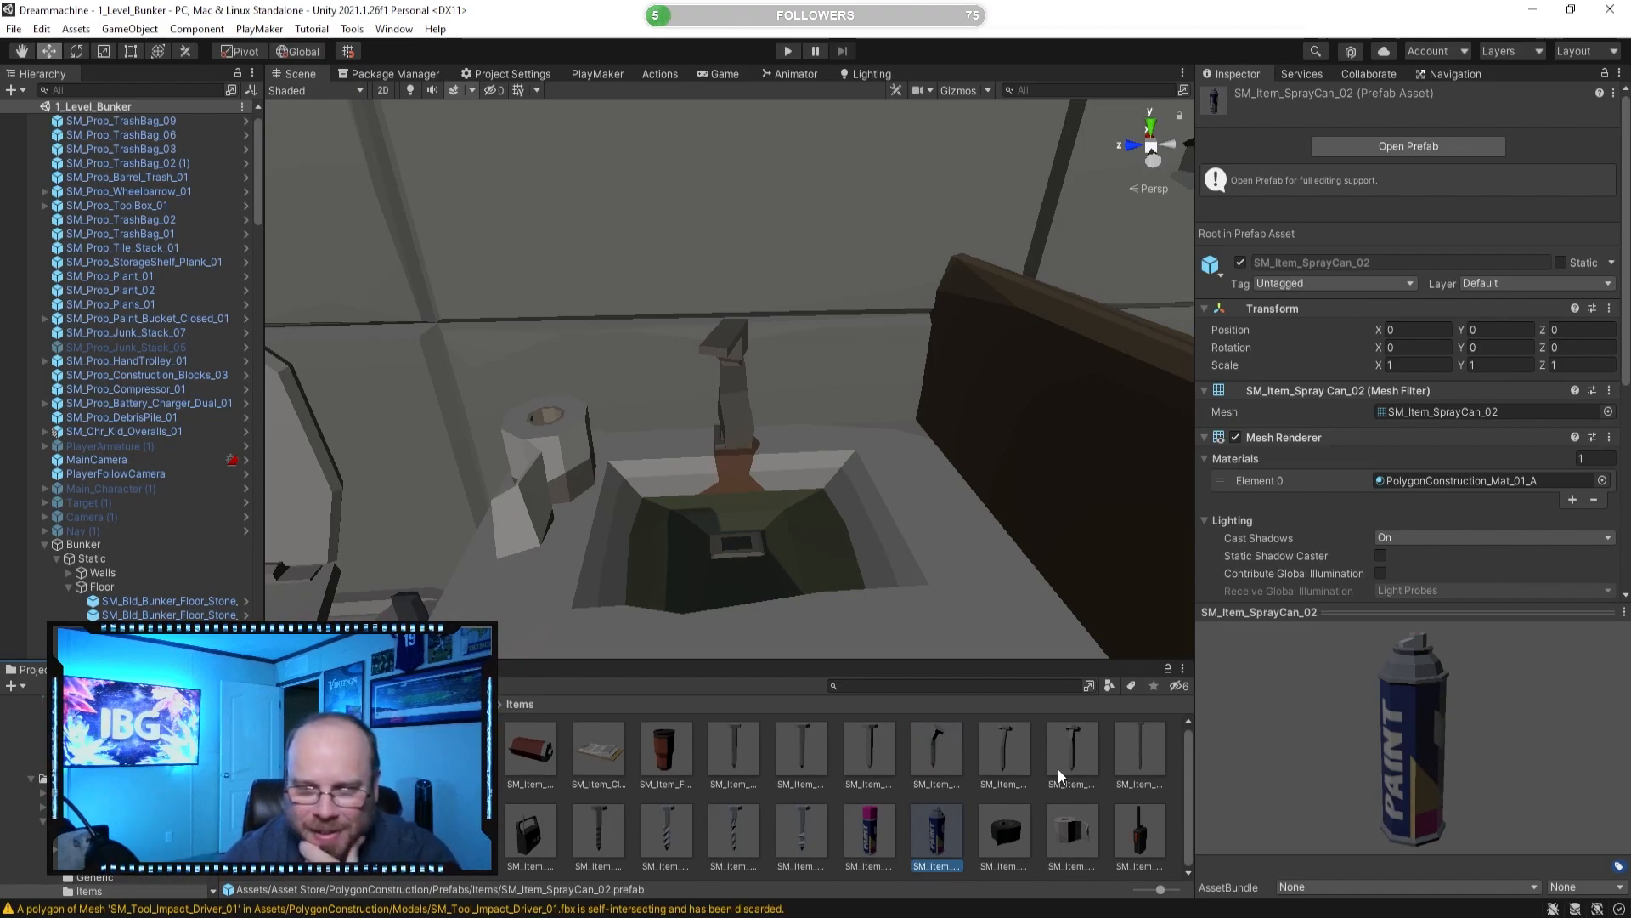
left_click(936, 748)
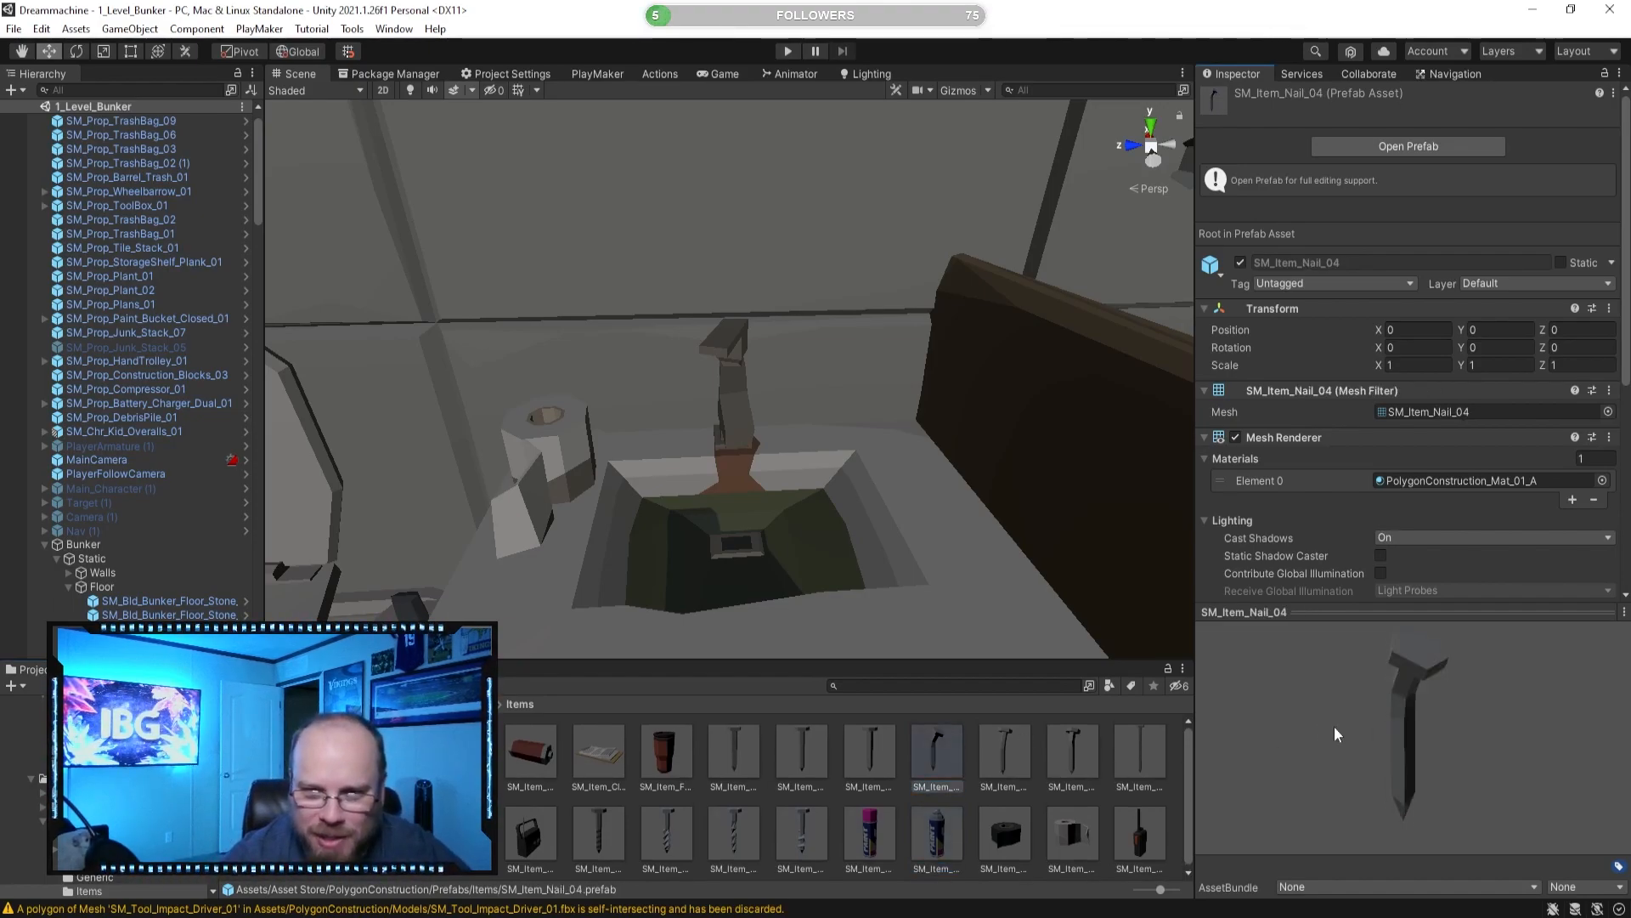
left_click(936, 831)
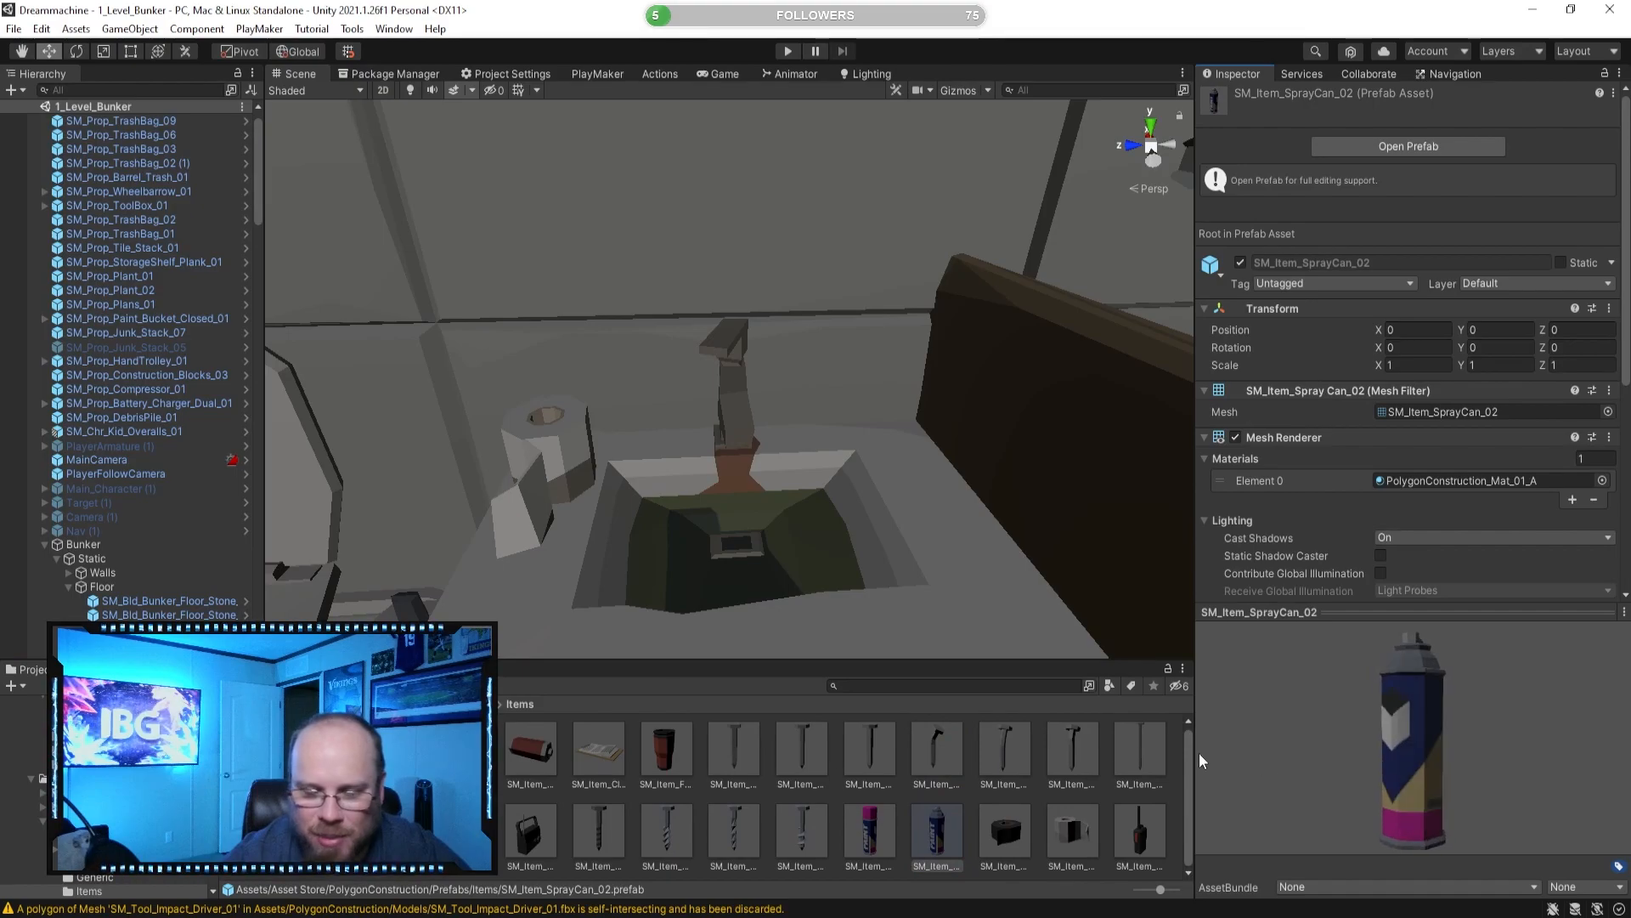
Preview the remaining Items prefabs, including SM_Item_Radio_01, SM_Item_WalkieTalkie_01, SM_Item_Battery_01 and SM_Item_Clipboard_01.
left_click(530, 831)
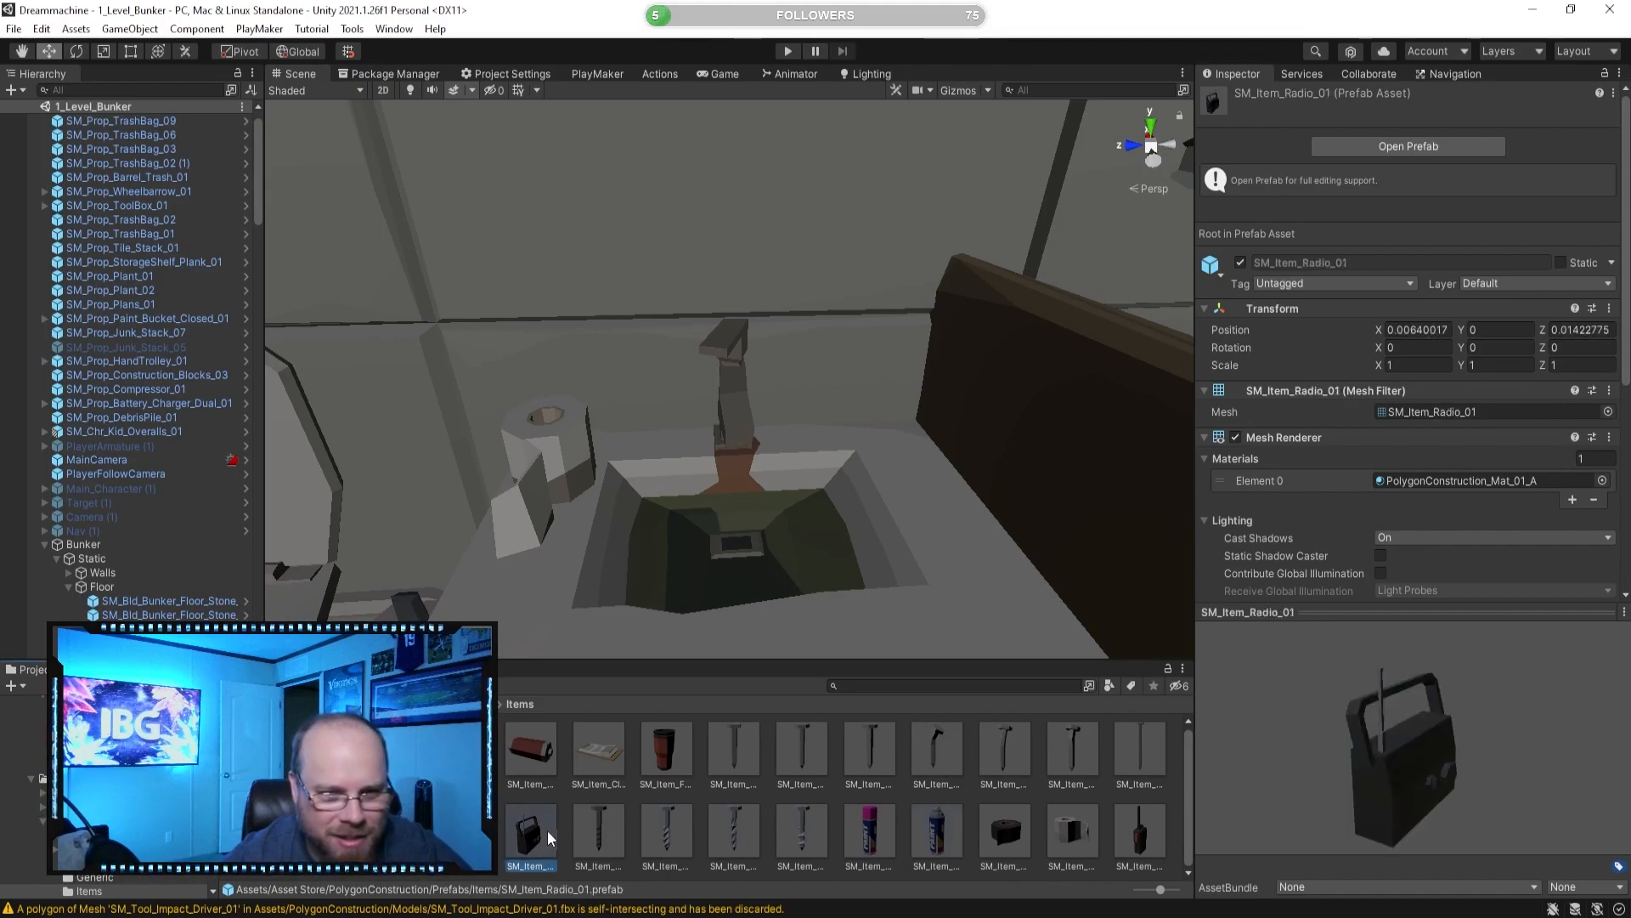
left_click(1157, 830)
left_click(463, 831)
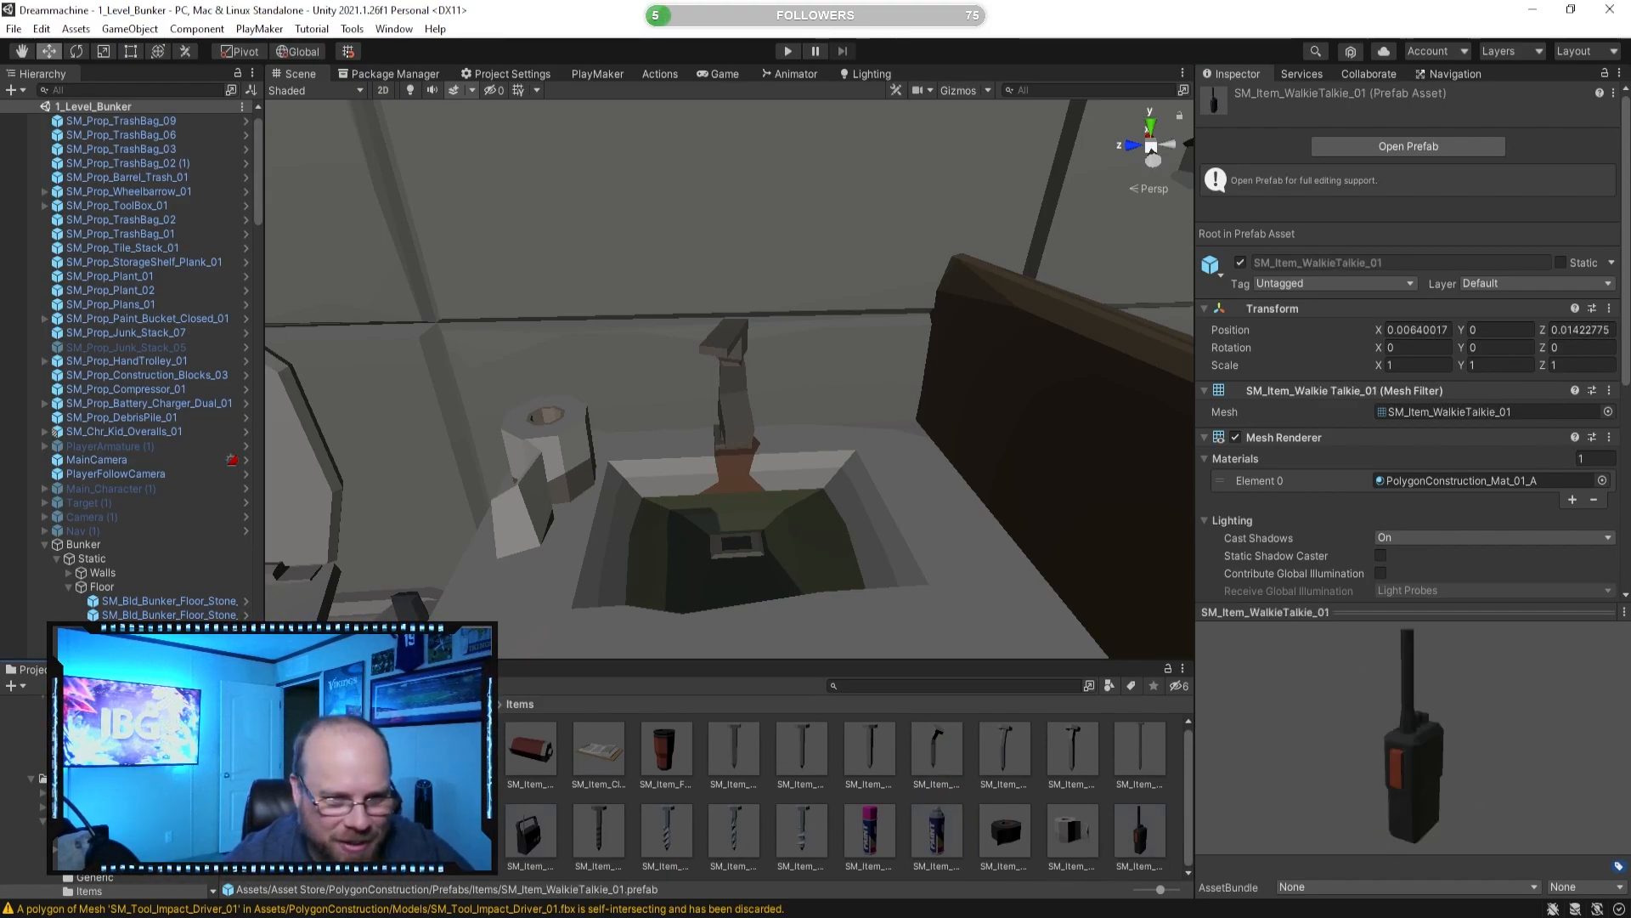
left_click(463, 831)
left_click(463, 749)
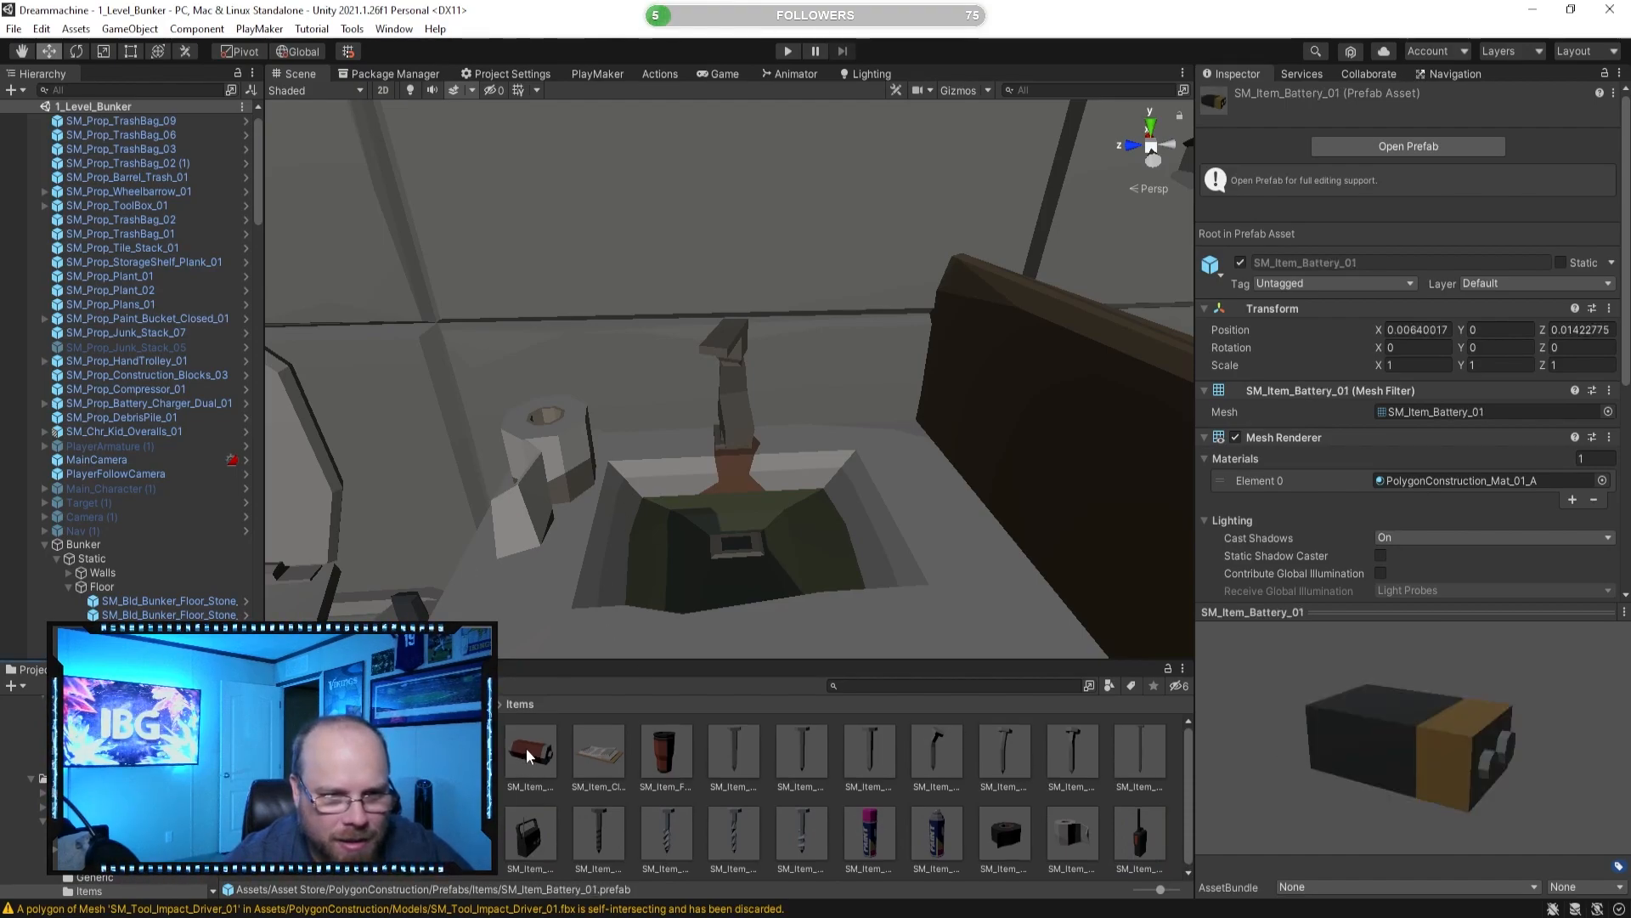
left_click(533, 752)
left_click(634, 755)
left_click(600, 755)
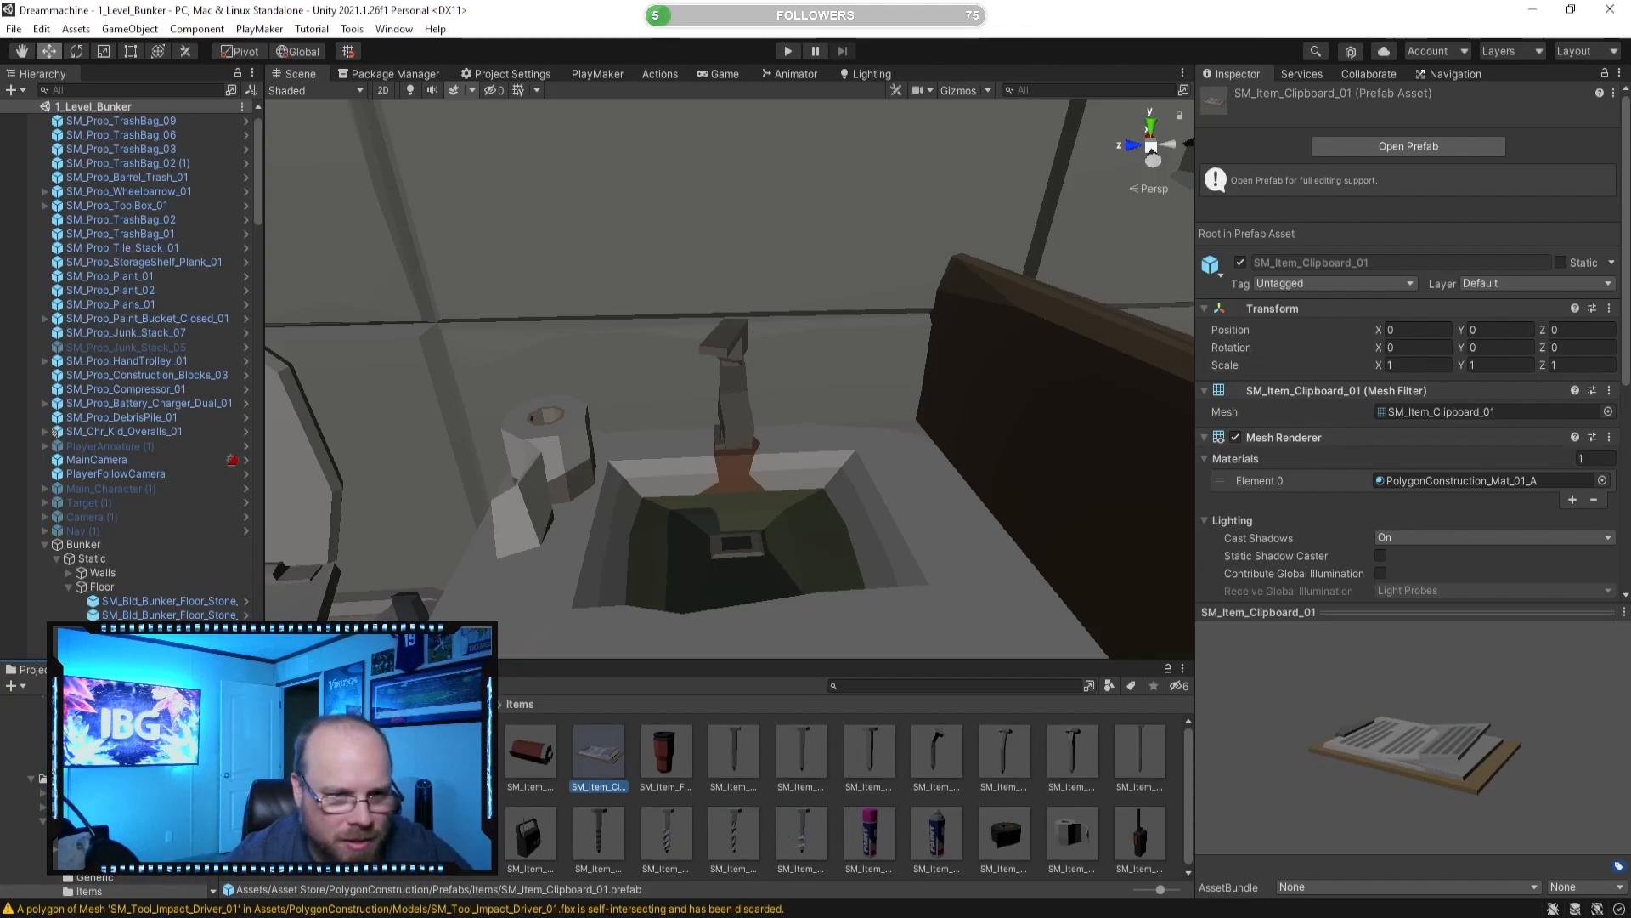
Open PolygonConstruction's Props prefab folder and preview its prefabs one by one from SM_Prop_Barrel_01 through SM_Prop_CardboardBox_01.
left_click(478, 704)
double_click(571, 741)
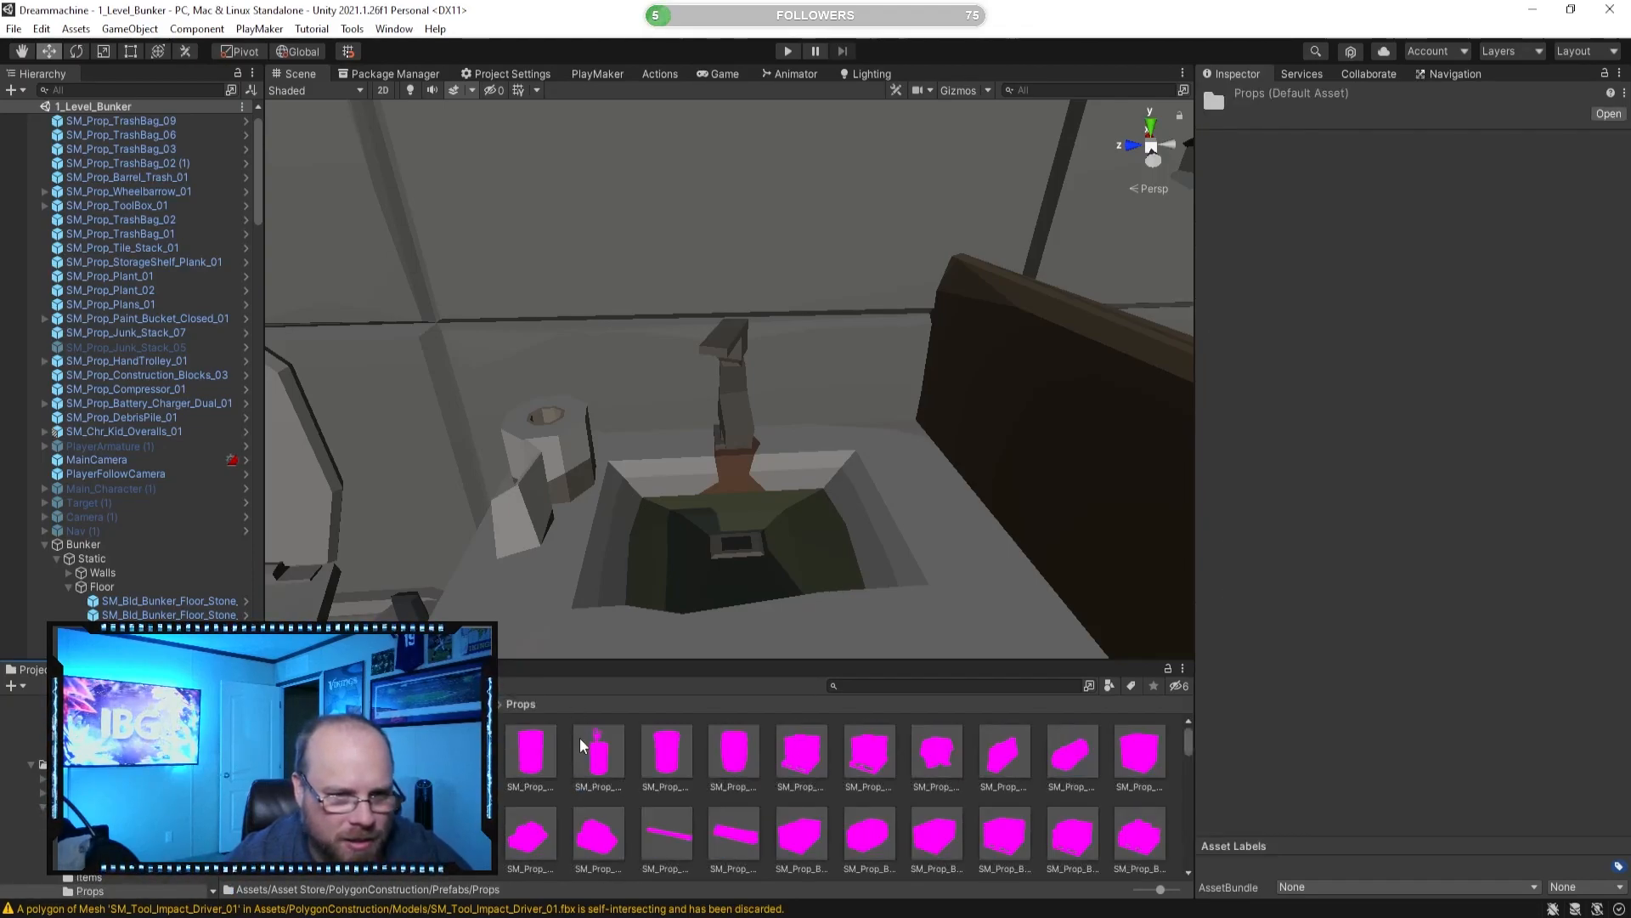
left_click(259, 752)
key("Right")
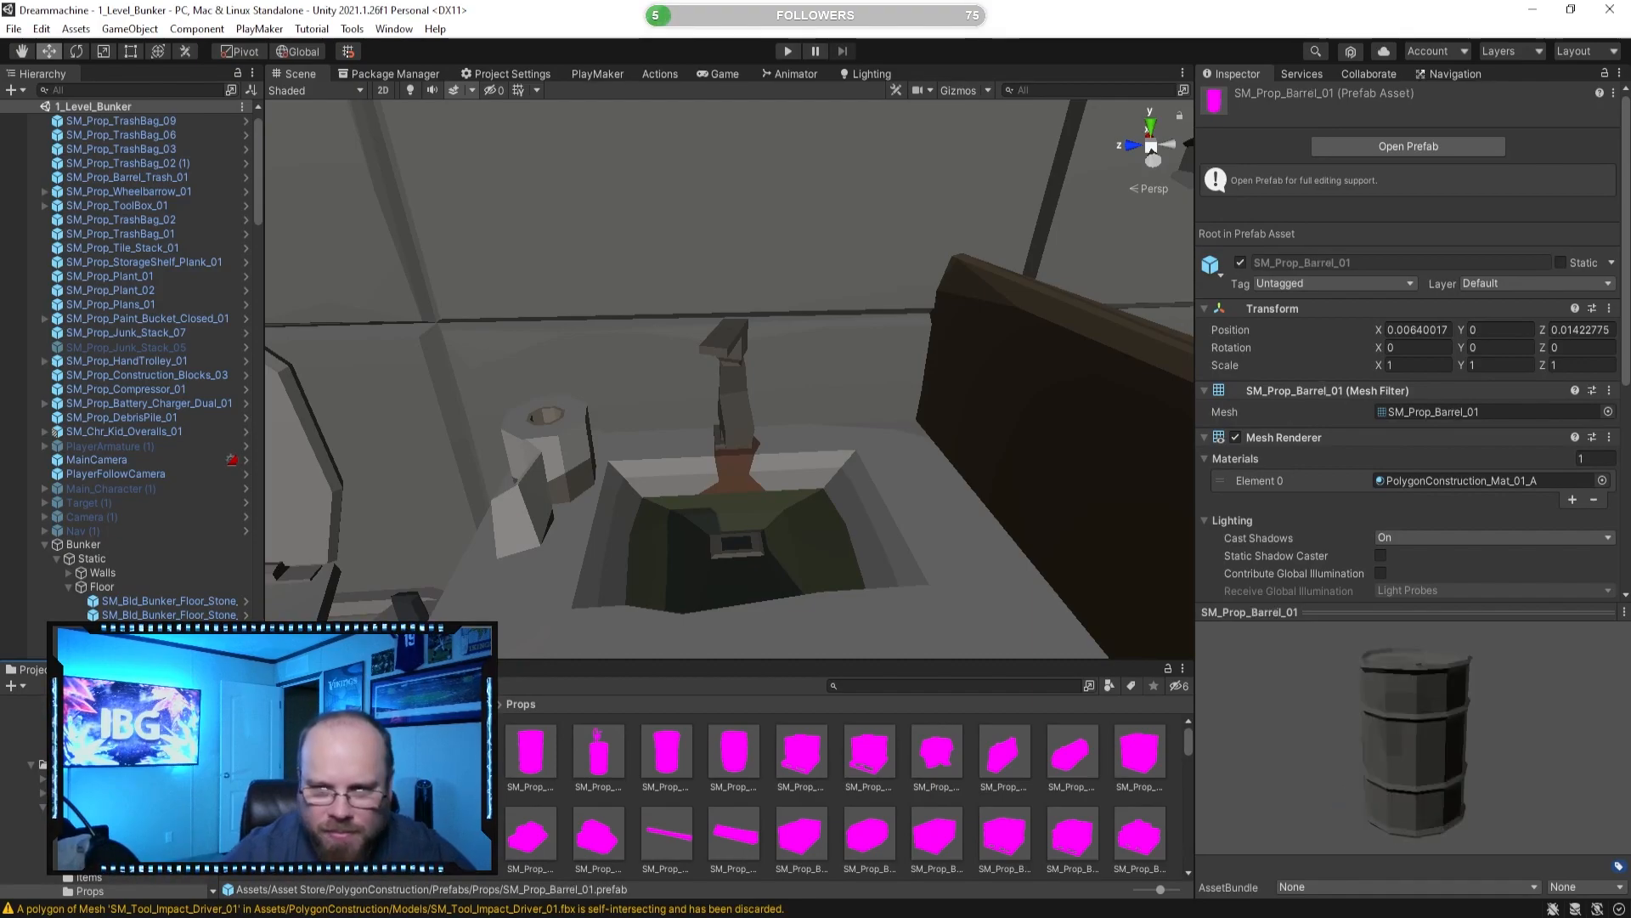
key("Right")
key("Right")
key("Right")
key("Right")
key("Right")
key("Right")
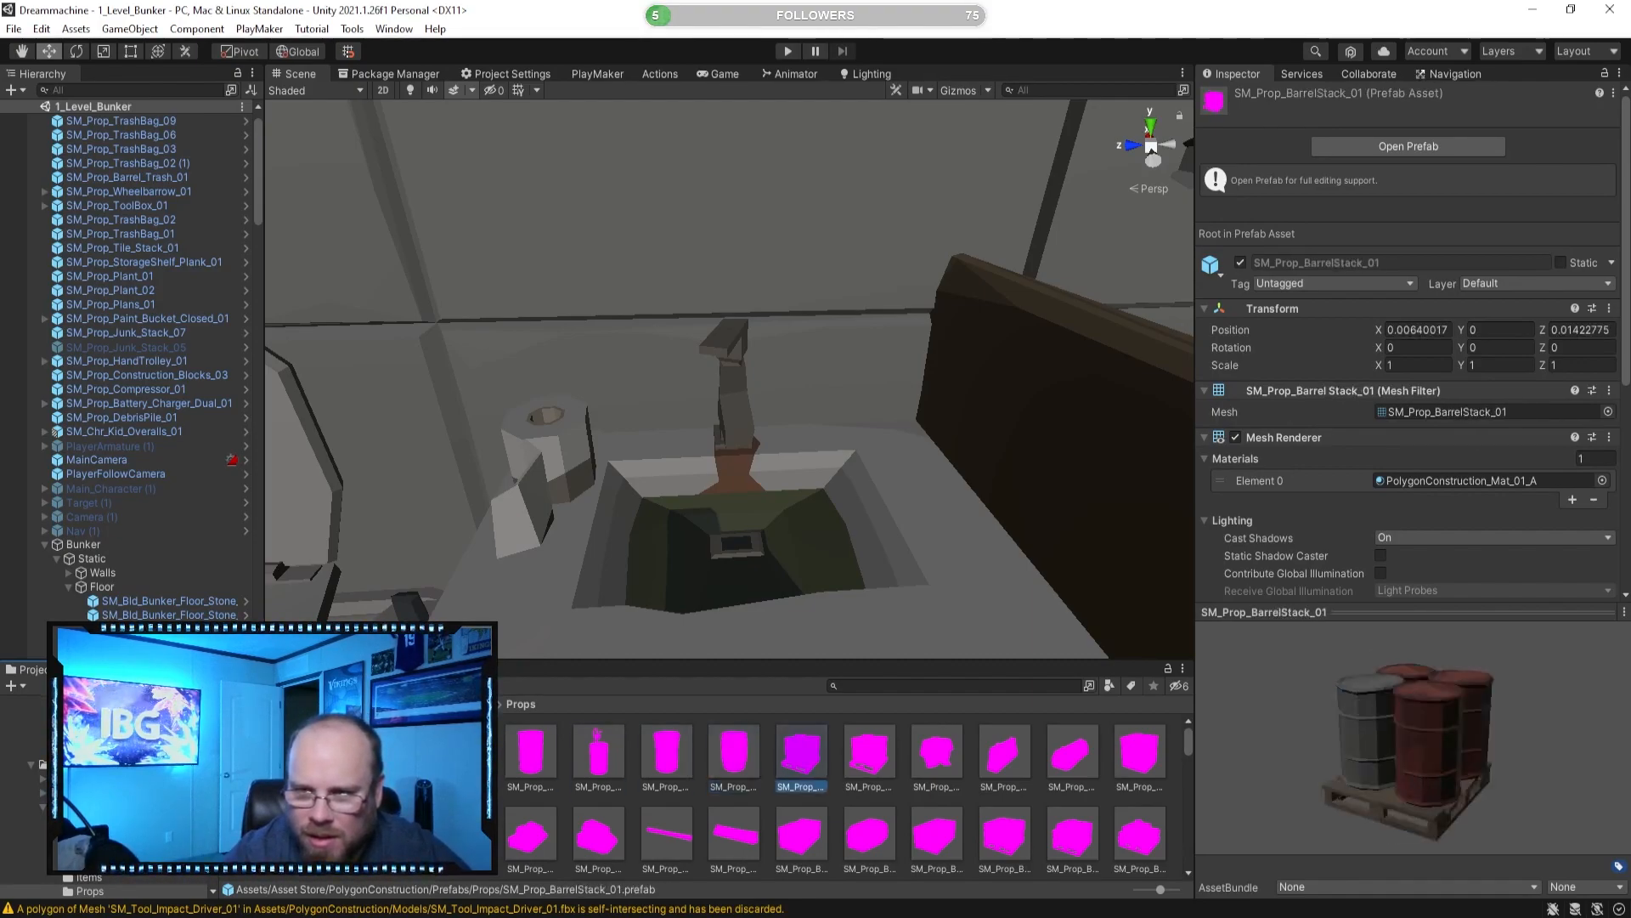
key("Right")
key("Right")
key("Right")
key("Right")
key("Right")
key("Right")
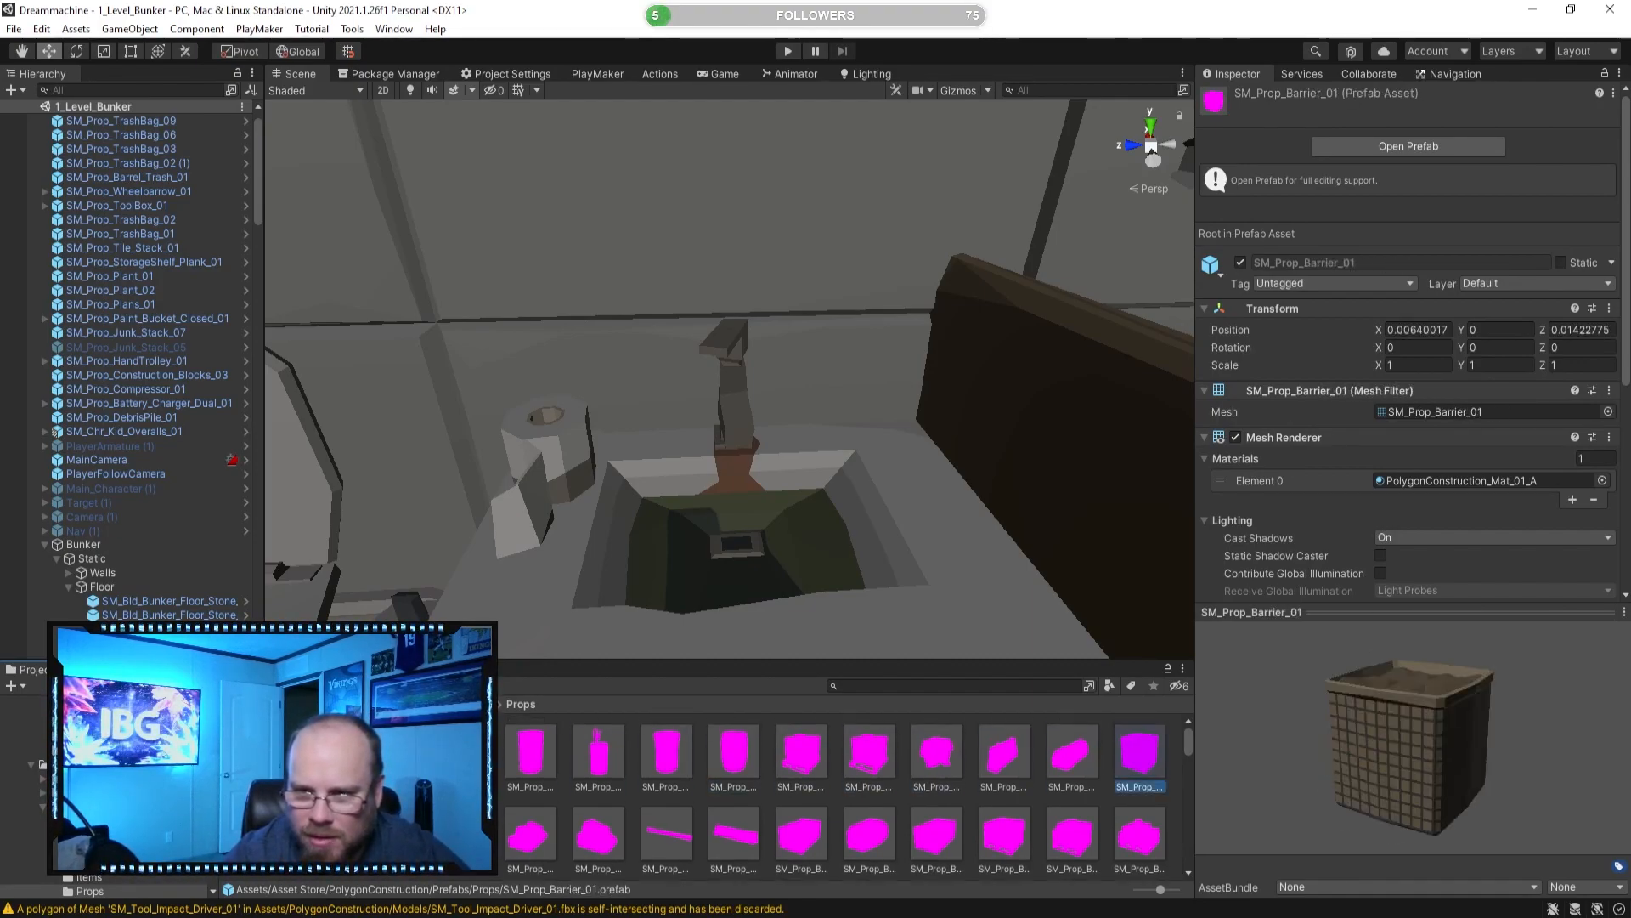
key("Right")
key("Right")
key("Right")
key("Right")
key("Right")
key("Right")
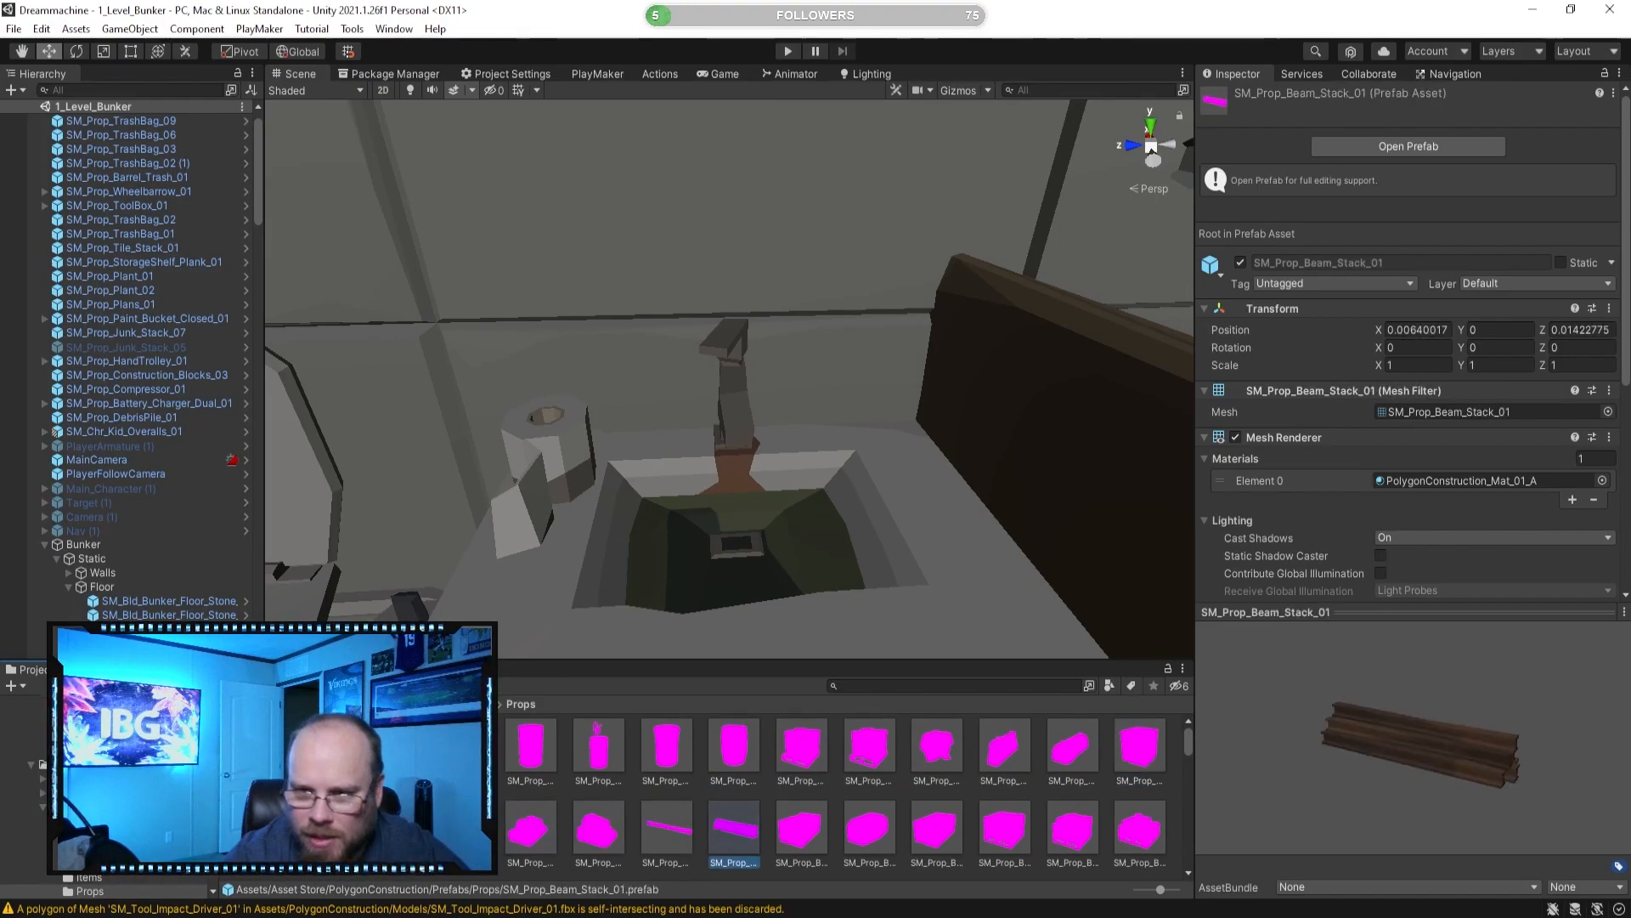
key("Right")
key("Right")
key("Right")
key("Right")
key("Right")
key("Right")
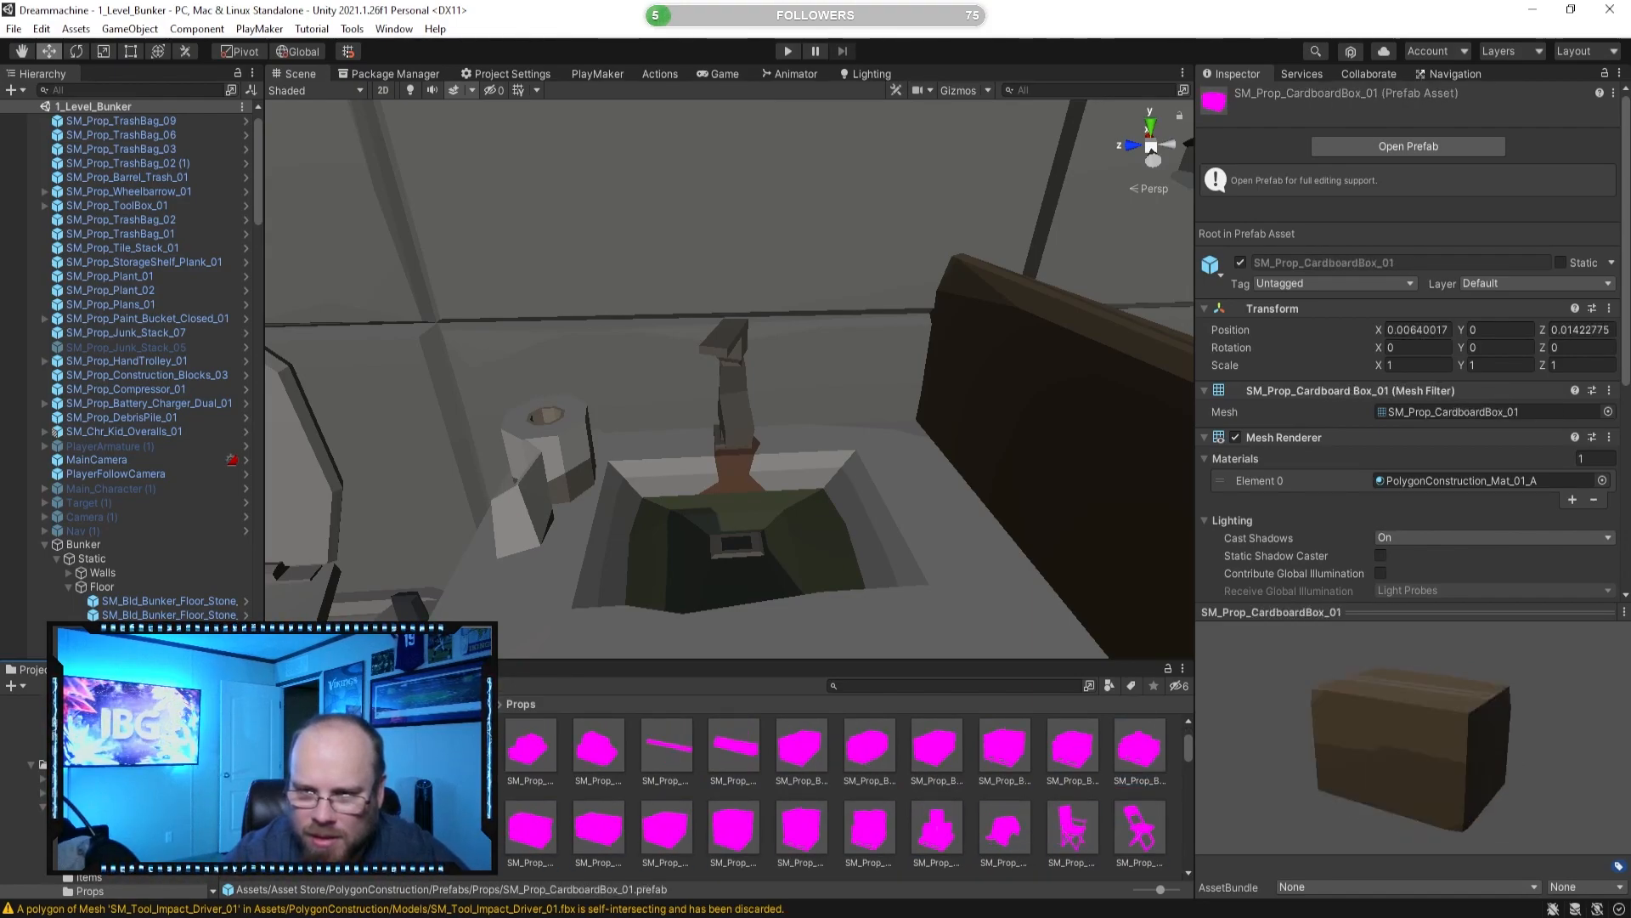
Preview the cardboard box variants up to SM_Prop_CardboardBox_Stack_03 and inspect the existing box pile in the scene.
key("Right")
key("Right")
key("Left")
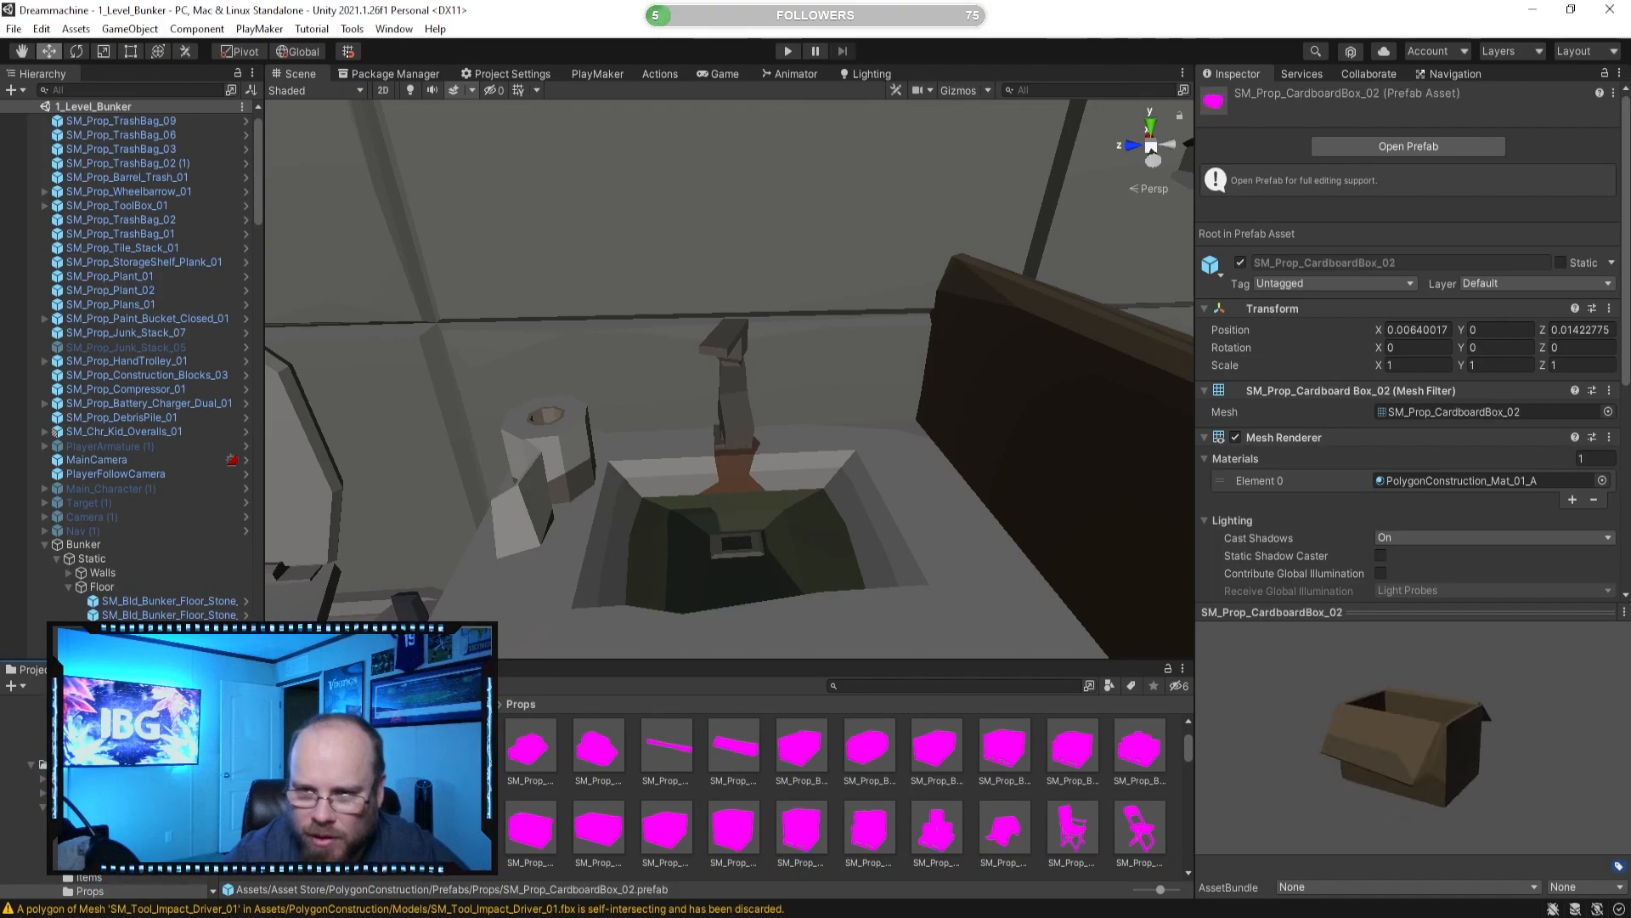
key("Right")
key("Right")
key("Right")
key("Right")
key("Right")
key("Right")
key("Right")
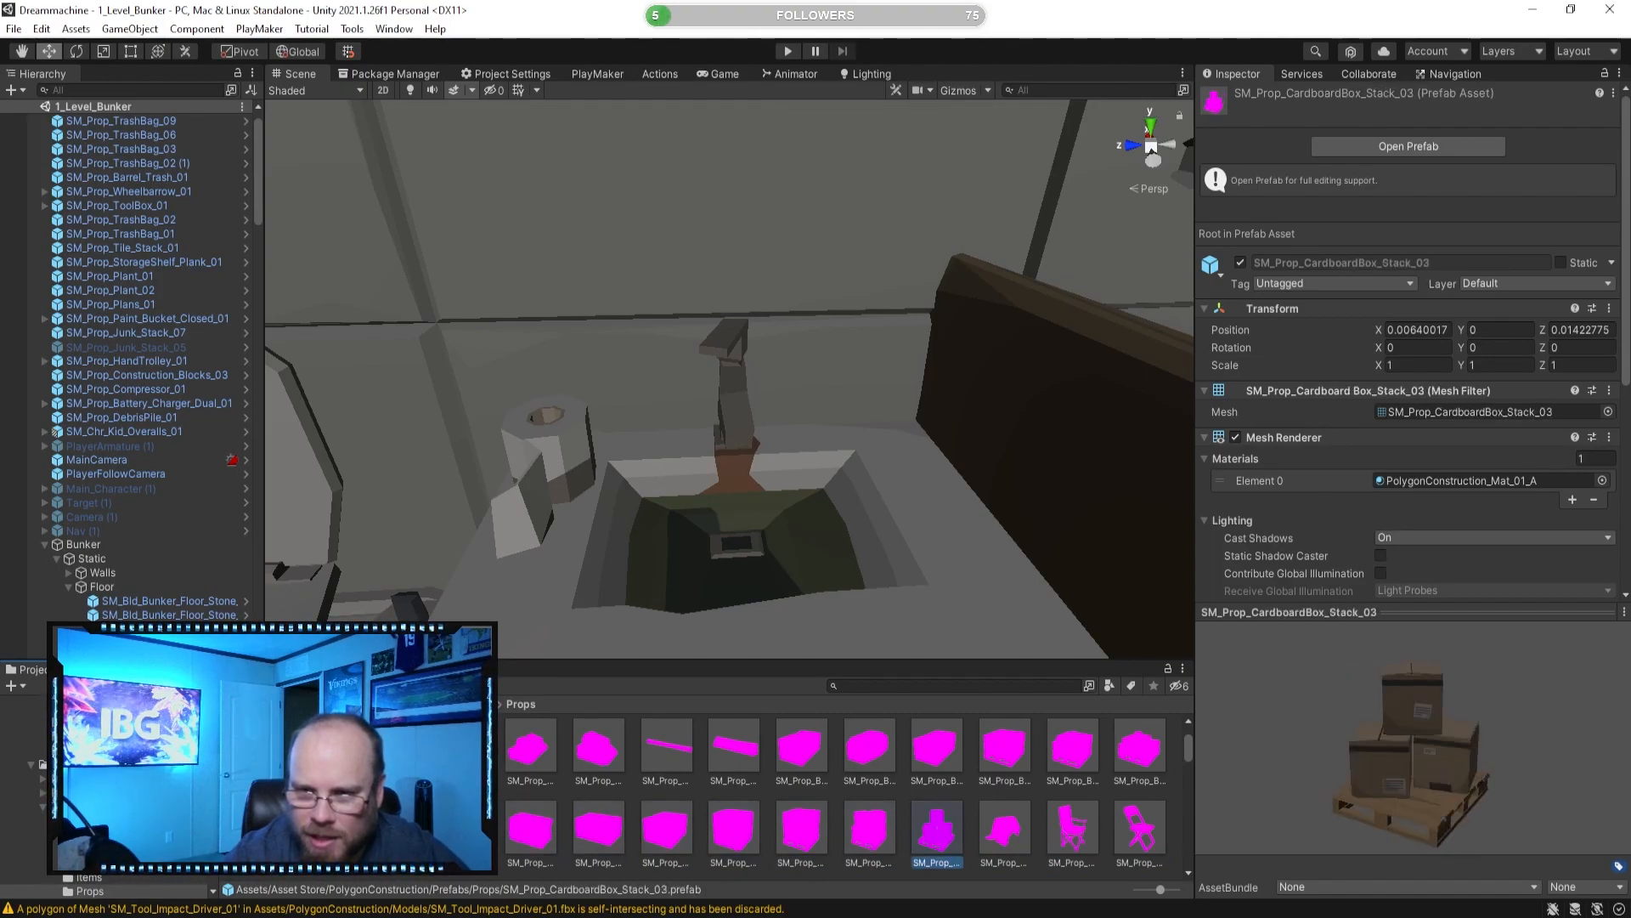
key("Left")
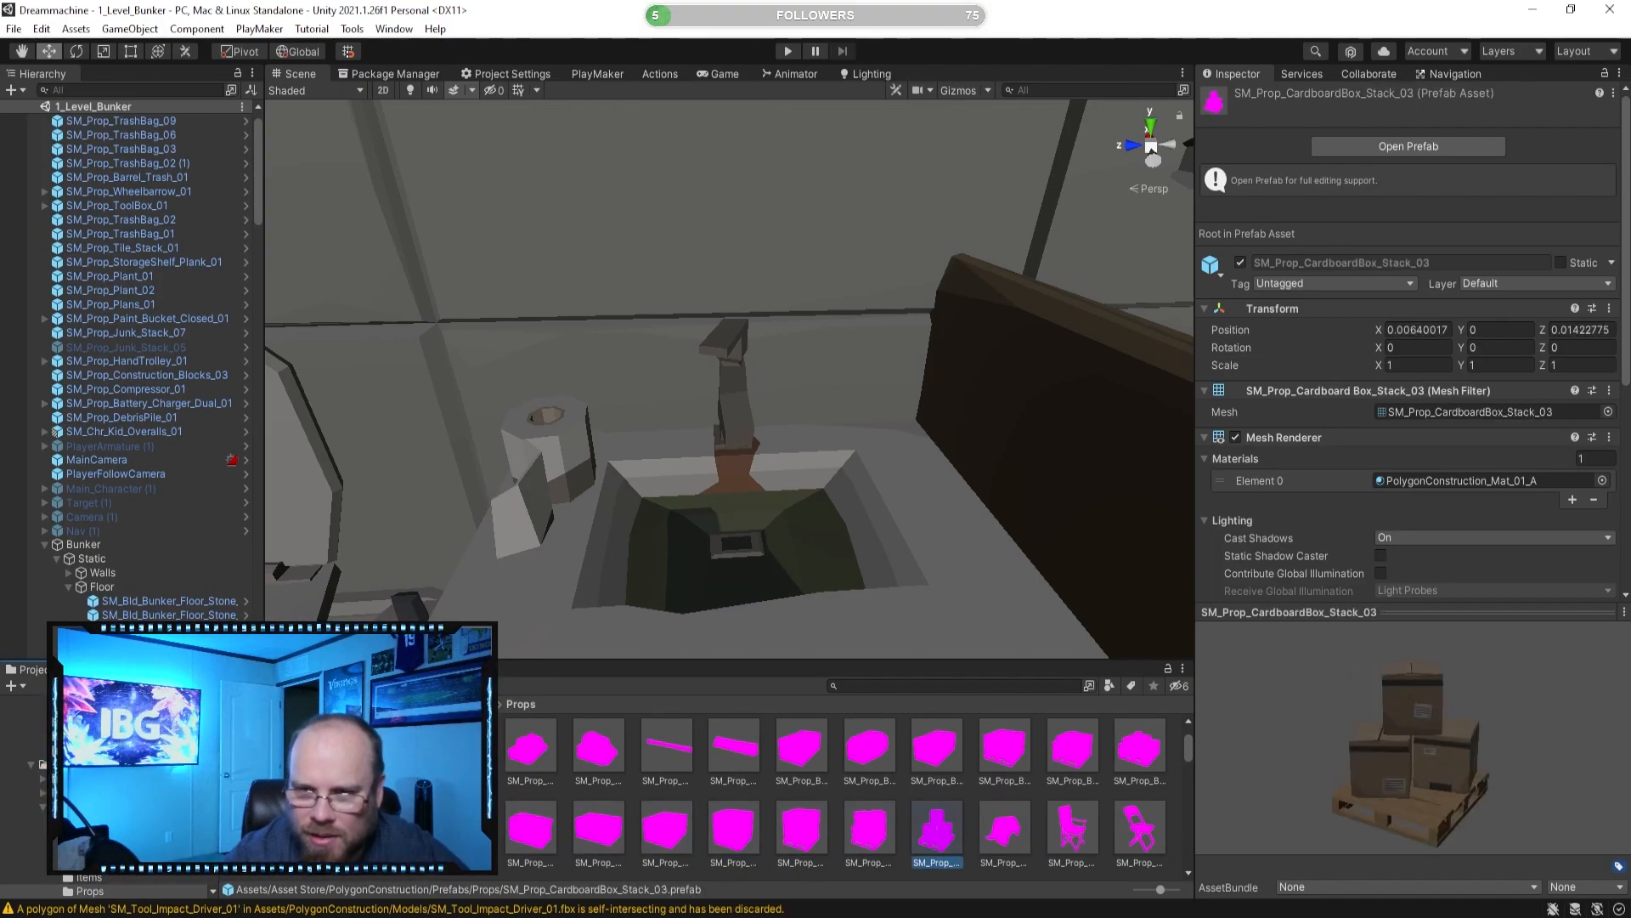
right_click_drag(440, 527, 802, 480)
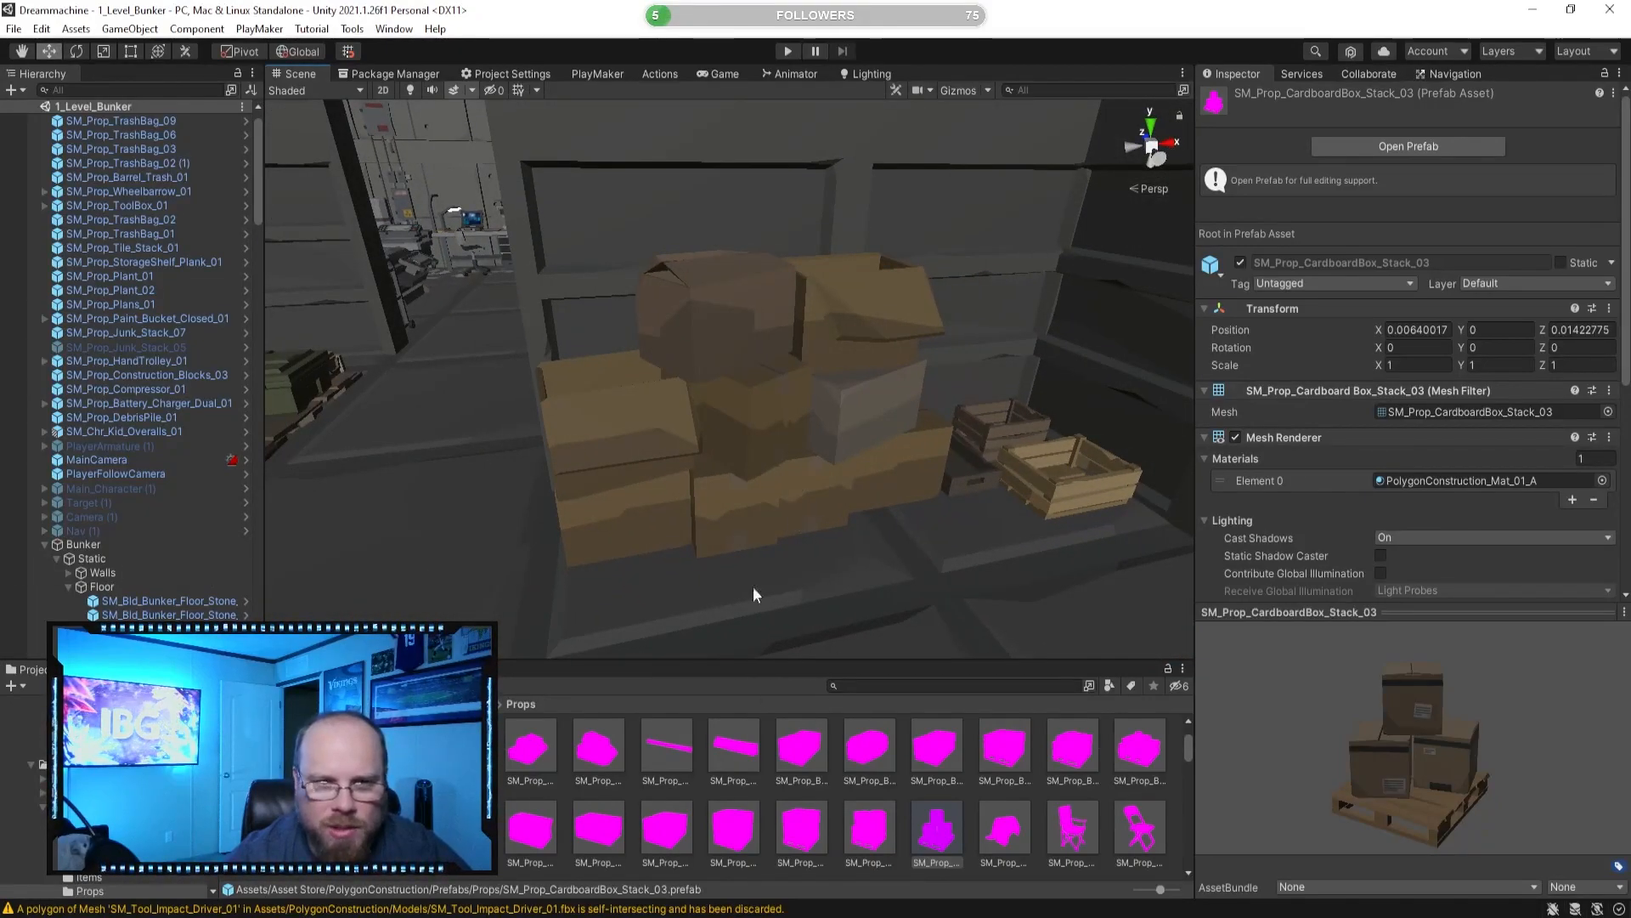
Replace the loose cardboard box pile by the shelving wall with the SM_Prop_CardboardBox_Stack_02 prefab.
left_click(761, 473)
key("Delete")
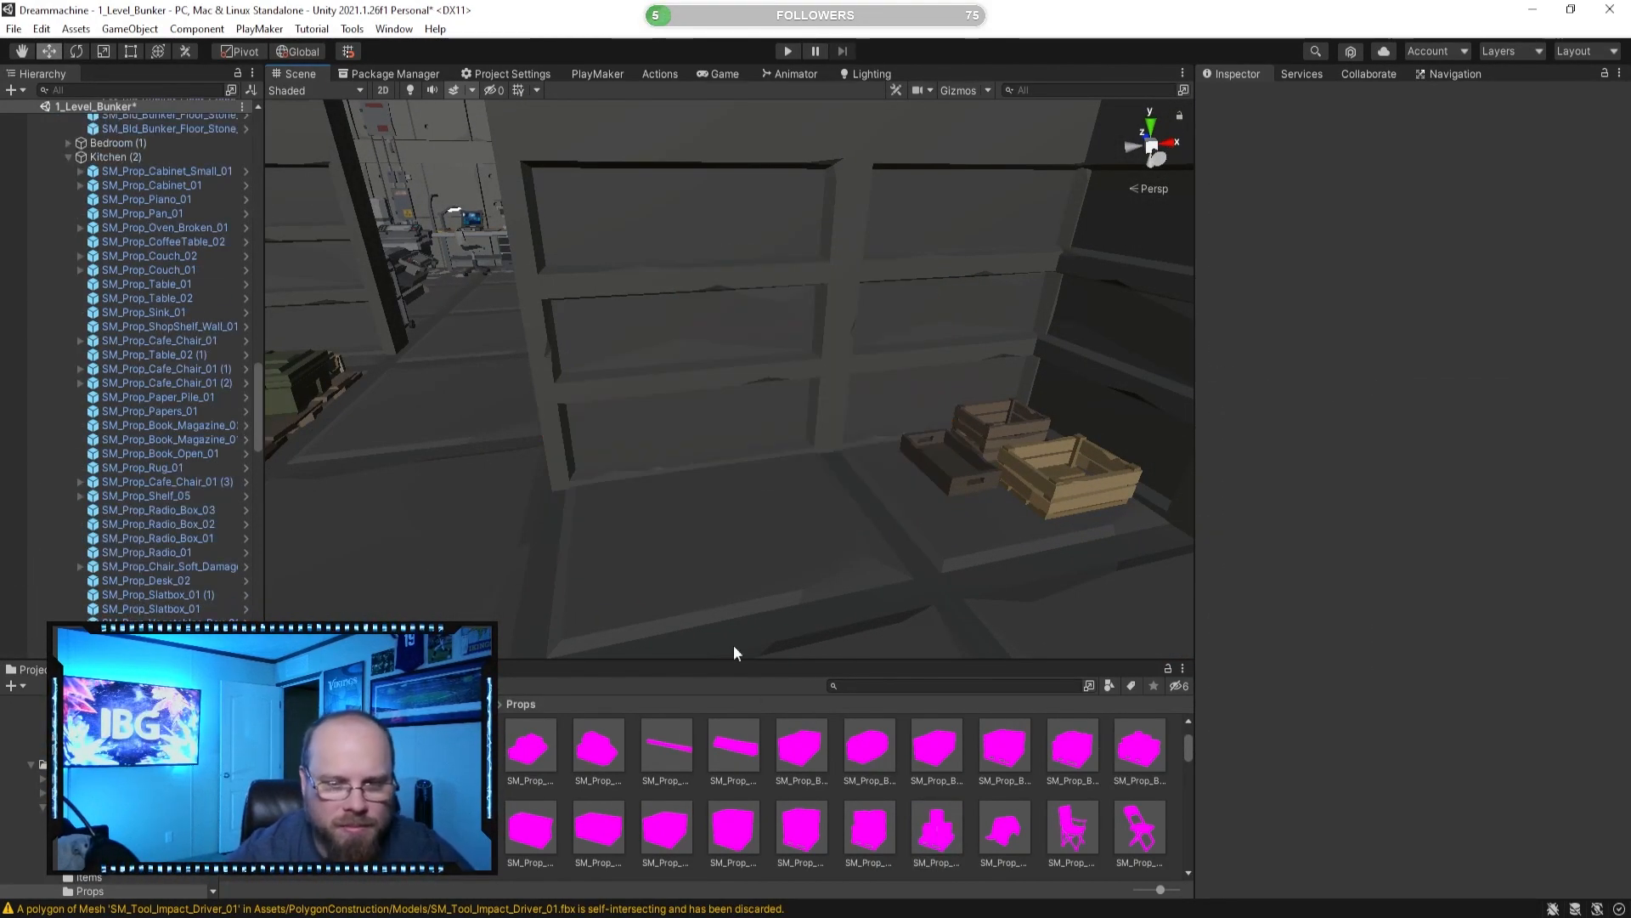
left_click(812, 821)
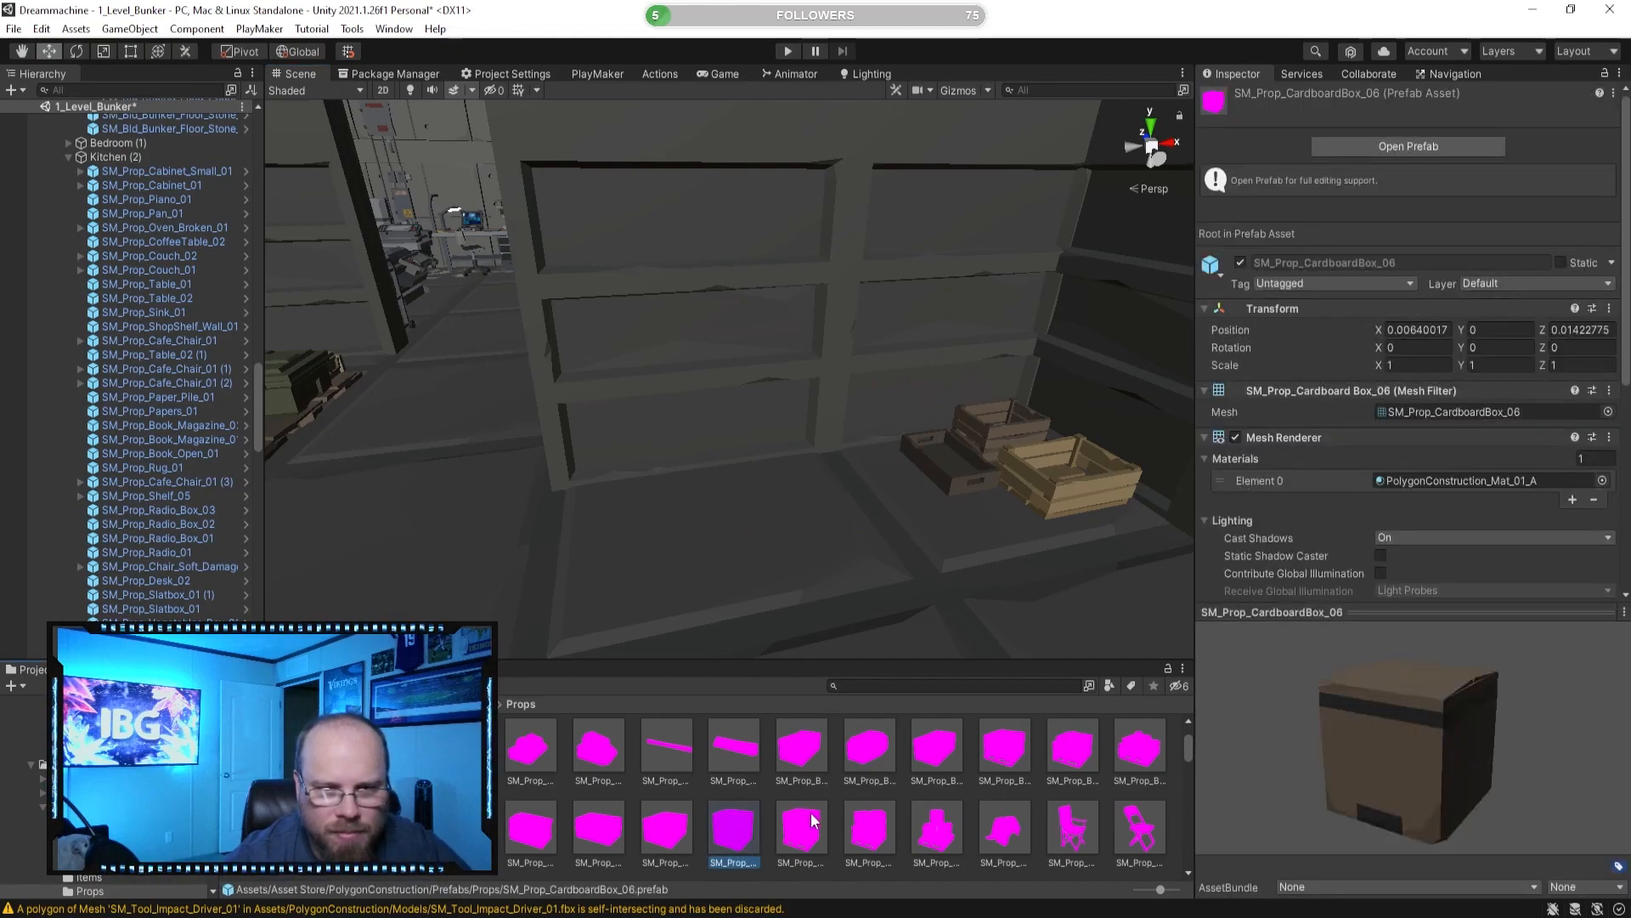
left_click(870, 829)
left_click_drag(855, 714, 848, 512)
key("f")
left_click_drag(726, 477, 701, 563)
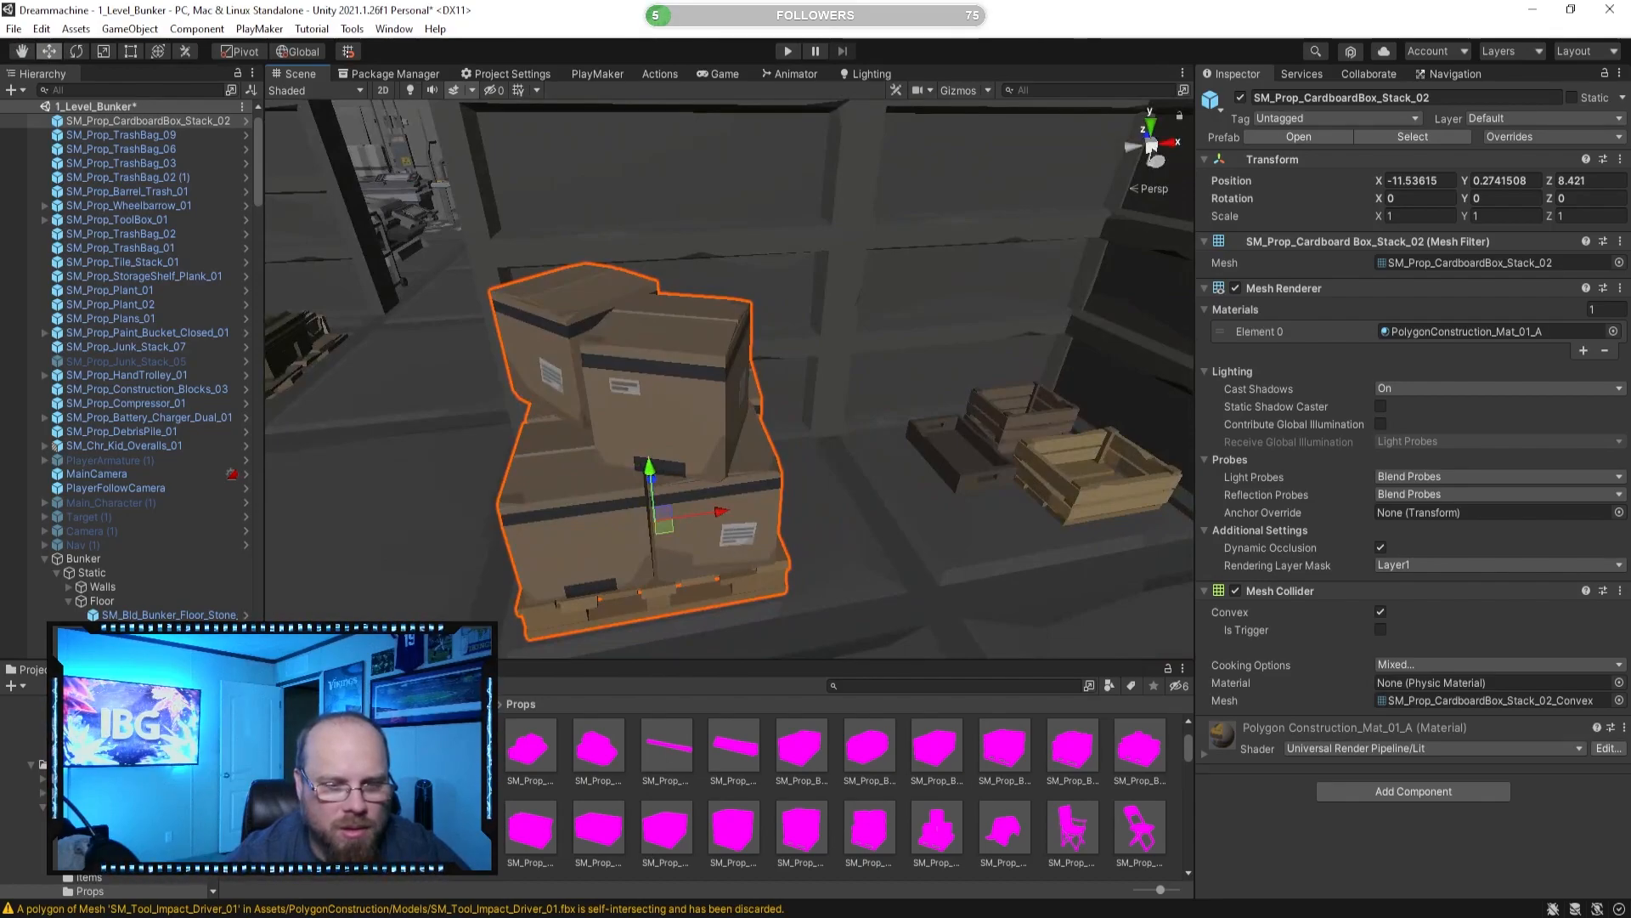
Preview the brick and cardboard box props, and place SM_Prop_CardboardBox_Stack_03 between the first box stack and the wooden crates.
left_click(487, 830)
scroll(982, 751, "up", 1)
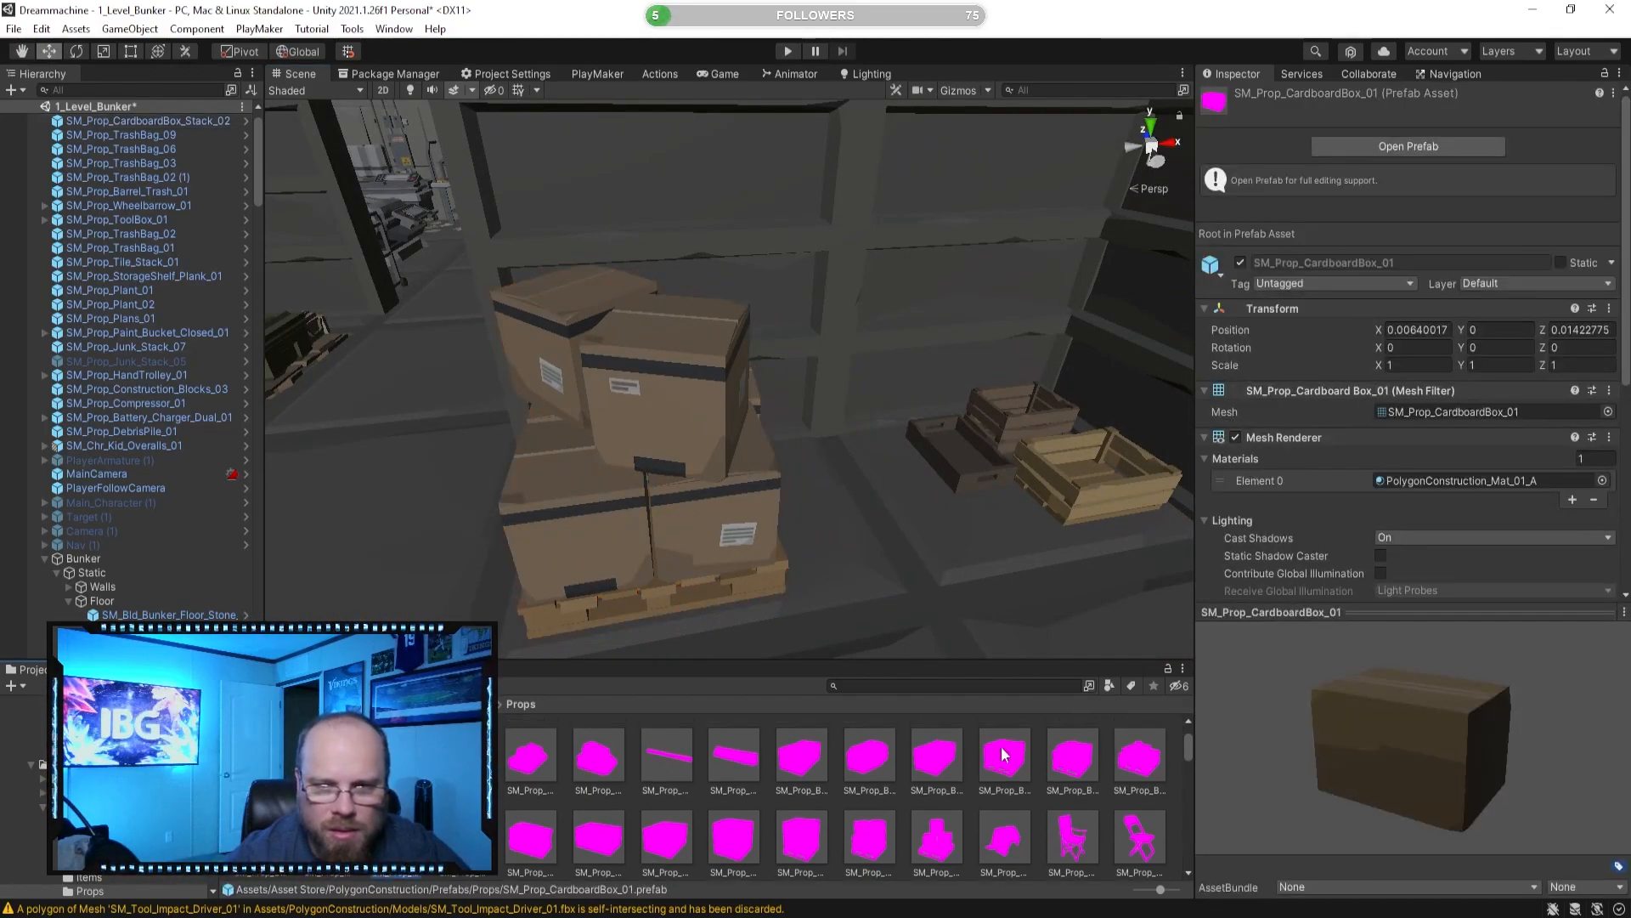
left_click(1070, 765)
left_click(403, 837)
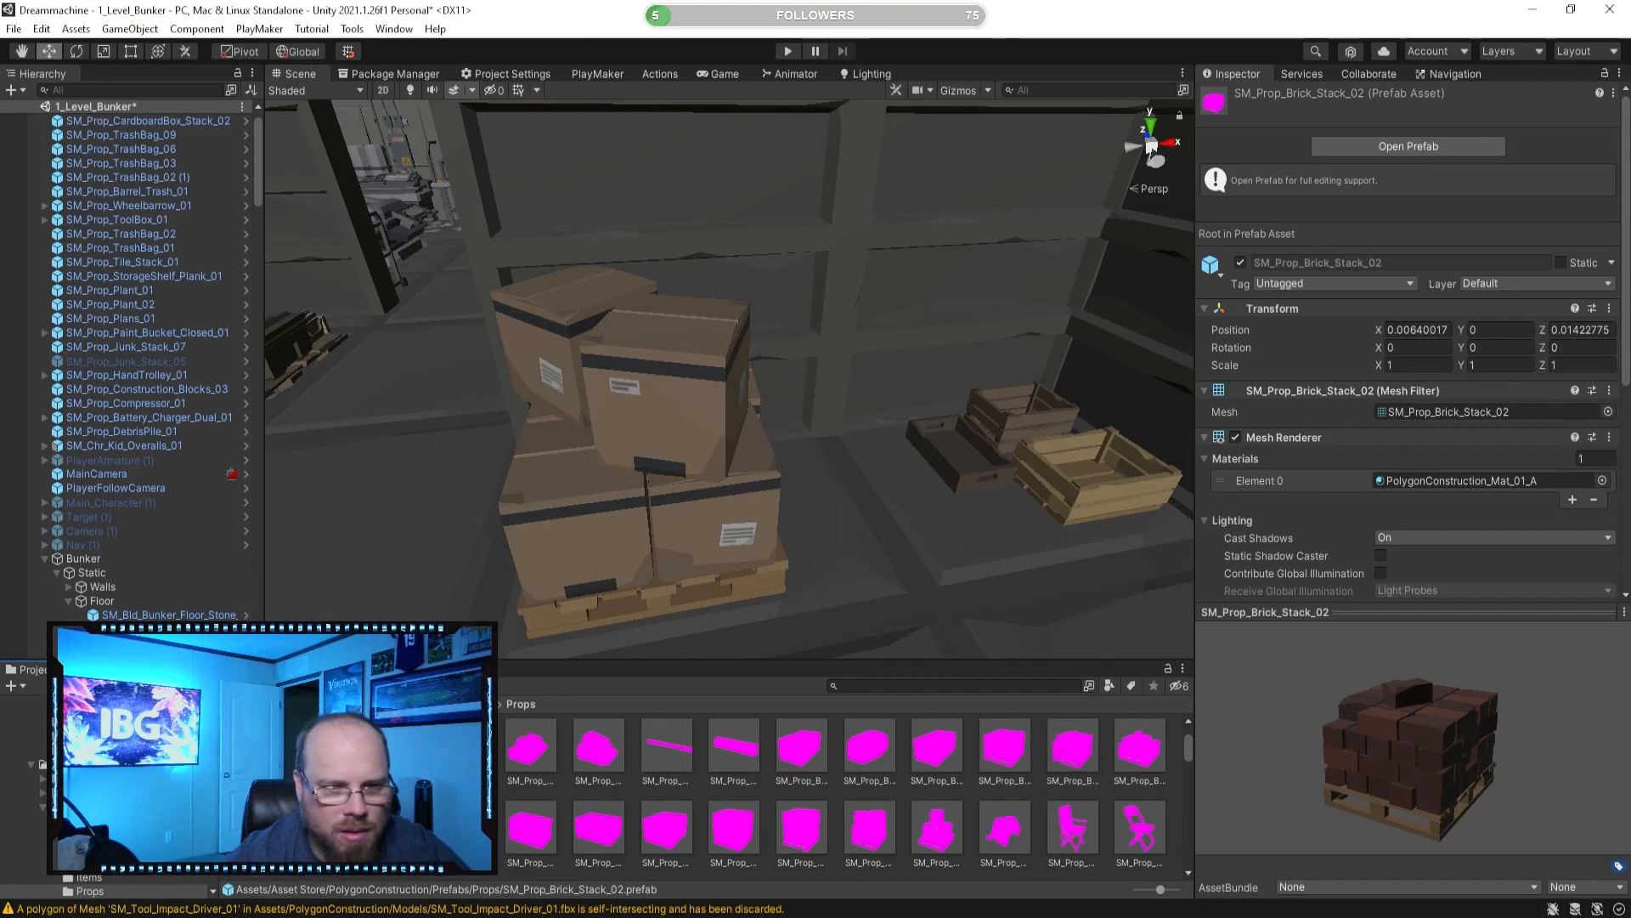
key("Right")
key("Right")
key("Right")
key("Right")
key("Right")
key("Right")
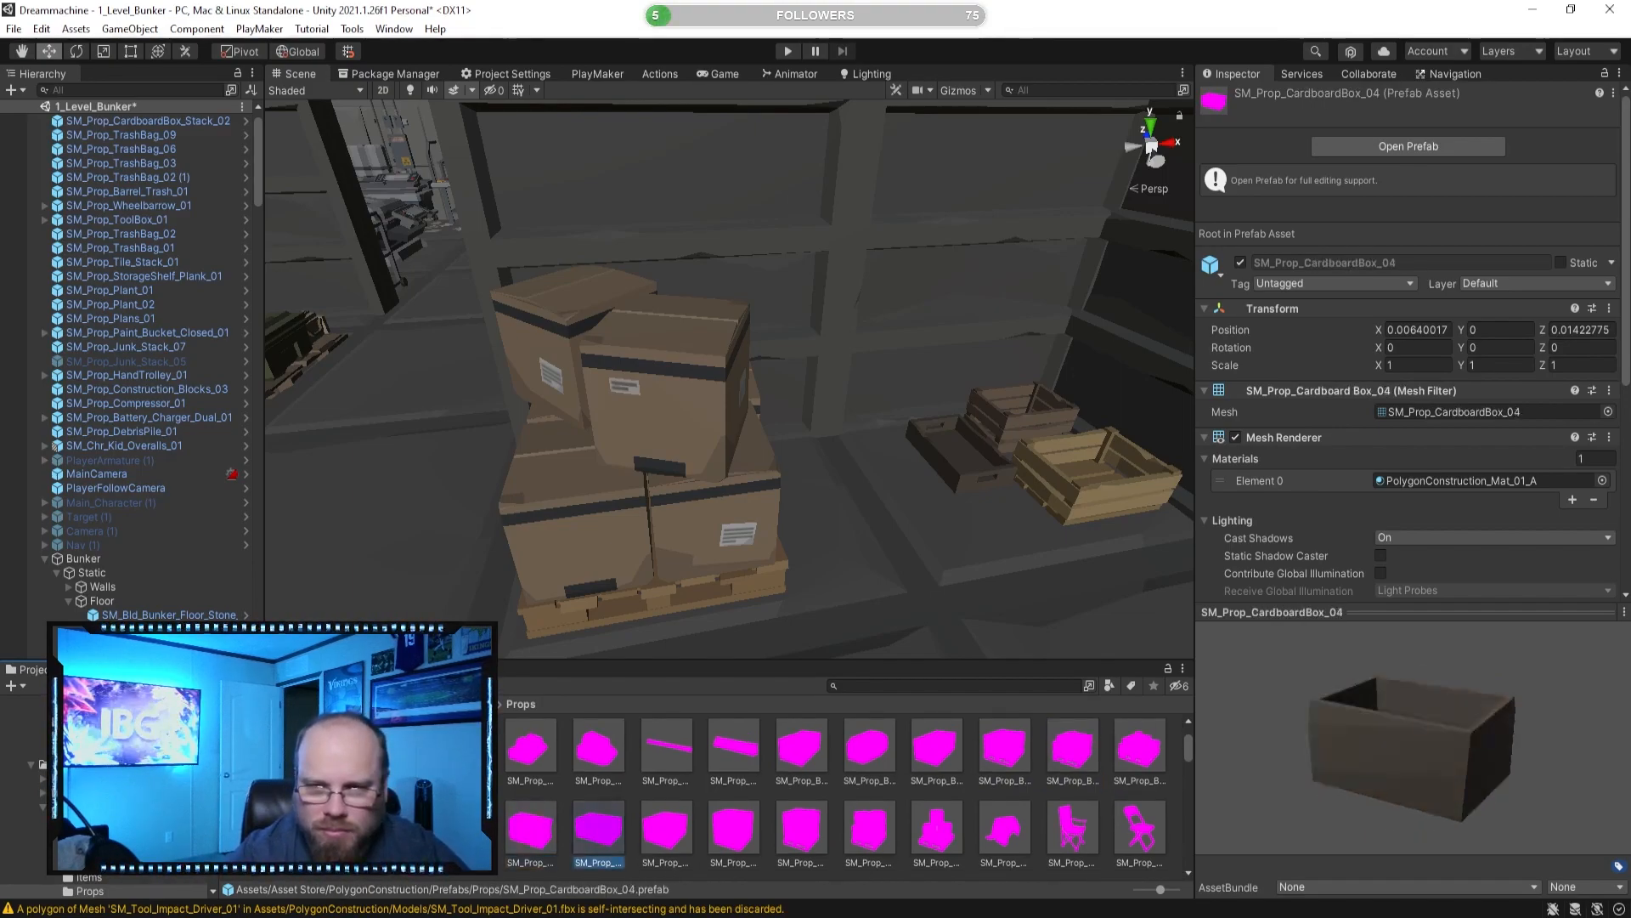
key("Right")
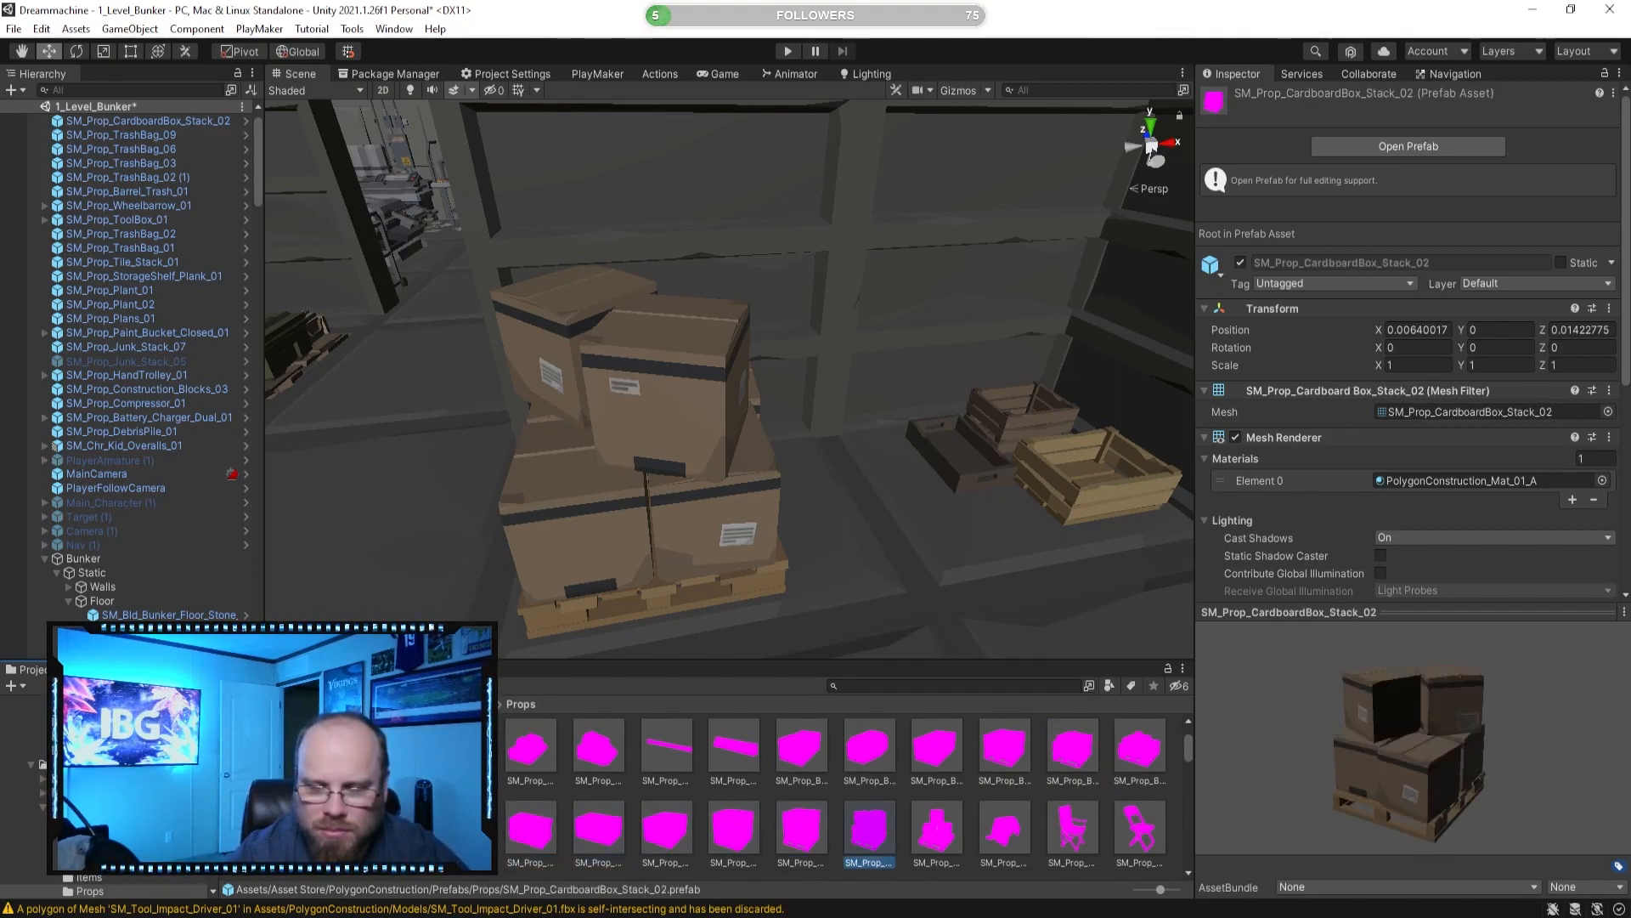
key("Right")
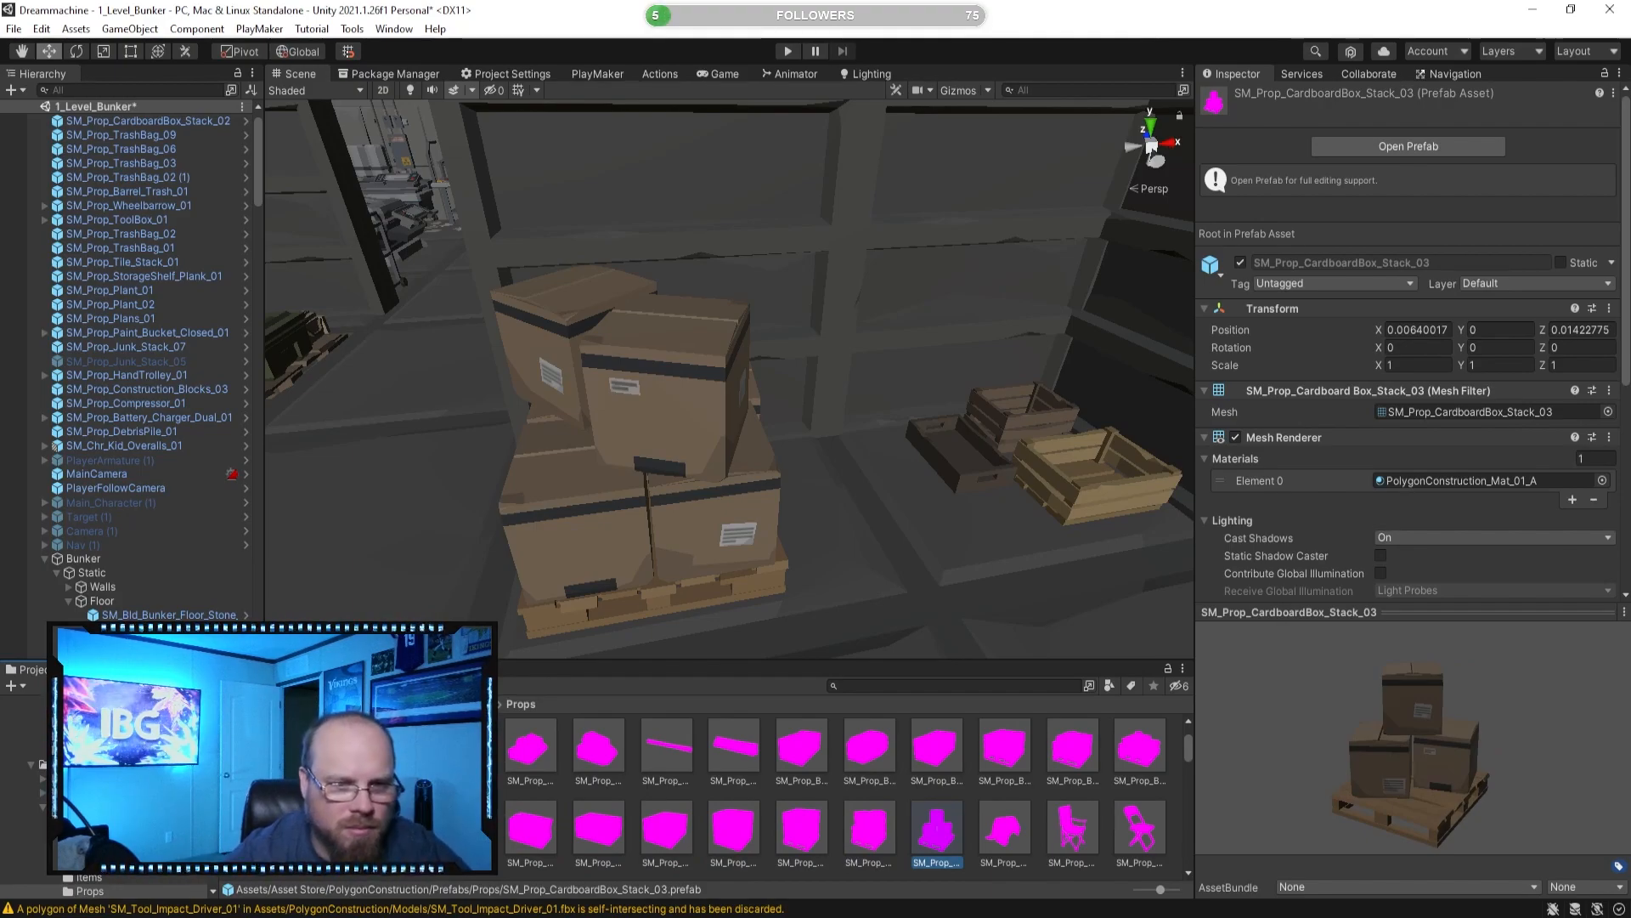
left_click_drag(934, 854, 855, 493)
key("f")
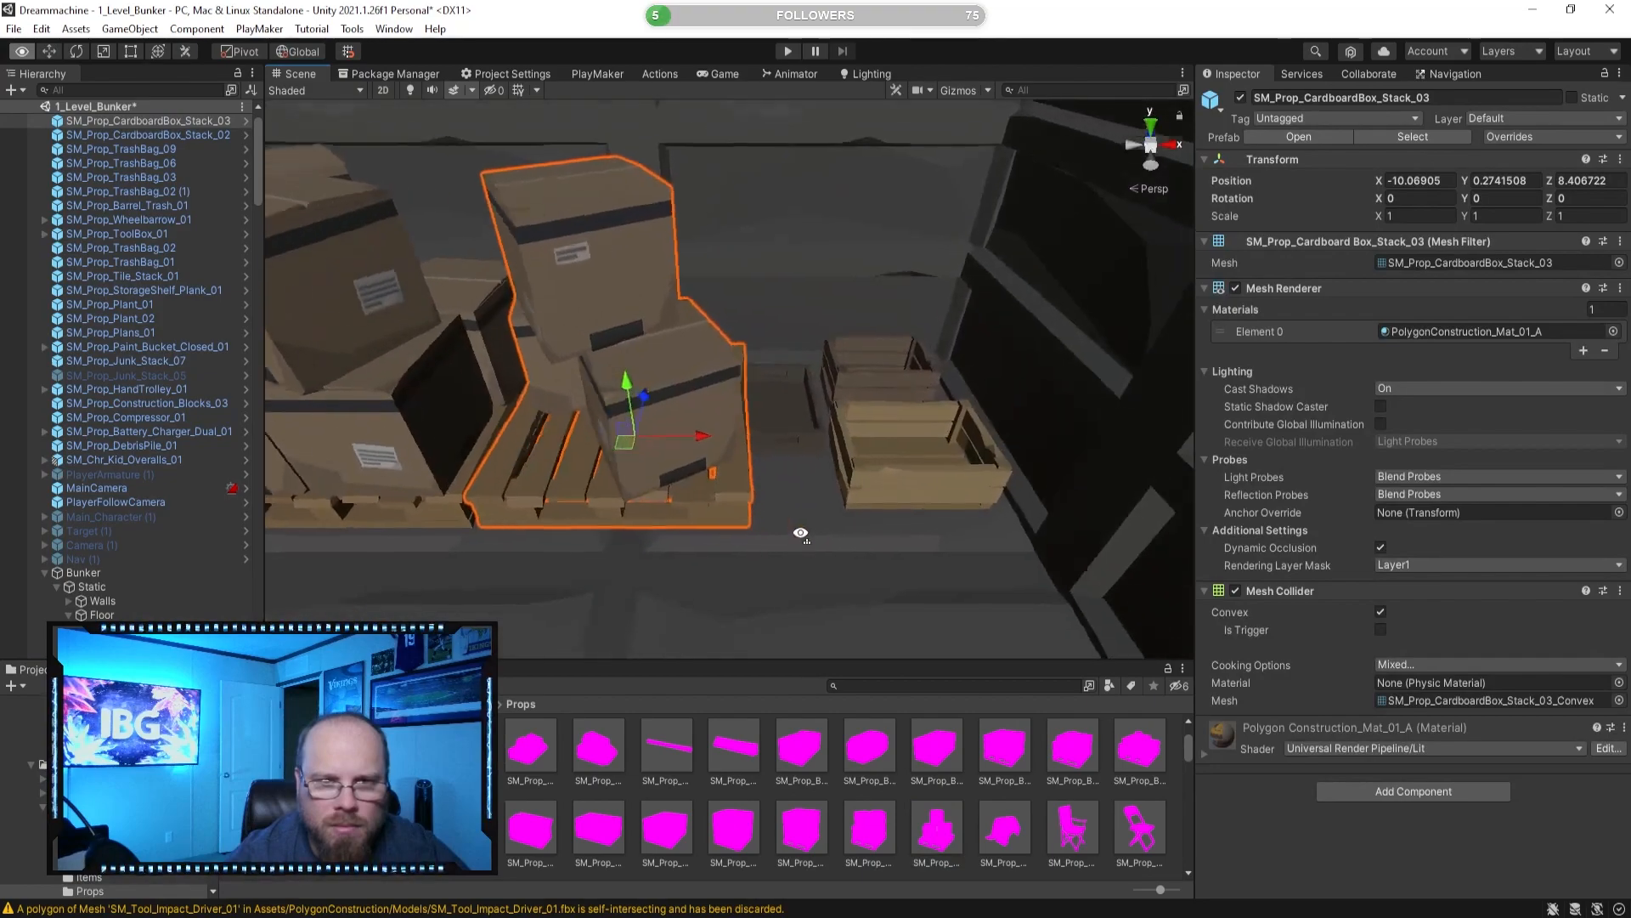
Move the dark SM_Prop_Vegetables_Box_01 crate beside the pallet along X to position 5.9.
left_click(840, 792)
left_click(741, 456)
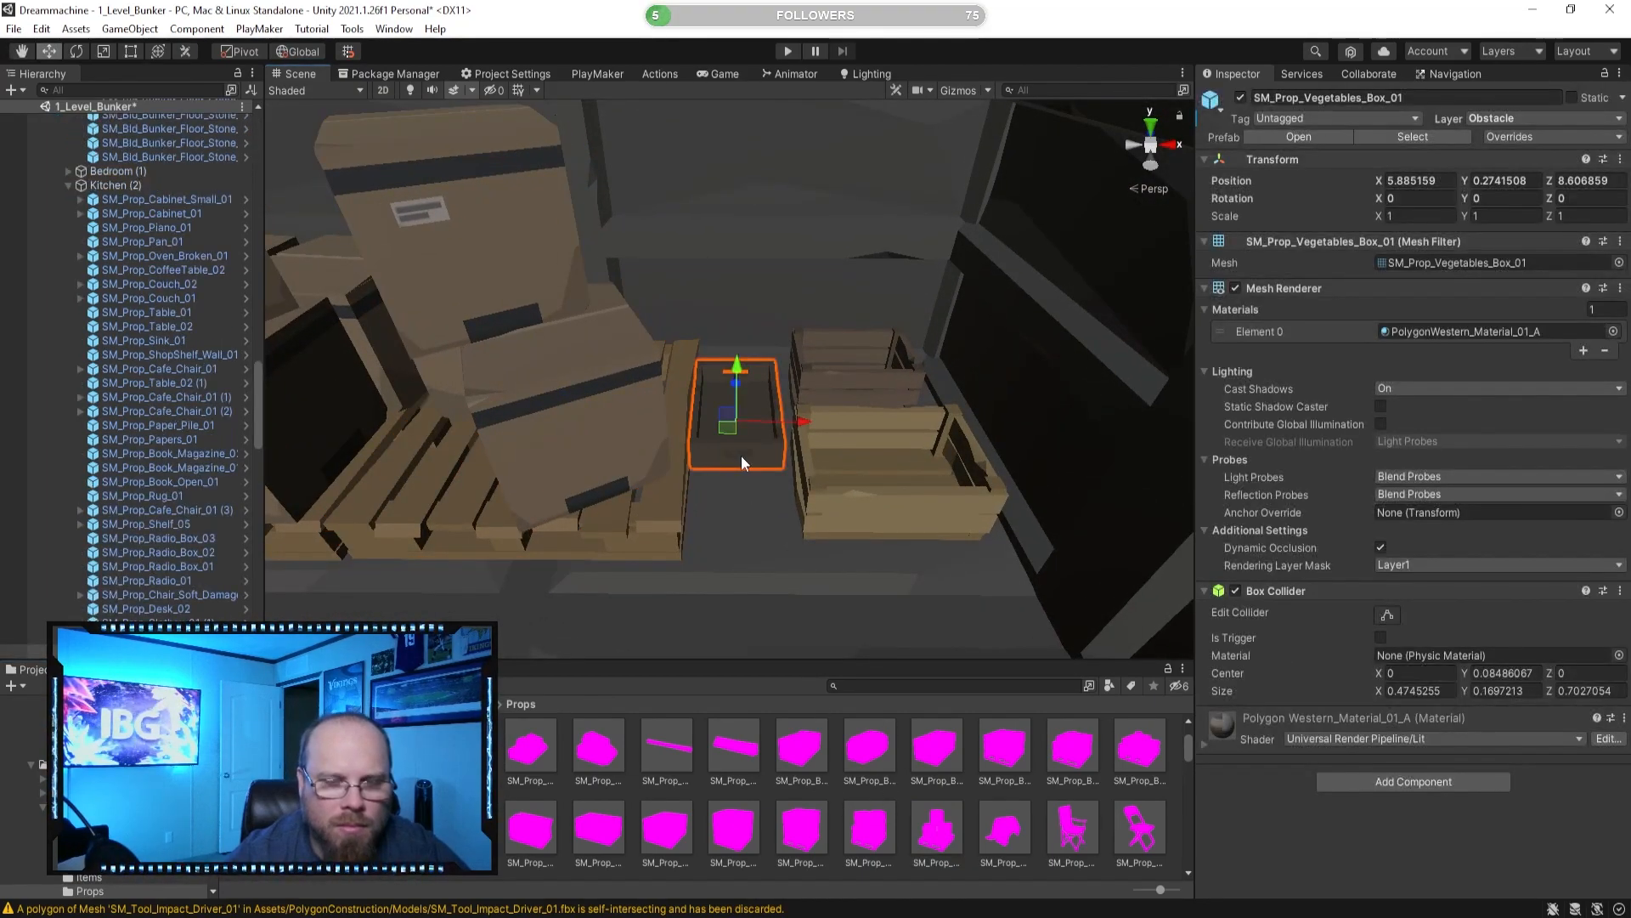
key("f")
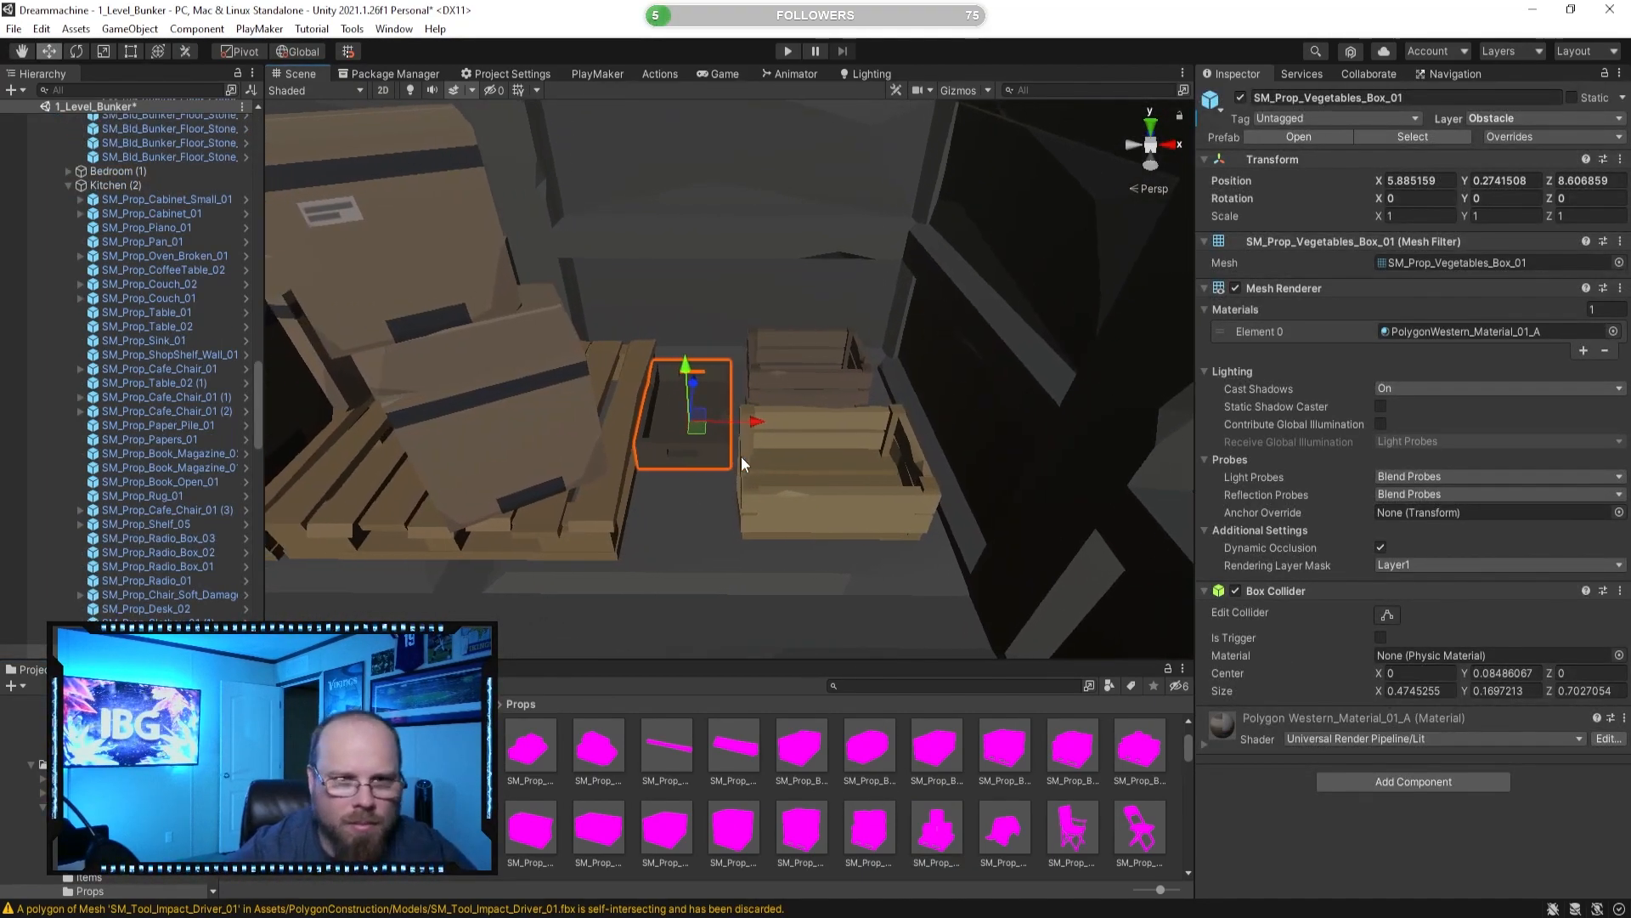
left_click_drag(742, 424, 756, 425)
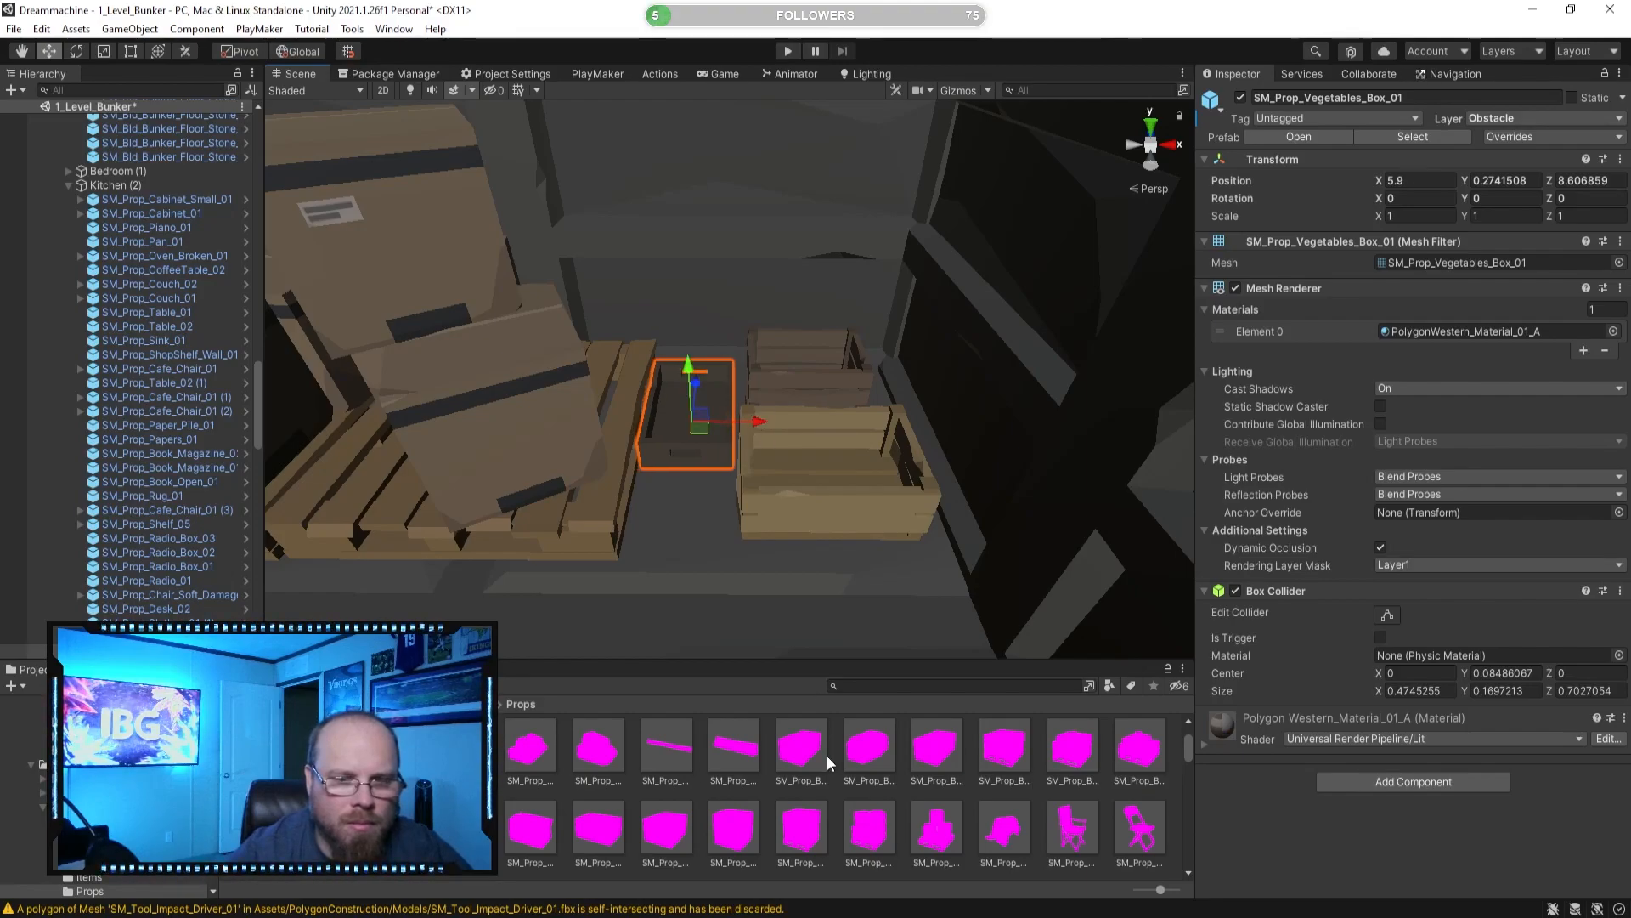
left_click(779, 477)
Examine the construction prop previews one by one, from the metal chair to SM_Prop_Roller_Track_01, for more props suited to the bunker.
right_click_drag(779, 477, 641, 458)
key("d")
key("s")
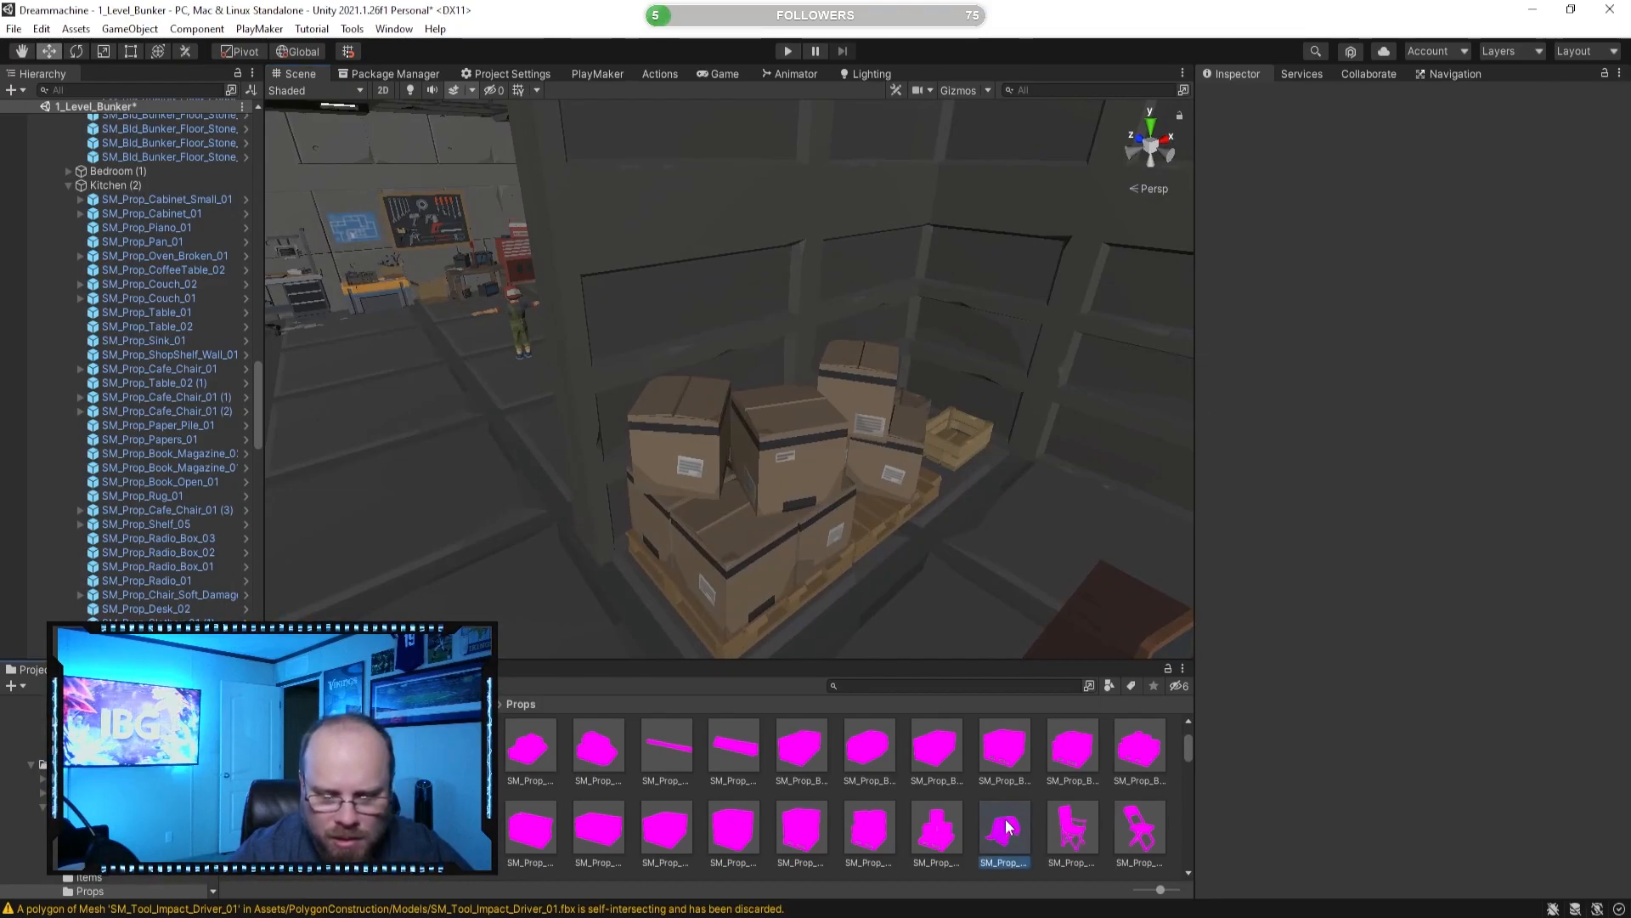
key("Right")
key("Left")
key("Right")
key("Right")
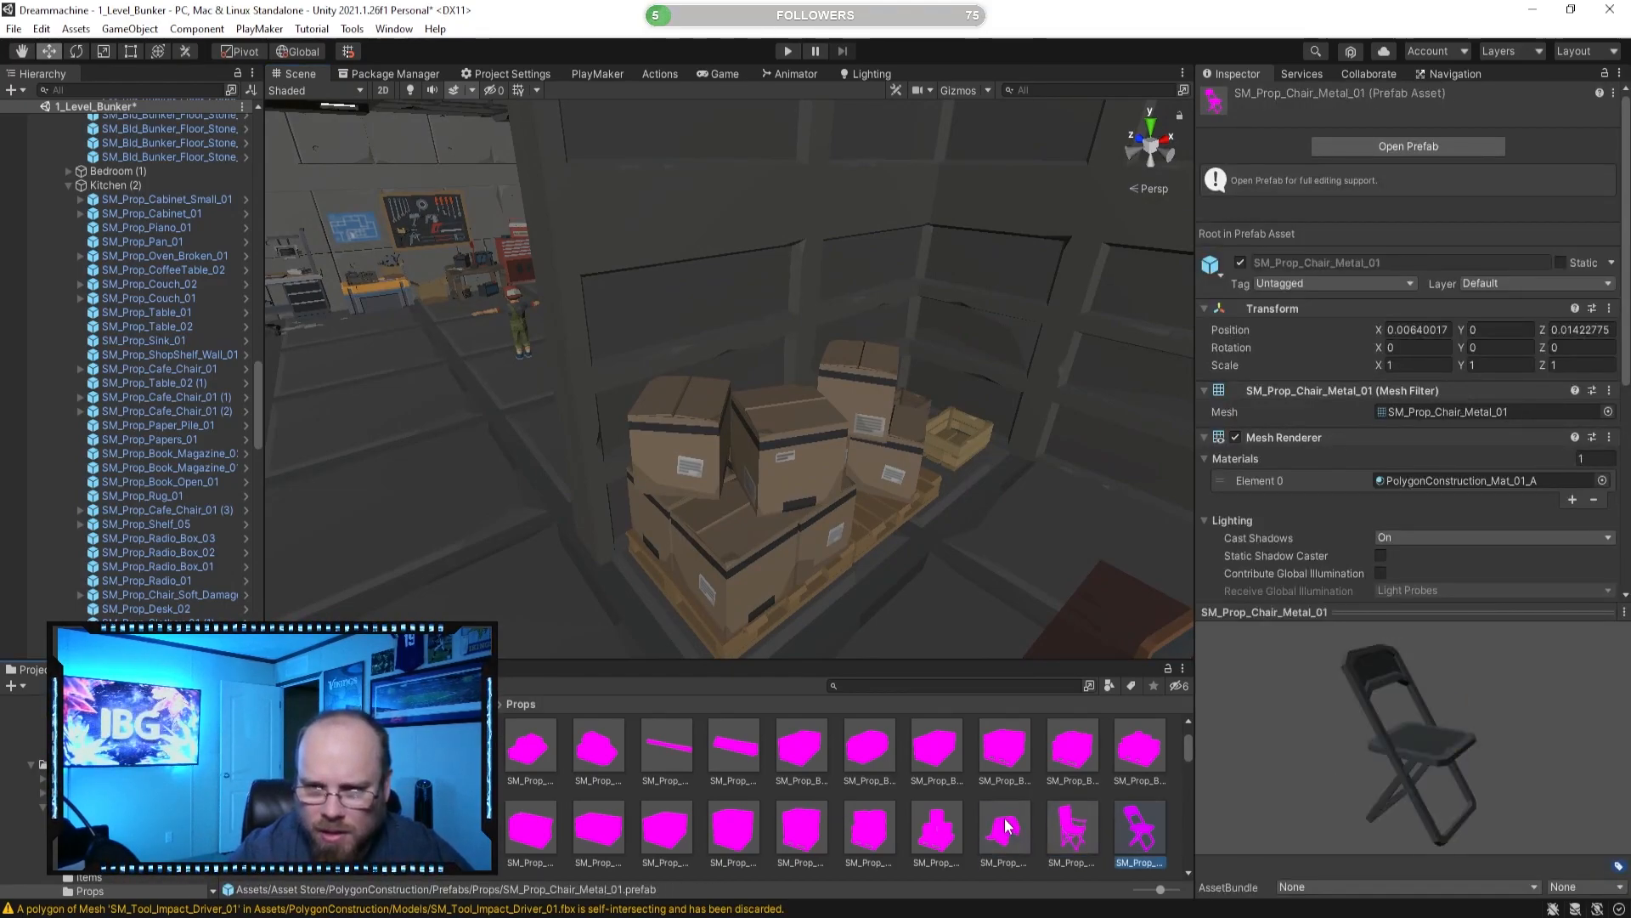
key("Right")
key("Right")
key("Right")
key("Left")
key("Left")
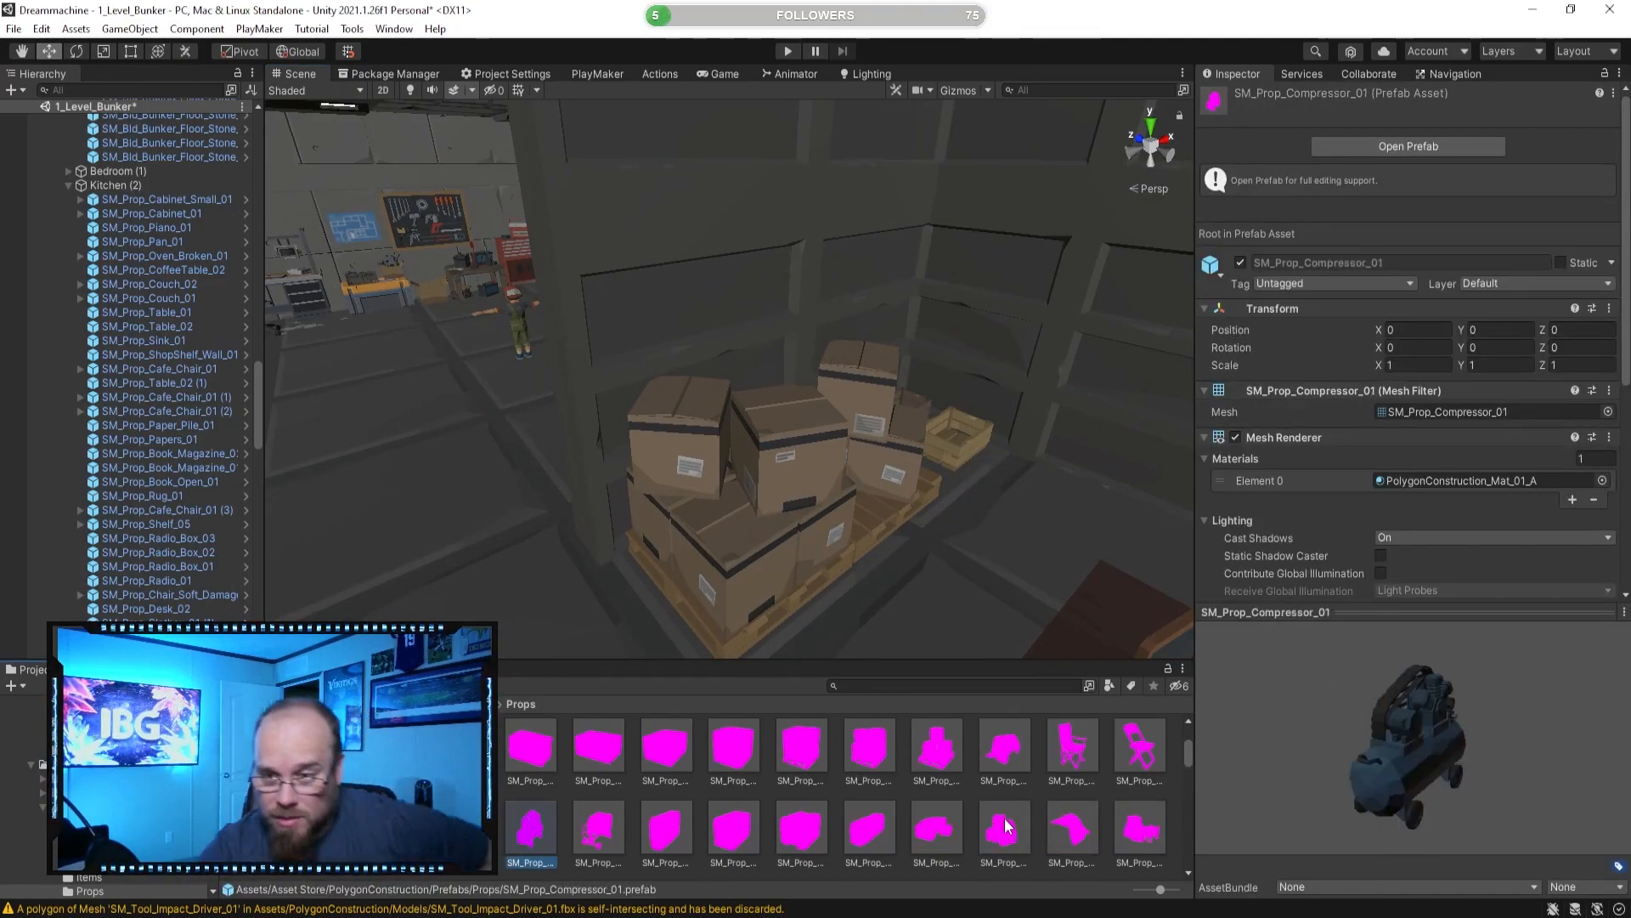
key("Right")
key("Right")
key("Right")
key("Right")
key("Right")
key("Right")
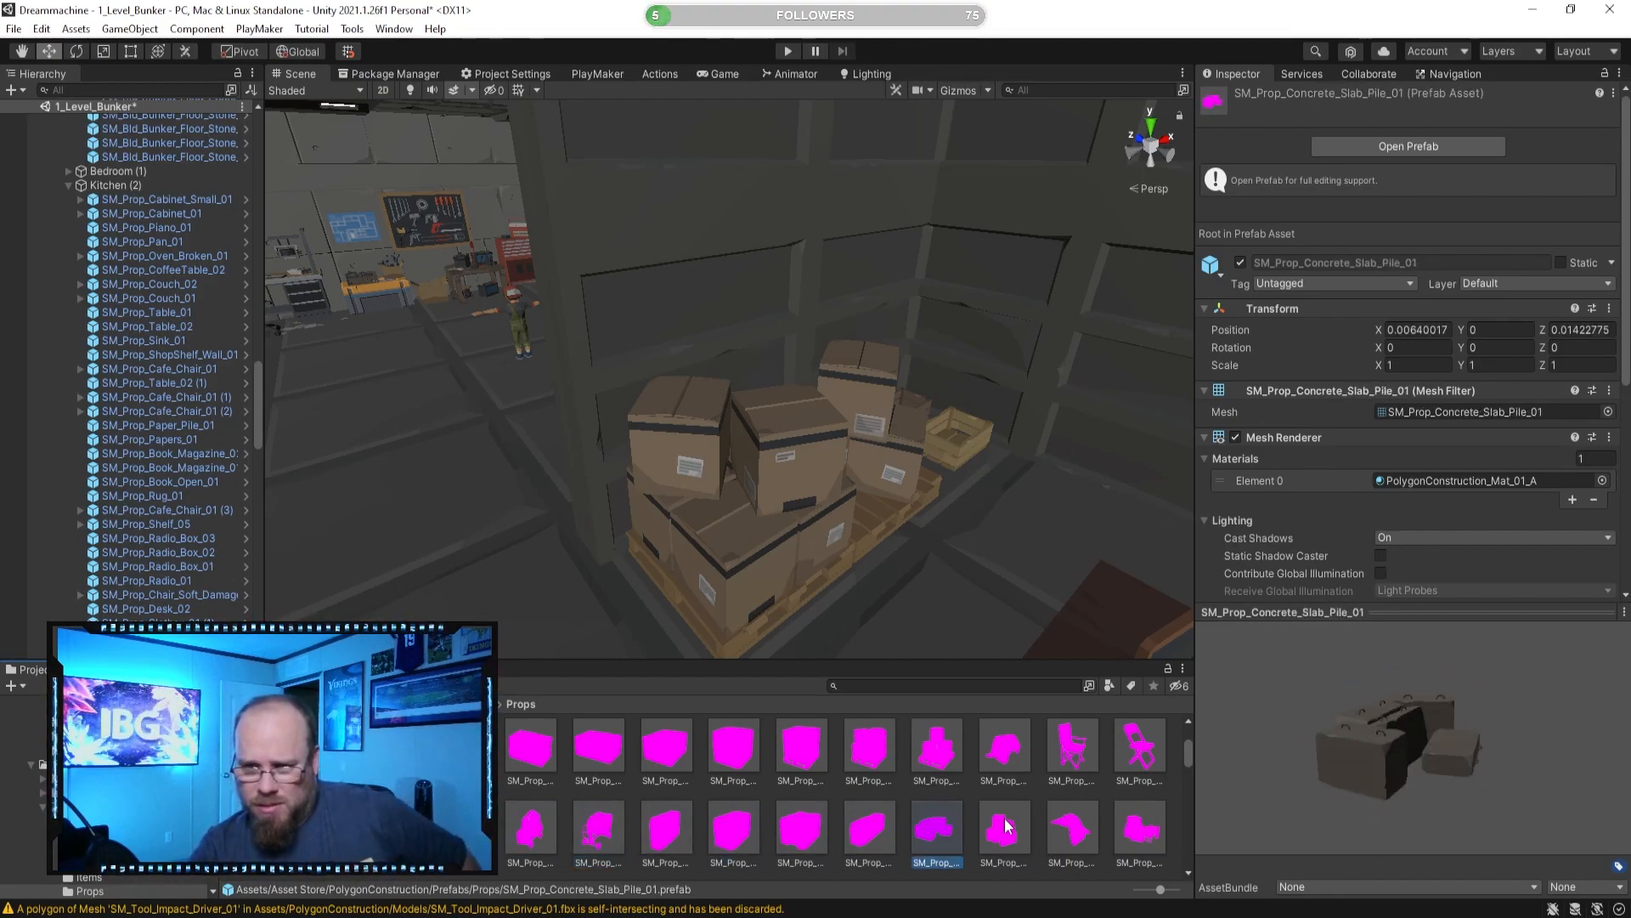
key("Right")
key("Right")
key("Right")
key("Right")
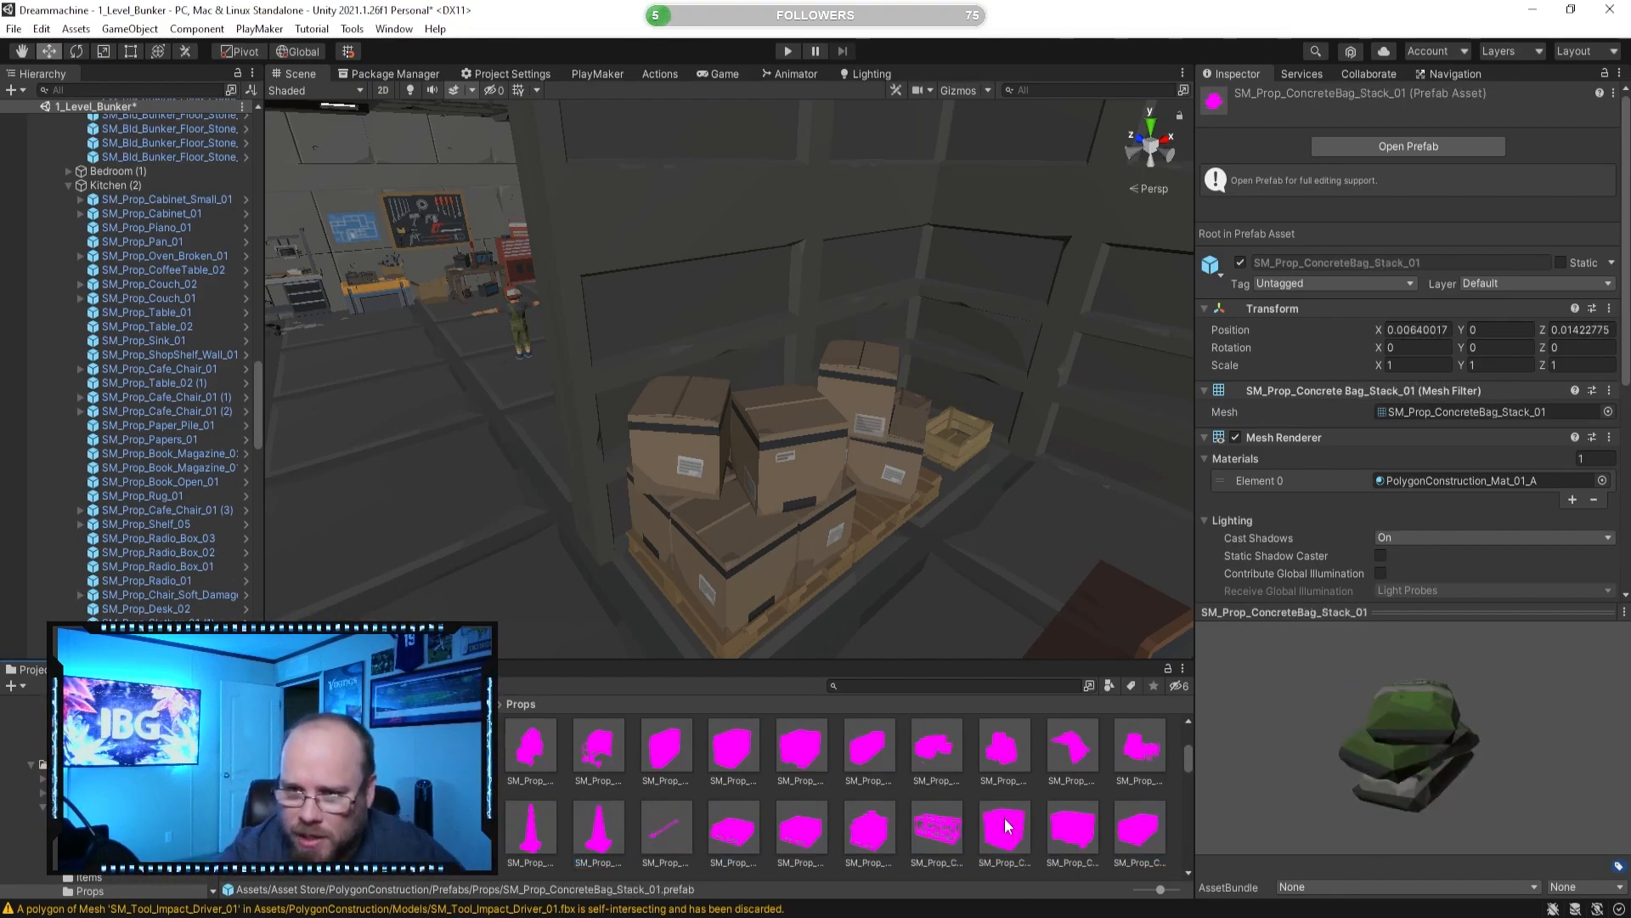
key("Right")
key("Right")
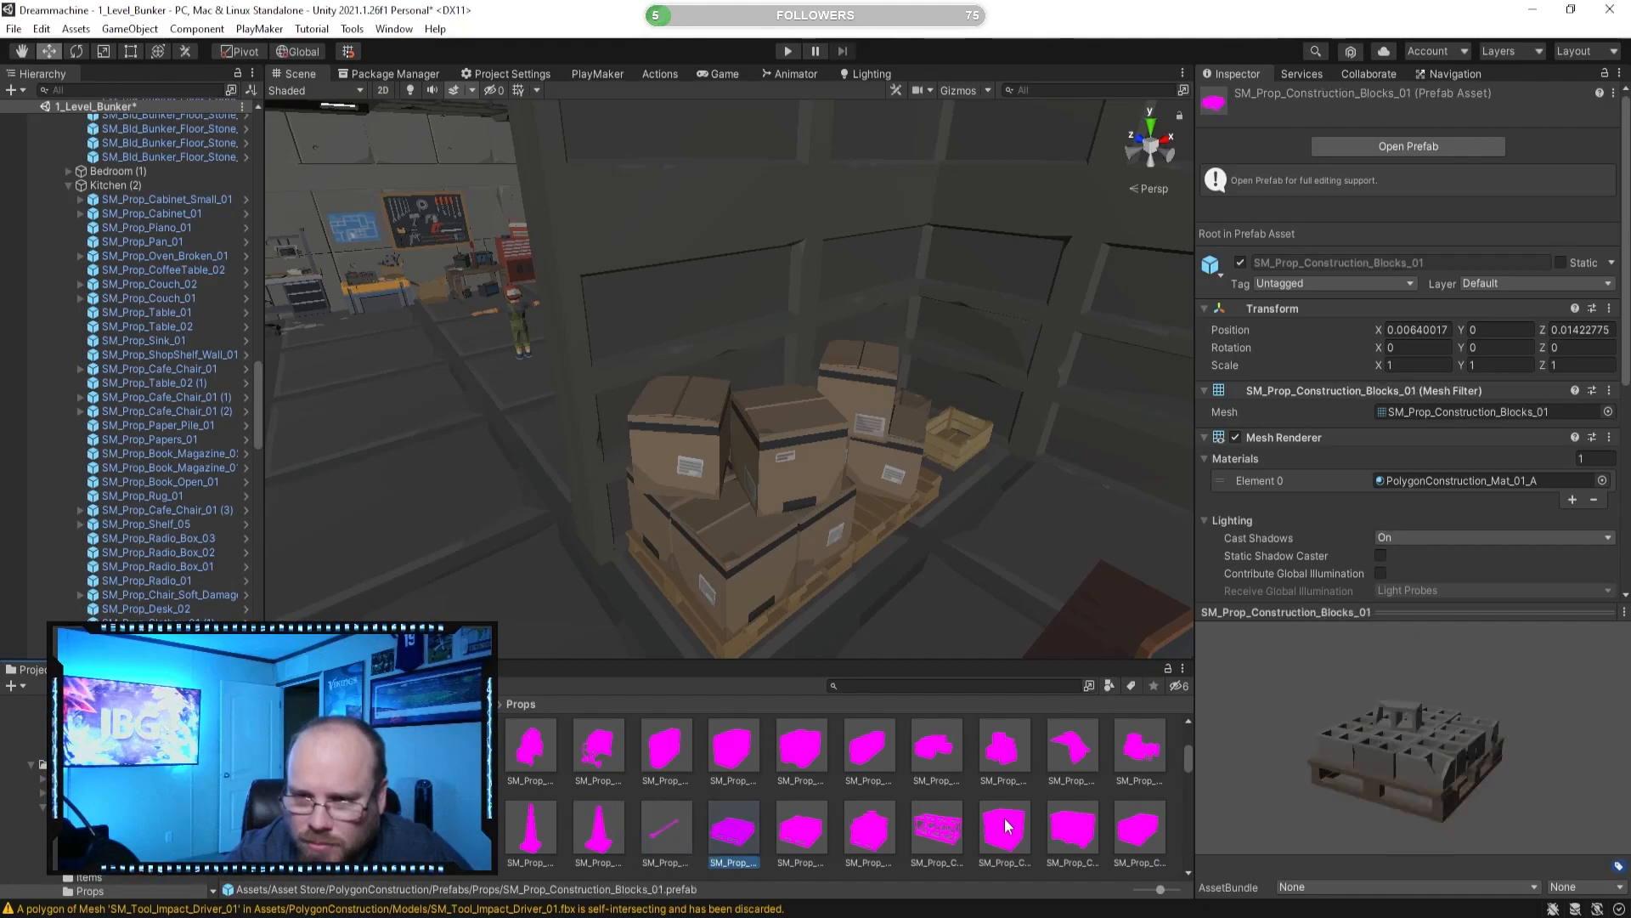
key("Right")
key("Right")
key("Right")
key("Right")
key("Right")
key("Right")
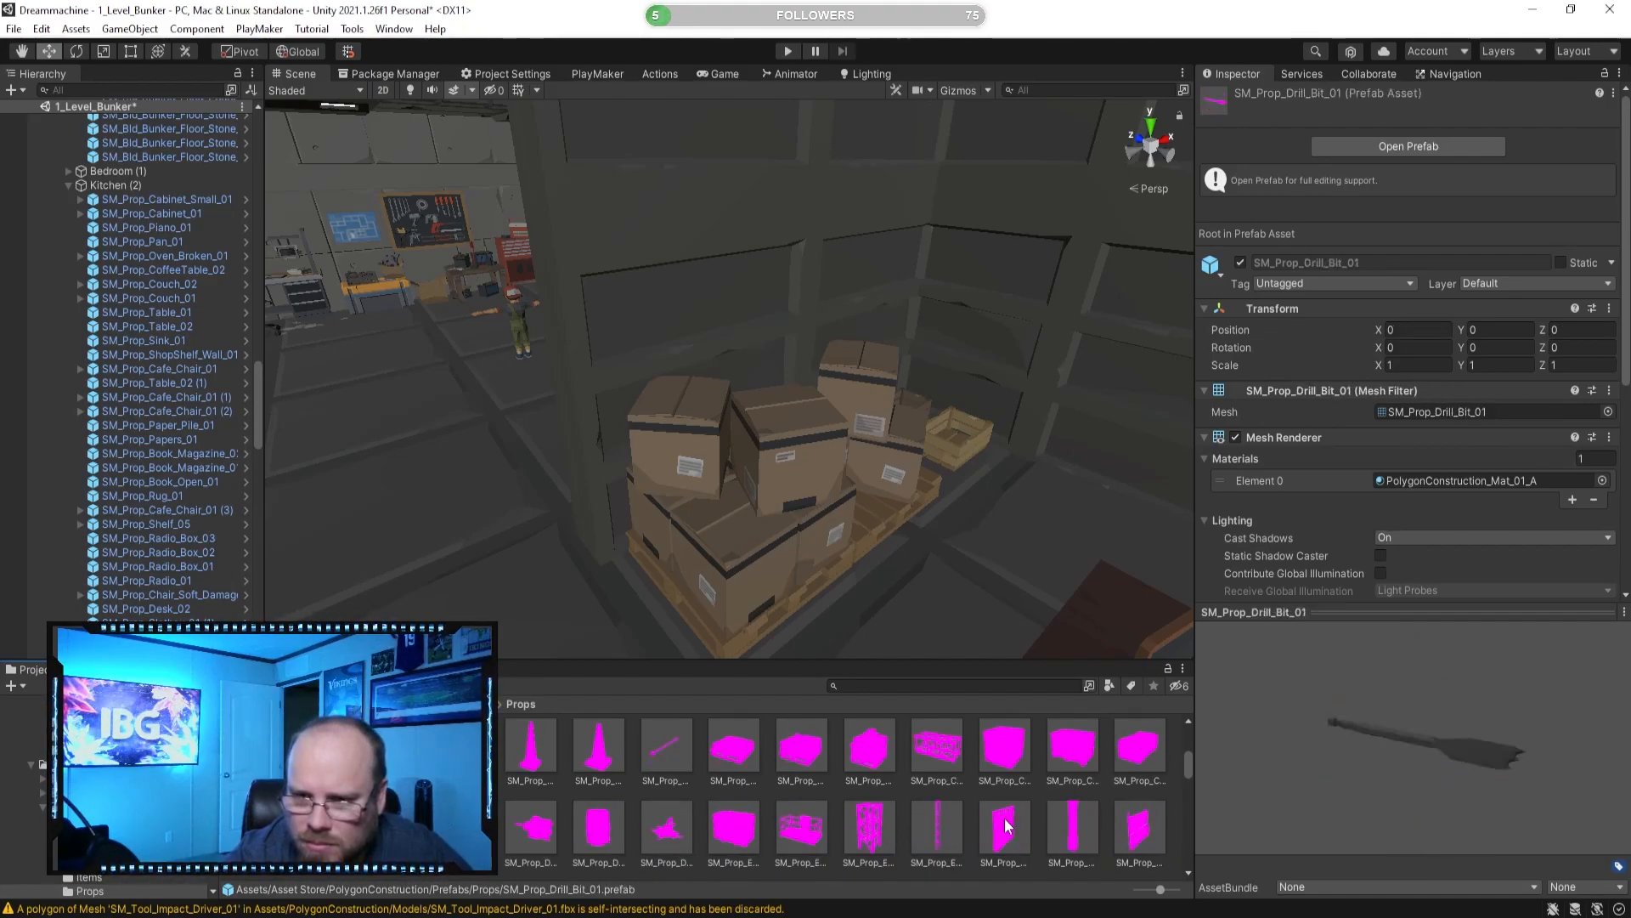
key("Right")
key("Right")
key("Right")
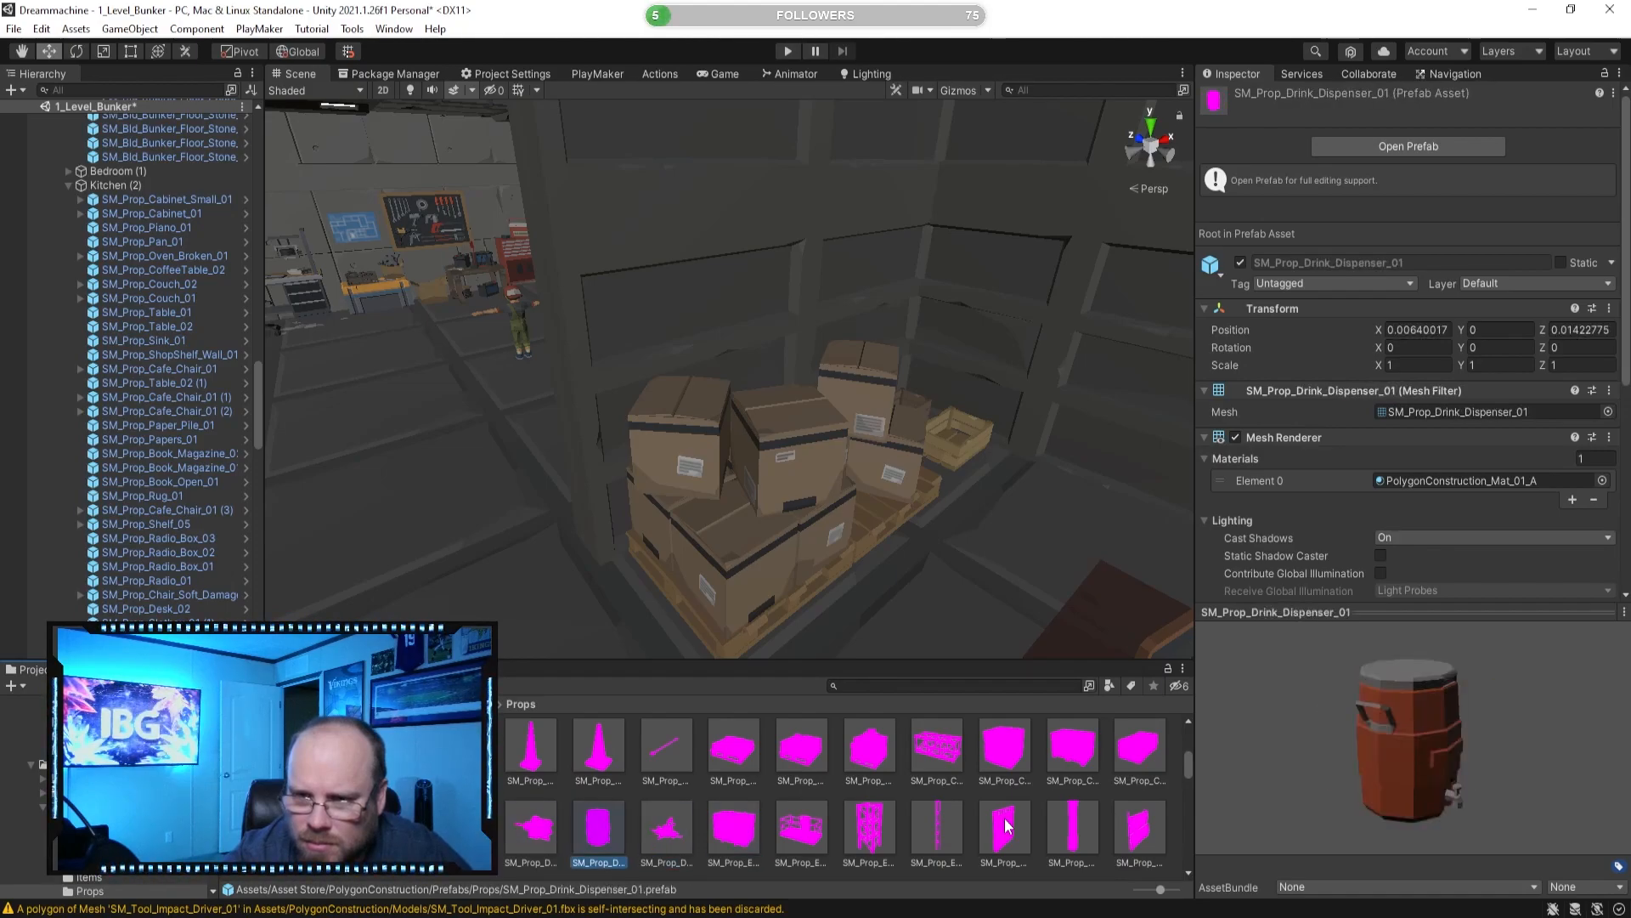
key("Right")
key("Right")
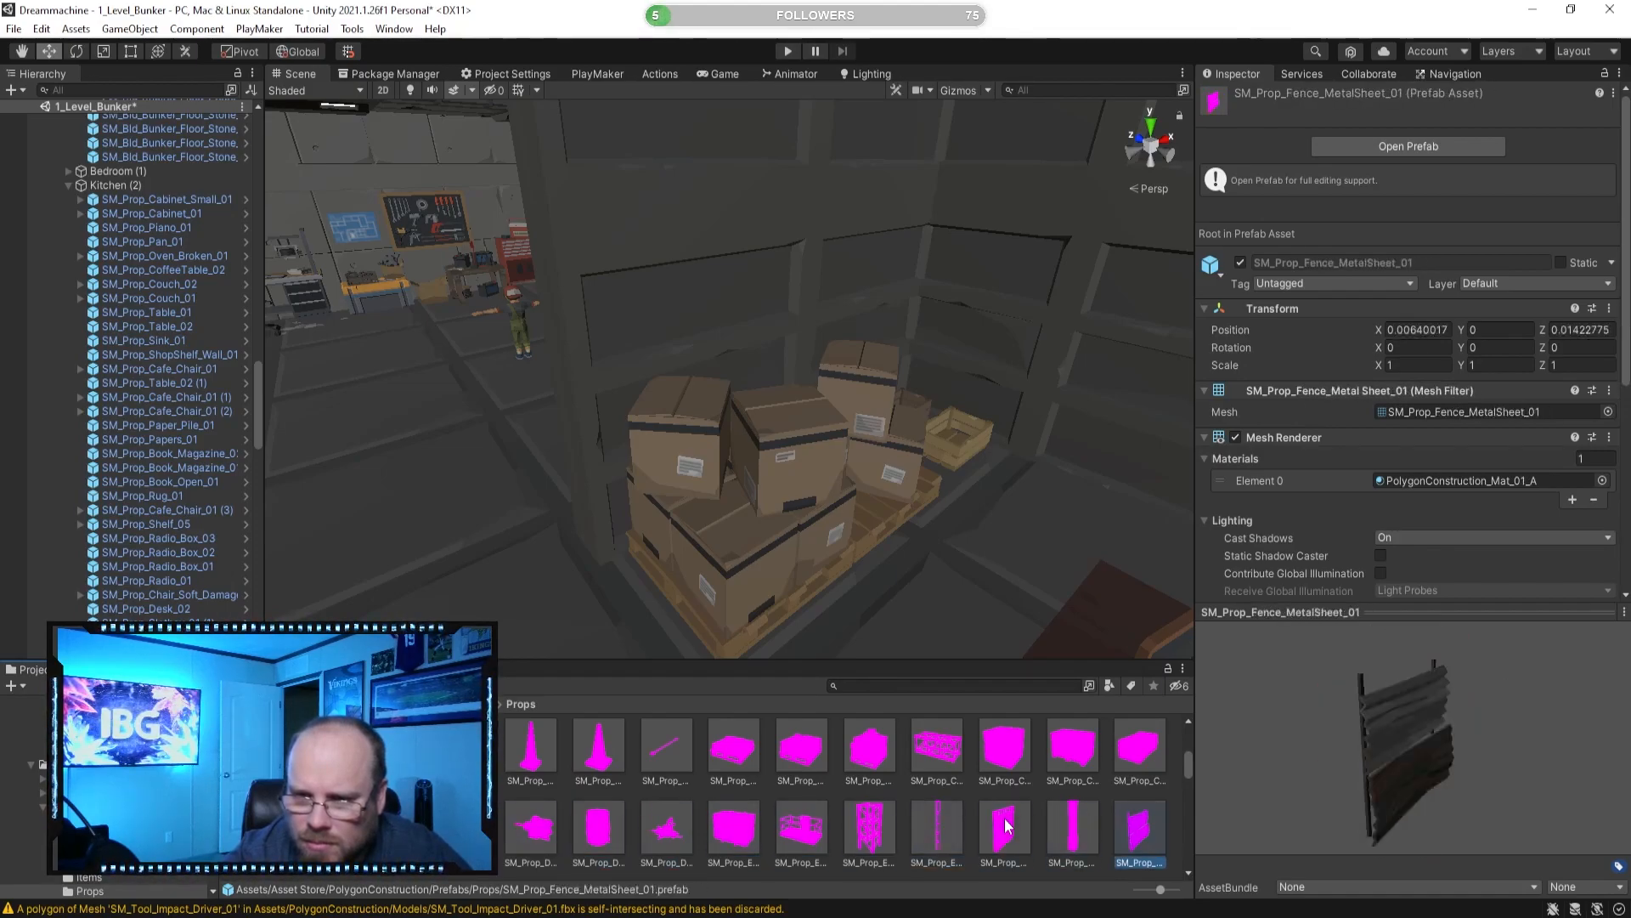
key("Right")
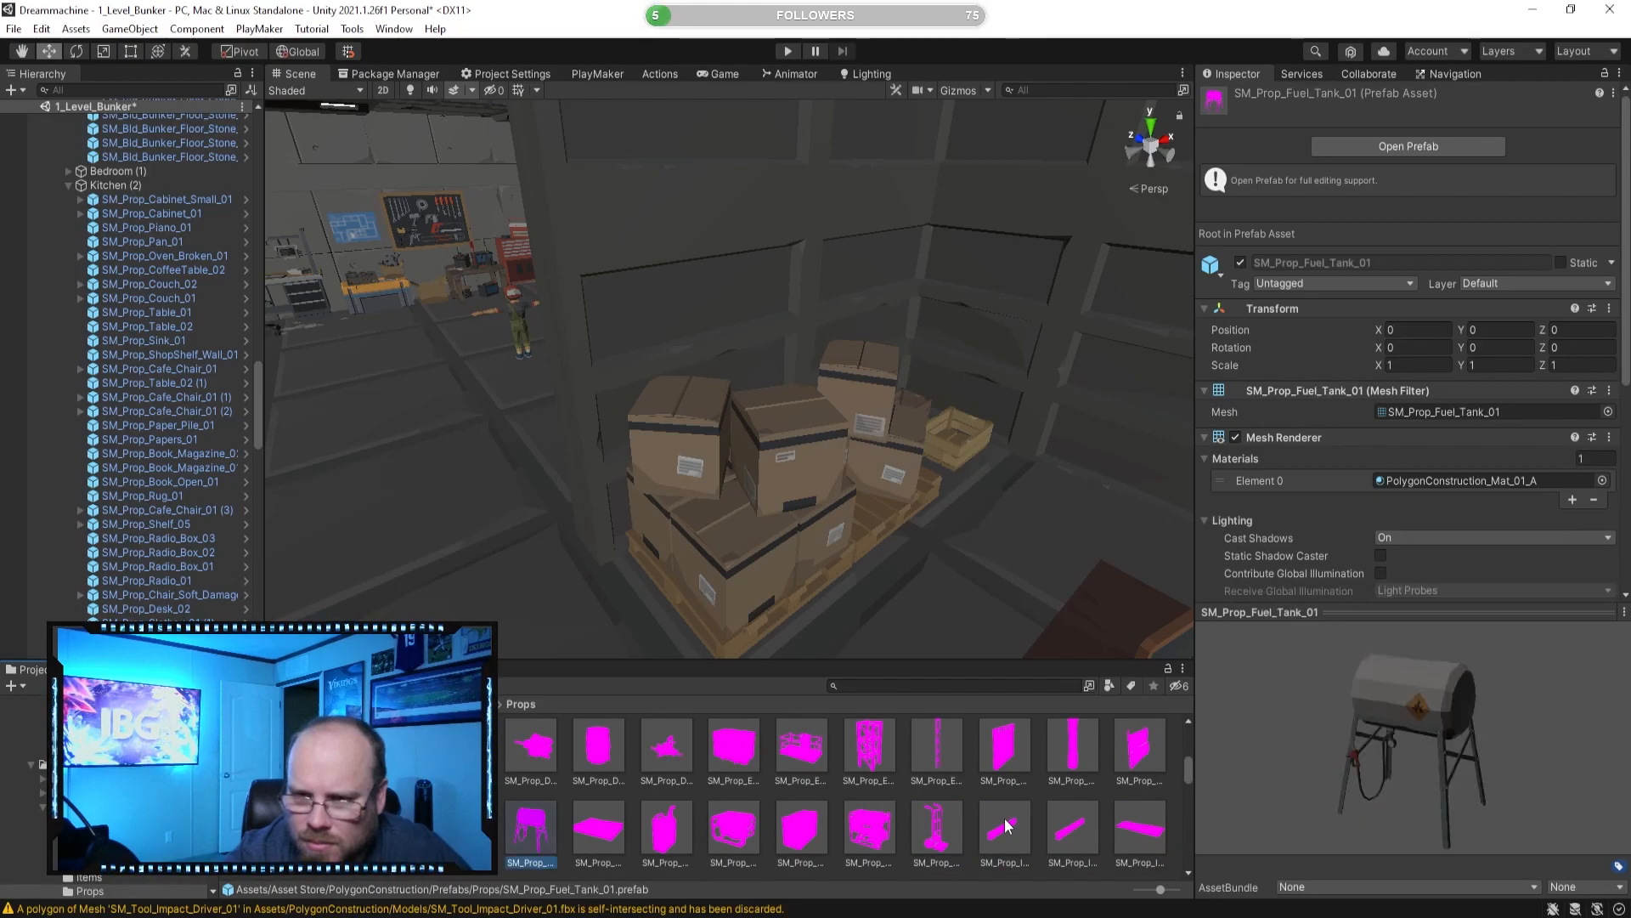
key("Right")
key("Left")
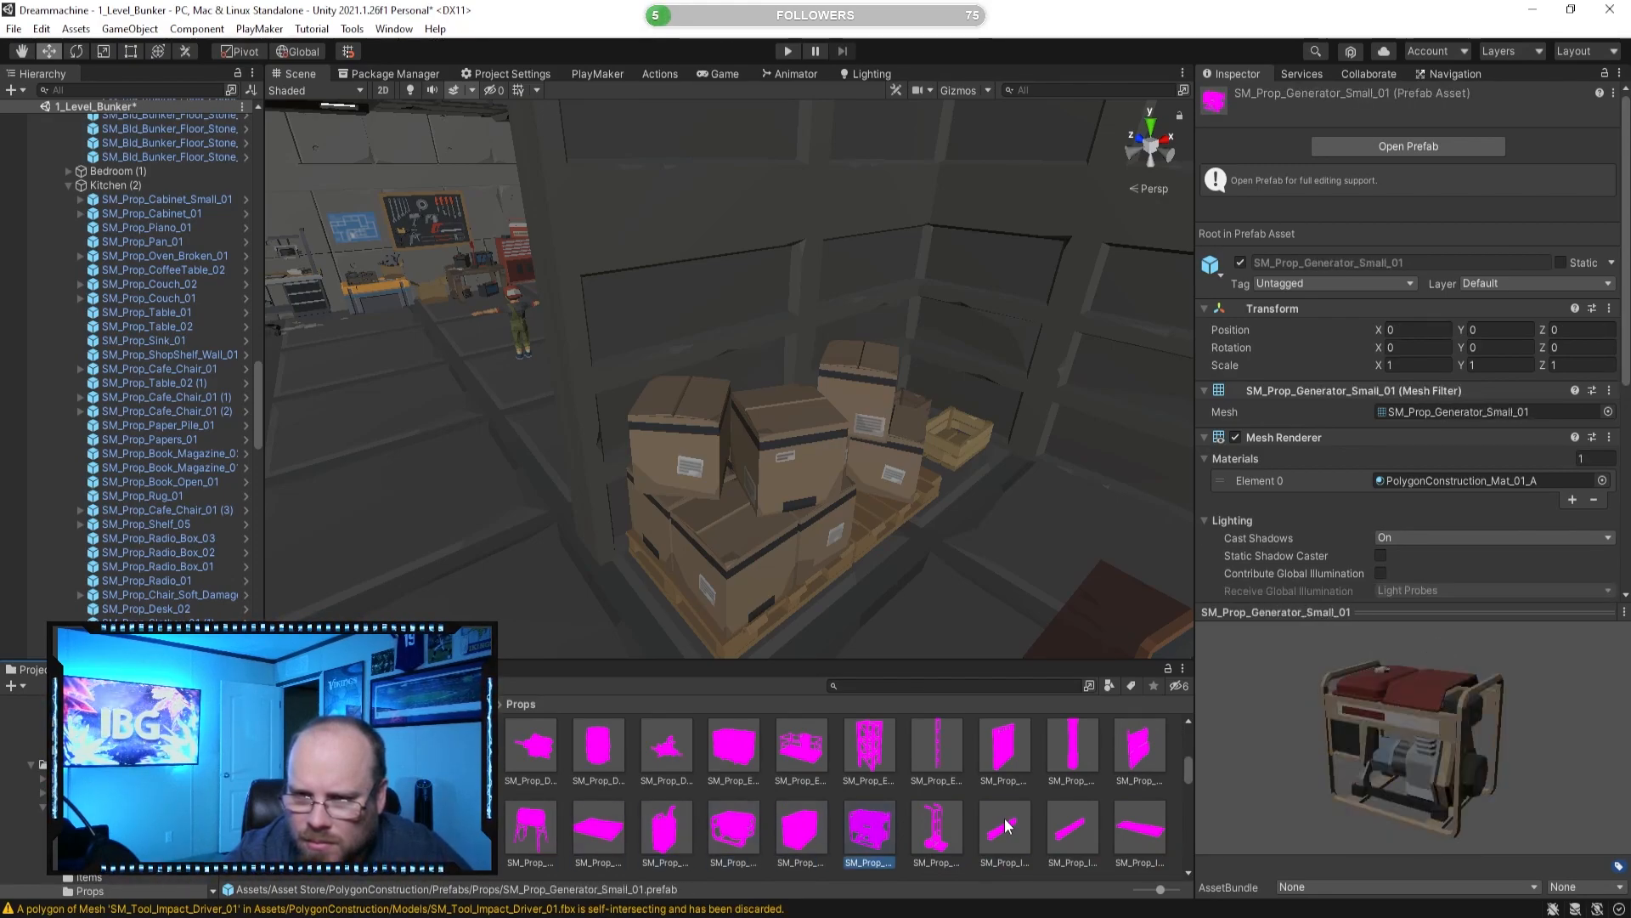
key("Right")
key("Right")
key("Right")
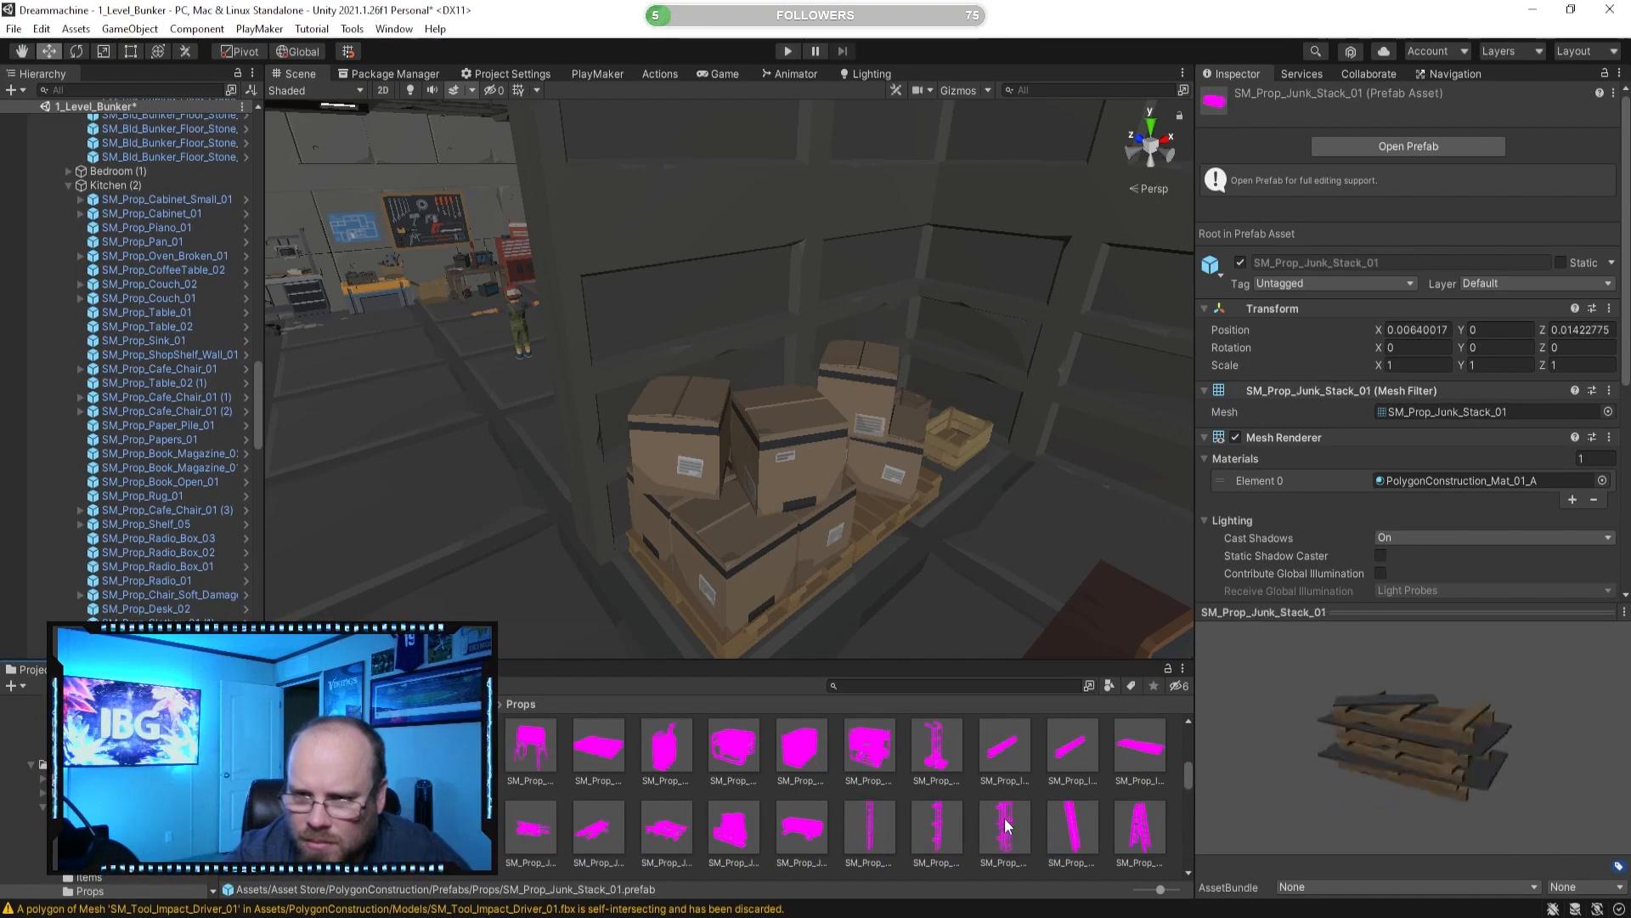
key("Right")
key("Right")
key("Right")
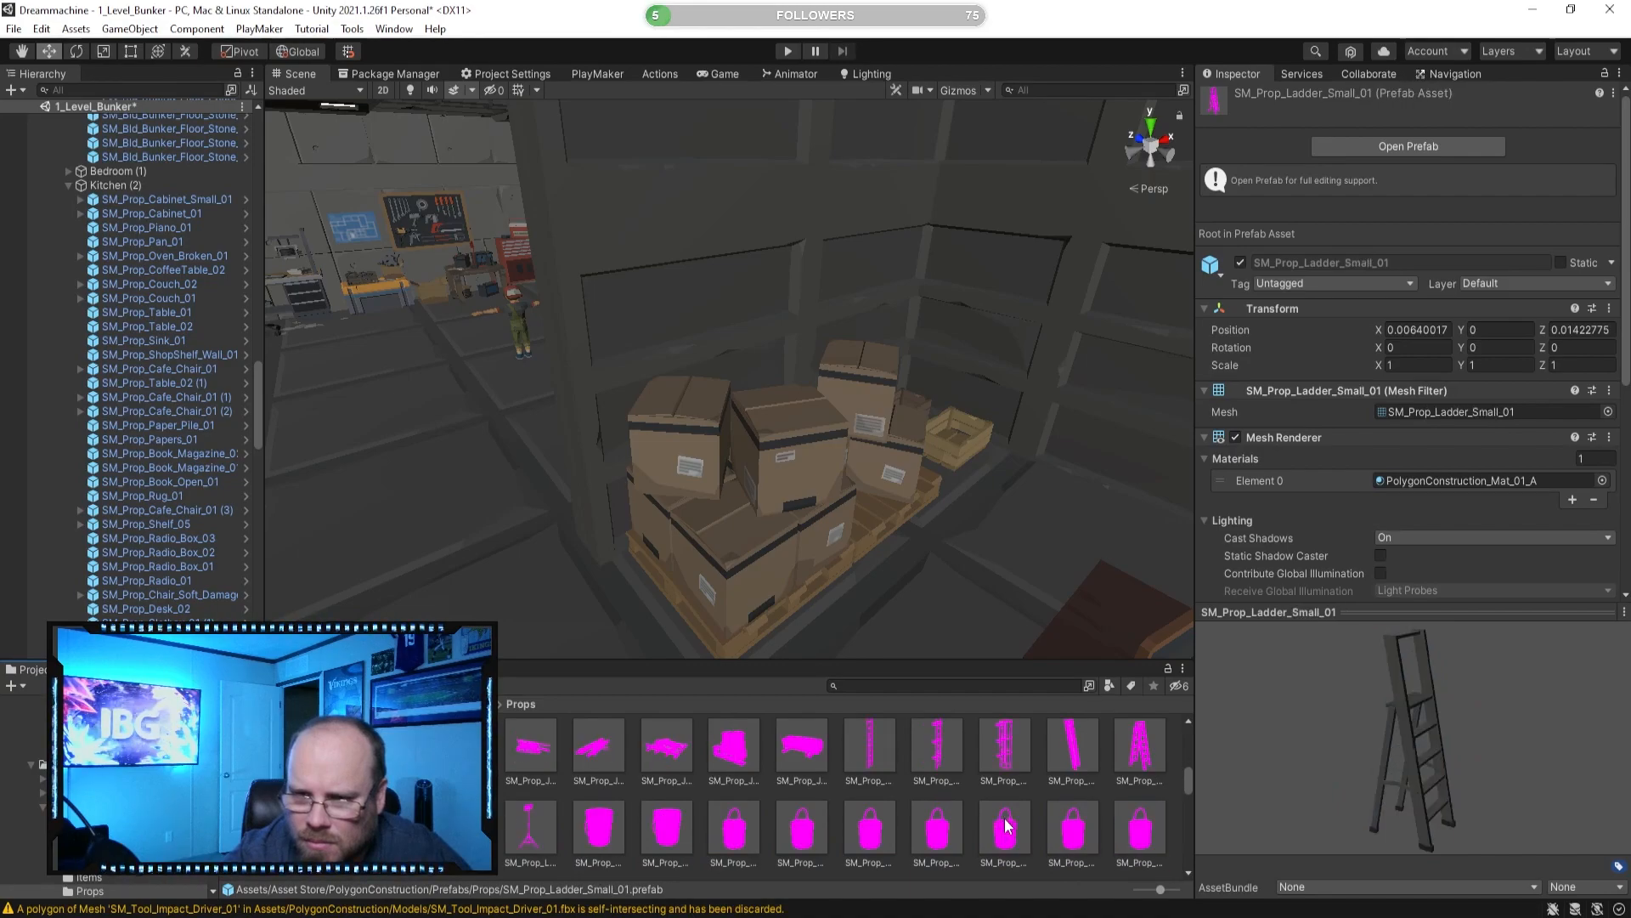
key("Right")
key("Right")
key("Right")
key("Right")
key("Right")
key("Right")
key("Right")
key("Right")
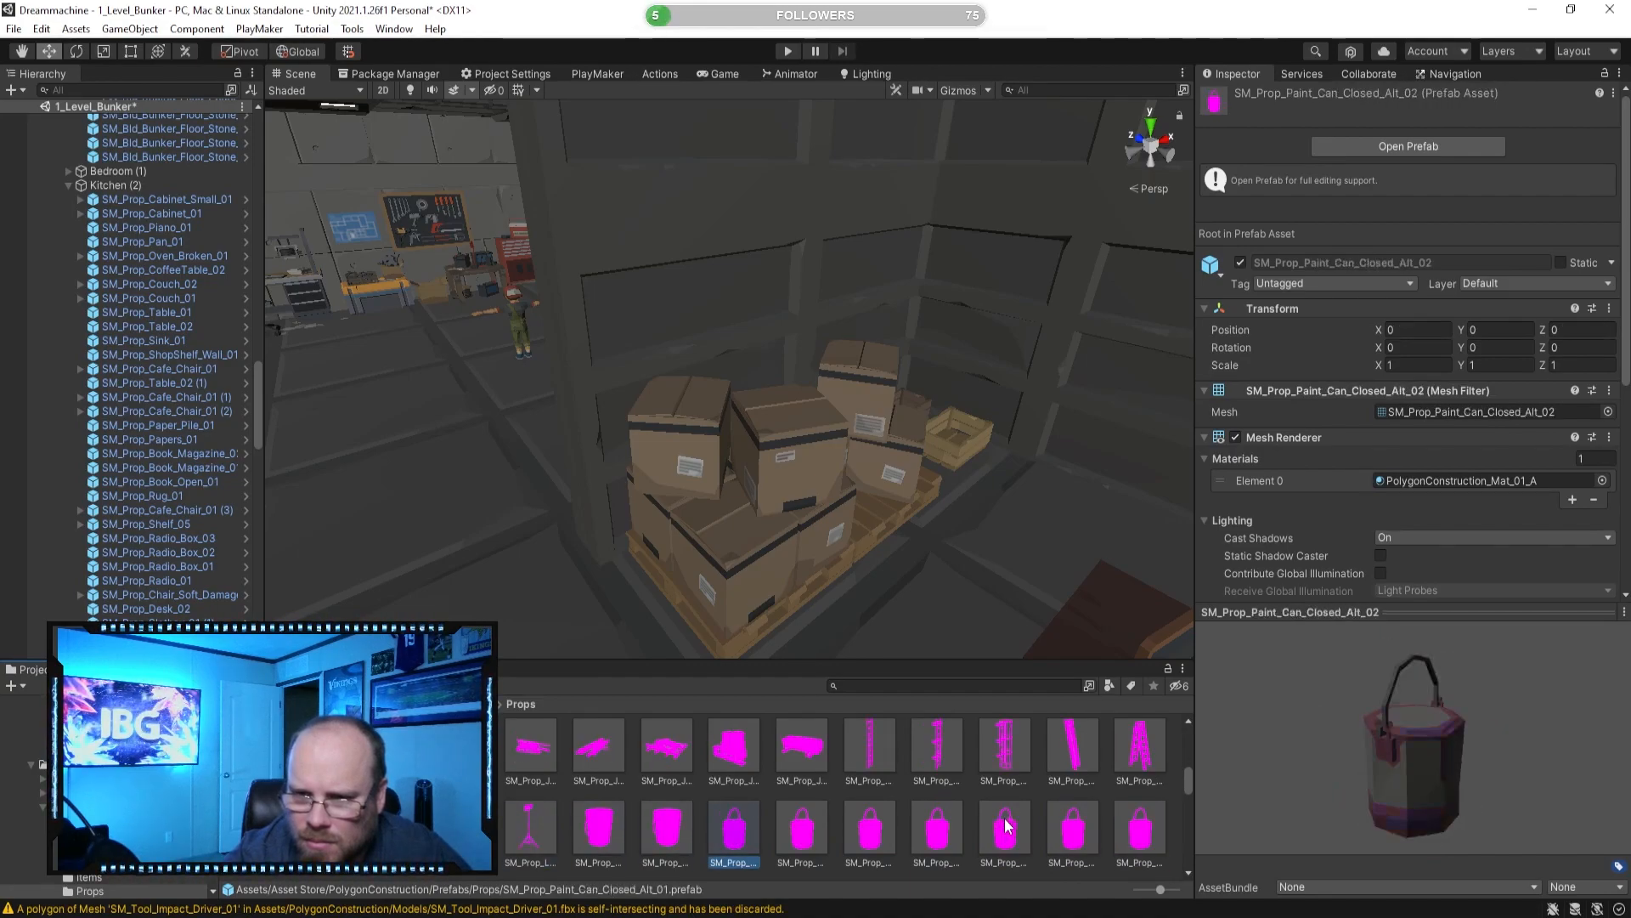
key("Right")
key("Right")
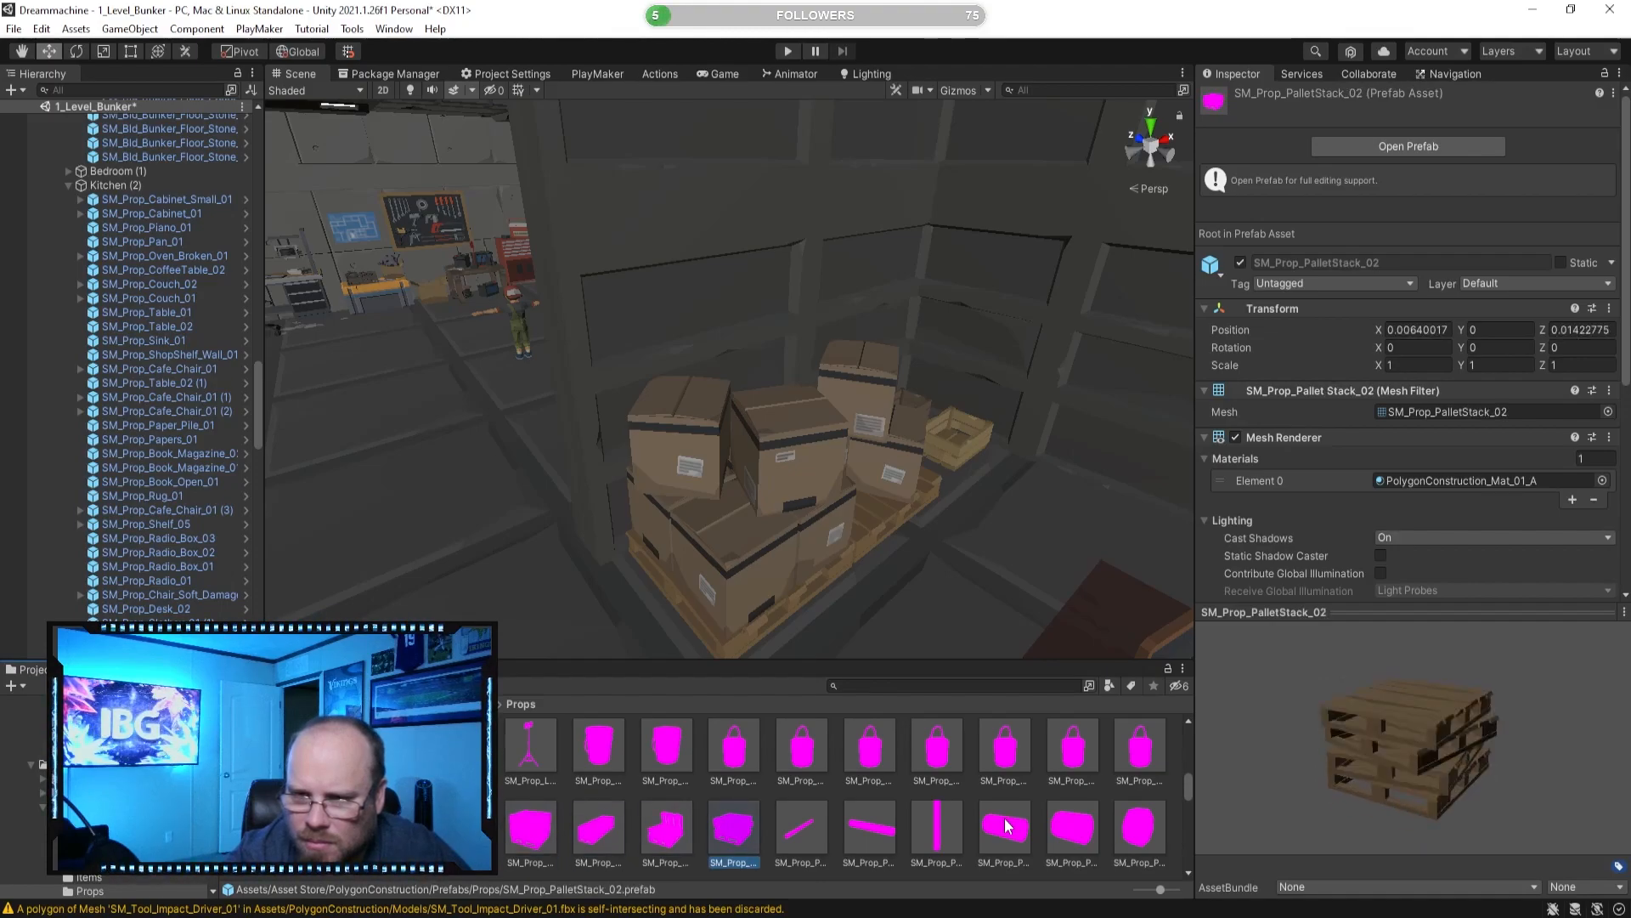
key("Right")
key("Right")
key("Right")
key("Right")
key("Right")
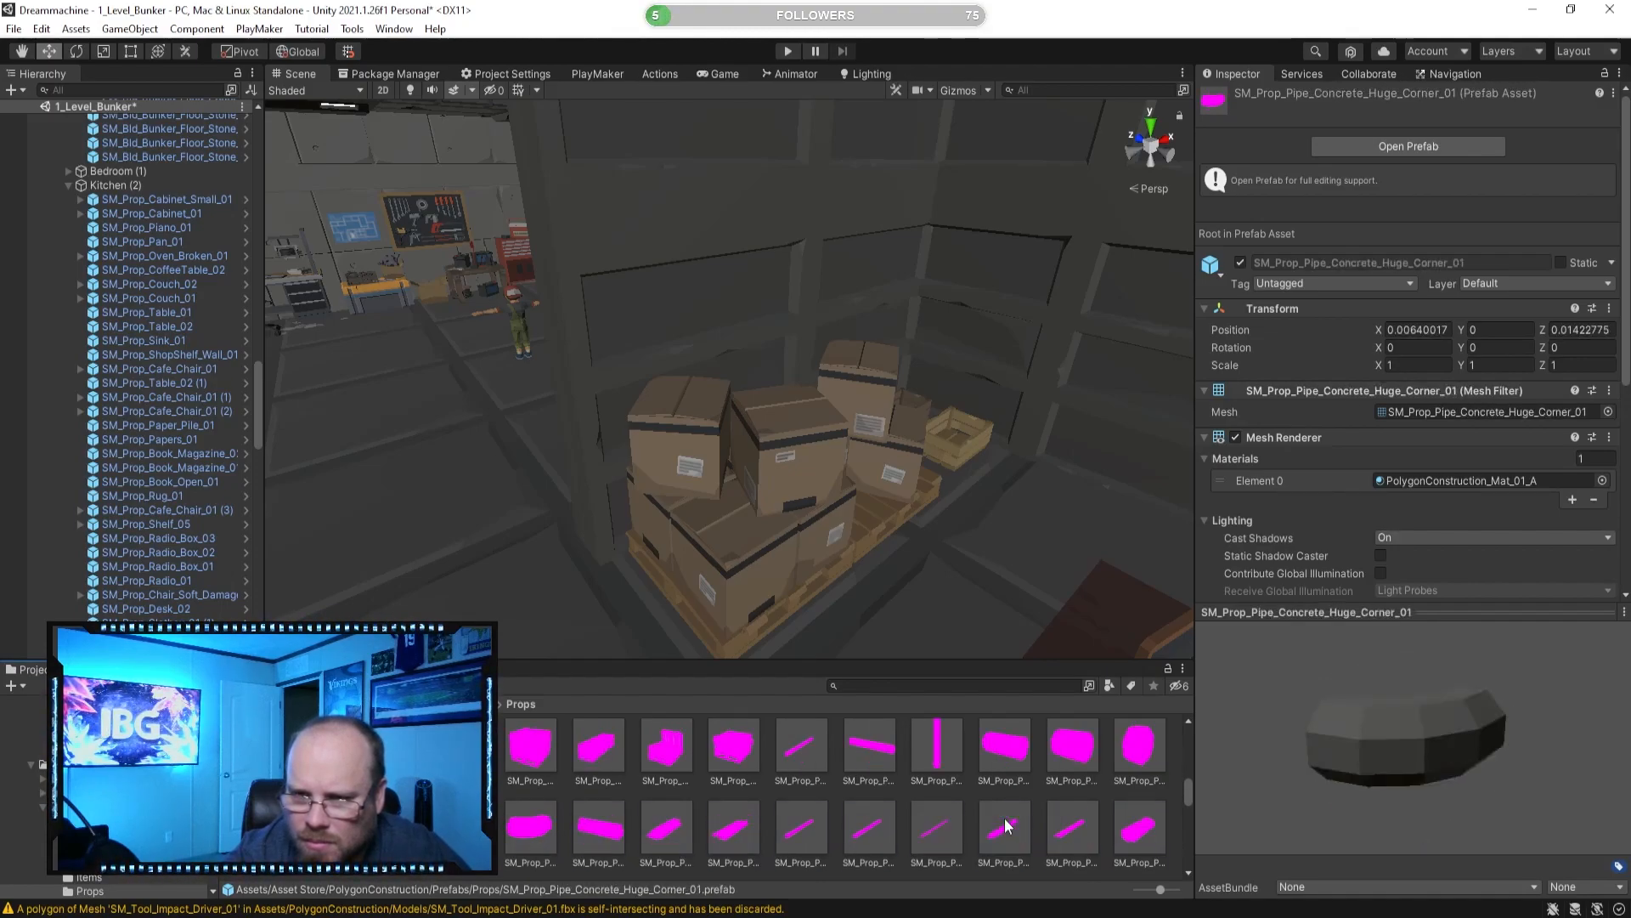
key("Right")
key("Right")
key("Right")
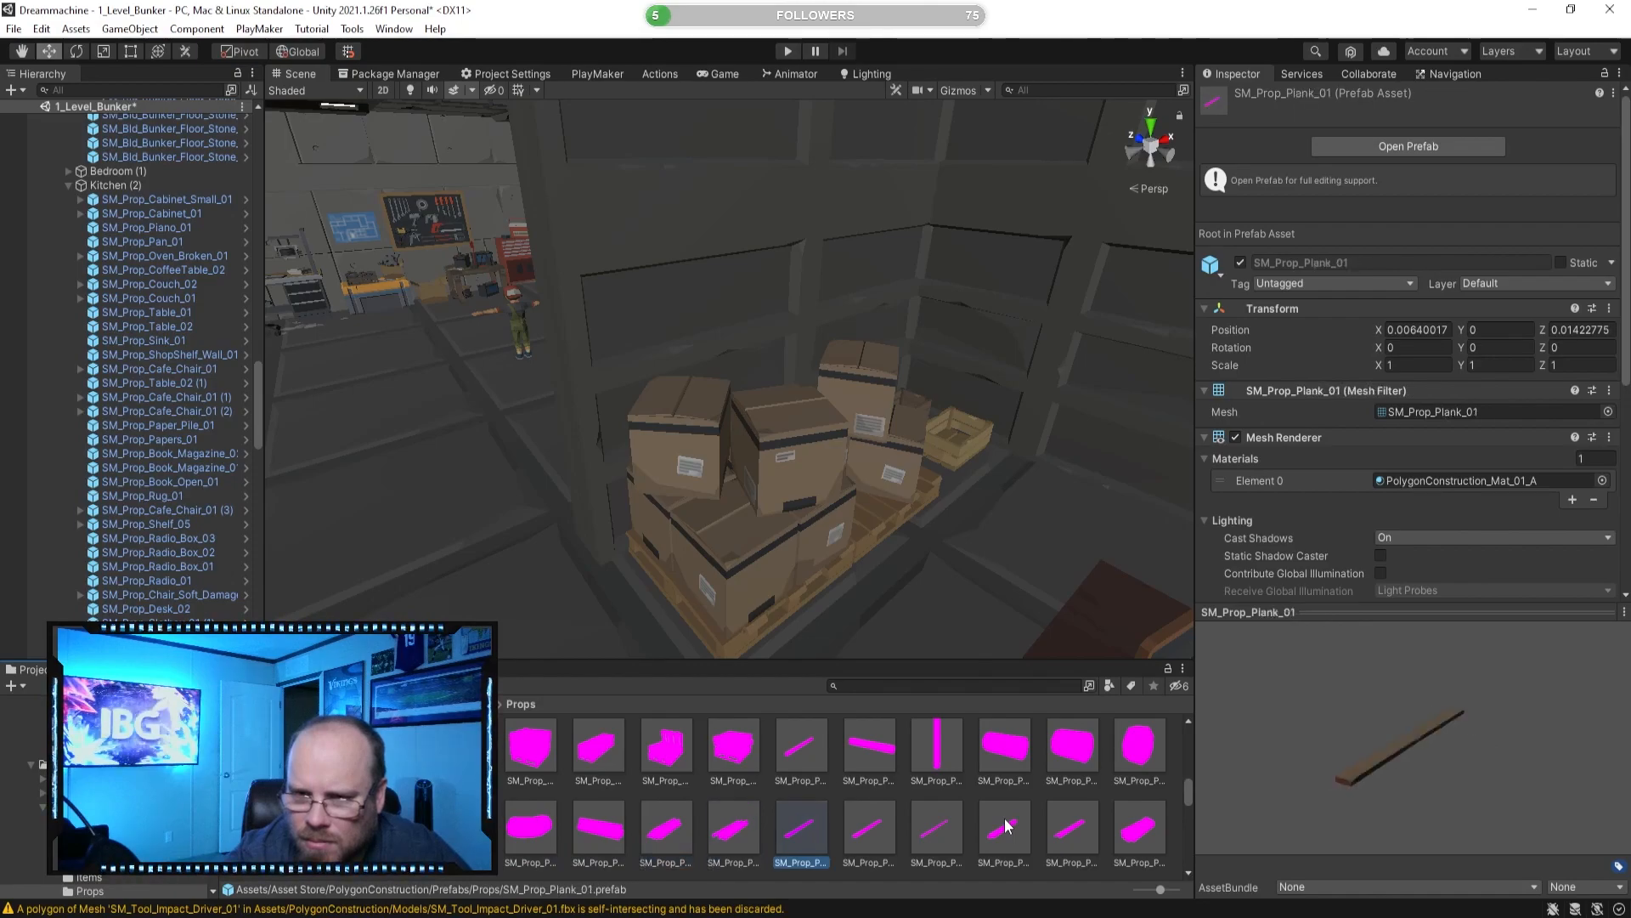
key("Right")
key("Right")
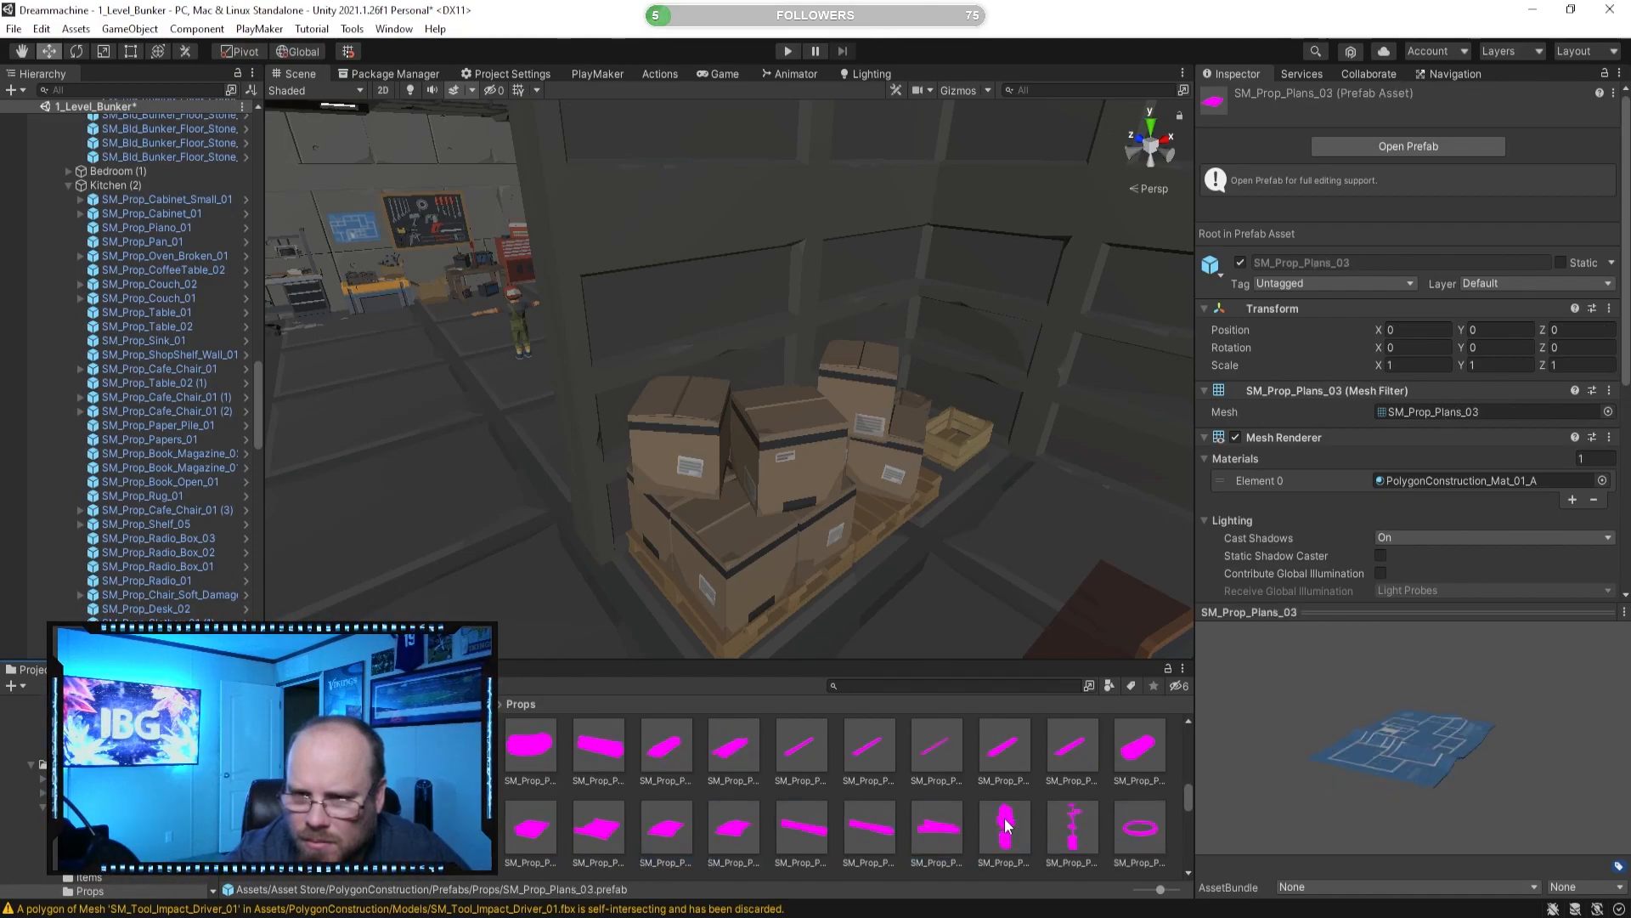
key("Right")
key("Right")
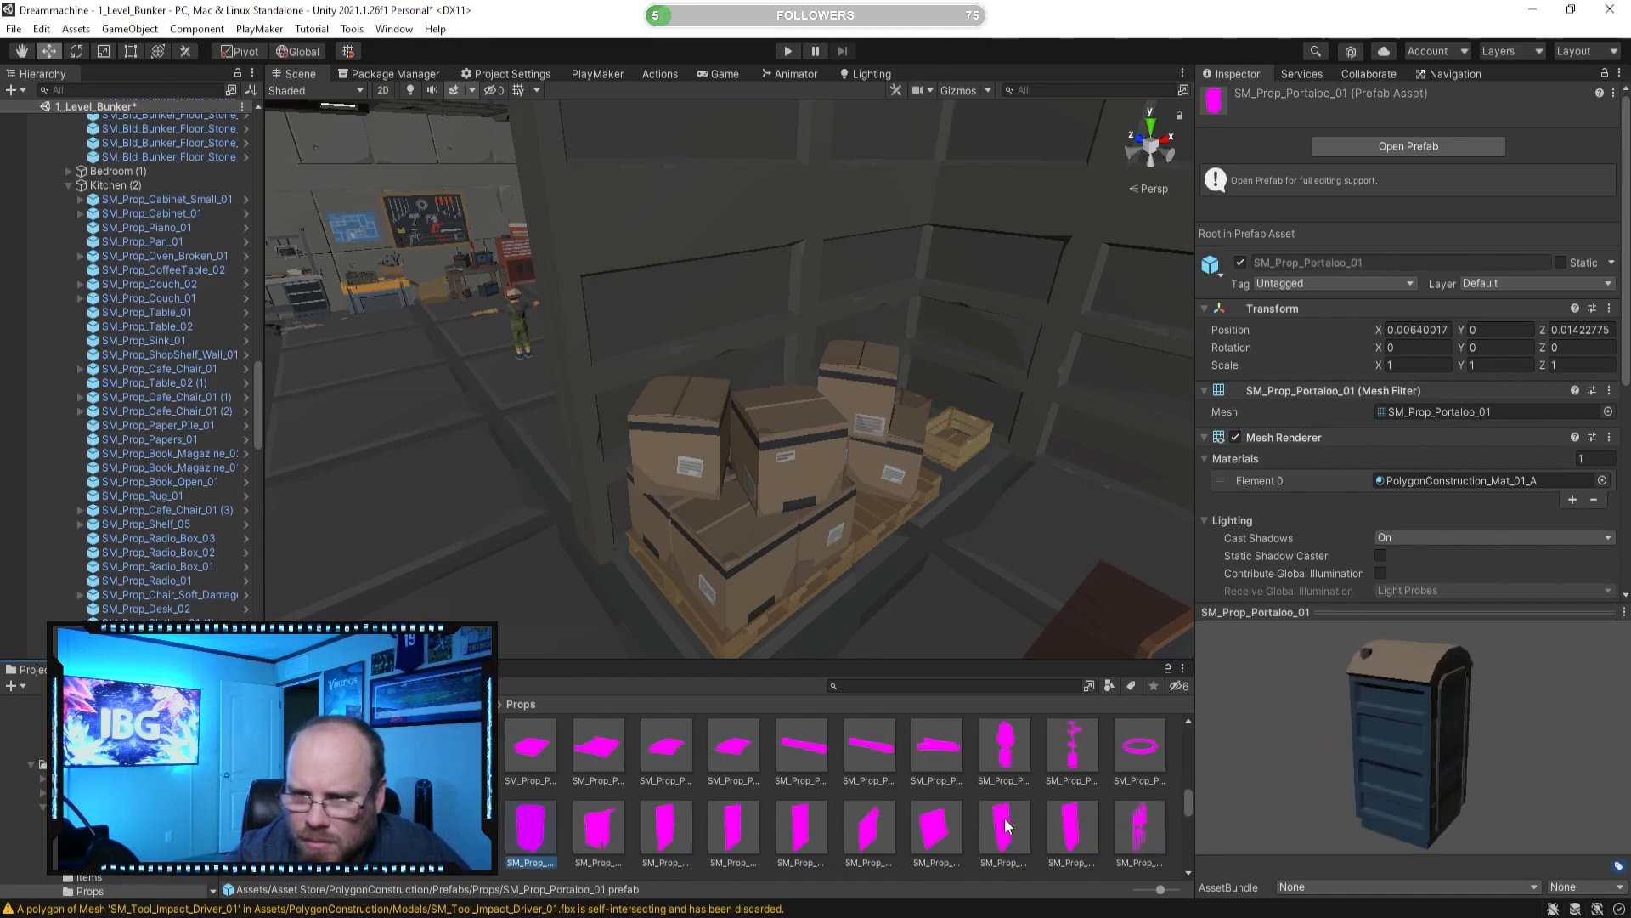
key("Right")
key("Right")
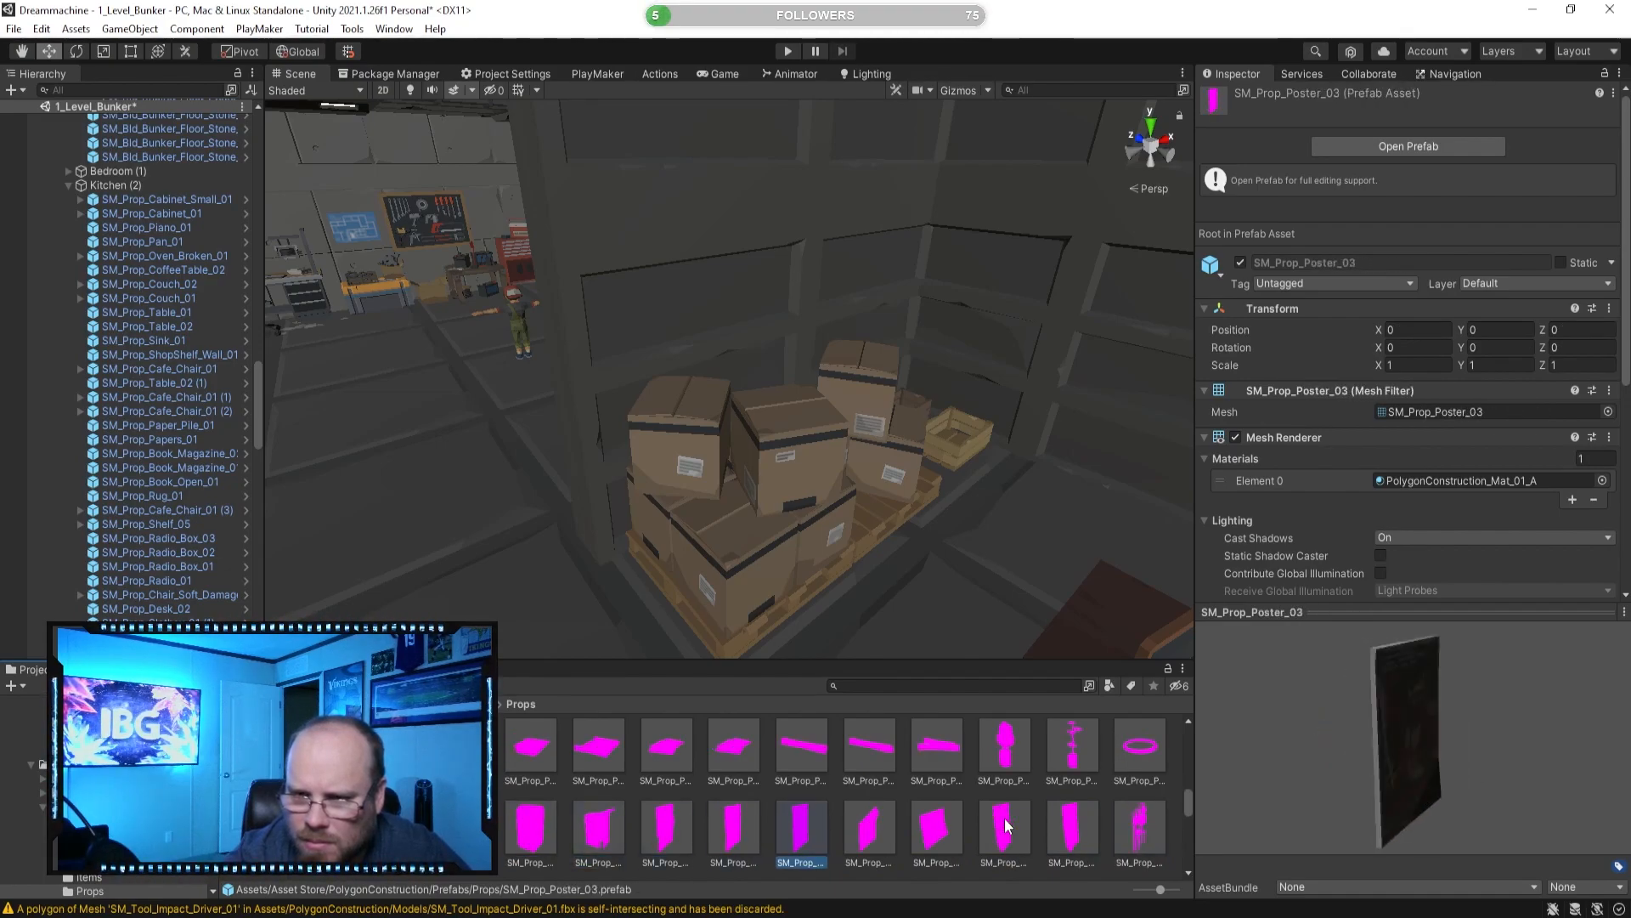
key("Right")
key("Right")
key("Right")
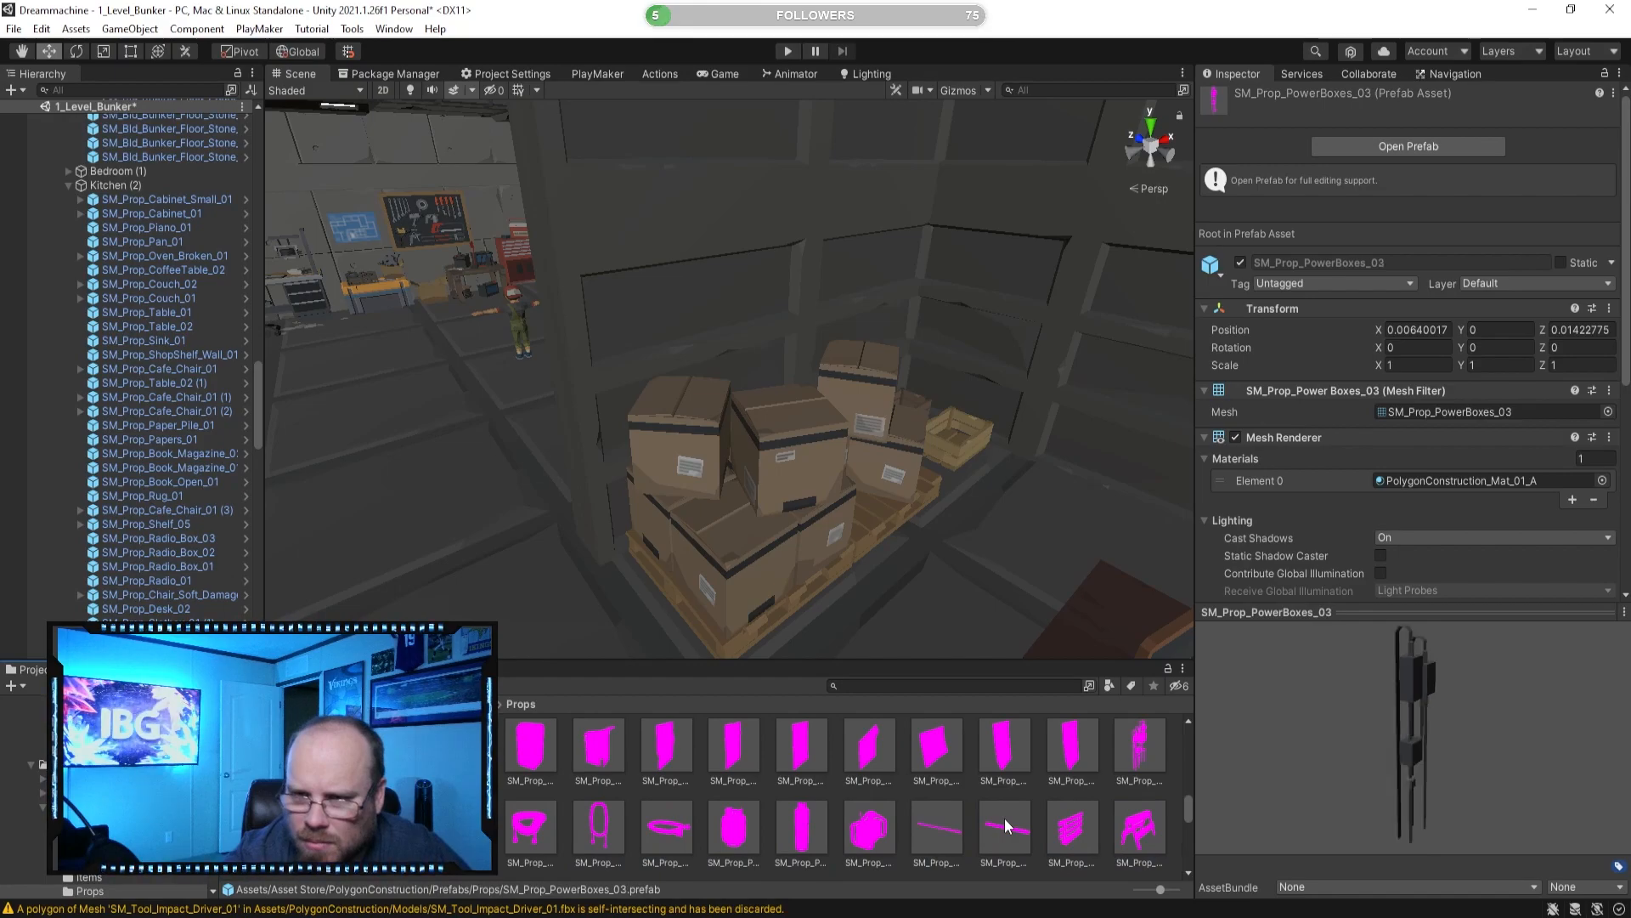
key("Right")
key("Right")
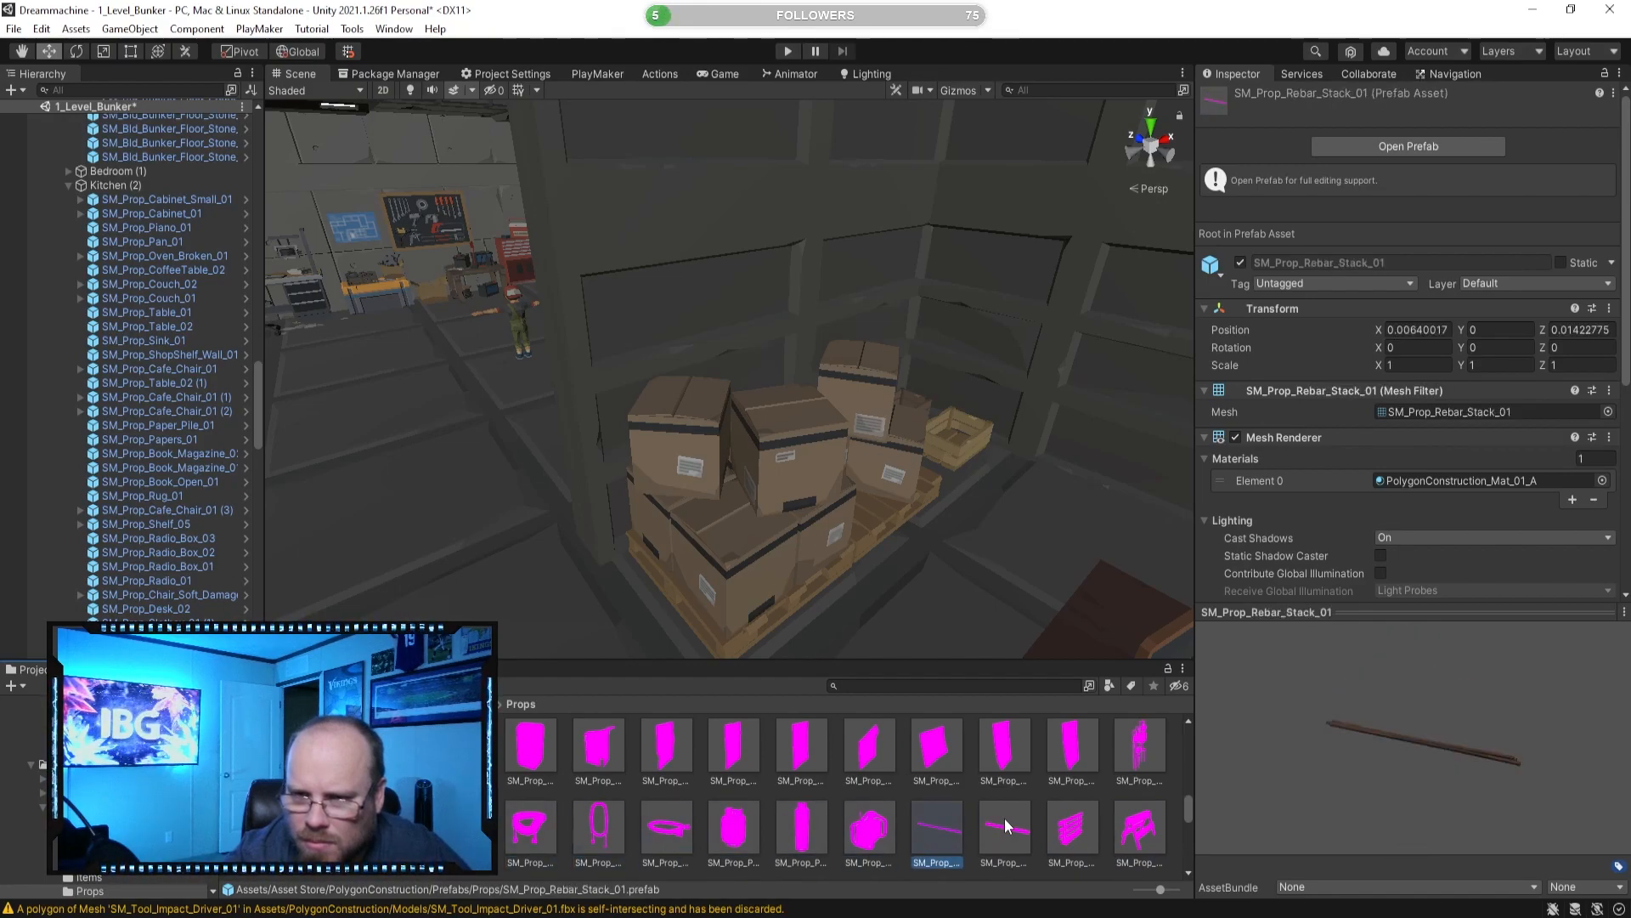
key("Right")
key("Right")
key("Right")
key("Right")
key("Right")
key("Right")
key("Right")
key("Right")
key("Right")
key("Right")
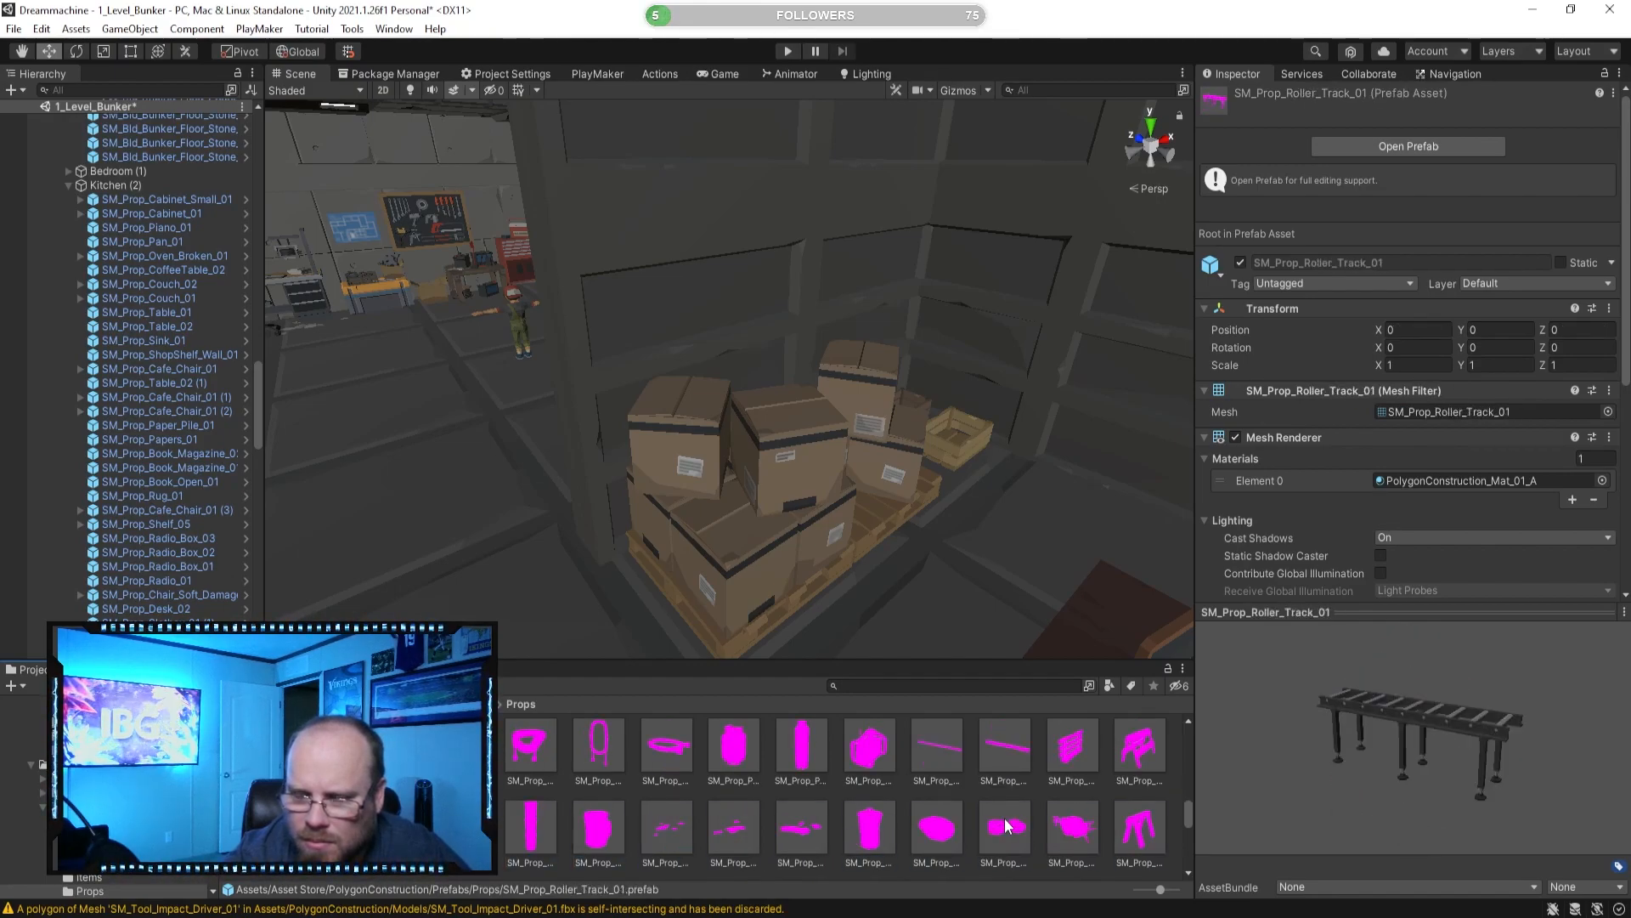
Examine the construction prop previews one by one, from SM_Prop_Roller_Track_01 through the rubble, scaffold, container and sign props to SM_Prop_Skip_01.
key("Right")
key("Right")
key("Right")
key("Right")
key("Right")
key("Right")
key("Right")
key("Right")
key("Right")
key("Right")
key("Right")
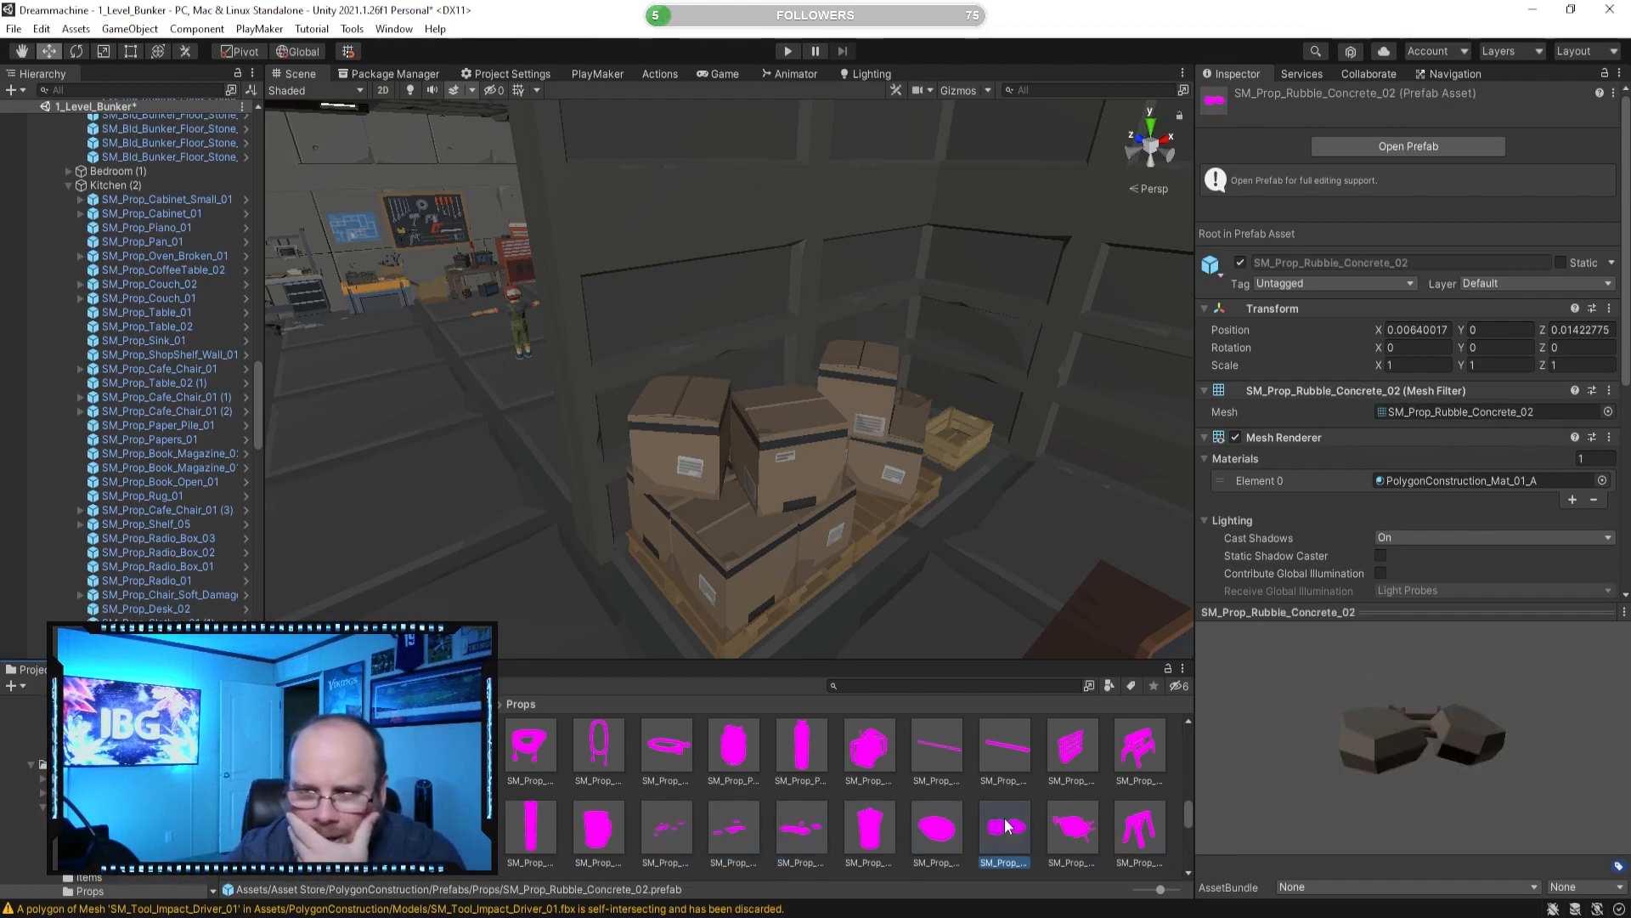
key("Right")
key("Right")
key("Right")
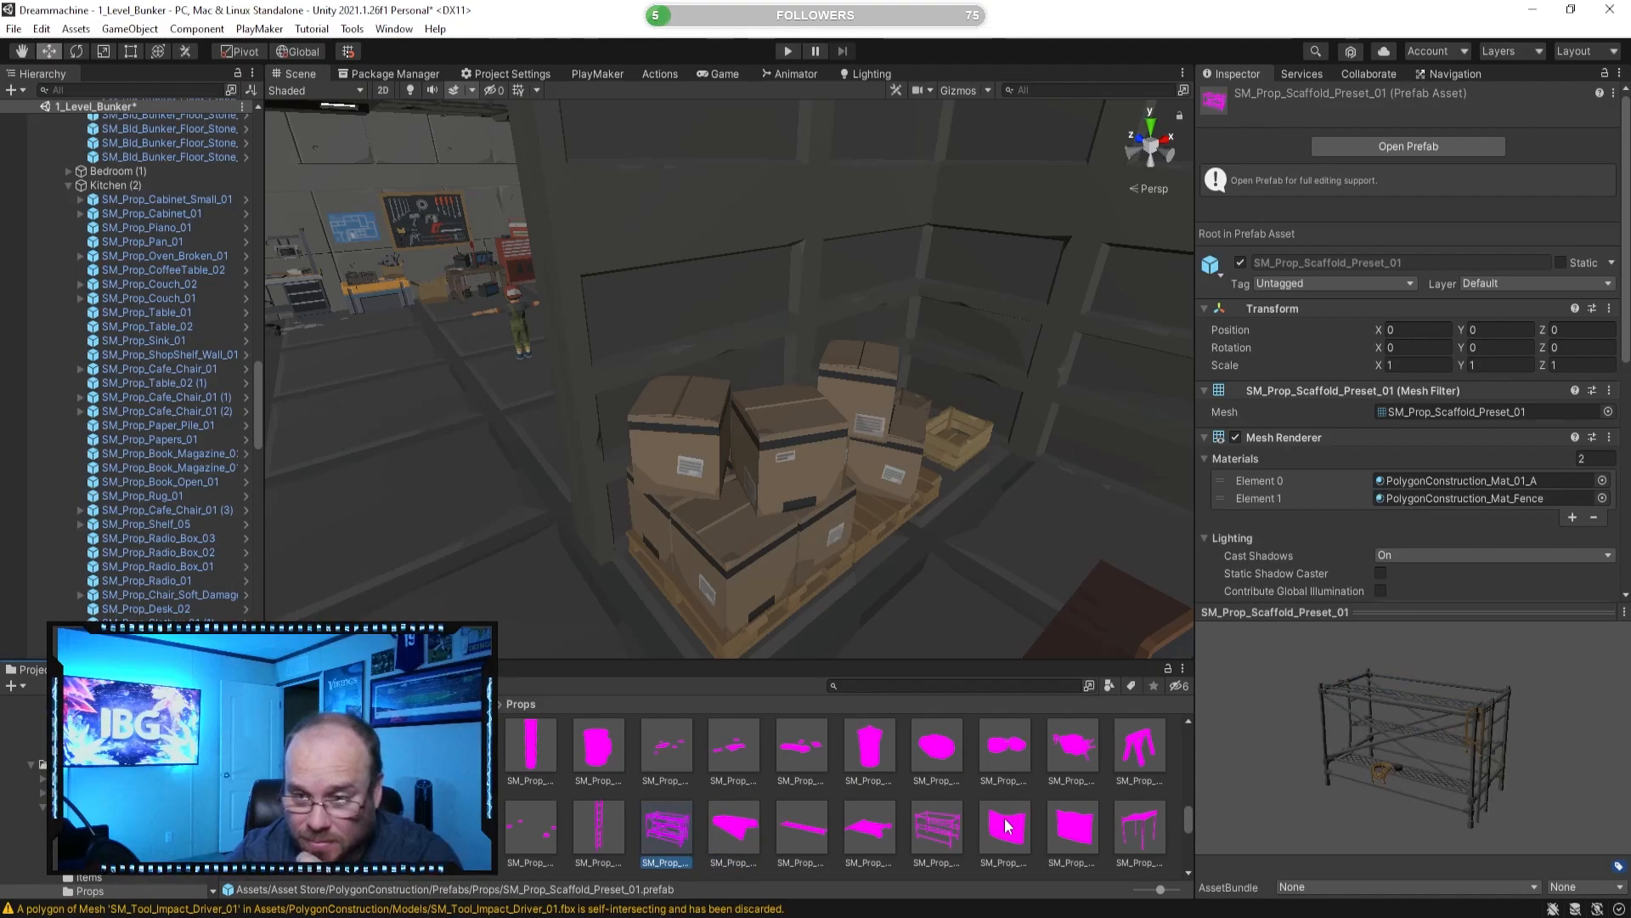
key("Right")
key("Right")
key("Right")
key("Right")
key("Right")
key("Right")
key("Right")
key("Right")
key("Right")
key("Right")
key("Right")
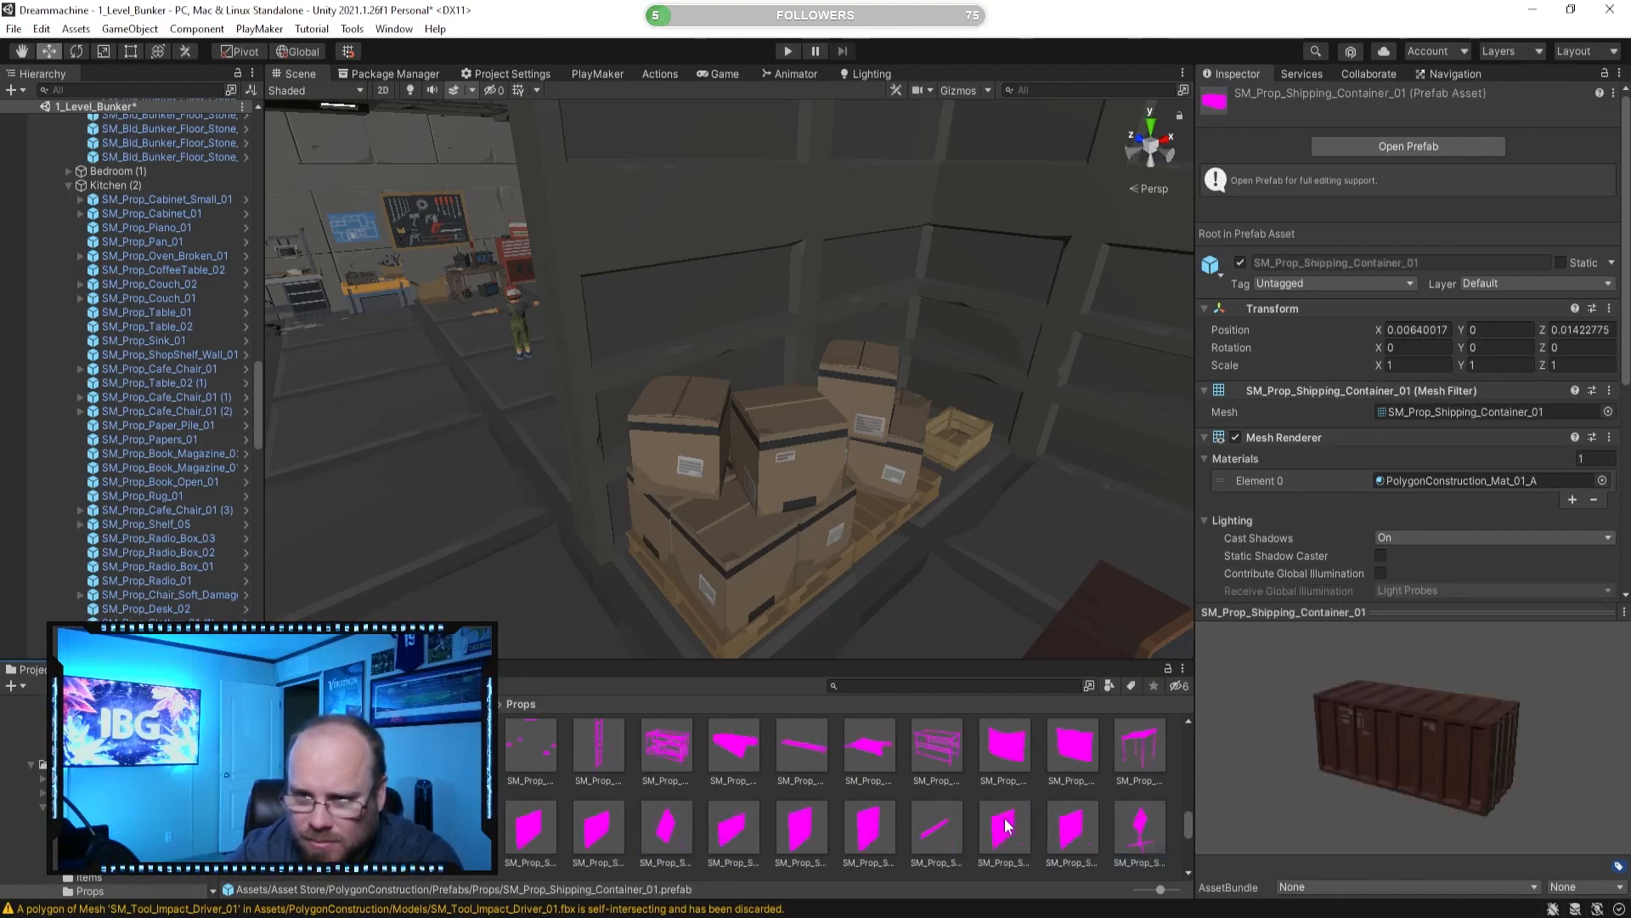
key("Right")
key("Right")
key("Right")
key("Right")
key("Right")
key("Right")
key("Right")
key("Right")
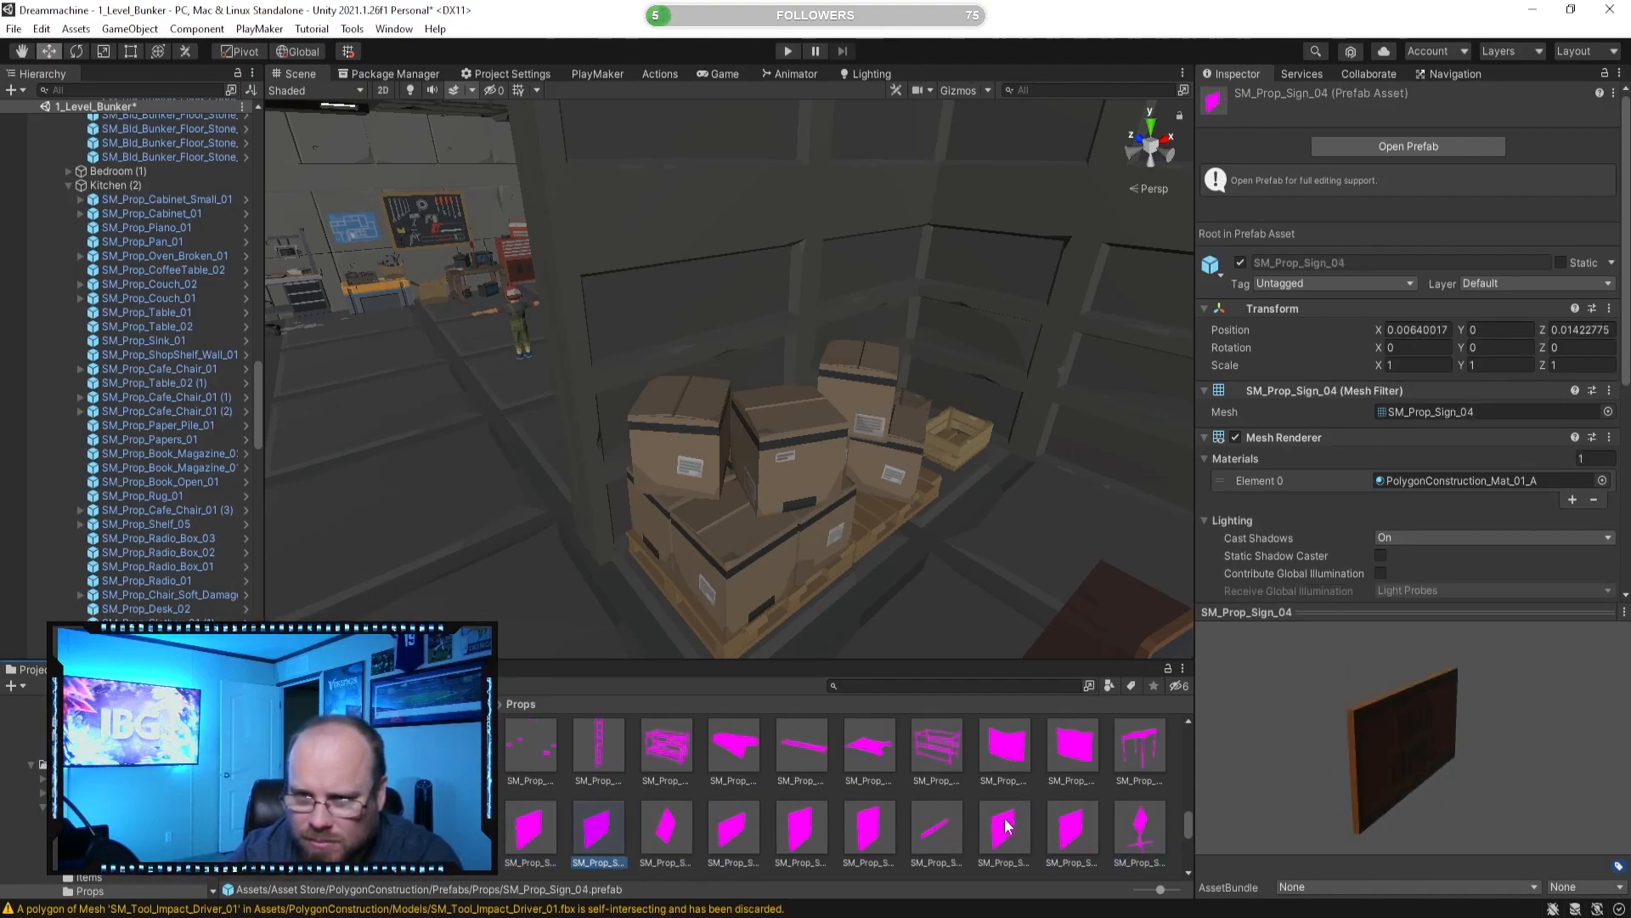
key("Right")
key("Right")
key("Right")
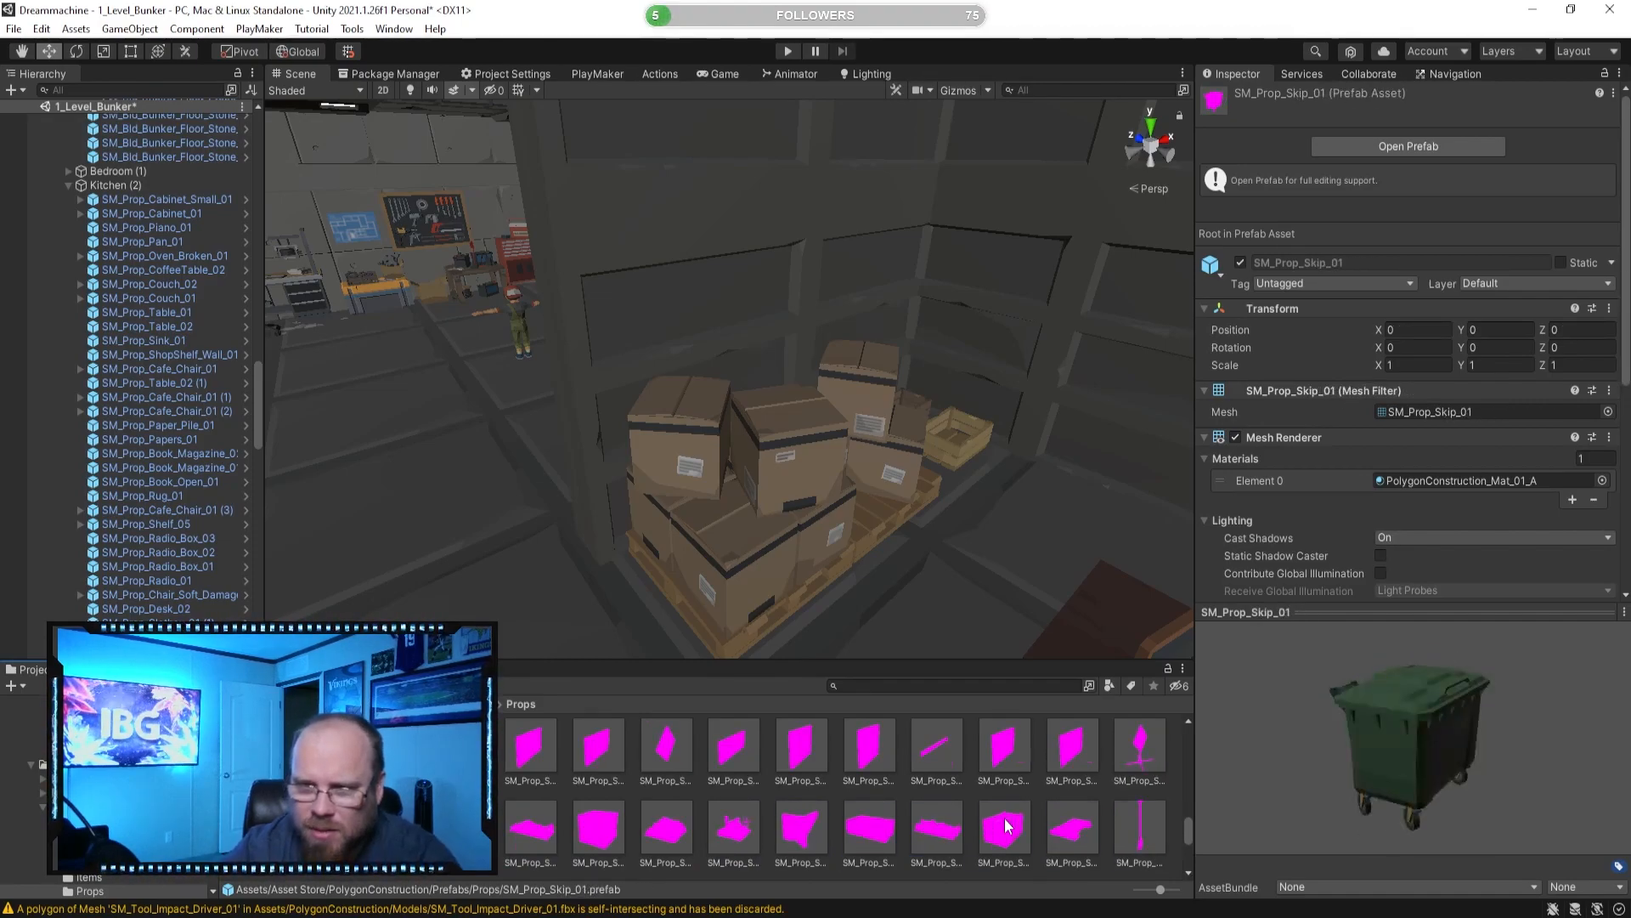
Place the green SM_Prop_Skip_01 dumpster on the floor beside the bunker door, opposite the trash bag pile.
left_click_drag(1352, 737, 1355, 706)
right_click_drag(1058, 554, 621, 495)
left_click_drag(816, 510, 819, 469)
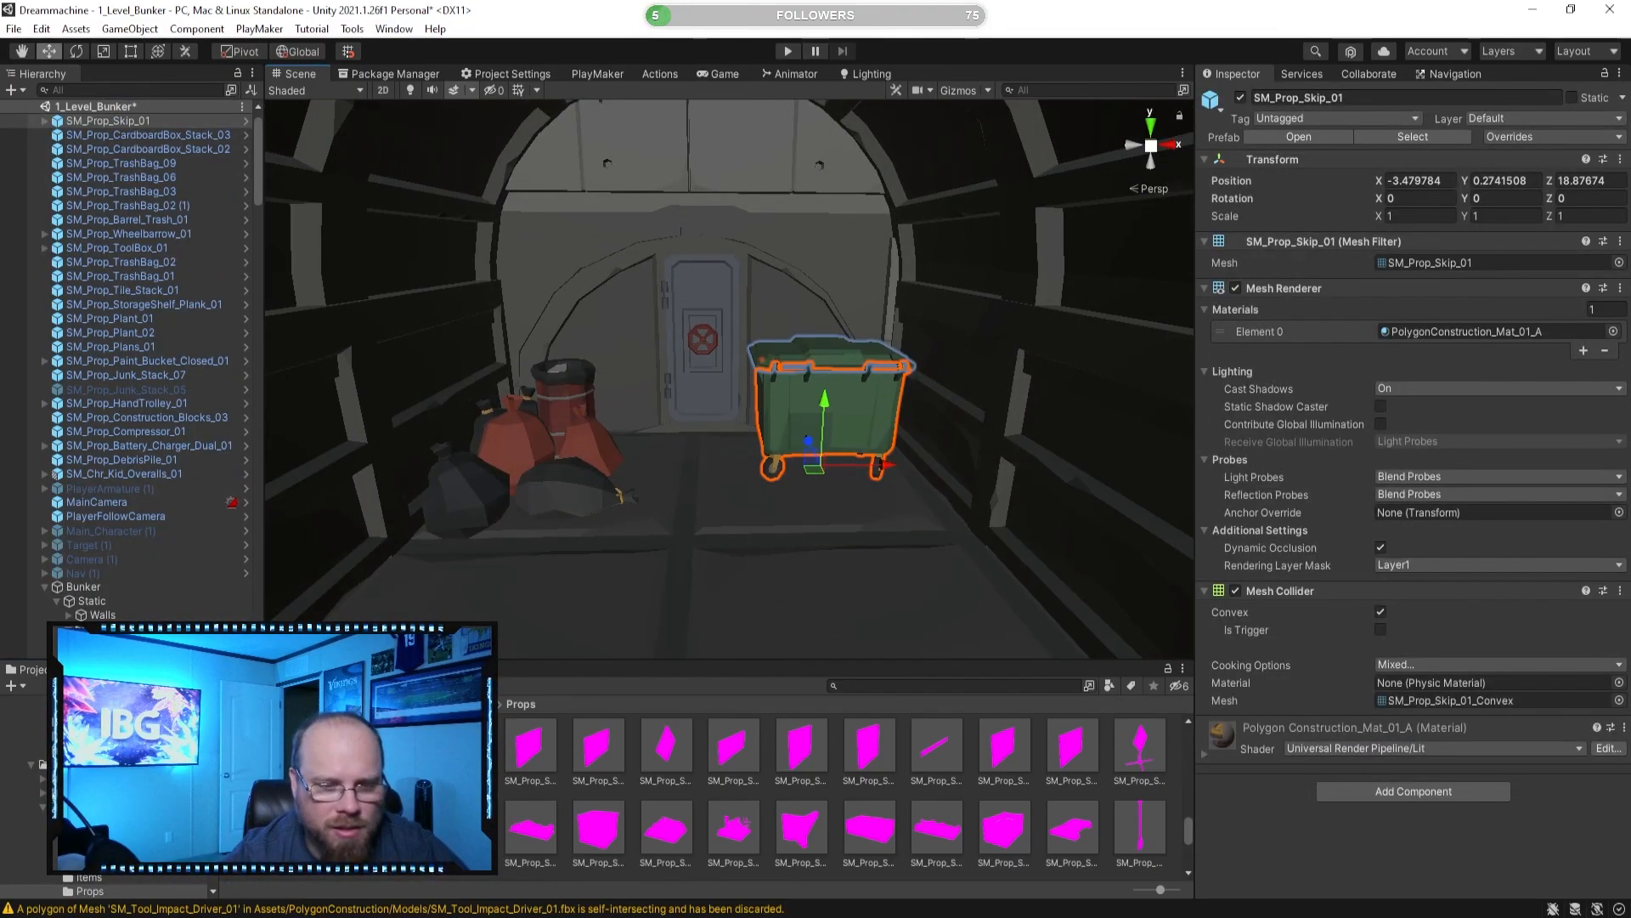
Preview the large skip props and place the open SM_Prop_Skip_Large_02 container in front of the green dumpster.
left_click(396, 827)
left_click(463, 827)
left_click_drag(1359, 775, 1194, 778)
left_click(463, 828)
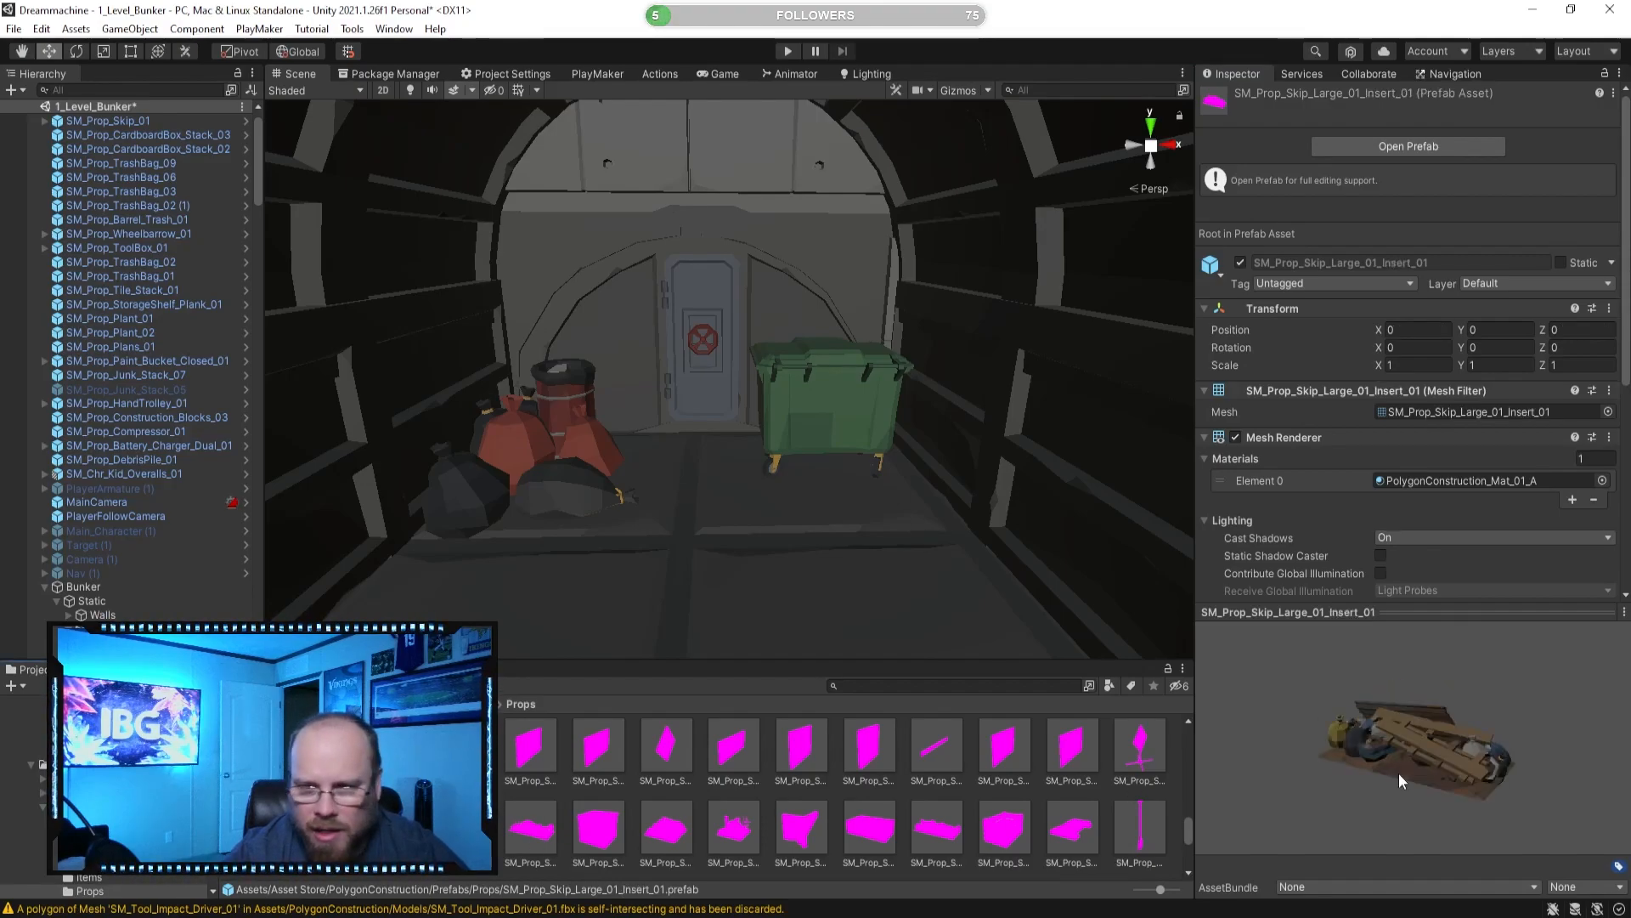
left_click(533, 828)
left_click(599, 833)
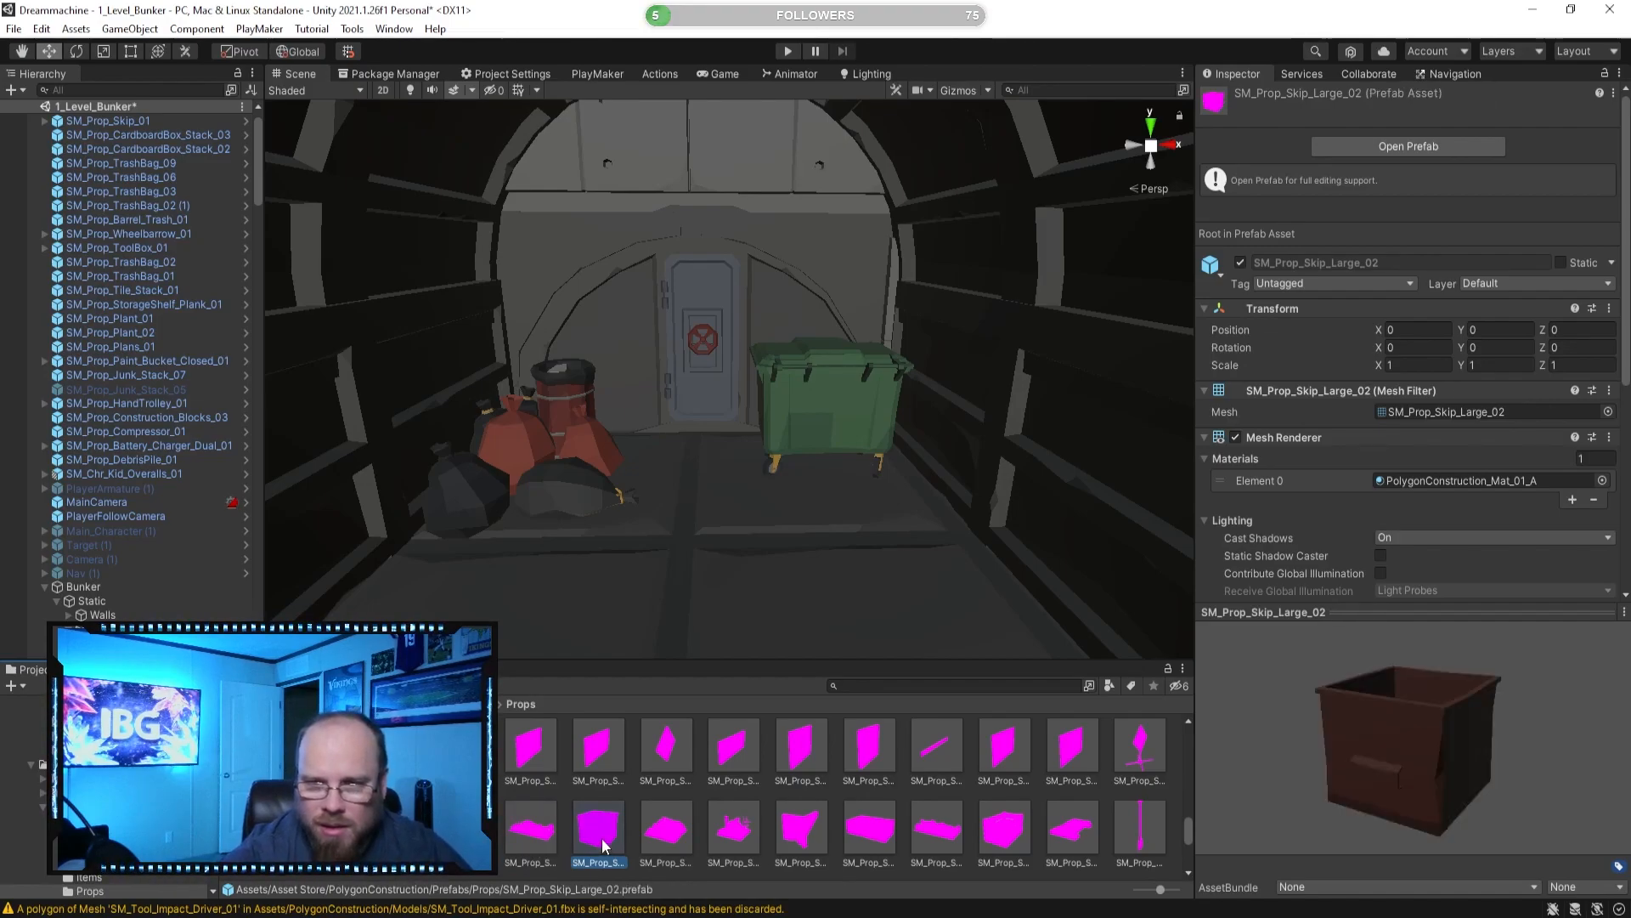
left_click_drag(1242, 723, 1234, 708)
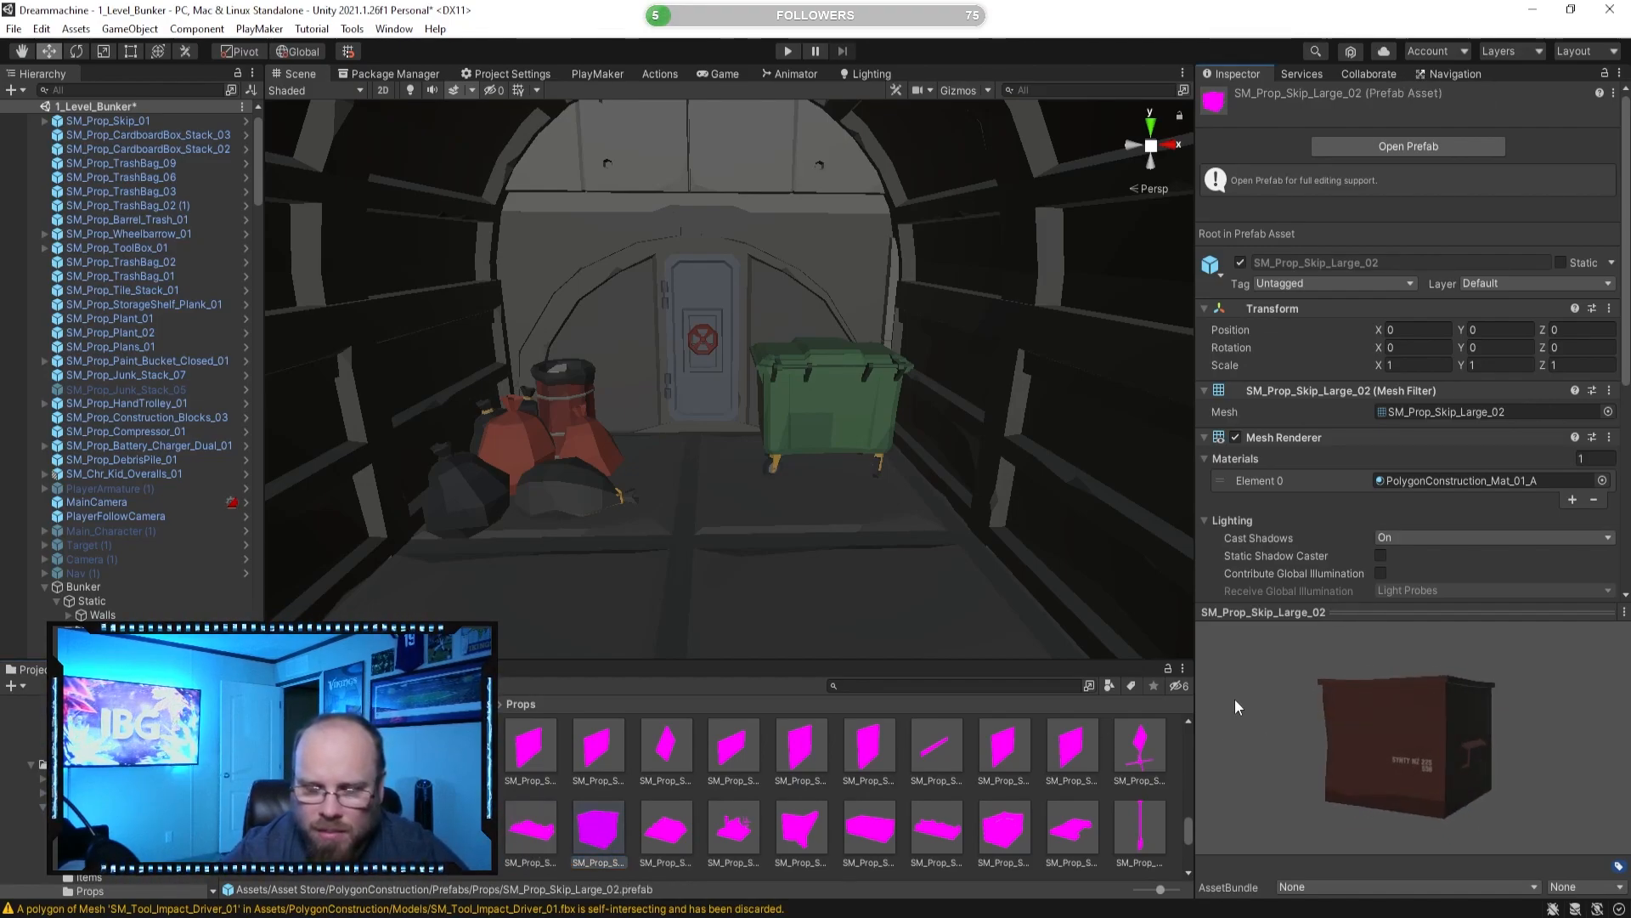
left_click_drag(612, 831, 843, 562)
key("f")
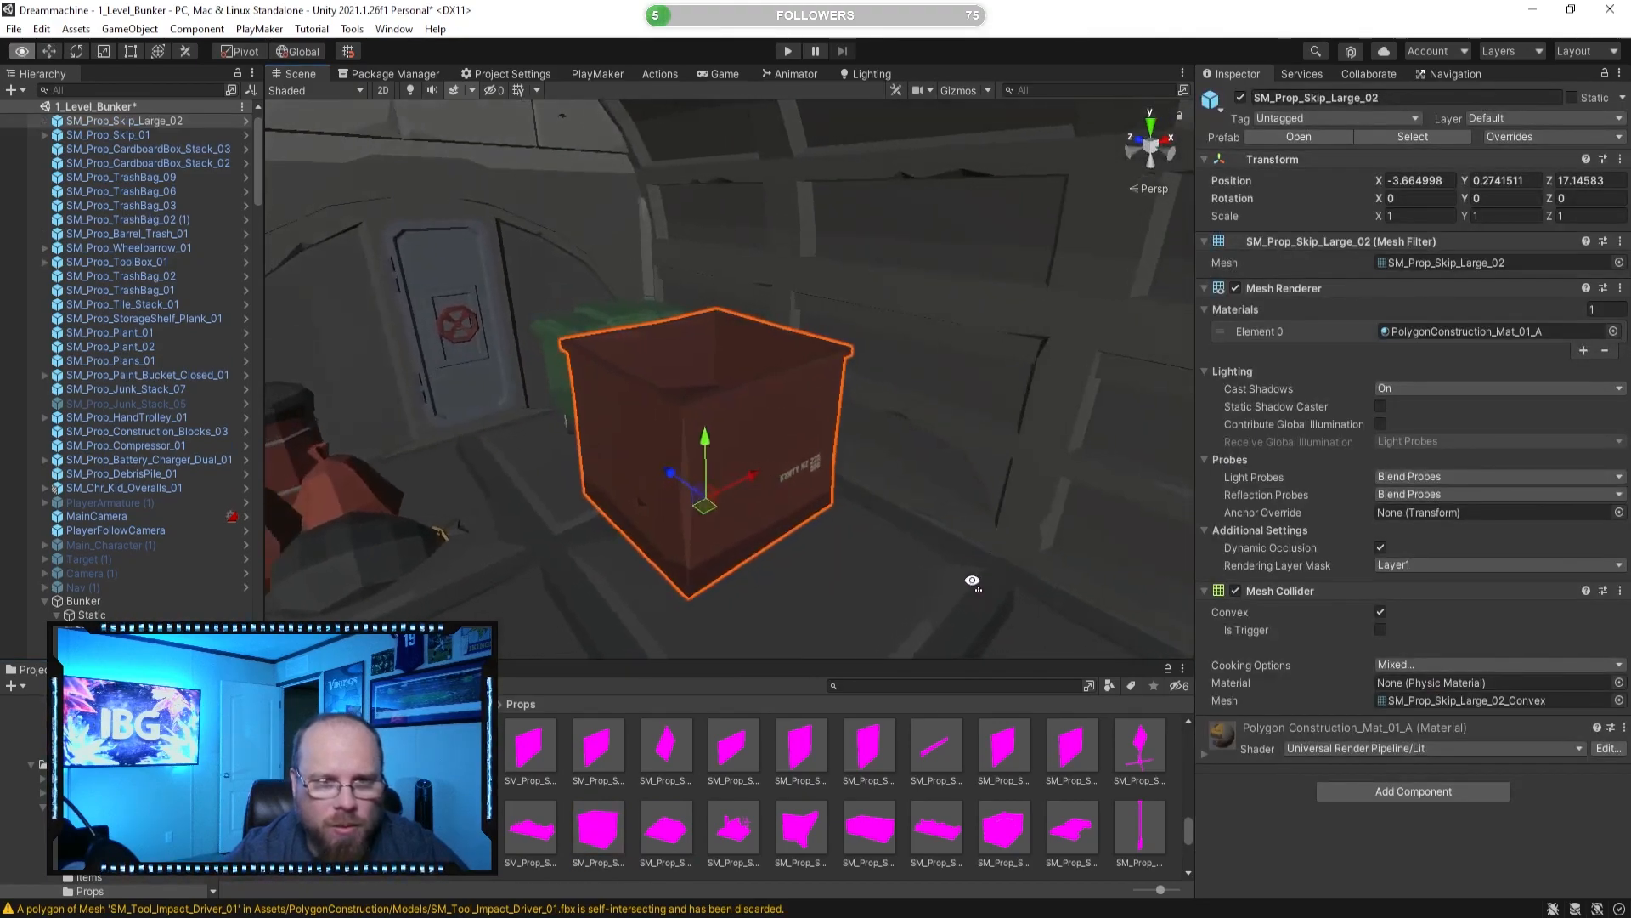
Examine the remaining construction prop previews, from SM_Prop_Skip_Large_02_Insert_02 to SM_Veh_Truck_01_DumpTray_02_Dirt_01.
left_click(732, 829)
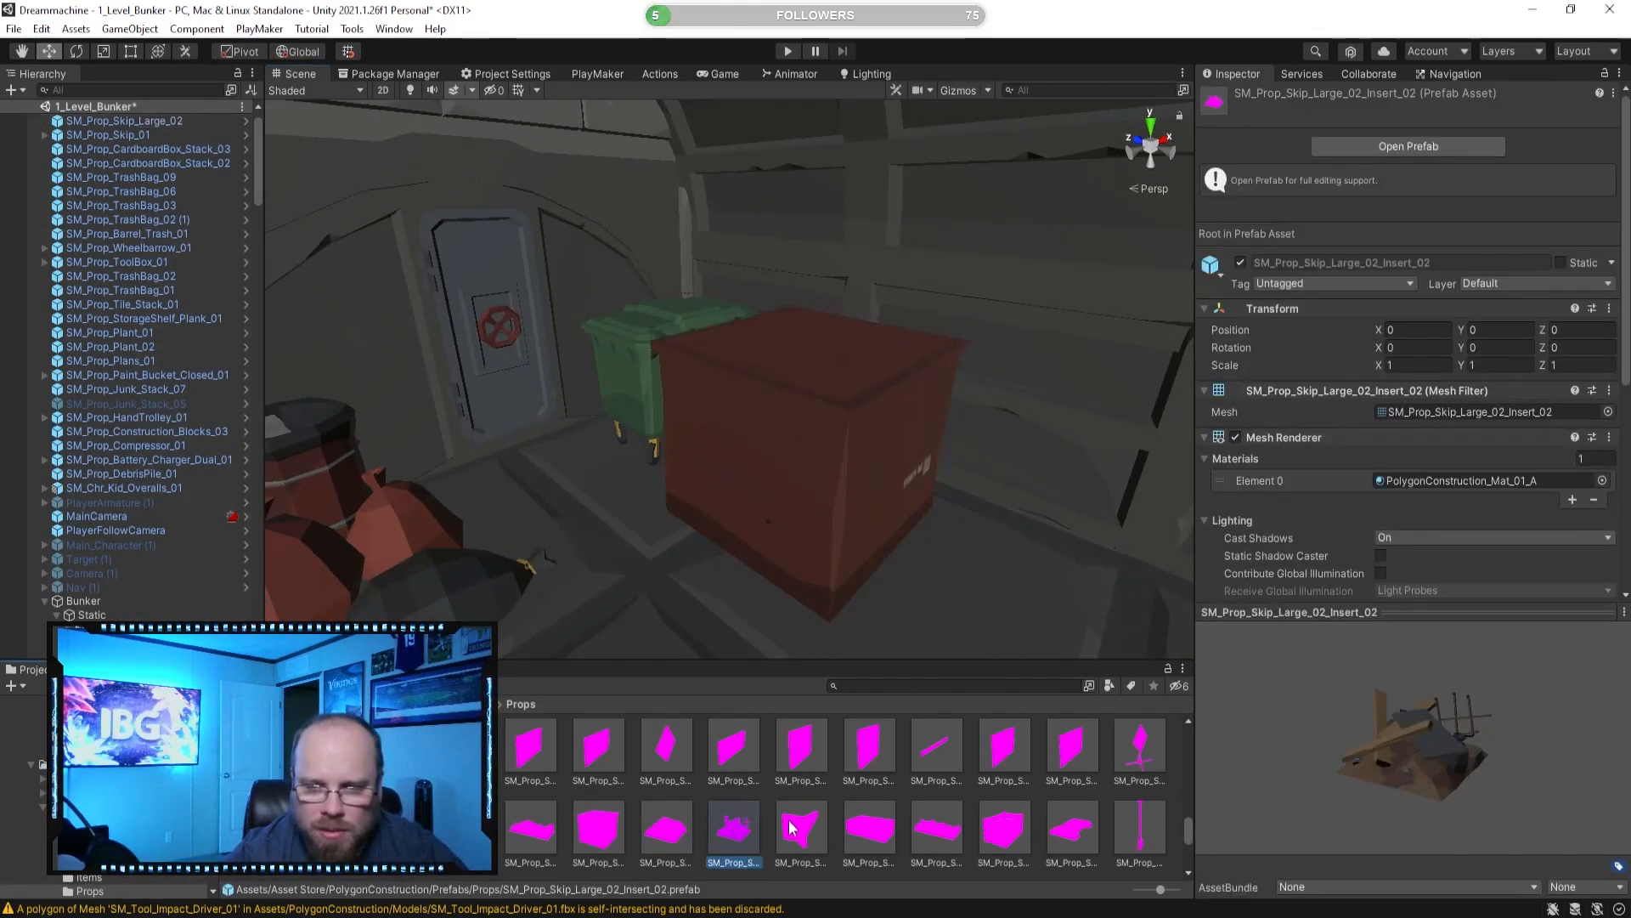
key("Right")
key("Right")
key("Right")
key("Right")
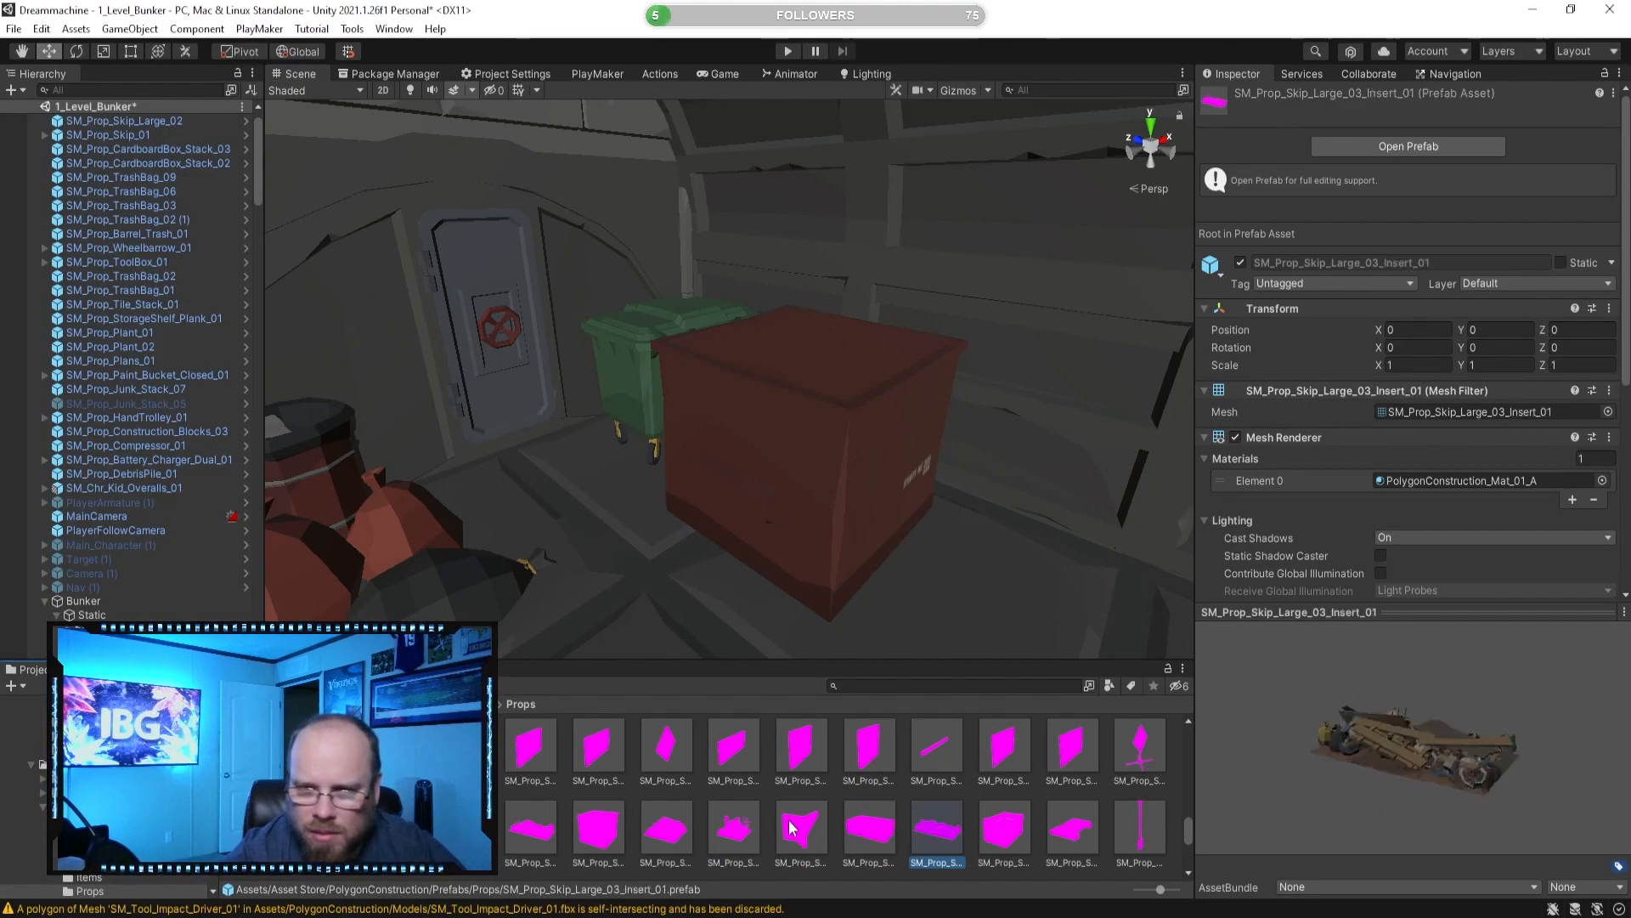
key("Right")
key("Right")
key("Right")
key("Right")
key("Right")
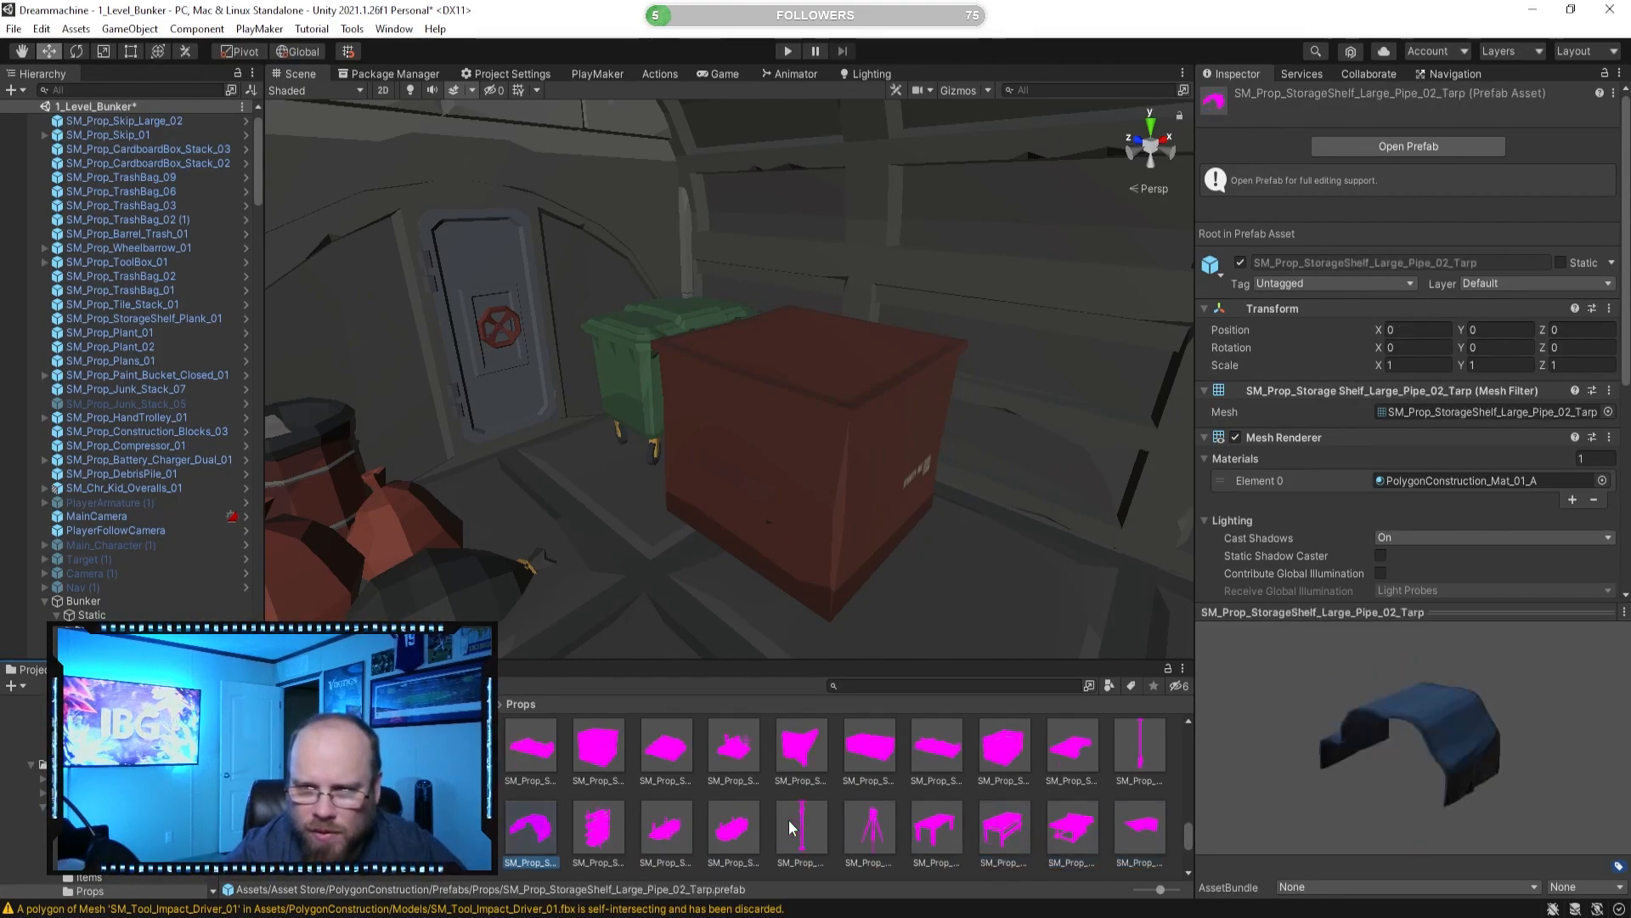
key("Right")
key("Right")
key("Right")
key("Right")
key("Right")
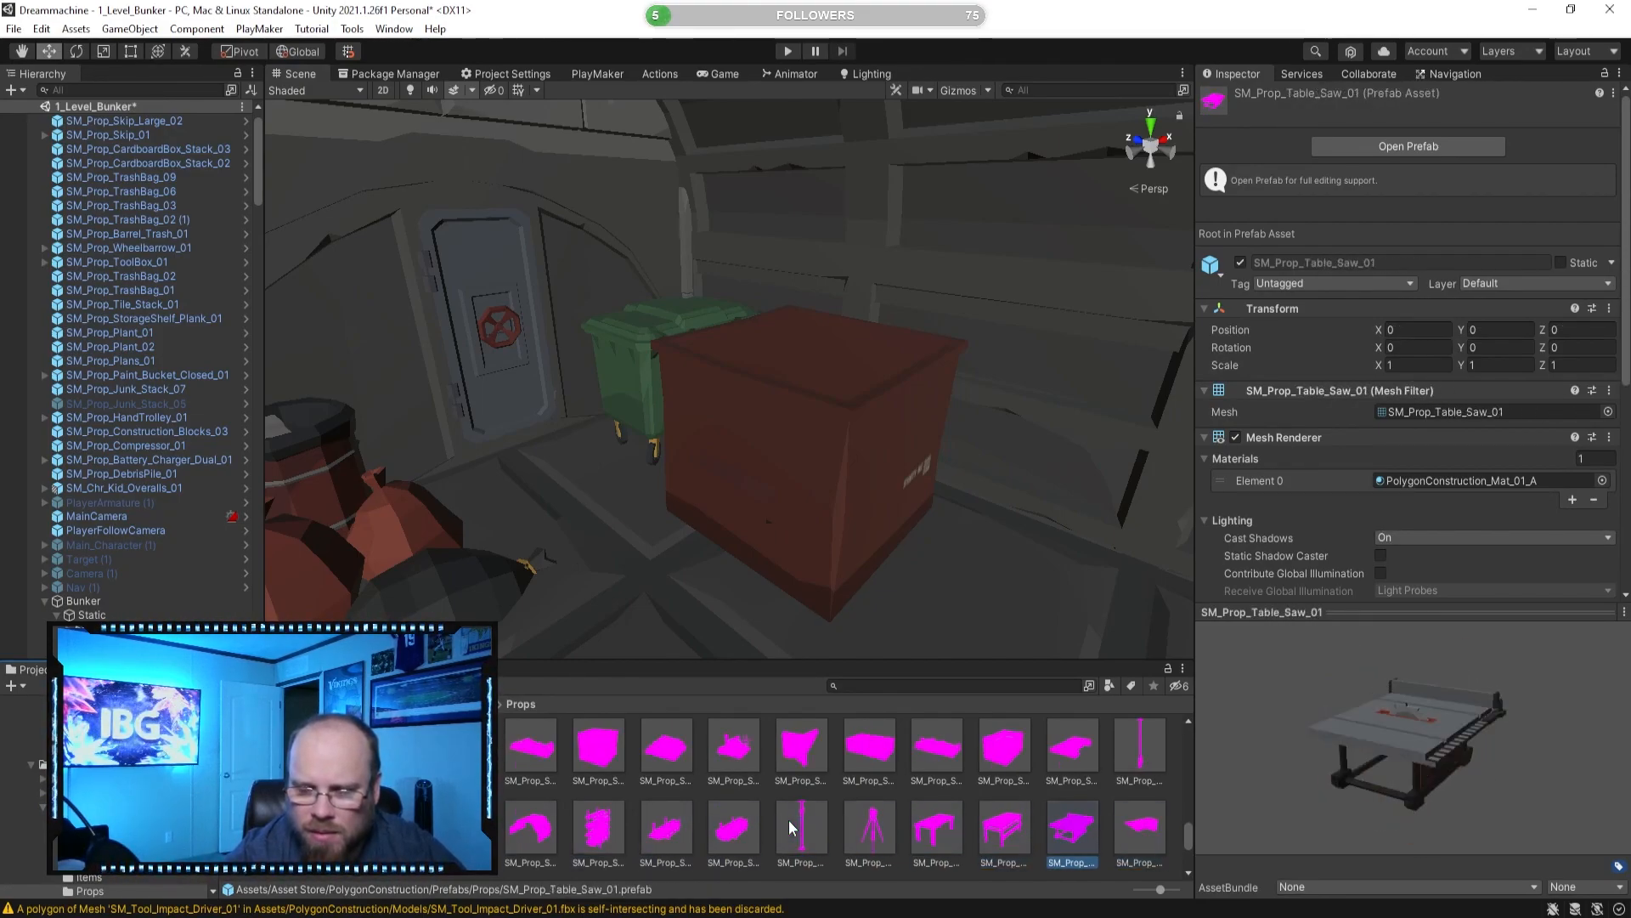
key("Left")
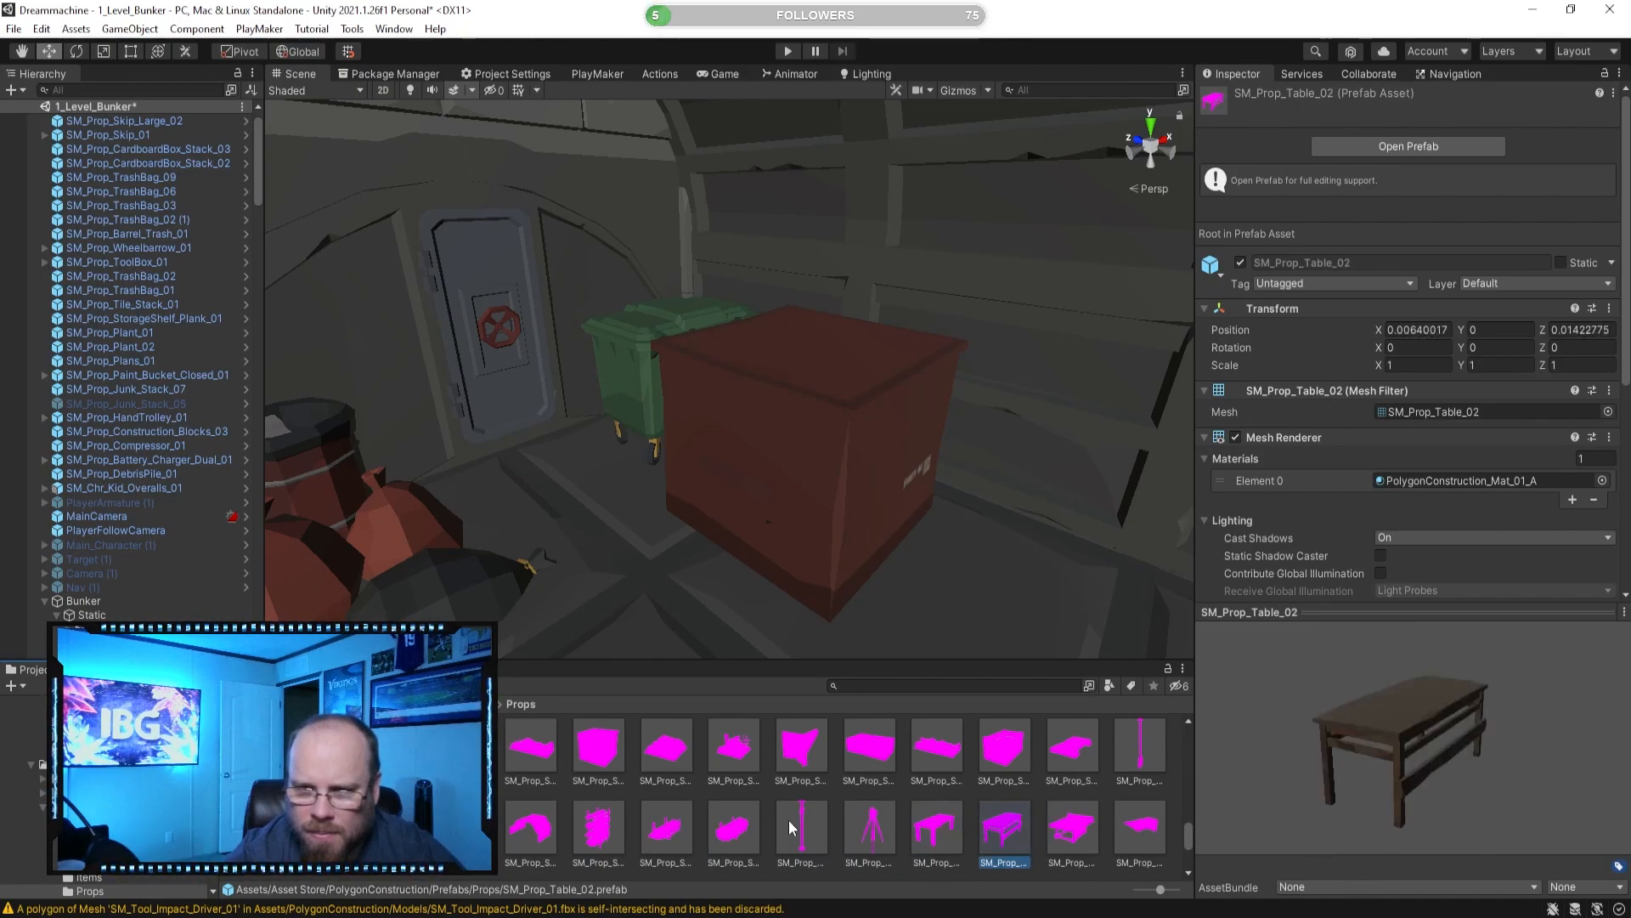
key("Right")
key("Right")
key("Left")
key("Right")
key("Right")
key("Right")
key("Right")
key("Right")
key("Right")
key("Left")
key("Left")
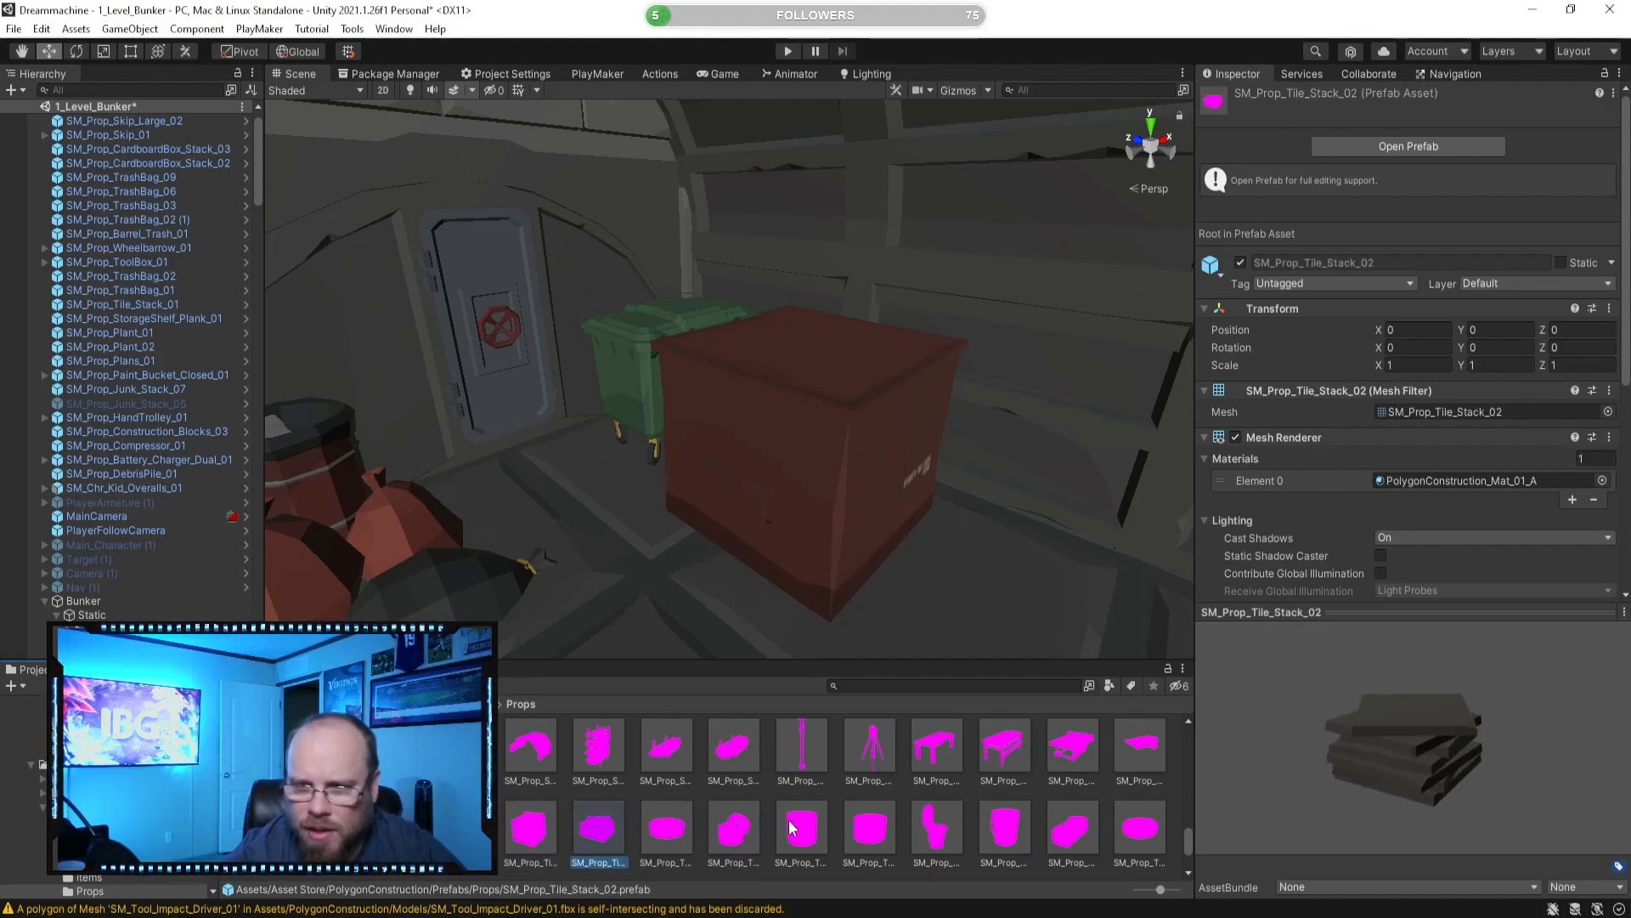
key("Right")
key("Right")
key("Right")
key("Right")
key("Right")
key("Right")
key("Right")
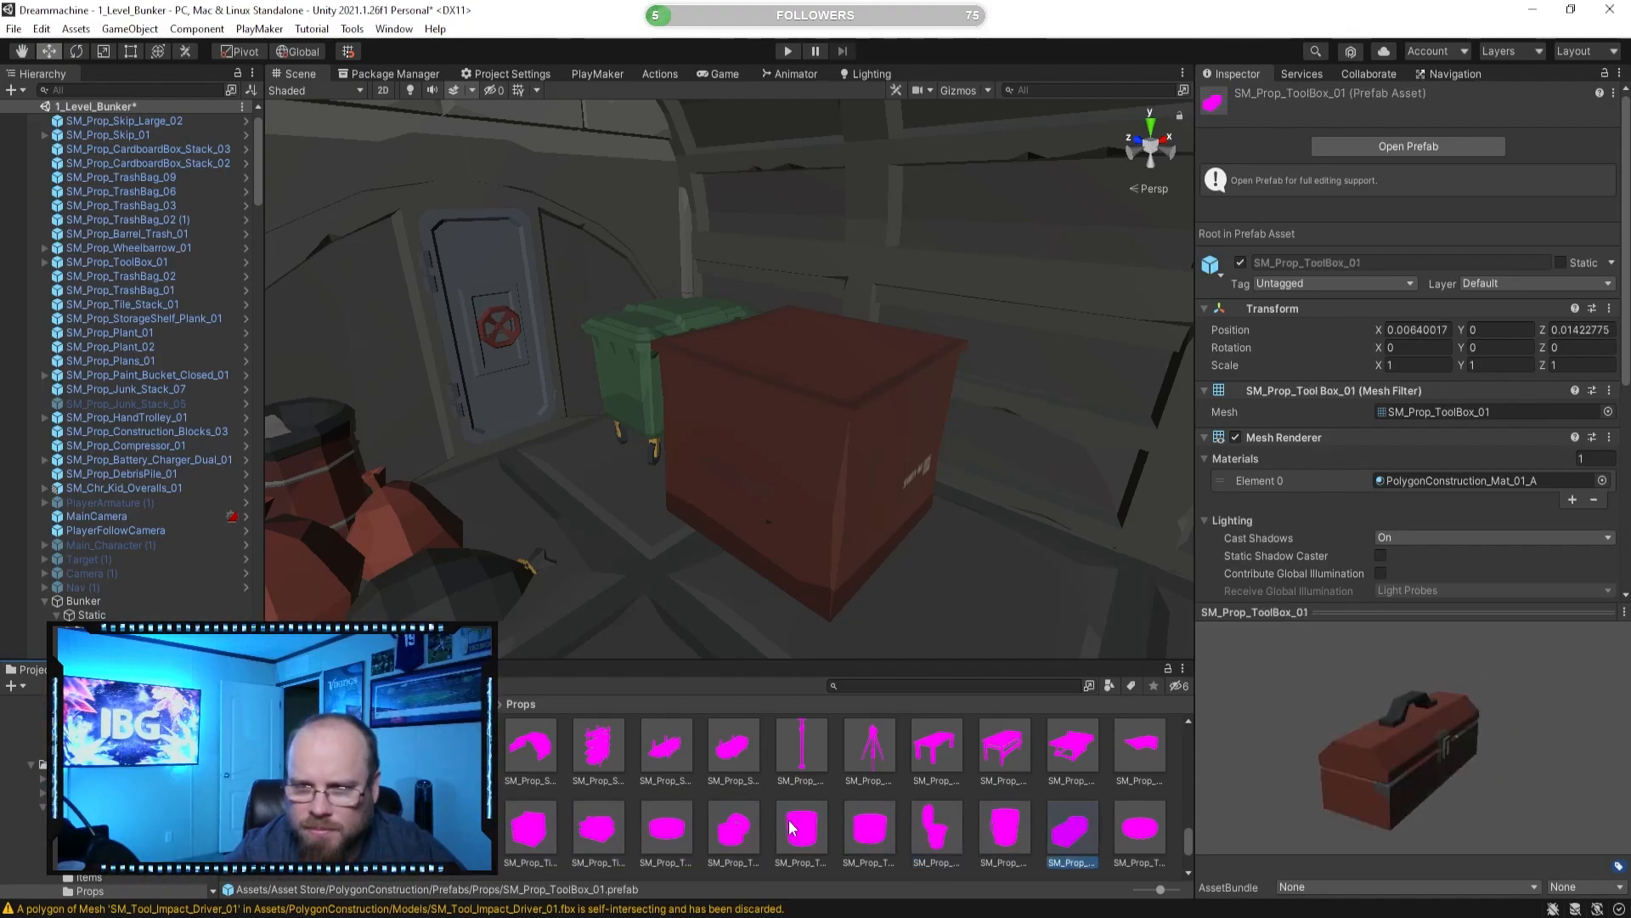
key("Right")
key("Right")
key("Right")
key("Right")
key("Right")
key("Right")
key("Right")
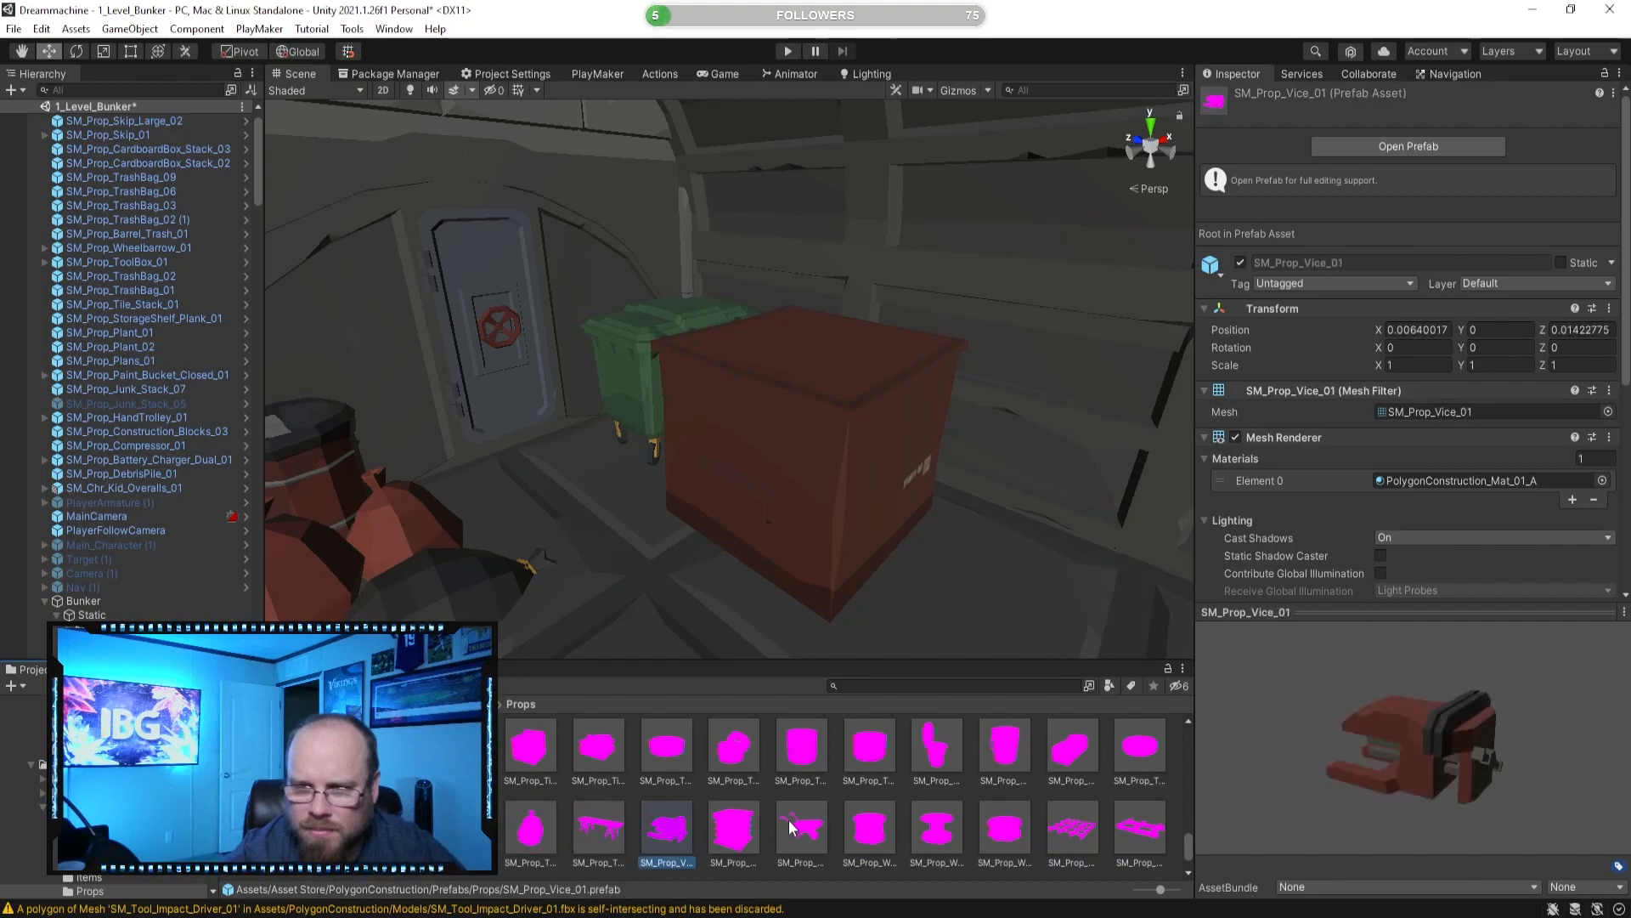
key("Left")
key("Left")
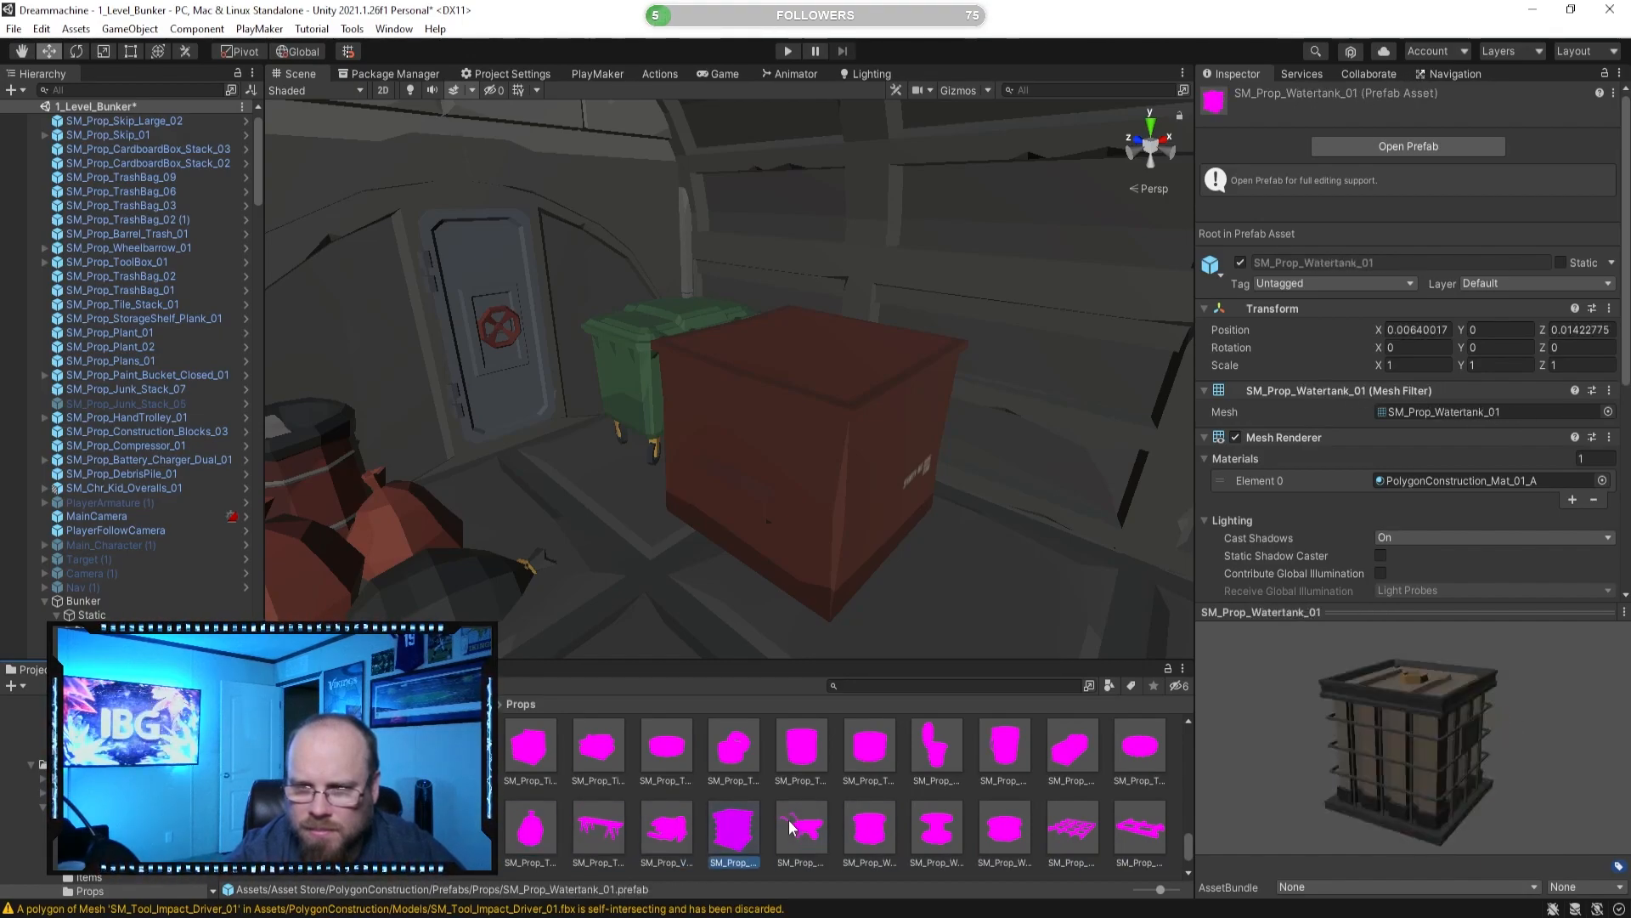
key("Right")
key("Right")
key("Right")
key("Right")
key("Right")
key("Right")
key("Right")
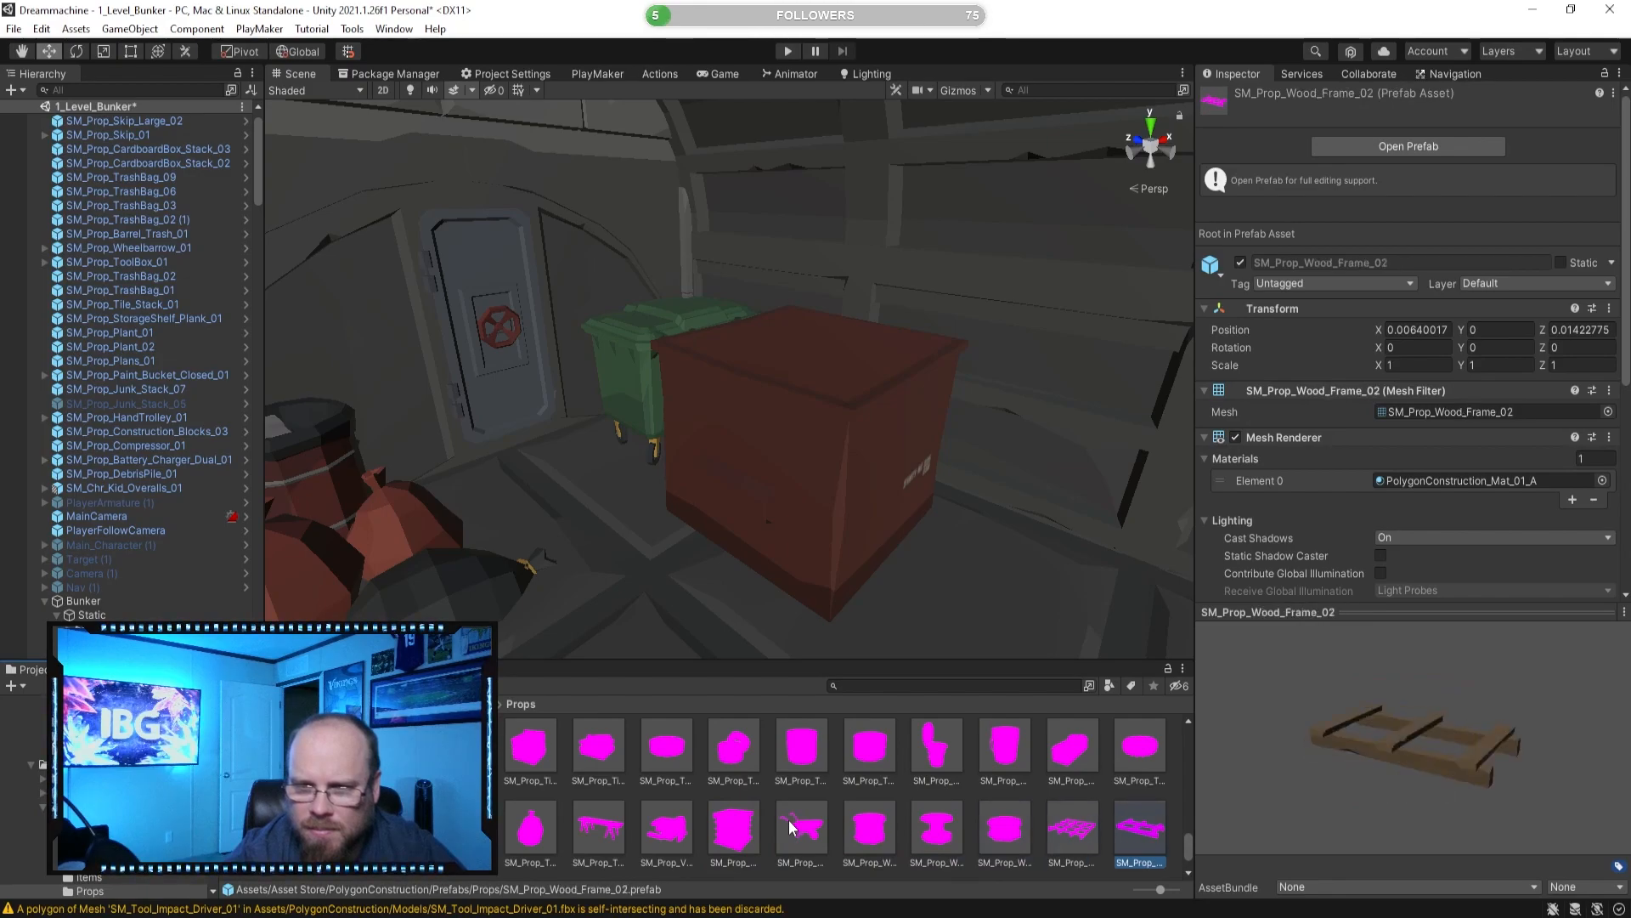
key("Right")
key("Right")
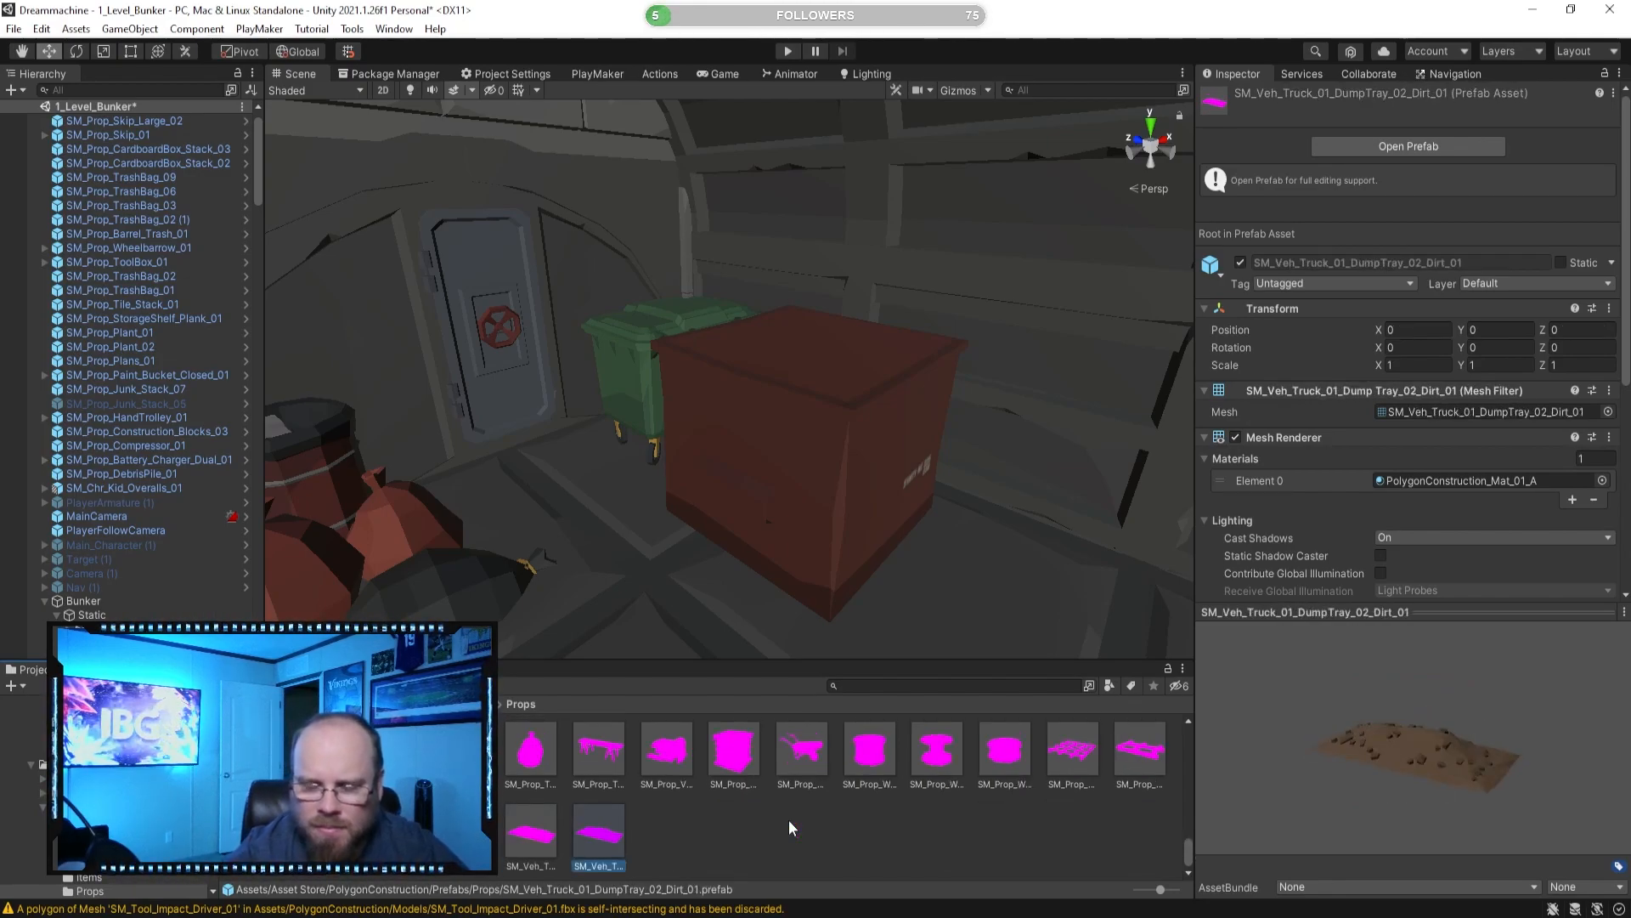
Rotate the green SM_Prop_Skip_01 dumpster to -180 degrees about Y and move it toward the end wall to Z 19.442.
right_click_drag(884, 425, 837, 446)
left_click(926, 464)
left_click(654, 435)
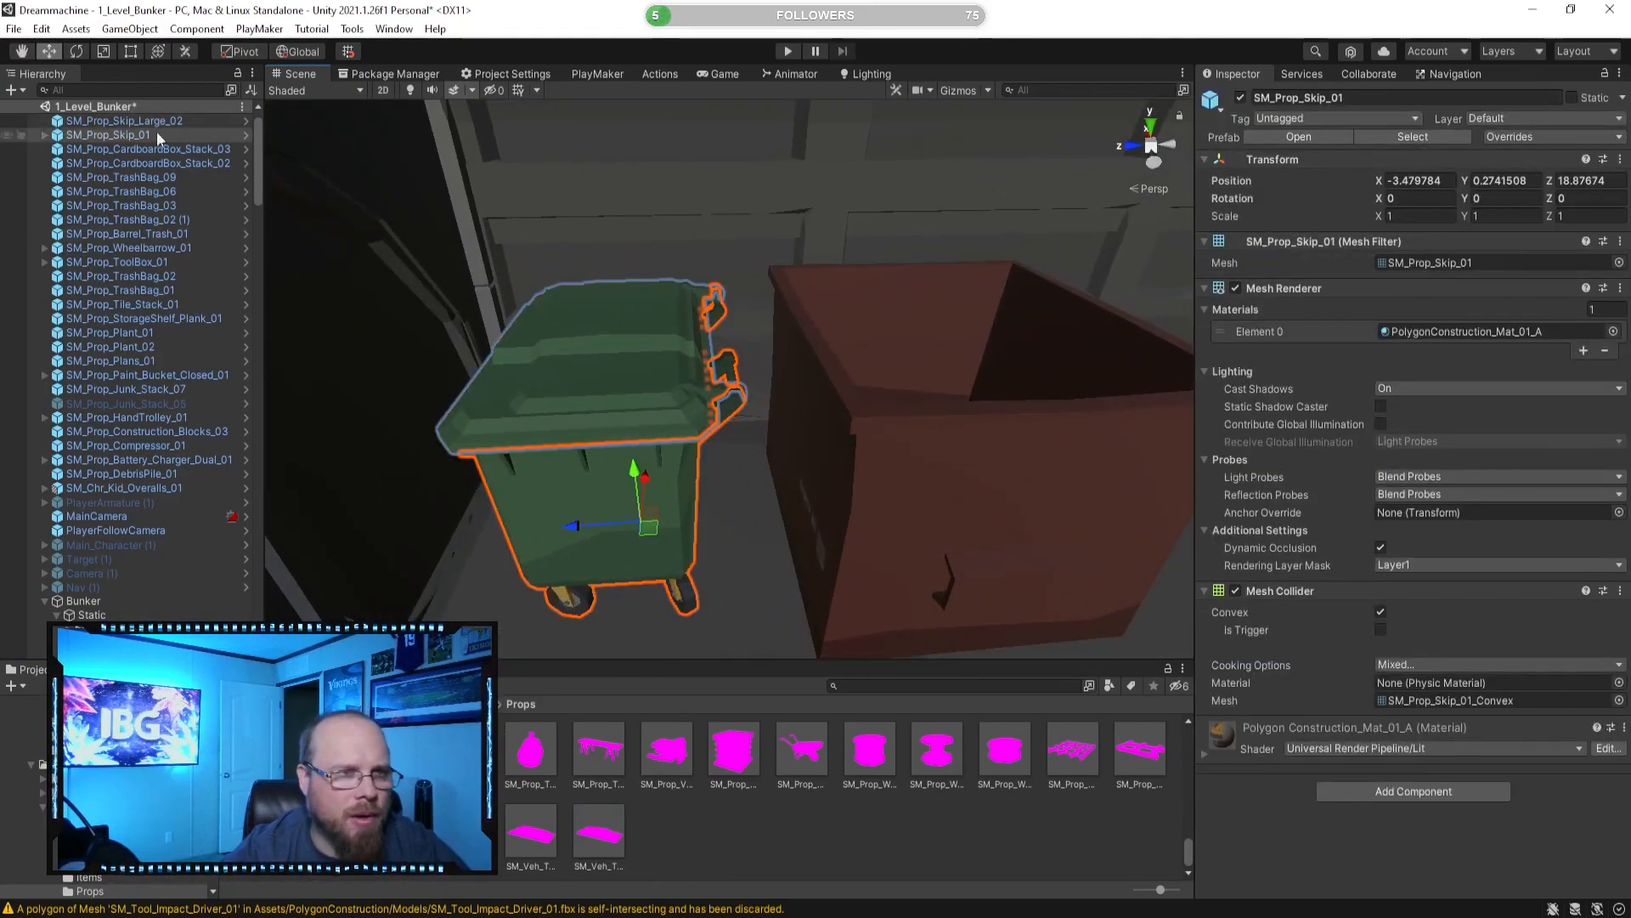
left_click_drag(629, 584, 1067, 500)
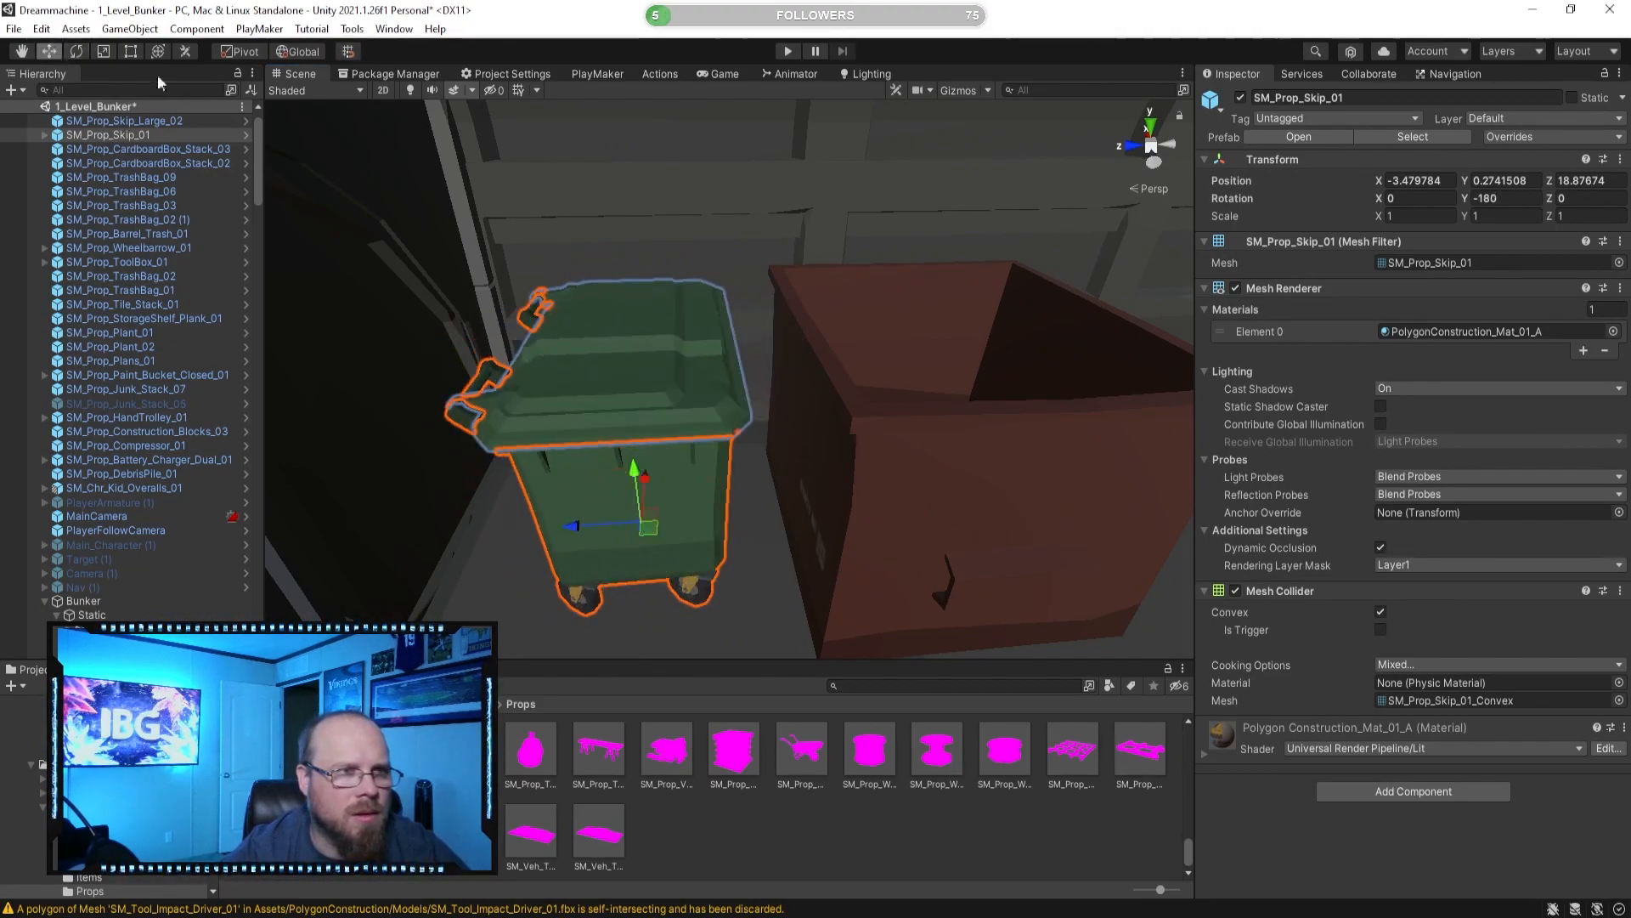
key("f")
left_click_drag(689, 441, 641, 403)
right_click_drag(641, 403, 439, 381)
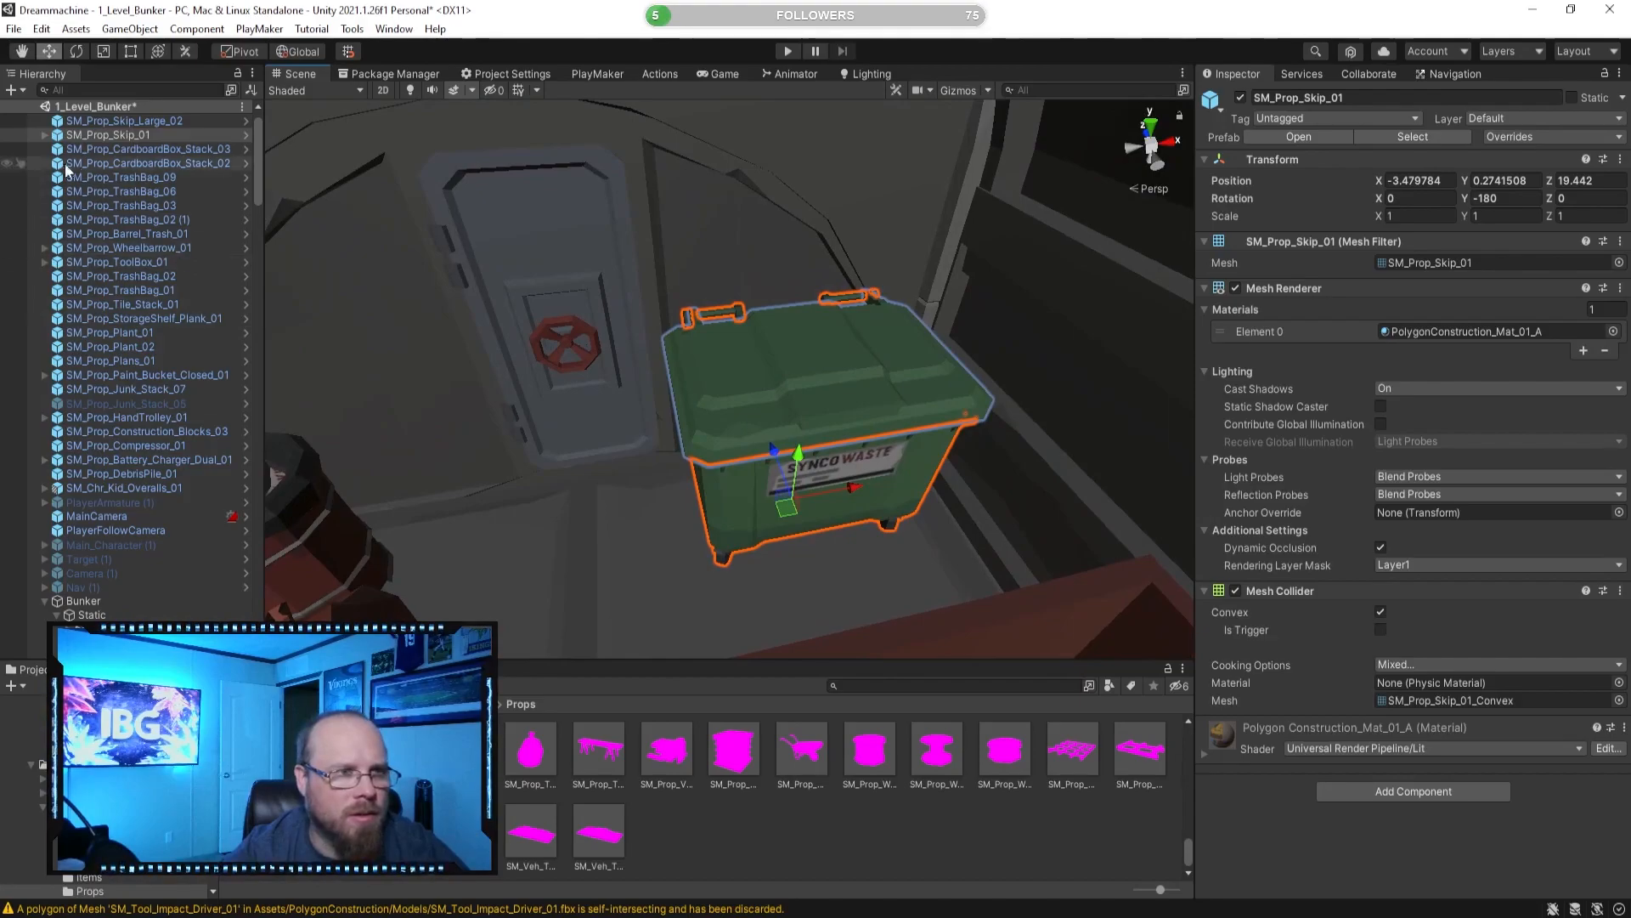
Select the dumpster's child object SM_Prop_Skip_01_Lid and rotate the lid open.
left_click(124, 149)
left_click(44, 134)
double_click(126, 149)
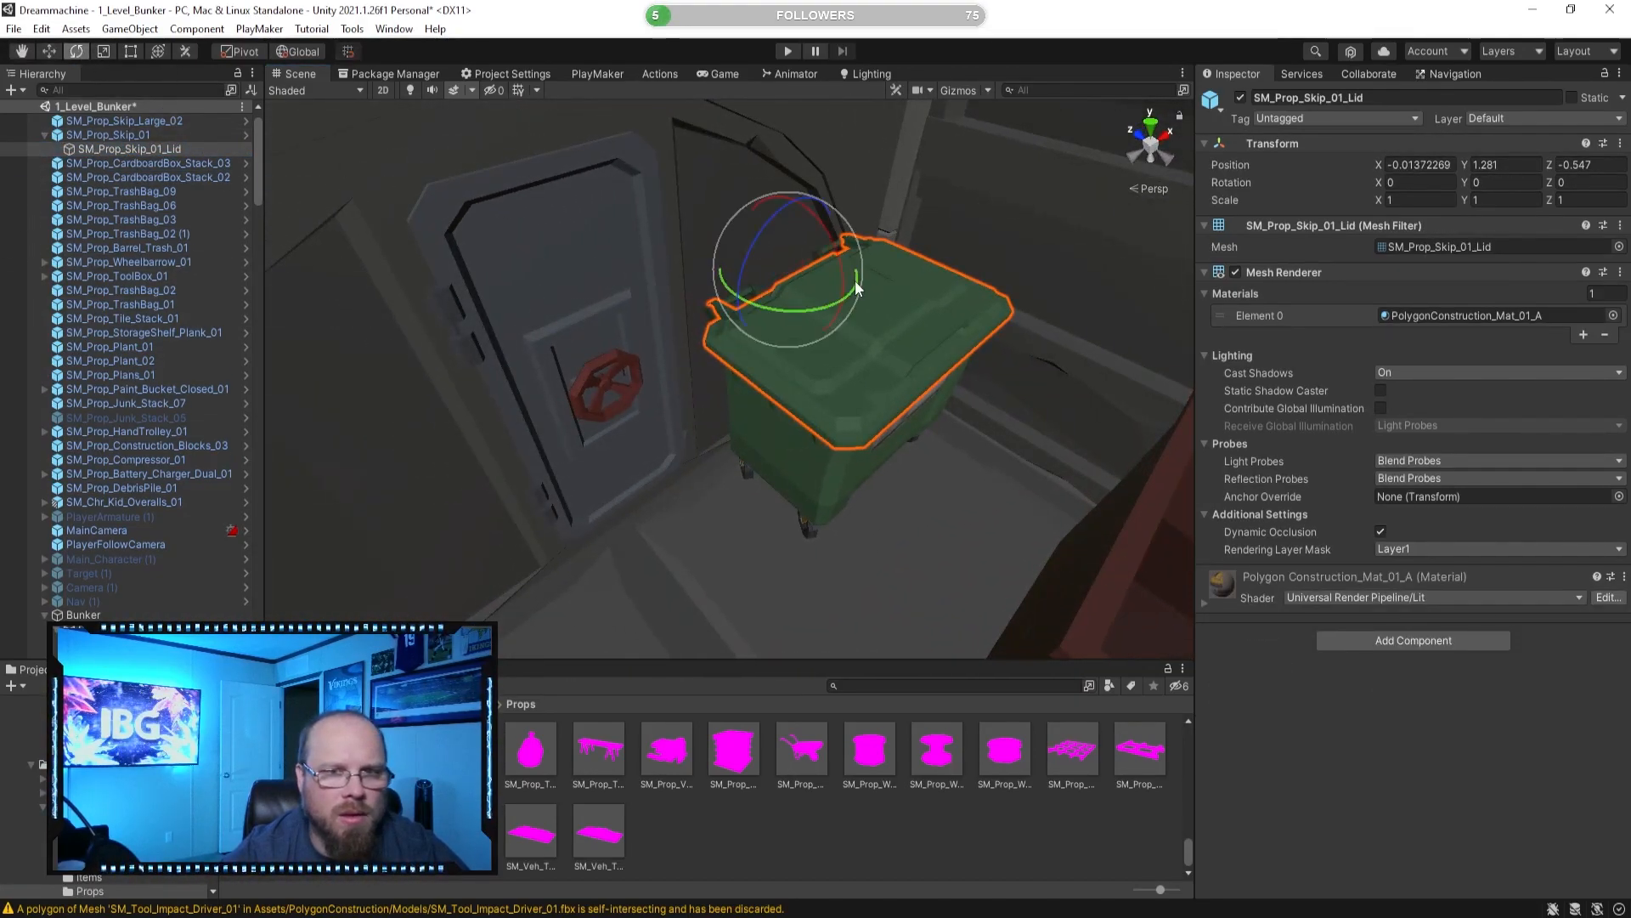
left_click_drag(832, 262, 781, 208)
Move the red SM_Prop_TrashBag_03 from the floor pile into the green dumpster, at about X -3.809, Y 0.677, Z 19.531.
right_click_drag(931, 435, 712, 643)
left_click(548, 422)
right_click_drag(630, 513, 713, 519)
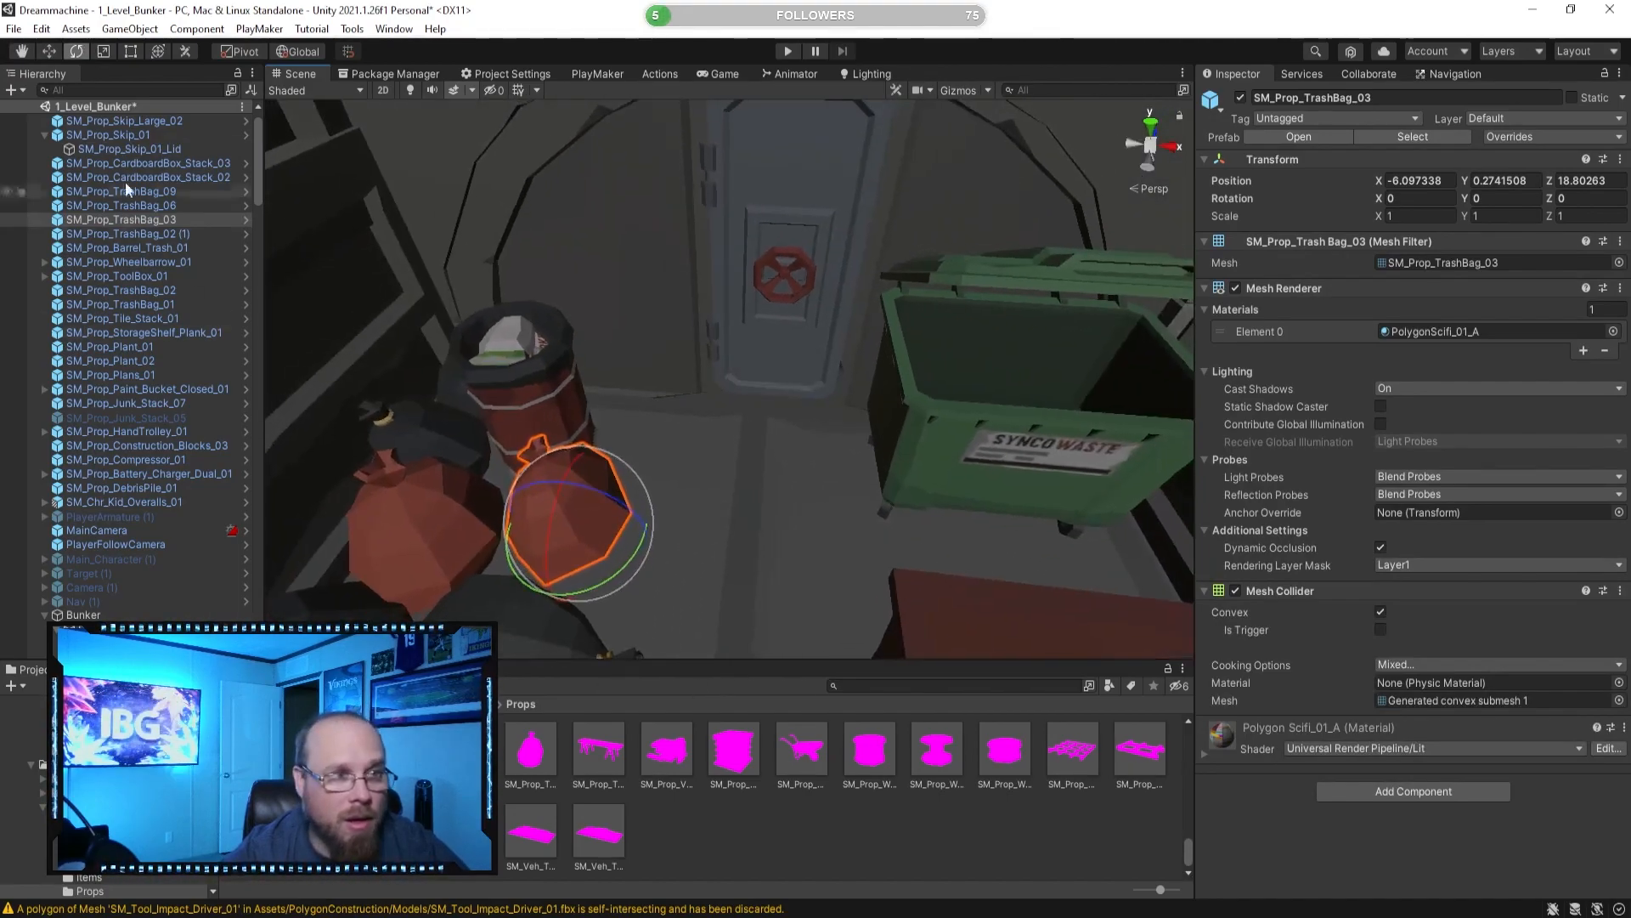
left_click_drag(640, 527, 1018, 493)
right_click_drag(1018, 493, 728, 421)
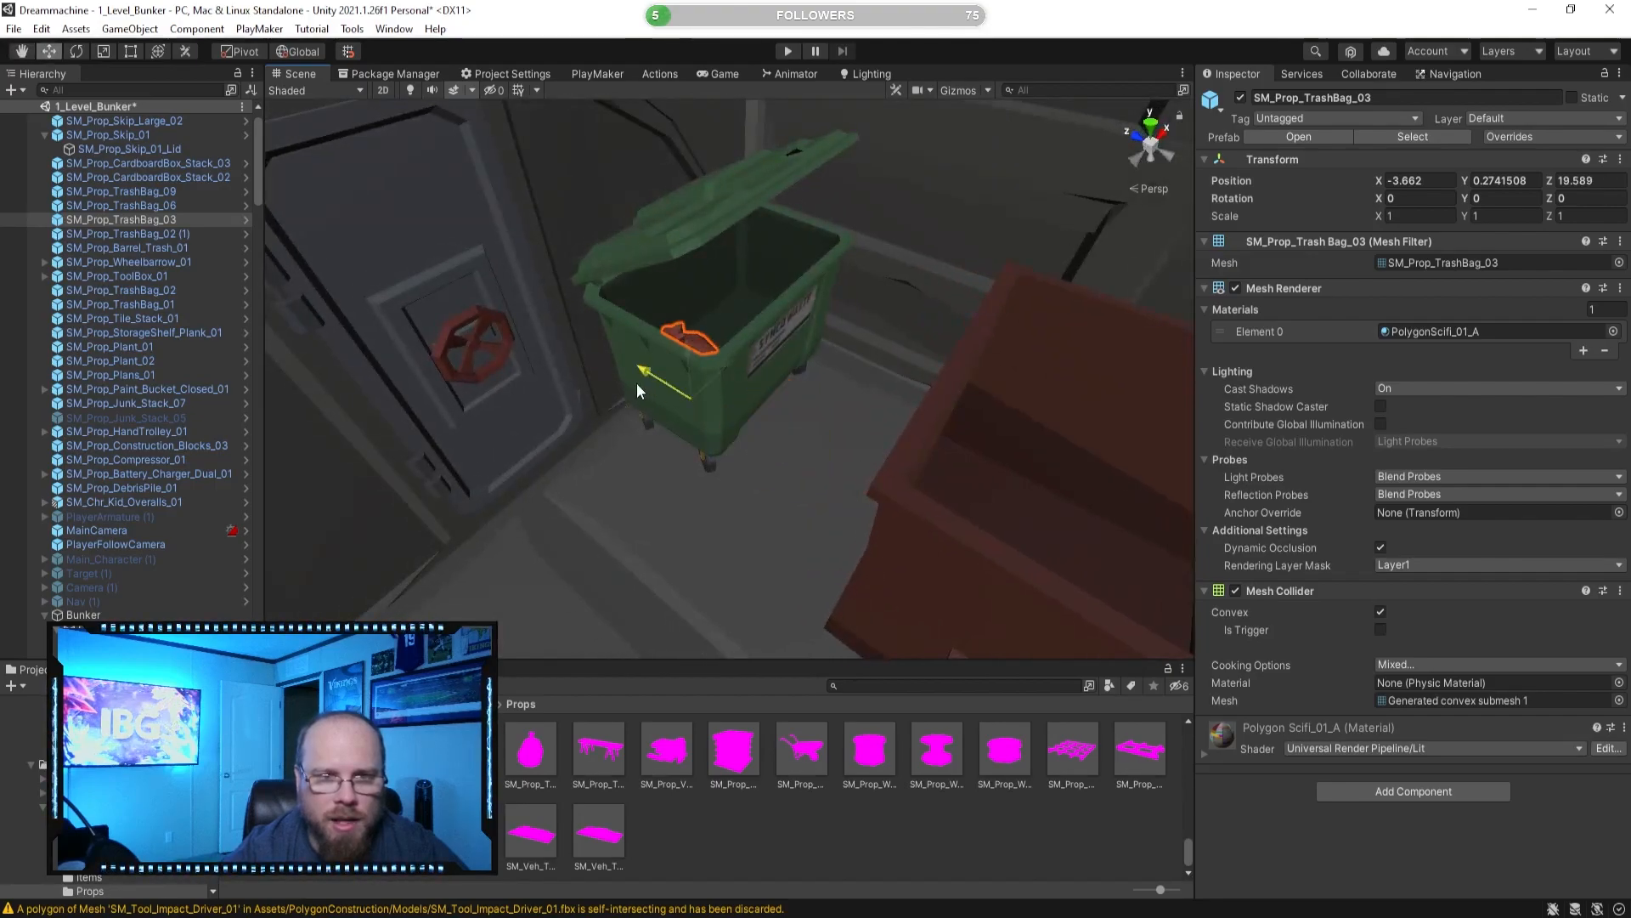
left_click_drag(722, 313, 751, 329)
right_click_drag(751, 330, 528, 307)
left_click_drag(870, 450, 828, 441)
right_click_drag(834, 440, 510, 438)
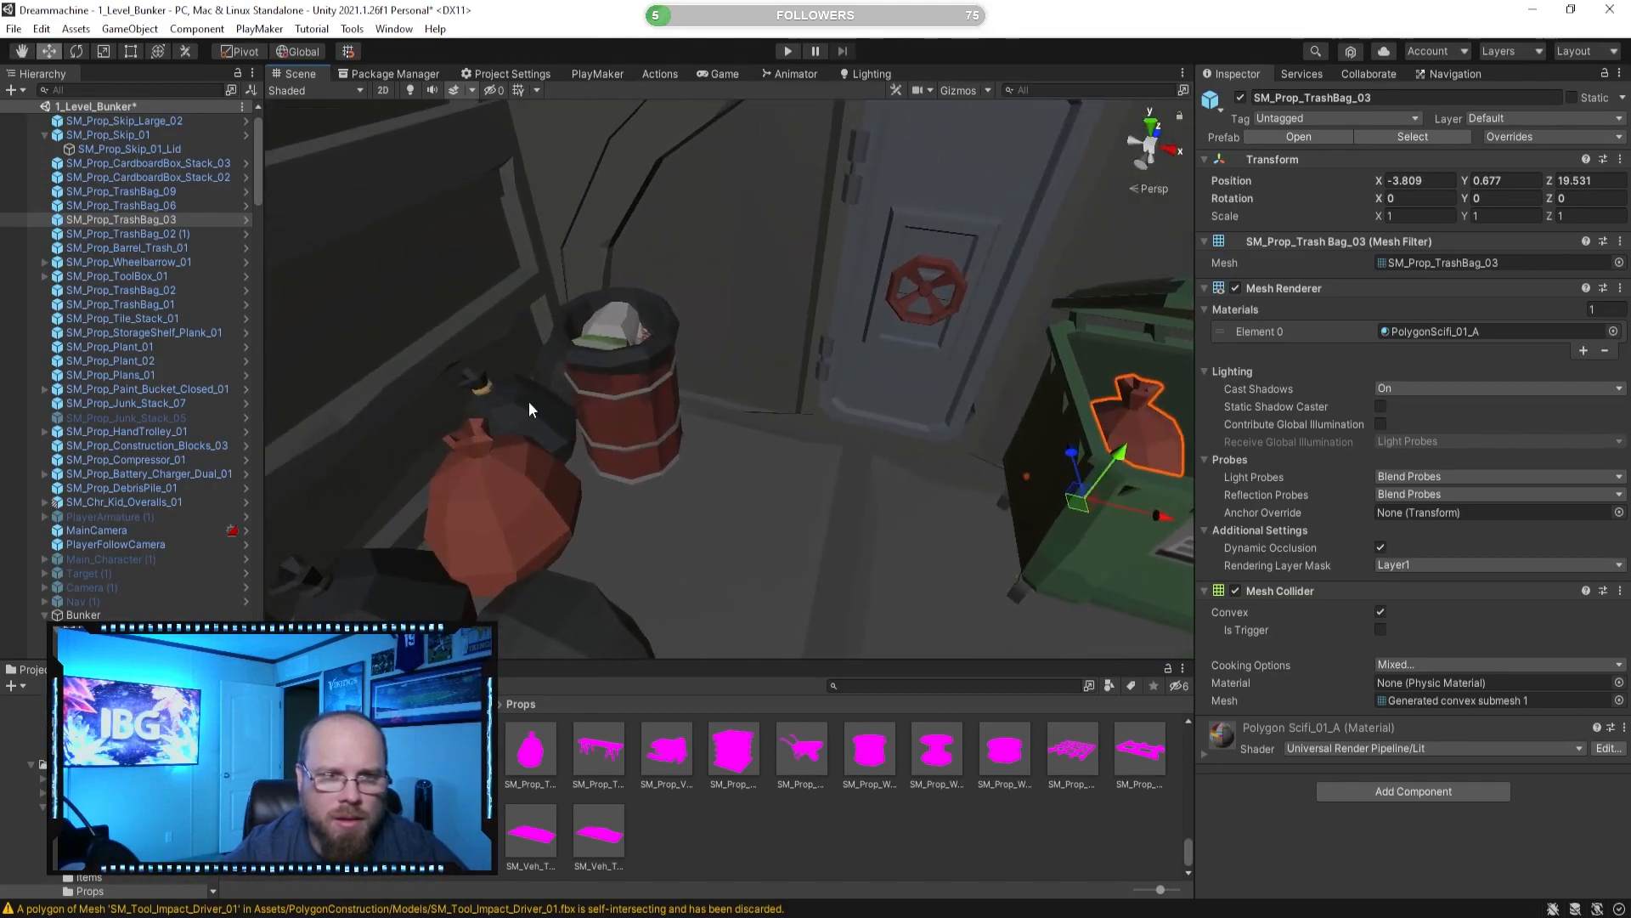
Move the black SM_Prop_TrashBag_02 from the floor into the dumpster beside the red bag and raise it.
left_click(574, 451)
left_click_drag(593, 478, 977, 578)
key("f")
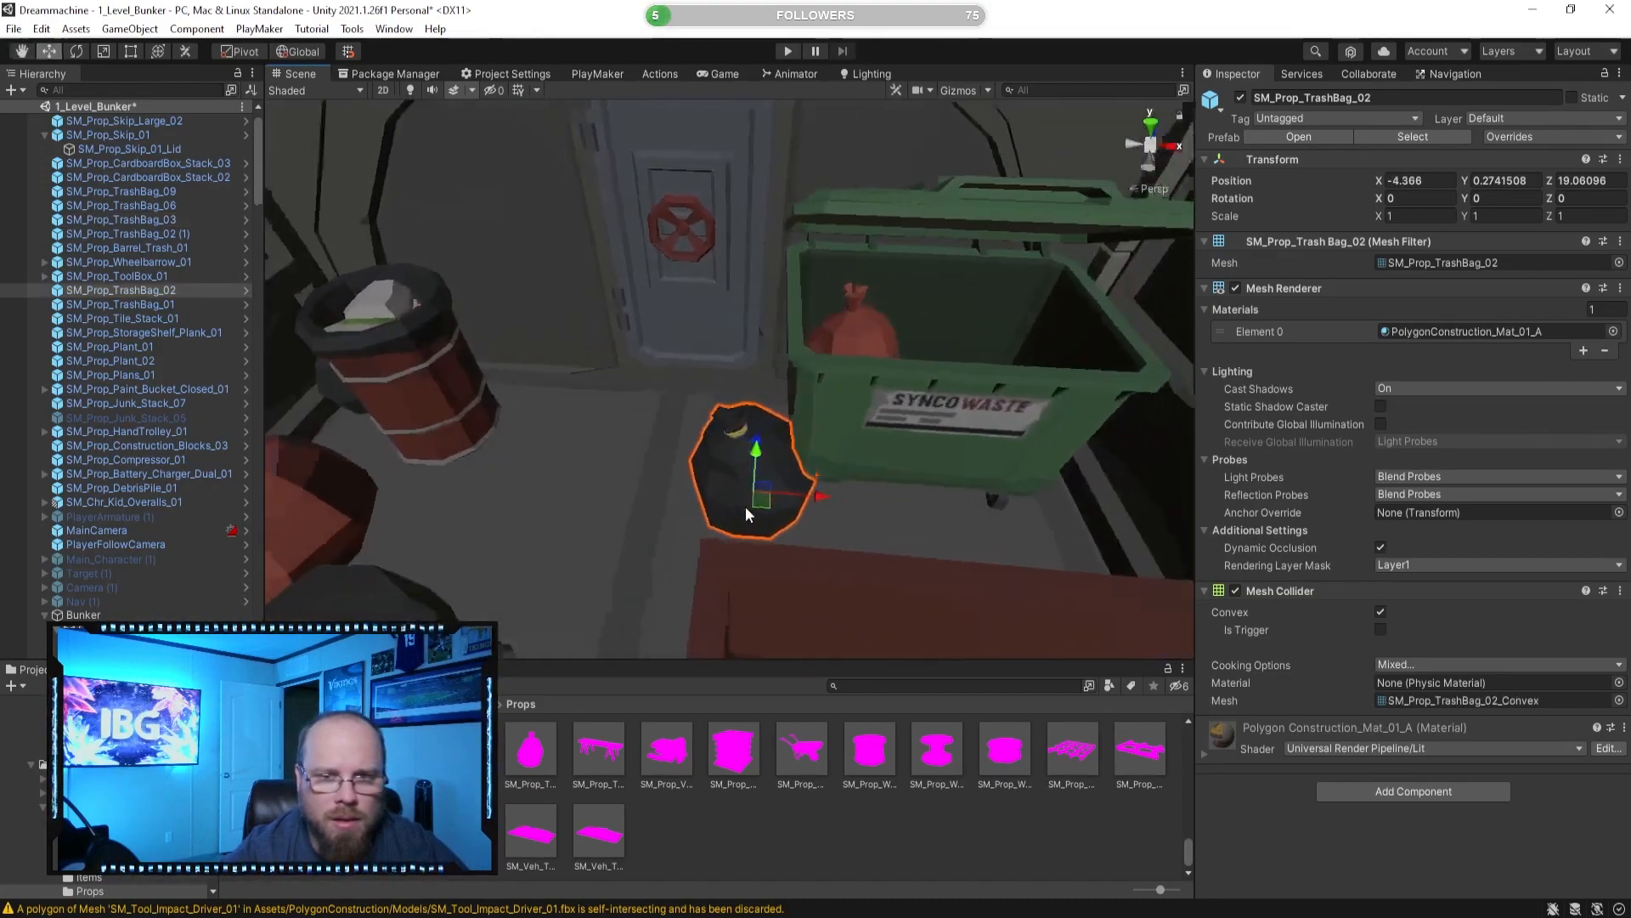
left_click_drag(787, 493, 963, 500)
left_click_drag(752, 435, 933, 440, "alt")
left_click_drag(821, 441, 812, 392)
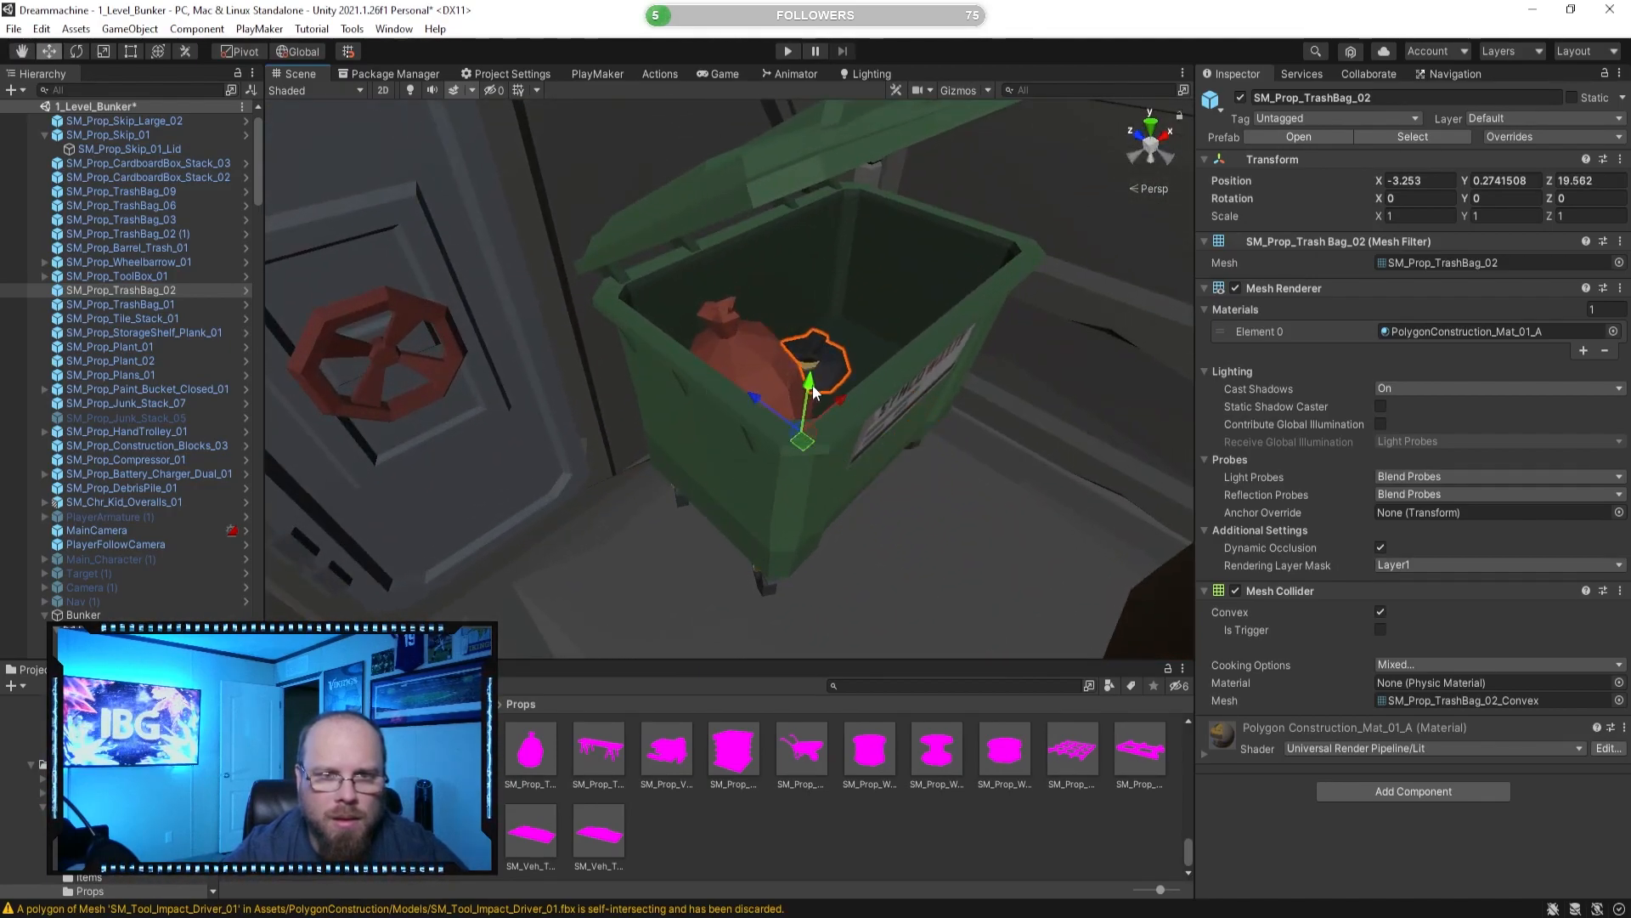
left_click(809, 395)
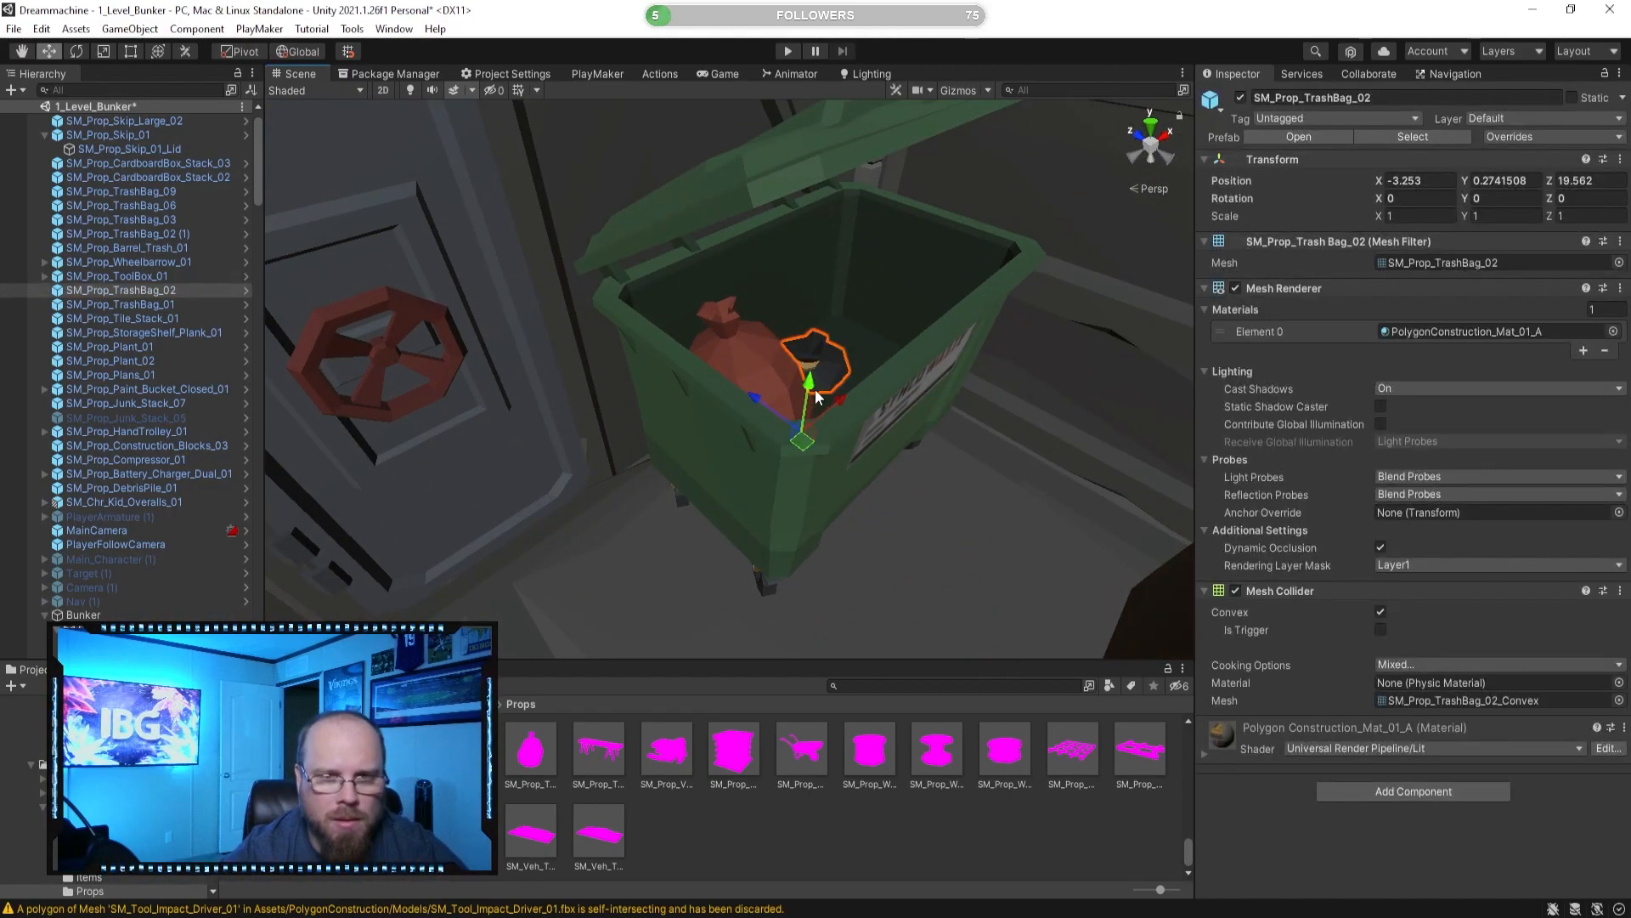
left_click_drag(830, 302, 686, 401)
Move SM_Prop_TrashBag_09 into the dumpster at about X -3.279, Y 0.913, Z 19.425, and rotate it among the other bags.
right_click_drag(686, 401, 466, 545)
left_click(585, 556)
left_click_drag(515, 544, 816, 586)
right_click_drag(816, 586, 865, 465)
left_click_drag(865, 465, 711, 350)
right_click_drag(711, 350, 669, 384)
left_click_drag(670, 385, 695, 284)
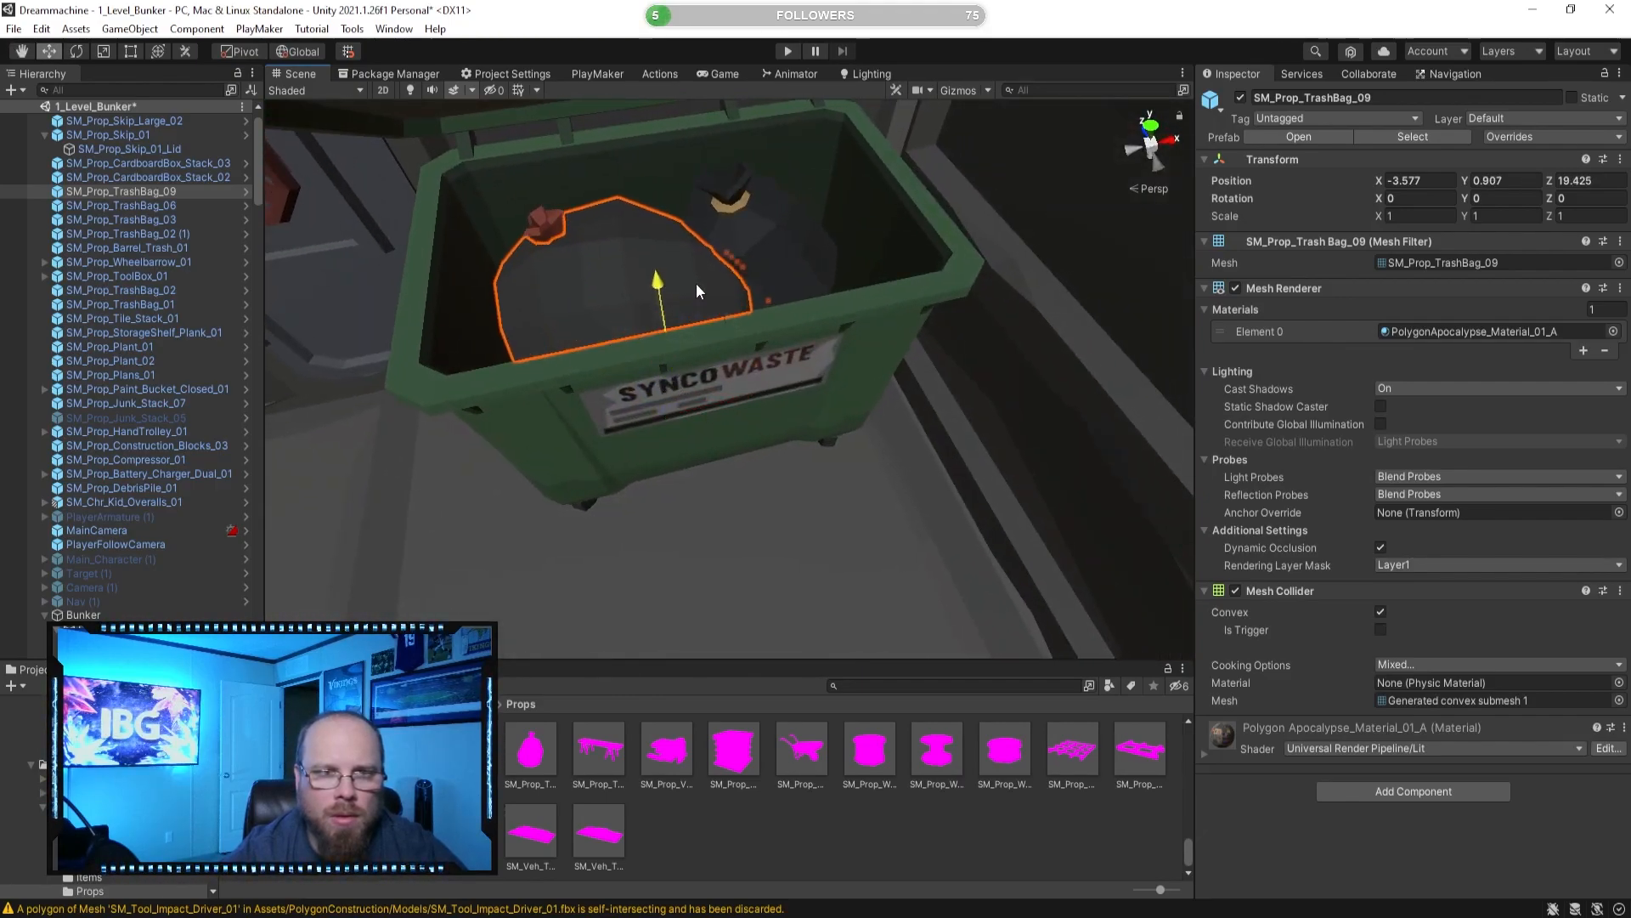
left_click_drag(741, 337, 800, 308)
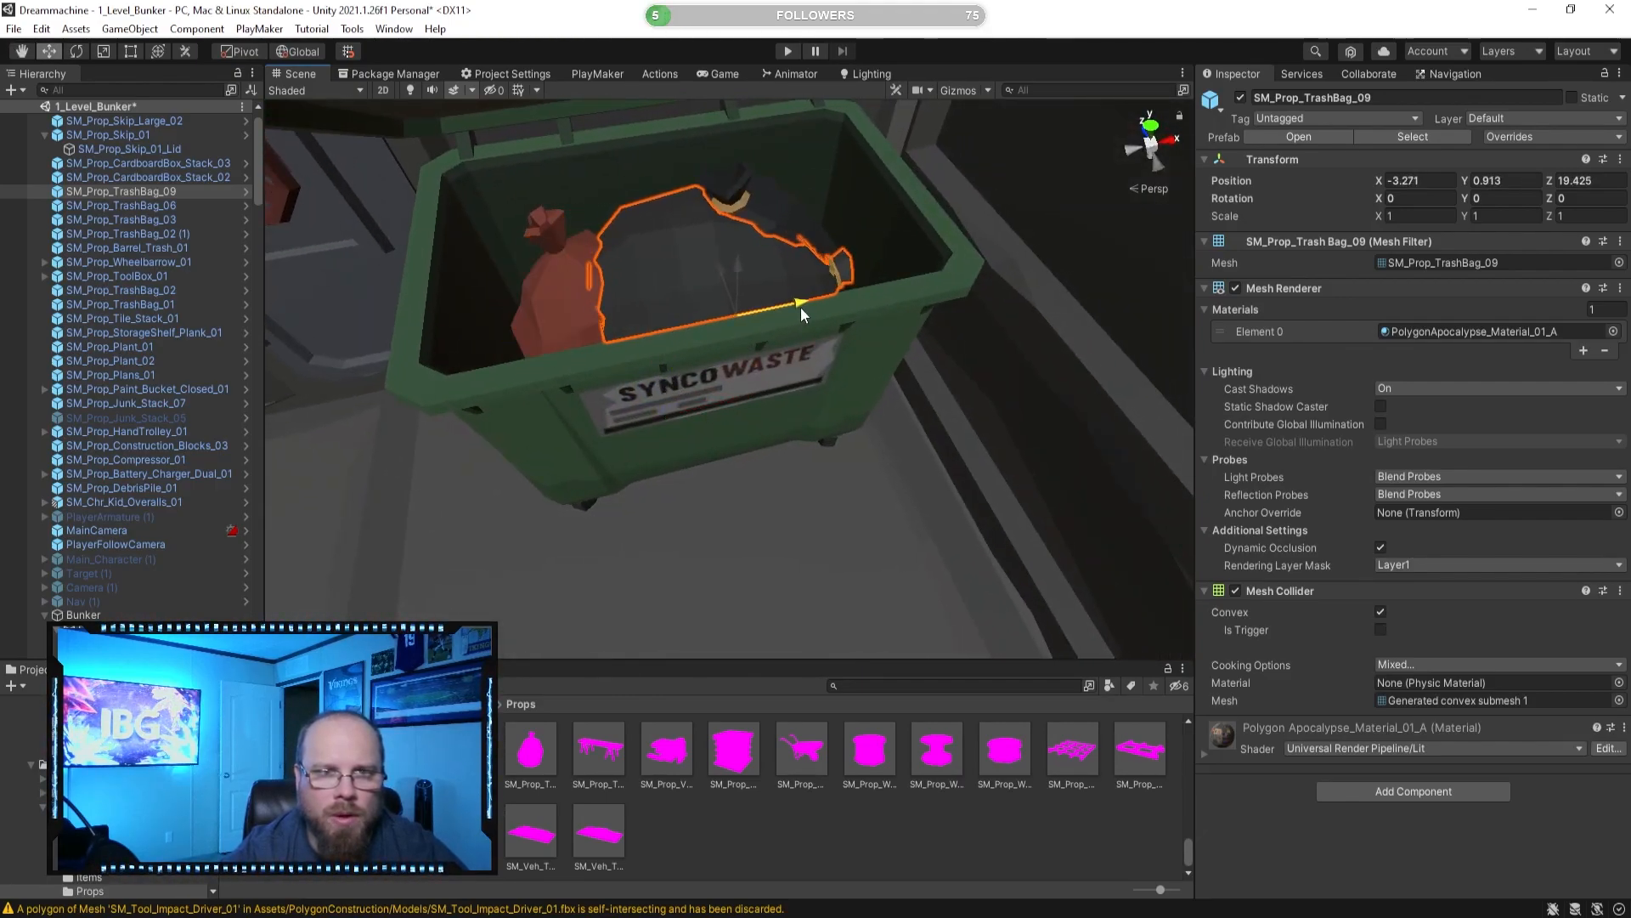
right_click_drag(798, 308, 587, 286)
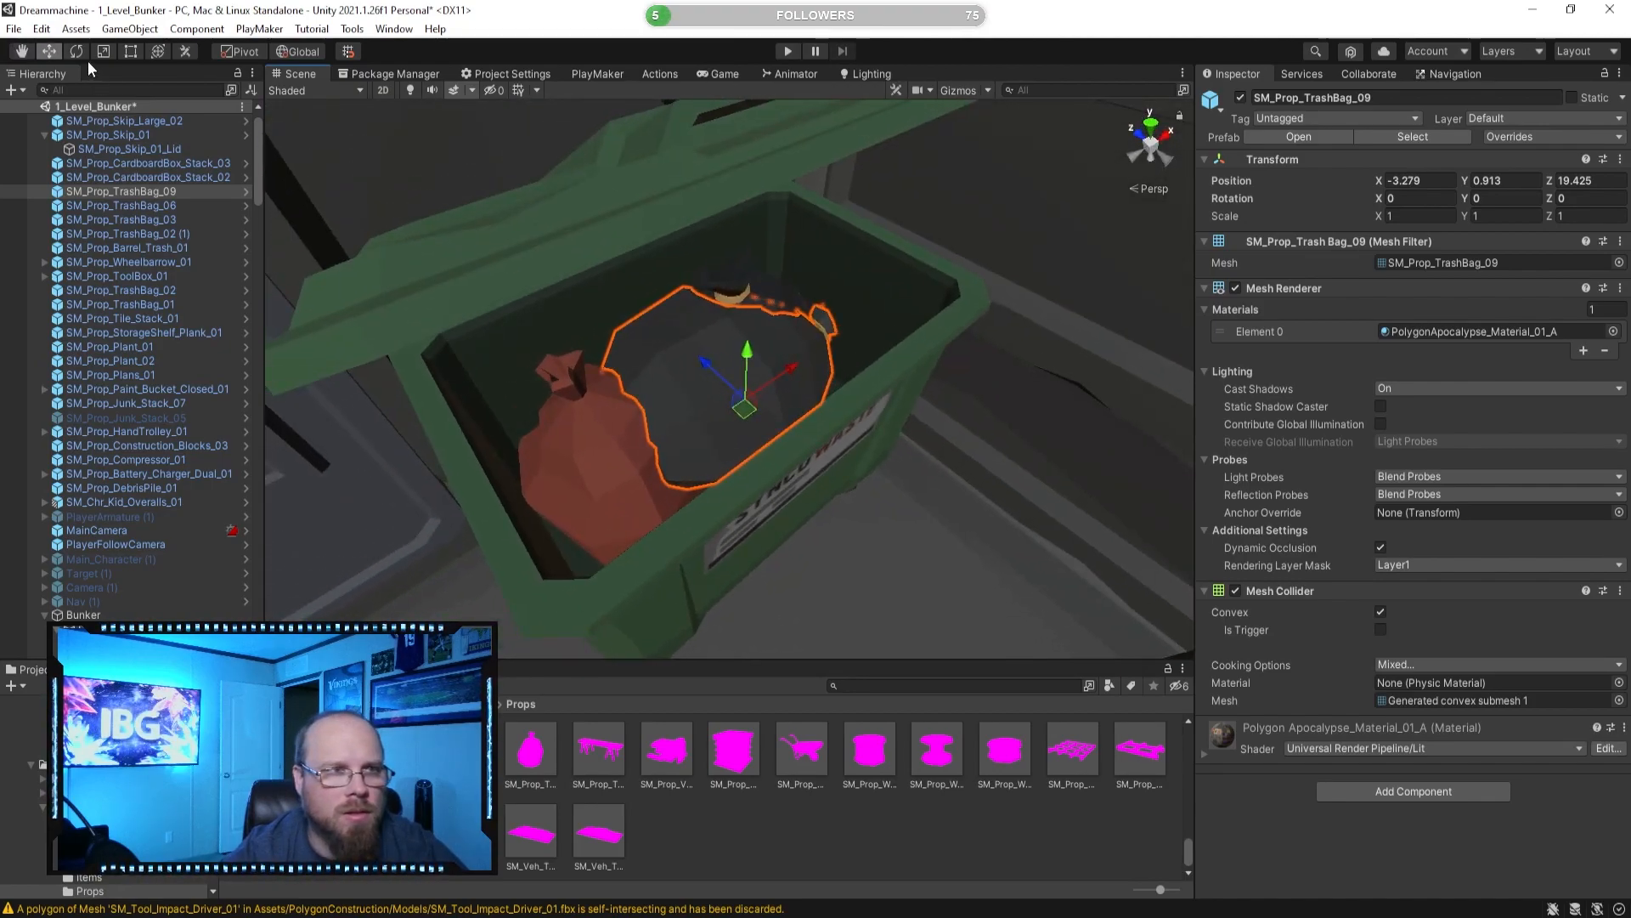
left_click_drag(734, 375, 687, 501)
left_click_drag(777, 380, 816, 449)
Review the filled dumpster and the trash bags left on the floor beside the trash barrel.
left_click(899, 712)
key("d")
right_click_drag(867, 501, 488, 407)
left_click(401, 452)
right_click_drag(401, 452, 492, 450)
left_click(48, 53)
key("f")
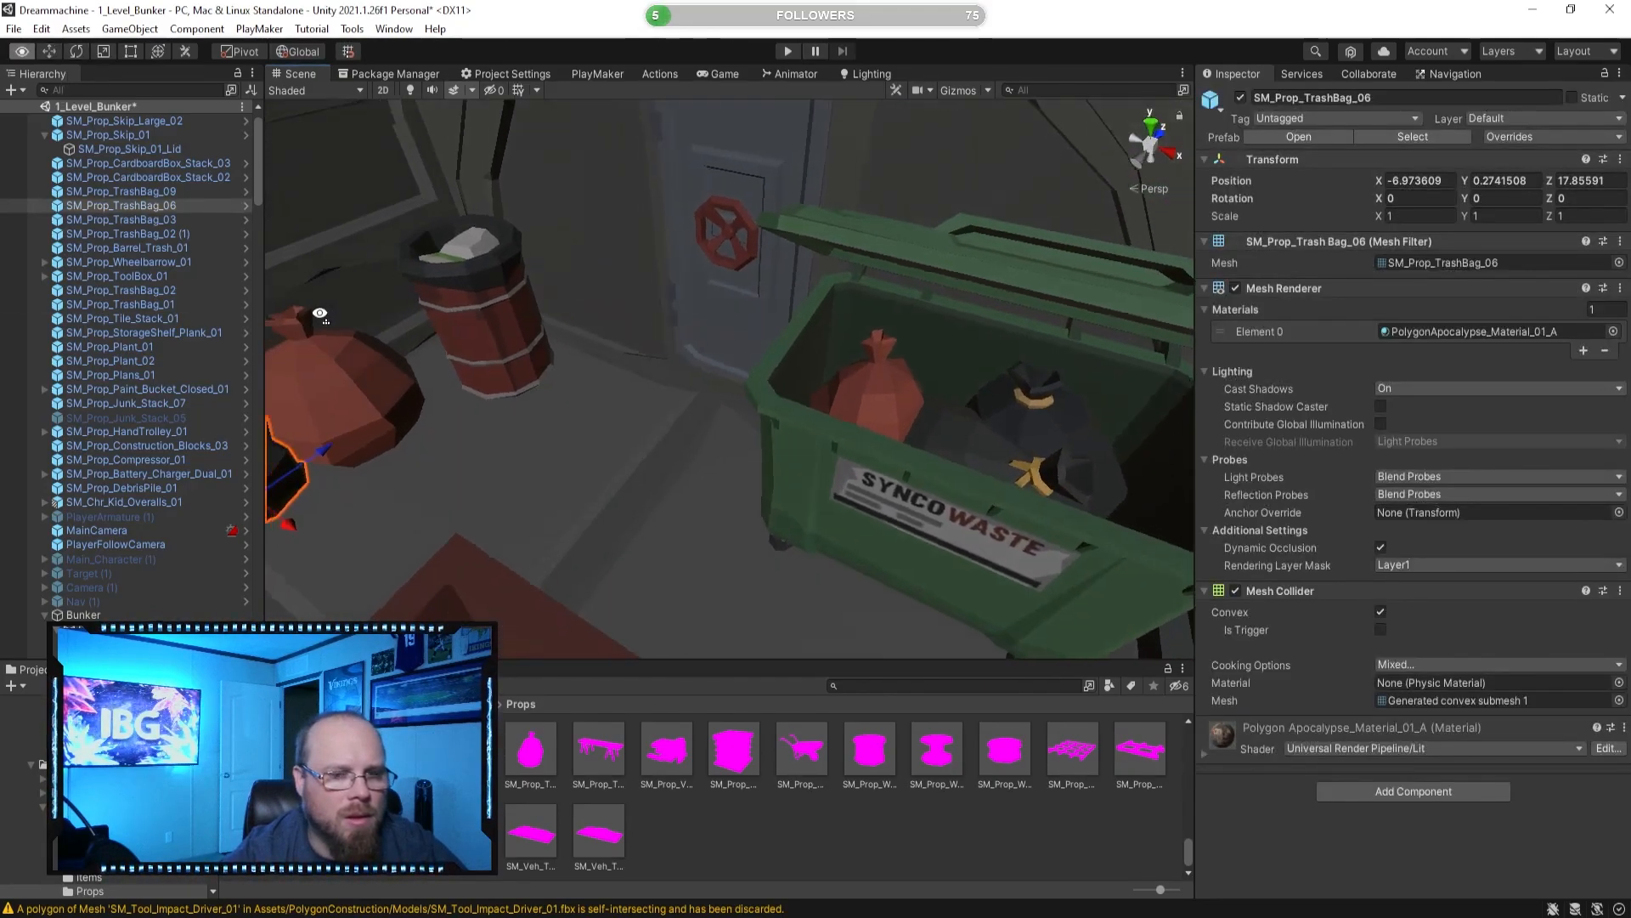
Browse the previews of the PolygonConstruction prop prefabs for another item to add to the scene.
left_click(665, 757)
scroll(892, 832, "up", 3)
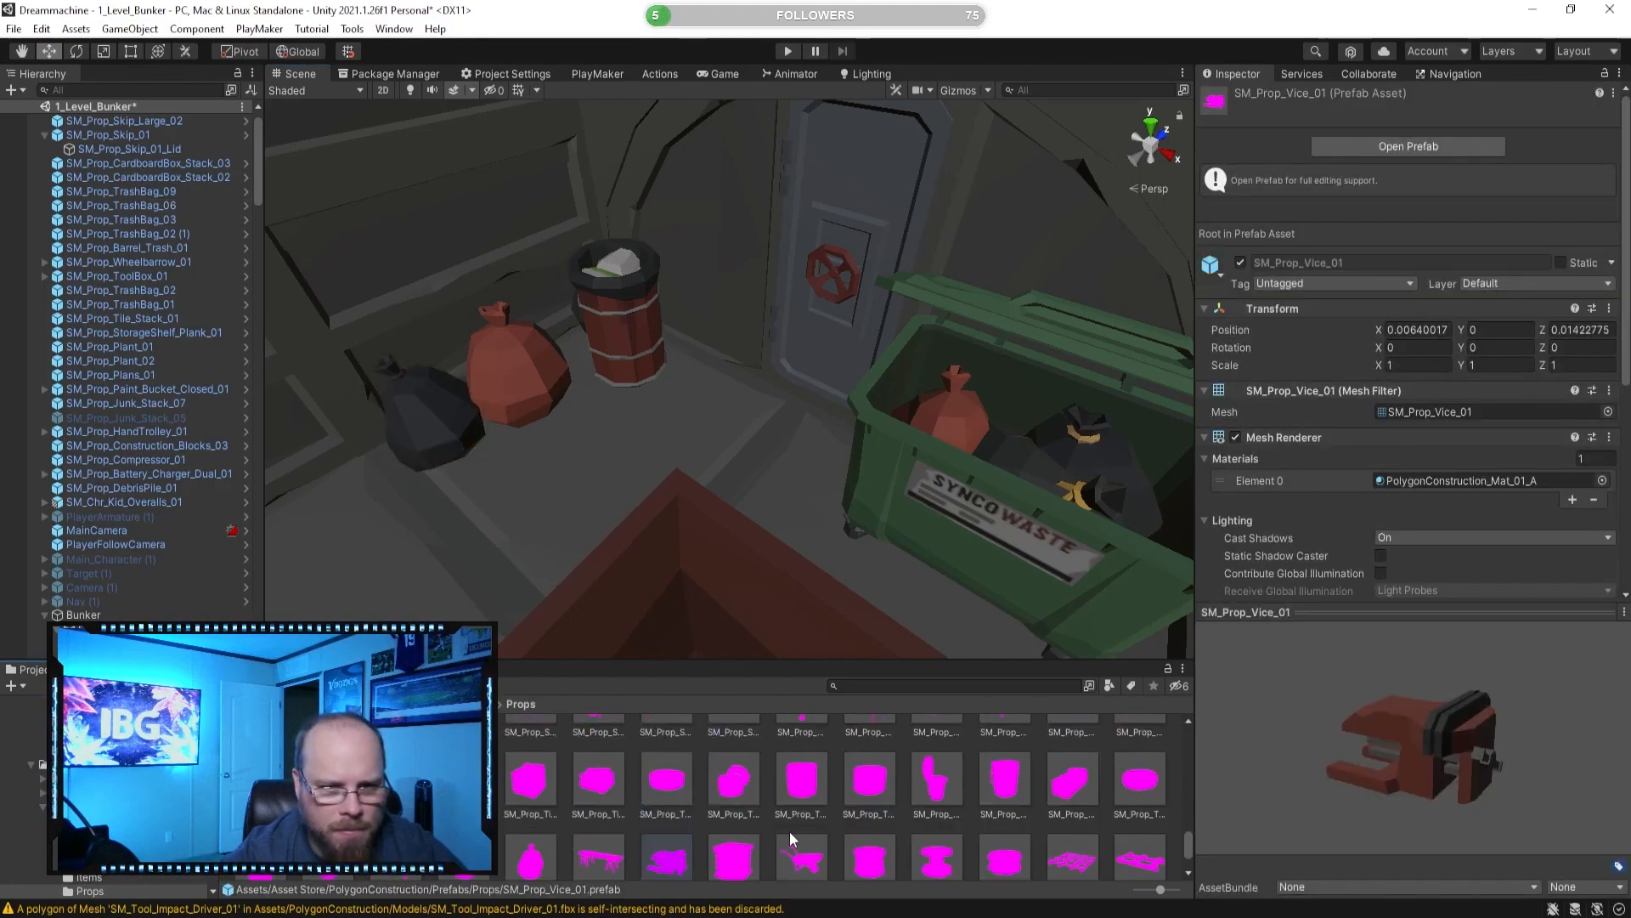
left_click(530, 774)
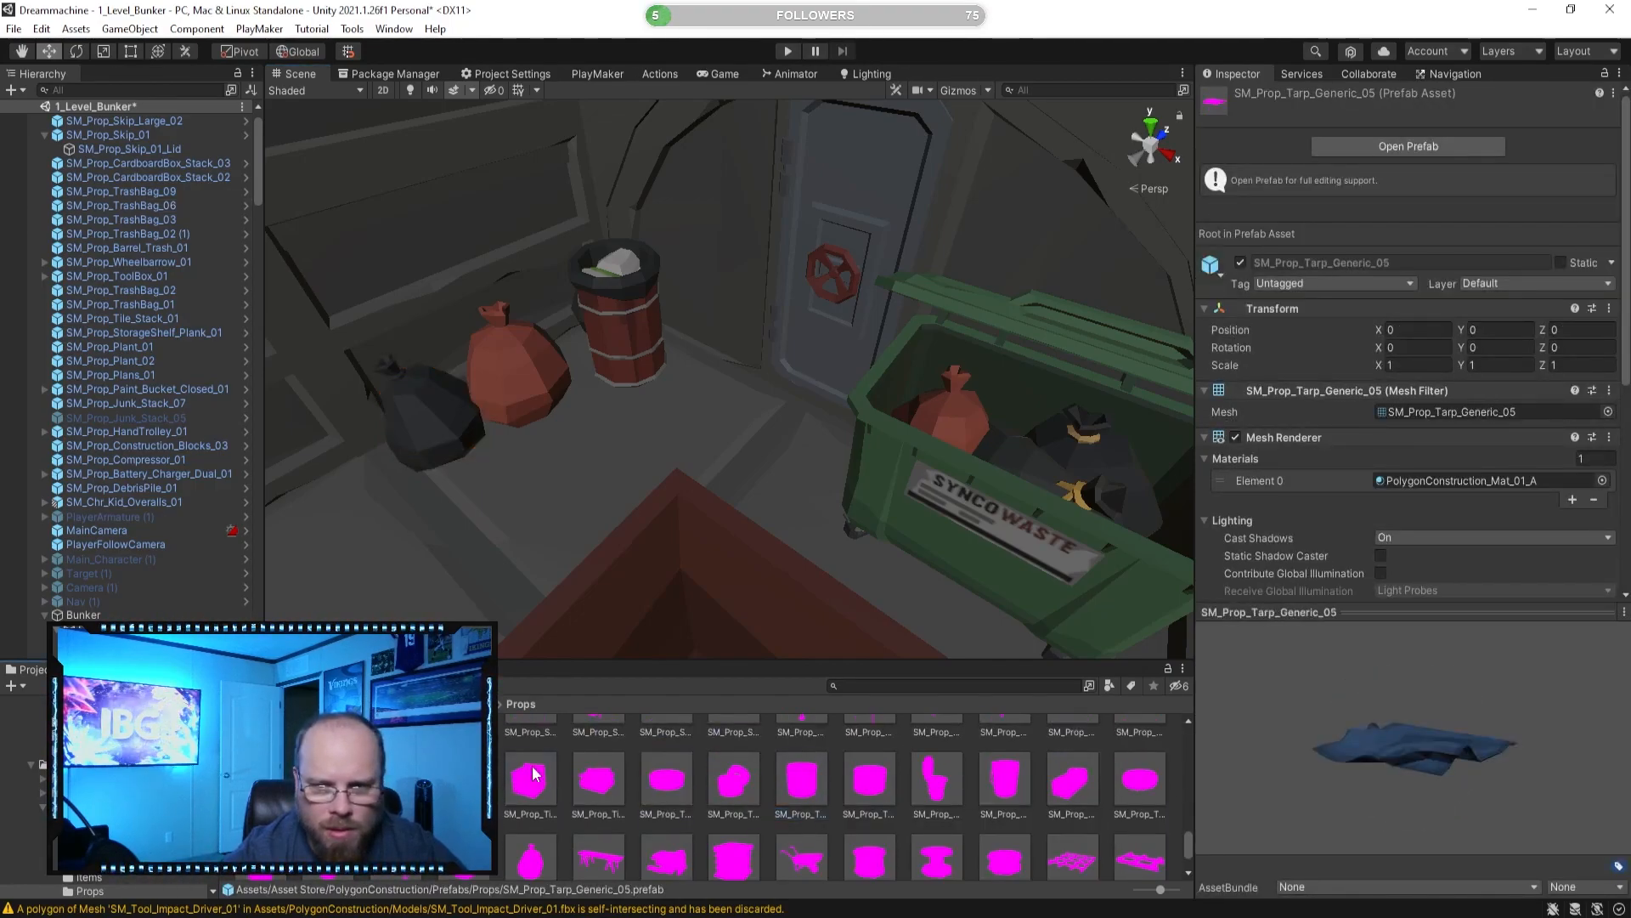
key("Left")
key("Up")
key("Down")
key("Down")
key("Down")
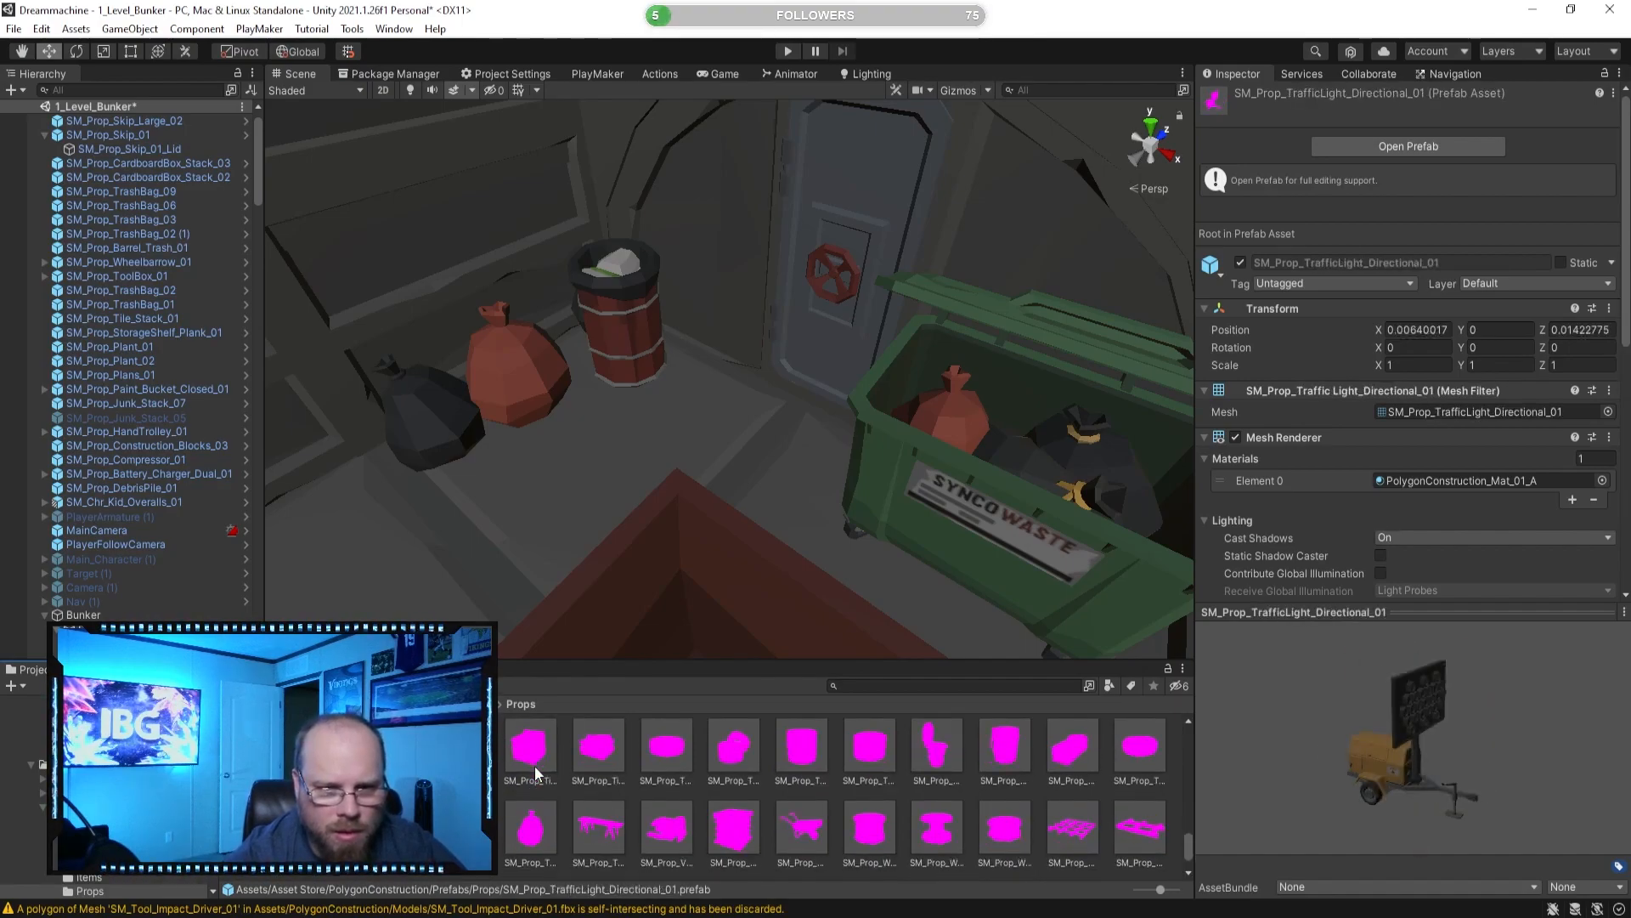
key("Up")
key("Right")
key("Right")
key("Right")
key("Right")
key("Right")
key("Right")
key("Right")
key("Right")
key("Right")
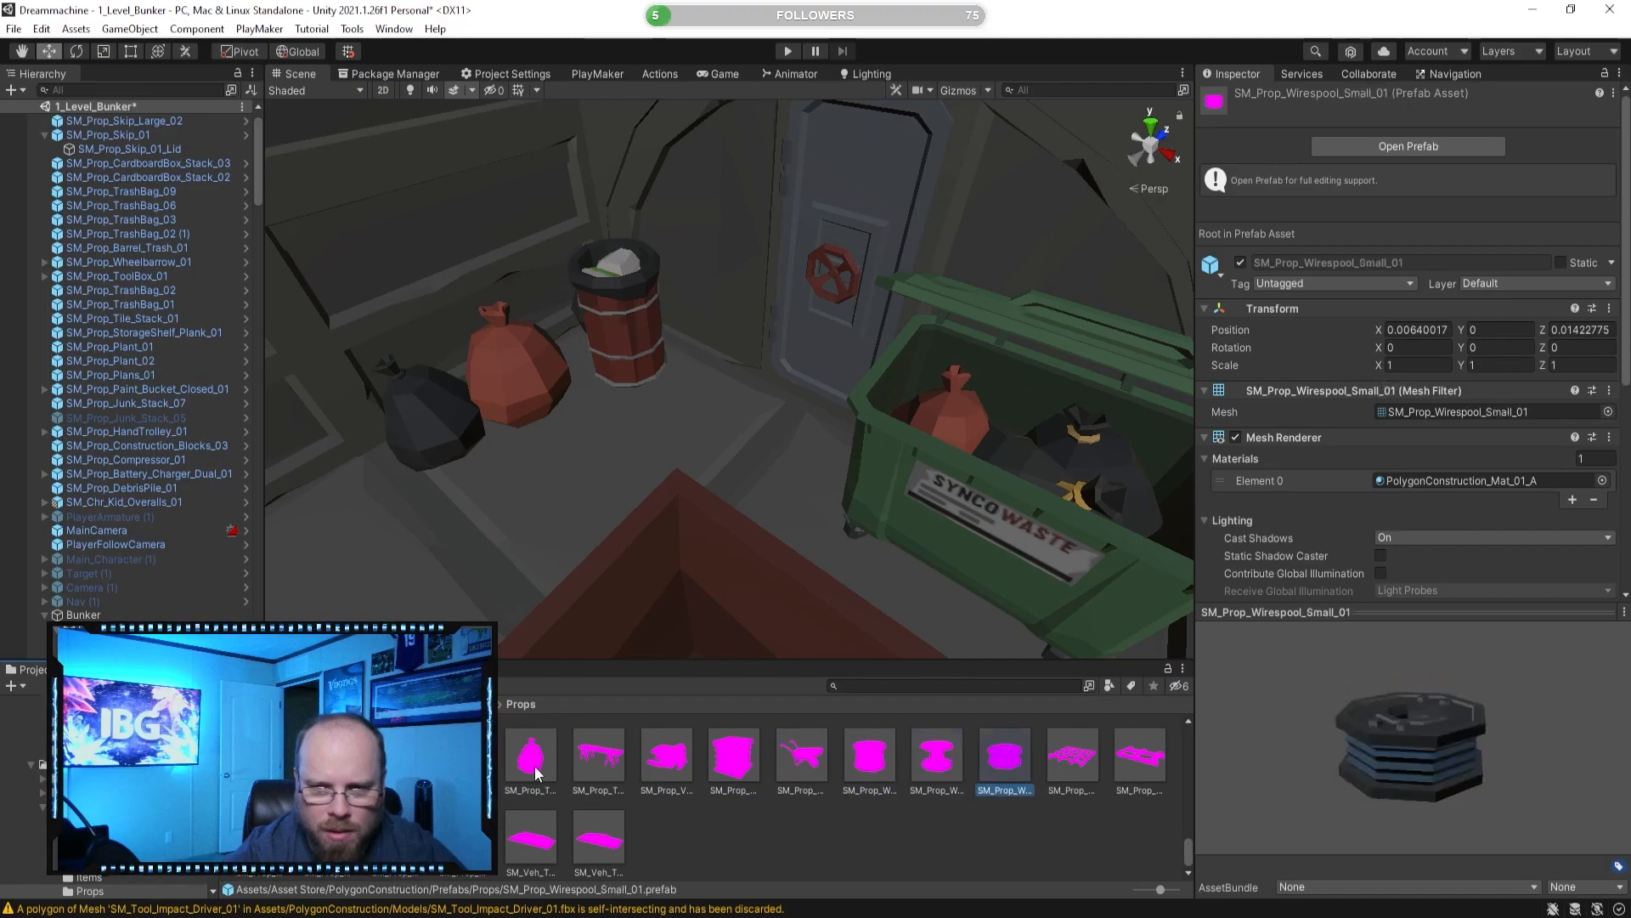
key("Up")
key("Left")
key("Left")
key("Left")
key("Left")
key("Left")
key("Left")
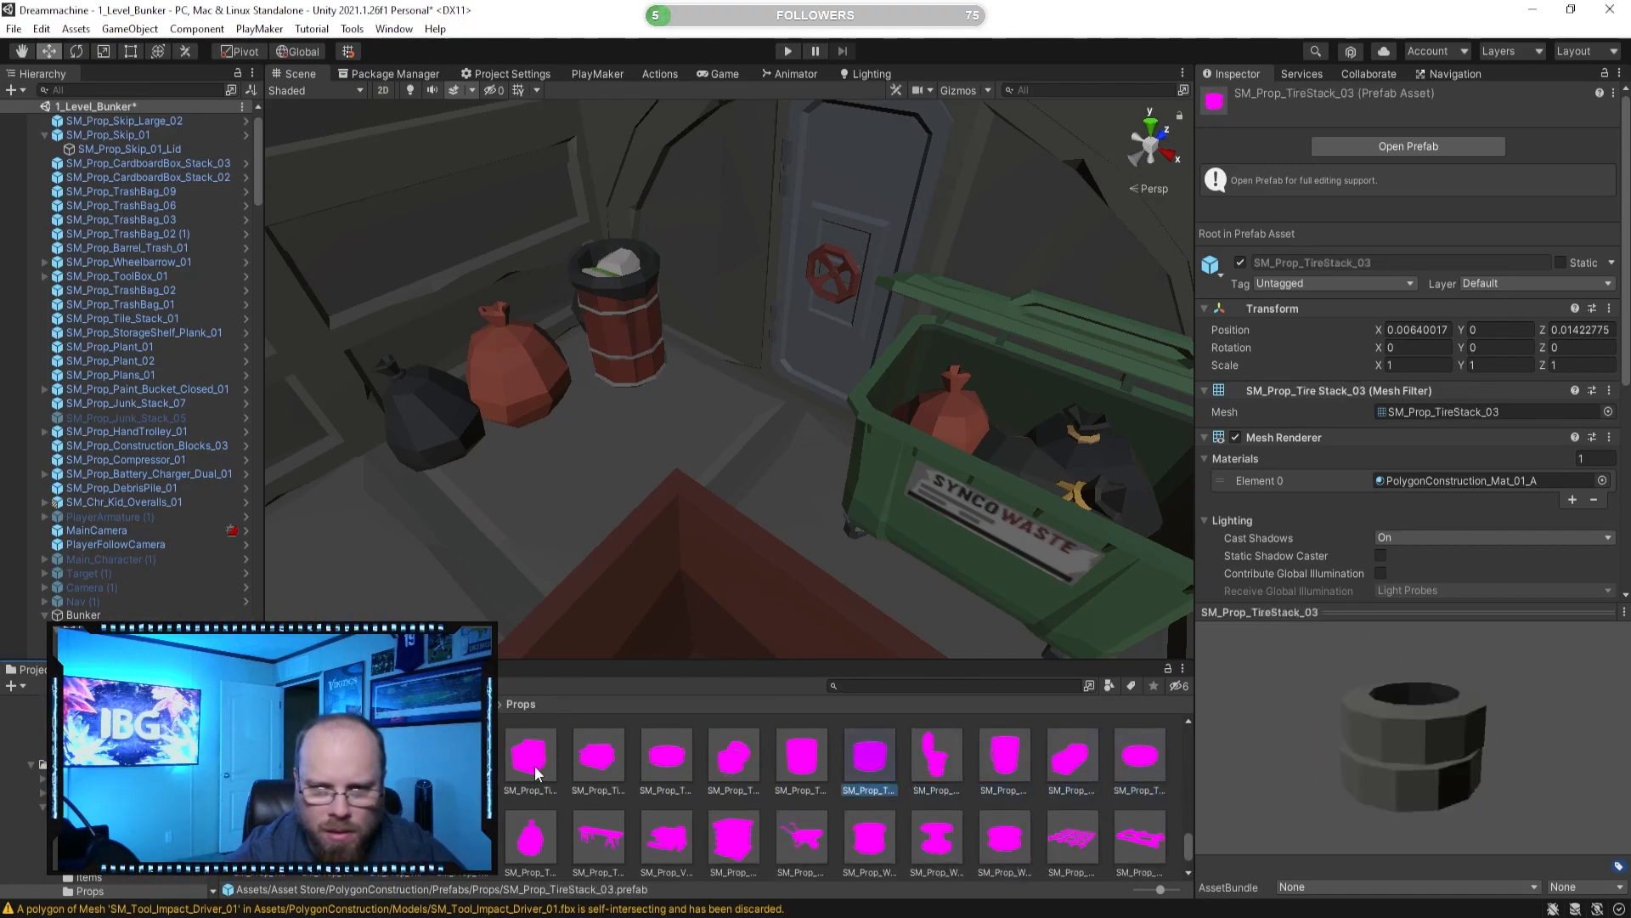
key("Up")
key("Up")
key("Up")
key("Up")
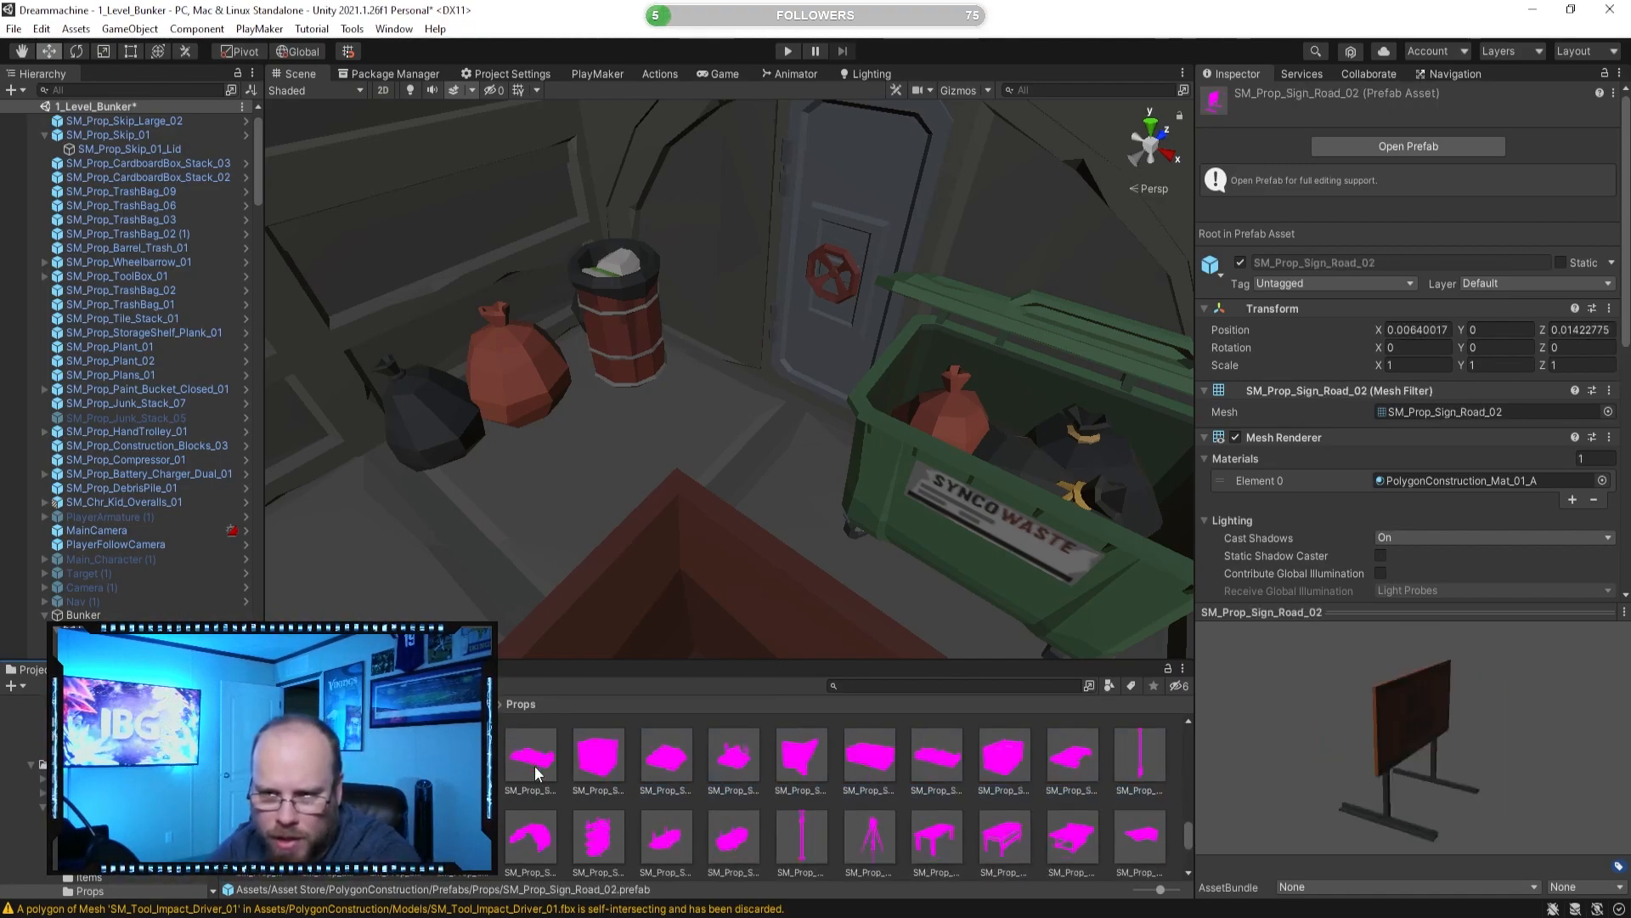
key("Up")
key("Up")
key("Up")
key("Up")
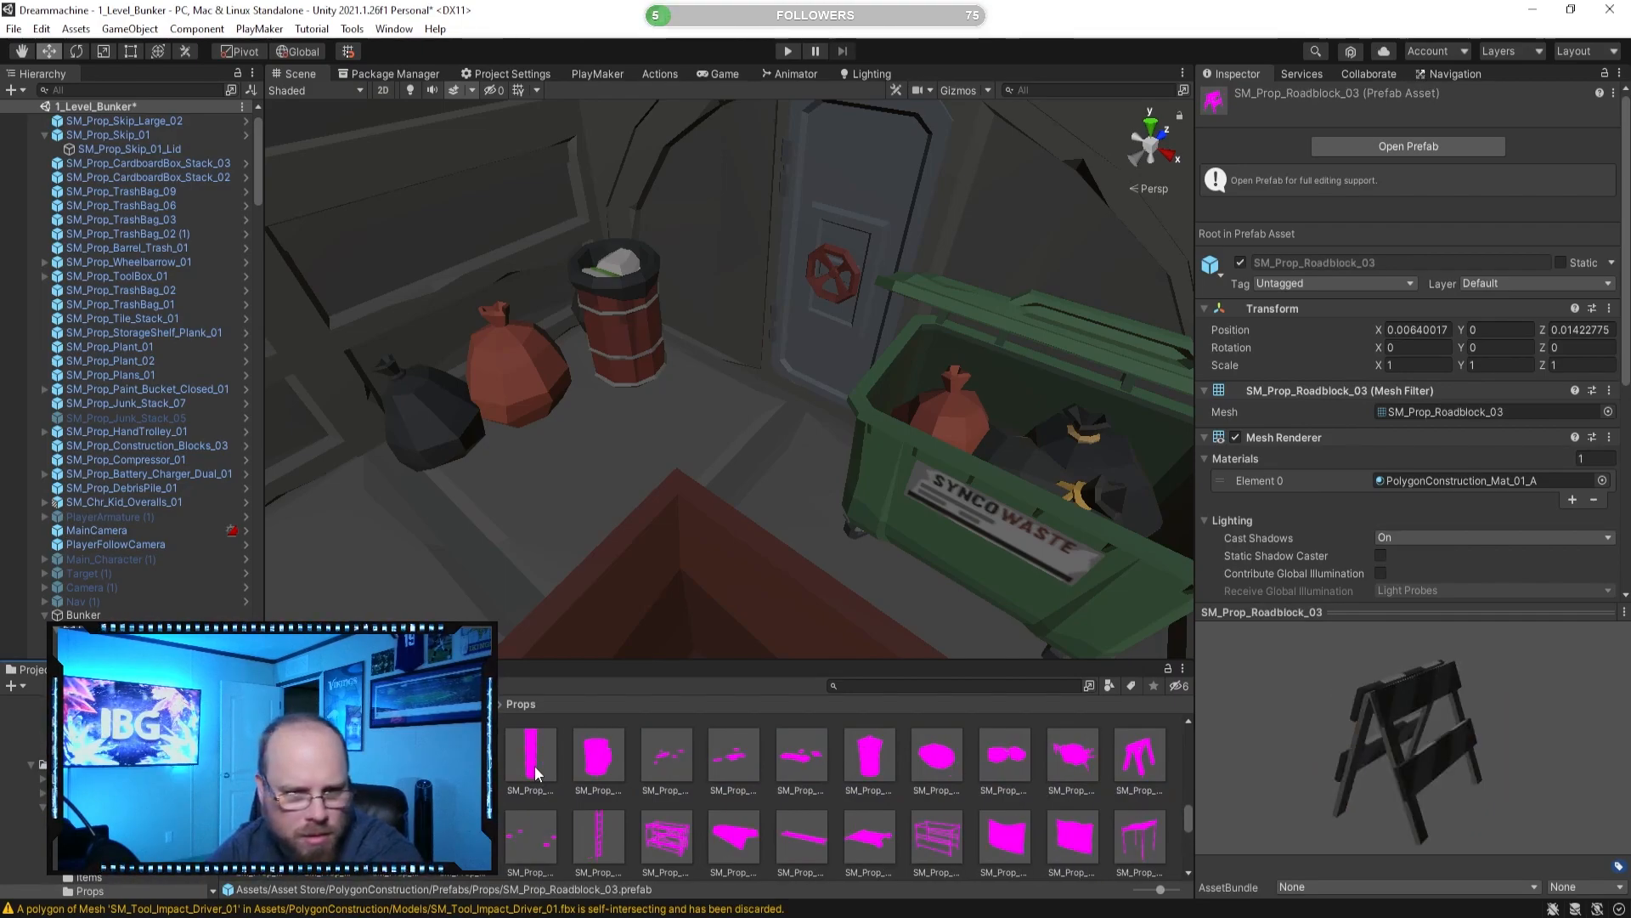
key("Up")
key("Up")
key("Up")
key("Up")
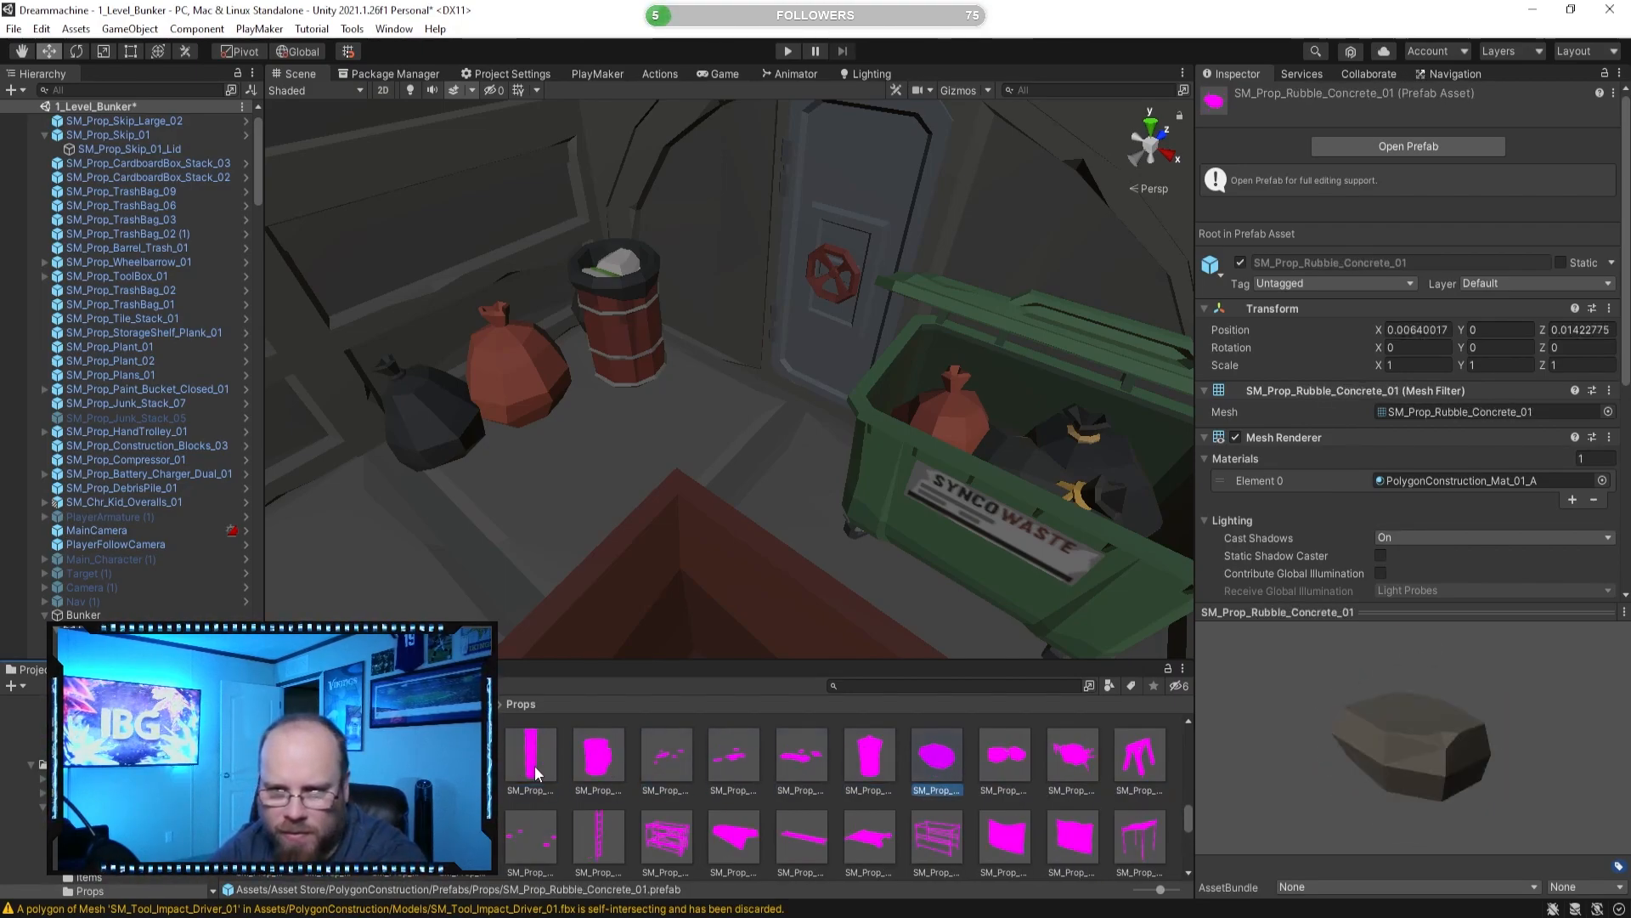
key("Up")
key("Up")
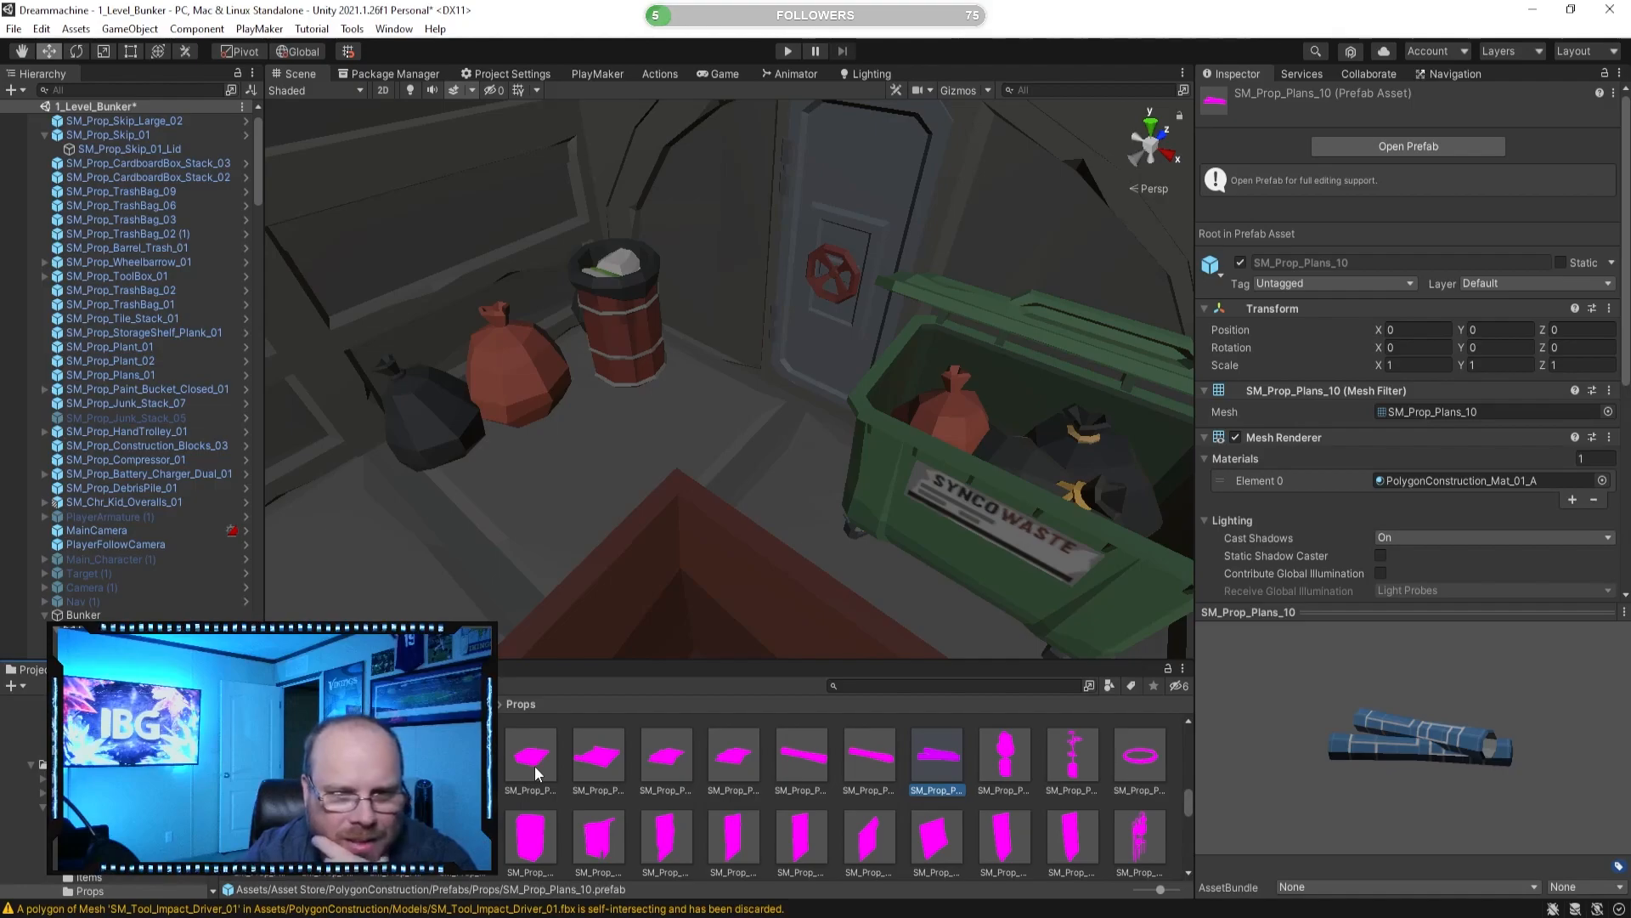
Search the project for "trash t:prefab" and place SM_Prop_TrashPile_02 on the floor at about X -5.530, Z 18.596.
left_click(906, 685)
type("trash t:prefab")
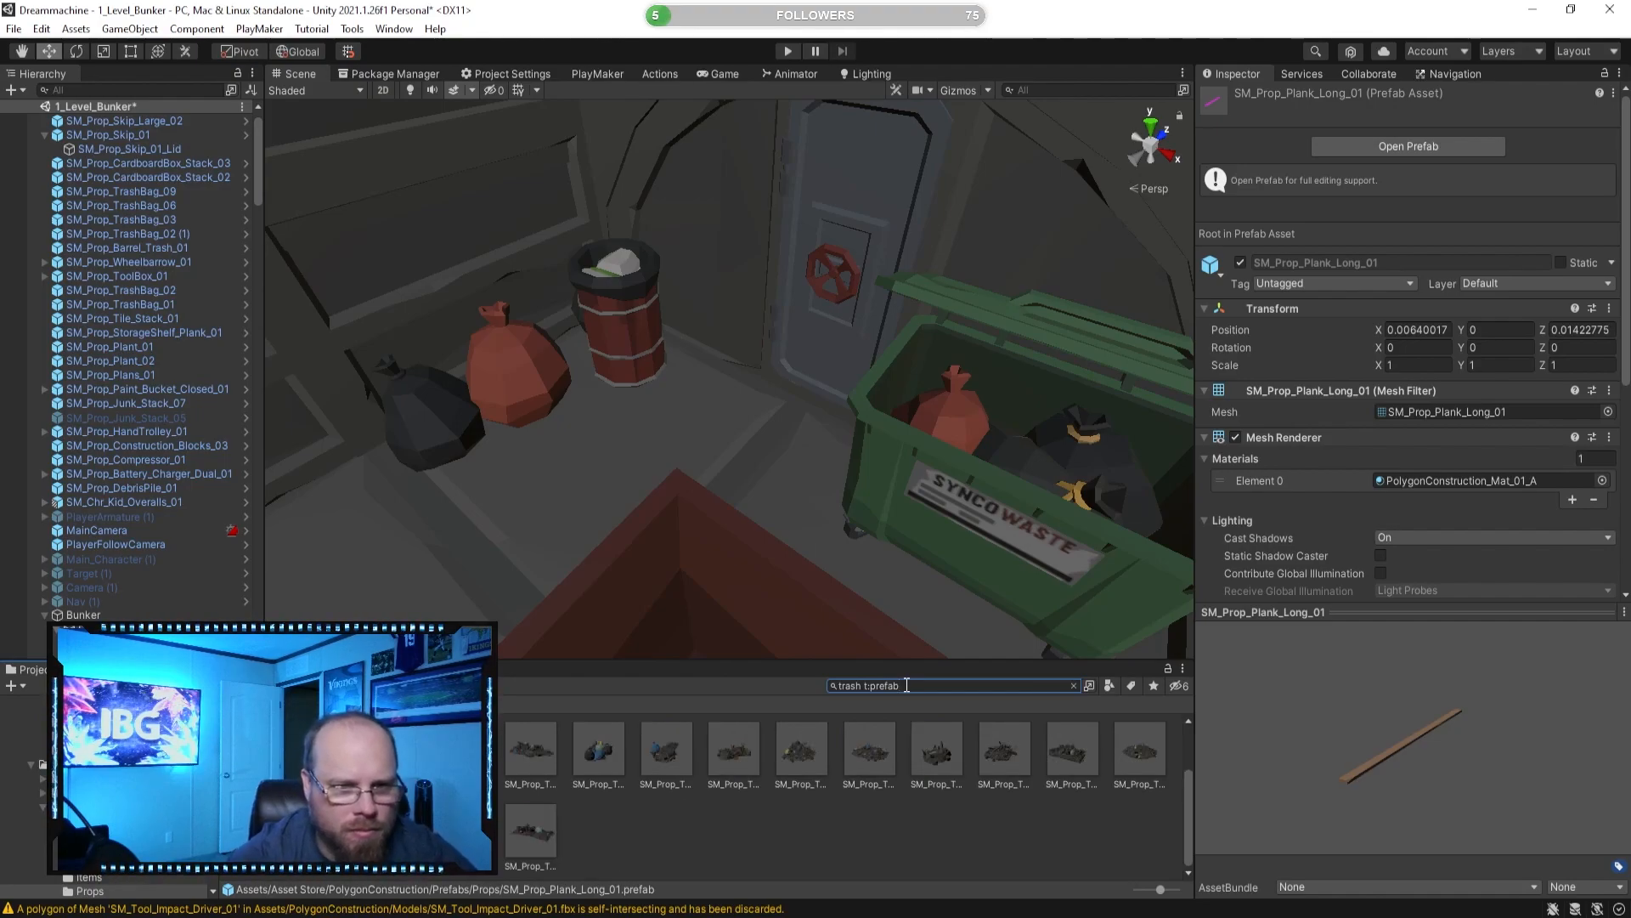
left_click(601, 763)
right_click_drag(641, 488, 712, 502)
left_click_drag(601, 756, 573, 447)
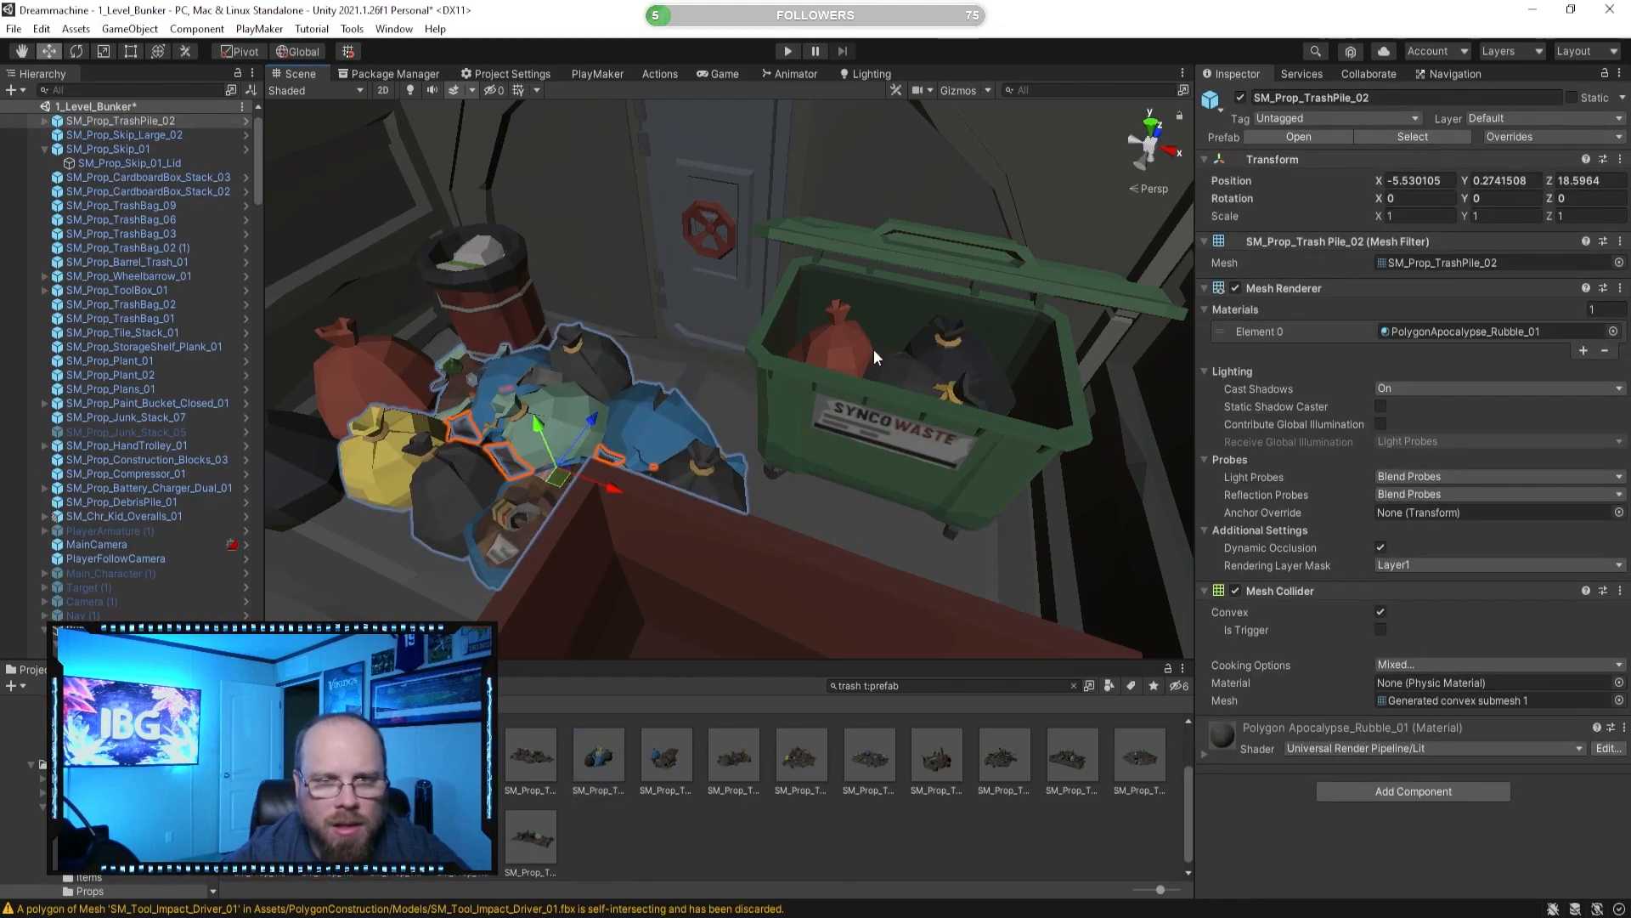
Deactivate the dumpster's three bags, SM_Prop_TrashBag_02, SM_Prop_TrashBag_03 and SM_Prop_TrashBag_09.
left_click(853, 352)
left_click(934, 385, "ctrl")
left_click(996, 396, "ctrl")
right_click_drag(941, 378, 944, 360)
key("w")
left_click(804, 460, "ctrl")
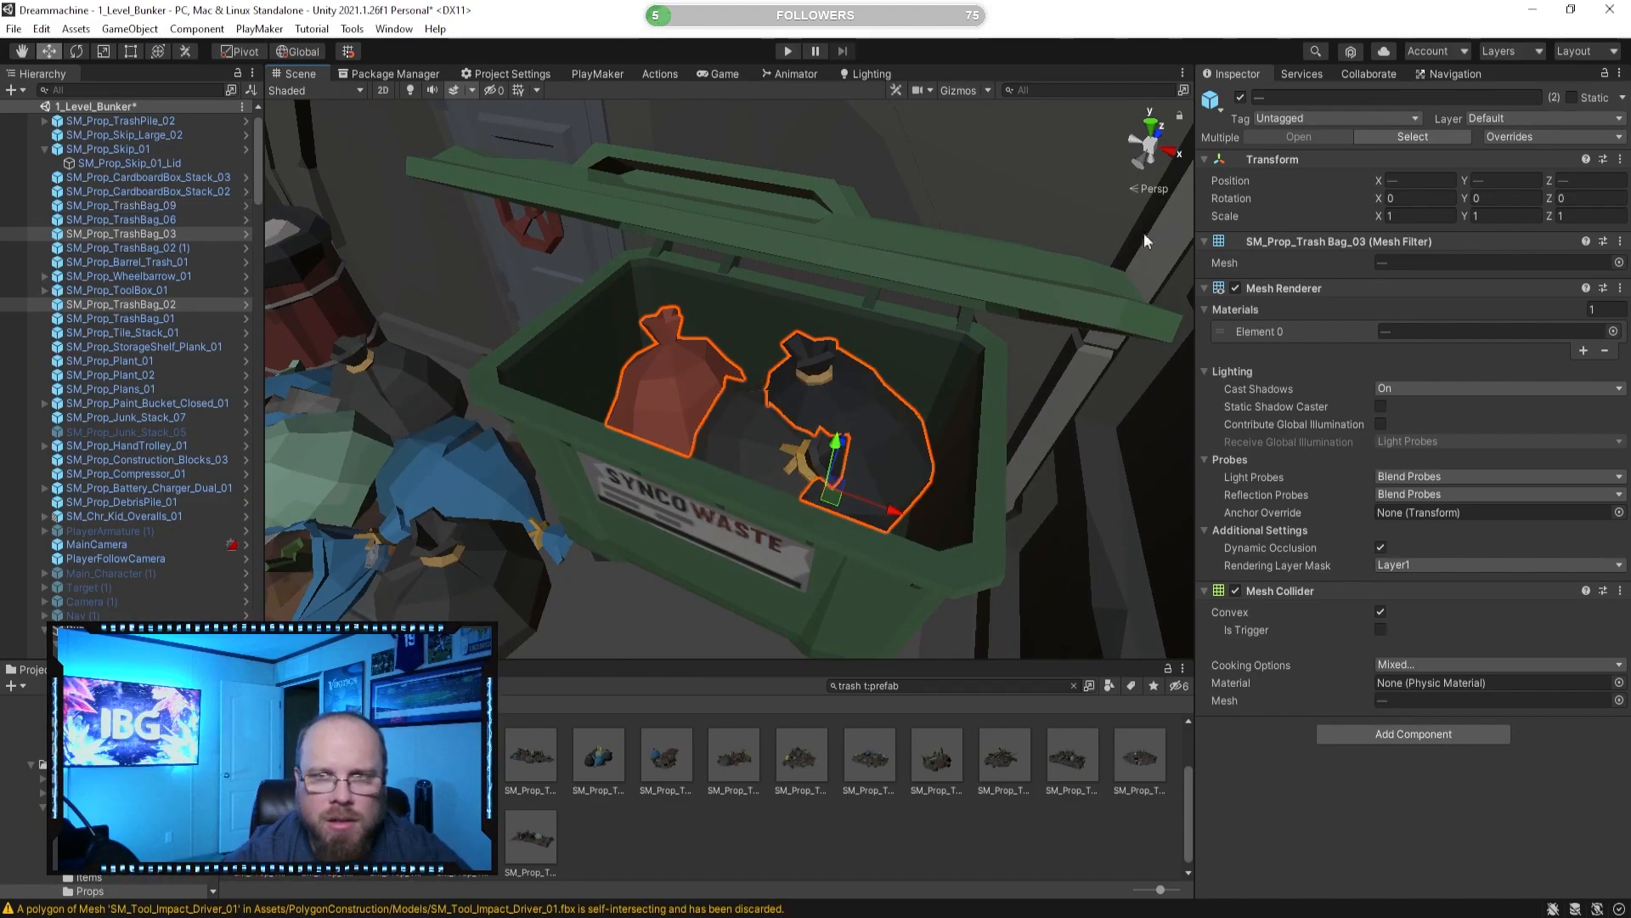
key("ctrl+z")
left_click(1242, 98)
Move SM_Prop_TrashPile_02 from the floor into the dumpster at about X -3.925, Y 0.828, Z 19.367.
right_click_drag(784, 437, 661, 426)
key("s")
left_click(666, 437)
left_click_drag(661, 427, 940, 449)
scroll(940, 450, "up", 2)
middle_click_drag(940, 450, 696, 495)
mouse_move(696, 464)
left_mouse_down()
mouse_move(746, 389)
mouse_move(746, 419)
mouse_move(686, 443)
left_mouse_up()
left_click_drag(718, 375, 857, 374)
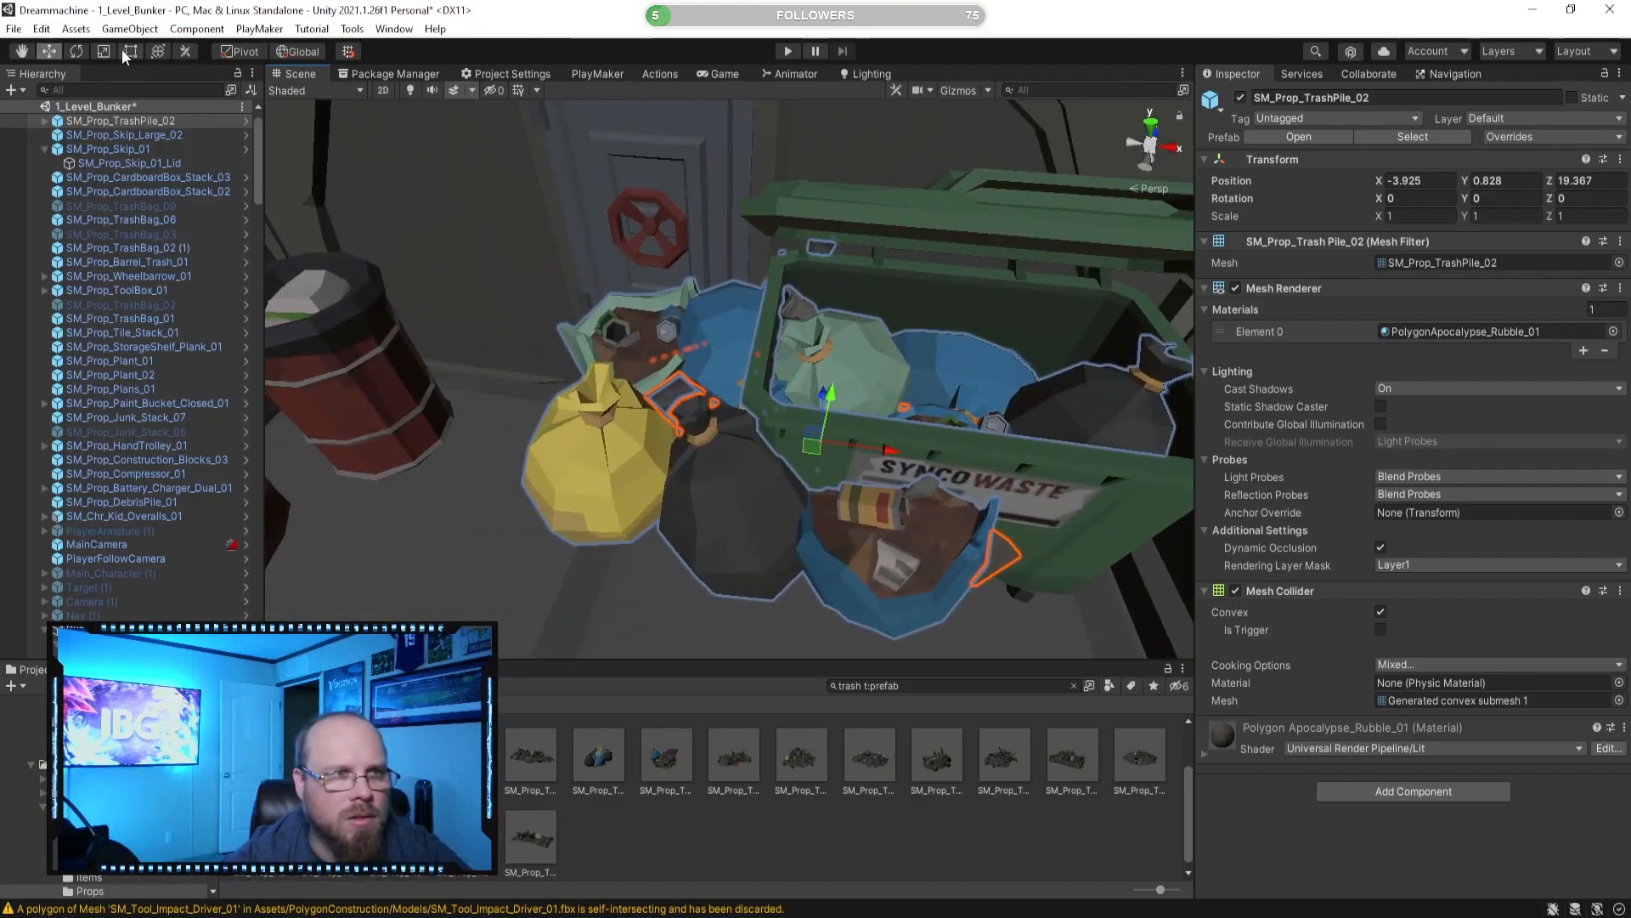
Shrink SM_Prop_TrashPile_02 with the Rect tool to a scale of about X 0.542, Z 0.597.
left_click(127, 52)
left_click_drag(598, 387, 850, 310)
left_click_drag(712, 503, 759, 487)
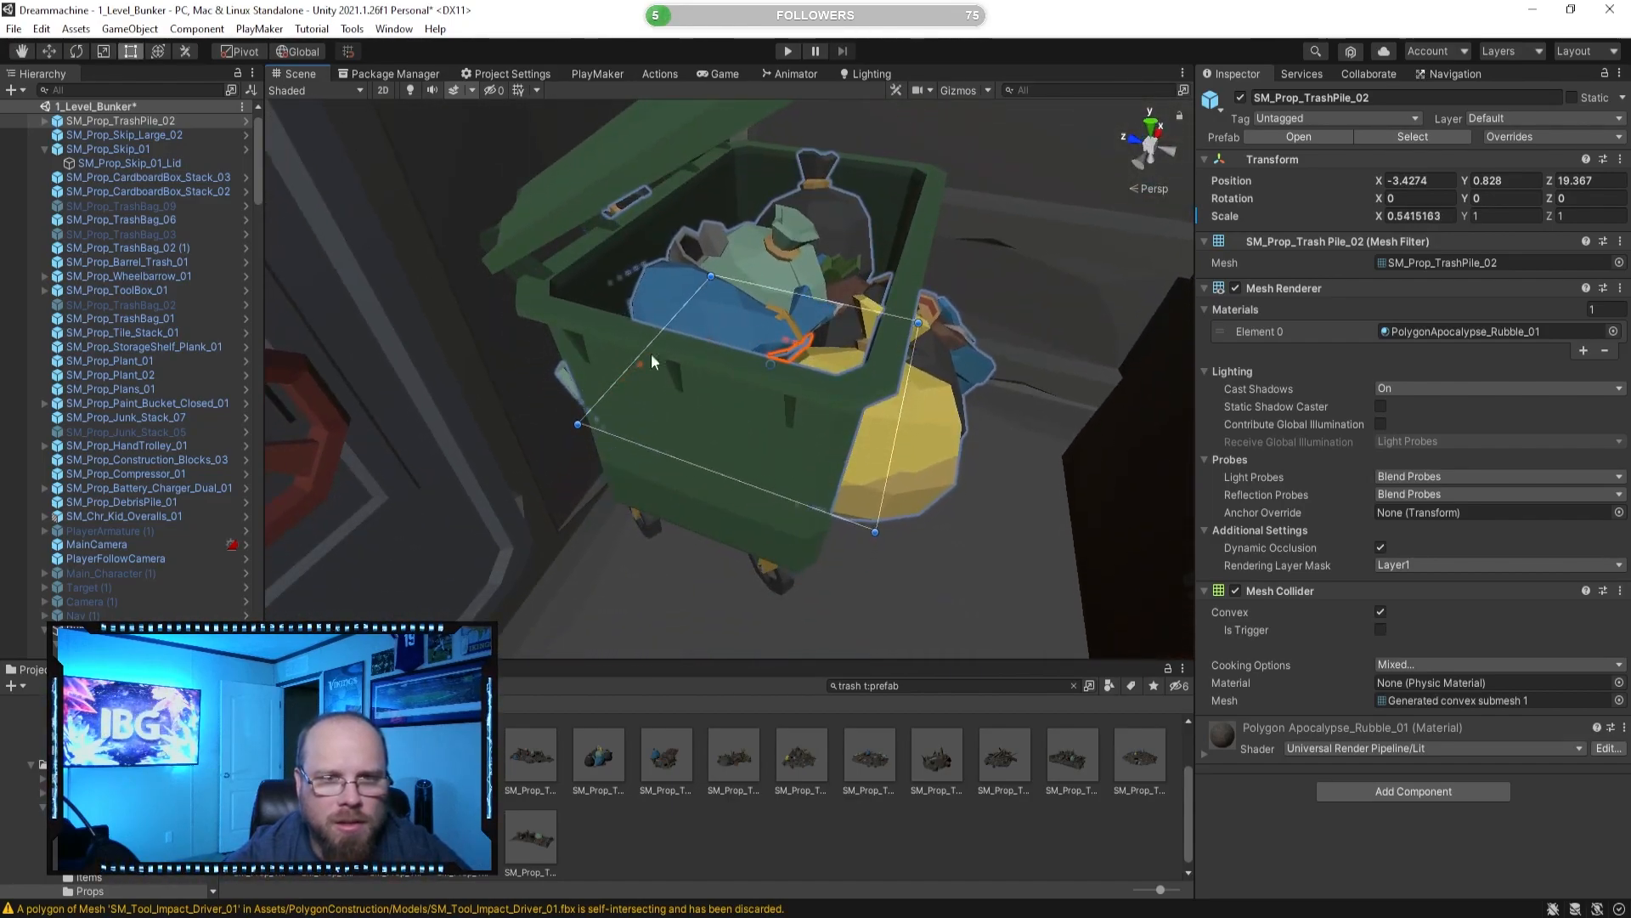
left_click_drag(644, 345, 294, 383)
mouse_move(804, 518)
left_mouse_down()
mouse_move(882, 427)
mouse_move(747, 463)
mouse_move(573, 459)
mouse_move(778, 501)
left_mouse_up()
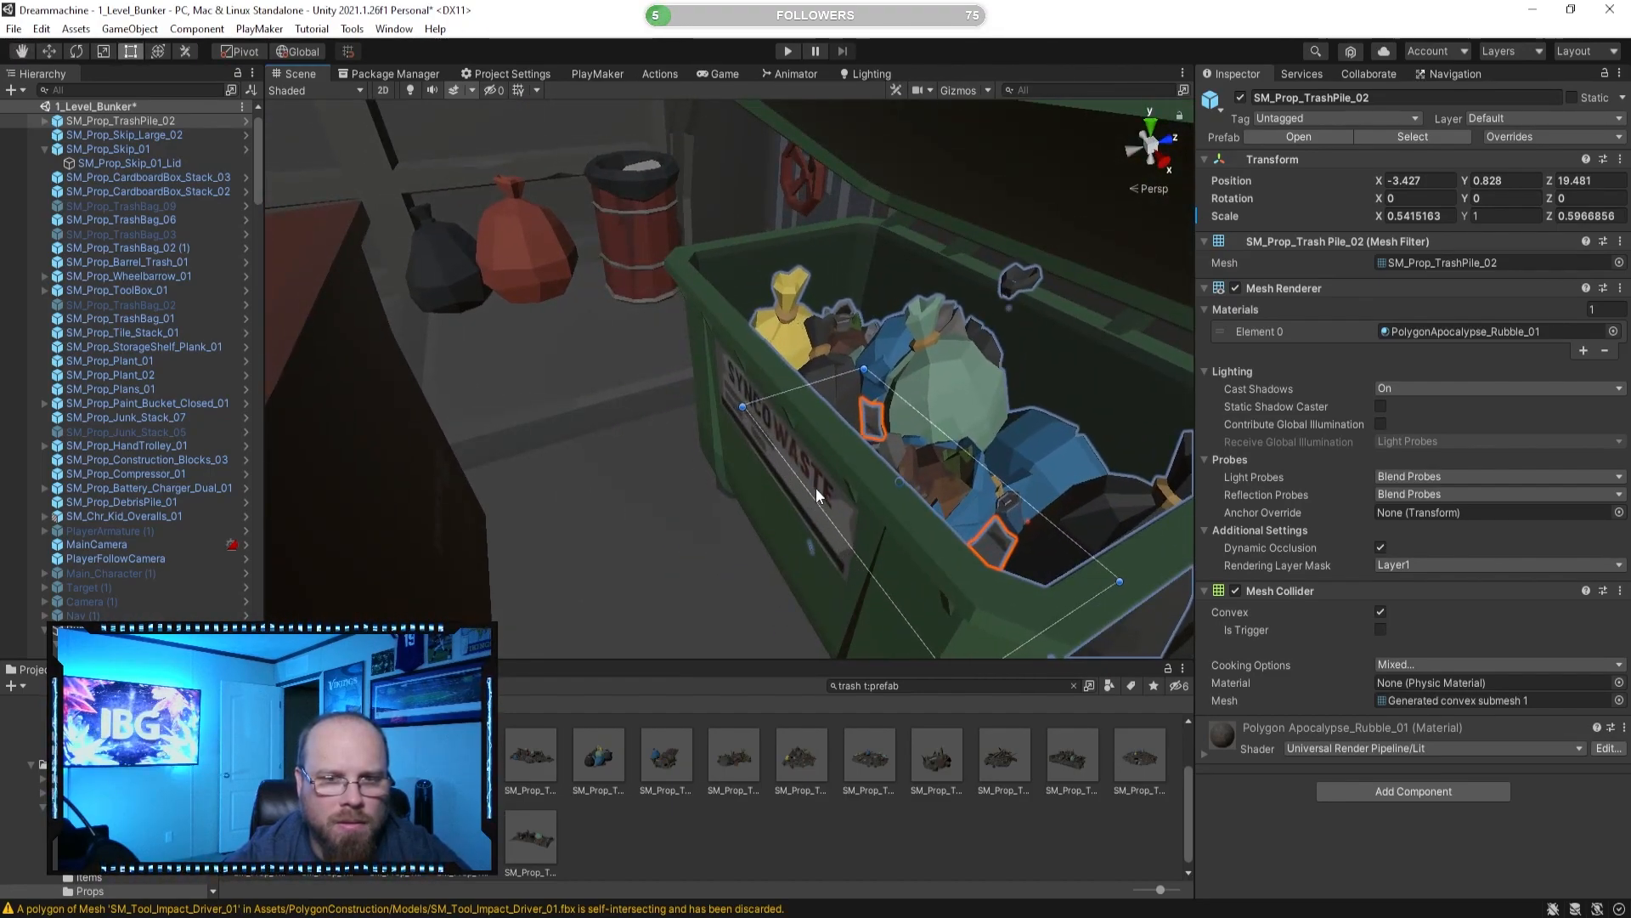
Shrink the trash pile further to about X 0.487, Z 0.406 so it fits inside the dumpster, and raise it to Y 1.04.
left_click_drag(800, 503, 1011, 483)
left_click_drag(841, 459, 772, 477)
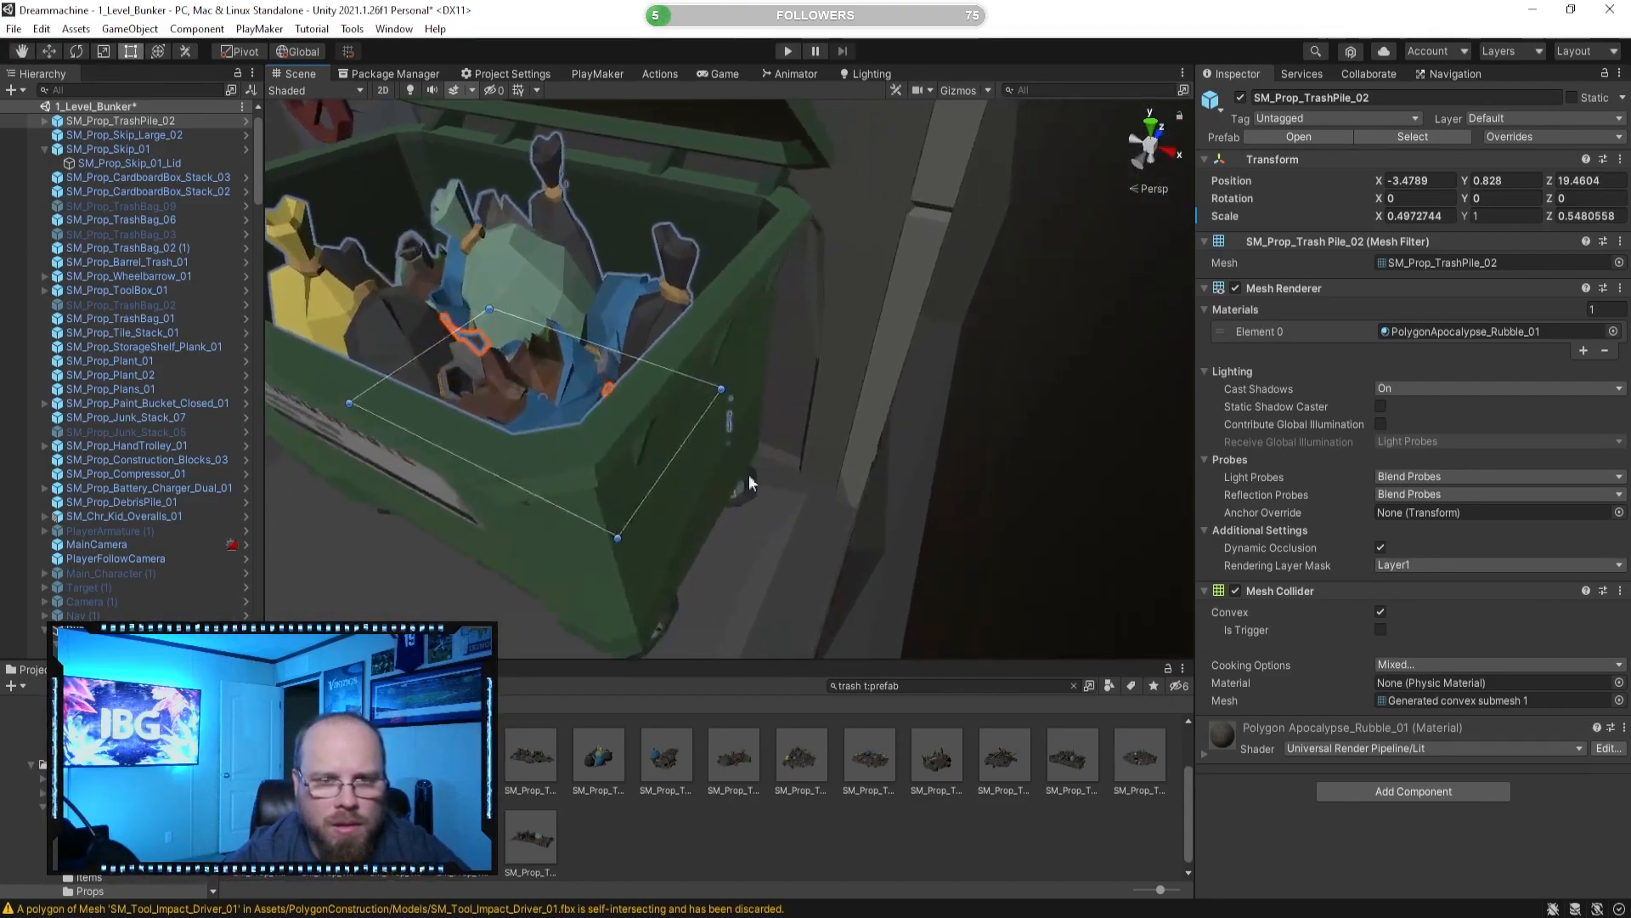
left_click_drag(671, 457, 898, 397)
left_click_drag(738, 409, 399, 391)
key("f")
left_click_drag(780, 414, 821, 397)
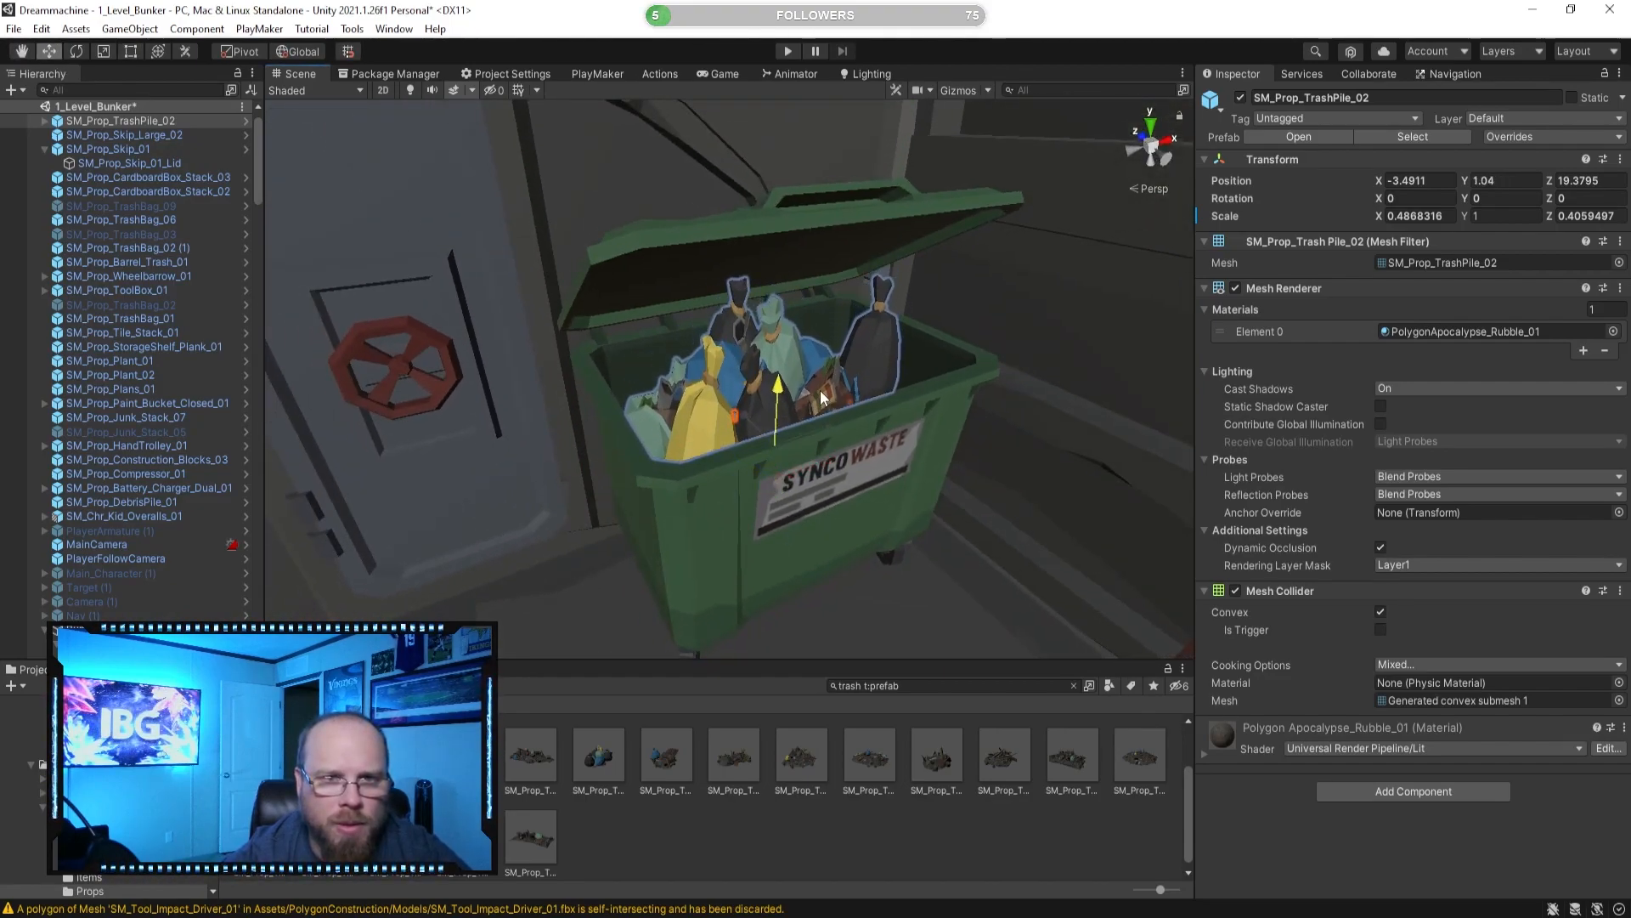
Lower the dumpster's SM_Prop_Skip_01_Lid by rotating it to -15 degrees on X.
left_click(906, 826)
key("d")
right_click_drag(878, 487, 716, 376)
left_click(716, 376)
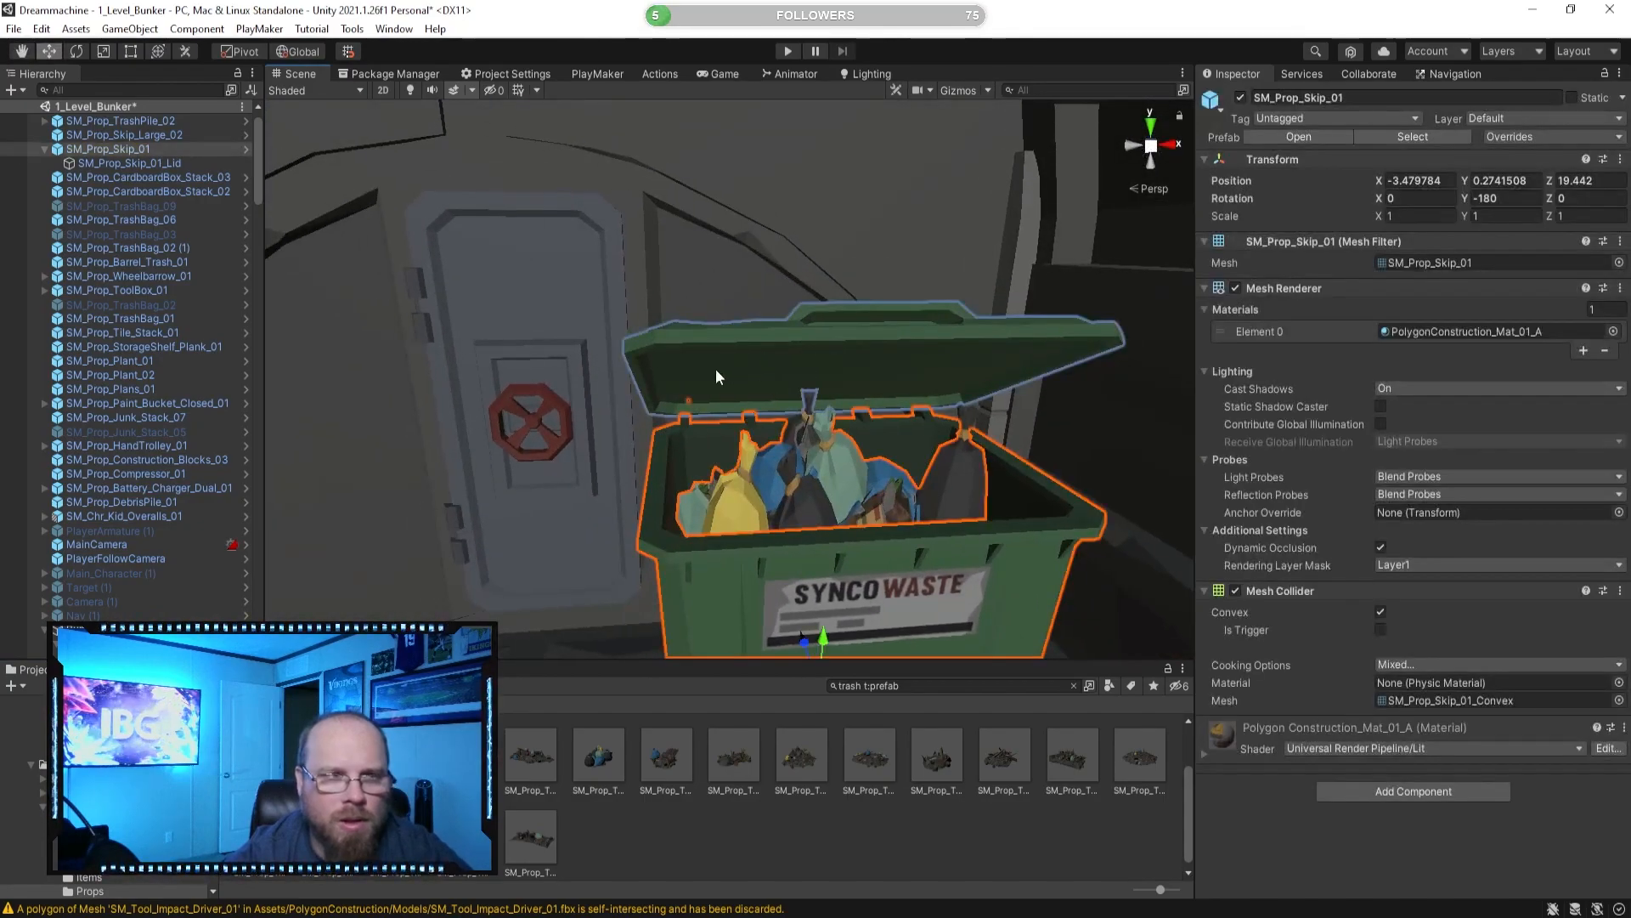
left_click(127, 164)
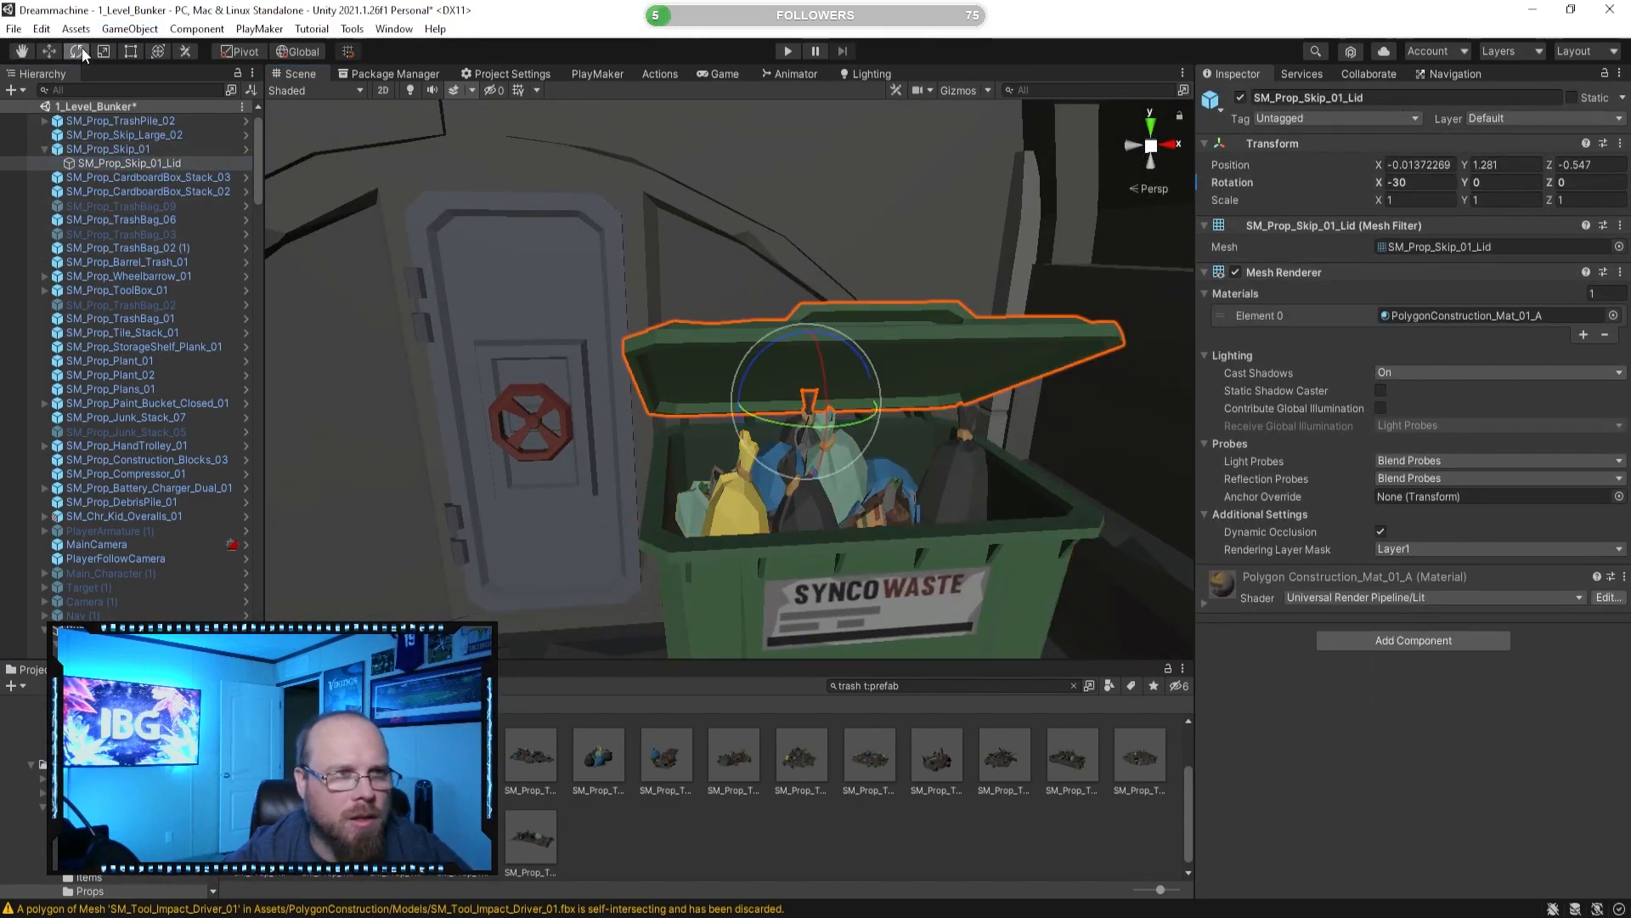
mouse_move(823, 369)
left_mouse_down("ctrl")
mouse_move(831, 413)
mouse_move(834, 394)
left_mouse_up("ctrl")
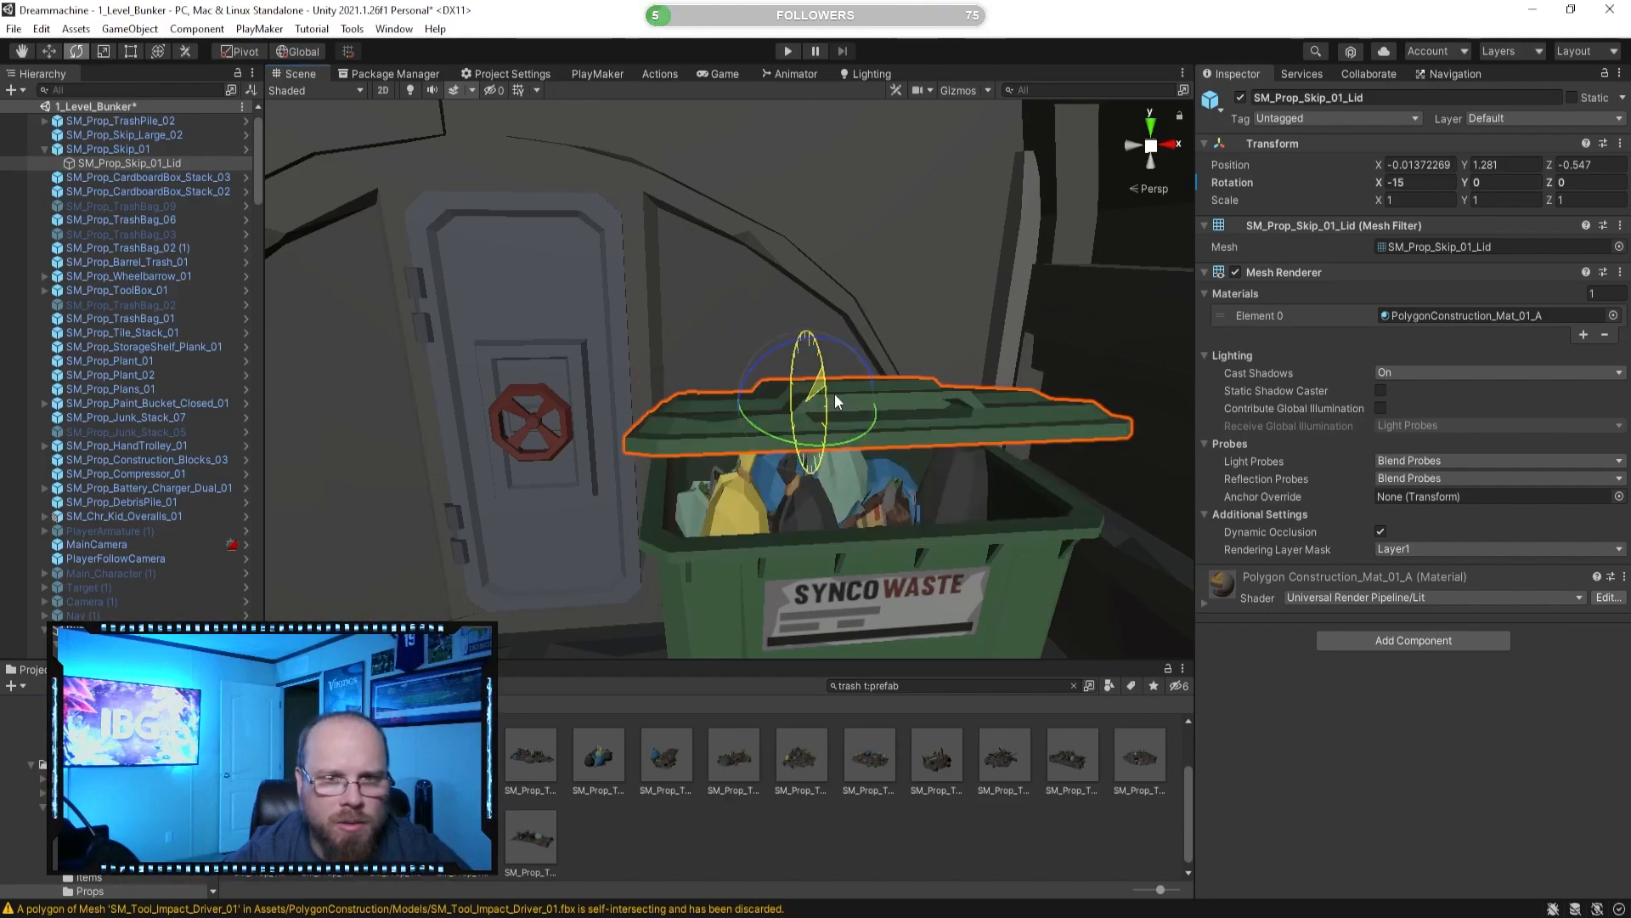
Nudge SM_Prop_TrashPile_02 inside the dumpster up to Y 1.045.
left_click(819, 723)
right_click_drag(849, 544, 884, 498)
left_click(793, 416)
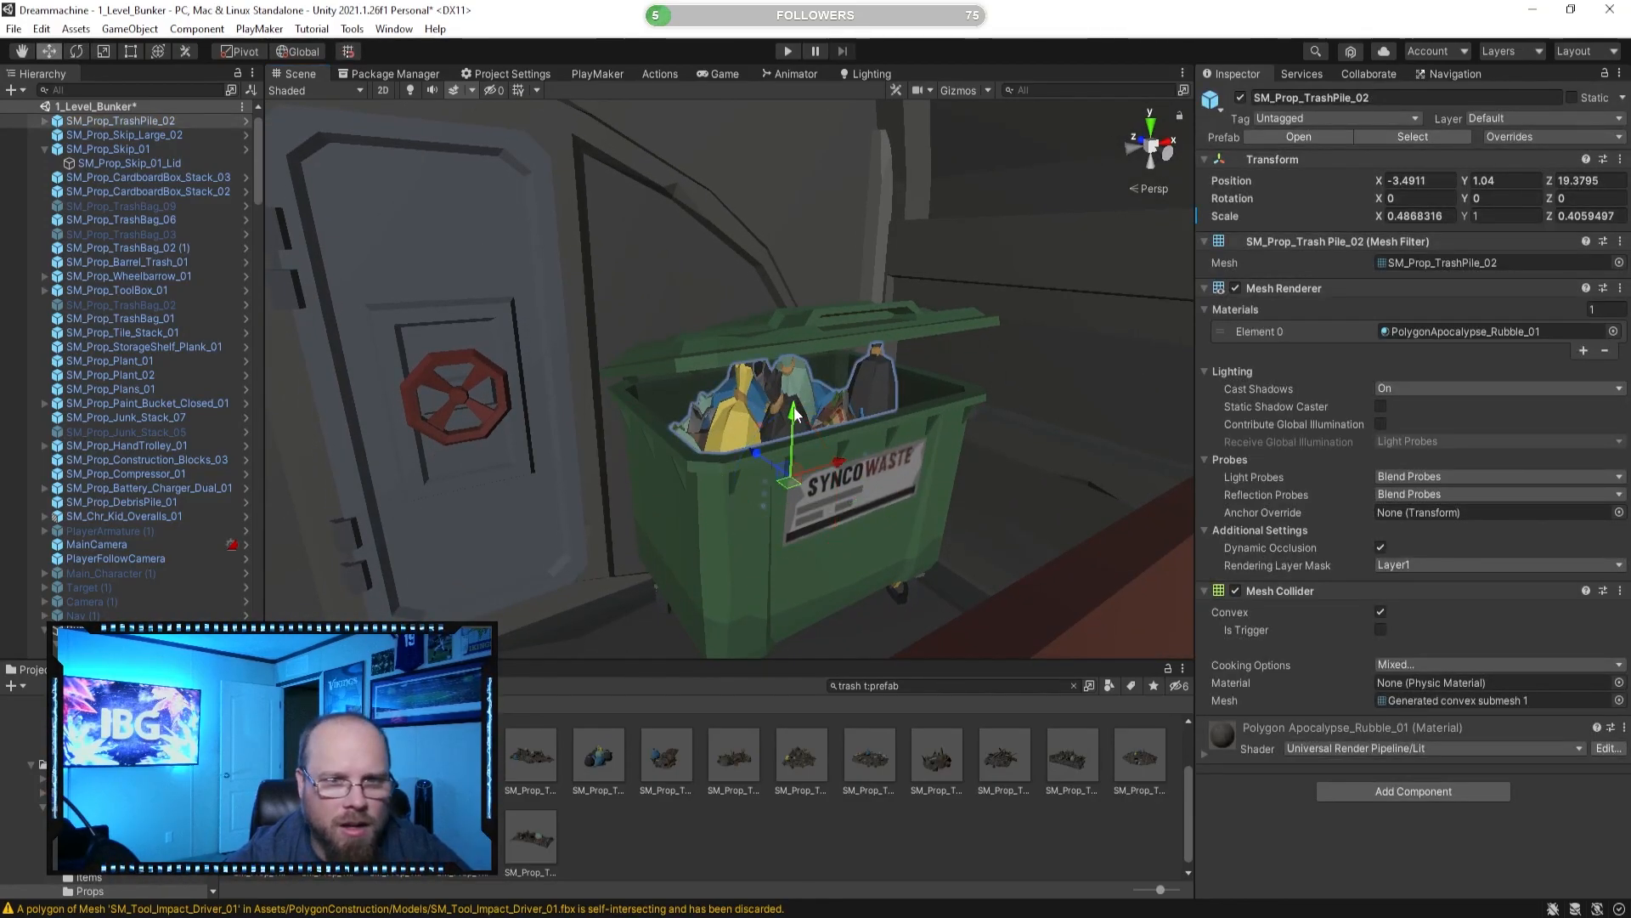
right_click_drag(798, 416, 762, 482)
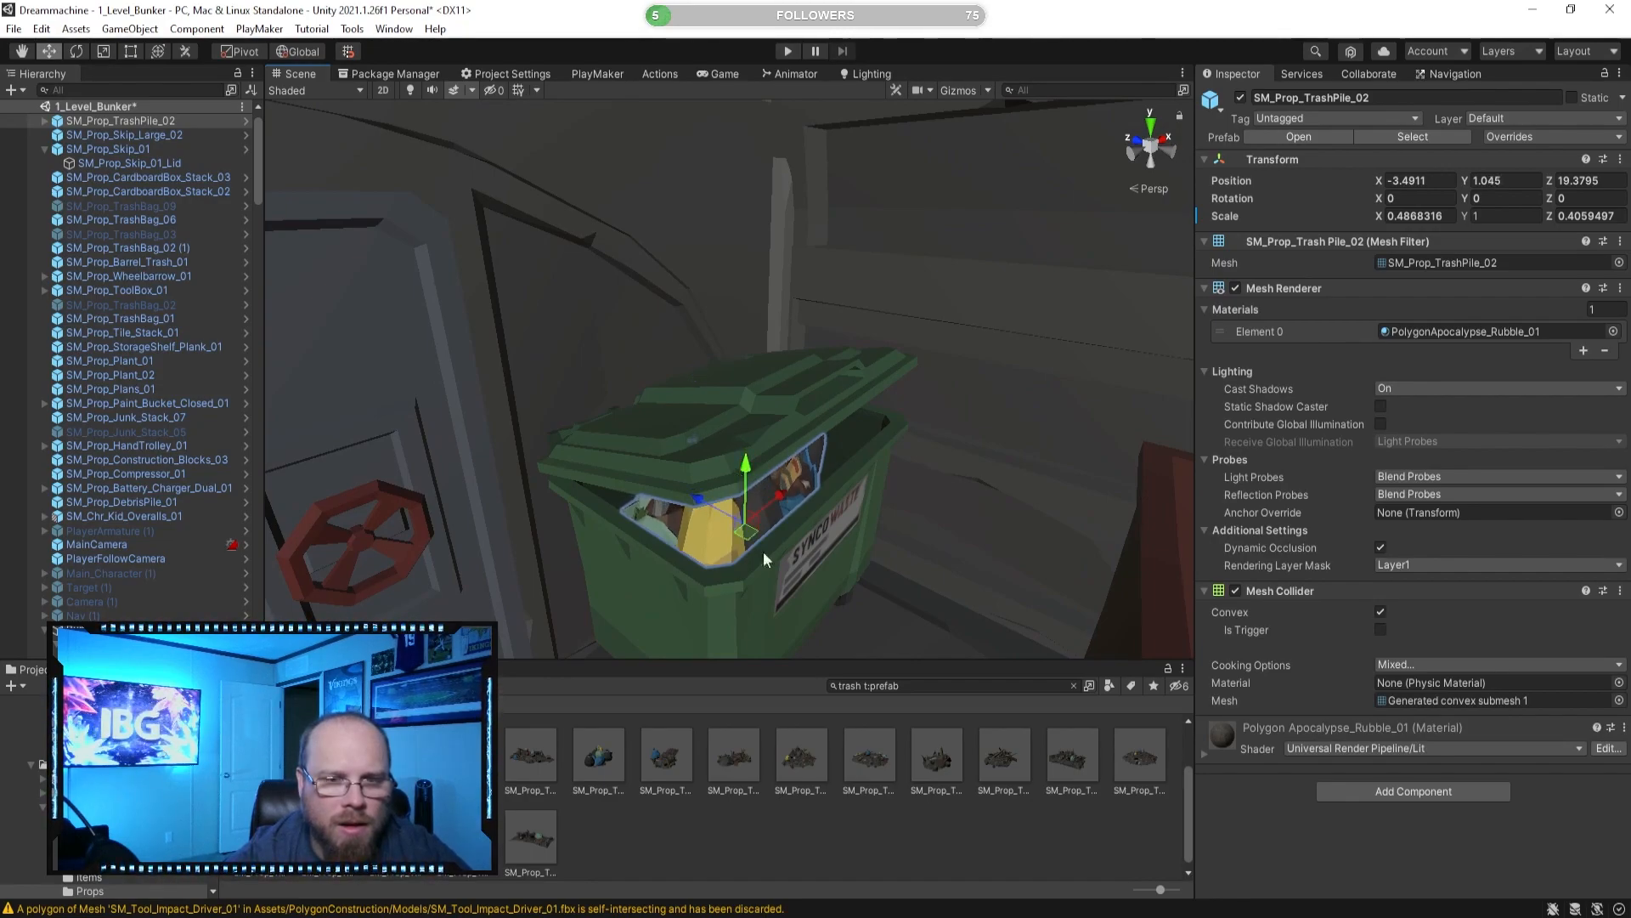
Delete the large red skip SM_Prop_Skip_Large_02 in front of the dumpster.
left_click(814, 724)
right_click_drag(815, 556, 695, 538)
left_click(905, 406)
right_click_drag(886, 458, 578, 298)
key("Delete")
Move the black SM_Prop_TrashBag_01 onto the floor by the dumpster's front corner.
left_click(571, 289)
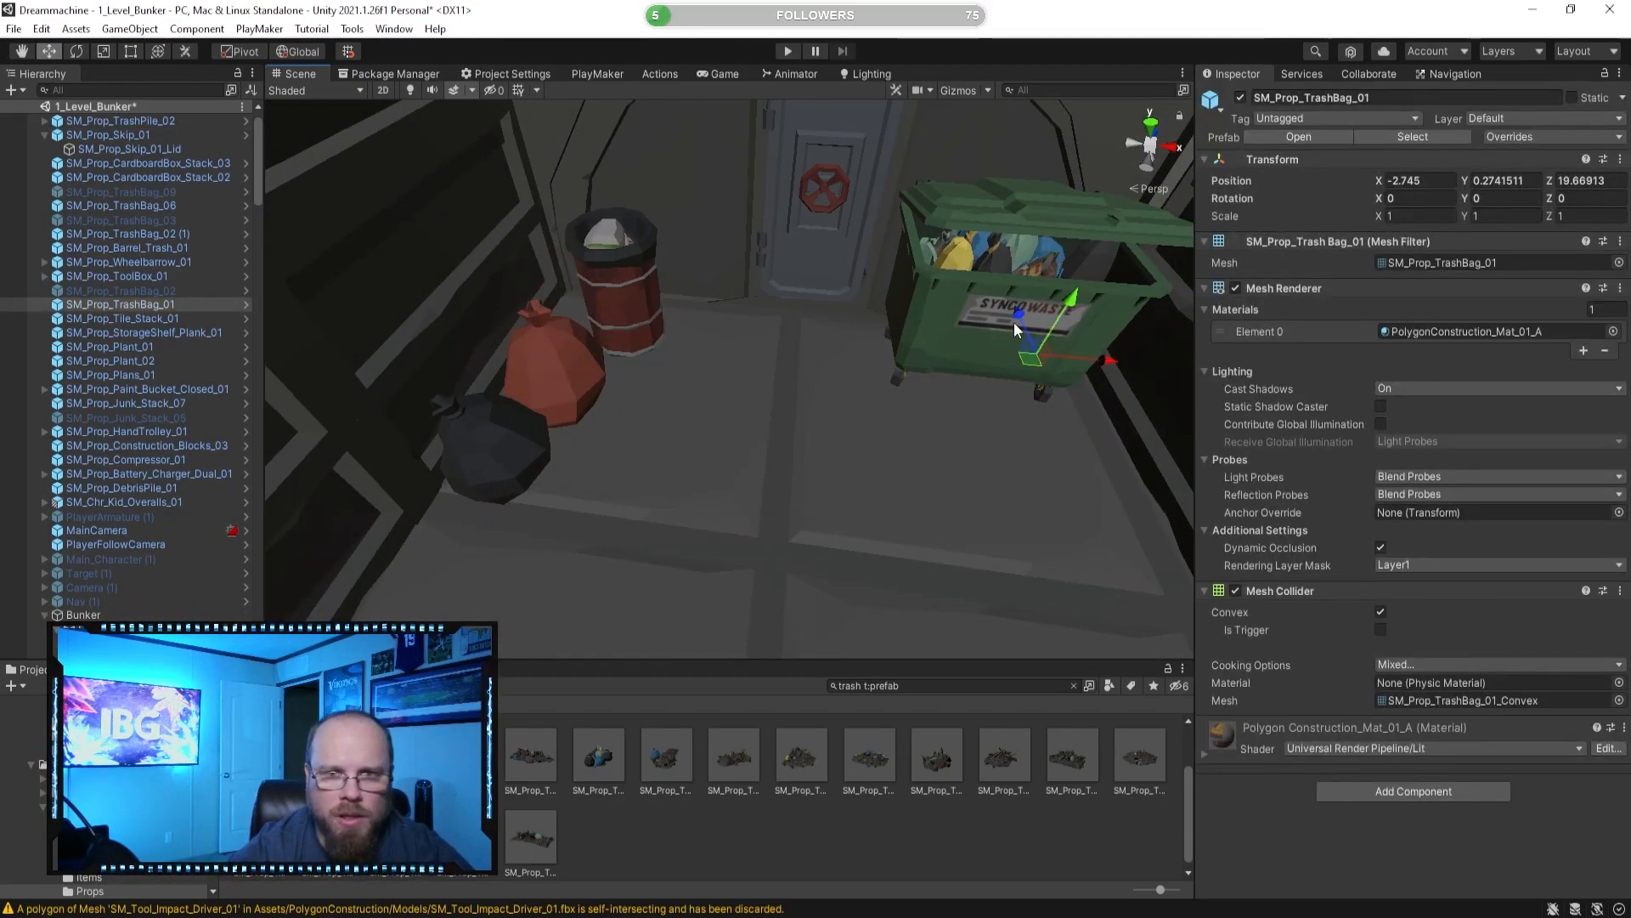
left_click_drag(1015, 331, 1041, 384)
right_click_drag(992, 384, 1032, 393)
key("w")
left_click_drag(855, 409, 861, 411)
right_click_drag(861, 409, 977, 406)
key("a")
left_click_drag(797, 401, 837, 411)
right_click_drag(838, 411, 821, 430)
key("d")
left_click(862, 833)
Move the red SM_Prop_TrashBag_02 (1) in front of the dumpster beside the black bag, at about X -3.388, Z 18.616.
right_click_drag(841, 523, 706, 492)
key("s")
key("a")
left_click(528, 405)
left_click_drag(572, 417, 1011, 460)
right_click_drag(1011, 460, 845, 499)
key("w")
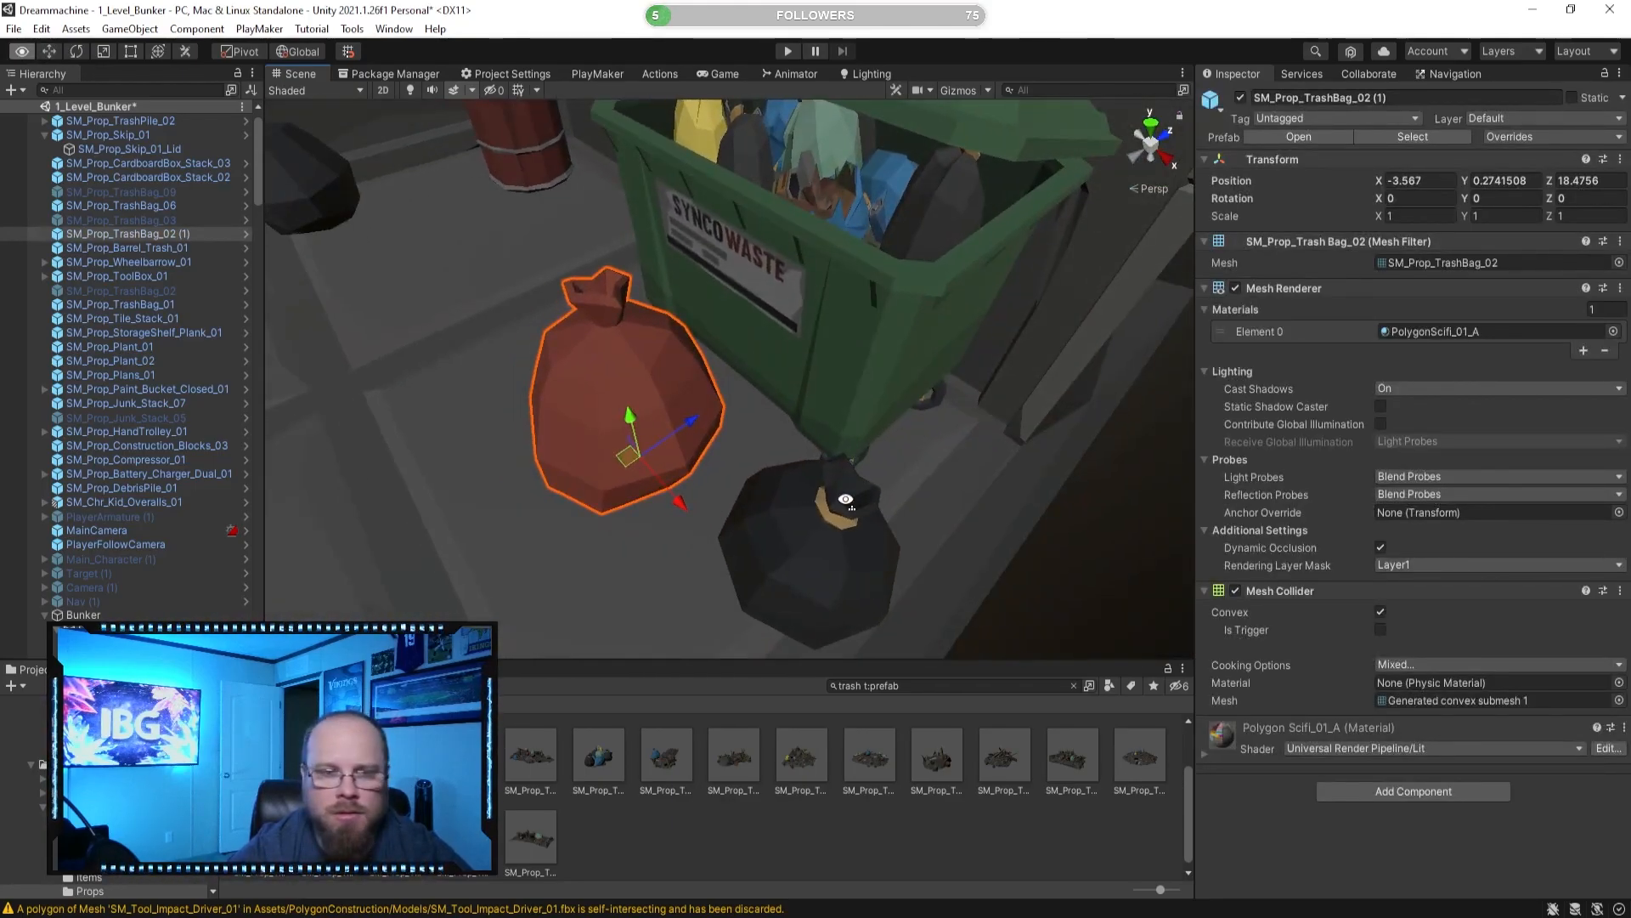
left_click_drag(688, 434, 722, 417)
left_click(716, 483)
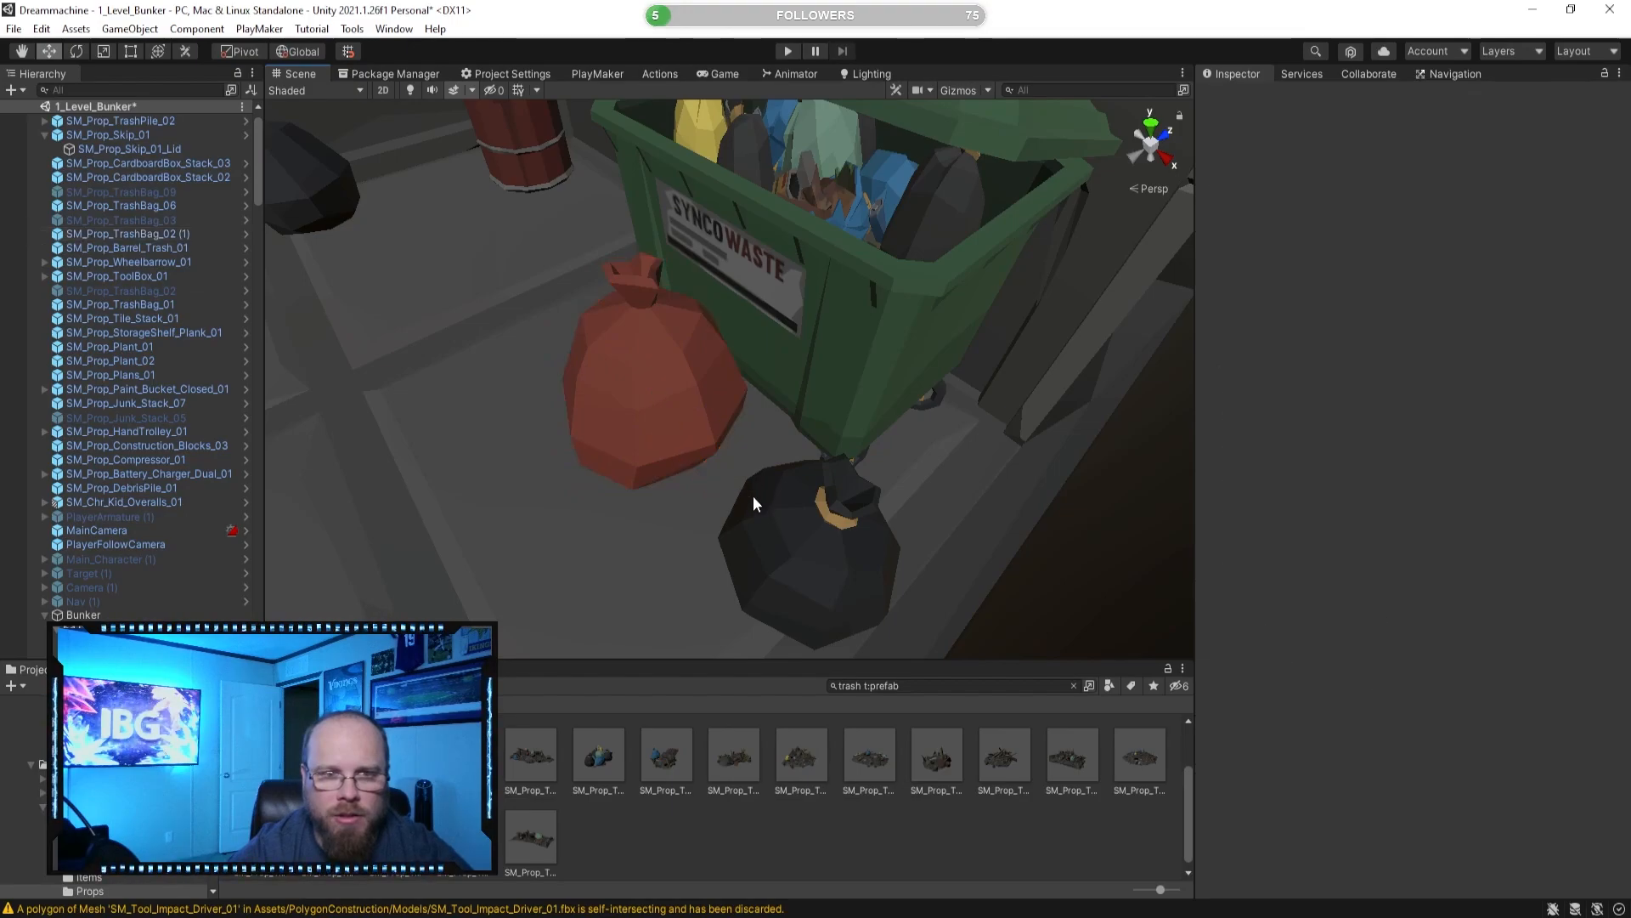
left_click(688, 438)
left_click_drag(707, 484, 741, 494)
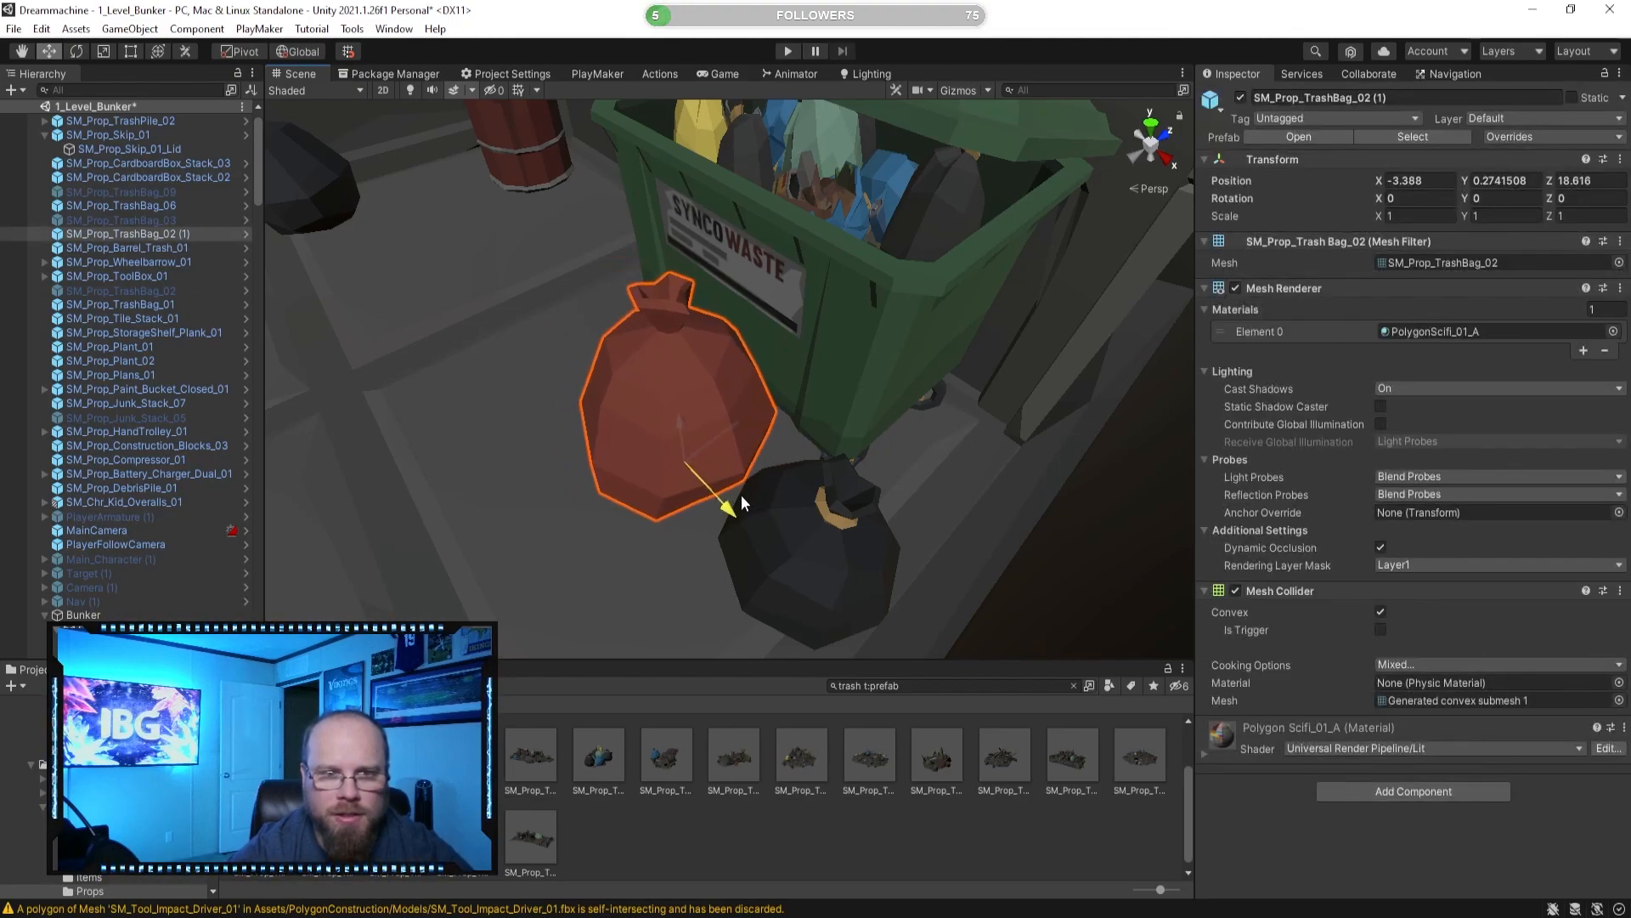
Browse the previews of the trash pile, trash can and trash bag prefabs in the search results.
left_click(803, 758)
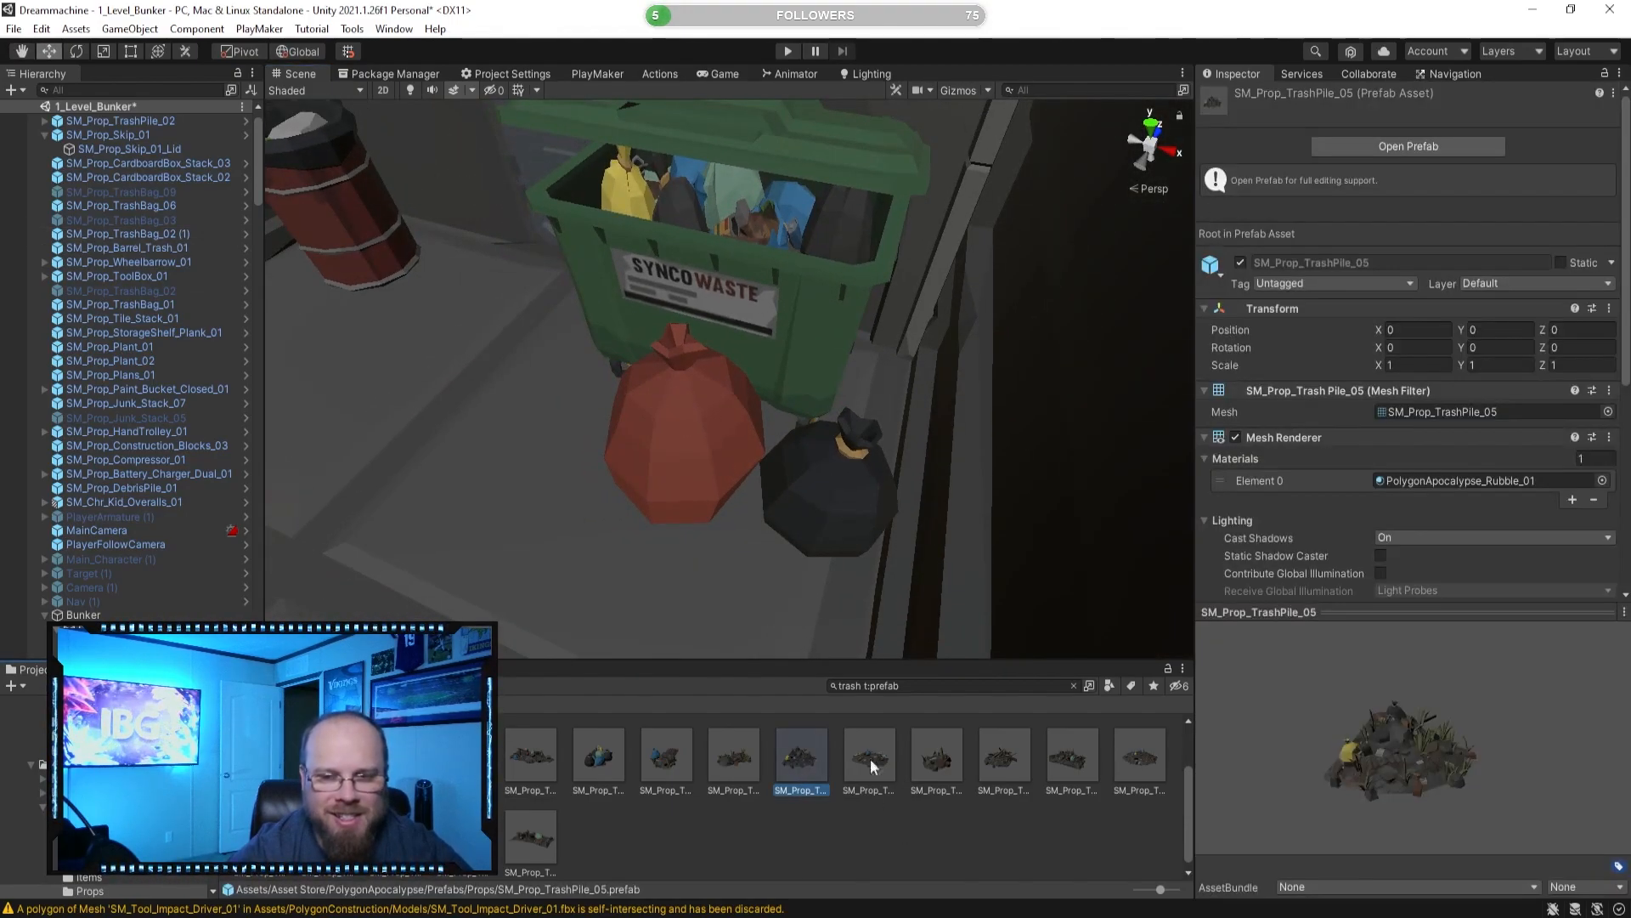
left_click(1083, 760)
left_click(1144, 776)
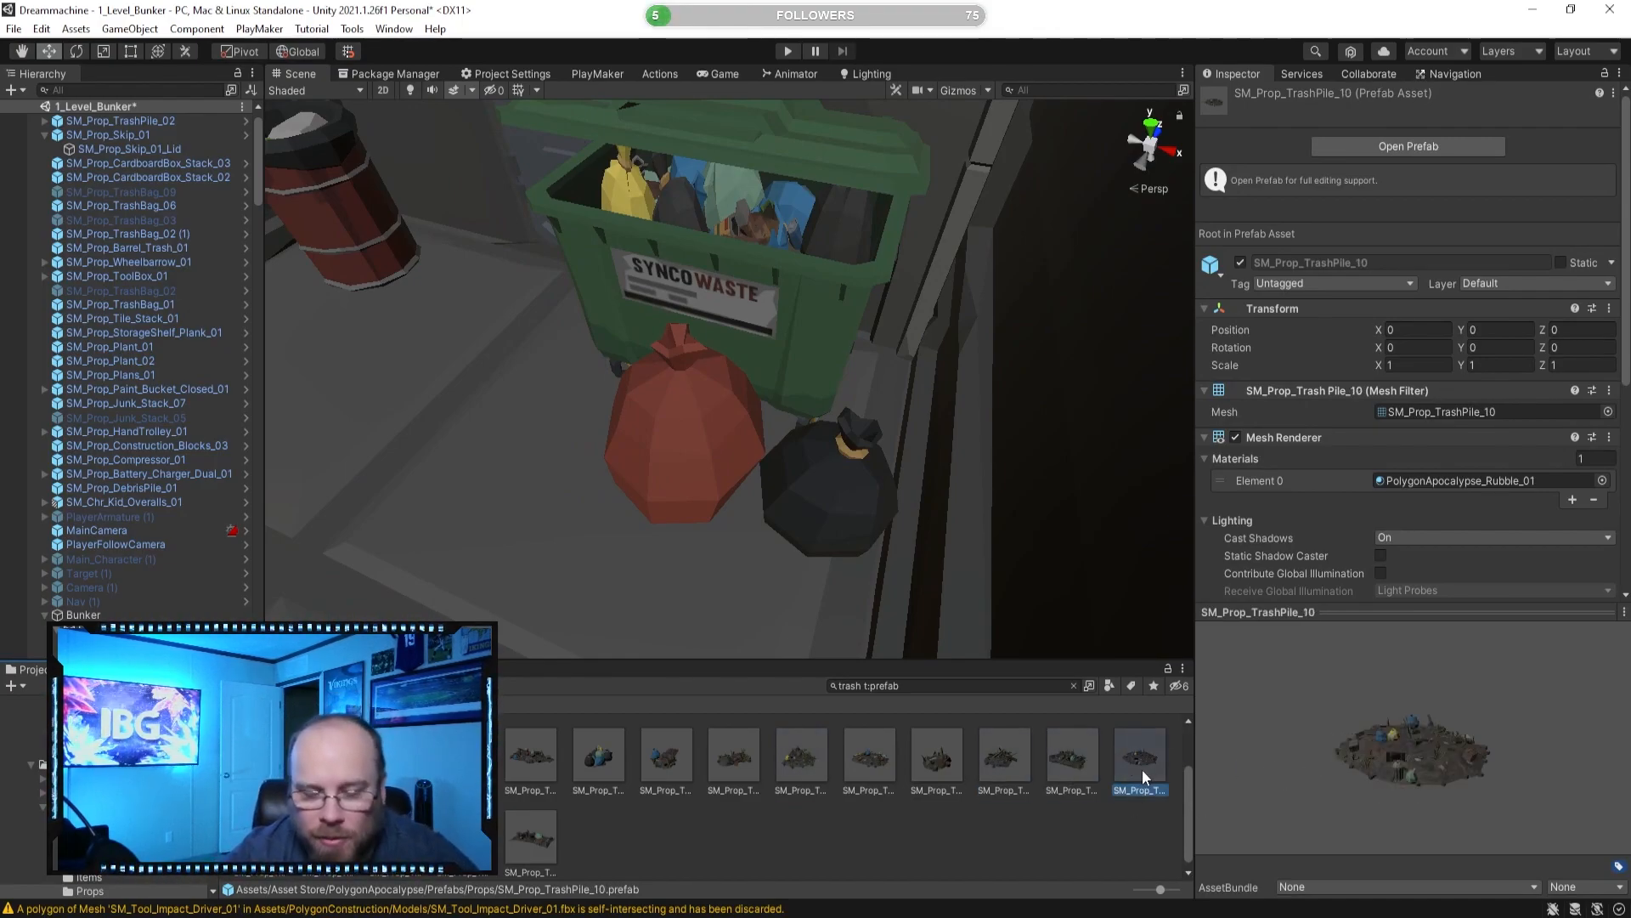
key("Right")
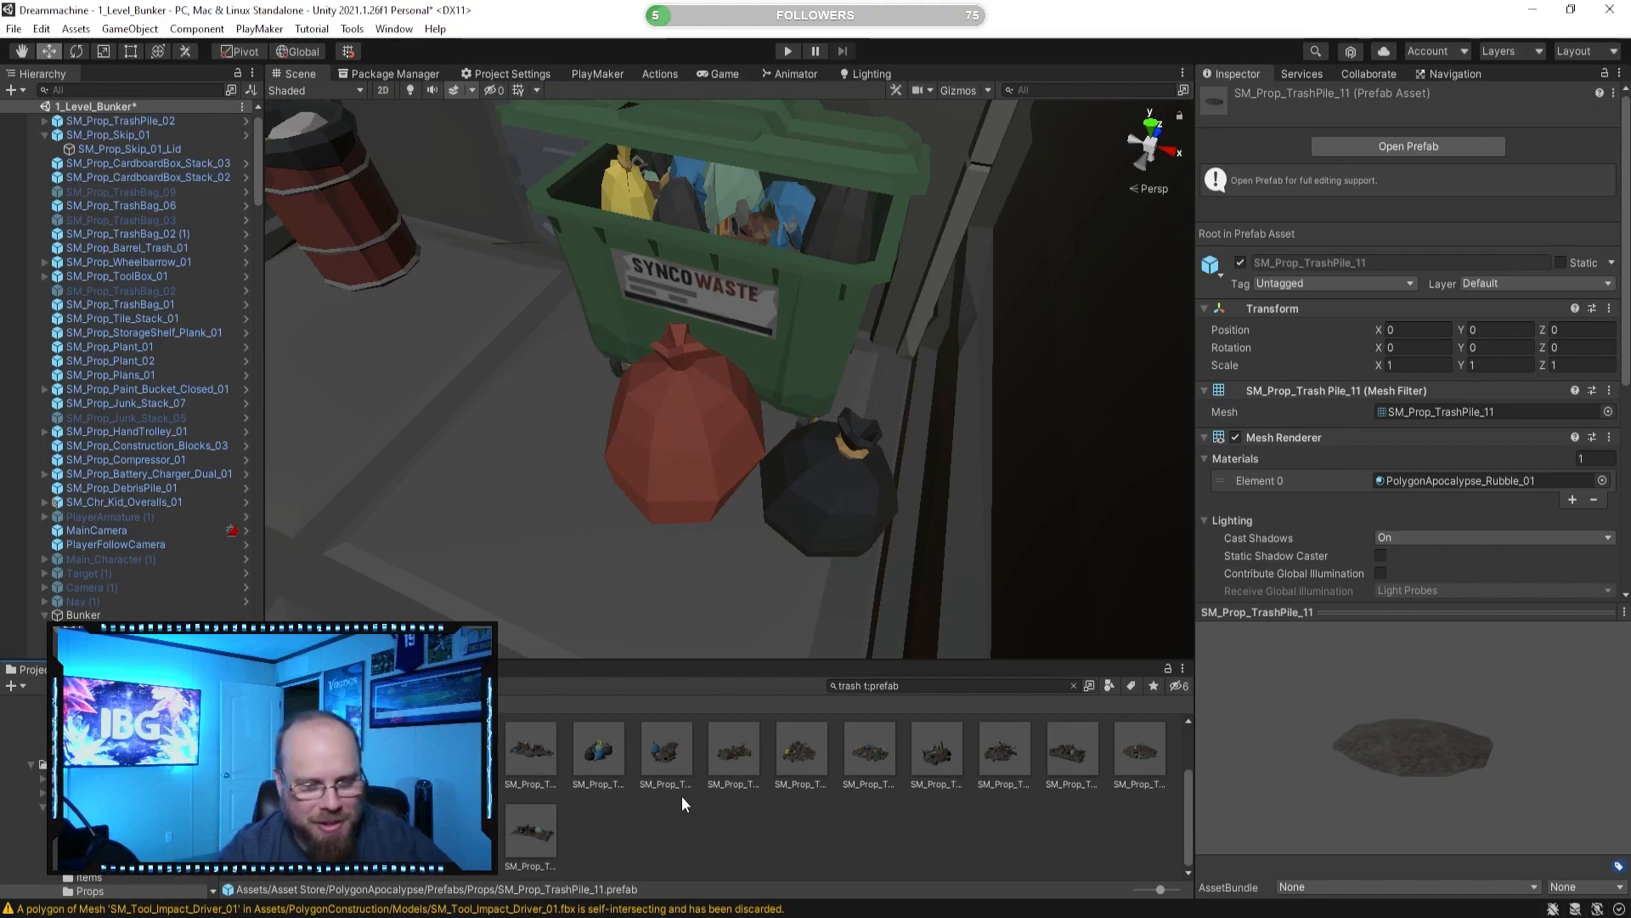
key("Right")
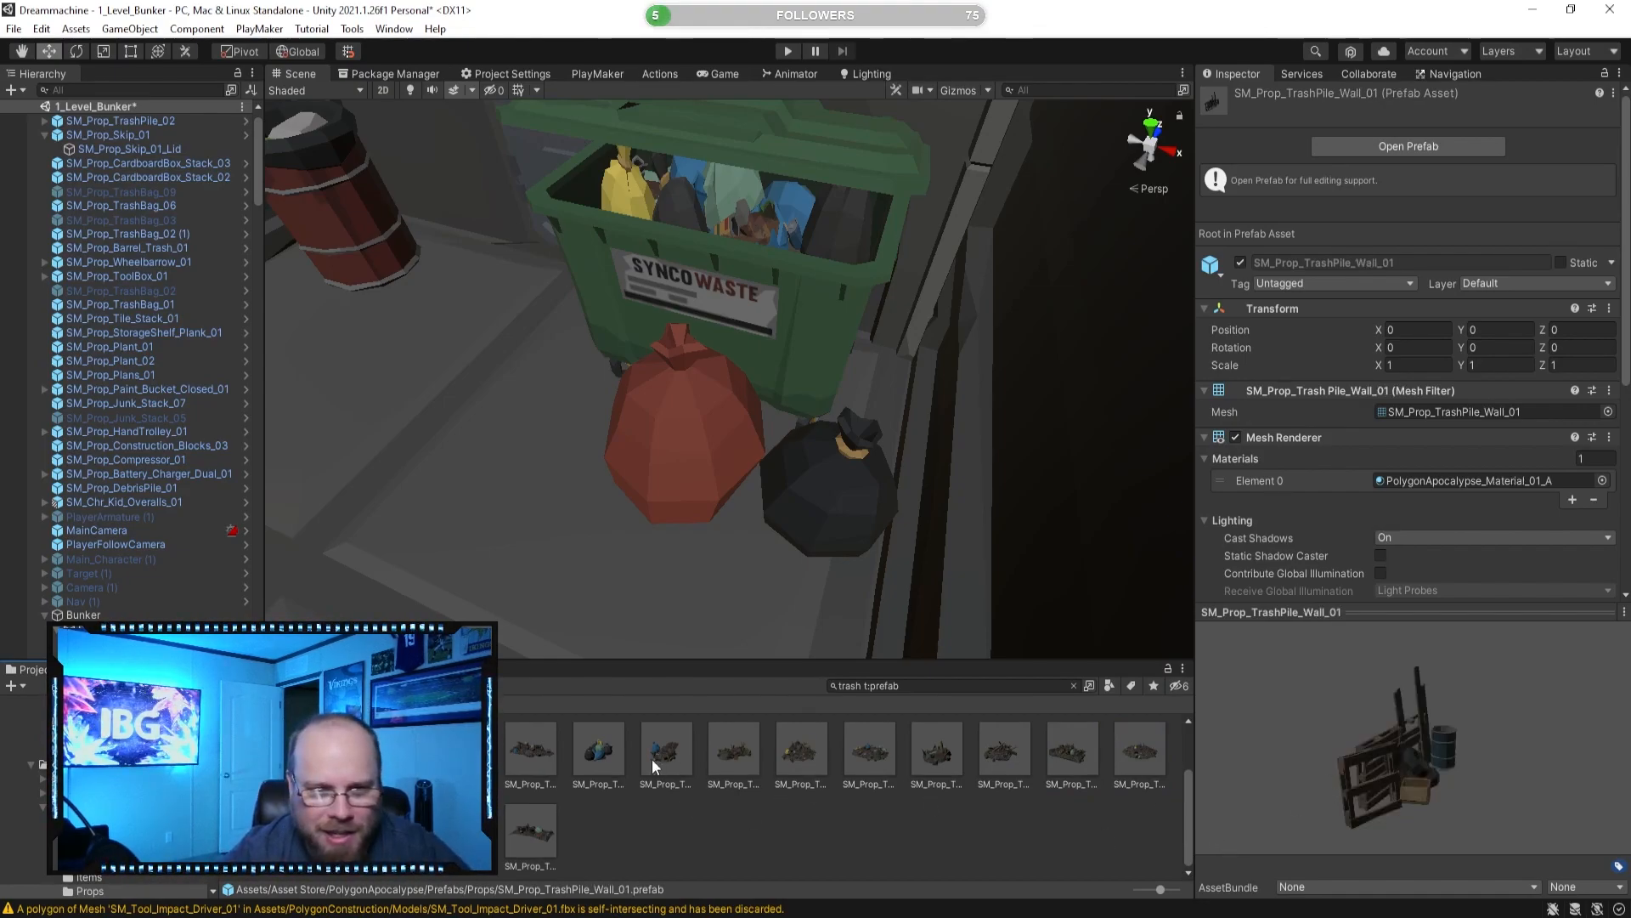
left_click(538, 744)
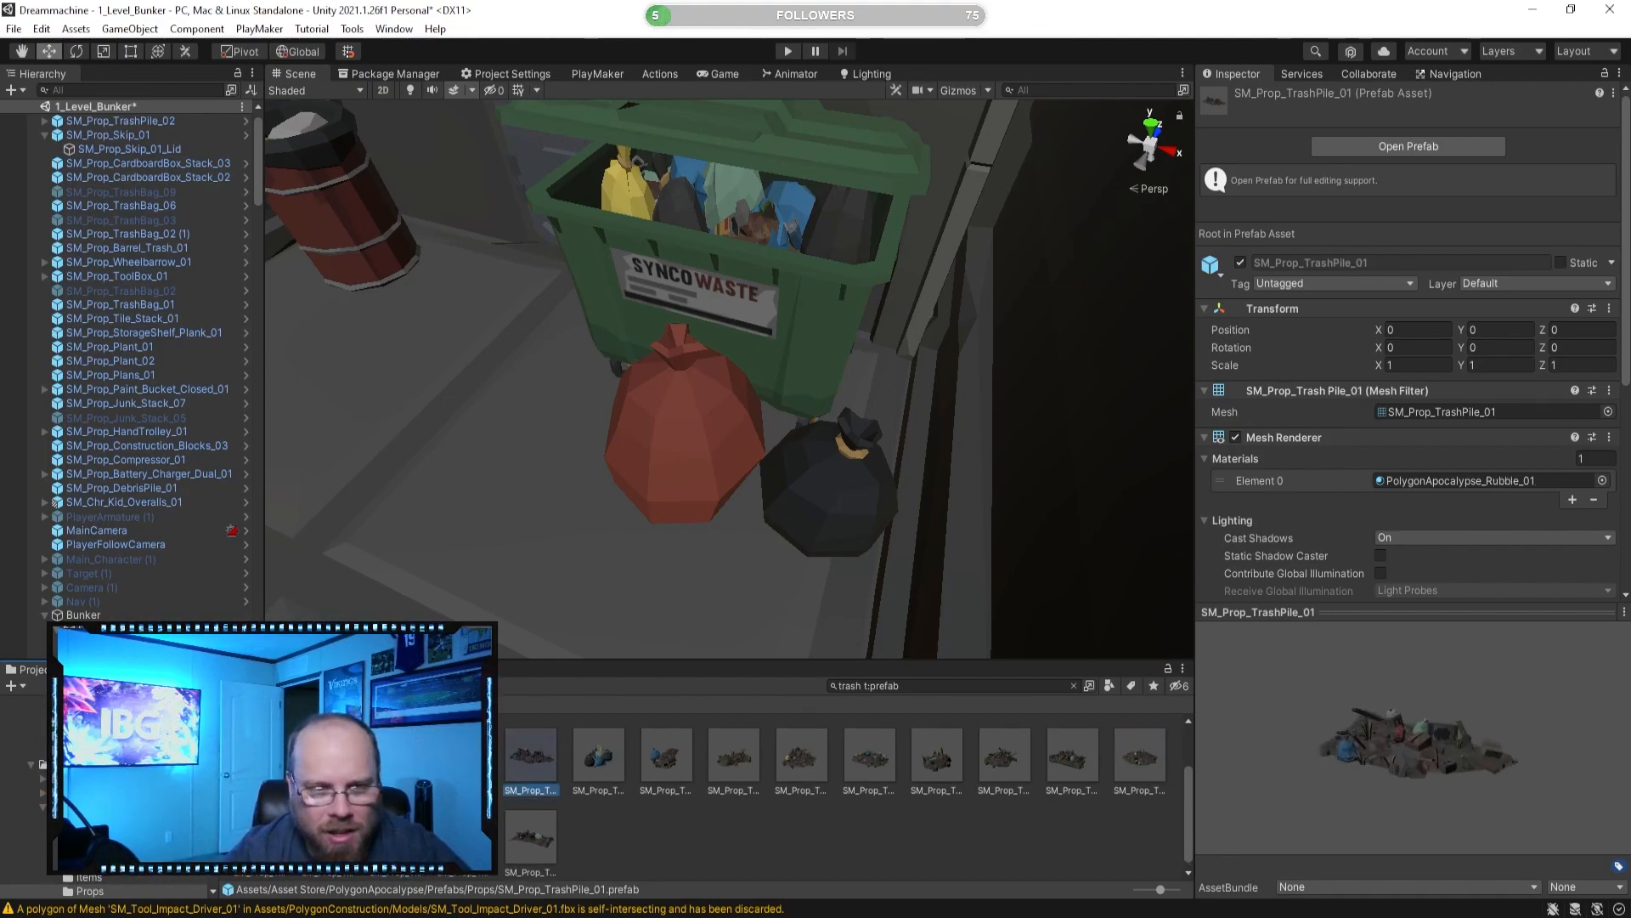
key("Left")
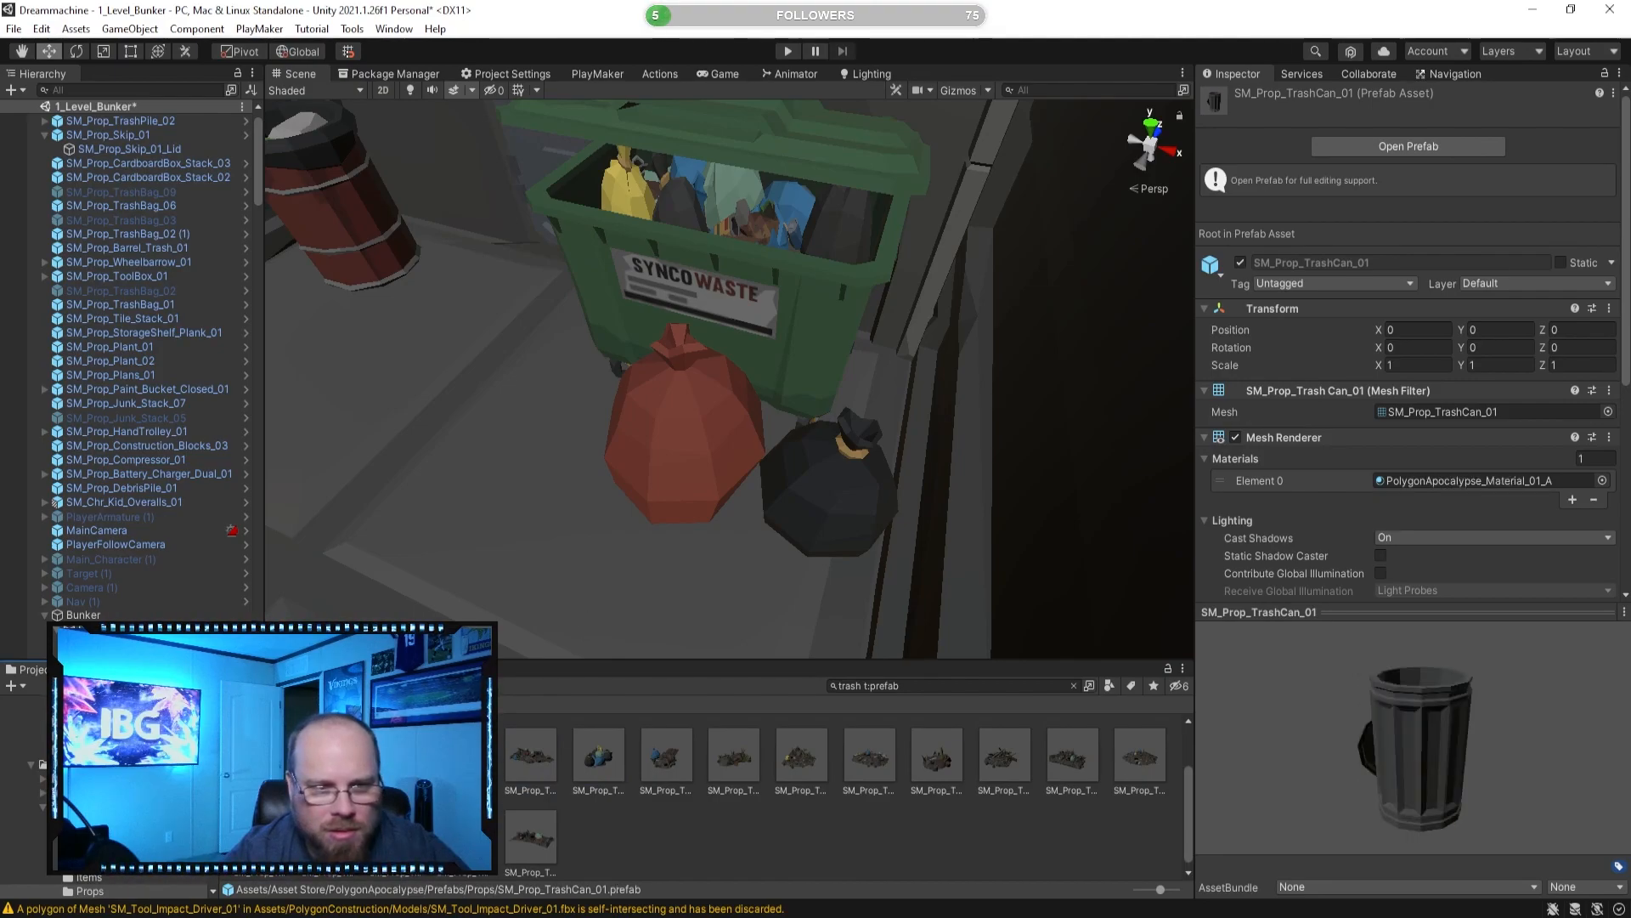
key("Left")
Add the black SM_Prop_TrashBag_09 to the floor in front of the dumpster's red bag and rotate it about its vertical axis.
scroll(619, 463, "down", 5)
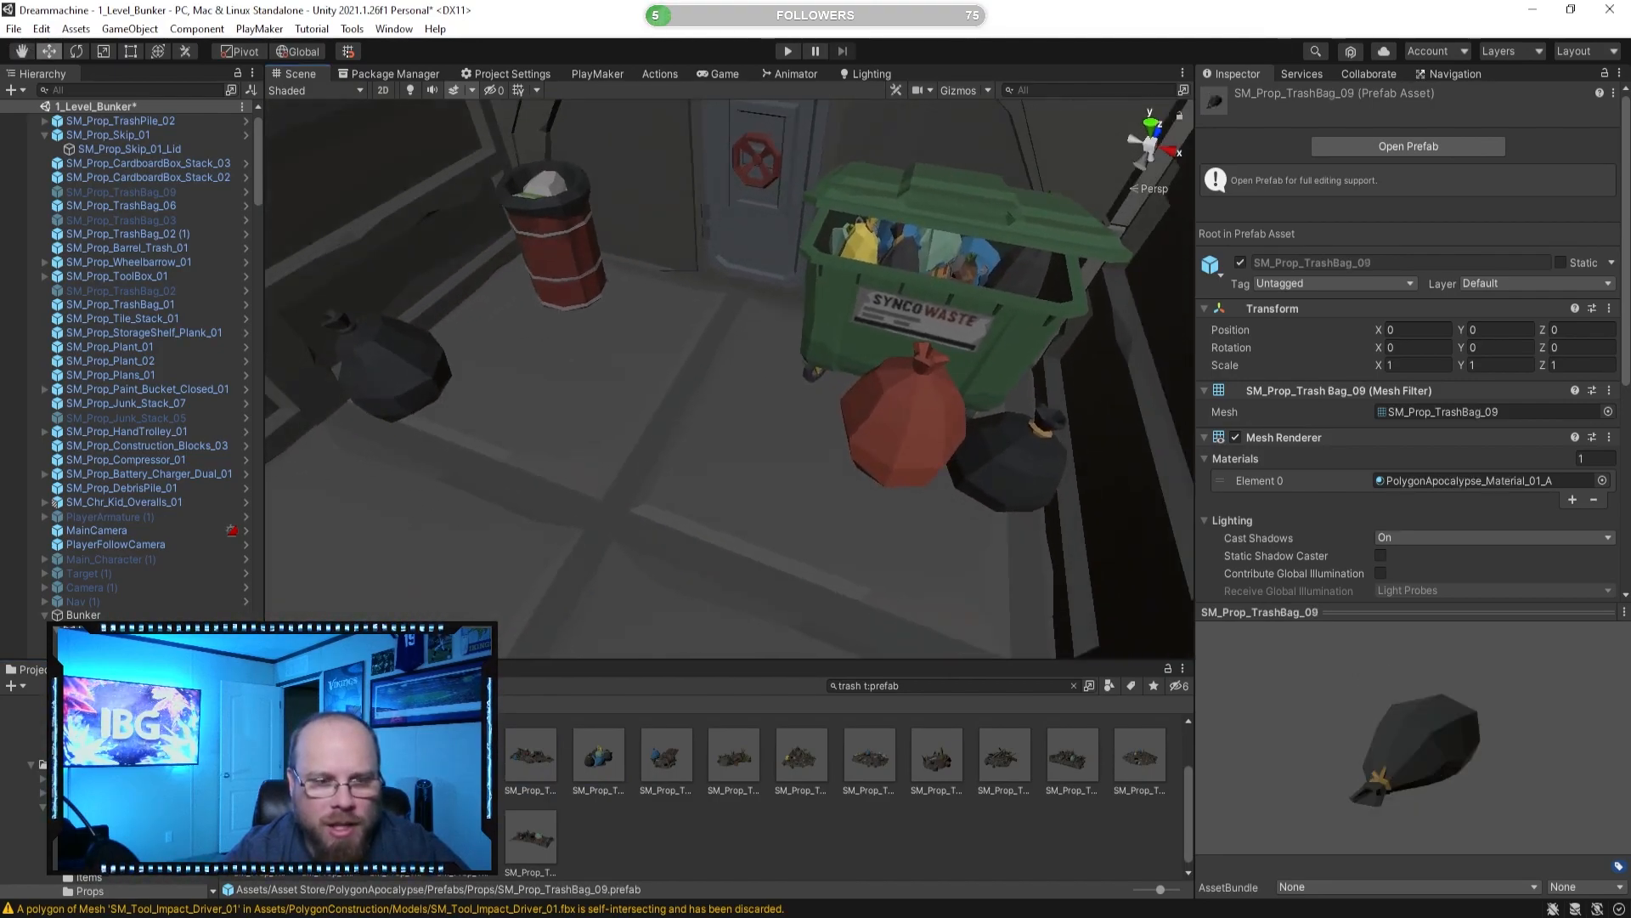
left_click_drag(594, 748, 772, 480)
left_click_drag(858, 517, 858, 516)
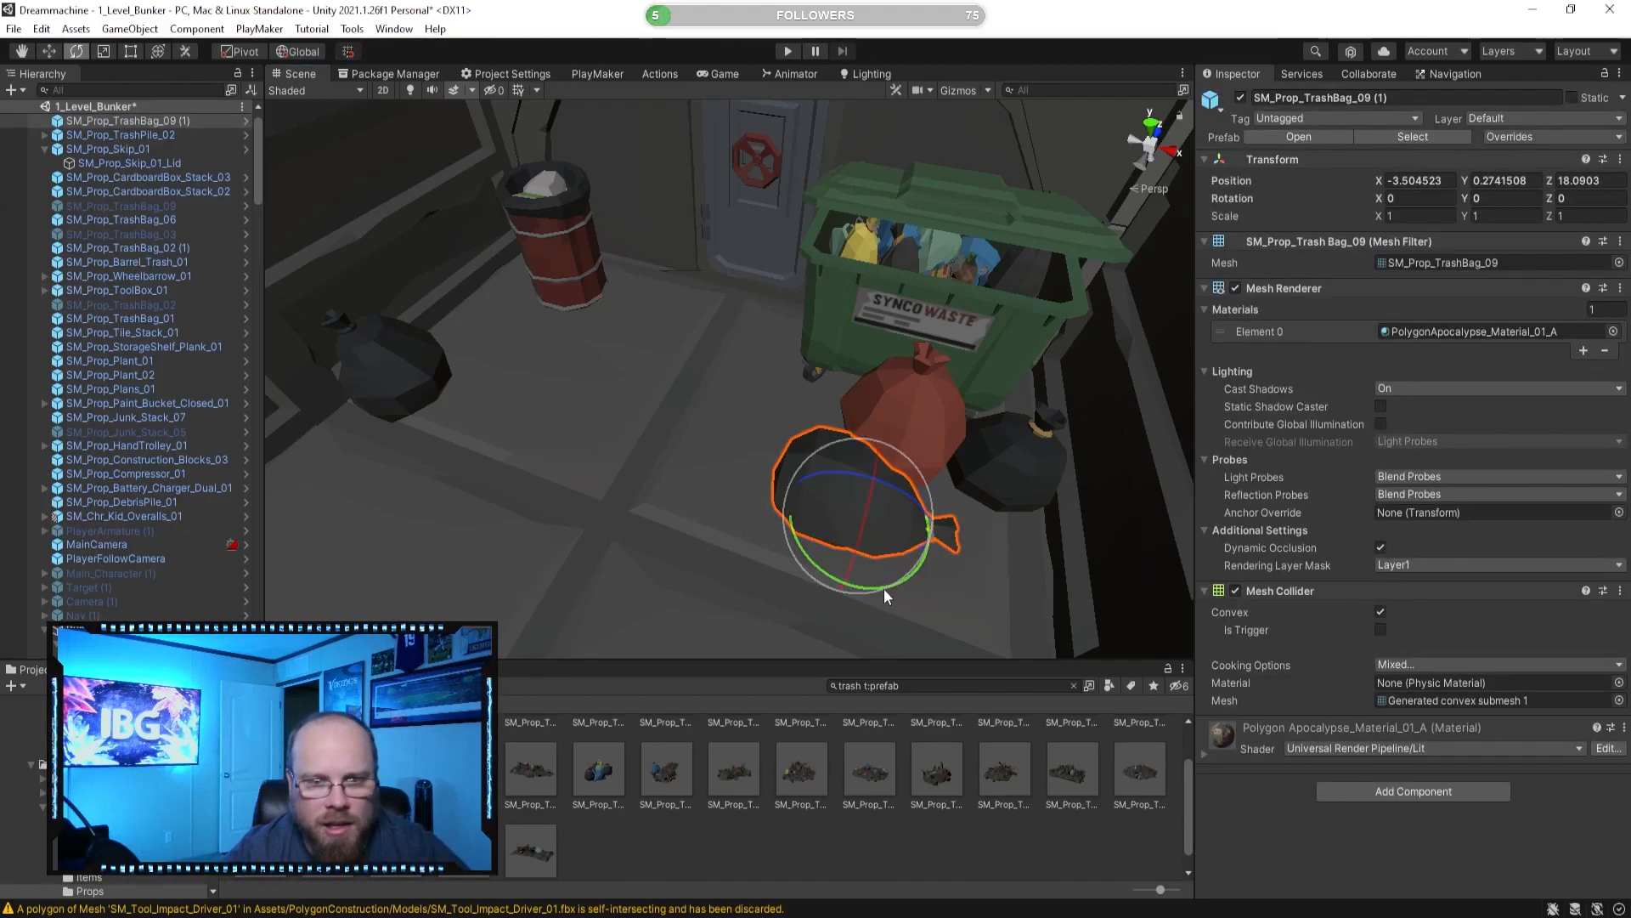
left_click_drag(883, 588, 793, 320)
Adjust the position of the newly added black bag on the floor beside the dumpster's other two trash bags.
key("w")
right_click_drag(794, 320, 617, 386)
key("w")
key("d")
middle_click_drag(659, 365, 787, 406)
left_click_drag(802, 411, 807, 438)
left_click(899, 824)
Delete the black SM_Prop_TrashBag_06 lying on the floor near the red trash barrel.
right_click_drag(876, 544, 570, 449)
left_click(467, 537)
key("Delete")
Move the red SM_Prop_Barrel_Trash_01 toward the corner beside the blue door, at X -7.1, Z 19.586.
left_click(416, 417)
right_click_drag(416, 417, 693, 450)
left_click_drag(752, 474, 760, 478)
right_click_drag(688, 450, 889, 499)
left_click_drag(794, 508, 711, 482)
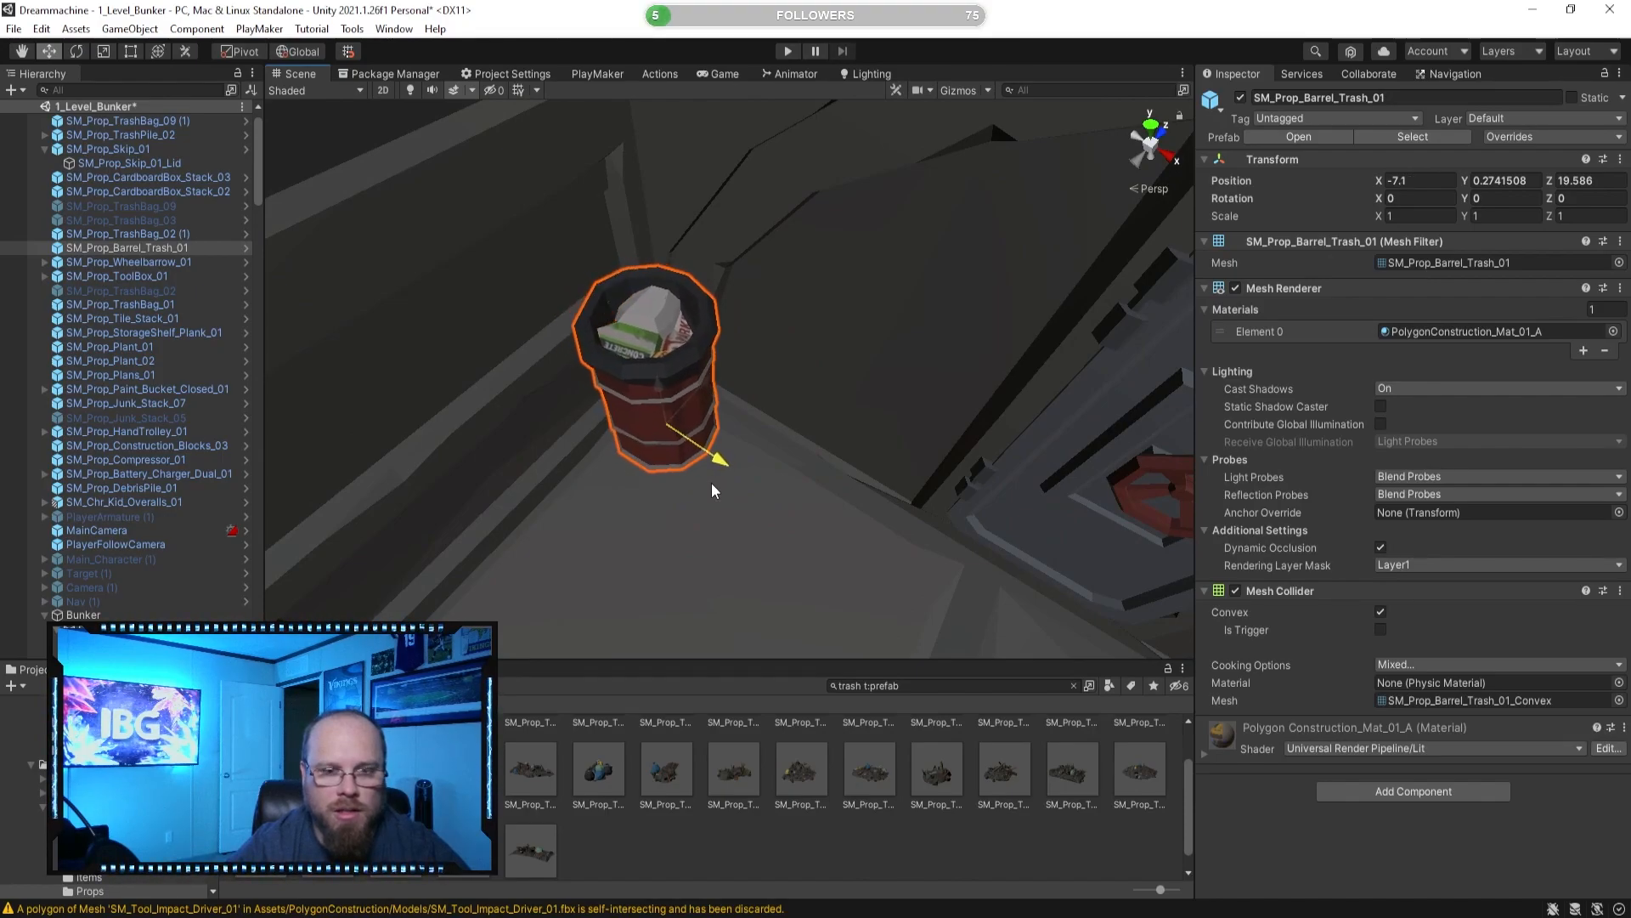
left_click(734, 782)
left_click(739, 826)
Fine-tune the red trash barrel's position in the corner, setting X to -7.032 and nudging it along Z.
right_click_drag(633, 491, 858, 503)
left_click(858, 503)
key("f")
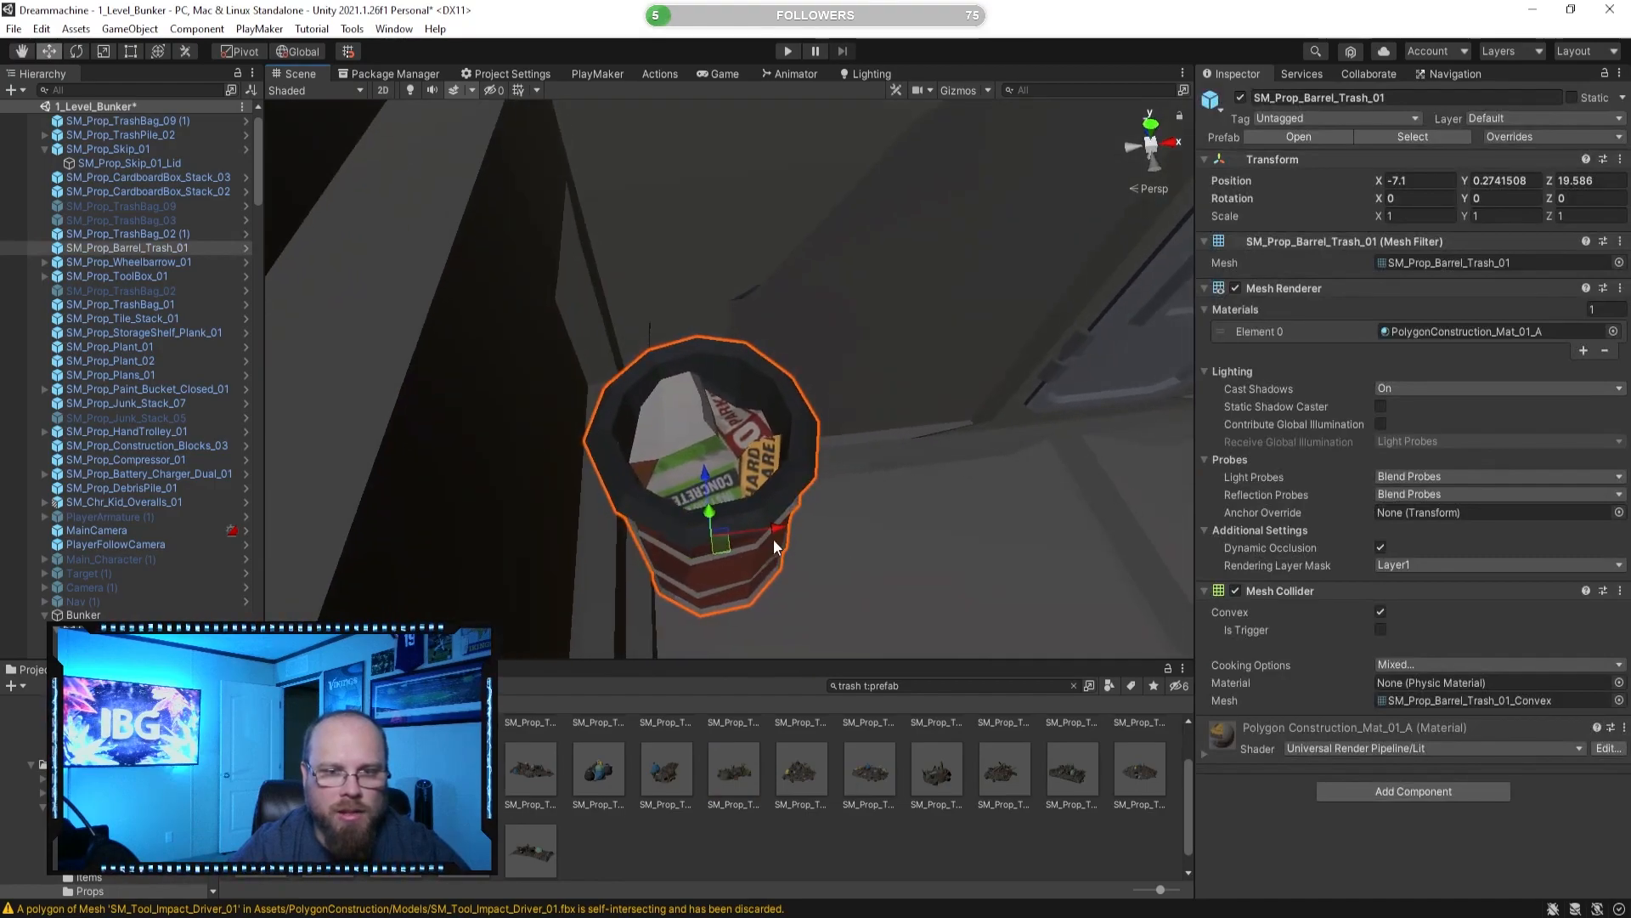
left_click(795, 532)
left_click(777, 532)
left_click_drag(777, 532, 784, 527)
right_click_drag(783, 527, 417, 550)
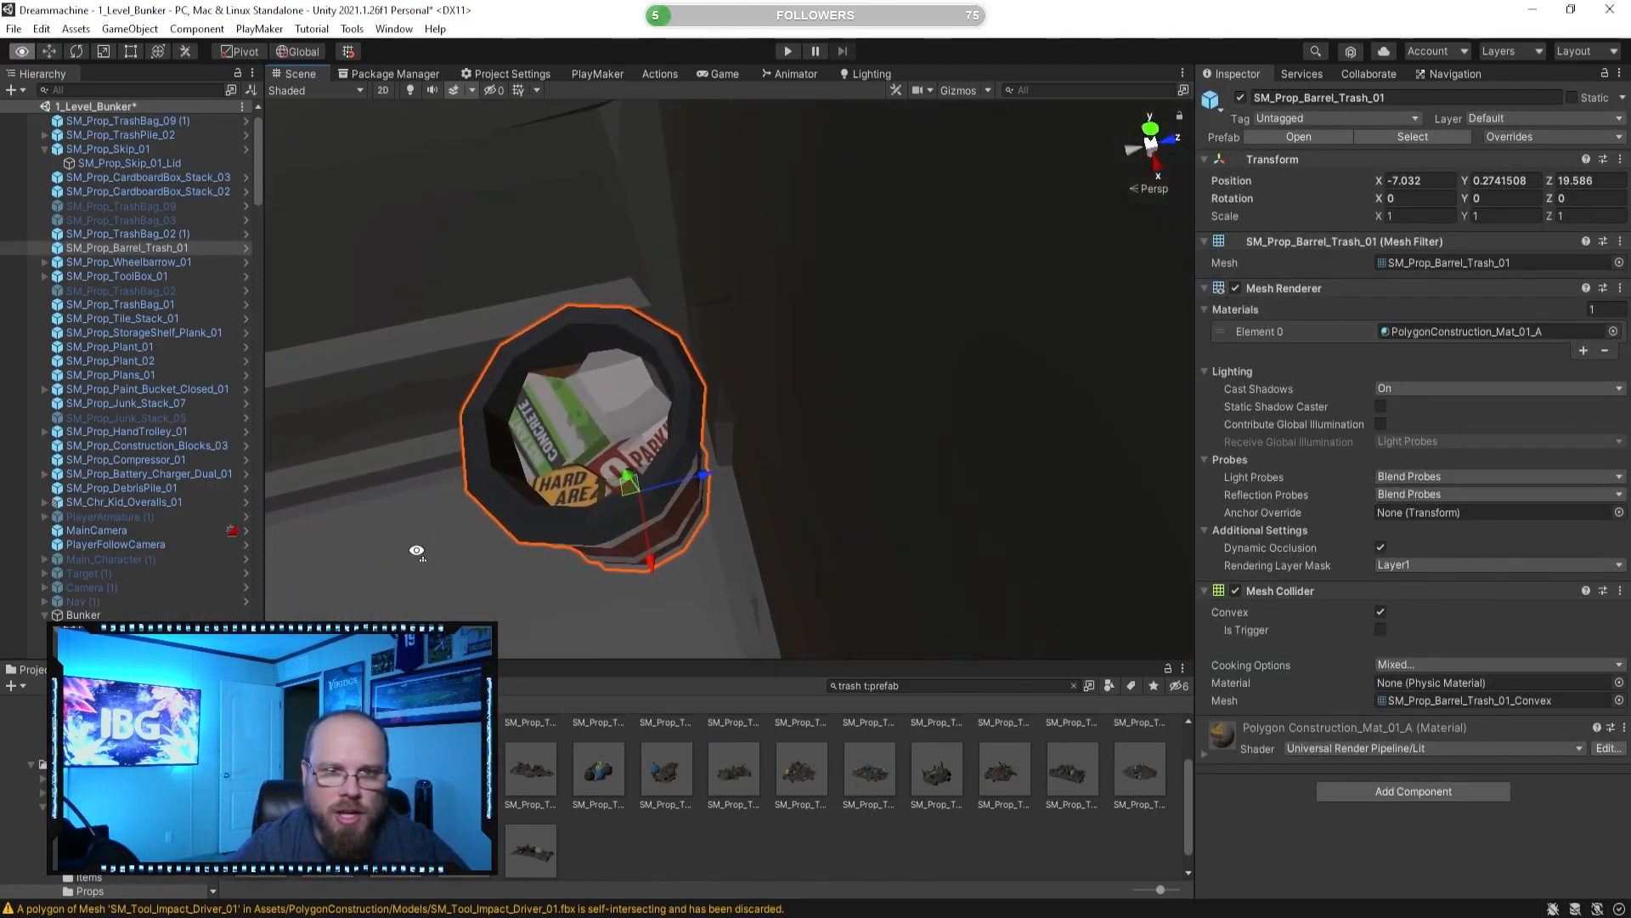
left_click_drag(706, 478, 701, 479)
left_click(848, 836)
right_click_drag(727, 533, 868, 474)
scroll(868, 474, "down", 3)
right_click_drag(743, 470, 646, 355)
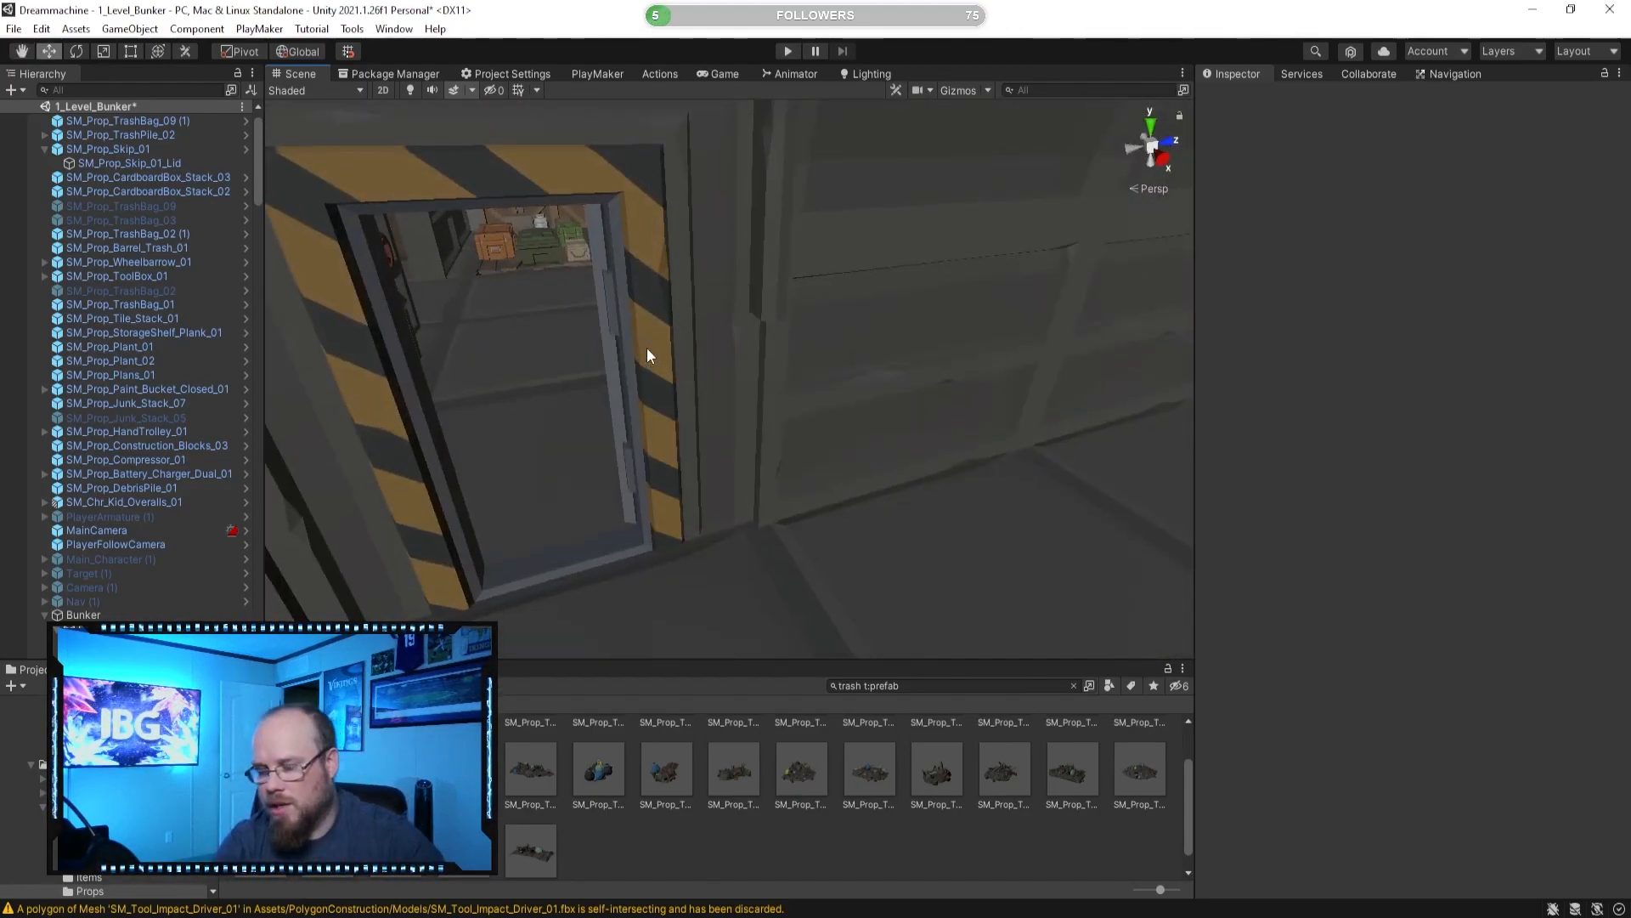
right_click_drag(626, 350, 596, 524)
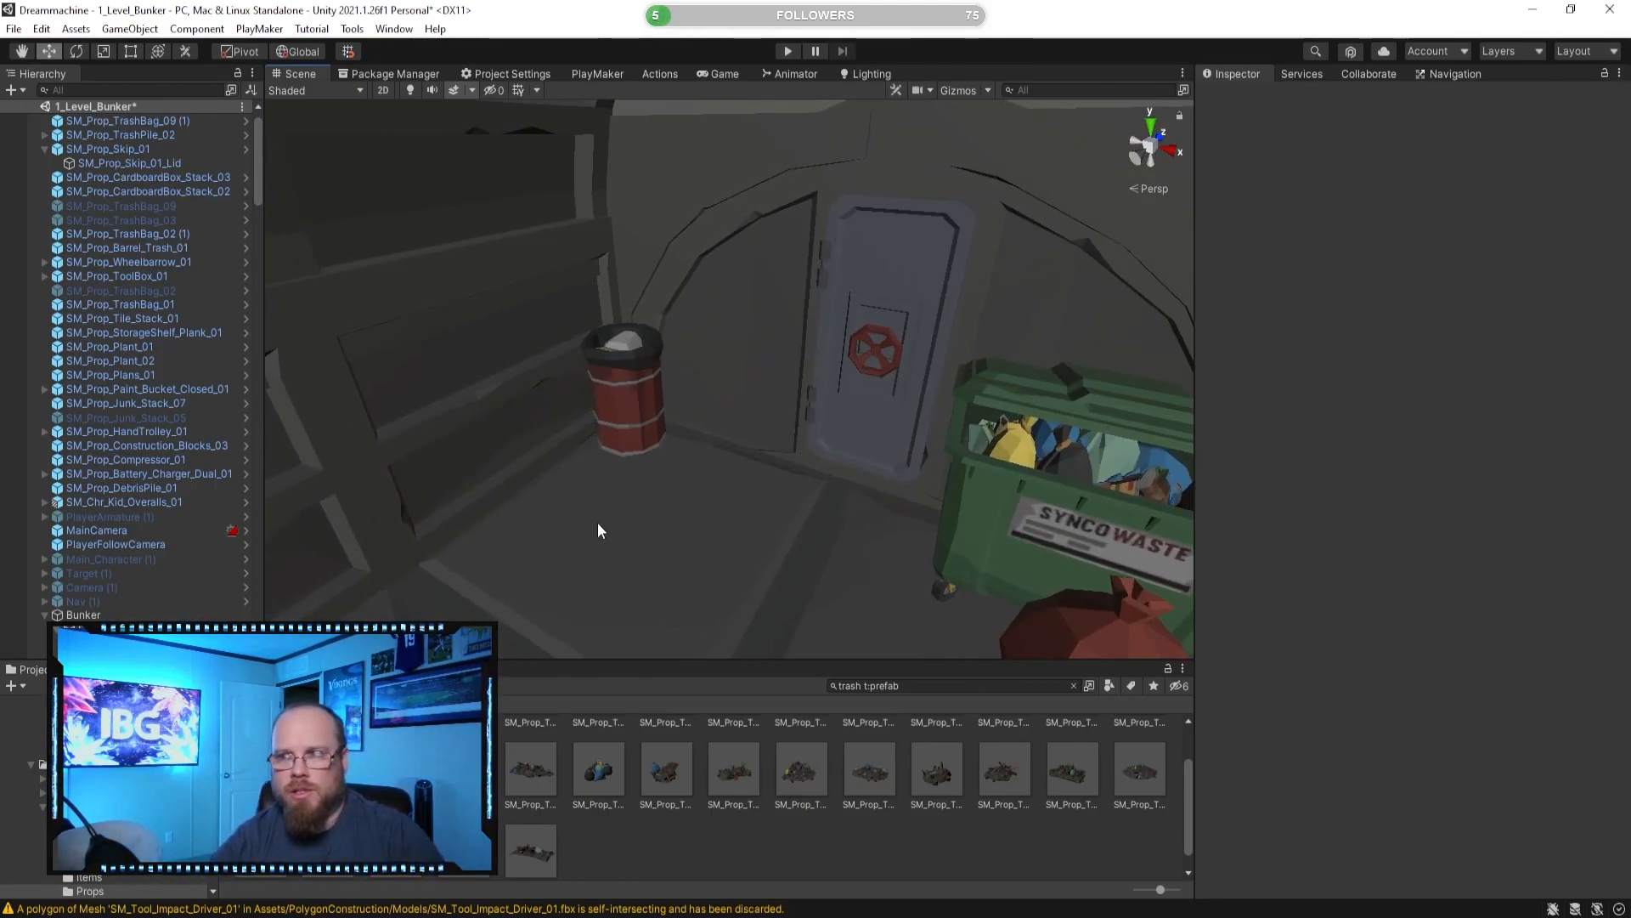
right_click_drag(635, 457, 782, 432)
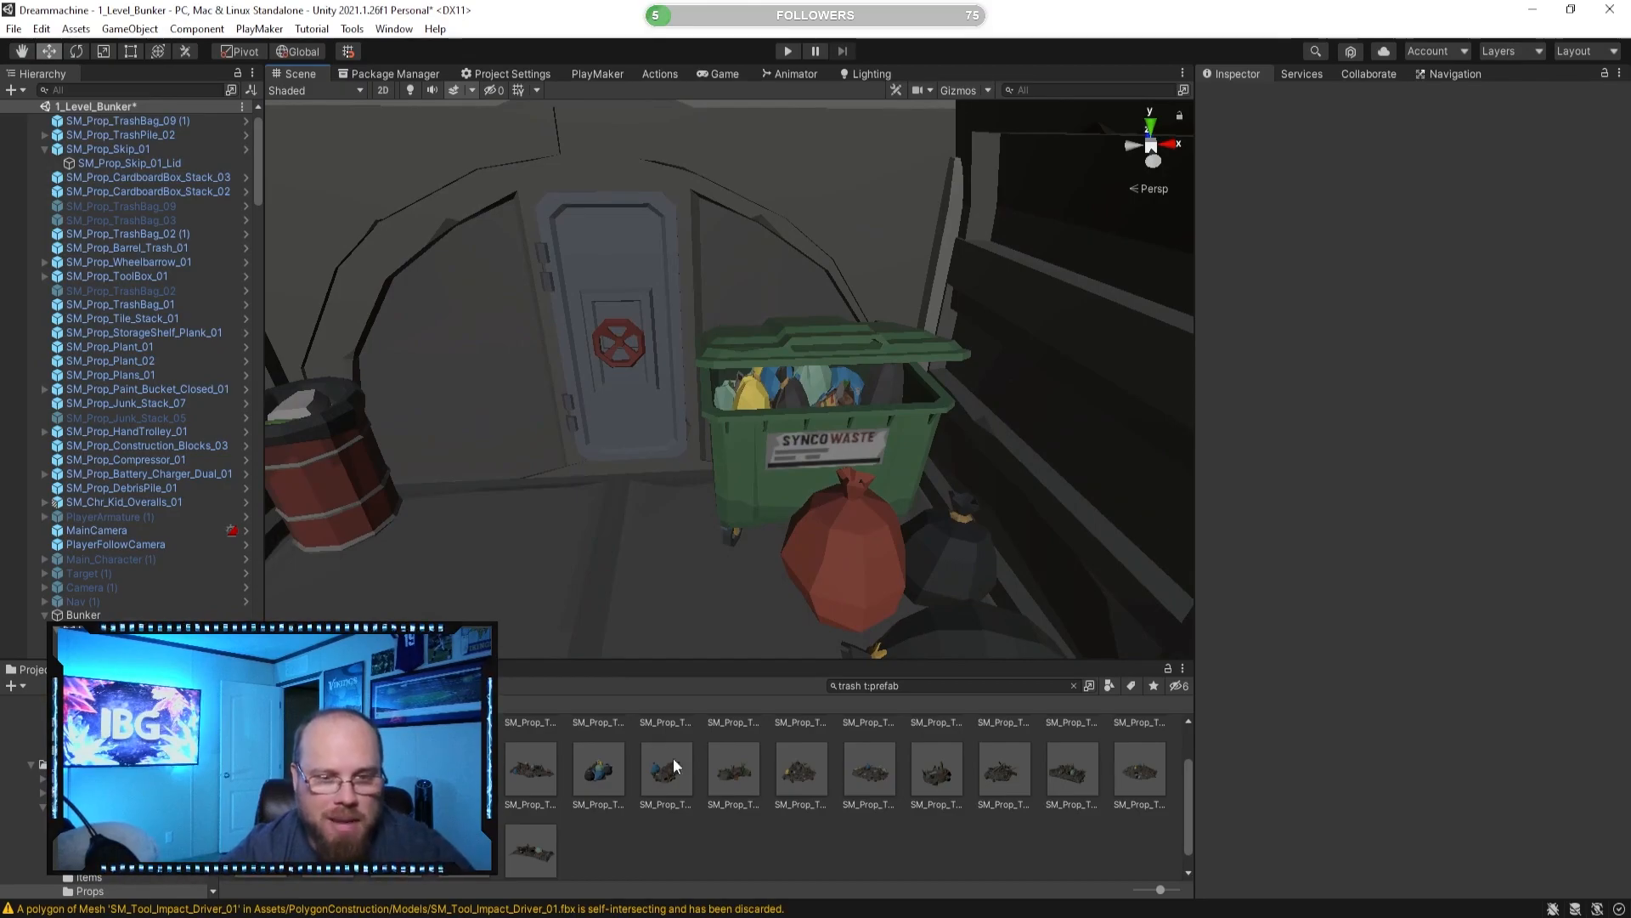
Examine the previews of the open SM_Prop_TrashBag_02 and the green SM_Prop_TrashBag_03 prefabs from several angles.
scroll(525, 814, "up", 2)
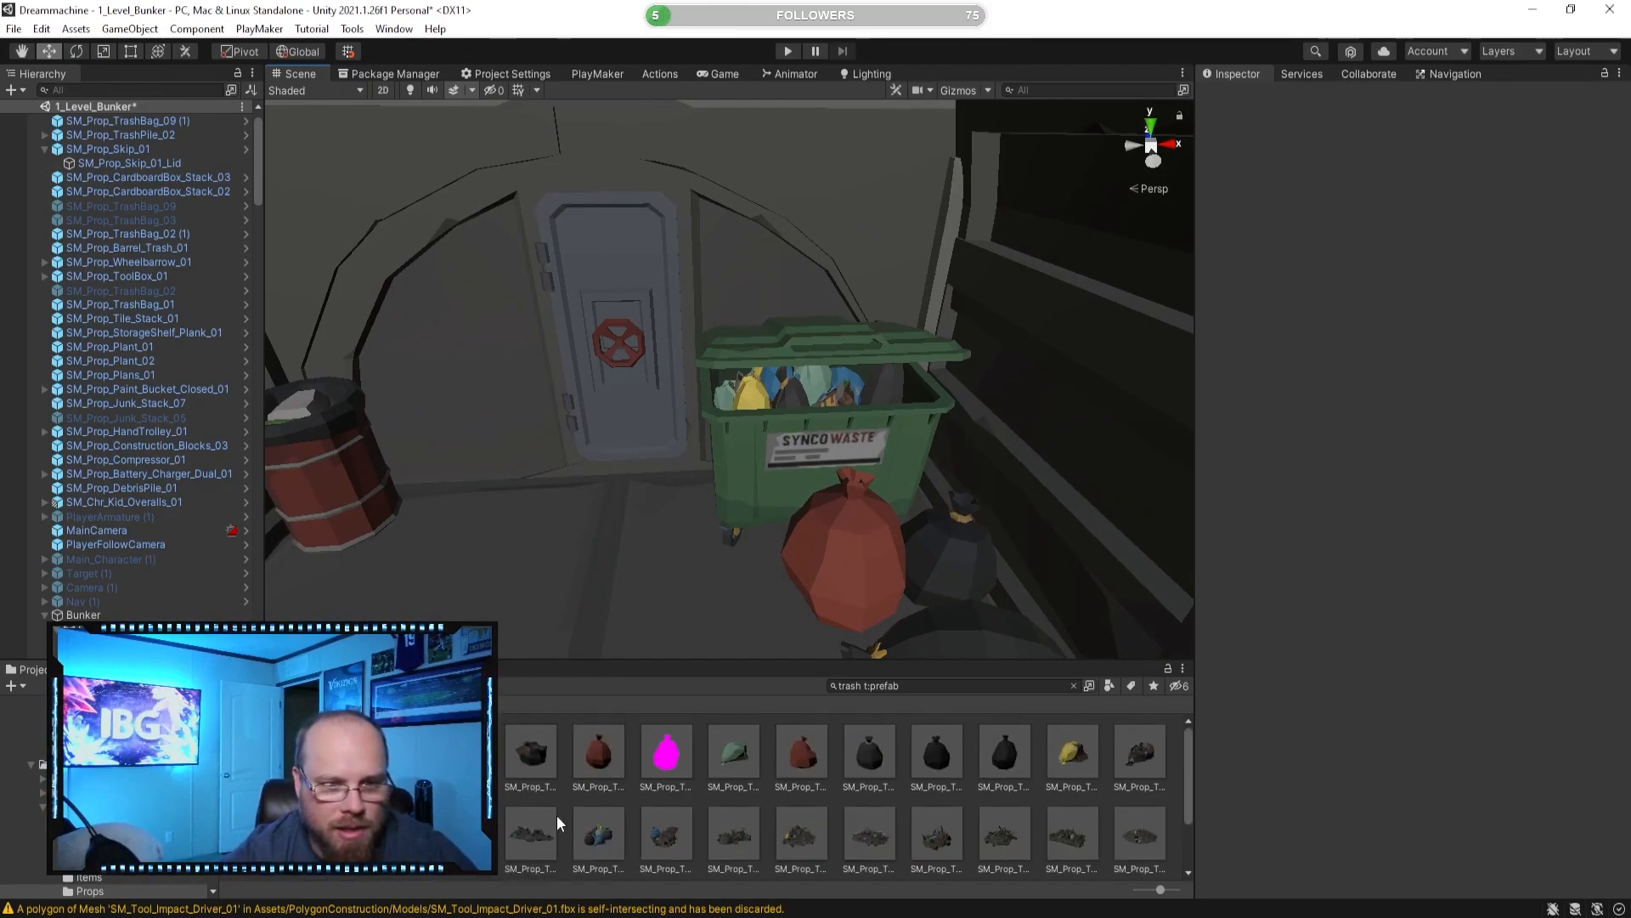
left_click(533, 752)
left_click(533, 753)
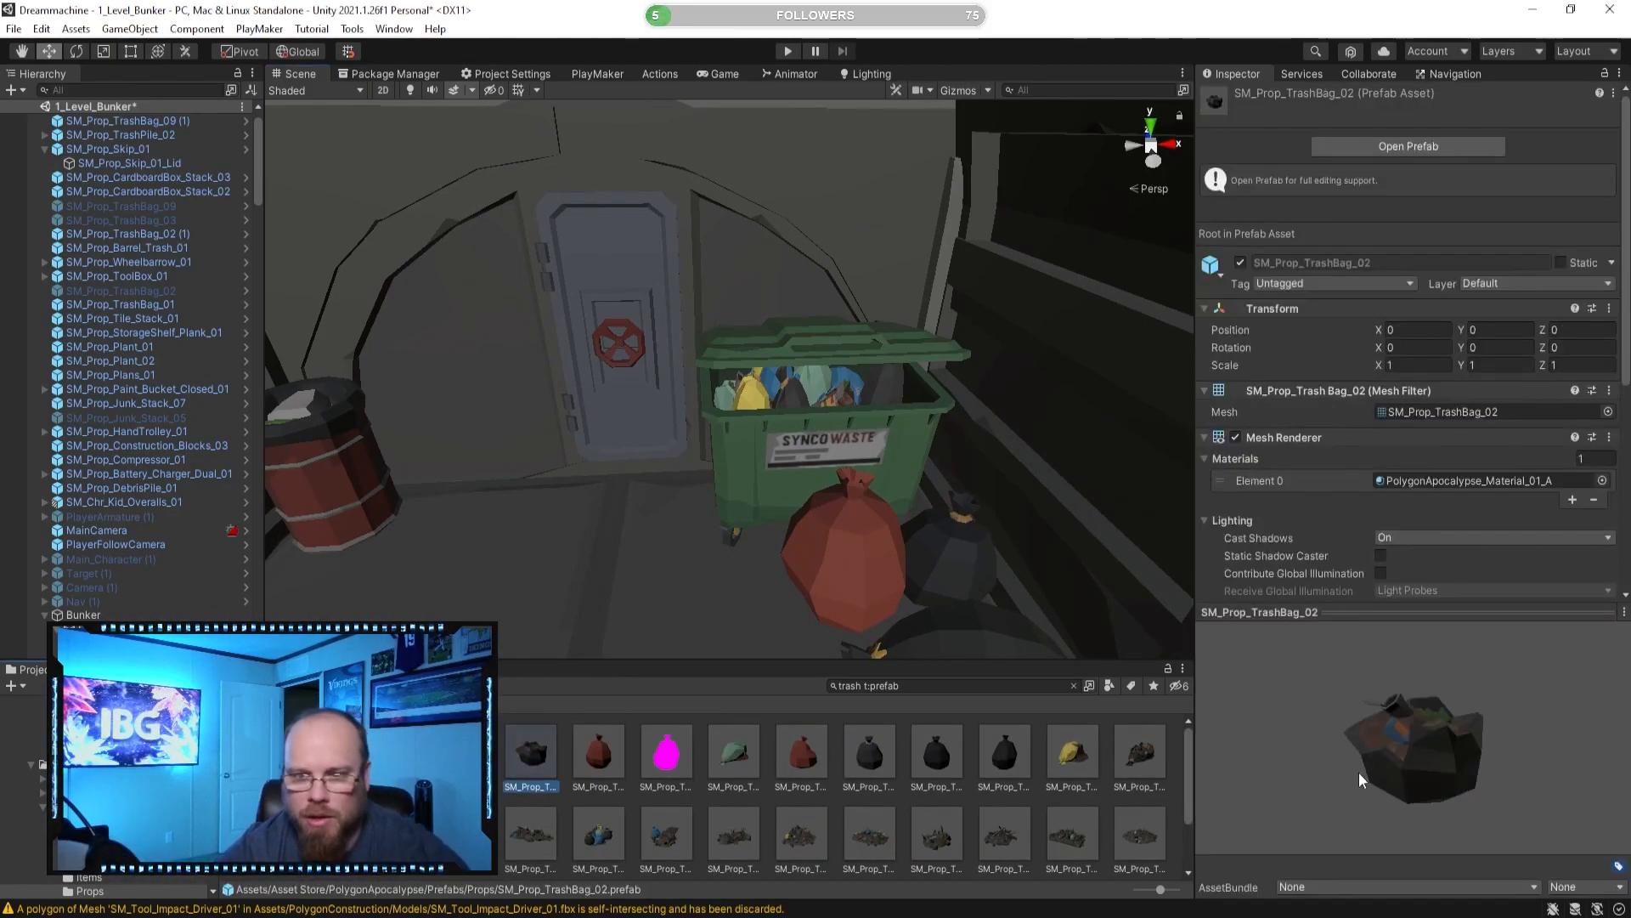
left_click_drag(1483, 803, 1300, 799)
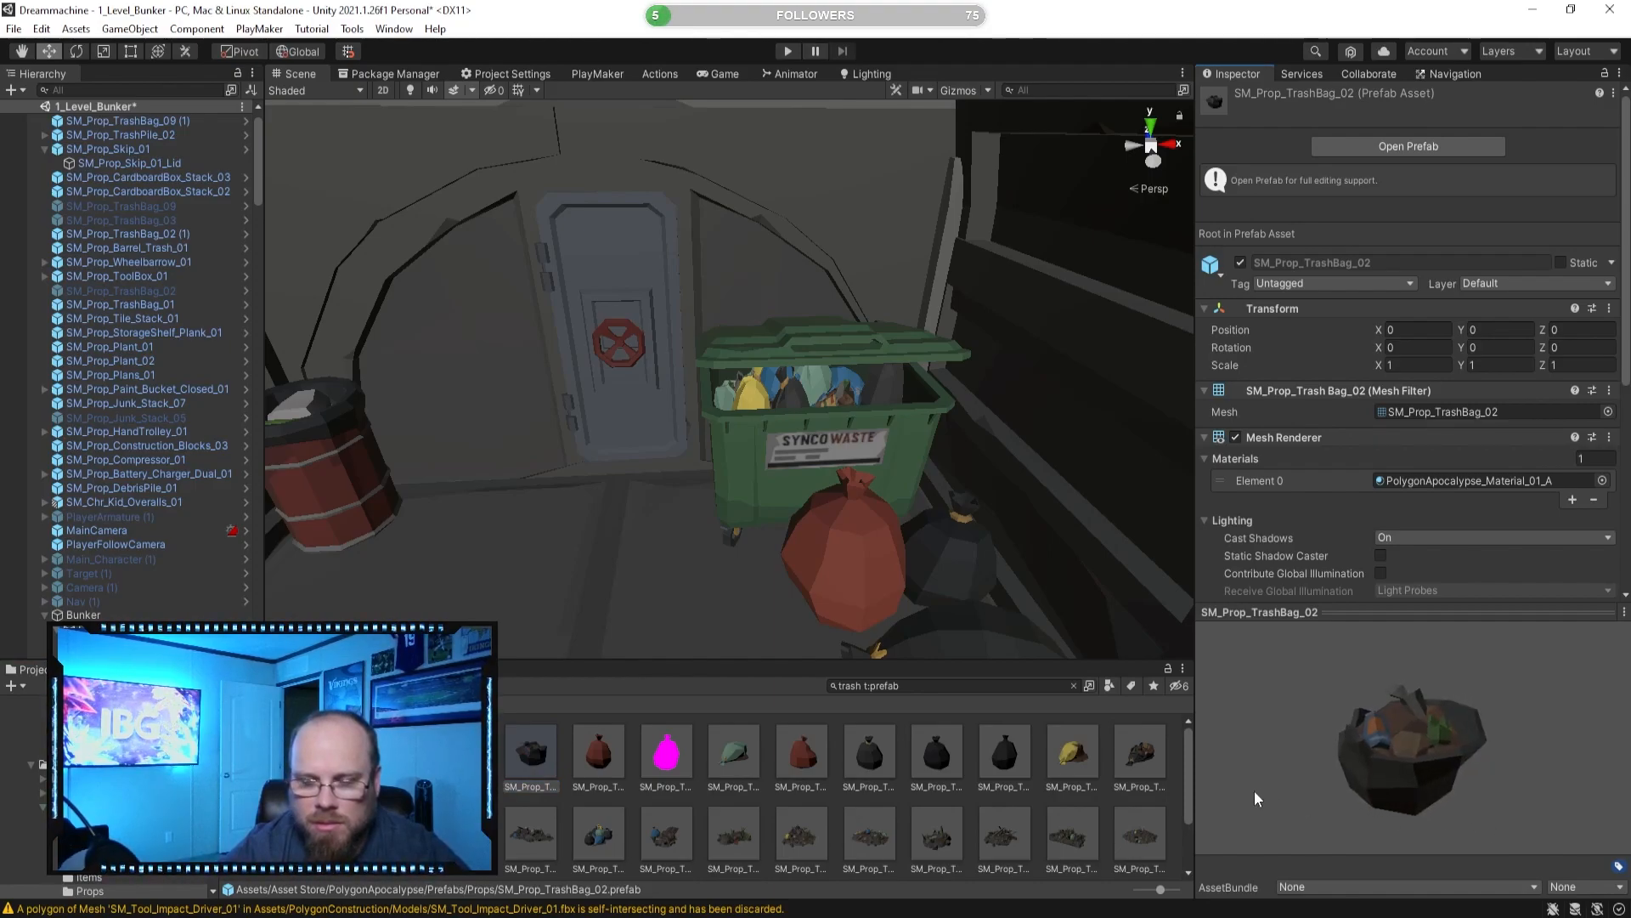
left_click(803, 769)
left_click(739, 754)
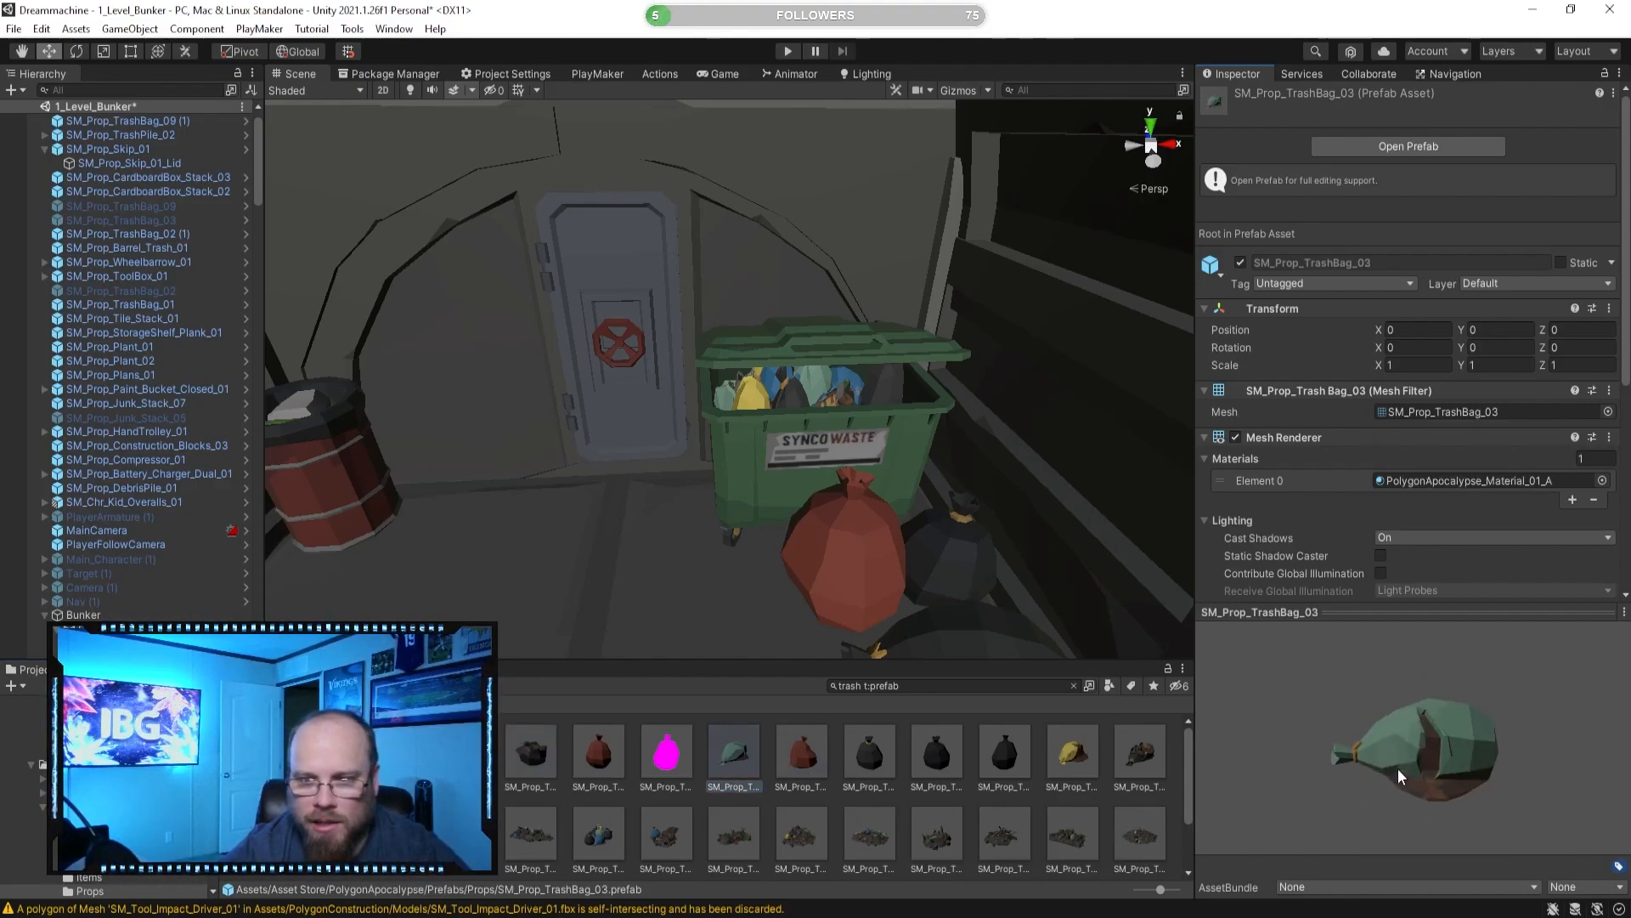
left_click_drag(1338, 762, 1295, 752)
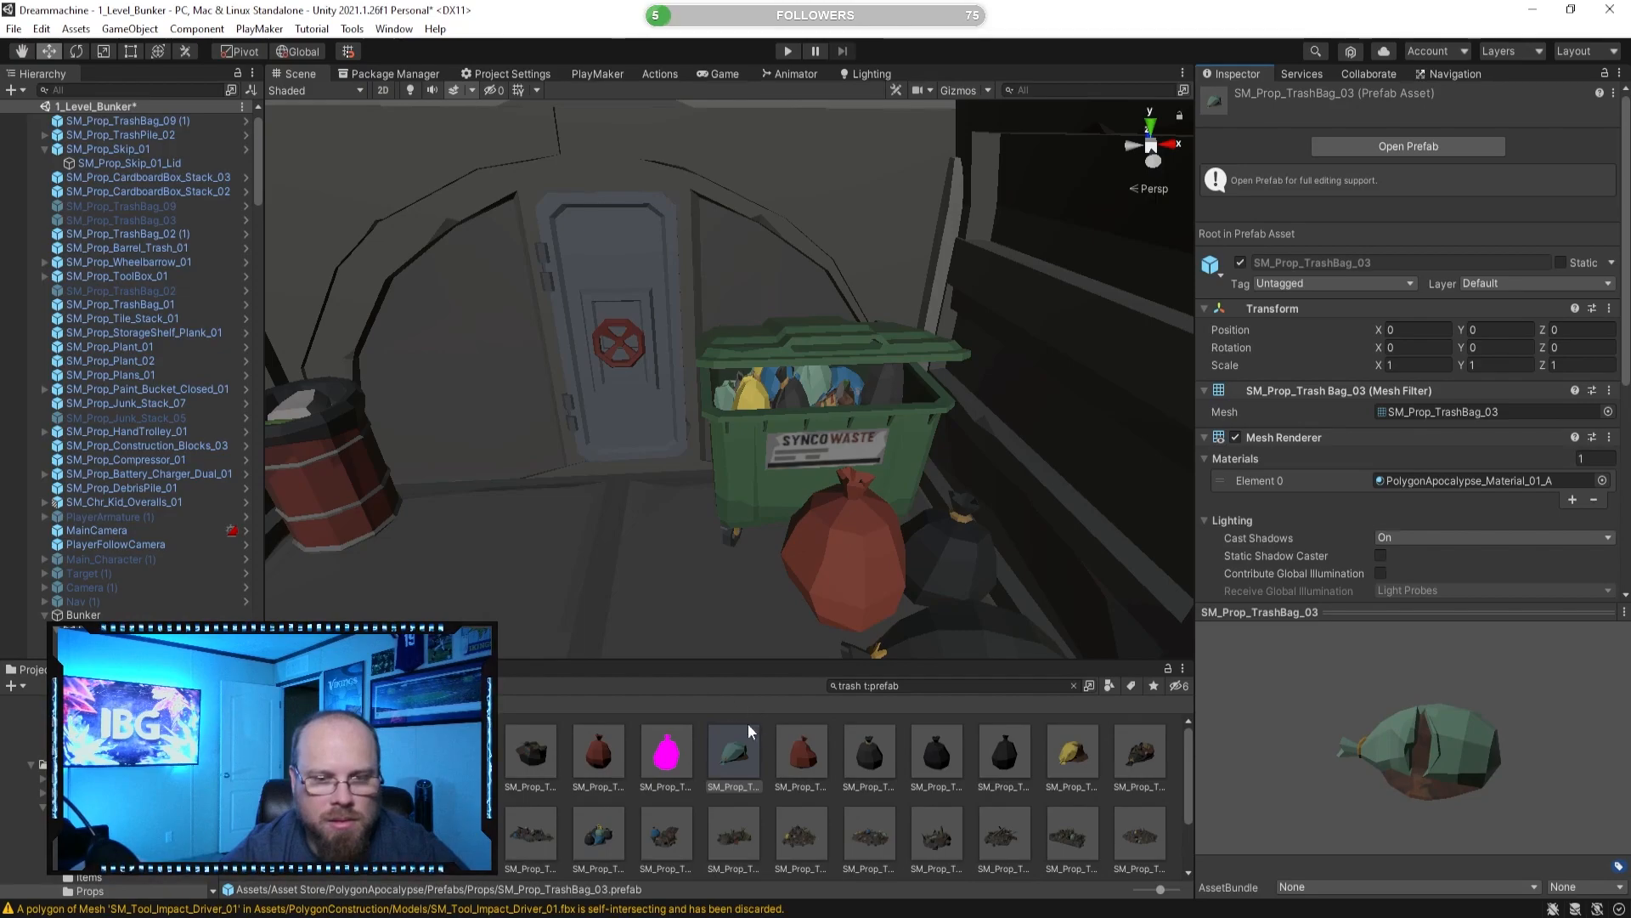
Add the red SM_Prop_TrashBag_03 beside the trash barrel at about X -6.317, Z 19.6 and rotate it.
left_click(804, 751)
right_click_drag(950, 573, 769, 756)
left_click_drag(795, 513, 807, 499)
right_click_drag(782, 538, 692, 459)
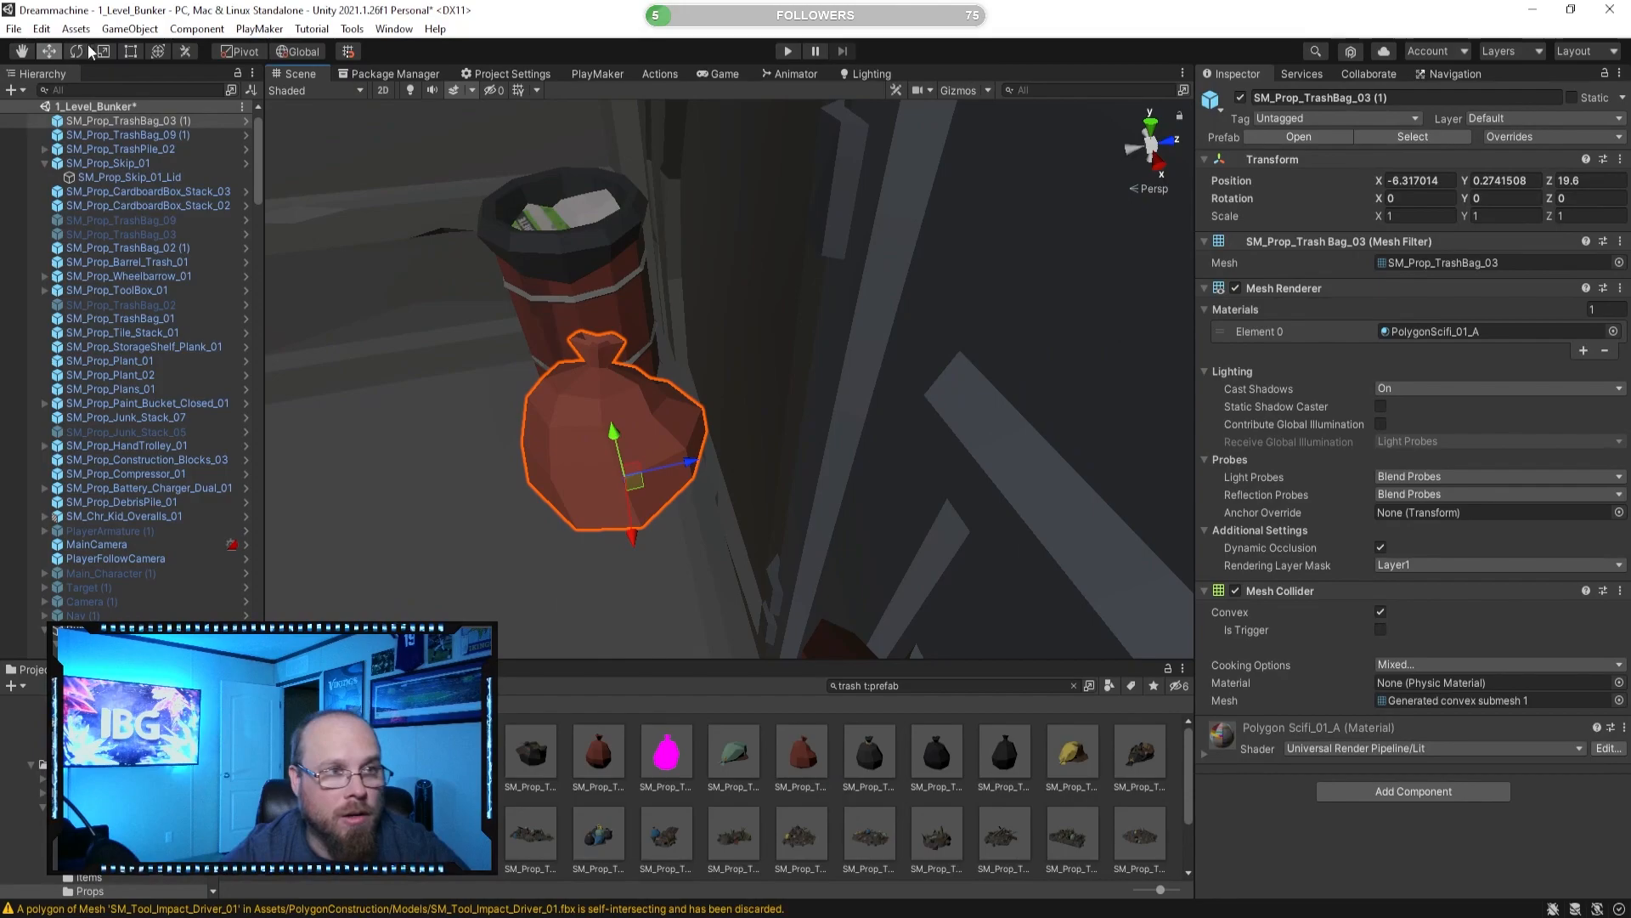
left_click_drag(656, 530, 252, 523)
left_click(762, 804)
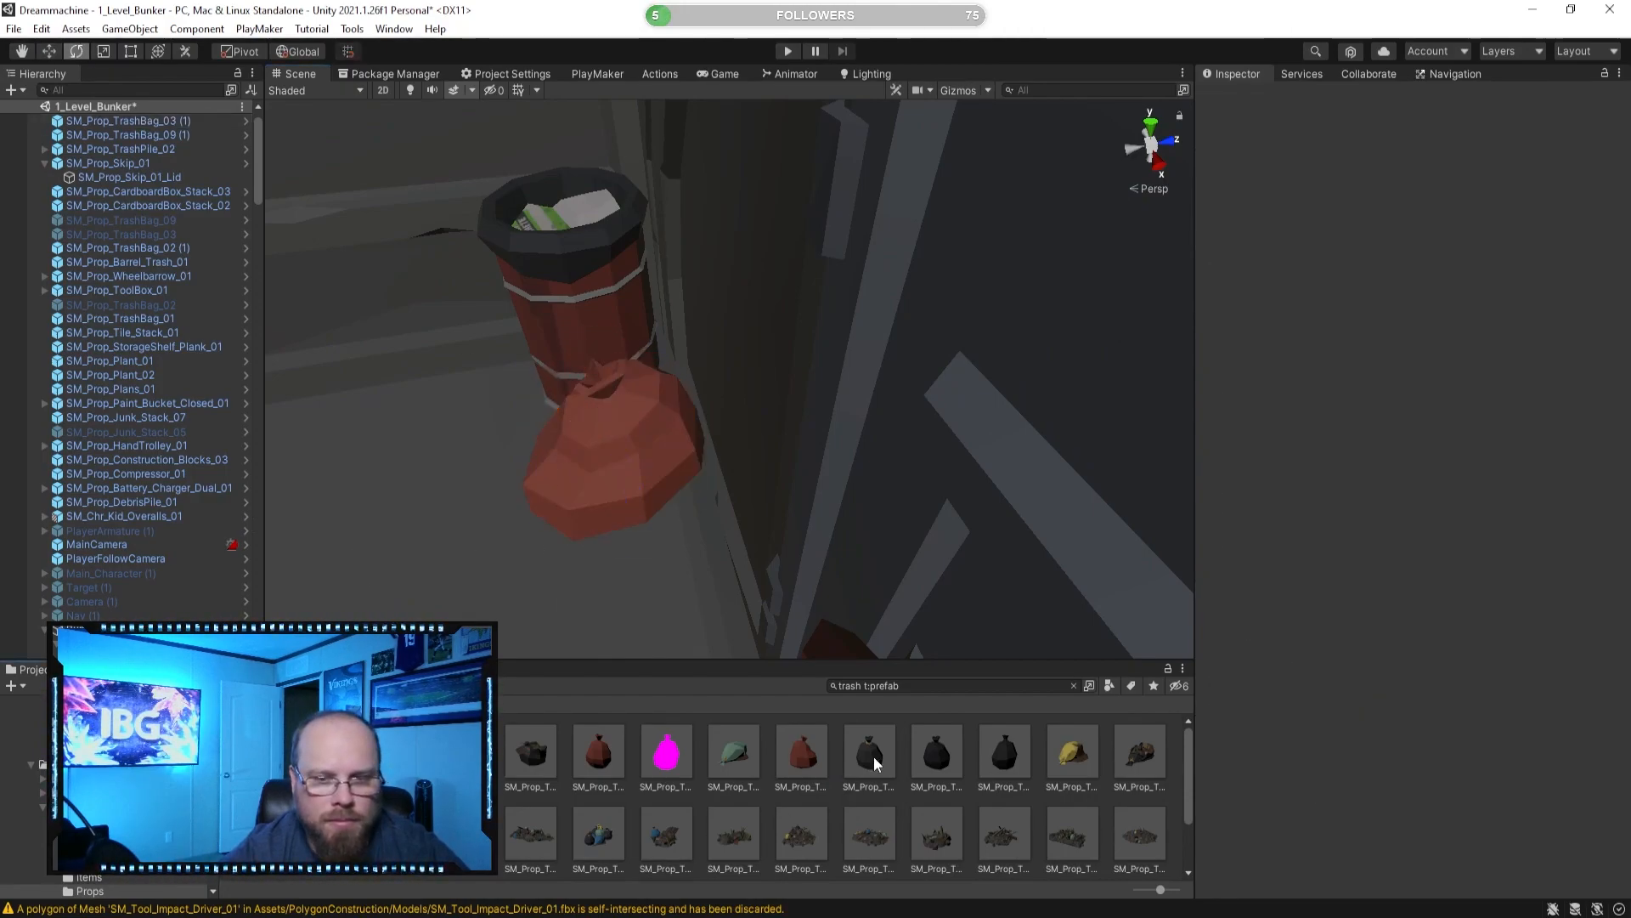
Compare the black trash bag prefabs and add SM_Prop_TrashBag_06 to the floor in front of the trash barrel.
left_click(874, 766)
right_click_drag(715, 515, 960, 475)
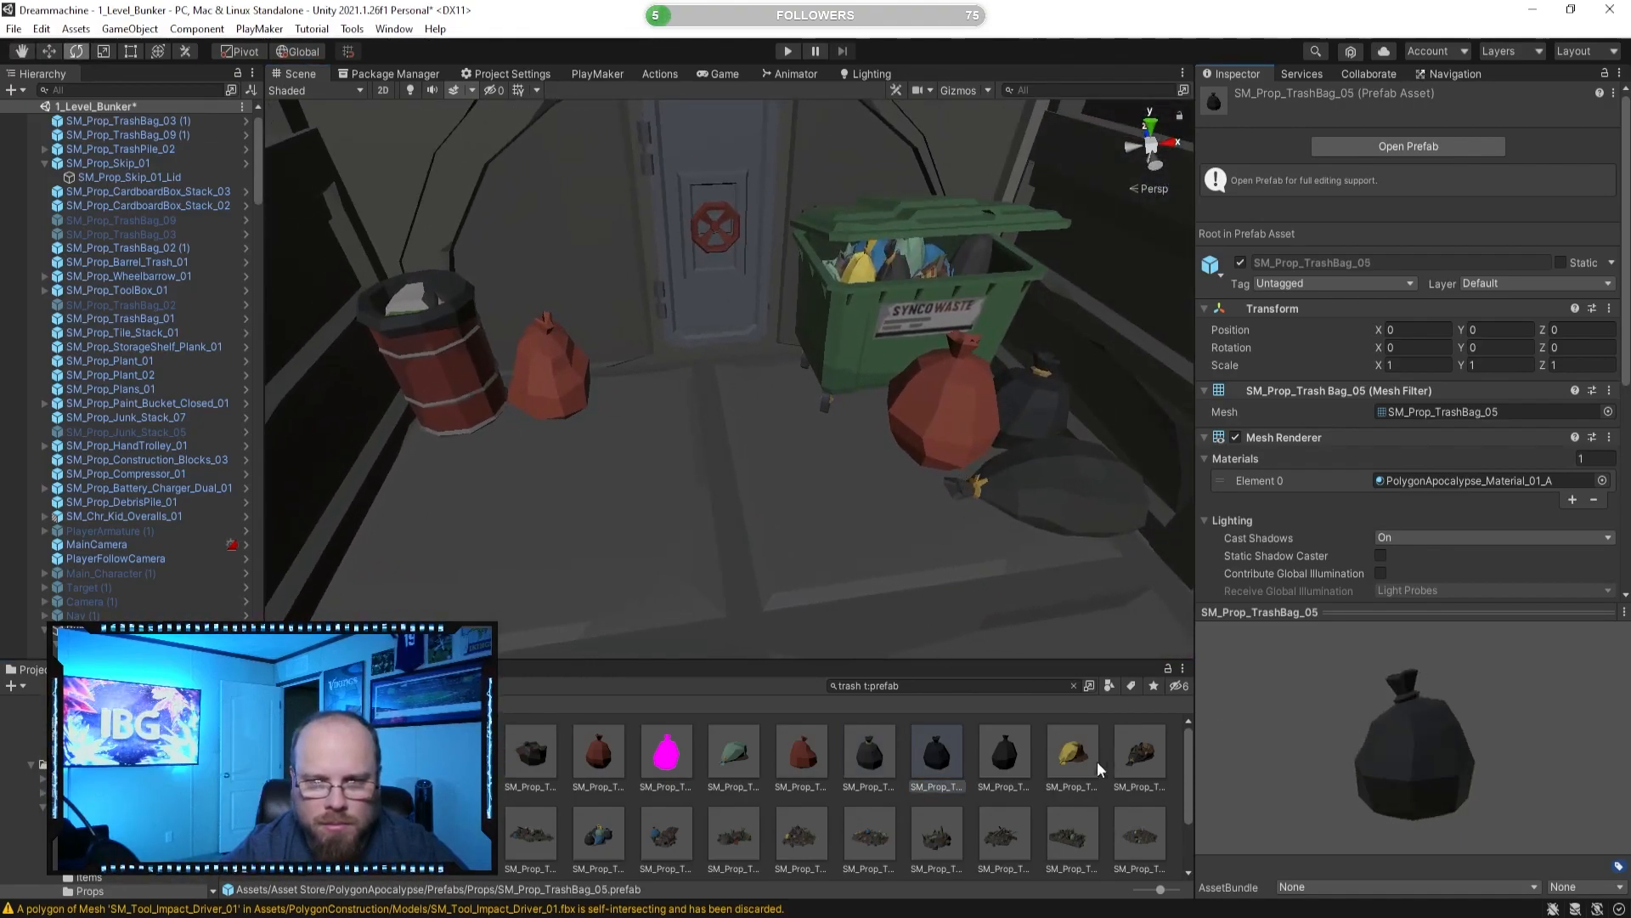
left_click(1020, 760)
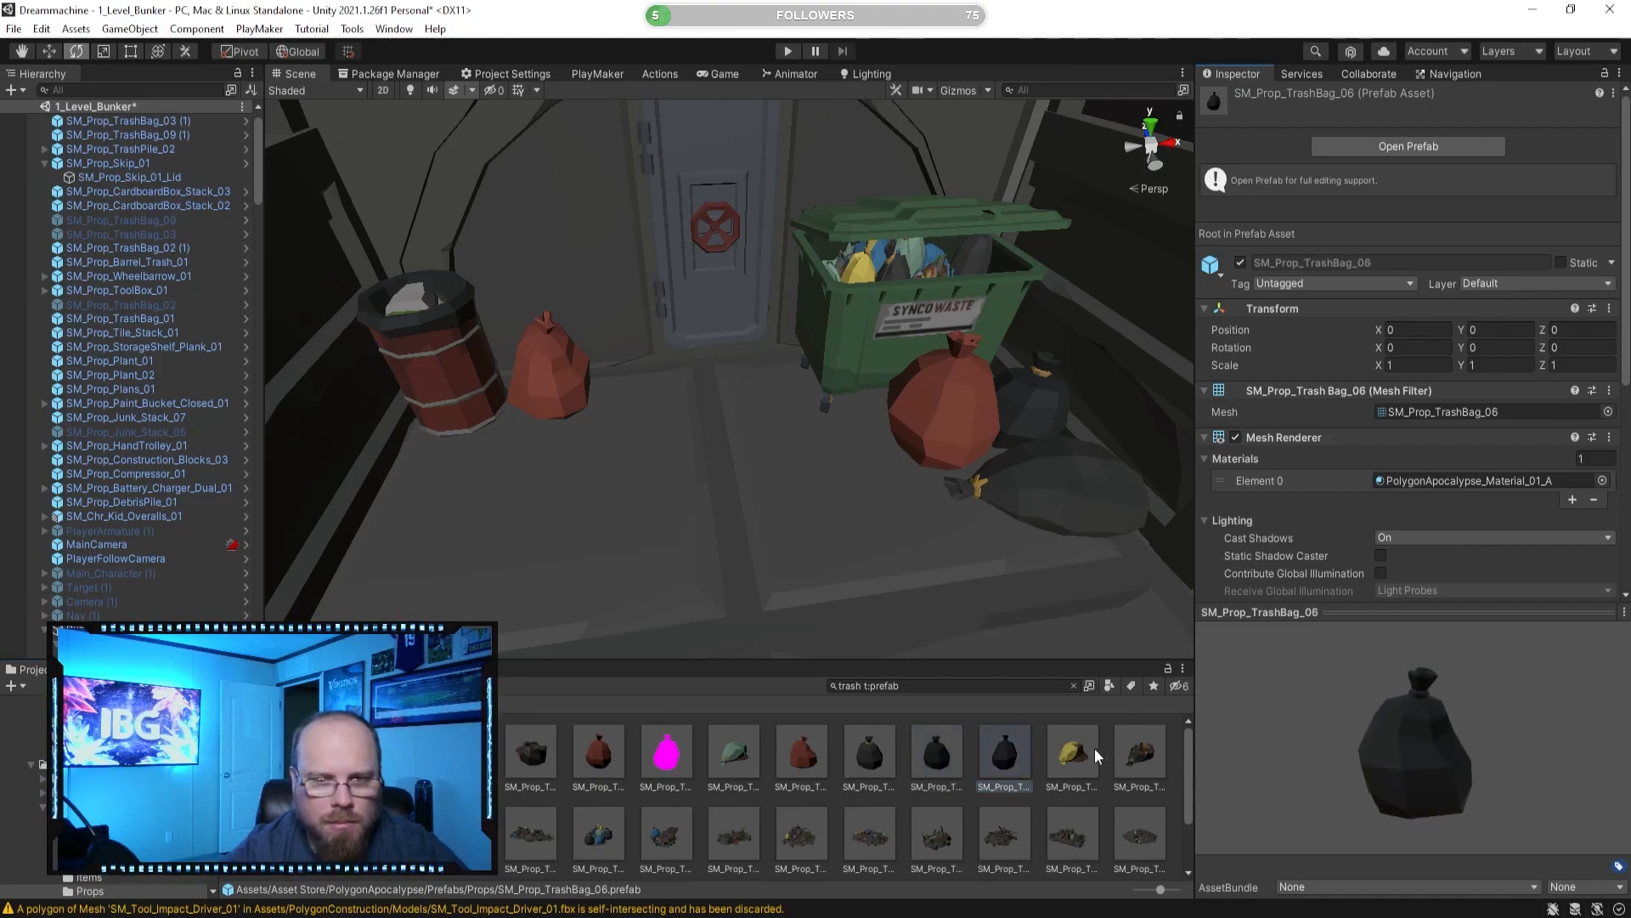
right_click_drag(799, 565, 1001, 786)
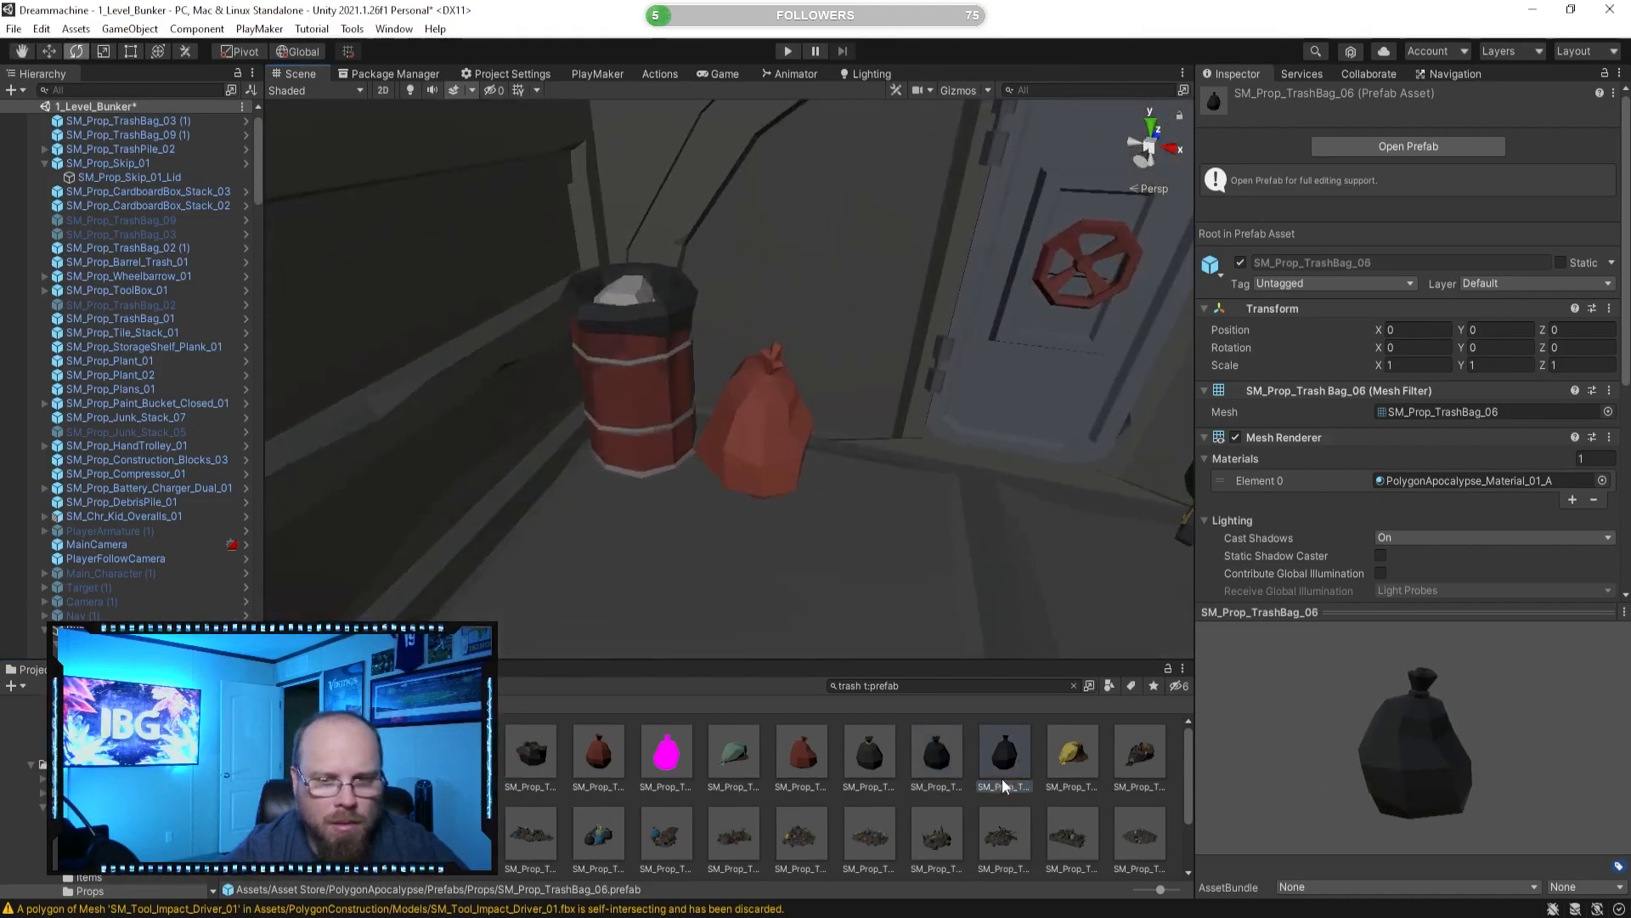
left_click_drag(975, 756, 598, 520)
right_click_drag(598, 520, 747, 537)
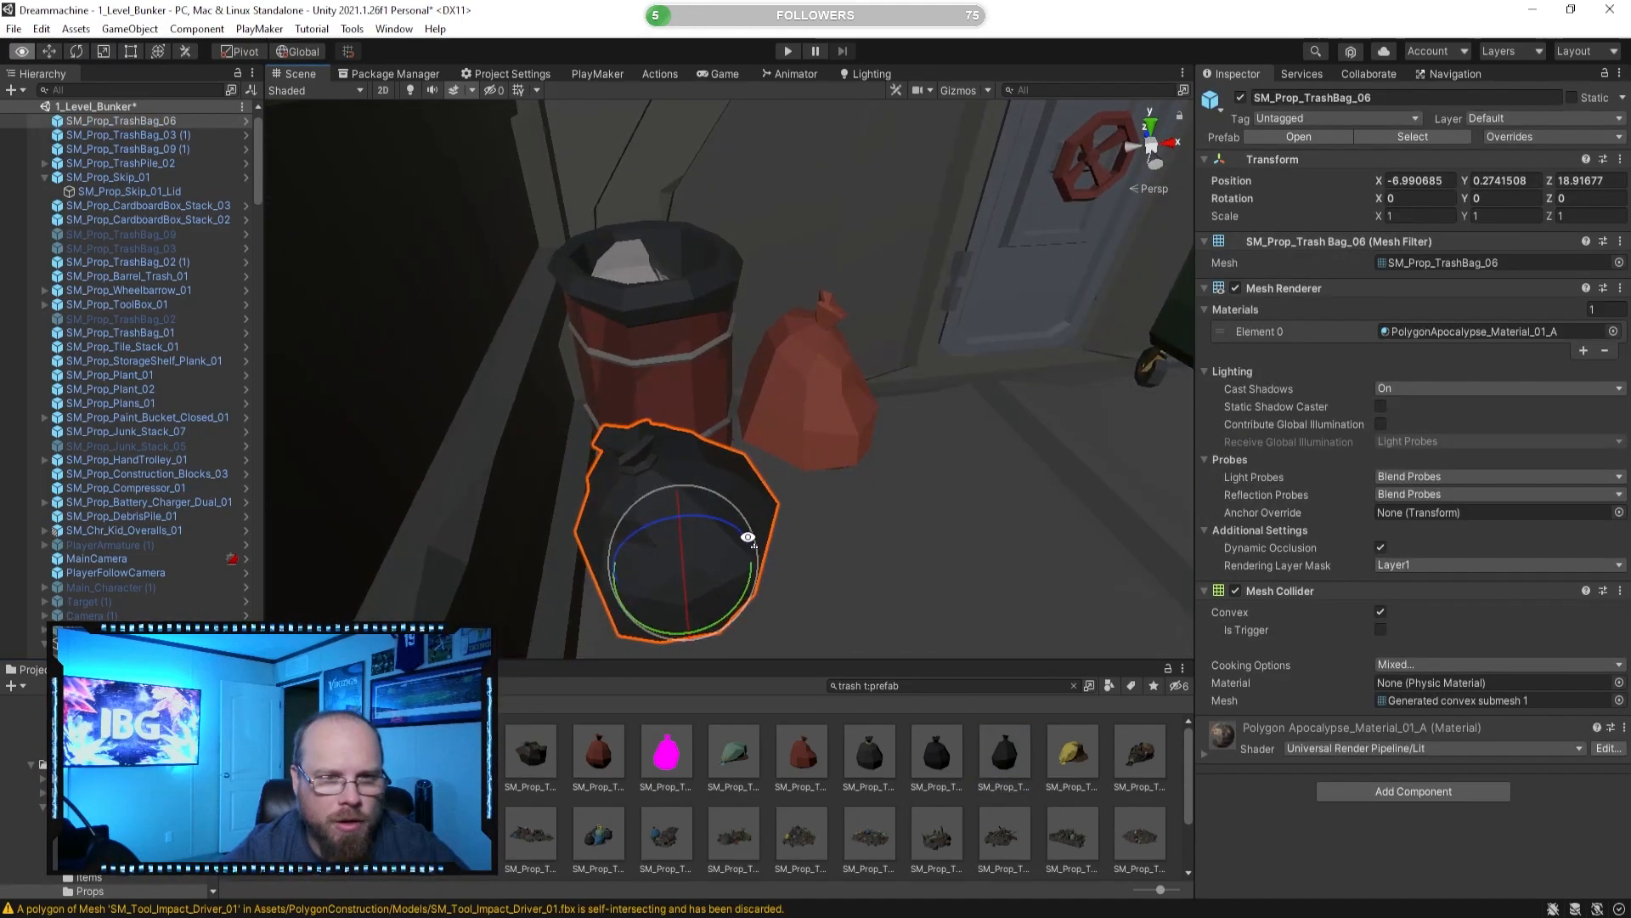
Move the black SM_Prop_TrashBag_06 by the trash barrel to X -6.998, Z 18.87.
left_click(55, 51)
left_click_drag(892, 382, 429, 463, "alt")
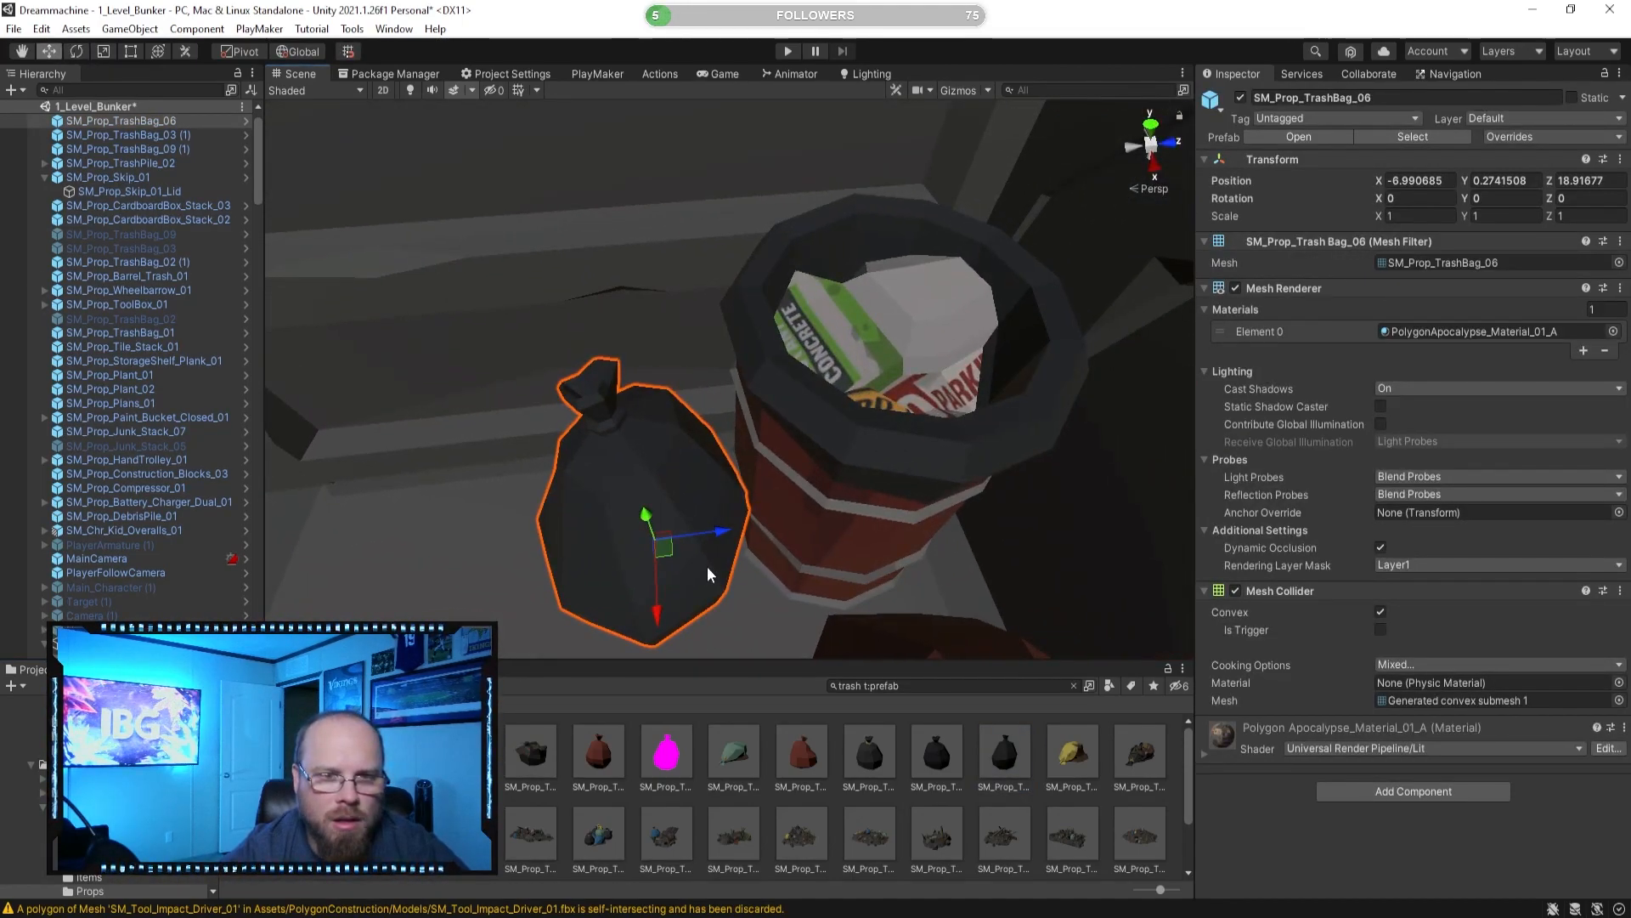
left_click_drag(720, 532, 1011, 440)
right_click_drag(760, 454, 986, 435)
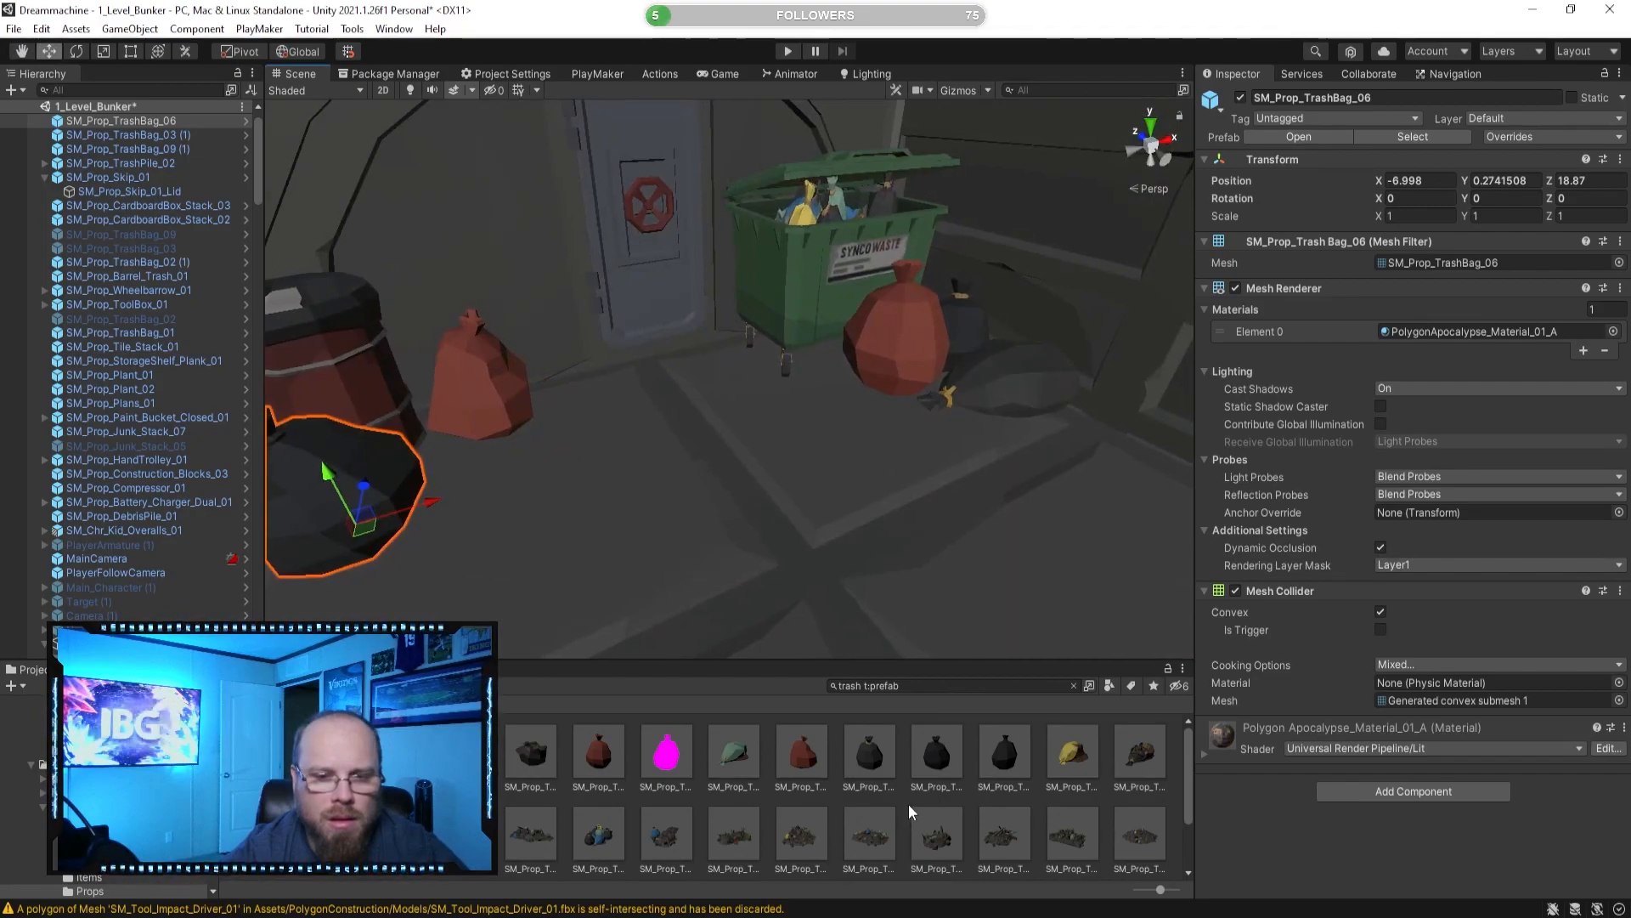
left_click(865, 466)
scroll(728, 430, "down", 8)
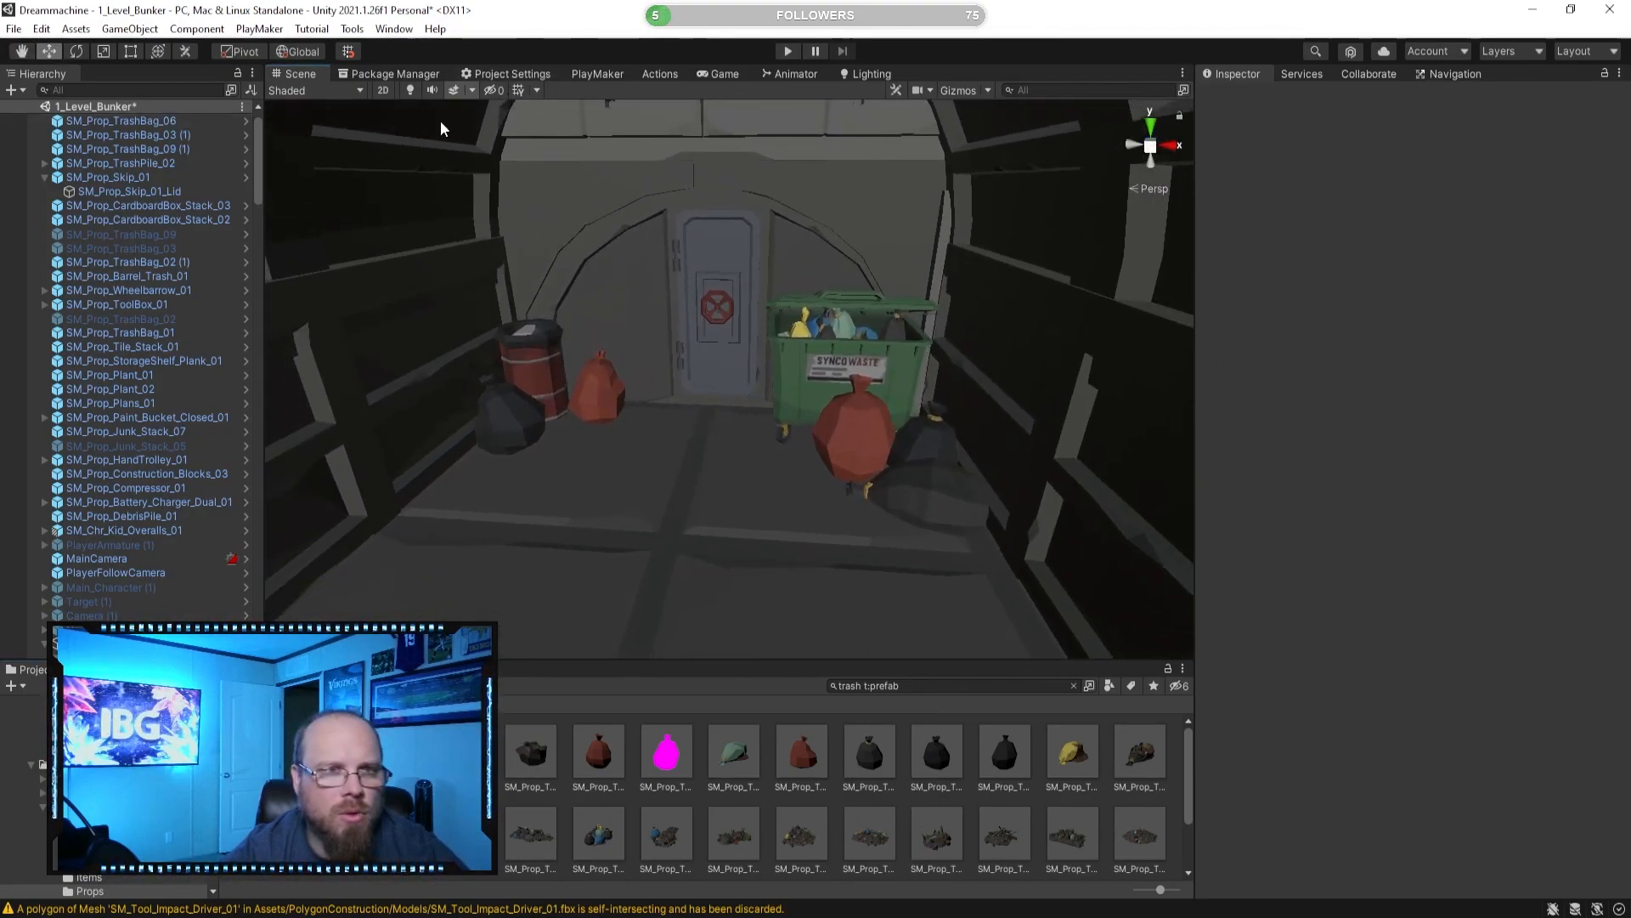
Check how the trash-filled end of the bunker looks with scene lighting on, and turn the lighting back off.
left_click(411, 93)
right_click_drag(805, 339, 295, 320)
right_click_drag(791, 383, 977, 378)
key("w")
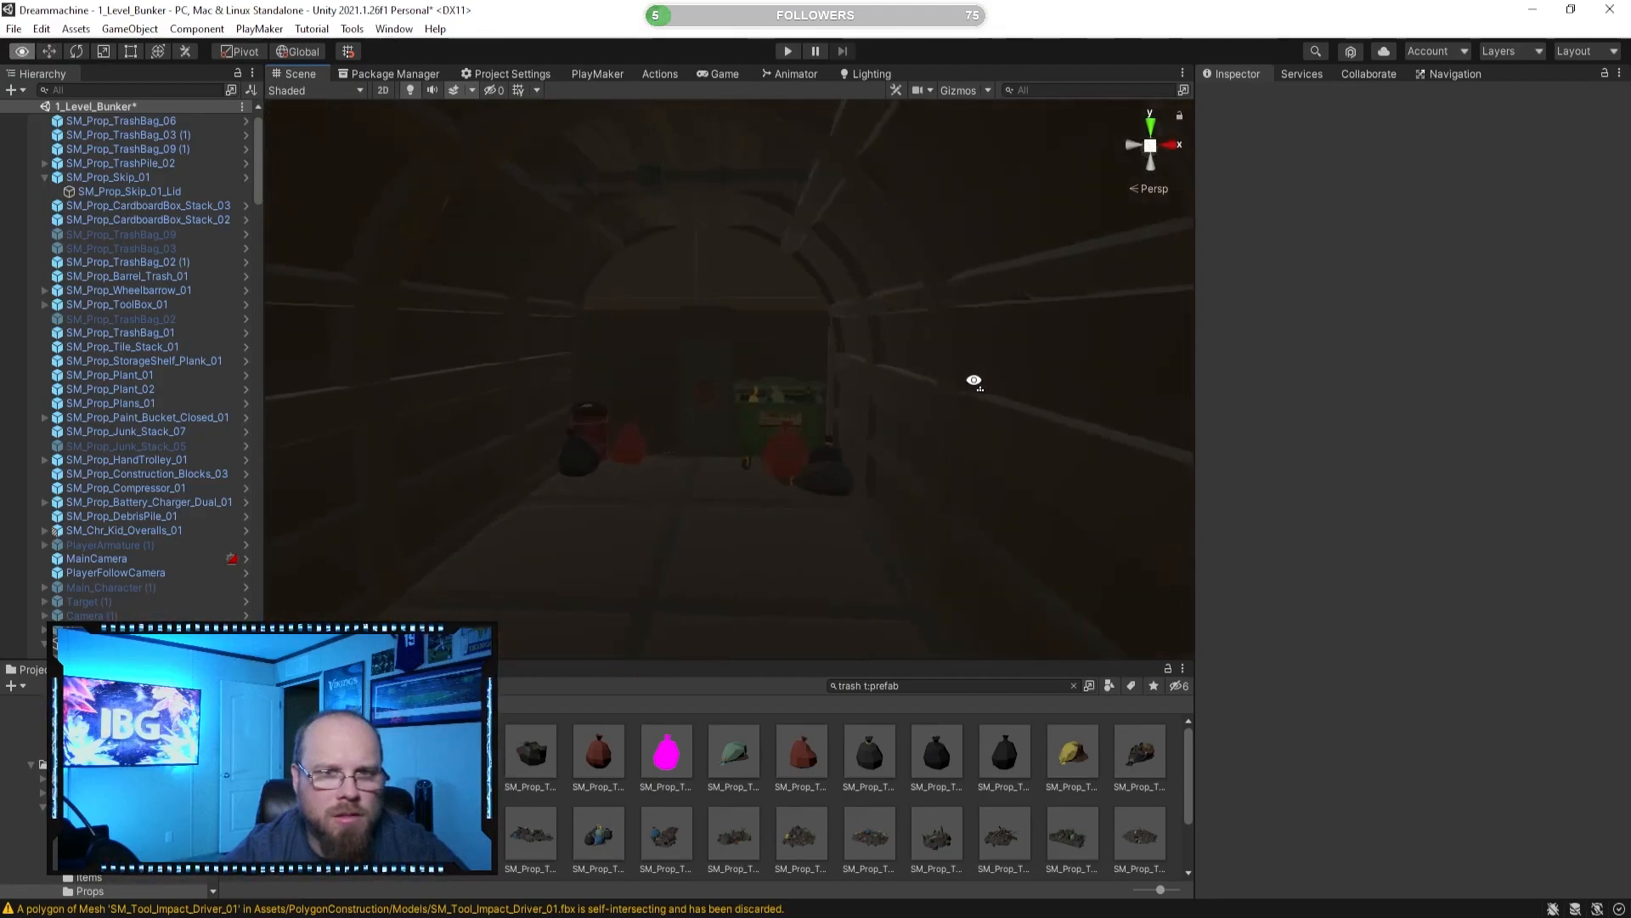
right_click_drag(704, 416, 781, 437)
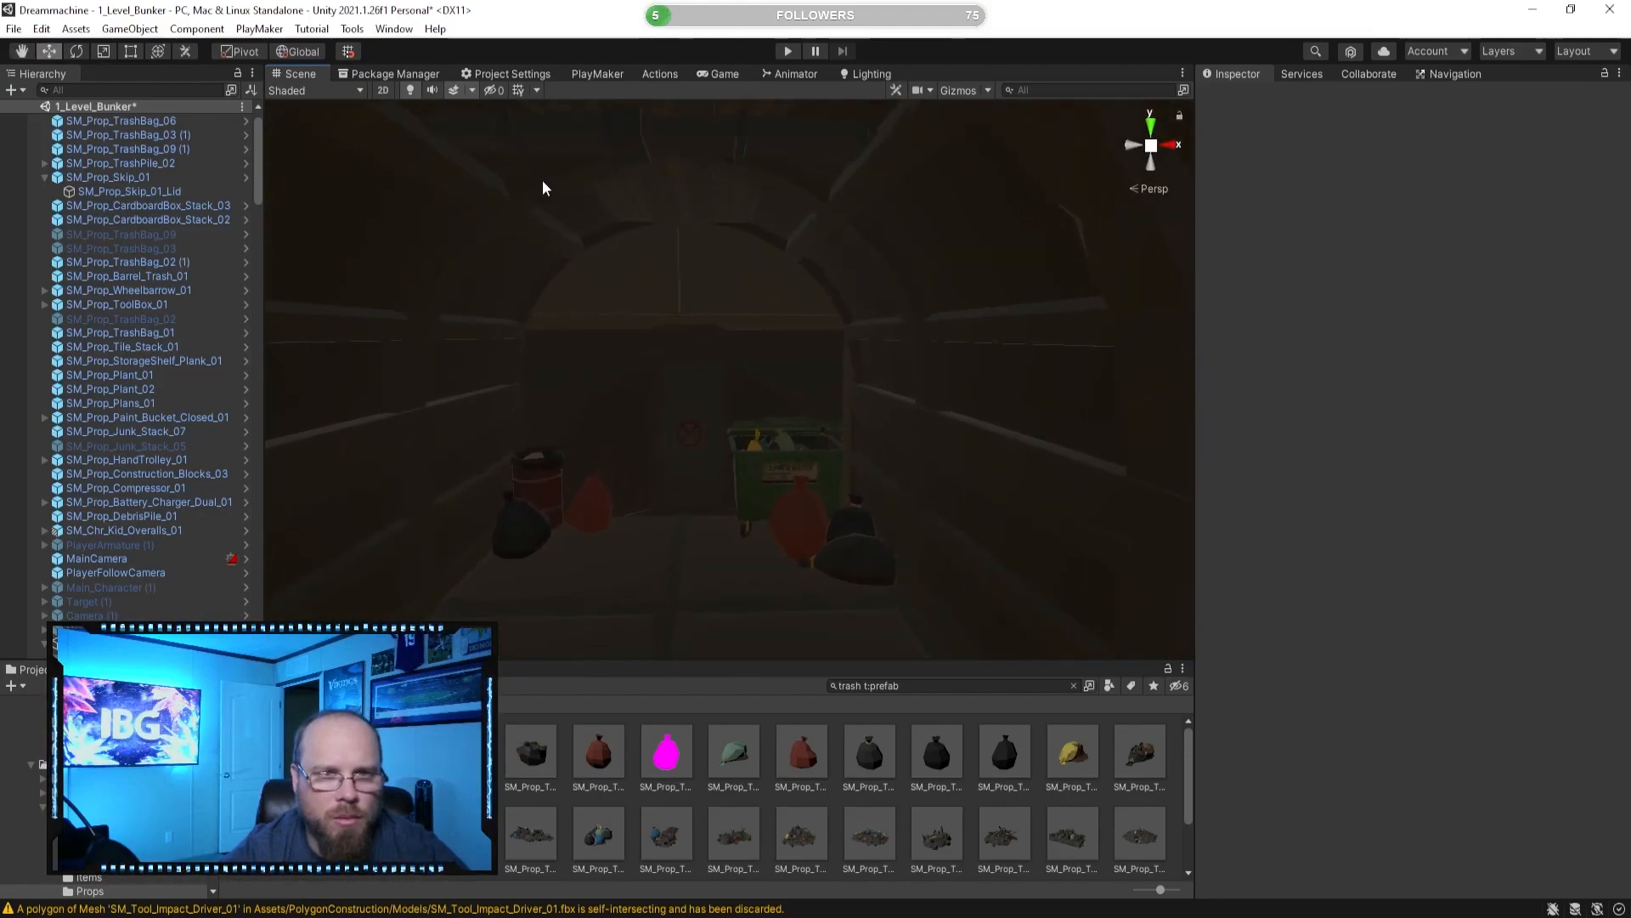
left_click(413, 88)
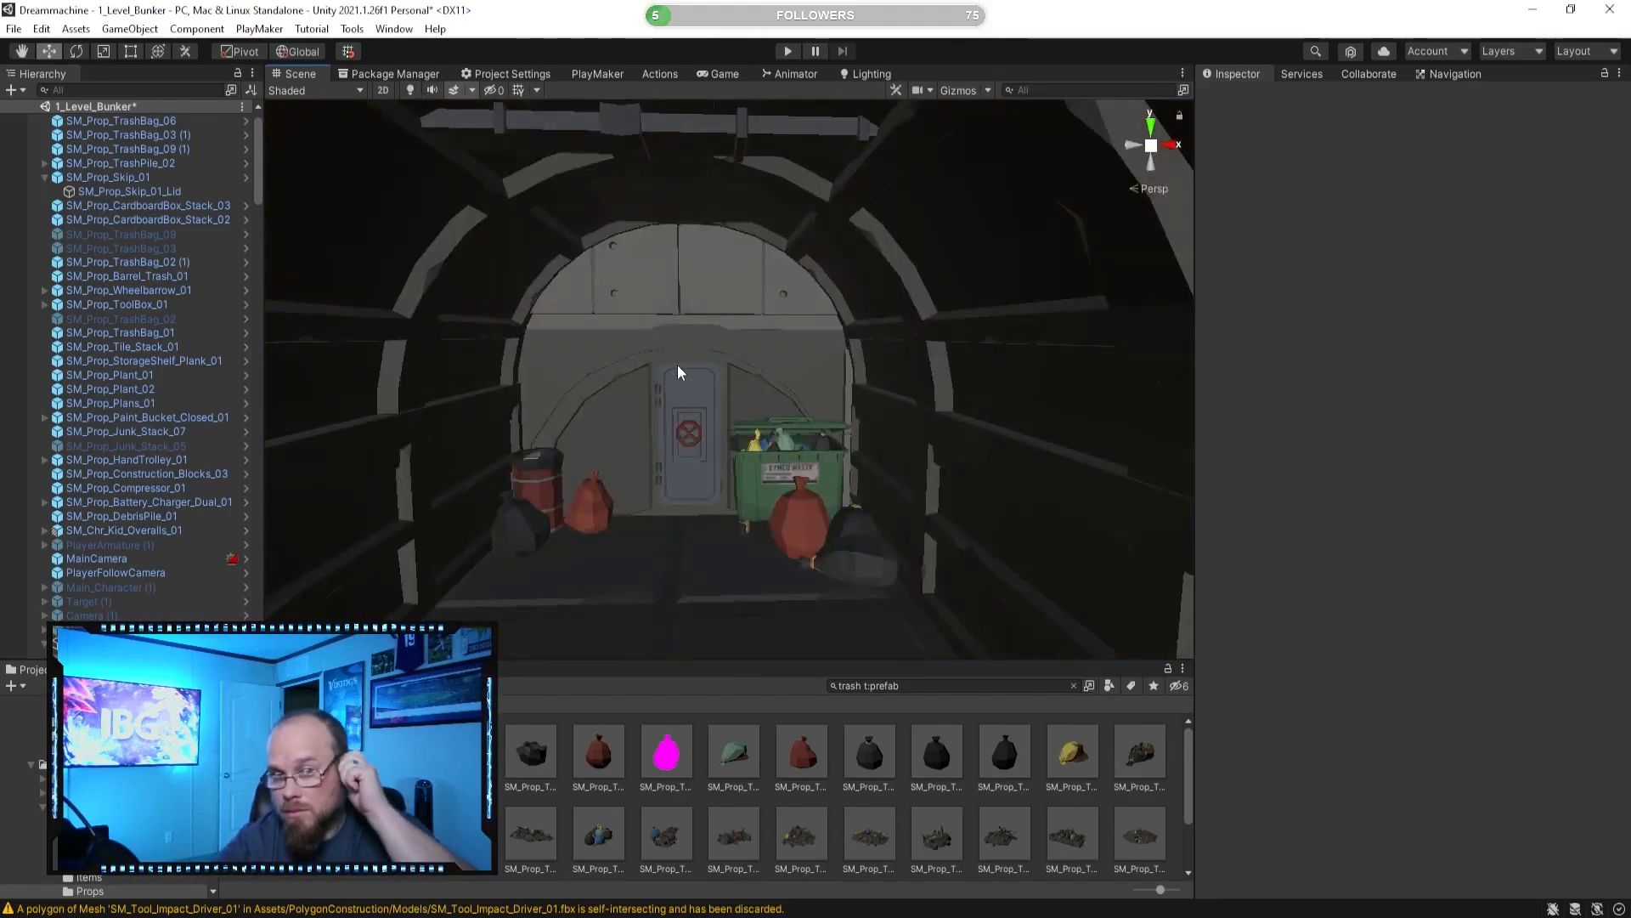
Inspect the empty floor near the striped doorway and examine the preview of the SM_Prop_TrashPile_Wall_02 prefab.
right_click_drag(771, 476, 781, 542)
right_click_drag(792, 416, 871, 513)
right_click_drag(739, 646, 788, 621)
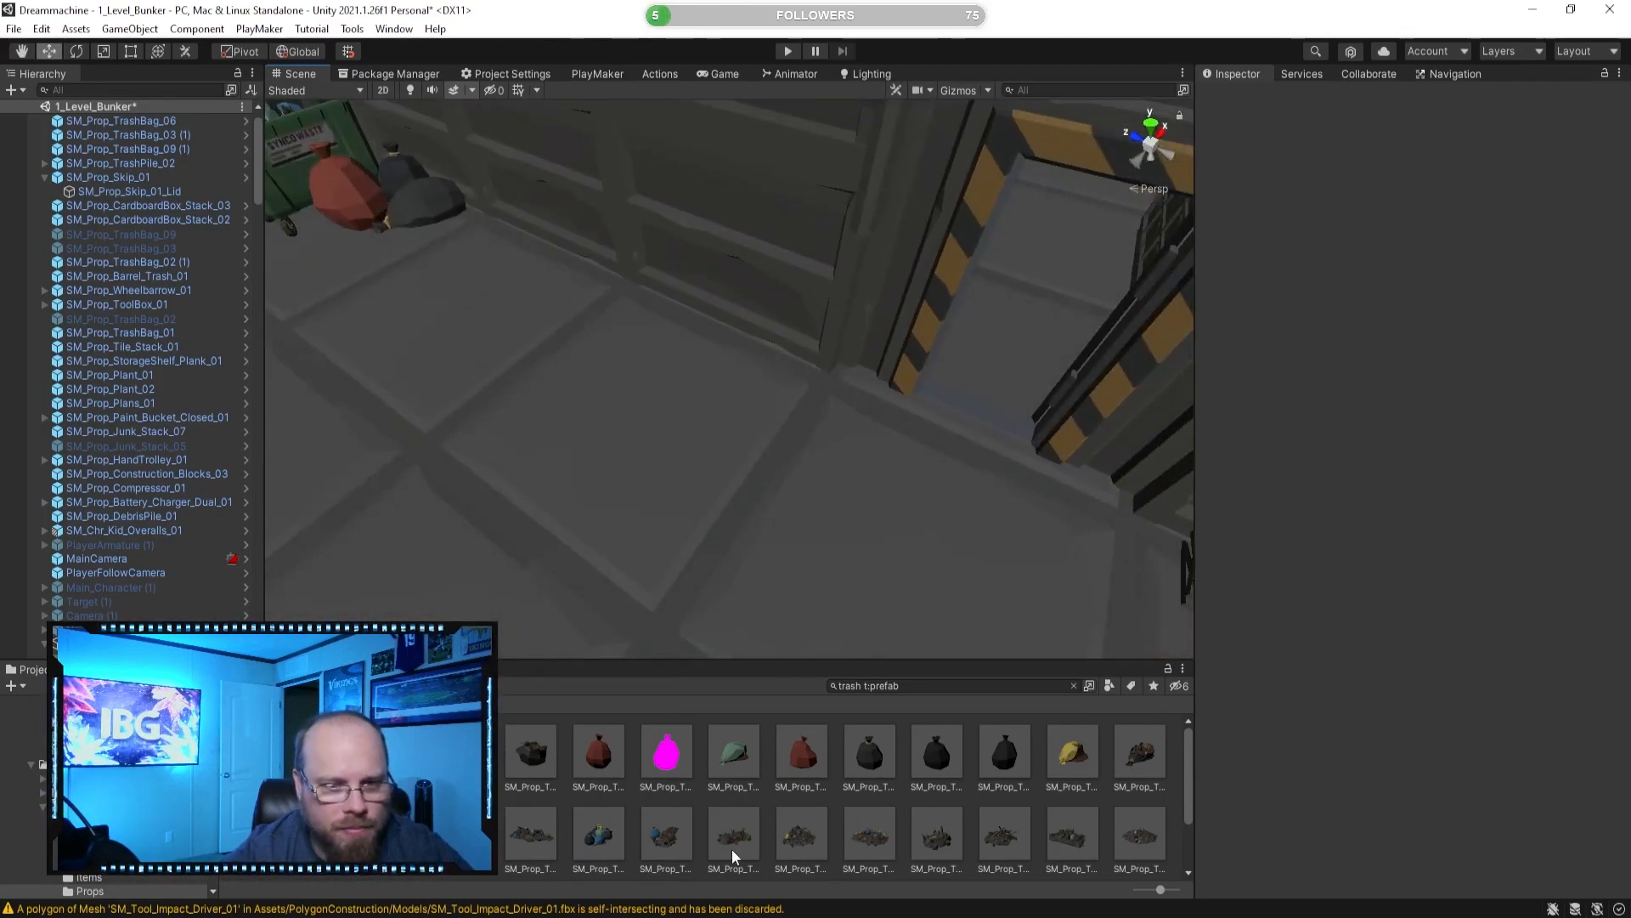
scroll(732, 849, "down", 3)
left_click(543, 837)
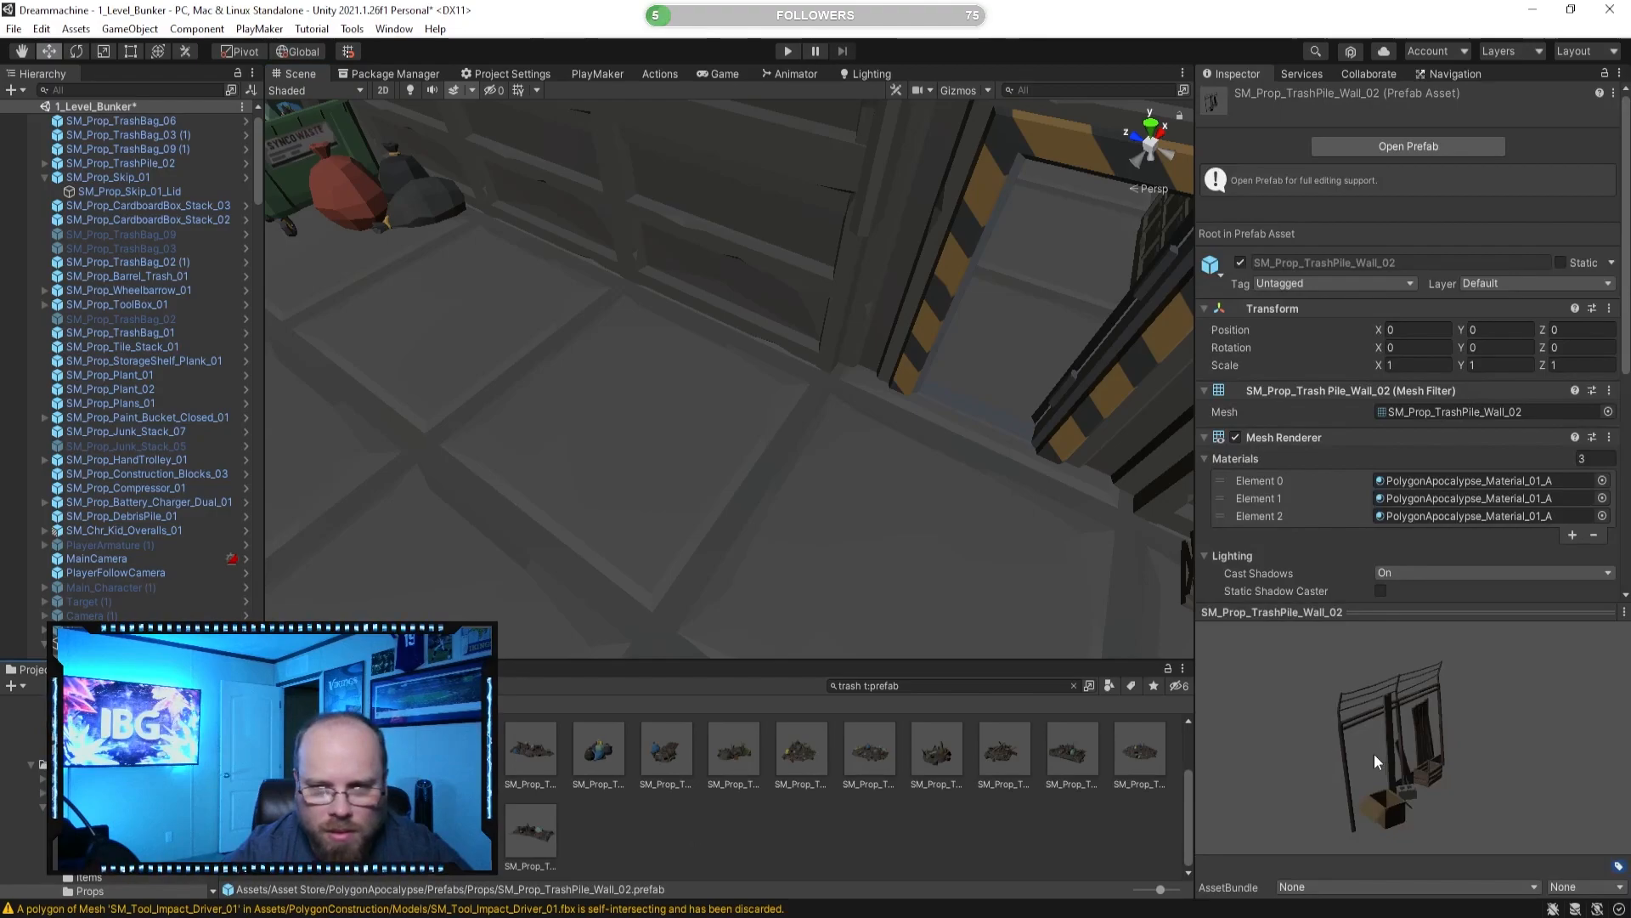
scroll(901, 810, "up", 3)
Search the project prefabs for water and examine the SM_Prop_Barrel_Water_01 preview.
right_click_drag(748, 463, 604, 461)
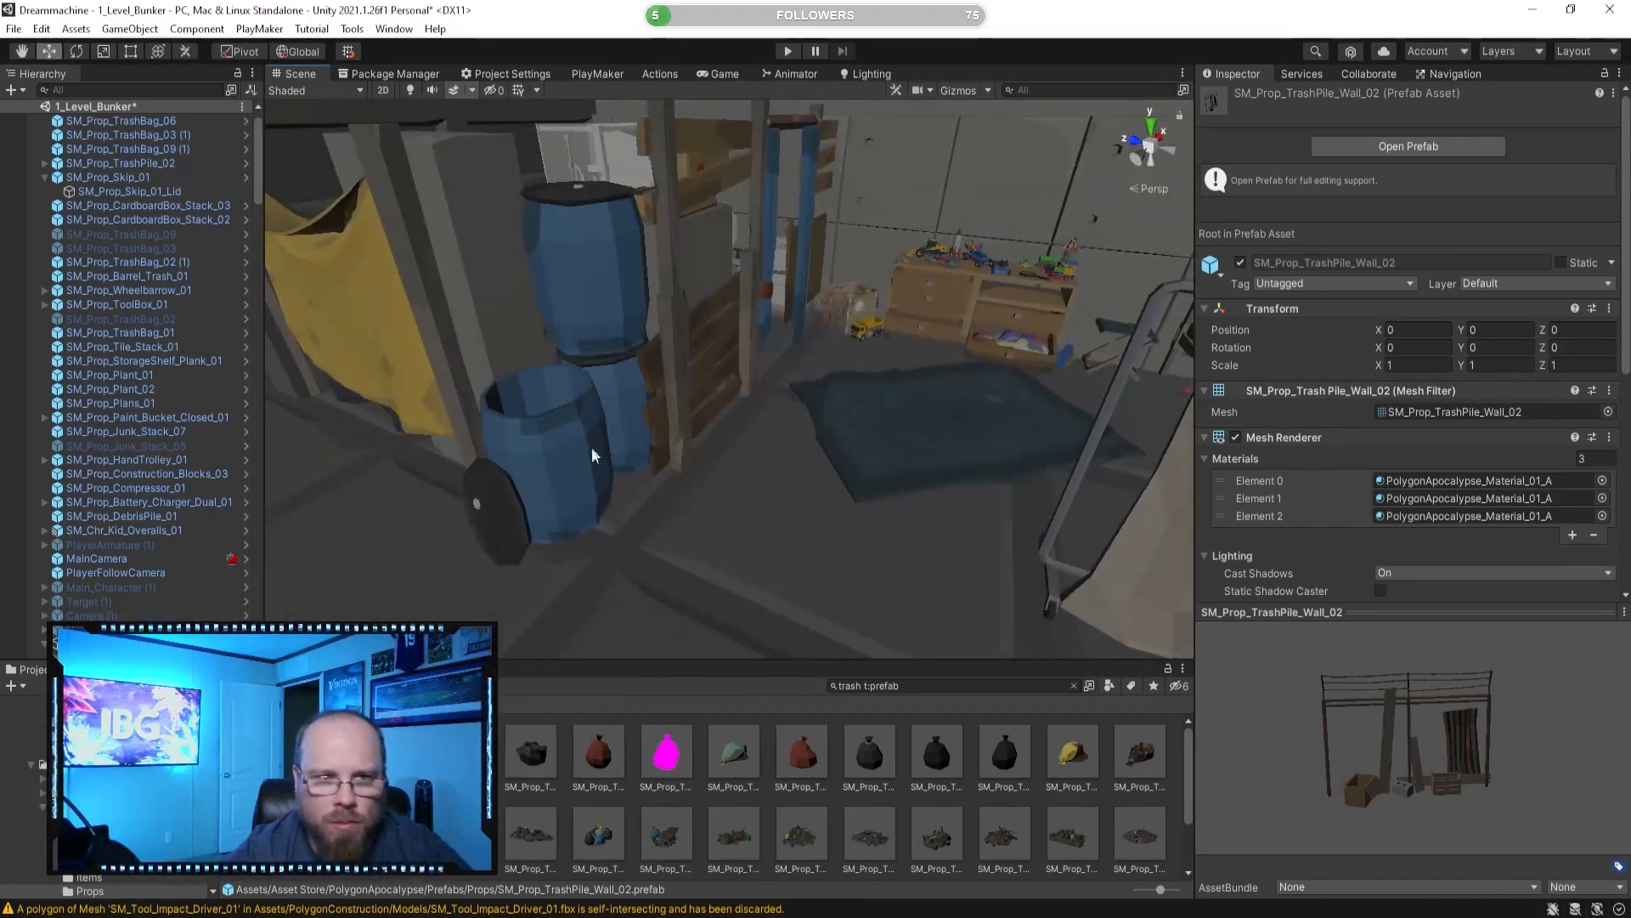
right_click_drag(606, 334, 795, 650)
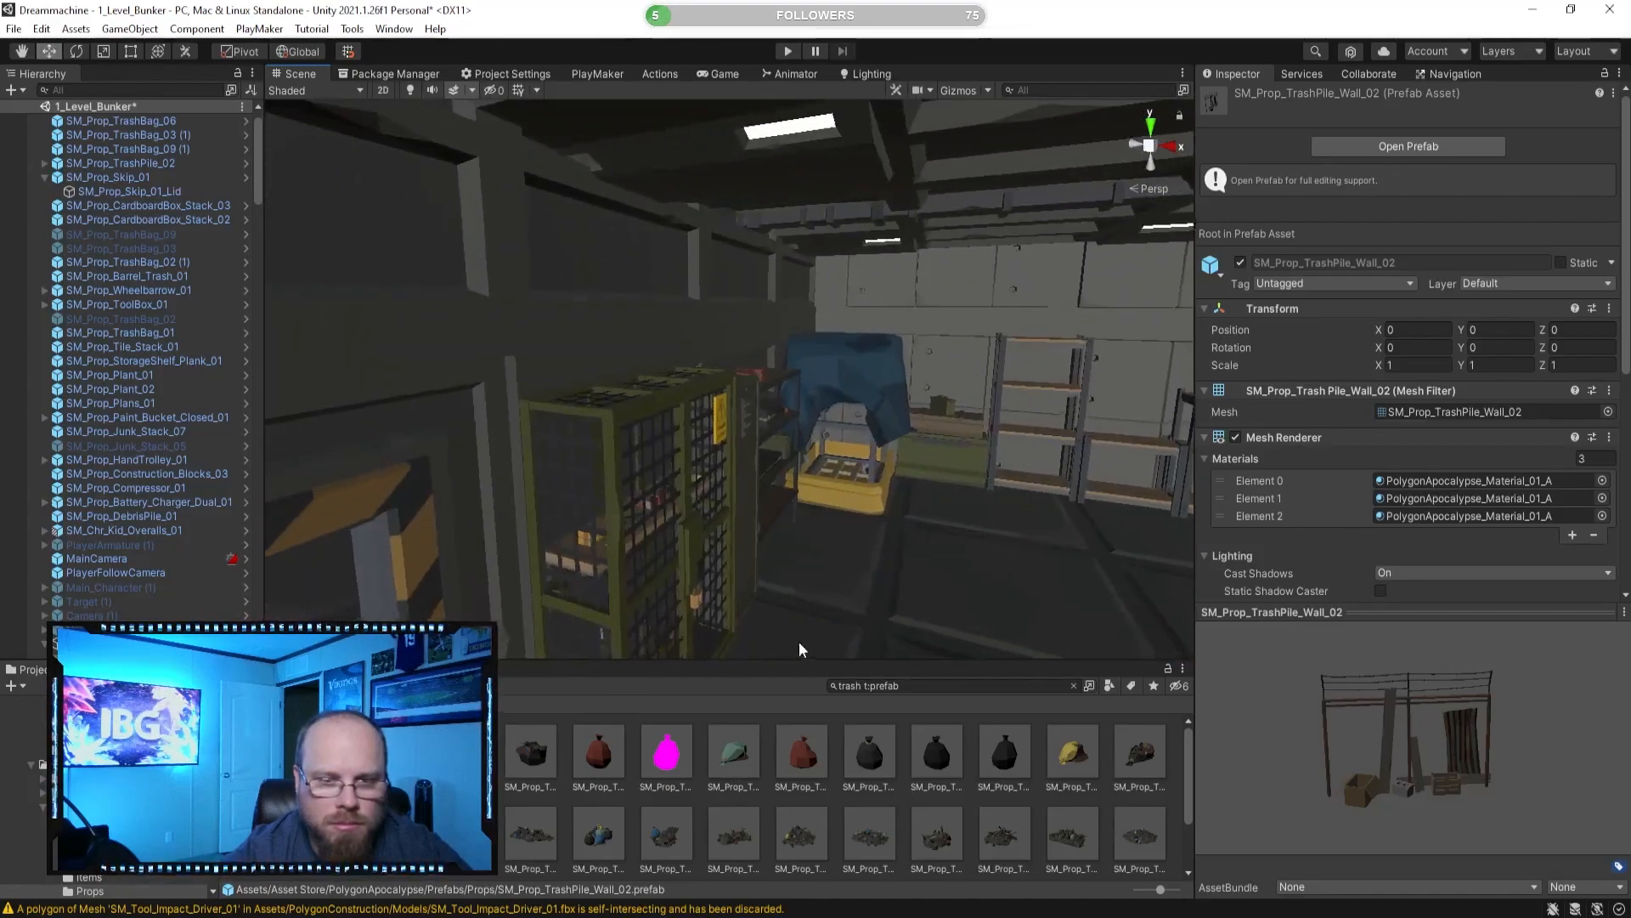
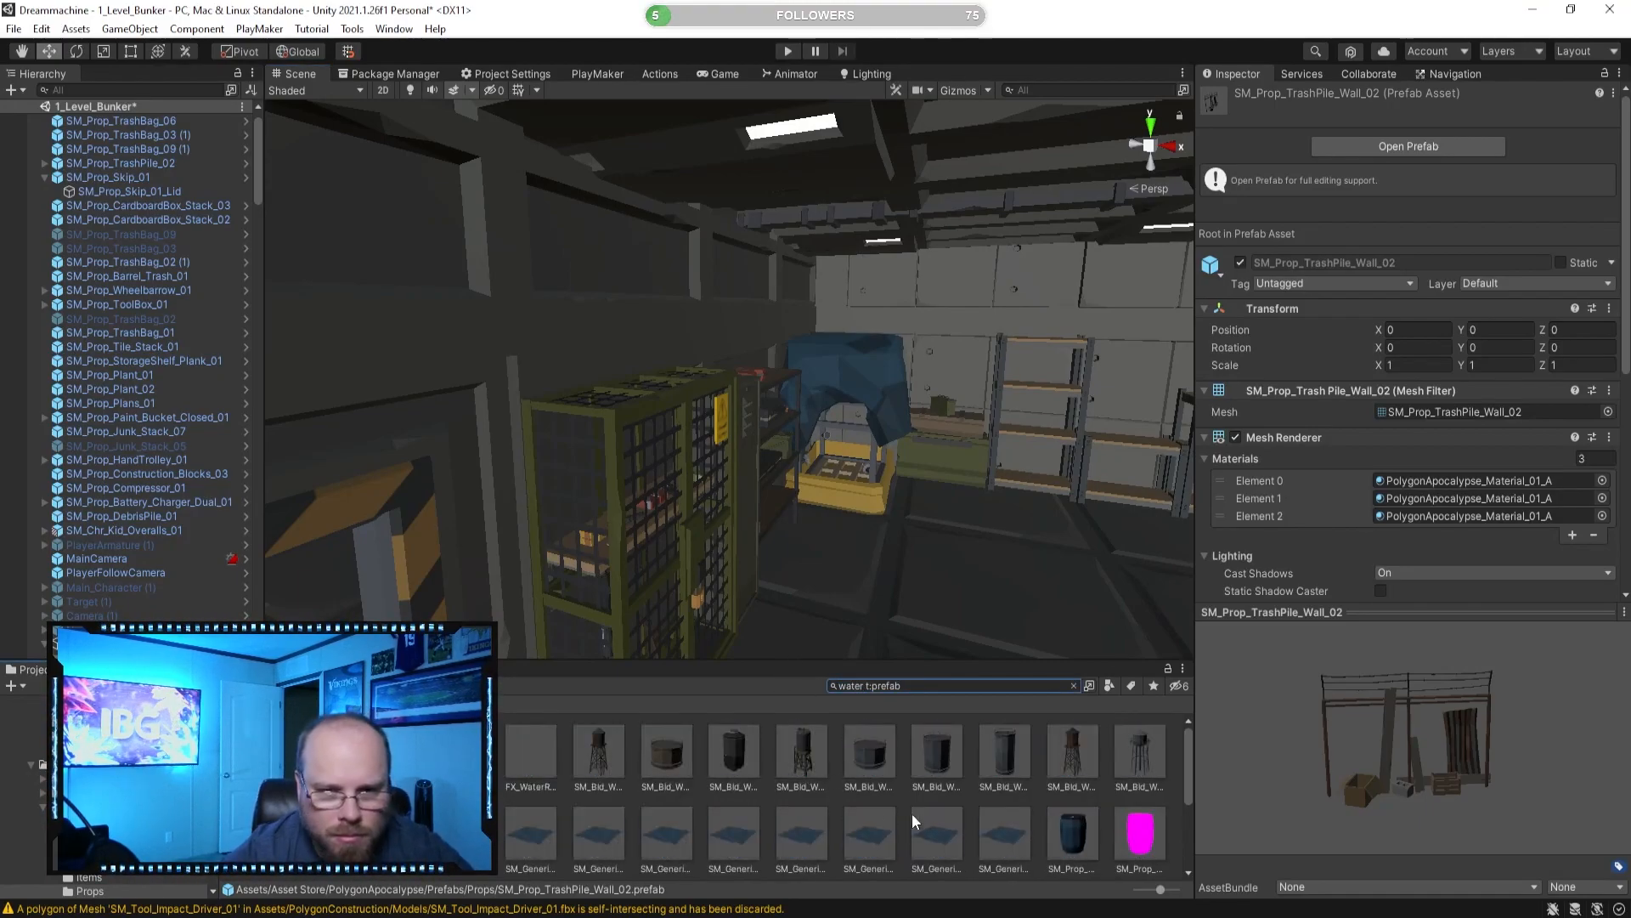
left_click(1084, 826)
right_click_drag(969, 518, 753, 572)
scroll(1087, 822, "down", 1)
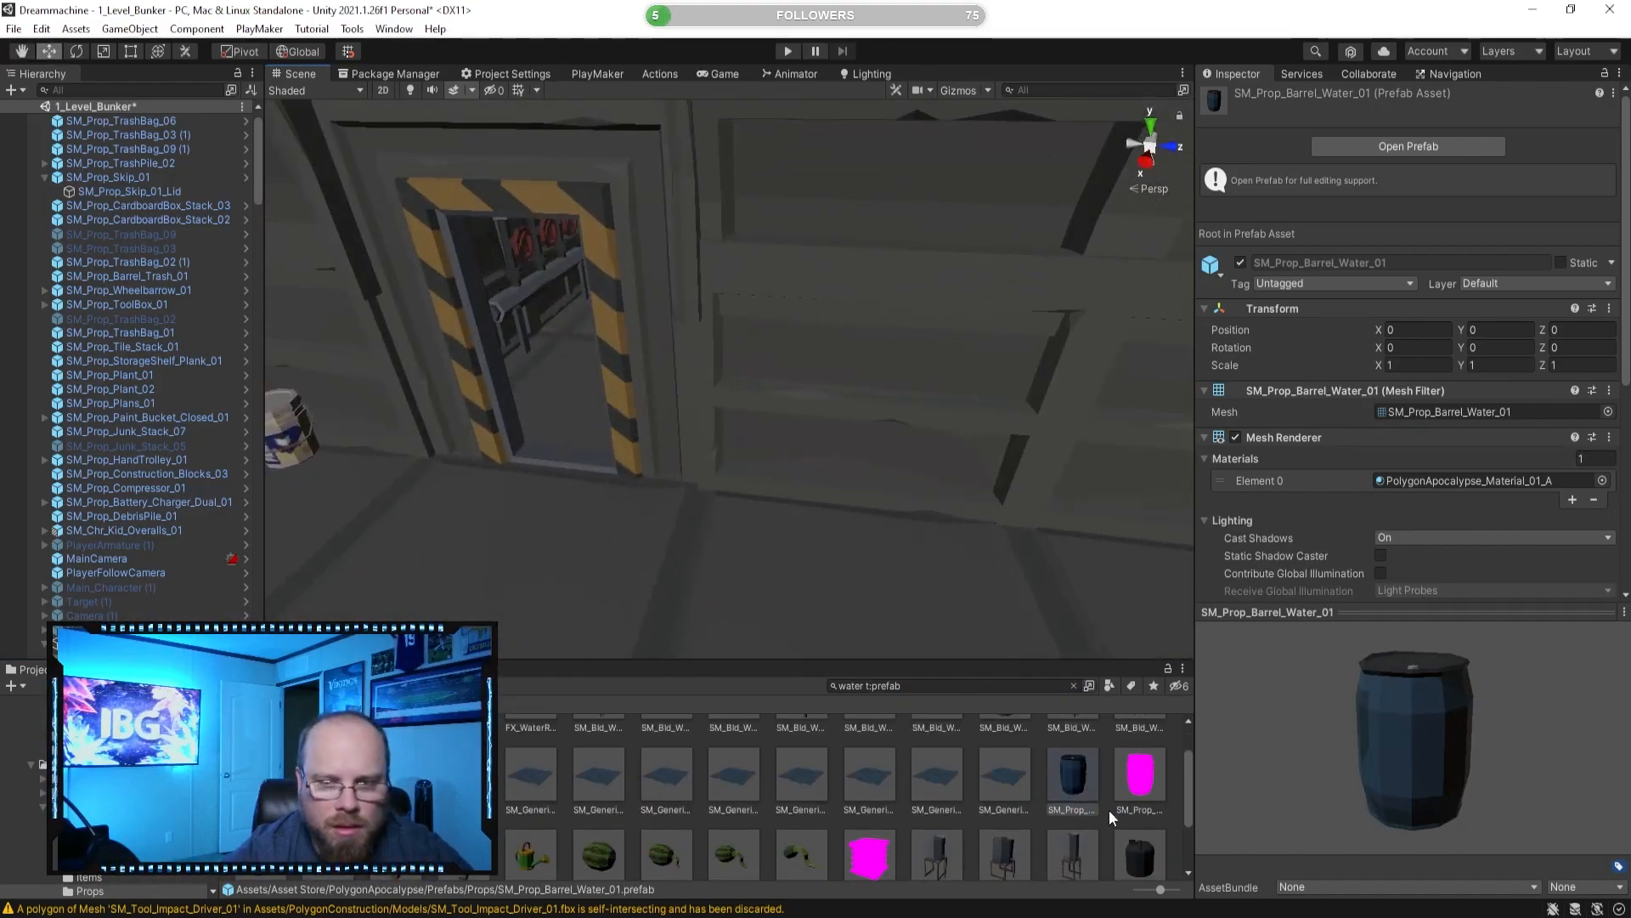
left_click(1079, 773)
scroll(1085, 774, "down", 1)
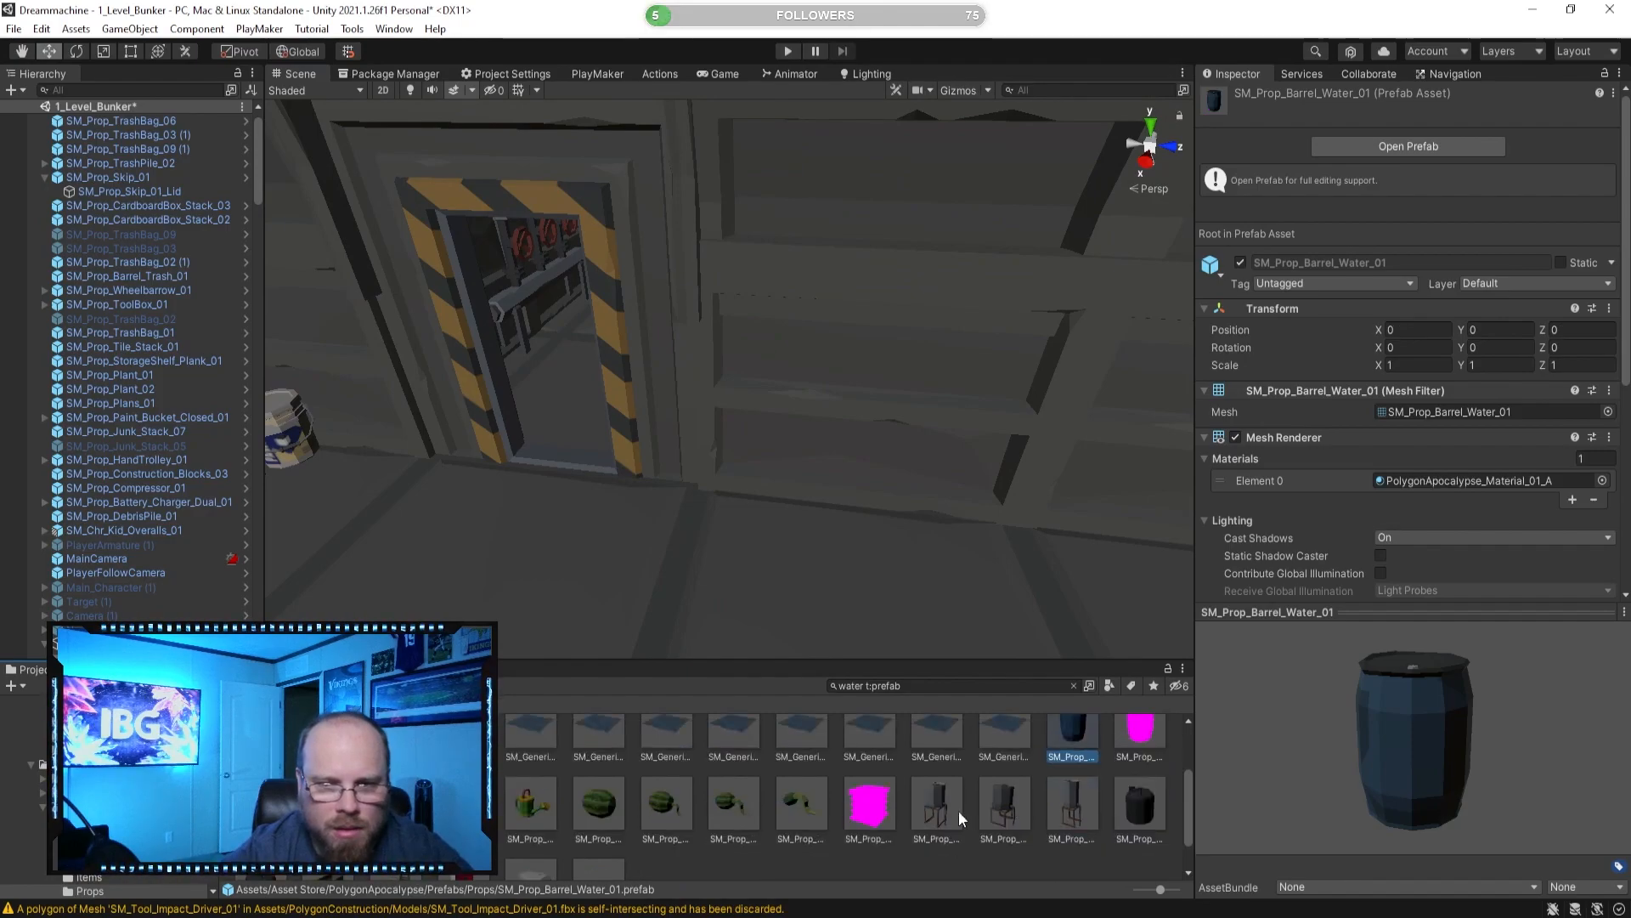
Add SM_Prop_Watertank_01 against the wall beside the striped doorway and rotate it to -90 degrees about Y.
left_click_drag(860, 802, 762, 539)
right_click_drag(762, 539, 984, 556)
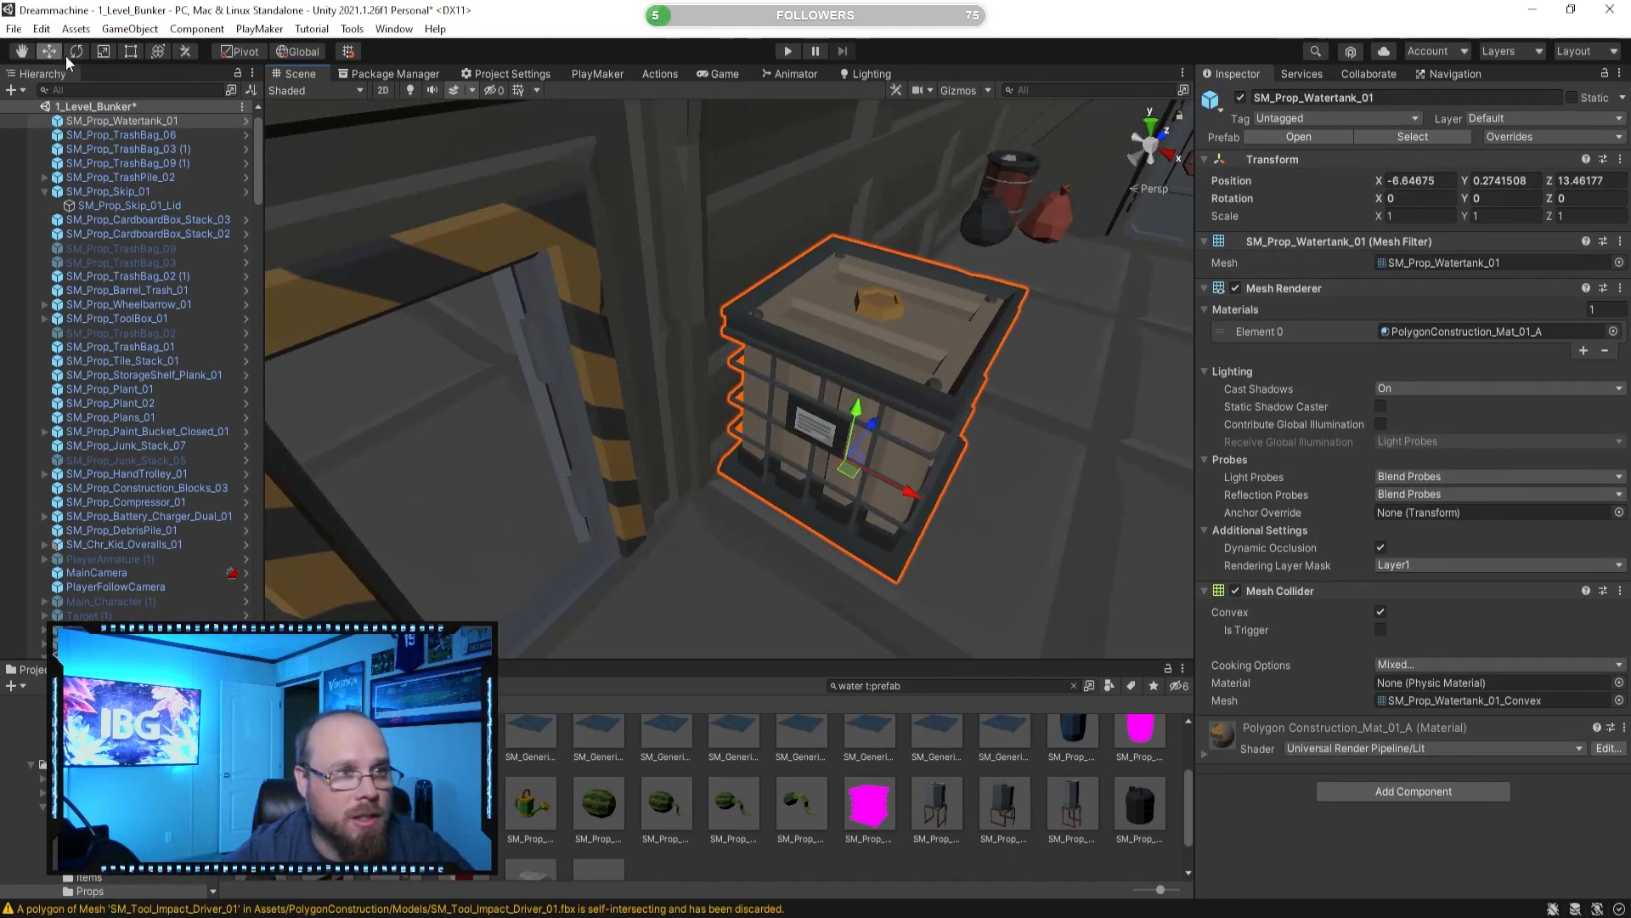
left_click_drag(850, 523, 1088, 537)
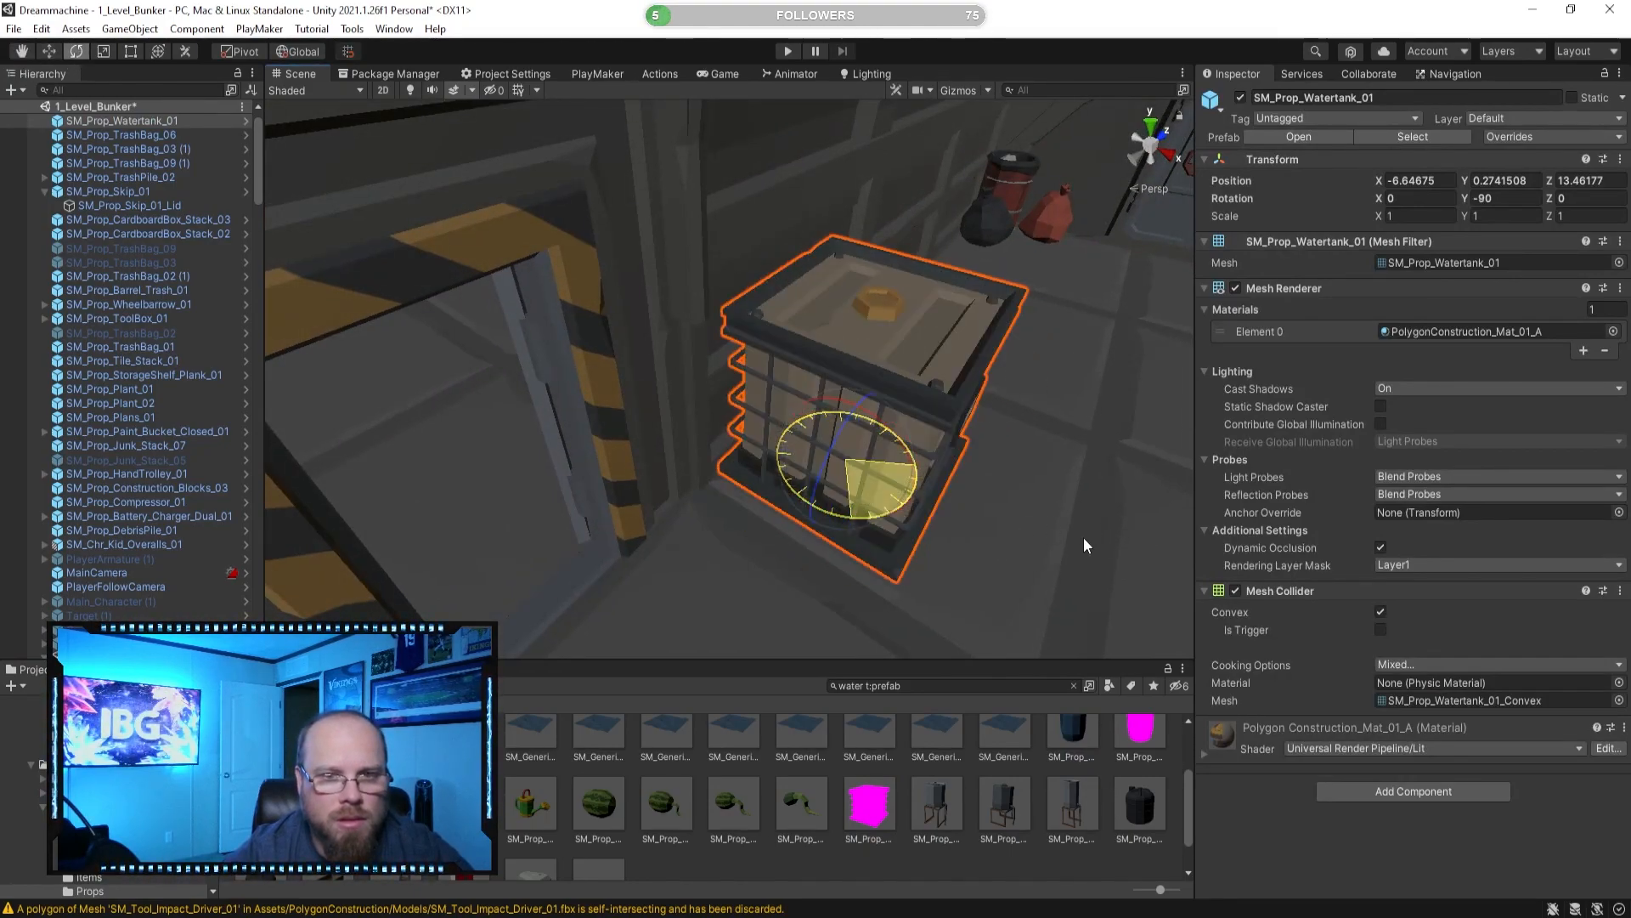
Nudge the water tank along the wall to Z 13.486.
left_click_drag(742, 202, 777, 306, "alt")
left_click_drag(860, 418, 867, 399)
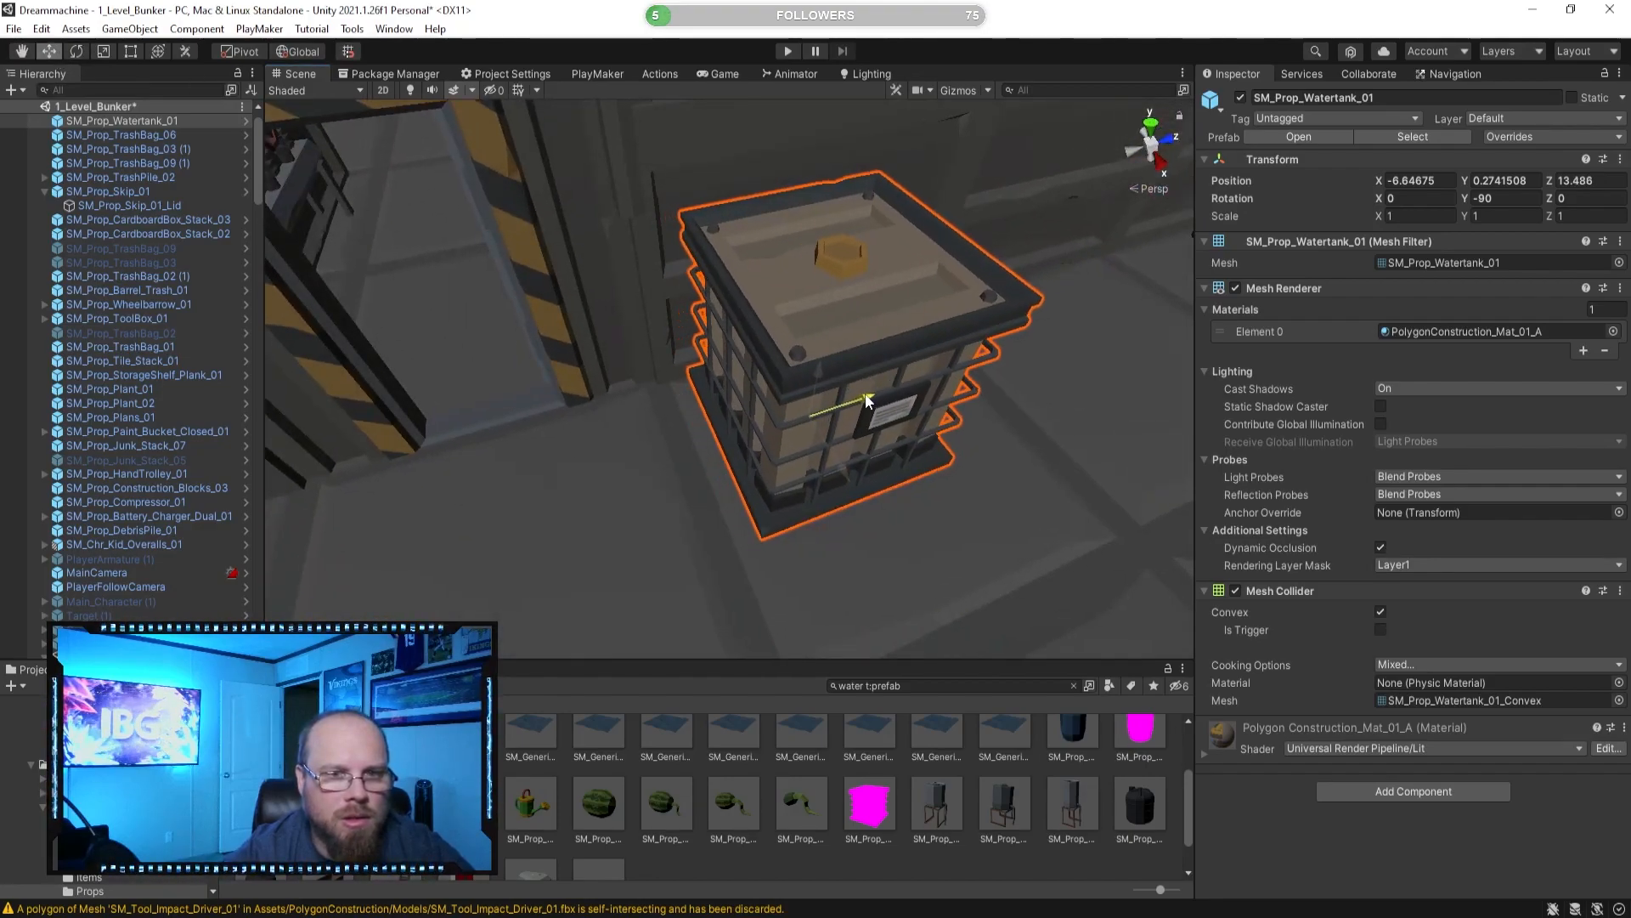
key("f")
left_click(897, 769)
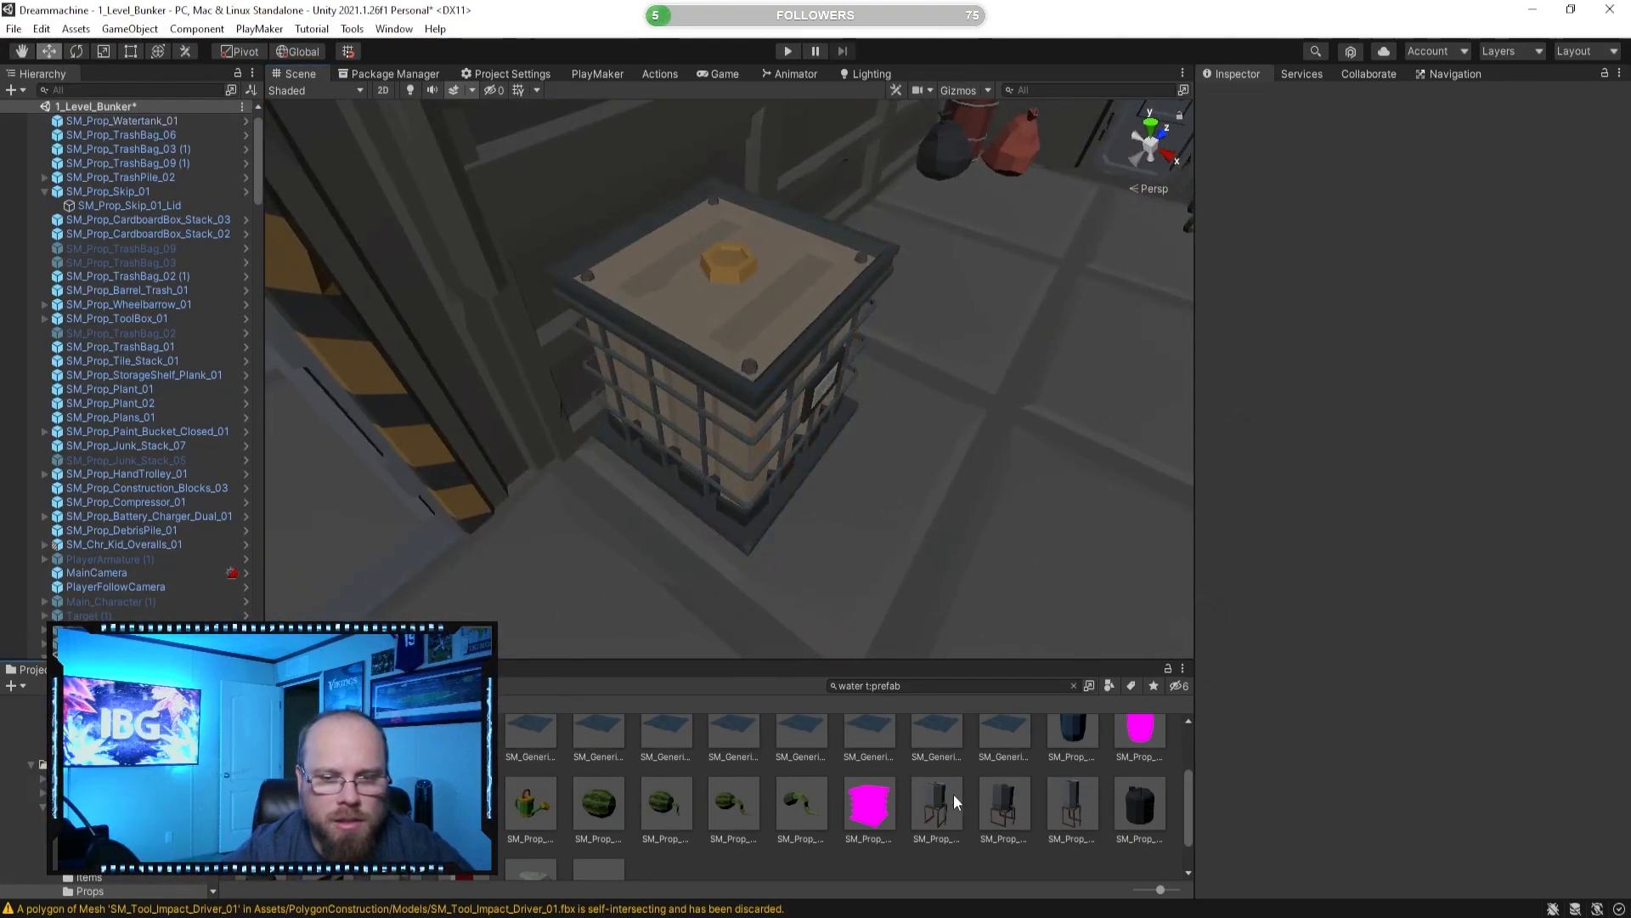
Examine the water-related prefab previews, including SM_Prop_WaterTank_04, SM_Prop_WaterTank_05, SM_Prop_Barrel_Water_Open_01, SM_SignBorder_Water_01 and SM_Veh_Attach_Water_Container_01.
left_click(996, 807)
right_click_drag(747, 399, 1007, 436)
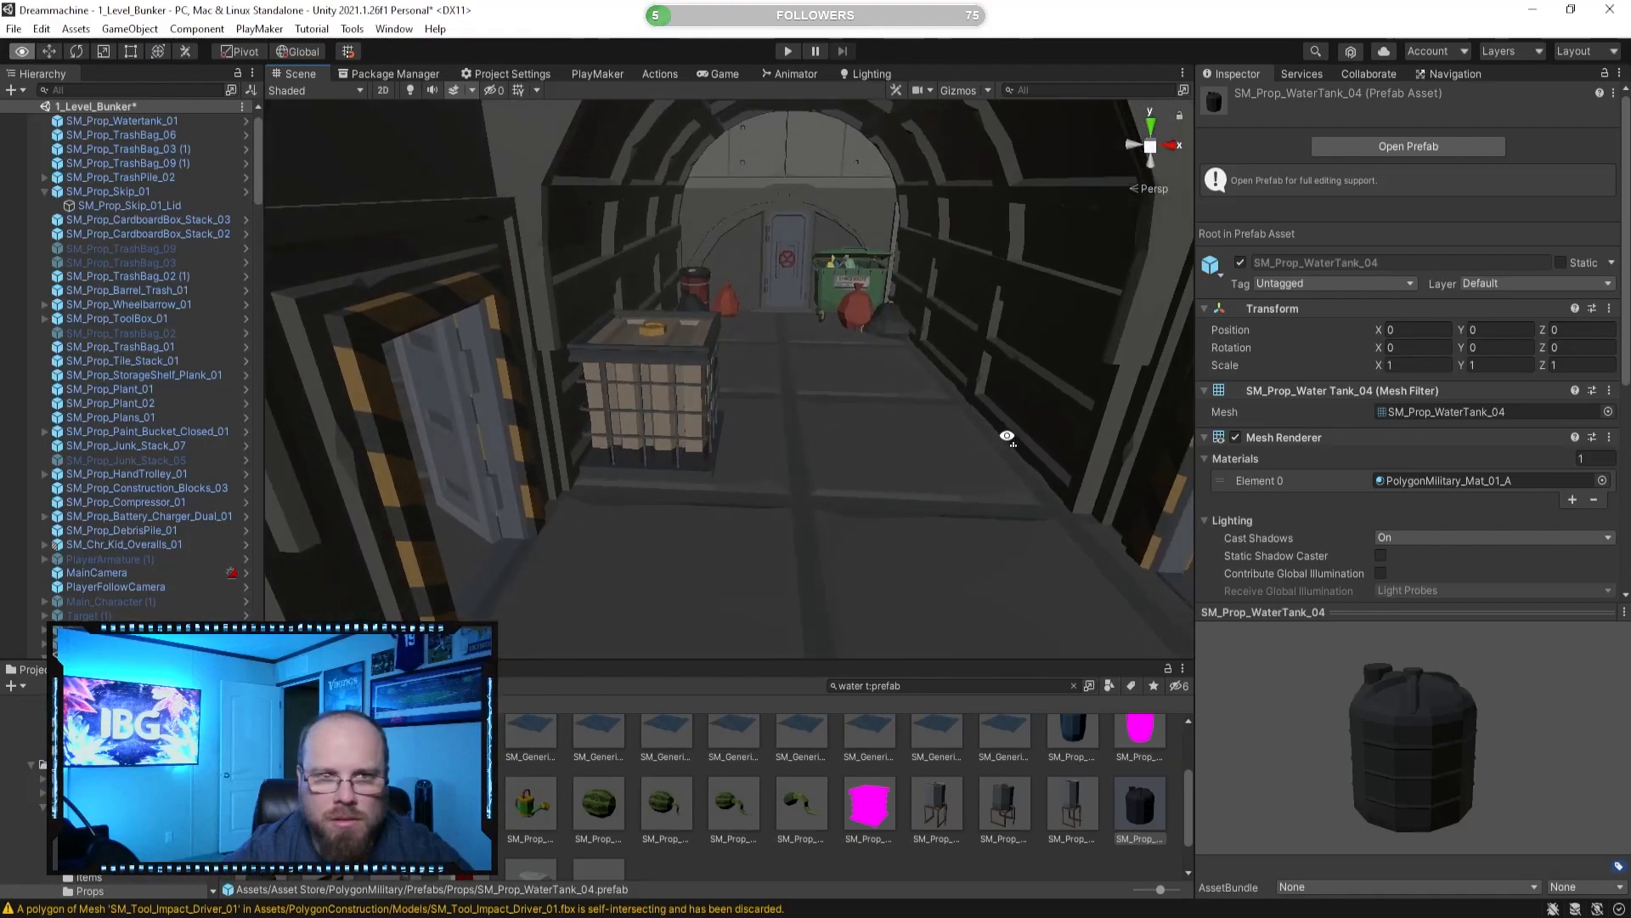
left_click(601, 799)
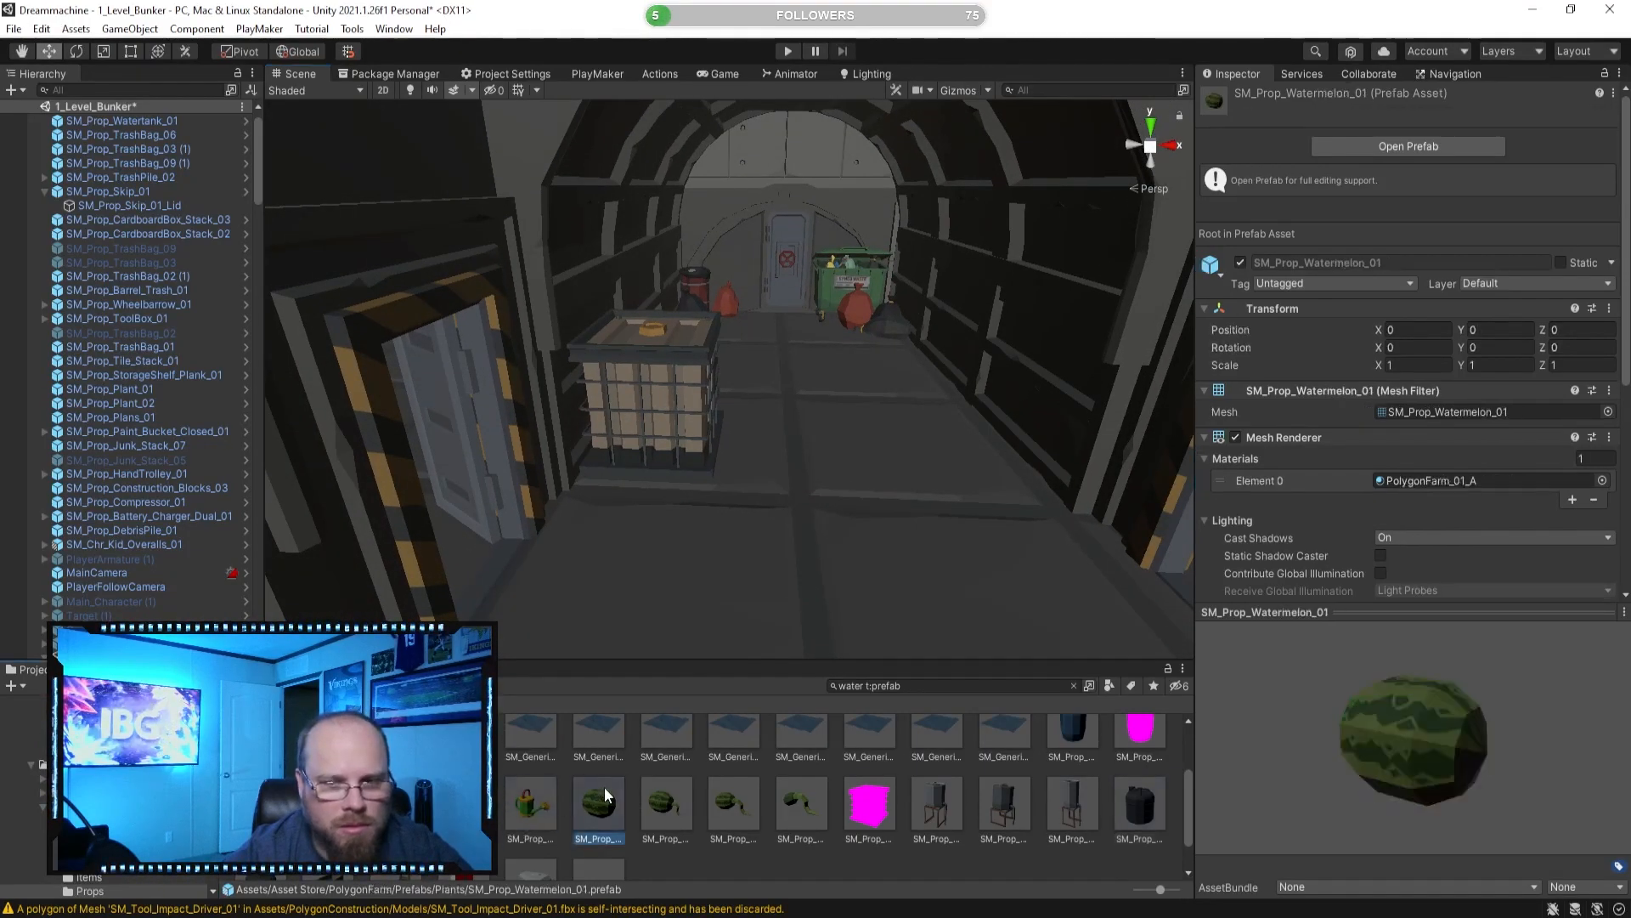
left_click(599, 869)
left_click(1072, 733)
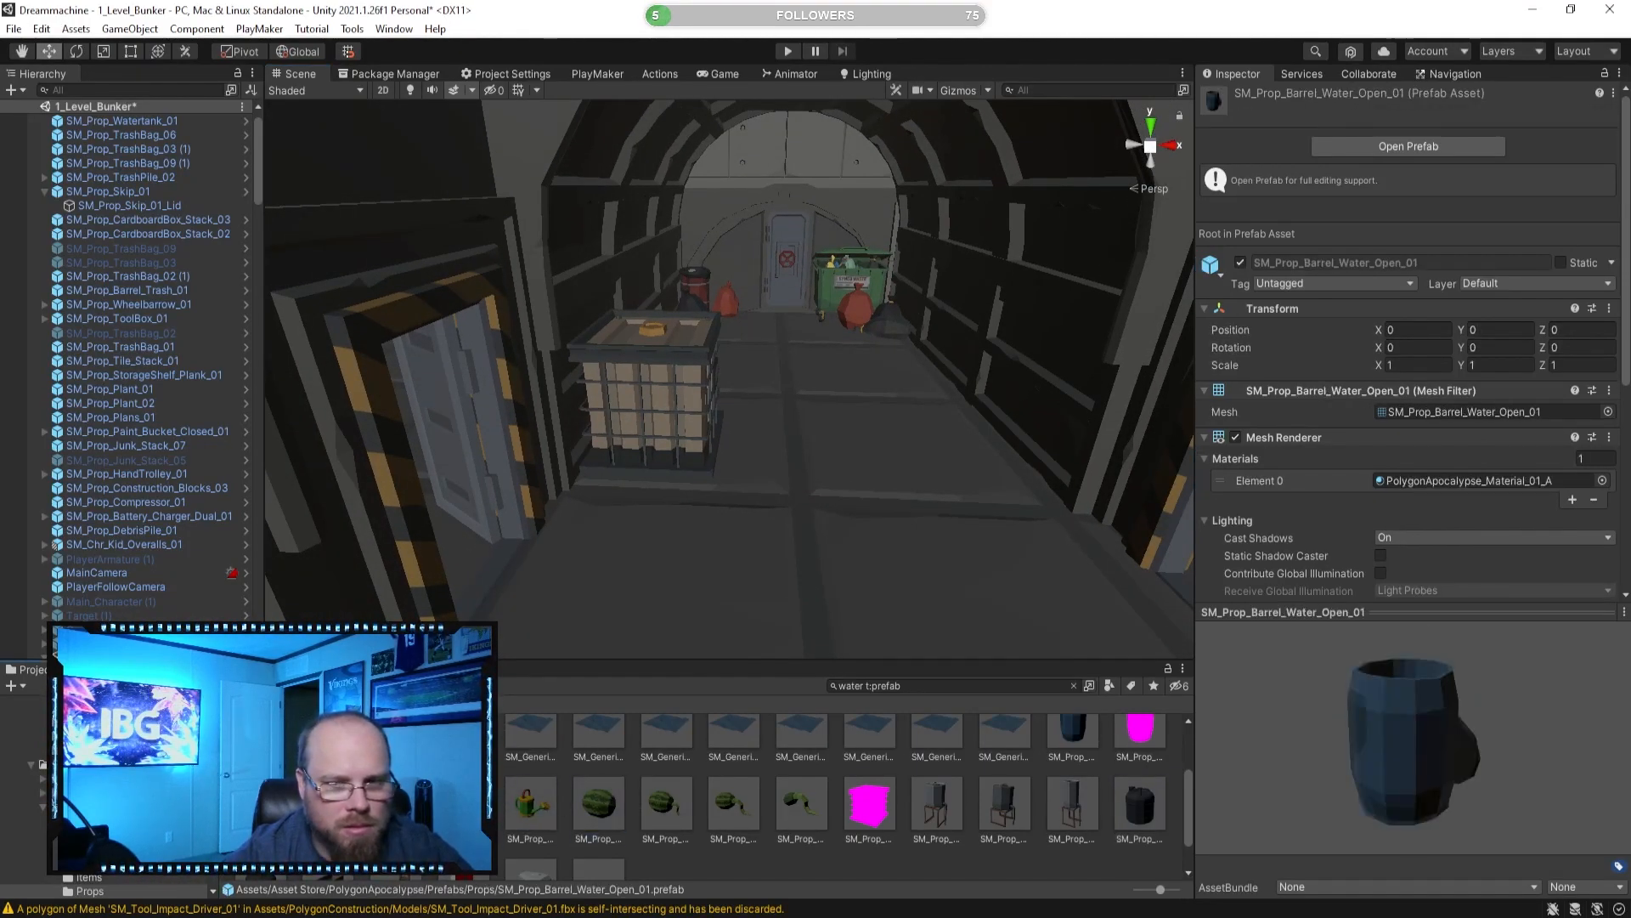
scroll(845, 786, "down", 1)
left_click(1139, 752)
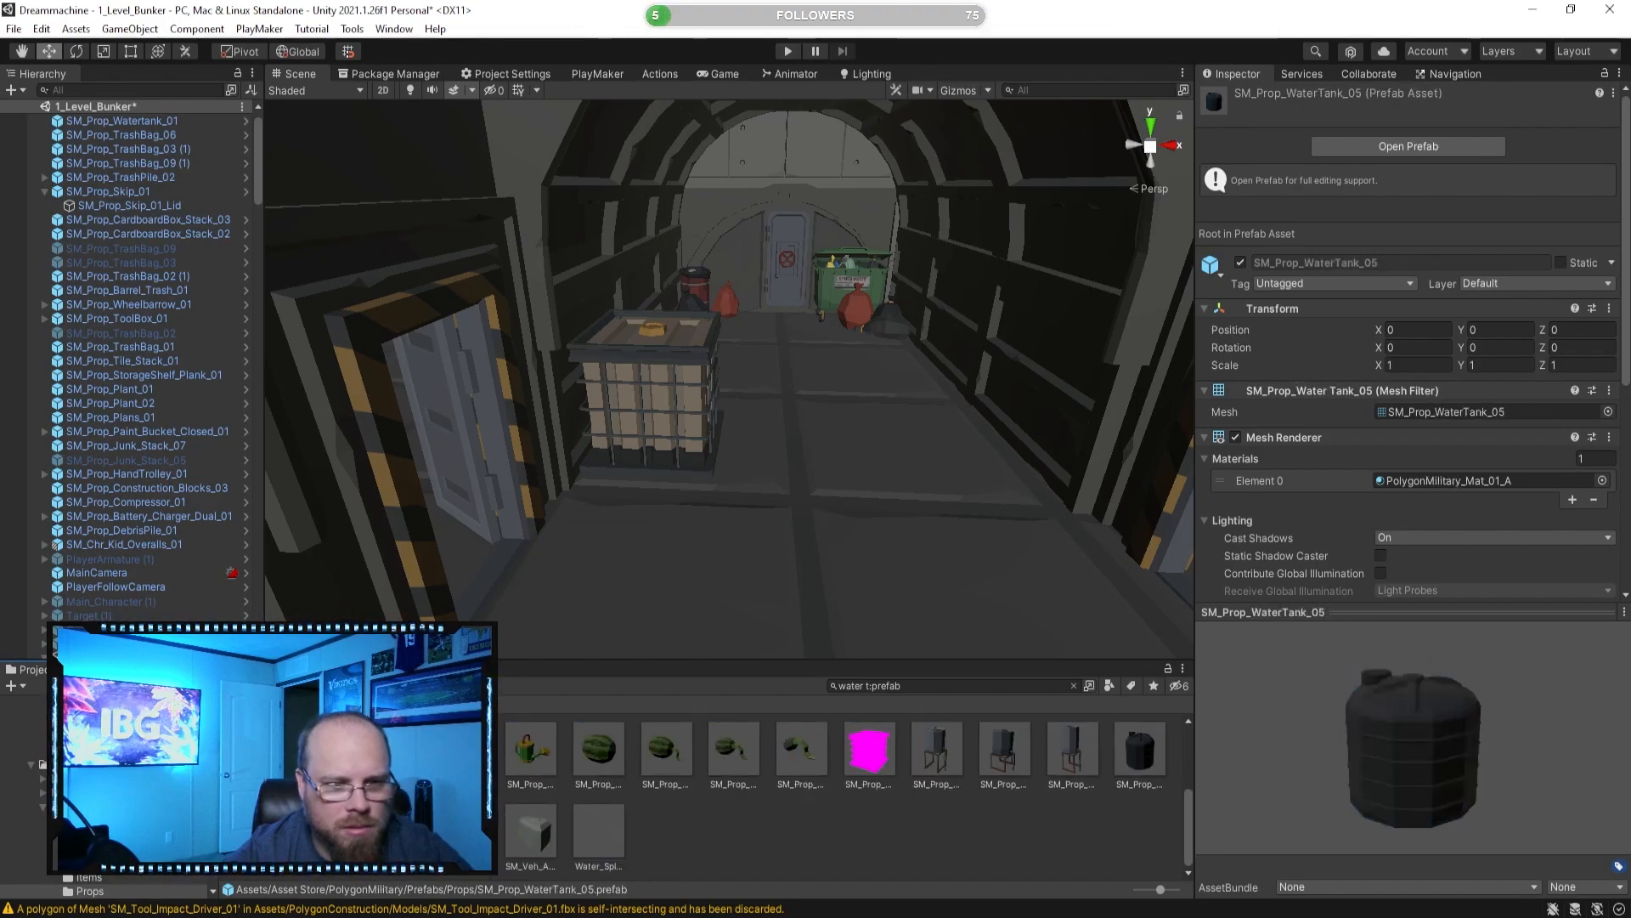
left_click(463, 831)
left_click_drag(1315, 746, 1222, 722)
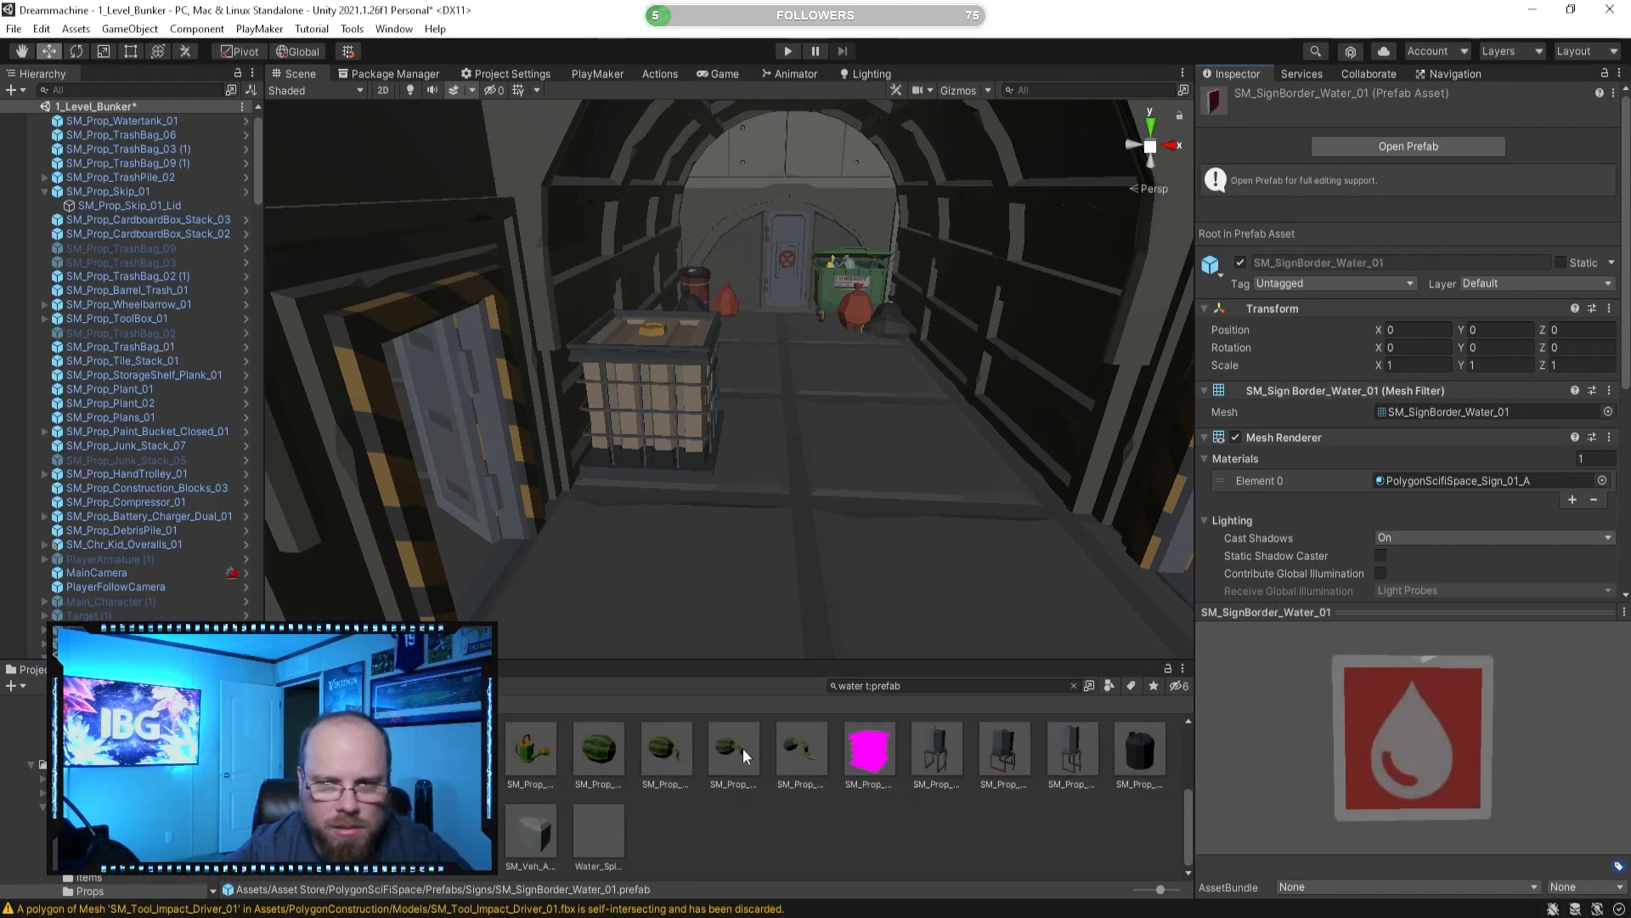
left_click(540, 843)
Add SM_Prop_Barrel_Water_Open_01 and SM_Prop_Barrel_Water_01 on the floor beside the water tank.
right_click_drag(921, 422, 476, 477)
key("w")
key("s")
key("d")
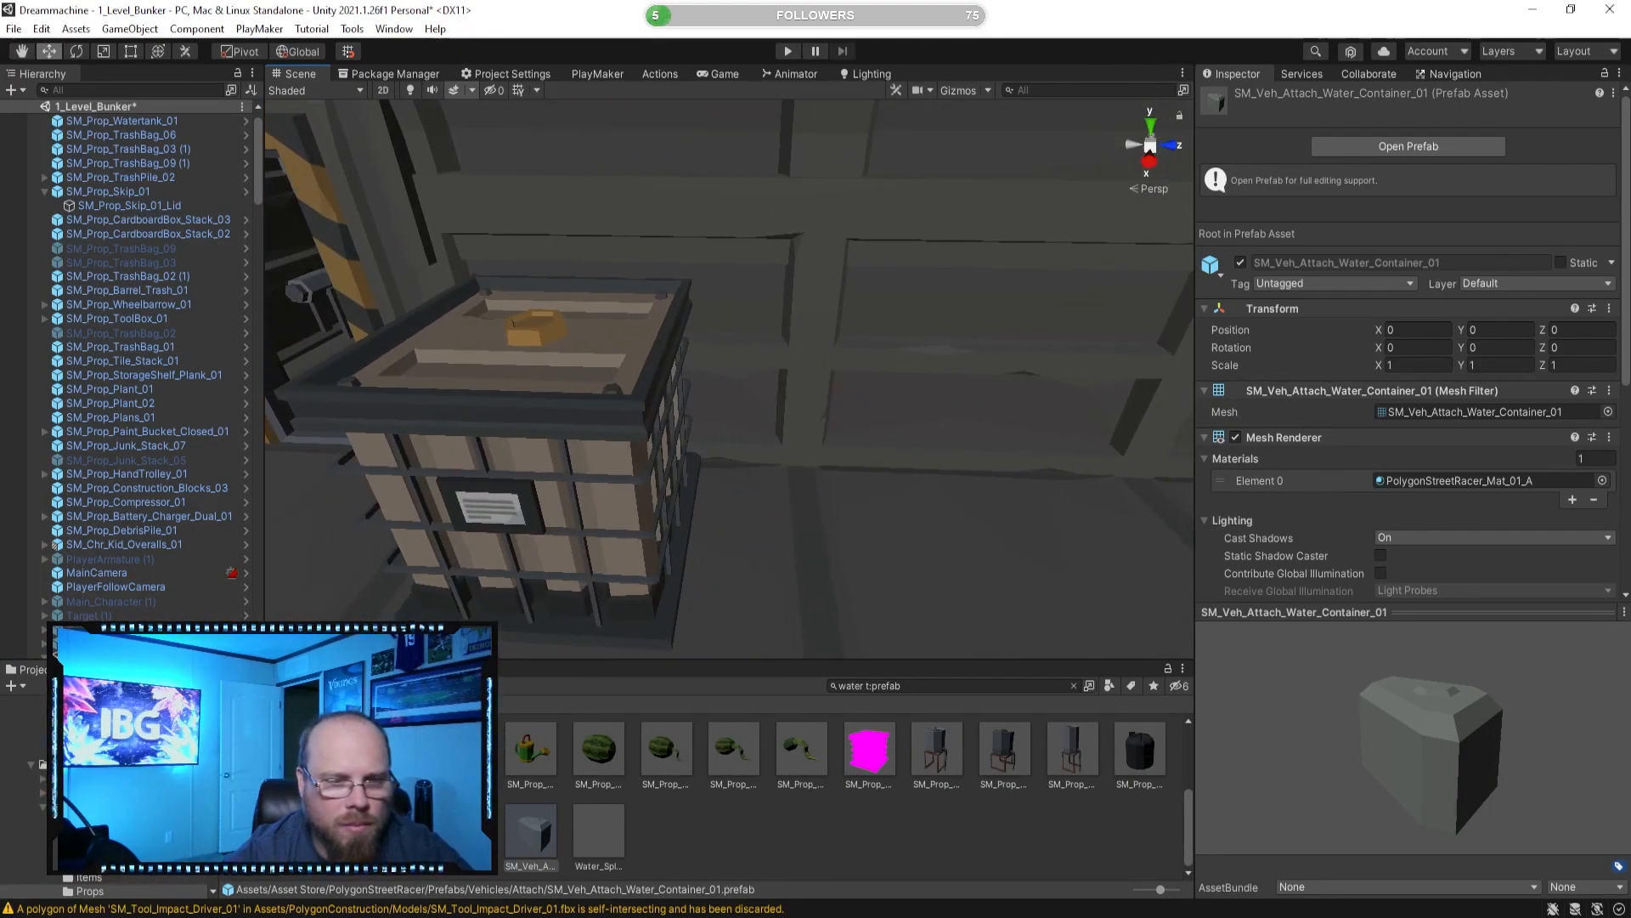
left_click_drag(533, 834, 612, 664)
left_click_drag(750, 600, 749, 600)
scroll(1007, 748, "up", 1)
left_click_drag(1059, 742, 849, 491)
right_click_drag(850, 491, 860, 441)
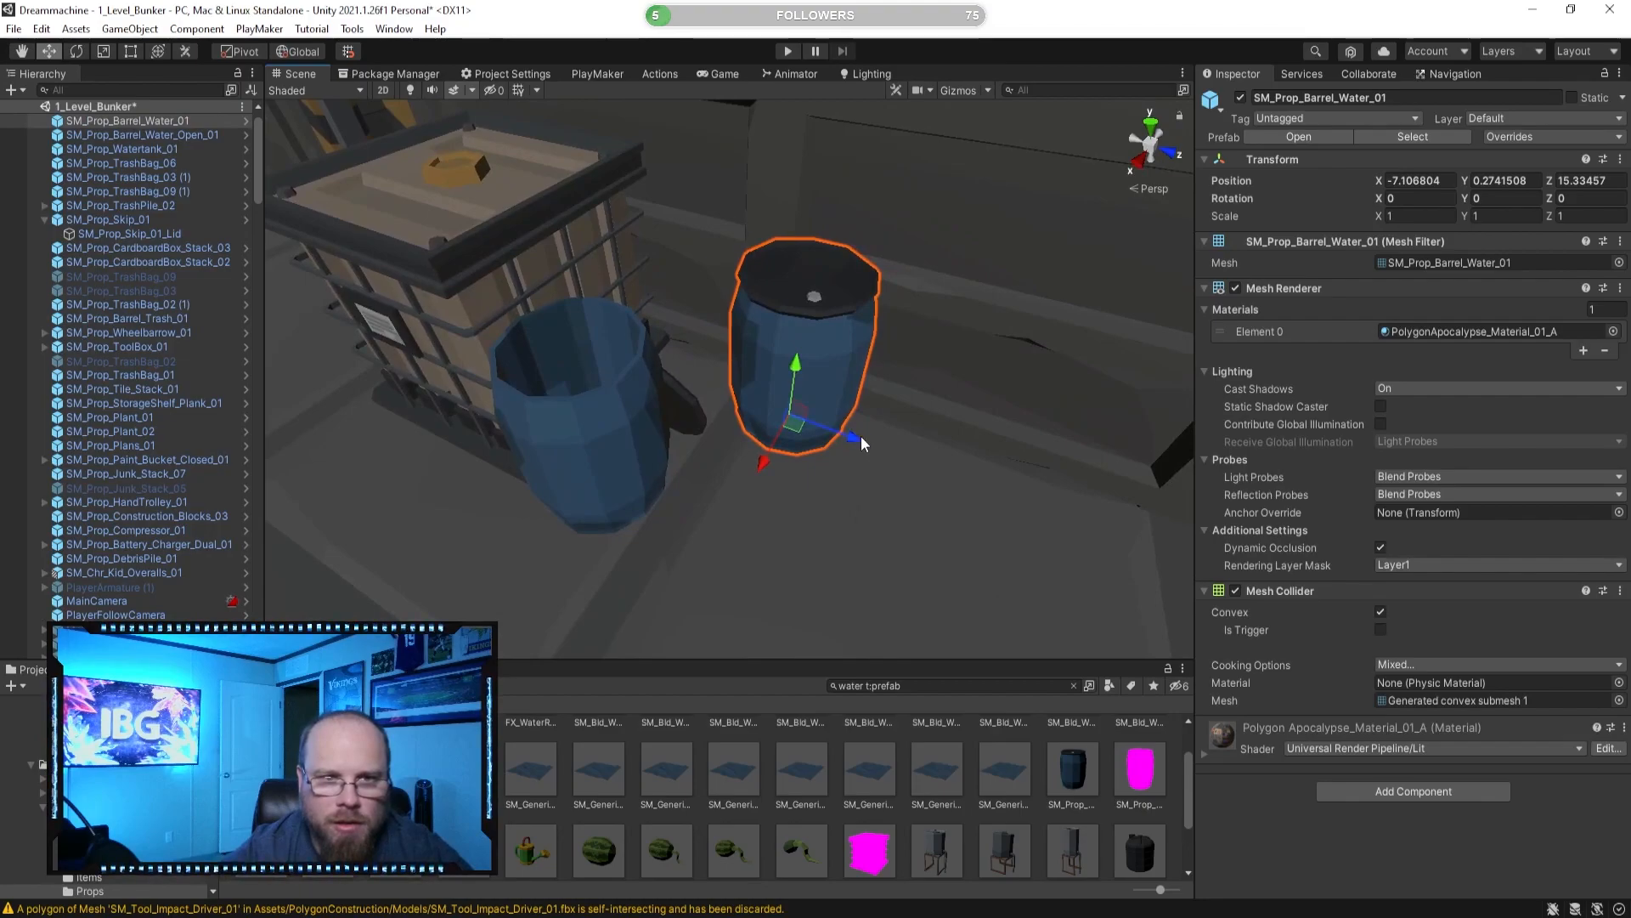
Move the closed water barrel along Z to 14.525, snug between the water tank, open barrel and wall.
mouse_move(751, 417)
left_mouse_down()
mouse_move(726, 413)
mouse_move(739, 415)
left_mouse_up()
right_click_drag(740, 415, 816, 476)
left_click_drag(841, 501, 835, 496)
right_click_drag(834, 496, 697, 505)
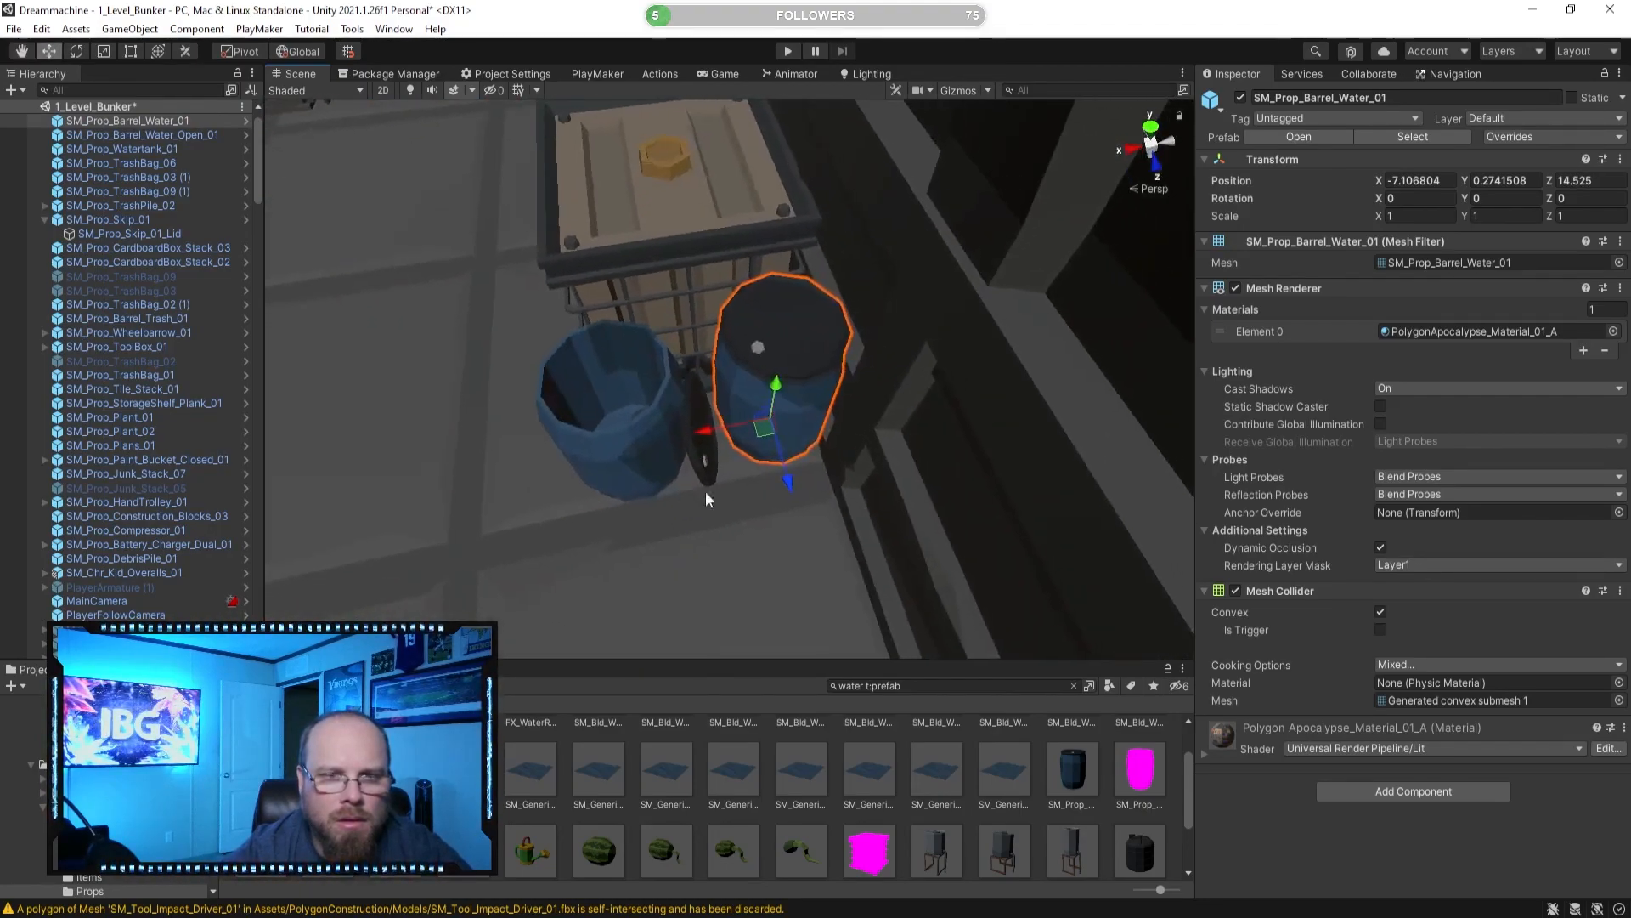
Rotate the open water barrel to 45 degrees about Y.
left_click(617, 429)
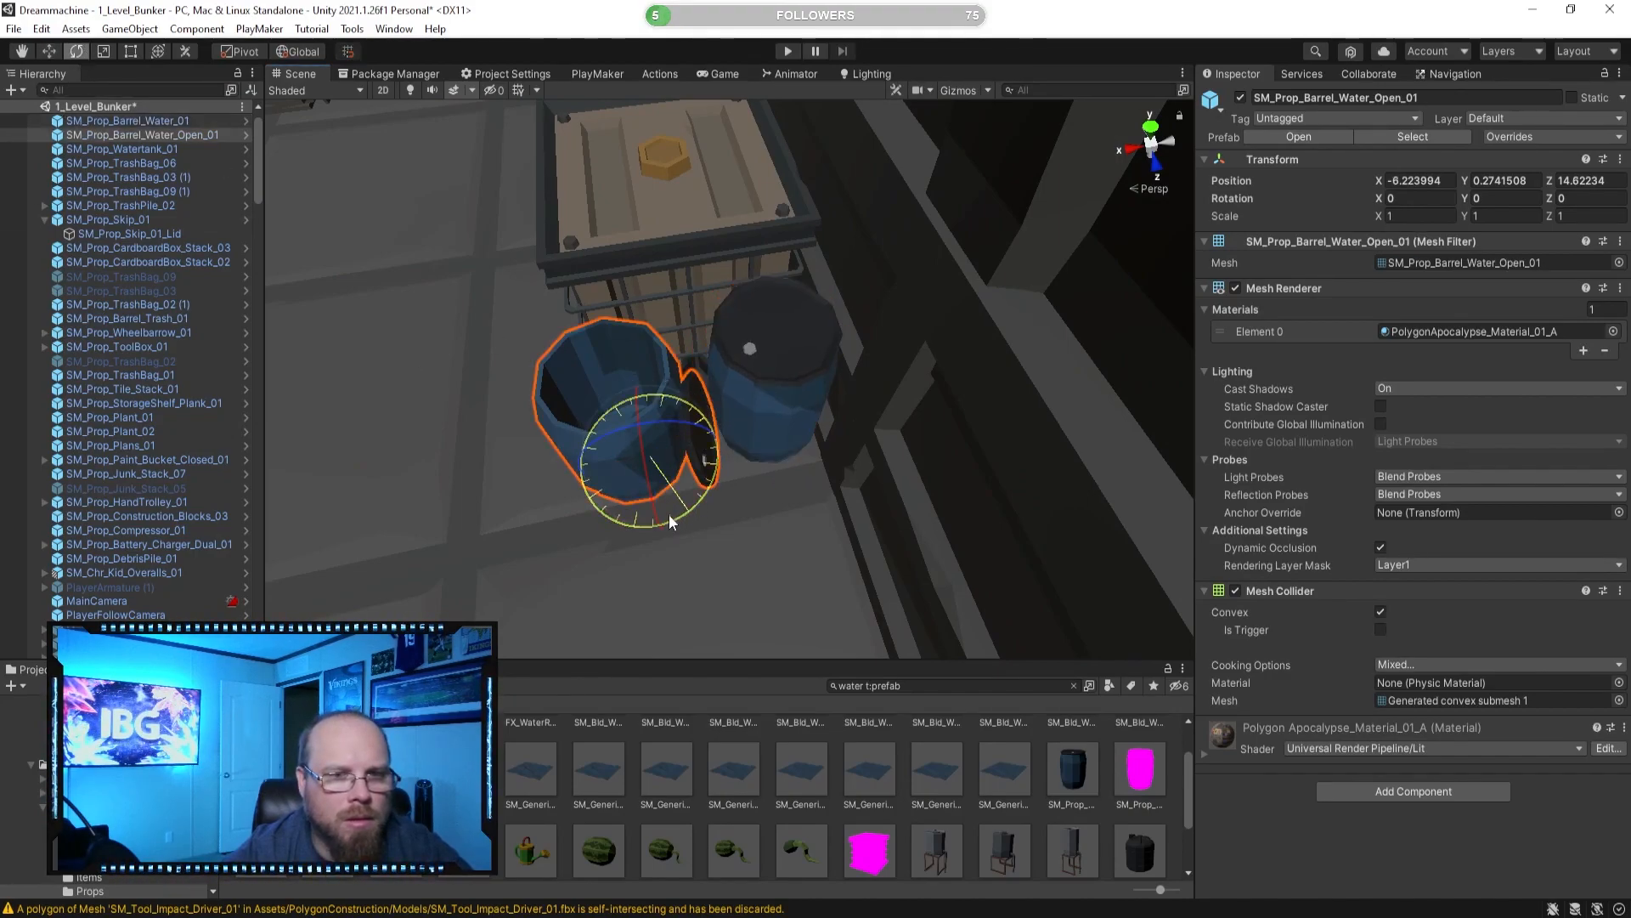
left_click(646, 629)
right_click_drag(646, 629, 297, 493)
right_click_drag(1538, 764, 128, 616)
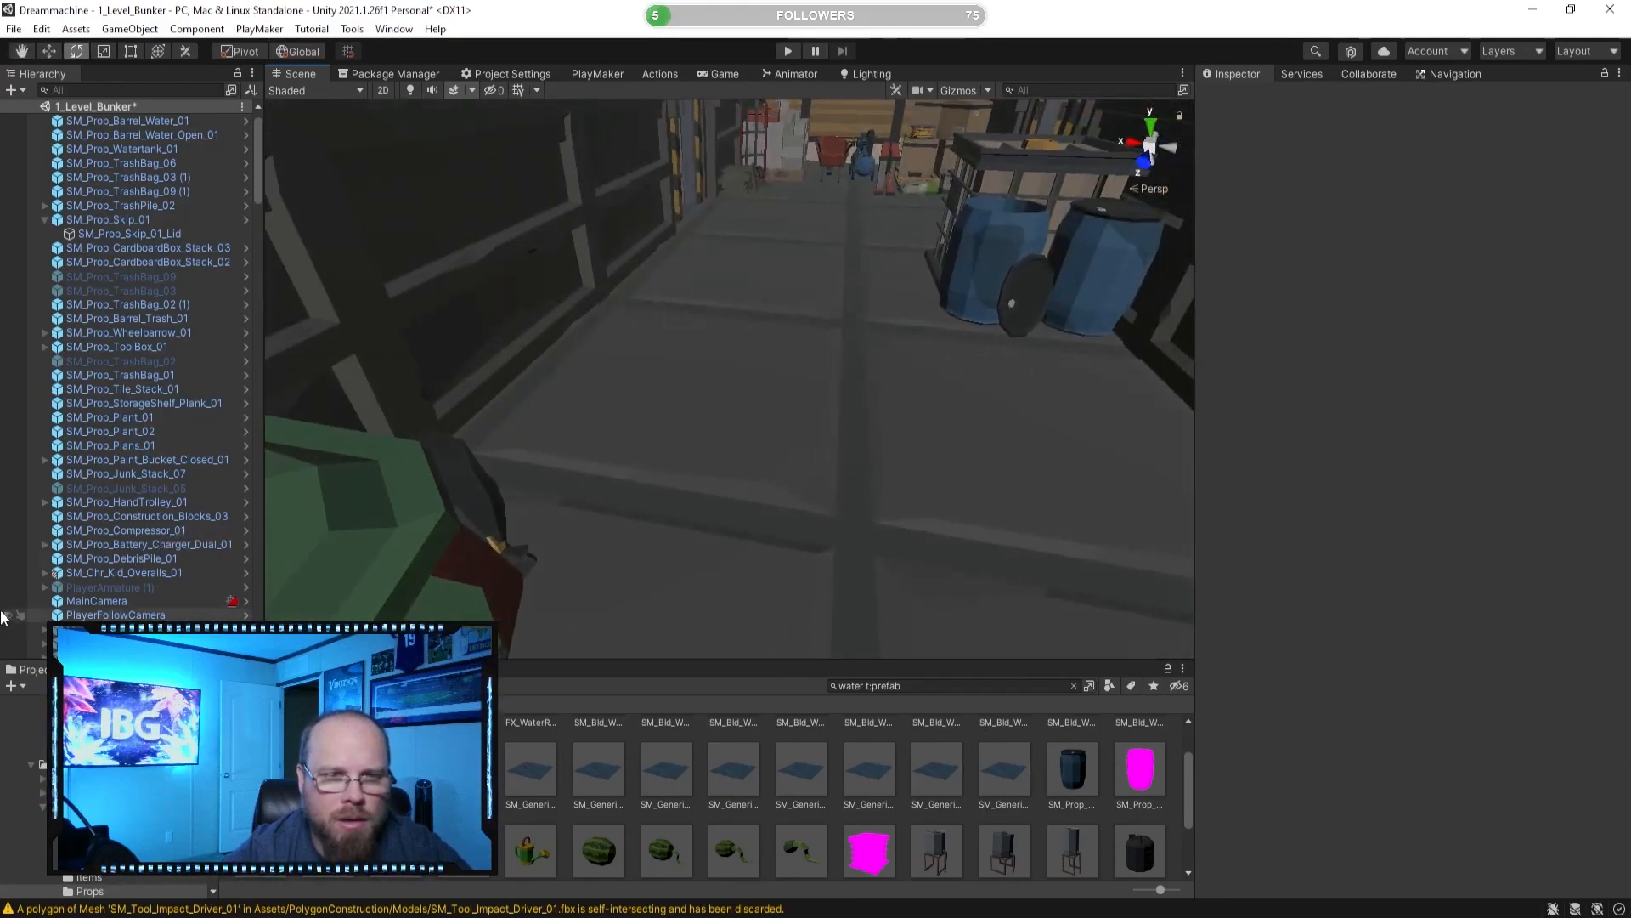
Select the open water barrel and check its placement against the water tank and the closed barrel.
right_click_drag(796, 439, 615, 429)
left_click(715, 415)
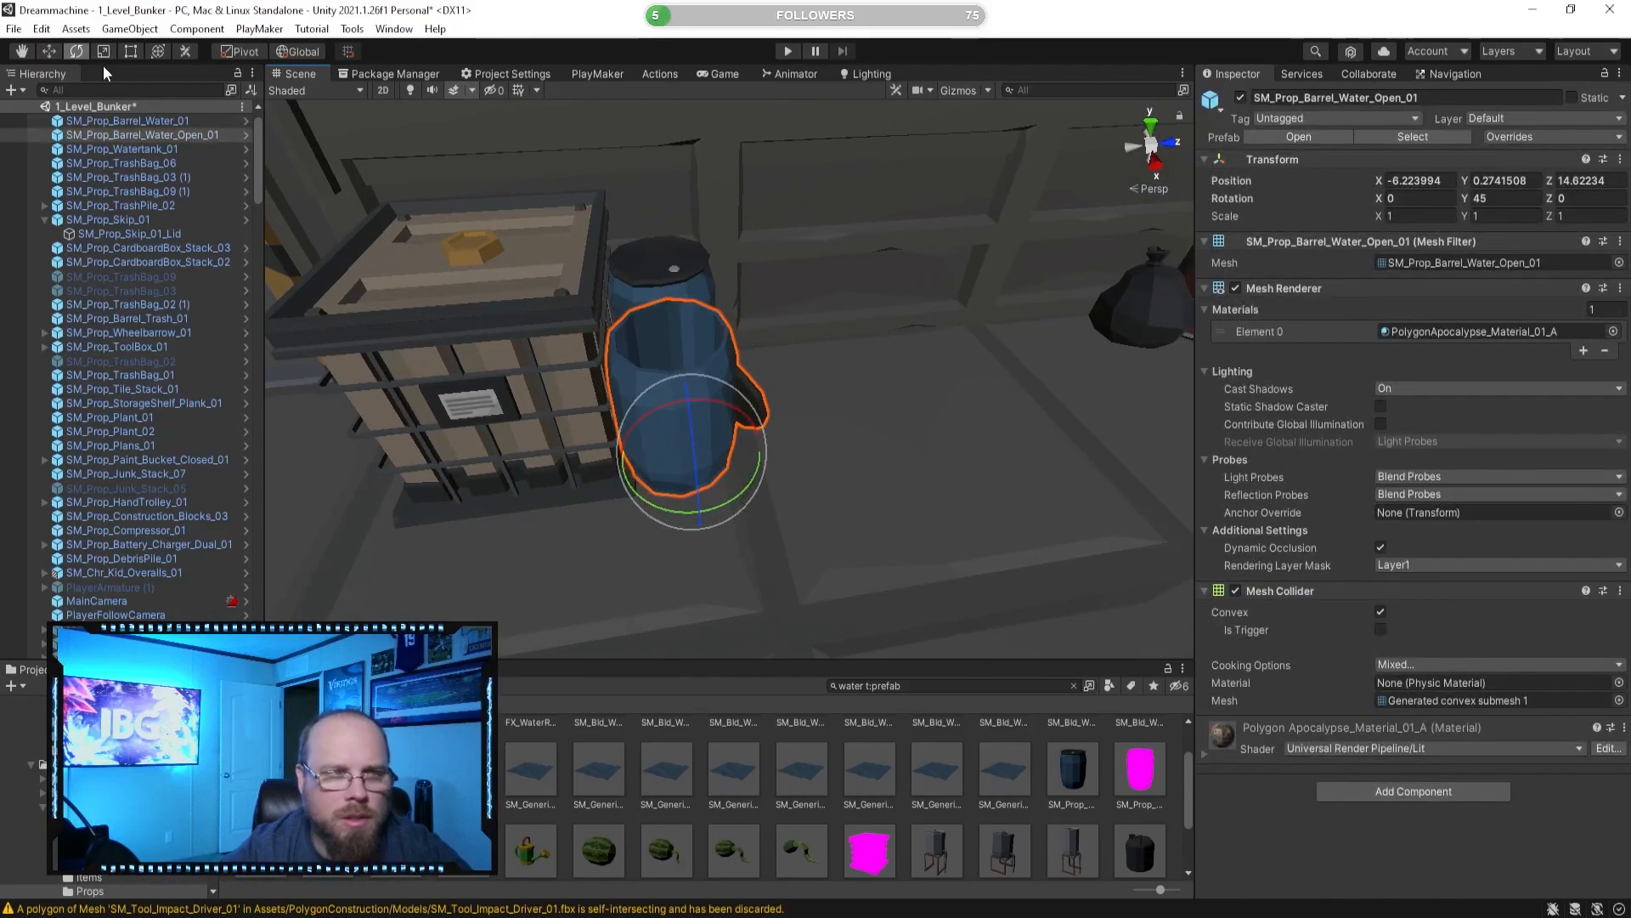
left_click(764, 442)
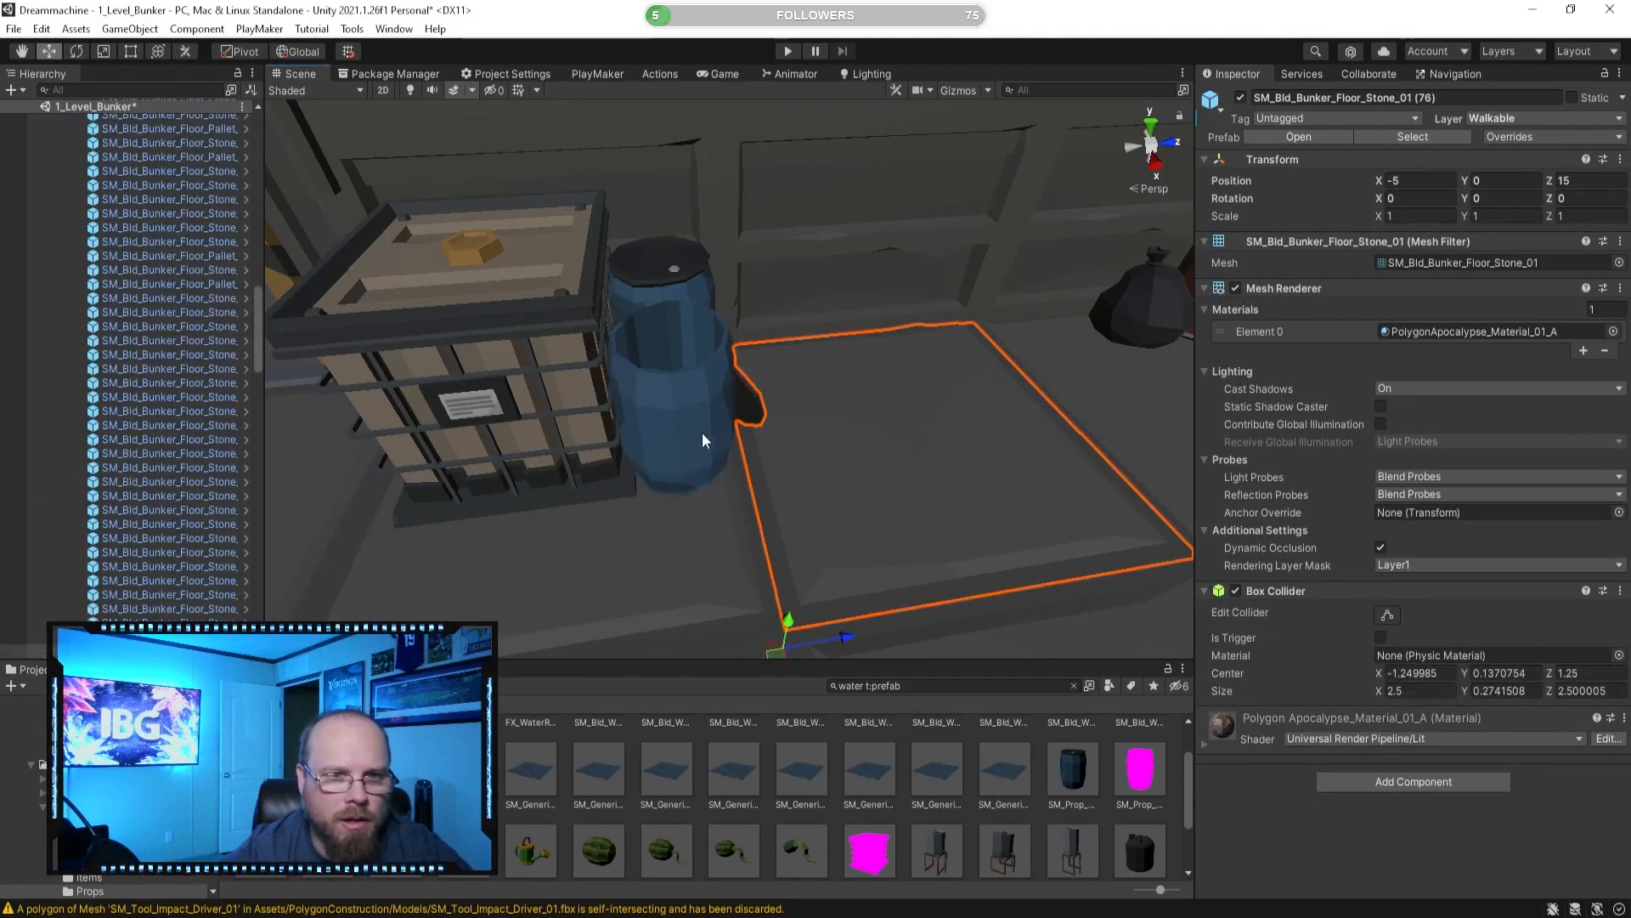
left_click(717, 451)
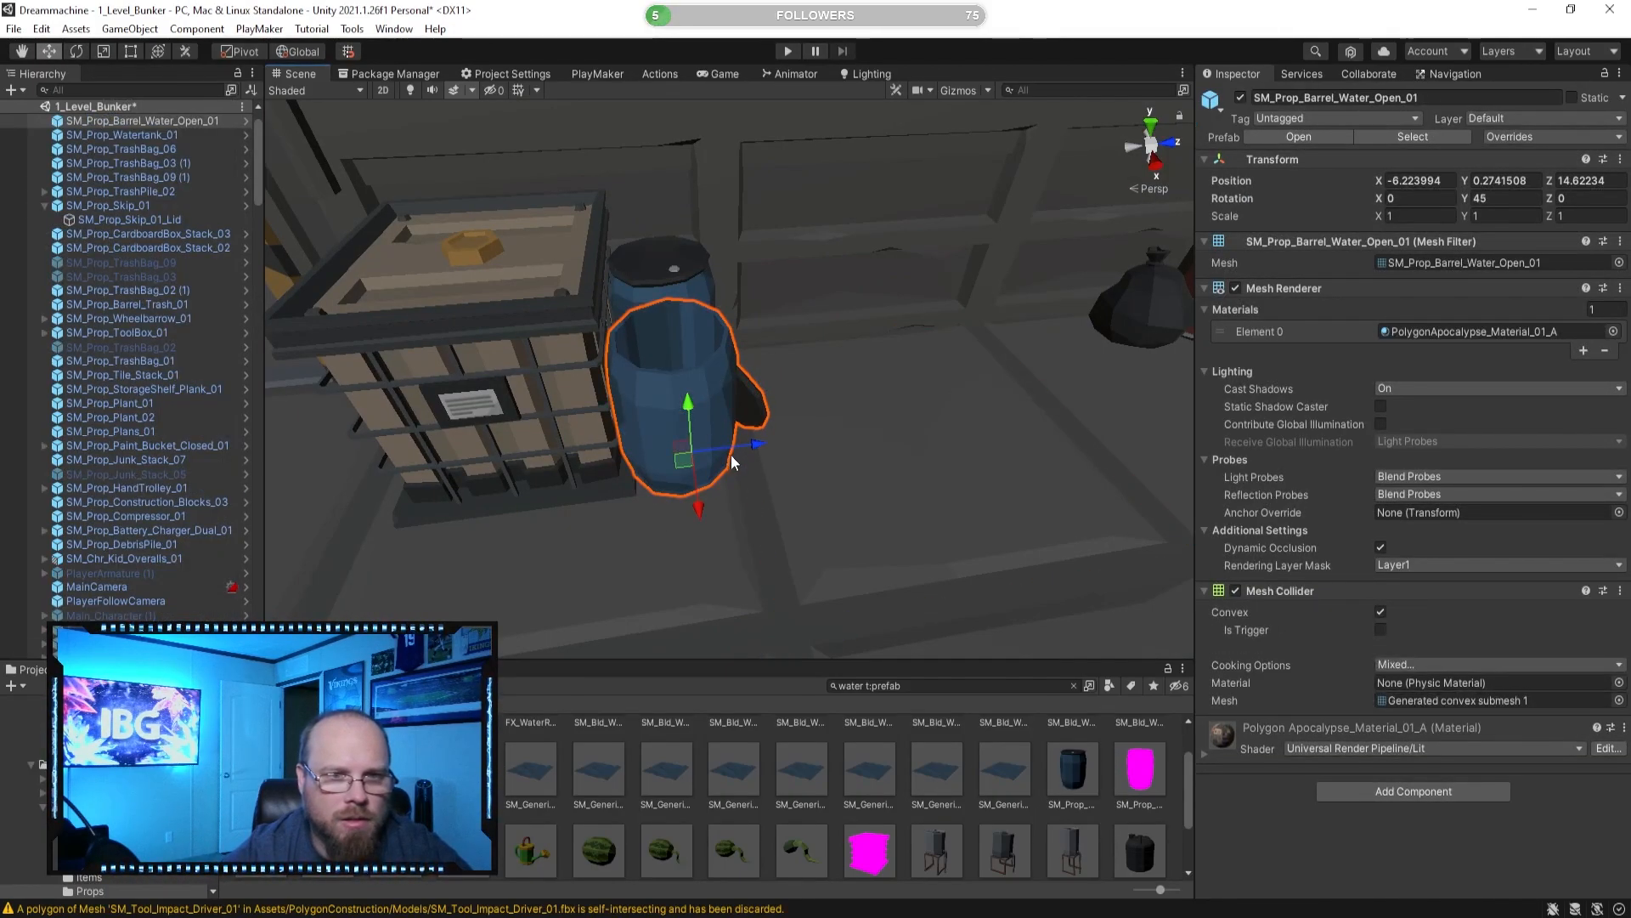
left_click(835, 805)
Try SM_Prop_WaterTank_04 on the floor beside the water barrels and delete it.
right_click_drag(780, 482, 1091, 489)
scroll(1147, 867, "down", 1)
right_click_drag(986, 491, 722, 497)
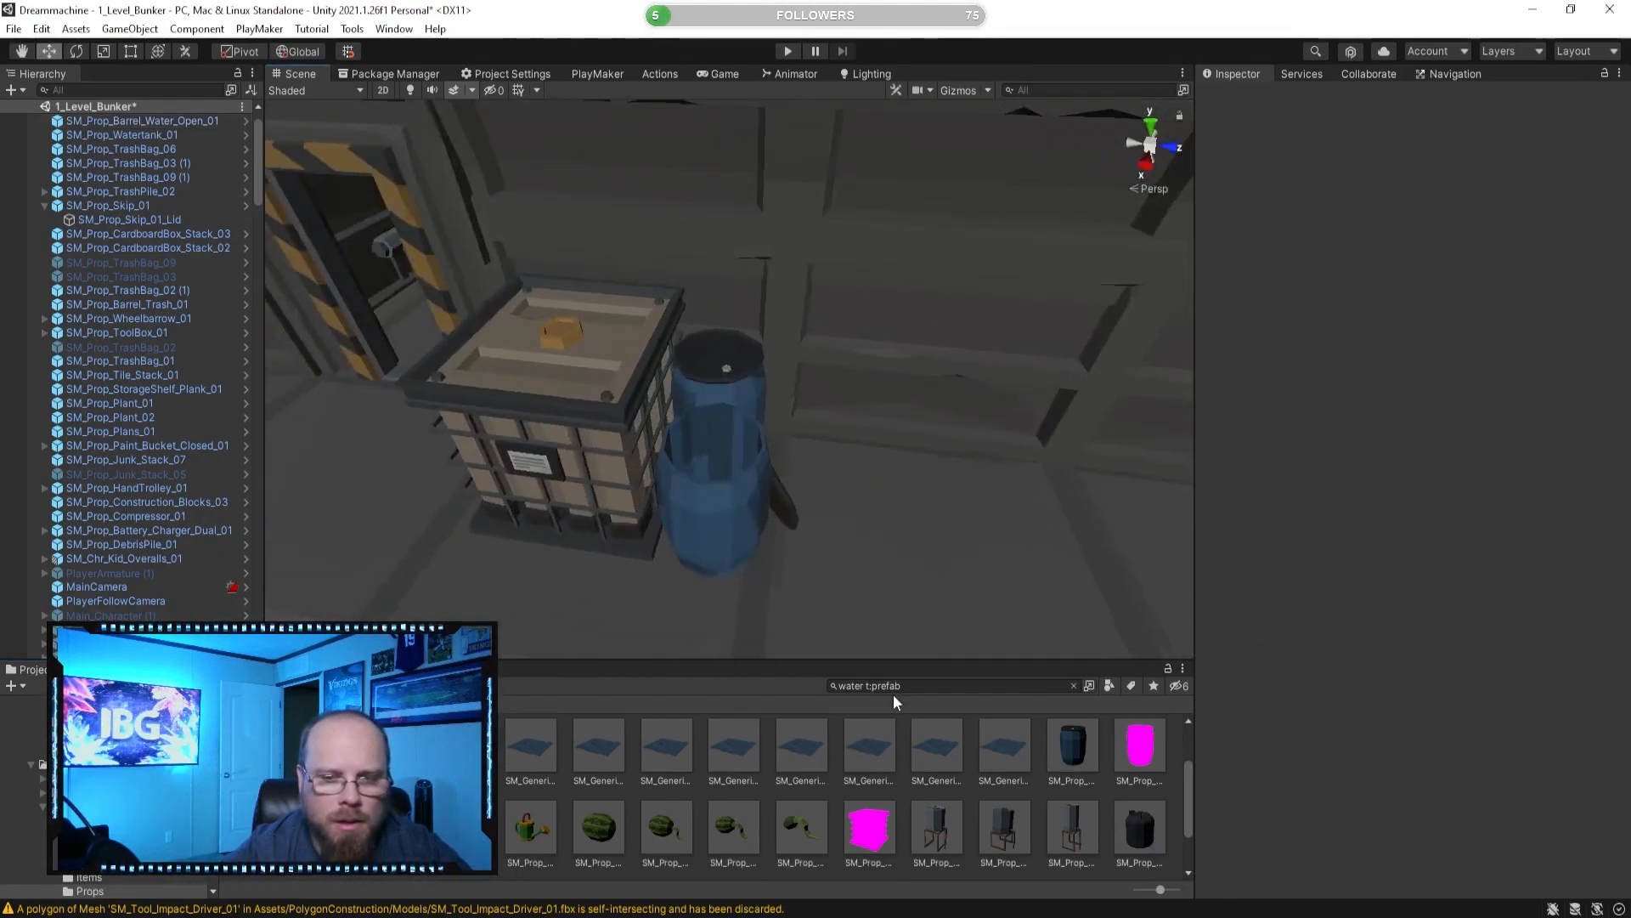
left_click_drag(1160, 824, 899, 501)
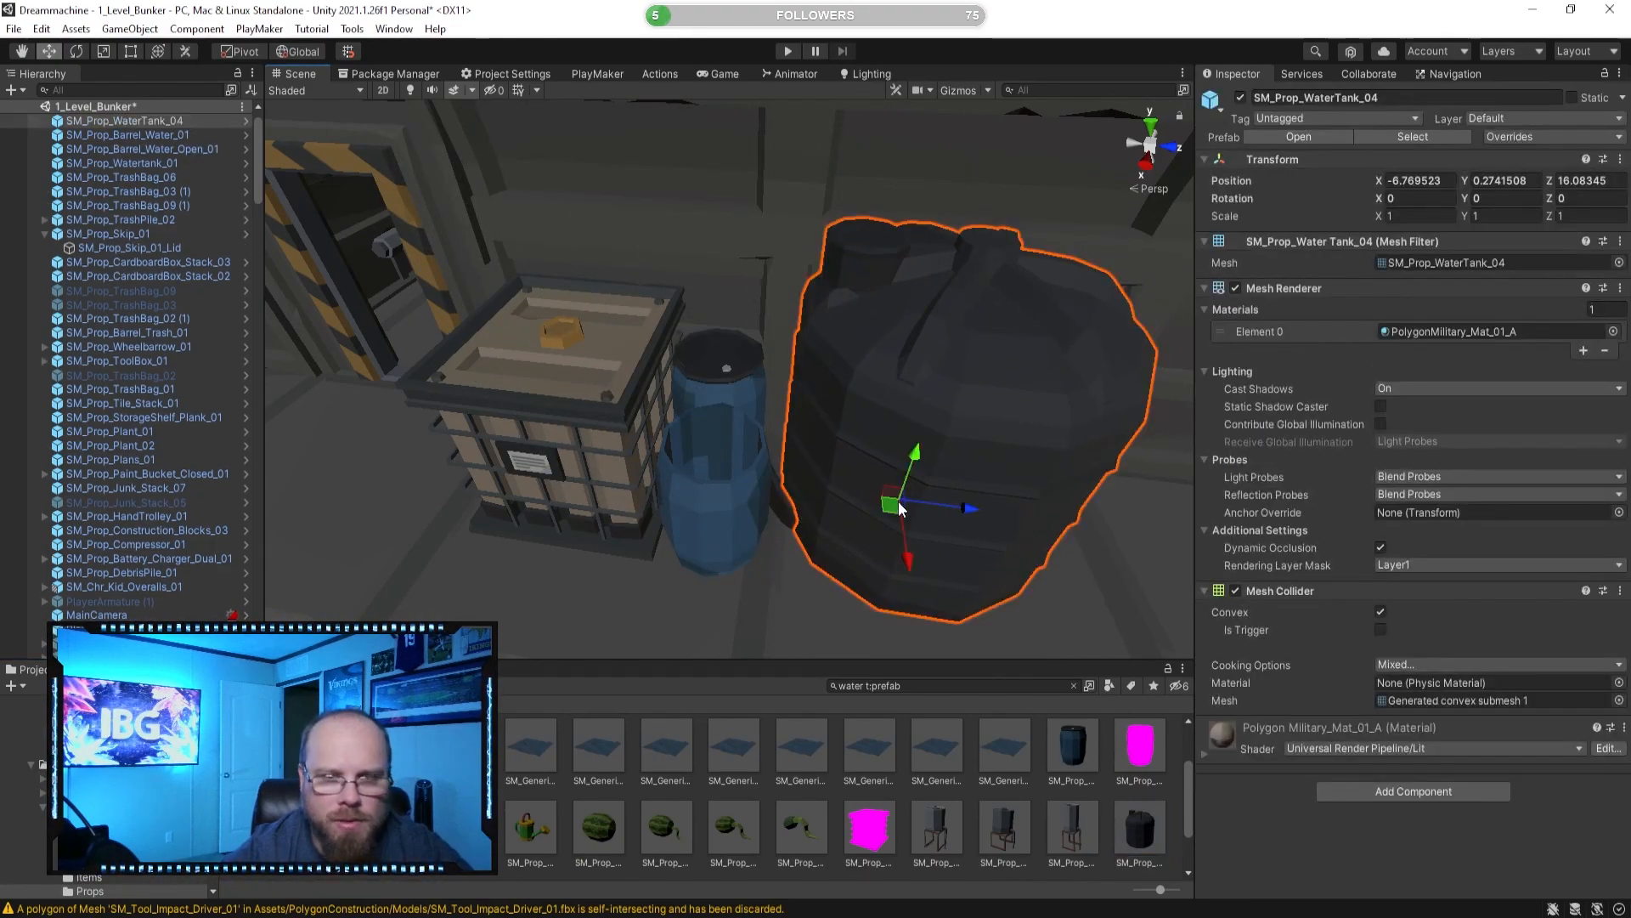
key("Delete")
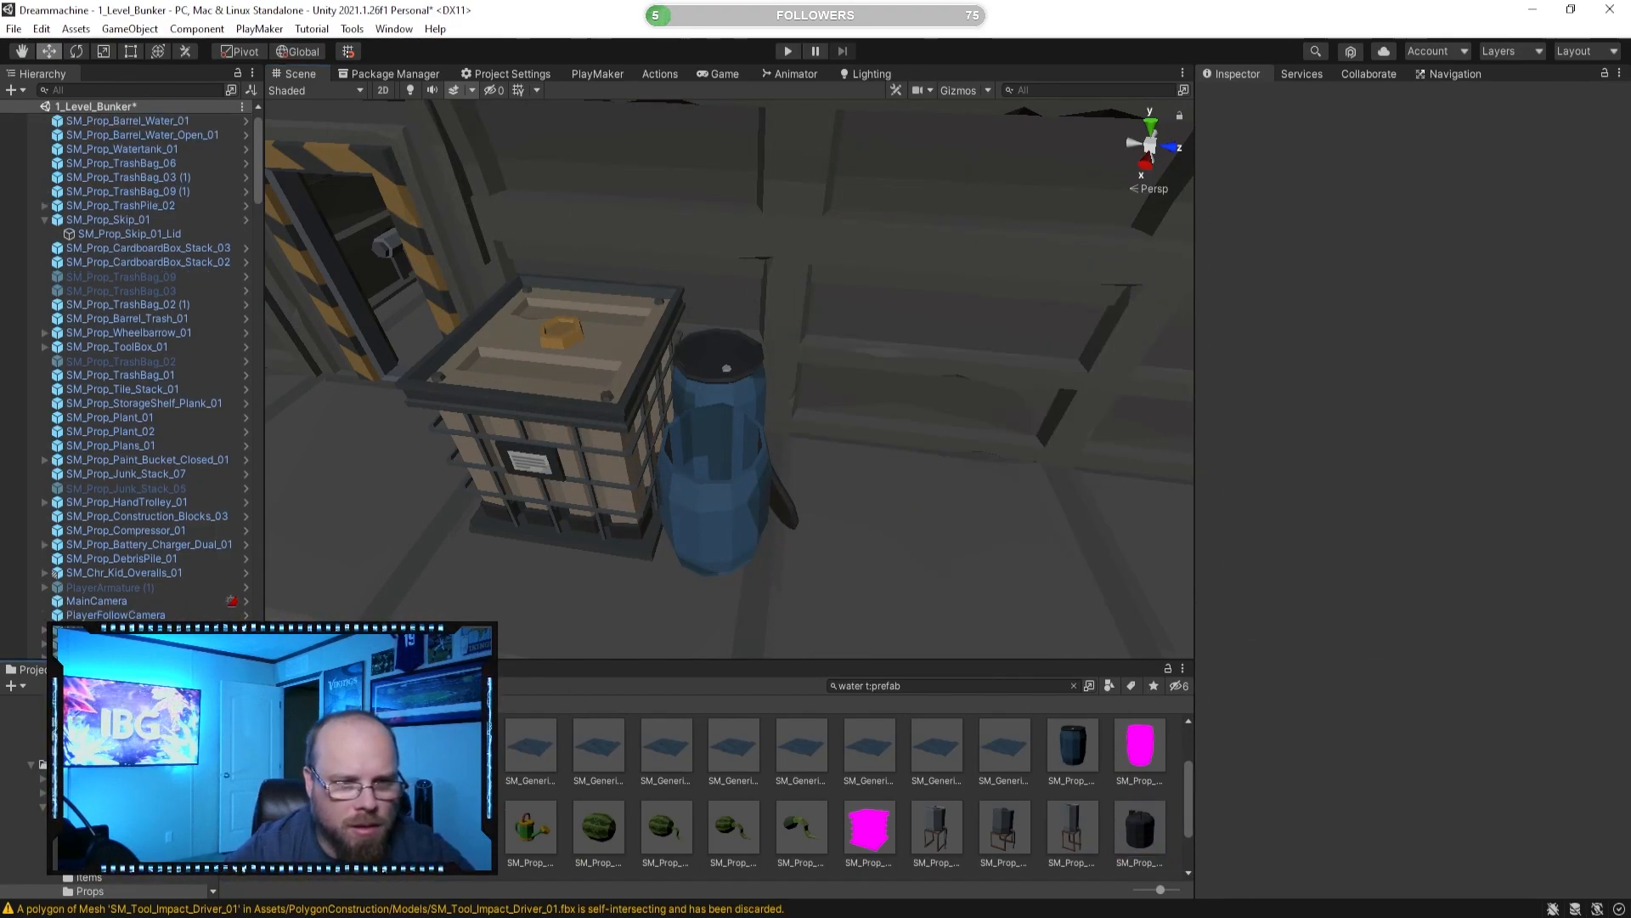
Duplicate the hanging wire lights in front of the rock pile and move the copy along Z to 9.34.
left_click(463, 826)
right_click_drag(841, 501, 819, 408)
right_click_drag(726, 445, 768, 507)
left_click(839, 800)
right_click_drag(809, 587, 499, 505)
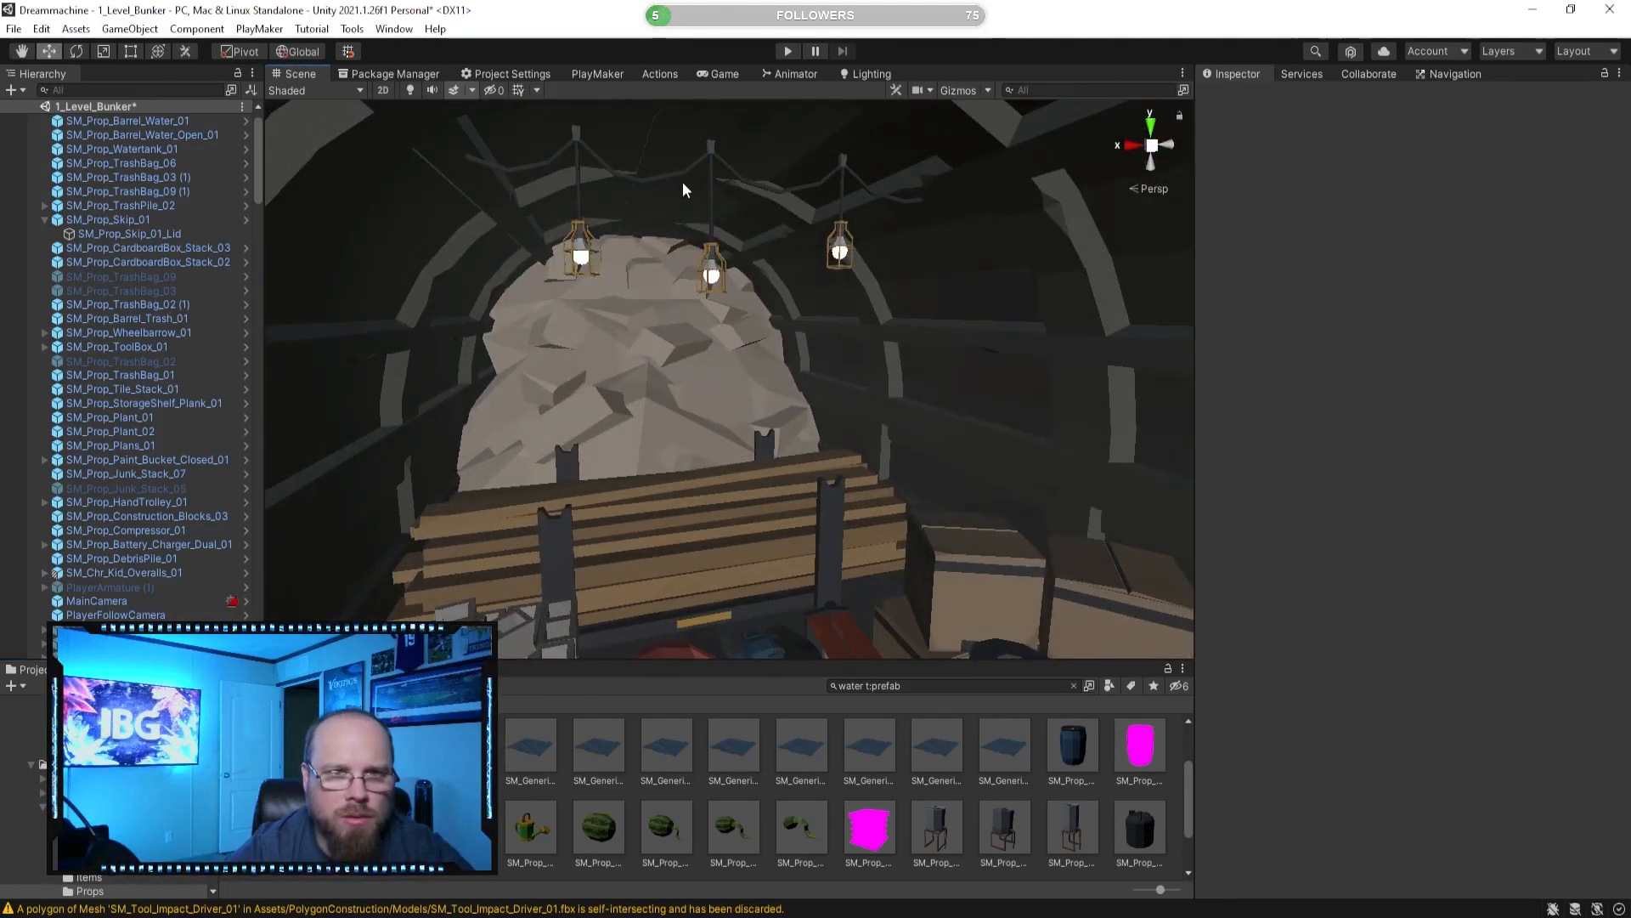
left_click(709, 166)
right_click_drag(709, 167, 736, 206)
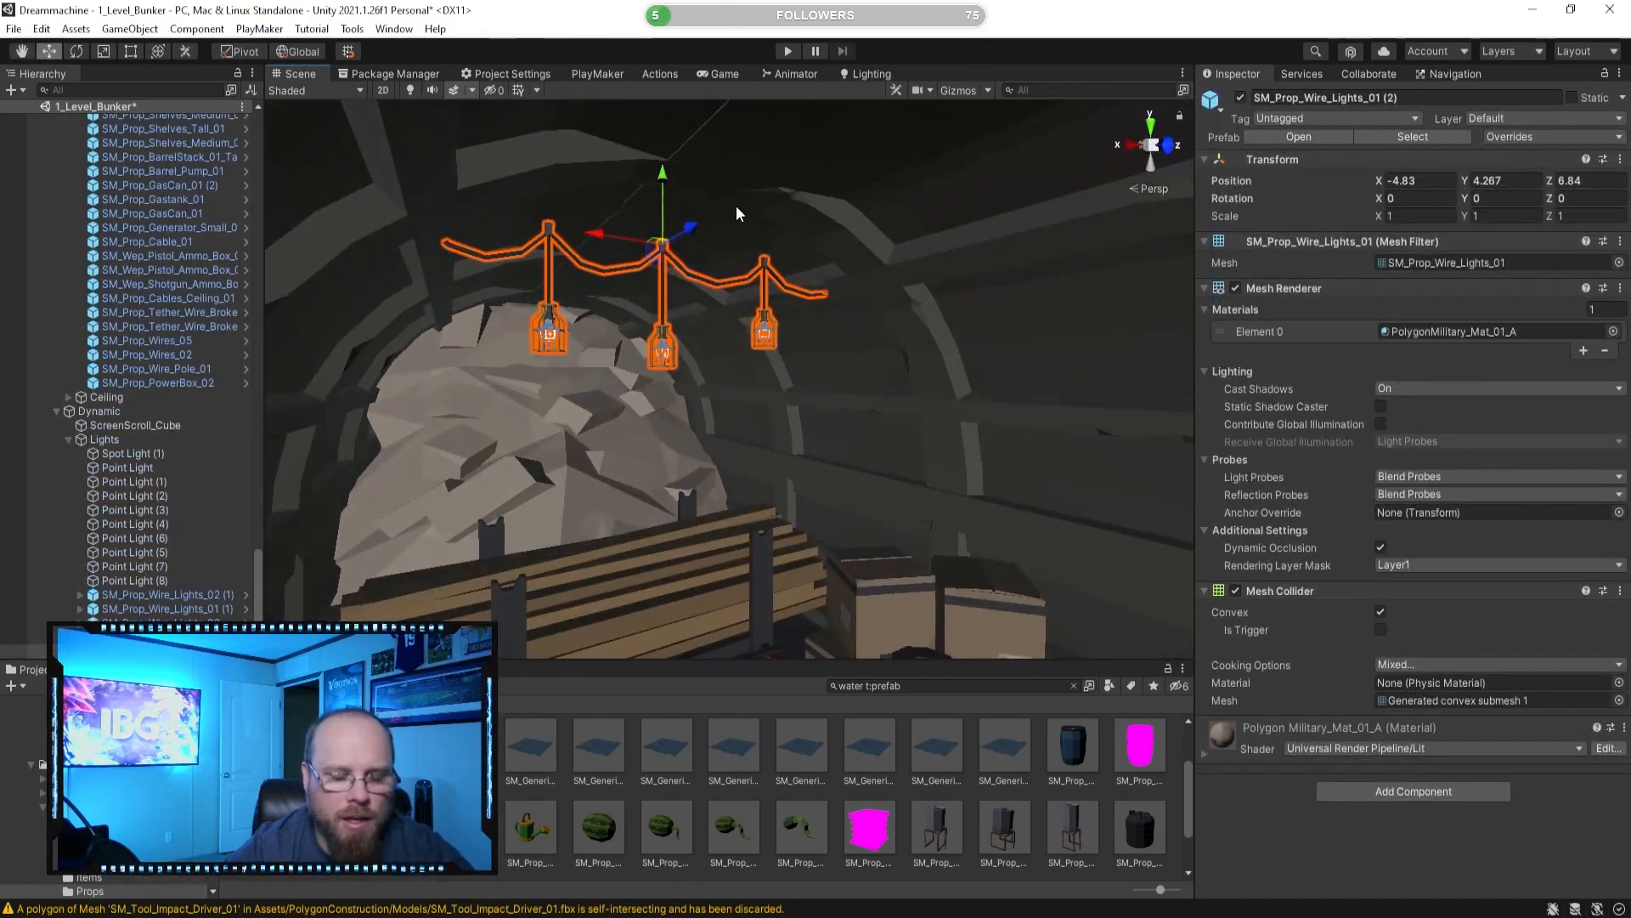
left_click_drag(690, 230, 812, 153)
right_click_drag(811, 153, 660, 307)
scroll(660, 308, "down", 1)
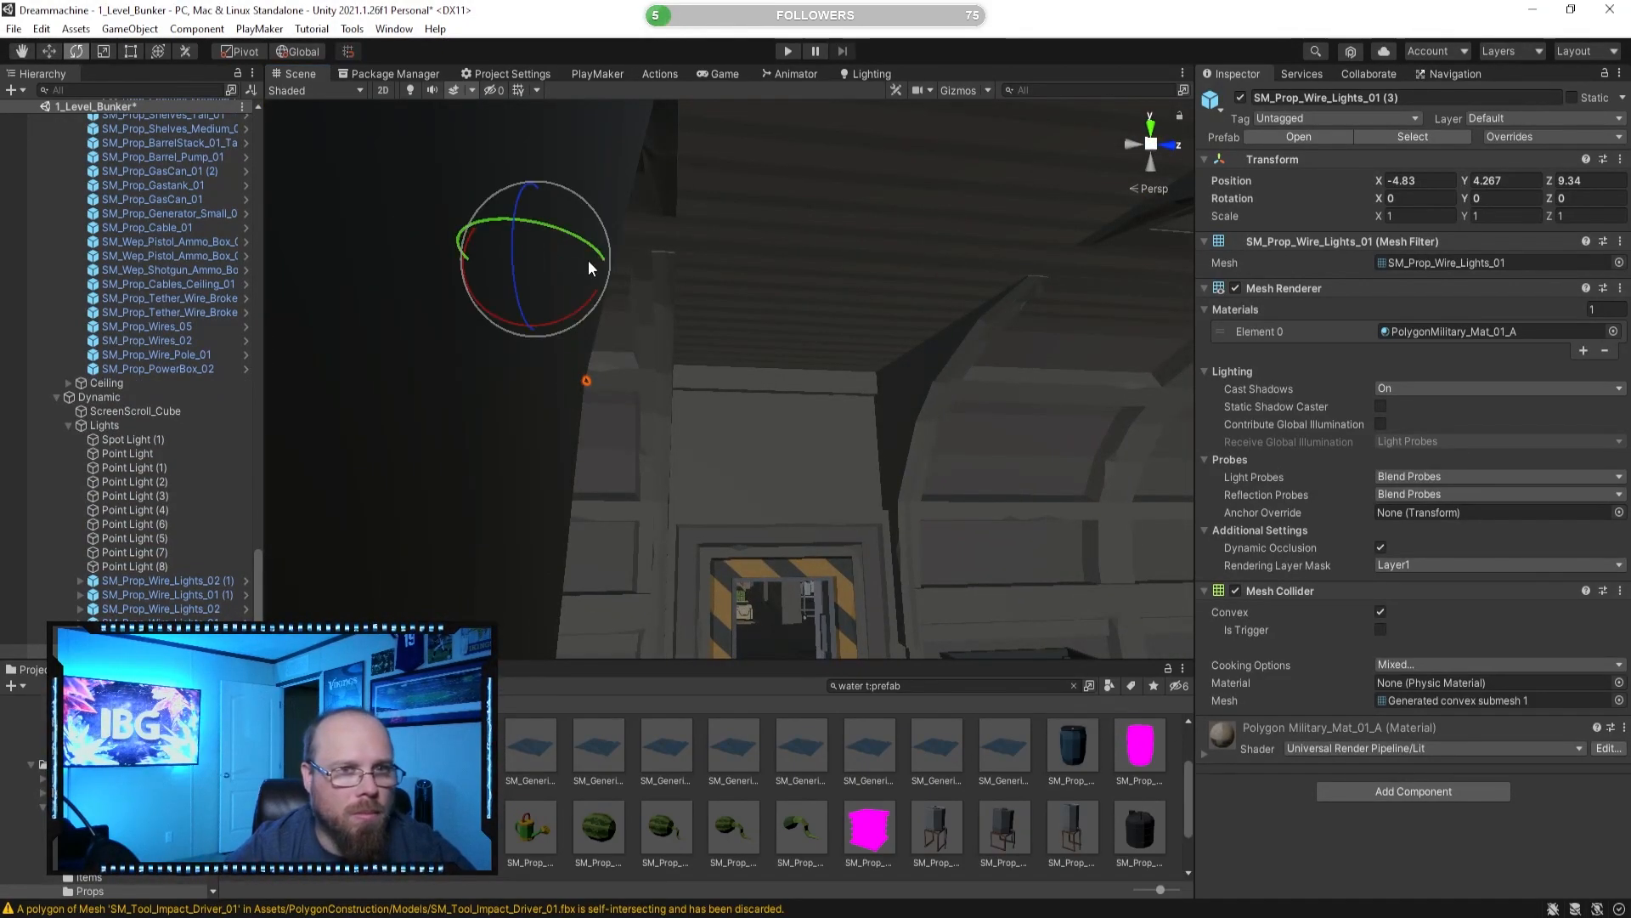
Rotate the duplicated wire lights to 90 degrees about Y and move them down the tunnel to about Z 16.22.
left_click_drag(460, 244, 440, 238)
right_click_drag(680, 327, 587, 365)
left_click(45, 56)
right_click_drag(340, 234, 418, 223)
left_click_drag(437, 164, 973, 186)
right_click_drag(935, 255, 753, 279)
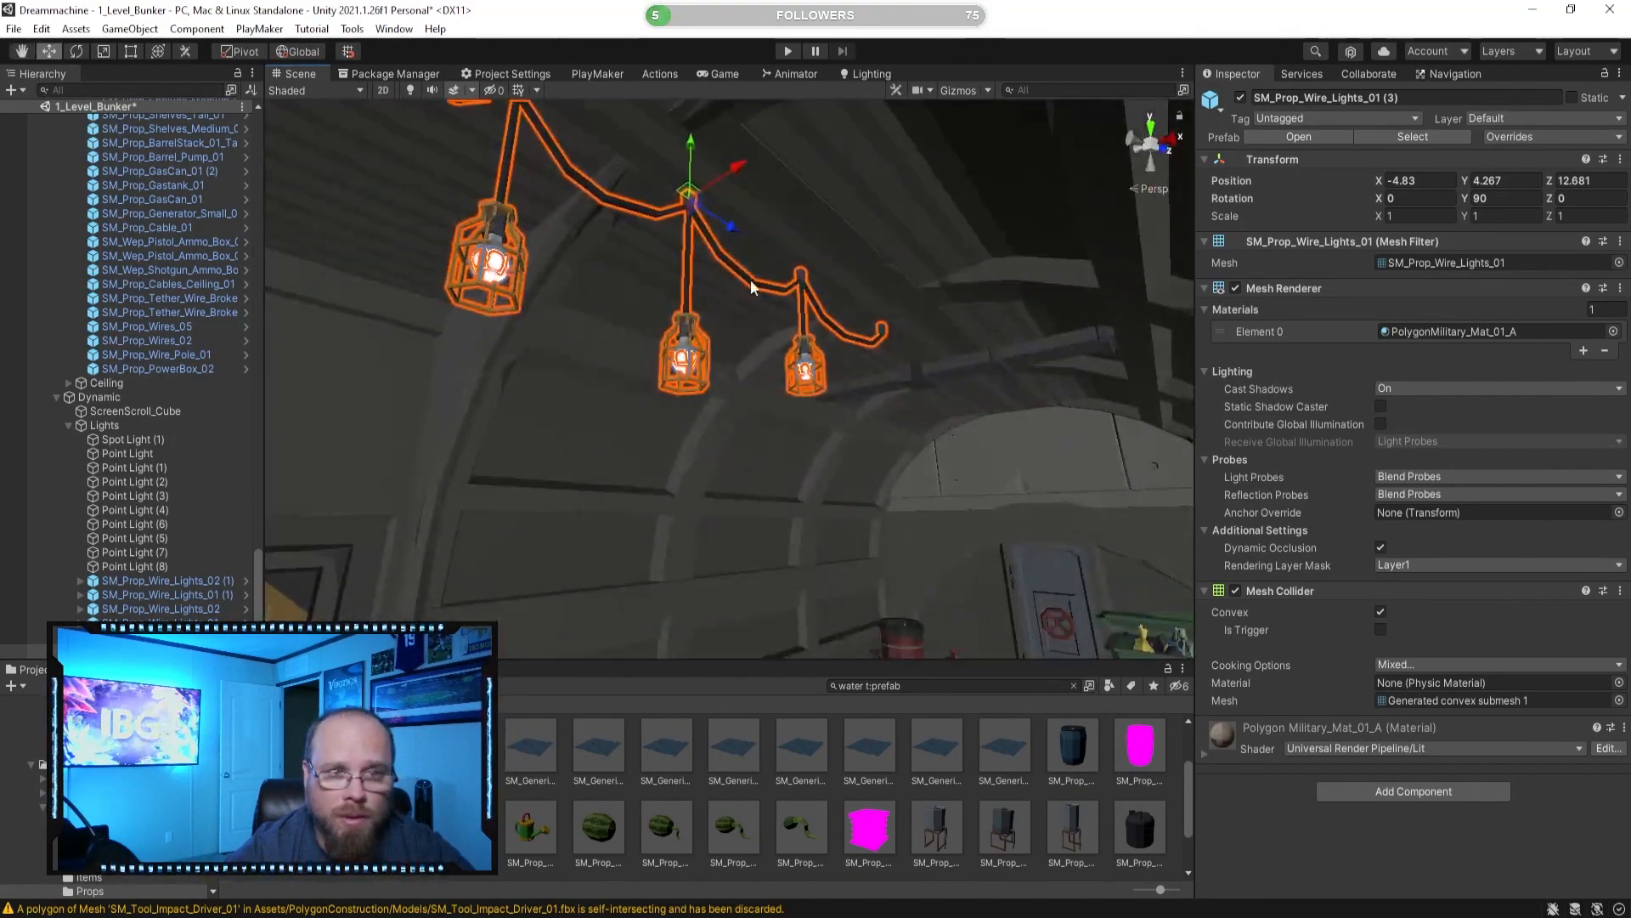
left_click_drag(717, 226, 1012, 345)
right_click_drag(1013, 345, 686, 227)
left_click_drag(686, 228, 645, 241)
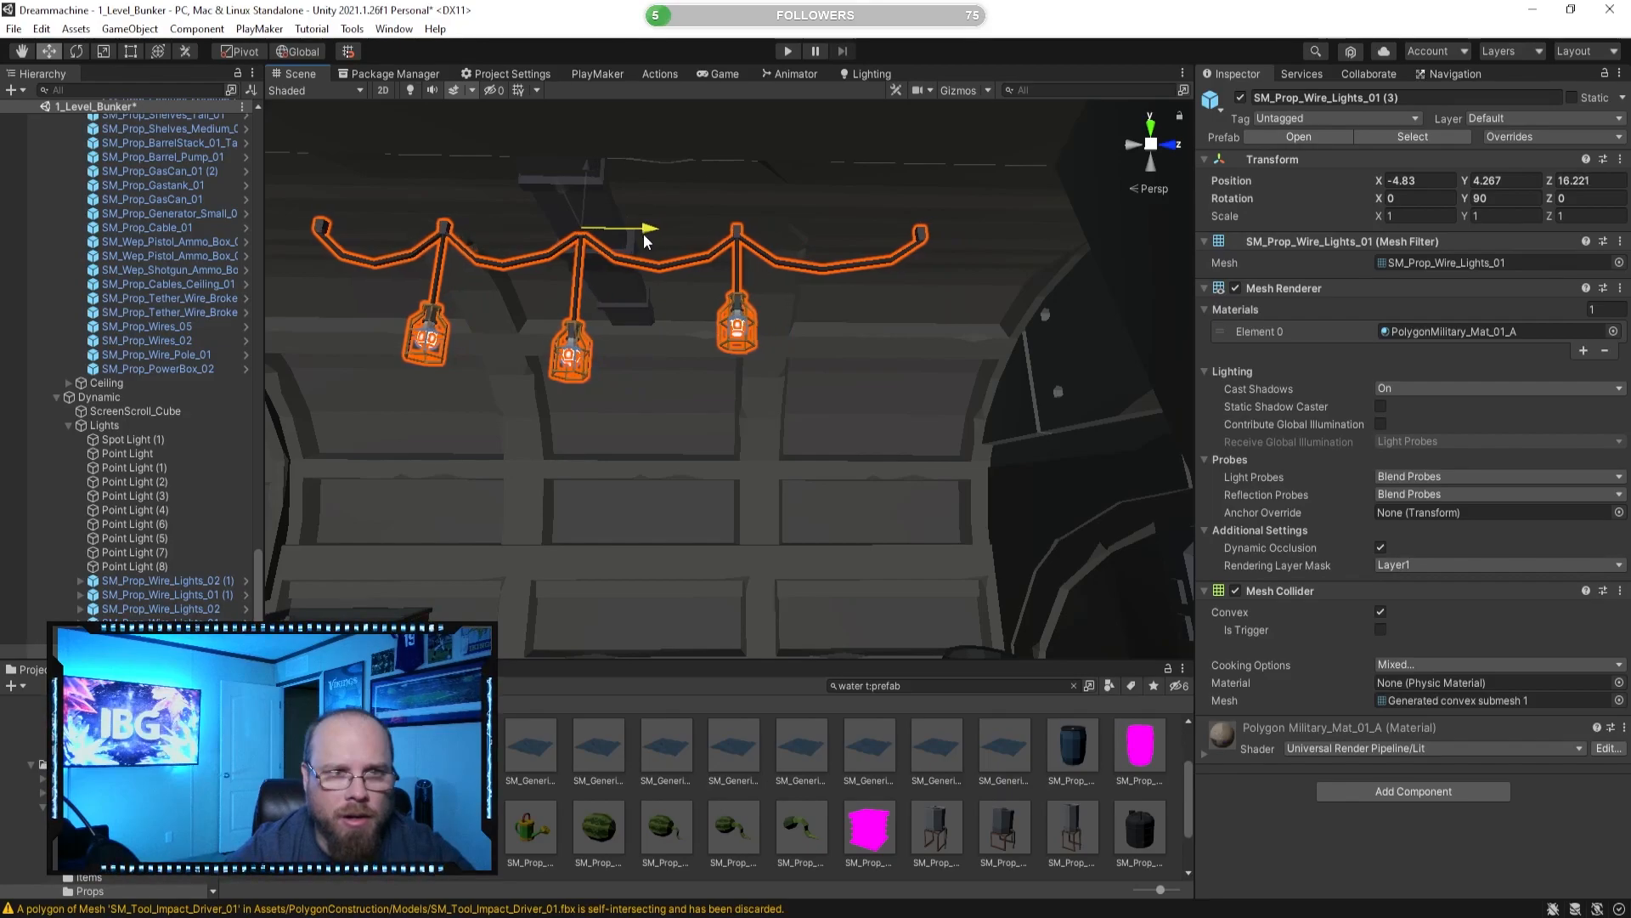
Raise the duplicated wire lights toward the tunnel ceiling.
right_click_drag(648, 242, 686, 327)
left_click_drag(746, 232, 755, 152)
right_click_drag(751, 157, 776, 241)
left_click(904, 771)
Raise the original wire lights to Y 4.496 and copy that Y position onto the duplicated string.
right_click_drag(880, 515, 463, 459)
key("d")
right_click_drag(728, 419, 975, 347)
left_click(990, 285)
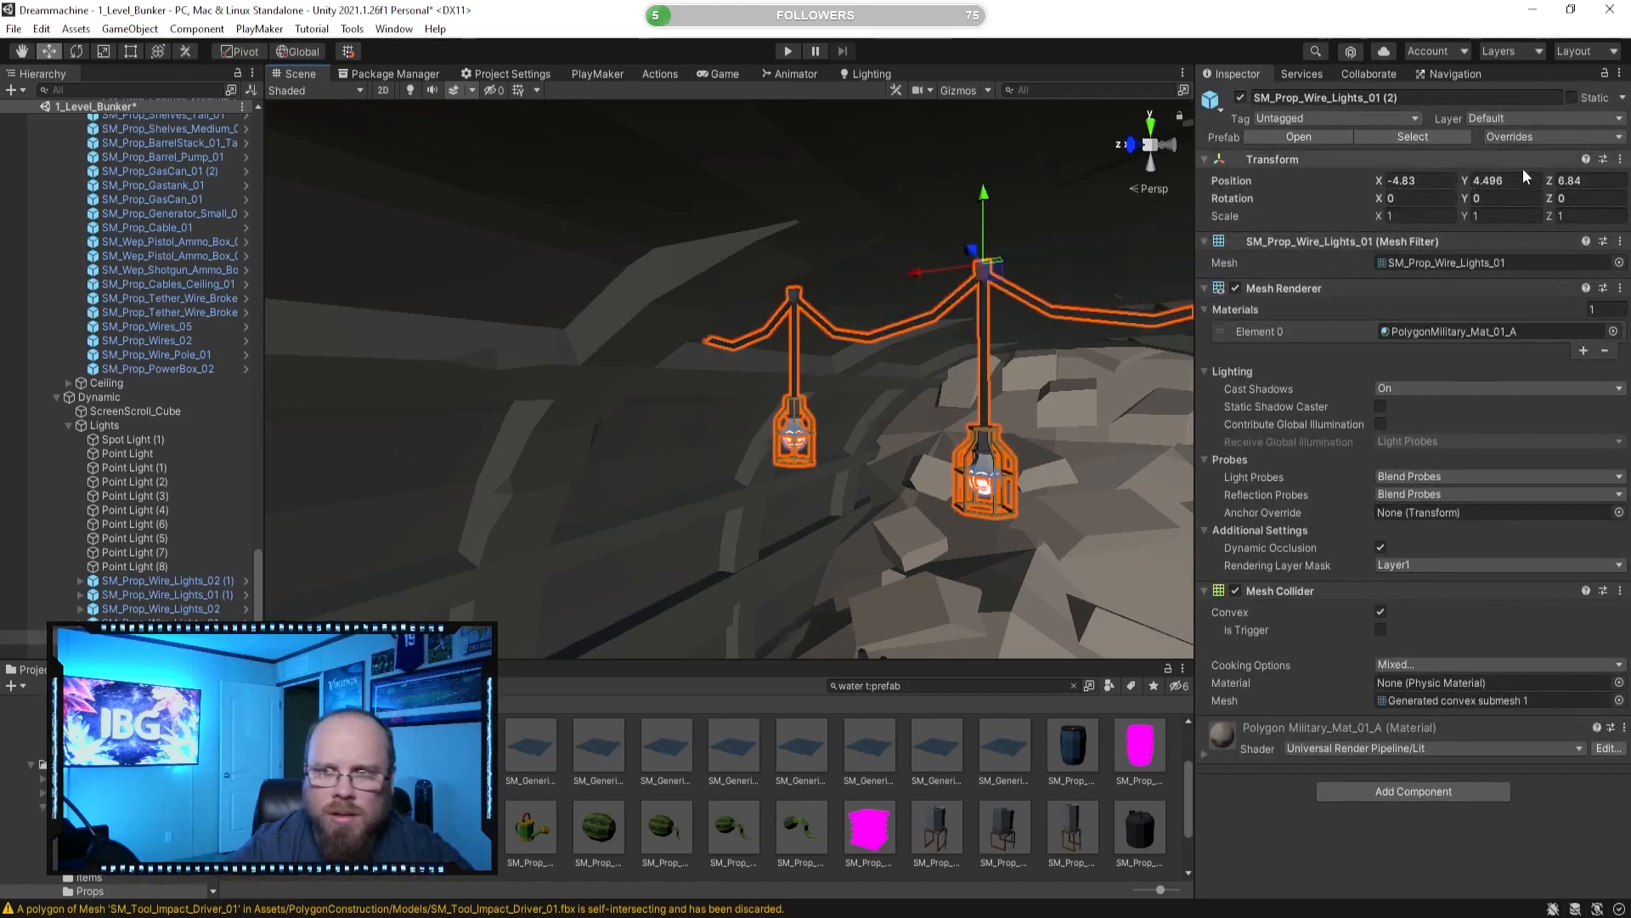
right_click(1467, 186)
left_click(1441, 235)
right_click_drag(848, 304, 655, 266)
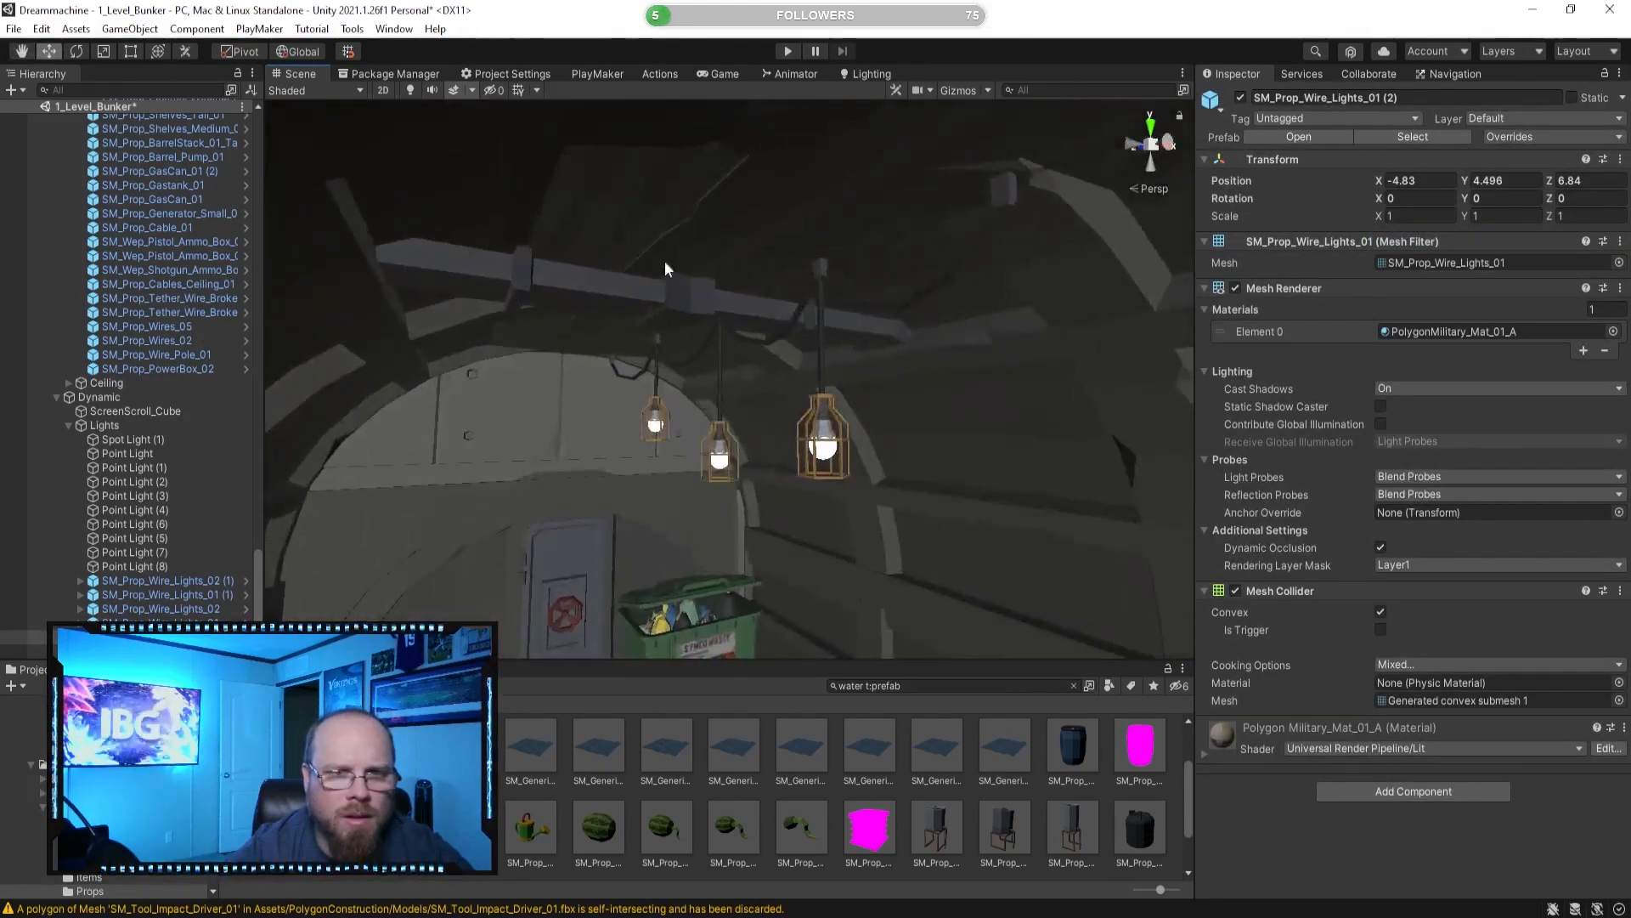
right_click(1465, 185)
left_click(1451, 257)
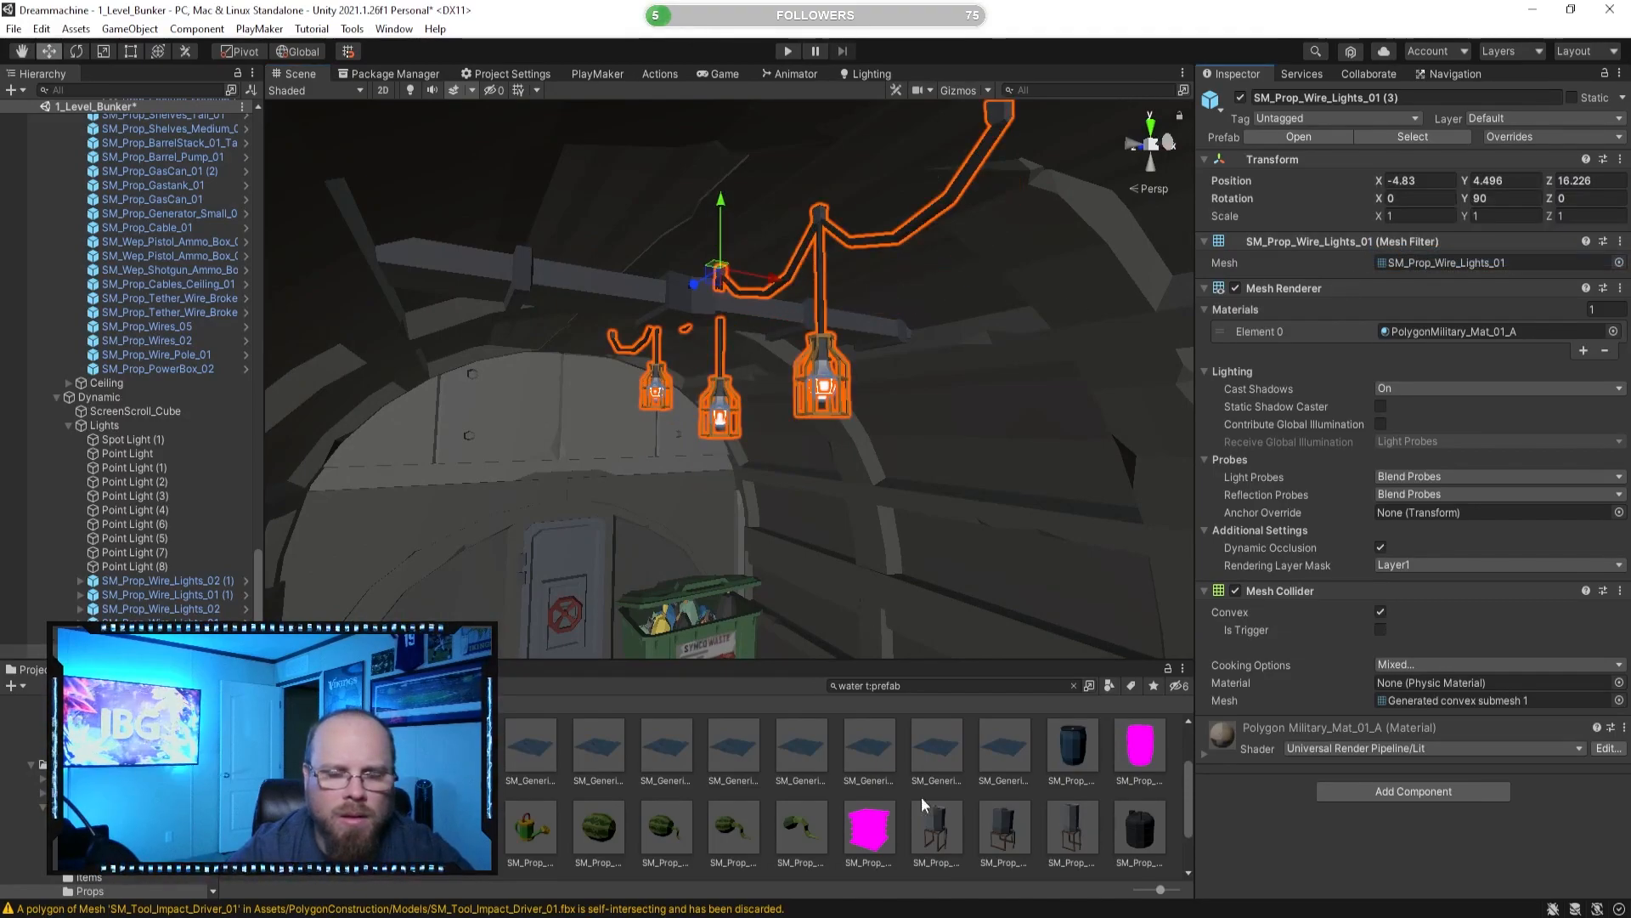
Shift the duplicated wire lights away from the ceiling beam to Z 14.132 and lift them slightly to Y 4.499.
left_click(900, 785)
right_click_drag(752, 459, 1007, 386)
left_click(910, 274)
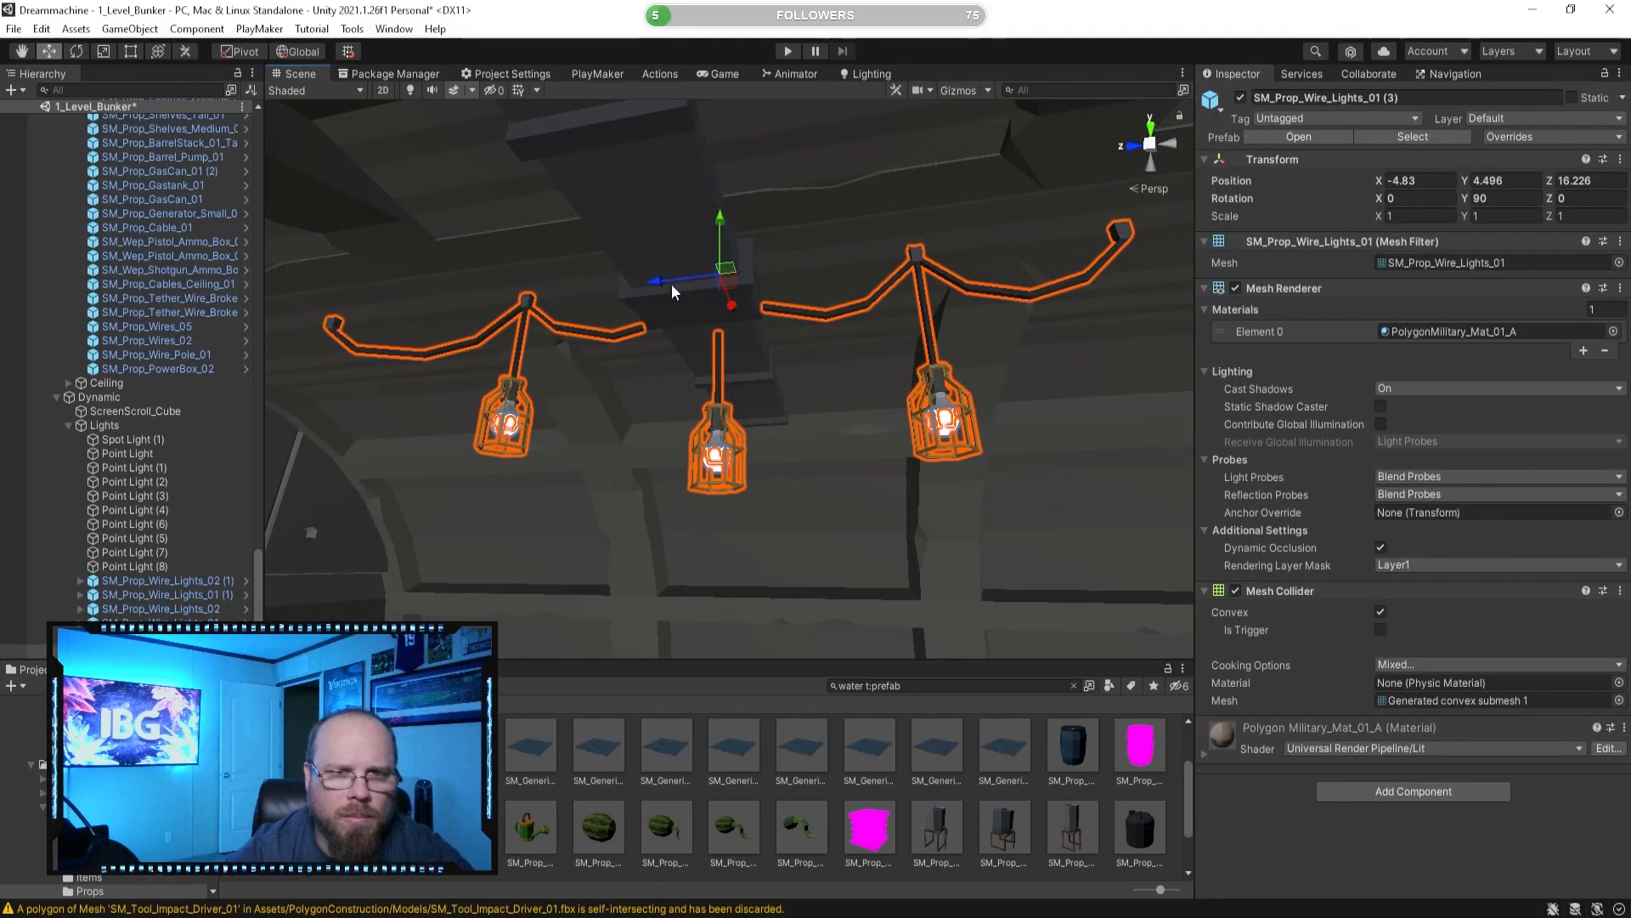
left_click_drag(663, 277, 755, 270)
right_click_drag(756, 270, 557, 370)
mouse_move(498, 235)
left_mouse_down()
mouse_move(508, 217)
mouse_move(485, 227)
left_mouse_up()
right_click_drag(483, 234, 673, 183)
left_click_drag(749, 243, 1071, 230)
right_click_drag(1019, 261, 809, 287)
left_click_drag(791, 253, 977, 262)
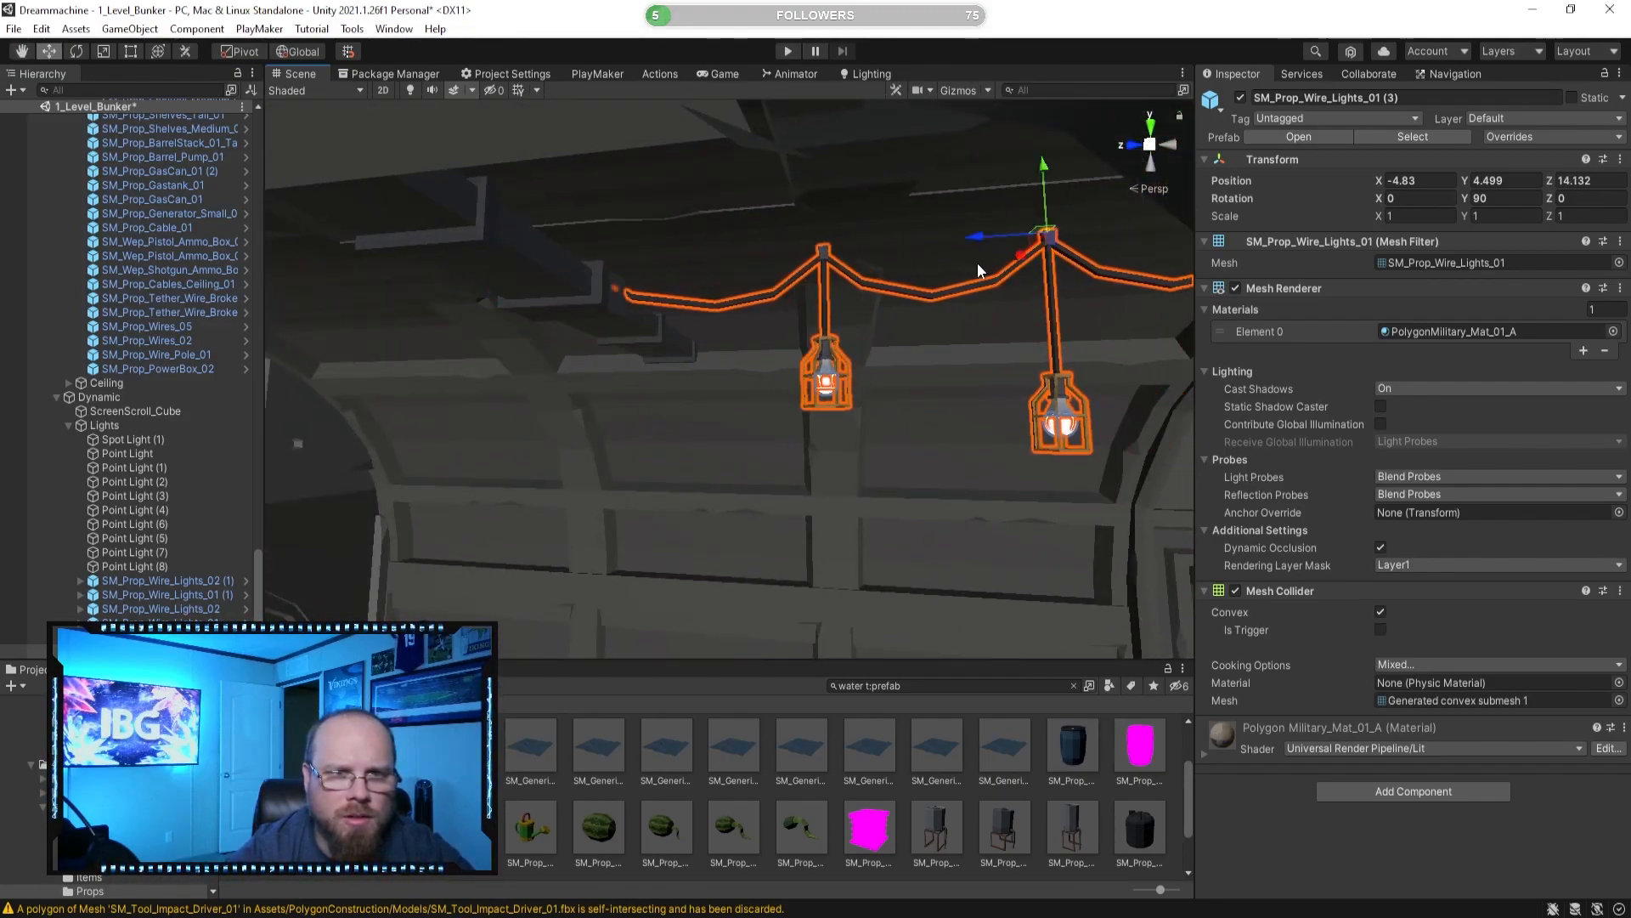
Check the duplicated wire lights' ceiling mounts up close and nudge the string to Z 14.129.
left_click(909, 797)
right_click_drag(815, 527, 867, 368)
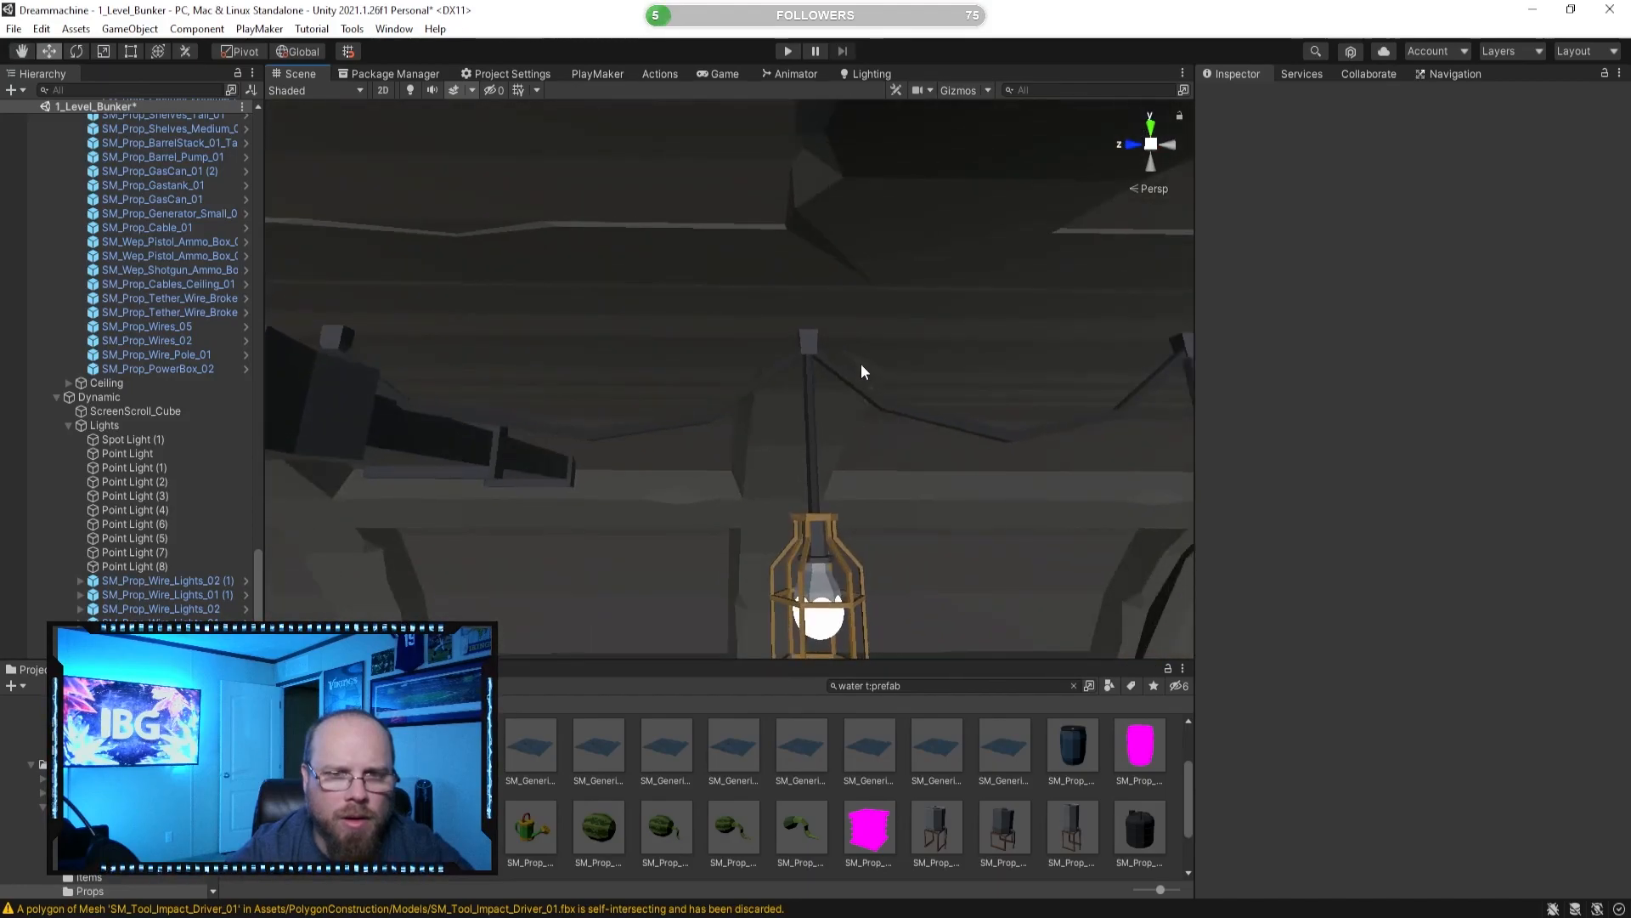
left_click(810, 346)
key("f")
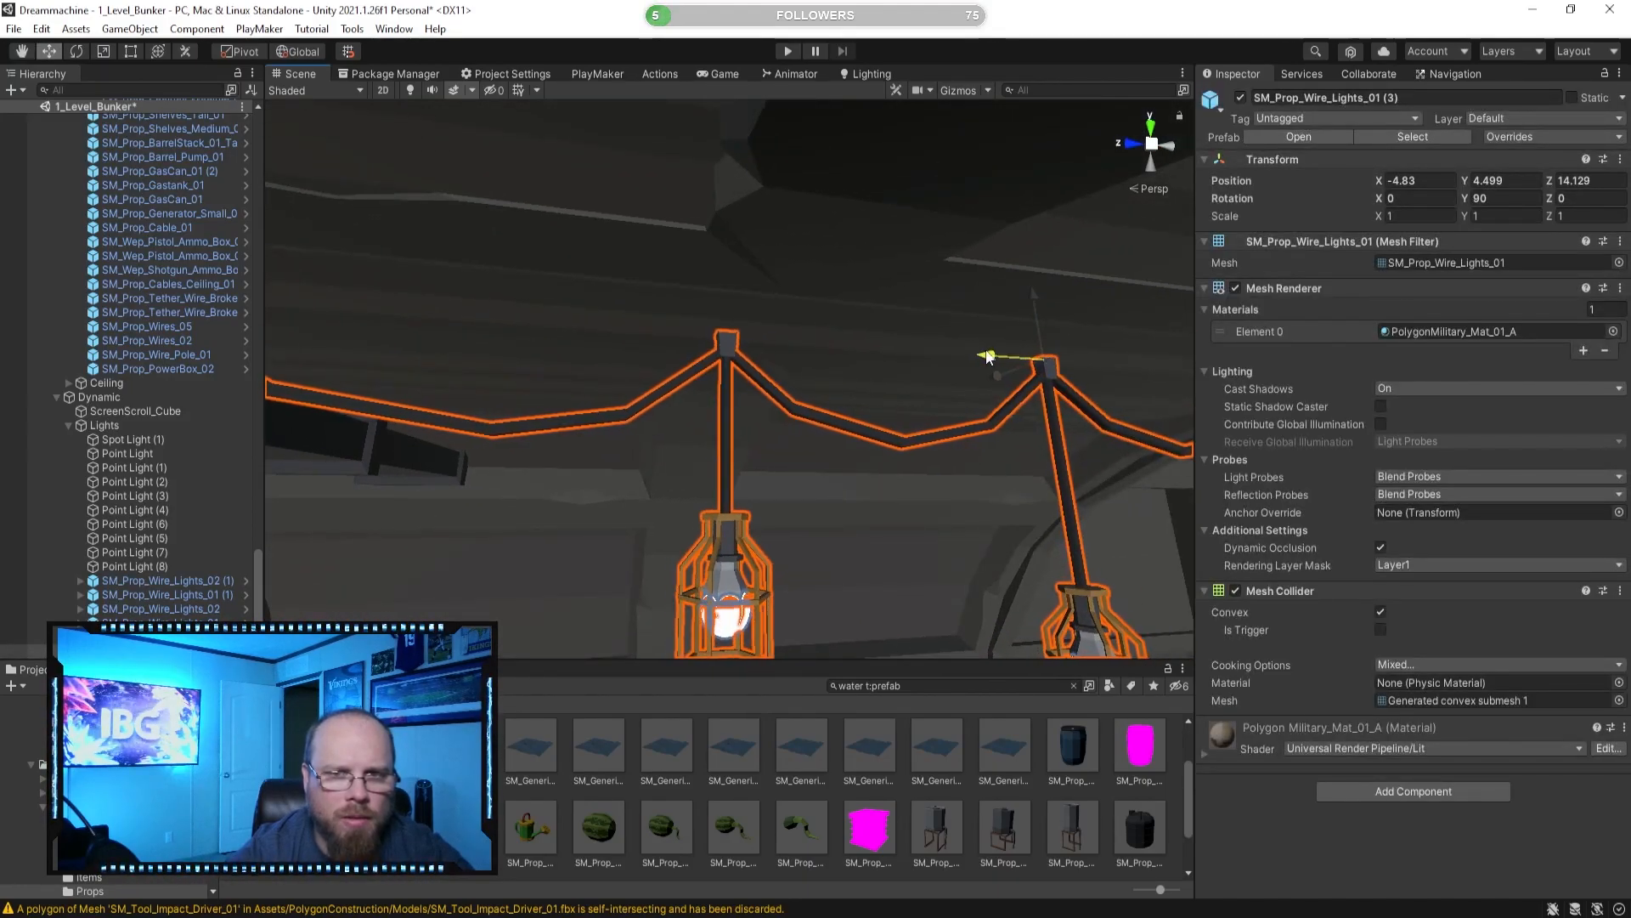
left_click(837, 808)
Turn on scene lighting and examine the tunnel with its new hanging lights and water props.
right_click_drag(869, 539, 536, 533)
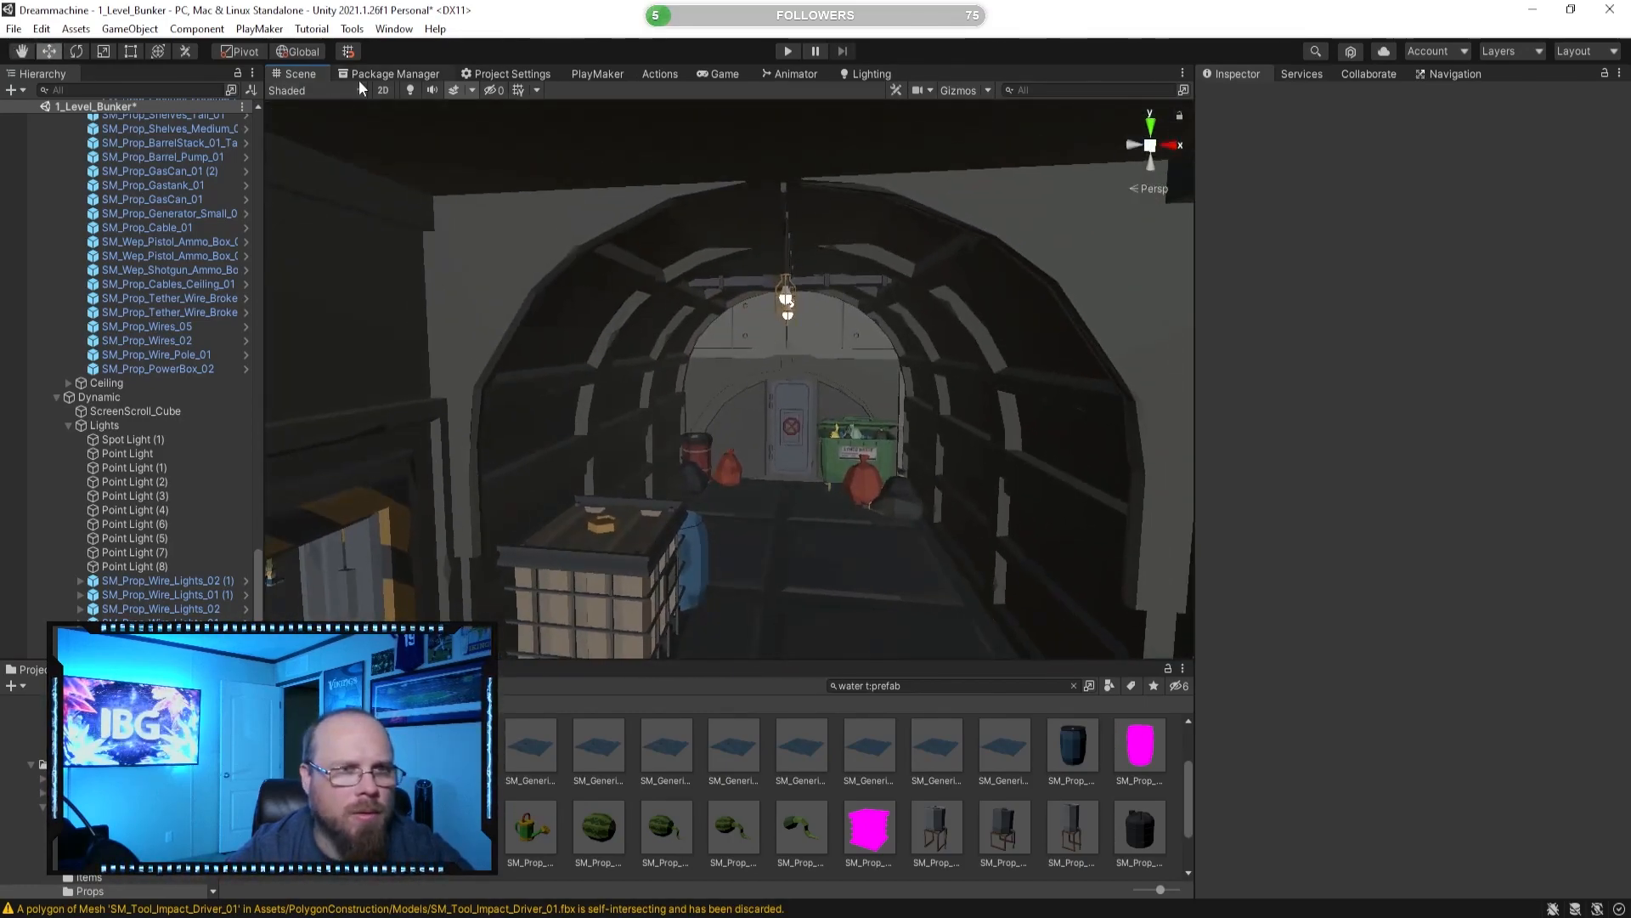
left_click(412, 89)
right_click_drag(671, 294, 703, 325)
right_click_drag(565, 321, 957, 384)
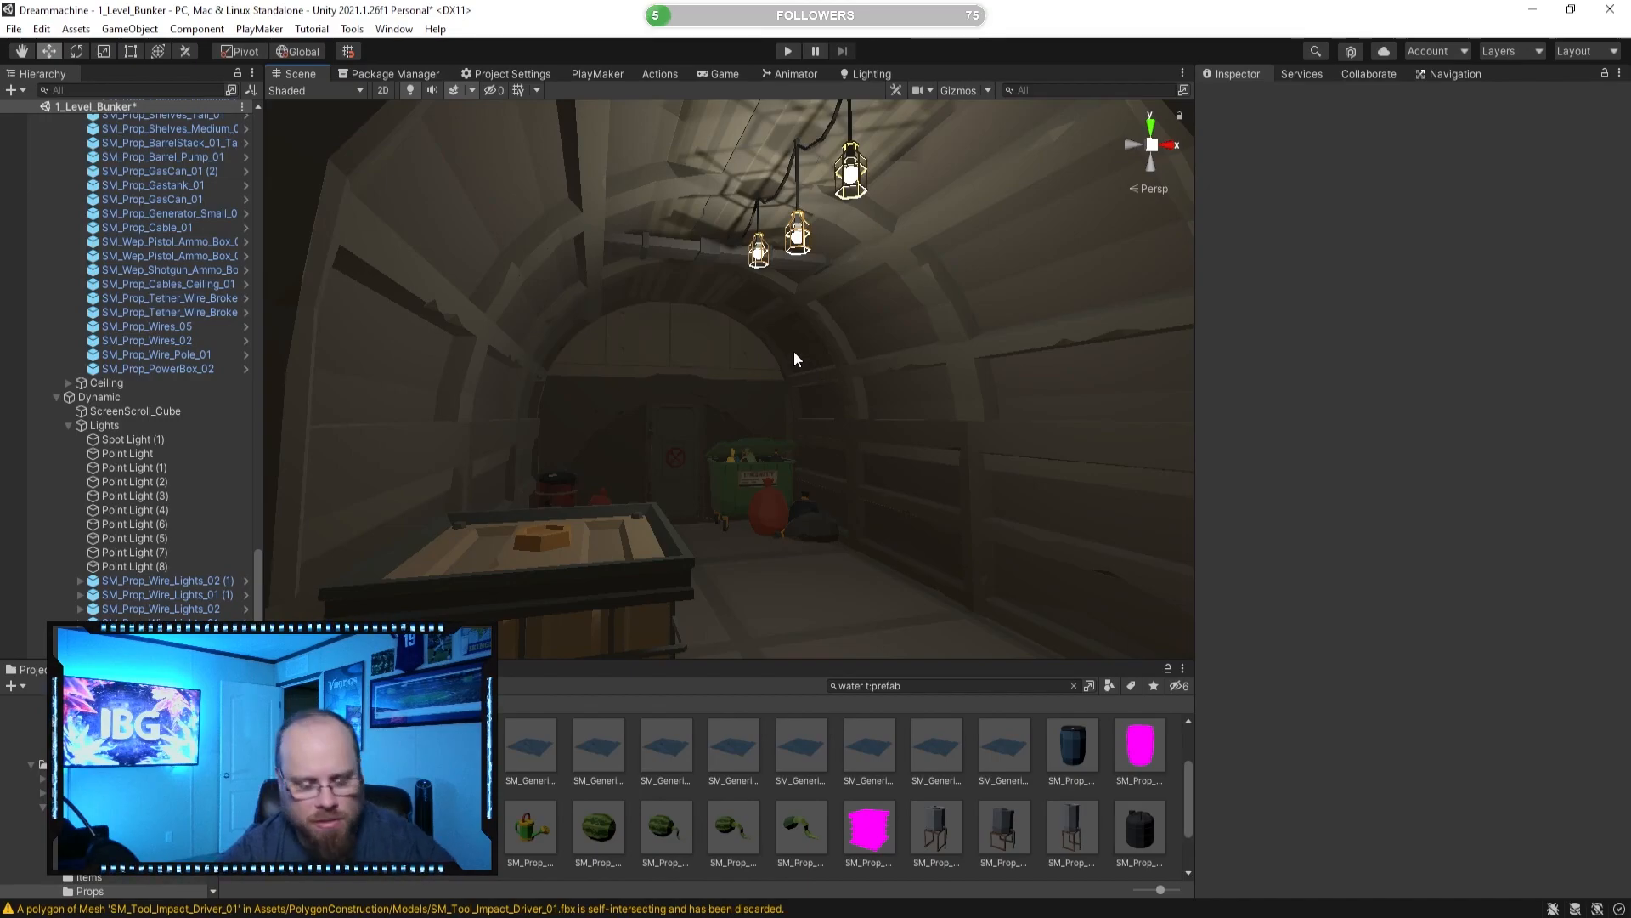
Inspect the lit bathroom corner and the adjoining bedroom area of the bunker.
right_click_drag(810, 326, 344, 558)
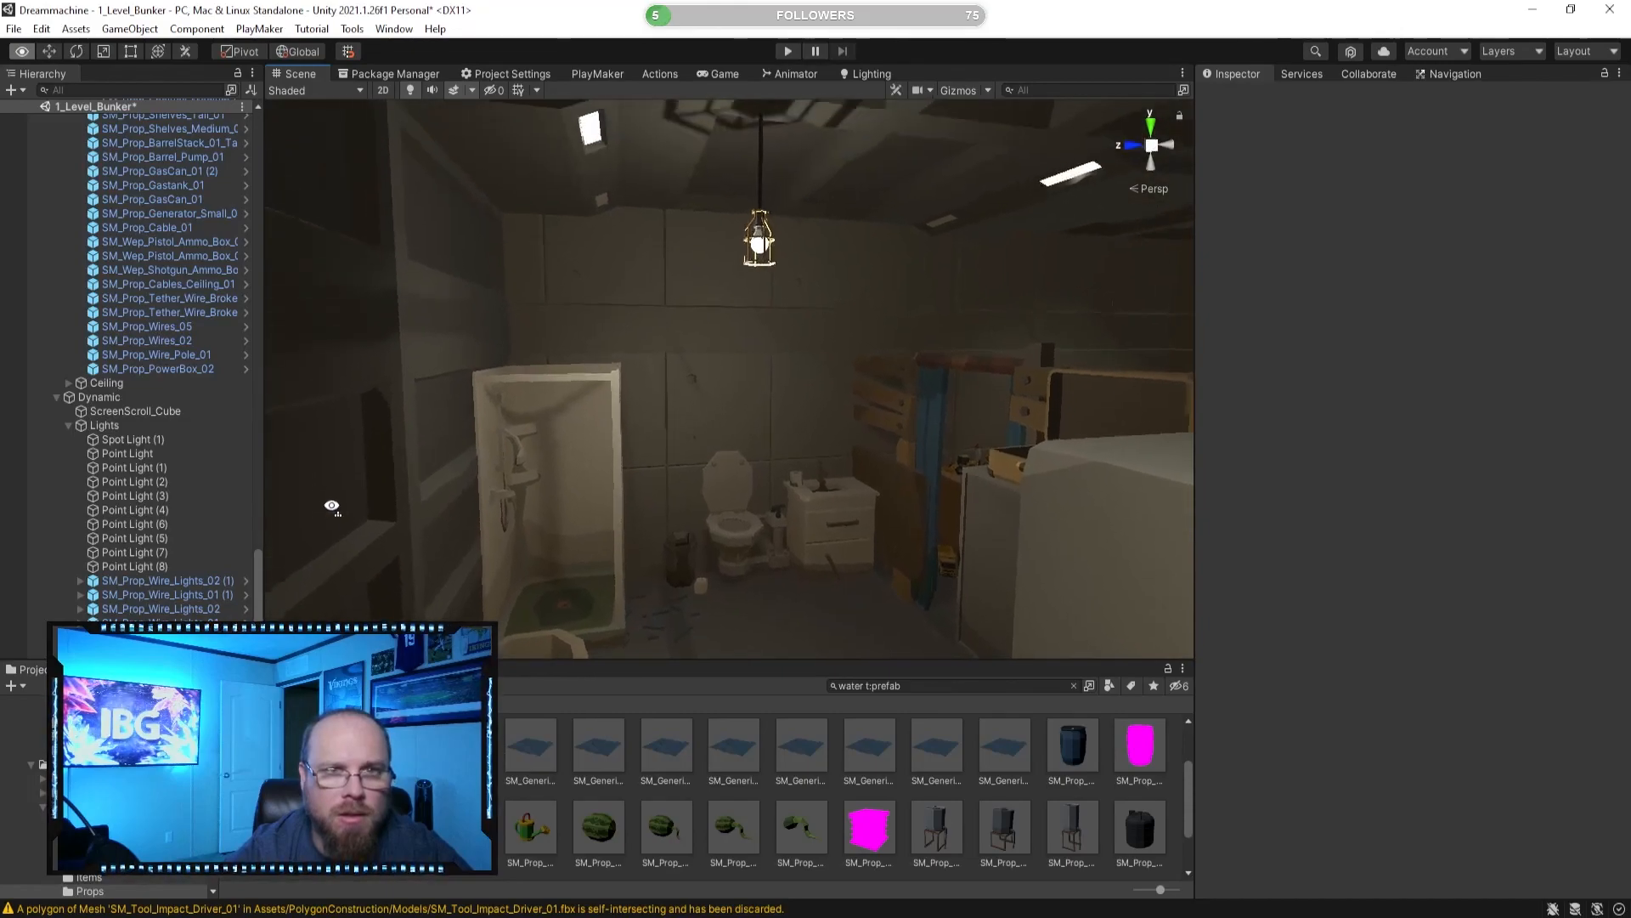
right_click_drag(754, 348, 839, 511)
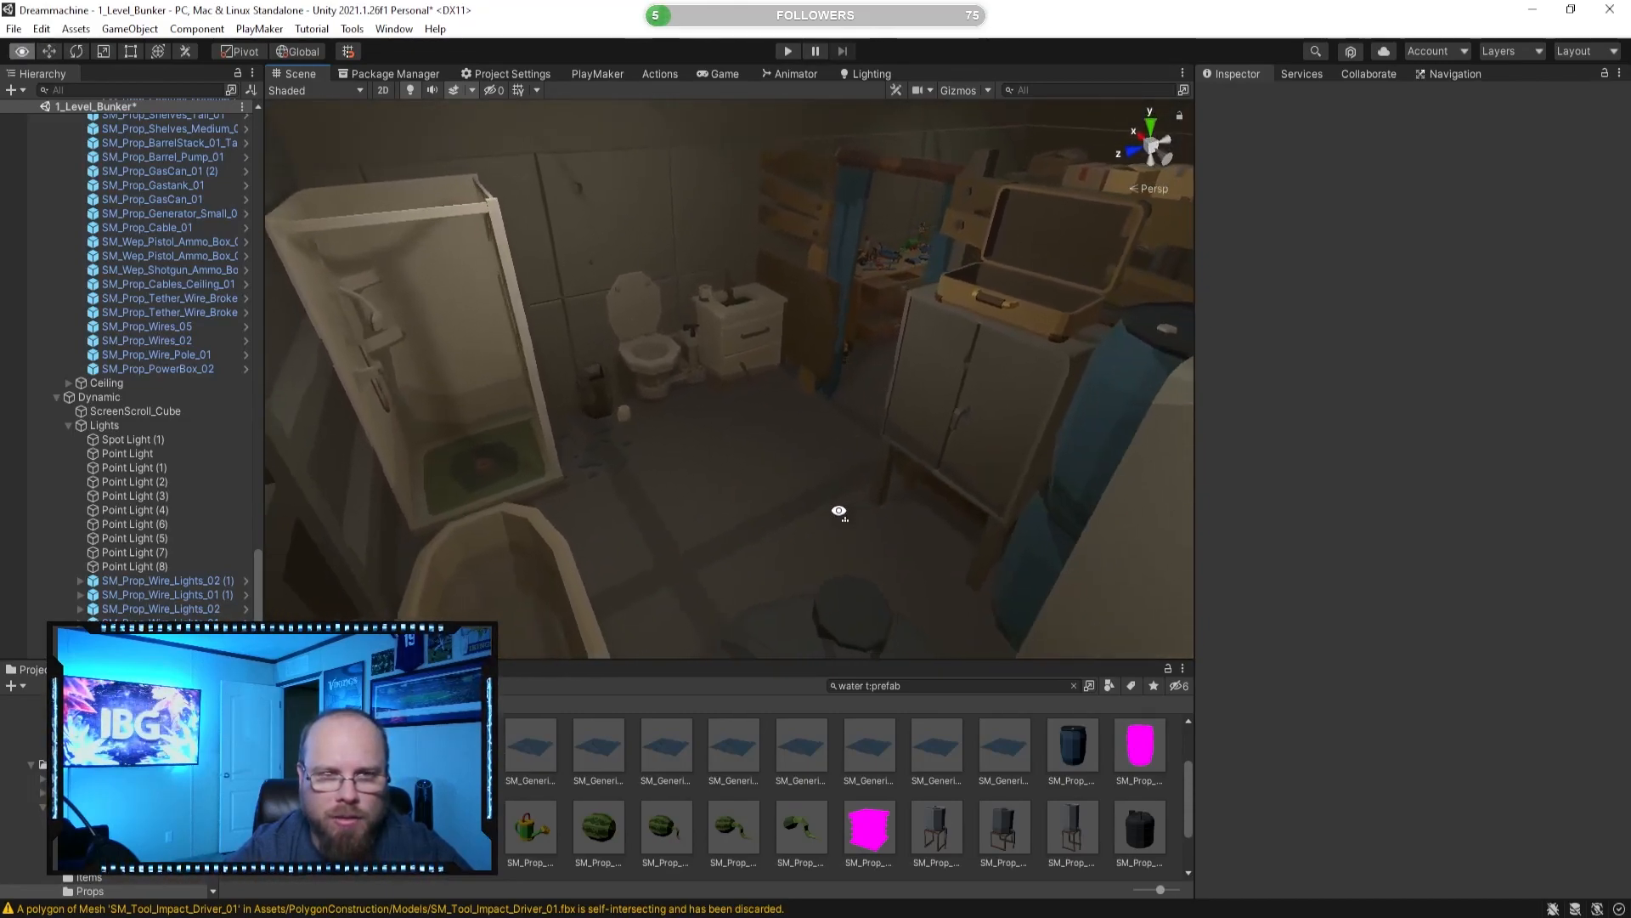
right_click_drag(625, 449, 865, 442)
right_click_drag(865, 441, 593, 349)
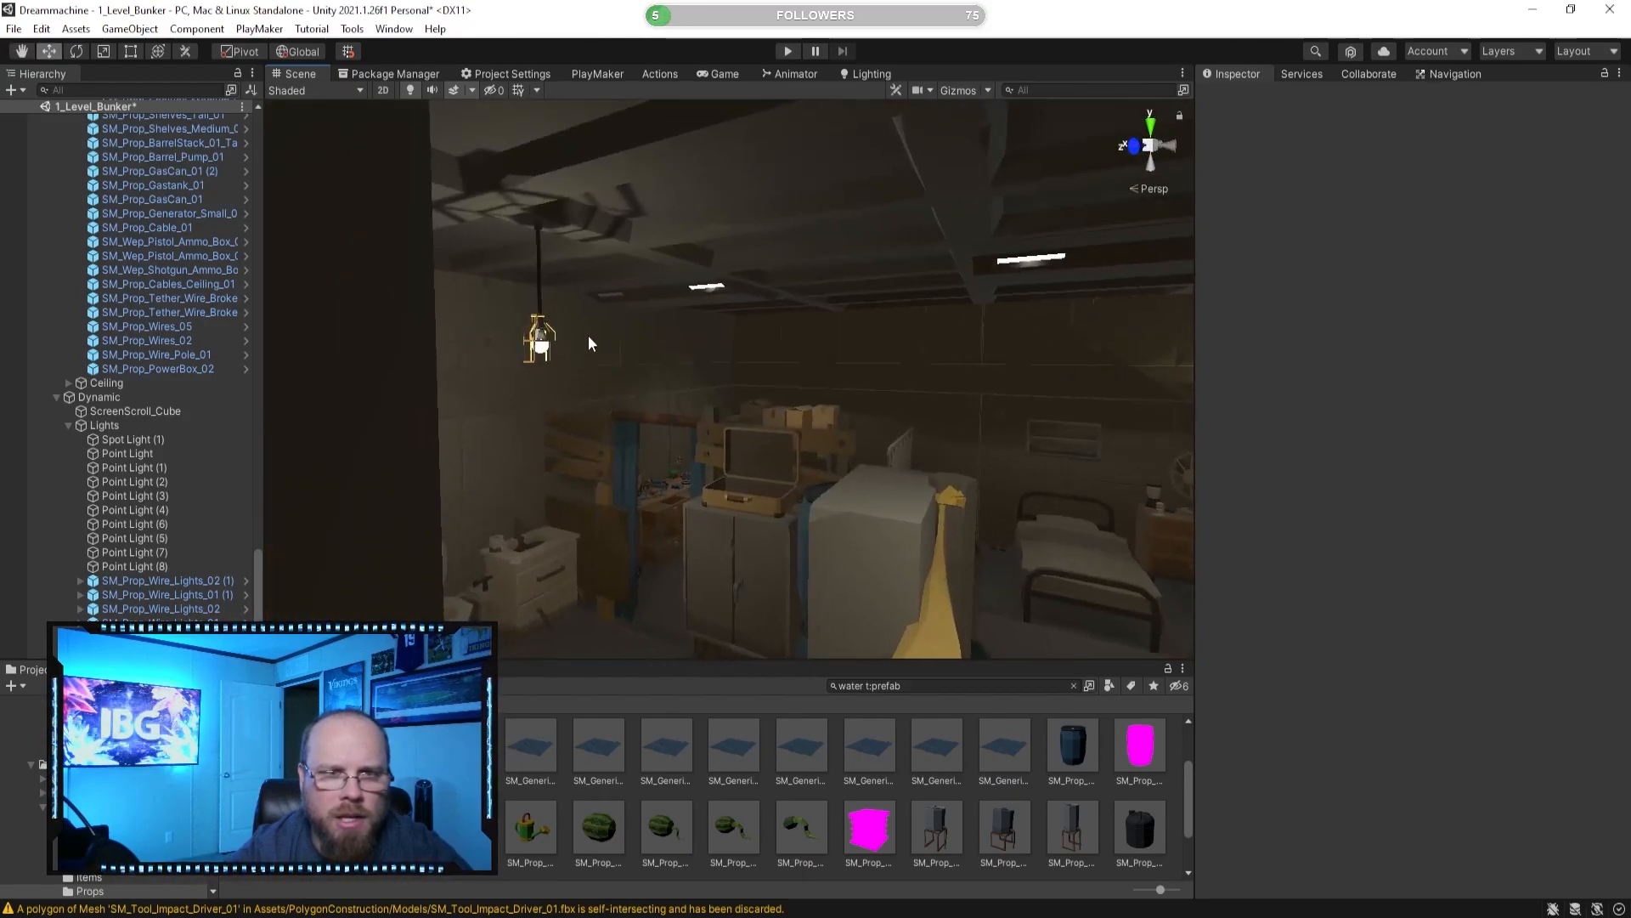
Duplicate the hanging caged wire light and move the copy along X to 1.307 over the chalkboard area.
left_click(540, 324)
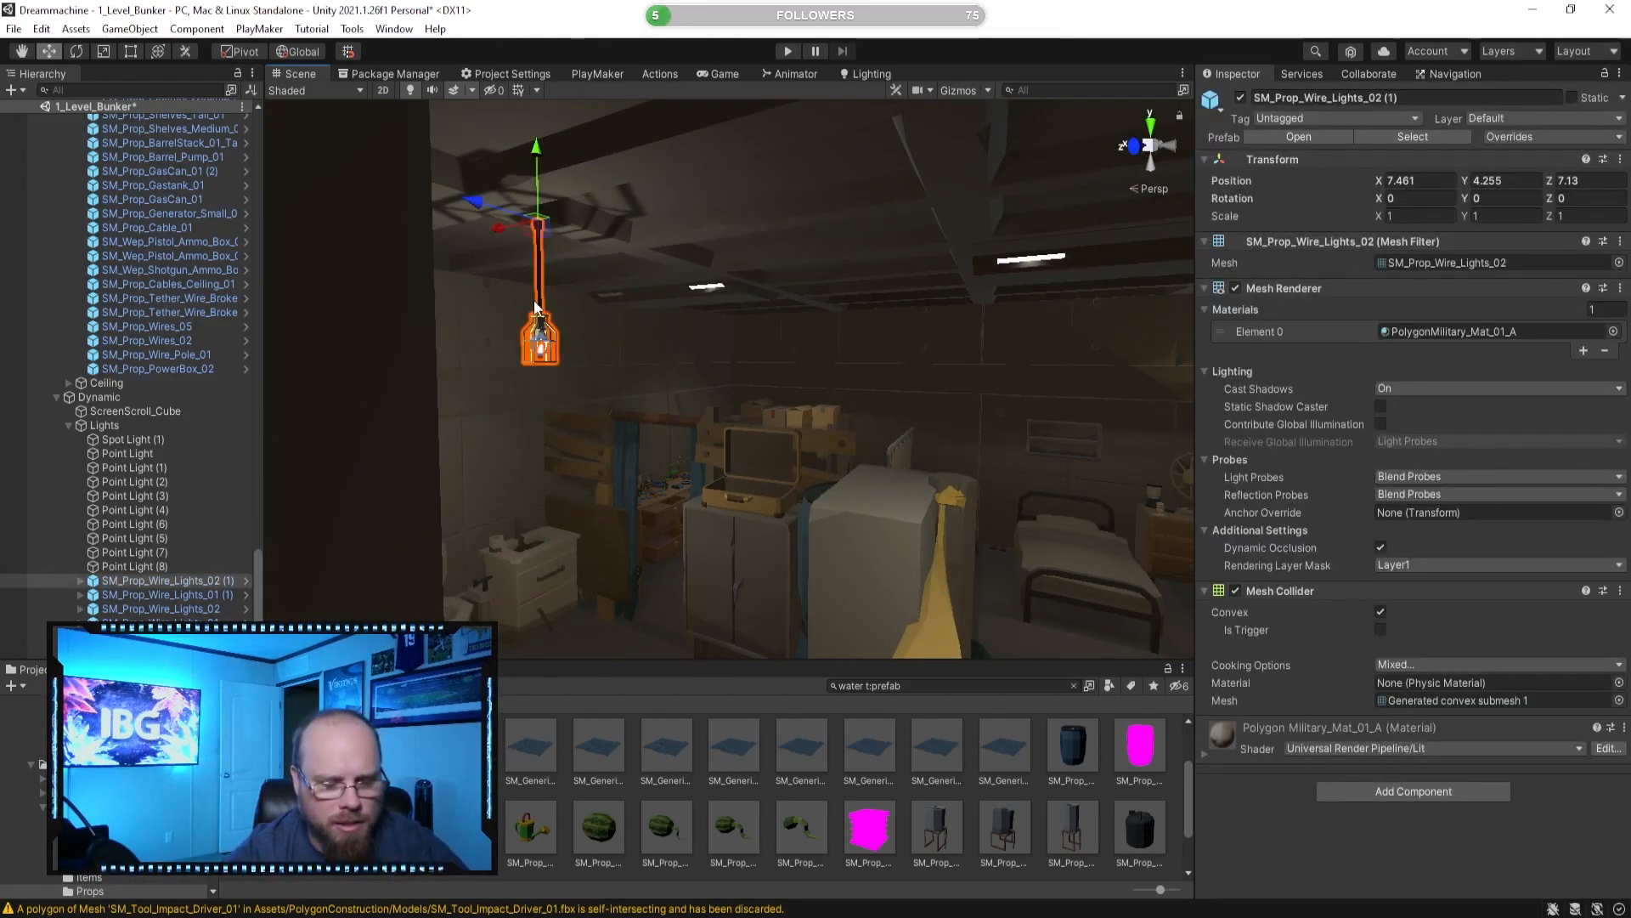
key("ctrl+d")
left_click_drag(501, 227, 956, 246)
right_click_drag(794, 266, 958, 439)
key("ctrl+z")
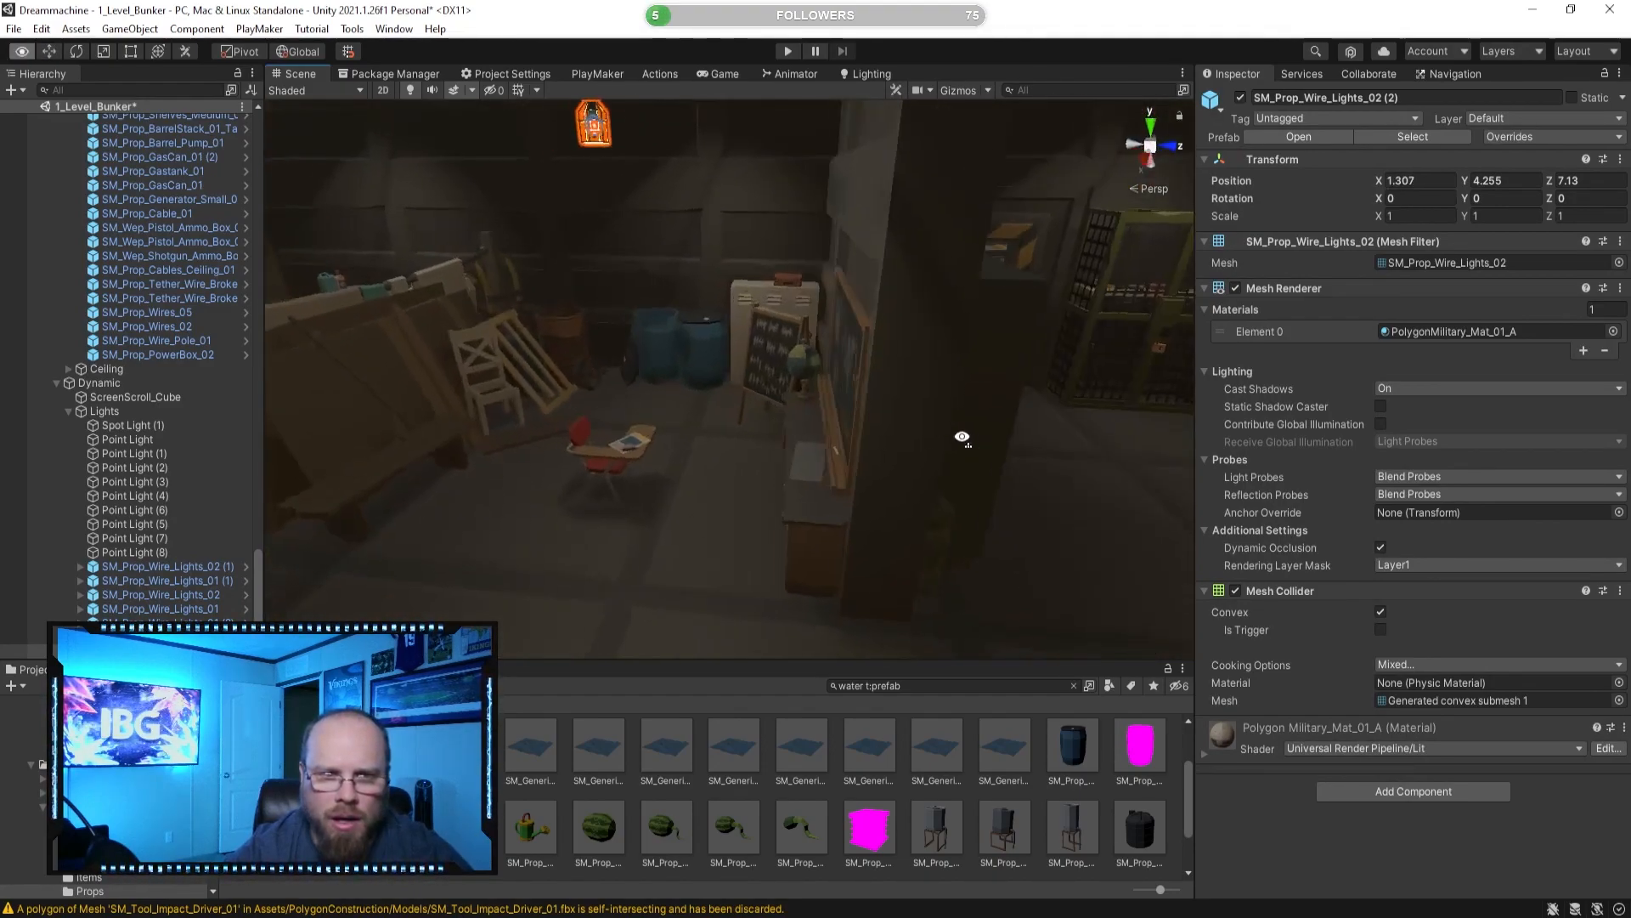
key("f")
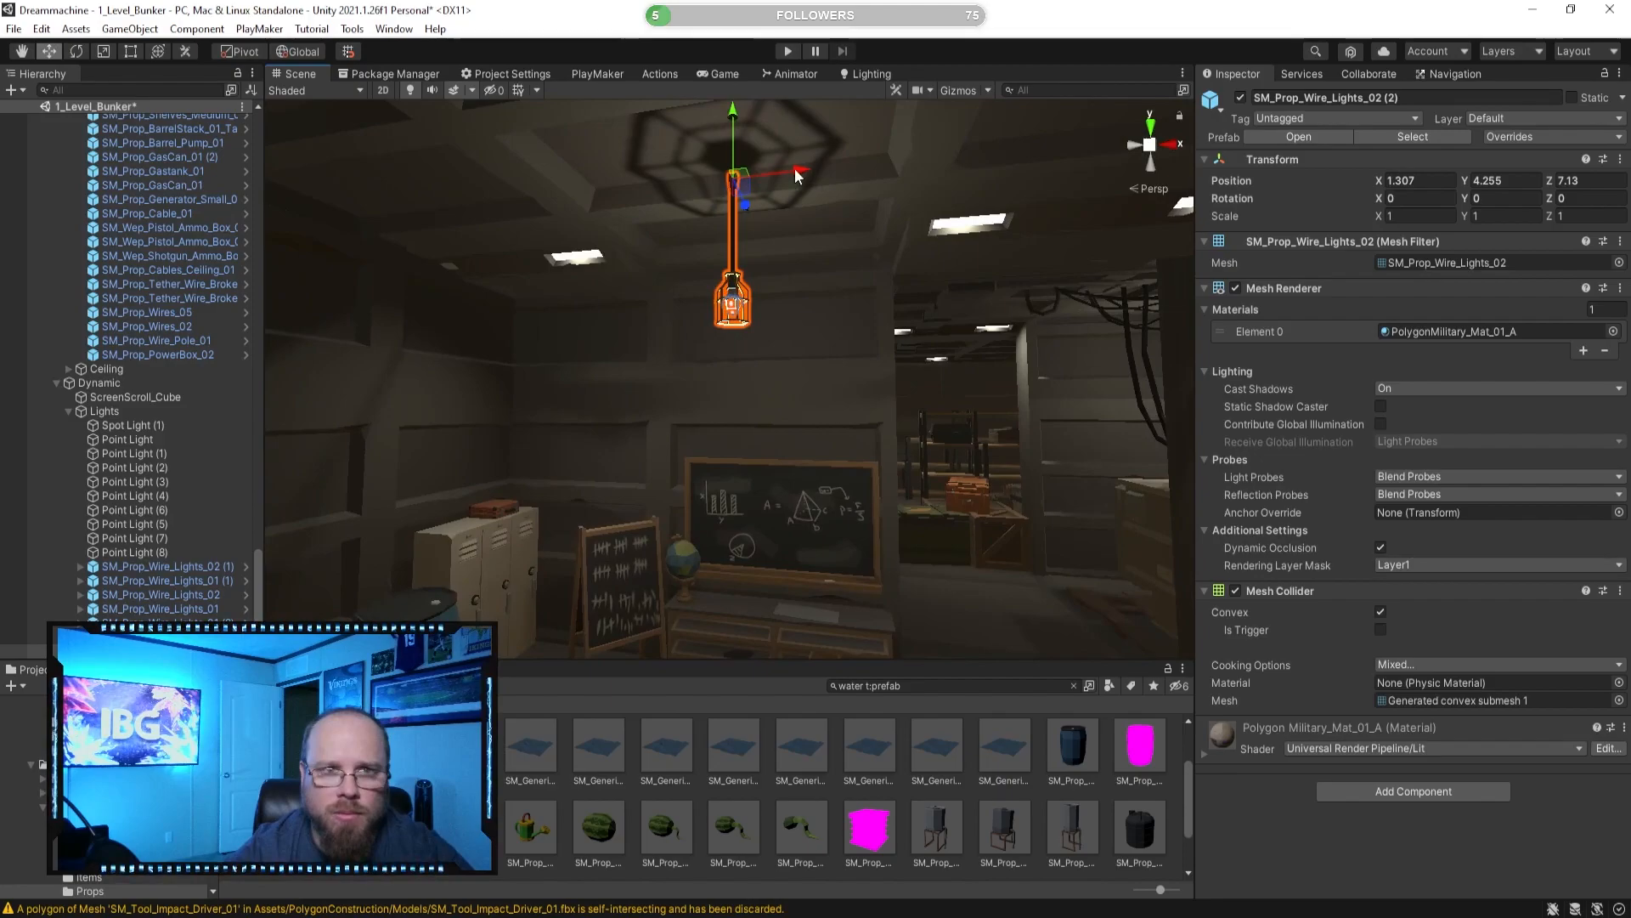
Fine-tune the duplicated hanging light on the ceiling to X 1.13 and Z 7.393.
left_click(894, 783)
right_click_drag(765, 586, 629, 455)
left_click(738, 422)
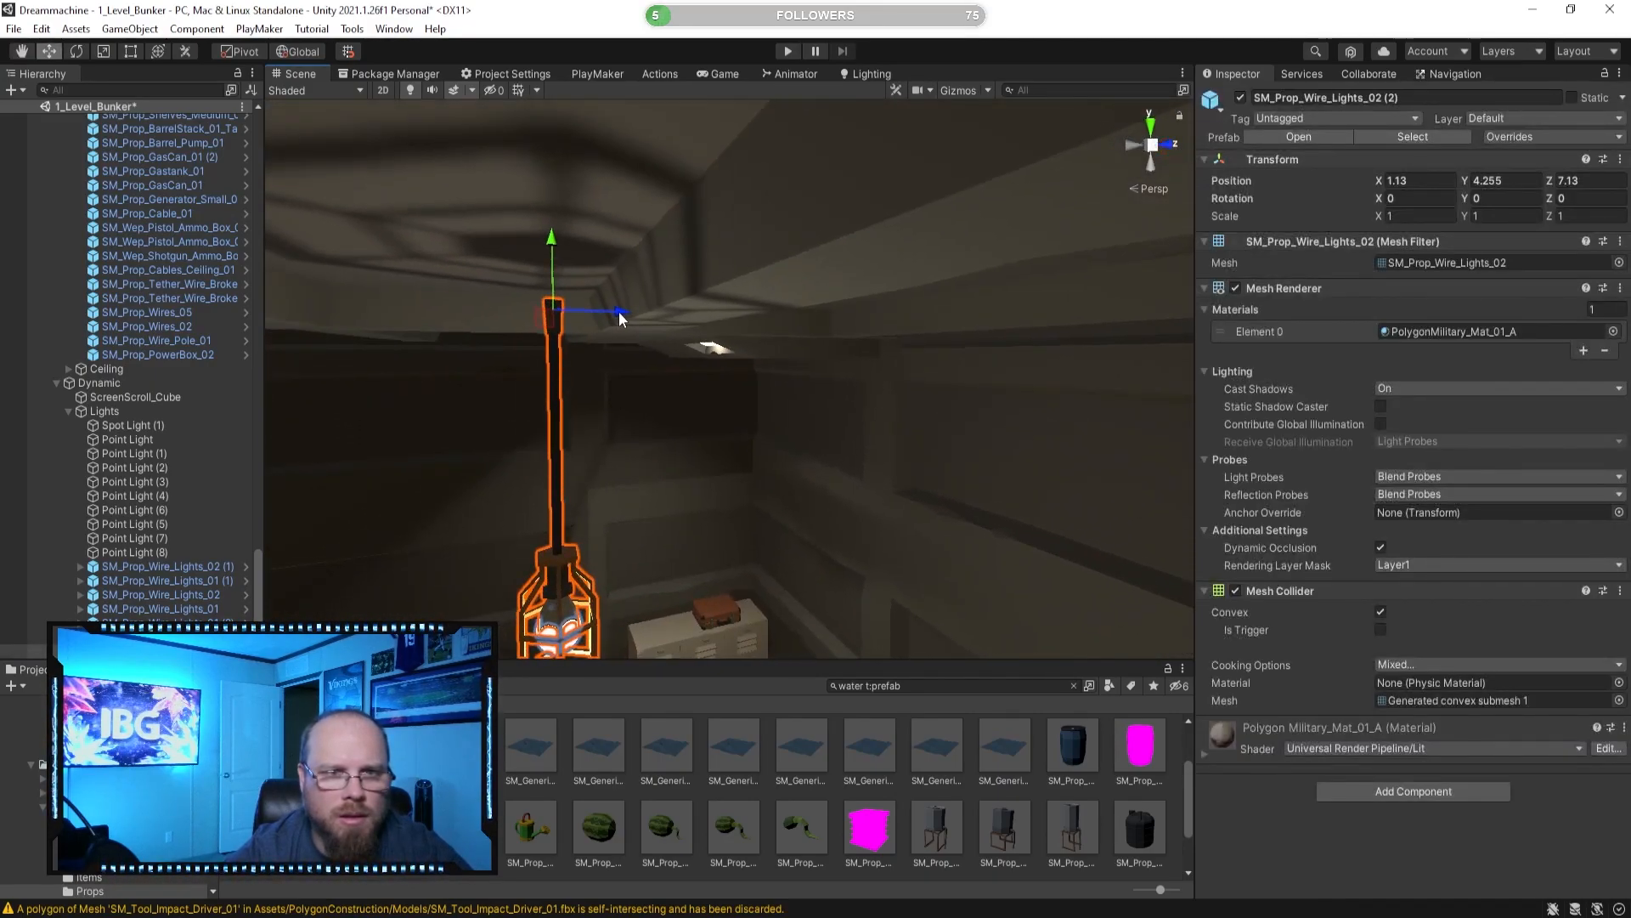
left_click_drag(705, 312, 718, 311)
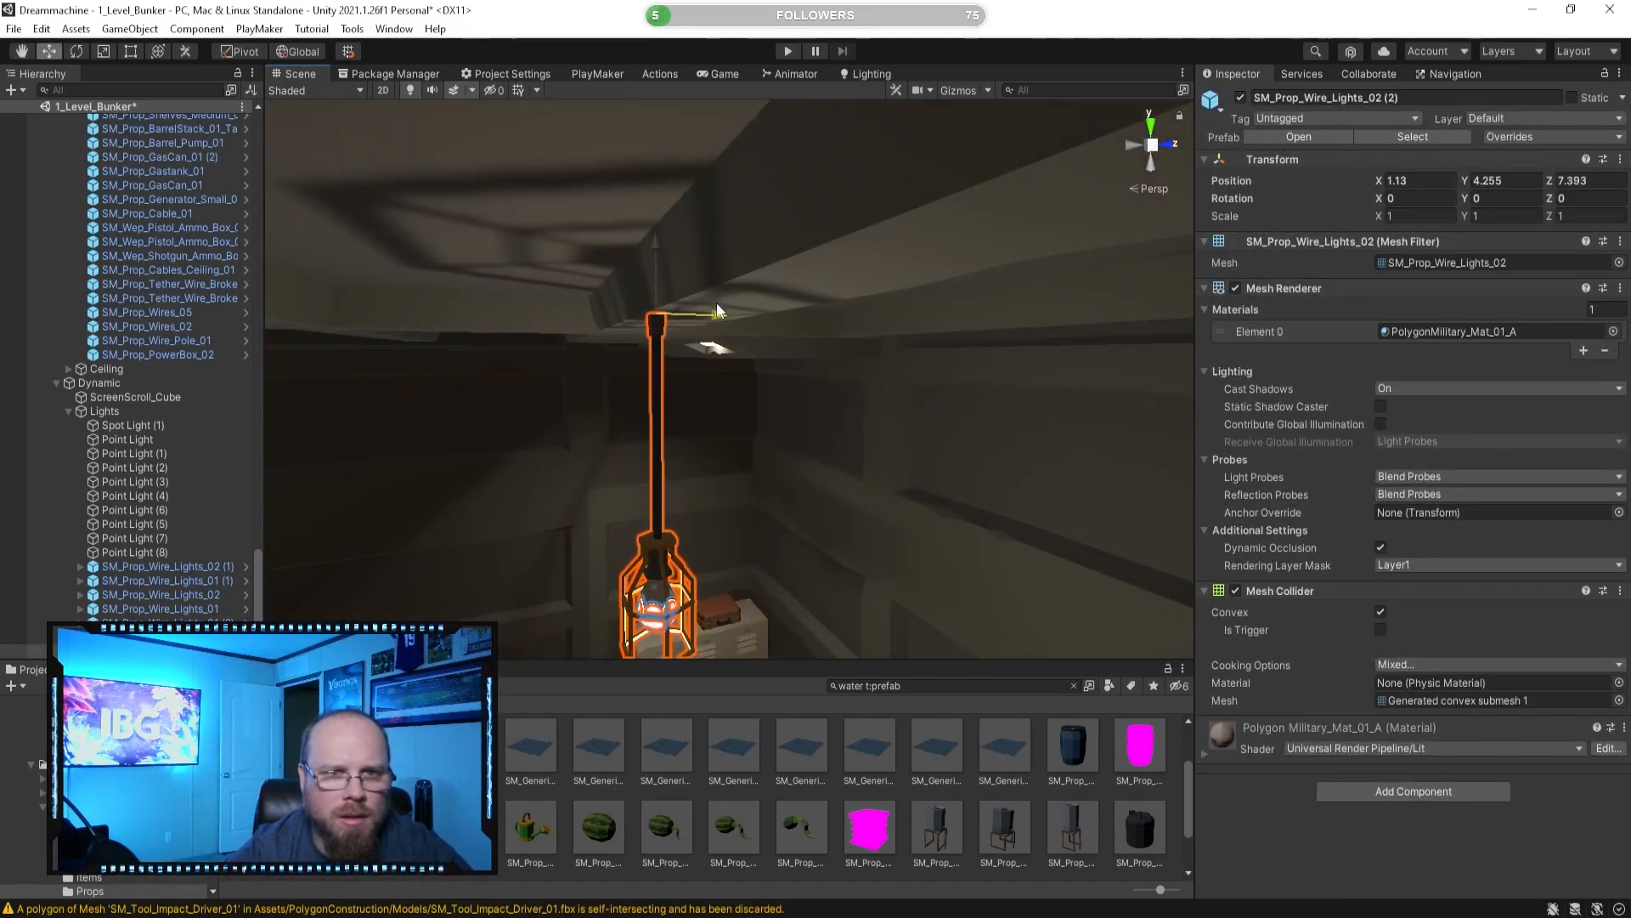
left_click(801, 786)
Delete the shaded table lamp from the bedroom dresser.
right_click_drag(765, 595, 677, 436)
right_click_drag(756, 400, 763, 491)
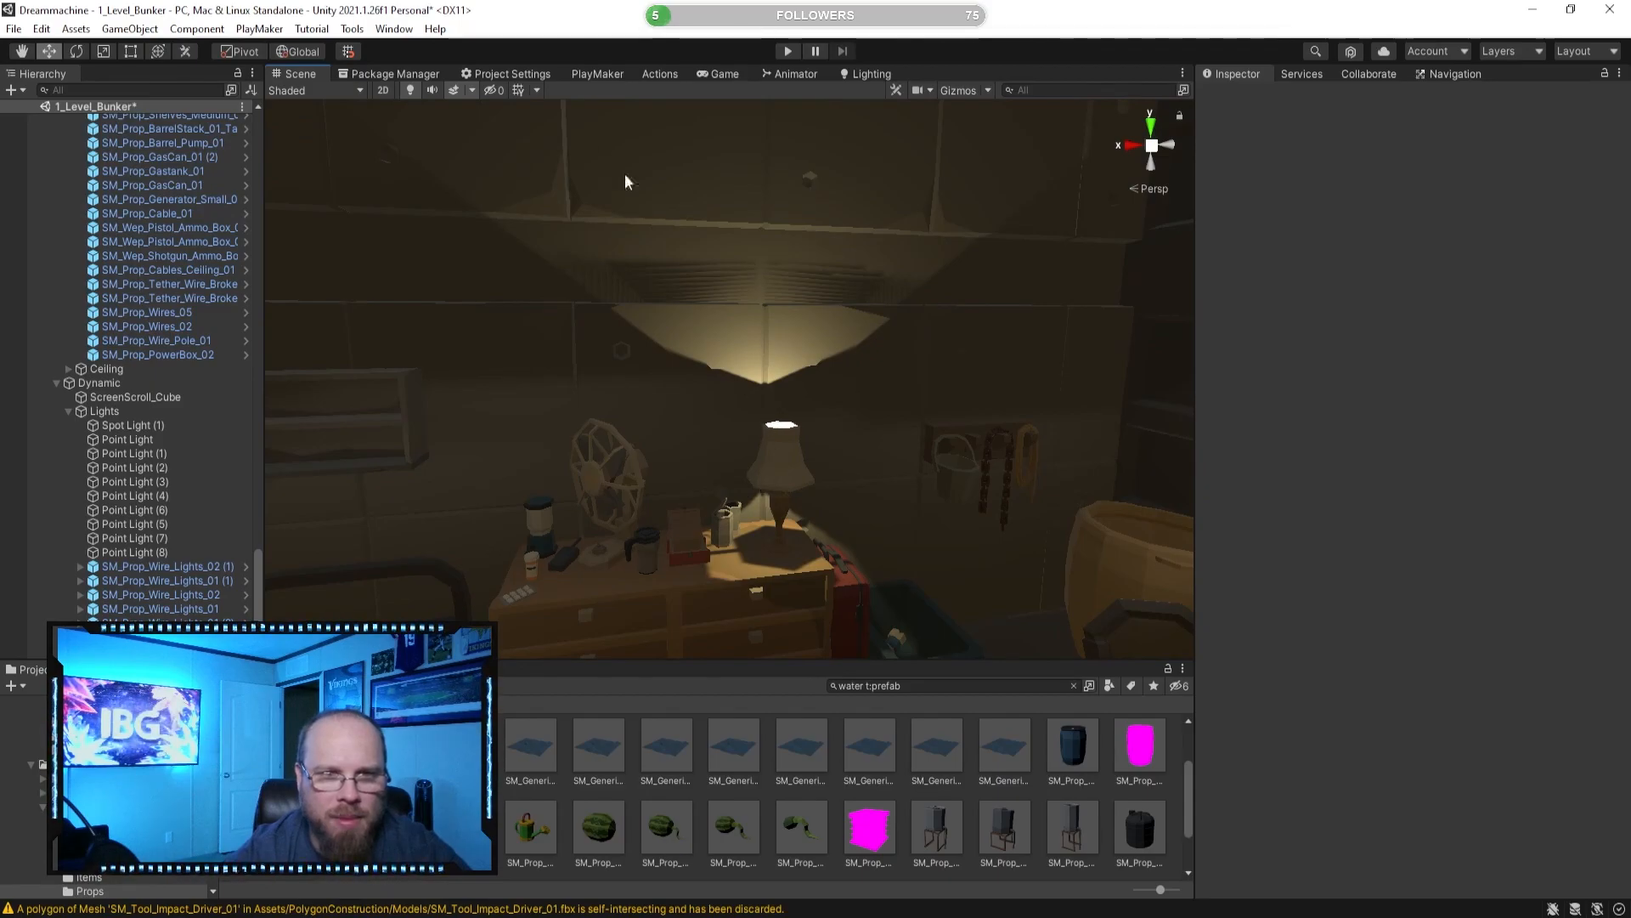
right_click_drag(805, 348, 863, 463)
left_click(804, 414)
key("Delete")
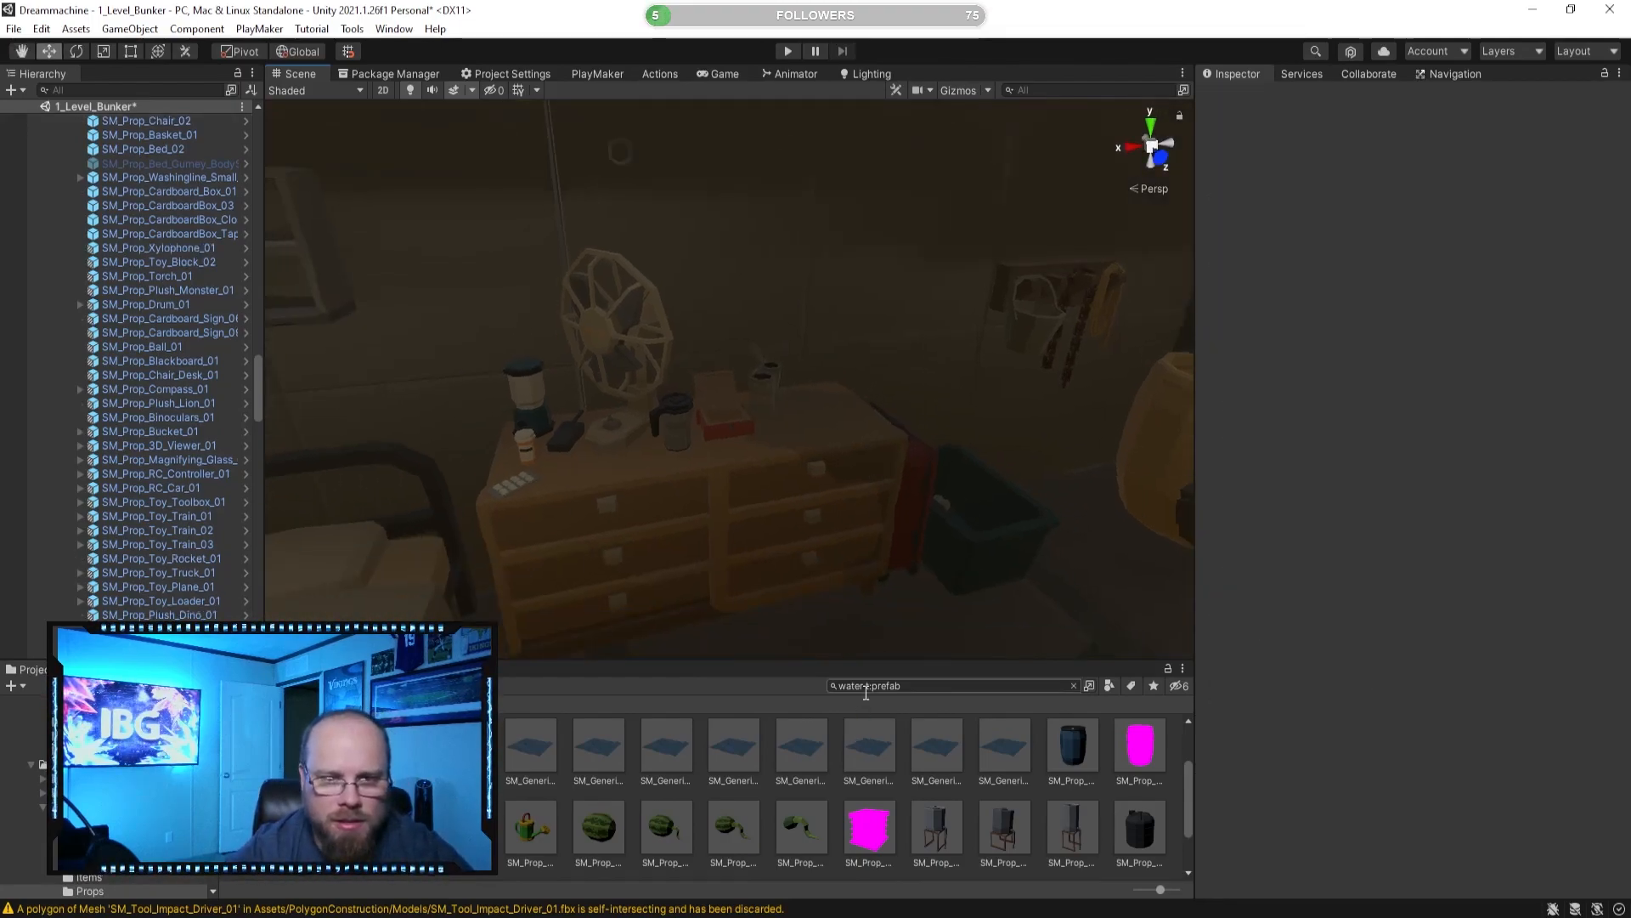
Search the project for lamp prefabs and preview the study lamp model from several angles.
type("lamp")
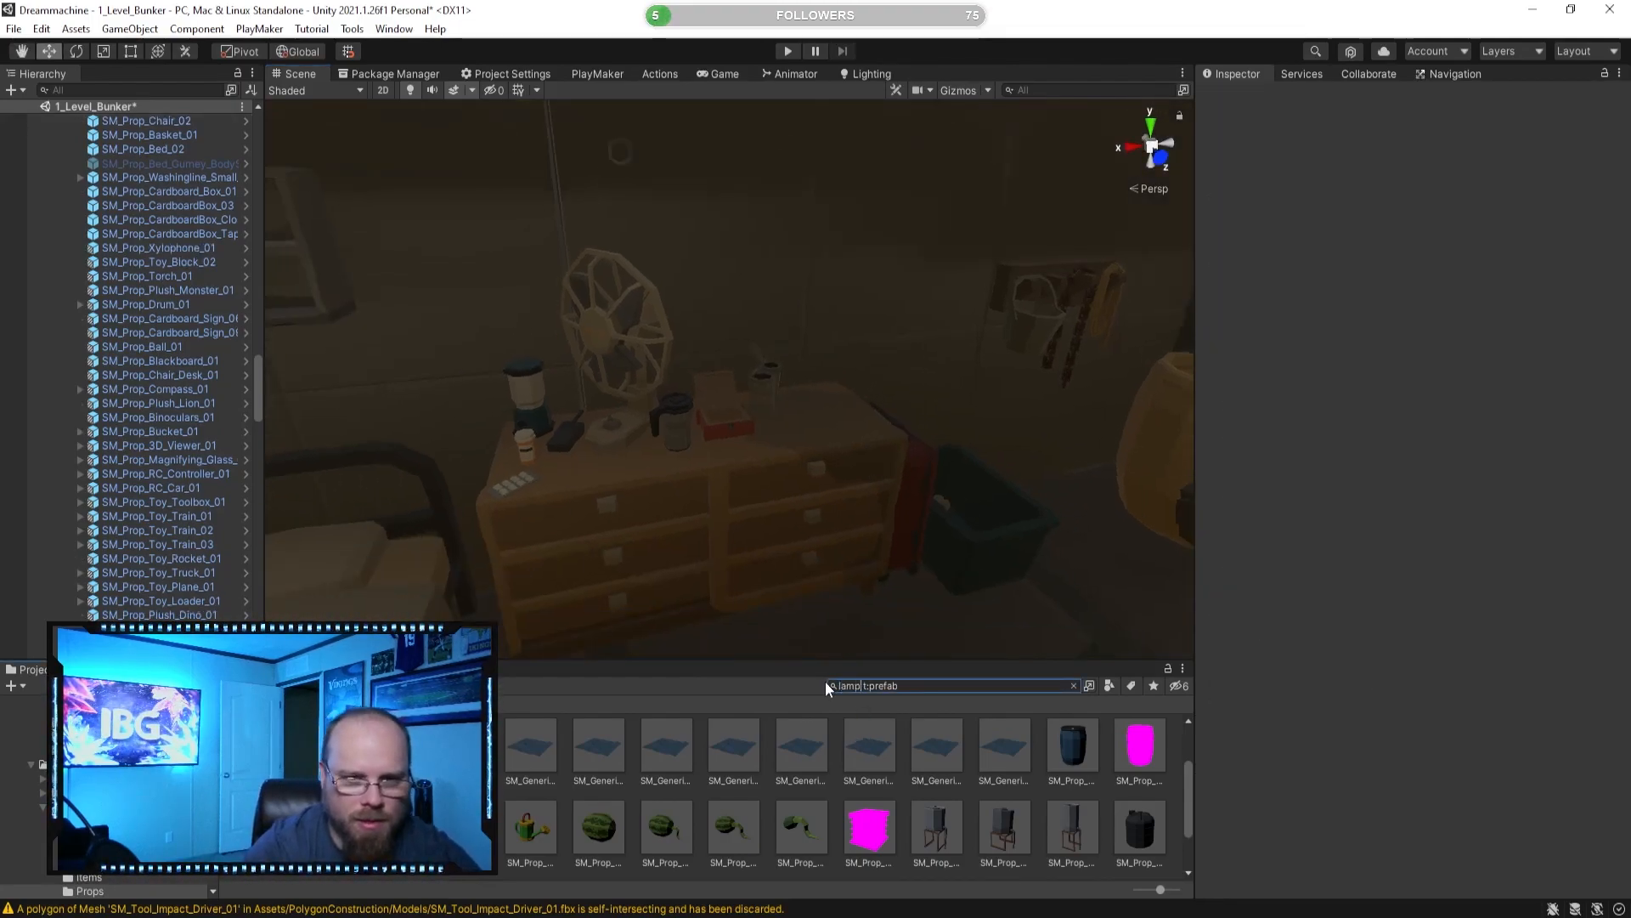
left_click(523, 761)
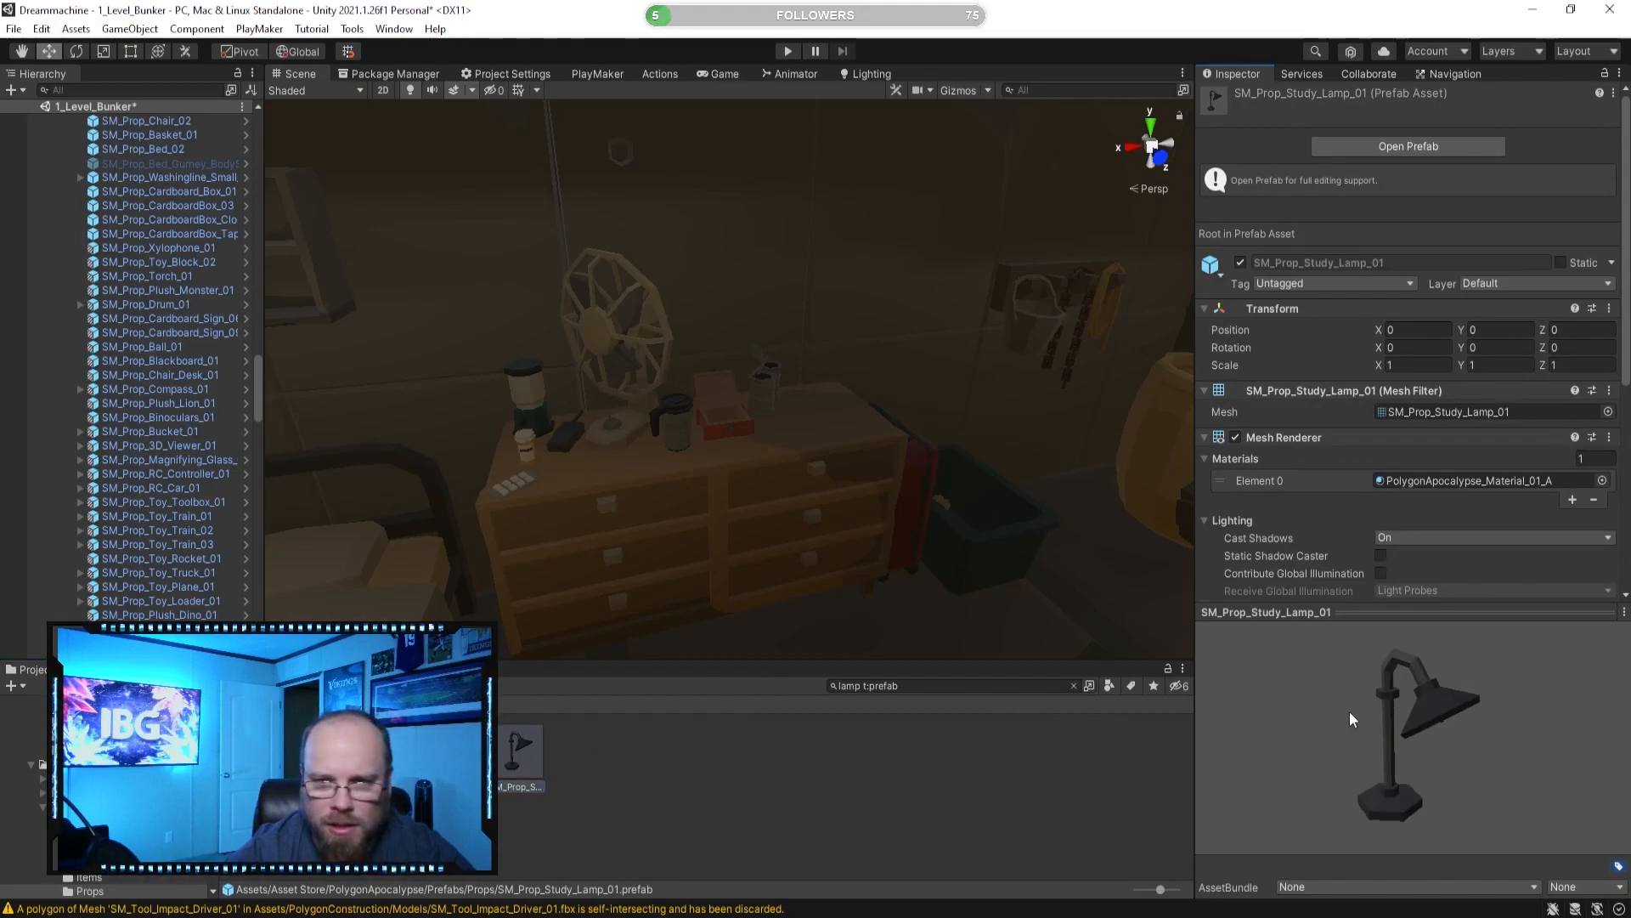
left_click_drag(1369, 716, 1257, 691)
right_click_drag(875, 408, 772, 476)
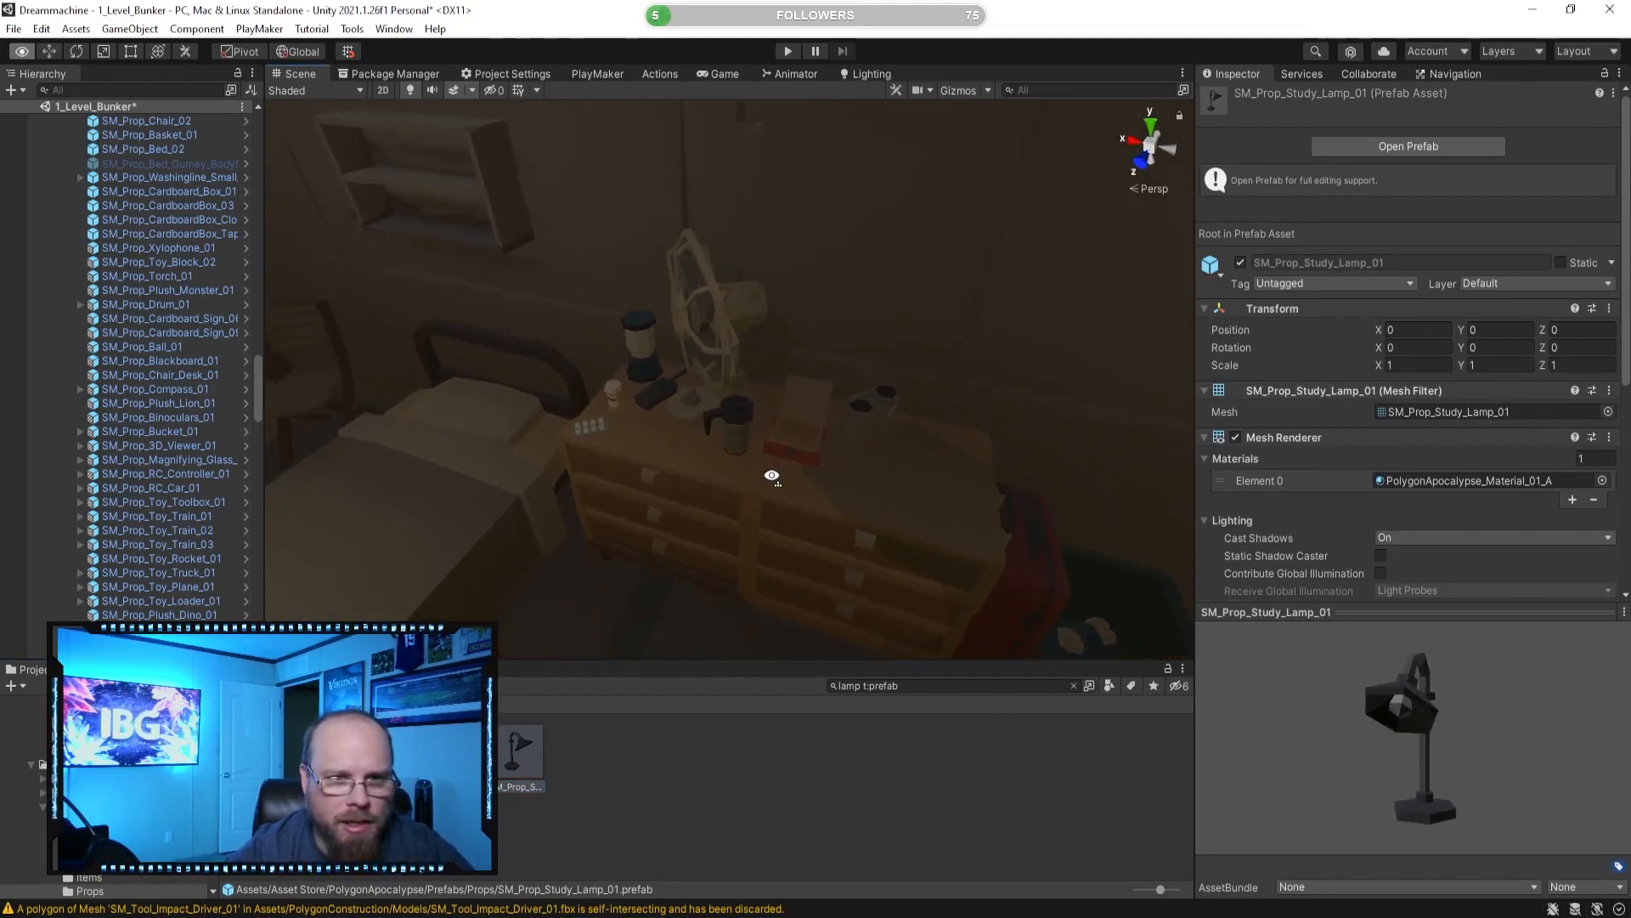
left_click(448, 754)
left_click_drag(1441, 735, 1309, 724)
Place SM_Prop_Study_Lamp_01 on the dresser's free corner and rotate it 45 degrees about Y.
left_click(517, 753)
left_click_drag(511, 753, 945, 467)
key("f")
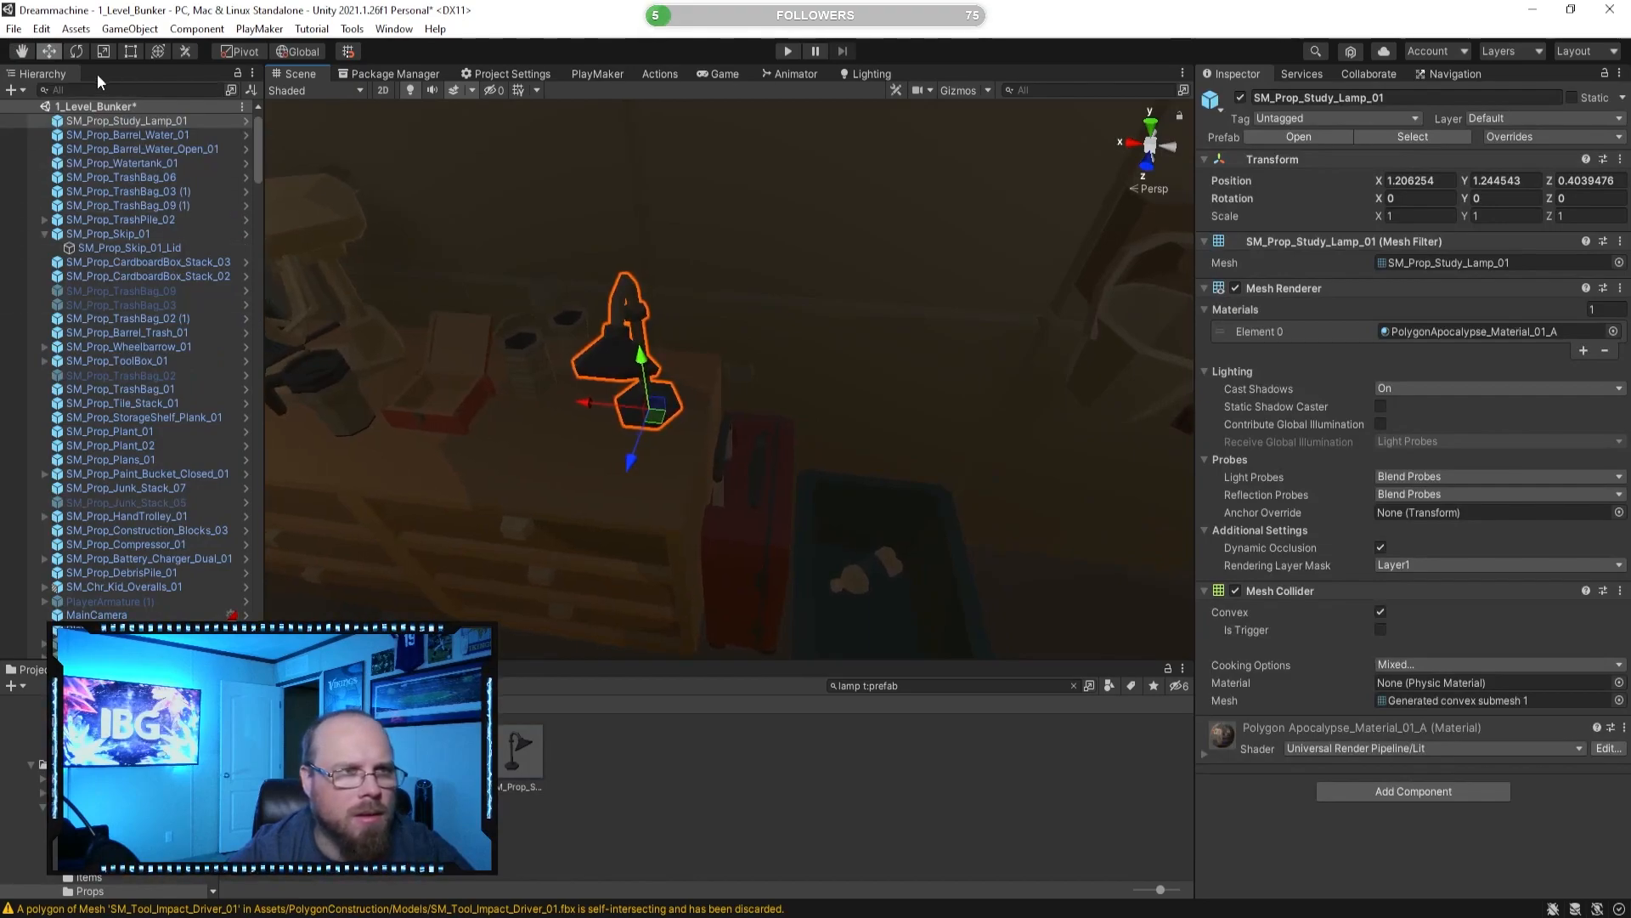
key("e")
left_click_drag(656, 462, 570, 464, "ctrl")
left_click(783, 787)
right_click_drag(765, 514, 793, 343)
left_click(794, 341)
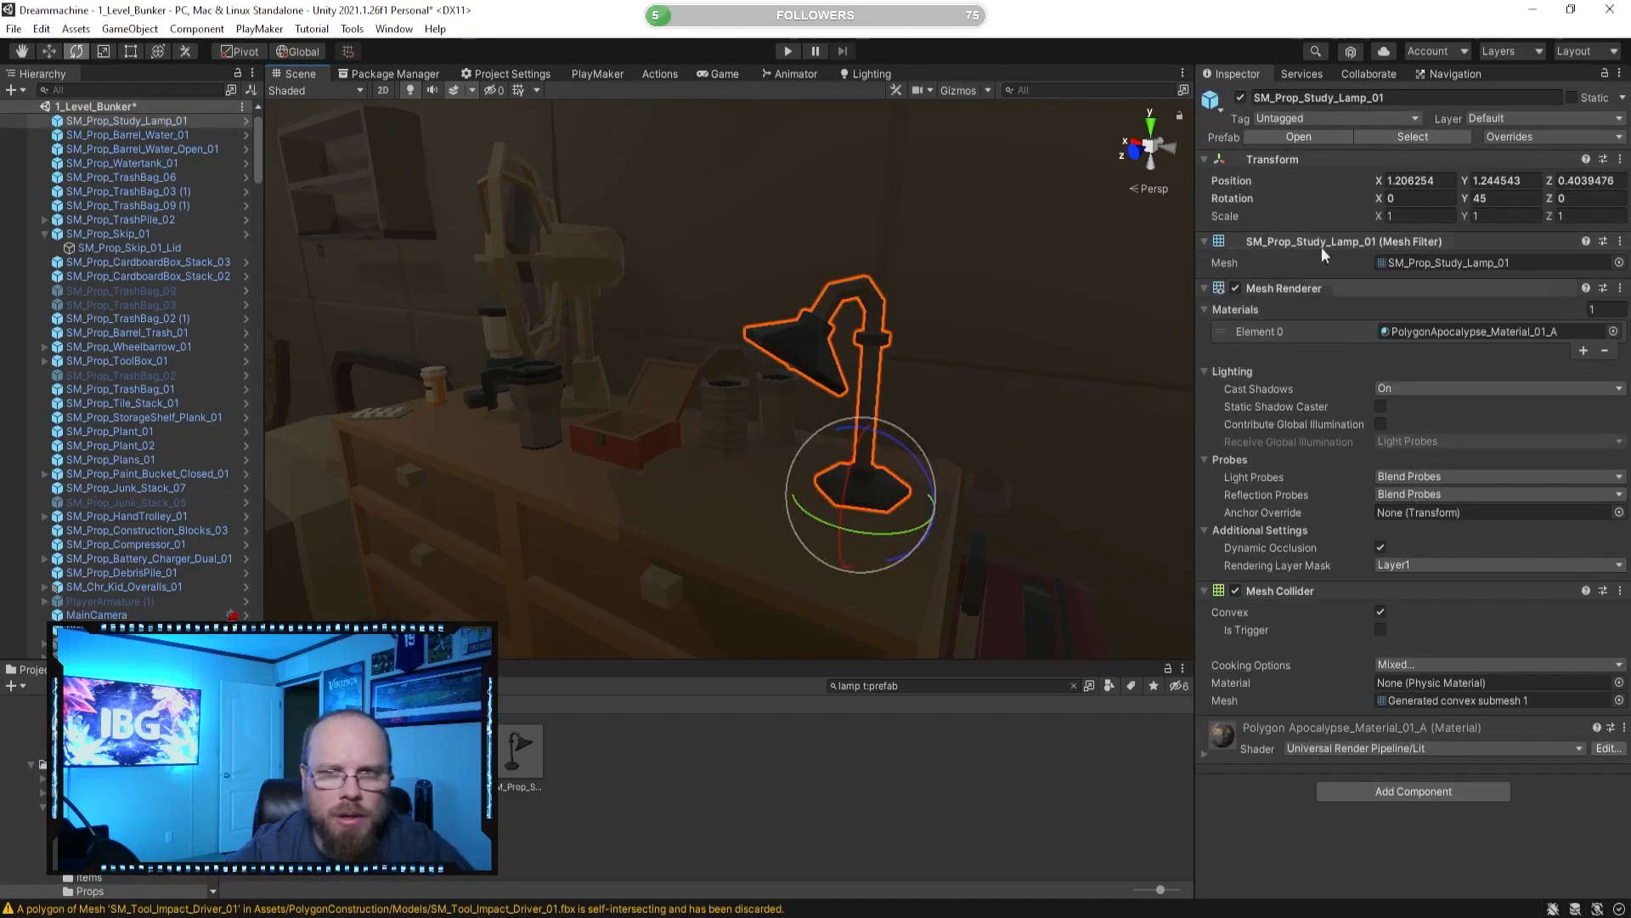
Open the study lamp prefab for editing and add a Spotlight to it.
left_click(1293, 138)
left_click(168, 278)
right_click_drag(848, 418, 1021, 374)
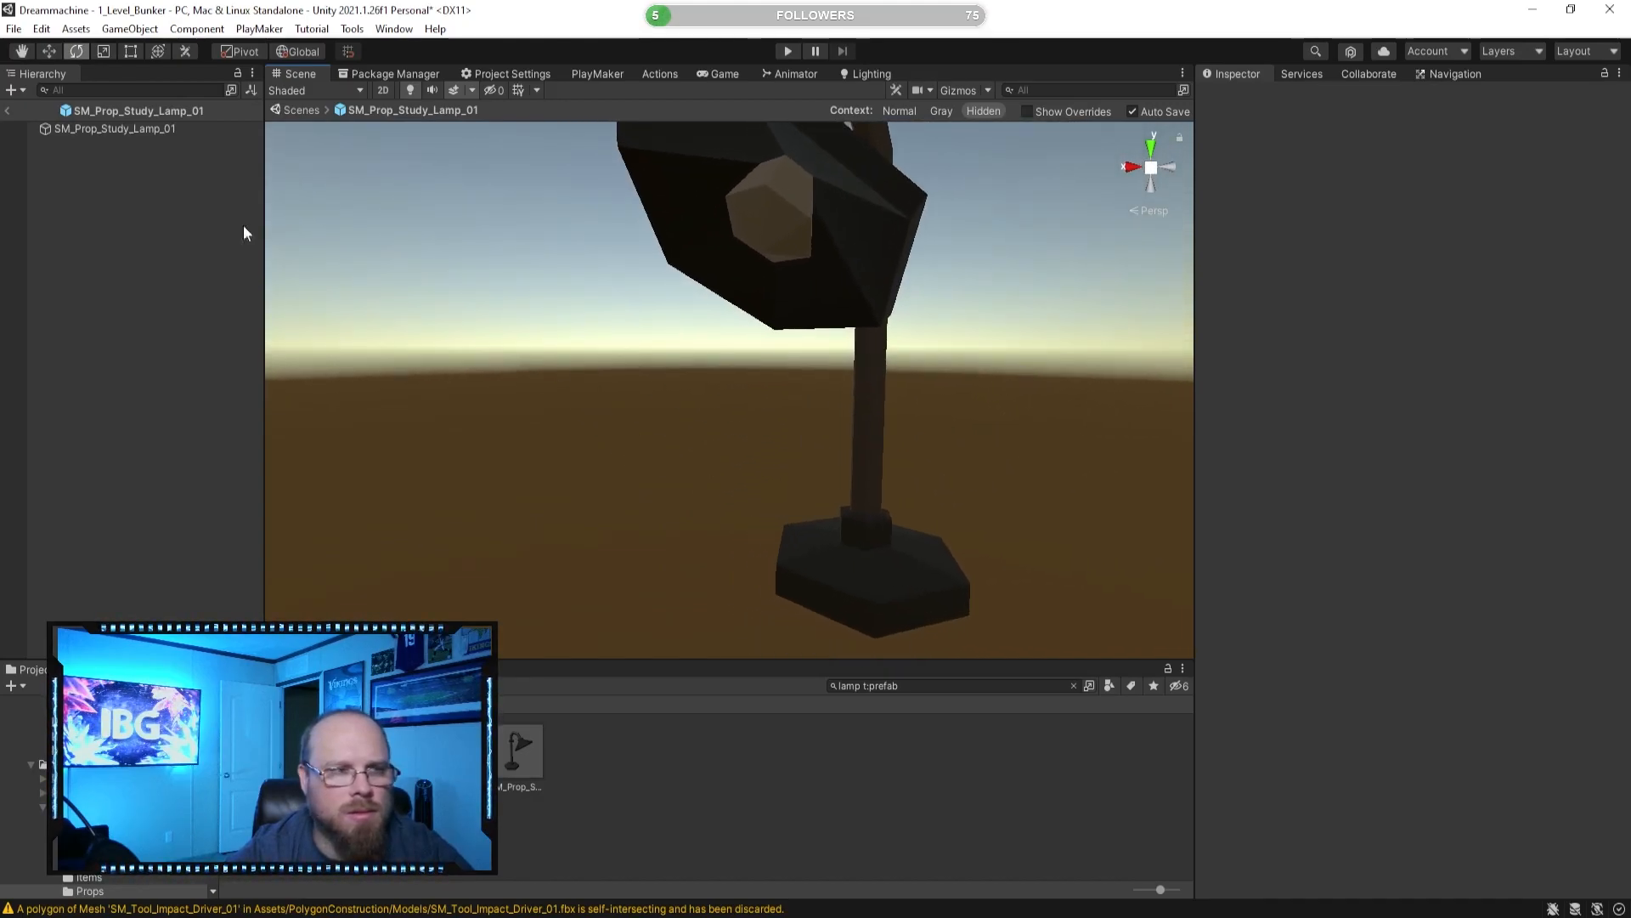
right_click_drag(498, 292, 630, 319)
right_click(84, 194)
mouse_move(183, 478)
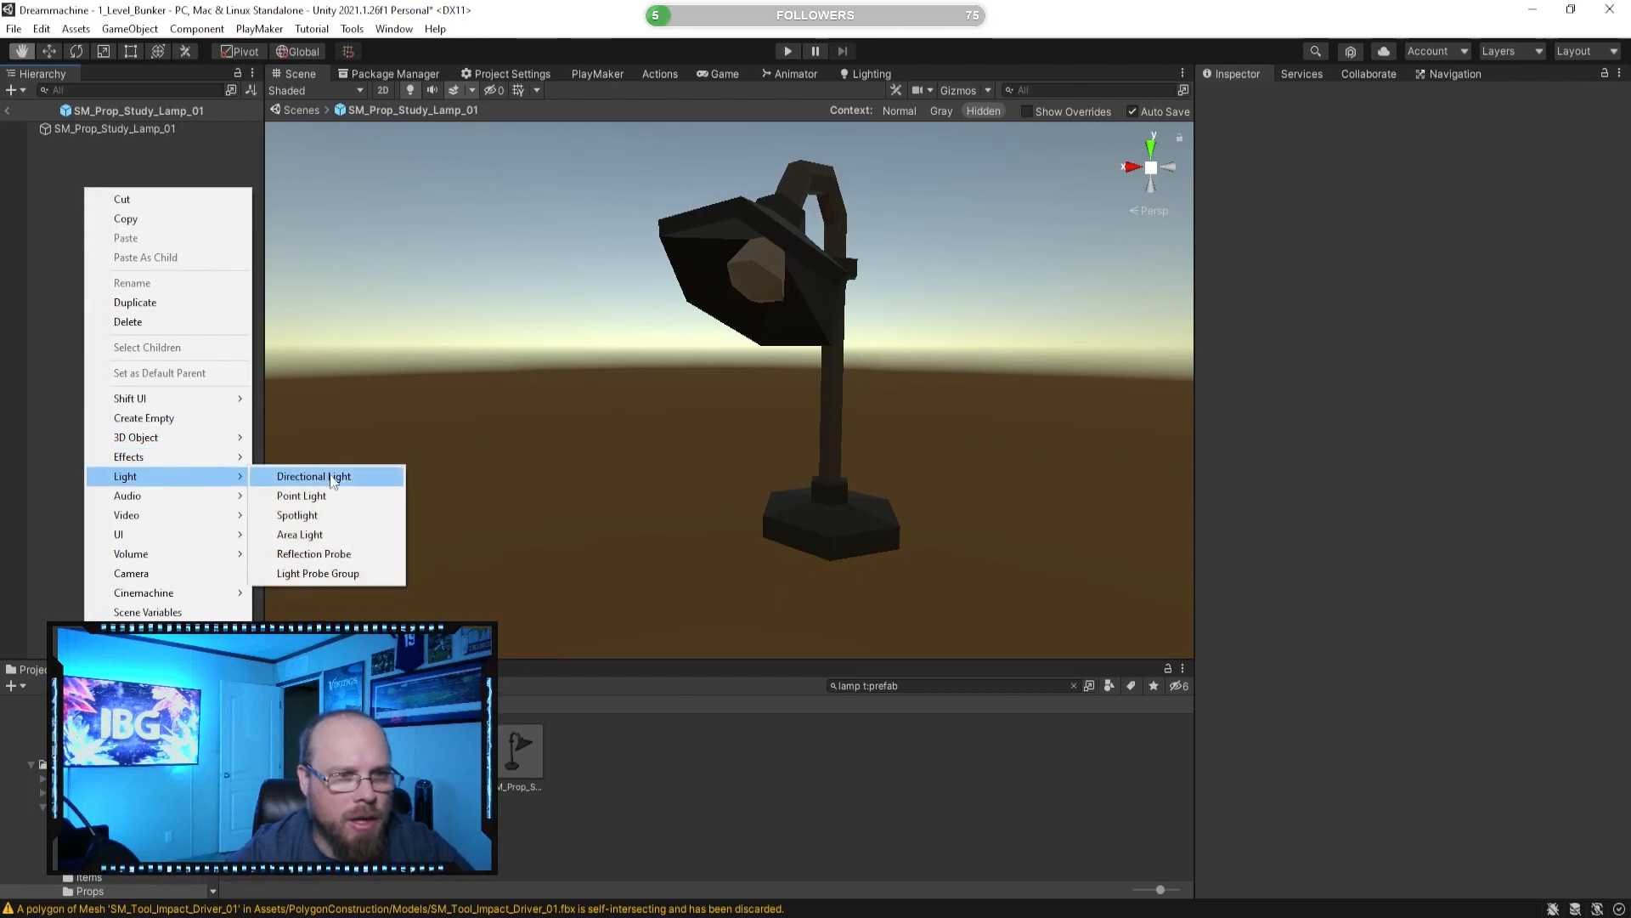
left_click(327, 516)
Show the scene gizmos and move the spot light toward the lamp head at X 0.051, Y 0.326, Z 0.124.
right_click_drag(598, 386, 571, 404)
key("s")
left_click(44, 49)
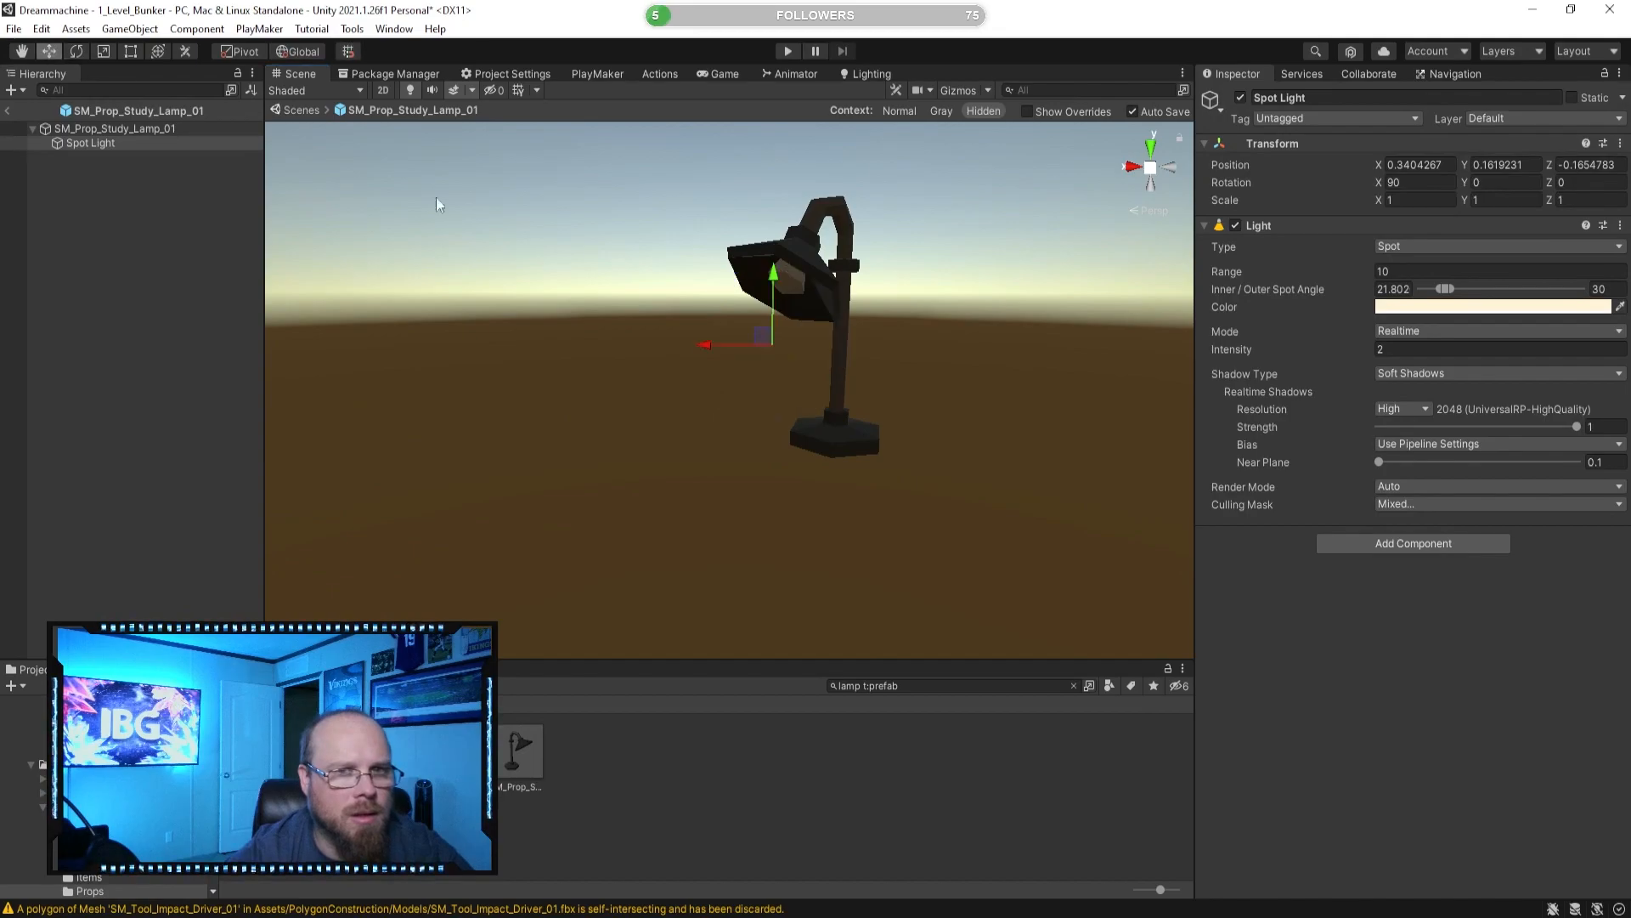
left_click(960, 92)
left_click_drag(807, 217, 969, 386, "alt")
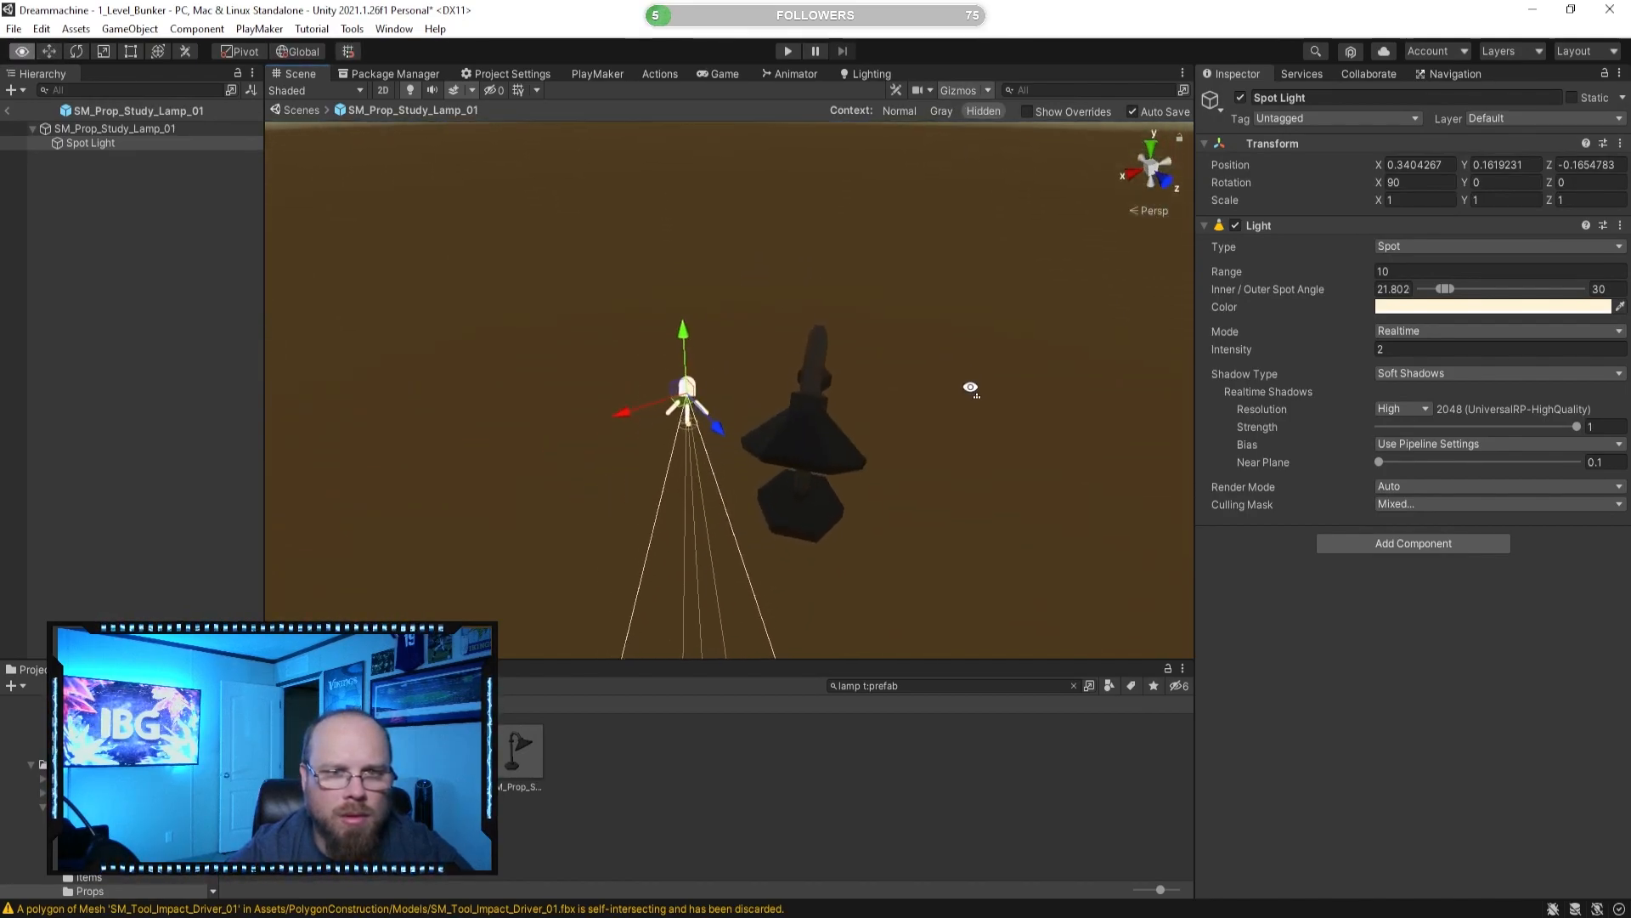
left_click_drag(719, 426, 631, 448)
left_click_drag(584, 333, 646, 287)
Switch the handles to local orientation, tilt the spot light to 45 degrees on X and shift it to Y 0.353, Z 0.151.
key("e")
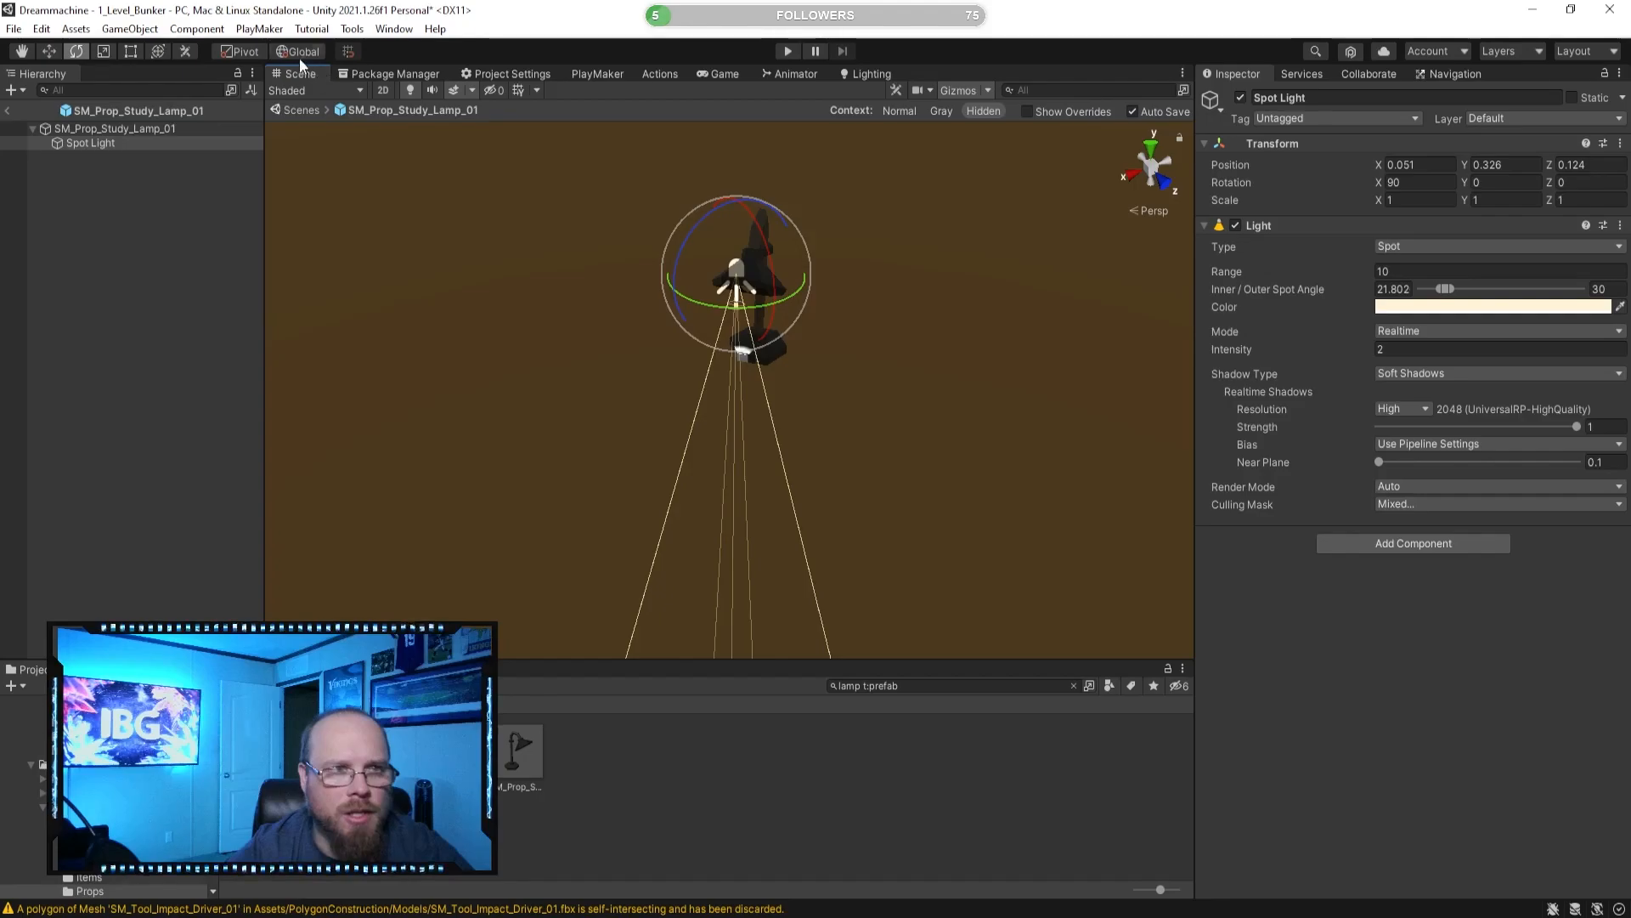
left_click_drag(715, 300, 544, 217)
left_click(62, 51)
left_click_drag(790, 280, 647, 213, "alt")
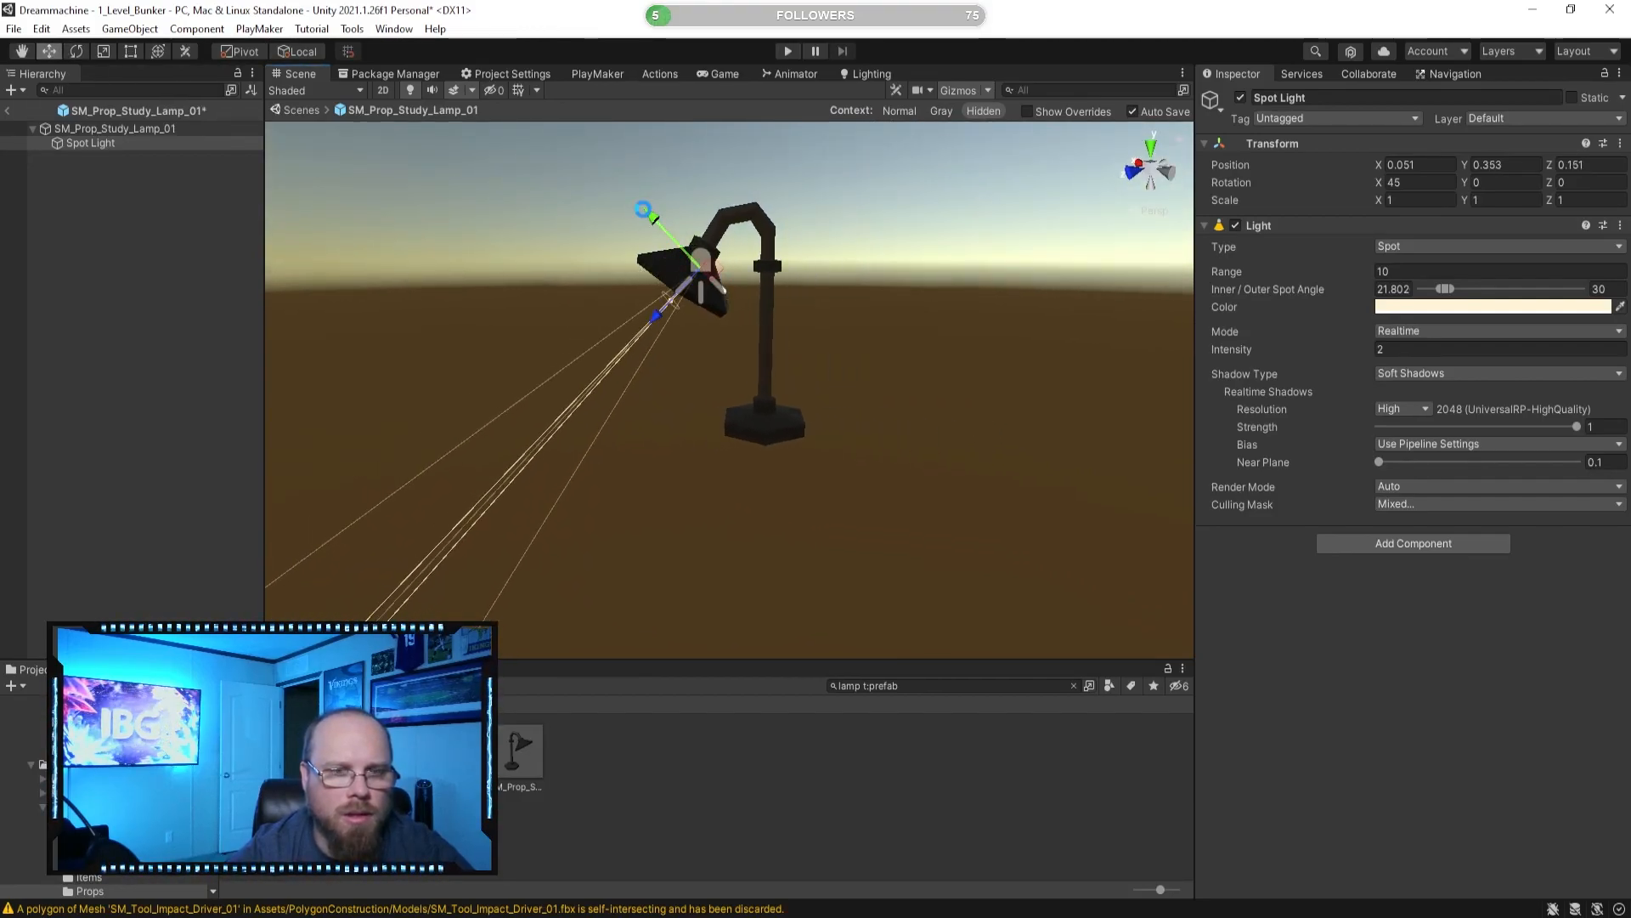
Center the spot light sideways in the lamp shade at X 0.005.
key("a")
right_click_drag(643, 209, 956, 387)
key("w")
key("e")
key("s")
left_click_drag(708, 367, 738, 364)
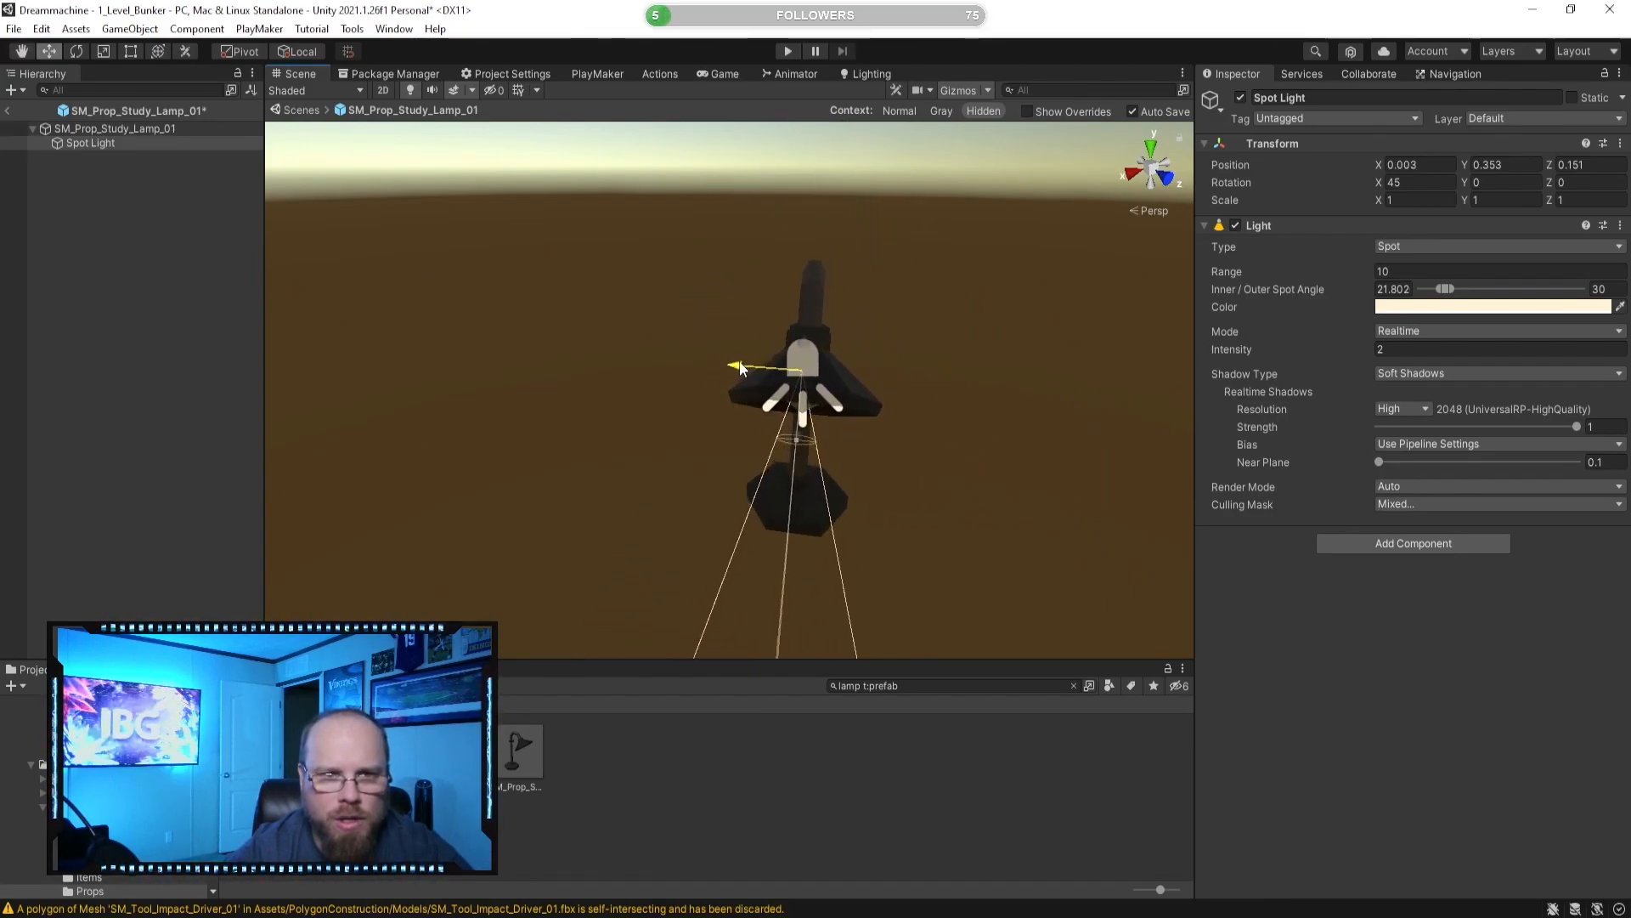
left_click_drag(956, 399, 544, 408, "alt")
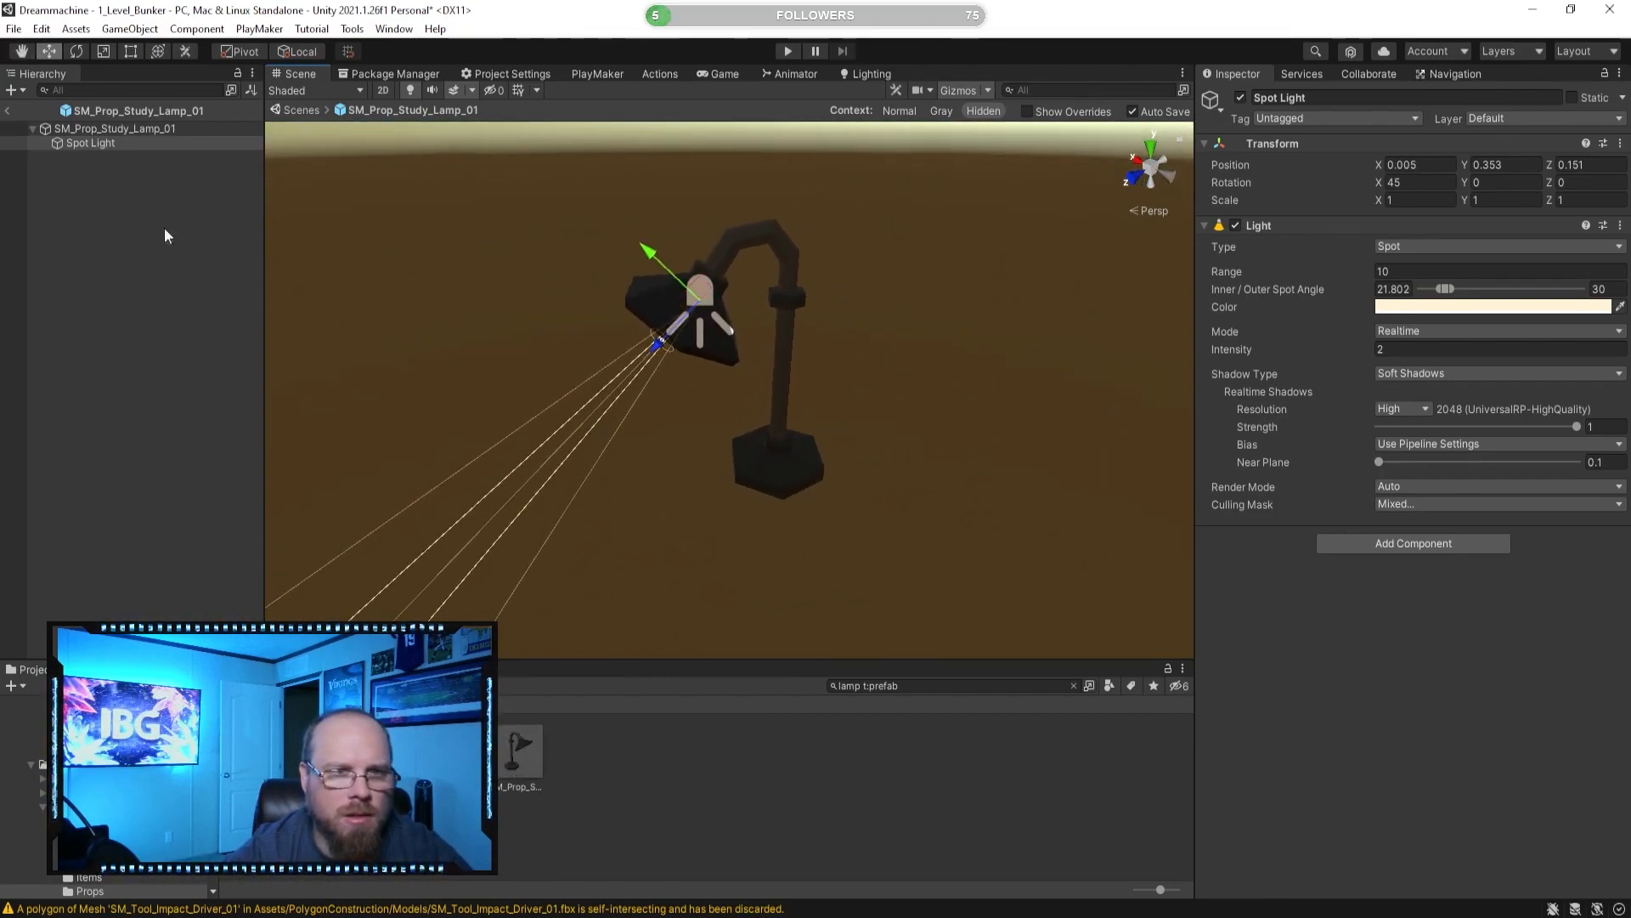
Add a Sphere object to the study lamp prefab as its bulb.
left_click(155, 246)
key("q")
right_click_drag(706, 295, 648, 269)
key("e")
right_click(95, 199)
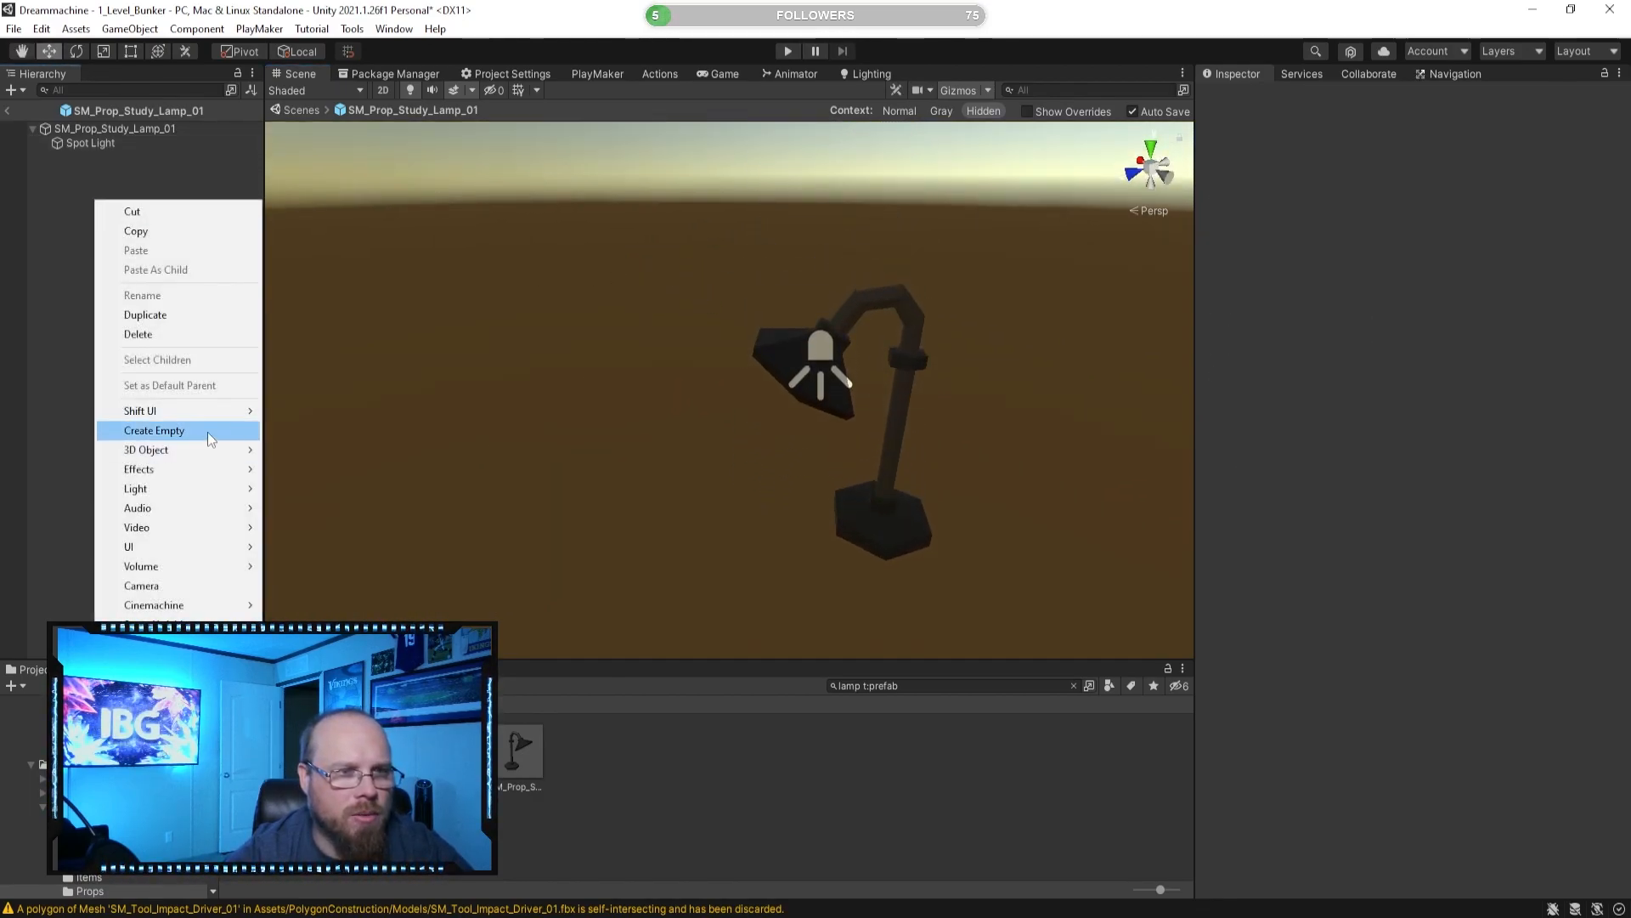
mouse_move(218, 460)
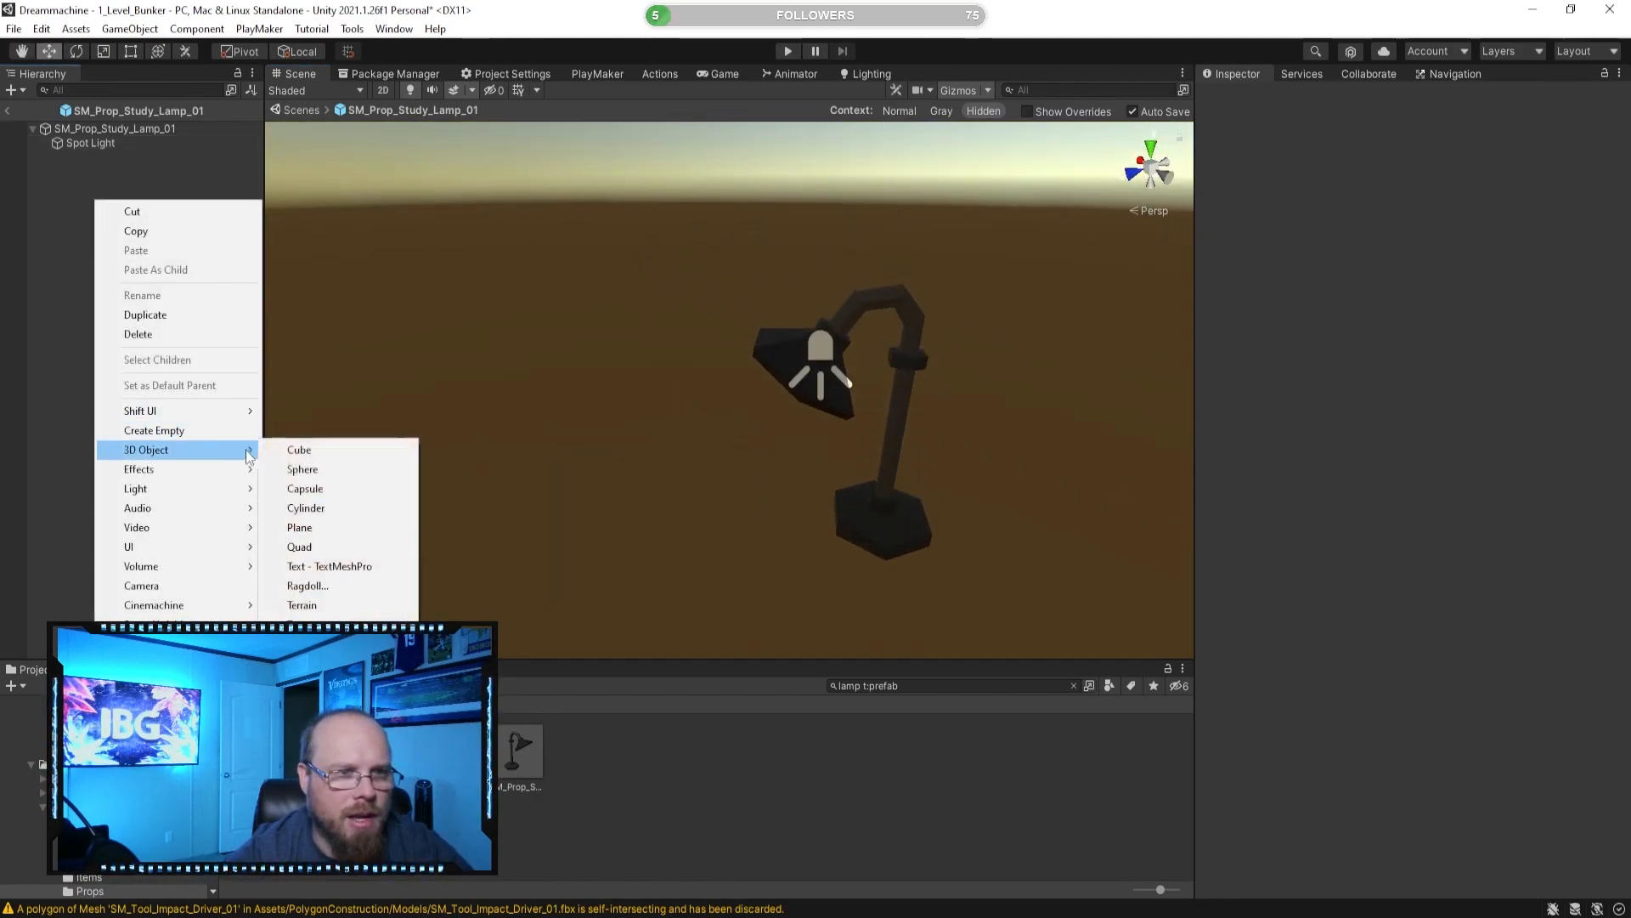
left_click(307, 469)
Shrink the sphere uniformly to a scale of about 0.206.
scroll(610, 362, "down", 3)
left_click(136, 51)
left_click(108, 55)
left_click_drag(732, 403, 675, 425)
key("ctrl+z")
key("w")
right_click_drag(670, 425, 681, 415)
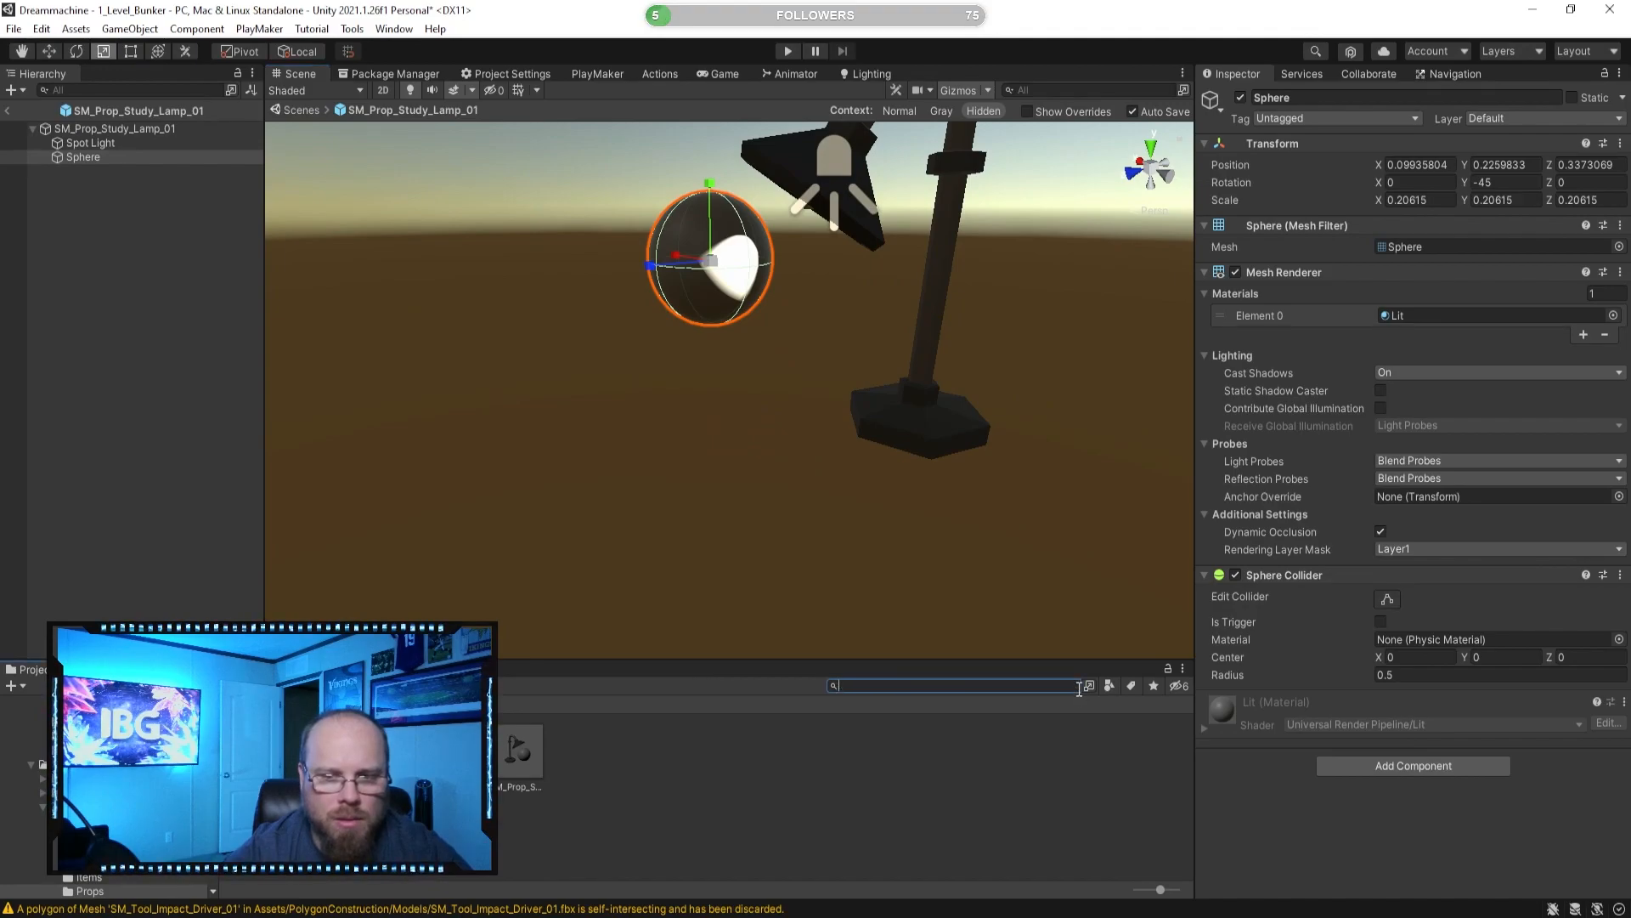
Apply the Bright_White material from the project's Materials folder to the sphere.
left_click(241, 703)
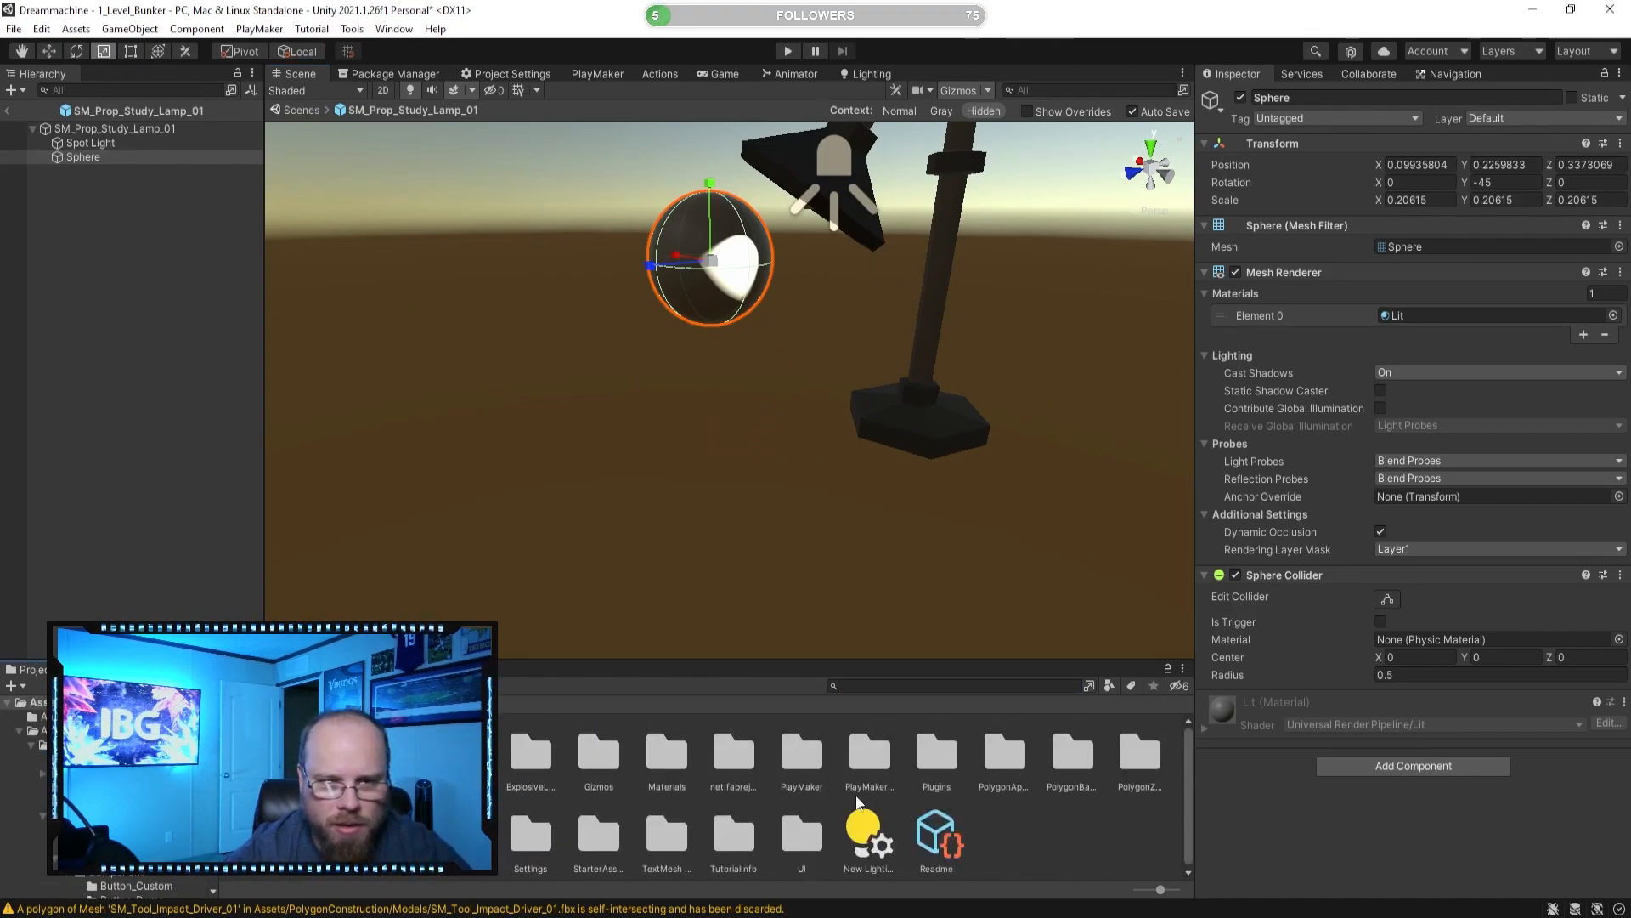
double_click(664, 746)
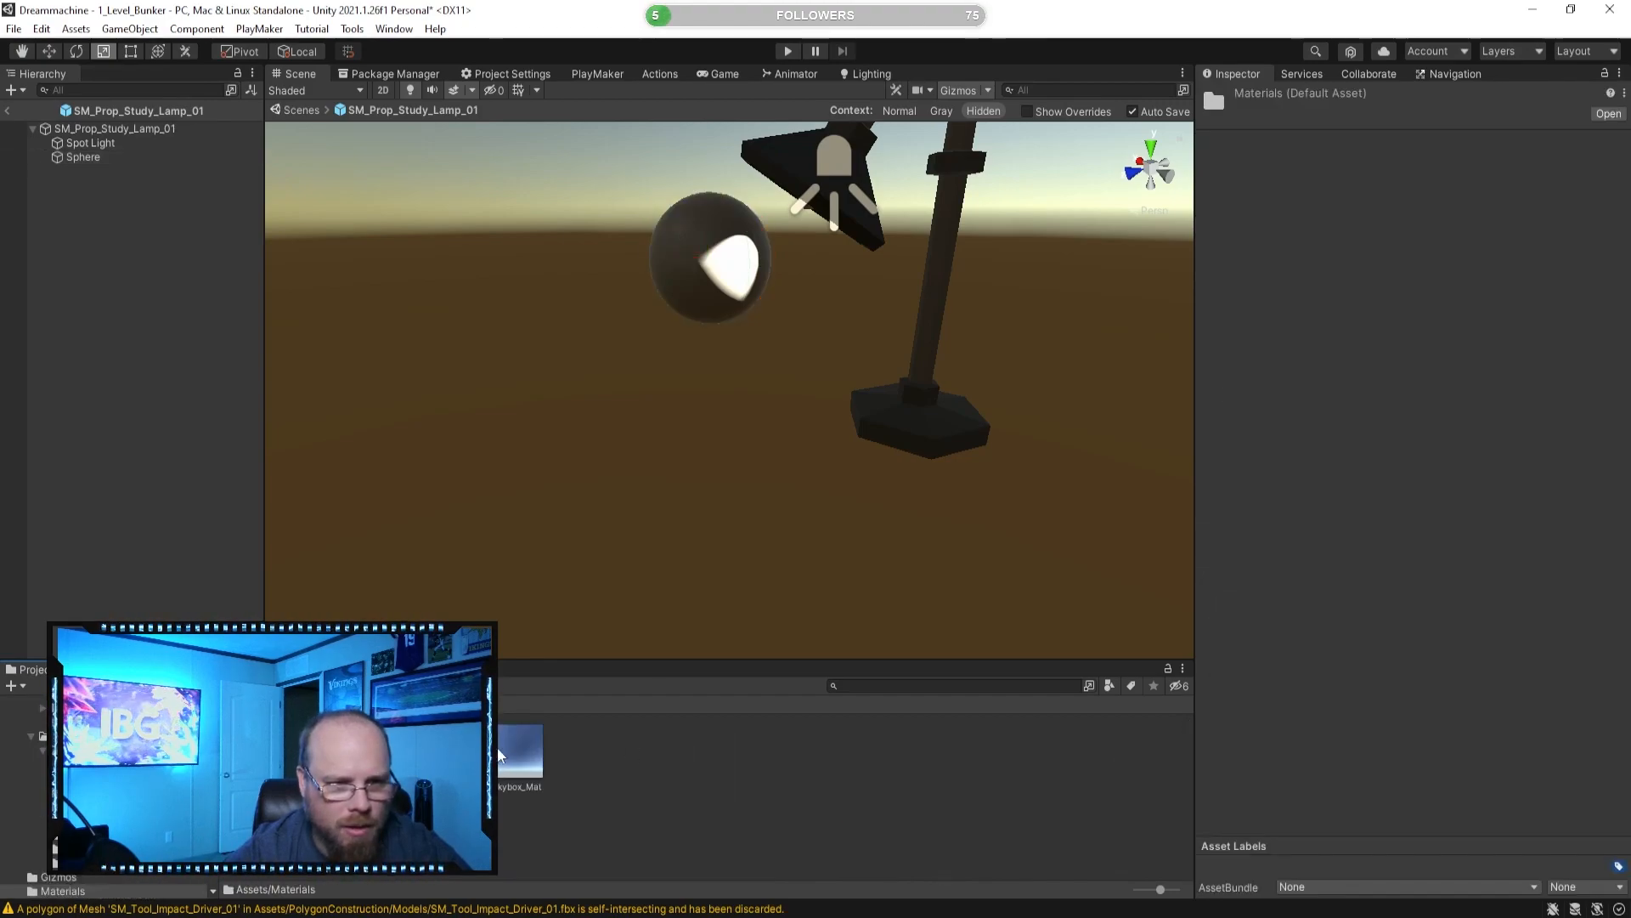
left_click_drag(723, 333, 732, 272)
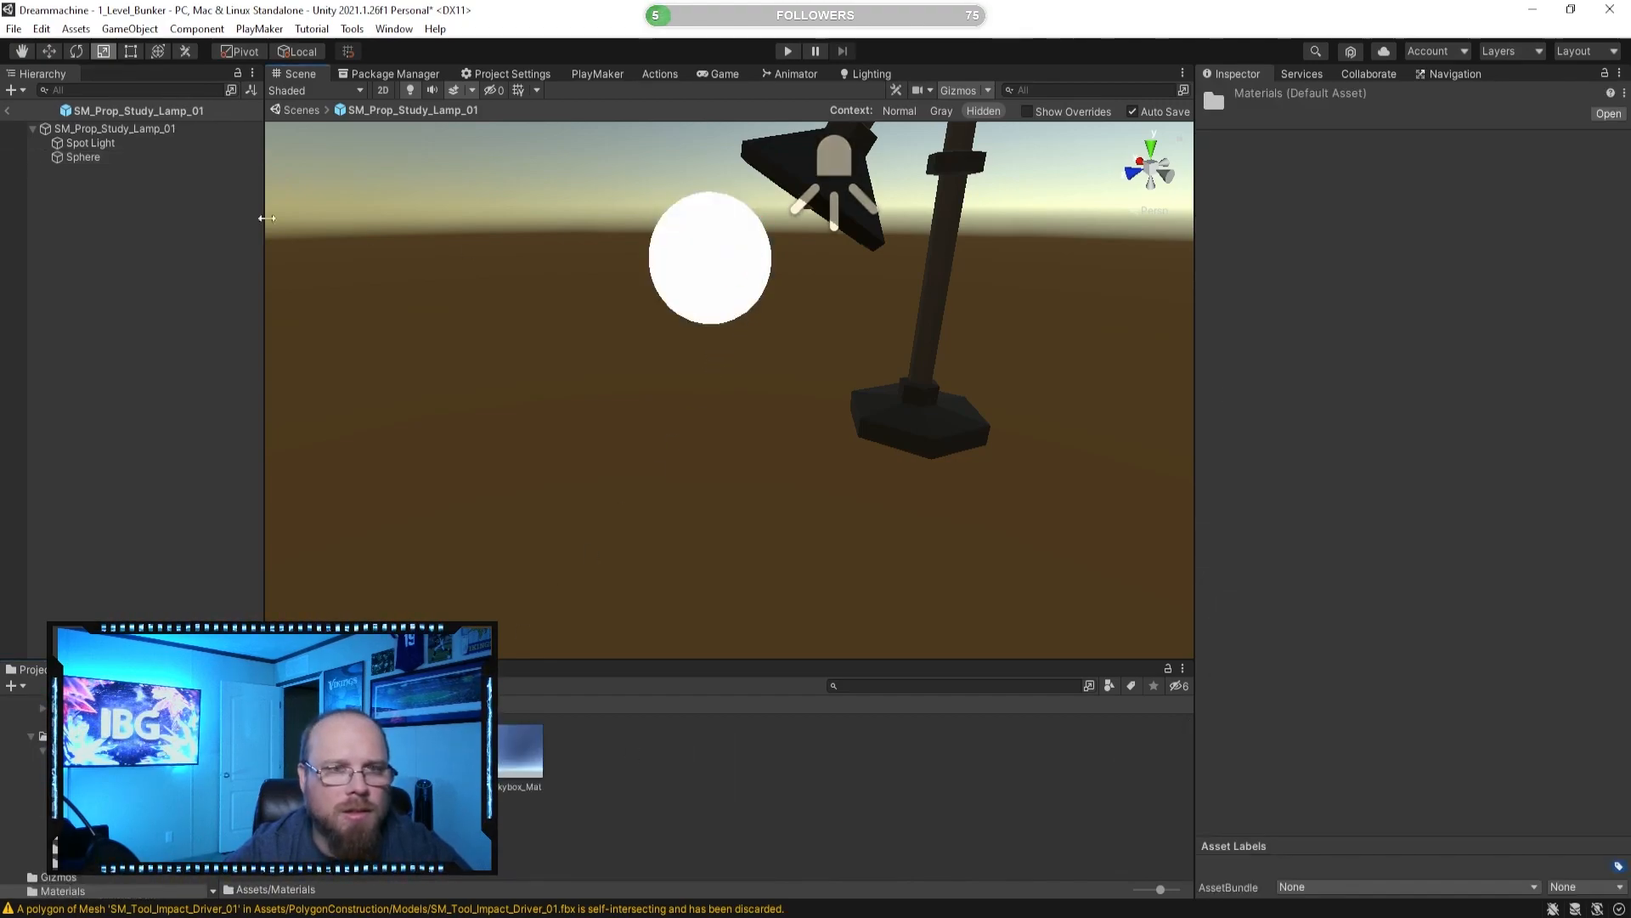
Scale the white sphere down uniformly to about 0.116.
left_click(722, 259)
middle_click_drag(726, 260, 686, 335)
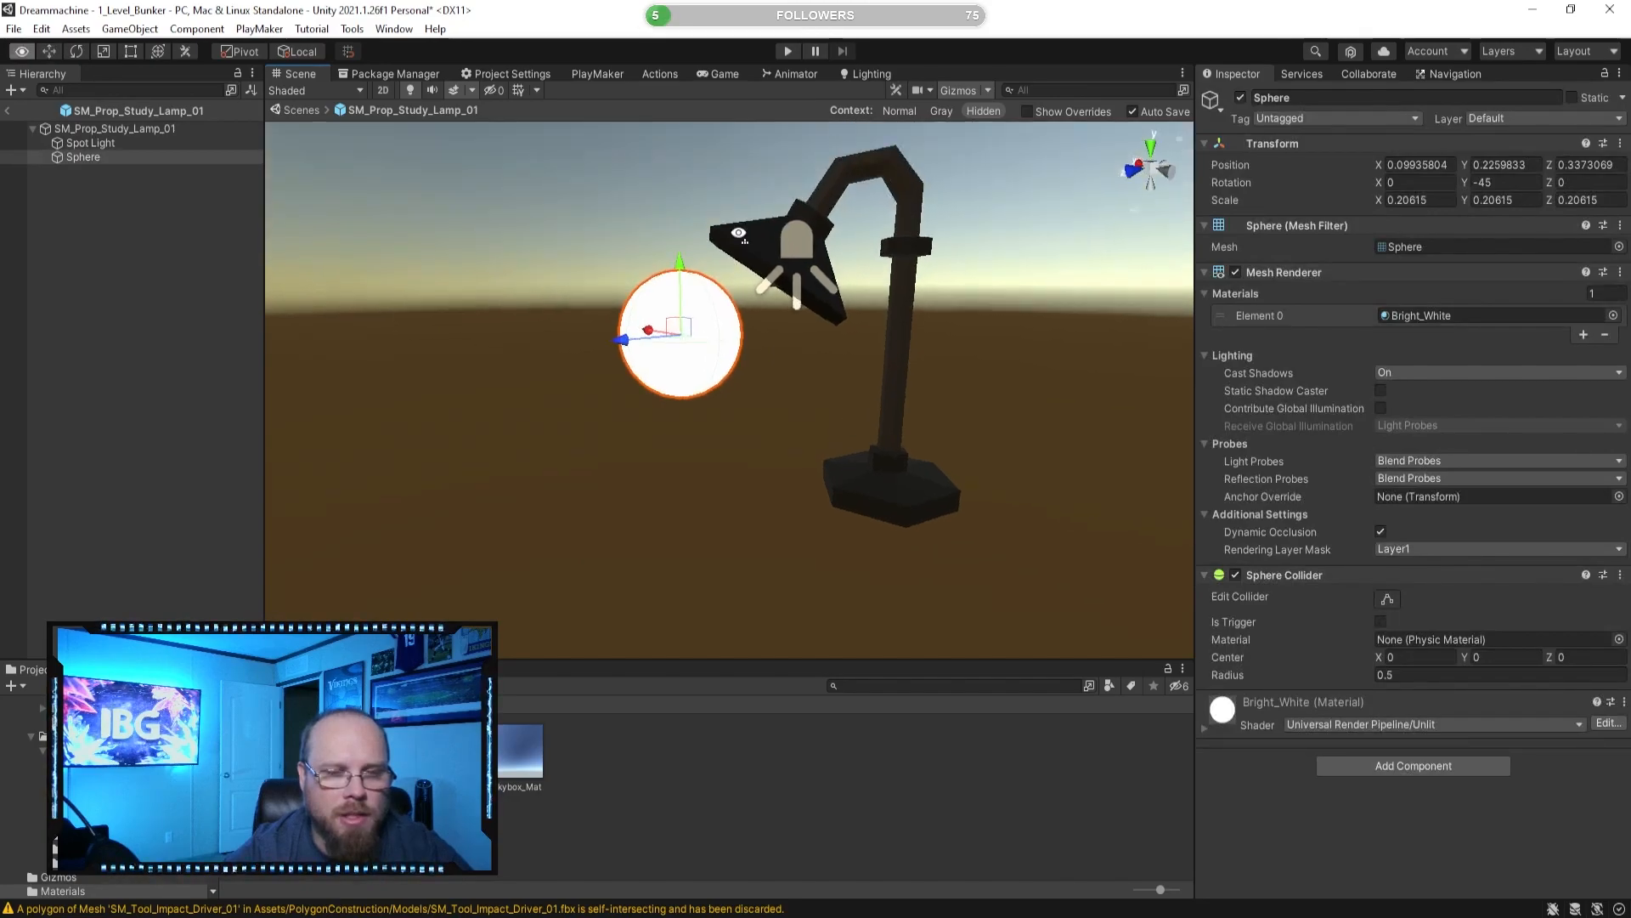
left_click_drag(687, 334, 722, 326, "alt")
scroll(716, 312, "up", 2)
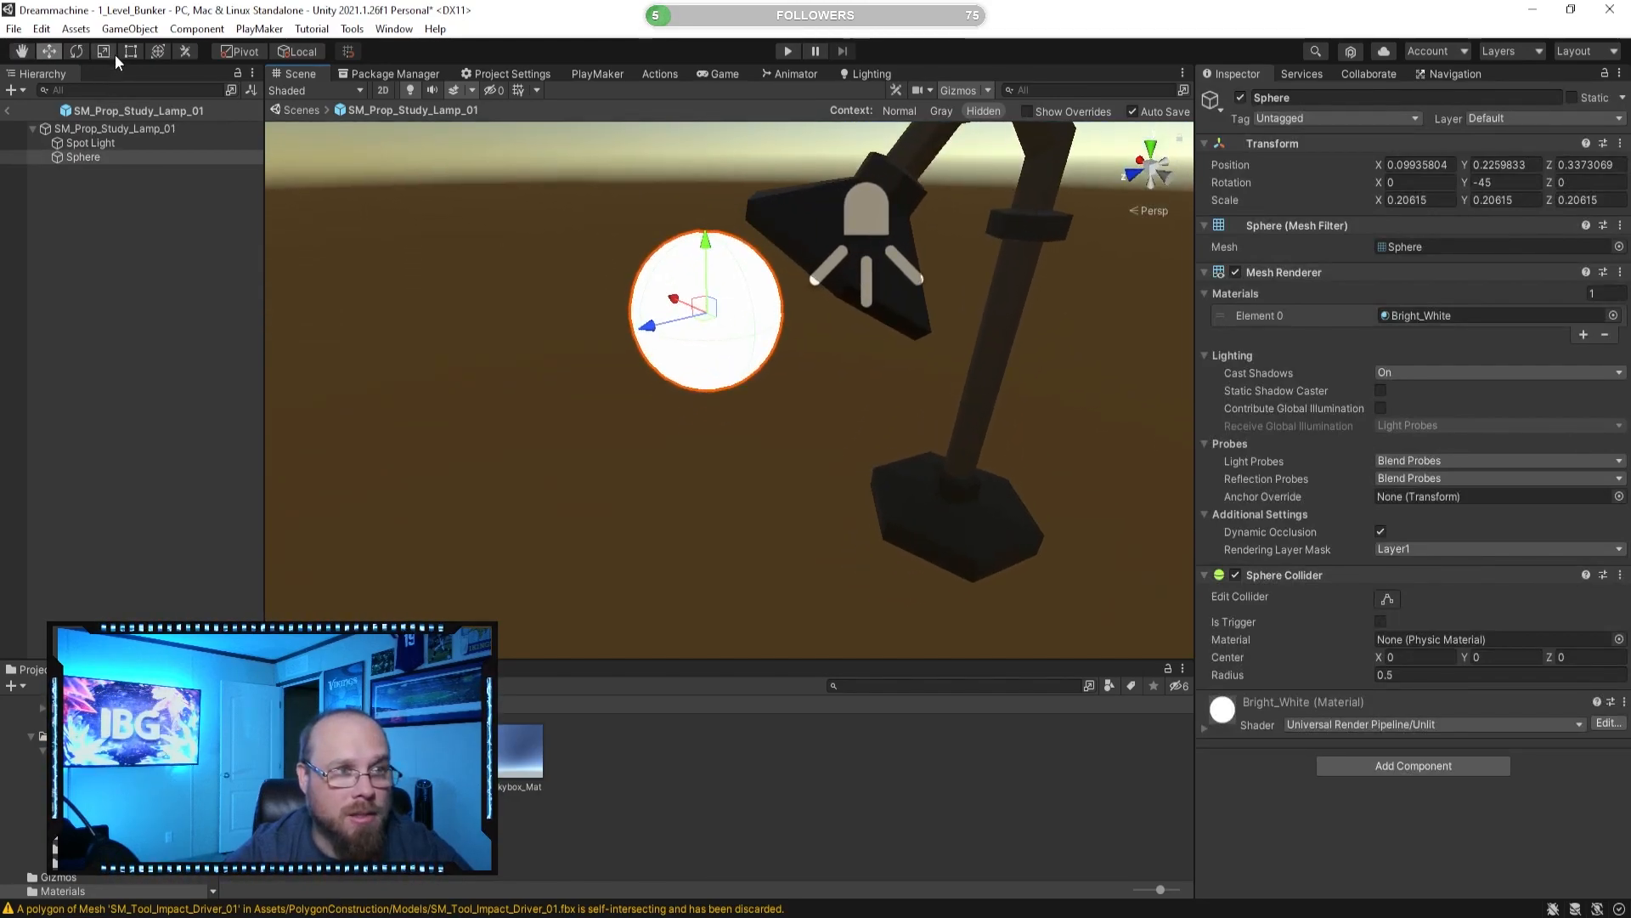
left_click_drag(709, 320, 673, 336)
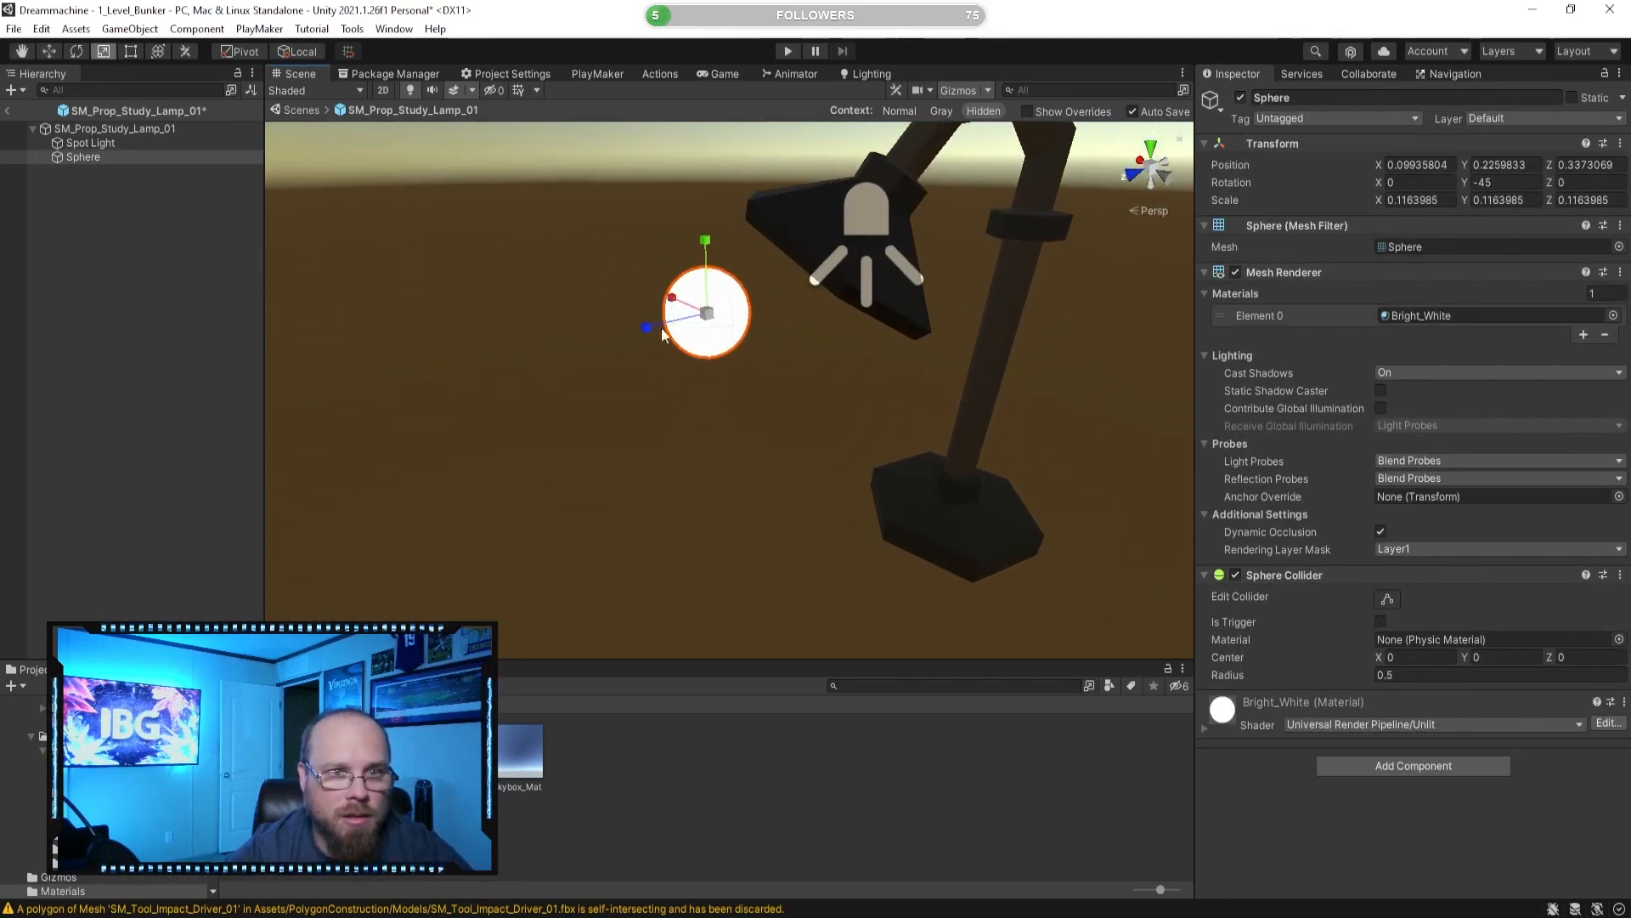
Switch the handles to global orientation and move the sphere beside the lamp shade at X -0.0097, Y 0.3052, Z 0.2283.
left_click(50, 56)
right_click_drag(722, 298, 939, 214)
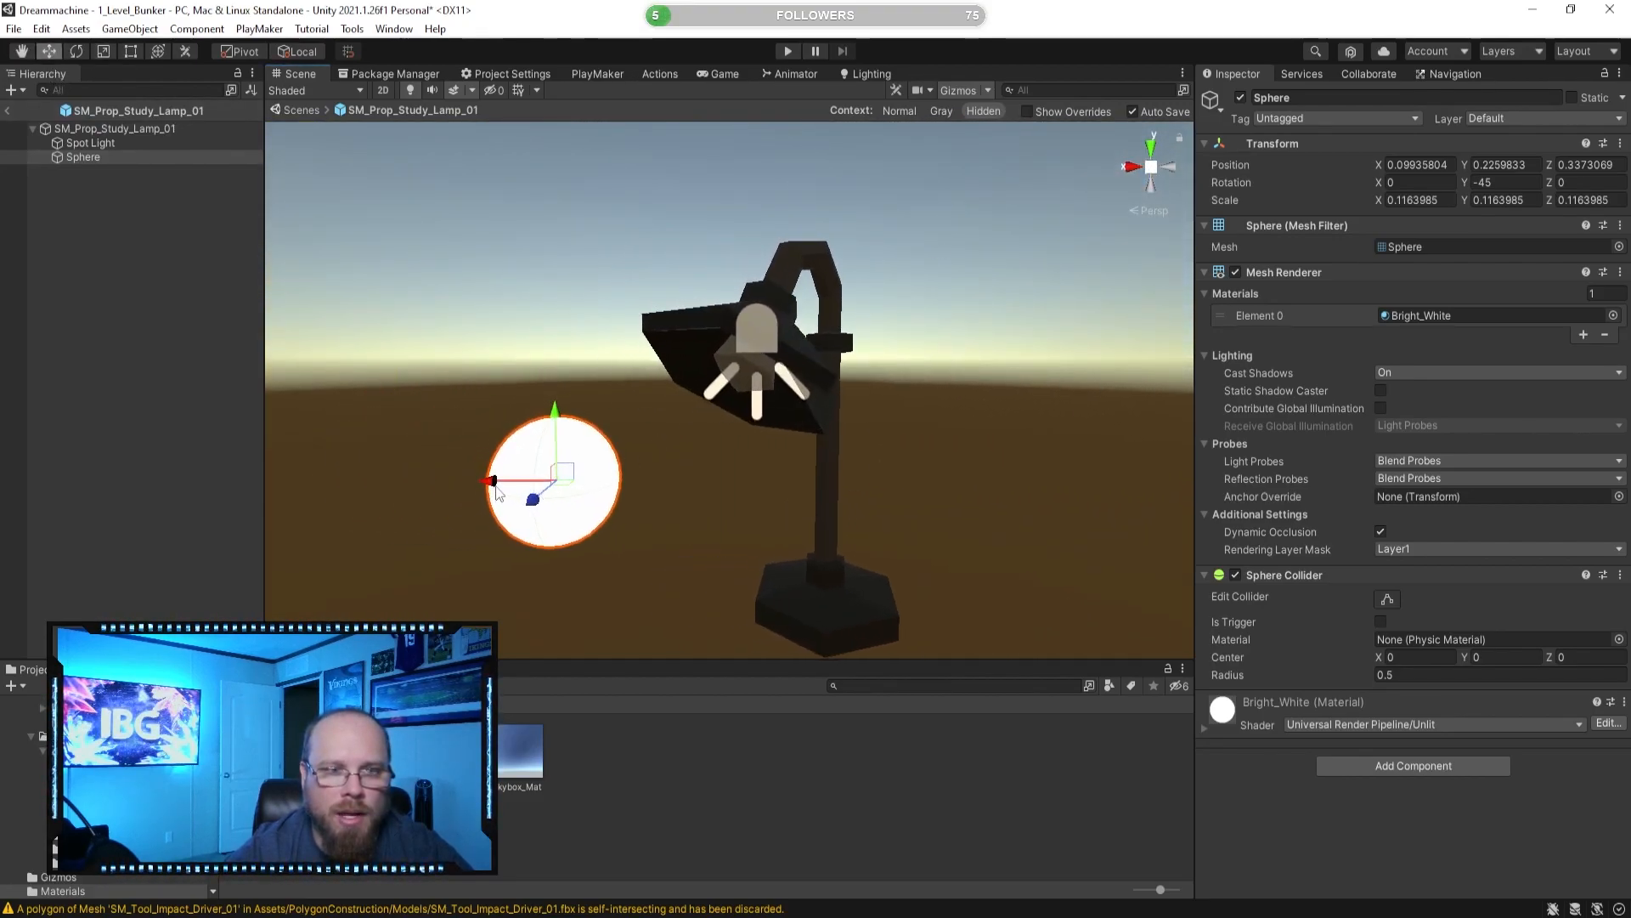
middle_click_drag(498, 493, 632, 470)
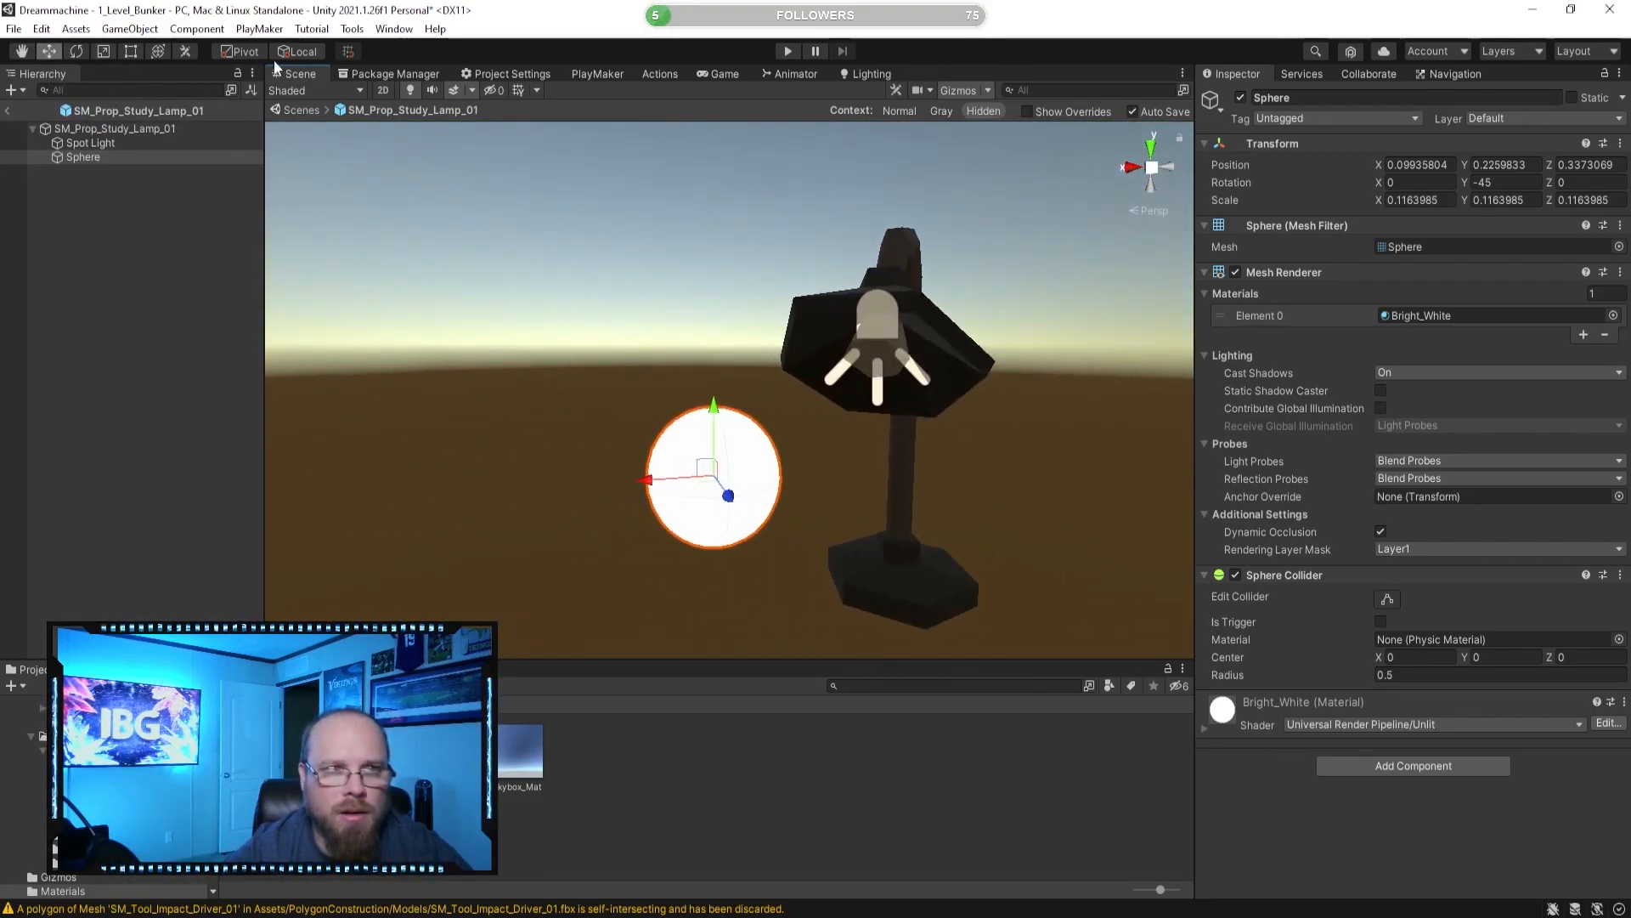
left_click(284, 49)
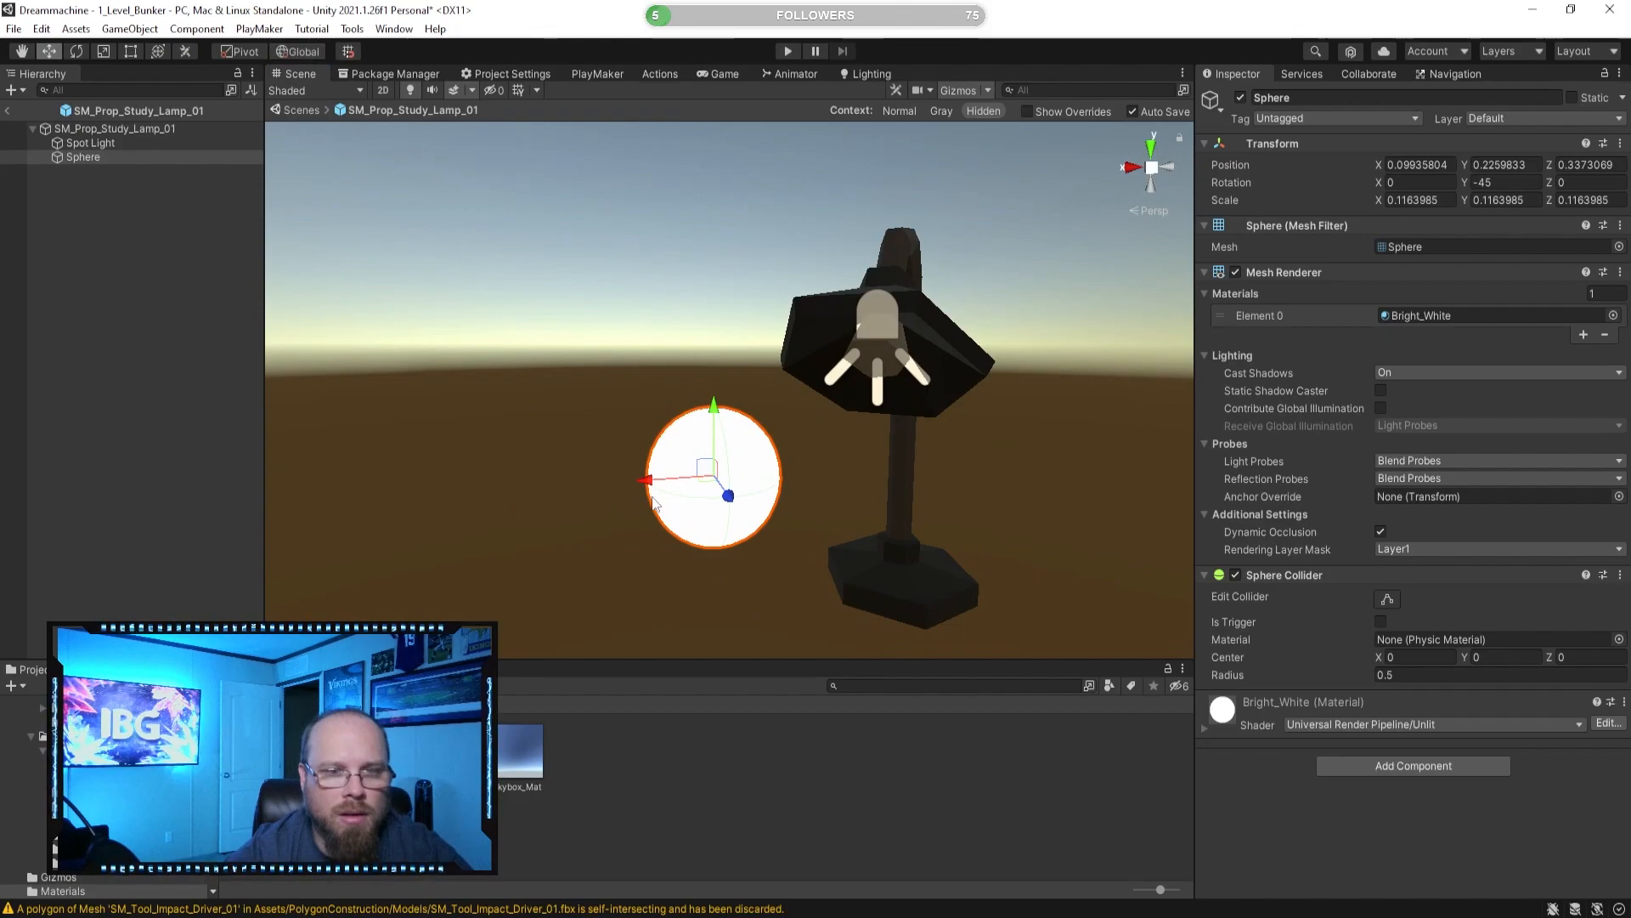
left_click(726, 478)
left_click(707, 479)
left_click_drag(653, 481, 819, 472)
right_click_drag(816, 467, 1096, 464)
left_click_drag(949, 391, 964, 242)
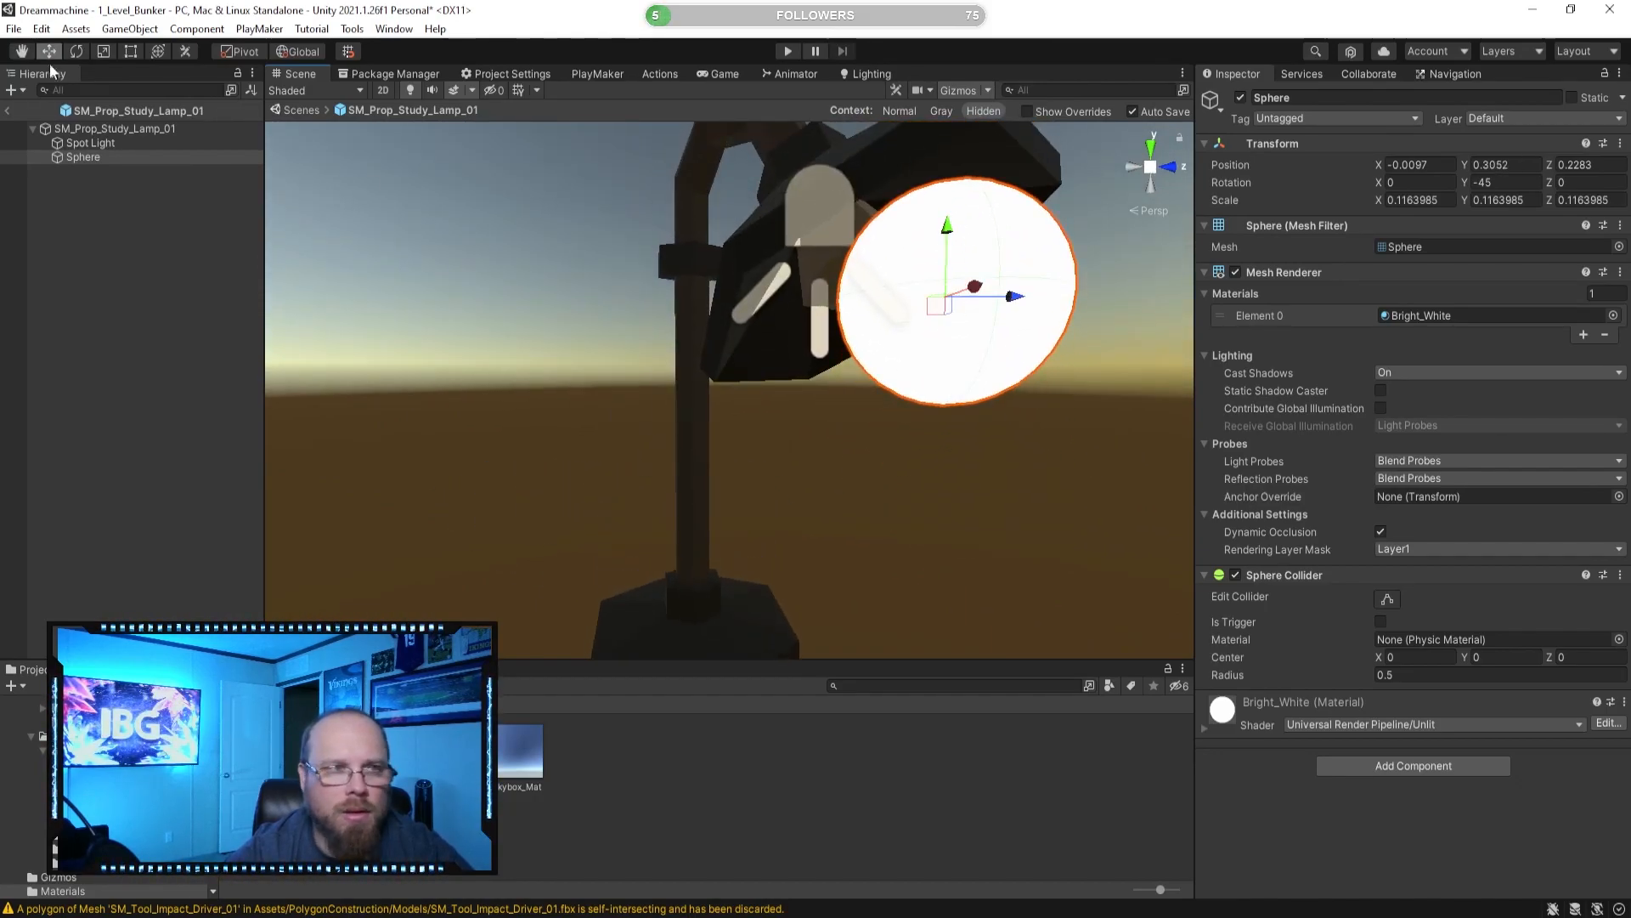
Scale the sphere to about 0.057 and move it into the lamp shade at X 0.0066, Z 0.1726.
left_click_drag(945, 299, 550, 204)
right_click_drag(701, 262, 851, 258)
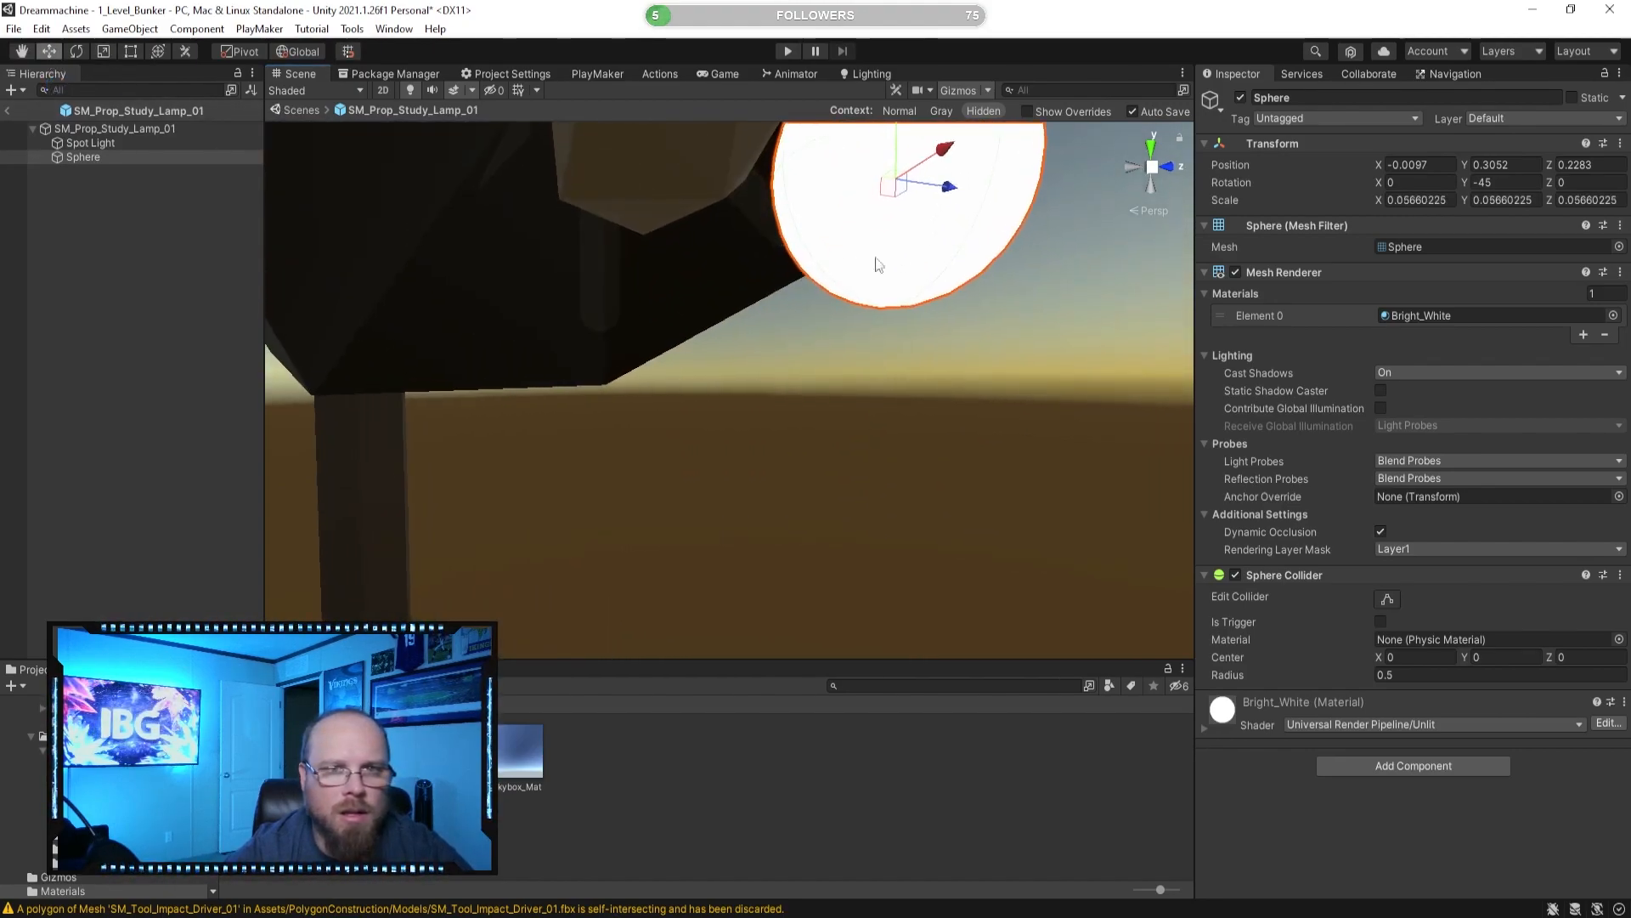
left_click_drag(959, 193, 741, 184)
right_click_drag(702, 183, 552, 306)
left_click_drag(550, 361, 598, 357)
right_click_drag(599, 347, 741, 317)
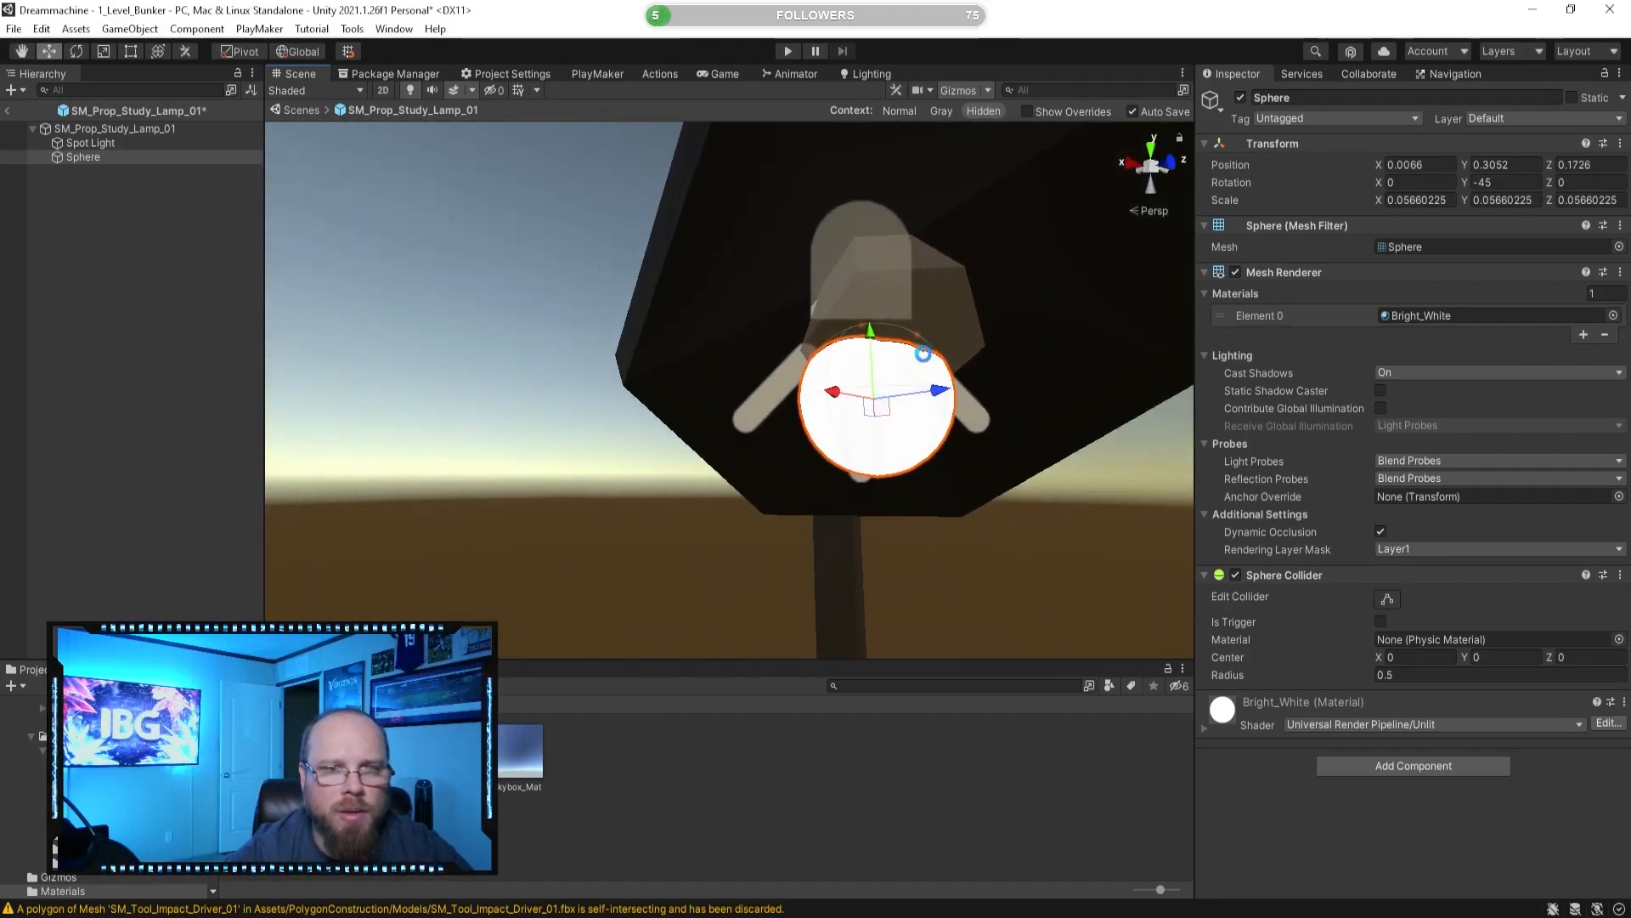
Raise the sphere into the lamp shade at X 0.0005, Y 0.3272, Z 0.1787 and scale it to about 0.070.
left_click(952, 93)
left_click_drag(871, 337, 870, 282)
left_click_drag(940, 330, 906, 339)
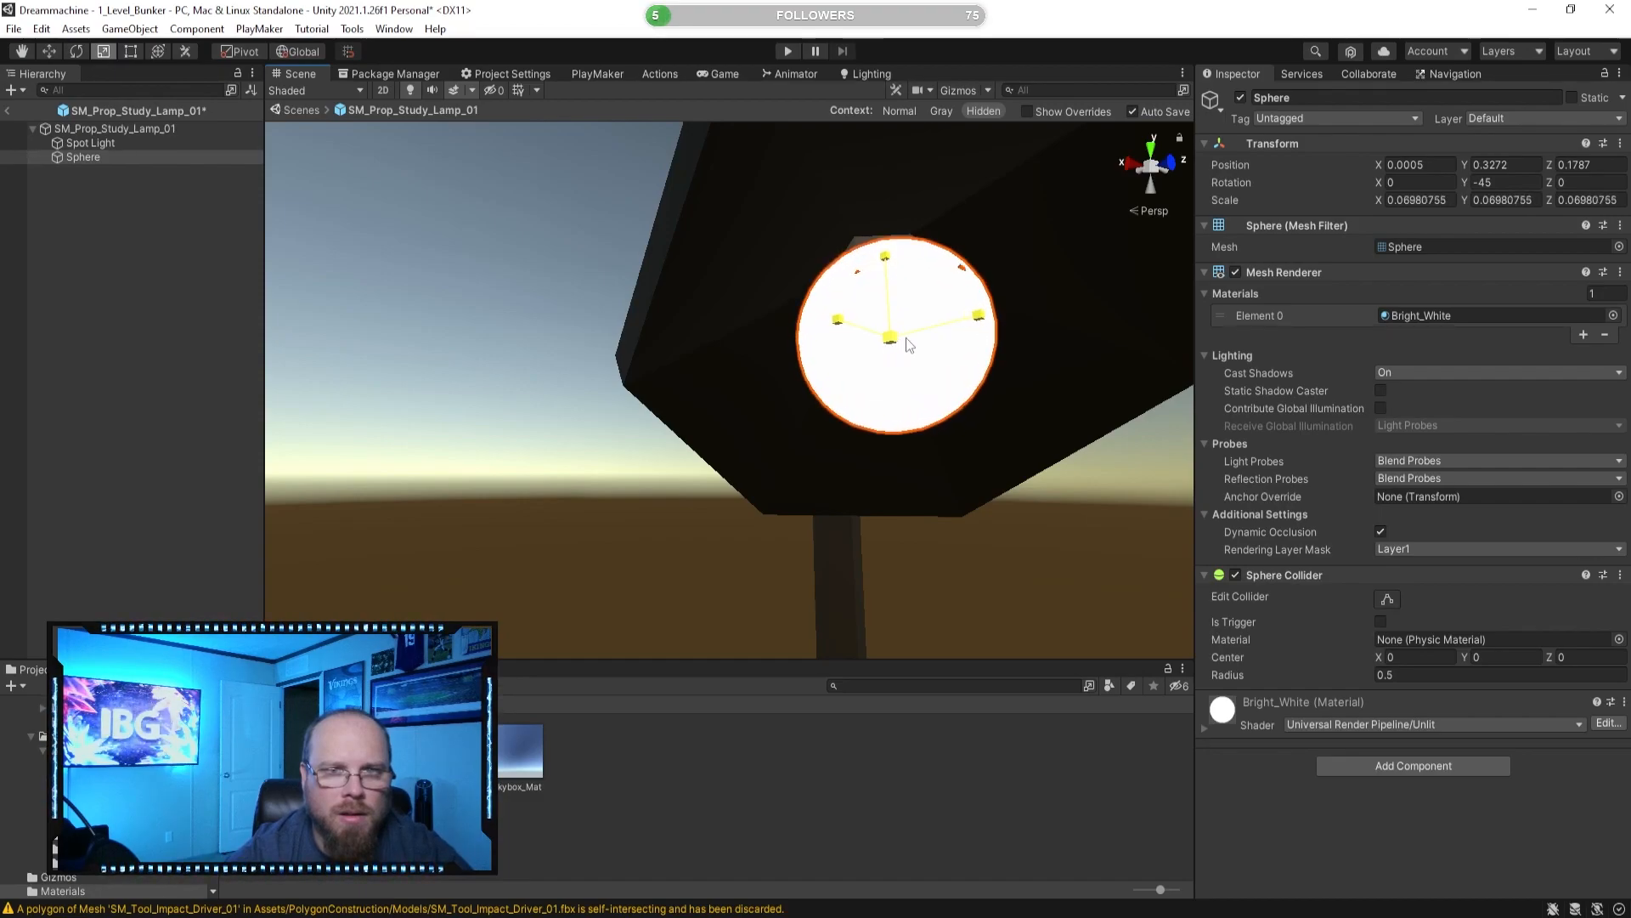
Move the sphere deeper into the lamp shade, to X 0.0012, Y 0.3352, Z 0.1698.
left_click_drag(791, 356, 858, 355, "alt")
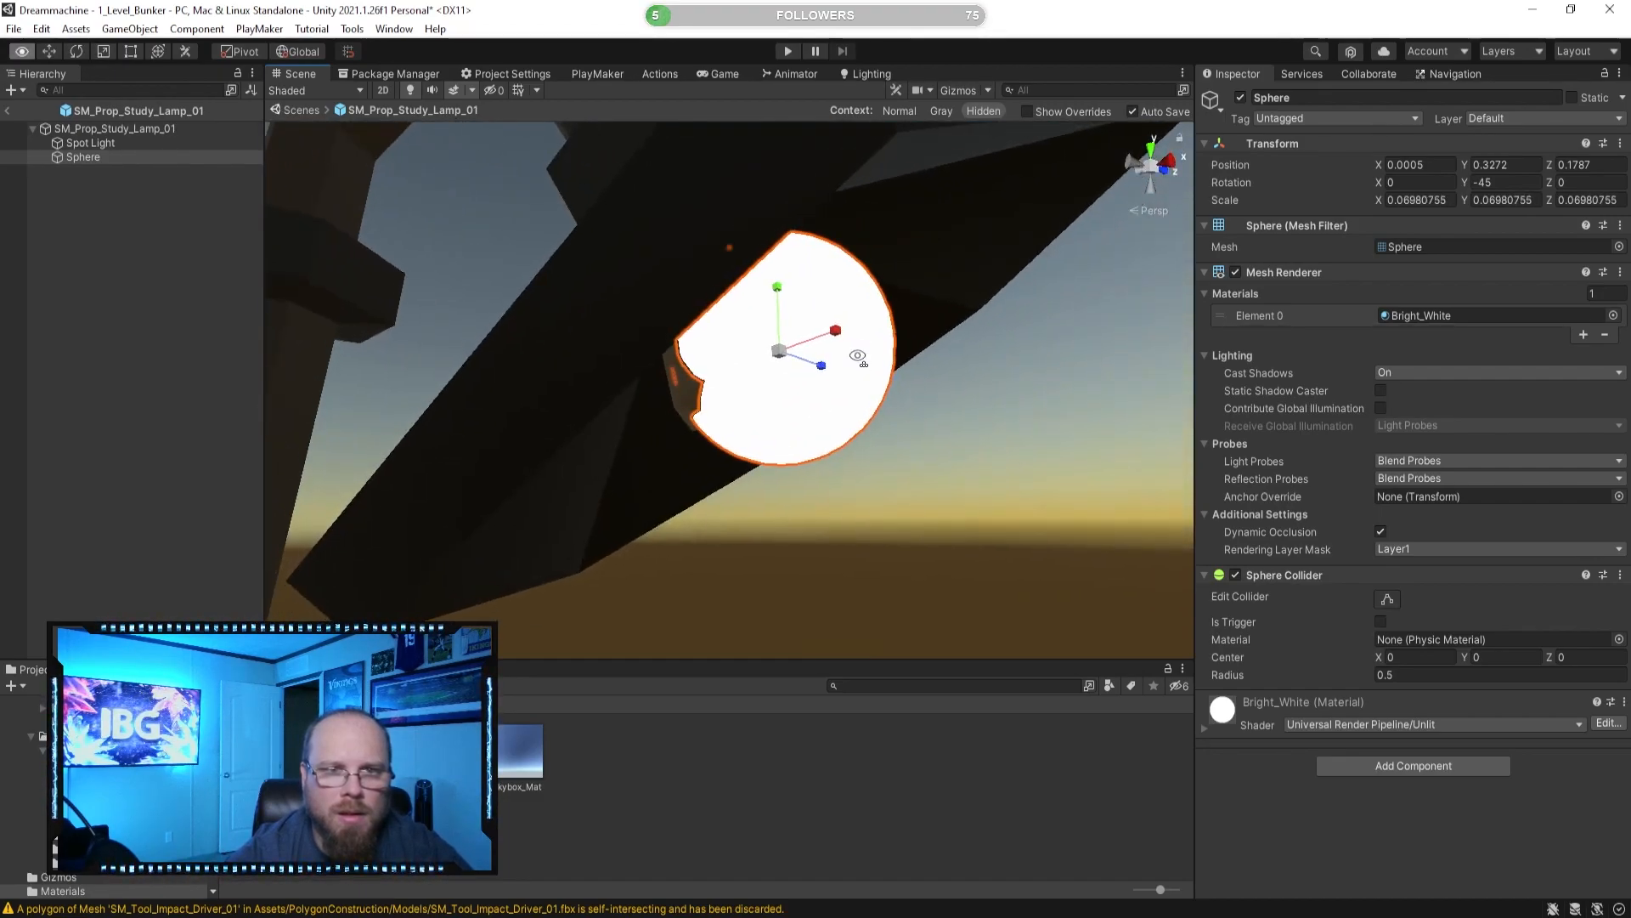
left_click_drag(742, 297, 801, 293, "alt")
left_click_drag(816, 404, 490, 306)
right_click_drag(490, 306, 491, 306)
key("d")
mouse_move(649, 376)
left_mouse_down()
mouse_move(603, 359)
mouse_move(647, 370)
left_mouse_up()
right_click_drag(595, 382, 806, 629)
key("q")
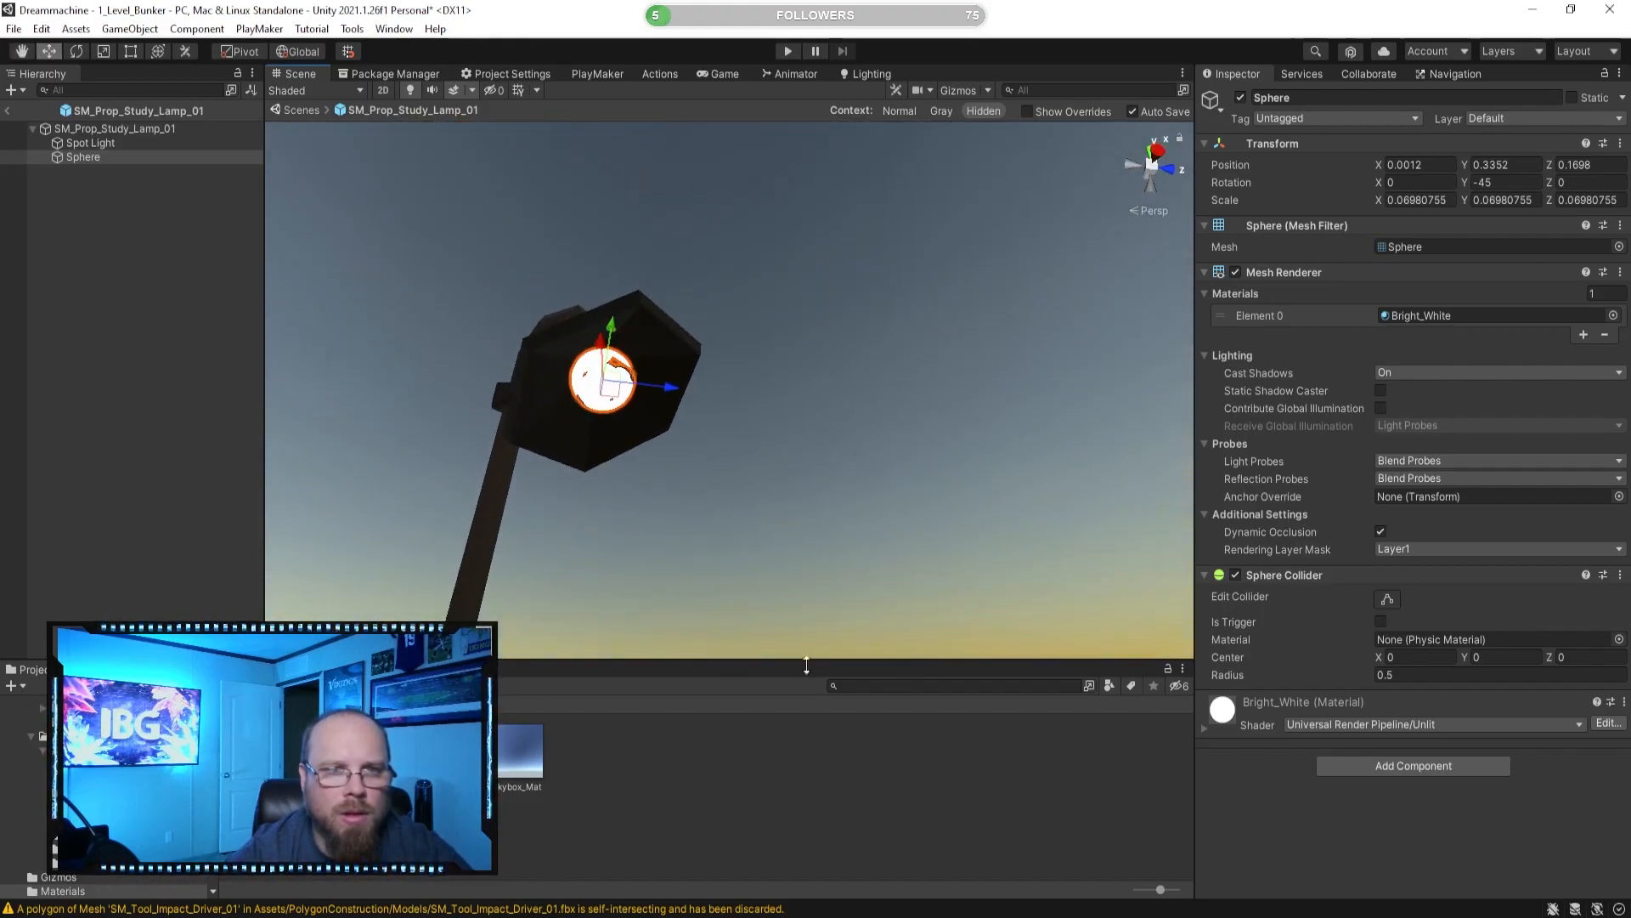
left_click(805, 629)
right_click_drag(688, 431, 837, 429)
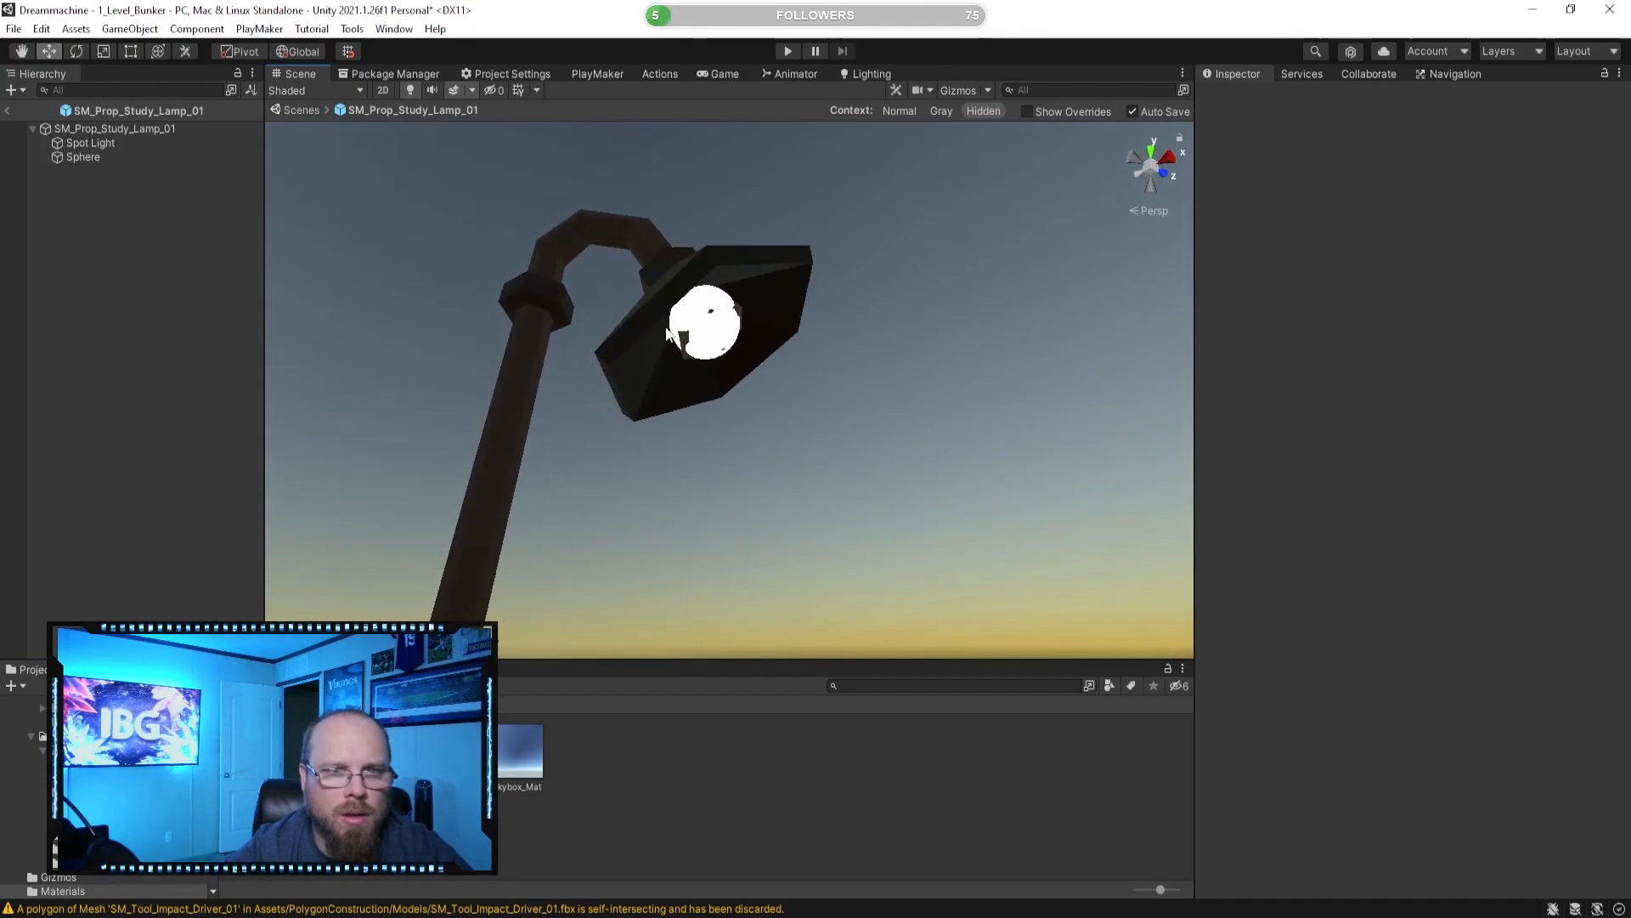
Using local handles, move the sphere to X -0.0023, Y 0.3306, Z 0.1733 and scale it to about 0.080.
left_click(723, 342)
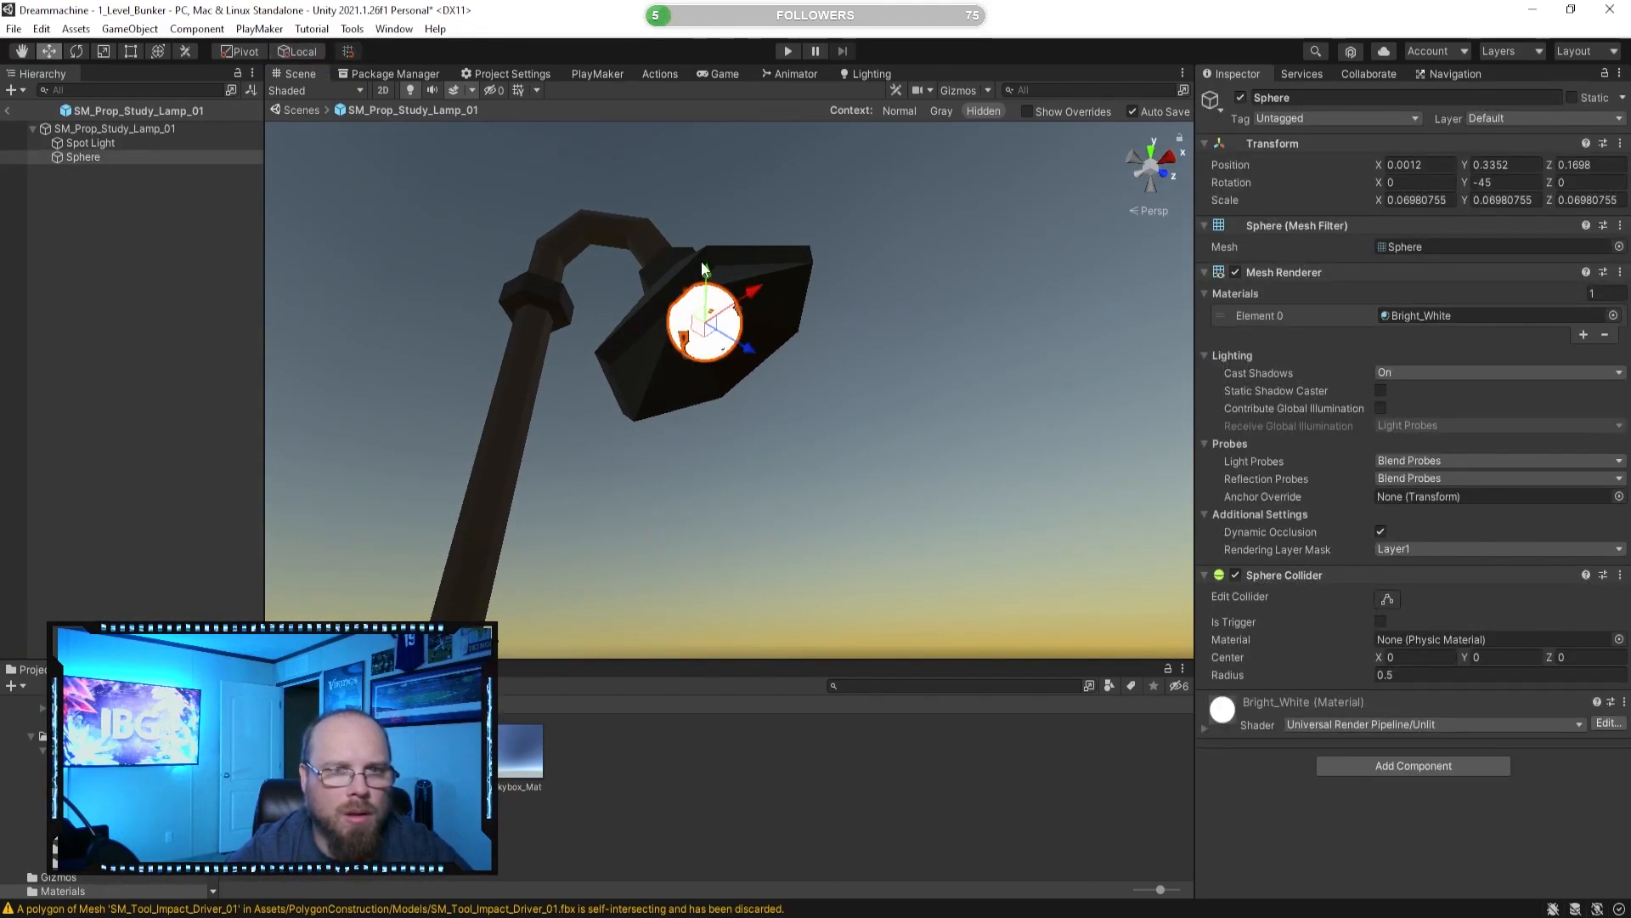
left_click_drag(705, 265, 705, 273)
right_click_drag(764, 372, 564, 368)
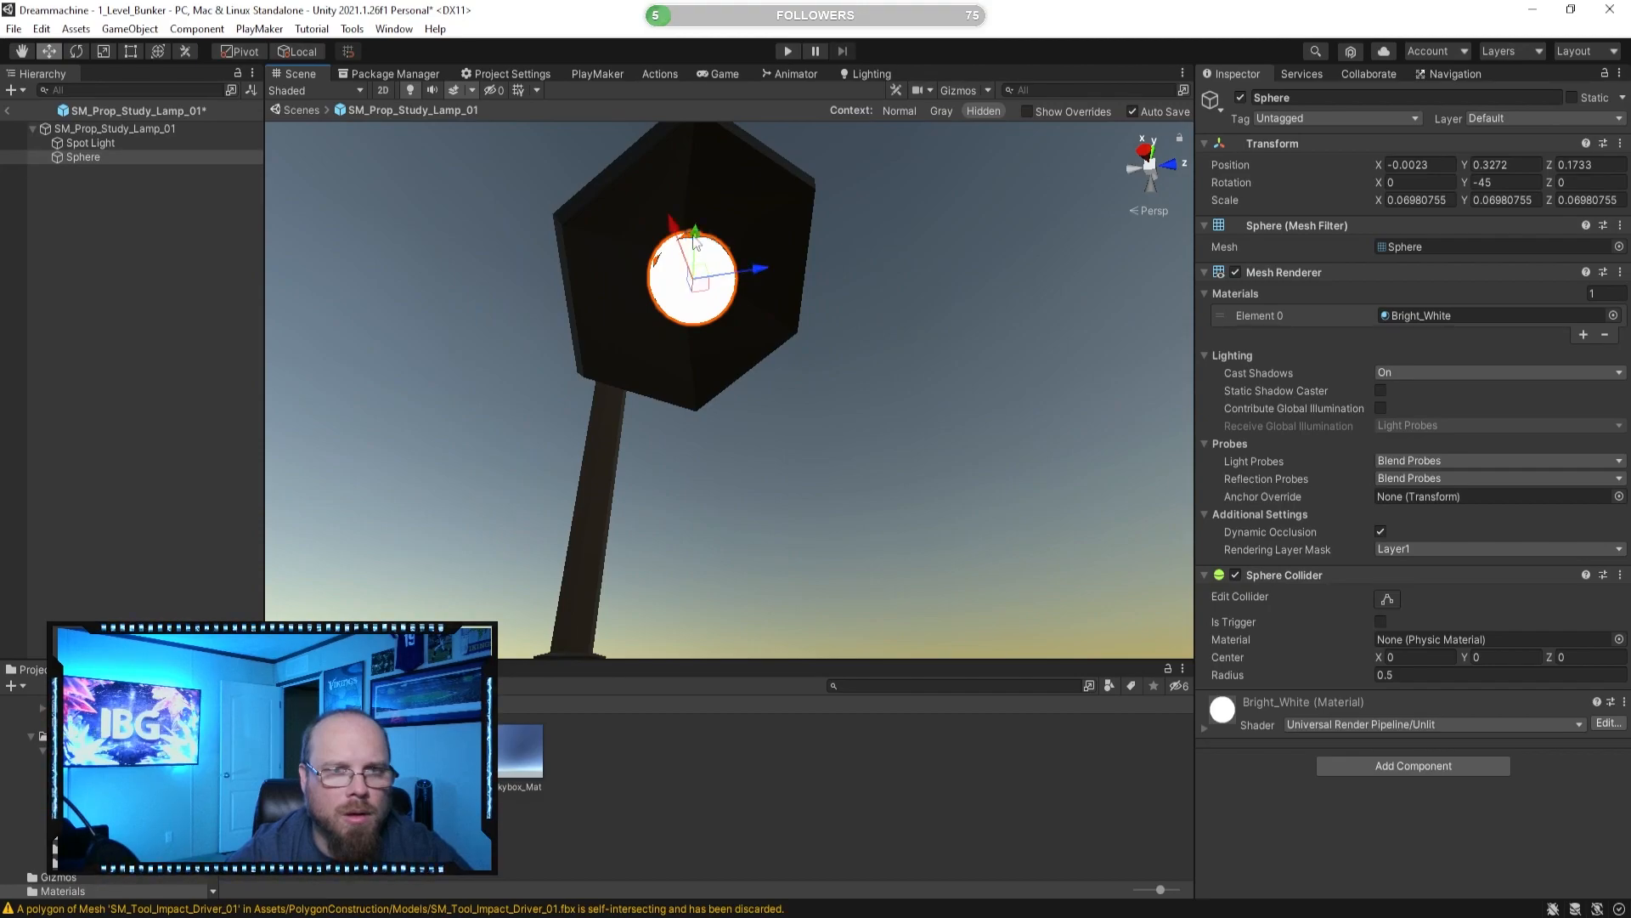
right_click_drag(667, 282, 705, 287)
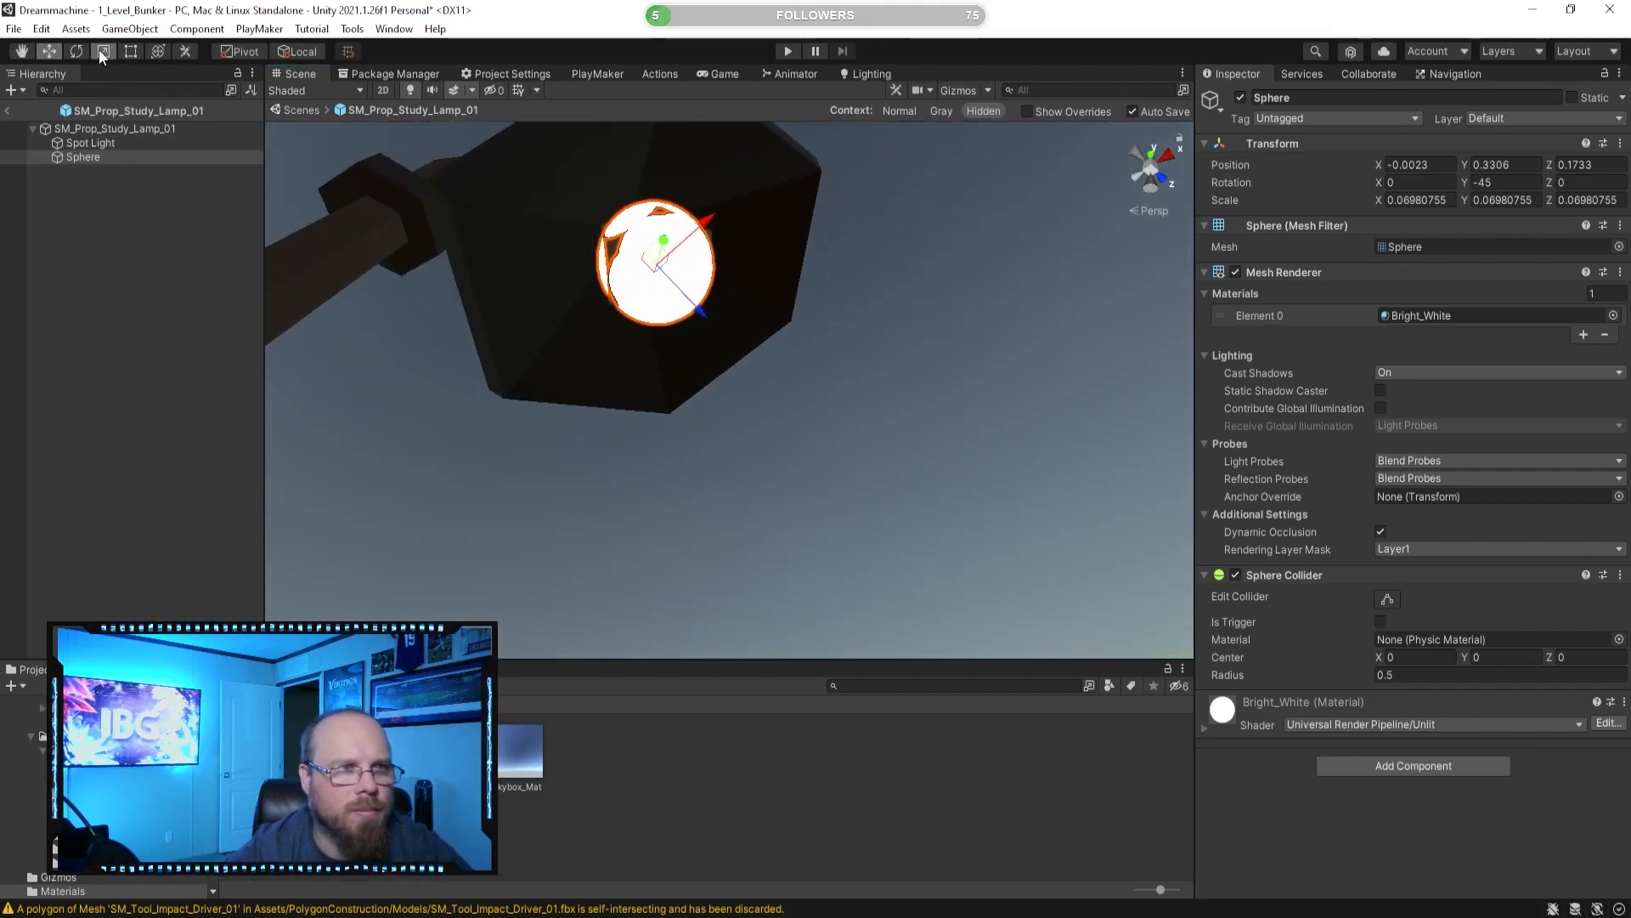
left_click_drag(659, 269, 668, 265)
right_click_drag(668, 270, 251, 301)
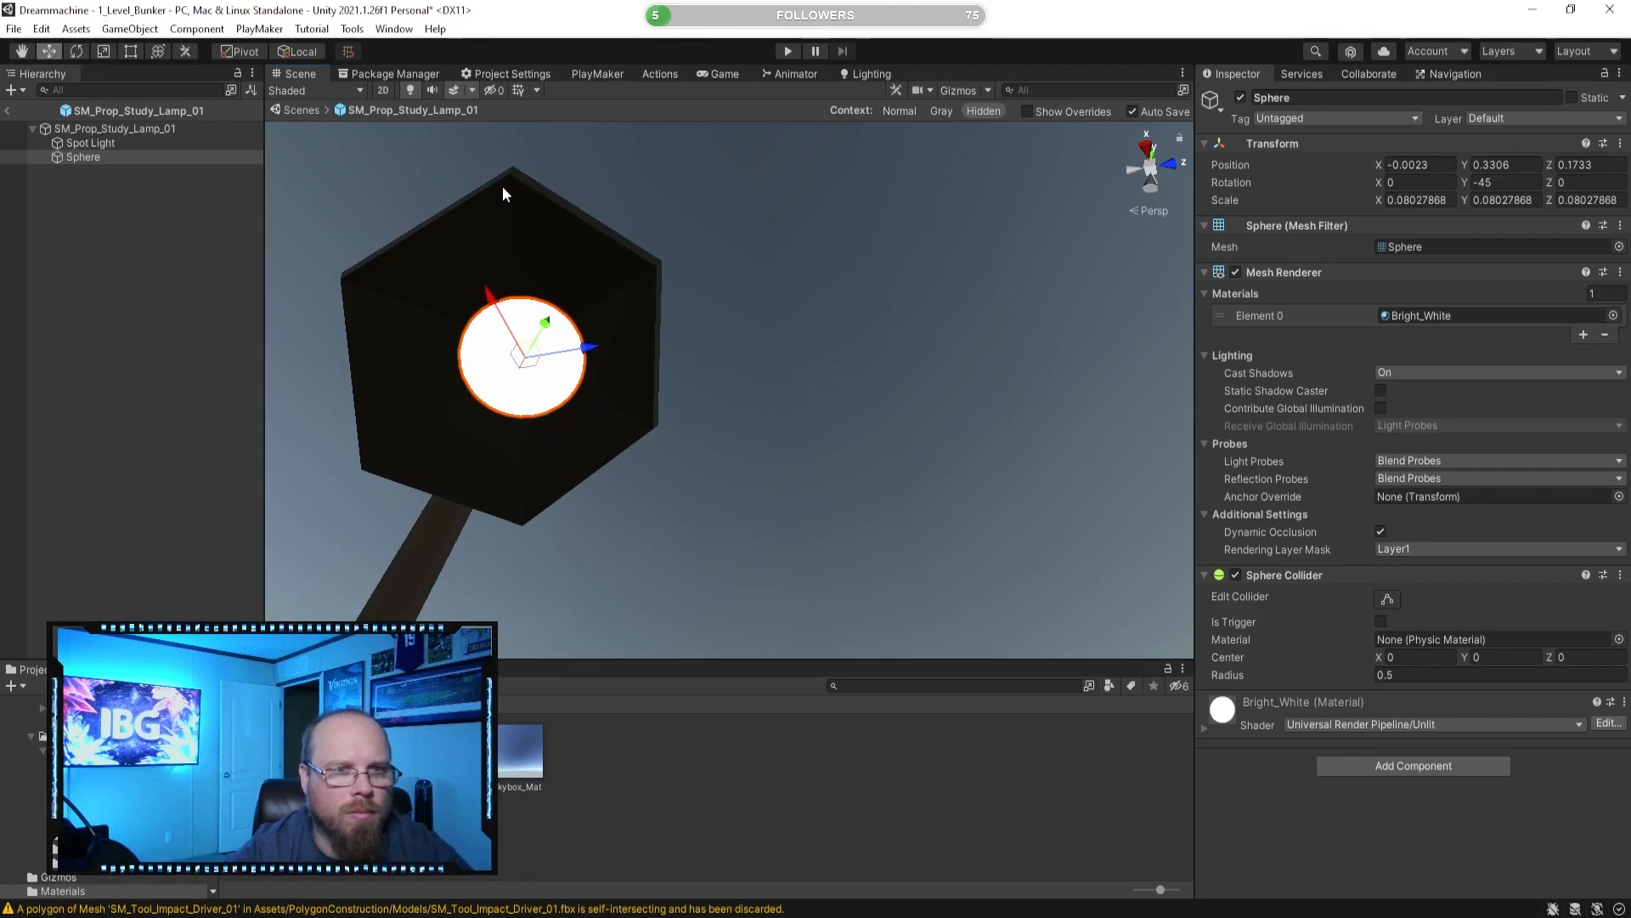
Check the finished bulb from several angles and return from the lamp prefab to the bunker scene.
right_click_drag(480, 185, 680, 209)
right_click_drag(754, 261, 769, 543)
left_click(771, 763)
key("s")
right_click_drag(722, 442, 591, 508)
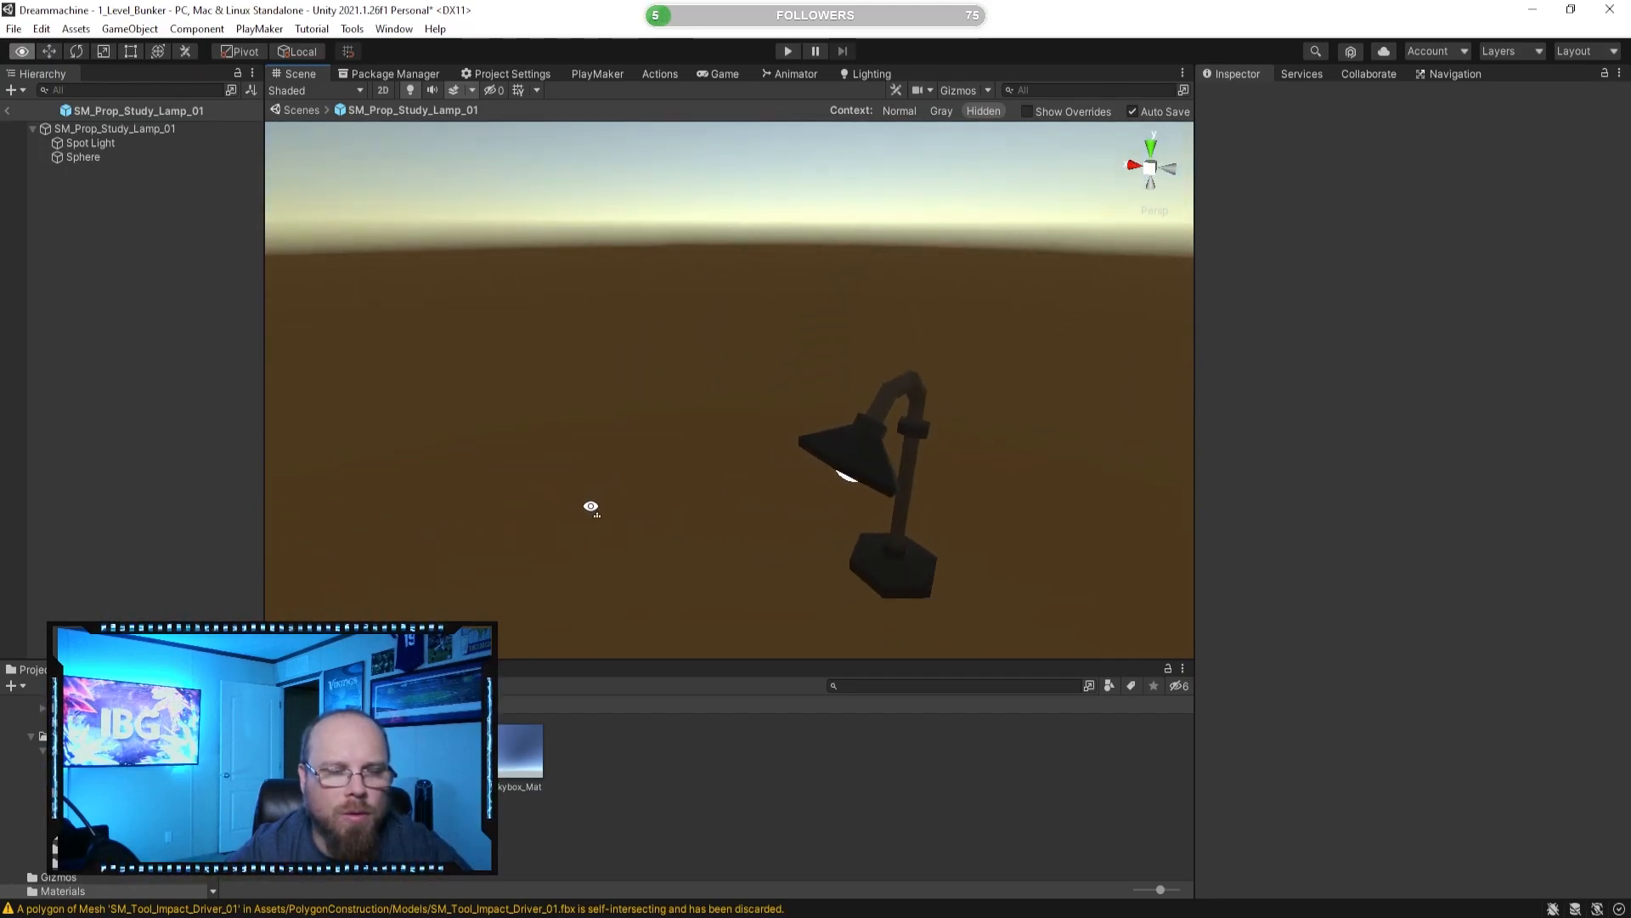
right_click_drag(451, 353, 725, 358)
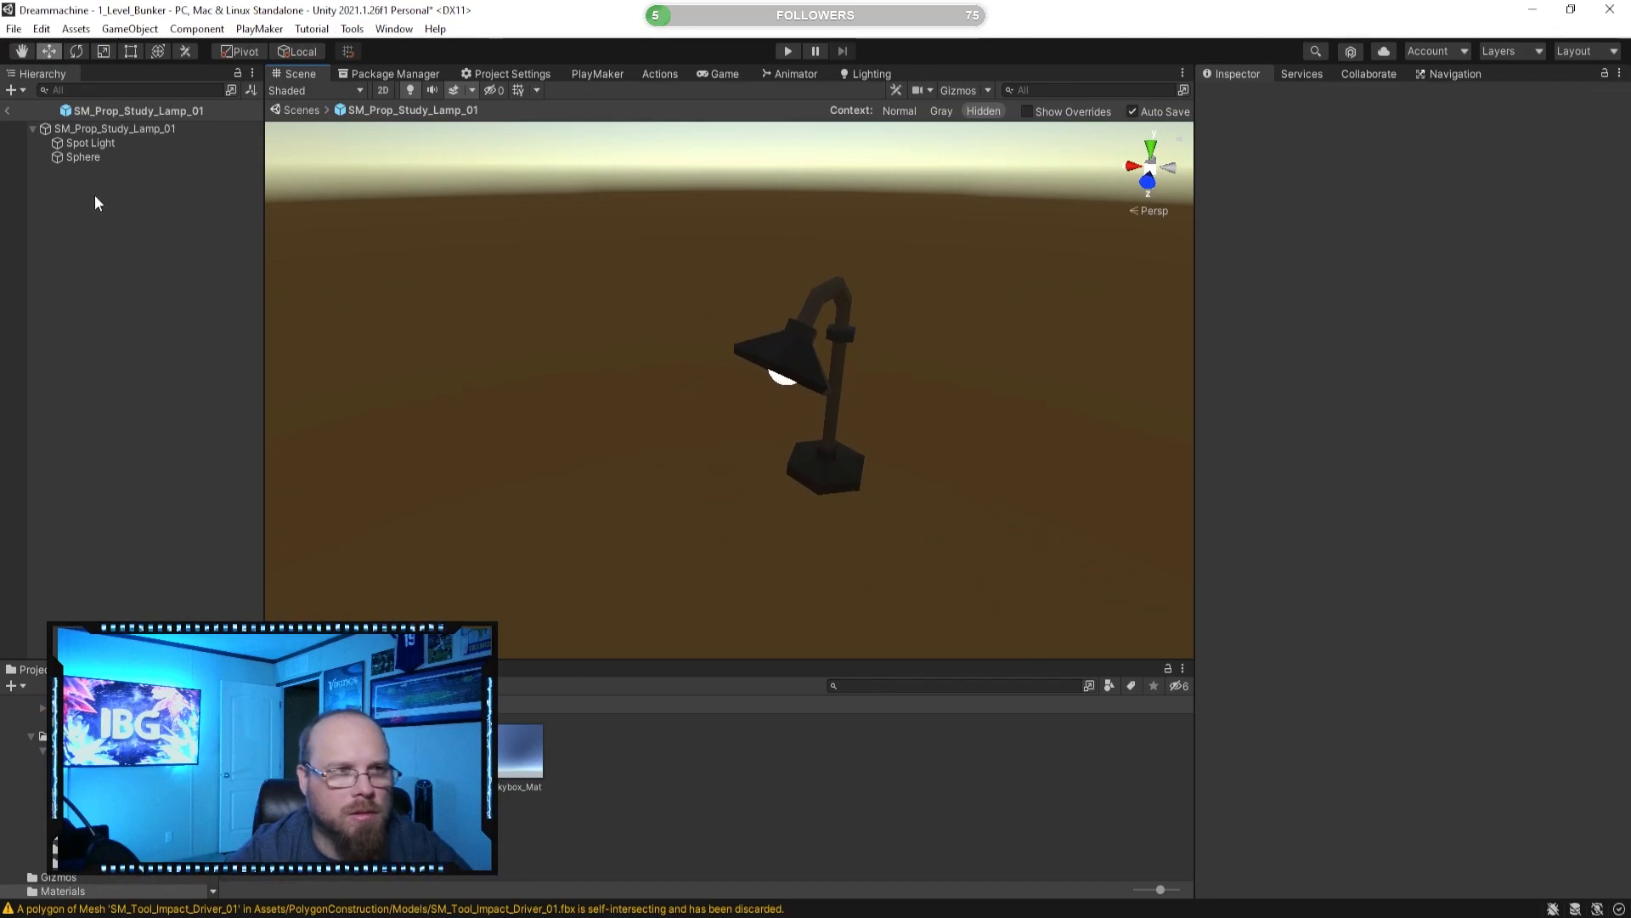
left_click(13, 111)
right_click_drag(493, 334, 701, 417)
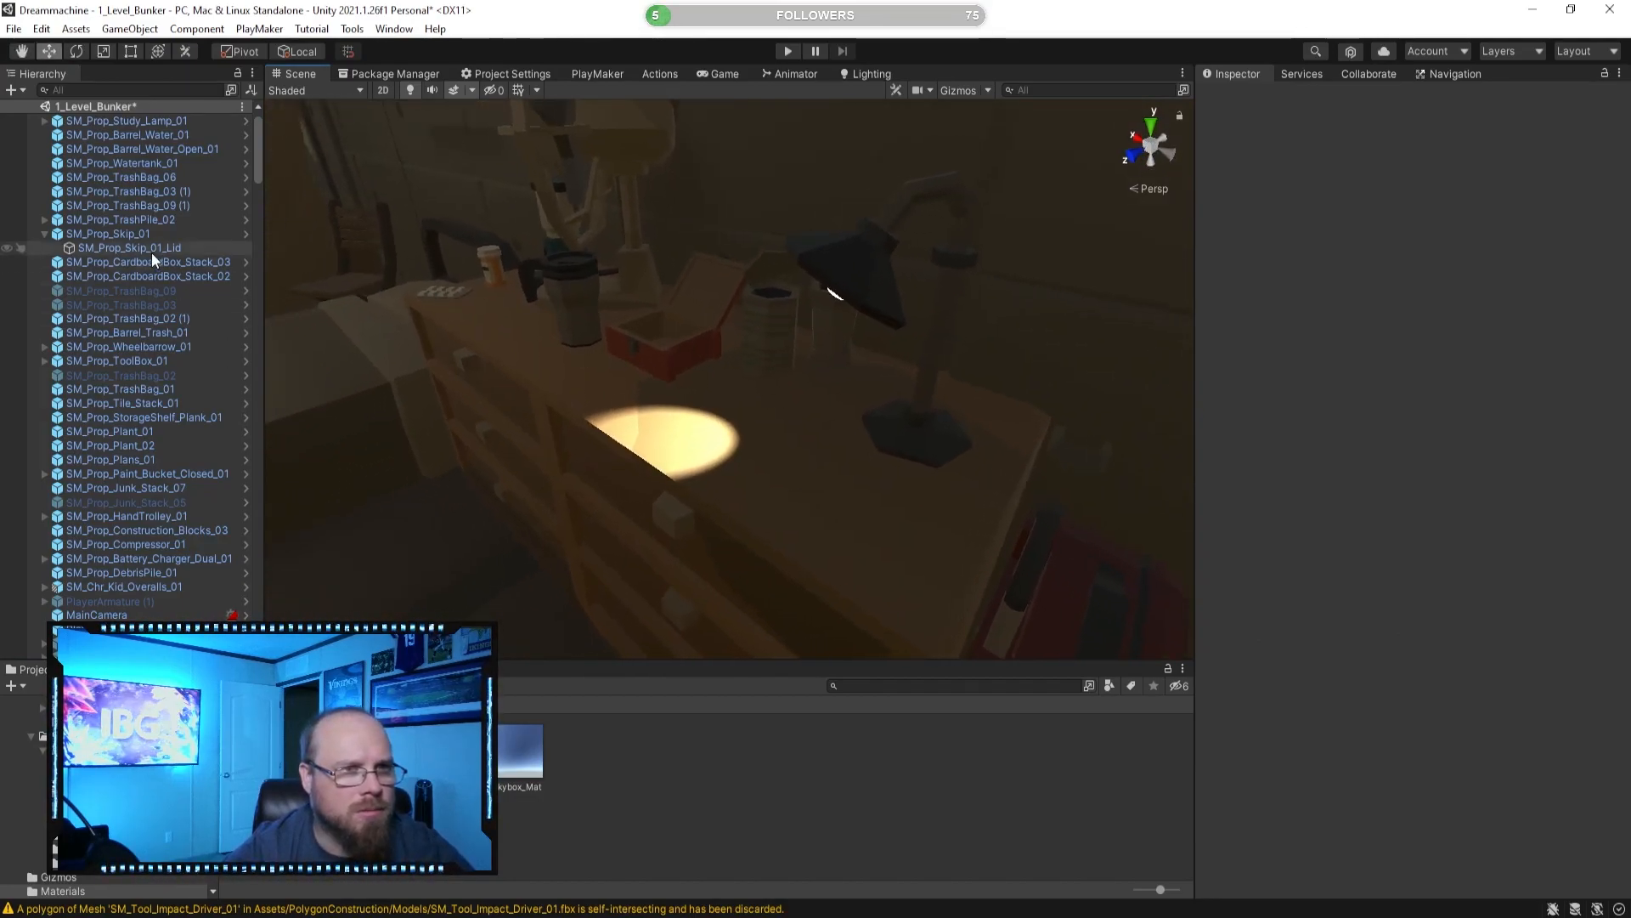
left_click(45, 234)
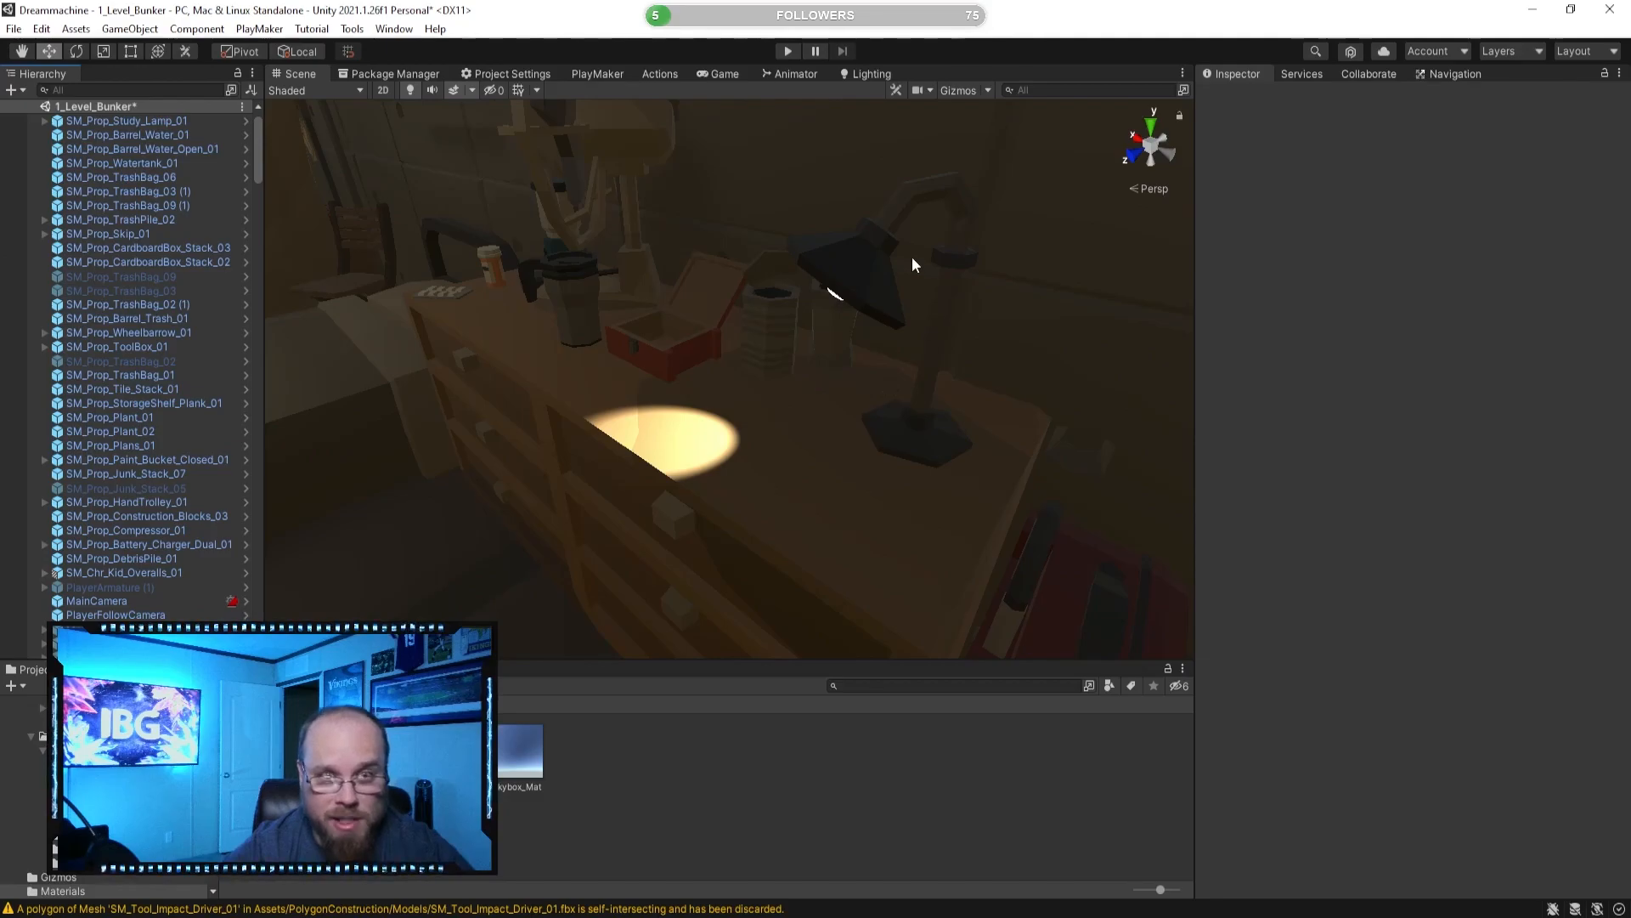
Set the study lamp's Spot Light to range 2.97, outer spot angle 71.448 and intensity 1.
left_click(861, 288)
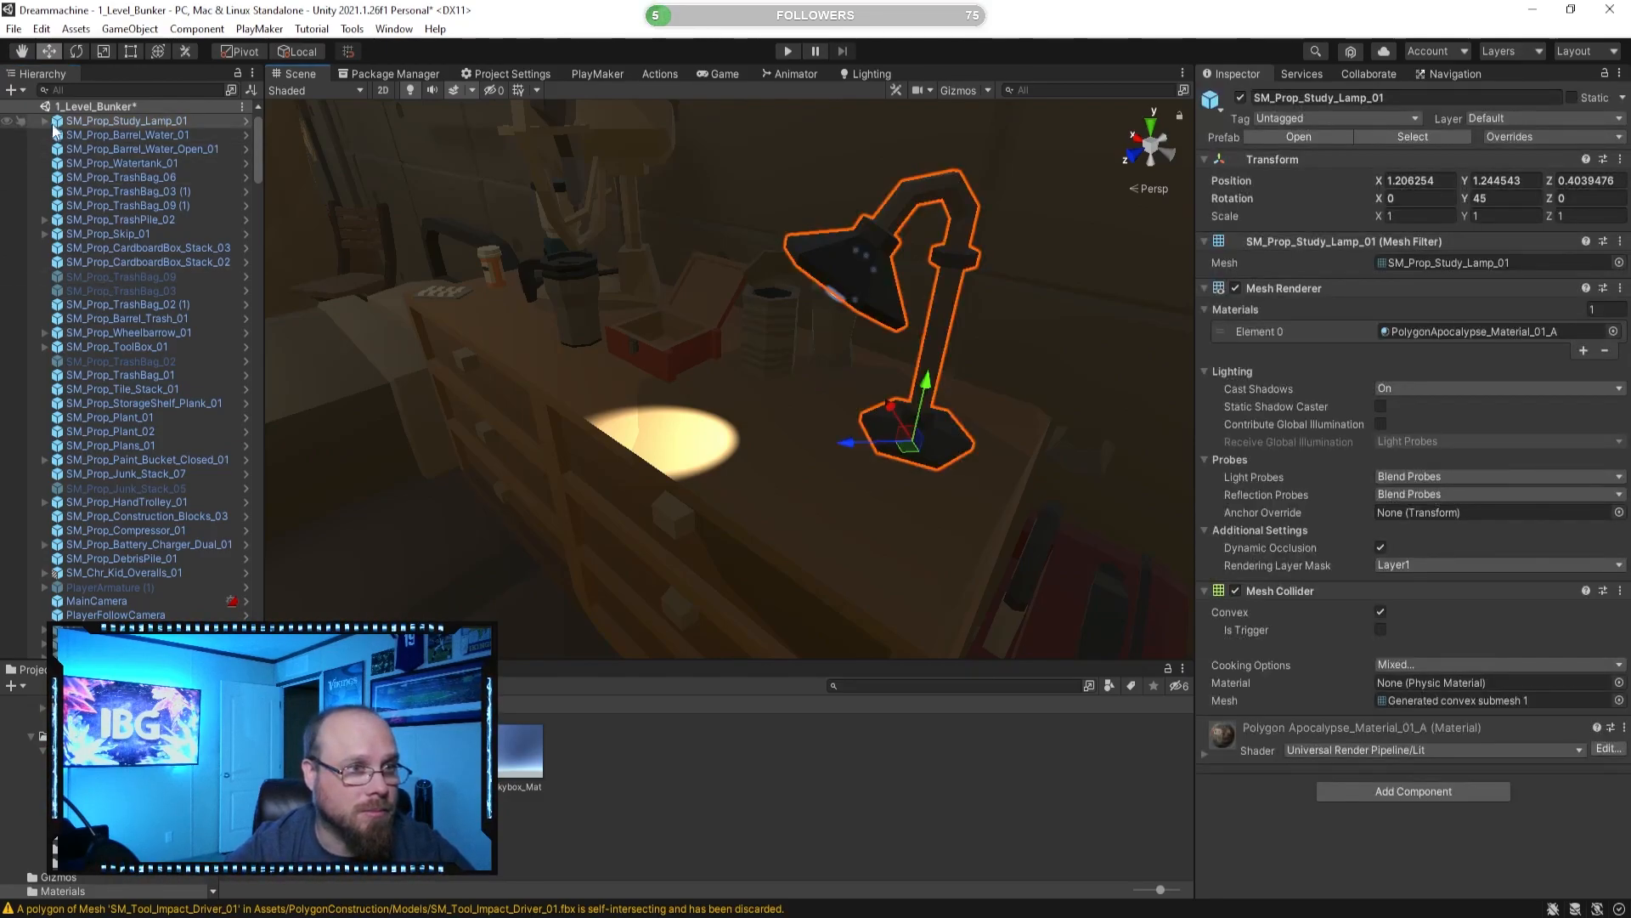
left_click(102, 136)
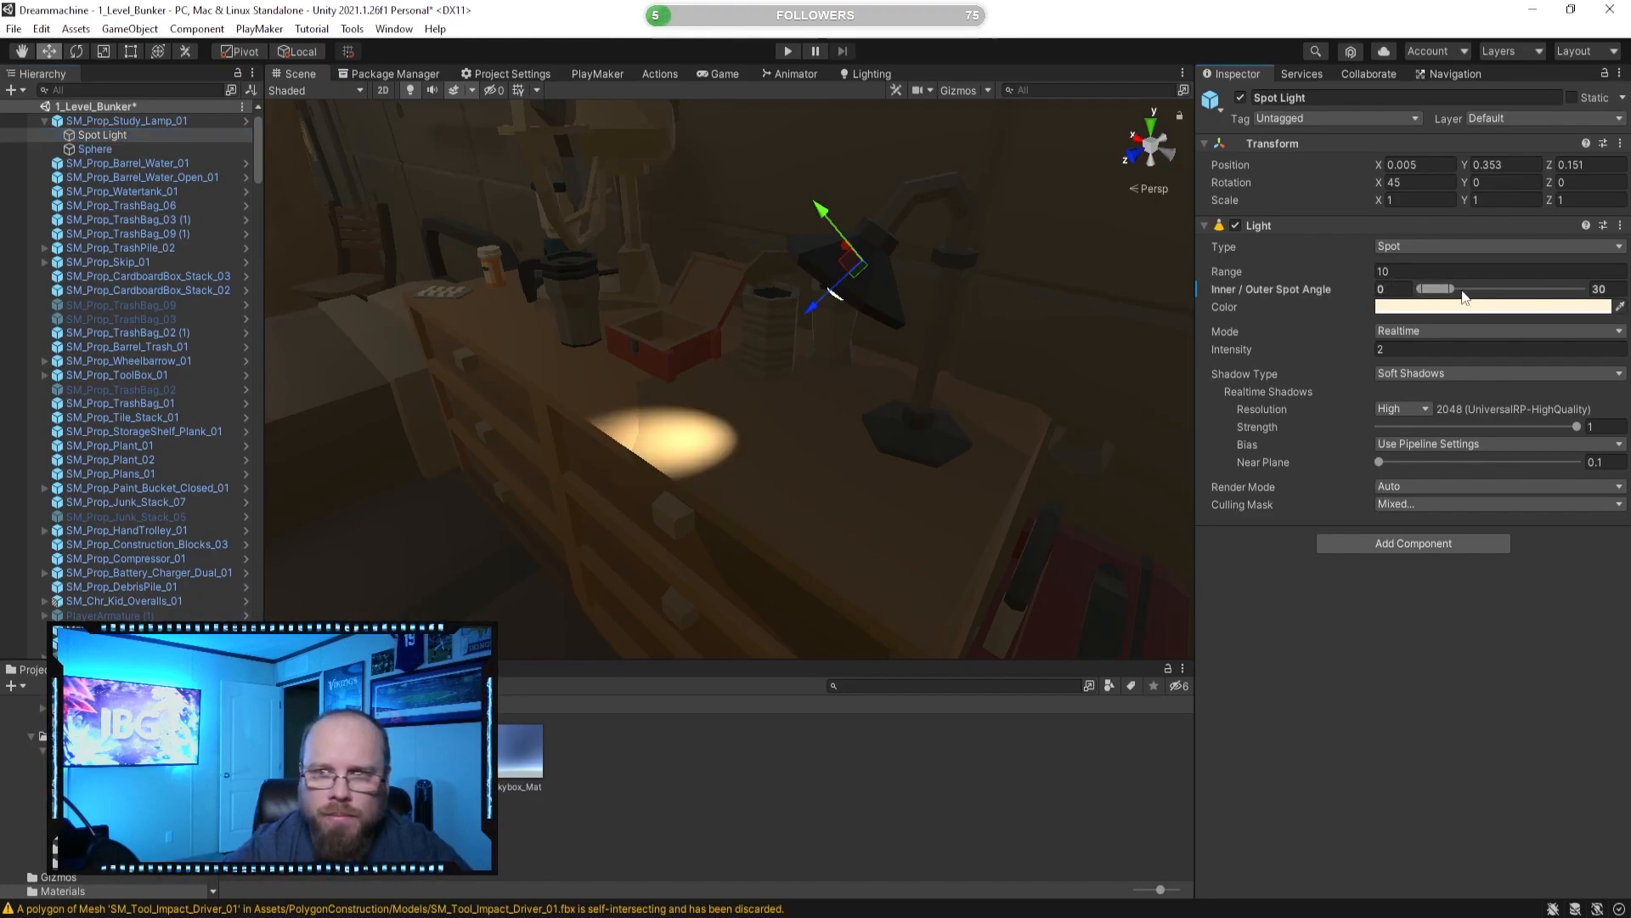
left_click_drag(1456, 288, 1497, 288)
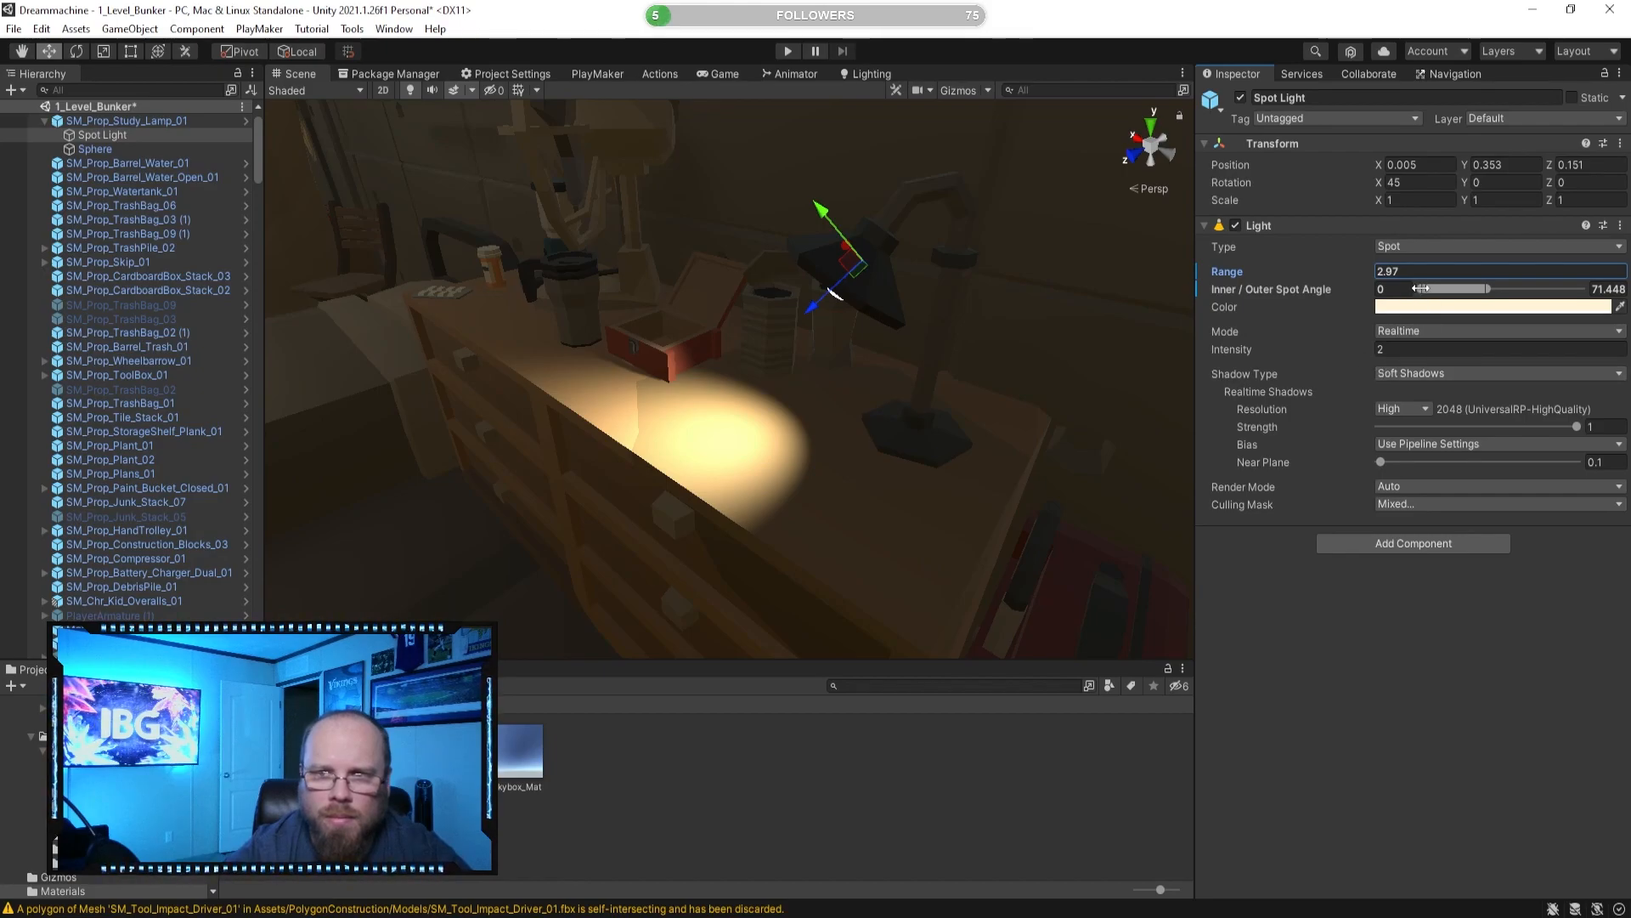
left_click_drag(1347, 348, 1338, 350)
left_click(1470, 349)
left_click_drag(1141, 429, 1046, 459, "alt")
right_click_drag(1046, 459, 926, 413)
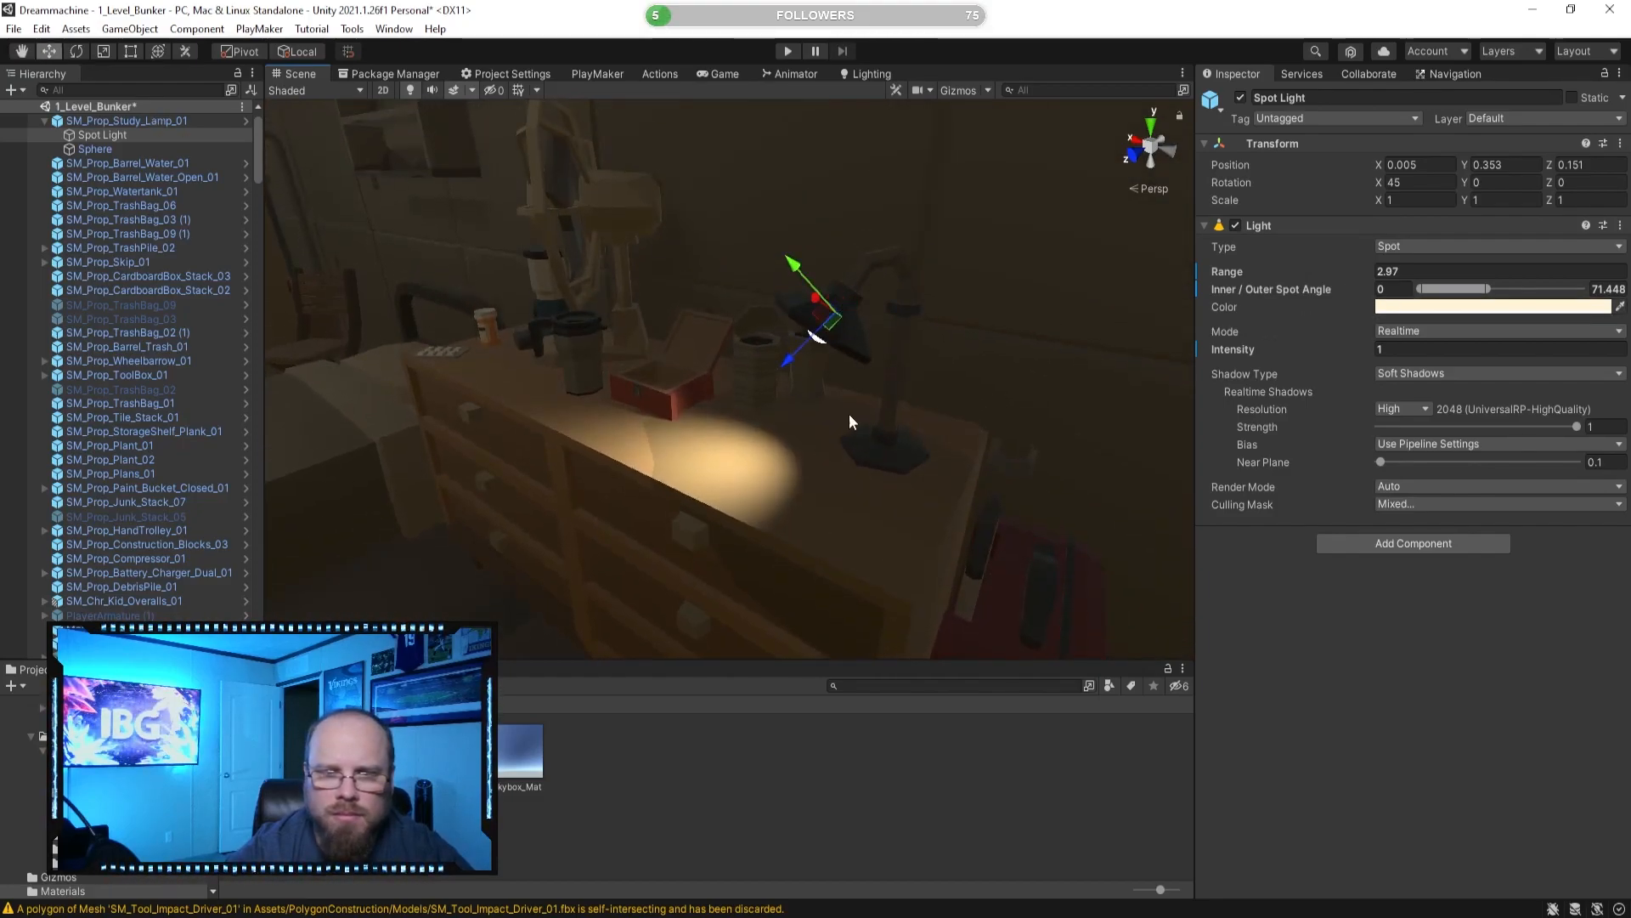
left_click(965, 863)
Move the whole study lamp along the dresser top to X 1.128, Z 0.326.
left_click(176, 121)
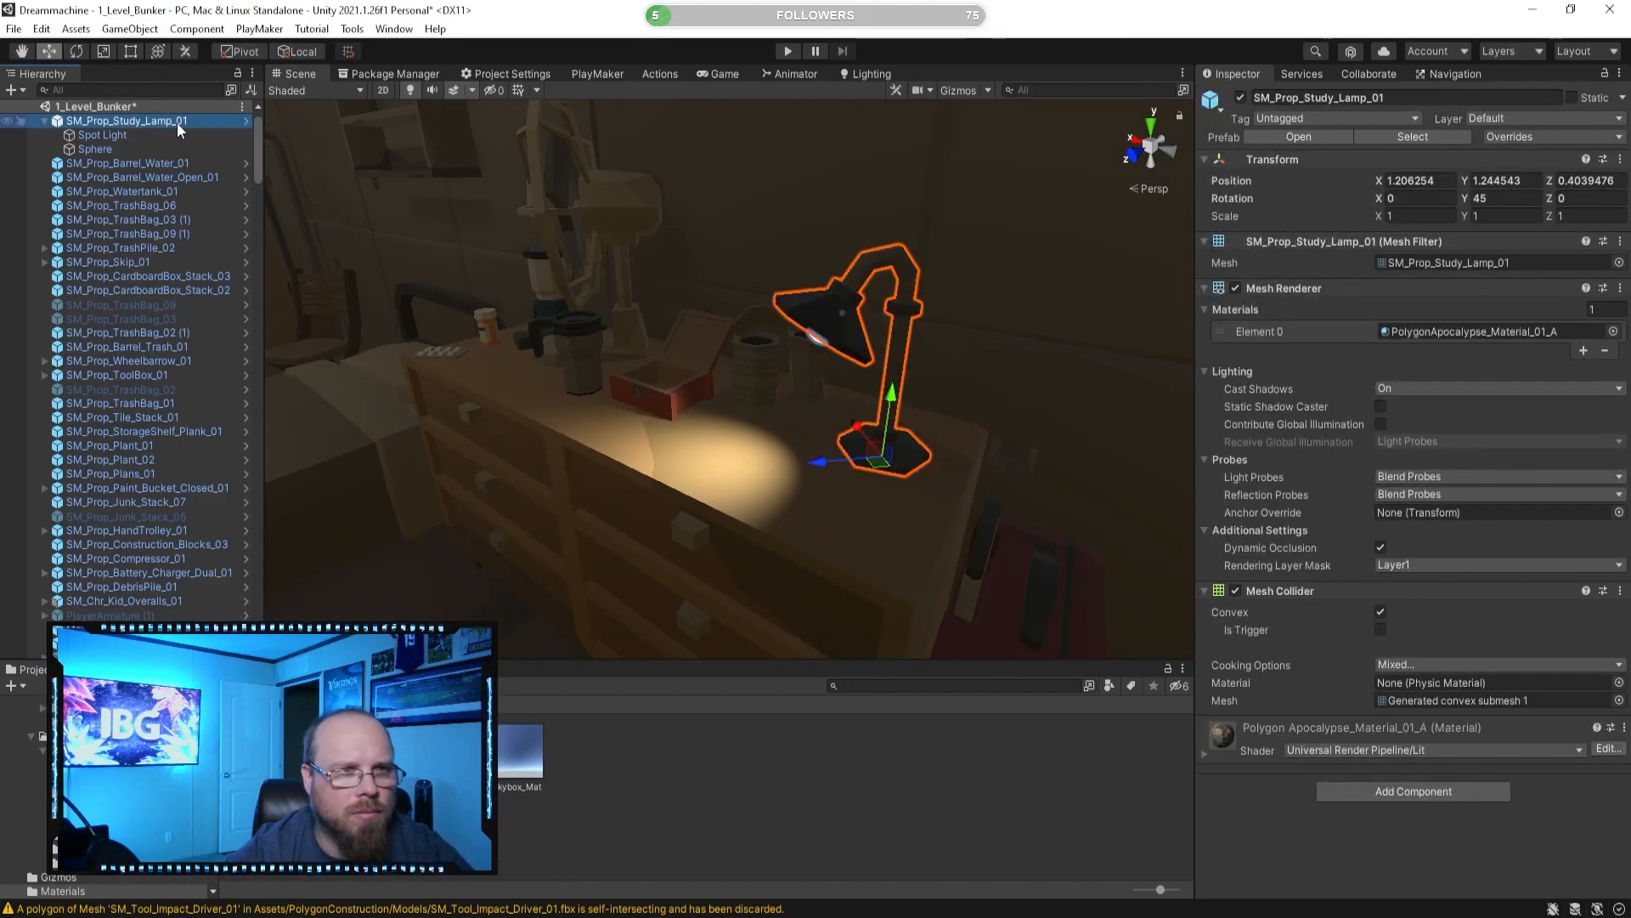
left_click_drag(850, 461, 886, 458)
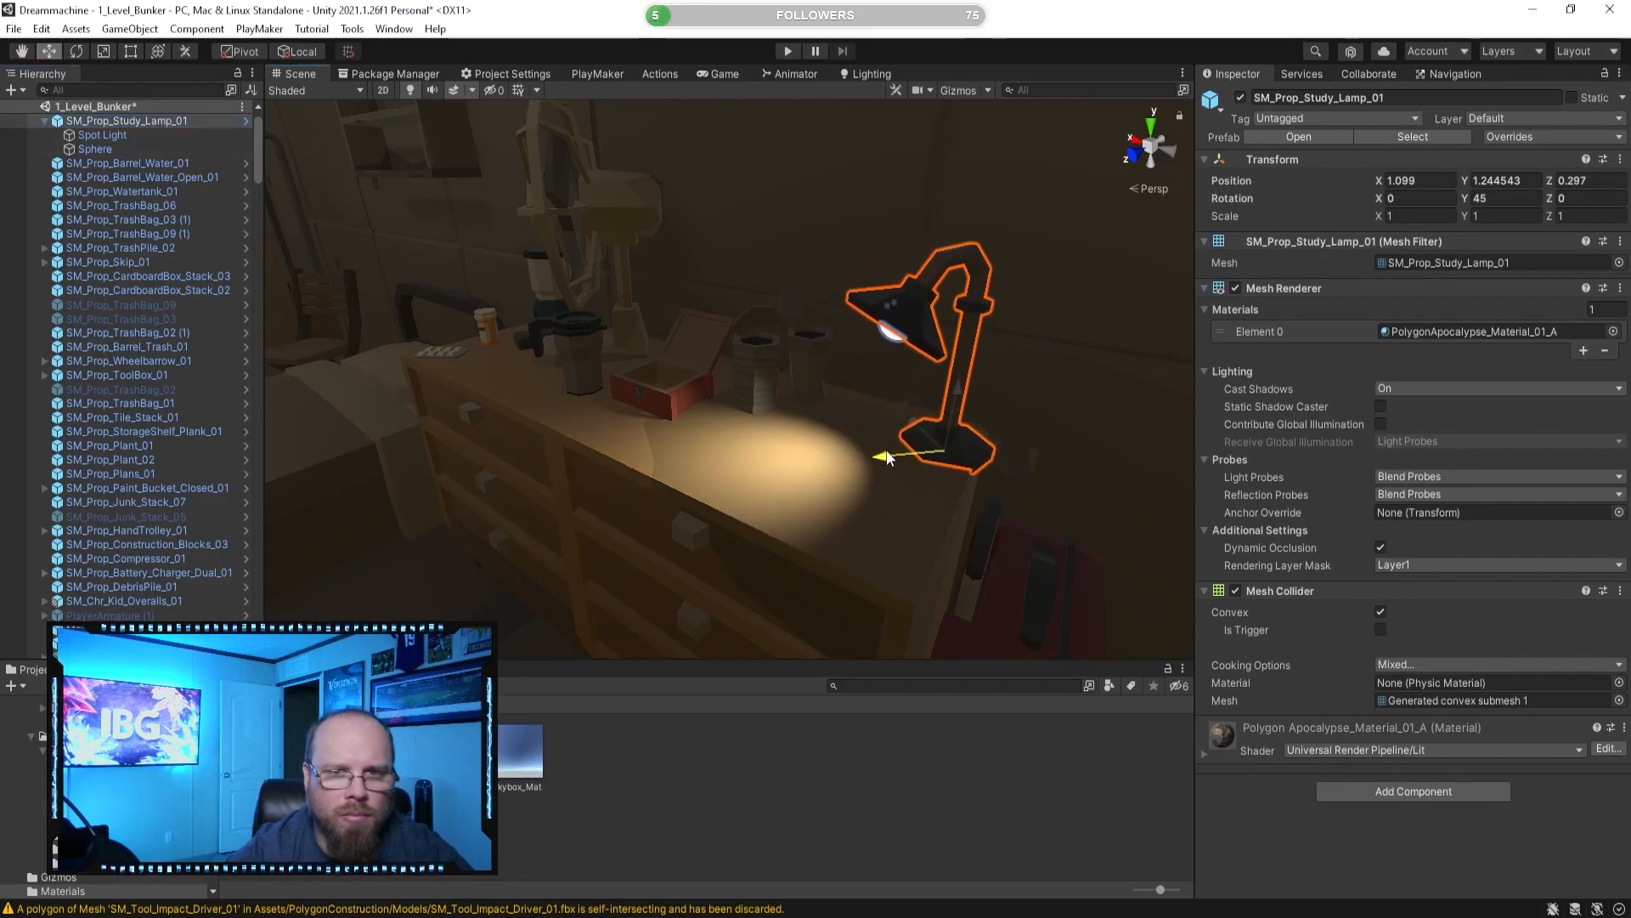
left_click(990, 837)
Examine the study lamp and its pool of light on the dresser from several angles.
right_click_drag(750, 514, 822, 473)
key("w")
key("s")
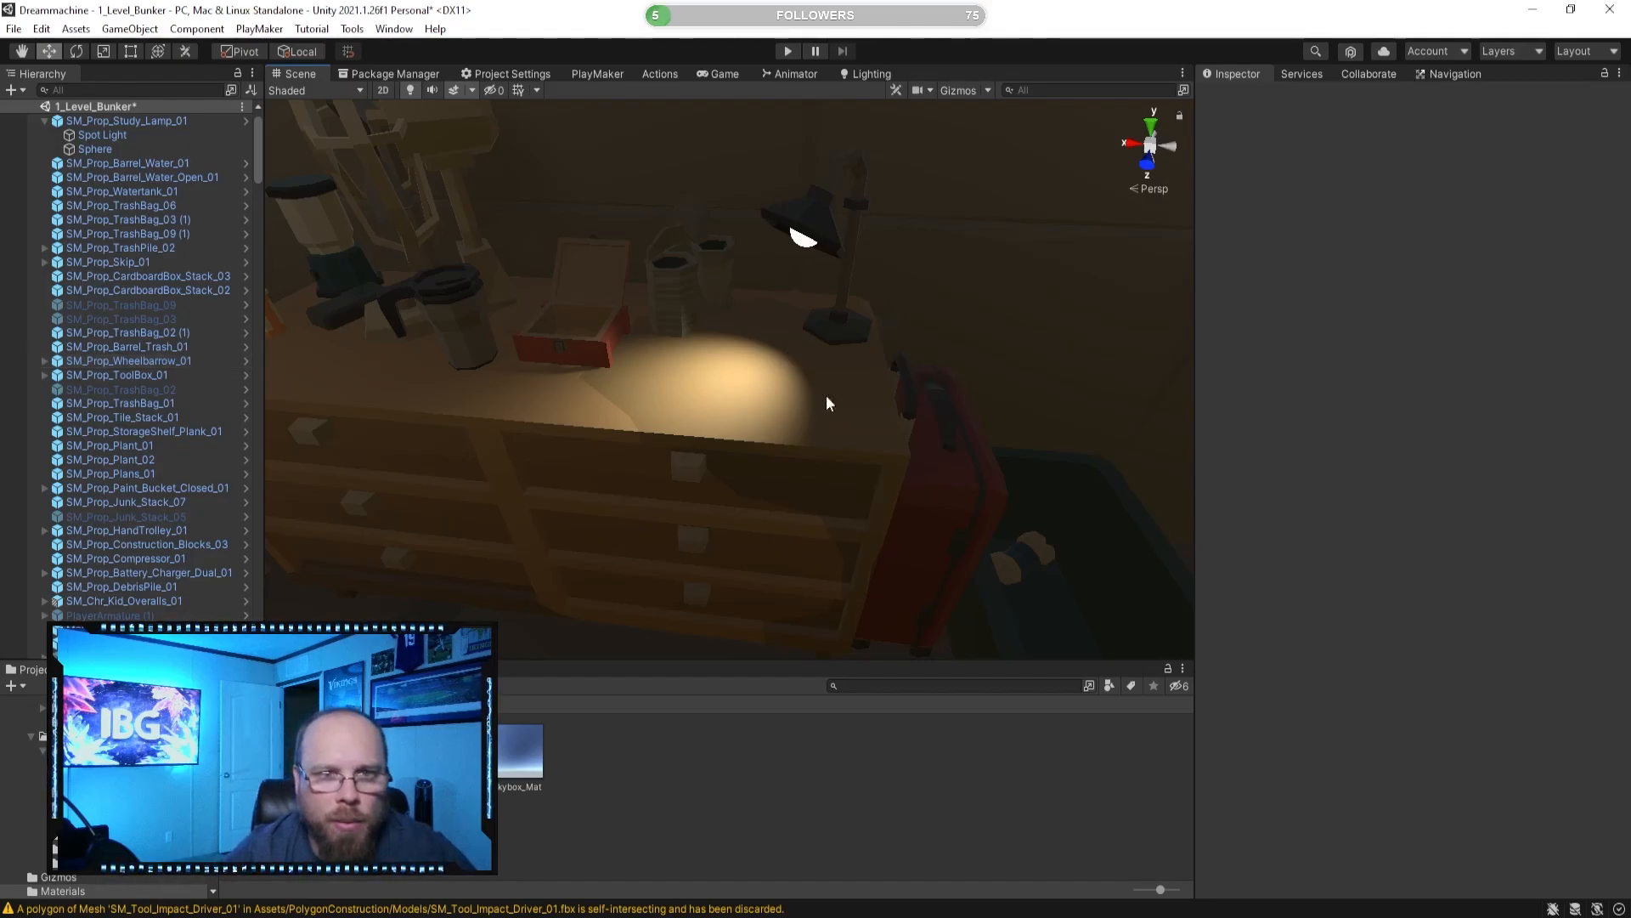
left_click_drag(758, 359, 777, 430, "alt")
scroll(747, 352, "up", 3)
scroll(776, 430, "down", 3)
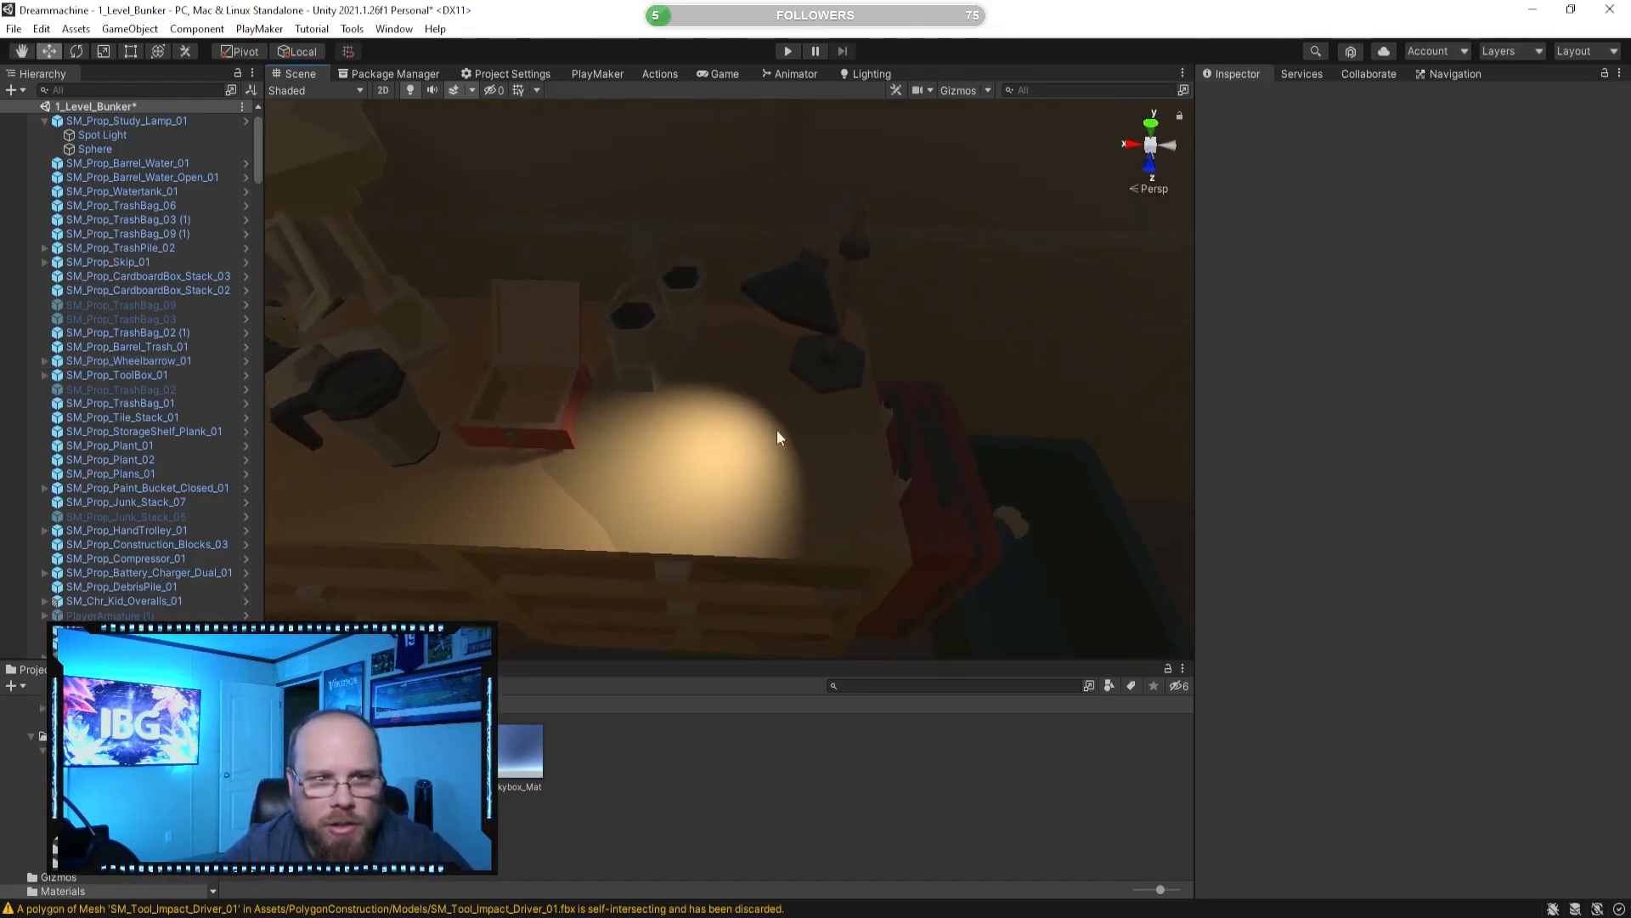
left_click(44, 122)
left_click_drag(763, 433, 897, 170, "alt")
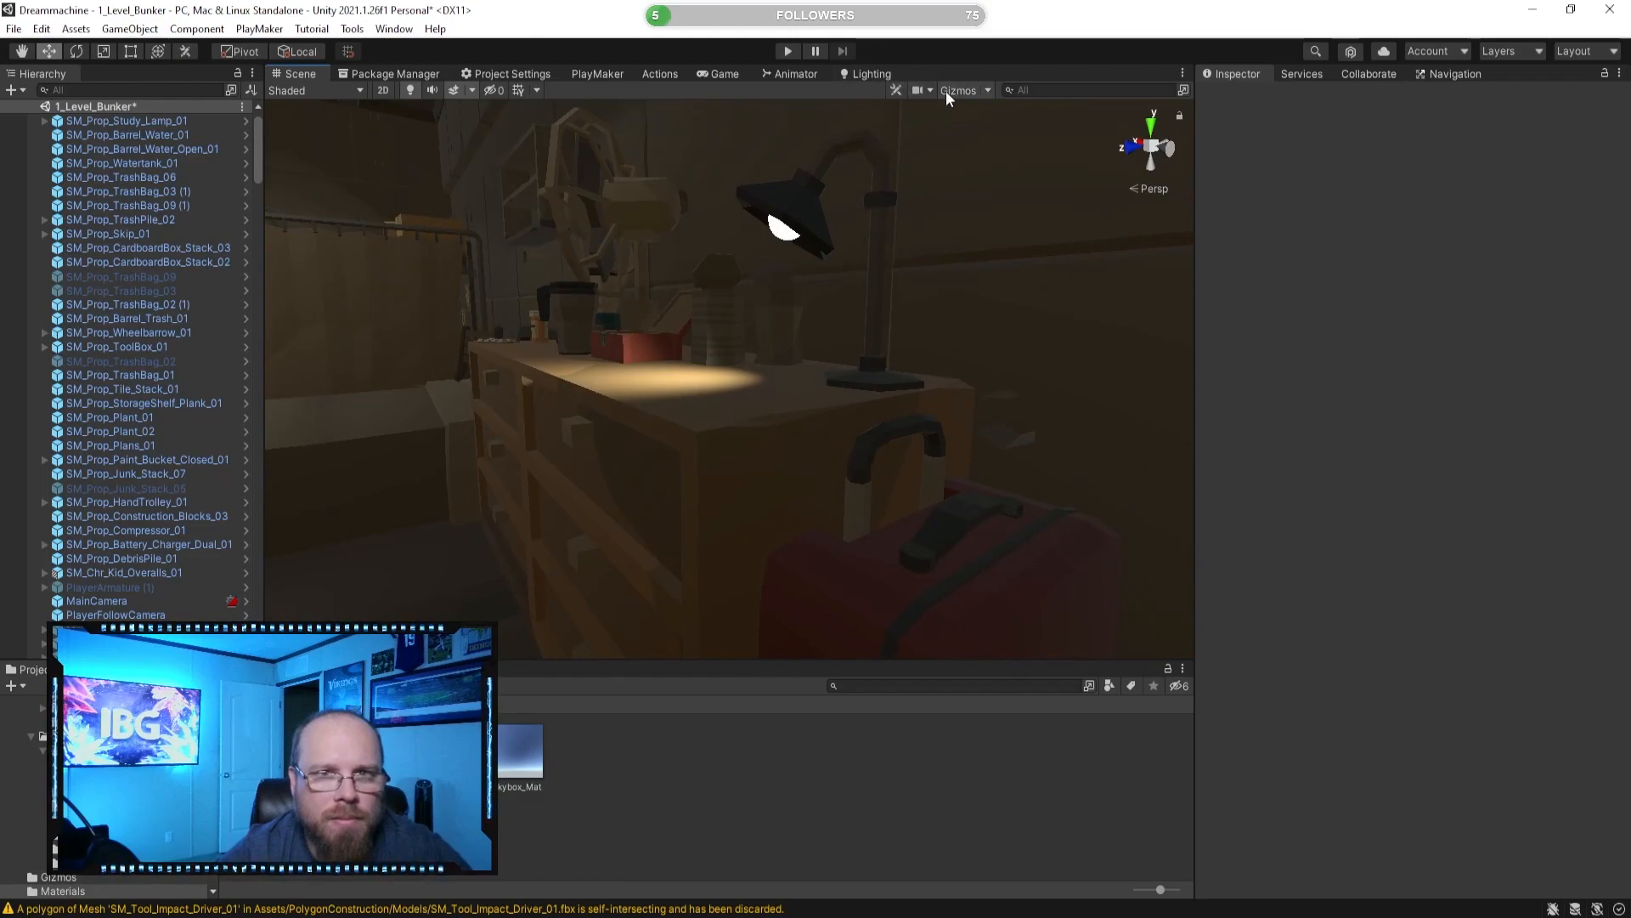
Inspect the lamp's Spot Light cone with gizmos shown and toggle the light to compare its effect on the dresser.
key("e")
right_click_drag(841, 336, 849, 340)
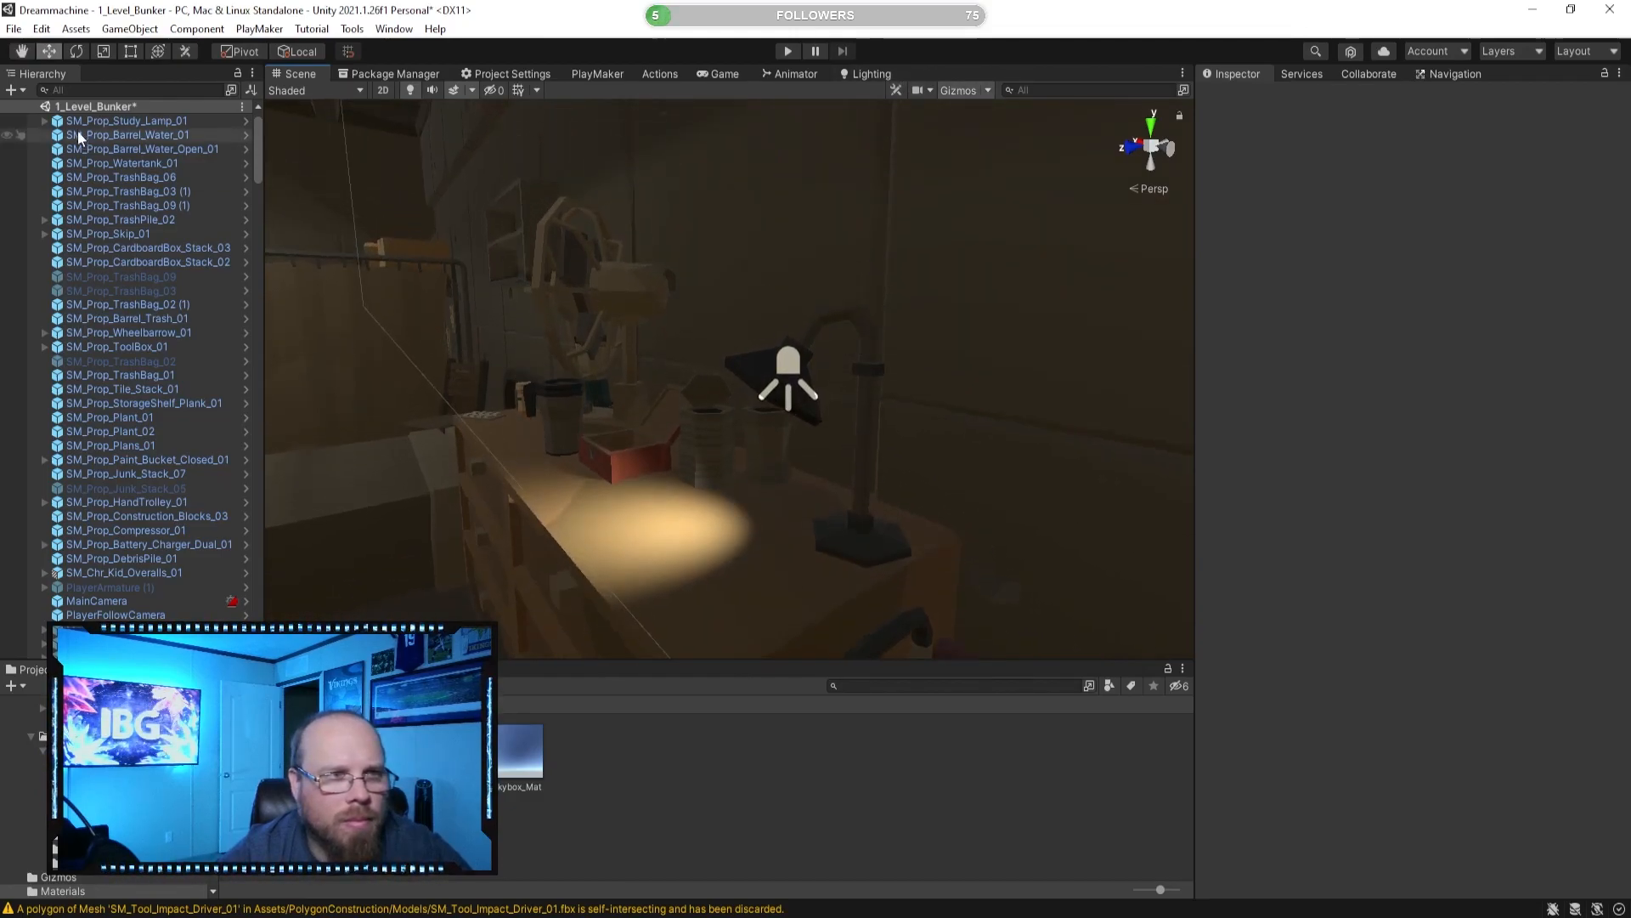
left_click(46, 124)
left_click(114, 131)
right_click_drag(750, 359, 681, 494)
key("a")
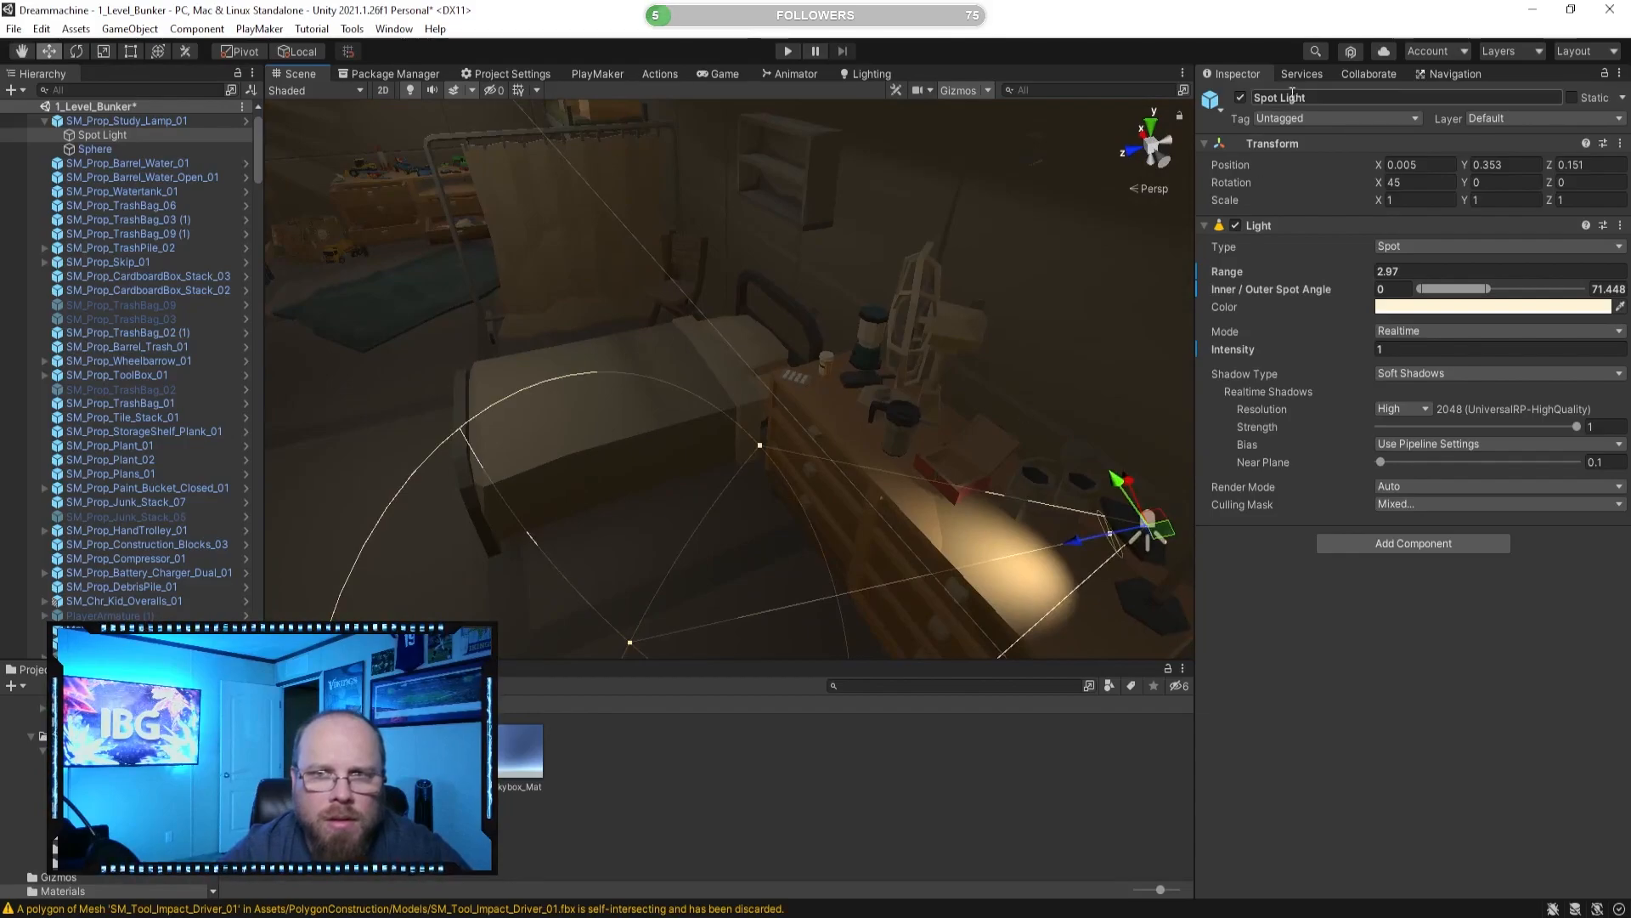
left_click(1245, 100)
right_click_drag(590, 391, 892, 425)
left_click(926, 768)
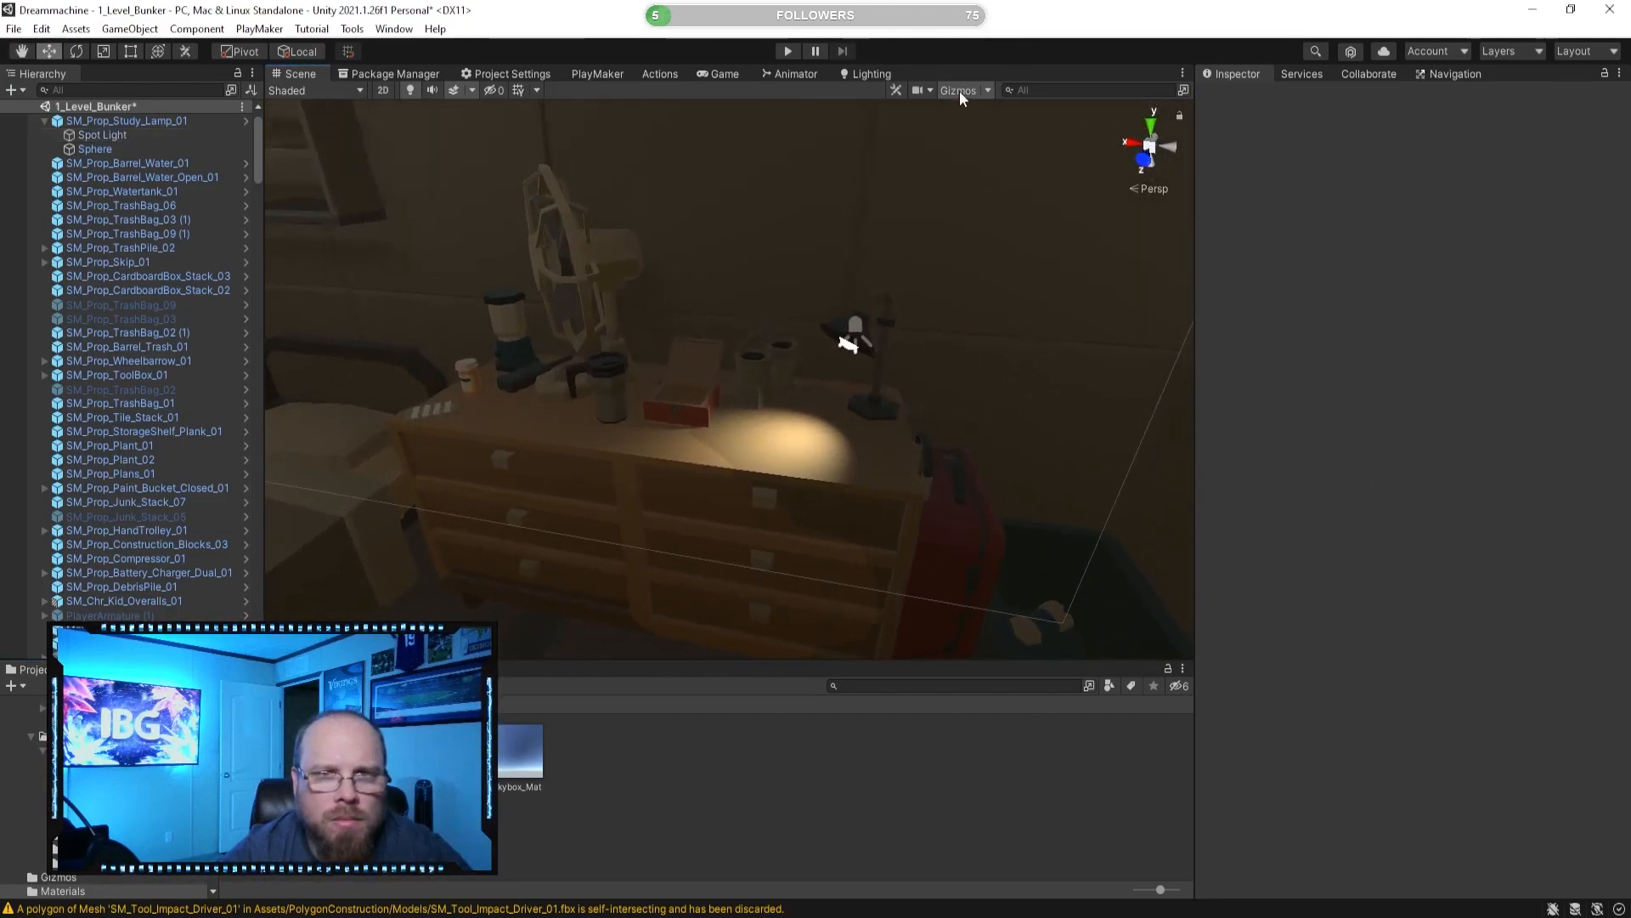
right_click_drag(818, 461, 598, 476)
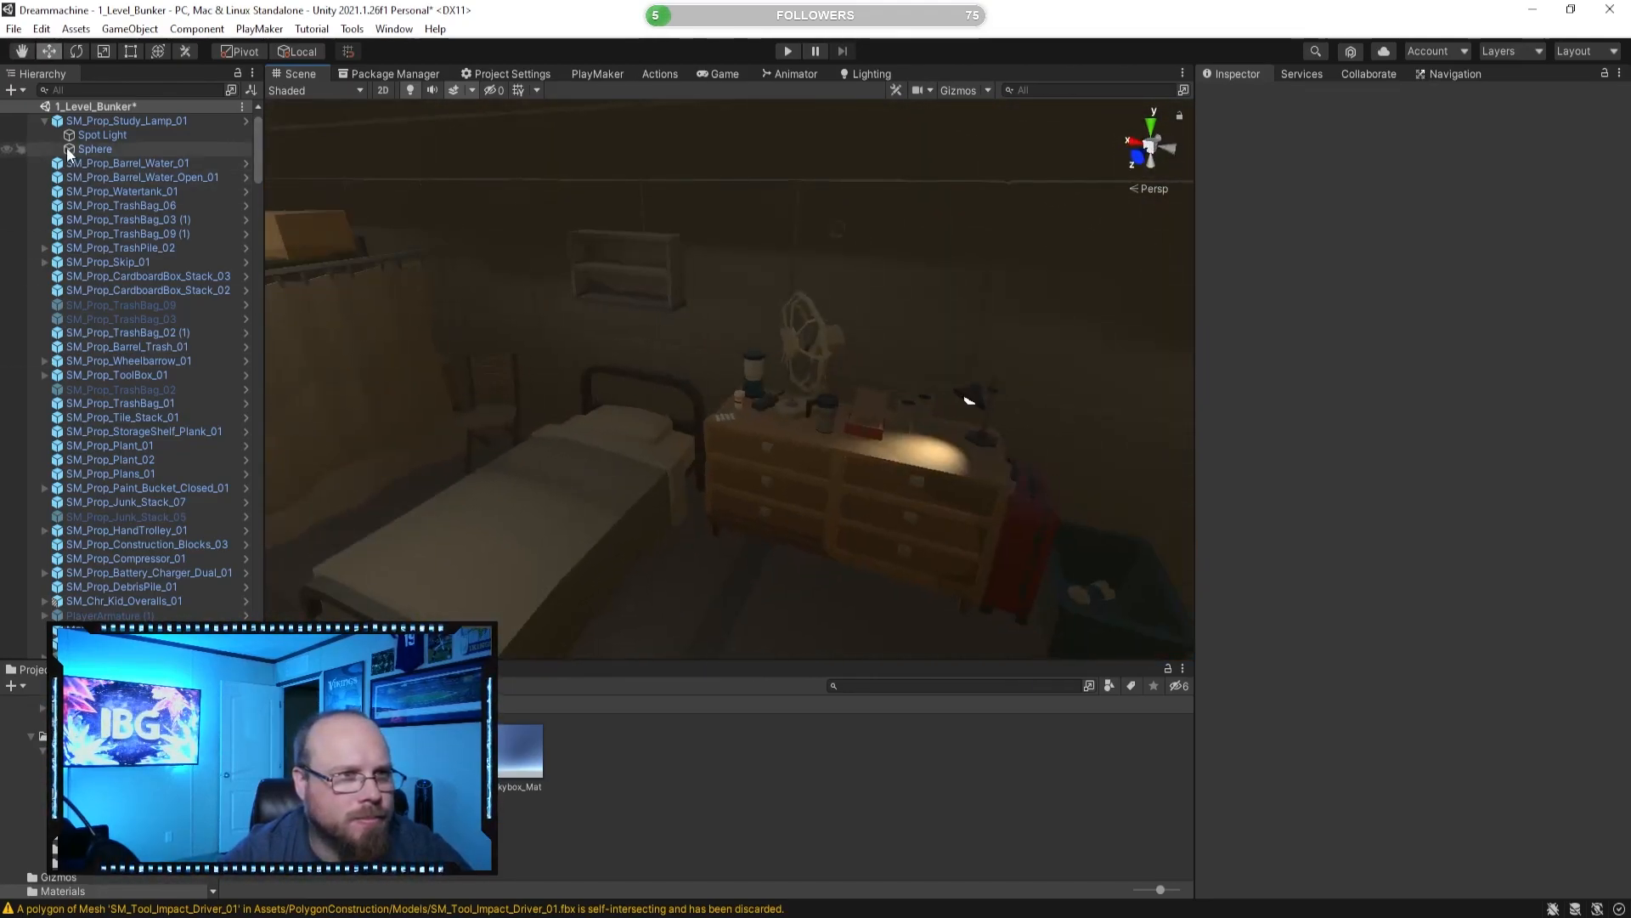
Collapse the study lamp and Bunker groups in the scene hierarchy and clear the selection.
left_click(44, 120)
right_click_drag(493, 365, 793, 407)
key("w")
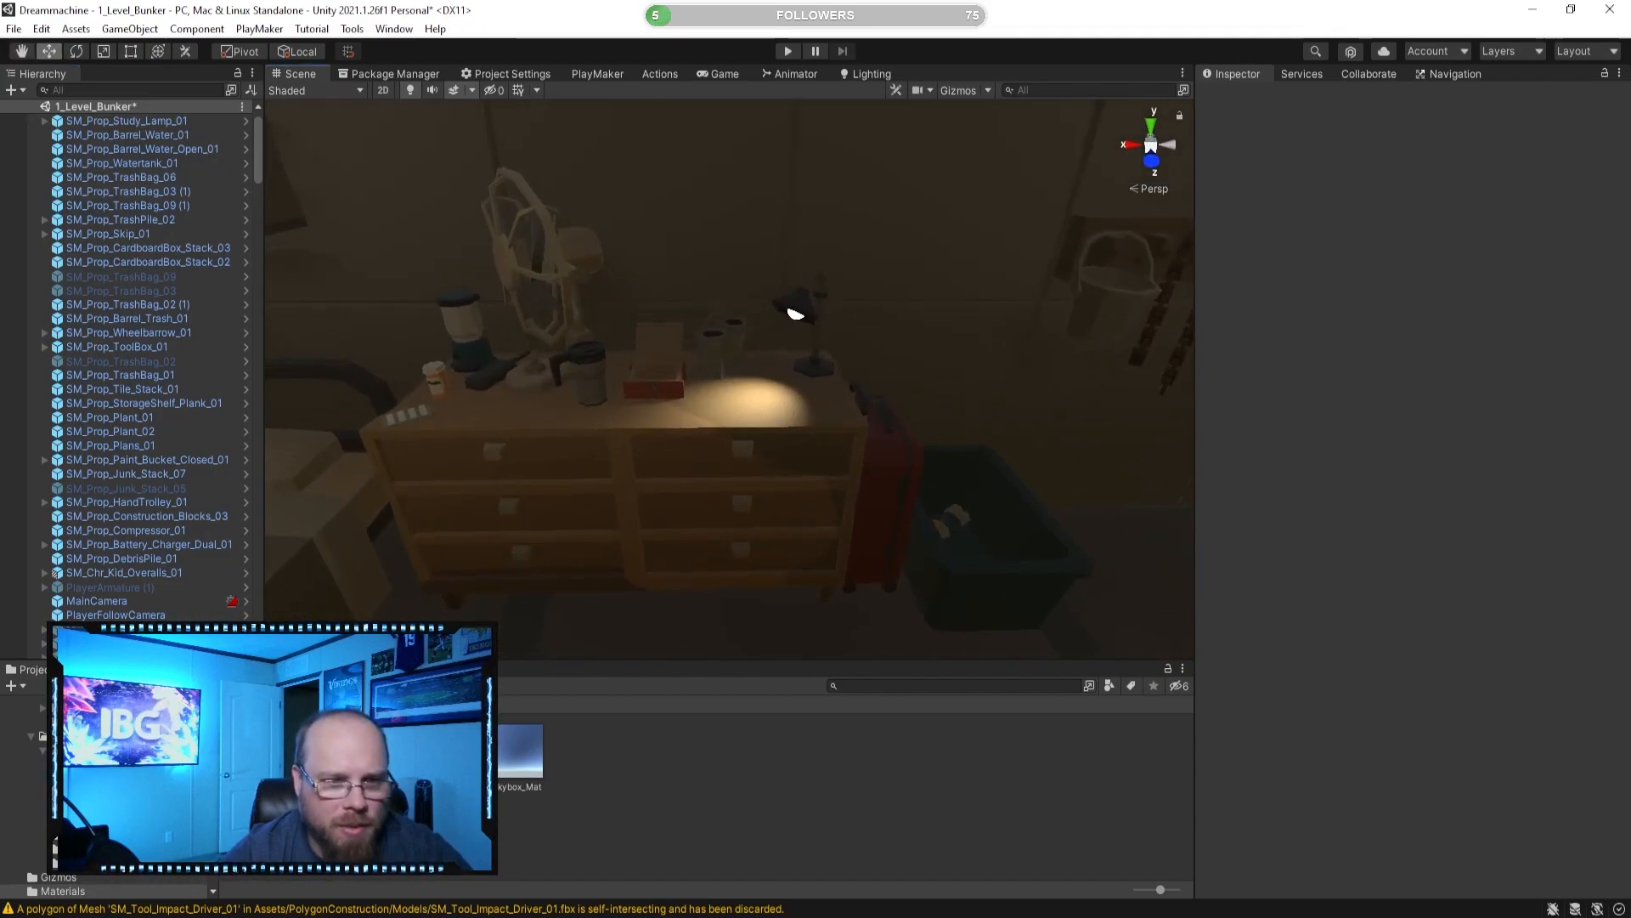
scroll(166, 381, "up", 1)
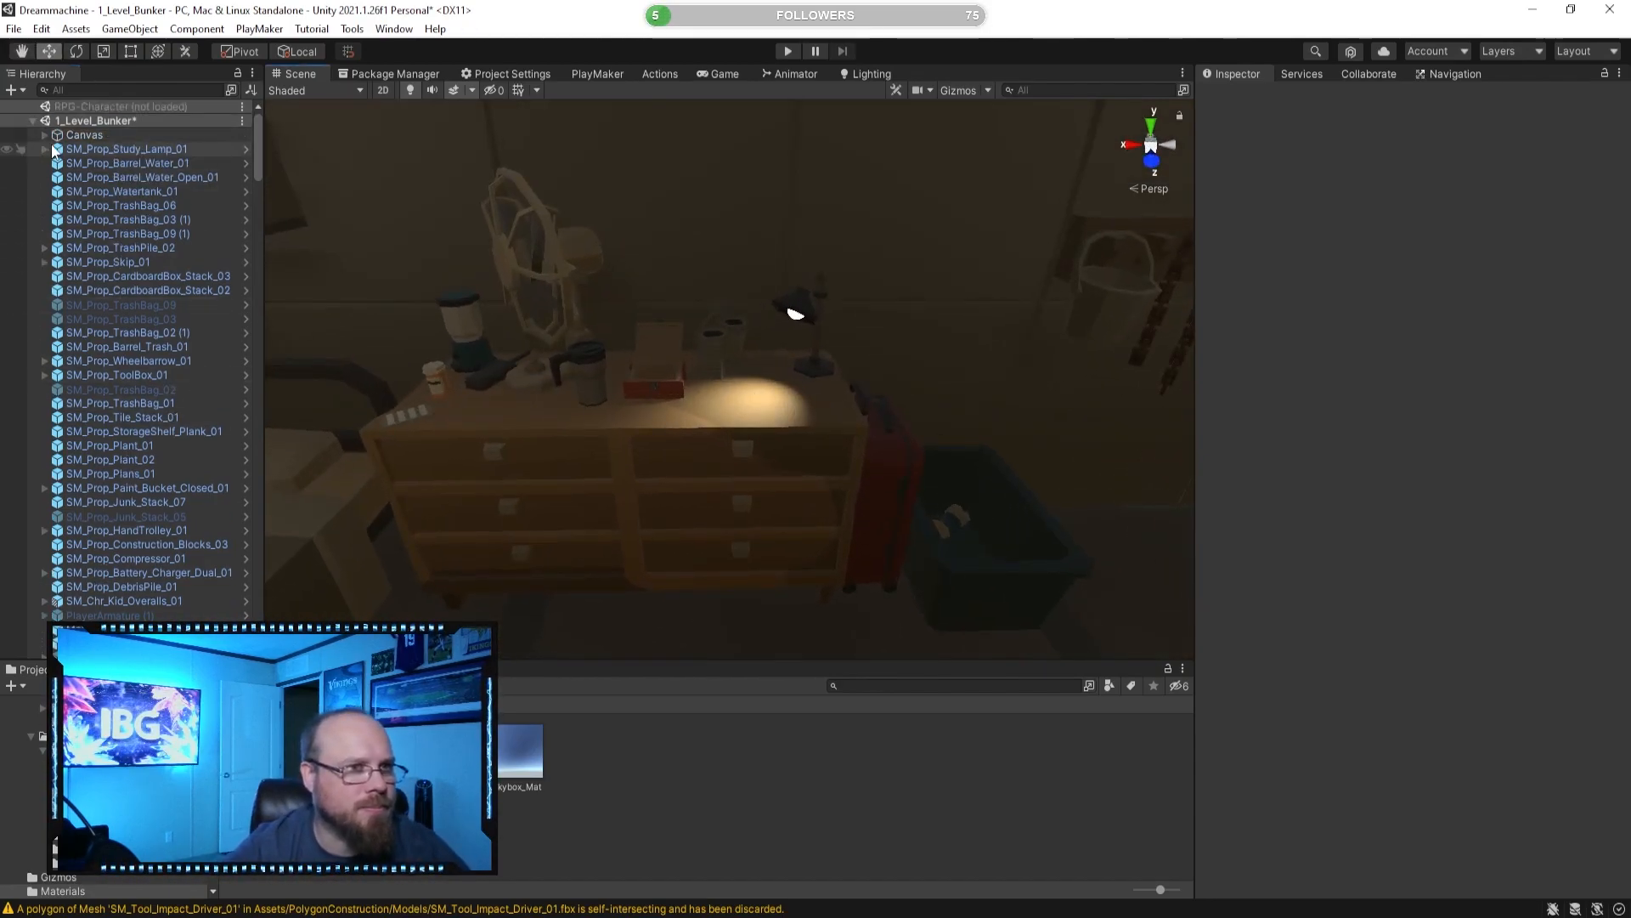
left_click(127, 150)
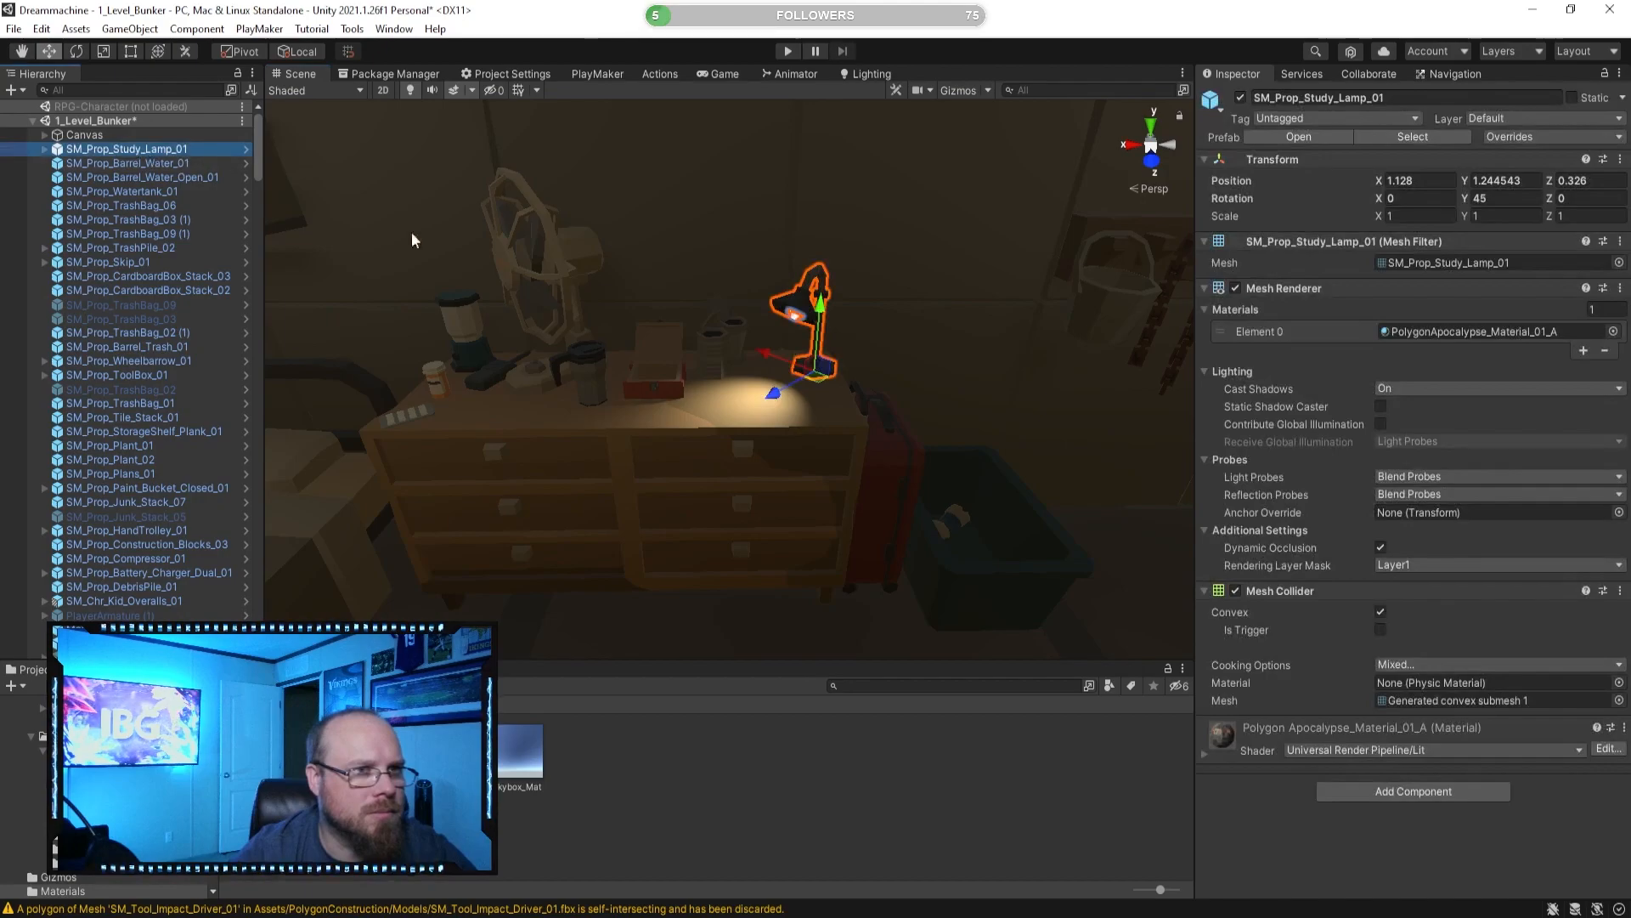
scroll(128, 500, "down", 5)
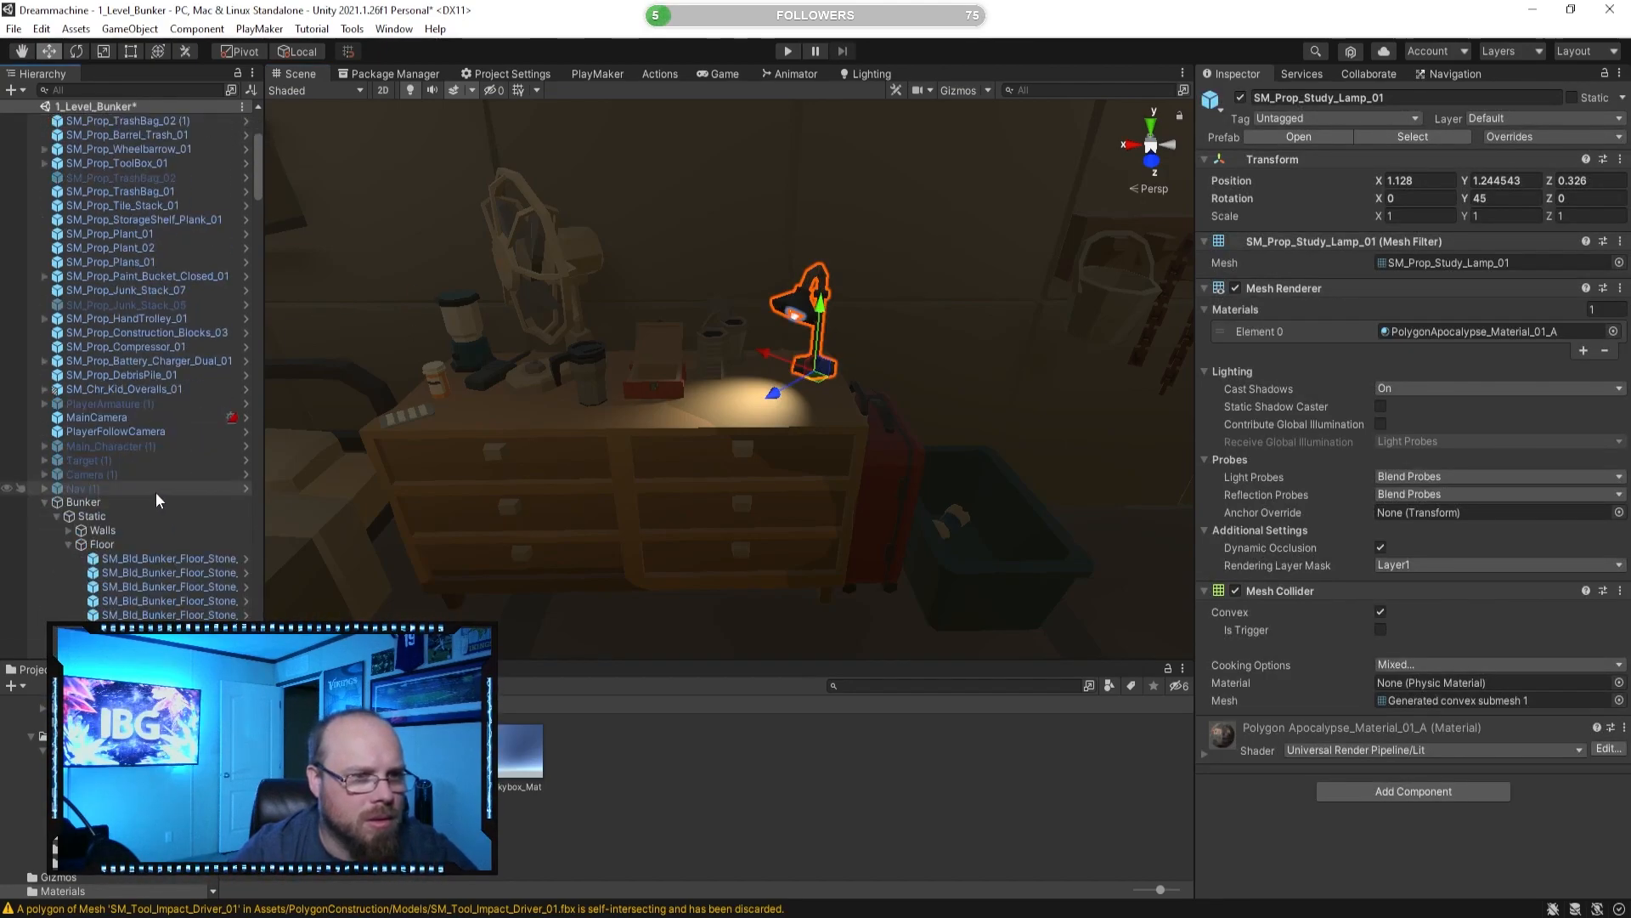
left_click(49, 507)
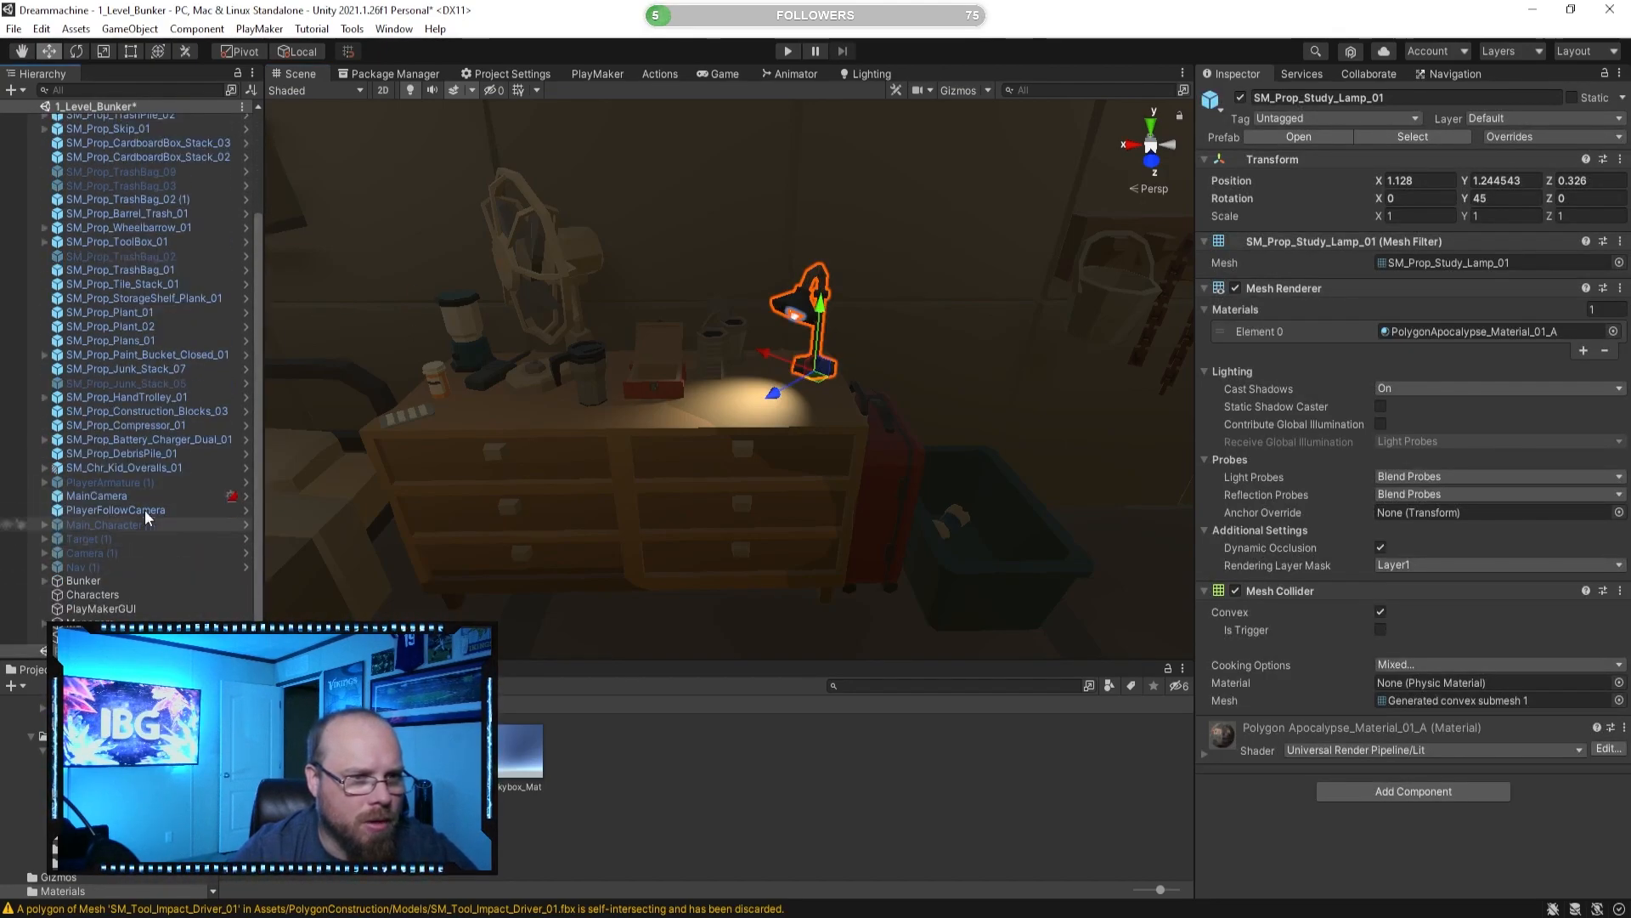
left_click(708, 863)
Start play mode and run the character from the garage area into the living area behind the red sofa.
right_click_drag(629, 450, 917, 418)
right_click_drag(638, 364, 659, 419)
right_click_drag(841, 506, 718, 584)
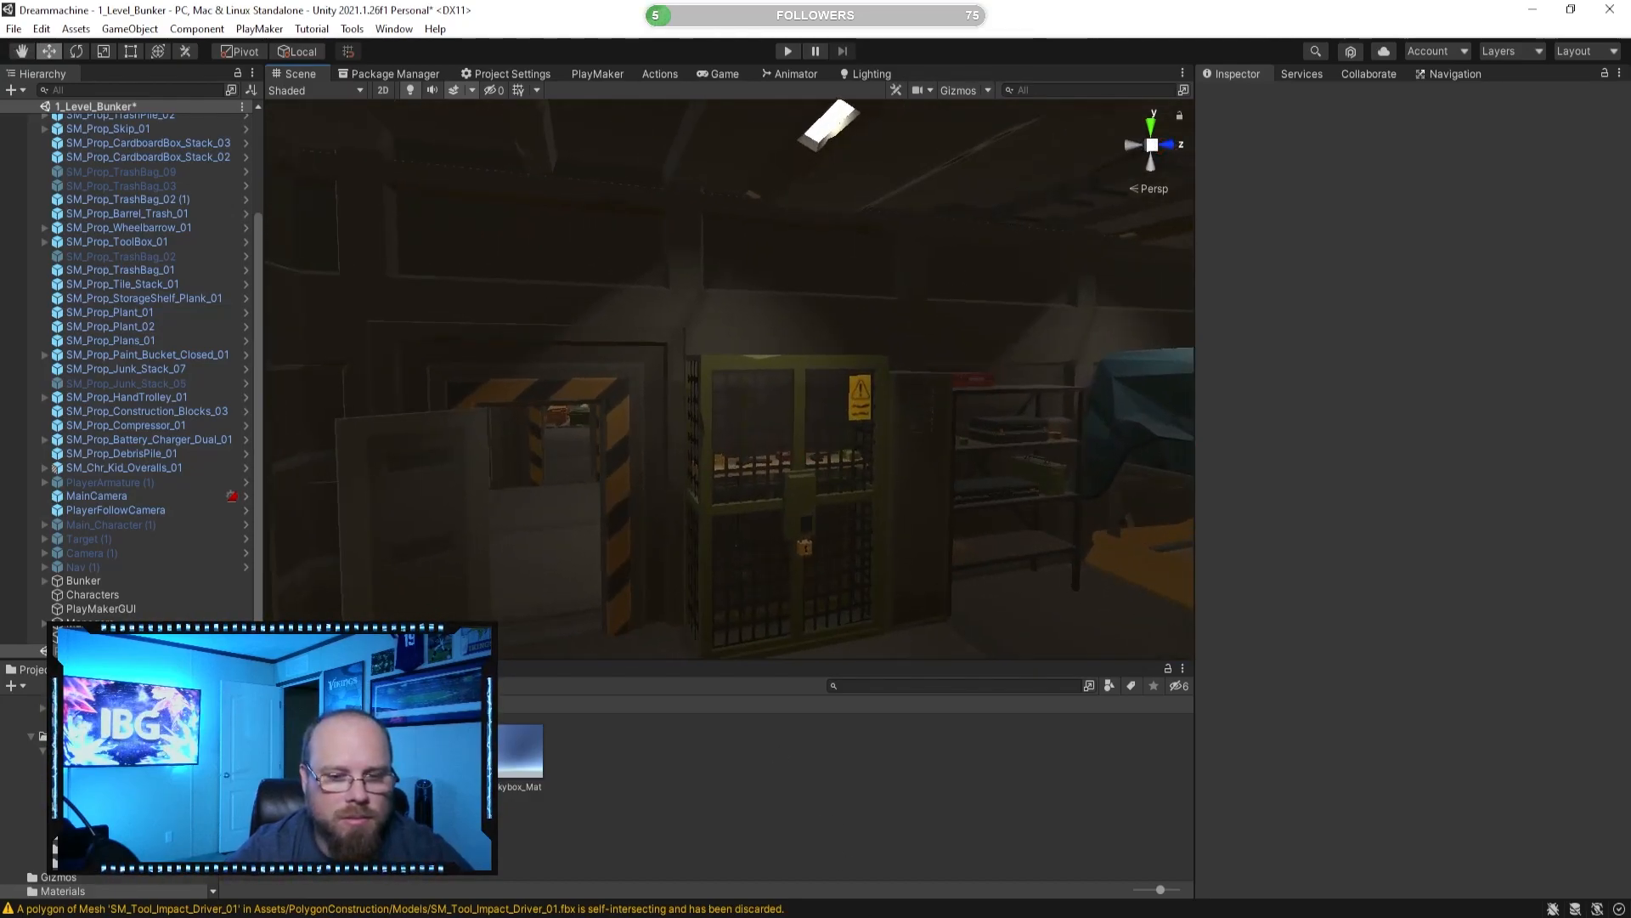
right_click_drag(815, 502, 767, 259)
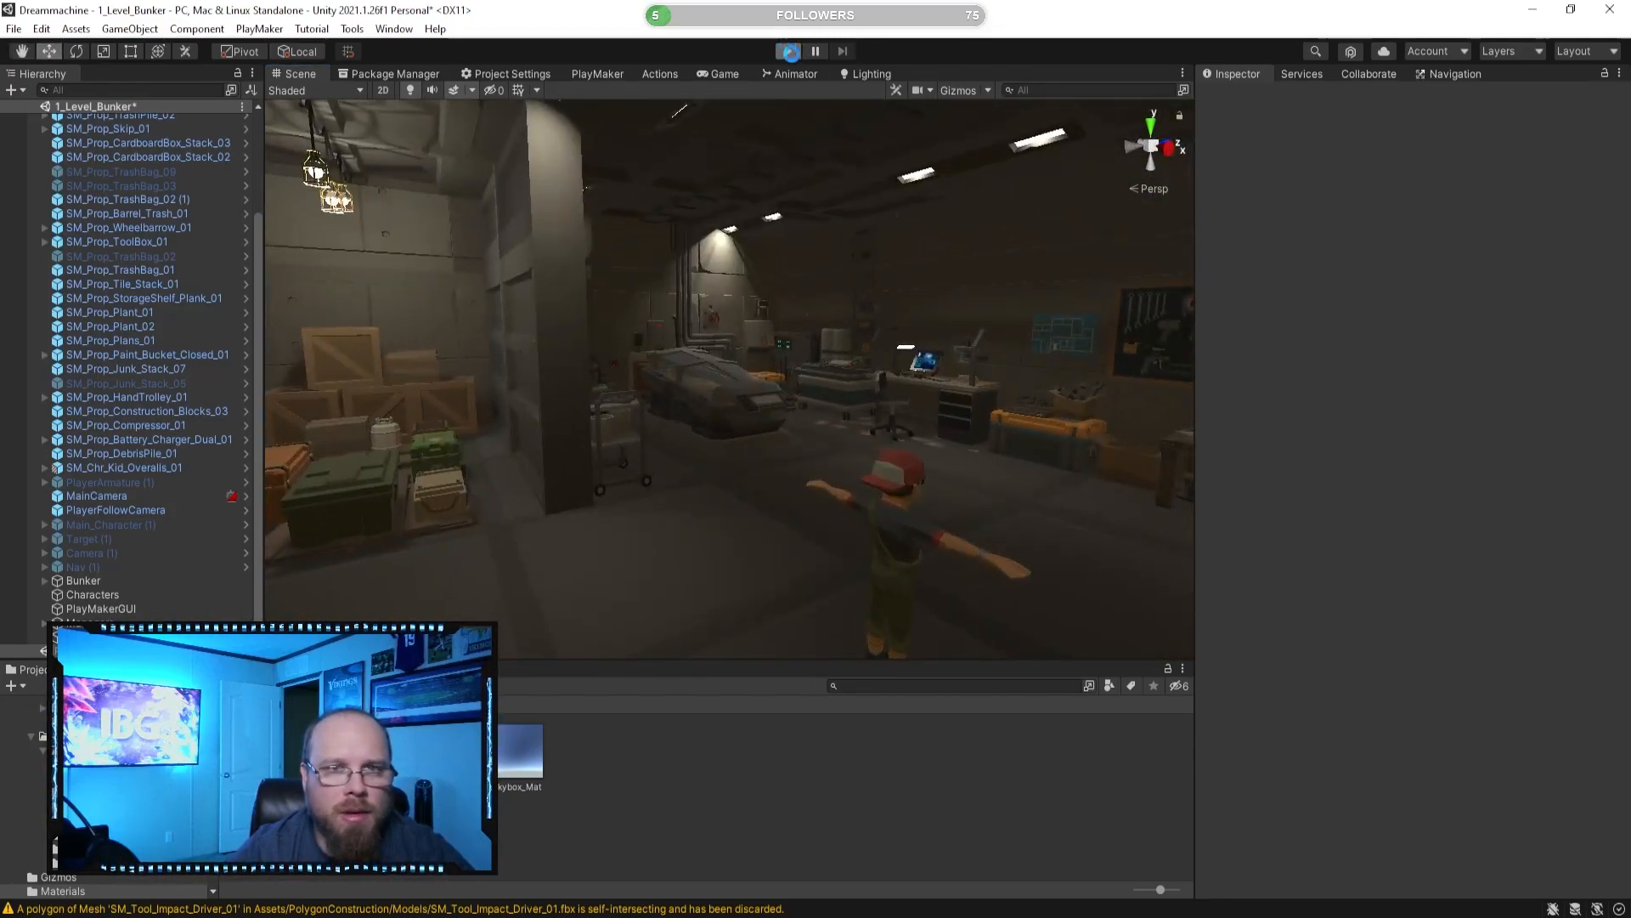
left_click(796, 56)
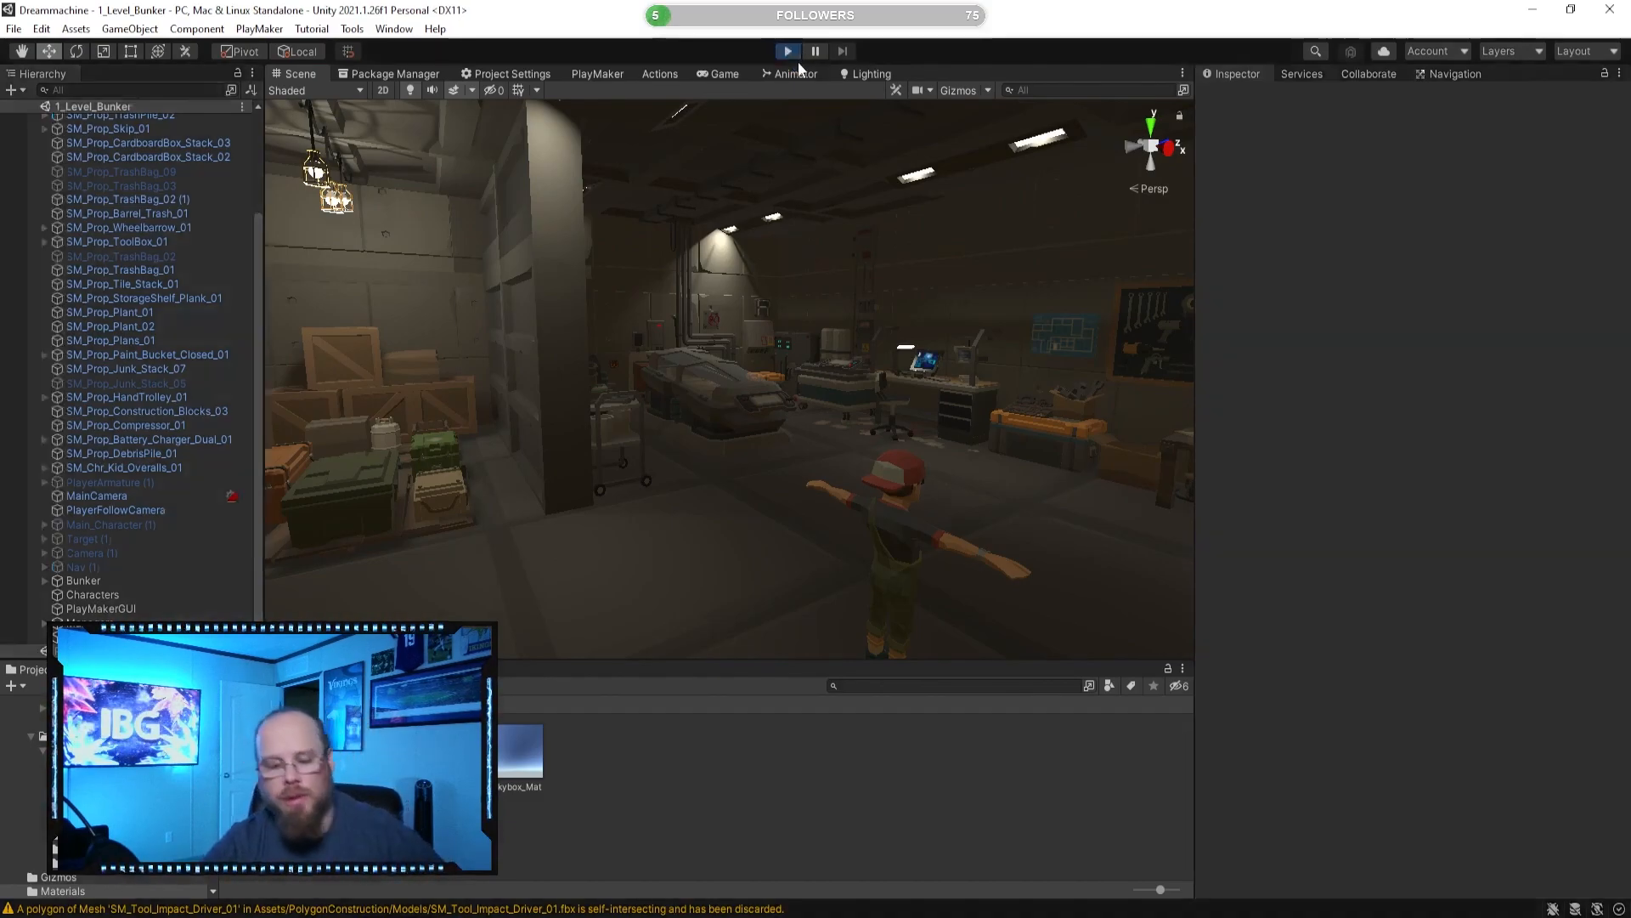
key("w")
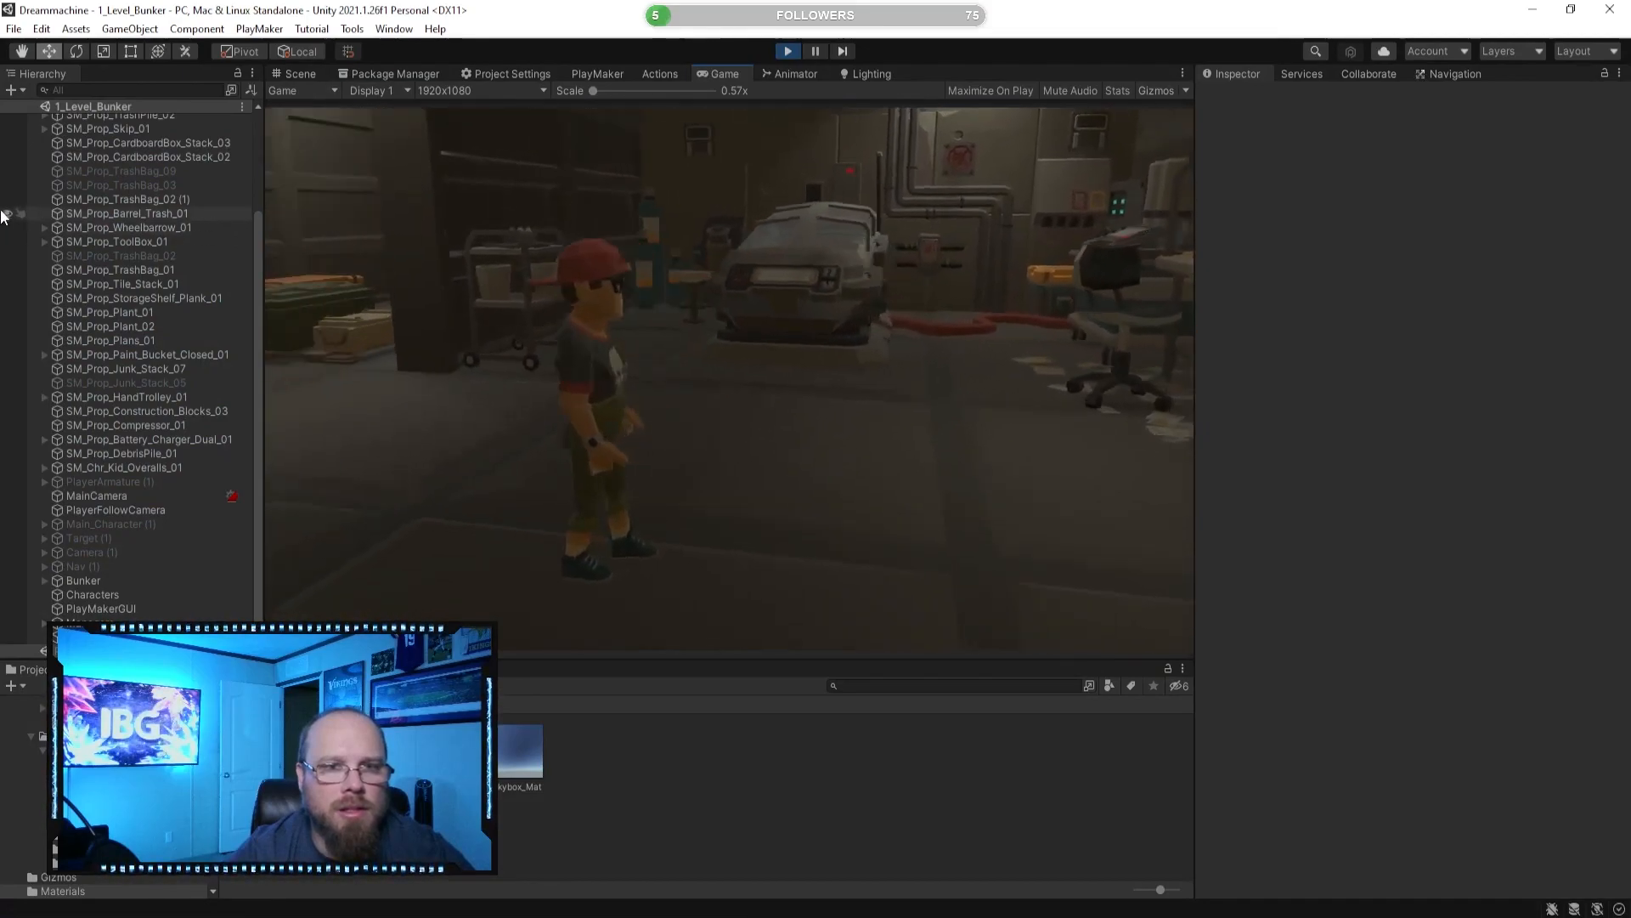
key("w")
key("w")
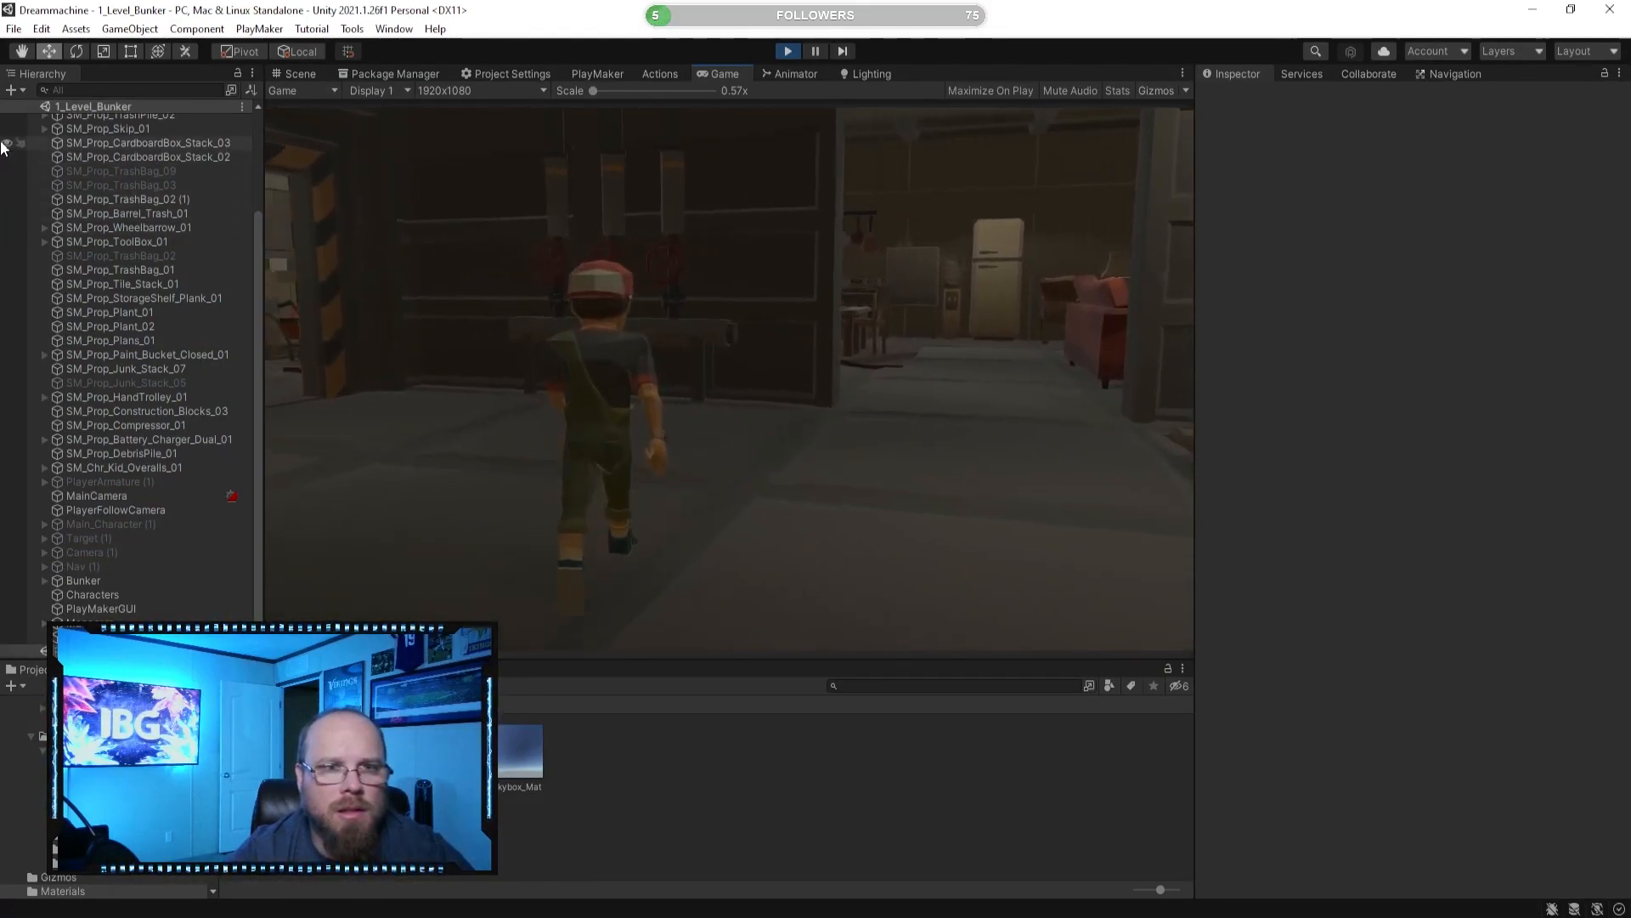
key("w")
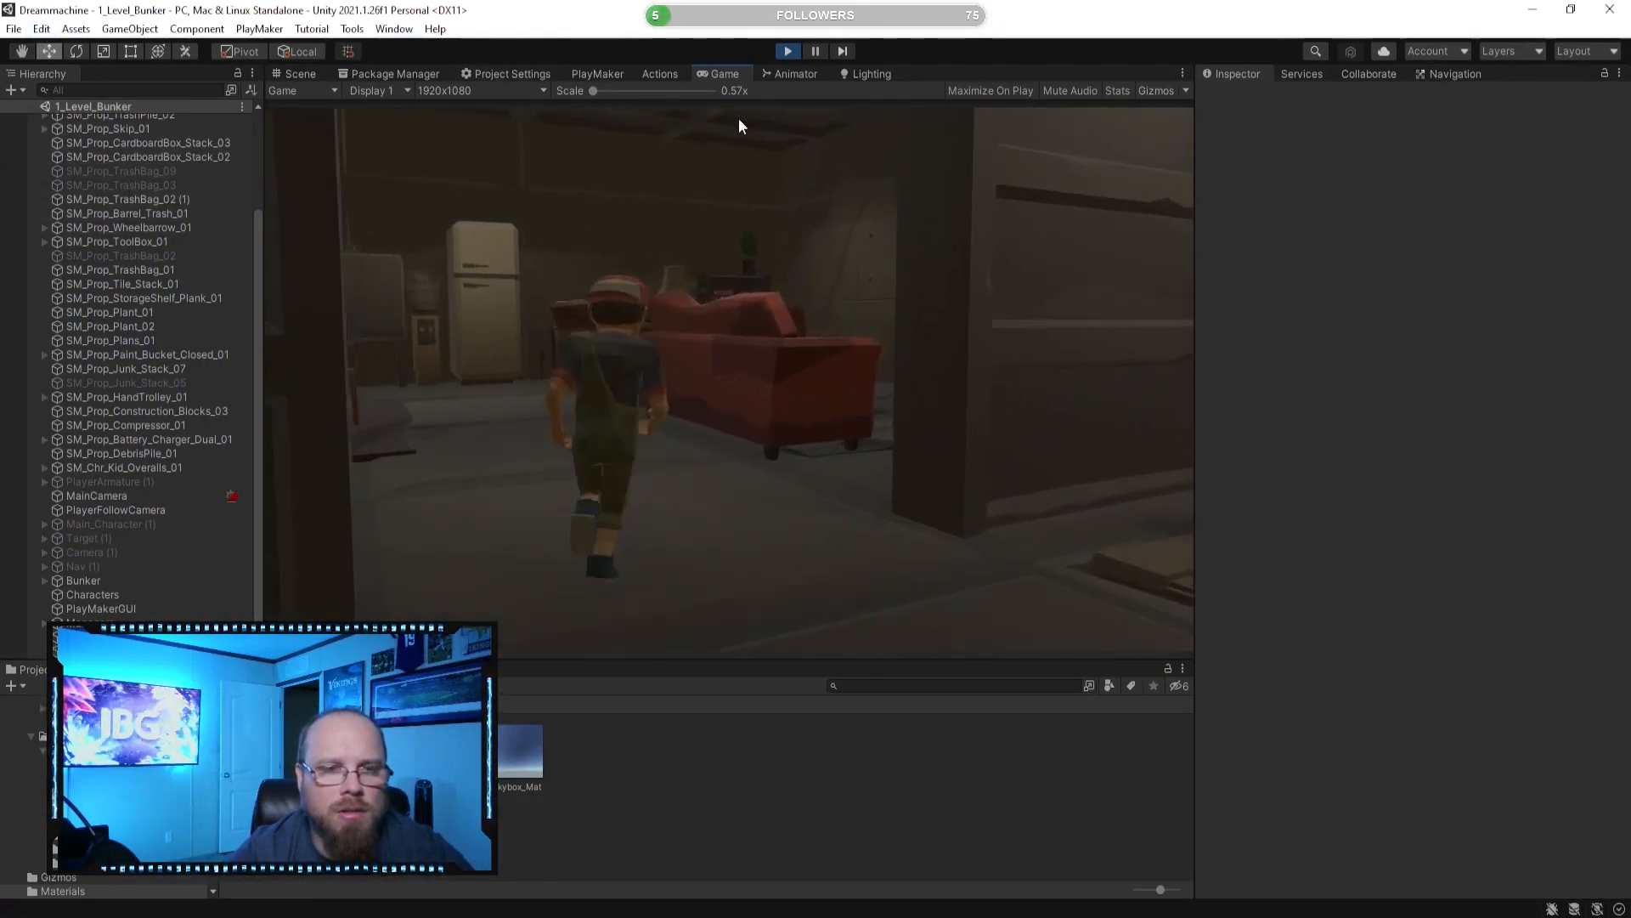
key("w")
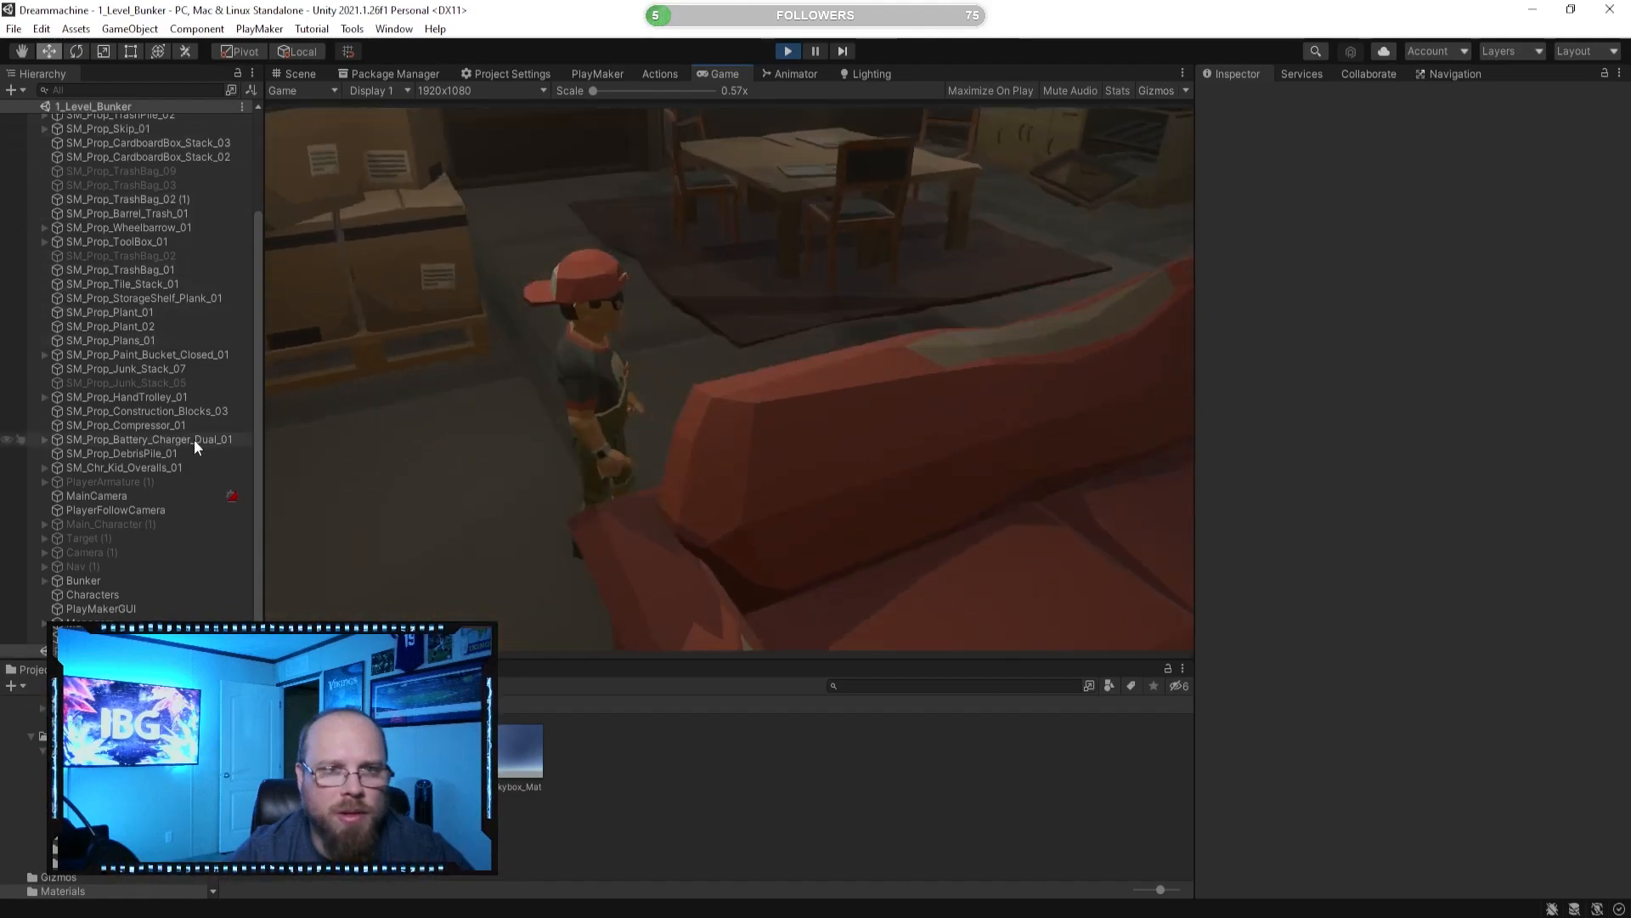
Walk the character around the living area to examine the lighting near the table lamp, desk, bookshelf, television and piano.
key("w")
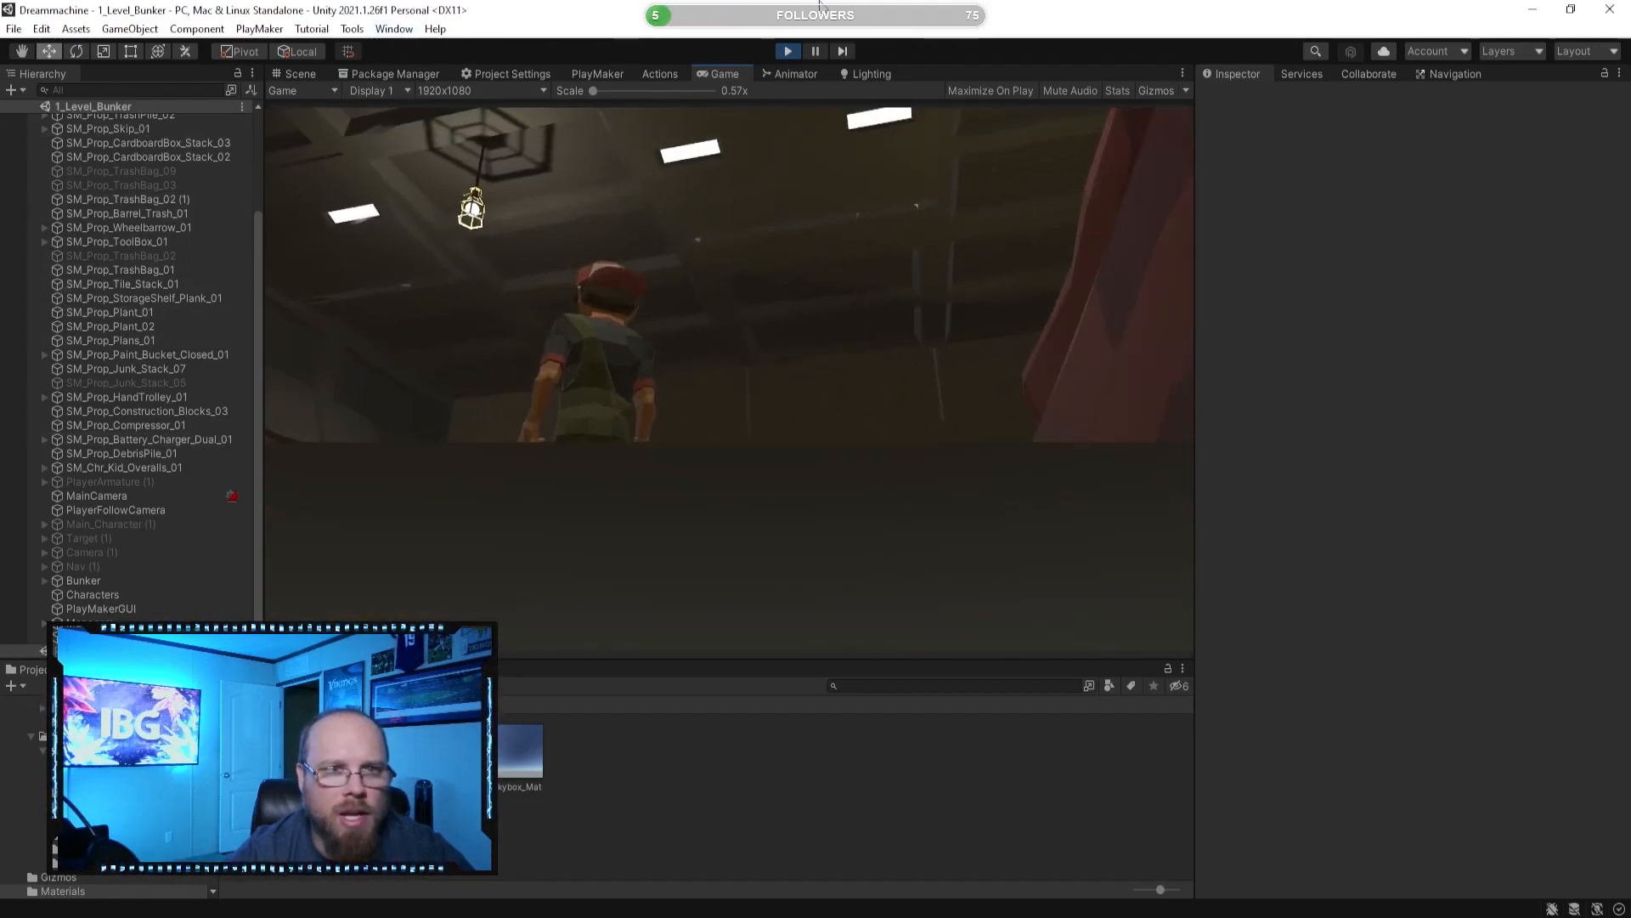
key("w")
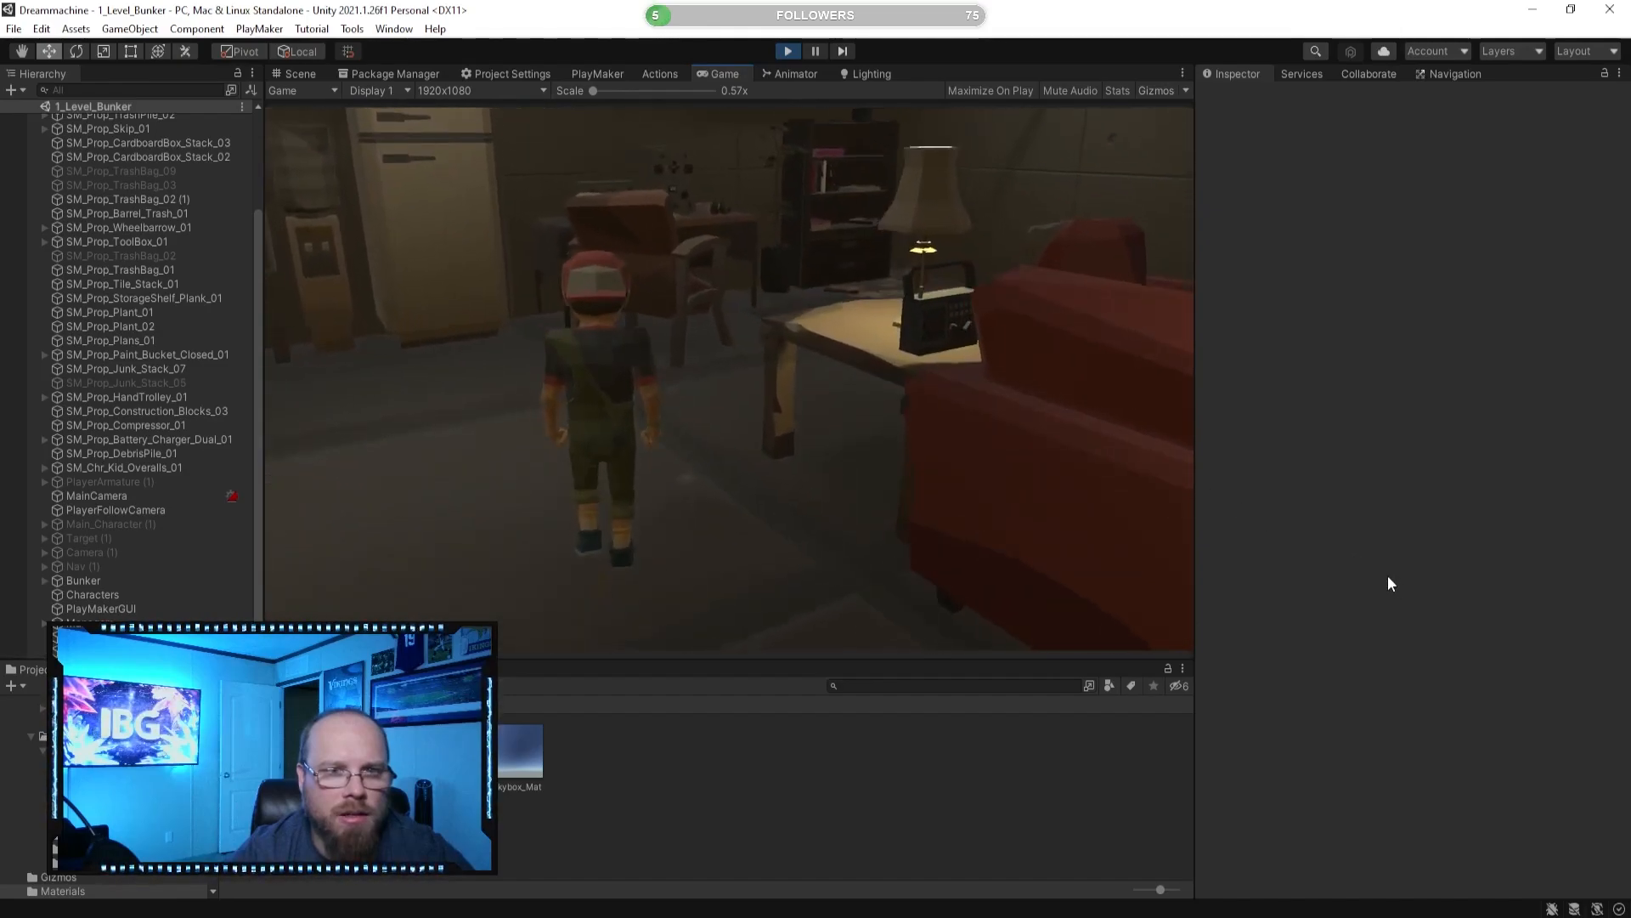
key("w")
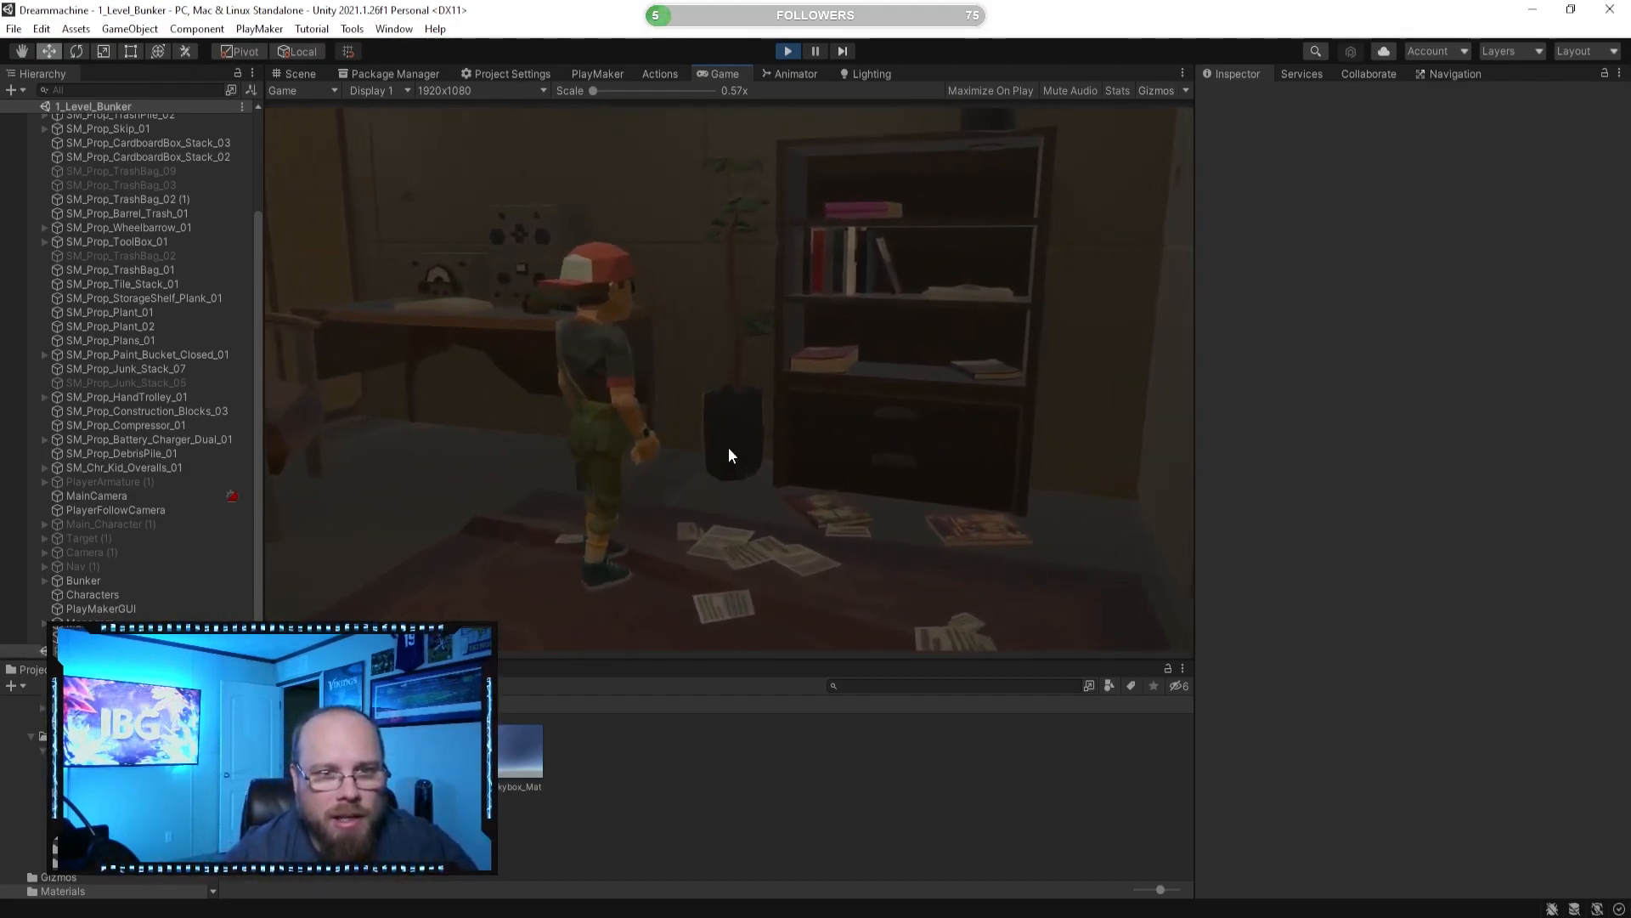
key("w")
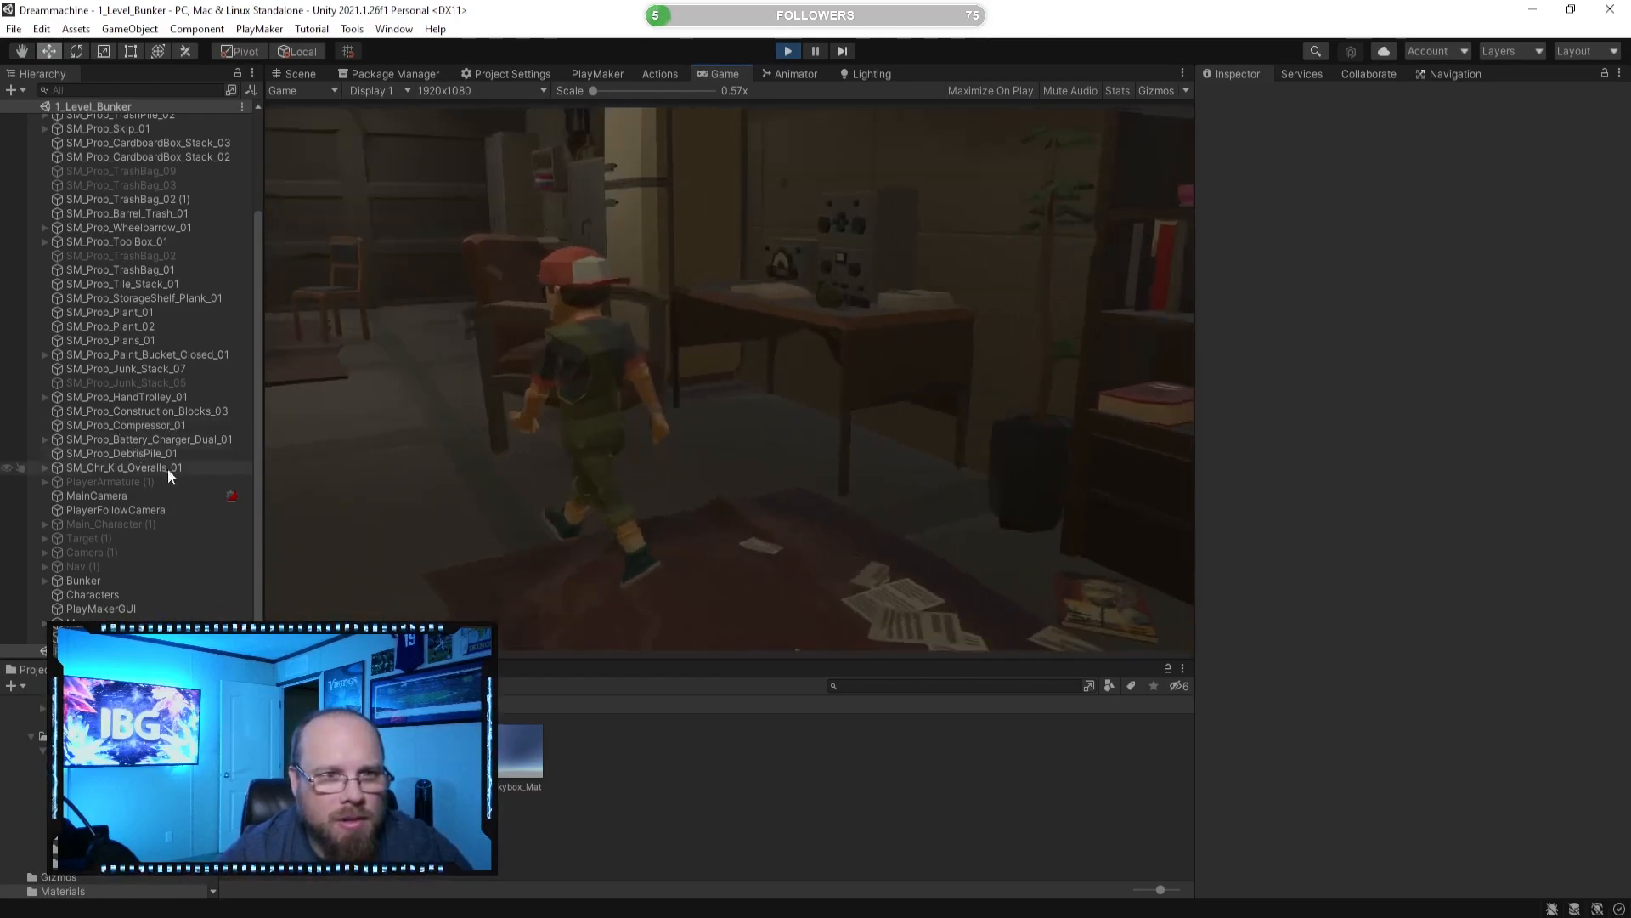
key("w")
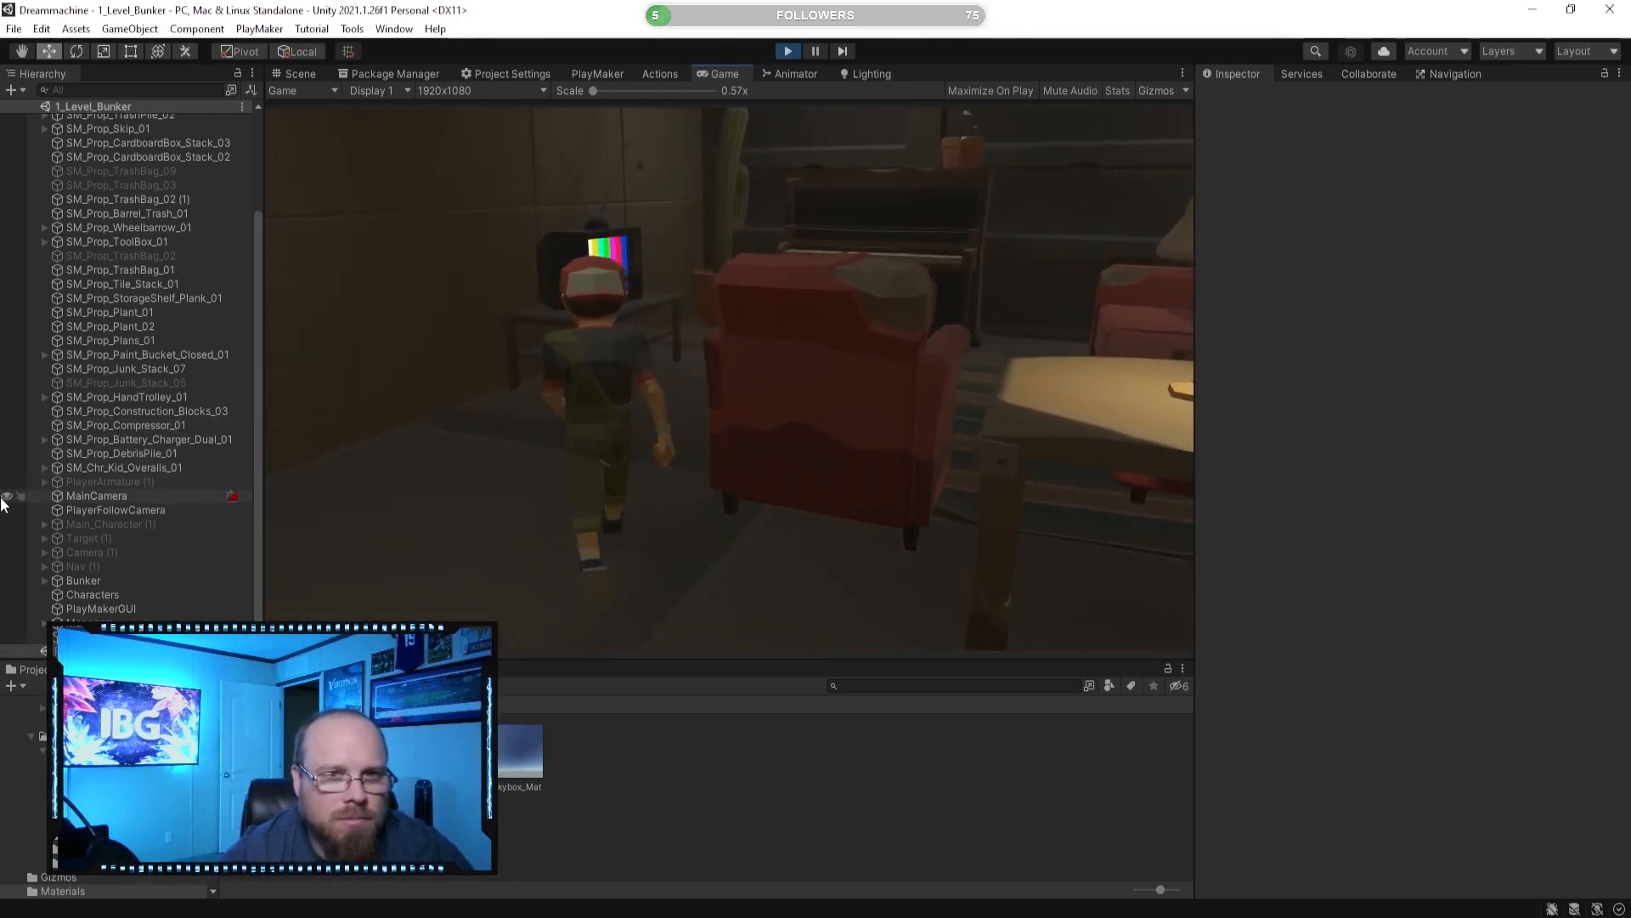
key("w")
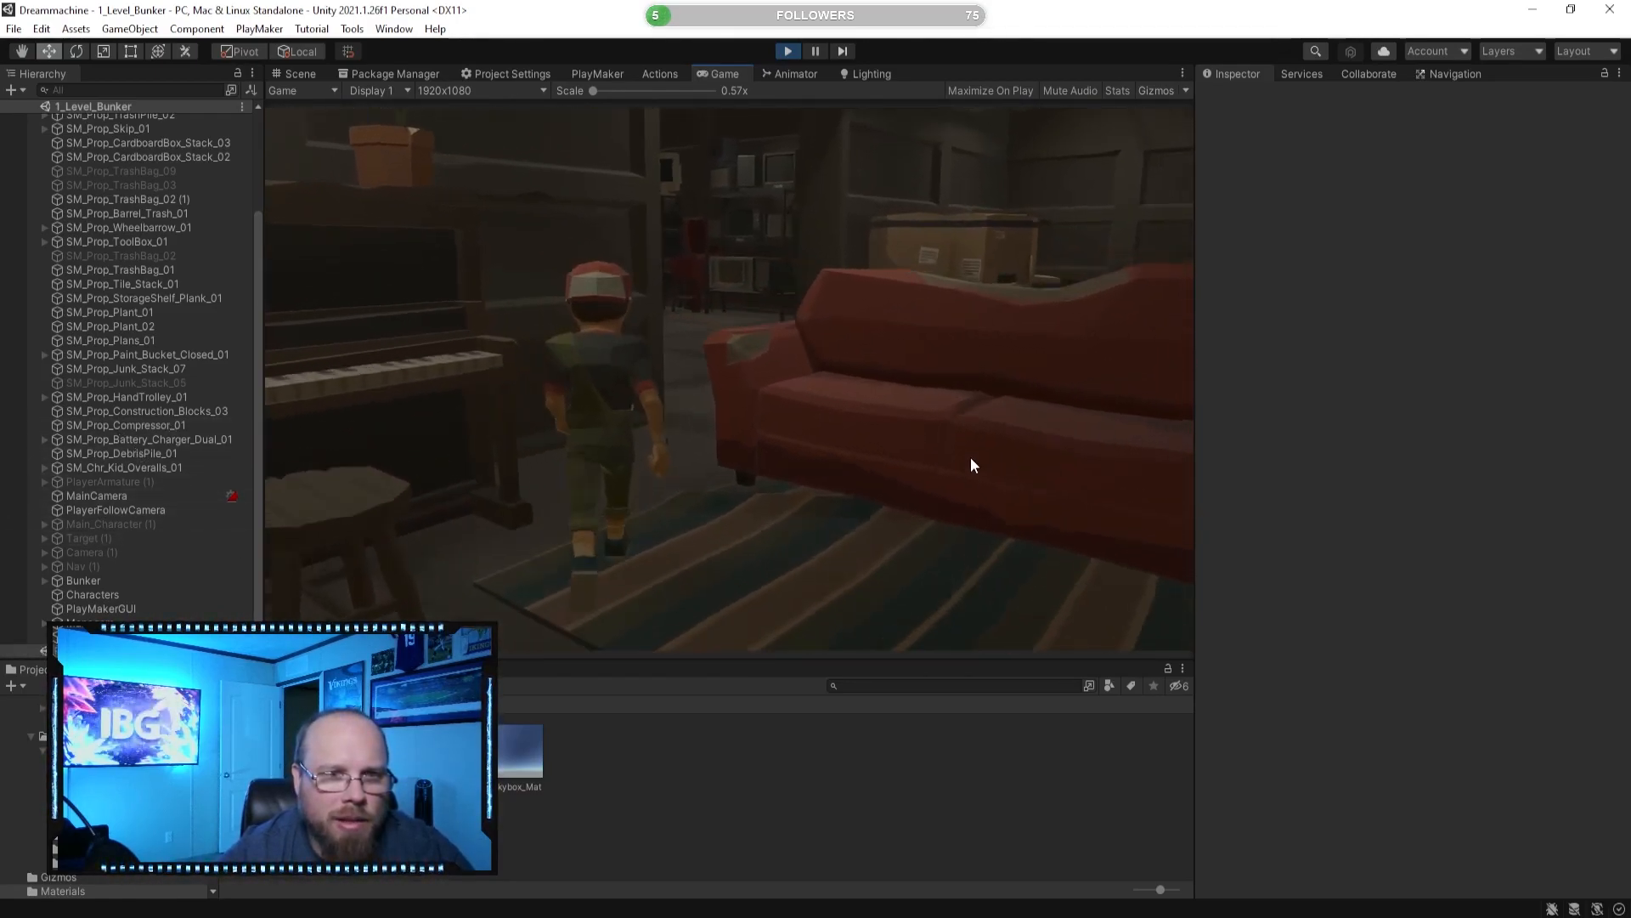
Run the character out of the living area and through the striped doorways to the tunnel with the hanging lights.
key("w")
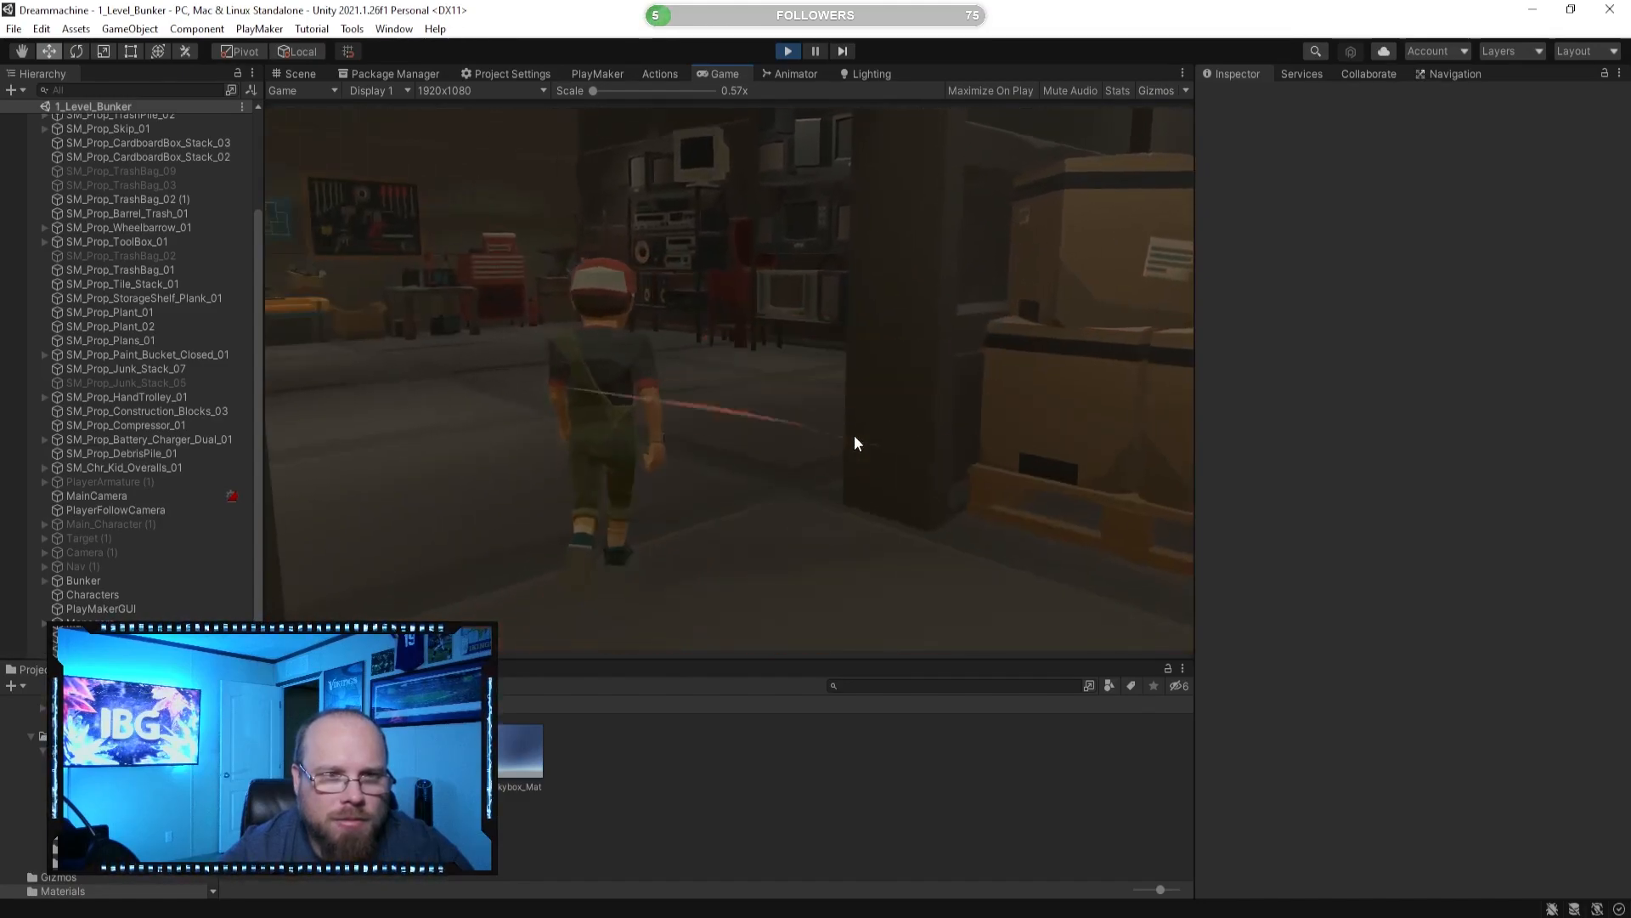
key("w")
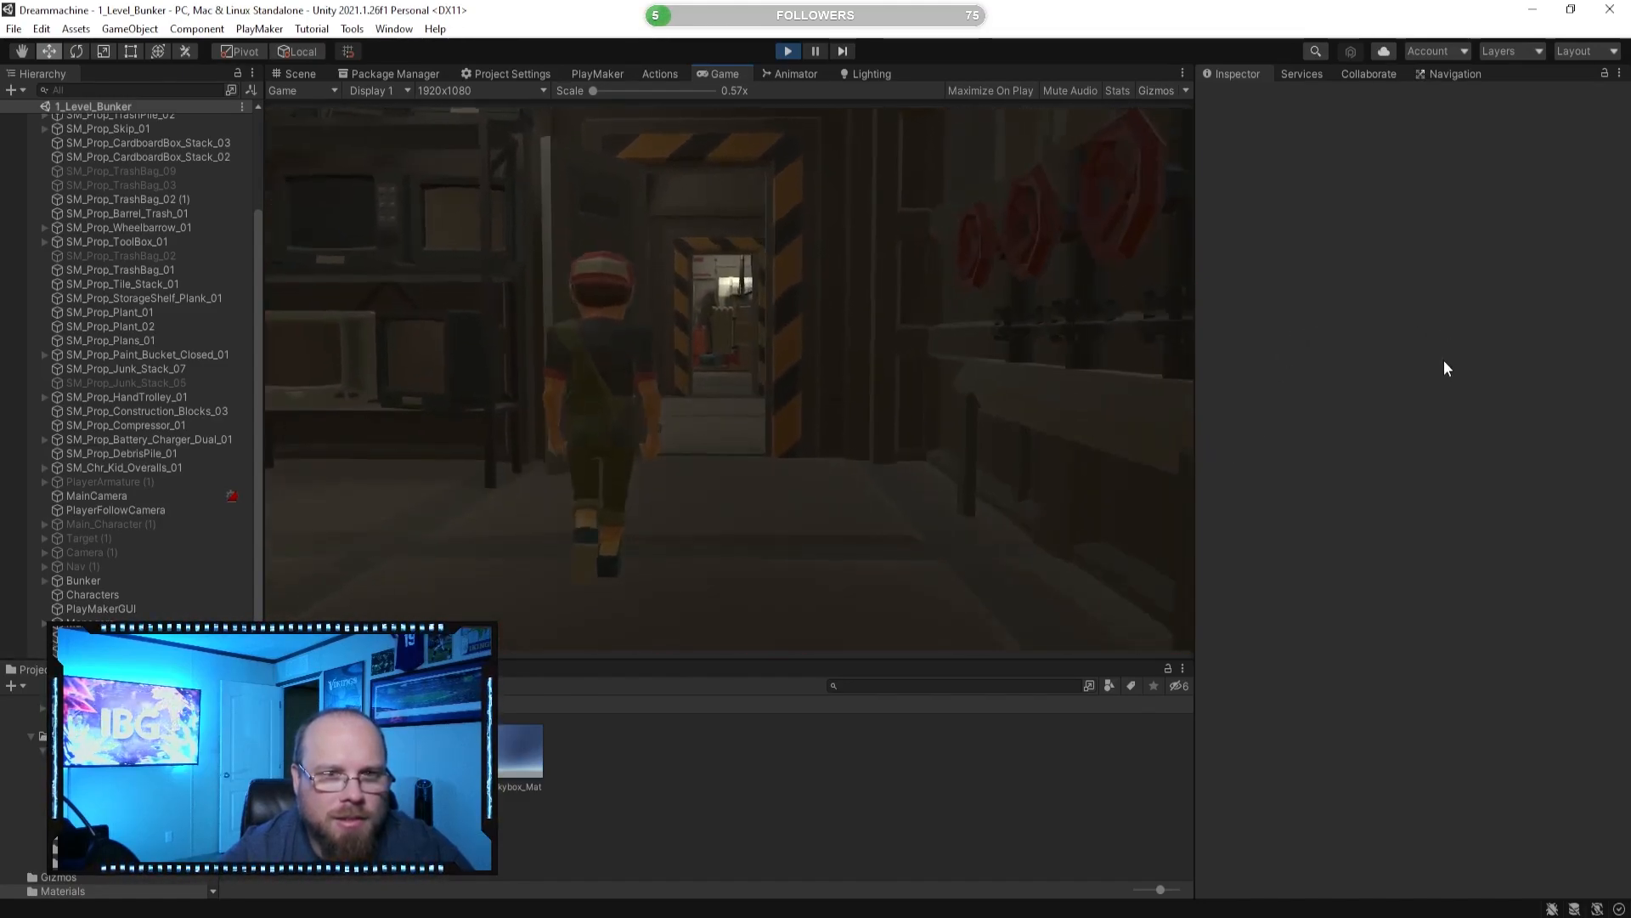
key("w")
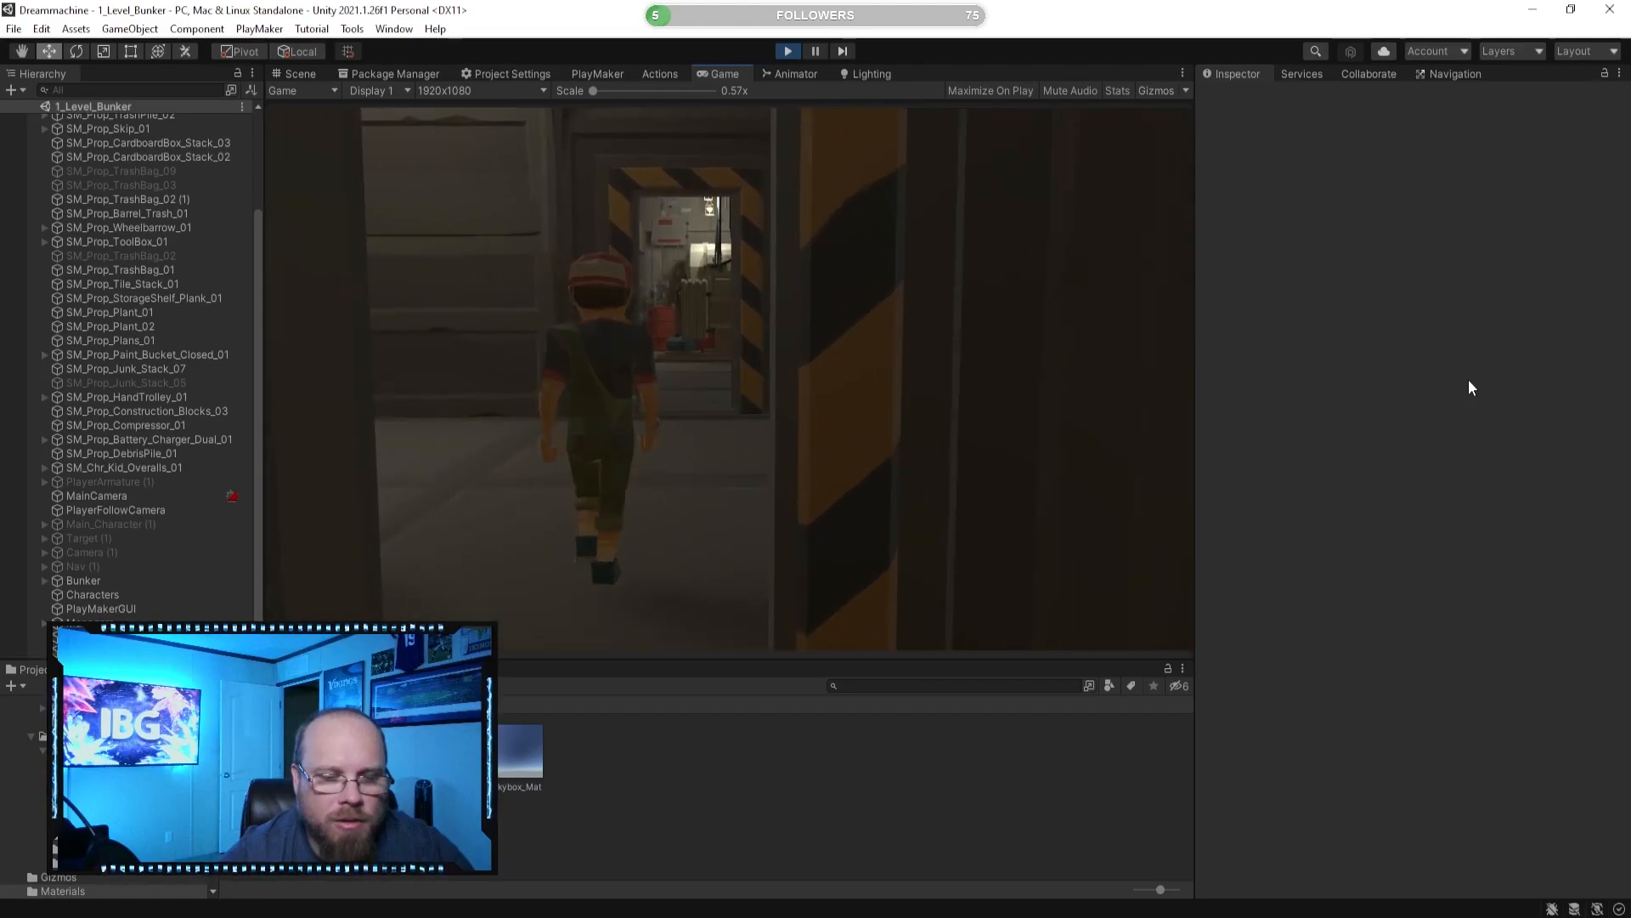
key("w")
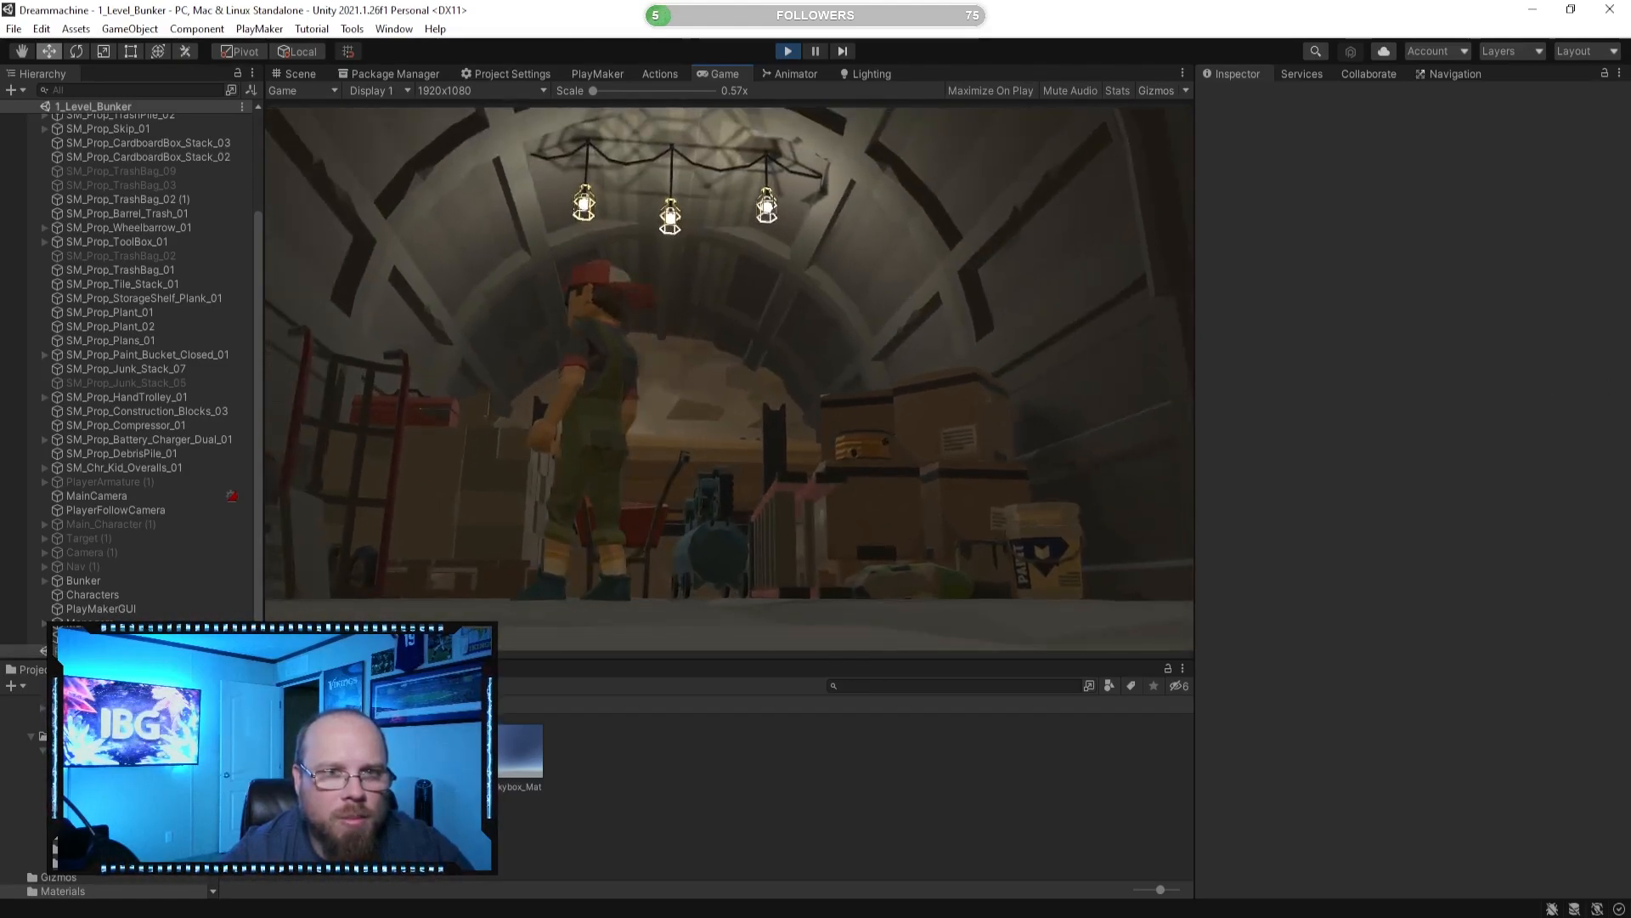
Walk the character among the construction props to inspect the wheelbarrow, blocks, compressor, boxes and paint bucket.
key("w")
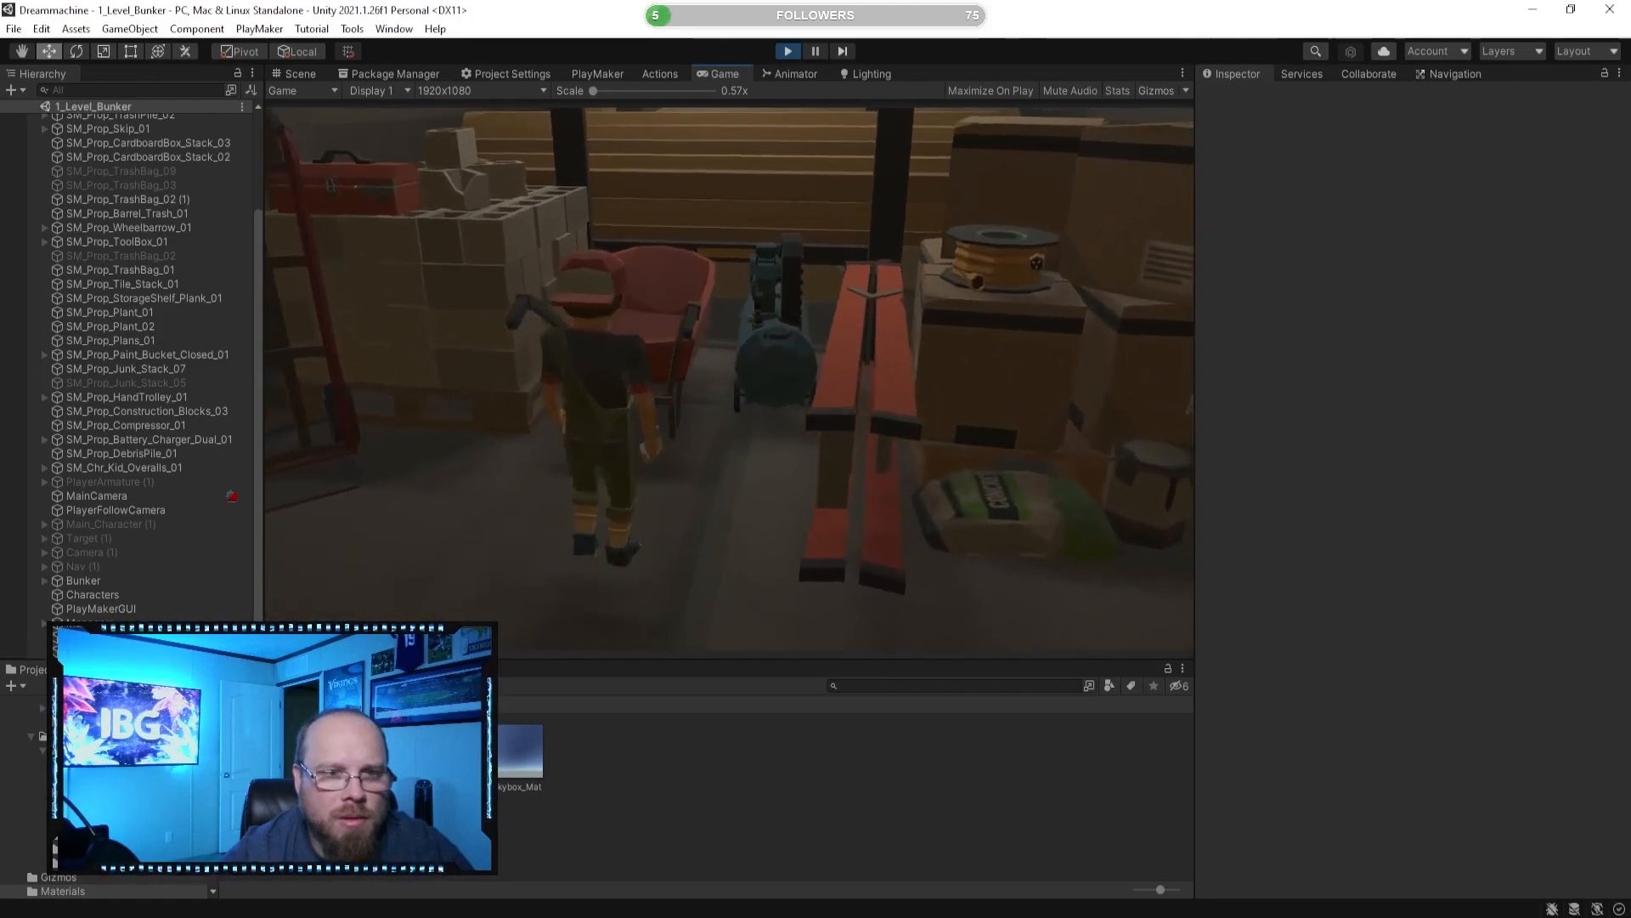
key("a")
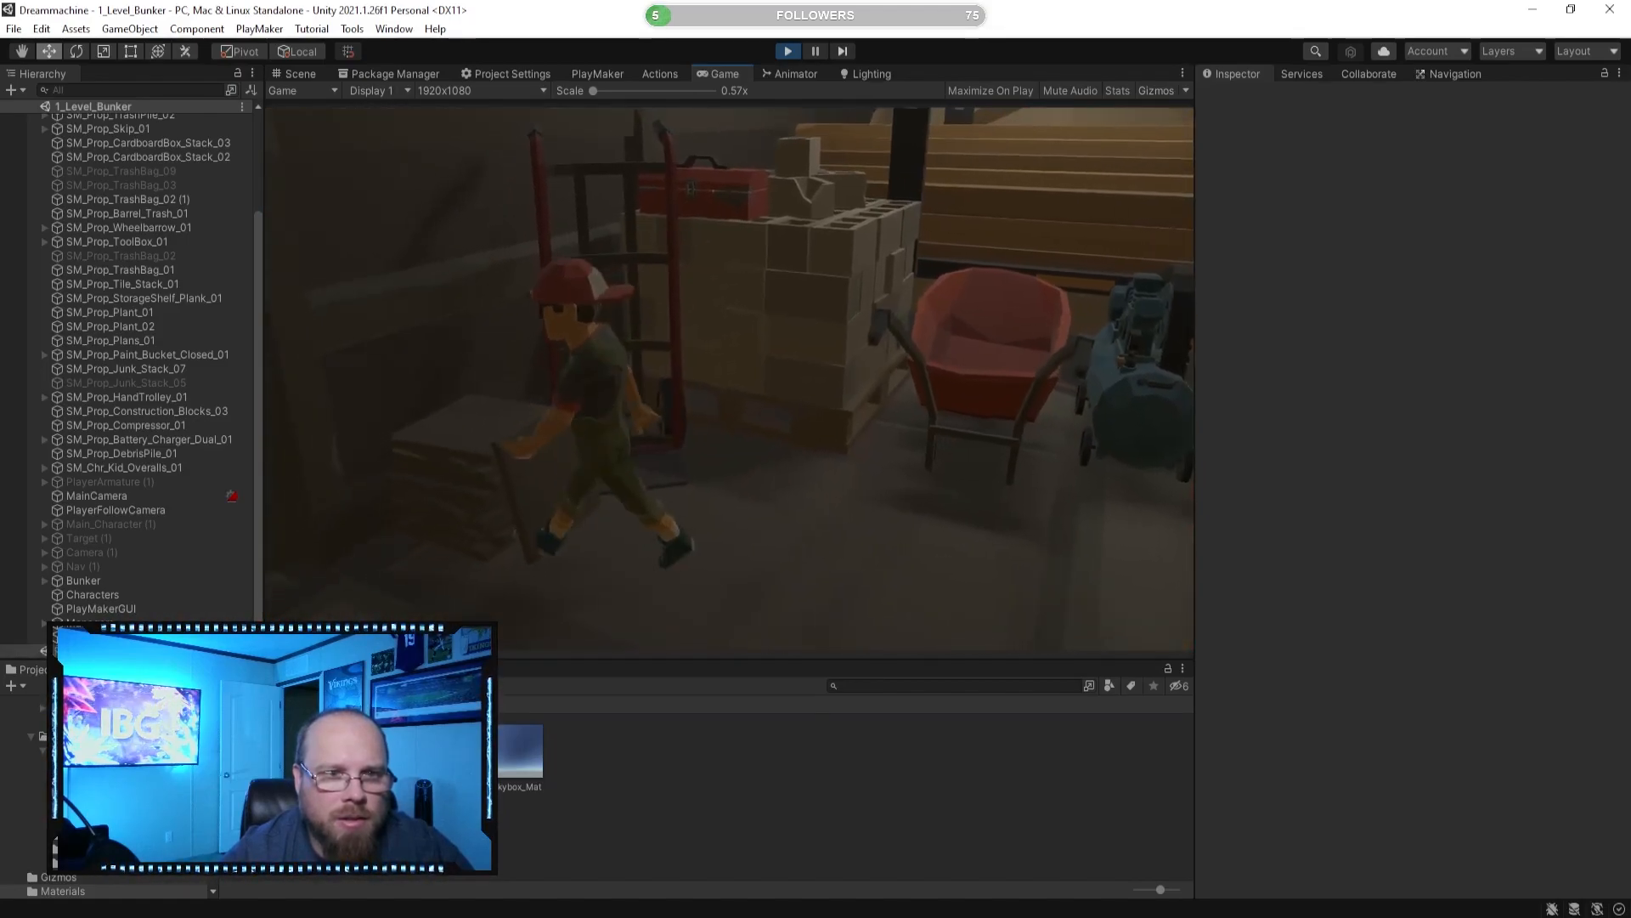
key("d")
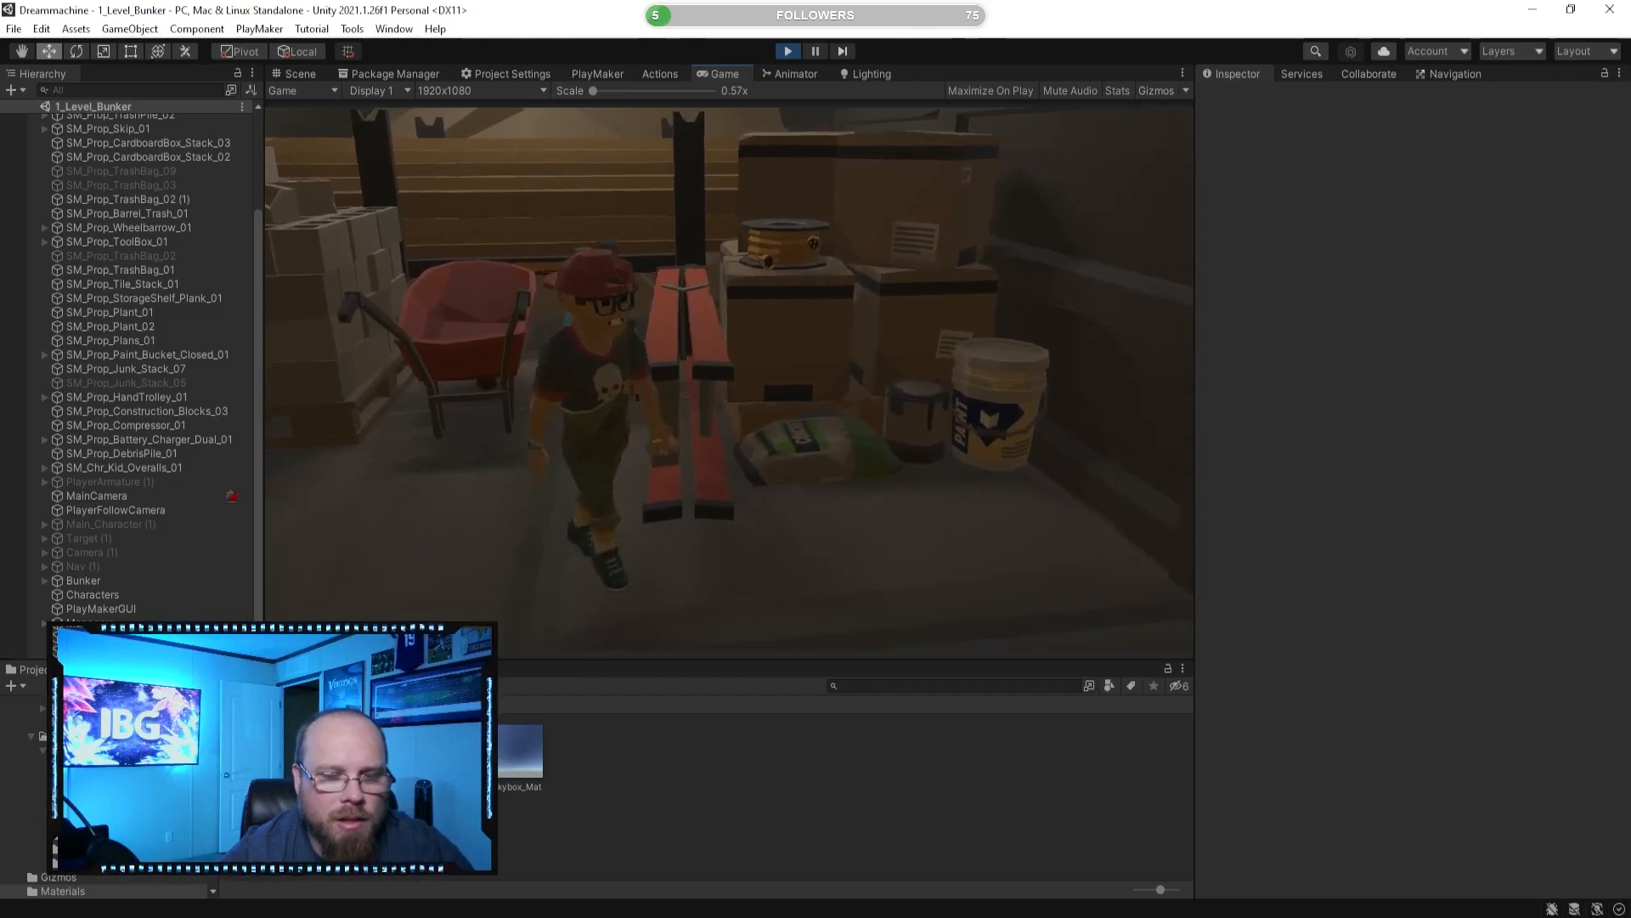
key("w")
Walk the character to the tunnel's far end to inspect the trash bags and green dumpster by the sealed door.
key("a")
key("w")
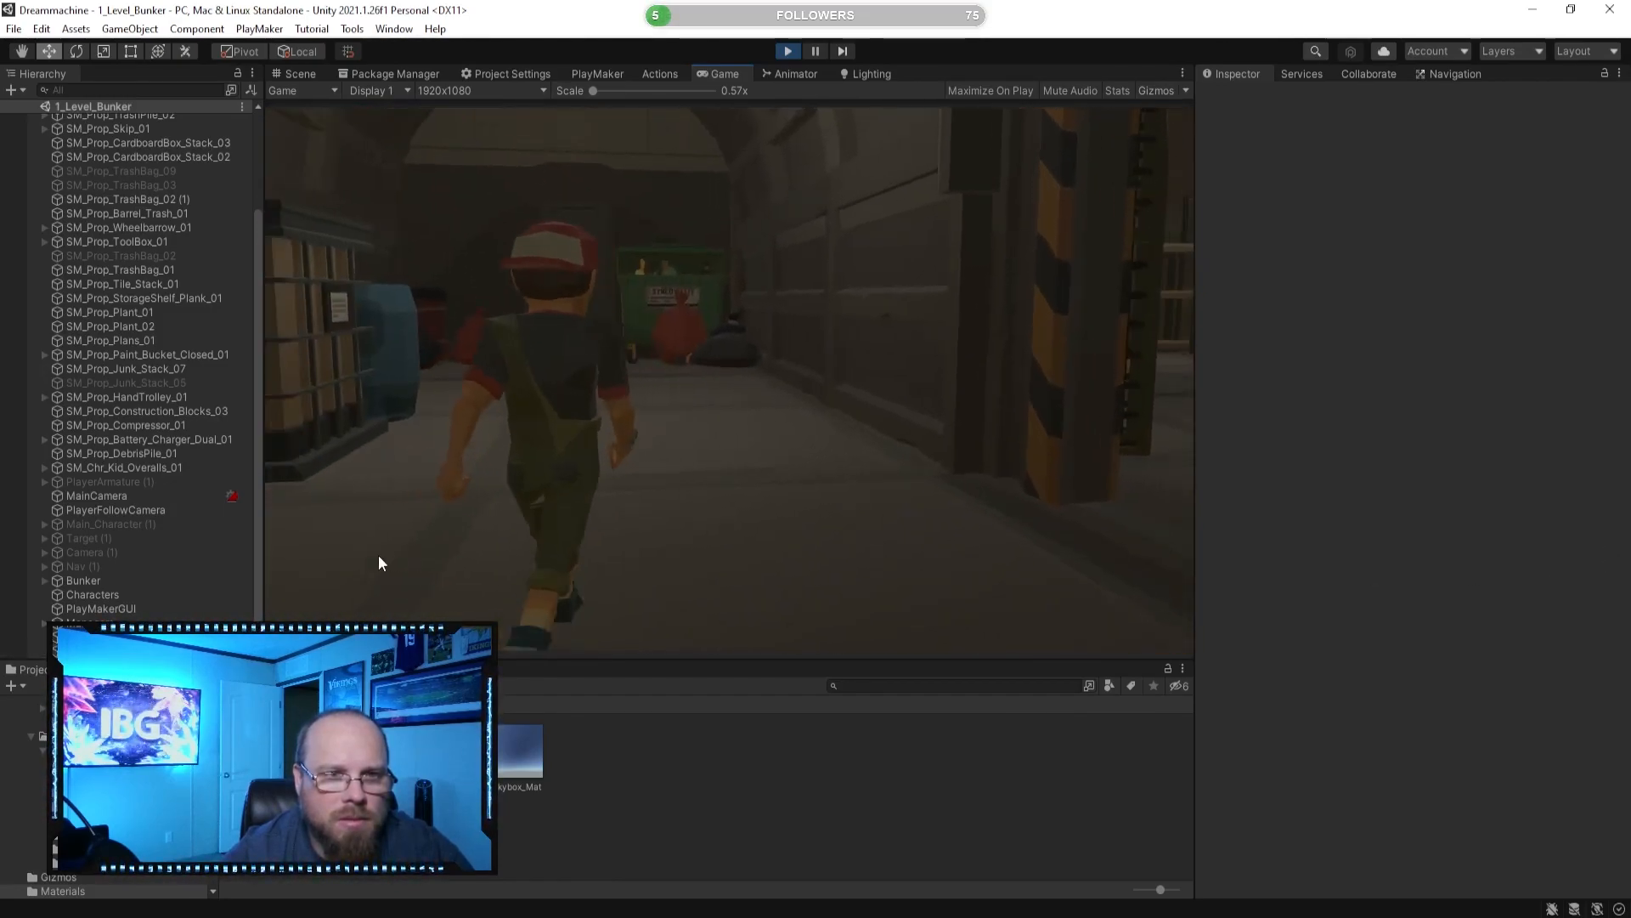
key("w")
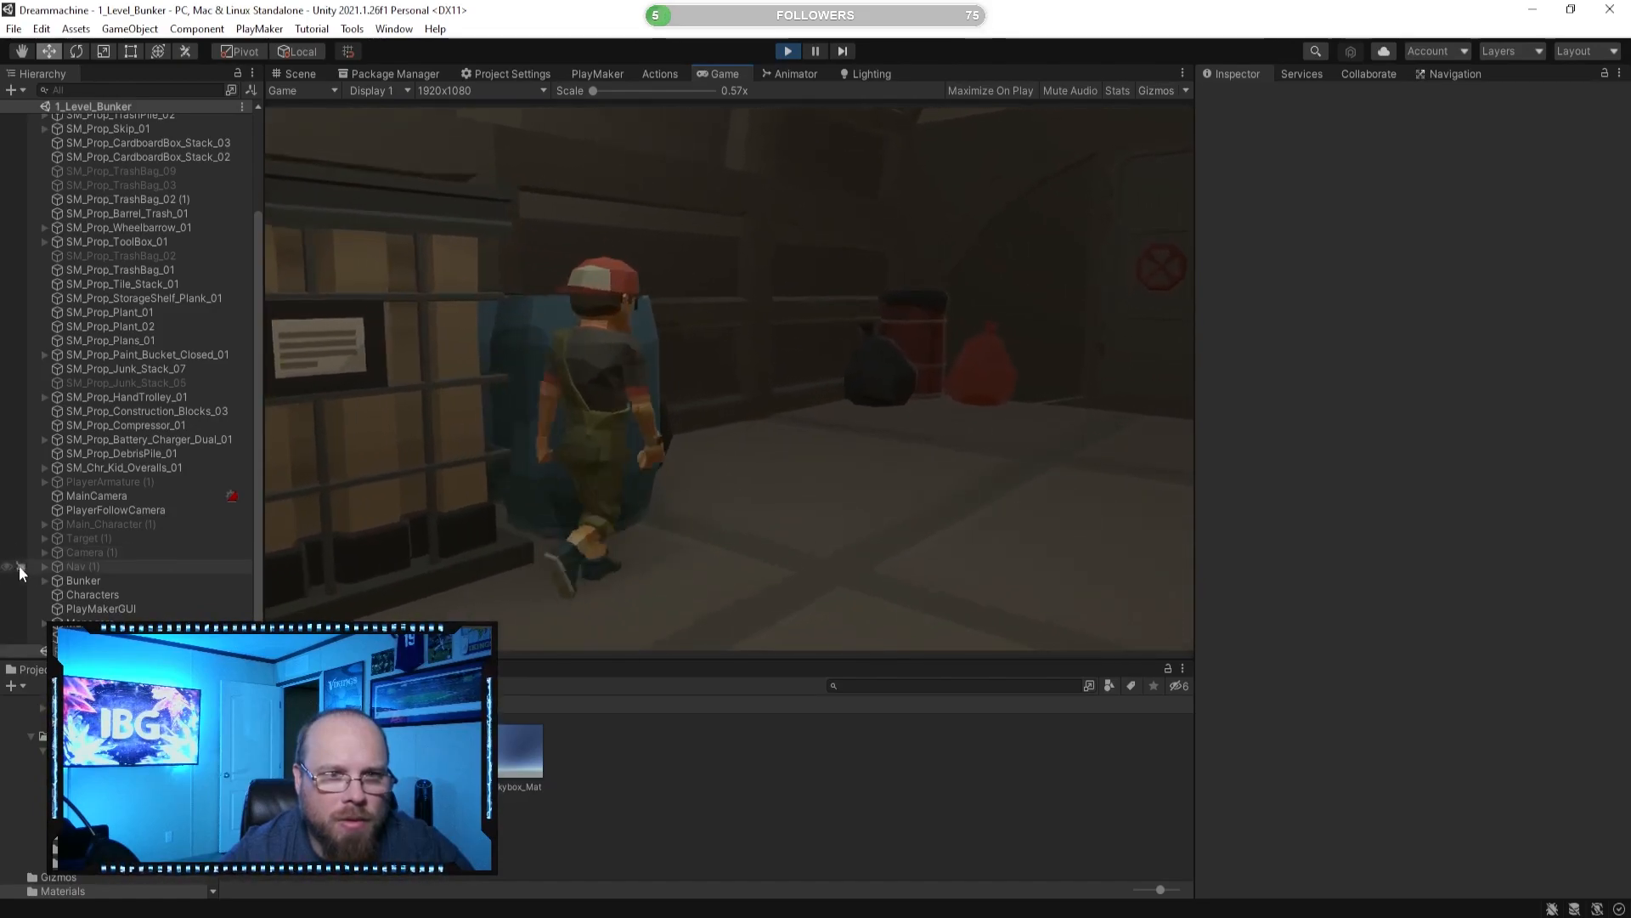
key("w")
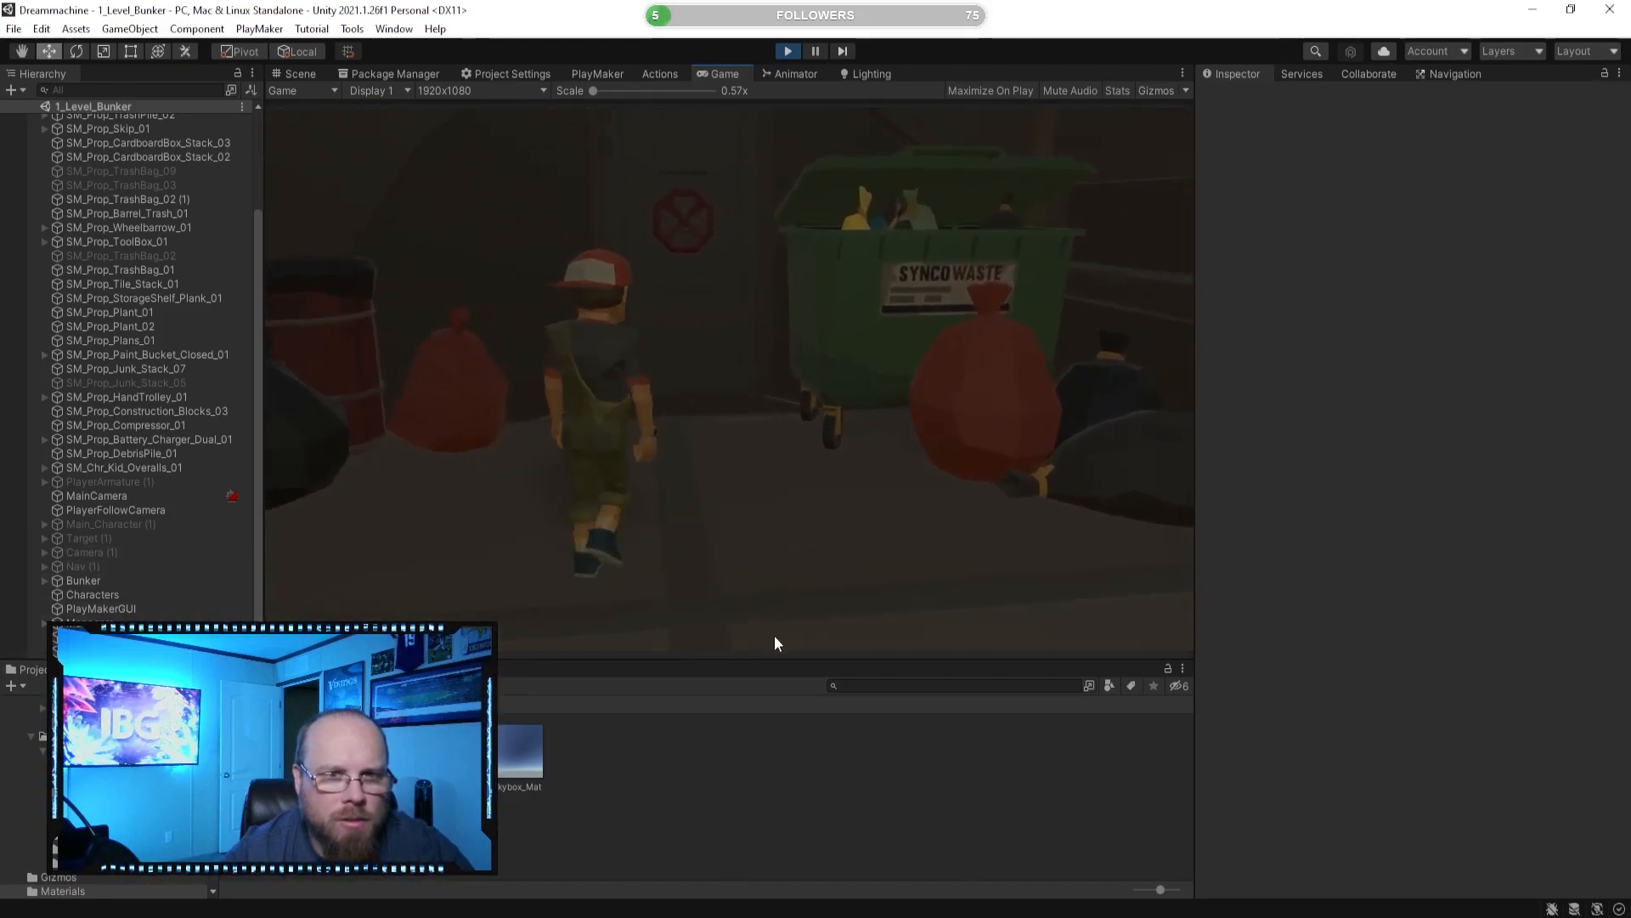
key("w")
key("d")
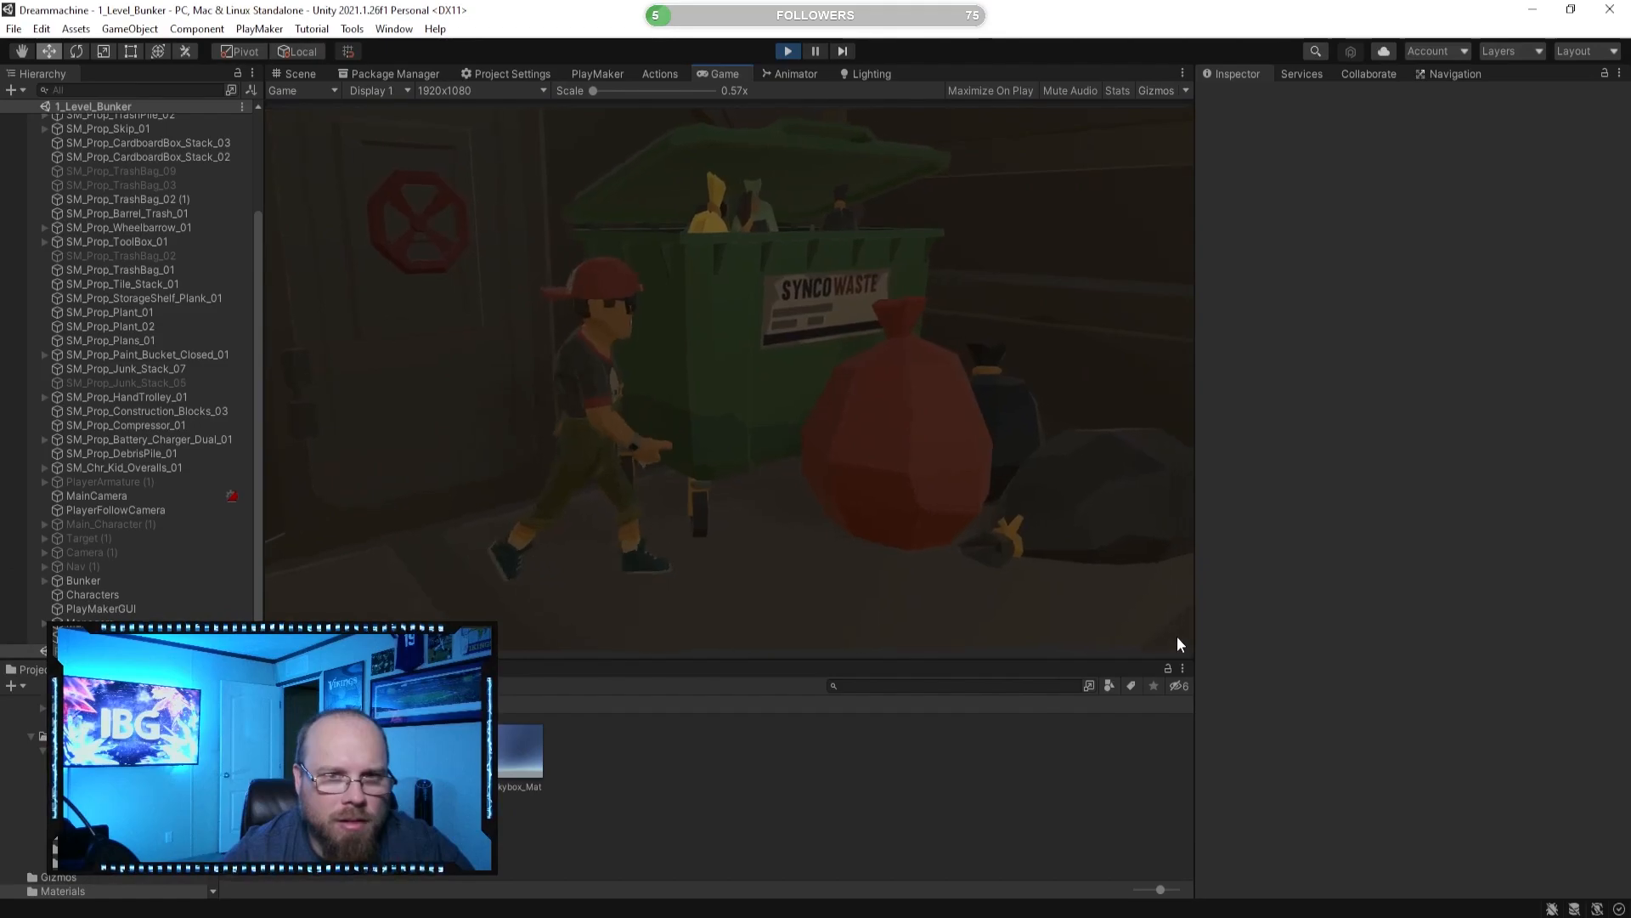
key("d")
key("w")
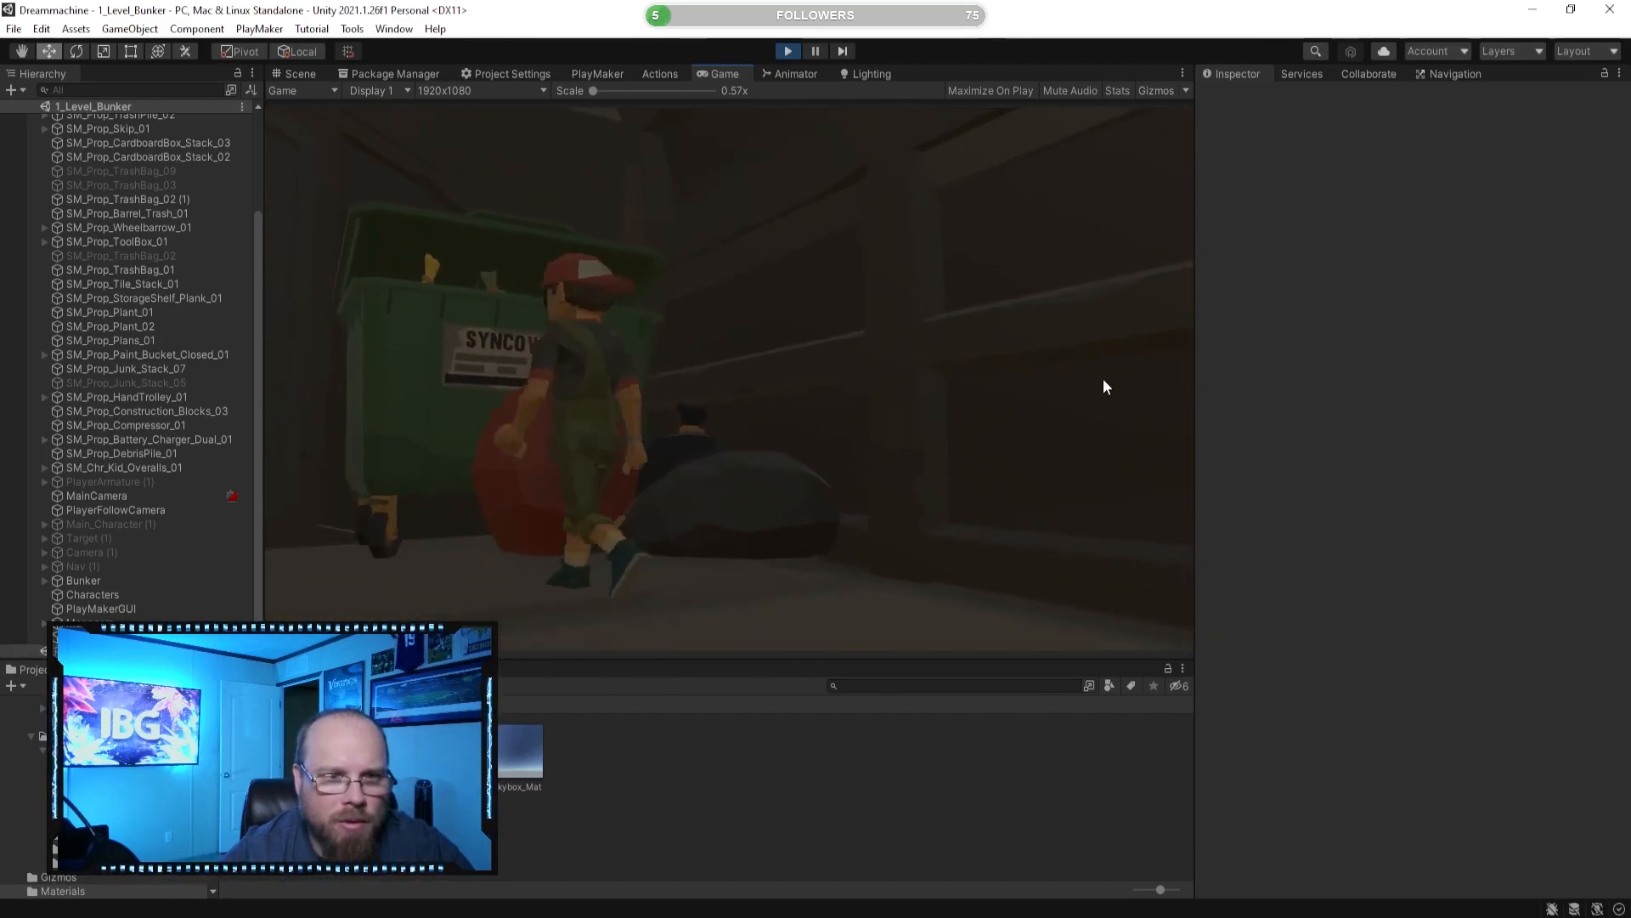
key("a")
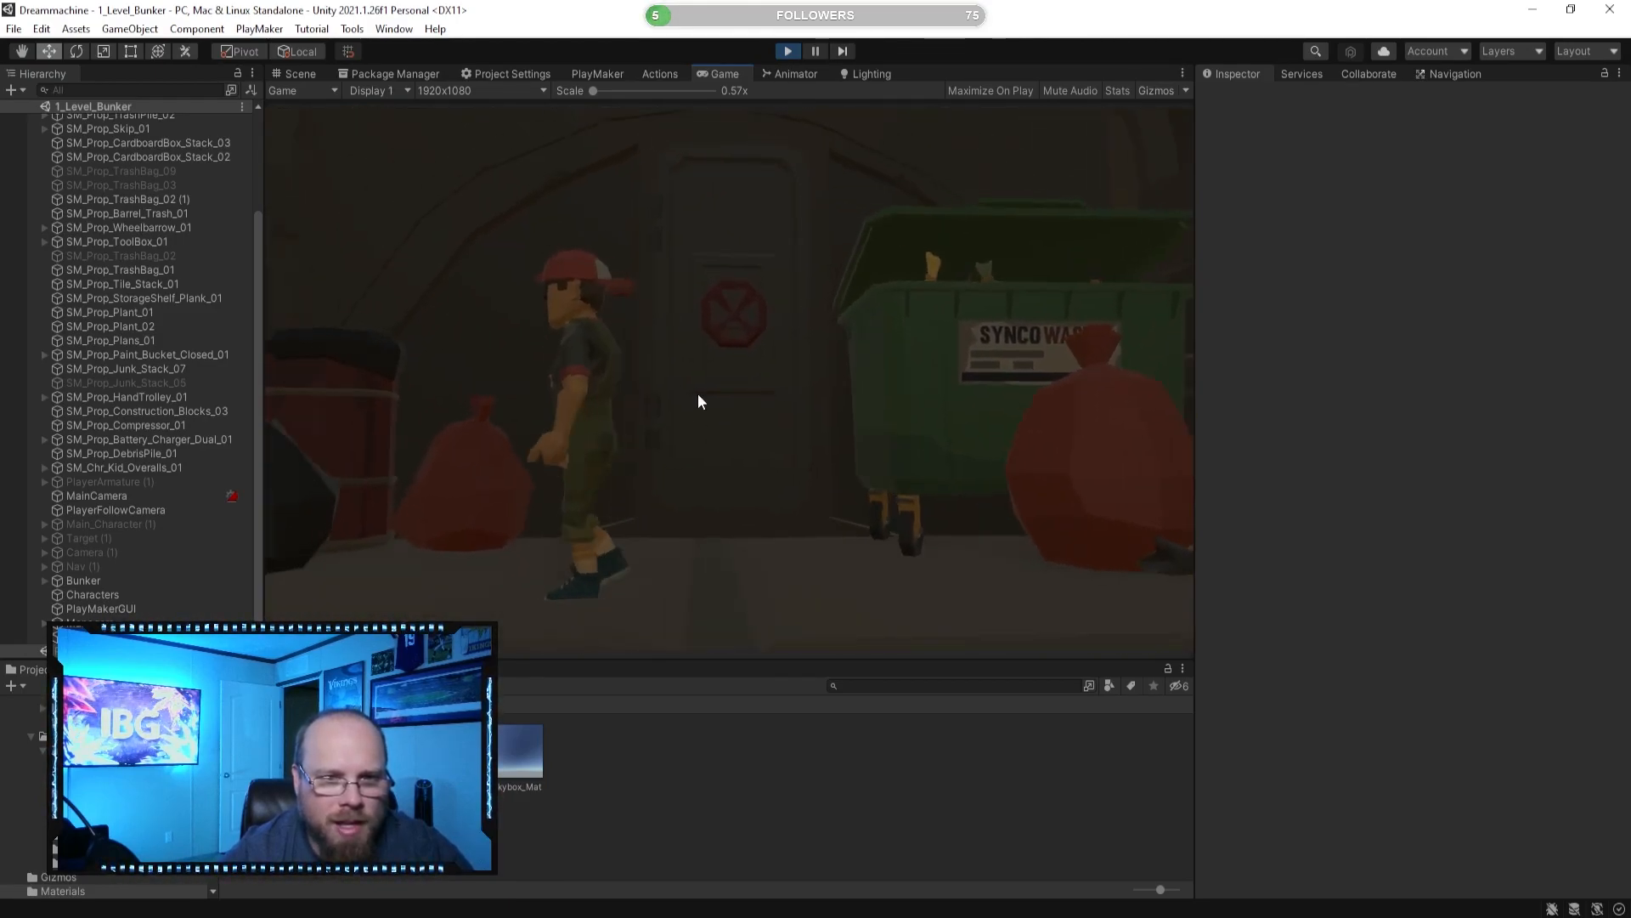
Run the character back through the striped doorway into the storage area, open the game's pause menu and stop play mode.
key("w")
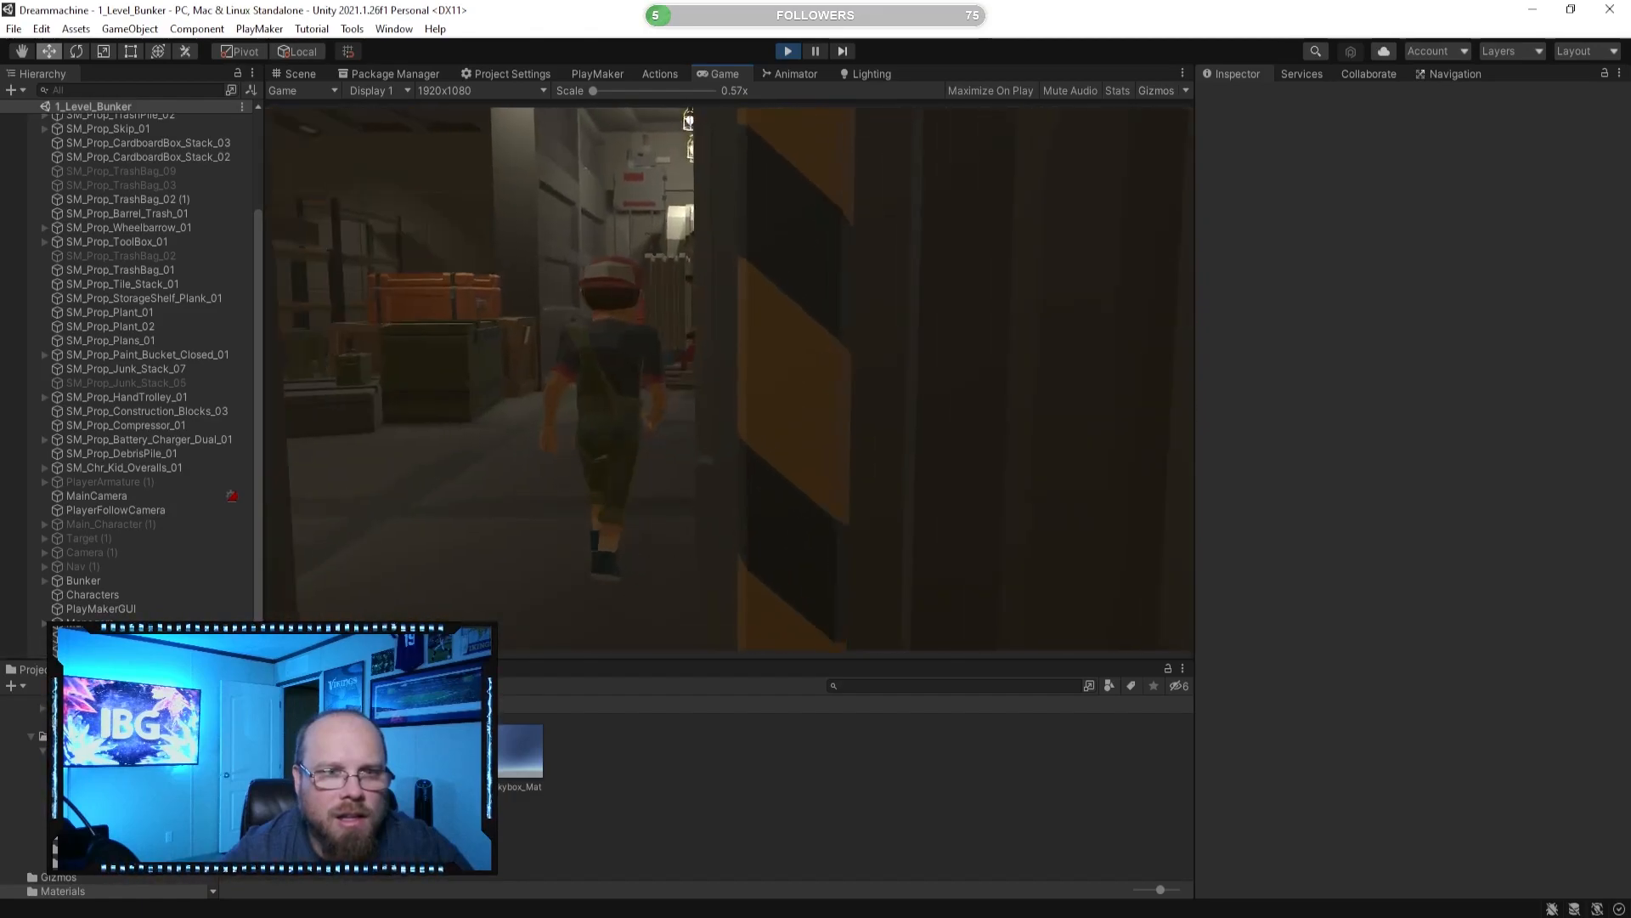
key("Escape")
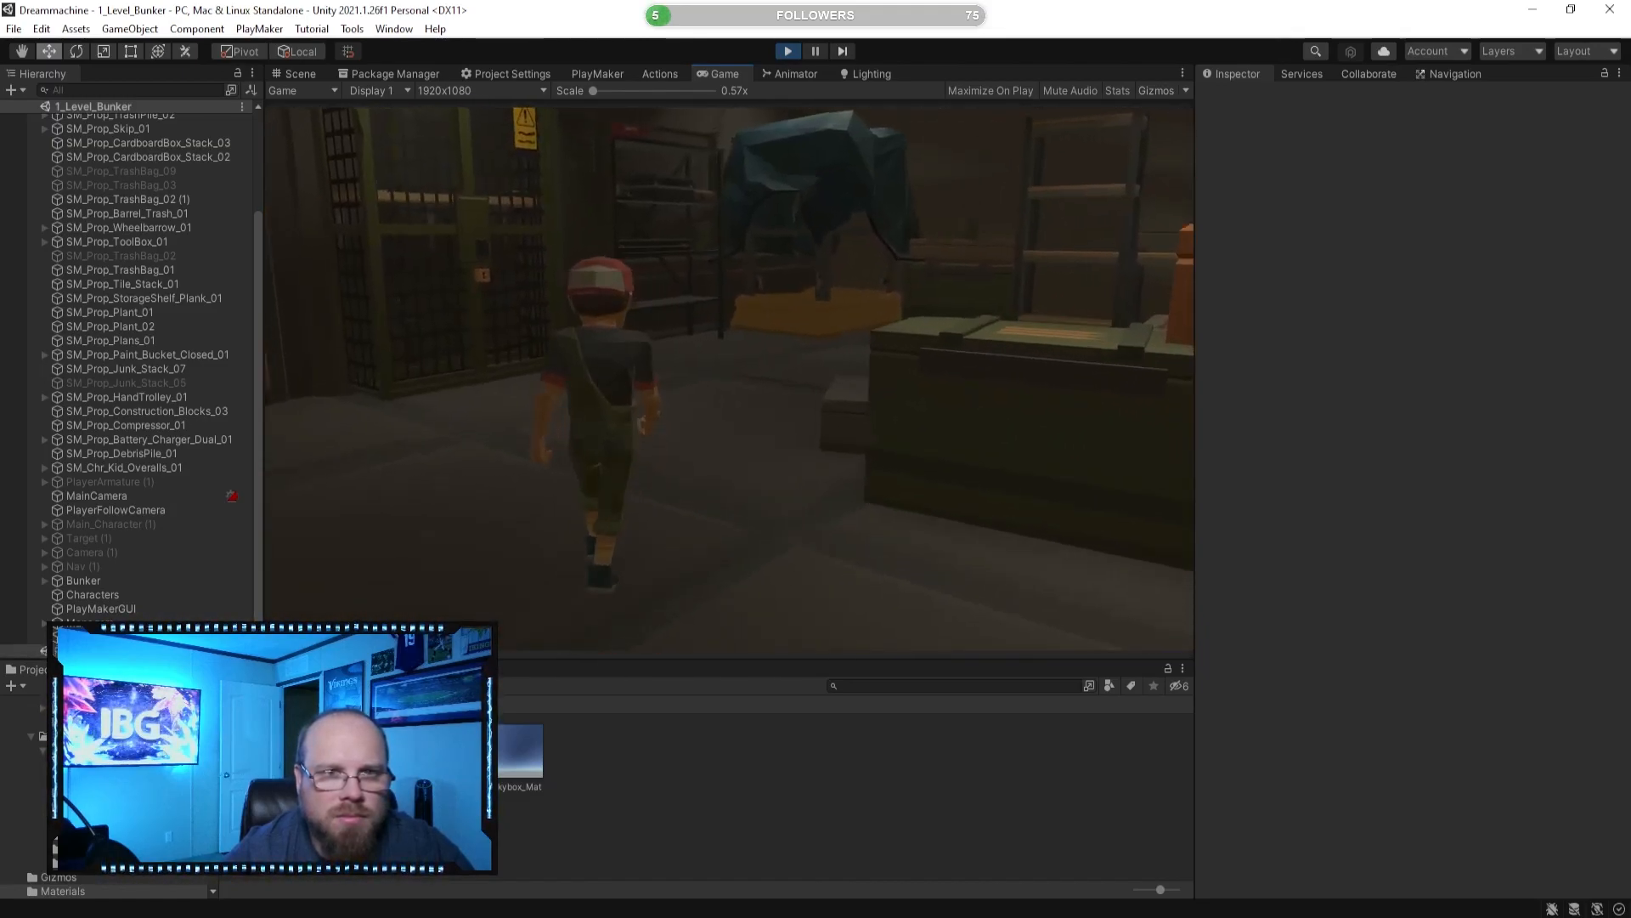
key("Escape")
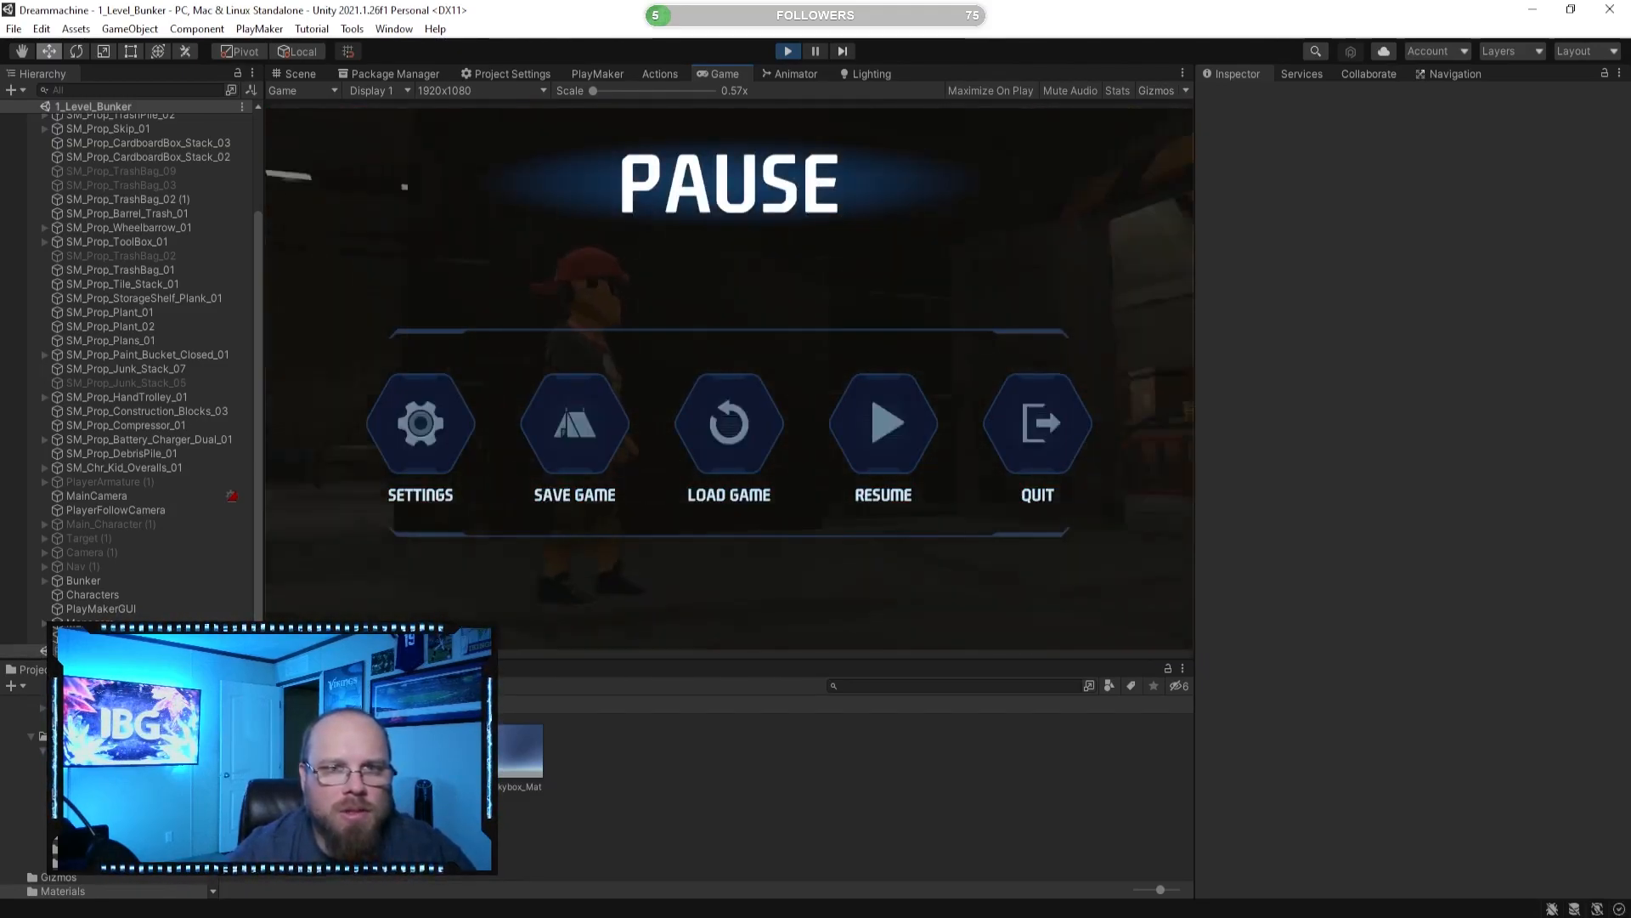
left_click(787, 51)
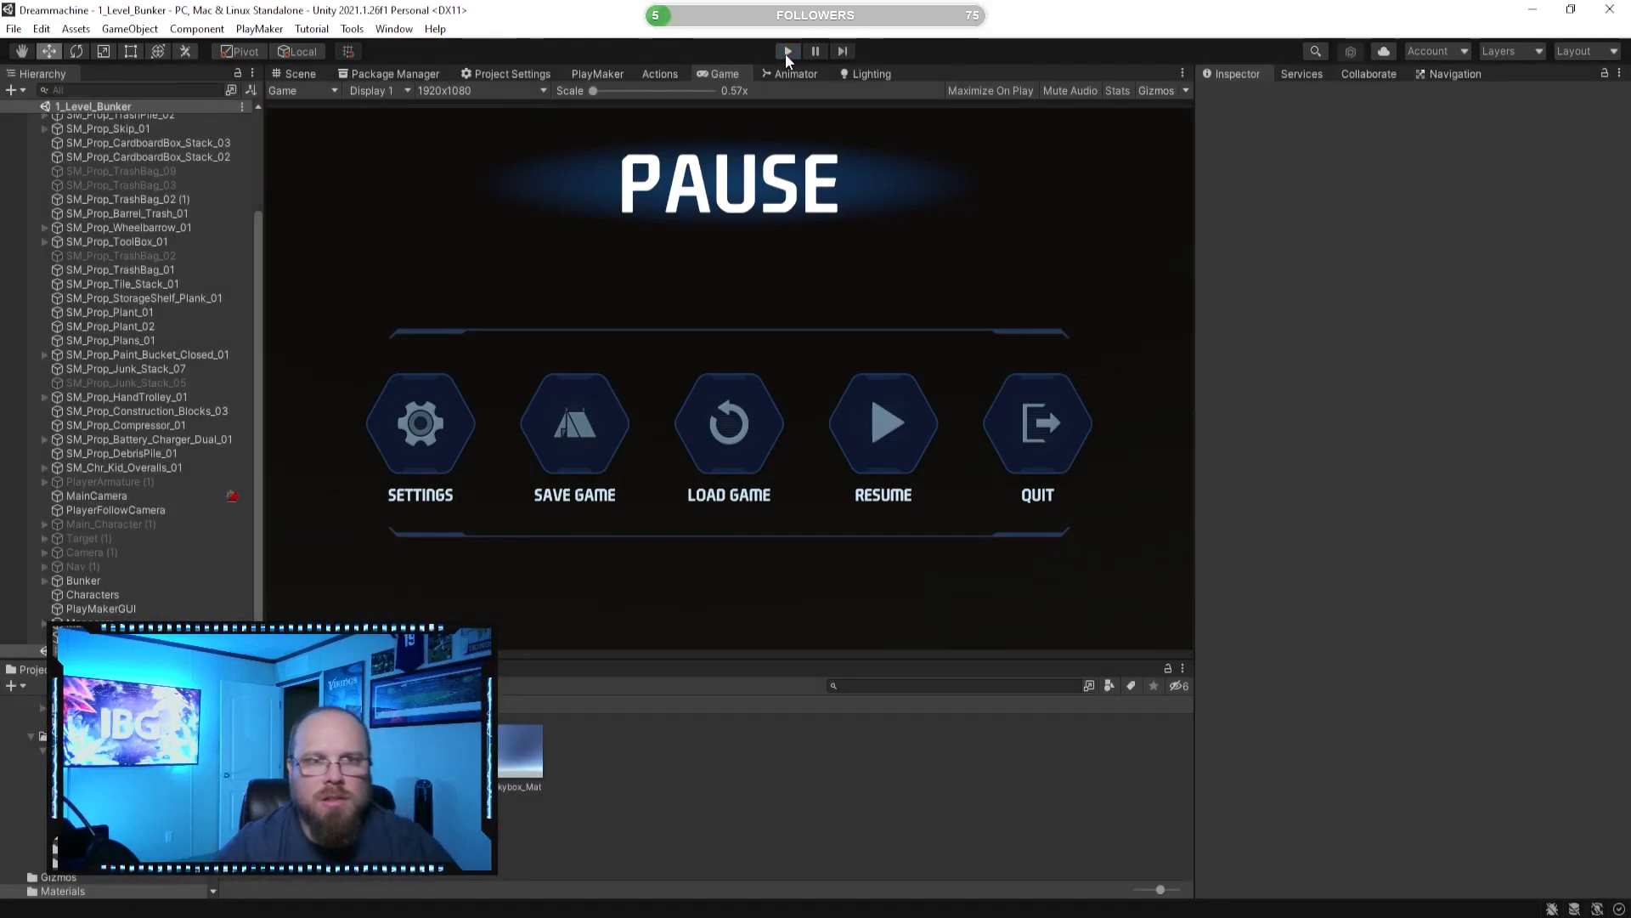
Scale the kid character in overalls to 1.1 on the X, Y and Z axes.
scroll(185, 232, "up", 3)
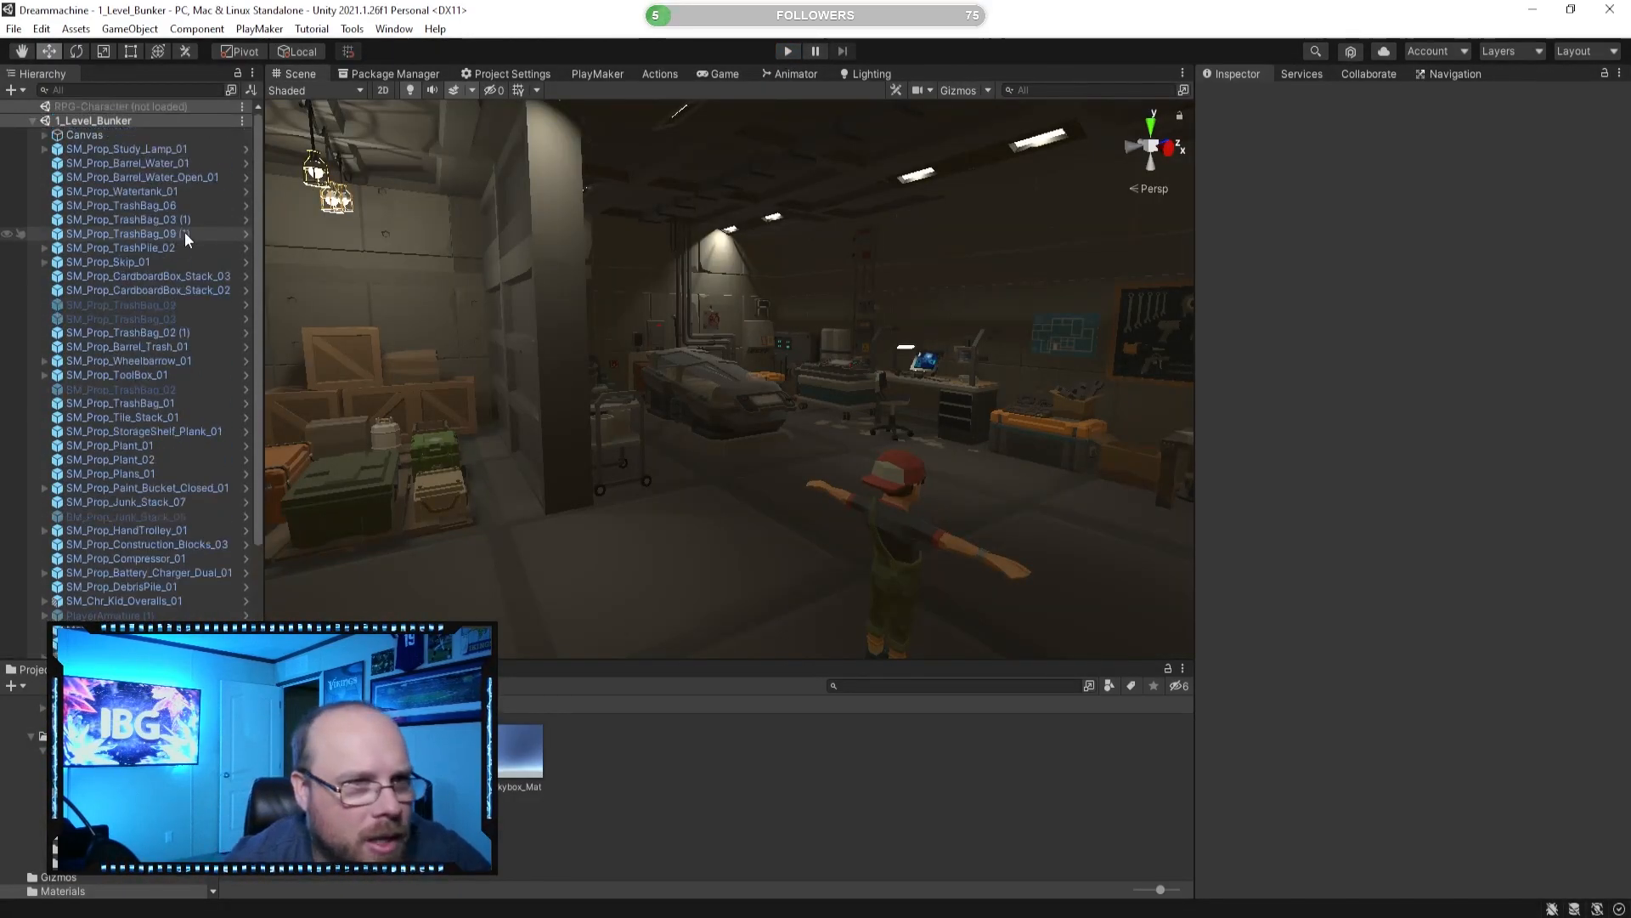
right_click_drag(549, 375, 724, 420)
left_click(686, 438)
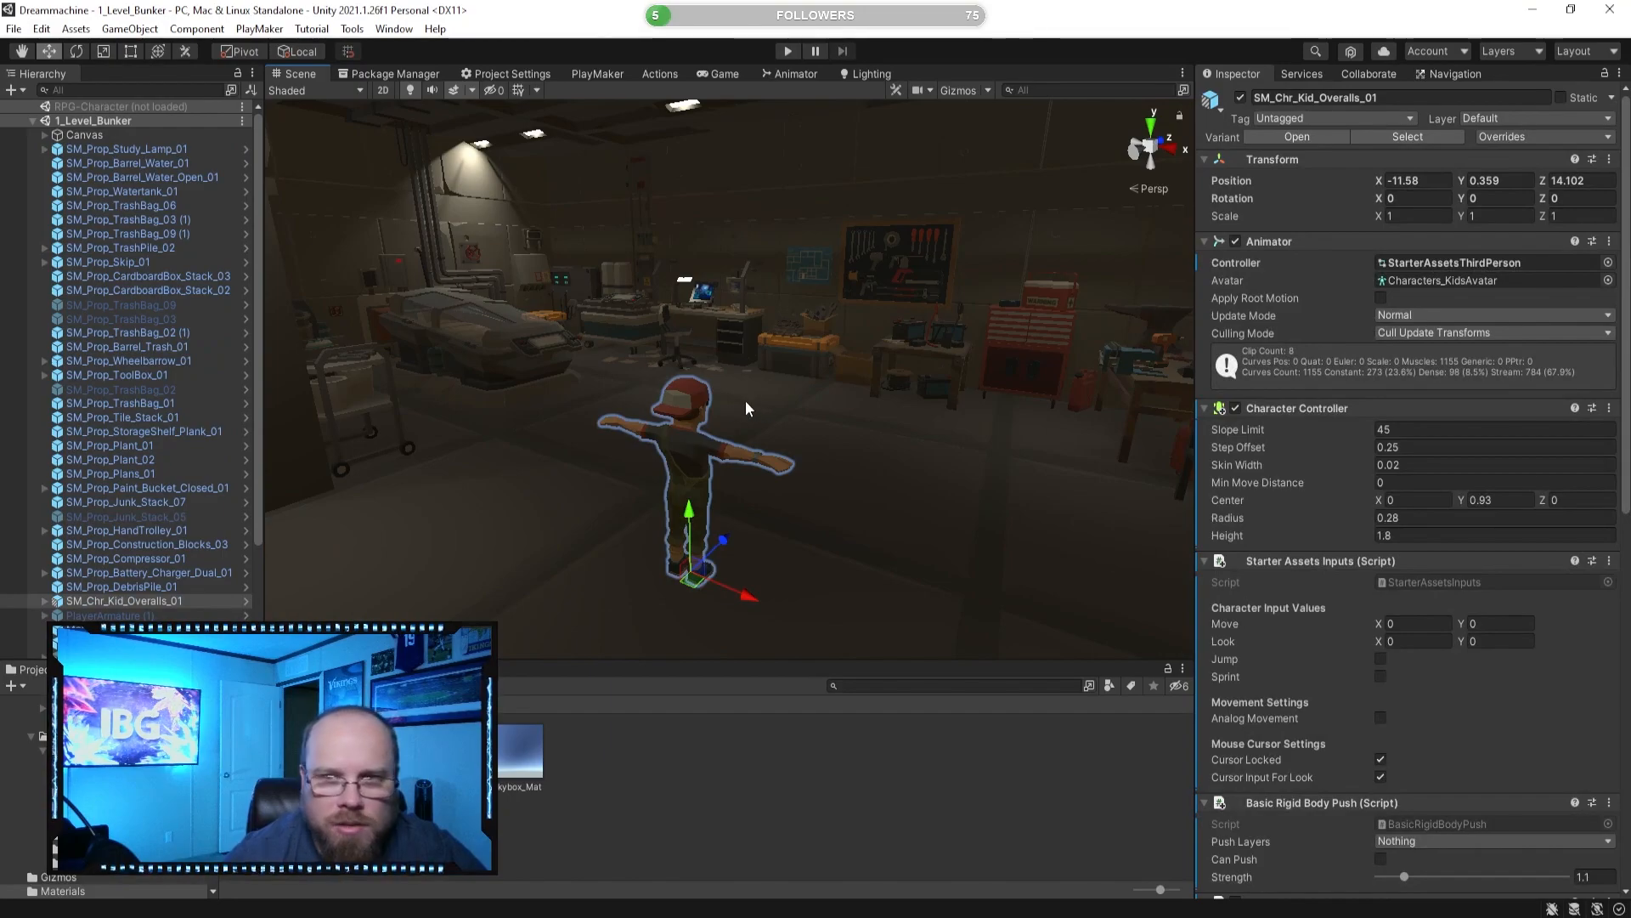
left_click(1427, 215)
type(".1.1")
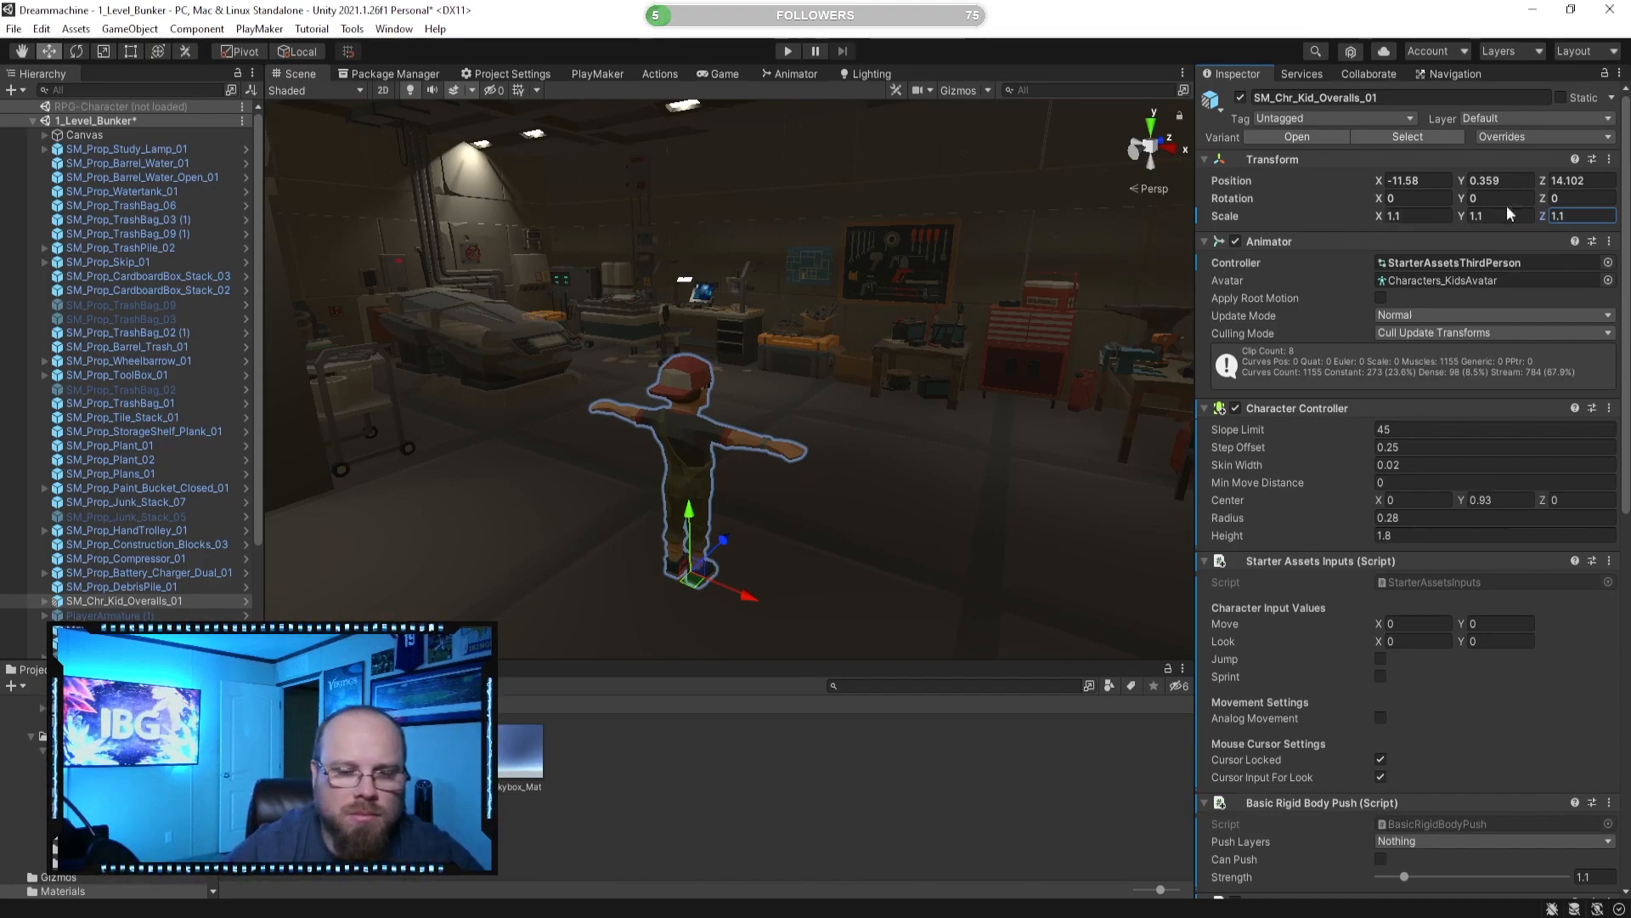
left_click(678, 830)
Lower the large red trash bag in front of the green dumpster slightly toward the floor.
right_click_drag(679, 510, 779, 396)
left_click(758, 459)
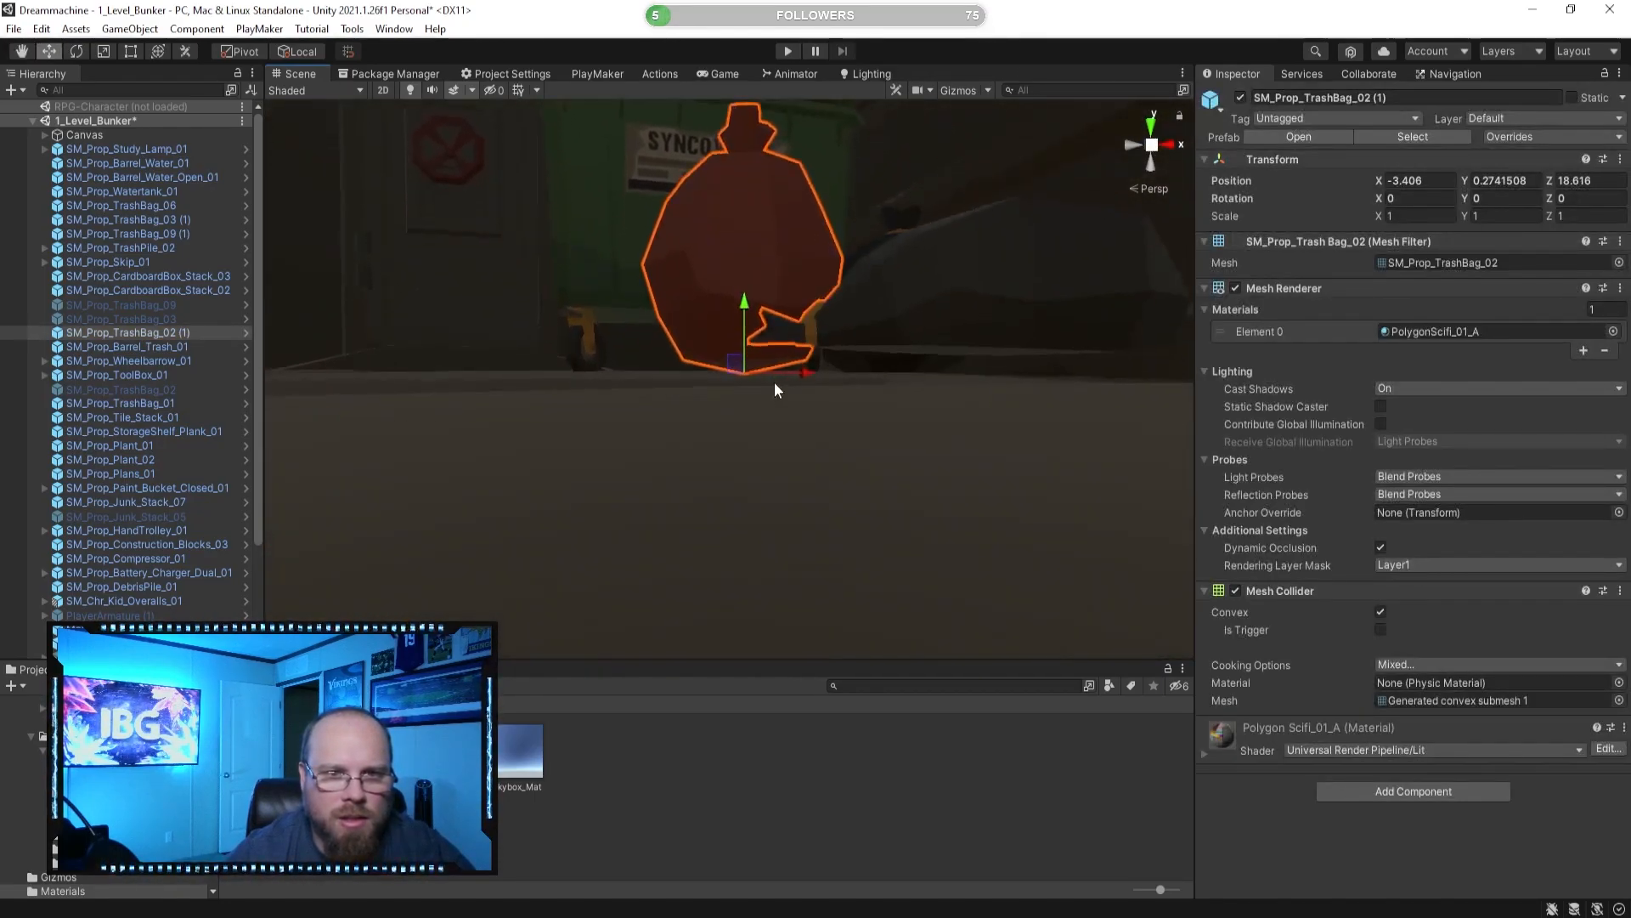
left_click_drag(743, 304, 733, 316)
Lower the black trash bag lying beside the large red bag to a Y position of 0.2 and clear the selection.
right_click_drag(734, 316, 758, 327)
left_click(839, 381)
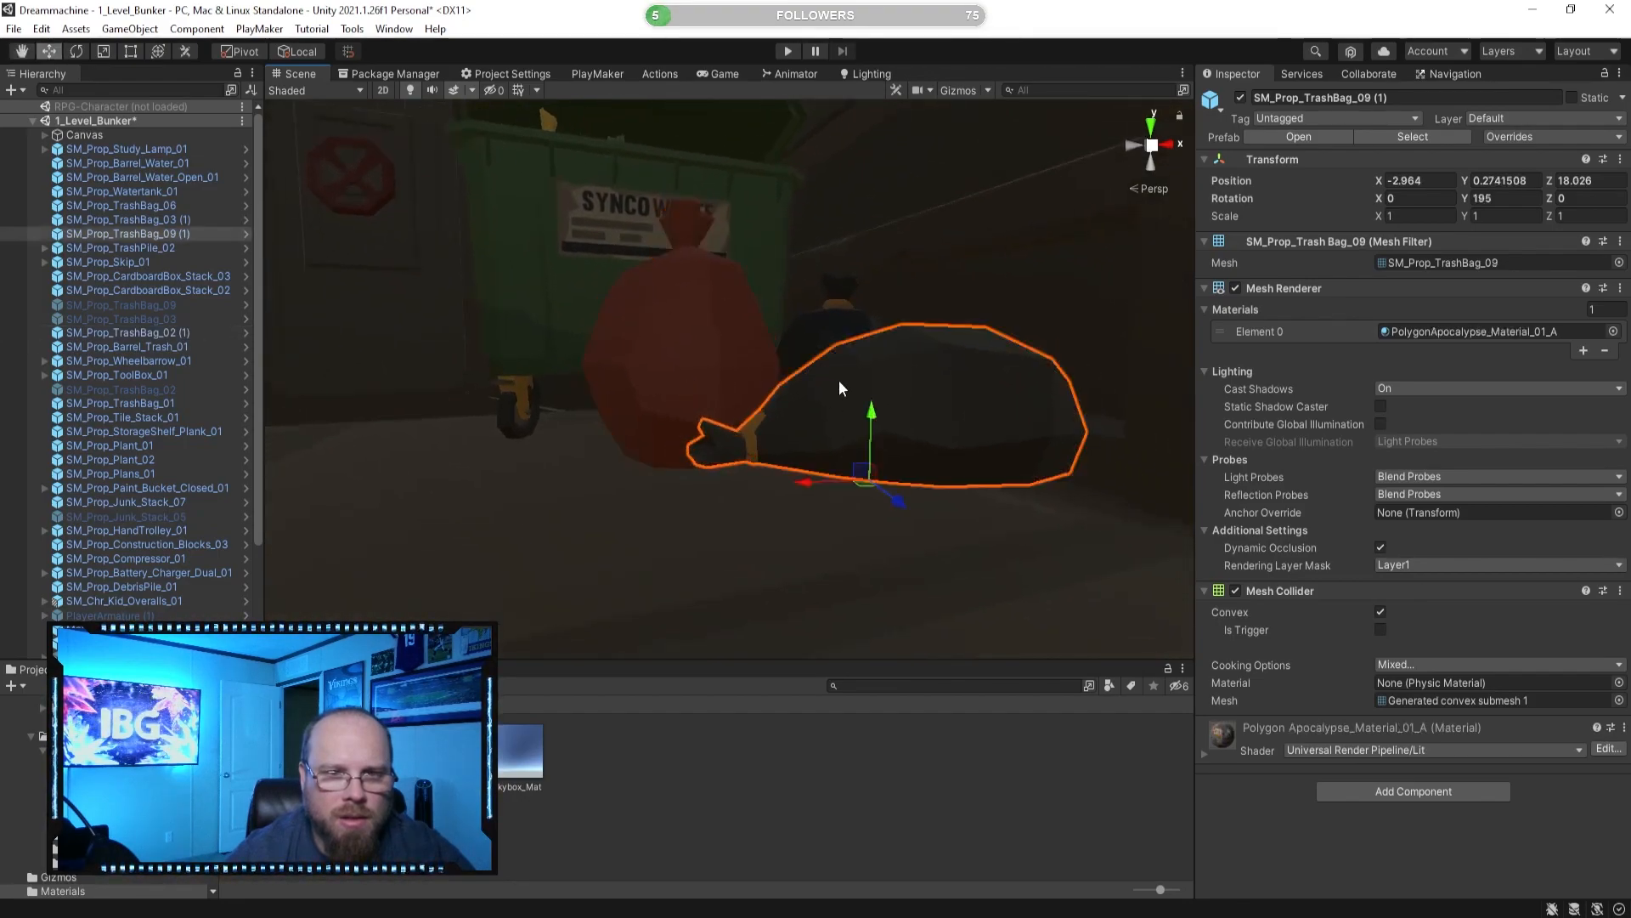
right_click_drag(839, 381, 855, 379)
left_click_drag(850, 373, 843, 392)
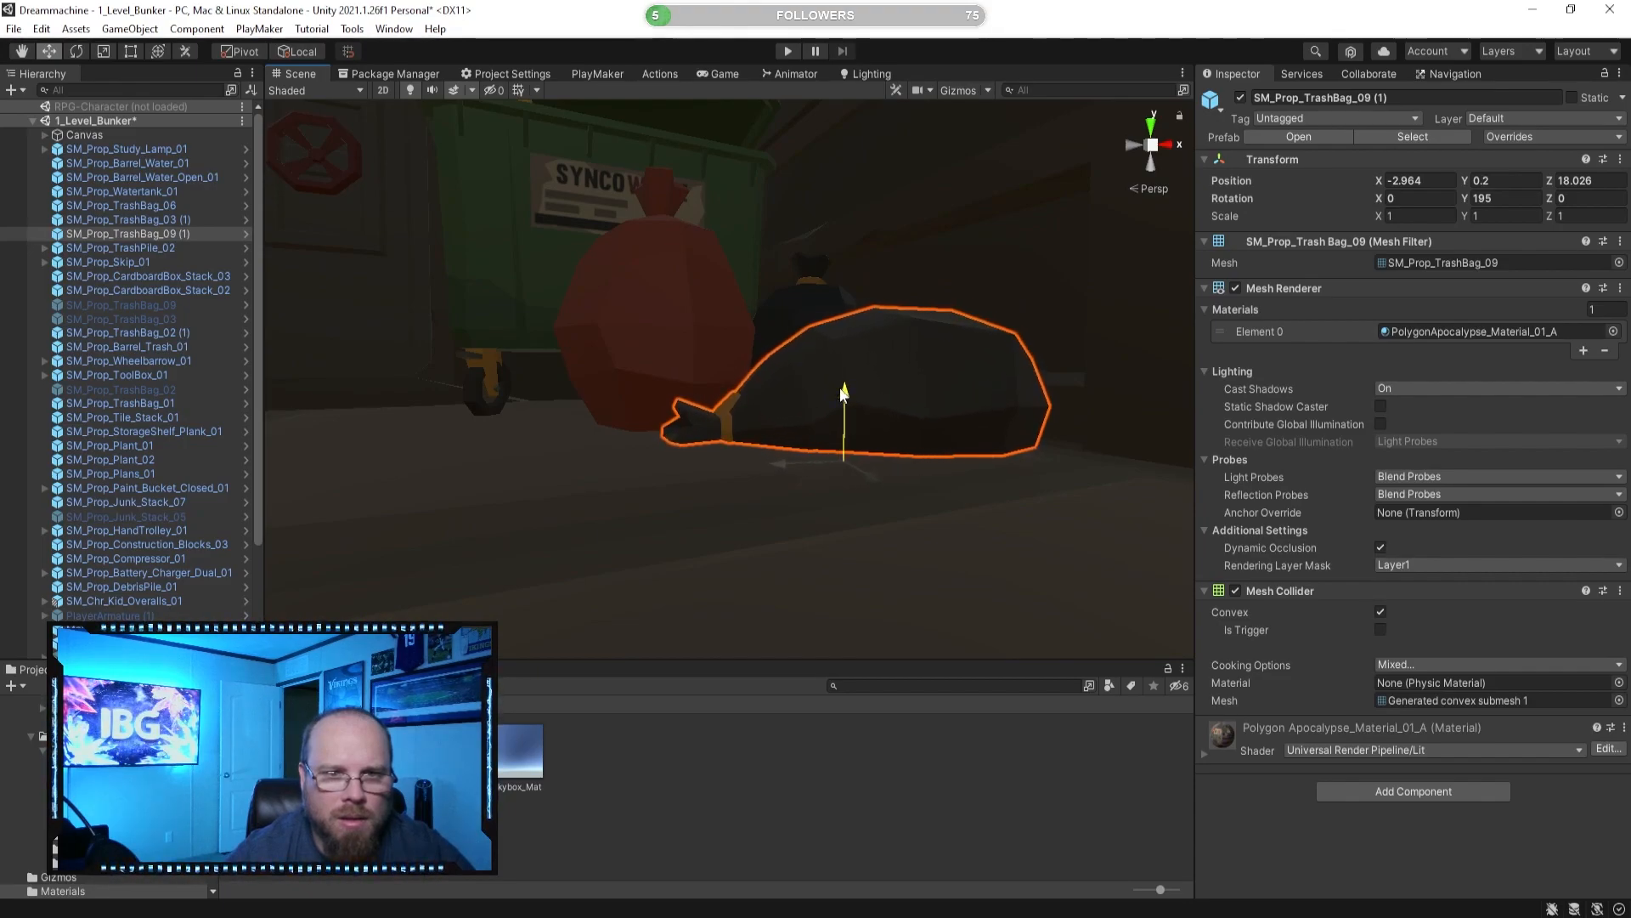
right_click_drag(838, 395, 845, 564)
left_click(814, 469)
right_click_drag(862, 465, 515, 400)
left_click(584, 444)
left_click_drag(711, 334, 671, 401)
left_click(988, 799)
Collapse the Floor, Bedroom (1) and other expanded room groups under the bunker's Static object.
right_click_drag(721, 360, 102, 416)
scroll(217, 335, "up", 10)
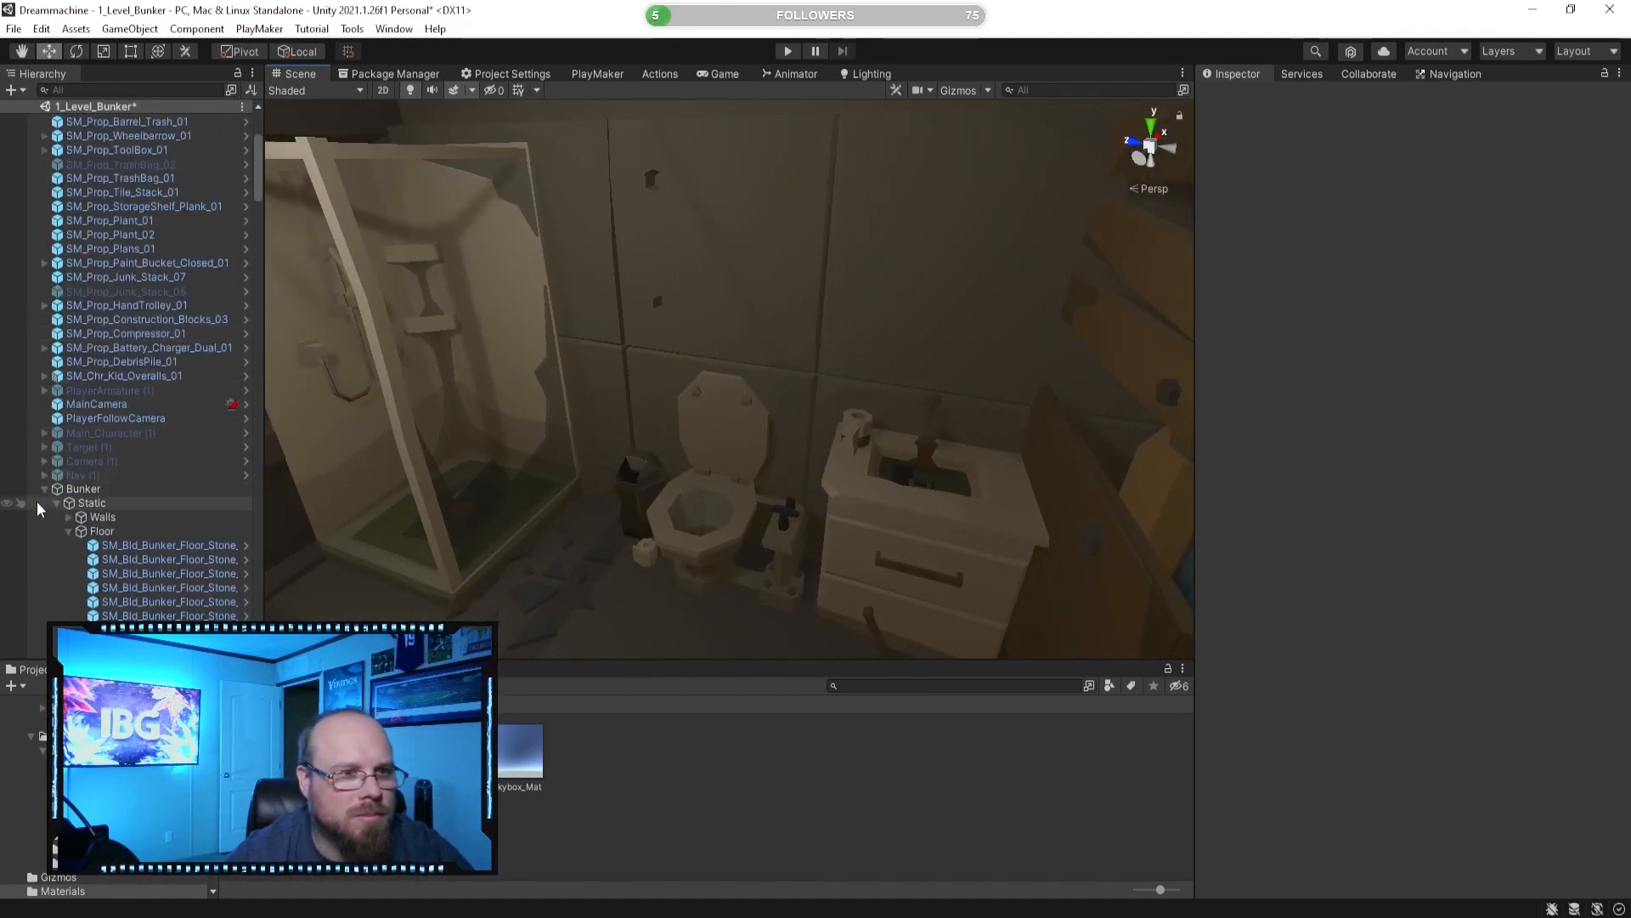
left_click(68, 530)
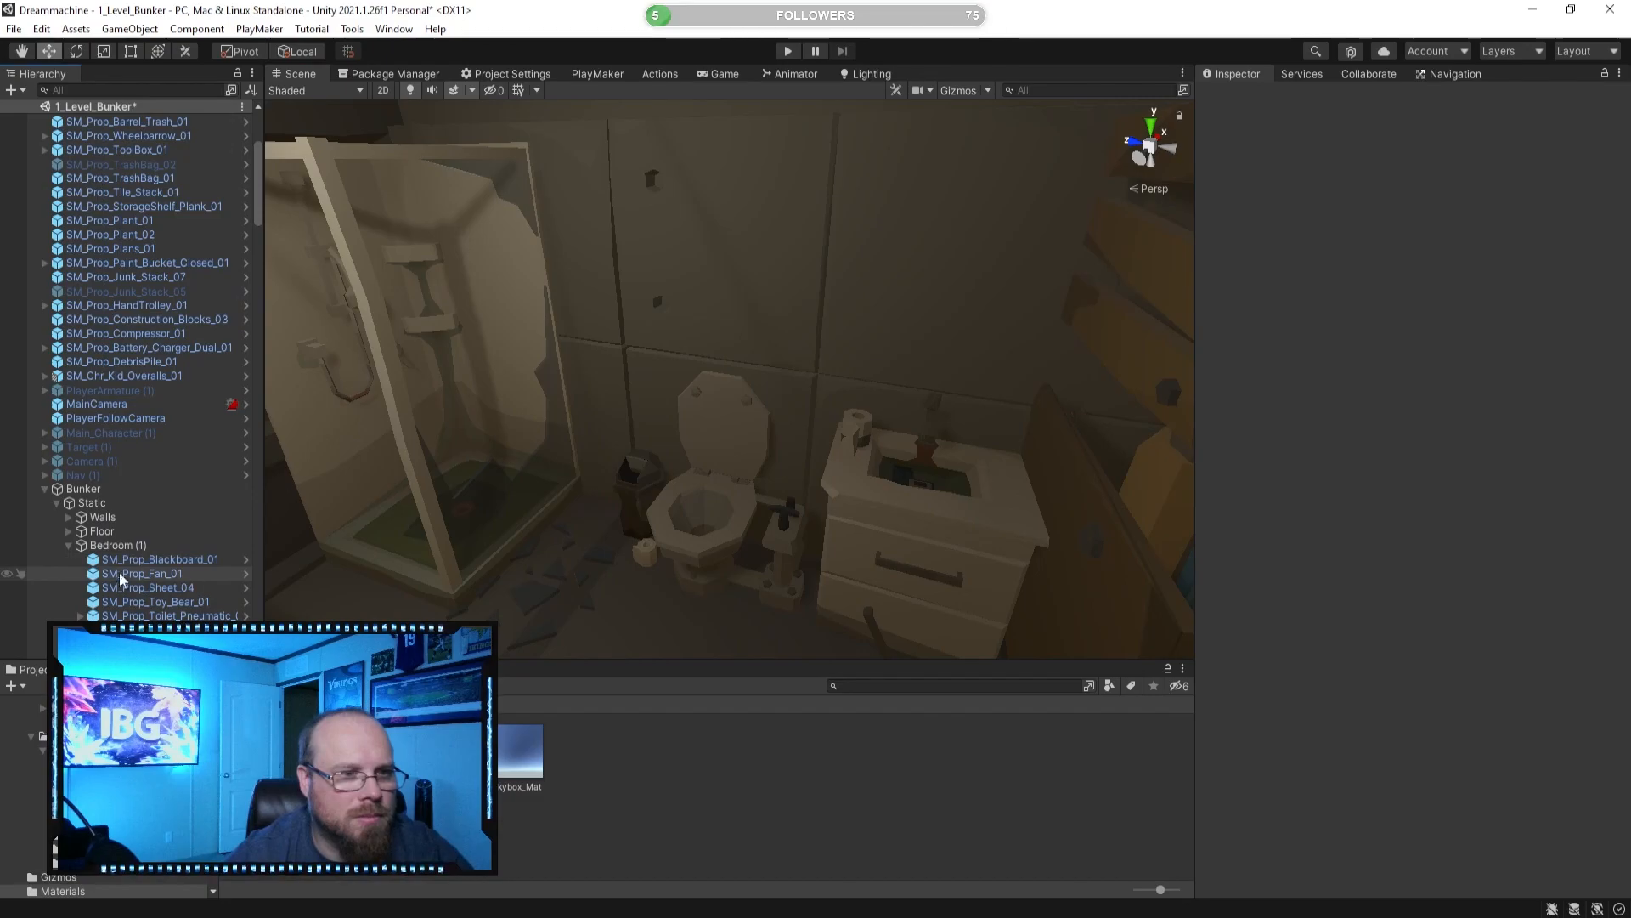
left_click(68, 558)
left_click(67, 586)
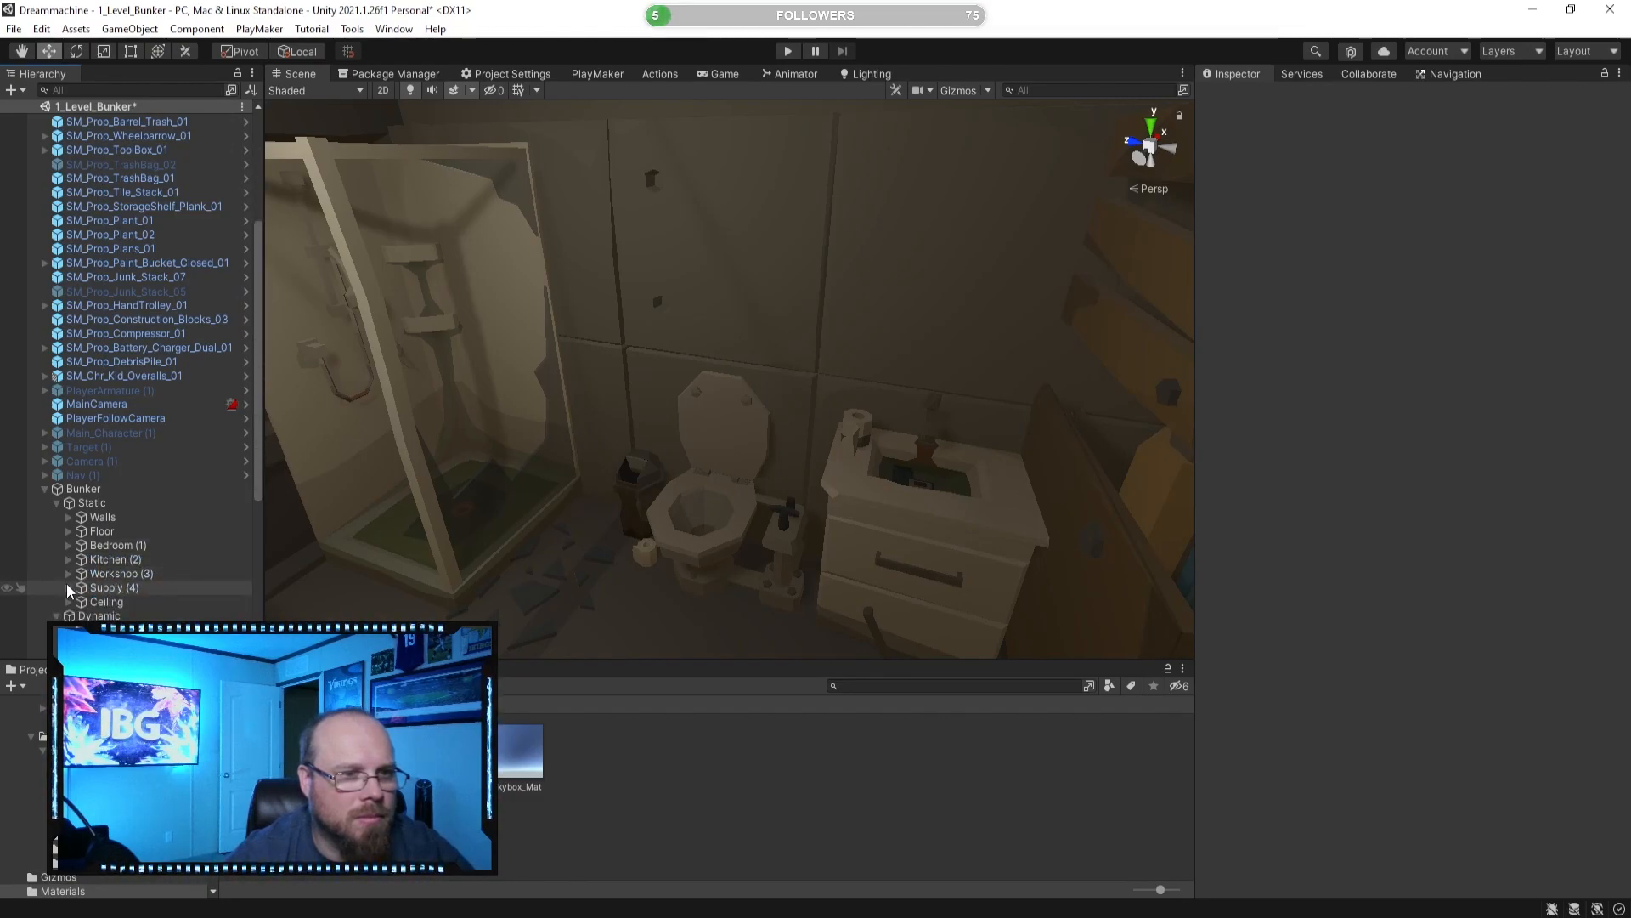
Move SM_Prop_Study_Lamp_01 from the scene root into the Bedroom (1) group under Static.
right_click_drag(552, 387, 645, 575)
scroll(106, 323, "up", 5)
left_click(186, 148)
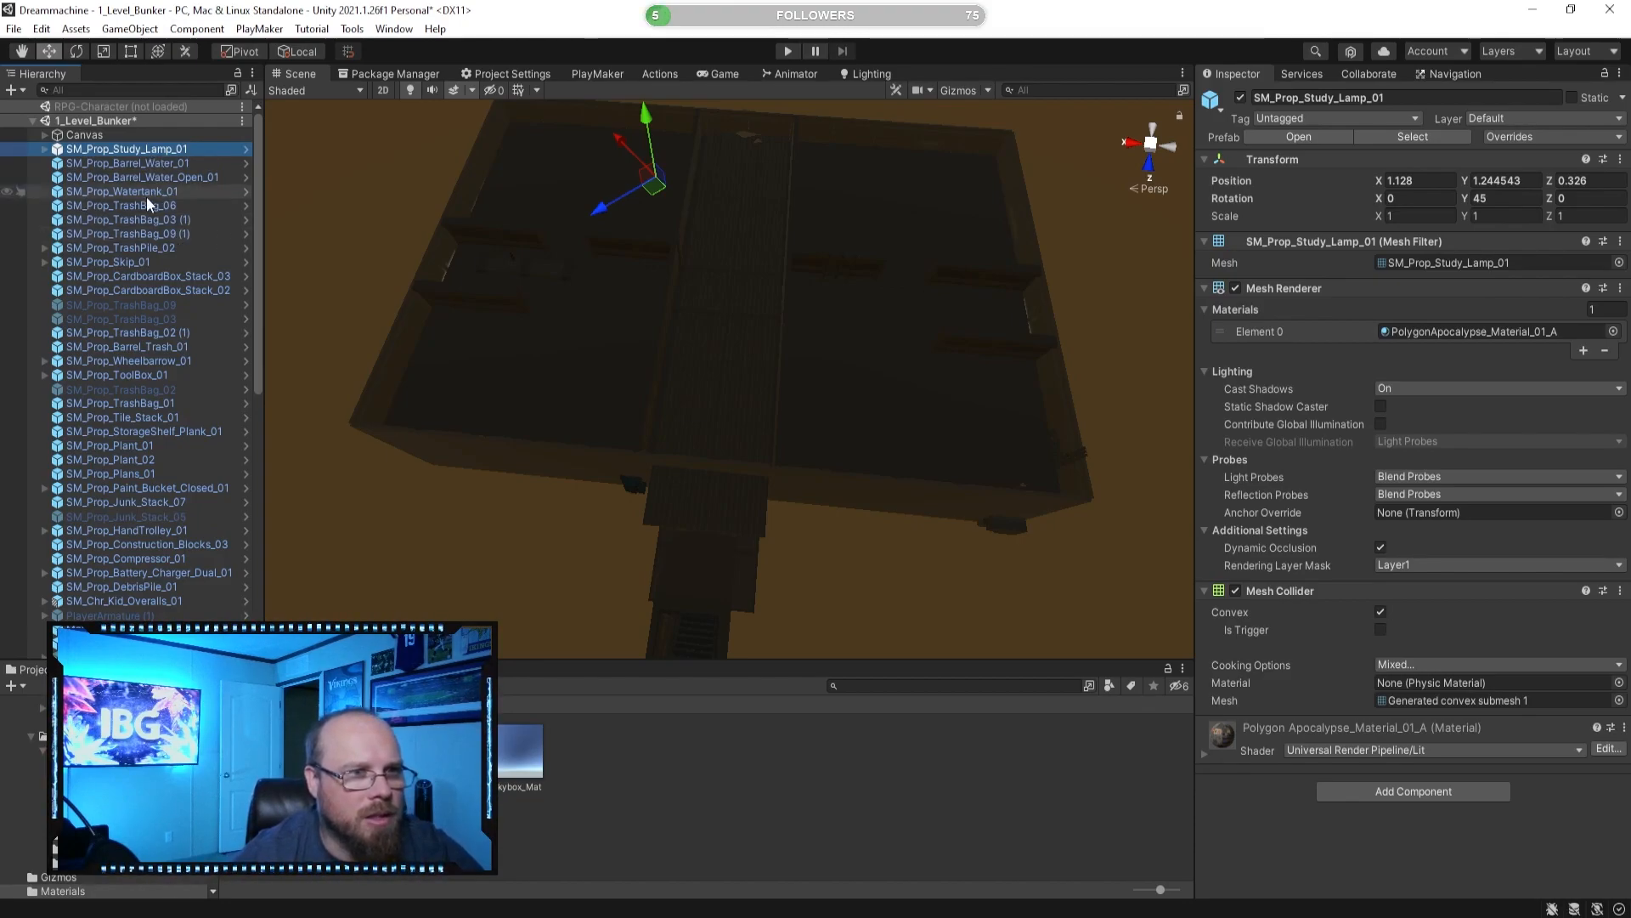
scroll(151, 340, "down", 5)
scroll(149, 327, "up", 5)
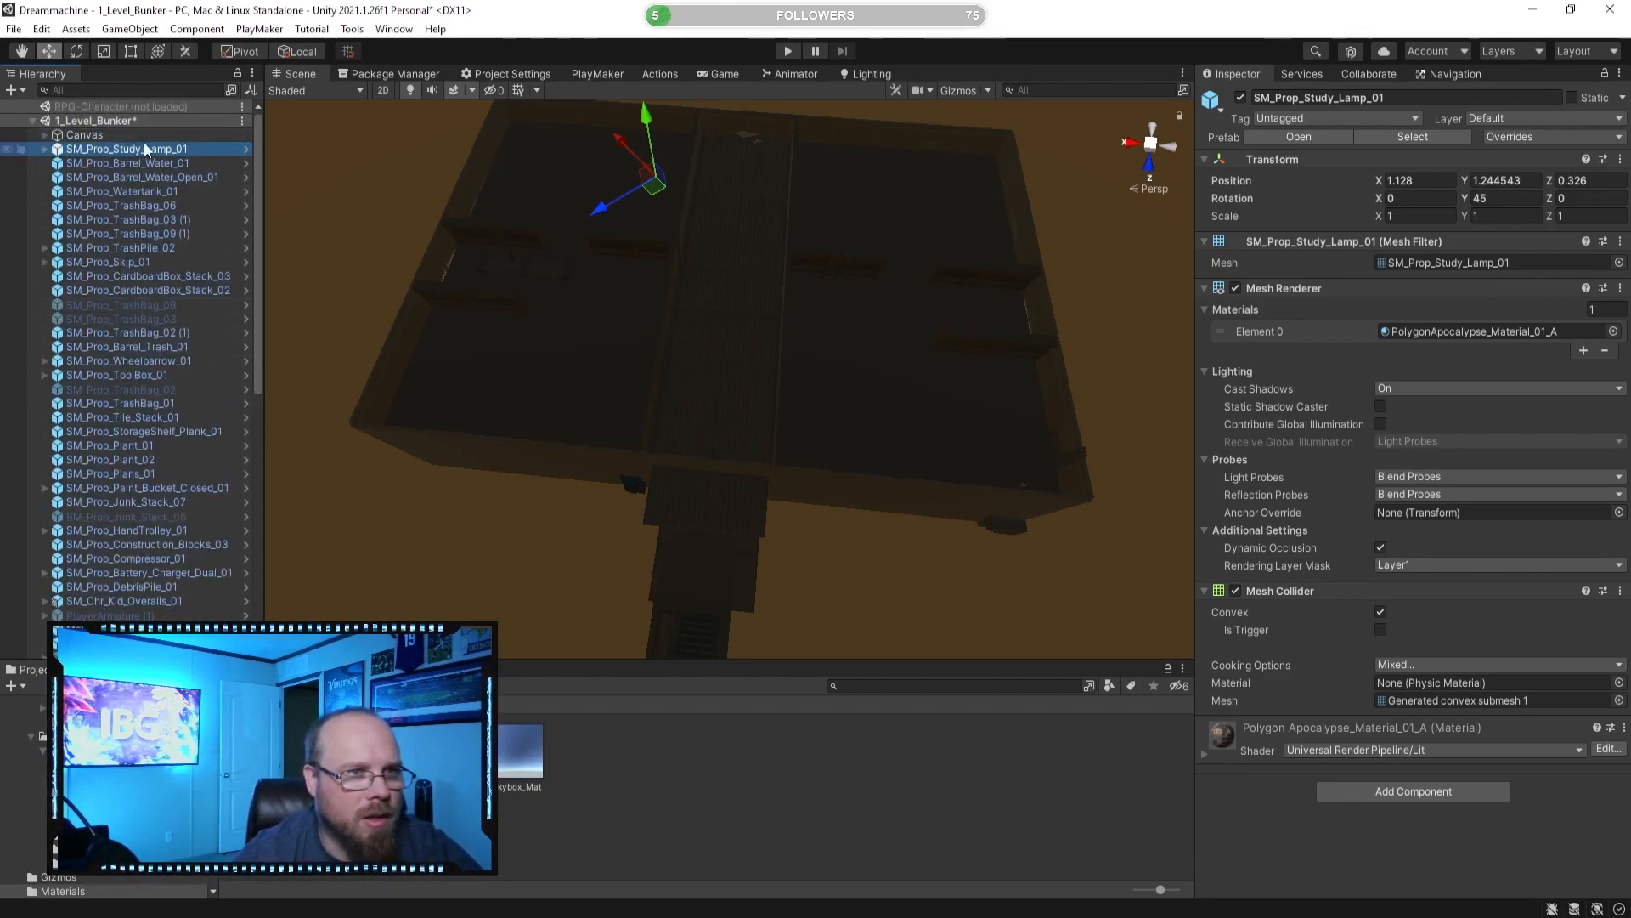
left_click_drag(143, 146, 109, 575)
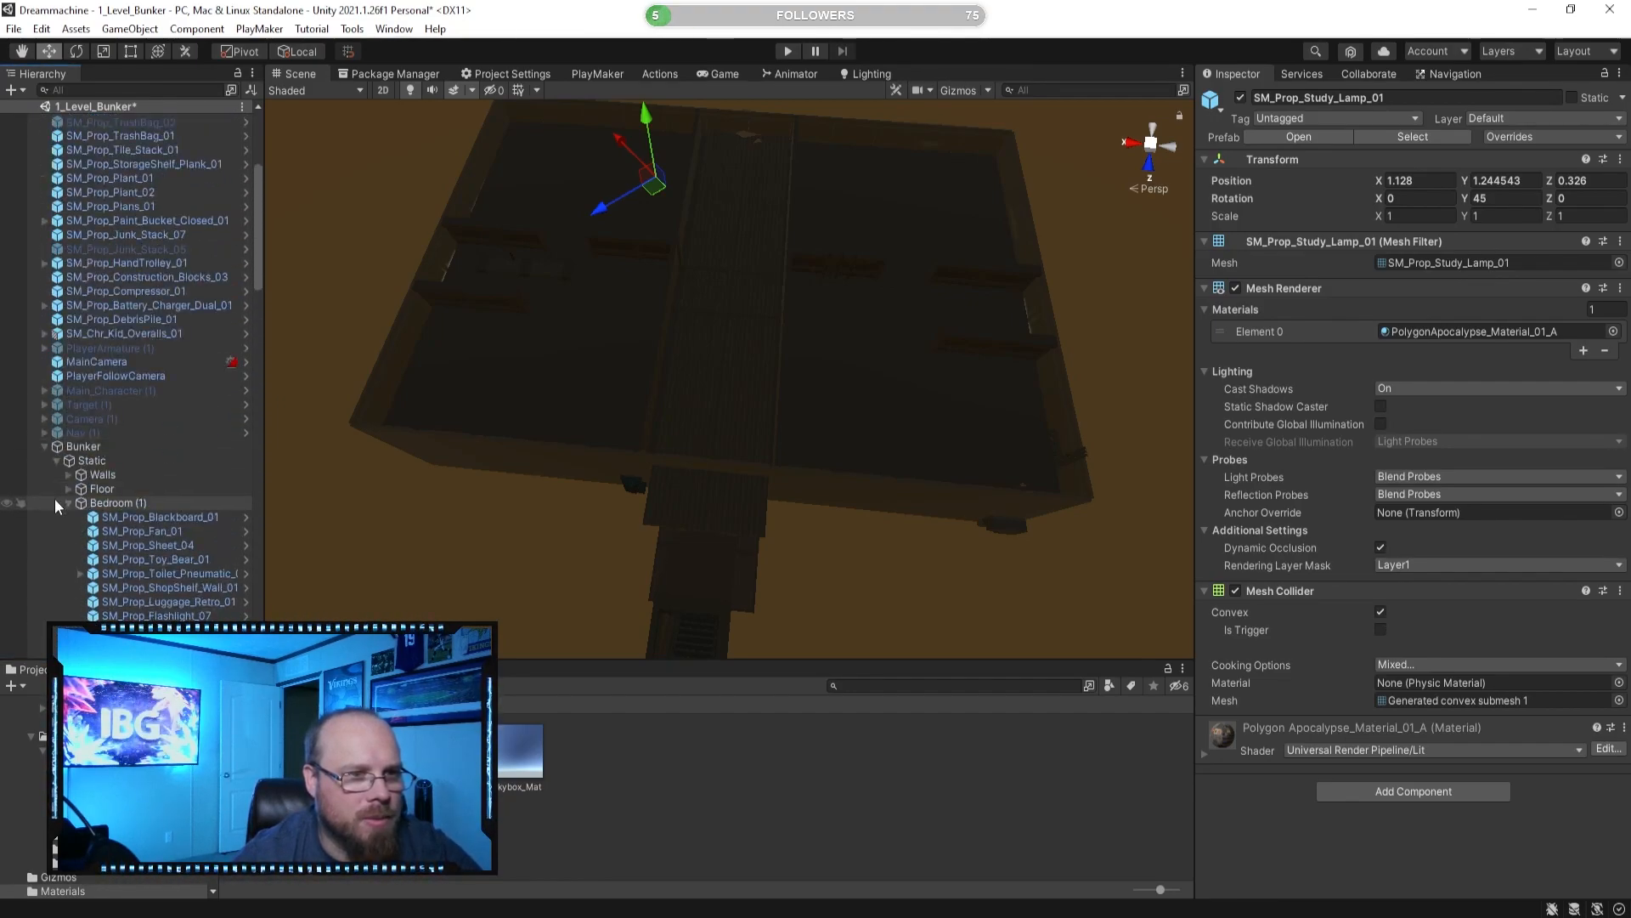
scroll(163, 289, "up", 6)
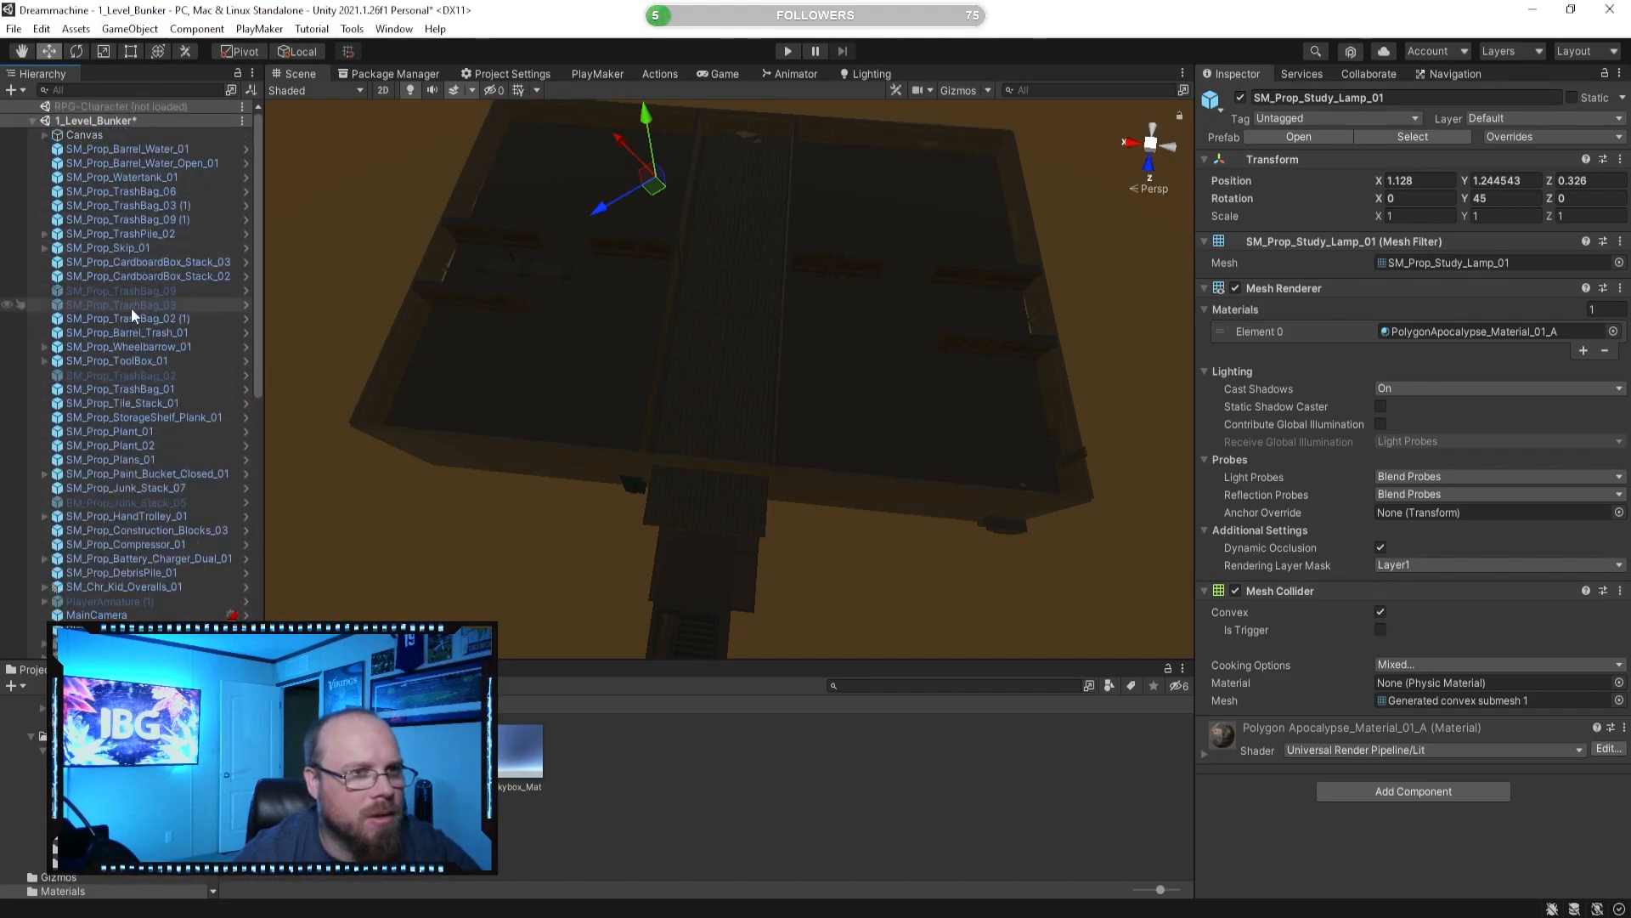
Delete the disabled props SM_Prop_TrashBag_09, SM_Prop_TrashBag_03, SM_Prop_TrashBag_02 and SM_Prop_Junk_Stack_05.
left_click(143, 290)
left_click(146, 304, "ctrl")
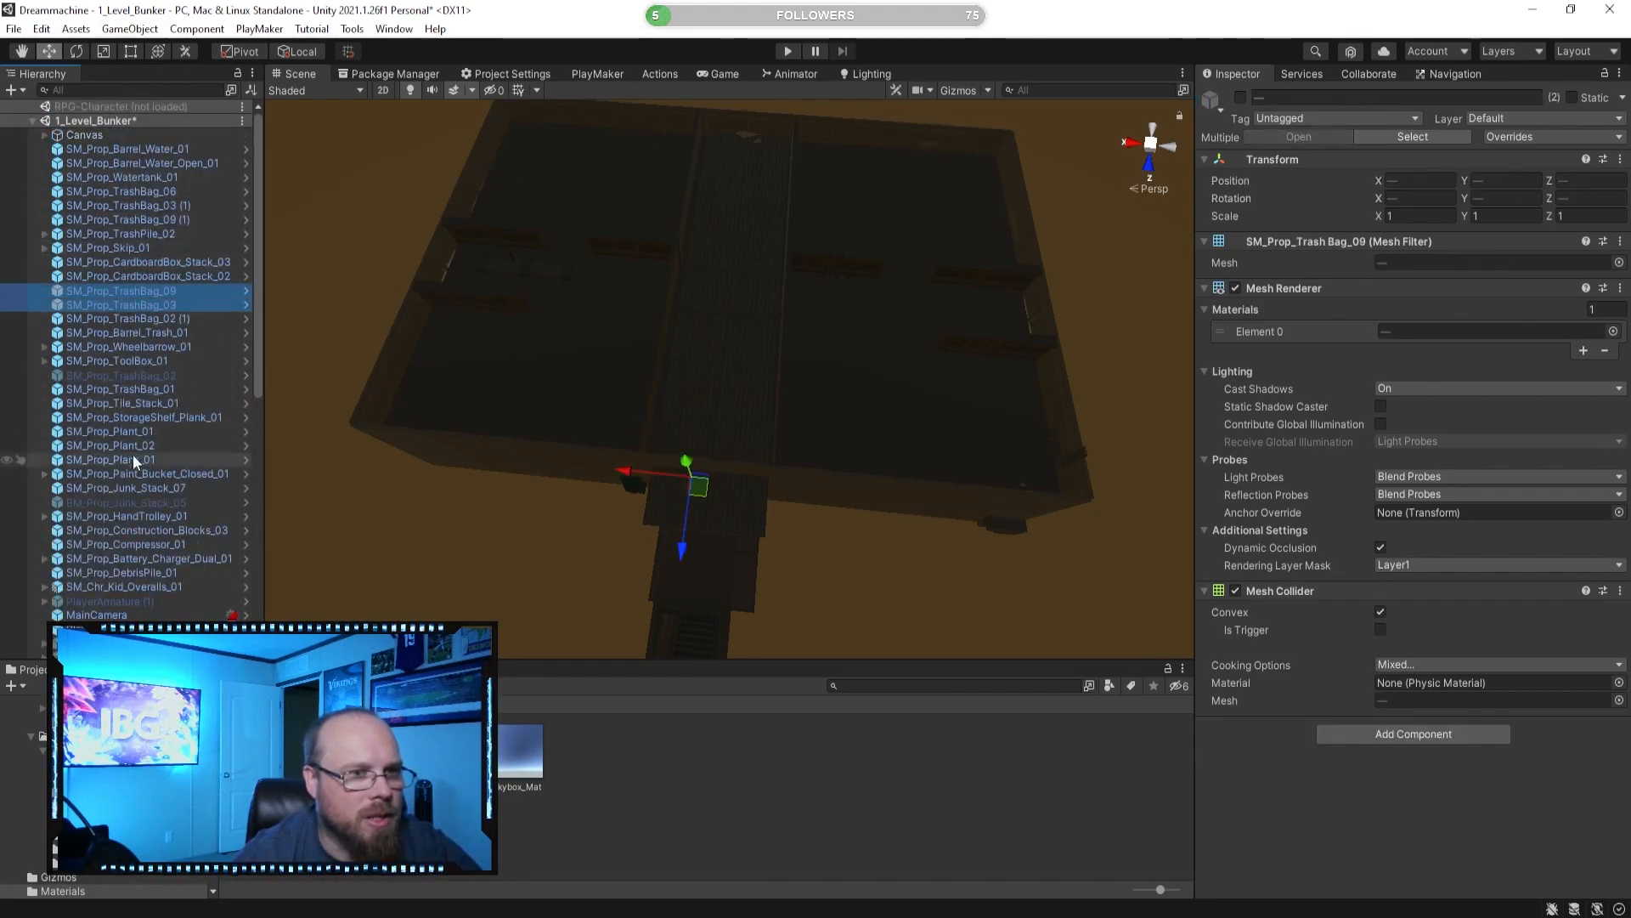
left_click(147, 375, "ctrl")
left_click(237, 502, "ctrl")
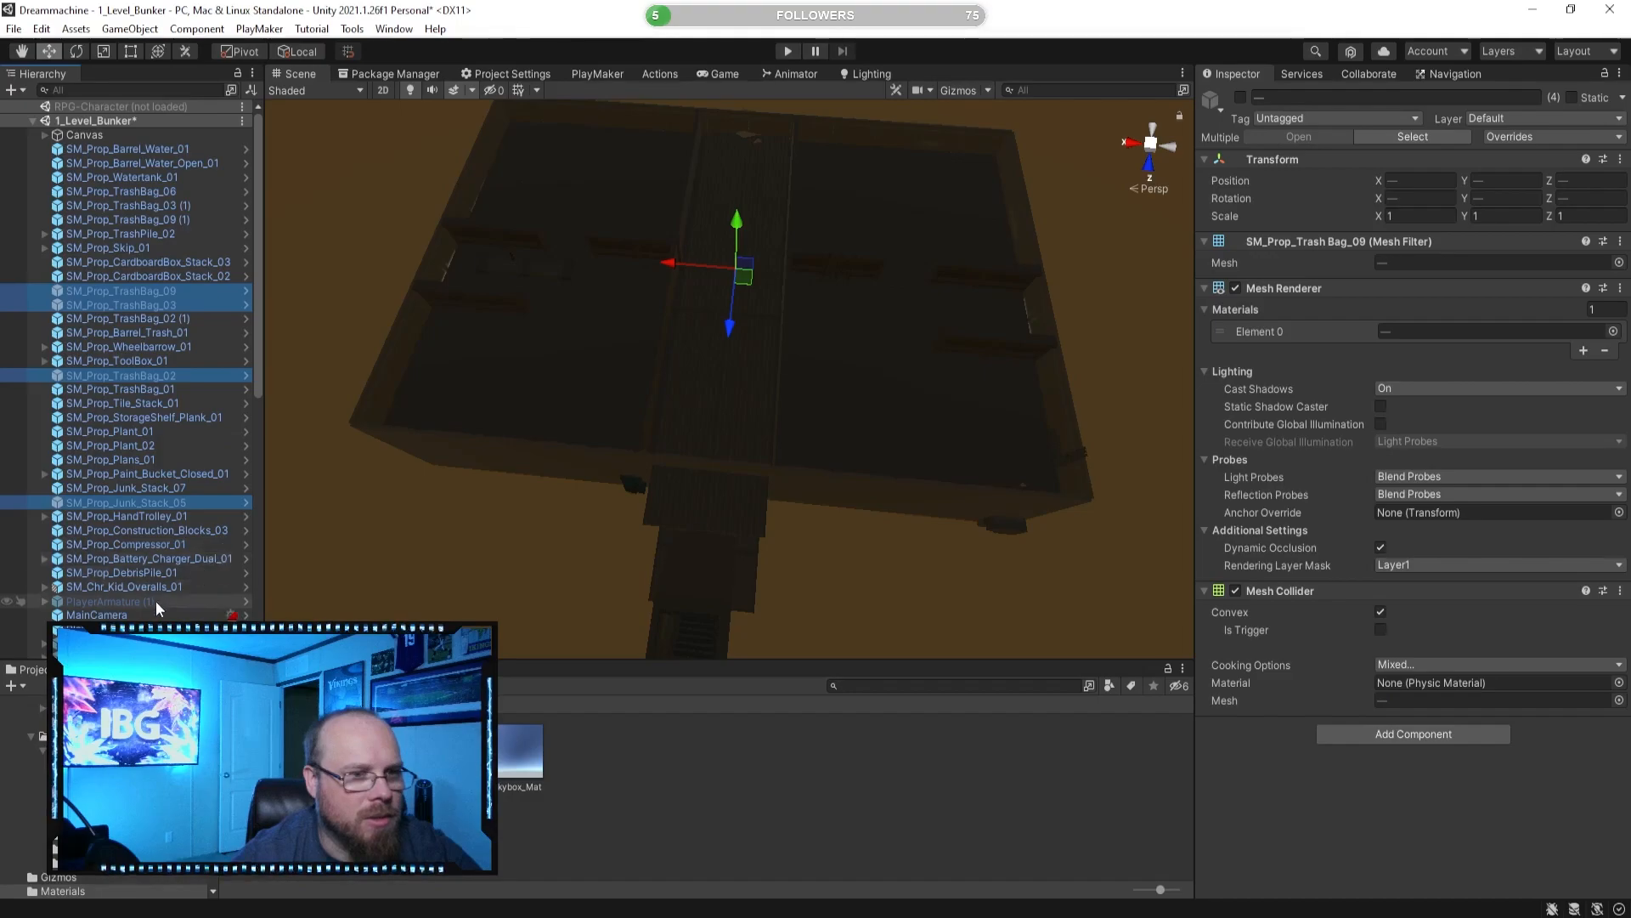
key("Delete")
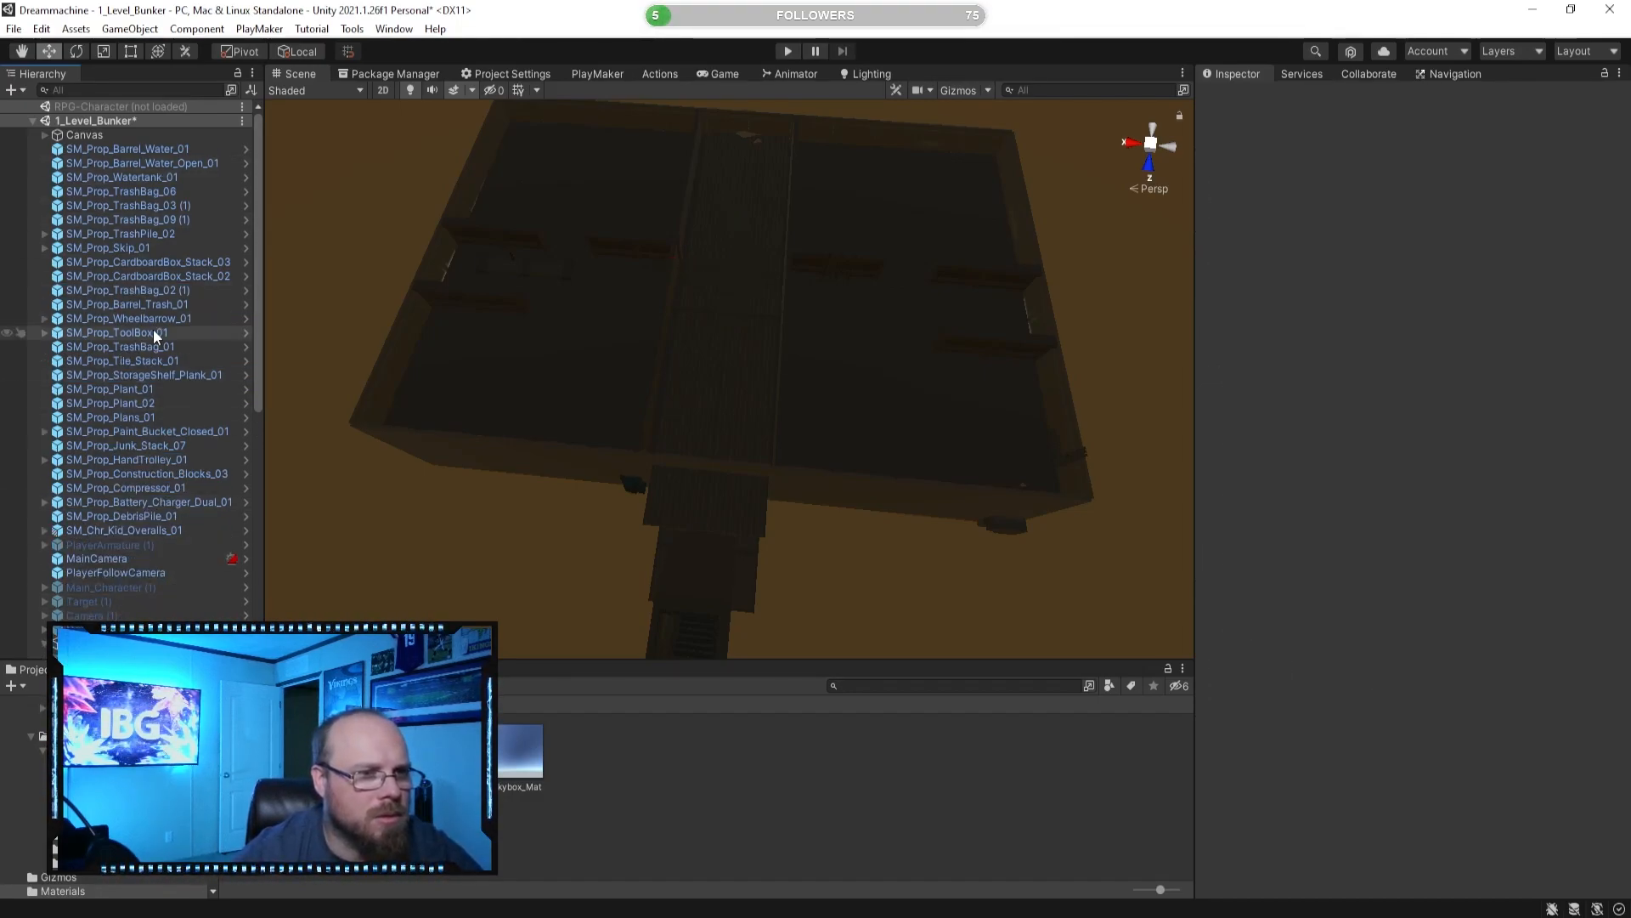
Create an empty child object named Hallway under the bunker's Static object.
left_click(149, 149)
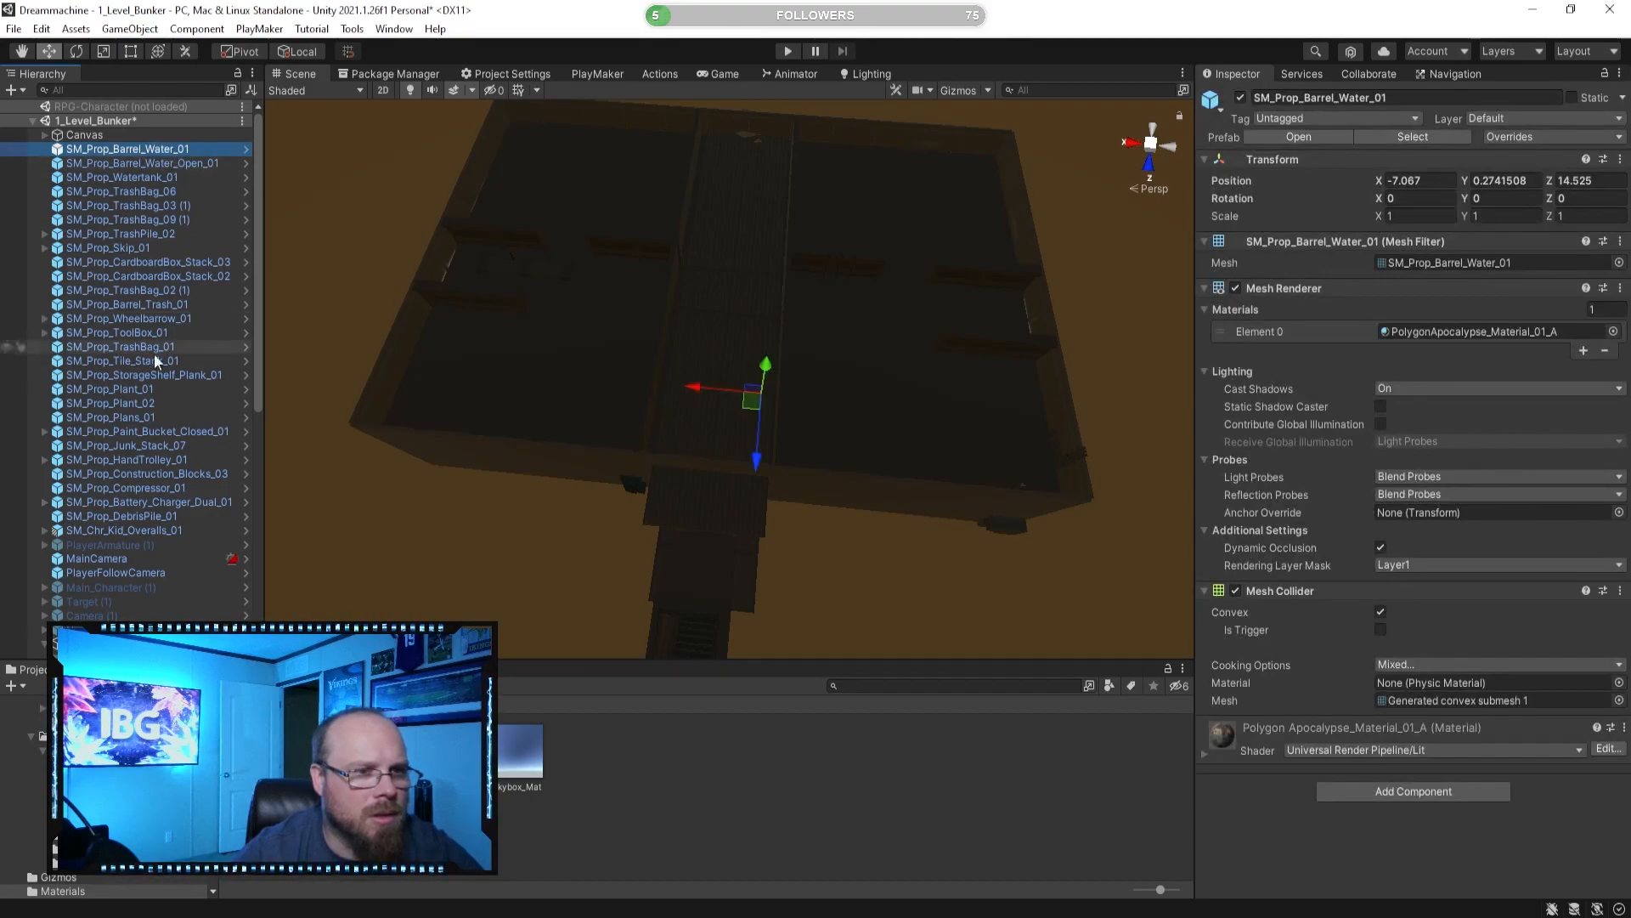
scroll(144, 382, "down", 5)
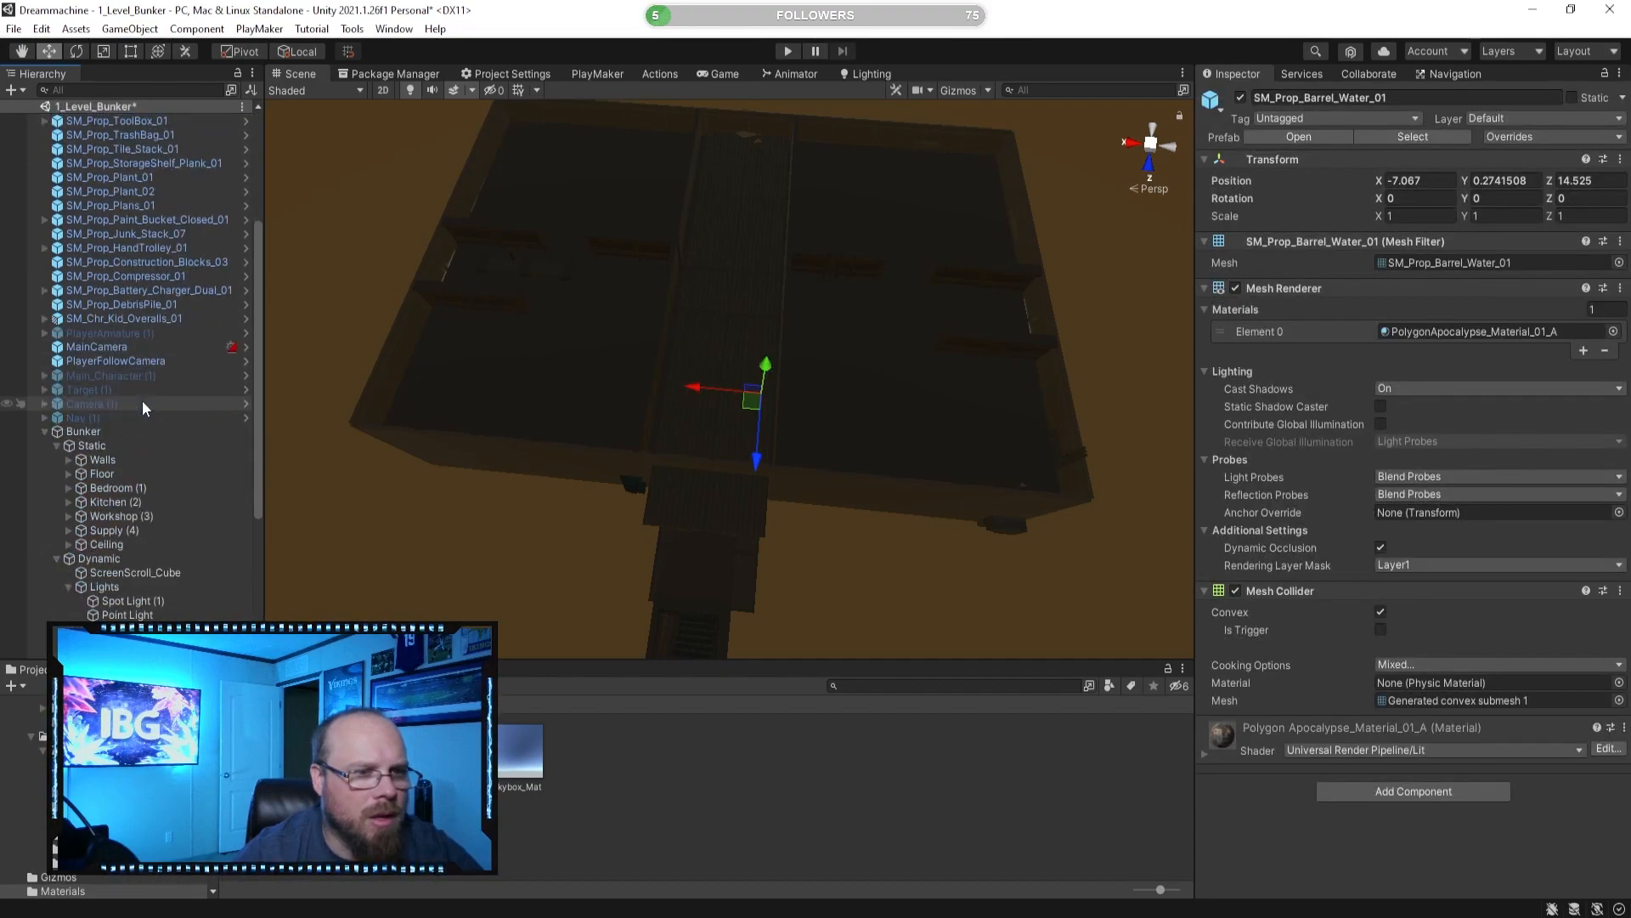
left_click(95, 446)
right_click(100, 451)
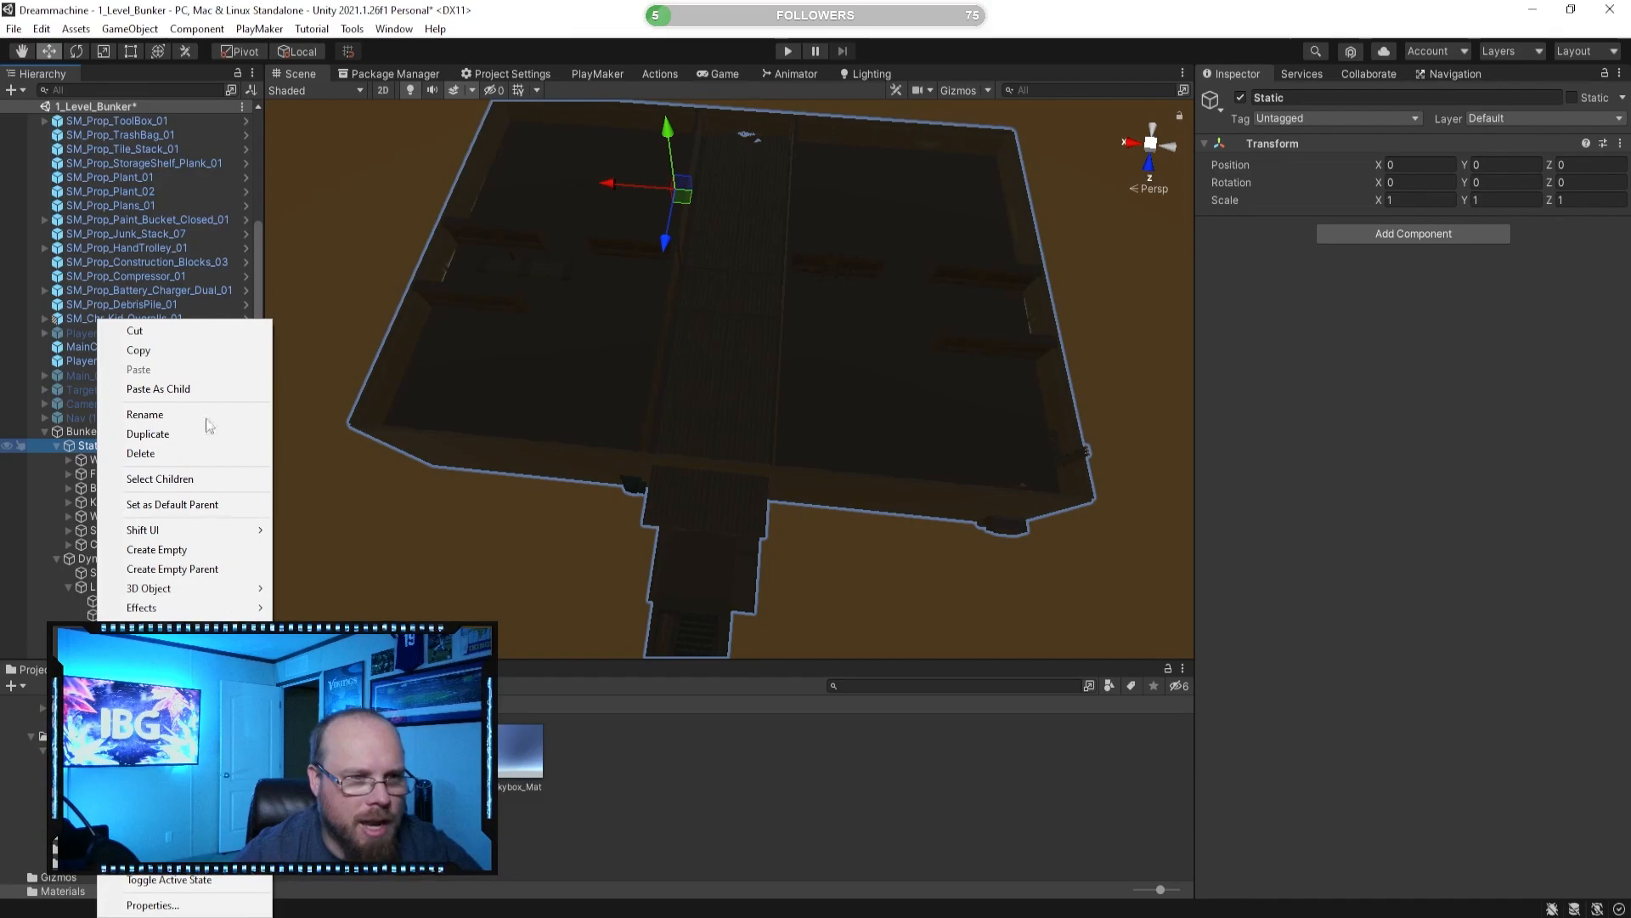
left_click(205, 557)
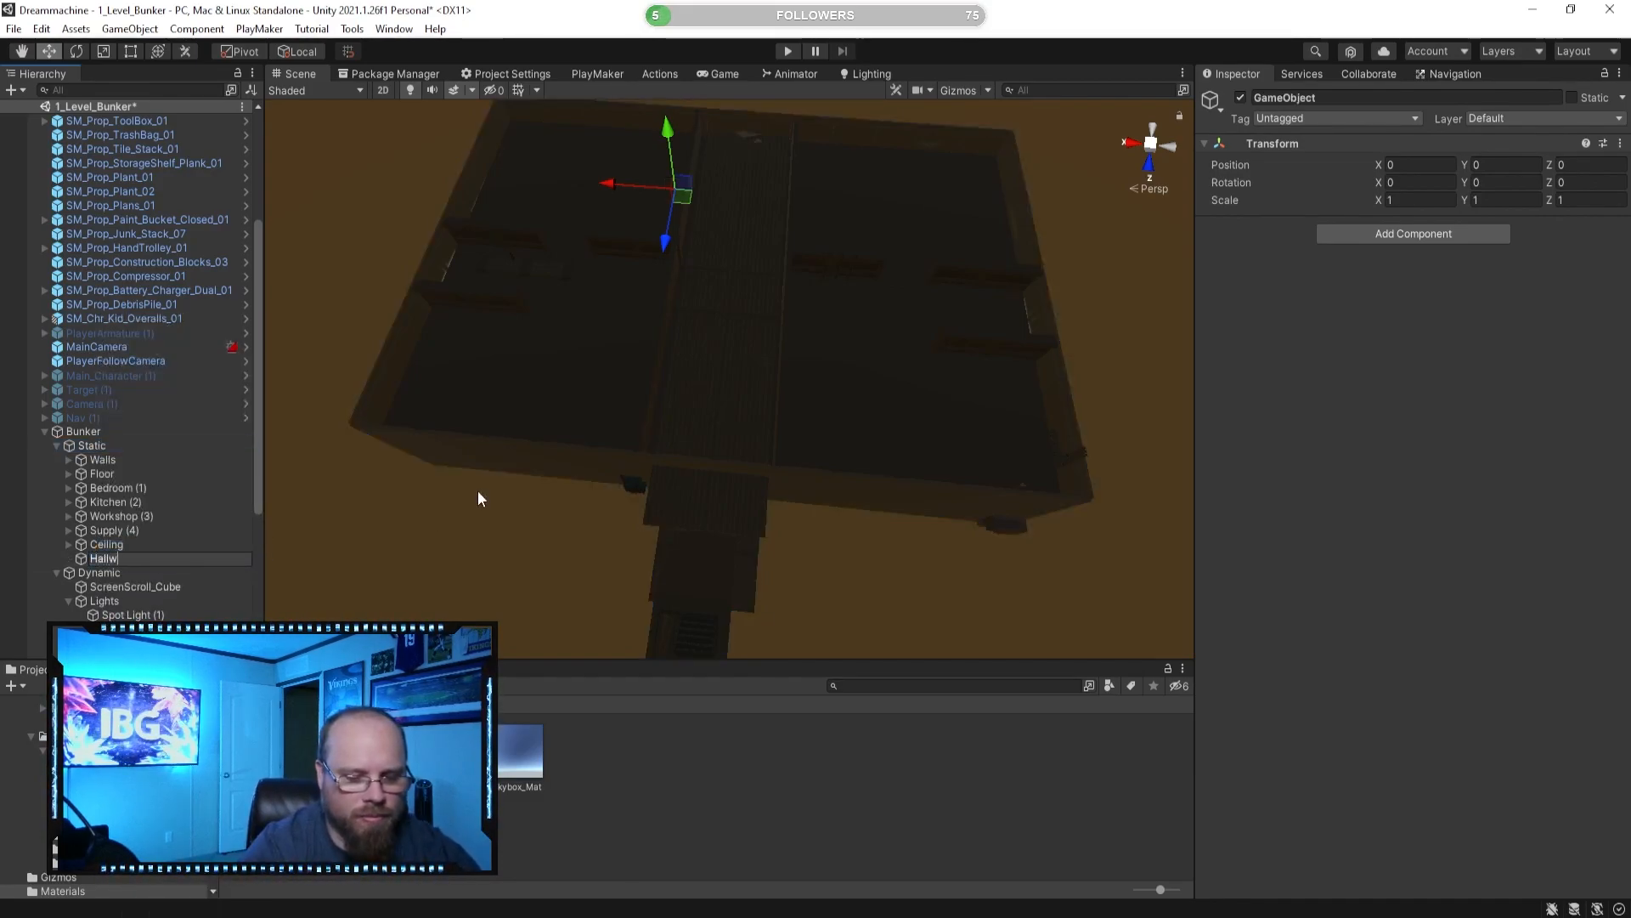
key("Return")
Move the root props from SM_Prop_Barrel_Water_01 through SM_Prop_DebrisPile_01 into the Hallway group, excluding the cardboard stacks, plants, plans and battery charger.
scroll(100, 226, "up", 4)
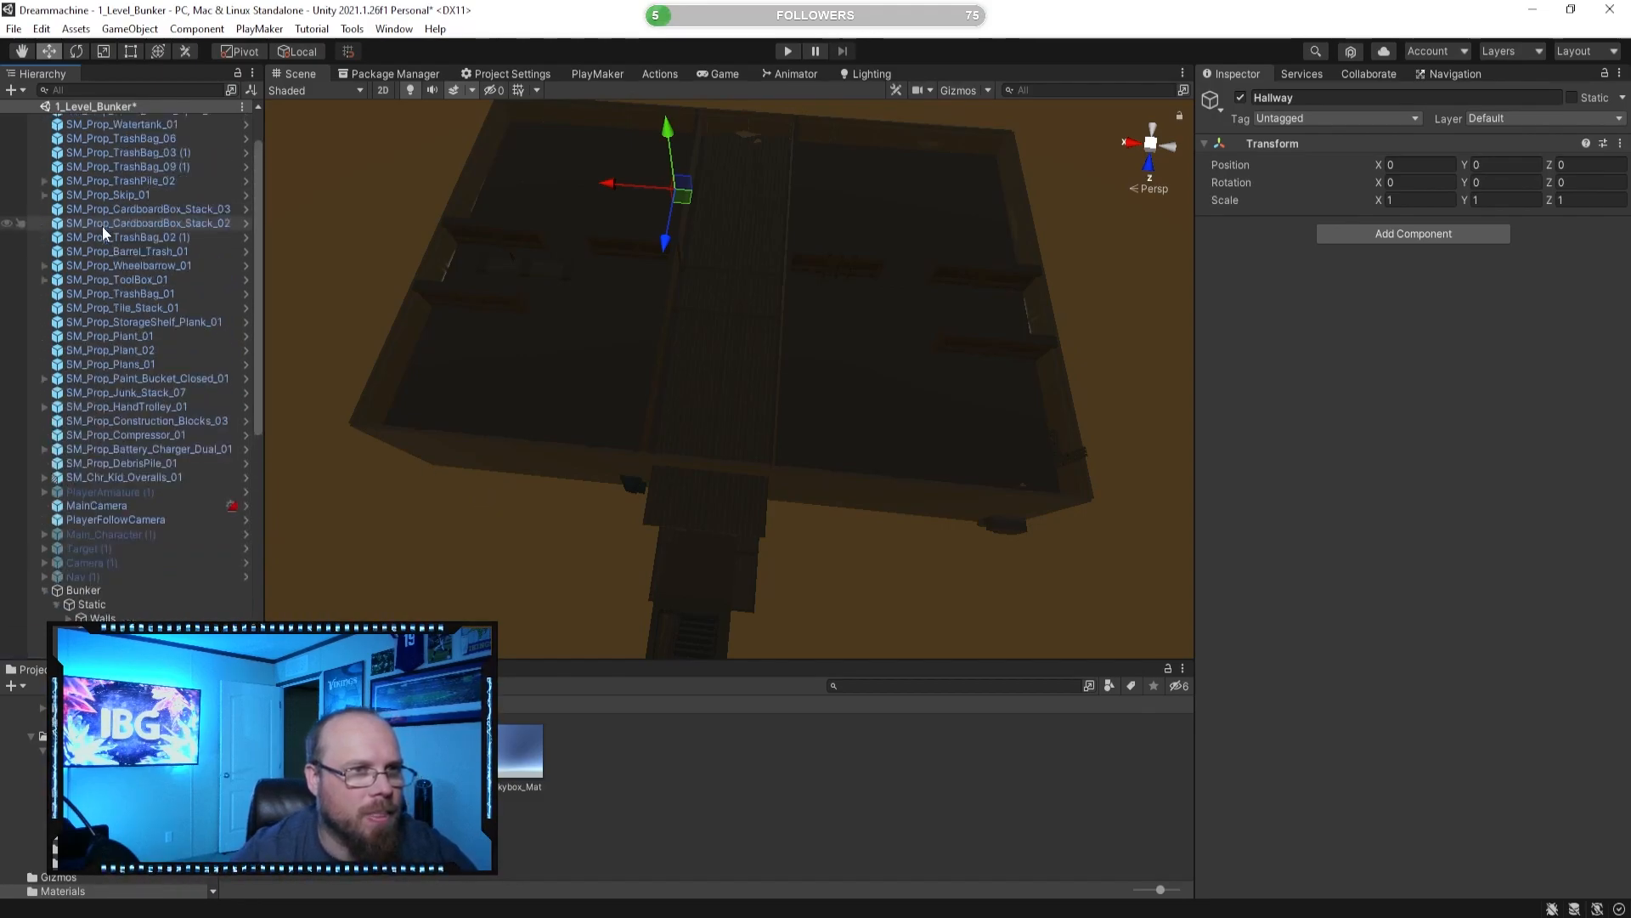
scroll(182, 187, "up", 2)
left_click(145, 151)
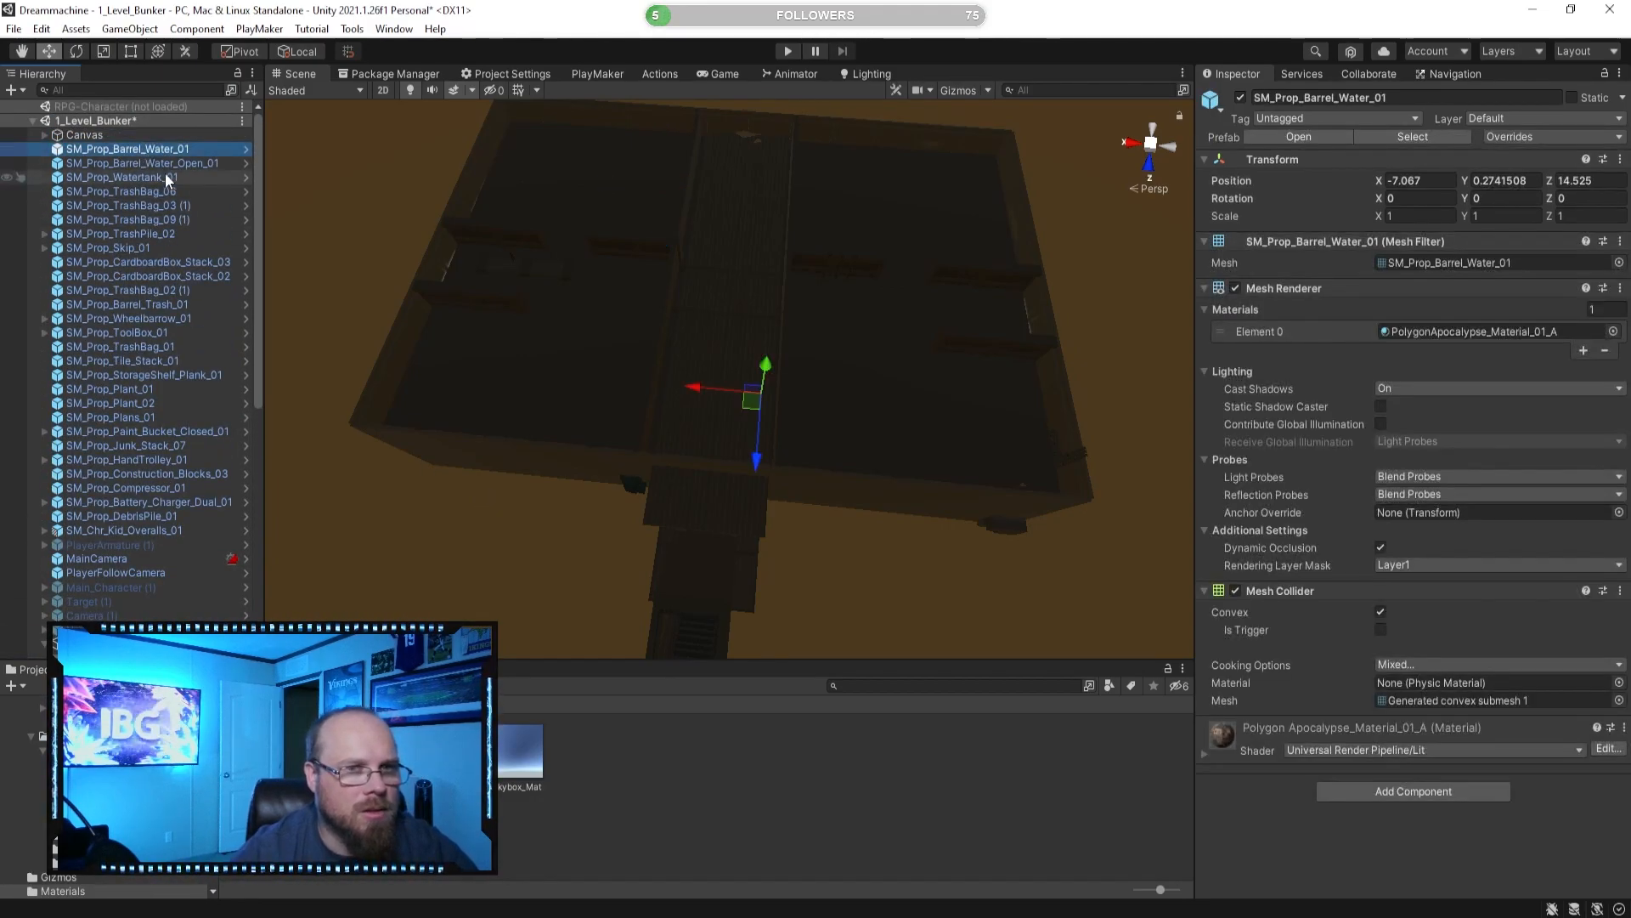
key("shift+Down")
key("shift+Down")
key("shift+Down")
key("shift+Down")
key("shift+Down")
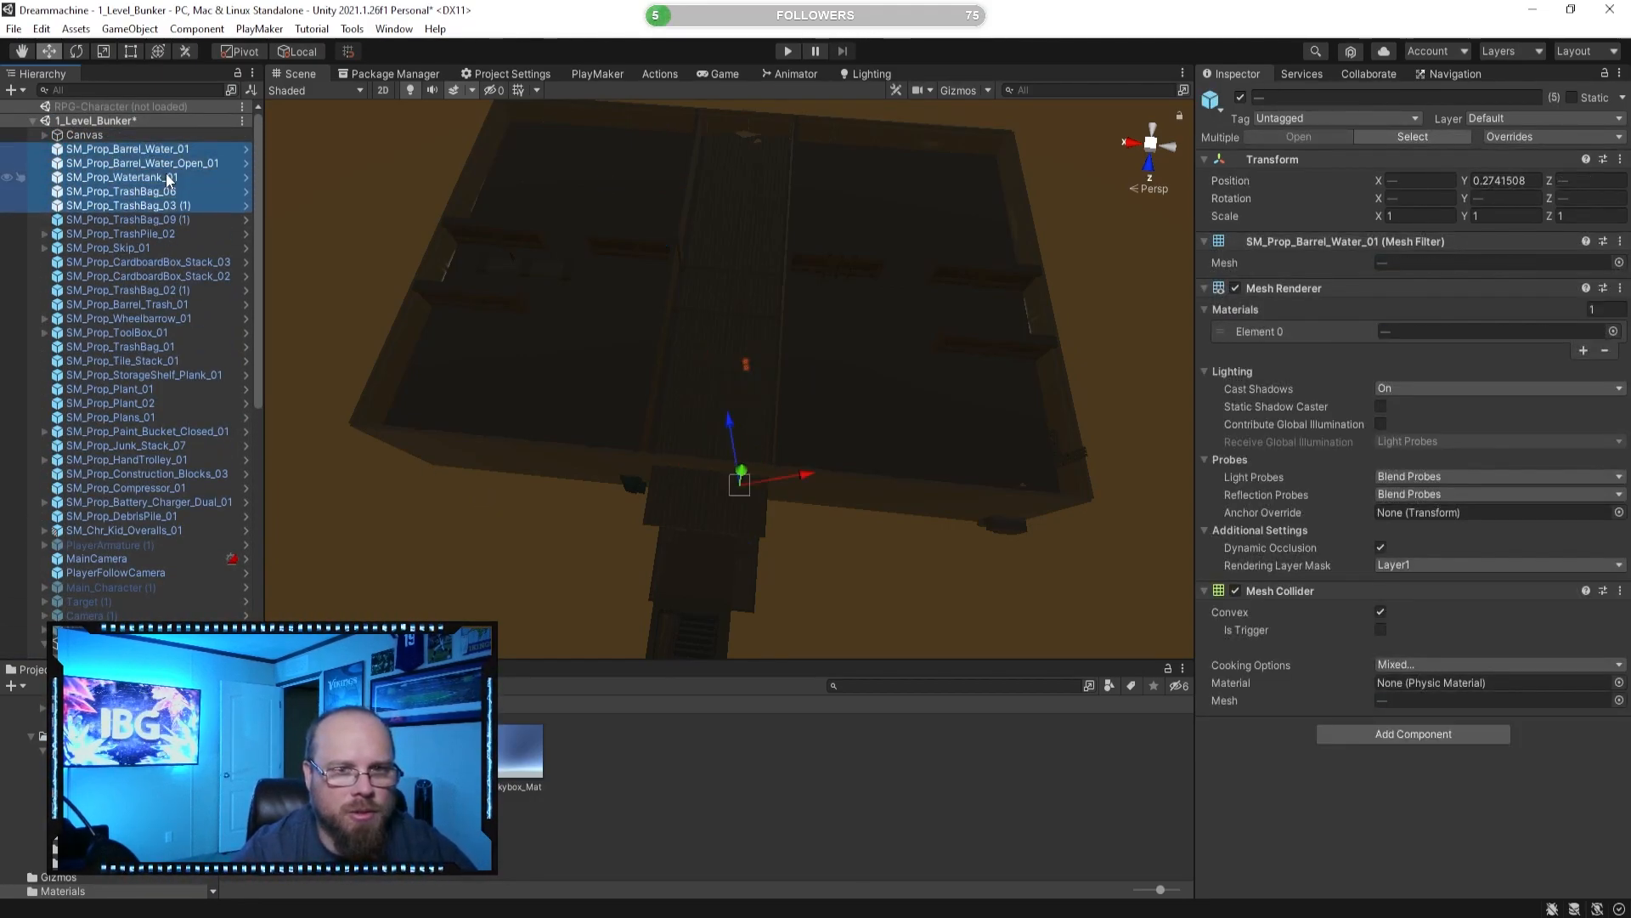
key("shift+Down")
key("shift+Down")
key("shift+Down")
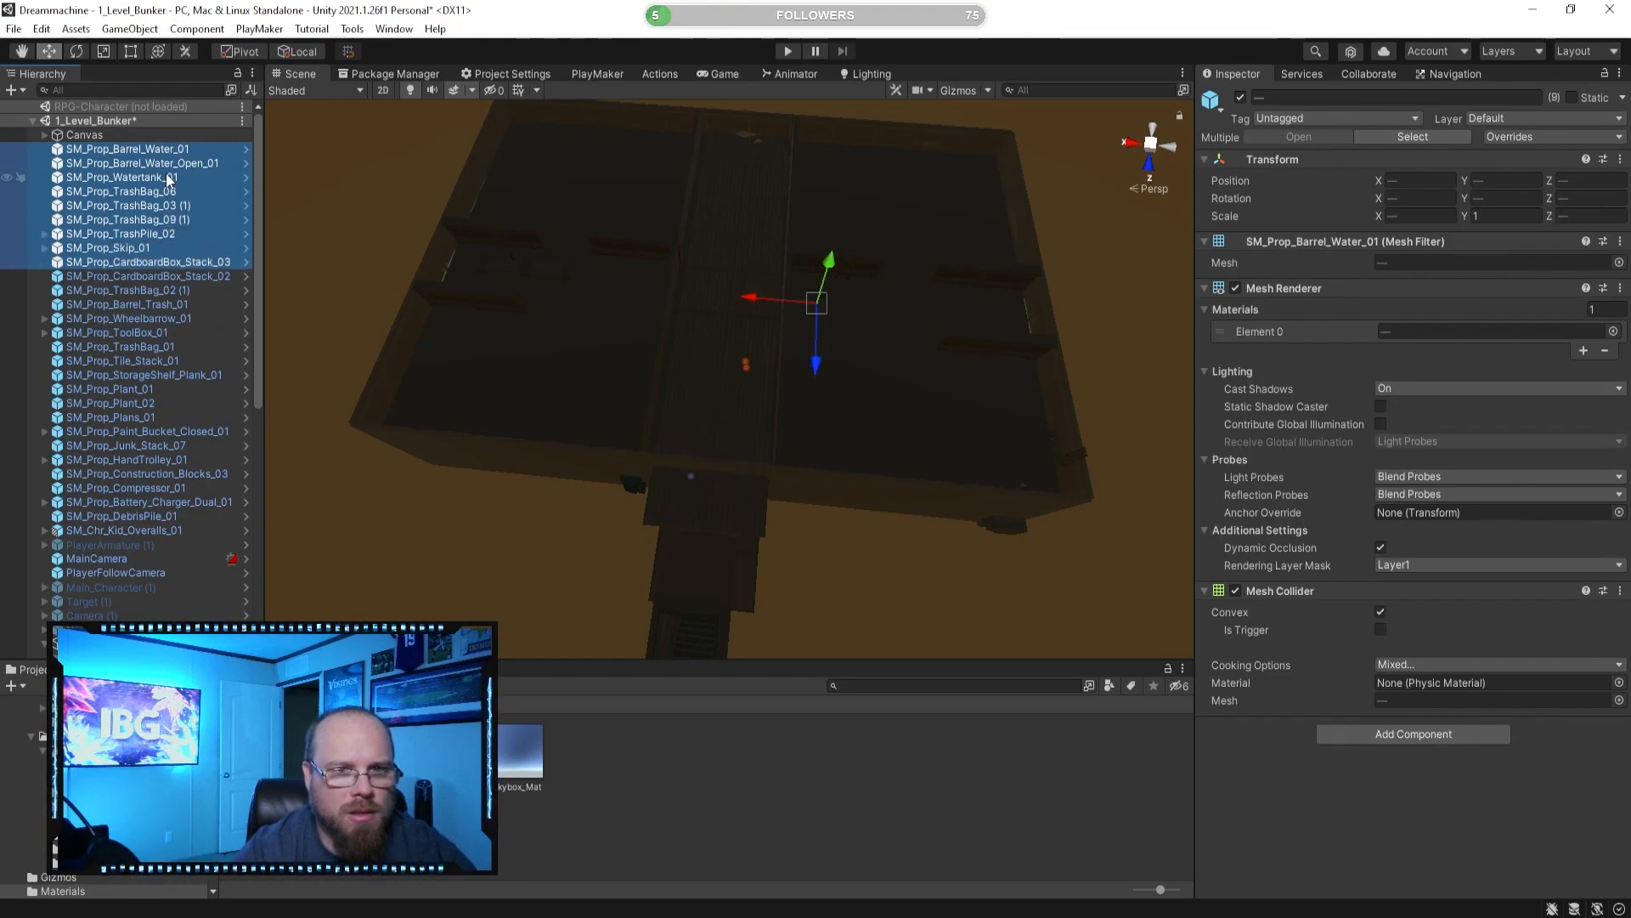
key("shift+Up")
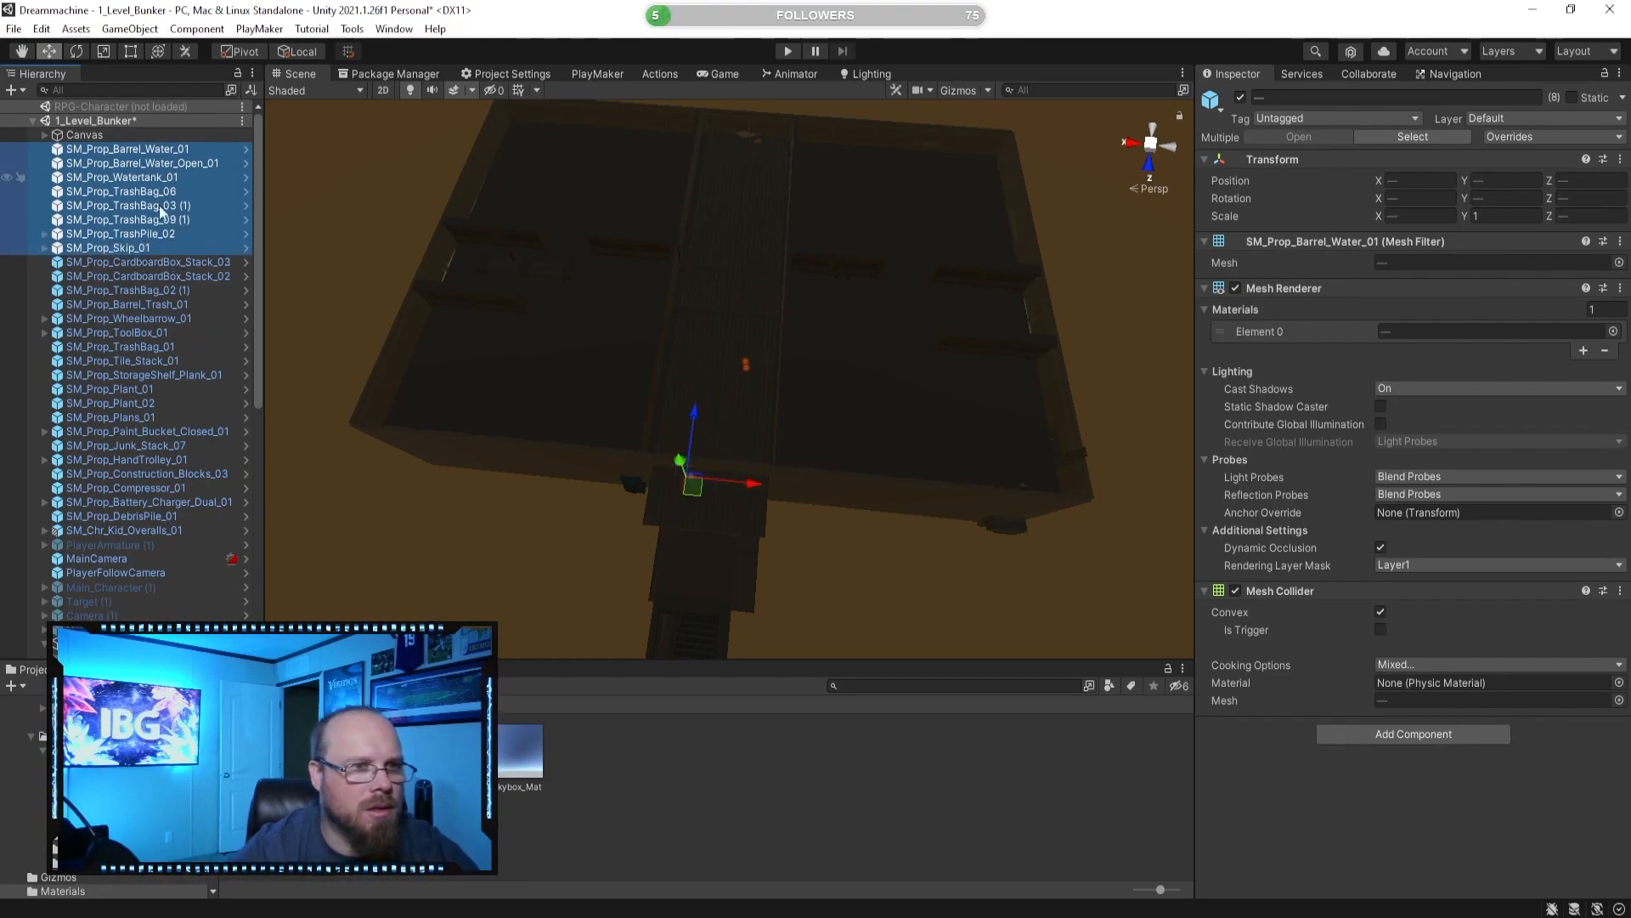
left_click(176, 289, "ctrl")
left_click(168, 304, "ctrl")
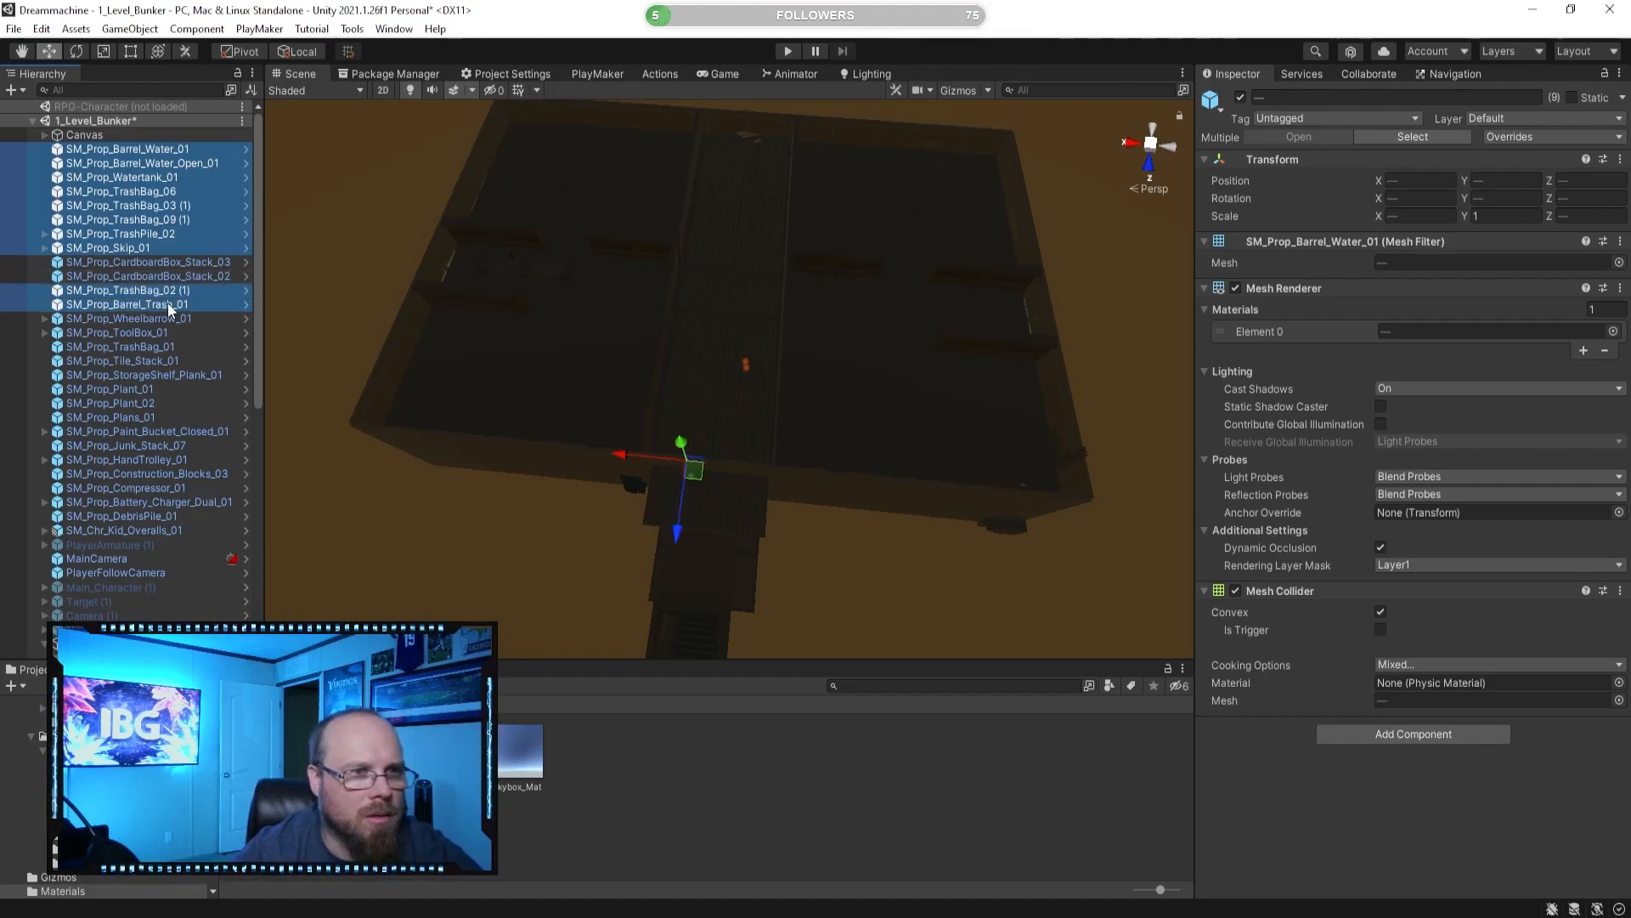
left_click(160, 318, "ctrl")
left_click(161, 333, "ctrl")
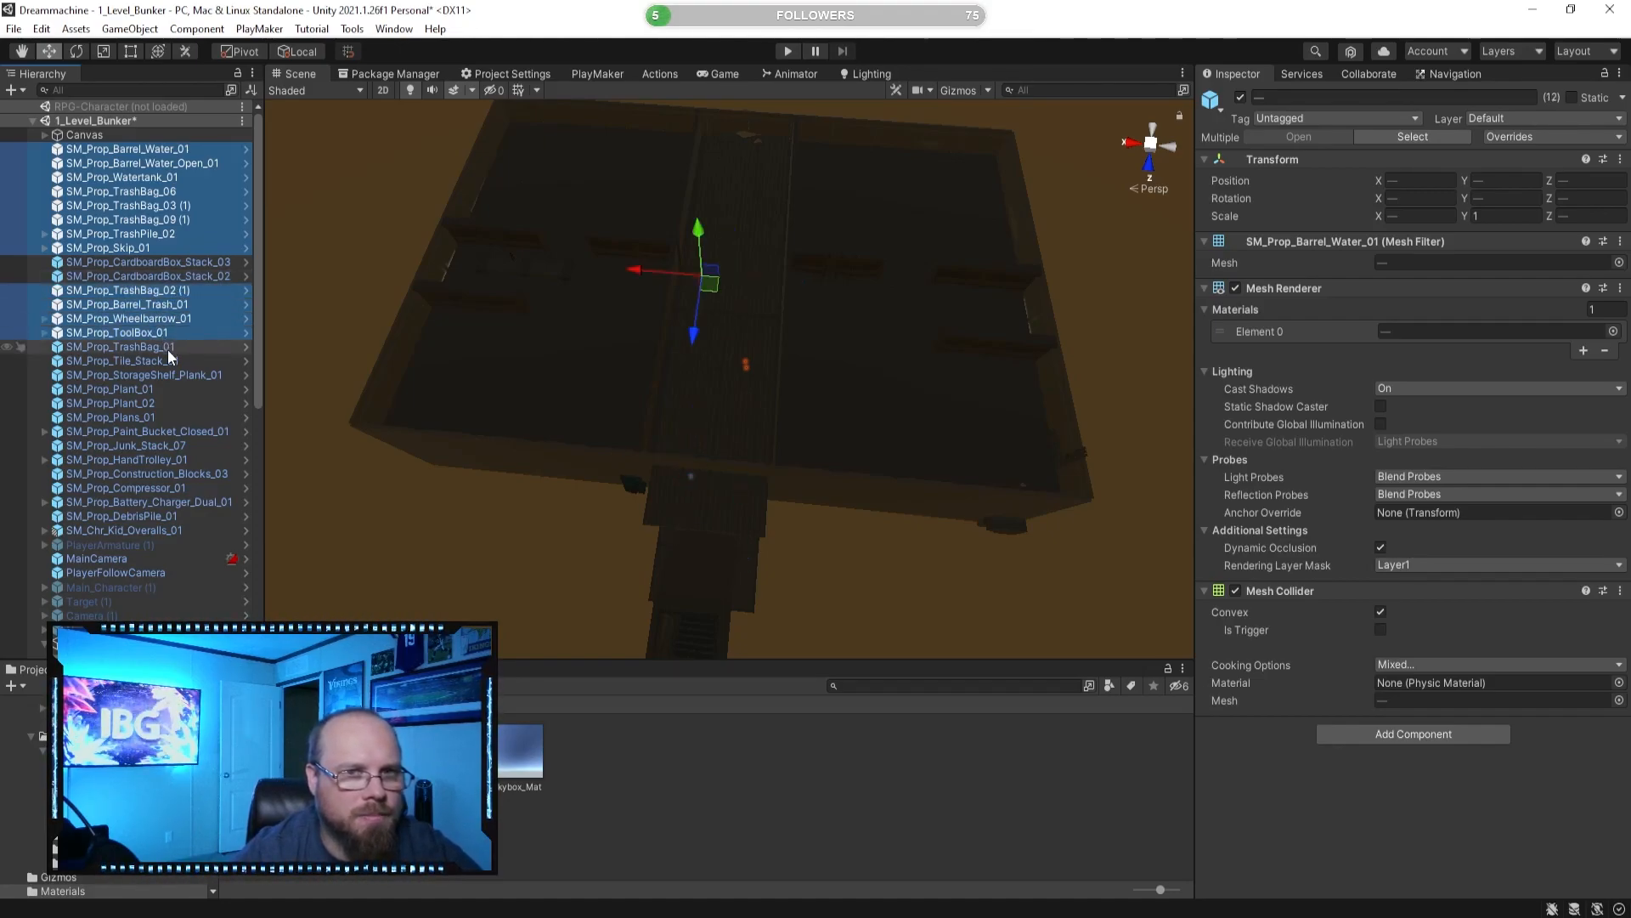
left_click(167, 348, "ctrl")
left_click(159, 361, "ctrl")
left_click(171, 377, "ctrl")
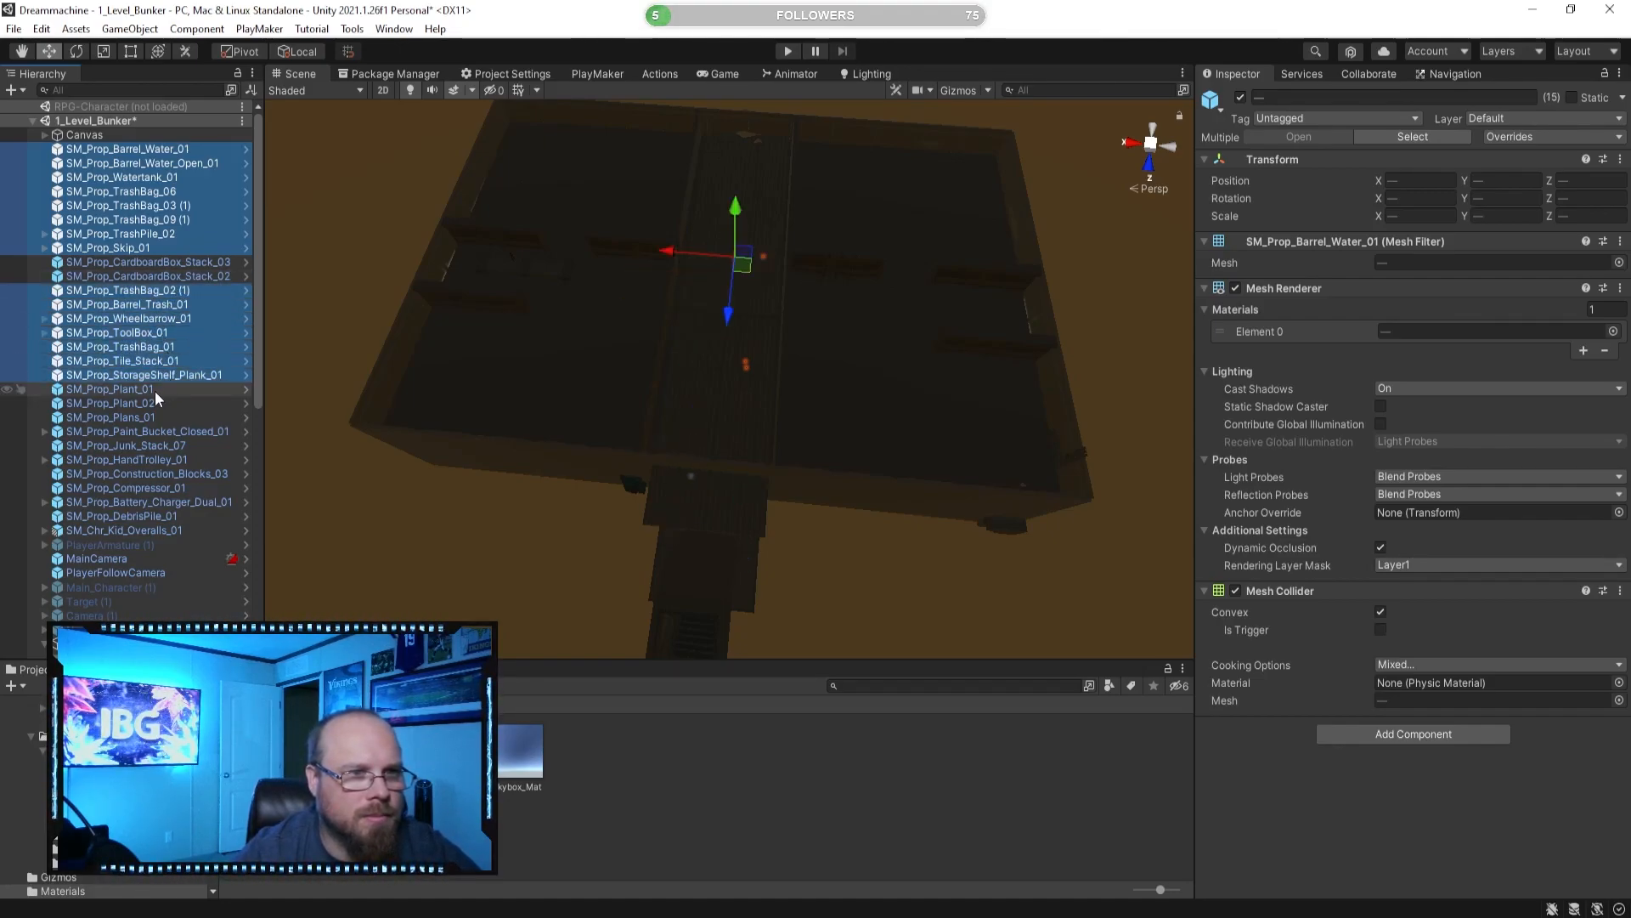
left_click(155, 390, "ctrl")
left_click(151, 389, "ctrl")
left_click(149, 415, "ctrl")
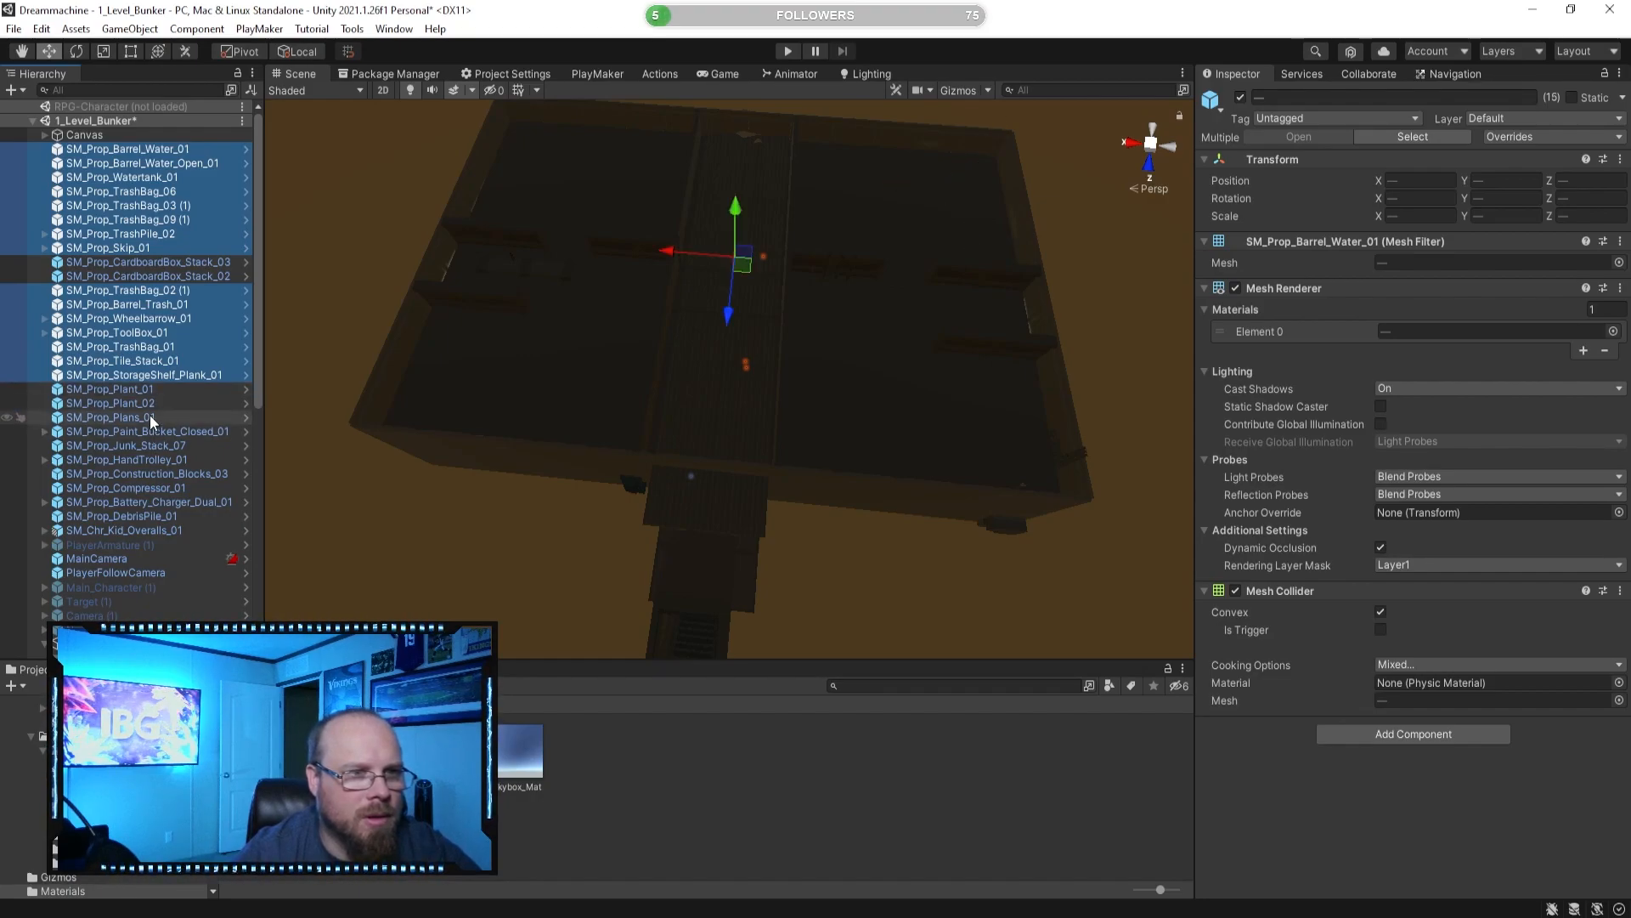
key("f")
left_click(146, 417, "ctrl")
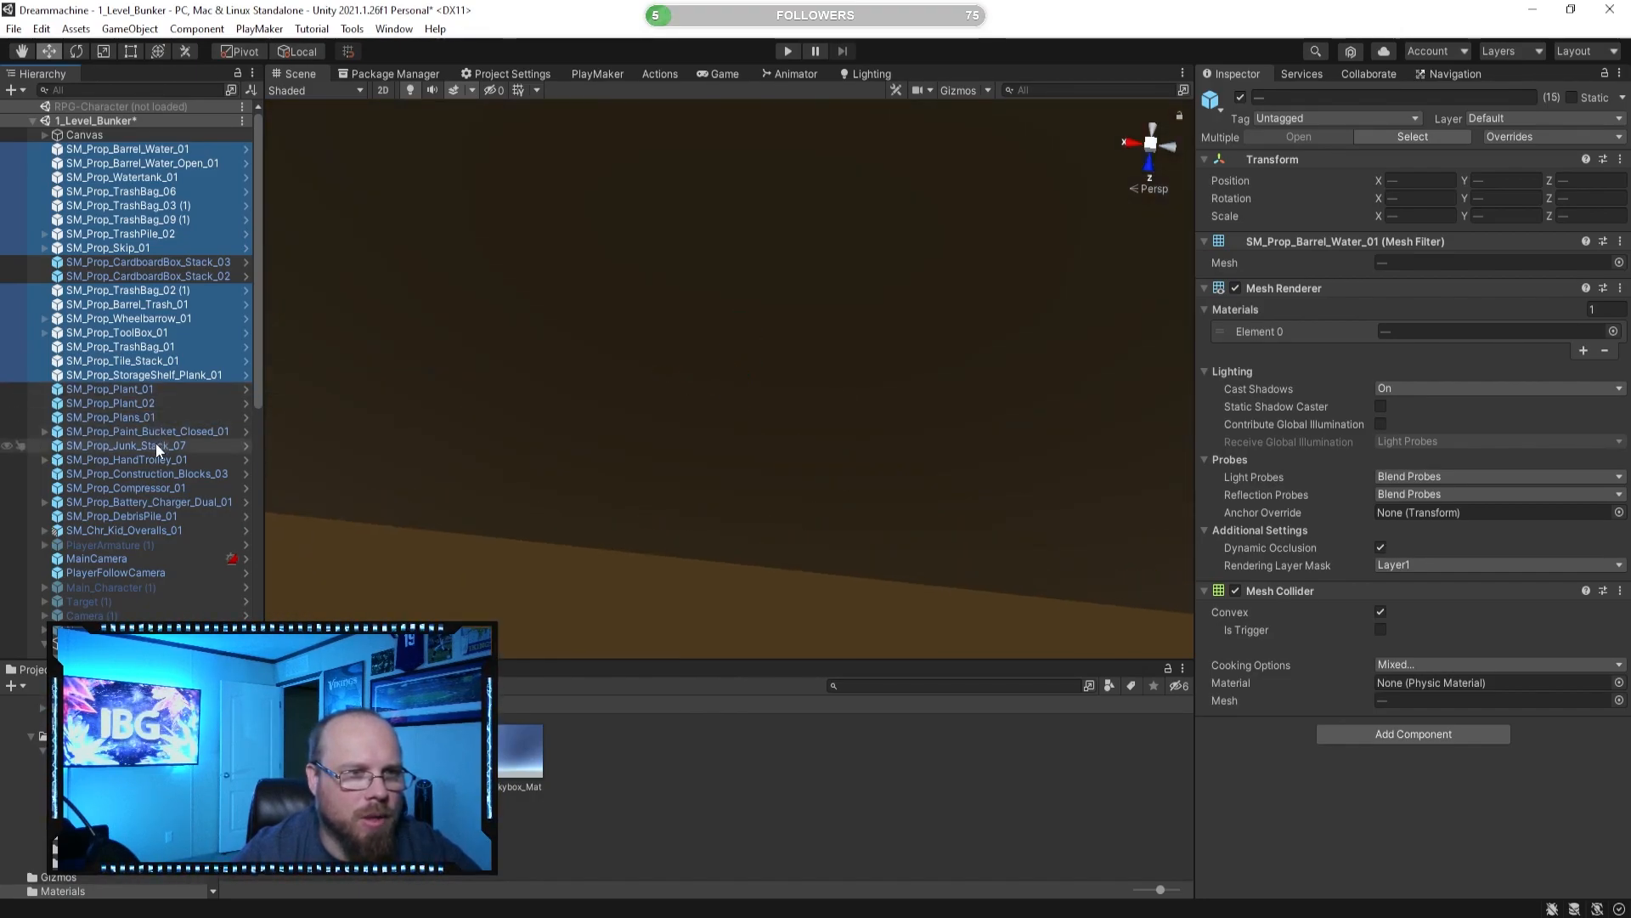
left_click(159, 433, "ctrl")
left_click(167, 446, "ctrl")
scroll(536, 395, "down", 4)
right_click_drag(614, 397, 646, 300)
key("s")
left_click(136, 461, "ctrl")
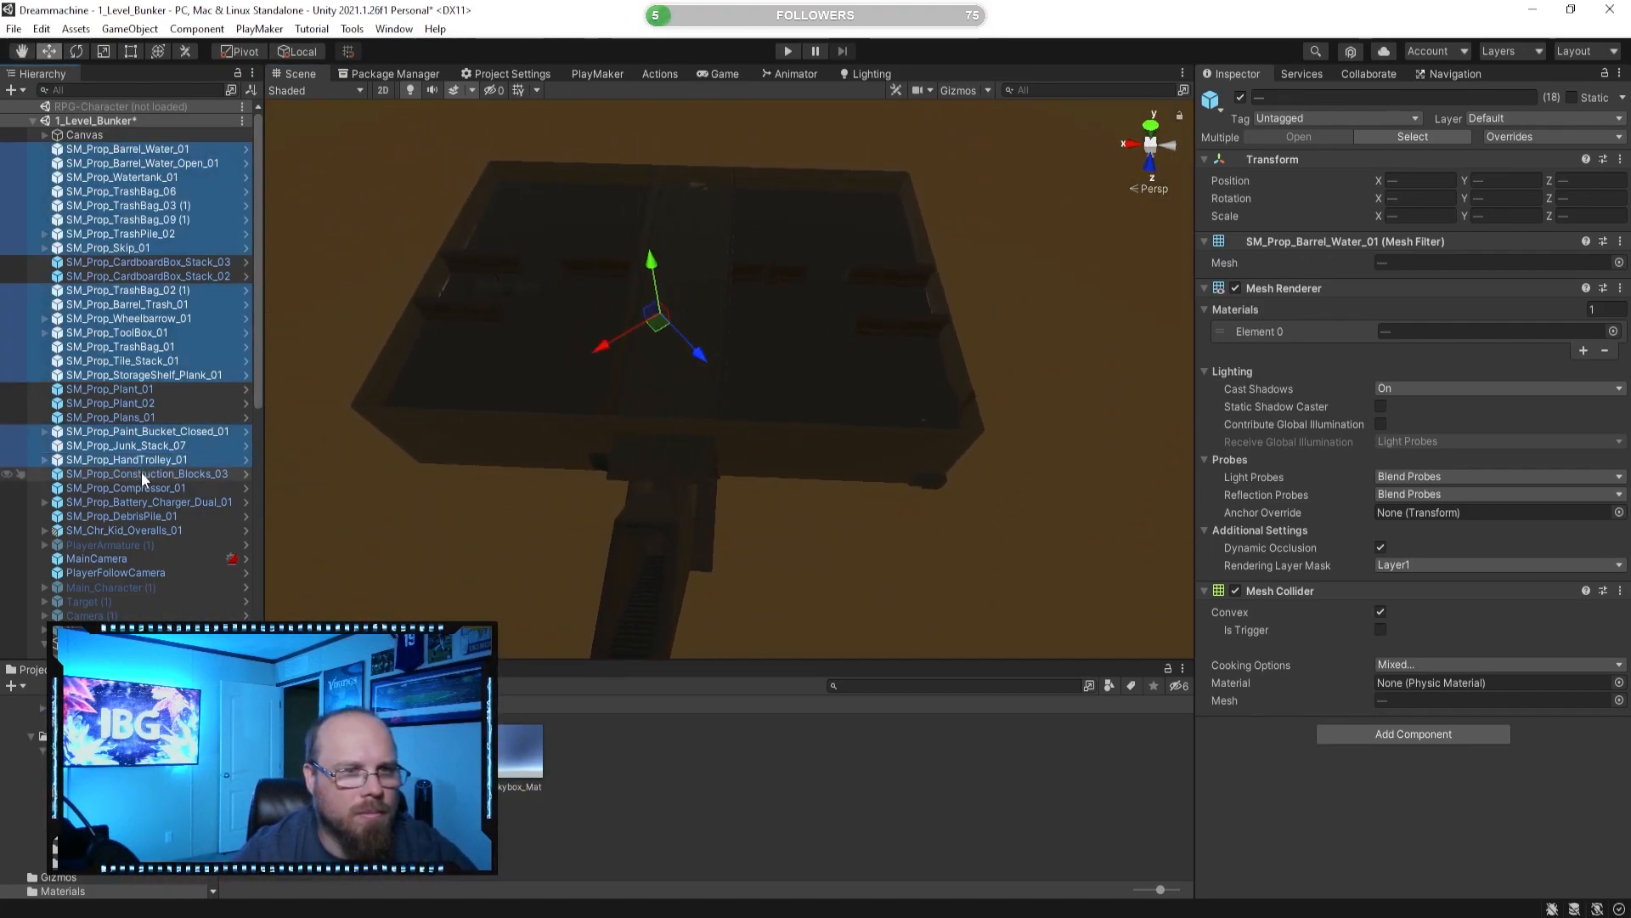
left_click(152, 473, "ctrl")
left_click(156, 488, "ctrl")
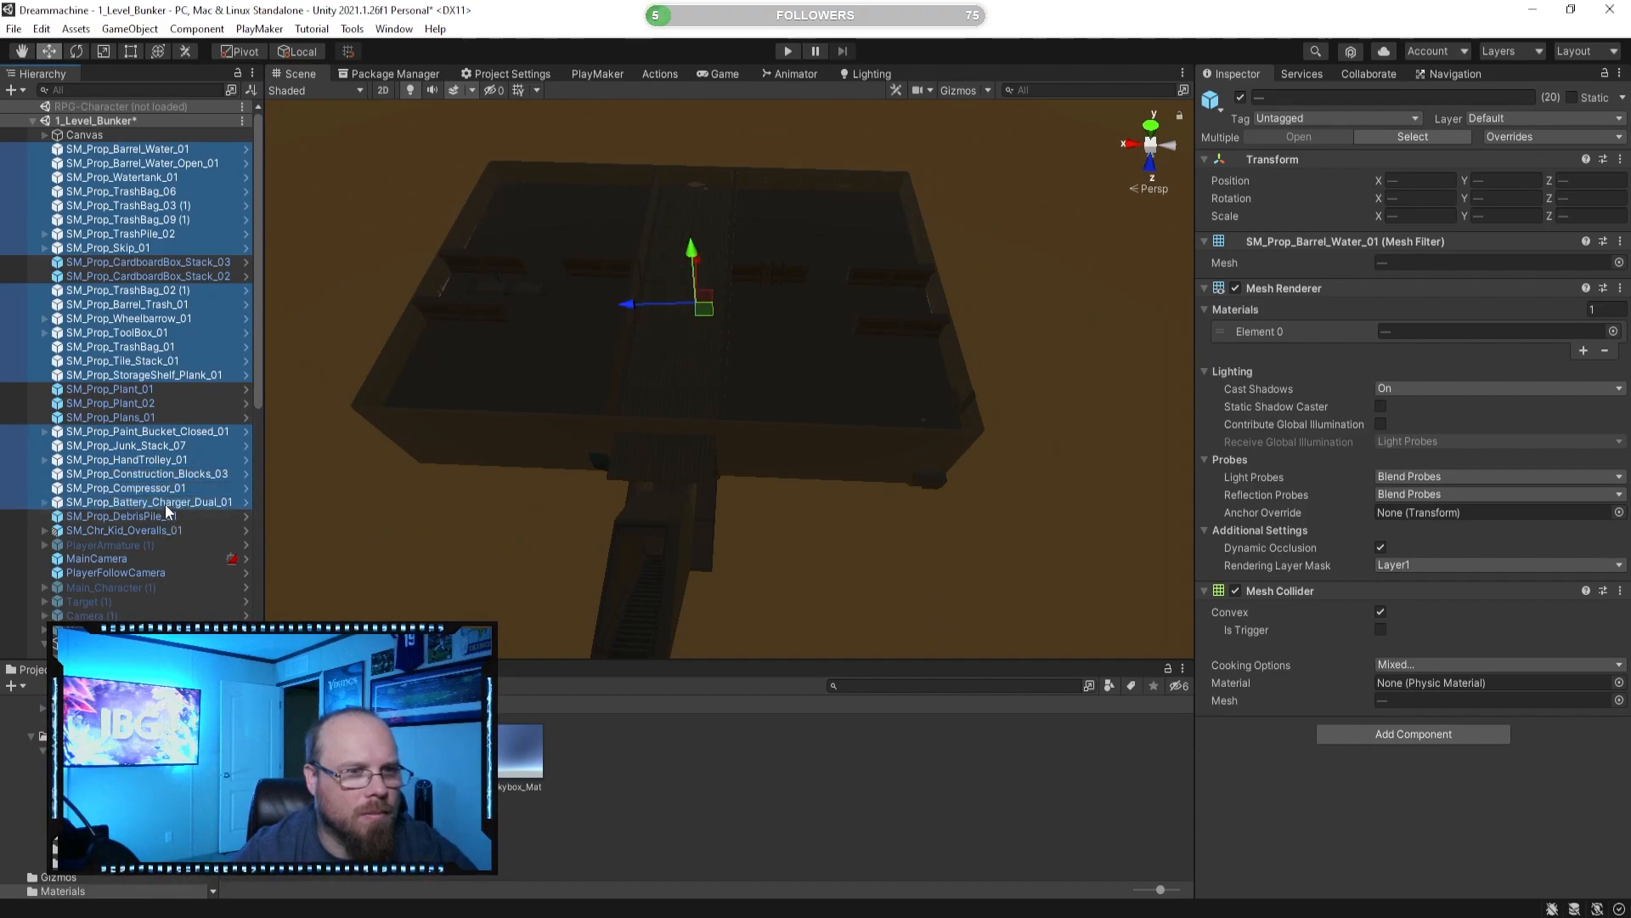
left_click(146, 516, "ctrl")
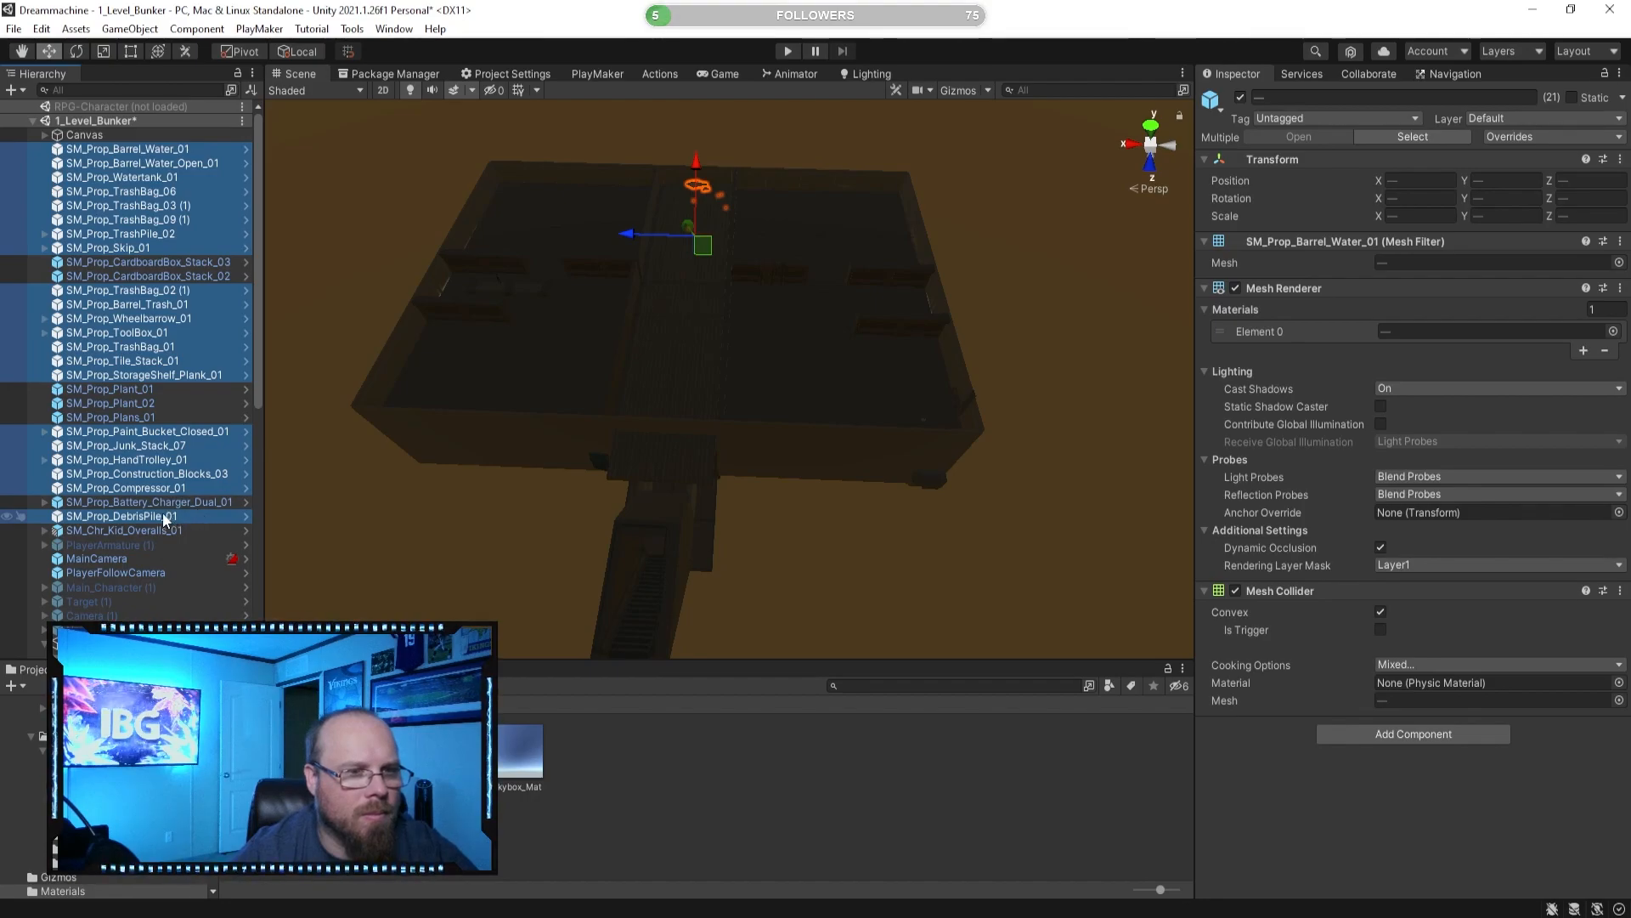
scroll(147, 509, "down", 5)
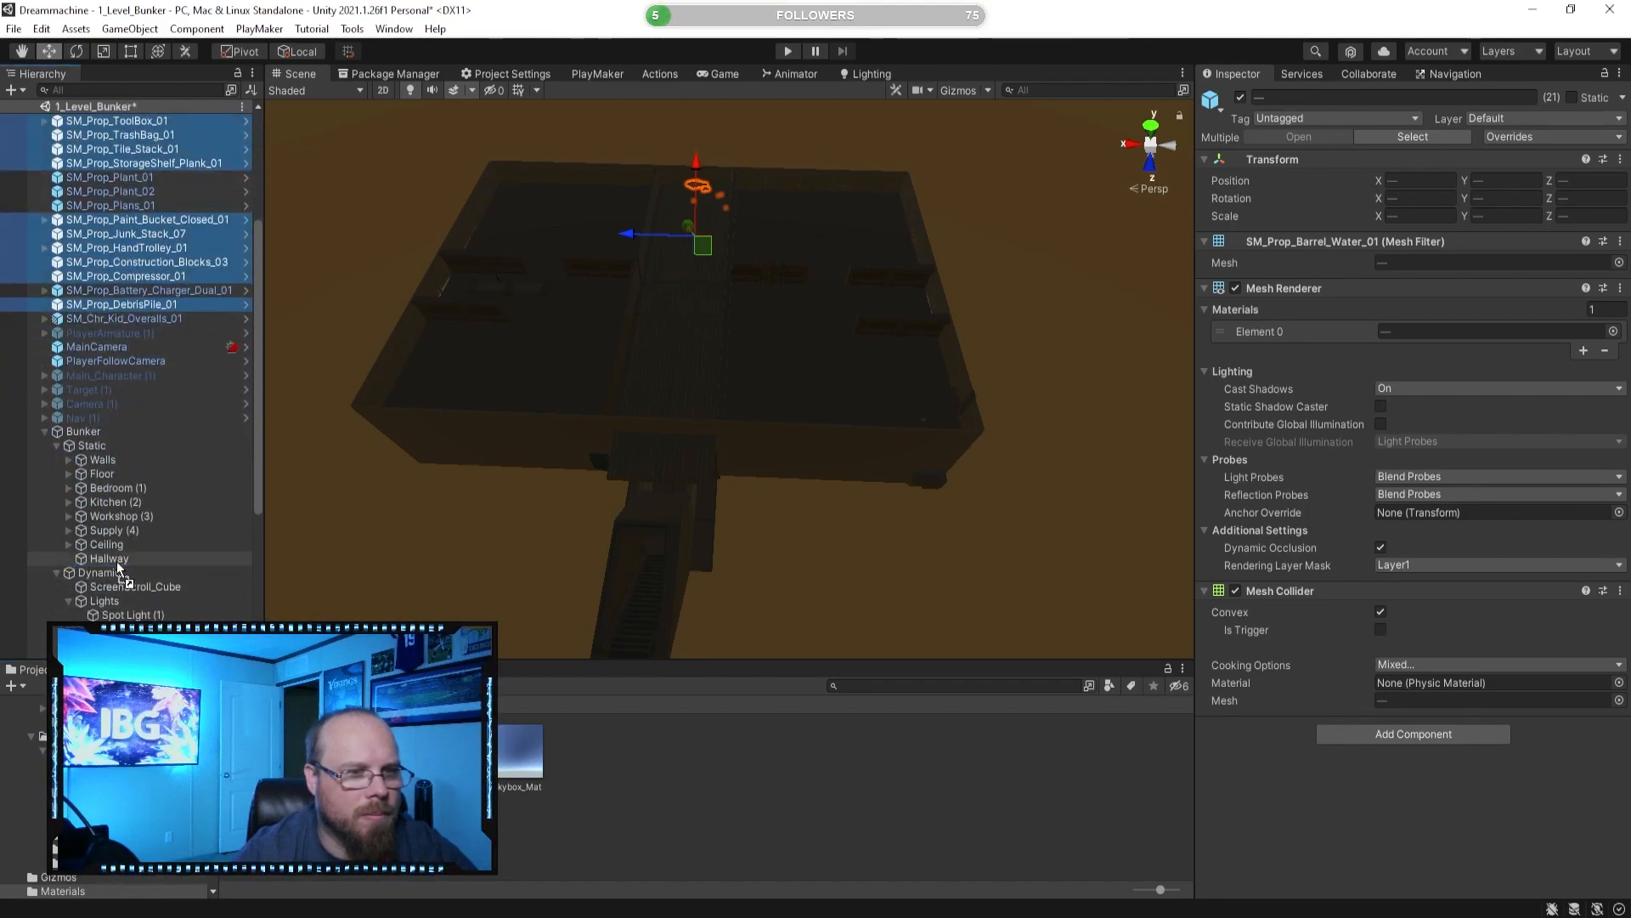
left_click_drag(119, 568, 115, 561)
left_click(67, 475)
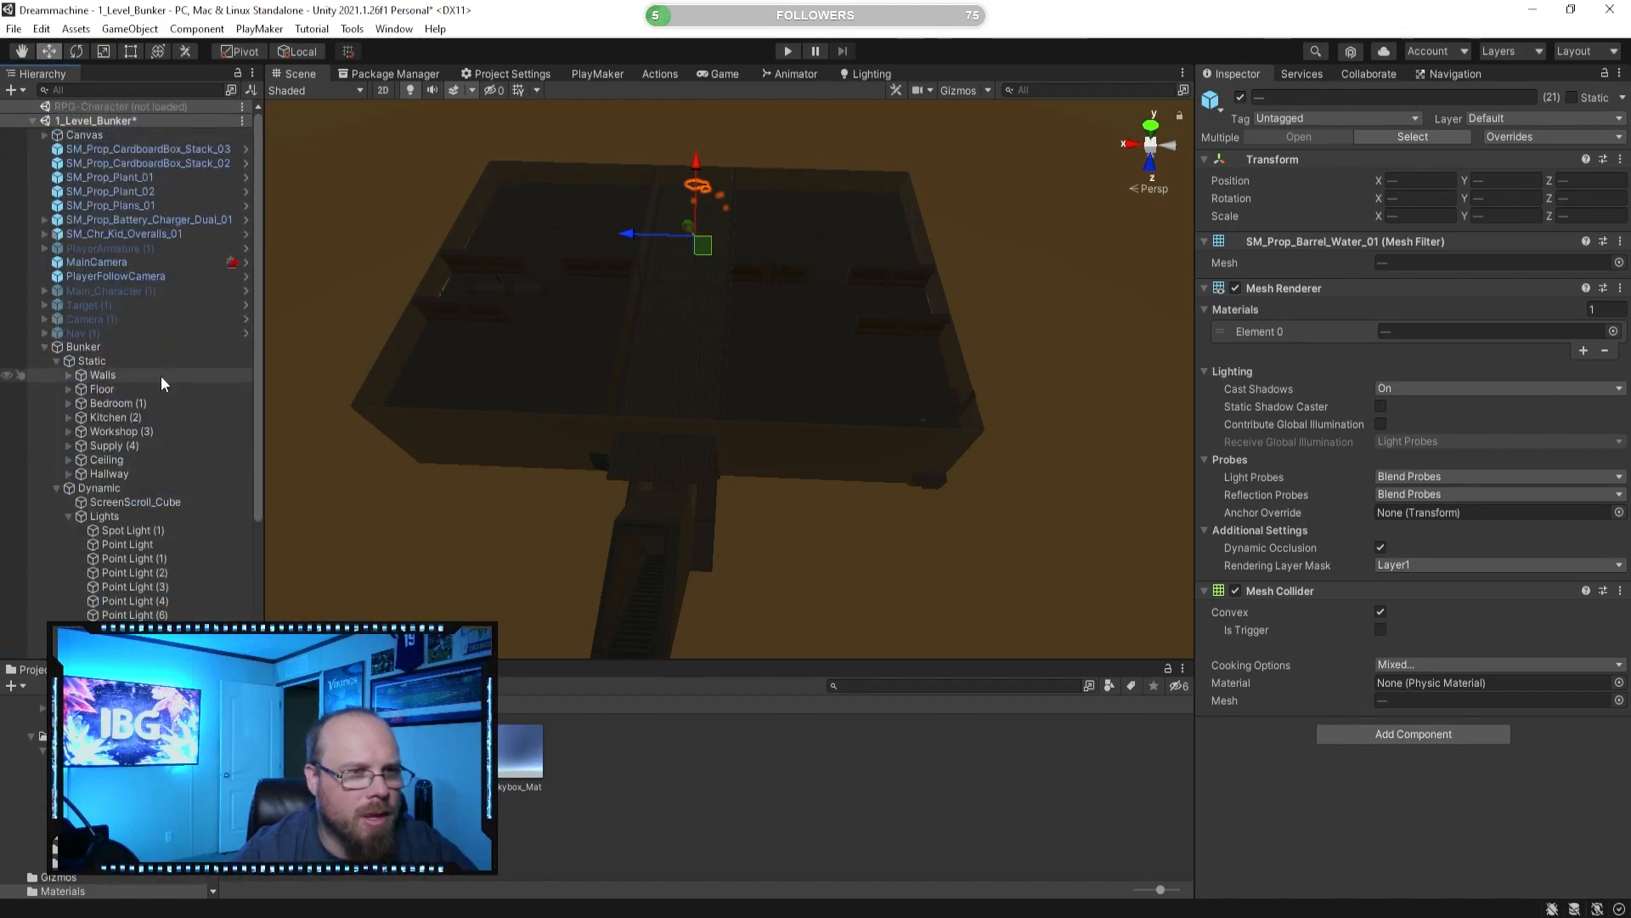
Move SM_Prop_Plans_01 from the scene root into the Workshop (3) group and collapse that group.
right_click_drag(653, 406, 641, 342)
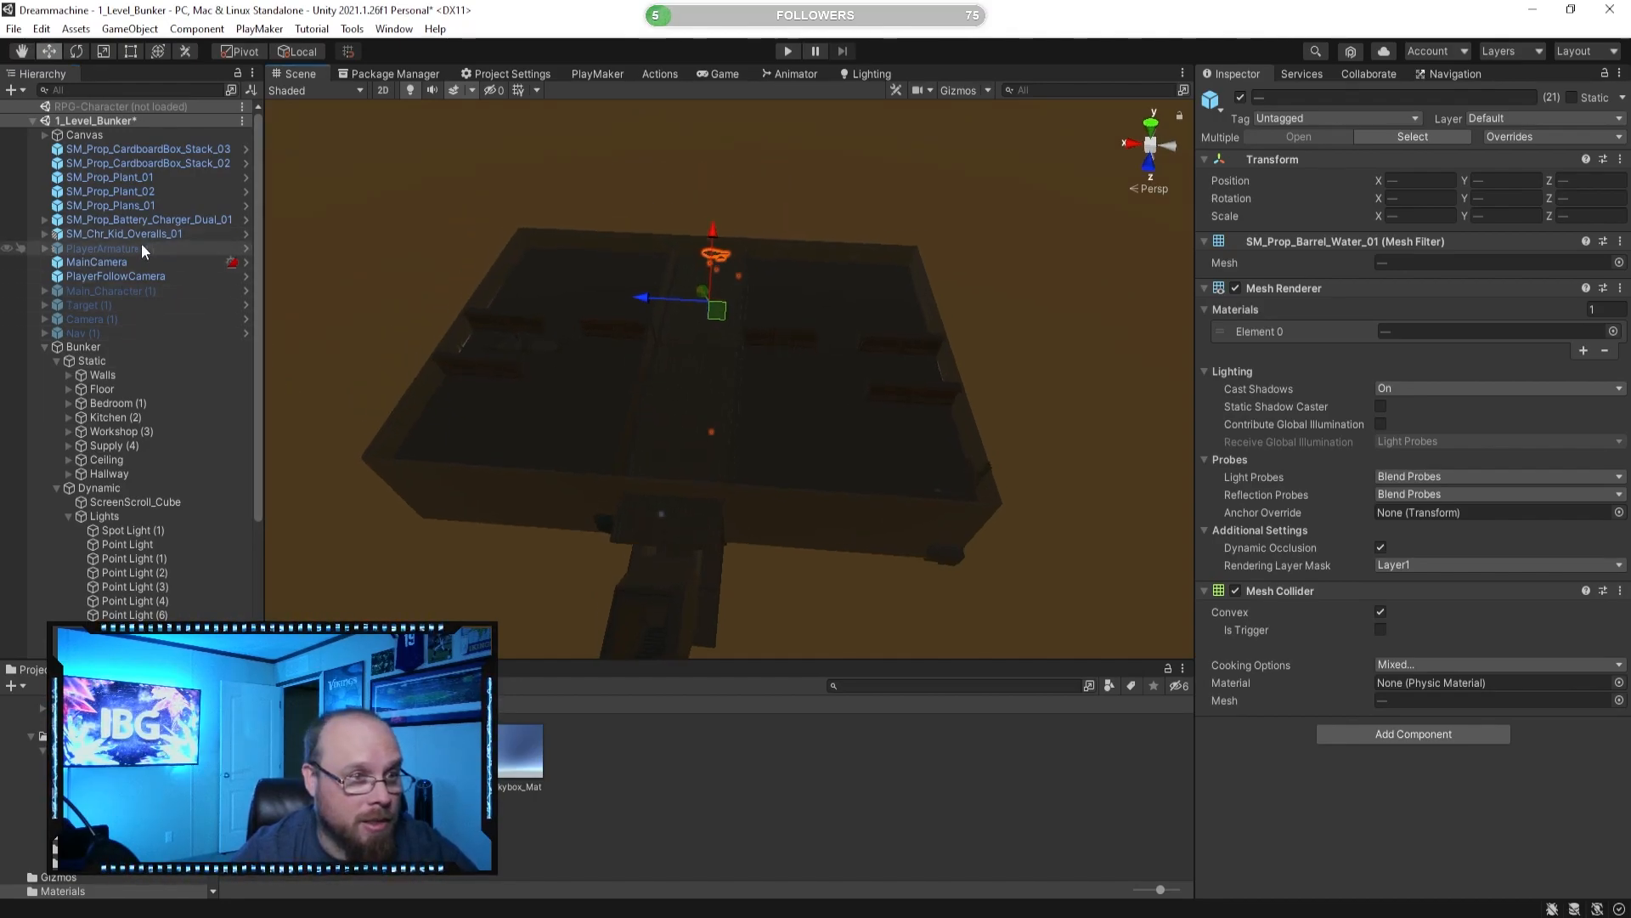
left_click(139, 205)
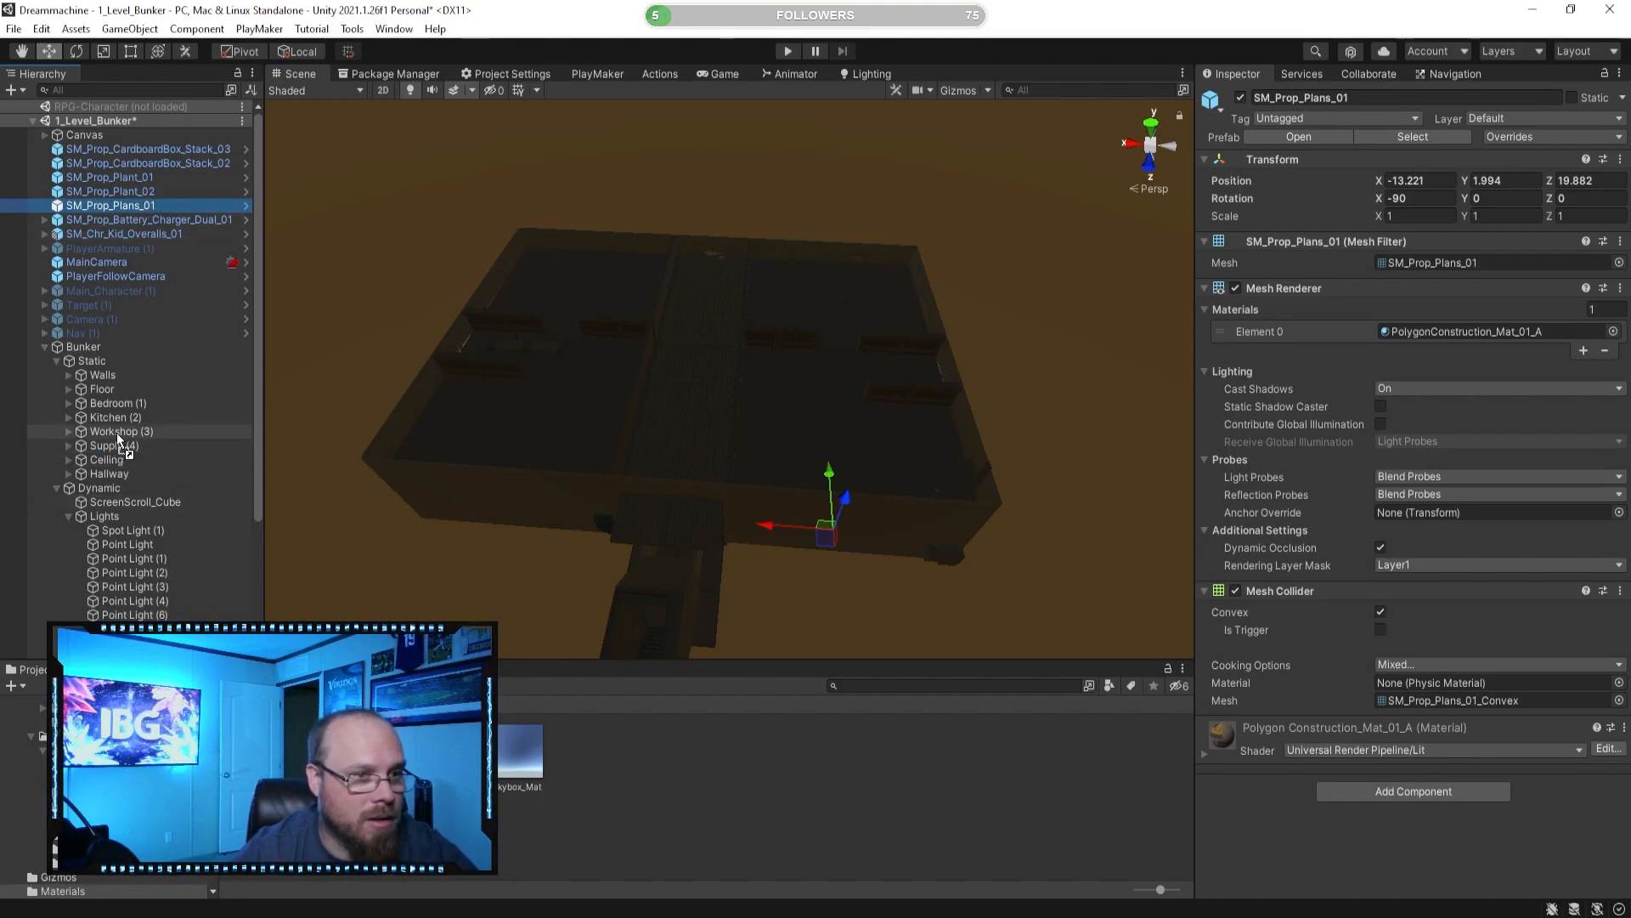
left_click_drag(119, 438, 116, 432)
scroll(177, 328, "up", 5)
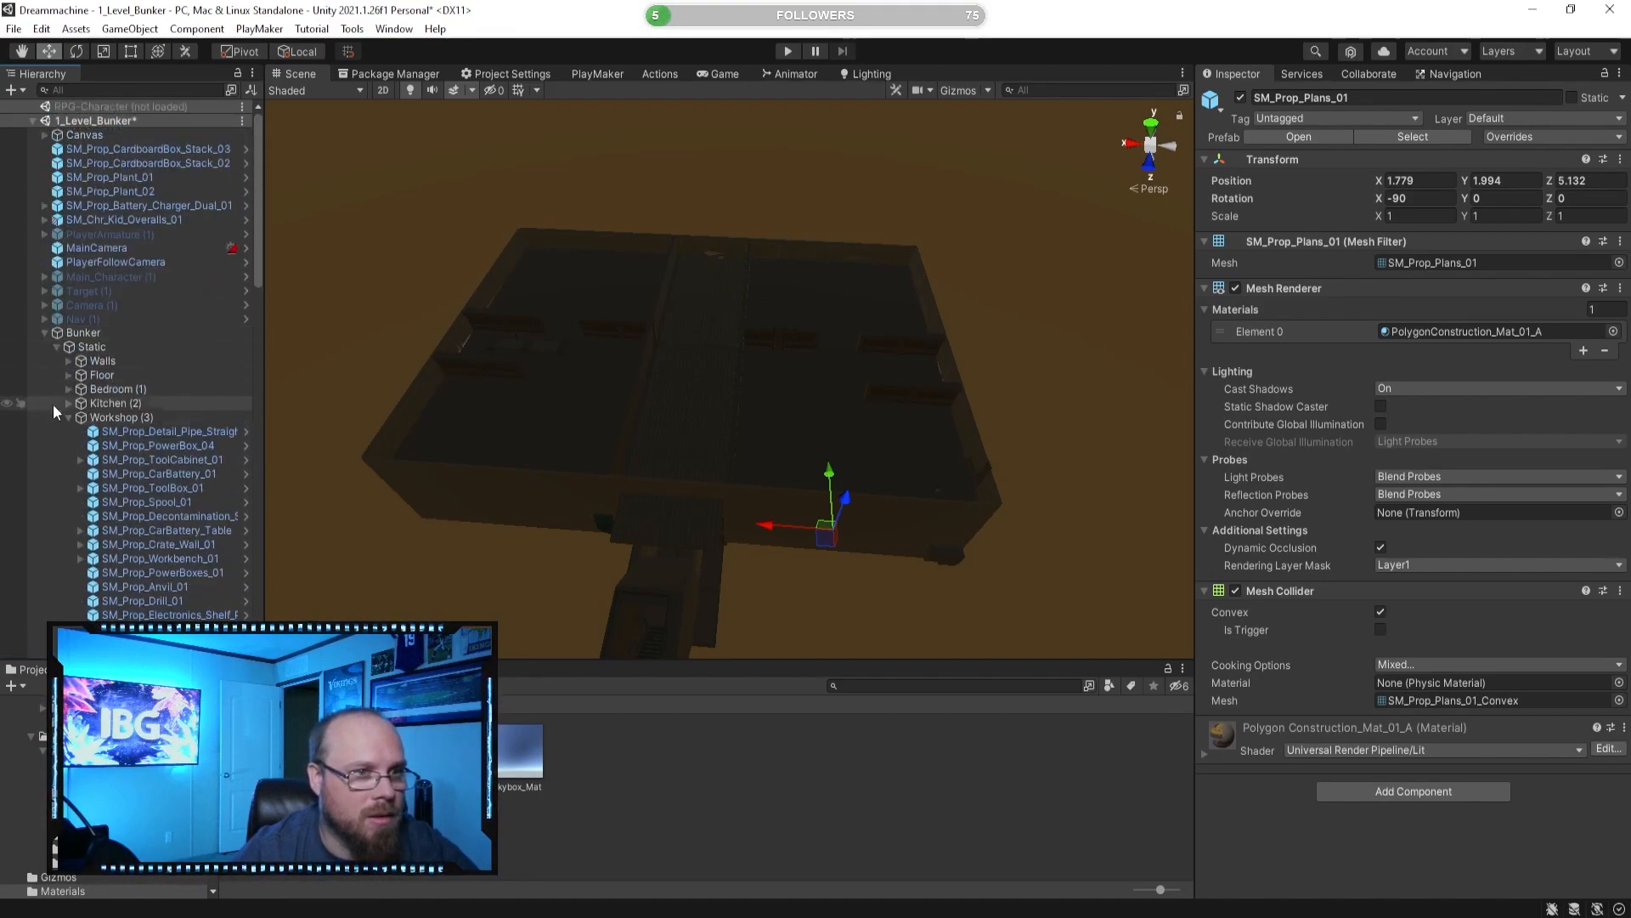
left_click(67, 418)
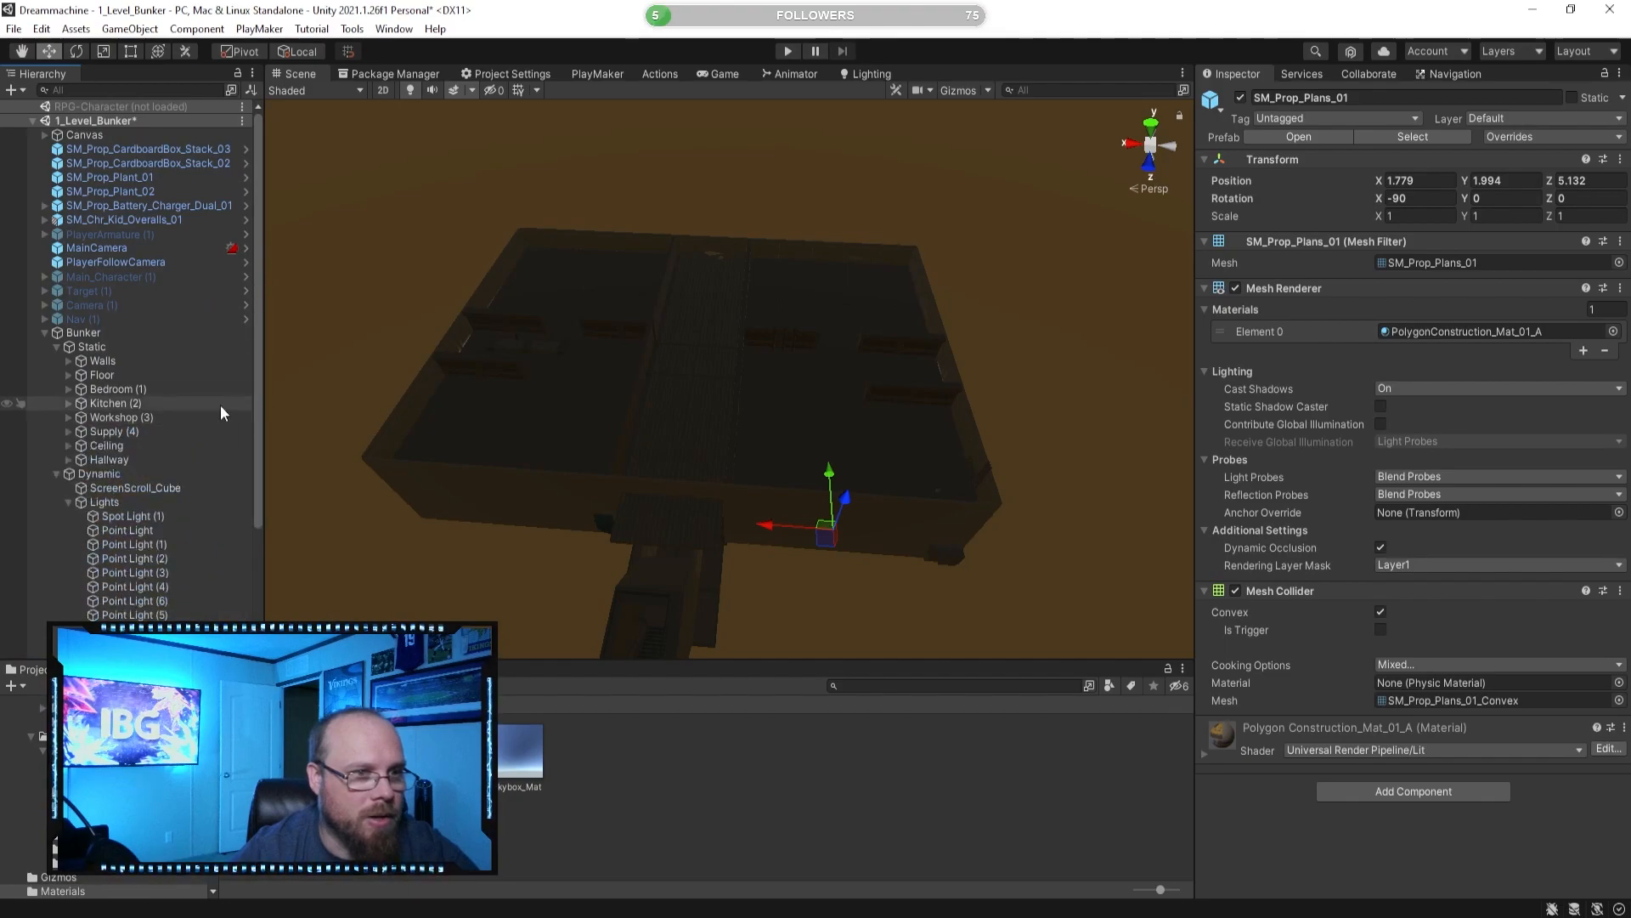
Move SM_Prop_Plant_01 and SM_Prop_Plant_02 into the Kitchen (2) group and SM_Prop_Battery_Charger_Dual_01 into Workshop (3), collapsing both groups.
left_click(127, 188)
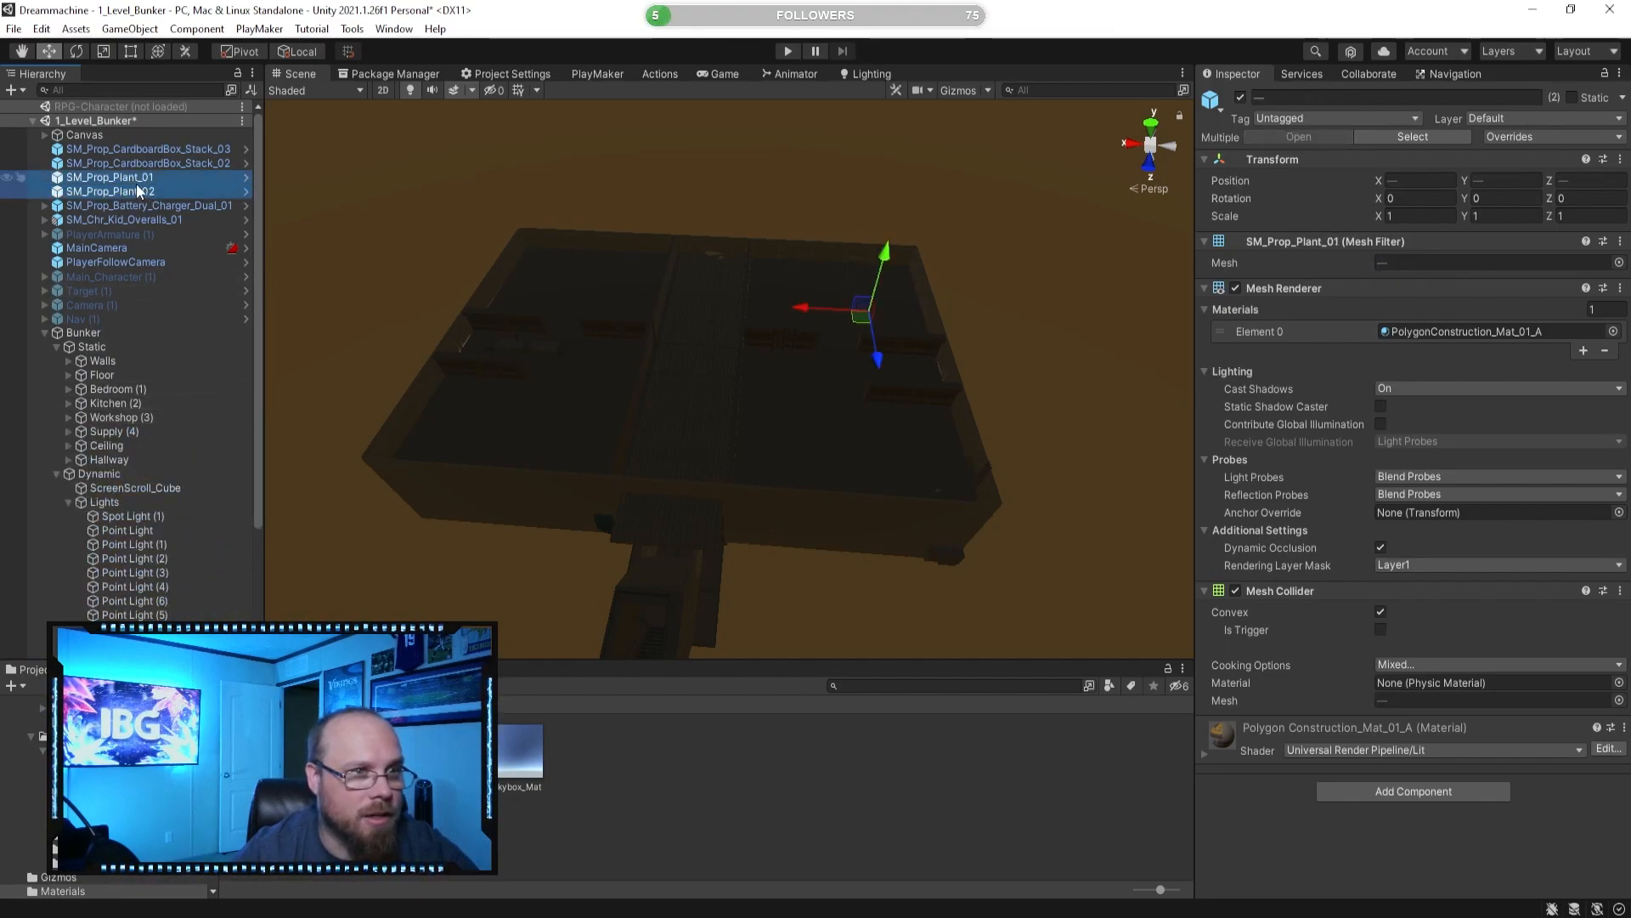
left_click_drag(129, 191, 124, 405)
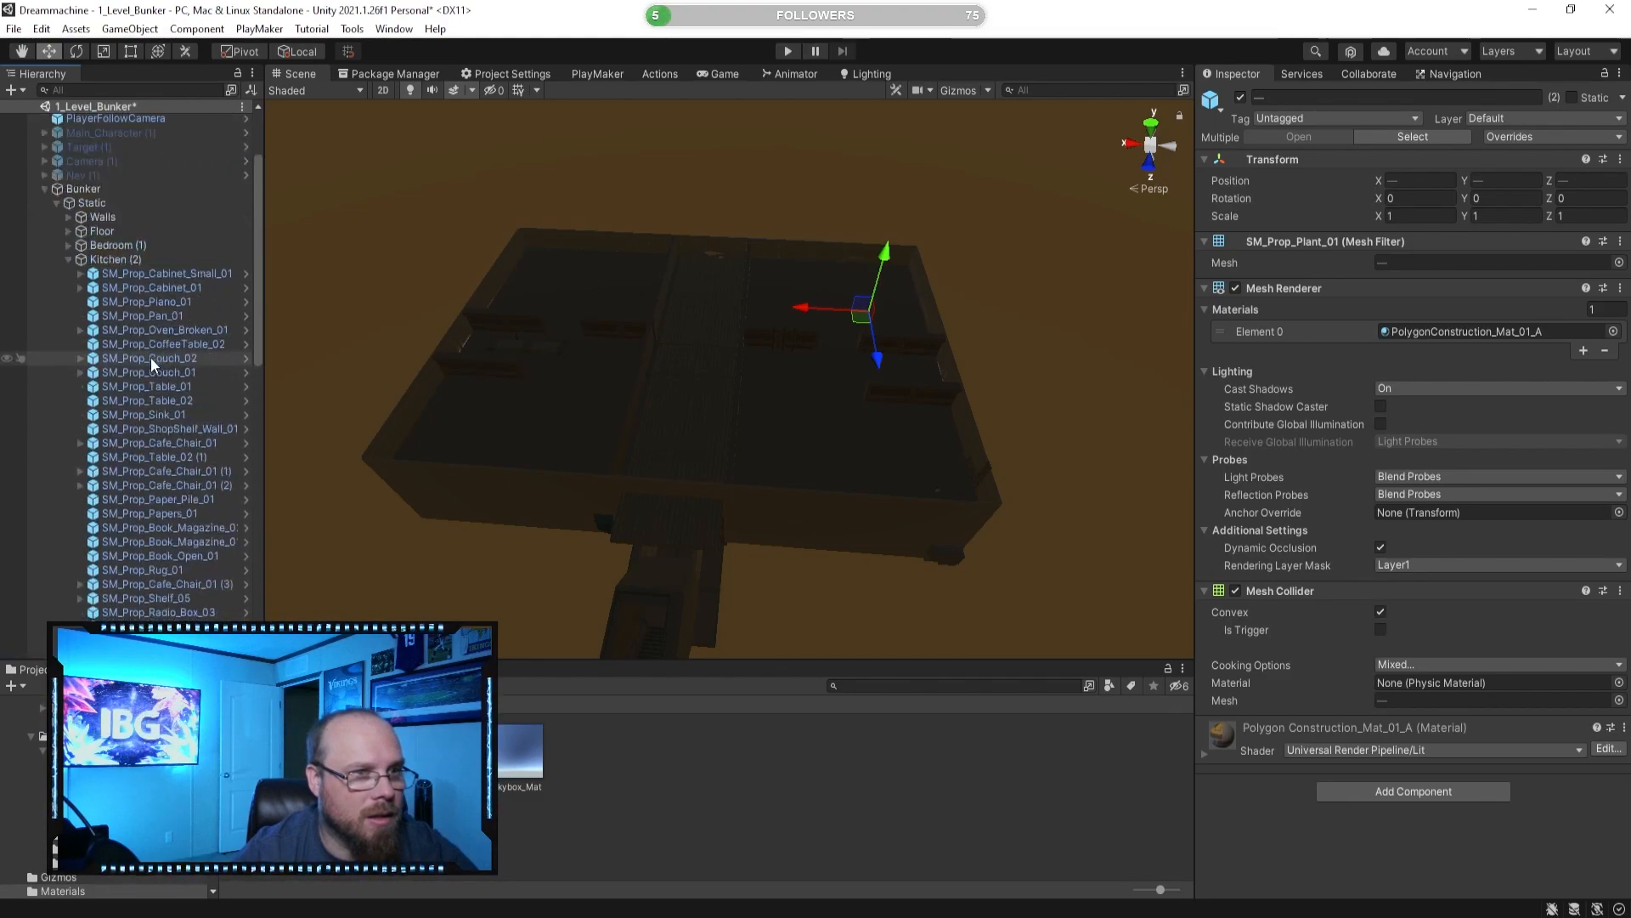
left_click(68, 375)
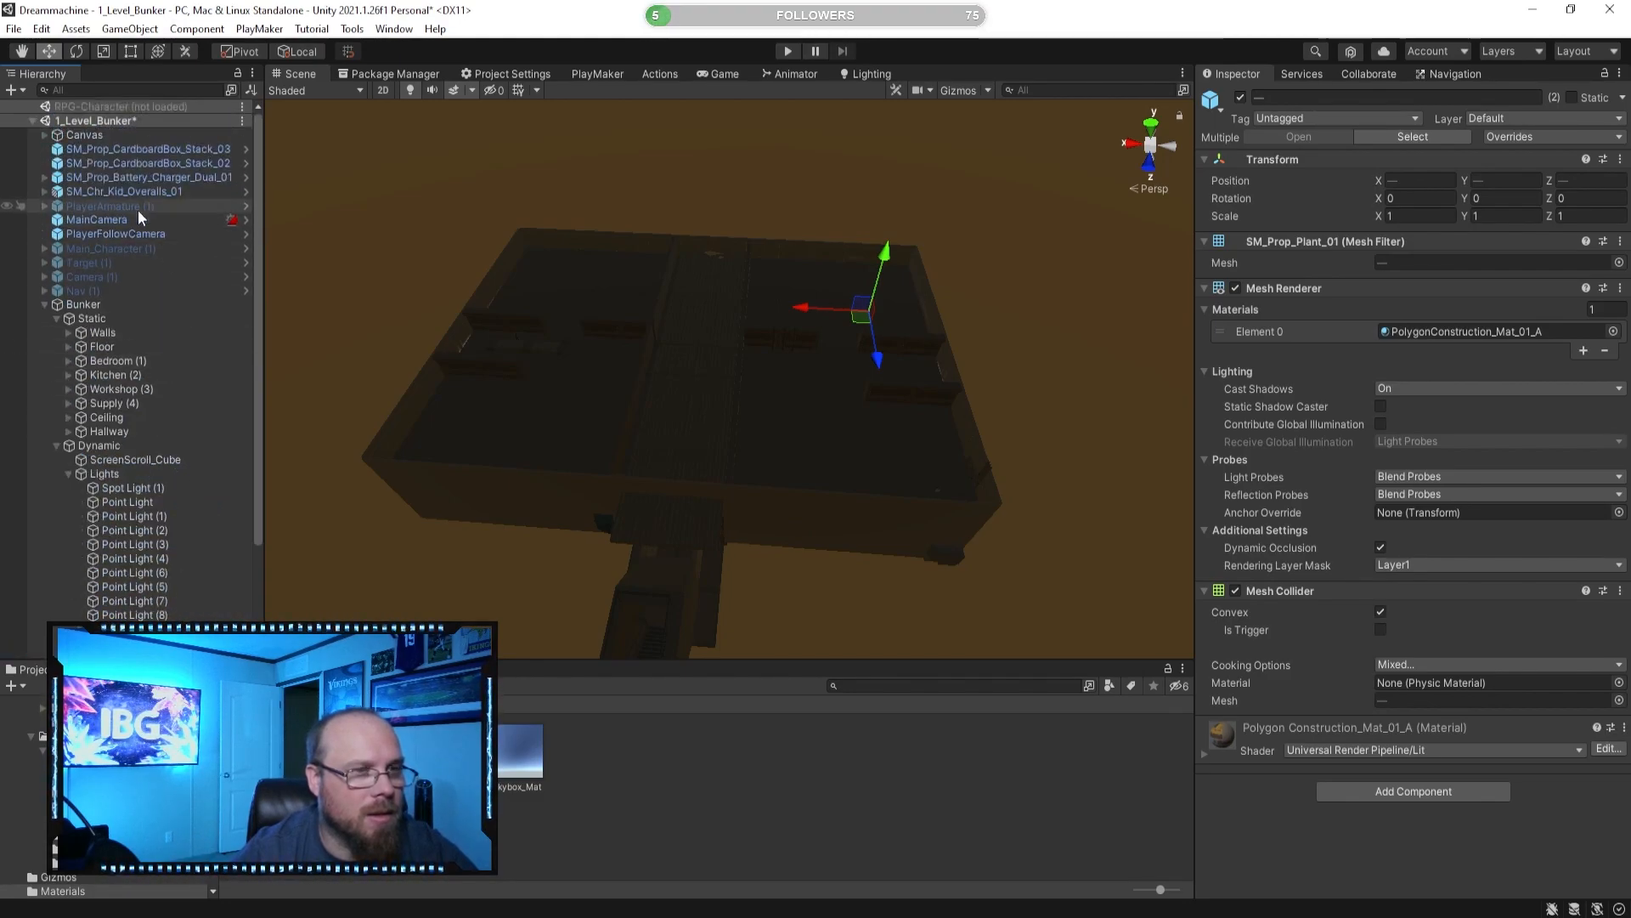
left_click_drag(143, 180, 139, 390)
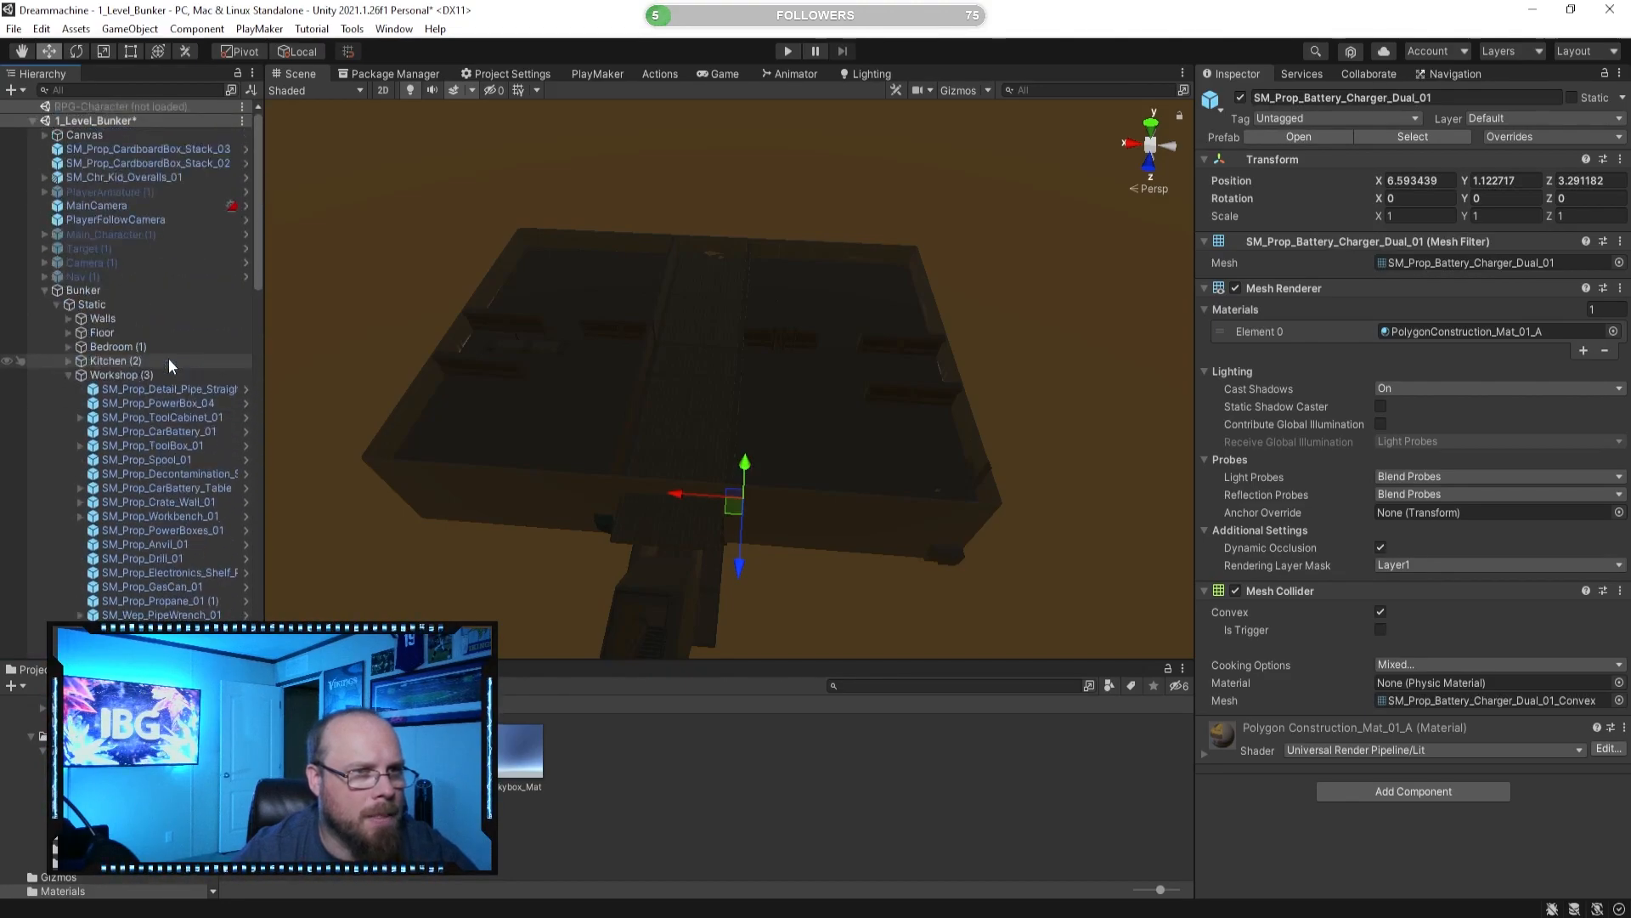
left_click(68, 374)
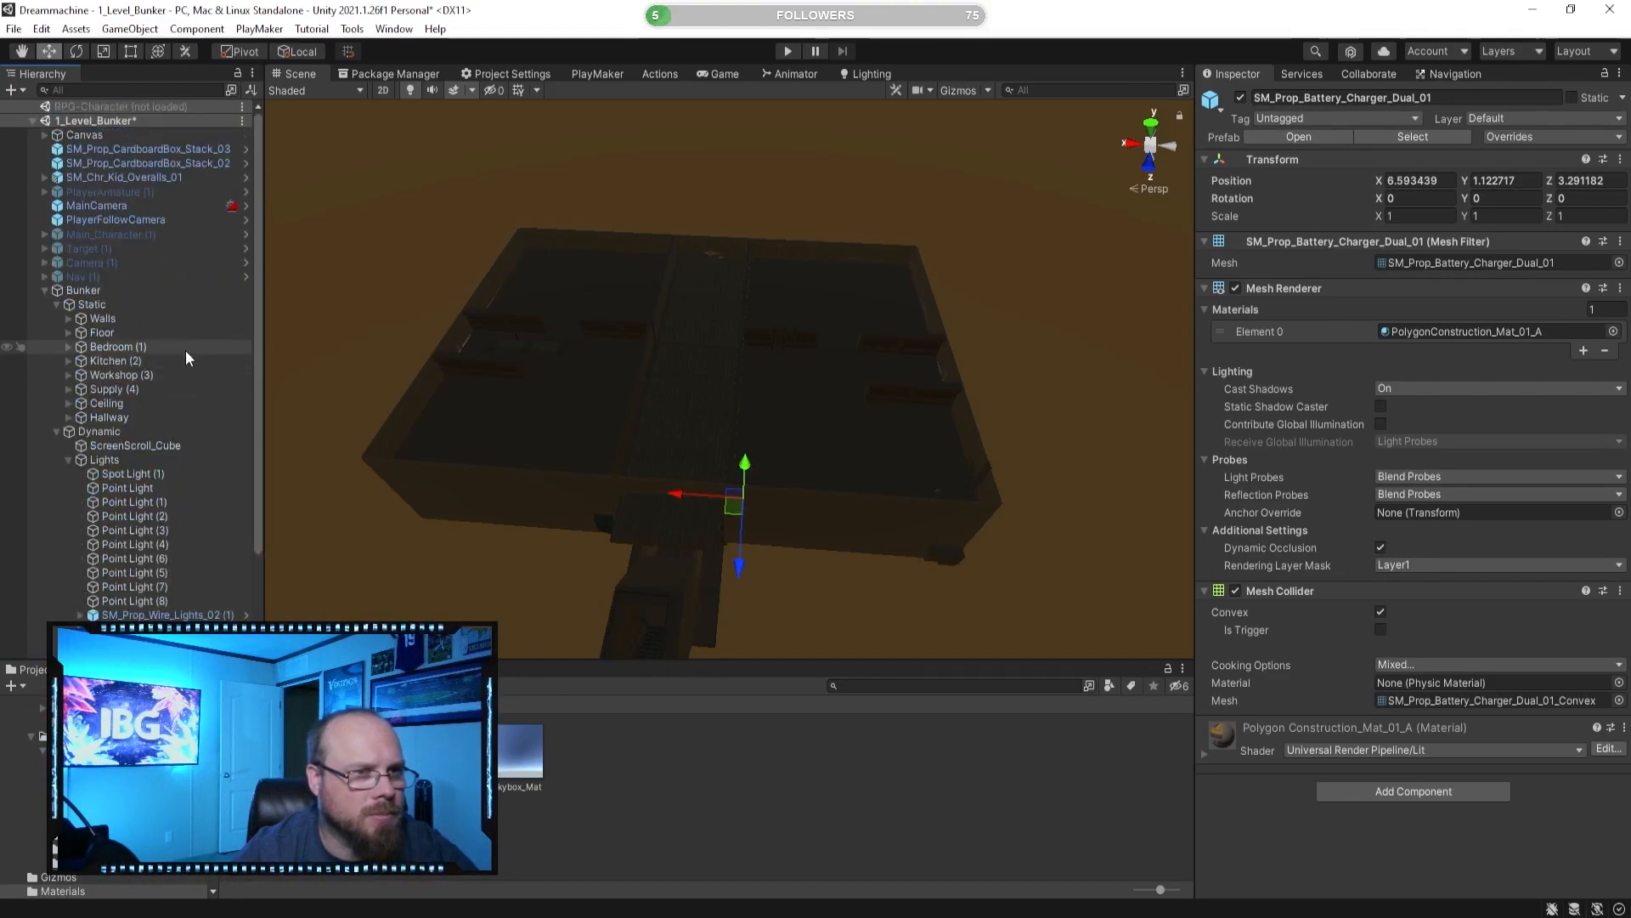
Move SM_Prop_CardboardBox_Stack_02 and SM_Prop_CardboardBox_Stack_03 from the scene root into the Kitchen (2) group and collapse that group.
left_click(146, 165)
left_click(149, 149, "ctrl")
left_click_drag(156, 164, 119, 361)
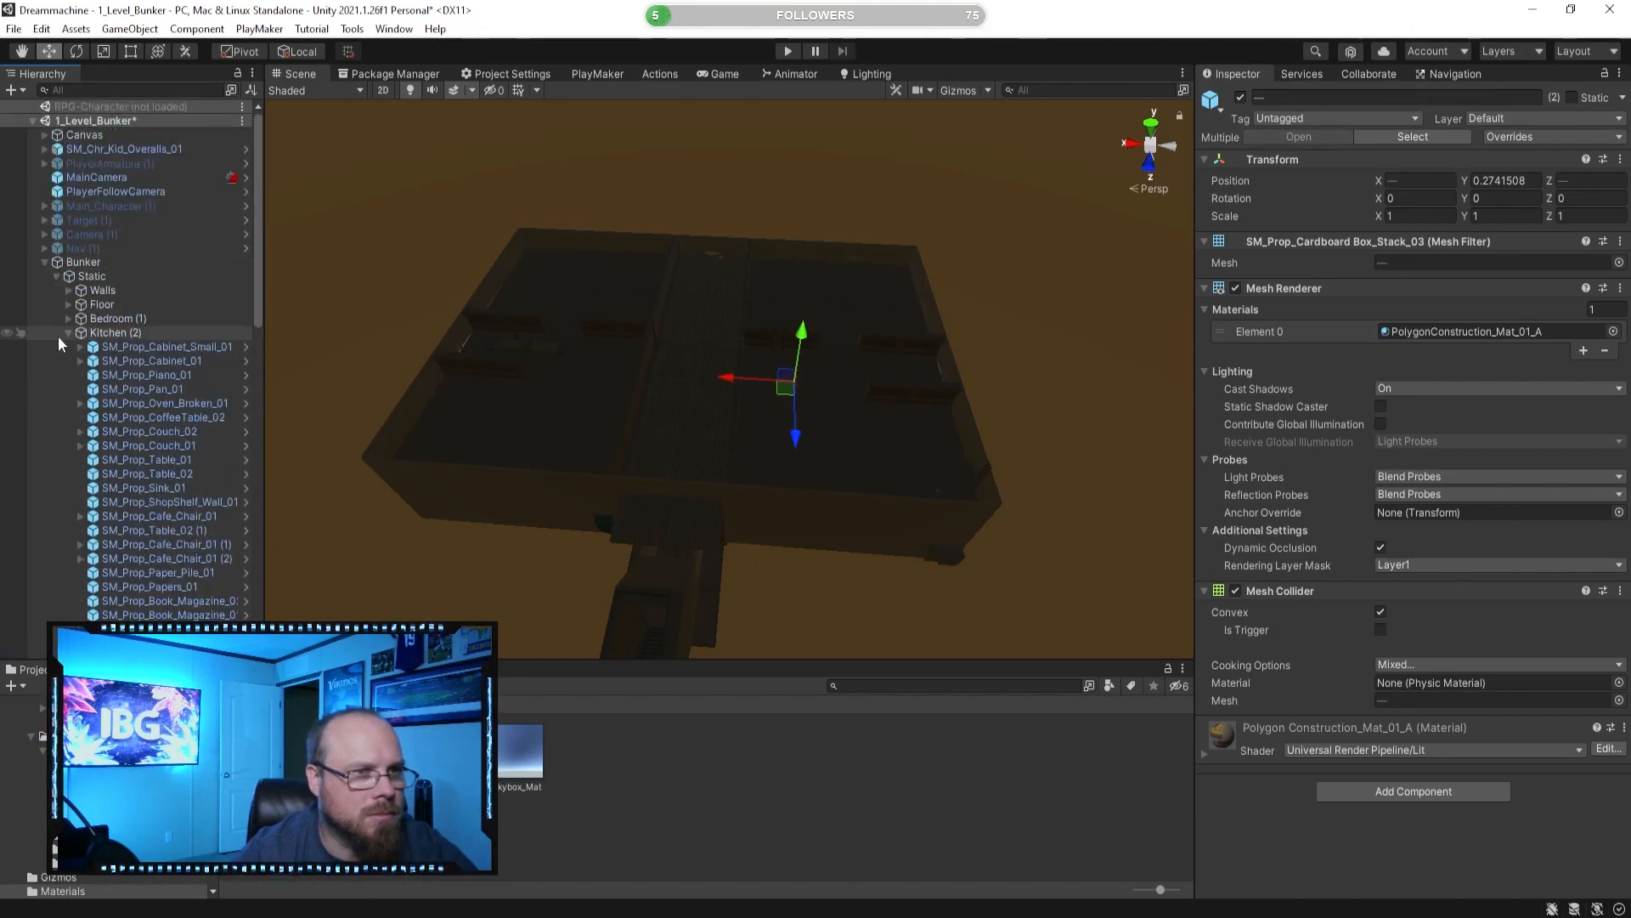
left_click(69, 334)
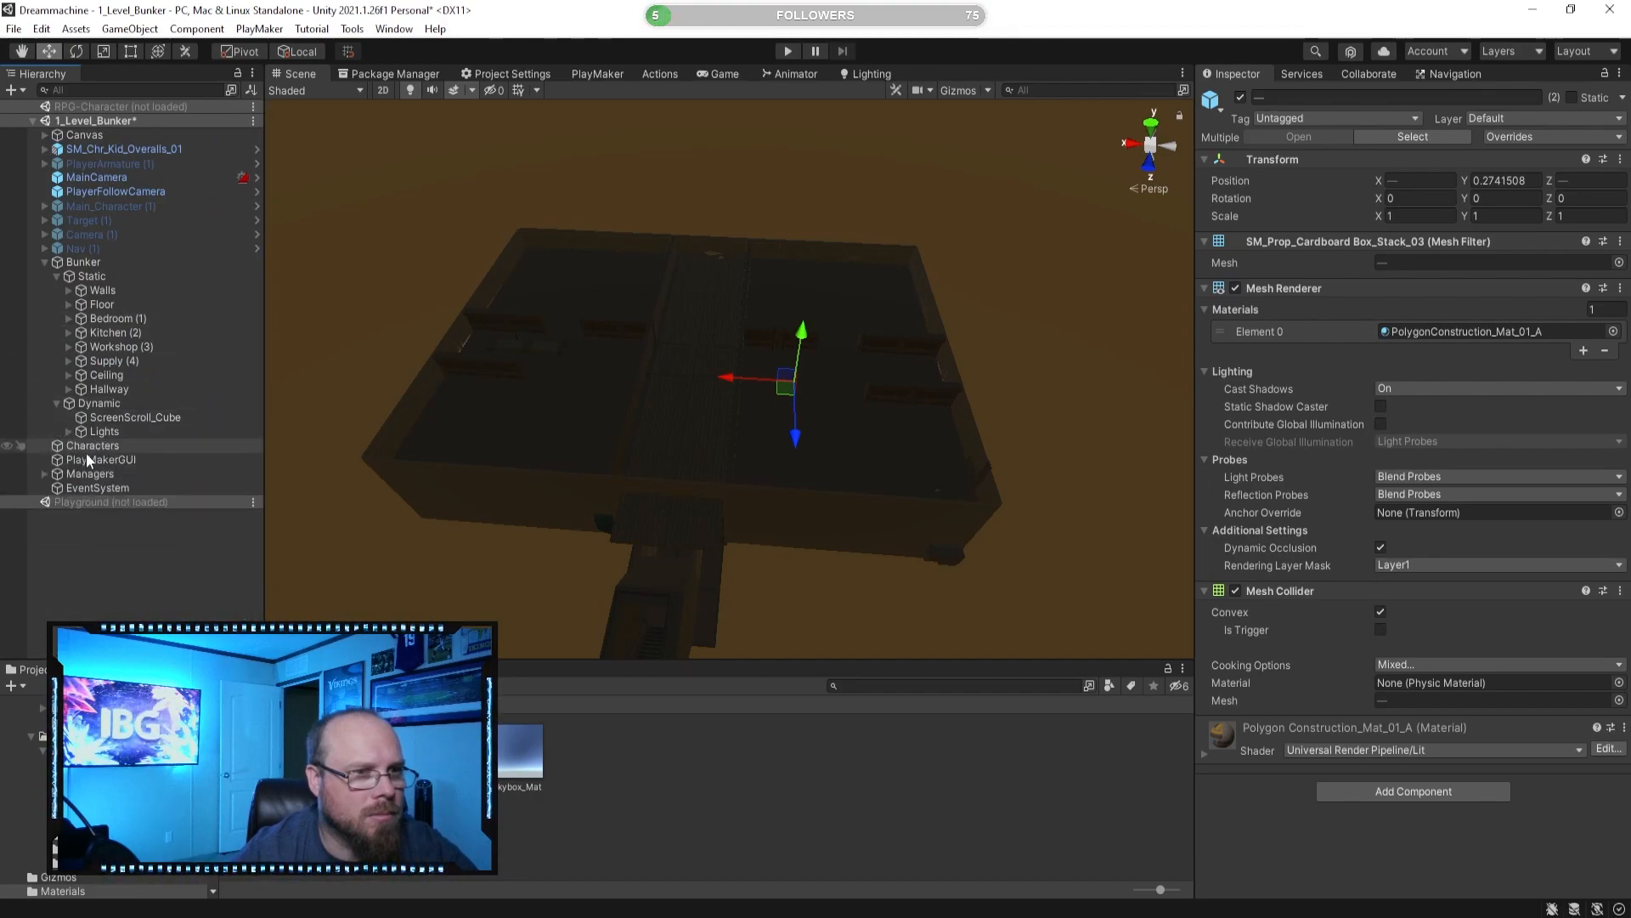
Collapse the Dynamic and Bunker groups in the hierarchy and save the scene.
left_click(55, 404)
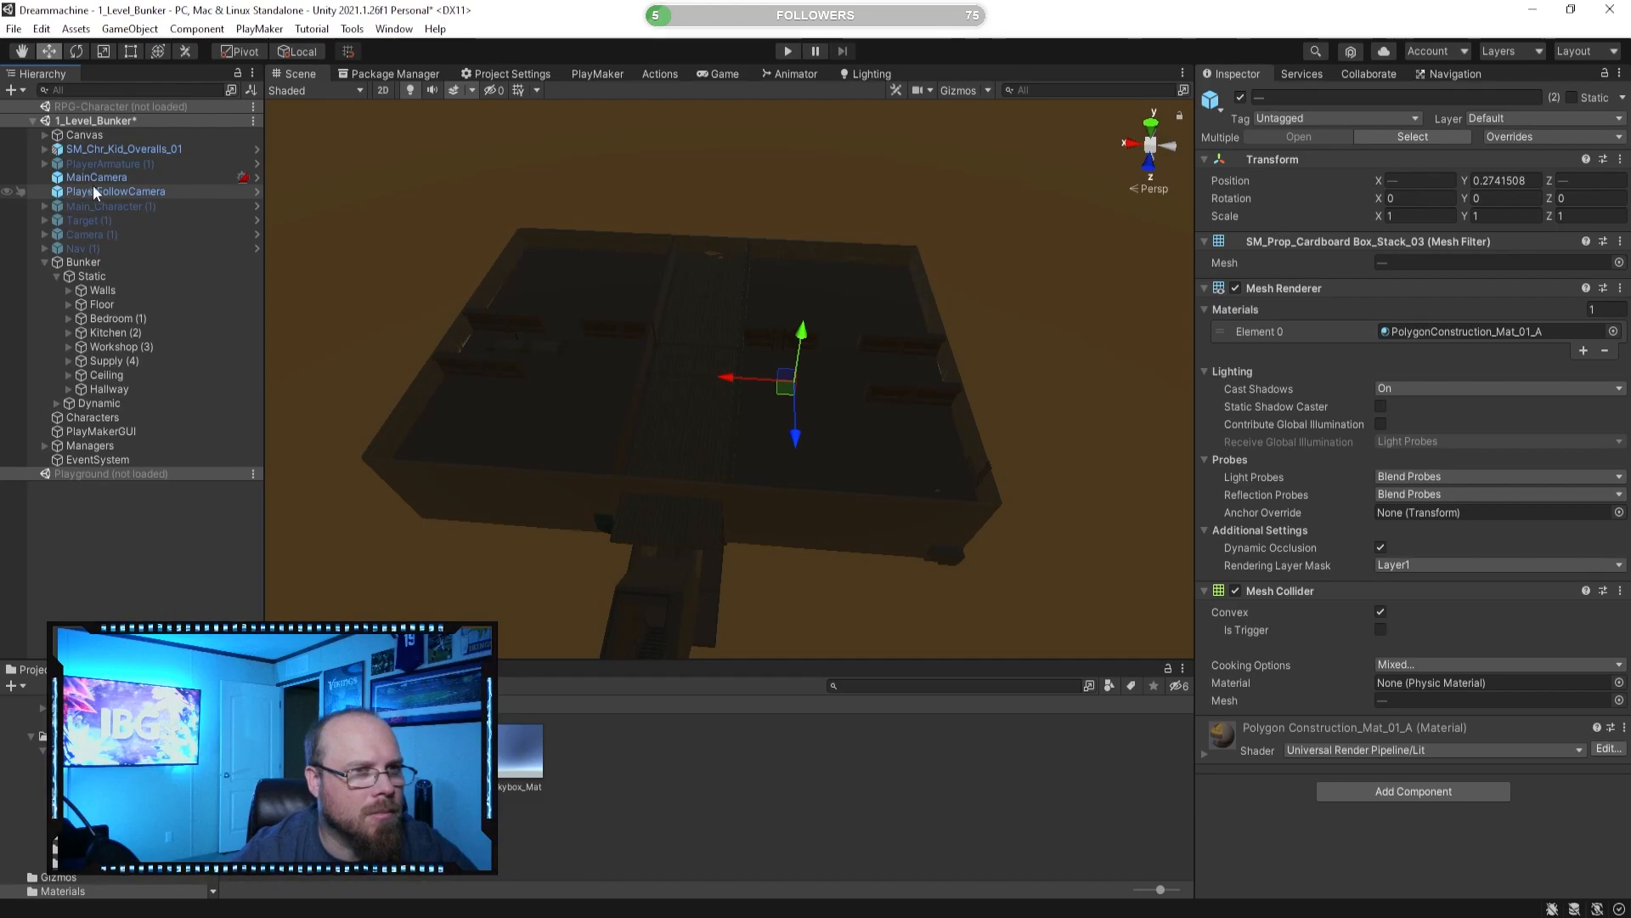
left_click(45, 263)
key("ctrl+s")
Search the project assets with "pipe t:prefab" and preview the SM_Bld_Ceiling_Pipes_Straight_01 prefab.
left_click_drag(646, 392, 633, 390, "alt")
right_click_drag(634, 389, 406, 389)
key("w")
right_click_drag(766, 323, 710, 458)
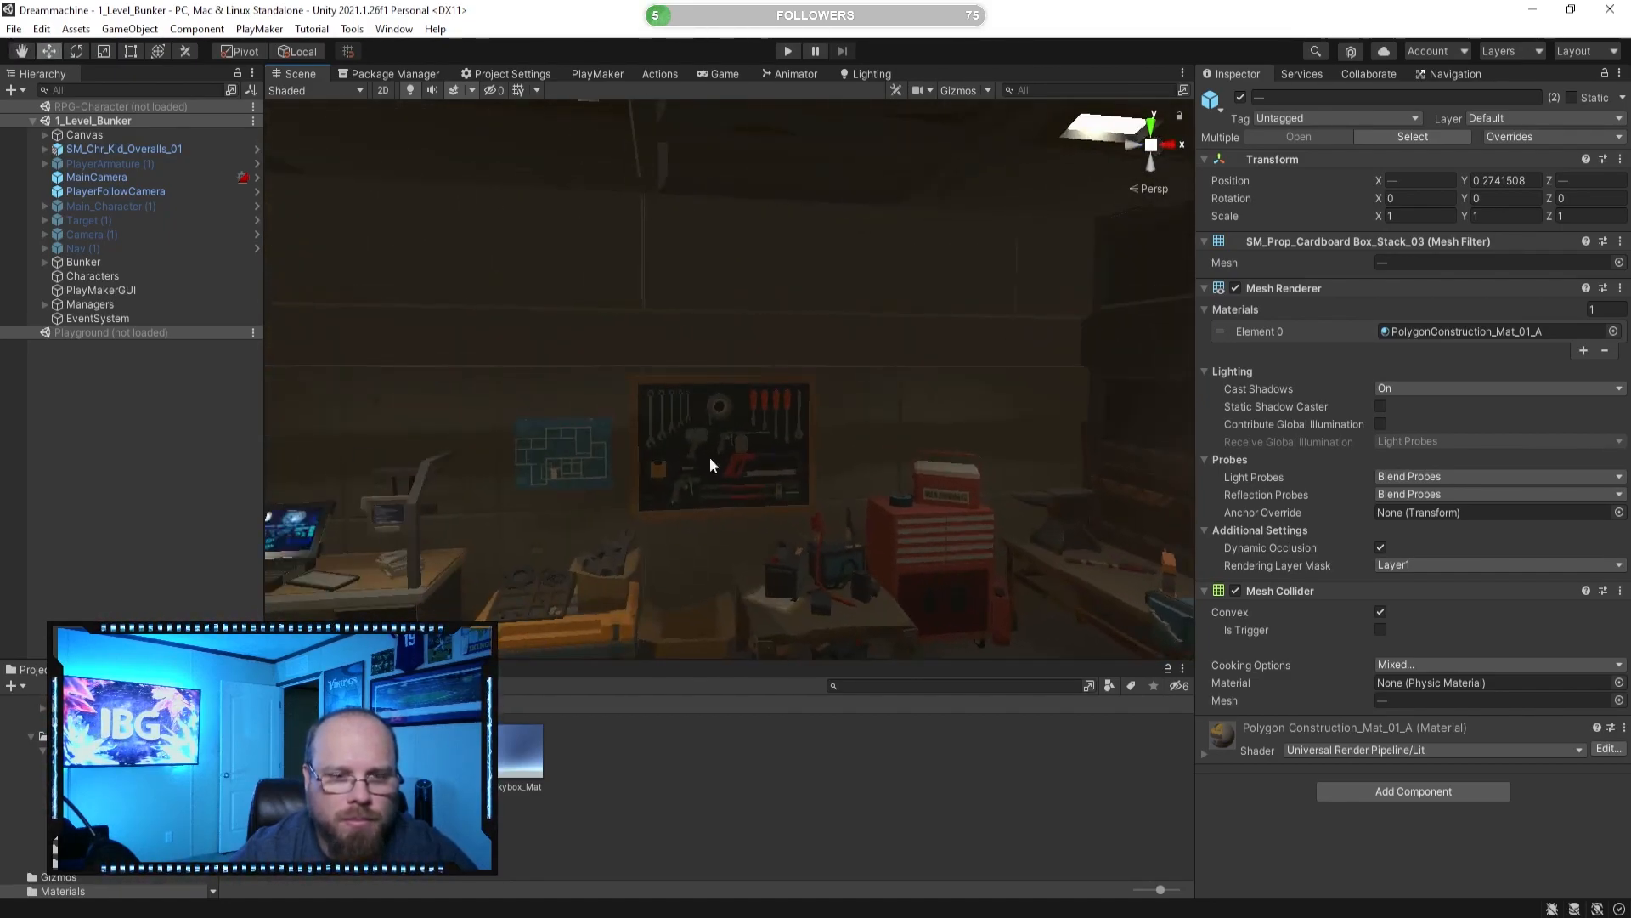
left_click(875, 690)
type("pipe")
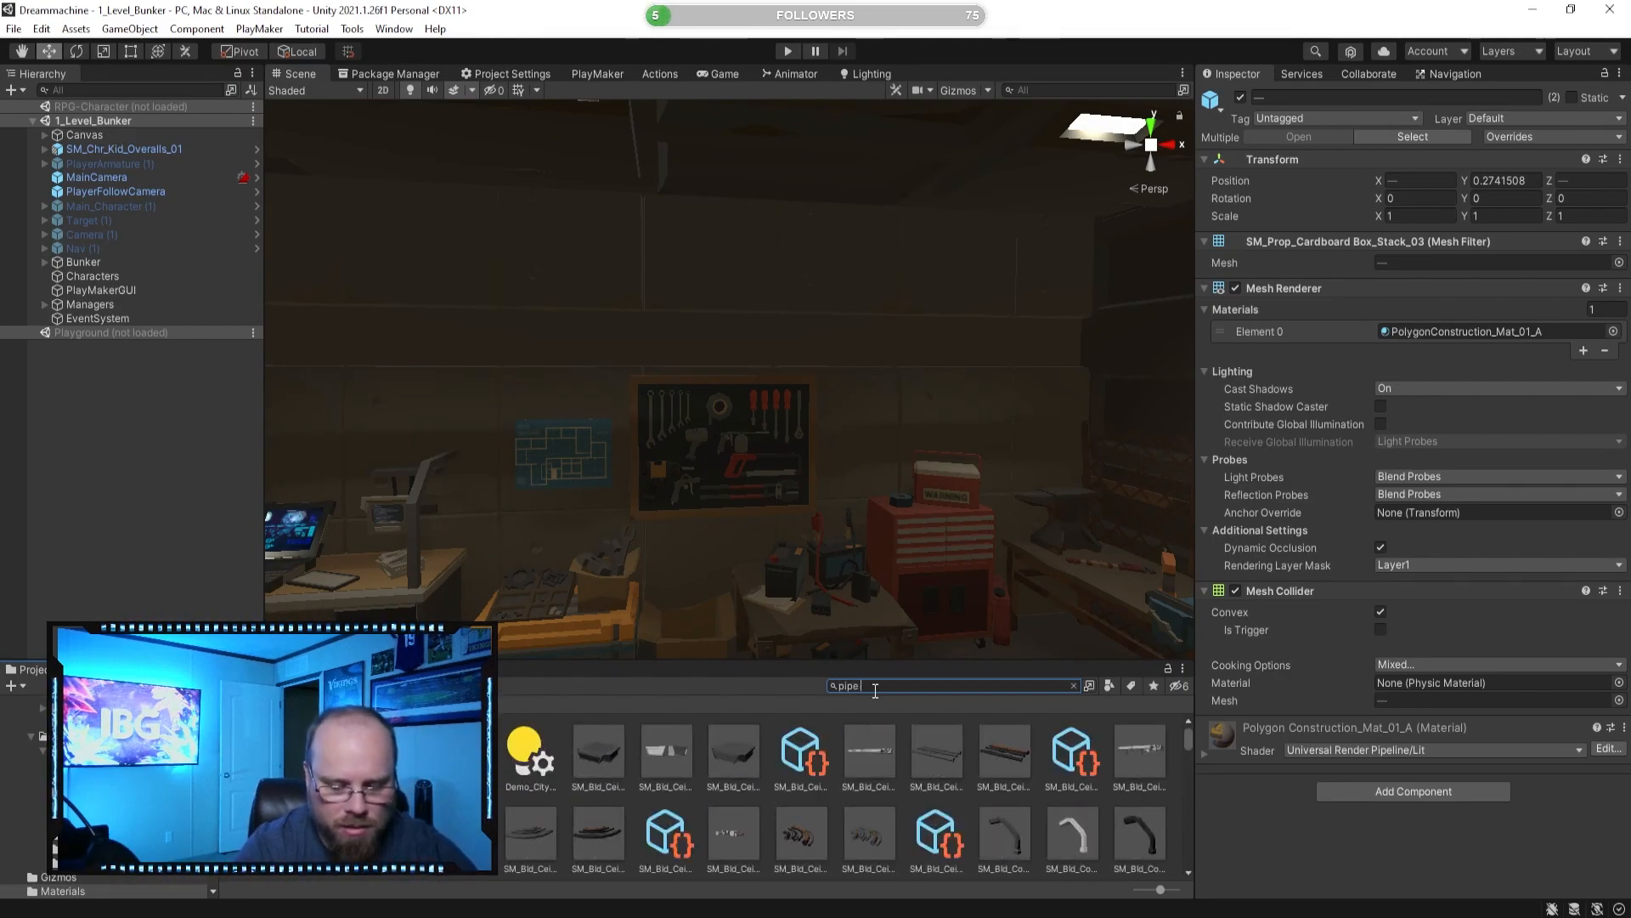
type(" t:prefab")
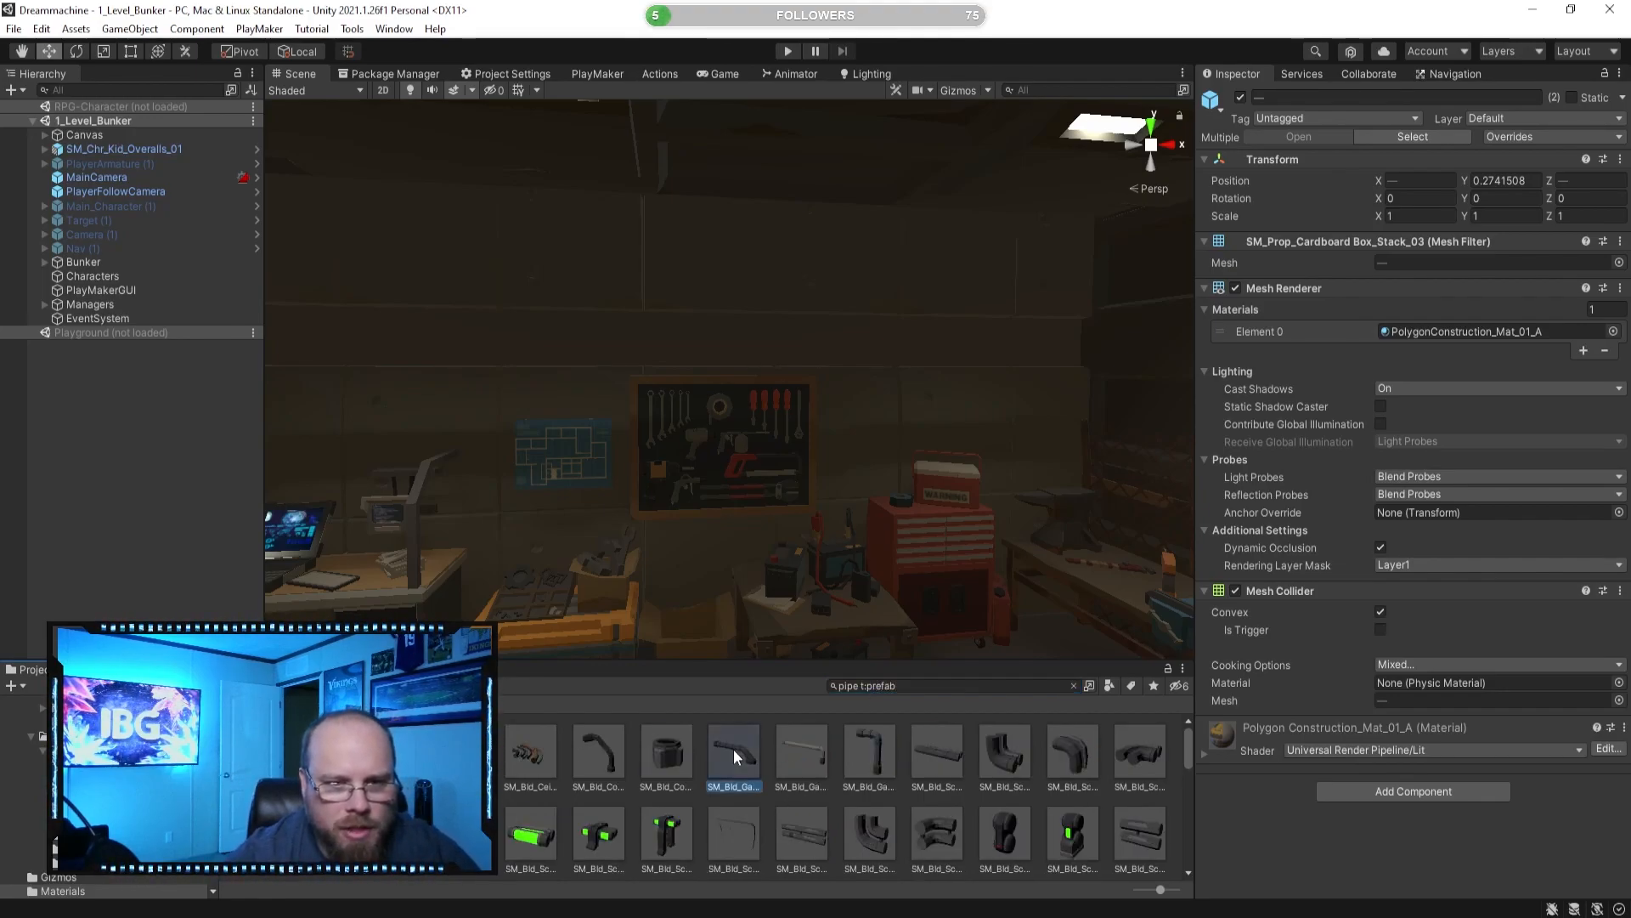
left_click(463, 752)
left_click_drag(1420, 761, 1478, 815)
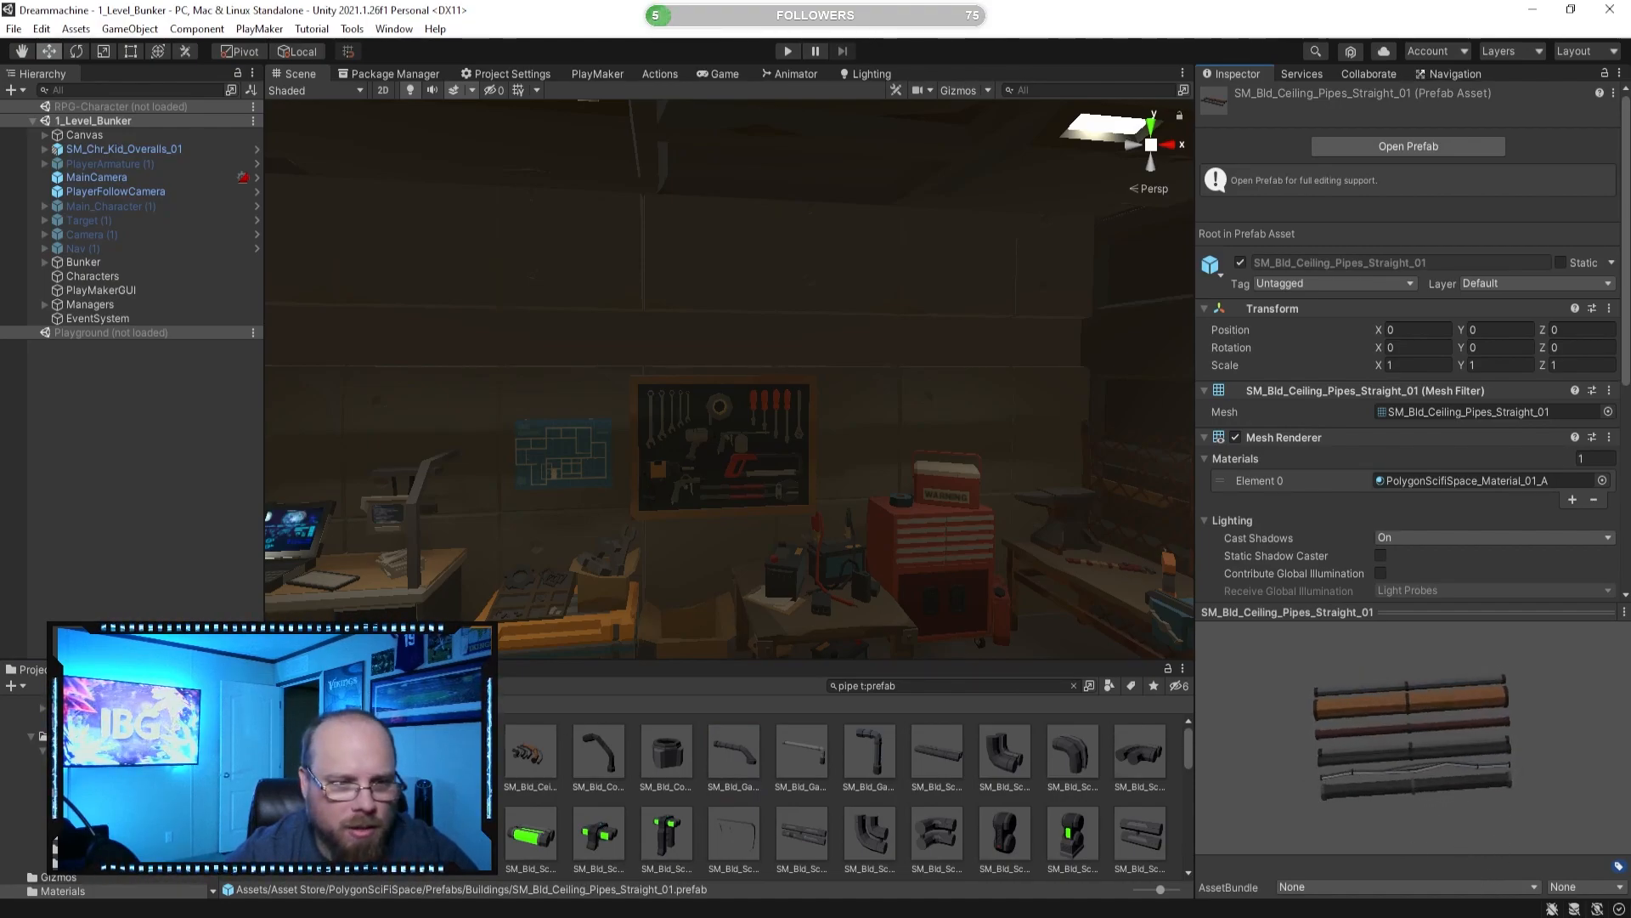
Try SM_Bld_Ceiling_Pipes_Straight_01 in the workshop, raise it to Y 9.34 to inspect it, and delete it from the scene.
left_click_drag(563, 377, 735, 451)
left_click_drag(878, 374, 913, 289, "alt")
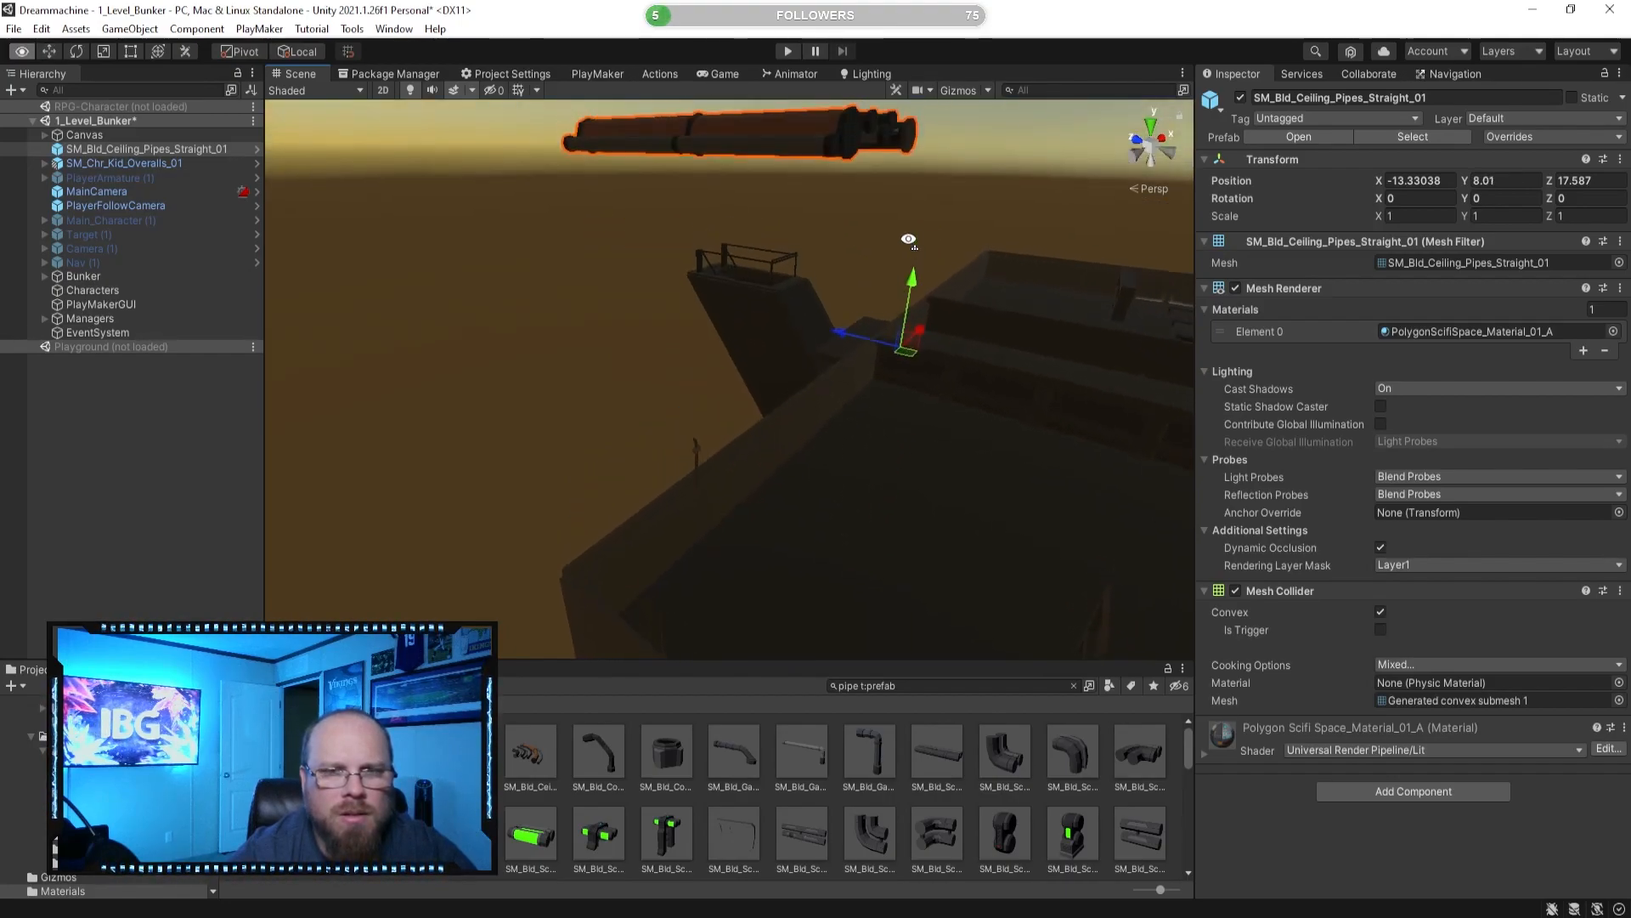
right_click_drag(605, 259, 761, 249)
left_click_drag(675, 387, 670, 333)
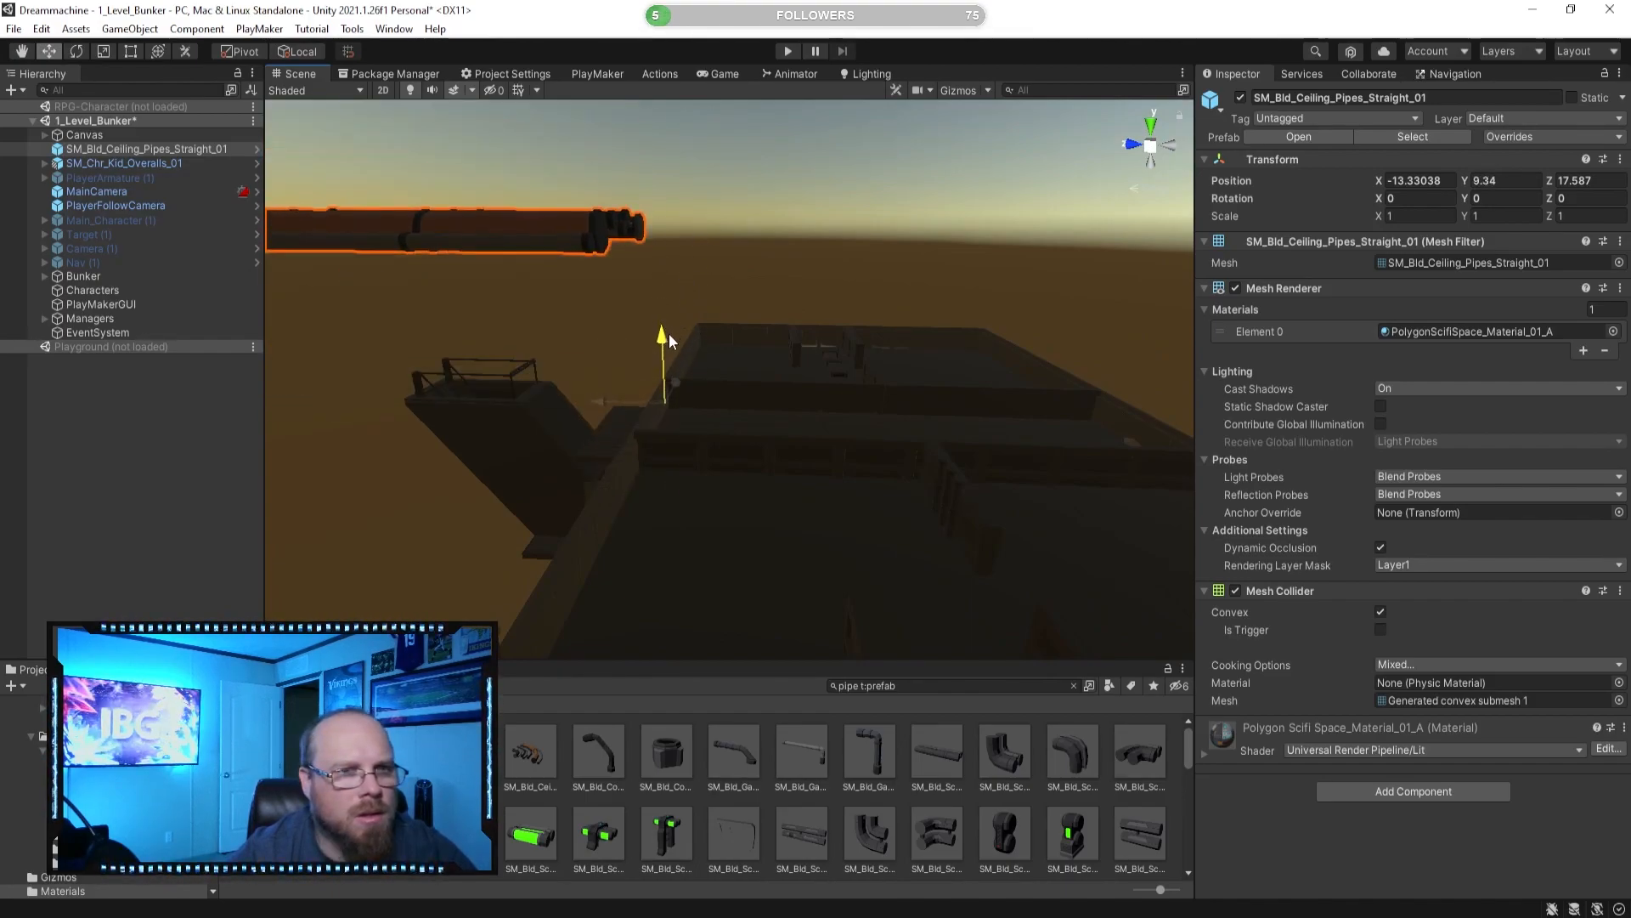
right_click_drag(717, 381, 528, 338)
left_click(169, 161)
left_click(167, 149)
key("Delete")
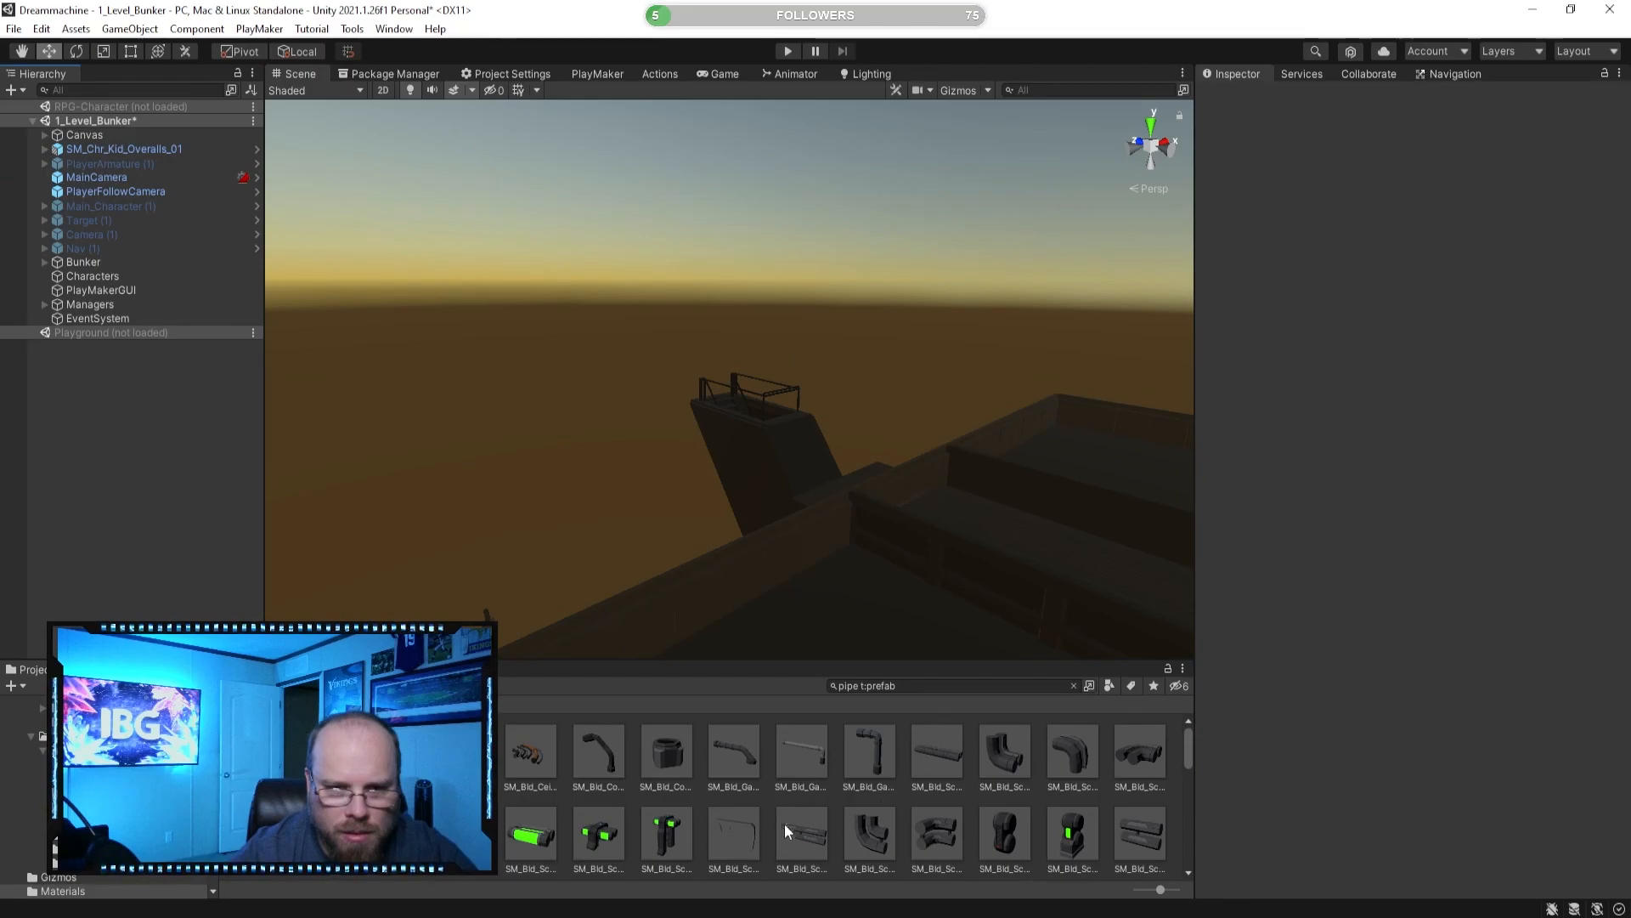
Browse the pipe prefabs for a wall piece, previewing SM_Bld_Scav_Refinery_Pipe_02, SM_Prop_Detail_Pipes_03, SM_Prop_Pipe_Large_01 and SM_Prop_Pipes_01.
left_click(812, 837)
scroll(1050, 816, "down", 1)
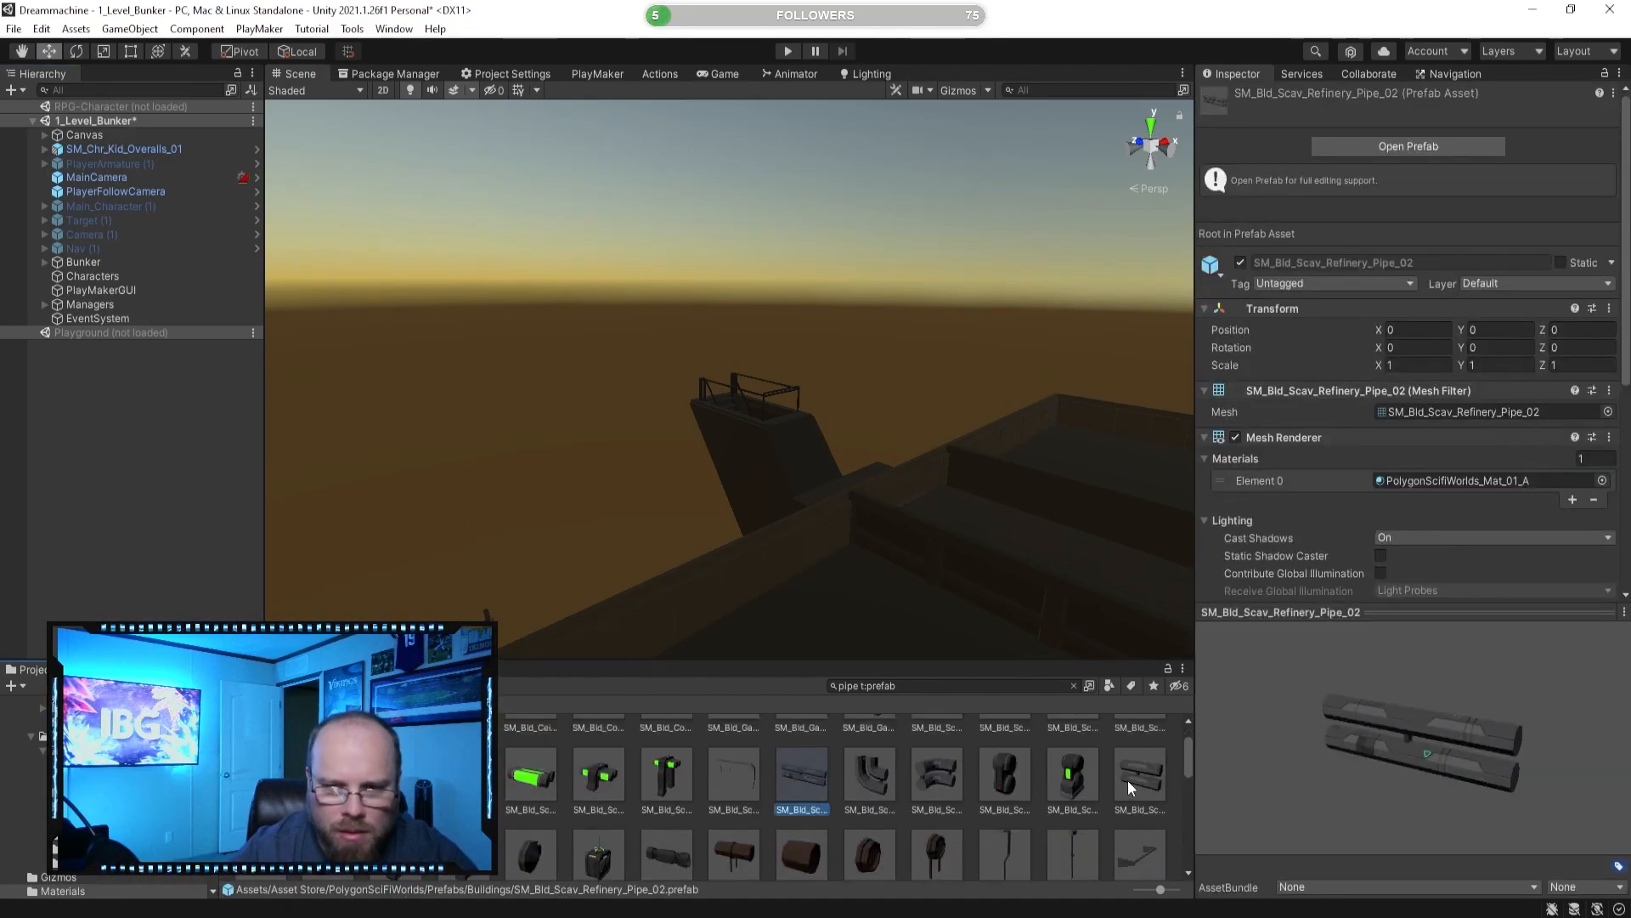
left_click(1130, 780)
scroll(987, 803, "down", 1)
scroll(629, 805, "down", 2)
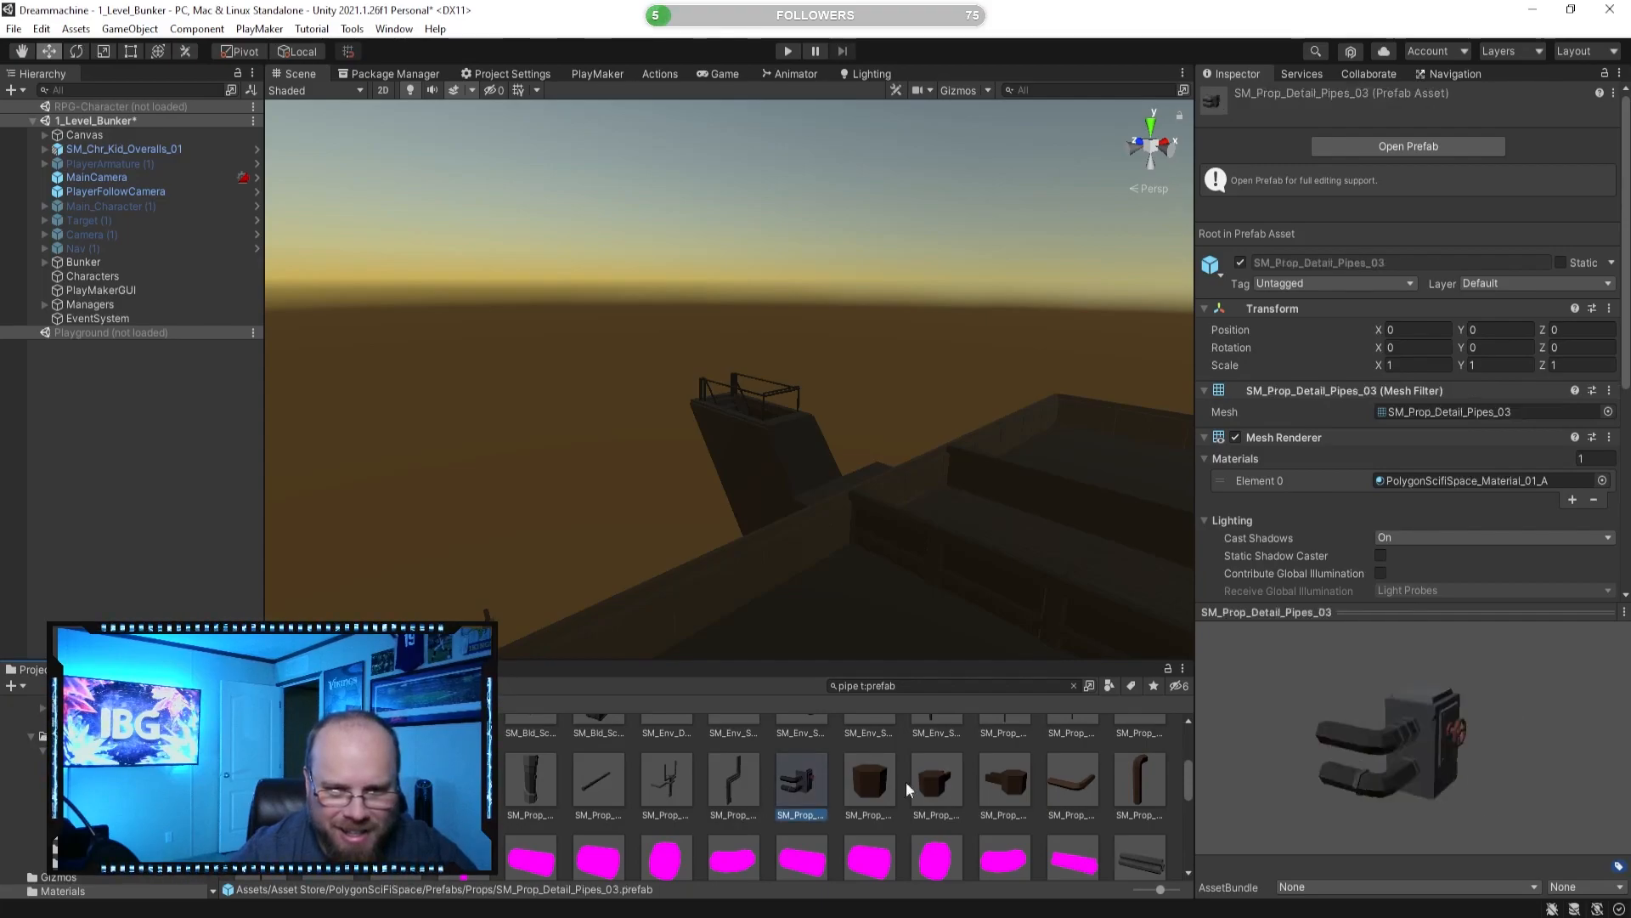
scroll(977, 799, "down", 1)
left_click(1135, 812)
scroll(944, 813, "down", 1)
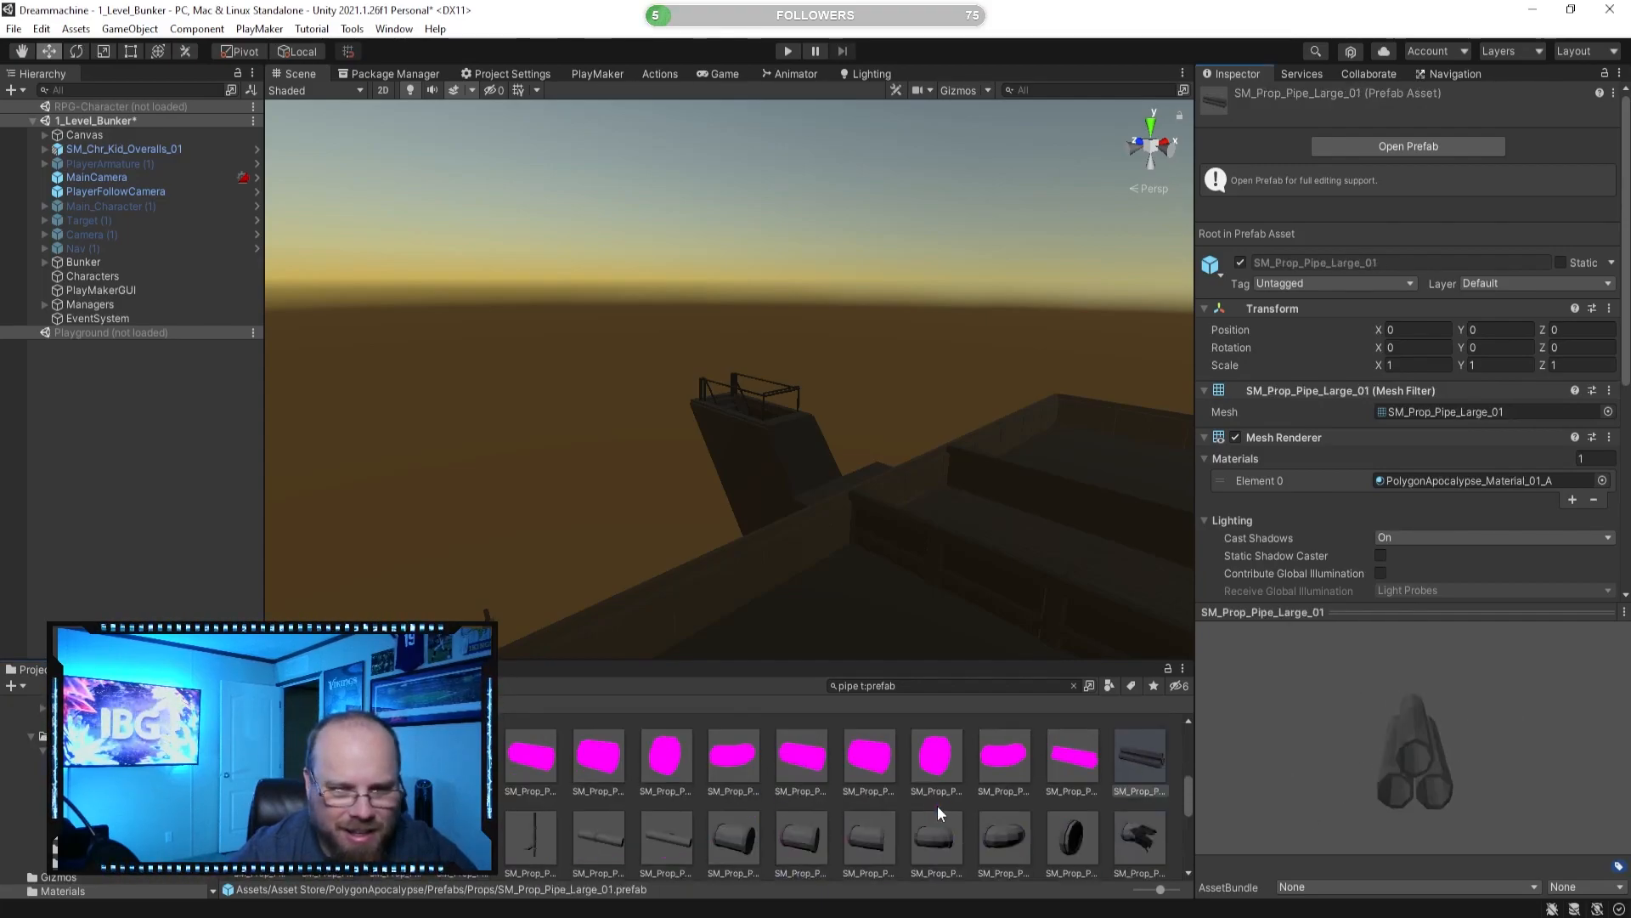
scroll(639, 830, "down", 2)
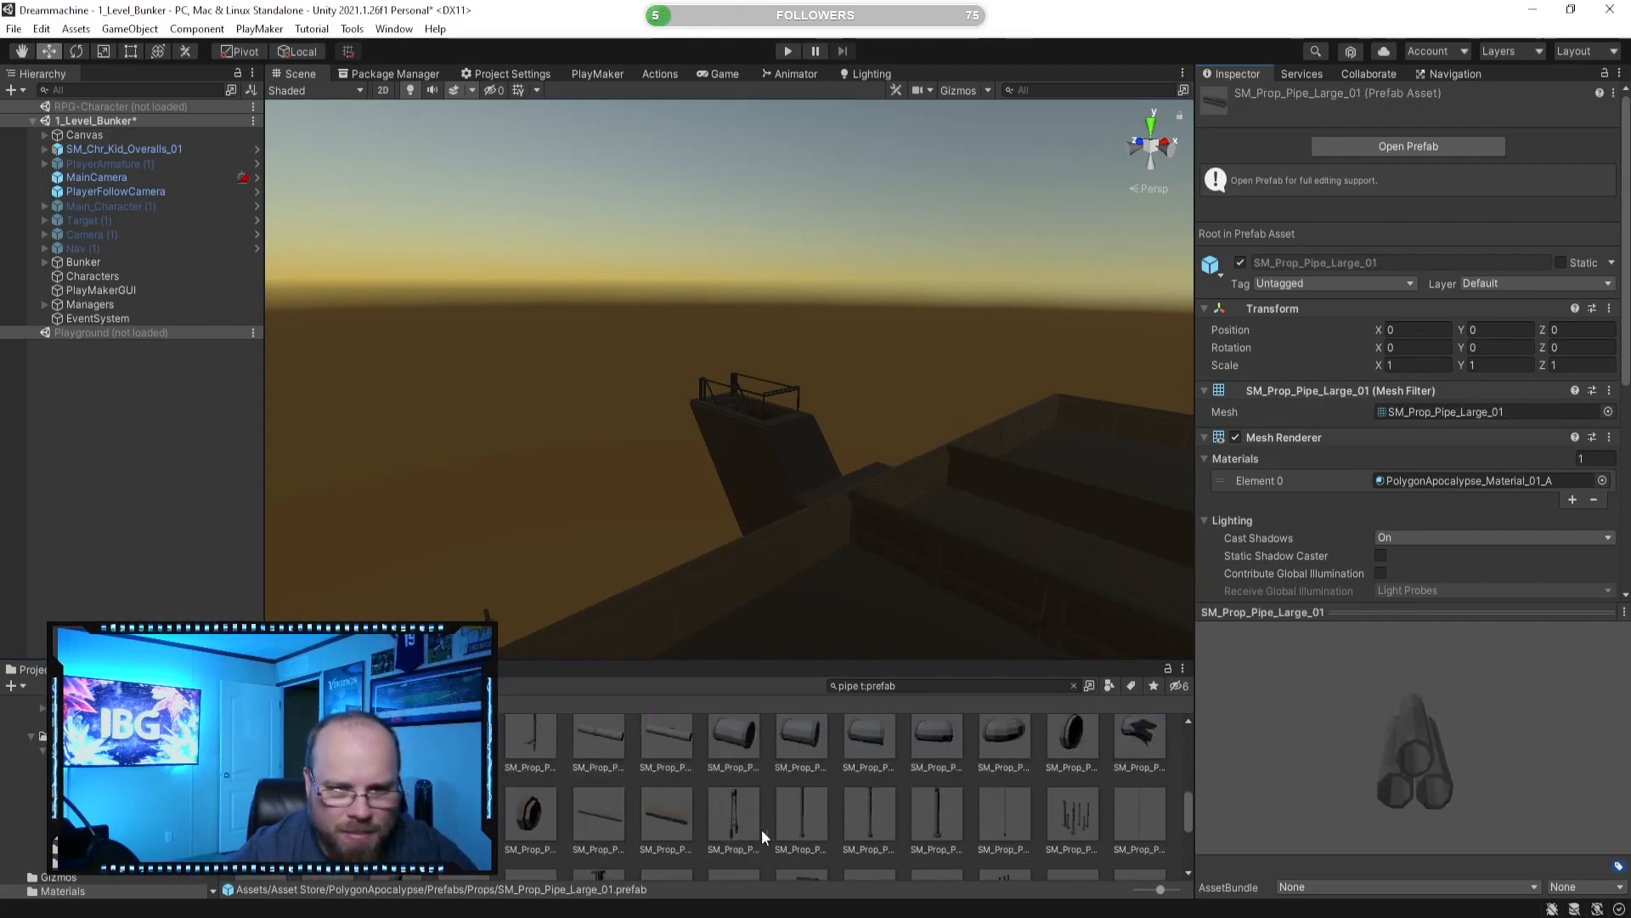
scroll(724, 828, "down", 1)
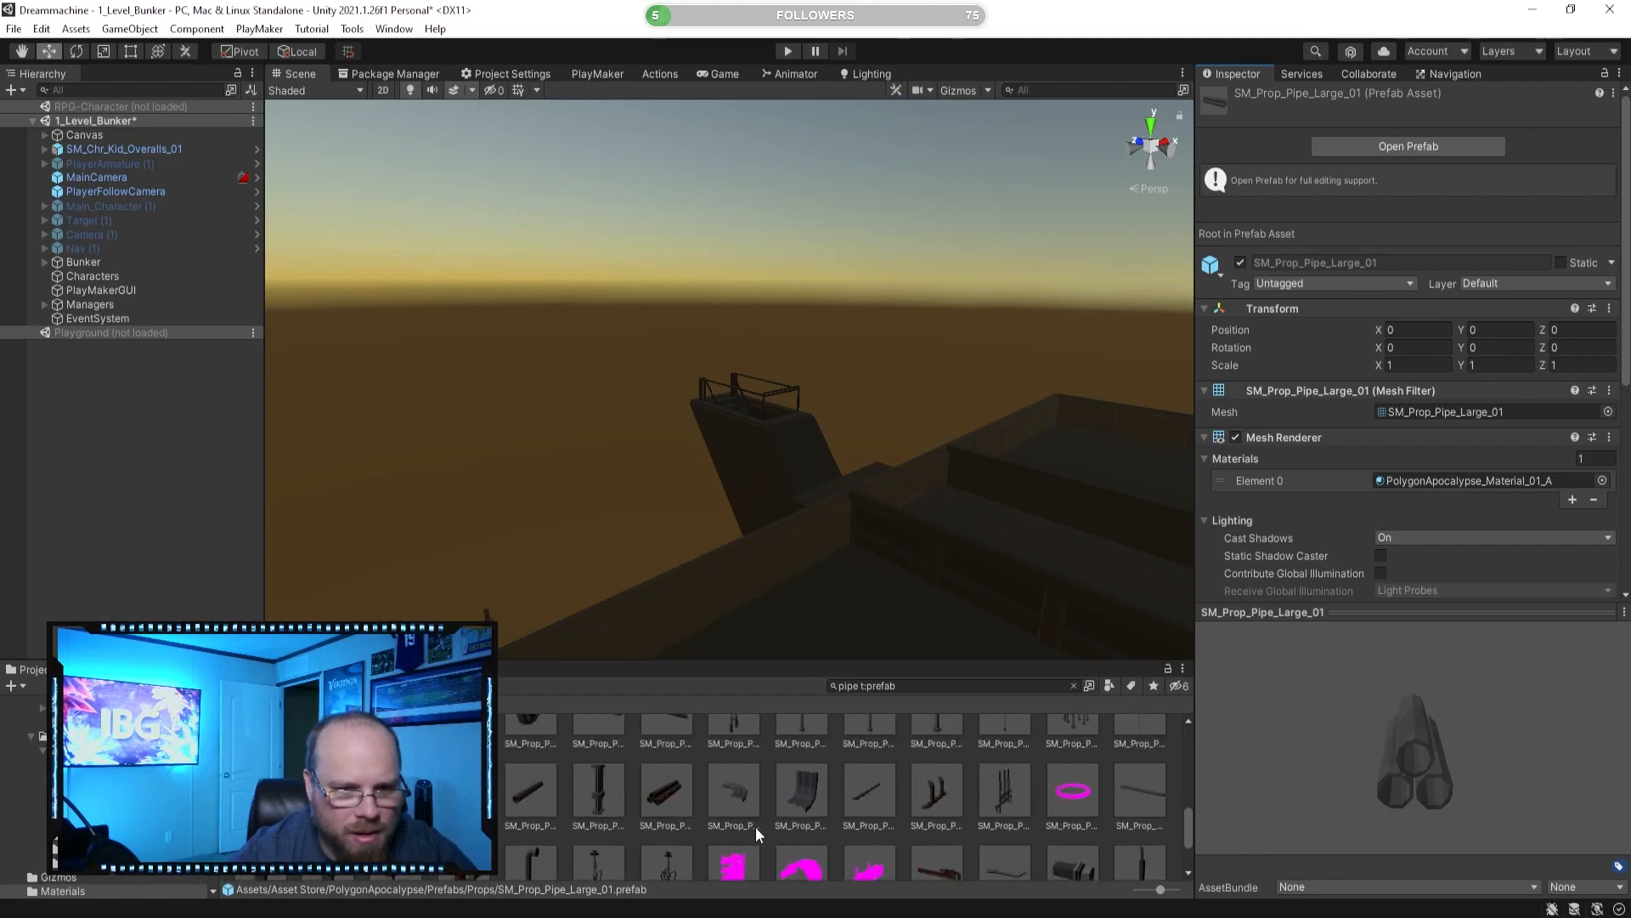
left_click(472, 796)
left_click(647, 802)
left_click(479, 796)
left_click_drag(1323, 738, 1198, 809)
Place the SM_Prop_Pipes_01 prefab in the workshop in front of the tool board wall.
right_click_drag(918, 472, 692, 442)
key("w")
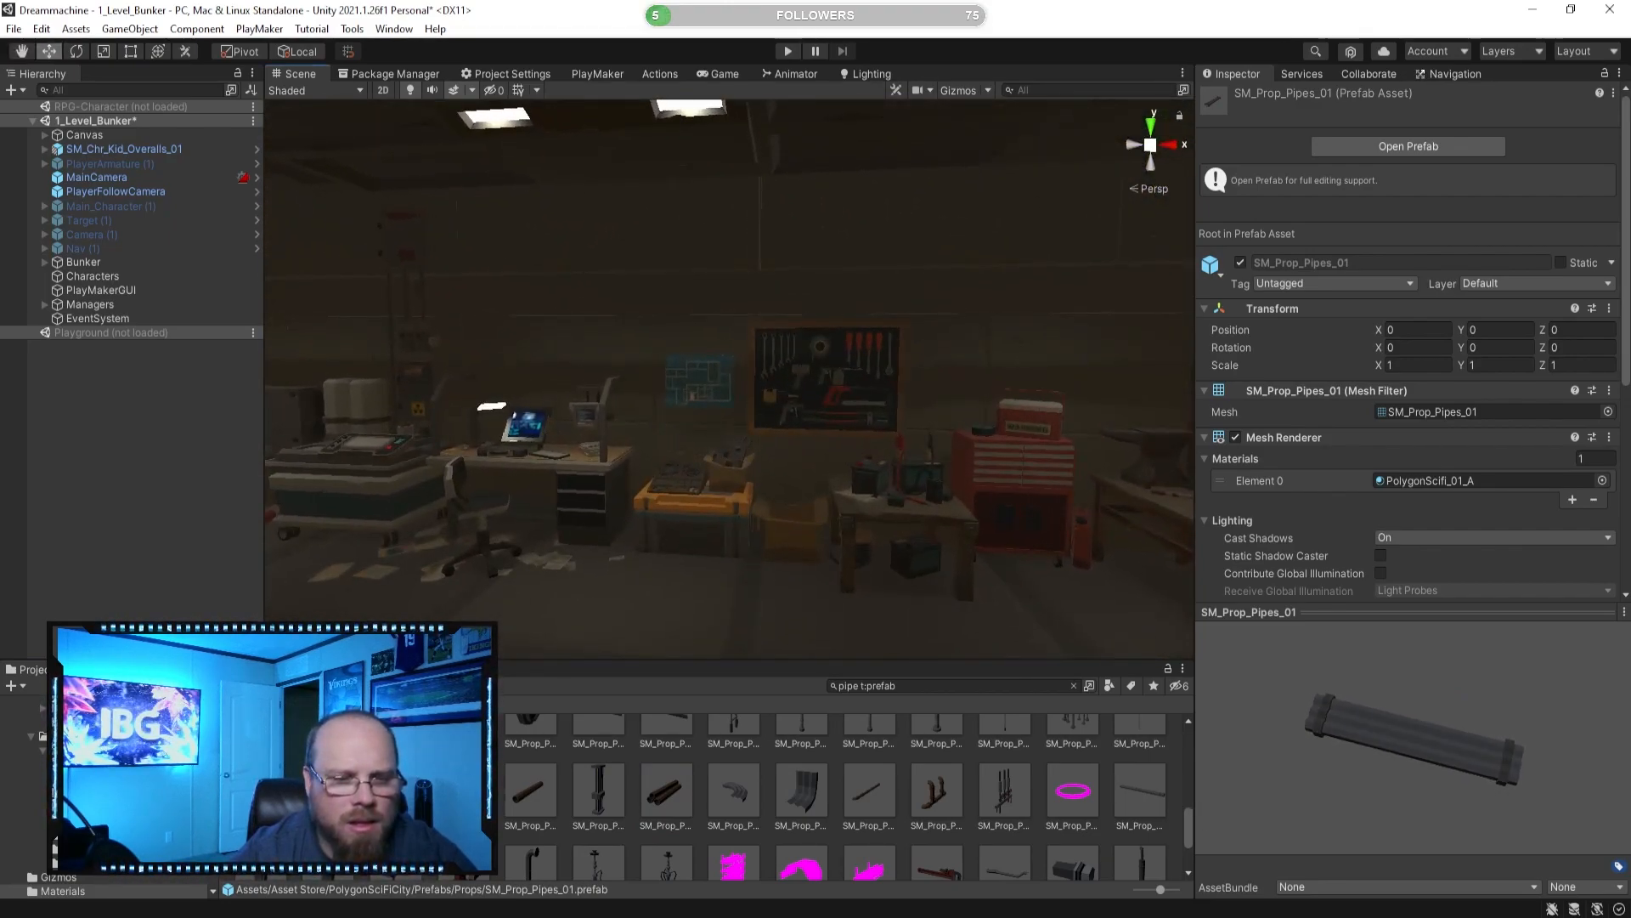
left_click_drag(704, 474, 731, 487)
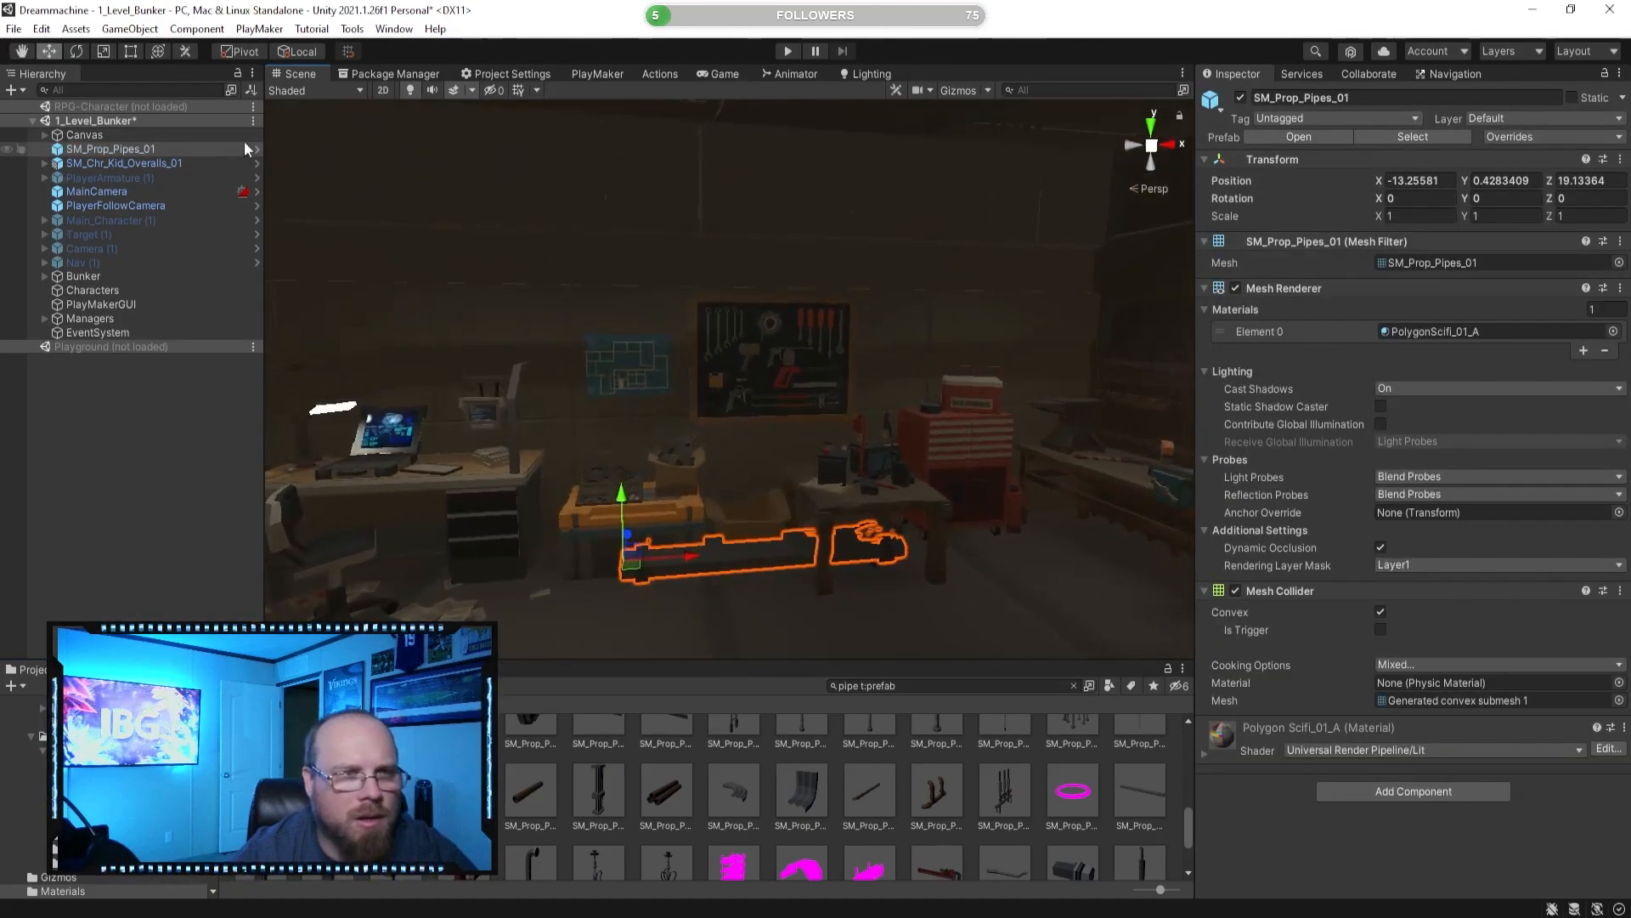
Try rotating SM_Prop_Pipes_01 to 90 degrees on X, check its orientation, and undo the rotation.
left_click(79, 51)
left_click_drag(616, 543, 596, 336, "ctrl")
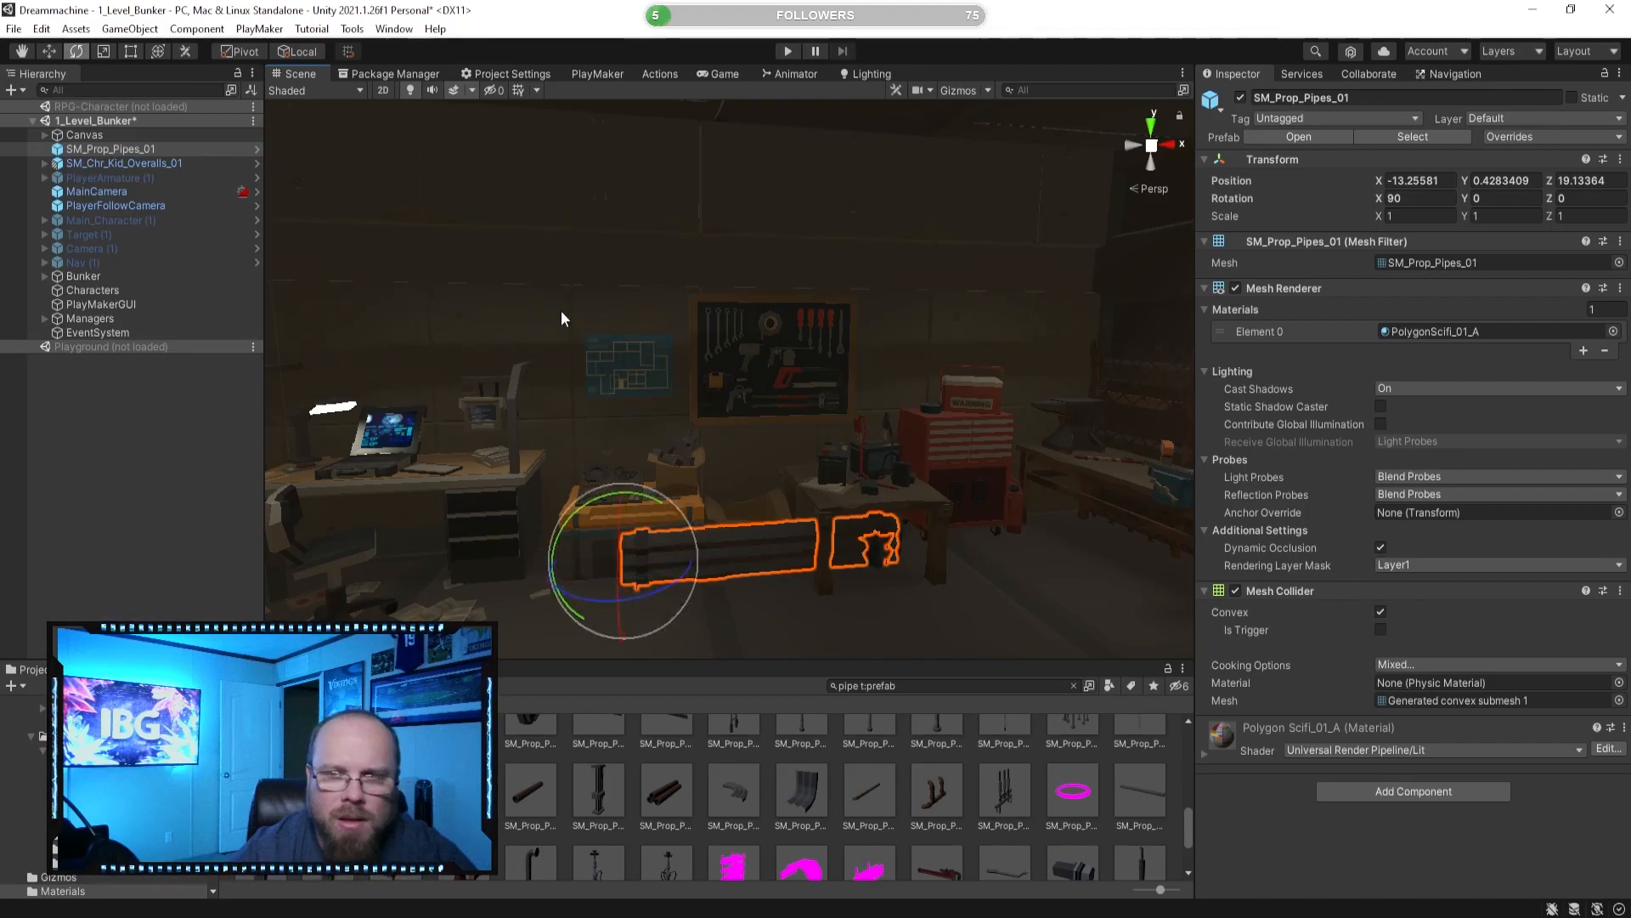
left_click(51, 53)
left_click_drag(514, 303, 702, 499, "alt")
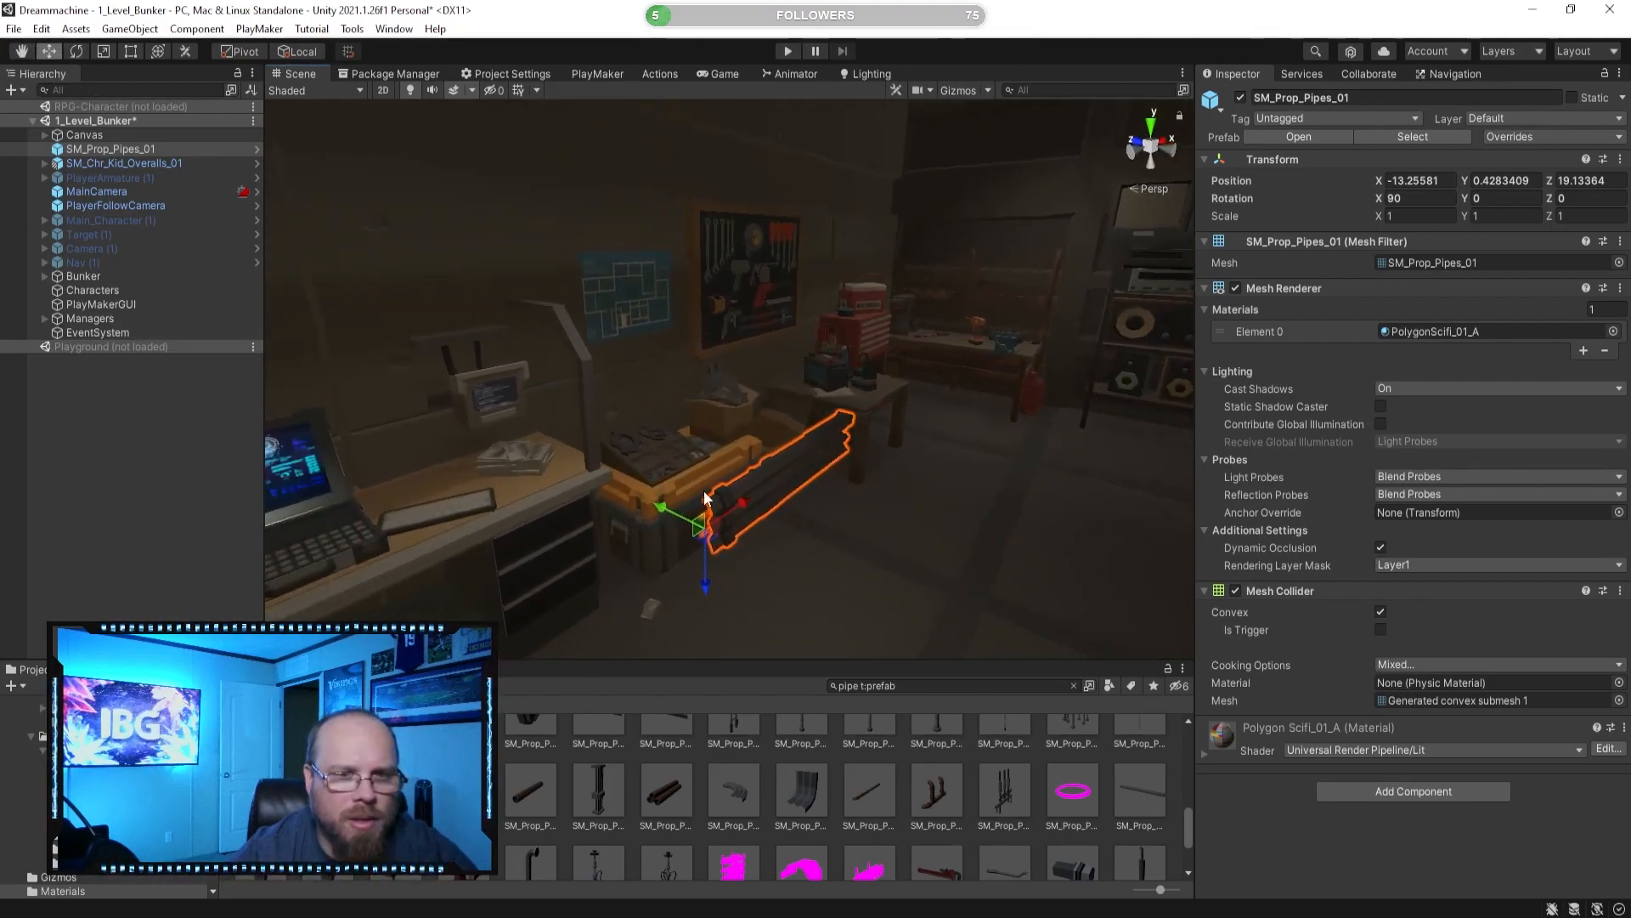
key("ctrl+z")
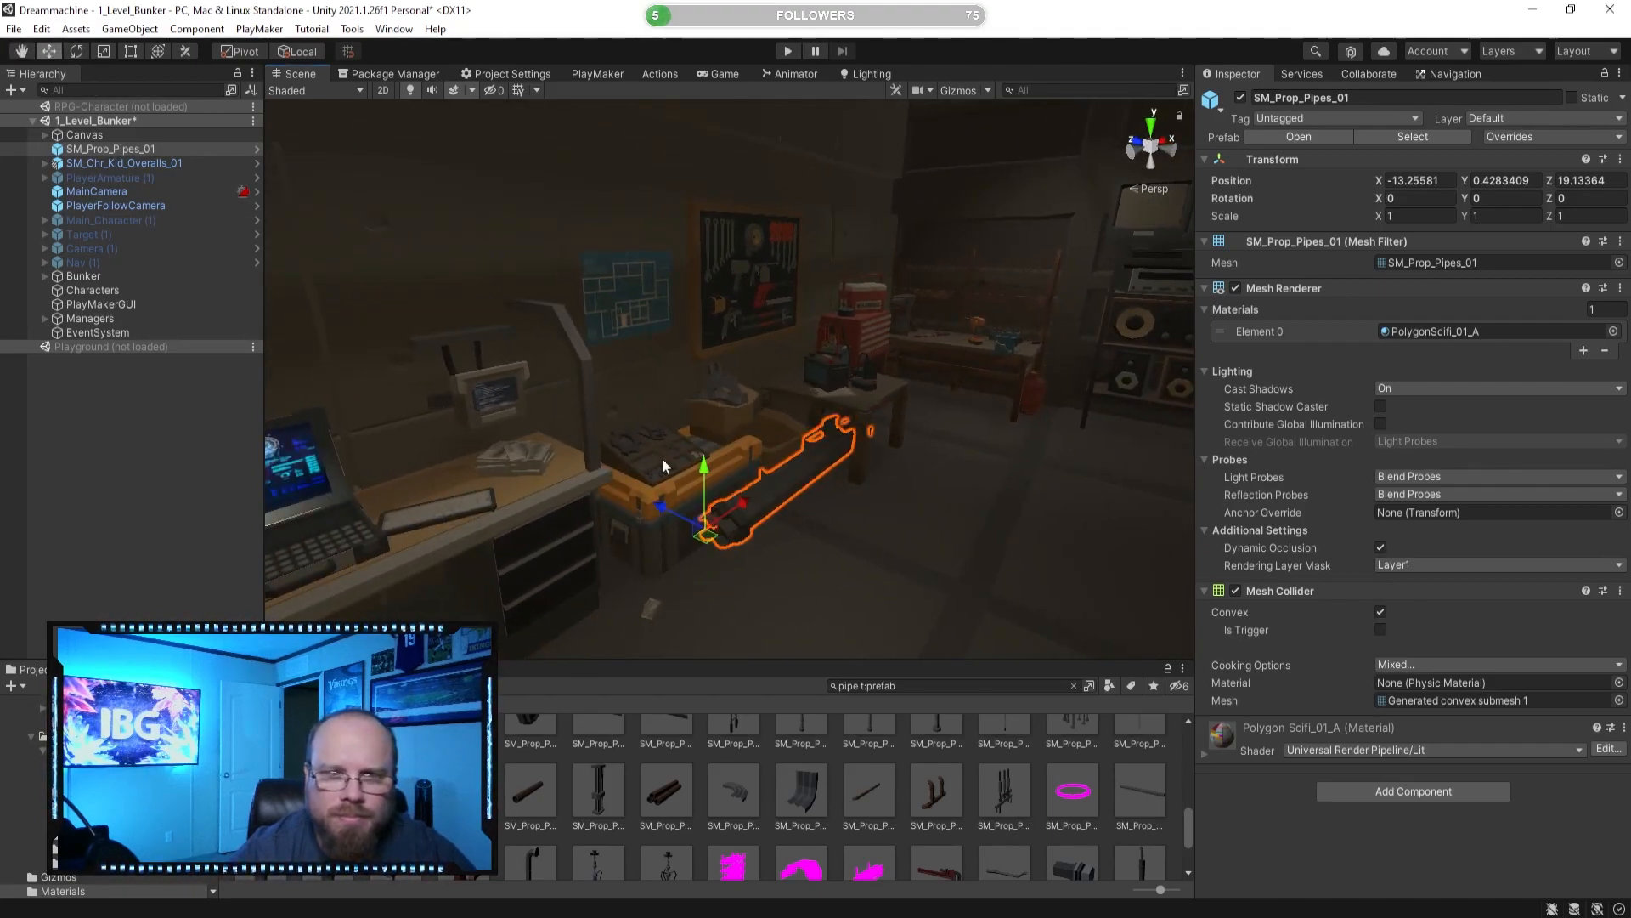
Rotate SM_Prop_Pipes_01 to -90 degrees on X and mount it above the tool board at Y 3.018, Z 19.907, with scene lighting turned off.
left_click_drag(749, 512, 858, 726, "ctrl")
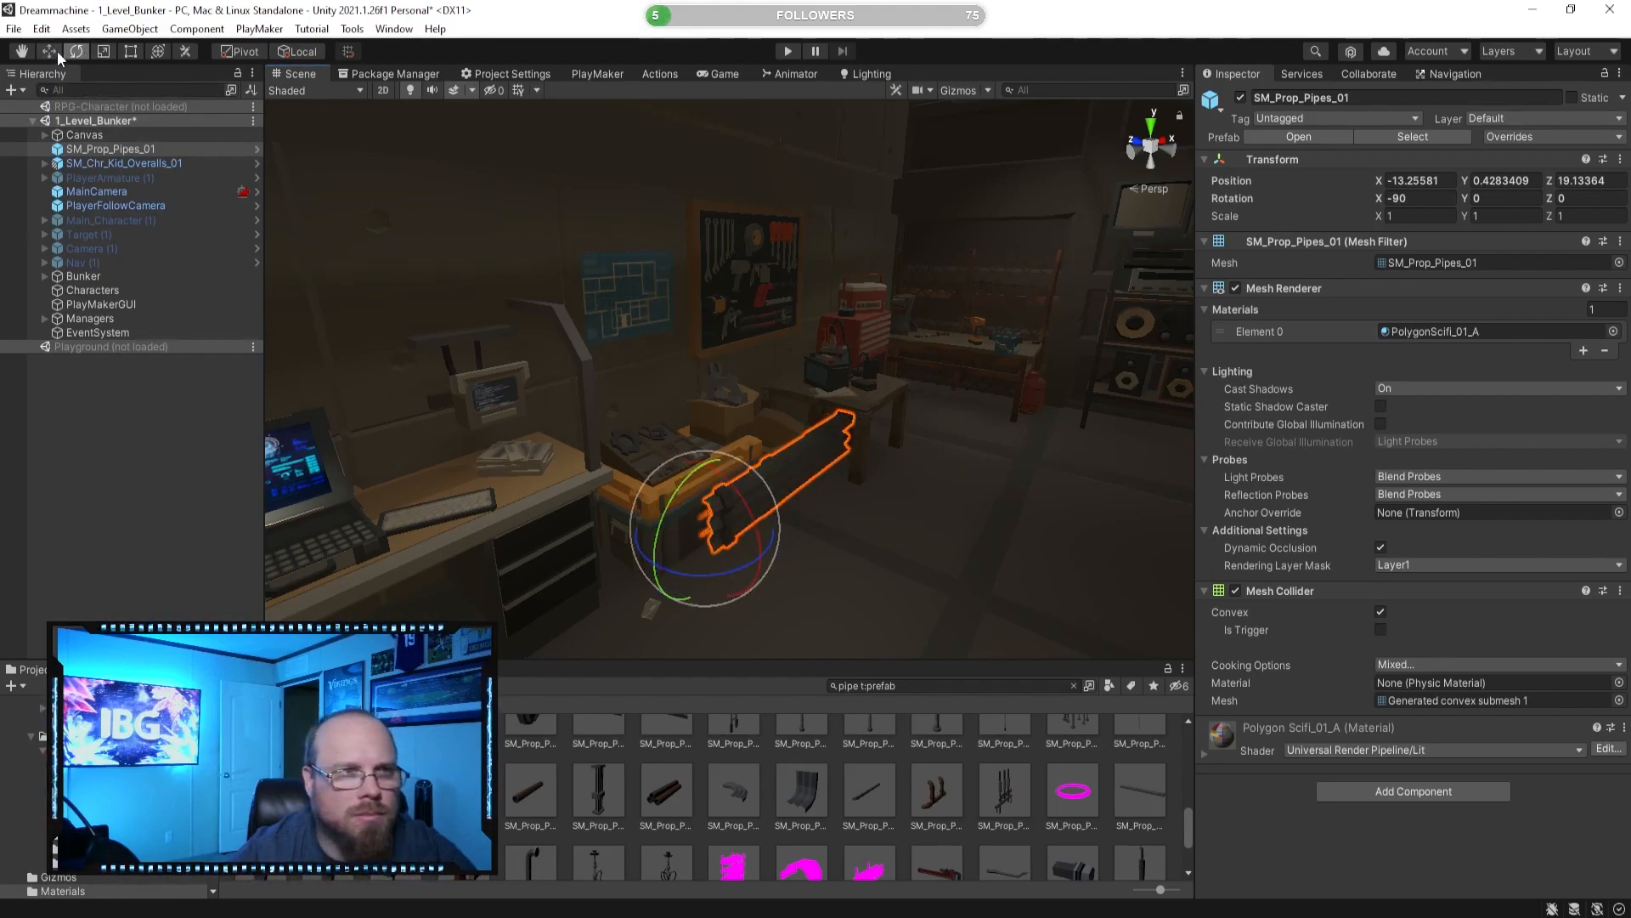
left_click_drag(697, 464, 722, 161)
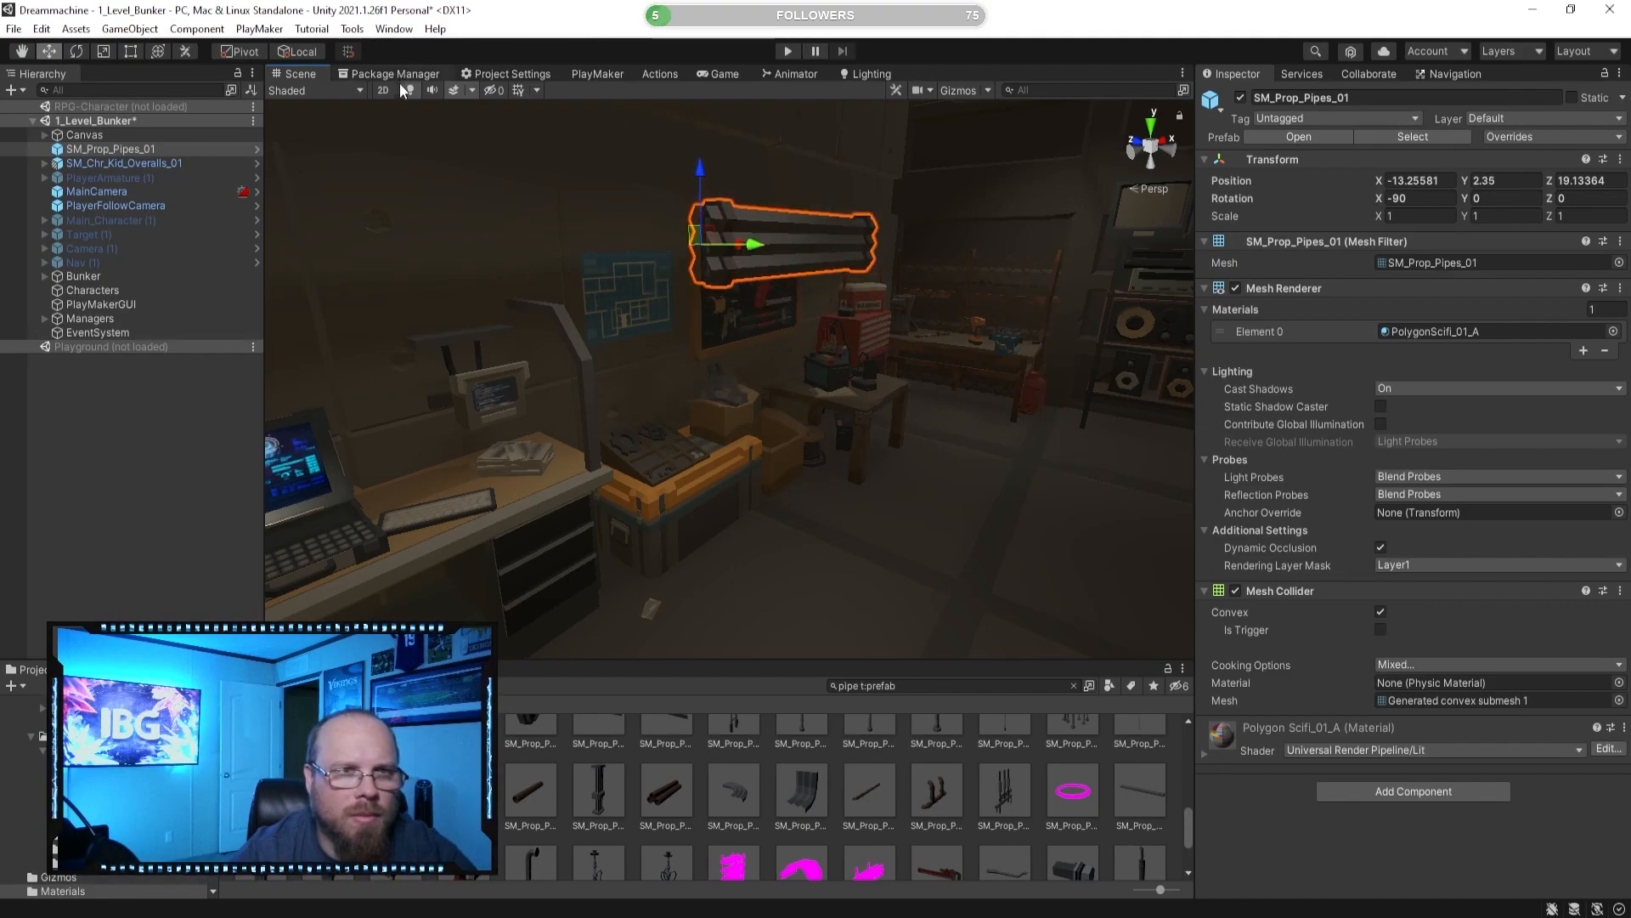
left_click(411, 93)
right_click_drag(518, 451, 667, 405)
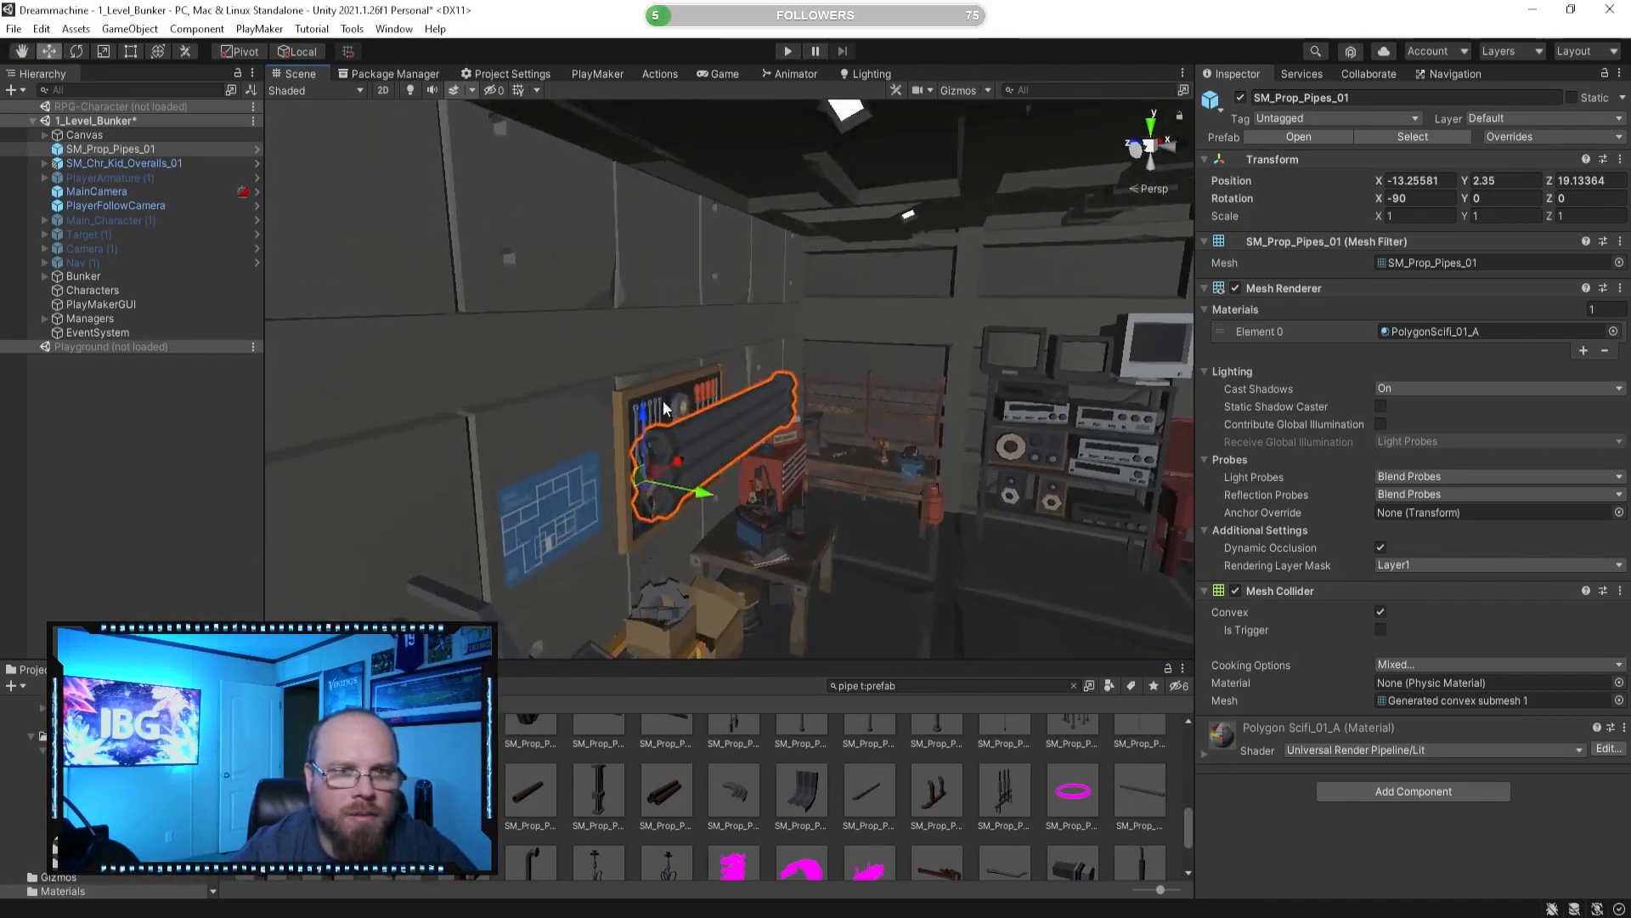
left_click_drag(643, 422, 679, 311)
left_click_drag(684, 374, 584, 369)
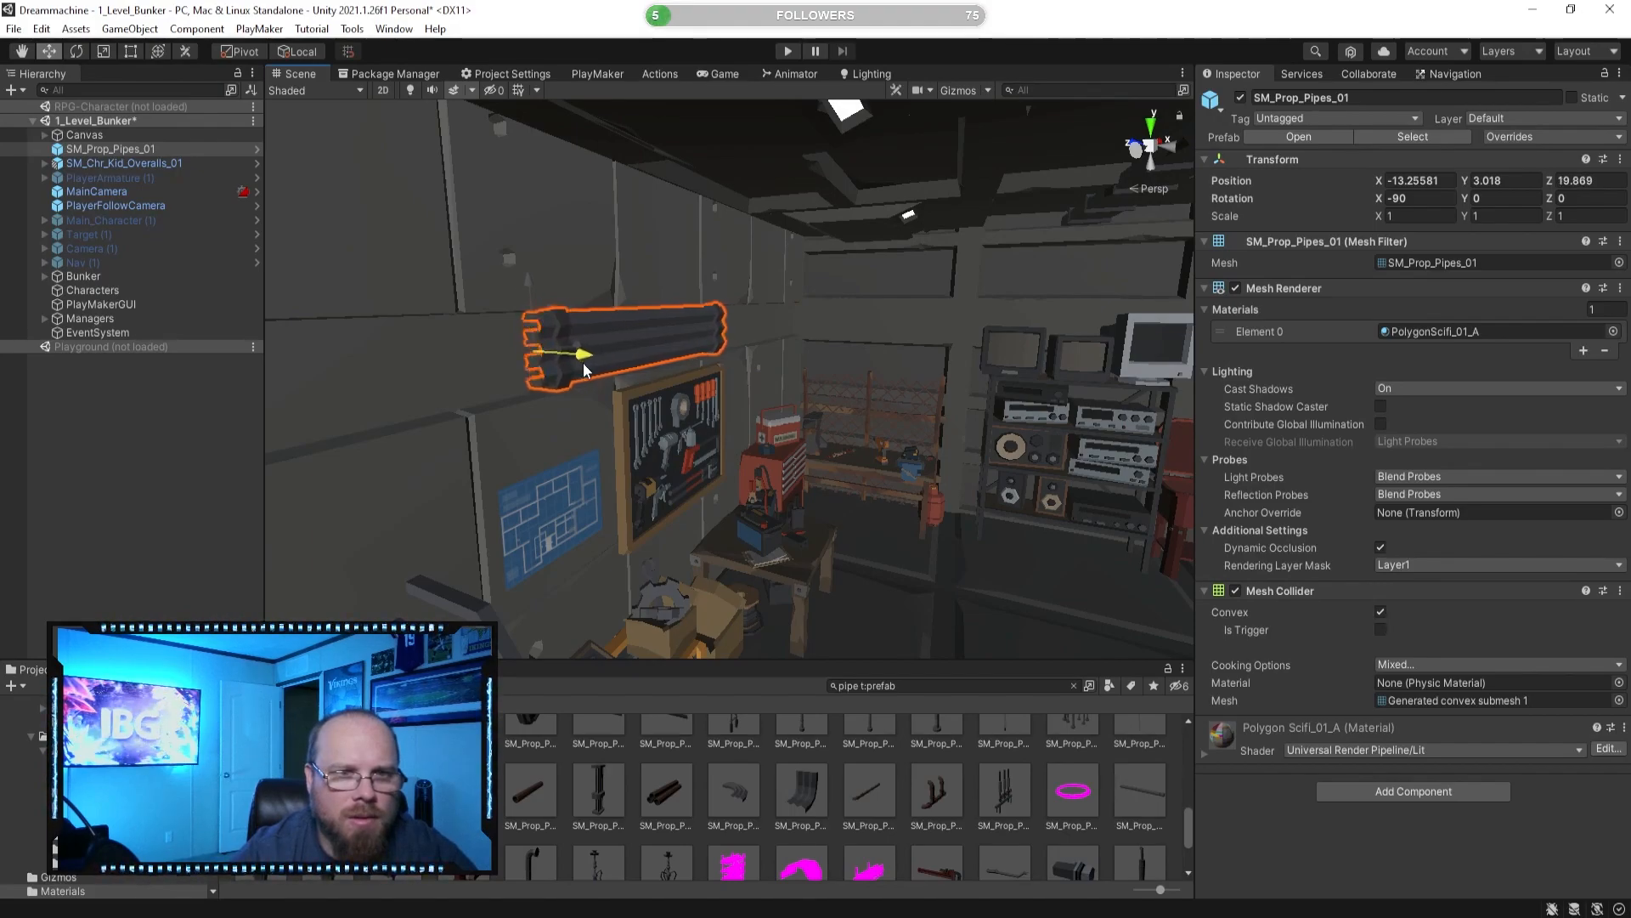
Examine how the pipes meet the wall, select the upper wall slab behind them, and collapse the Walls group again.
right_click_drag(591, 374, 299, 466)
key("d")
right_click_drag(674, 544, 854, 459)
key("s")
left_click(790, 517)
key("s")
left_click(721, 233)
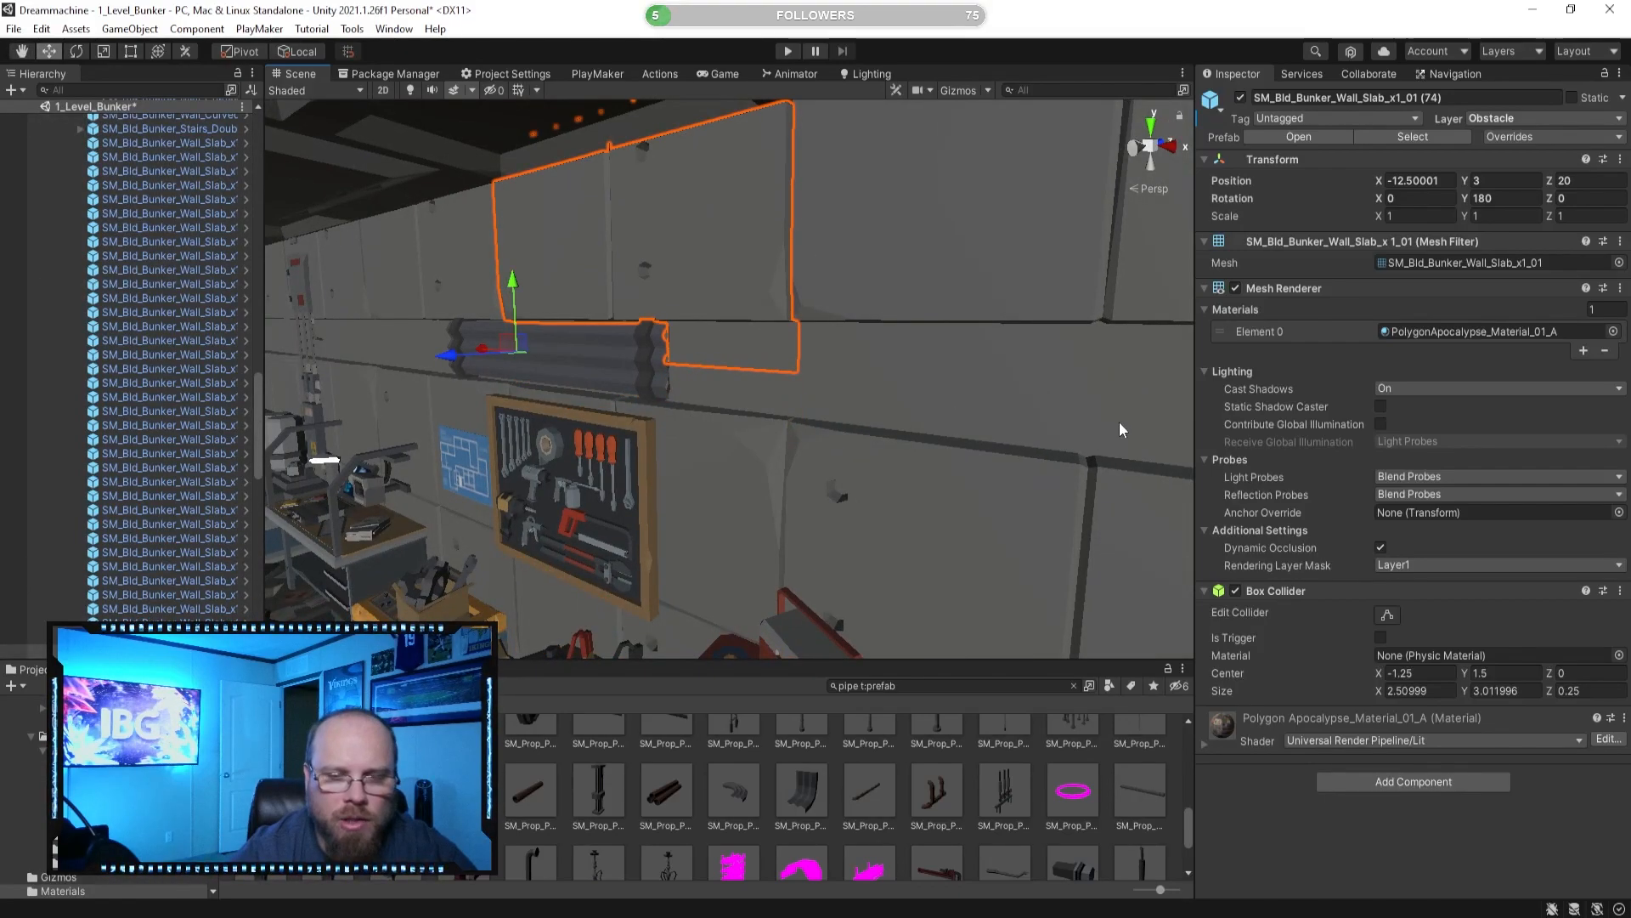
scroll(166, 318, "up", 15)
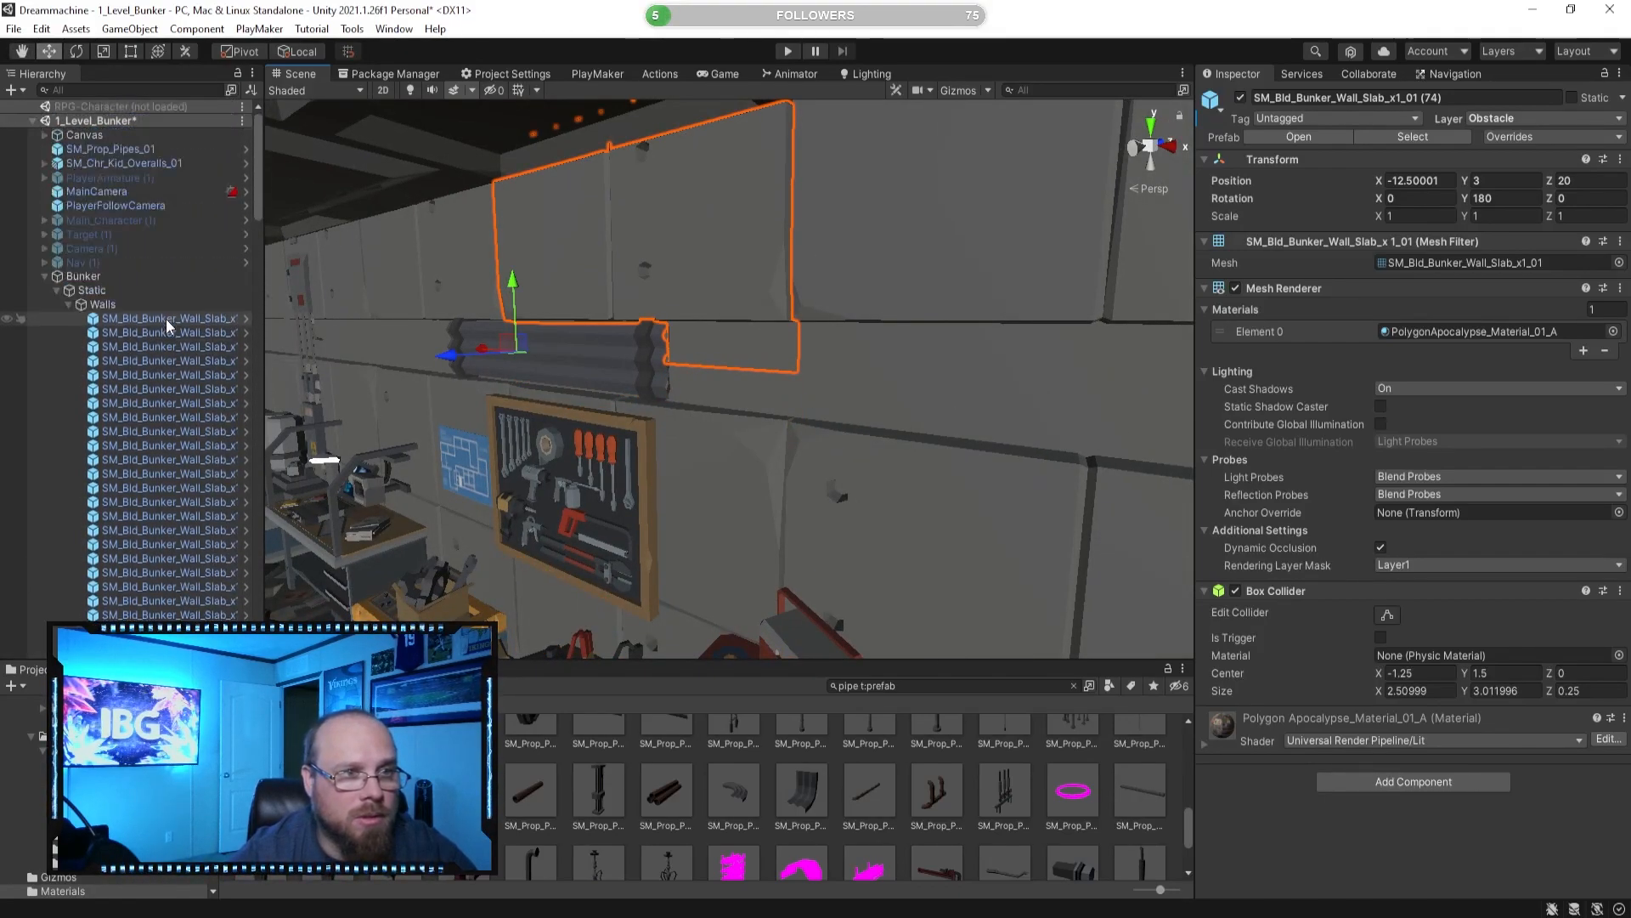
left_click(69, 305)
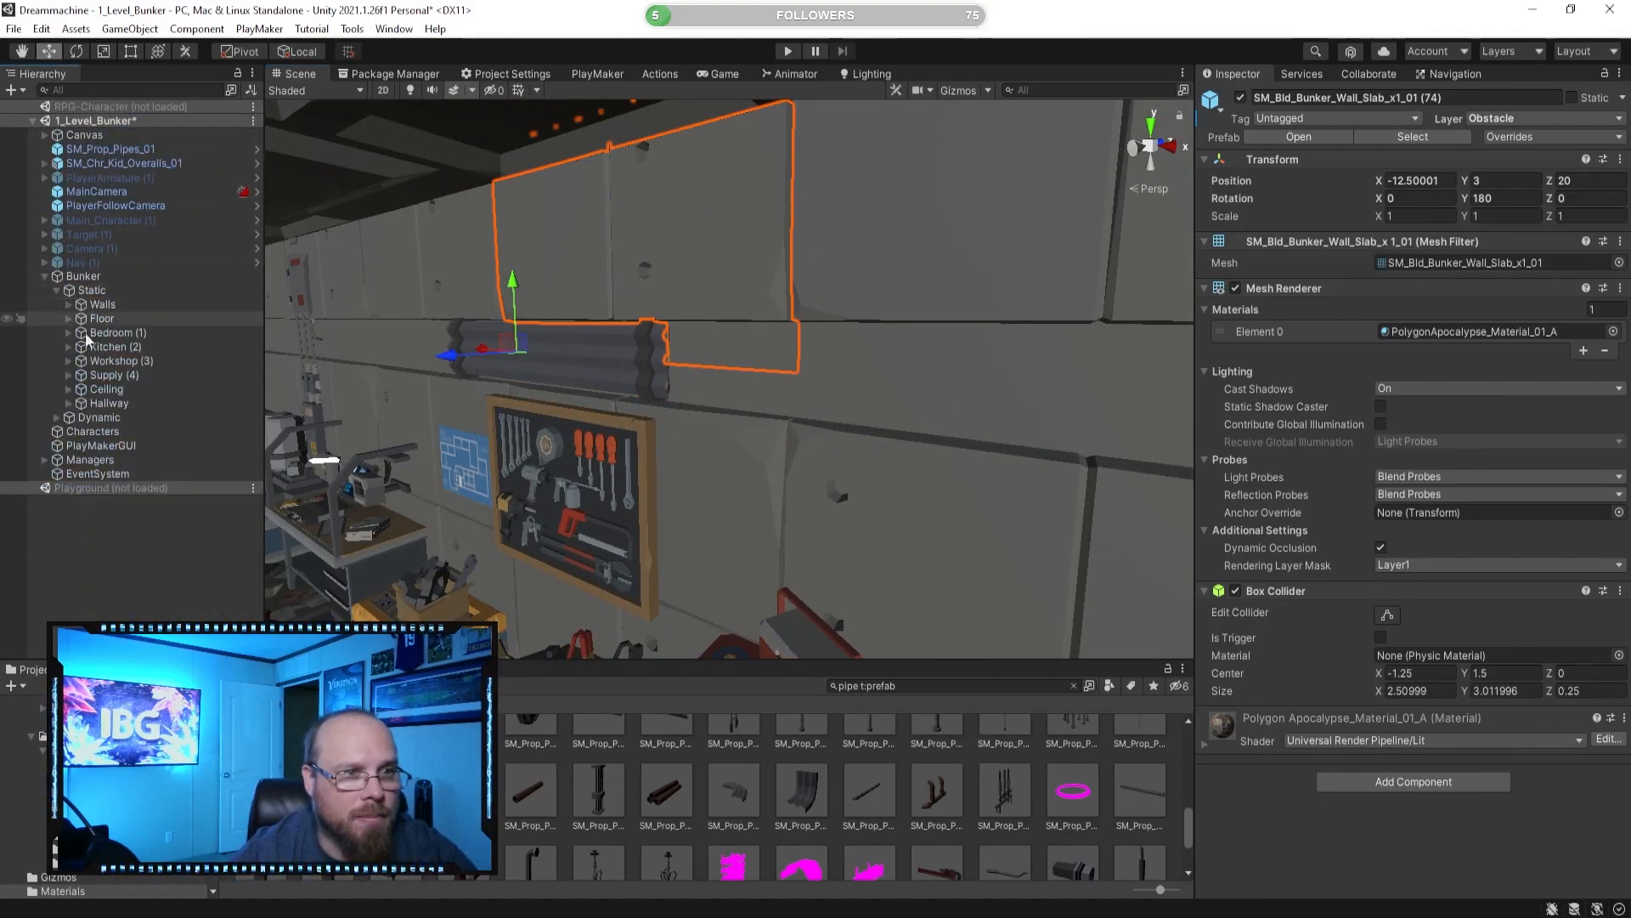
left_click(757, 744)
Select the mounted SM_Prop_Pipes_01 and examine its placement along the workshop wall.
key("s")
right_click_drag(722, 464, 806, 497)
key("a")
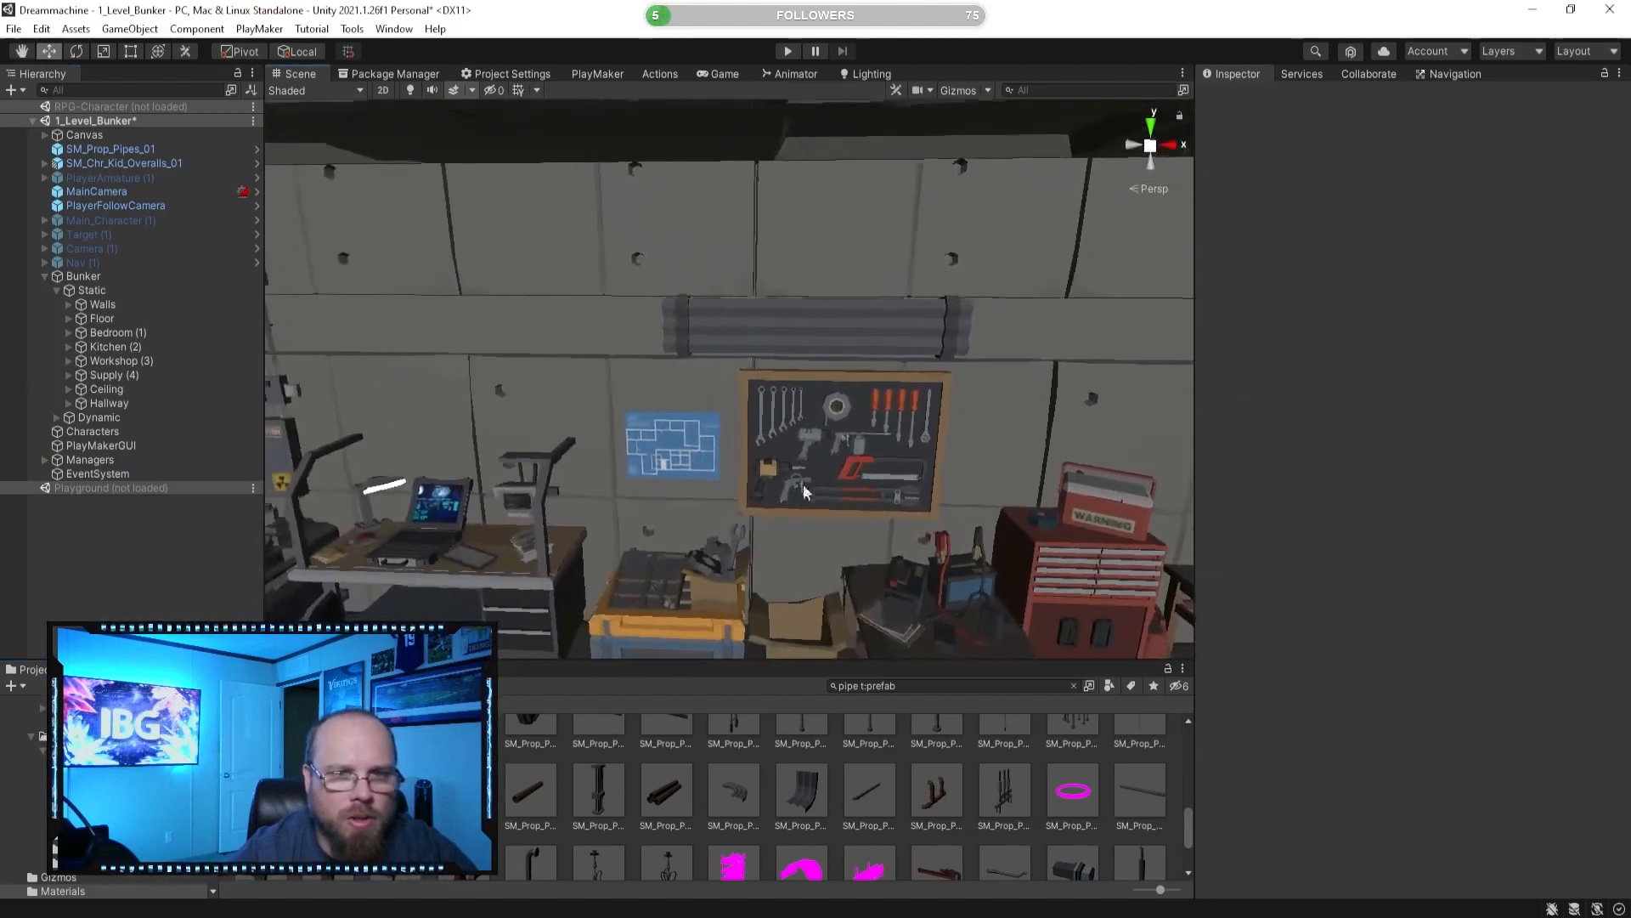
left_click(802, 332)
key("a")
right_click_drag(807, 429, 839, 467)
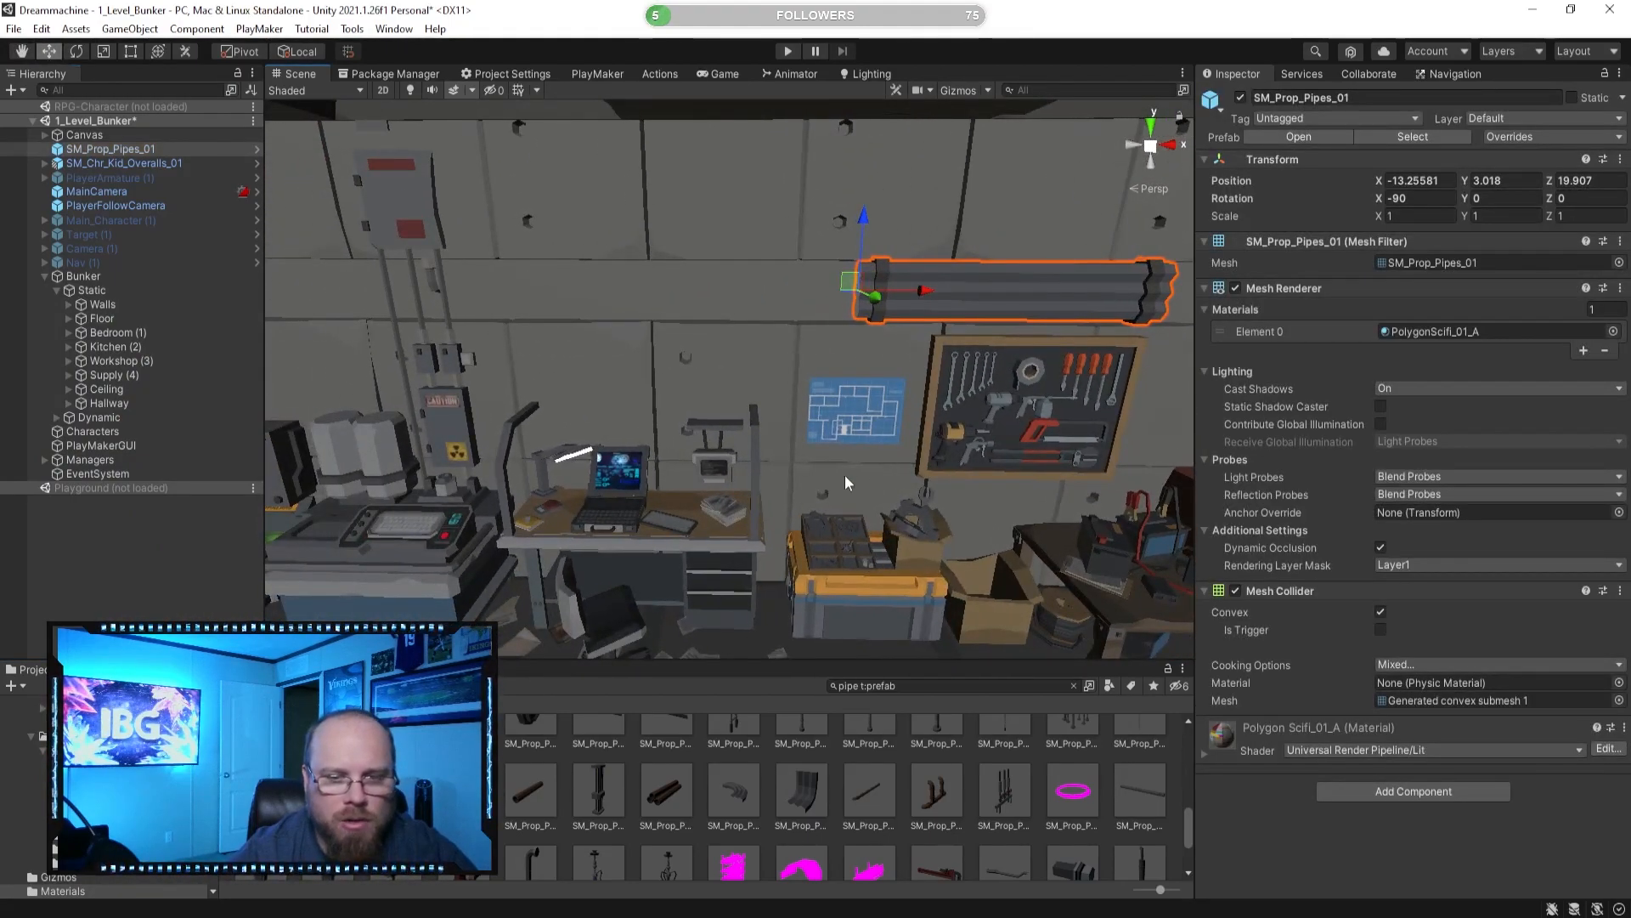
key("d")
right_click_drag(957, 293, 960, 374)
key("w")
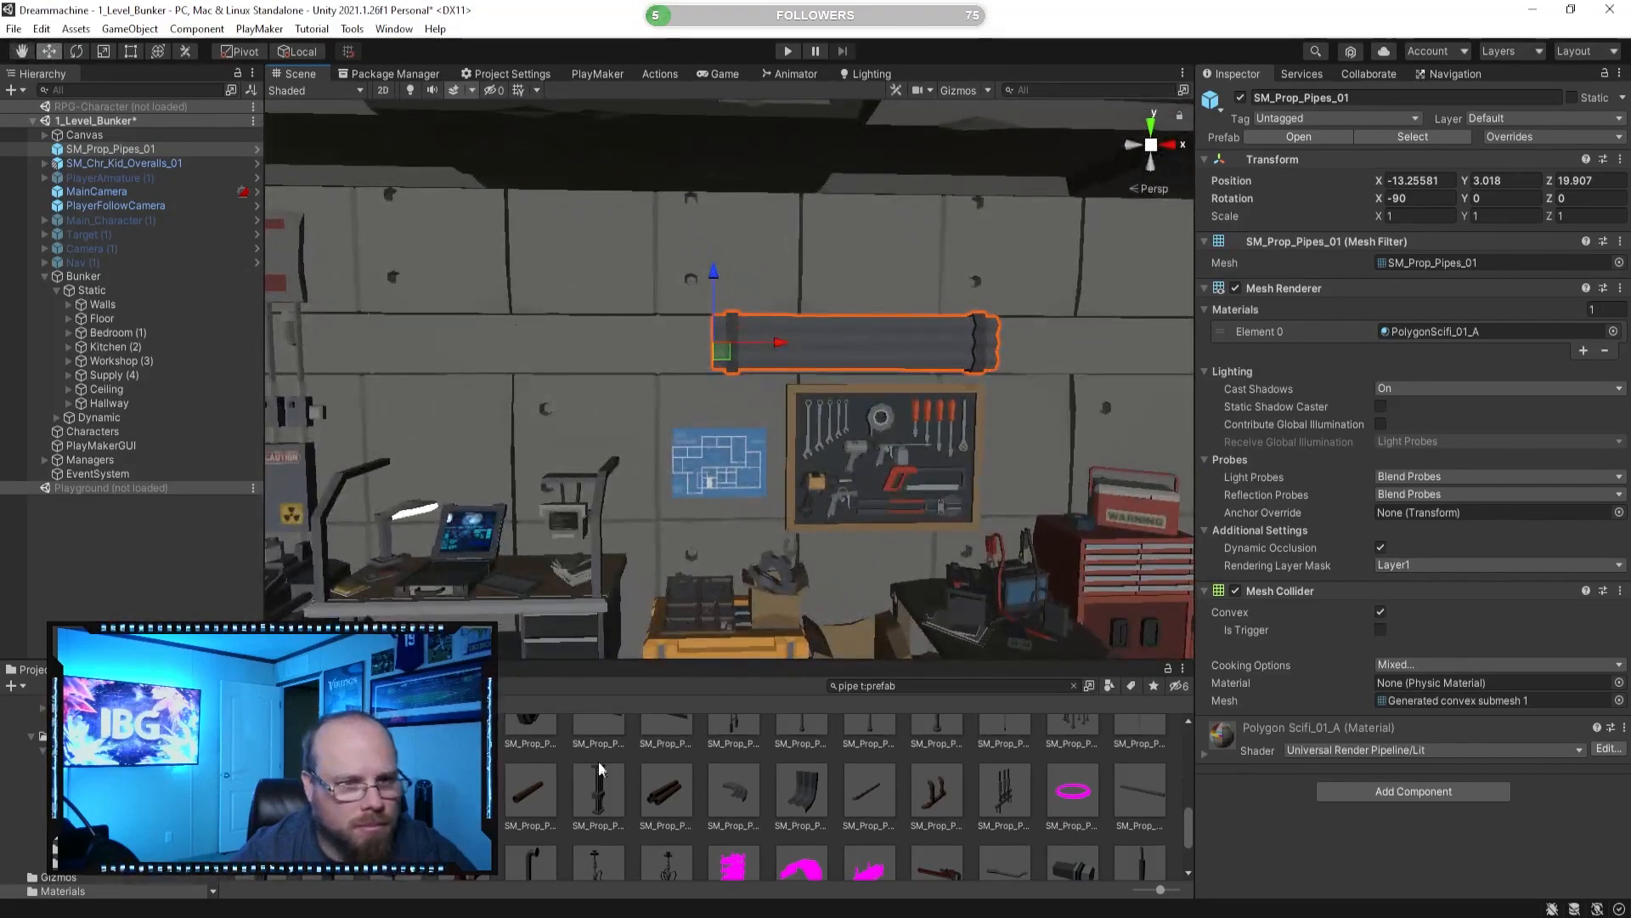
Preview the SM_Prop_Pipes prefabs and place the PolygonApocalypse SM_Prop_Pipes_01 in front of the workshop wall.
left_click(663, 792)
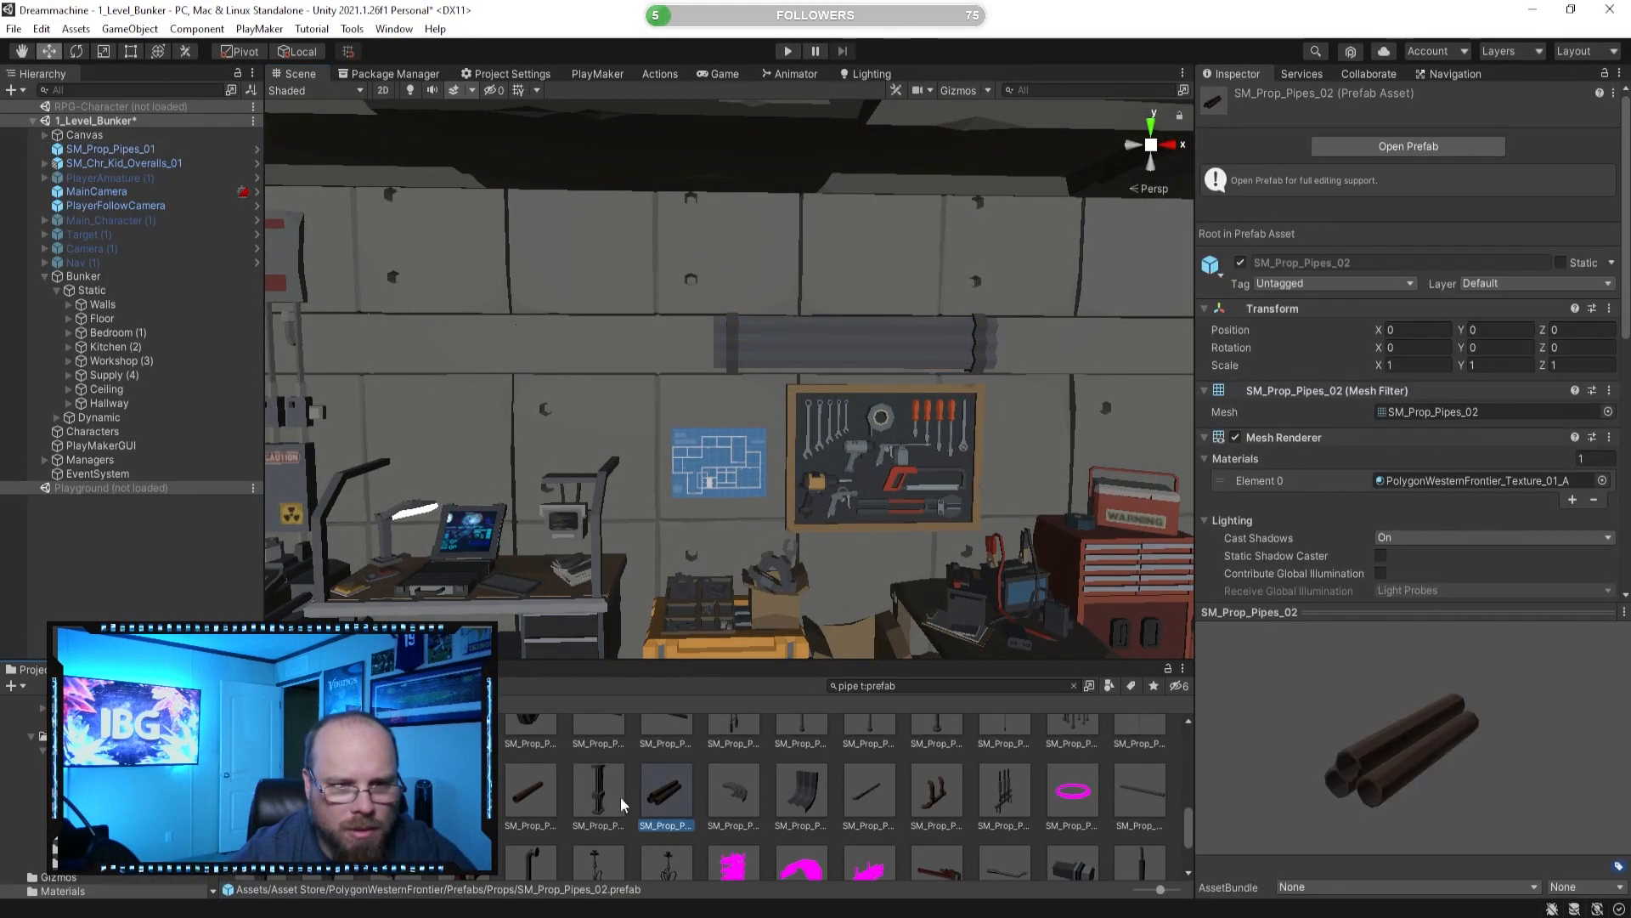
left_click(600, 797)
scroll(865, 801, "down", 2)
left_click_drag(1375, 759, 1260, 720)
key("s")
mouse_move(740, 481)
right_mouse_down()
mouse_move(779, 502)
mouse_move(747, 503)
right_mouse_up()
left_click_drag(600, 746, 647, 552)
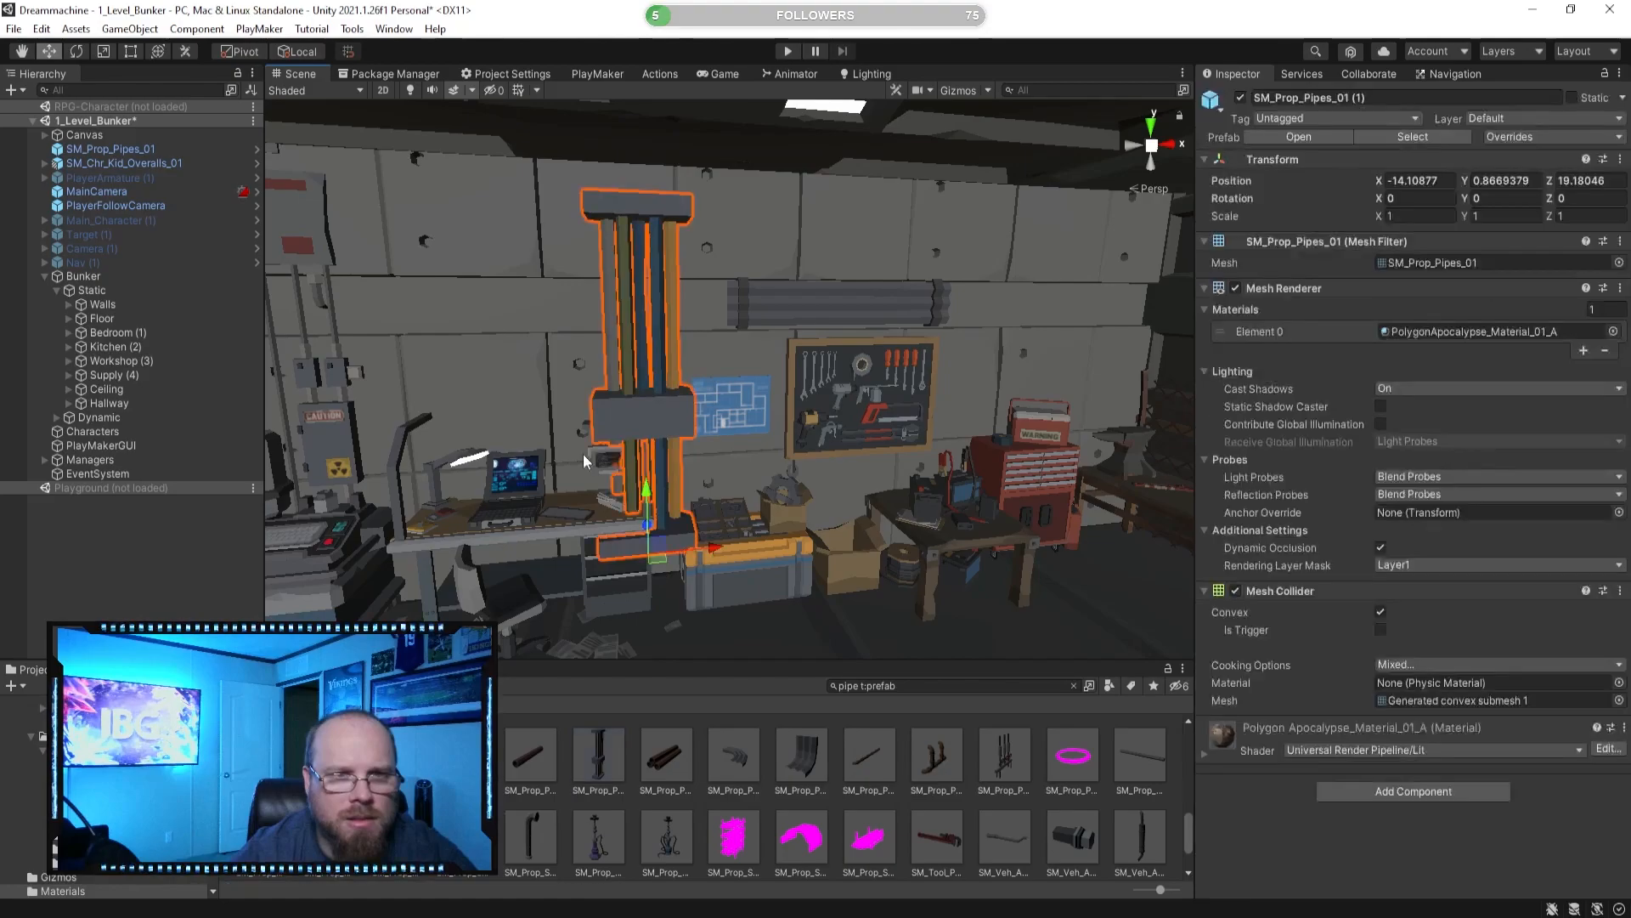
Rotate the new coloured SM_Prop_Pipes_01 so it lies horizontally, with -180 on X and -90 on Z.
left_click_drag(696, 492, 944, 552)
key("ctrl+z")
right_click_drag(712, 406, 853, 482)
left_click_drag(732, 493, 888, 304, "ctrl")
Mount the coloured pipes high on the workshop wall at X -16.382, Y 3.007, Z 20.181.
left_click_drag(796, 441, 753, 135, "ctrl")
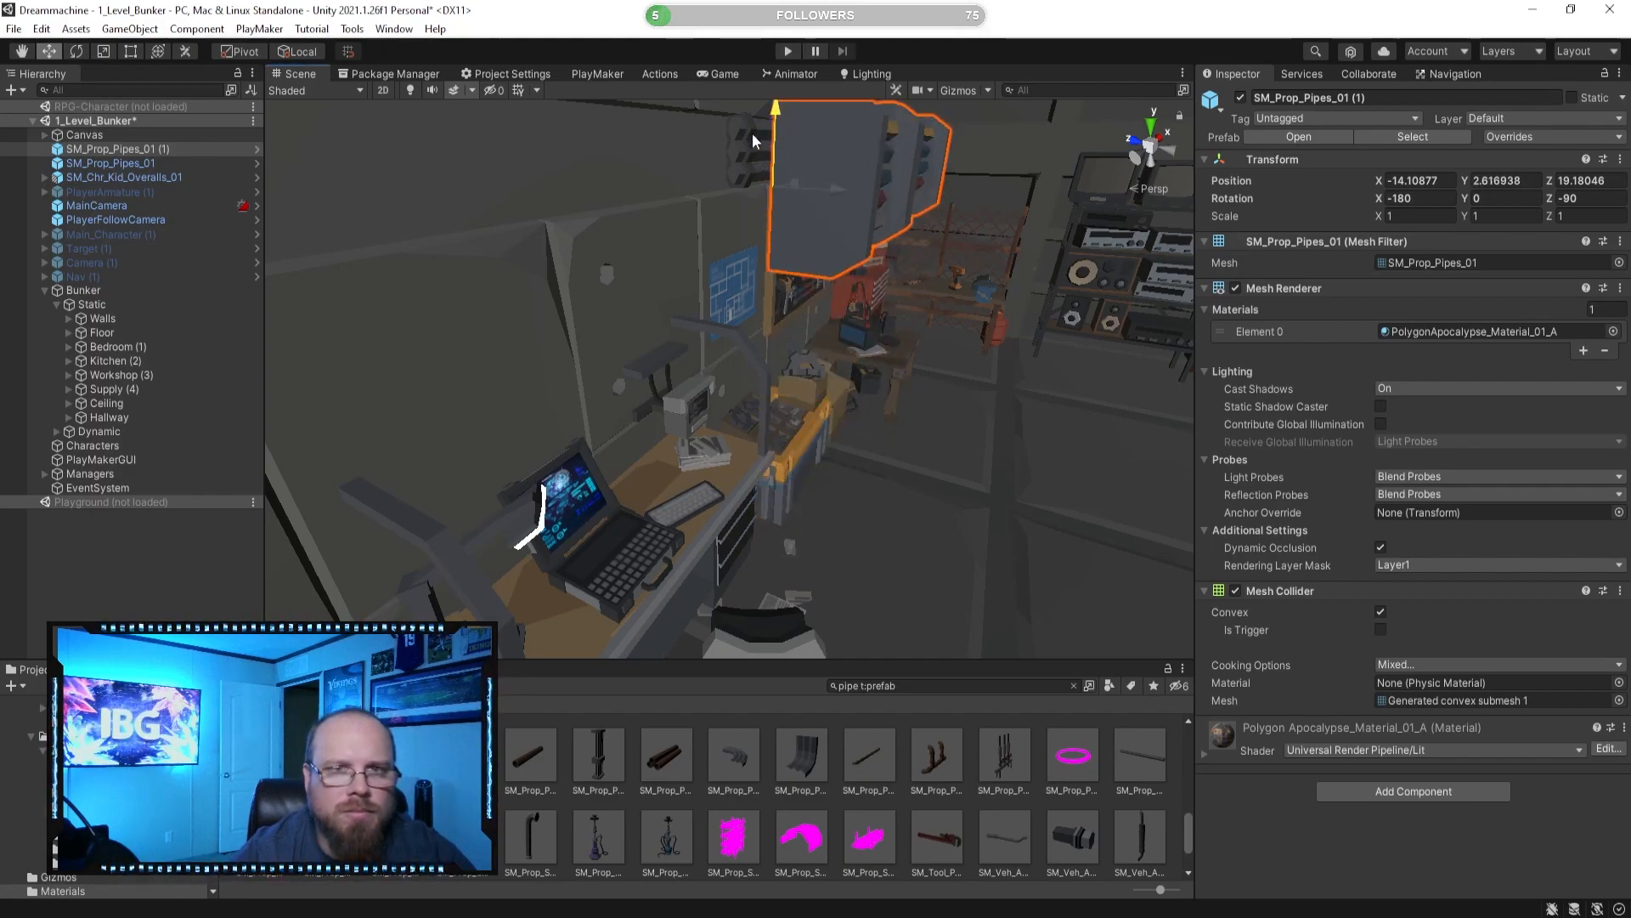
right_click_drag(759, 290, 773, 220)
left_click_drag(810, 341, 769, 338, "ctrl")
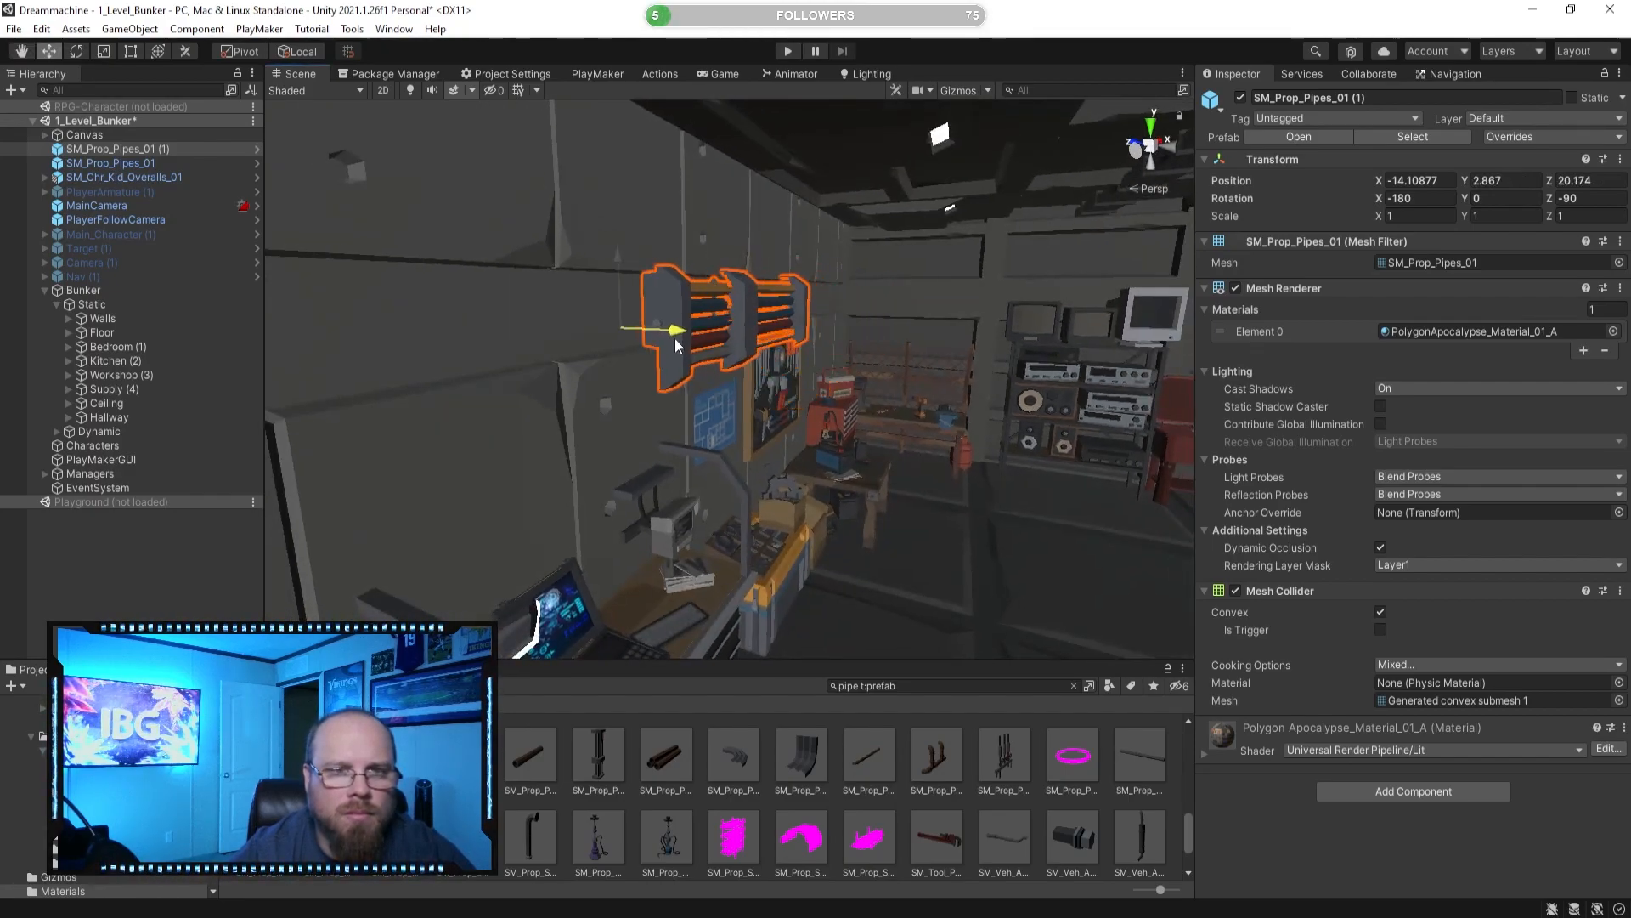
right_click_drag(769, 339, 429, 338)
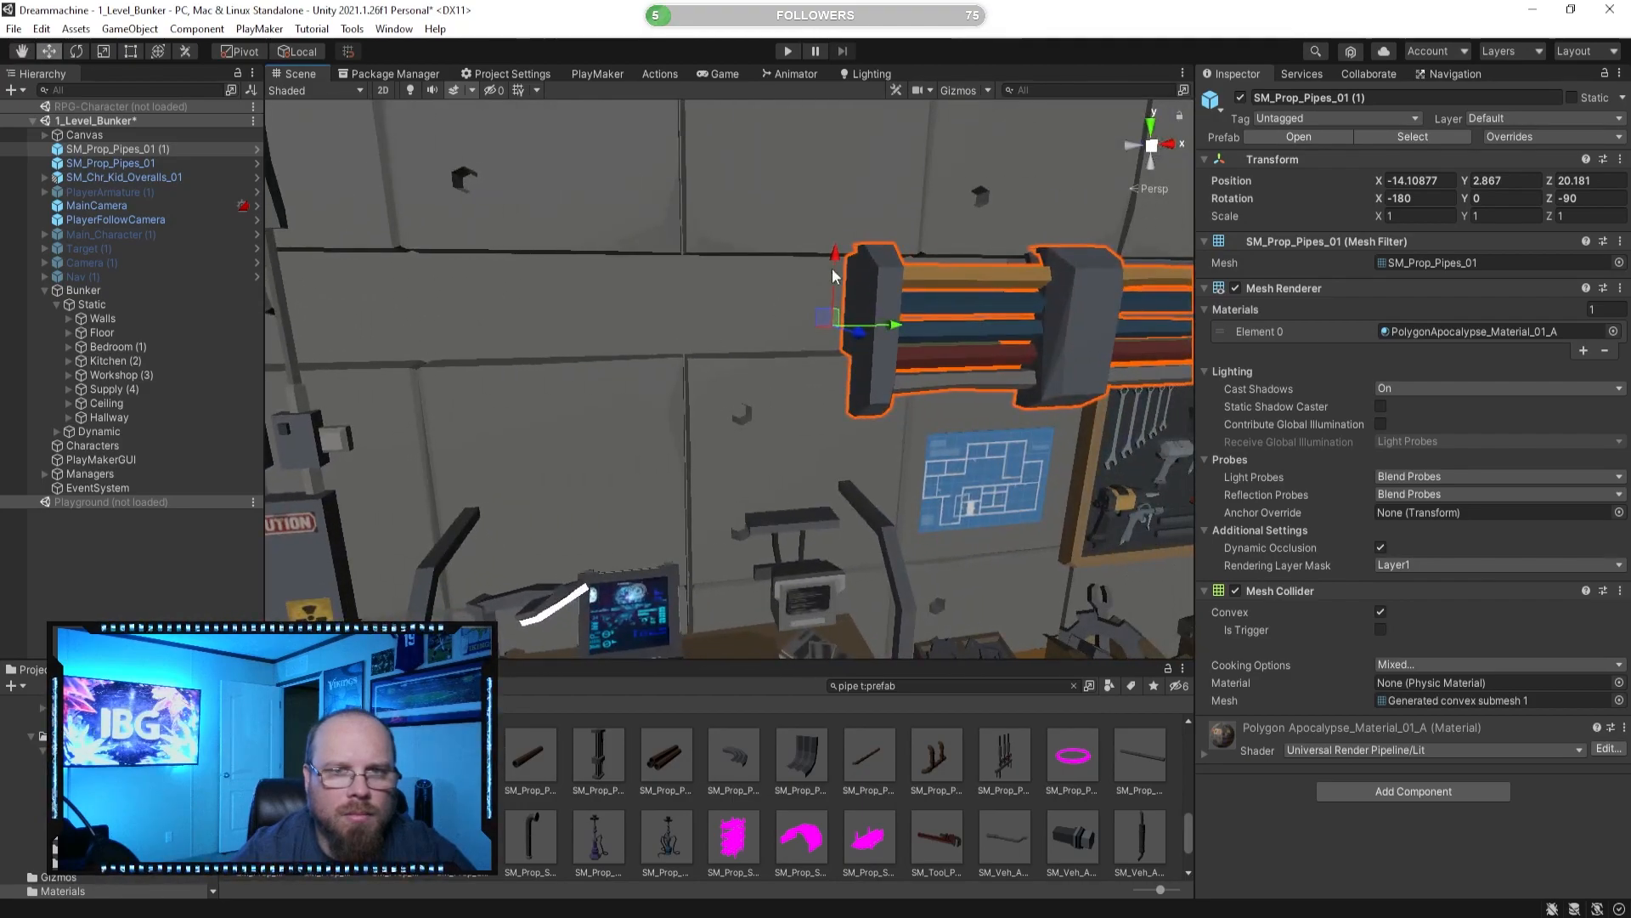
left_click_drag(839, 258, 842, 242)
left_click_drag(893, 308, 482, 326)
Scale the coloured wall pipes uniformly to 0.57757 and check how they line up with the grey pipes.
right_click_drag(520, 324, 202, 153)
left_click(105, 51)
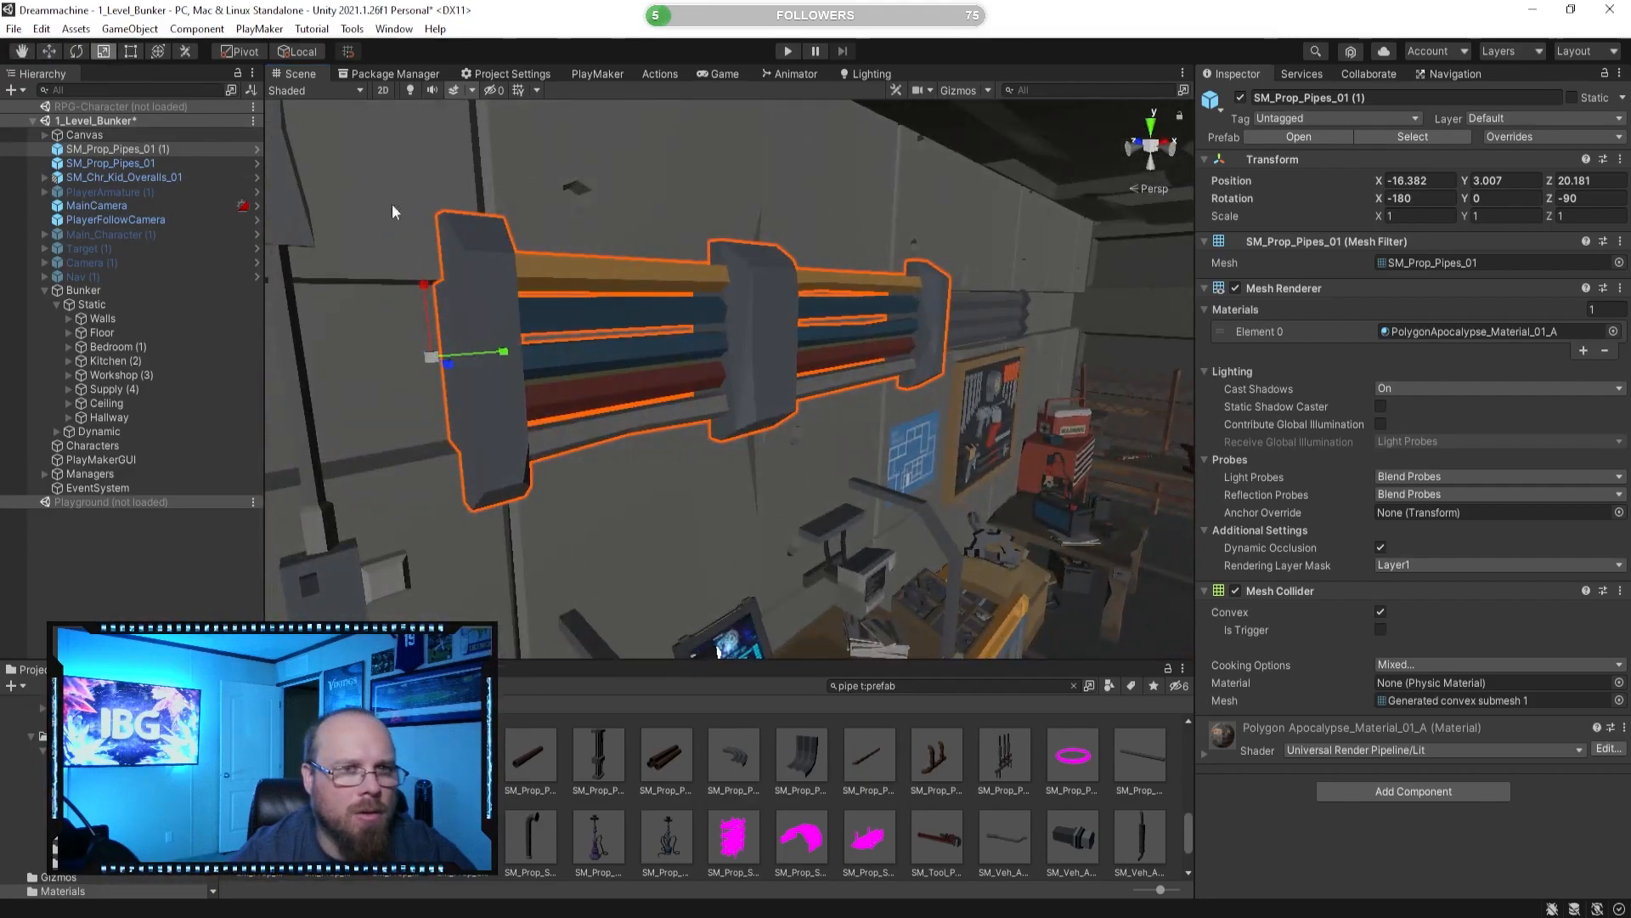
left_click_drag(431, 355, 402, 365)
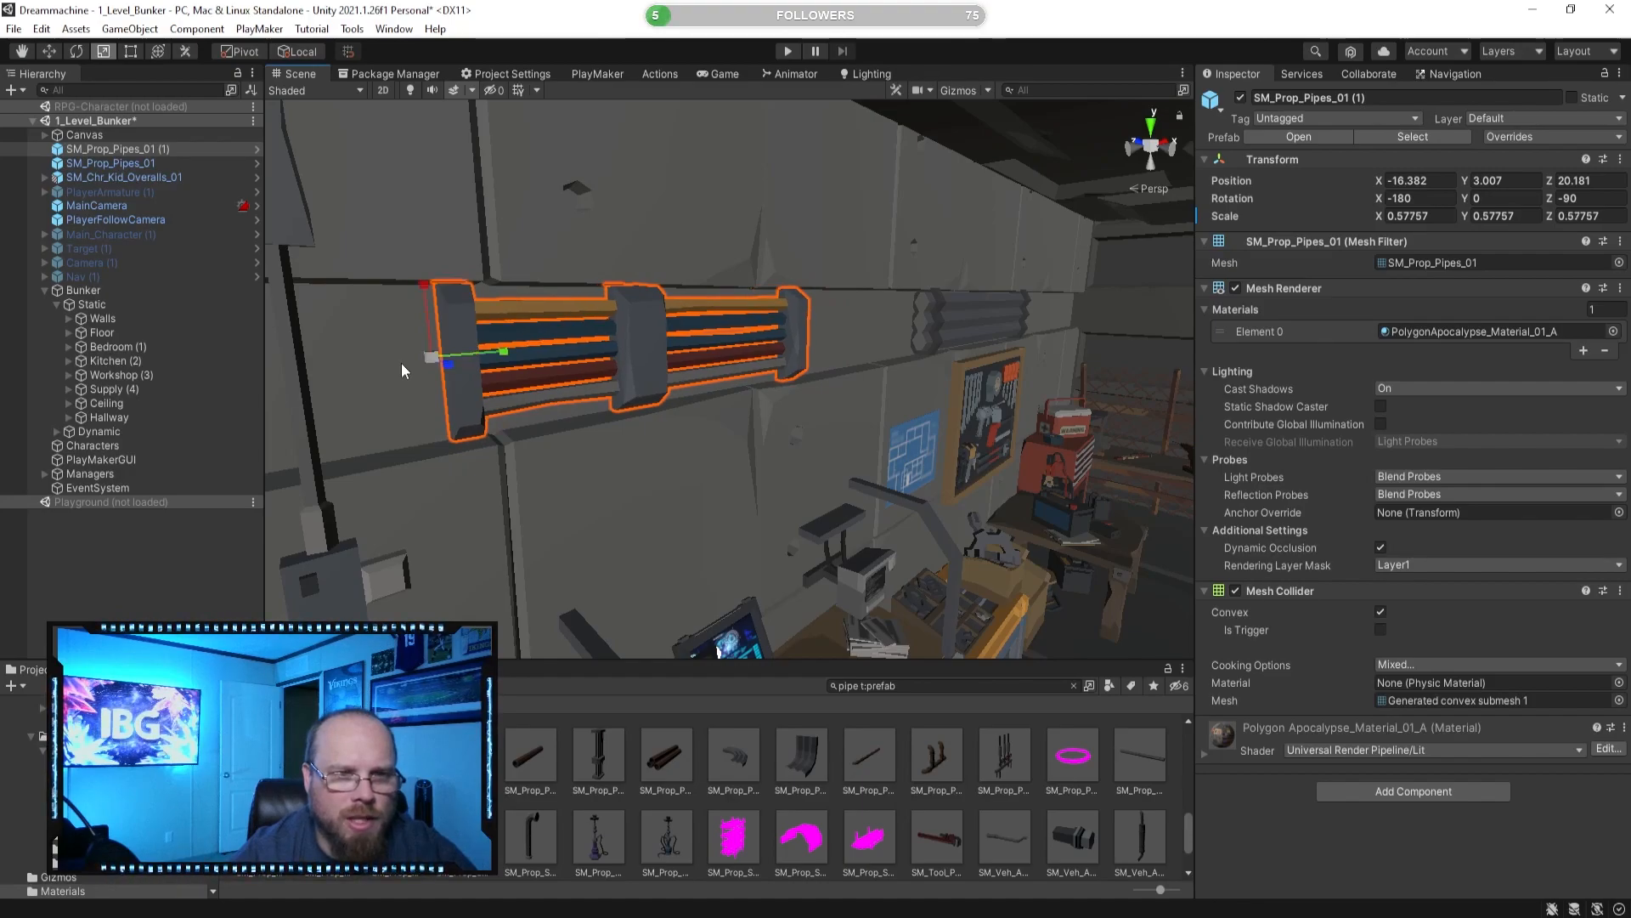
left_click(834, 813)
right_click_drag(866, 411, 813, 413)
key("d")
right_click_drag(977, 323, 1001, 311)
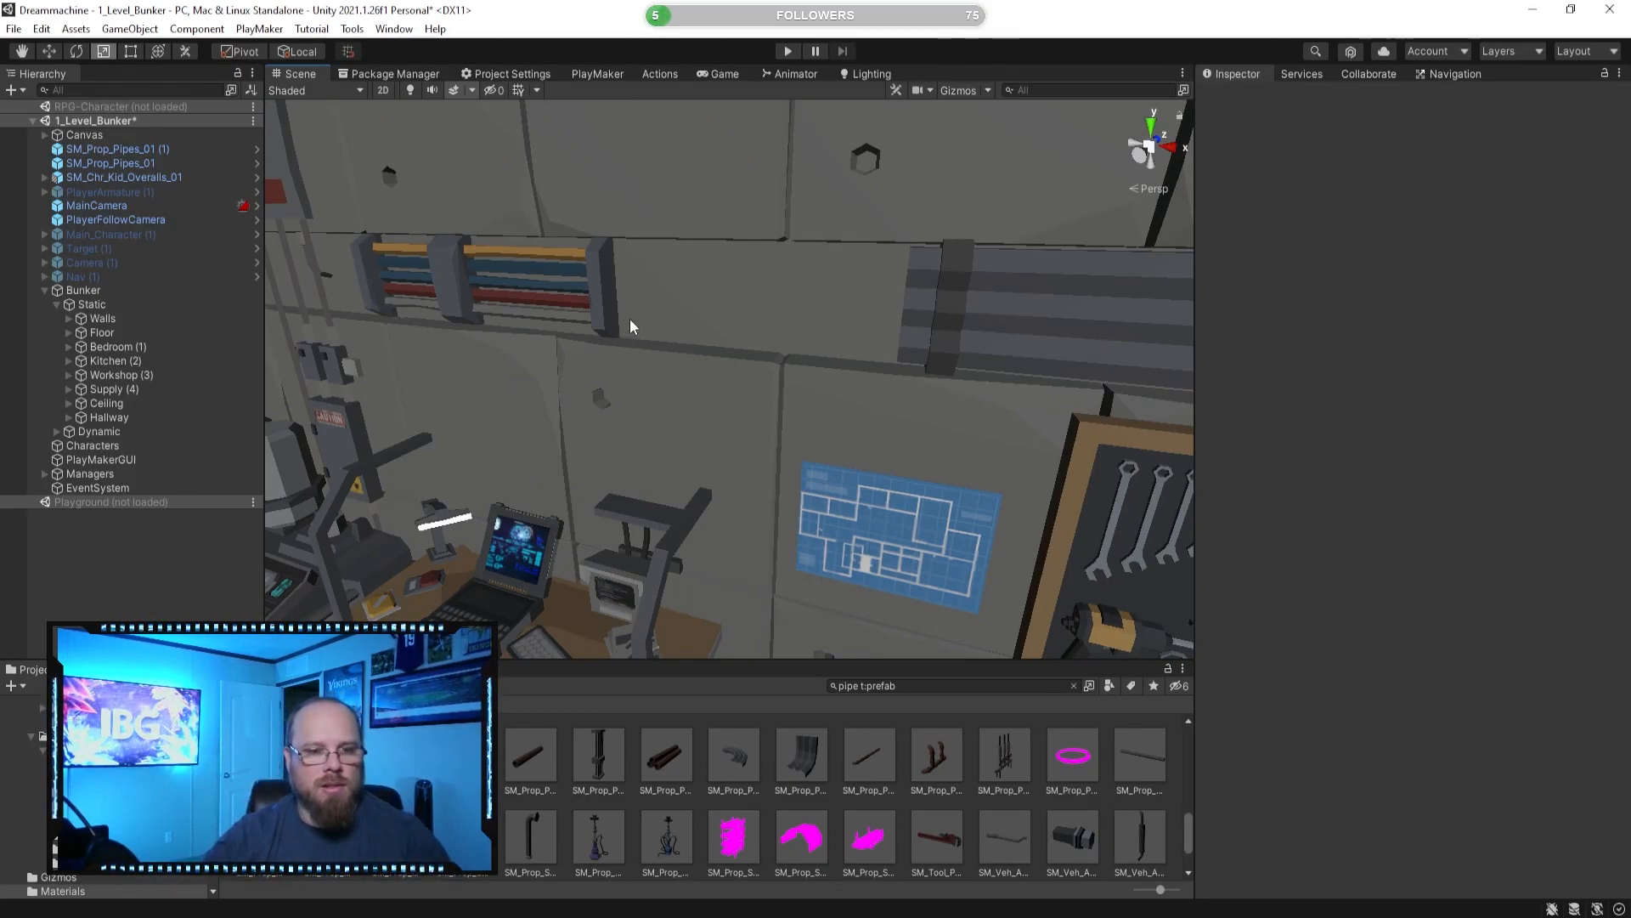
right_click_drag(595, 362, 735, 408)
right_click_drag(858, 527, 901, 548)
Preview the valve, pipeline tank, pipe bomb and sci-fi city pipe prefabs among the pipe search results.
left_click(1004, 756)
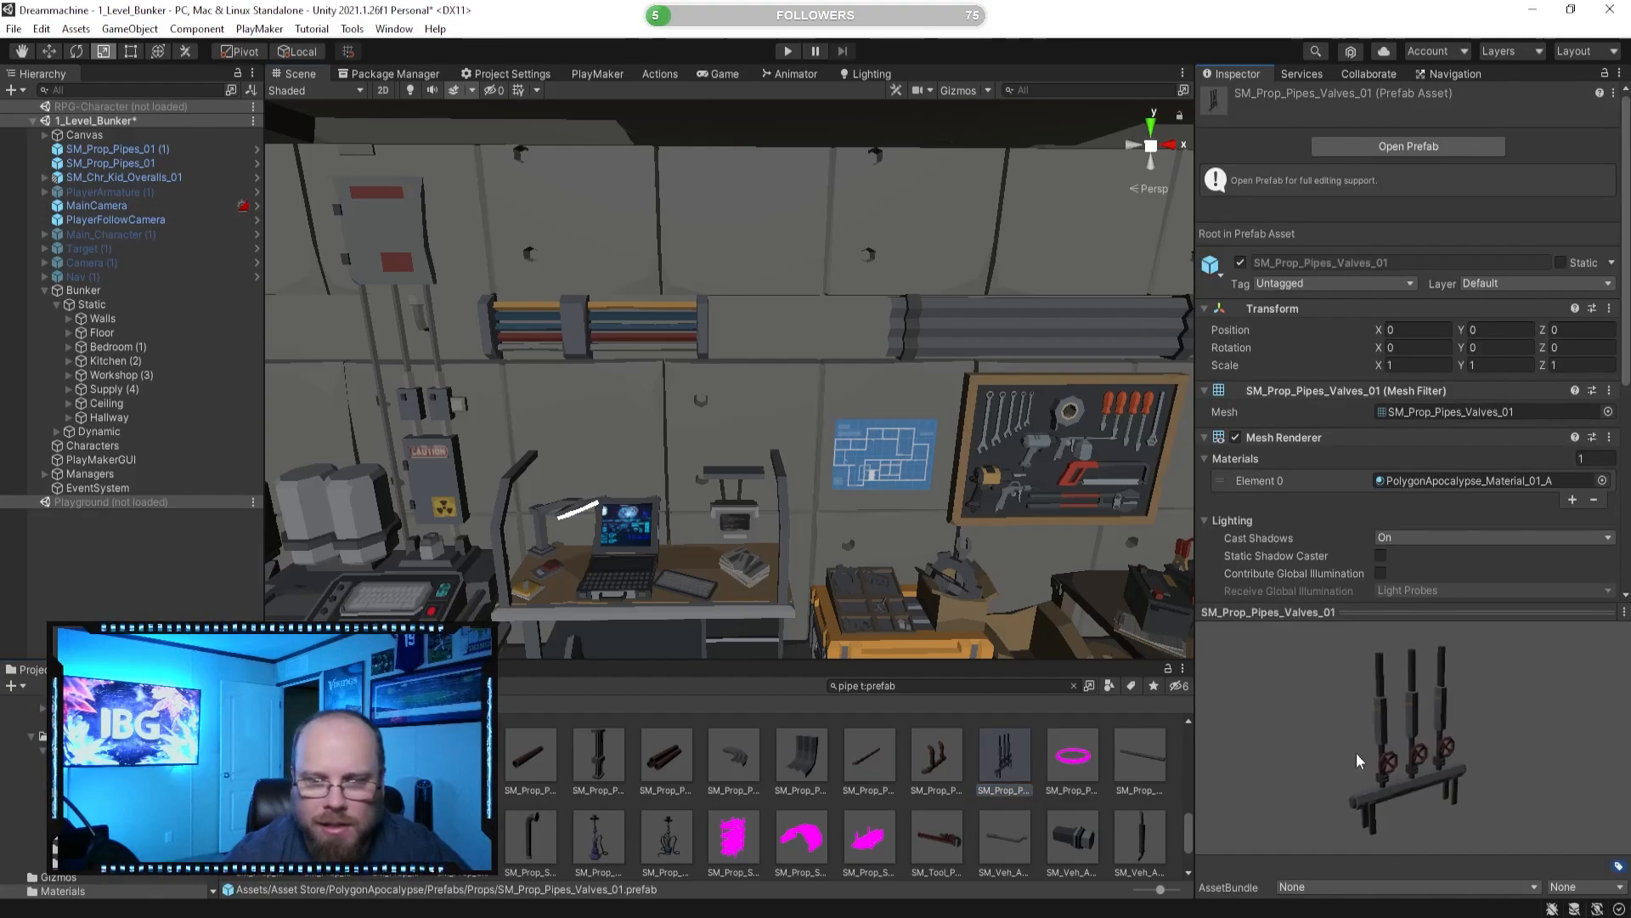
left_click(1123, 748)
scroll(1083, 816, "down", 2)
left_click(395, 830)
left_click(327, 829)
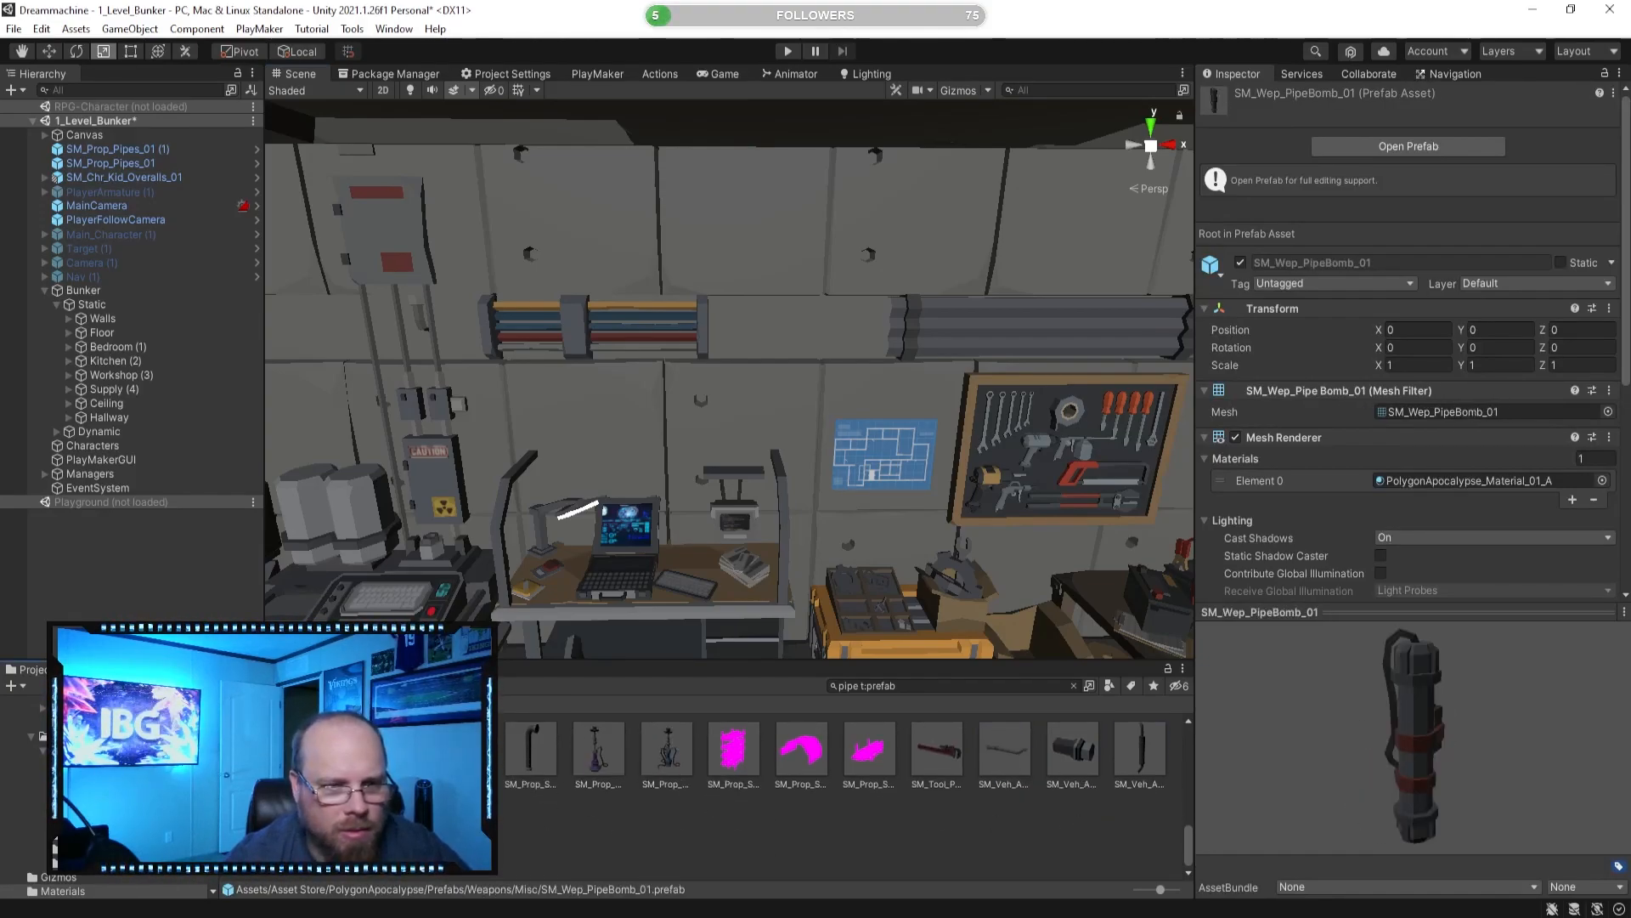
scroll(846, 790, "up", 2)
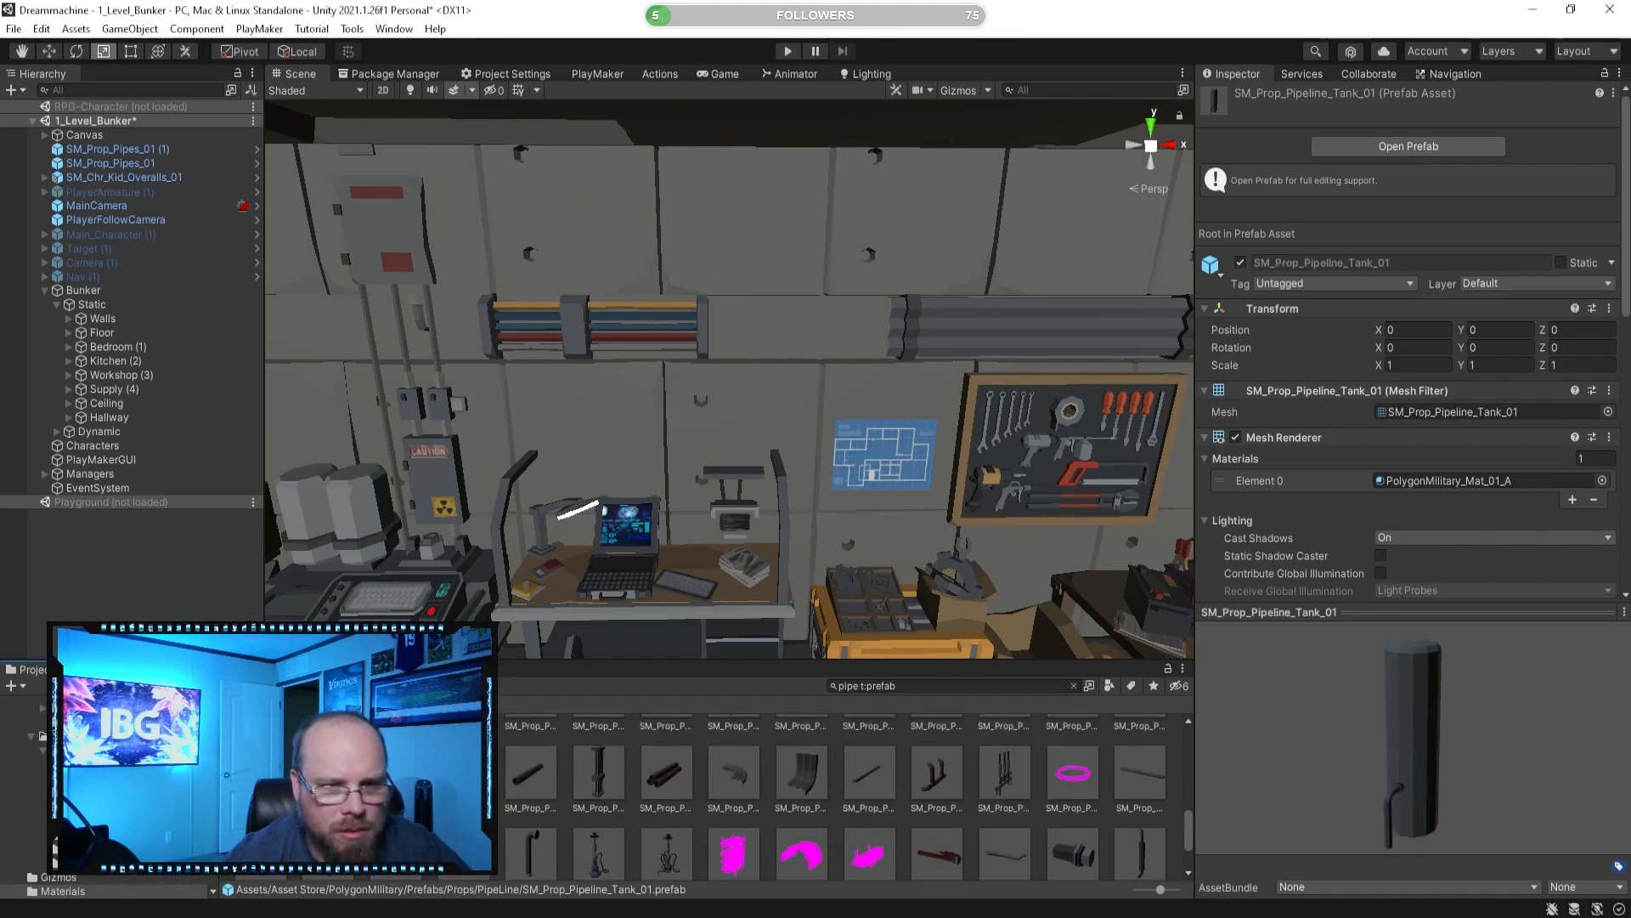
left_click(530, 775)
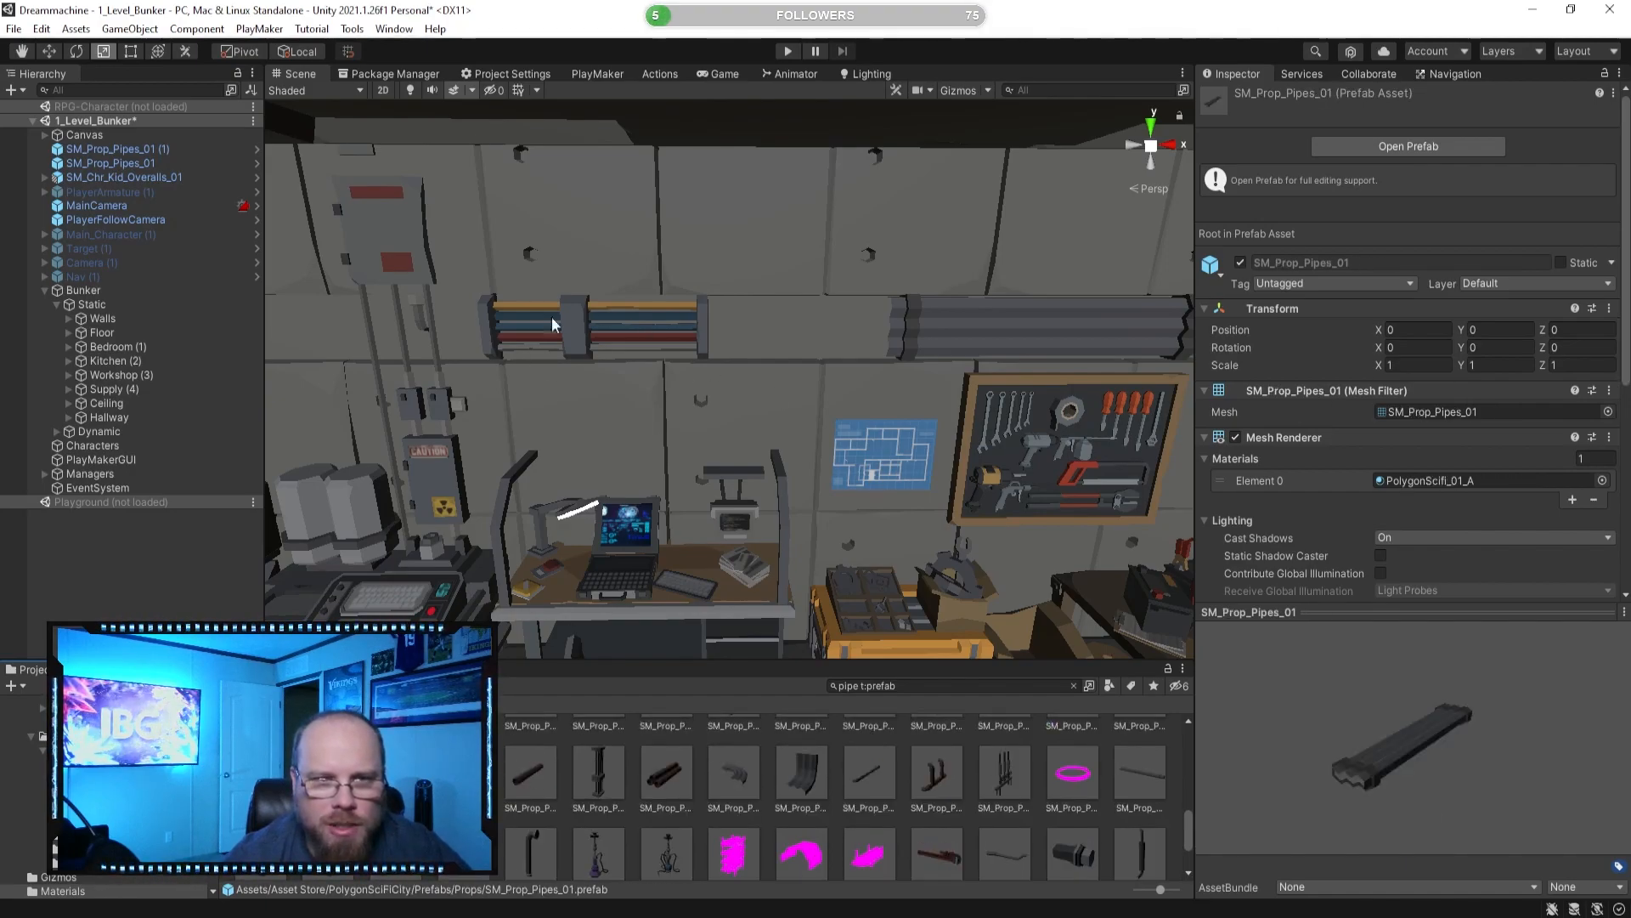
scroll(734, 794, "up", 2)
Preview the large pipe, detail pipe and refinery pipe prefabs as further candidates for the workshop wall.
right_click_drag(747, 598, 814, 442)
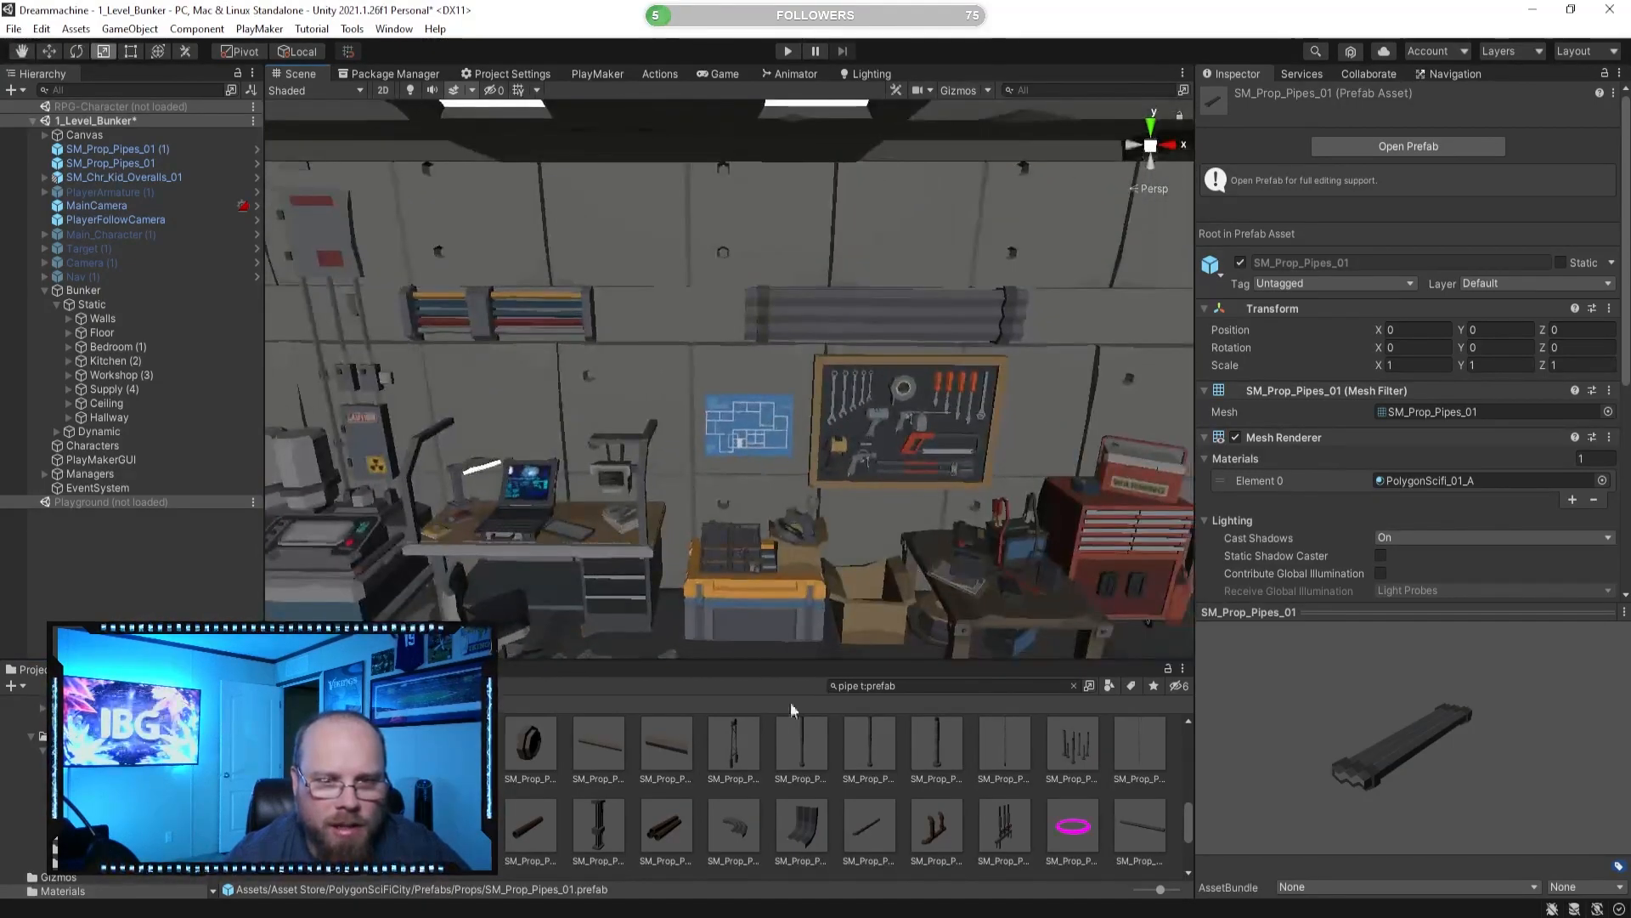
scroll(764, 747, "up", 2)
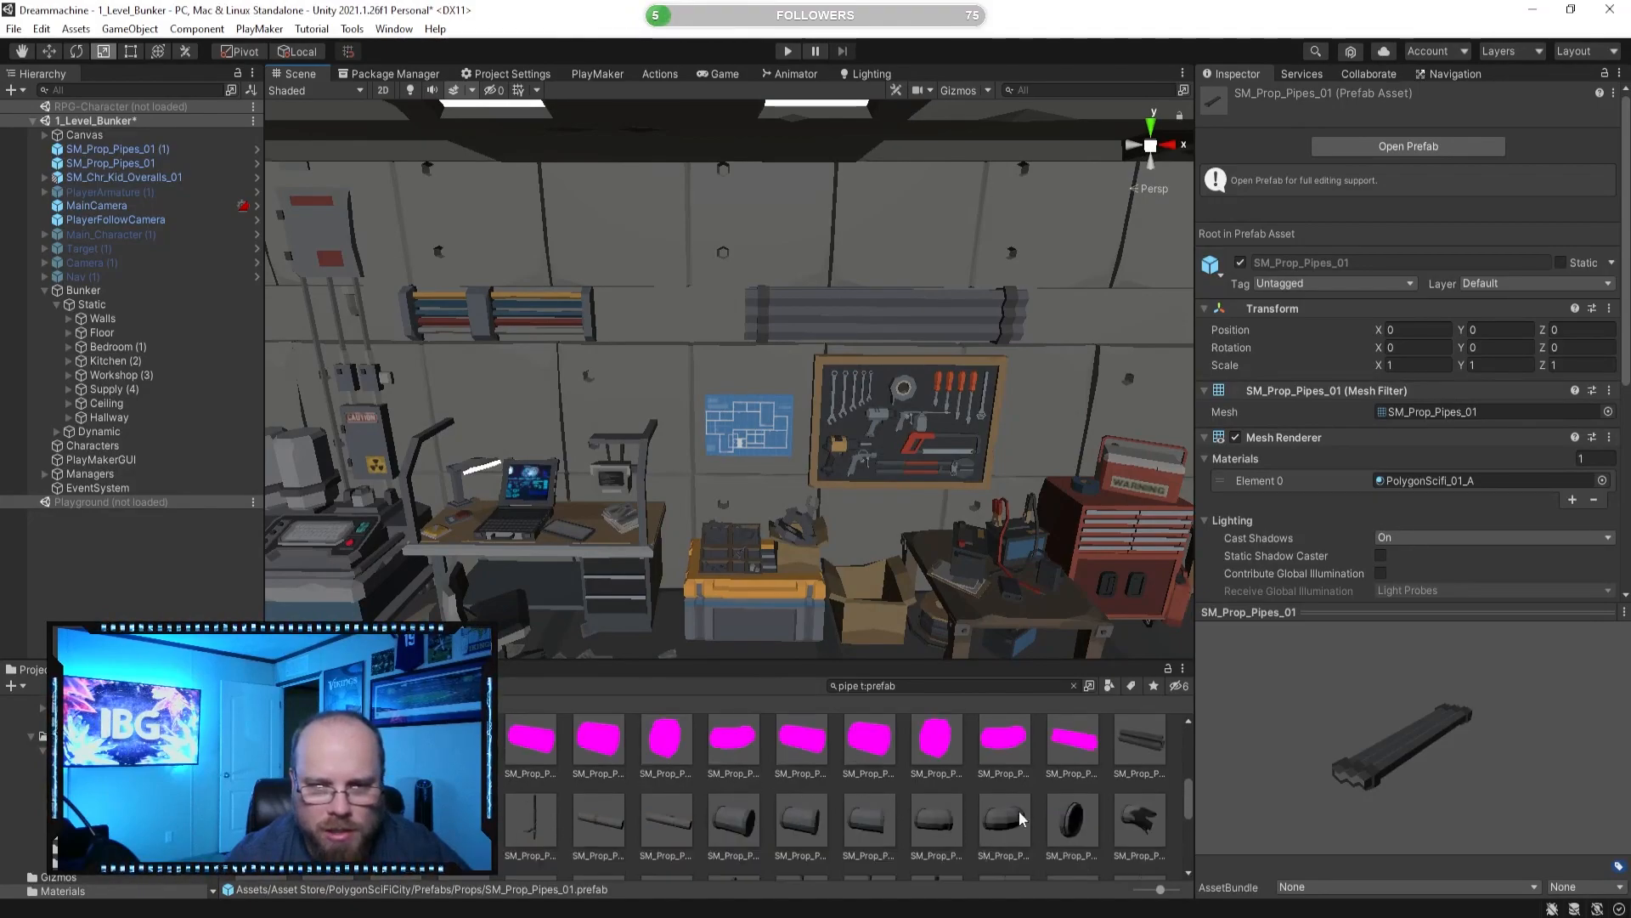
left_click(1147, 736)
scroll(850, 799, "up", 2)
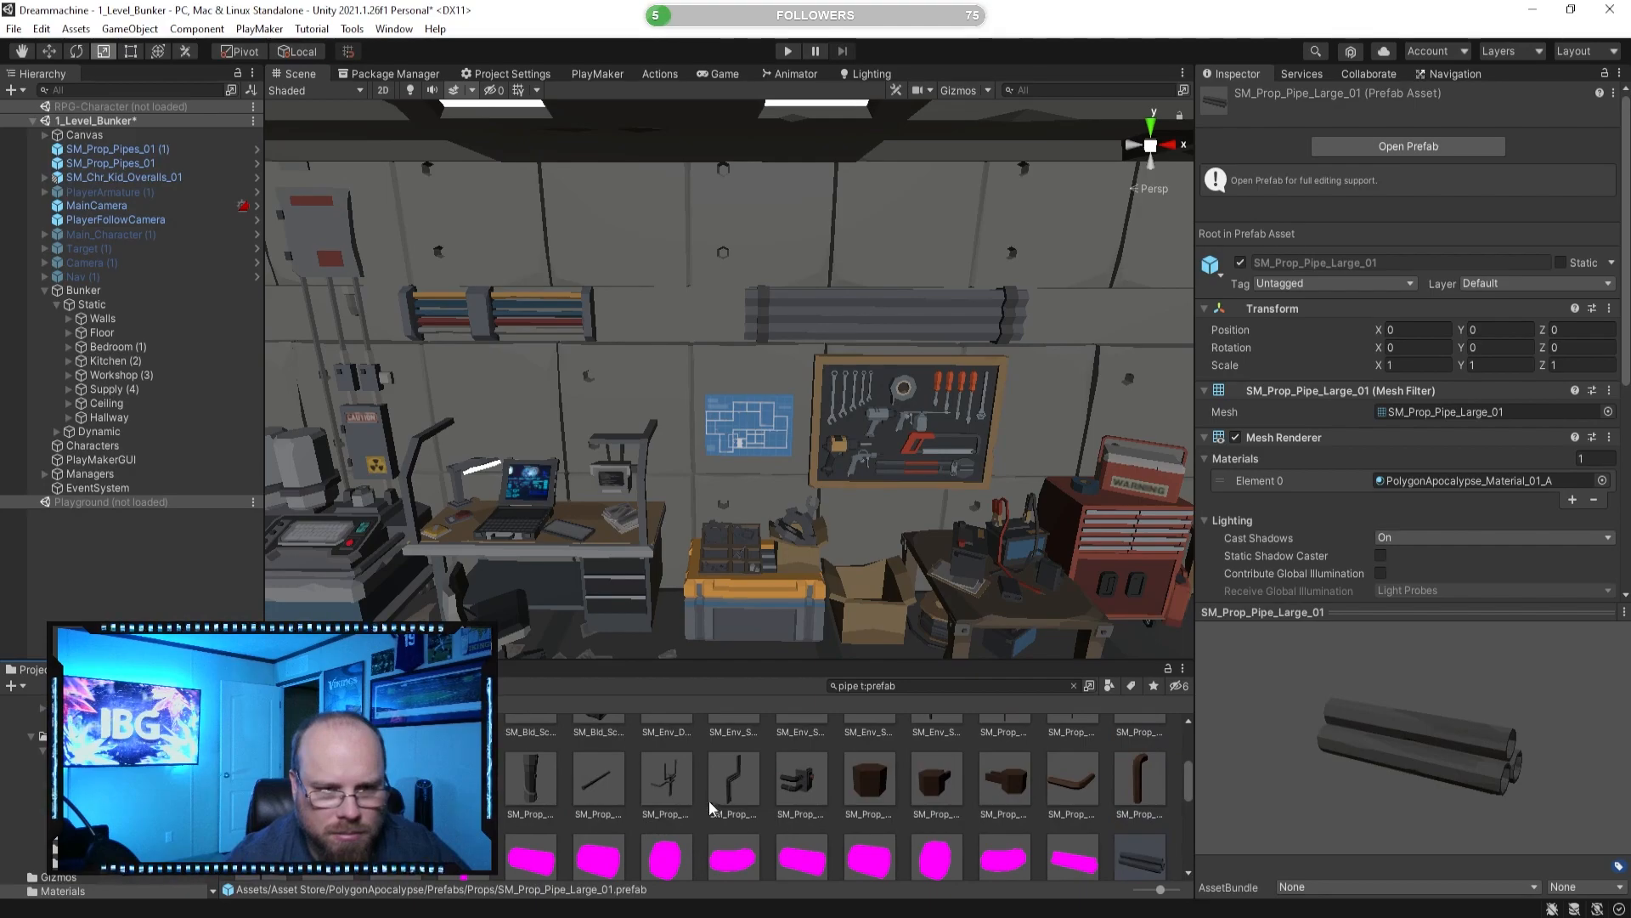
left_click(802, 782)
left_click_drag(1366, 755, 1317, 742)
scroll(1002, 807, "up", 2)
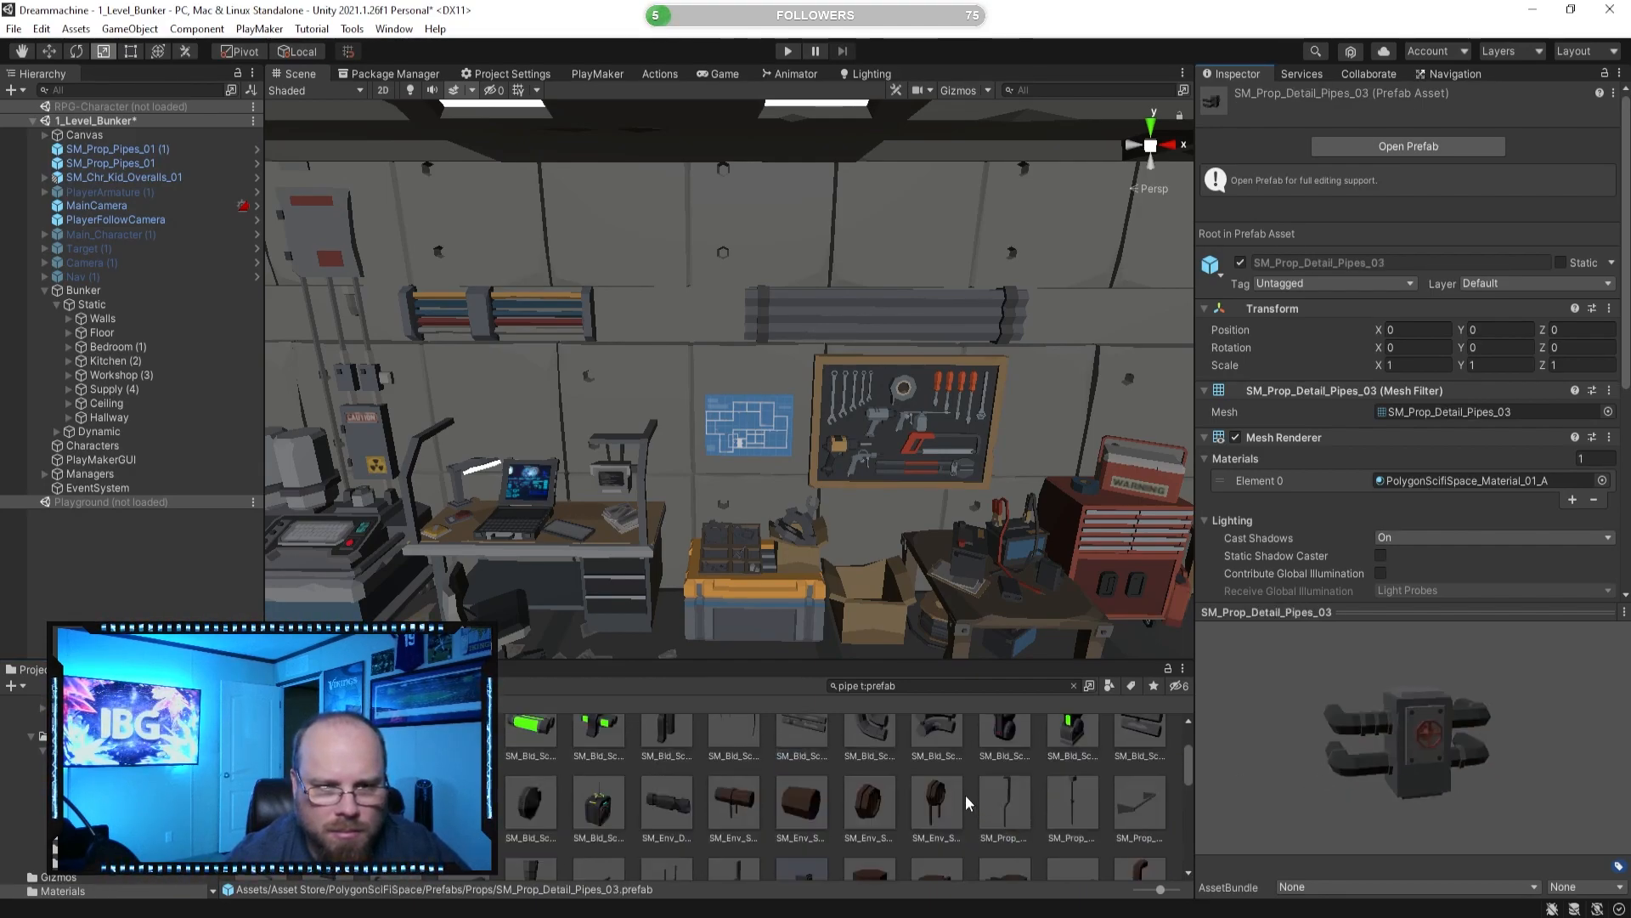
scroll(960, 790, "up", 1)
left_click(936, 782)
left_click(872, 781)
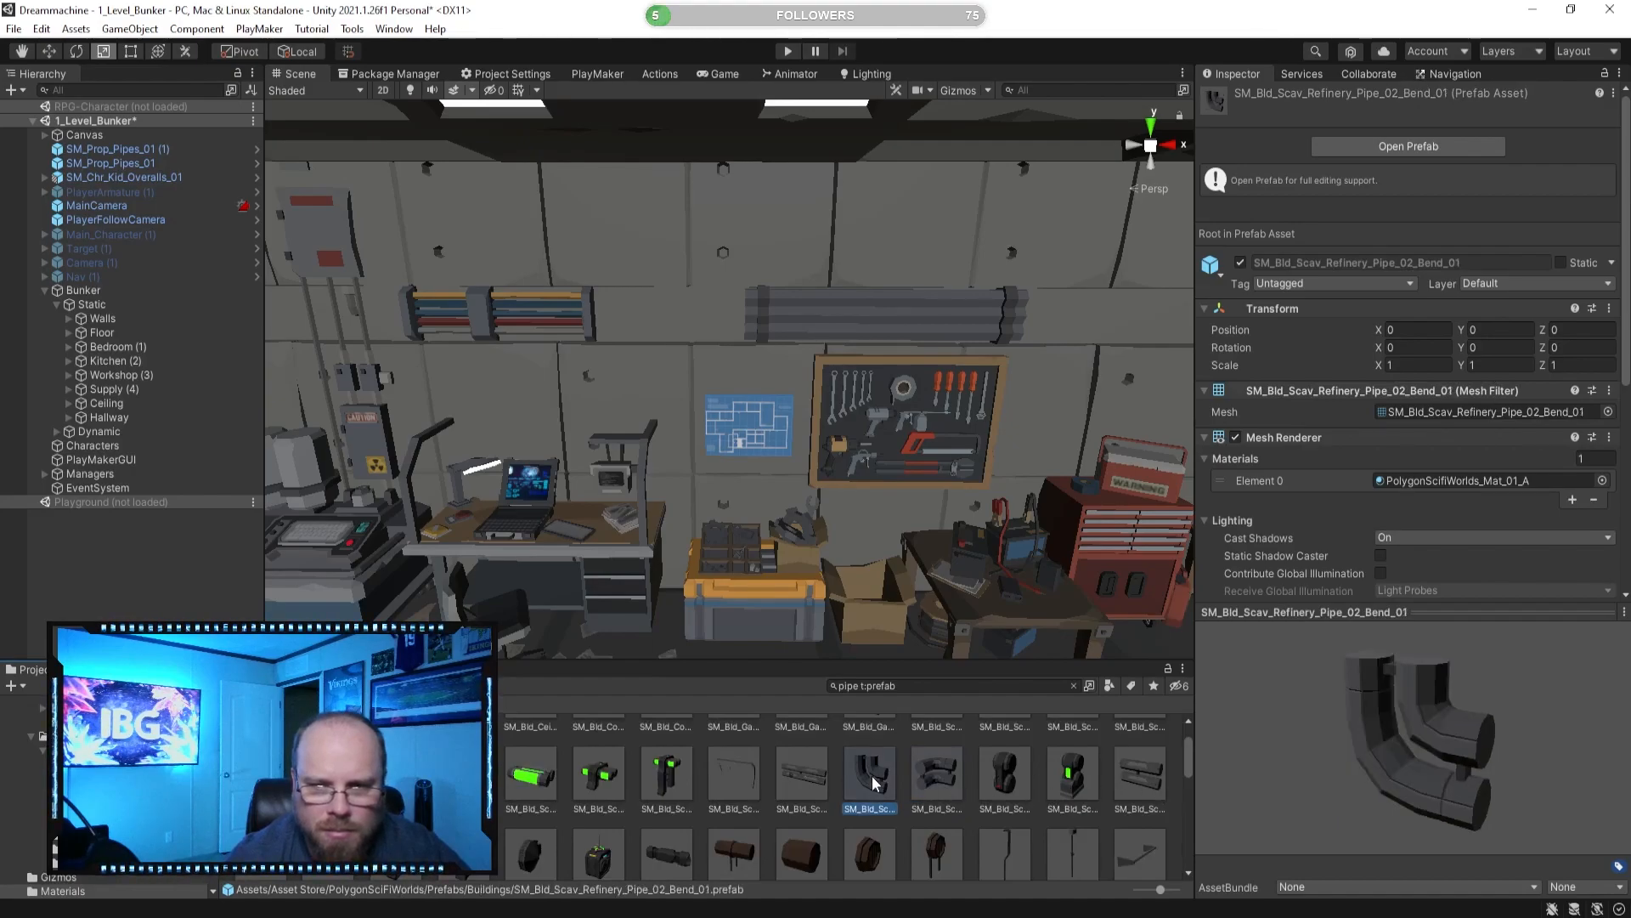
left_click(801, 773)
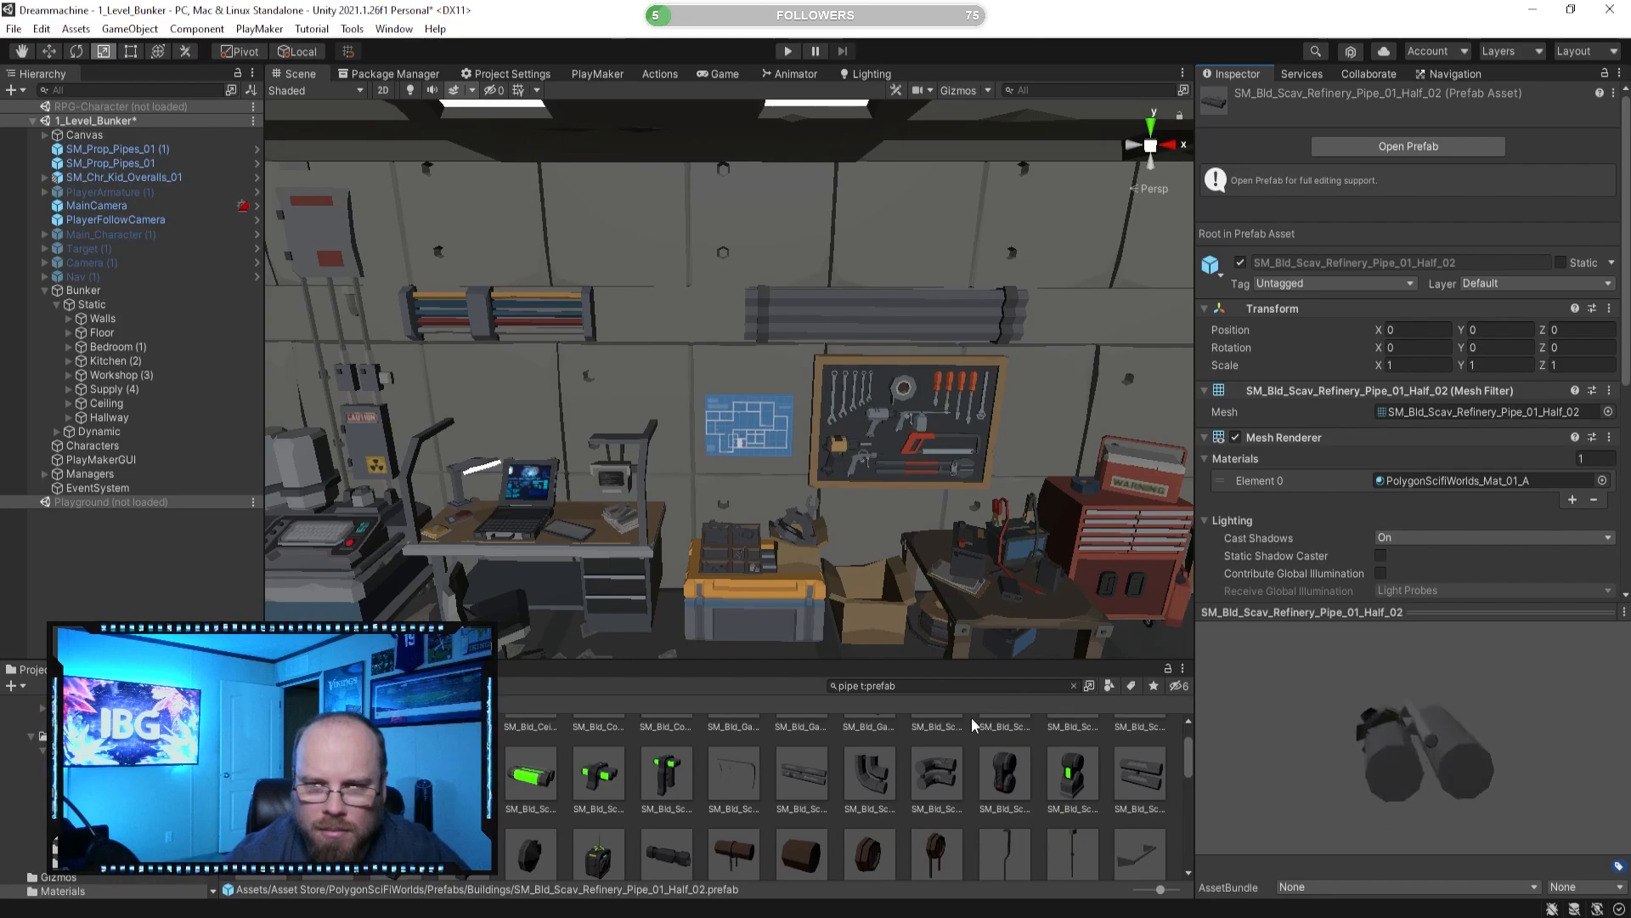
Add SM_Bld_Scav_Refinery_Pipe_01_Half_01 near the workshop desk, scaled uniformly to 0.44619 and rotated to 90 degrees on Z.
left_click(733, 774)
left_click_drag(1402, 729, 1206, 752)
left_click_drag(589, 631, 819, 465)
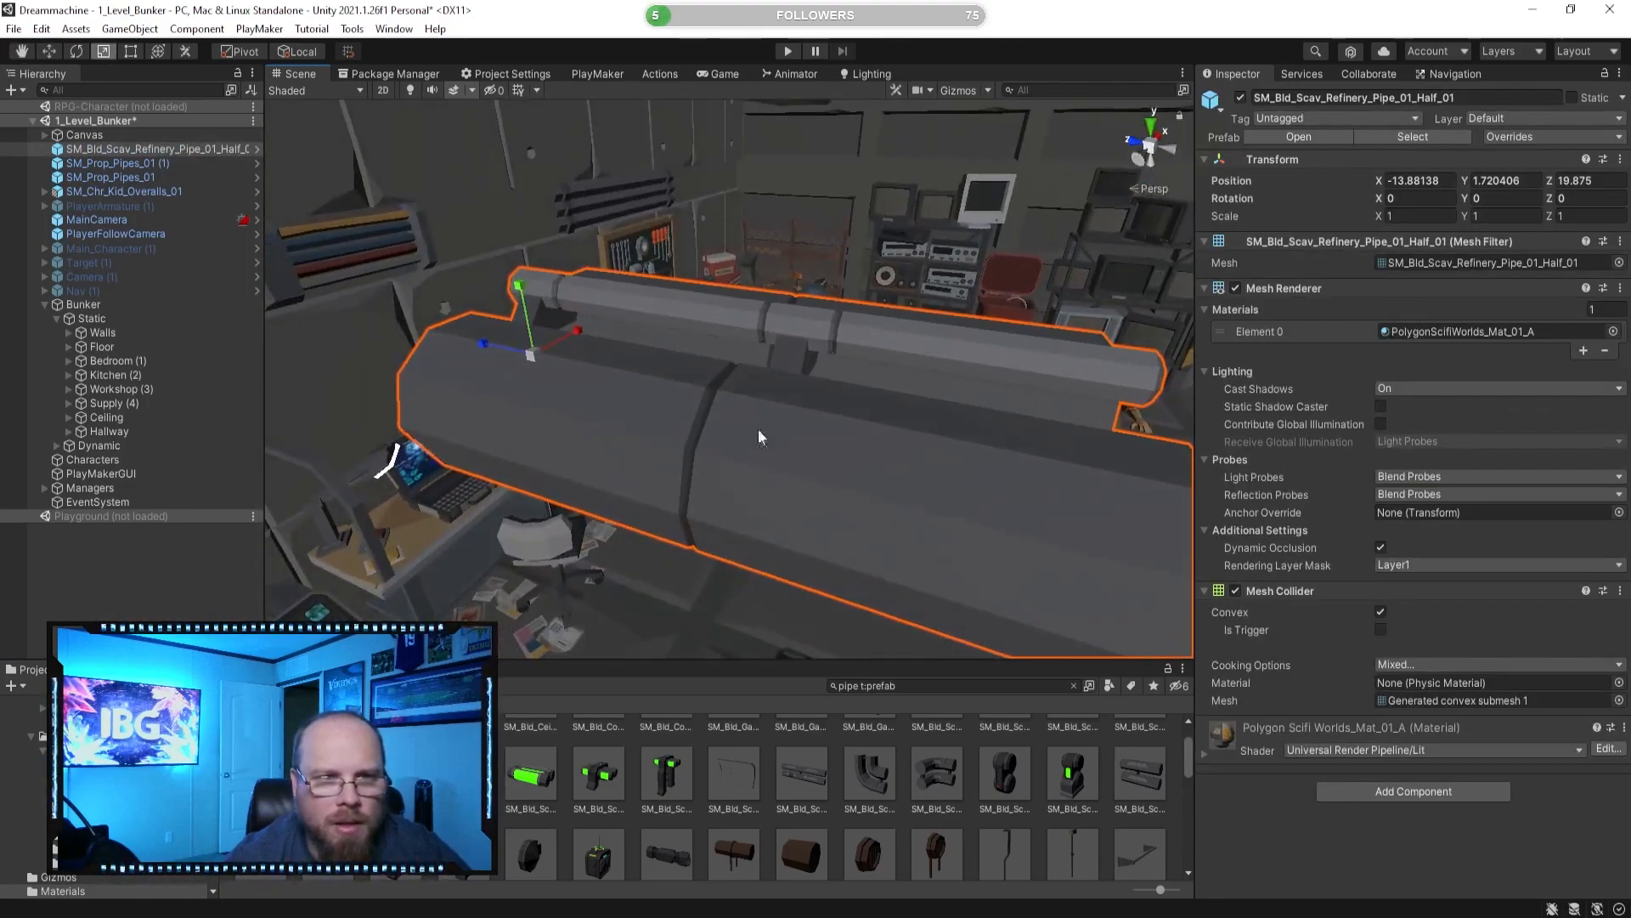
left_click_drag(534, 350, 425, 530)
left_click(75, 52)
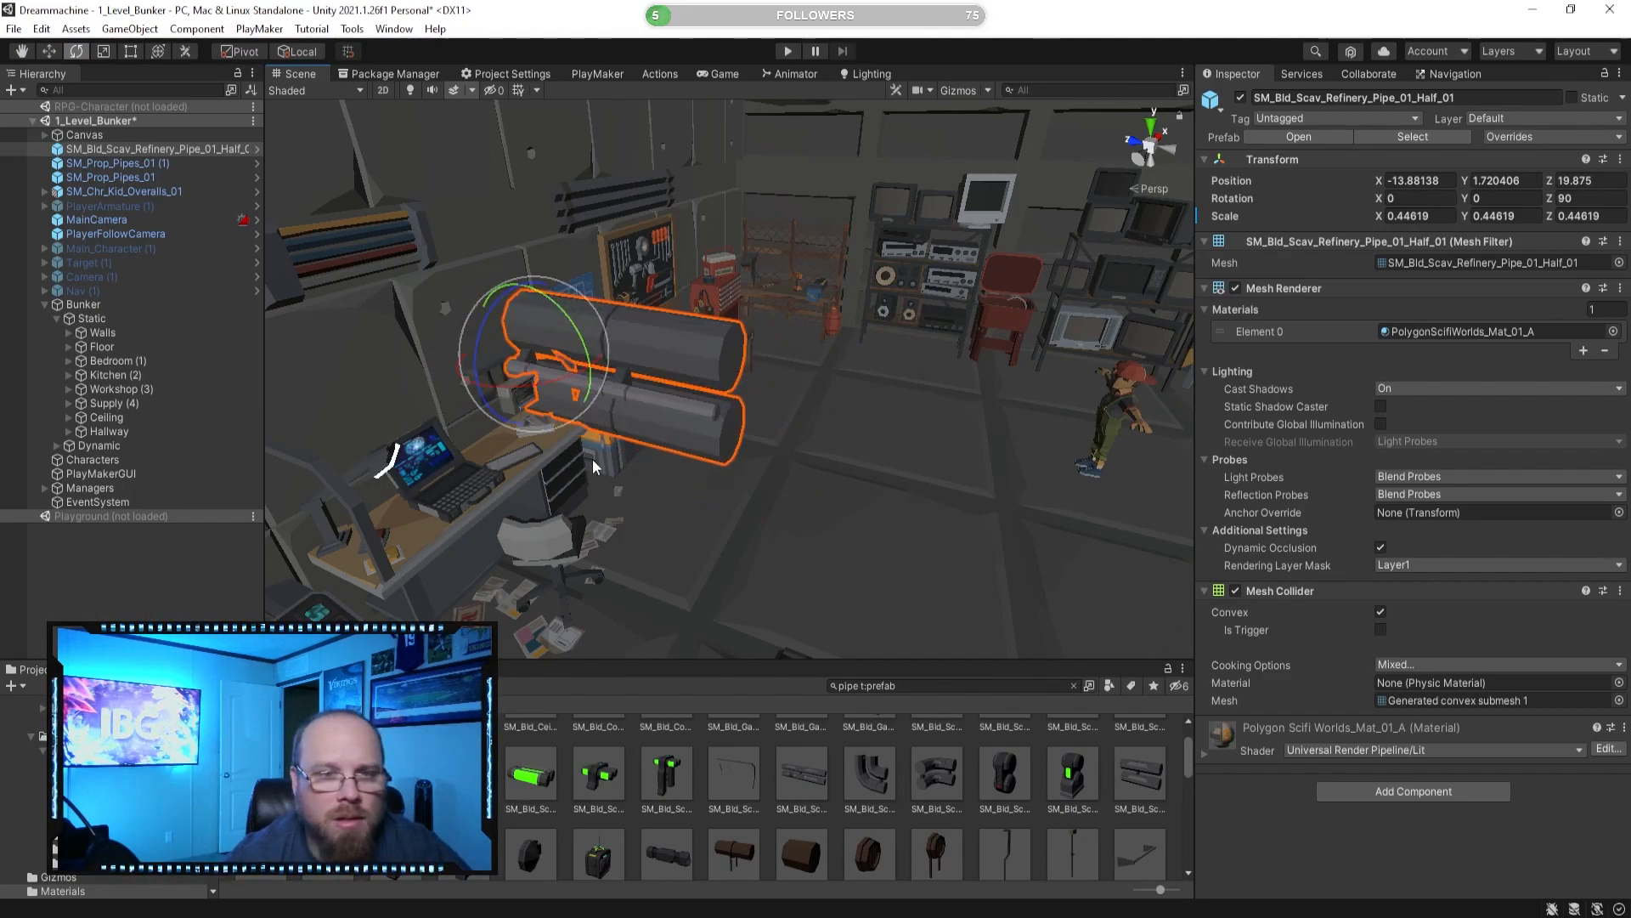
Rotate the refinery half pipe to Y -90 and raise it on the wall to a Y position of about 2.98.
left_click_drag(578, 378, 761, 358, "ctrl")
key("f")
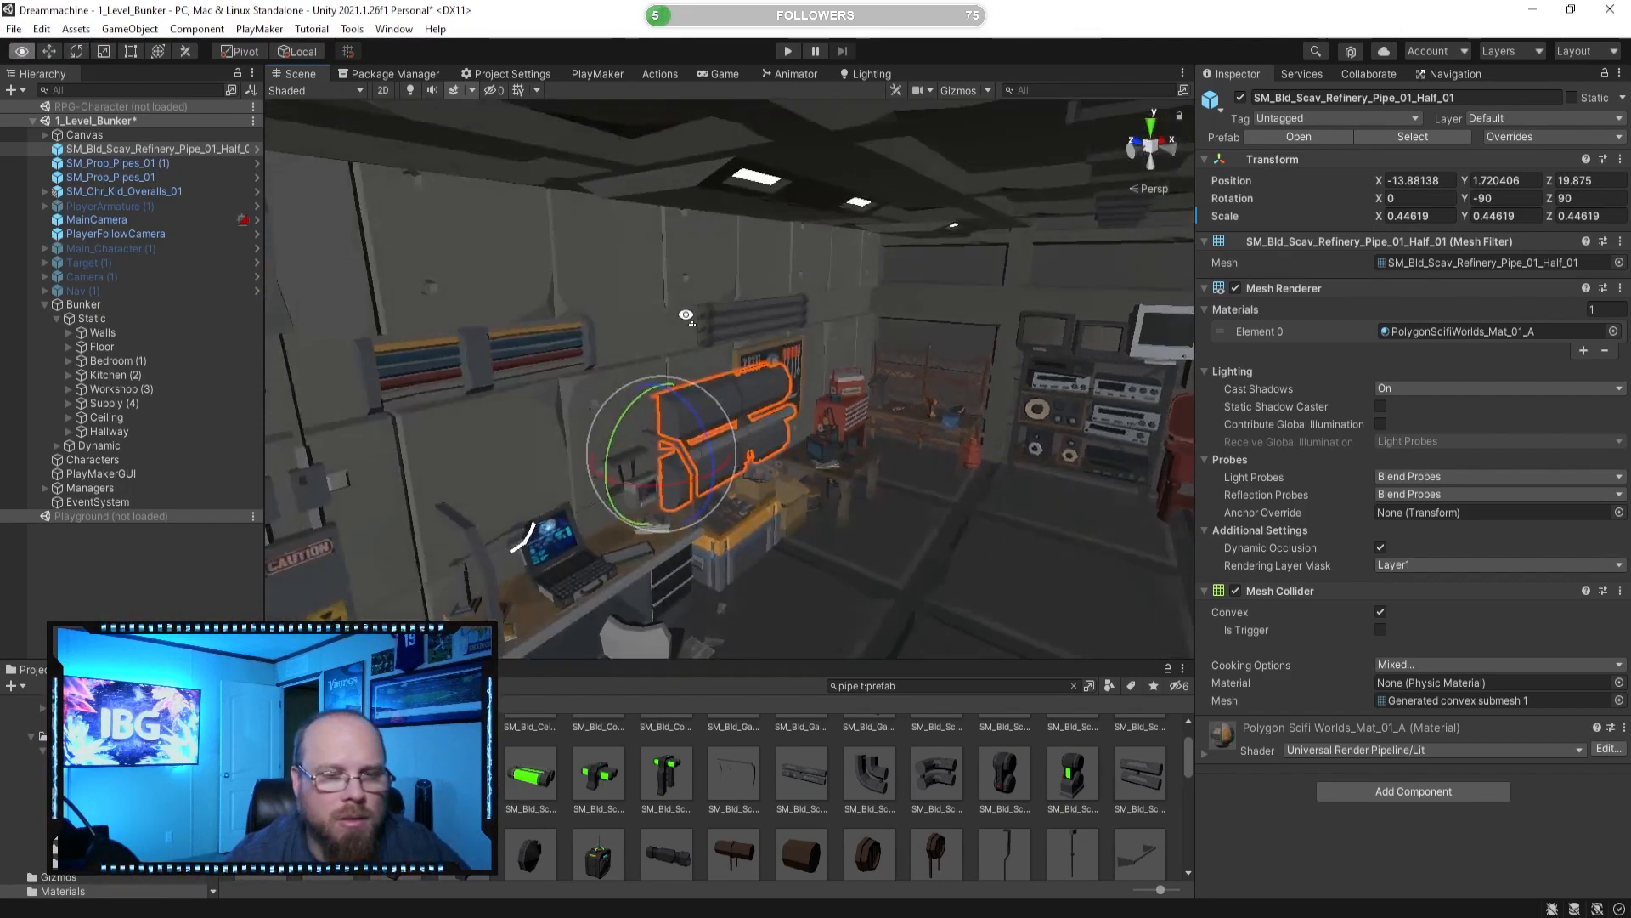
key("w")
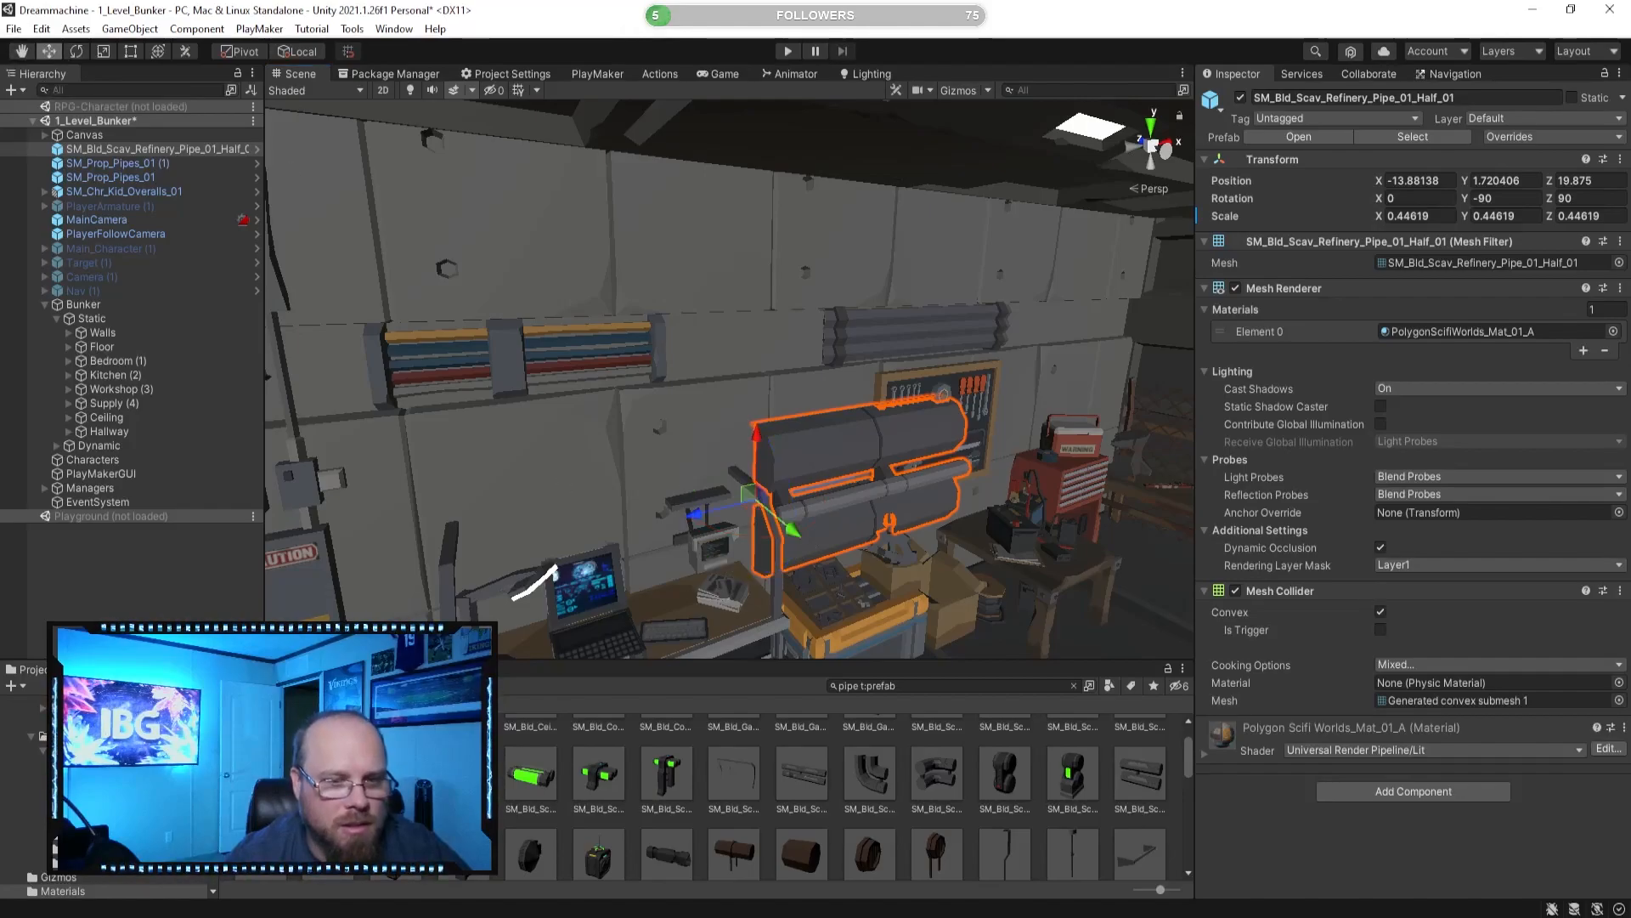
left_click(259, 853)
left_click_drag(1516, 726, 1231, 725)
left_click(827, 466)
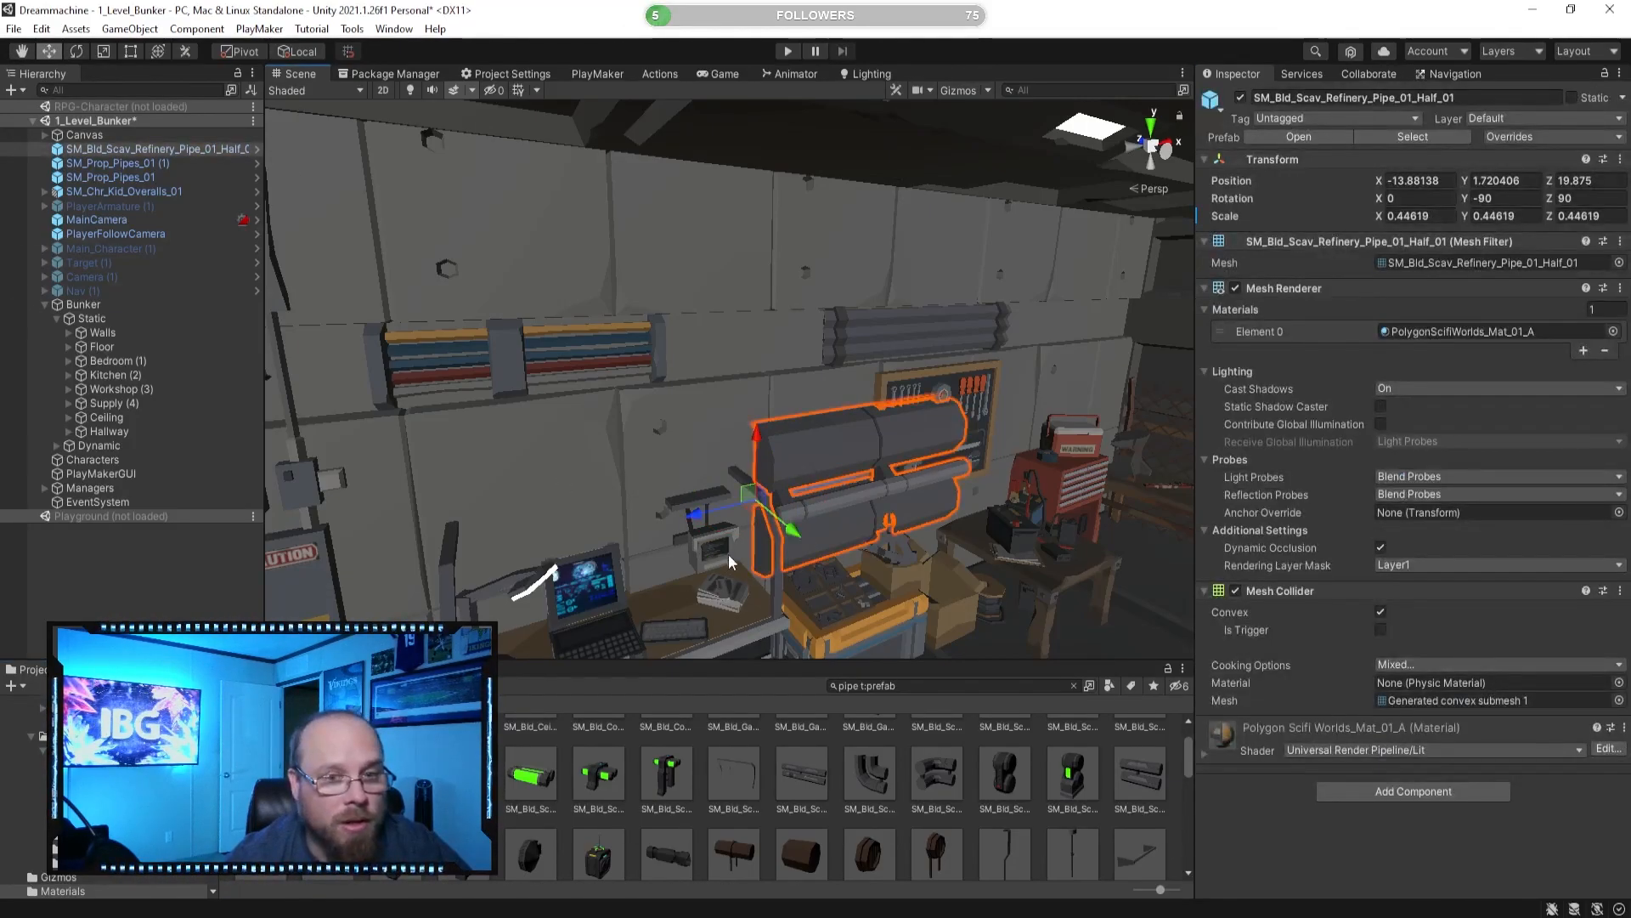
left_click_drag(770, 437, 799, 281)
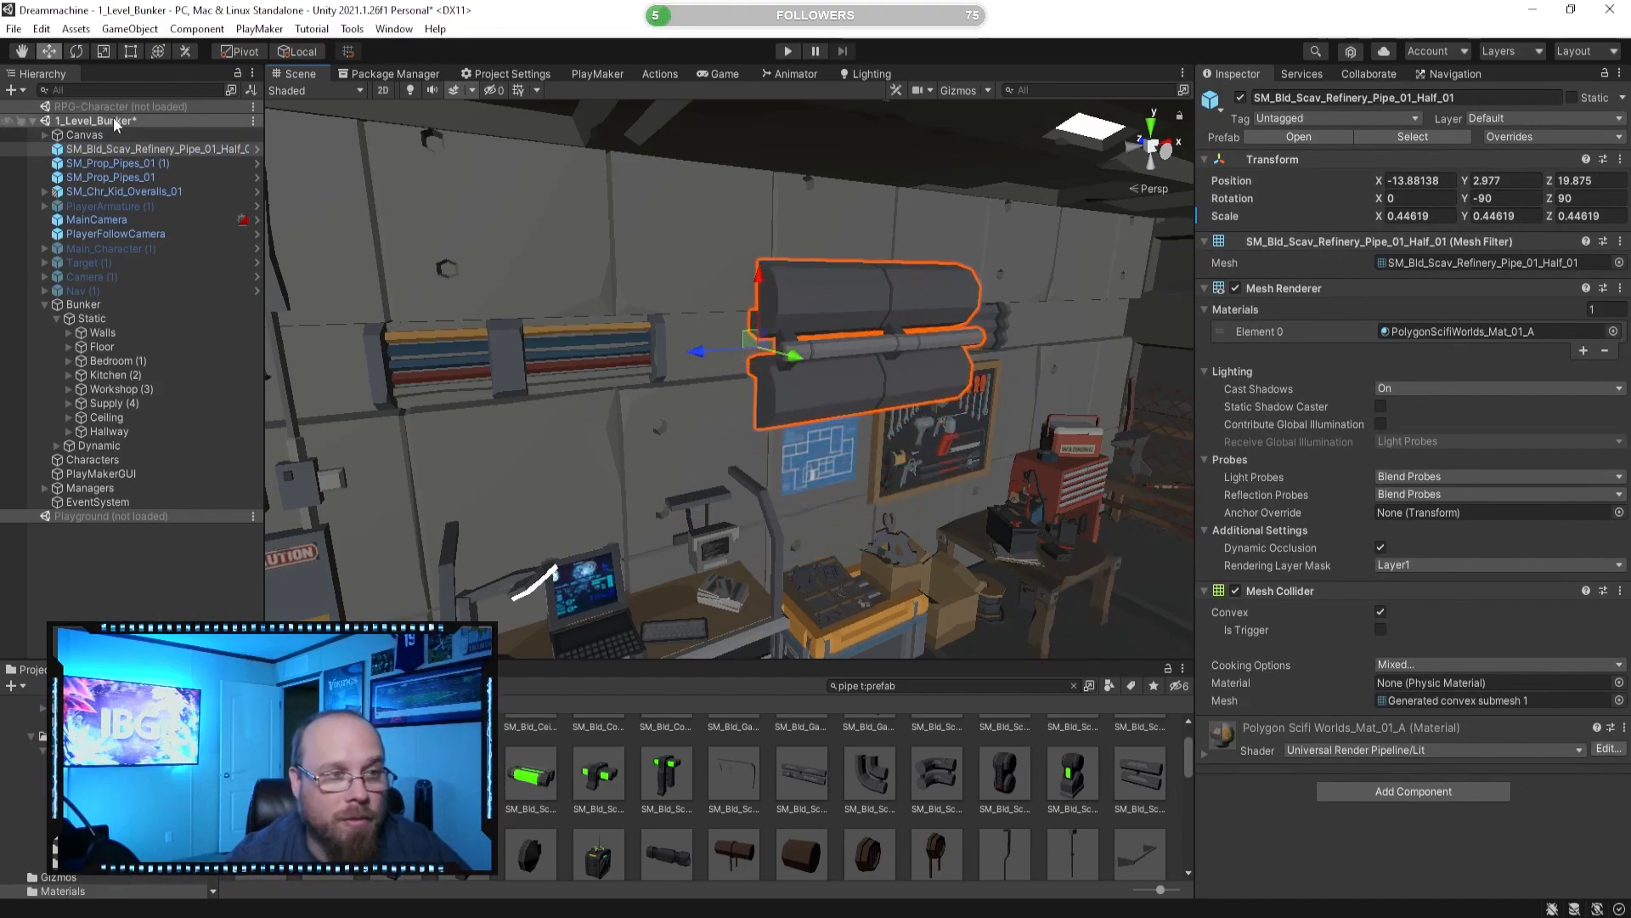
Scale the half pipe down uniformly to about 0.16.
left_click(107, 52)
left_click_drag(762, 356, 809, 310)
key("w")
right_click_drag(809, 310, 607, 318)
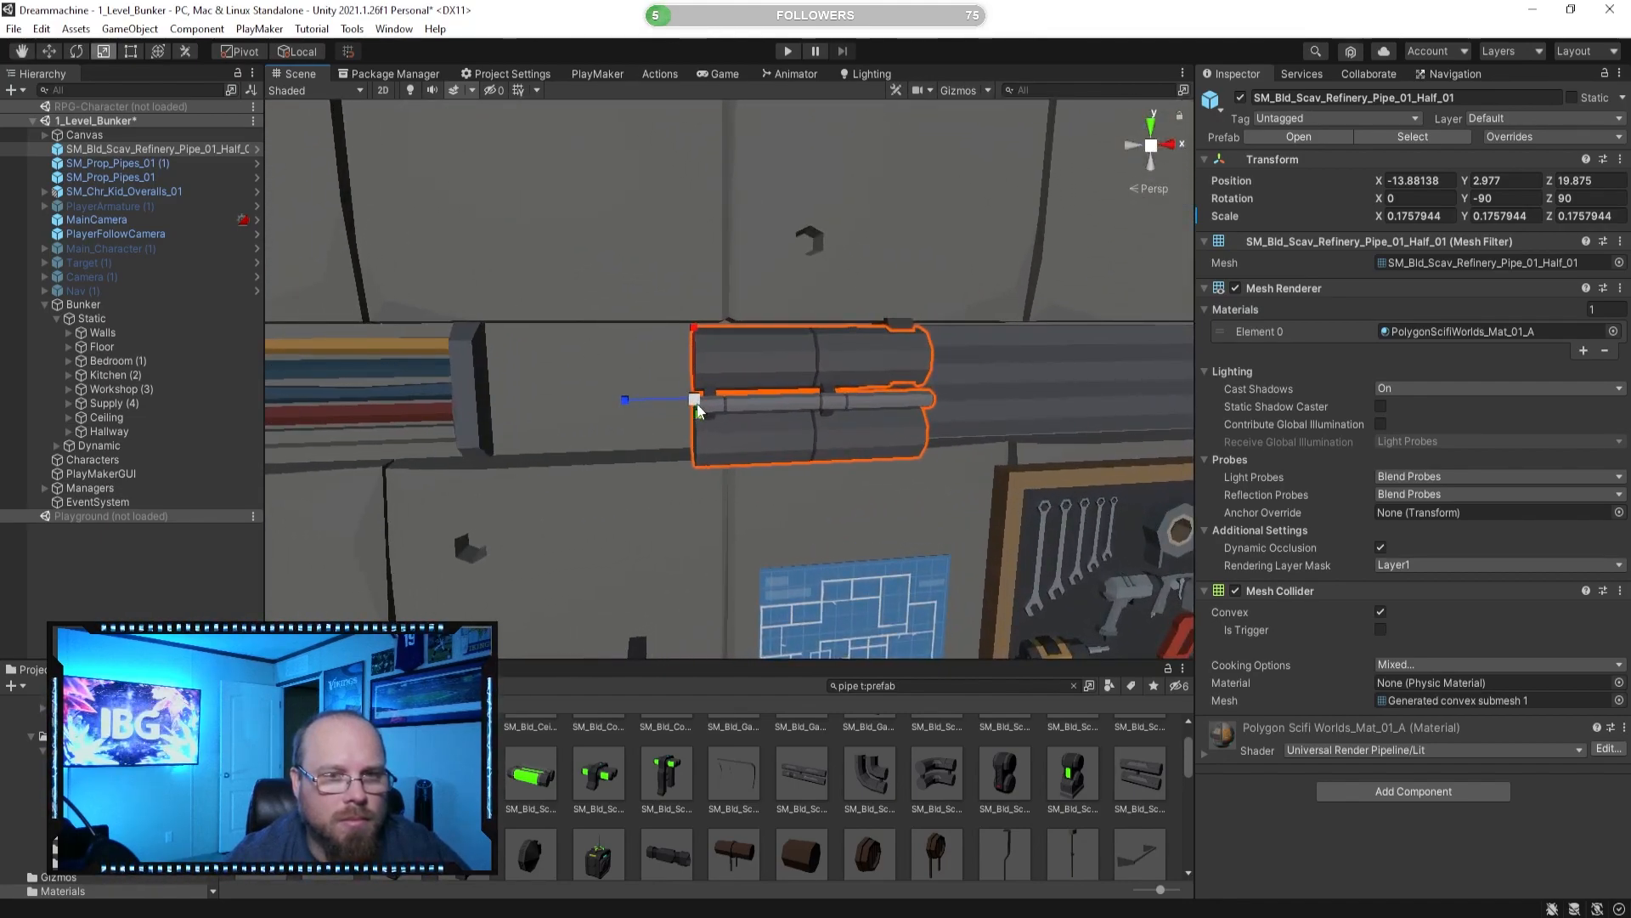
left_click_drag(697, 410, 693, 413)
Move the half pipe against the coloured cable rack on the wall, to X about -14.35 and Y about 3.01.
left_click(52, 53)
left_click_drag(450, 234, 663, 261, "alt")
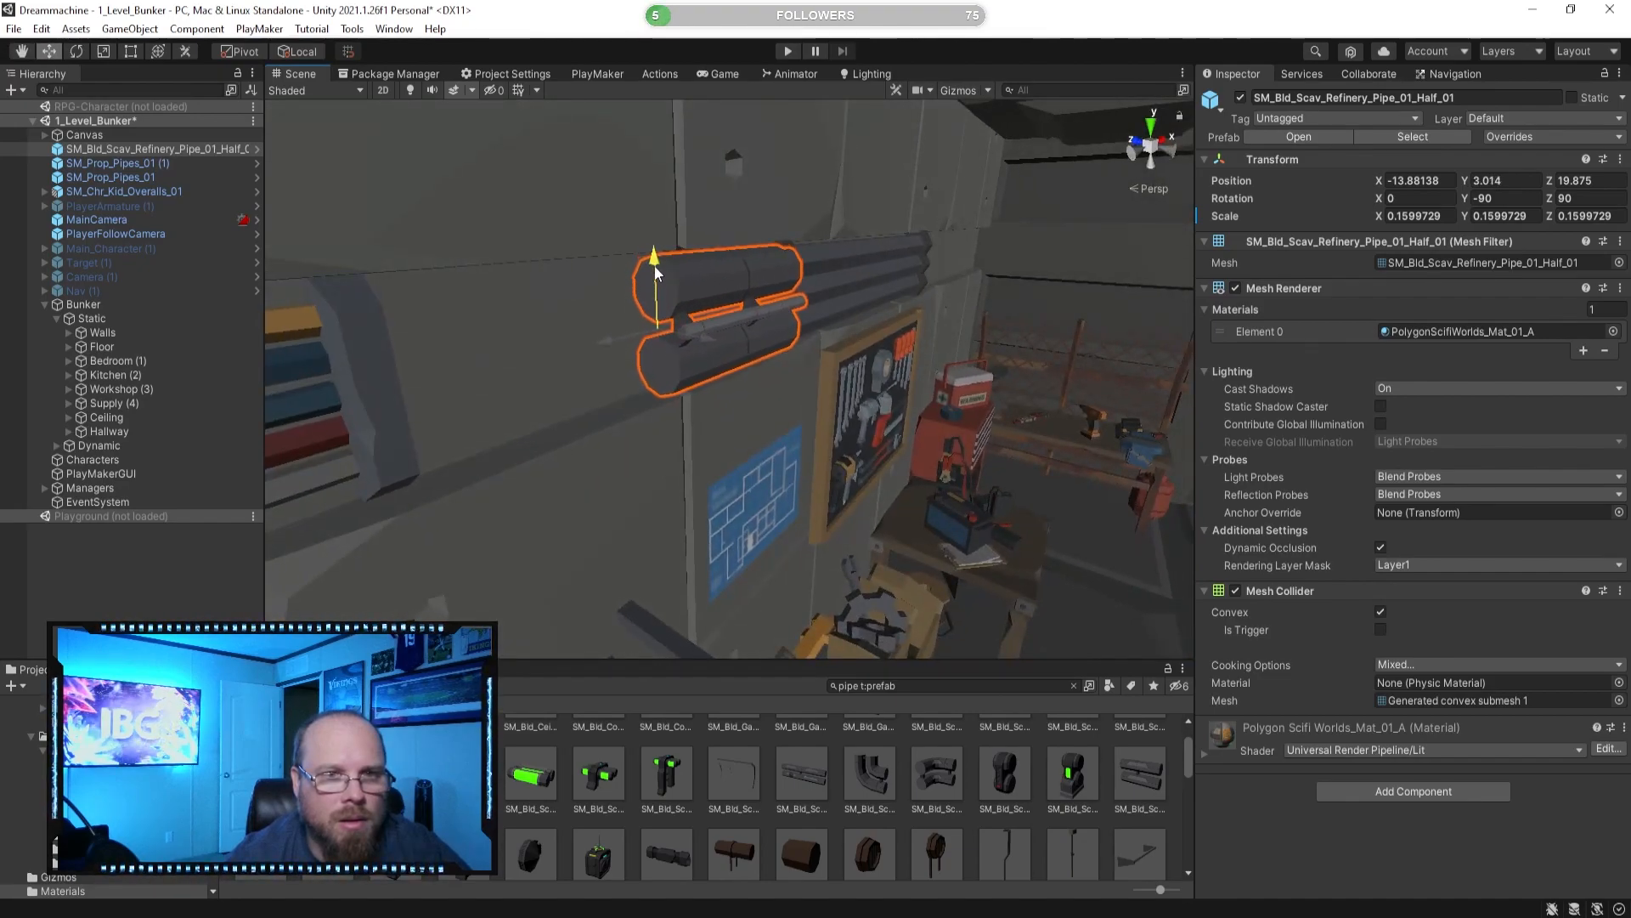
left_click_drag(763, 301, 416, 325, "alt")
left_click(700, 822)
right_click_drag(769, 416, 697, 398)
left_click(672, 378)
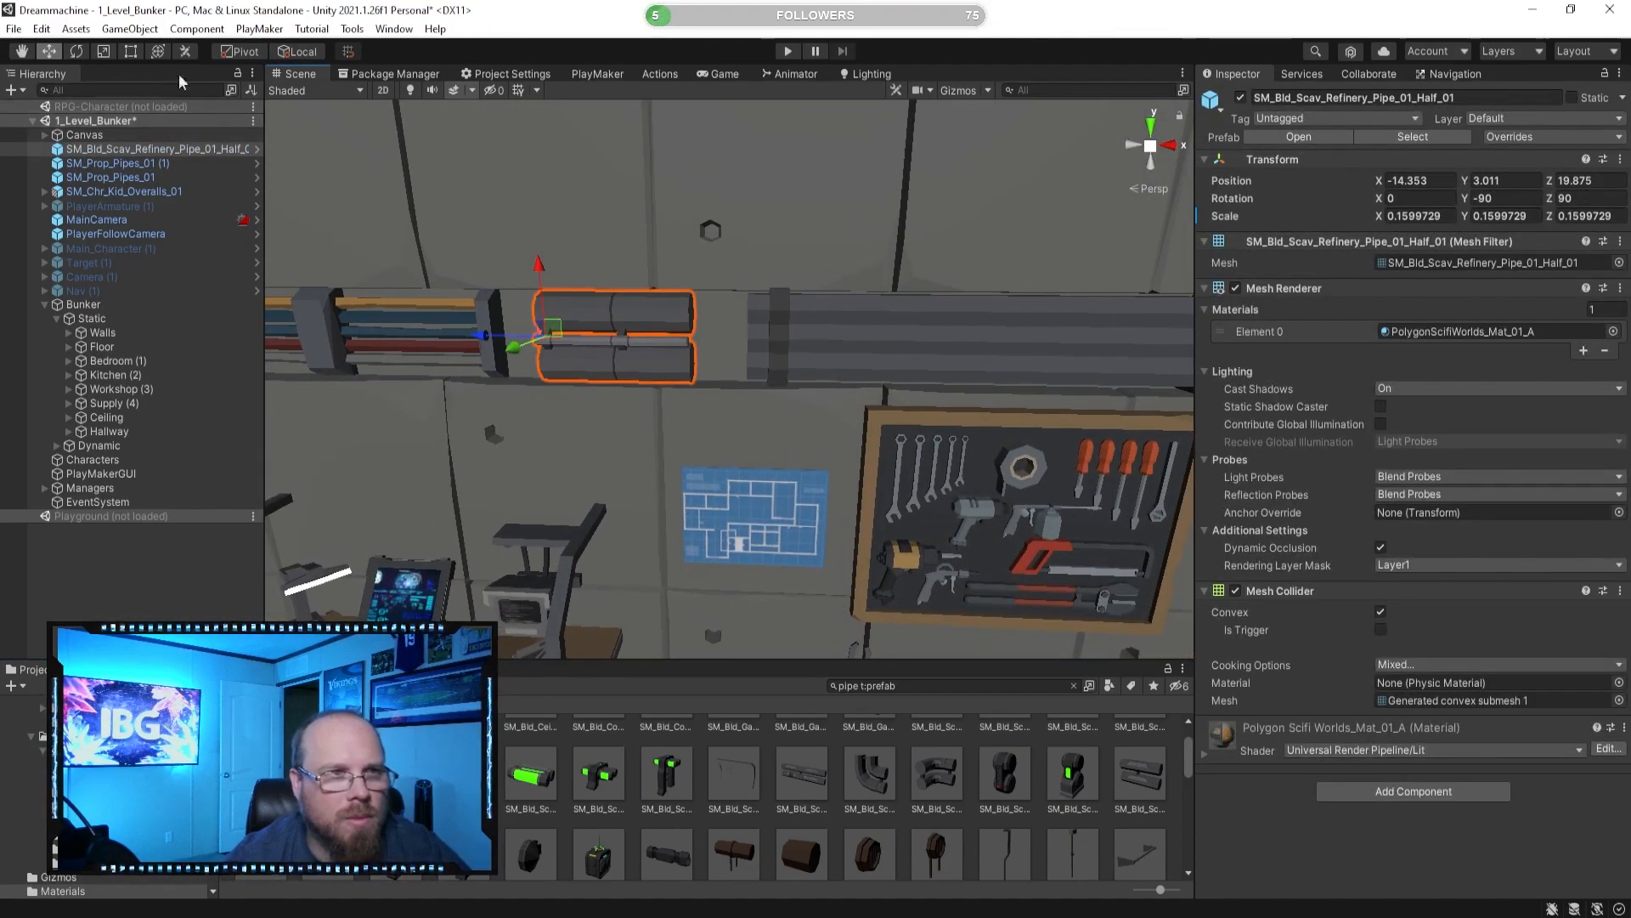
Stretch the half pipe along the wall at both ends to a Z scale of about 0.49, starting at X about -14.95.
left_click(130, 51)
left_click_drag(692, 347, 1105, 348)
right_click_drag(1105, 347, 934, 382)
left_click_drag(907, 382, 718, 390)
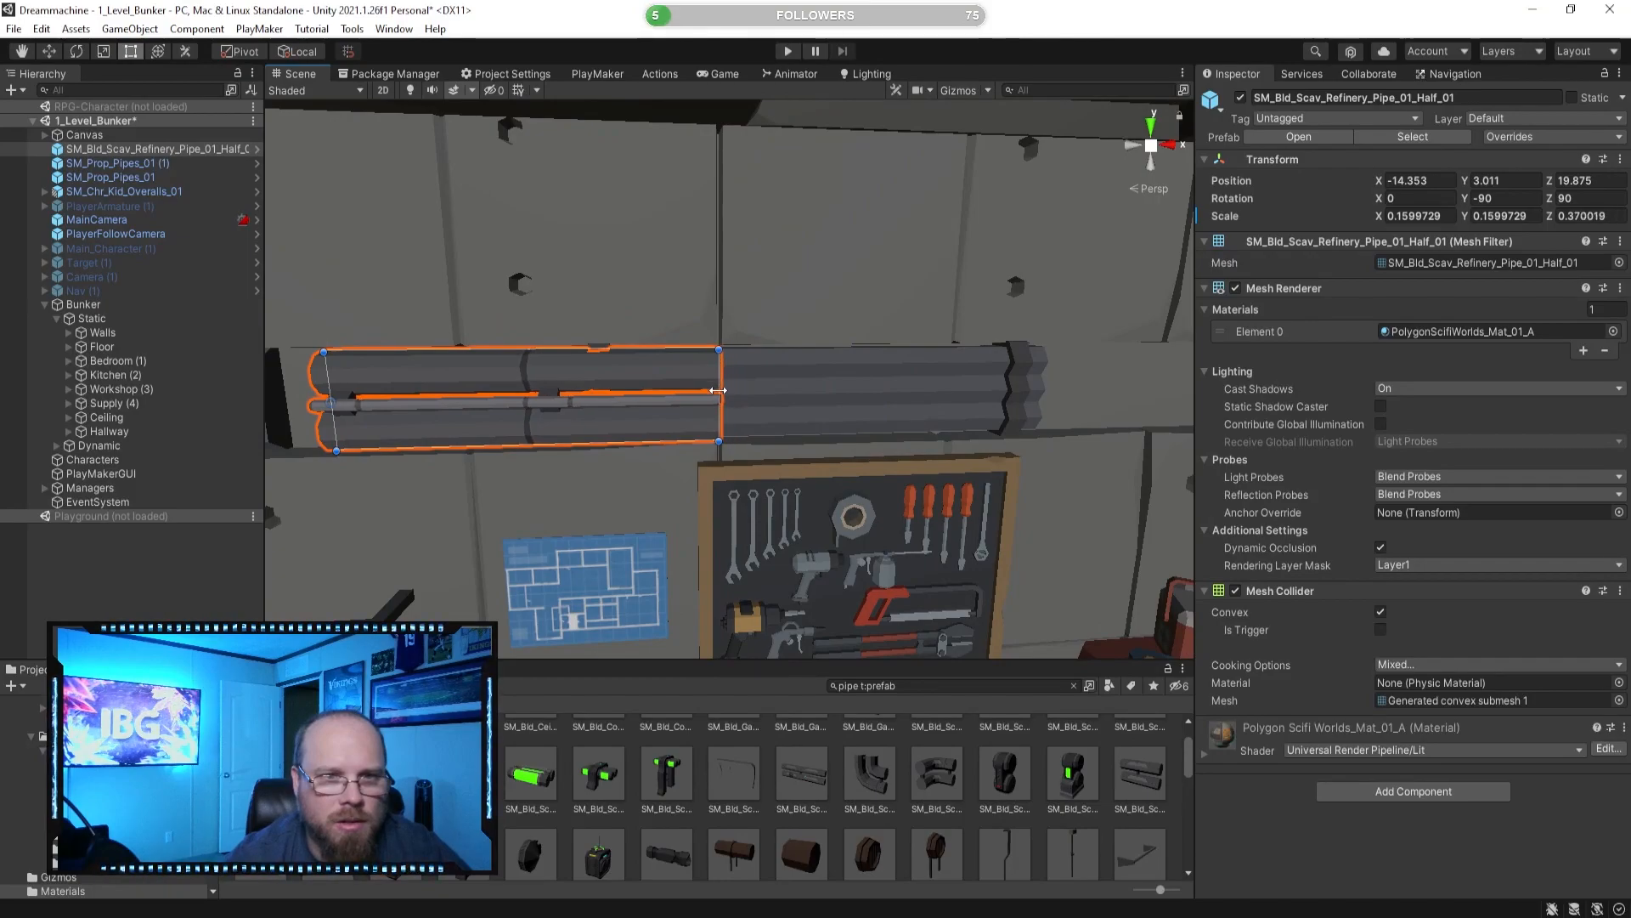
right_click_drag(611, 429, 535, 420)
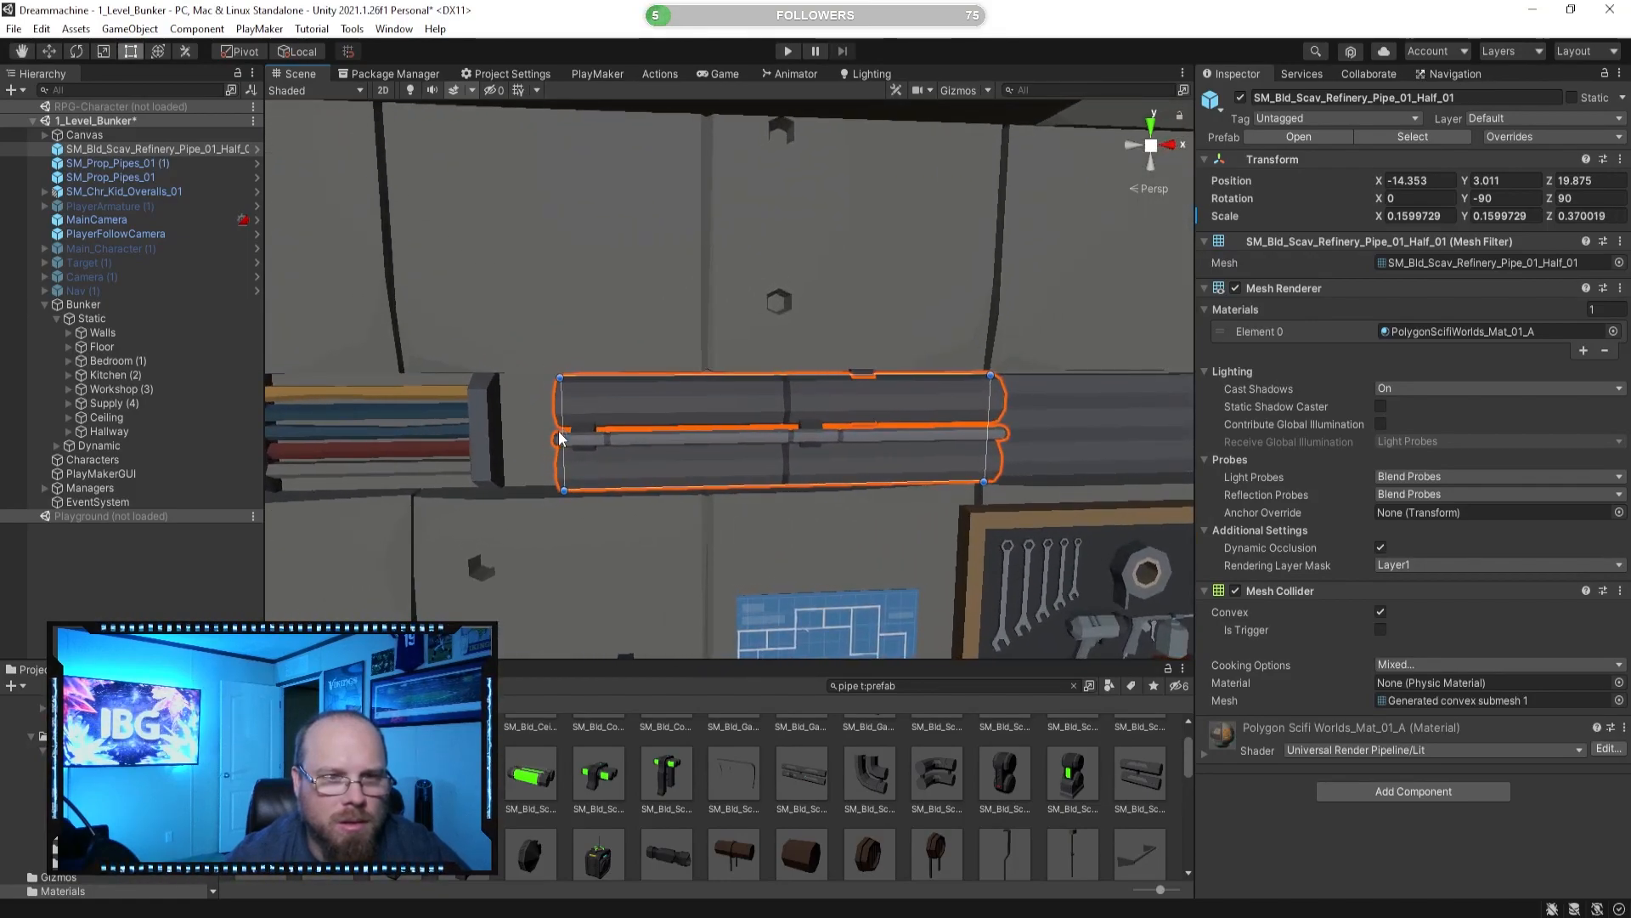
left_click_drag(568, 419, 414, 440)
scroll(578, 435, "down", 3)
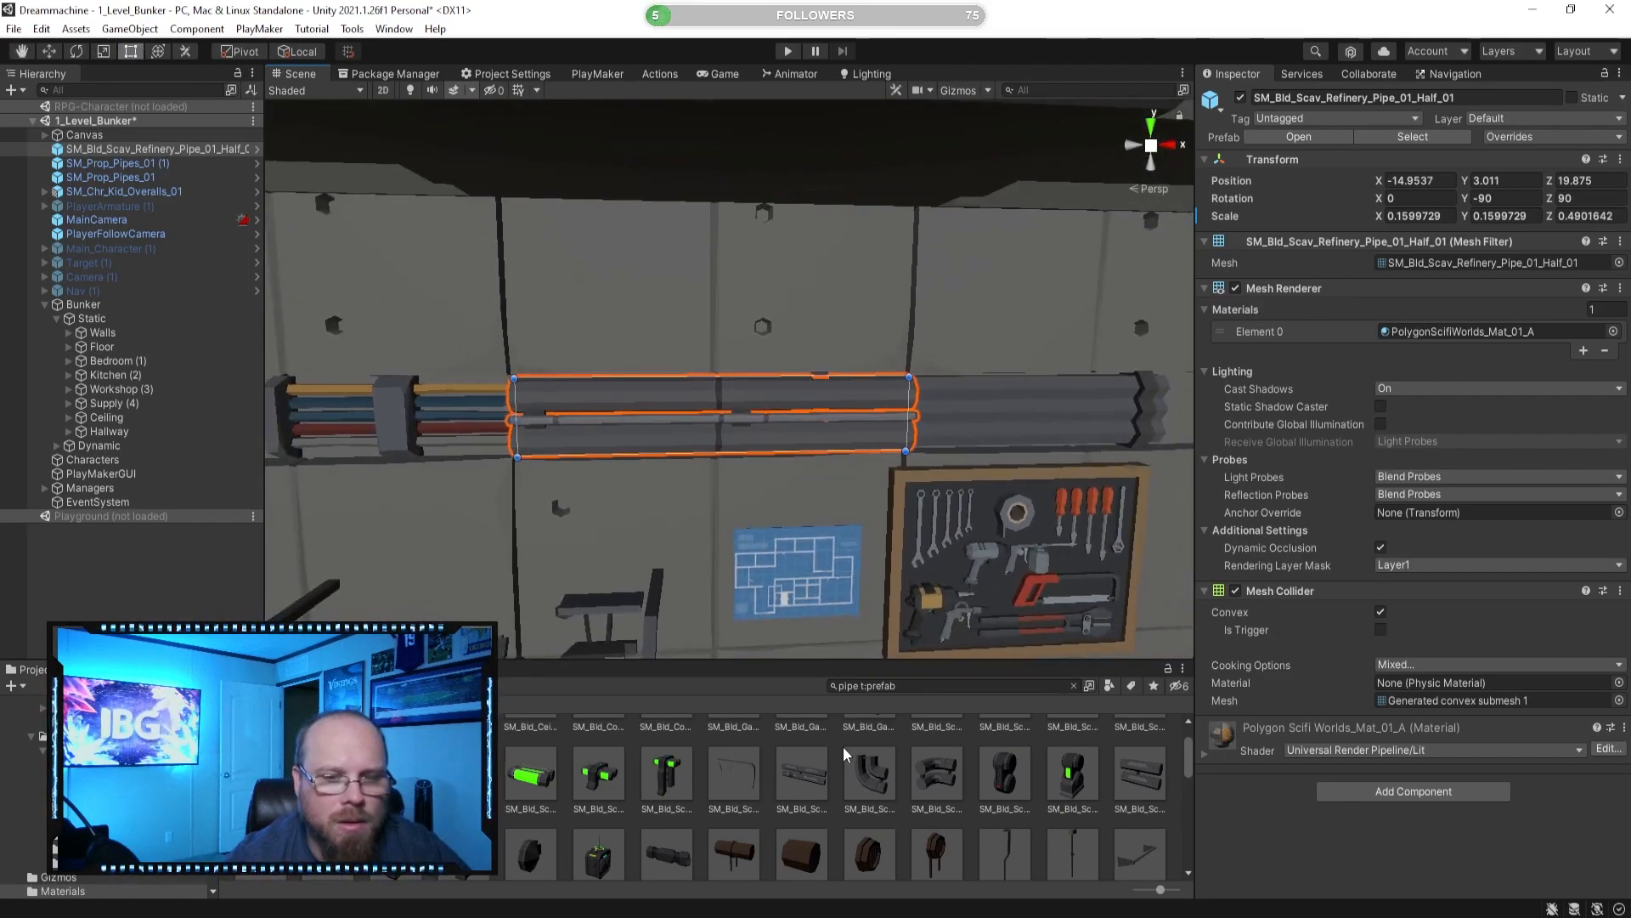
Delete the coloured pipe prop SM_Prop_Pipes_01 (1) beside the half pipe.
left_click(844, 751)
right_click_drag(780, 483, 827, 487)
key("w")
key("a")
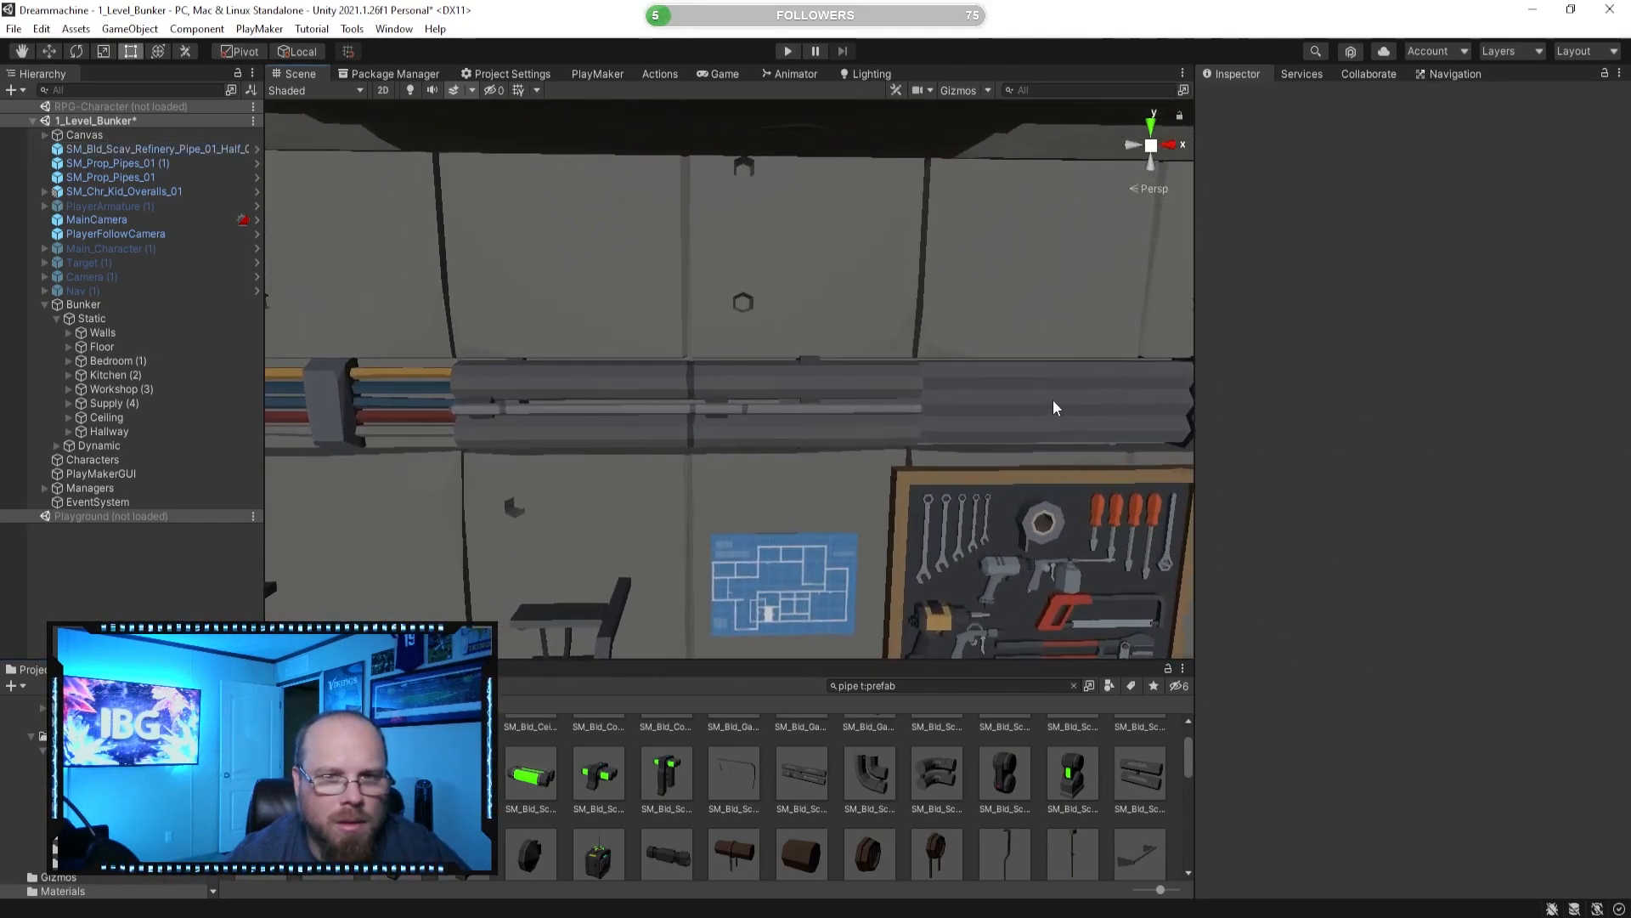
left_click(343, 411)
key("Delete")
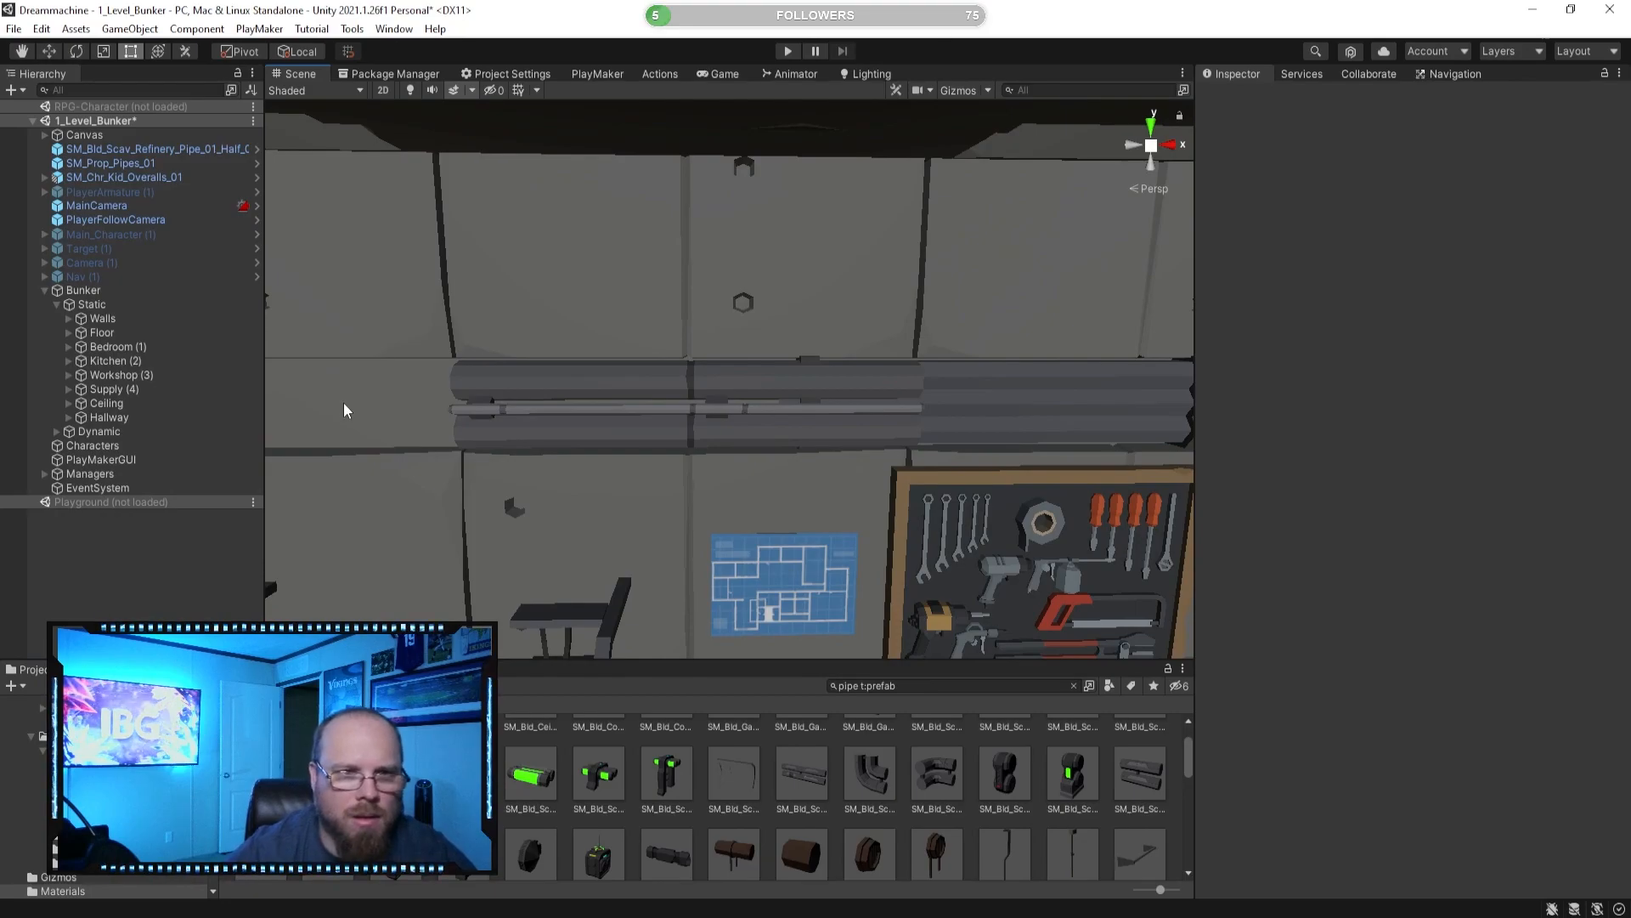
Slide the grey SM_Prop_Pipes_01 along the wall away from the half pipe, to X about -11.57.
left_click(741, 425)
key("f")
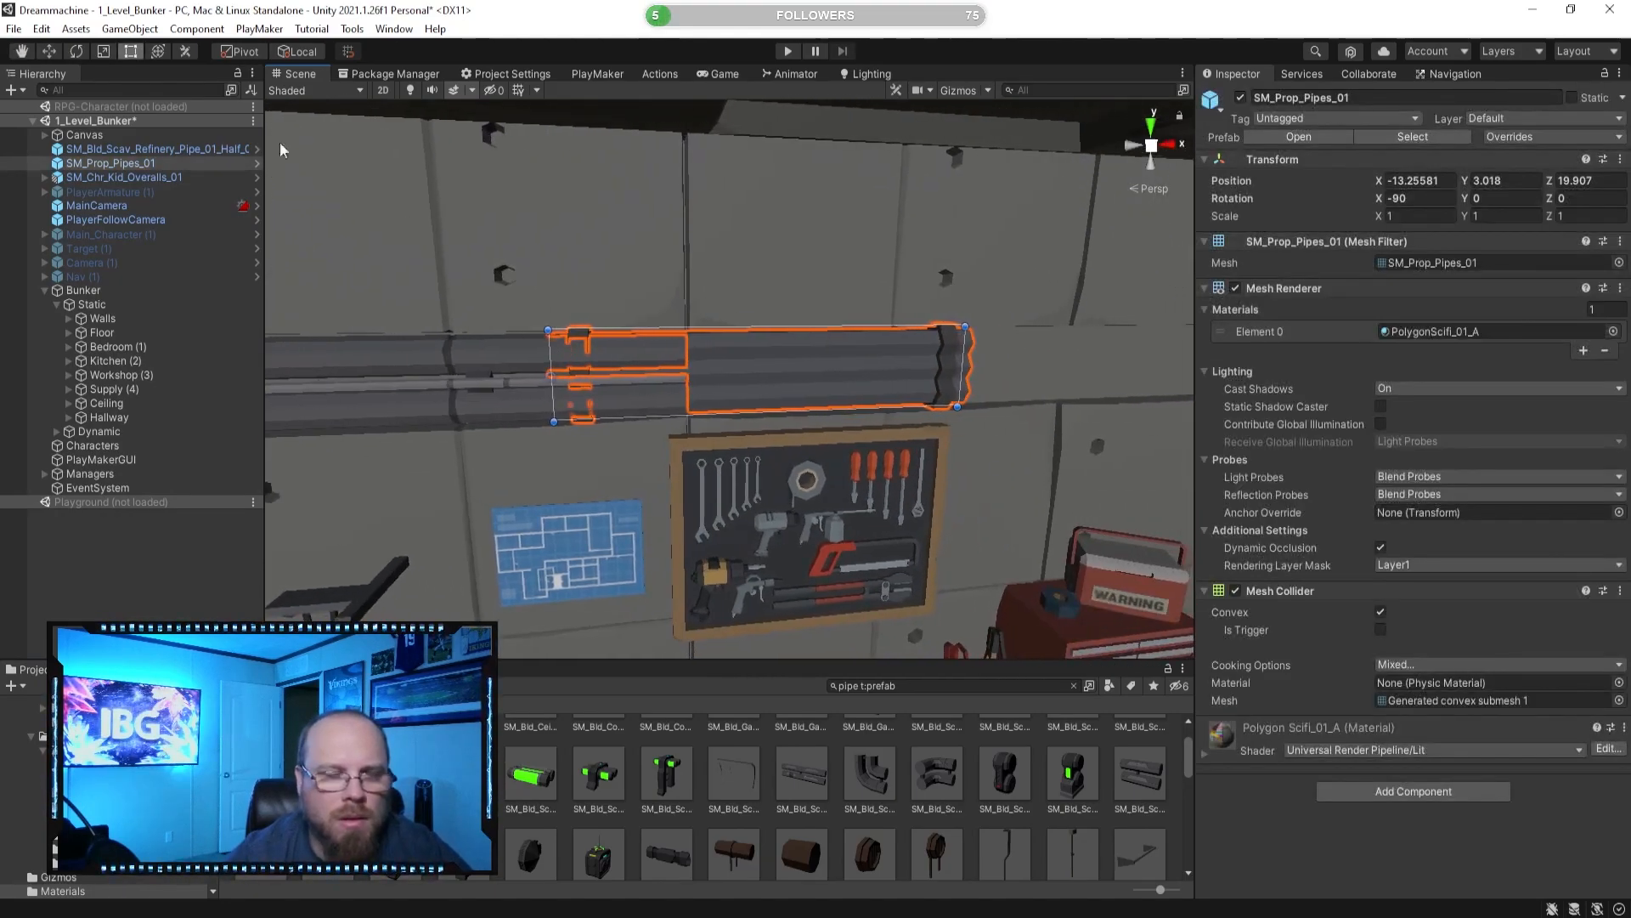
left_click(51, 54)
left_click_drag(616, 374, 909, 376)
left_click(907, 821)
right_click_drag(853, 575, 812, 526)
left_click(953, 535)
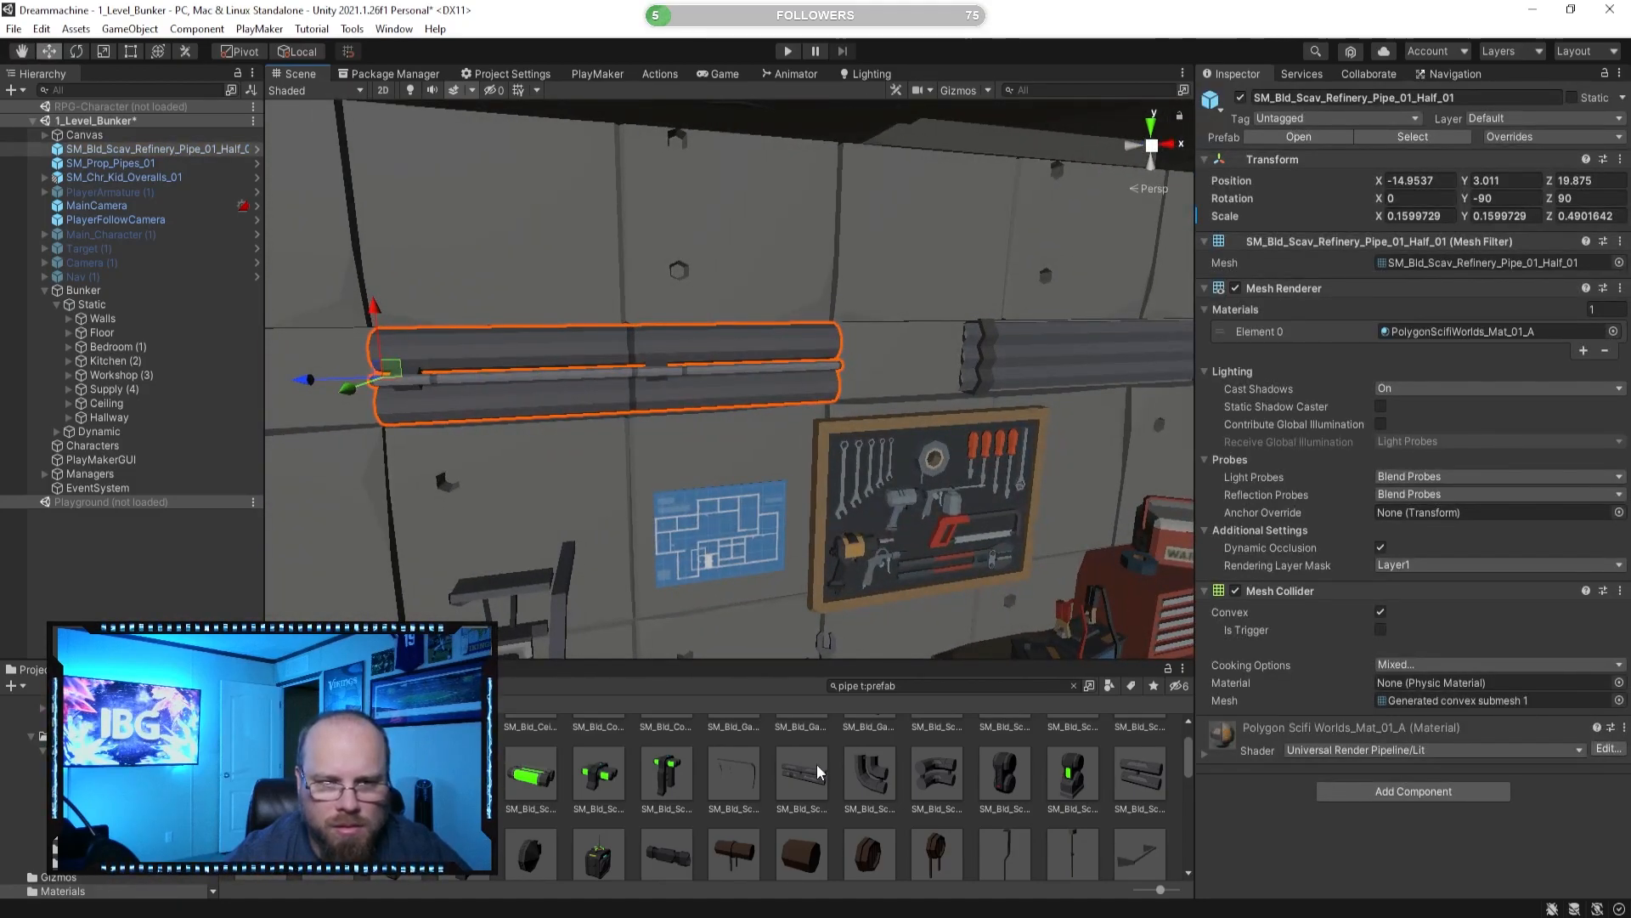
Preview the pipe prefabs and place SM_Bld_Scav_Refinery_Pipe_01 in the scene near the wall above the desk.
left_click(814, 764)
left_click(718, 770)
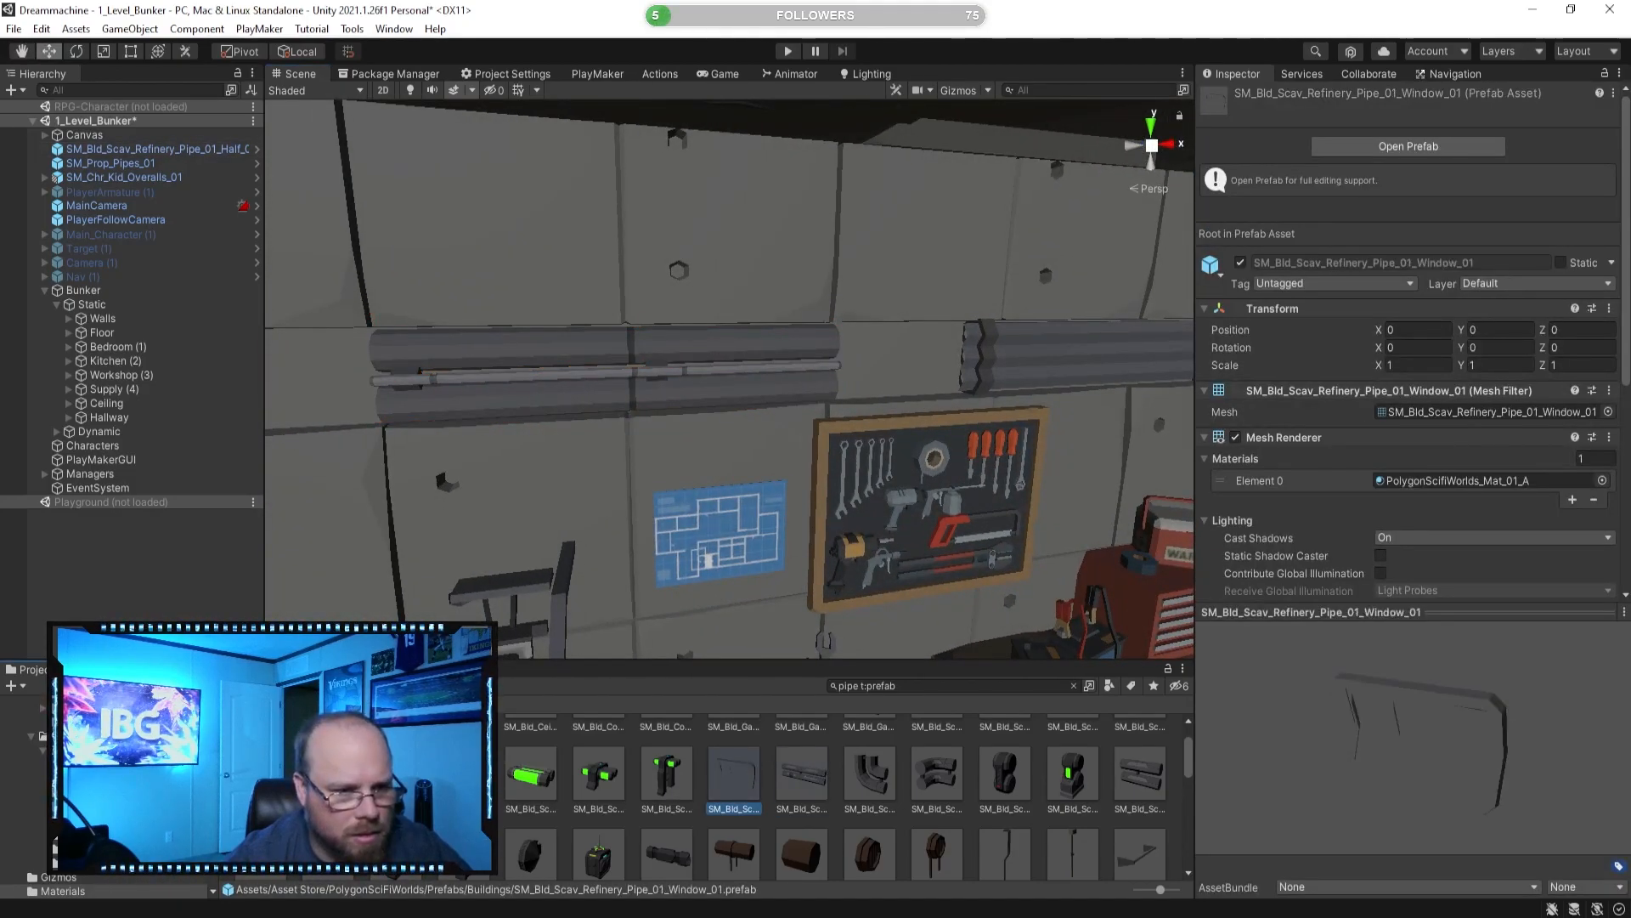
left_click(1139, 777)
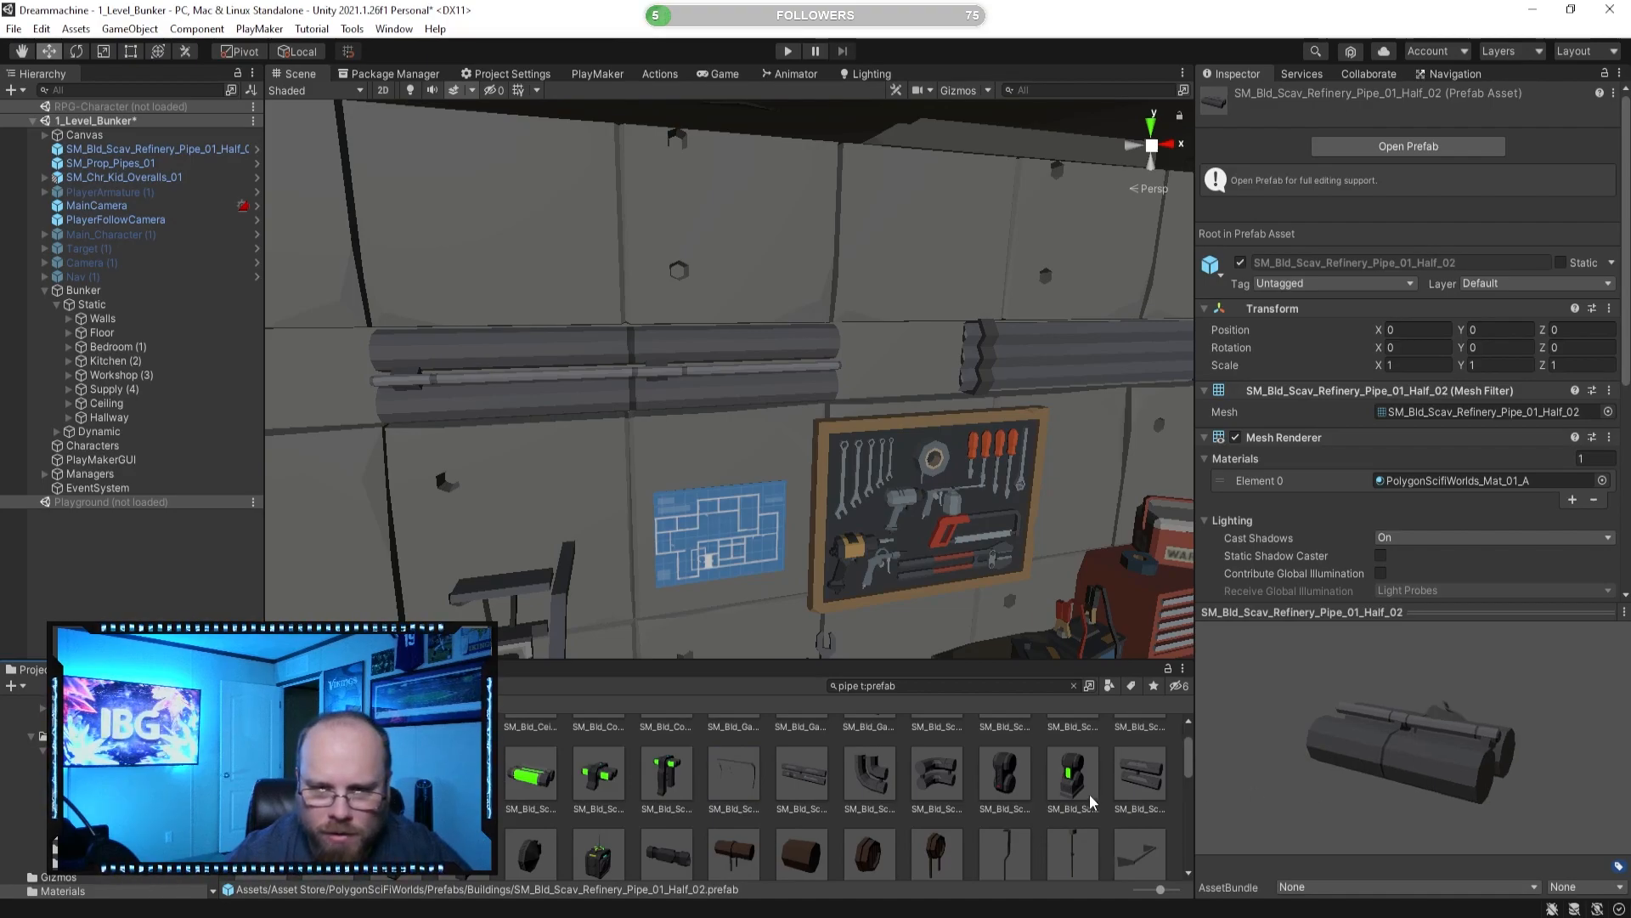
scroll(1113, 797, "up", 1)
scroll(1141, 768, "up", 1)
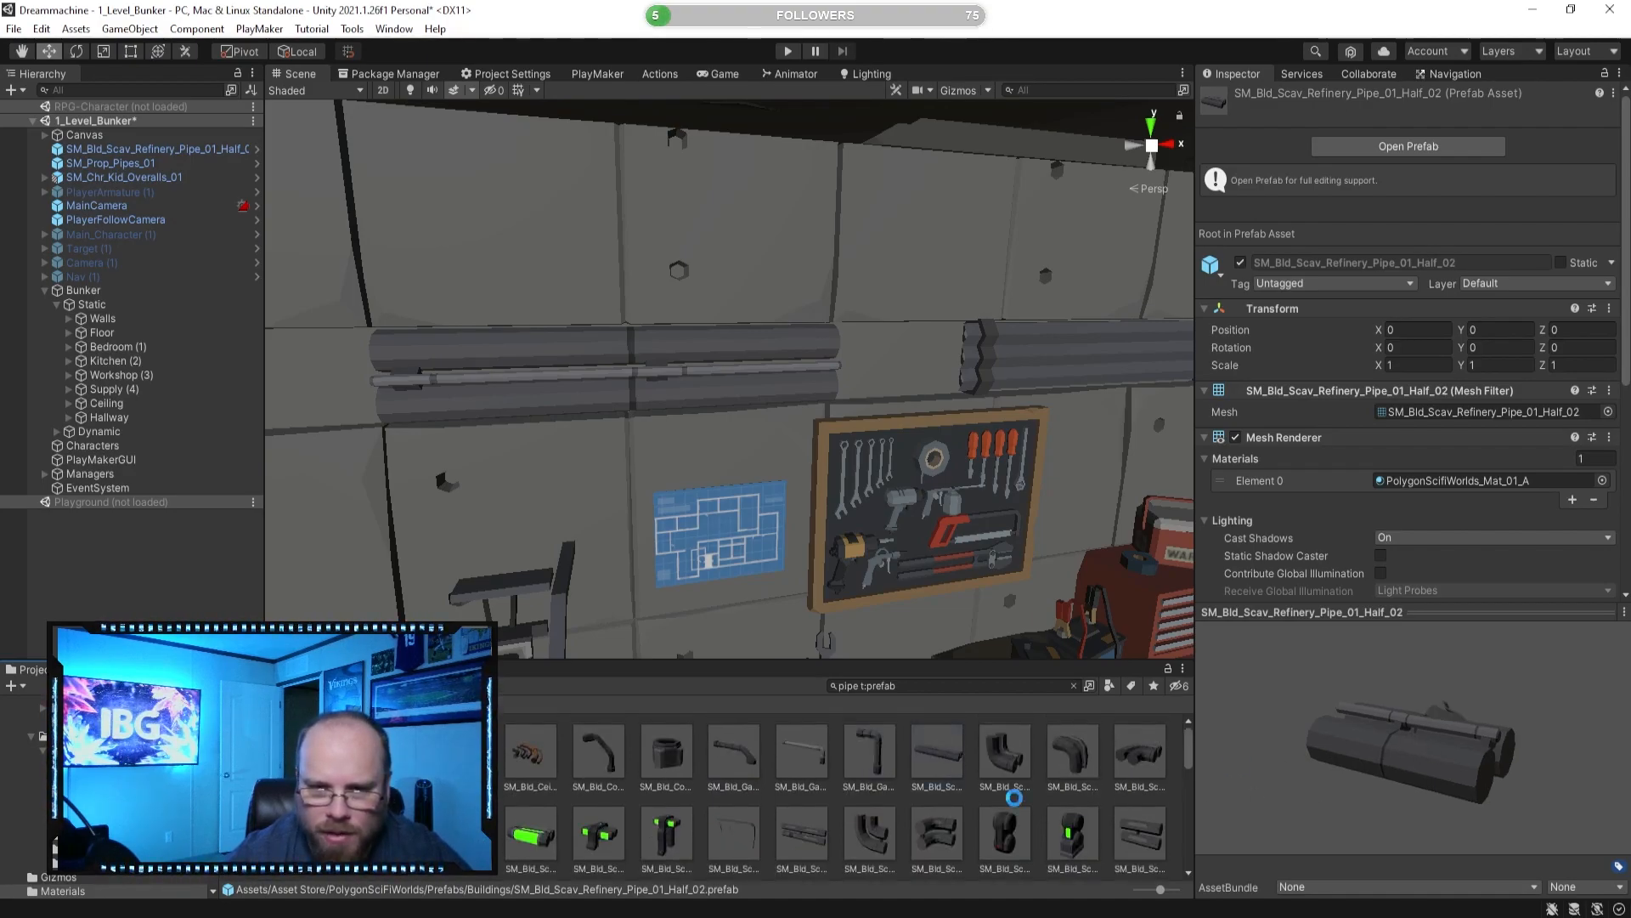
left_click(926, 761)
left_click_drag(1478, 752, 1258, 770)
right_click_drag(929, 520, 758, 511)
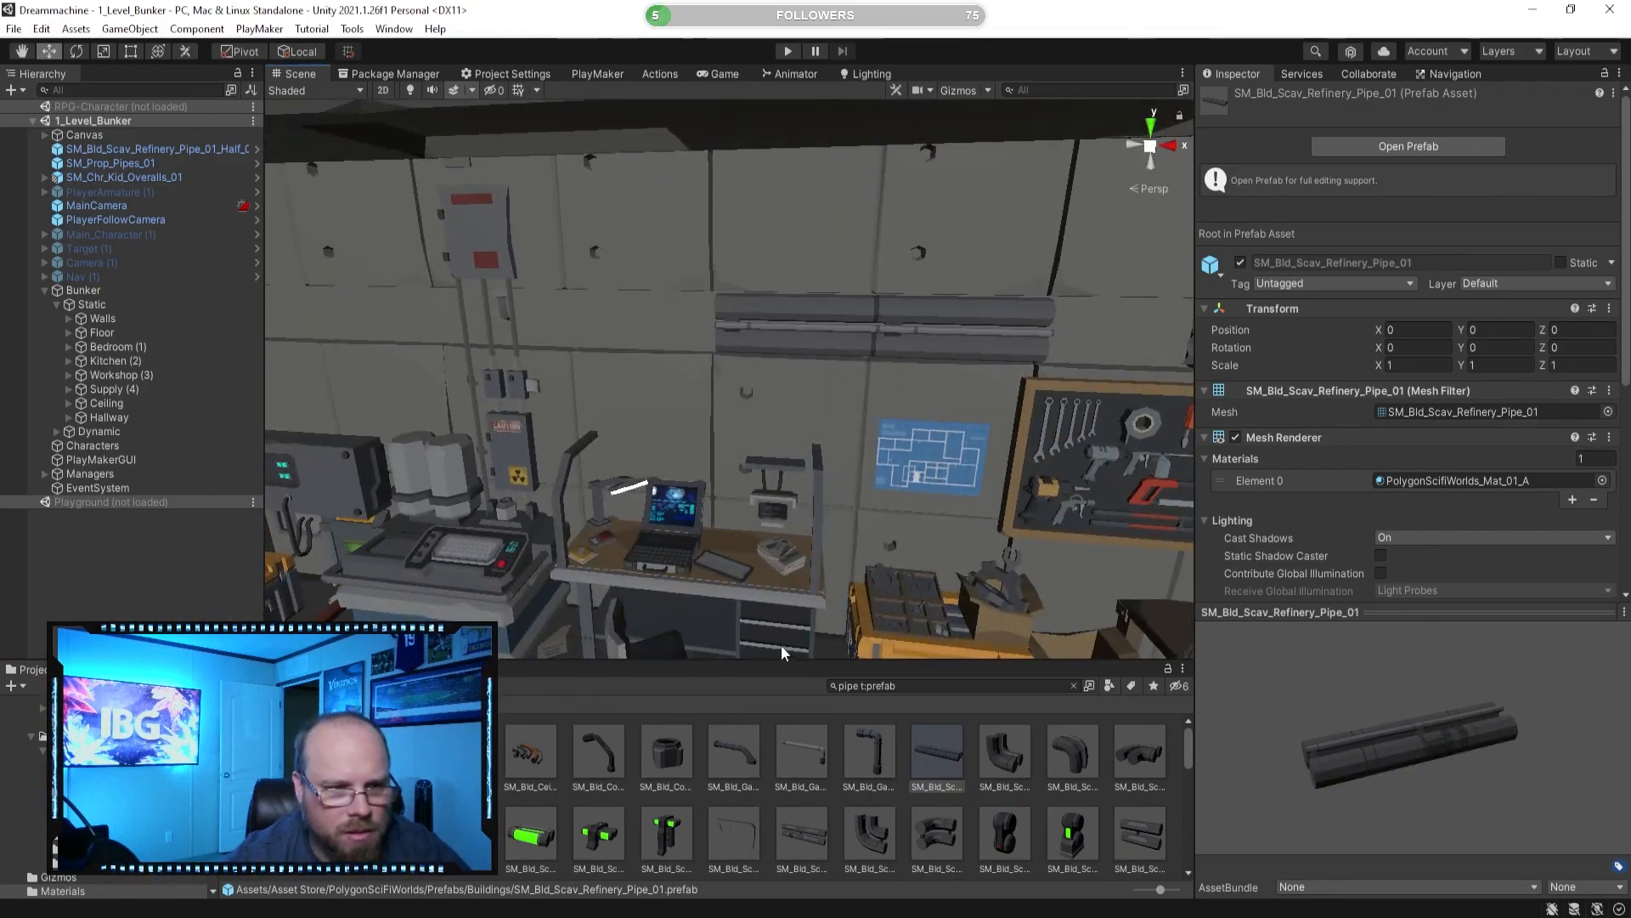
left_click_drag(776, 531, 576, 466)
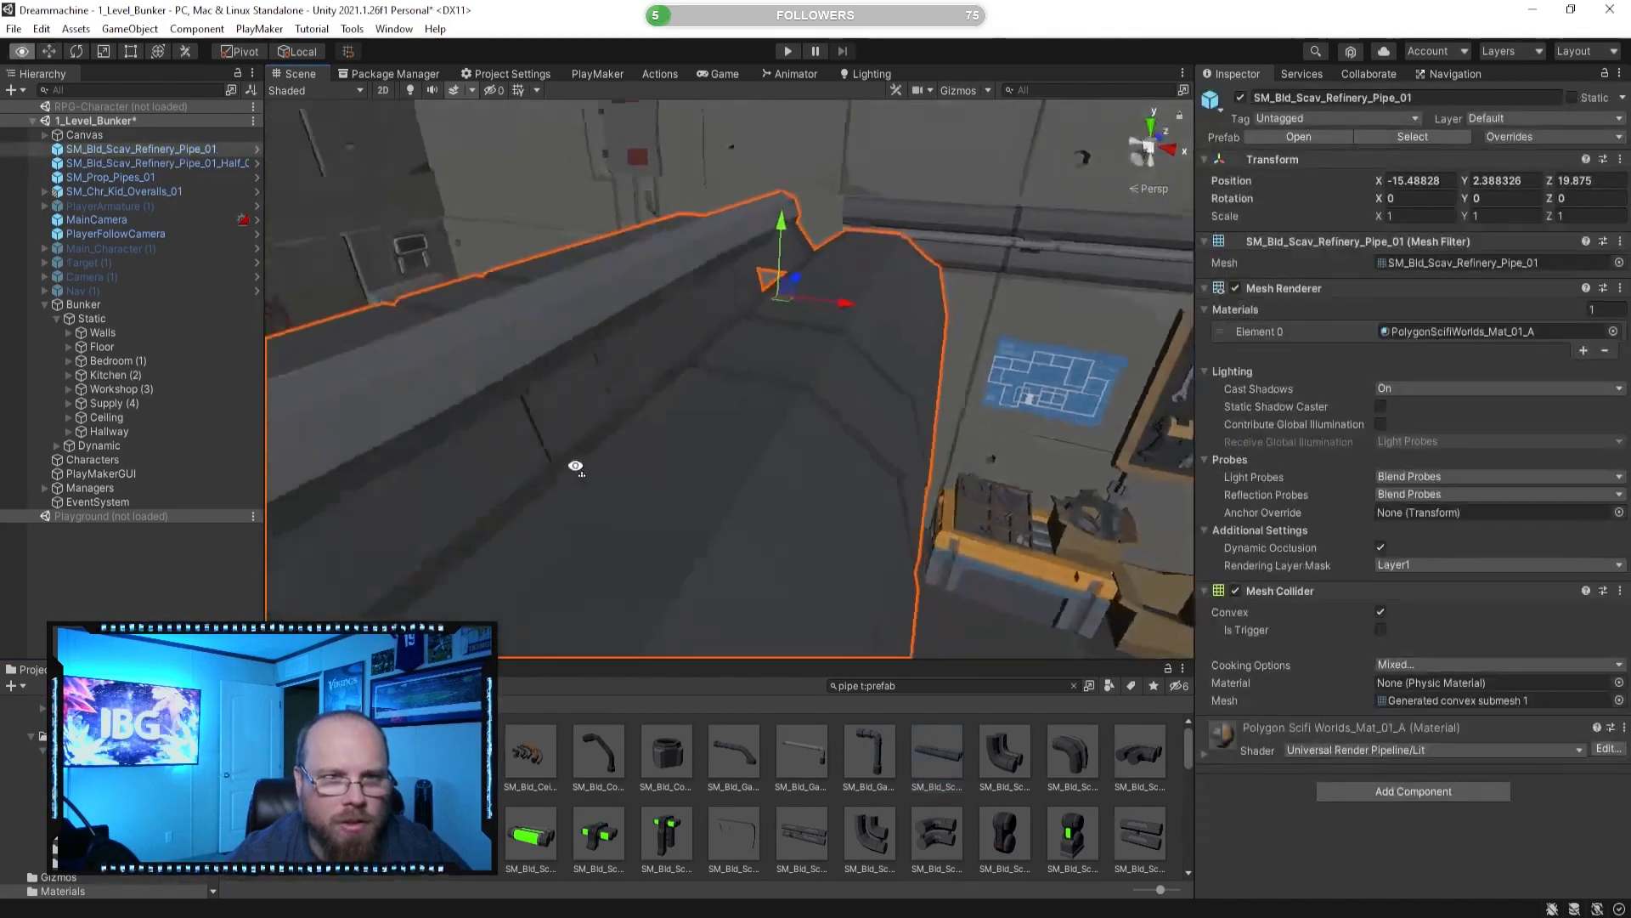
key("f")
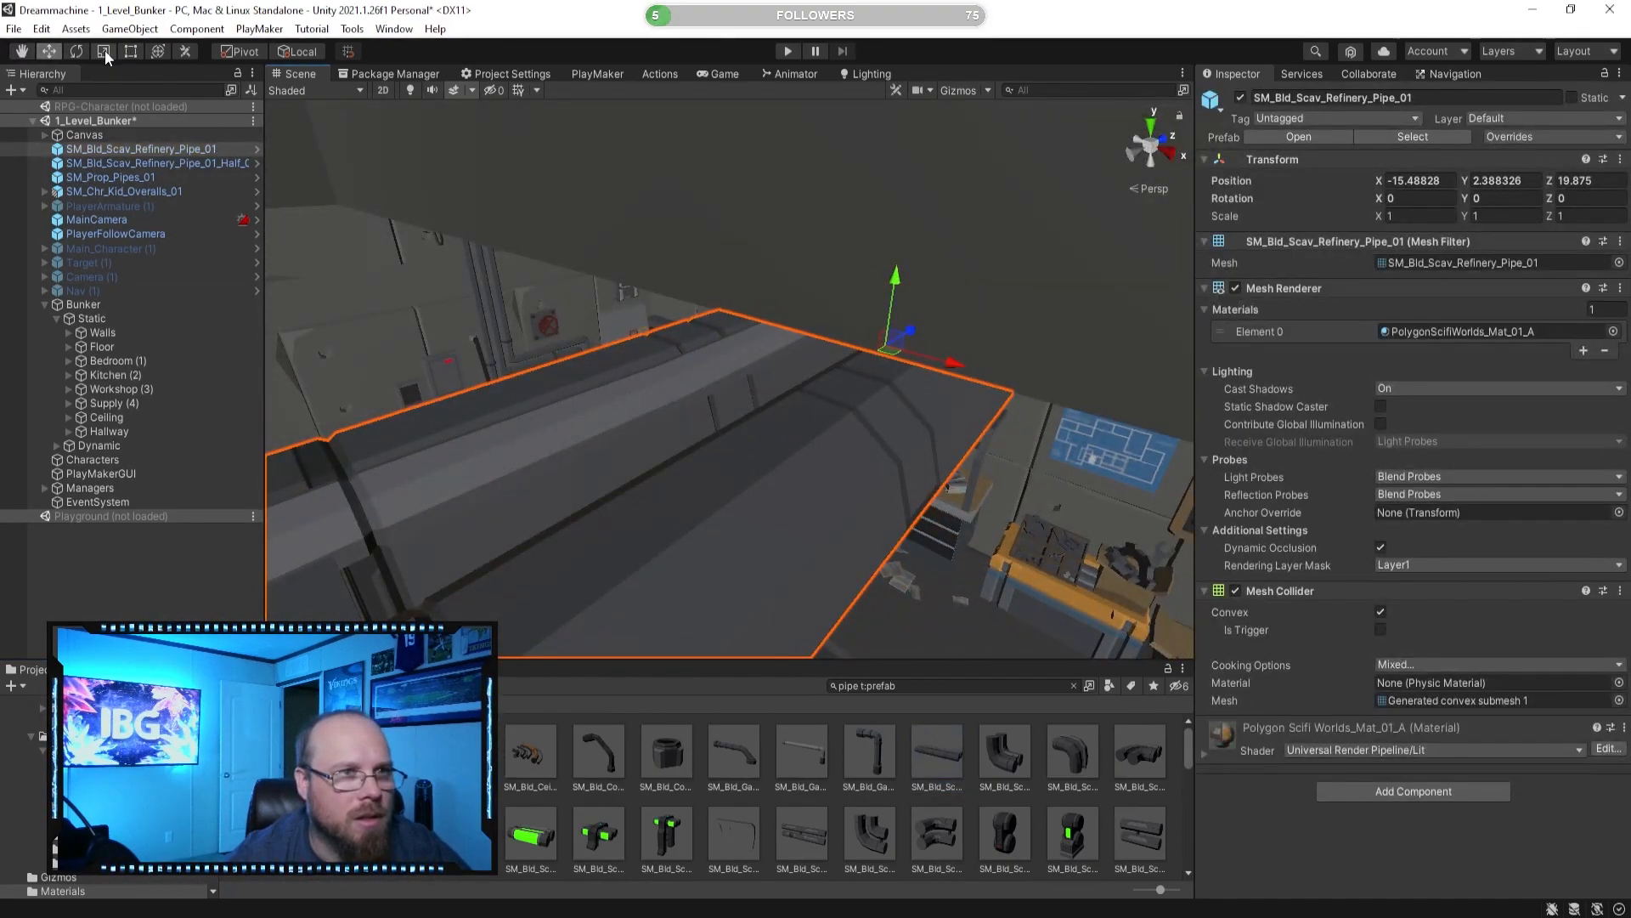
Rotate the new refinery pipe to Y 90 and Z -90 so it runs horizontally along the wall.
left_click(76, 51)
left_click_drag(954, 310, 1068, 494, "ctrl")
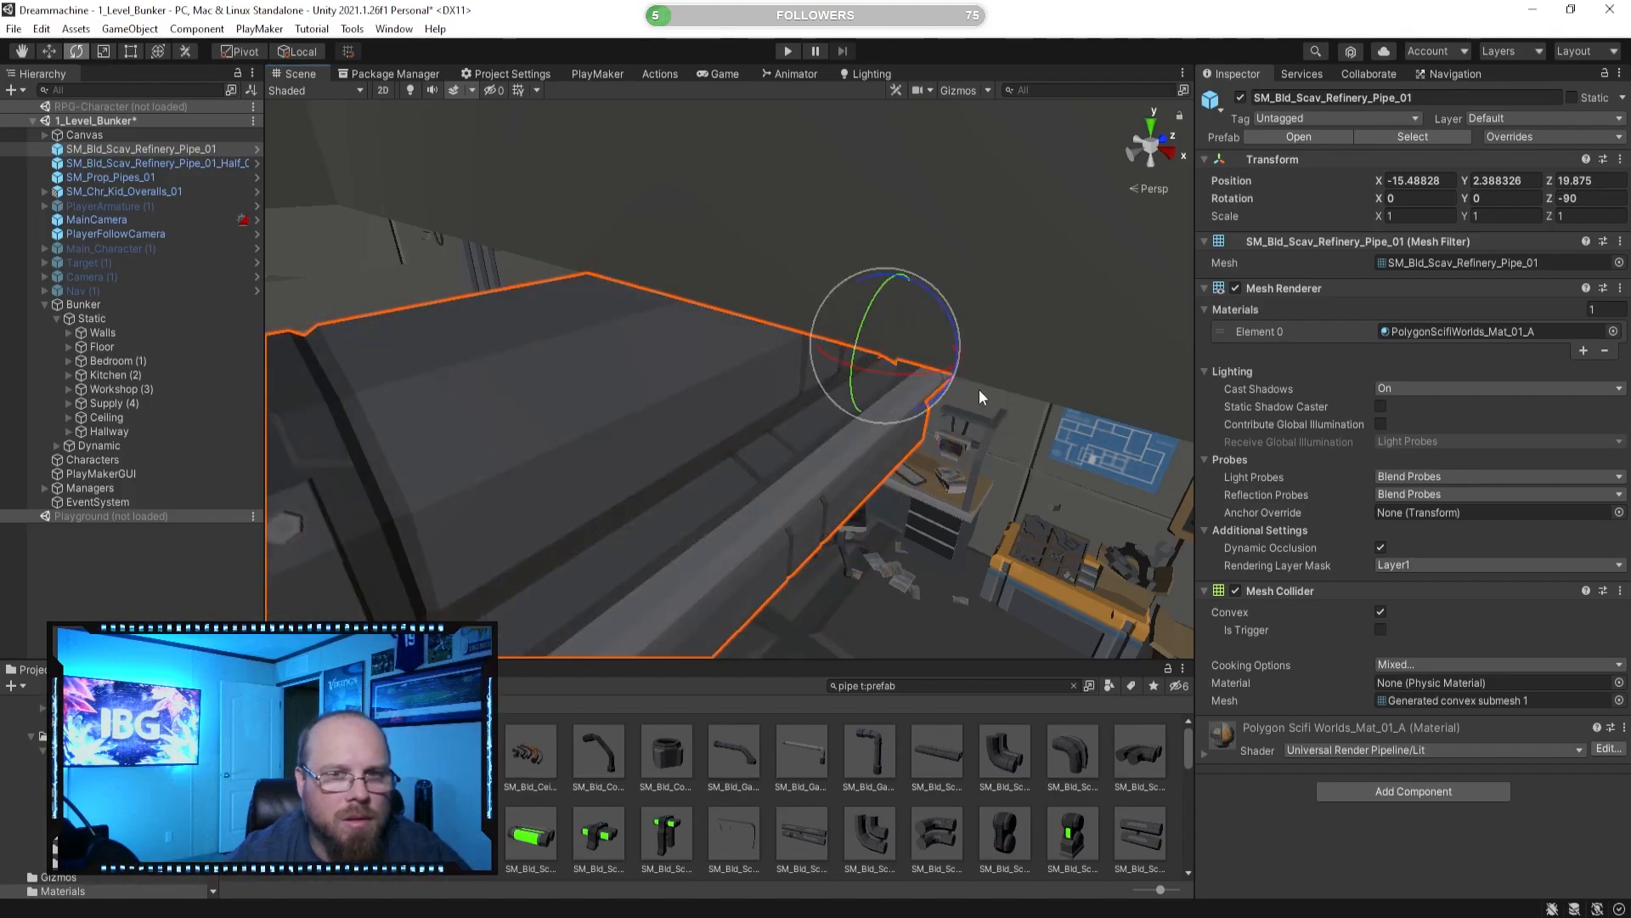
left_click_drag(933, 384, 750, 381, "ctrl")
right_click_drag(750, 380, 822, 410)
Scale the refinery pipe down uniformly to about 0.22 and raise it to a Y position of about 2.94.
key("r")
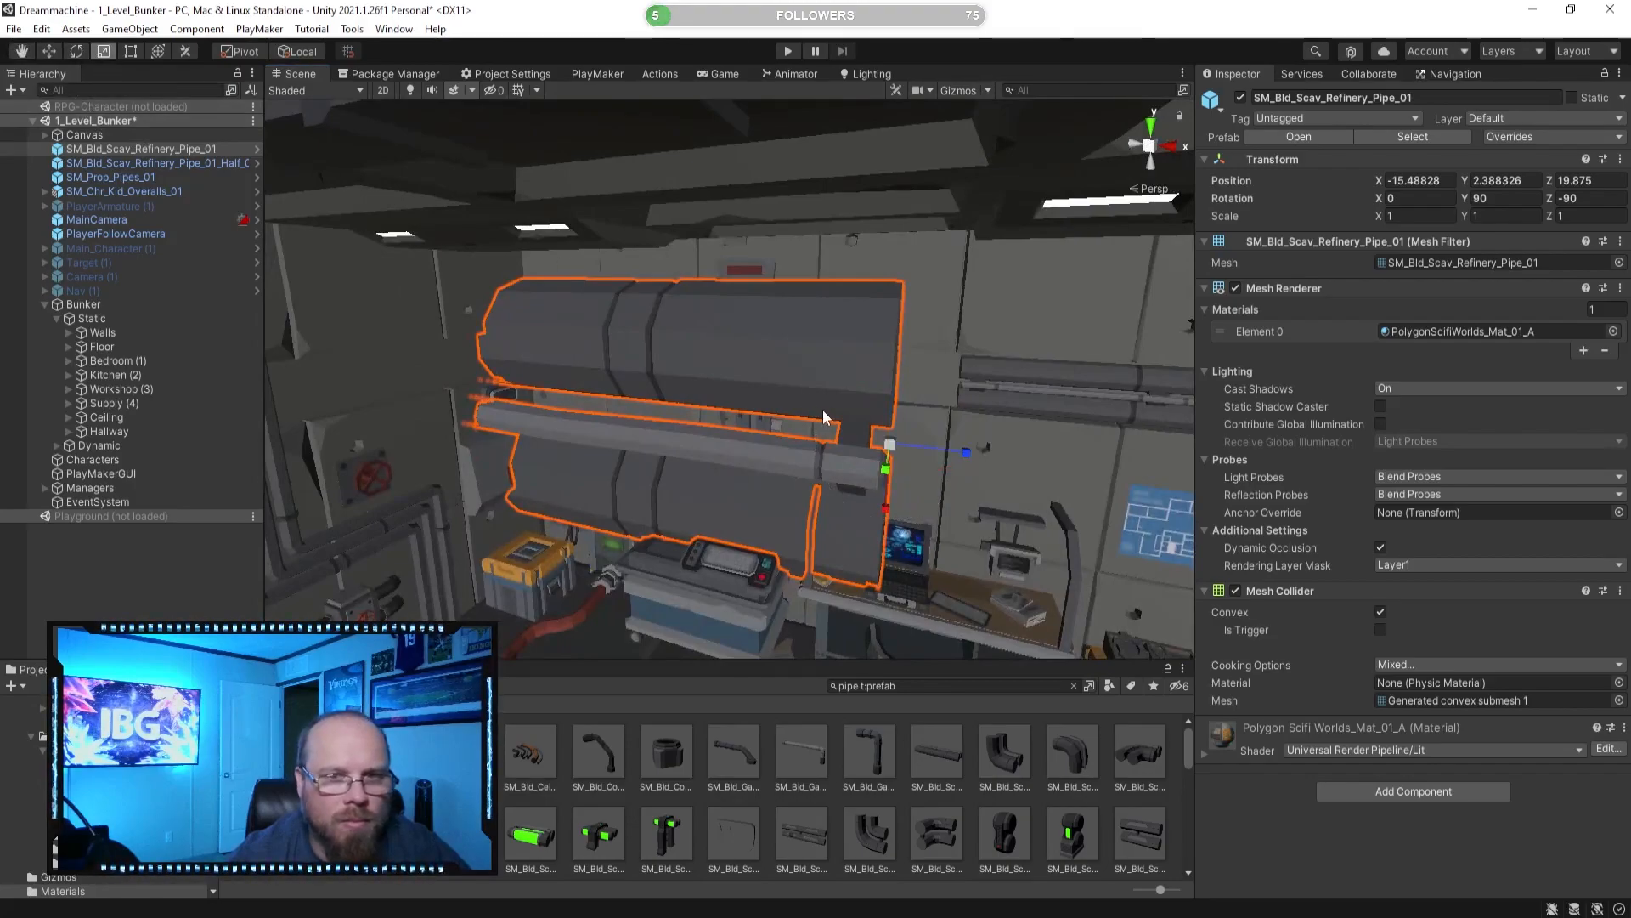
left_click_drag(892, 445, 850, 471)
mouse_move(849, 471)
right_mouse_down()
mouse_move(837, 447)
mouse_move(872, 464)
right_mouse_up()
left_click_drag(751, 491, 836, 427)
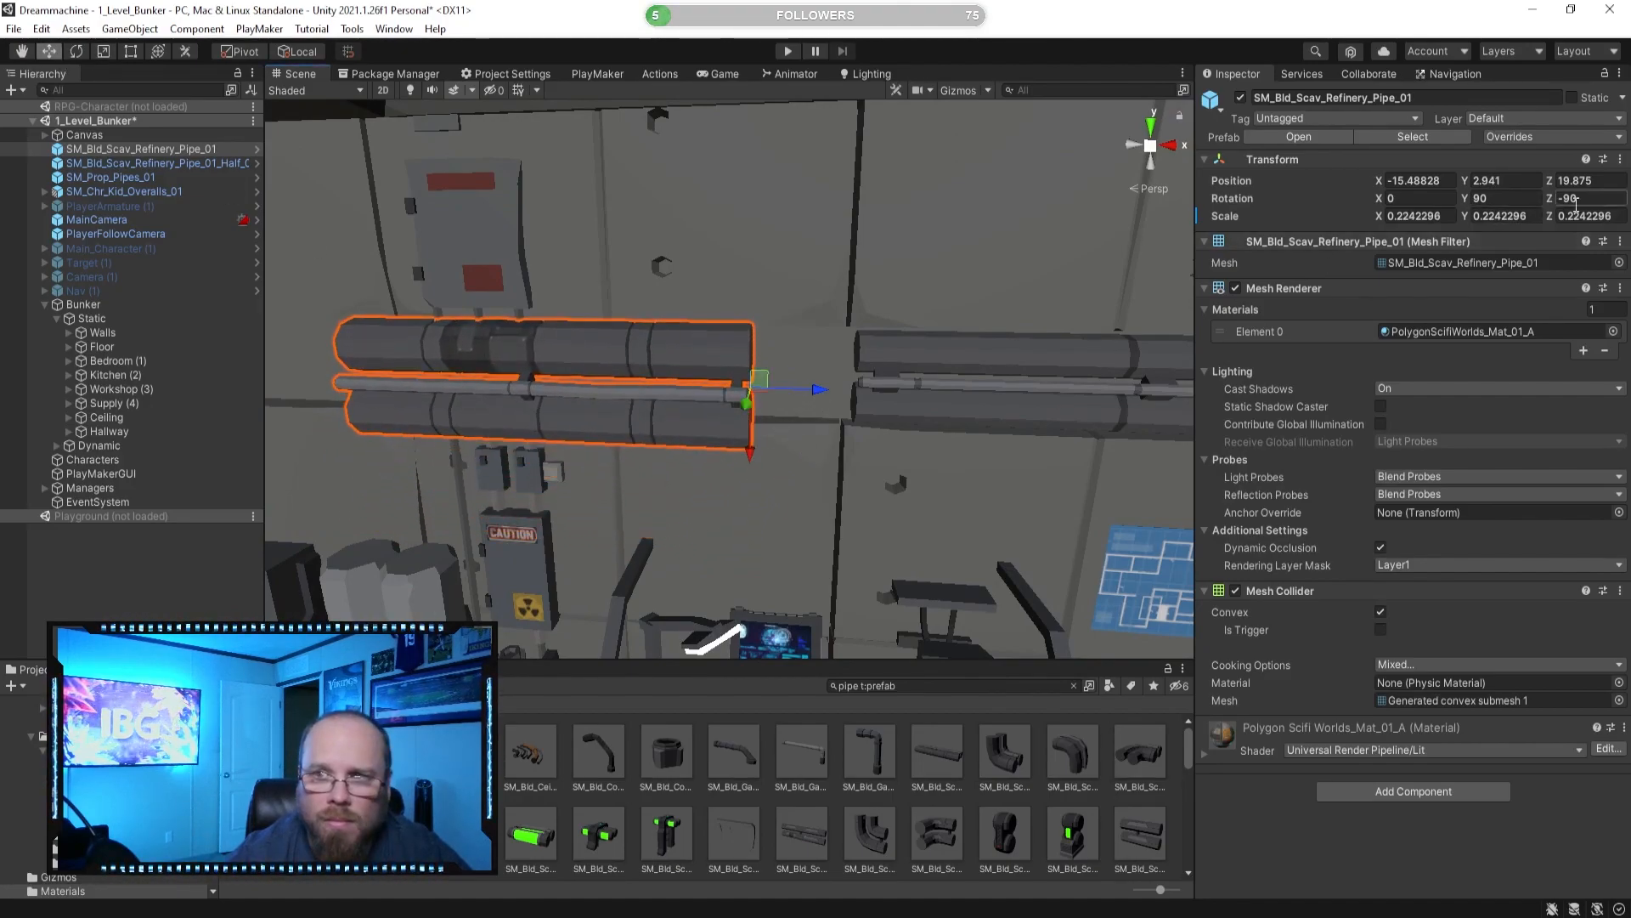
Try flipping the refinery pipe with a Z rotation of 90, undo it, and try Y rotation -90 with X at about -17.77.
type("90")
key("Return")
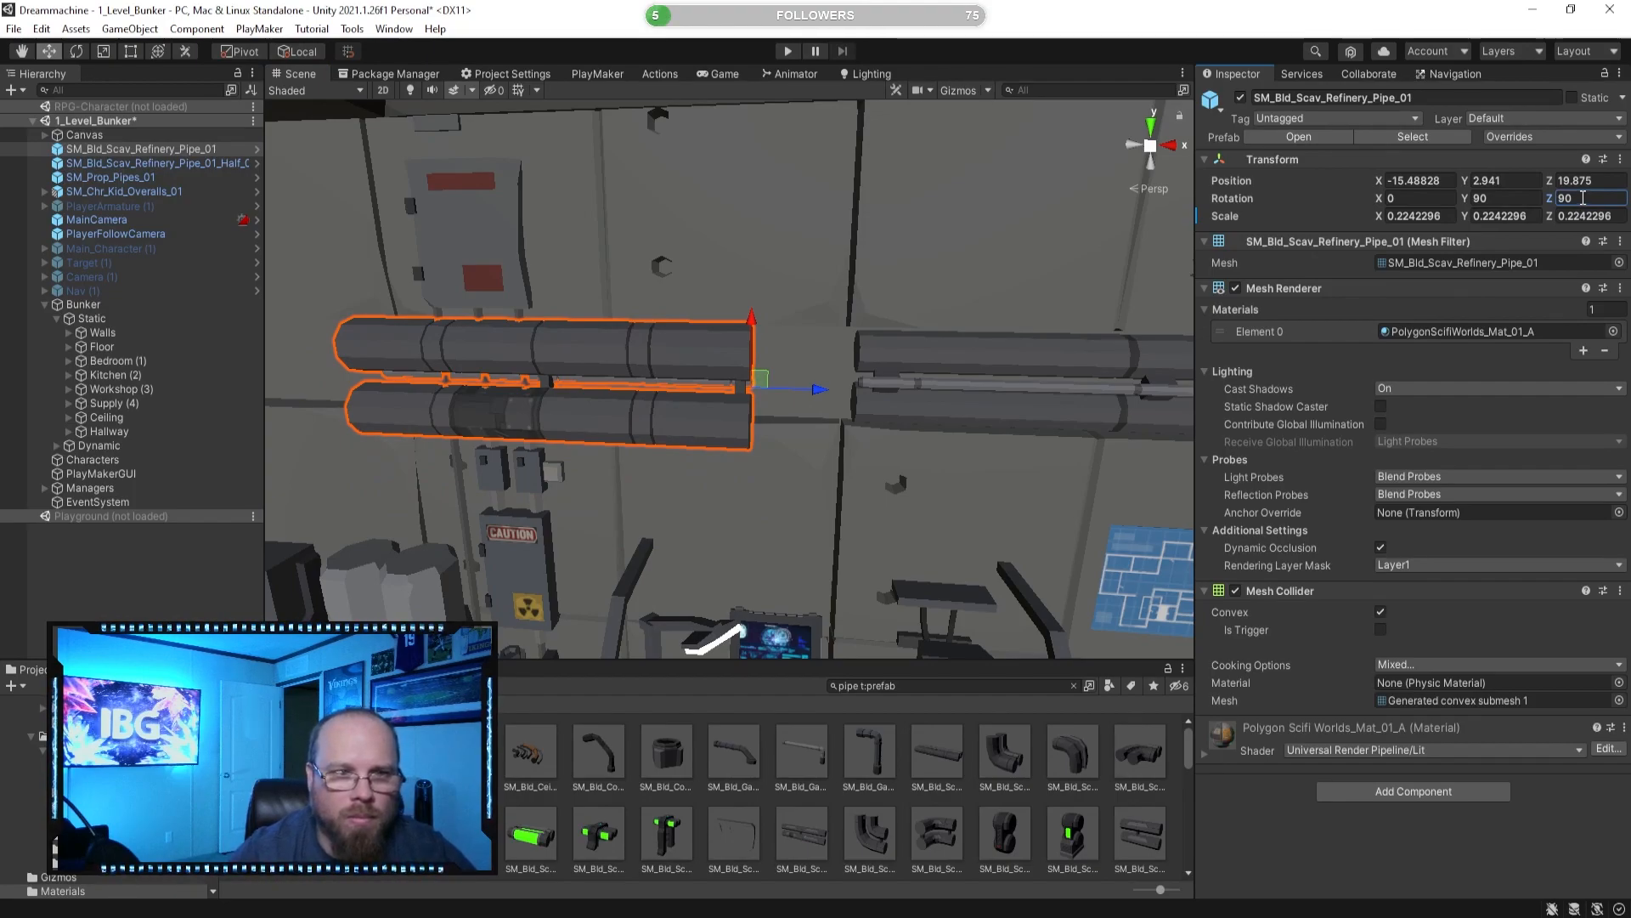
key("ctrl+z")
type("-90")
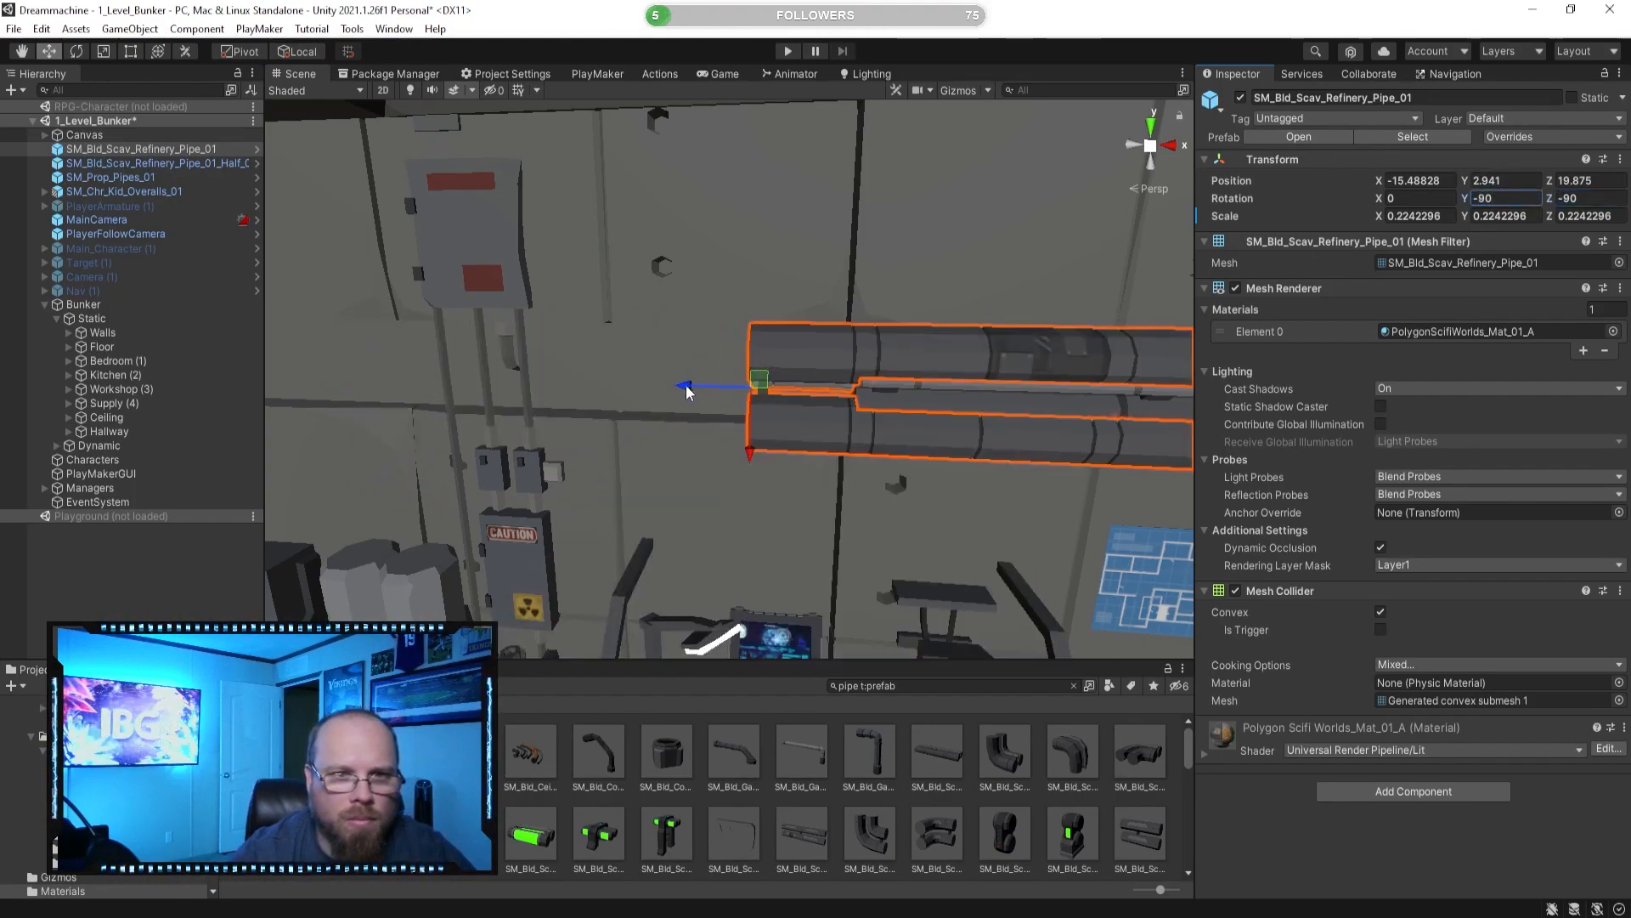
left_click_drag(687, 391, 305, 355)
key("w")
right_click_drag(752, 353, 718, 343)
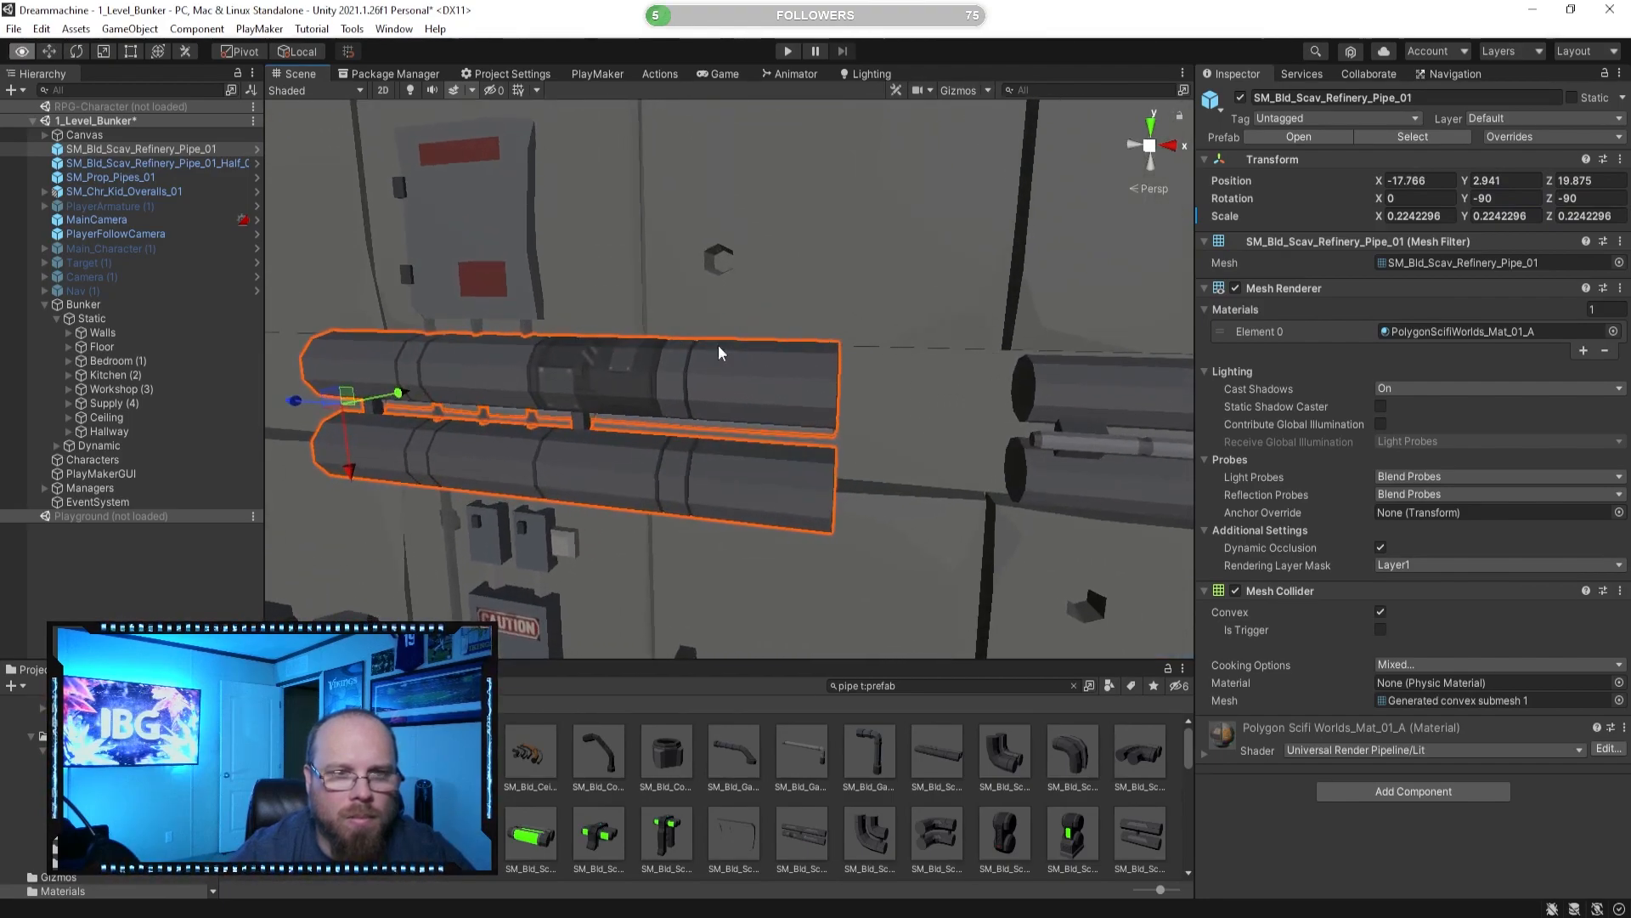
Scale the refinery pipe to about 0.154 and move it to X about -16.48 and Y about 3.02.
left_click_drag(348, 469, 538, 411)
left_click(102, 51)
left_click(49, 52)
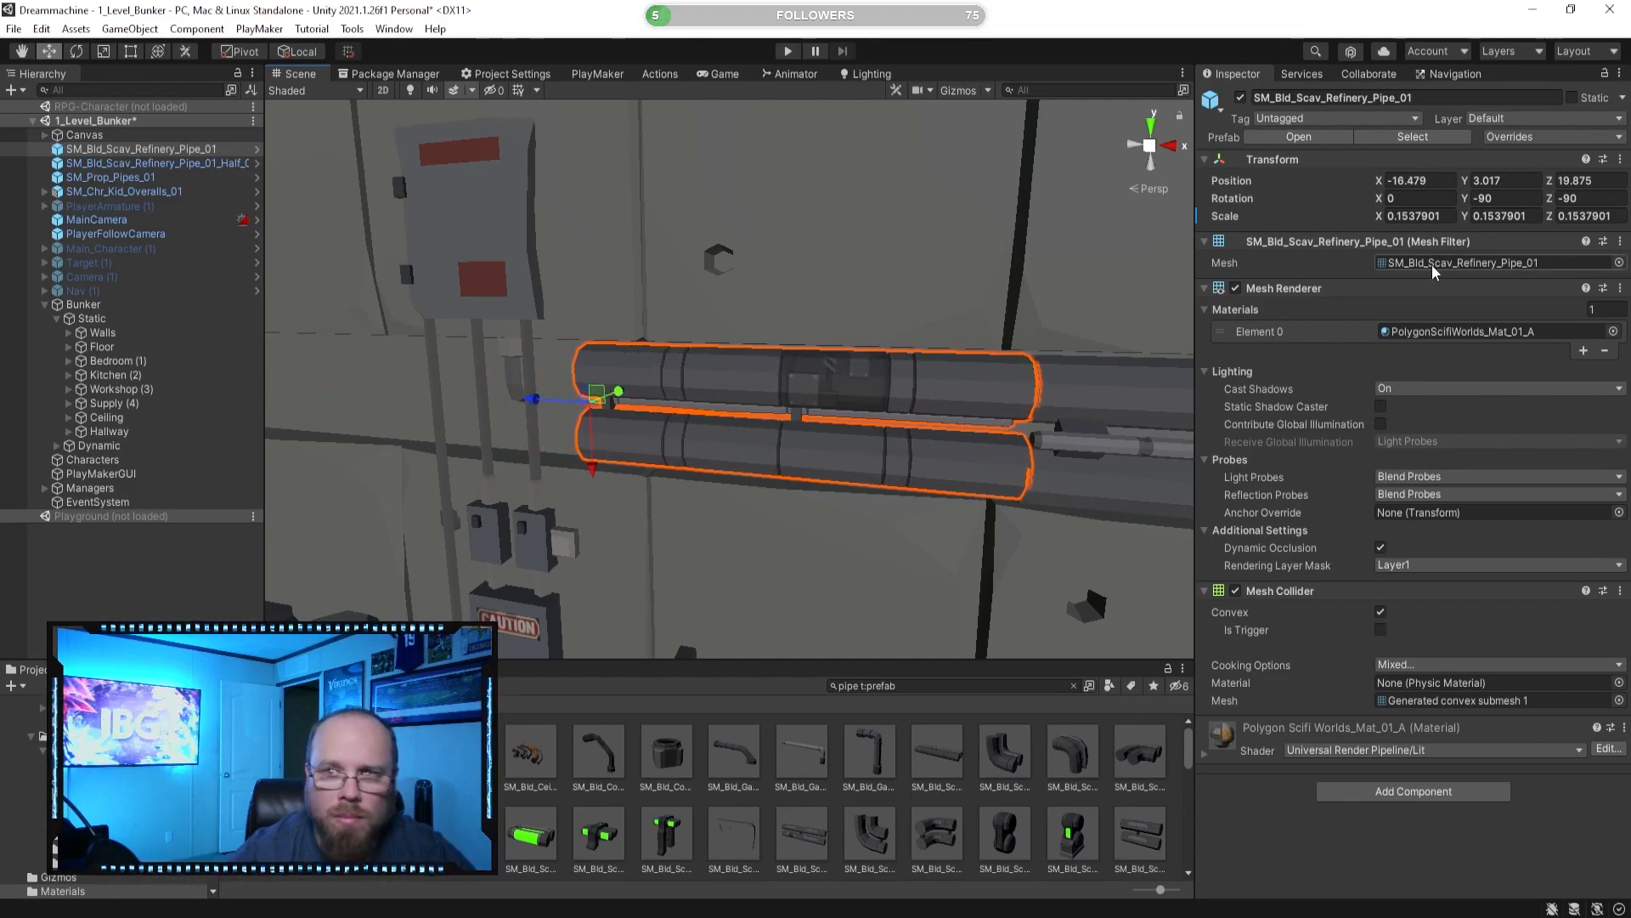
Set the refinery pipe's Y rotation to 90 and slide it against the half pipe, to X about -14.94.
type("90")
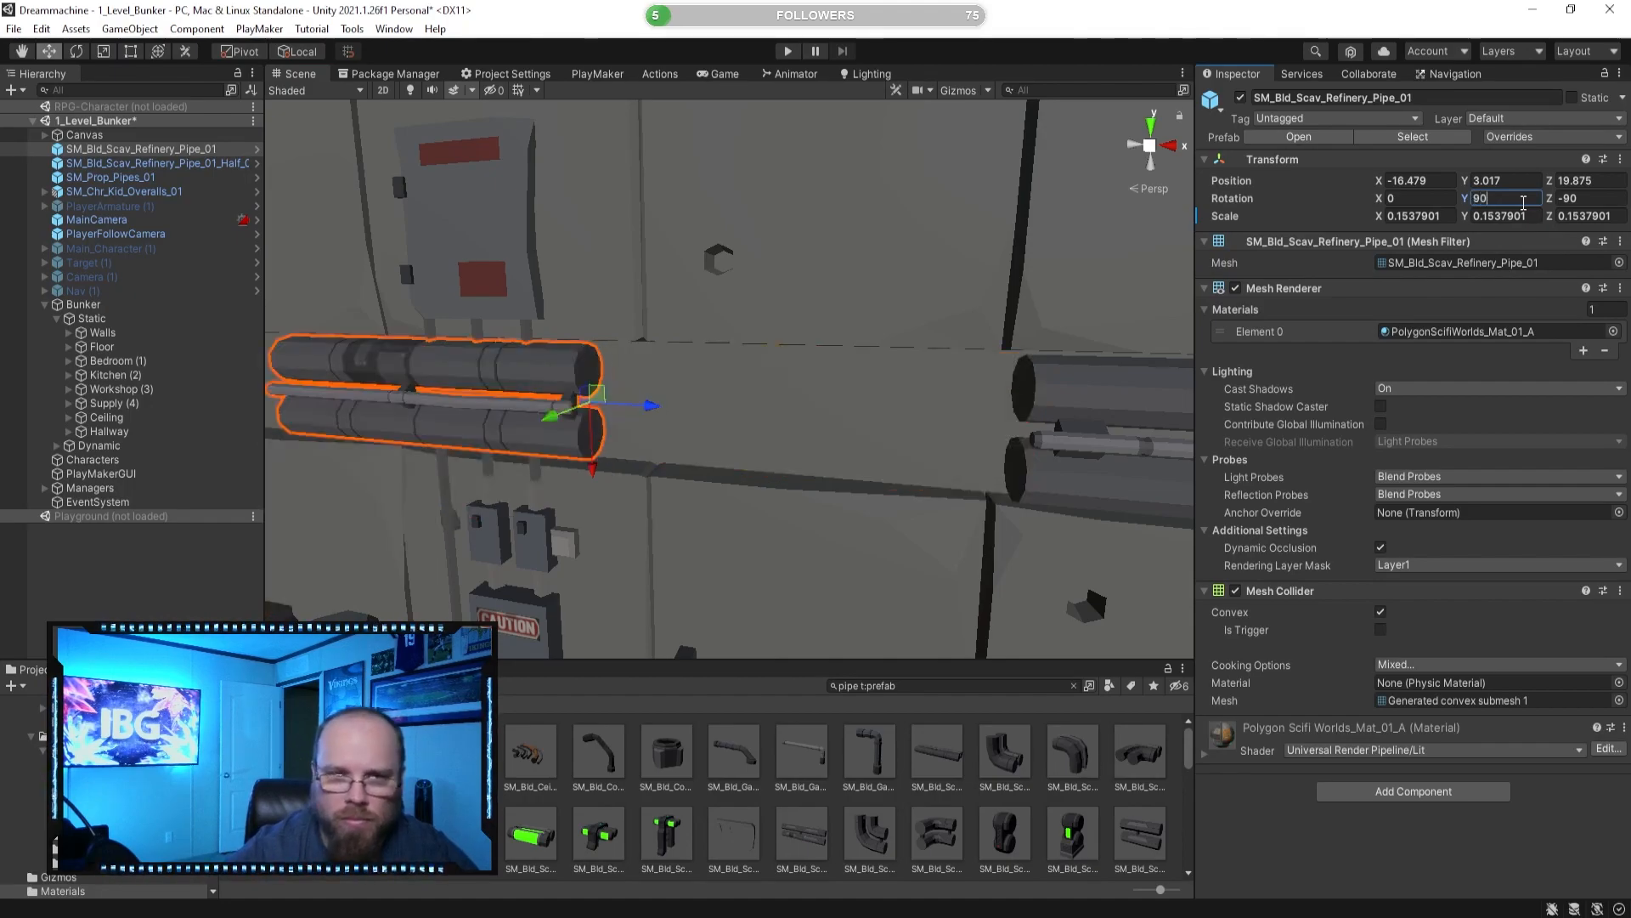
left_click_drag(652, 405, 1100, 418)
left_click(977, 808)
right_click_drag(883, 450, 916, 378)
key("s")
Delete the leftover grey SM_Prop_Pipes_01 from the wall and collapse the Bunker group in the hierarchy.
left_click(734, 357)
left_click(909, 334)
left_click(843, 790)
right_click_drag(738, 442, 805, 437)
left_click(849, 412)
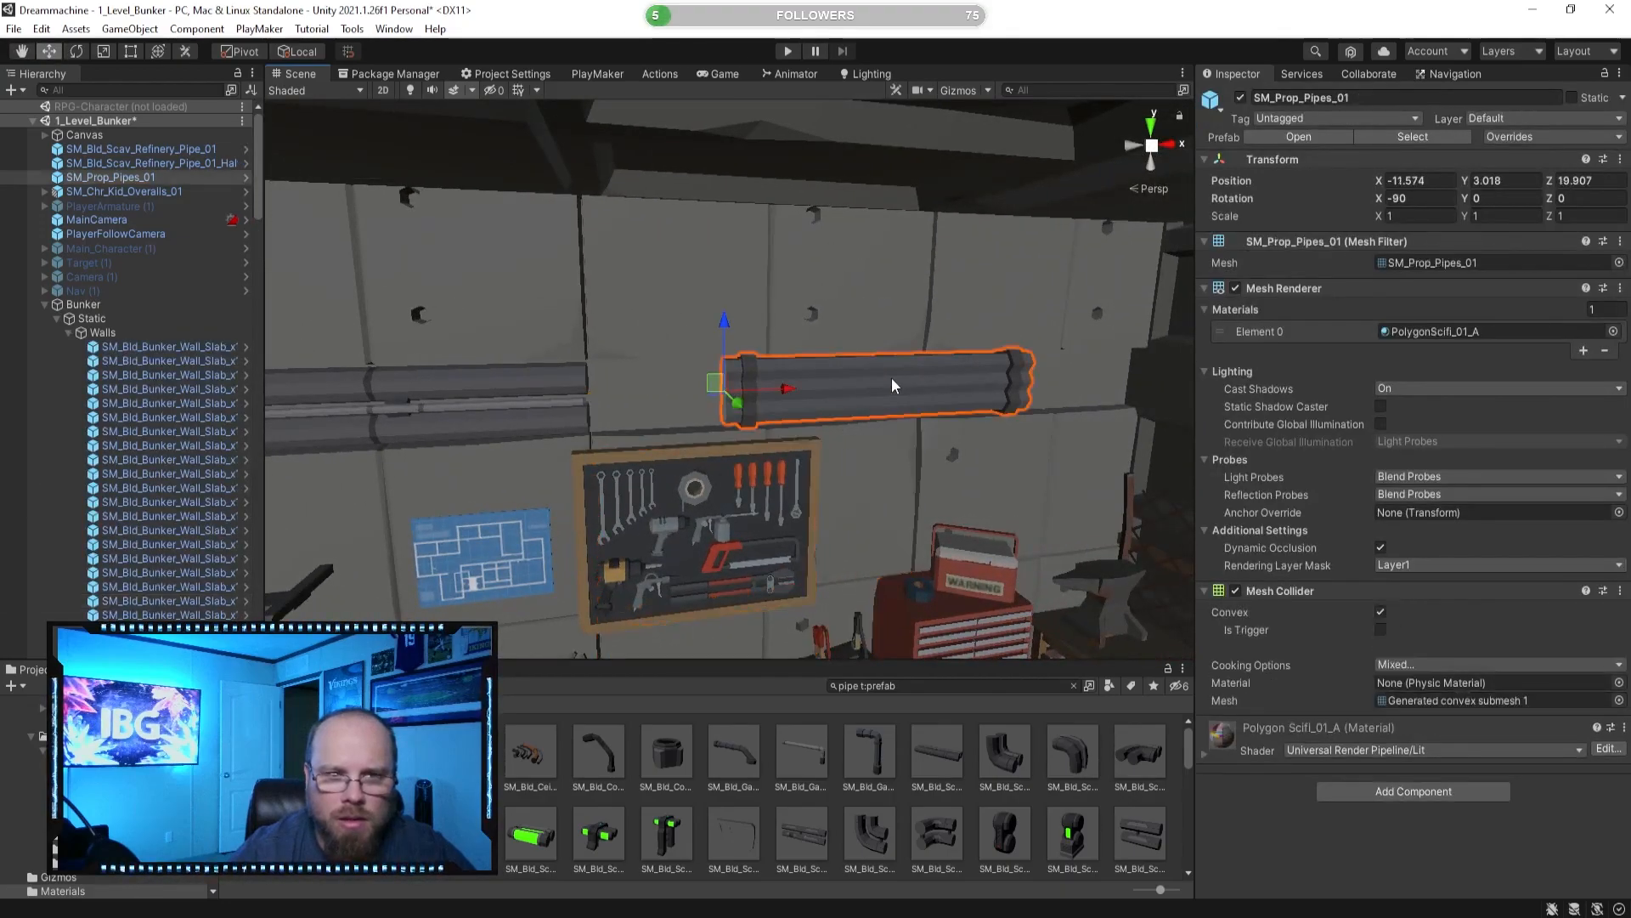
key("Delete")
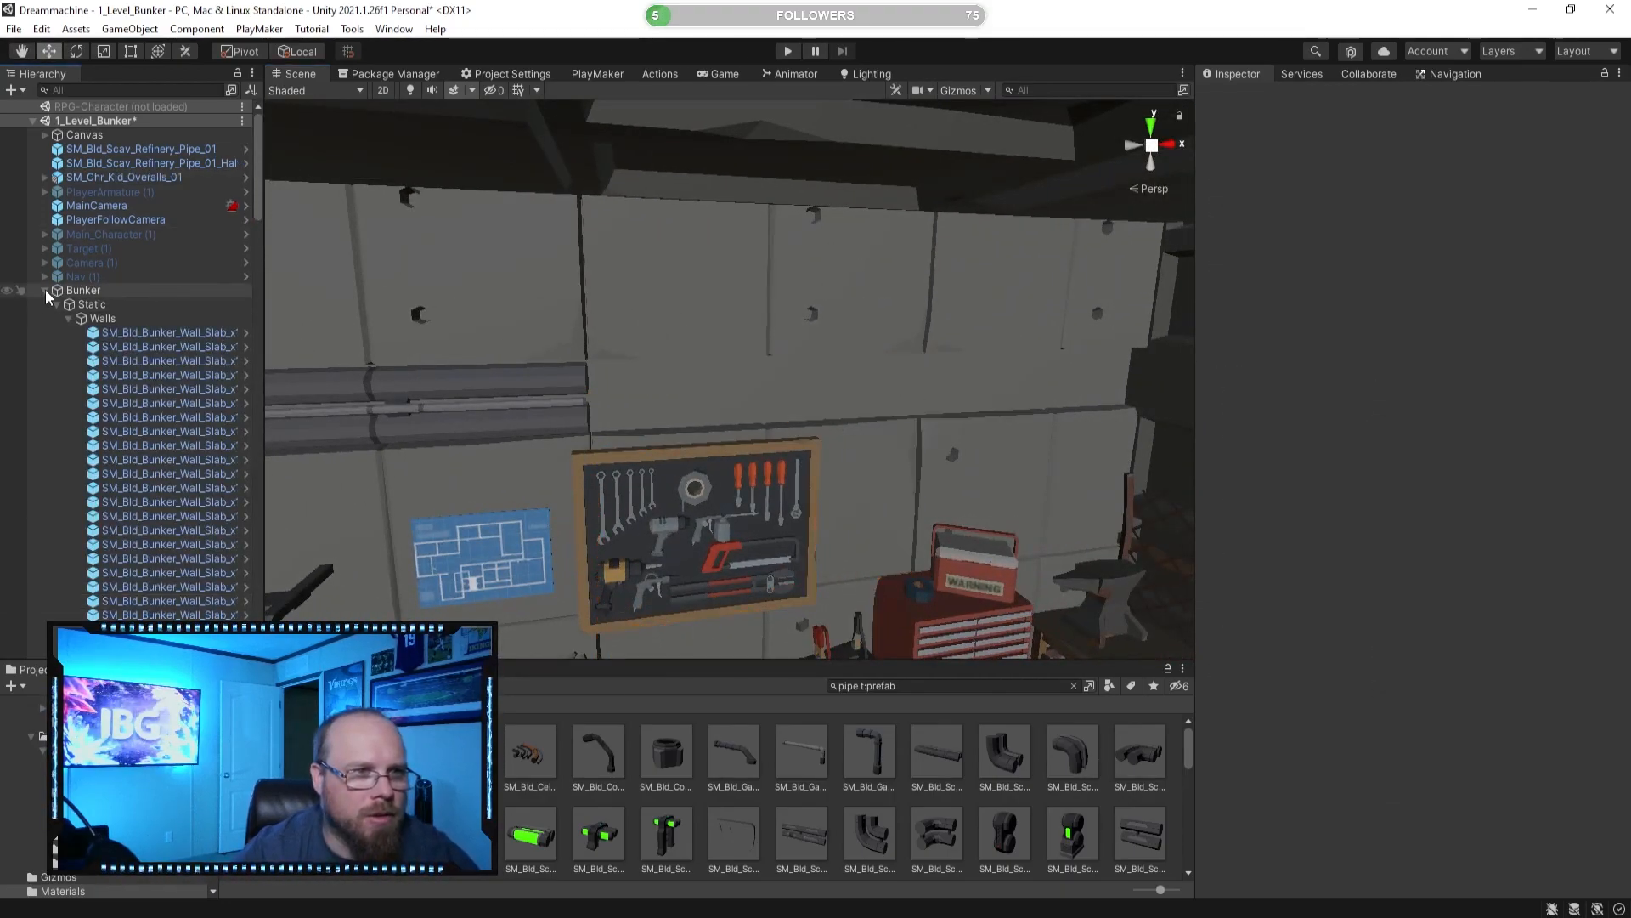
left_click(45, 291)
right_click_drag(790, 339, 717, 375)
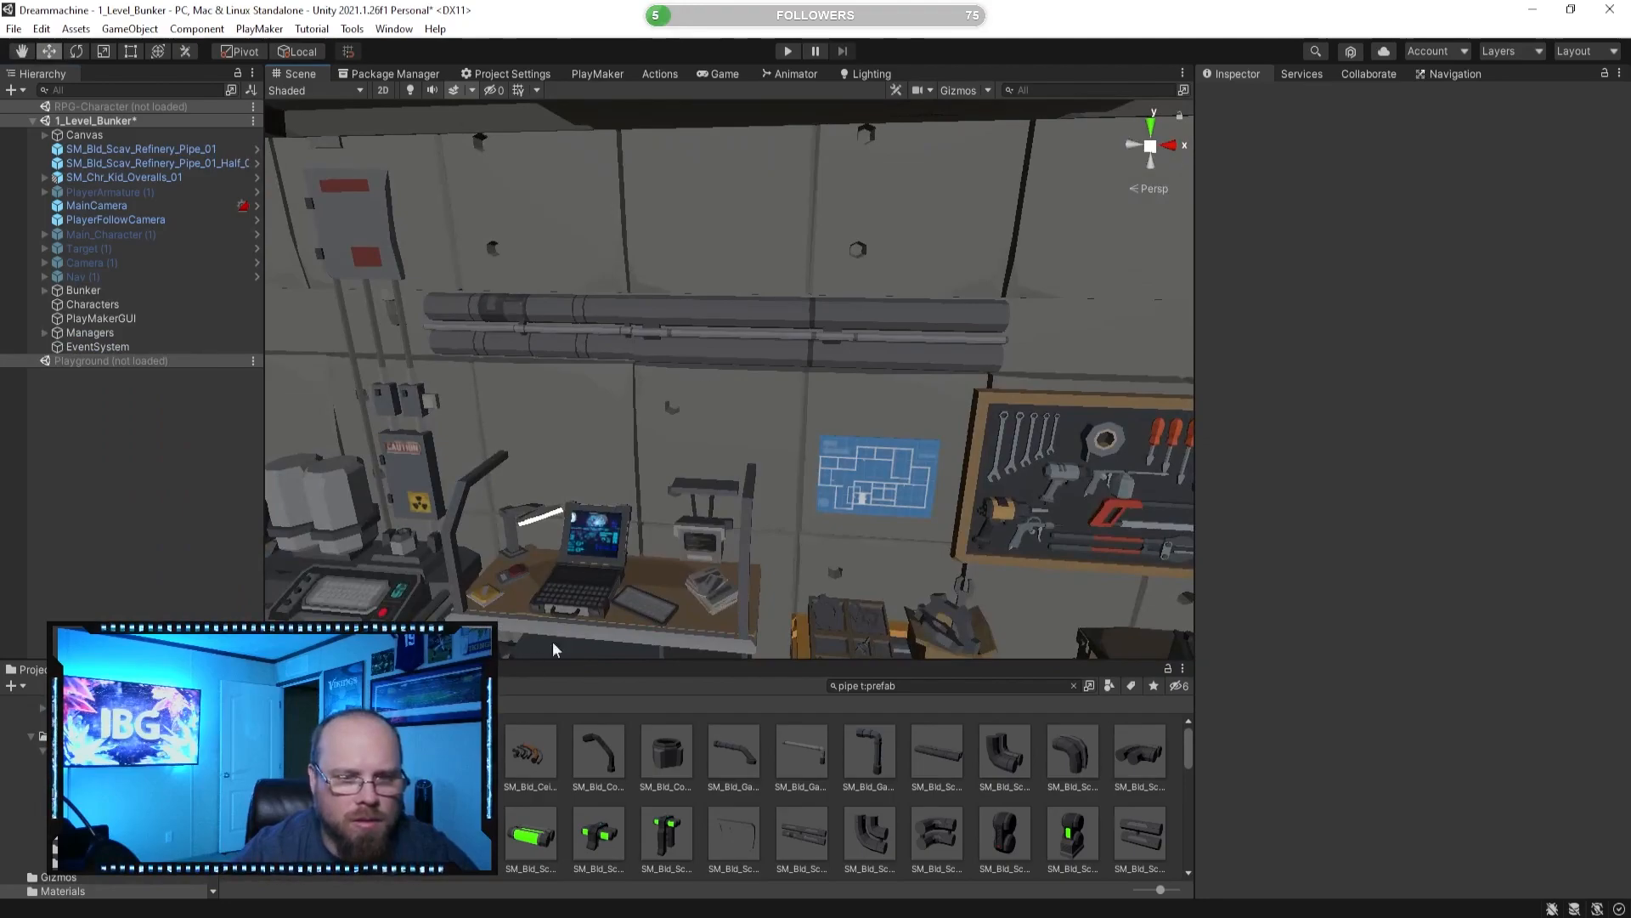
Set the refinery pipe's scale to 0.15 on X, Y and Z, and select the adjoining half pipe.
left_click(463, 836)
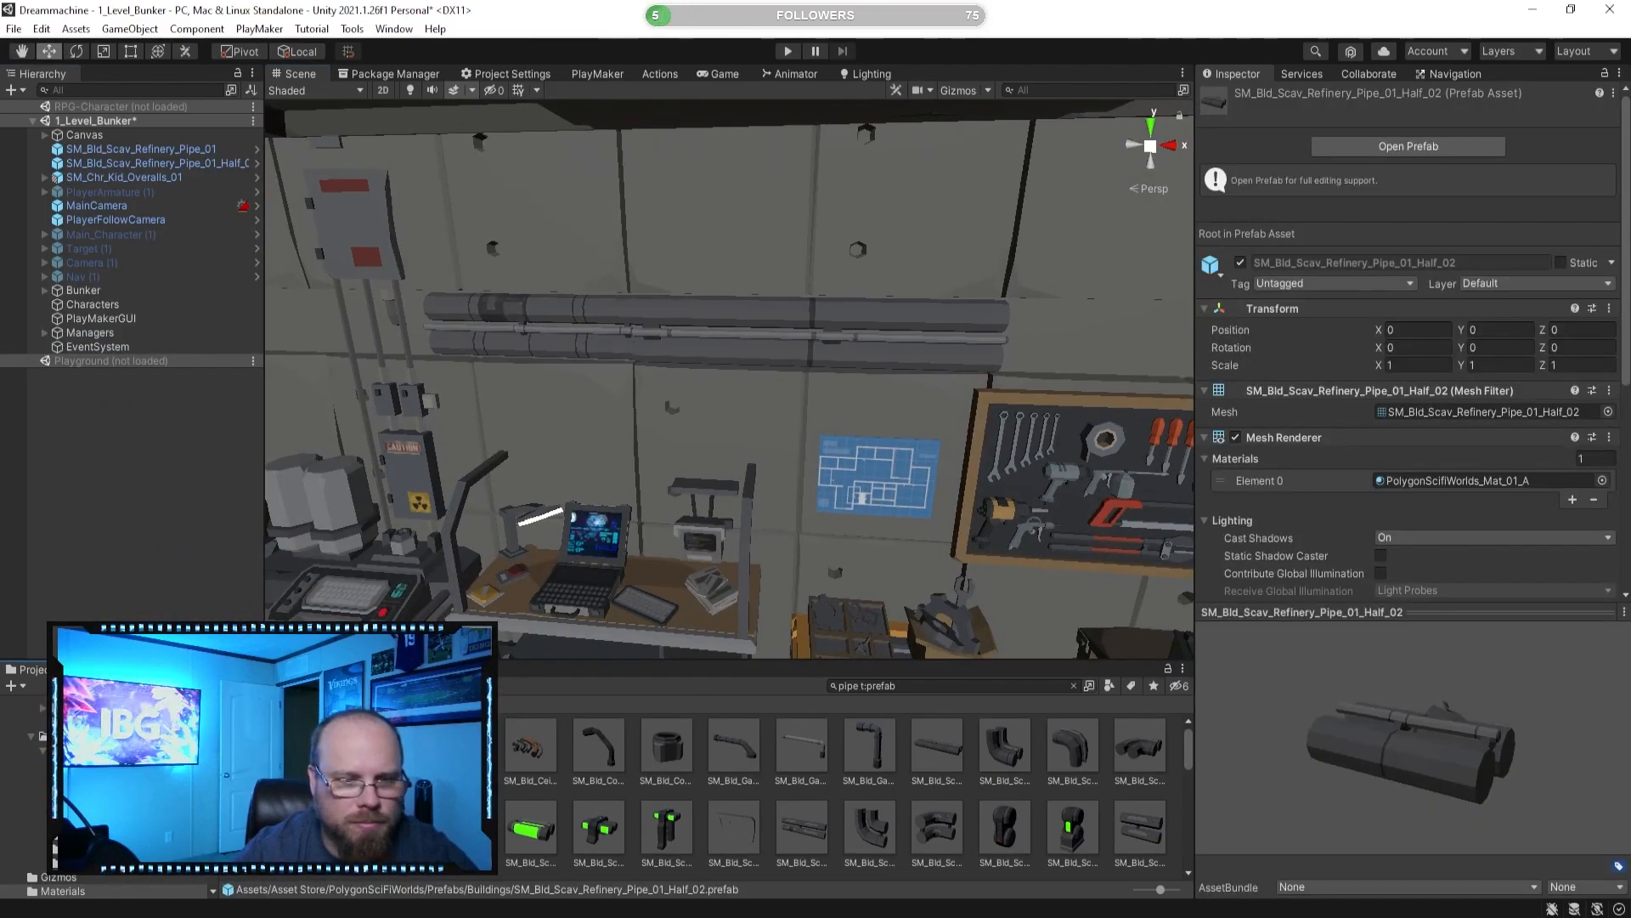
left_click(584, 347)
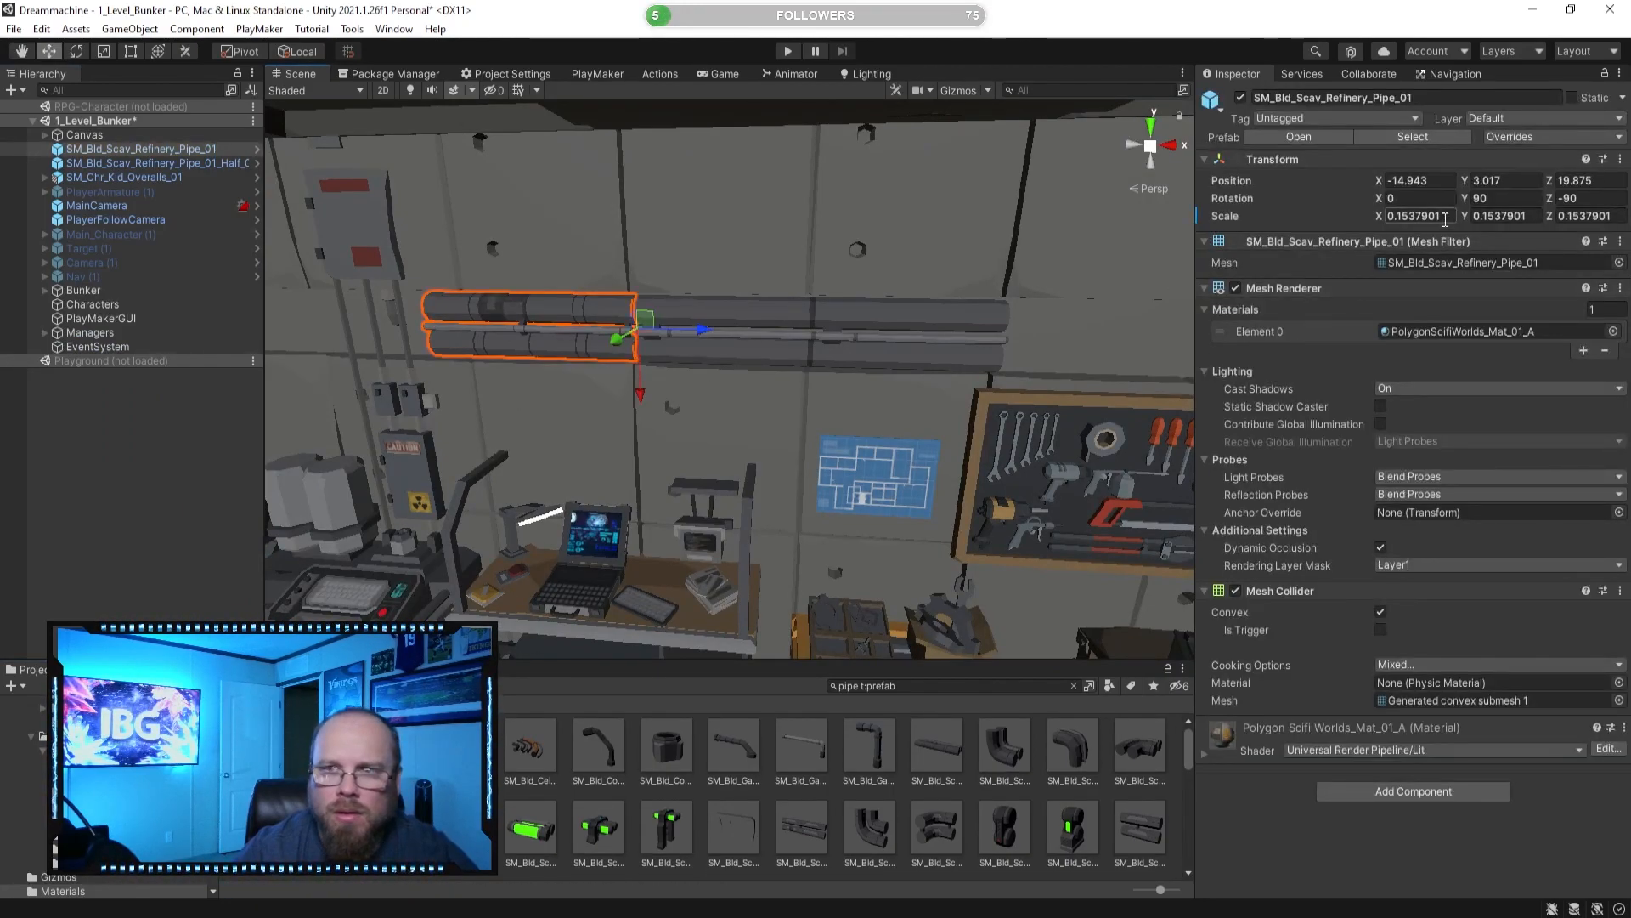
type(".15")
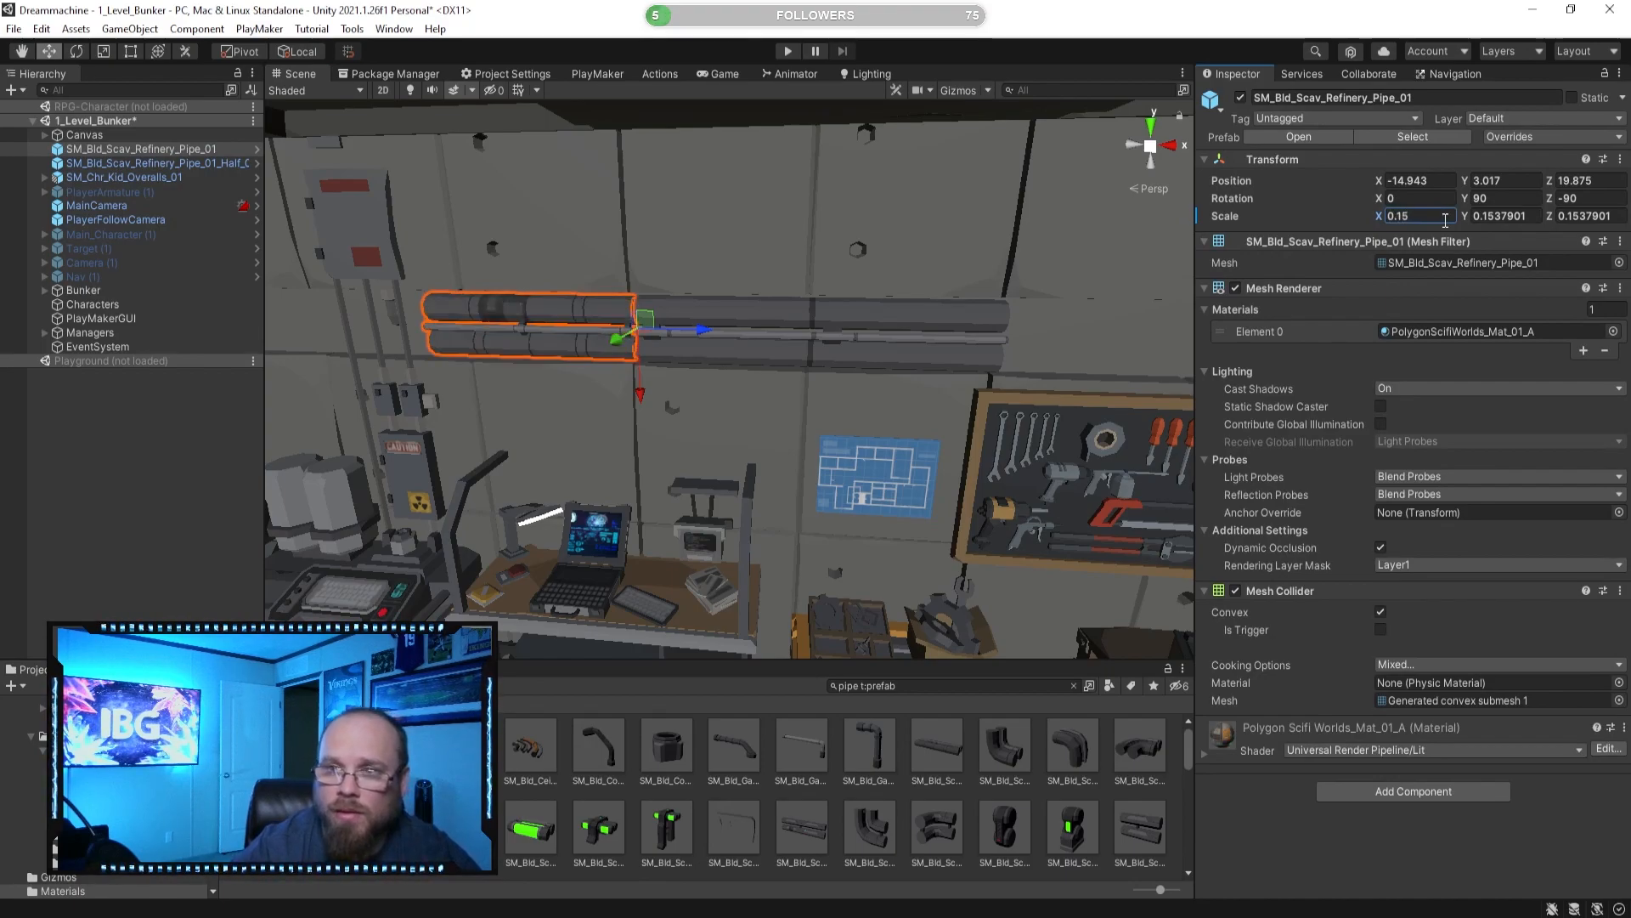
type(".15")
key("Tab")
type(".15")
left_click(768, 349)
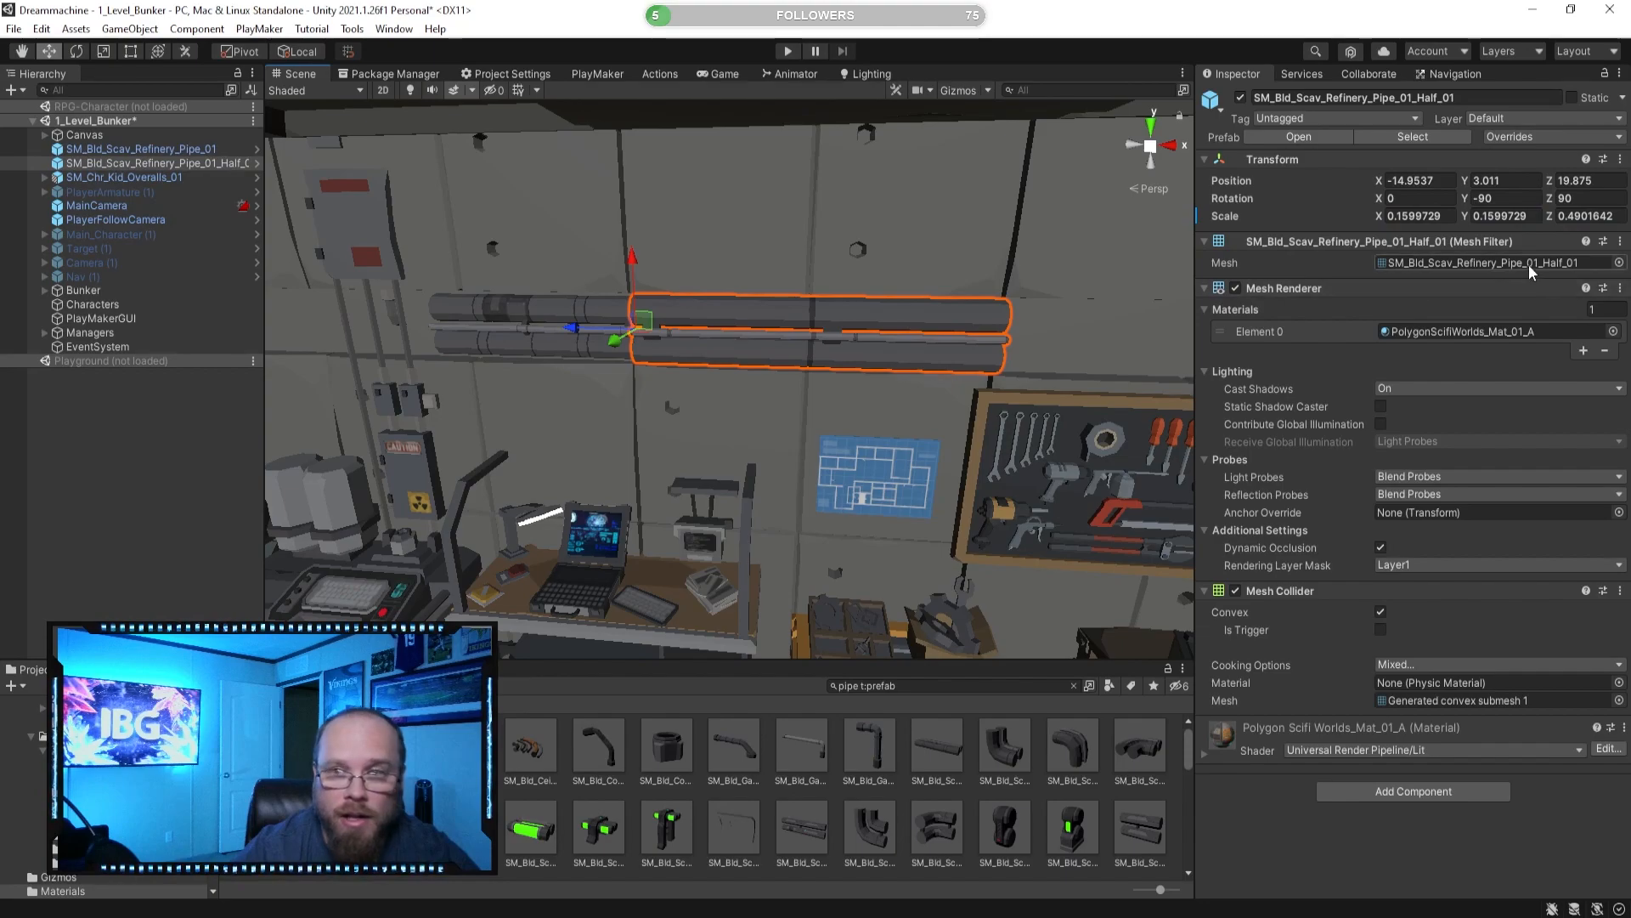
Set the half refinery pipe's scale to 0.15 on X and Y and 0.5 on Z.
type(".15")
key("Tab")
type(".15")
key("Tab")
type(".15")
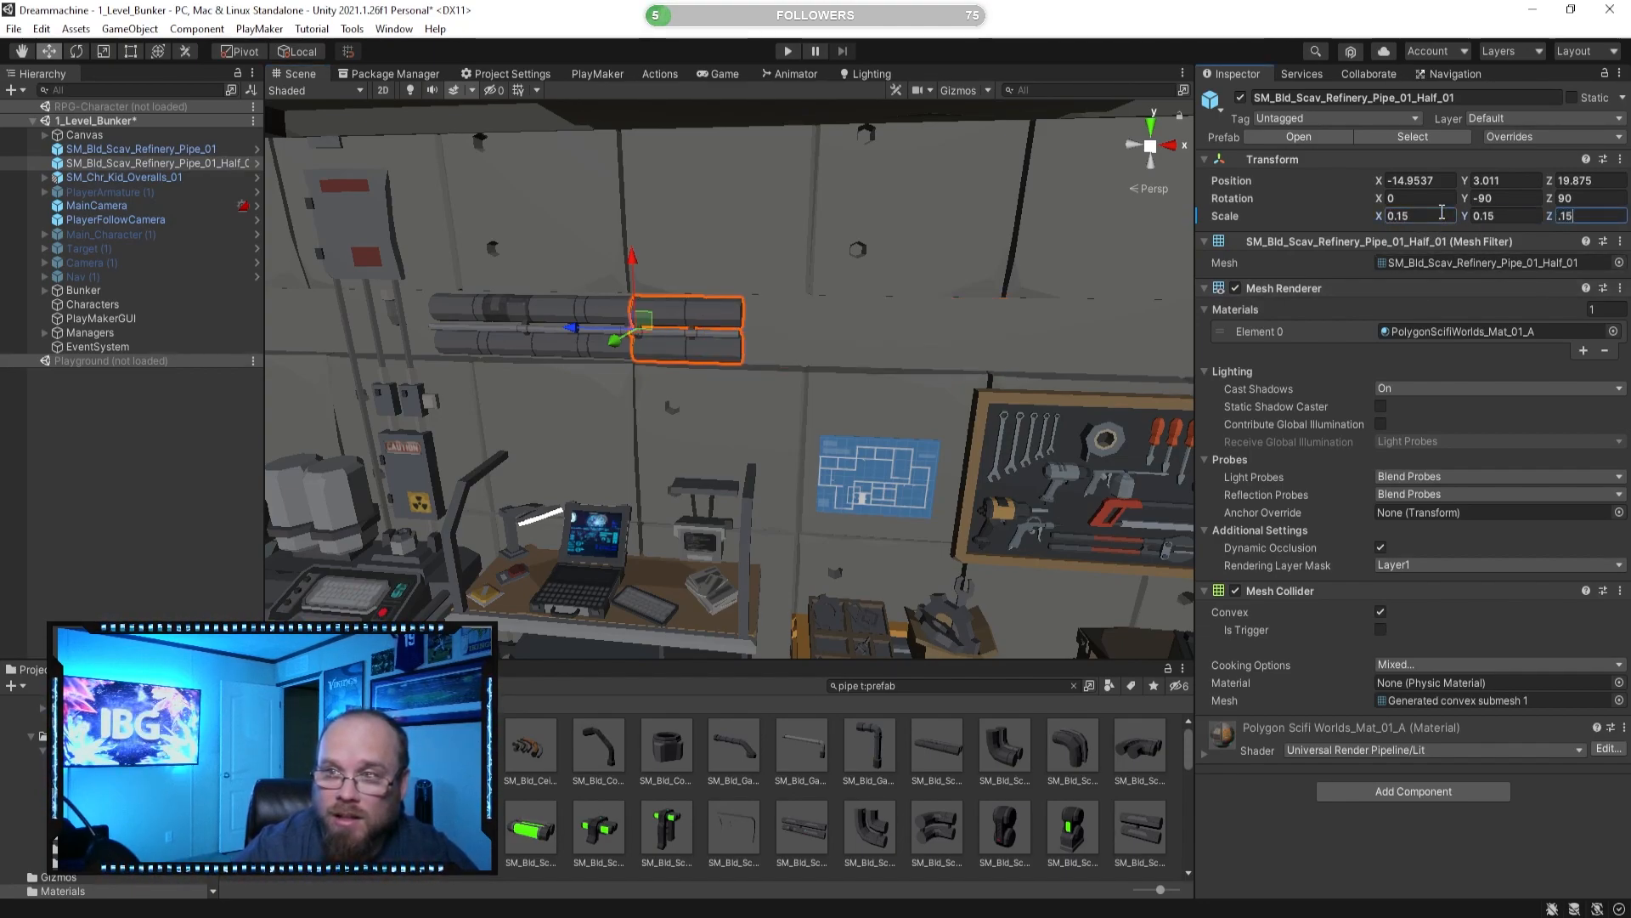
key("ctrl+z")
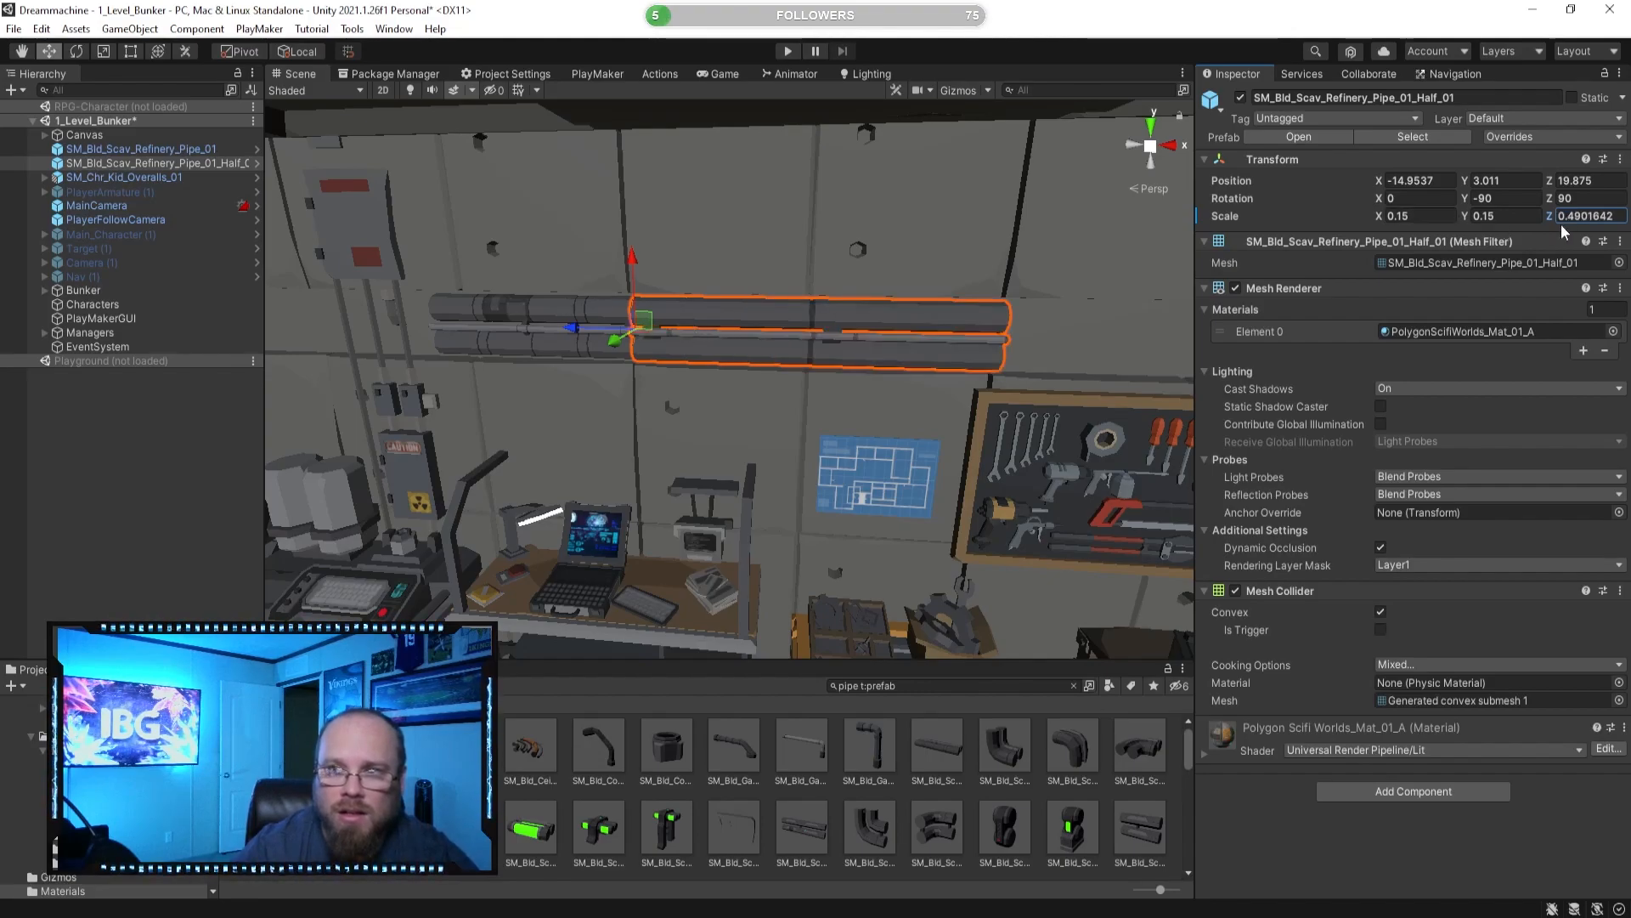
type(".5")
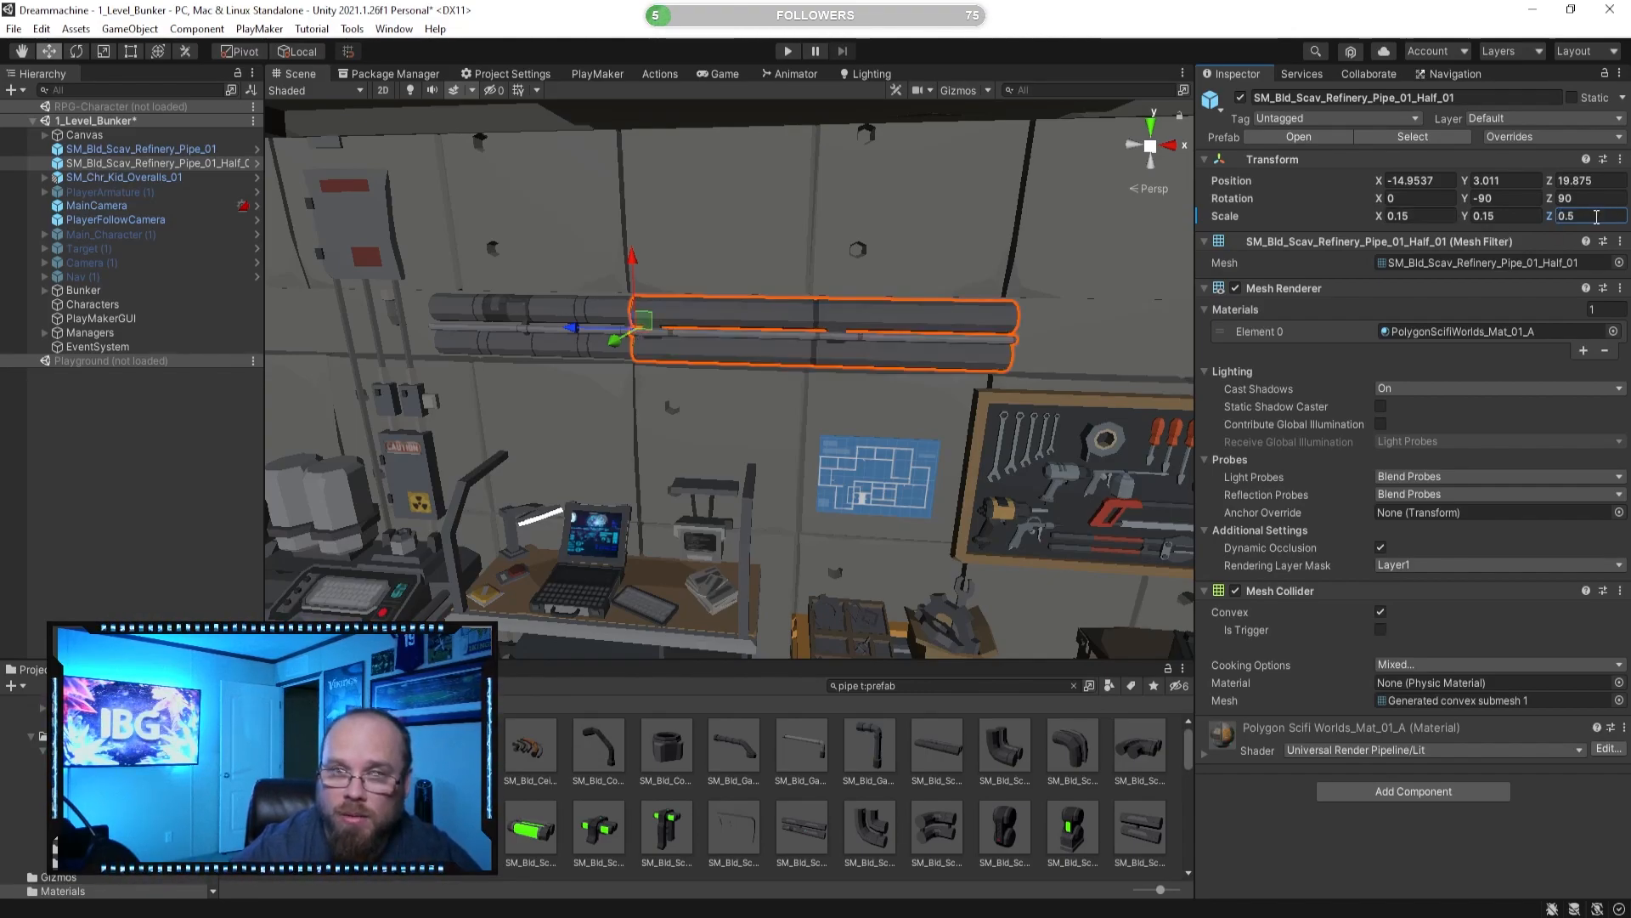
Select the full refinery pipe on the wall and set its Z scale to 0.5.
right_click_drag(791, 378, 790, 353)
key("w")
left_click(533, 390)
right_click_drag(552, 374, 520, 379)
key("w")
key("w")
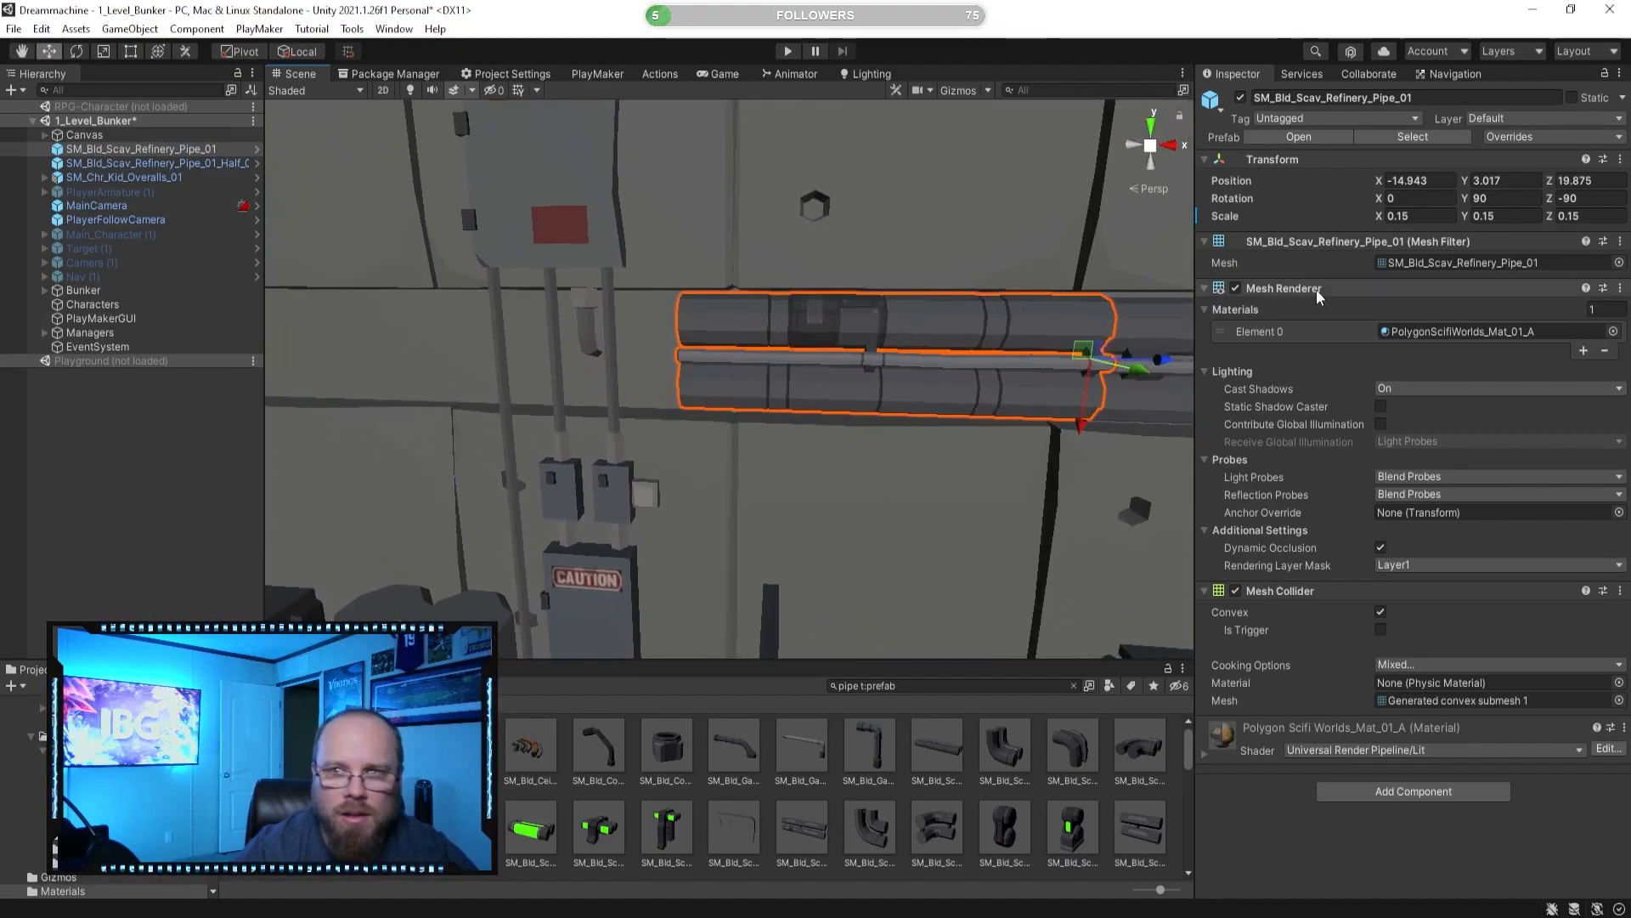
type("0.5")
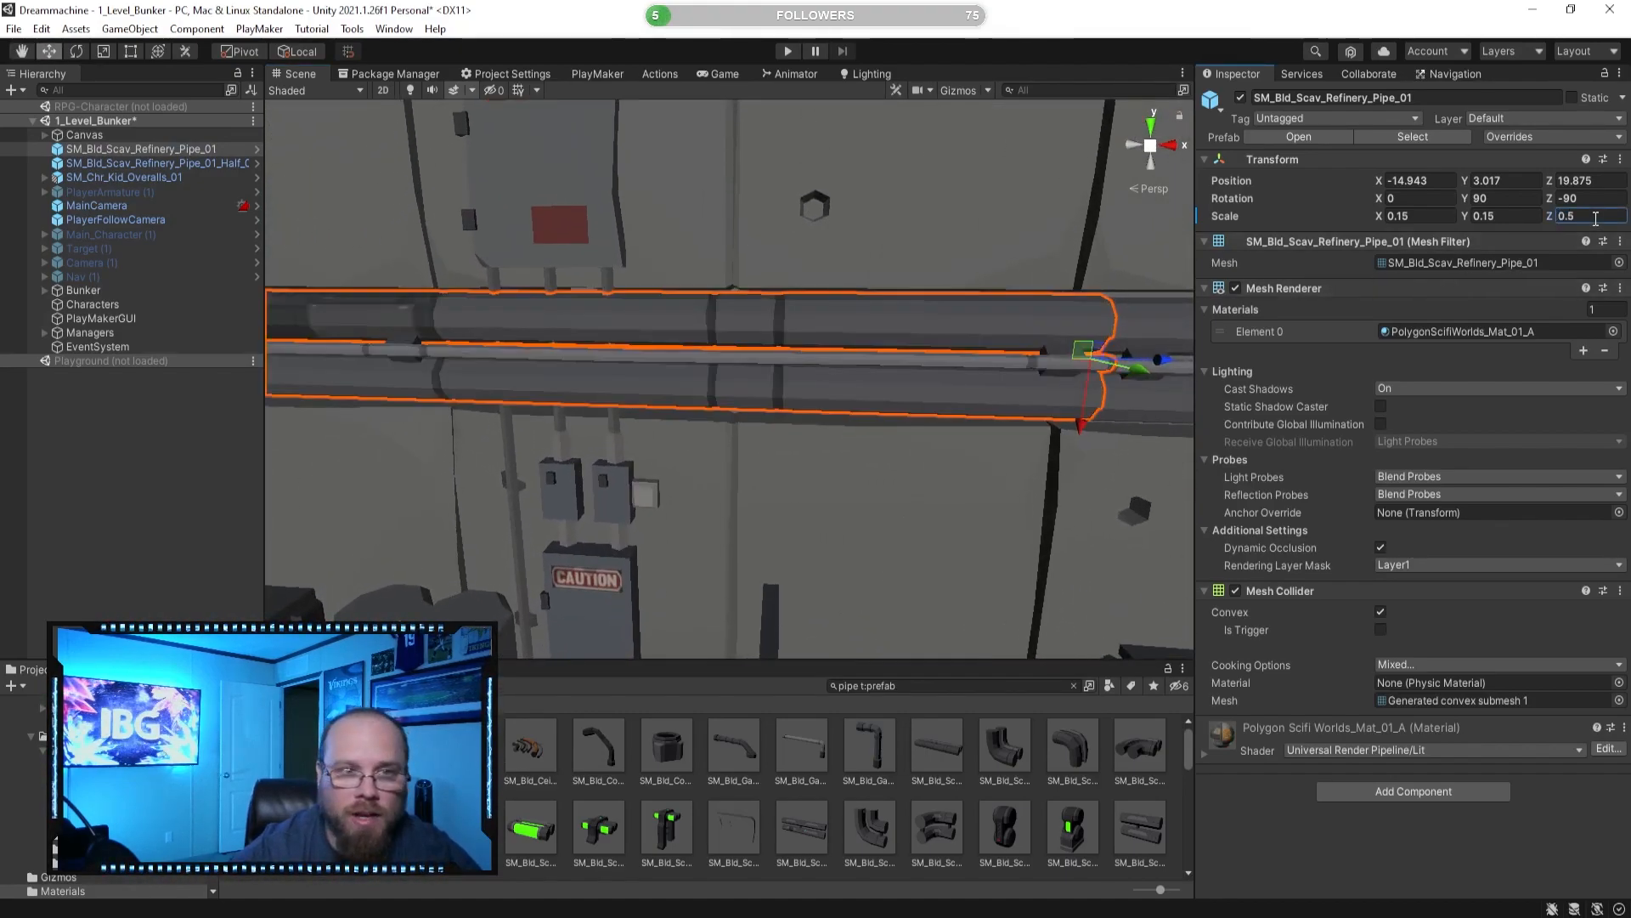
Slide the half refinery pipe along the wall past the tool board, to X about -10.3.
left_click(902, 795)
key("s")
right_click_drag(807, 540, 910, 447)
key("a")
left_click(909, 418)
left_click_drag(366, 366, 849, 379)
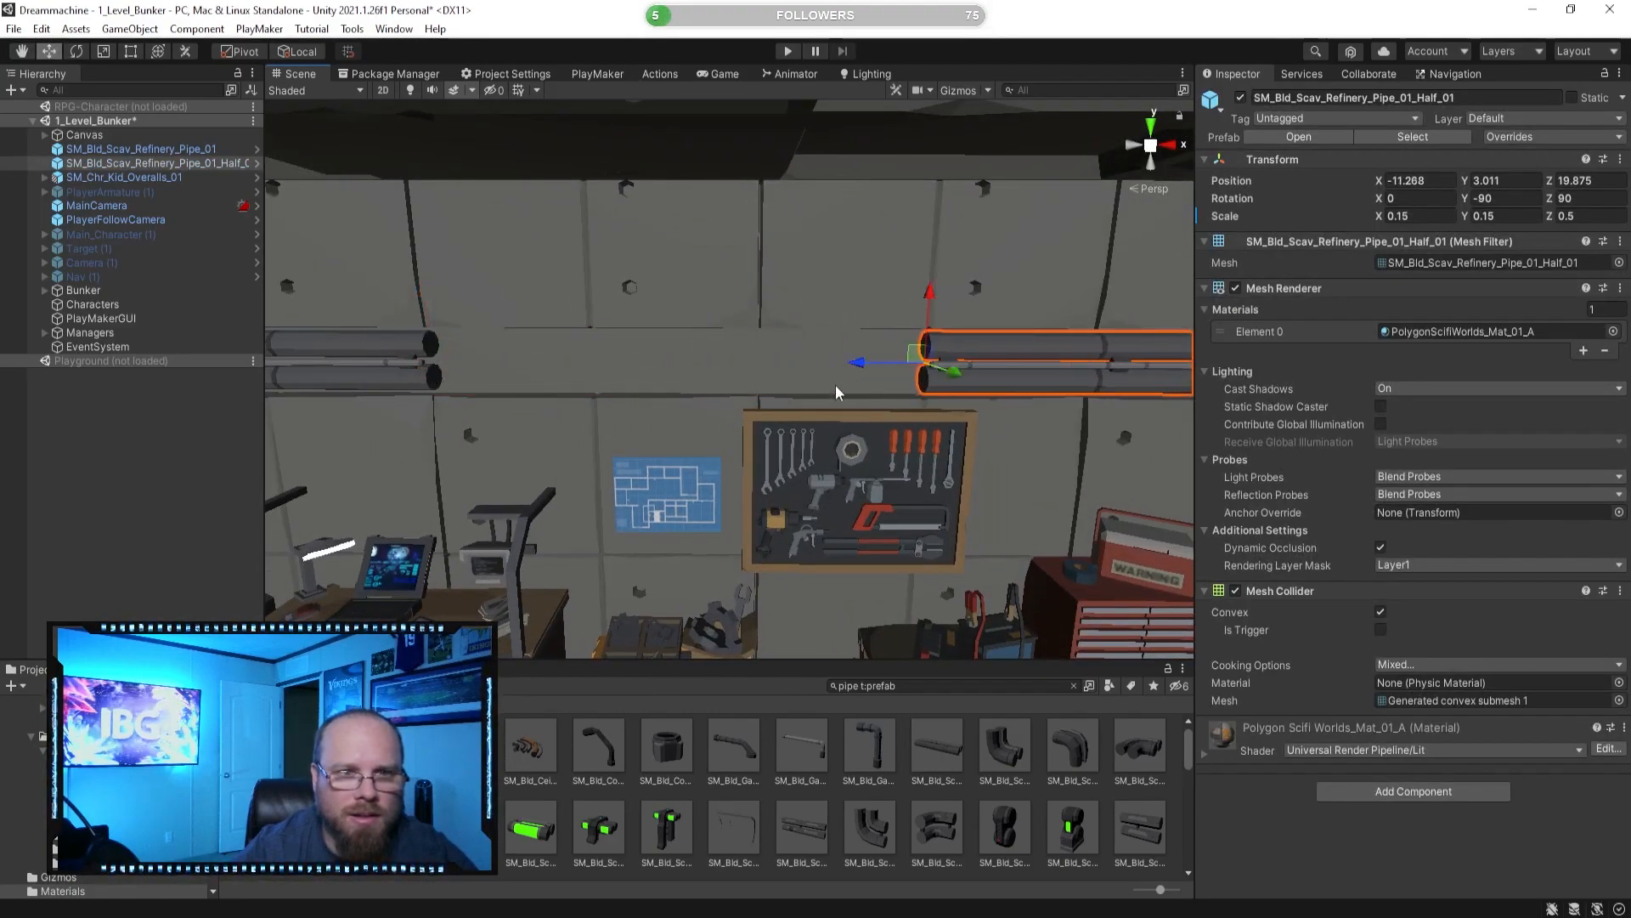
key("f")
left_click_drag(535, 375, 627, 374)
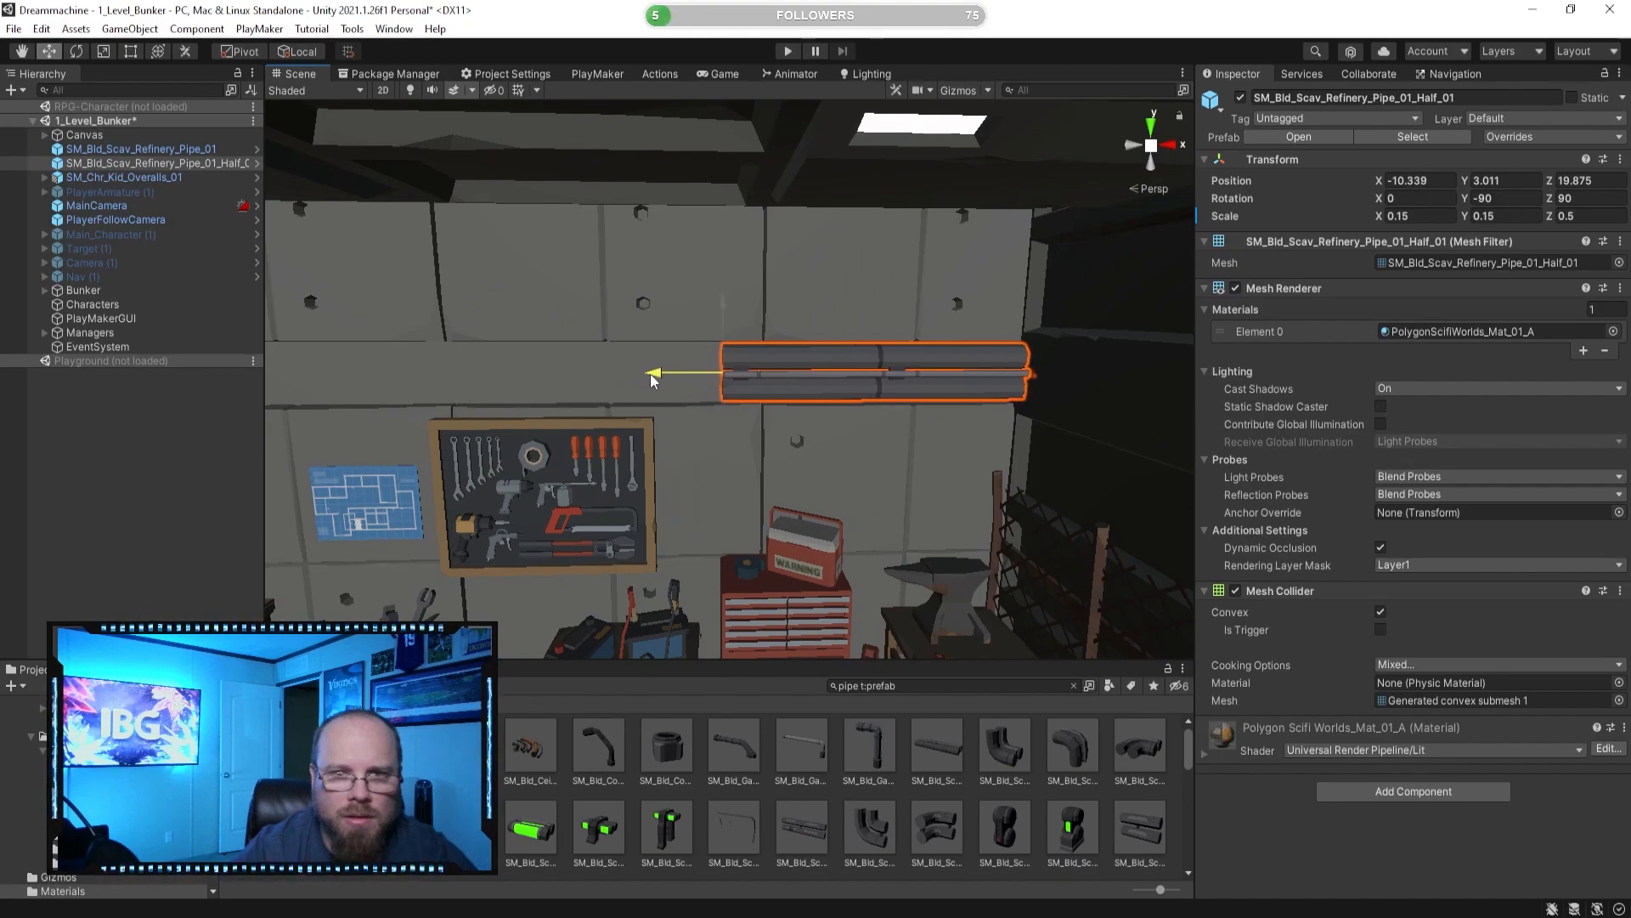
Slide the full refinery pipe along the wall until it meets the half pipe's end, at X about -10.26.
left_click(837, 796)
key("a")
right_click_drag(757, 538, 701, 519)
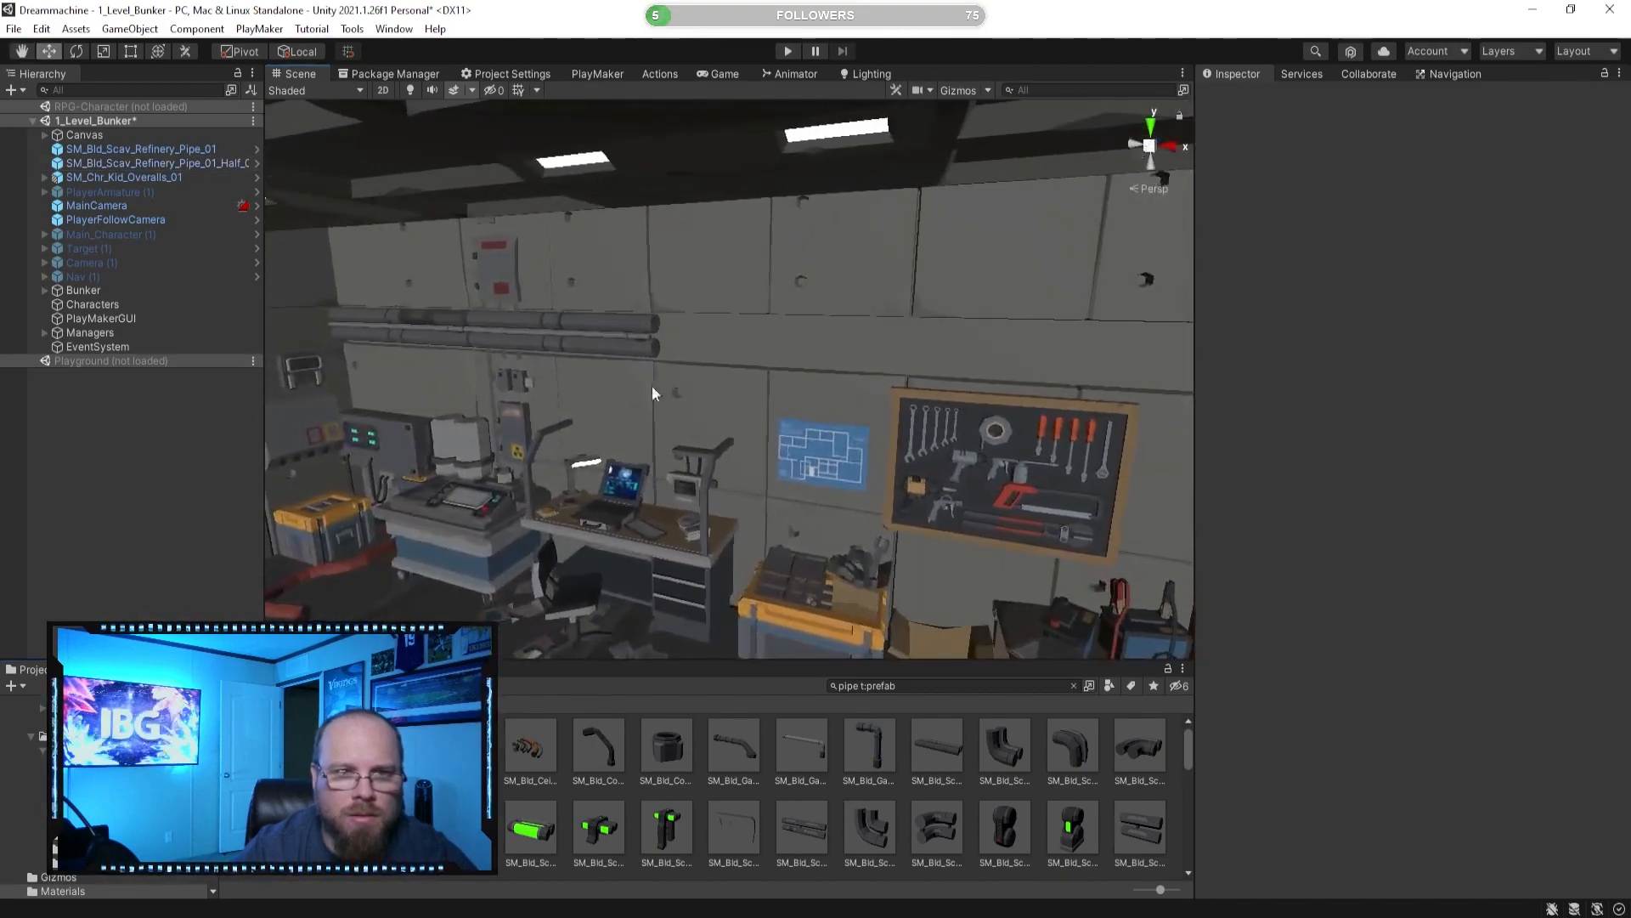
left_click(629, 345)
left_click_drag(629, 345, 1105, 356)
right_click_drag(1104, 357, 832, 347)
left_click_drag(842, 344, 932, 339)
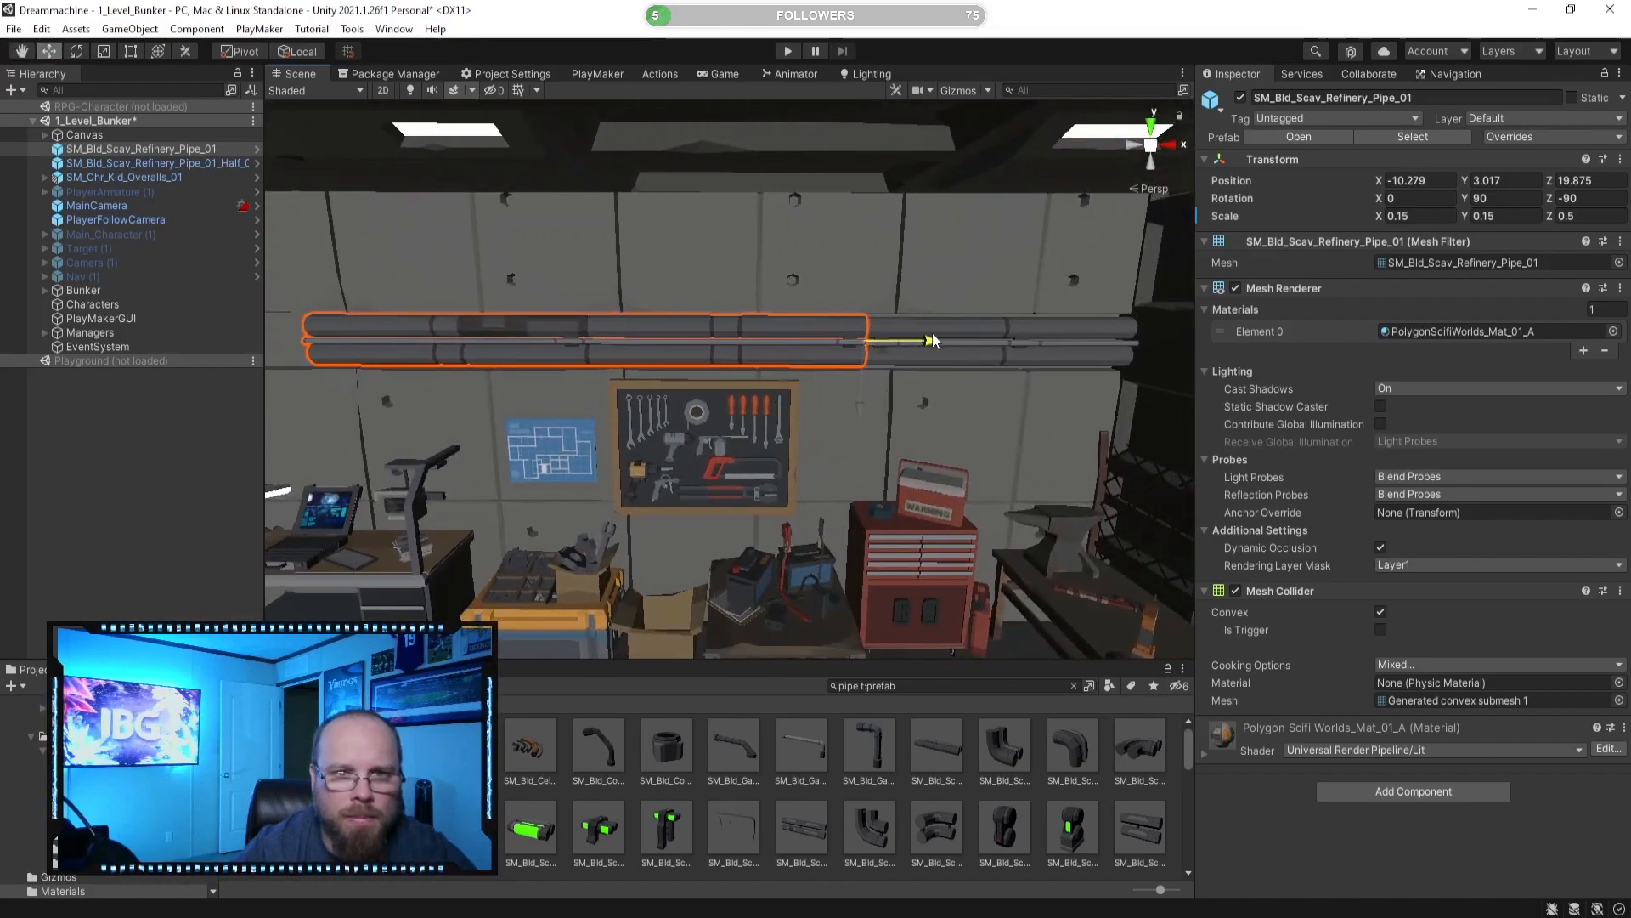
left_click(906, 792)
key("w")
right_click_drag(884, 515, 899, 486)
left_click(631, 423)
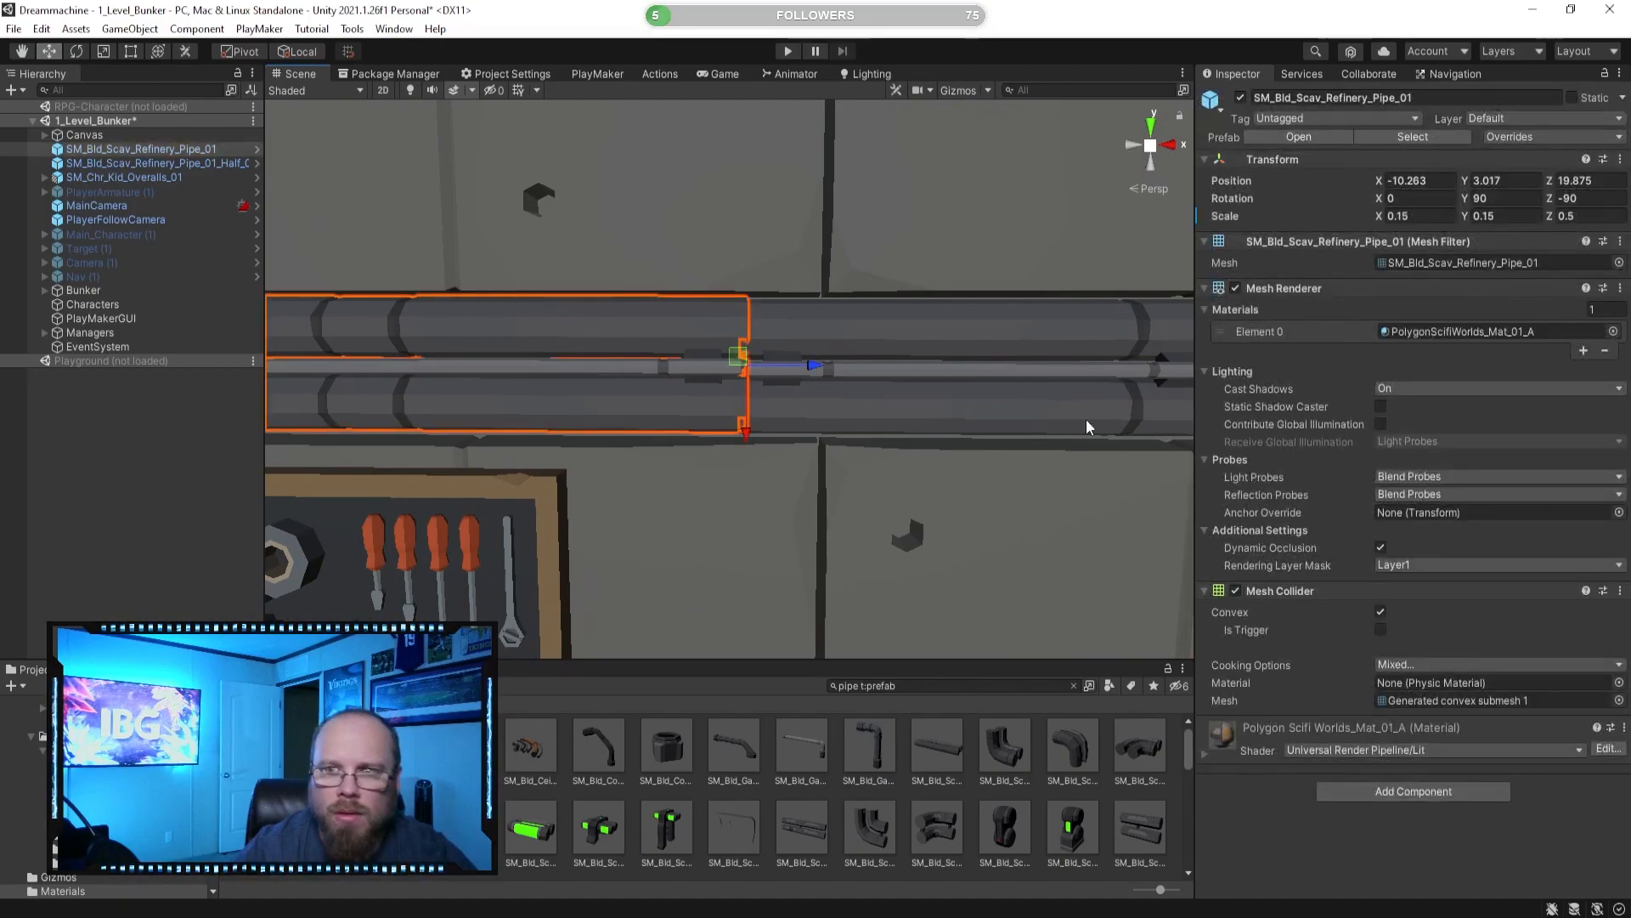
Set the Y position of both the full and the half refinery pipe to 3.
type("3")
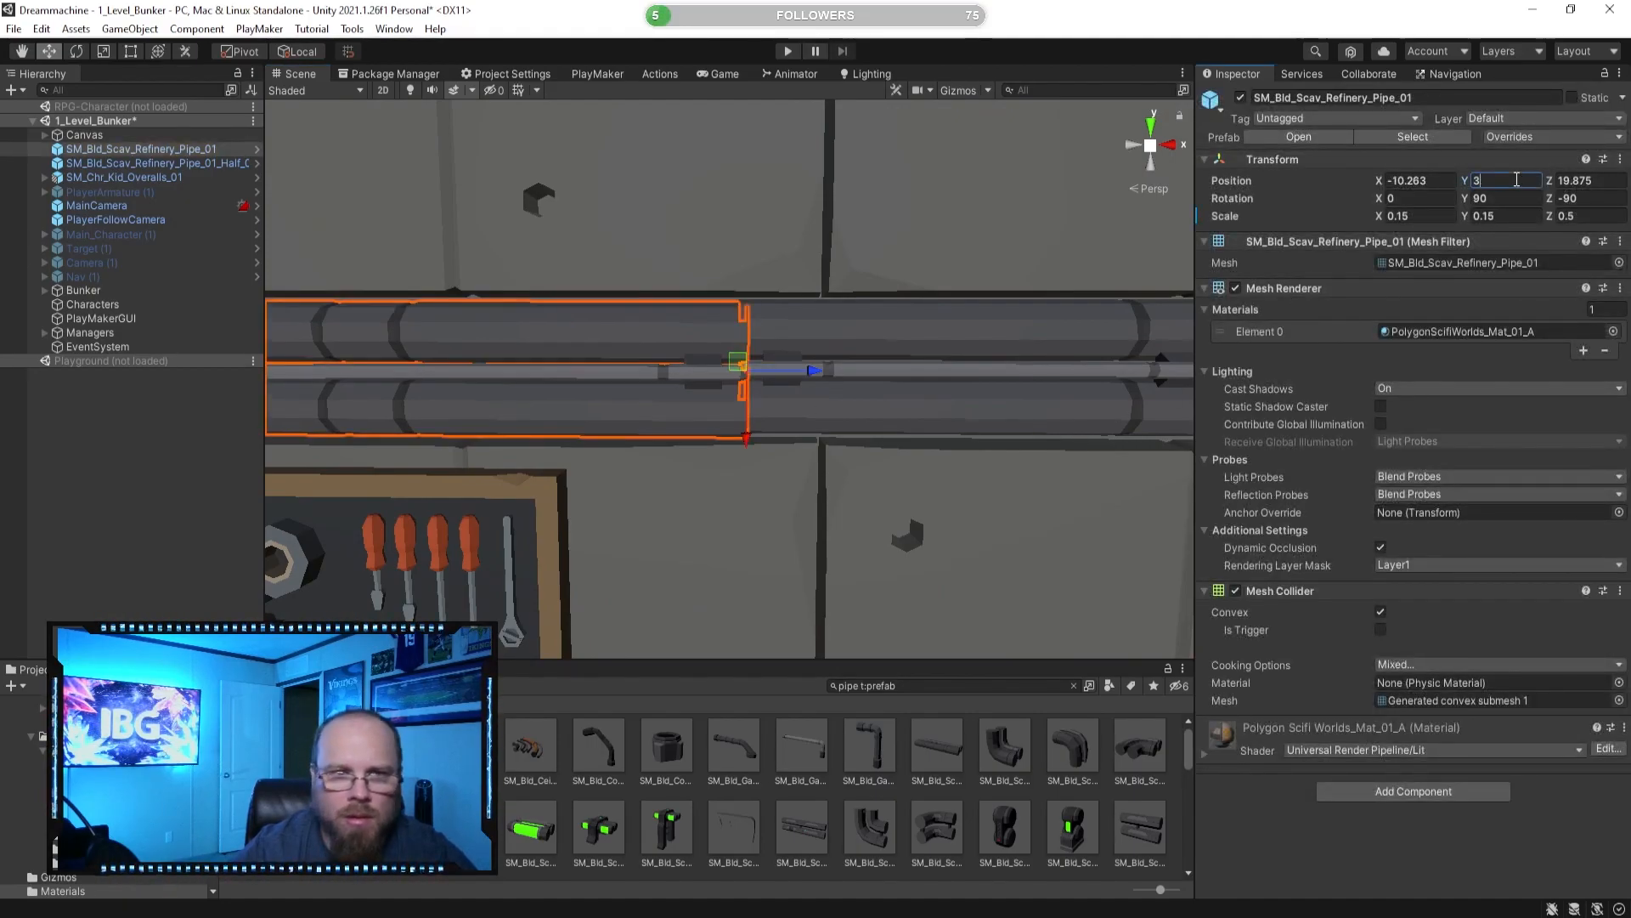
left_click(1108, 326)
left_click(1493, 198)
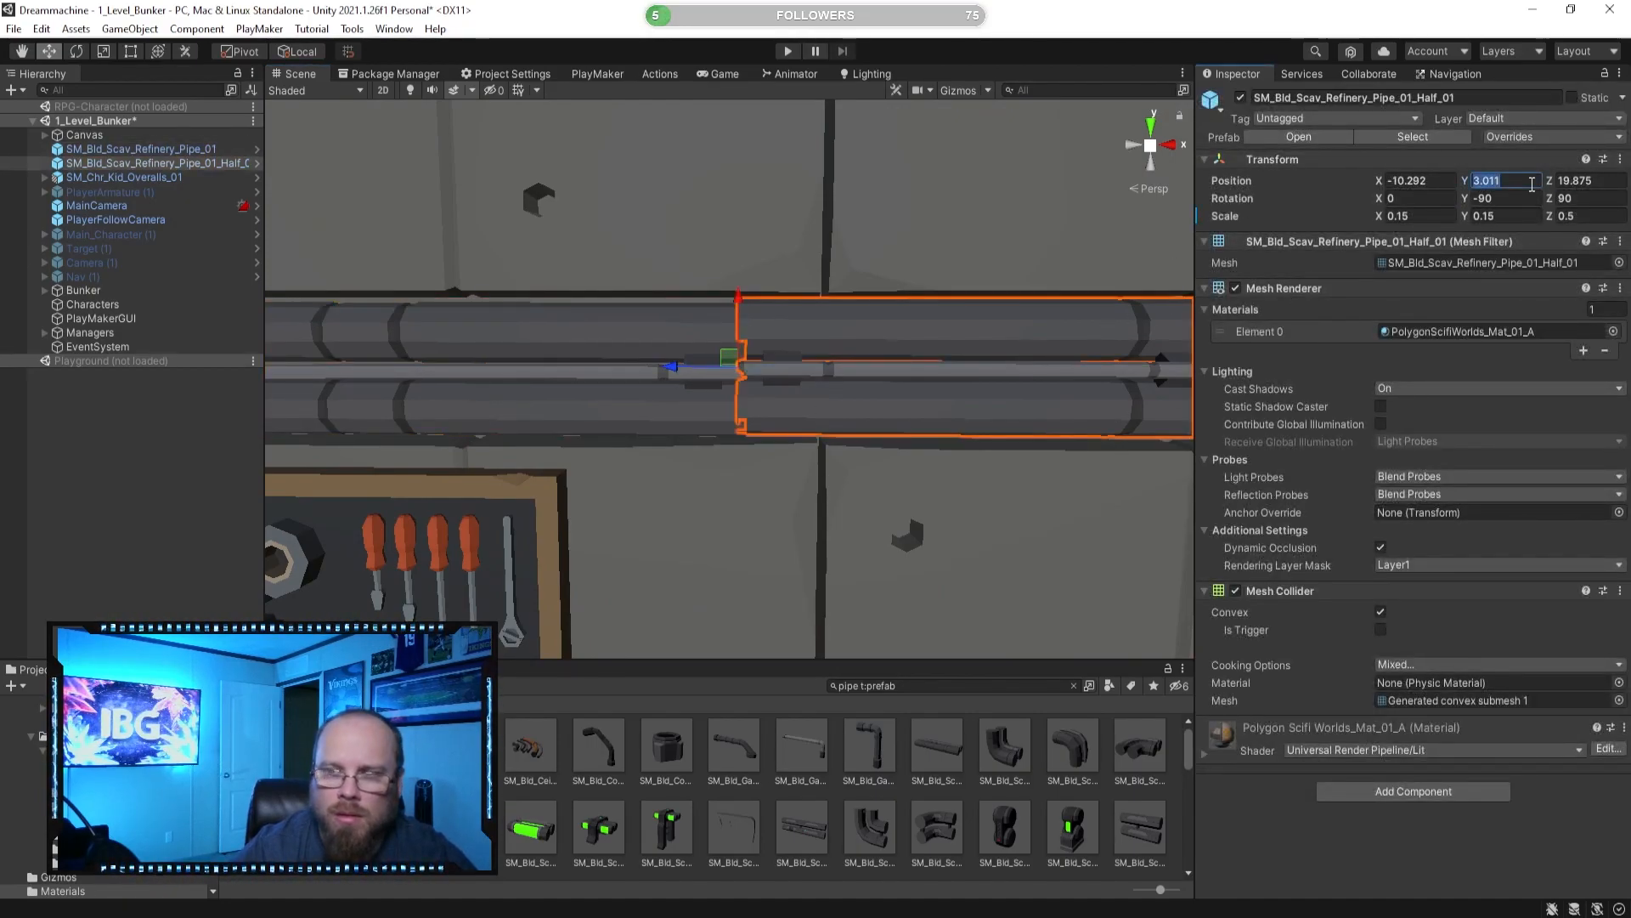
type("3")
left_click(645, 444)
right_click_drag(646, 445, 868, 422)
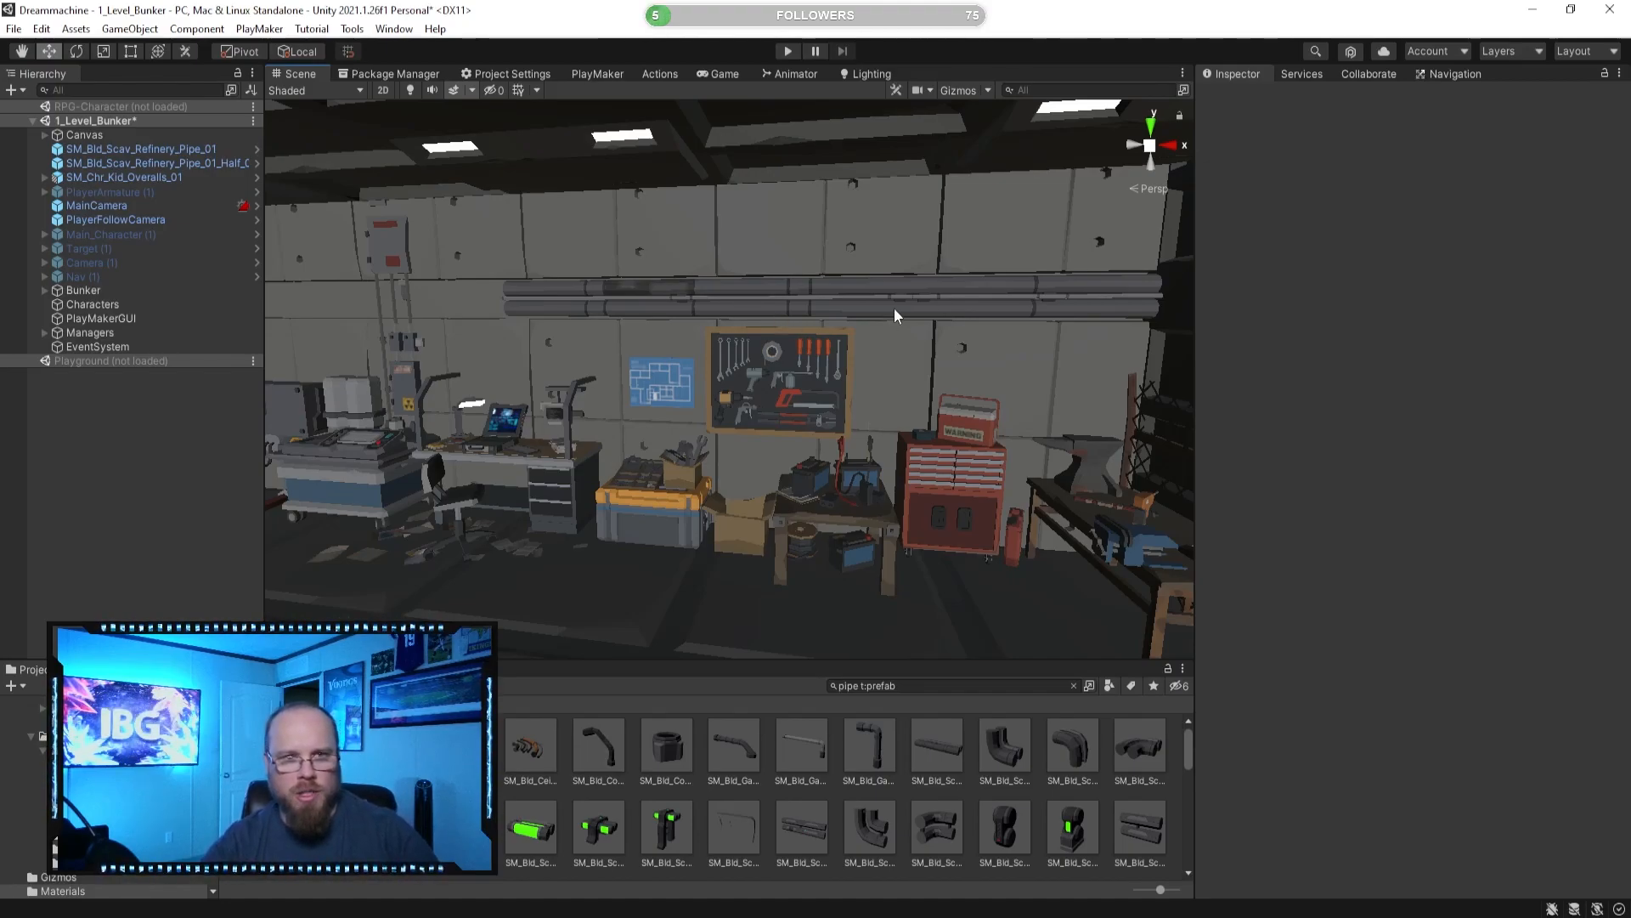
Examine the wall around the pipe run and preview the SM_Bld_Scav_Refinery_Pipe_01_Bend_01 and SM_Bld_Scav_Refinery_Pipe_01_Half_02 prefabs.
right_click_drag(895, 314, 873, 382)
left_click(1053, 356)
left_click(193, 479)
right_click_drag(898, 598, 765, 569)
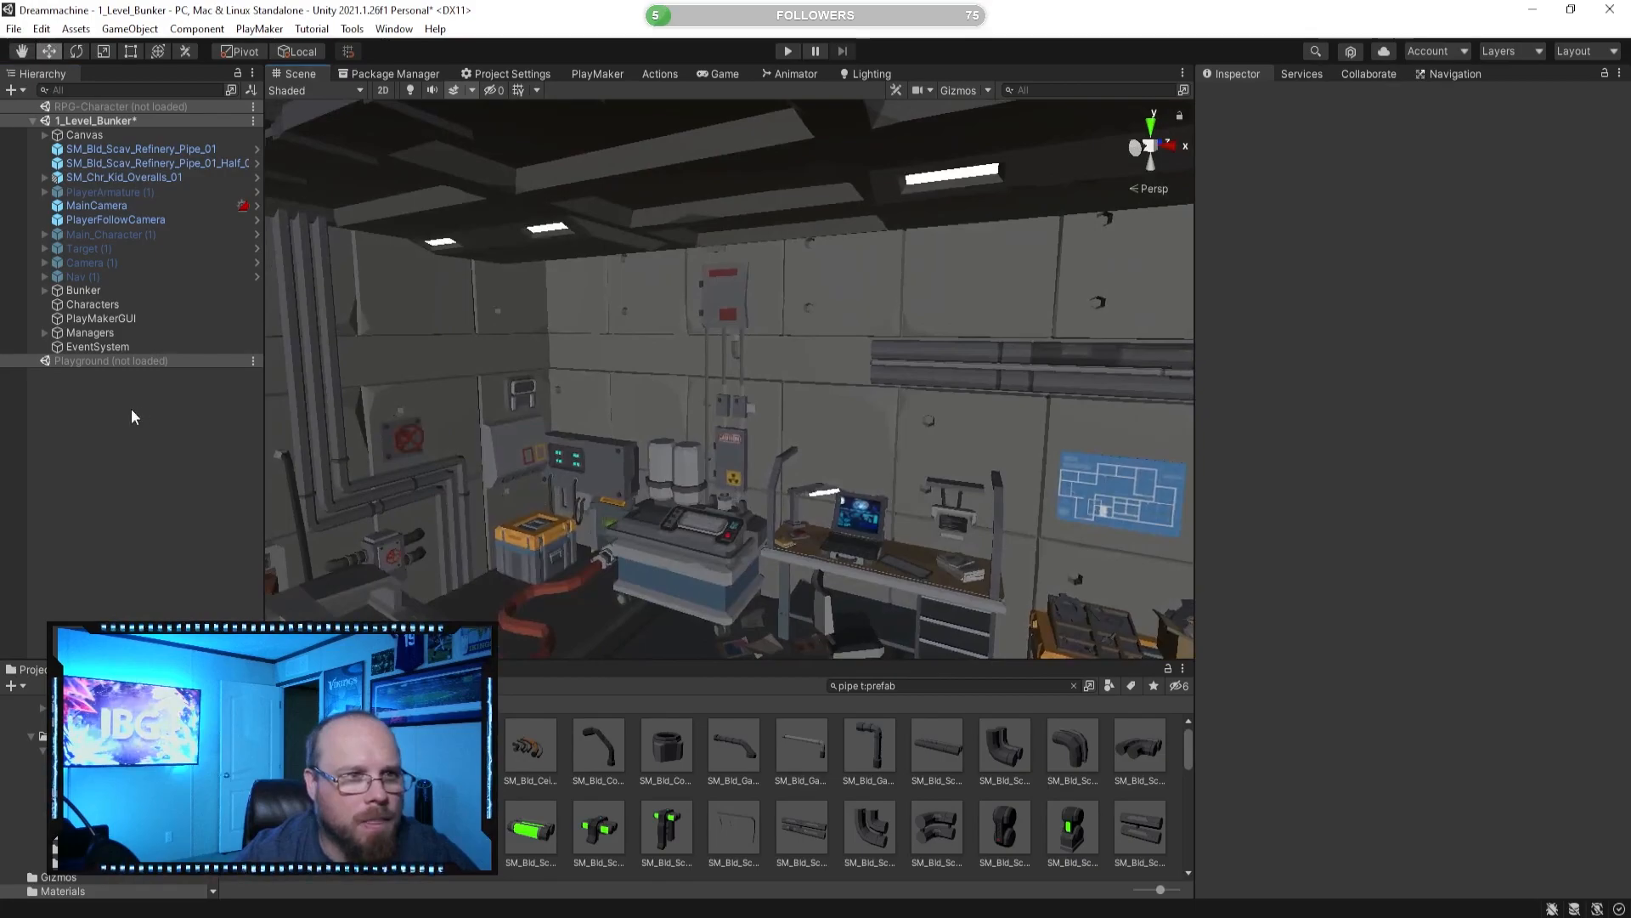
left_click(44, 291)
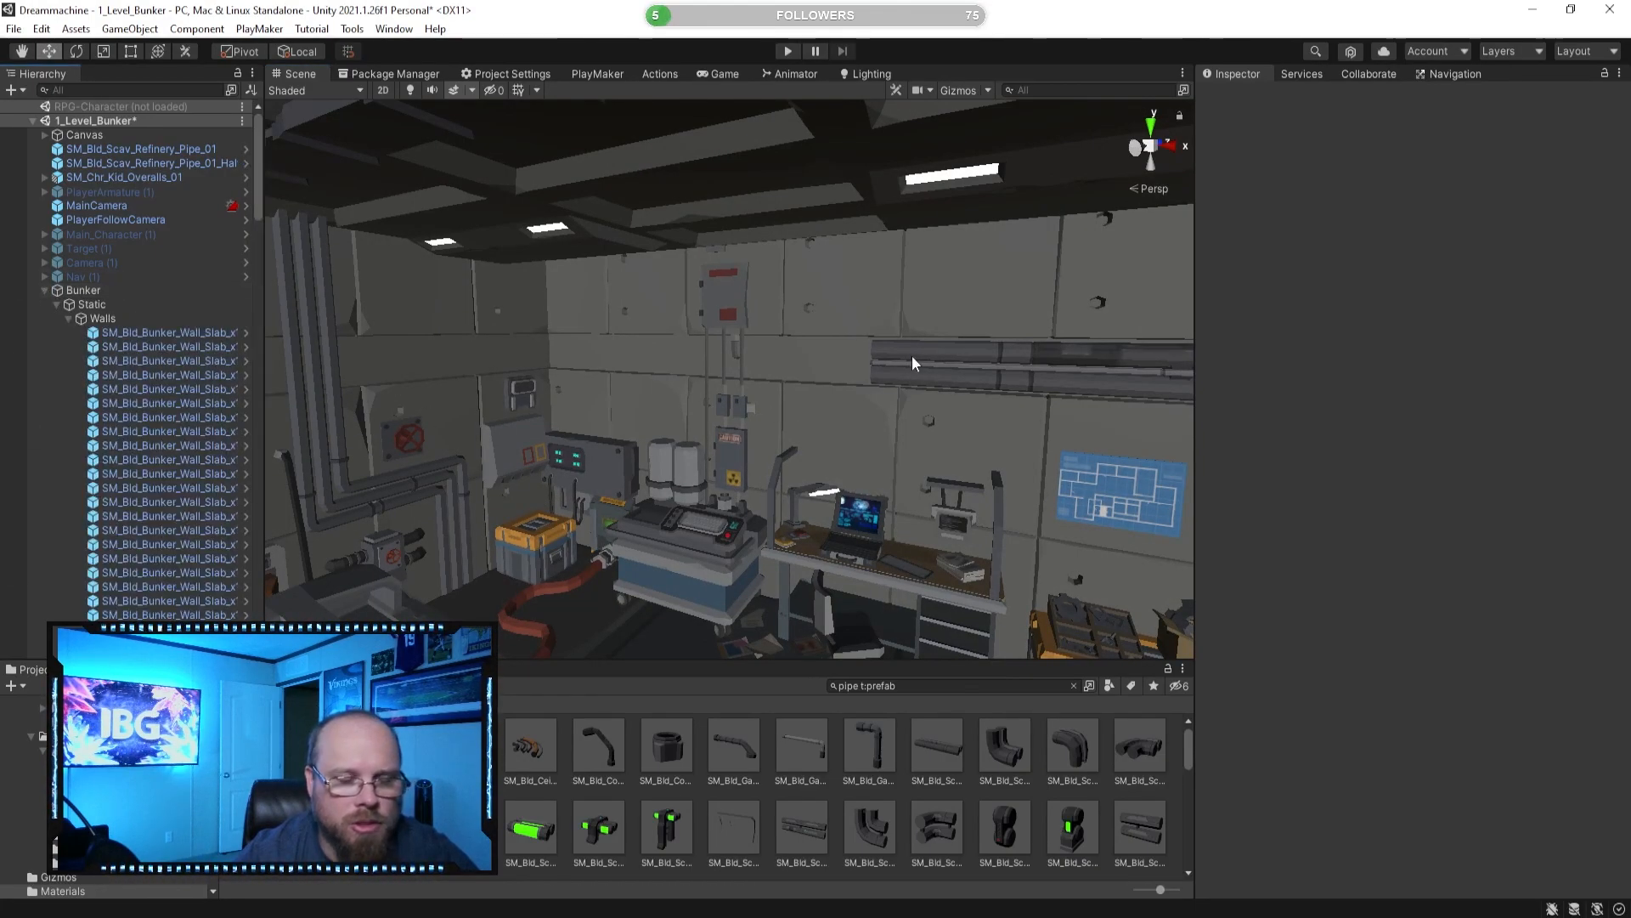
right_click_drag(689, 339, 712, 454)
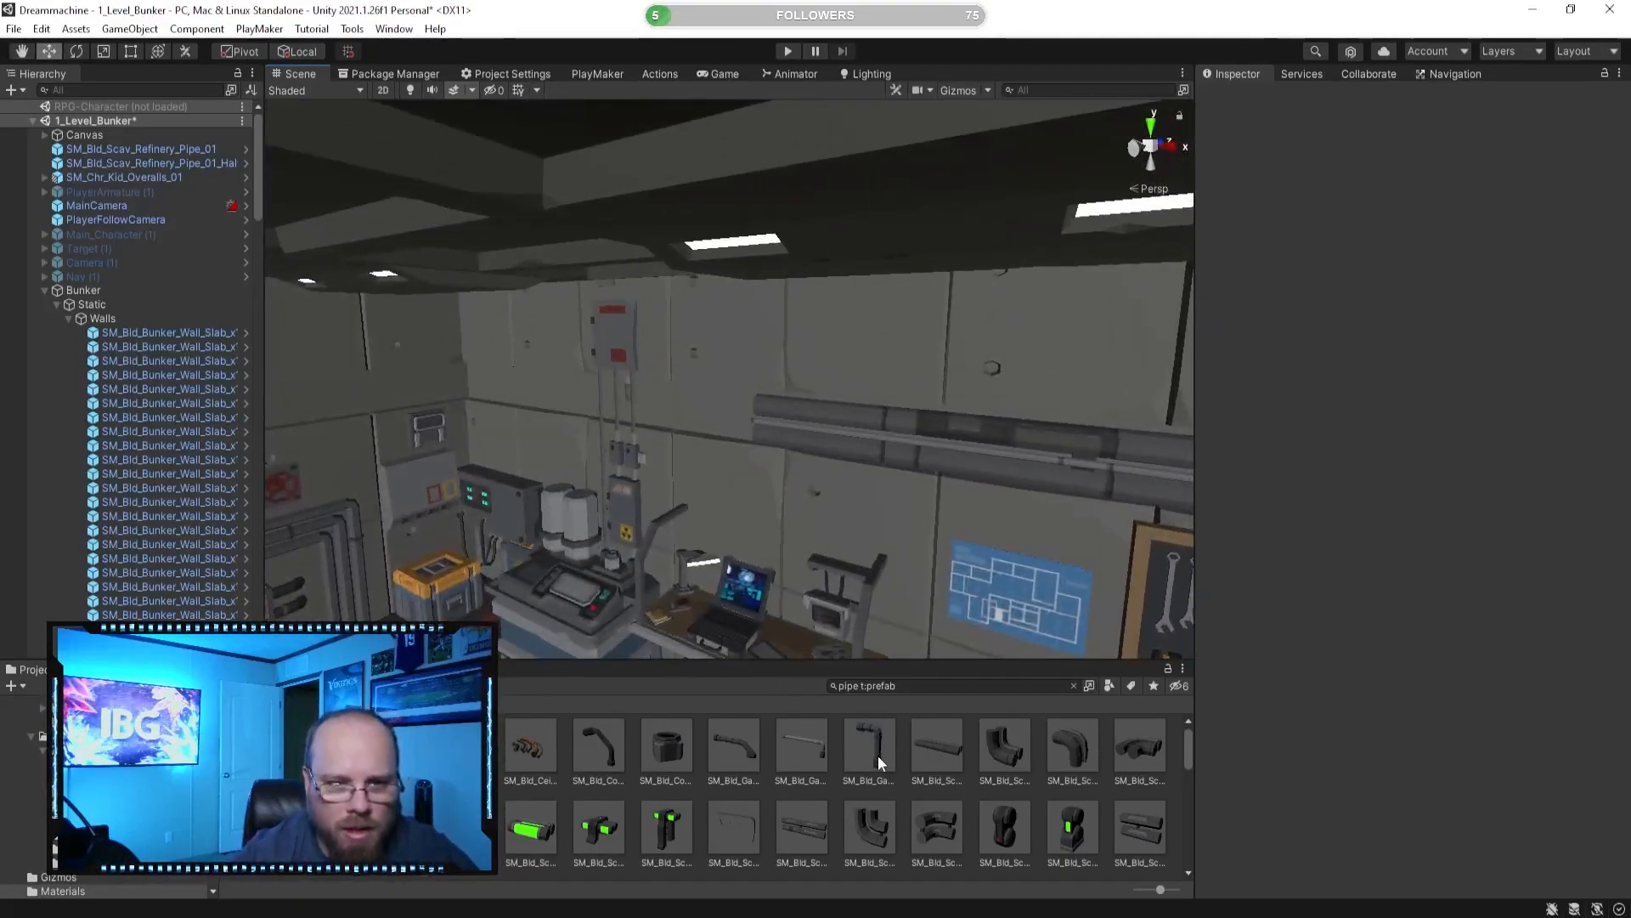
left_click(1005, 752)
left_click_drag(1189, 745, 1200, 762)
right_click_drag(627, 391, 836, 490)
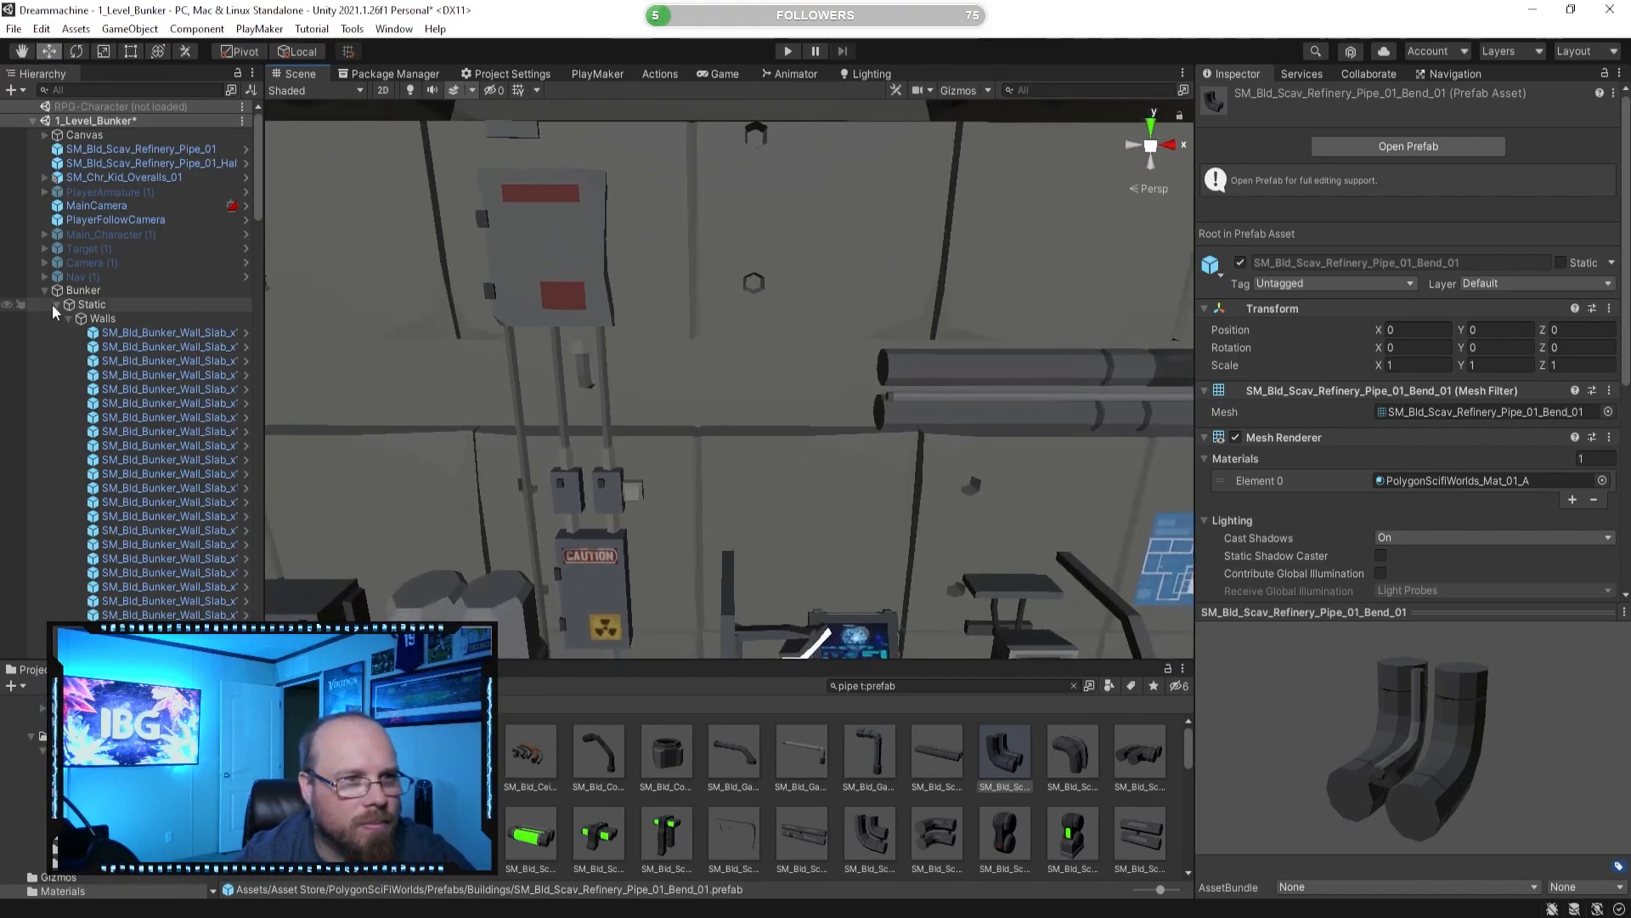
left_click(55, 304)
left_click(327, 833)
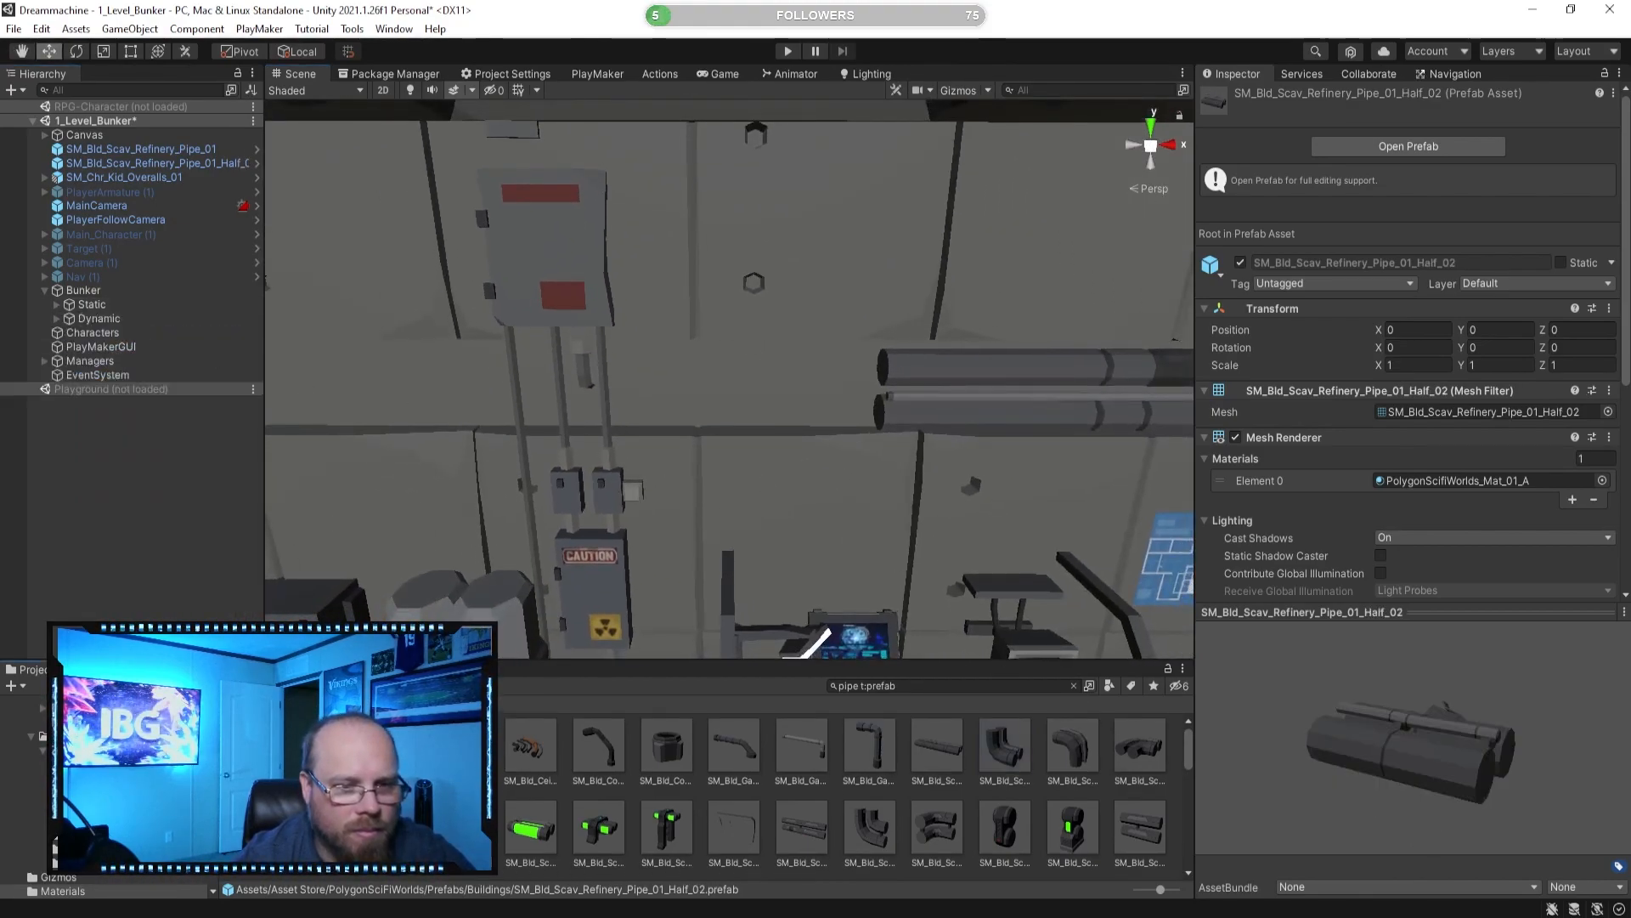
left_click(182, 525)
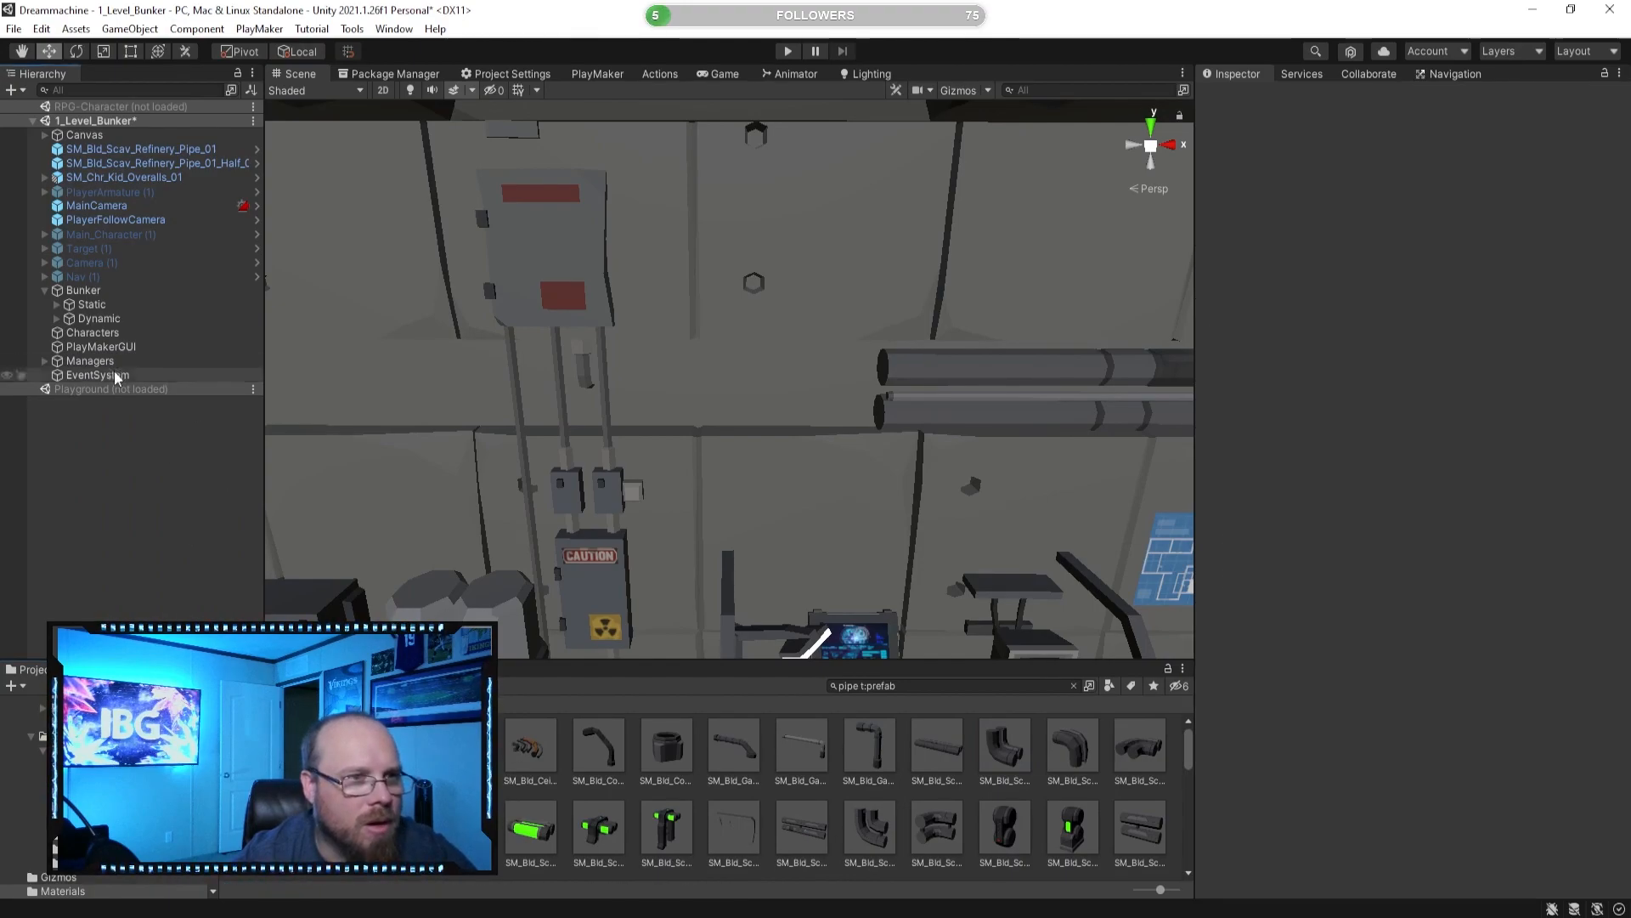
Create an empty object named Pipes under the Bunker's Static group.
left_click(57, 305)
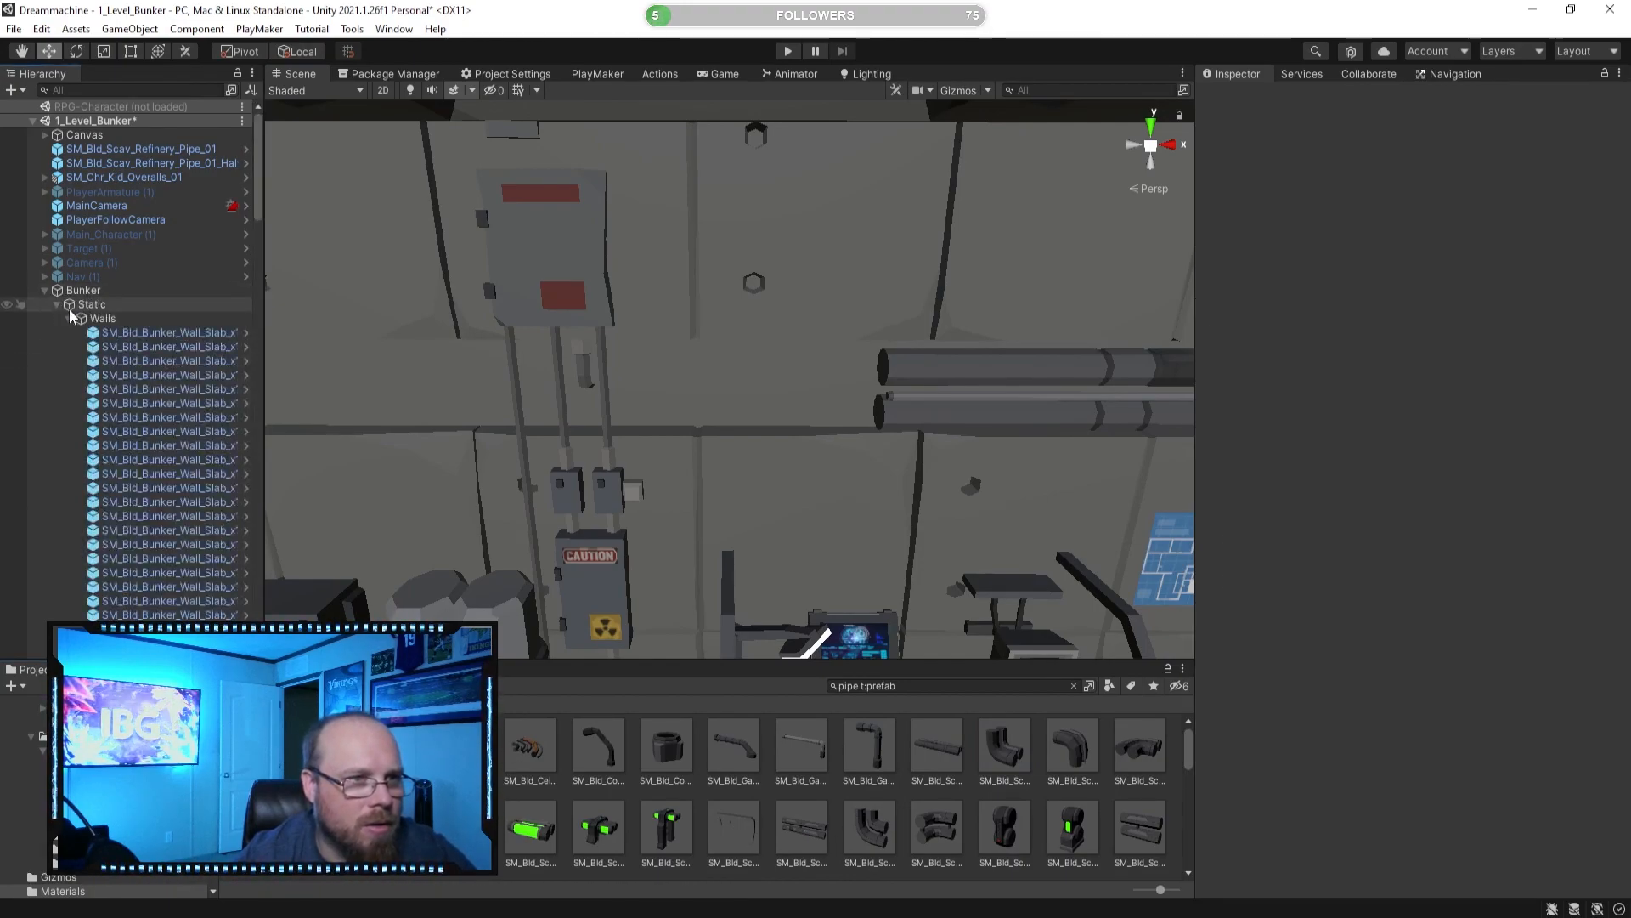
left_click(72, 318)
right_click(92, 292)
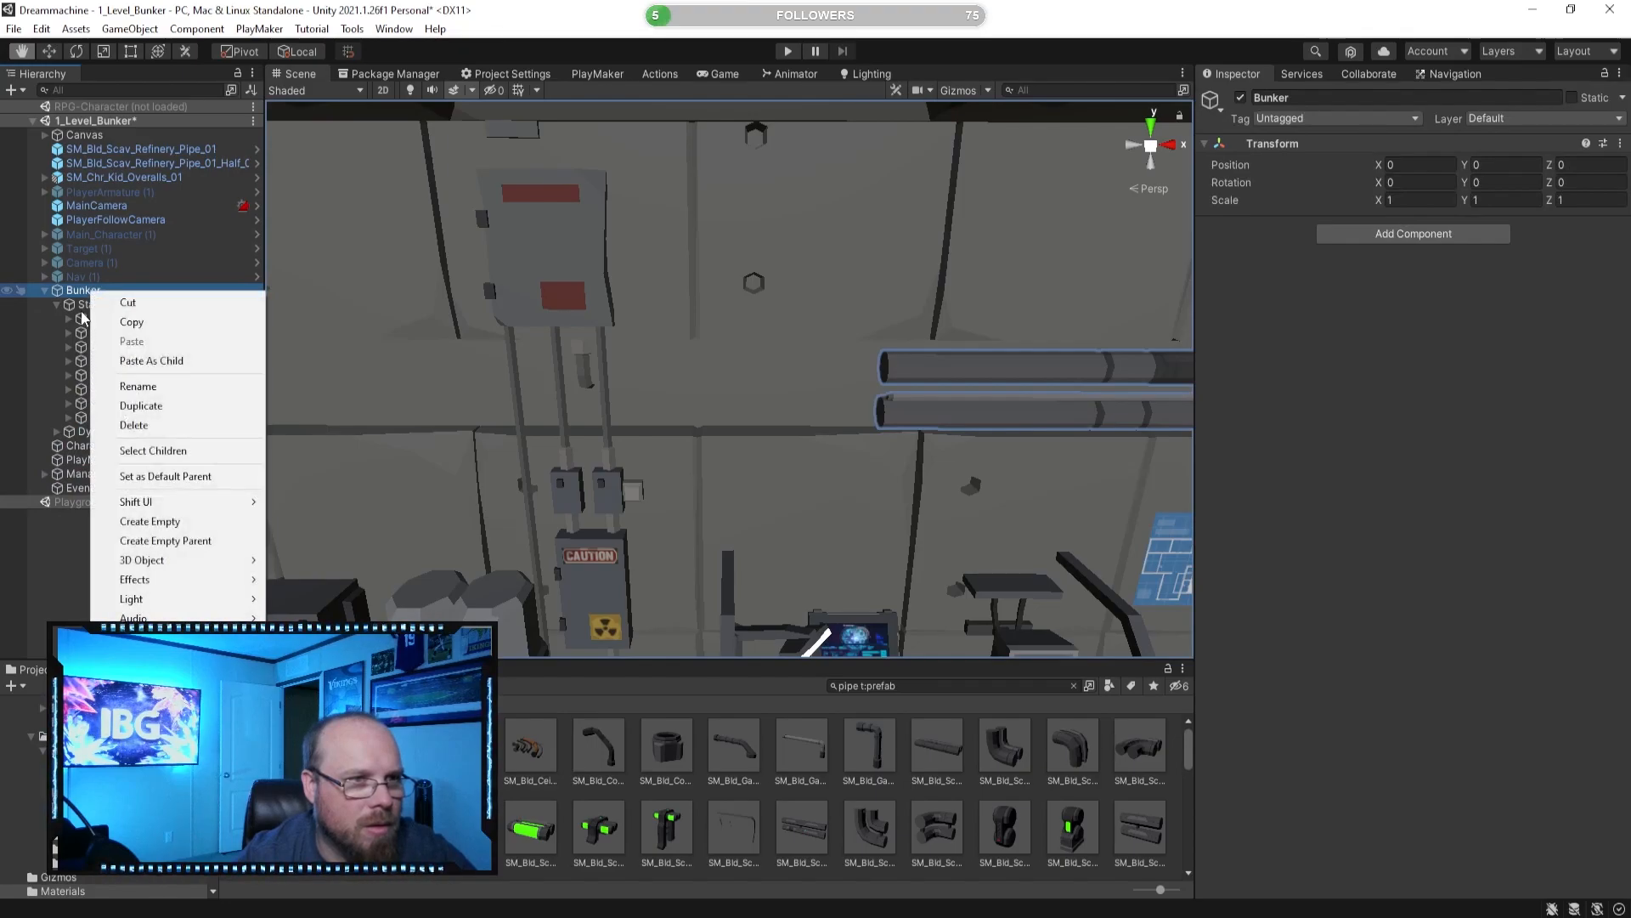
left_click(83, 304)
right_click(85, 305)
left_click(143, 535)
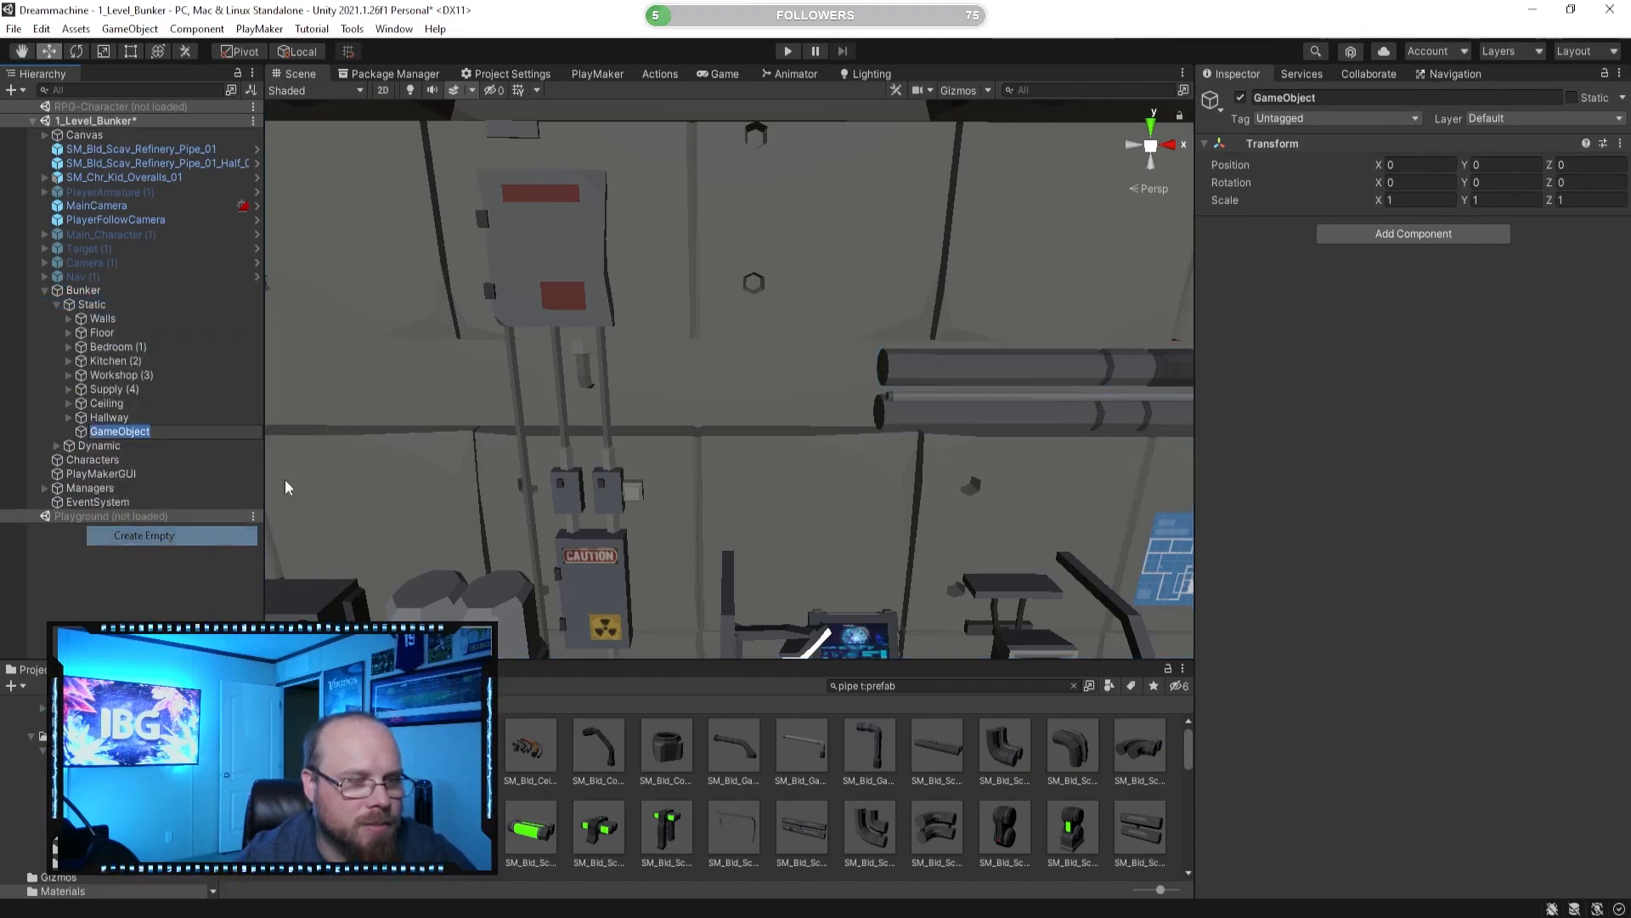
type("Pipes")
key("Return")
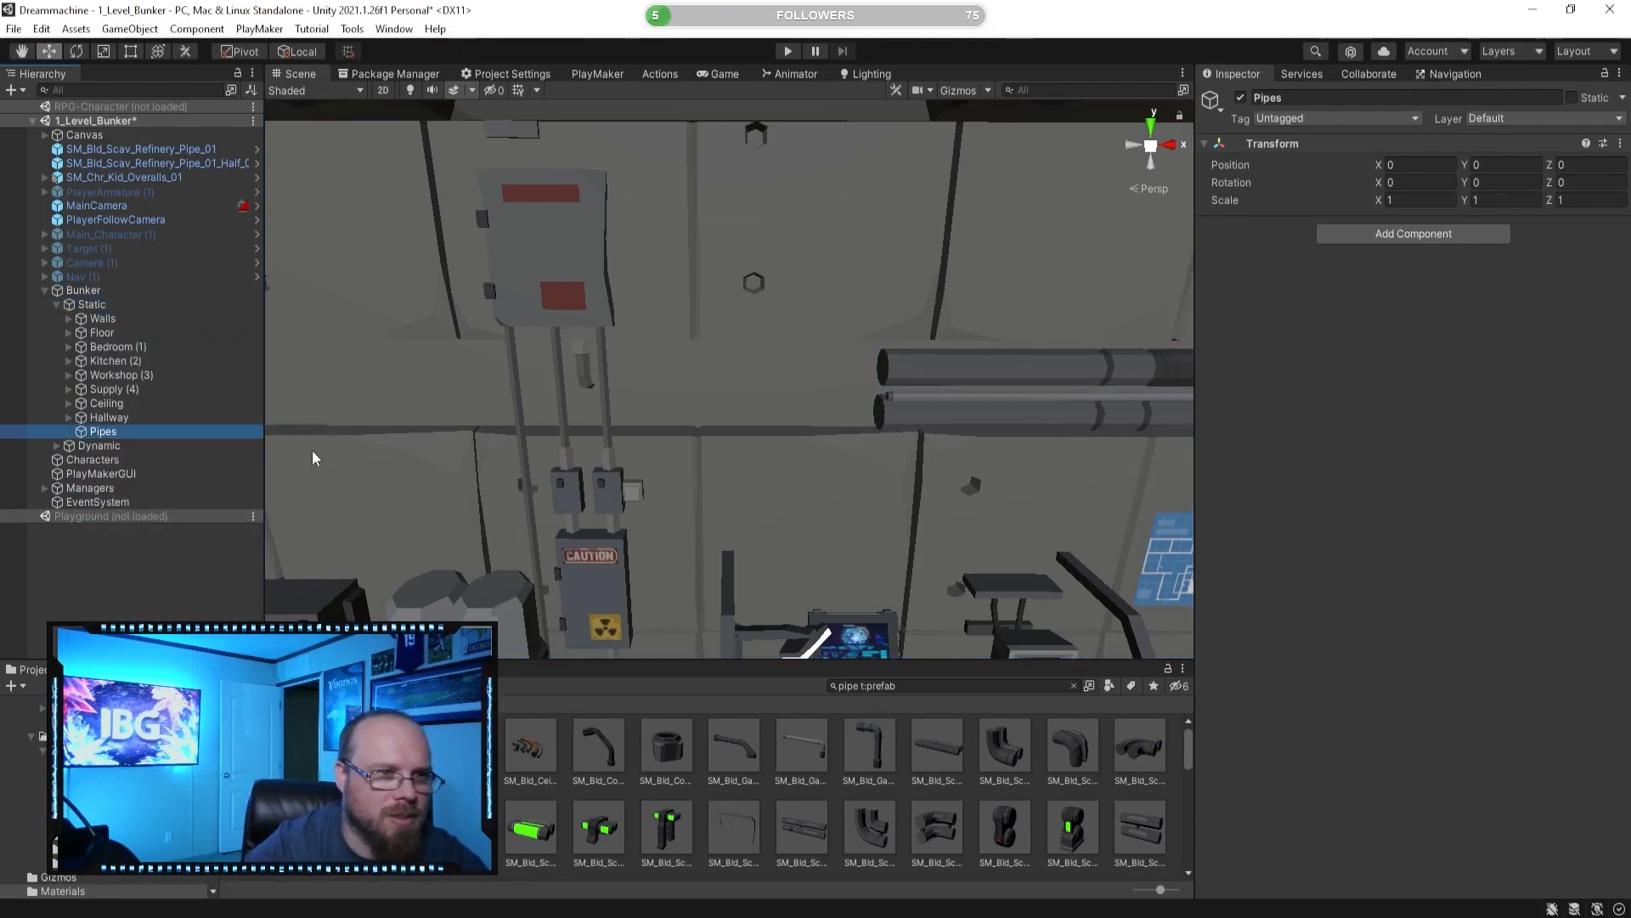
Preview the SM_Bld_GasTower_Pipe_03 and SM_Bld_Scav_Refinery_Pipe_01_Bend_03 prefabs as candidates for extending the pipe run.
right_click_drag(624, 320, 667, 292)
key("s")
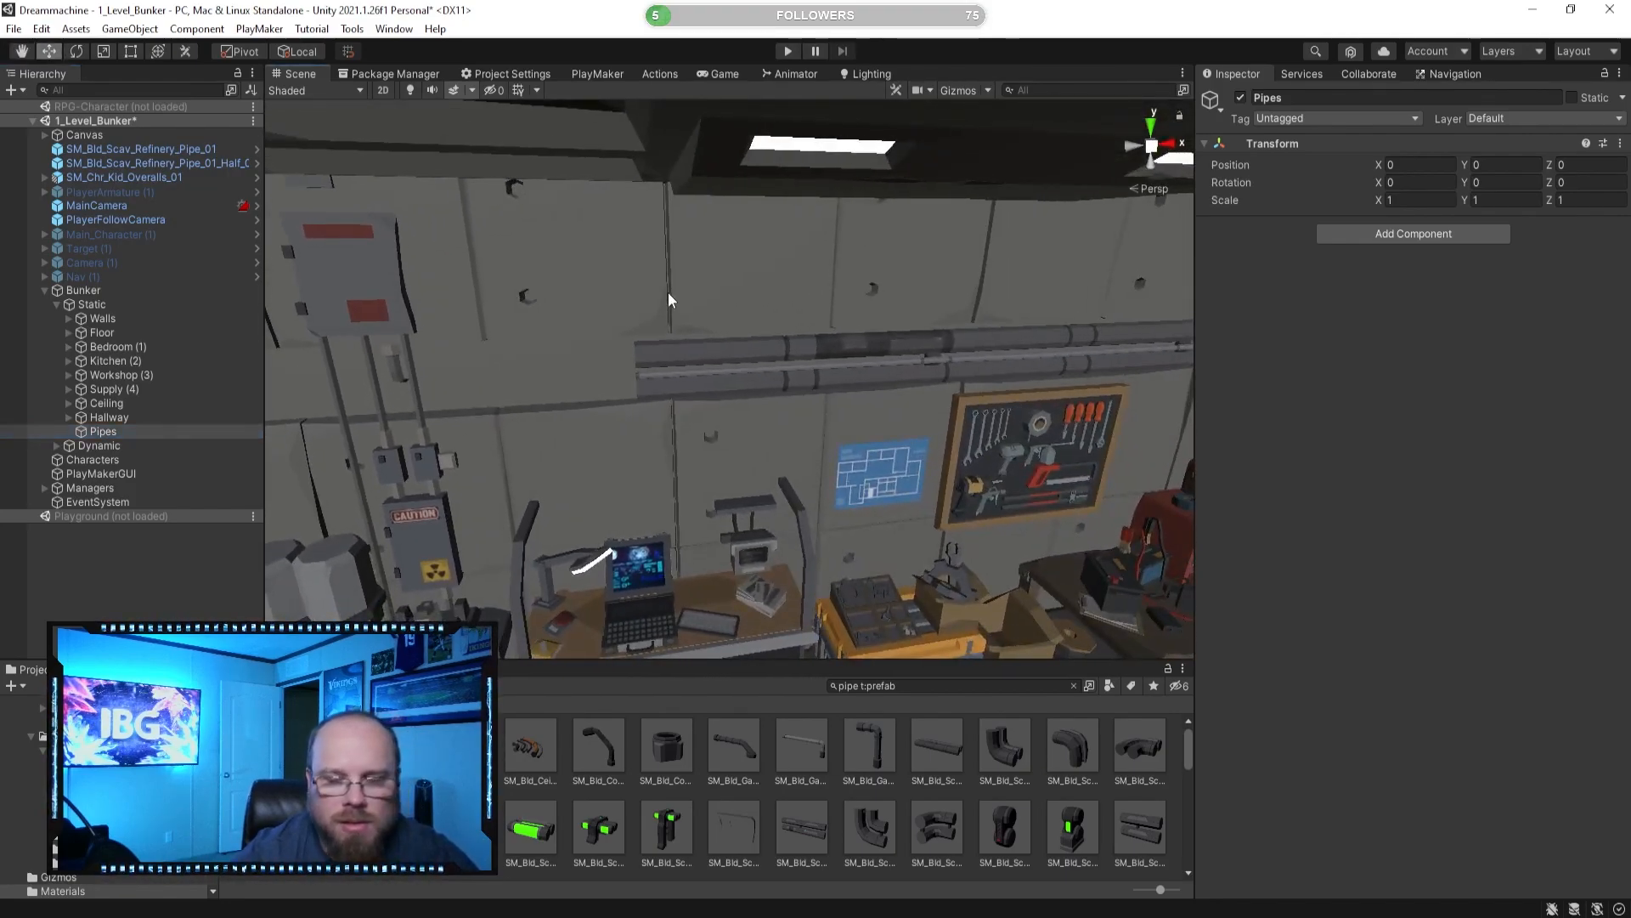
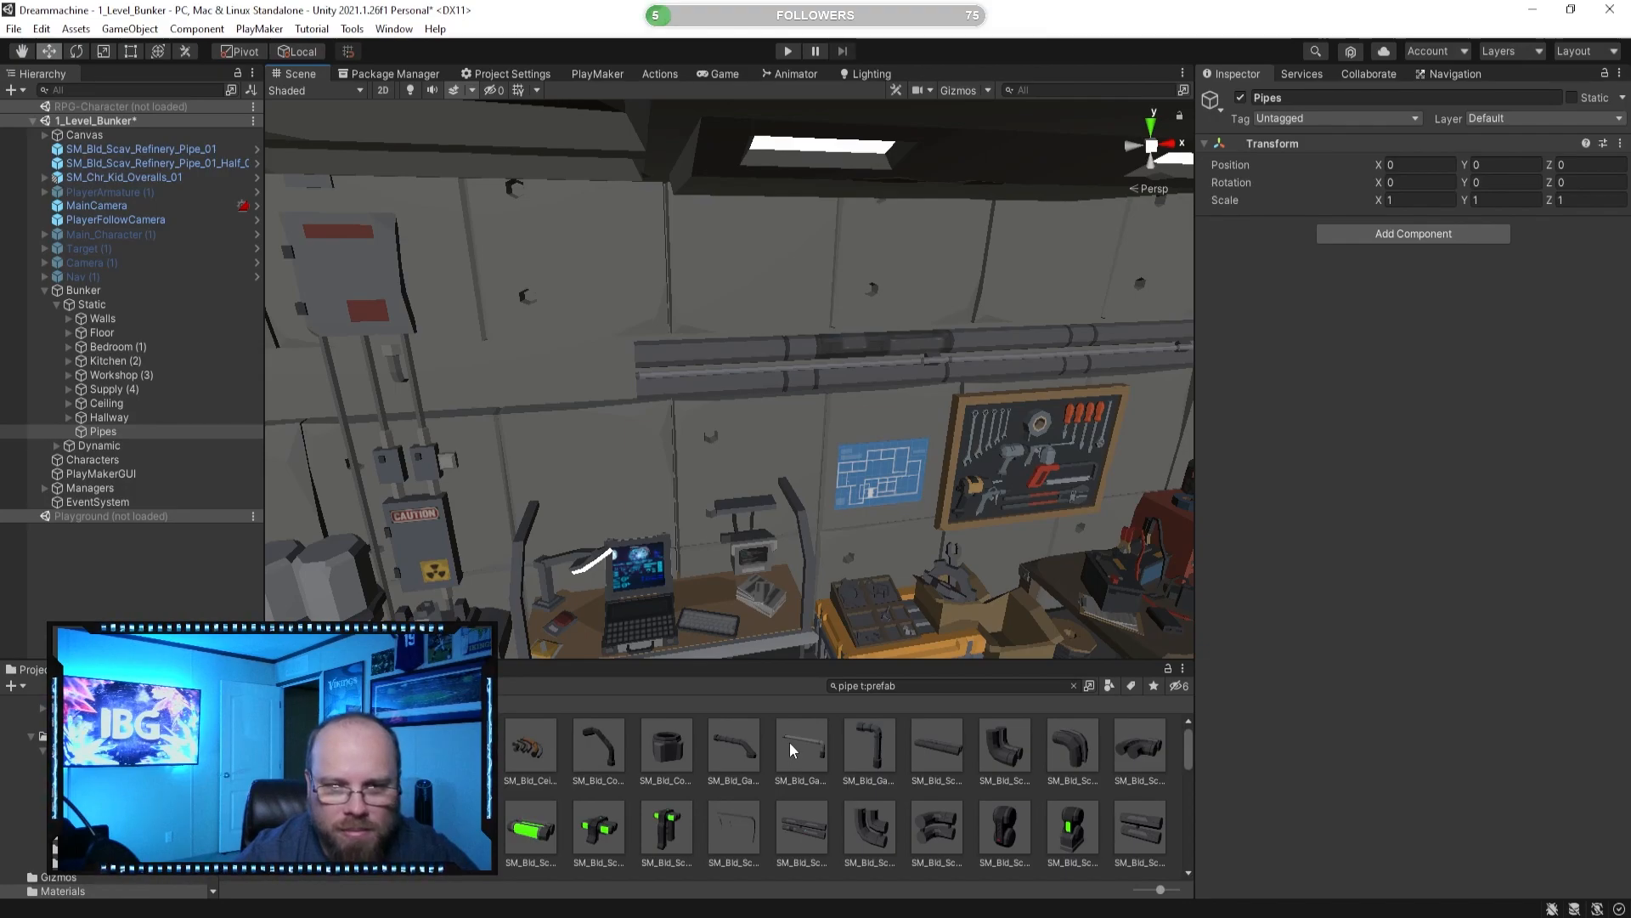
left_click(858, 740)
left_click_drag(1339, 741, 1211, 719)
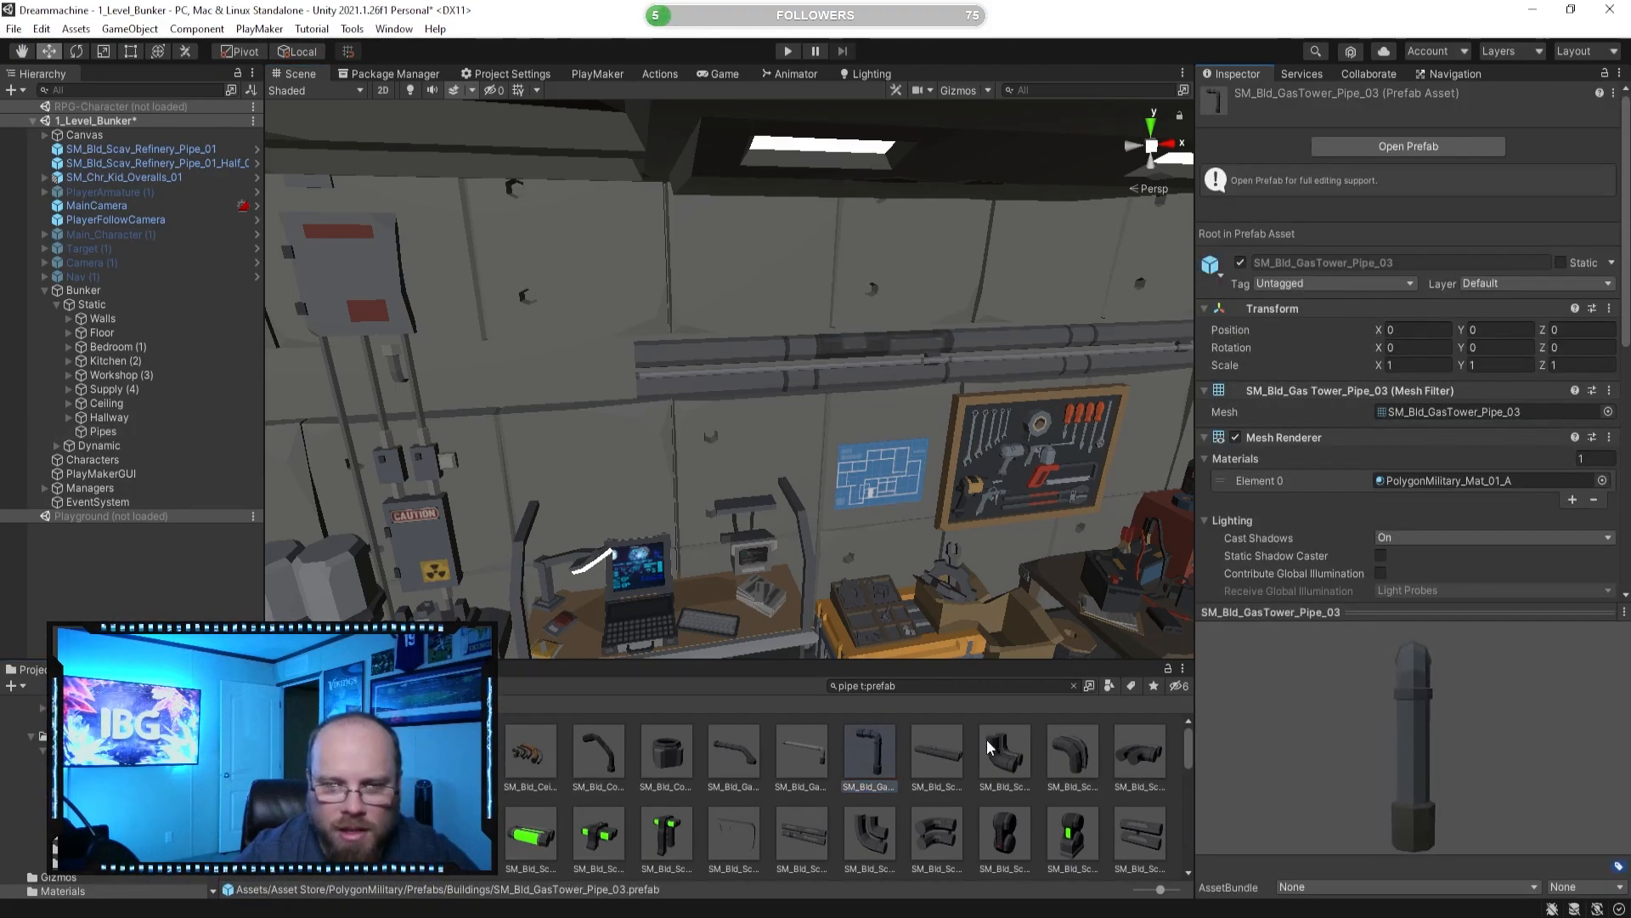
left_click(1164, 752)
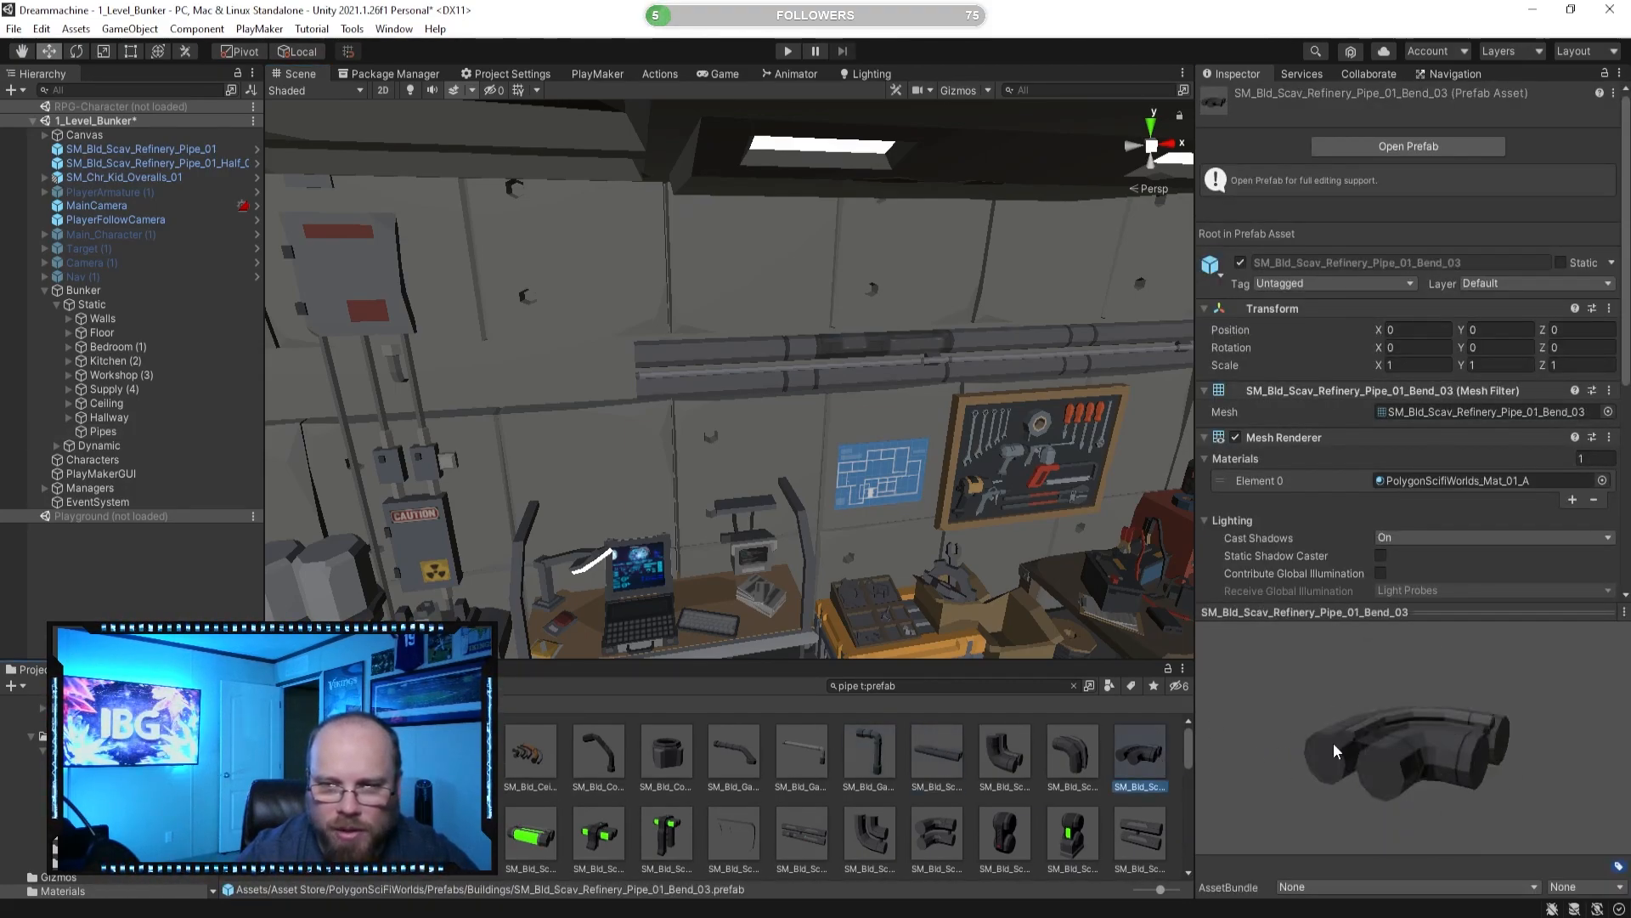
right_click_drag(841, 543, 819, 550)
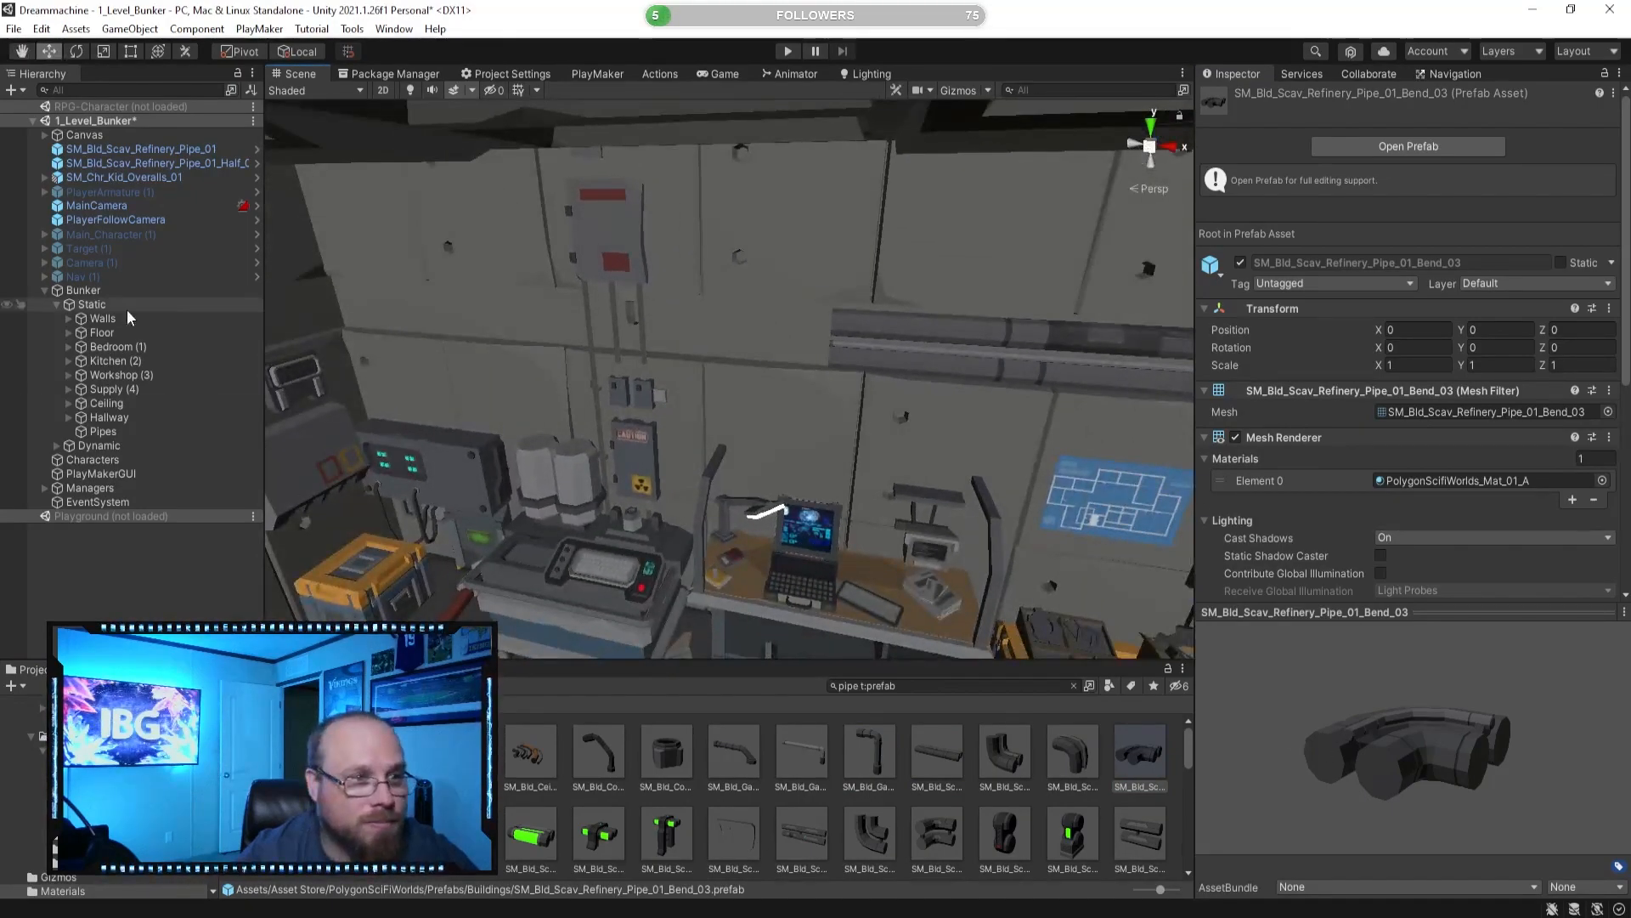
Move both refinery pipes into the Pipes group and frame them in the scene.
left_click(167, 155, "shift")
left_click_drag(186, 167, 115, 432)
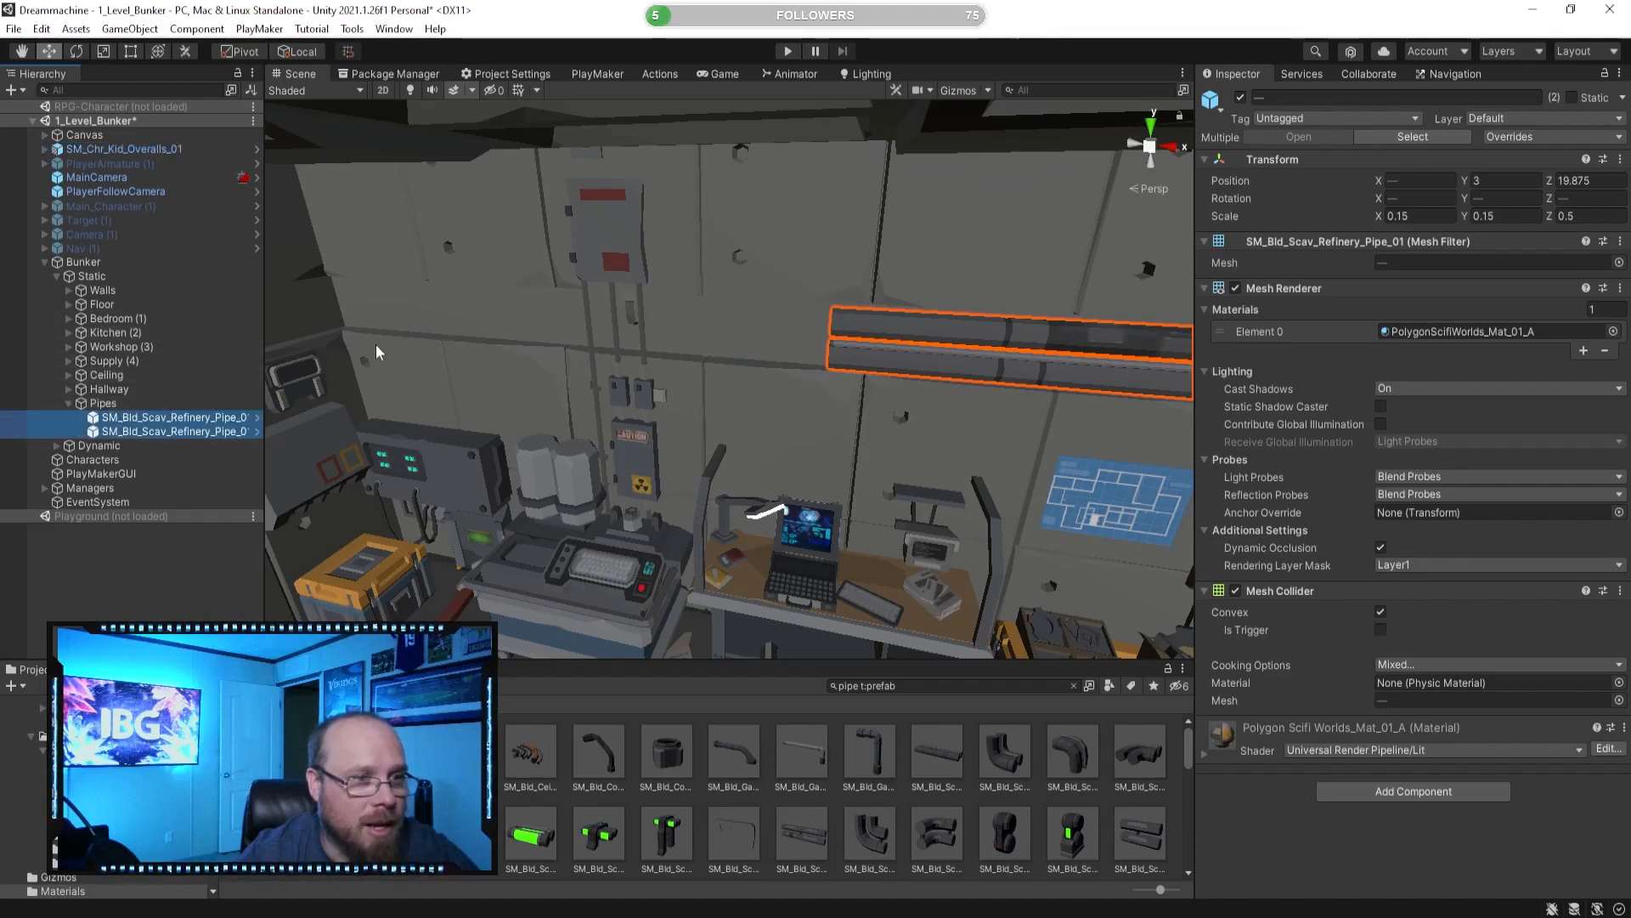
key("f")
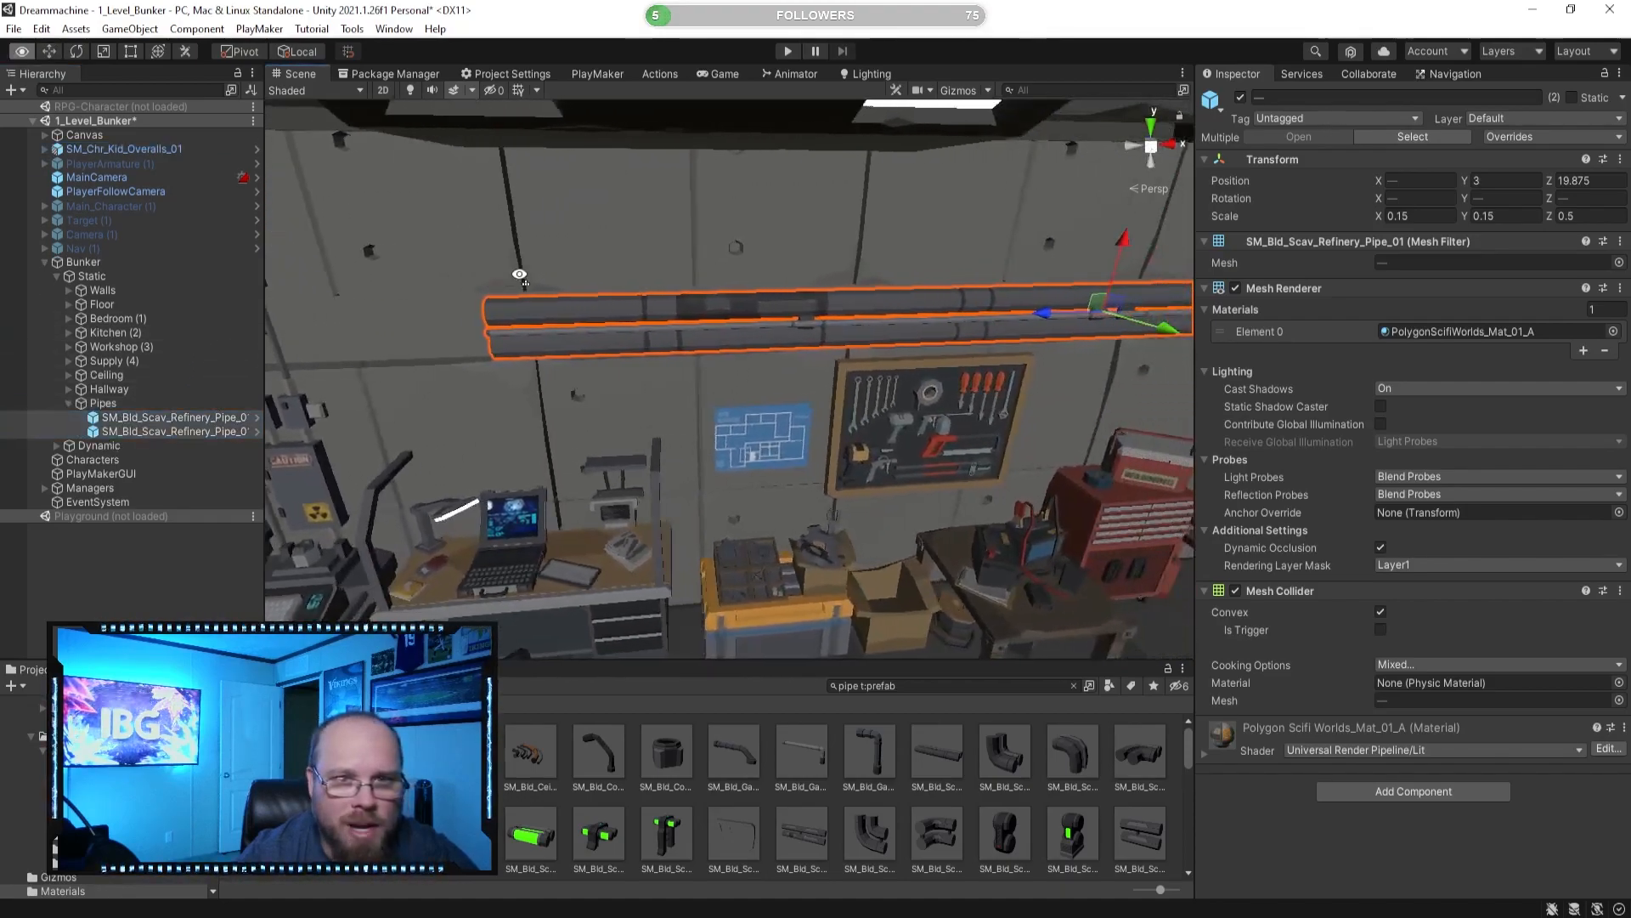
Add SM_Bld_Scav_Refinery_Pipe_01_Half_02 as a child of a refinery pipe and slide it to the run's open end, local Z about -10.05.
left_click(126, 405)
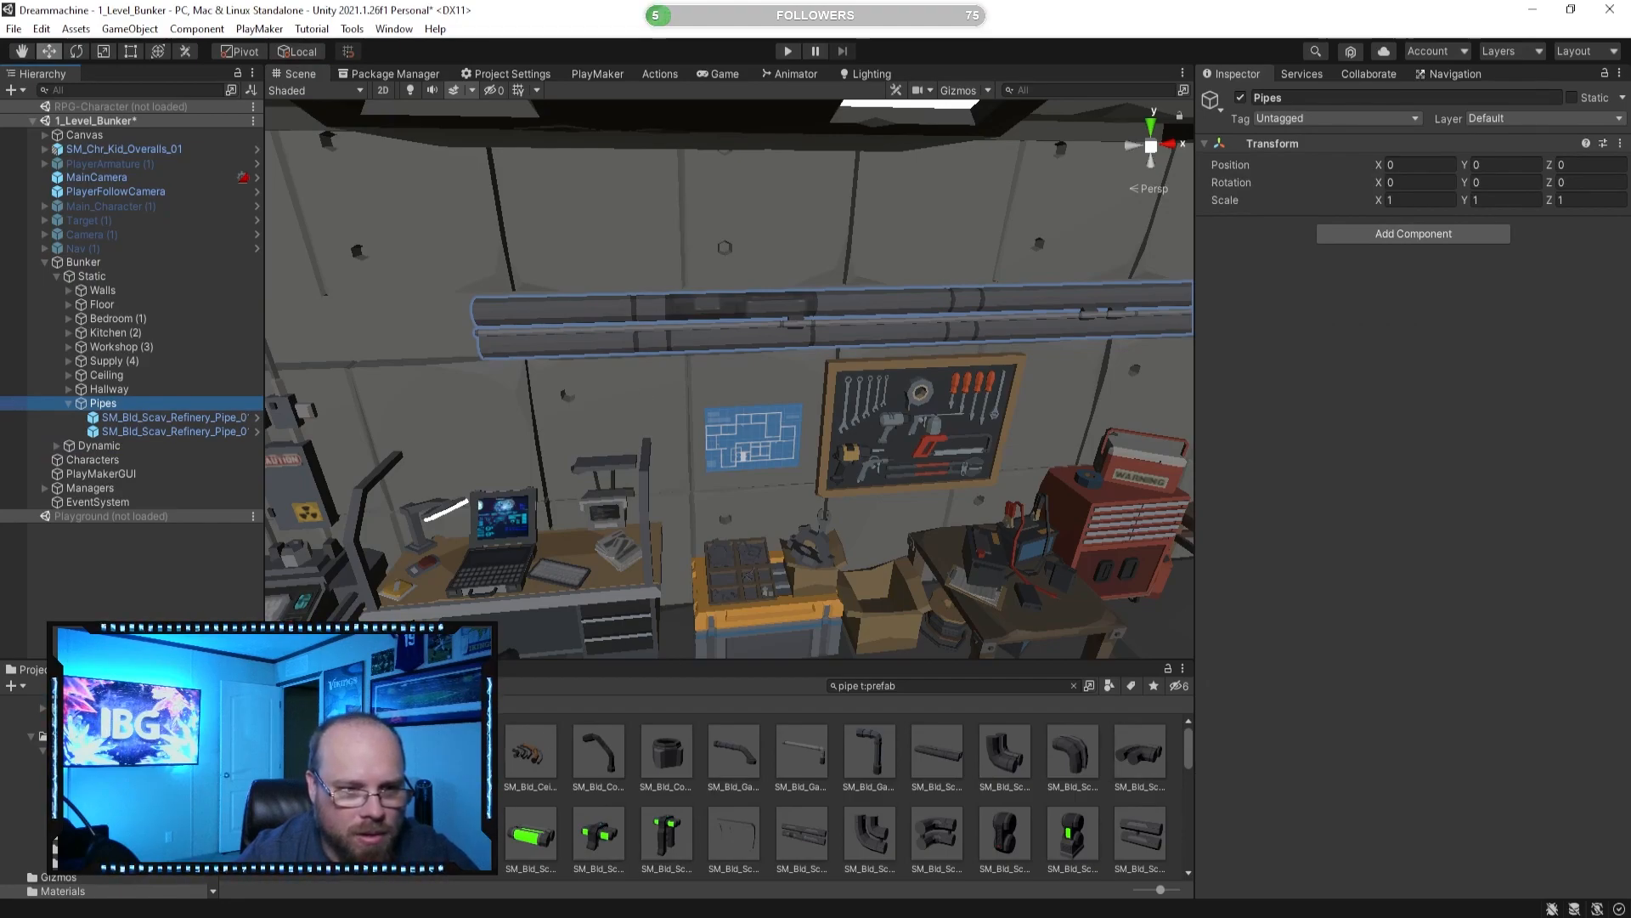
left_click(463, 832)
left_click(396, 833)
left_click(328, 832)
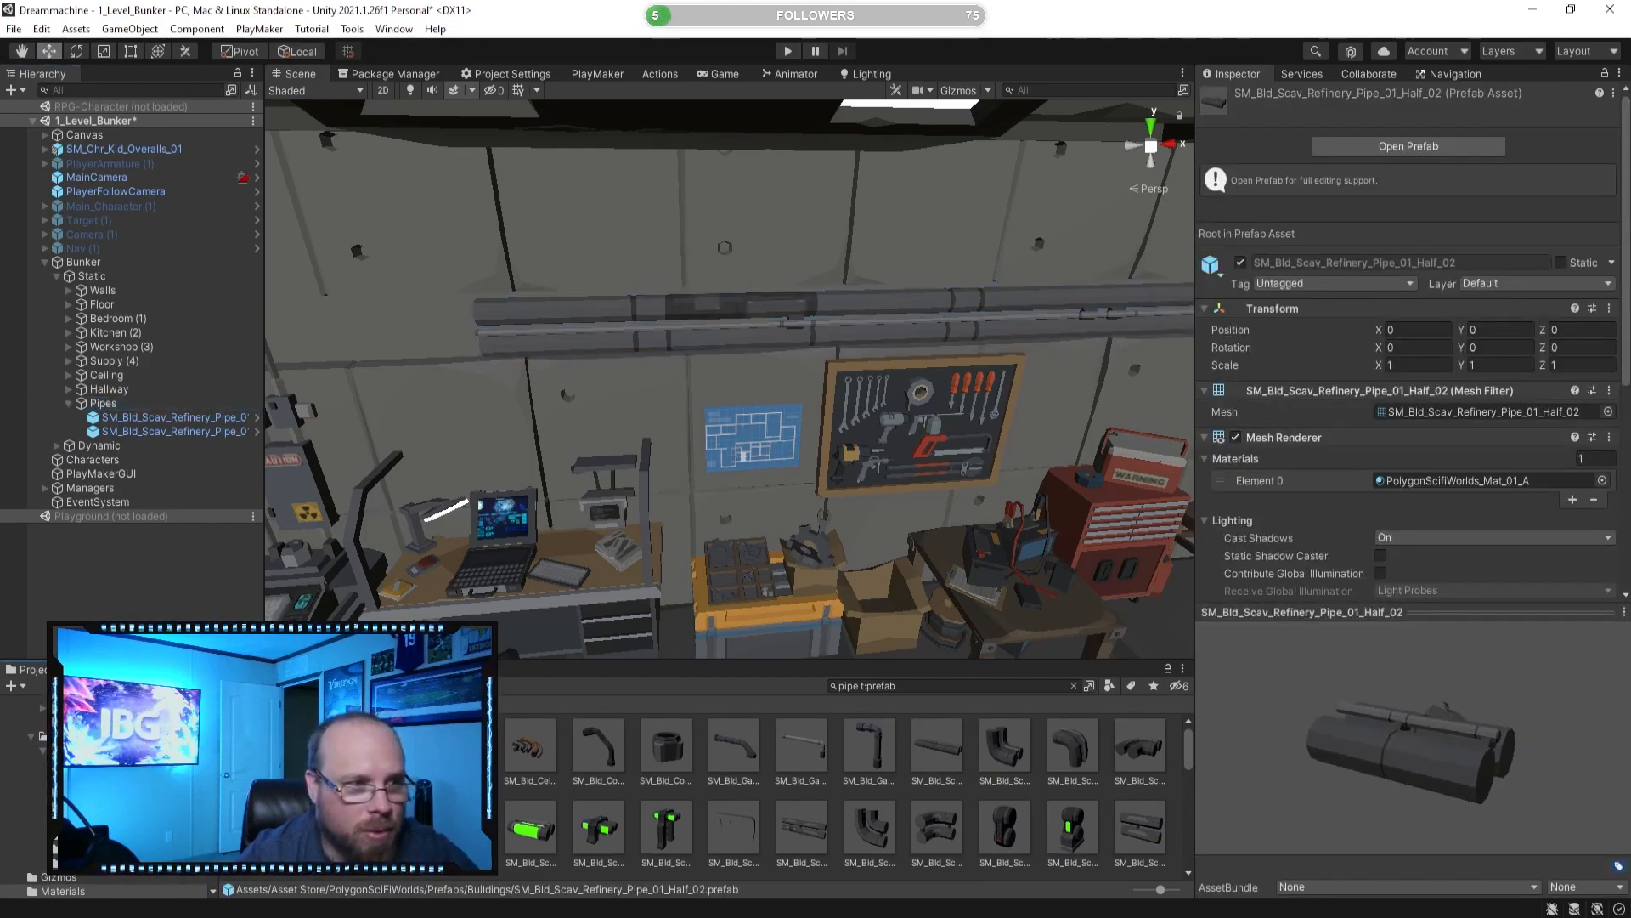
left_click_drag(104, 411, 160, 425)
key("f")
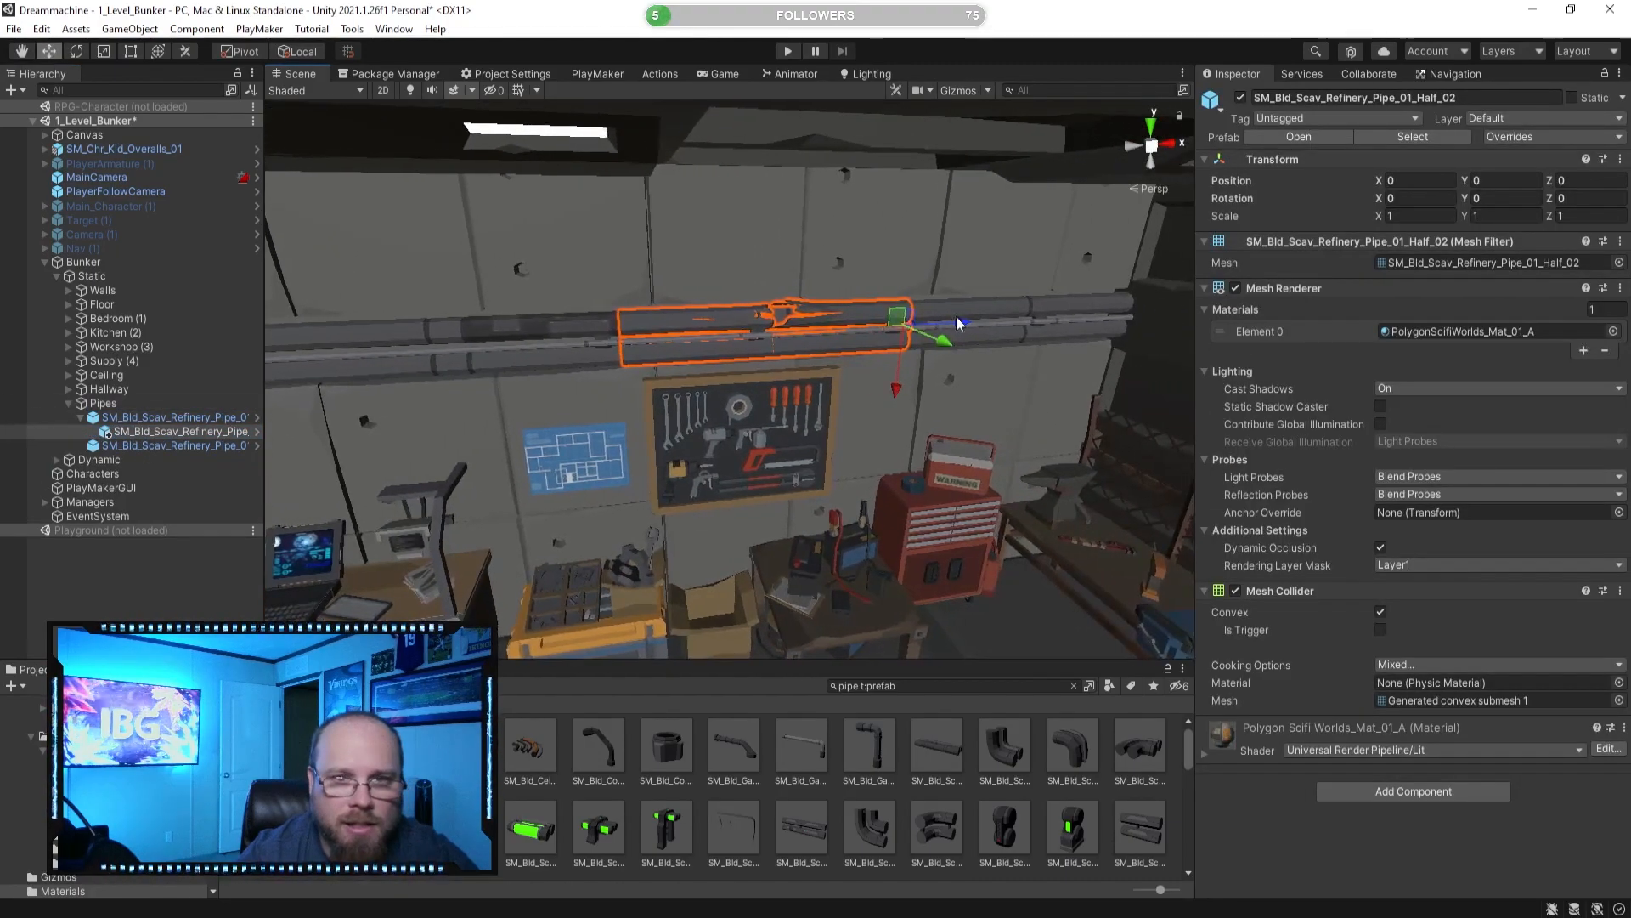
left_click_drag(617, 330, 946, 372)
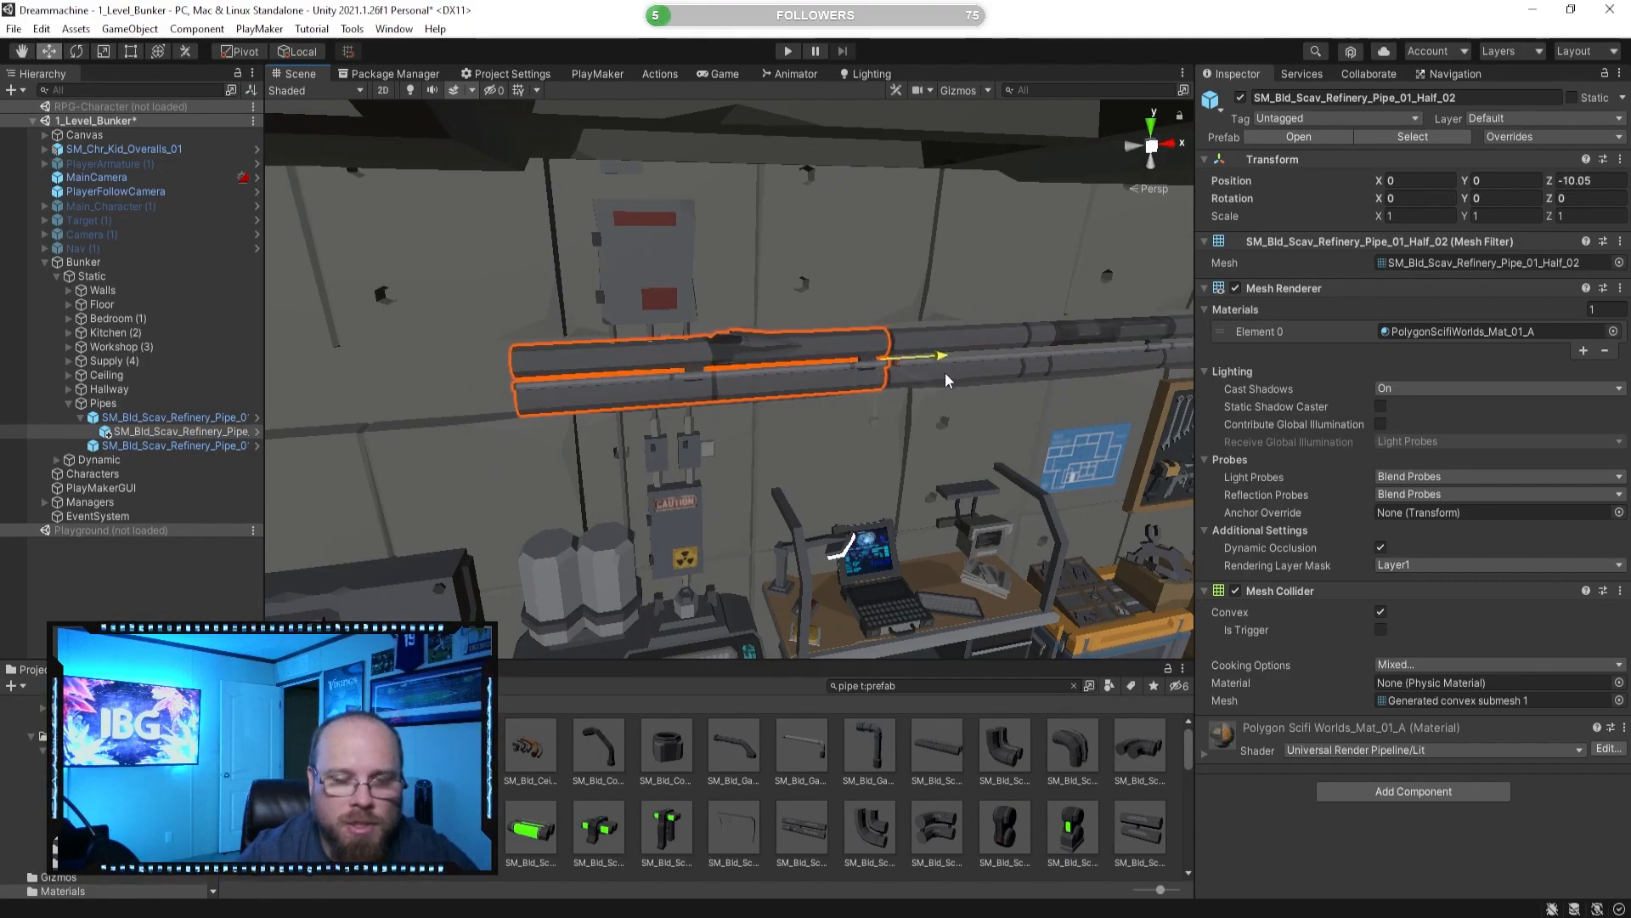
Reparent the new half pipe directly under the Pipes group and nudge it flush against the adjoining refinery pipe.
left_click_drag(157, 431, 141, 416)
right_click_drag(811, 422, 775, 400)
key("w")
left_click(895, 792)
key("w")
right_click_drag(834, 476, 824, 461)
left_click(851, 474)
left_click_drag(966, 423, 986, 420)
left_click(894, 794)
right_click_drag(771, 503, 736, 509)
right_click_drag(756, 408, 718, 408)
left_click(727, 785)
right_click_drag(748, 517, 876, 460)
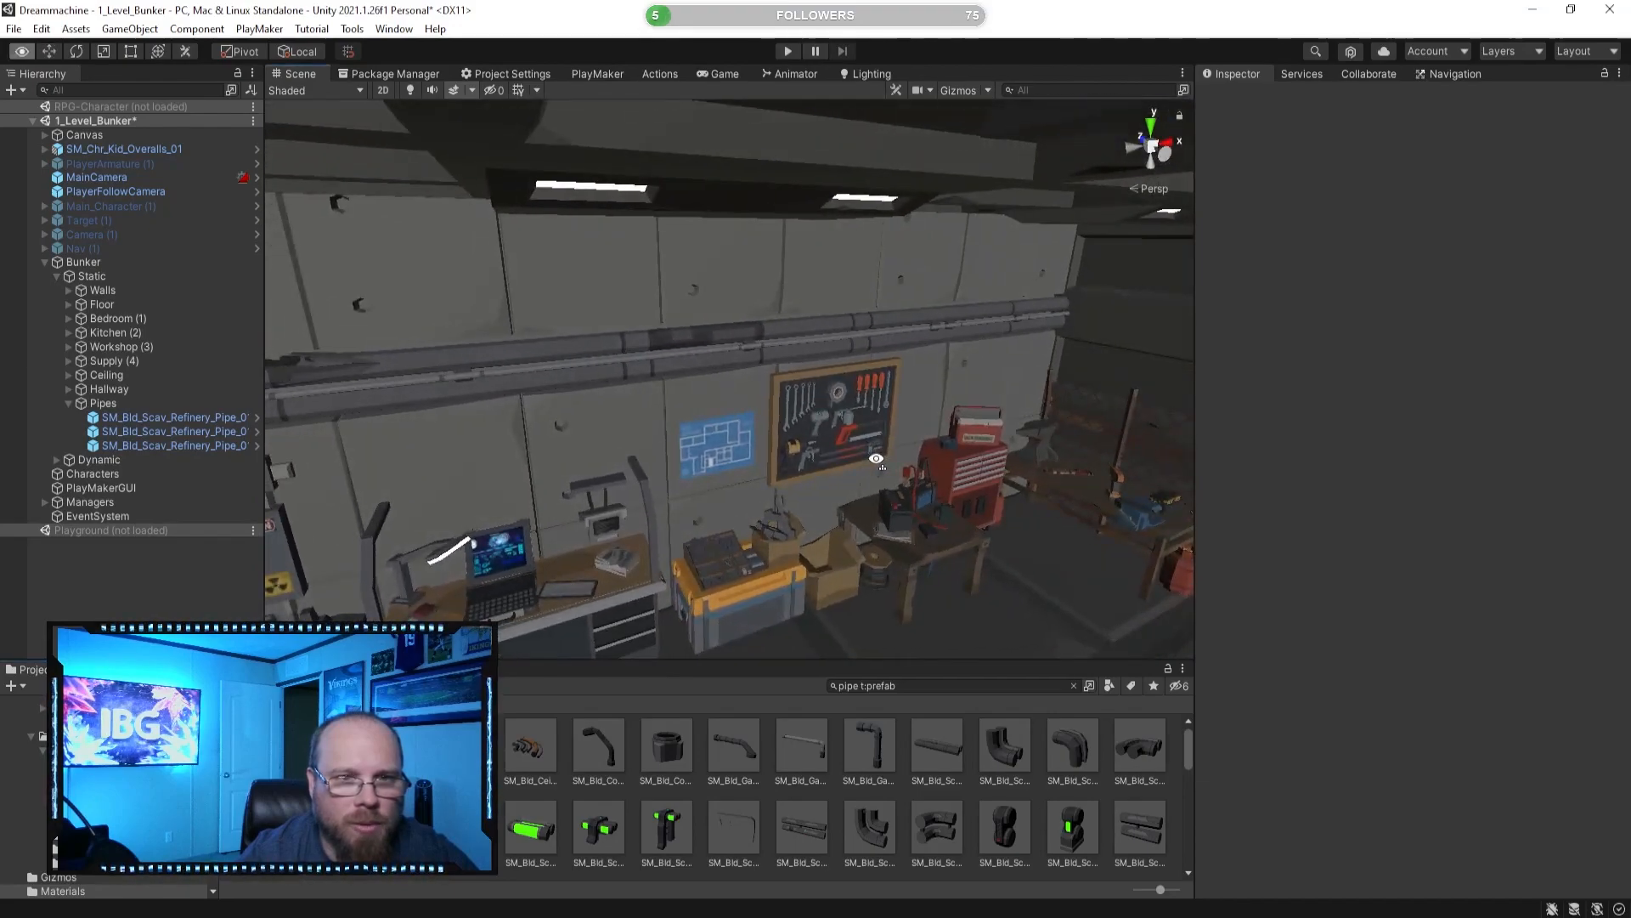
Duplicate the SM_Bld_Scav_Refinery_Pipe_01_Half_01 pipe and slide the copy along the wall run to the room corner, X about -20.17.
mouse_move(756, 387)
right_mouse_down()
mouse_move(663, 371)
mouse_move(754, 407)
right_mouse_up()
key("ctrl+d")
right_click_drag(924, 380, 998, 376)
left_click_drag(1009, 320, 311, 343)
right_click_drag(544, 365, 607, 353)
left_click_drag(601, 350, 349, 347)
left_click(796, 799)
right_click_drag(747, 544, 648, 559)
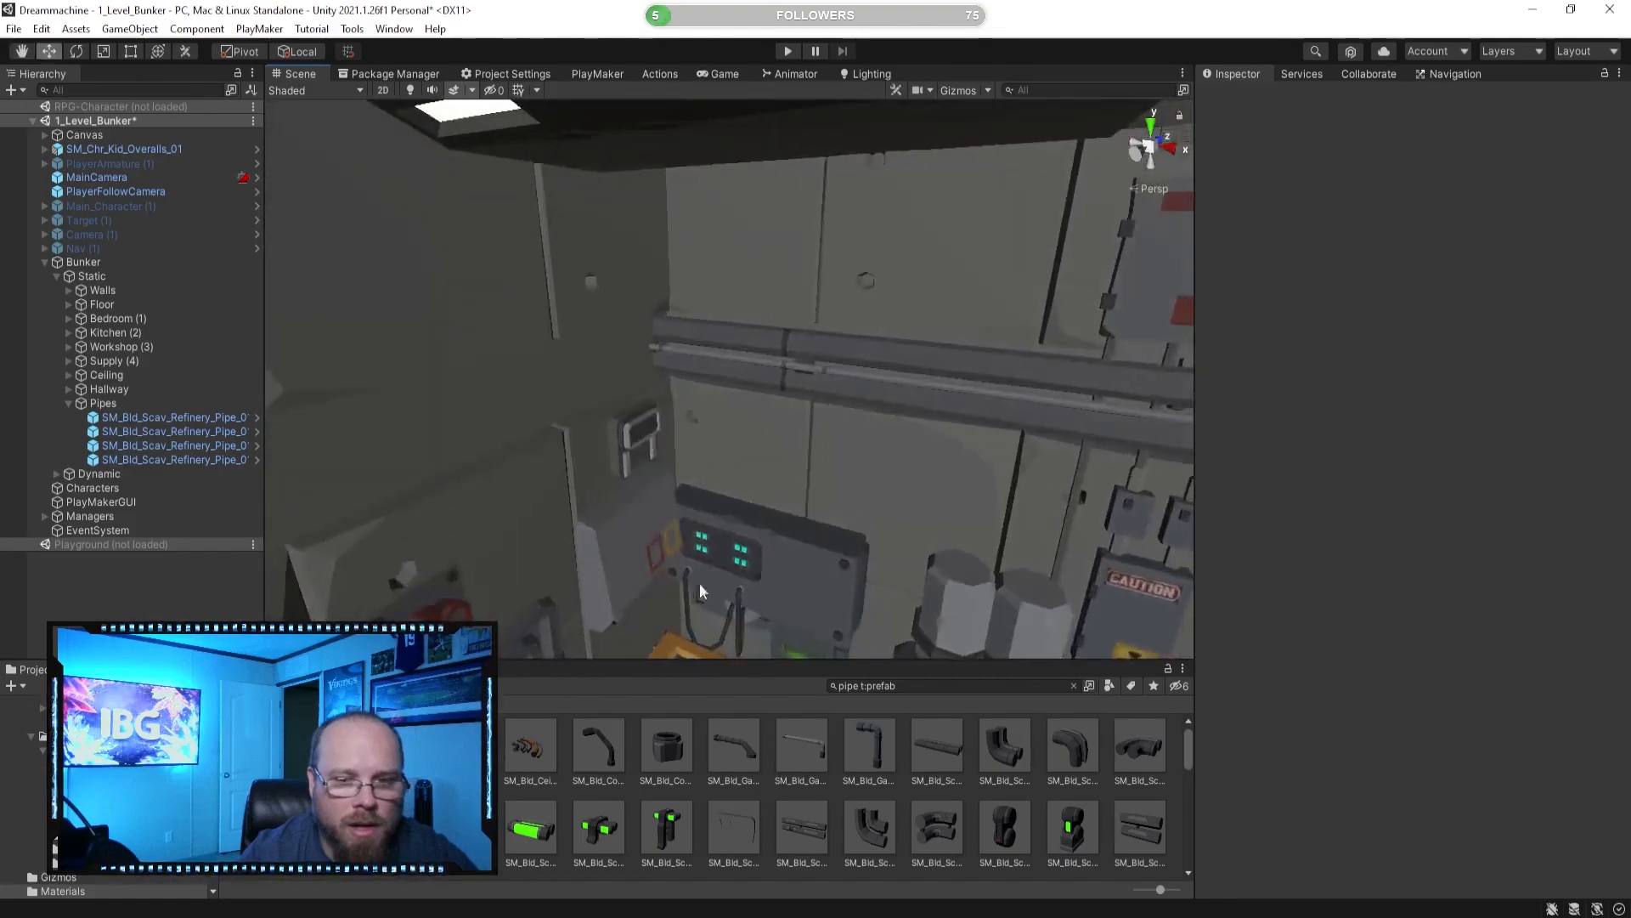
Preview the refinery pipe bend prefabs, including SM_Bld_Scav_Refinery_Pipe_01_Bend_01, as candidates for the corner.
left_click(1028, 756)
left_click(1074, 763)
left_click_drag(1334, 678, 1322, 837)
left_click(1024, 763)
Try adding SM_Bld_Scav_Refinery_Pipe_01_Bend_01 as a child of a refinery pipe and sliding it along the run, and undo both changes.
left_click_drag(1003, 764, 149, 433)
key("f")
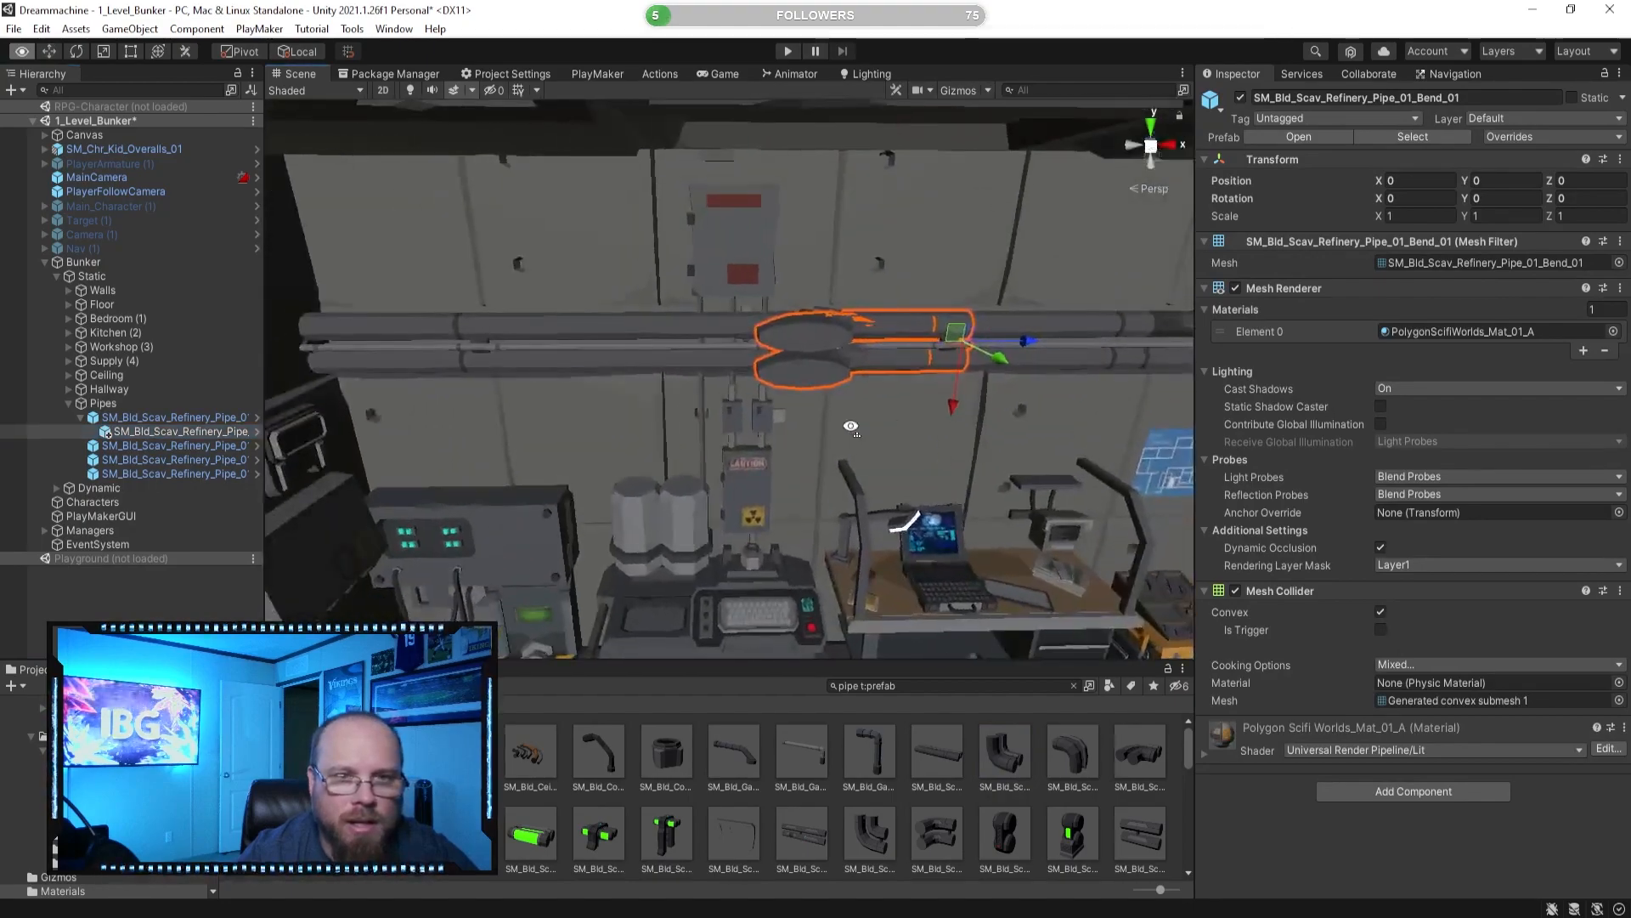
left_click_drag(1027, 341, 592, 348)
key("ctrl+z")
key("ctrl+z")
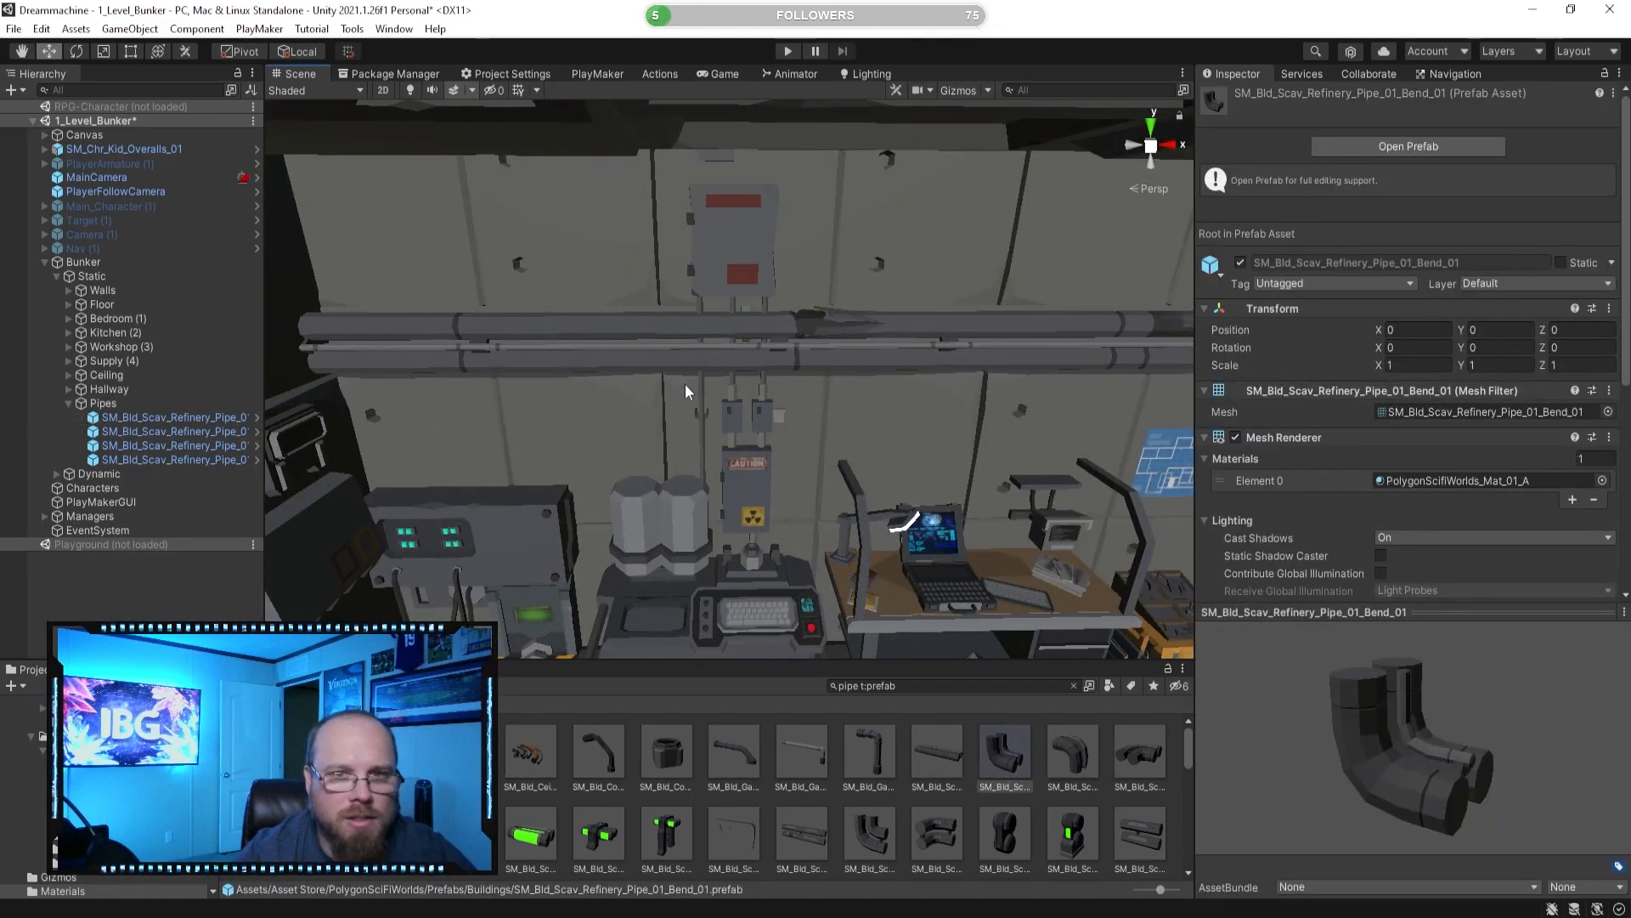
Preview alternatives such as SM_Bld_Scav_Refinery_Pipe_02_Bend_02, and try adding SM_Bld_Scav_Refinery_Pipe_01_Bend_01 directly to the Pipes group.
left_click(958, 835)
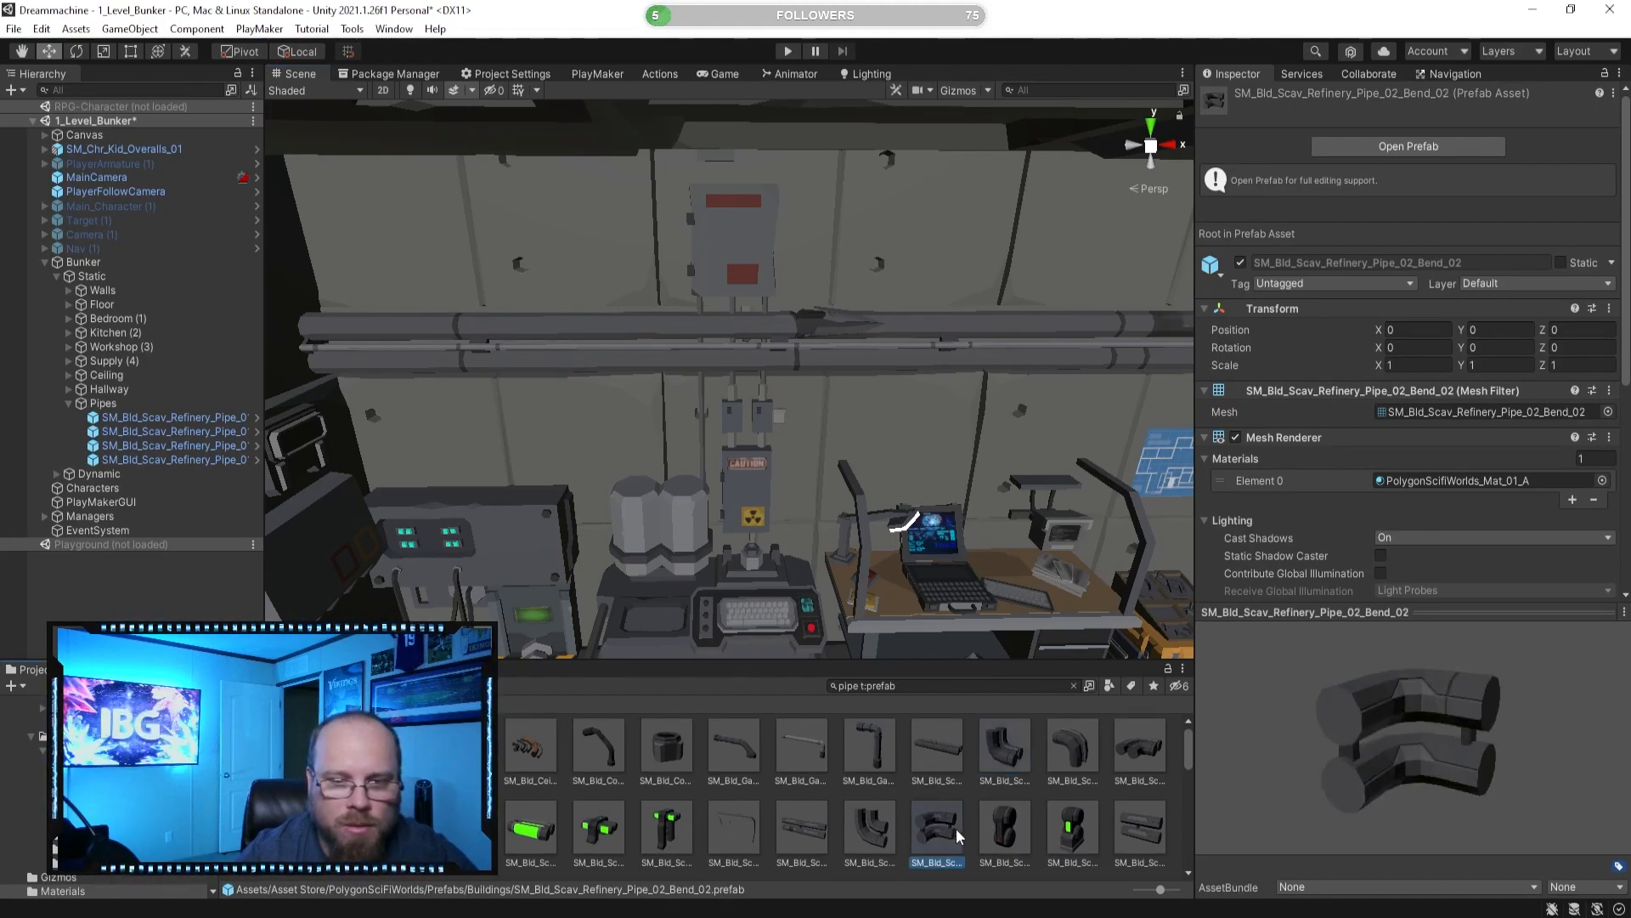
left_click(1074, 747)
left_click(1003, 764)
left_click_drag(1002, 767, 107, 410)
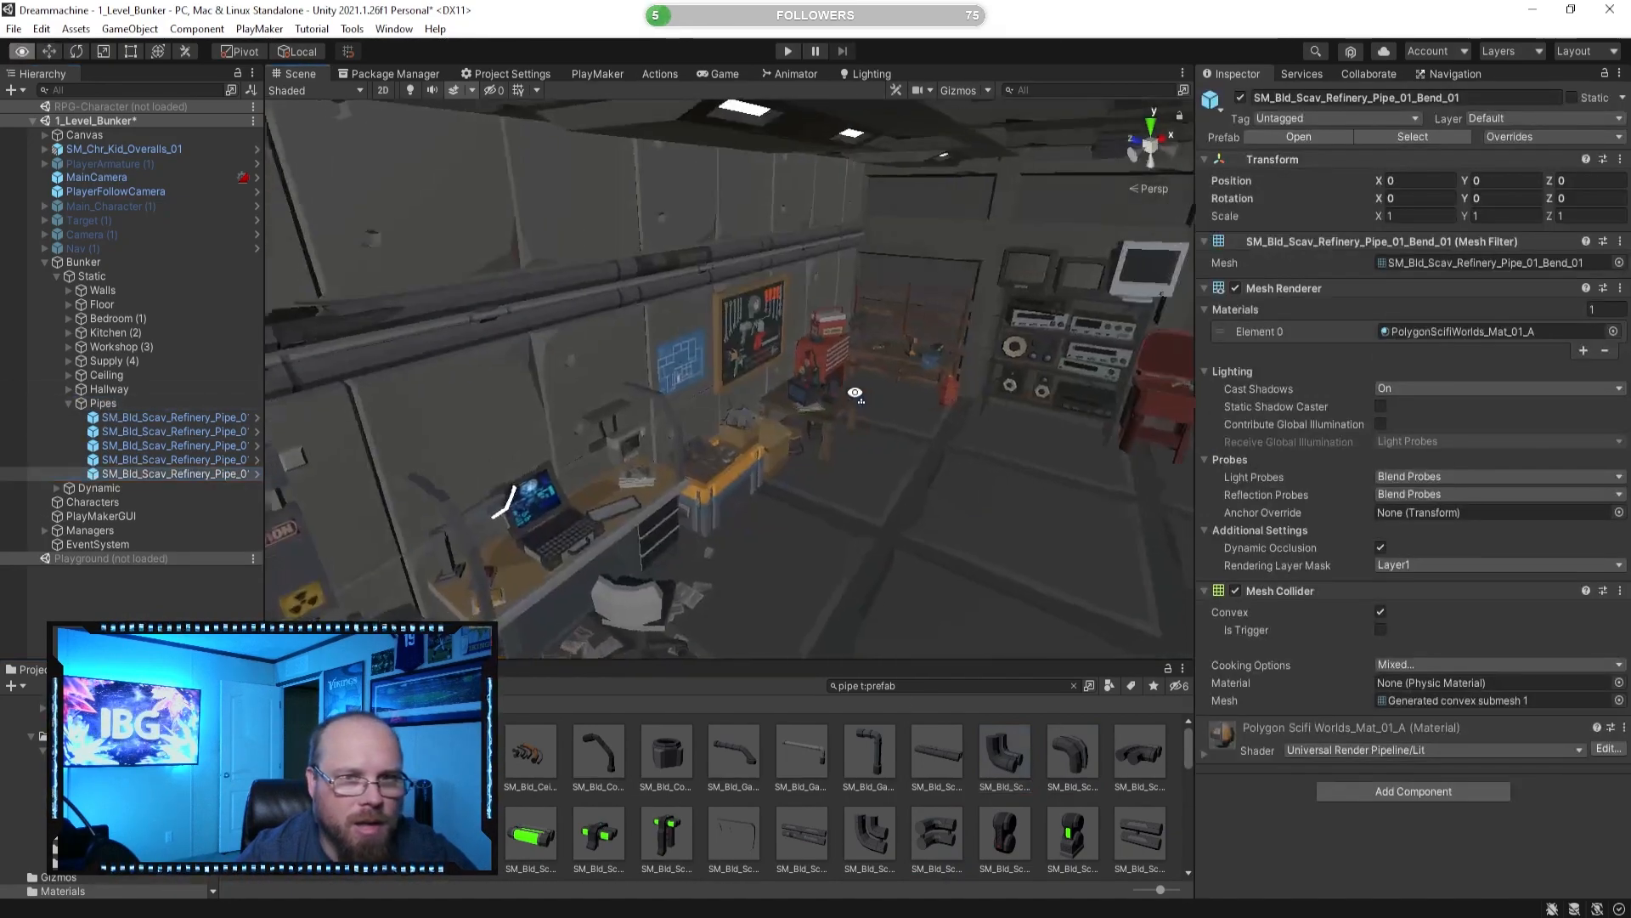
right_click_drag(239, 398, 130, 435)
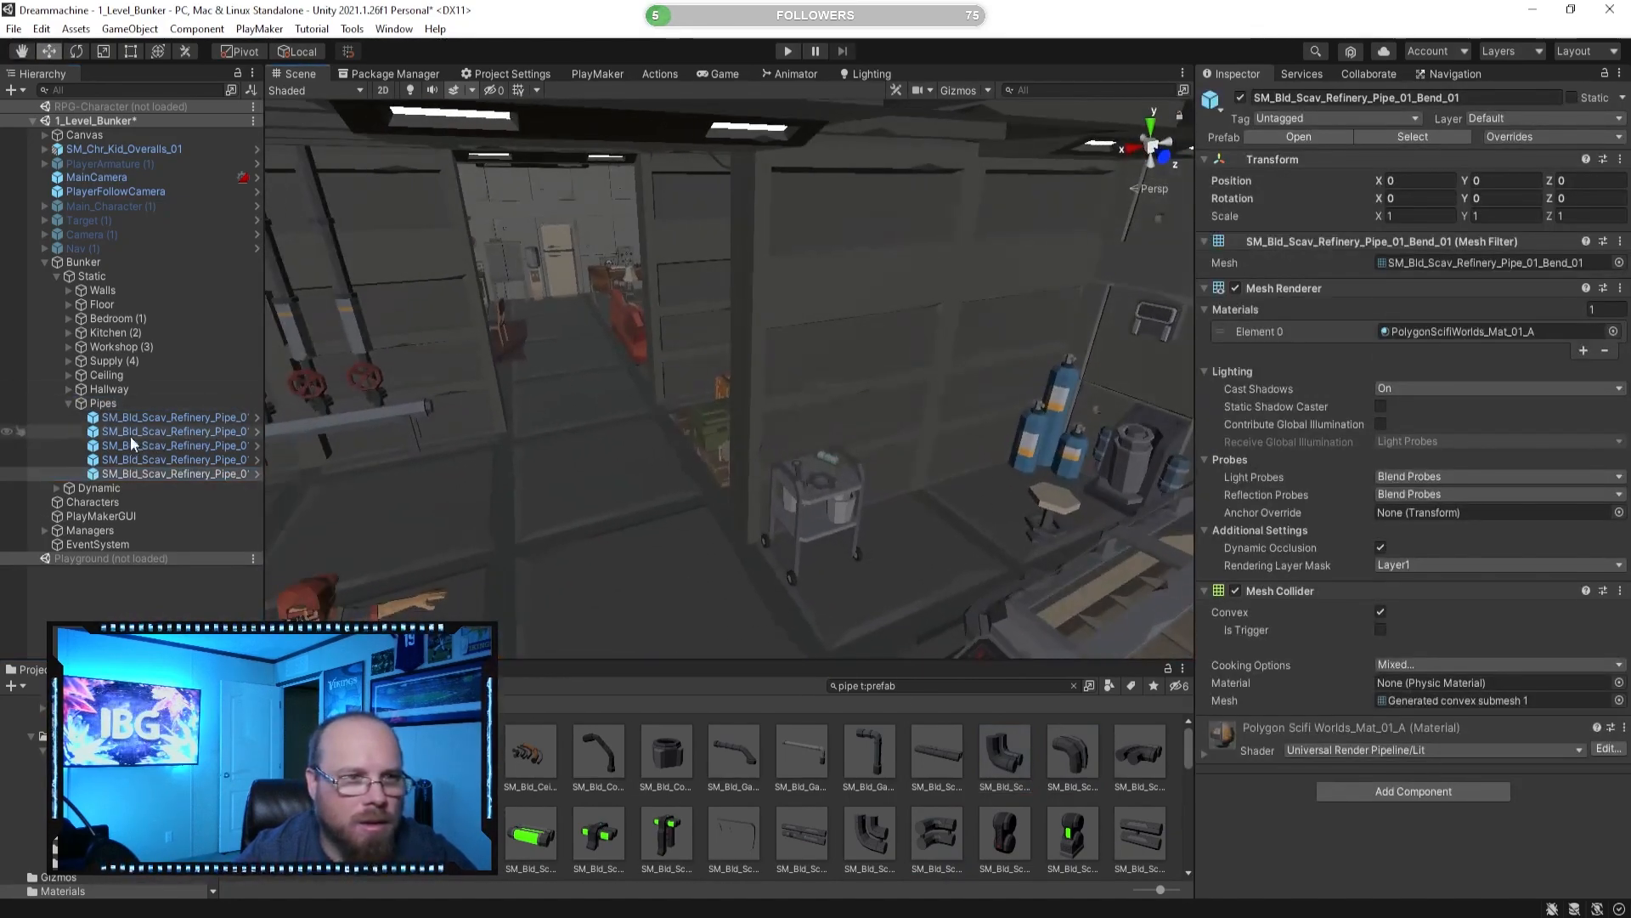
double_click(172, 478)
right_click_drag(494, 443, 655, 436)
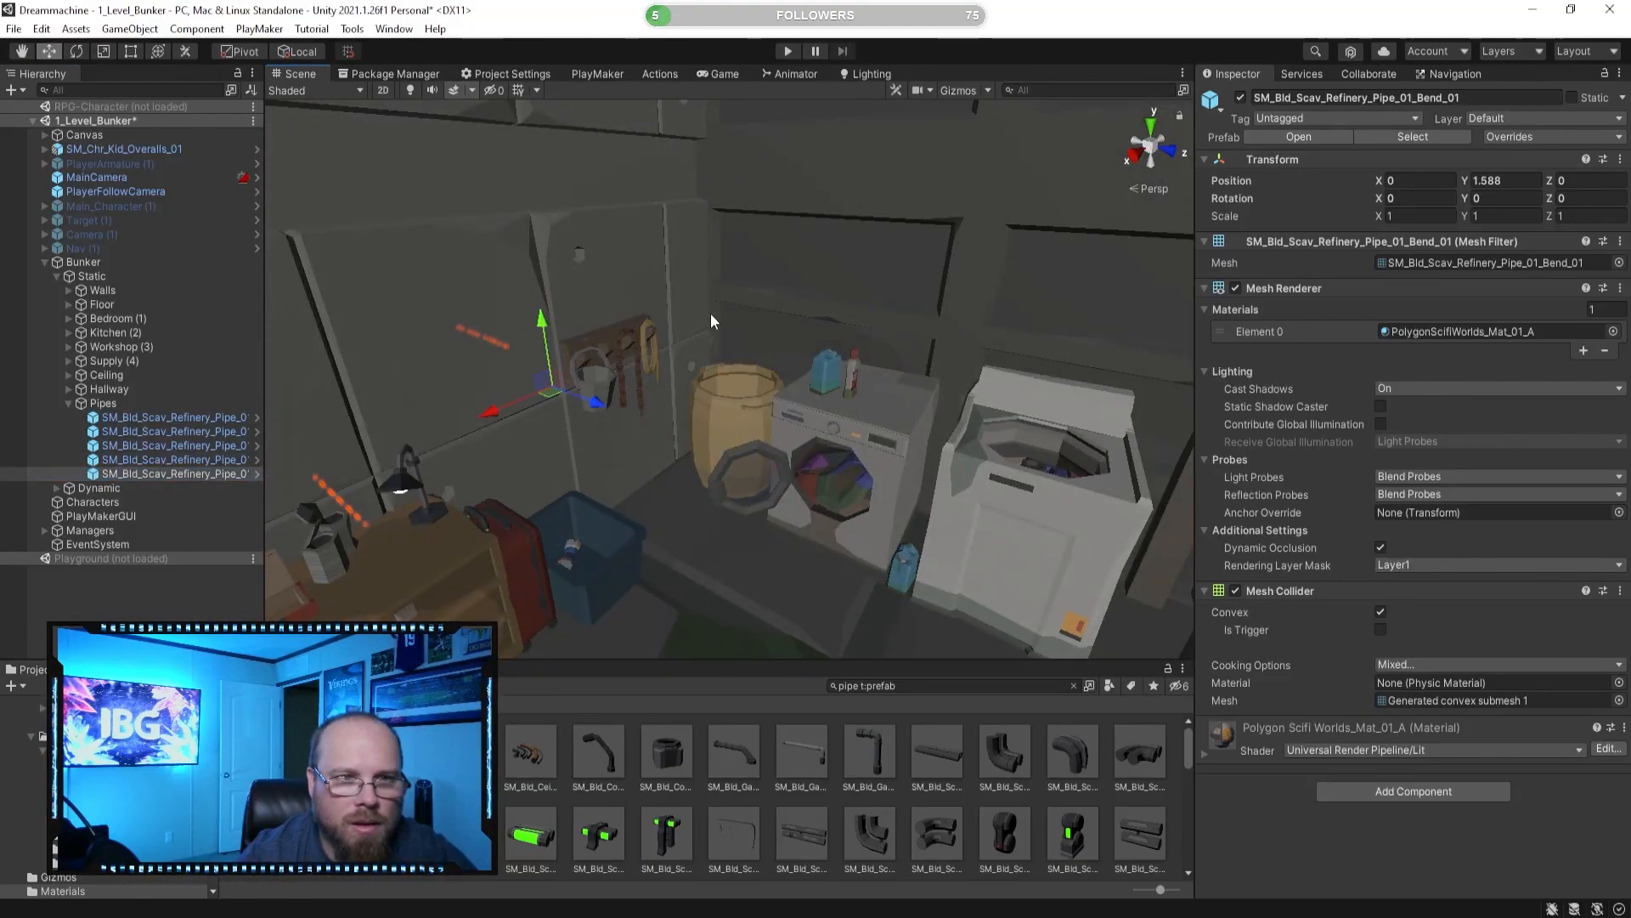
right_click_drag(613, 416, 764, 416)
Place SM_Bld_Scav_Refinery_Pipe_01_Bend_01 in the scene near the workshop and set its scale to 0.15 on X, Y and Z.
left_click_drag(1003, 767, 666, 417)
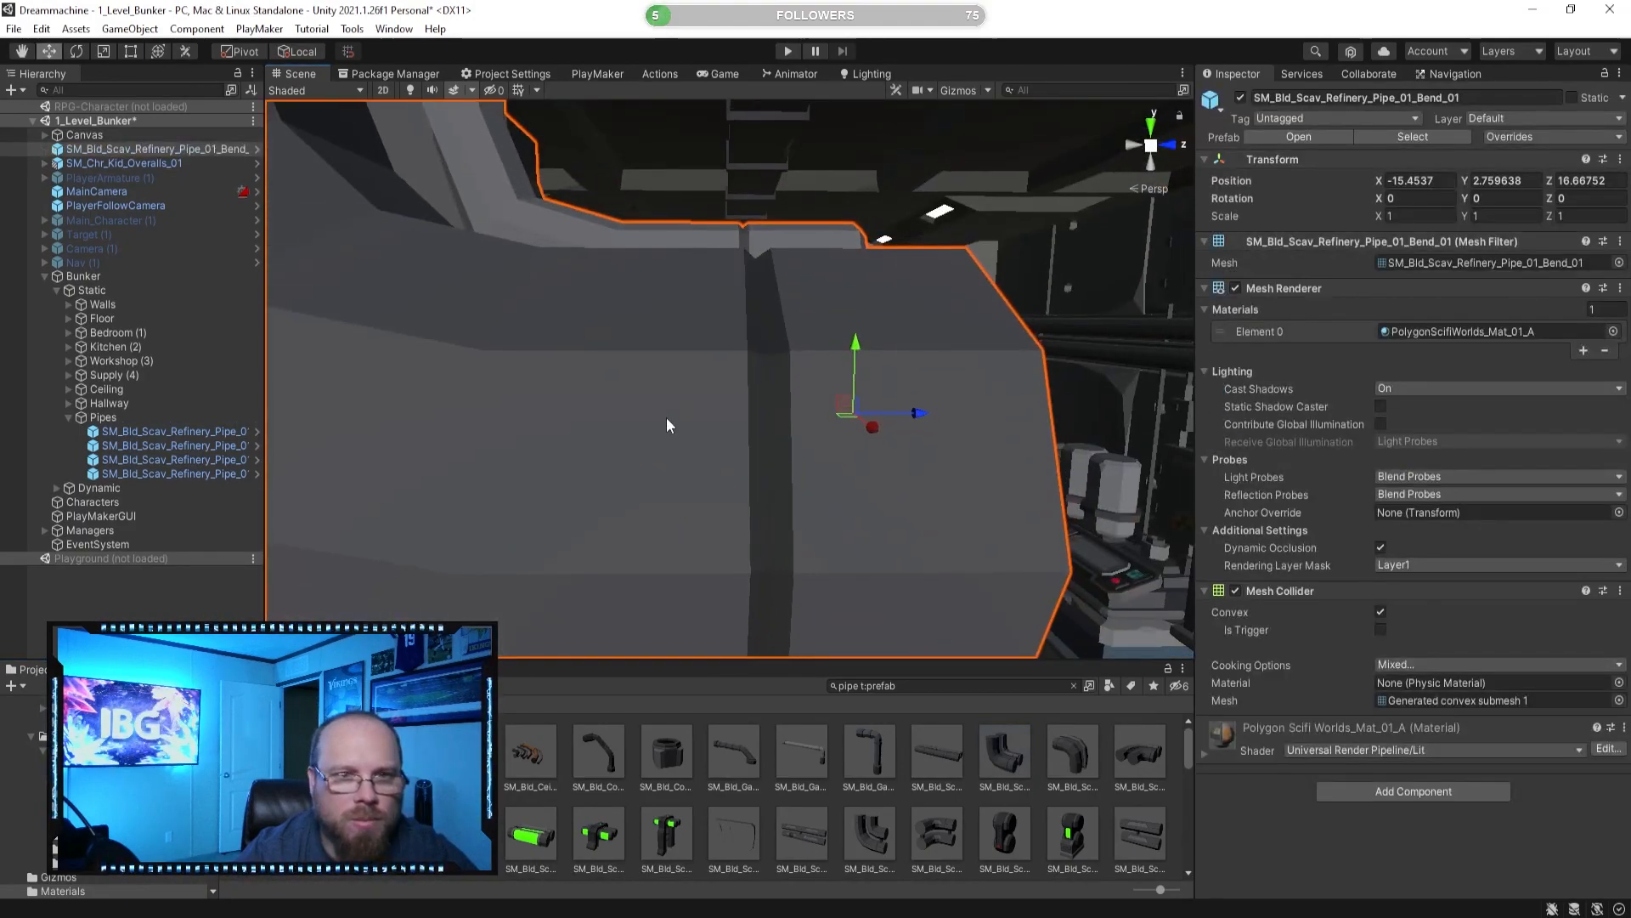
scroll(666, 424, "down", 5)
left_click(661, 395)
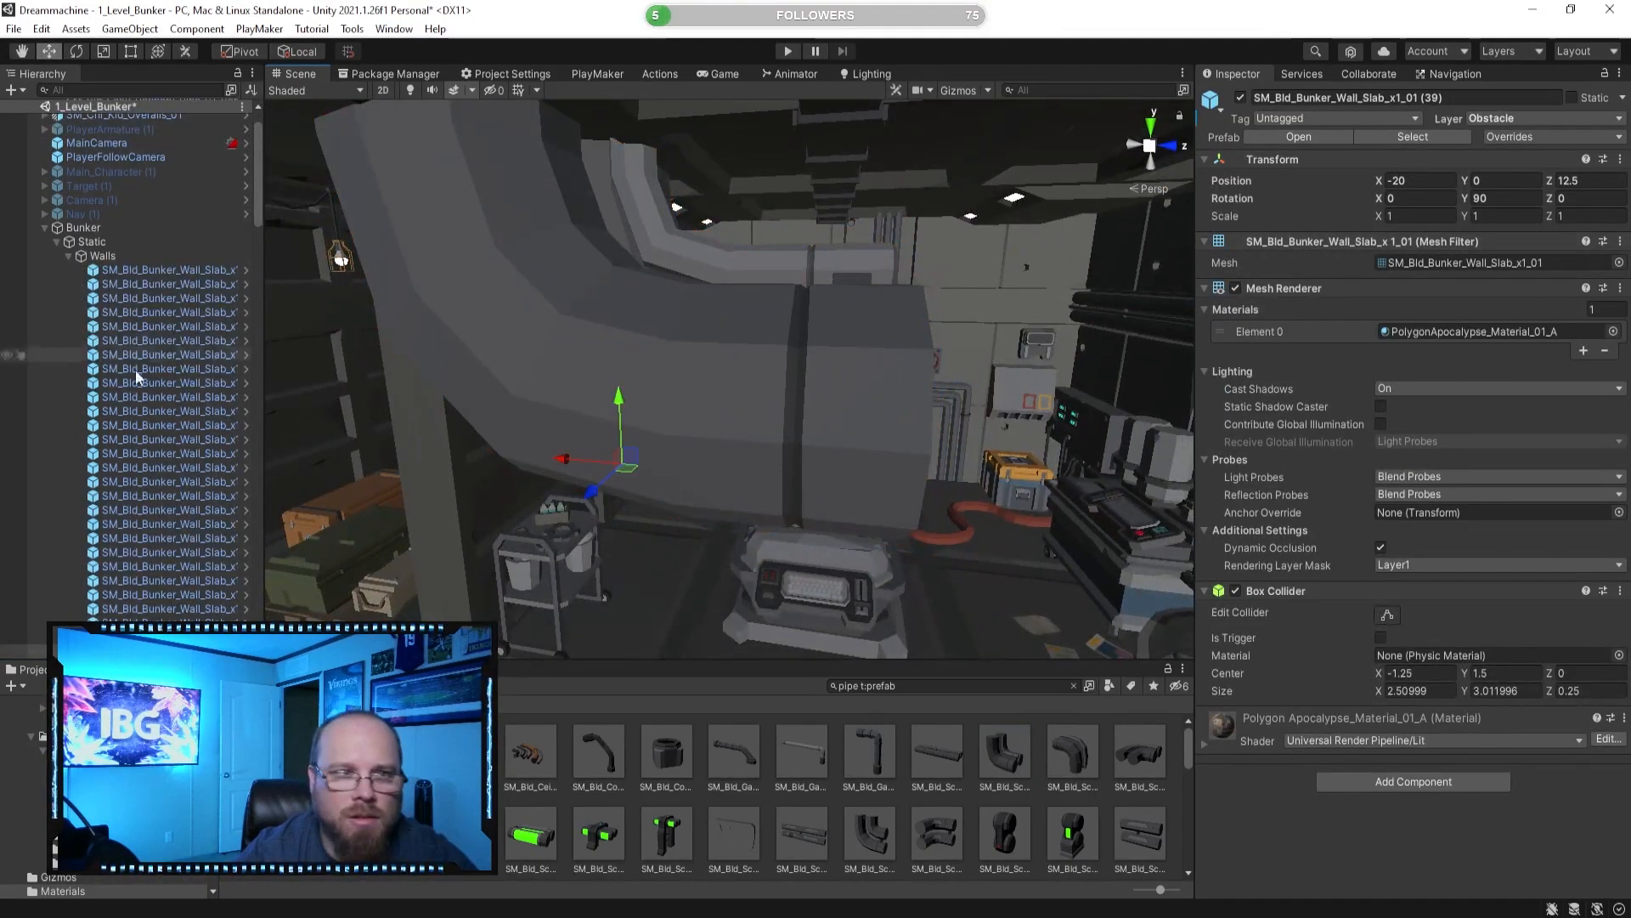
left_click(45, 228)
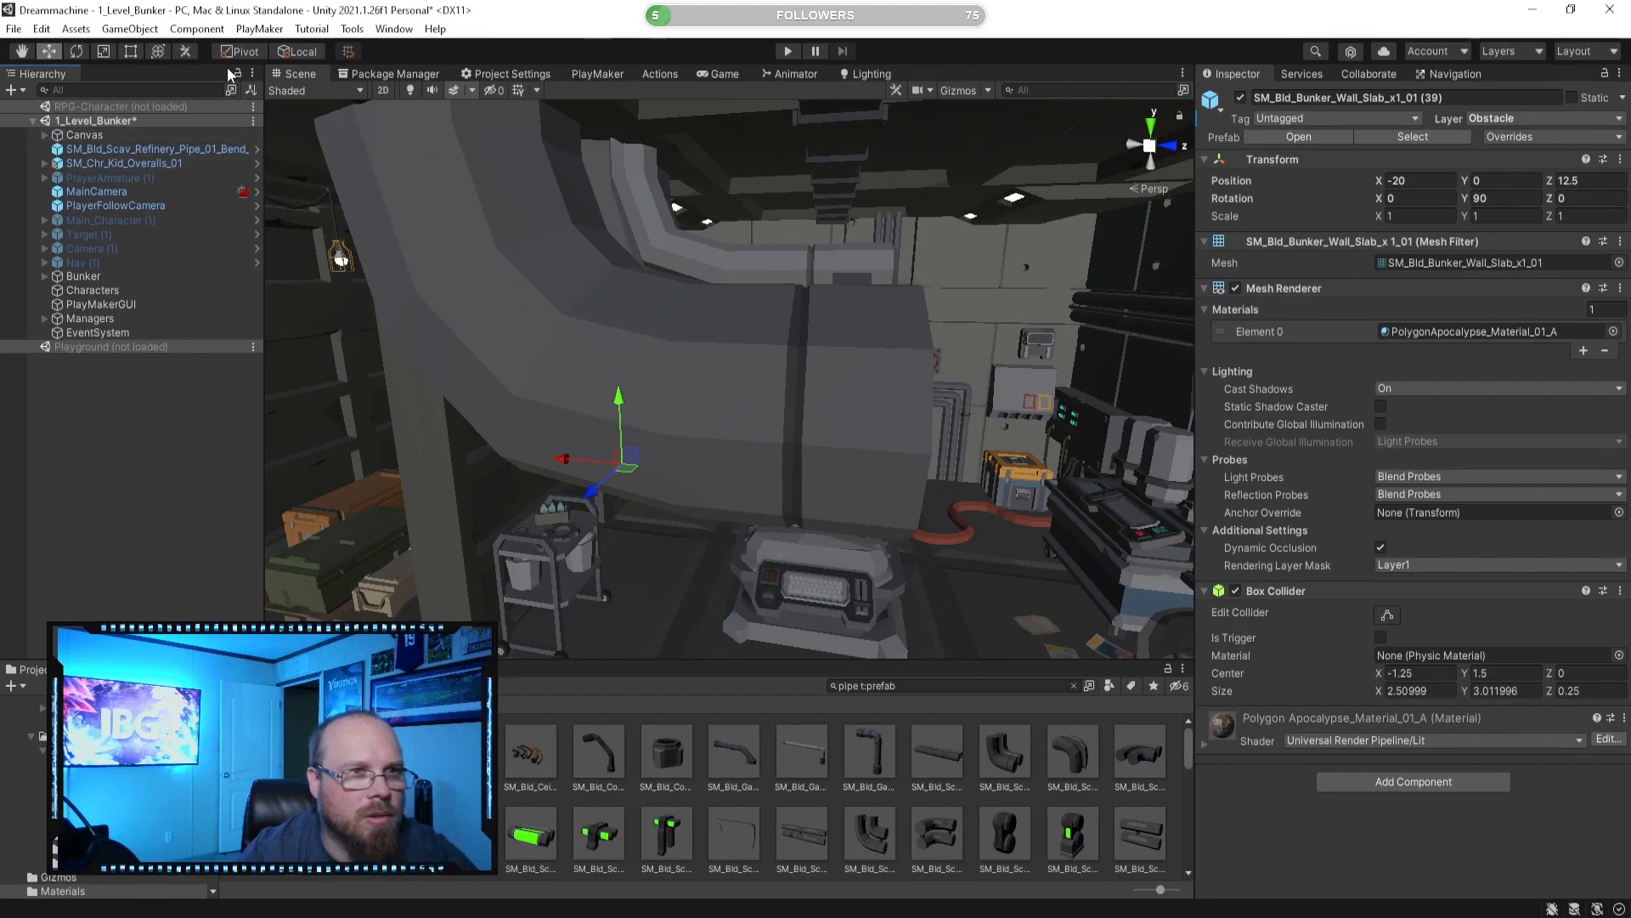
left_click(153, 148)
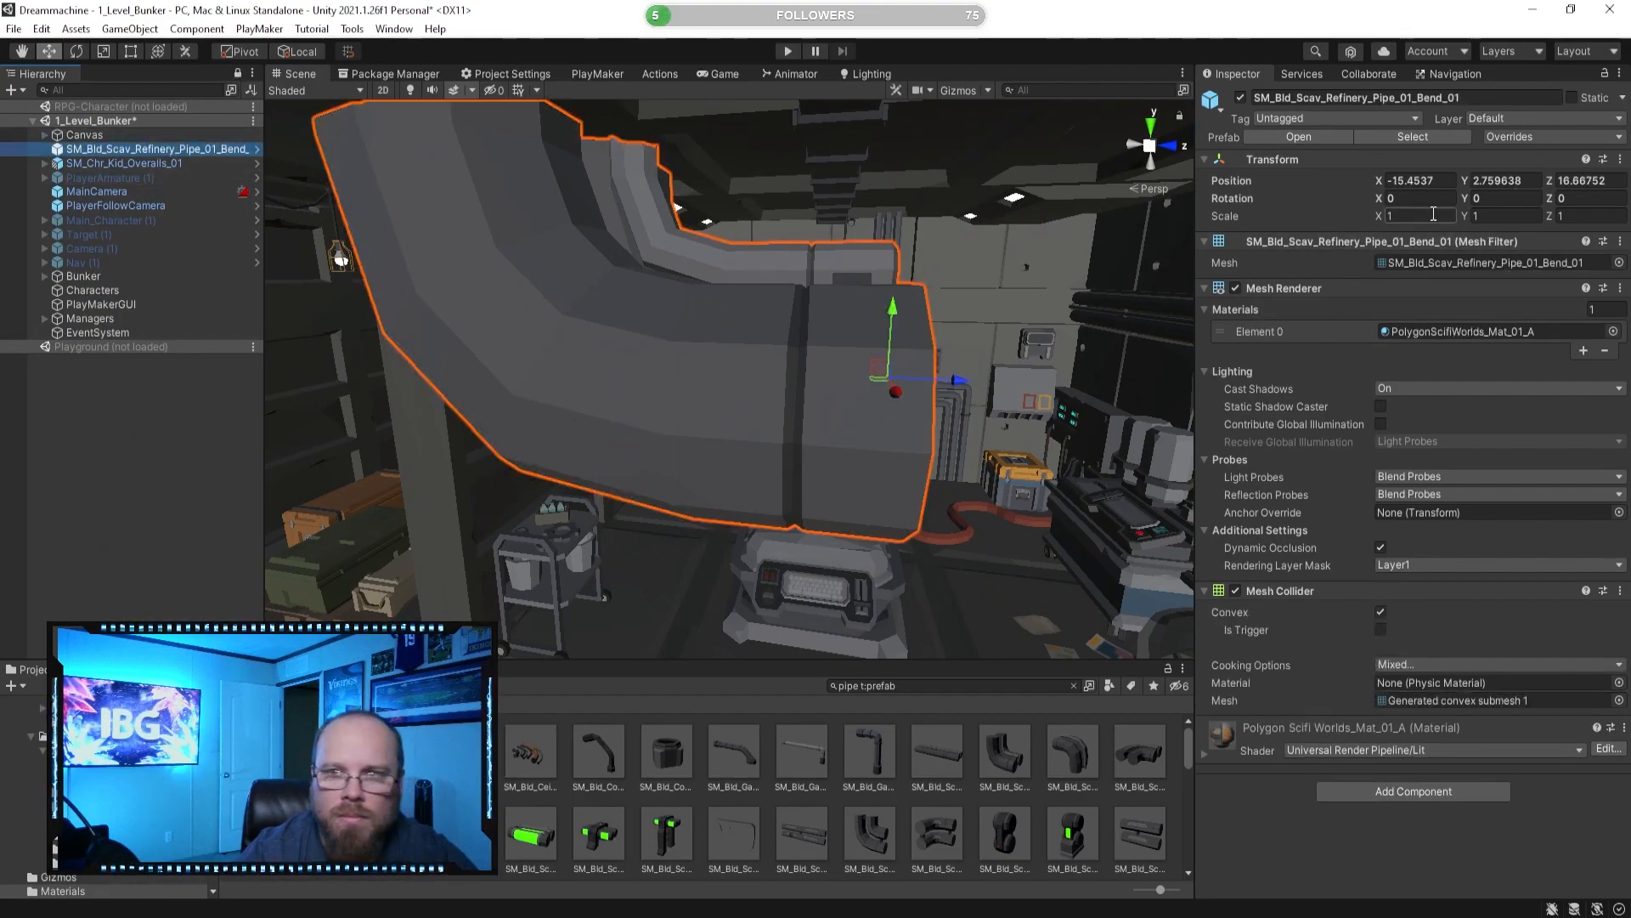
type(".15")
key("Tab")
type(".15")
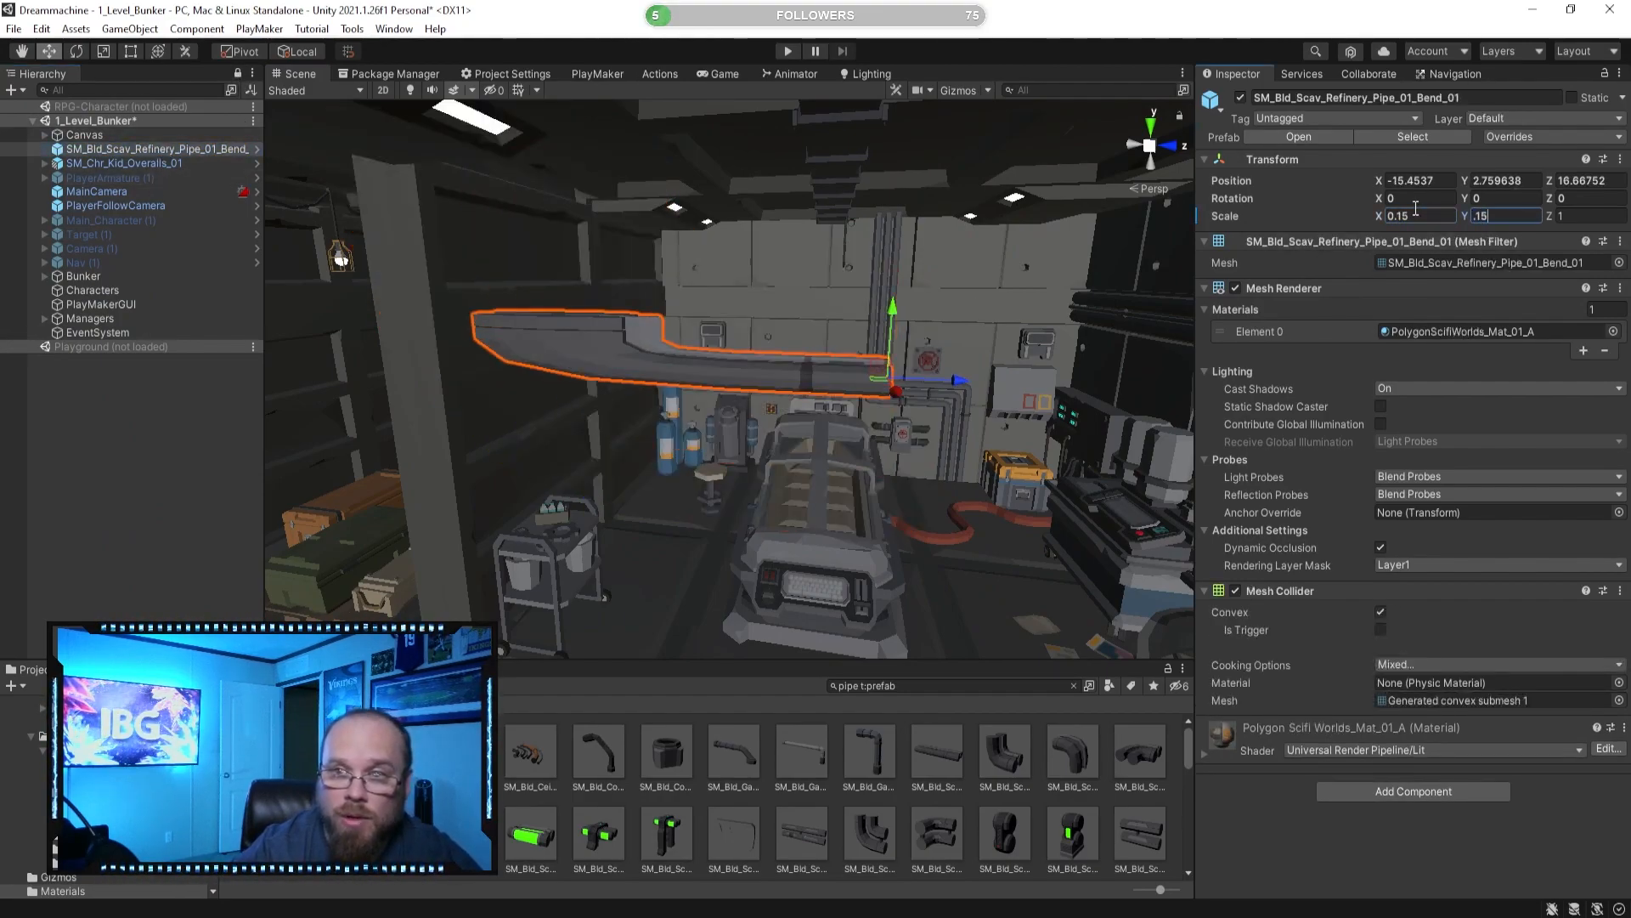
type(".15")
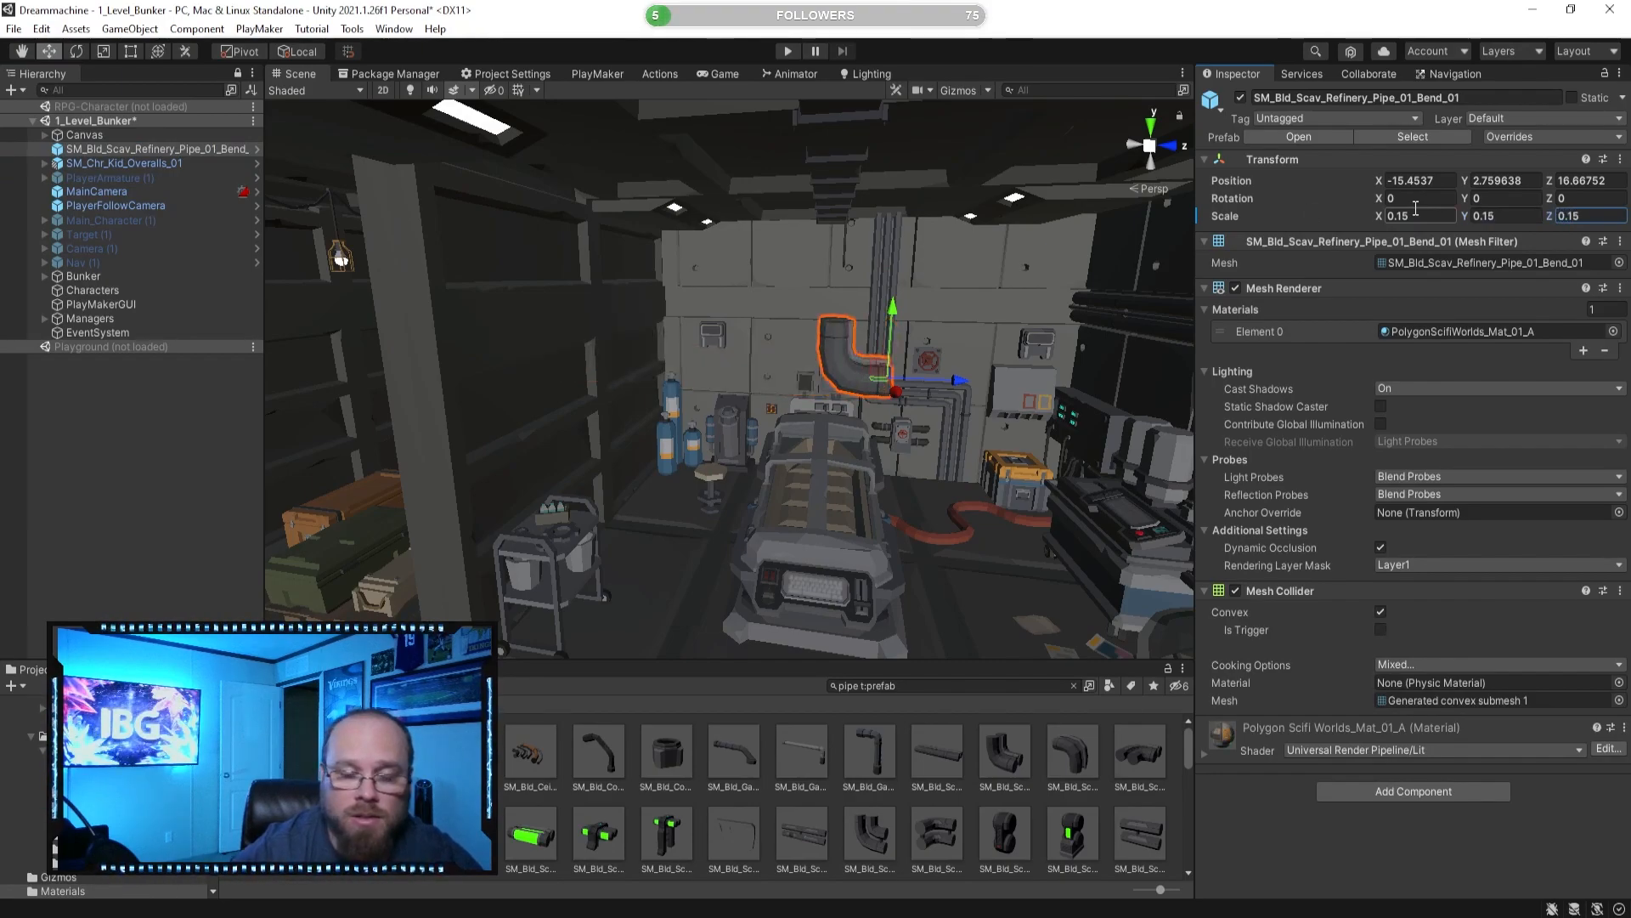
Rotate the pipe bend to 90 degrees on Y and -90 degrees on Z.
left_click(76, 52)
left_click_drag(887, 328, 899, 488)
left_click_drag(928, 402, 876, 404)
left_click_drag(746, 403, 731, 405)
key("f")
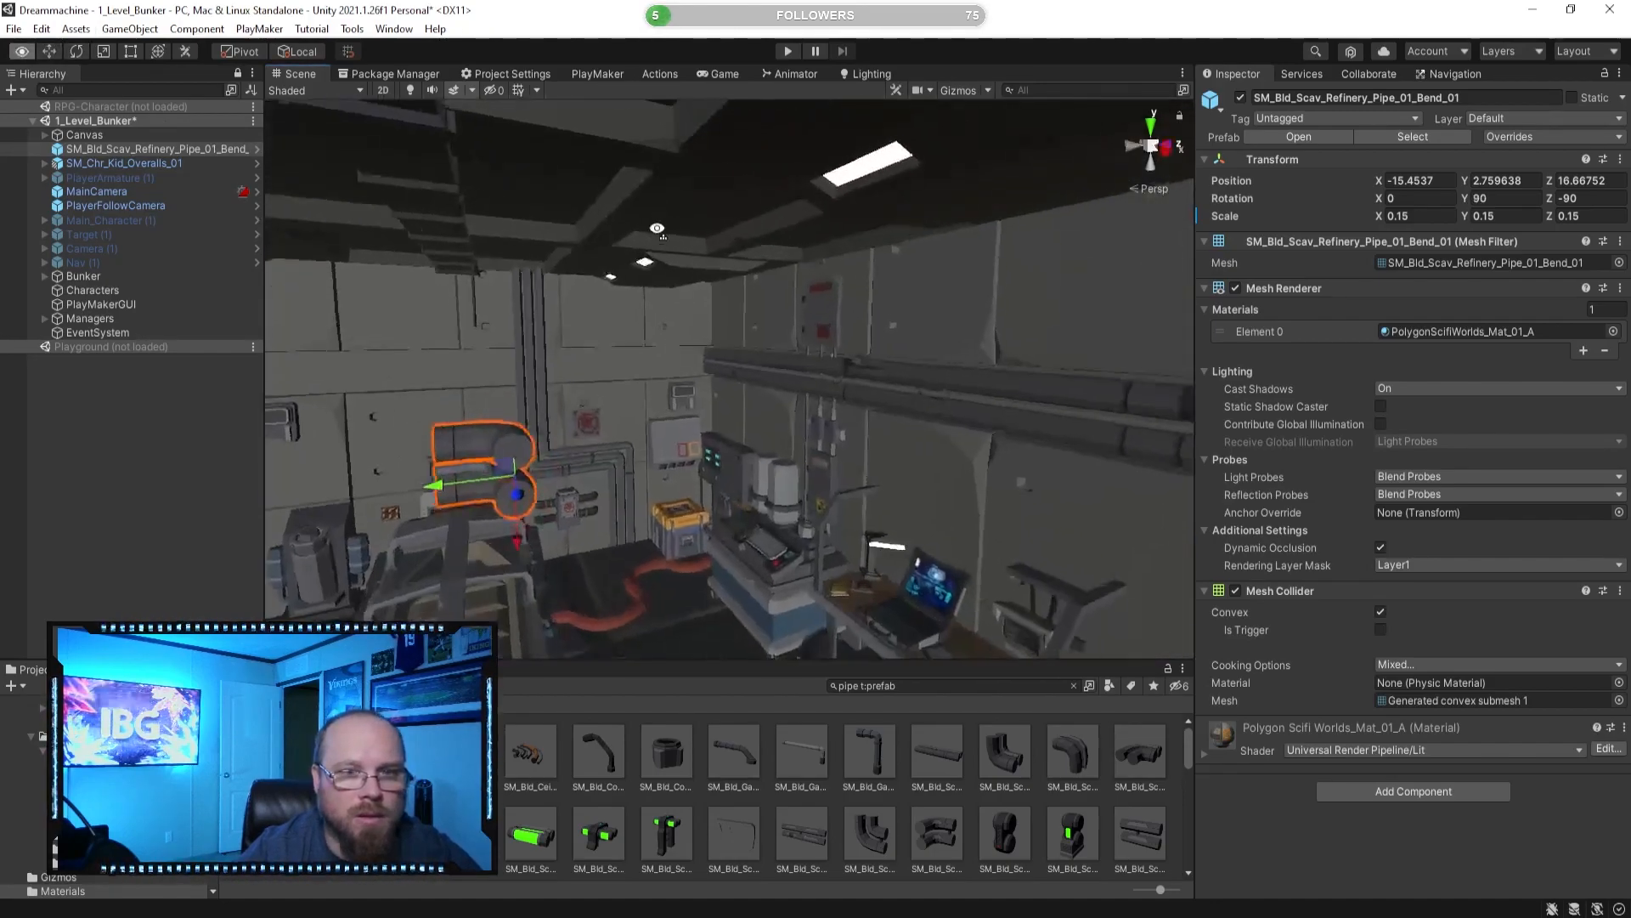
Move the bend to the corner end of the pipe run, with Y position 3, X about -19.53 and Z about 19.86.
left_click_drag(1021, 391, 441, 368)
right_click_drag(730, 340, 816, 369)
left_click_drag(934, 380, 459, 318)
left_click(846, 199)
left_click(466, 321)
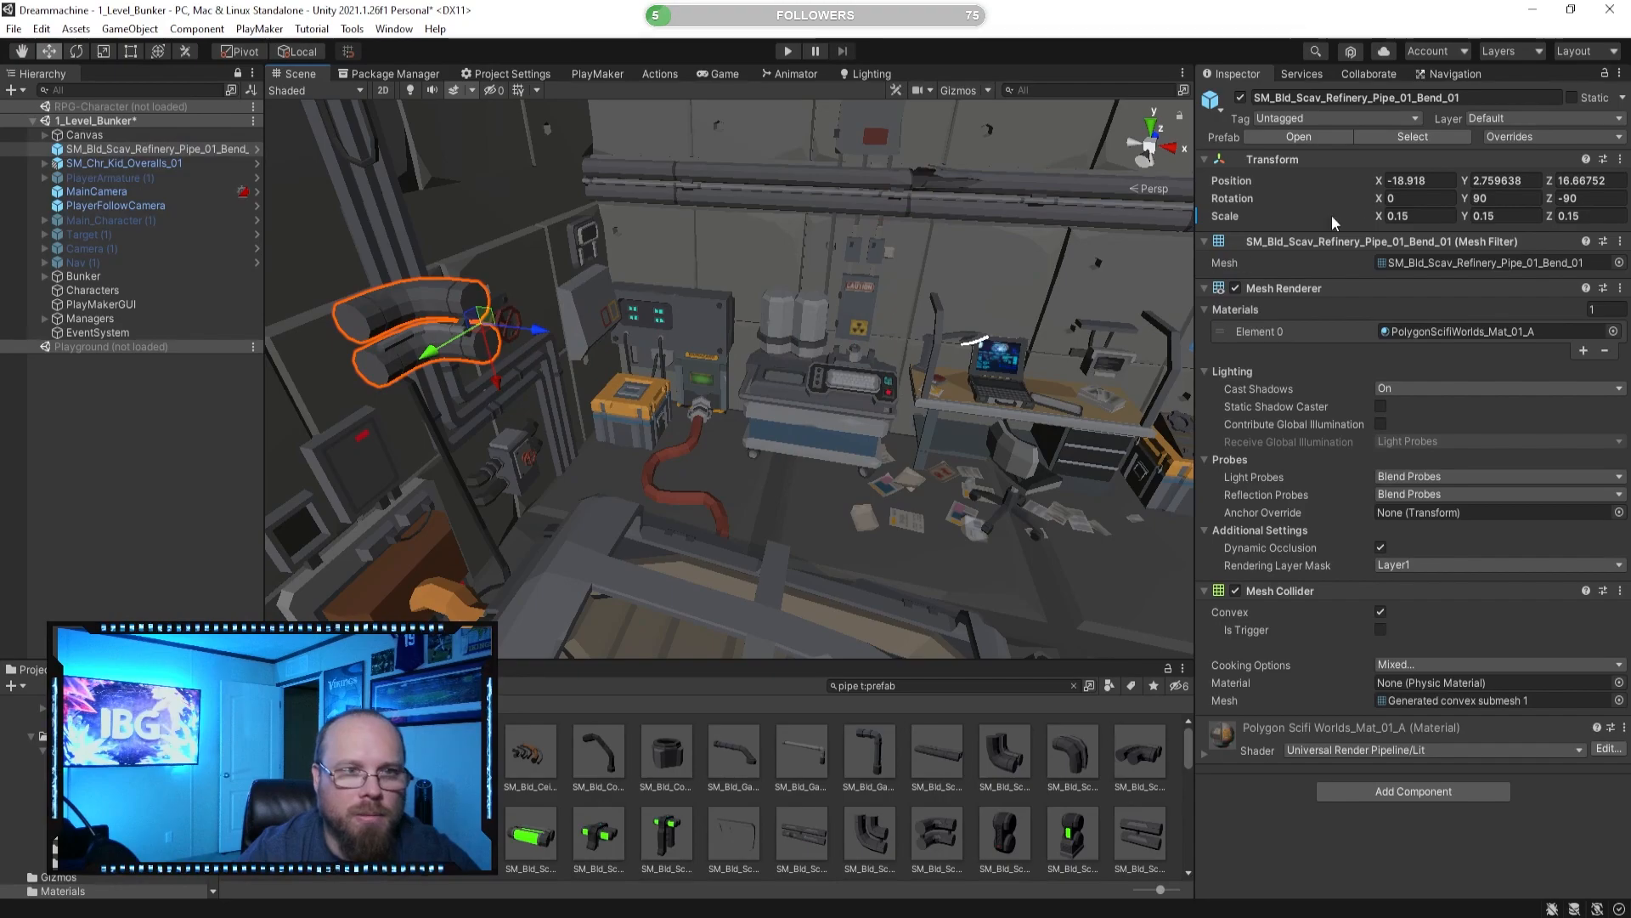
type("3")
left_click_drag(666, 334, 971, 233, "alt")
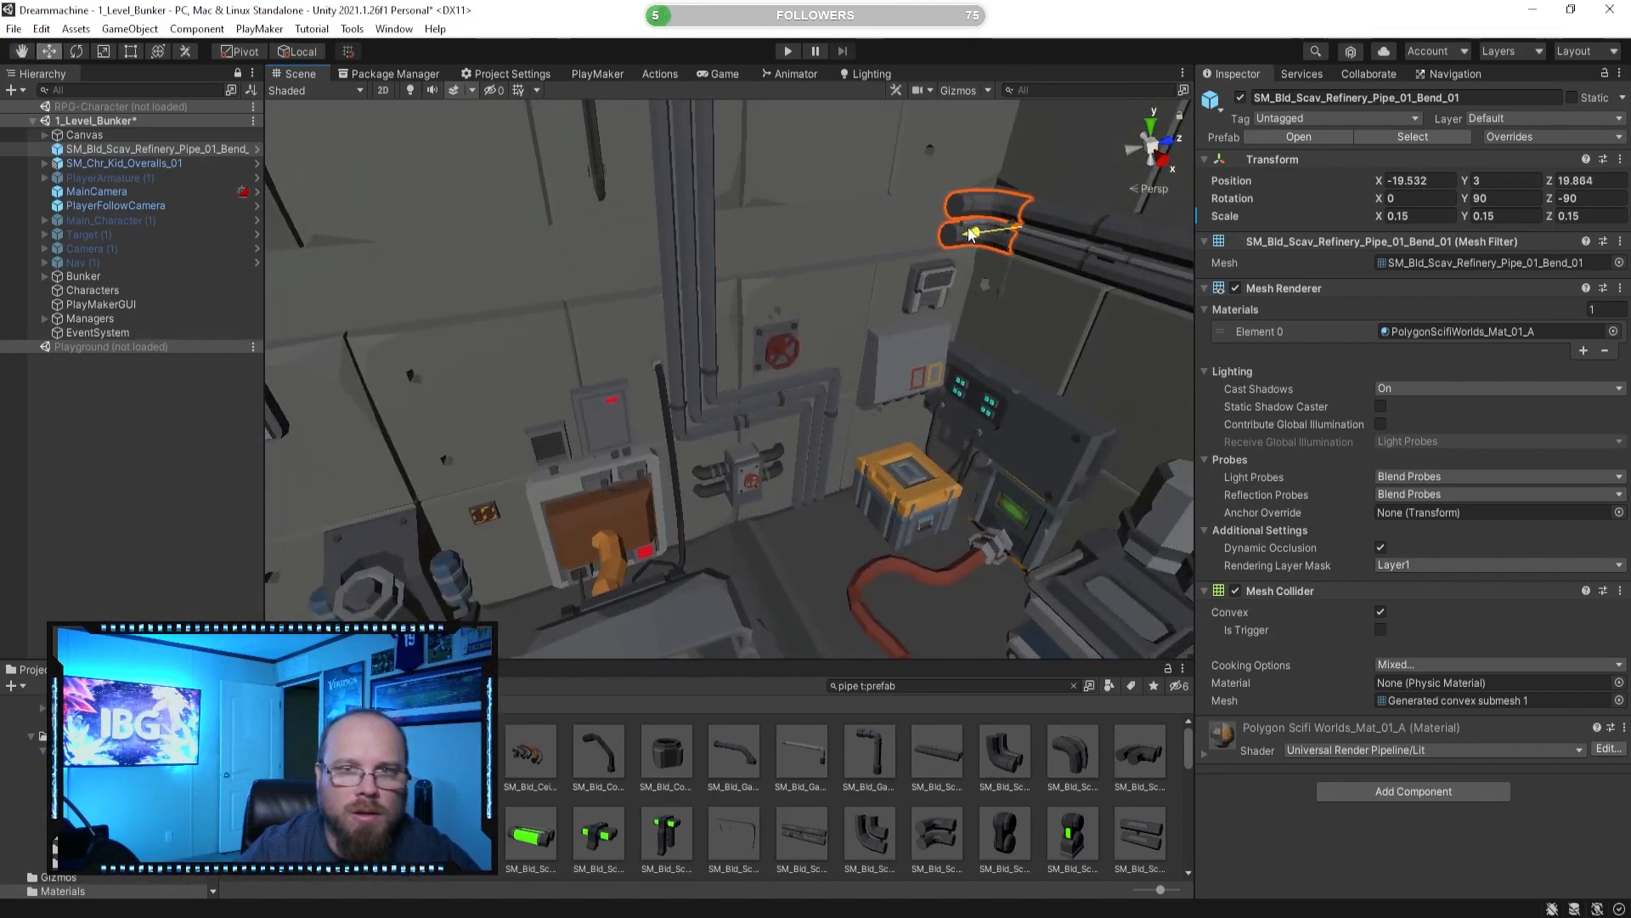
key("f")
left_click_drag(610, 351, 868, 446, "alt")
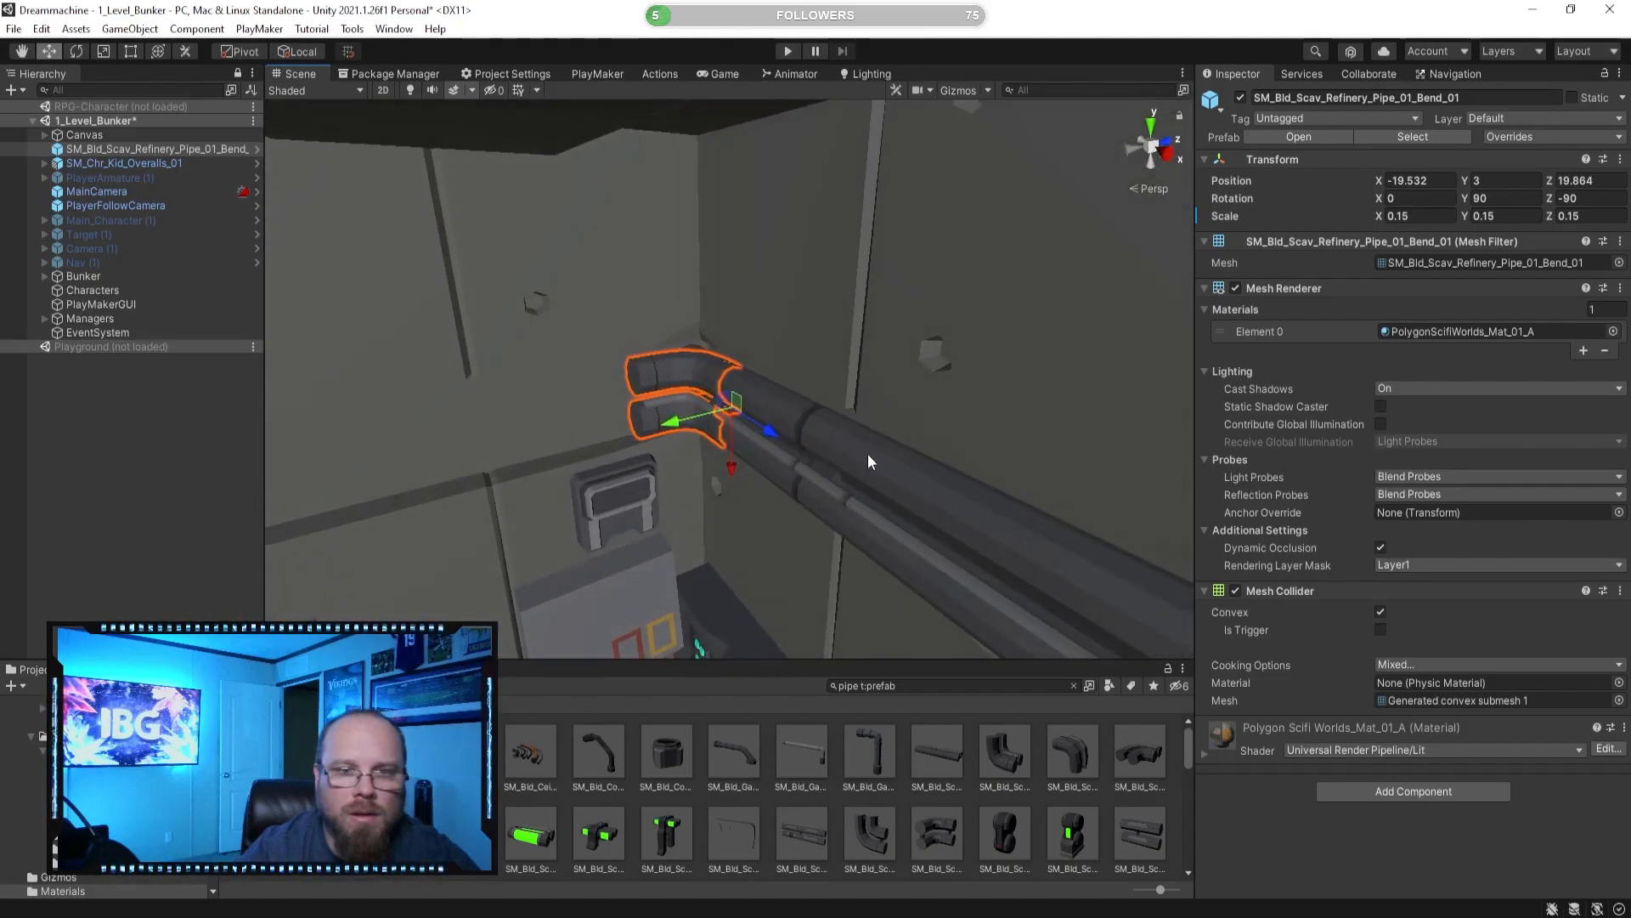
Match the bend's Z position to the adjoining half pipe by setting it to 19.875.
left_click(872, 461)
key("f")
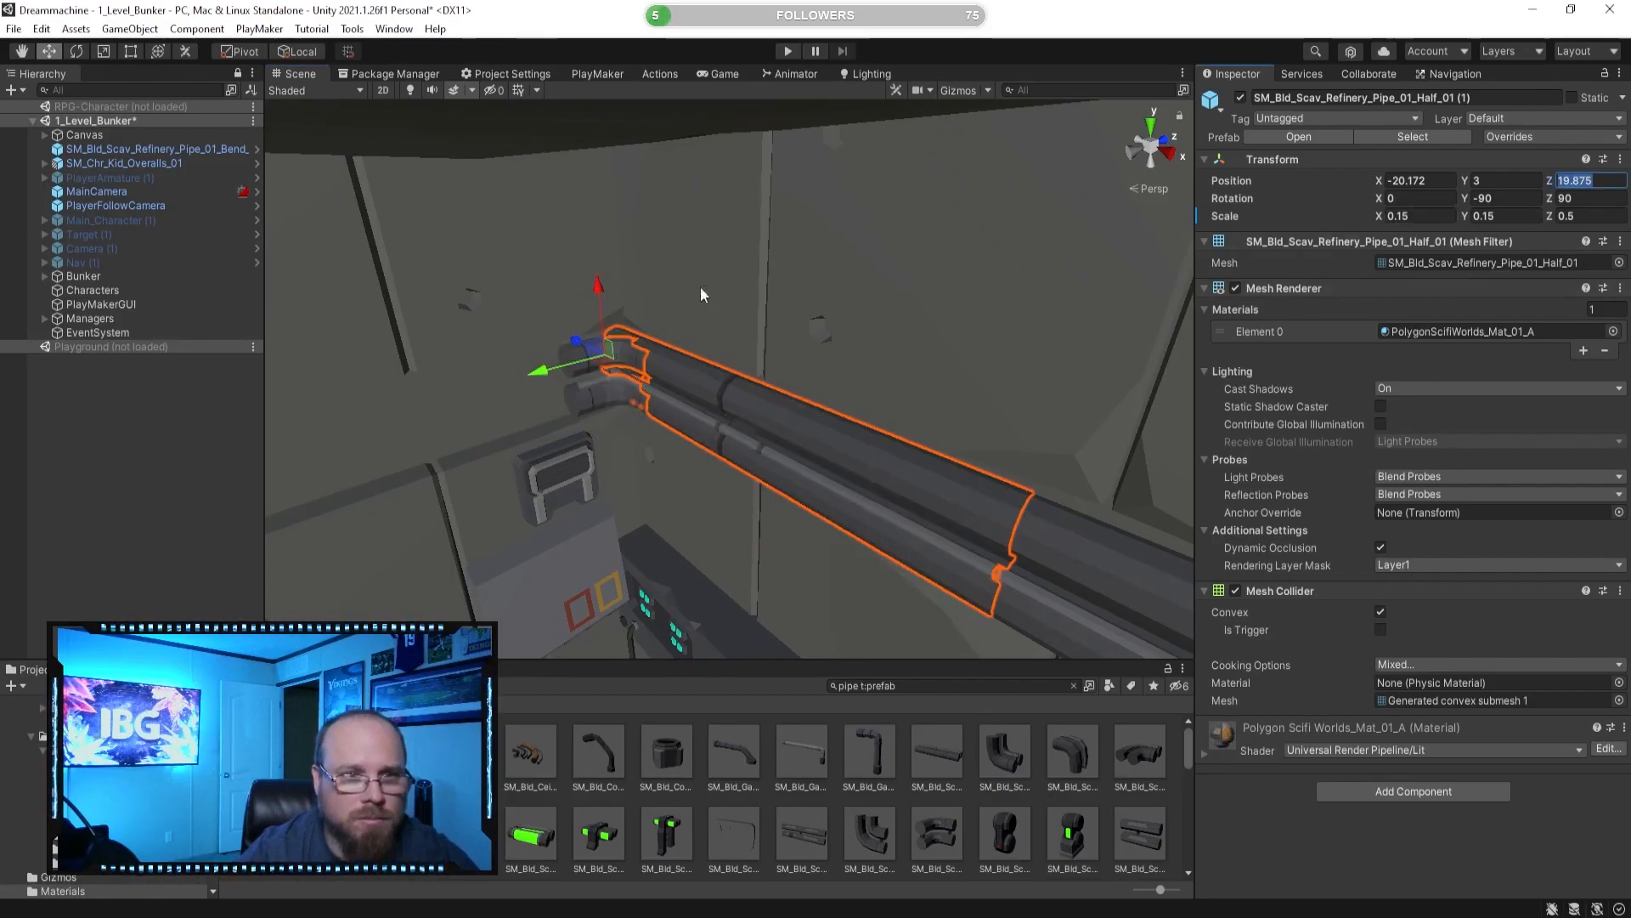
left_click(583, 405)
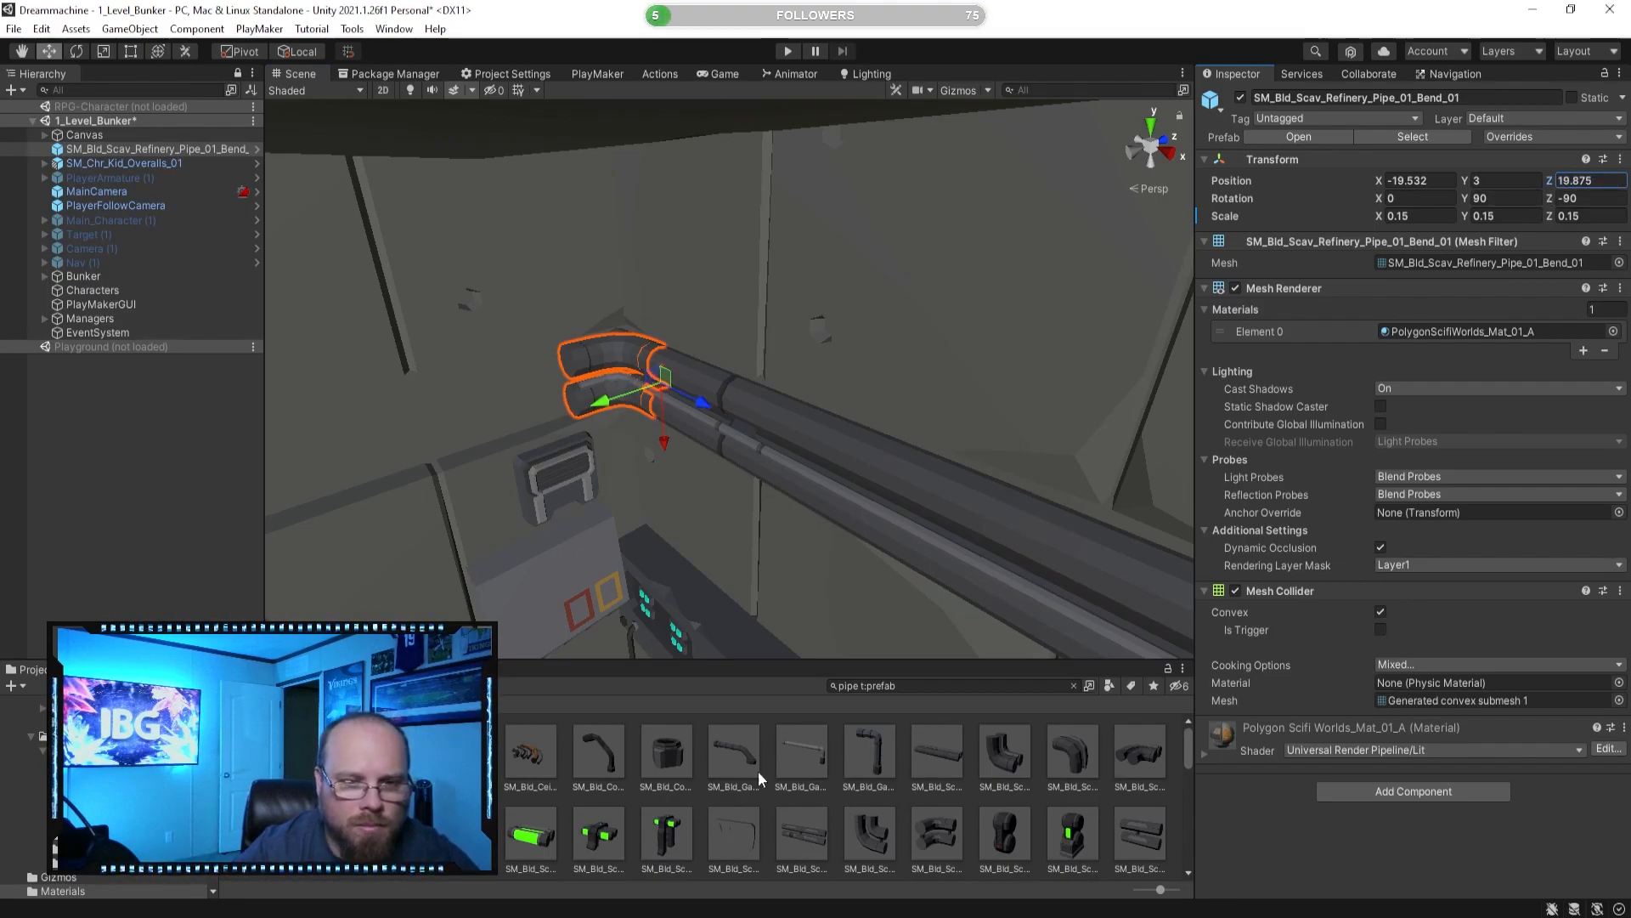
Shorten the corner end of the adjoining half pipe with the Rect tool so it meets the bend.
left_click(710, 619)
right_click_drag(711, 618, 837, 470)
left_click(890, 478)
left_click(130, 52)
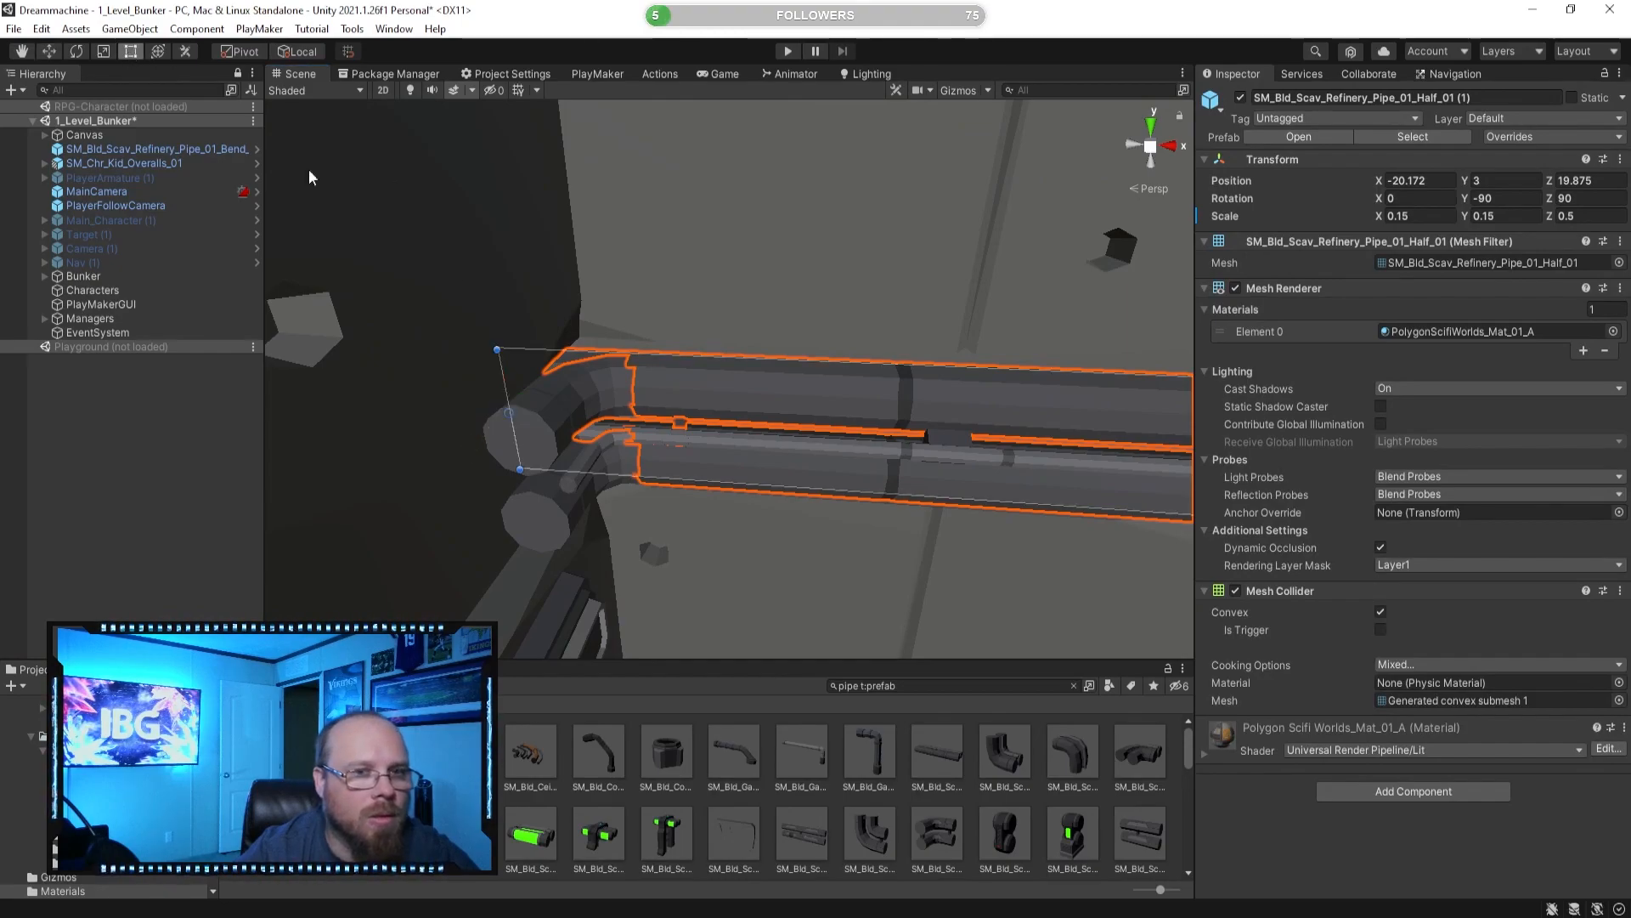
left_click_drag(509, 429, 687, 437)
left_click(824, 802)
right_click_drag(807, 442, 348, 366)
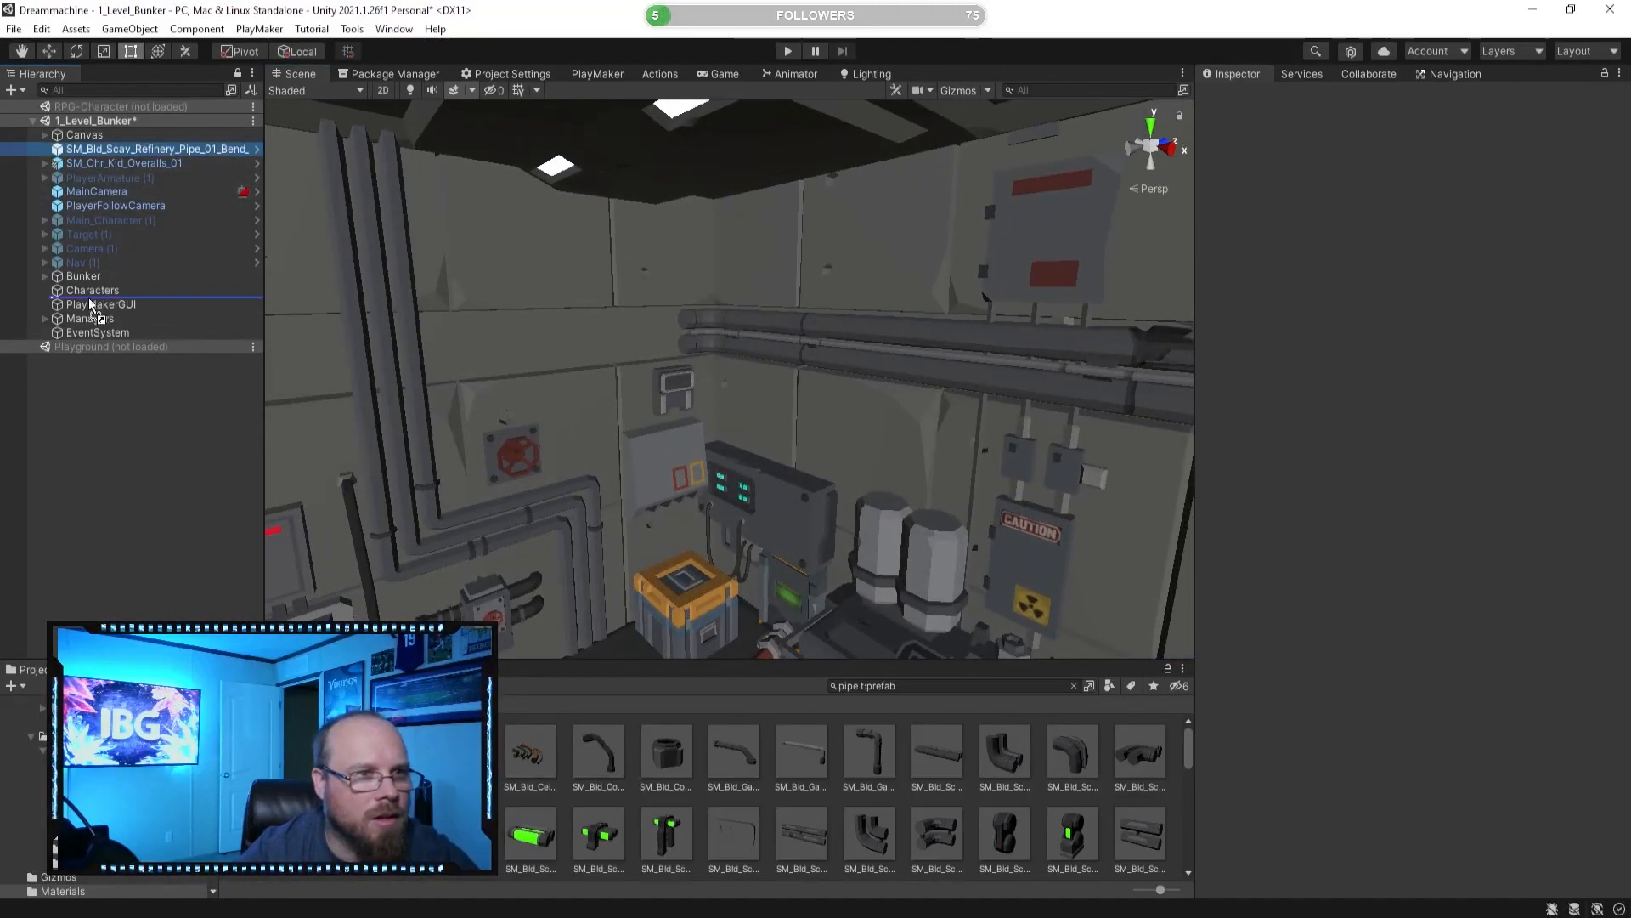
Move the pipe bend into the Pipes group under Bunker > Static and collapse the group.
left_click_drag(119, 223, 78, 429)
left_click(85, 304)
left_click(68, 304)
left_click(68, 403)
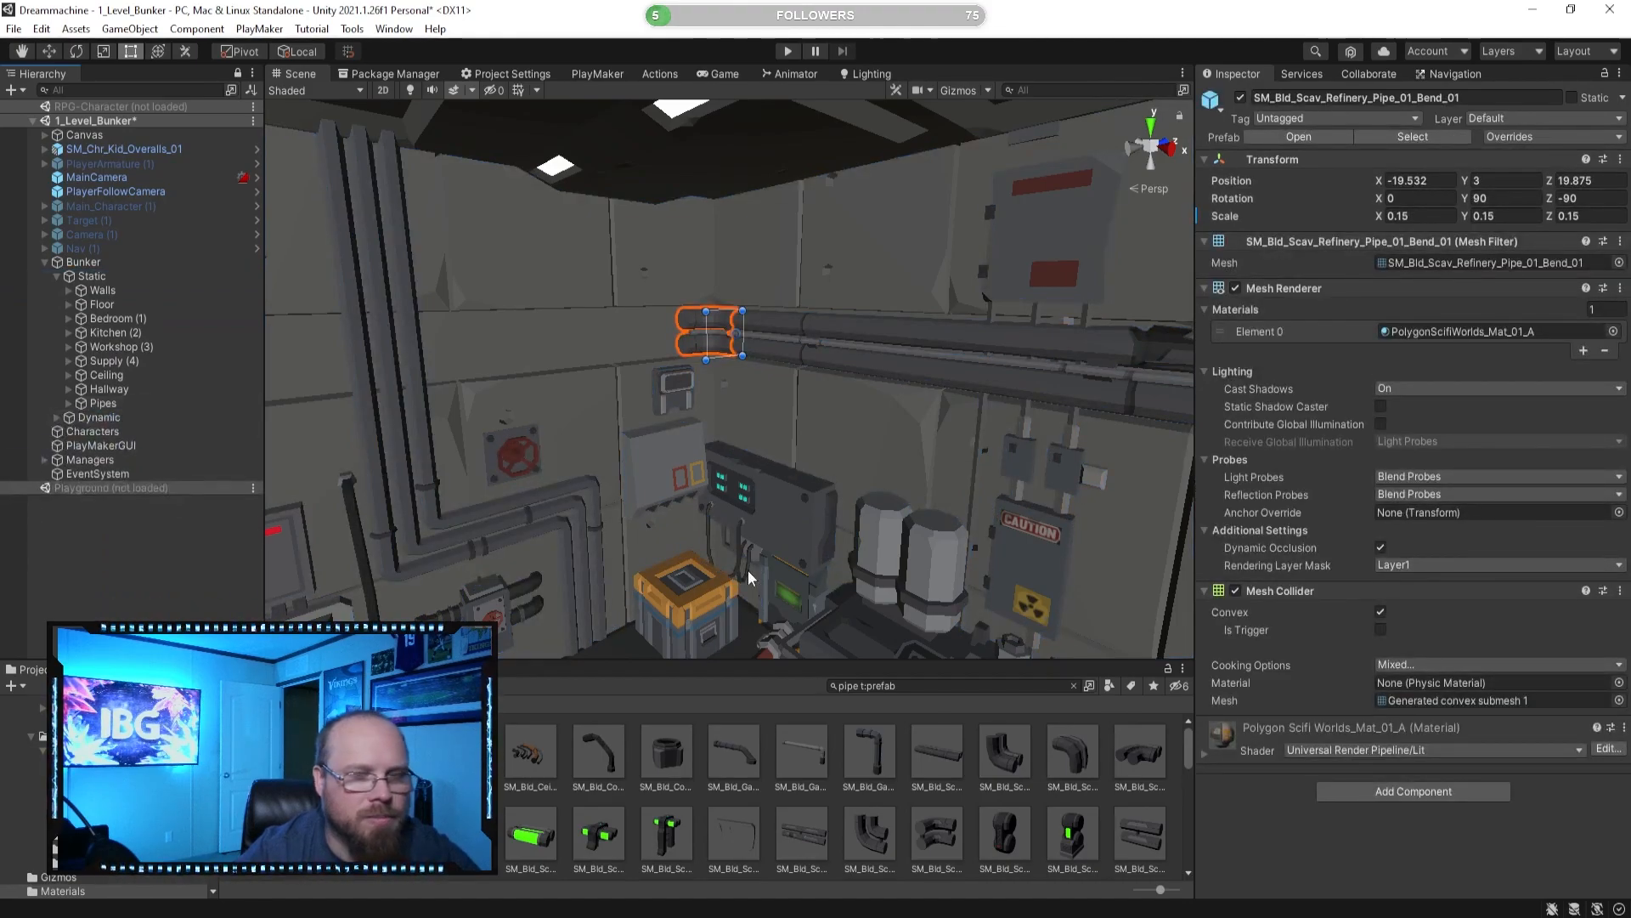
left_click(770, 795)
right_click_drag(714, 450, 786, 502)
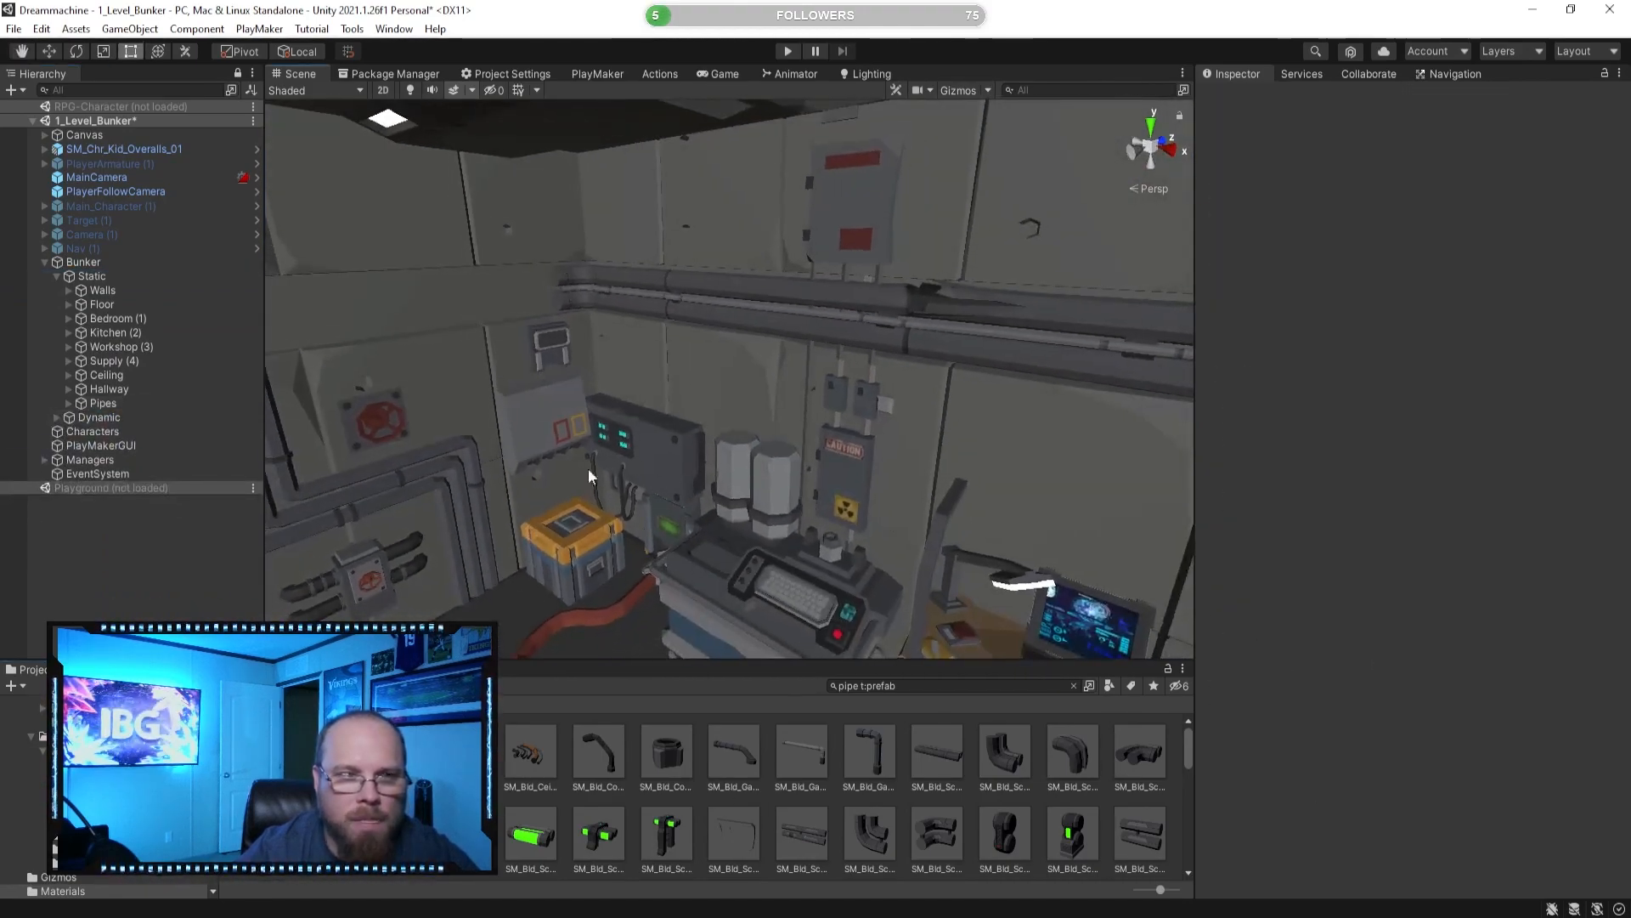
Duplicate the full-length refinery pipe, slide the copy along the run to X about -14 and rotate it to 0 degrees on Y.
left_click(768, 336)
right_click_drag(830, 363, 799, 348)
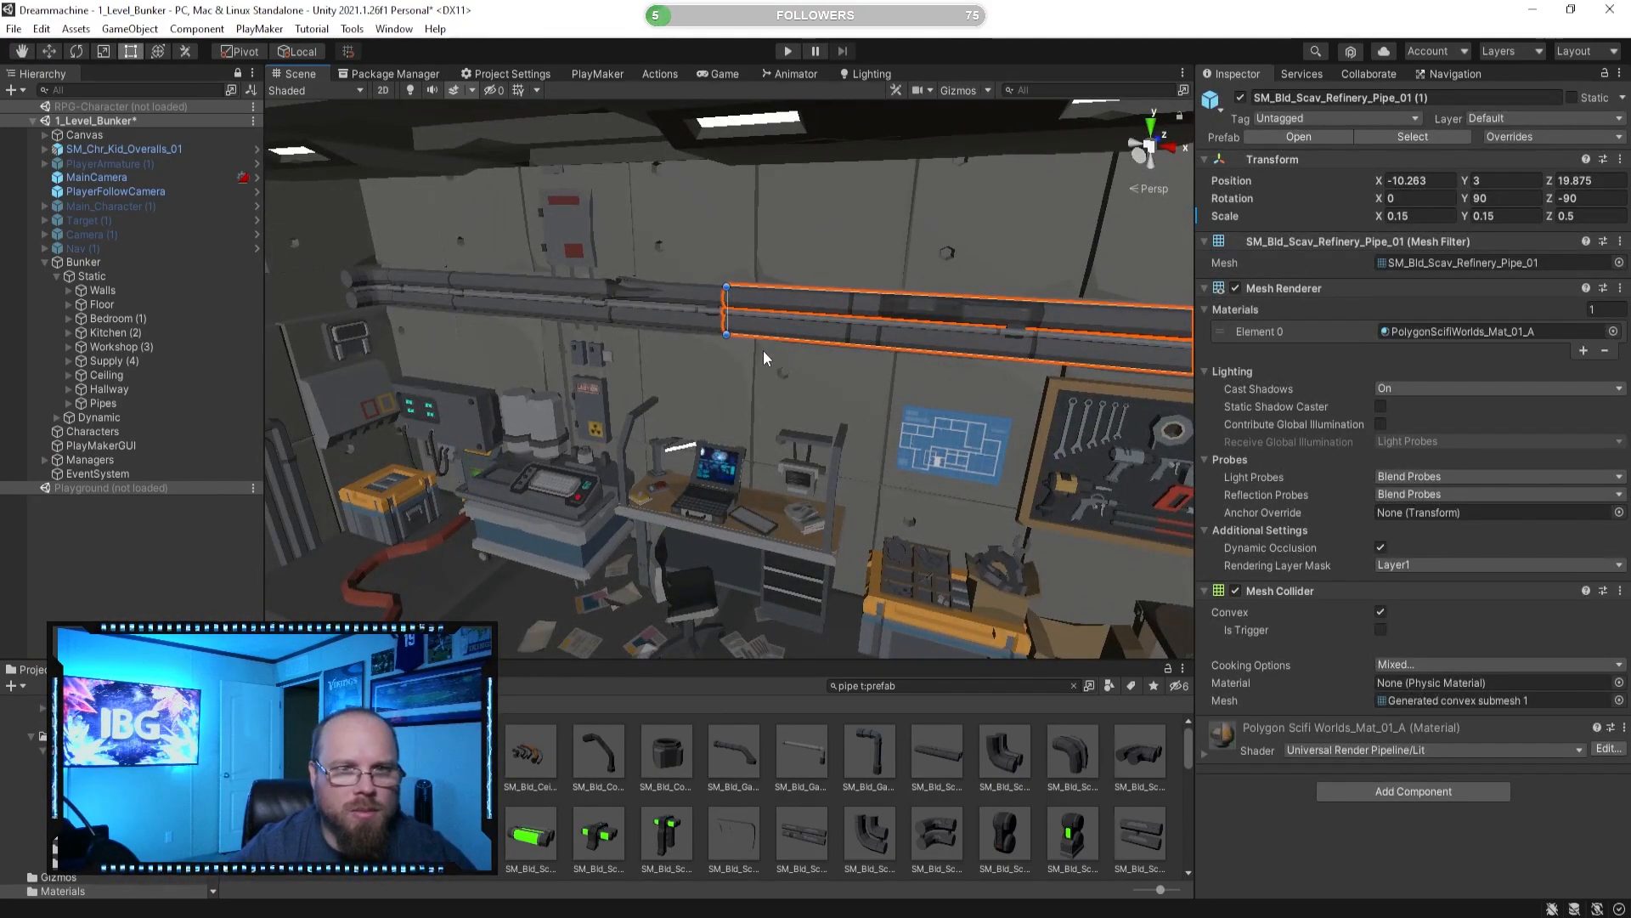
left_click(48, 53)
right_click_drag(833, 336, 994, 316)
left_click_drag(1083, 294, 865, 304)
left_click(77, 53)
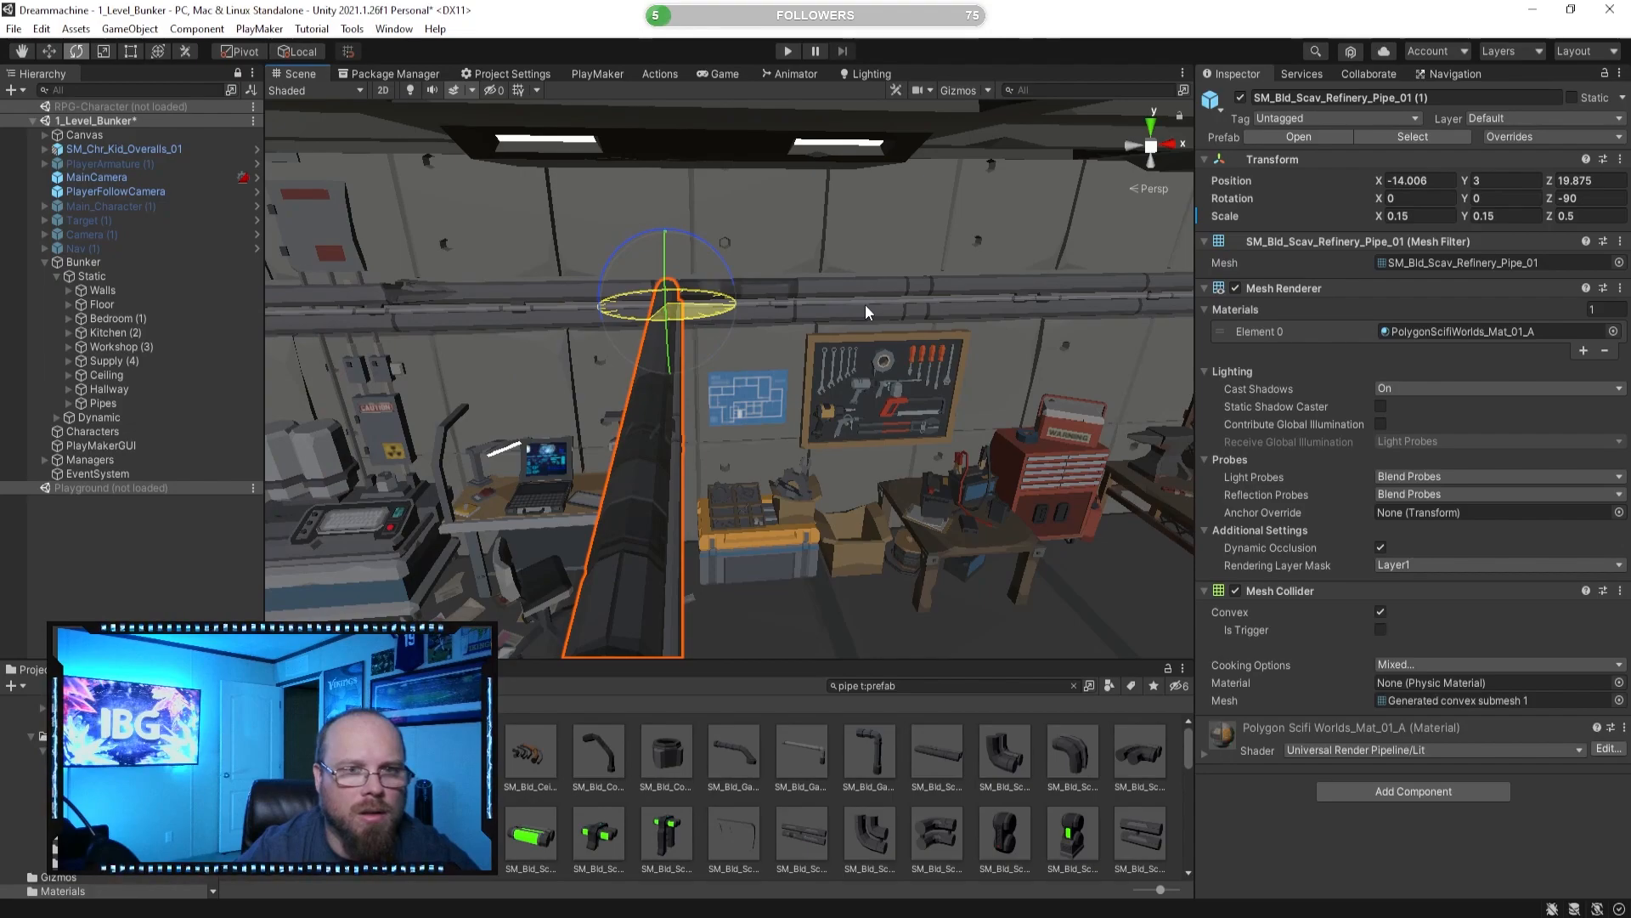
left_click_drag(736, 304, 366, 309)
Slide the rotated pipe into the corner and align it with the bend's outlet, X about -19.91.
right_click_drag(854, 327, 777, 339)
left_click_drag(778, 311, 619, 309)
right_click_drag(619, 309, 304, 296)
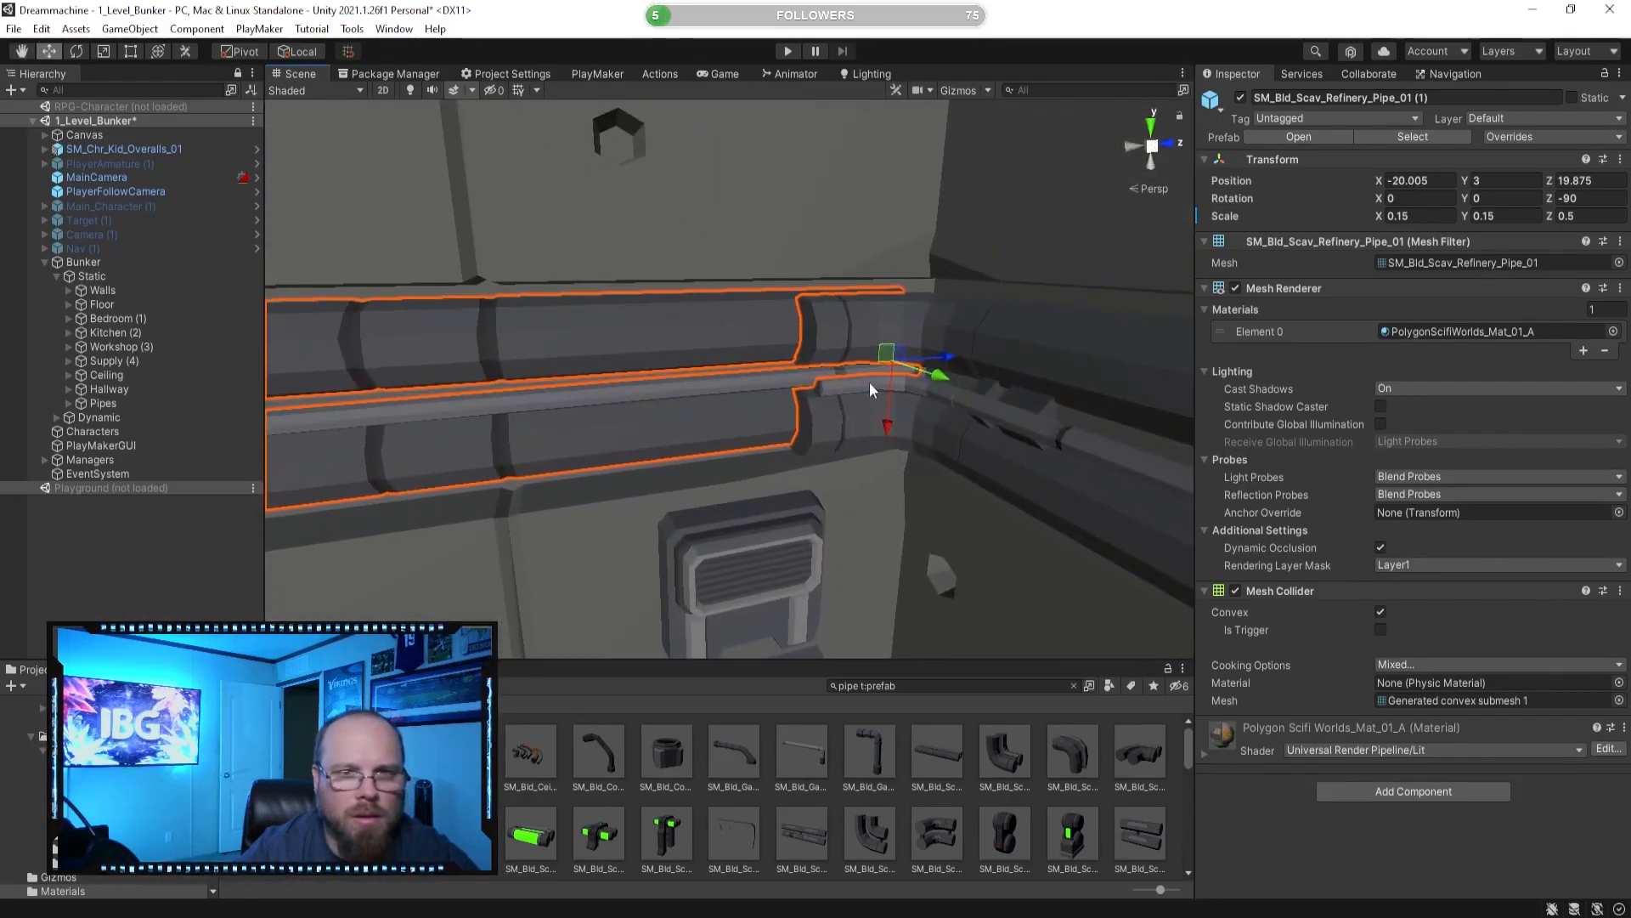
left_click_drag(940, 377, 966, 376)
left_click(982, 779)
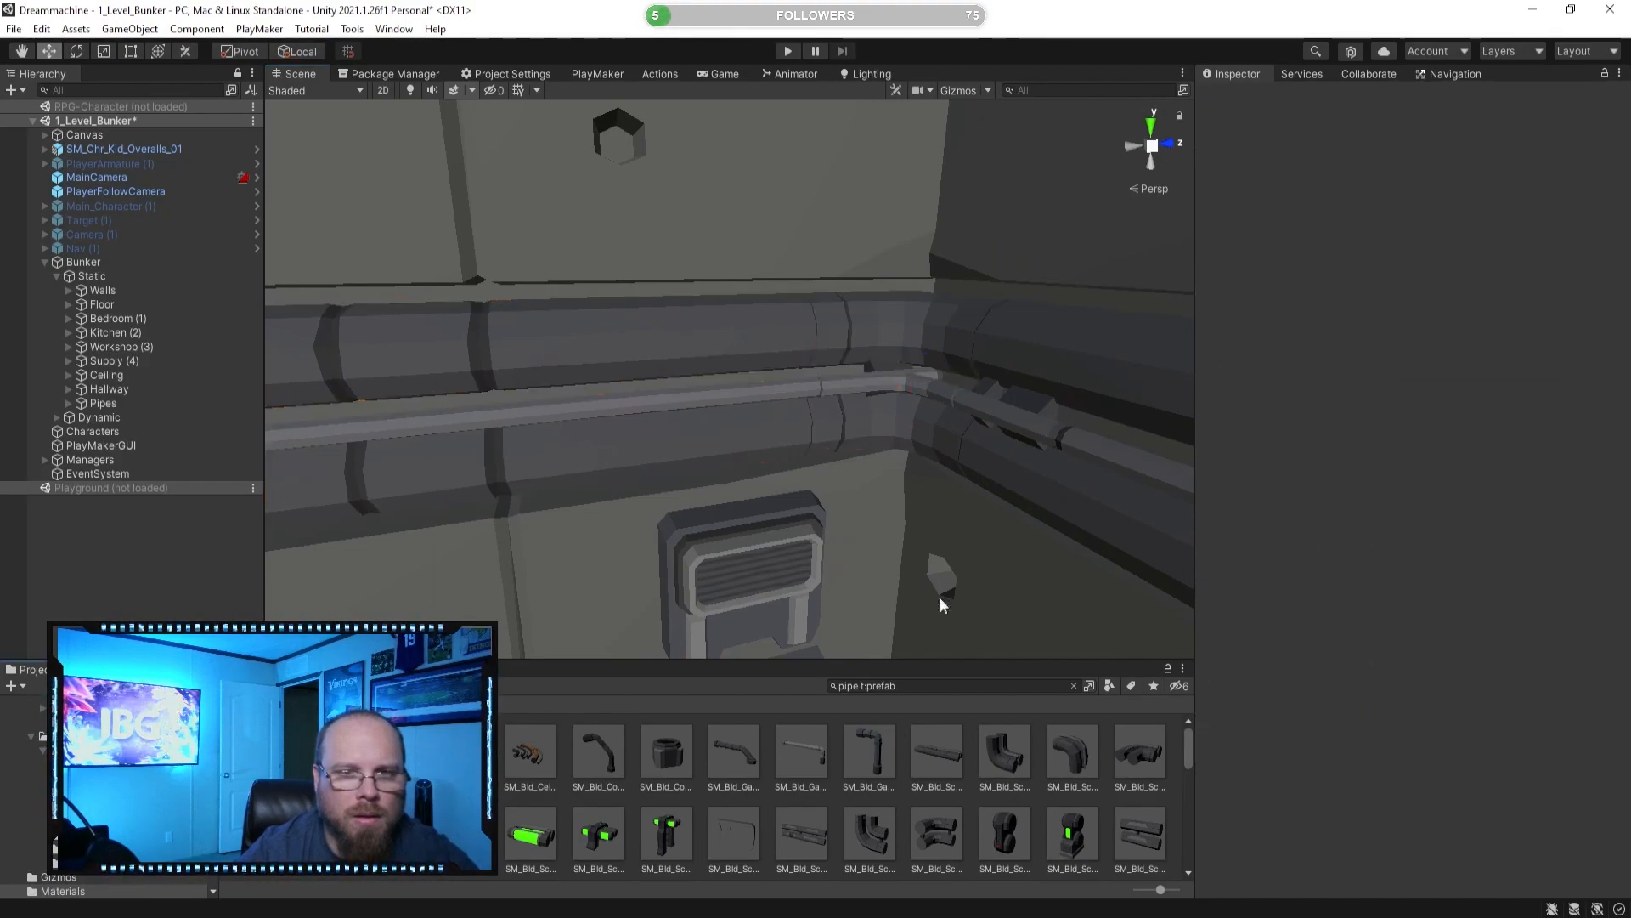
Shift the rotated pipe along the side wall until its end sits flush with the bend, Z about 19.53.
right_click_drag(895, 497, 819, 475)
key("ctrl+z")
left_click_drag(950, 388, 813, 396)
left_click(794, 698)
right_click_drag(748, 586, 723, 513)
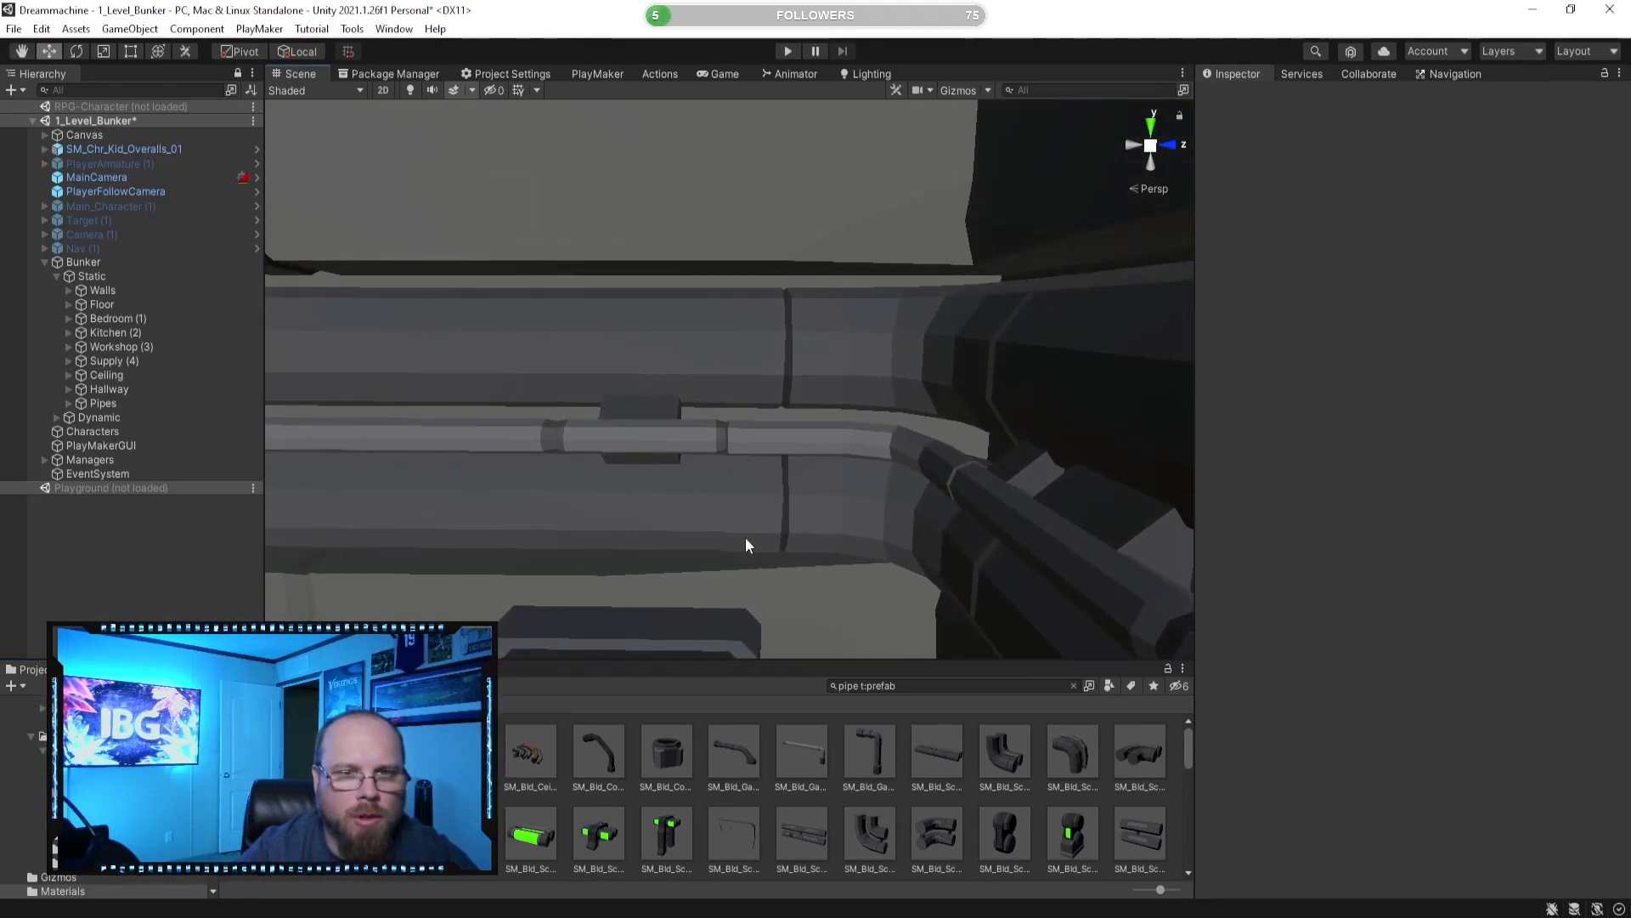
left_click(725, 531)
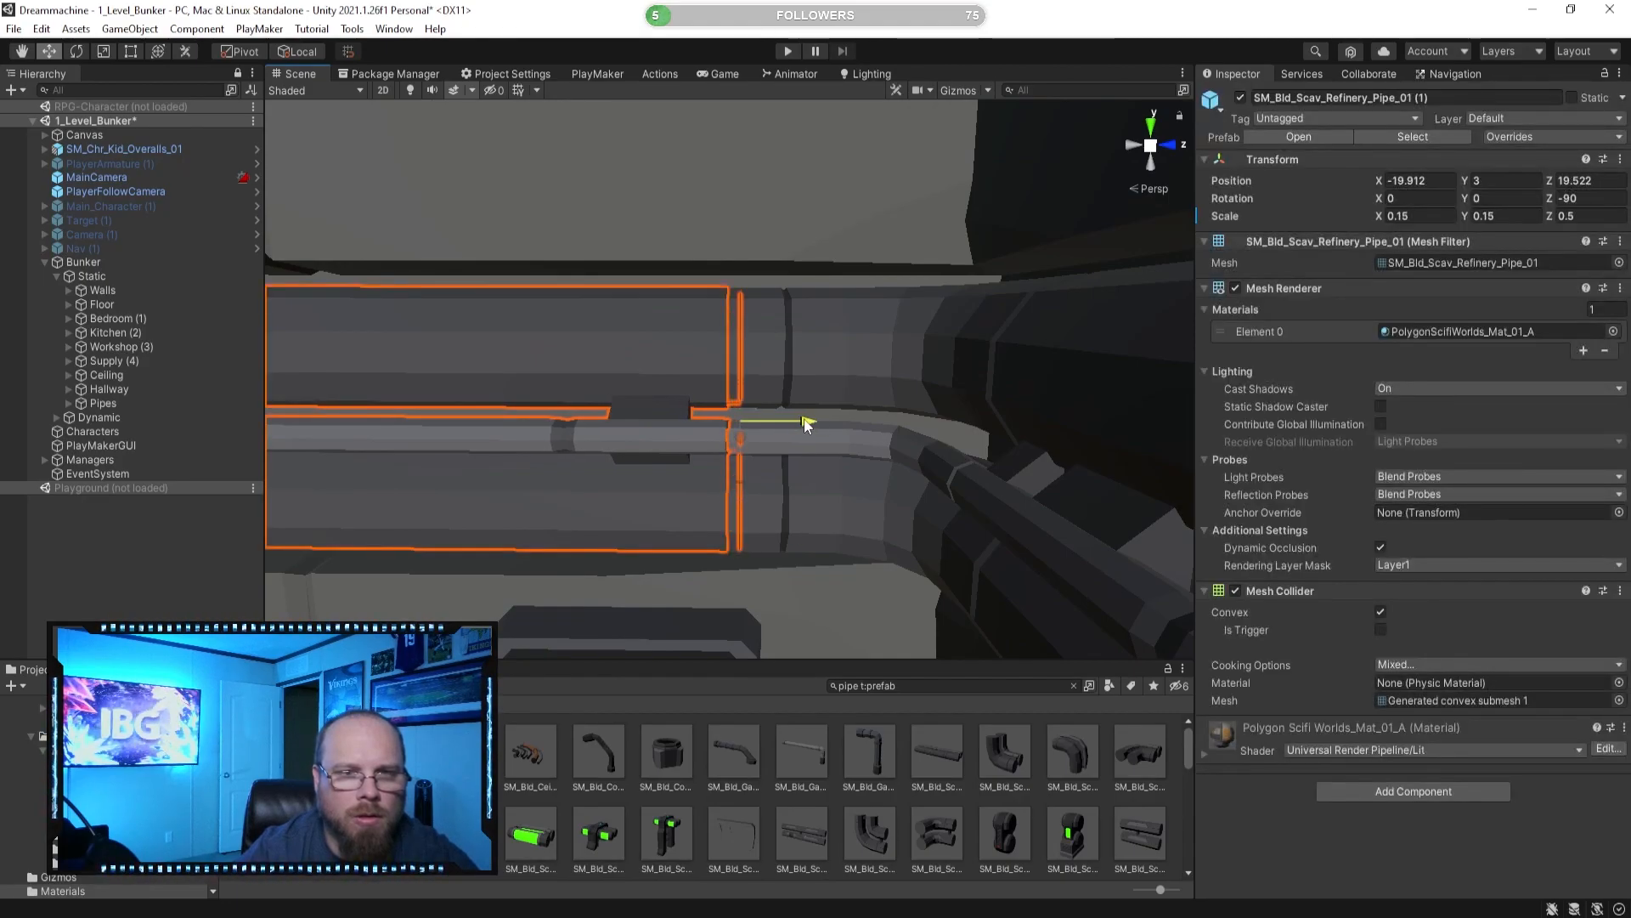
left_click(832, 770)
key("s")
right_click_drag(753, 539, 633, 420)
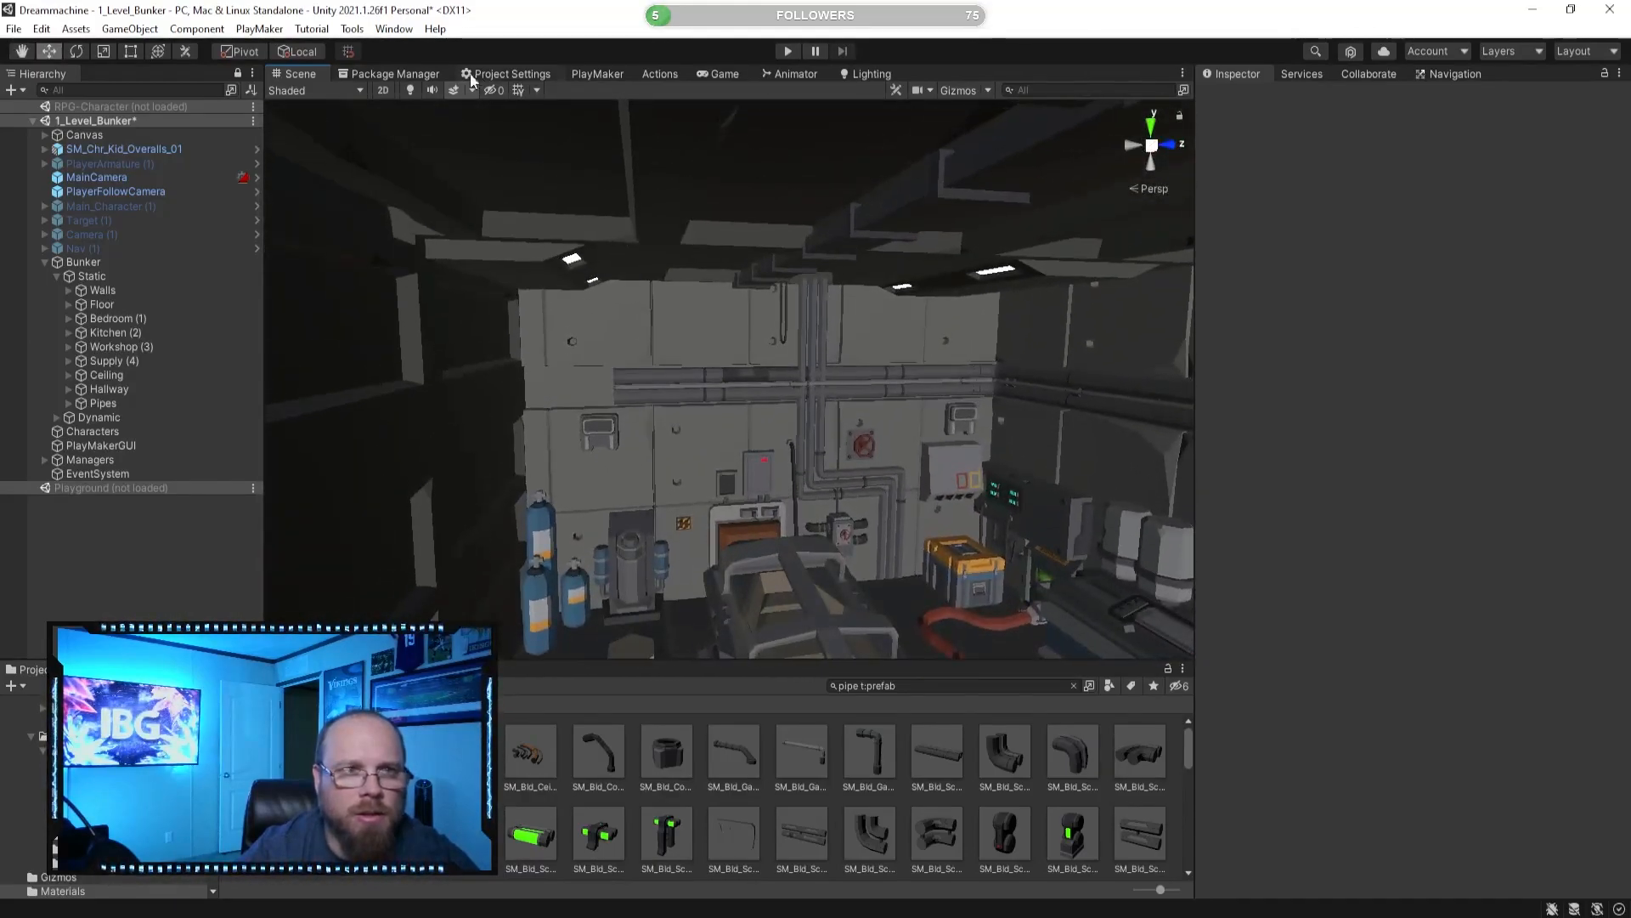
Toggle the scene lighting and examine how the pipe runs look around the bunker corner.
left_click(410, 90)
right_click_drag(510, 382, 435, 350)
key("w")
left_click(413, 88)
key("w")
right_click_drag(599, 362, 583, 426)
left_click(696, 395)
right_click_drag(696, 395, 789, 422)
right_click_drag(354, 411, 747, 293)
Duplicate the SM_Bld_Scav_Refinery_Pipe_01_Half_02 pipe and rotate the copy to 0 degrees on Y.
left_click(1007, 318)
left_click(1074, 303)
left_click(1045, 326)
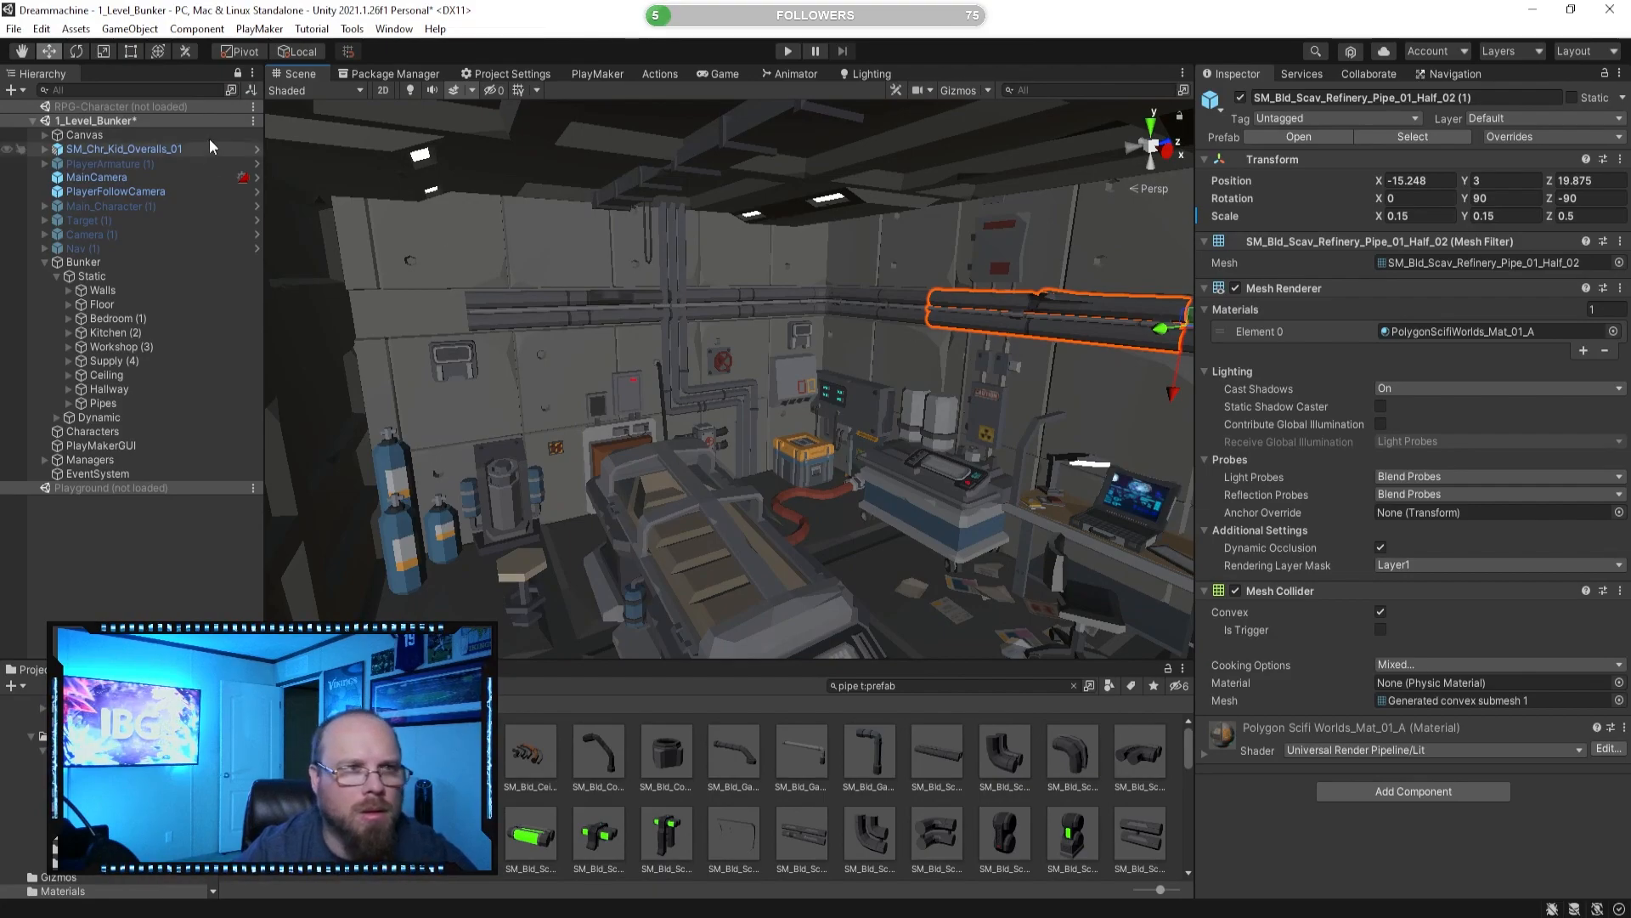
left_click_drag(1138, 328, 1328, 337)
right_click_drag(646, 280, 416, 321)
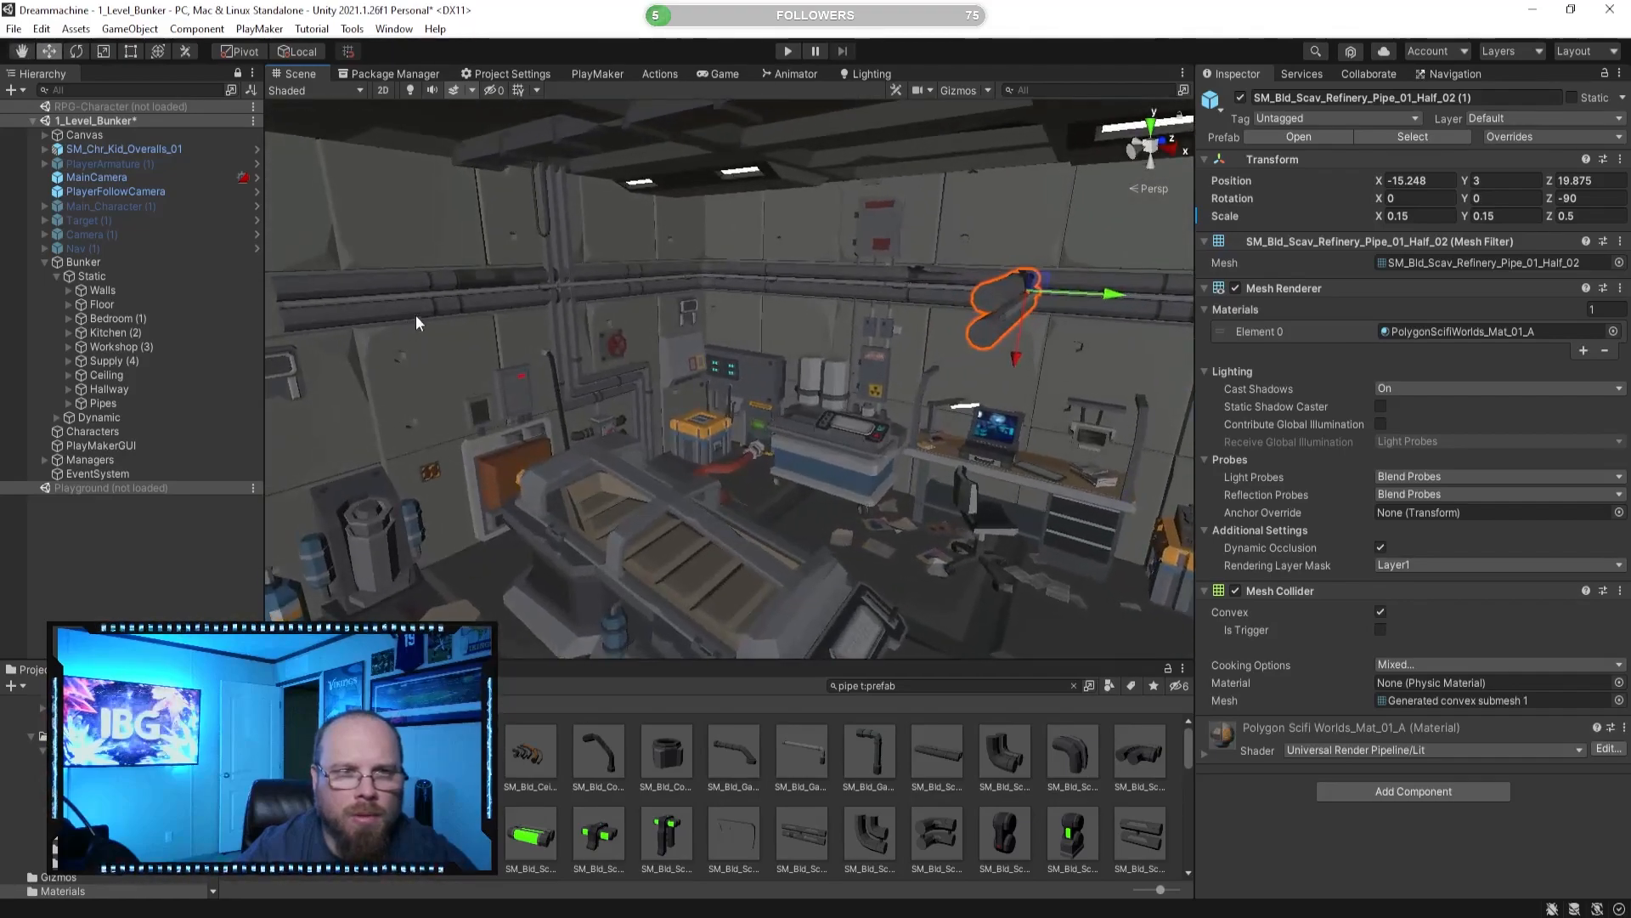
Set the X position of the rotated SM_Bld_Scav_Refinery_Pipe_01_Half_02 copy to -19.912, matching the side-wall pipe.
left_click(457, 316)
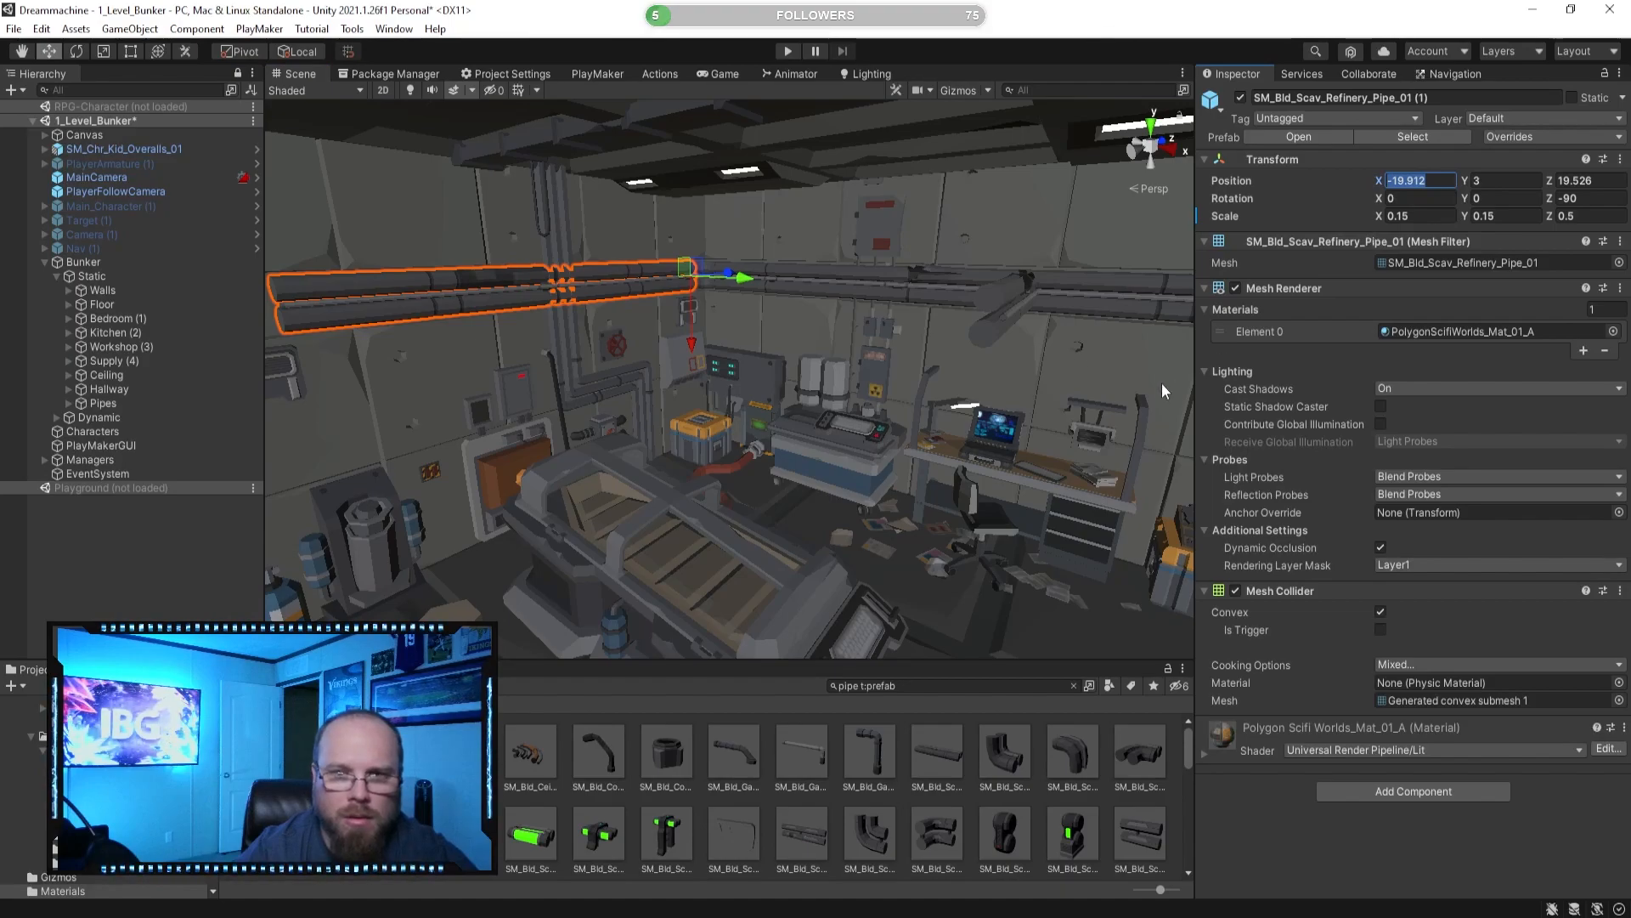
left_click(995, 302)
type("-19.912")
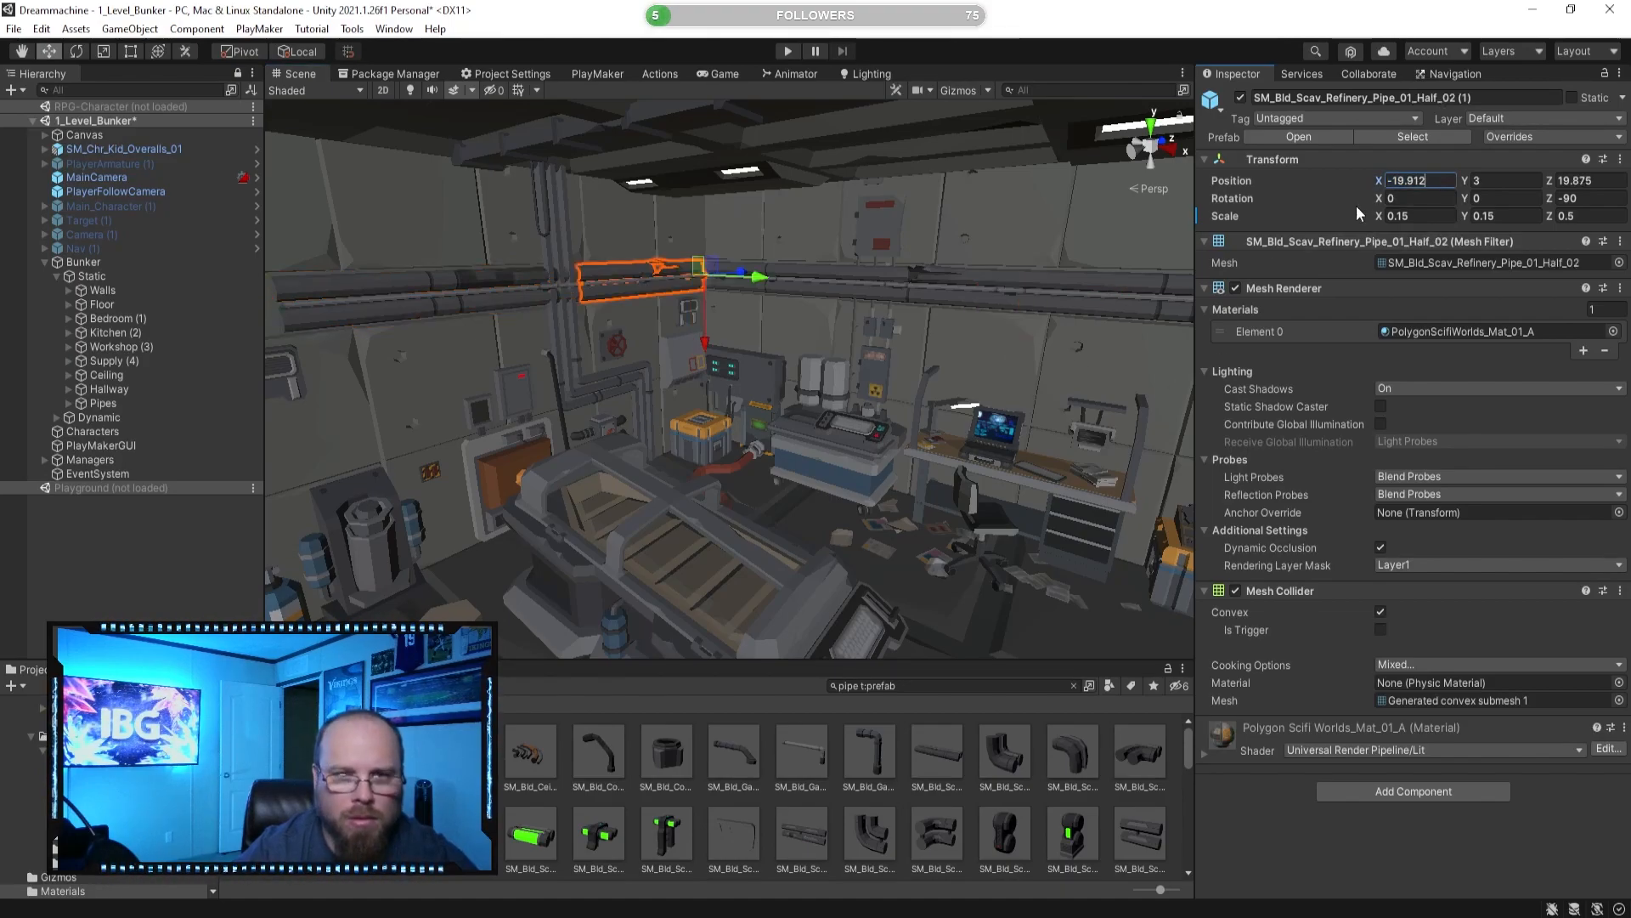
Slide the Half_02 copy along the side wall into the adjoining room, Z about 12.09.
left_click_drag(741, 272, 592, 306)
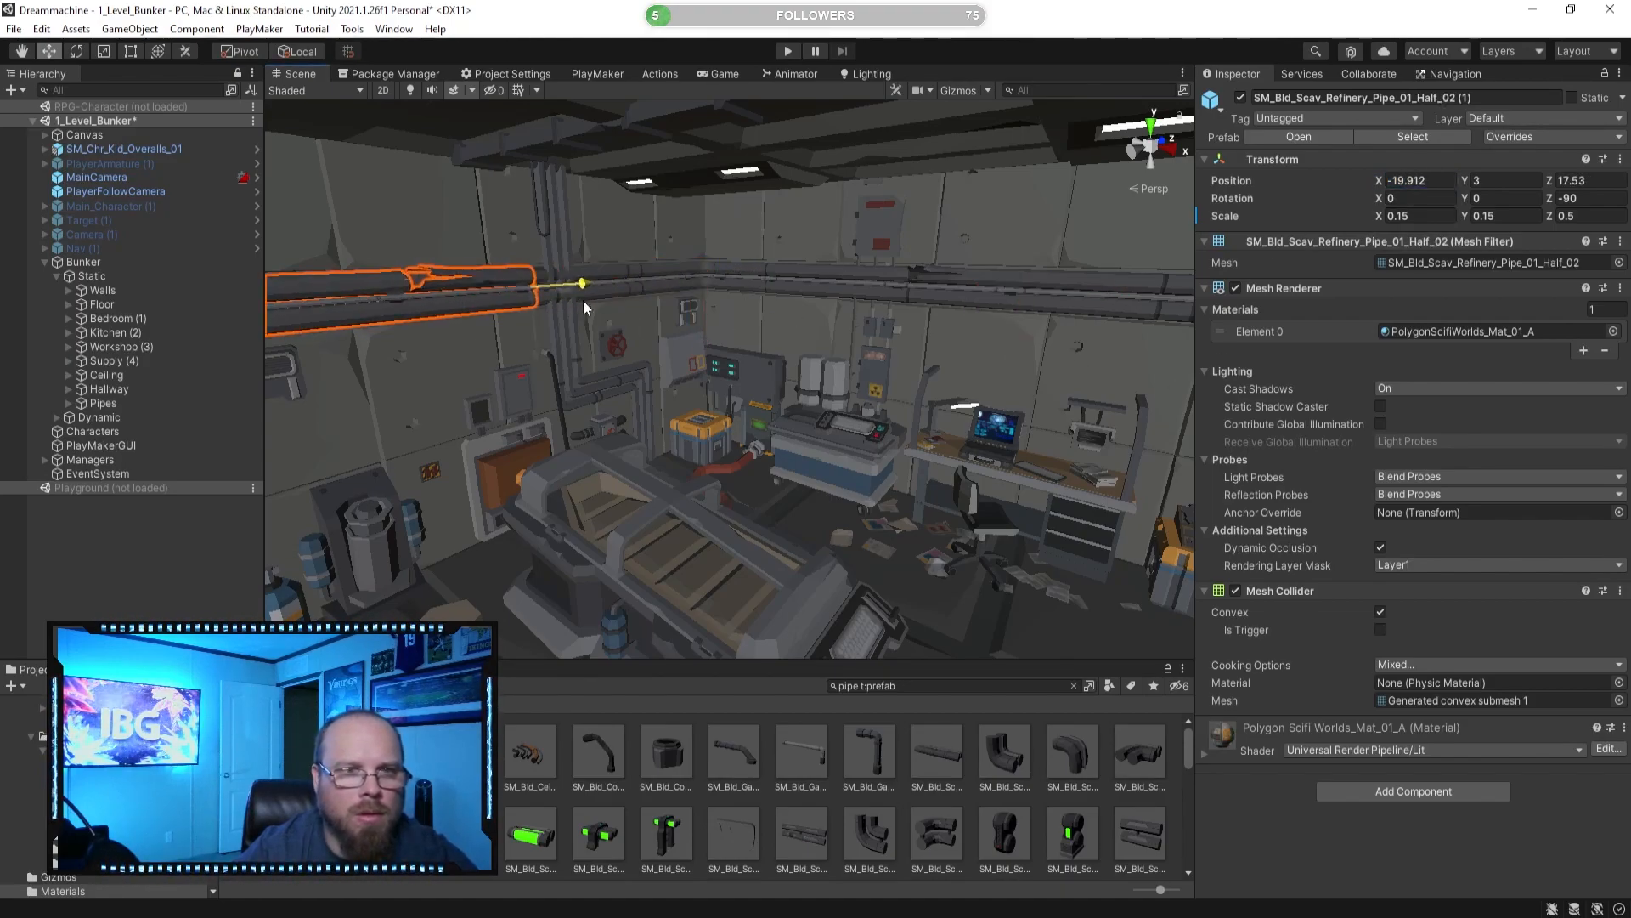
right_click_drag(650, 325, 453, 350)
left_click_drag(936, 326, 610, 365)
mouse_move(610, 365)
right_mouse_down()
mouse_move(510, 371)
mouse_move(609, 359)
right_mouse_up()
left_click_drag(1079, 315, 849, 343)
right_click_drag(850, 343, 901, 340)
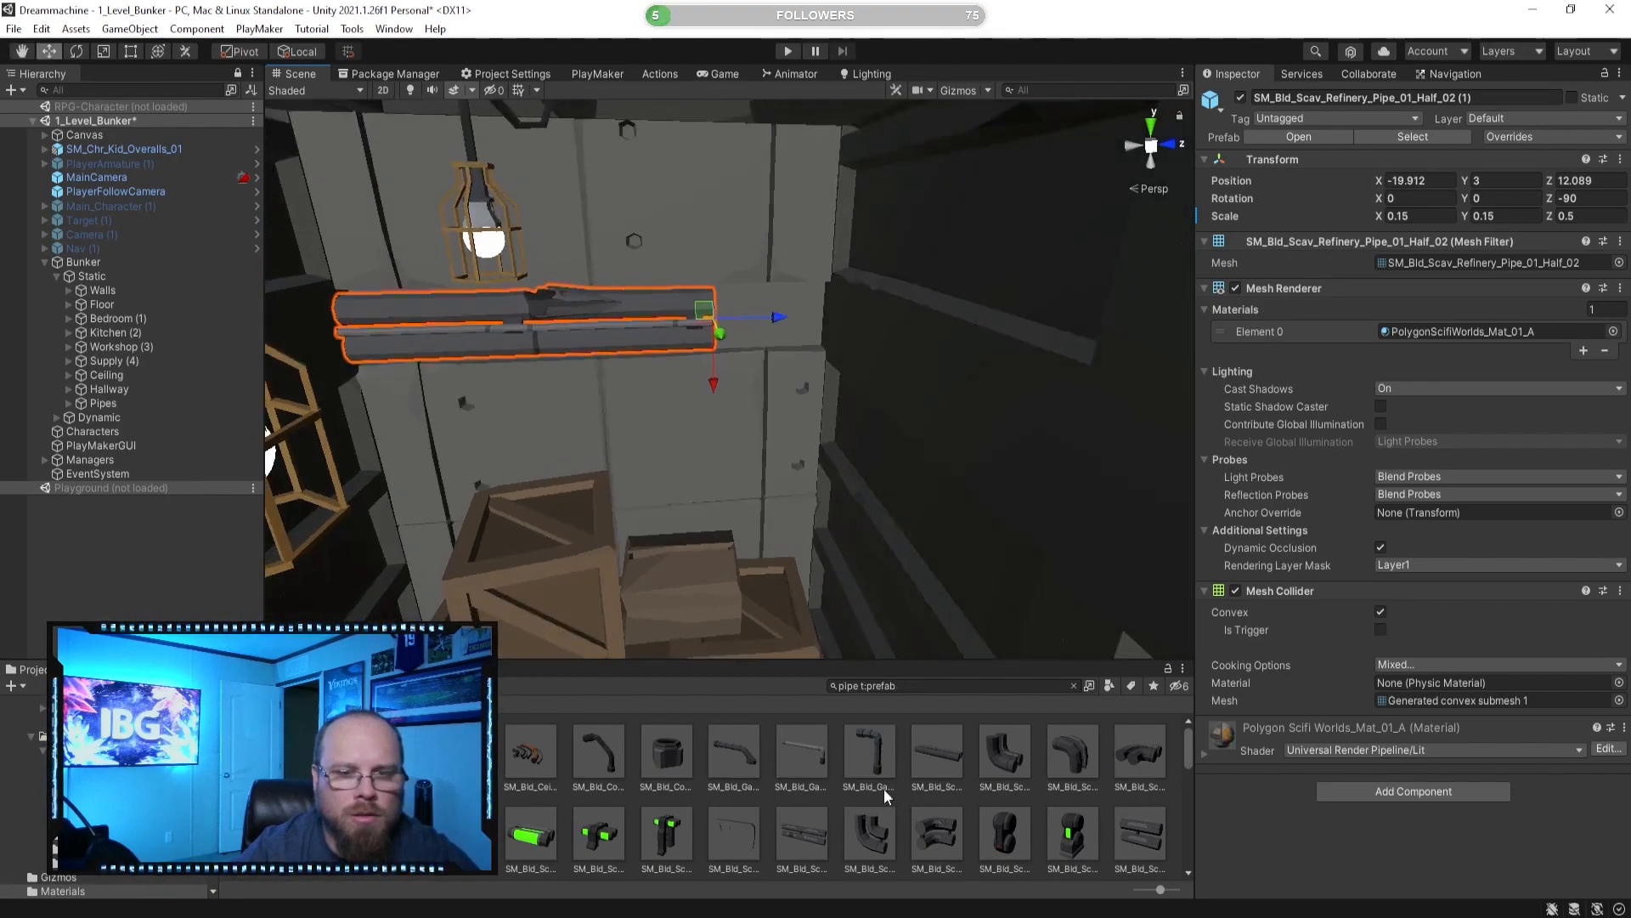
left_click(829, 790)
Duplicate the SM_Bld_Scav_Refinery_Pipe_01_Half_01 pipe beyond the tool board and rotate the copy to -180 on Y.
mouse_move(629, 510)
right_mouse_down()
mouse_move(594, 503)
mouse_move(613, 482)
mouse_move(1114, 412)
mouse_move(775, 513)
mouse_move(608, 539)
mouse_move(641, 505)
mouse_move(764, 499)
mouse_move(615, 485)
right_mouse_up()
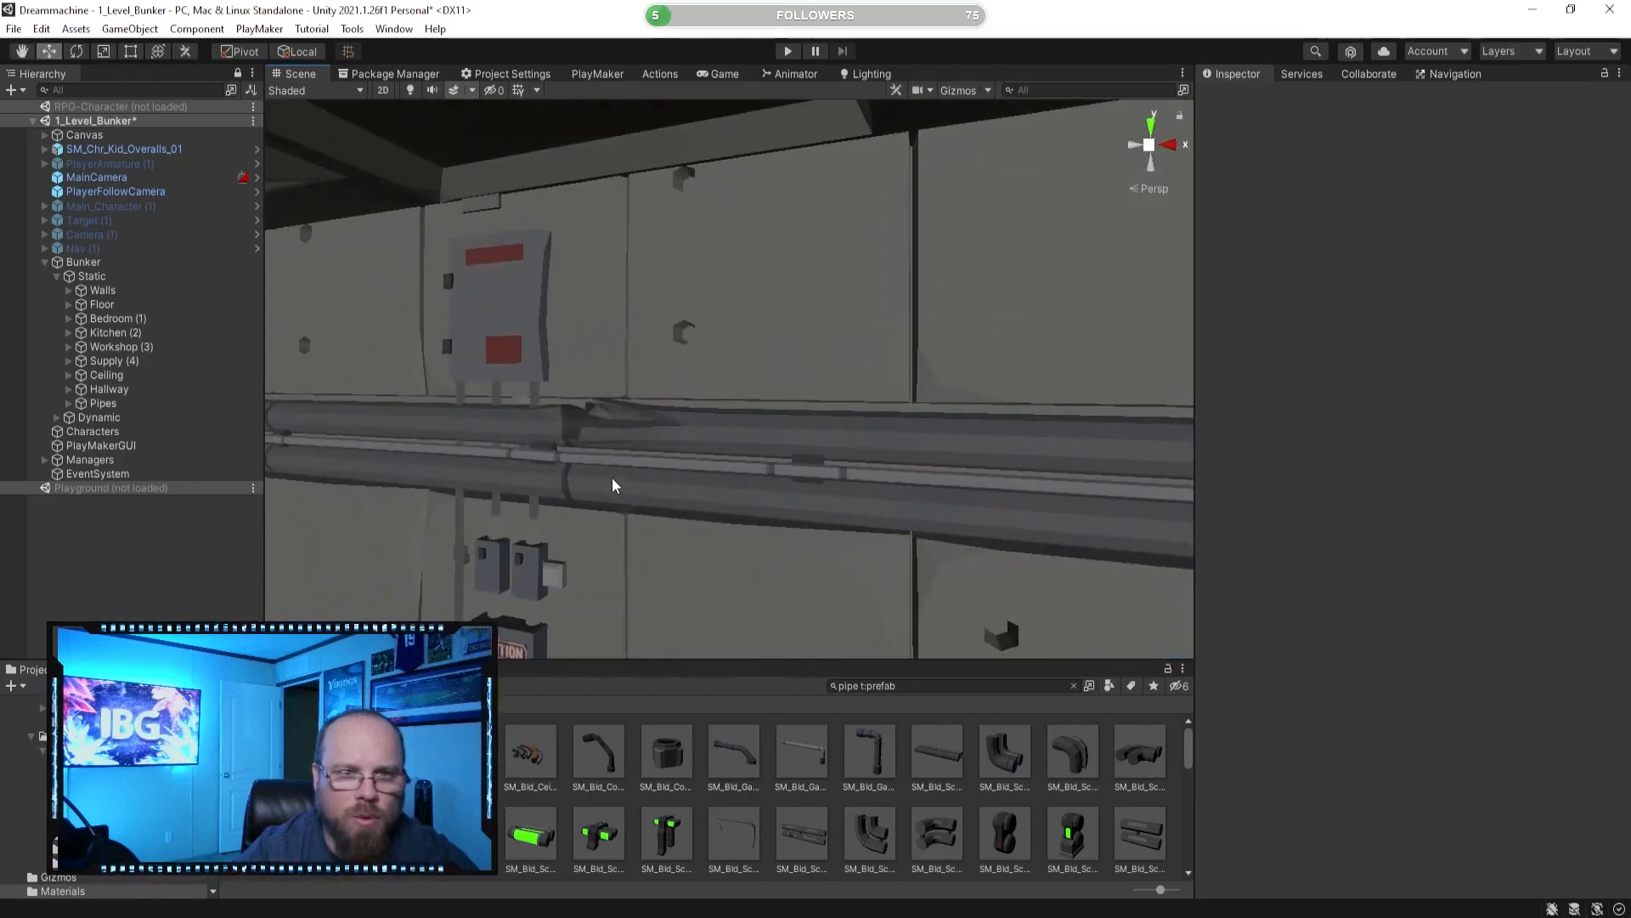
right_click_drag(576, 412, 868, 359)
left_click(868, 359)
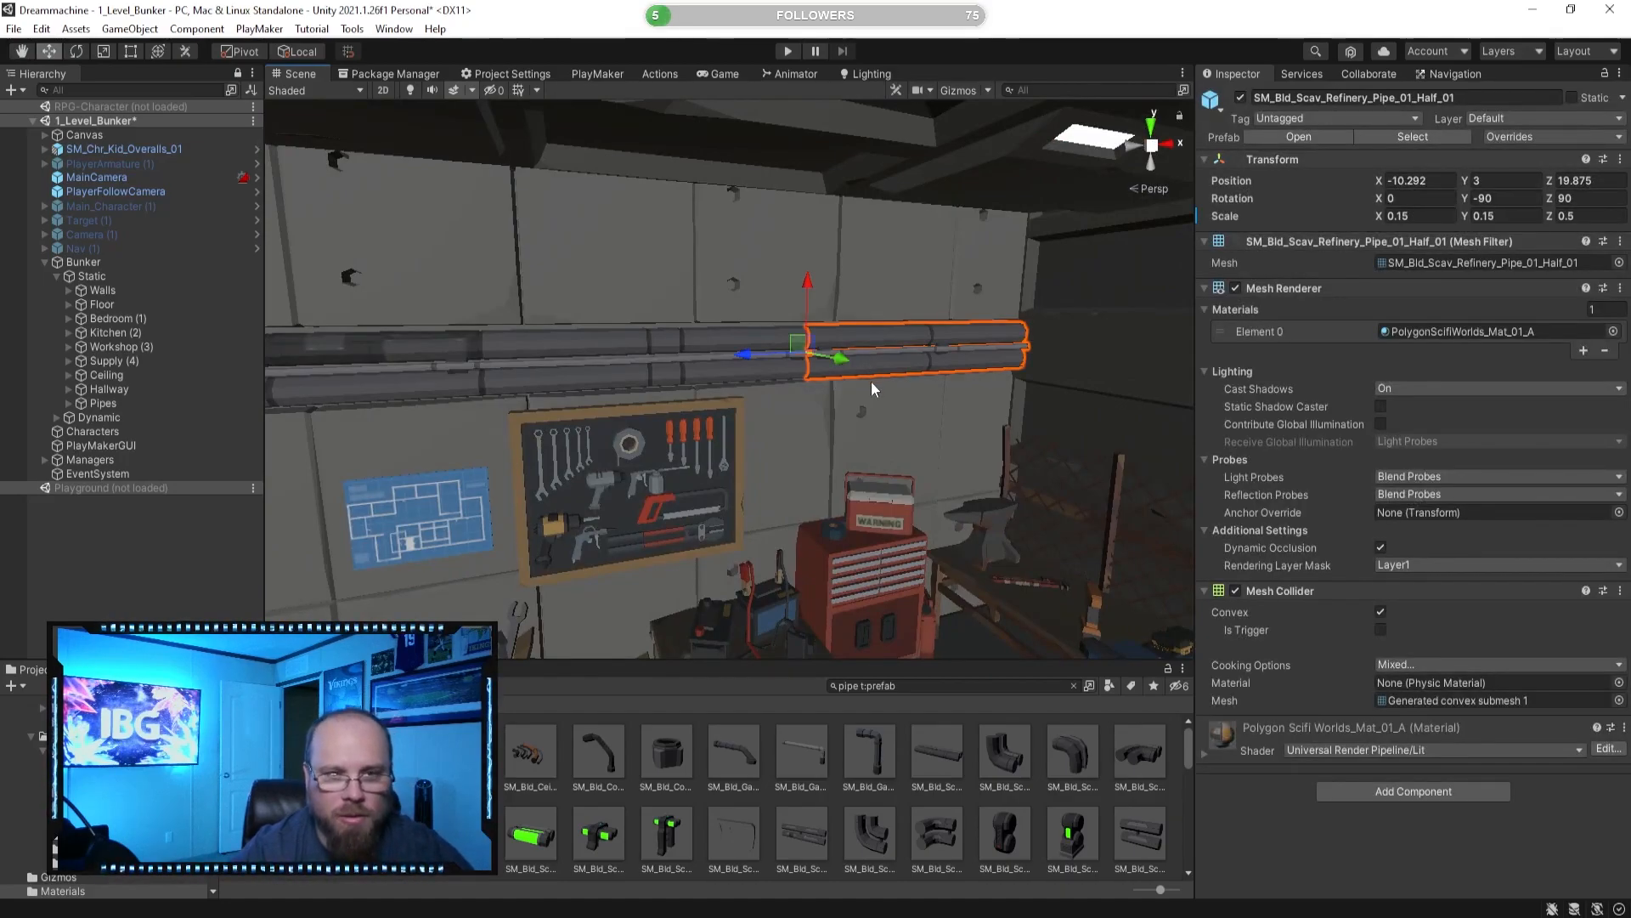
left_click(76, 52)
left_click_drag(769, 374, 852, 396)
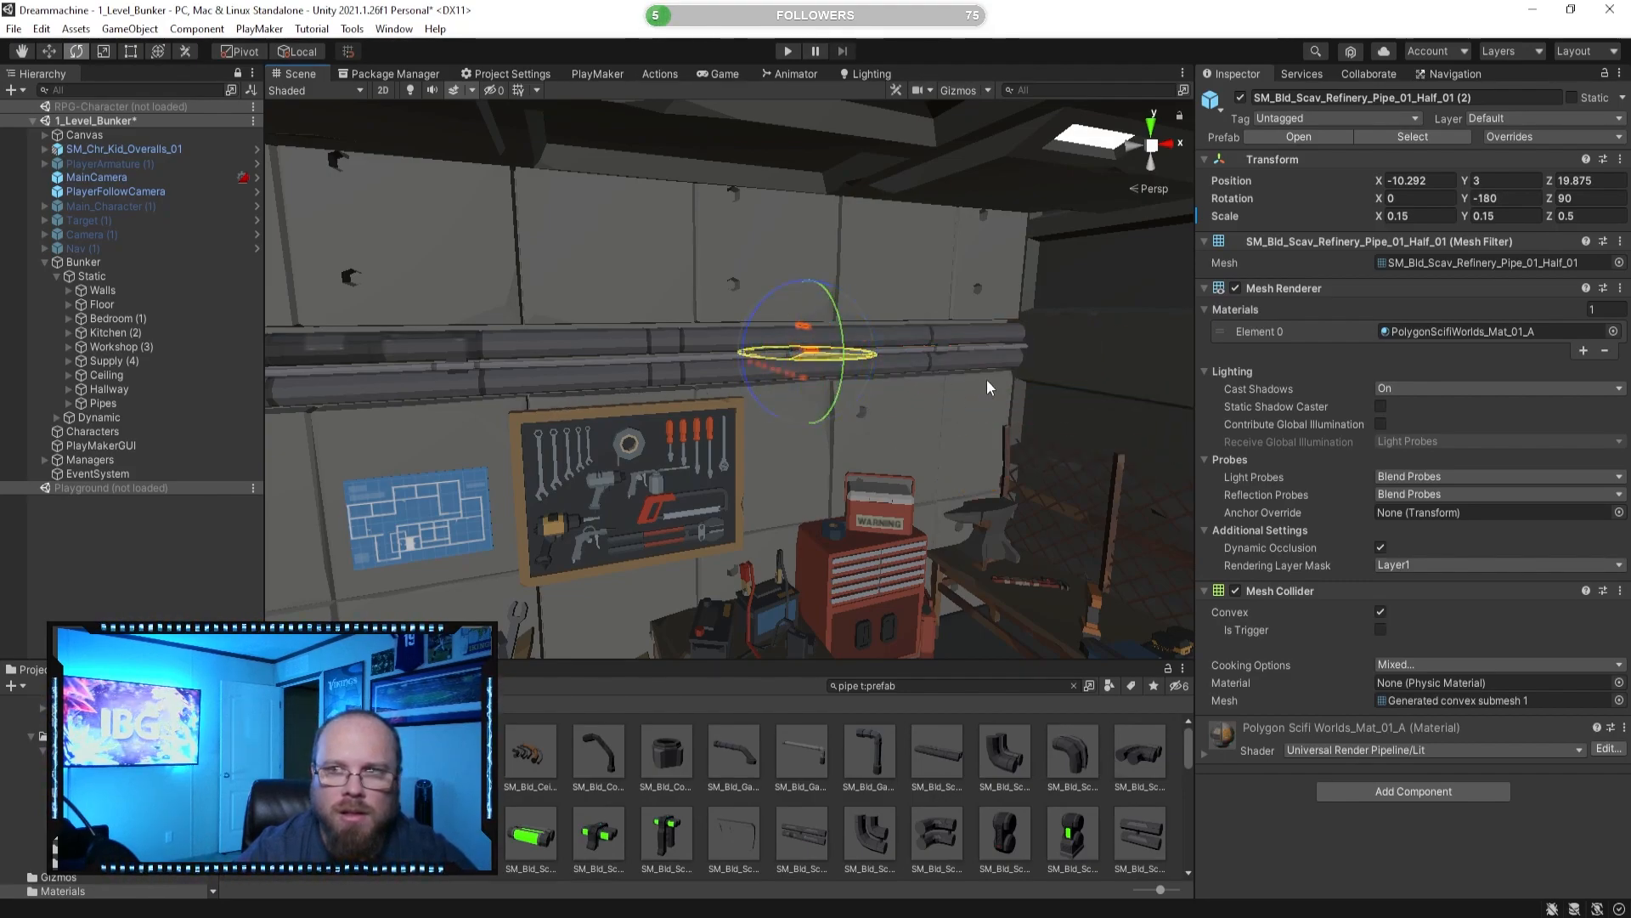
Move the rotated Half_01 copy onto the side wall at X -19.912 and slide it to the run's end, Z about 11.90.
left_click(49, 56)
right_click_drag(457, 223, 630, 277)
left_click_drag(543, 290, 1082, 369)
left_click_drag(994, 361, 889, 384, "alt")
left_click_drag(973, 353, 344, 343)
right_click_drag(344, 343, 221, 348)
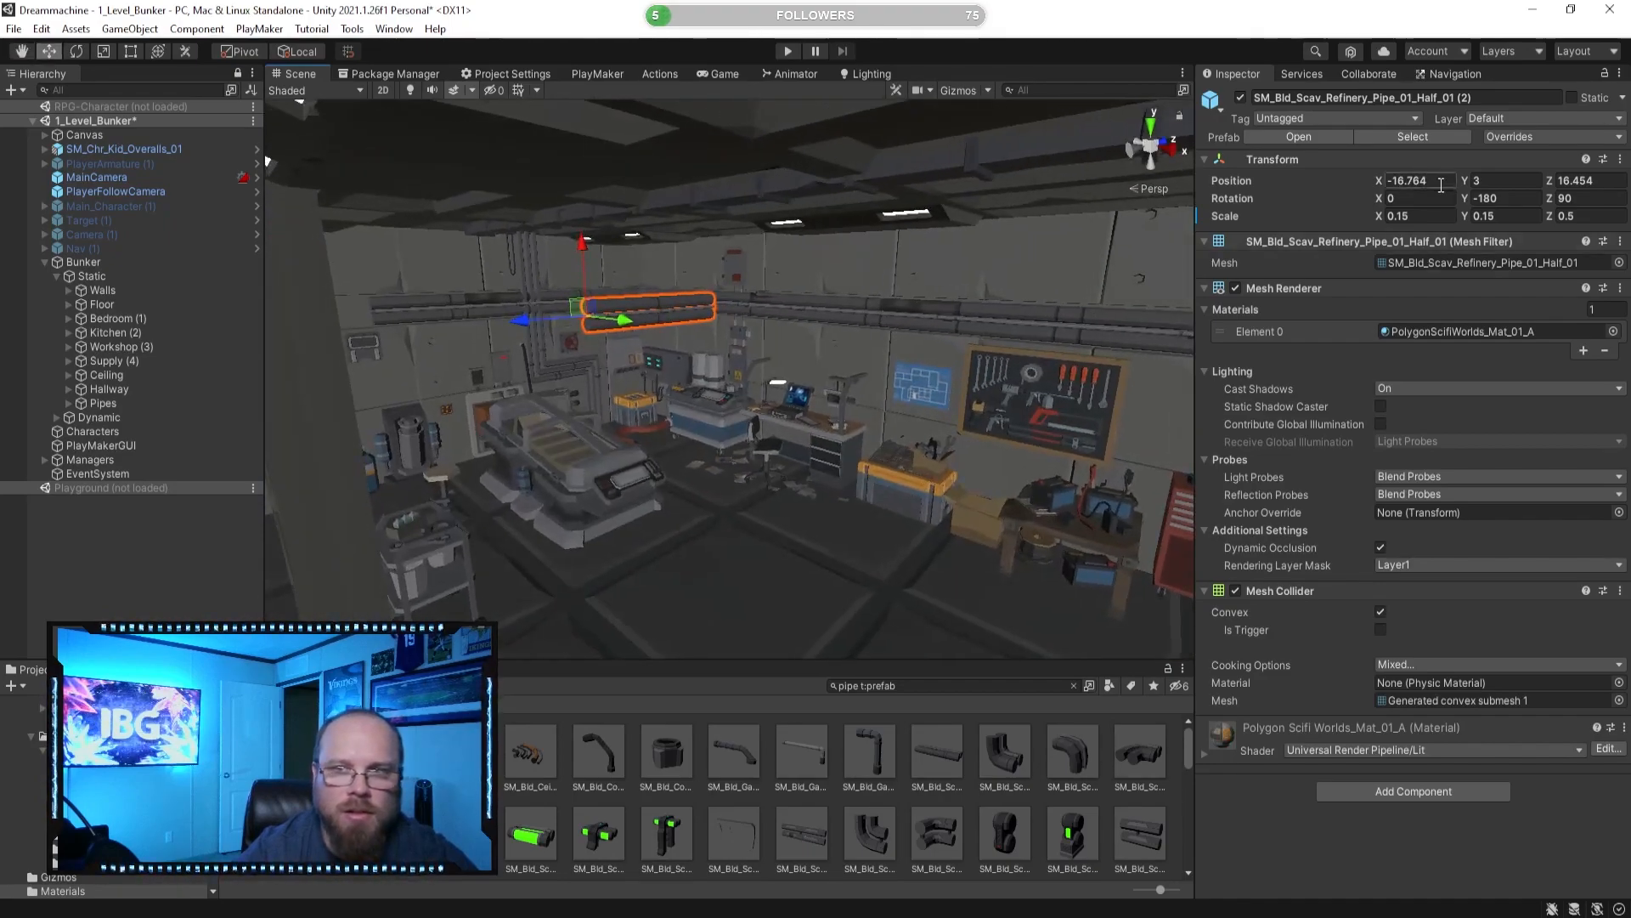
right_click_drag(849, 361, 586, 384)
key("w")
left_click_drag(692, 349, 284, 347)
right_click_drag(381, 383, 327, 373)
key("s")
left_click_drag(580, 339, 578, 340)
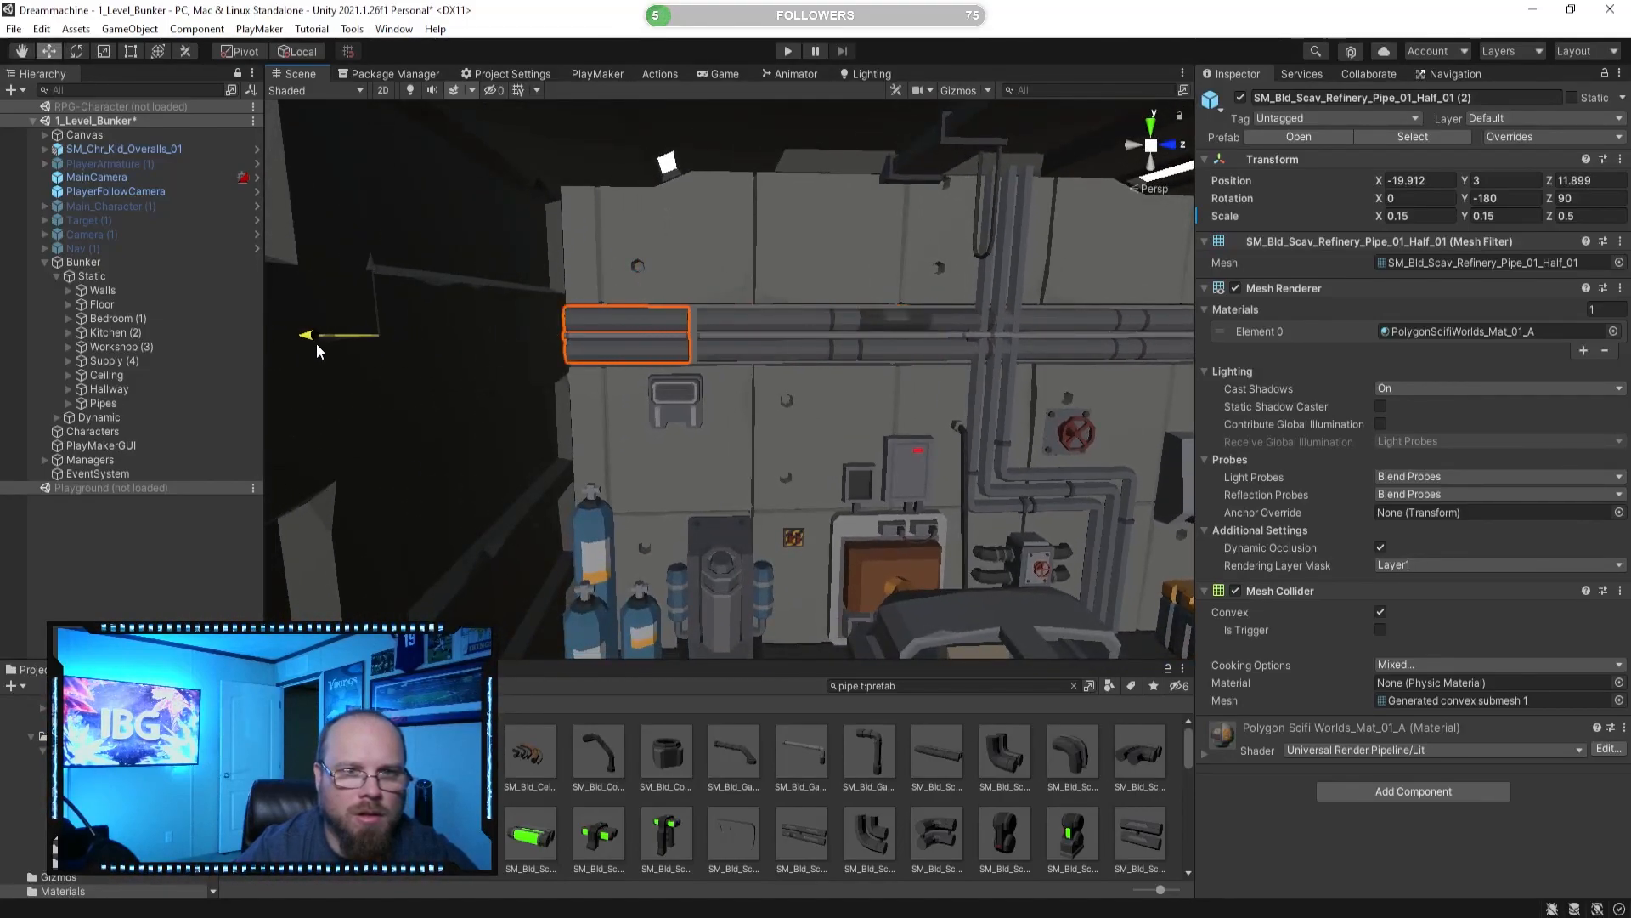
Nudge the Half_01 copy along the side wall until it meets the existing run, Z about 12.06.
scroll(672, 444, "up", 5)
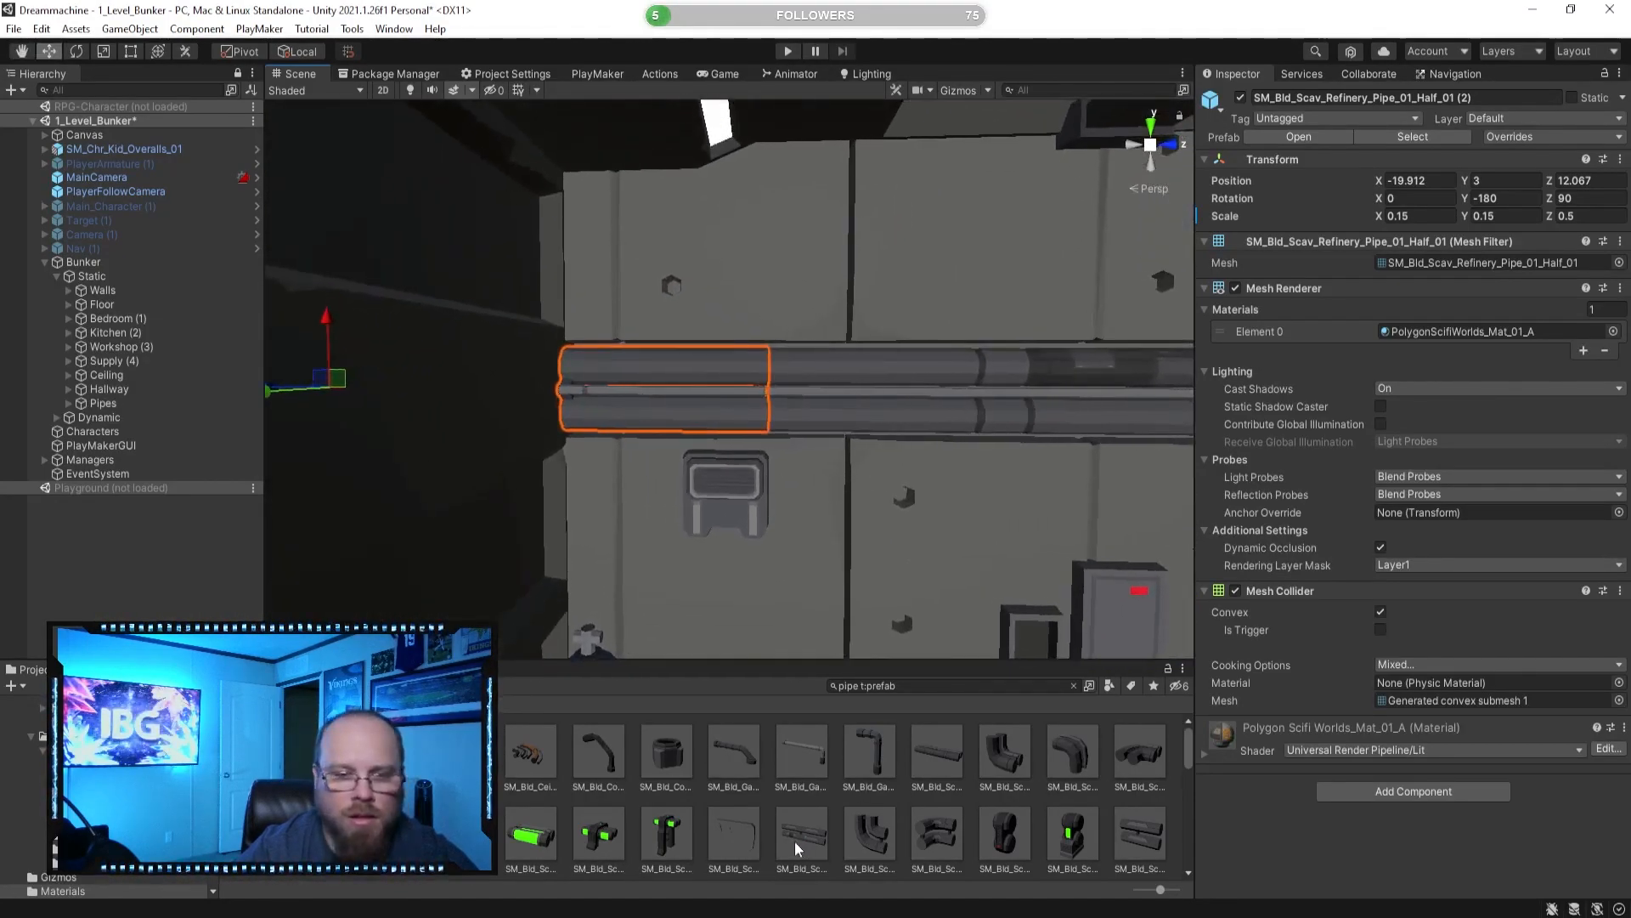
left_click(770, 802)
scroll(711, 483, "up", 4)
left_click(724, 441)
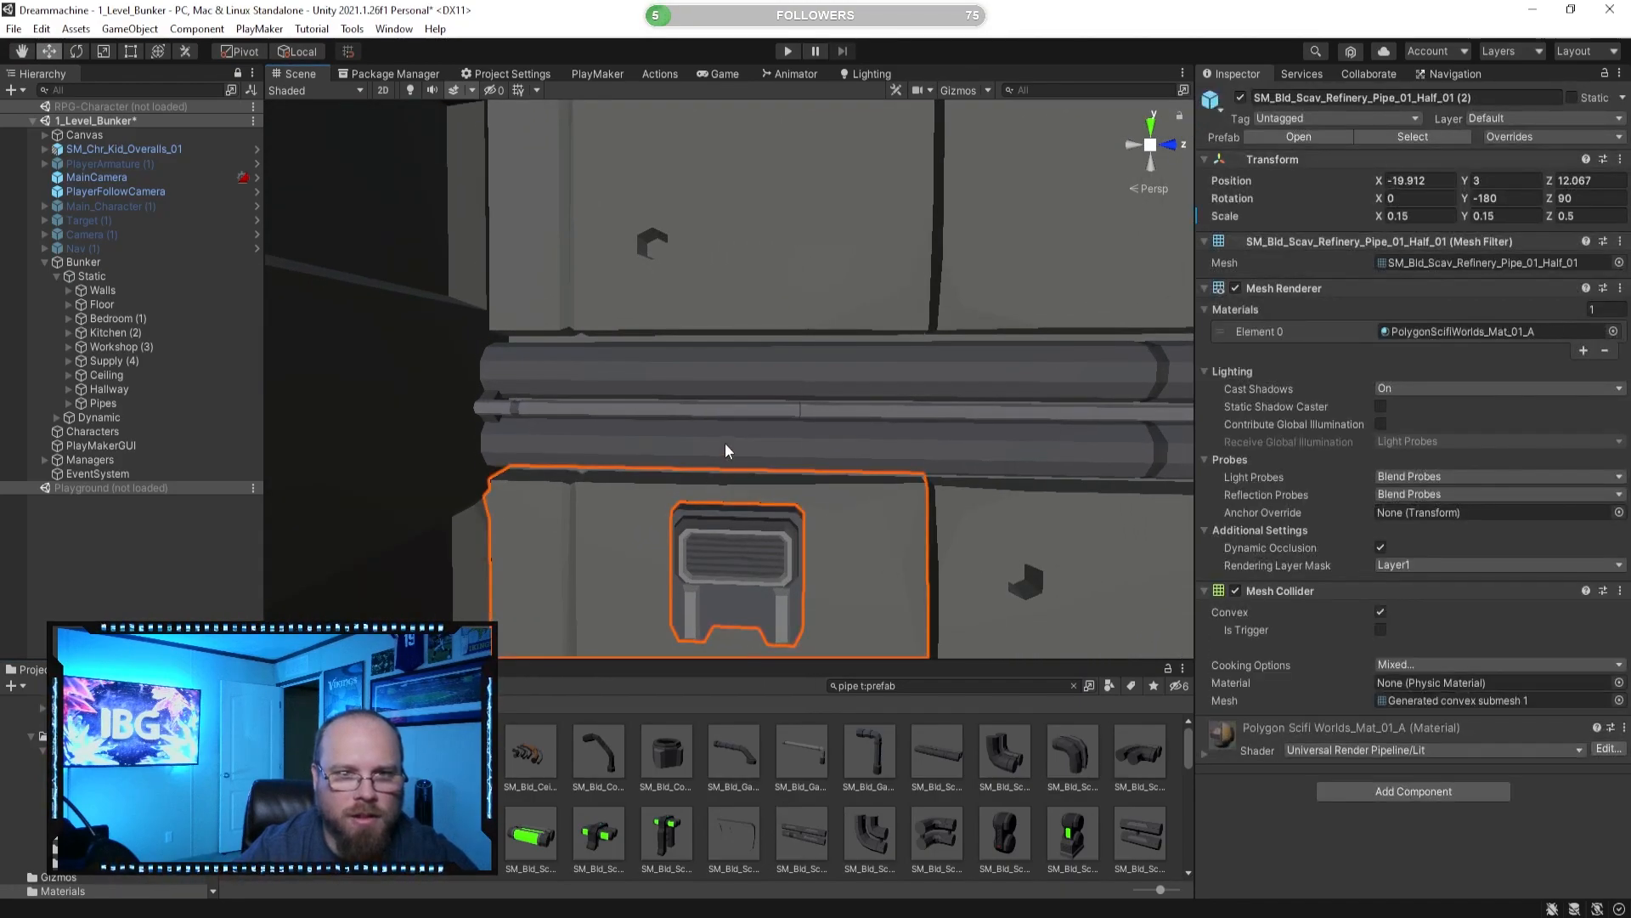
key("s")
right_click_drag(531, 375, 384, 388)
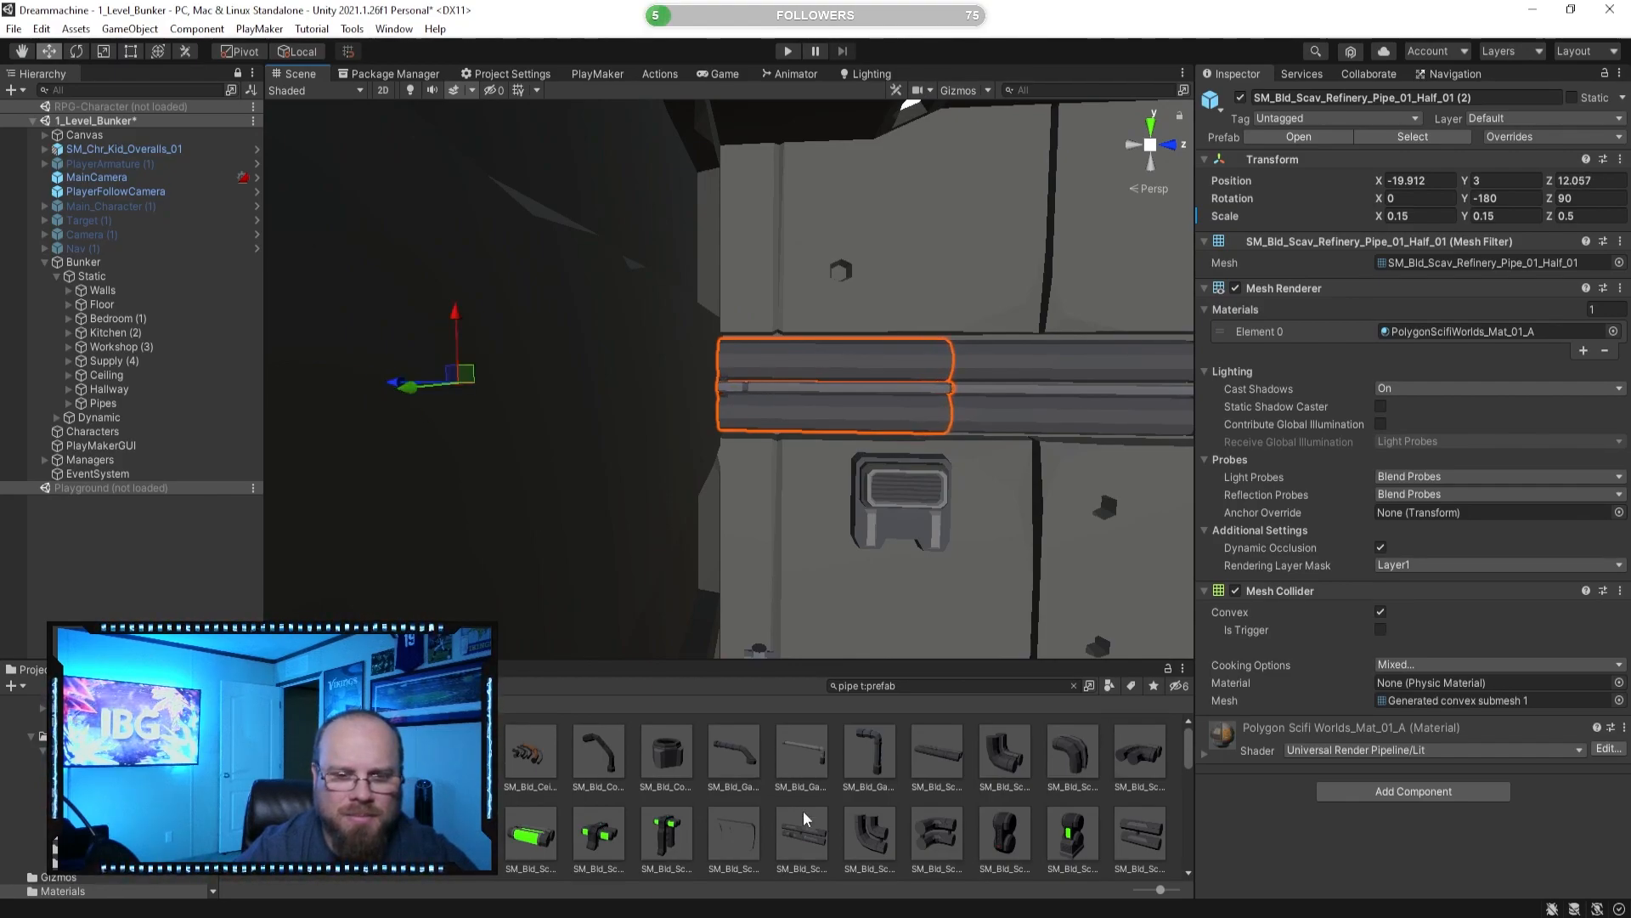
Slide the Half_02 copy in the adjoining room up against the pipe coming through the dividing wall, Z about 12.03.
left_click(835, 802)
key("d")
right_click_drag(848, 477, 855, 479)
key("a")
left_click(1034, 427)
left_click(786, 417)
left_click_drag(1045, 387, 1009, 401)
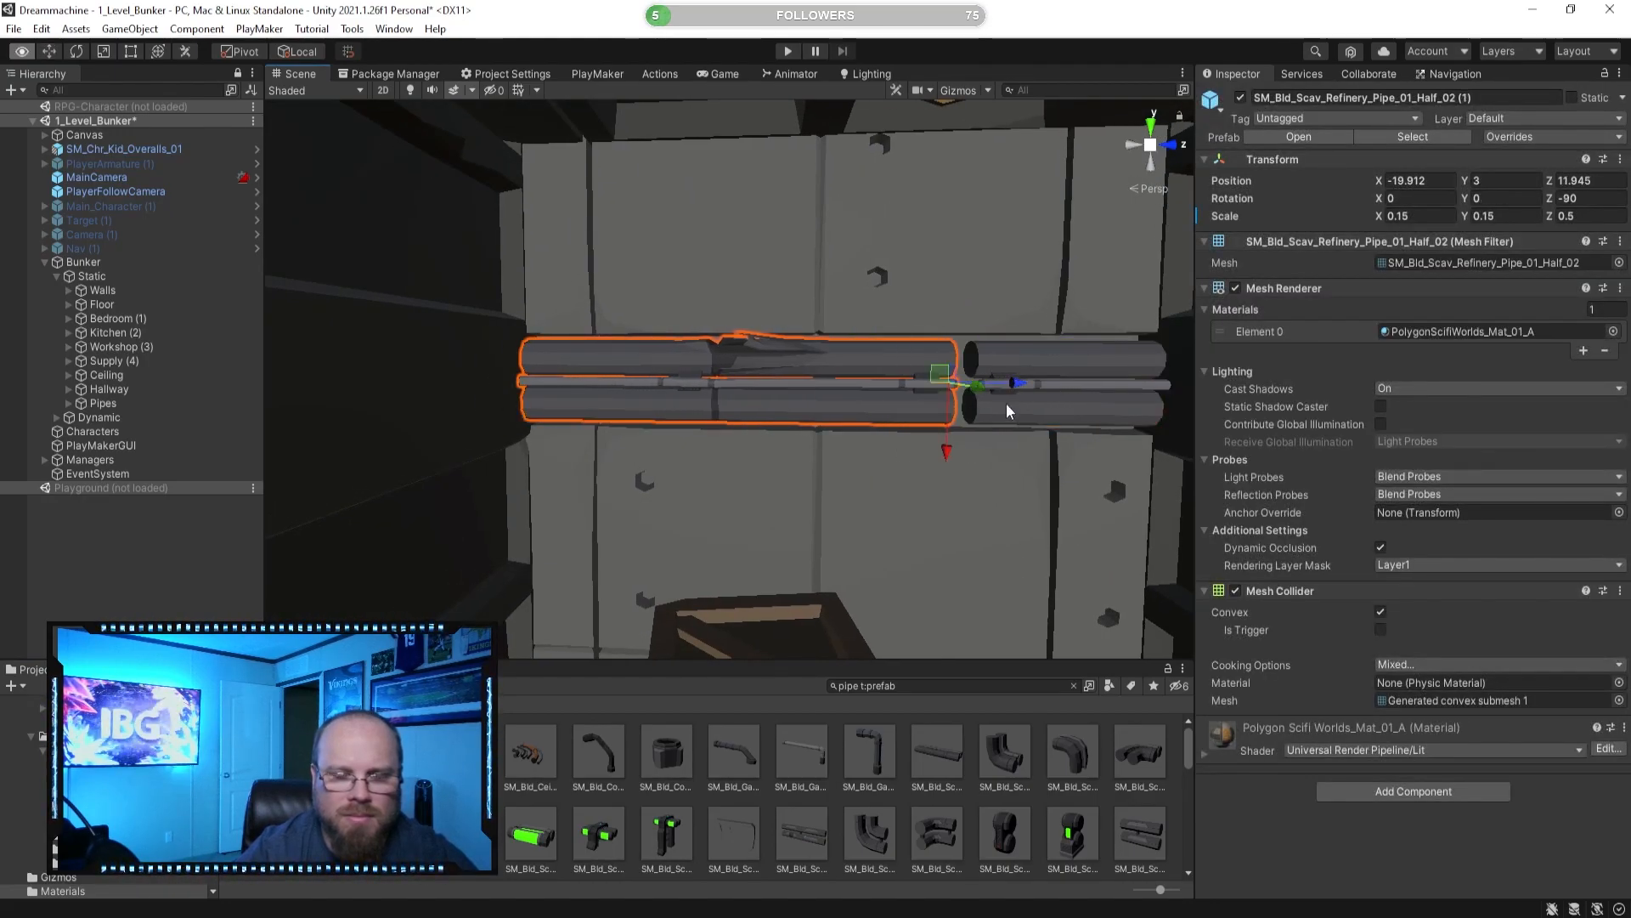
scroll(1009, 412, "up", 8)
left_click_drag(769, 441, 805, 435)
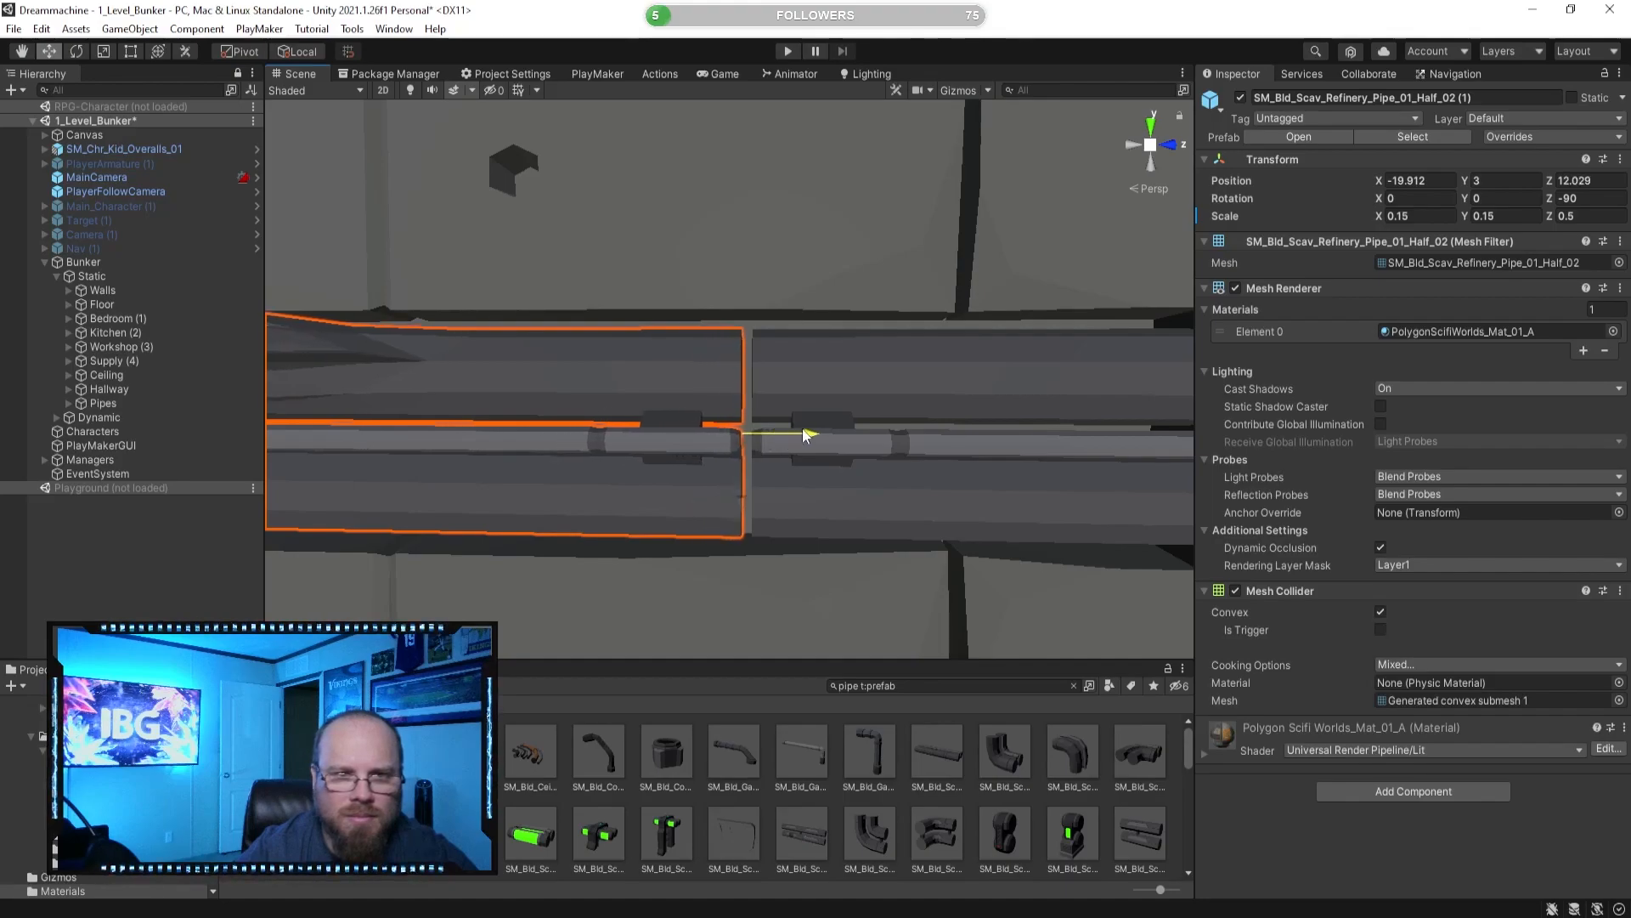
Duplicate the full-length SM_Bld_Scav_Refinery_Pipe_01 on the workshop's side wall.
left_click(837, 795)
right_click_drag(731, 544, 919, 396)
left_click(957, 357)
key("ctrl+d")
right_click_drag(1077, 390, 1015, 375)
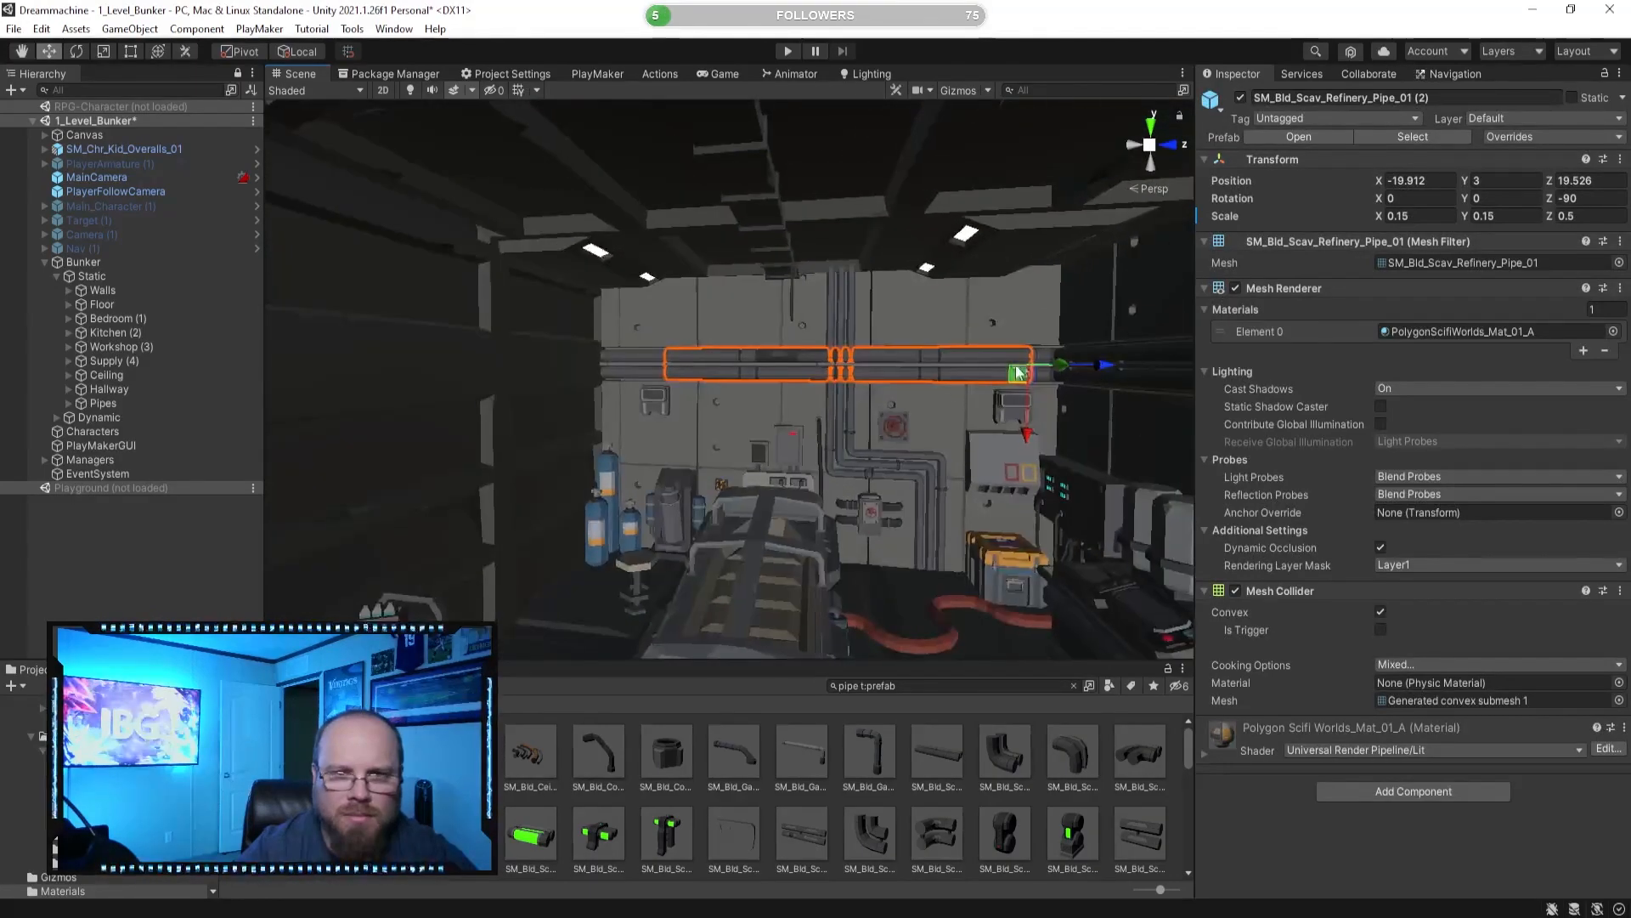
Slide the full-length copy along the side wall into the living room, Z about 9.18.
left_click(1110, 367)
left_click(979, 372)
left_click(1110, 365)
left_click(747, 372)
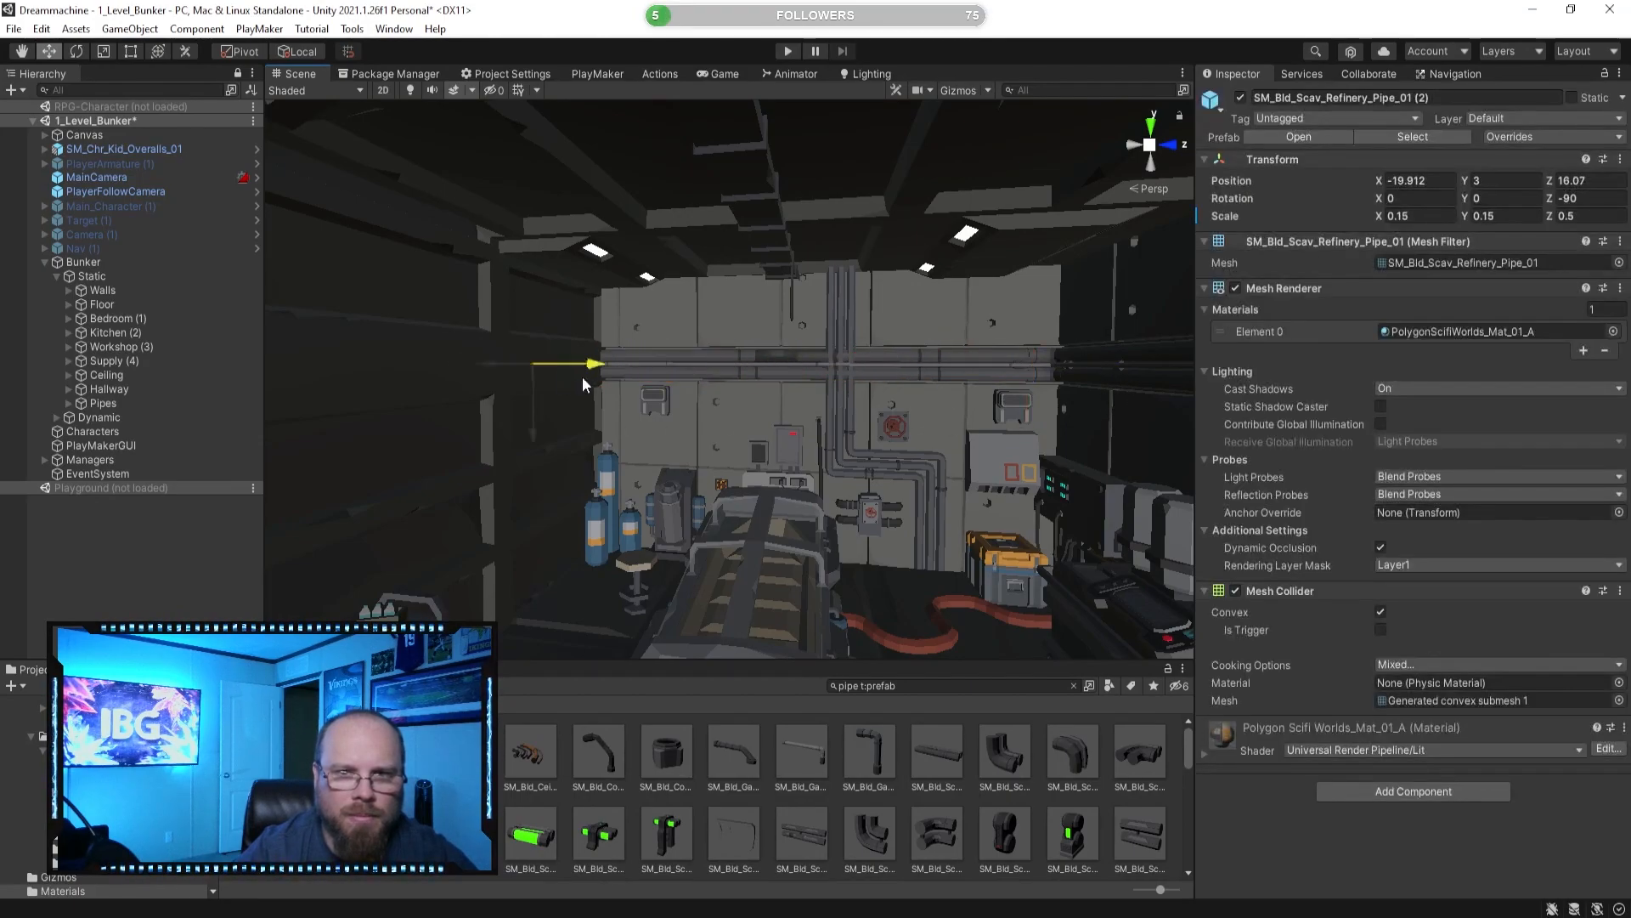
left_click_drag(600, 375, 476, 365)
key("f")
mouse_move(870, 384)
left_mouse_down()
mouse_move(624, 384)
mouse_move(864, 368)
left_mouse_up()
key("f")
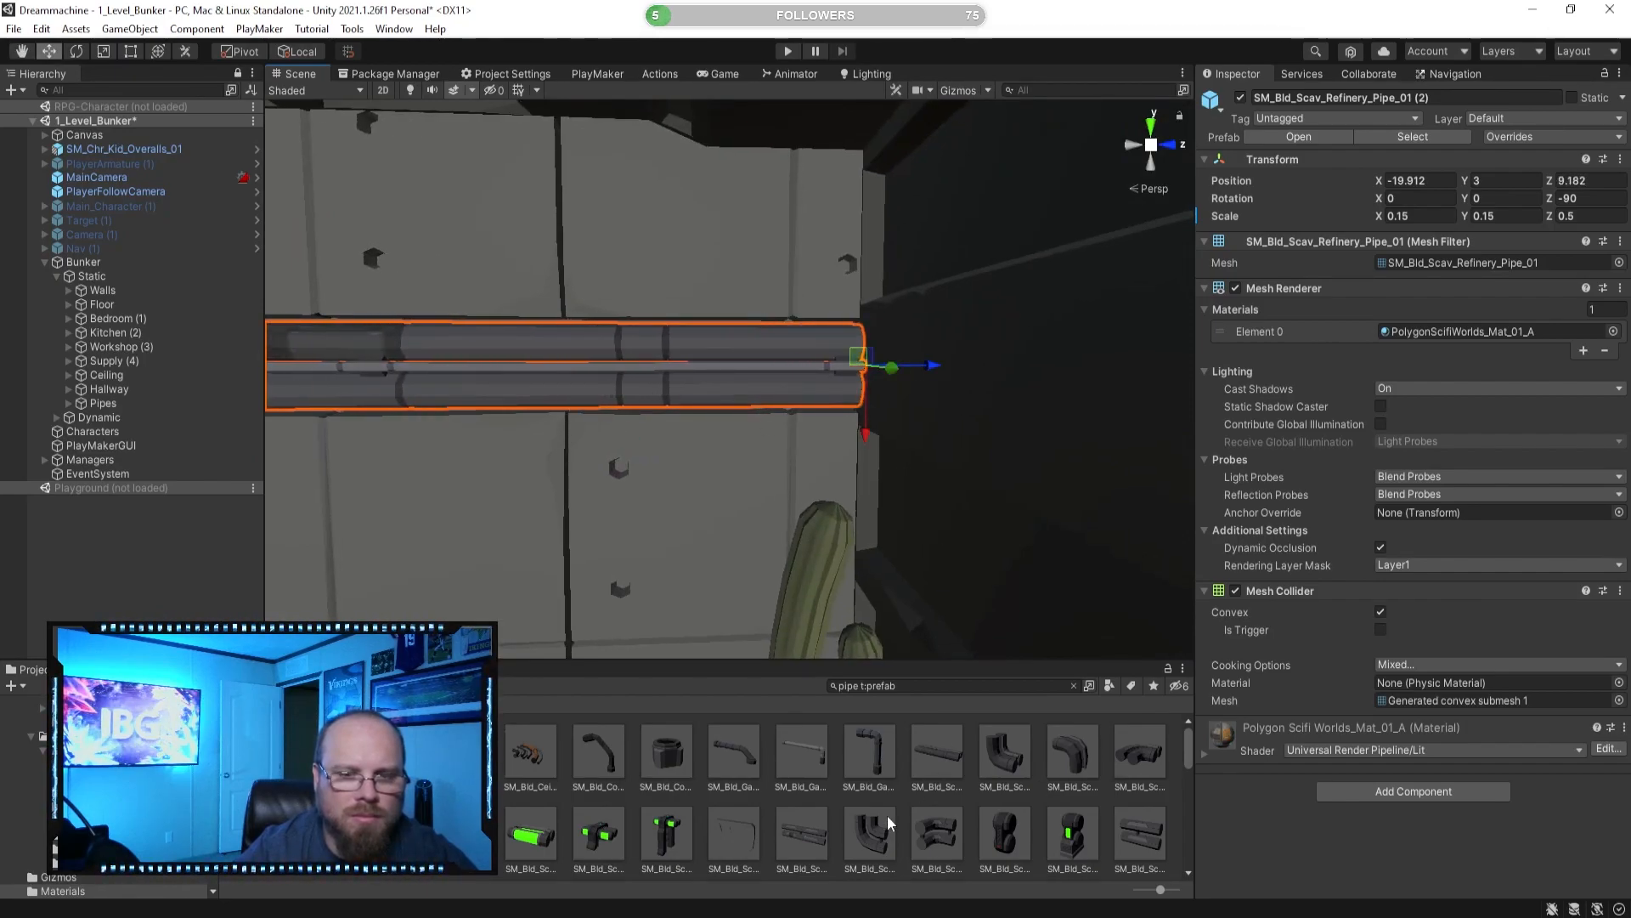
left_click(906, 802)
Duplicate the SM_Bld_Scav_Refinery_Pipe_01_Bend_01 piece in the workshop corner.
key("s")
right_click_drag(764, 450, 945, 372)
left_click(946, 372)
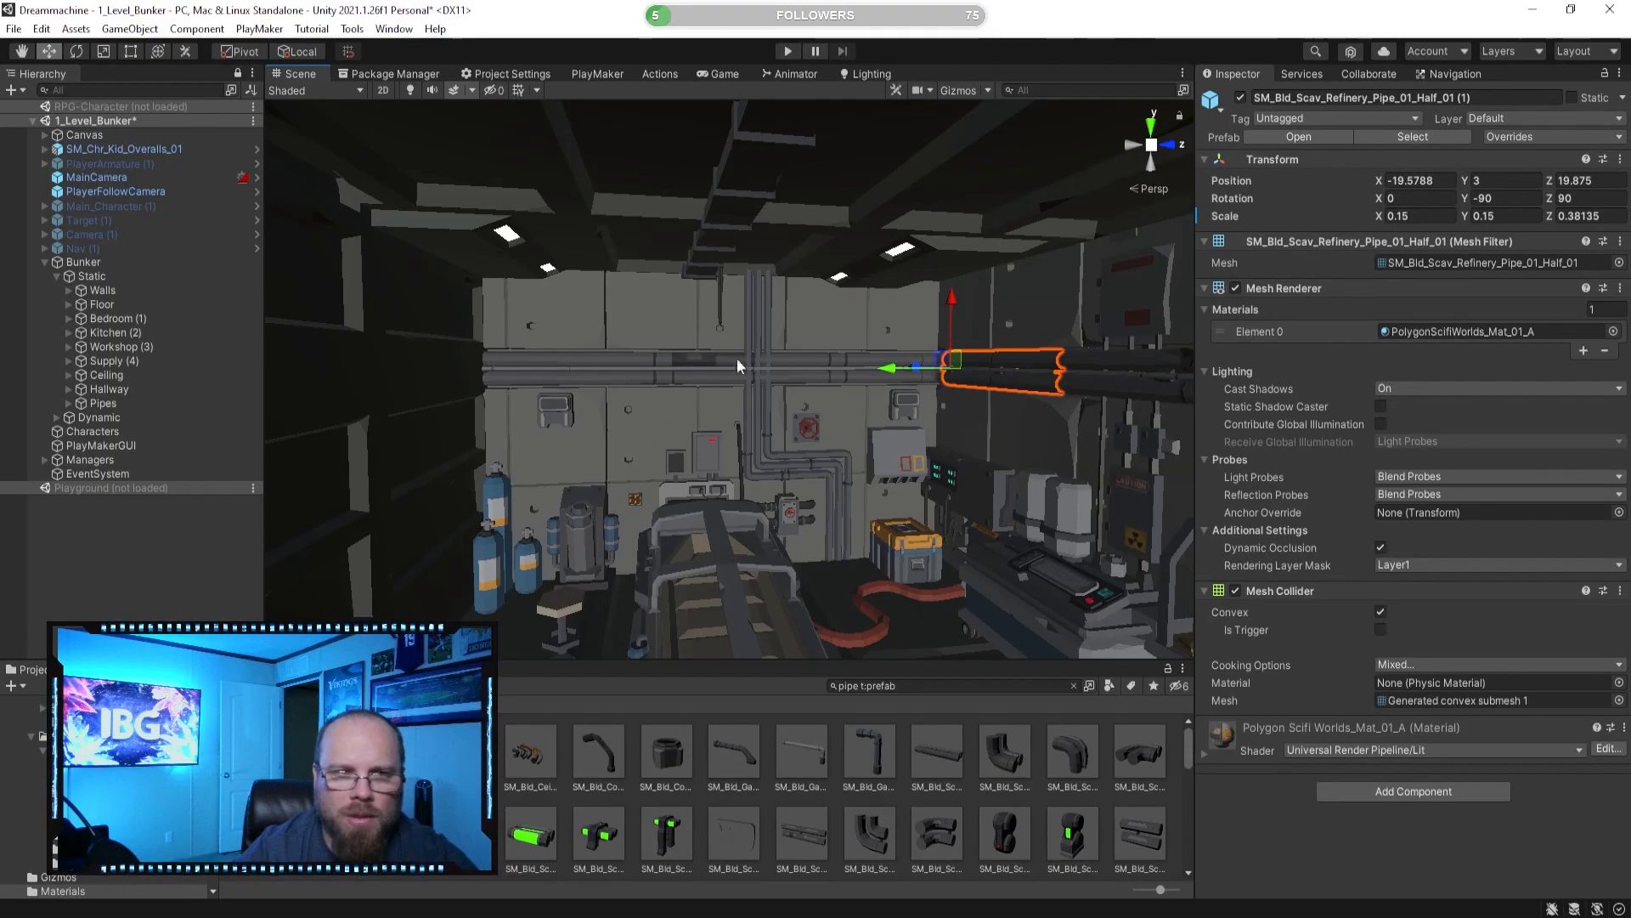
right_click_drag(790, 510, 911, 498)
left_click(1007, 571)
right_click_drag(1007, 571, 851, 627)
Slide the bend copy along the side wall to the living room's far corner, Z about 0.57.
left_click_drag(946, 461, 367, 459)
right_click_drag(680, 474, 940, 432)
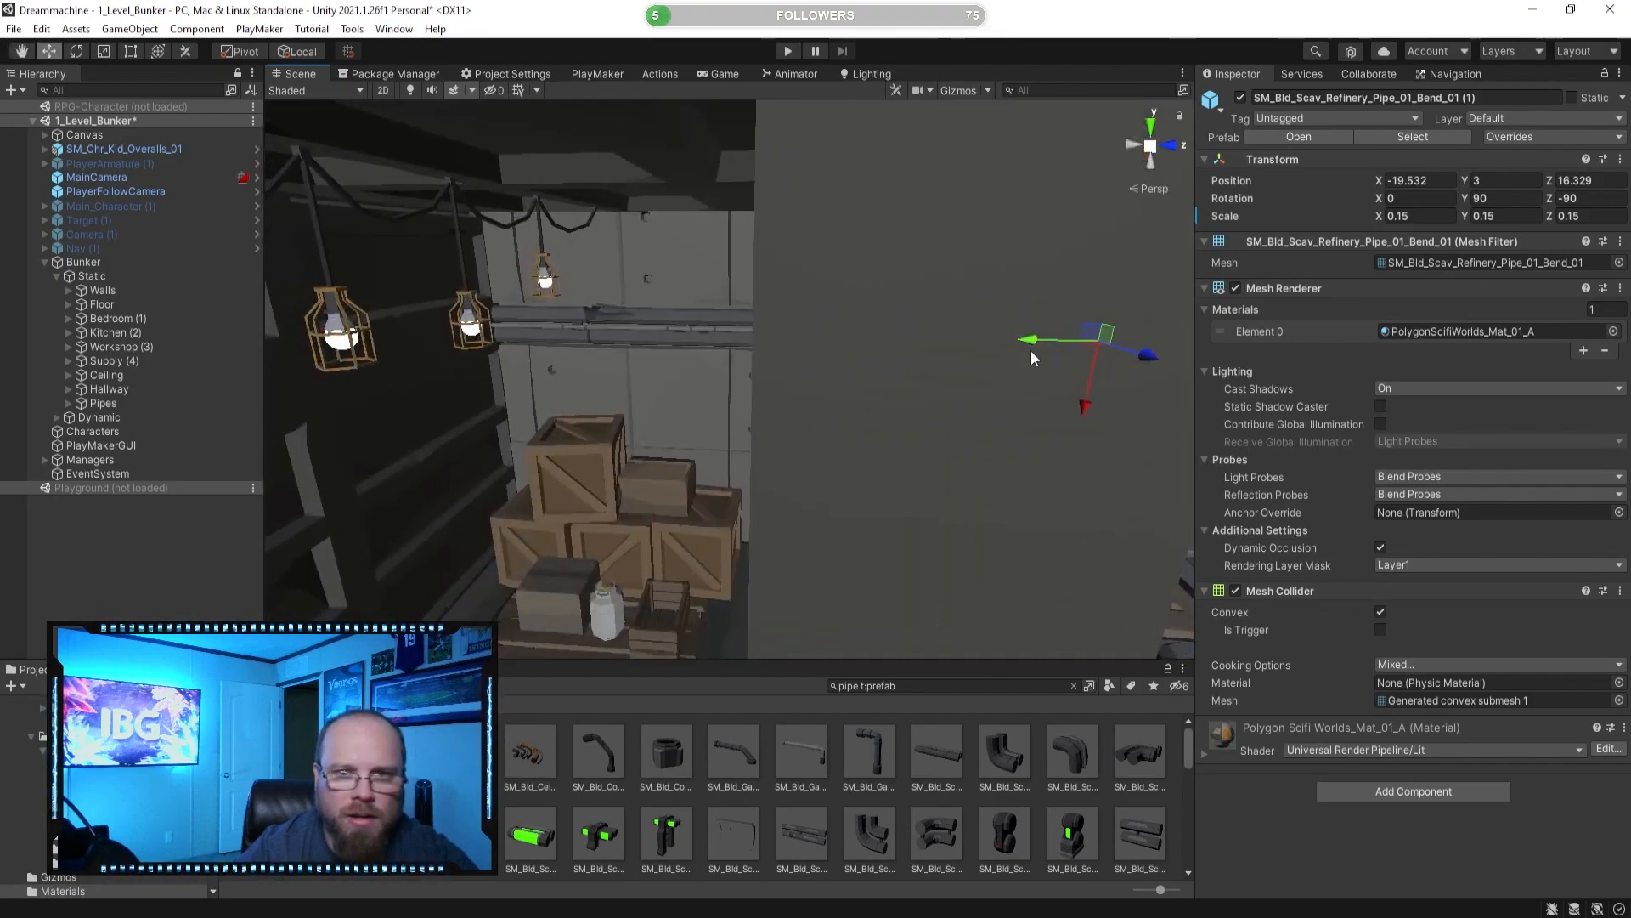
left_click_drag(464, 352, 411, 352)
right_click_drag(671, 382, 807, 379)
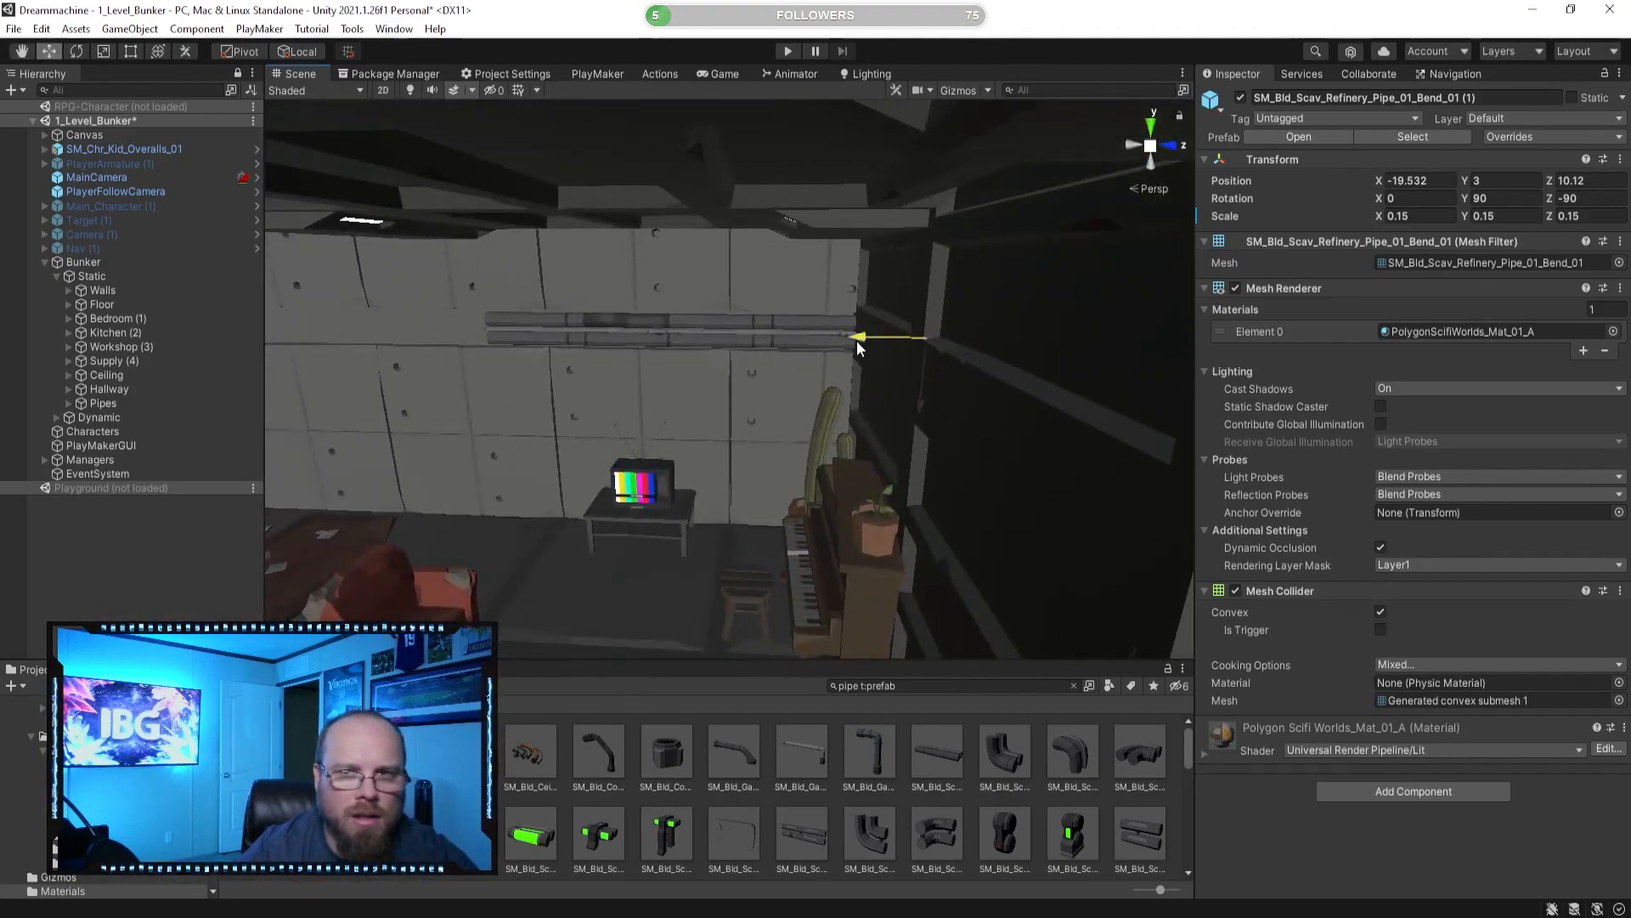
right_click_drag(655, 383, 751, 352)
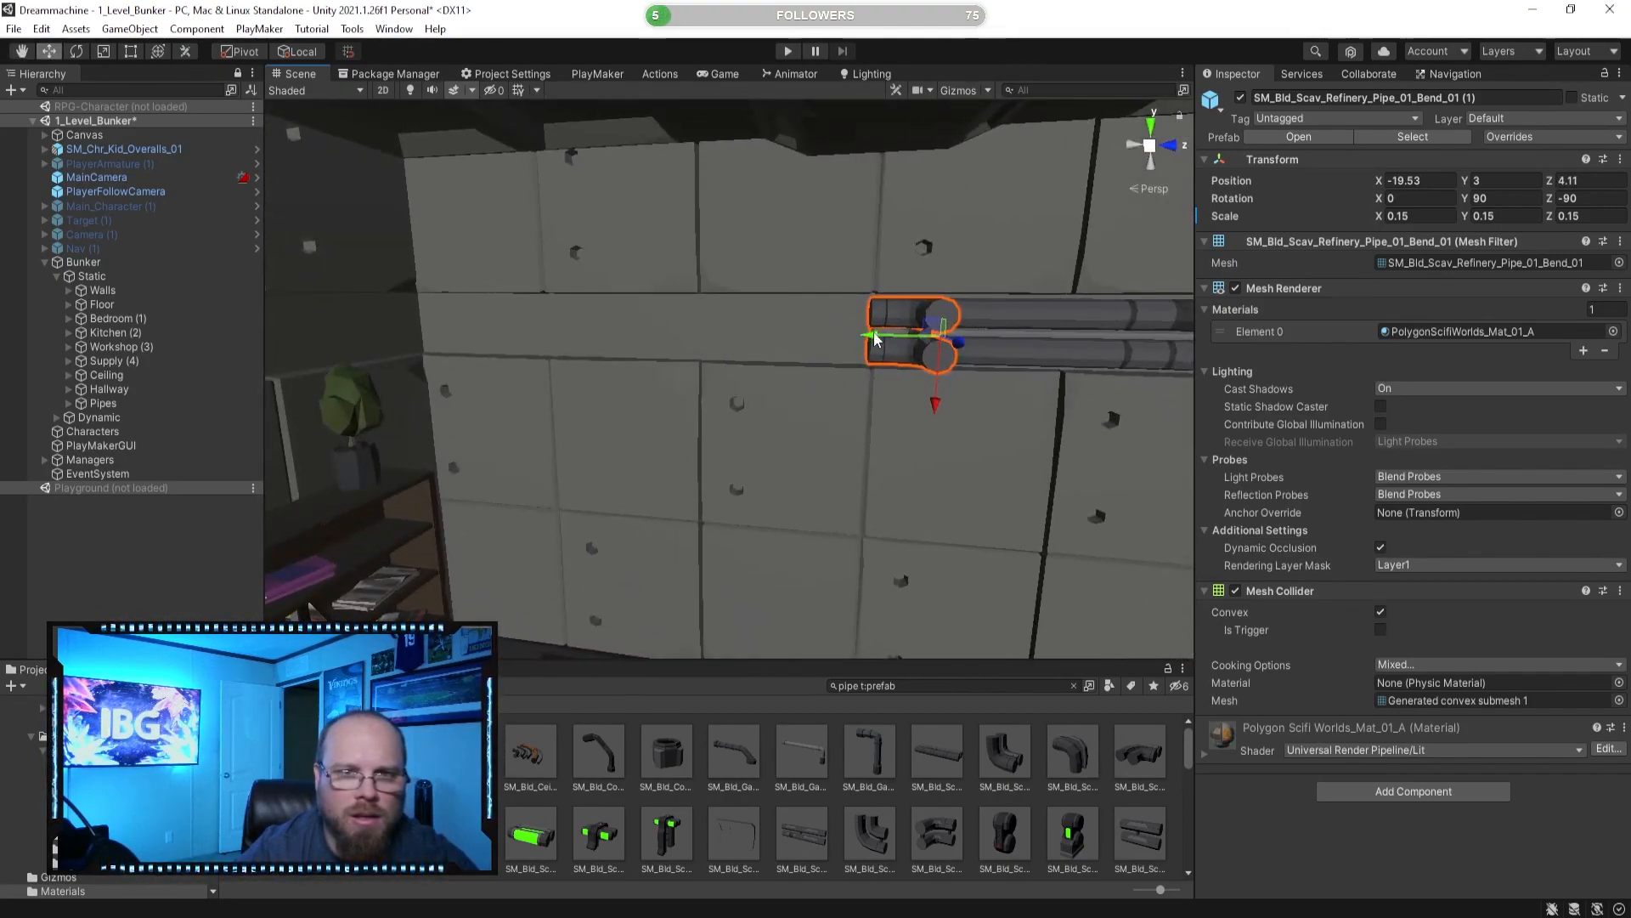
left_click_drag(848, 330, 435, 327)
Rotate the bend copy to 0 degrees on Y and fit it into the far corner, Z about 0.49.
right_click_drag(444, 338, 437, 295)
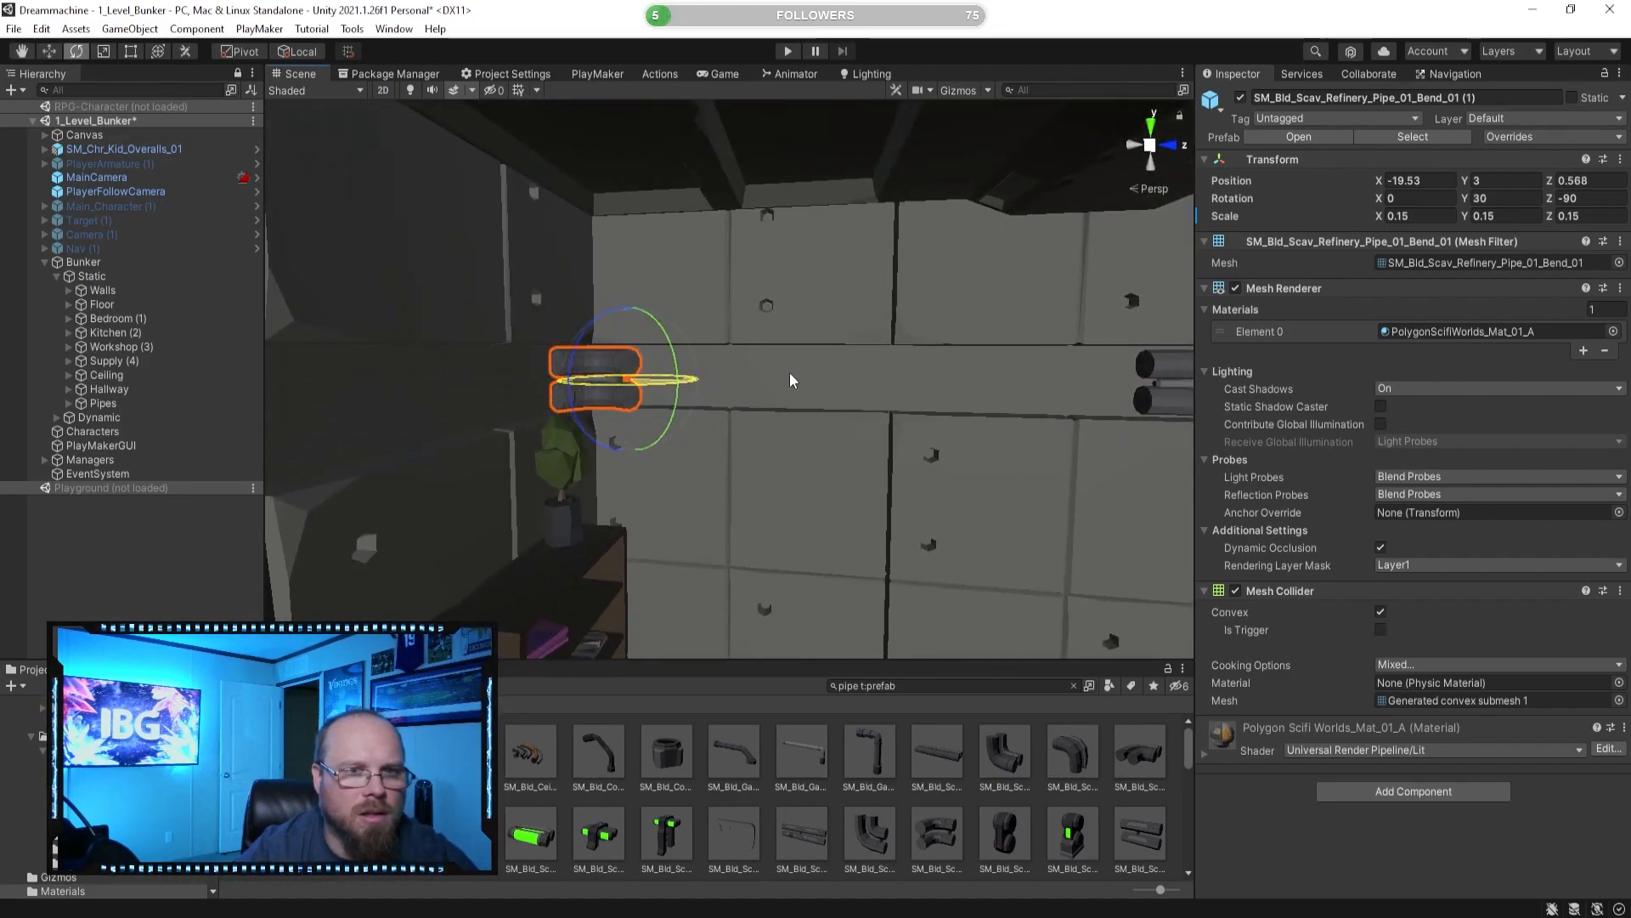
right_click_drag(854, 364, 552, 192)
left_click(56, 58)
left_click_drag(810, 424, 773, 438)
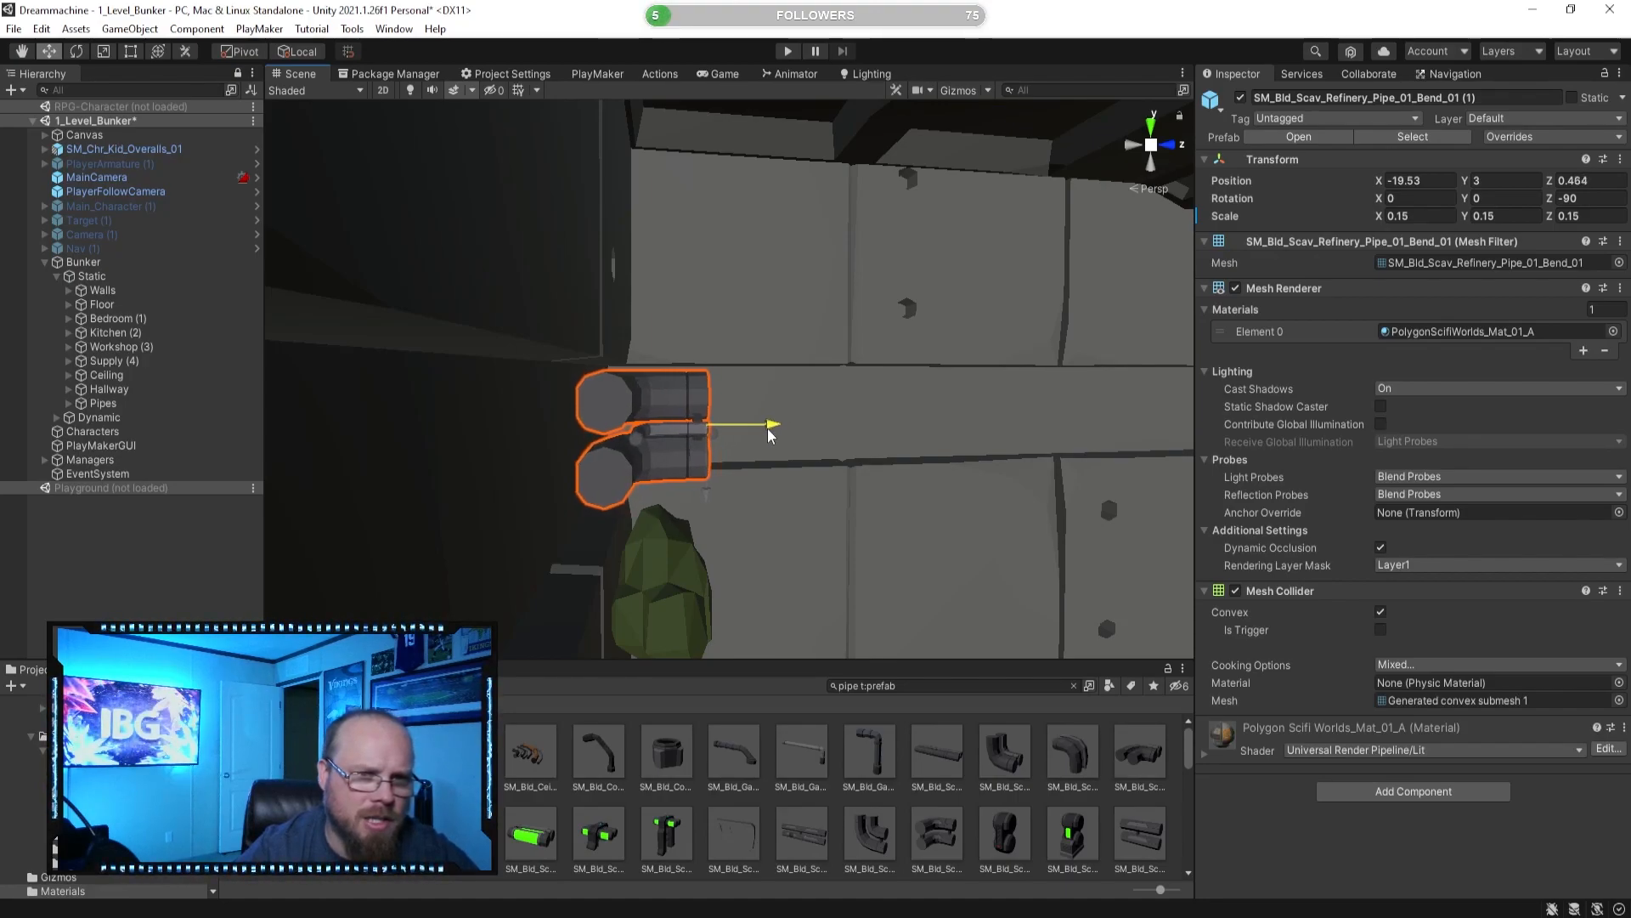
Duplicate the side-wall Half_01 pipe and slide the copy along the wall to the far corner bend, Z about 0.43.
right_click_drag(838, 380, 782, 364)
left_click(888, 396)
left_click(756, 370)
left_click(752, 366)
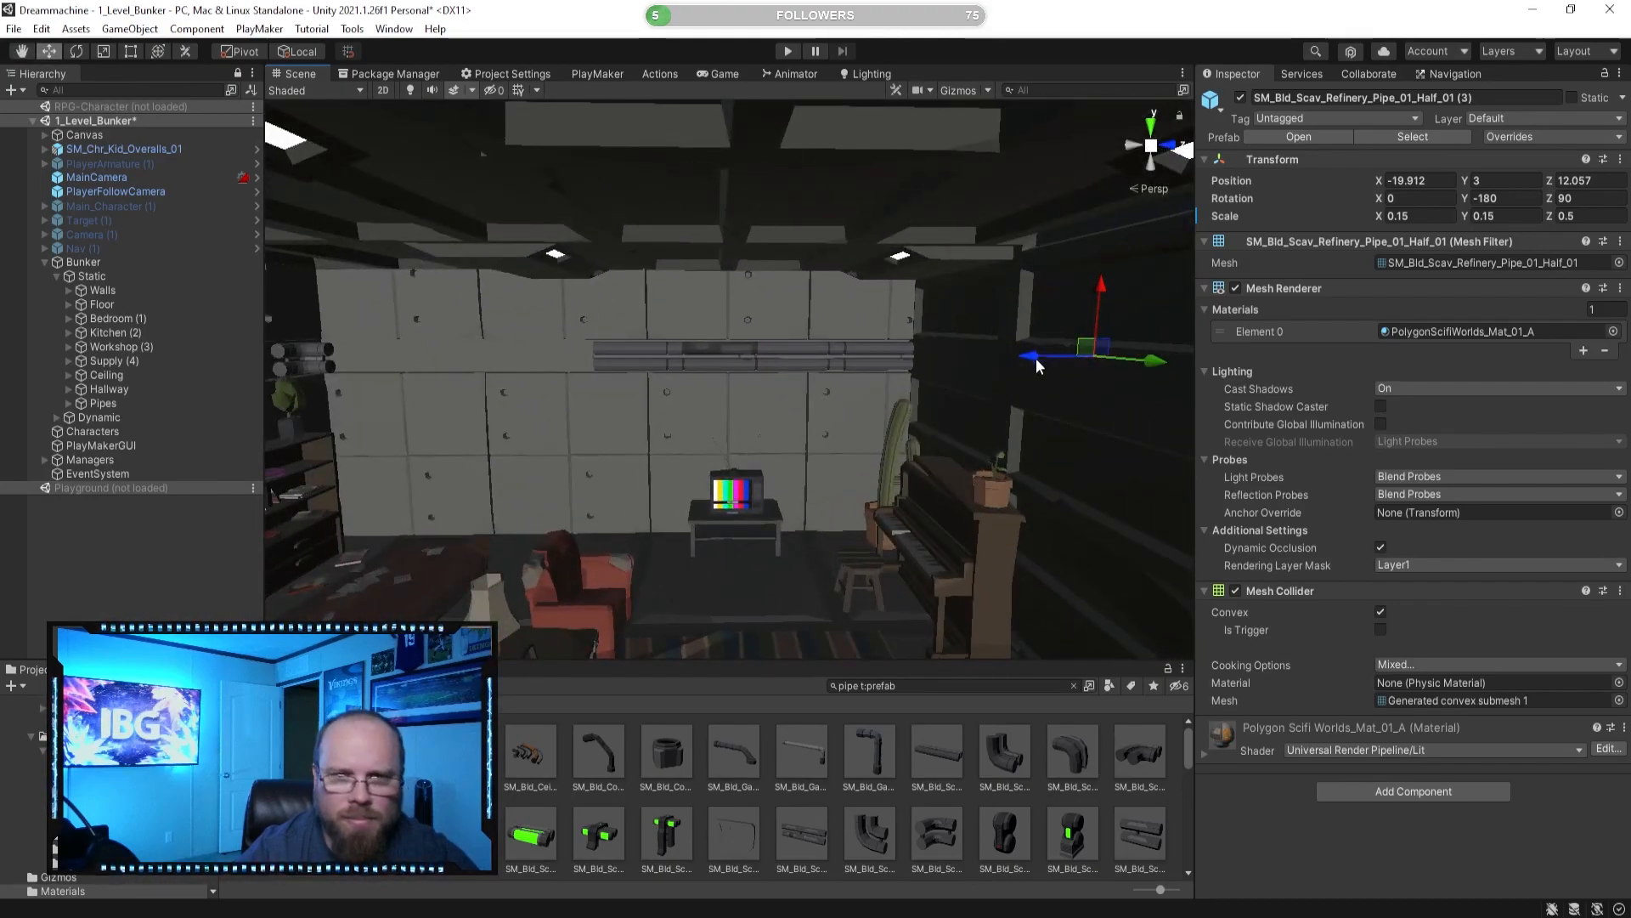
left_click_drag(502, 375, 489, 375)
right_click_drag(567, 364, 612, 367)
left_click_drag(867, 411, 496, 394)
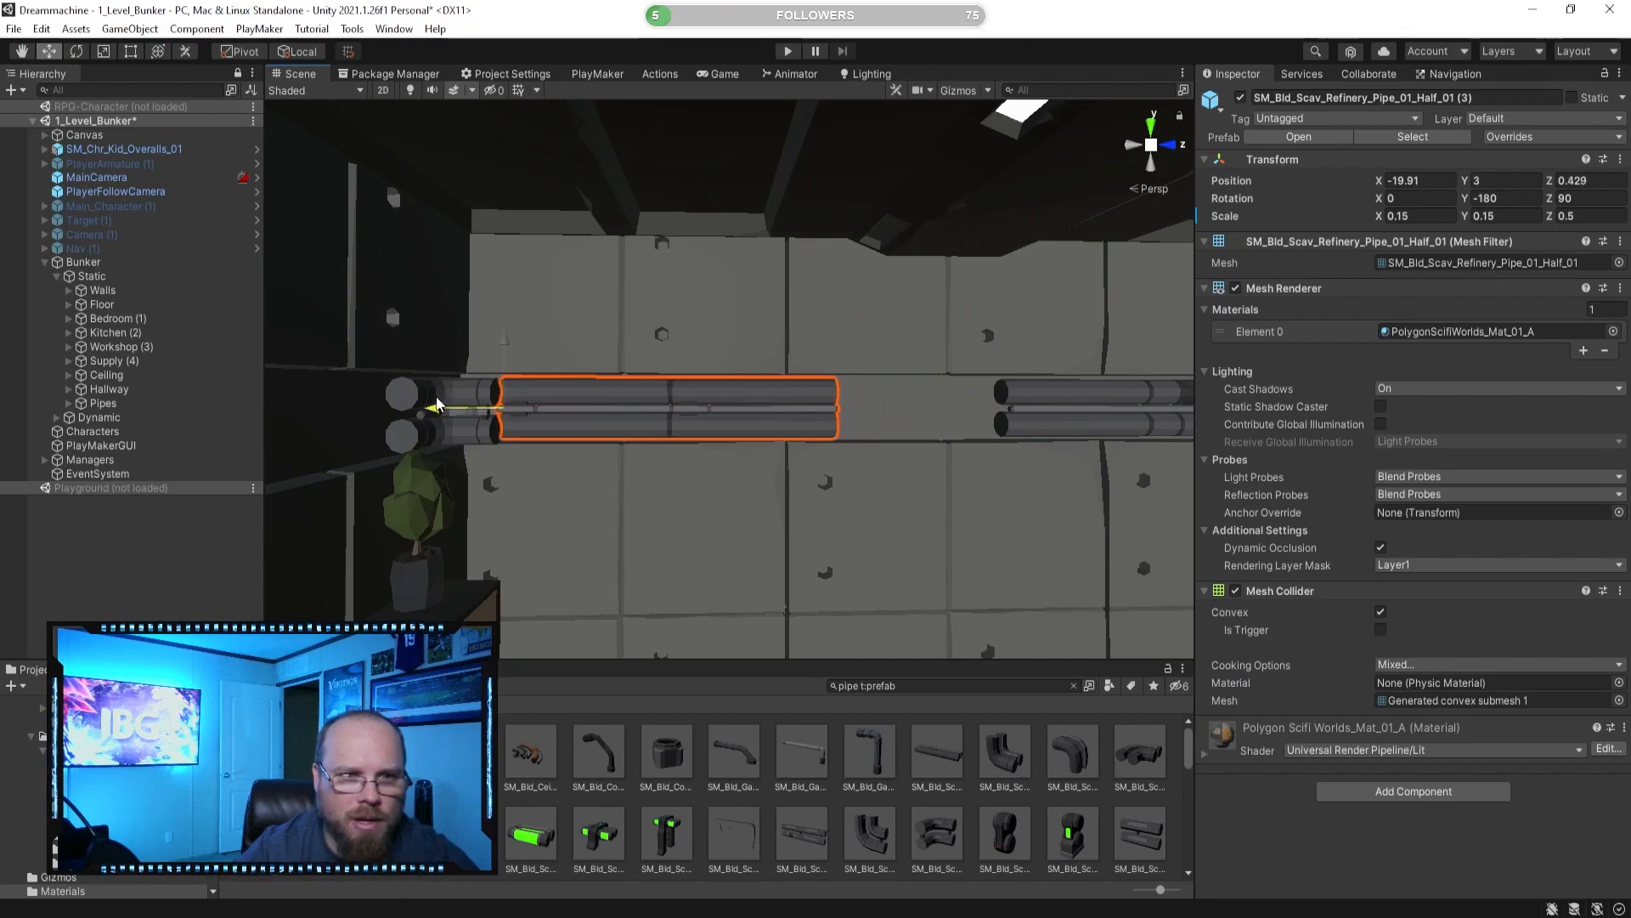
right_click_drag(601, 423, 628, 448)
Set the far corner bend's X position to -19.912 to line it up with the side-wall pipes.
right_click_drag(996, 306, 547, 370)
left_click(544, 331)
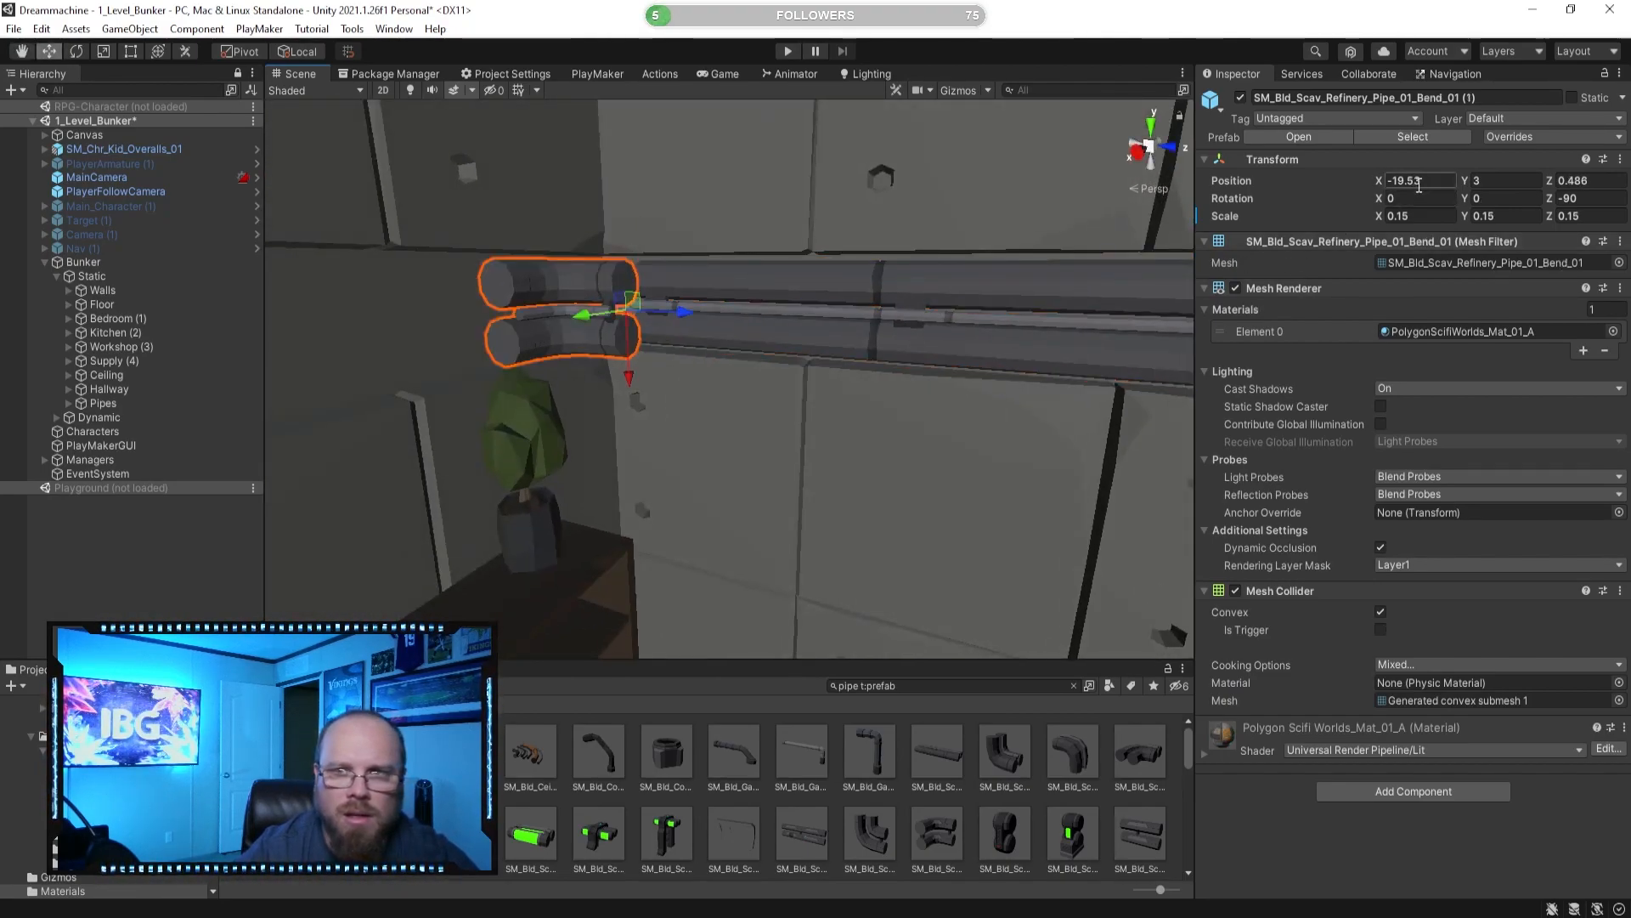
type("-19.912")
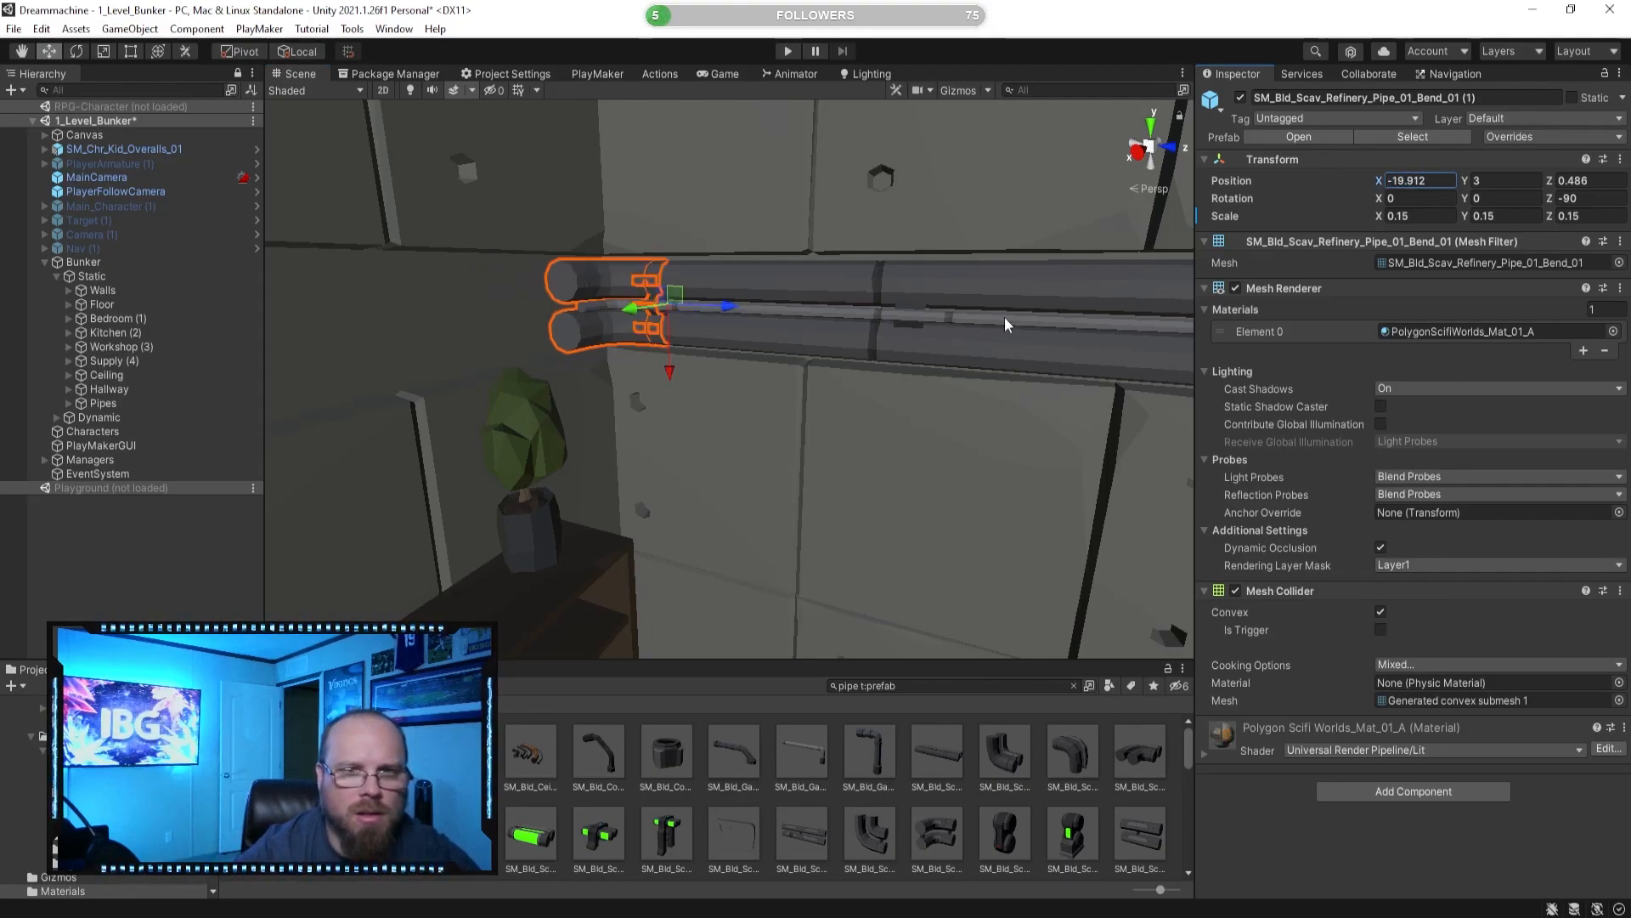
Nudge the Half_01 pipe beside the far corner bend until their ends sit flush, Z about 0.47.
left_click(794, 314)
right_click_drag(795, 313, 853, 329)
left_click_drag(464, 320, 513, 331)
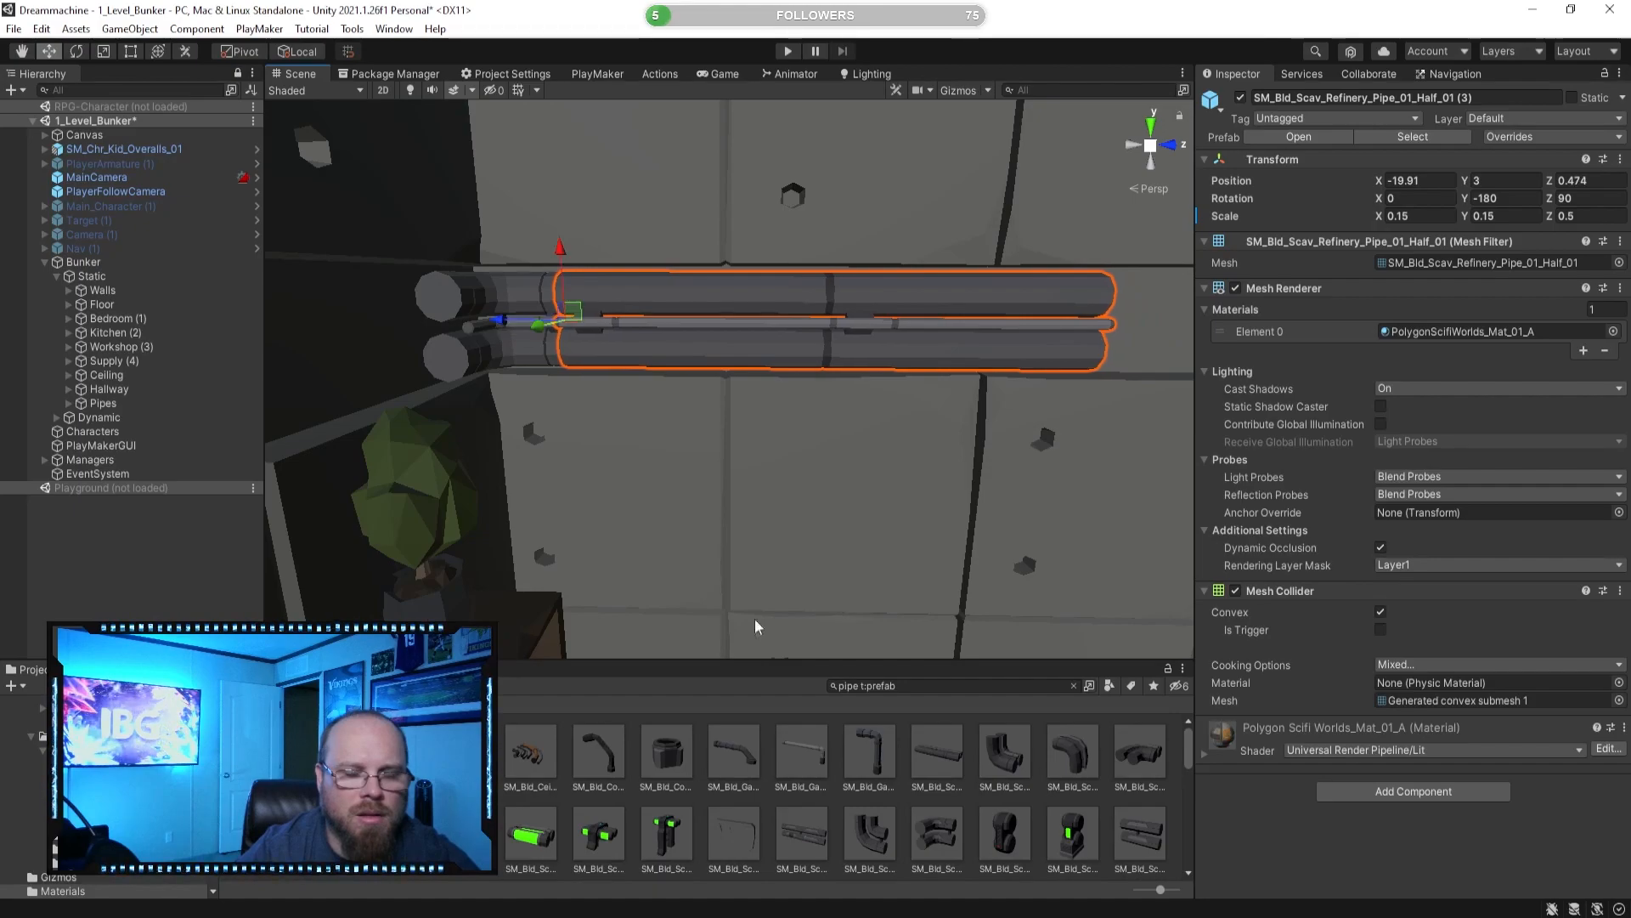
left_click(772, 802)
right_click_drag(753, 491, 768, 466)
left_click(676, 410)
Stretch the Half_01 pipe lengthwise with the Rect tool to close the gap in the run, Z scale about 0.742.
left_click_drag(802, 382, 813, 377)
left_click(888, 405)
right_click_drag(888, 406, 881, 414)
key("d")
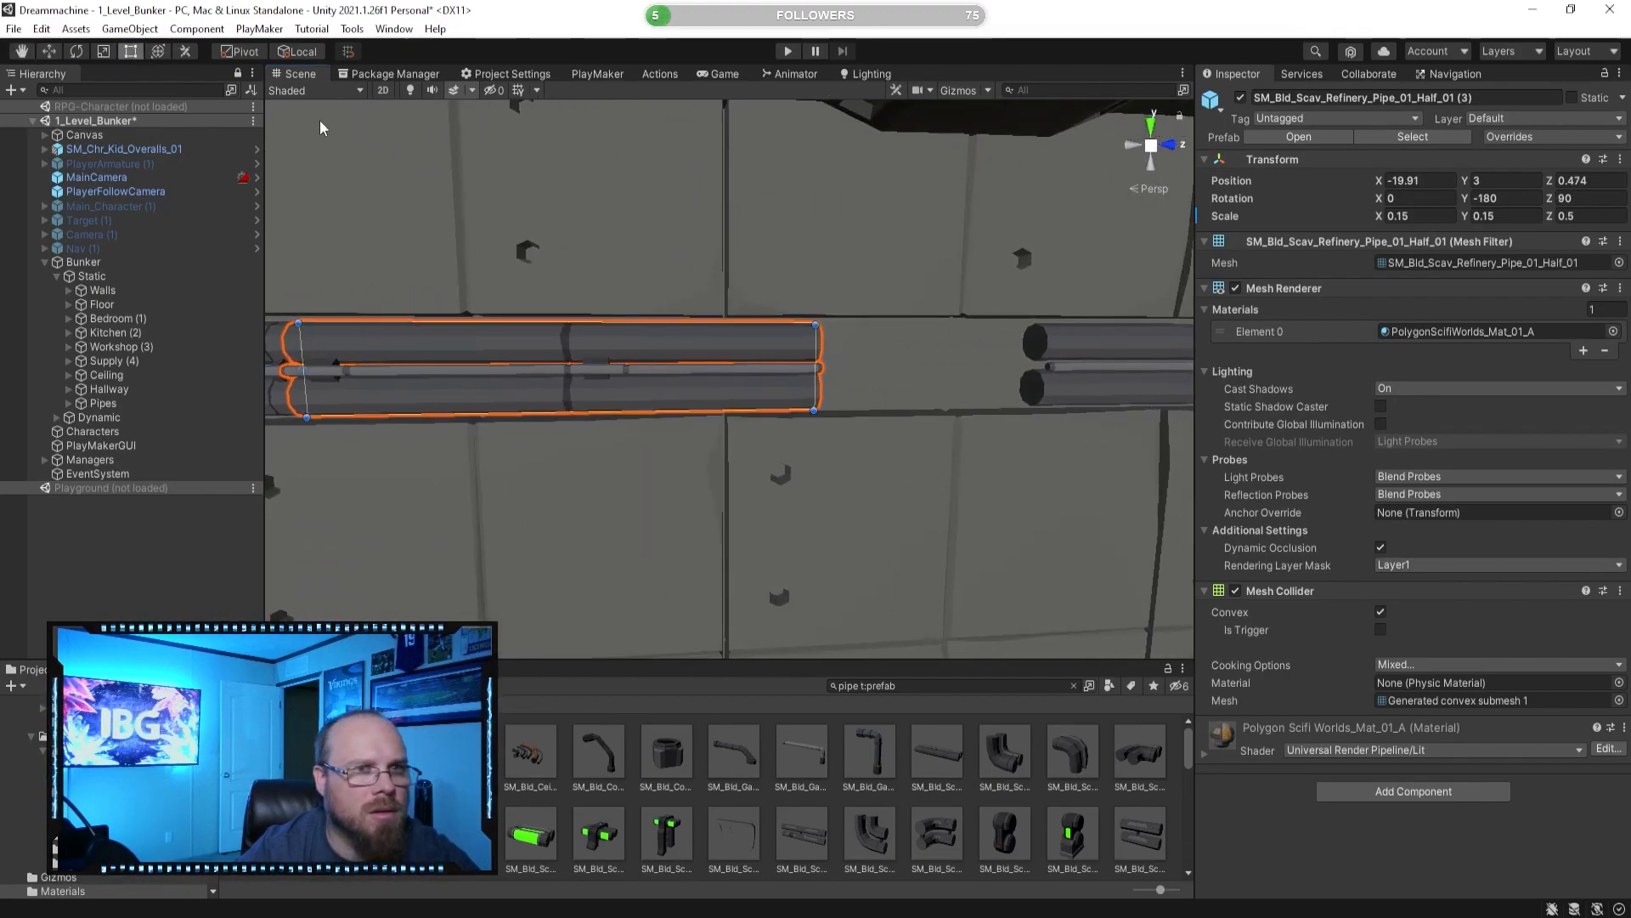
left_click_drag(812, 363, 1028, 361)
right_click_drag(911, 515, 870, 486)
key("d")
key("w")
left_click(971, 797)
key("d")
left_click(702, 446)
left_click_drag(734, 413, 737, 411)
left_click(832, 792)
Duplicate the stretched Half_01 pipe beside the far corner bend and rotate the copy to Y -270, facing the adjoining wall.
right_click_drag(768, 477, 518, 415)
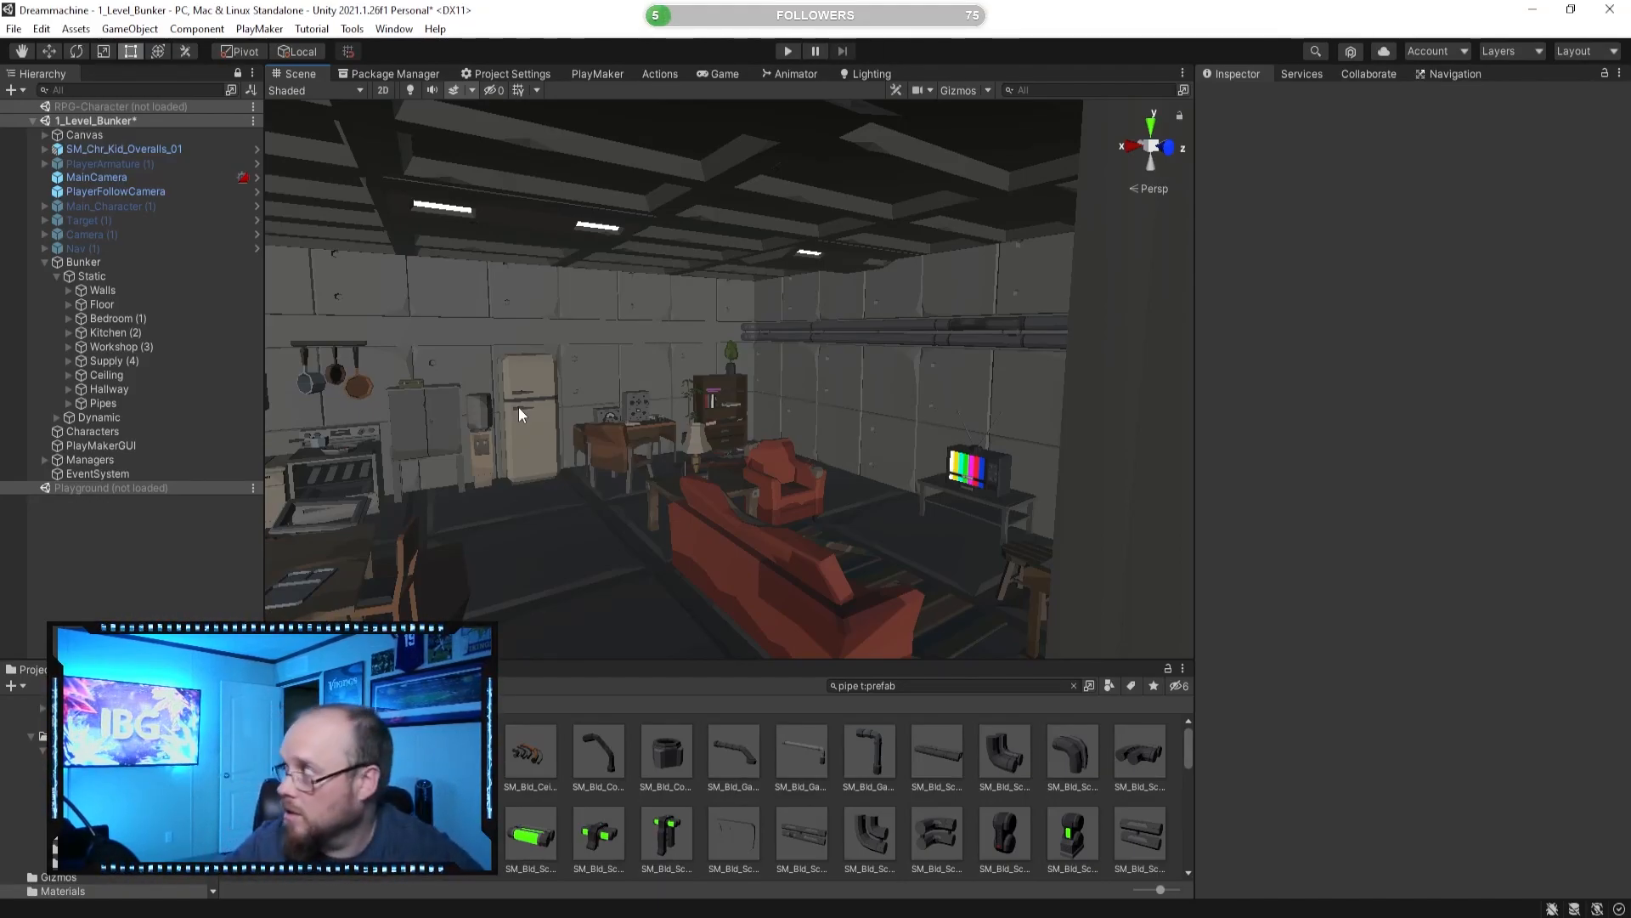
right_click_drag(658, 422, 461, 414)
right_click_drag(954, 382, 622, 448)
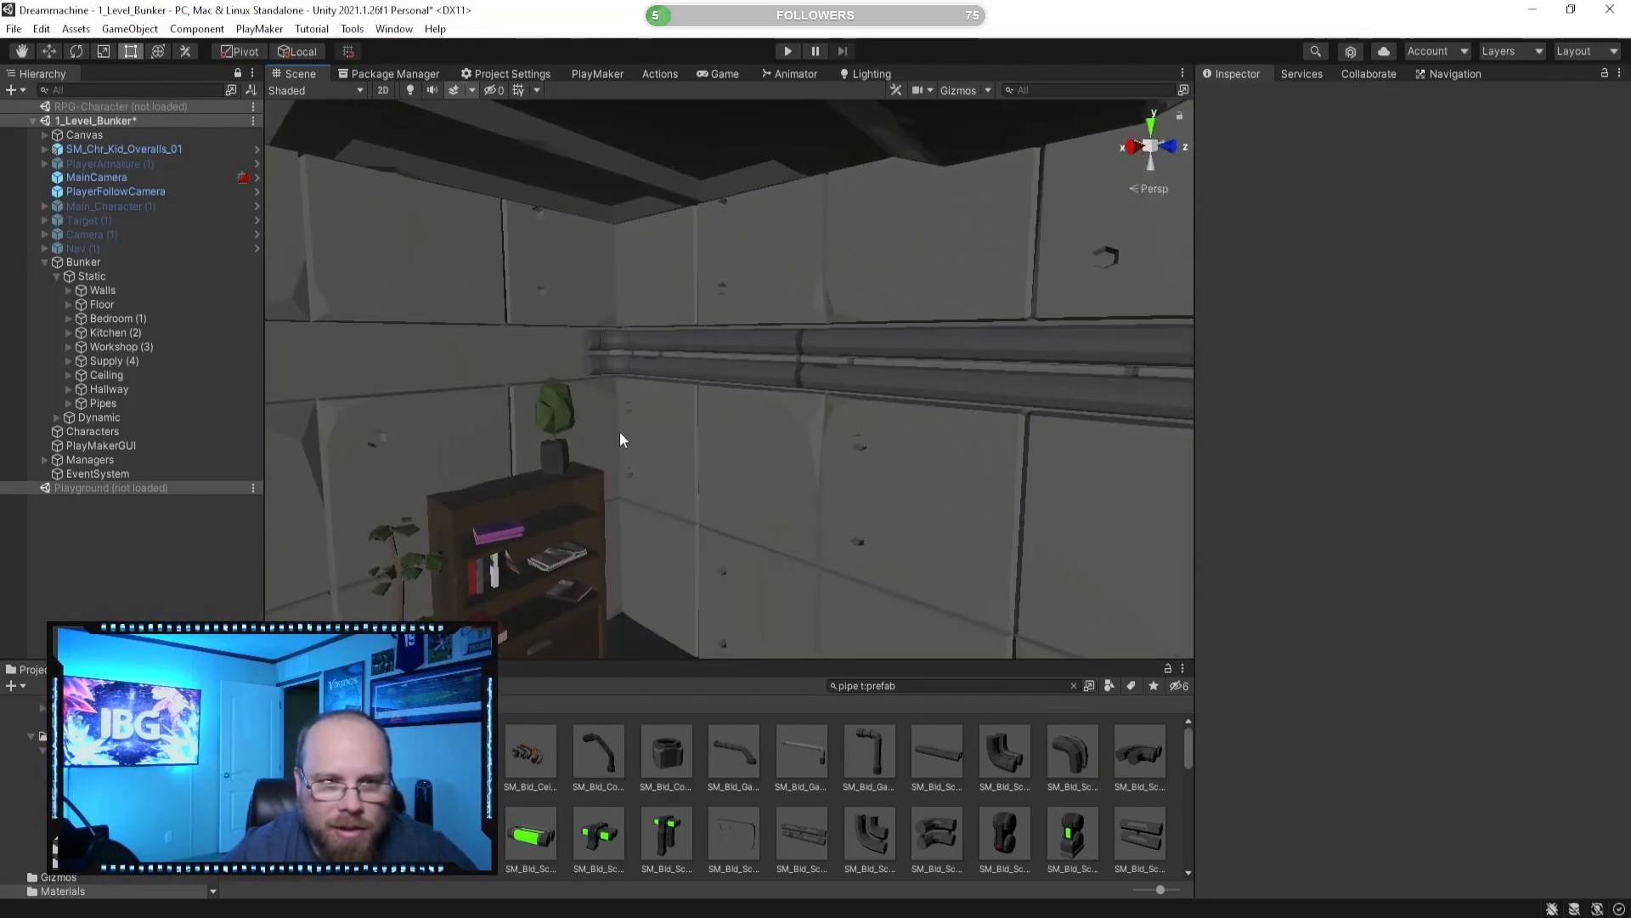
right_click_drag(618, 364, 385, 303)
left_click(698, 361)
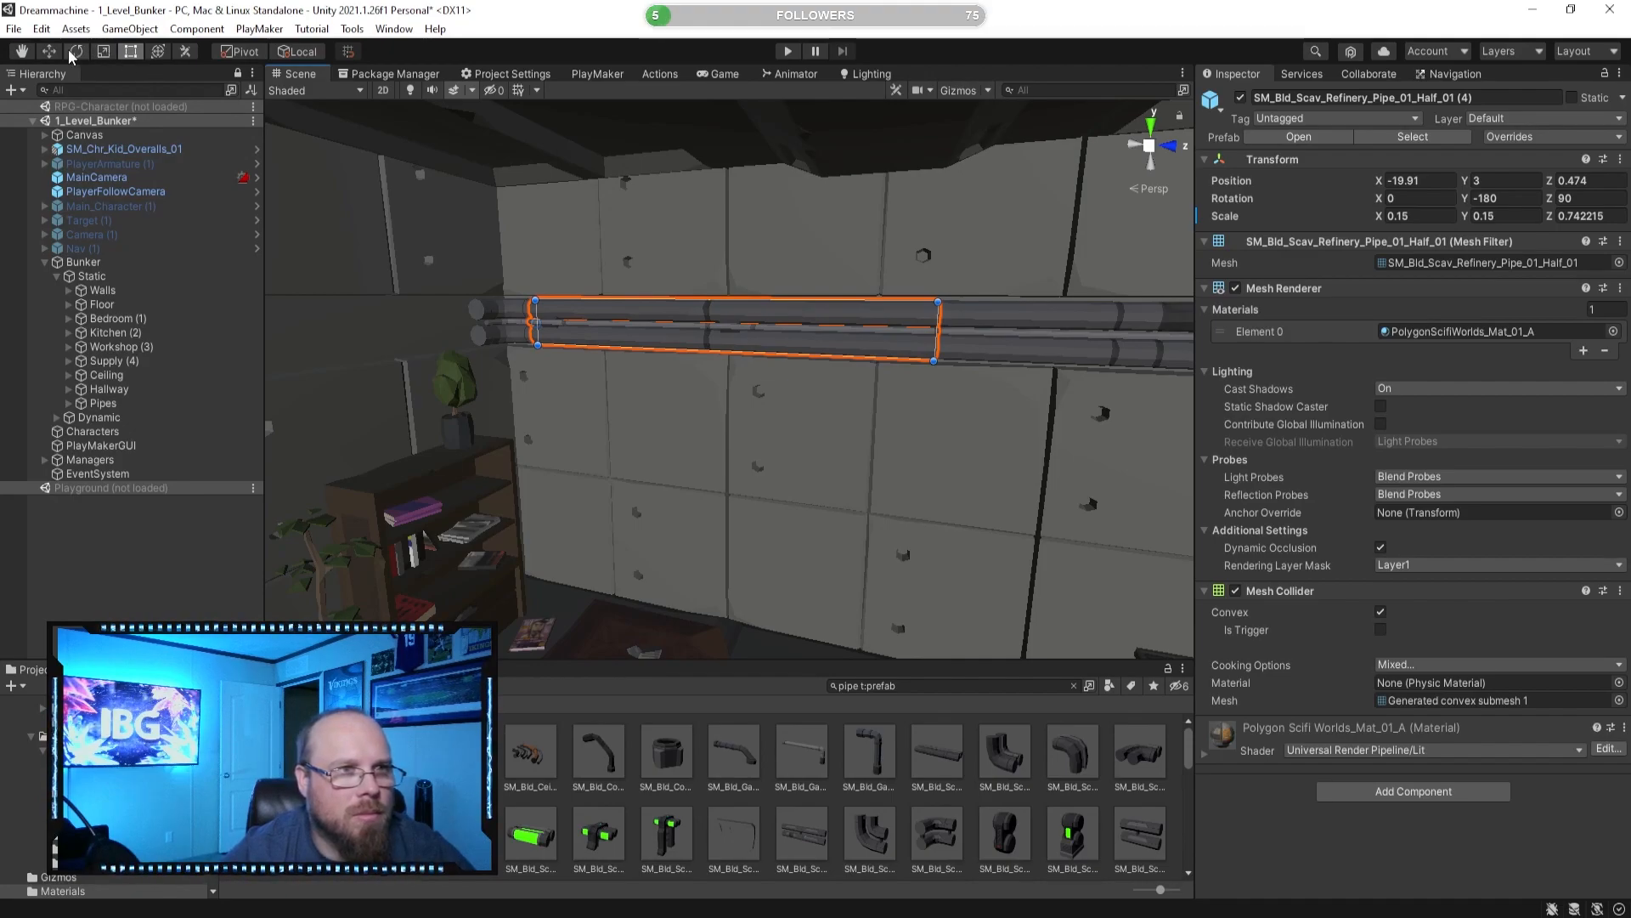
left_click_drag(575, 331, 686, 314)
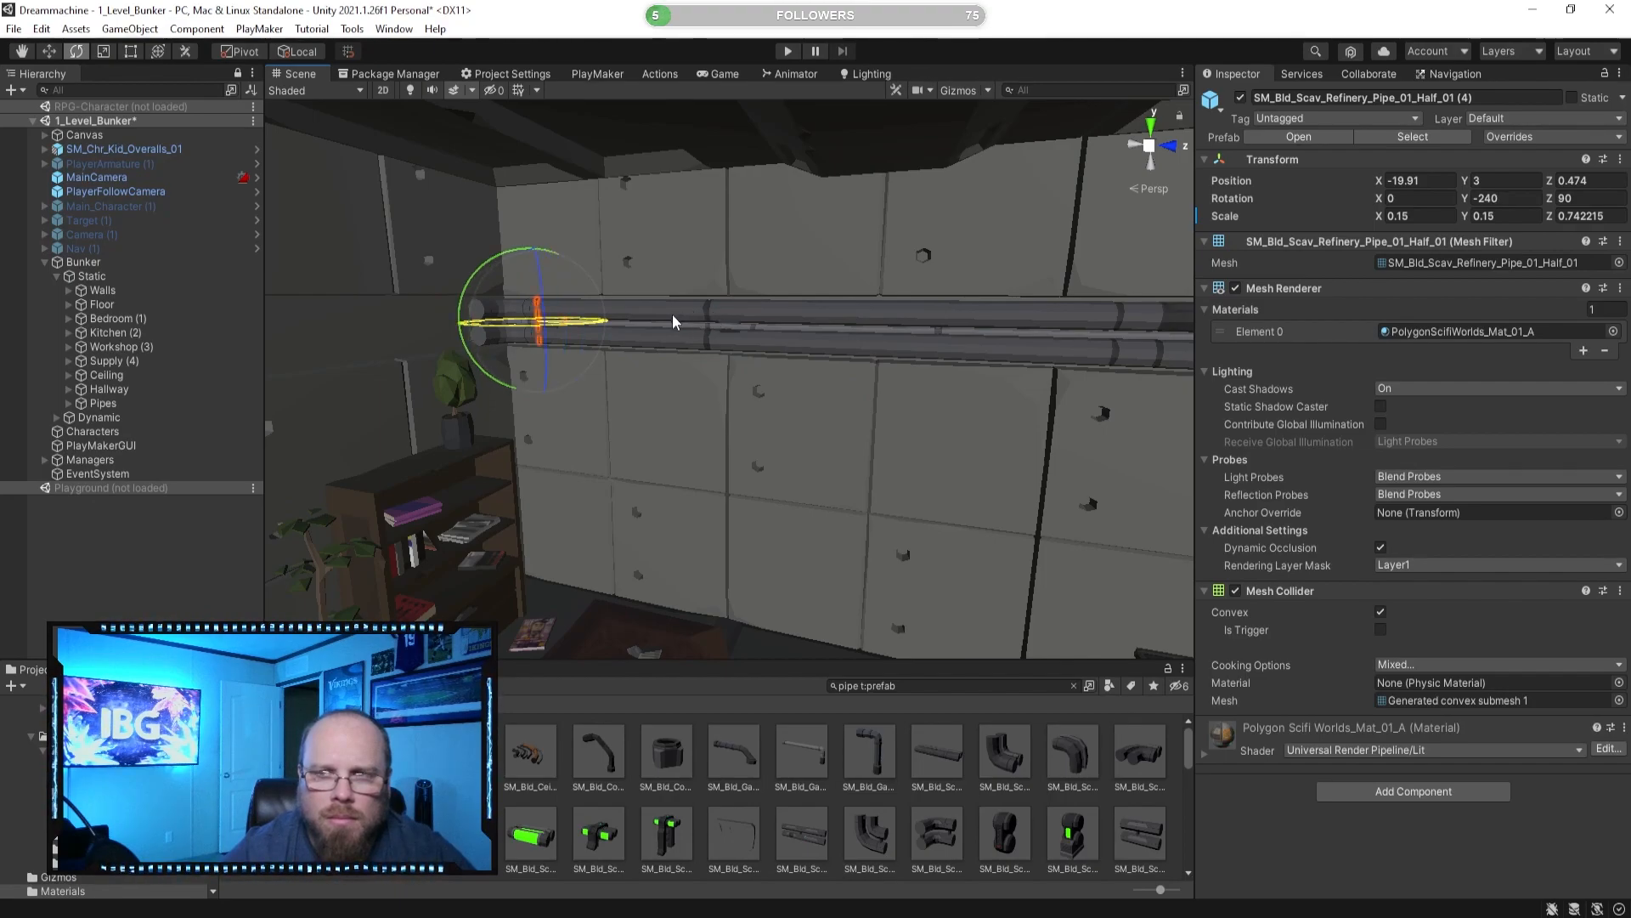
left_click_drag(704, 319, 753, 310)
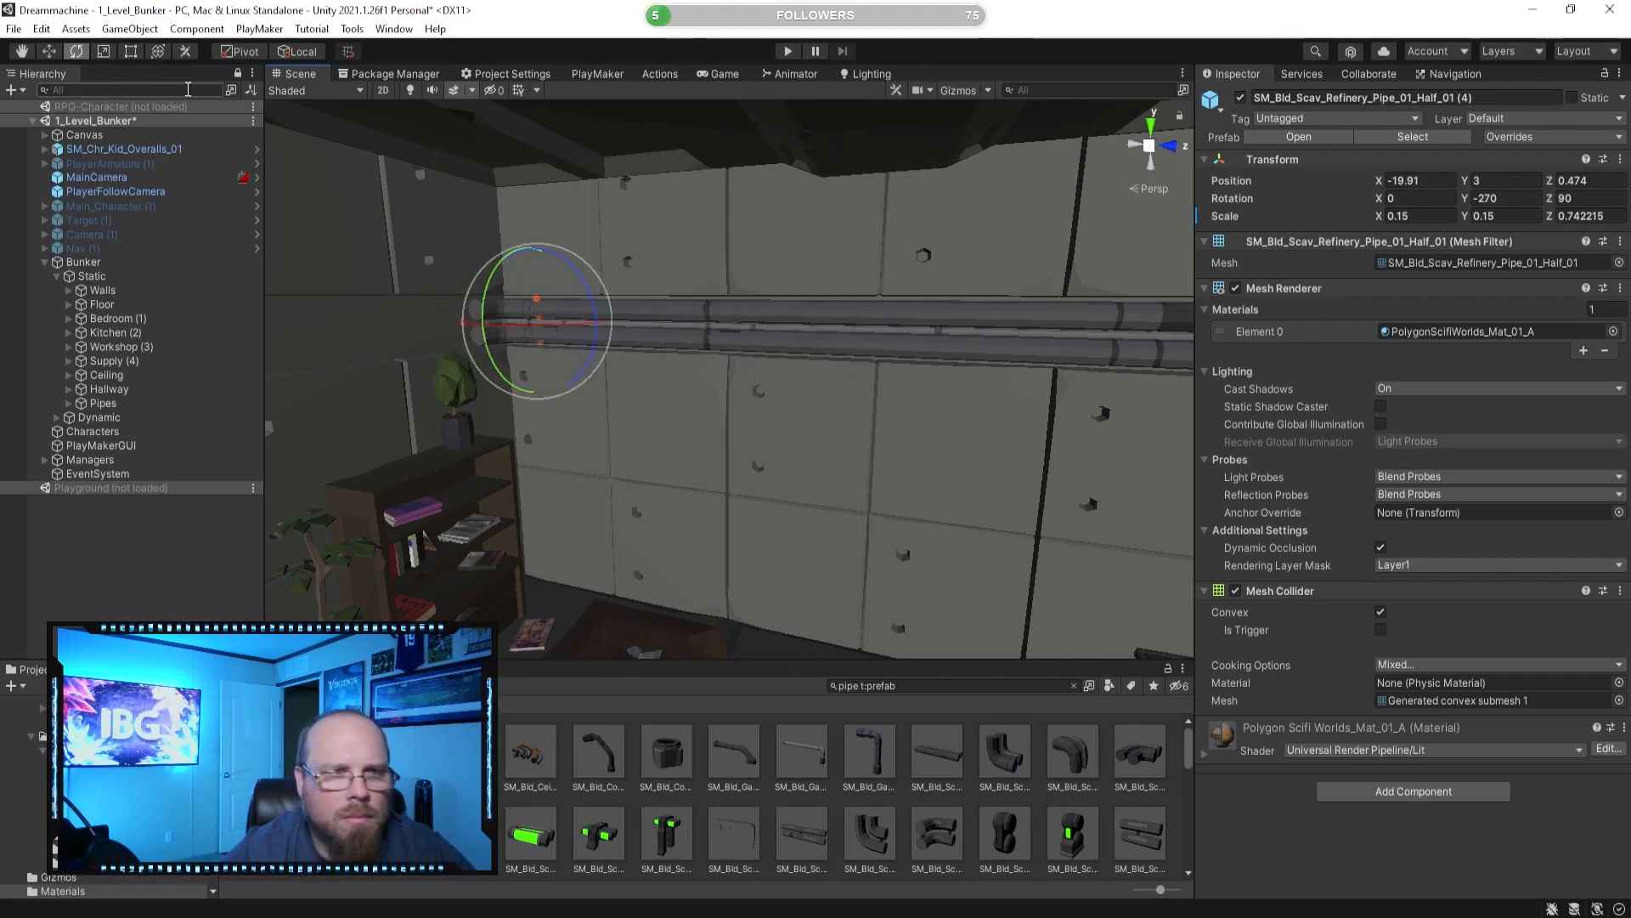
Move the rotated Half_01 pipe onto the wall above the bookshelf and desk, X about -15.492.
left_click_drag(493, 332, 269, 363)
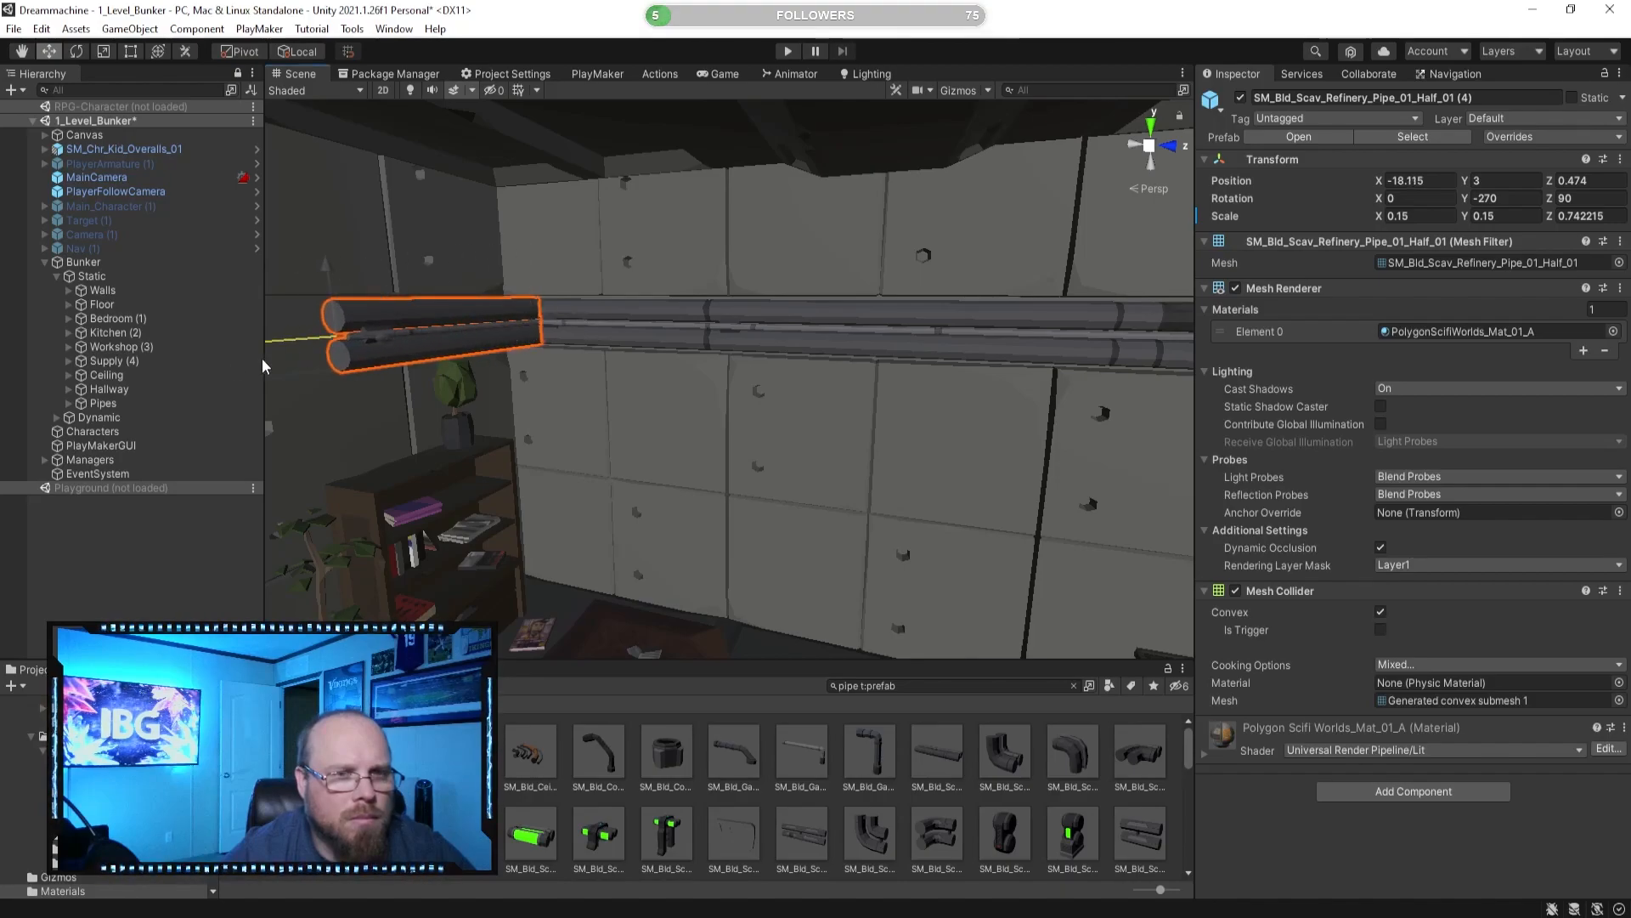
key("f")
left_click_drag(538, 352, 150, 366)
right_click_drag(612, 348, 437, 400)
key("d")
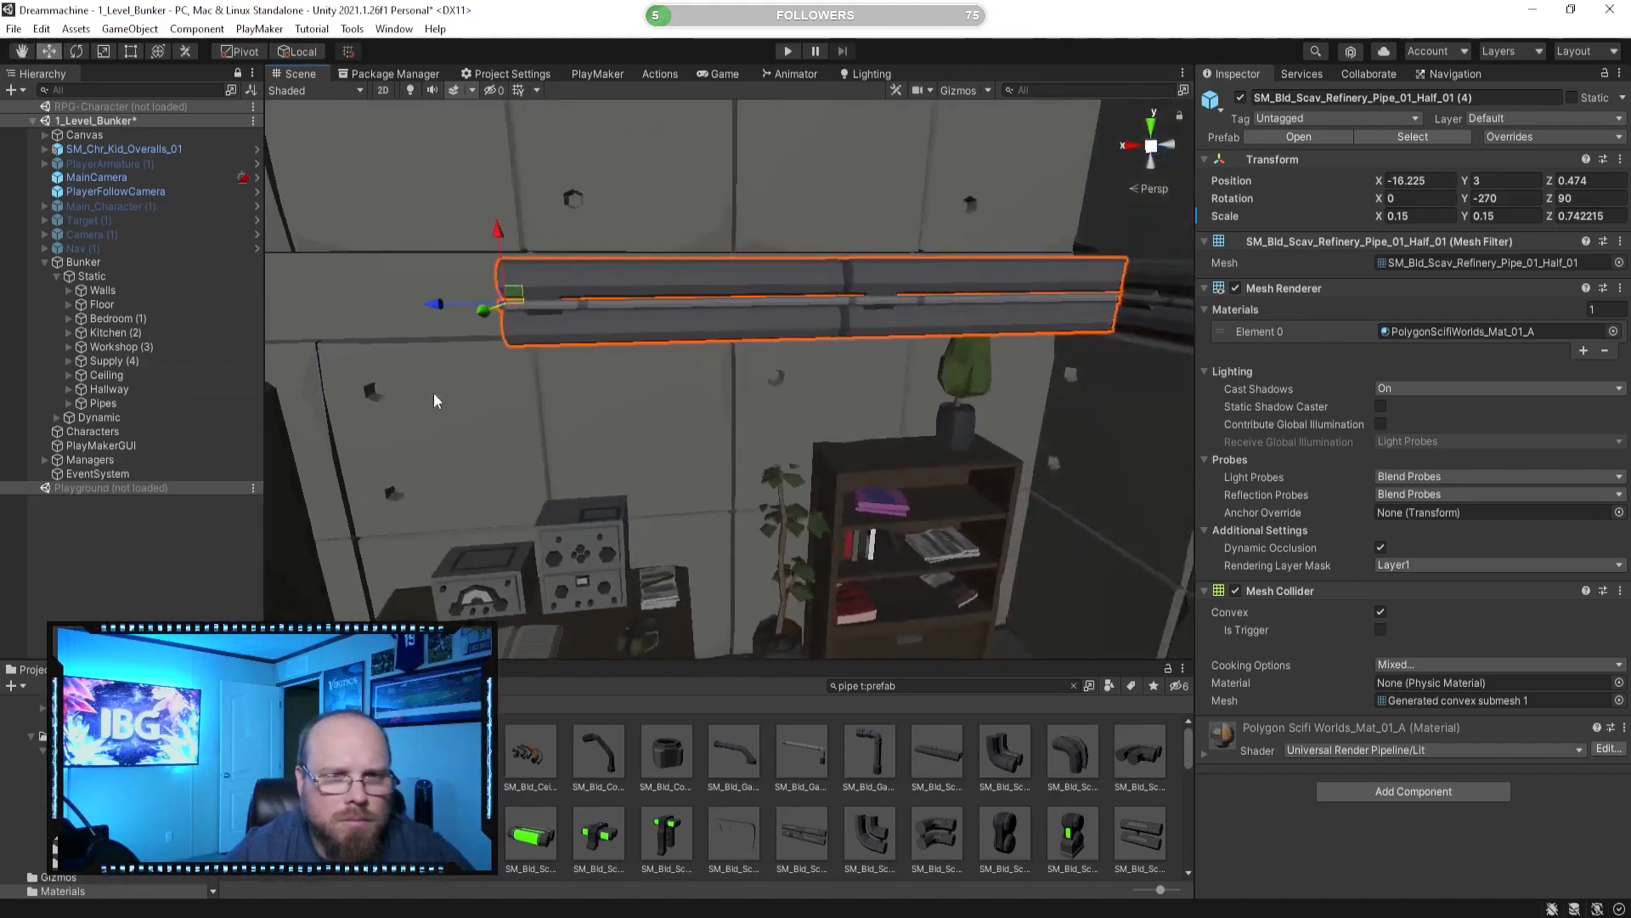
left_click_drag(389, 316, 189, 319)
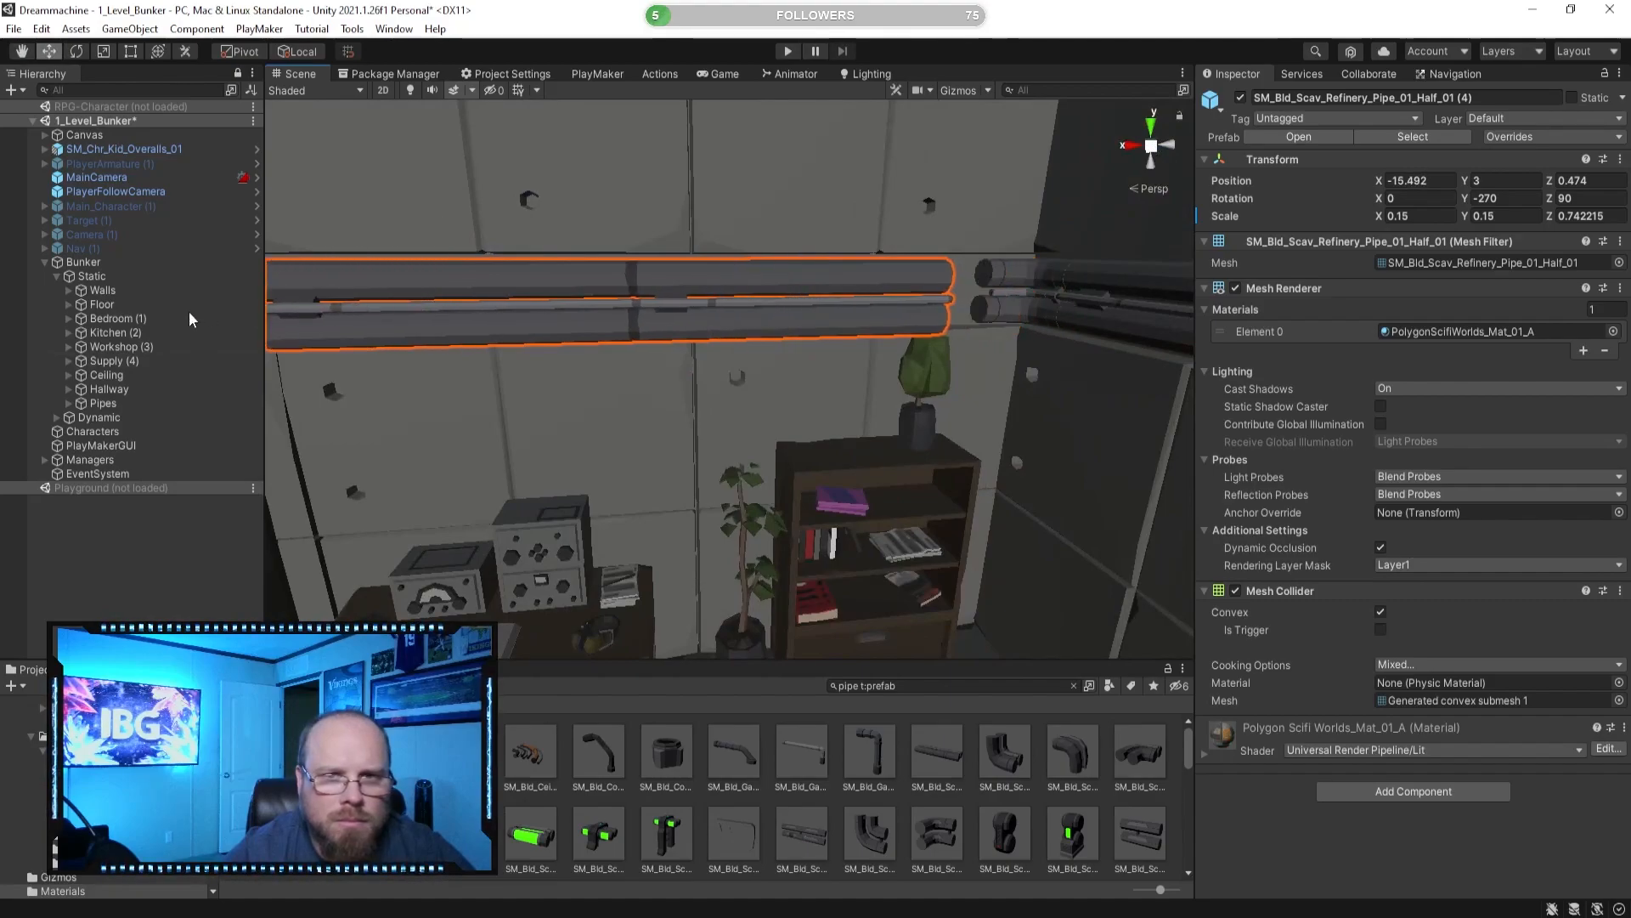
Set the Half_01 pipe's Z position to 0.469, copied from the far corner bend.
left_click(1011, 316)
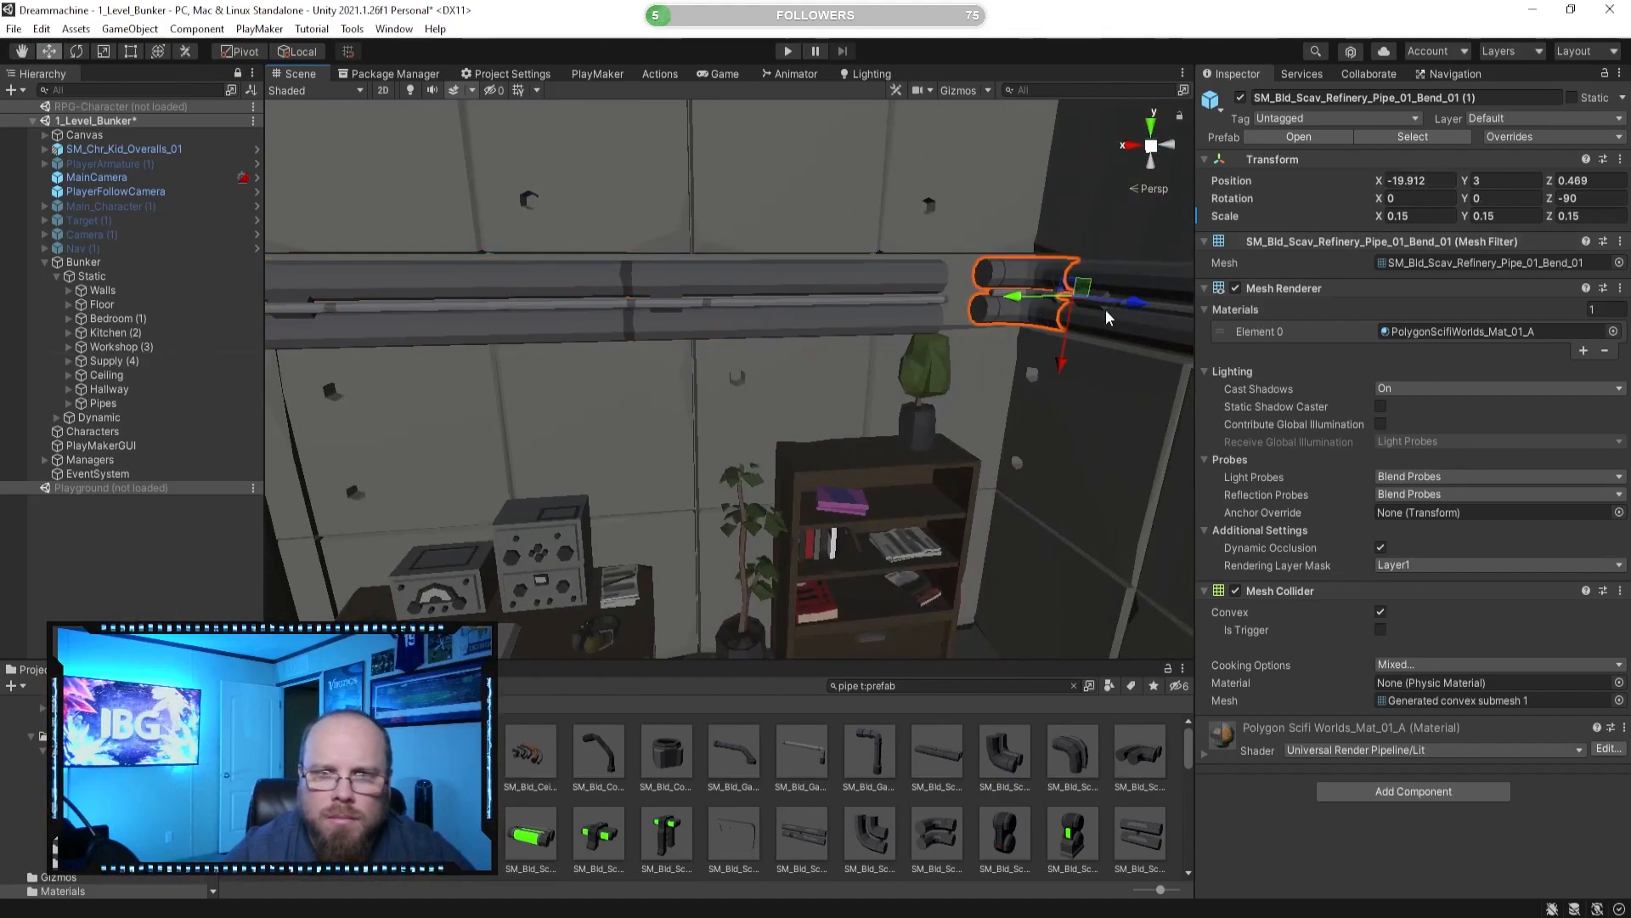
key("ctrl+z")
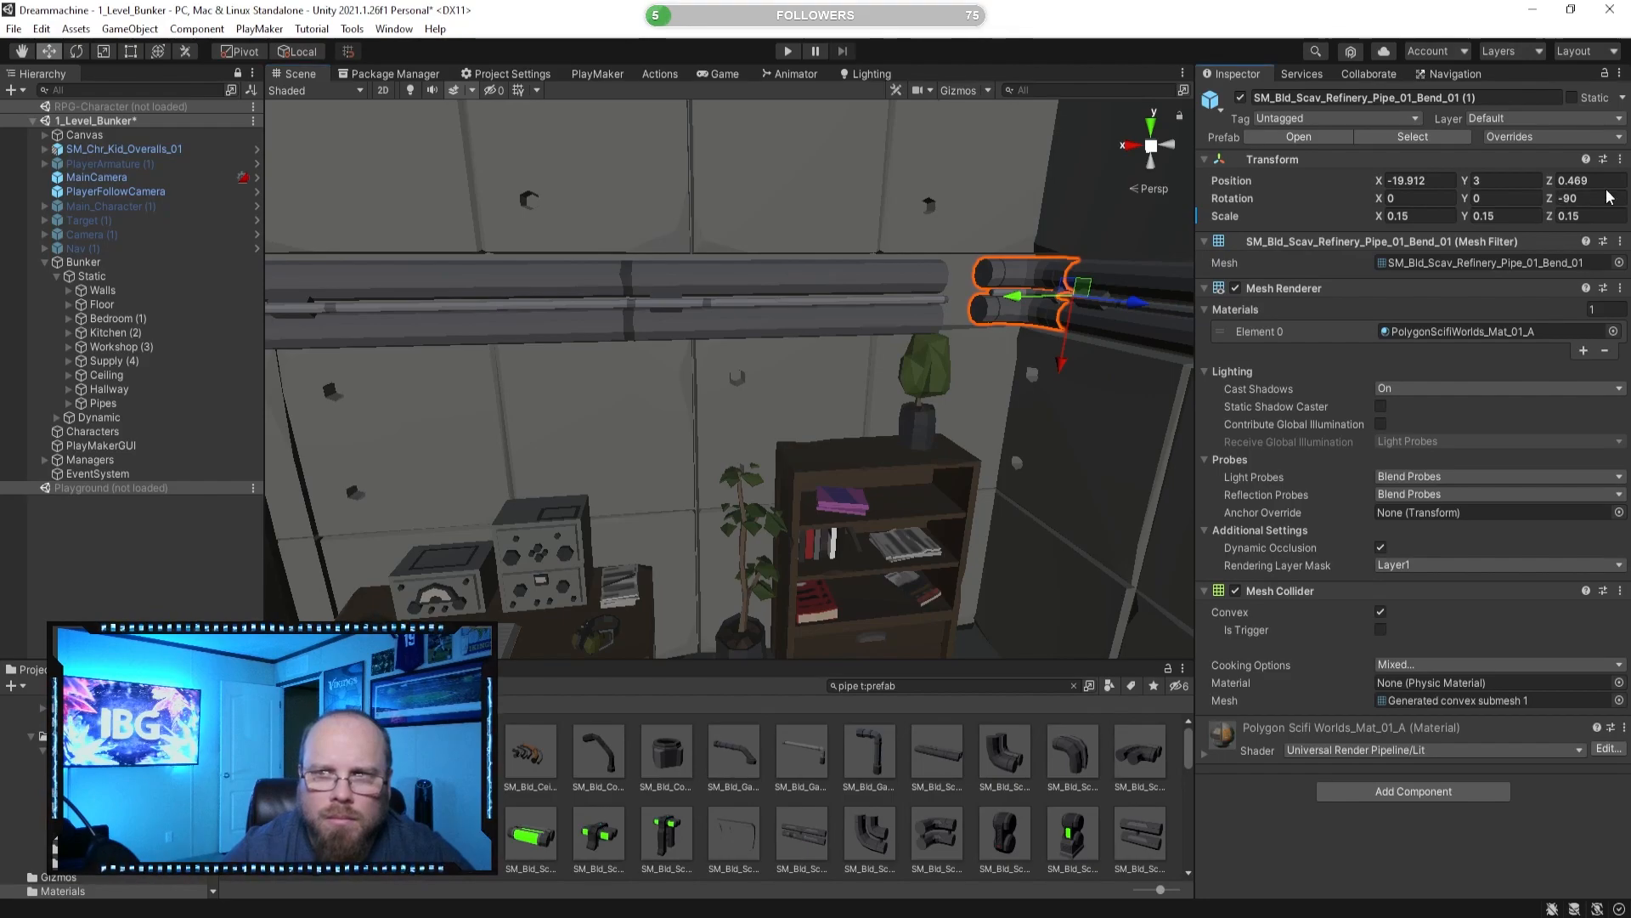
left_click(739, 313)
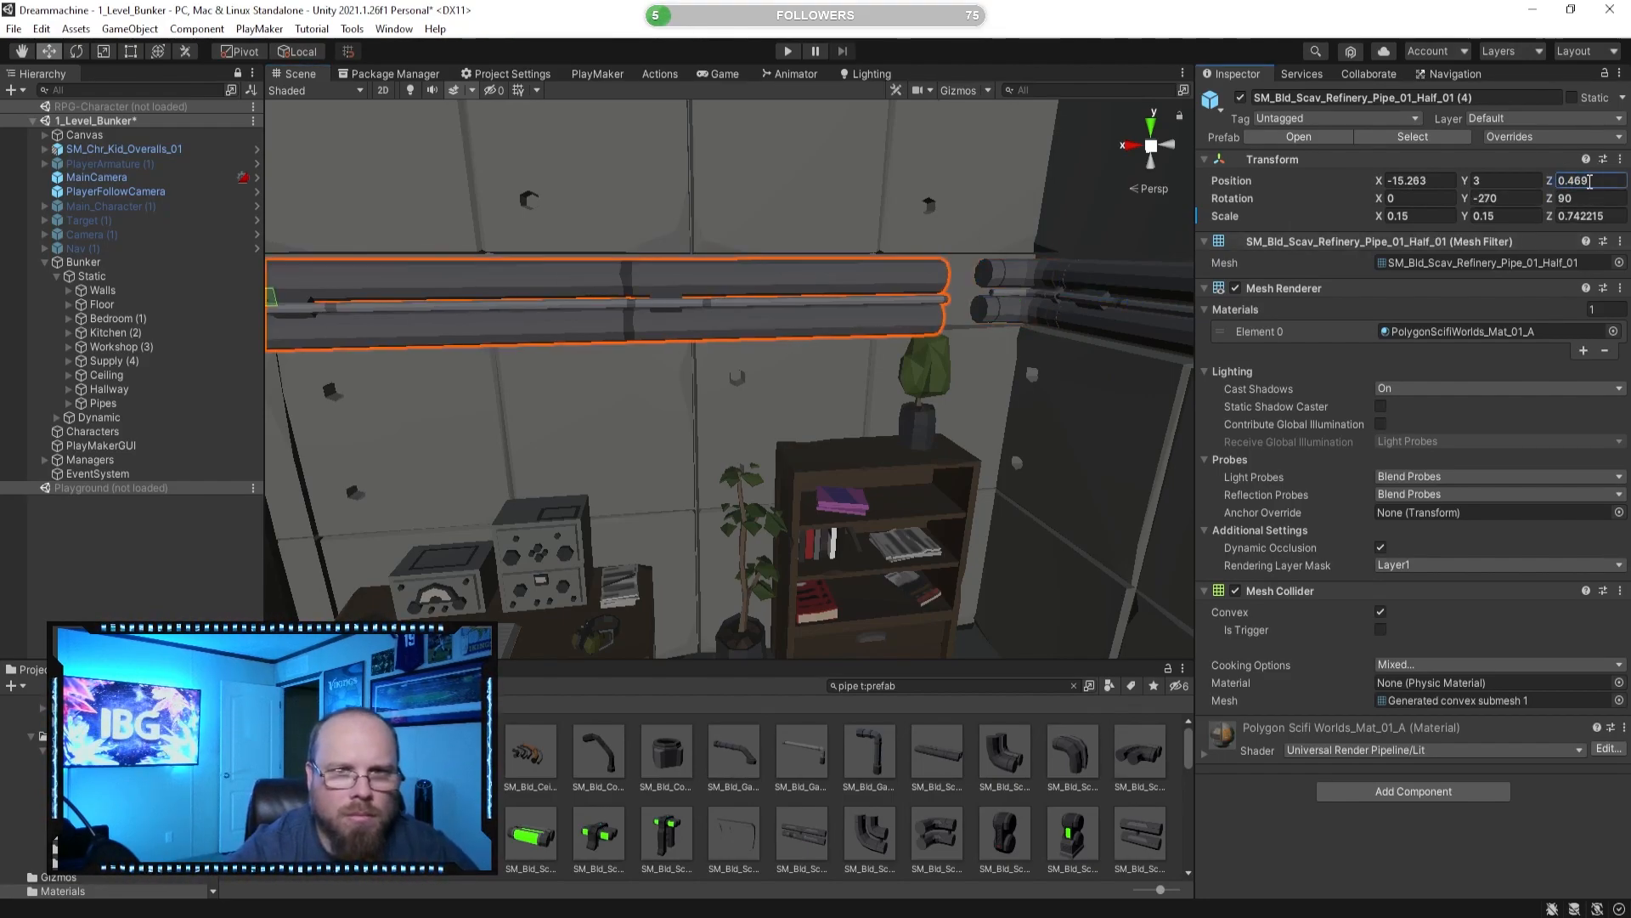
Move the Half_01 pipe back against the wall and towards the corner bend, X about -15.96, Z about 0.083.
left_click_drag(879, 338, 1148, 339, "alt")
left_click_drag(906, 416, 781, 427)
right_click_drag(905, 353, 304, 318)
key("w")
key("s")
left_click_drag(305, 313, 429, 314)
key("d")
right_click_drag(429, 314, 383, 315)
key("d")
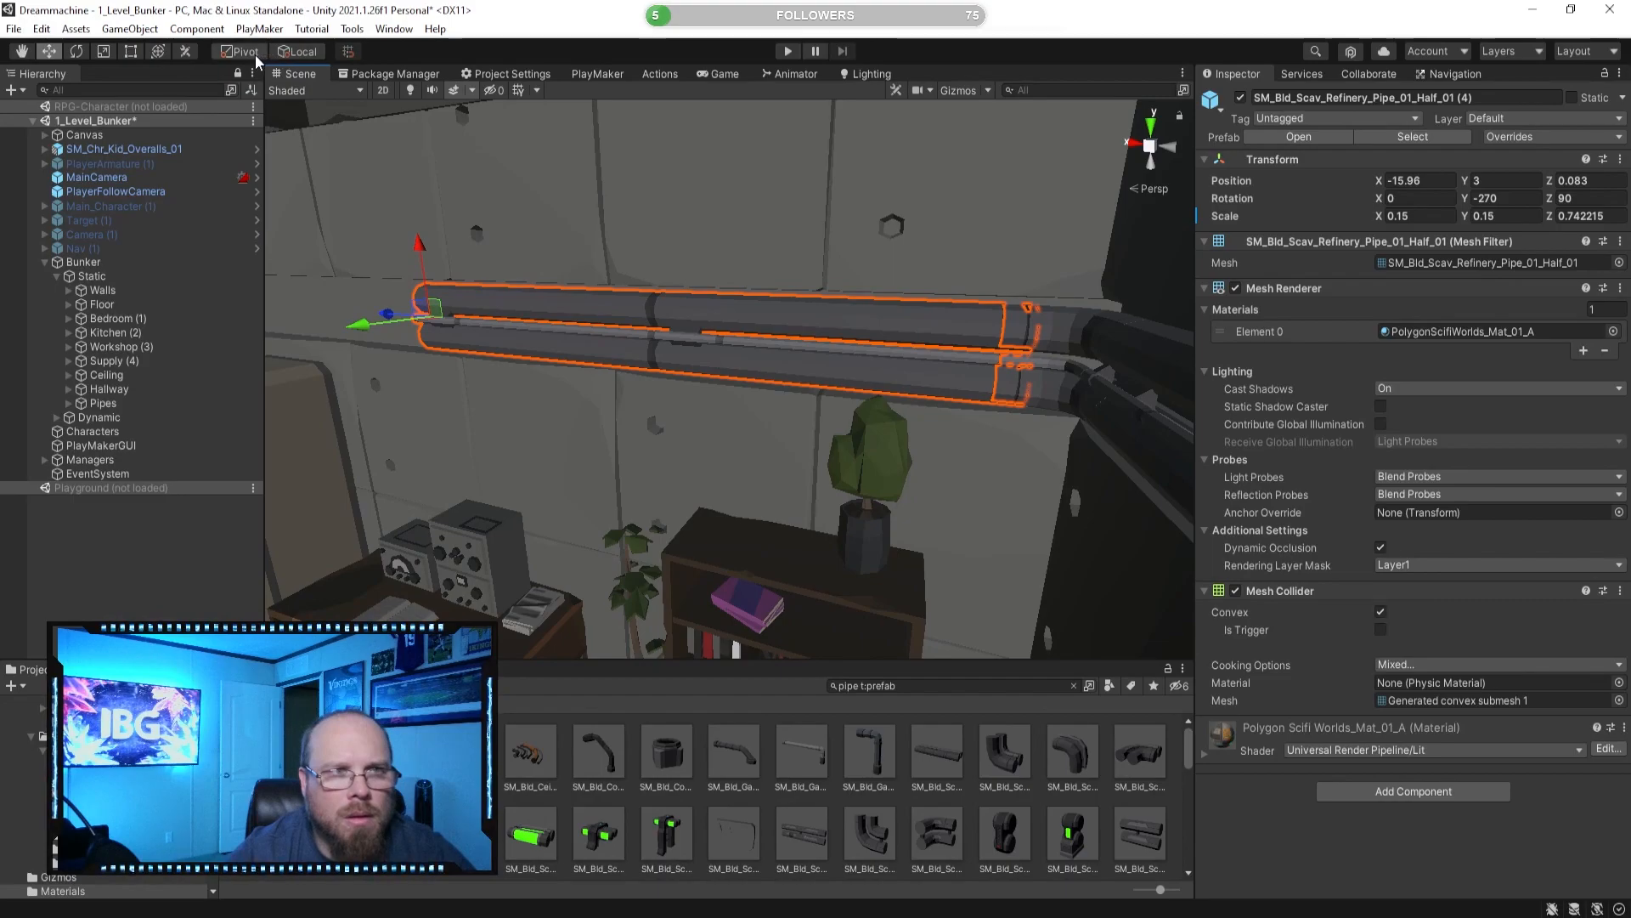
Switch the handle position to Center and nudge the Half_01 pipe along the wall to meet the bend, X about -15.874.
left_click_drag(596, 331, 579, 330)
right_click_drag(579, 329, 457, 329)
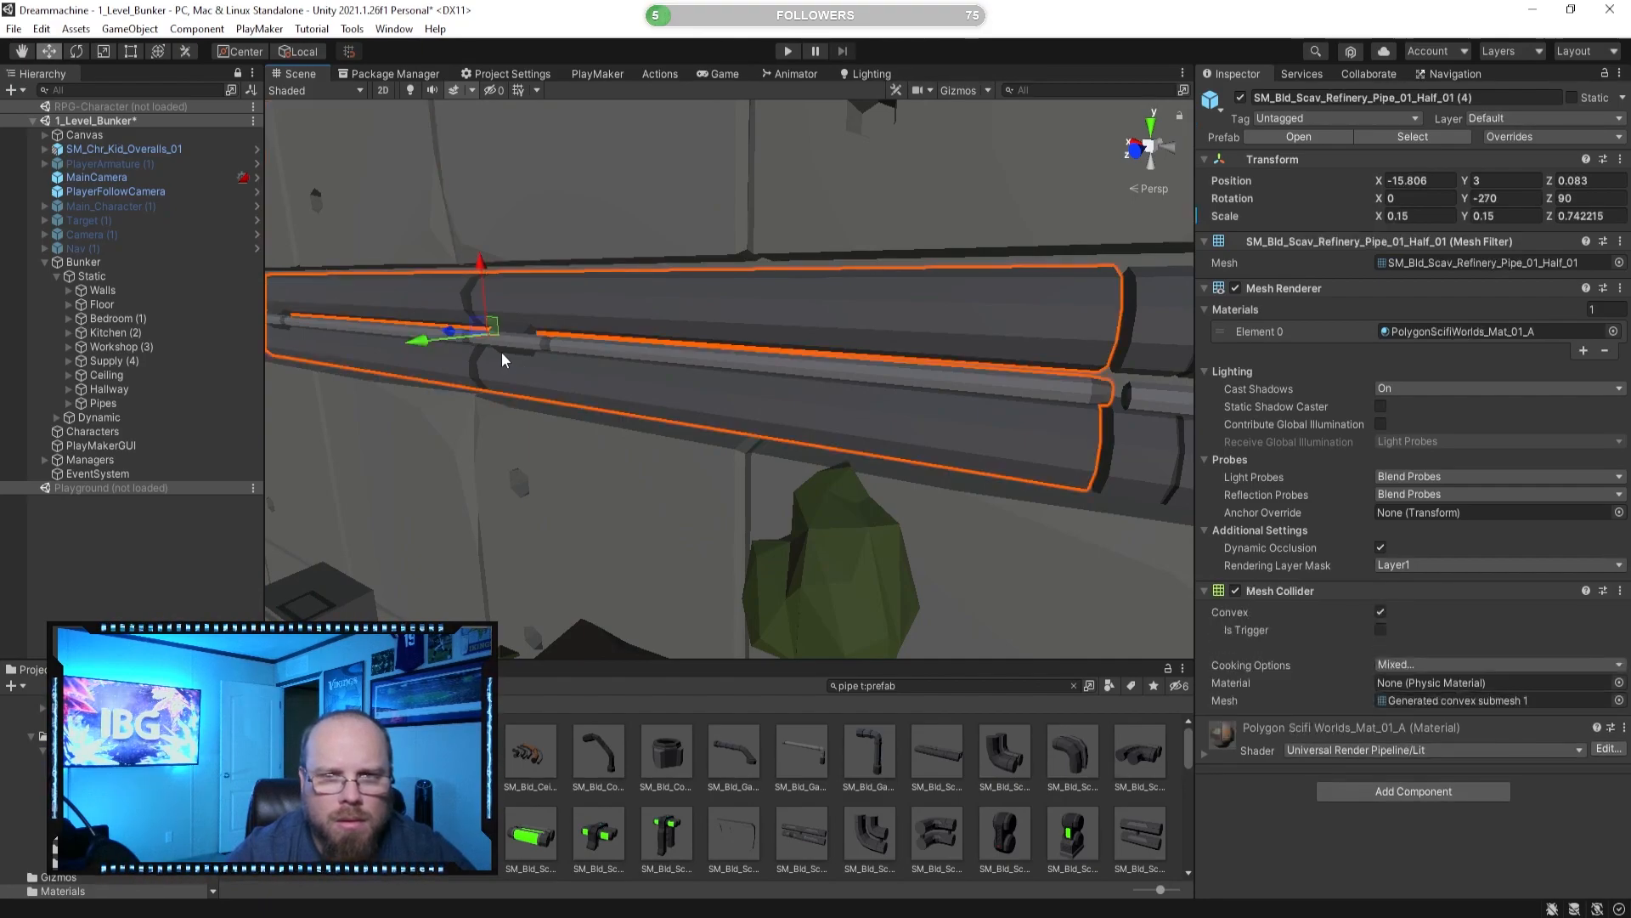
left_click_drag(445, 329, 457, 336)
left_click(892, 793)
right_click_drag(909, 646, 915, 563)
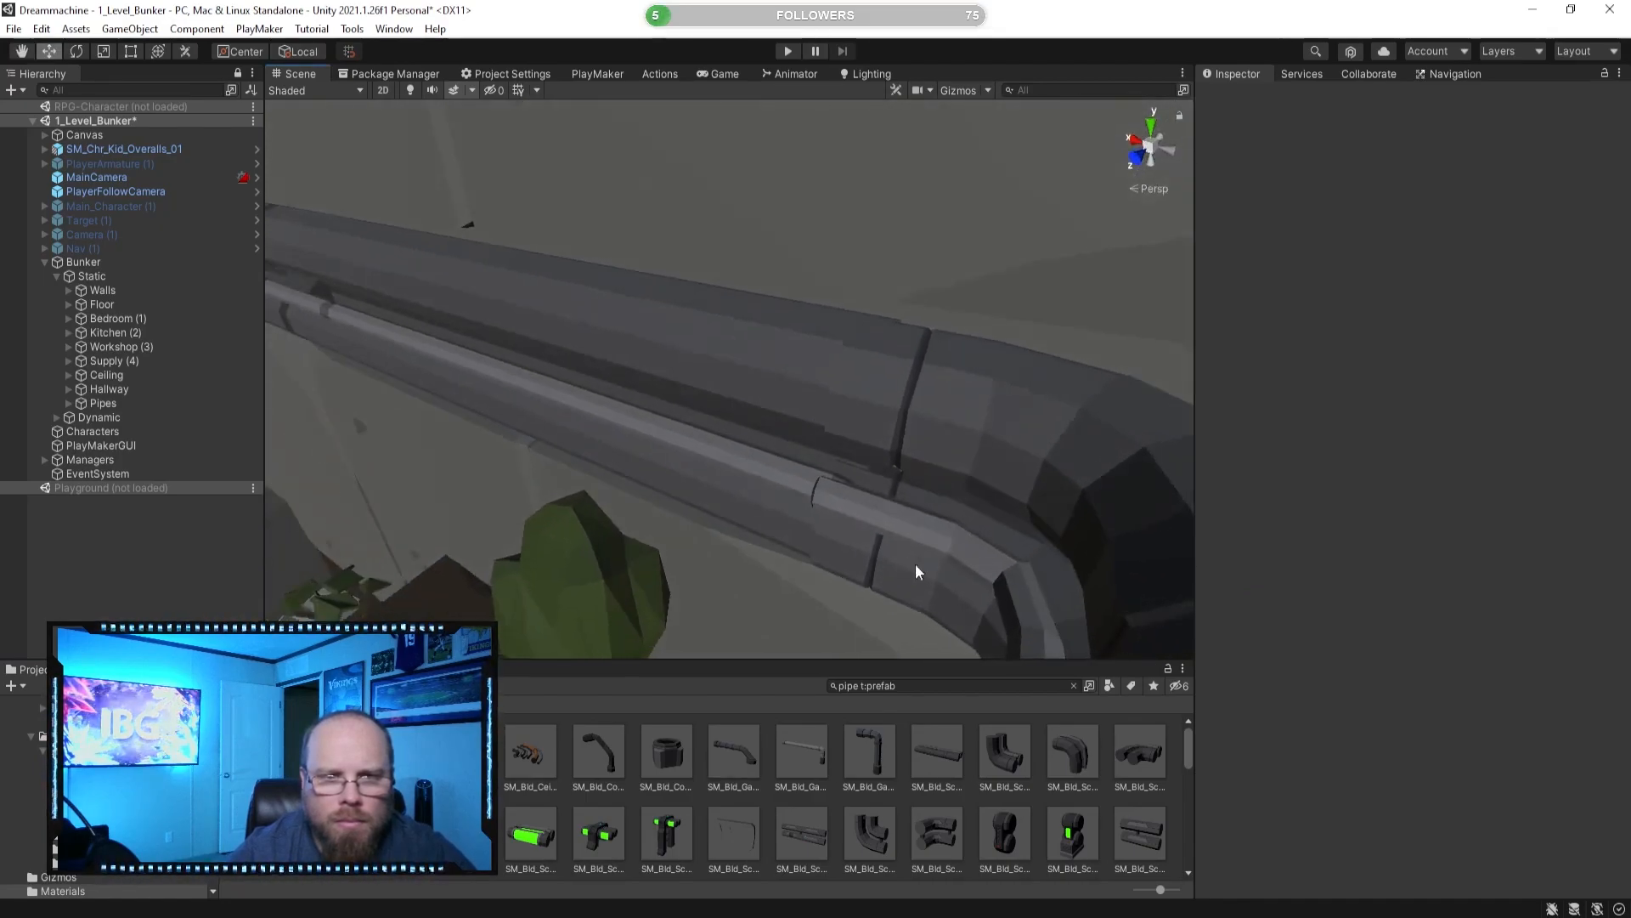
Nudge the Half_01 pipe away from the wall to line its end up with the corner bend, Z about 0.094.
left_click(768, 392)
key("f")
left_click_drag(400, 273, 388, 265)
key("ctrl+z")
left_click(1142, 457)
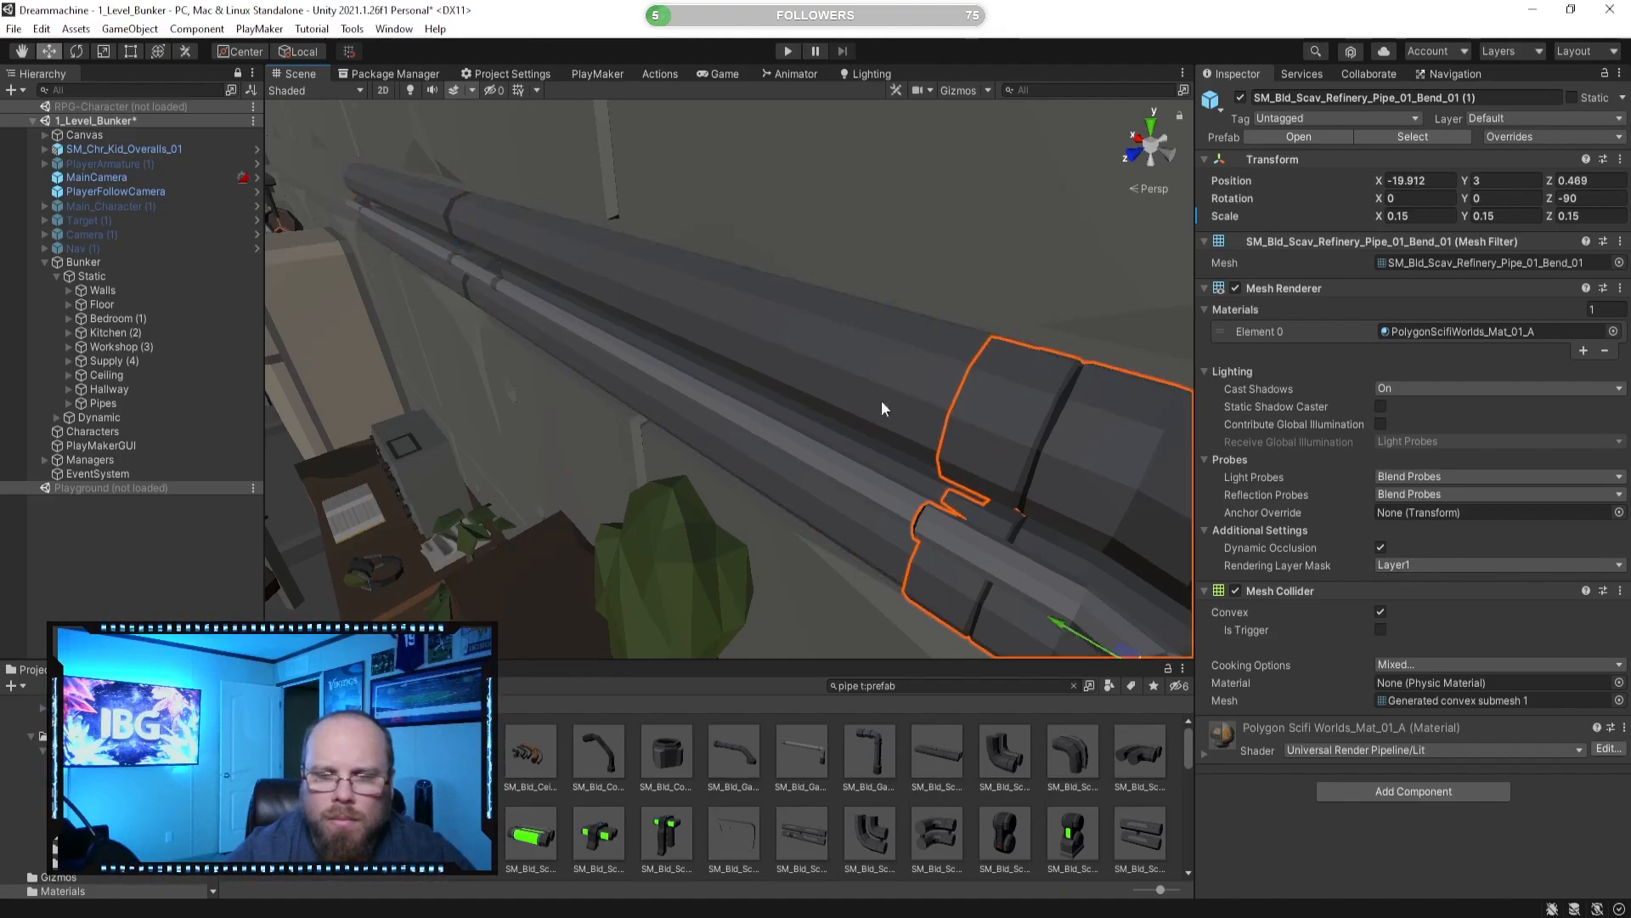
left_click(787, 369)
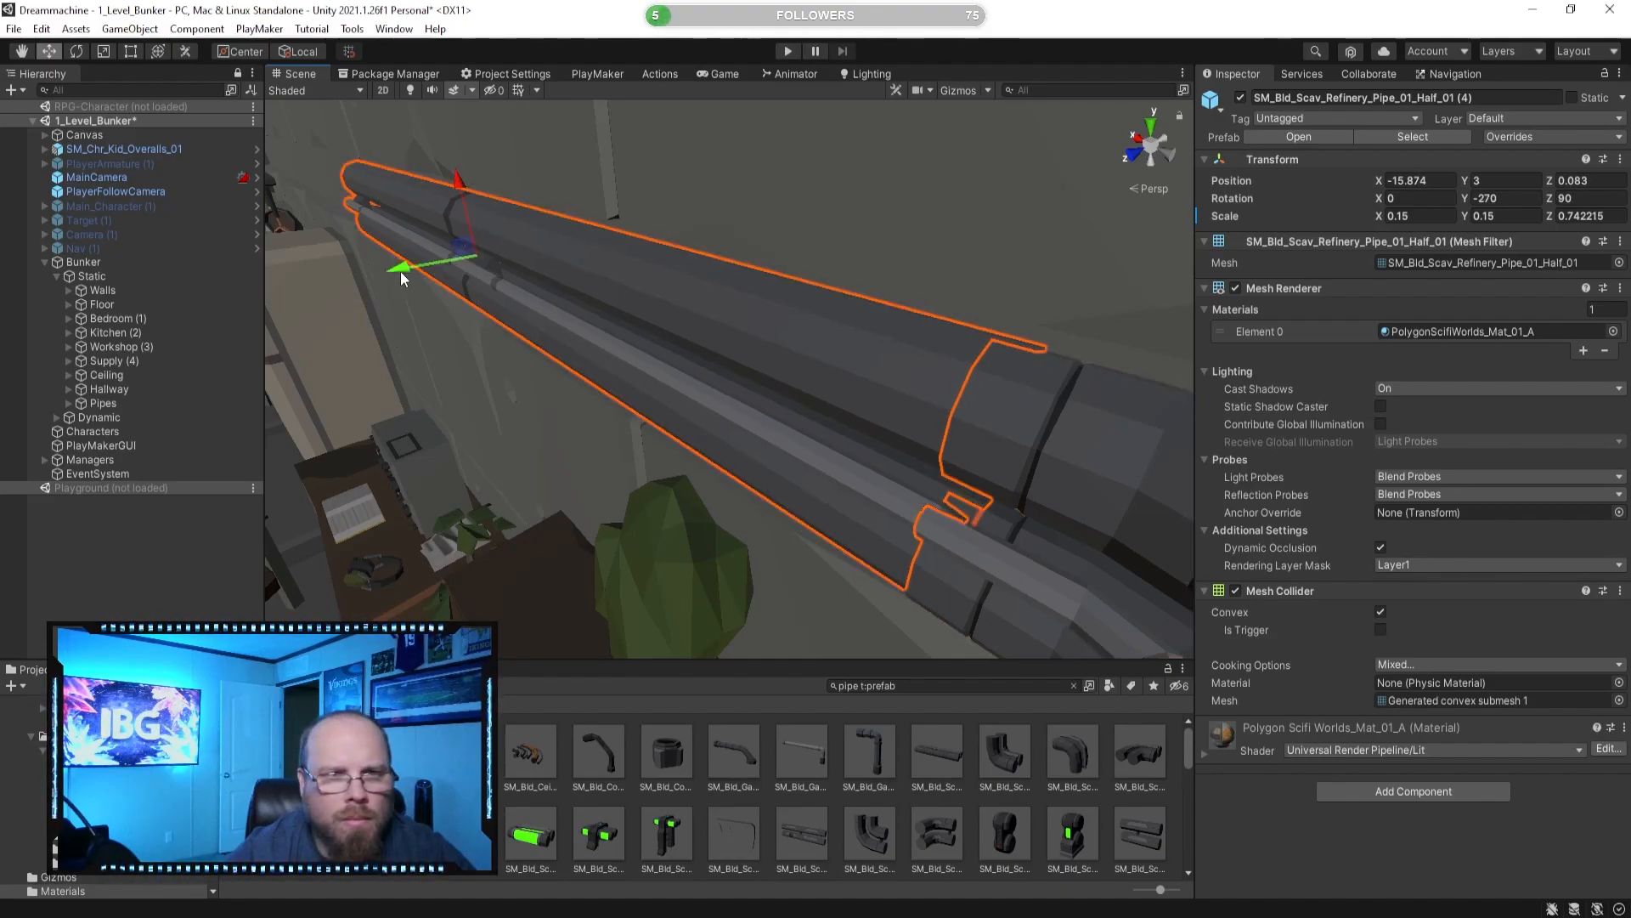
left_click_drag(401, 272, 397, 271)
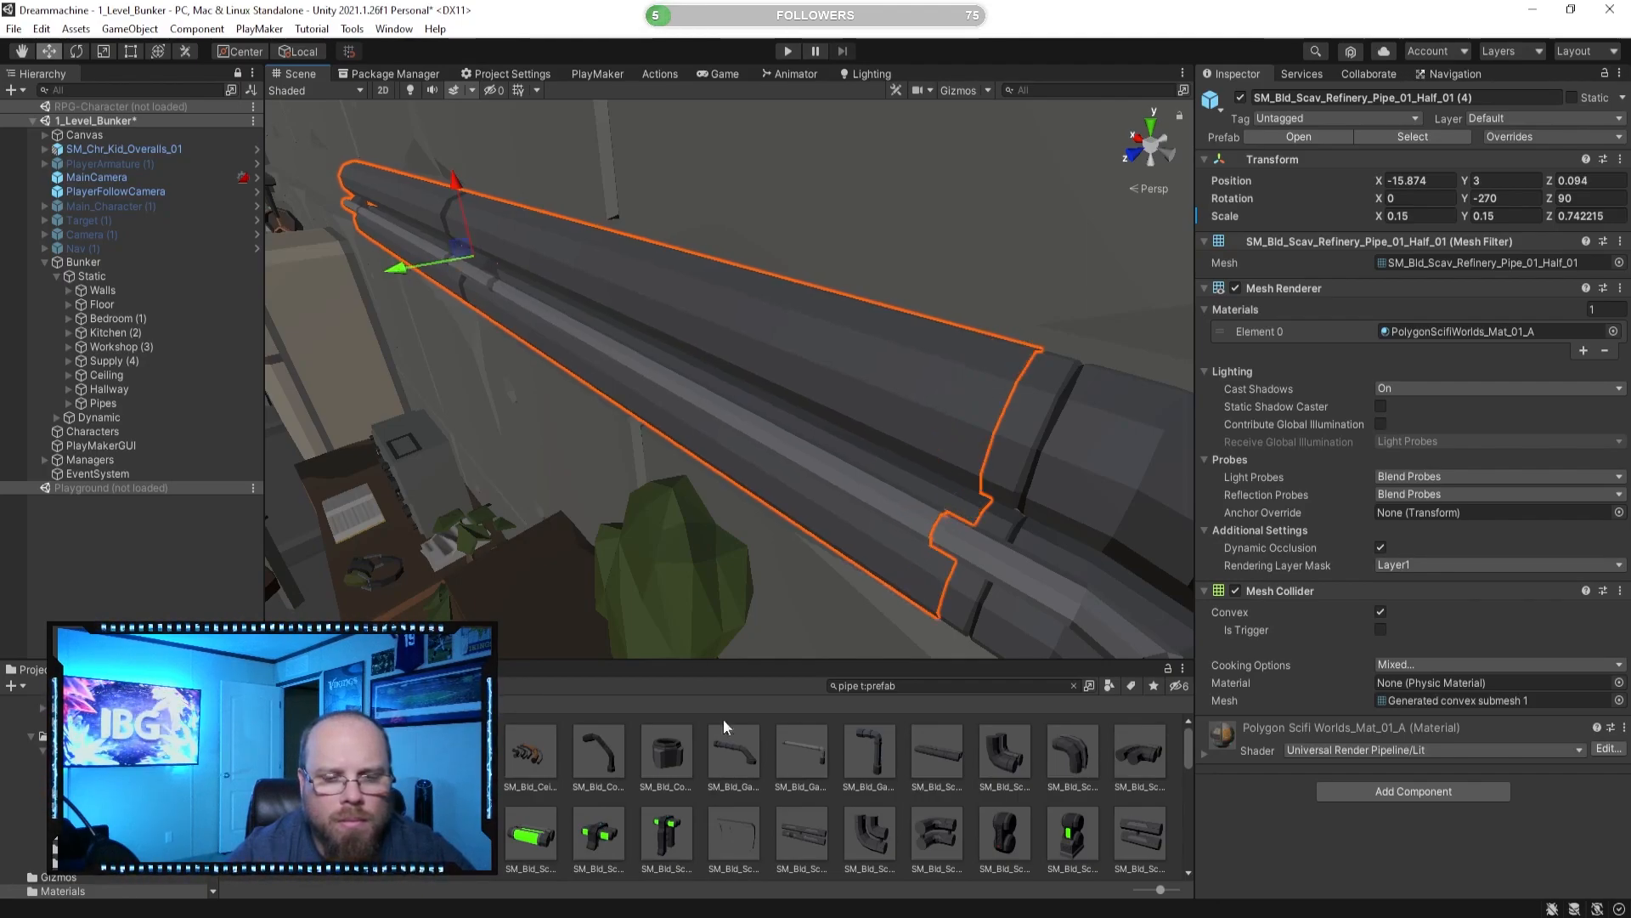
Duplicate the damaged Half_02 pipe on the wall near the crates and rotate the copy to Y -90.
left_click_drag(791, 612, 940, 329, "alt")
left_click(848, 366)
left_click(918, 351)
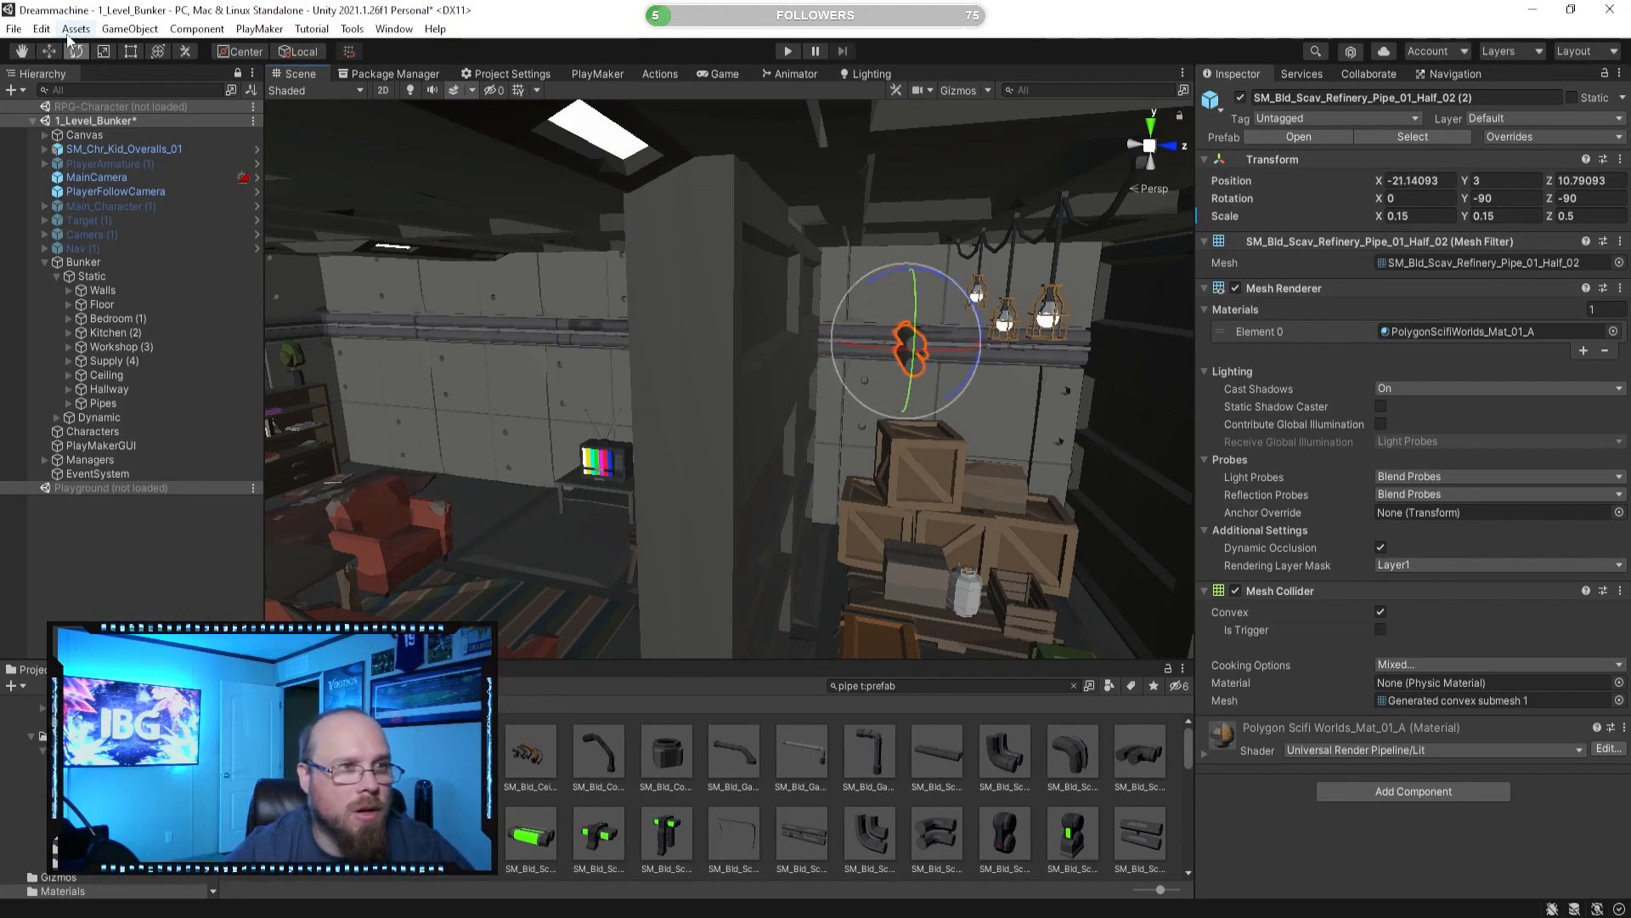
Move the Half_02 copy across the room onto the wall above the fridge, X about -16.641, Z about 0.041.
left_click_drag(807, 322, 488, 267, "alt")
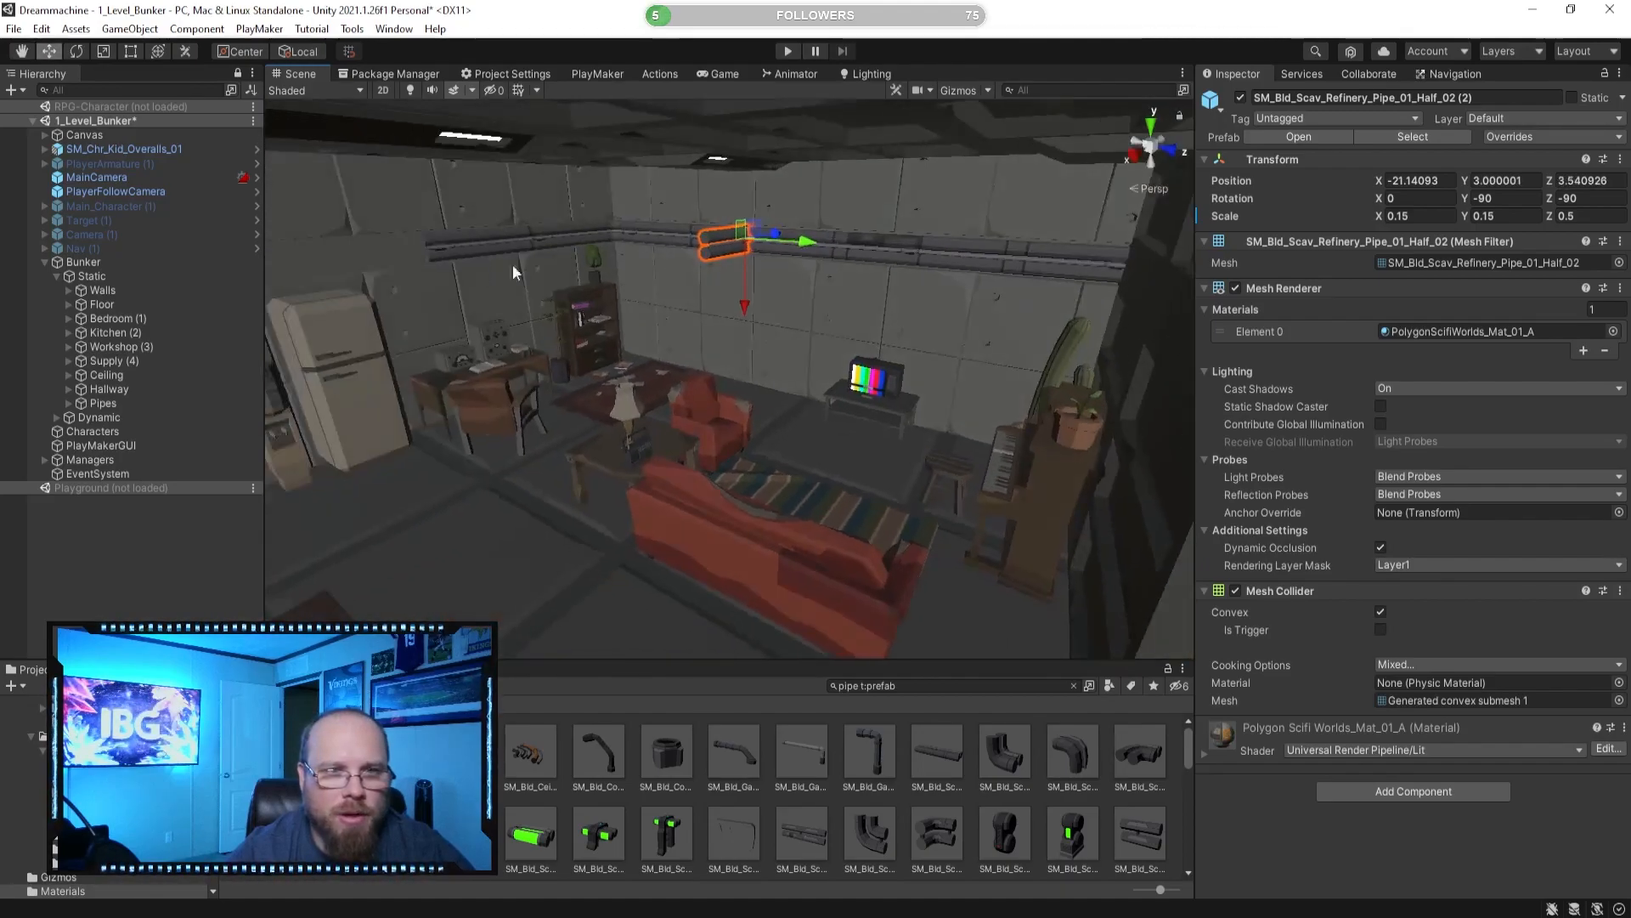
left_click_drag(779, 236, 511, 304)
right_click_drag(679, 327, 622, 375)
key("w")
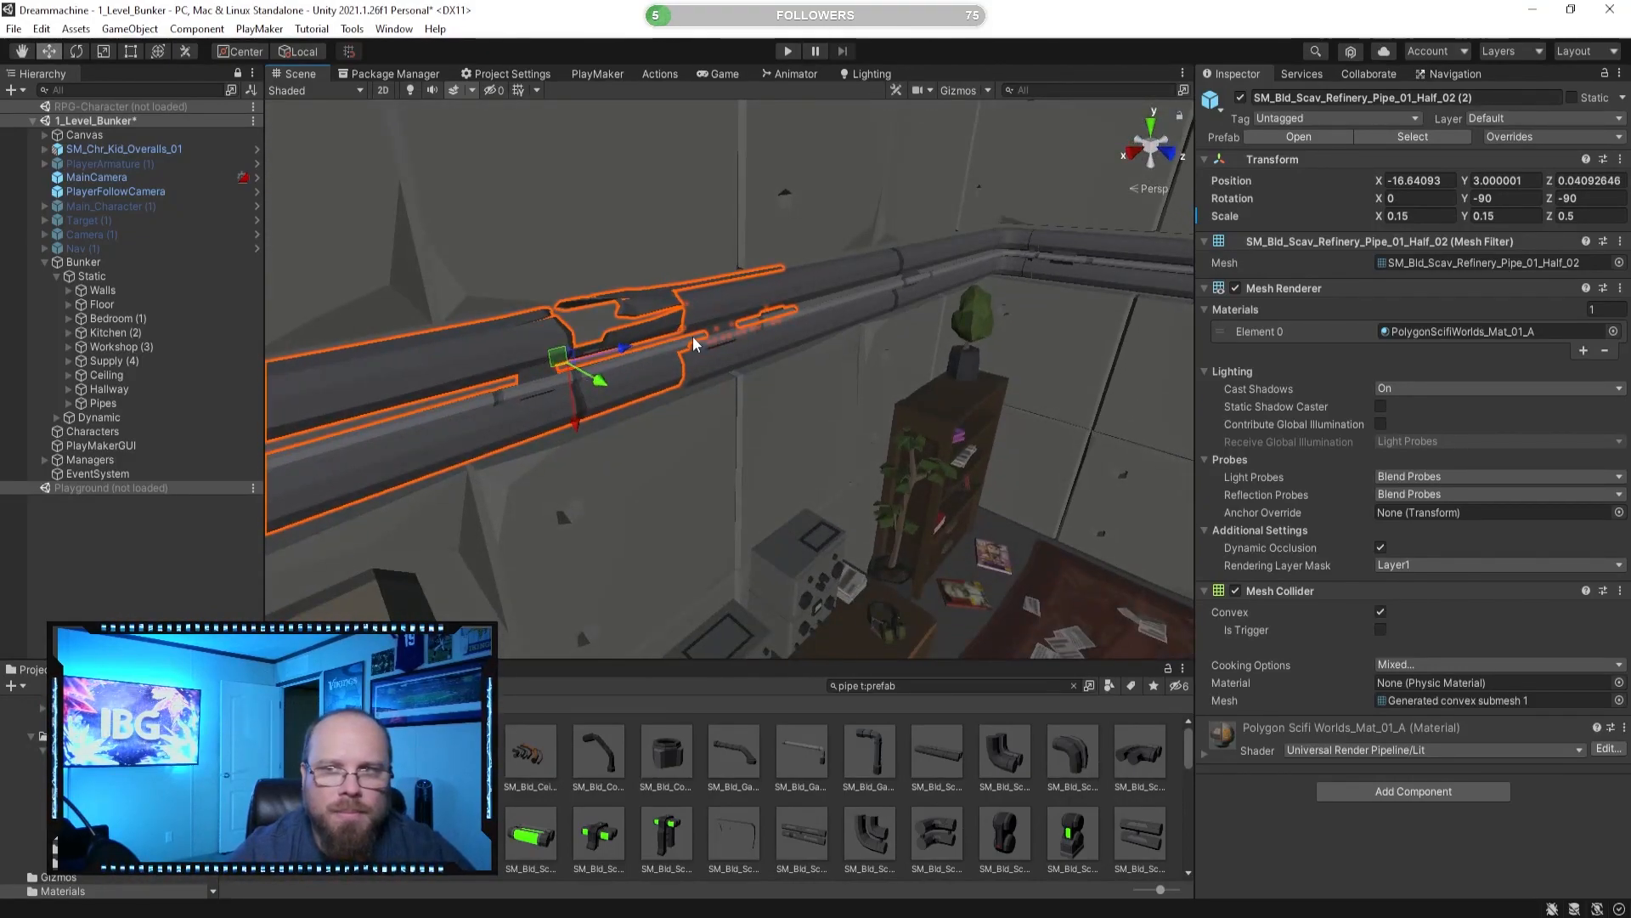
Copy the Half_01 pipe's Z position of 0.094 and paste it into the Half_02 pipe's Z position.
scroll(731, 332, "up", 3)
left_click(881, 285)
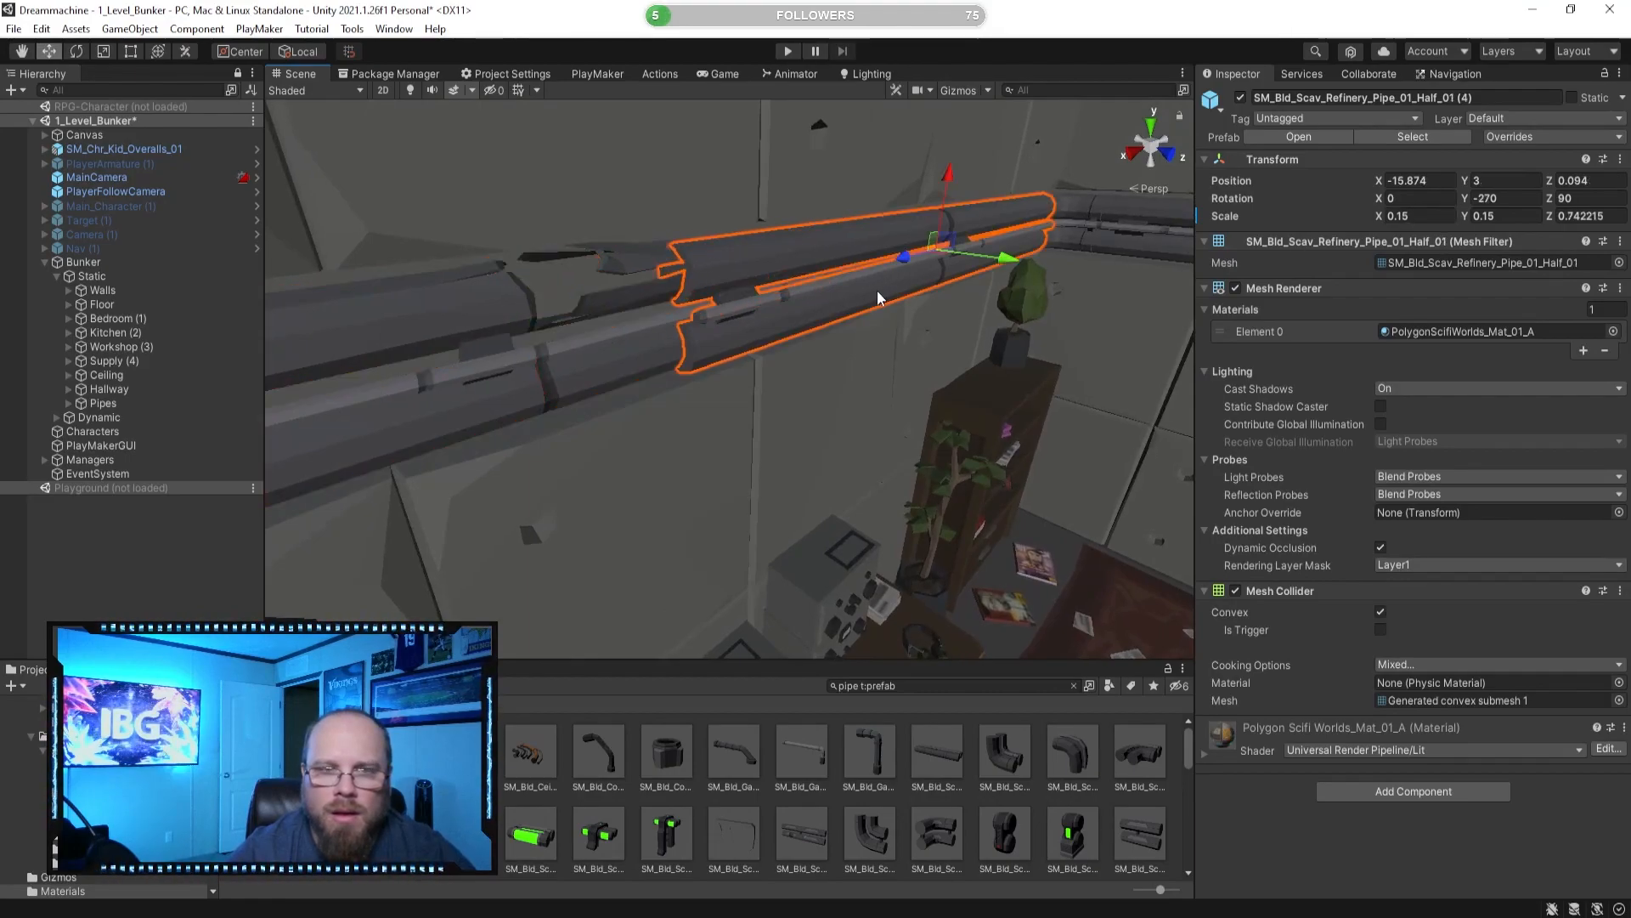
left_click_drag(1004, 255, 1006, 256)
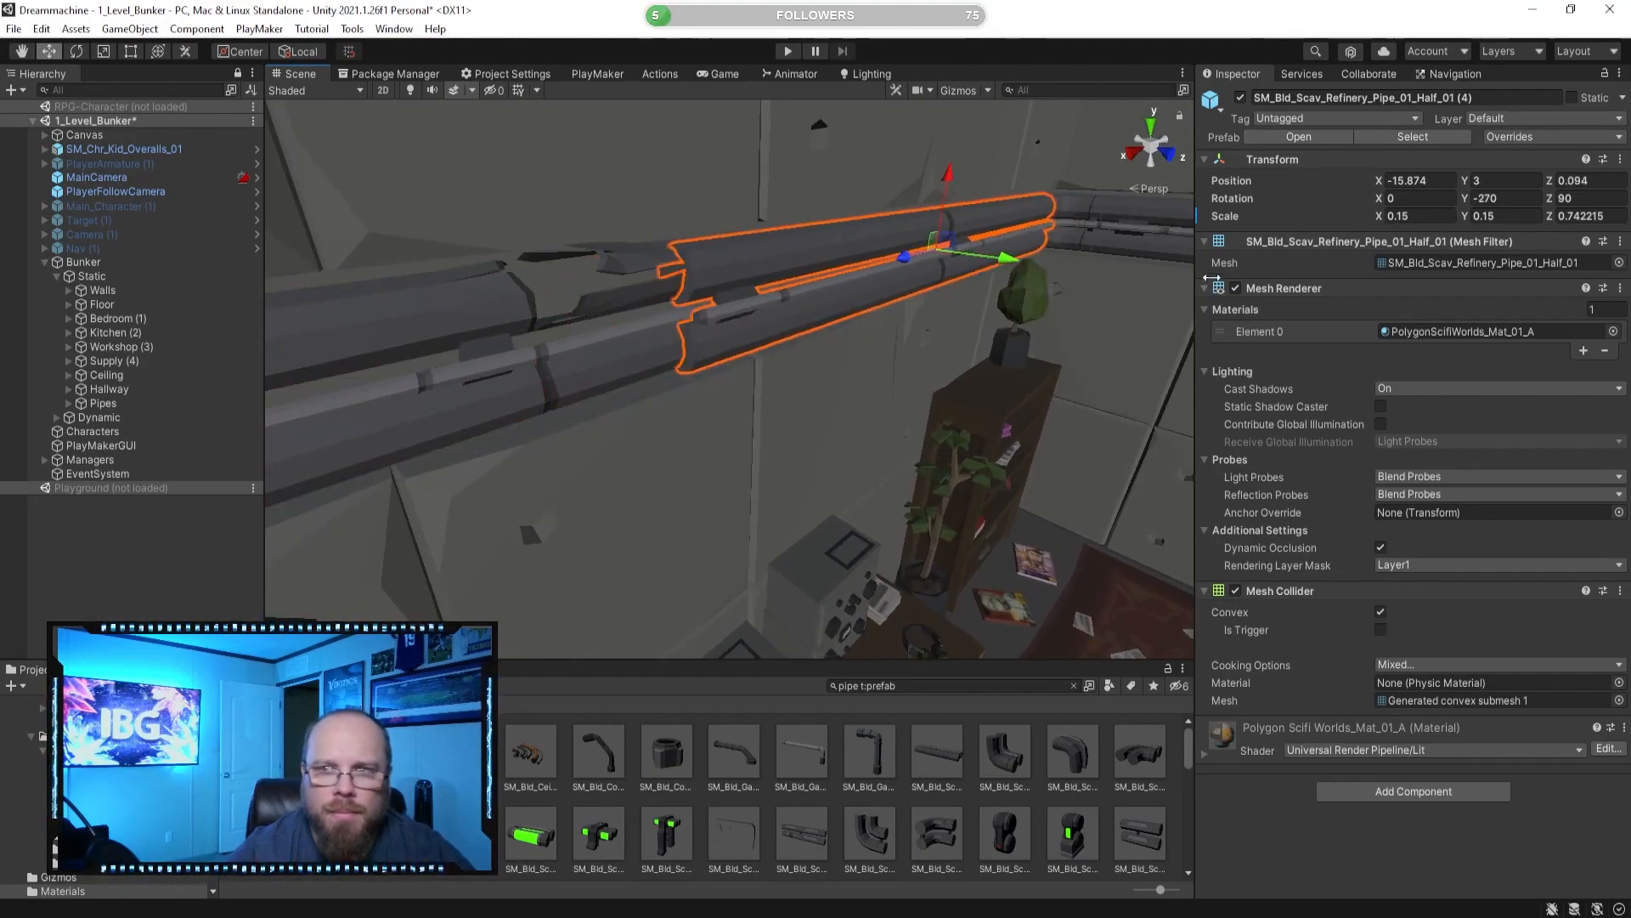
right_click(1557, 189)
left_click(1351, 234)
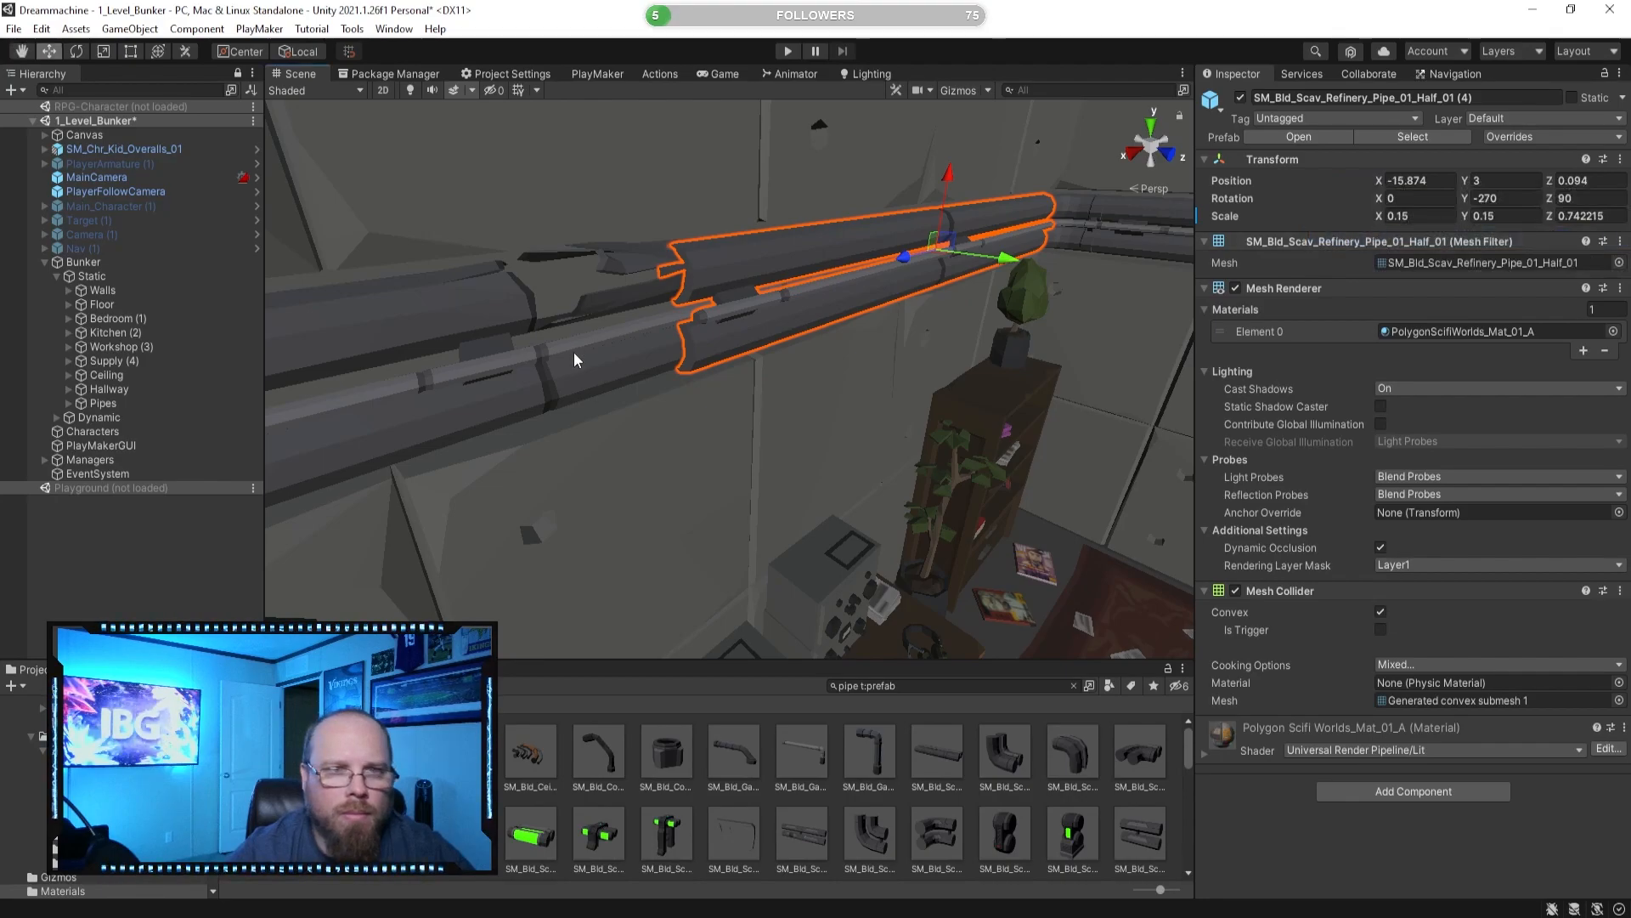
left_click(574, 359)
right_click(1549, 181)
left_click(1397, 254)
Slide the Half_02 pipe along the wall until it meets the Half_01 pipe, X about -15.878.
right_click_drag(896, 281, 841, 317)
left_click_drag(841, 316, 670, 319)
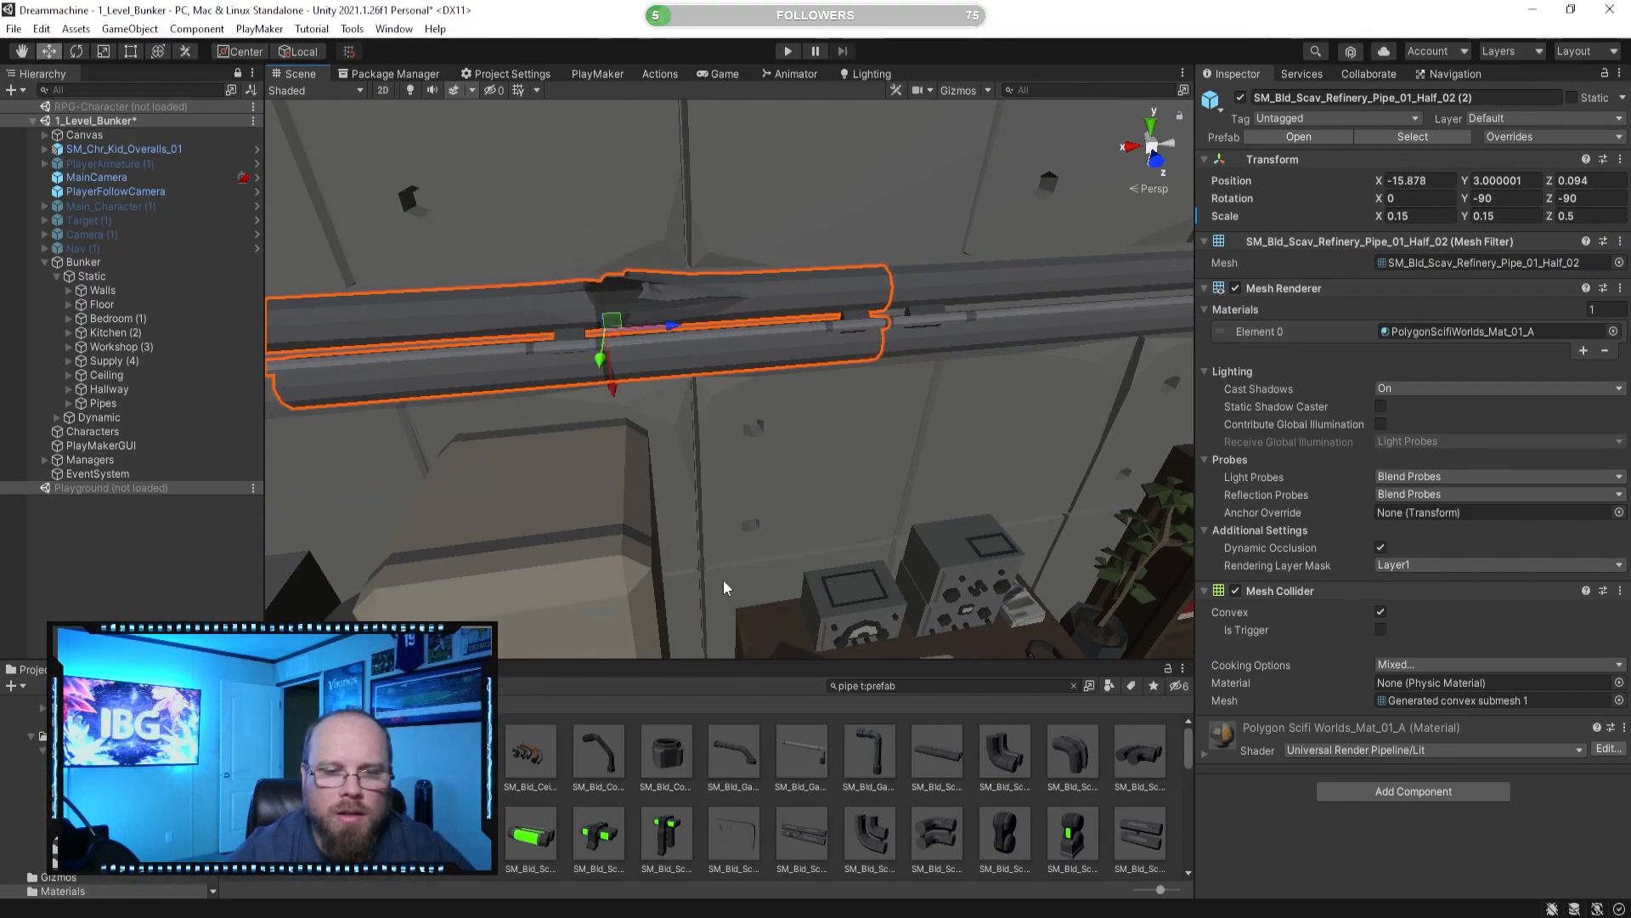
left_click(765, 813)
right_click_drag(826, 448, 780, 367)
right_click_drag(699, 314, 705, 235)
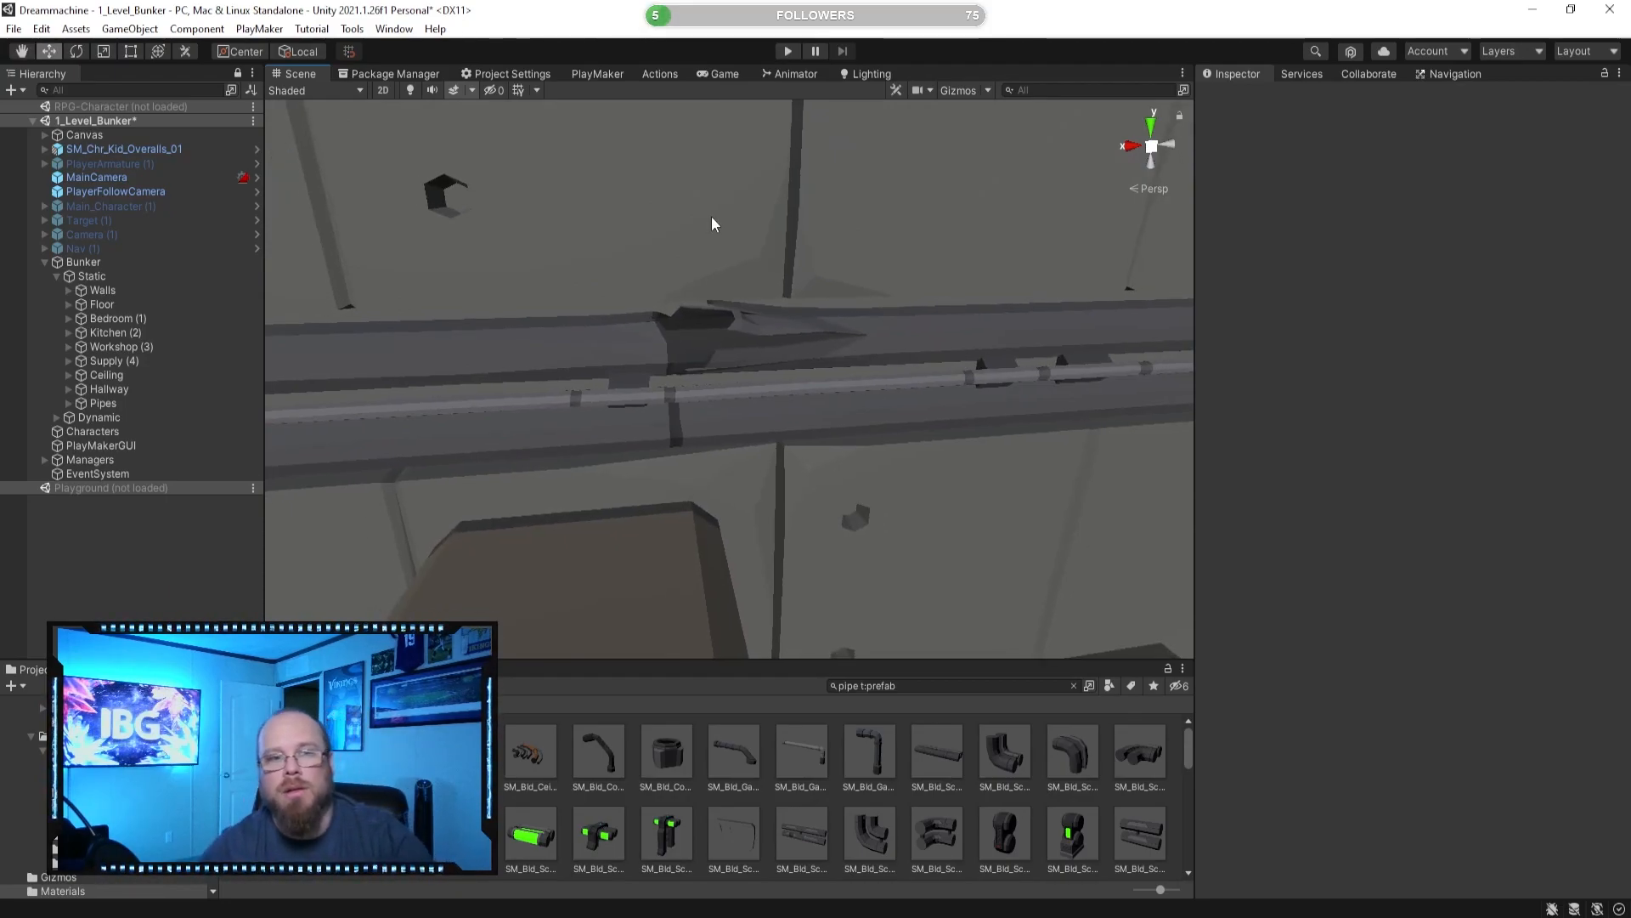
Rotate the Half_02 pipe to Y 90, Z 90 so its damaged section sits on the lower pipe.
left_click(788, 325)
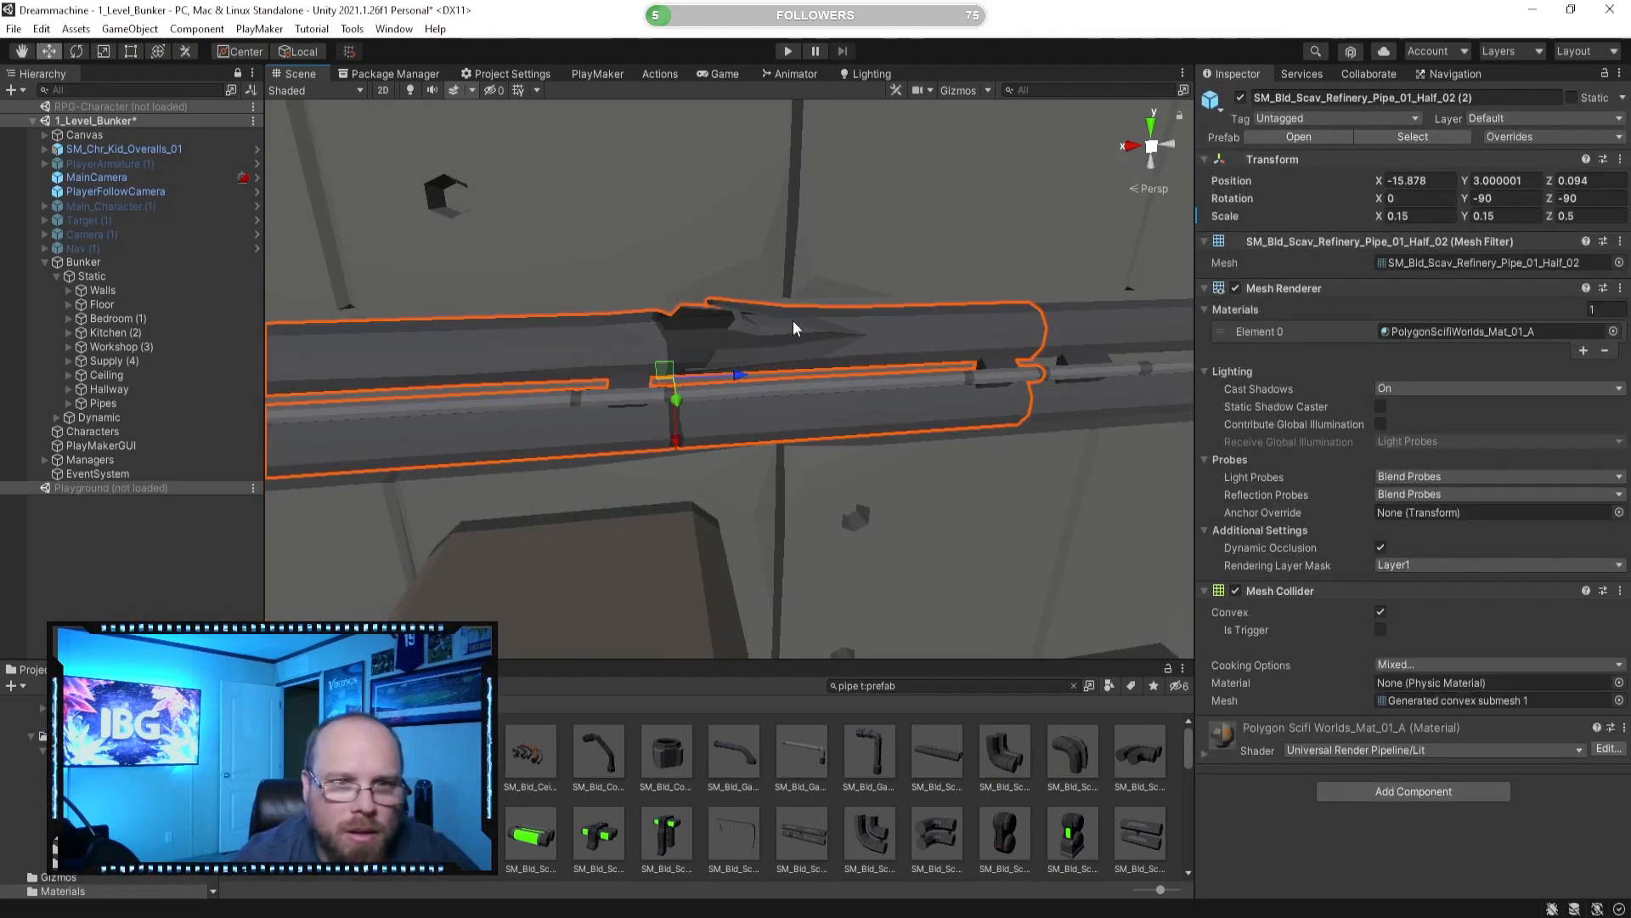
scroll(730, 321, "down", 4)
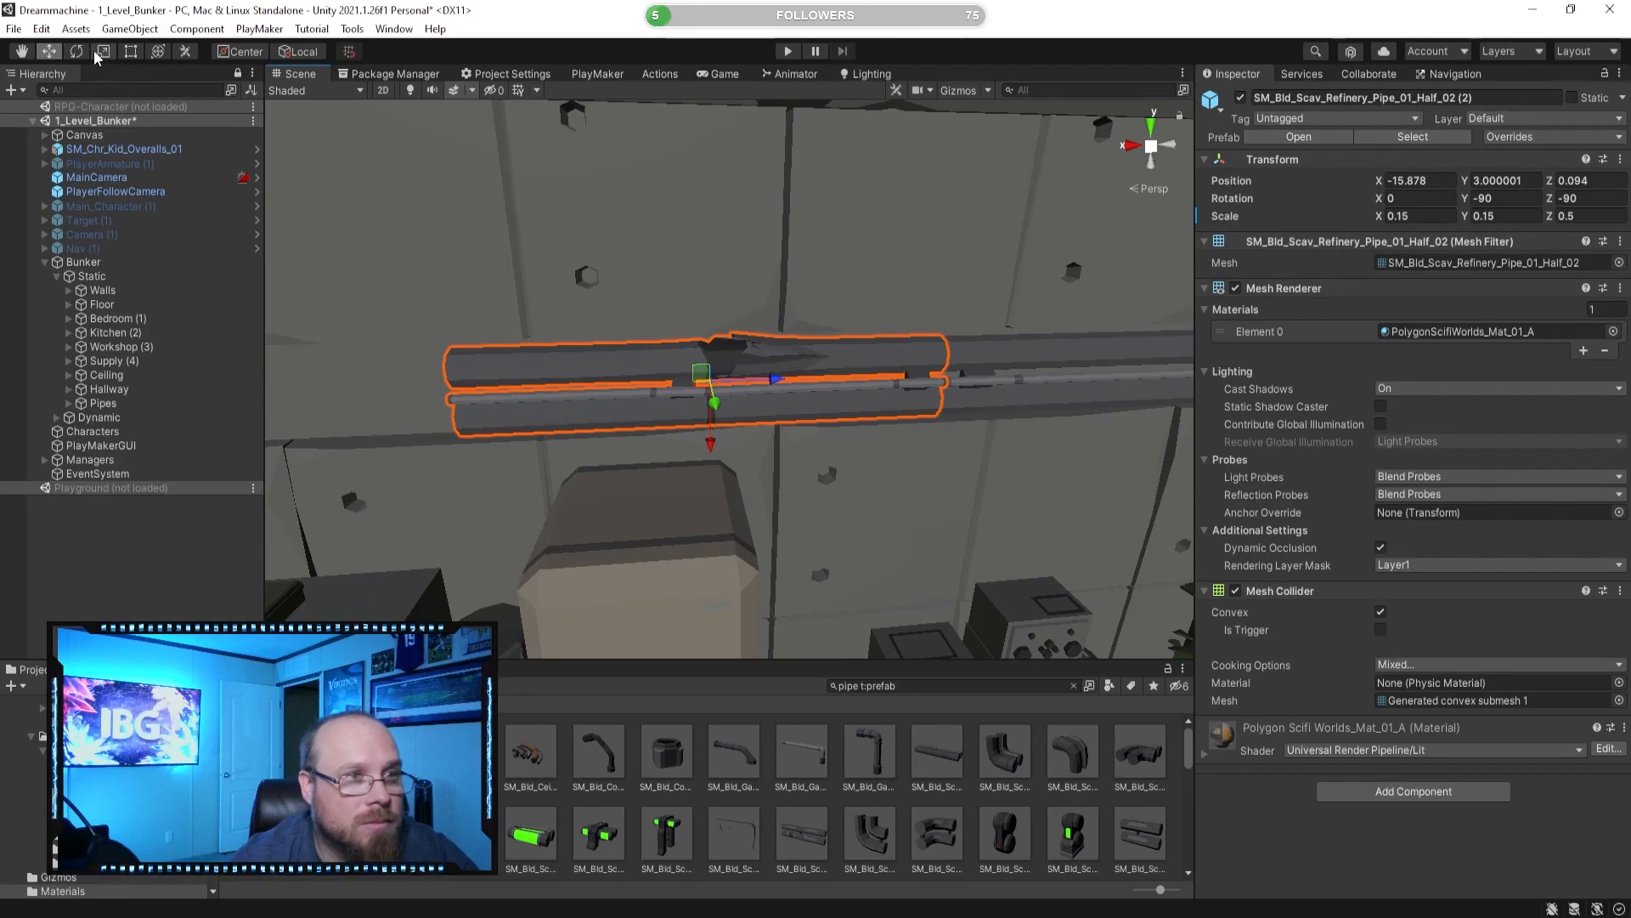
left_click_drag(732, 321, 1056, 505)
left_click(845, 765)
mouse_move(849, 480)
right_mouse_down()
mouse_move(819, 495)
mouse_move(836, 475)
right_mouse_up()
left_click(857, 357)
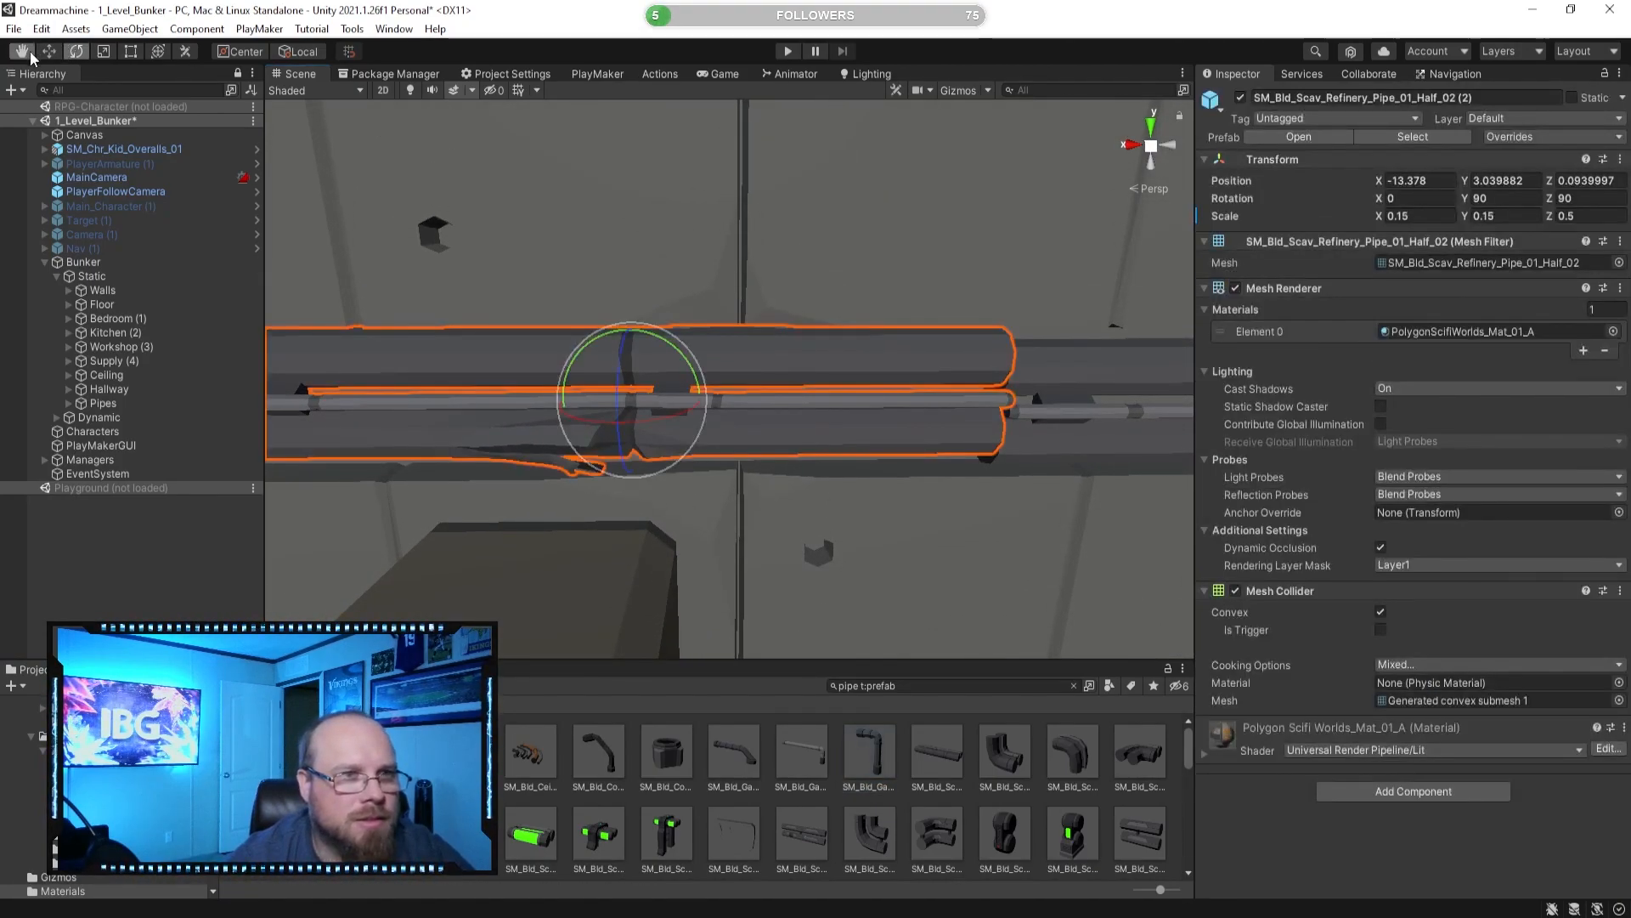
Level the Half_02 pipe with the neighbouring Half_01 pipe by setting its Y position to 3.
left_click_drag(627, 335, 636, 347)
left_click(861, 709)
key("d")
right_click_drag(870, 498, 686, 410)
left_click(686, 409)
left_click(839, 411)
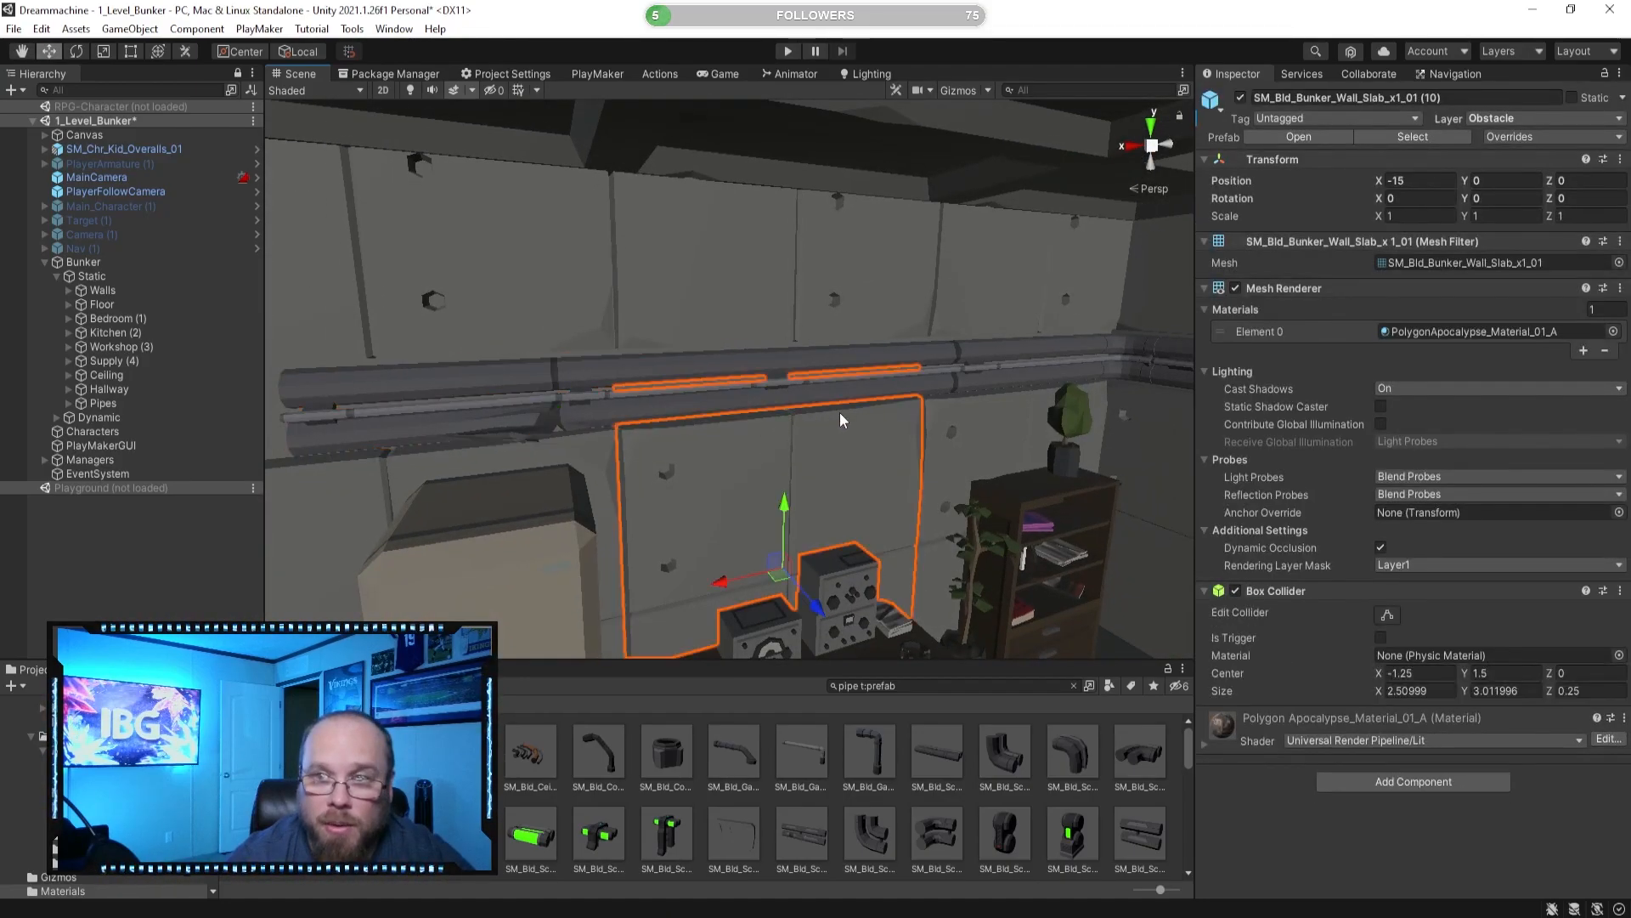
left_click(889, 363)
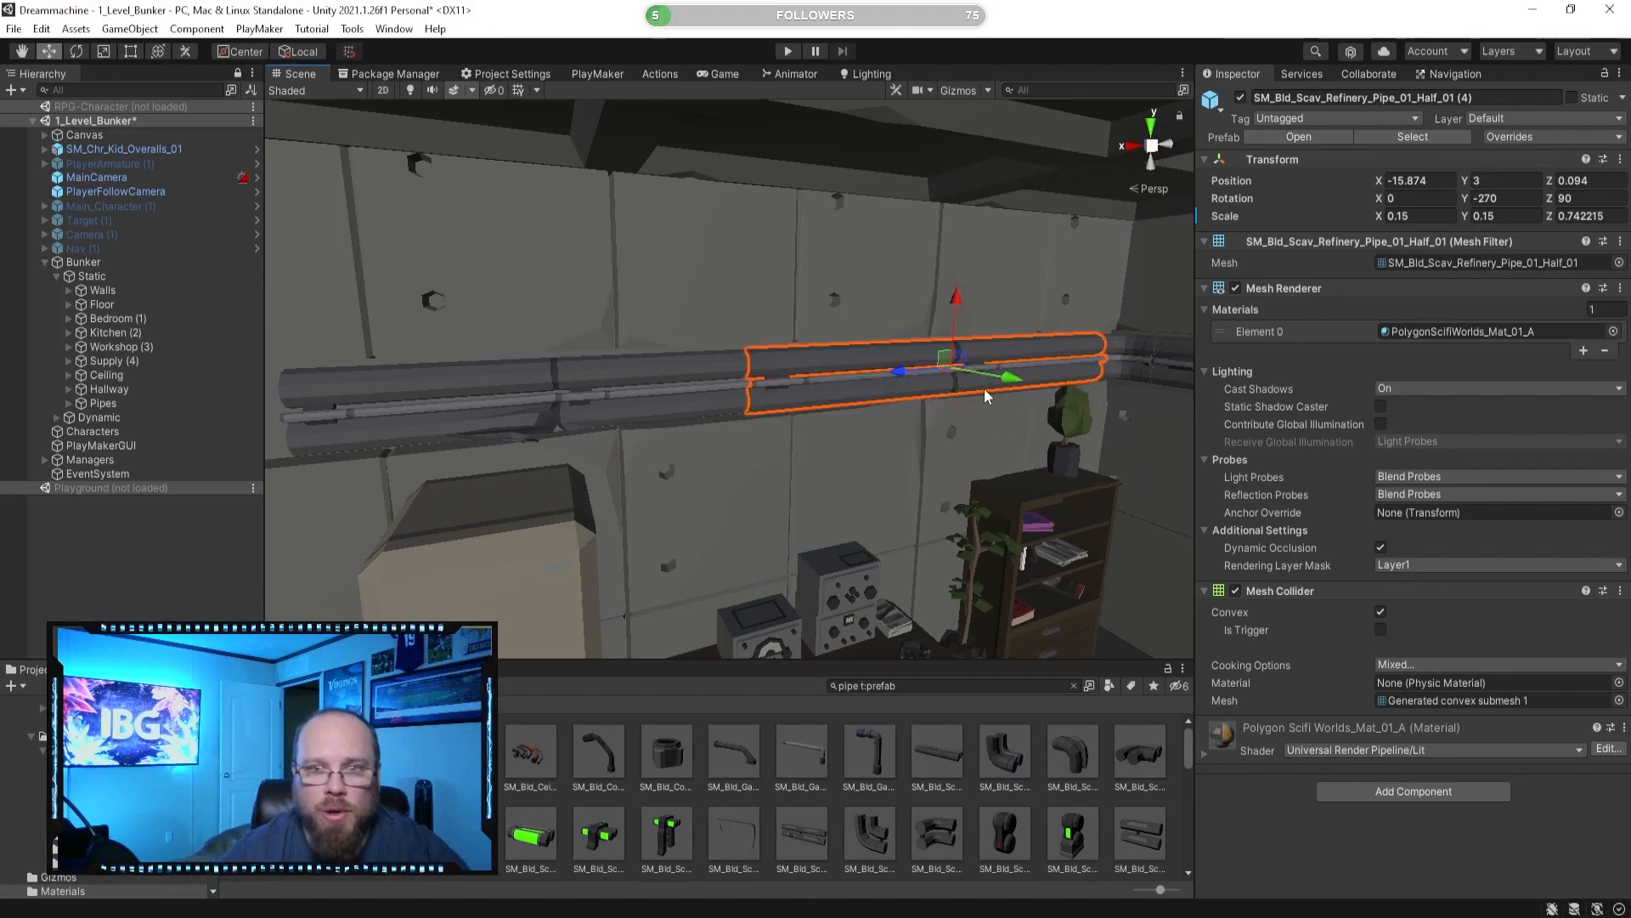
left_click(690, 367)
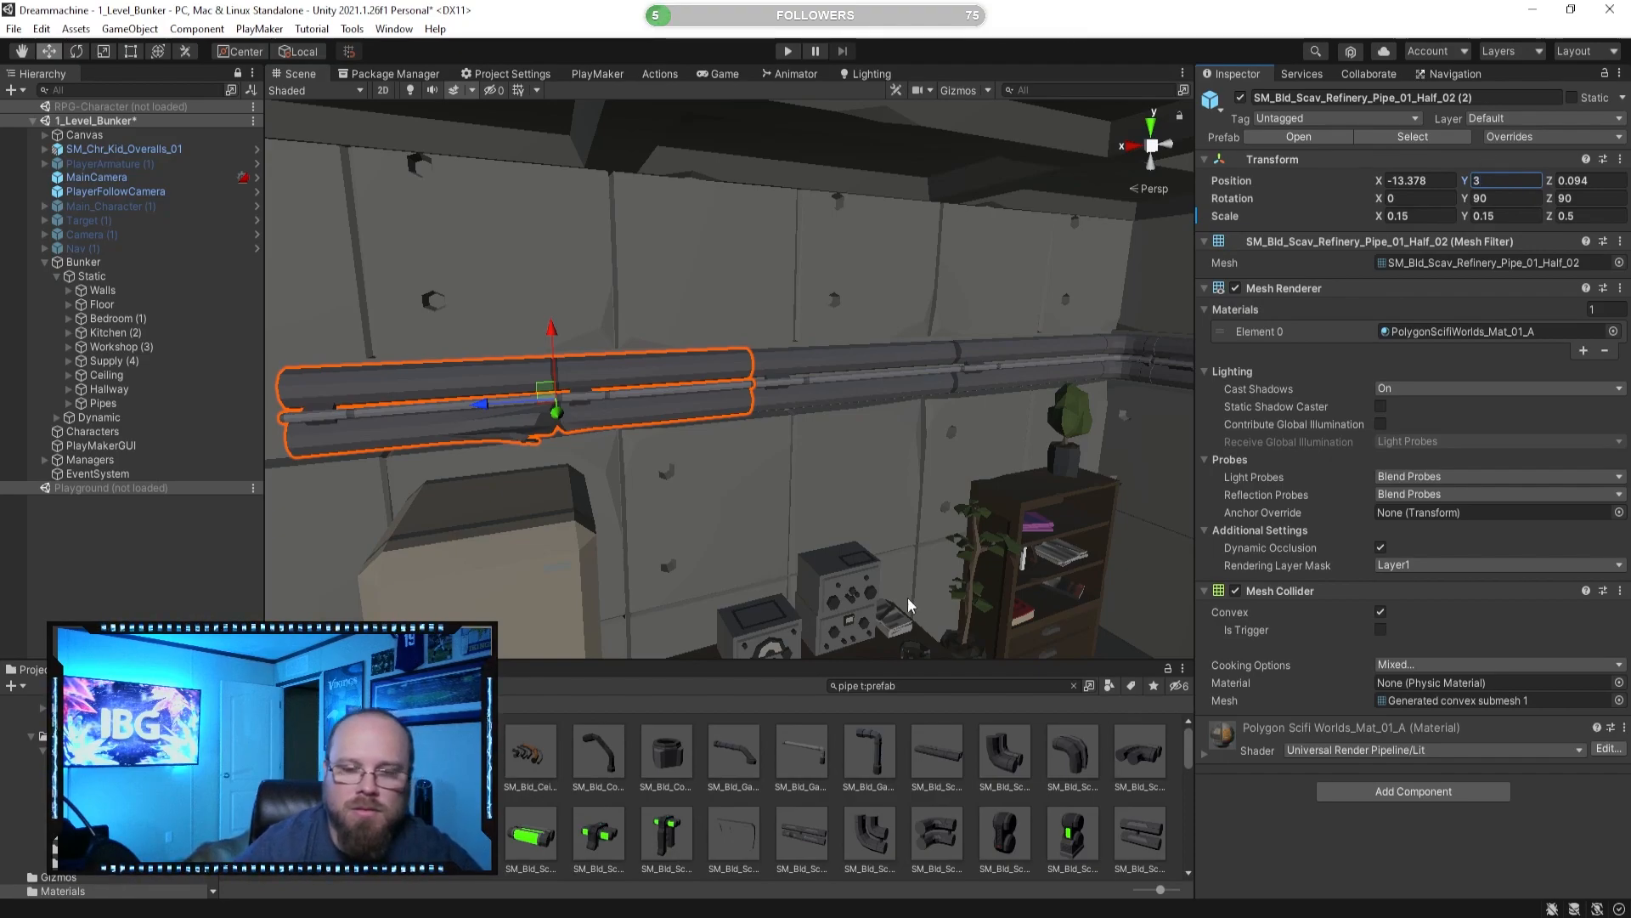
Examine the pipe run above the fridge and desk for alignment with the pipes around the rest of the room.
left_click(965, 790)
middle_click_drag(792, 490, 835, 503)
scroll(711, 422, "up", 5)
left_click(712, 416)
left_click(926, 363)
left_click_drag(930, 360, 807, 367, "alt")
left_click(808, 368)
left_click(831, 795)
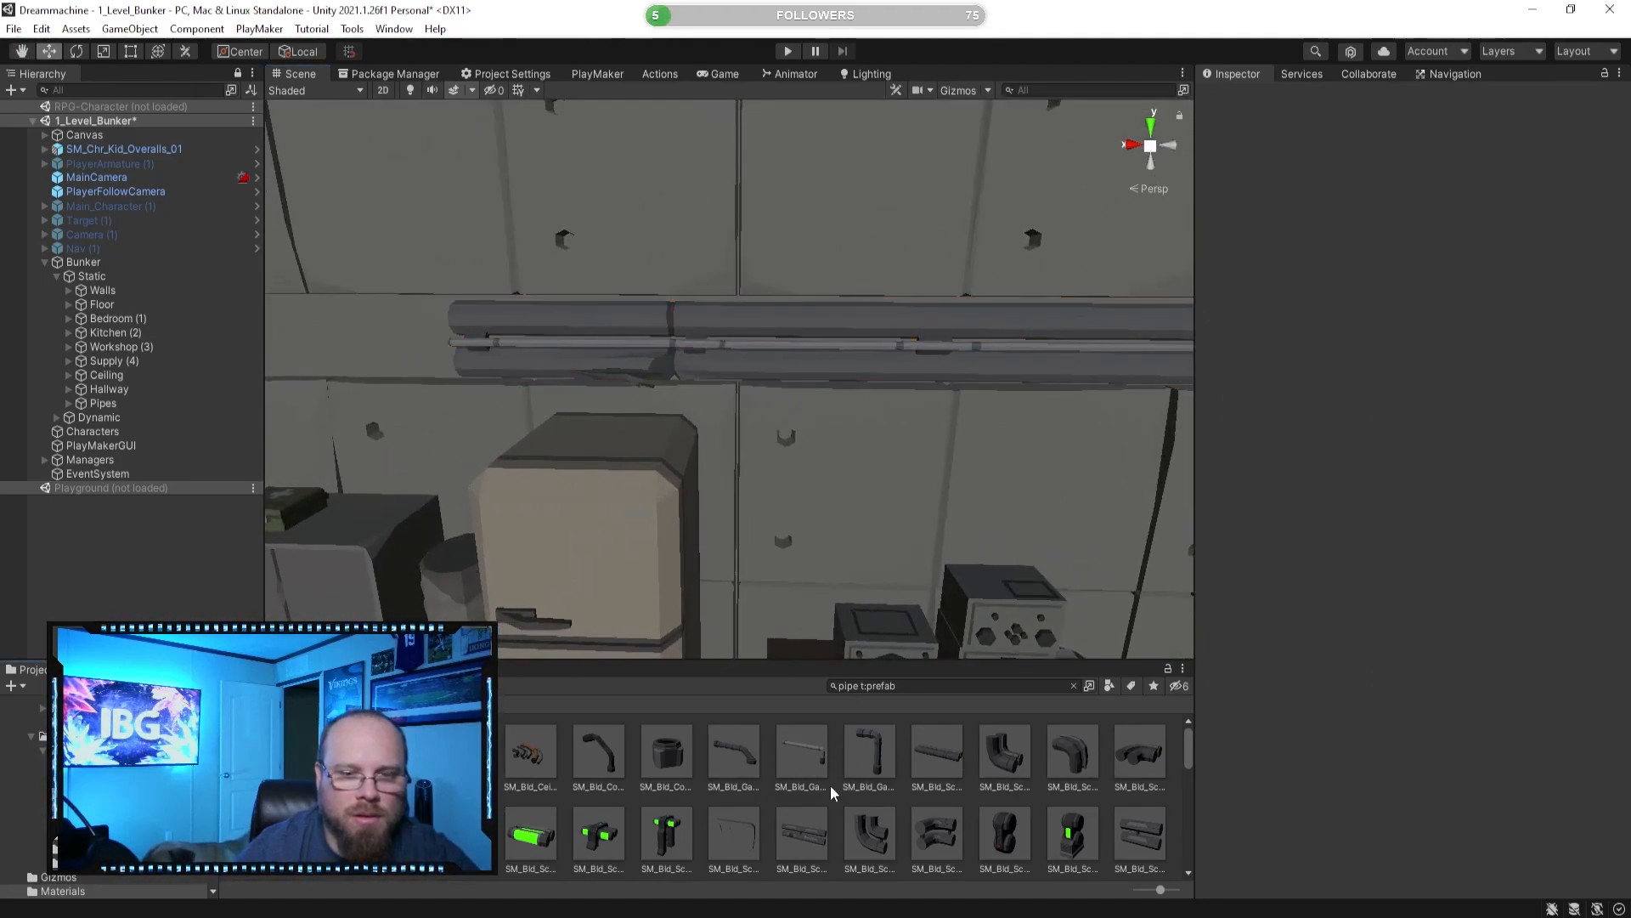
left_click_drag(841, 544, 1083, 495, "alt")
right_click_drag(1082, 495, 1114, 539)
right_click_drag(845, 456, 915, 440)
left_click(734, 349)
mouse_move(734, 348)
left_mouse_down("alt")
mouse_move(689, 367)
mouse_move(742, 355)
mouse_move(499, 334)
mouse_move(718, 367)
left_mouse_up("alt")
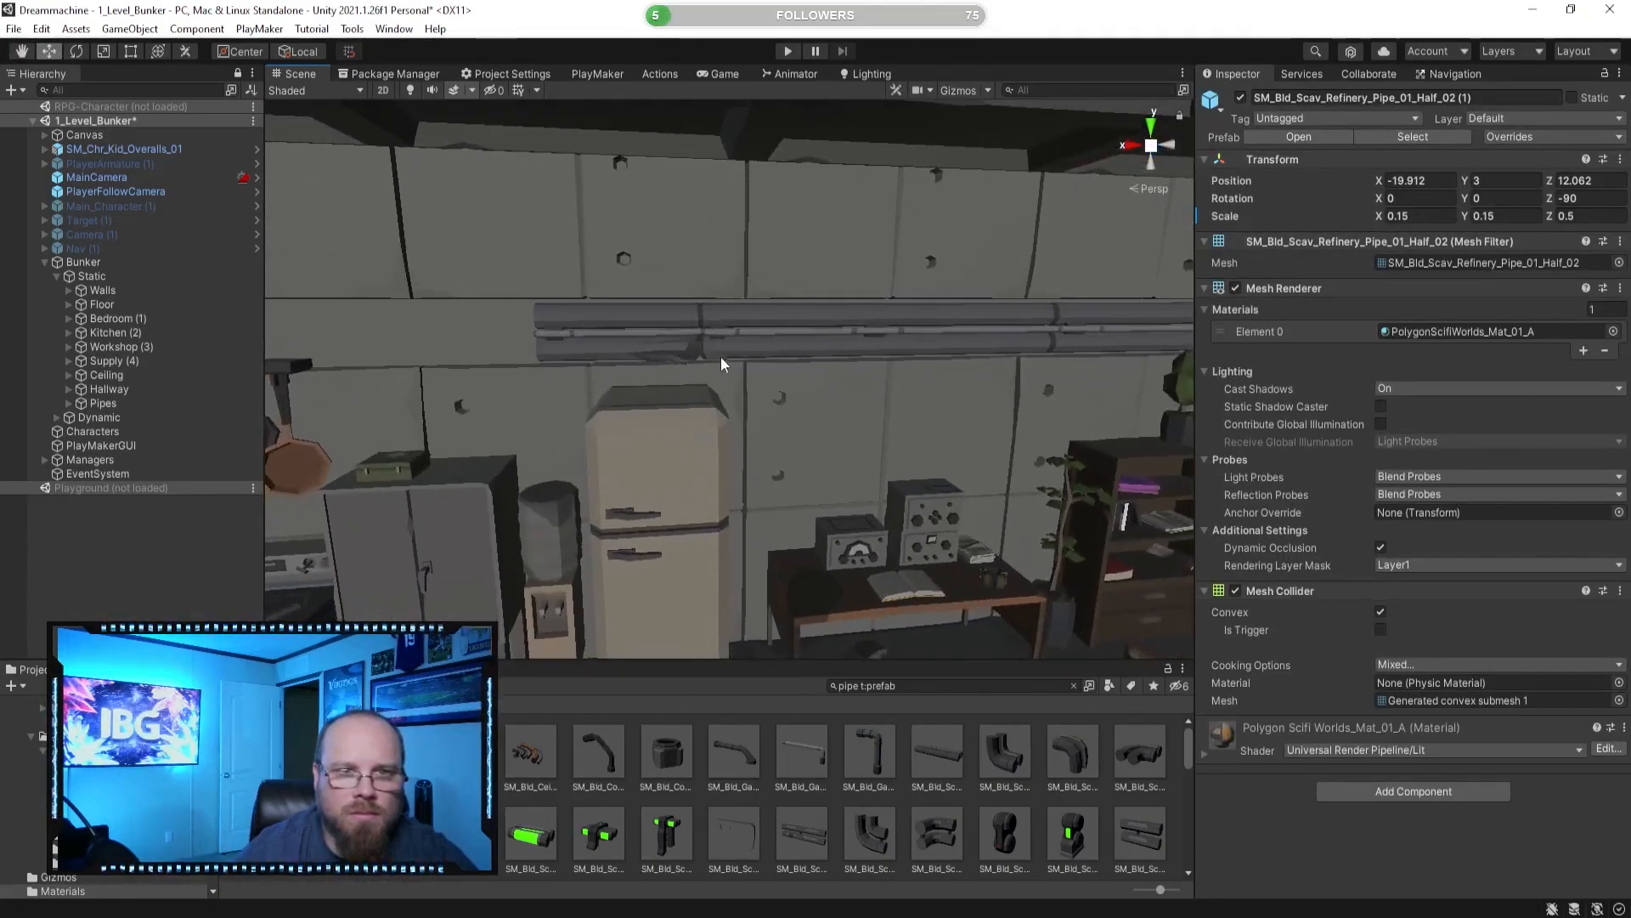
left_click(904, 773)
scroll(830, 477, "up", 5)
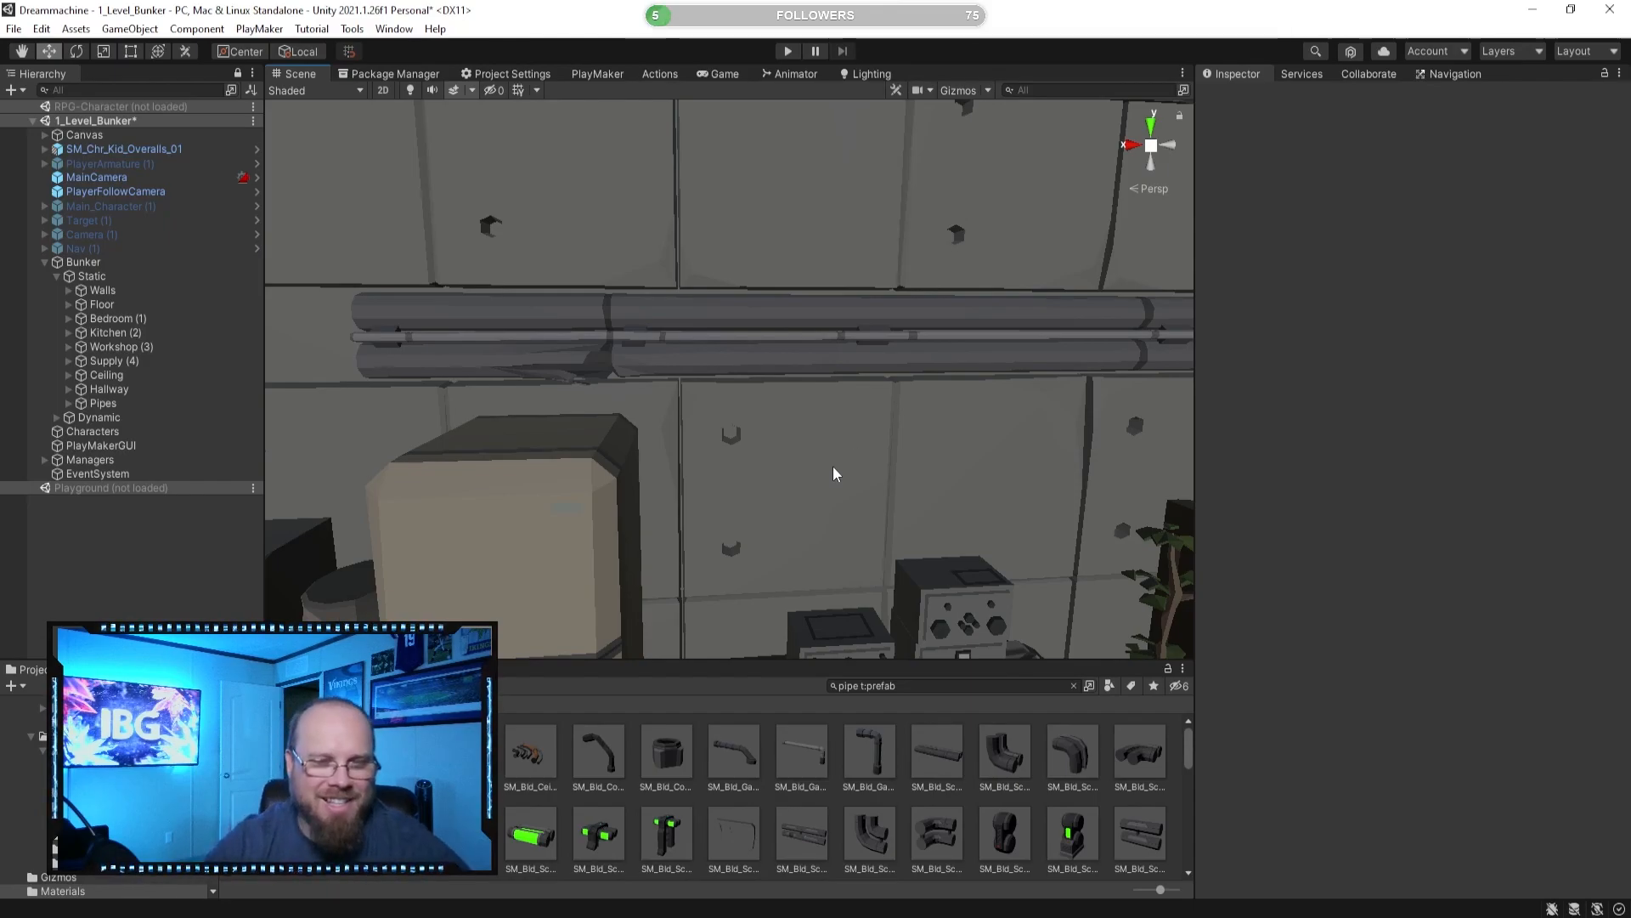
Duplicate the straight refinery pipe on the TV wall and rotate the copy to Y 90, Z -270.
left_click_drag(877, 393, 921, 355, "alt")
right_click_drag(920, 355, 1088, 361)
right_click_drag(779, 371, 879, 365)
left_click(668, 321)
right_click_drag(668, 322, 703, 311)
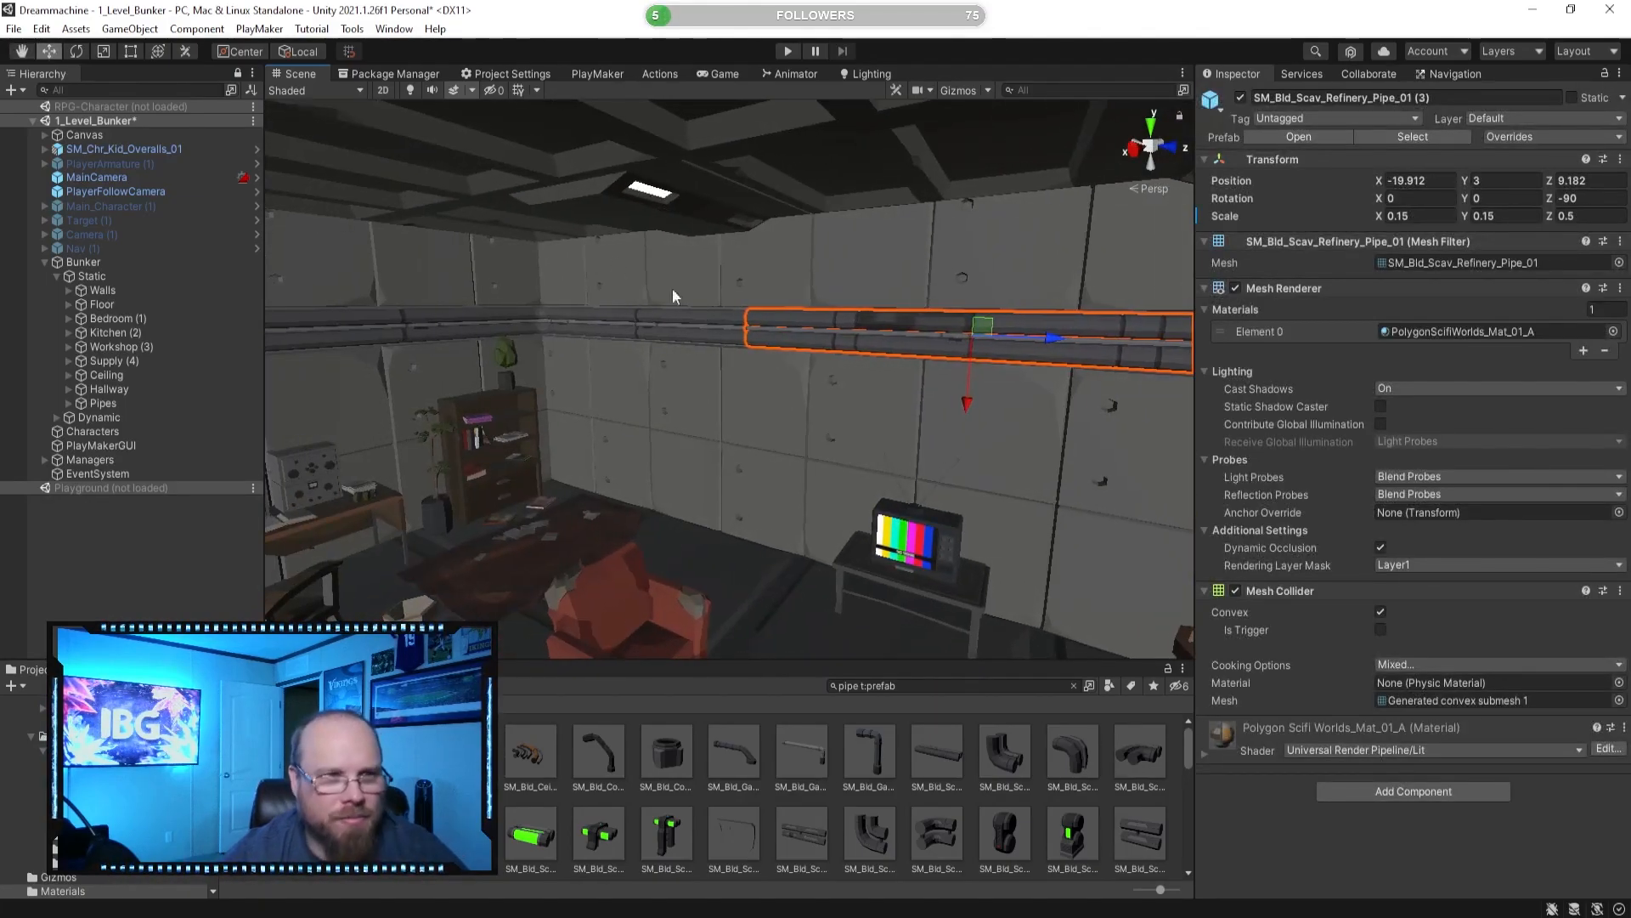
left_click_drag(930, 338, 1091, 343)
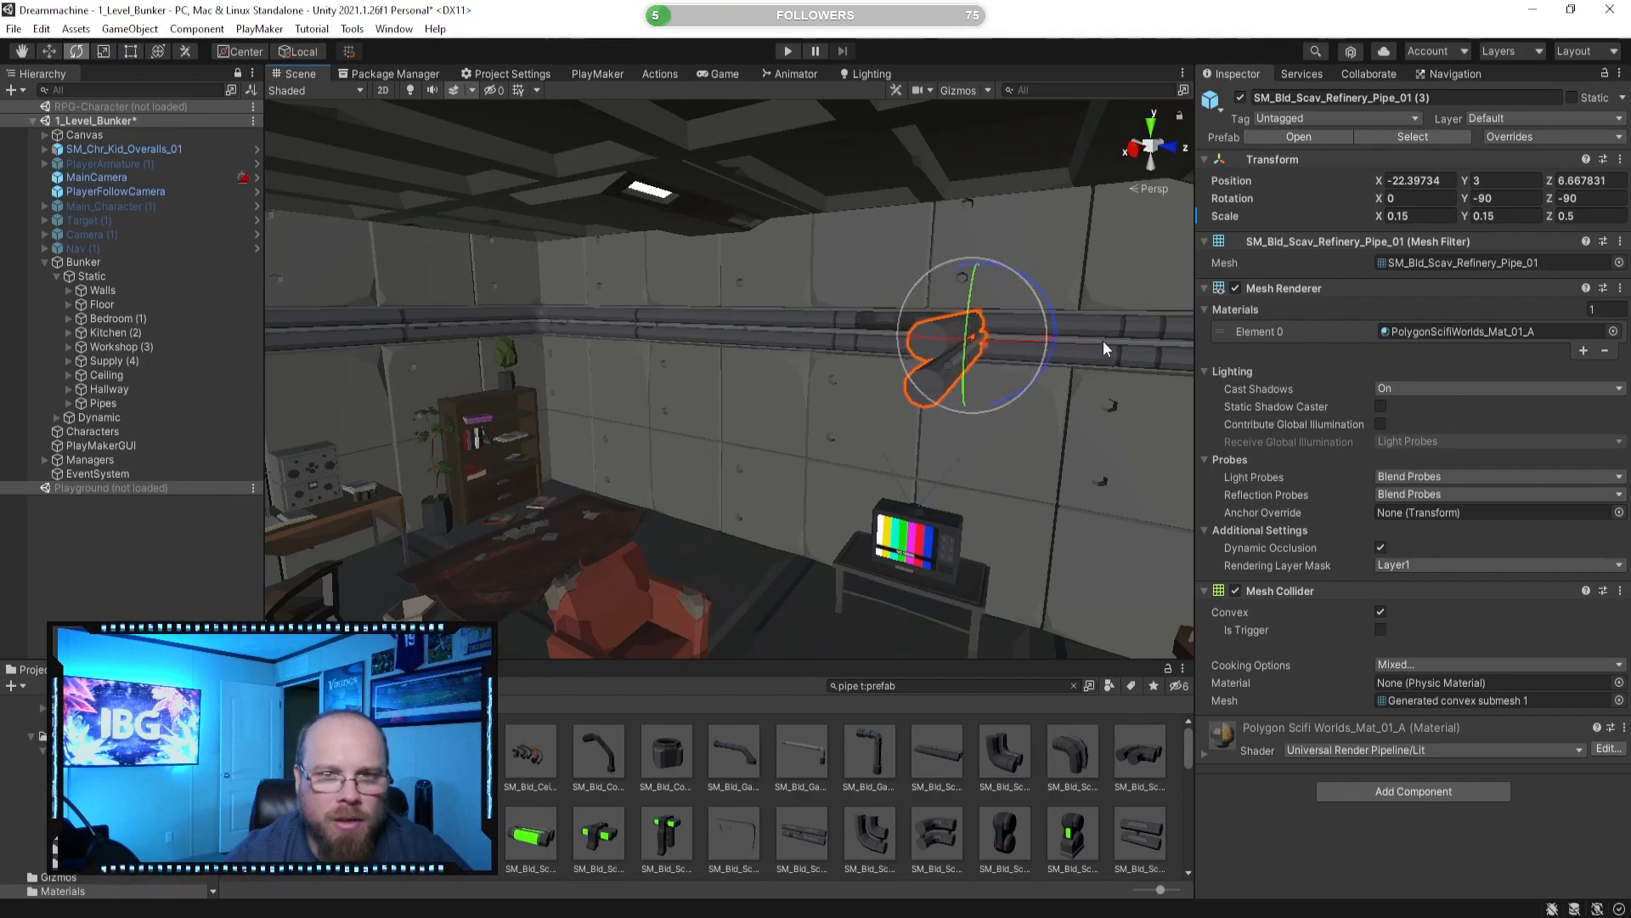
right_click_drag(1026, 283, 839, 289)
left_click_drag(839, 282, 938, 685)
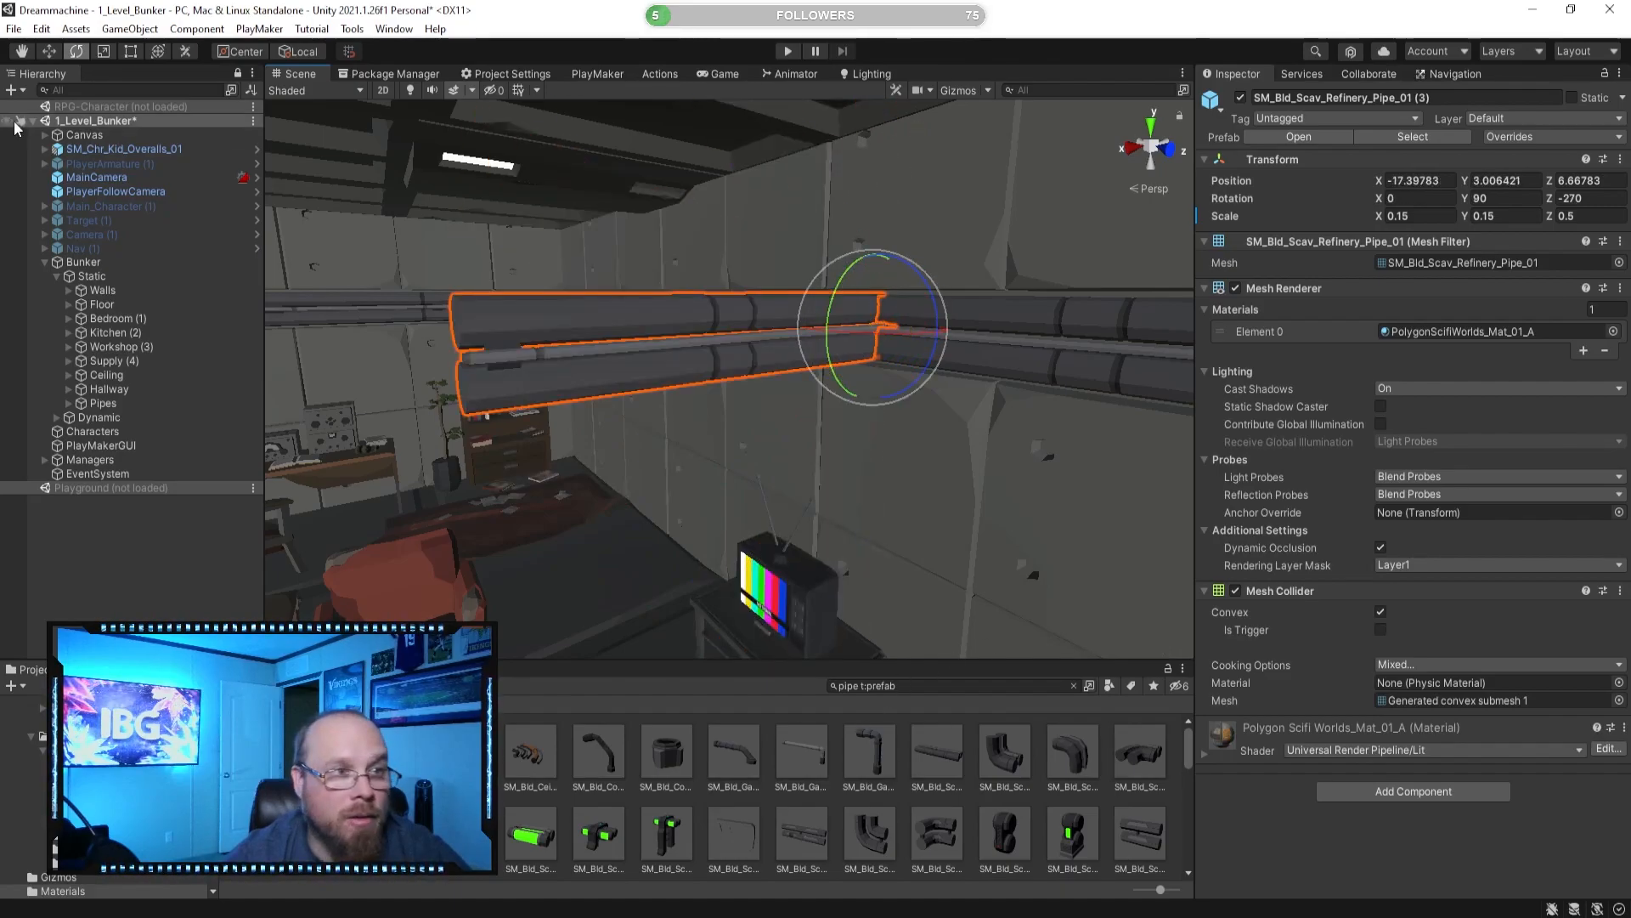
Set the copied pipe's Y position to 3 and move it toward the fridge wall, to about X -17.4, Z 1.58.
left_click(51, 59)
key("s")
right_click_drag(858, 248, 778, 287)
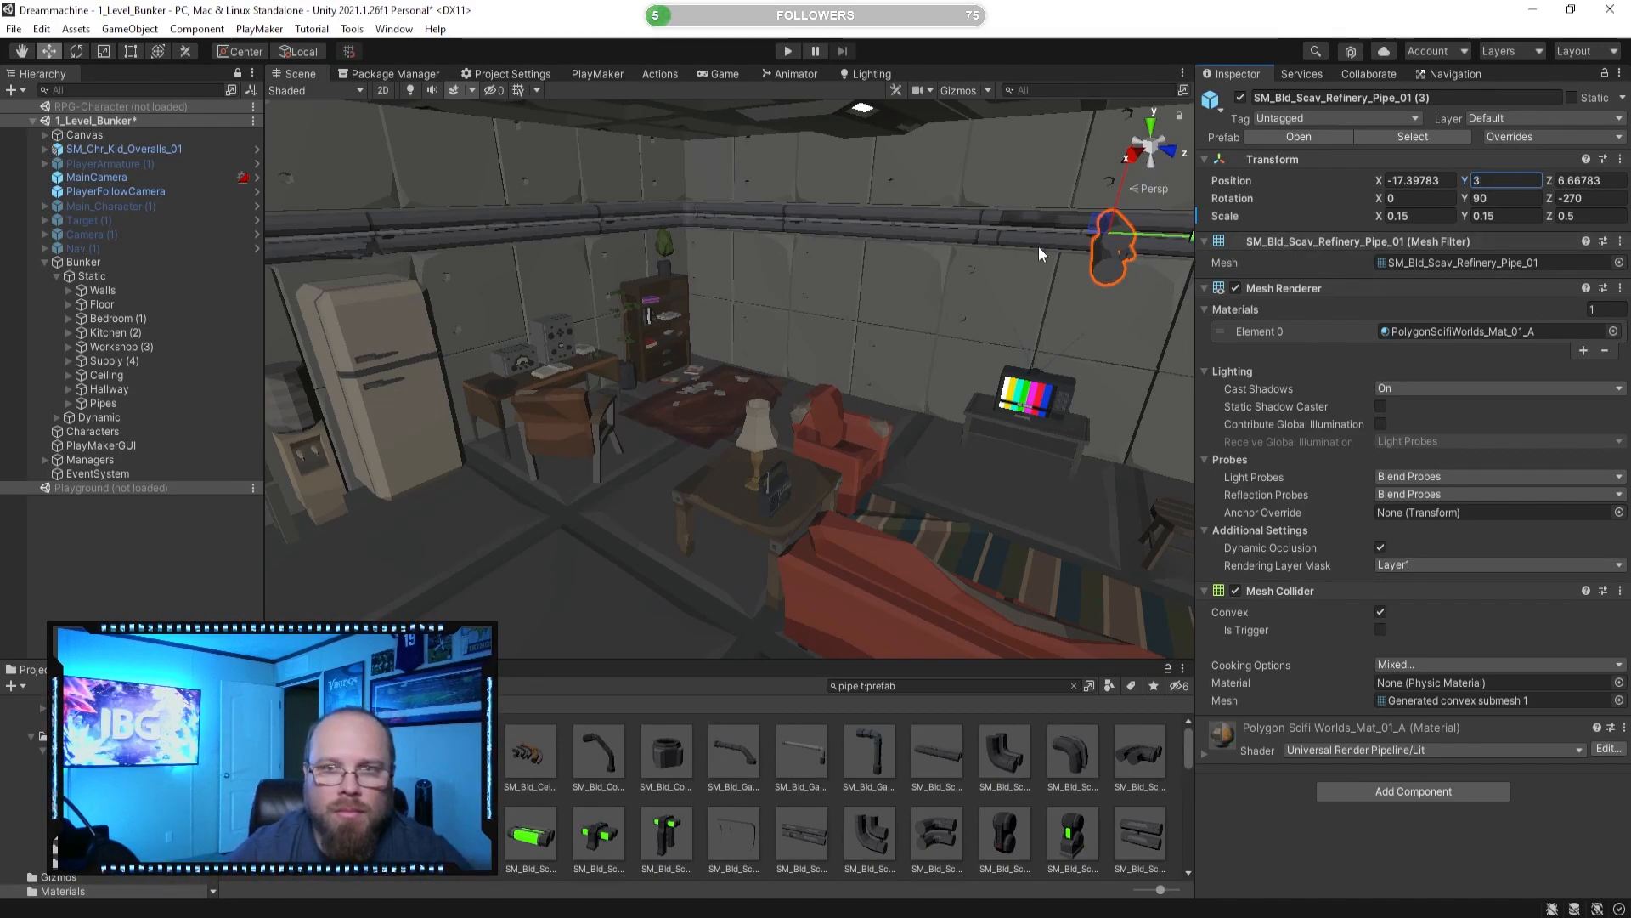
right_click_drag(1038, 247, 1073, 243)
left_click_drag(986, 242, 705, 251)
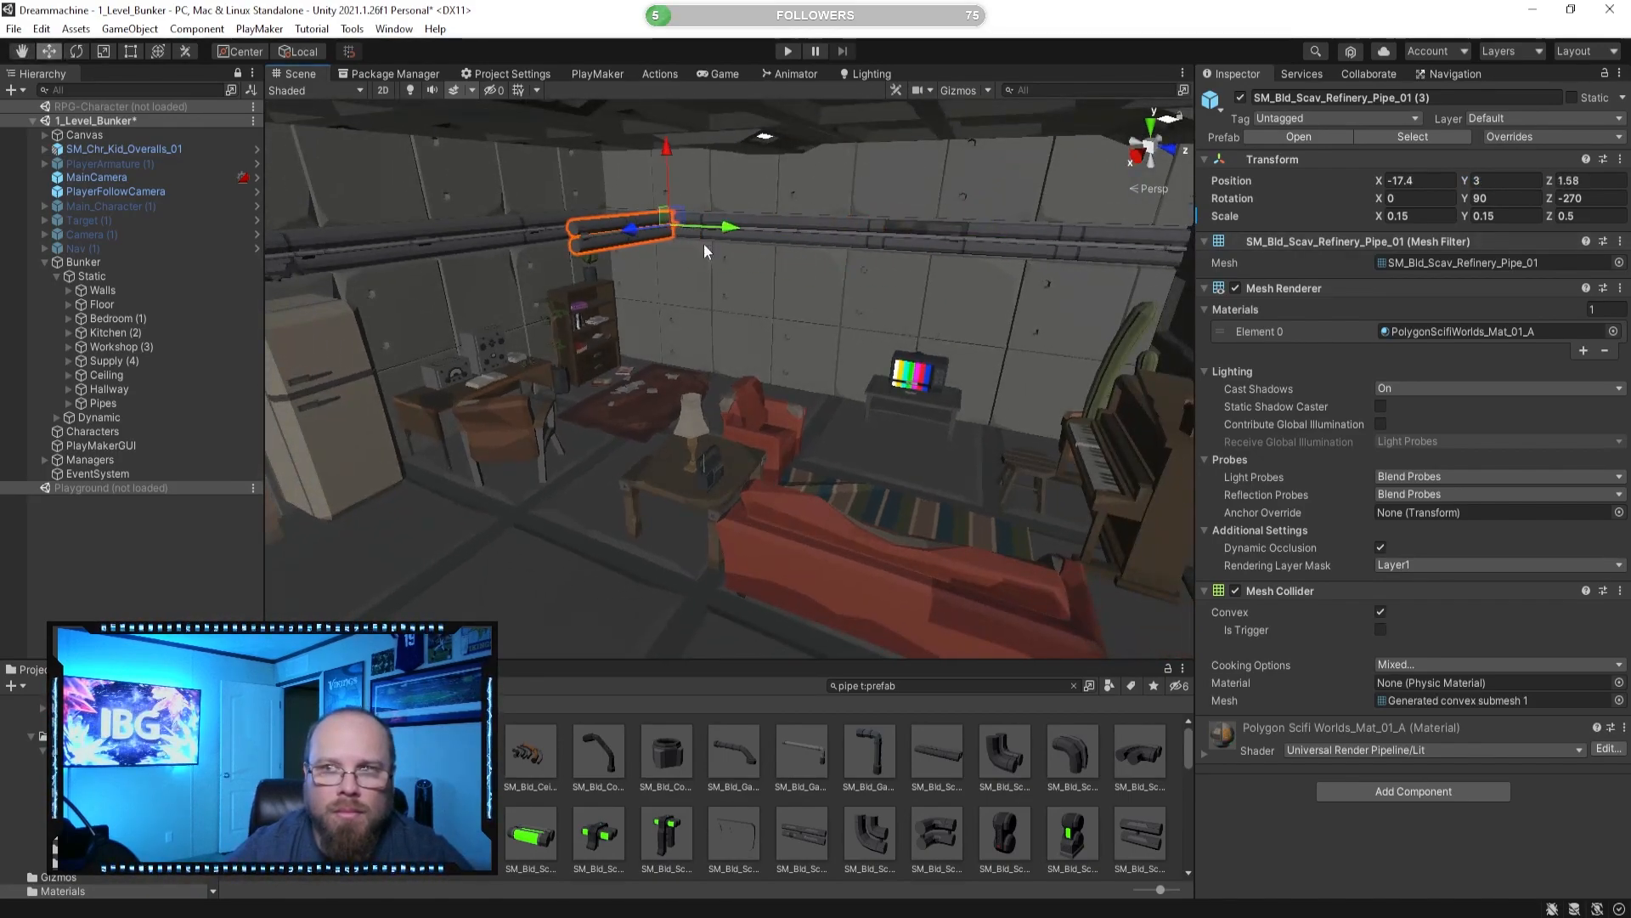
Match the copied pipe's Z position to the Half_02 pipe by setting it to 0.094.
left_click(423, 252)
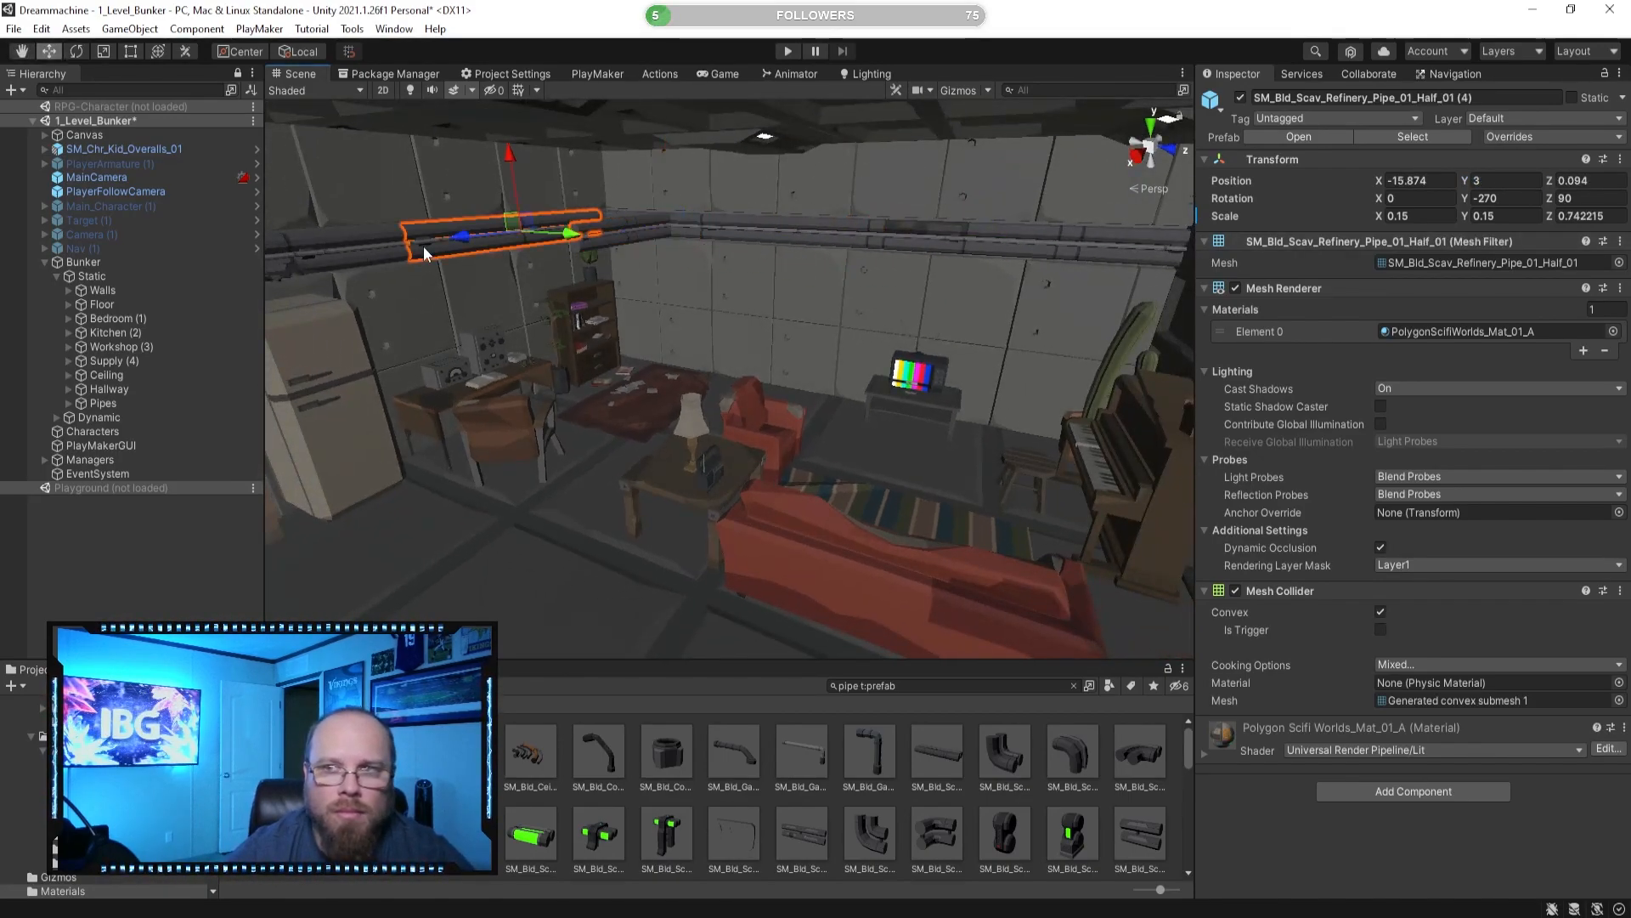
left_click(374, 253)
left_click(1569, 218)
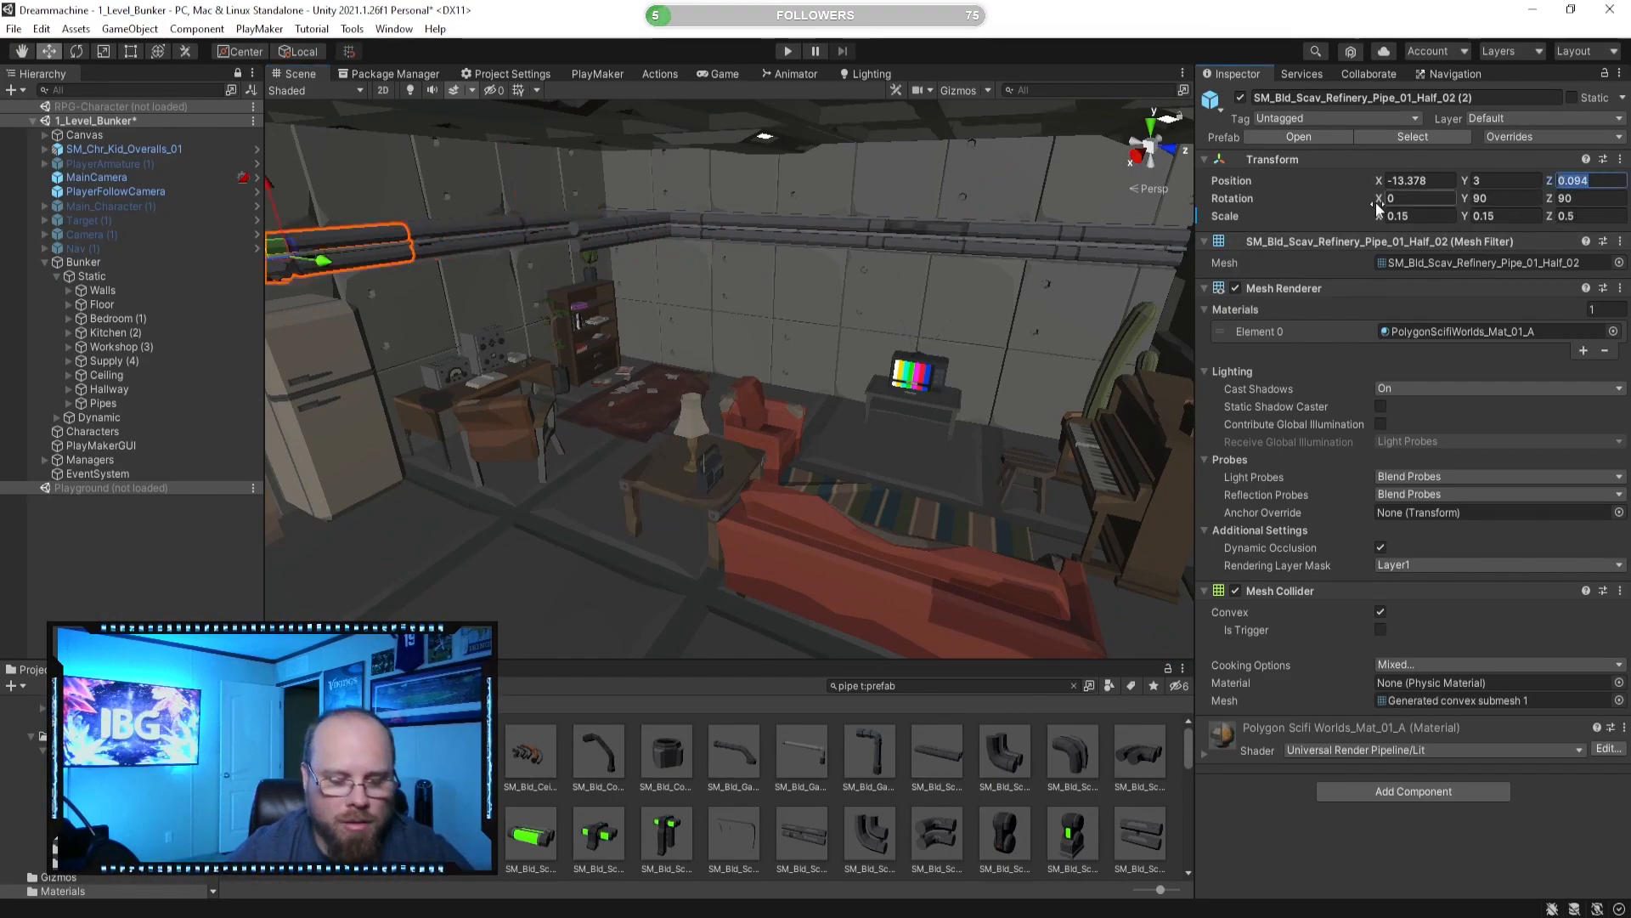
left_click(612, 248)
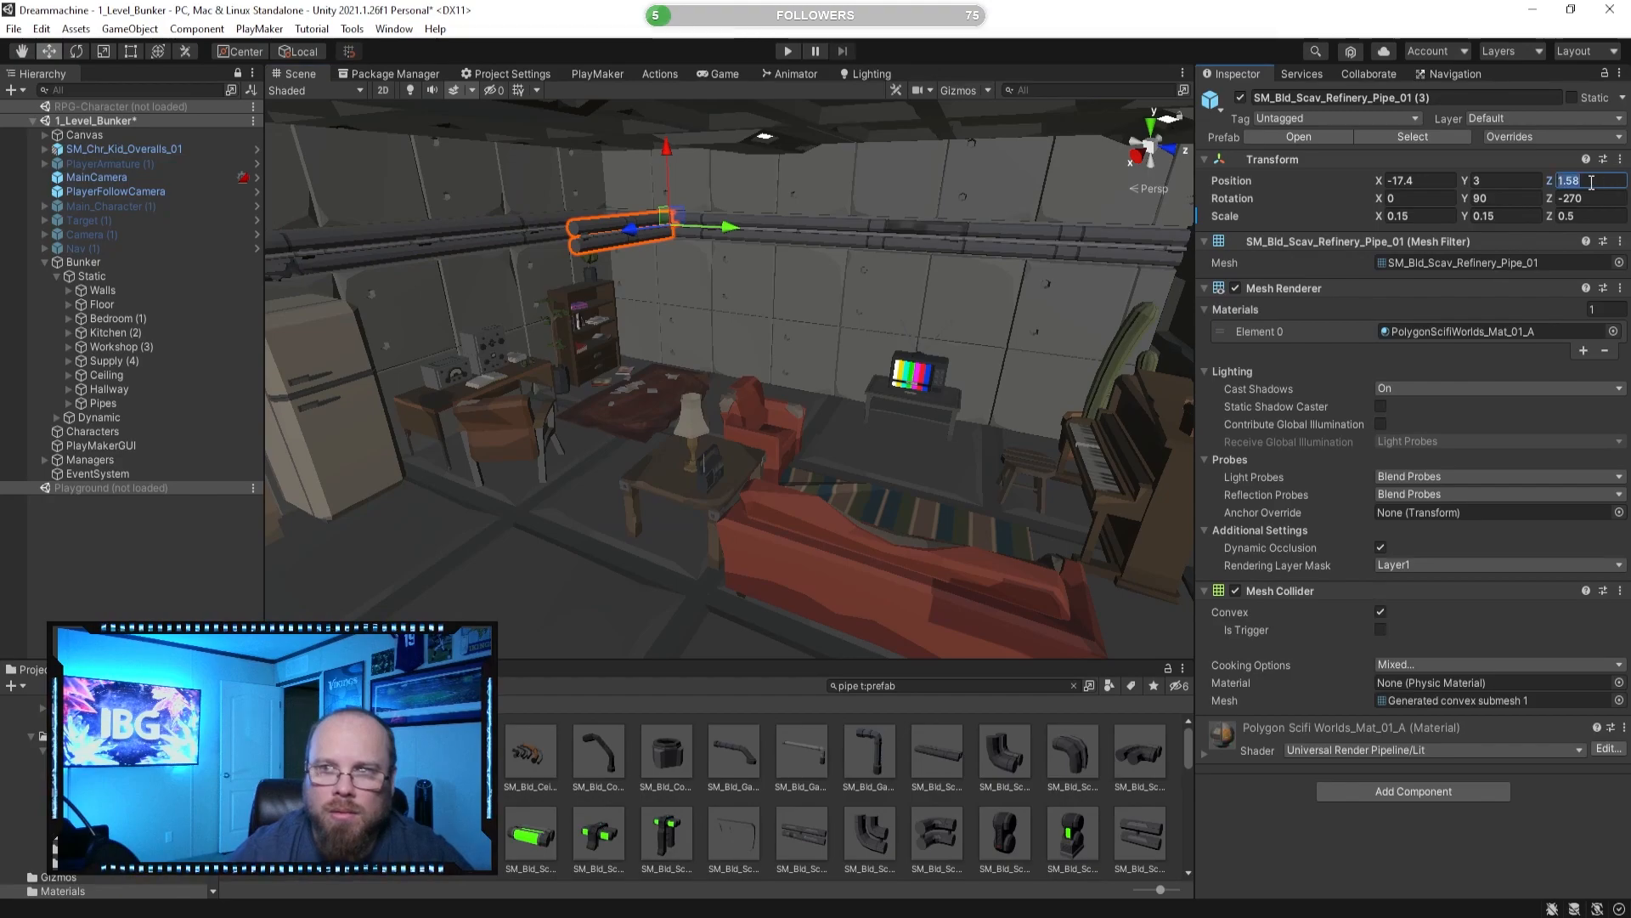
Slide the copied pipe along the wall past the fridge into the kitchen so it extends the run beyond the Half_02 pipe.
right_click_drag(815, 238, 719, 228)
left_click_drag(737, 236, 383, 270)
right_click_drag(588, 307, 425, 299)
left_click_drag(630, 315, 365, 314)
right_click_drag(535, 319, 464, 330)
key("w")
key("a")
left_click_drag(382, 331, 435, 328)
left_click(880, 765)
Stretch the kitchen pipe to the wall's edge above the tall cabinet, Z scale about 0.551.
right_click_drag(911, 422, 808, 368)
key("d")
key("a")
left_click(808, 368)
left_click(131, 55)
right_click_drag(624, 222, 755, 302)
key("w")
key("a")
key("d")
left_click_drag(755, 302, 696, 299)
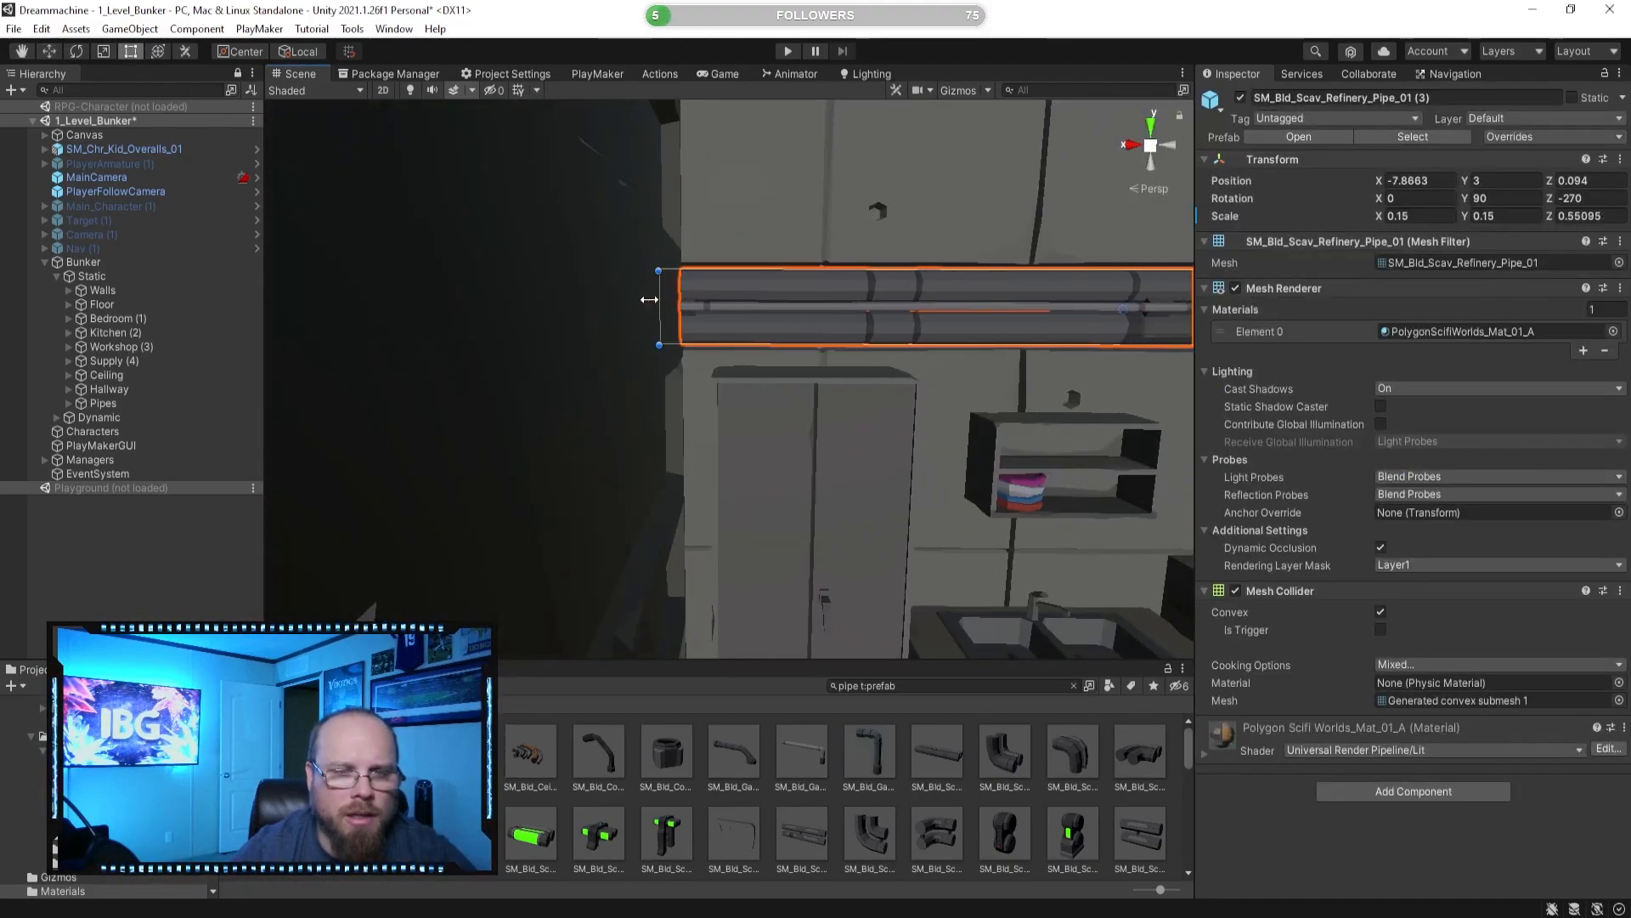
left_click(769, 795)
Lower the hanging pans below the kitchen pipes to Y 2.718 and push them toward the wall to Z 0.266.
key("s")
right_click_drag(829, 501, 507, 449)
key("w")
left_click(688, 380)
right_click_drag(688, 380, 722, 463)
key("e")
key("q")
right_click_drag(818, 554, 906, 429)
left_click(56, 53)
right_click_drag(442, 204, 789, 330)
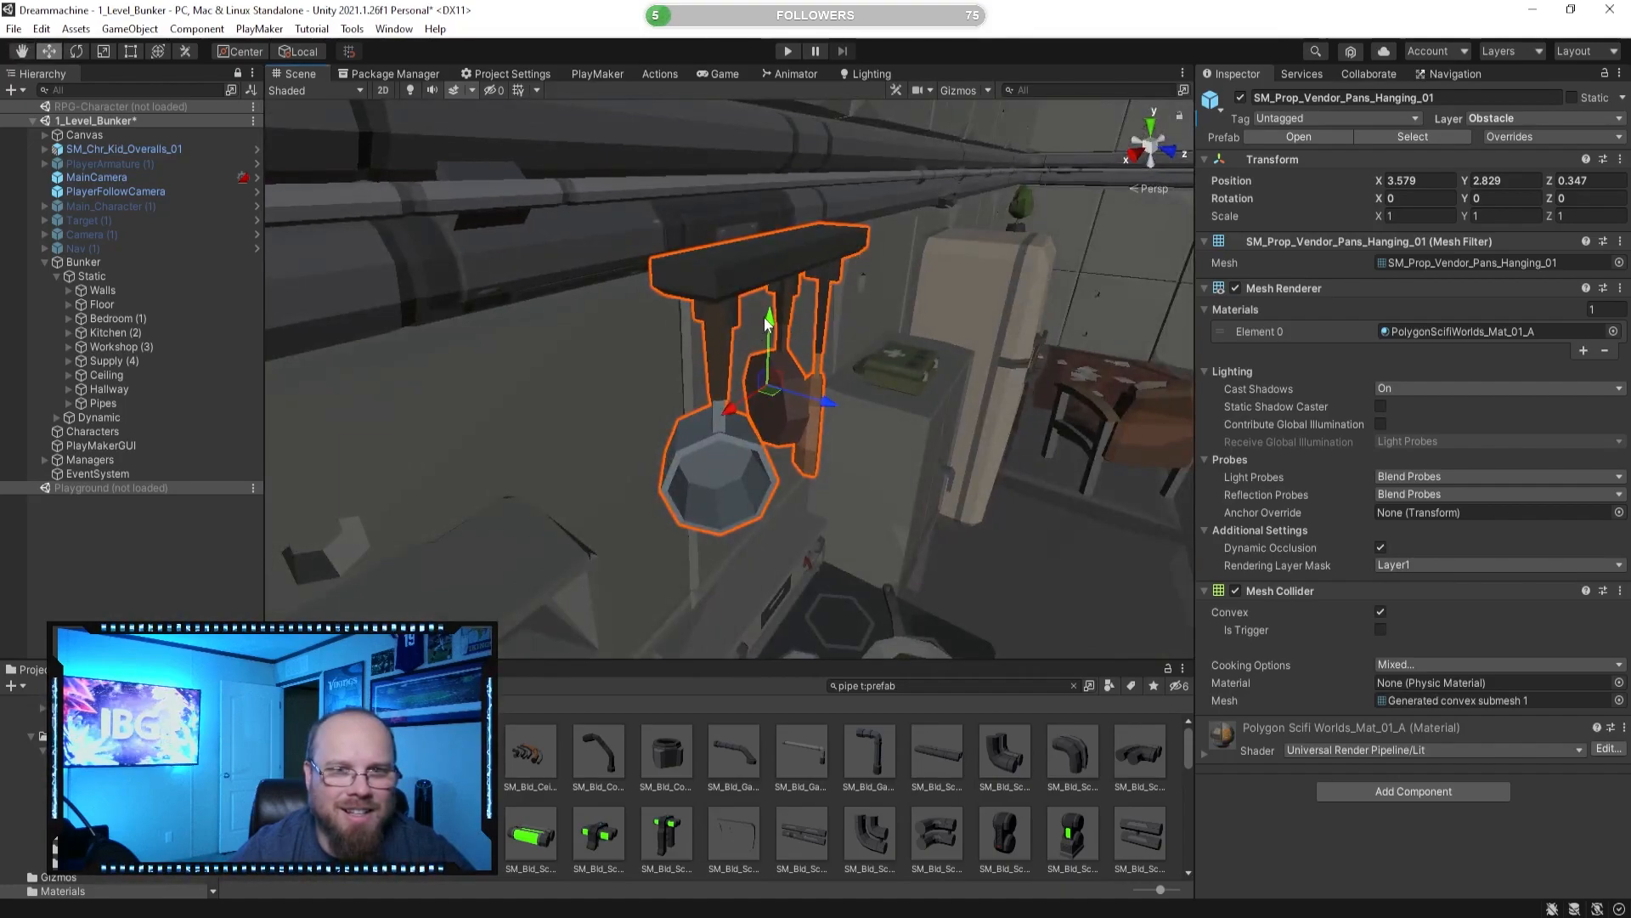
left_click_drag(771, 321, 757, 352)
right_click_drag(757, 352, 887, 302)
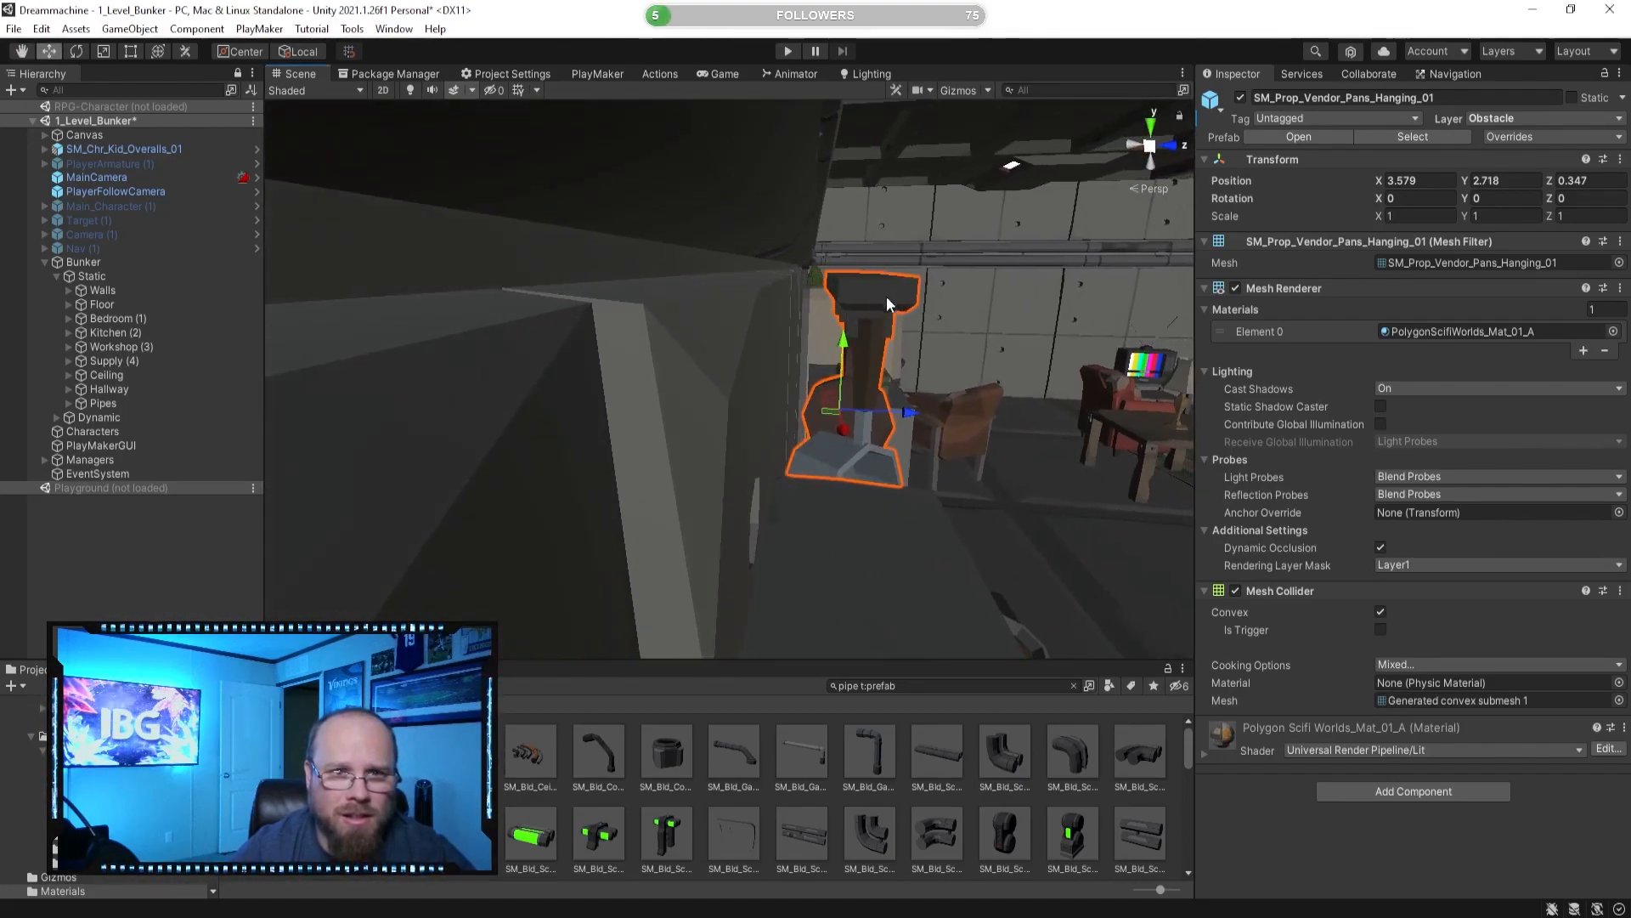
mouse_move(913, 418)
left_mouse_down()
mouse_move(909, 401)
mouse_move(875, 405)
mouse_move(921, 390)
left_mouse_up()
right_click_drag(921, 390, 719, 388)
right_click_drag(874, 648, 890, 278)
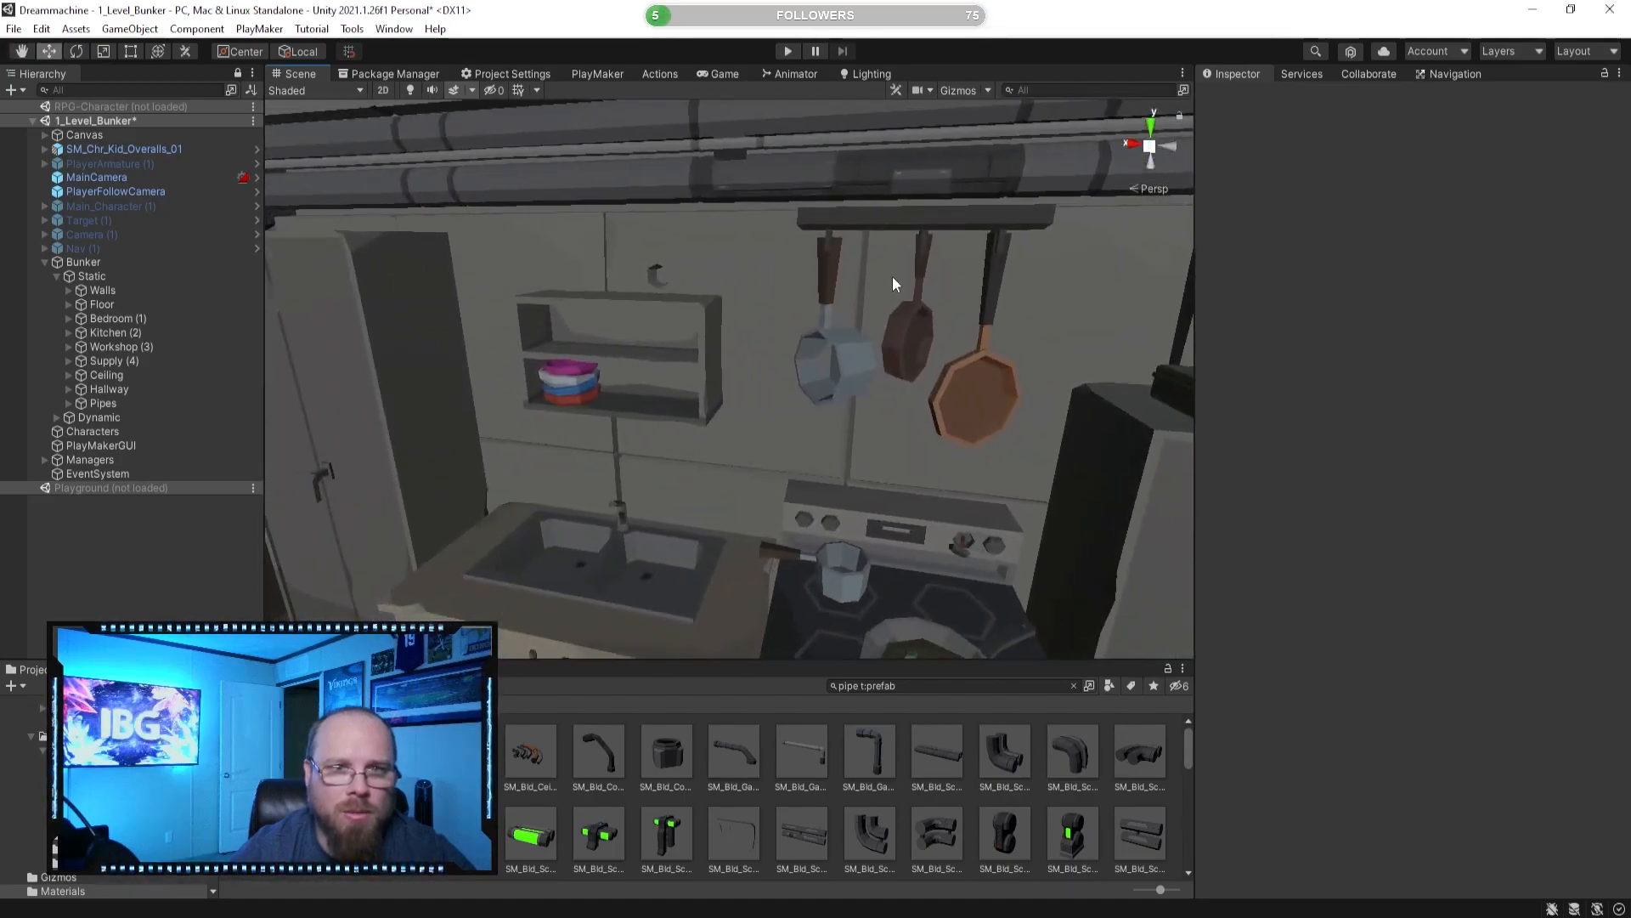
Try to raise the wall shelf above the sink on its own to Y 2.115.
left_click(896, 214)
left_click(894, 216)
right_click_drag(885, 222, 710, 349)
left_click(833, 267)
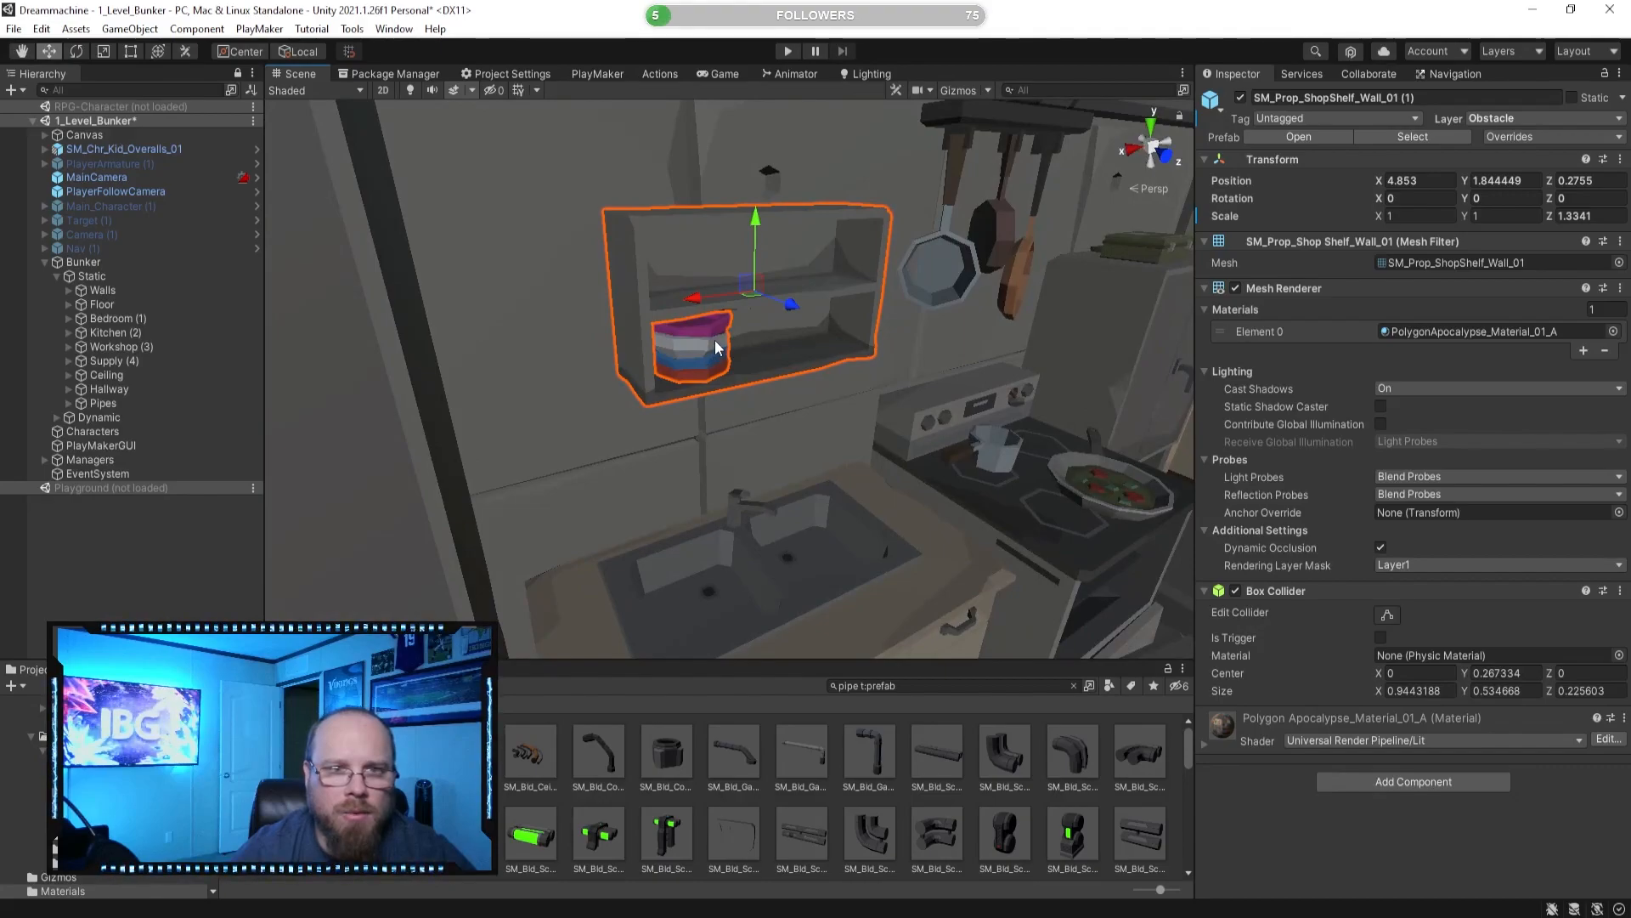
left_click_drag(757, 226, 771, 138)
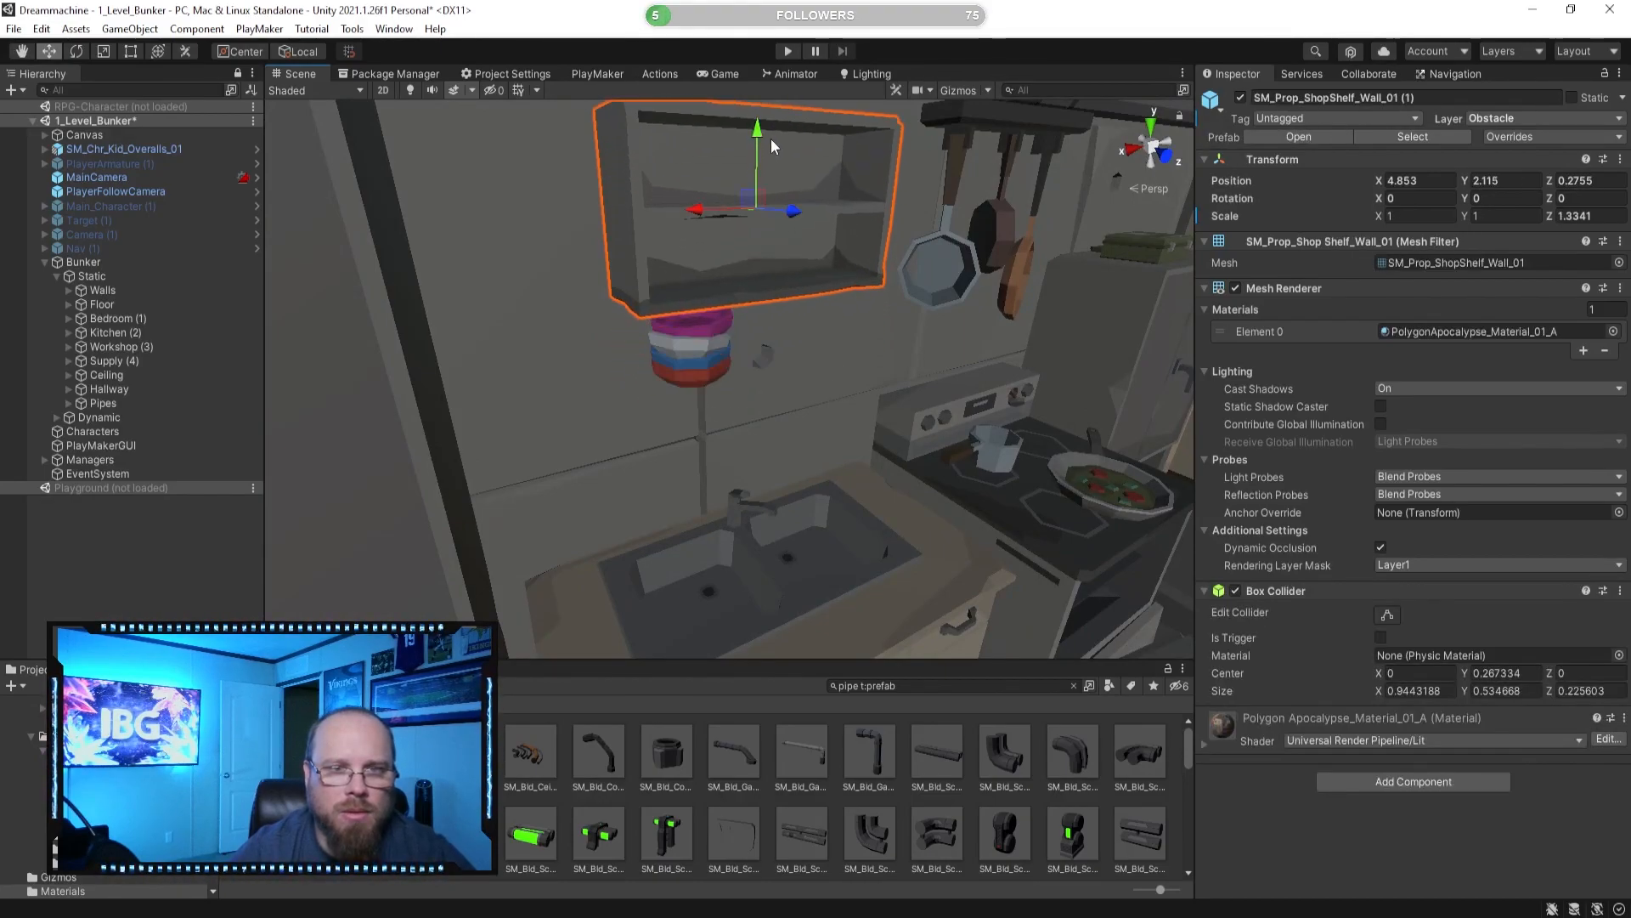
key("ctrl+z")
Raise the wall shelf above the sink together with its stacked bowls to just below the pipes.
left_click(693, 357, "shift")
left_click_drag(758, 200, 759, 136)
right_click_drag(759, 136, 579, 237)
left_click_drag(578, 237, 578, 210)
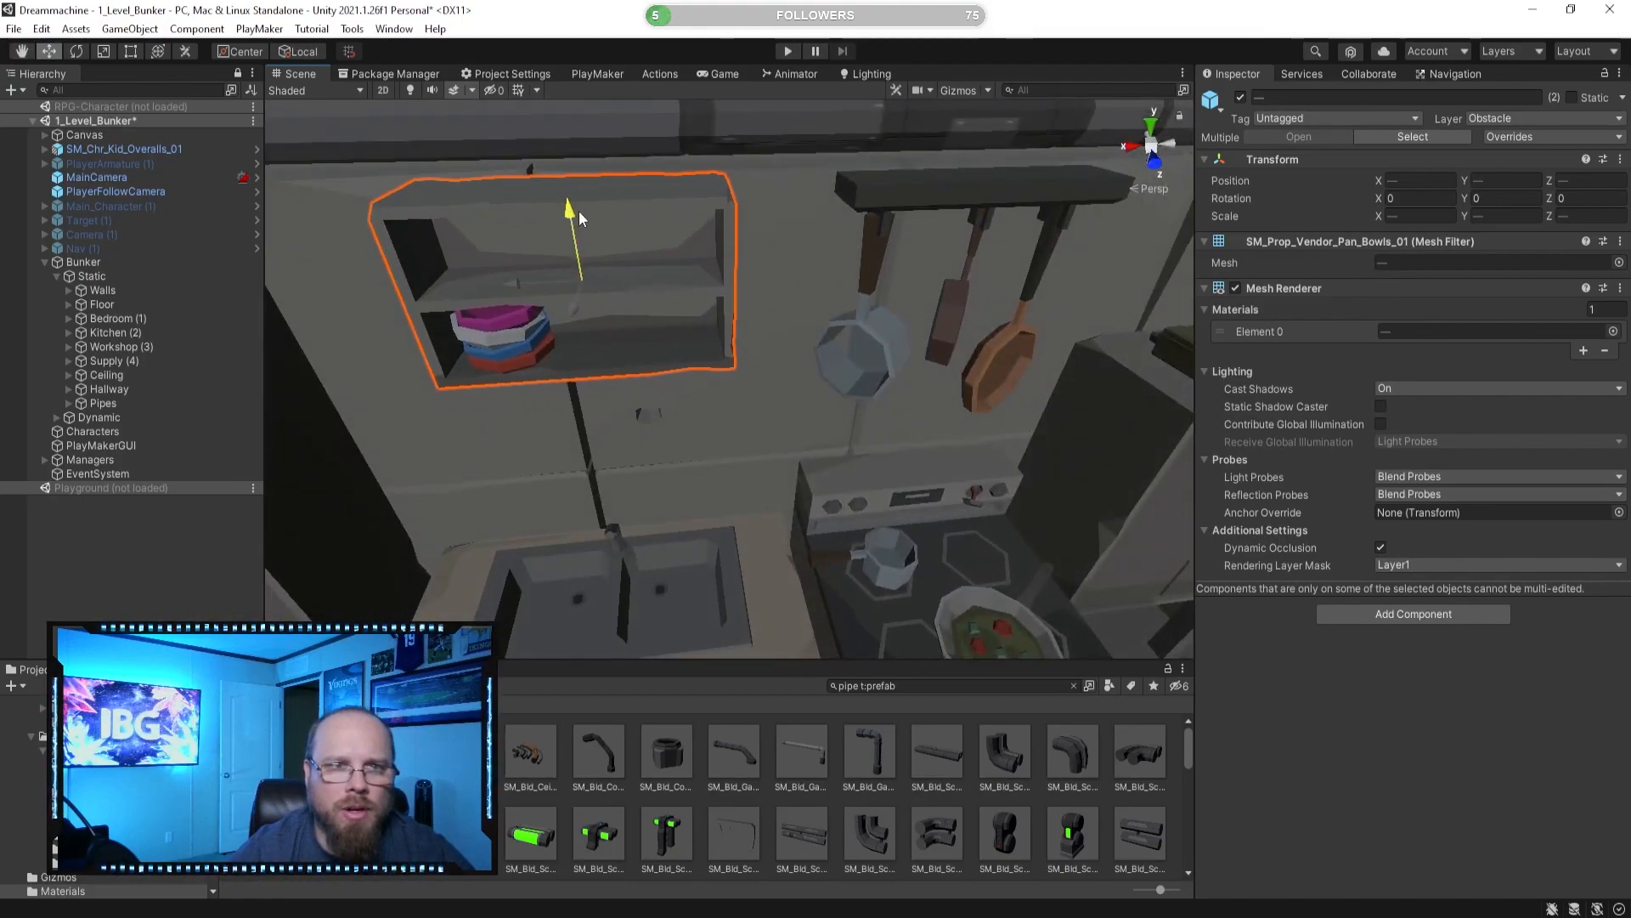
Move the hanging pans from above the stove to the underside of the wall shelf, X 4.898, Y about 2.197.
left_click(900, 193)
left_click(900, 201)
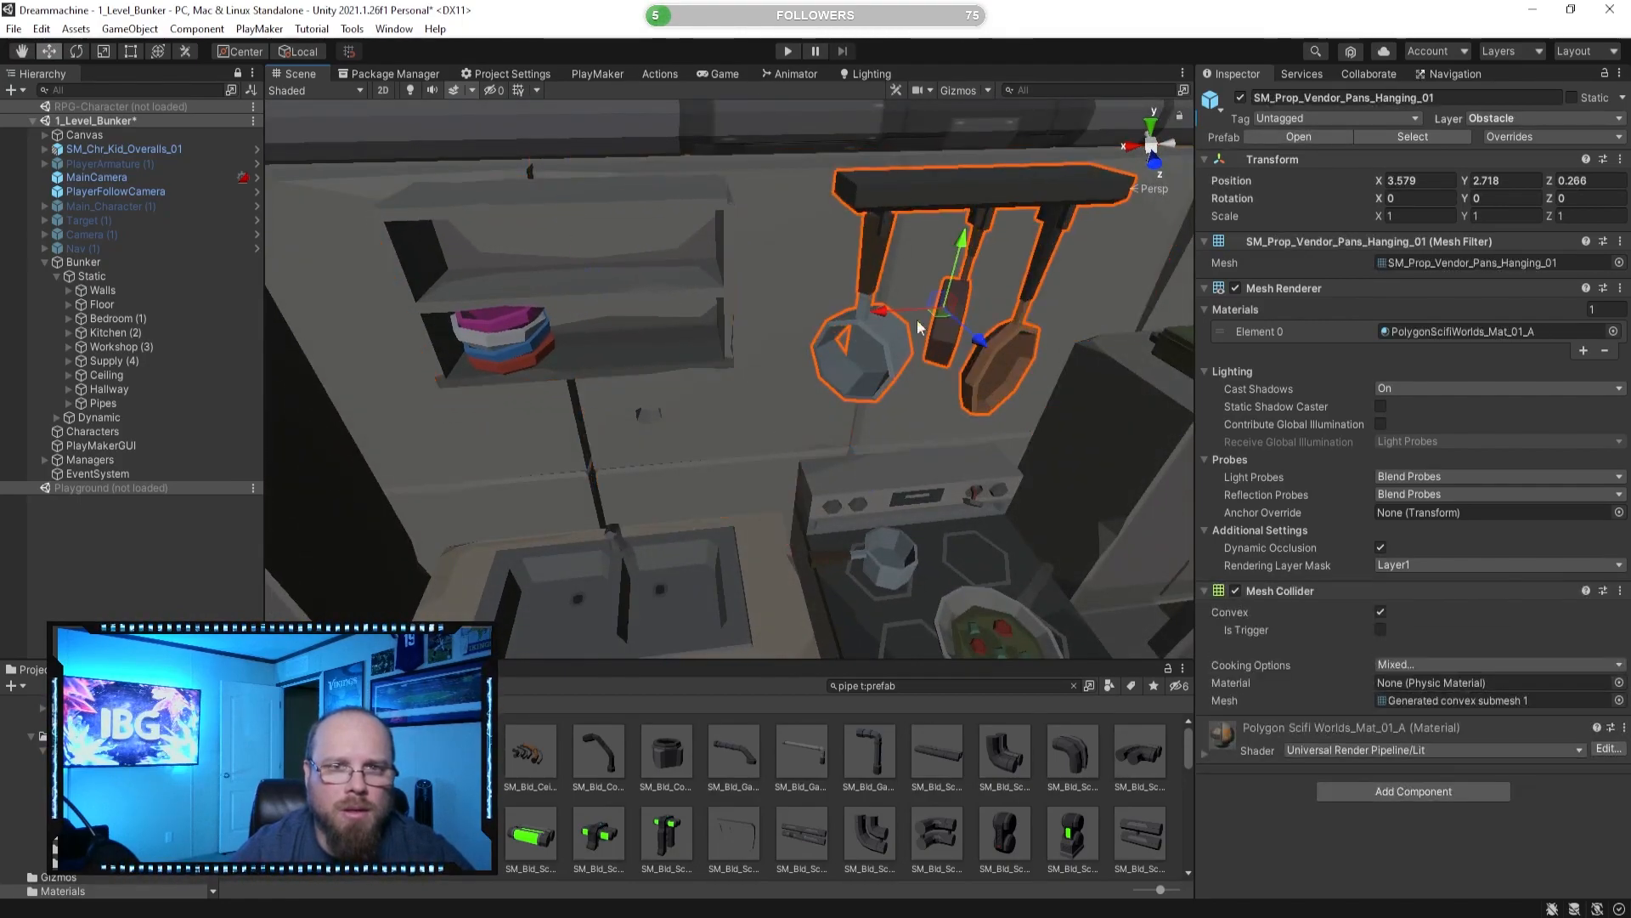
left_click_drag(962, 248, 949, 327)
right_click_drag(946, 336, 940, 288)
left_click_drag(937, 270, 940, 248)
right_click_drag(950, 245, 940, 202)
right_click_drag(886, 263, 896, 241)
left_click_drag(765, 311, 445, 321)
left_click_drag(501, 244, 507, 302)
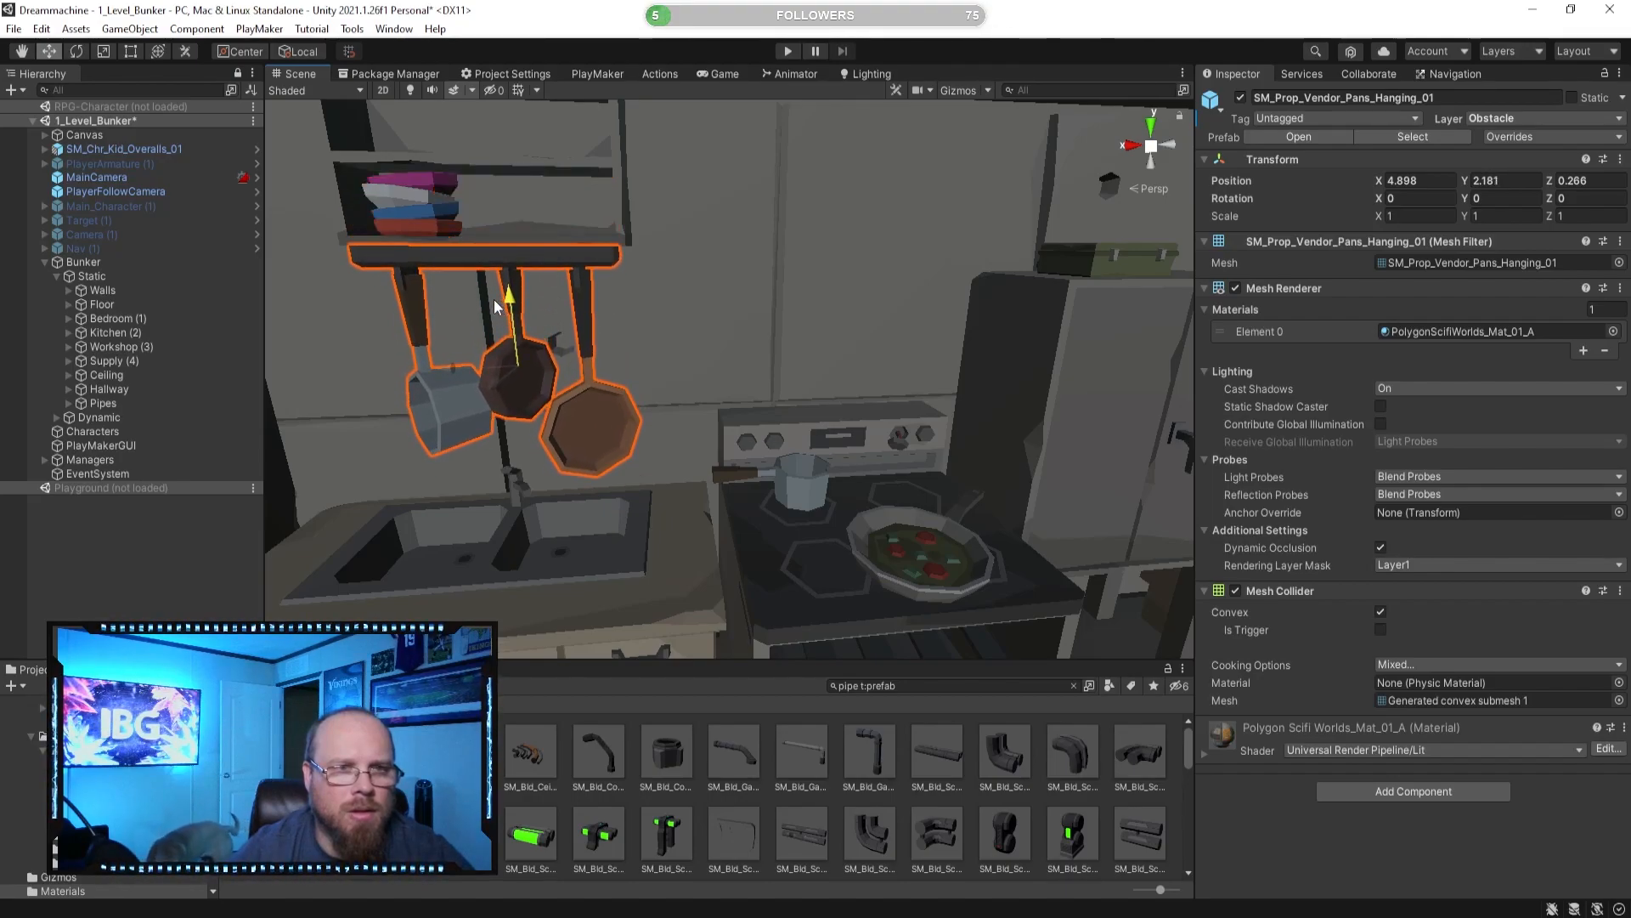
left_click(698, 783)
Pull the hanging pans out from the wall to Z 0.33 and center them under the shelf at X 4.868.
key("a")
right_click_drag(595, 411, 797, 303)
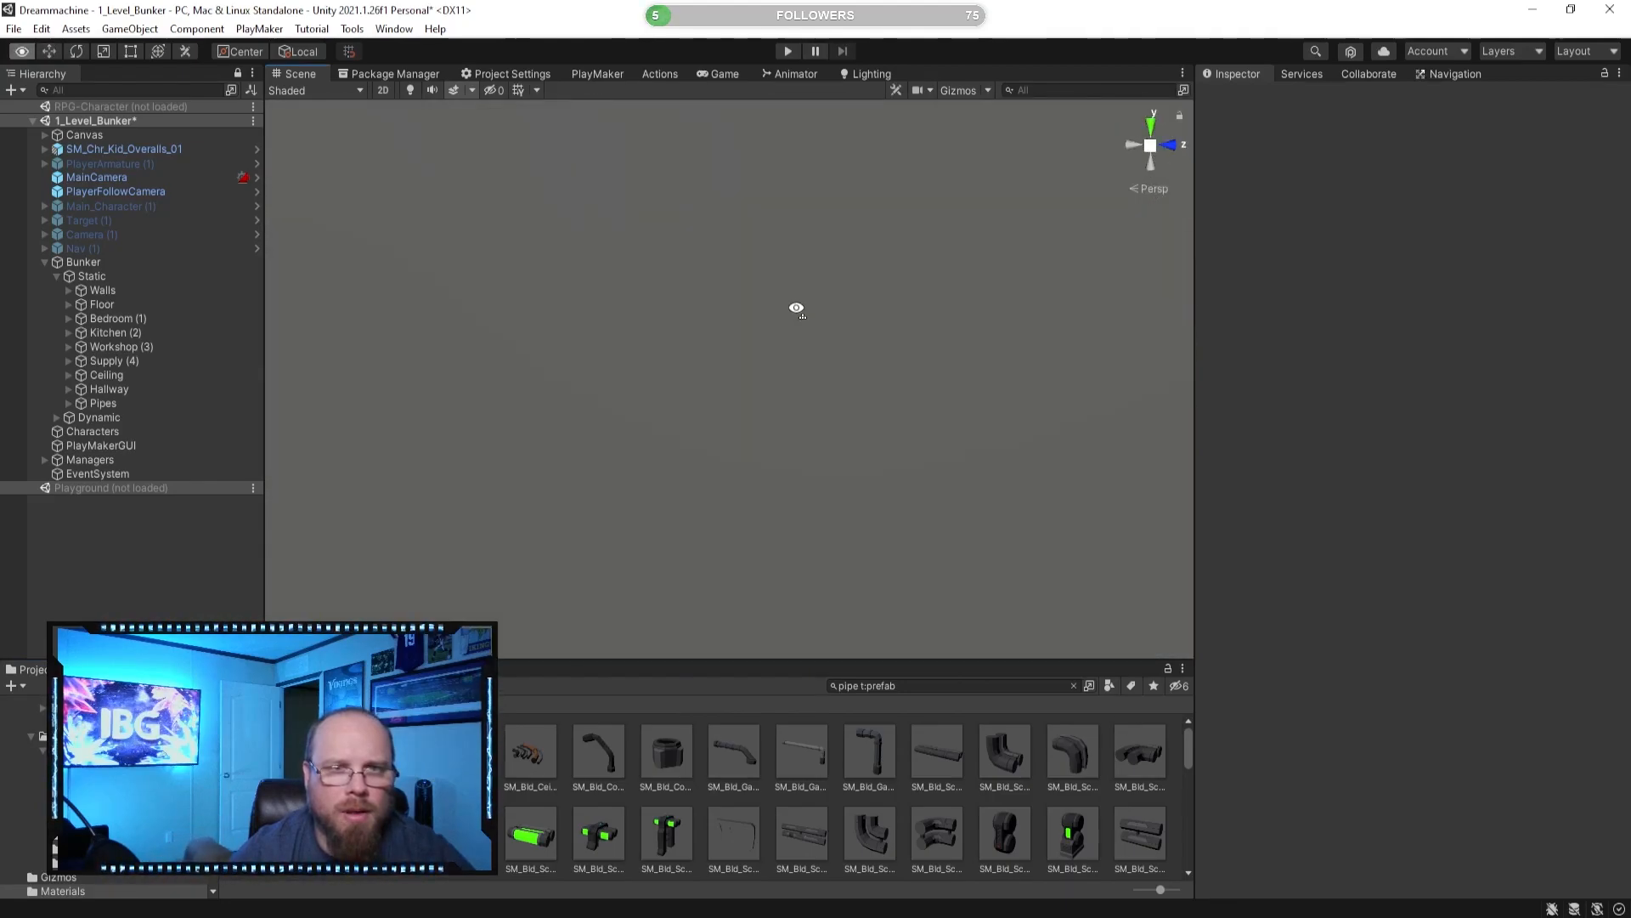
left_click(792, 311)
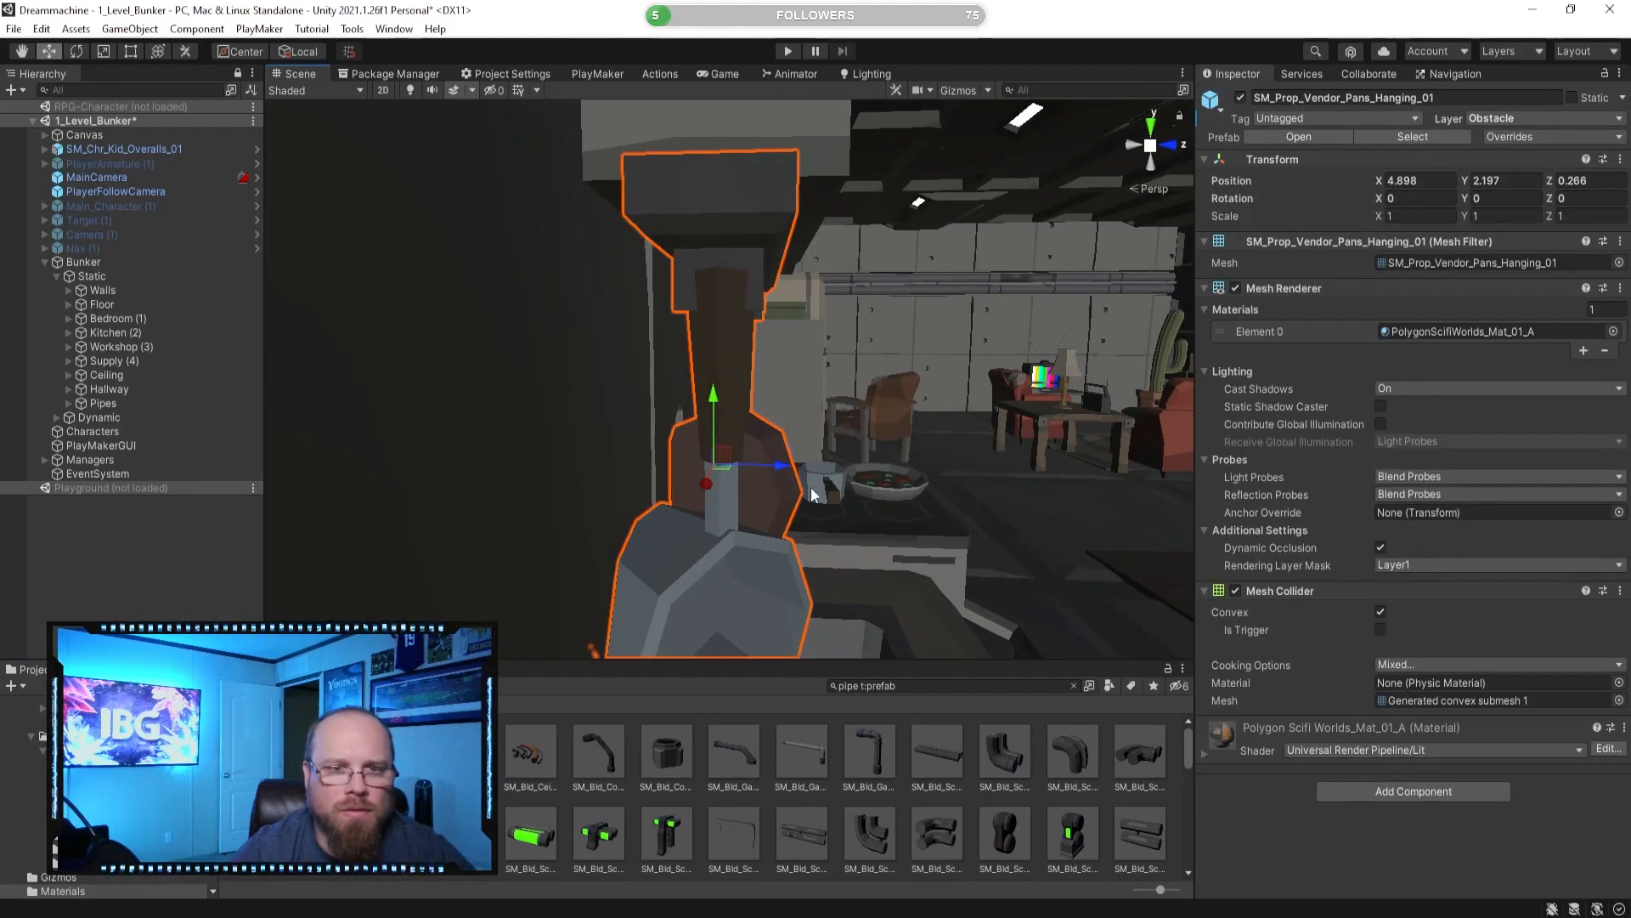
left_click_drag(789, 469, 814, 470)
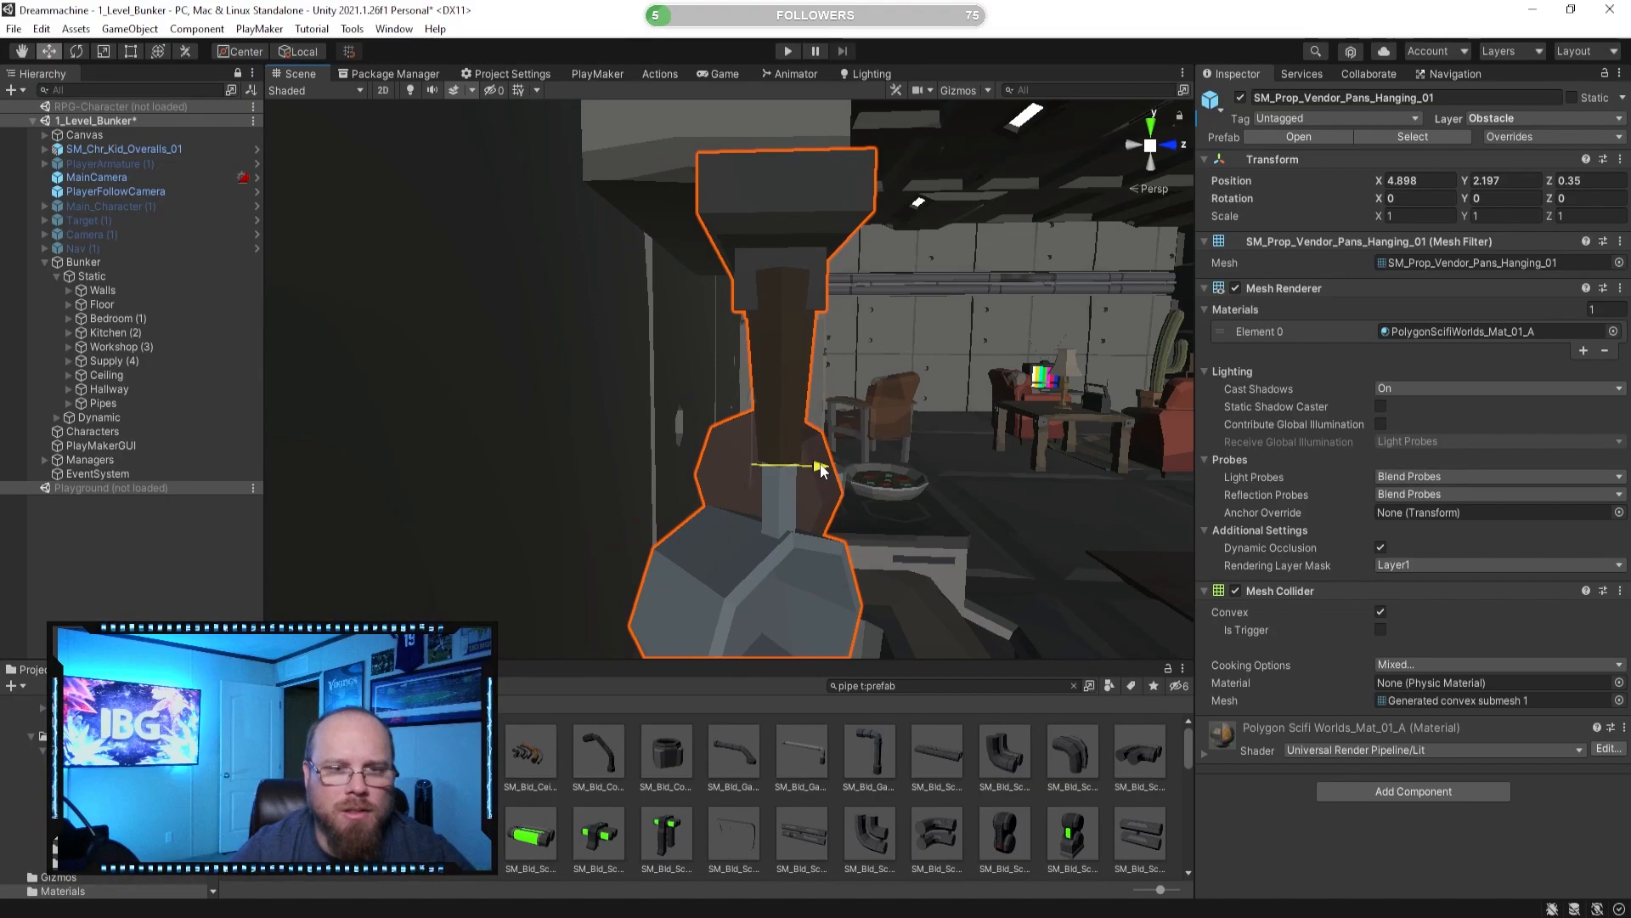
right_click_drag(976, 426, 791, 493)
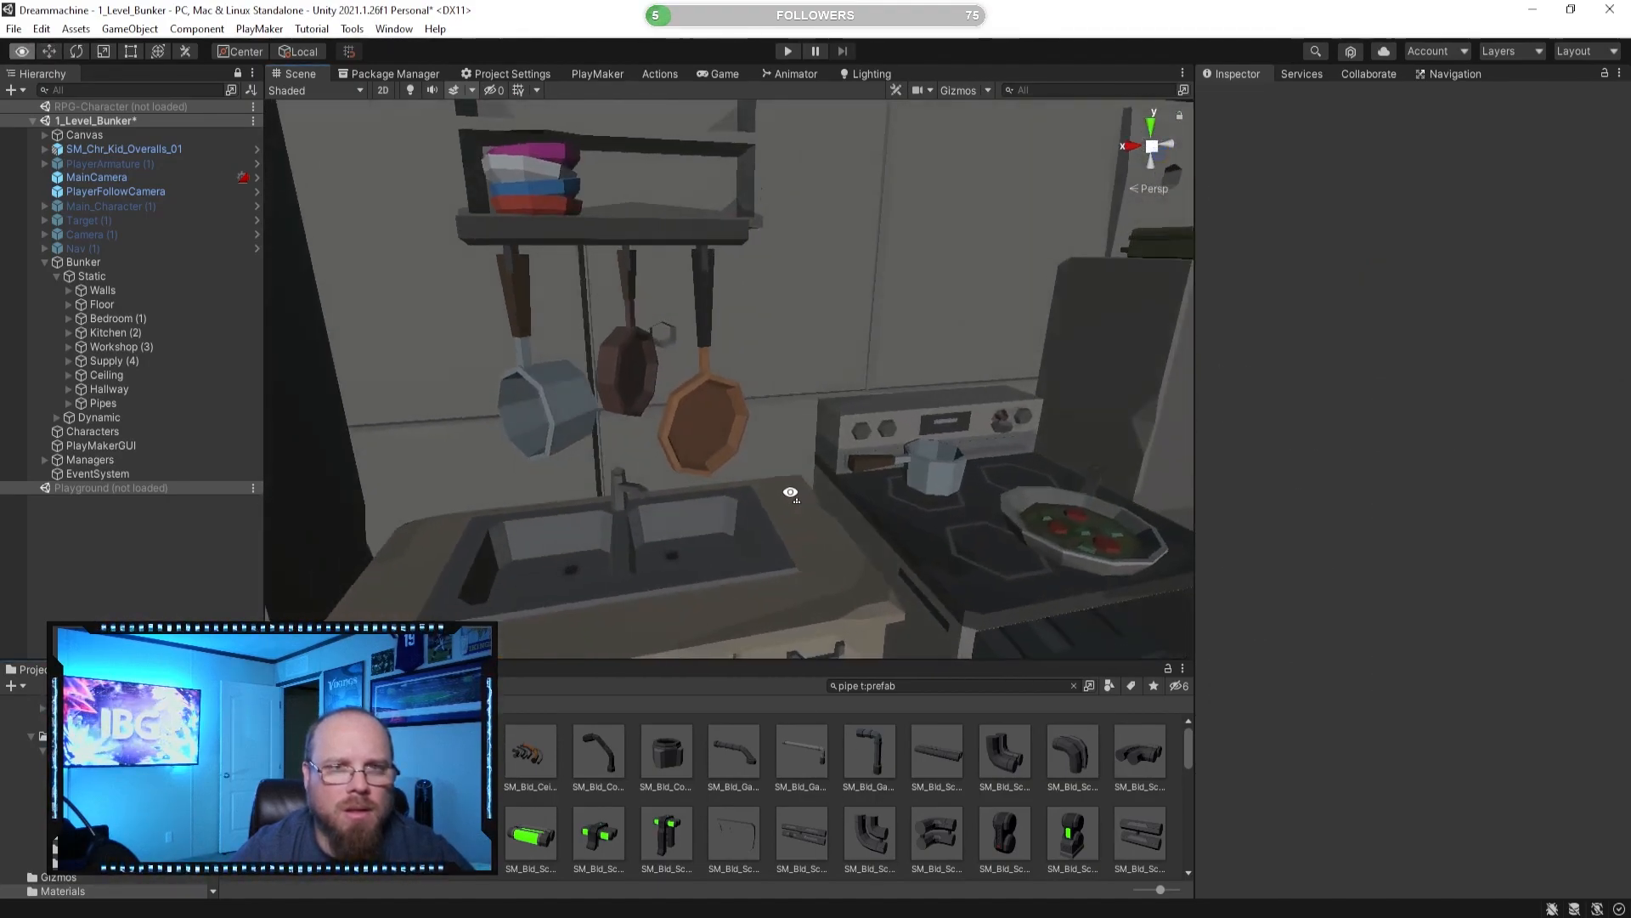
left_click(682, 239)
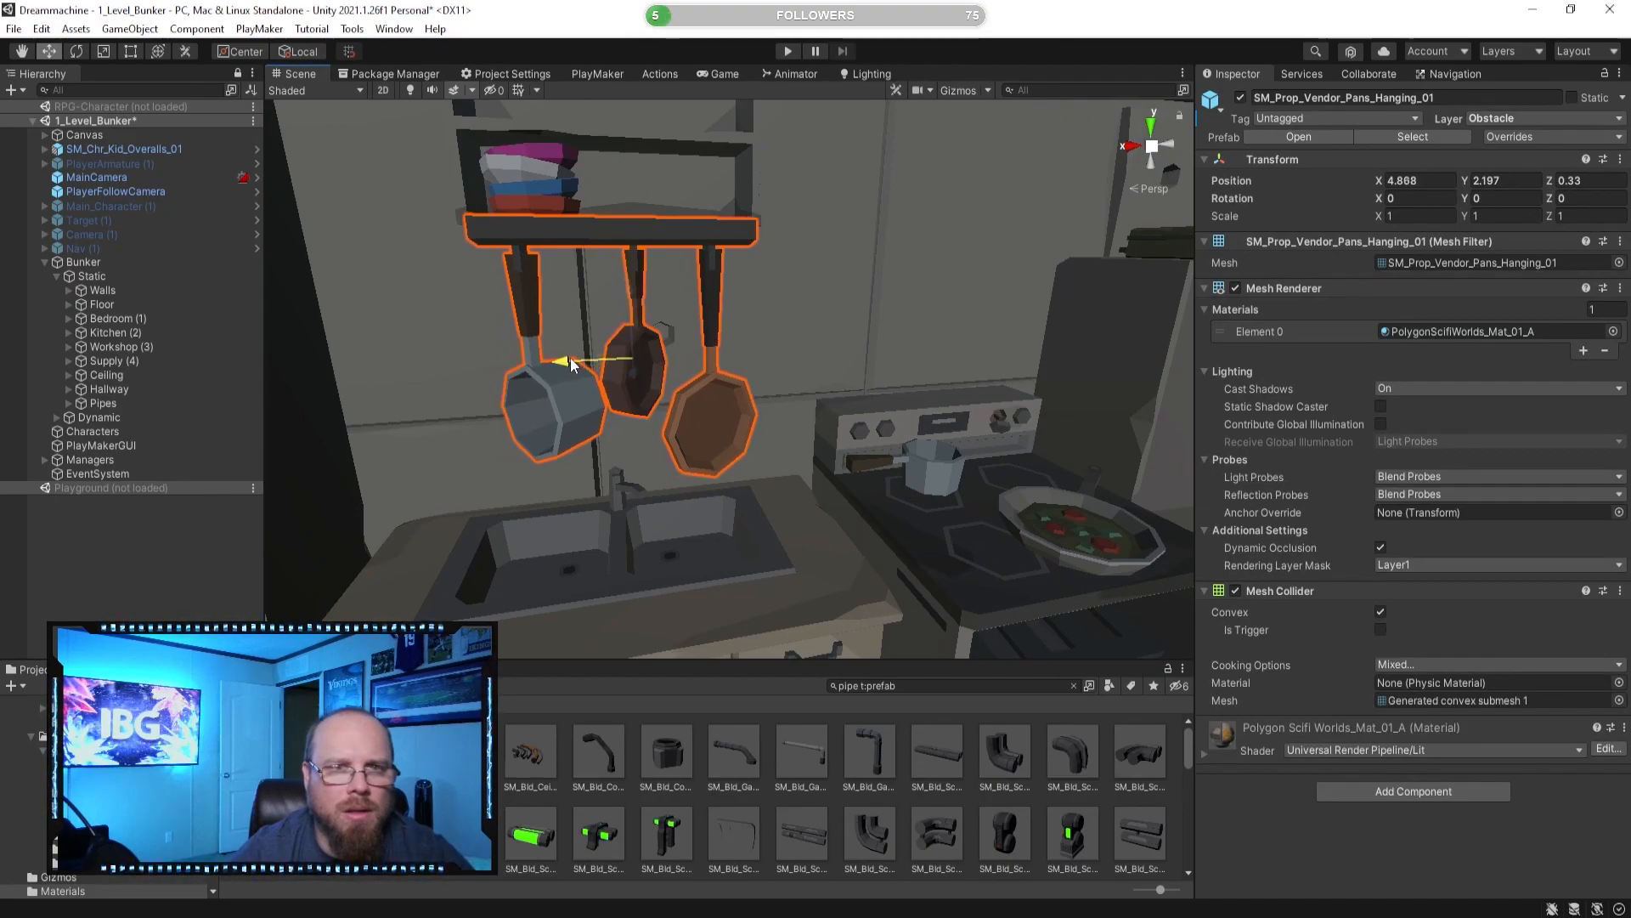
left_click(582, 475)
right_click_drag(581, 476, 916, 329)
Duplicate three connected pipe segments and slide the copies along the wall past the kitchen to continue the run.
left_click(637, 319)
left_click(727, 310, "shift")
left_click(783, 314, "shift")
left_click_drag(882, 295, 882, 294)
right_click_drag(702, 319, 909, 321)
left_click_drag(921, 325, 621, 339)
right_click_drag(620, 339, 758, 327)
left_click(906, 800)
Place a copy of the refinery pipe bend at the end of the run above the cardboard boxes, X about 9.292.
mouse_move(780, 466)
right_mouse_down()
mouse_move(777, 452)
mouse_move(841, 416)
mouse_move(823, 422)
mouse_move(761, 378)
mouse_move(657, 443)
mouse_move(788, 459)
right_mouse_up()
left_click(746, 386)
left_click_drag(846, 279, 276, 282)
right_click_drag(635, 310, 670, 308)
left_click_drag(981, 283, 982, 283)
mouse_move(612, 317)
right_mouse_down()
mouse_move(649, 297)
mouse_move(586, 316)
right_mouse_up()
left_click_drag(838, 270, 357, 272)
right_click_drag(476, 276, 520, 260)
key("w")
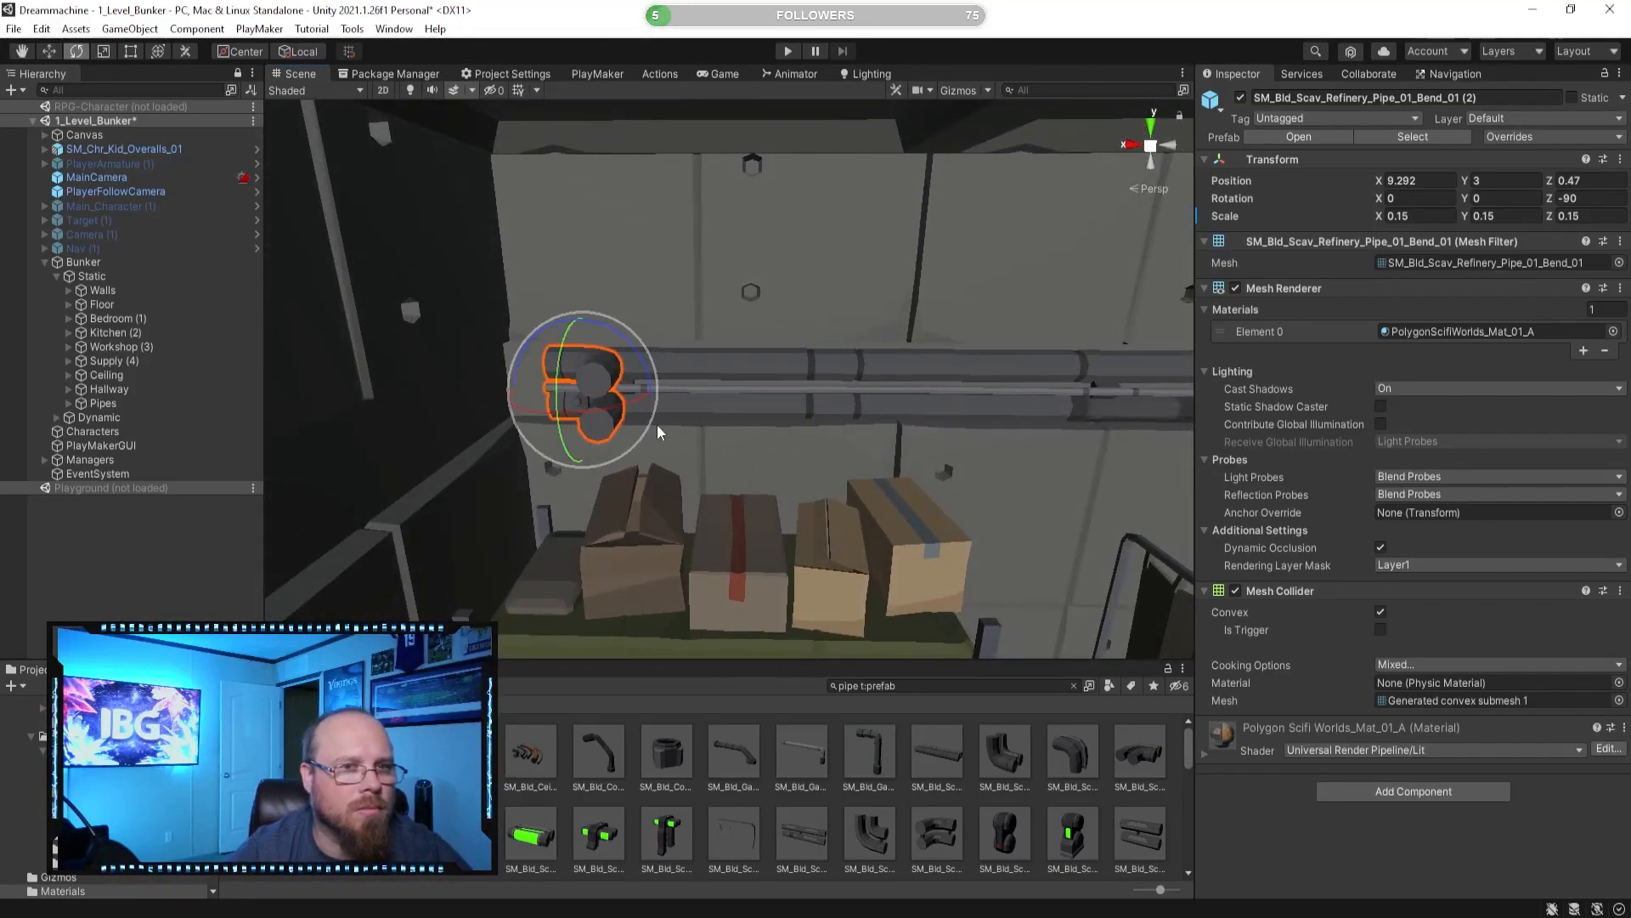
Rotate the bend above the boxes to Y -90 and fit it into the corner at about X 9.349, Z 0.095.
left_click_drag(528, 406, 680, 406)
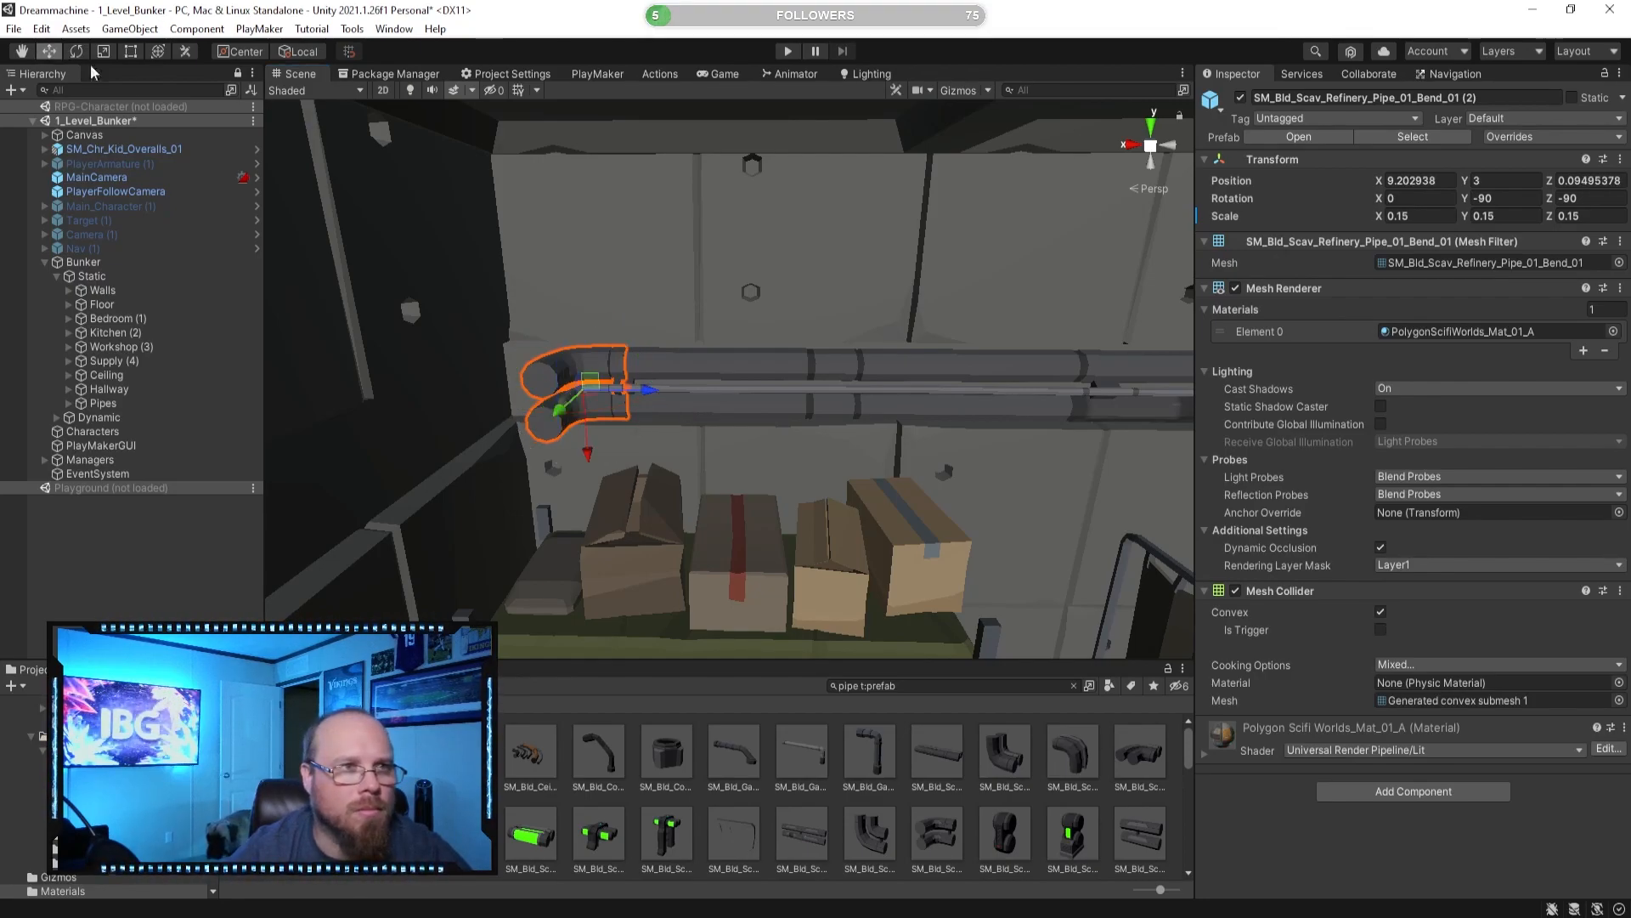
key("f")
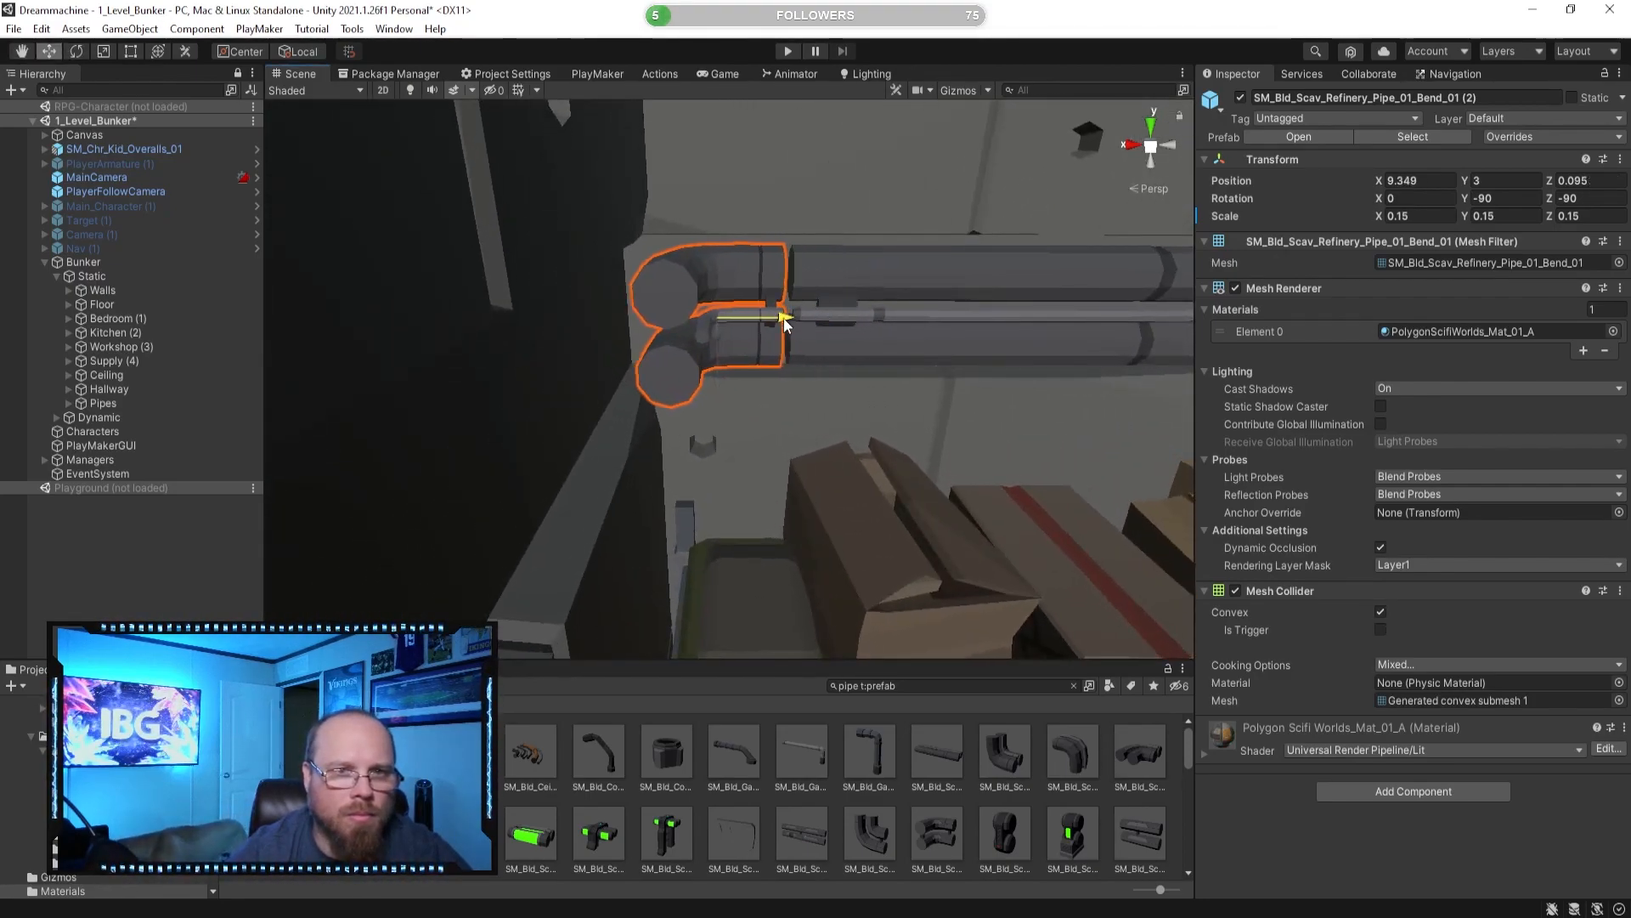
left_click_drag(739, 318, 757, 315)
Nudge the straight pipes beside the new bend along the wall to close the joint.
left_click(905, 314)
right_click_drag(905, 315, 1018, 285)
key("s")
key("d")
left_click(906, 311, "shift")
key("d")
left_click(981, 295, "shift")
left_click_drag(1021, 278, 1017, 277)
left_click(843, 787)
Duplicate the four straight pipes on the workshop wall and slide the copies along to the supply room's shelving wall.
right_click_drag(766, 416, 839, 379)
key("w")
key("s")
key("w")
left_click(800, 389)
left_click(894, 374, "shift")
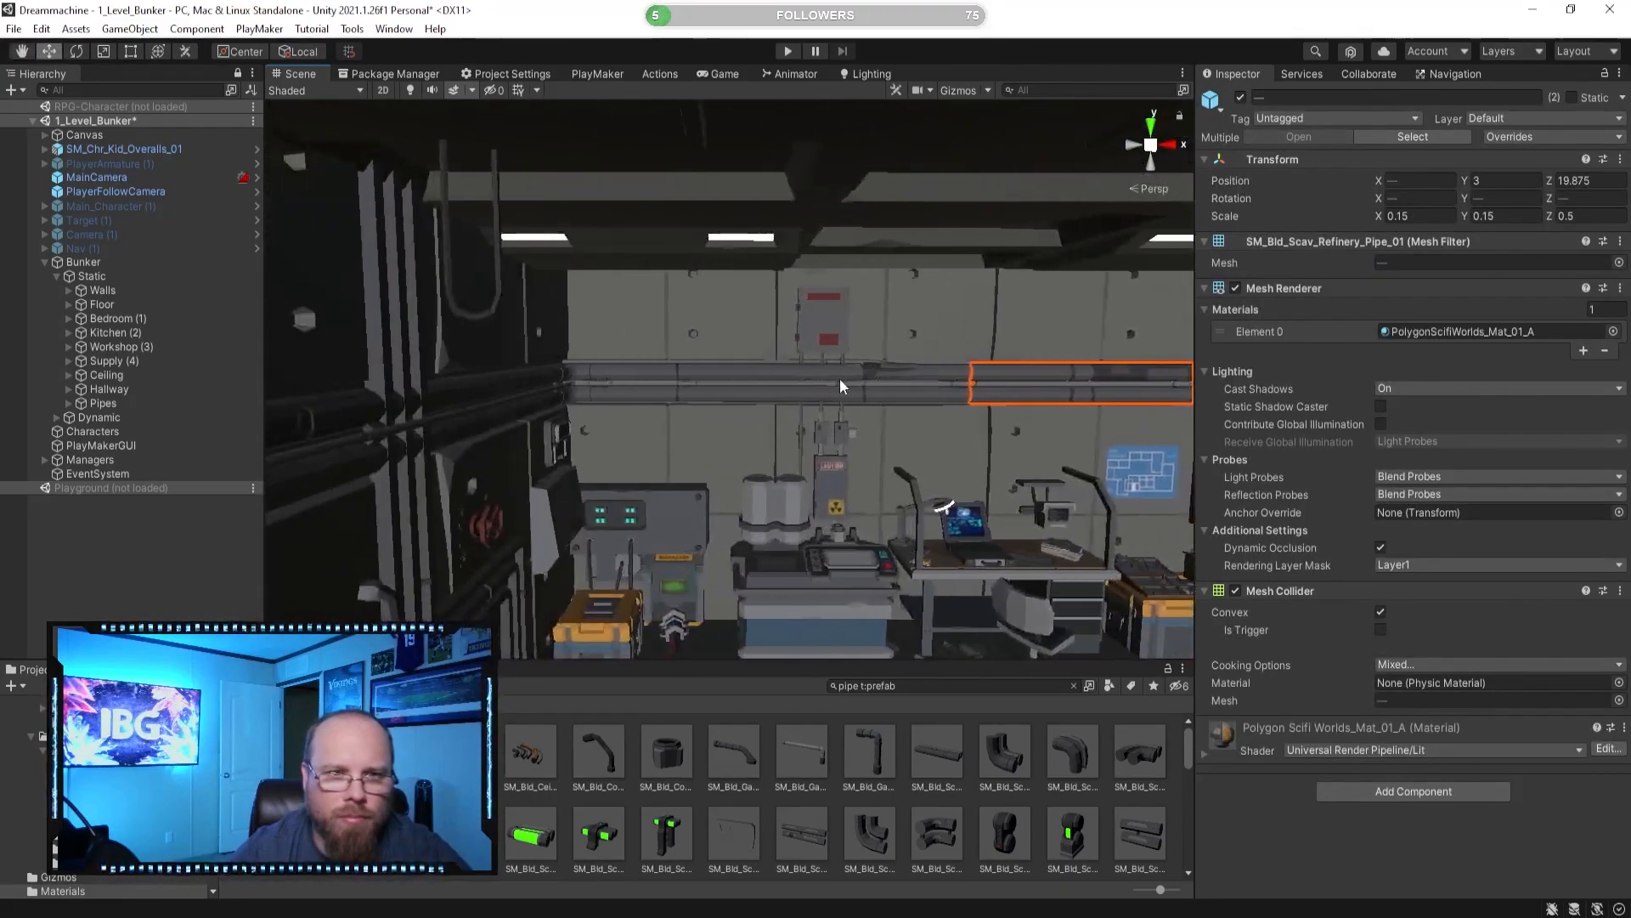
left_click(853, 370, "shift")
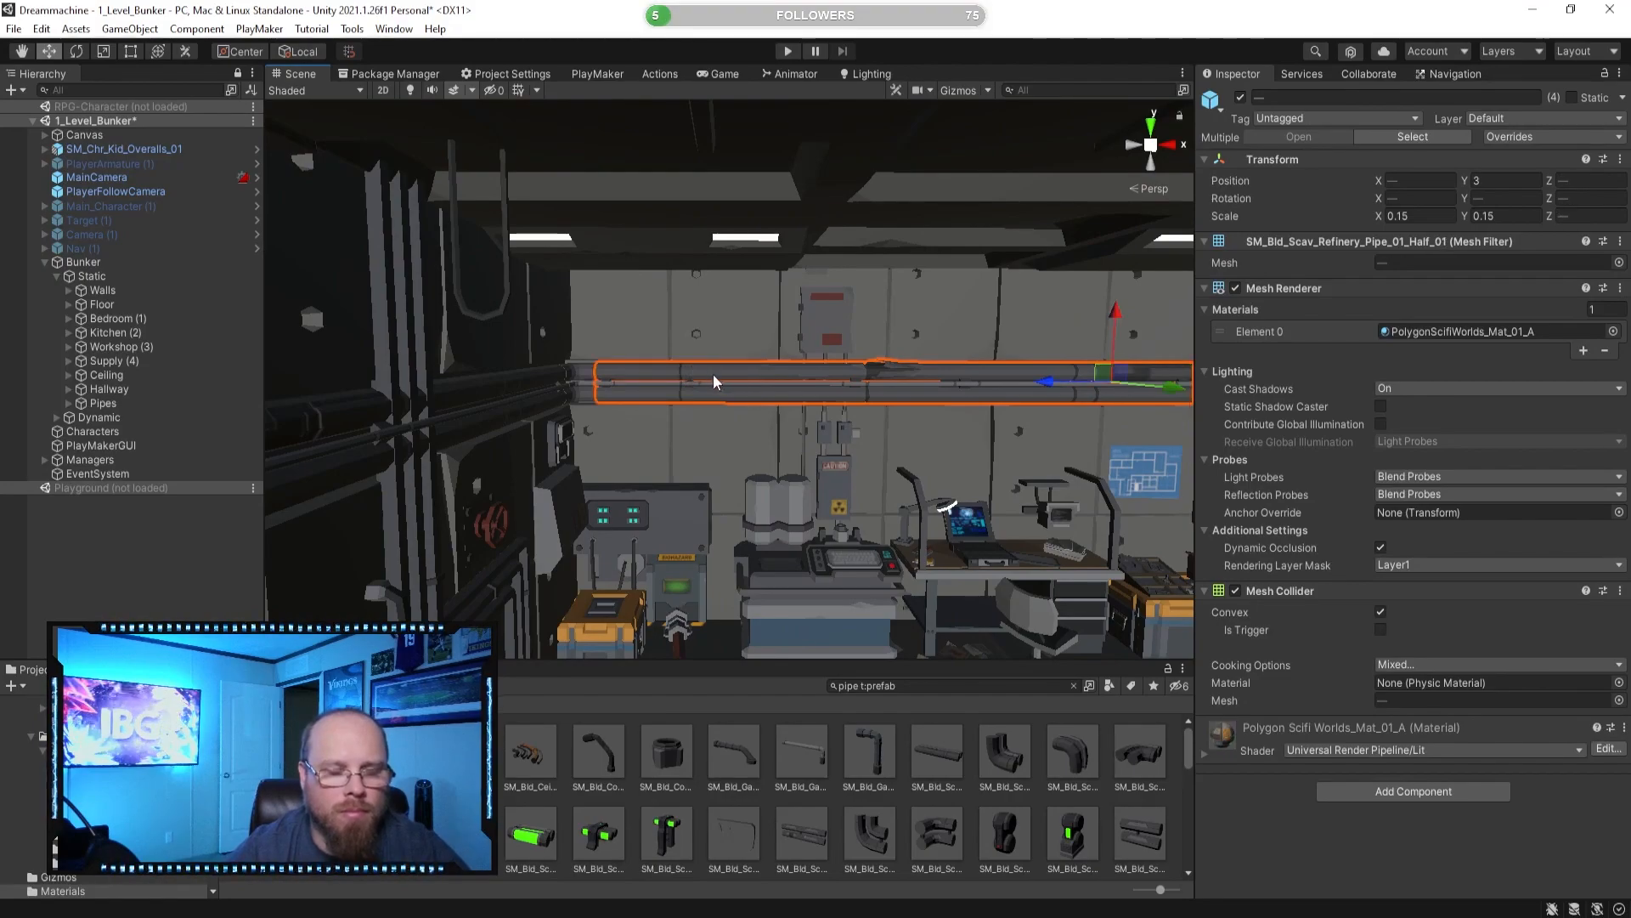
right_click_drag(720, 374, 668, 355)
key("f")
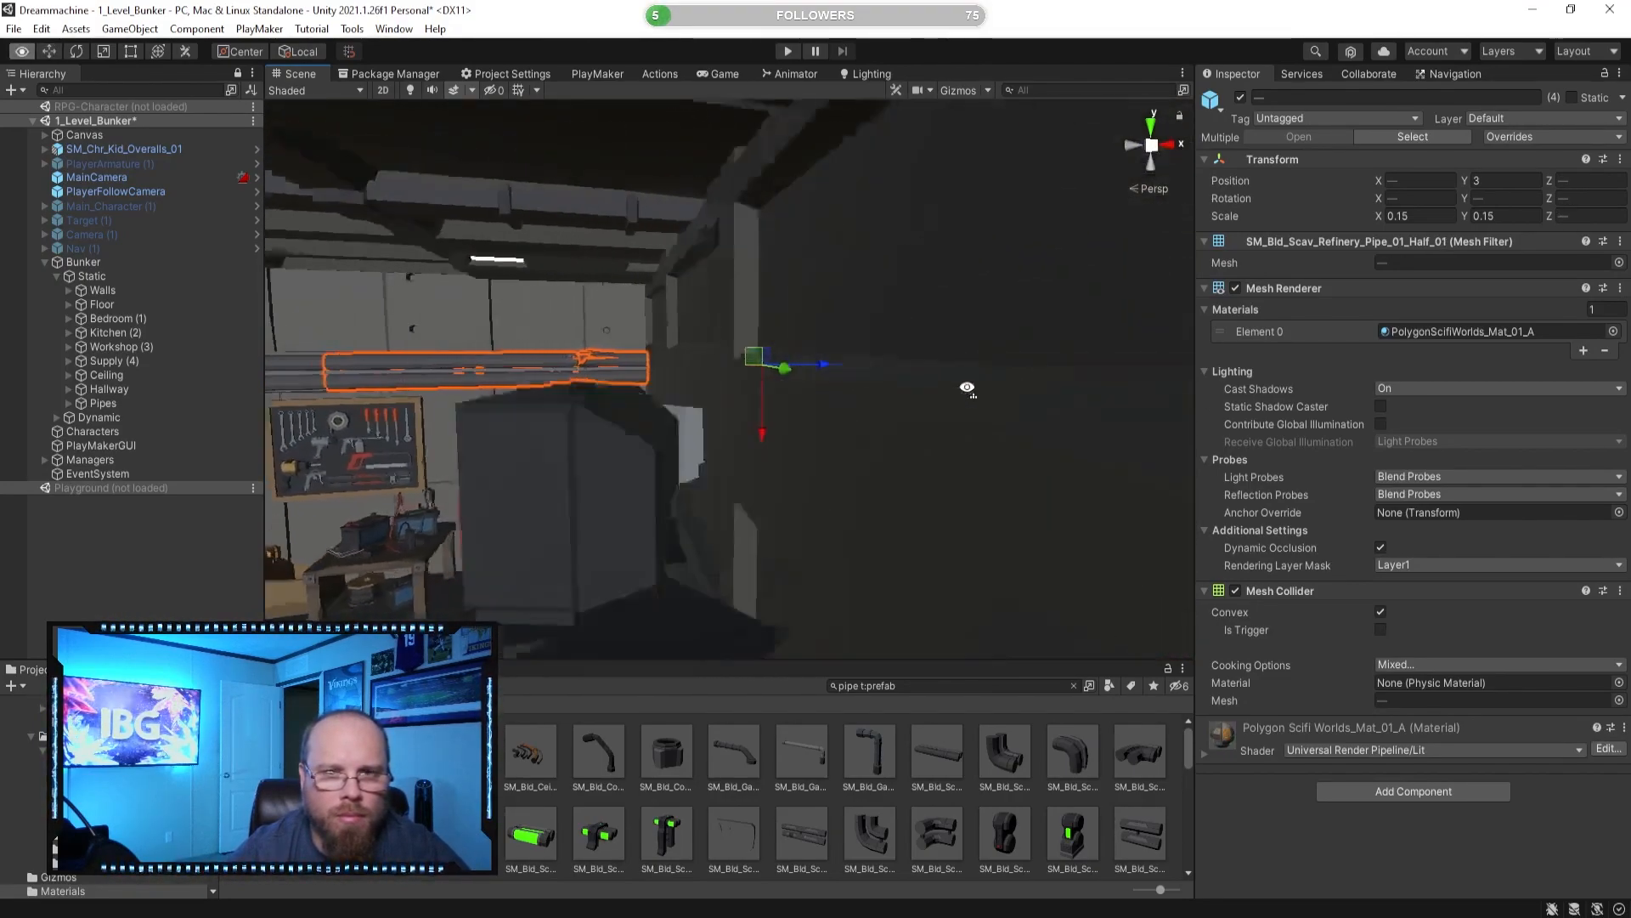
key("d")
right_click_drag(922, 368, 918, 366)
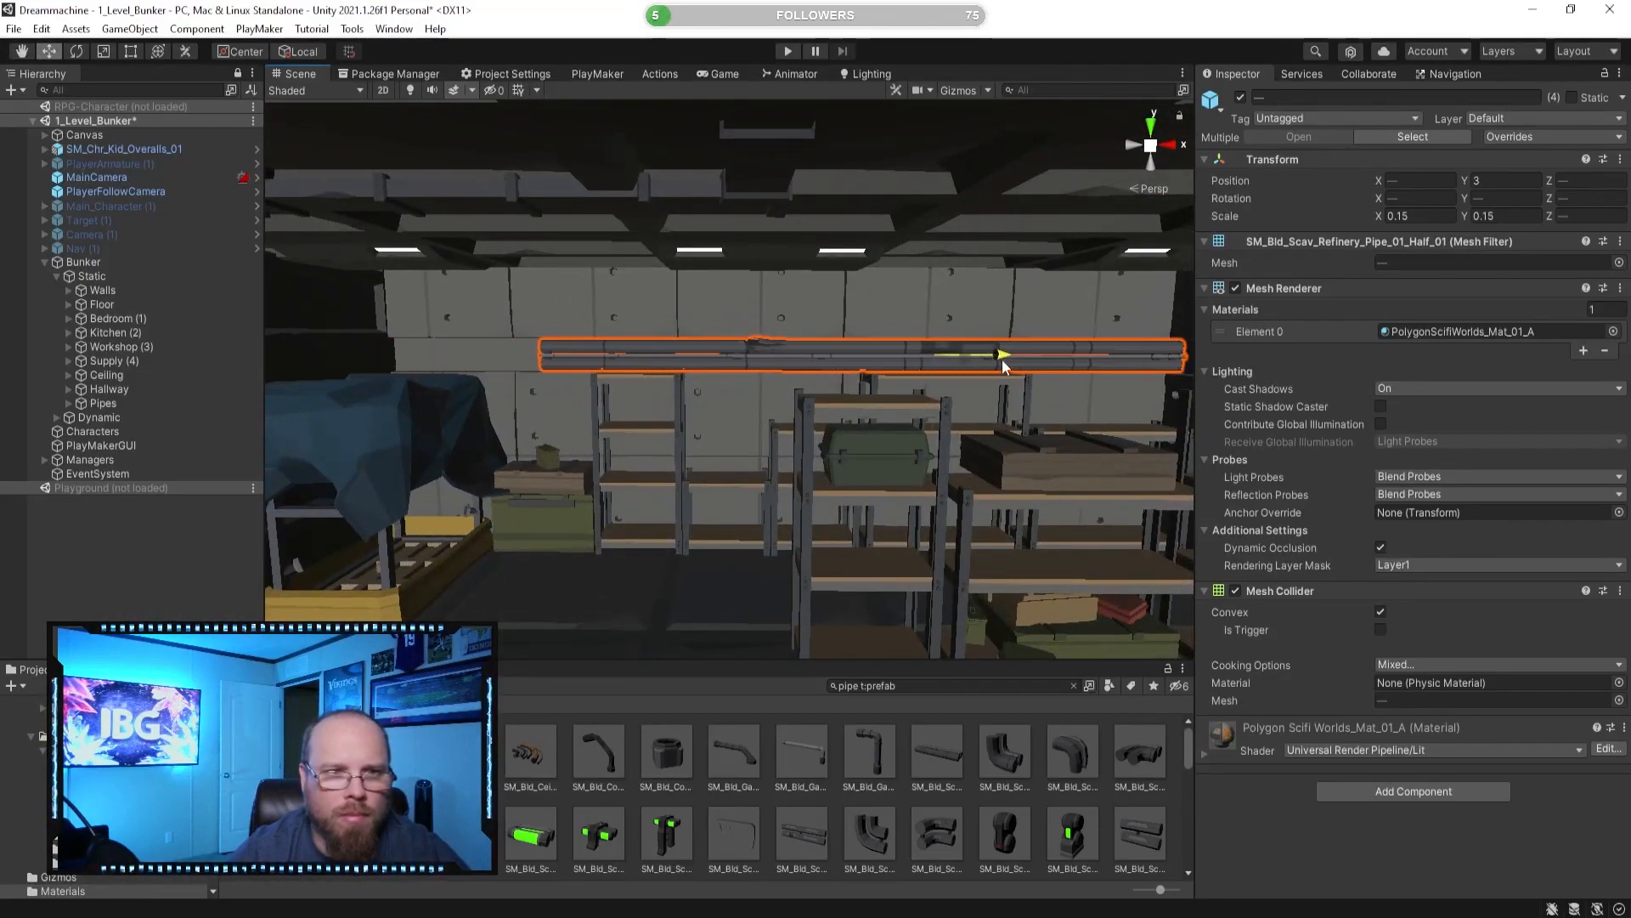
Duplicate a pipe bend and slide the copy along the shelving wall to the far supply-room corner.
right_click_drag(834, 360, 661, 374)
key("d")
key("ctrl+d")
left_click_drag(520, 357, 1160, 395)
right_click_drag(765, 404, 710, 397)
left_click_drag(991, 387, 1174, 393)
mouse_move(765, 404)
right_mouse_down()
mouse_move(839, 408)
mouse_move(786, 399)
right_mouse_up()
left_click(996, 385)
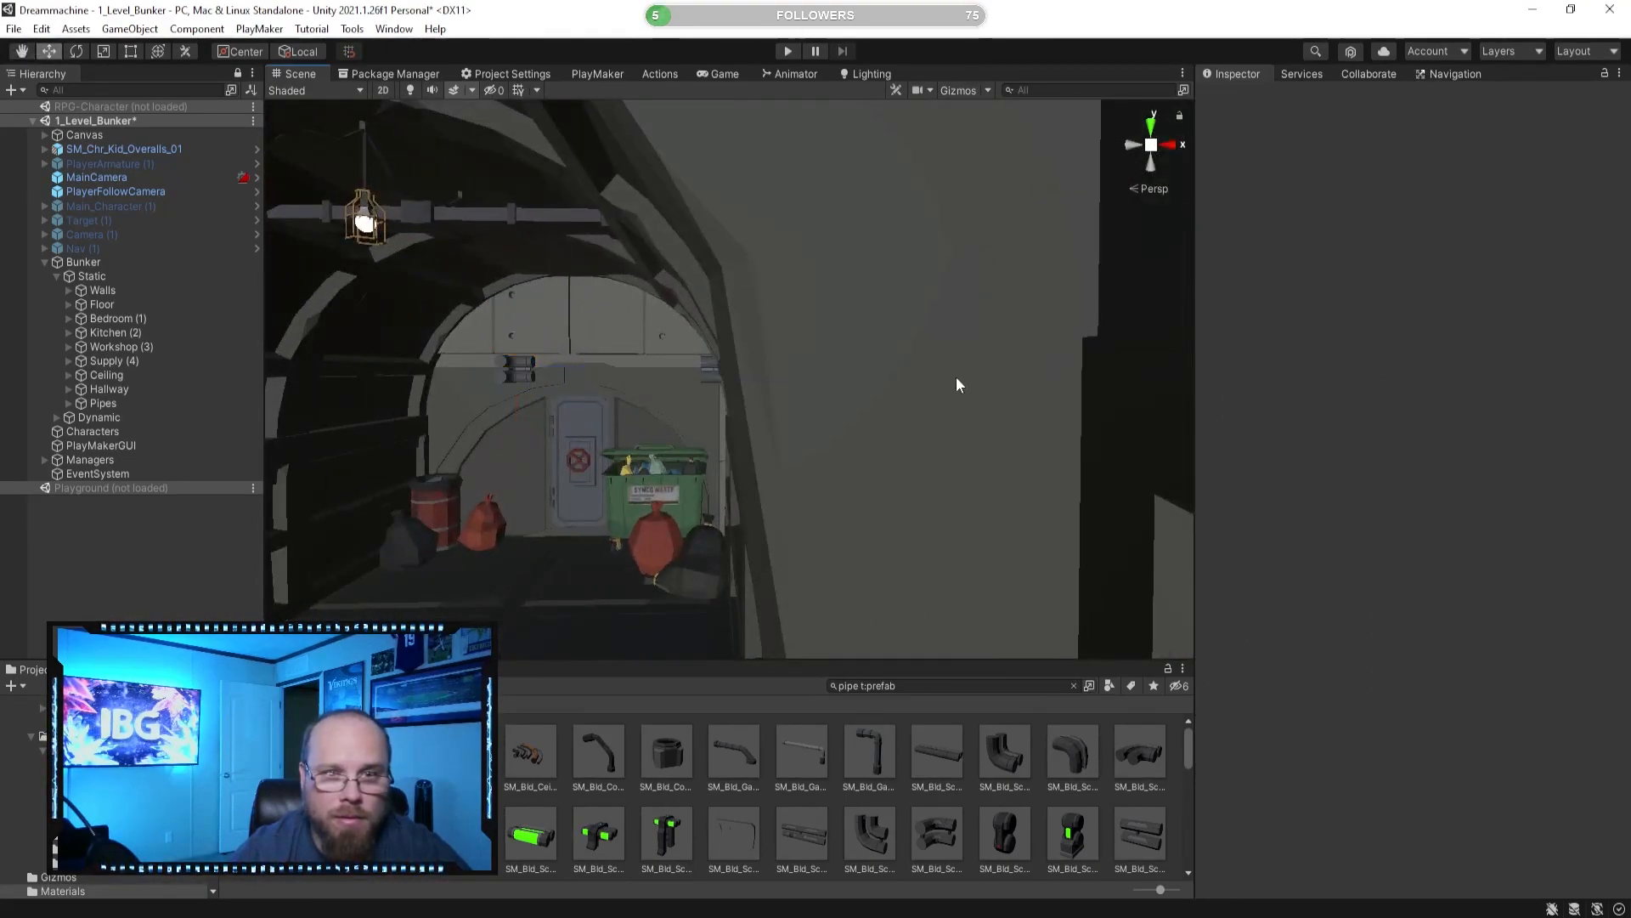
key("ctrl+z")
left_click_drag(588, 369, 1037, 372)
key("d")
right_click_drag(824, 383, 735, 373)
left_click_drag(1088, 381, 1084, 381)
right_click_drag(965, 374, 882, 416)
Rotate the copied bend about its Y axis to follow the supply-room corner and fit it against the walls.
key("w")
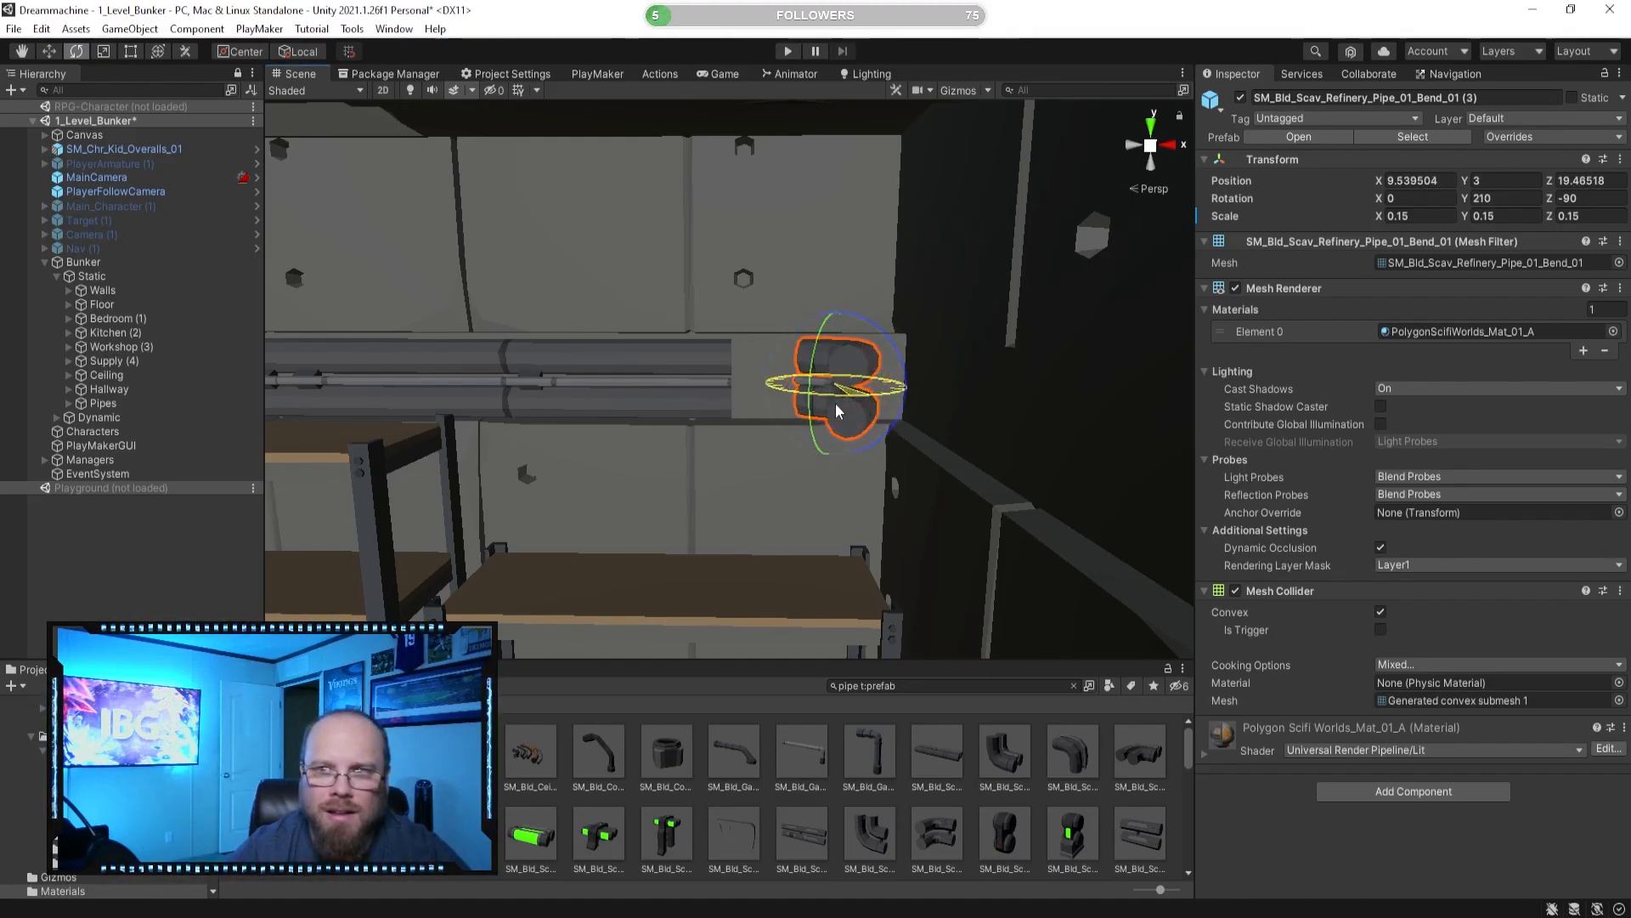
left_click(49, 52)
key("f")
left_click_drag(529, 372, 594, 325)
Slide the four straight pipes above the supply shelves along the wall until they meet the corner bend.
right_click_drag(593, 325, 658, 358)
key("s")
key("a")
left_click(972, 371)
right_click_drag(972, 370, 354, 382)
key("a")
left_click(737, 352, "shift")
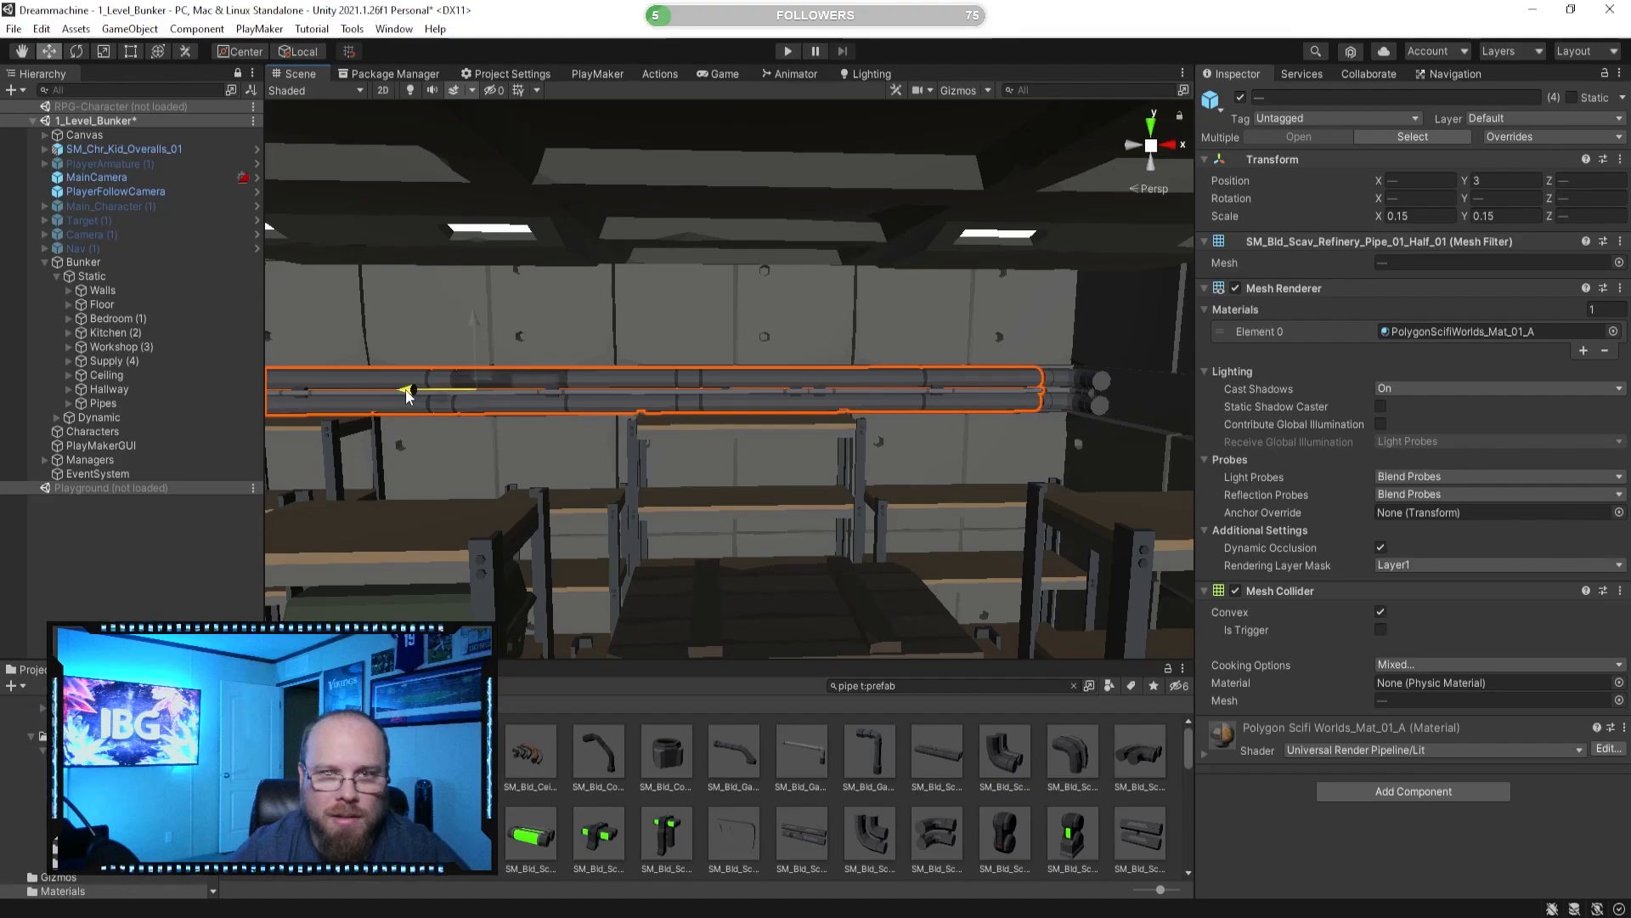
right_click_drag(593, 419, 633, 456)
key("w")
mouse_move(312, 344)
right_mouse_down()
mouse_move(408, 396)
mouse_move(336, 331)
right_mouse_up()
key("s")
left_click_drag(338, 318, 334, 318)
left_click(898, 783)
Duplicate the three straight pipes above the supply shelves and rotate the copies about the vertical axis to run perpendicular.
right_click_drag(907, 503, 919, 481)
key("w")
key("d")
right_click_drag(919, 480, 841, 405)
left_click(742, 384)
left_click(1002, 358, "shift")
right_click_drag(990, 354, 820, 362)
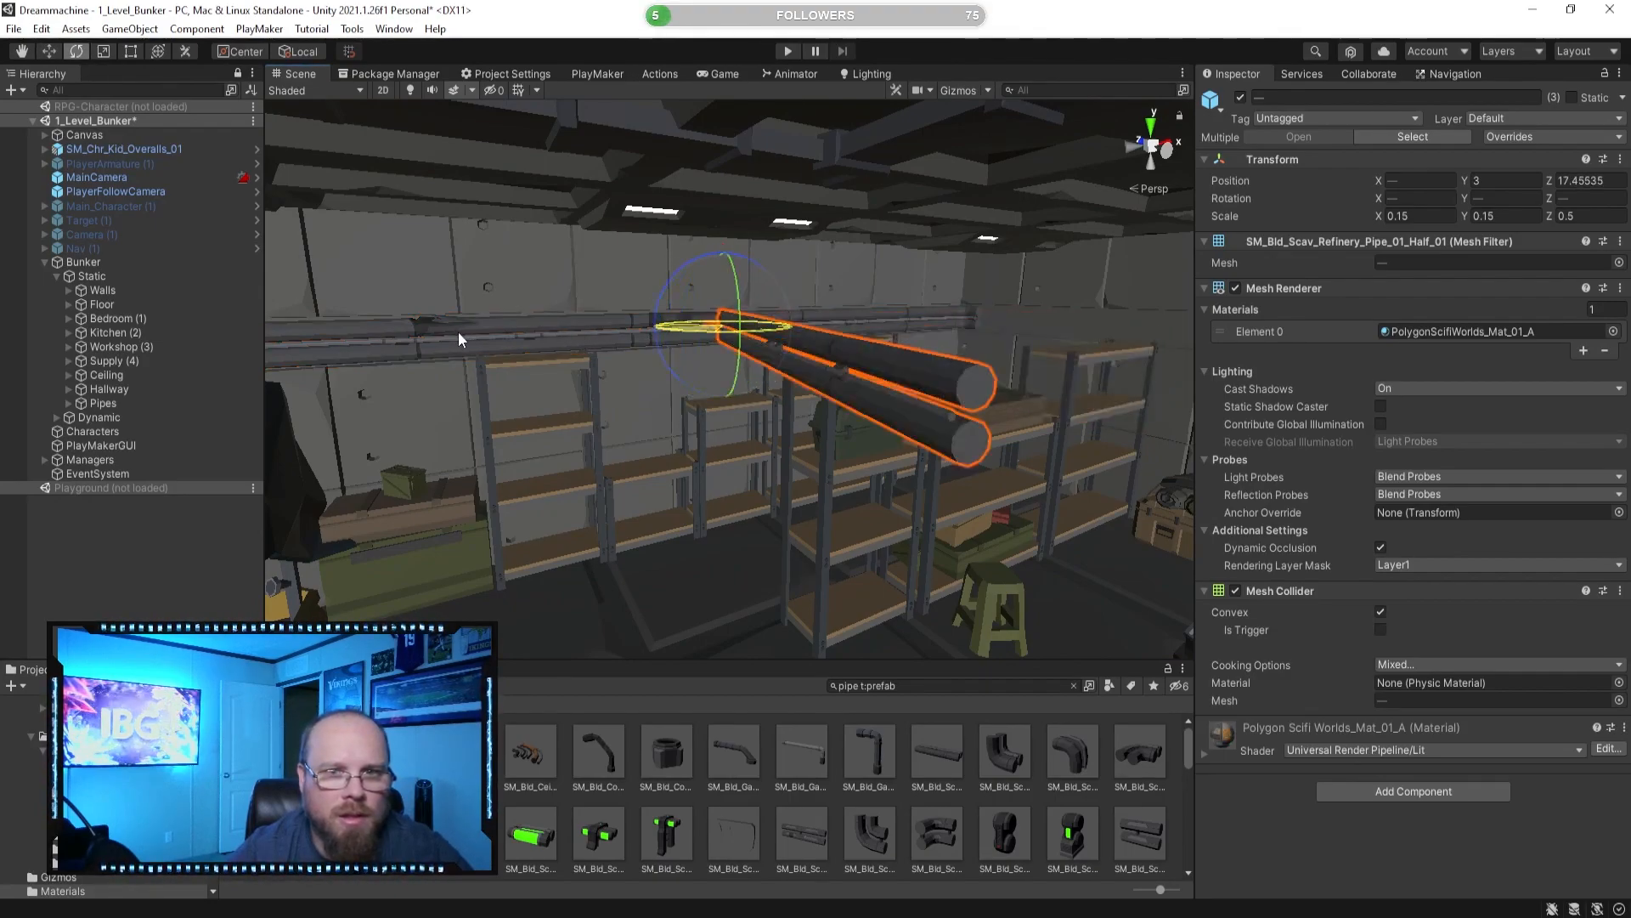
Undo the rotation of the pipe copies and redo it.
right_click_drag(462, 215, 464, 249)
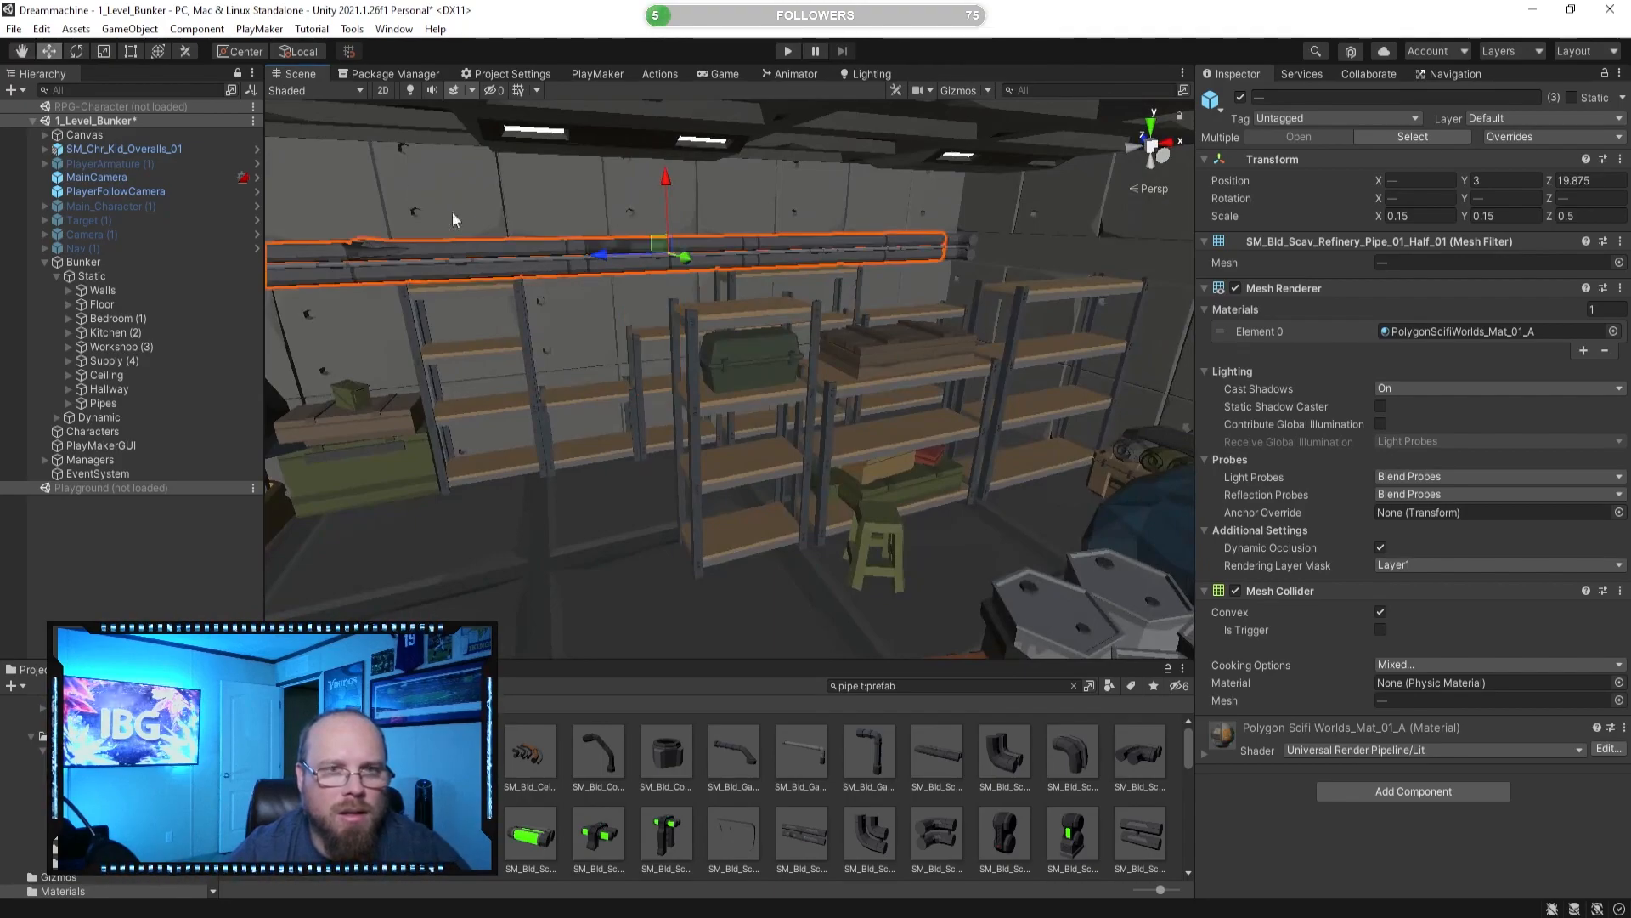
left_click(54, 29)
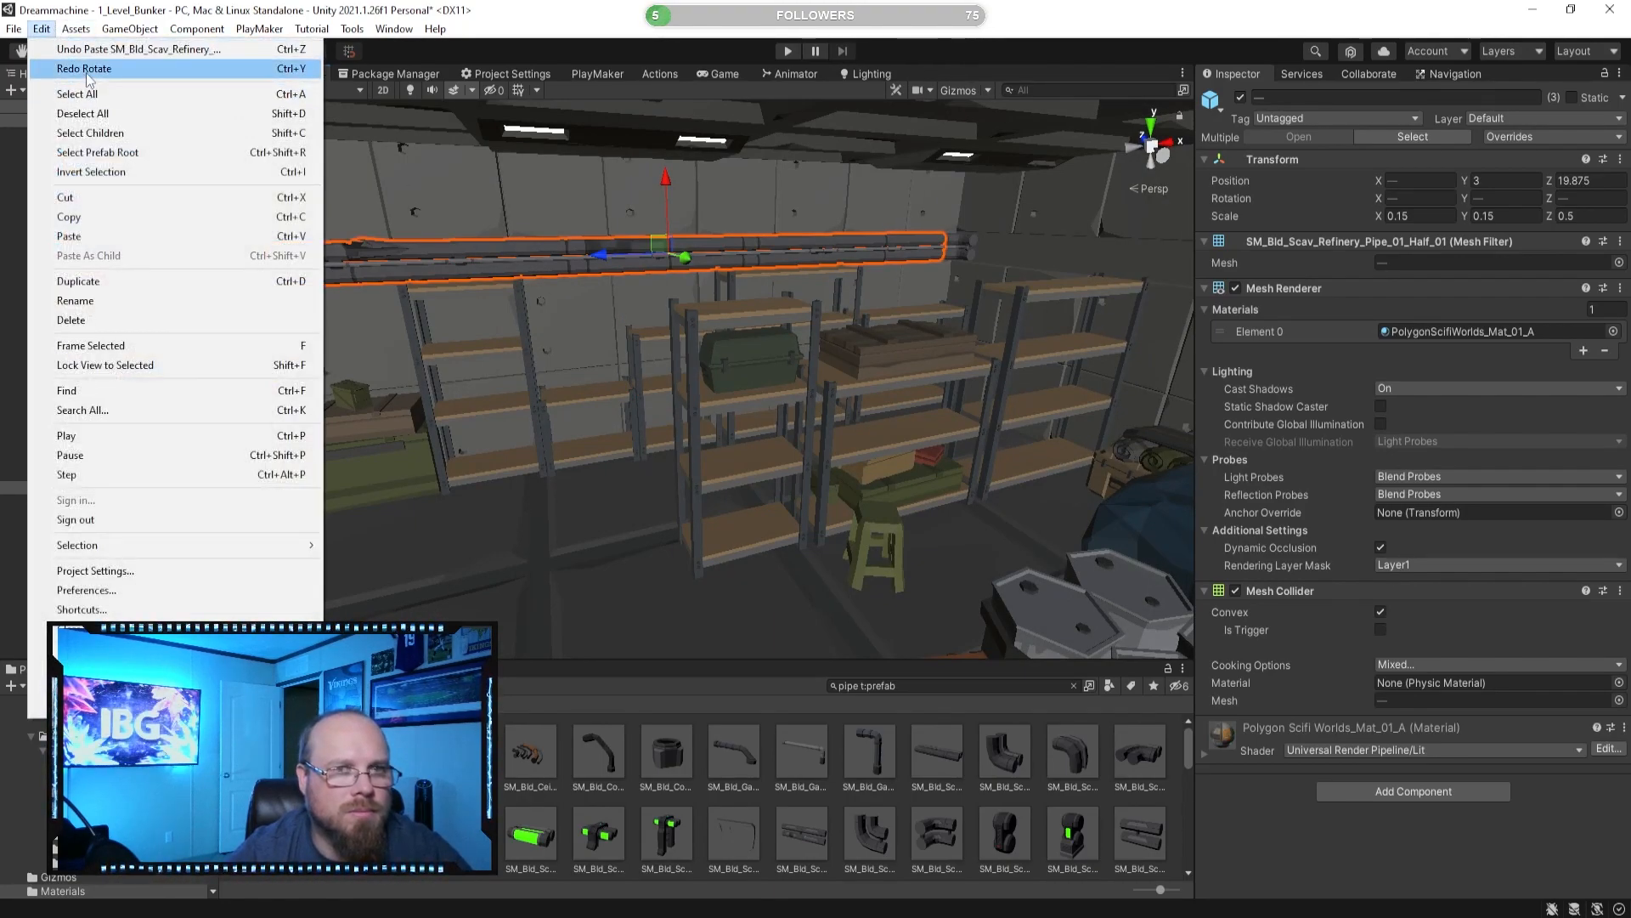
left_click(87, 70)
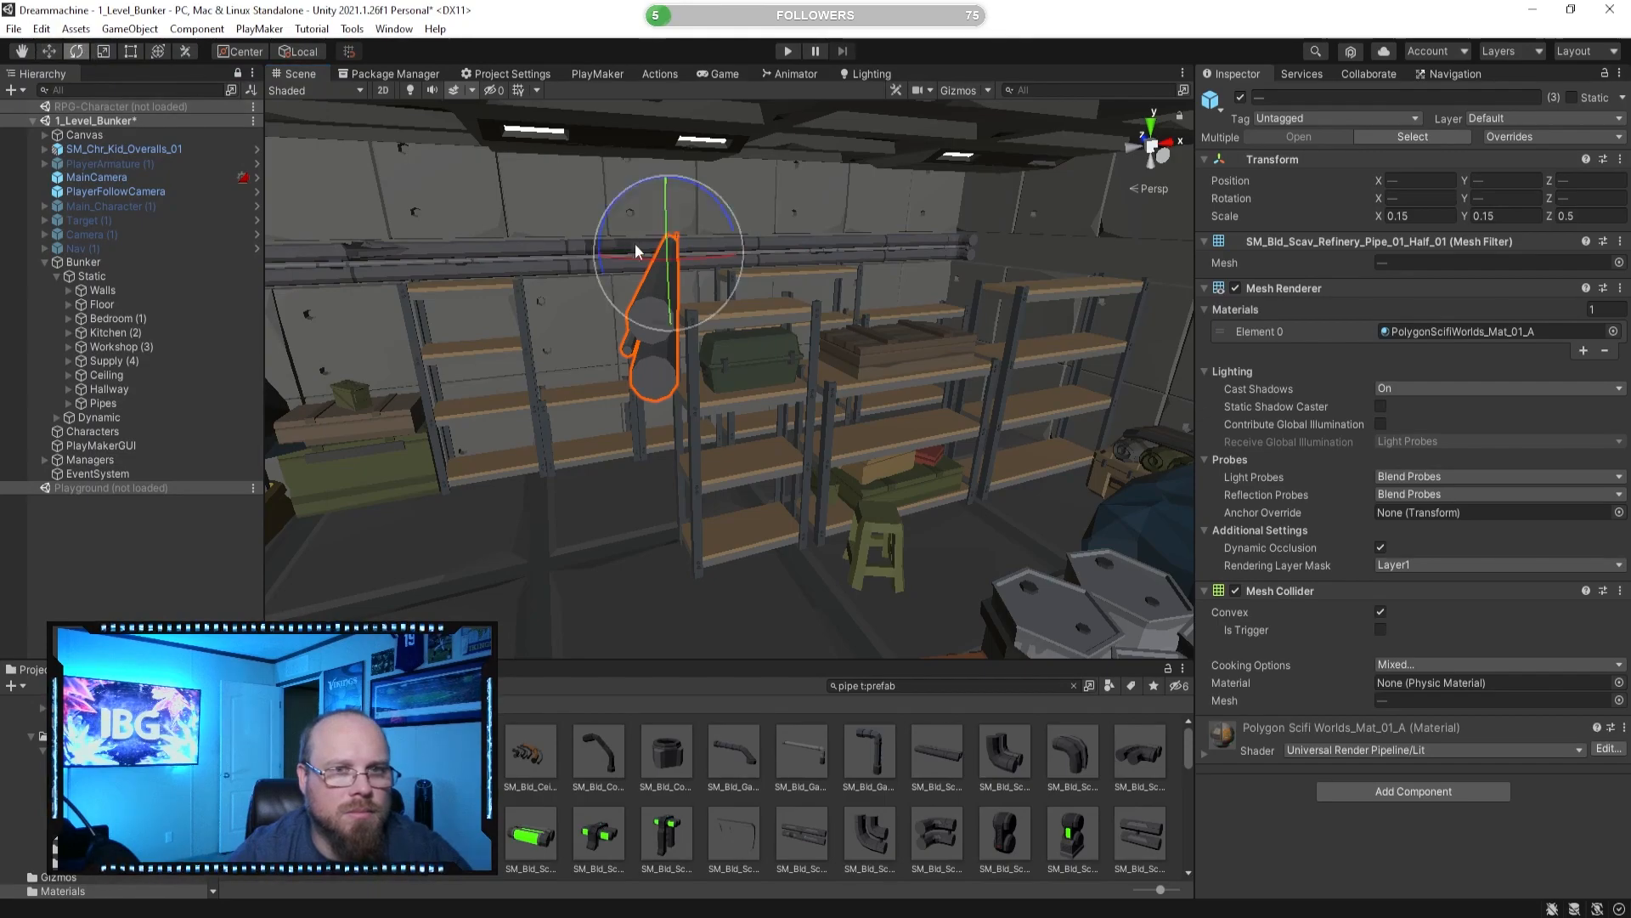
key("ctrl+z")
key("ctrl+y")
Move the rotated pipe copies across the supply room and onto the adjoining wall at the corner.
right_click_drag(715, 261, 626, 283)
key("d")
key("a")
right_click_drag(567, 224, 592, 223)
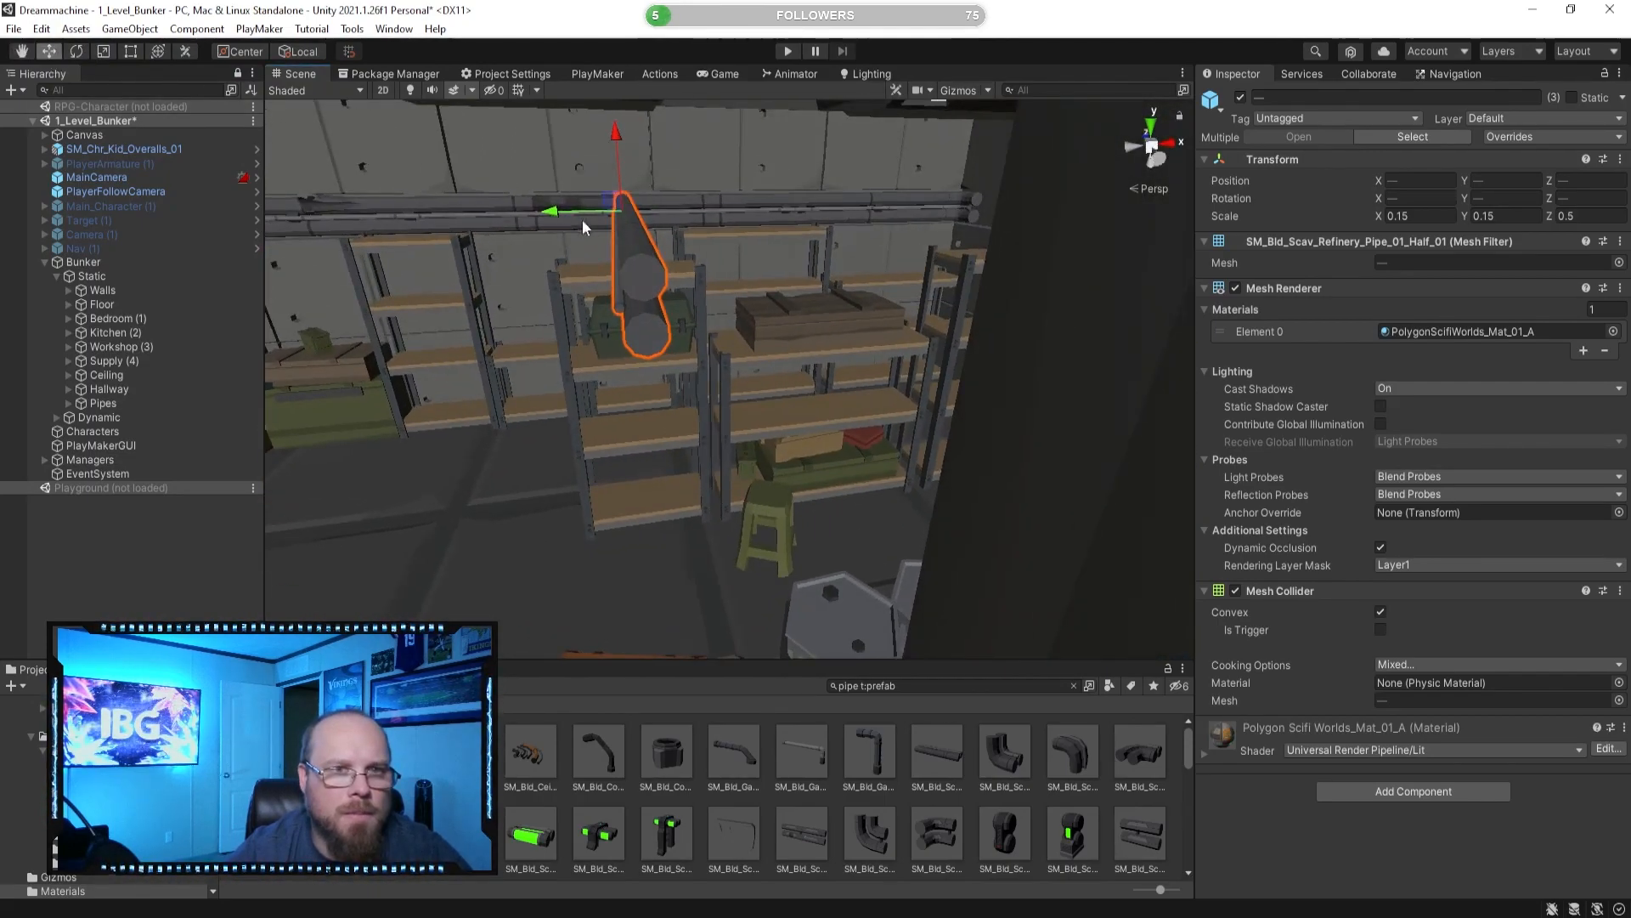
key("w")
right_click_drag(885, 226, 466, 377)
left_click_drag(514, 377, 520, 377)
key("w")
right_click_drag(520, 377, 676, 402)
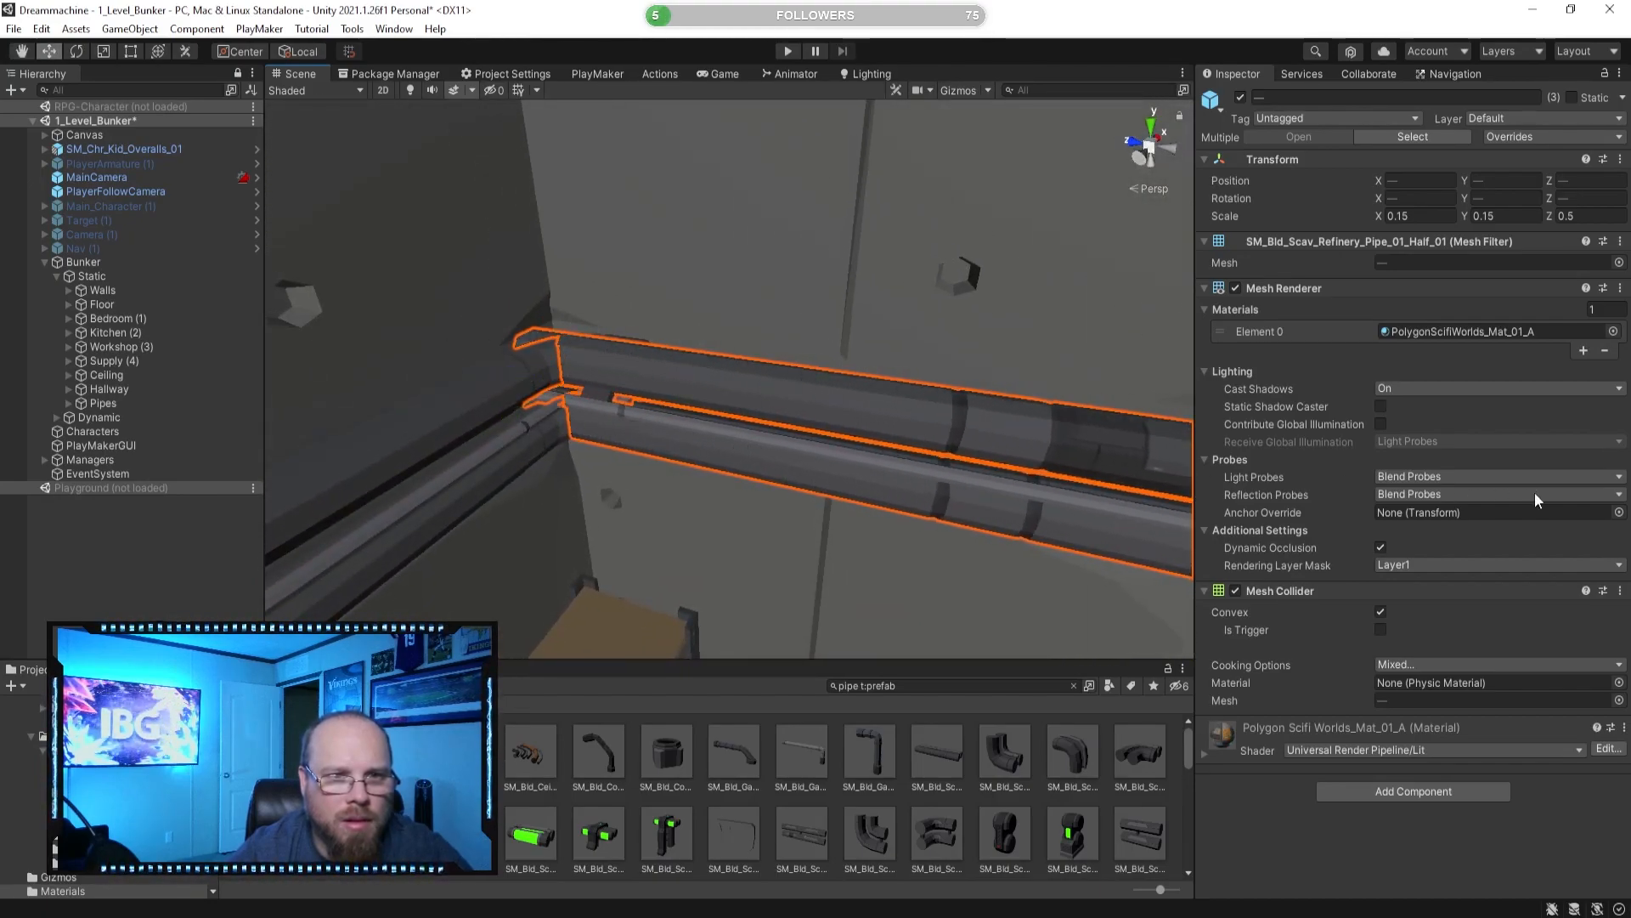
Slide the pipe copies along the adjoining wall until their ends meet the corner bend.
key("s")
right_click_drag(748, 493, 961, 484)
key("w")
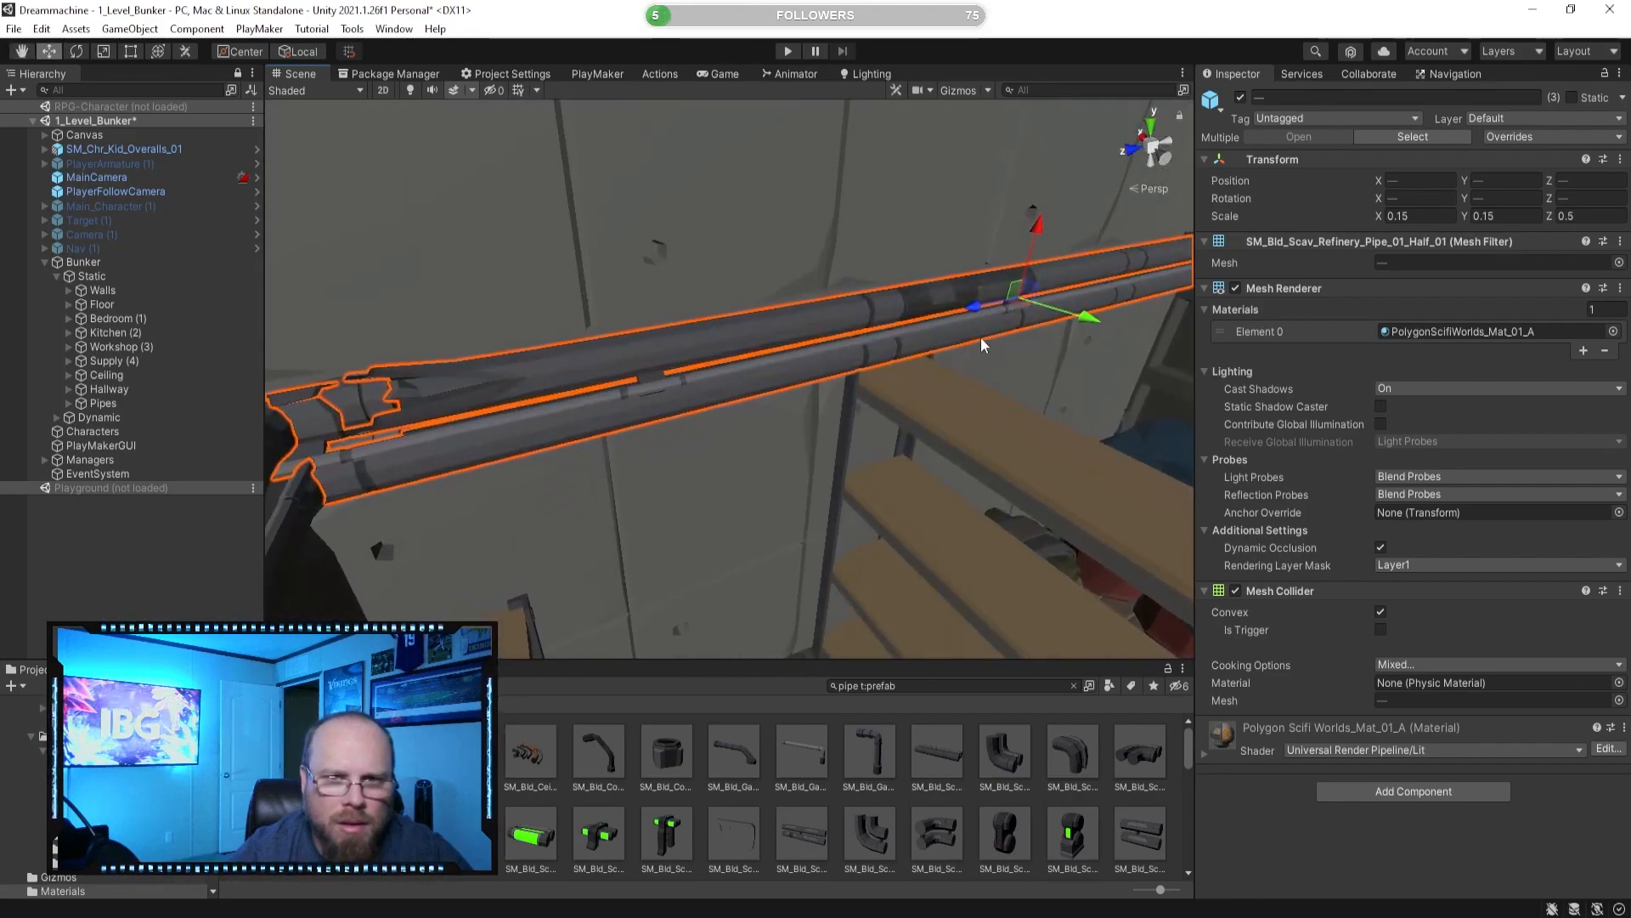
left_click_drag(1096, 293, 996, 494, "alt")
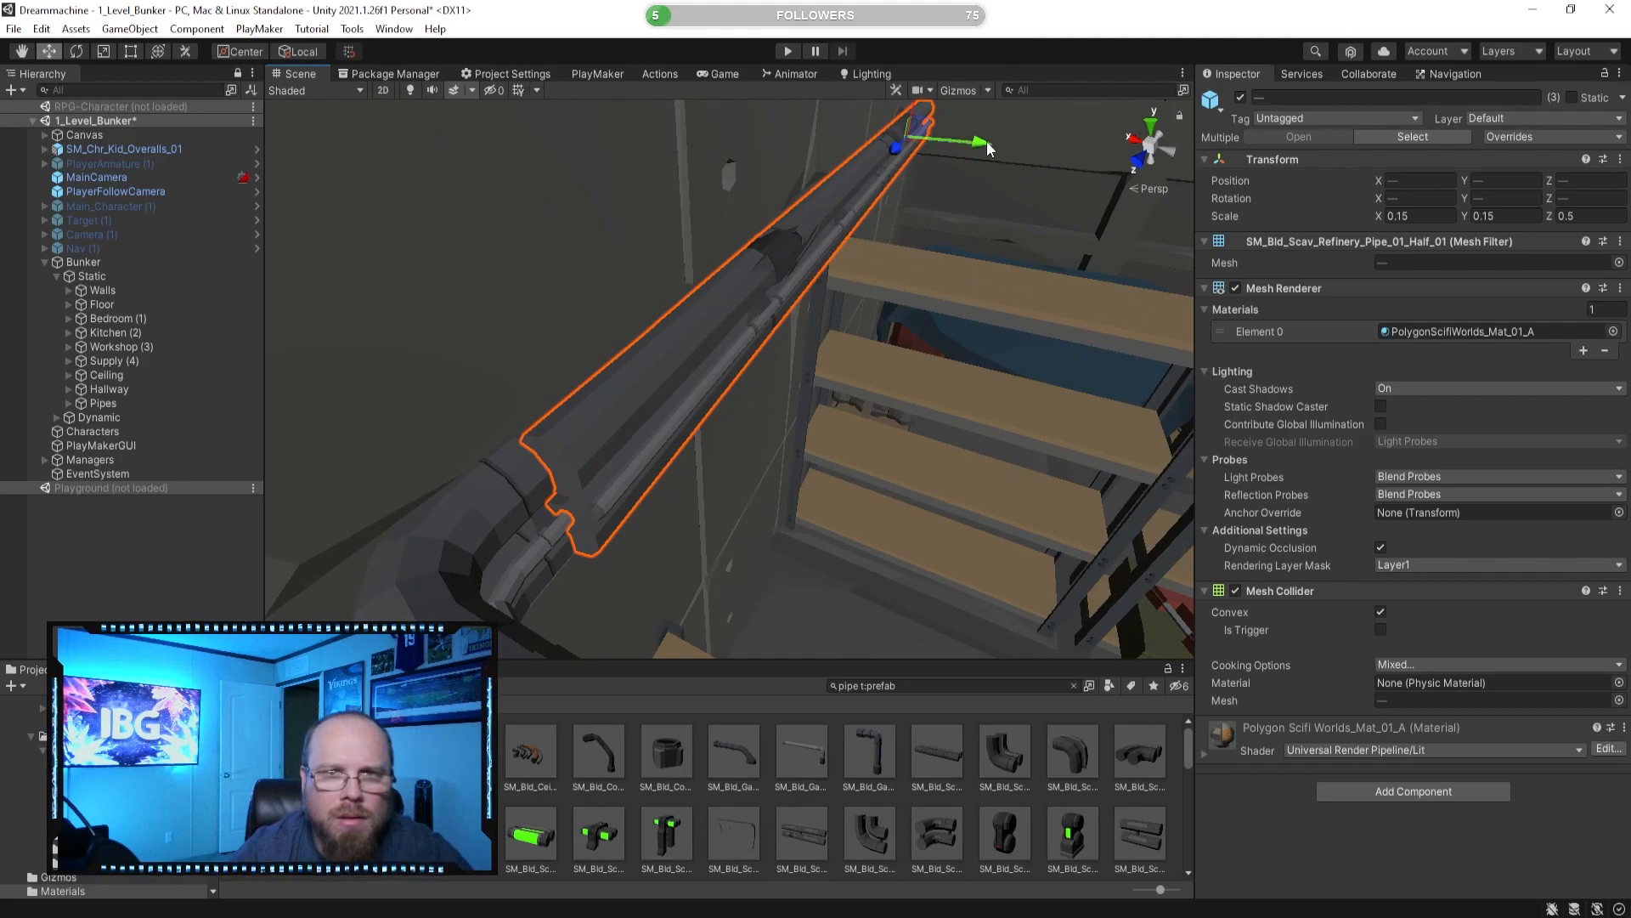
left_click_drag(975, 146, 920, 151, "alt")
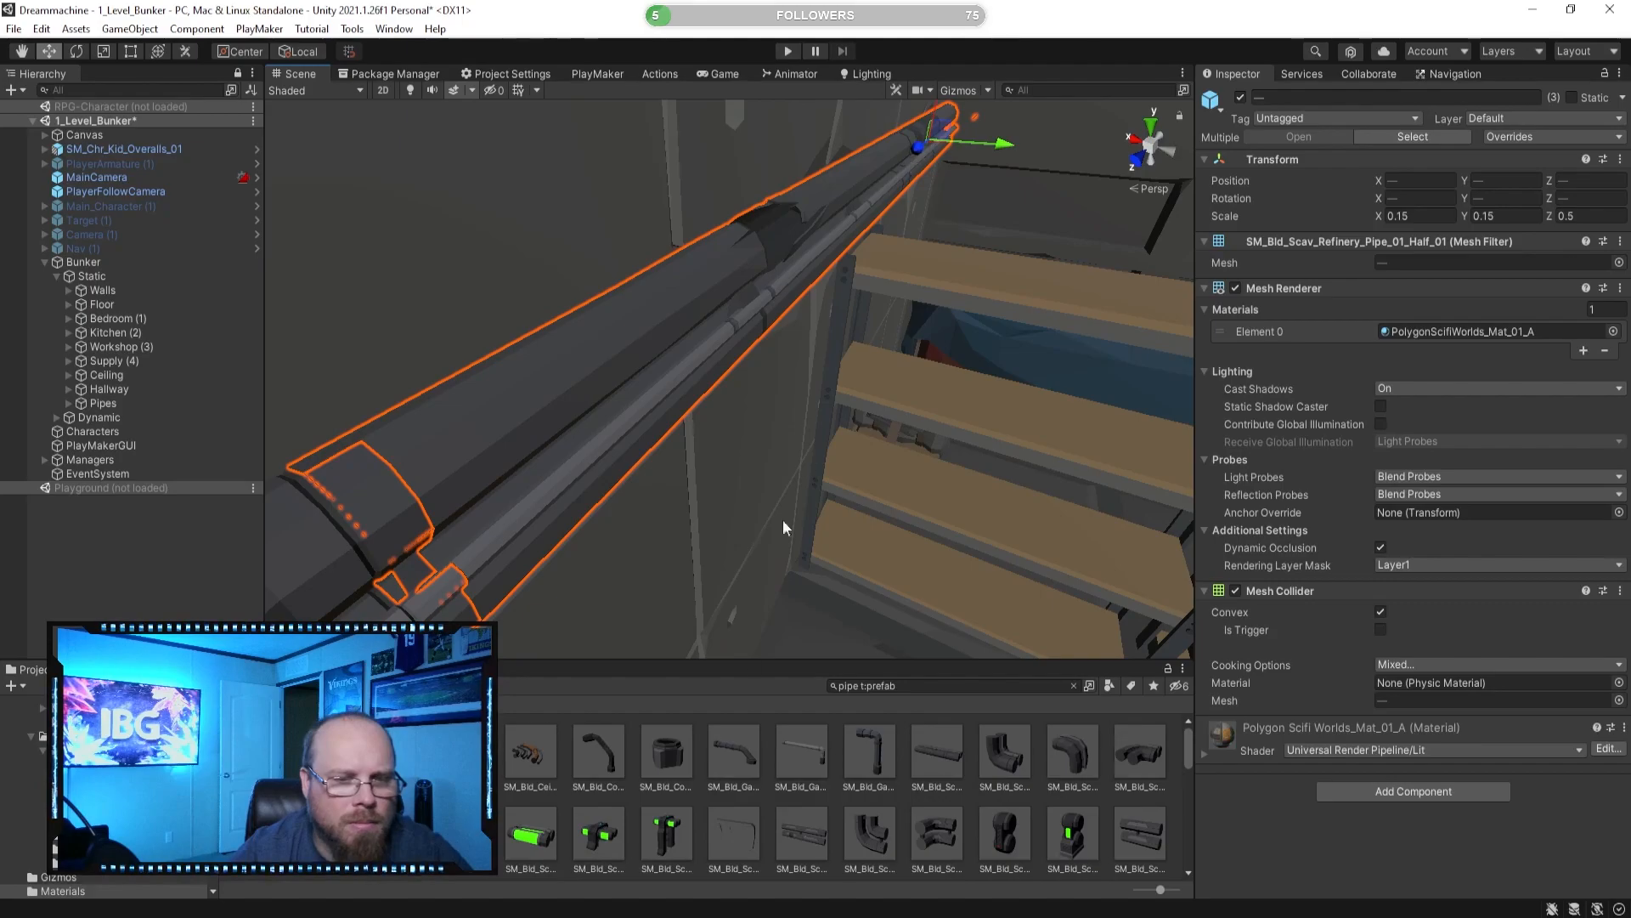
left_click(762, 797)
Duplicate the end straight pipe above the supply room's blue tarp and slide the copy along to the bathroom wall.
left_click_drag(739, 595, 752, 329, "alt")
scroll(788, 362, "up", 3)
scroll(828, 350, "up", 4)
left_click(837, 338)
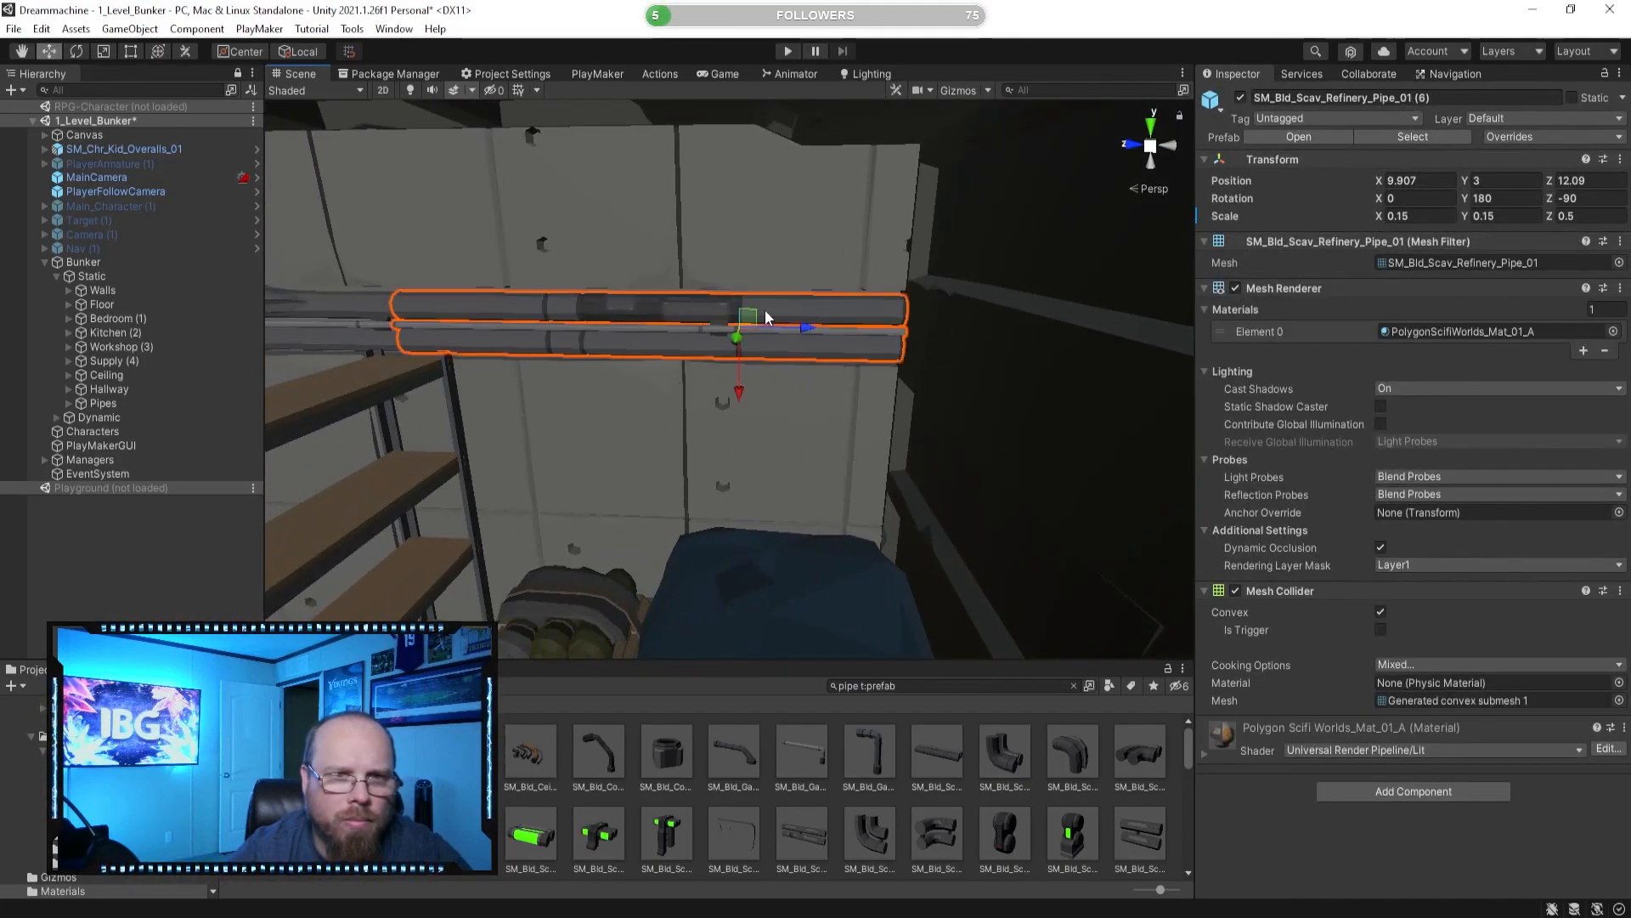
left_click_drag(808, 326, 1289, 333, "ctrl")
key("d")
mouse_move(717, 384)
right_mouse_down()
mouse_move(917, 364)
mouse_move(701, 360)
right_mouse_up()
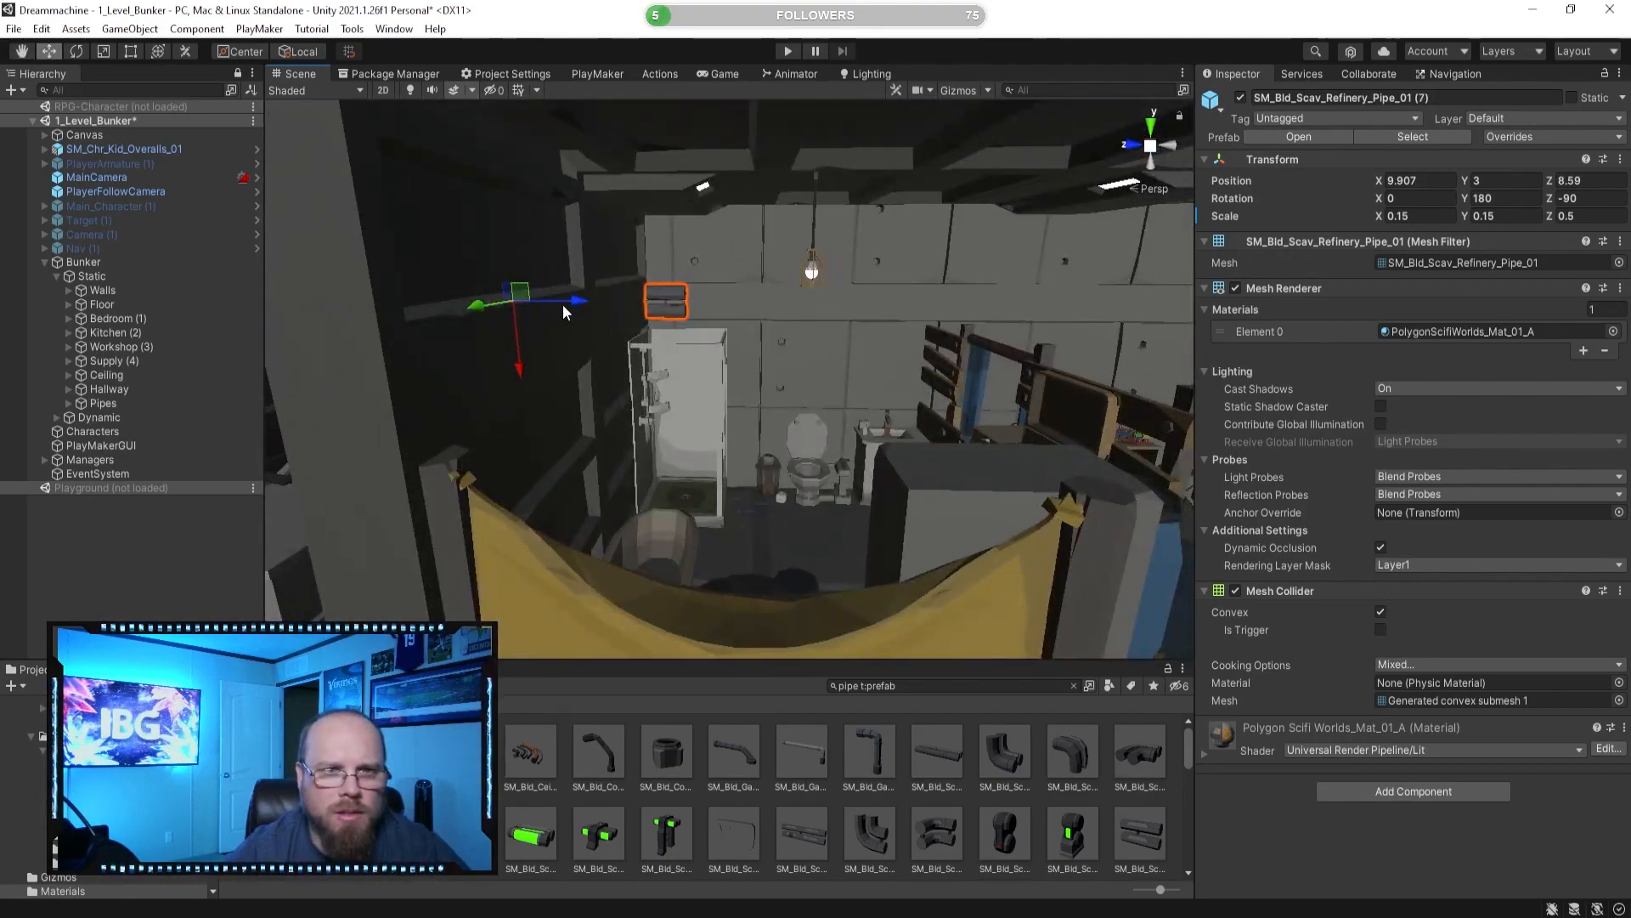
left_click_drag(987, 311, 987, 311)
Flip the copied pipe to 180° about X and fit it above the shower at about Z 9.175.
mouse_move(977, 321)
right_mouse_down()
mouse_move(965, 330)
mouse_move(1004, 313)
right_mouse_up()
key("a")
key("d")
key("w")
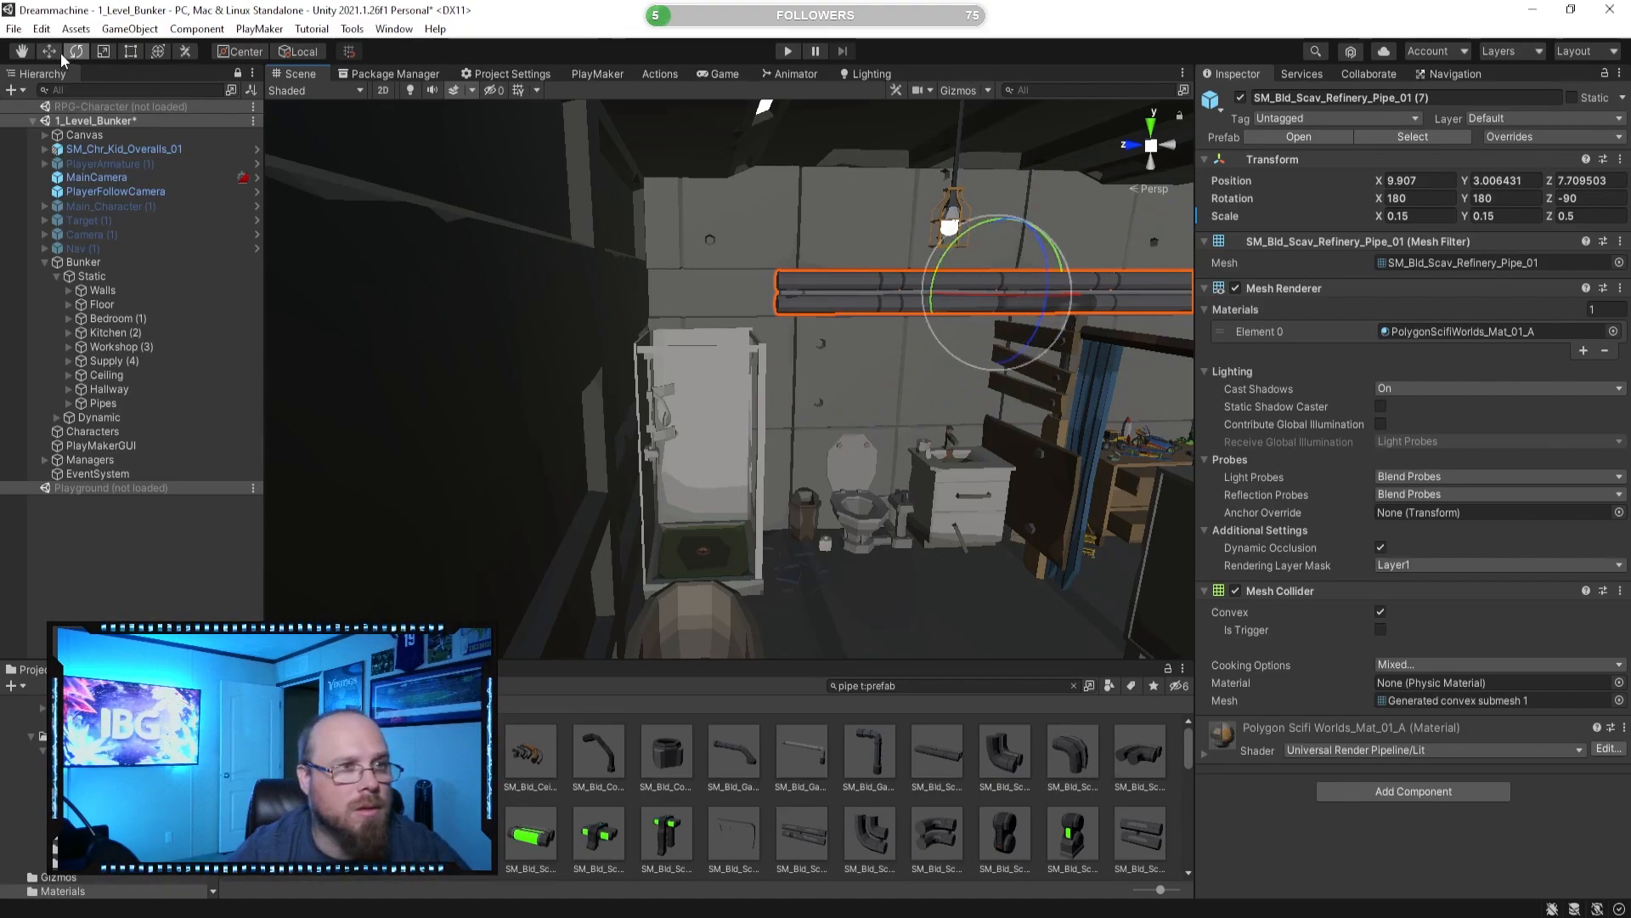
left_click_drag(769, 299, 746, 299)
right_click_drag(765, 297, 939, 308)
key("w")
key("a")
key("d")
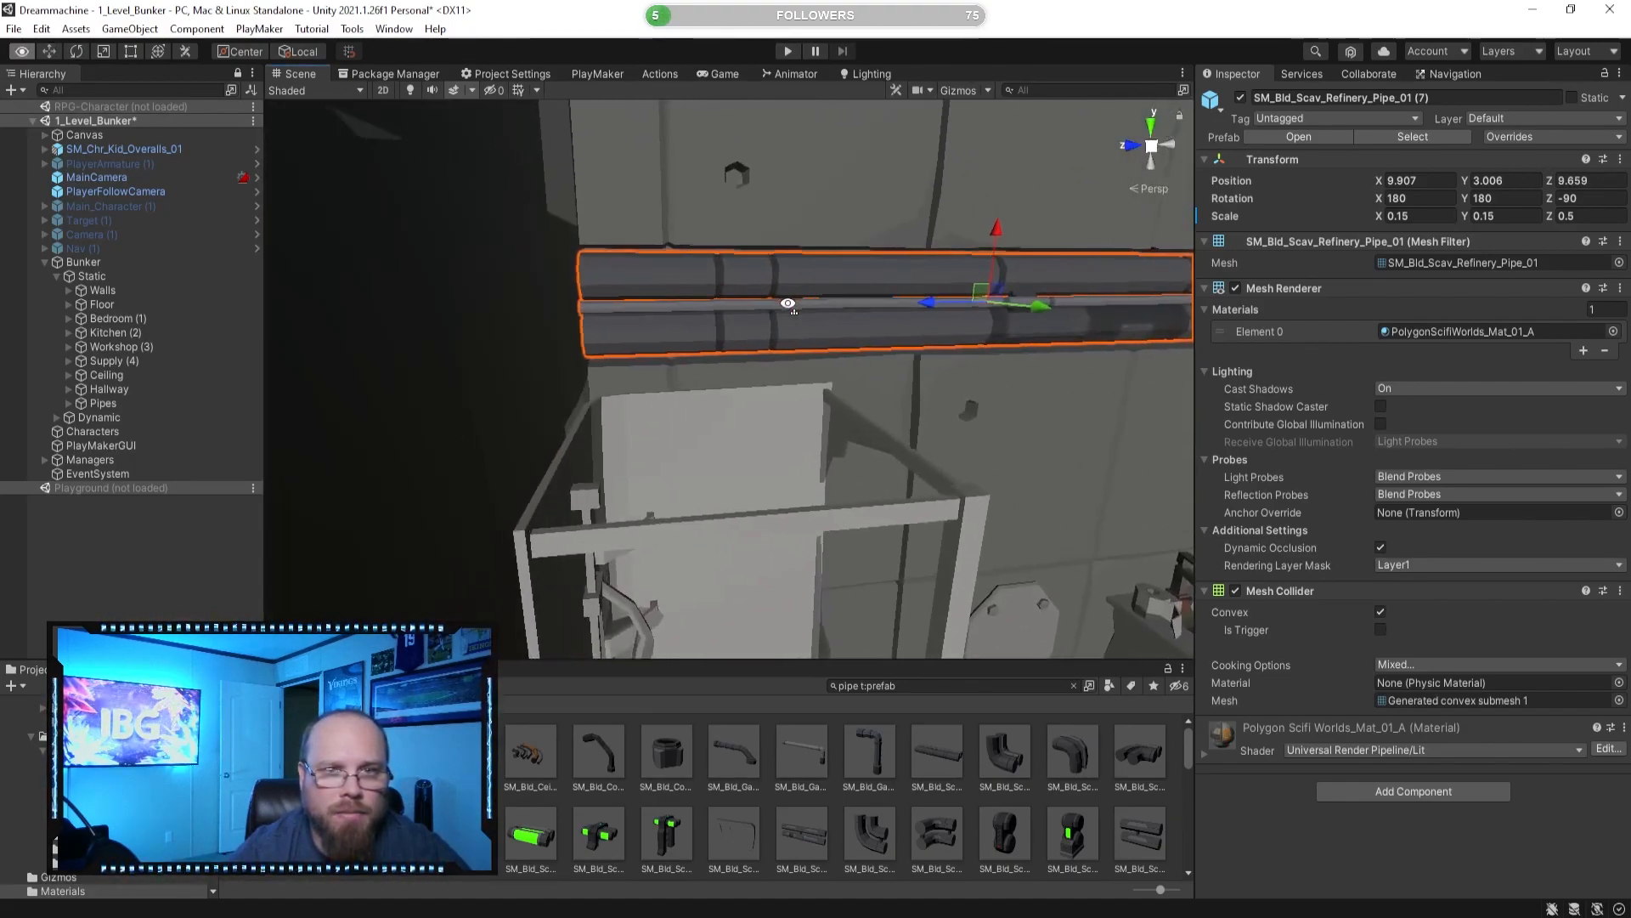
left_click_drag(940, 308, 1020, 301)
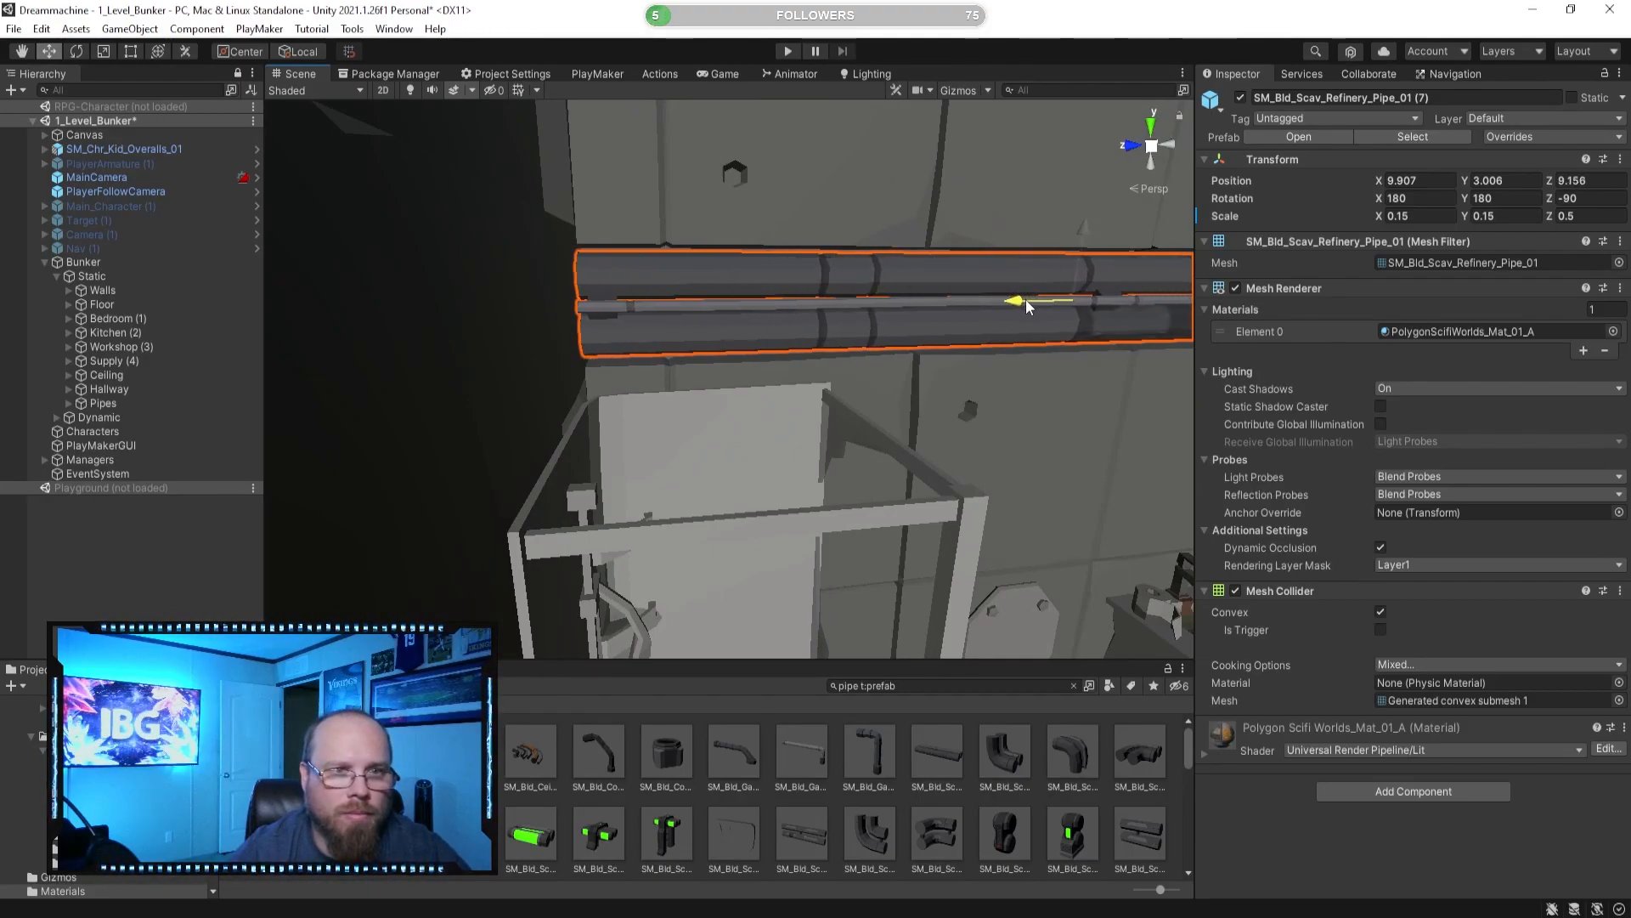
right_click_drag(845, 360, 890, 355)
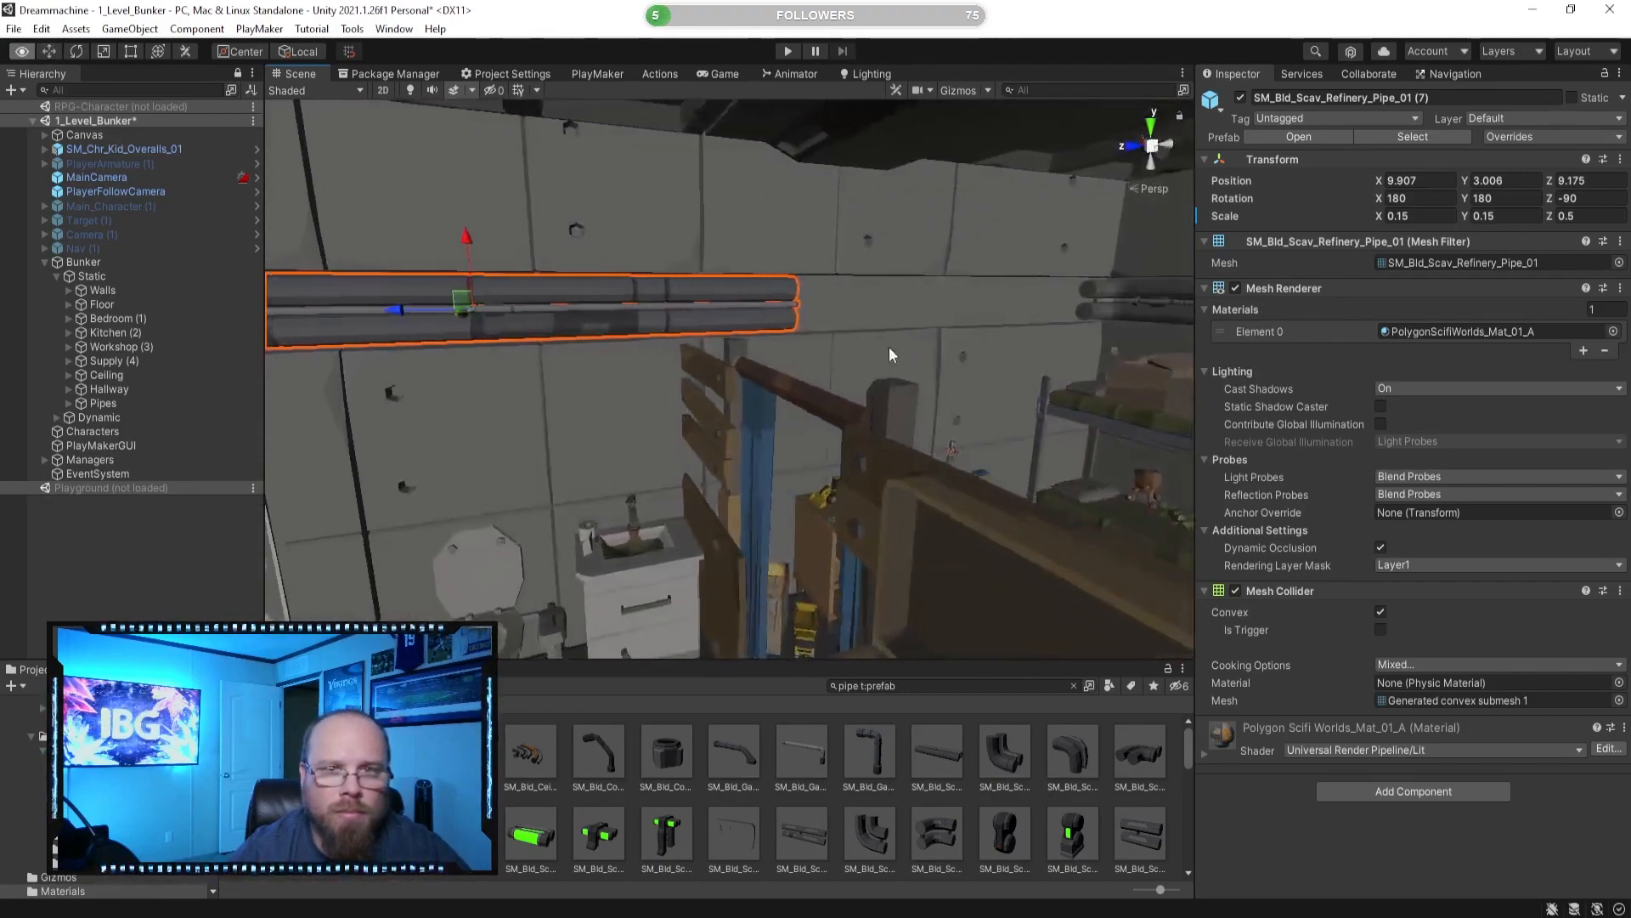
Duplicate the damaged half pipe, move the copy above the toy table and rotate it to 180° about X.
left_click(900, 813)
right_click_drag(856, 599, 578, 347)
key("s")
key("w")
left_click(593, 304)
left_click_drag(1243, 341, 1342, 343, "ctrl")
right_click_drag(892, 357, 633, 331)
key("w")
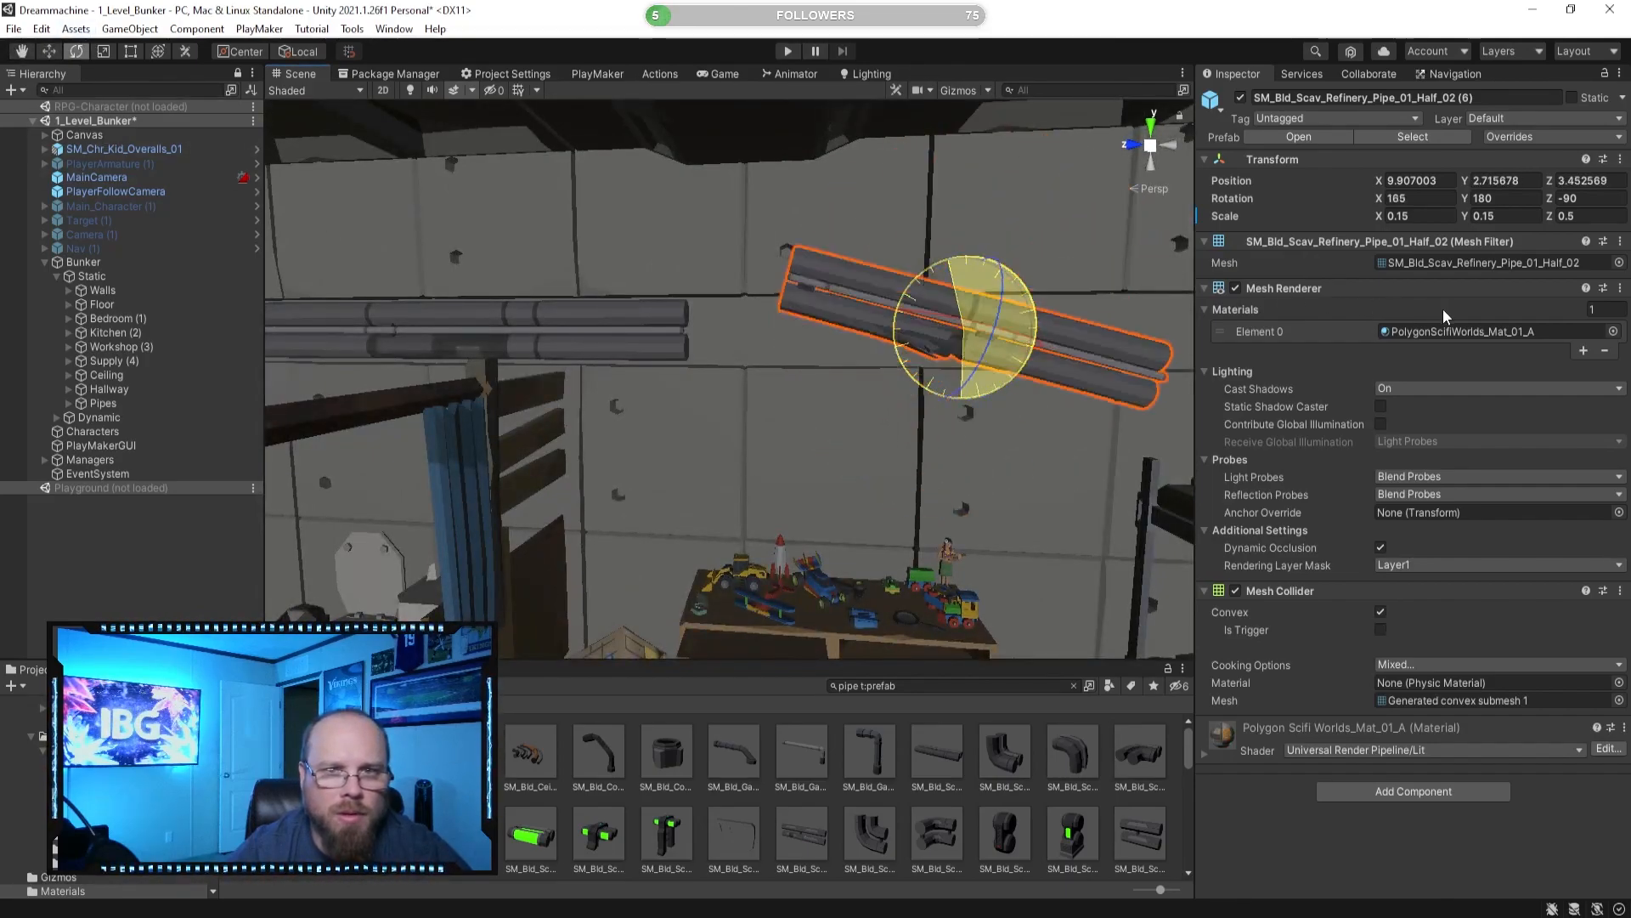
Slide the half pipe above the toy table against the bathroom pipe and set its Y position to 3.
left_click(50, 51)
right_click_drag(587, 110, 493, 204)
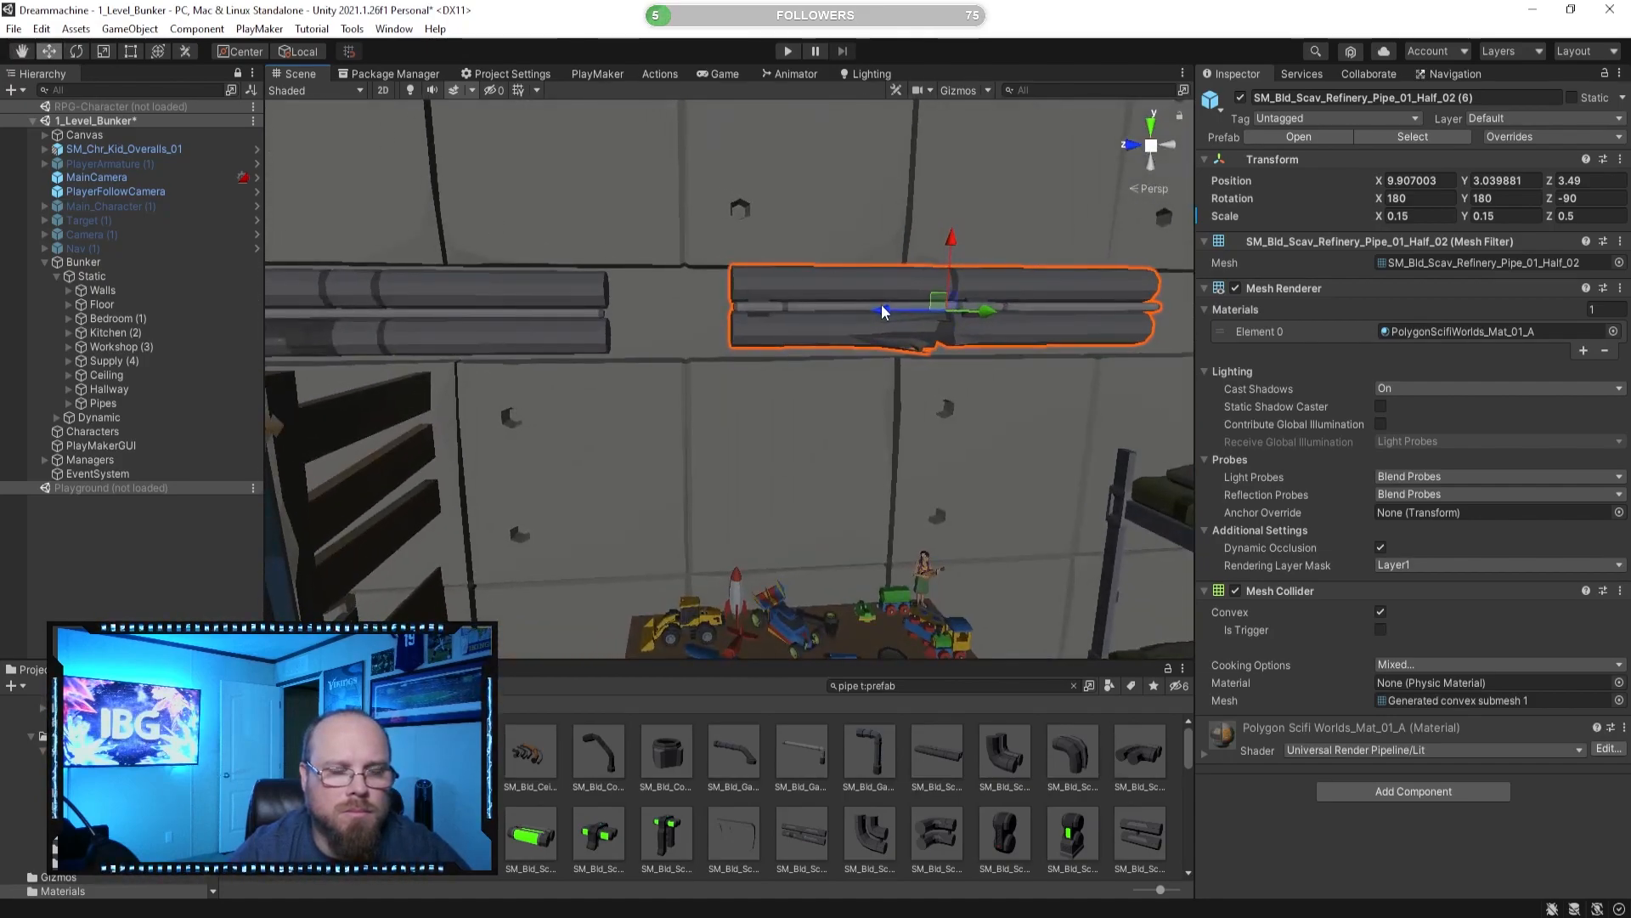
right_click_drag(769, 328, 783, 299)
key("a")
key("w")
left_click(783, 297)
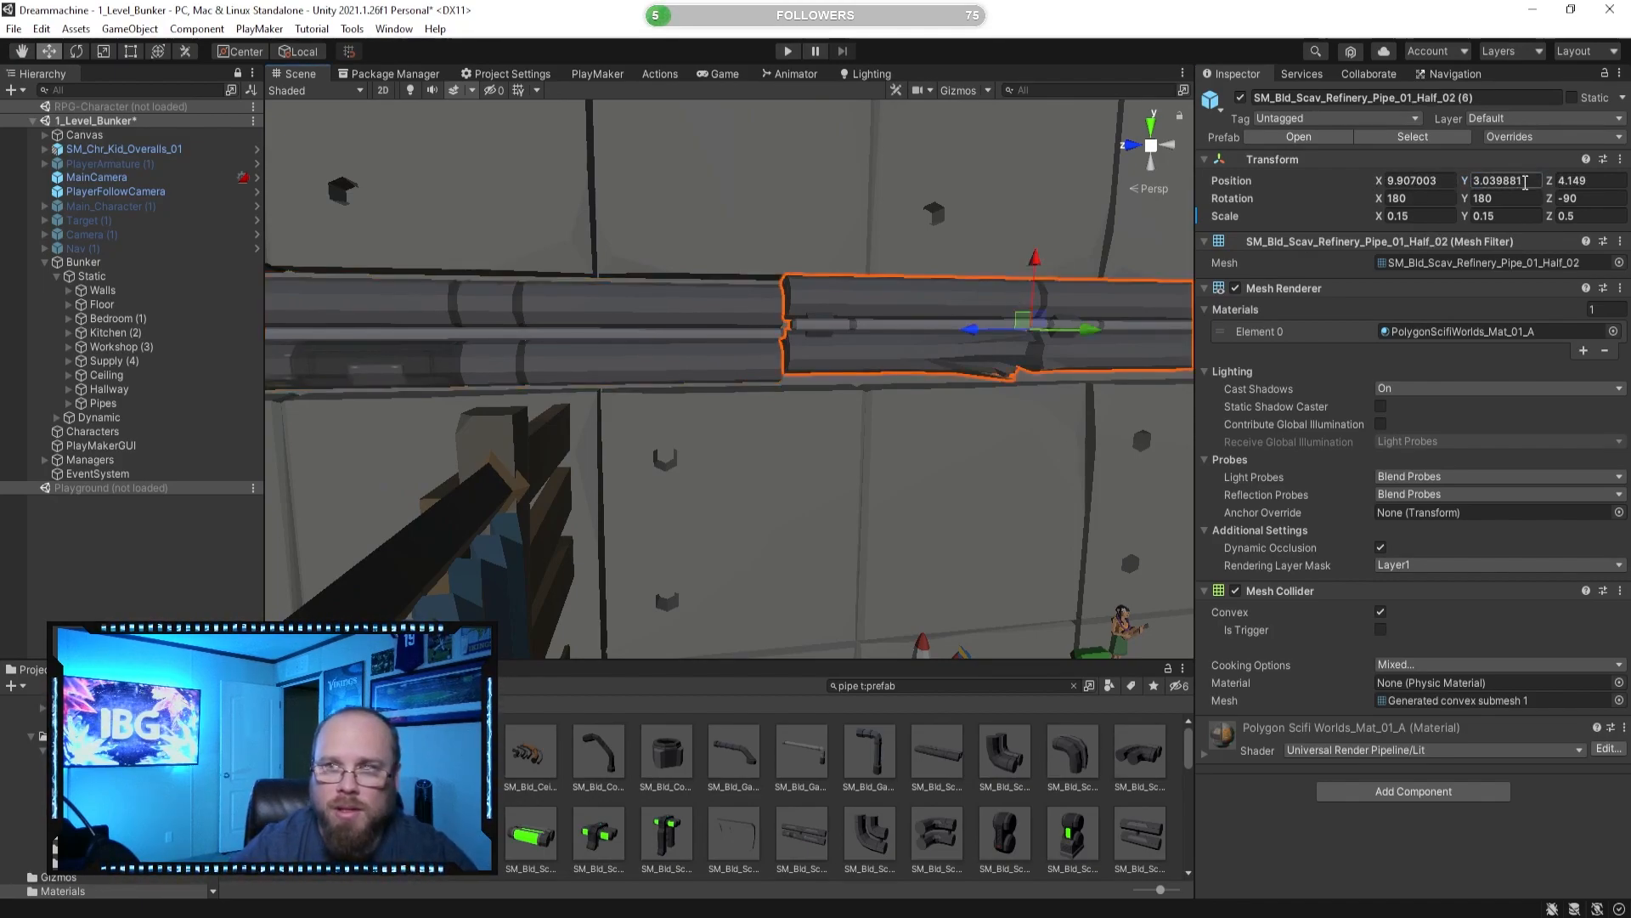
right_click_drag(1144, 277, 933, 484)
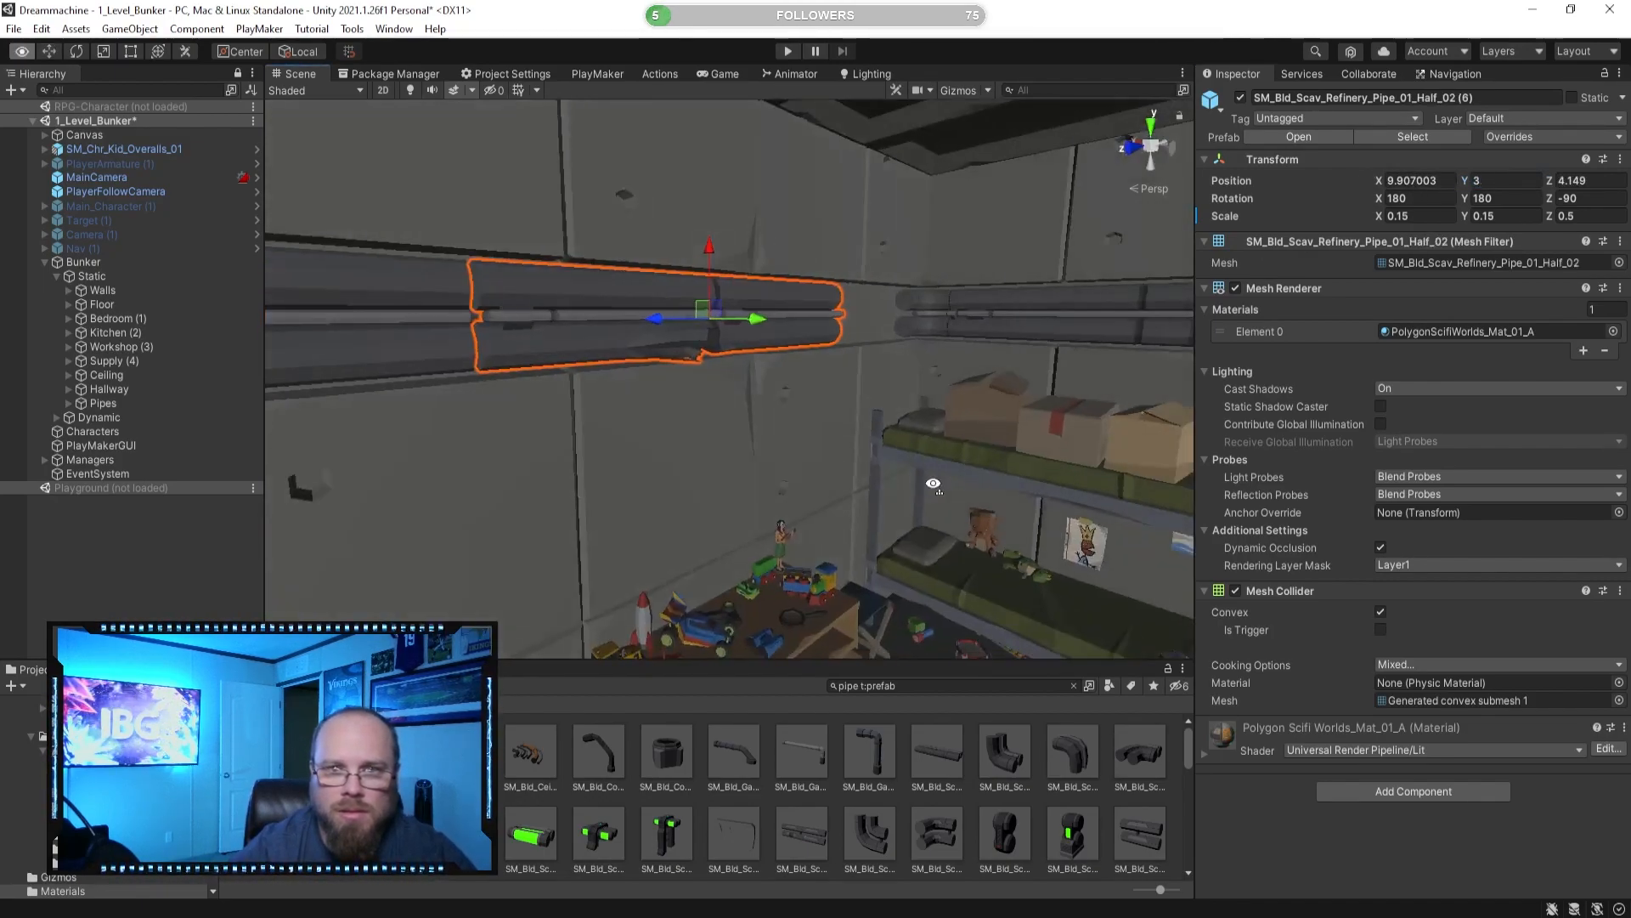
Check the Y positions of the bedroom corner pipes and the half pipe above the supply shelves.
left_click(1079, 323)
right_click_drag(1026, 347, 738, 328)
left_click(738, 328)
right_click_drag(950, 303, 399, 310)
left_click(483, 318)
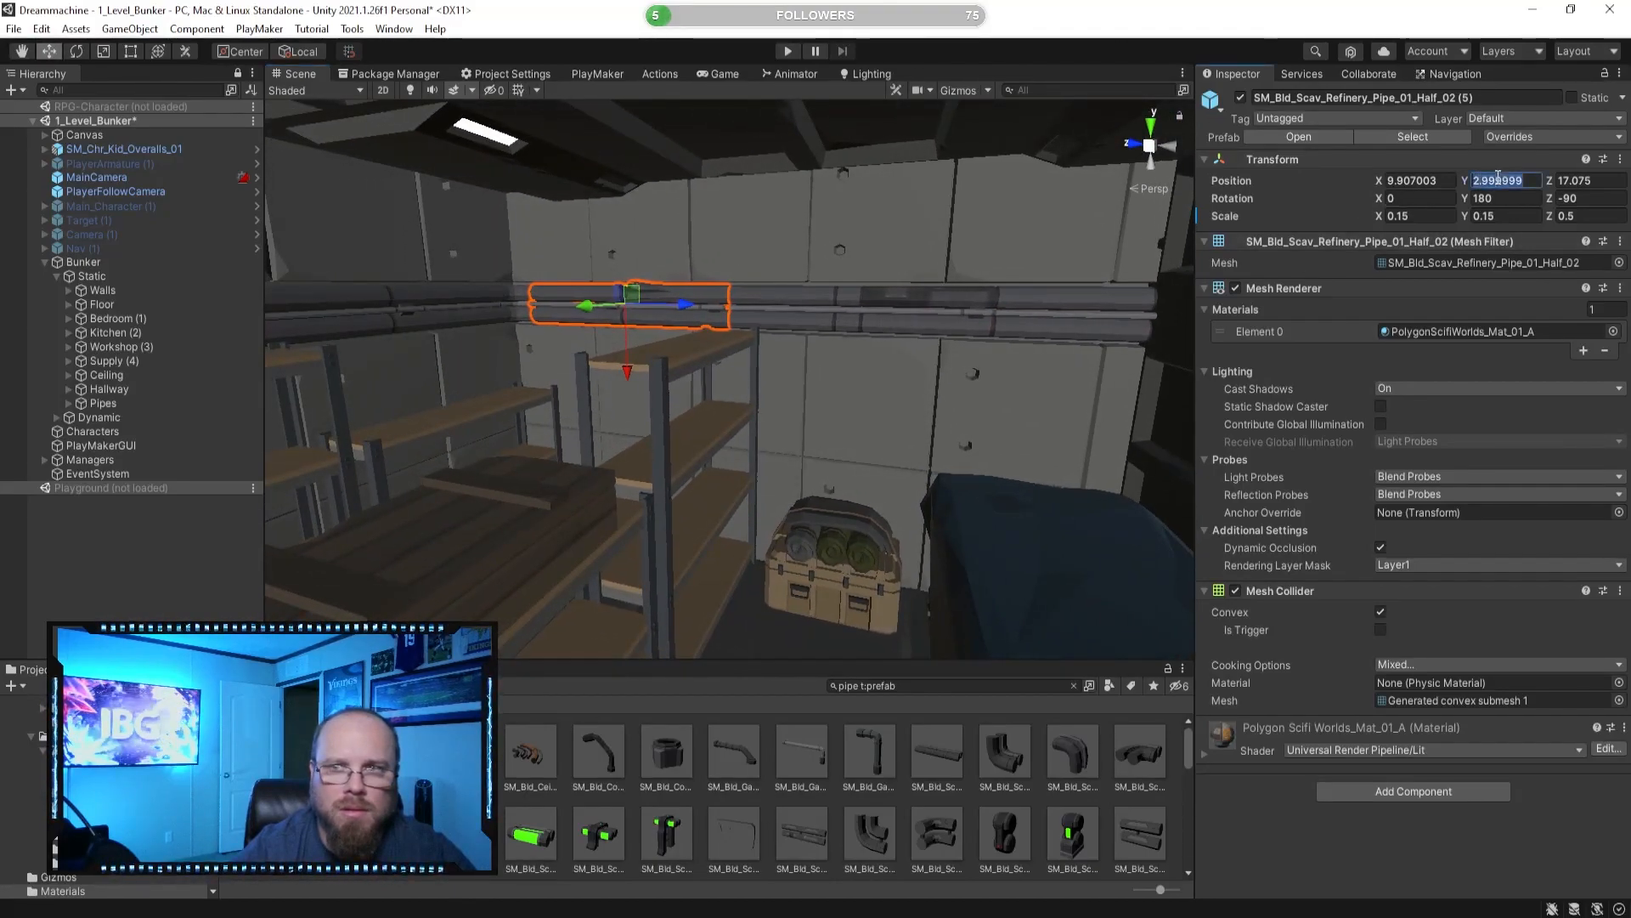
Slide the half pipe above the toy table to Z 4.184 to close the joint with the bathroom pipe.
right_click_drag(553, 281, 922, 348)
left_click(754, 337)
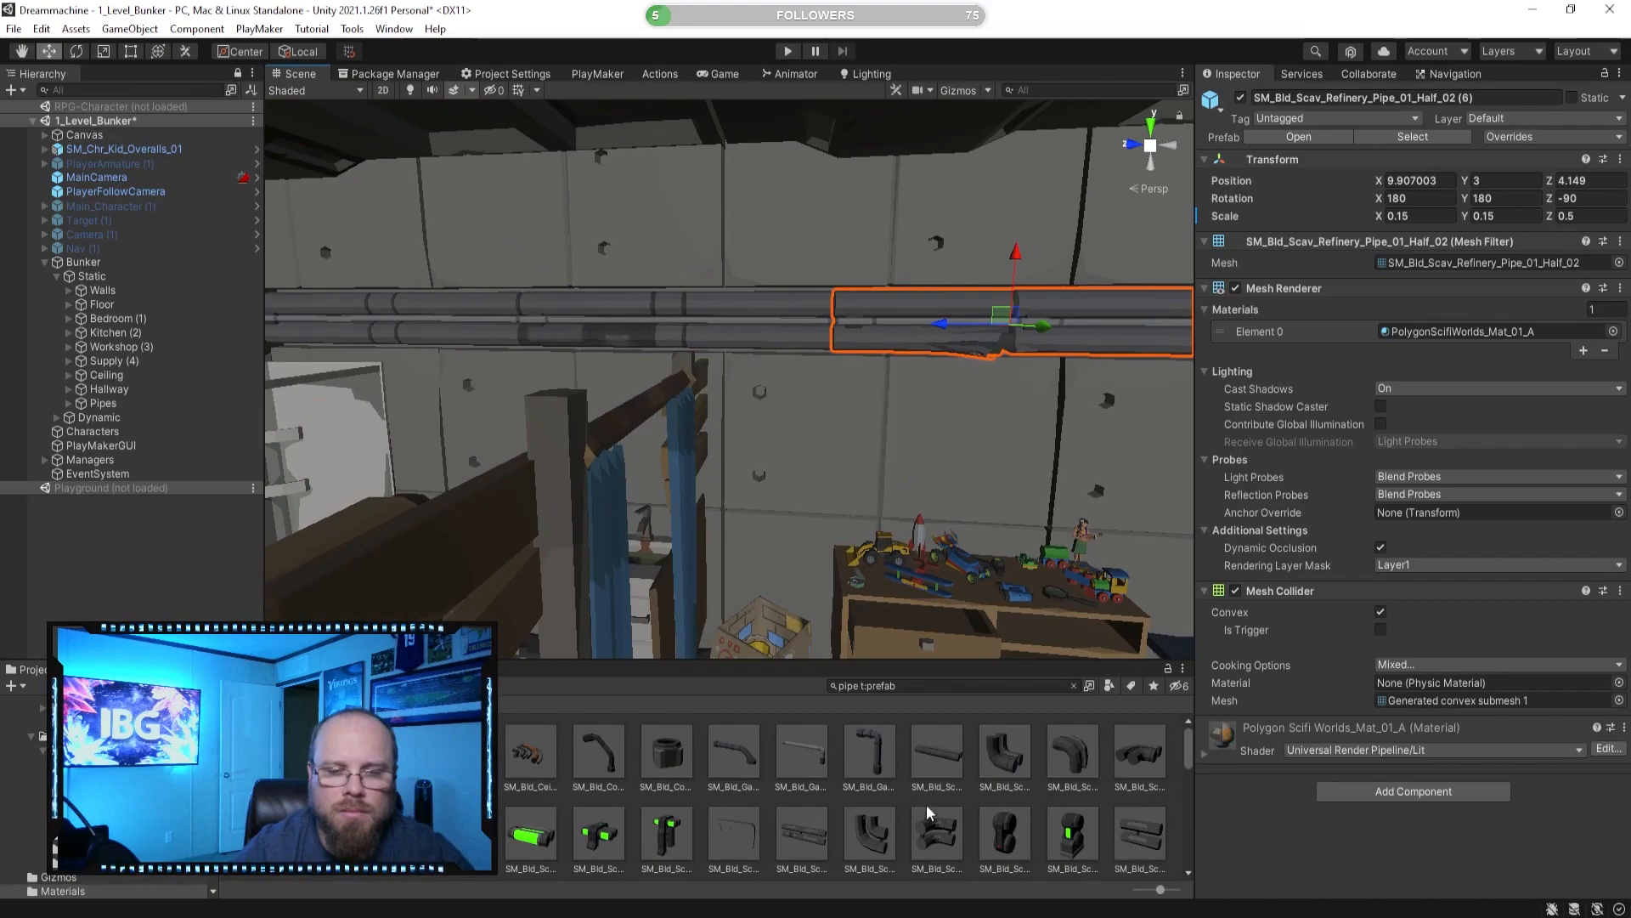
left_click(971, 792)
right_click_drag(912, 484, 933, 444)
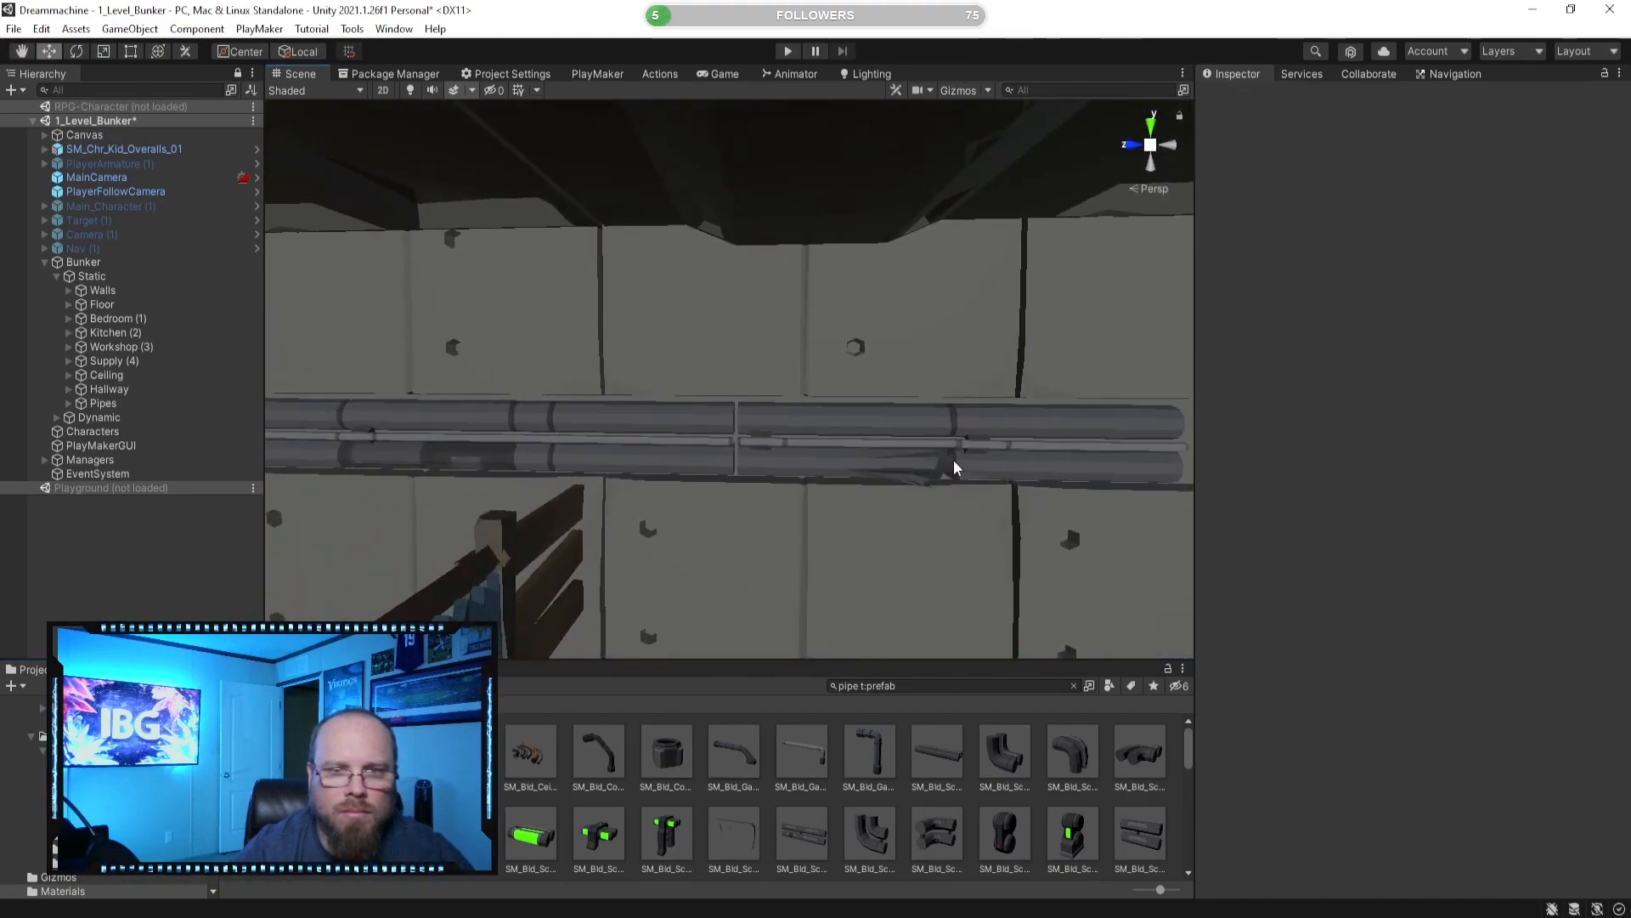
left_click(953, 459)
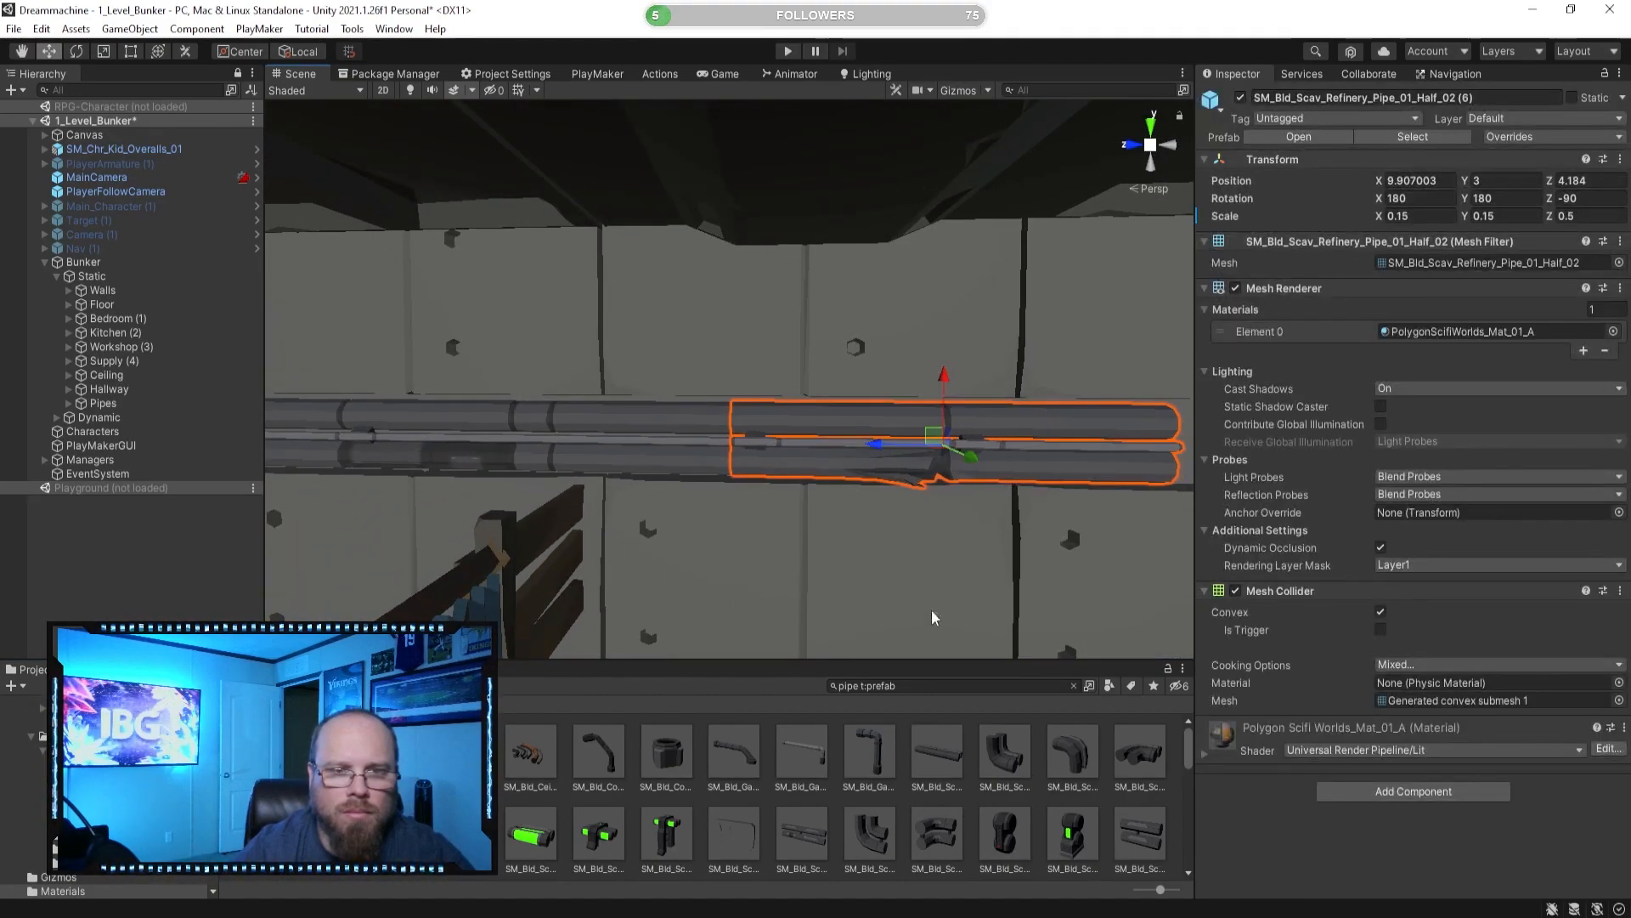
left_click(903, 809)
Stretch the half pipe above the toy table to a Z scale of about 0.74, towards the bedroom corner bend.
right_click_drag(899, 639, 890, 658)
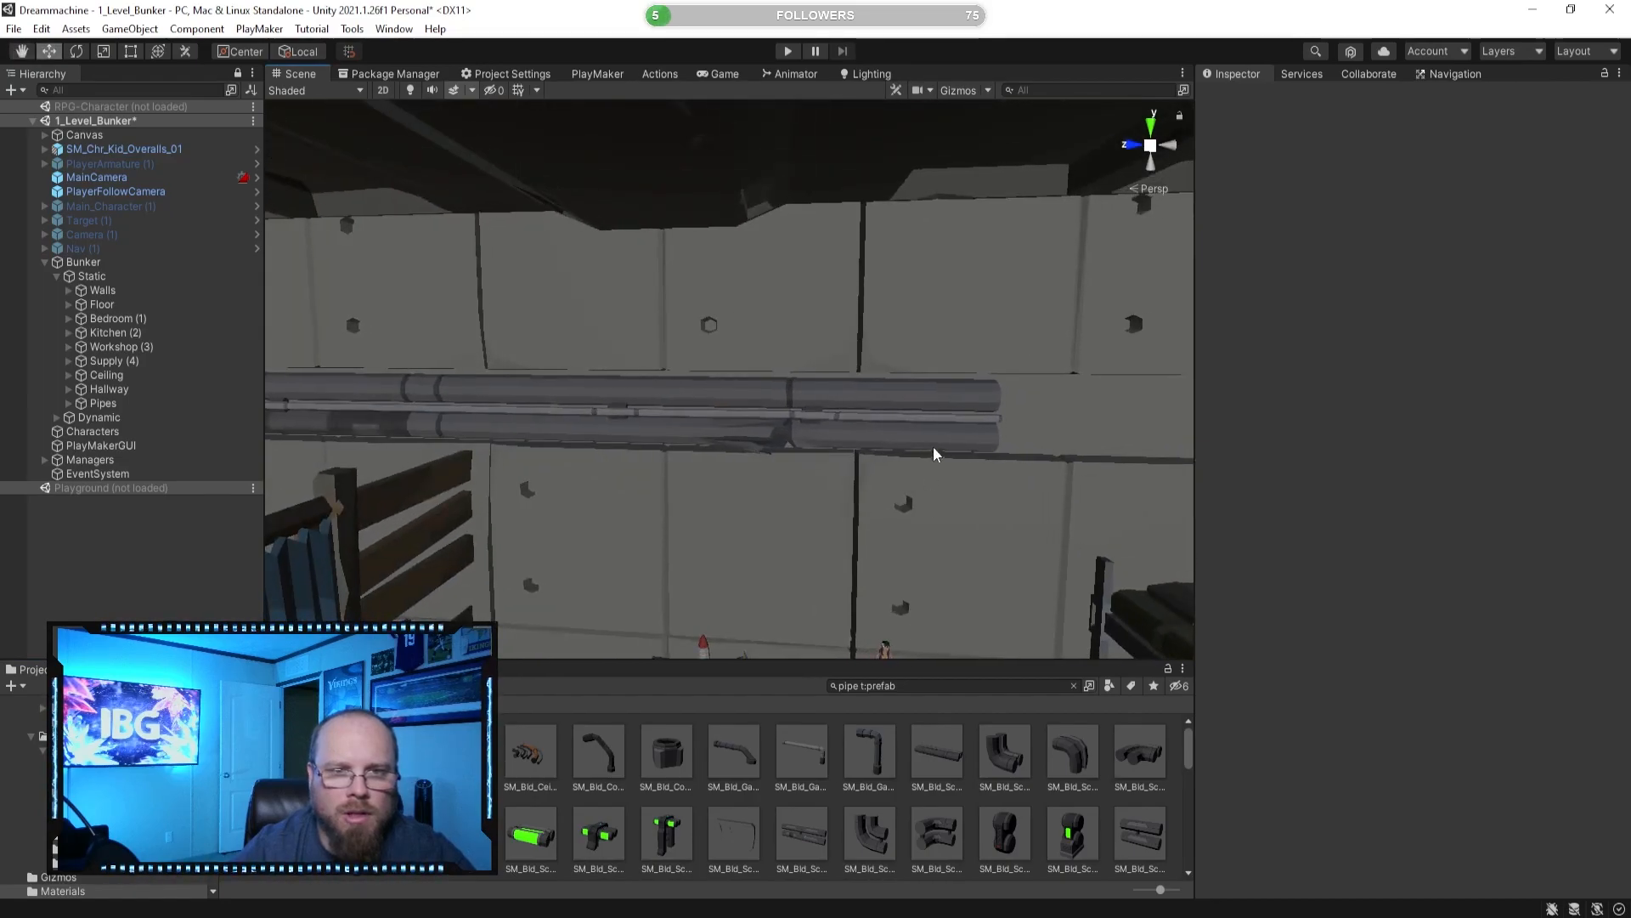
left_click(841, 415)
right_click_drag(355, 137, 696, 339)
left_click_drag(933, 348, 934, 349)
right_click_drag(934, 347, 924, 329)
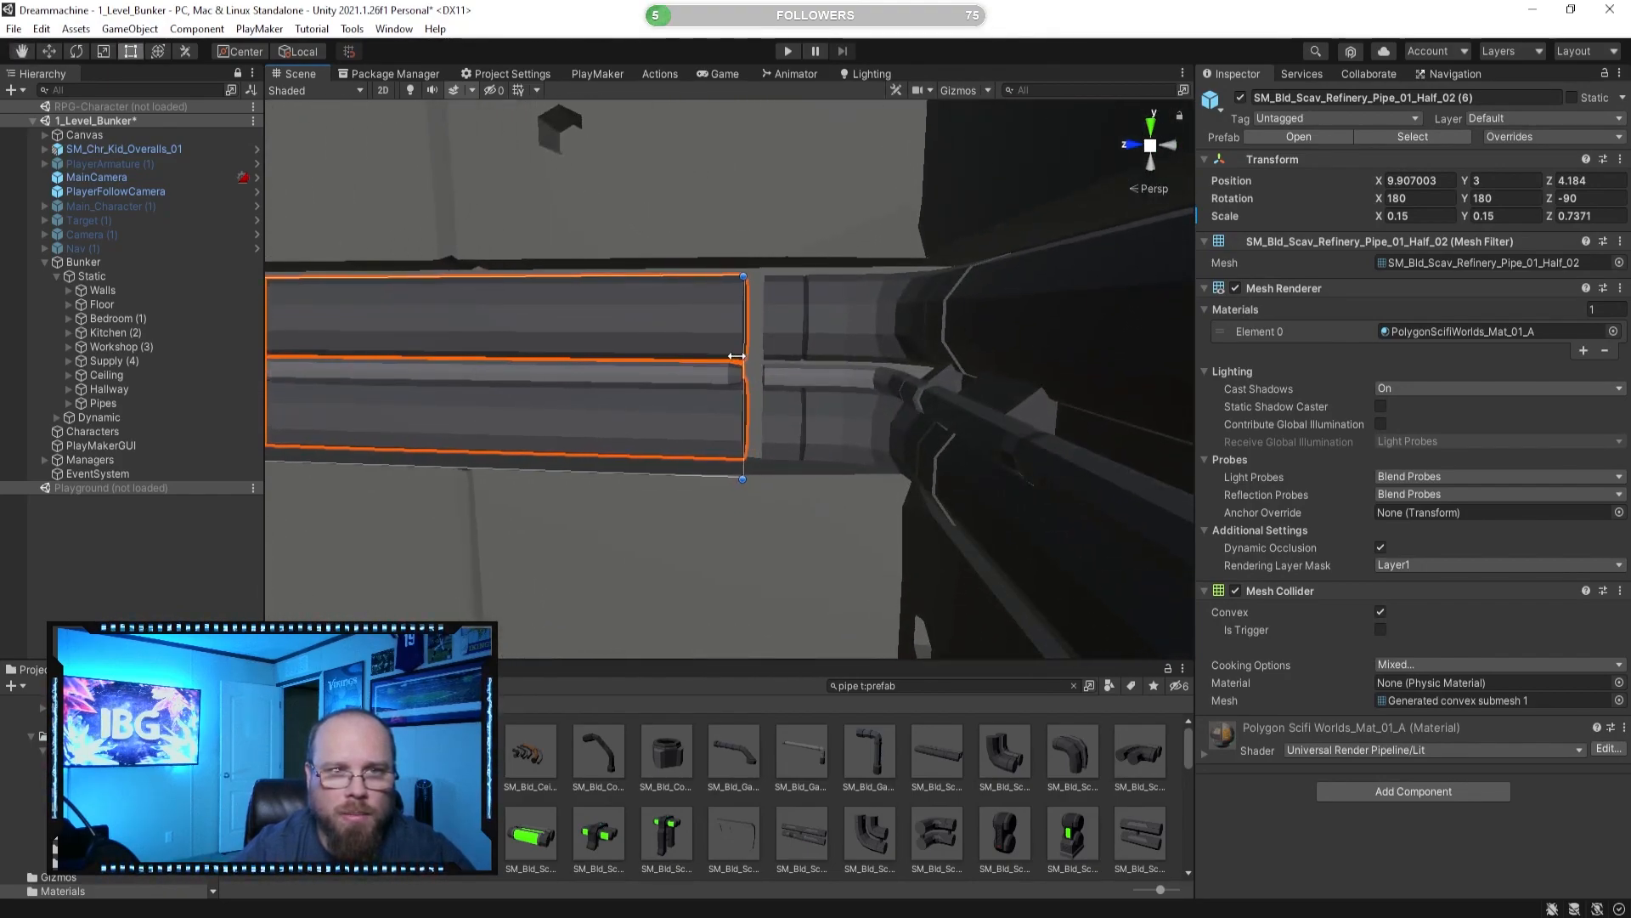
left_click(830, 797)
right_click_drag(756, 518, 700, 375)
right_click_drag(599, 366, 758, 372)
Run the game and walk through the living area, kitchen and radio desk corner to examine the pipes along the walls.
left_click(787, 51)
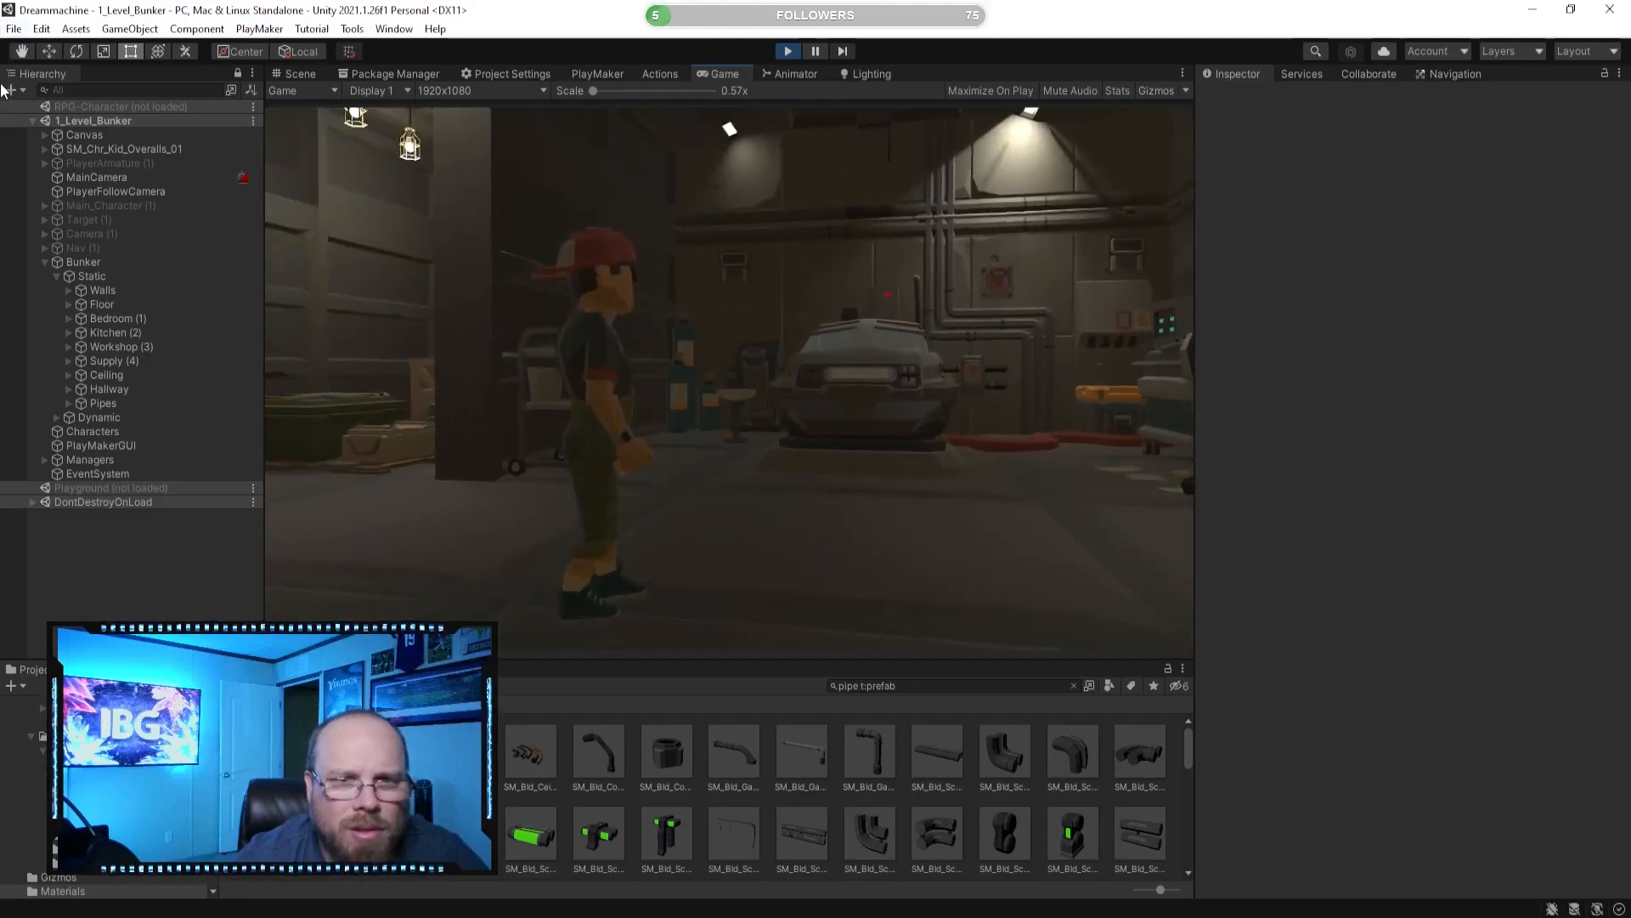
key("w")
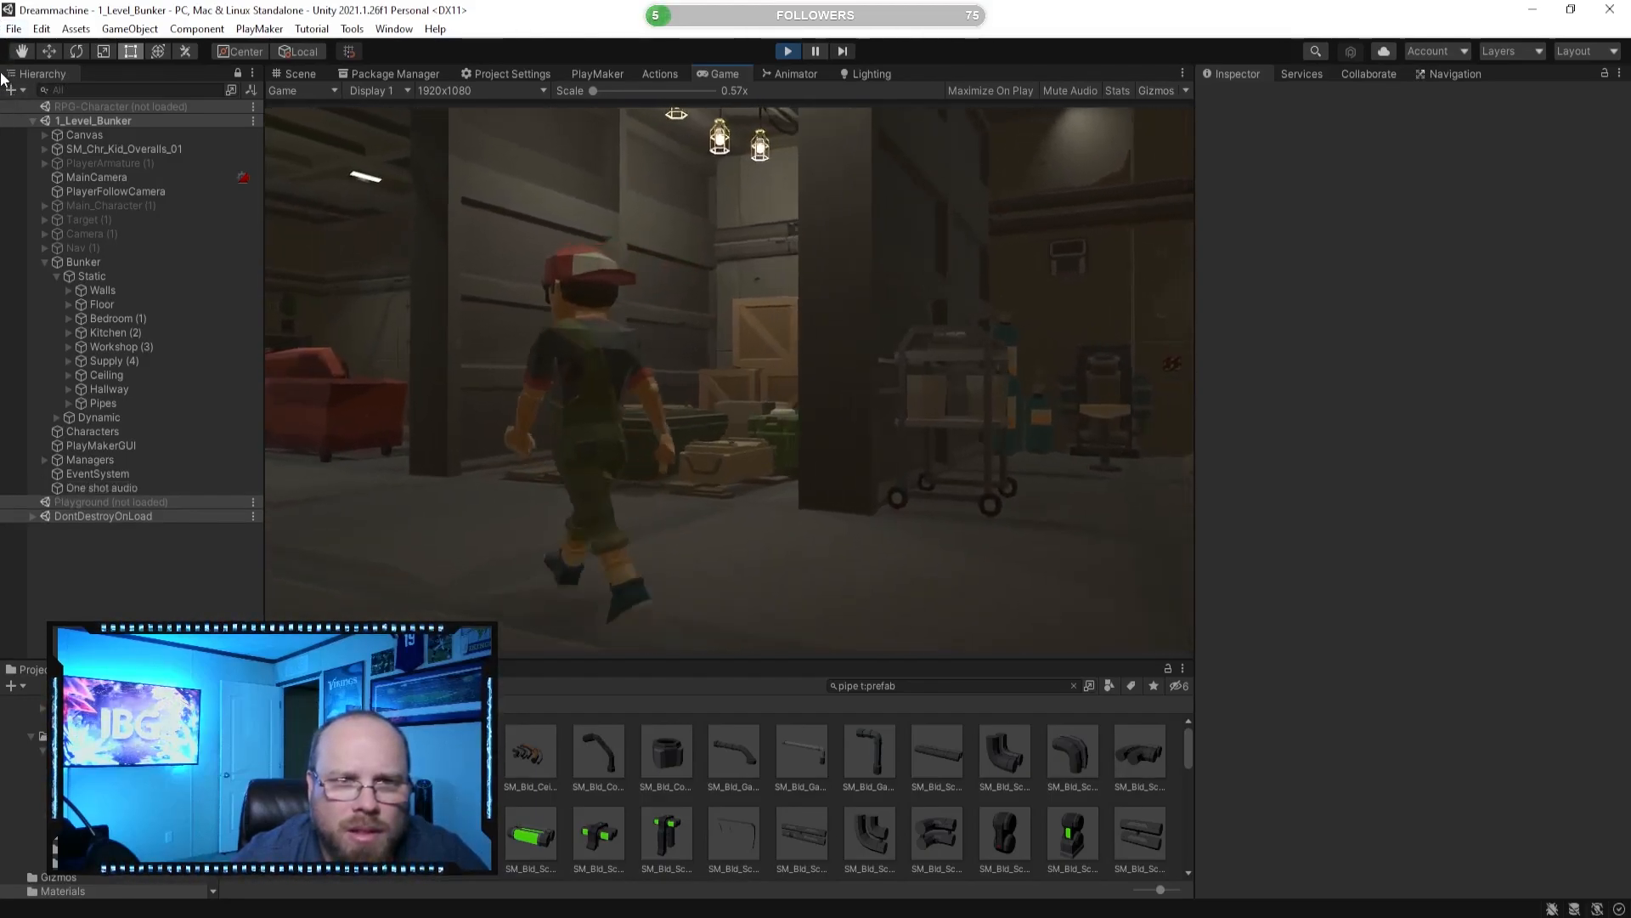
key("a")
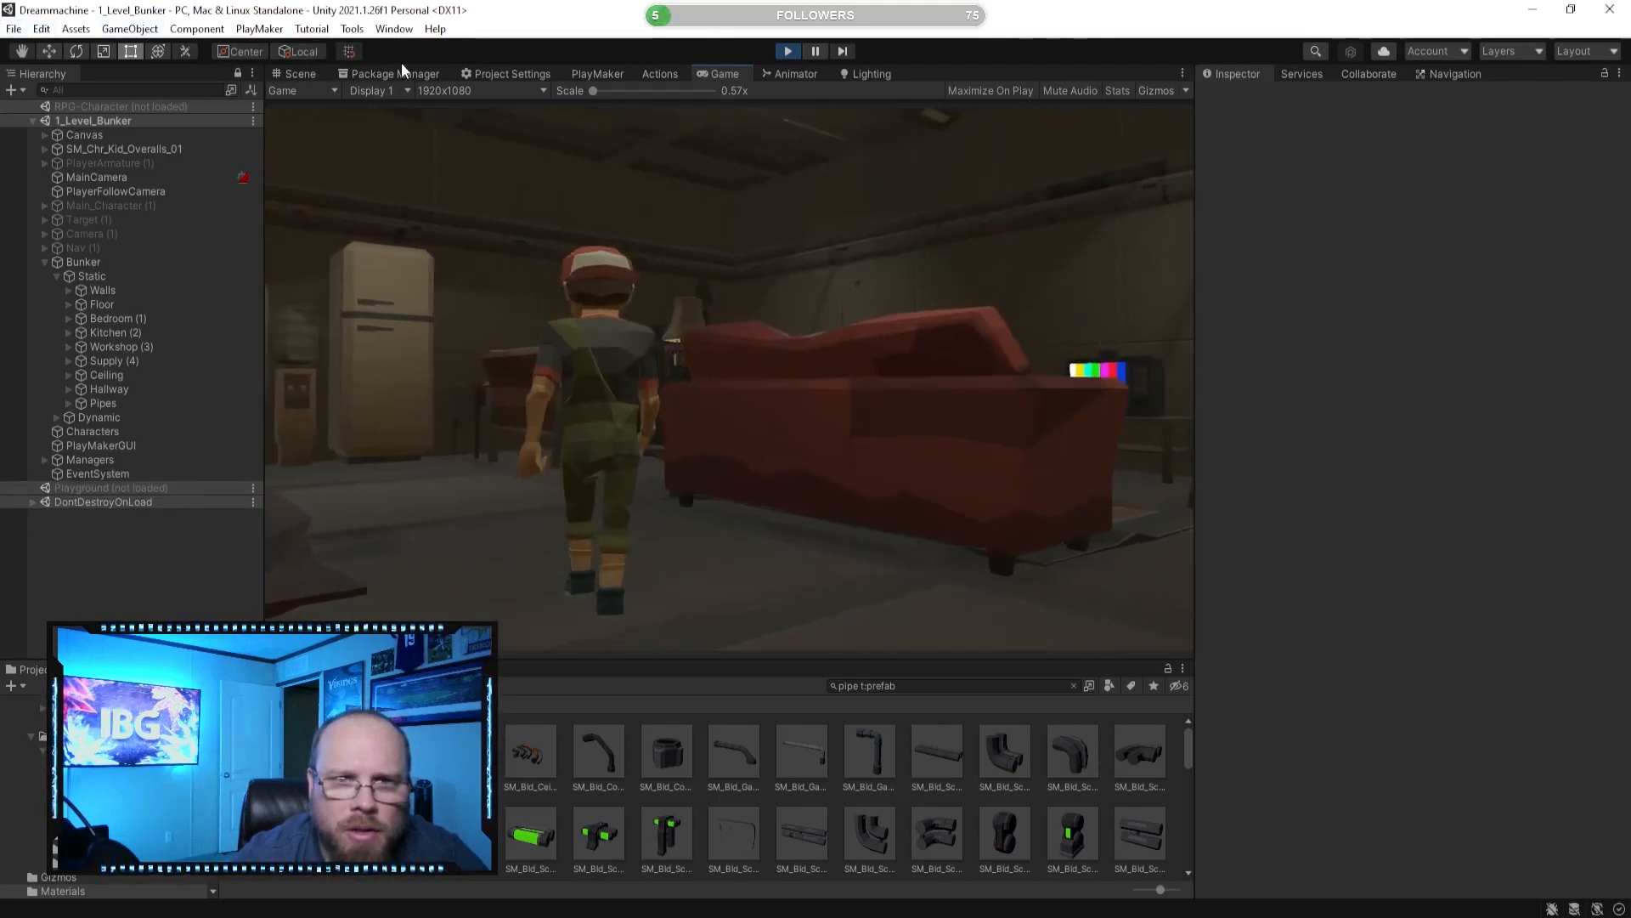
key("a")
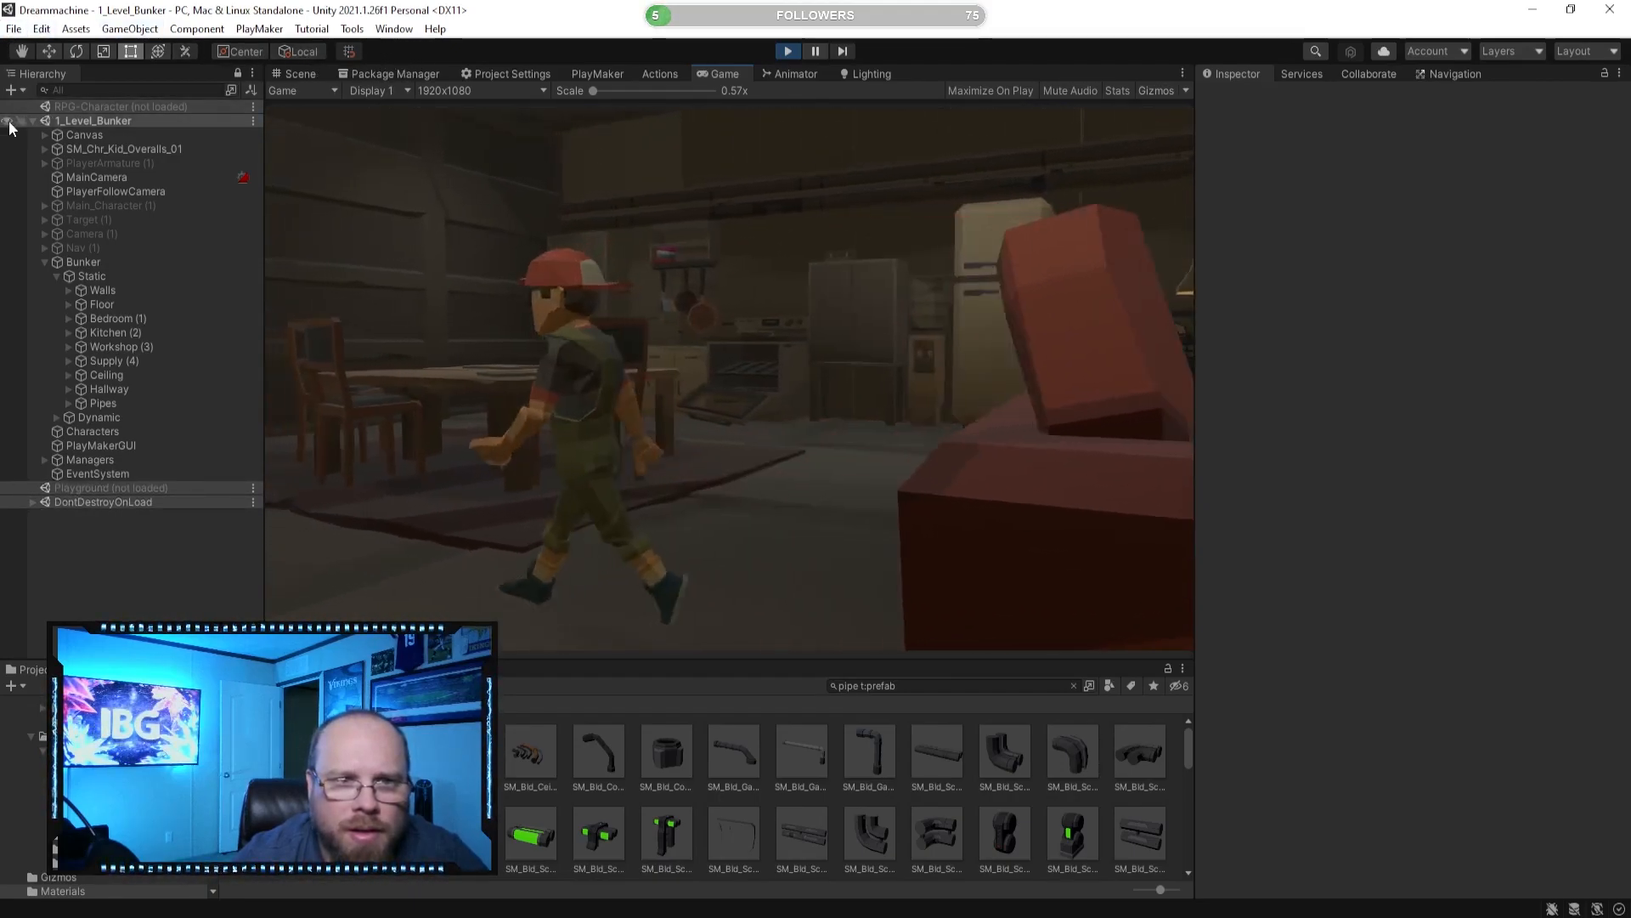
key("w")
key("d")
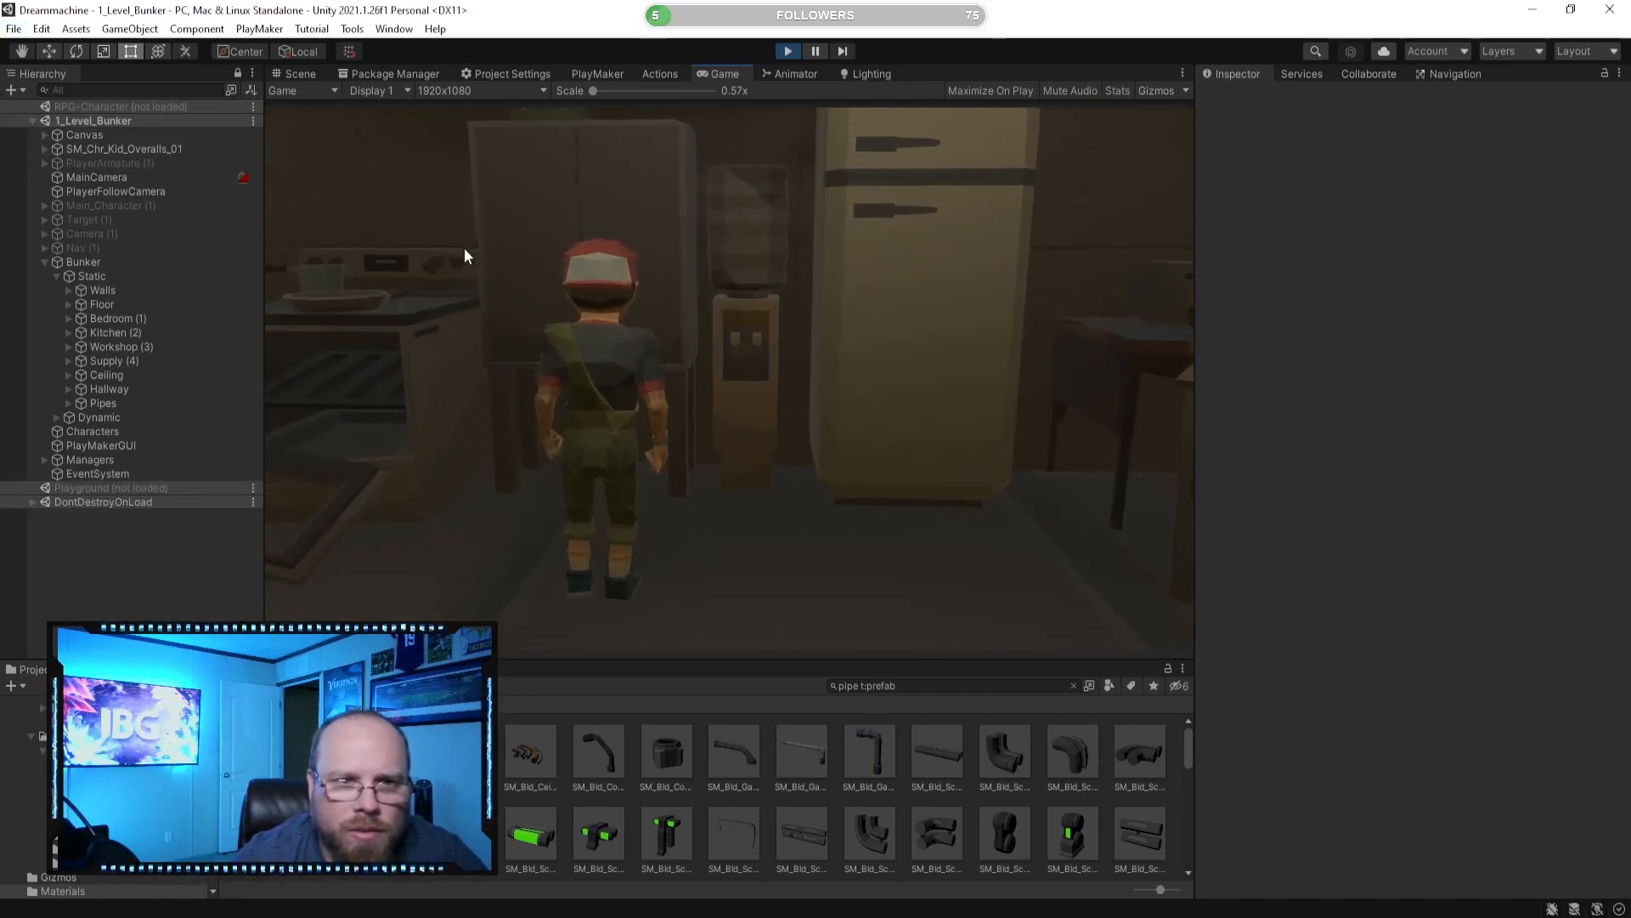
key("d")
key("s")
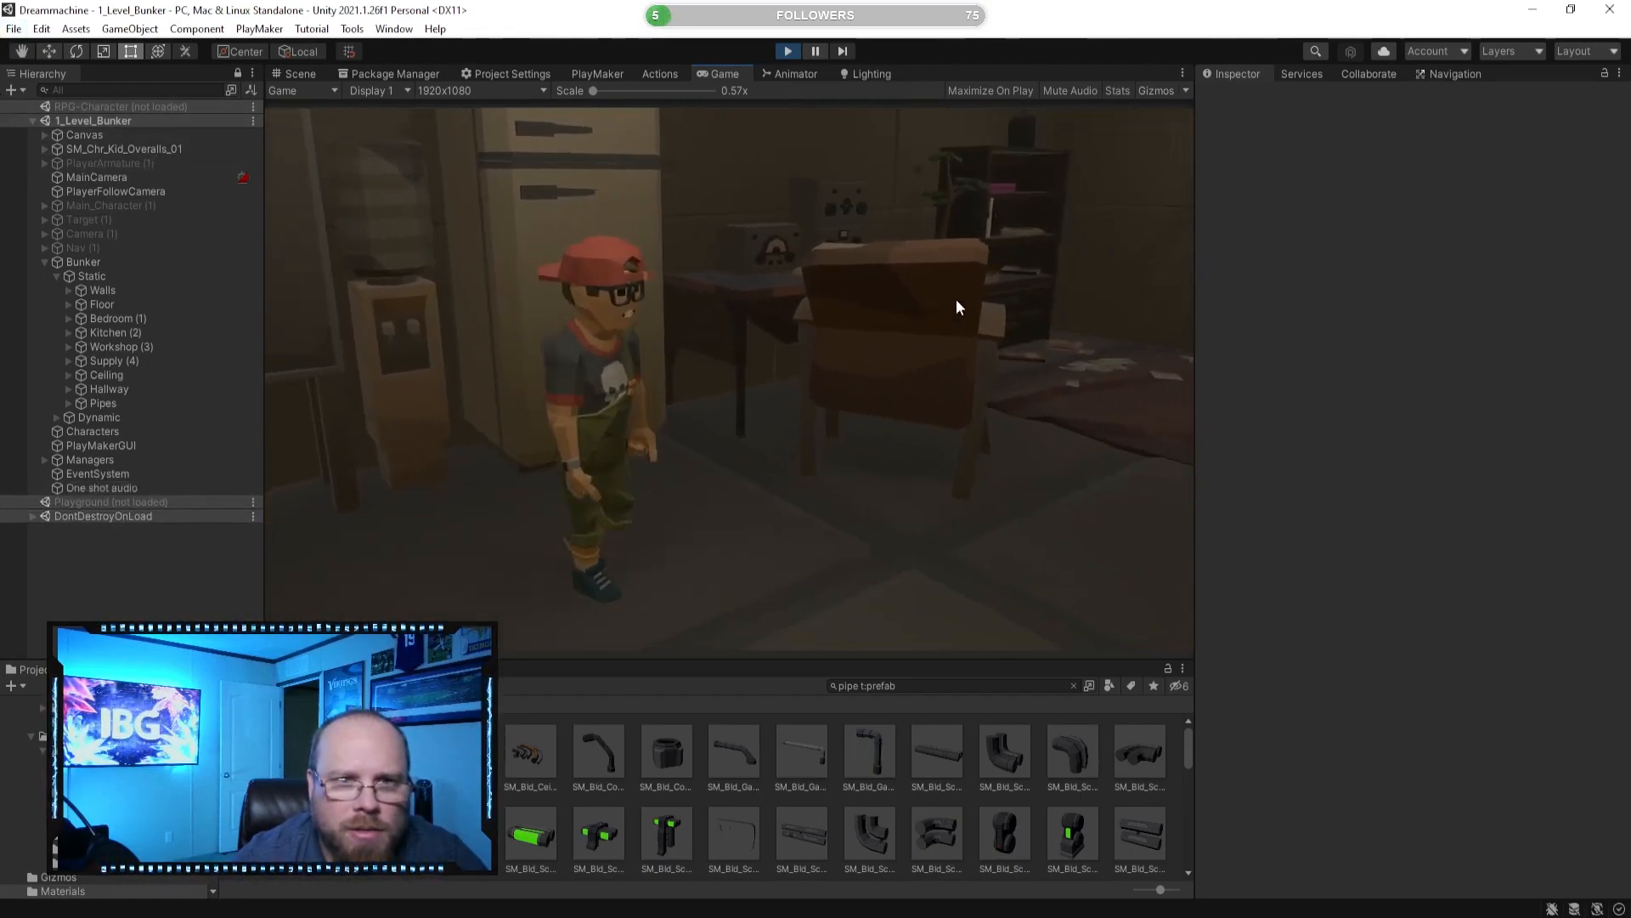
key("d")
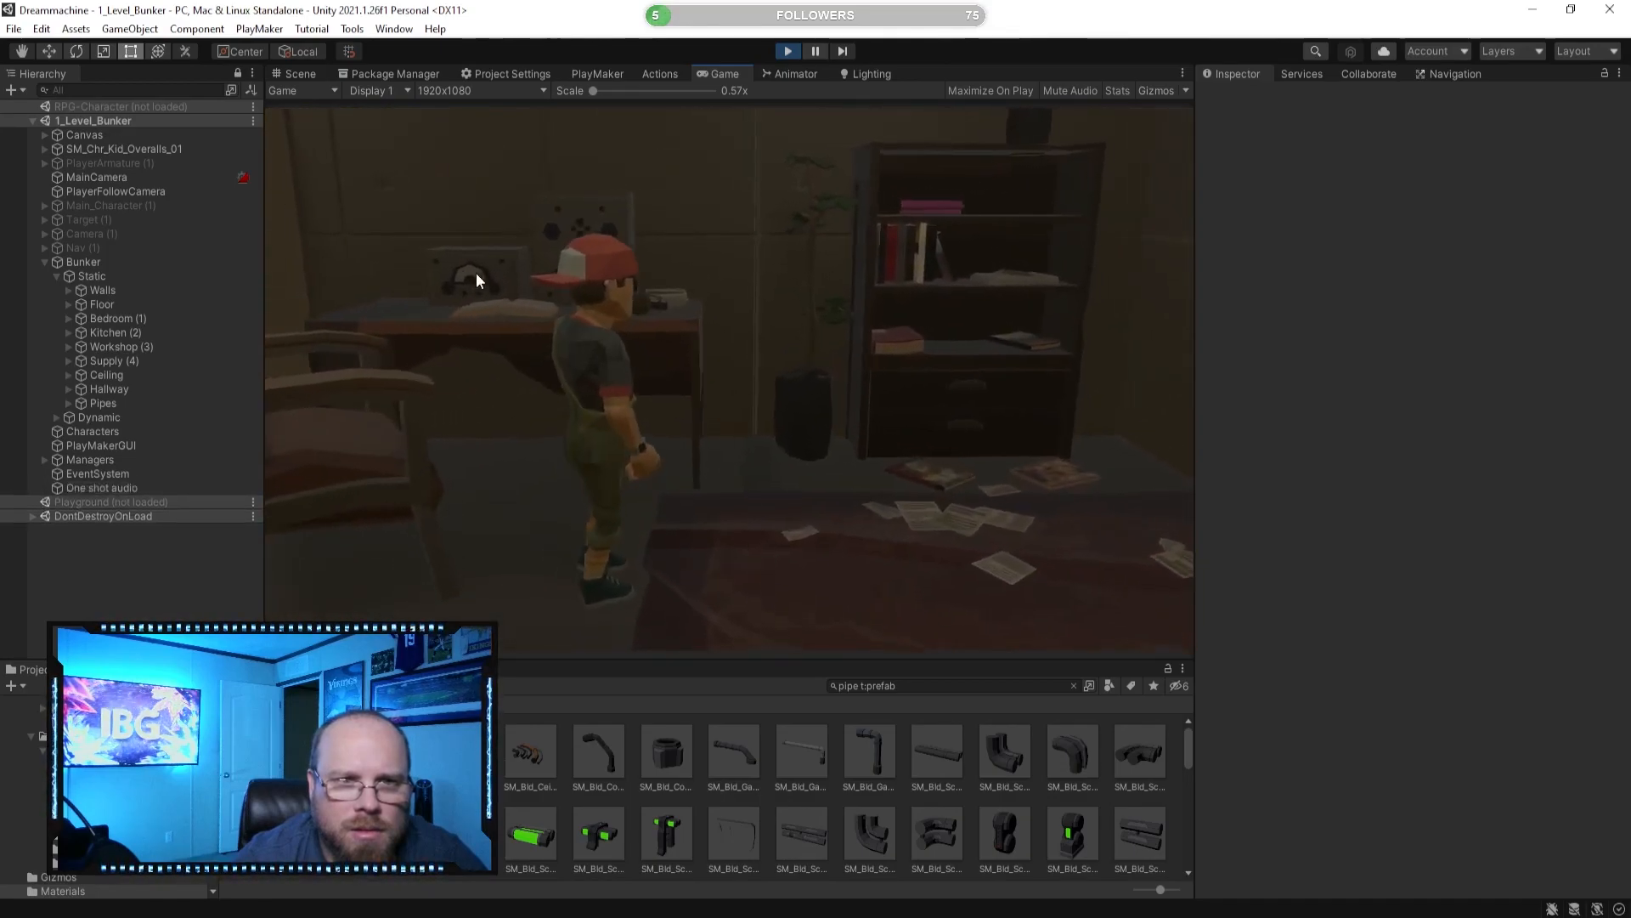
key("w")
key("a")
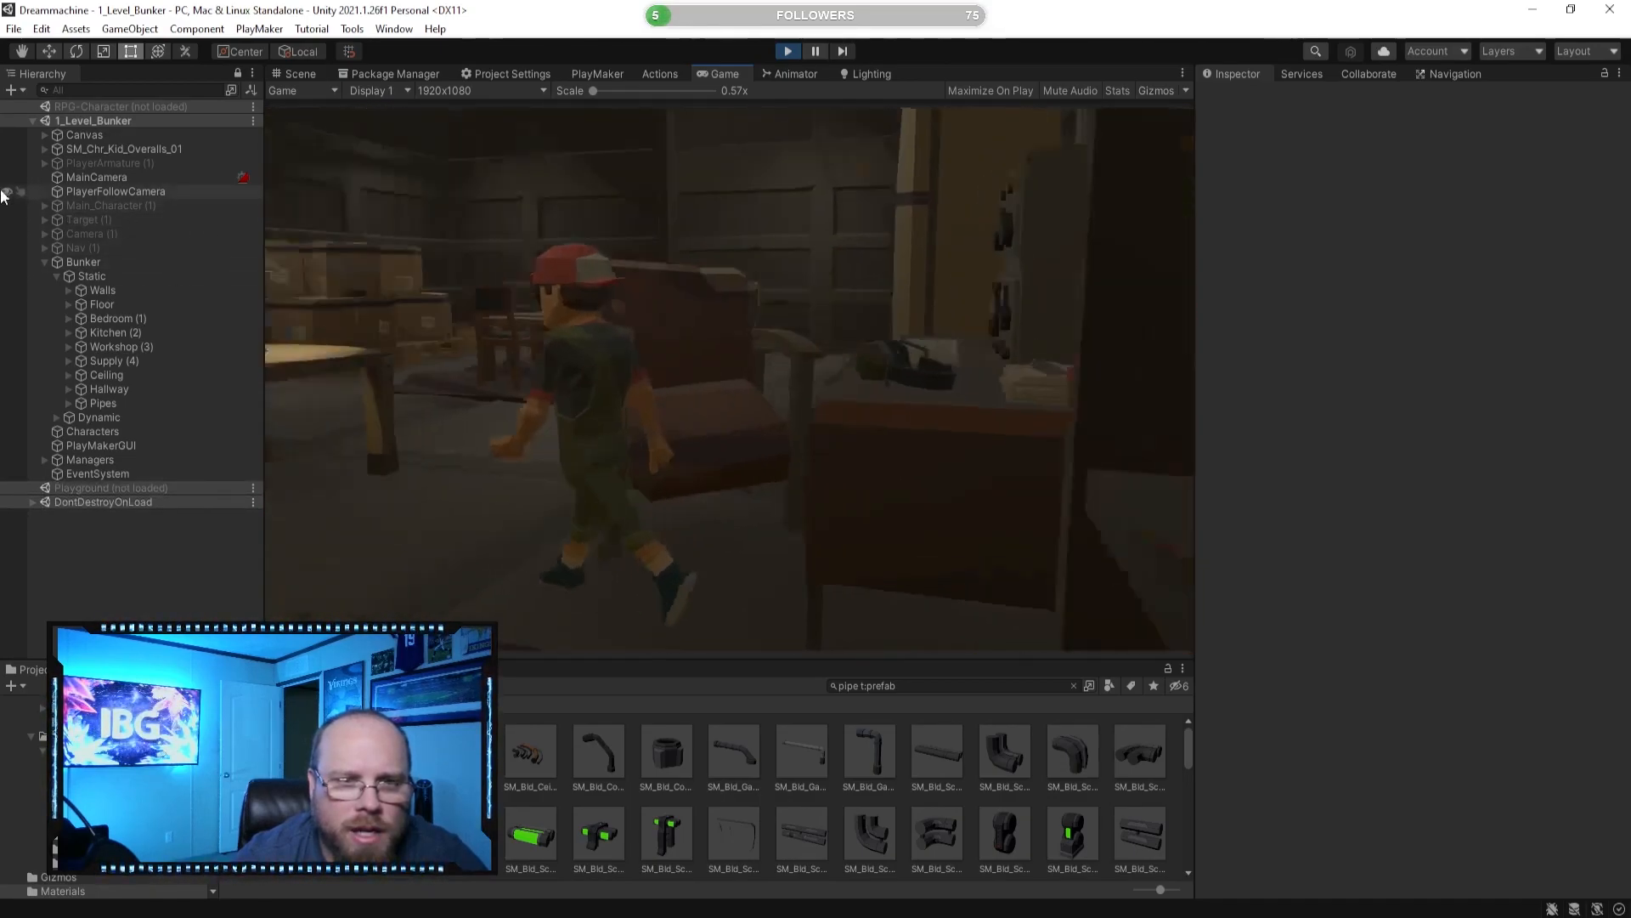
Walk the character past the dining table into the workshop and examine the wall pipes behind the car.
key("w")
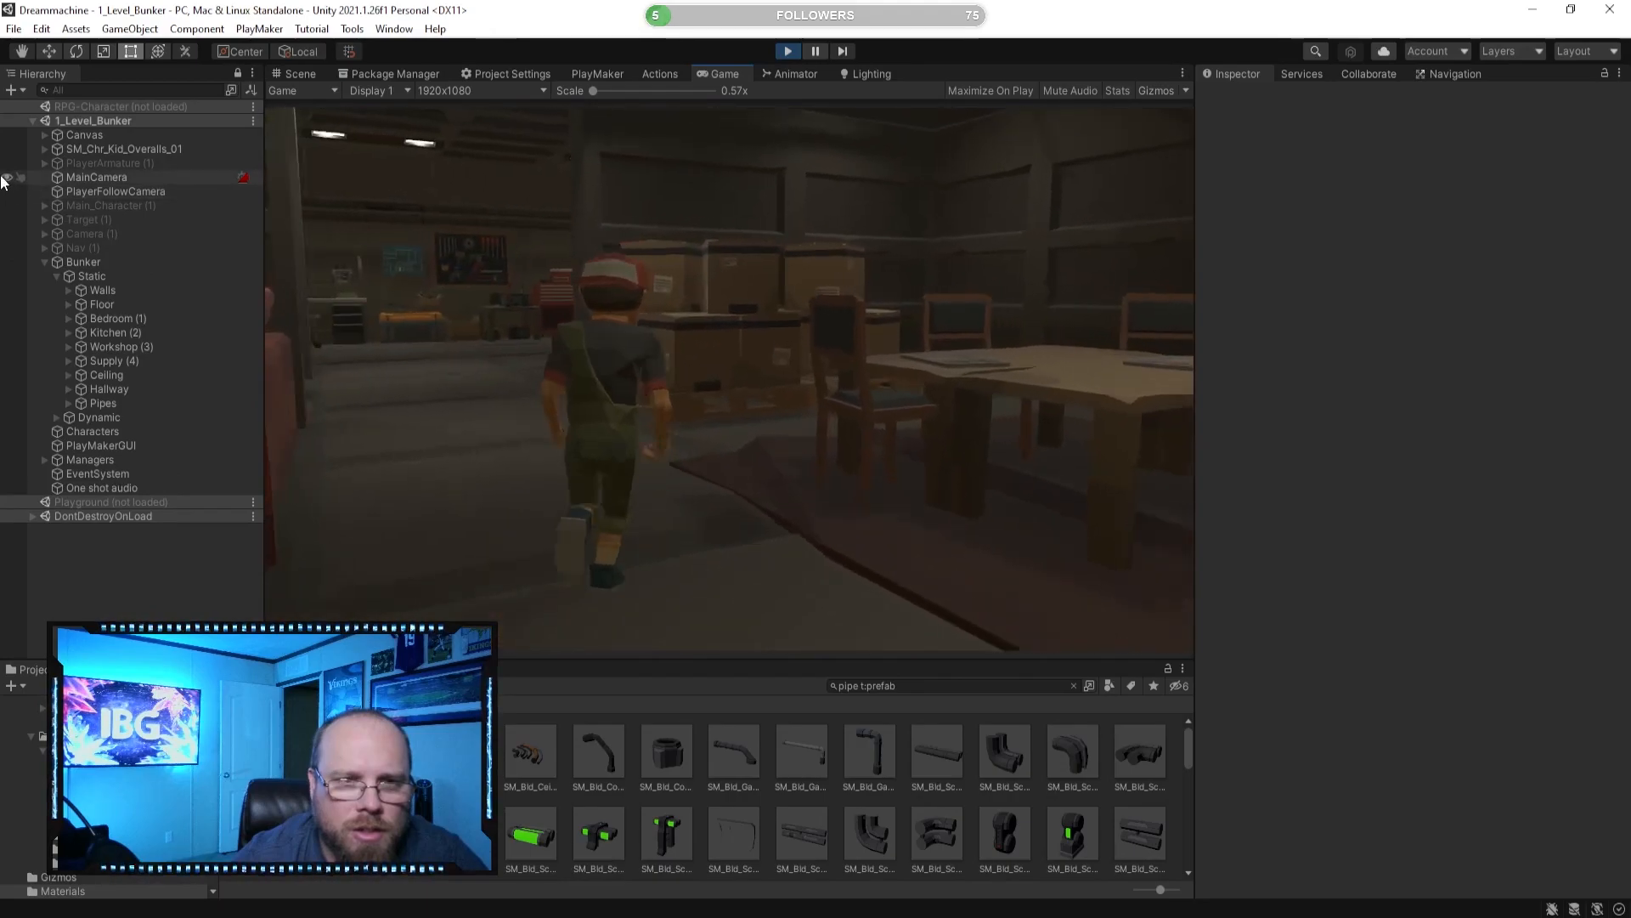
key("w")
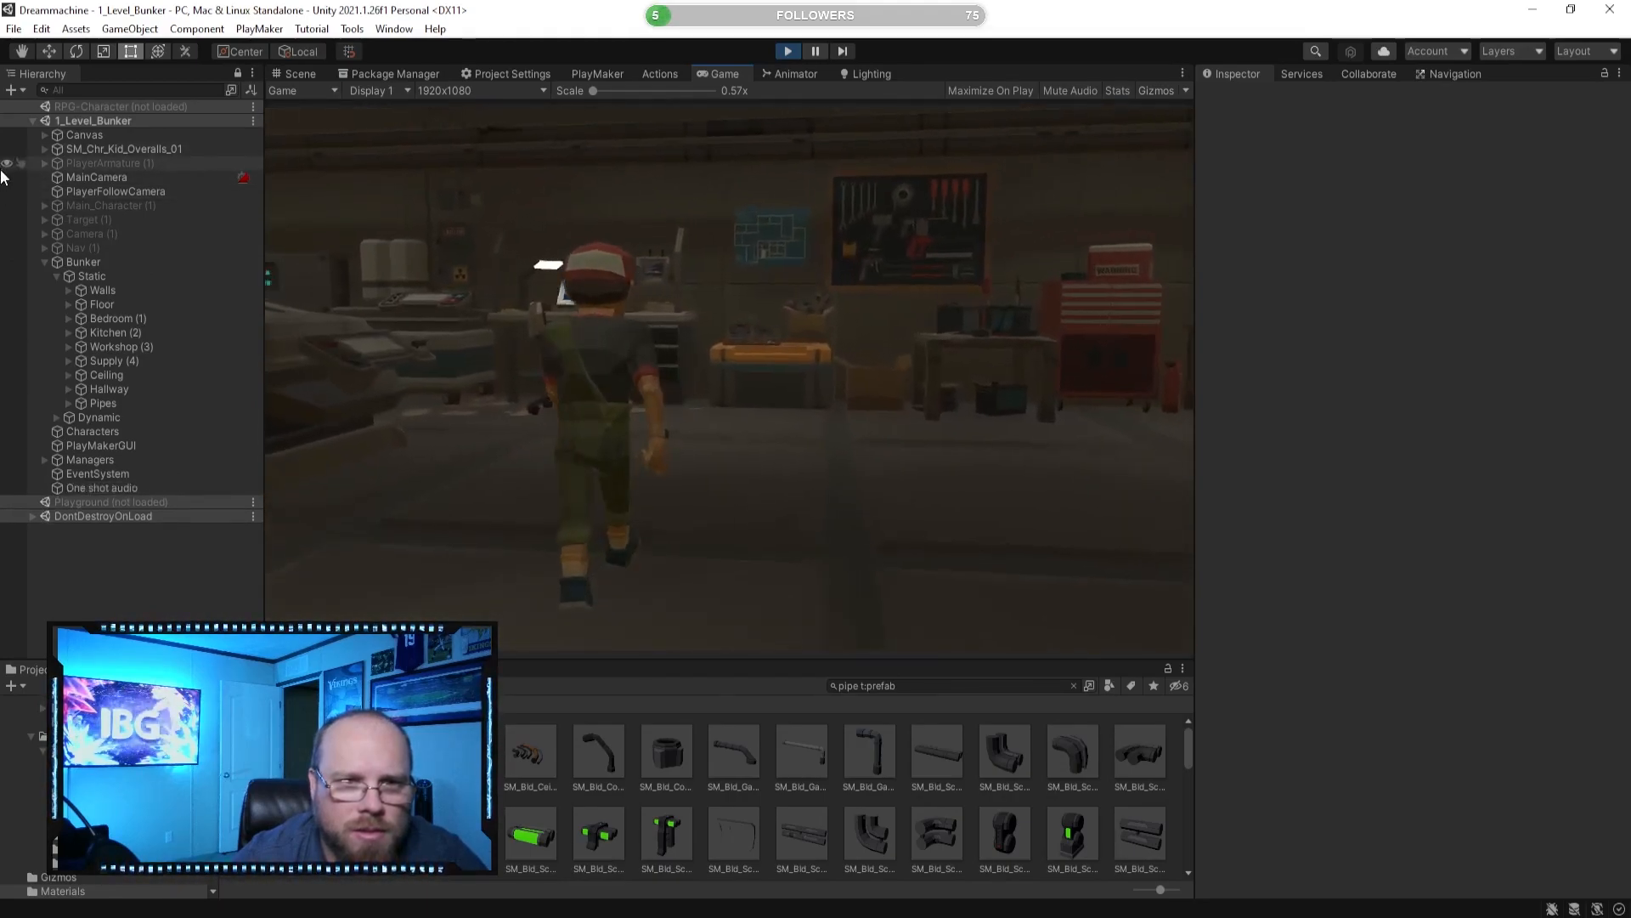
key("w")
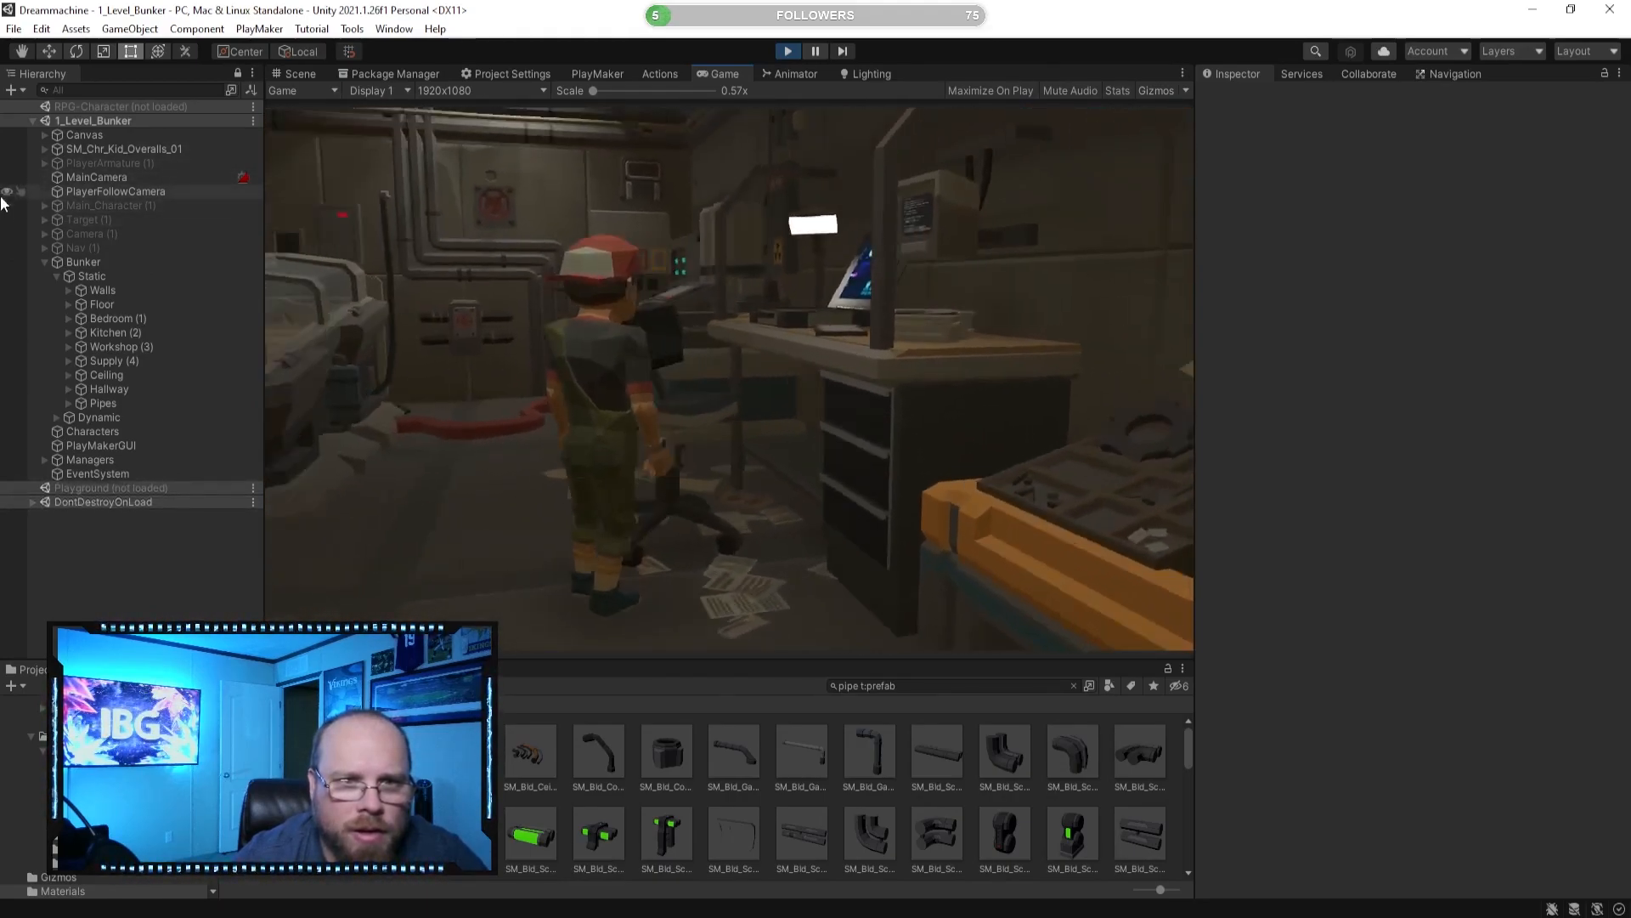
key("w")
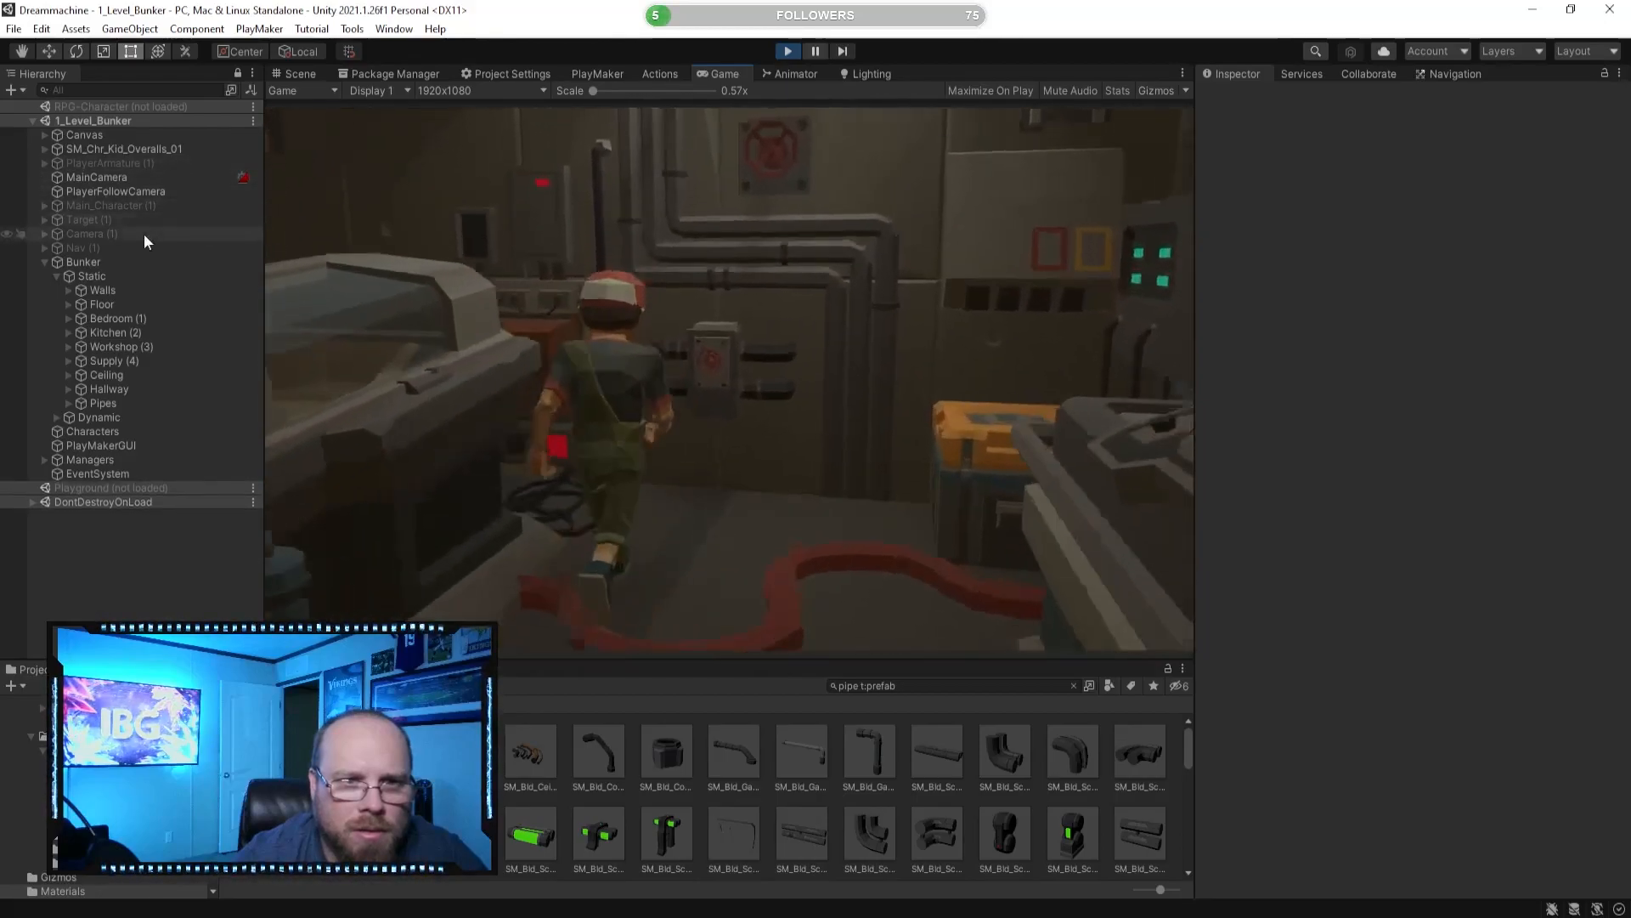
key("w")
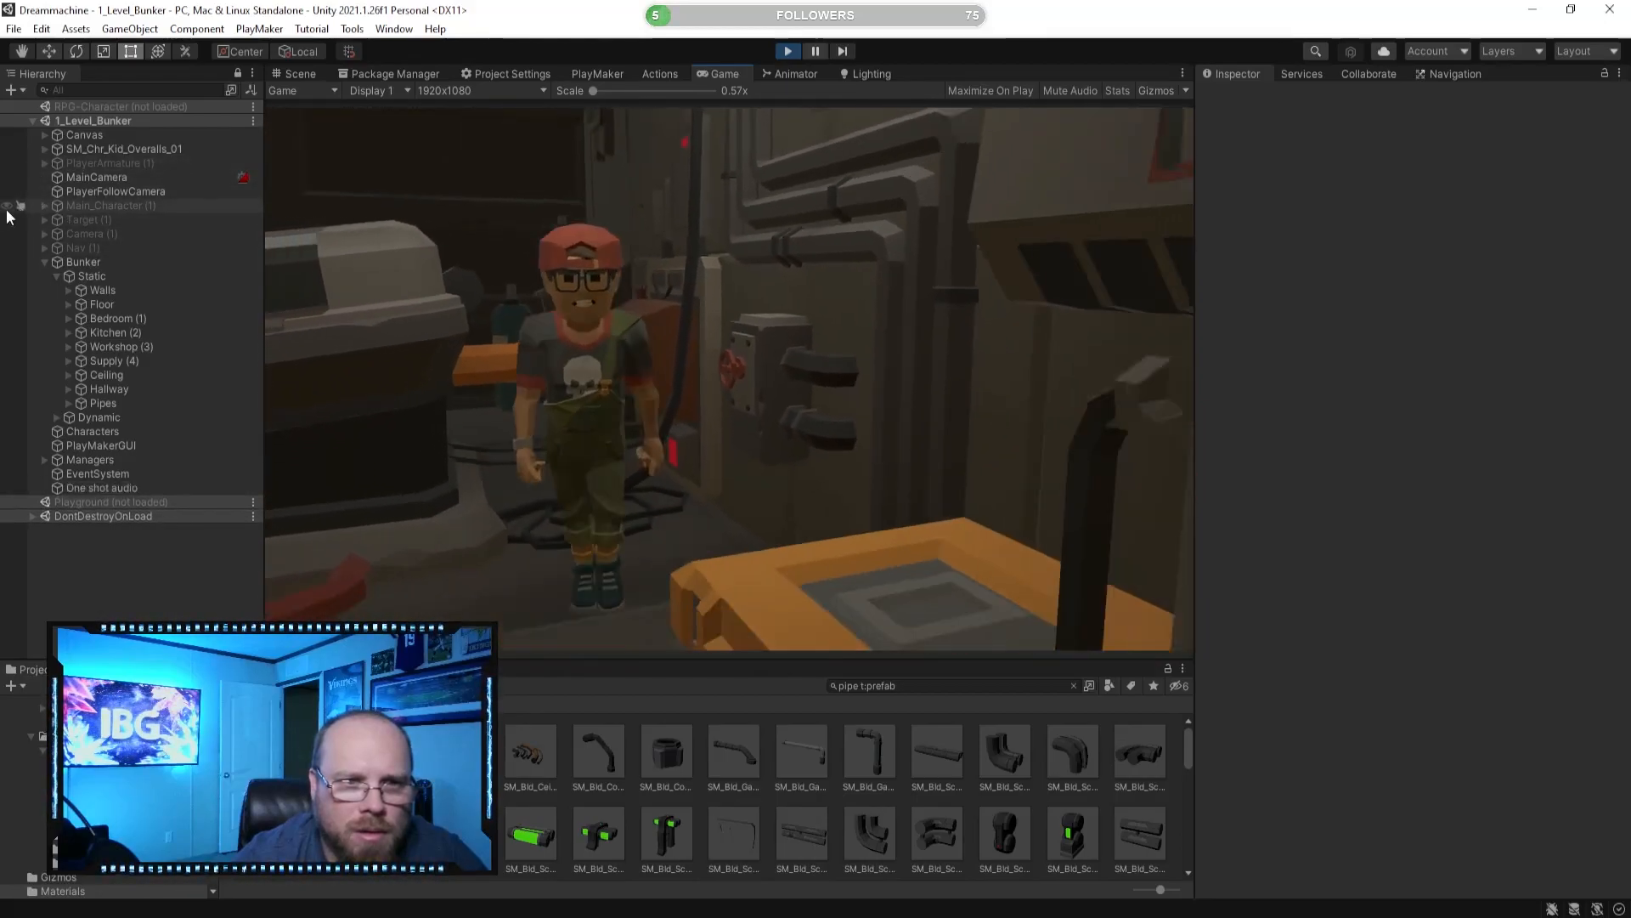
key("w")
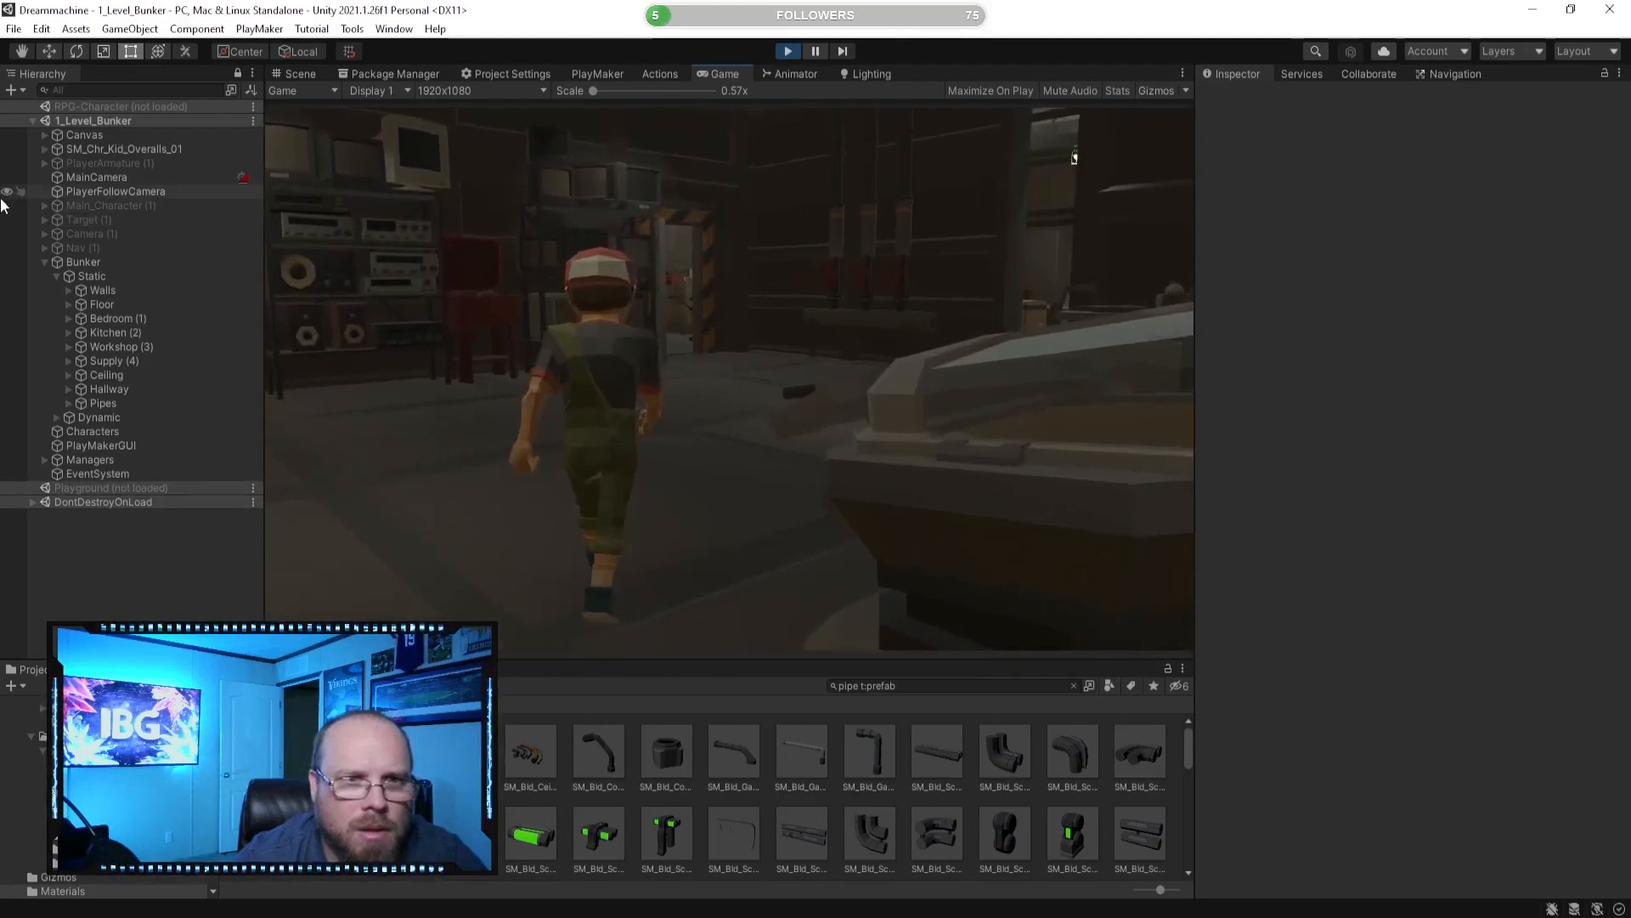
Walk through the hallway and supply room to check the pipes, stop play mode and view the dining area.
key("w")
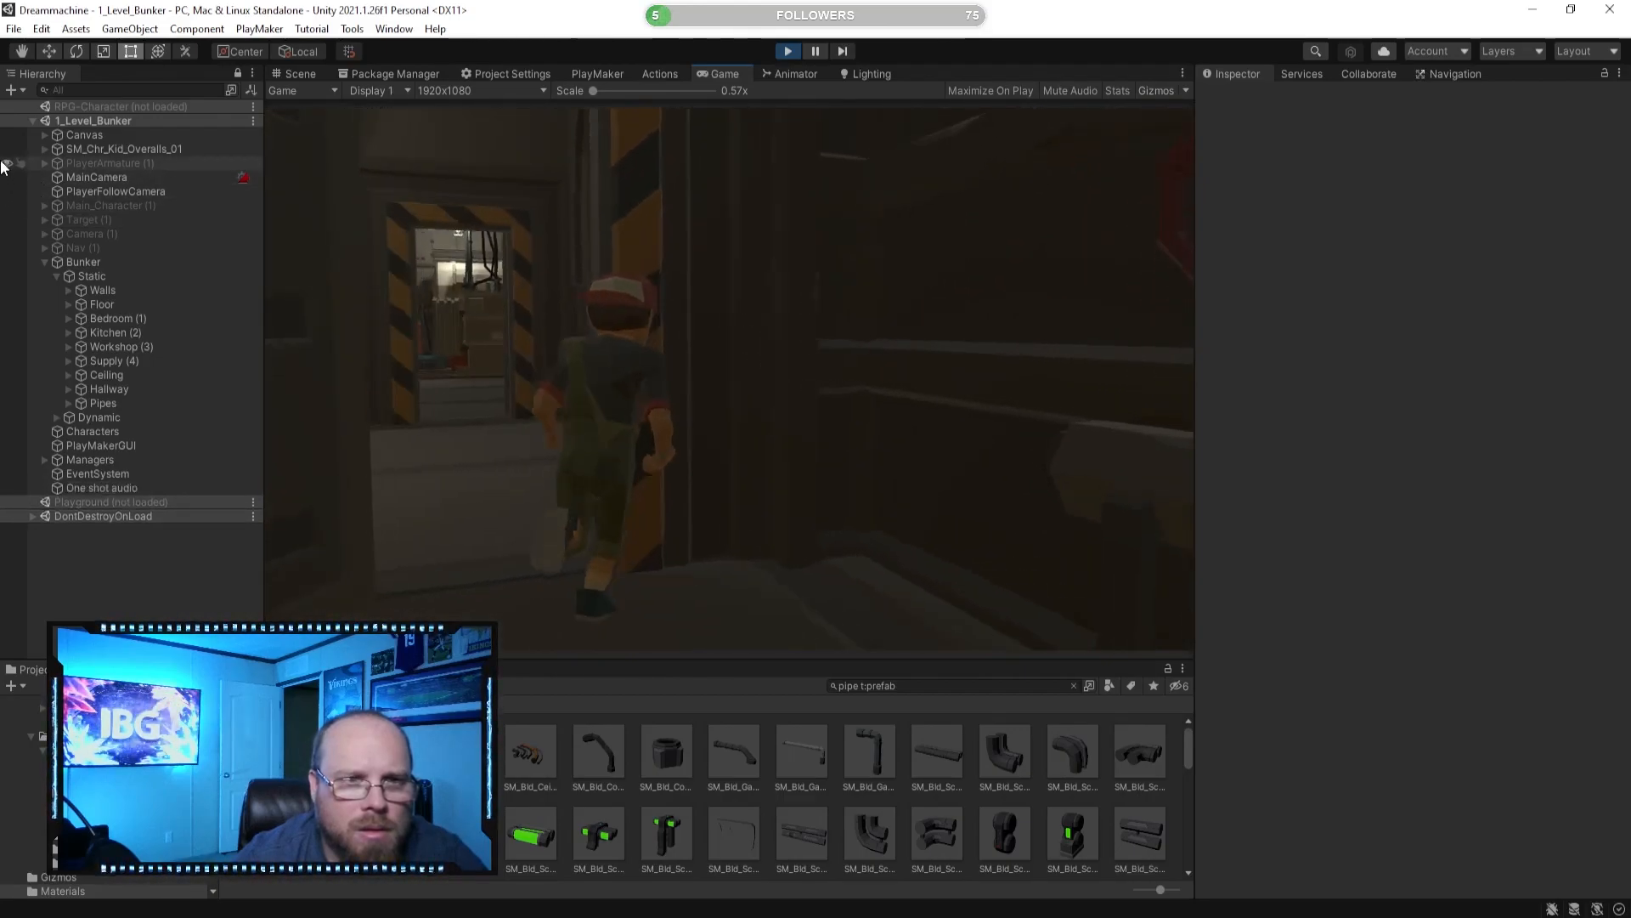
key("w")
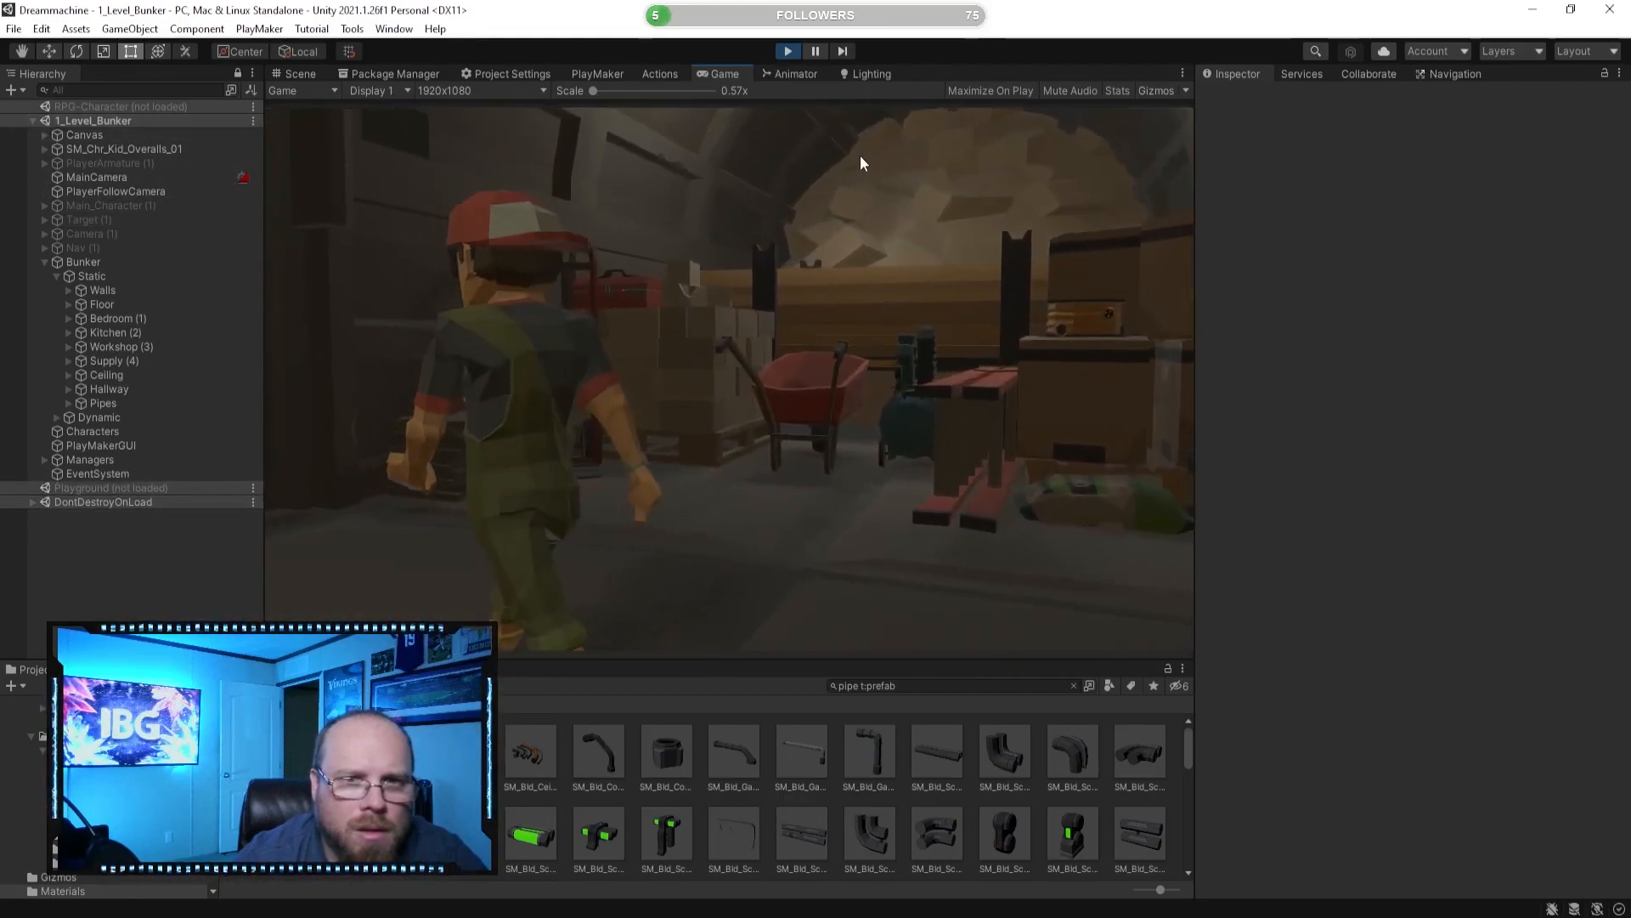
key("w")
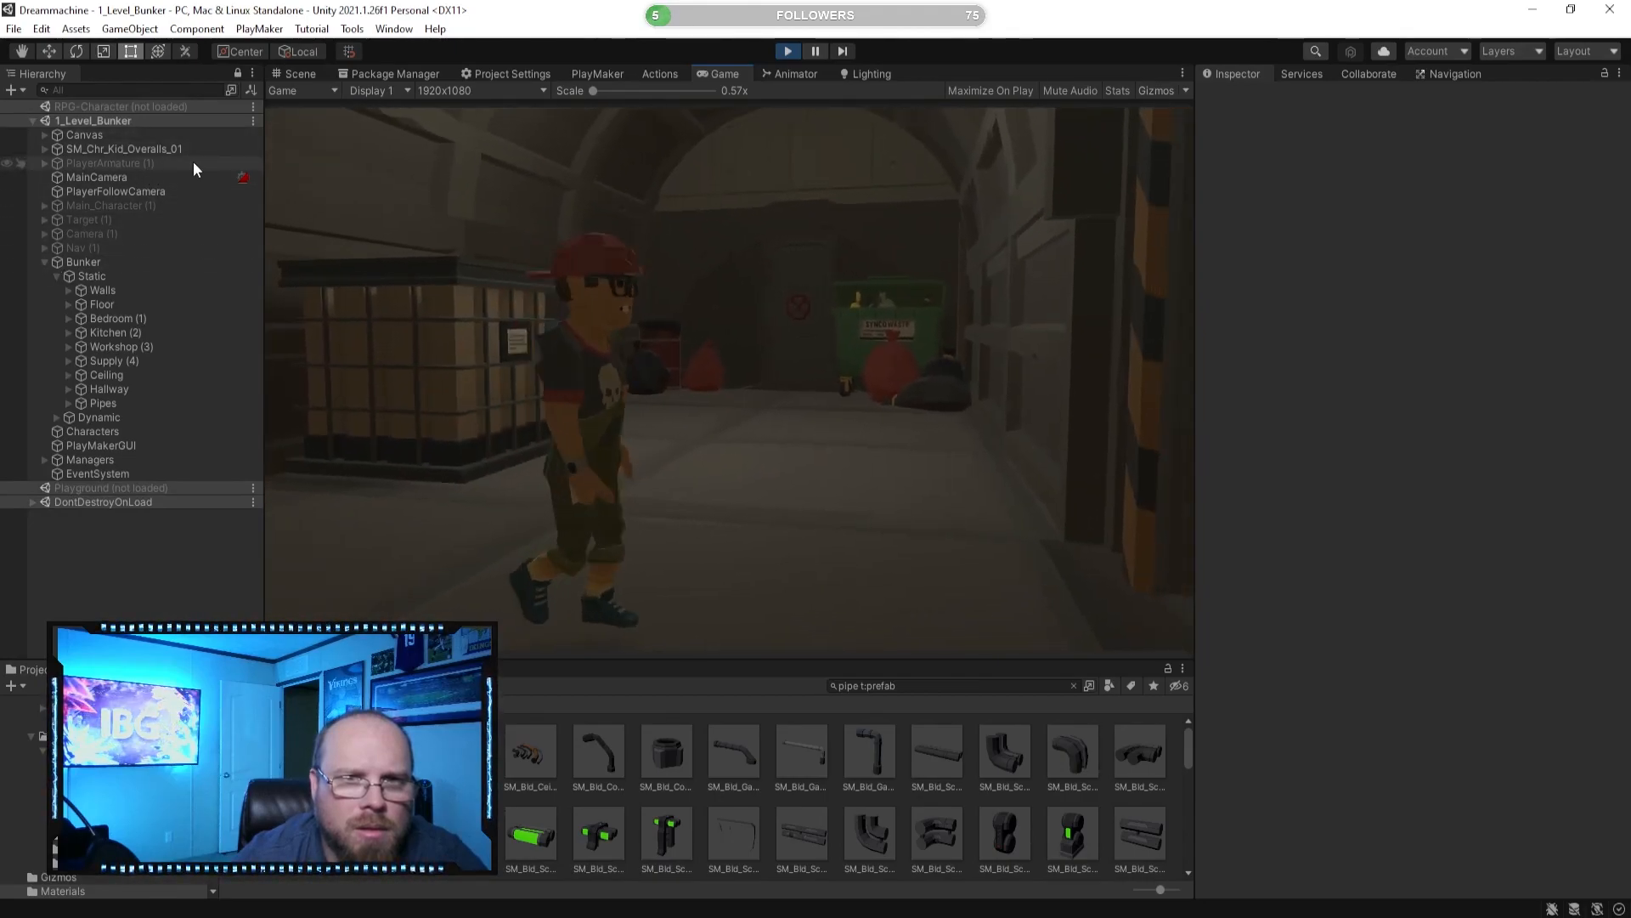
key("w")
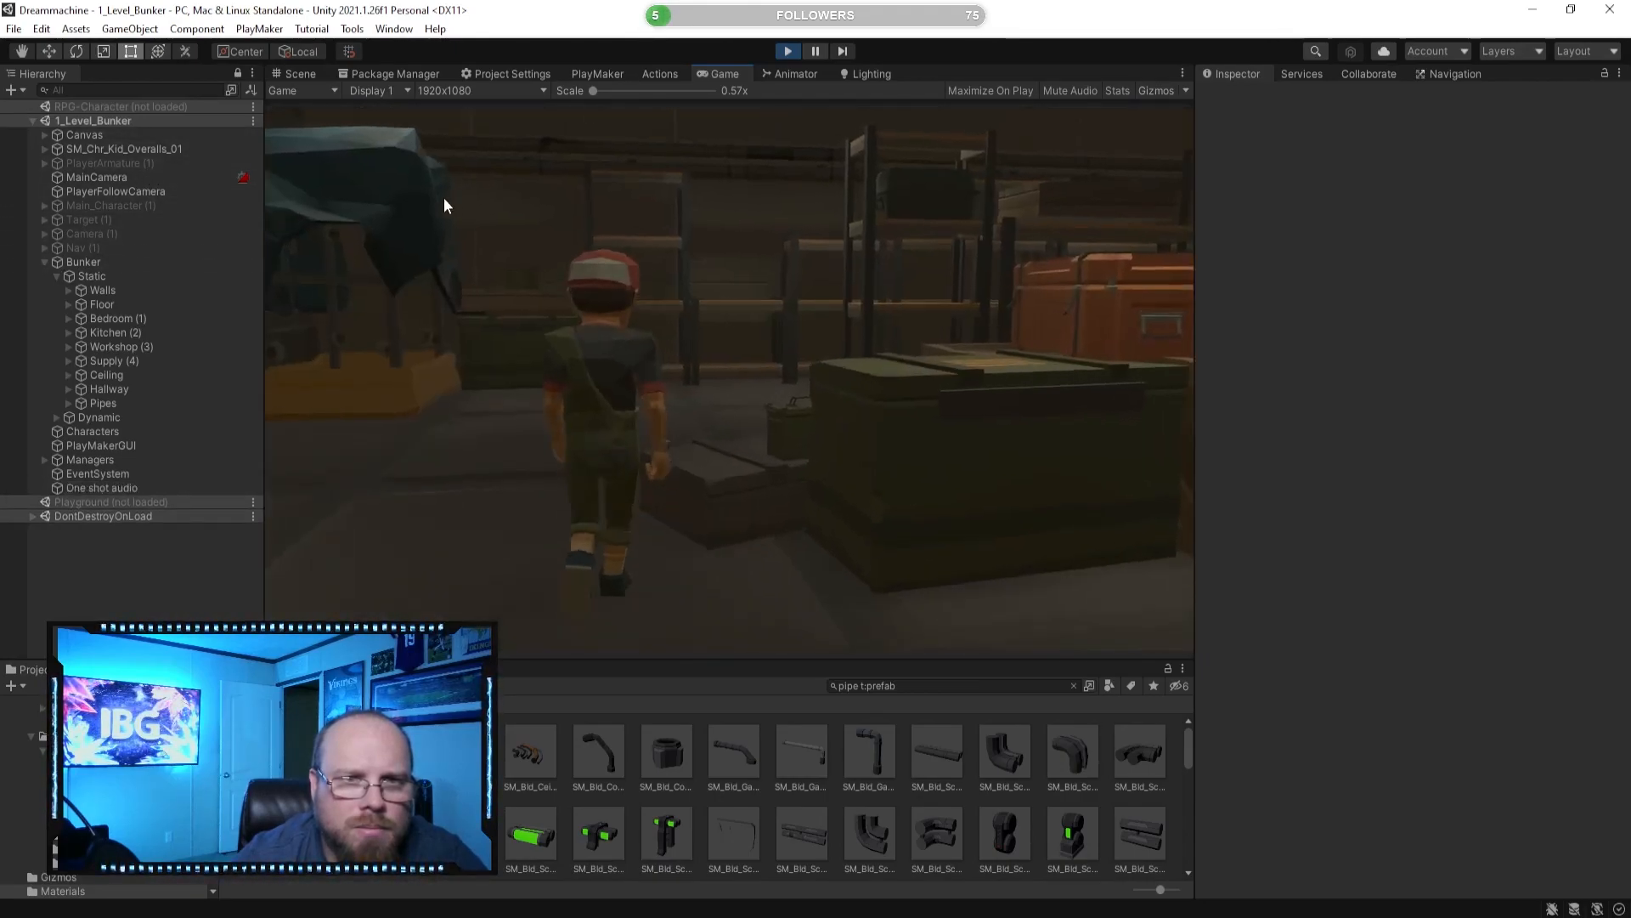
key("w")
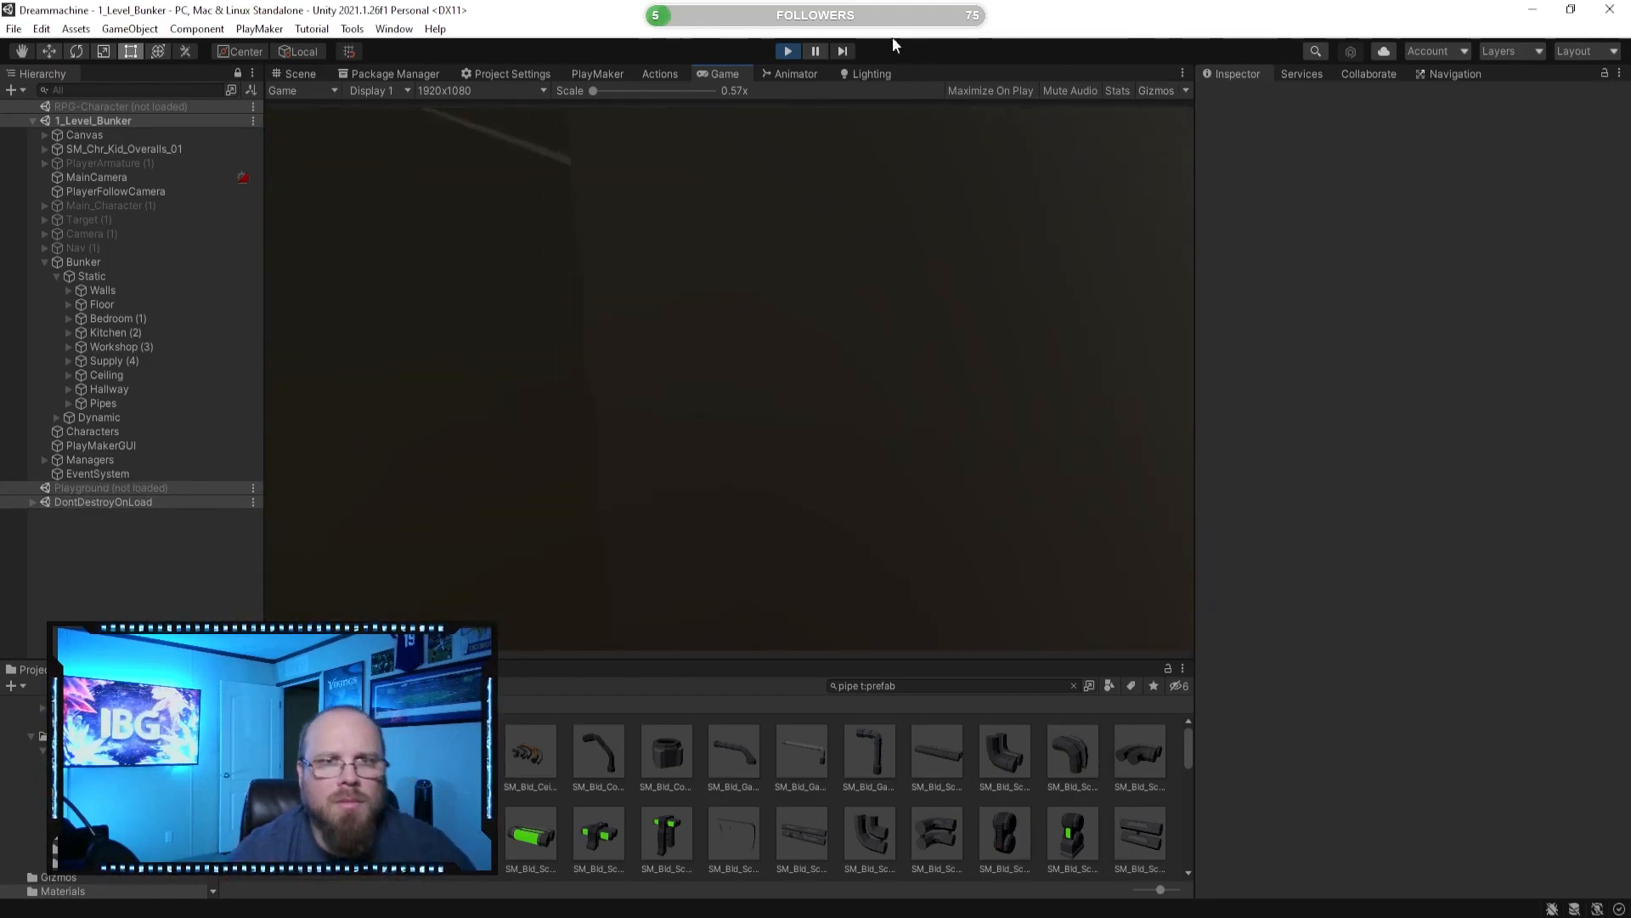
left_click(785, 51)
right_click_drag(788, 395, 547, 441)
key("w")
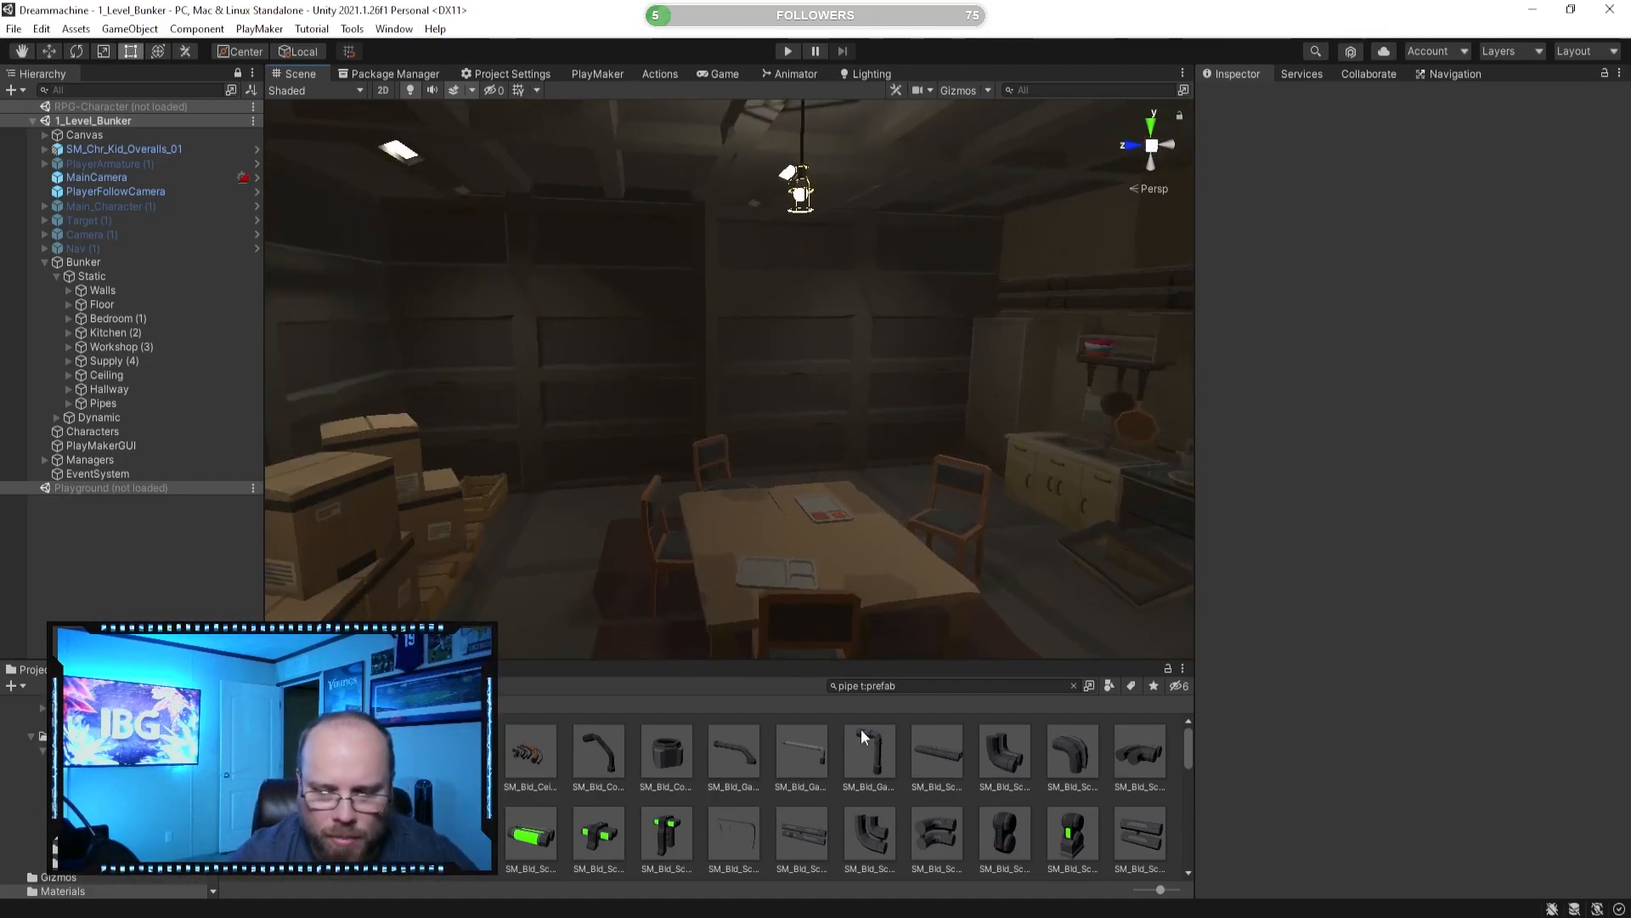
Clear the pipe search and open the Props folder of the PolygonApocalypse prefabs.
left_click(1073, 686)
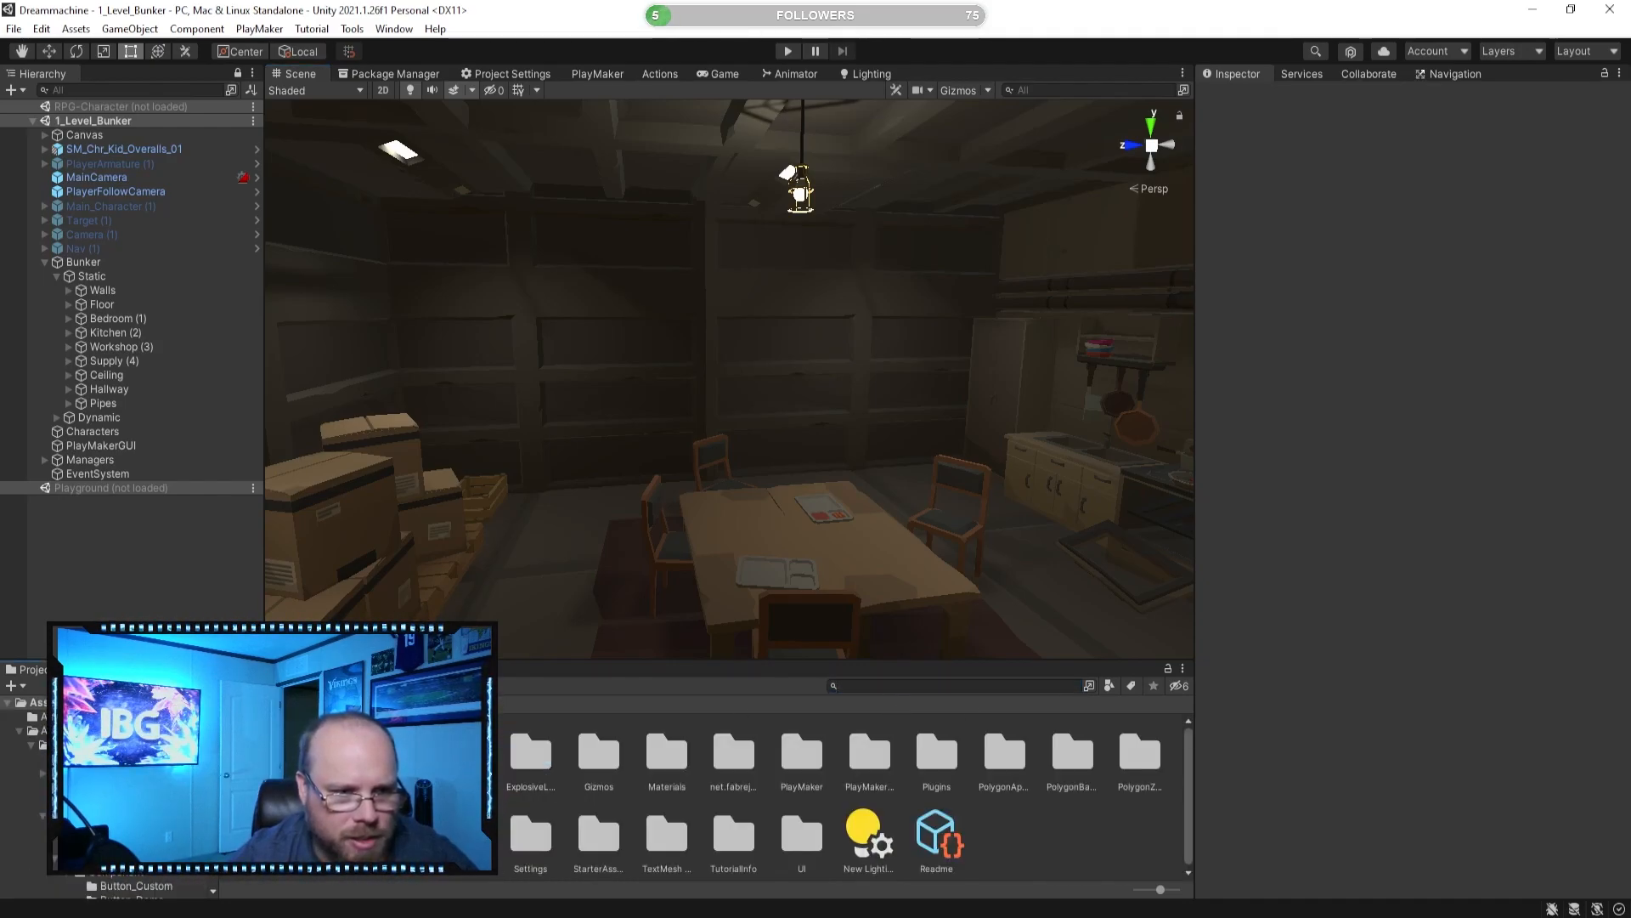
double_click(728, 797)
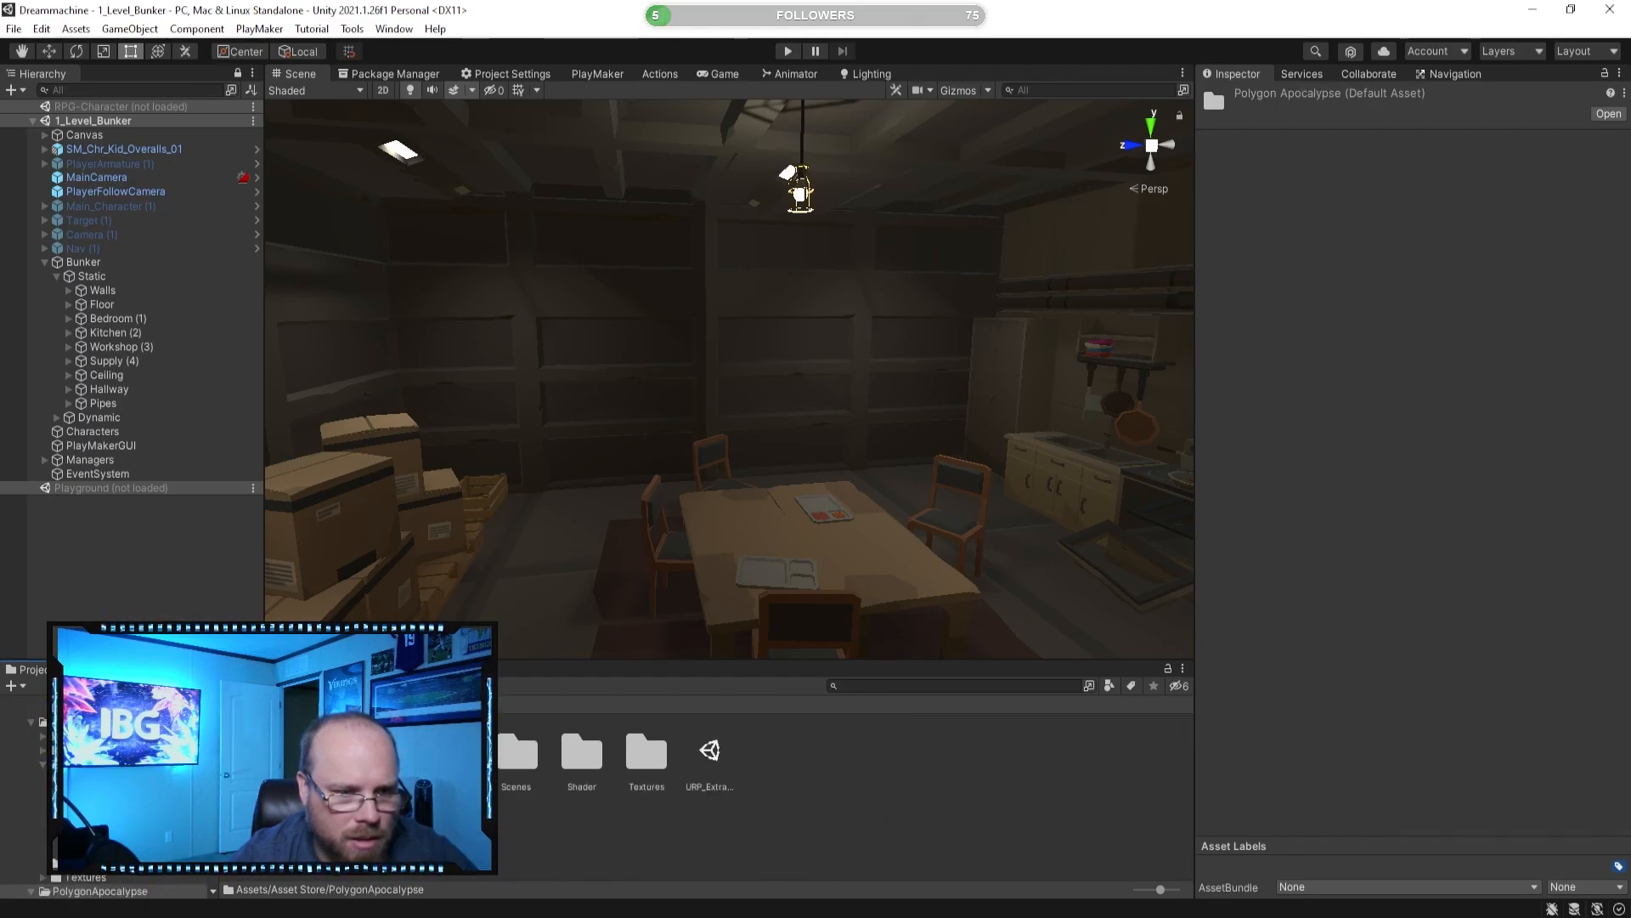
double_click(453, 755)
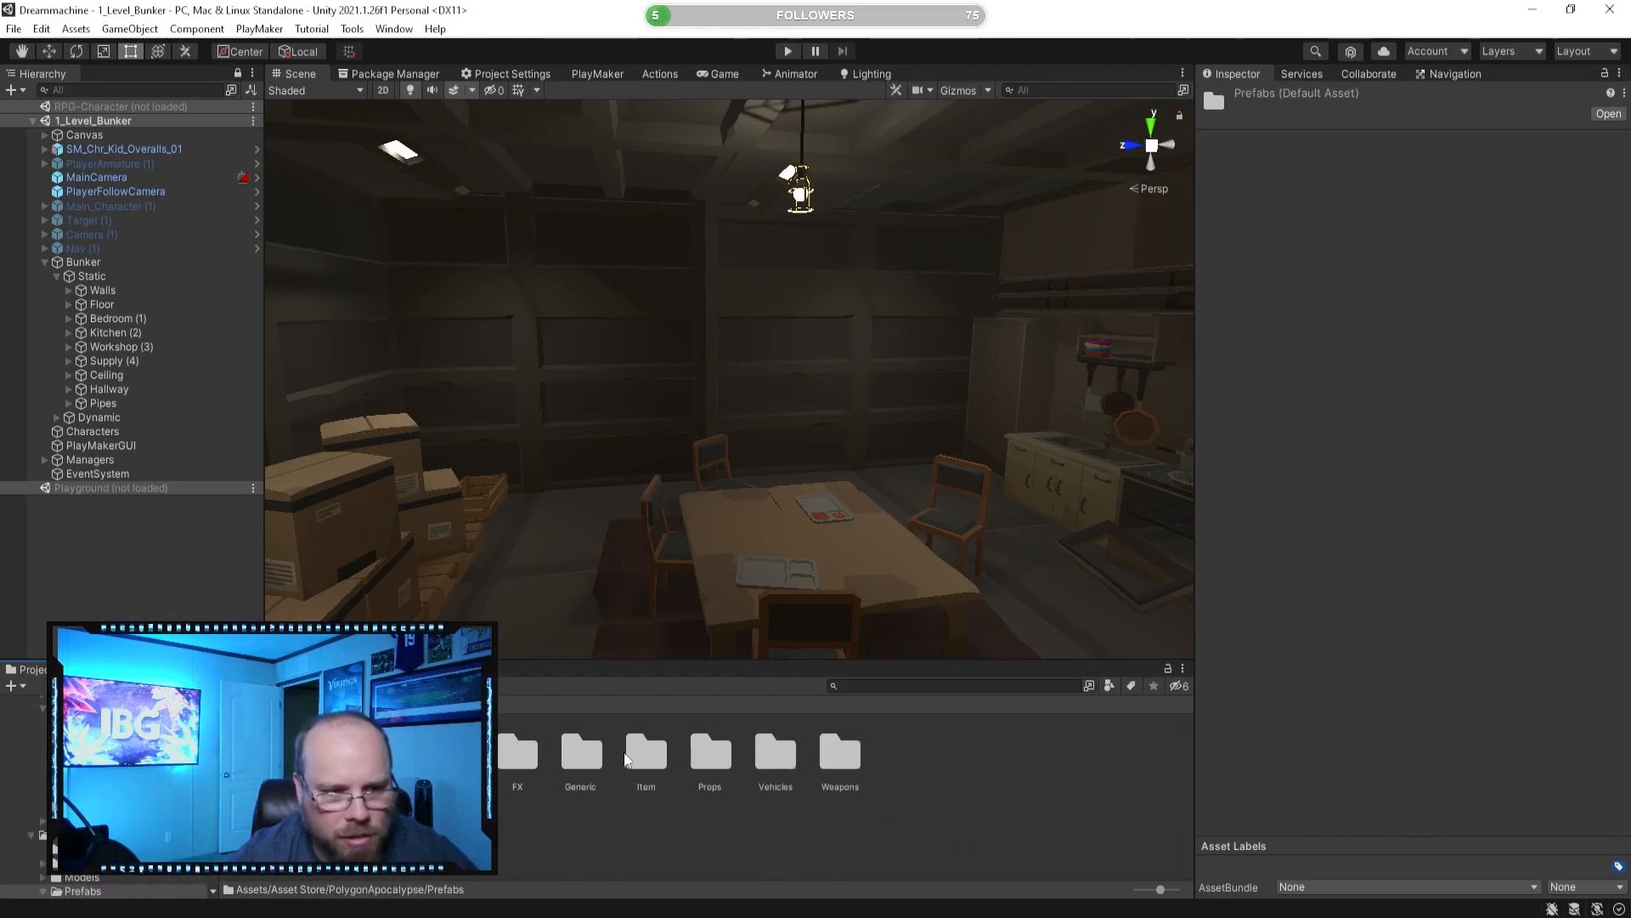
double_click(710, 752)
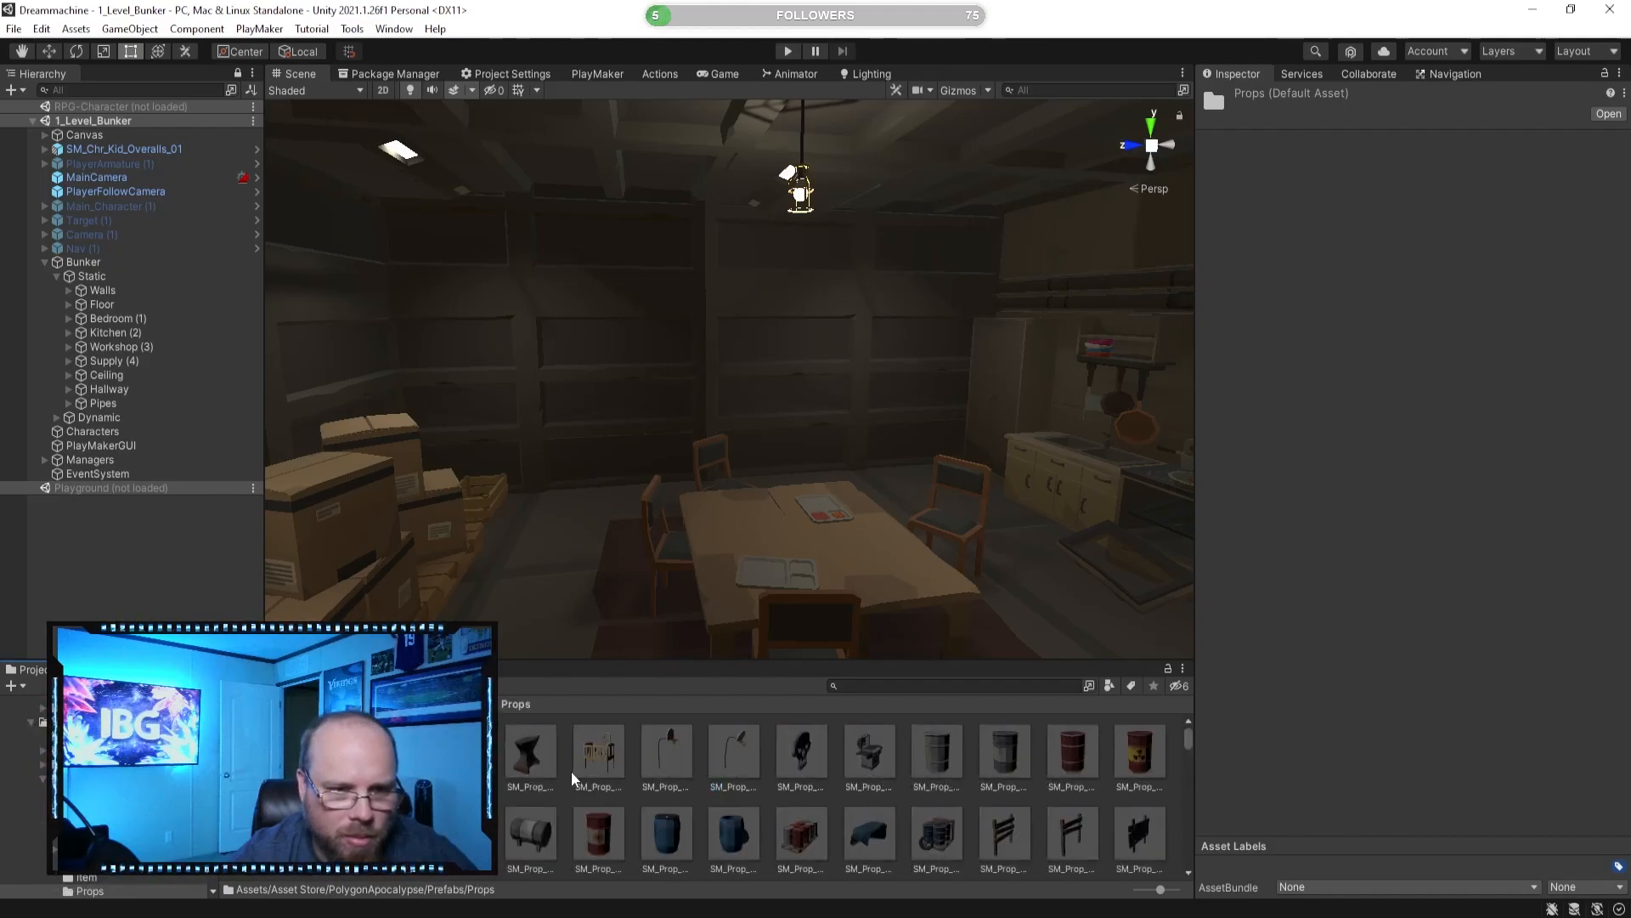
Preview the first prop prefabs in the PolygonApocalypse folder one after another, up to SM_Prop_Barrel_02.
left_click(546, 758)
key("Right")
key("Right")
key("Right")
key("Right")
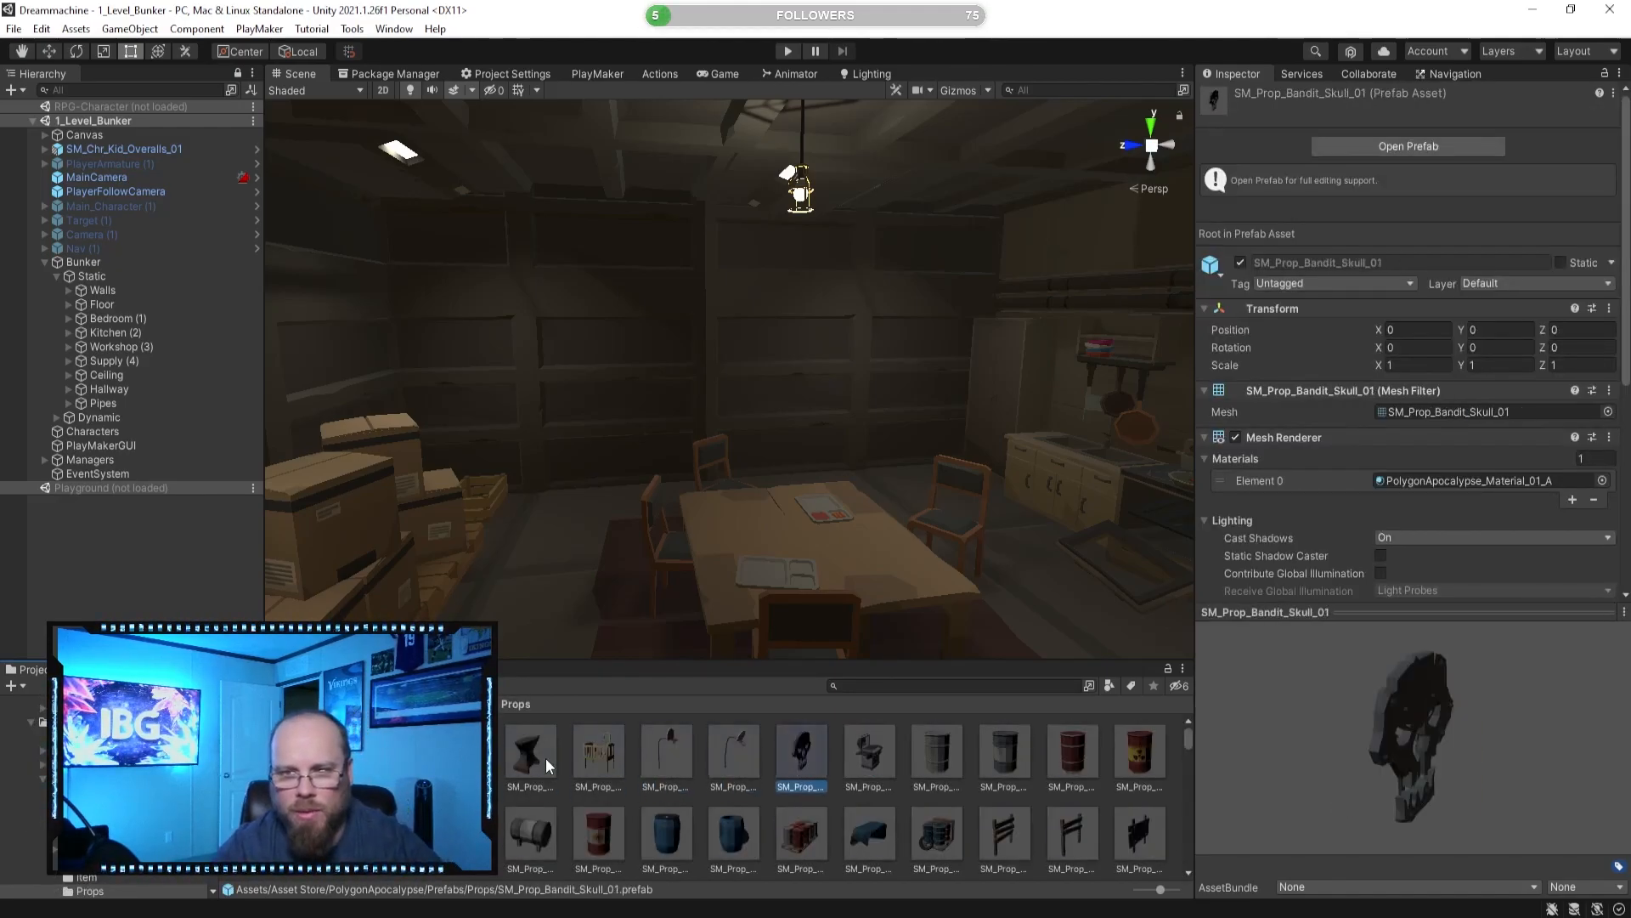
key("Right")
key("Right")
key("Right")
Search the project assets for "poster t:prefab".
left_click(929, 683)
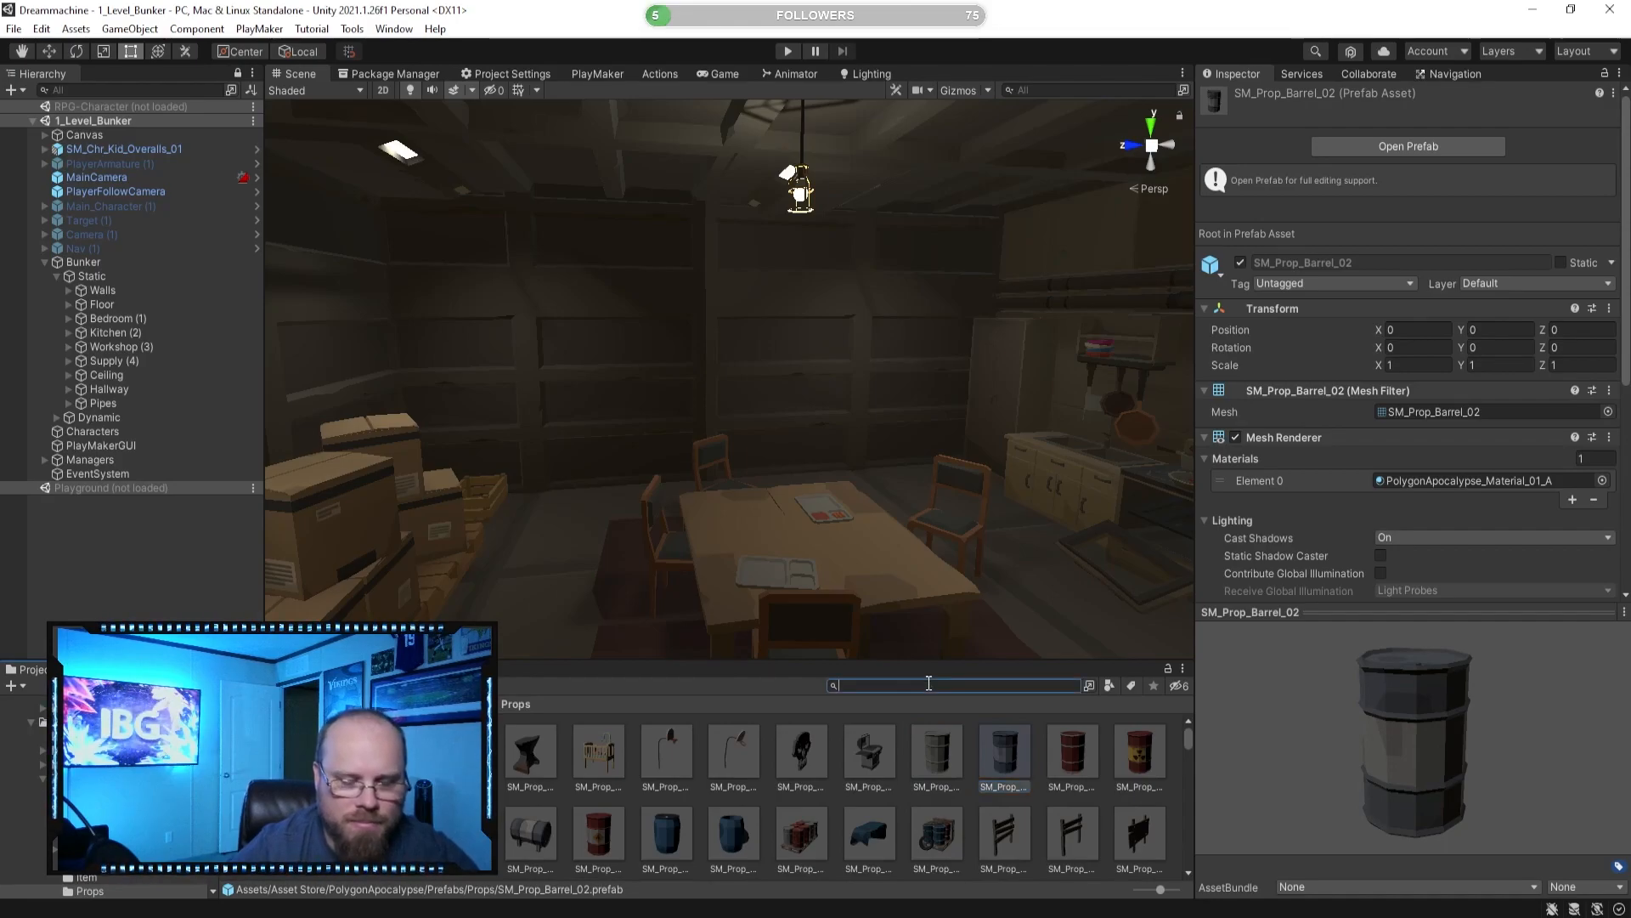
type("poster")
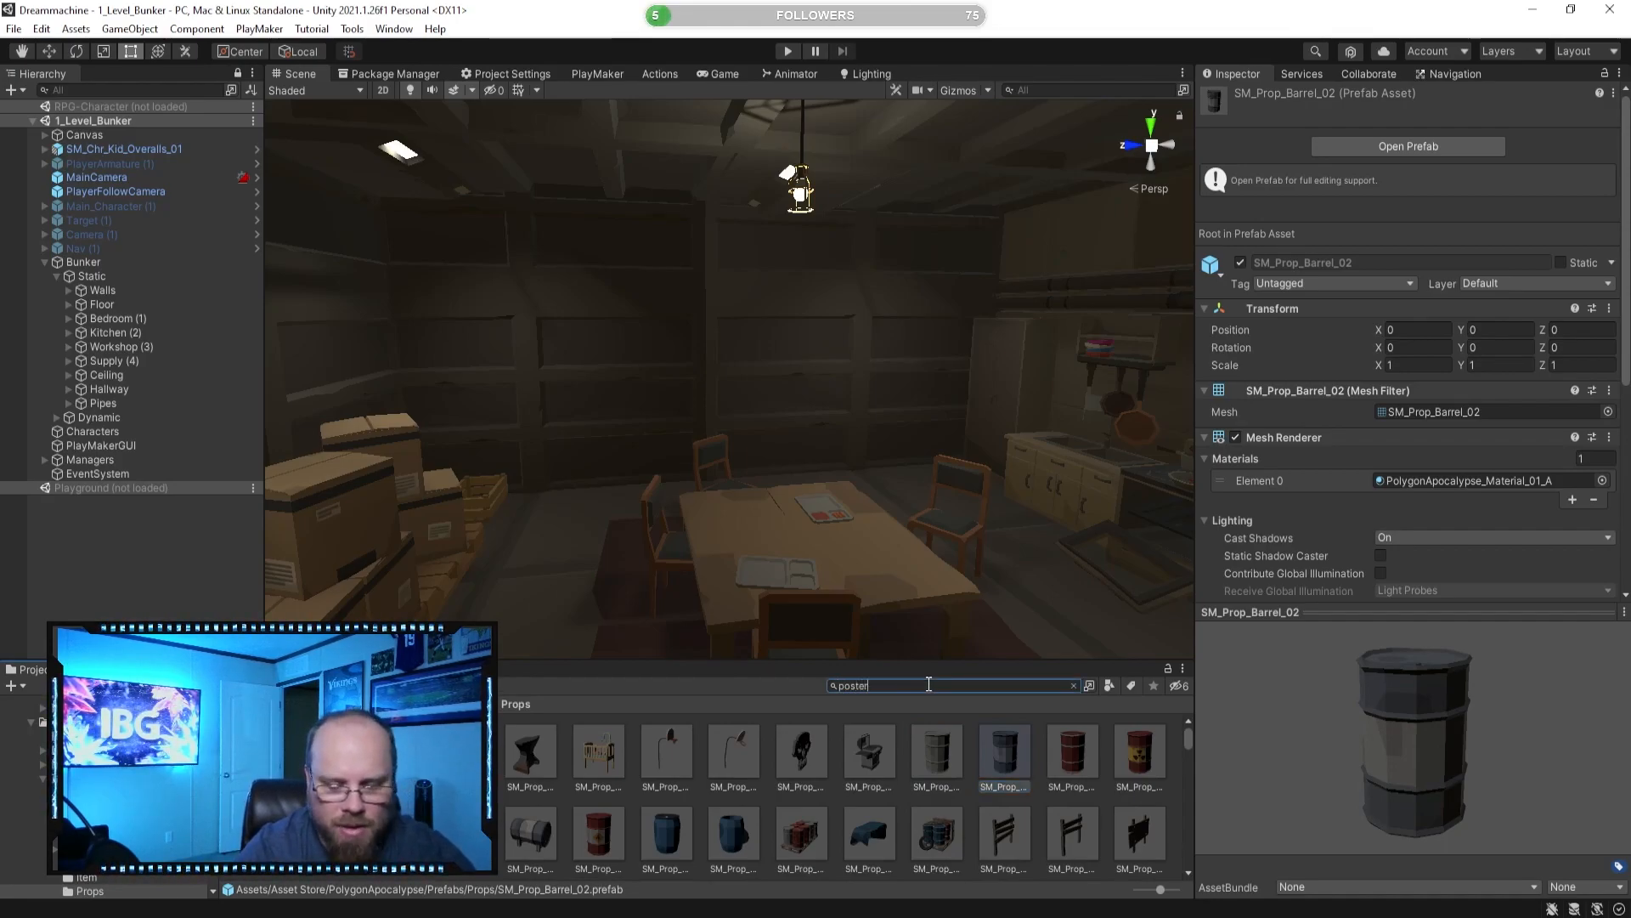
type("s ")
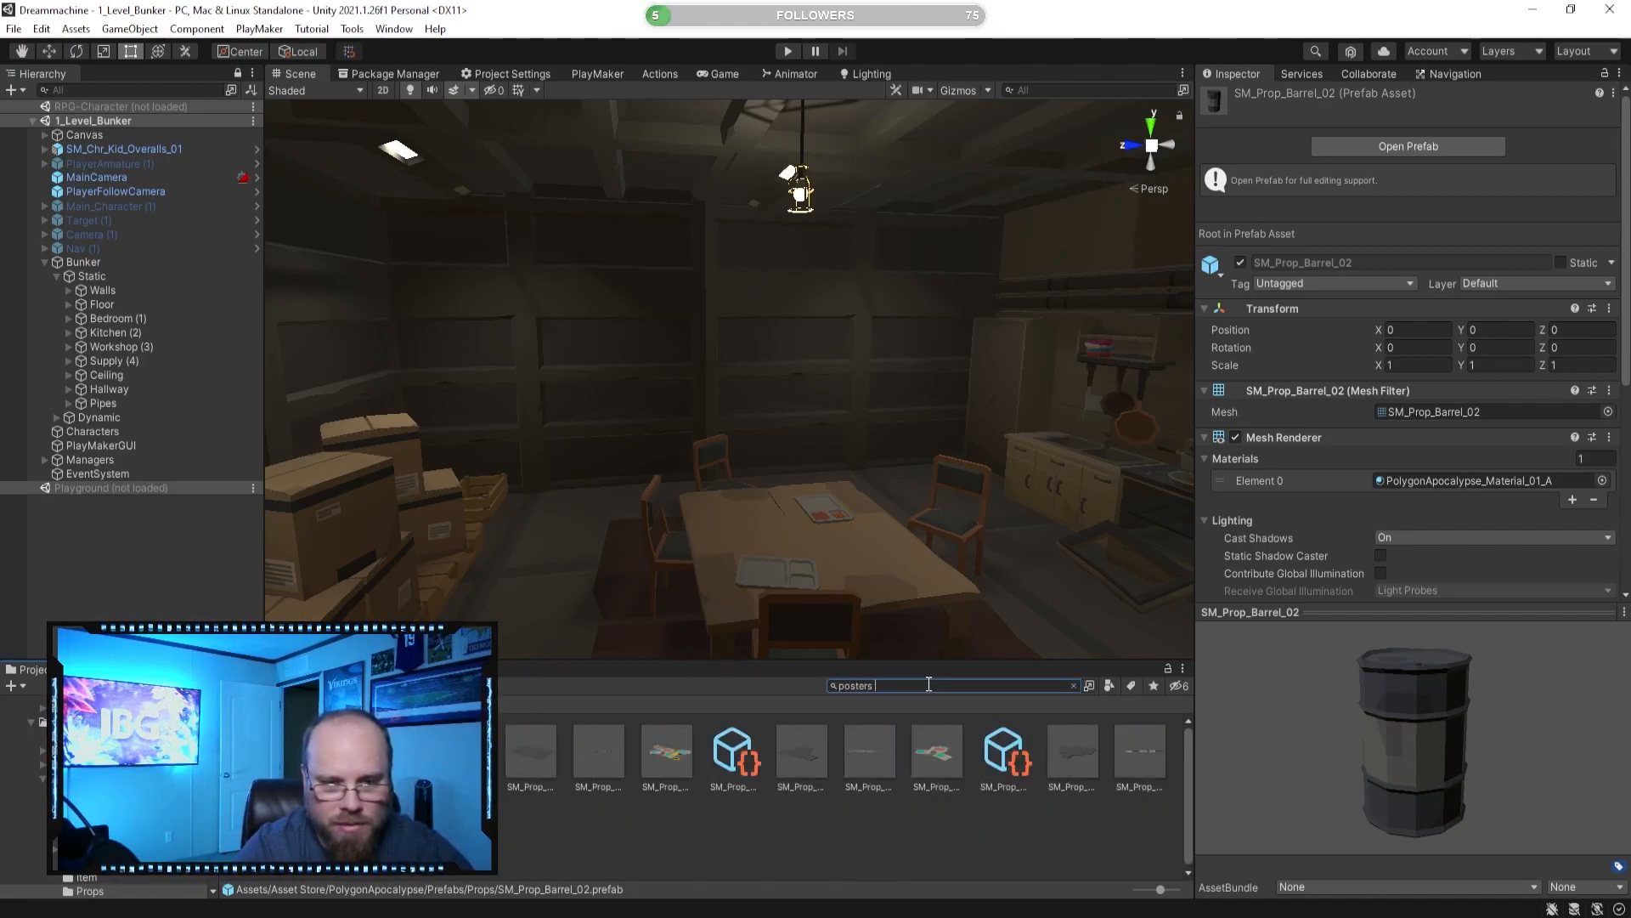
key("BackSpace")
key("BackSpace")
type(" t:prefa")
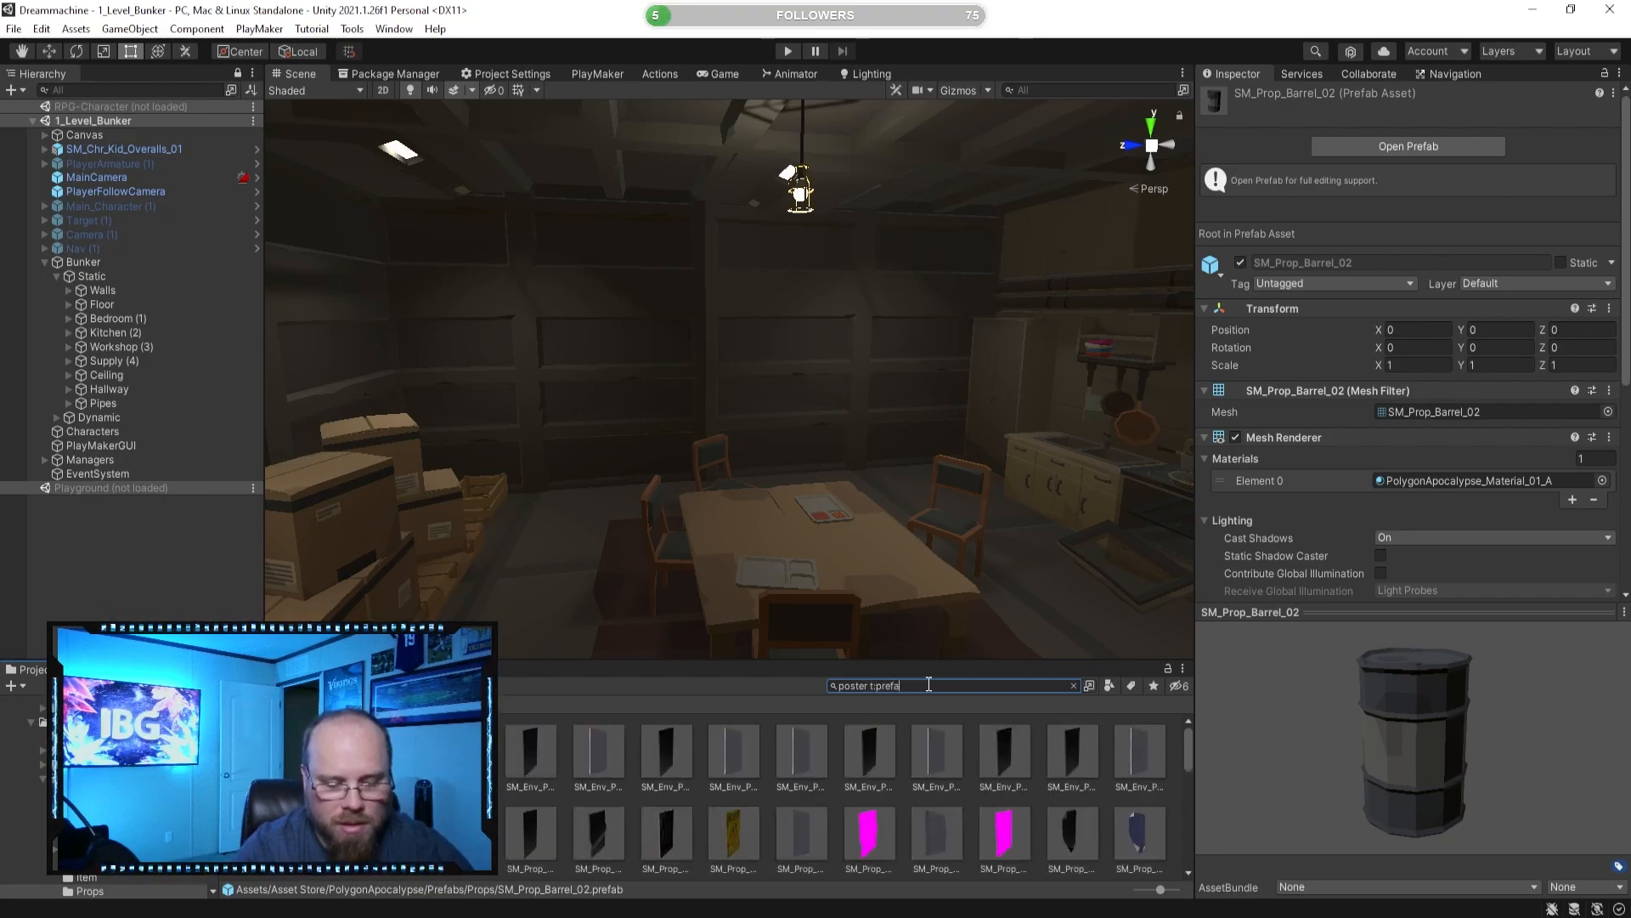
type("b")
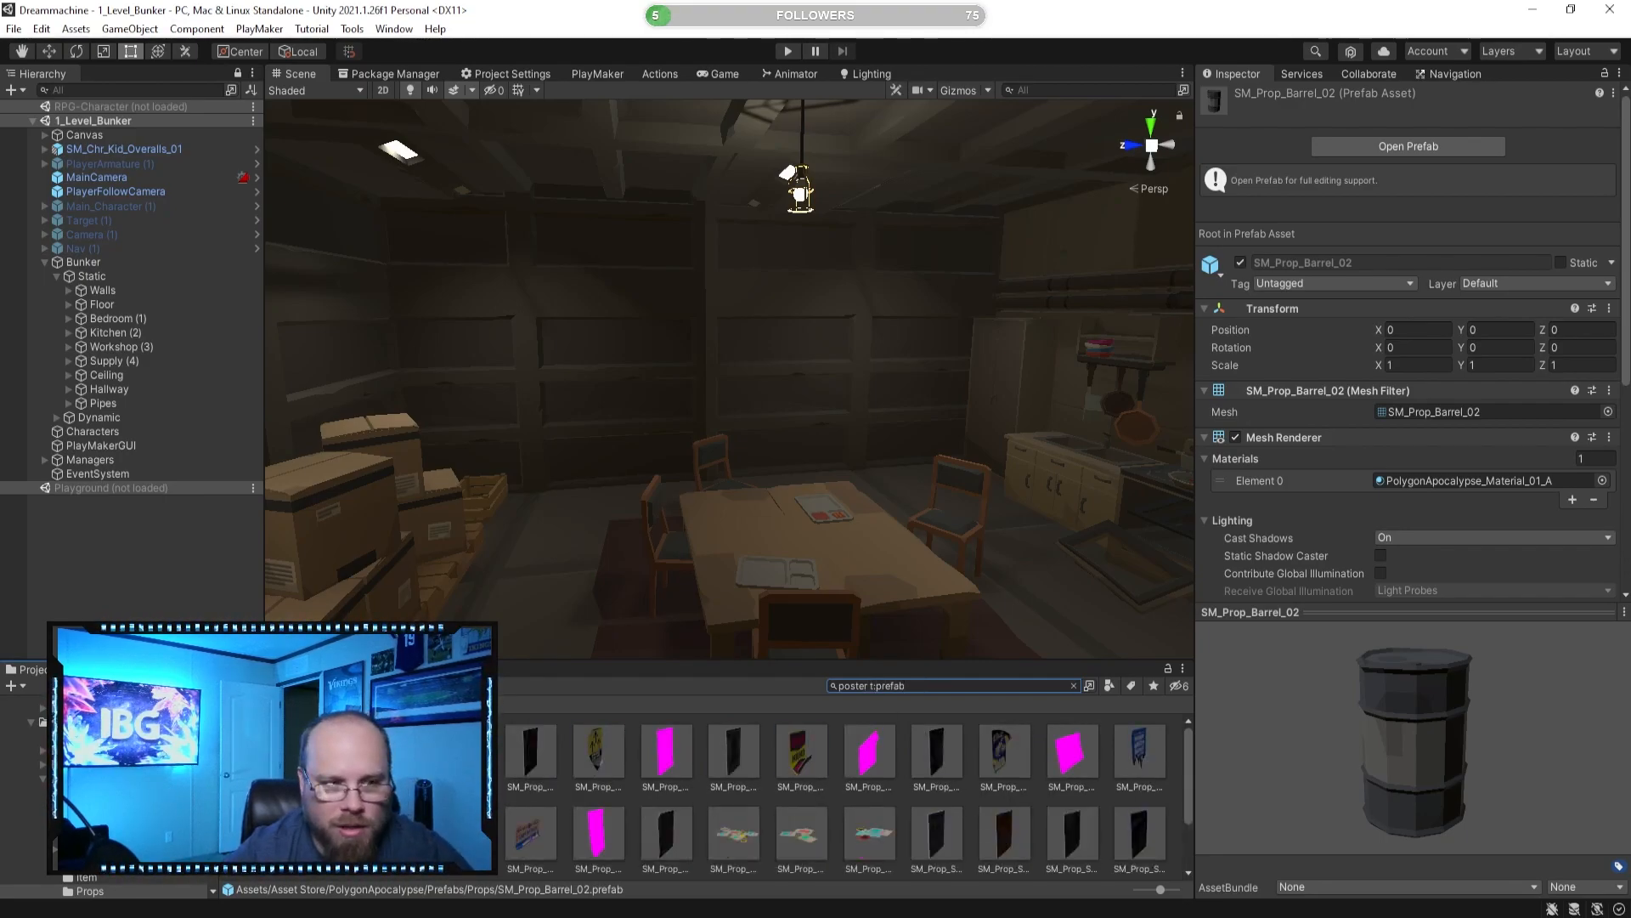
Preview several of the found poster prefabs, rotating their models to see the artwork.
left_click(665, 751)
left_click_drag(1349, 802, 1224, 766)
left_click(328, 752)
left_click_drag(1418, 775, 1288, 757)
left_click(1004, 756)
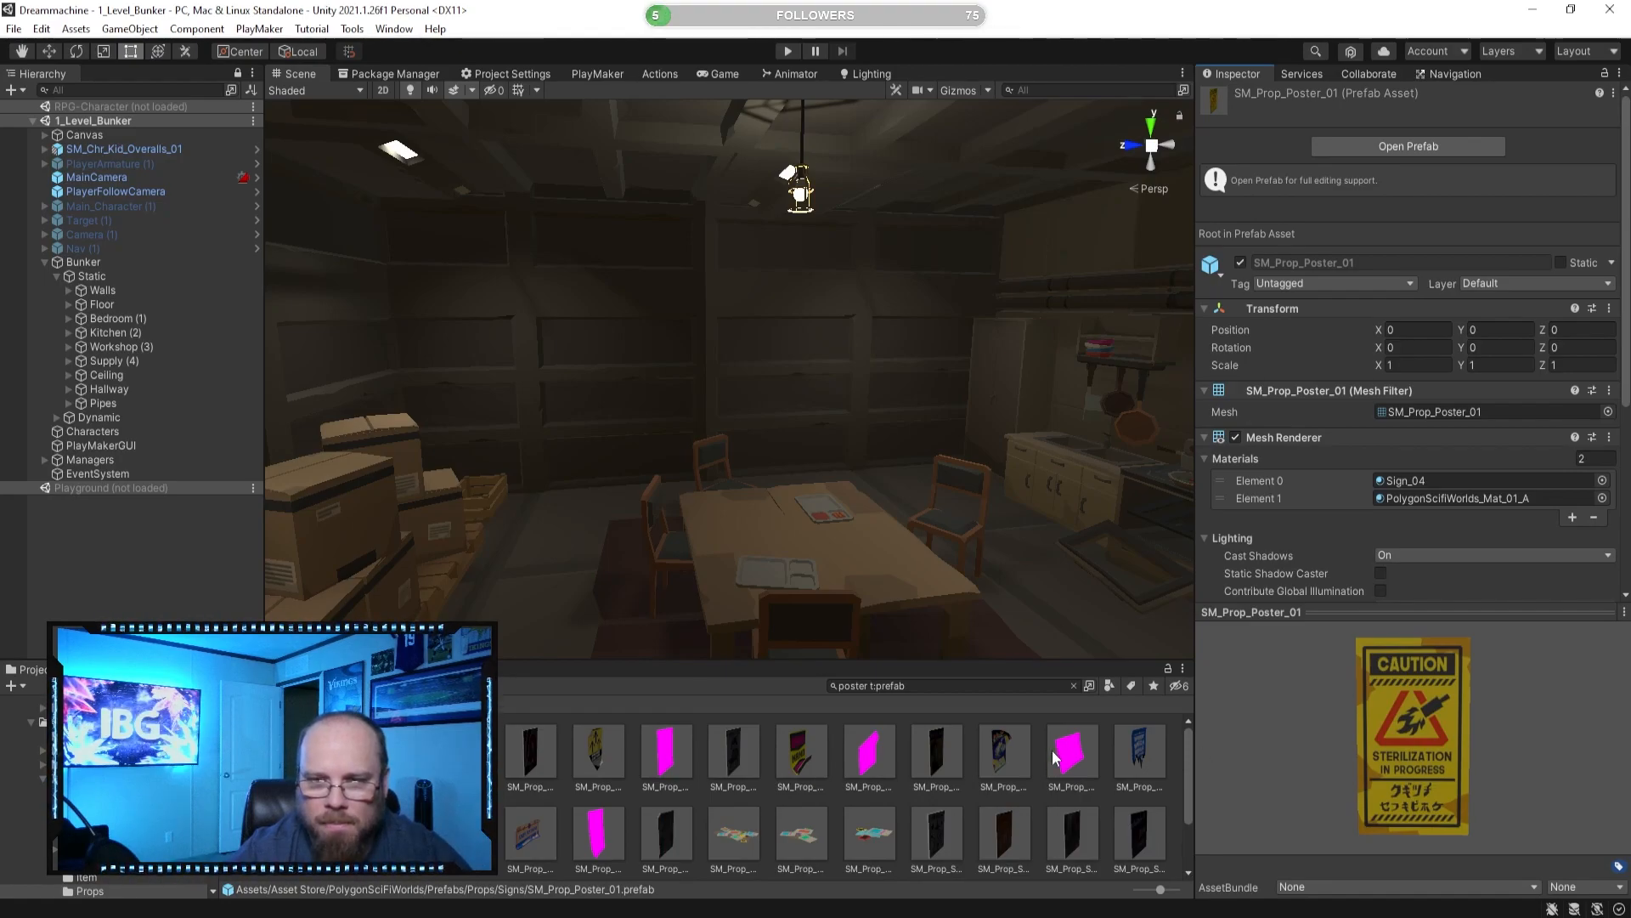
Face the supply room shelves and compare the SM_Prop_Poster_02 variants from PolygonSciFiWorlds and PolygonWar with the SM_Prop_Poster_01 caution sign.
right_click_drag(922, 586, 442, 550)
key("w")
left_click(627, 756)
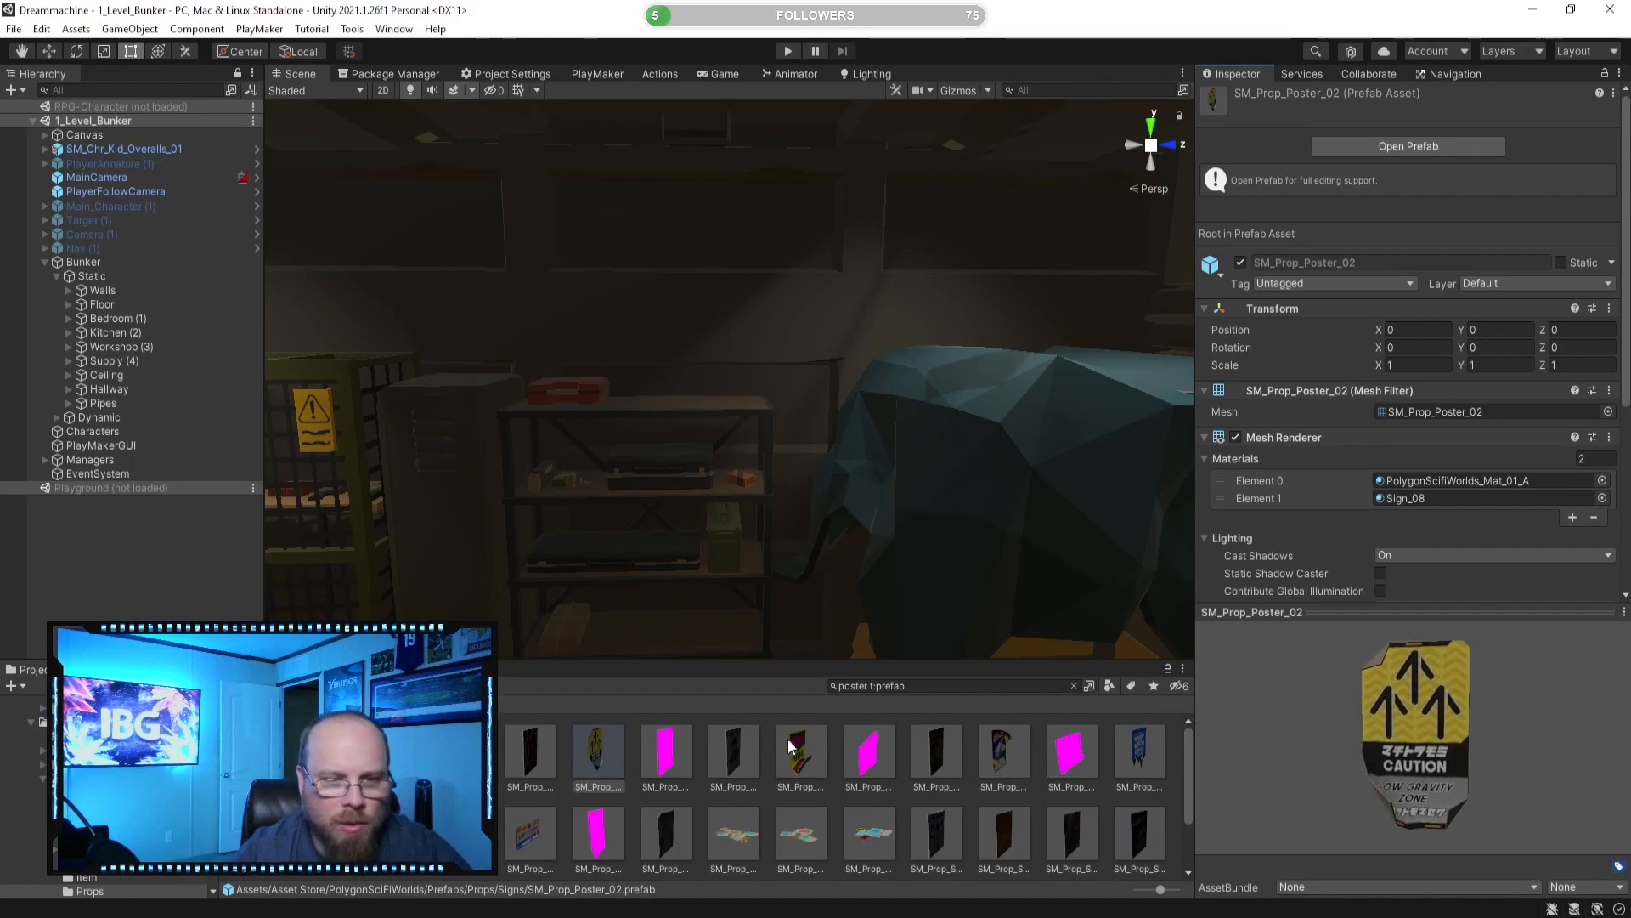
left_click(531, 752)
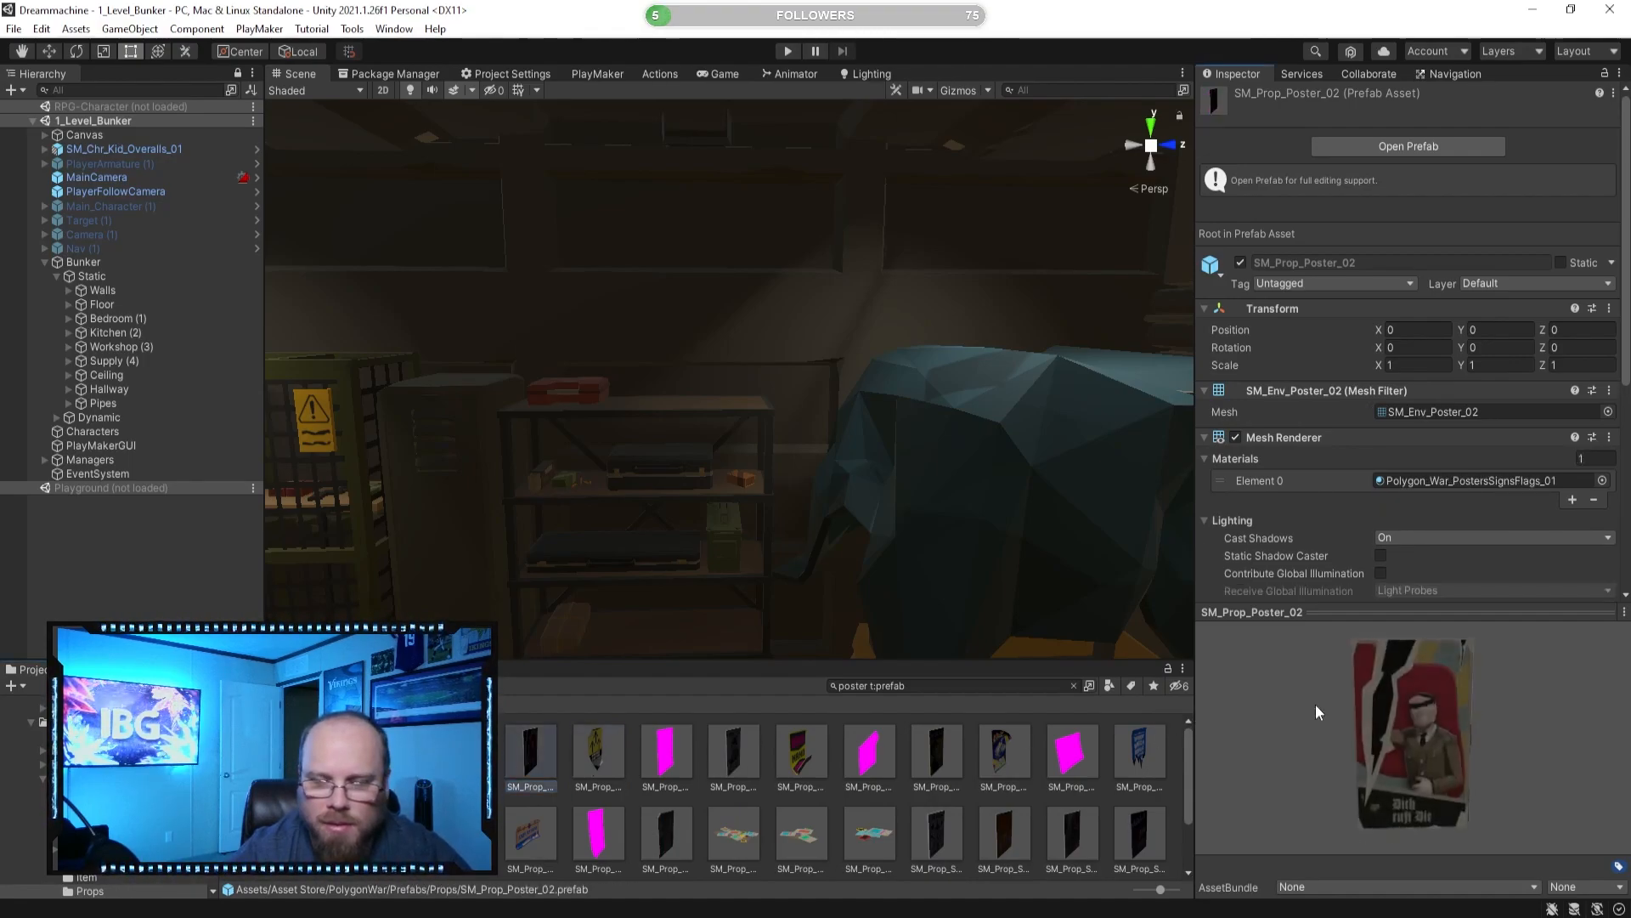
left_click(624, 756)
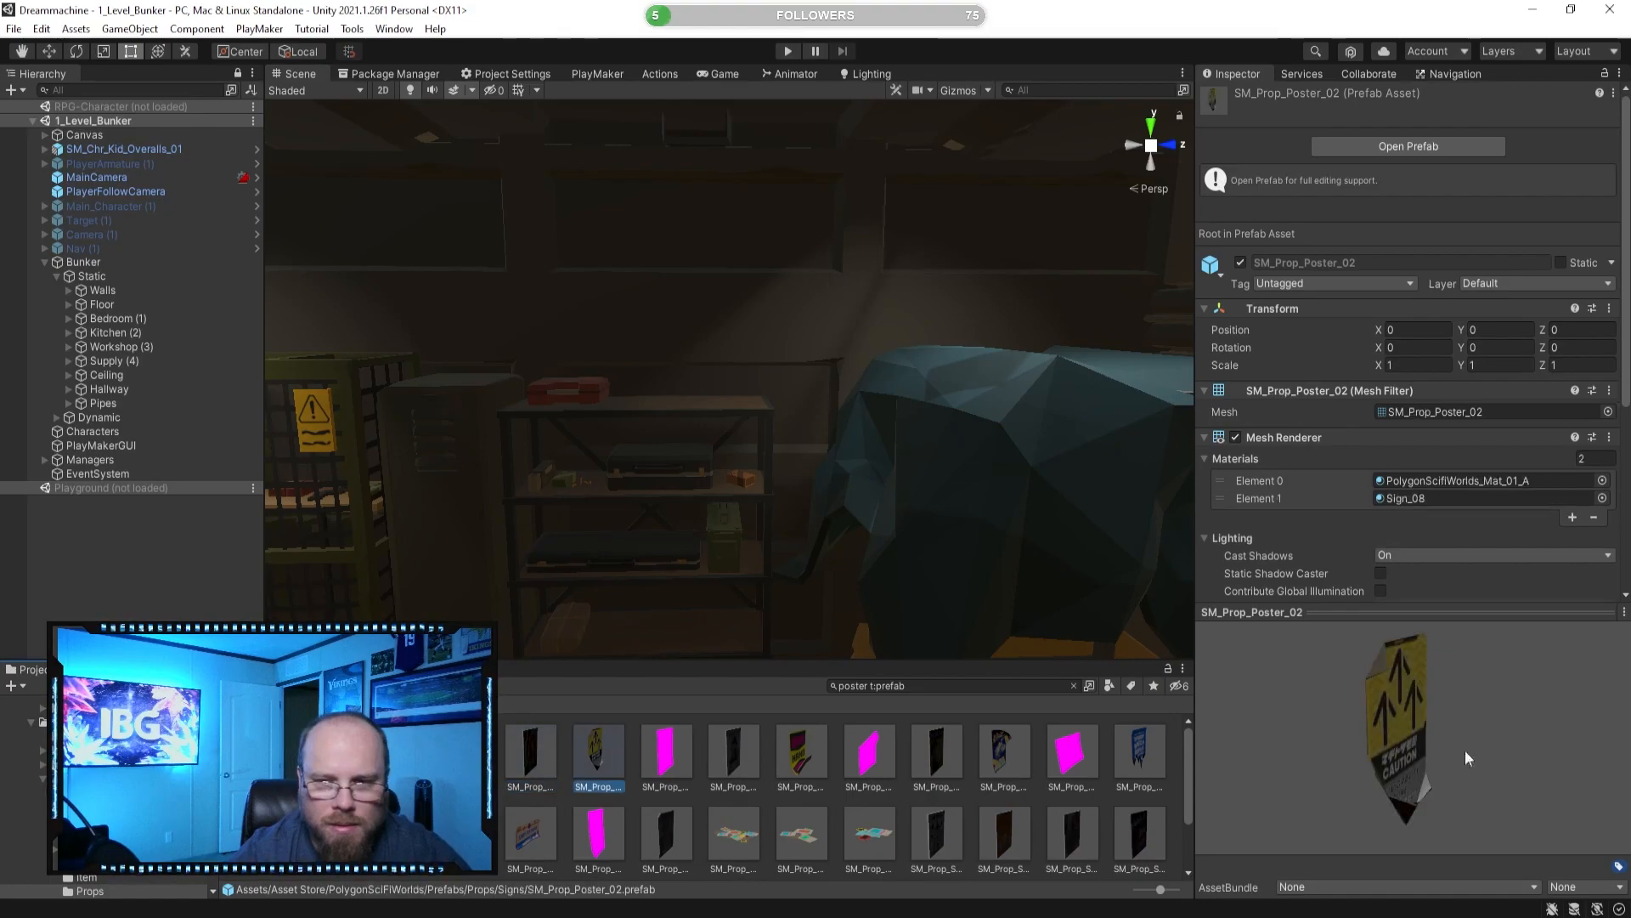
left_click(666, 753)
left_click_drag(1424, 724, 1315, 693)
left_click(595, 759)
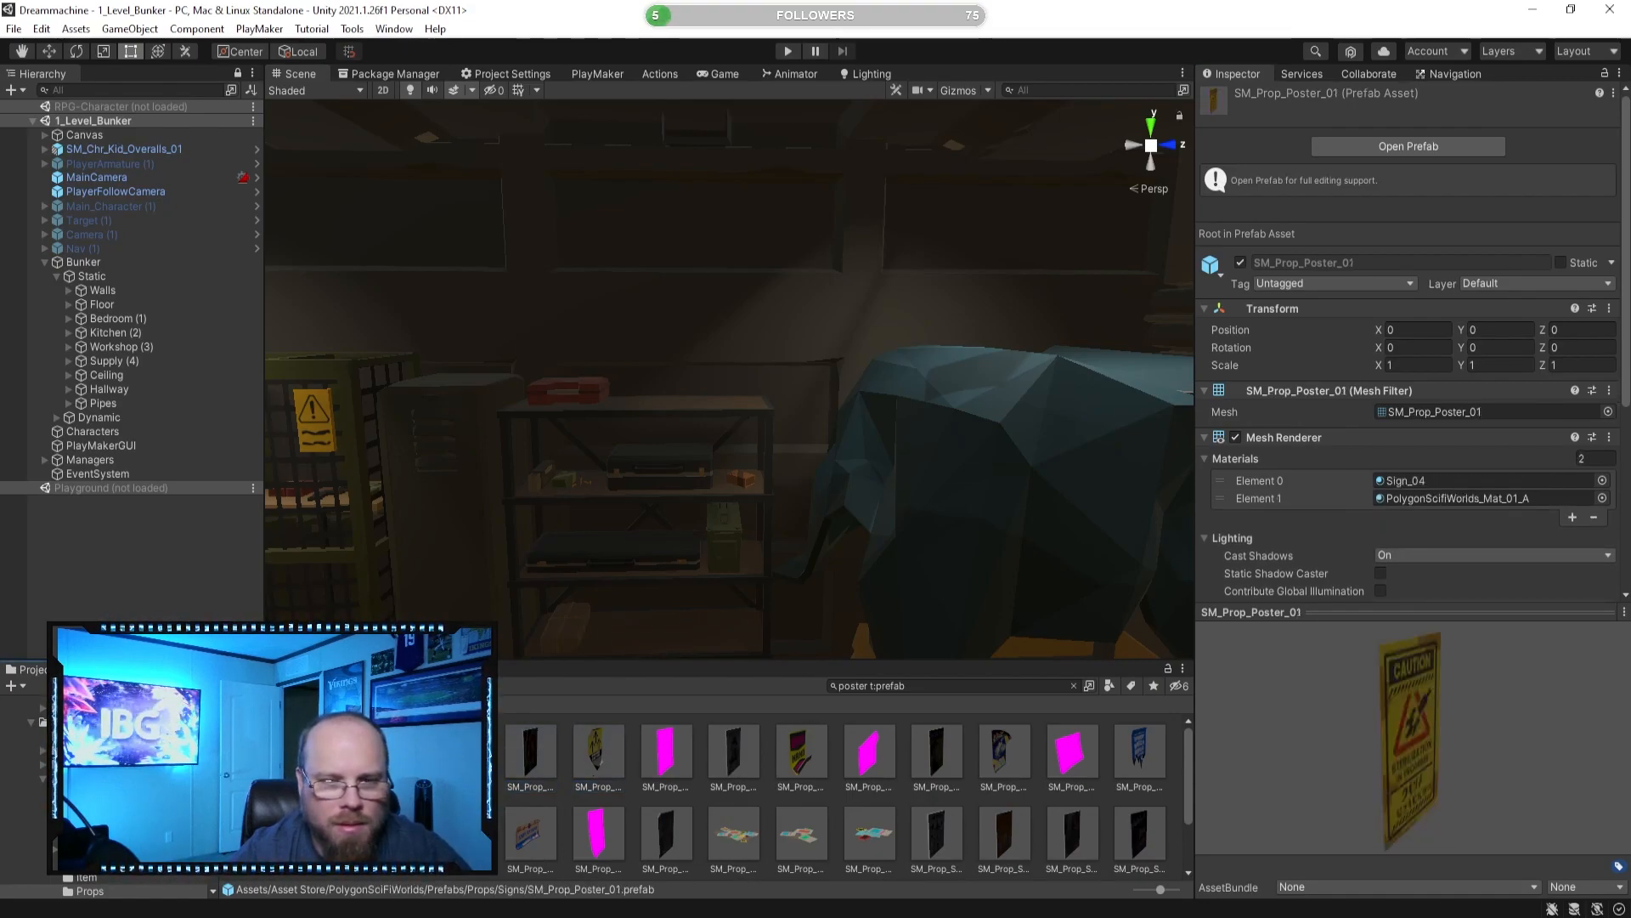
Place the SM_Prop_Poster_01 caution sign in the supply room and rotate it to 90° about Y.
left_click_drag(595, 757, 594, 392)
left_click(77, 51)
right_click_drag(593, 392, 732, 408)
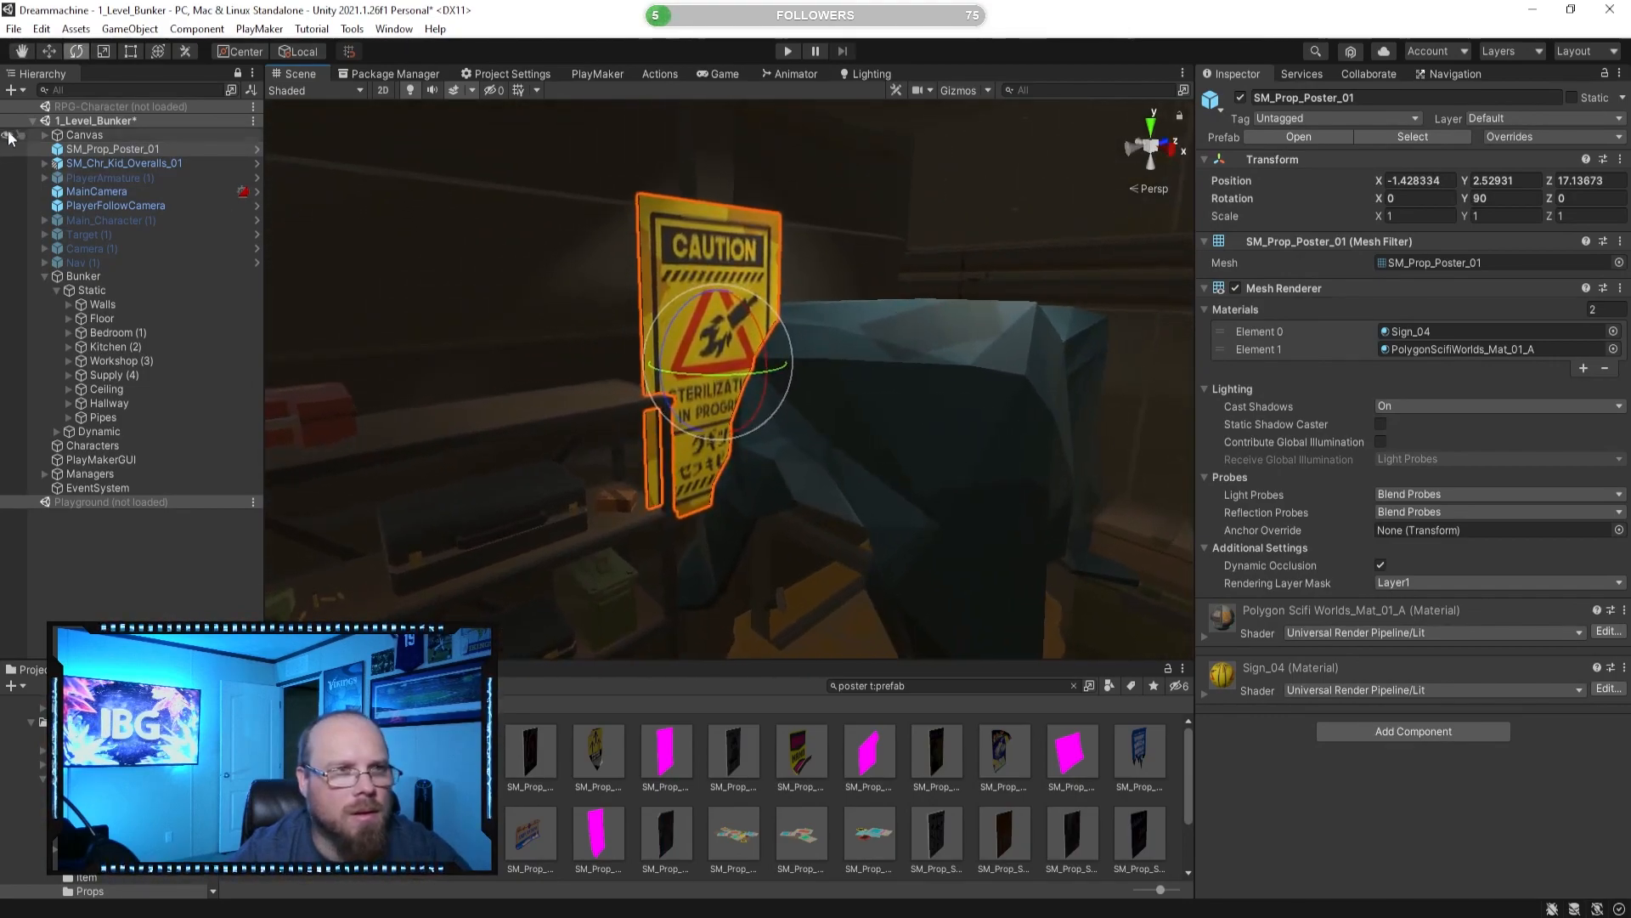
Move the caution sign along its axes onto the wall behind the tarp-covered table.
left_click(54, 50)
right_click_drag(688, 340, 803, 337)
left_click_drag(830, 324, 763, 322)
right_click_drag(763, 321, 658, 284)
left_click_drag(676, 278, 837, 270)
left_click(902, 807)
right_click_drag(837, 444, 697, 435)
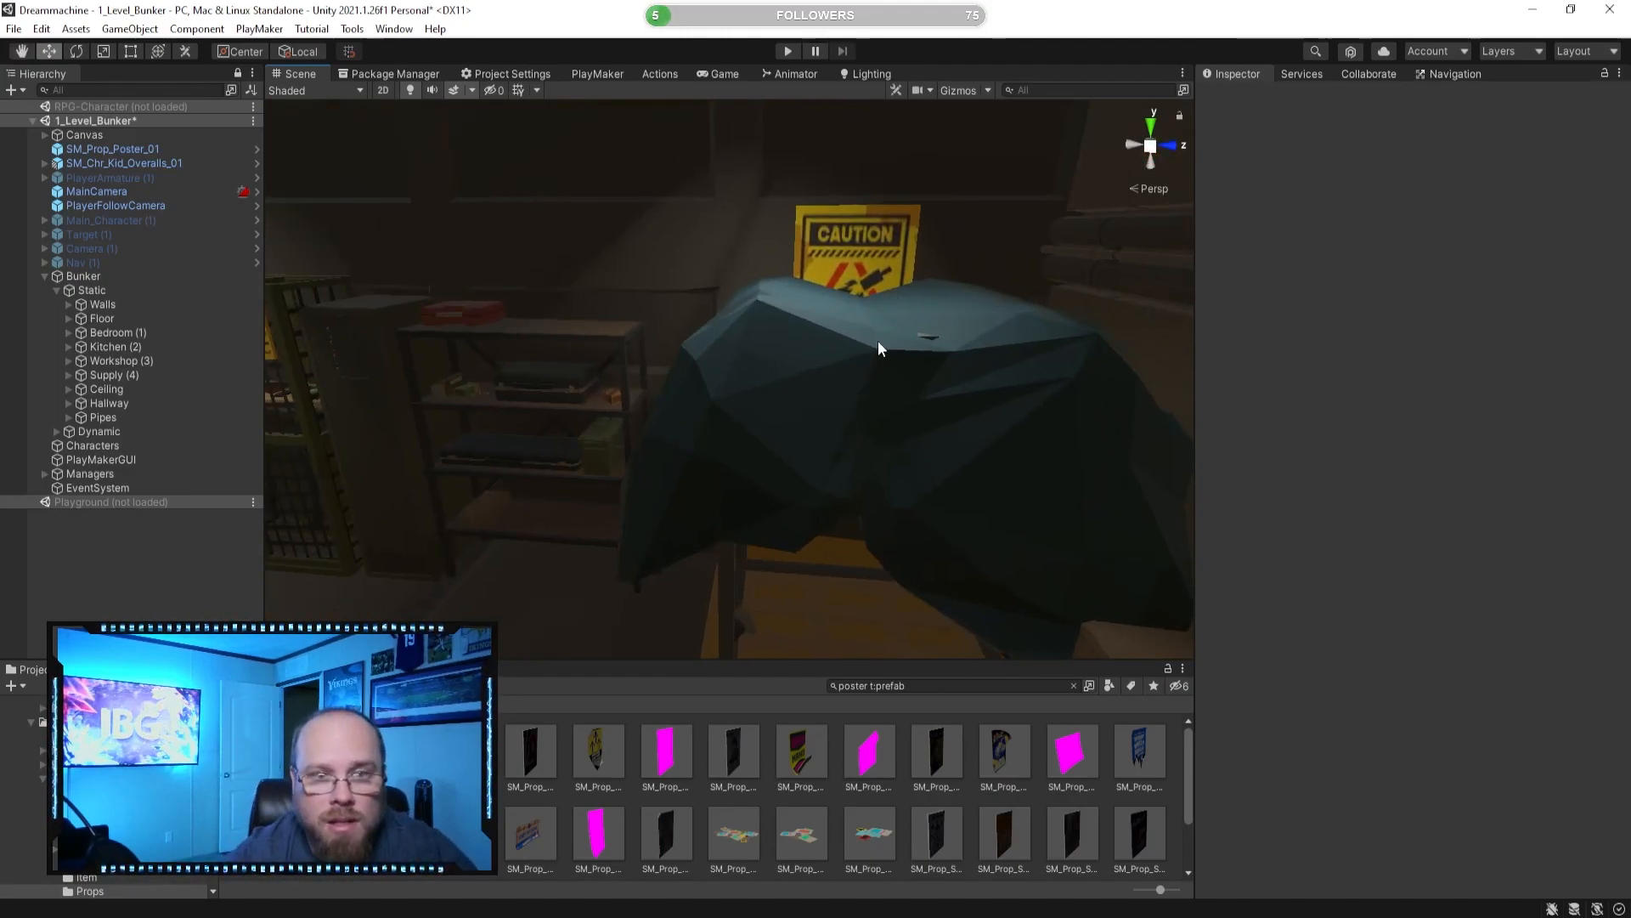
Temporarily deactivate SM_Prop_Gas_Table_01_Tarp to check the caution sign behind it, reactivate it, and view the corner from farther back.
left_click(864, 242)
right_click_drag(688, 337, 823, 351)
left_click(828, 355)
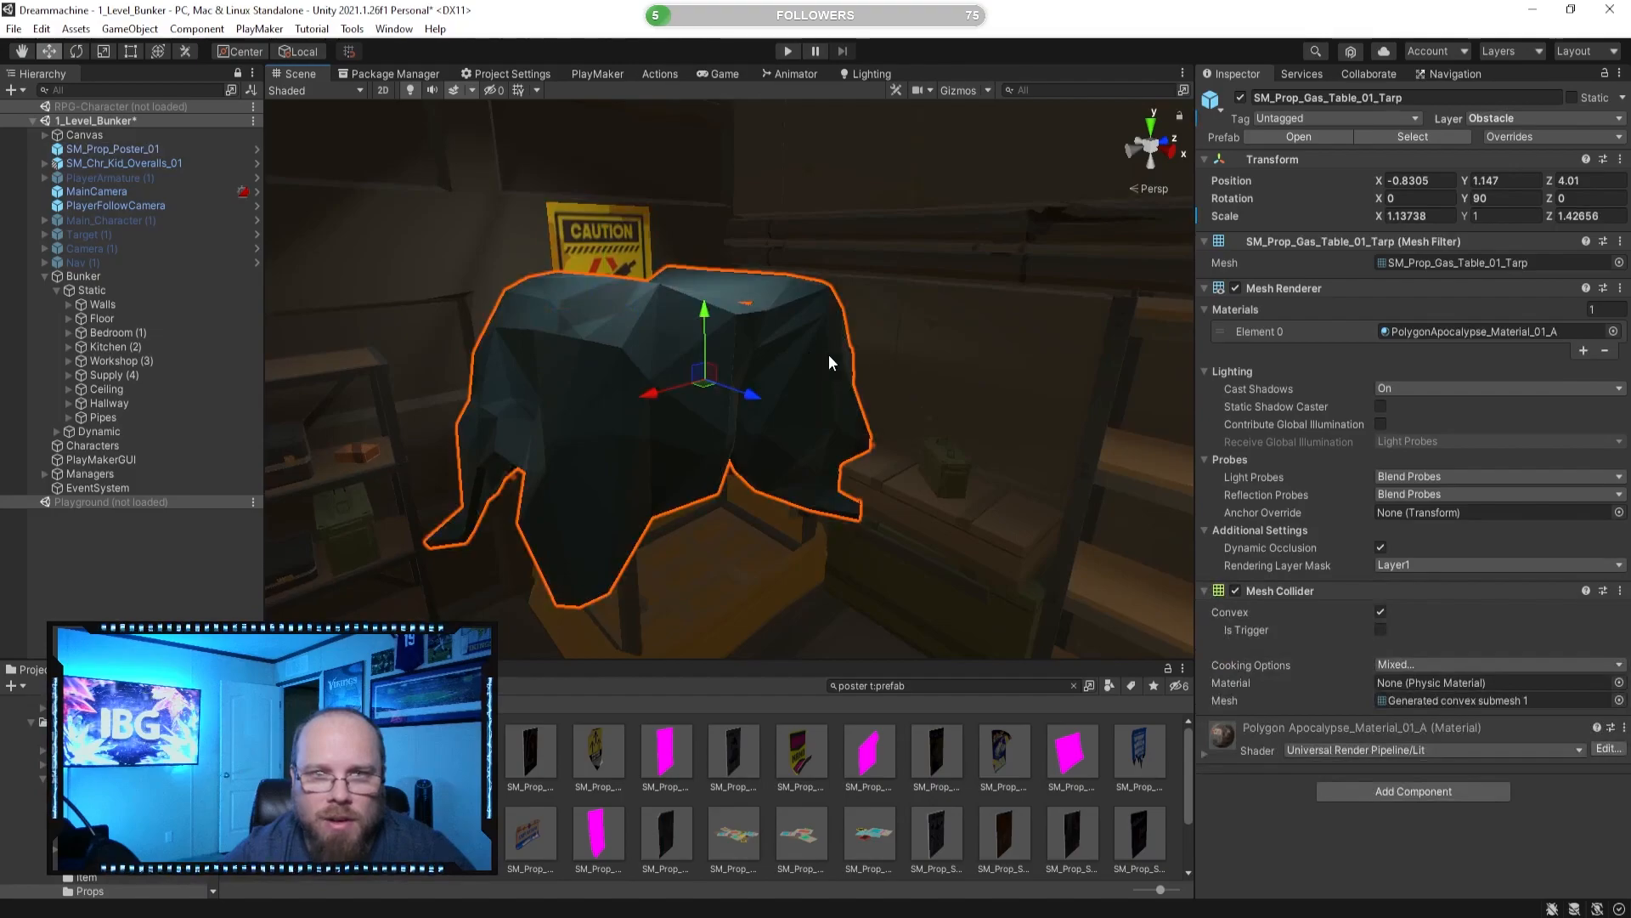
left_click(1241, 98)
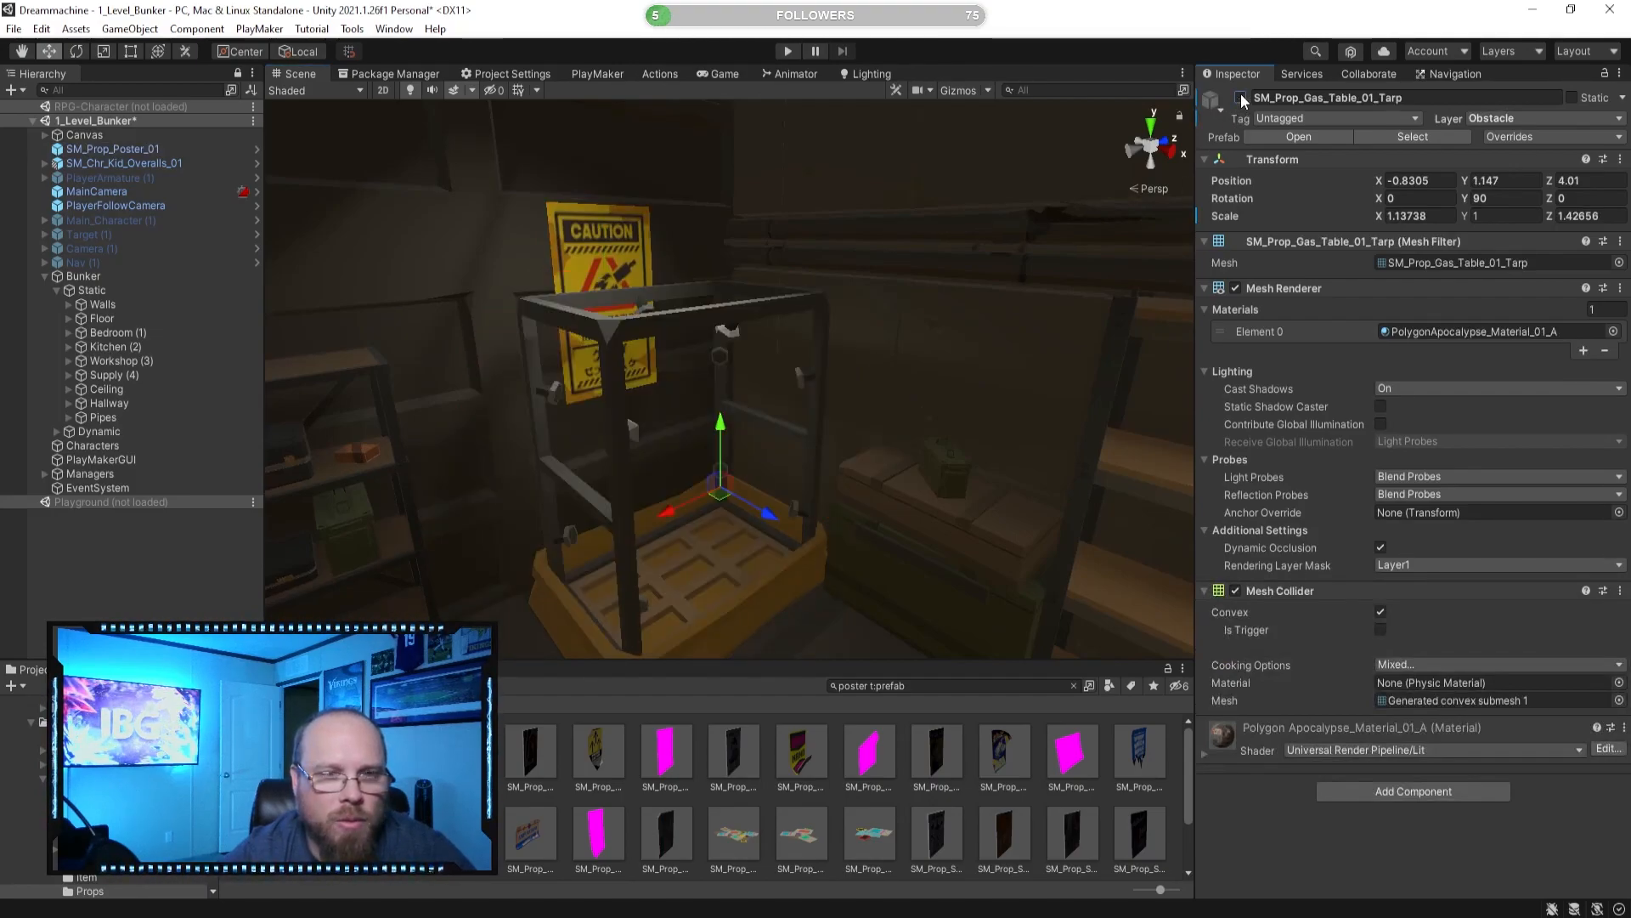
left_click(1241, 101)
right_click_drag(854, 289, 821, 348)
left_click(831, 835)
right_click_drag(823, 425, 825, 257)
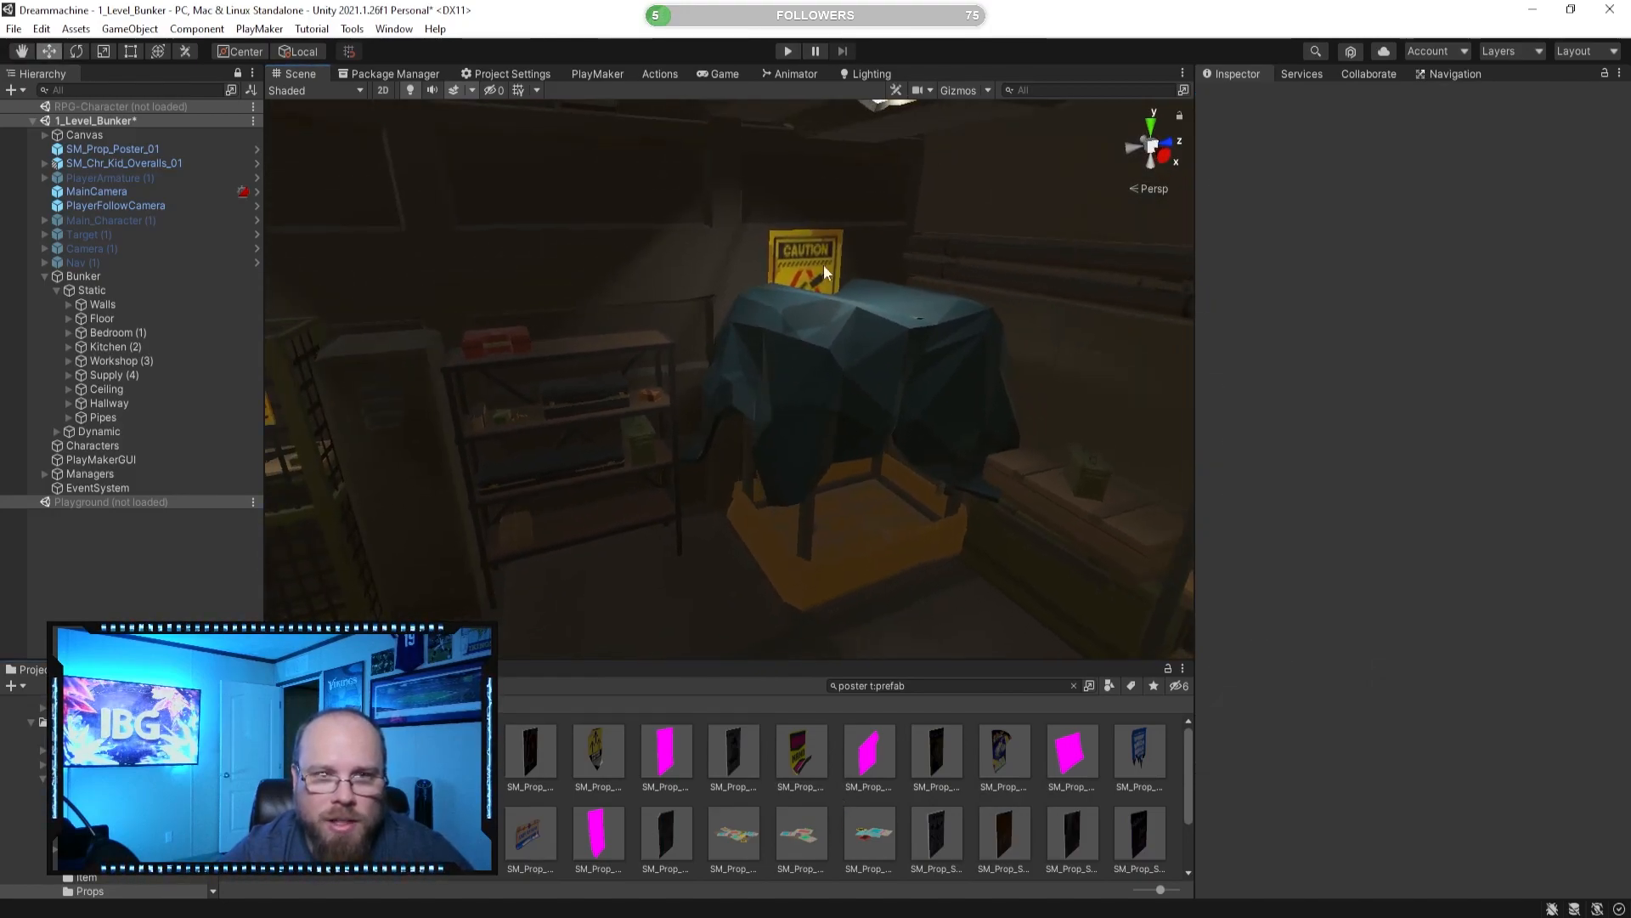
Preview the PolygonSciFiWorlds SM_Prop_Poster_03 and SM_Prop_Poster_05, PolygonWar SM_Prop_Poster_04 and PolygonConstruction SM_Prop_Poster_05 prefabs.
left_click(816, 746)
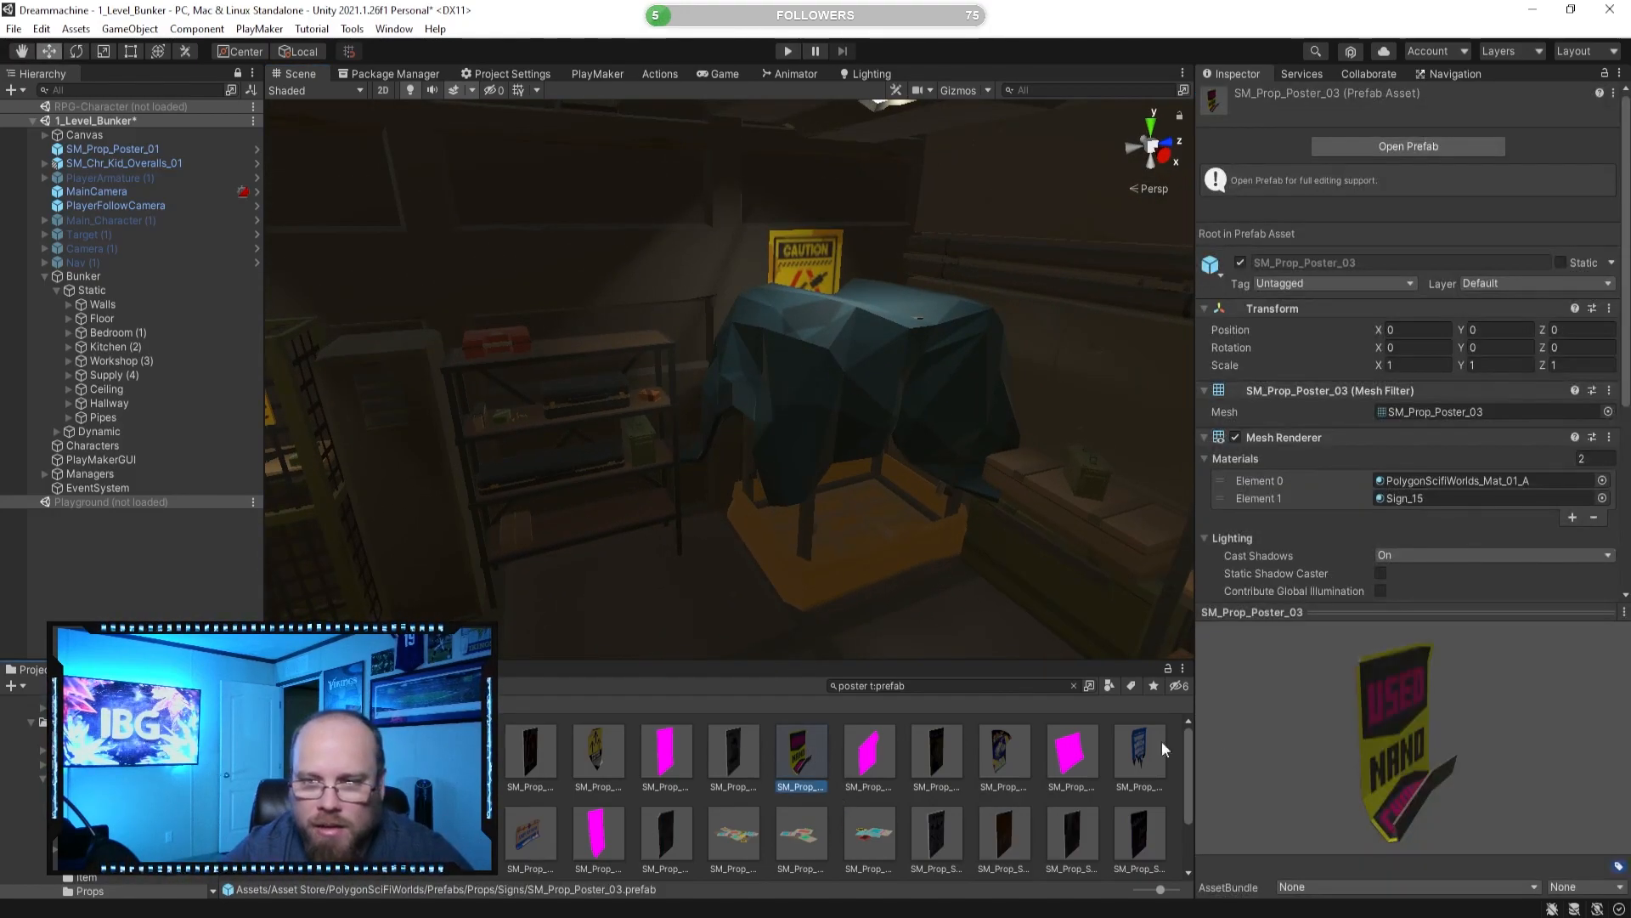
left_click(892, 752)
left_click(938, 756)
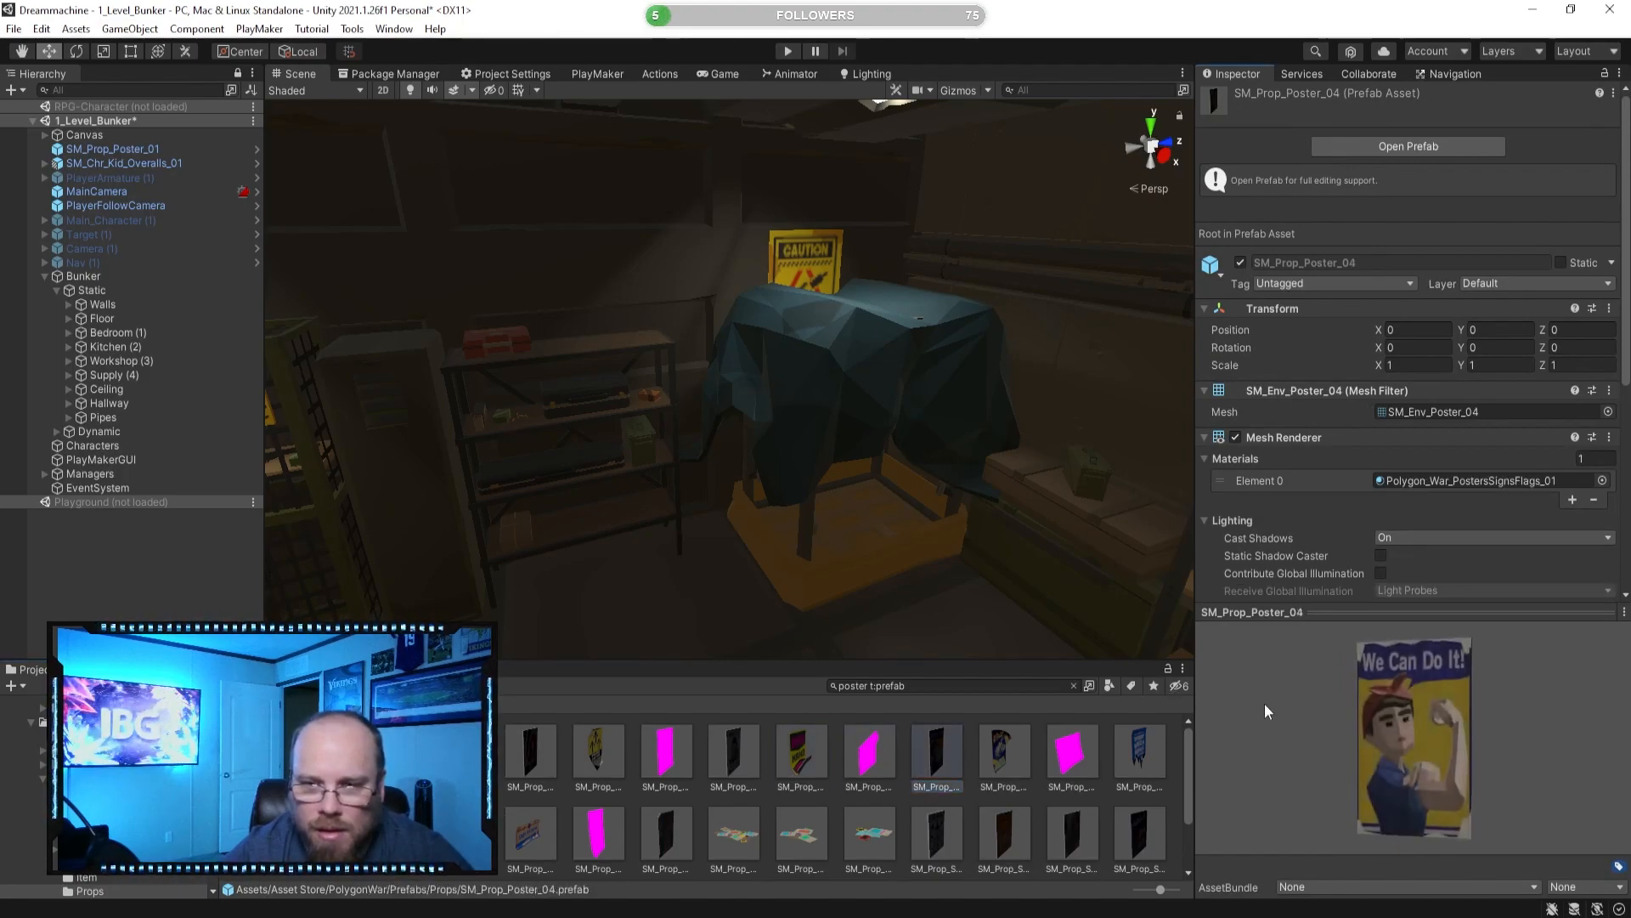
left_click(1069, 752)
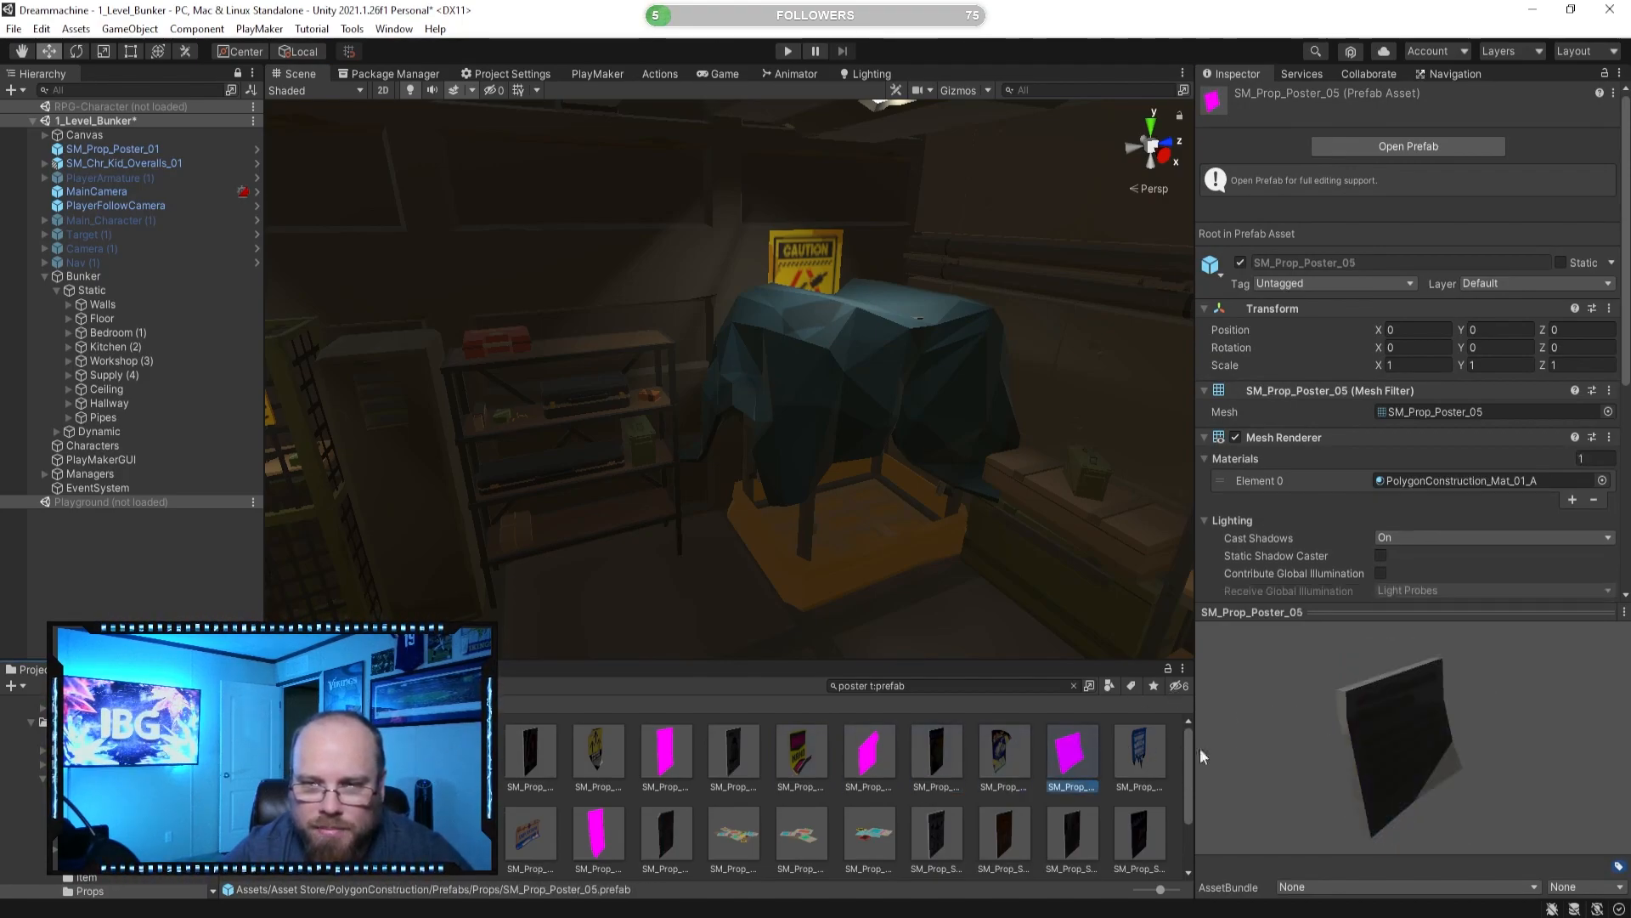
left_click(1139, 751)
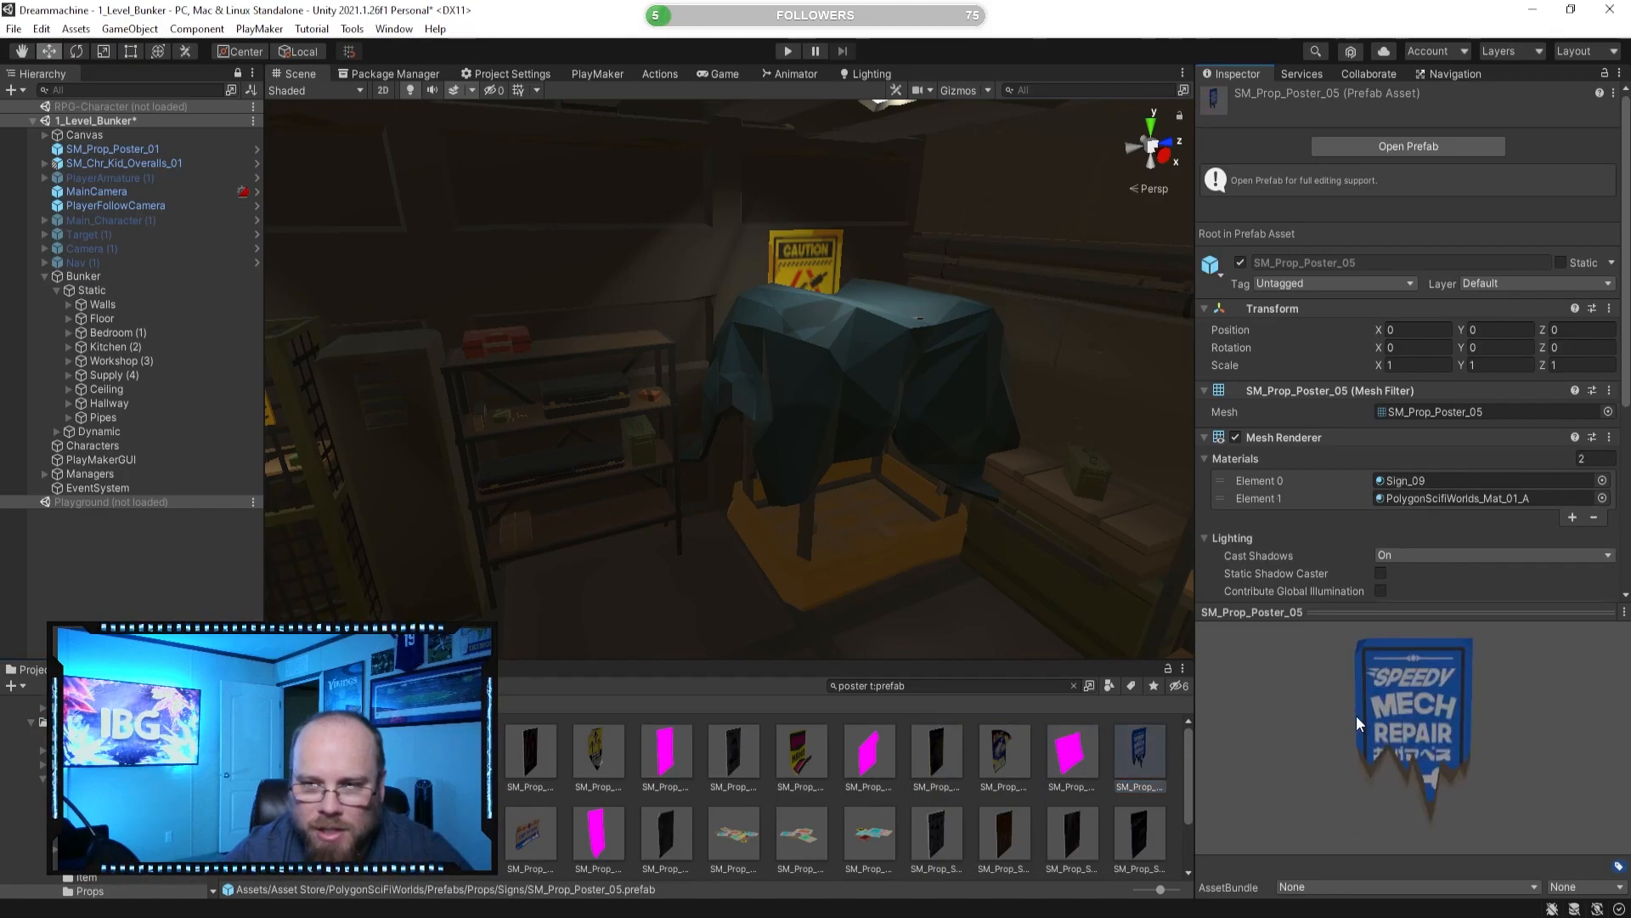
Compare the SM_Prop_Poster_03 and SM_Prop_Poster_02 variants and recheck the SM_Prop_Poster_05 variants, rotating their preview models.
left_click(808, 754)
left_click(745, 757)
right_click_drag(825, 460, 638, 466)
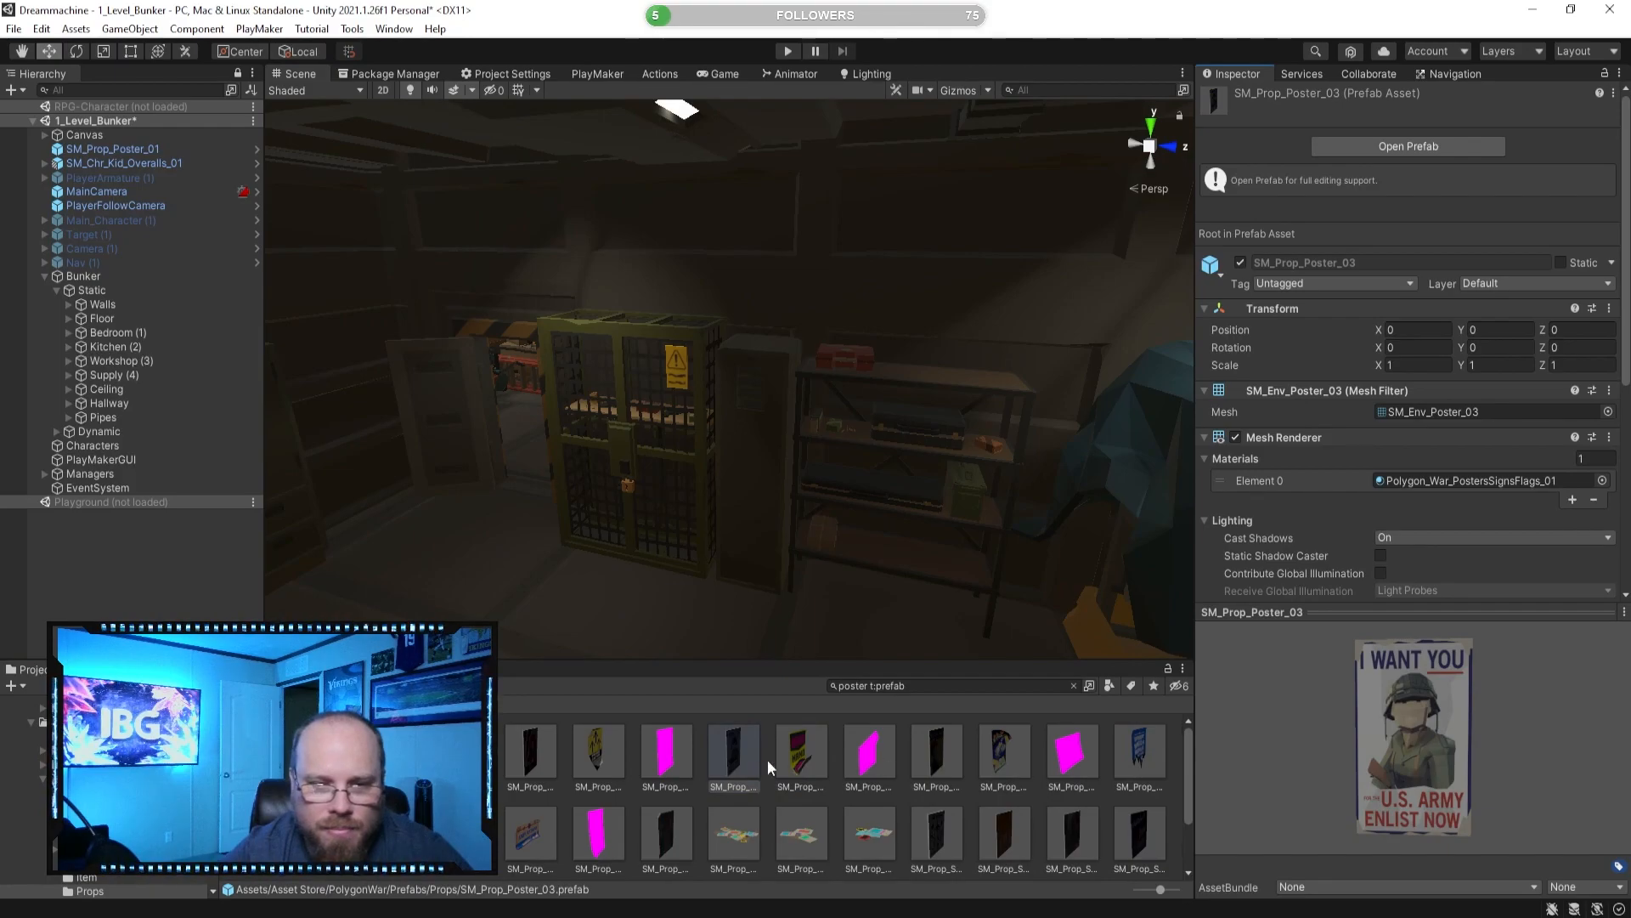
left_click(667, 783)
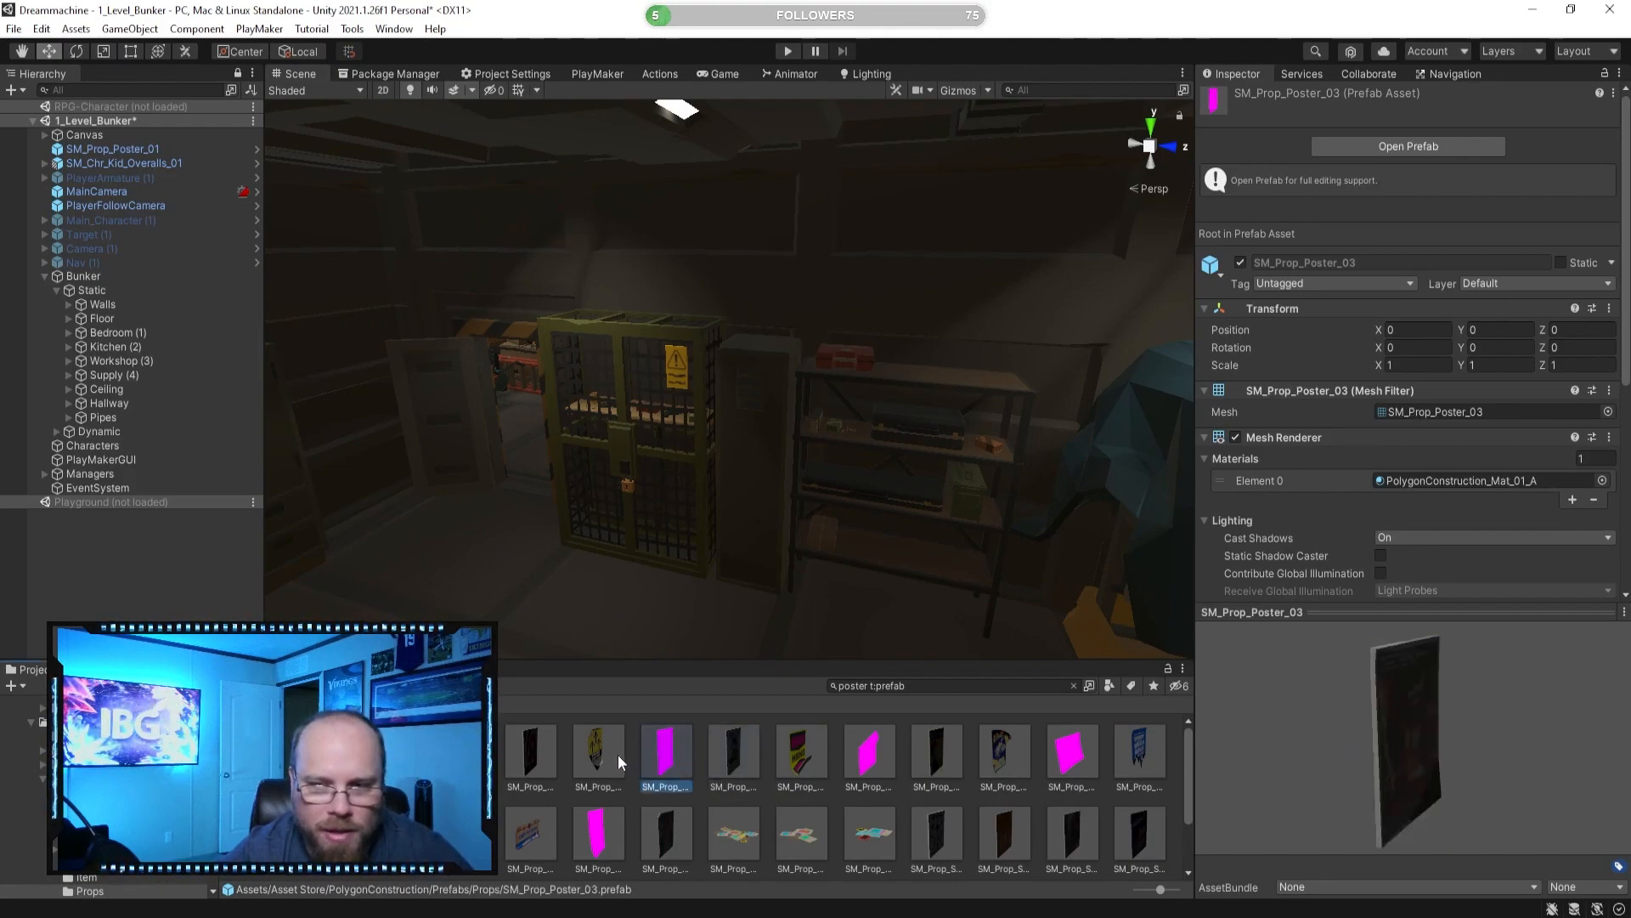
left_click_drag(1308, 771, 1200, 757)
left_click(608, 769)
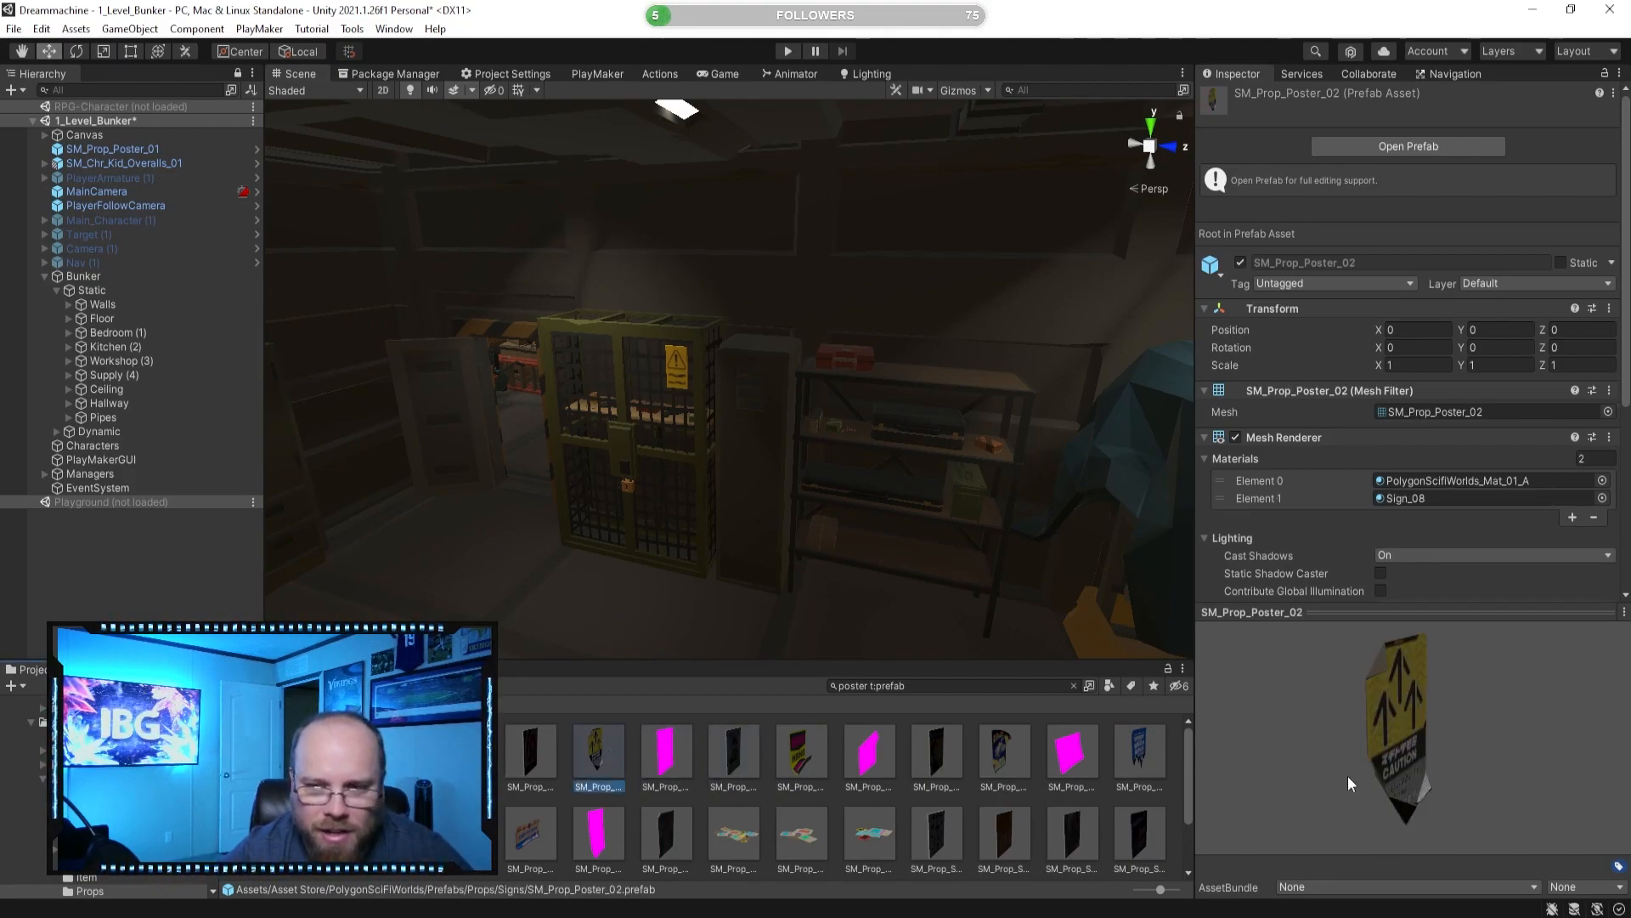
left_click(534, 753)
left_click_drag(1317, 751, 1211, 739)
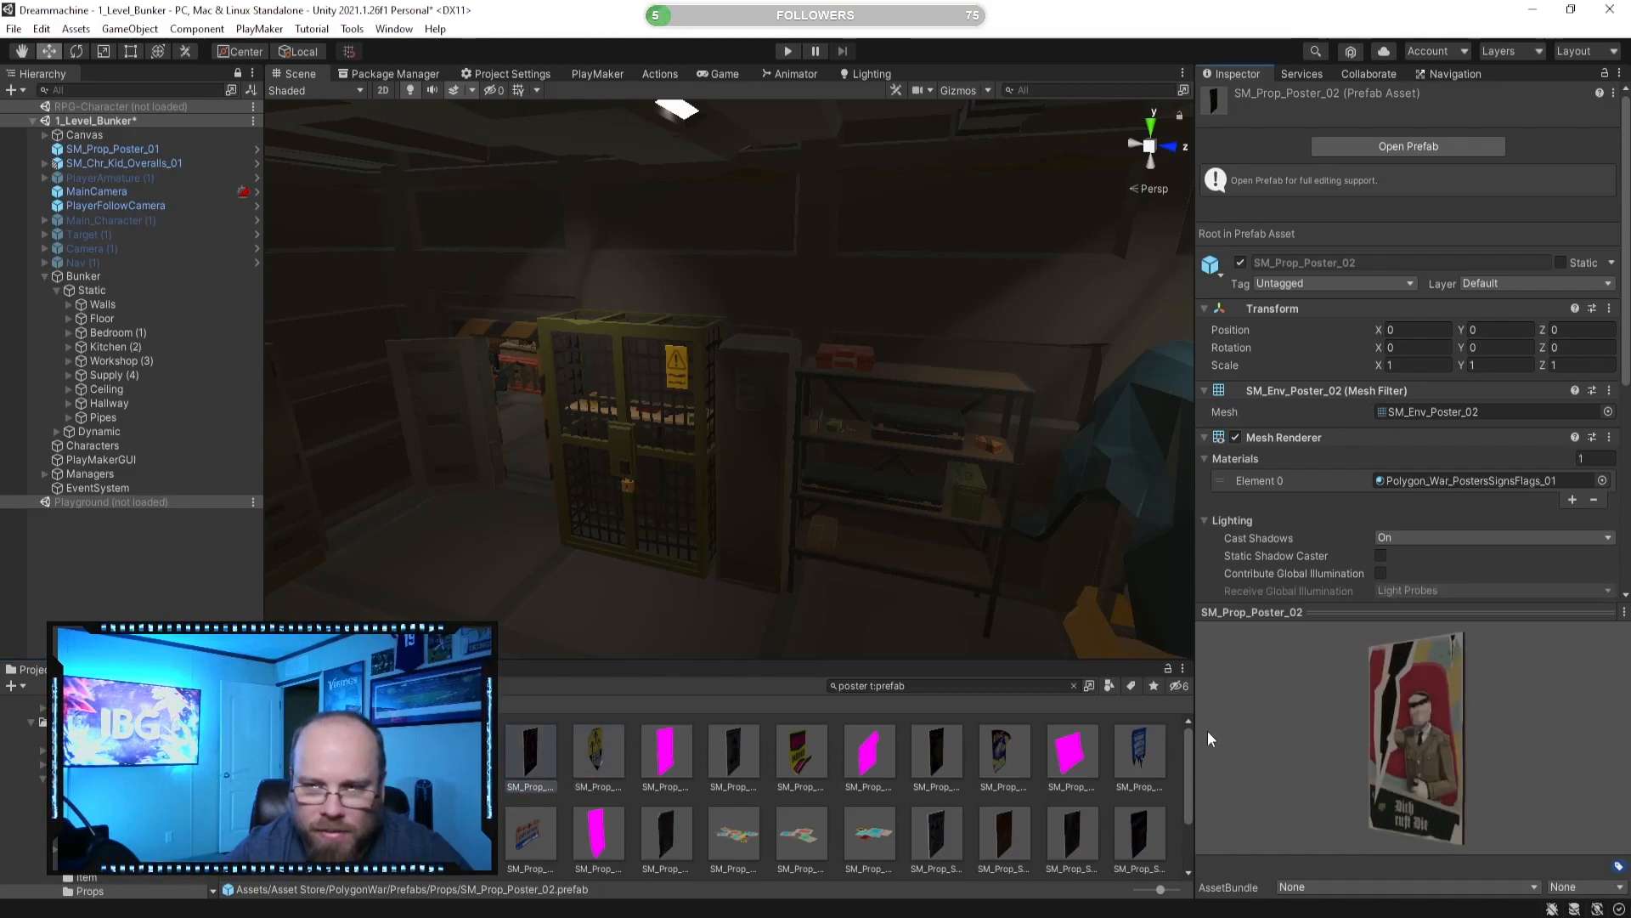
left_click(464, 751)
left_click_drag(1402, 765, 1313, 733)
left_click(1079, 753)
left_click(1142, 752)
left_click_drag(1433, 744, 1361, 741)
Face the bedroom bunk bed and preview the PolygonWar SM_Prop_Poster_05 and PolygonConstruction SM_Prop_Poster_06 artwork.
right_click_drag(849, 417, 543, 433)
right_click_drag(724, 486, 595, 477)
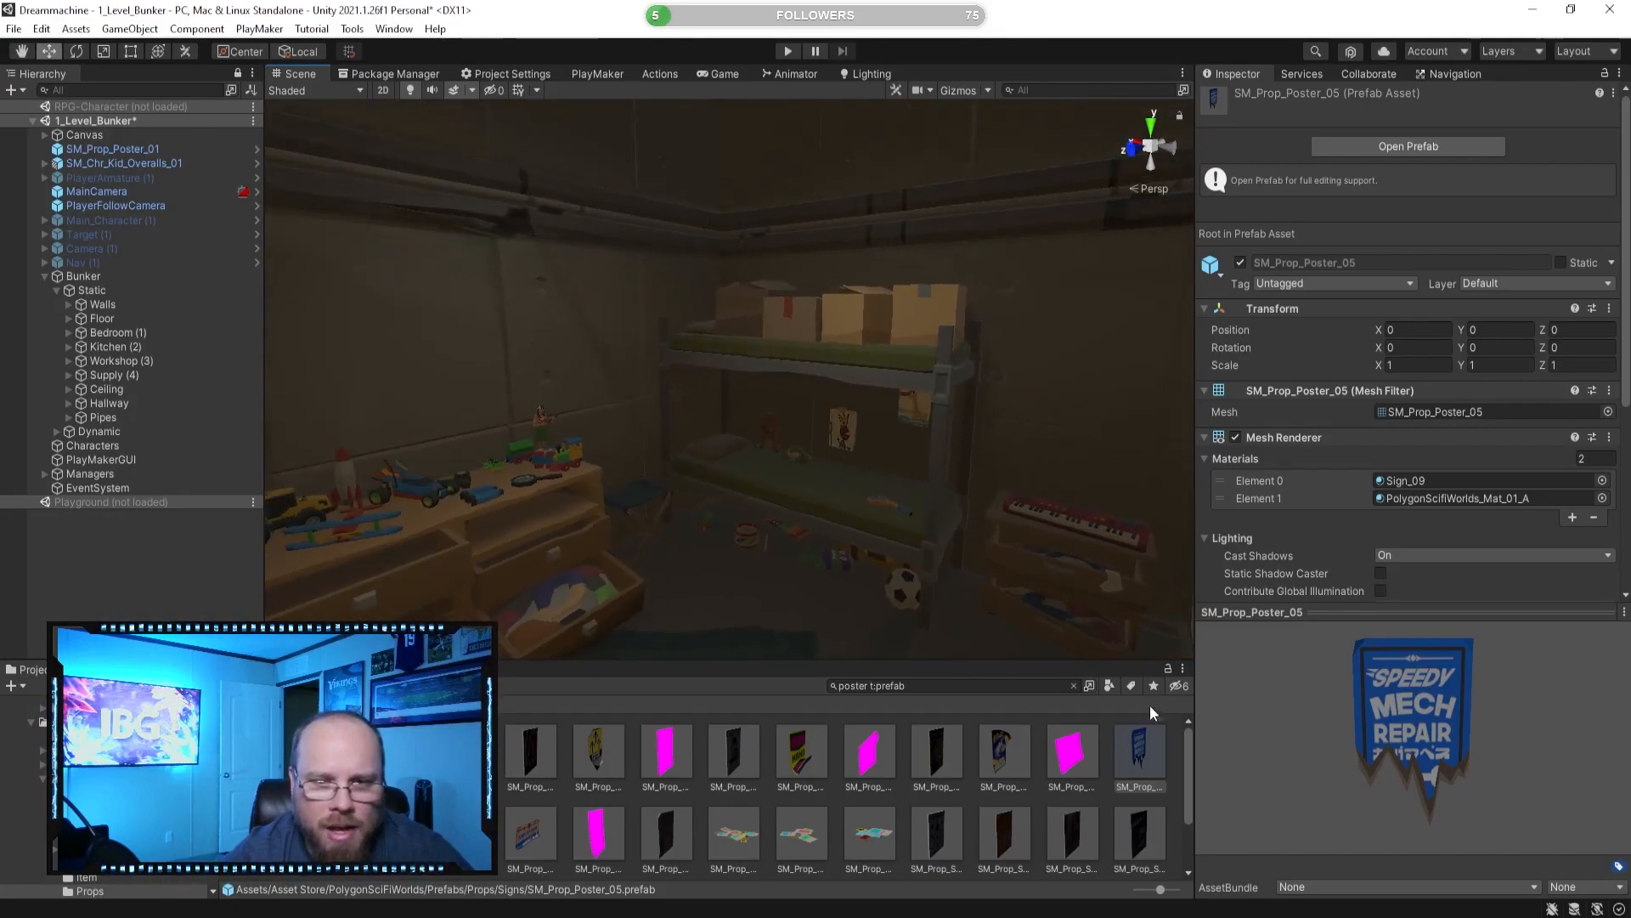
left_click(1003, 748)
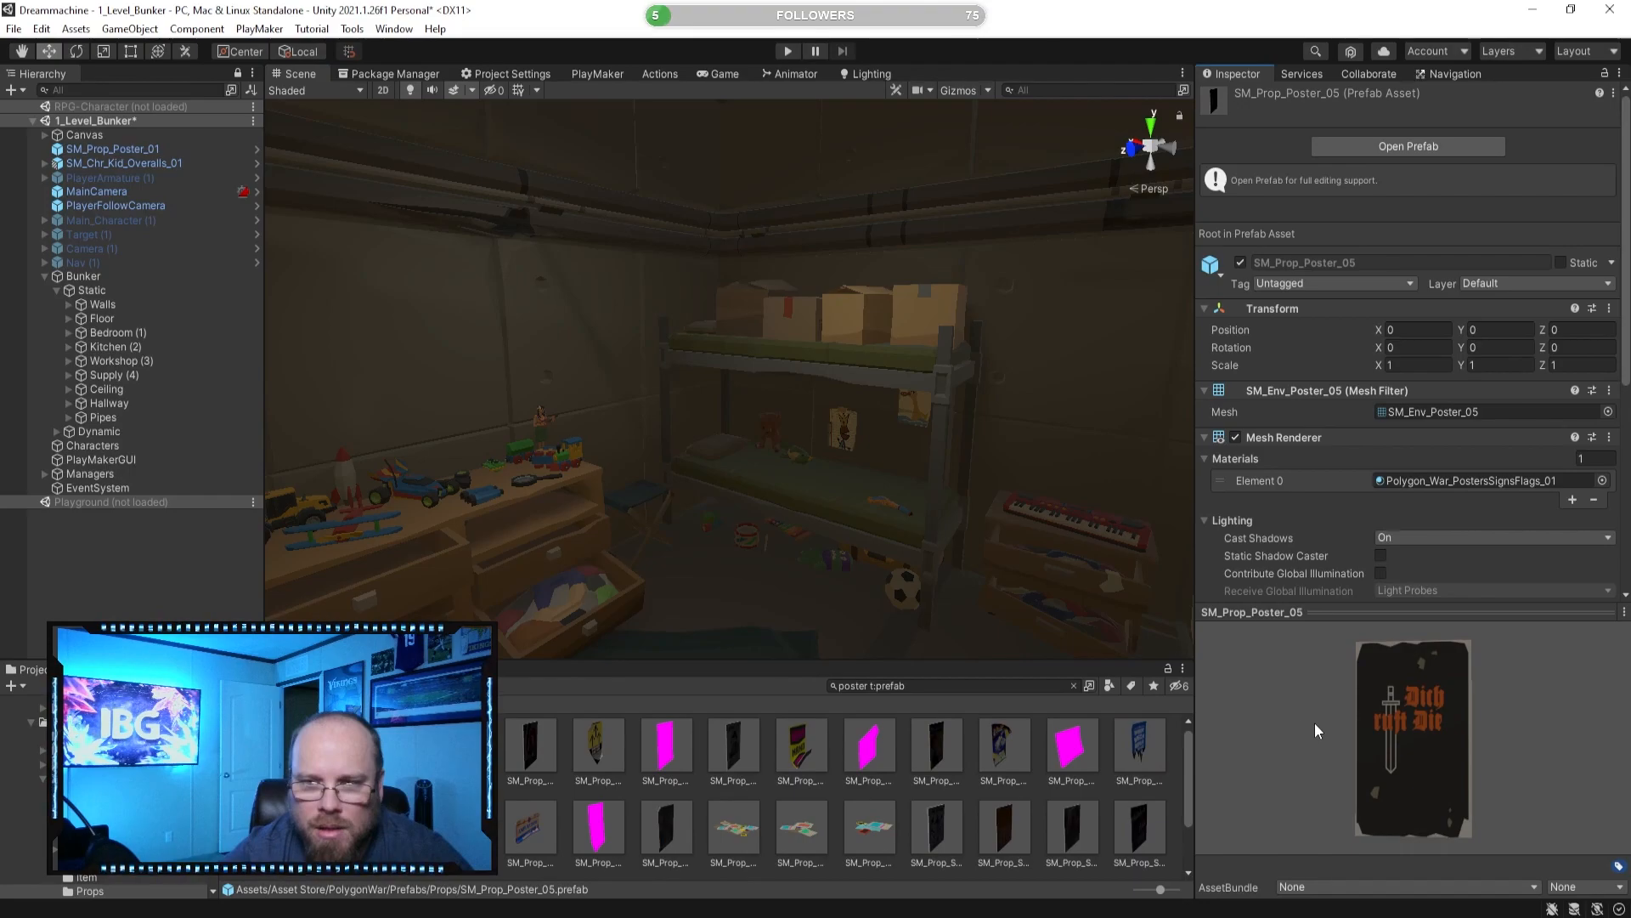
left_click(937, 746)
left_click_drag(1245, 752, 1333, 669)
left_click(462, 828)
left_click_drag(1249, 751, 1340, 737)
left_click(395, 828)
left_click_drag(1215, 785, 1309, 715)
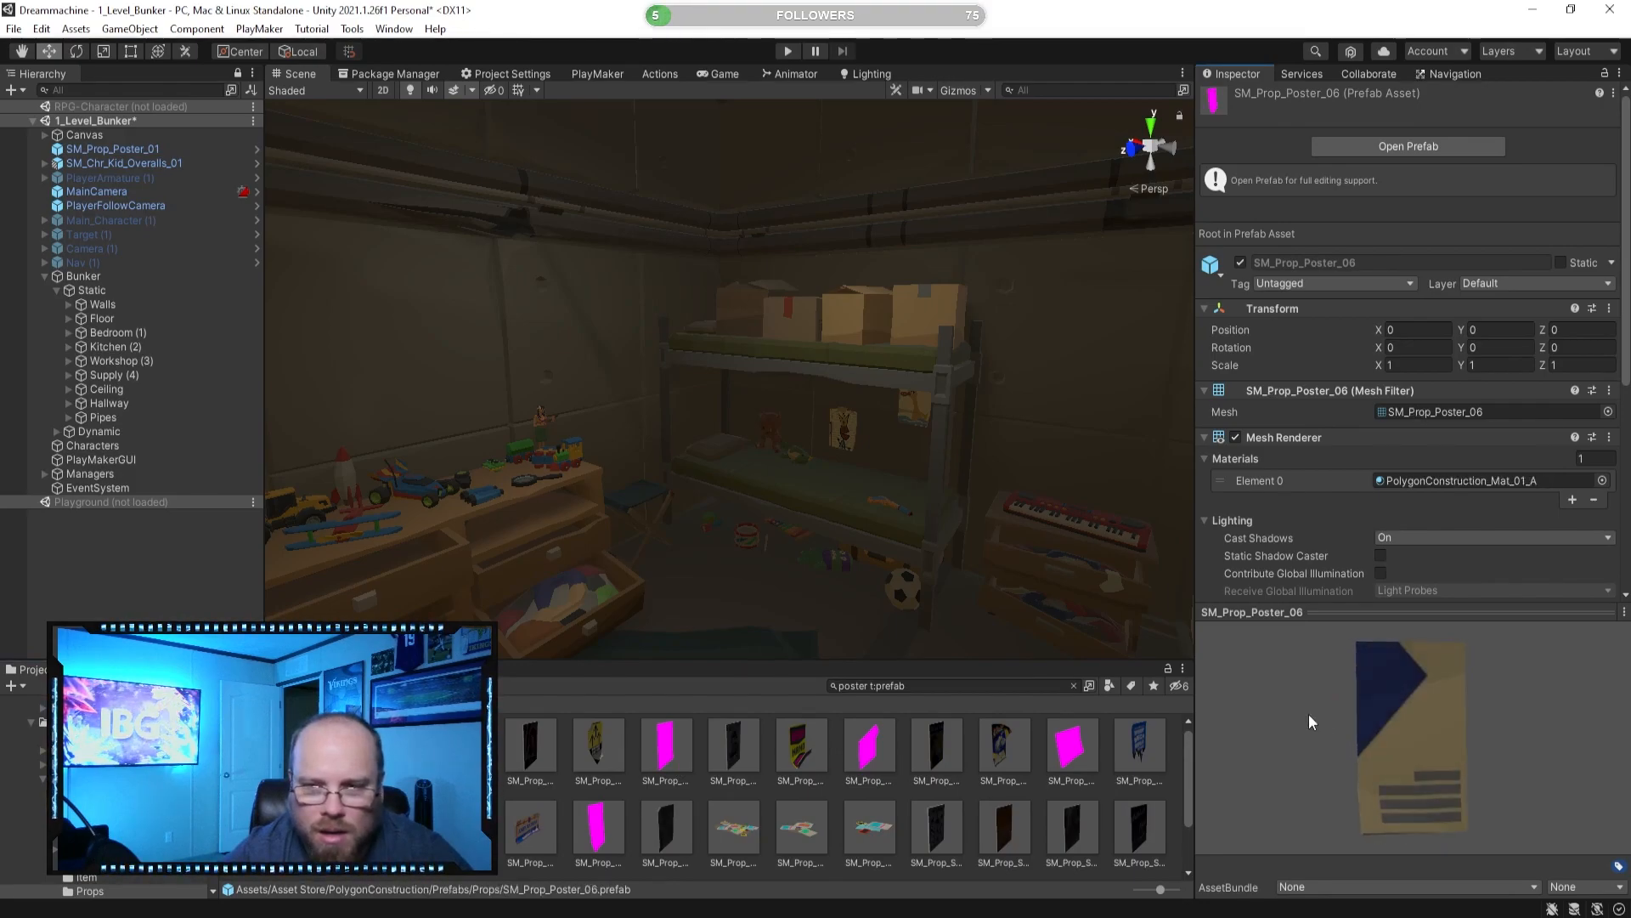
Preview the remaining numbered posters through PolygonConstruction SM_Prop_Poster_07 and the SM_Prop_Posters piles, rotating their models.
left_click(530, 828)
left_click_drag(1225, 783, 1313, 790)
left_click(597, 828)
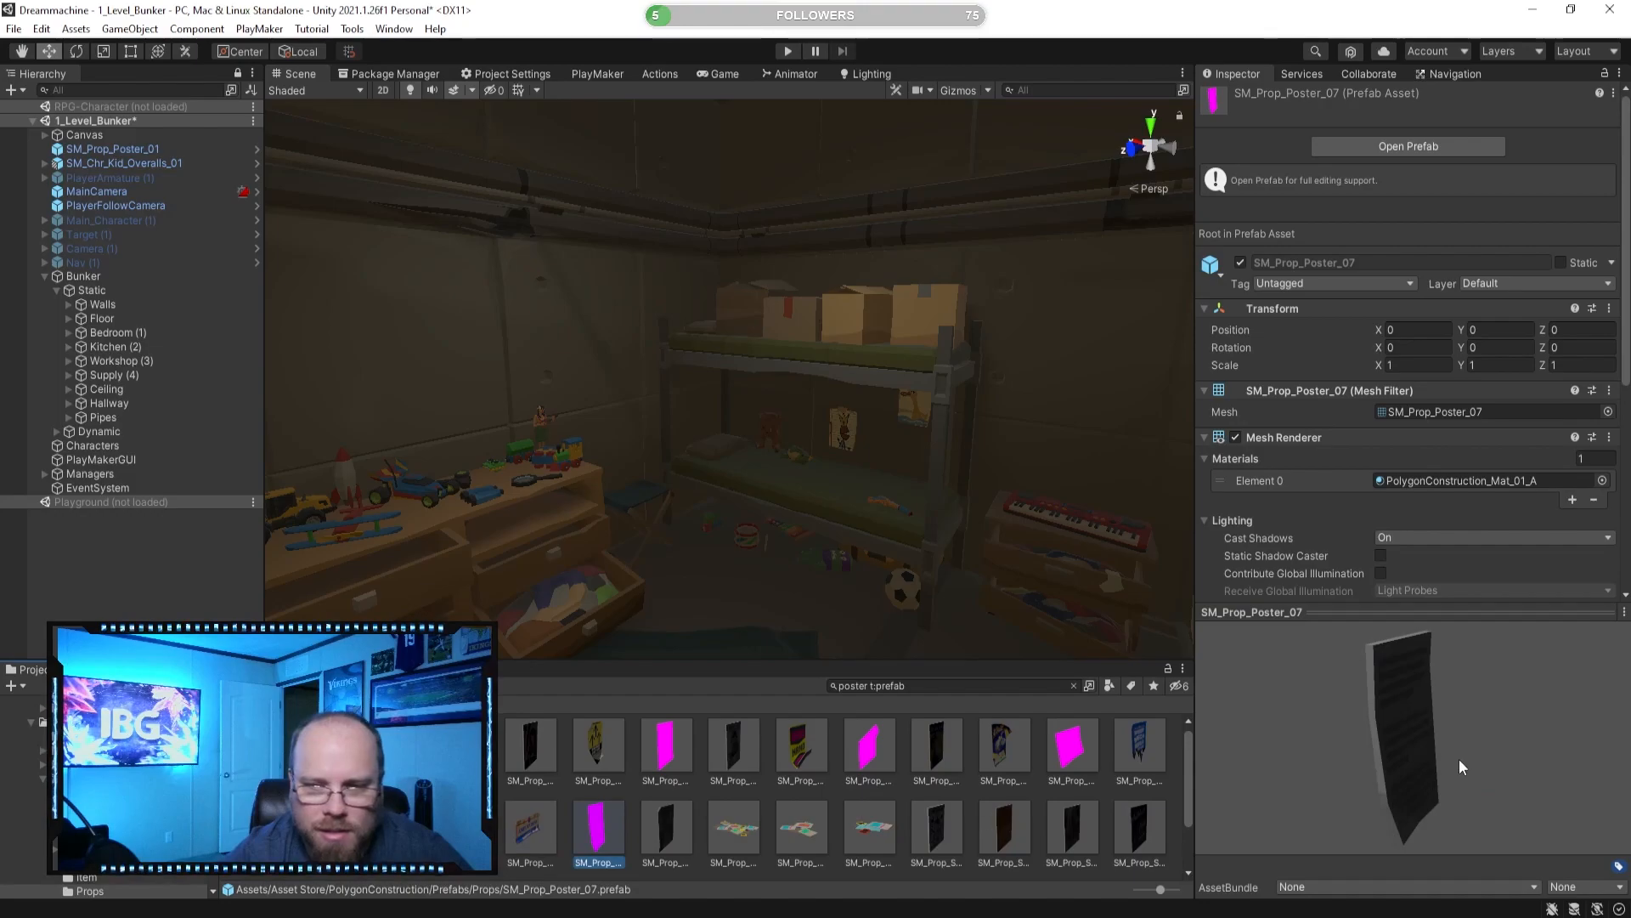
left_click_drag(1455, 761, 1327, 717)
left_click(665, 826)
mouse_move(1490, 756)
left_mouse_down()
mouse_move(1373, 717)
mouse_move(1482, 742)
left_mouse_up()
left_click(736, 818)
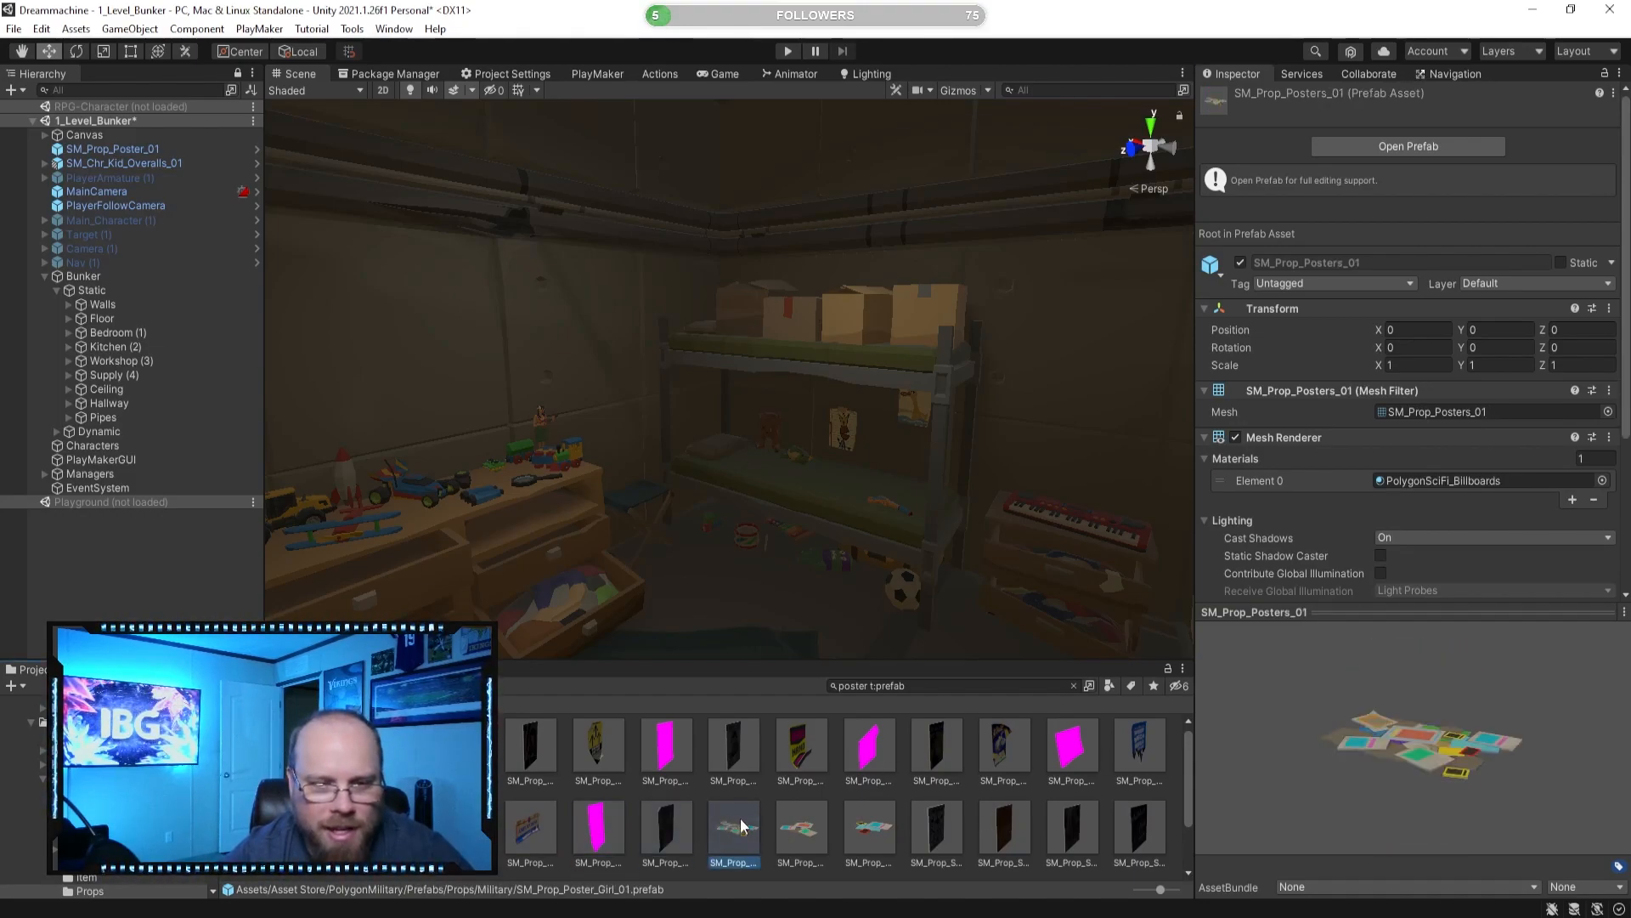
left_click_drag(1361, 746, 1216, 744)
left_click(804, 824)
Preview the PolygonMilitary sign posters from SM_Prop_Sign_Poster_01 through SM_Prop_Sign_Poster_06, rotating their models to see the artwork.
left_click(937, 824)
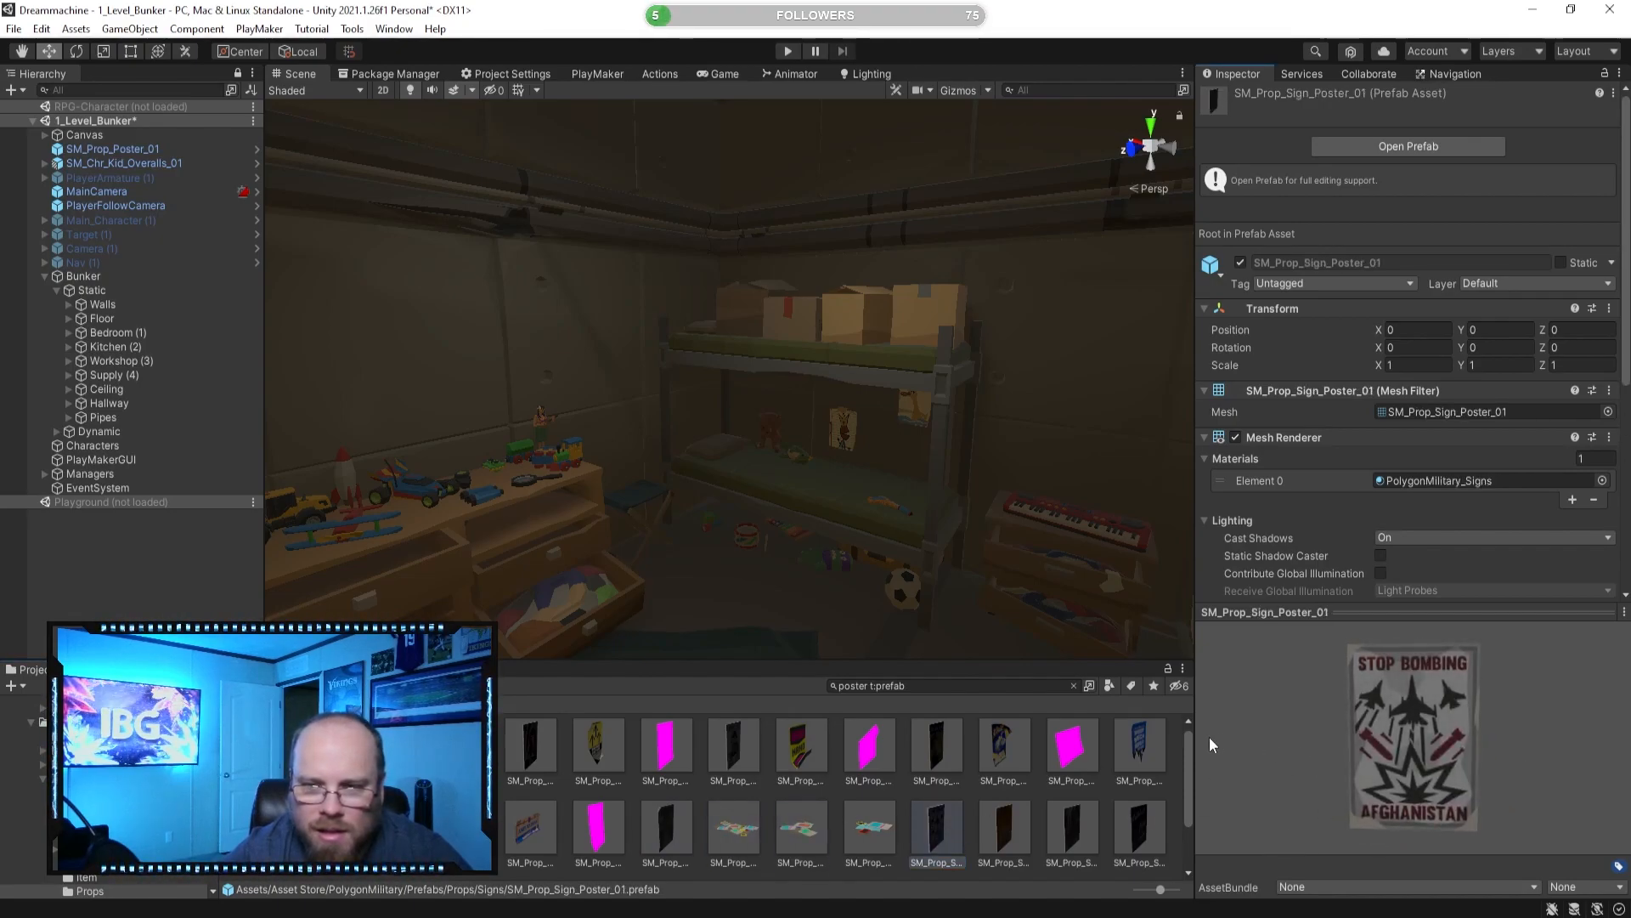
left_click(1004, 824)
left_click_drag(1332, 798, 1328, 730)
left_click(1072, 824)
left_click_drag(1395, 787, 1284, 761)
left_click(1153, 836)
left_click_drag(1401, 765, 1350, 661)
scroll(819, 783, "down", 3)
left_click(513, 789)
scroll(514, 788, "down", 1)
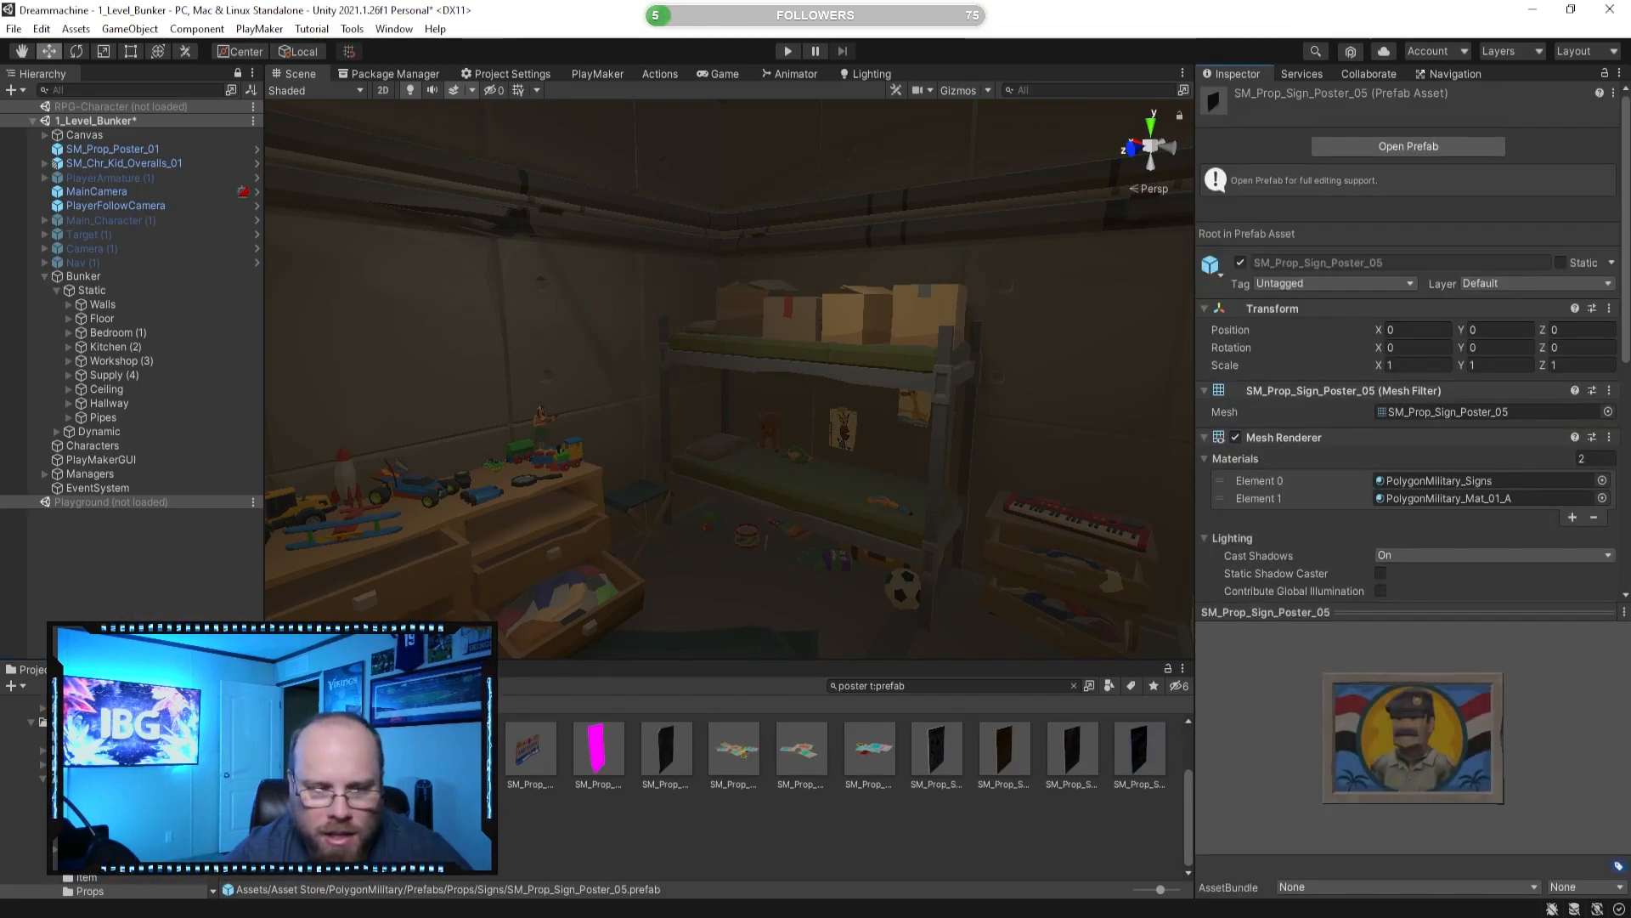
left_click(488, 837)
left_click_drag(1386, 772, 1252, 712)
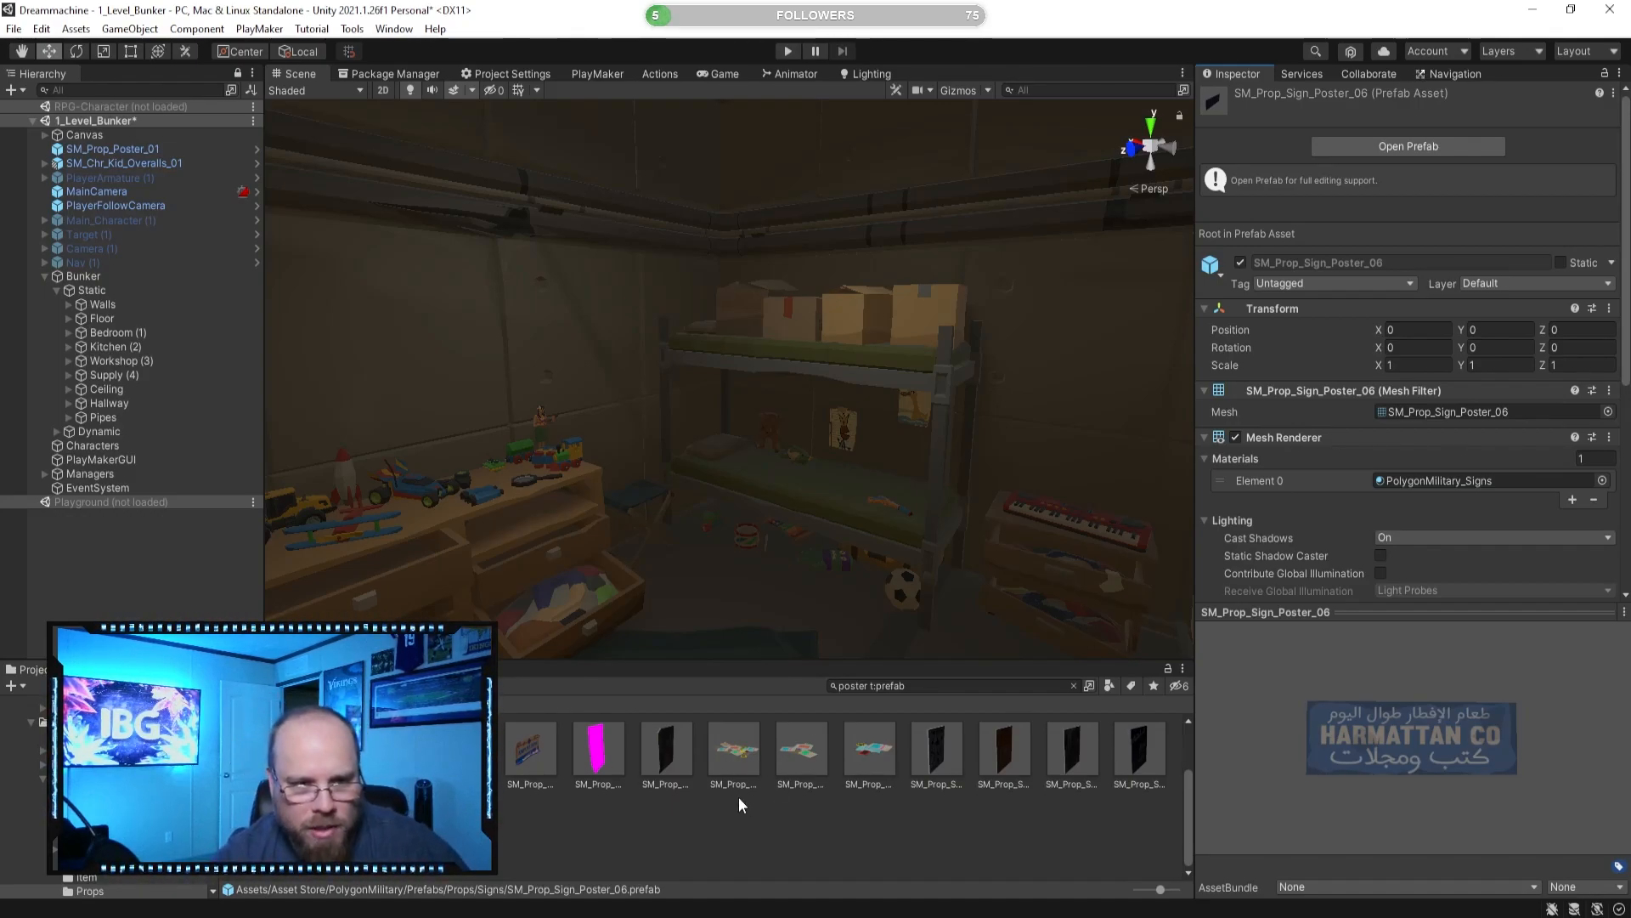
Return to the first search results and compare the PolygonSciFiWorlds and PolygonWar SM_Prop_Poster_05 prefabs again.
scroll(750, 786, "up", 2)
left_click(807, 749)
left_click_drag(1247, 753, 1288, 734)
left_click(1072, 749)
left_click(1147, 748)
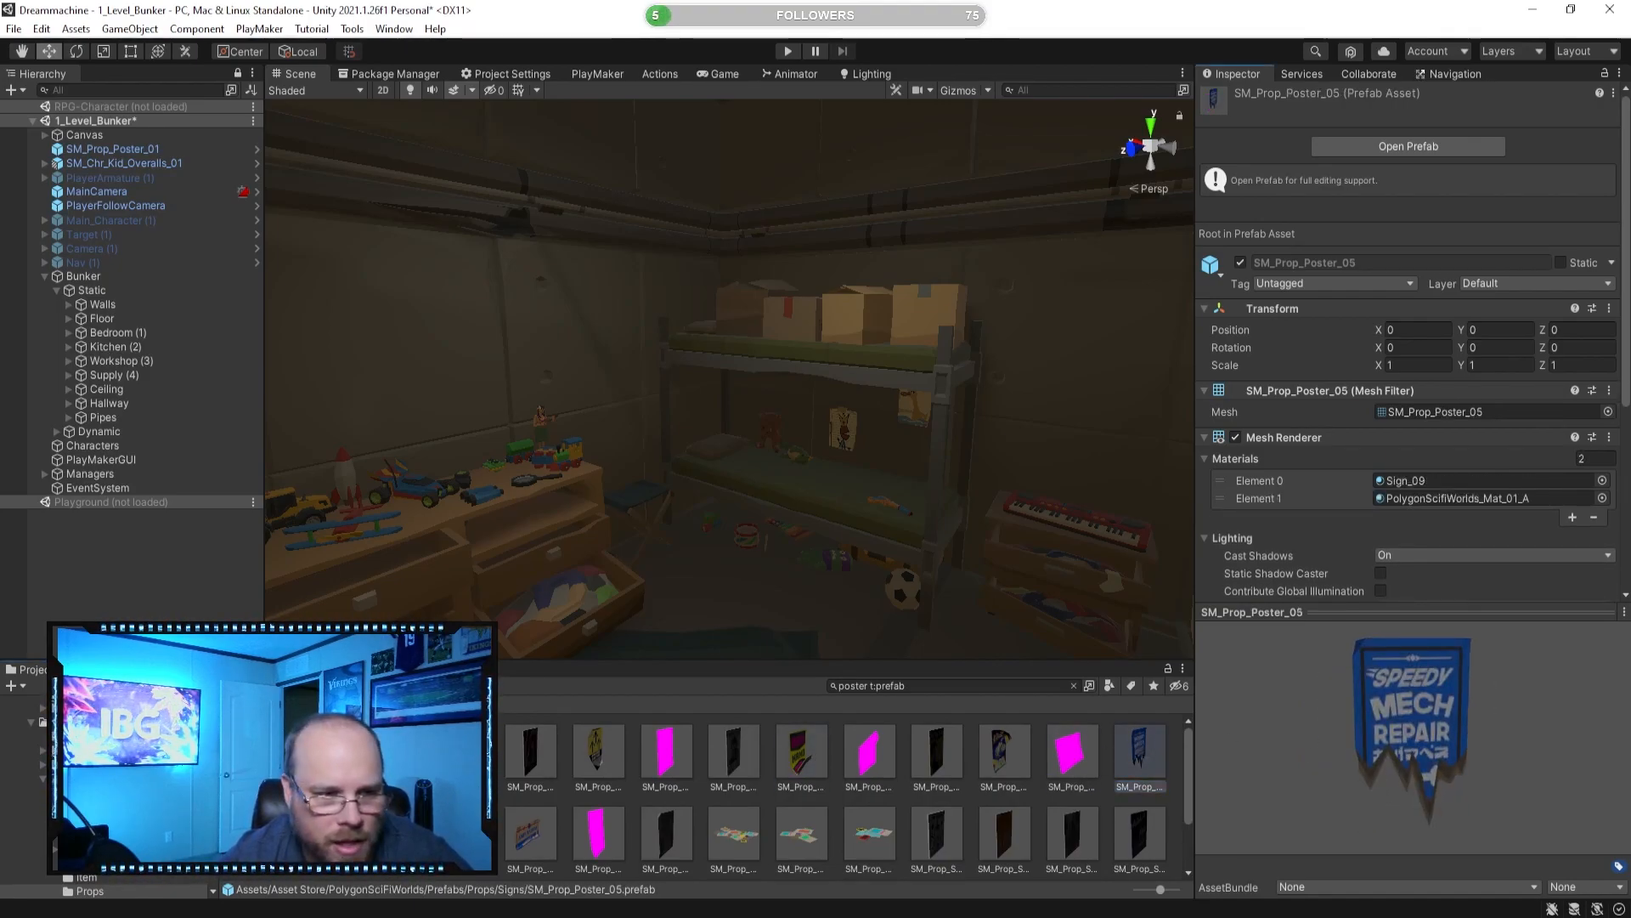
left_click(1139, 751)
left_click(259, 827)
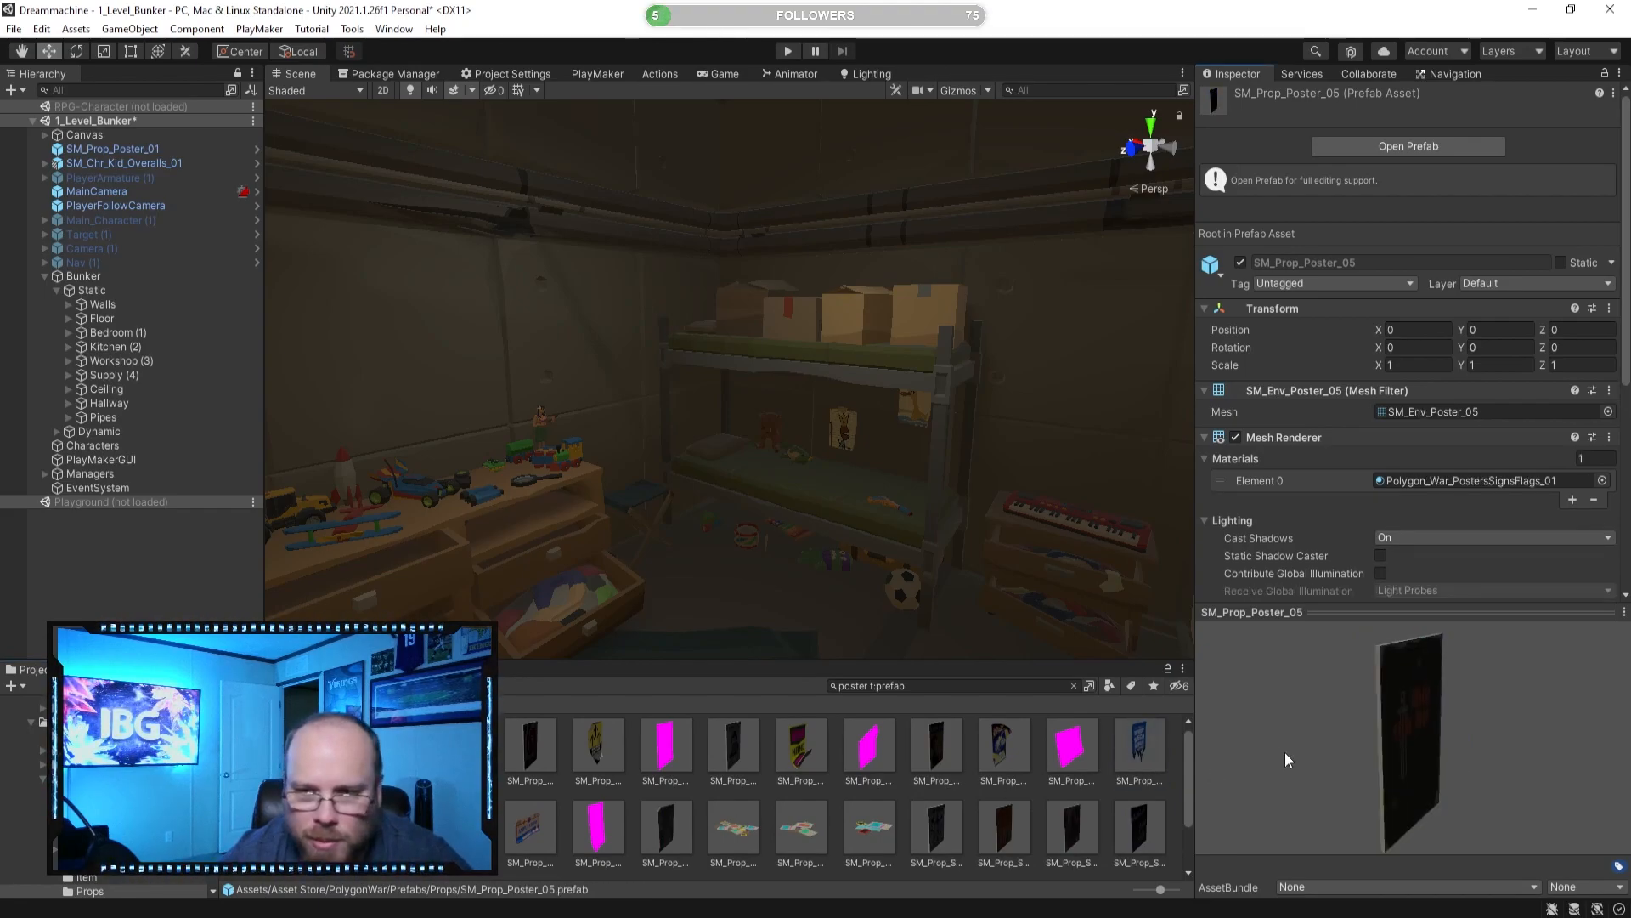
left_click_drag(1290, 756, 1177, 707)
Place the PolygonWar SM_Prop_Poster_05 in the bedroom and turn to face the toy-covered desk.
right_click_drag(938, 534, 1109, 554)
key("w")
left_click_drag(259, 826, 911, 441)
right_click_drag(911, 441, 659, 484)
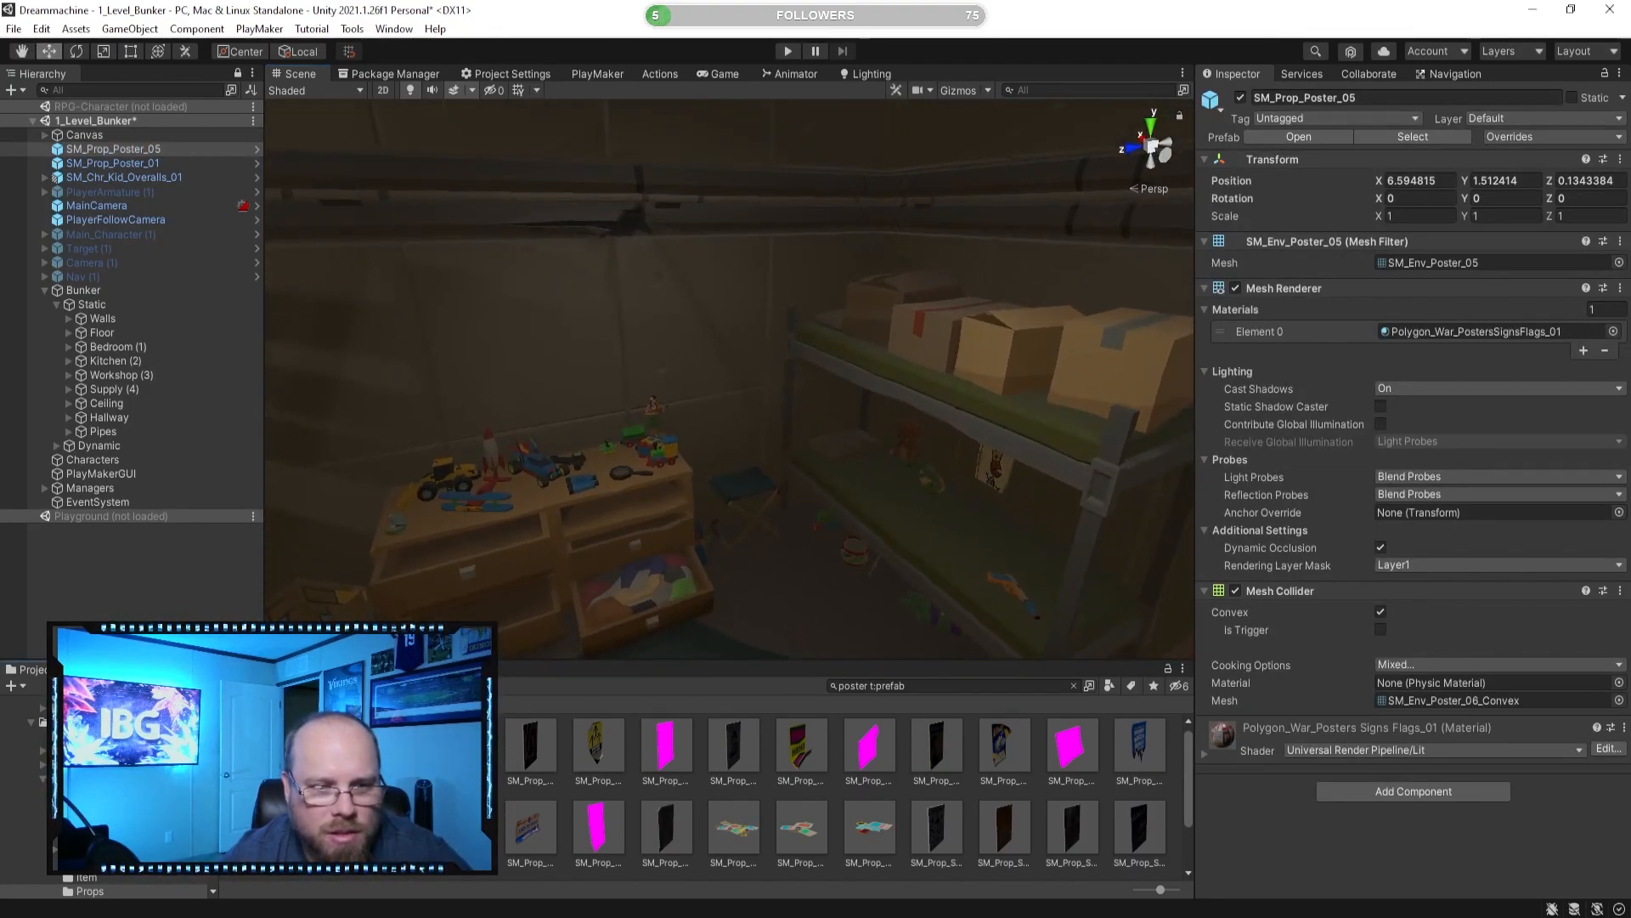
Recheck the SM_Prop_Poster_02 and SM_Prop_Poster_03 prefabs as candidates for the wall above the toy desk.
left_click(1004, 747)
left_click(598, 747)
left_click(551, 745)
left_click_drag(1336, 712, 1185, 695)
left_click(598, 747)
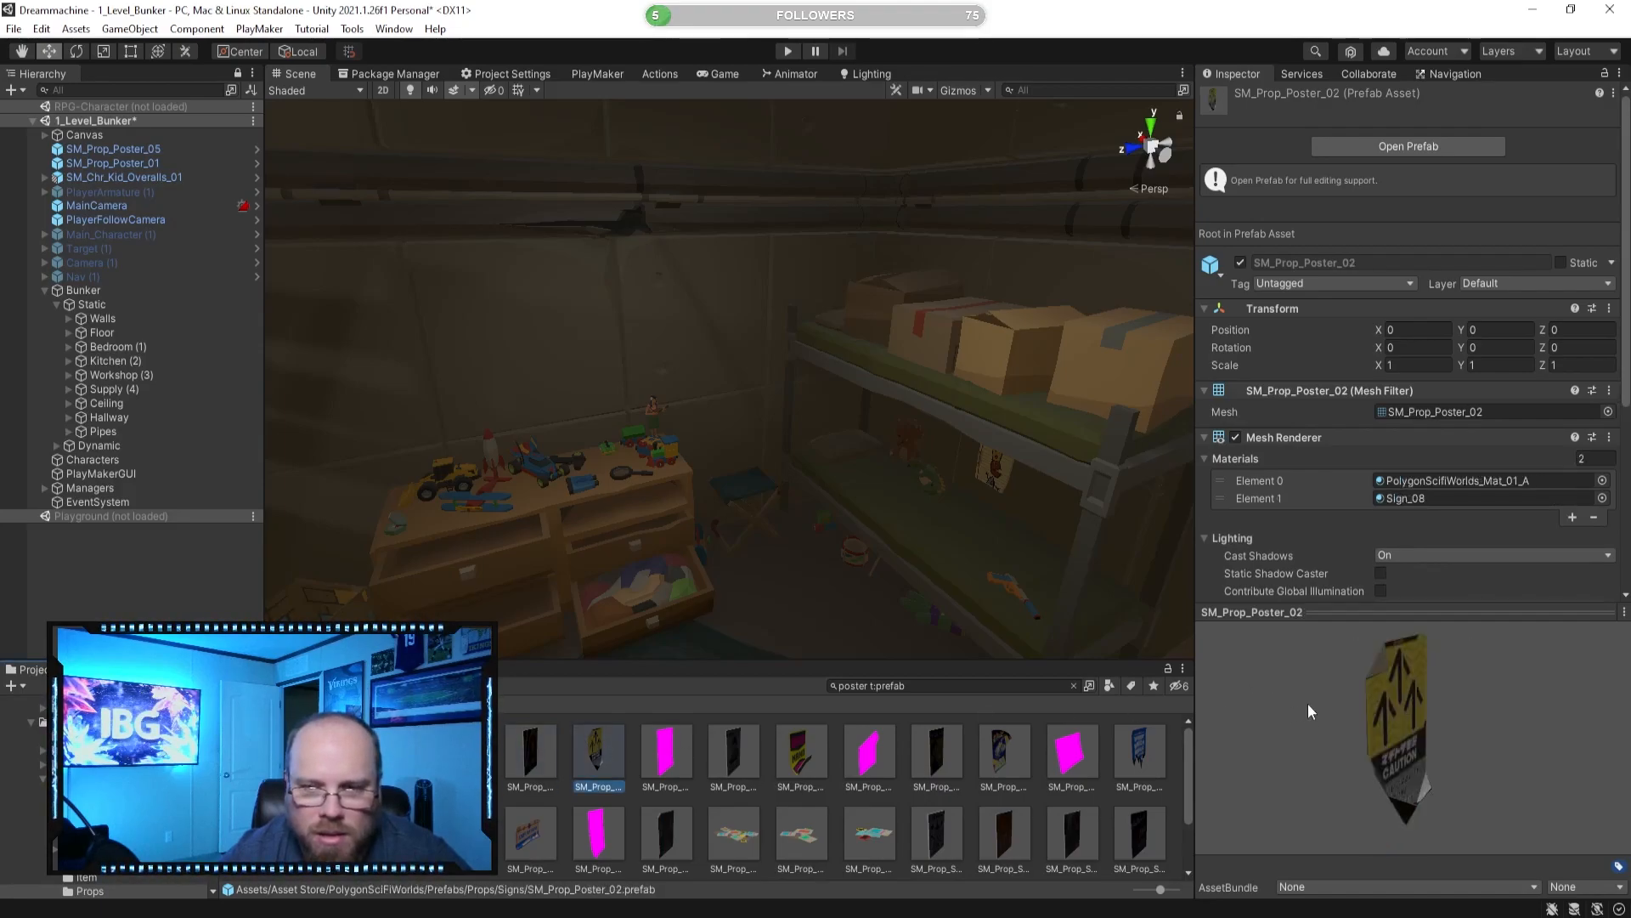
left_click(737, 757)
left_click(808, 740)
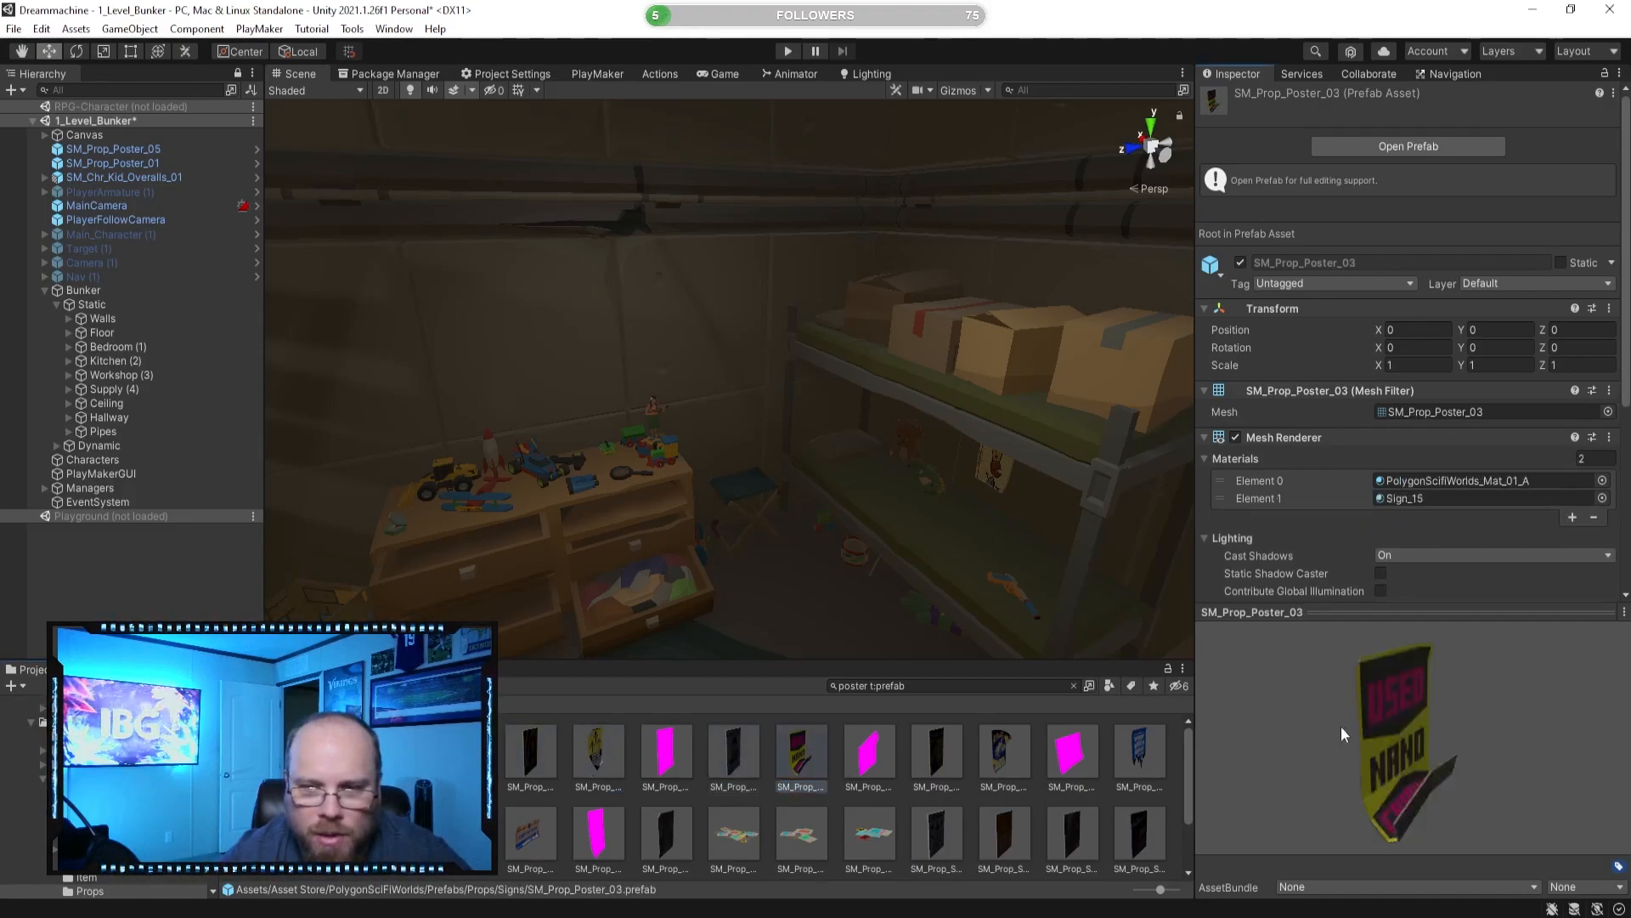
Step through the poster prefabs from SM_Prop_Poster_04 to the PolygonSciFiWorlds and PolygonWar SM_Prop_Poster_06 variants.
left_click(926, 739)
left_click(1005, 748)
left_click(1072, 752)
left_click(1143, 747)
left_click(732, 746)
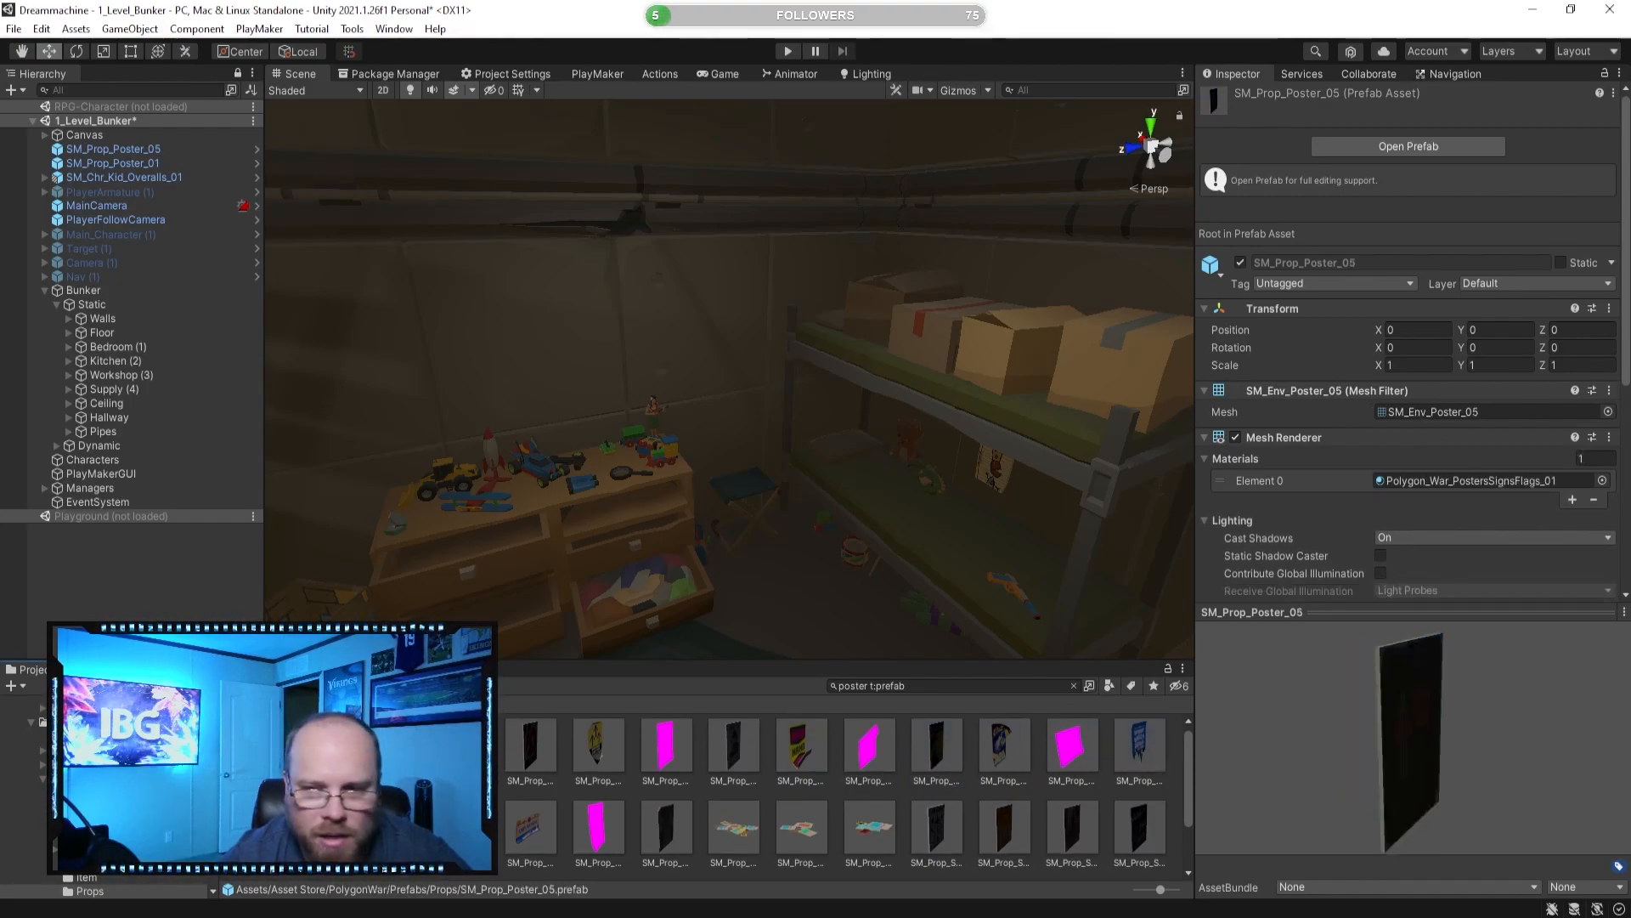
key("Right")
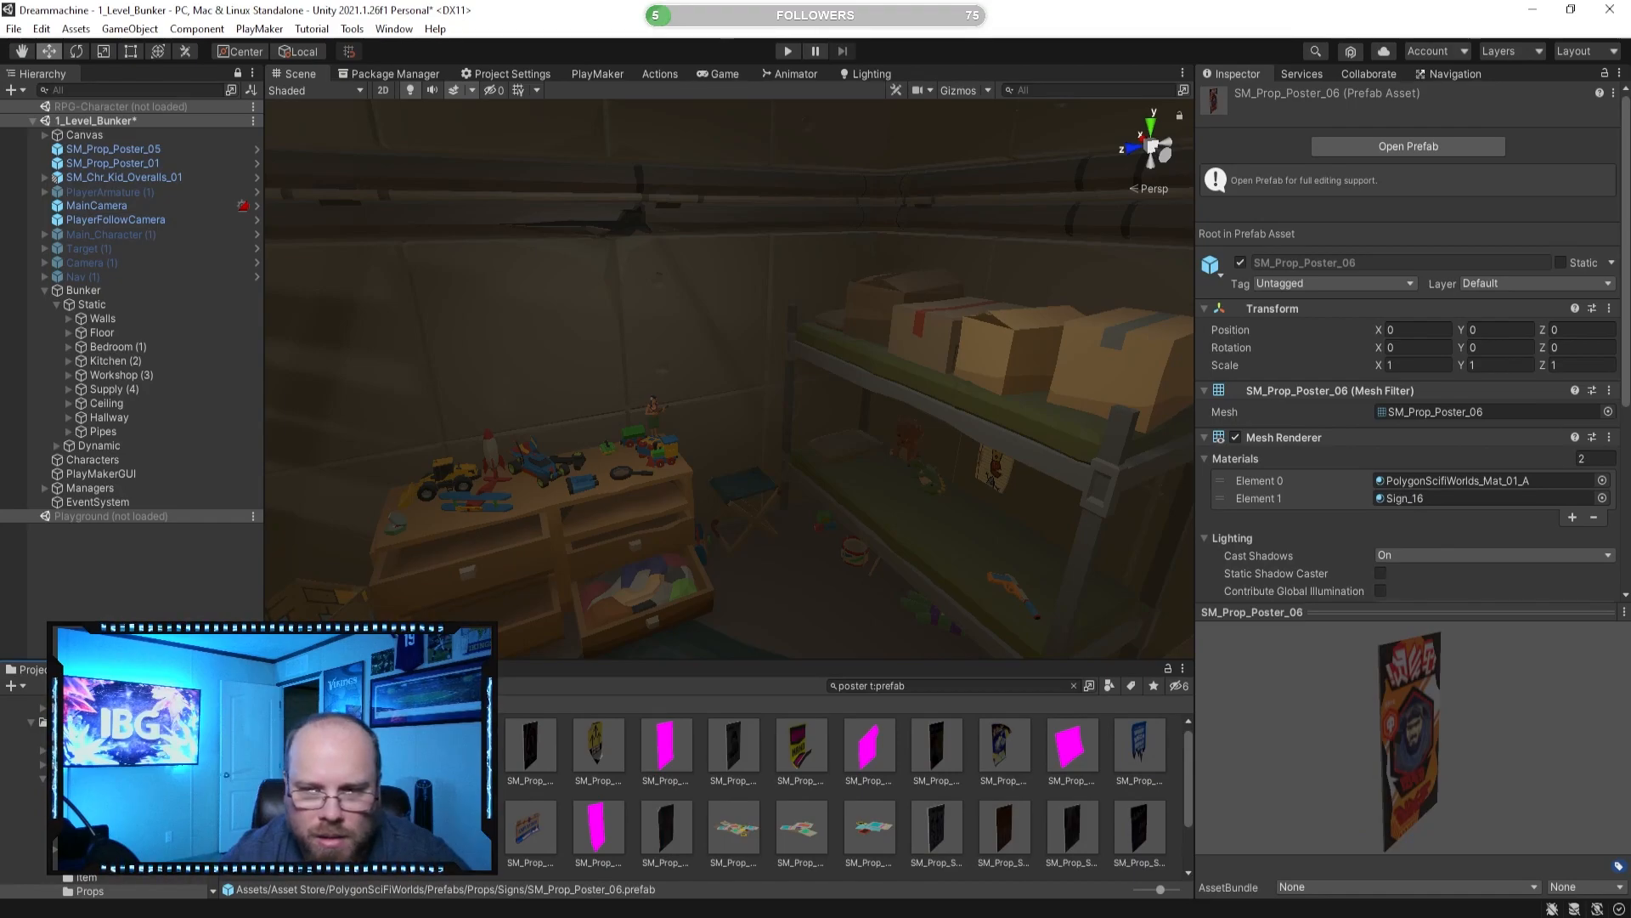
key("Right")
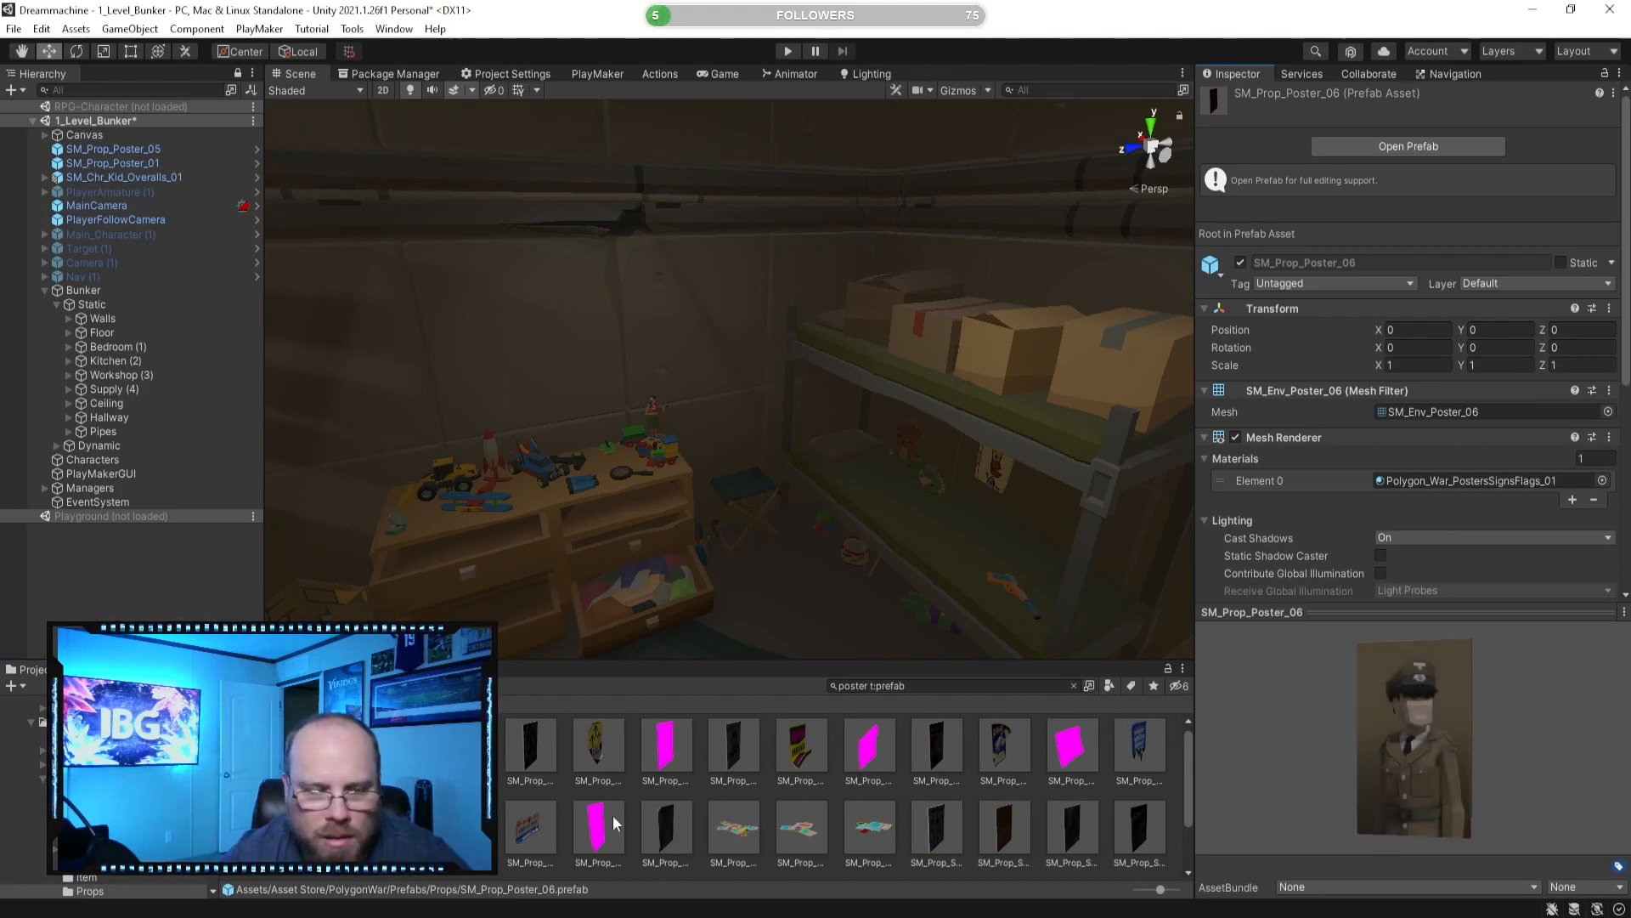
Compare the PolygonWar and PolygonConstruction SM_Prop_Poster_01 prefabs with PolygonWar SM_Prop_Poster_02 and PolygonConstruction SM_Prop_Poster_03.
left_click(1004, 747)
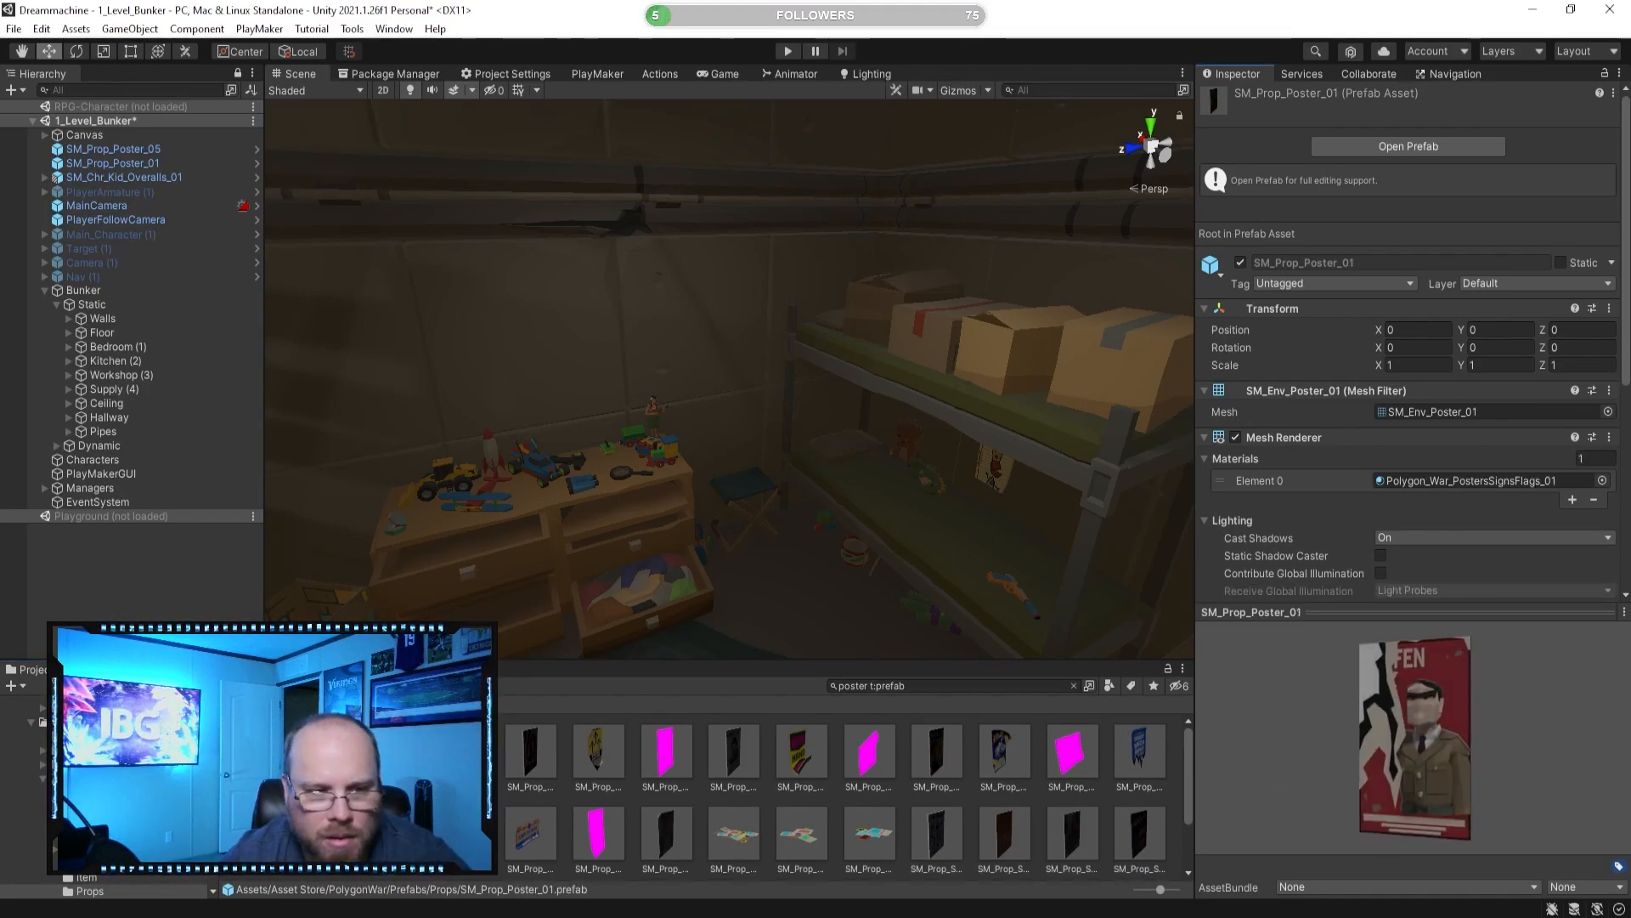
left_click(466, 756)
left_click(508, 756)
left_click_drag(1427, 749, 1245, 756)
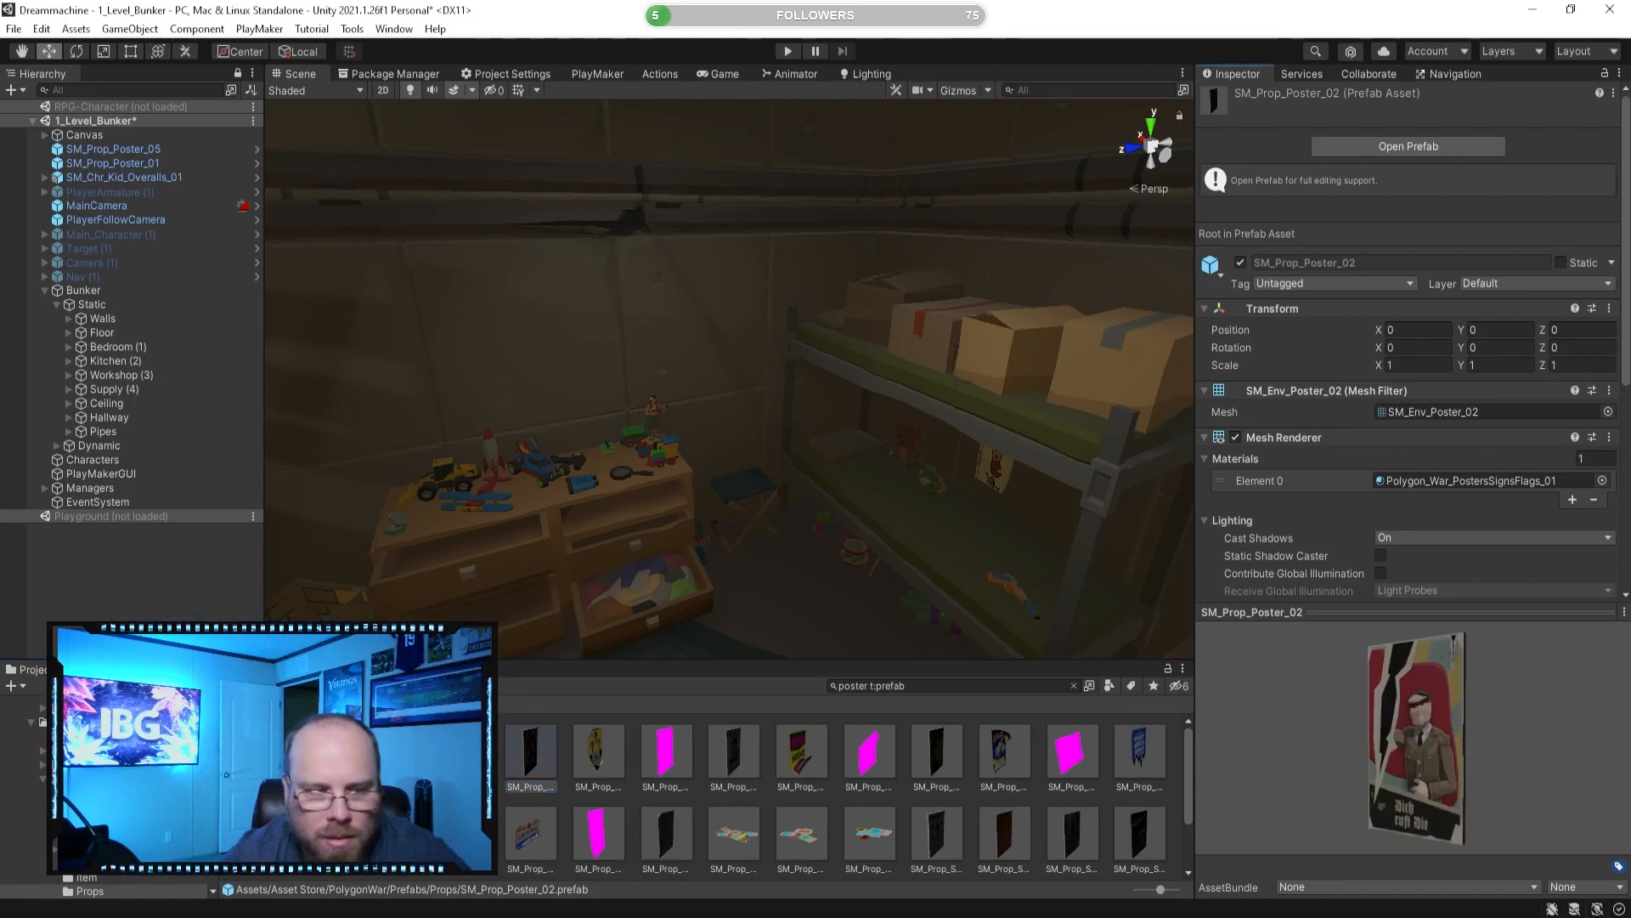
left_click(564, 756)
left_click(665, 753)
left_click_drag(1434, 739, 1393, 733)
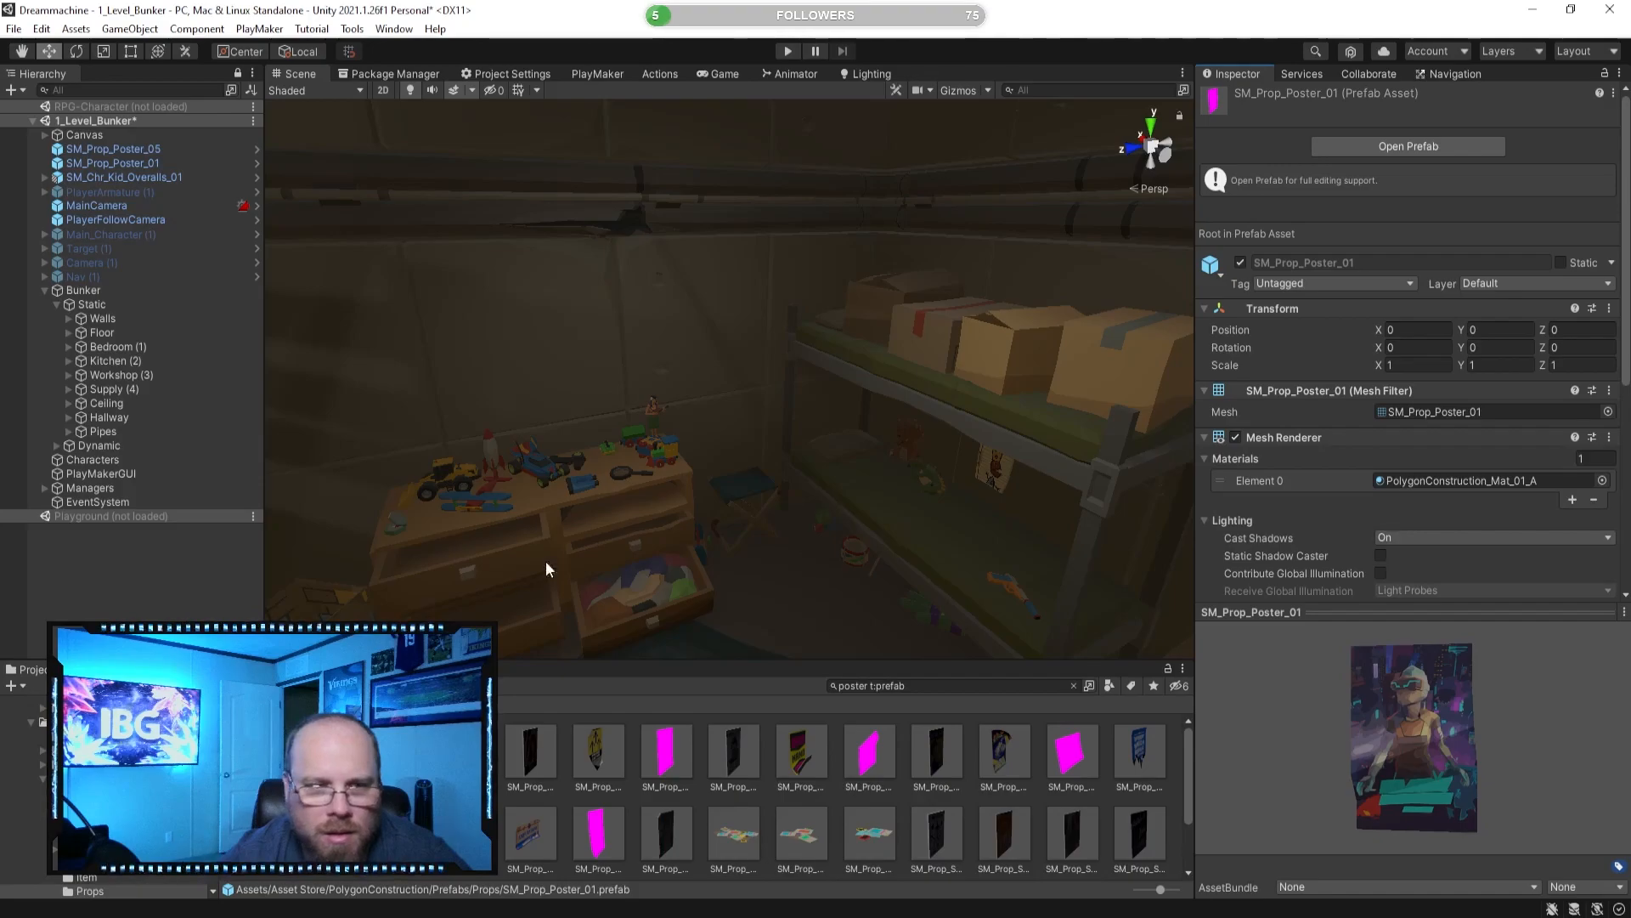
left_click(564, 751)
left_click(520, 753)
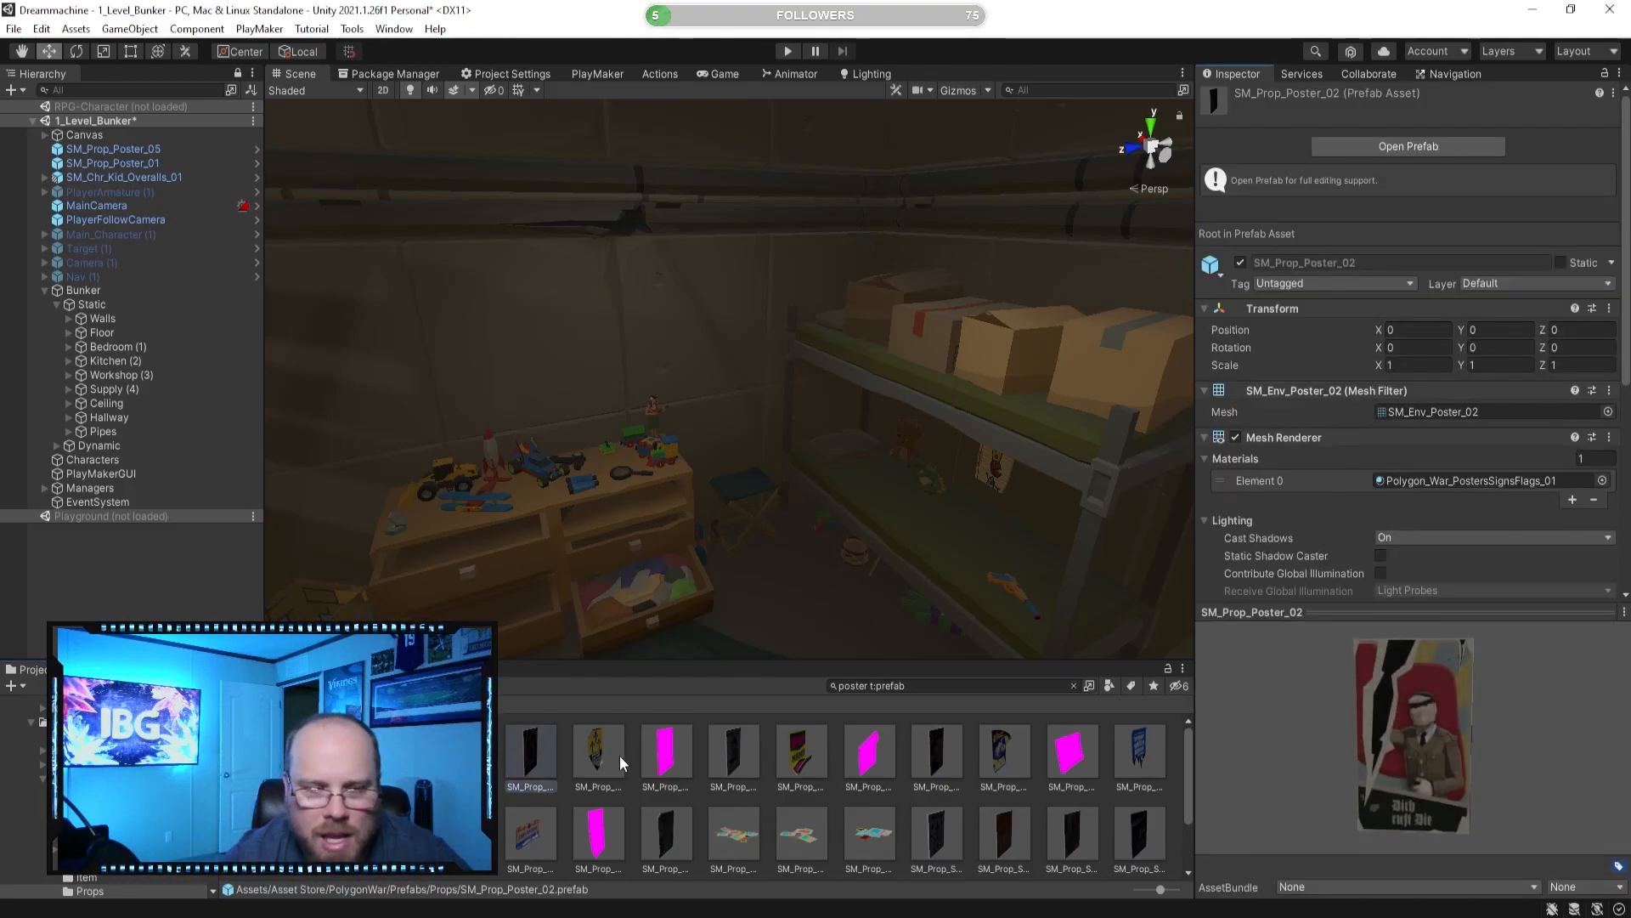
left_click(671, 754)
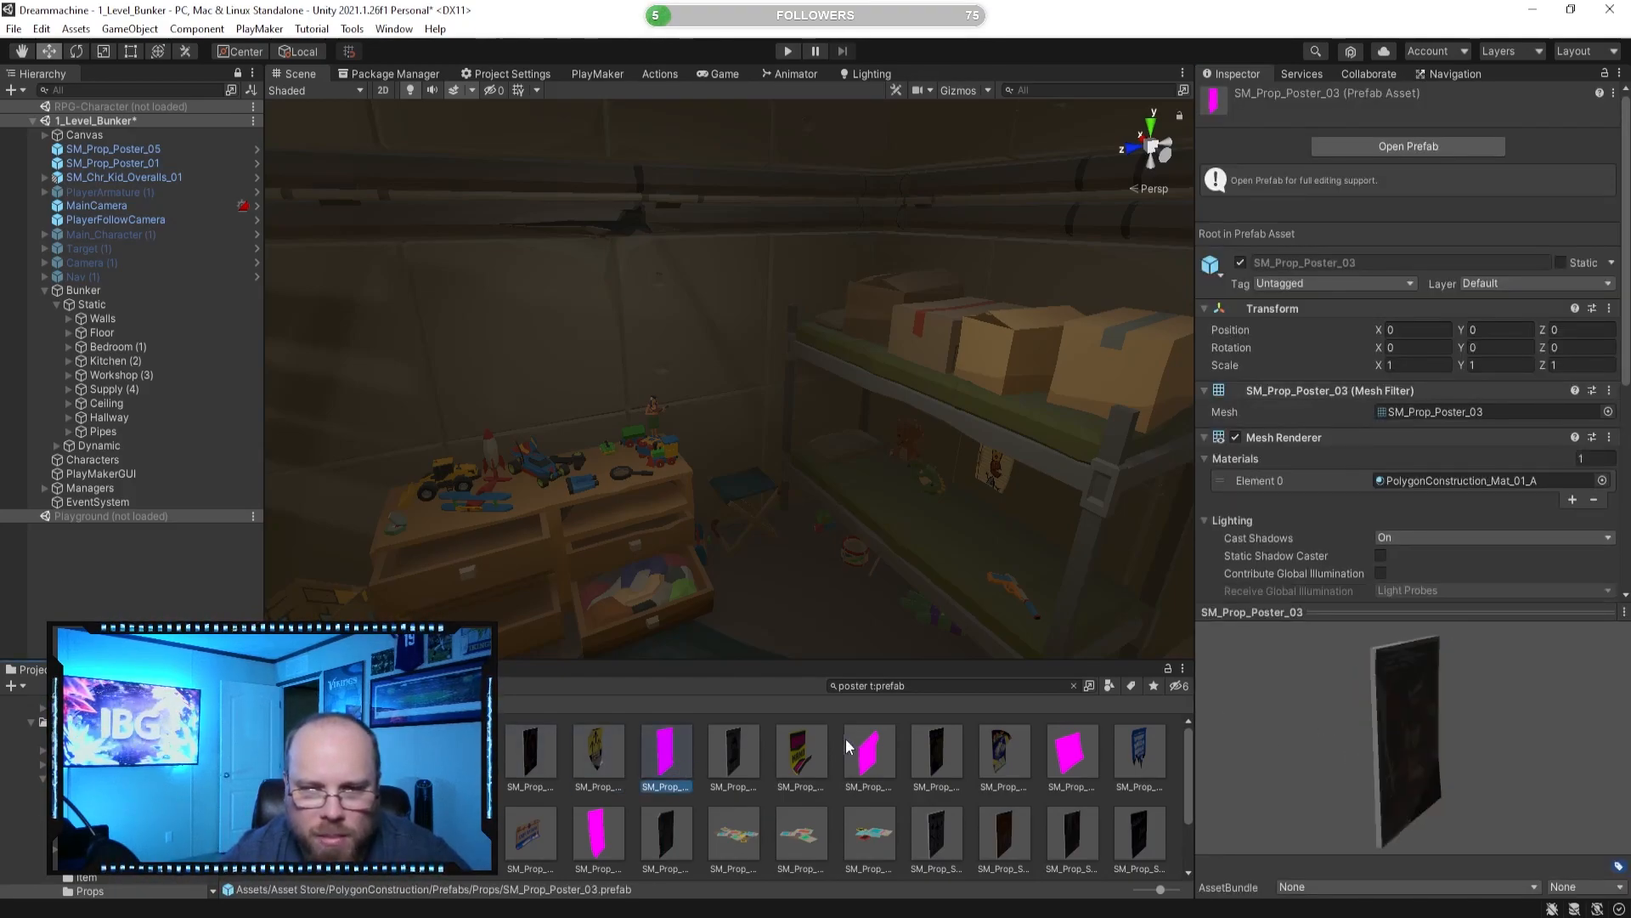
Place the PolygonConstruction SM_Prop_Poster_03 above the bedroom's toy desk and rotate it to -90° about Y.
key("w")
right_click_drag(939, 489, 928, 459)
left_click_drag(663, 744, 896, 424)
left_click(75, 51)
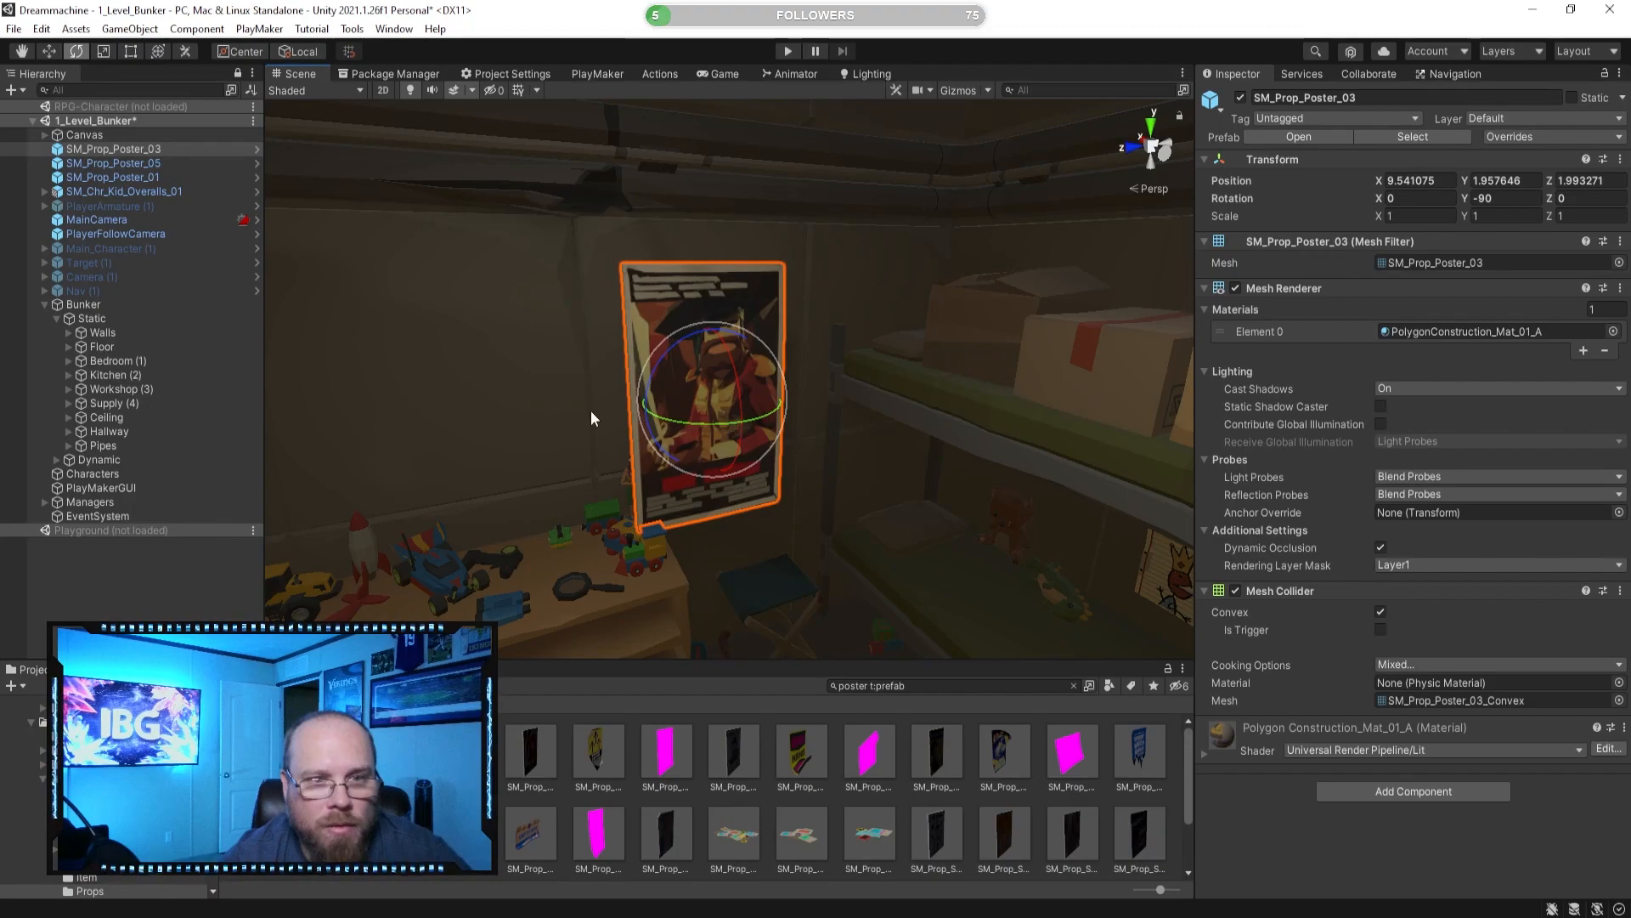
Move SM_Prop_Poster_03 against the wall above the toy desk, to X 9.88.
key("f")
left_click(48, 51)
left_click_drag(834, 433, 809, 426)
key("f")
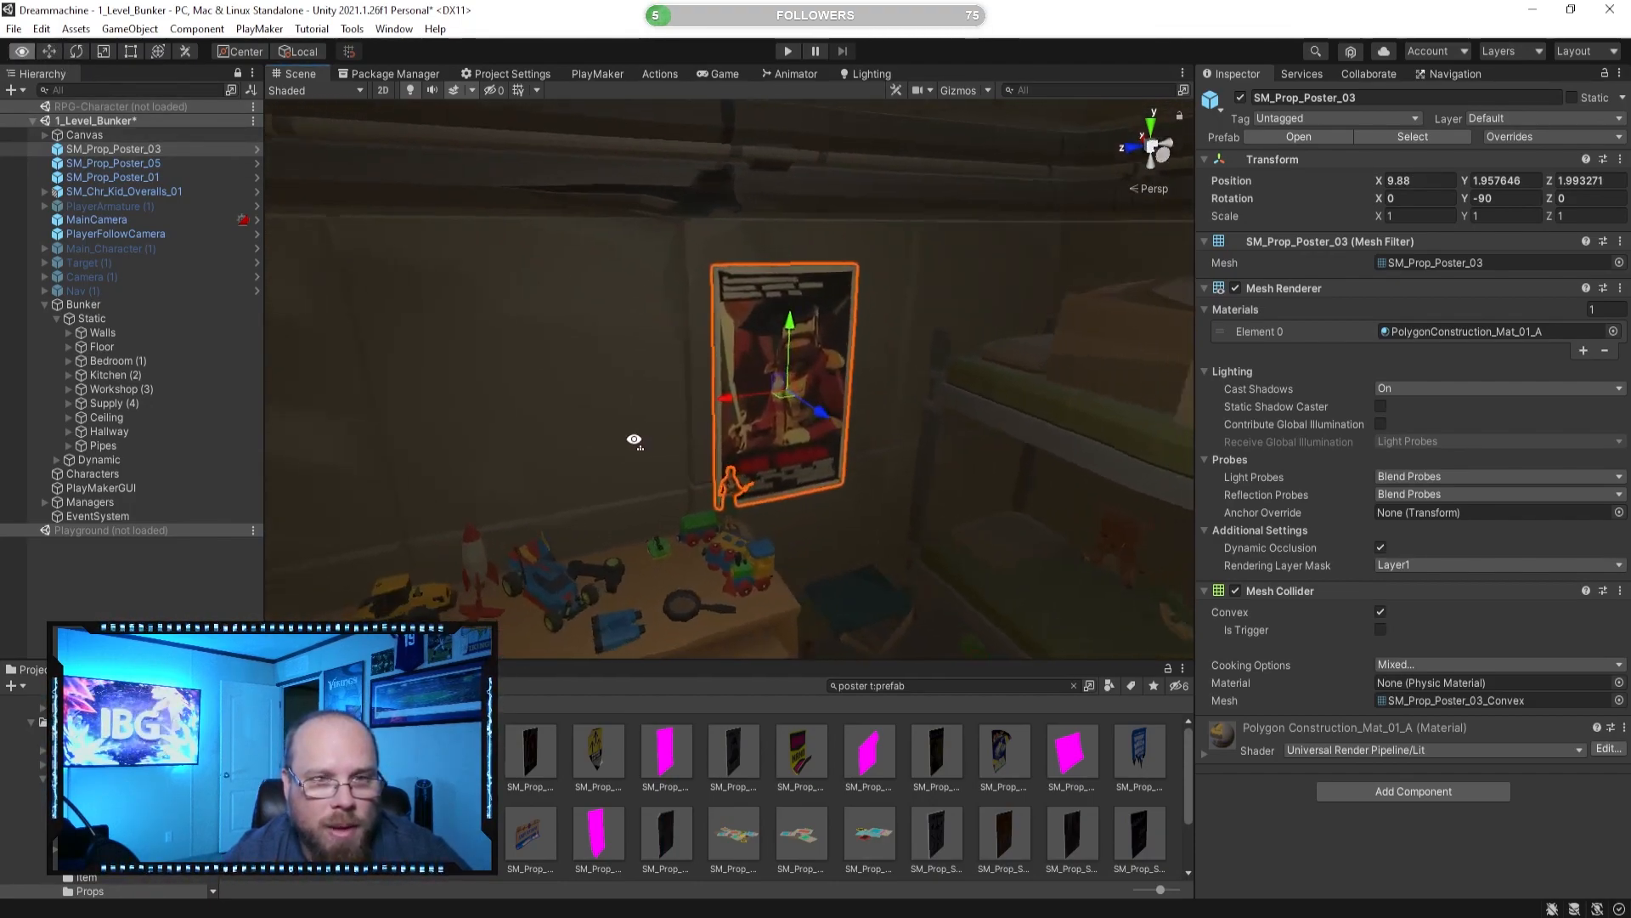
left_click_drag(666, 398, 705, 391)
Delete the SM_Prop_Poster_03 and SM_Prop_Poster_05 posters from the scene.
left_click(845, 795)
right_click_drag(799, 553, 999, 471)
key("s")
left_click(845, 359)
key("Delete")
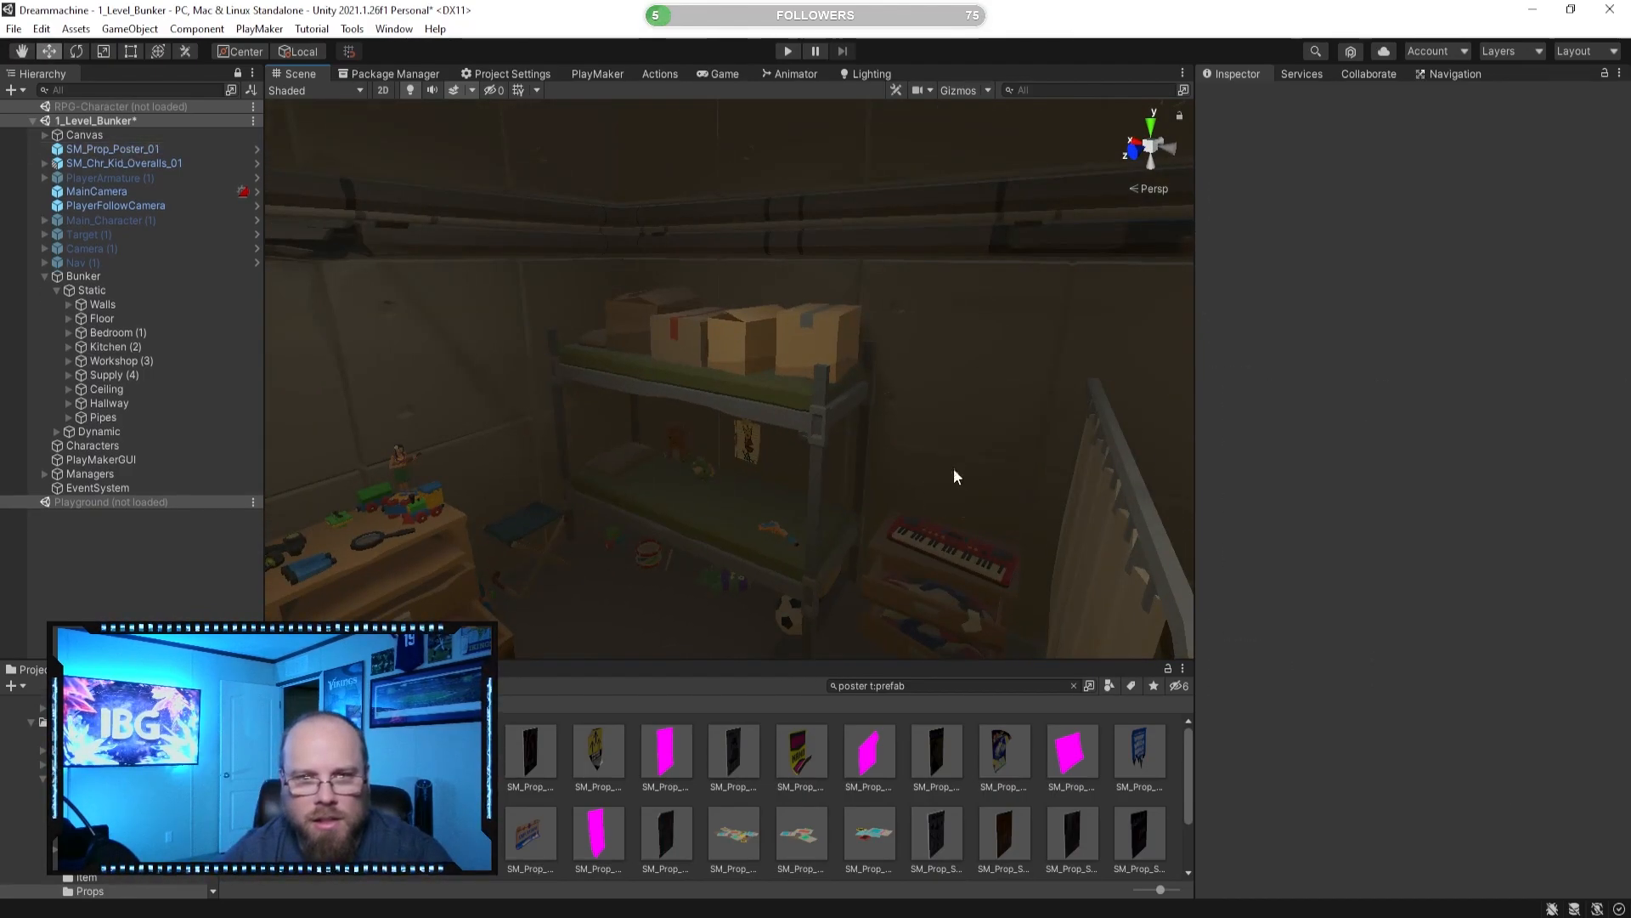
Check the last poster results, including SM_Prop_Sign_Poster_06, and search the project for sign prefabs.
scroll(904, 803, "down", 2)
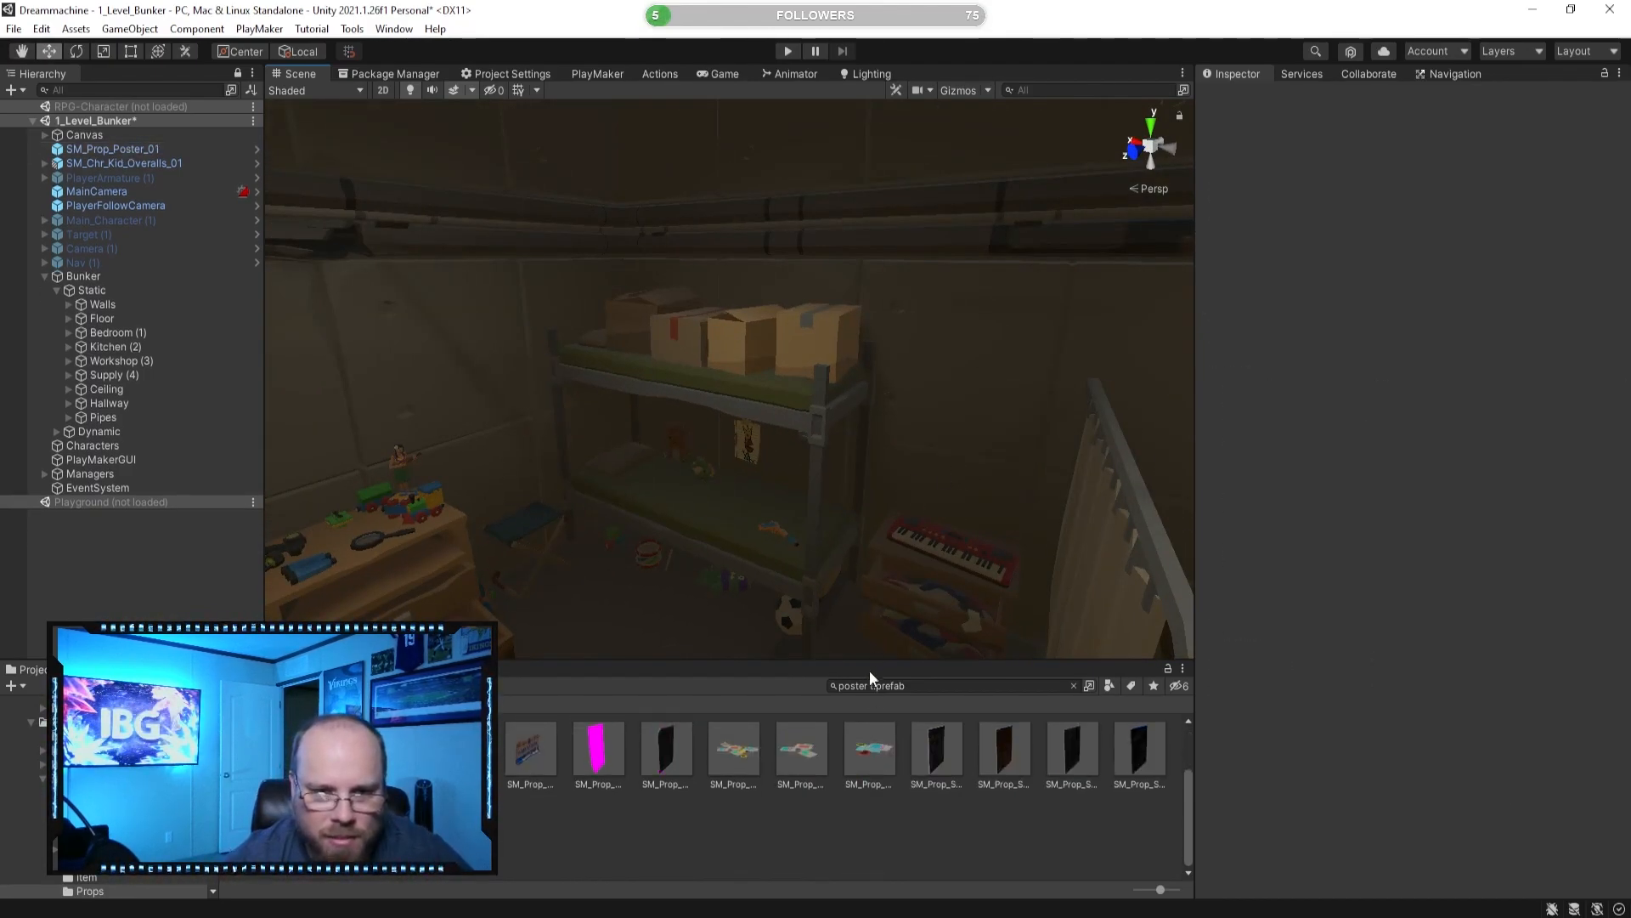
left_click(875, 737)
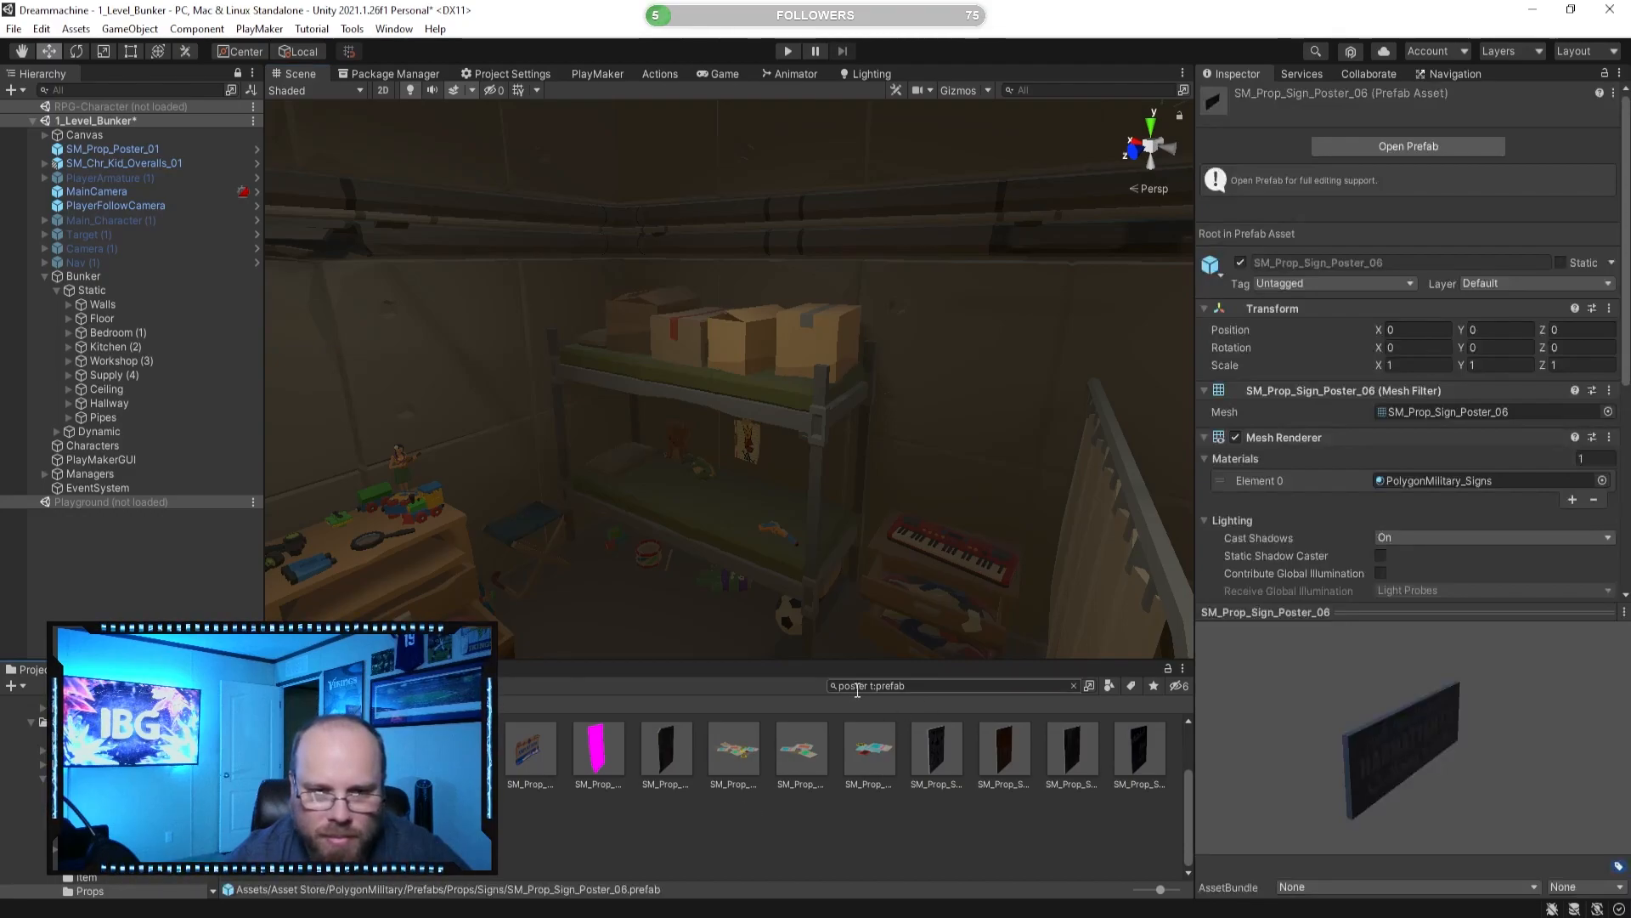
type("sign")
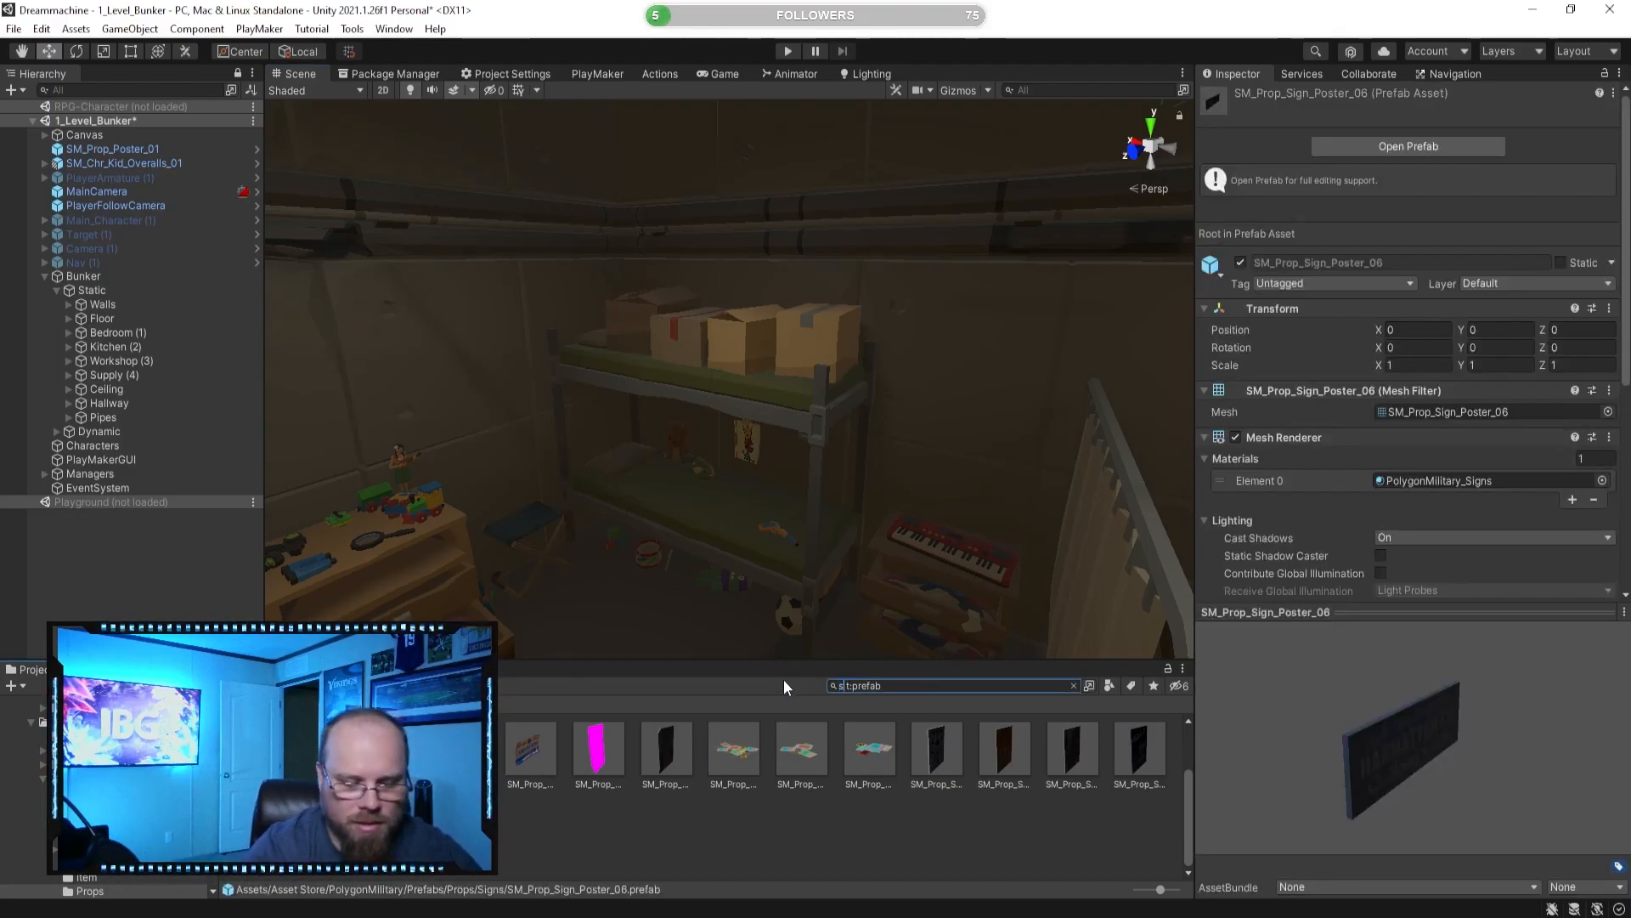
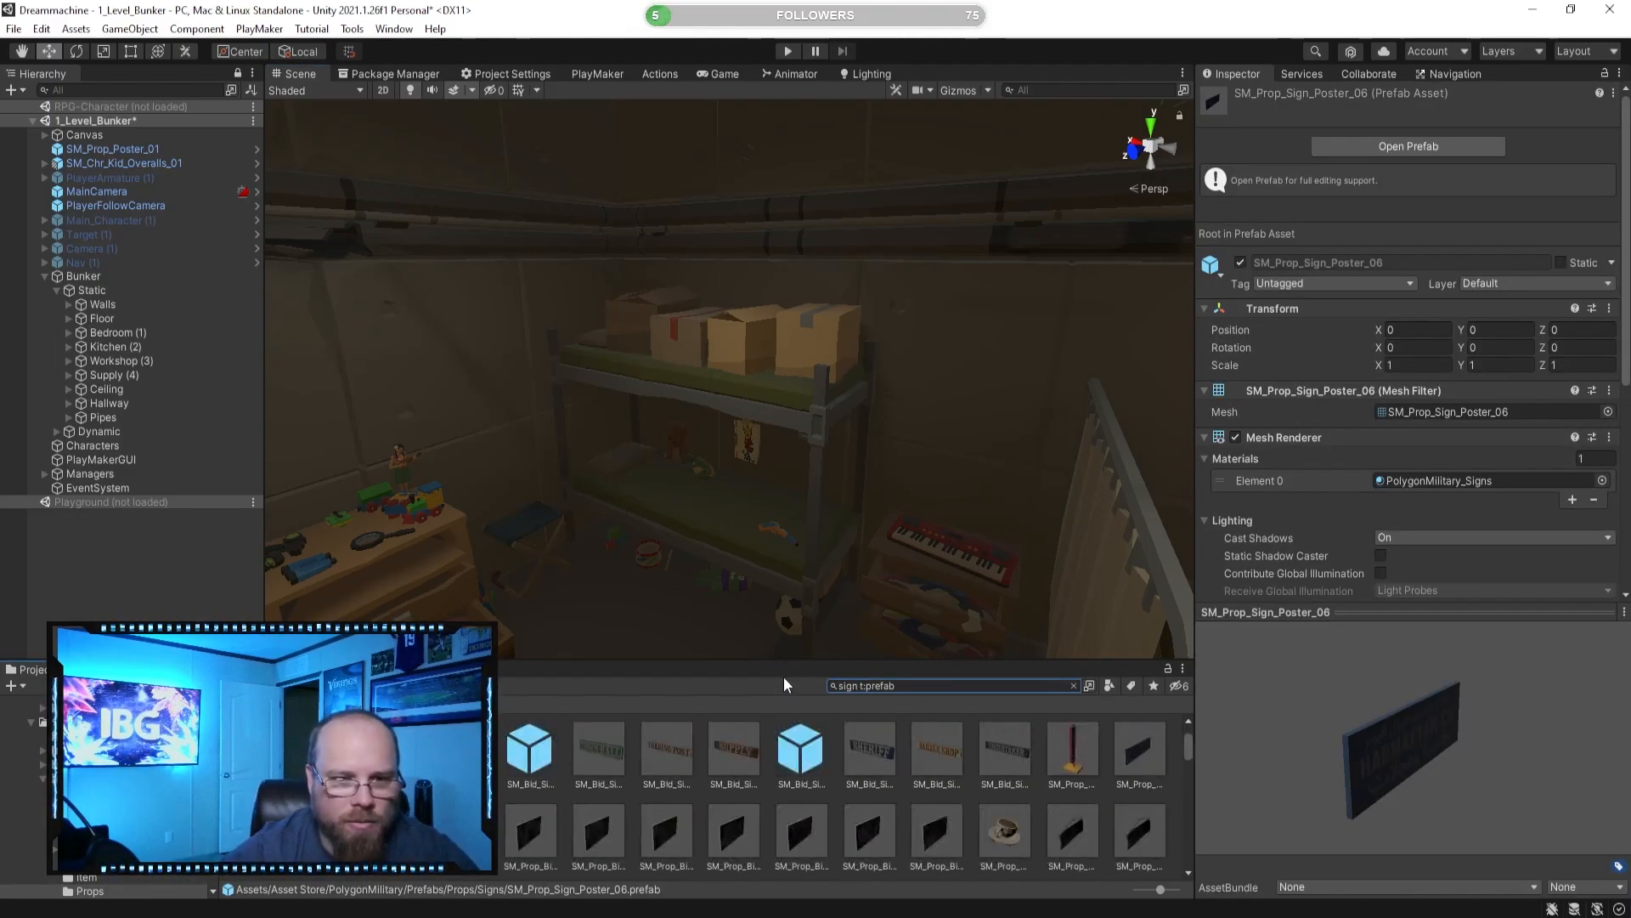
Preview the SM_Bld_Sign_16, SM_Prop_Barrier_Sign_01 and SM_Prop_Barrier_Sign_02 prefabs.
left_click(727, 756)
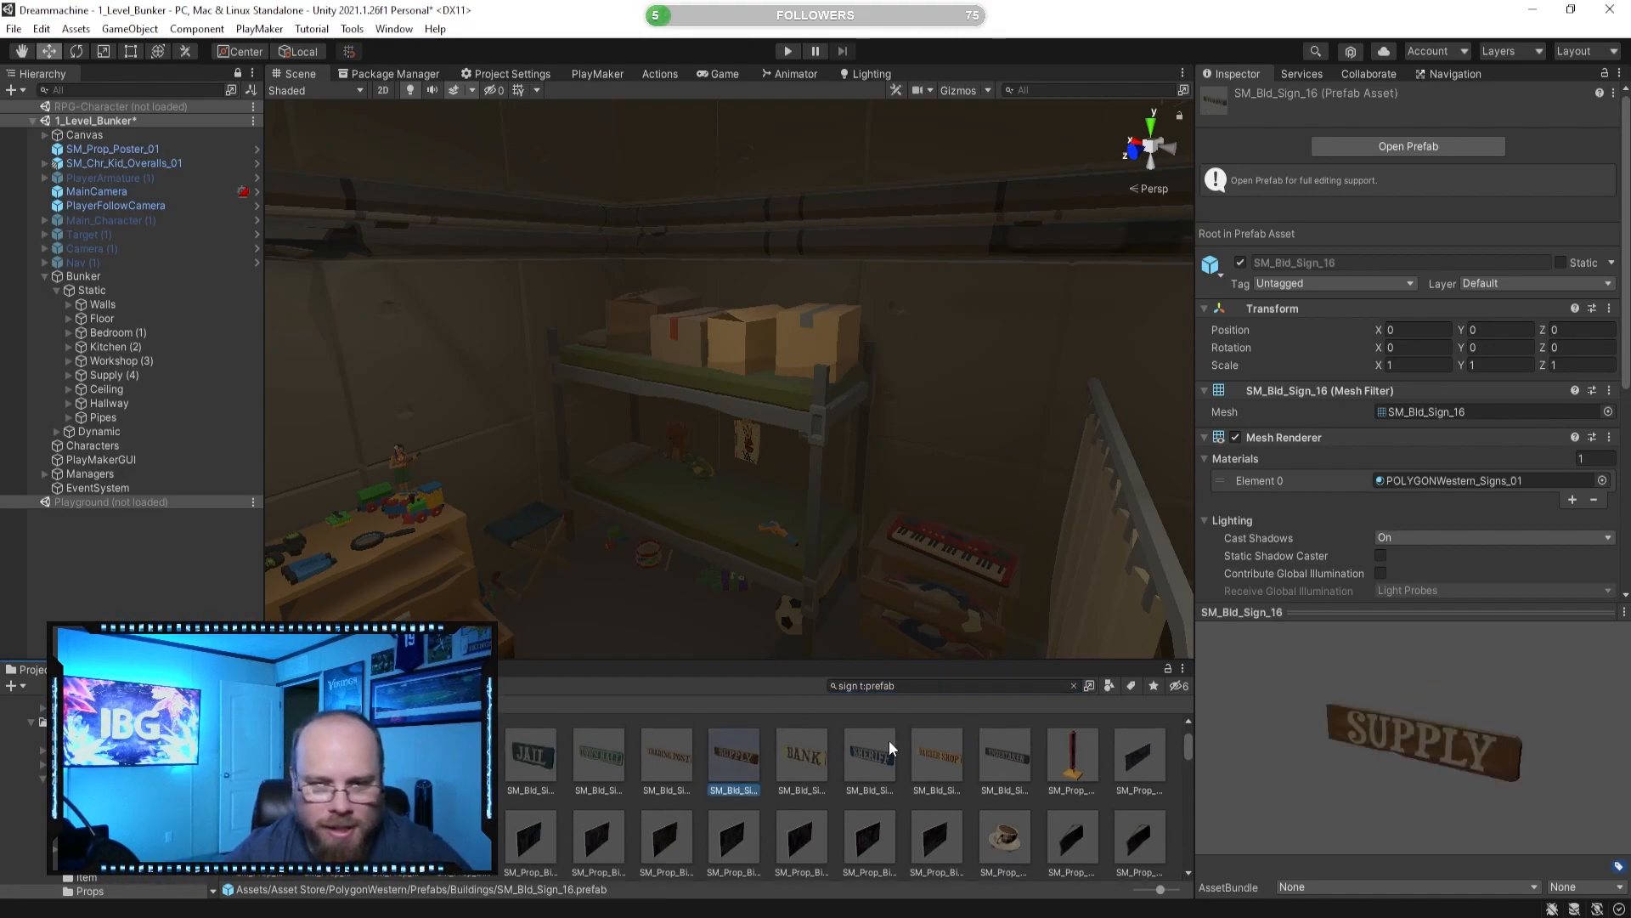
left_click(1072, 761)
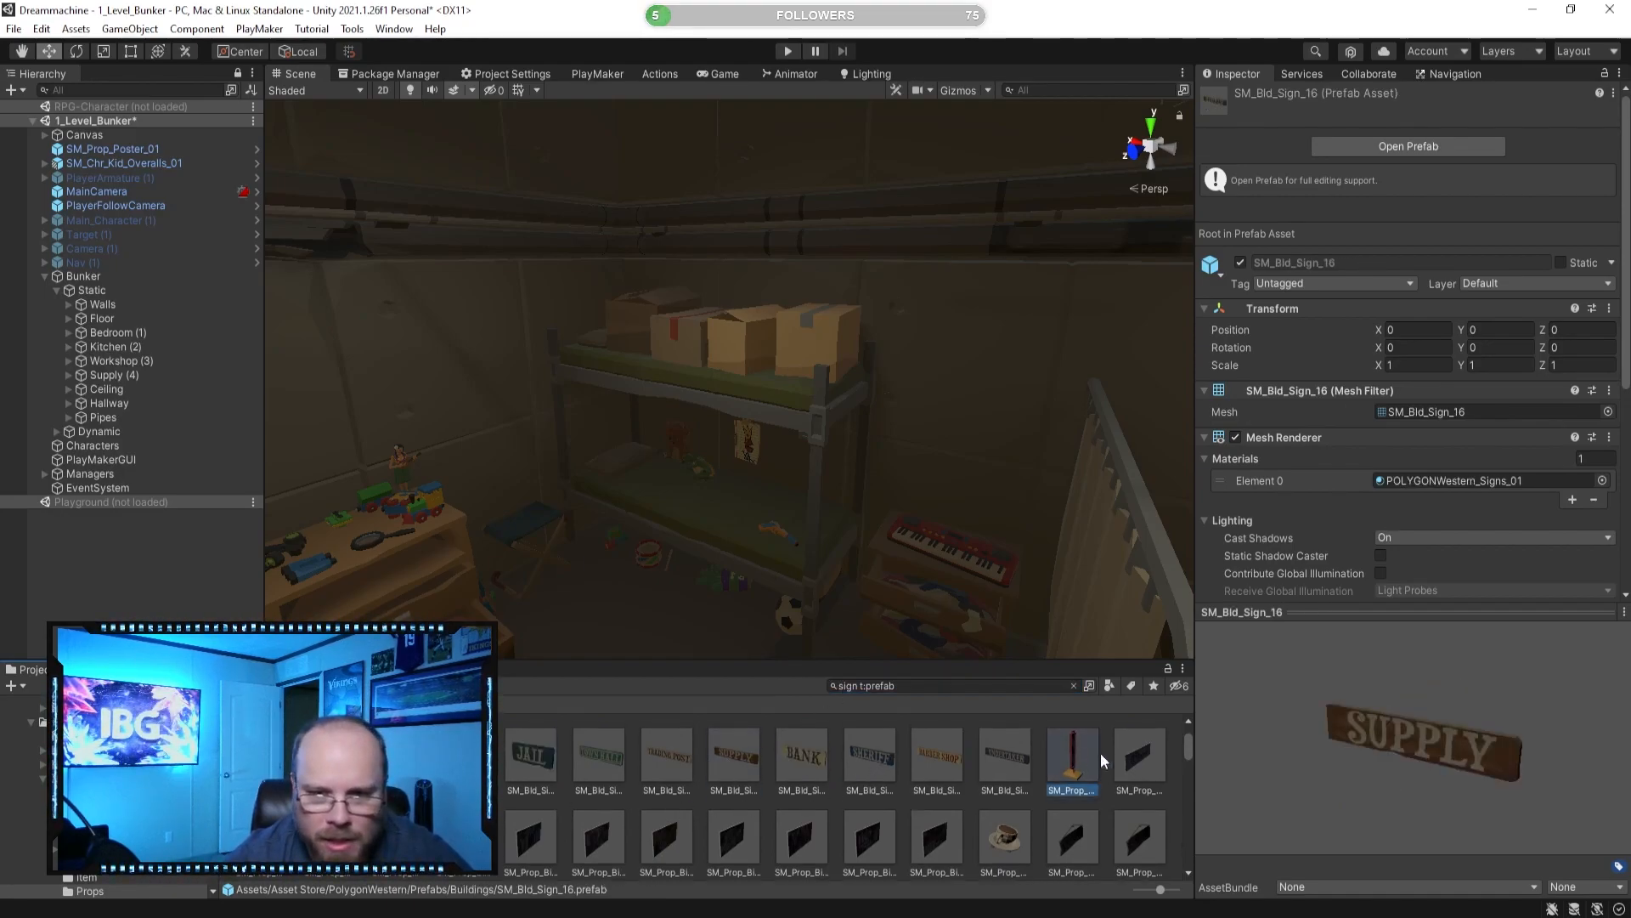
left_click(1130, 755)
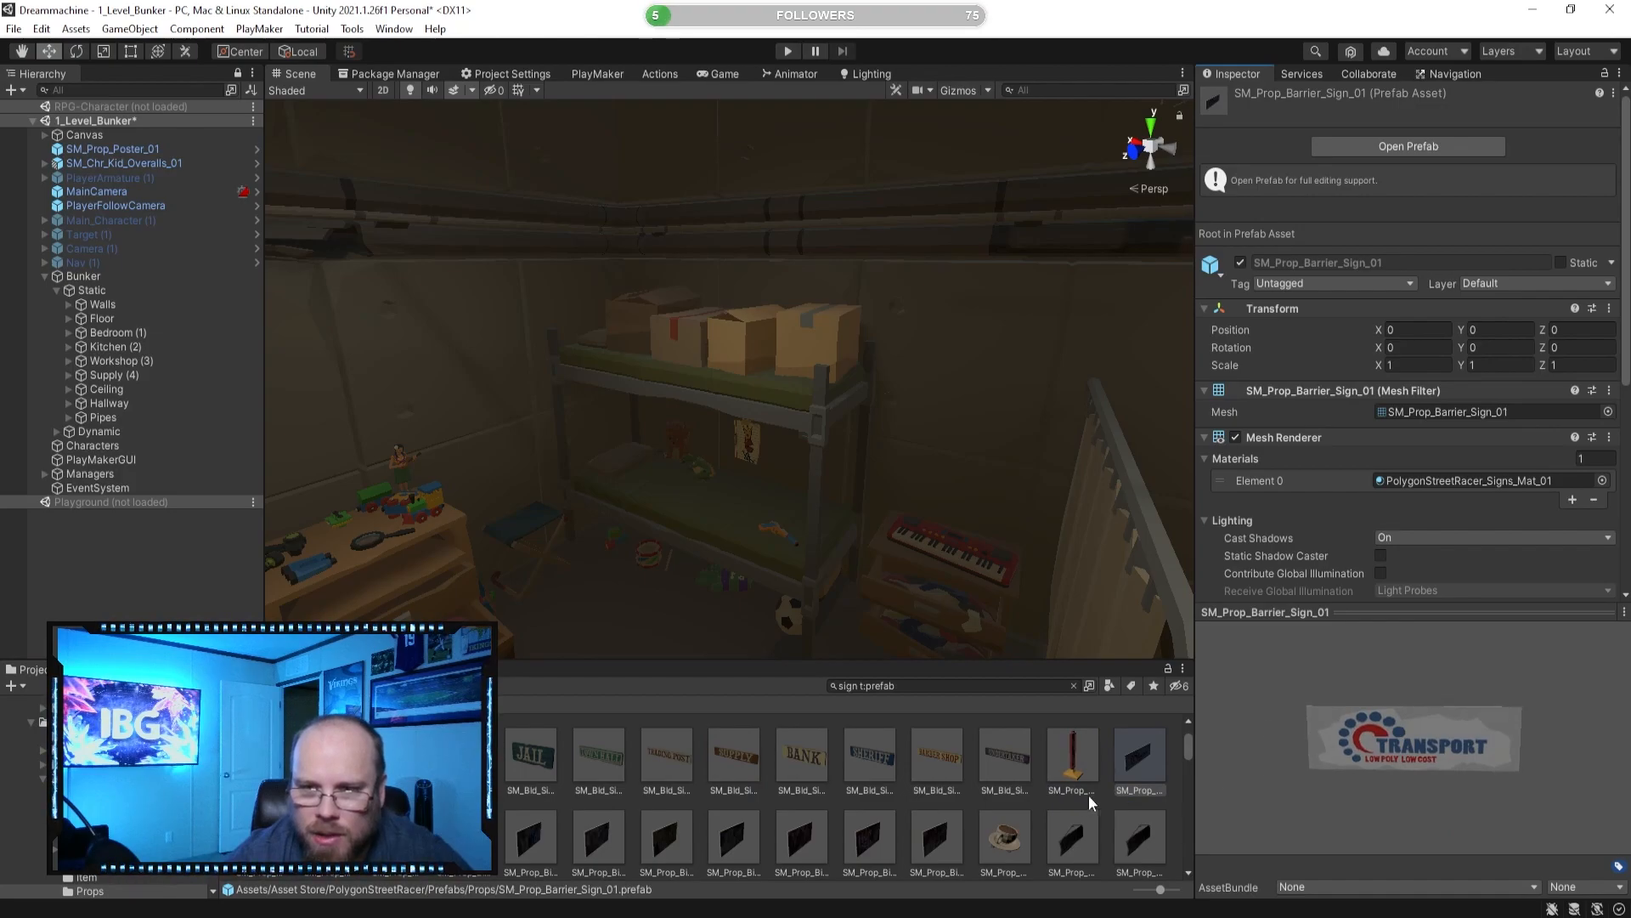
key("Down")
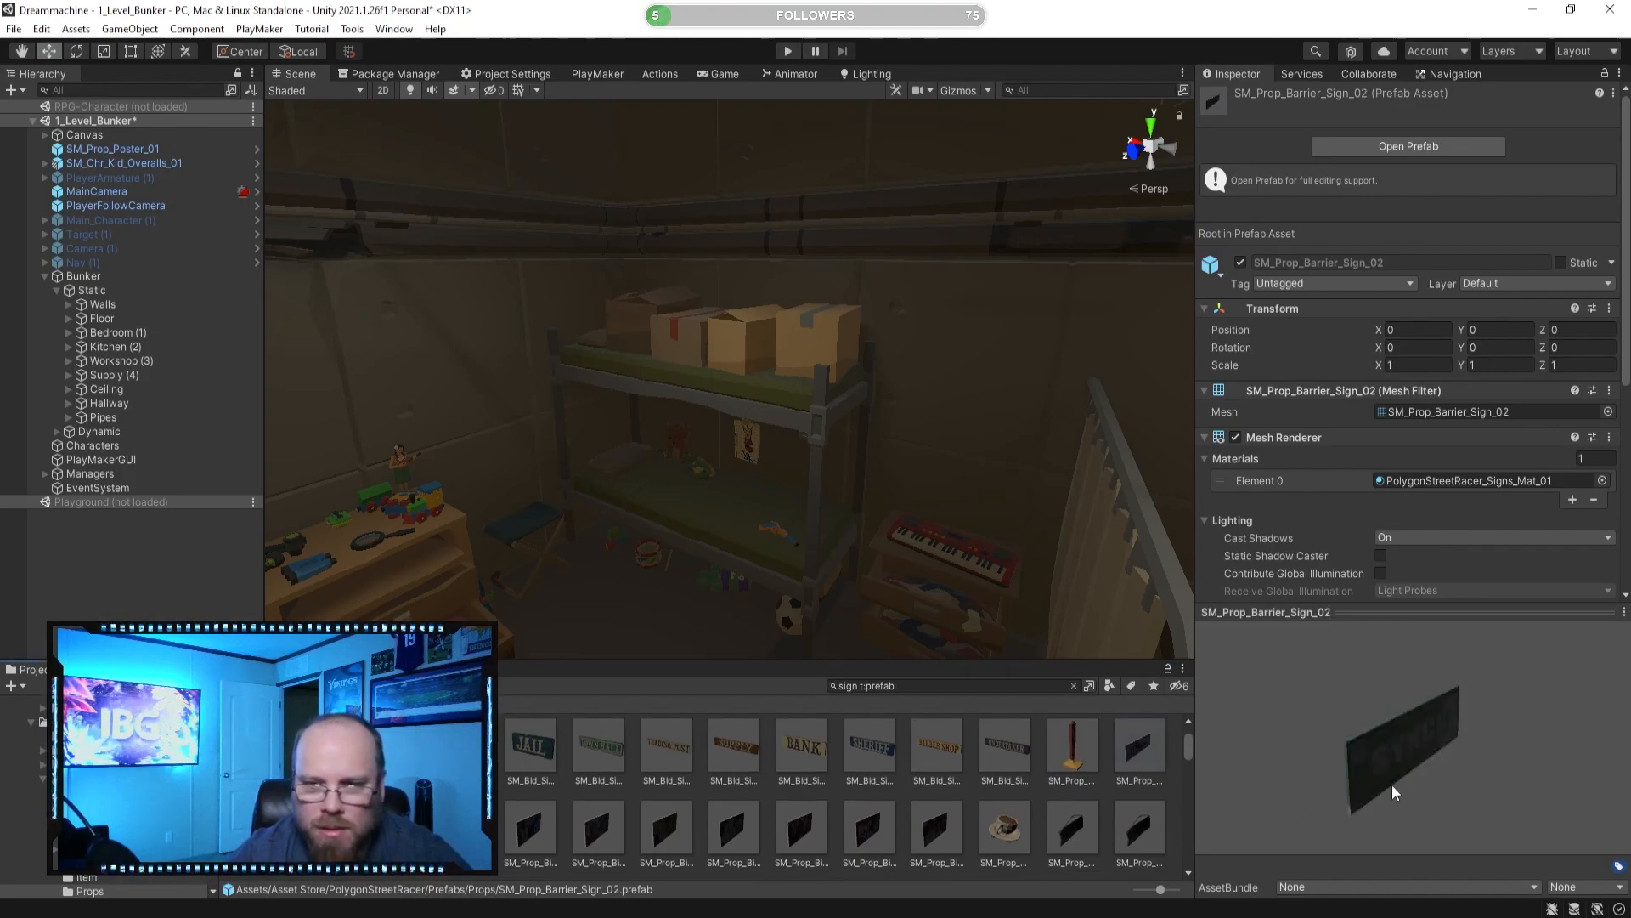
left_click_drag(1398, 790, 1318, 741)
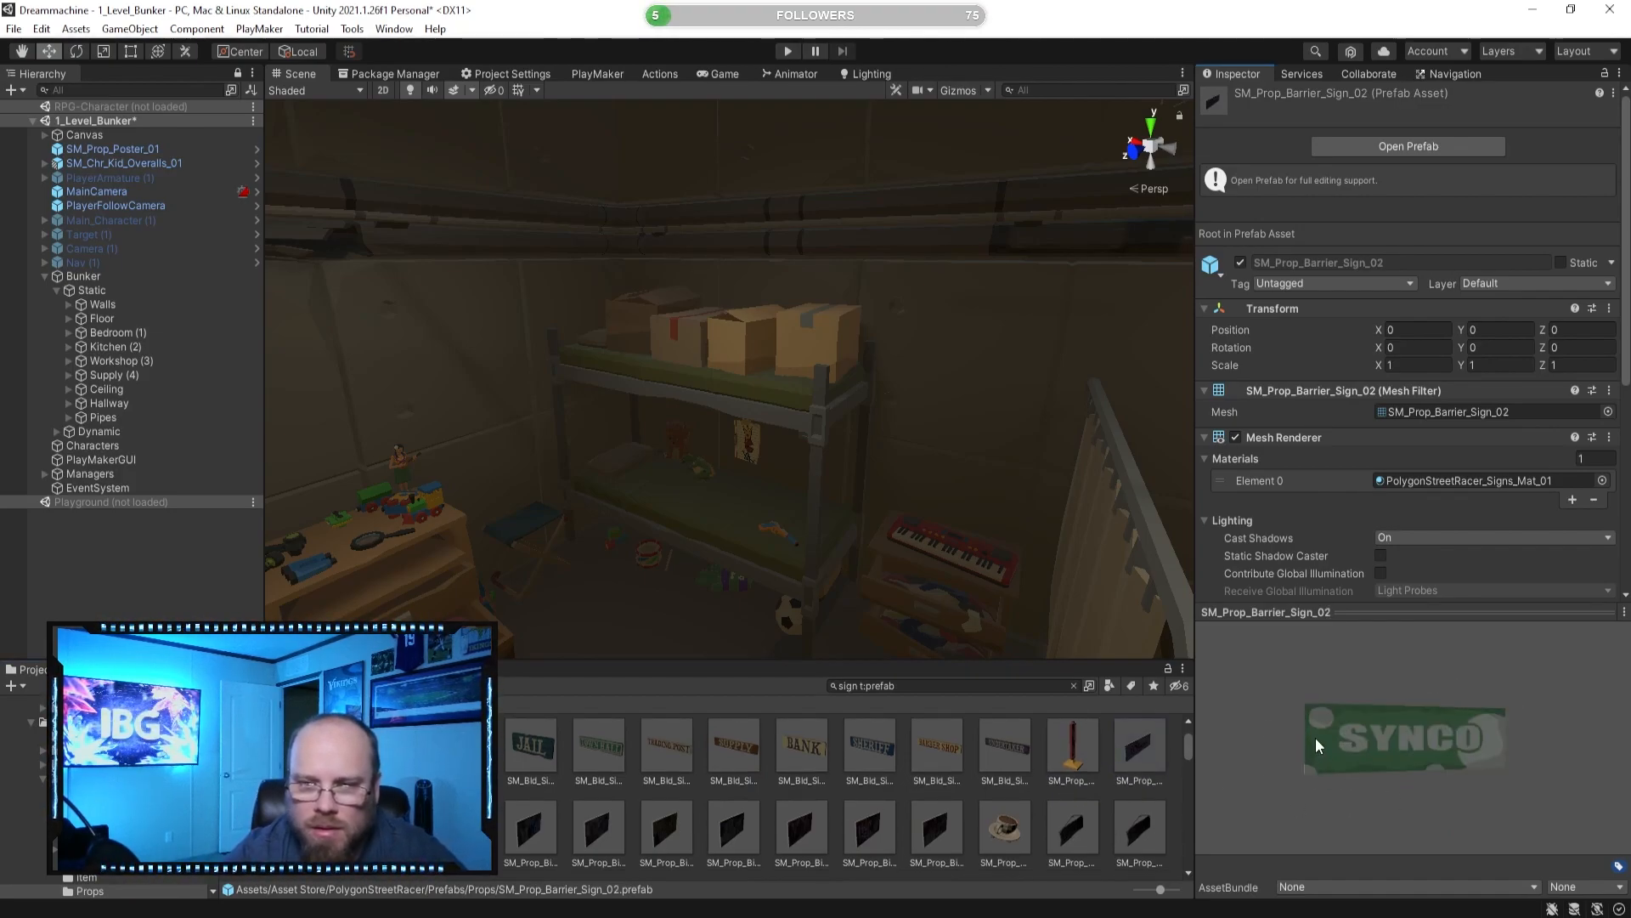
Preview the PolygonApocalypse billboard prefabs, including SM_Prop_Billboard_Sign_07 and SM_Prop_Billboard_Sign_08.
left_click(736, 823)
left_click_drag(1362, 768, 1278, 737)
left_click(875, 828)
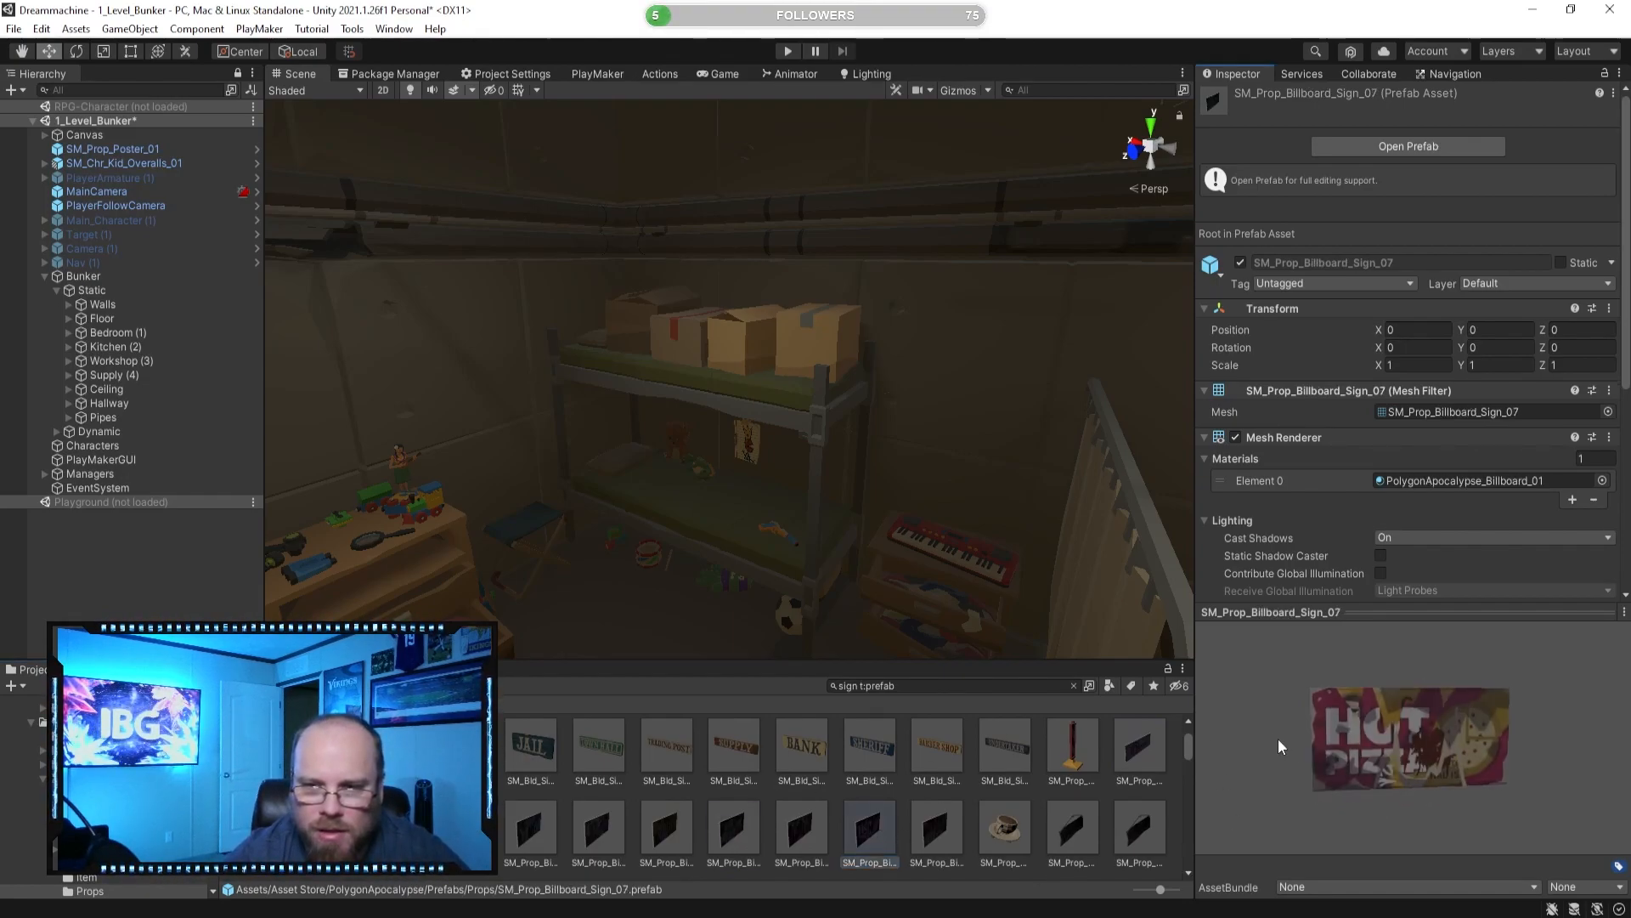
left_click(943, 816)
left_click_drag(1329, 787, 1249, 748)
scroll(924, 773, "down", 1)
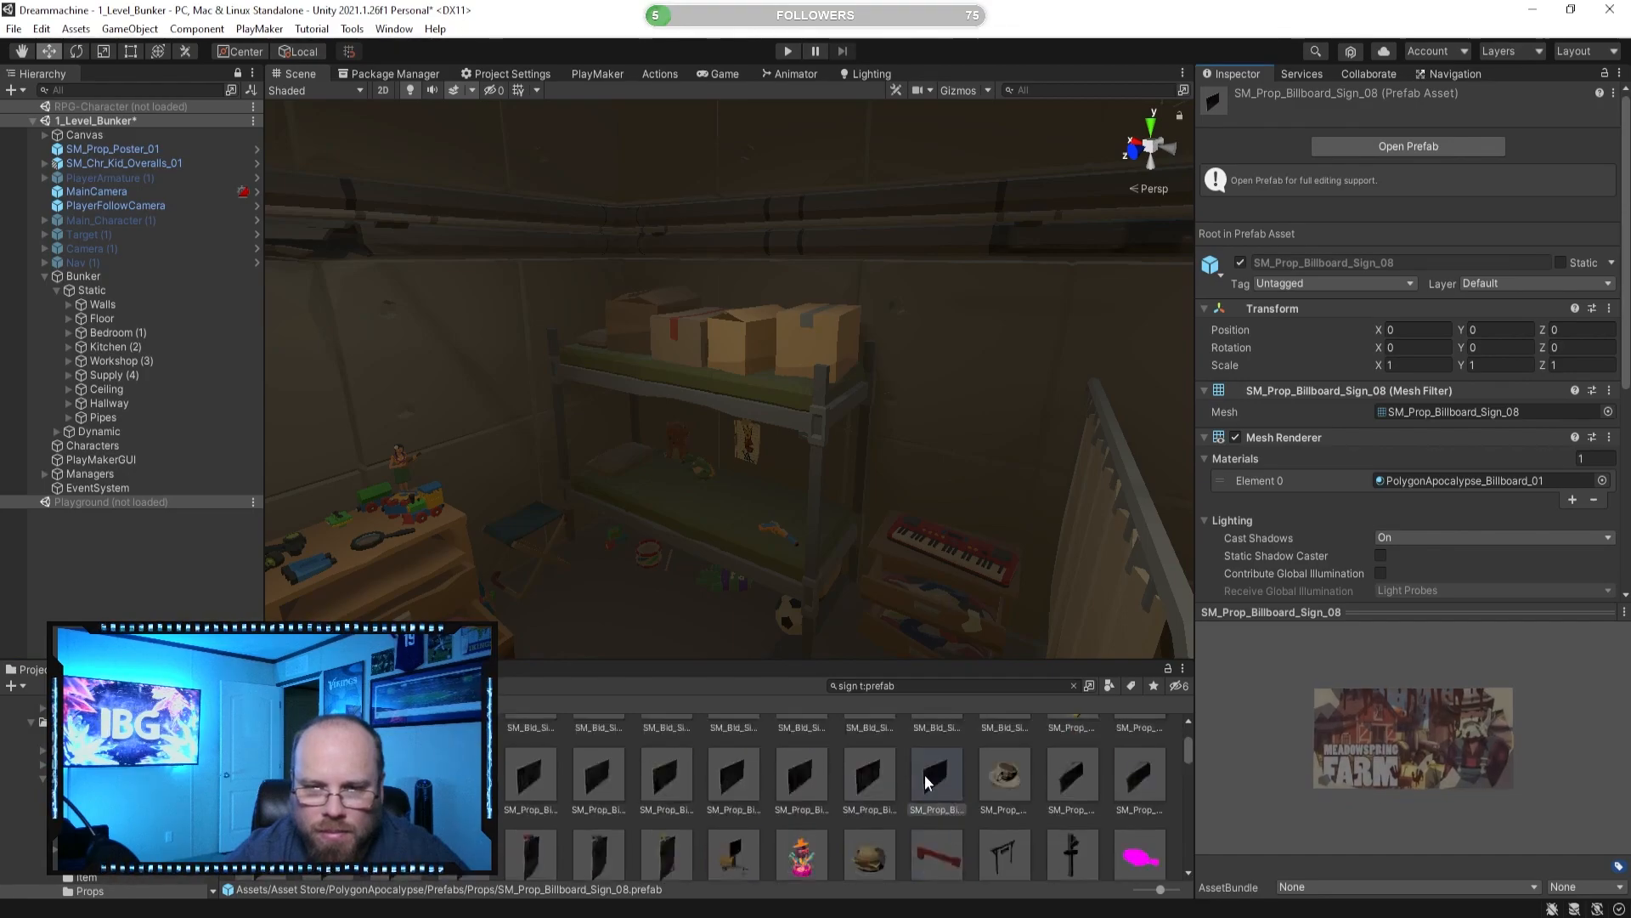
Preview the PolygonKids SM_Prop_Cardboard_Sign_01 and SM_Prop_Cardboard_Sign_02 prefabs.
left_click(1091, 788)
left_click_drag(1342, 764, 1245, 741)
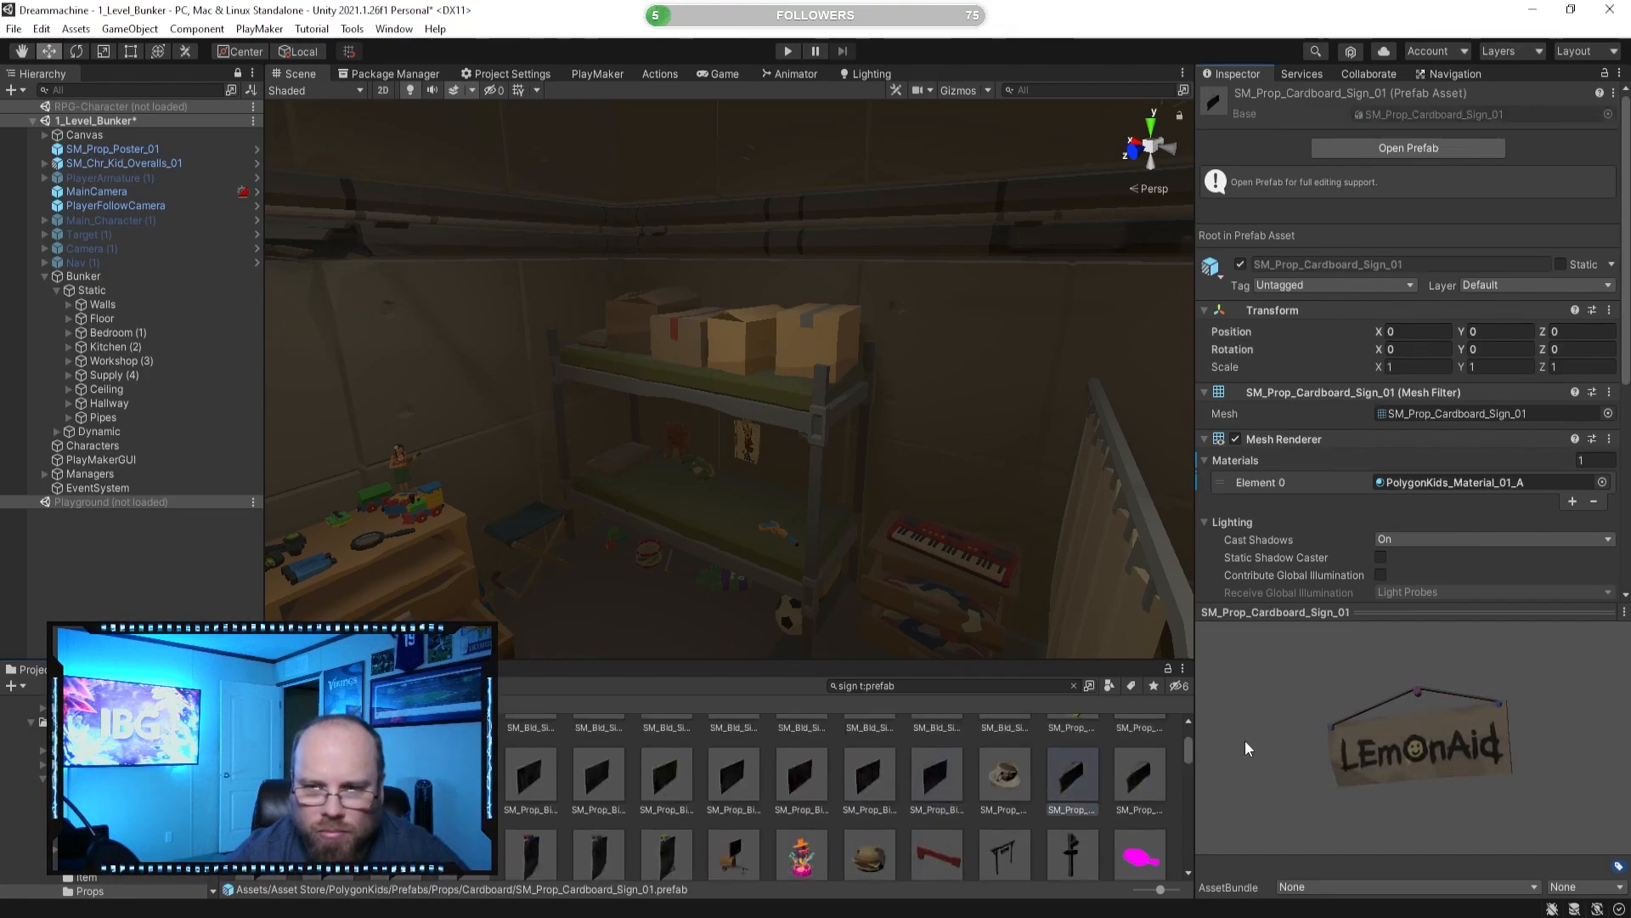
left_click(1134, 791)
left_click_drag(1399, 743, 1278, 710)
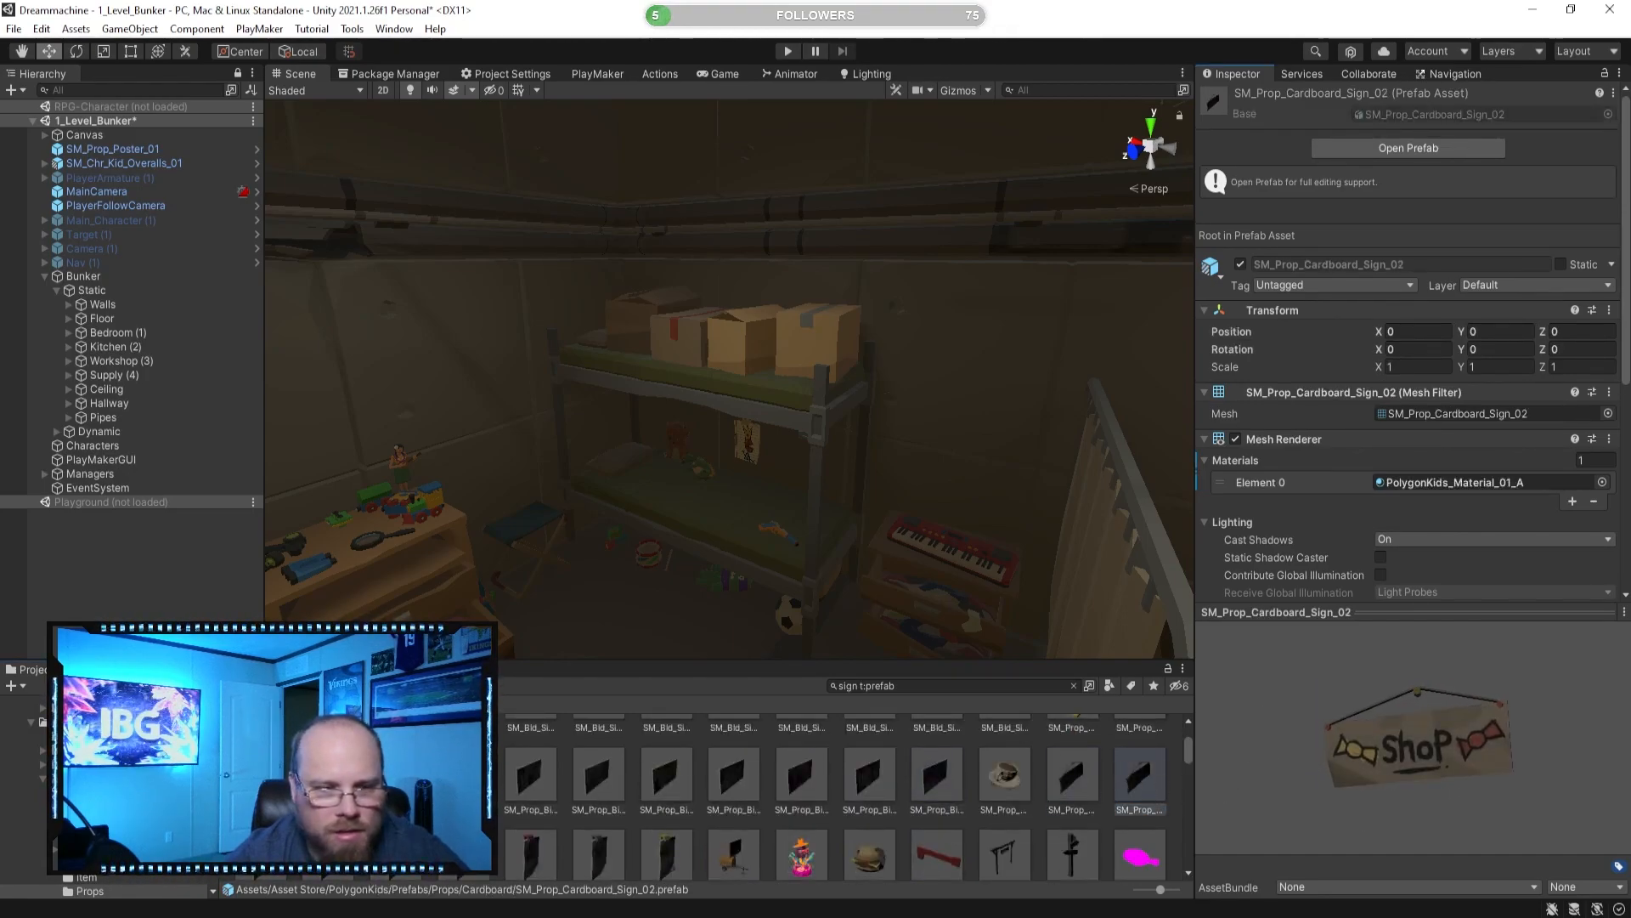
Preview SM_Prop_Cardboard_Sign_04 and compare it with the children's drawings on the wall by the lower bunk.
left_click(531, 853)
left_click_drag(1361, 780, 1202, 700)
left_click(328, 827)
scroll(476, 803, "up", 3)
mouse_move(850, 553)
right_mouse_down()
mouse_move(703, 535)
mouse_move(865, 540)
right_mouse_up()
key("w")
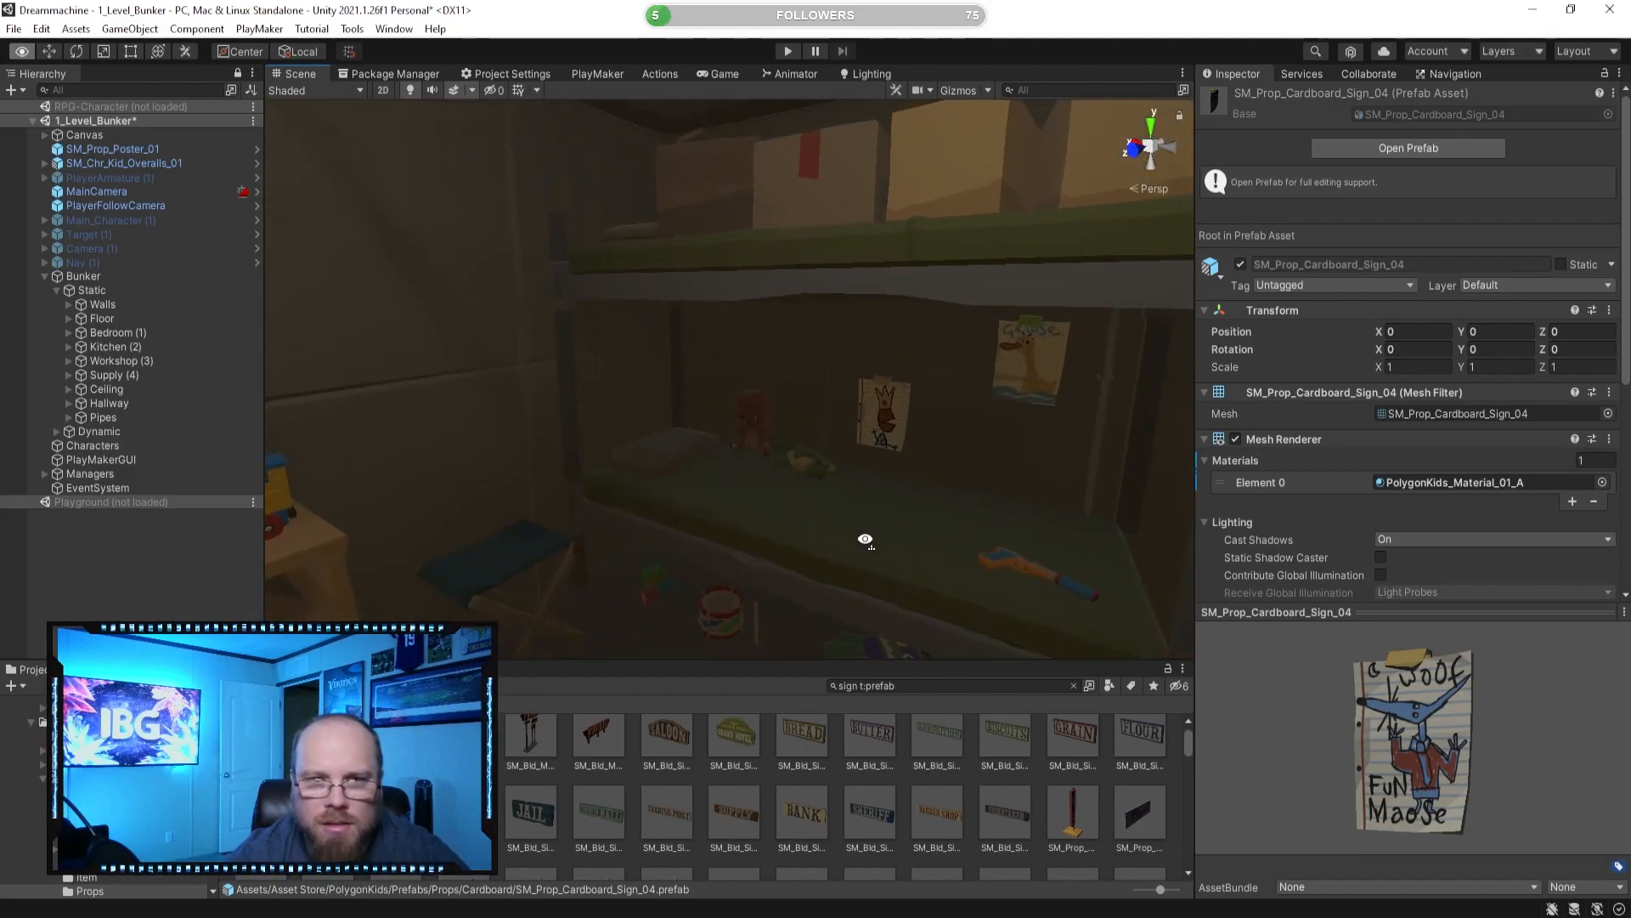
Return to the PolygonApocalypse billboard prefabs and preview SM_Prop_Billboard_Sign_04.
left_click(466, 807)
scroll(563, 799, "down", 1)
scroll(586, 807, "up", 1)
scroll(617, 814, "down", 1)
left_click(660, 792)
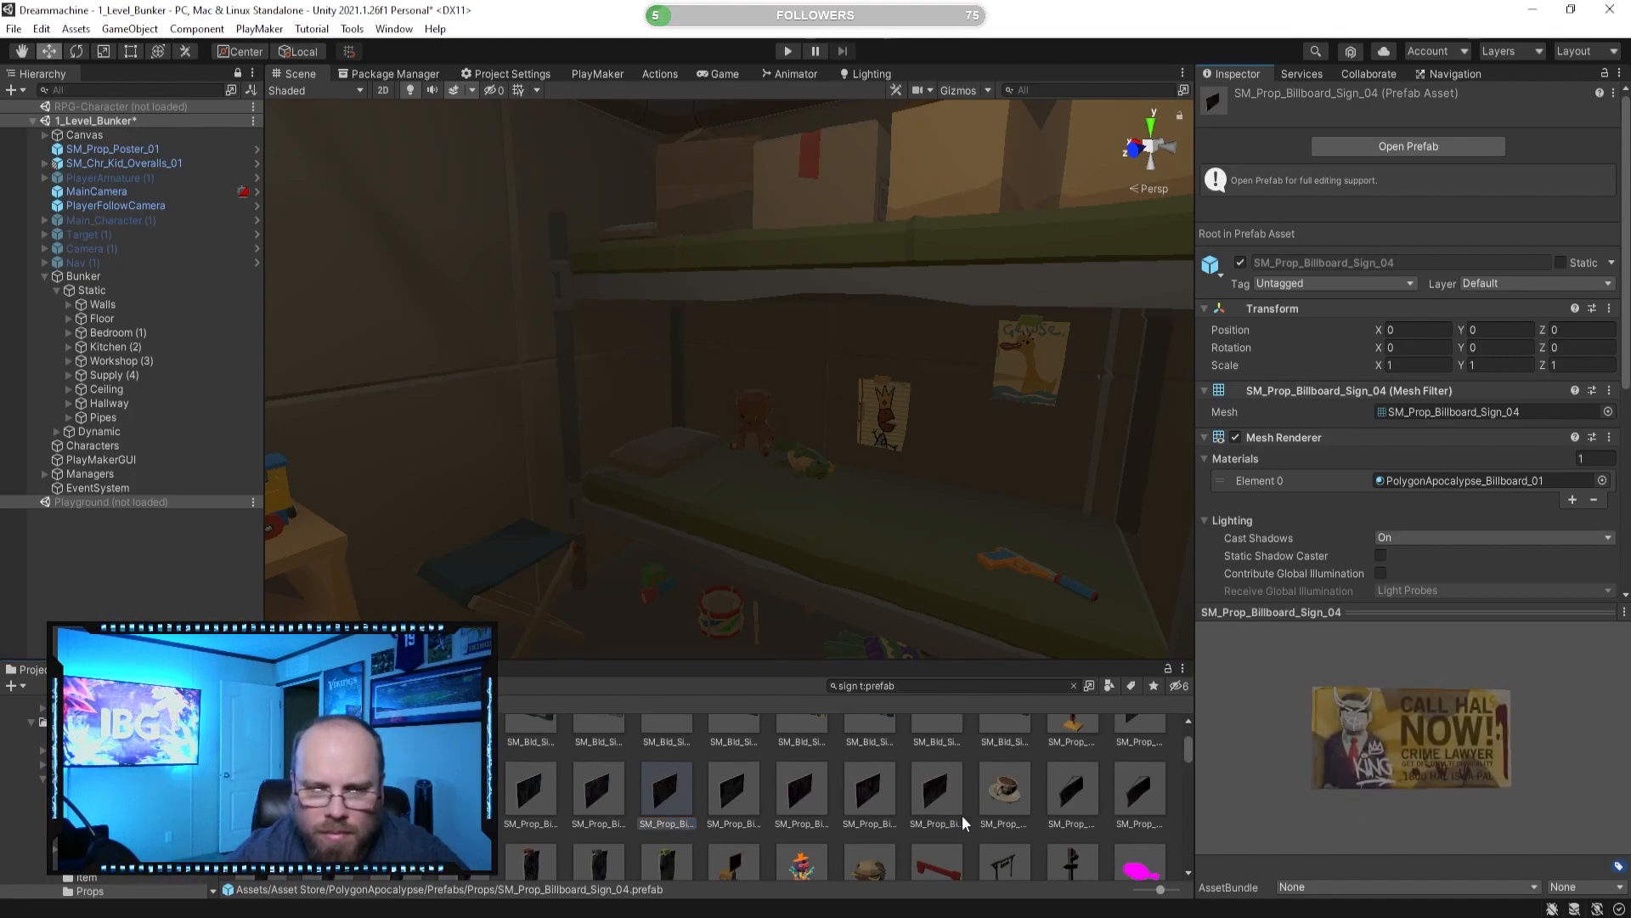
Continue through the sign results, previewing SM_Prop_LetterBox_Signal_Flag_01 and SM_Prop_RoadSign_Bag_01.
scroll(724, 820, "down", 1)
left_click(669, 820)
left_click_drag(1364, 734, 1259, 737)
left_click(917, 824)
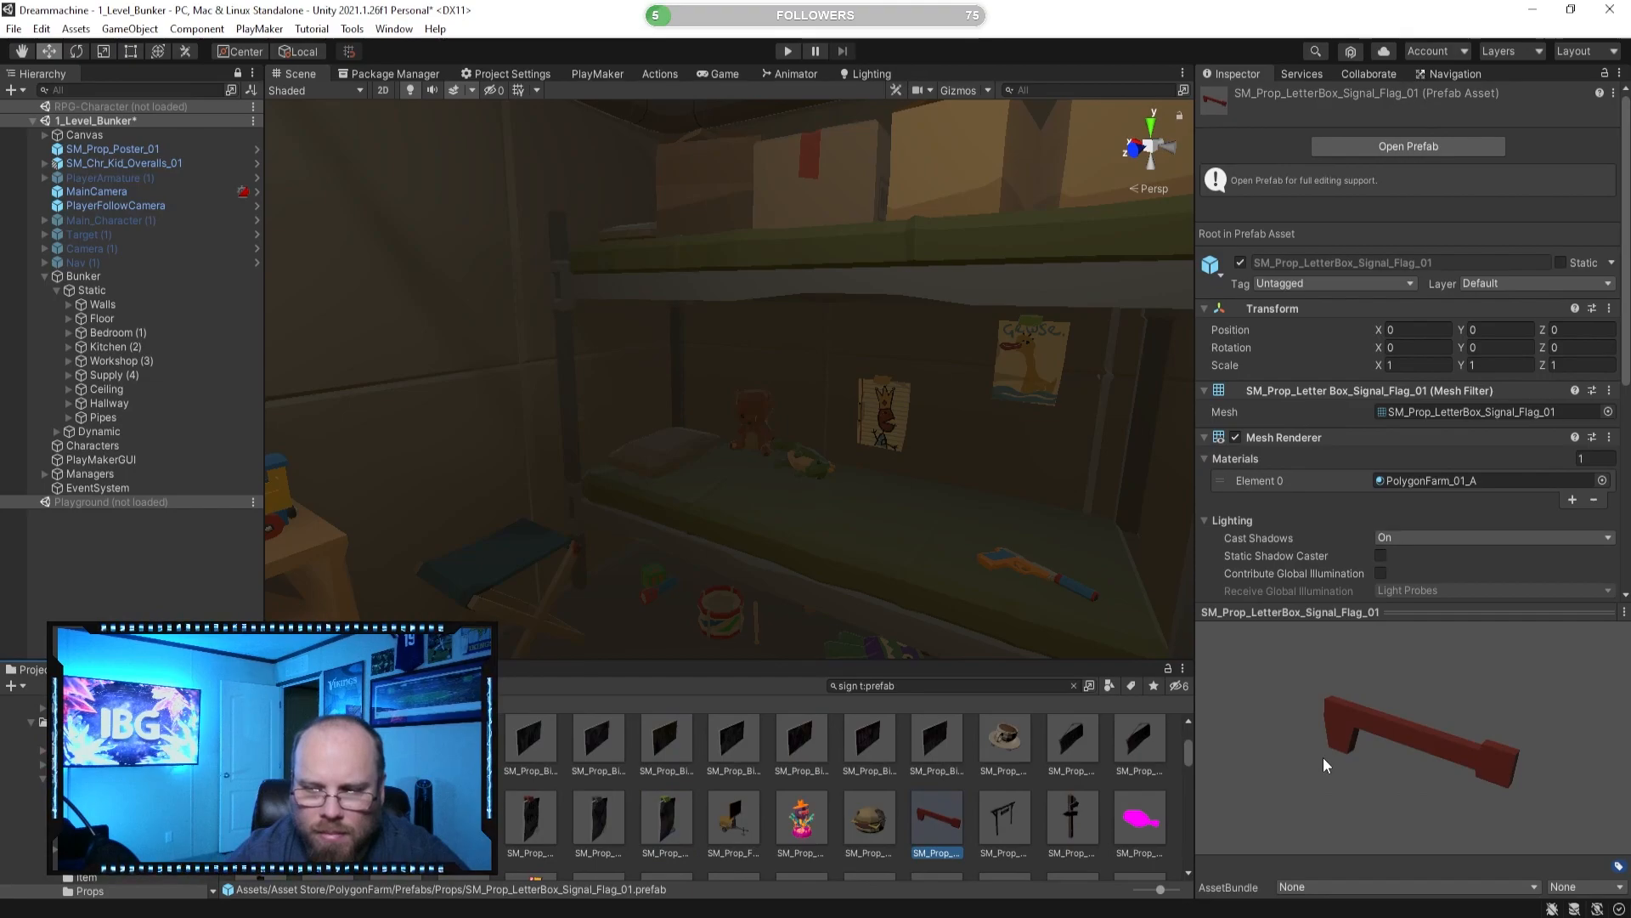
left_click(1142, 815)
scroll(1126, 837, "down", 1)
scroll(1104, 837, "down", 1)
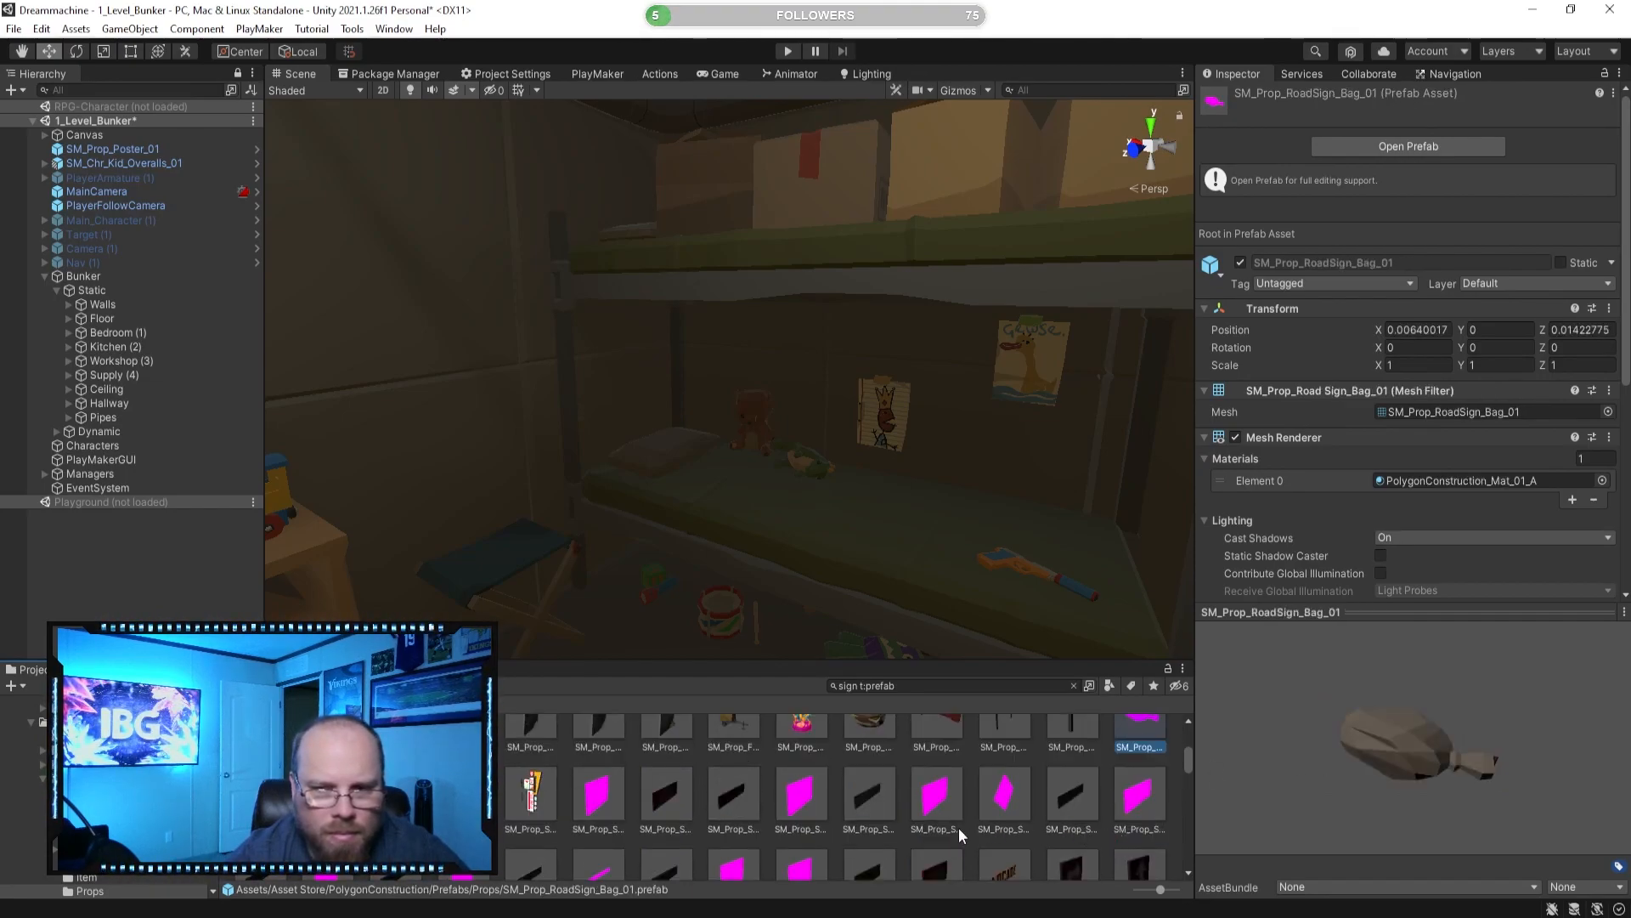
left_click_drag(1332, 767, 1174, 727)
Compare the PolygonConstruction sign prefabs SM_Prop_Sign_05, SM_Prop_Sign_06, SM_Prop_Sign_04 and SM_Prop_Sign_03.
left_click(1001, 792)
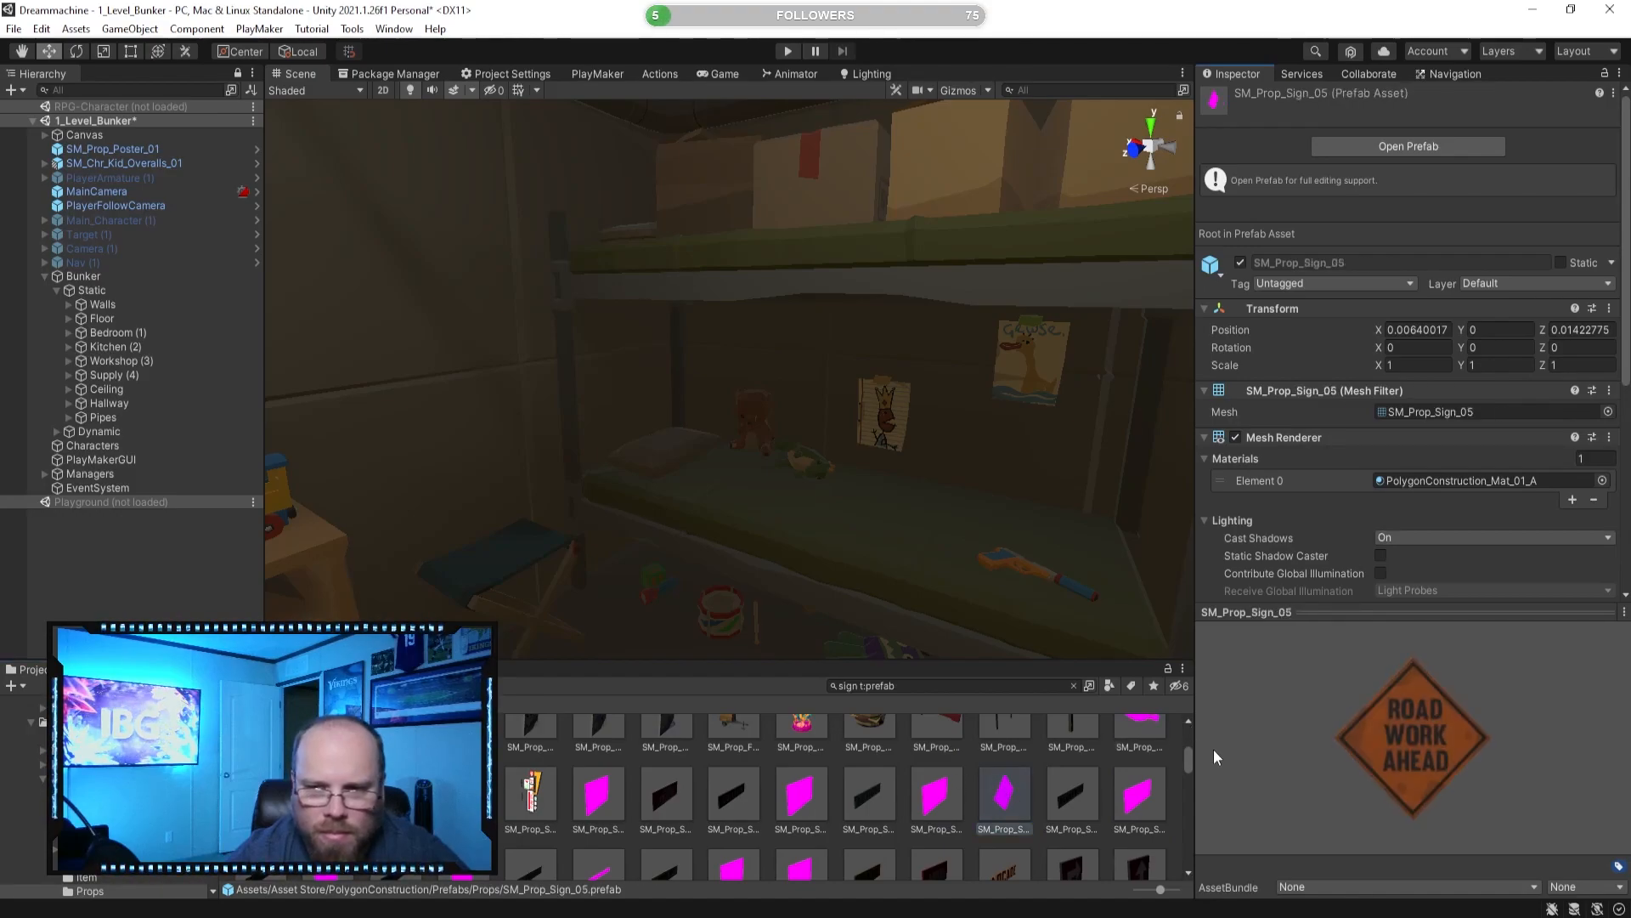
left_click(1139, 788)
left_click_drag(1343, 777, 1227, 732)
left_click(940, 792)
left_click(801, 791)
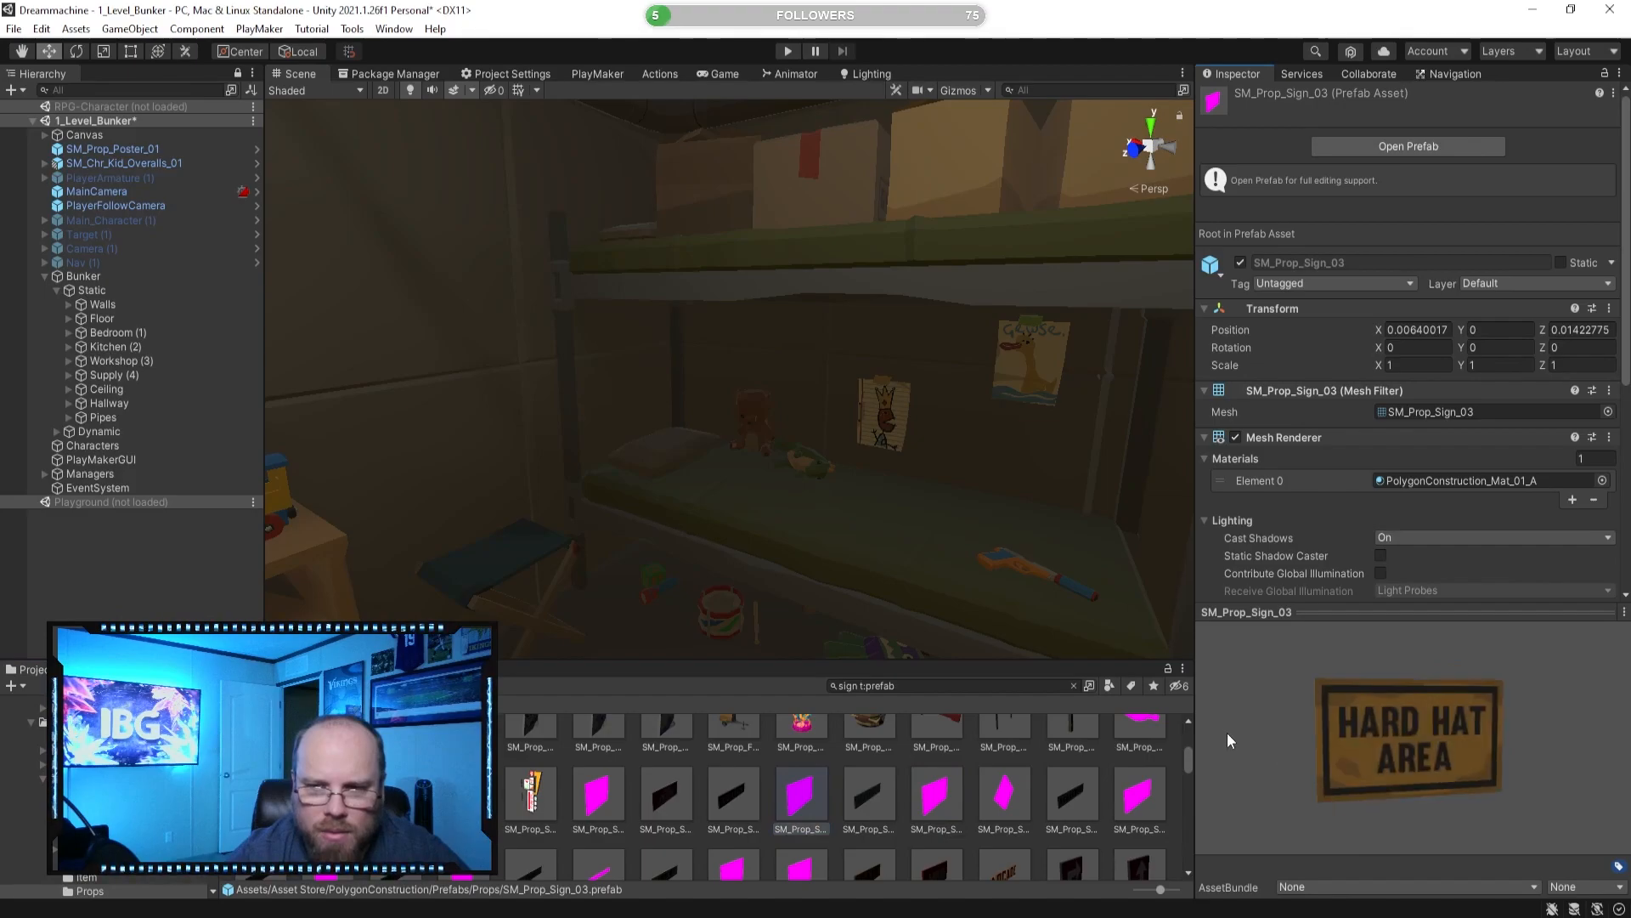
Place the Hard Hat Area sign SM_Prop_Sign_03 on the wall near the stacked lumber, rotated 90° about Y, at X -7.384.
right_click_drag(801, 439, 680, 425)
left_click_drag(801, 791, 559, 429)
left_click(76, 51)
scroll(728, 408, "up", 3)
key("w")
left_click_drag(619, 165, 432, 267, "alt")
left_click_drag(641, 322, 790, 314)
left_click(708, 324)
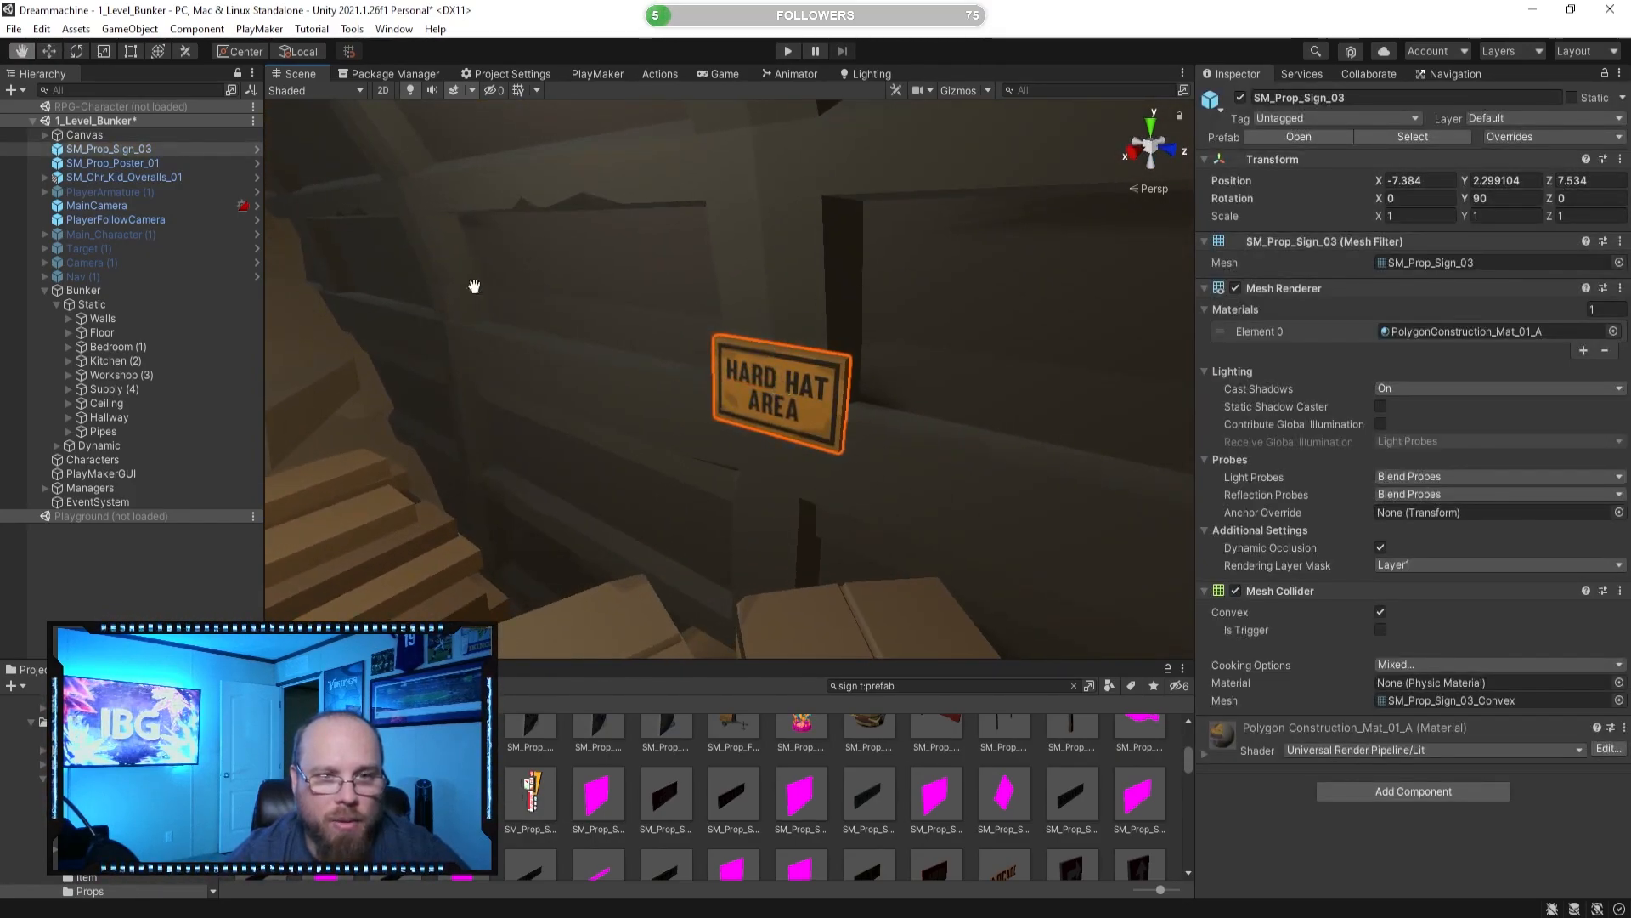
Shift the Hard Hat Area sign on the wall to Y 2.077 and Z 7.473.
left_click_drag(775, 323, 774, 387)
mouse_move(774, 387)
left_mouse_down("alt")
mouse_move(954, 389)
mouse_move(783, 410)
left_mouse_up("alt")
left_click_drag(700, 458, 510, 441)
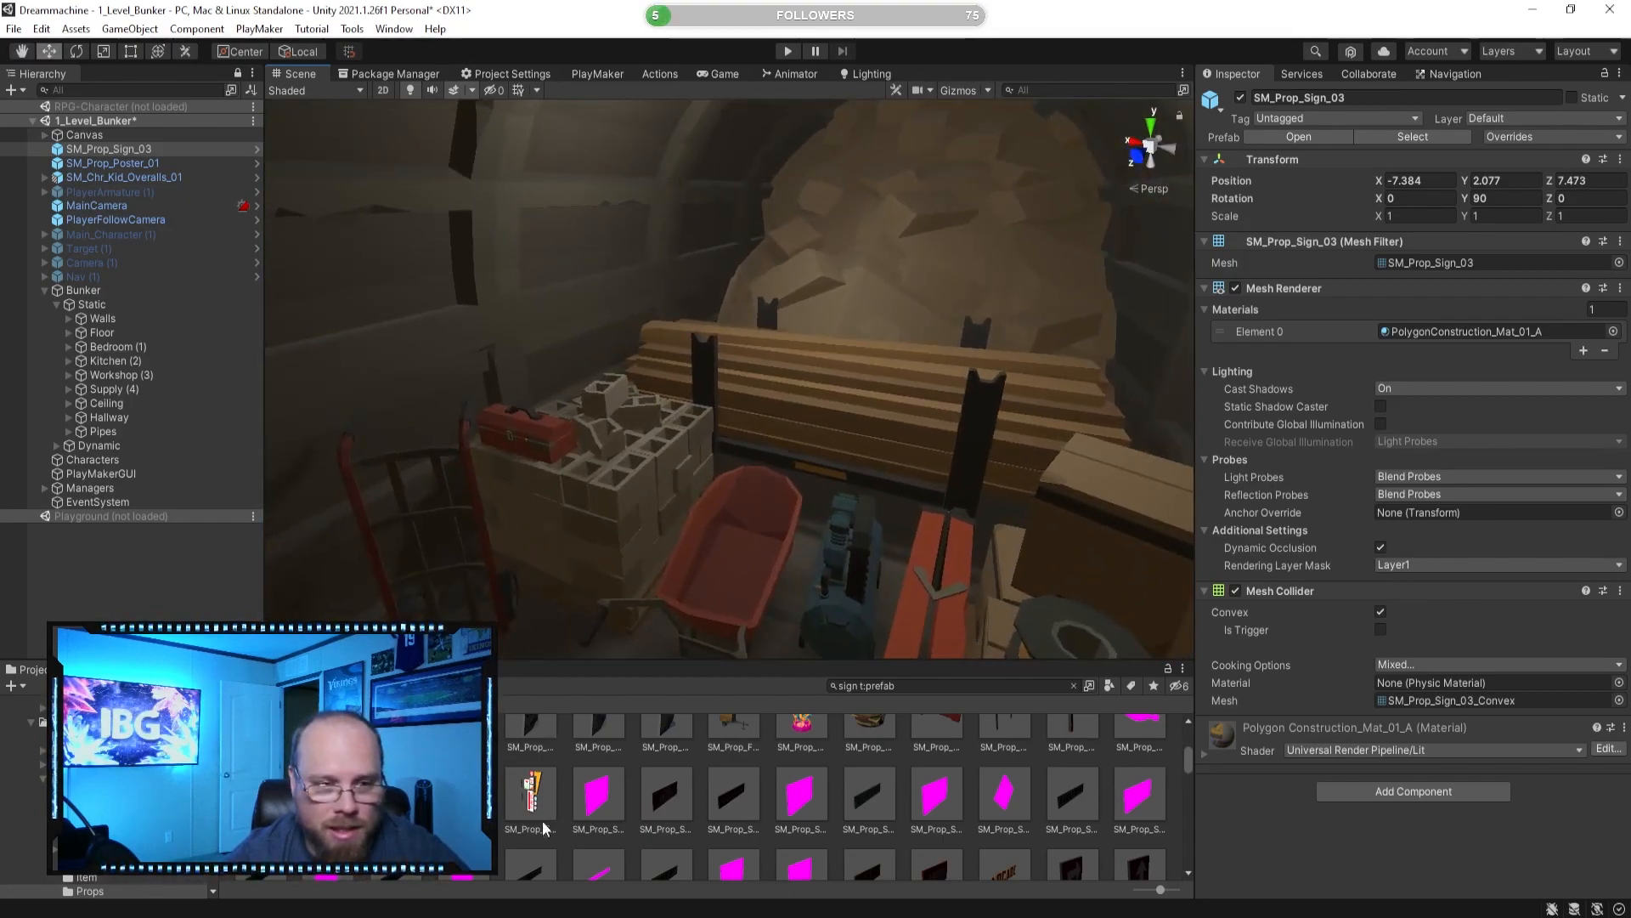
Examine the PolygonConstruction SM_Prop_Sign_02 and SM_Prop_Sign_03 prefabs as candidates for the wall behind the hand truck.
left_click(597, 794)
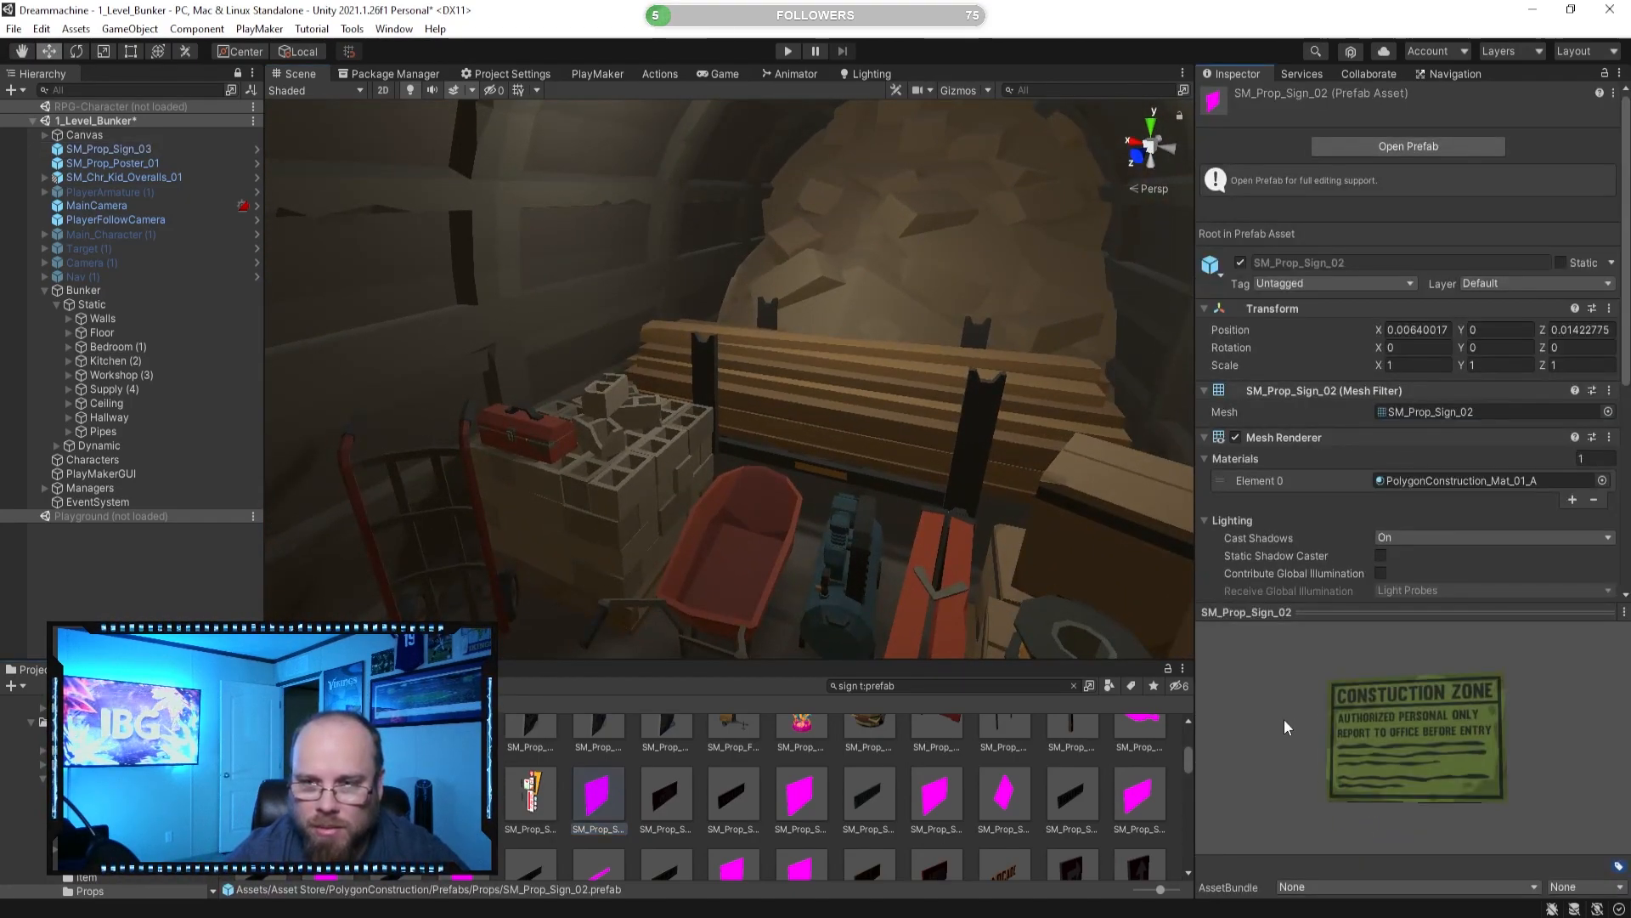
left_click_drag(710, 426, 625, 416, "alt")
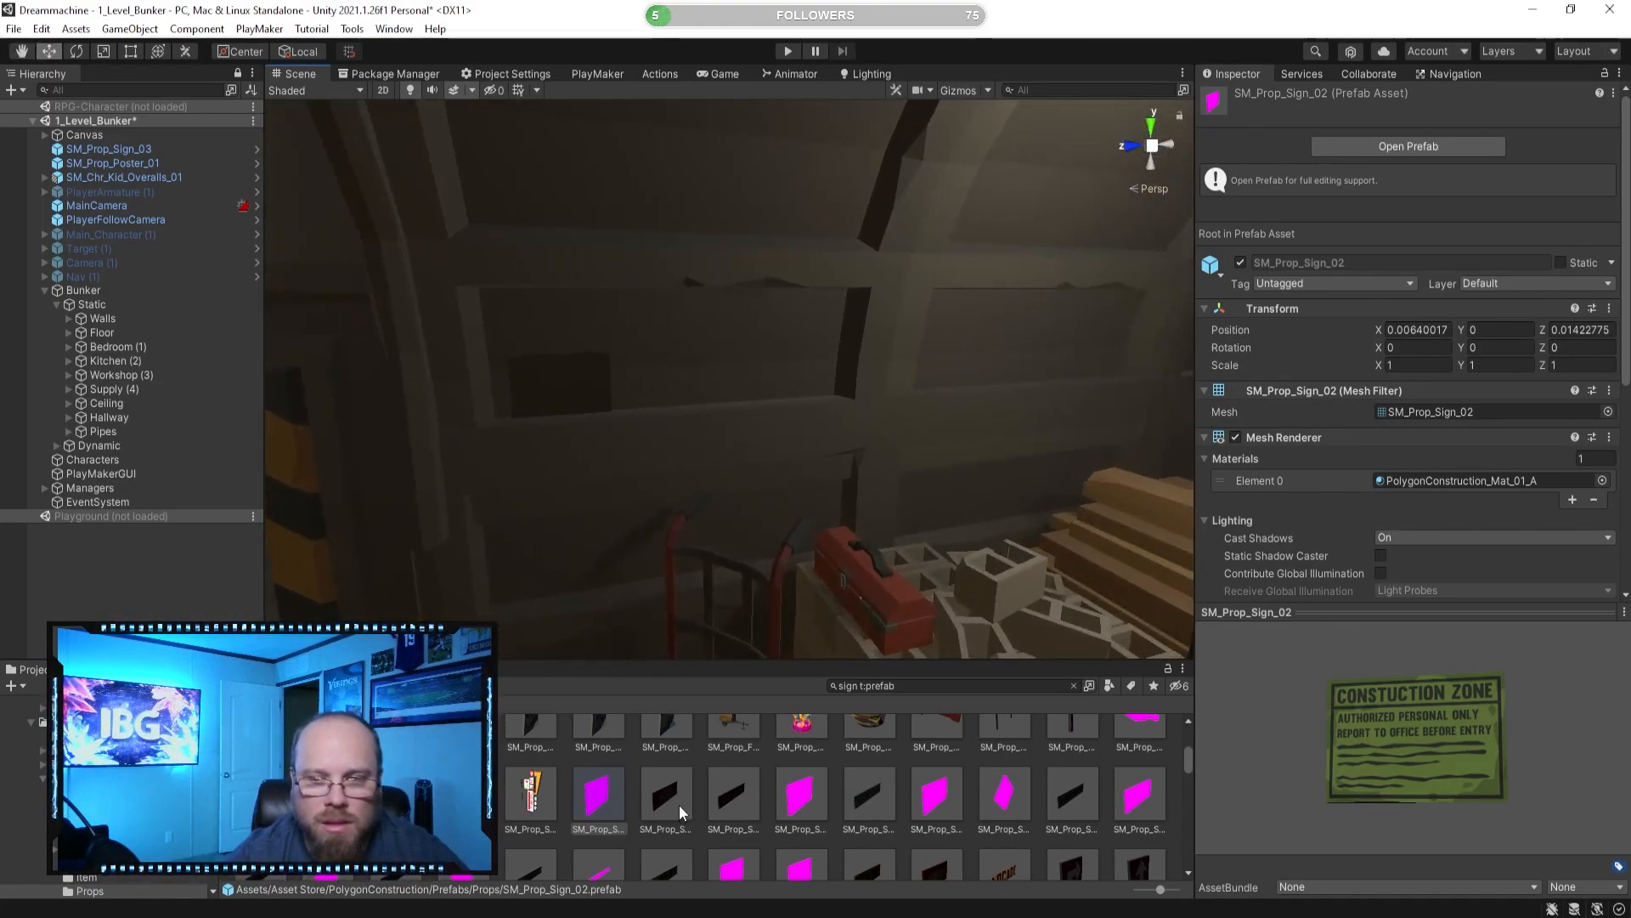
left_click(800, 795)
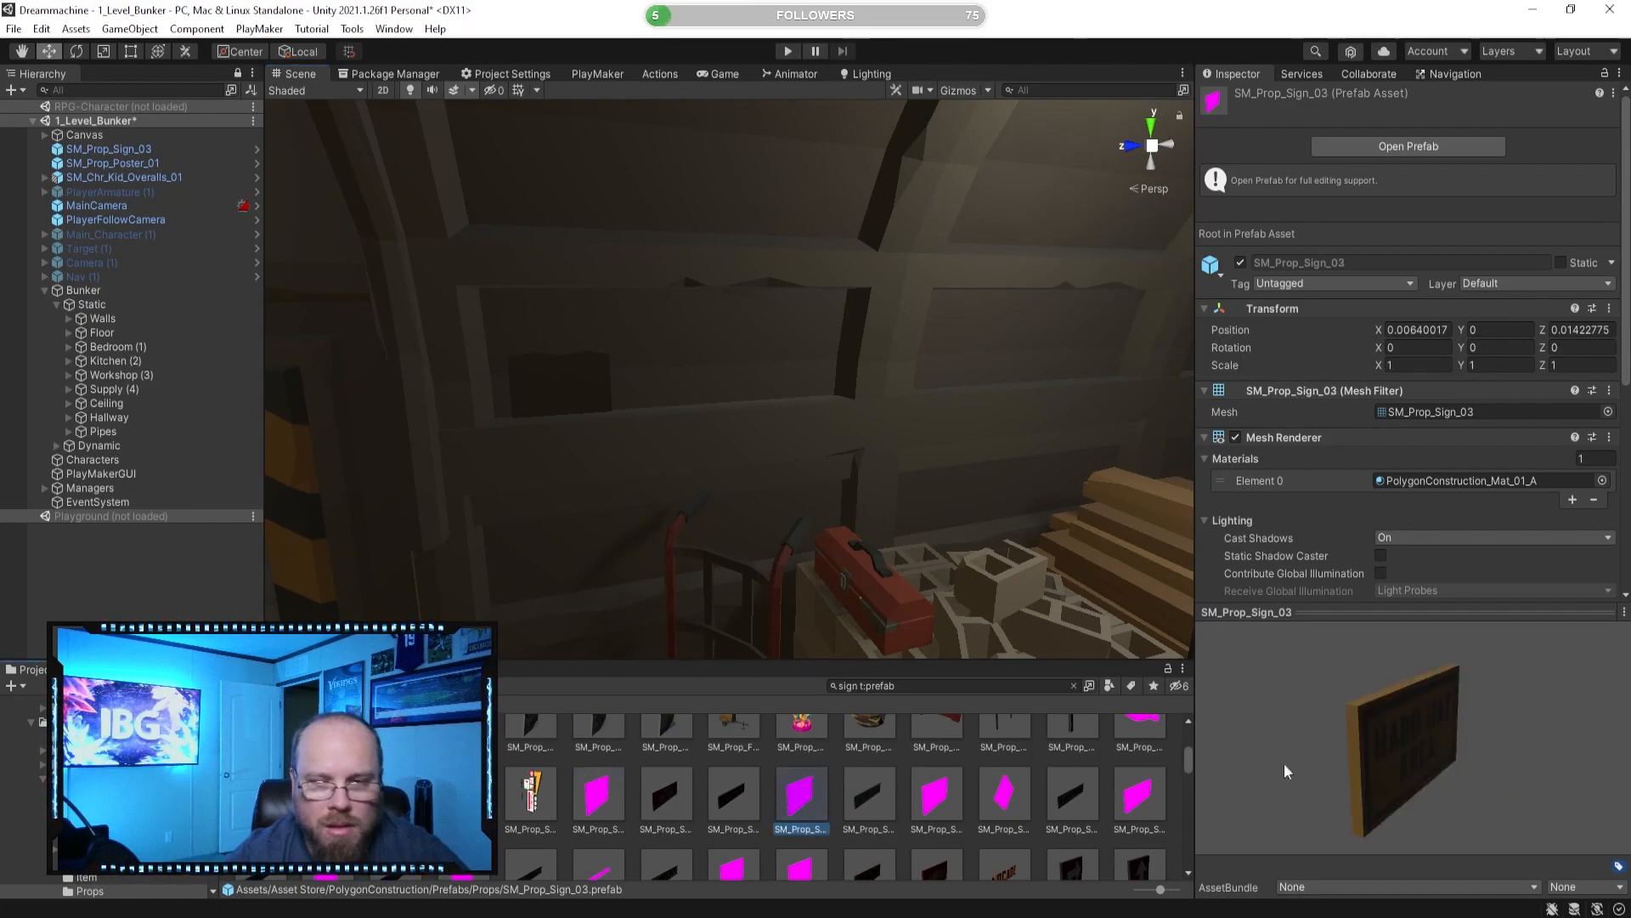
left_click_drag(1241, 782, 1331, 705)
Preview PolygonConstruction SM_Prop_Sign_04, SM_Prop_Sign_05 and SM_Prop_Sign_06, plus the PolygonWar SM_Prop_Sign_05.
left_click(936, 794)
left_click_drag(1467, 765, 1330, 719)
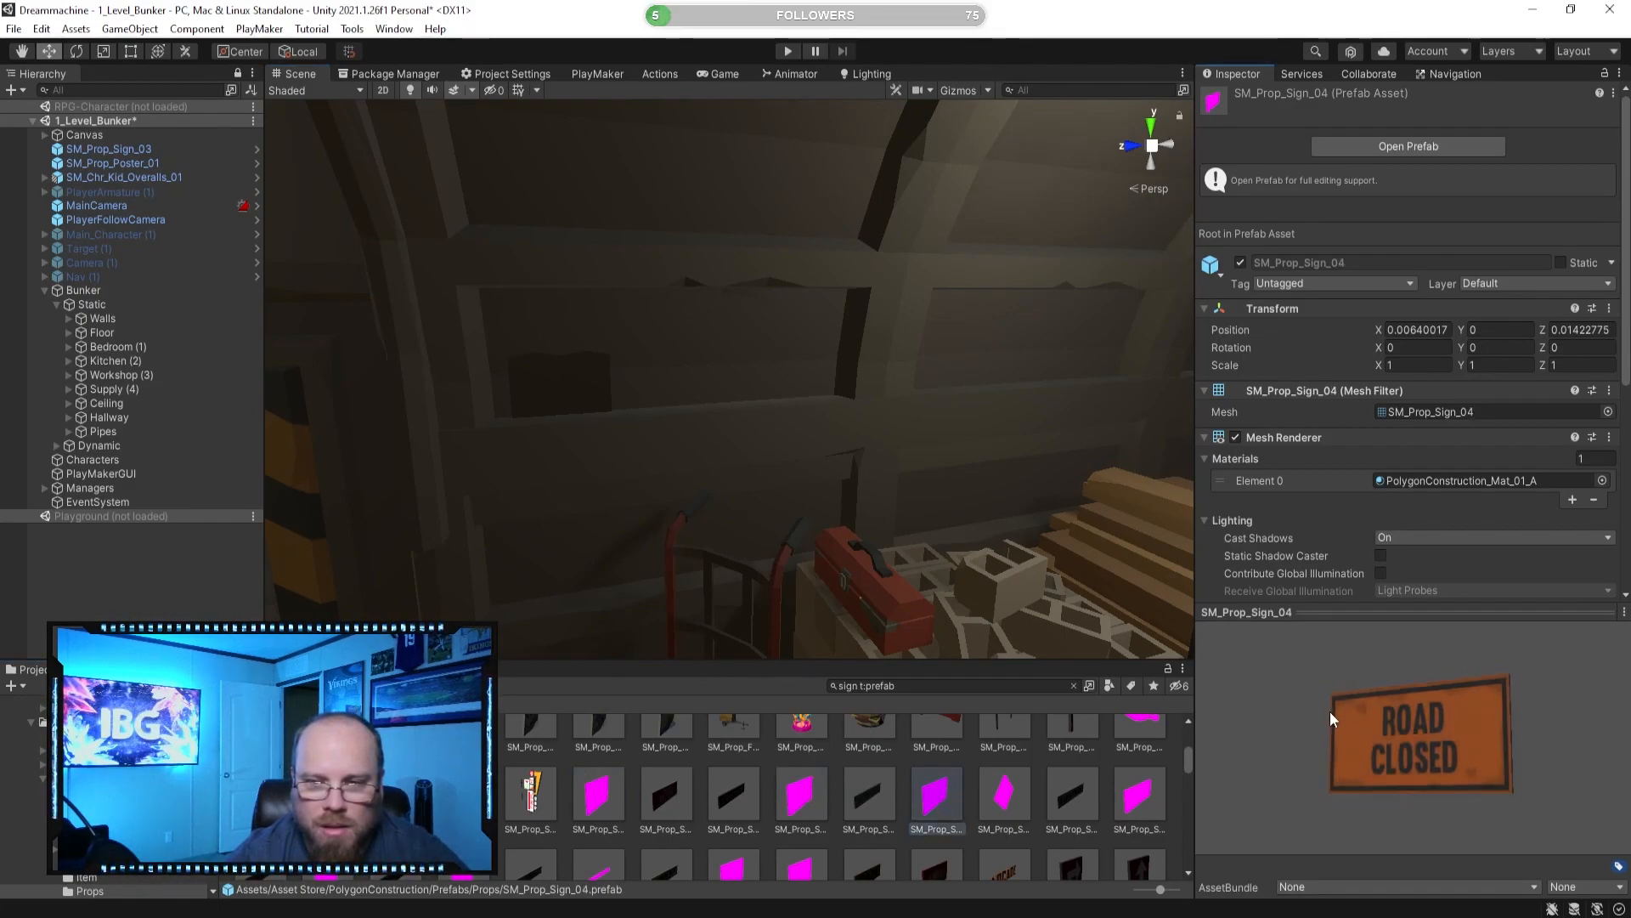
left_click(1008, 792)
left_click_drag(1223, 767, 1169, 787)
left_click(1093, 797)
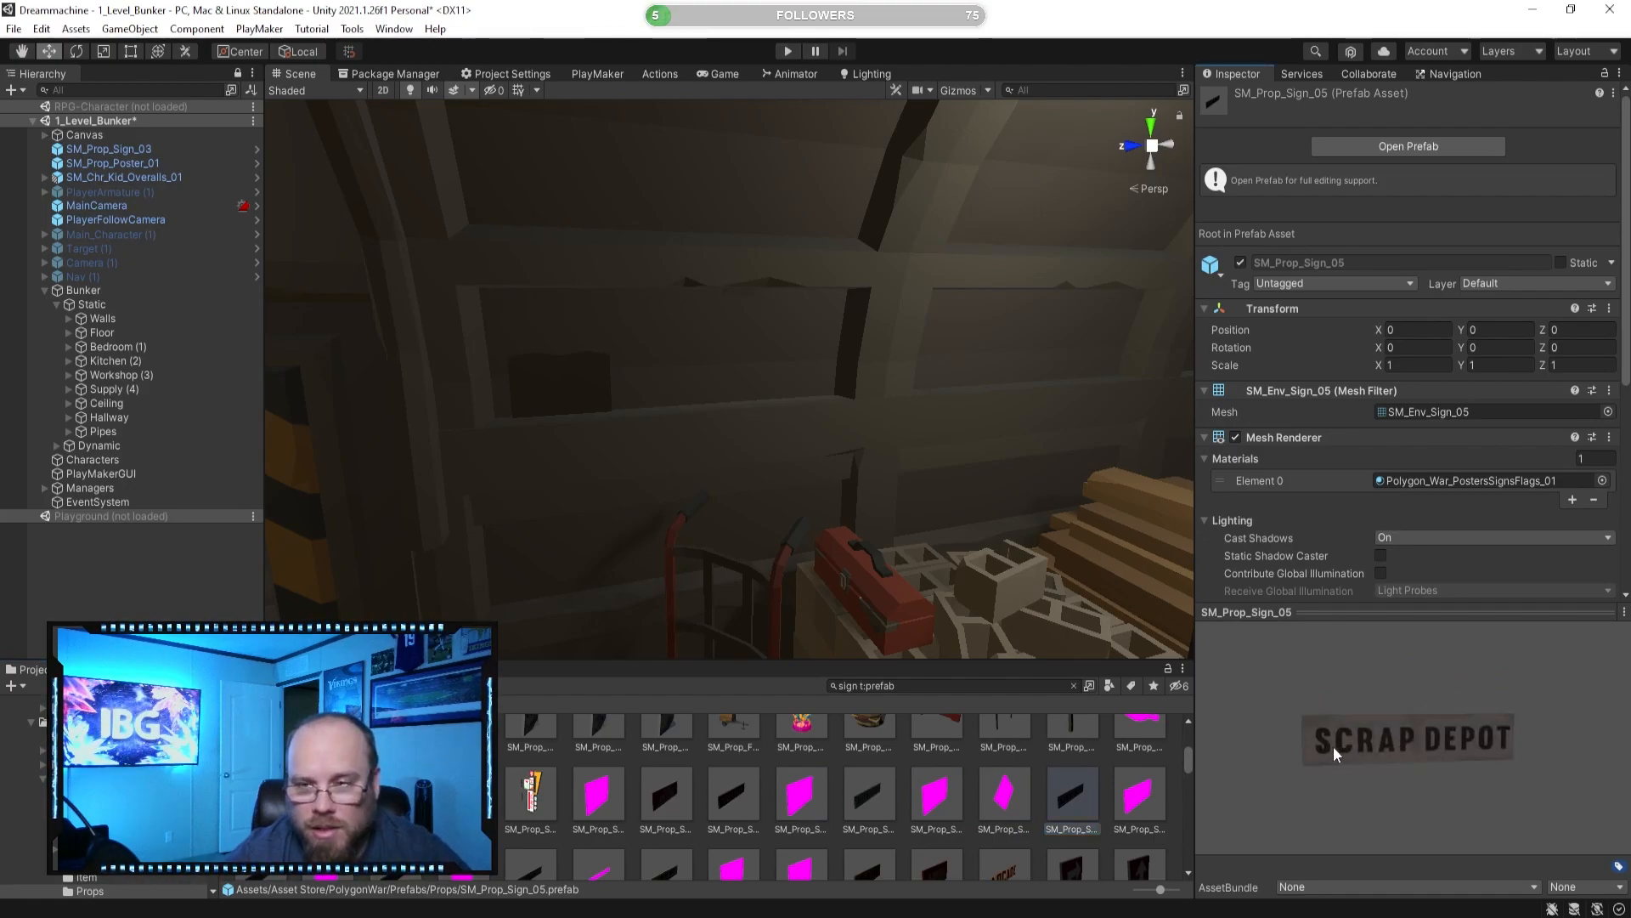
left_click(1138, 794)
left_click_drag(1378, 757, 1277, 735)
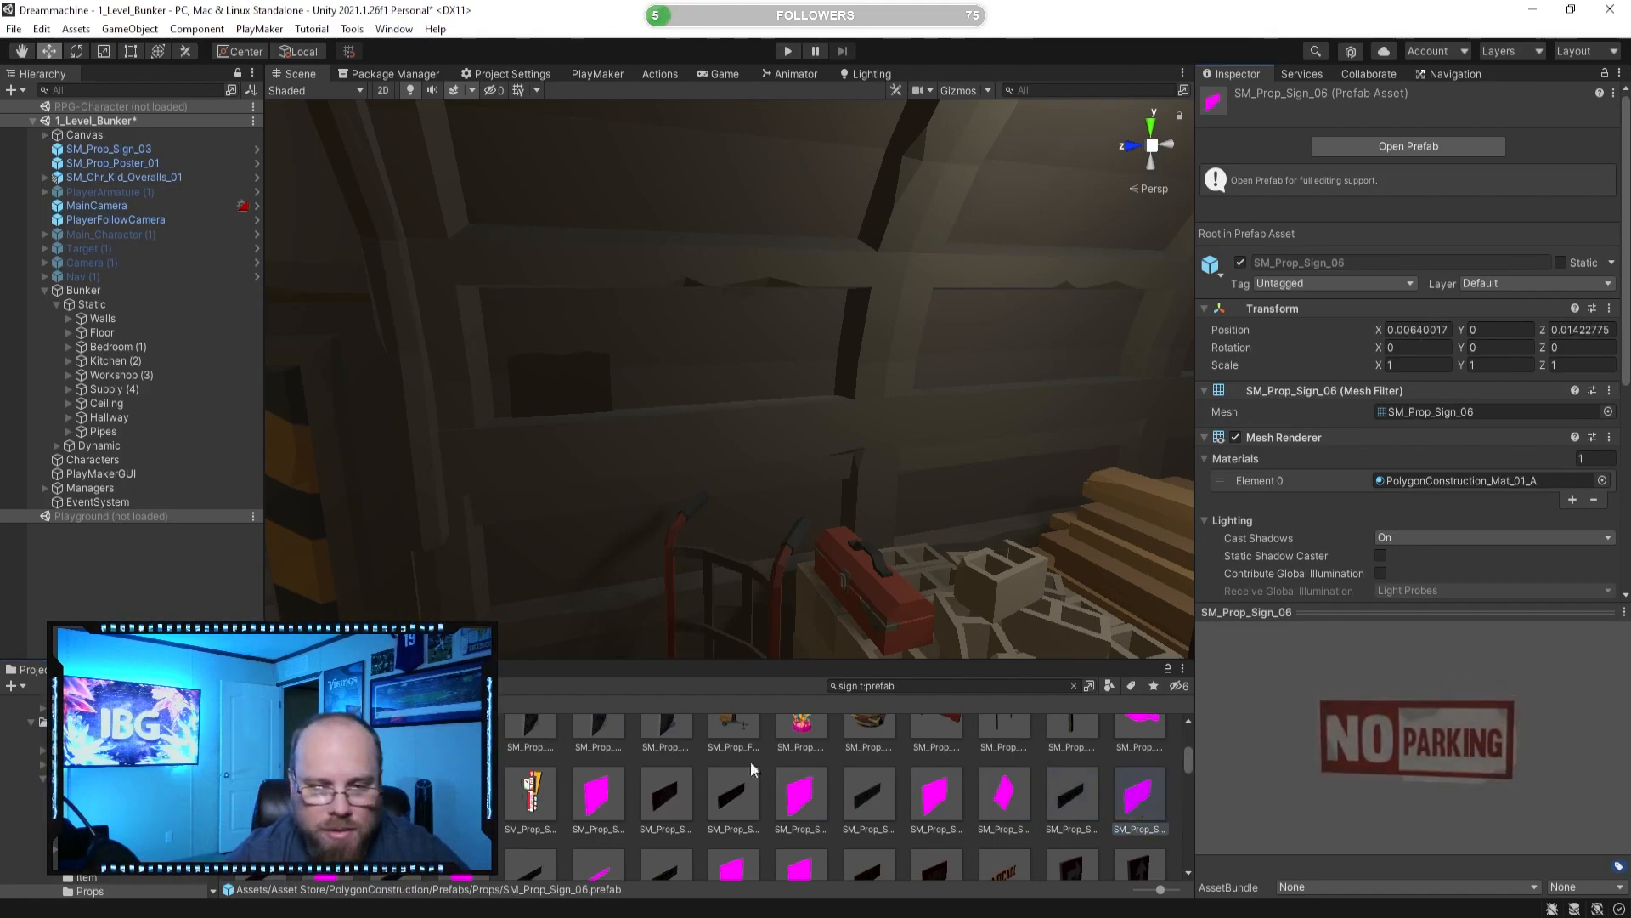
Preview the PolygonWar SM_Prop_Sign_07 and both the PolygonConstruction and PolygonWar SM_Prop_Sign_08 prefabs.
left_click(1068, 795)
scroll(1053, 807, "down", 1)
left_click_drag(1393, 756, 1277, 736)
left_click(732, 822)
left_click(732, 744)
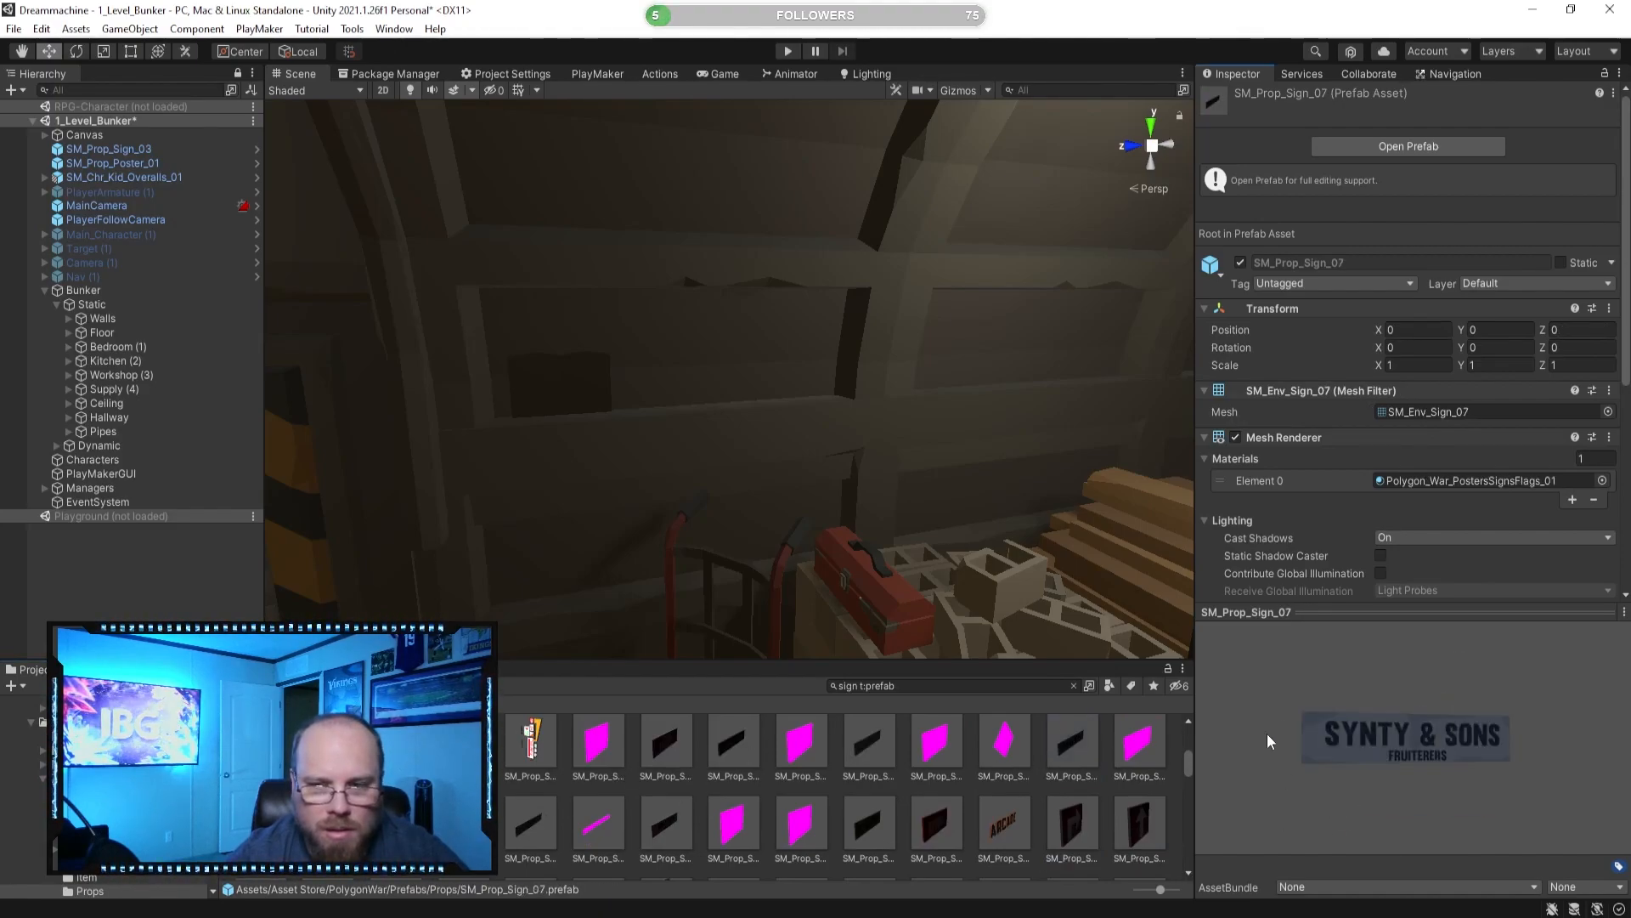
left_click(1005, 746)
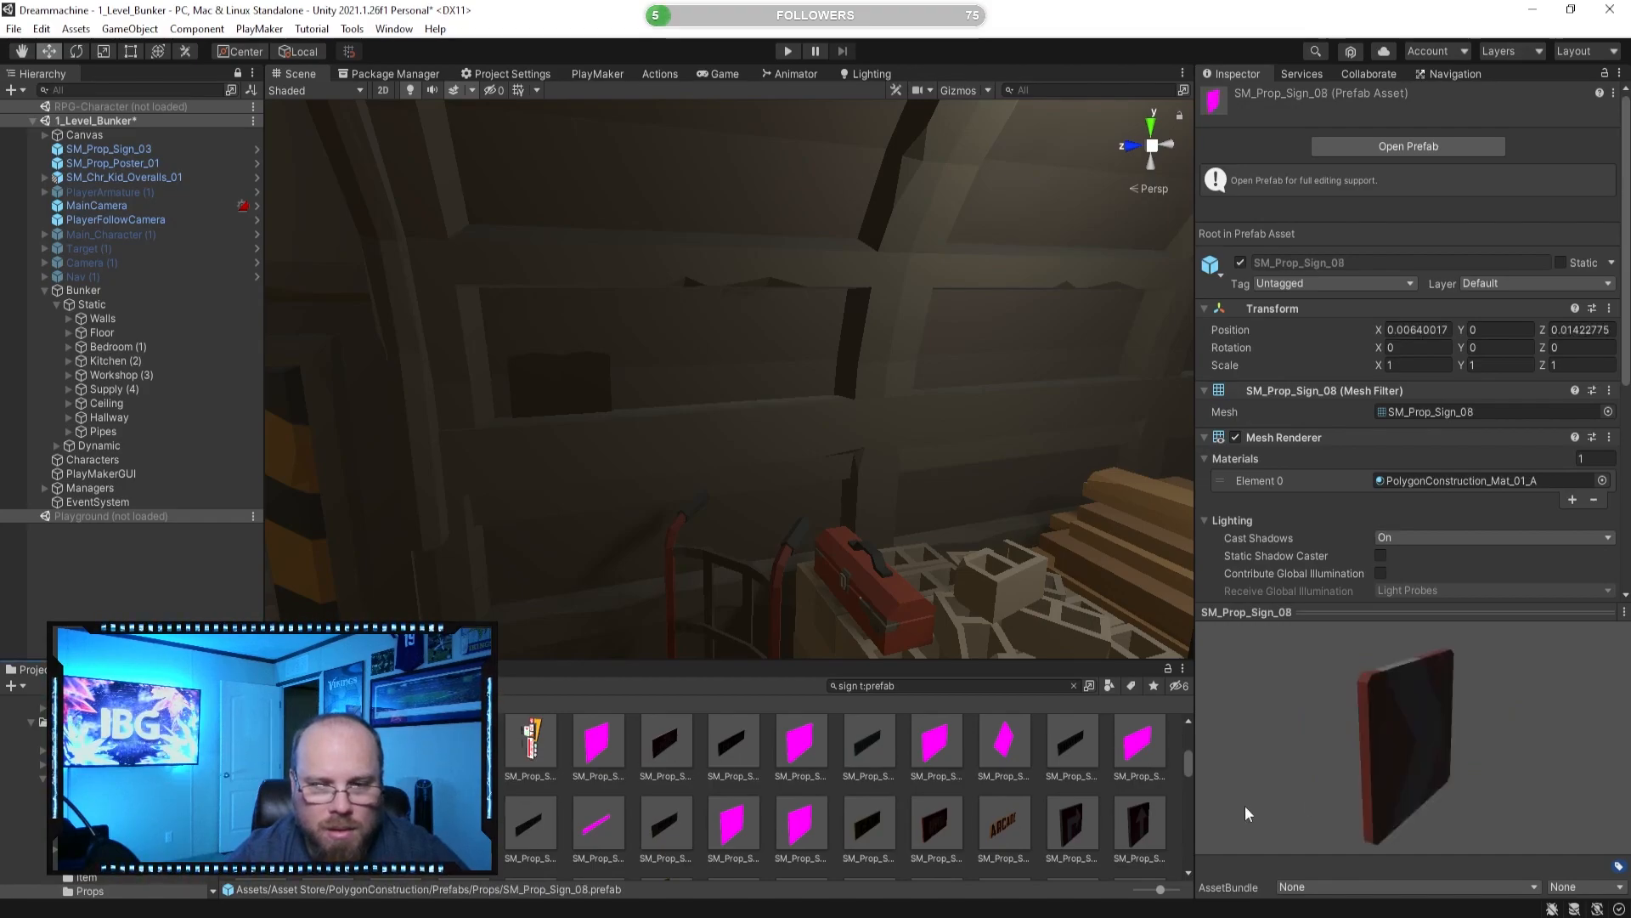
left_click(529, 821)
left_click_drag(1288, 735, 1212, 733)
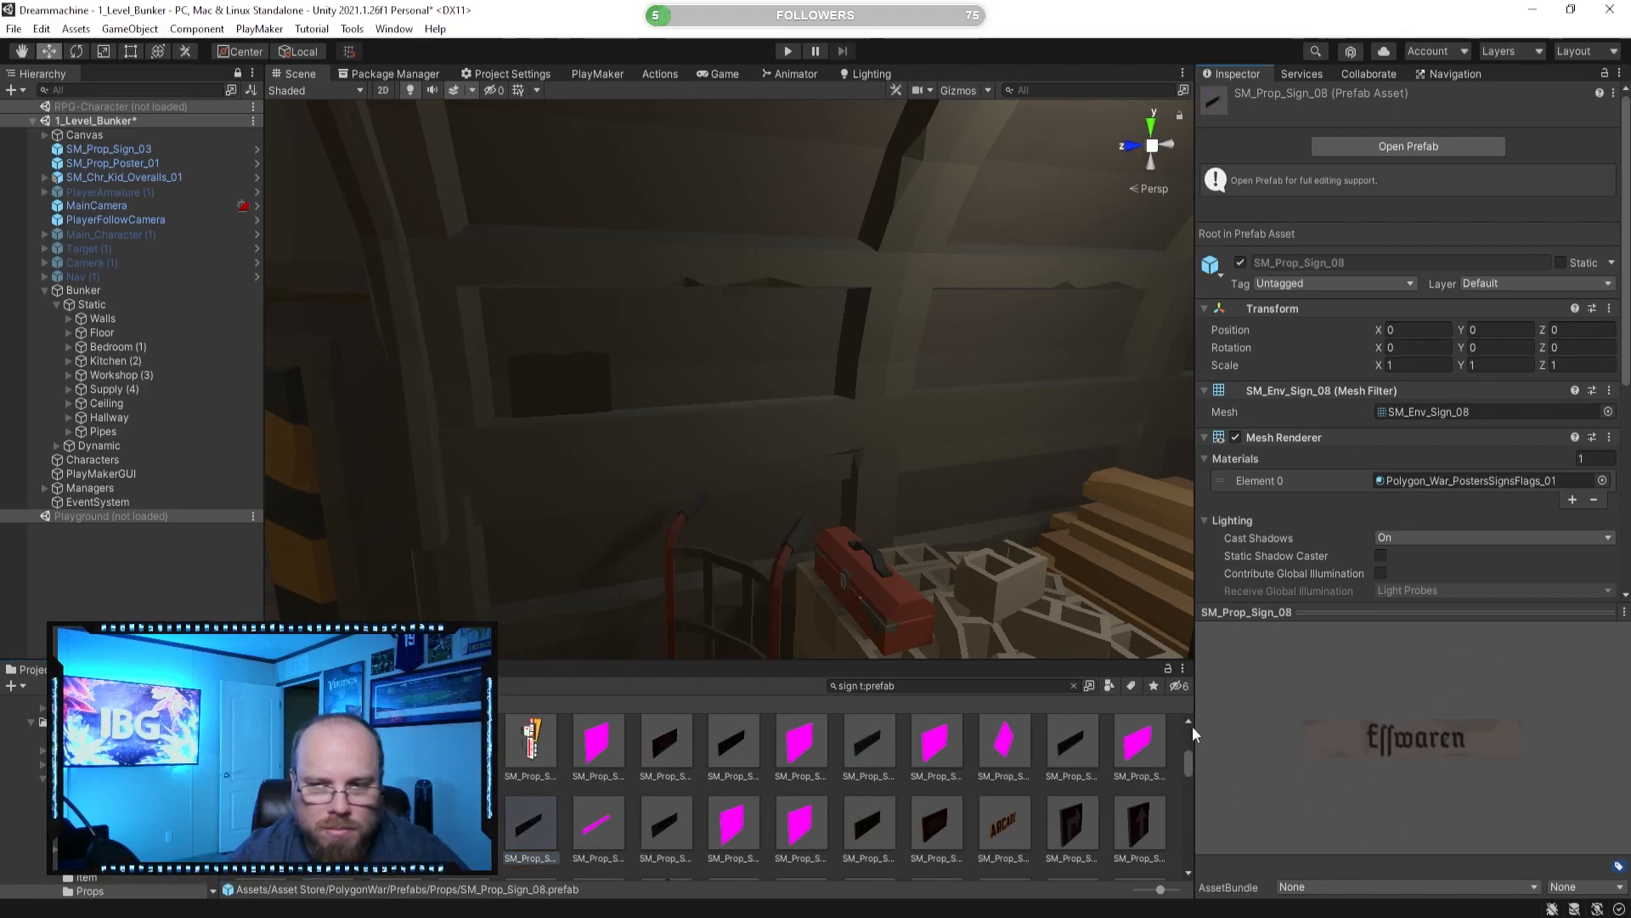
Place the striped PolygonConstruction SM_Prop_Sign_09 near the wall beyond the garbage dumpster and rotate it to 90° about Y.
left_click(596, 812)
left_click_drag(1435, 778, 1314, 742)
right_click_drag(726, 443, 660, 470)
left_click_drag(596, 821, 648, 443)
right_click_drag(648, 443, 527, 475)
left_click(78, 56)
left_click_drag(734, 502, 501, 482)
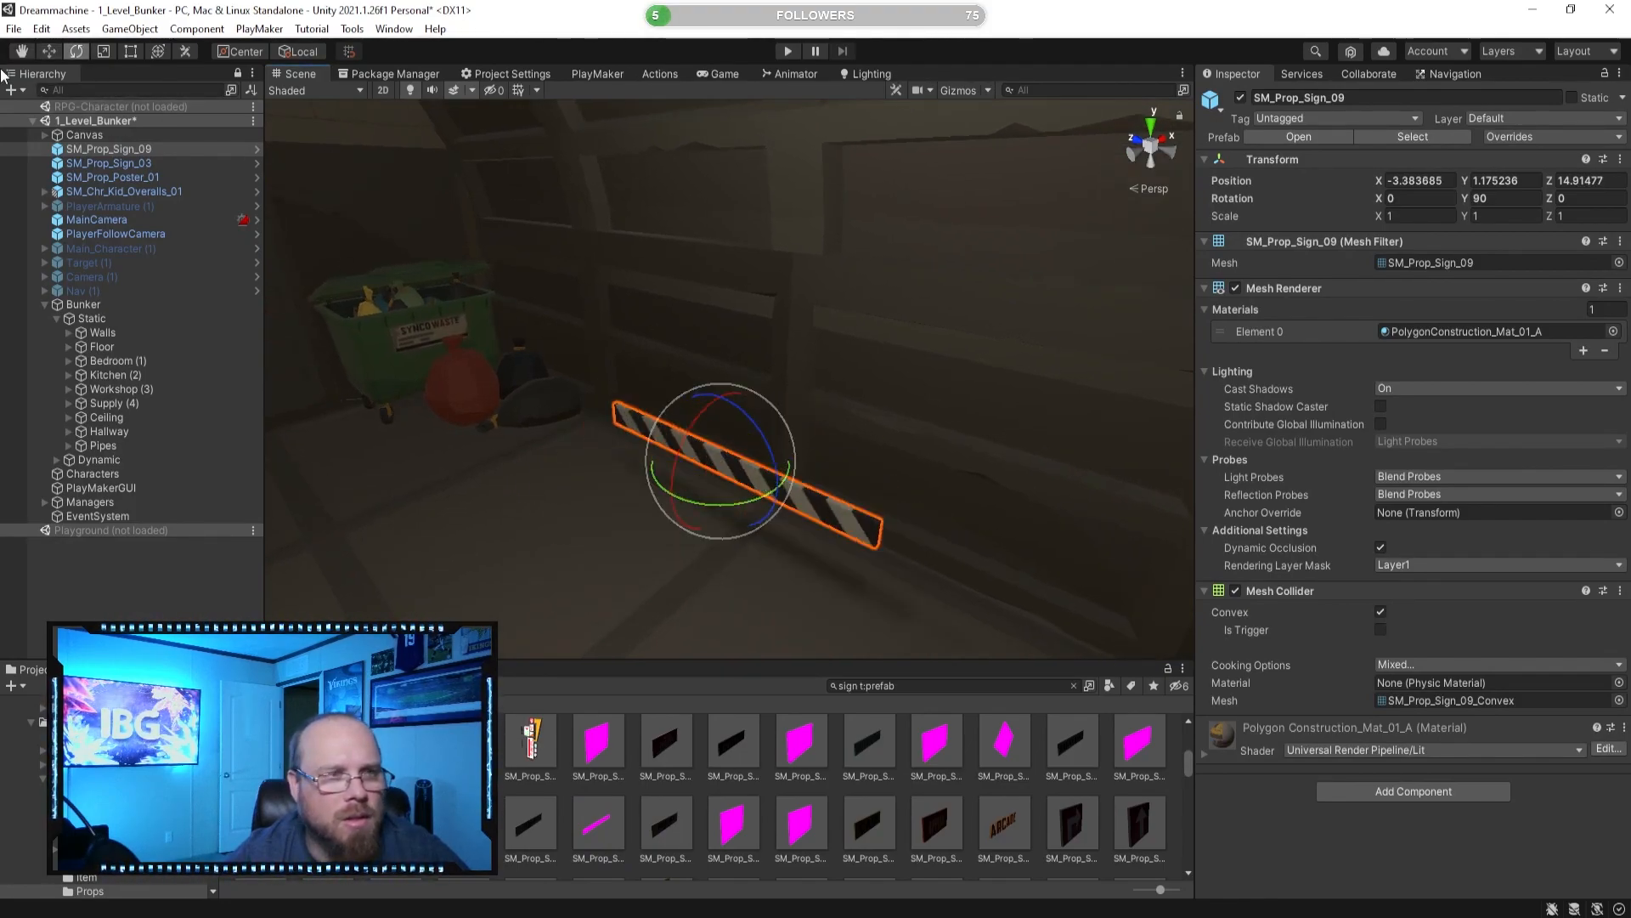
Move the striped SM_Prop_Sign_09 against the wall at X -2.42, Z 14.915, and delete it.
left_click(53, 55)
right_click_drag(590, 193, 832, 452)
left_click_drag(774, 481, 892, 452)
left_click(845, 799)
left_click_drag(765, 484, 670, 430, "alt")
left_click(656, 423)
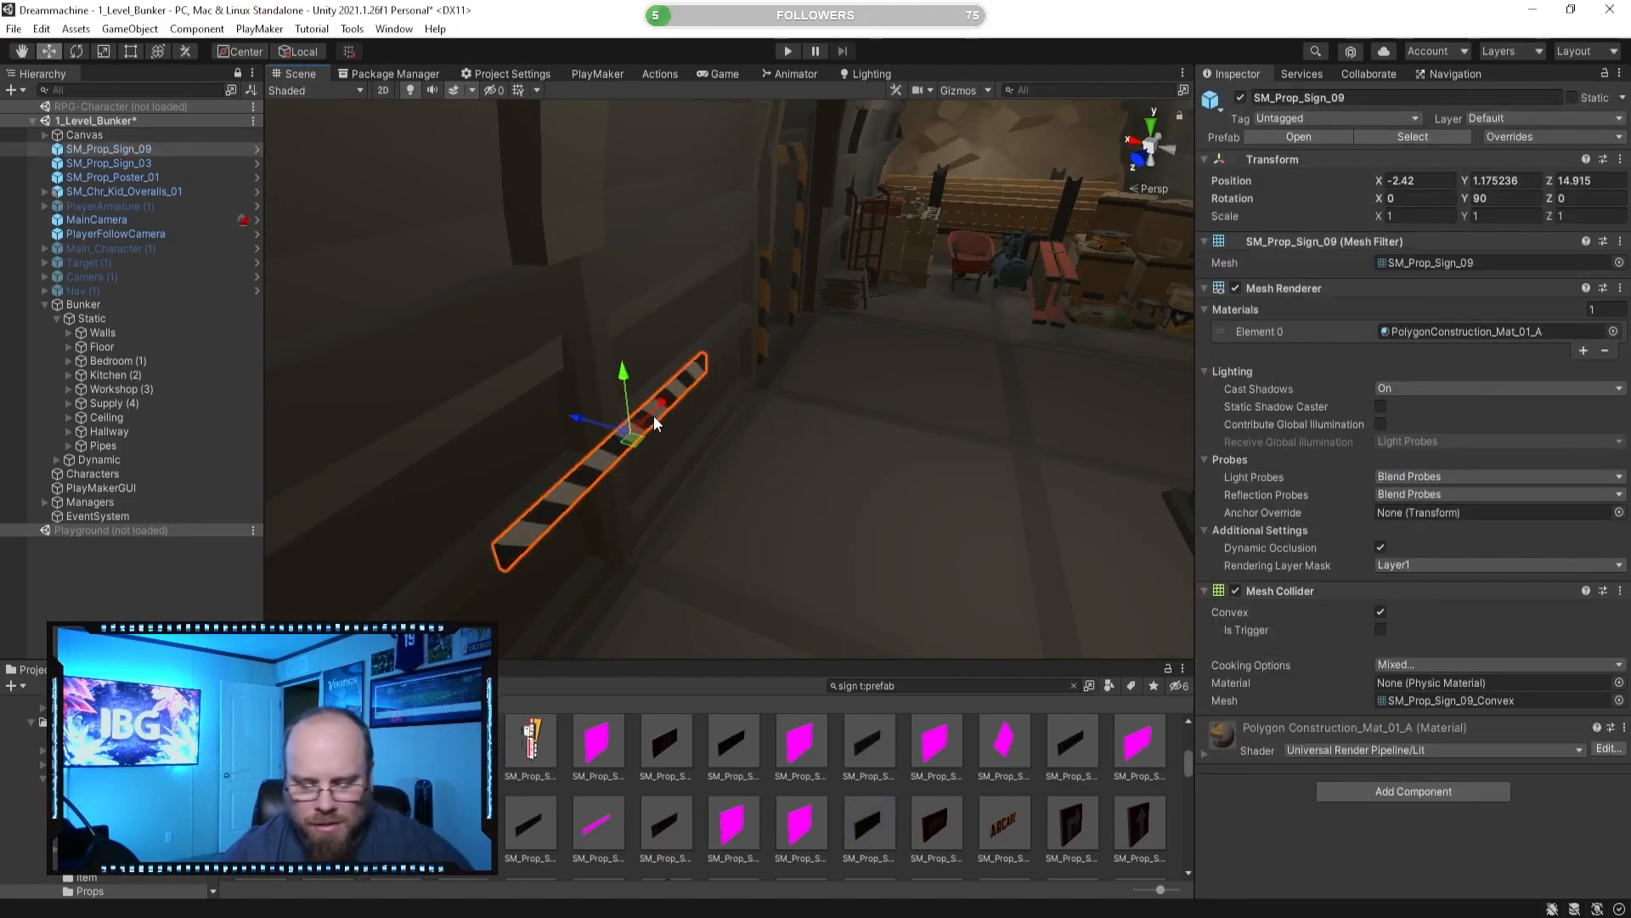
key("Delete")
Preview the prefabs SM_Prop_Sign_Arcade_01, SM_Prop_Sign_Arrow_Up_01 and the PolygonConstruction SM_Prop_Sign_11.
left_click(1005, 820)
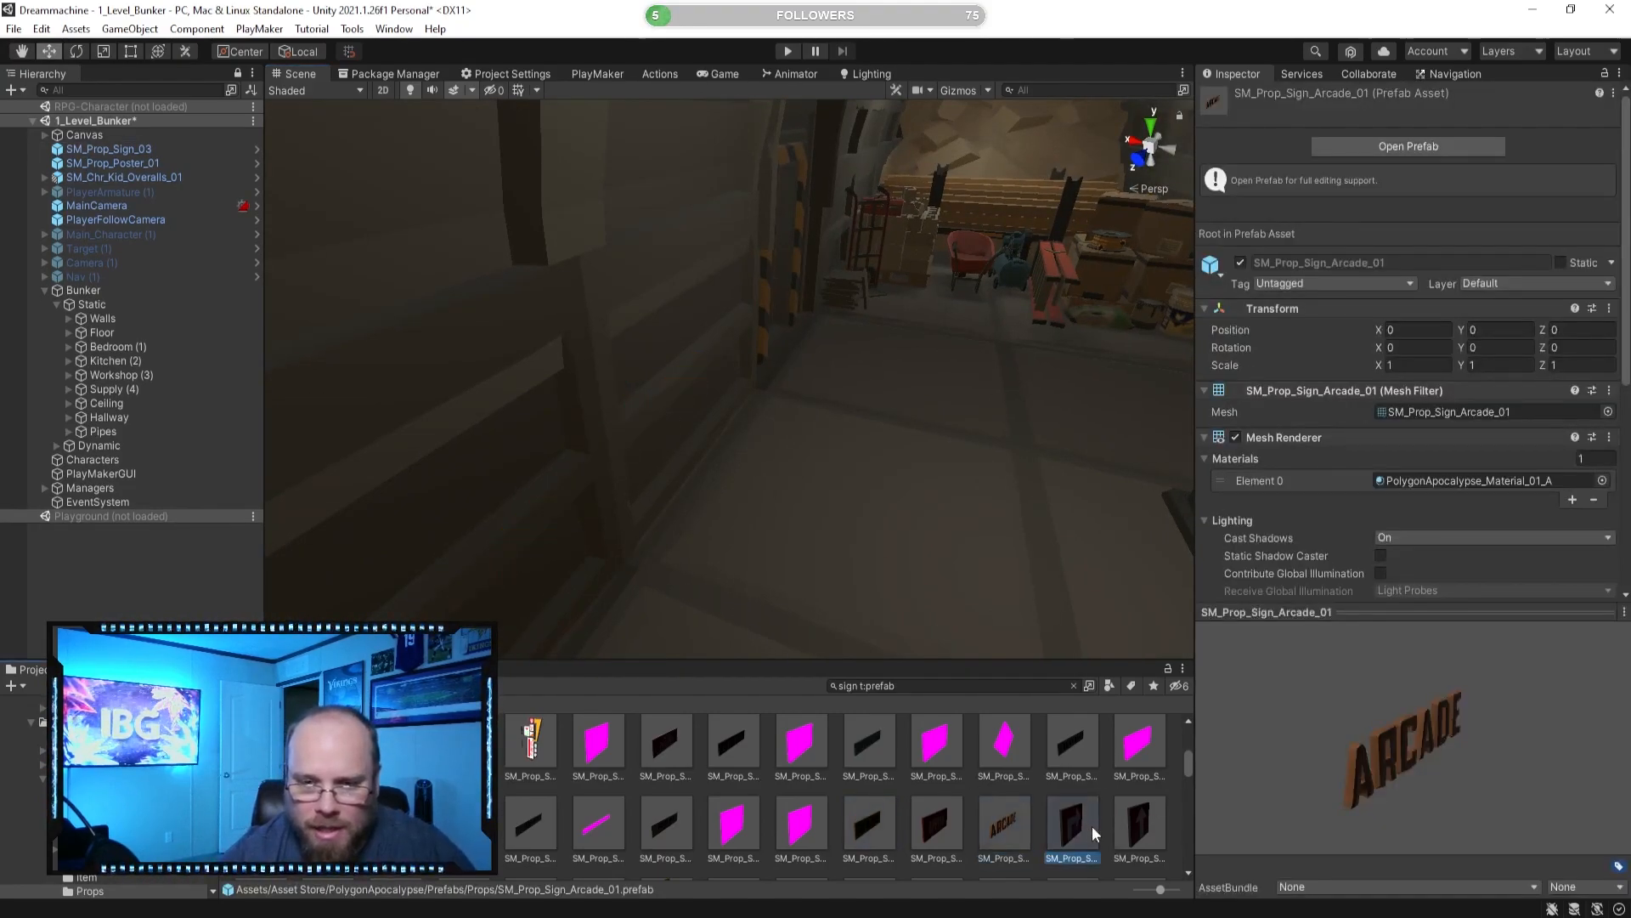
left_click(1137, 819)
right_click_drag(922, 493, 748, 367)
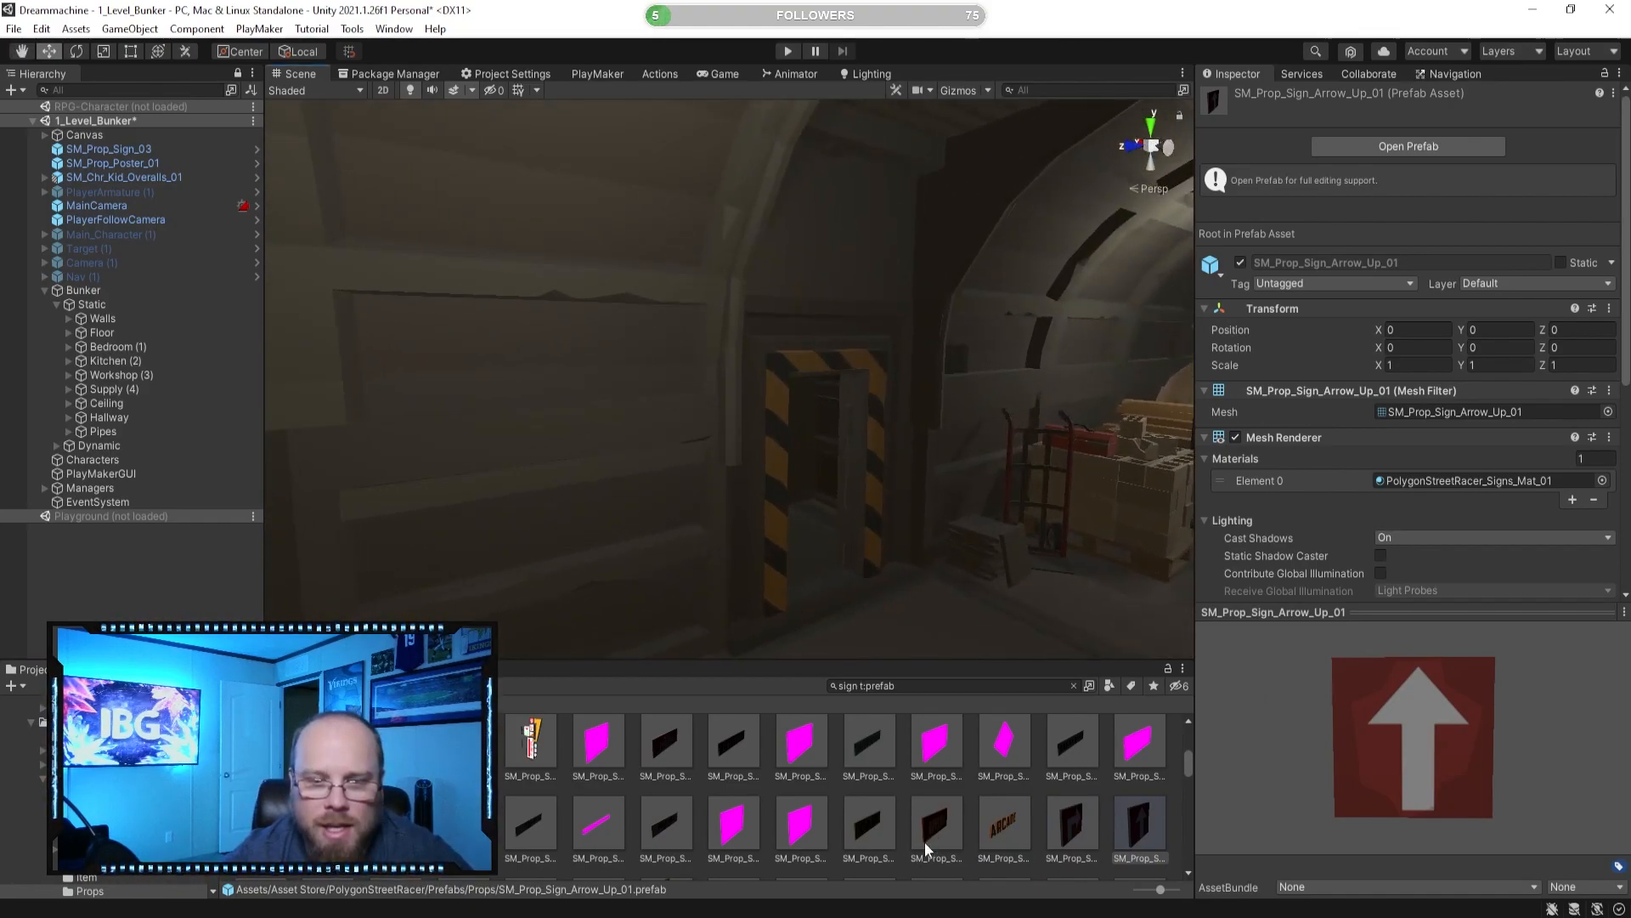
left_click(926, 848)
left_click(886, 836)
left_click_drag(1402, 752, 1302, 730)
left_click(806, 819)
left_click(919, 824)
left_click(805, 824)
left_click_drag(1476, 744, 1383, 722)
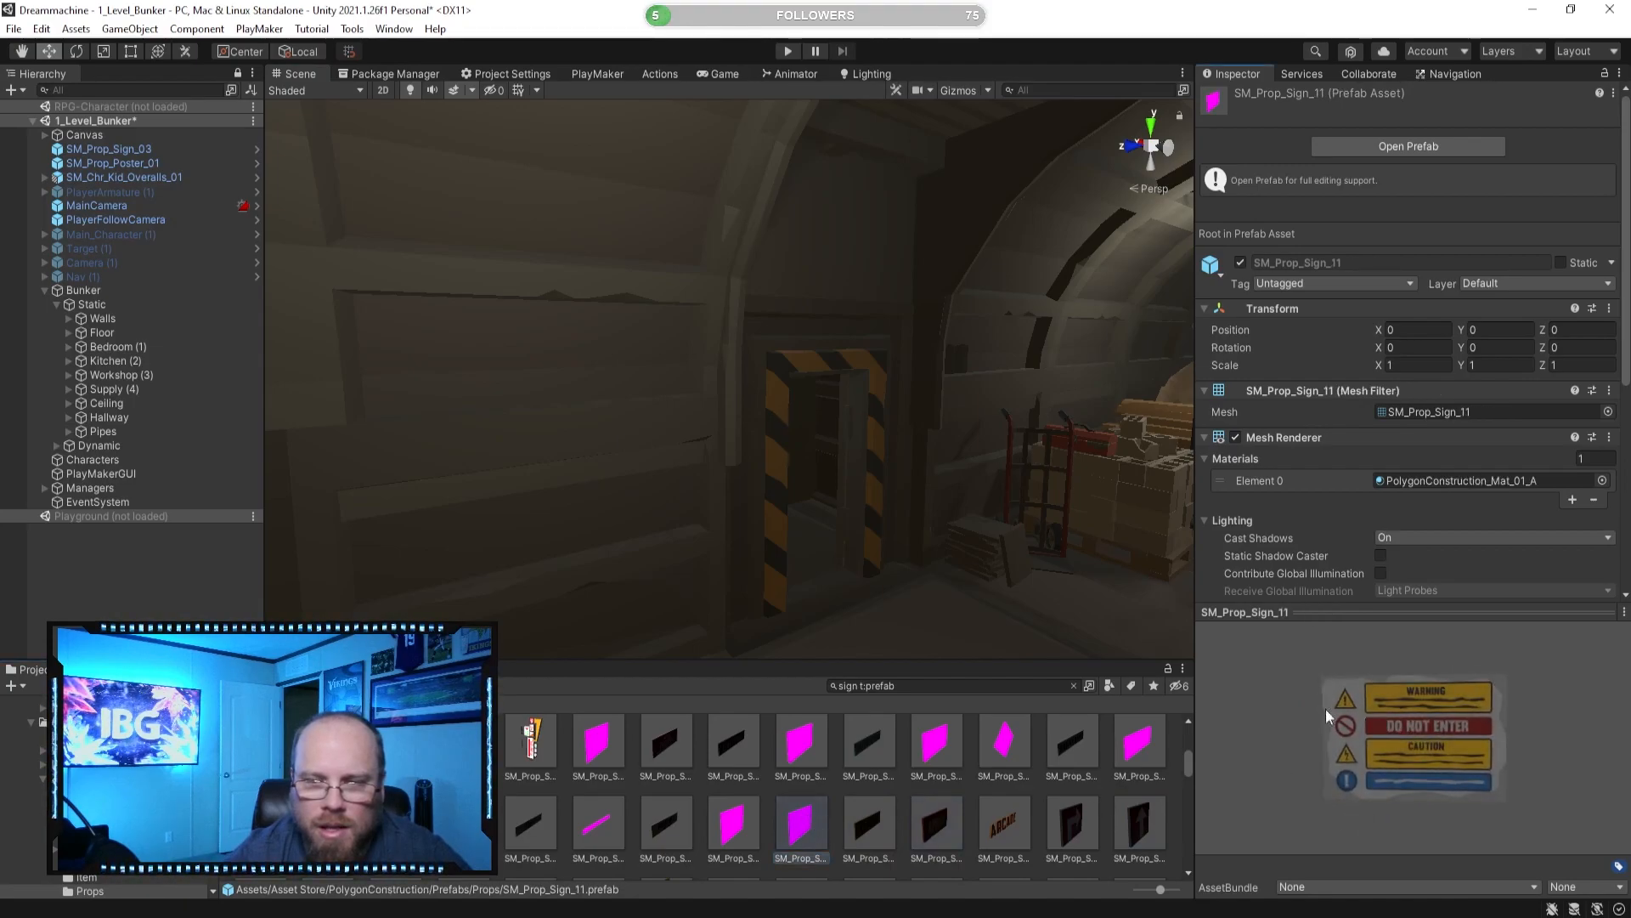
Place the PolygonConstruction SM_Prop_Sign_11 near the door with the red wheel and rotate it to 180° about Y.
right_click_drag(940, 499, 552, 501)
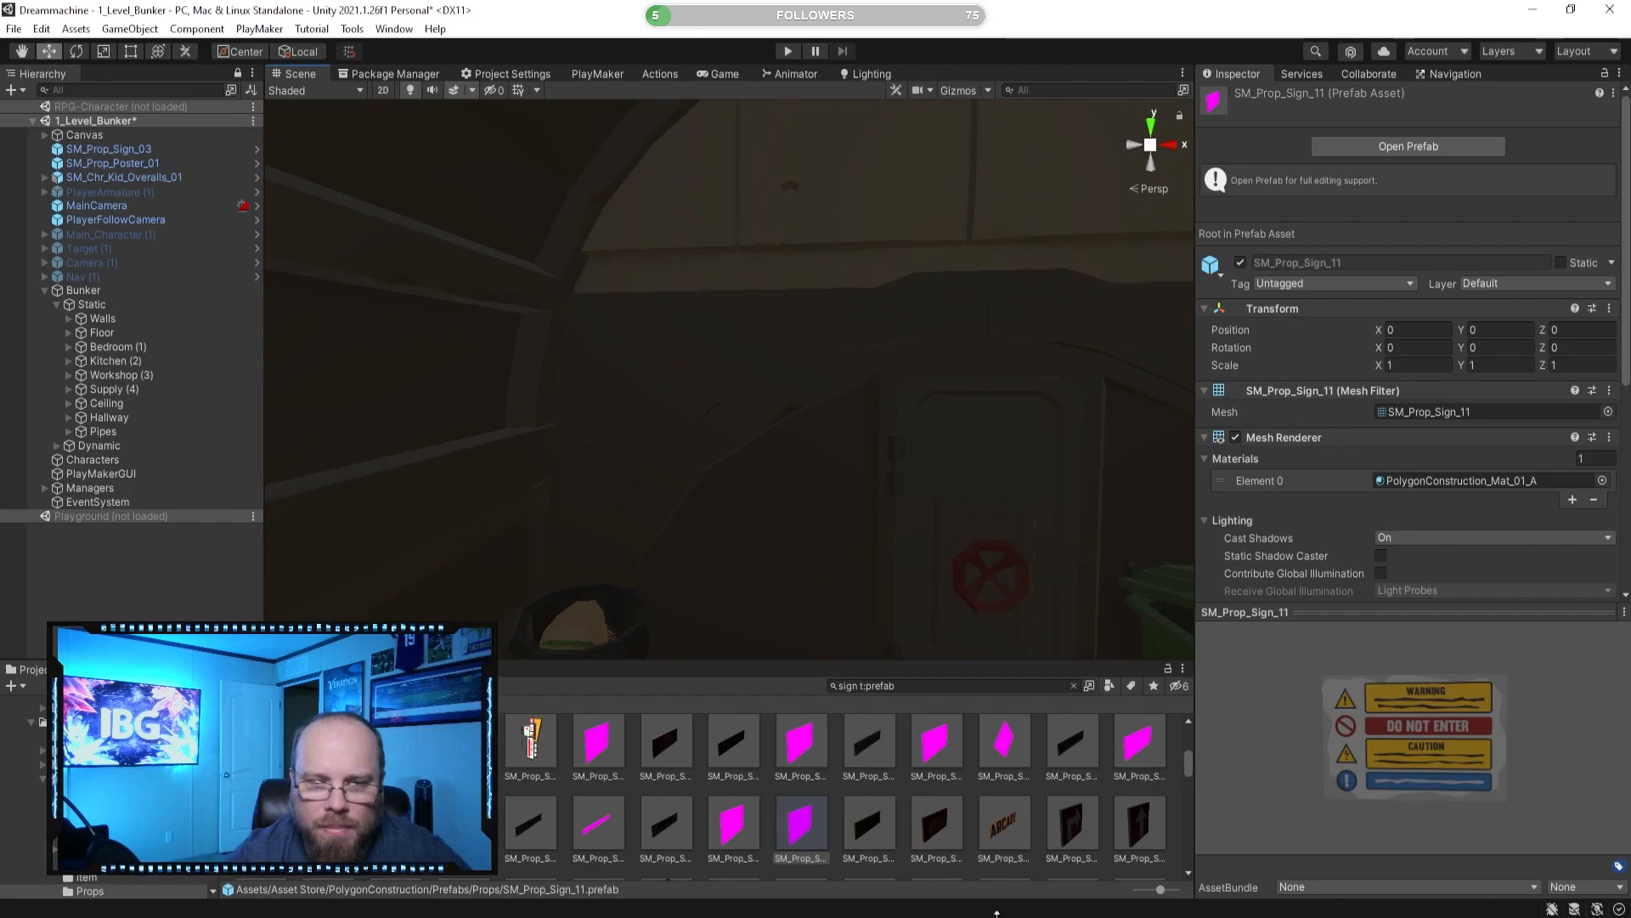
left_click_drag(814, 828, 799, 495)
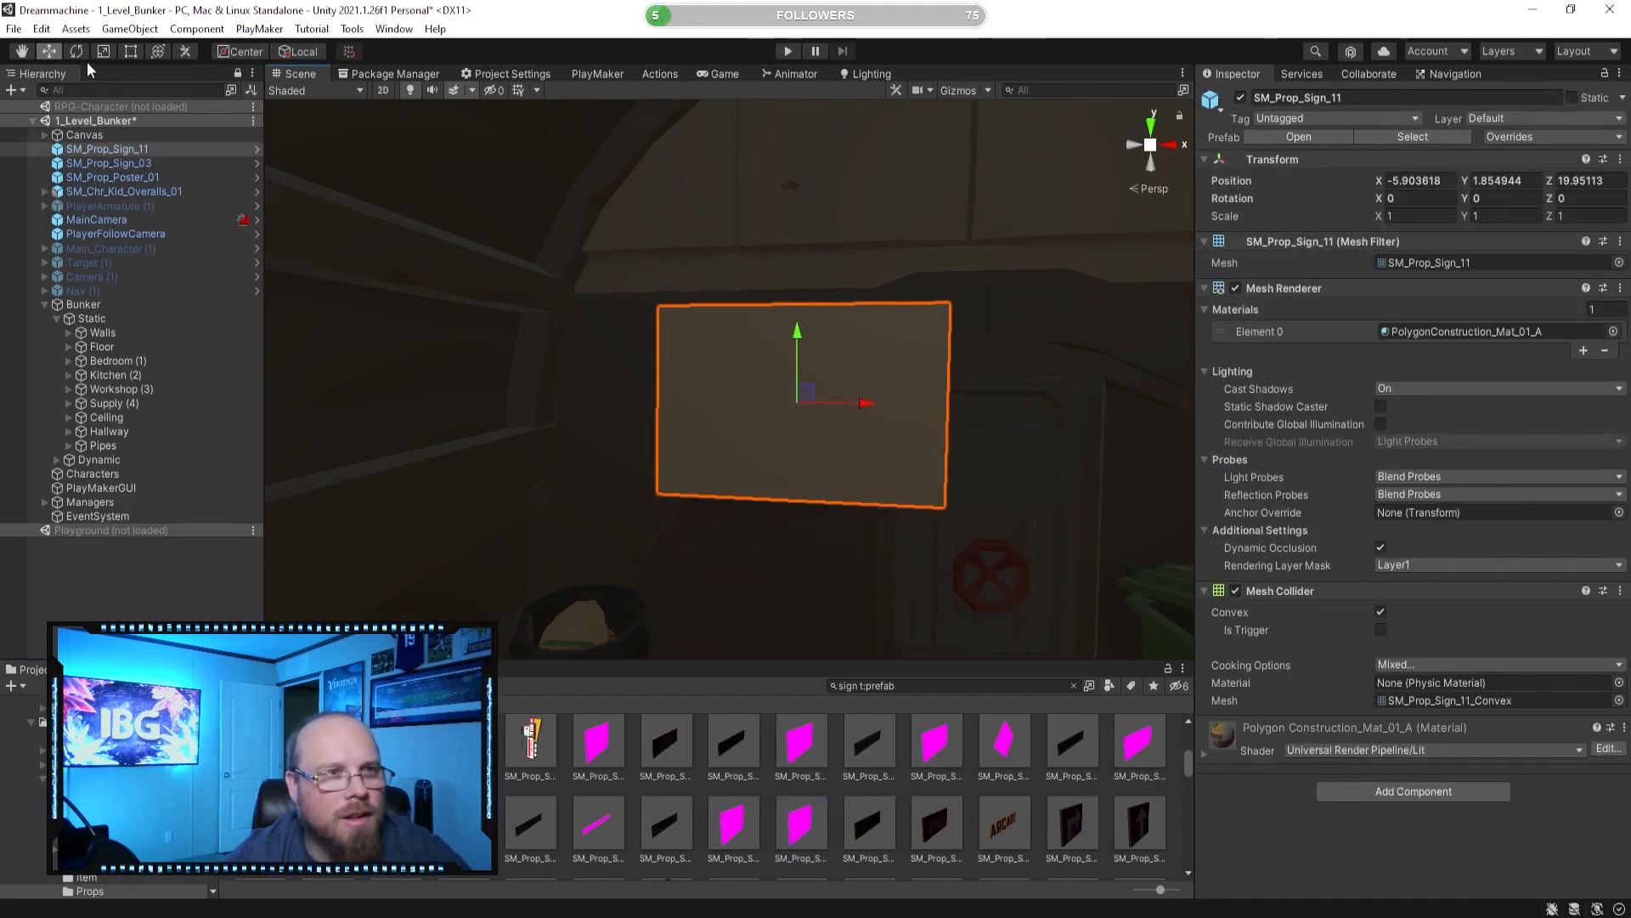
key("e")
left_click_drag(838, 418, 503, 395, "ctrl")
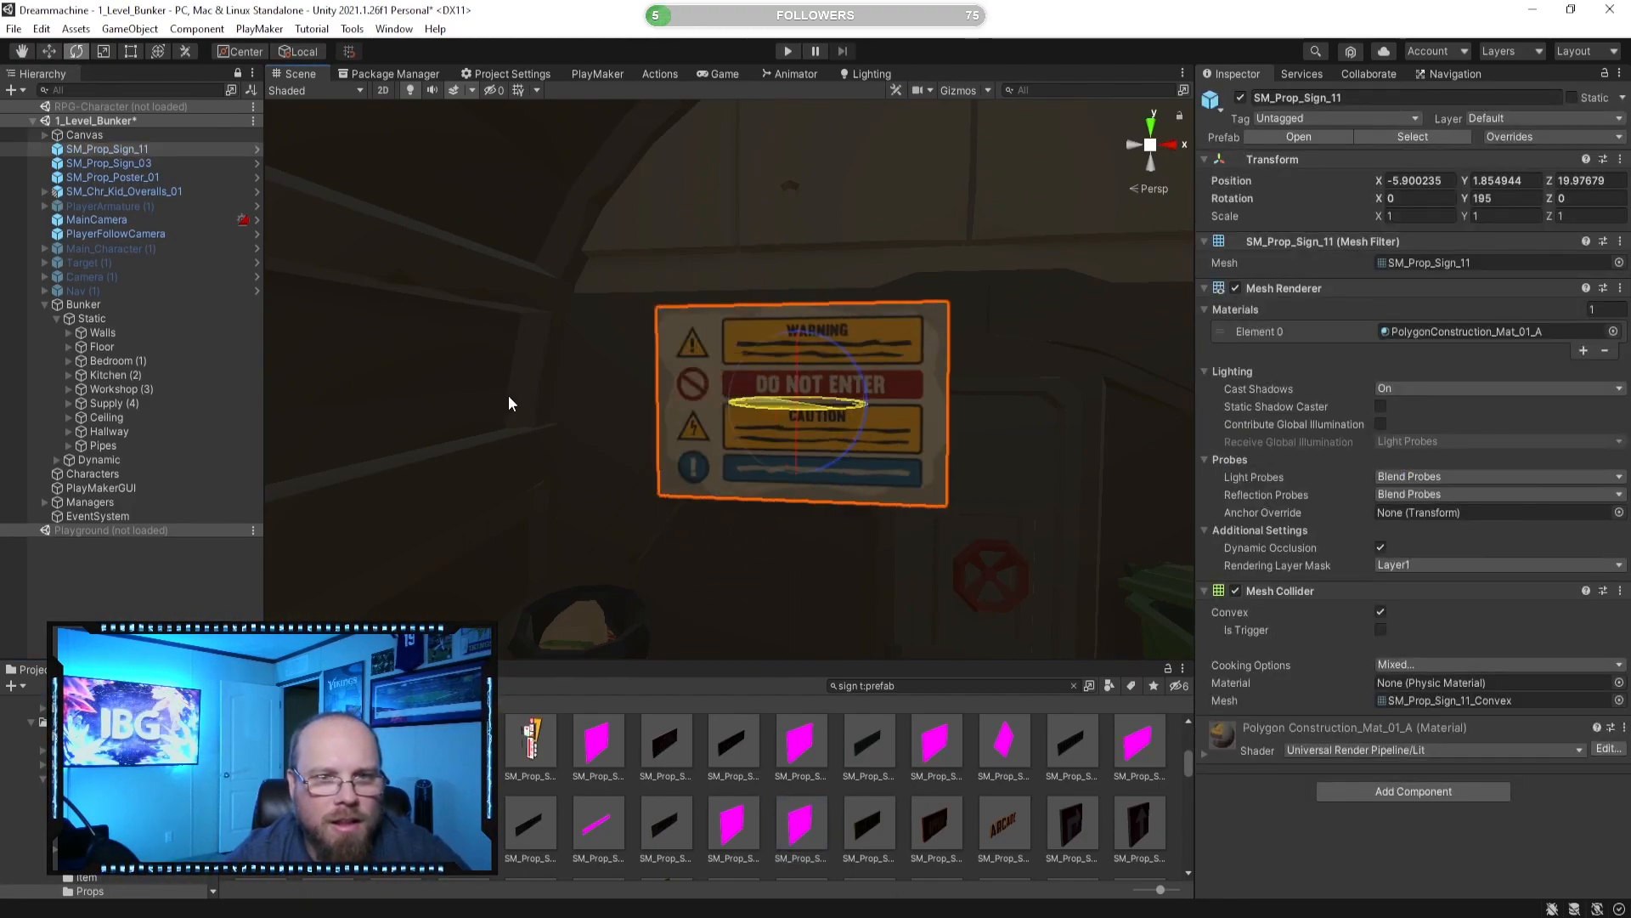
Move the Do Not Enter sign toward the doorway wall at X -6.349, Y 1.503, Z 20.953.
left_click(57, 48)
right_click_drag(620, 276, 663, 319)
key("w")
left_click_drag(707, 343, 578, 354)
right_click_drag(578, 353, 608, 348)
mouse_move(629, 324)
left_mouse_down()
mouse_move(645, 324)
mouse_move(634, 333)
left_mouse_up()
right_click_drag(634, 333, 604, 236)
left_click_drag(604, 236, 621, 295)
right_click_drag(746, 355, 539, 400)
left_click_drag(538, 400, 597, 371)
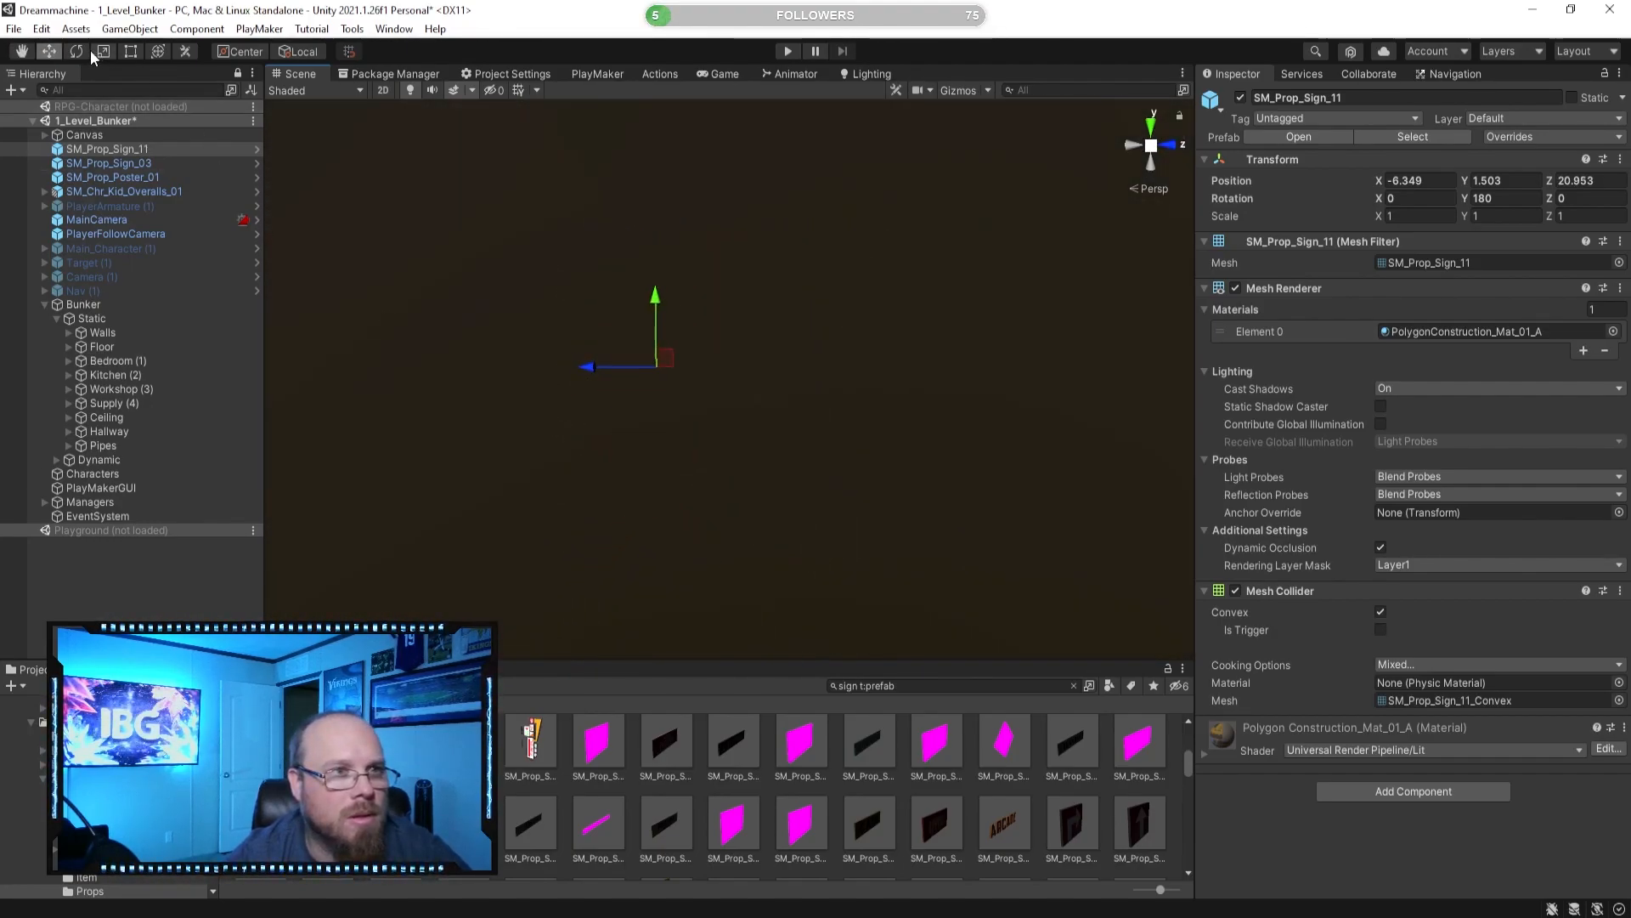
Rotate the Do Not Enter sign to 90° about Y and set it against the side wall at X -6.147, Z 21.351.
key("e")
right_click_drag(426, 164, 474, 212)
left_click_drag(762, 356, 954, 382, "ctrl")
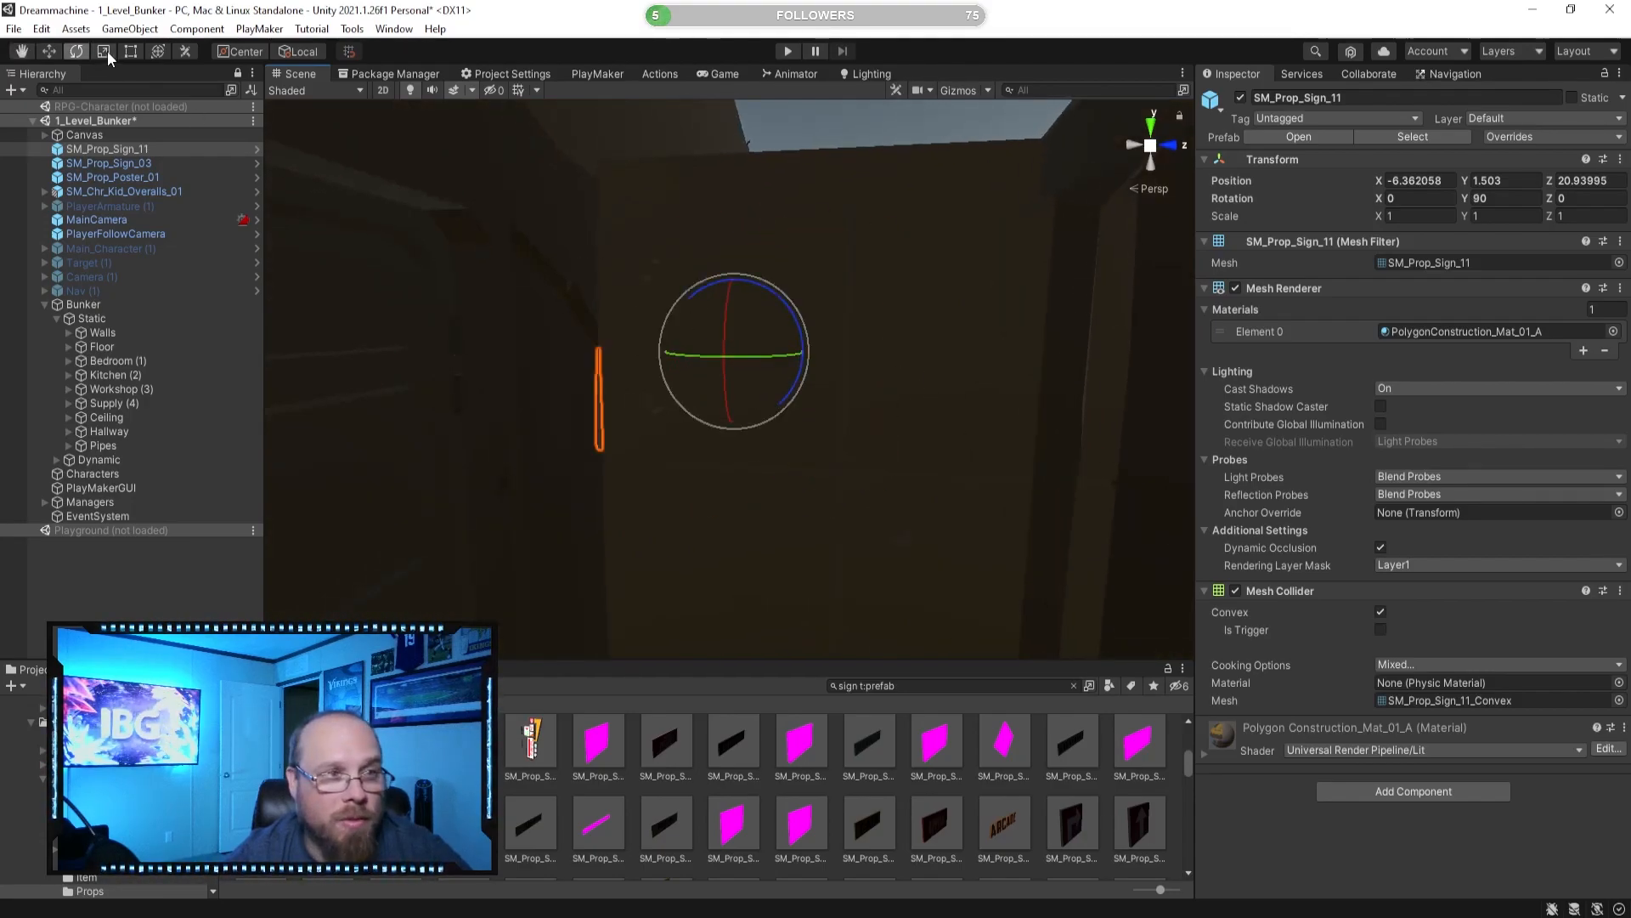
left_click(51, 52)
right_click_drag(643, 216, 532, 285)
left_click_drag(646, 250, 758, 254)
right_click_drag(758, 255, 860, 324)
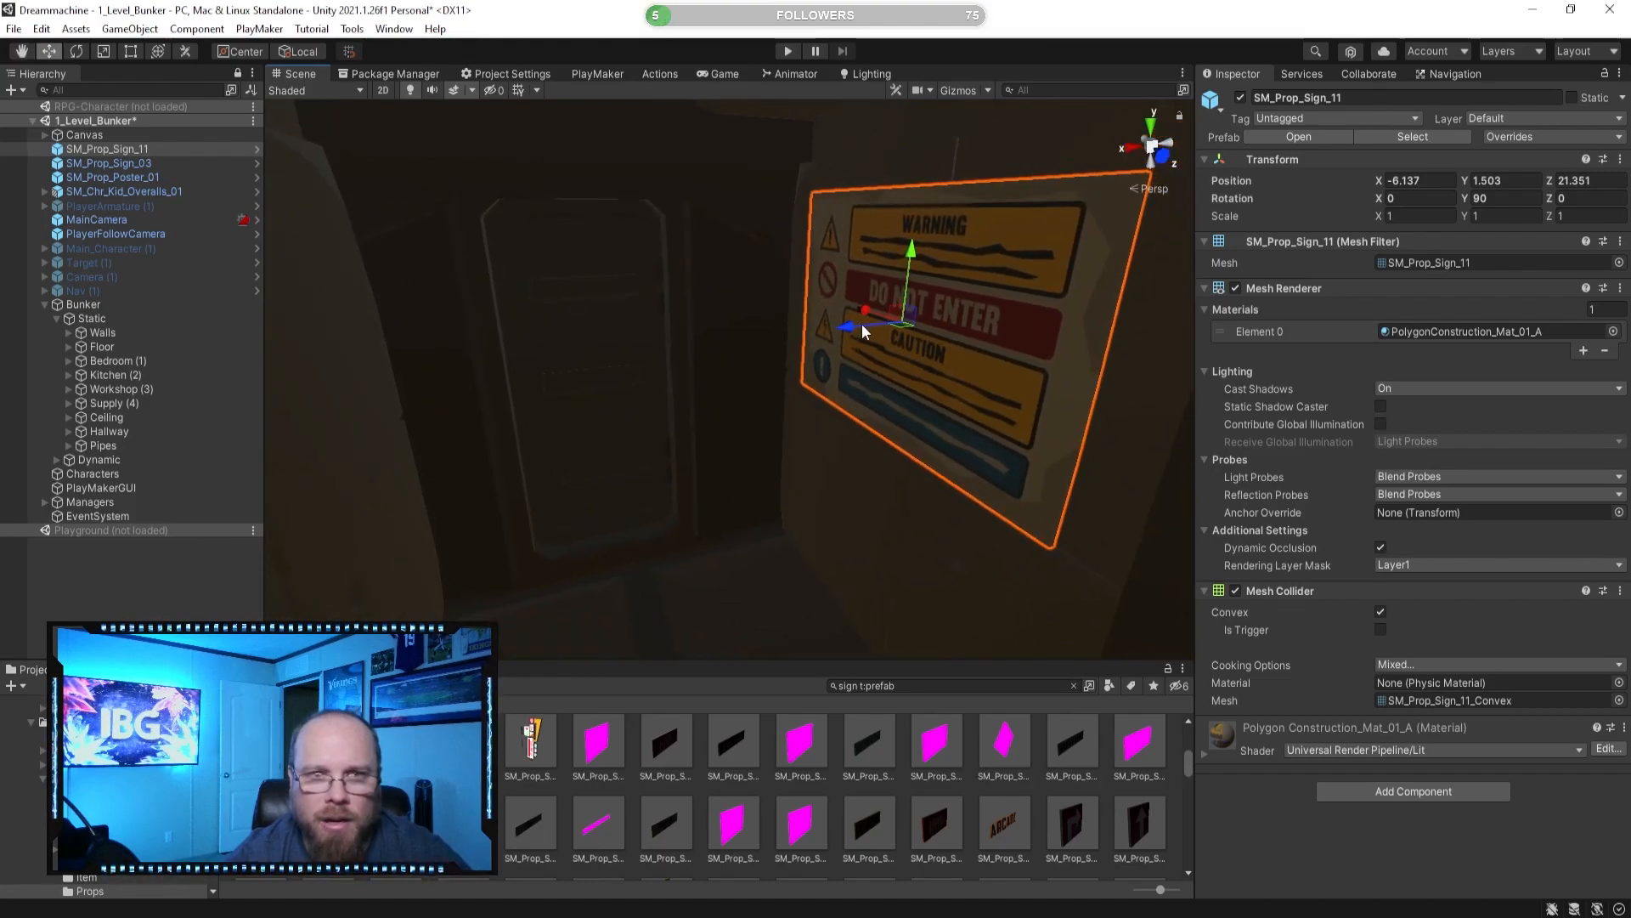
left_click_drag(848, 332, 833, 345)
right_click_drag(832, 344, 951, 442)
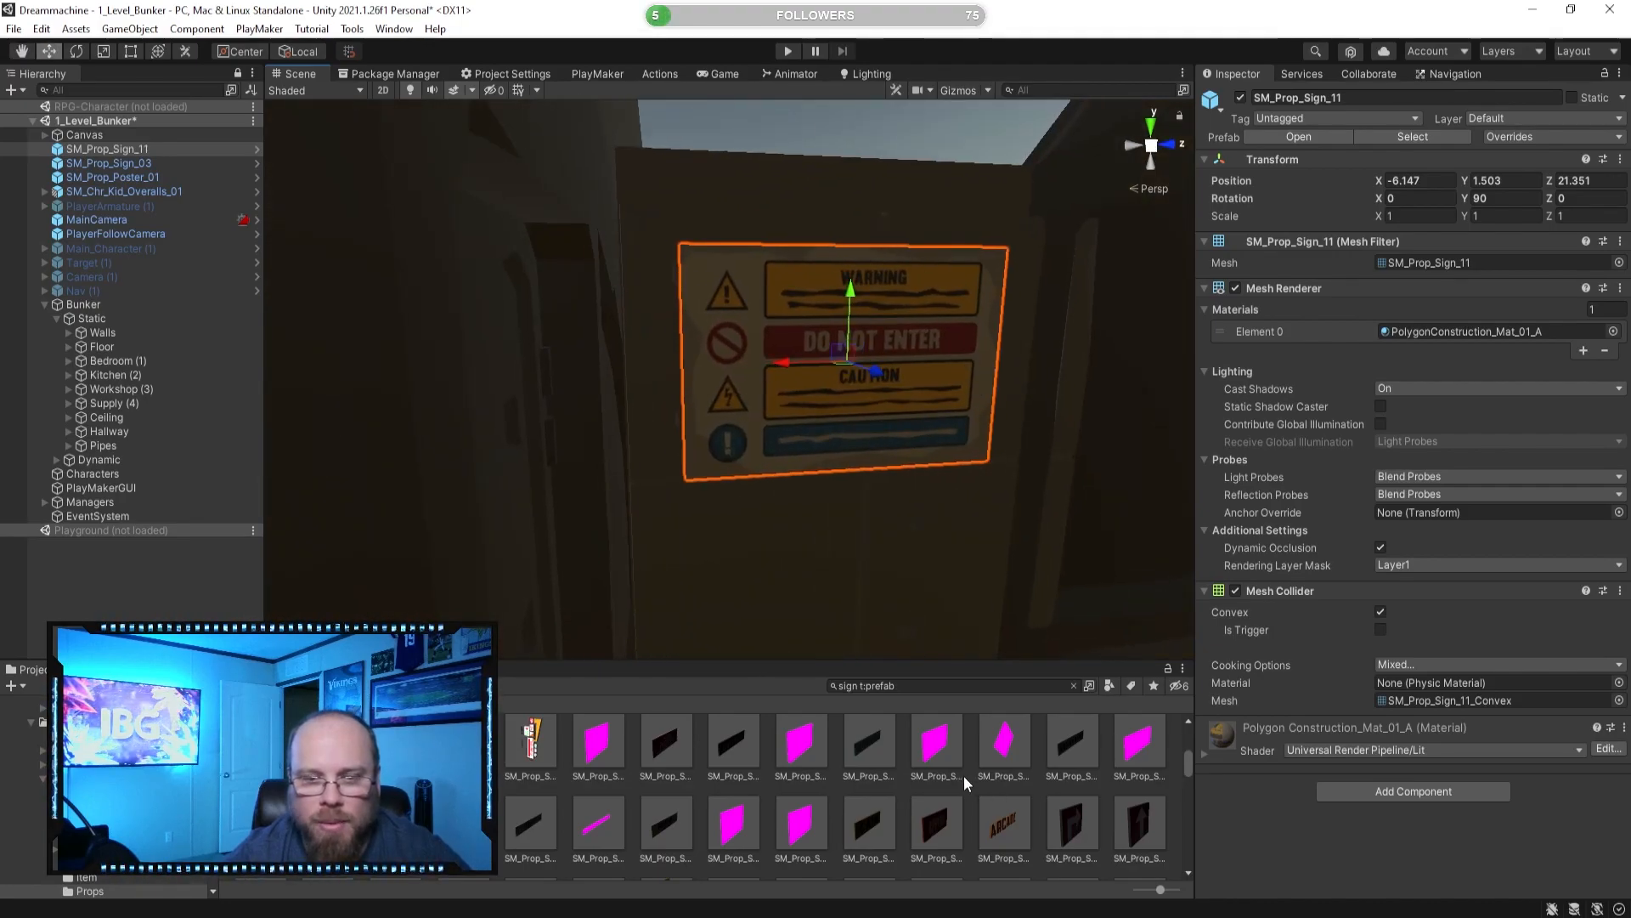
Preview the PolygonStreetRacer SM_Prop_Sign_Arrow_Up_01 and SM_Prop_Sign_Arrows_Large_01 prefabs.
scroll(964, 776, "up", 1)
right_click_drag(910, 535, 947, 540)
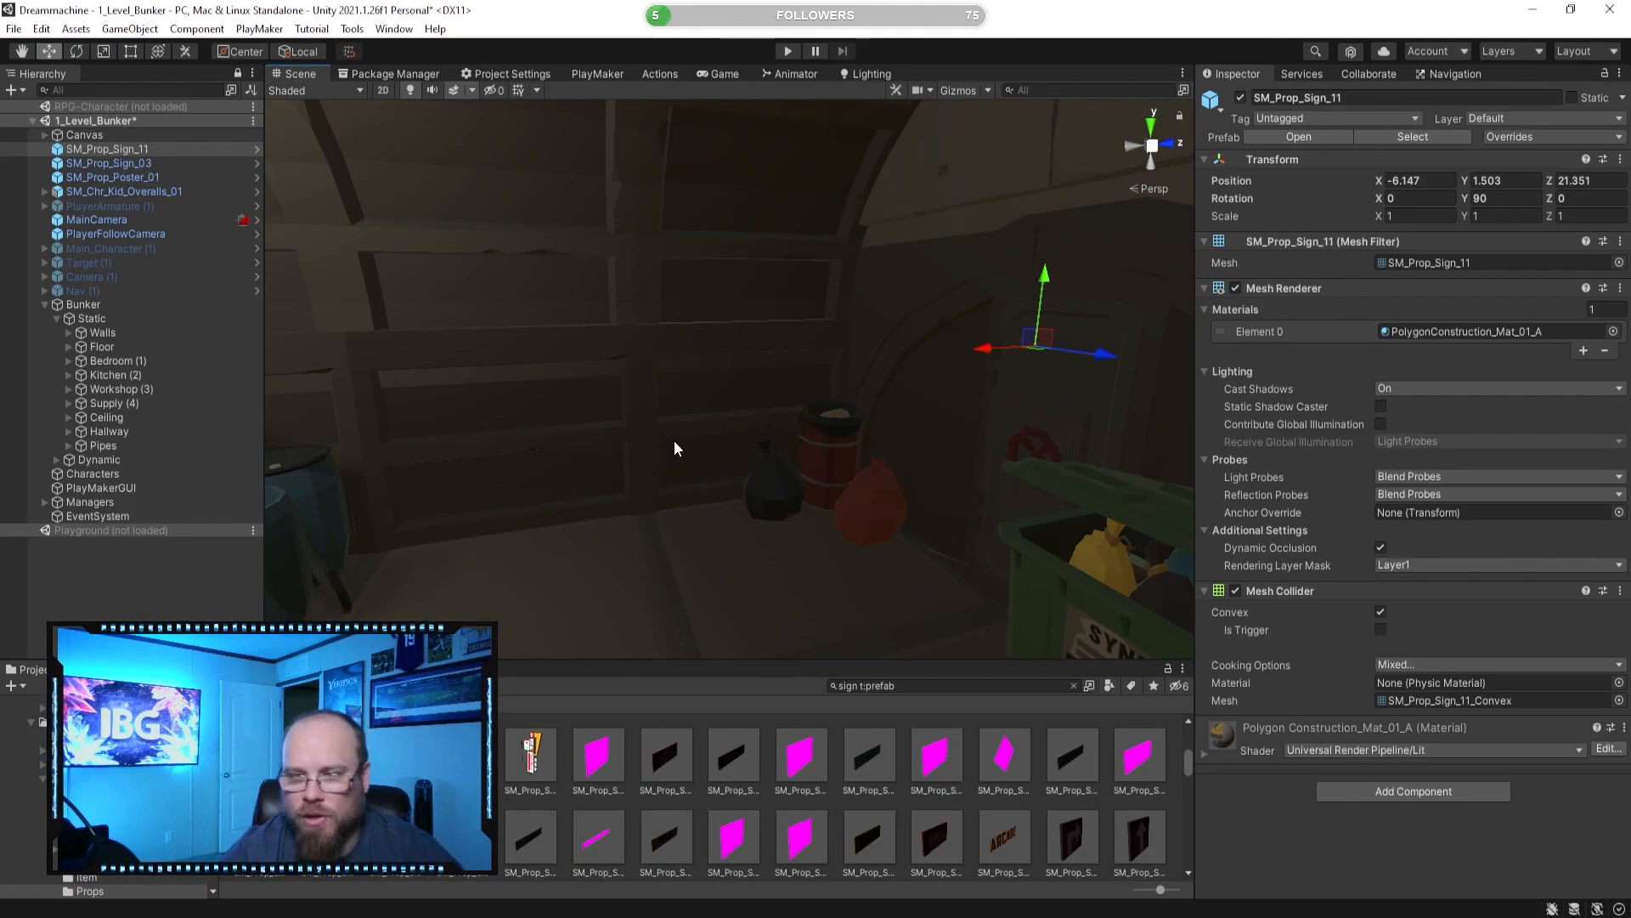
left_click(1078, 844)
left_click(1140, 837)
scroll(850, 786, "down", 2)
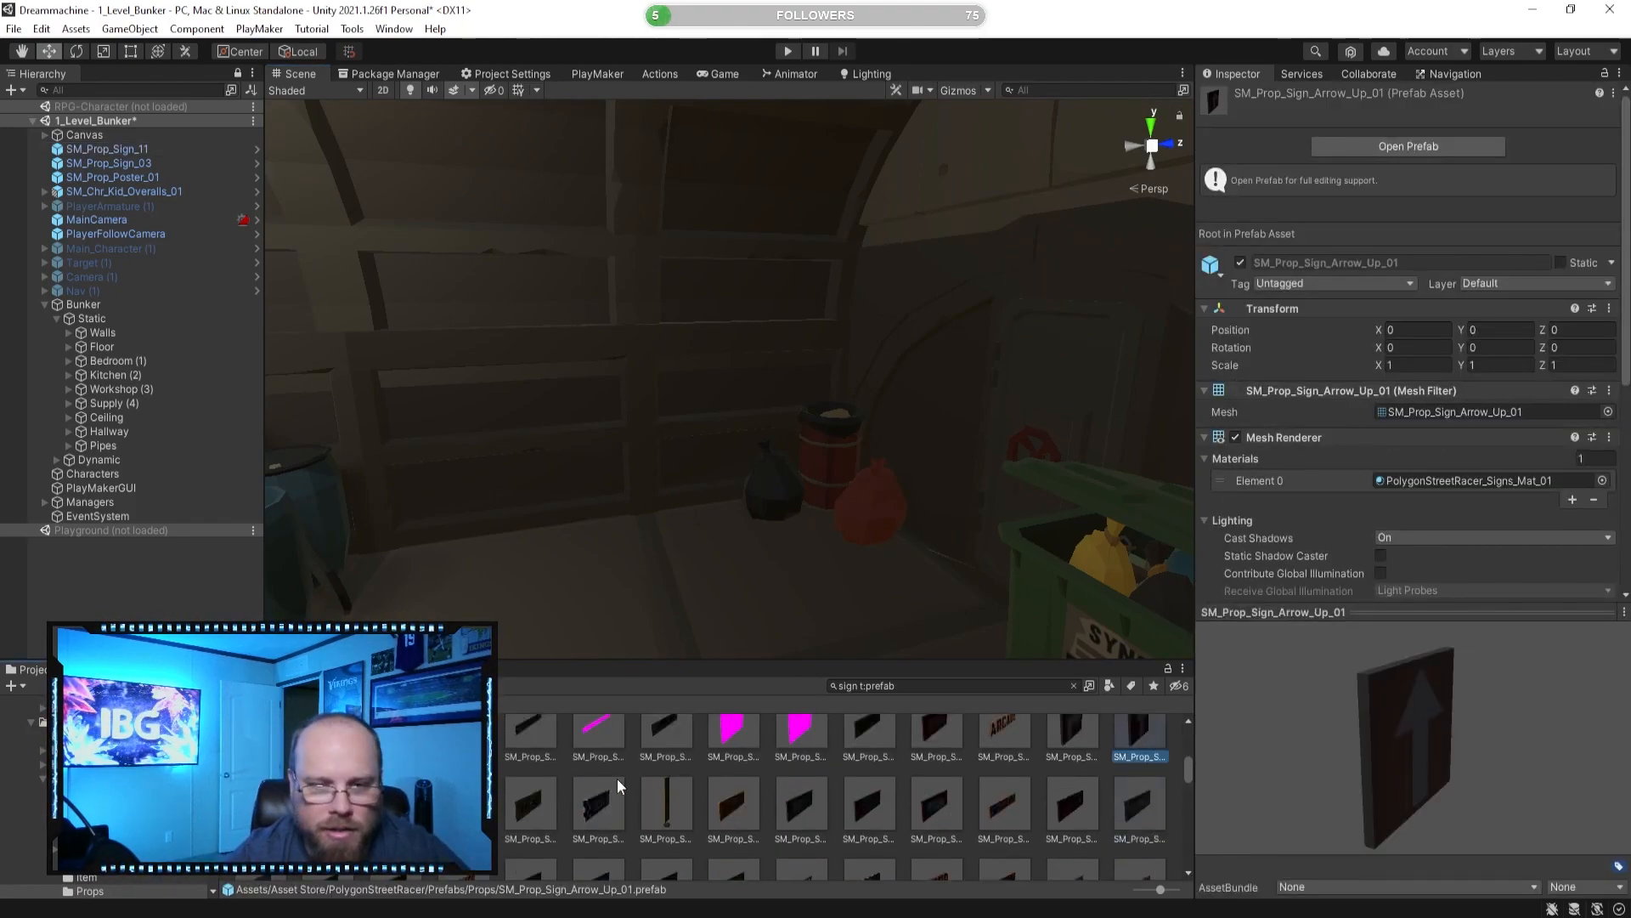
left_click(627, 790)
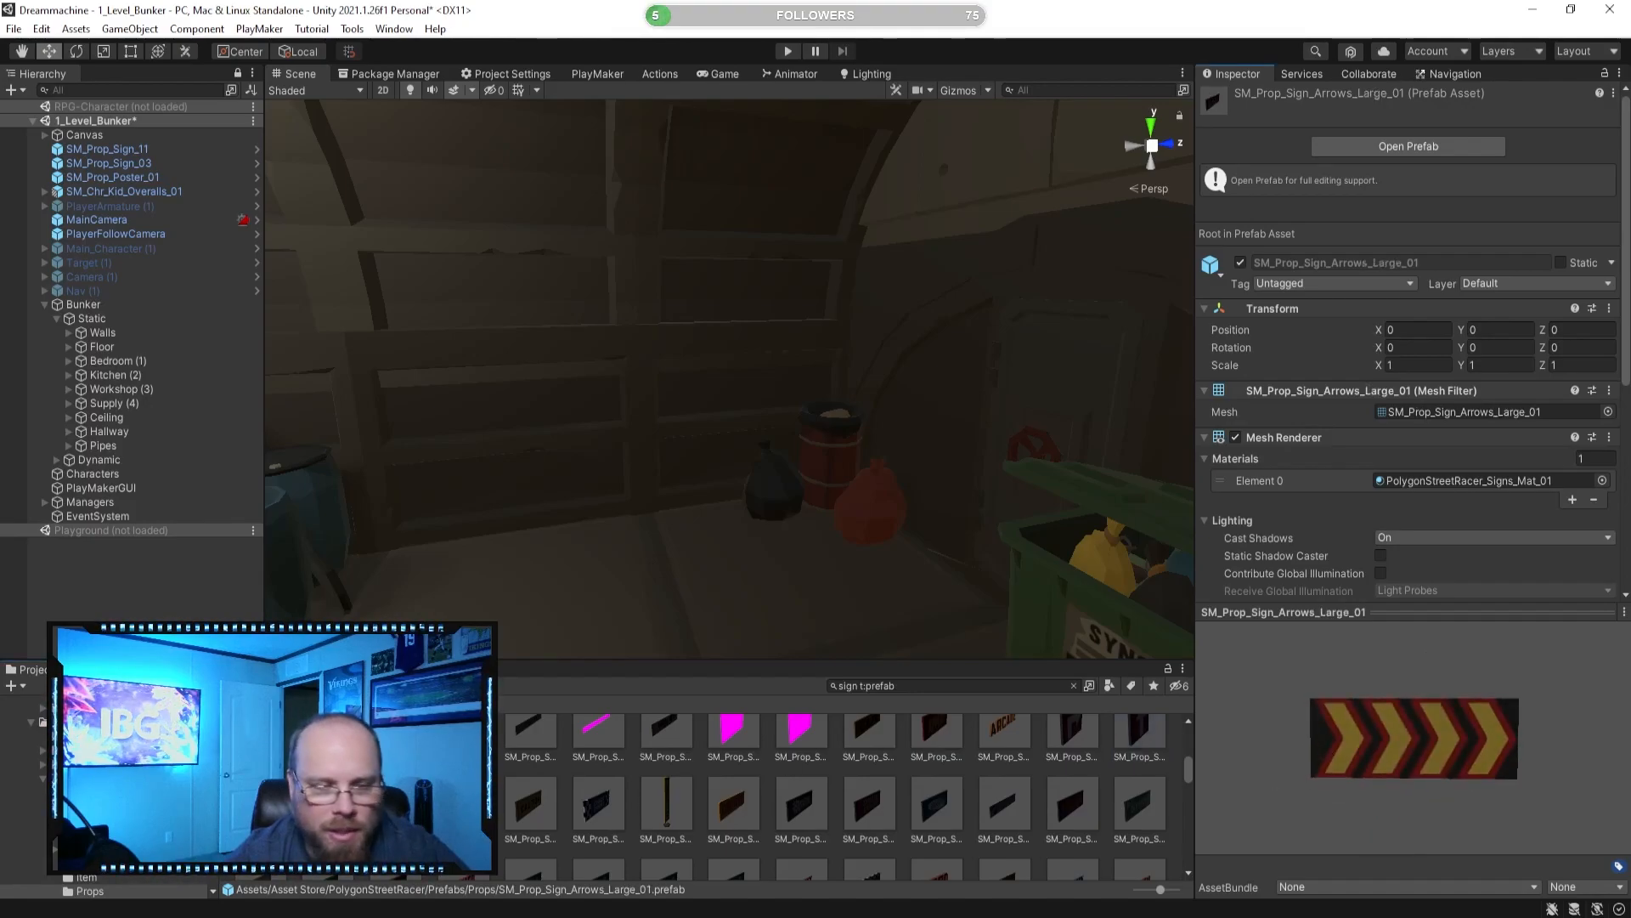
Preview SM_Prop_Sign_Billboard_01 and both the PolygonApocalypse and PolygonStreetRacer SM_Prop_Sign_Caution_01 prefabs.
left_click(1142, 732)
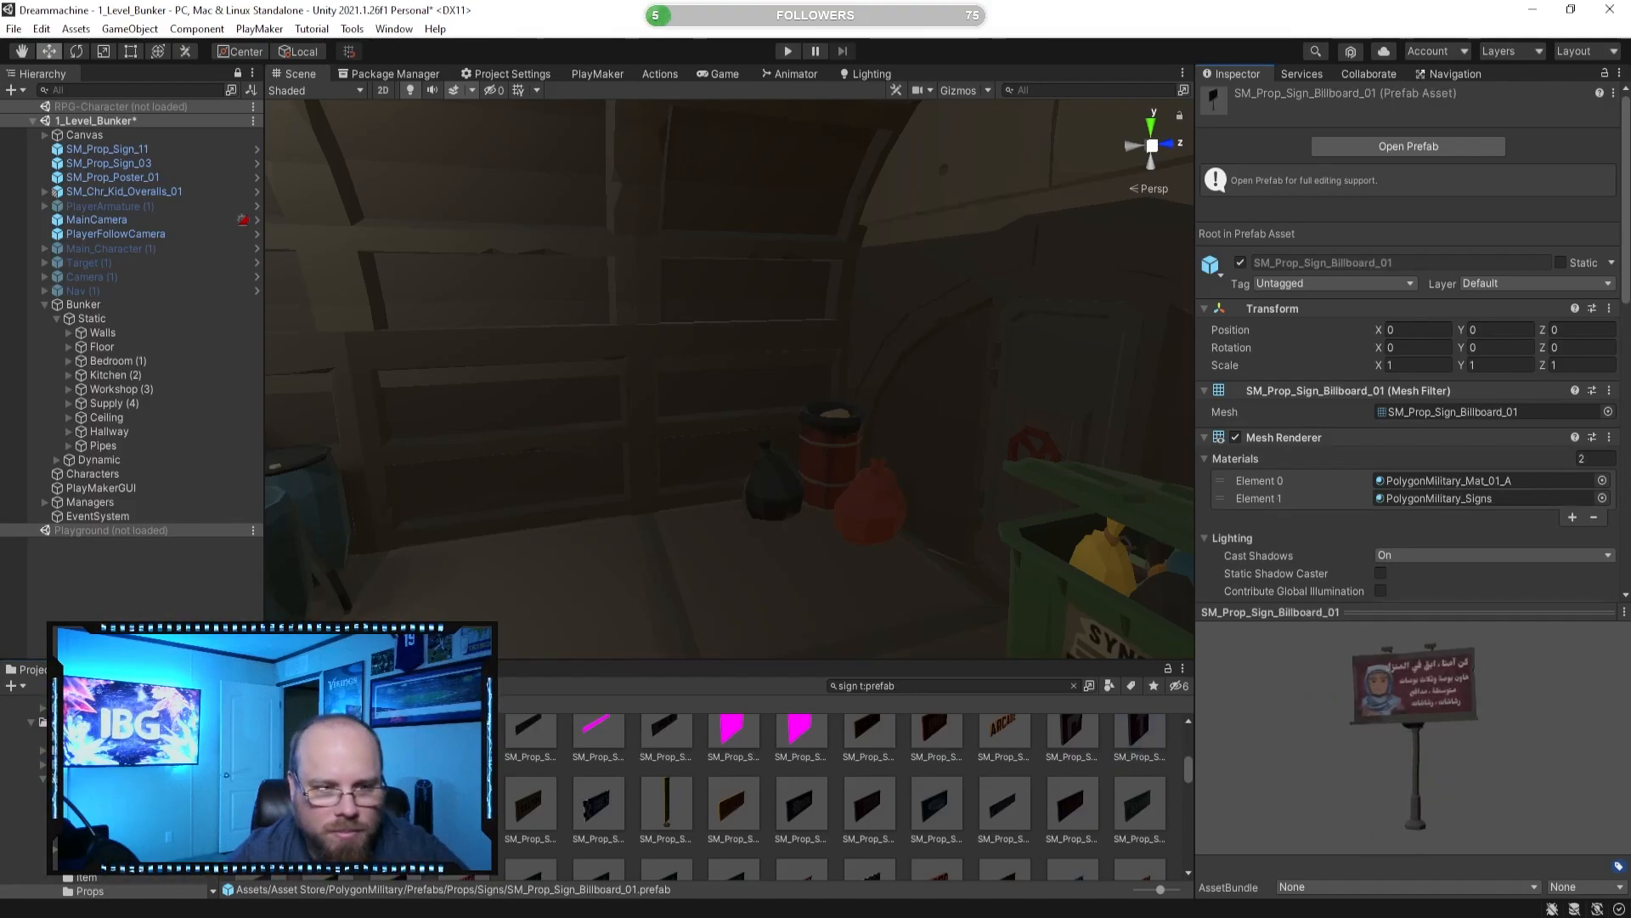
key("Right")
key("Right")
key("Right")
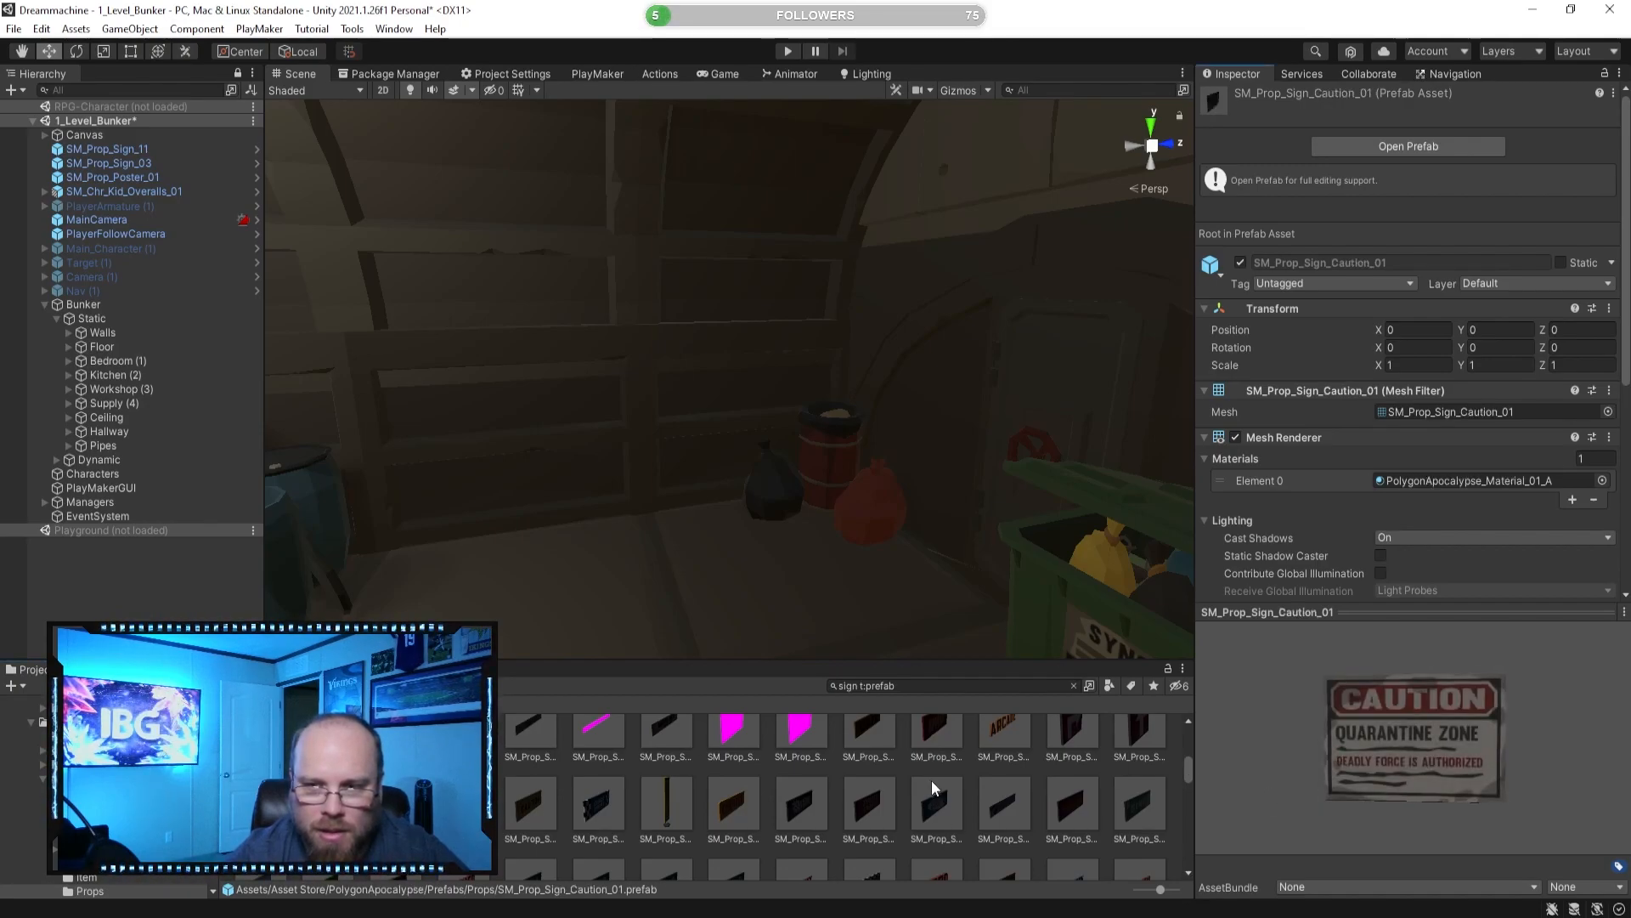
left_click(532, 807)
left_click_drag(1315, 785, 1210, 748)
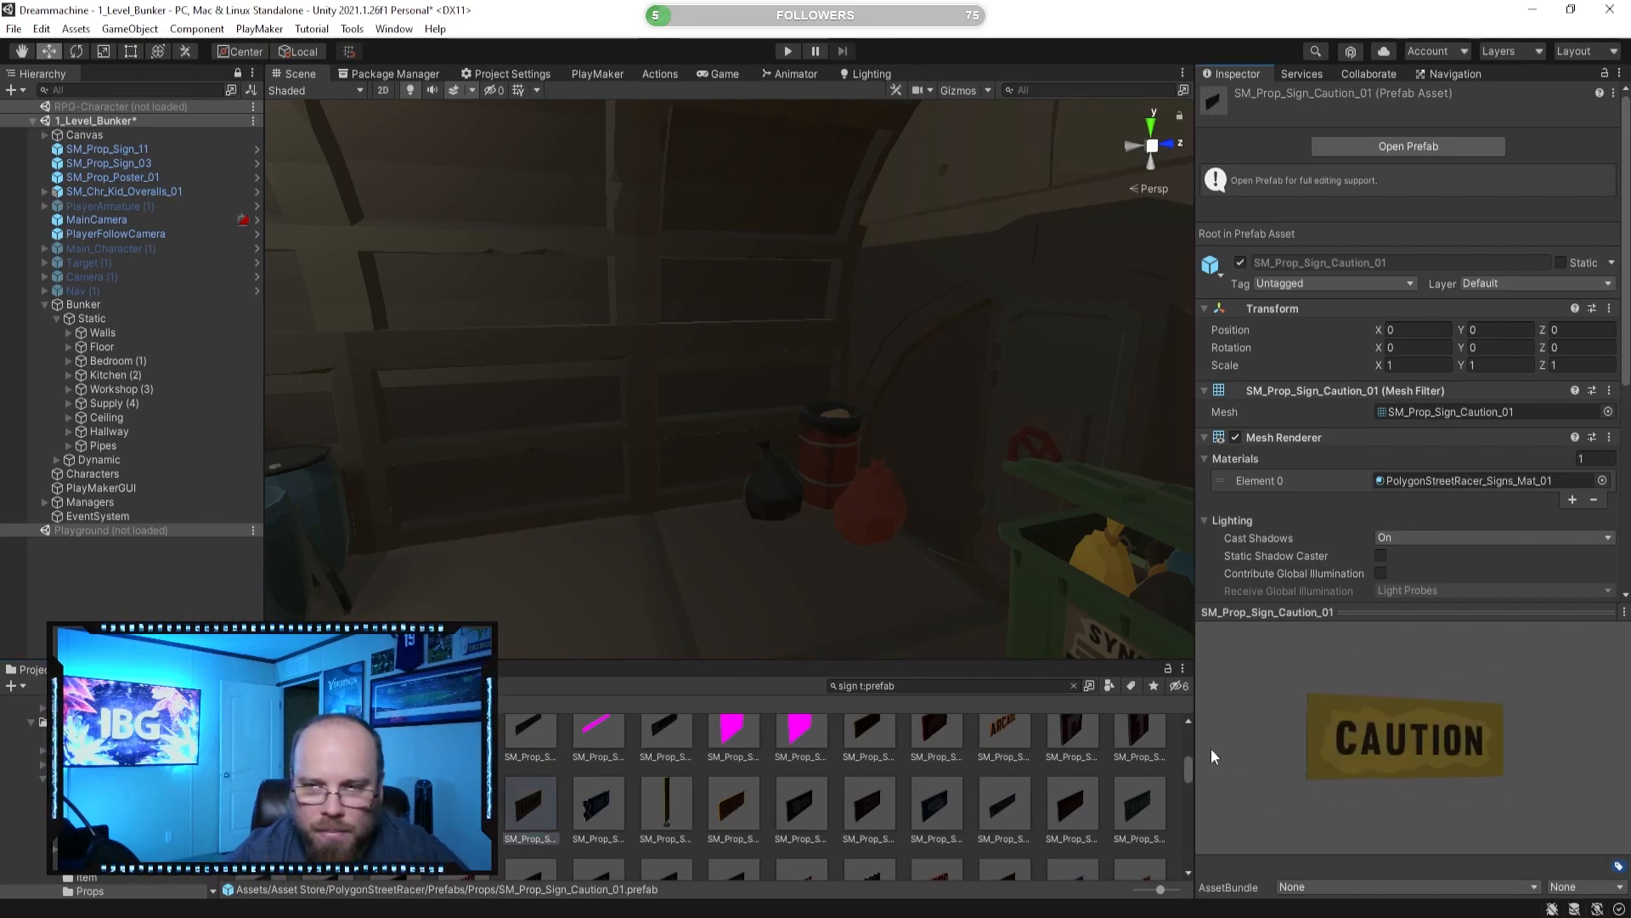
Look over the striped doorway and preview SM_Prop_Sign_Checkpoint_Vertical_01 and SM_Prop_Sign_Cheeries_01.
right_click_drag(794, 480, 544, 438)
key("w")
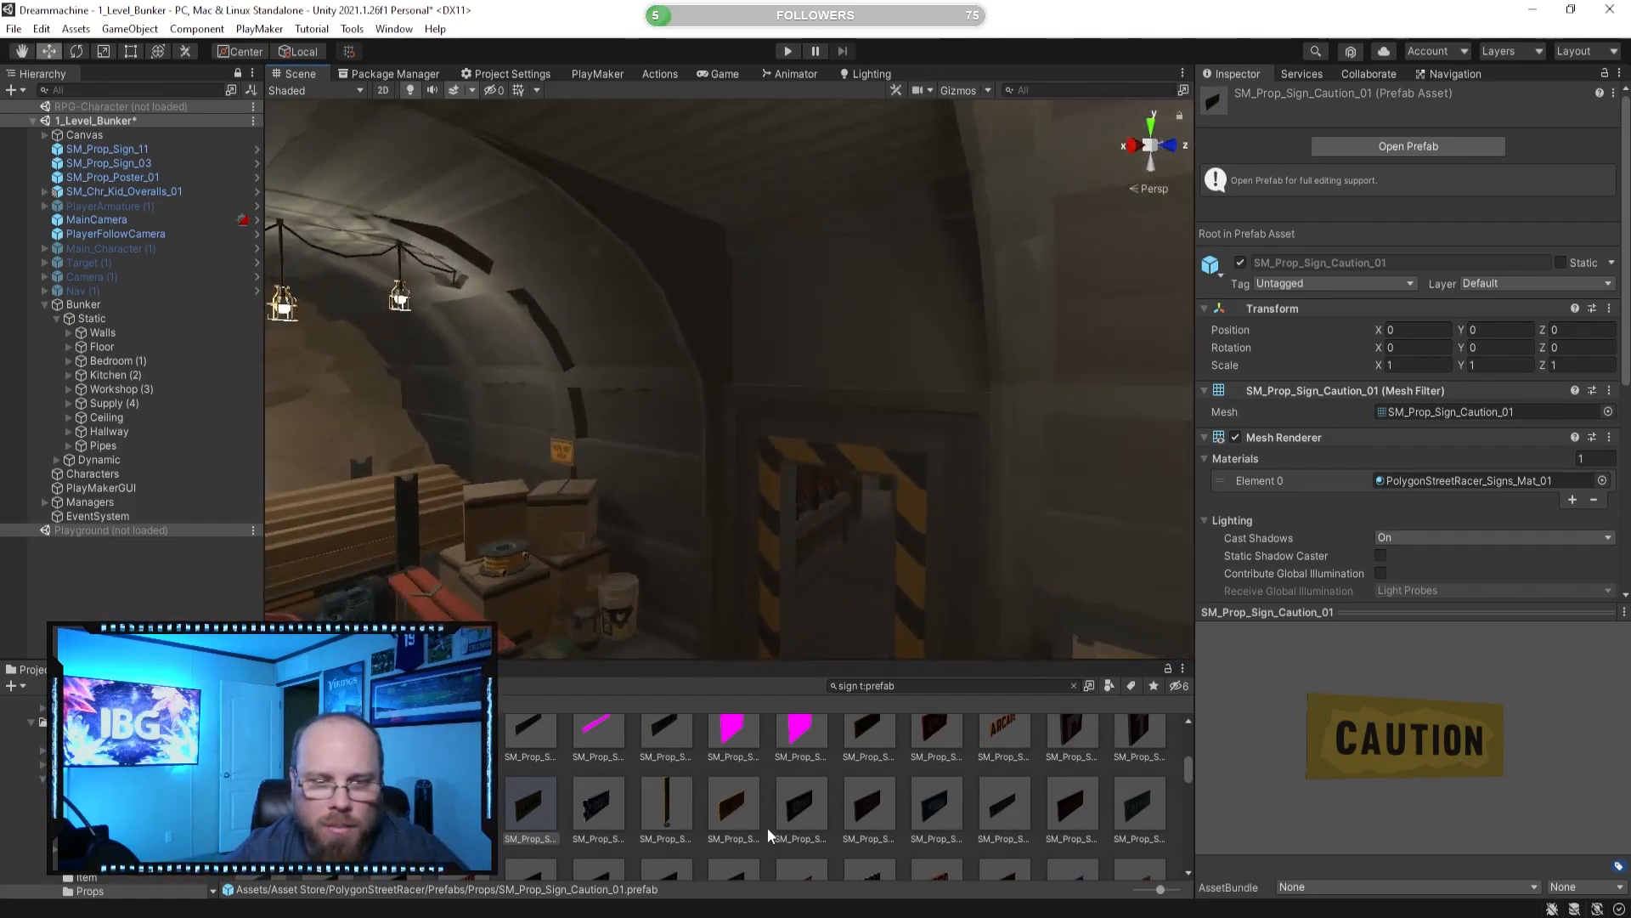
left_click(592, 802)
left_click_drag(1270, 741, 1236, 725)
left_click(680, 811)
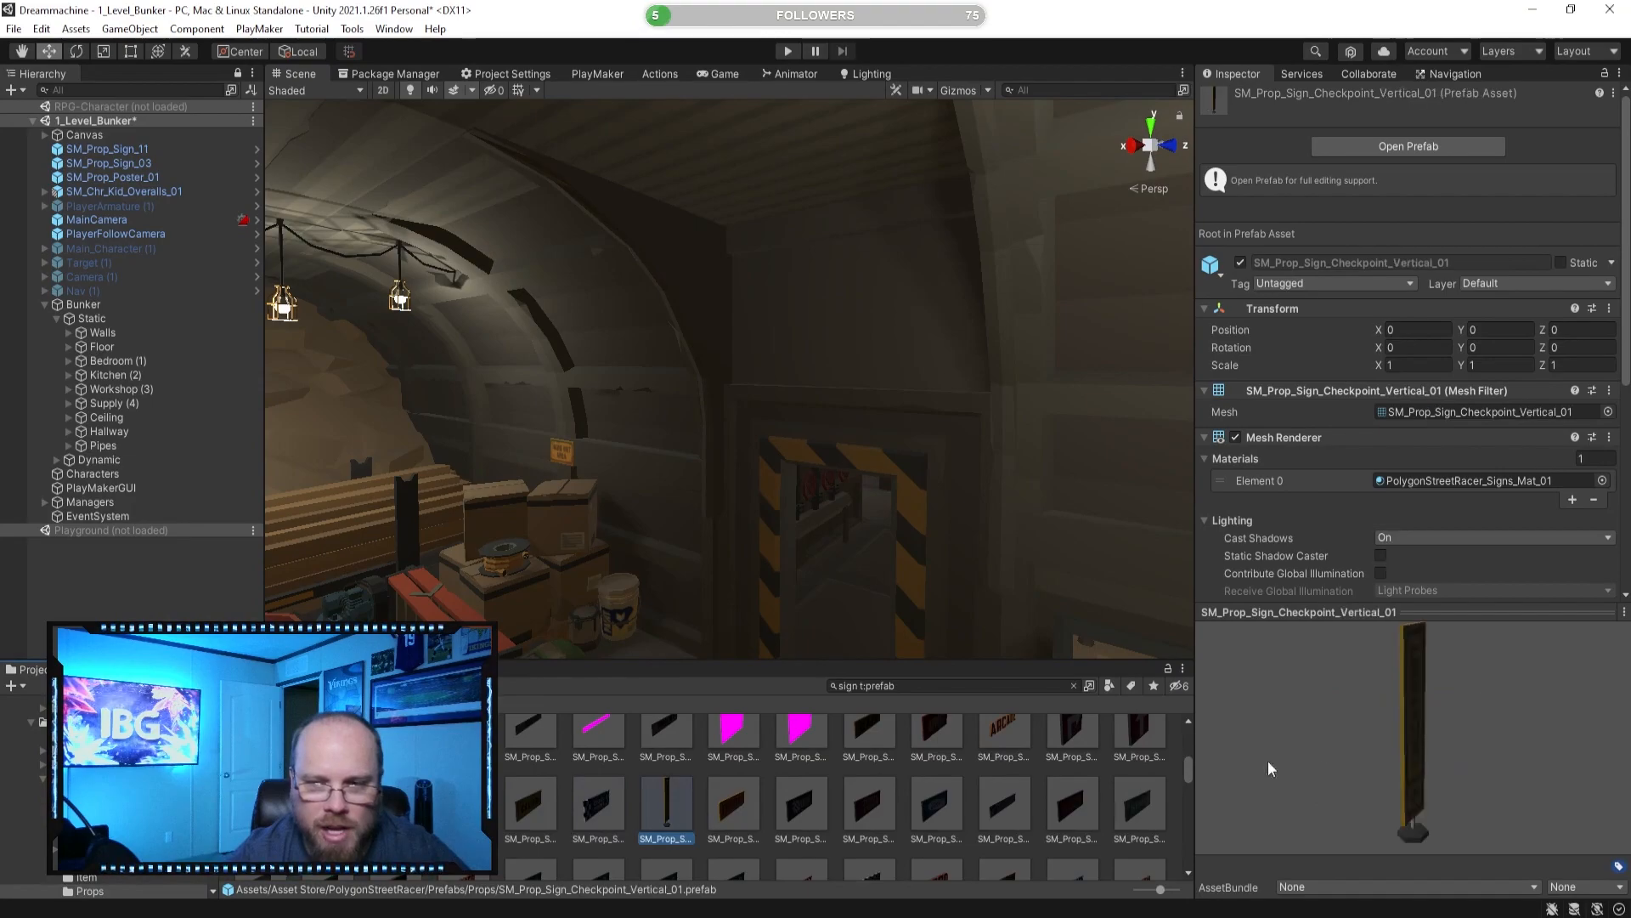
left_click(730, 806)
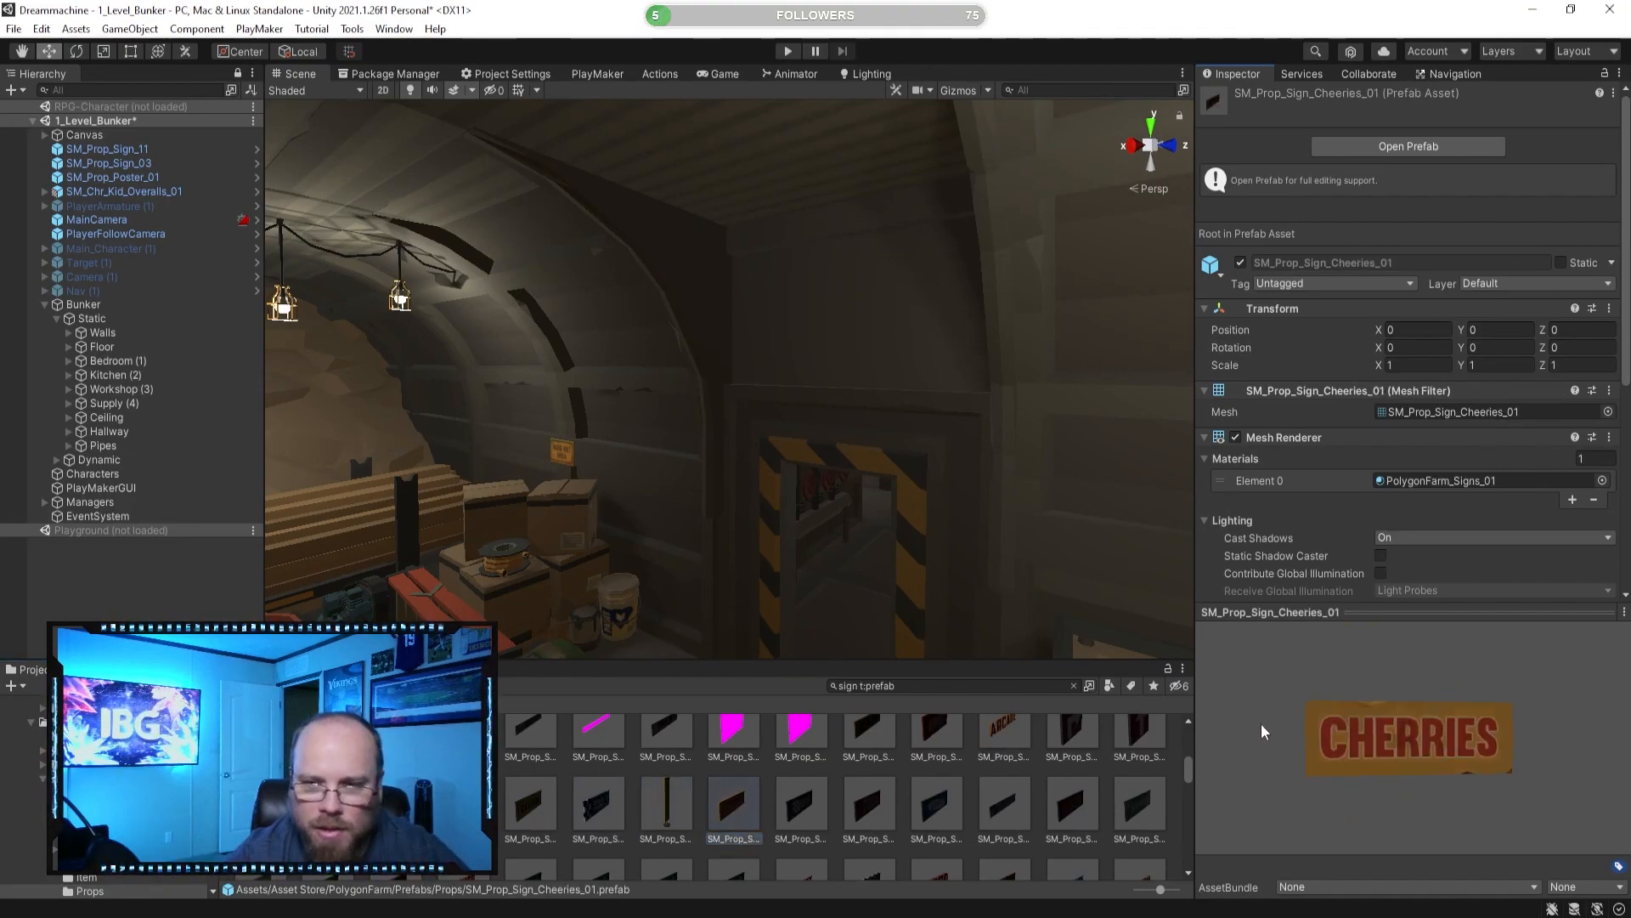
Examine further sign prefabs, including the PolygonStreetRacer SM_Prop_Sign_Arrow_Corner_01.
left_click(869, 803)
scroll(938, 716, "up", 1)
left_click_drag(1385, 742, 1278, 743)
left_click(928, 743)
left_click_drag(1414, 763, 1143, 759)
left_click(1066, 756)
Try moving the corrugated ceiling tile at X -2.5, Z 20, undo it, and shift the tile together with its neighbour.
right_click_drag(866, 523, 990, 409)
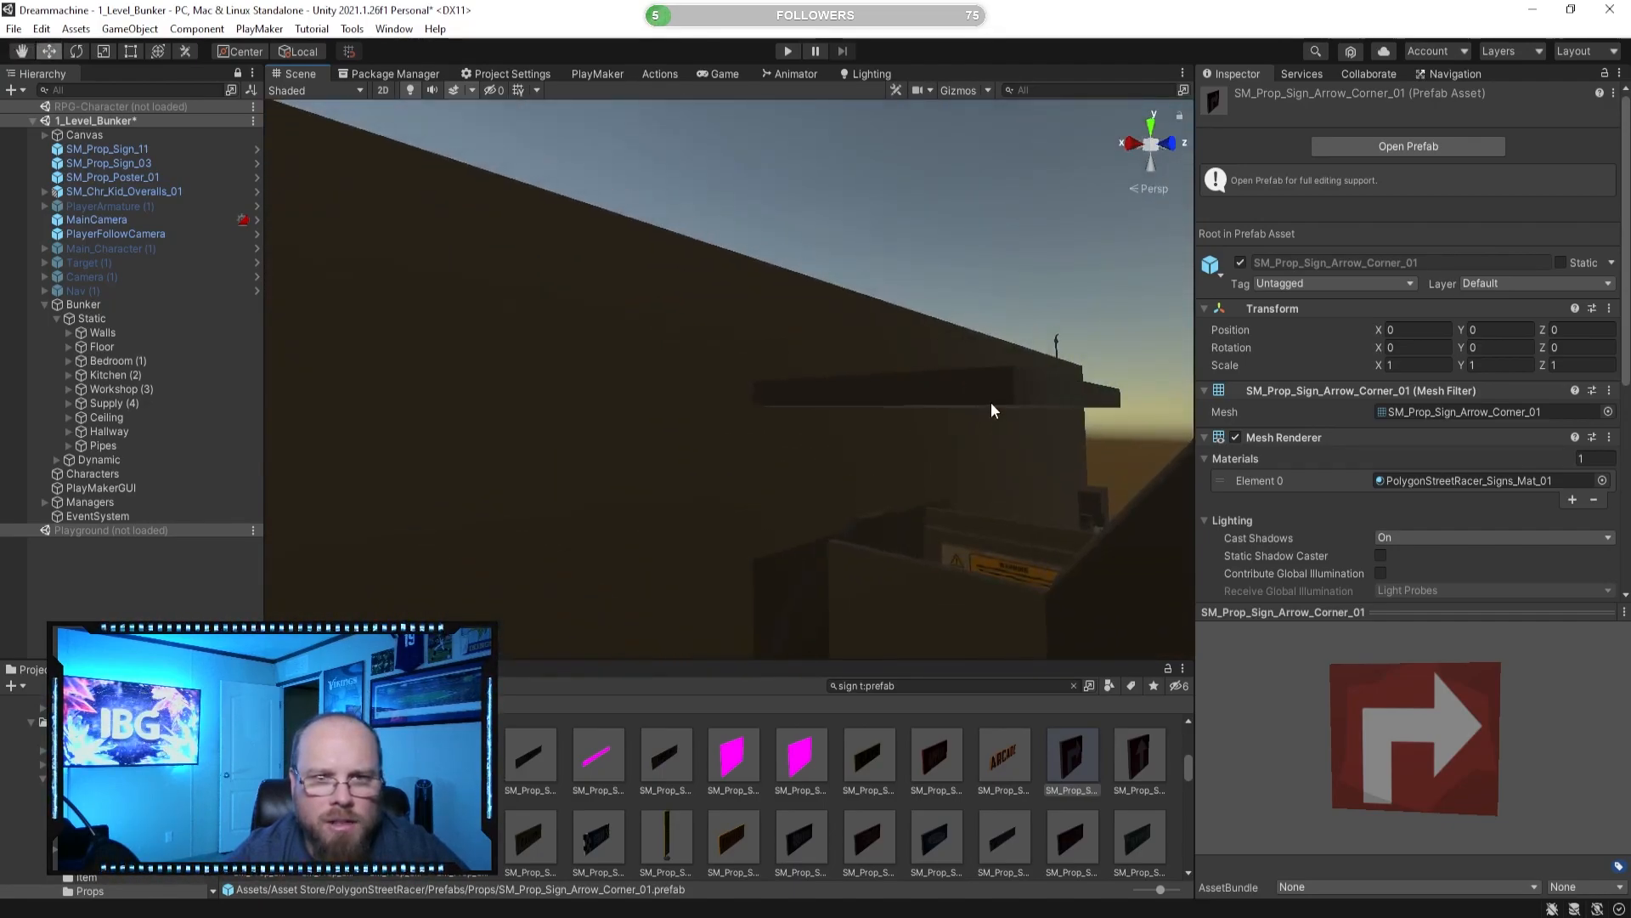
left_click(991, 405)
left_click_drag(811, 266, 792, 559)
key("ctrl+z")
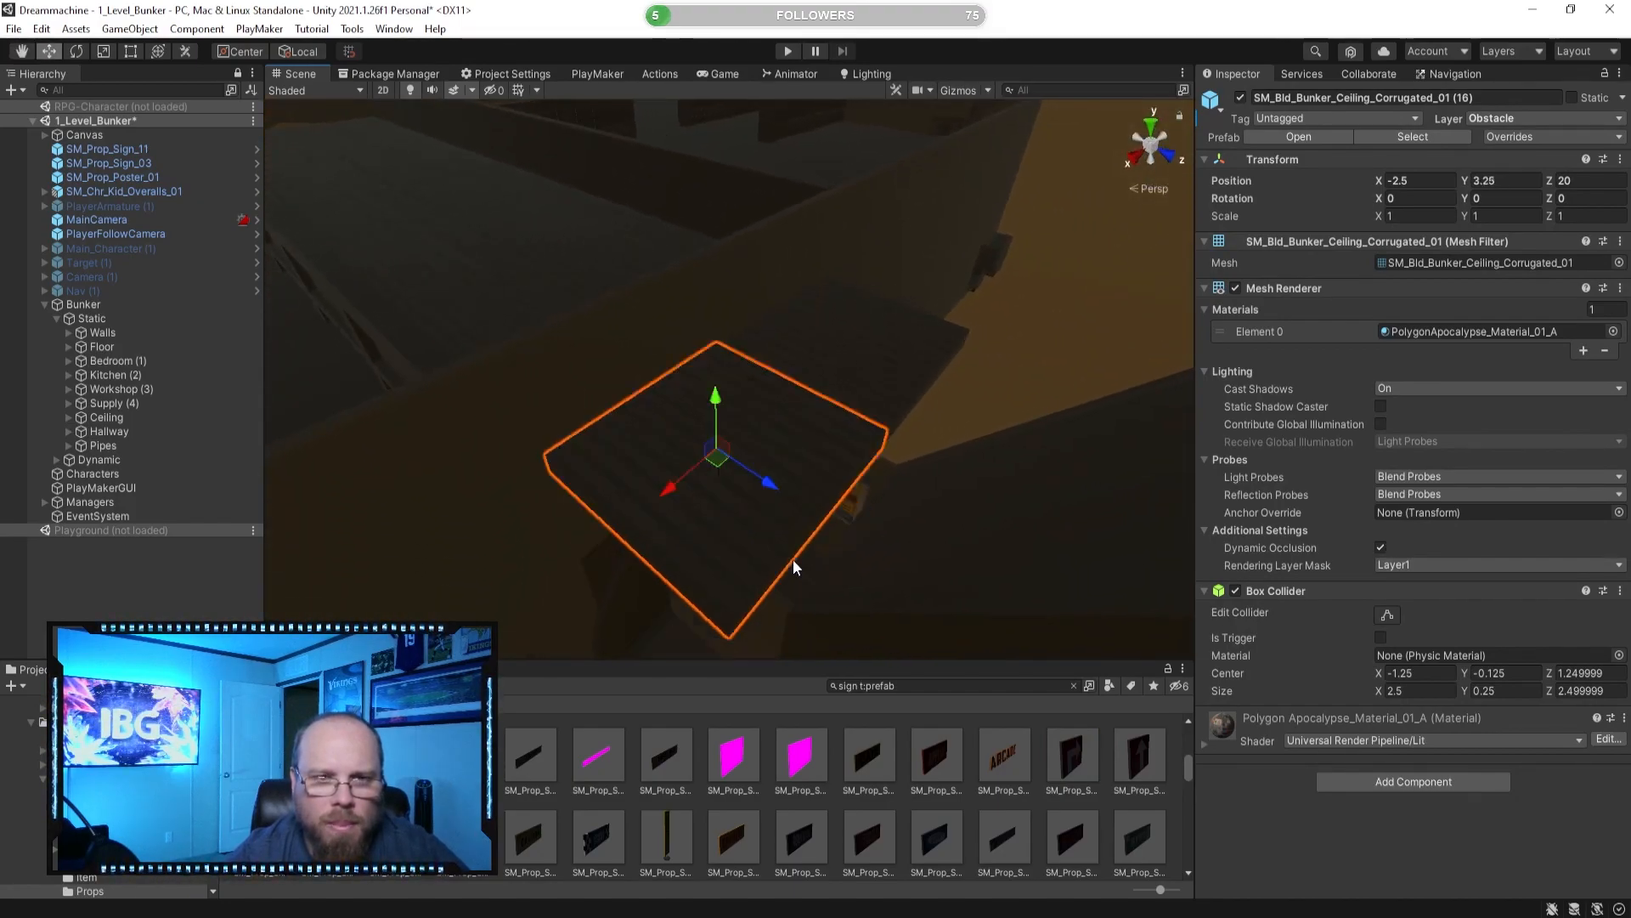
left_click(890, 370, "shift")
left_click_drag(803, 337, 697, 202)
left_click(830, 799)
right_click_drag(705, 493, 807, 554)
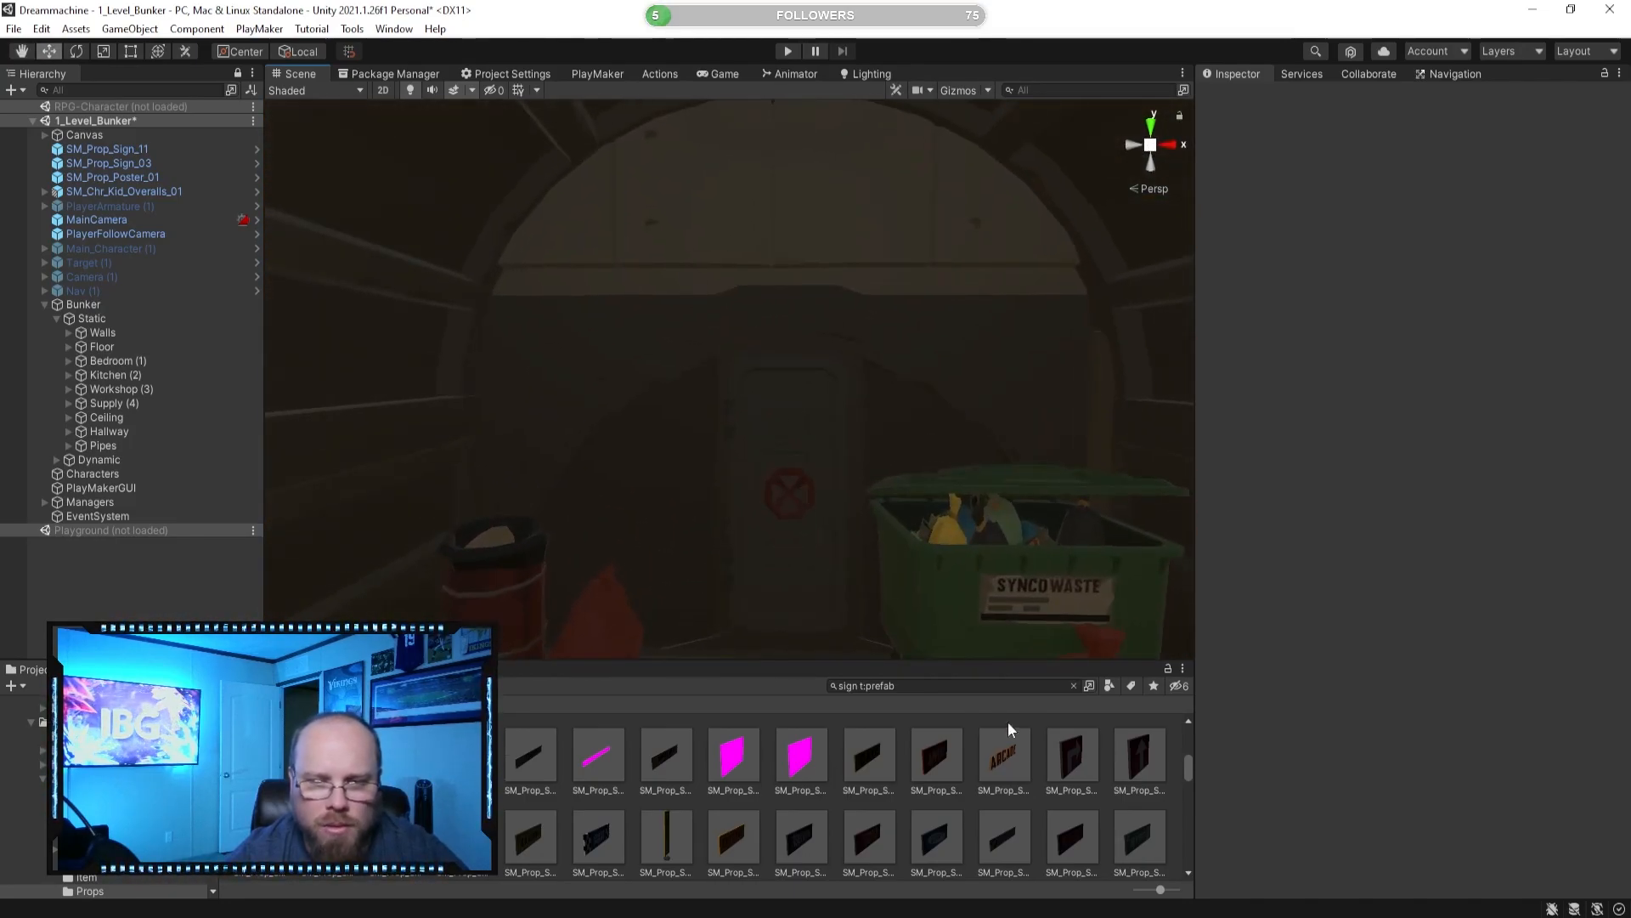
Preview SM_Prop_Sign_Arrow_Up_01 again and the PolygonApocalypse SM_Prop_Sign_Food_01.
left_click(1084, 749)
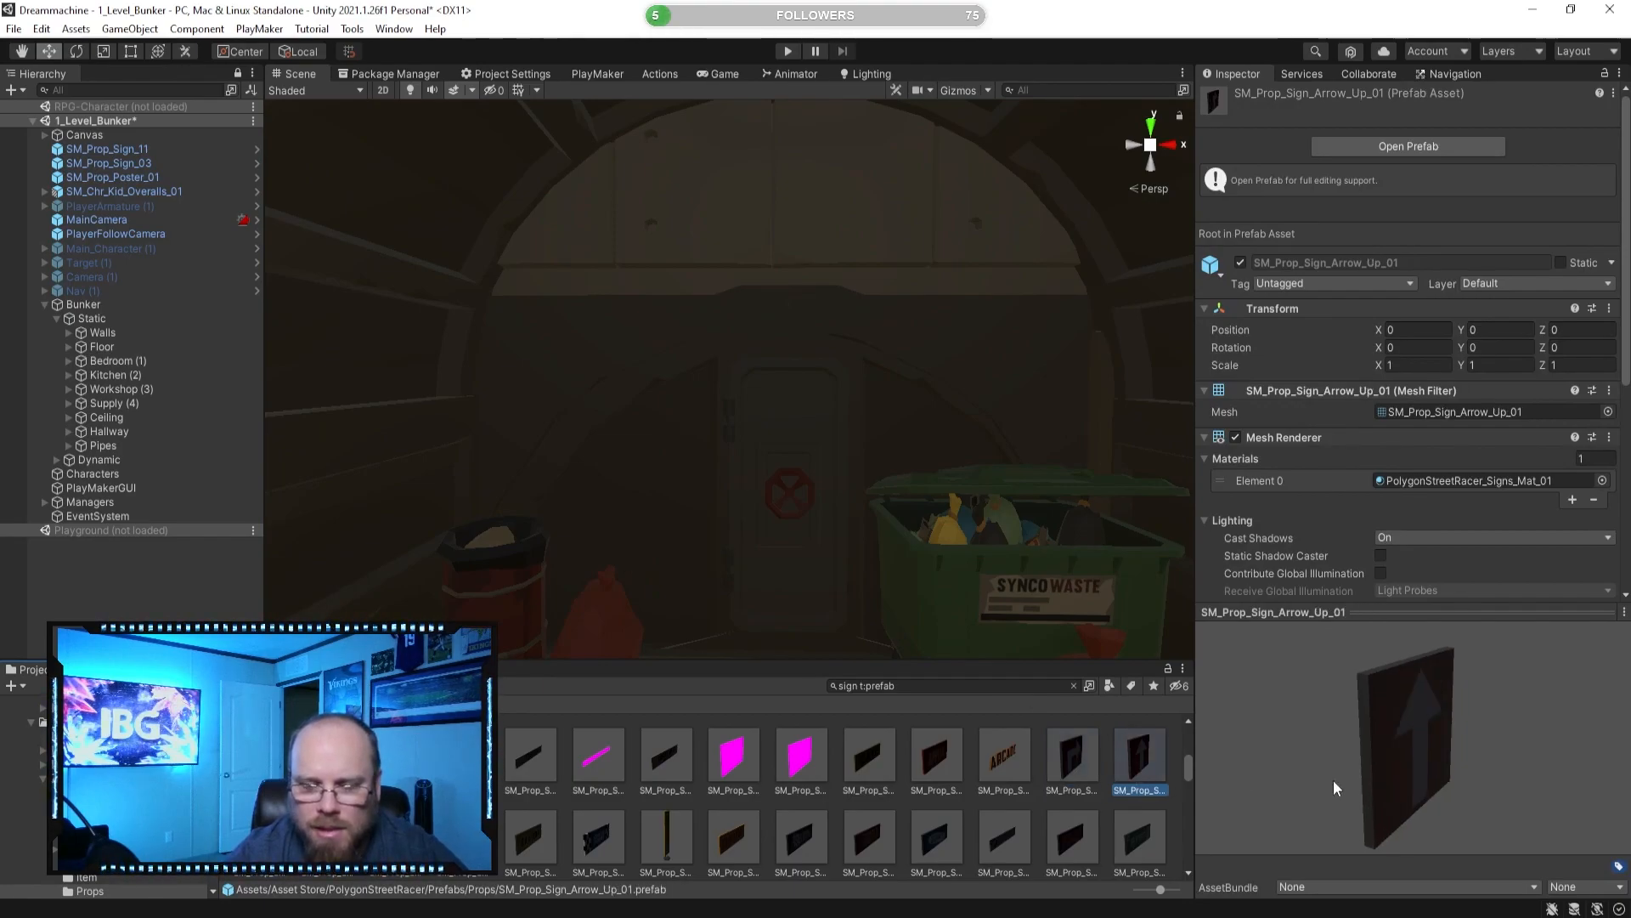
left_click(1071, 837)
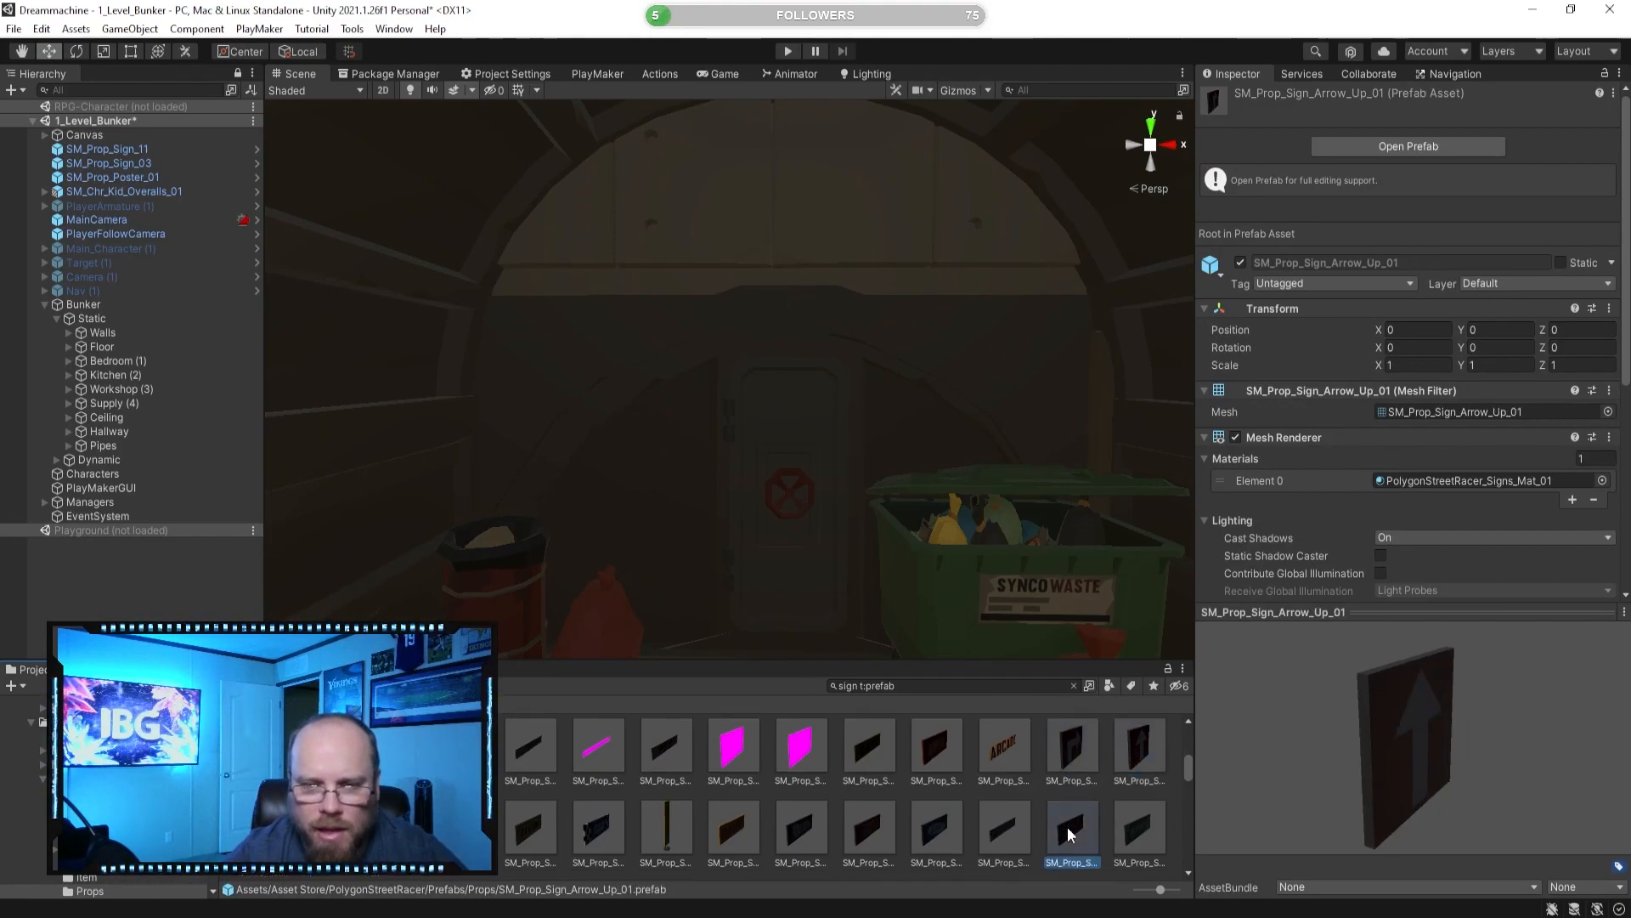
left_click(1115, 824)
scroll(1004, 794, "down", 2)
left_click(941, 807)
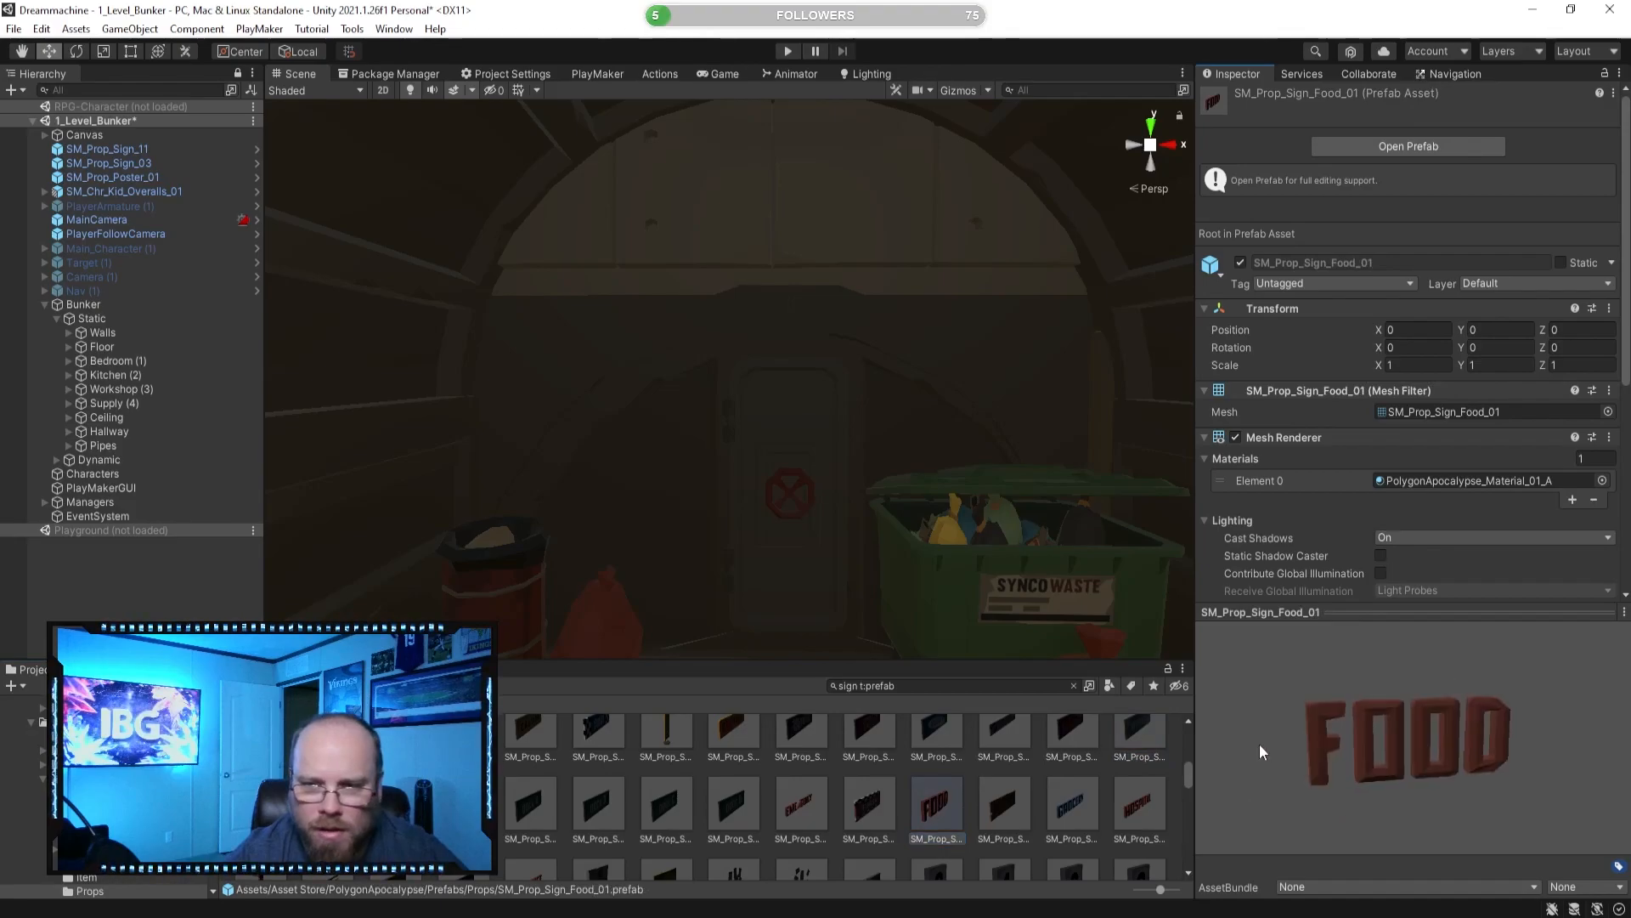
Preview the PolygonStreetRacer dock signs, including SM_Prop_Sign_Dock_04 and SM_Prop_Sign_Dock_02.
left_click(734, 803)
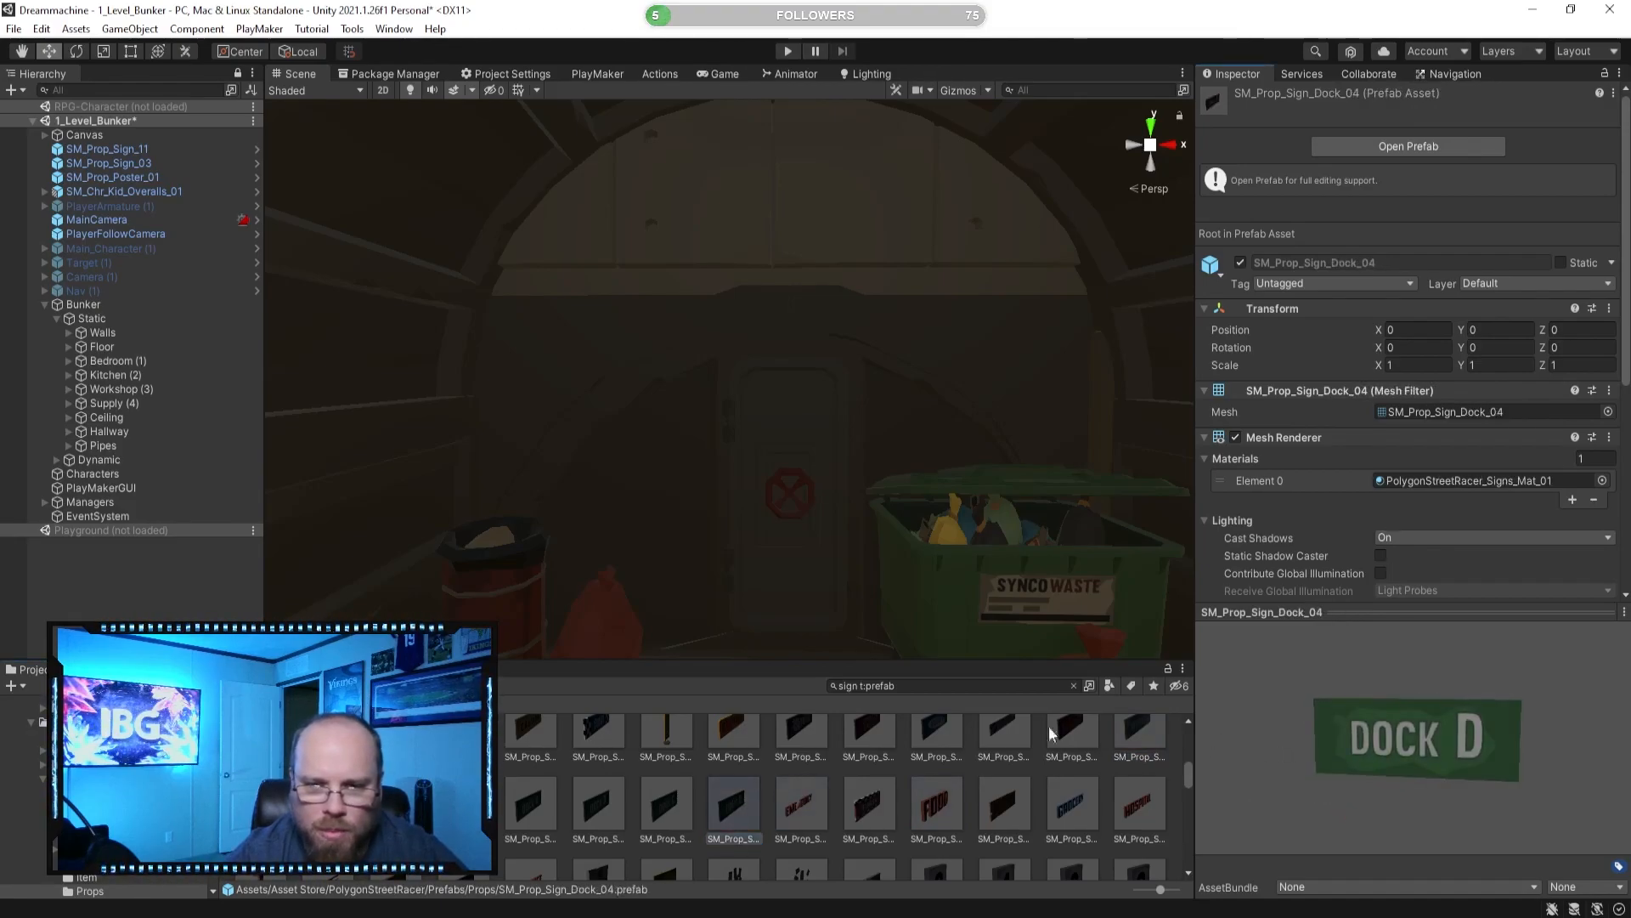
left_click(666, 802)
left_click(629, 800)
left_click(615, 806)
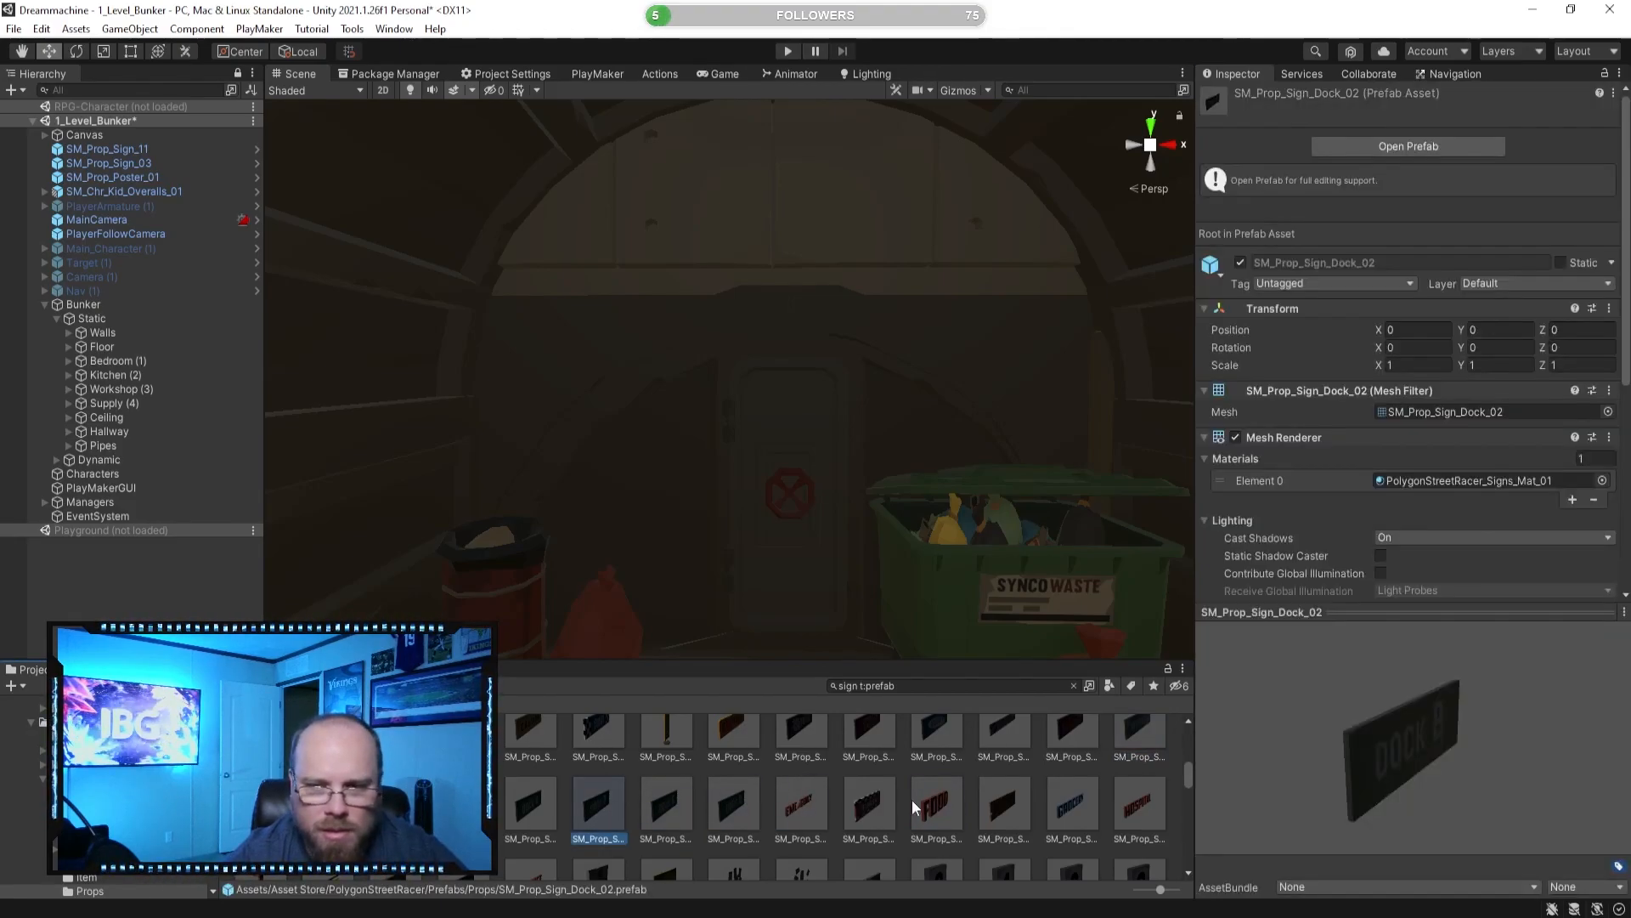
Preview more PolygonStreetRacer signs, including SM_Prop_Sign_Company_Transport_01.
left_click(513, 805)
left_click(463, 805)
left_click(396, 806)
left_click_drag(1400, 779, 1219, 748)
left_click(328, 806)
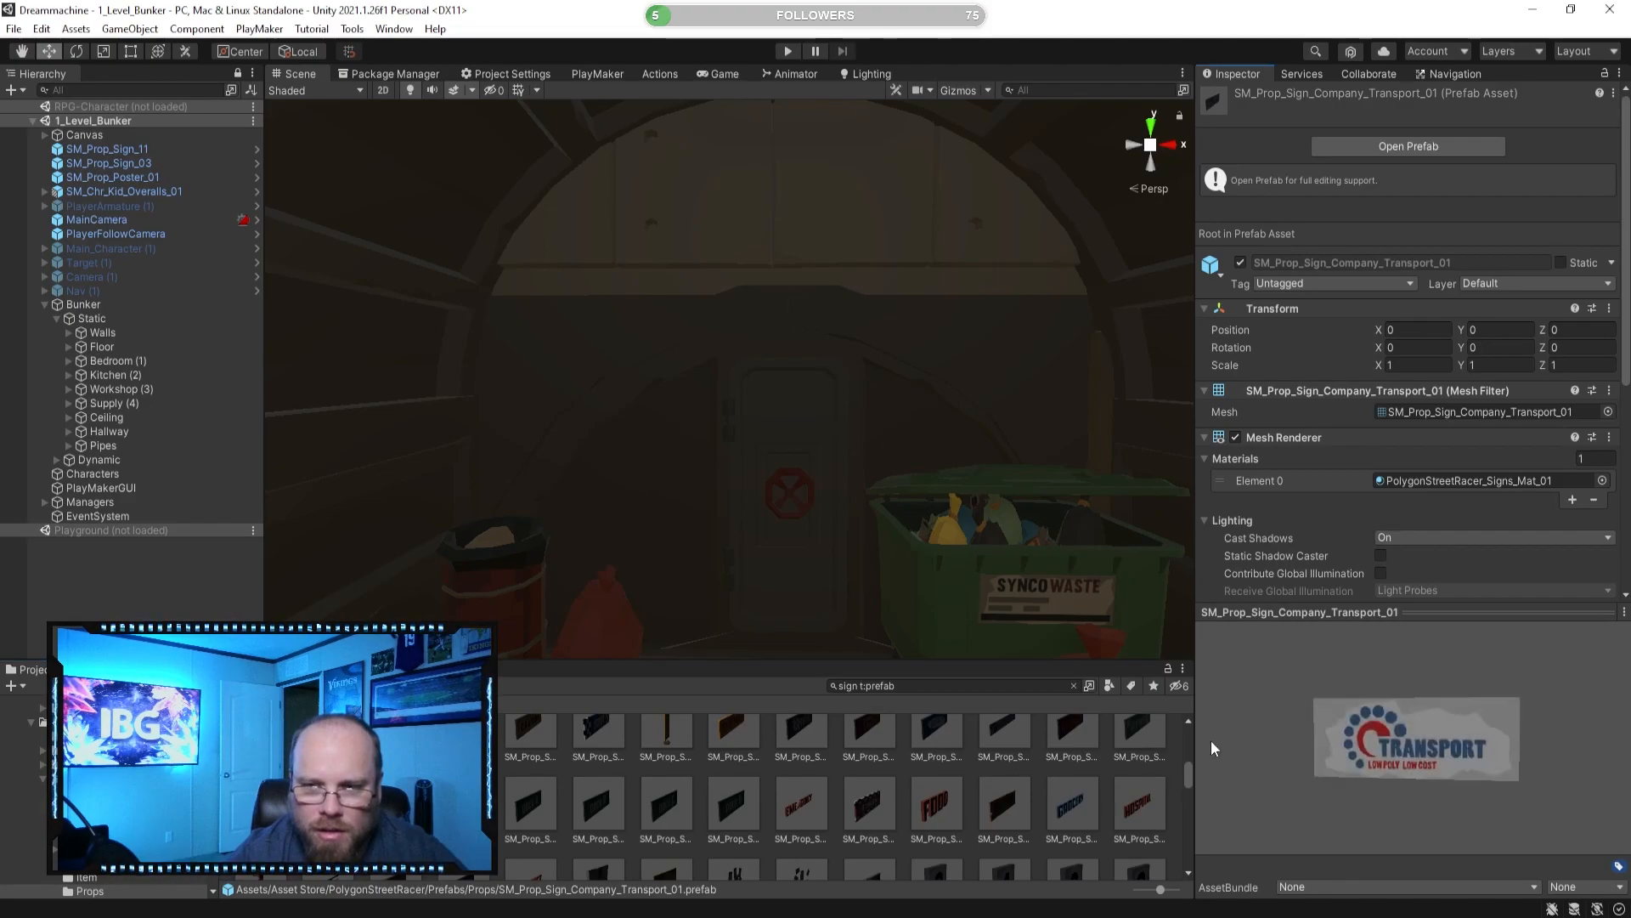
left_click(396, 805)
scroll(731, 830, "down", 1)
left_click_drag(1393, 758, 1292, 741)
Find SM_Prop_Sign_Number_1 and place it on the wall above the striped doorway.
scroll(752, 809, "down", 1)
left_click(868, 786)
left_click(1023, 776)
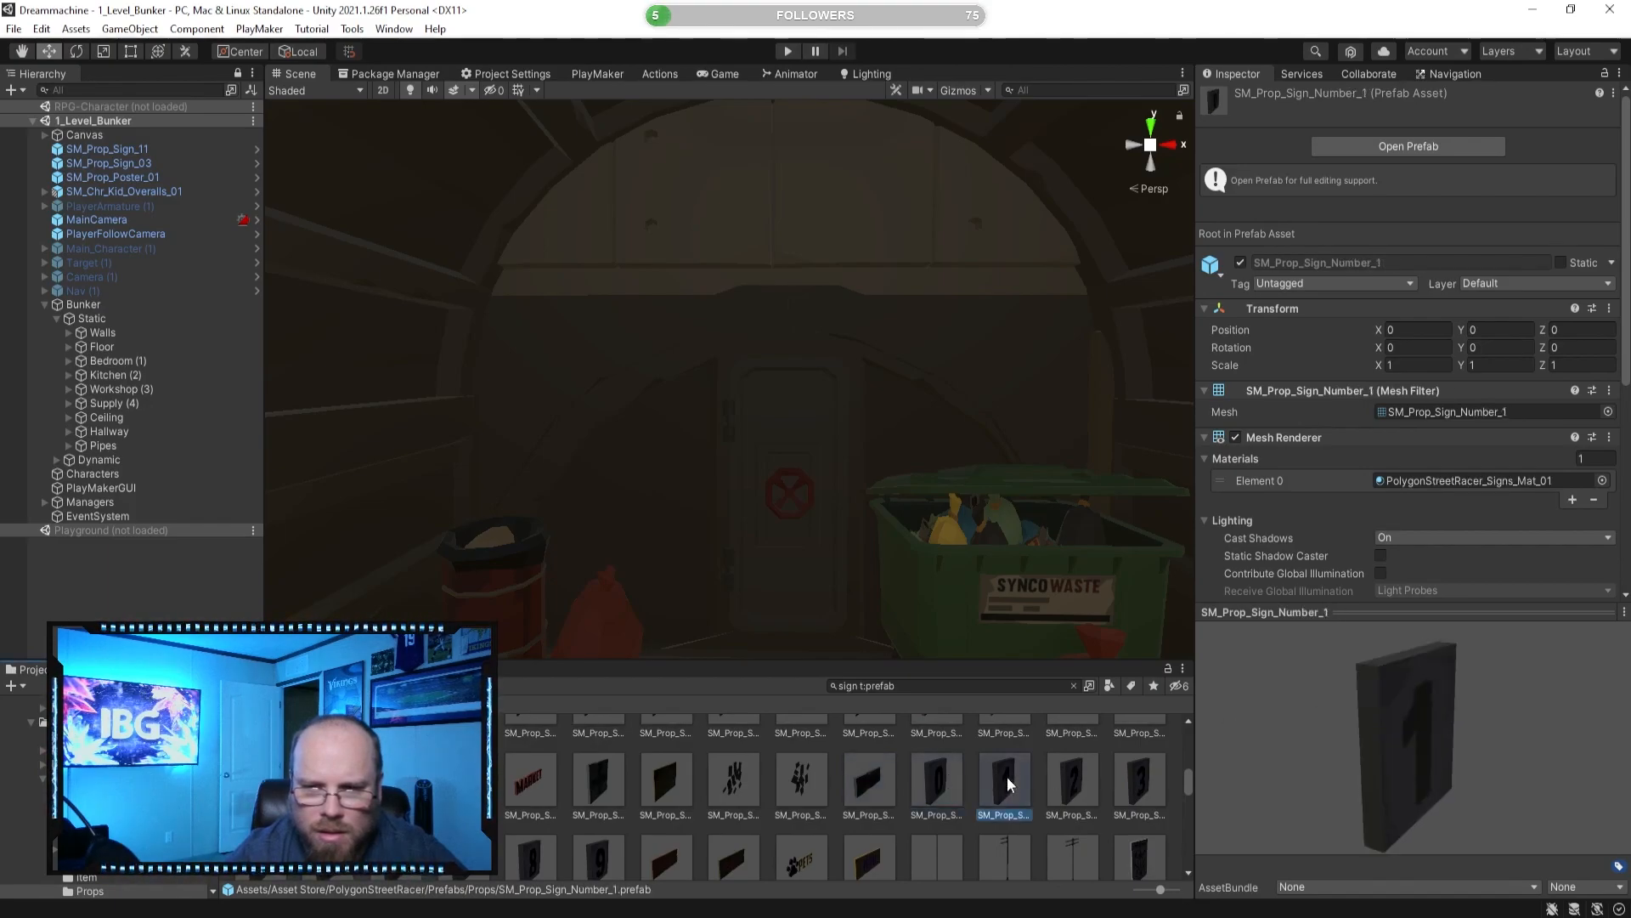
right_click_drag(1011, 526, 1042, 768)
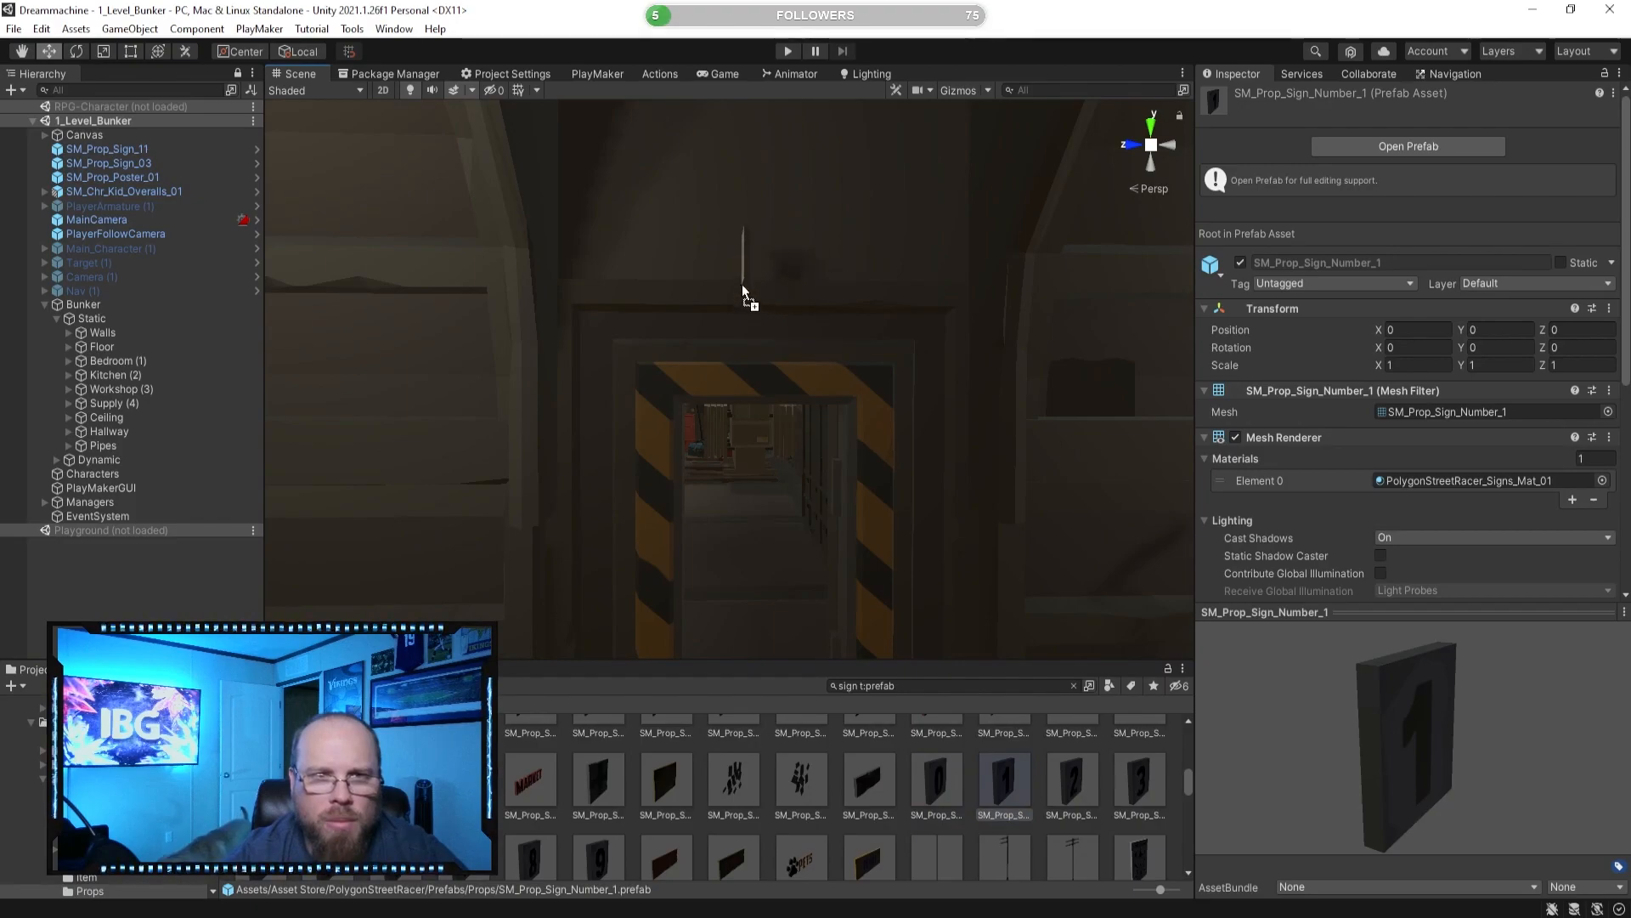
left_click_drag(757, 256, 757, 256)
key("f")
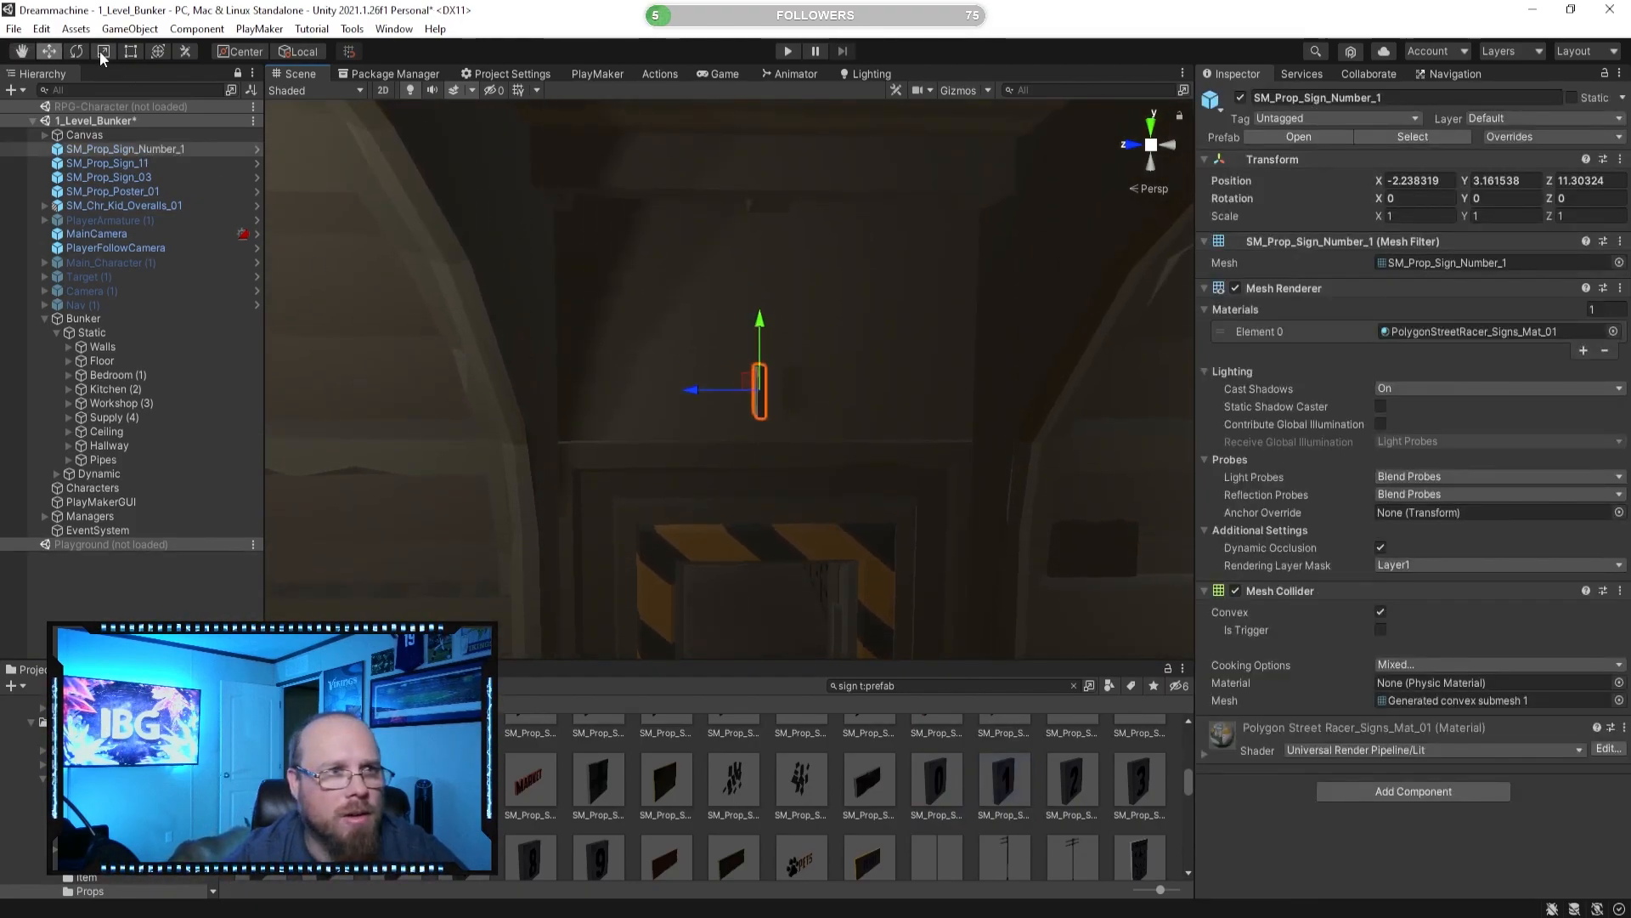
Rotate the number 1 sign to -90° about Y and set it against the wall at X -2.134, Y 3.032.
key("e")
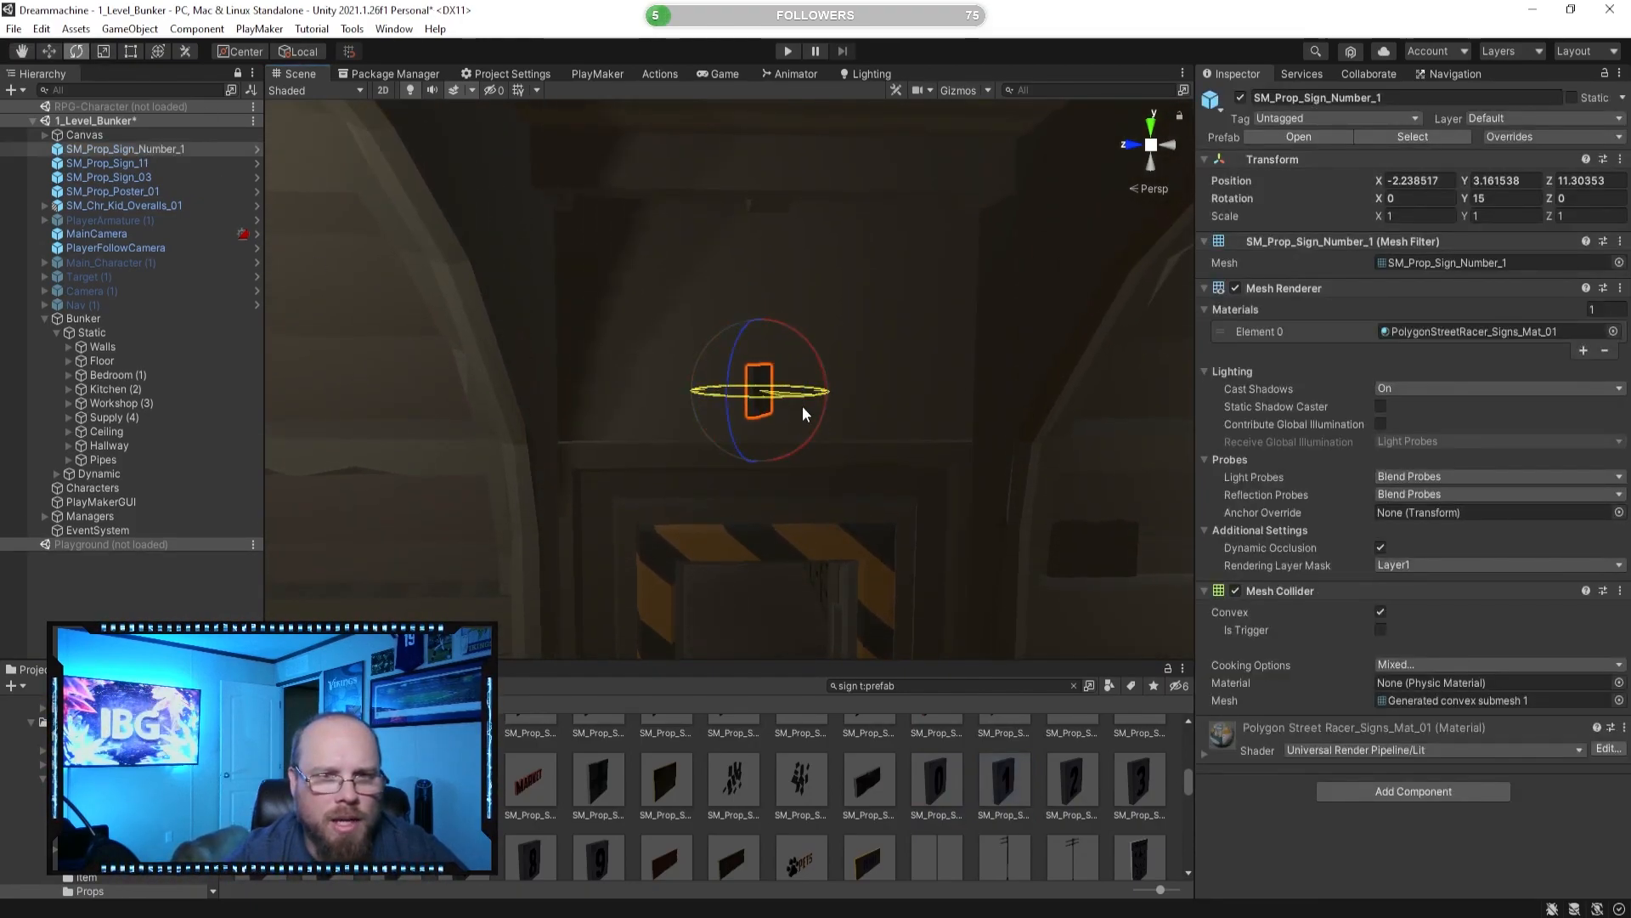
left_click_drag(914, 400, 914, 399)
left_click(51, 53)
right_click_drag(586, 246, 838, 328)
left_click_drag(590, 354, 564, 376)
right_click_drag(619, 367, 448, 390)
left_click_drag(637, 222, 642, 246)
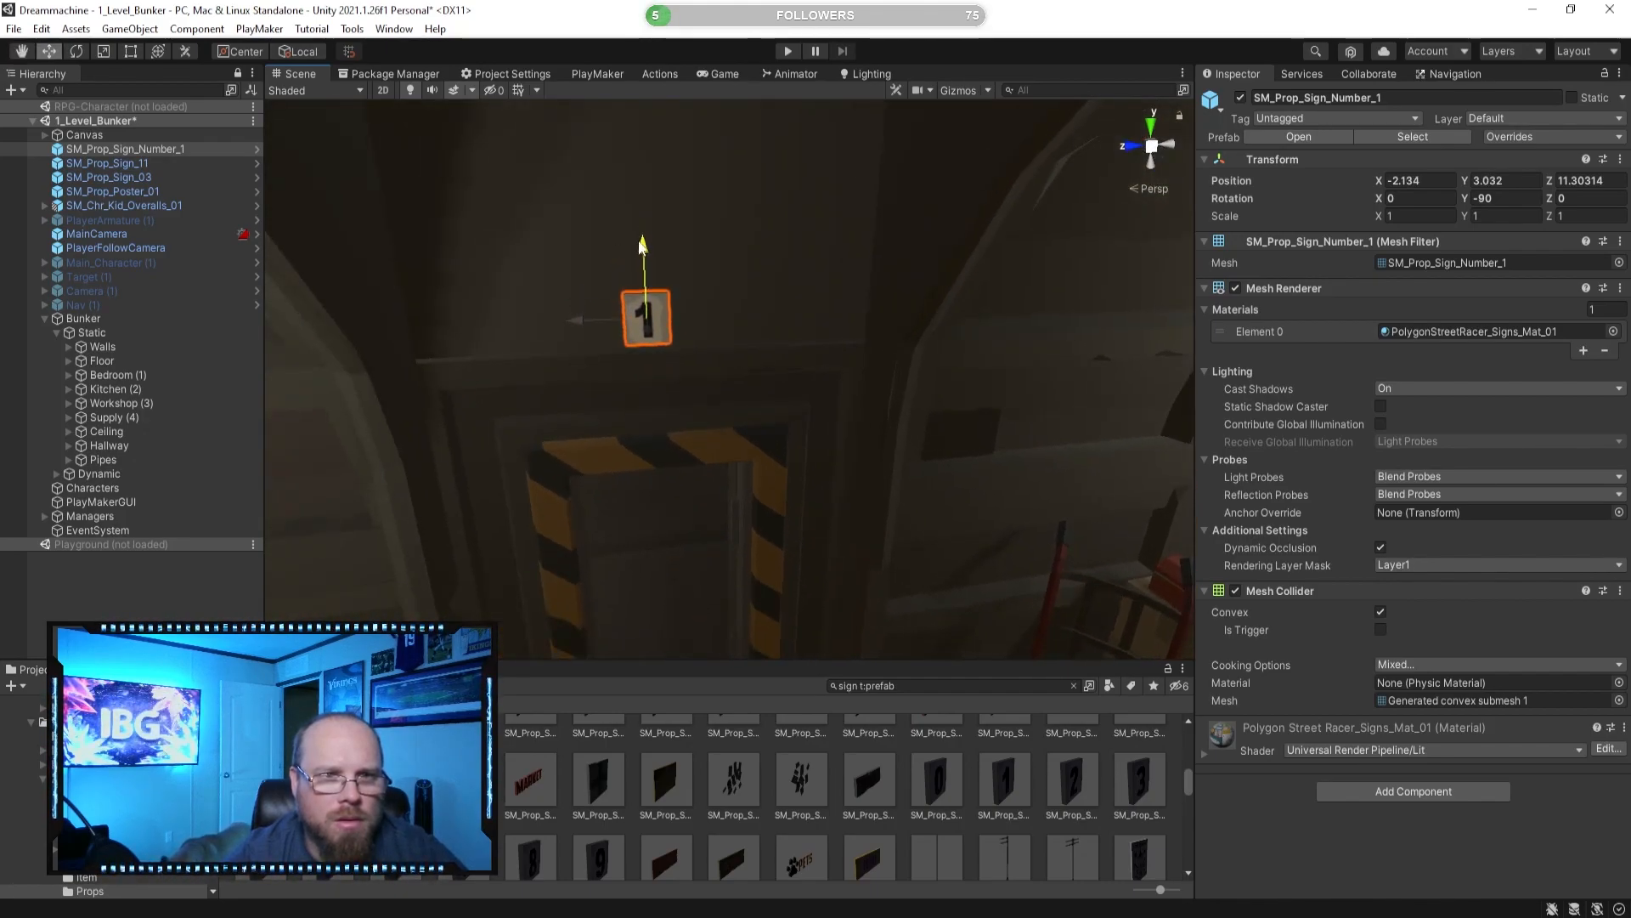
Preview the PolygonApocalypse SM_Prop_Sign_NotSafe_01 and the neighbouring number sign prefabs.
left_click(862, 778)
right_click_drag(637, 463, 645, 405)
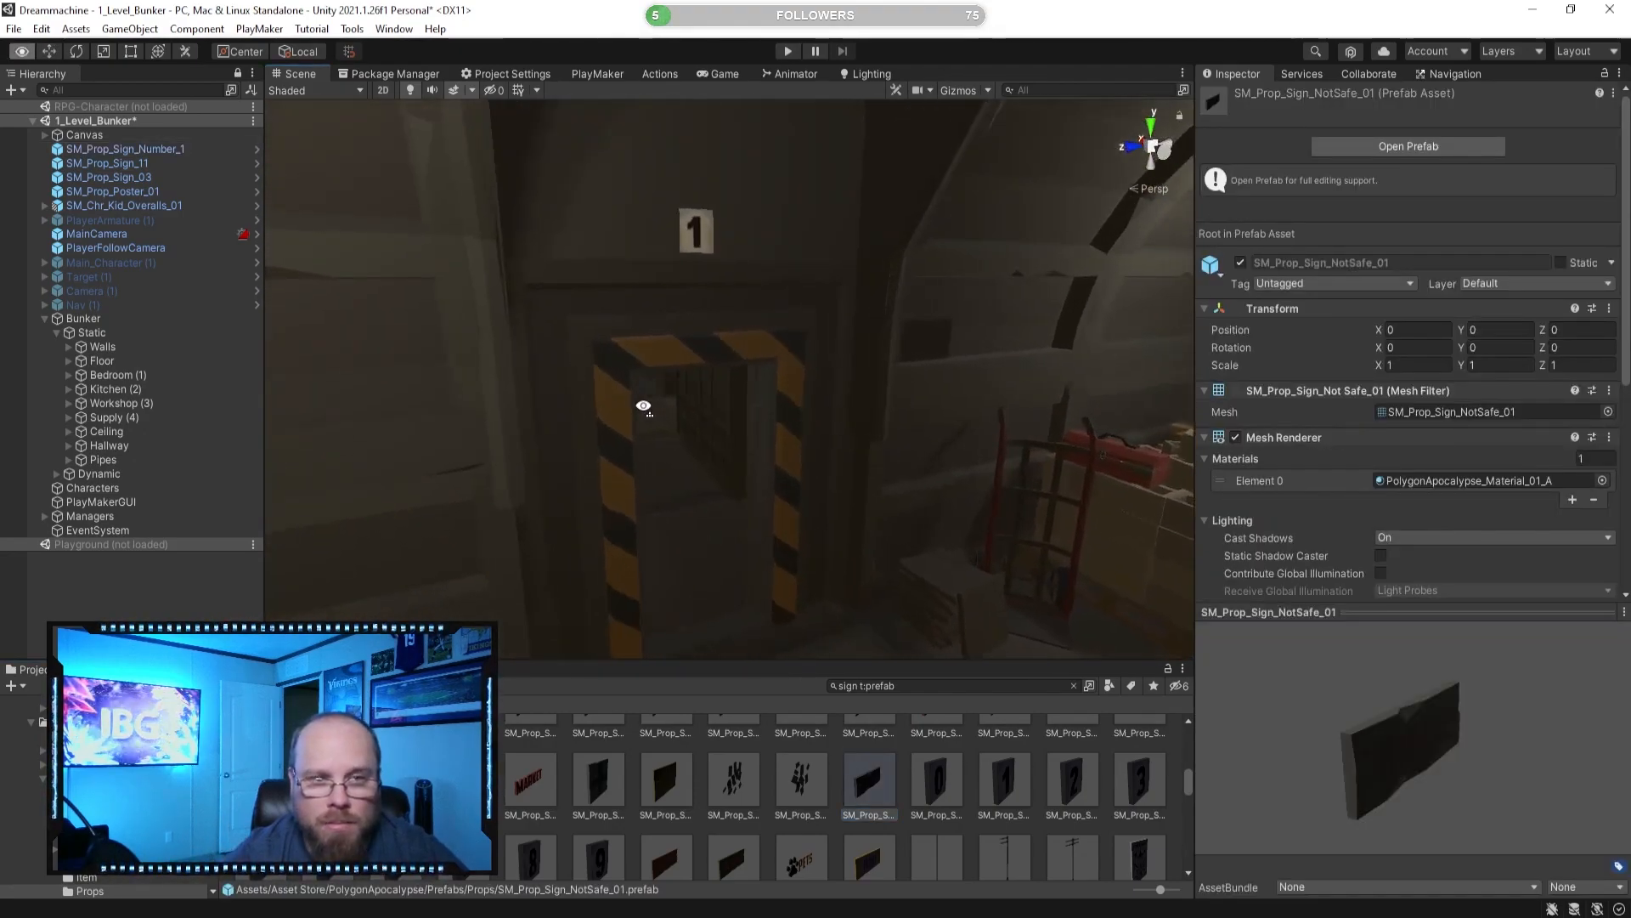
left_click(931, 774)
left_click(985, 776)
Place SM_Prop_Sign_Number_2 above the striped doorway near the Hard Hat Area sign.
left_click(1062, 778)
right_click_drag(756, 523, 1164, 497)
right_click_drag(710, 528, 917, 442)
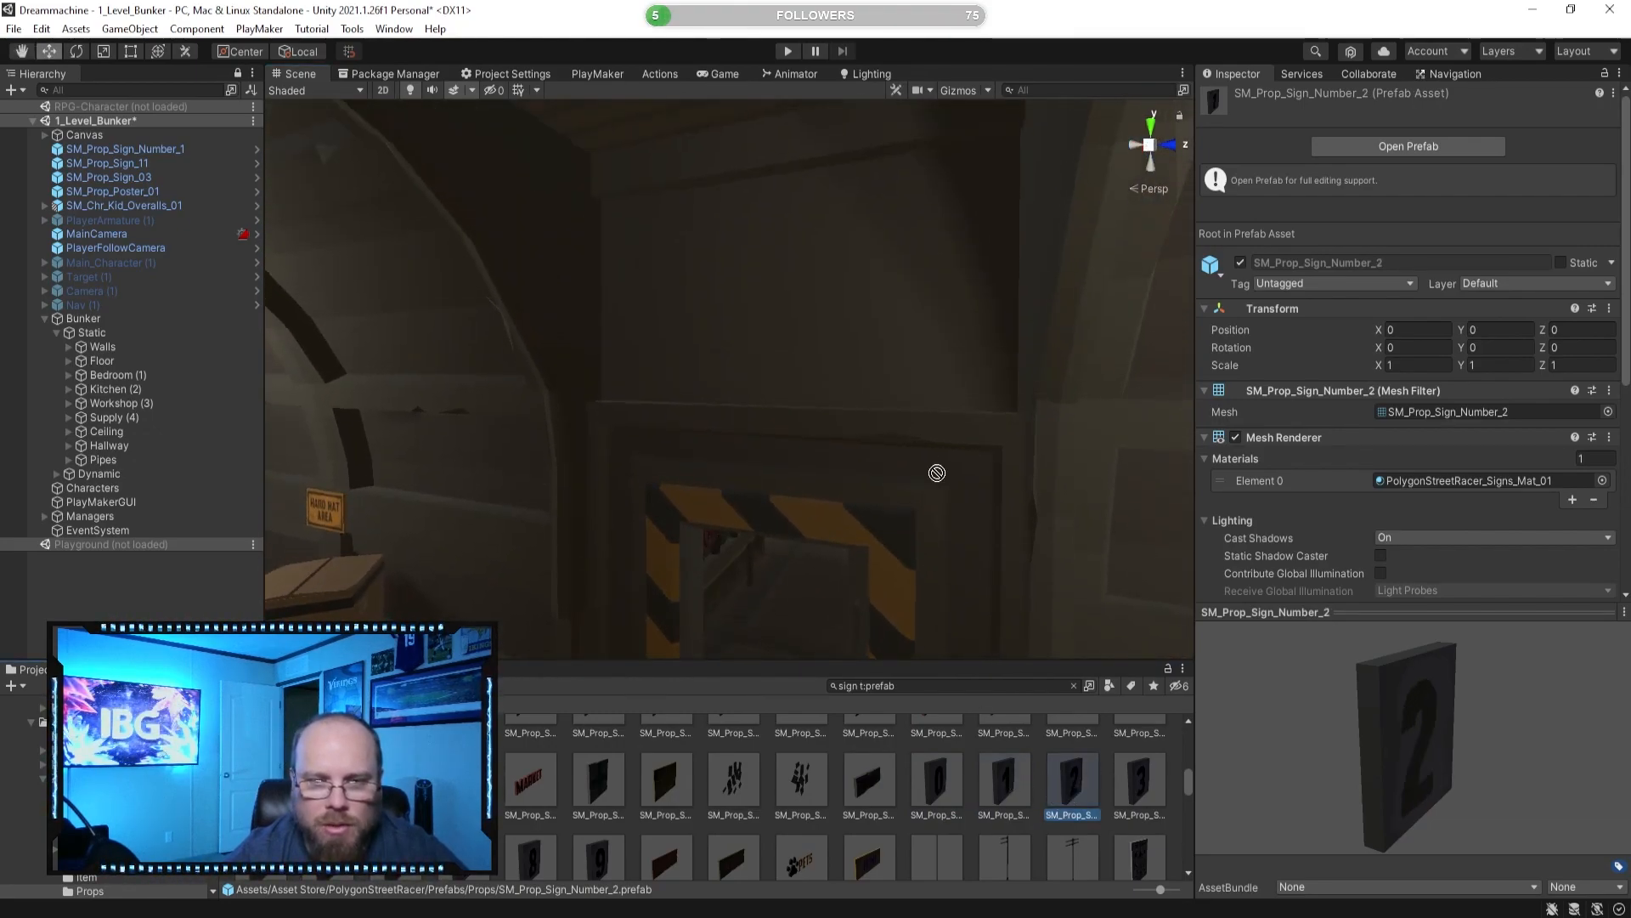
Place the number 2 sign above the striped doorway and set its Y position to 3.045, matching the number 1 sign.
left_click_drag(801, 372, 781, 372)
right_click_drag(848, 395, 493, 415)
right_click_drag(739, 435, 543, 339)
left_click(543, 342)
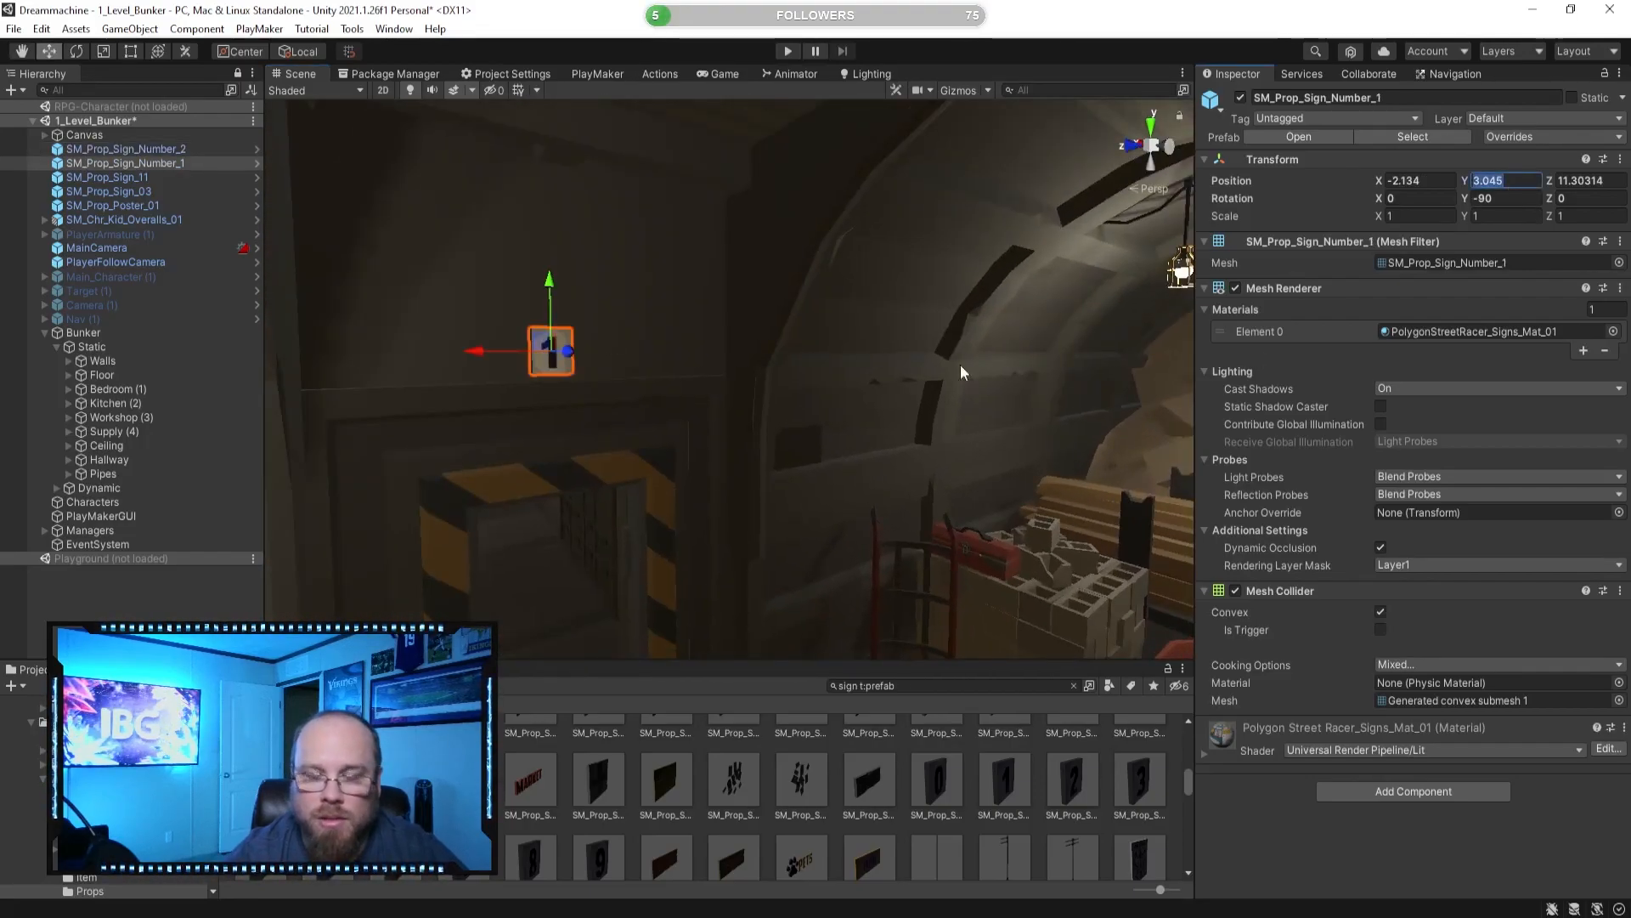
right_click_drag(848, 341, 1247, 396)
right_click_drag(748, 366, 910, 307)
left_click(805, 306)
type("3.045")
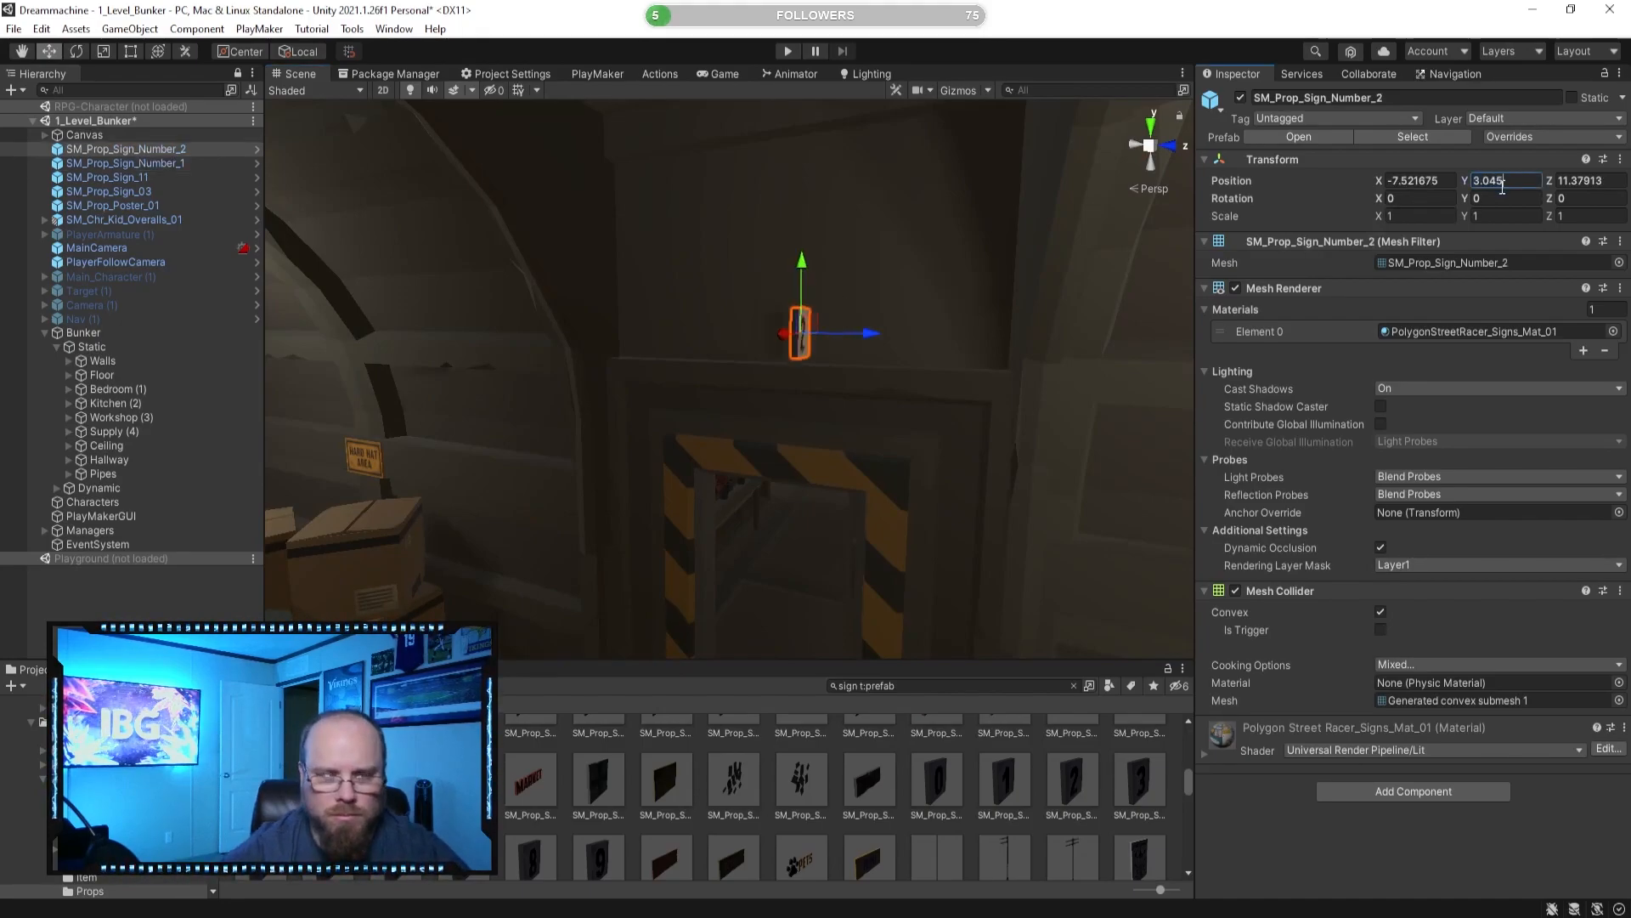
Rotate the number 2 sign to face the room and move it against the wall above the doorway.
left_click(75, 51)
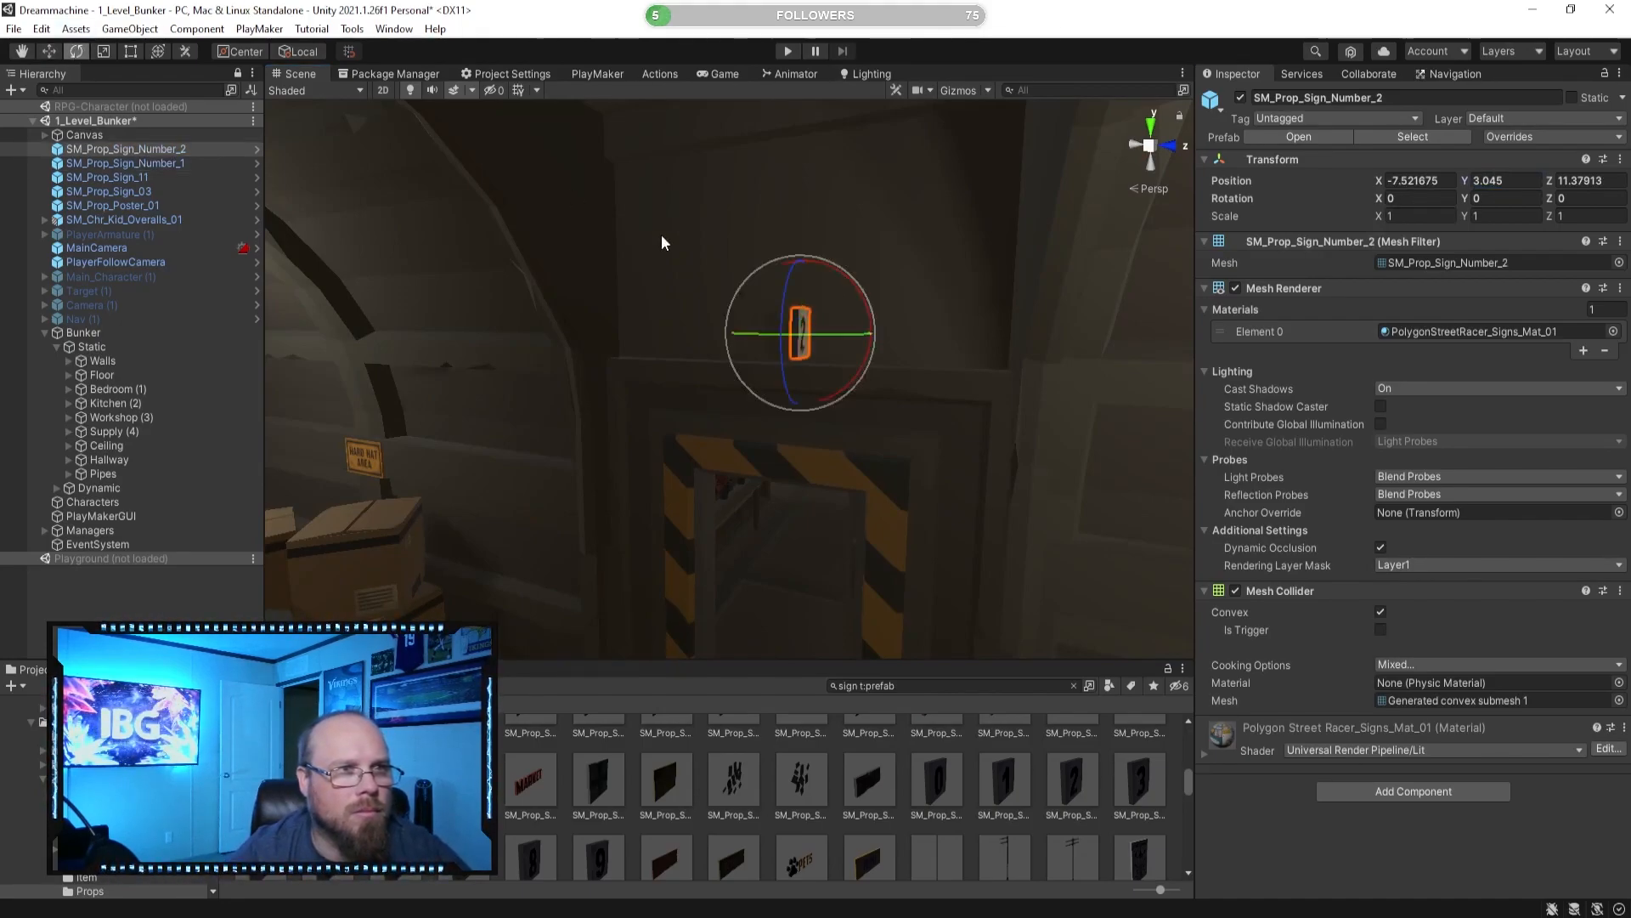
left_click_drag(843, 336, 677, 344)
left_click(49, 54)
right_click_drag(748, 183, 614, 270)
left_click_drag(654, 333, 681, 336)
Examine the sign prefabs following the number signs, including the Oranges and Plums signs, for ones that suit the bunker.
left_click(991, 777)
scroll(994, 791, "down", 2)
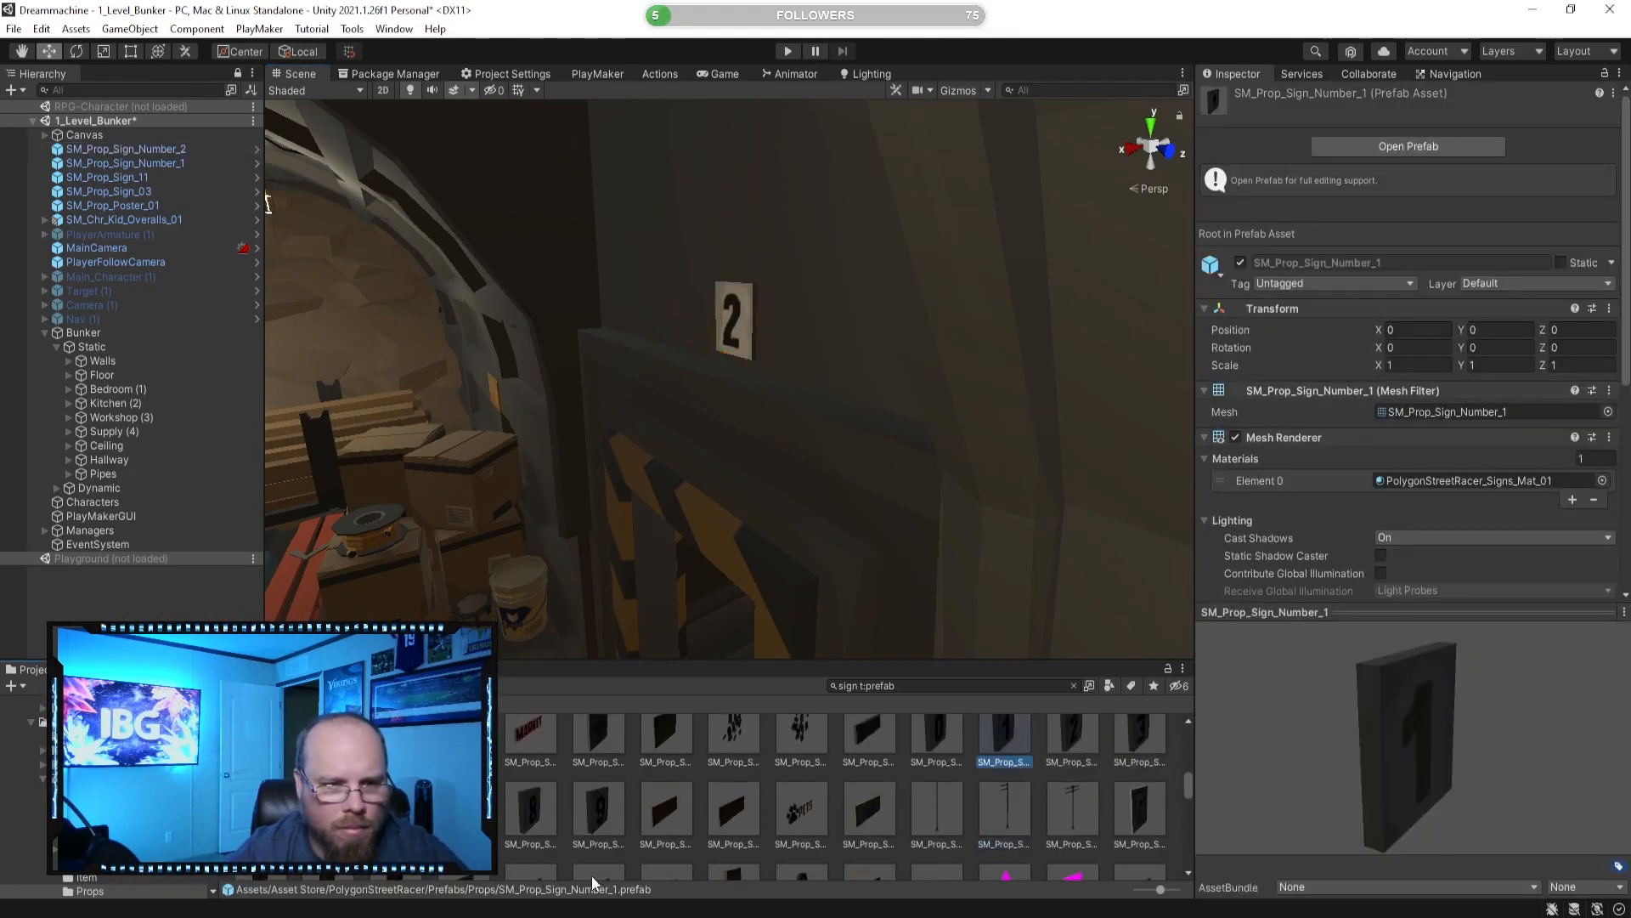
left_click(665, 808)
left_click(734, 809)
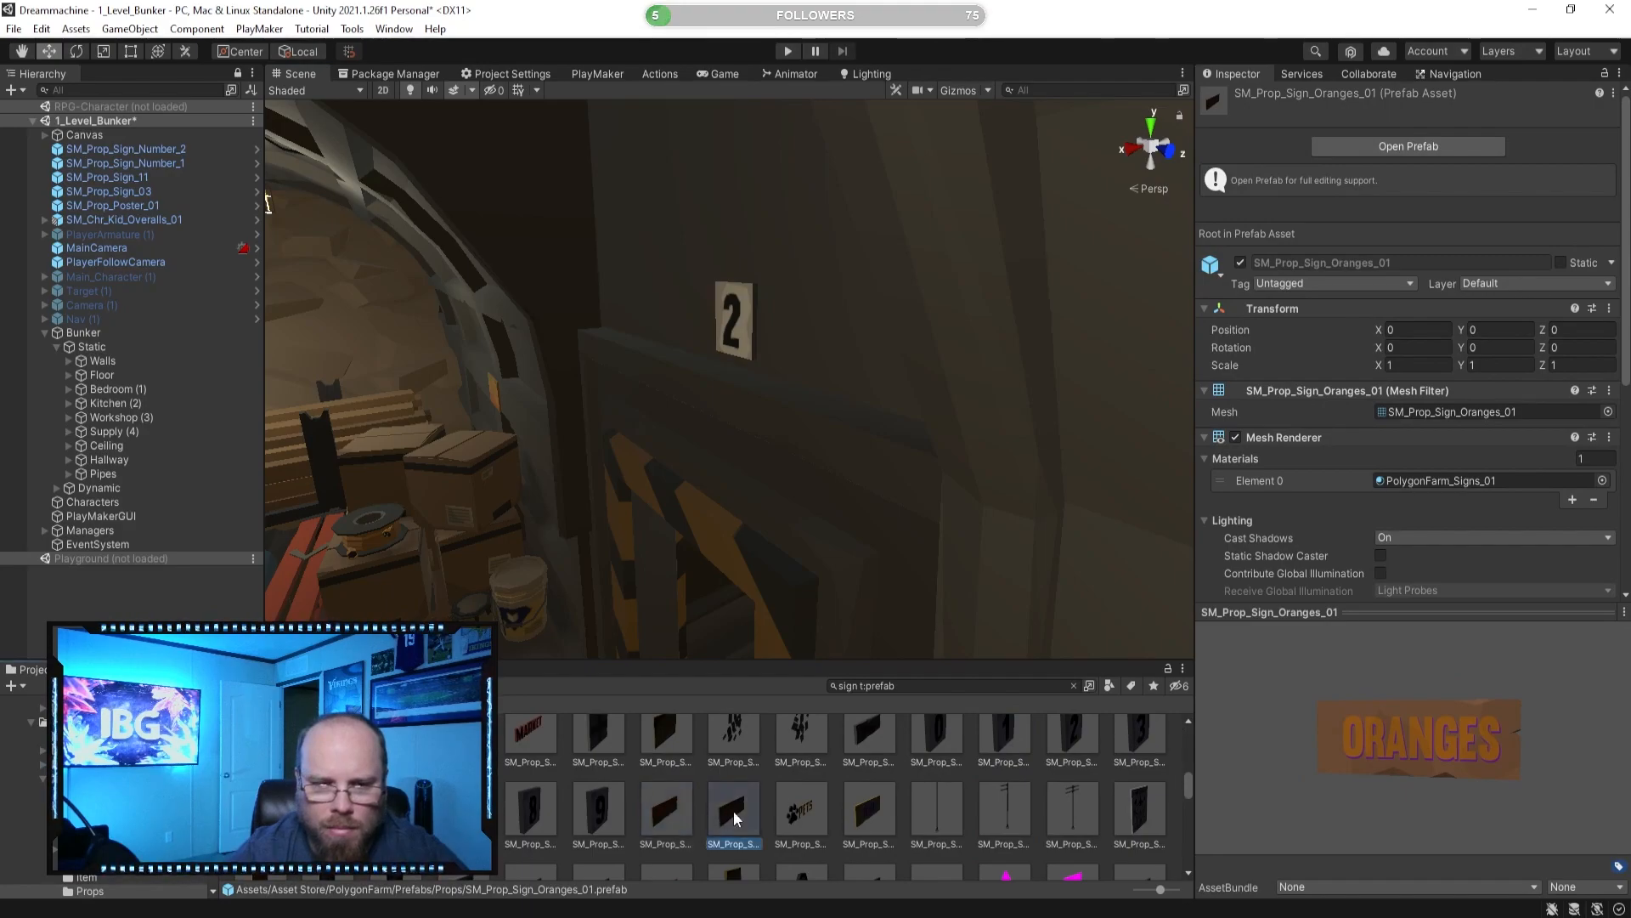
left_click(801, 809)
left_click(868, 808)
left_click_drag(1410, 739, 1351, 731)
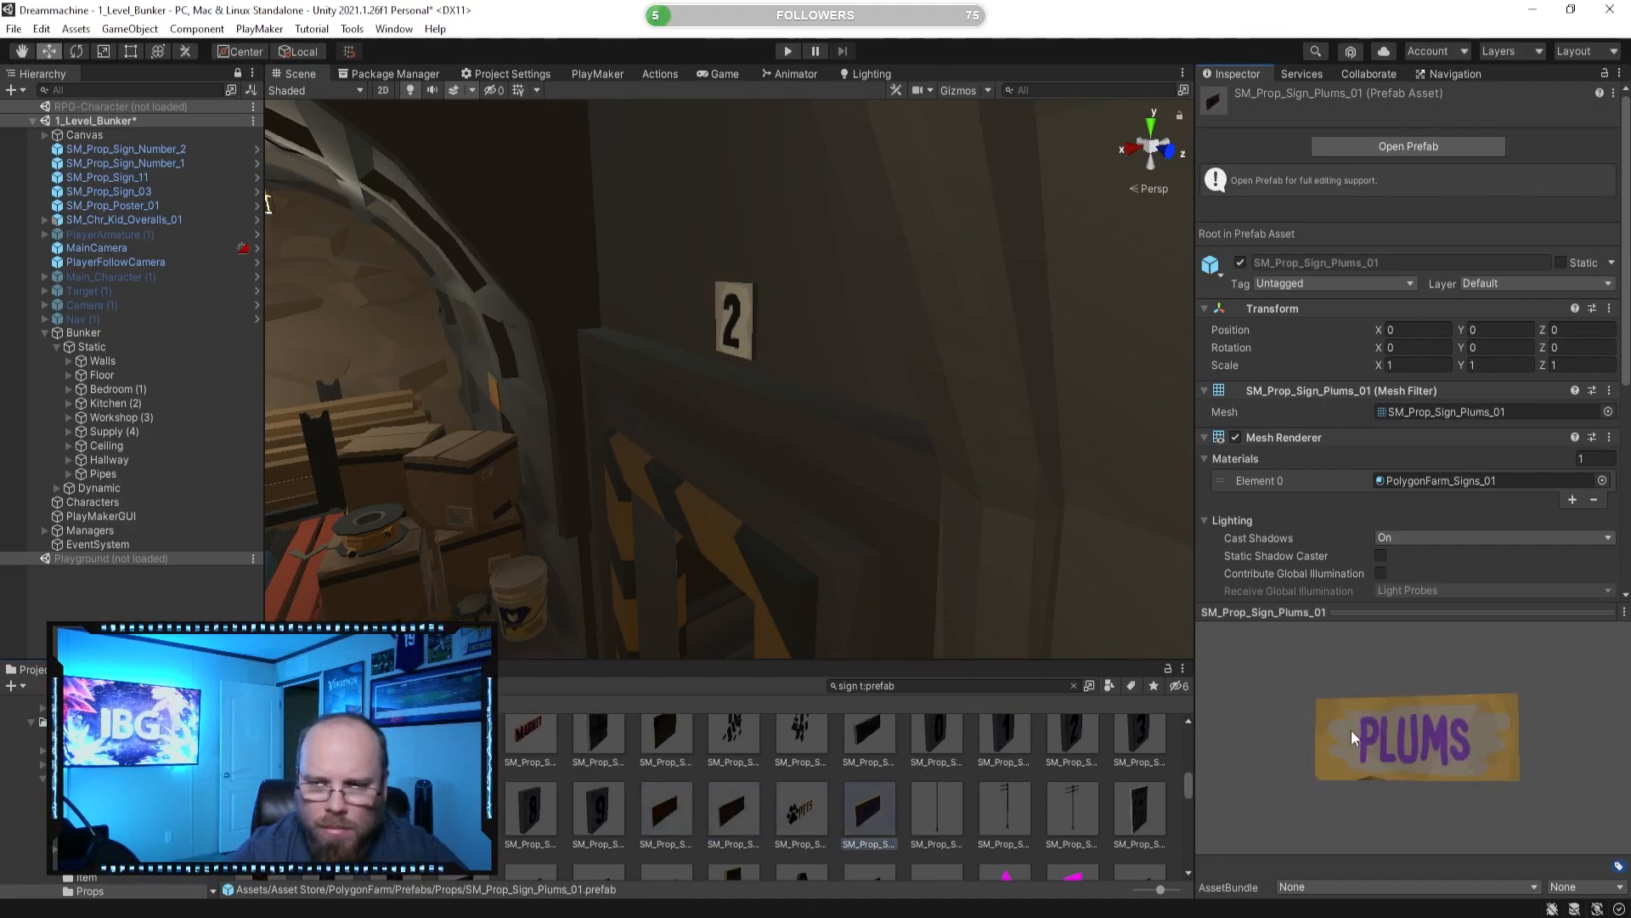
left_click(1159, 804)
left_click_drag(1354, 788, 1275, 733)
scroll(969, 805, "down", 2)
left_click(261, 786)
left_click(799, 788)
Try to raise the wall slab beside the stairs at the tunnel's end and undo the move.
right_click_drag(797, 513, 702, 398)
left_click(695, 389)
left_click(672, 460)
right_click_drag(711, 378, 800, 291)
left_click(719, 347)
left_click_drag(675, 167, 678, 86)
key("ctrl+z")
Select the two corrugated ceiling pieces by the stairs and shift them to Z 20.25.
right_click_drag(830, 400, 464, 549)
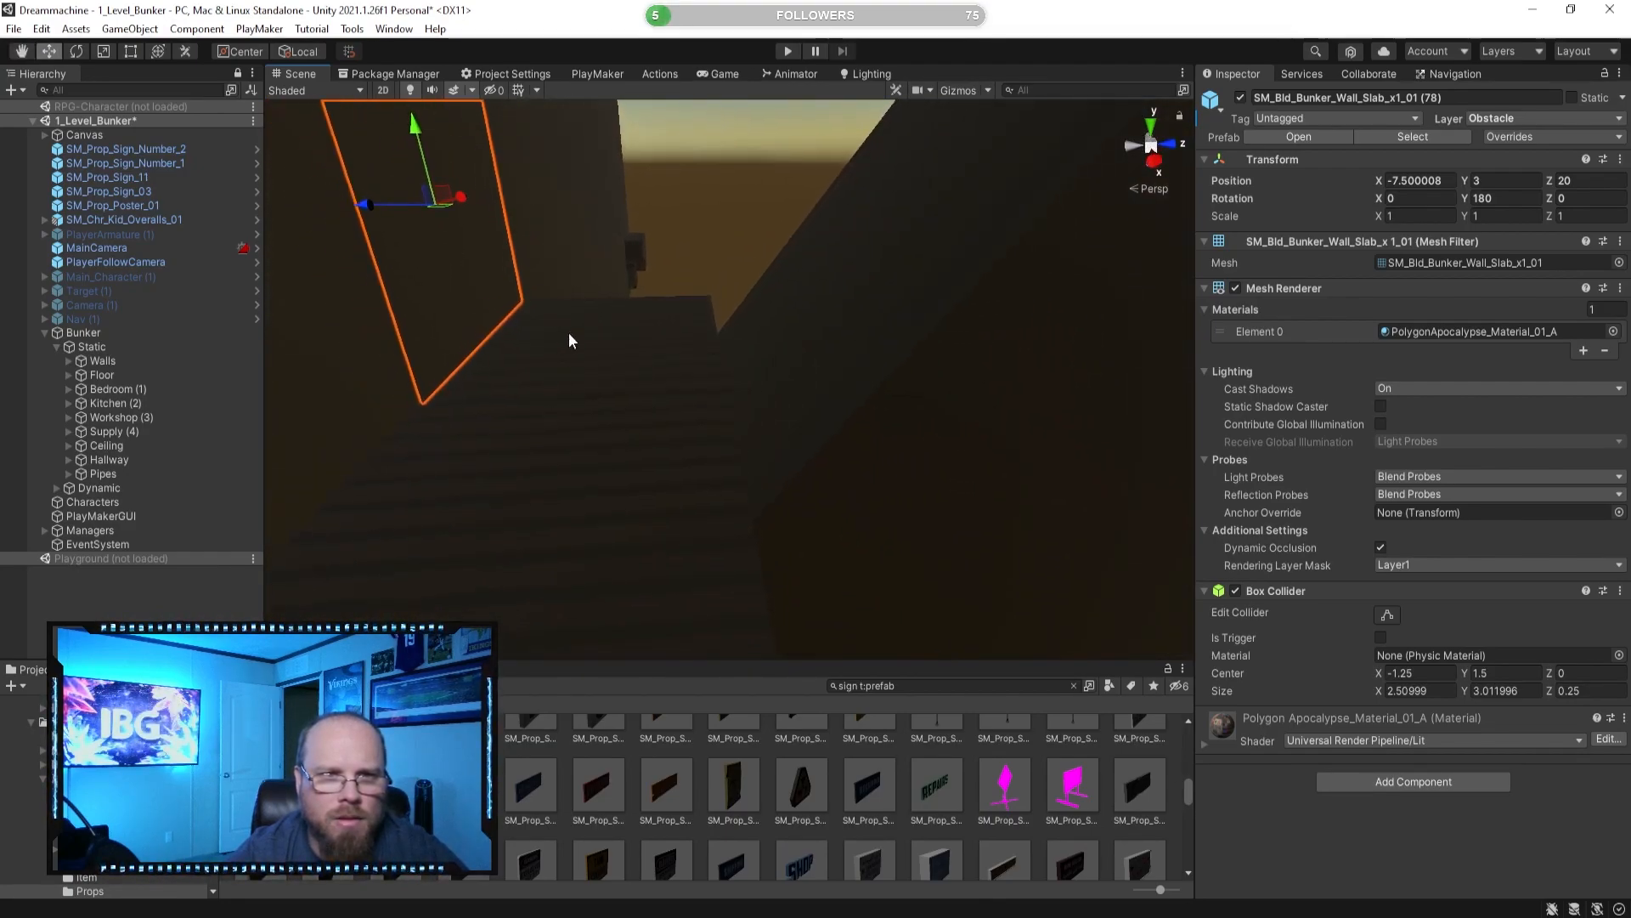
left_click(595, 504)
left_click_drag(642, 411, 666, 408)
Place the SM_Prop_Sign_Radioactive_01 prefab on the wall above the metal door with the red wheel.
right_click_drag(659, 401, 935, 739)
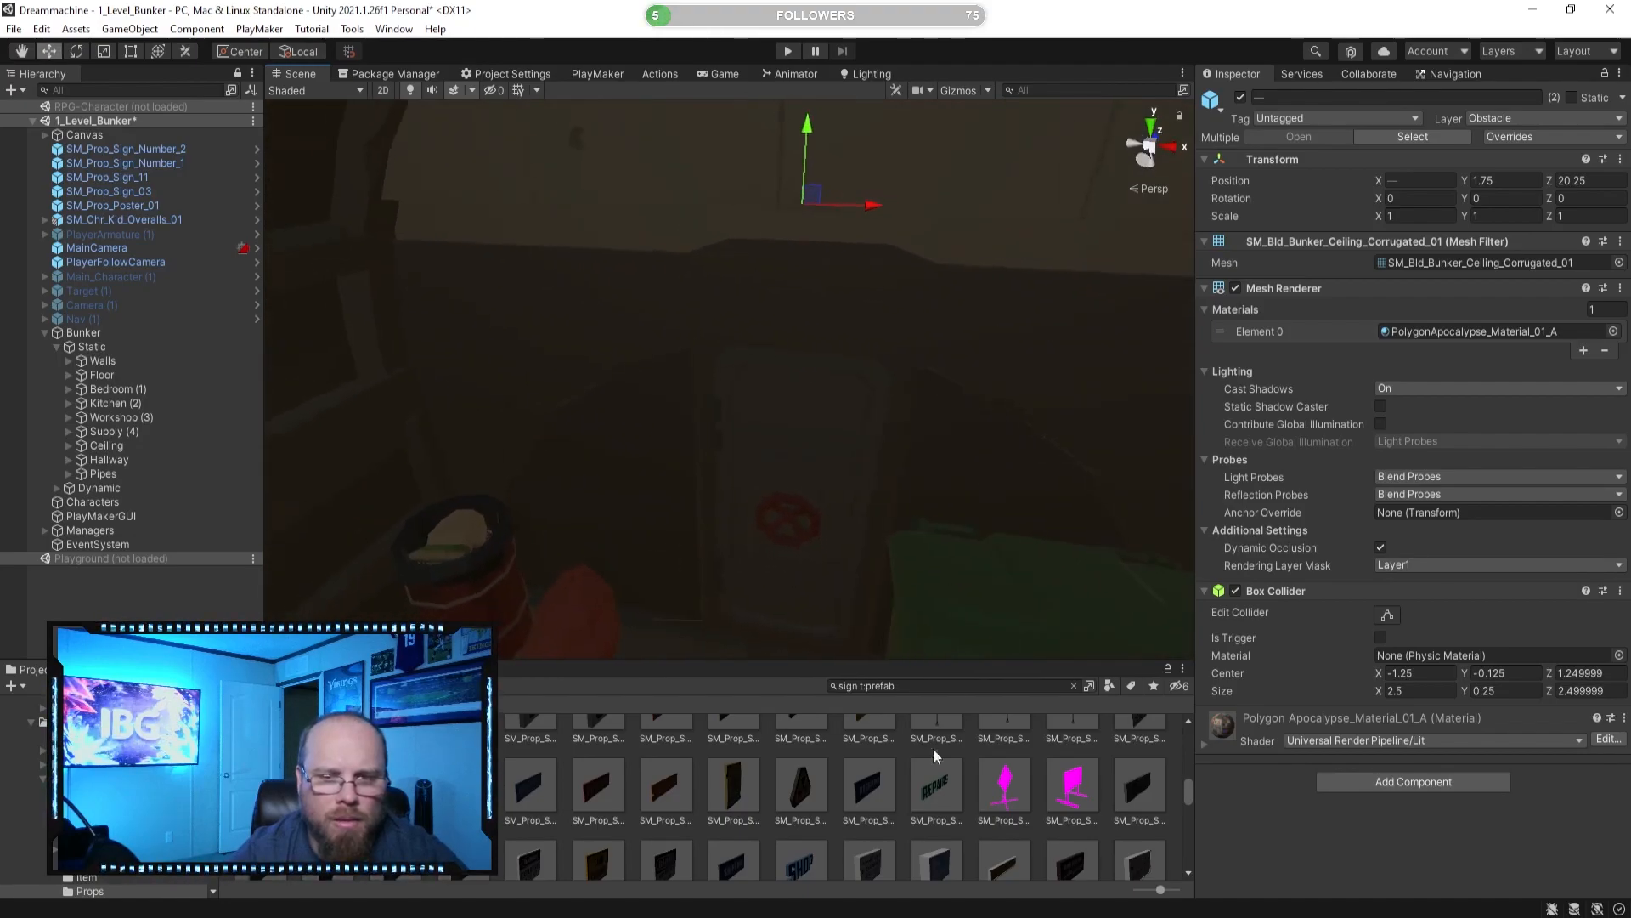
left_click(994, 790)
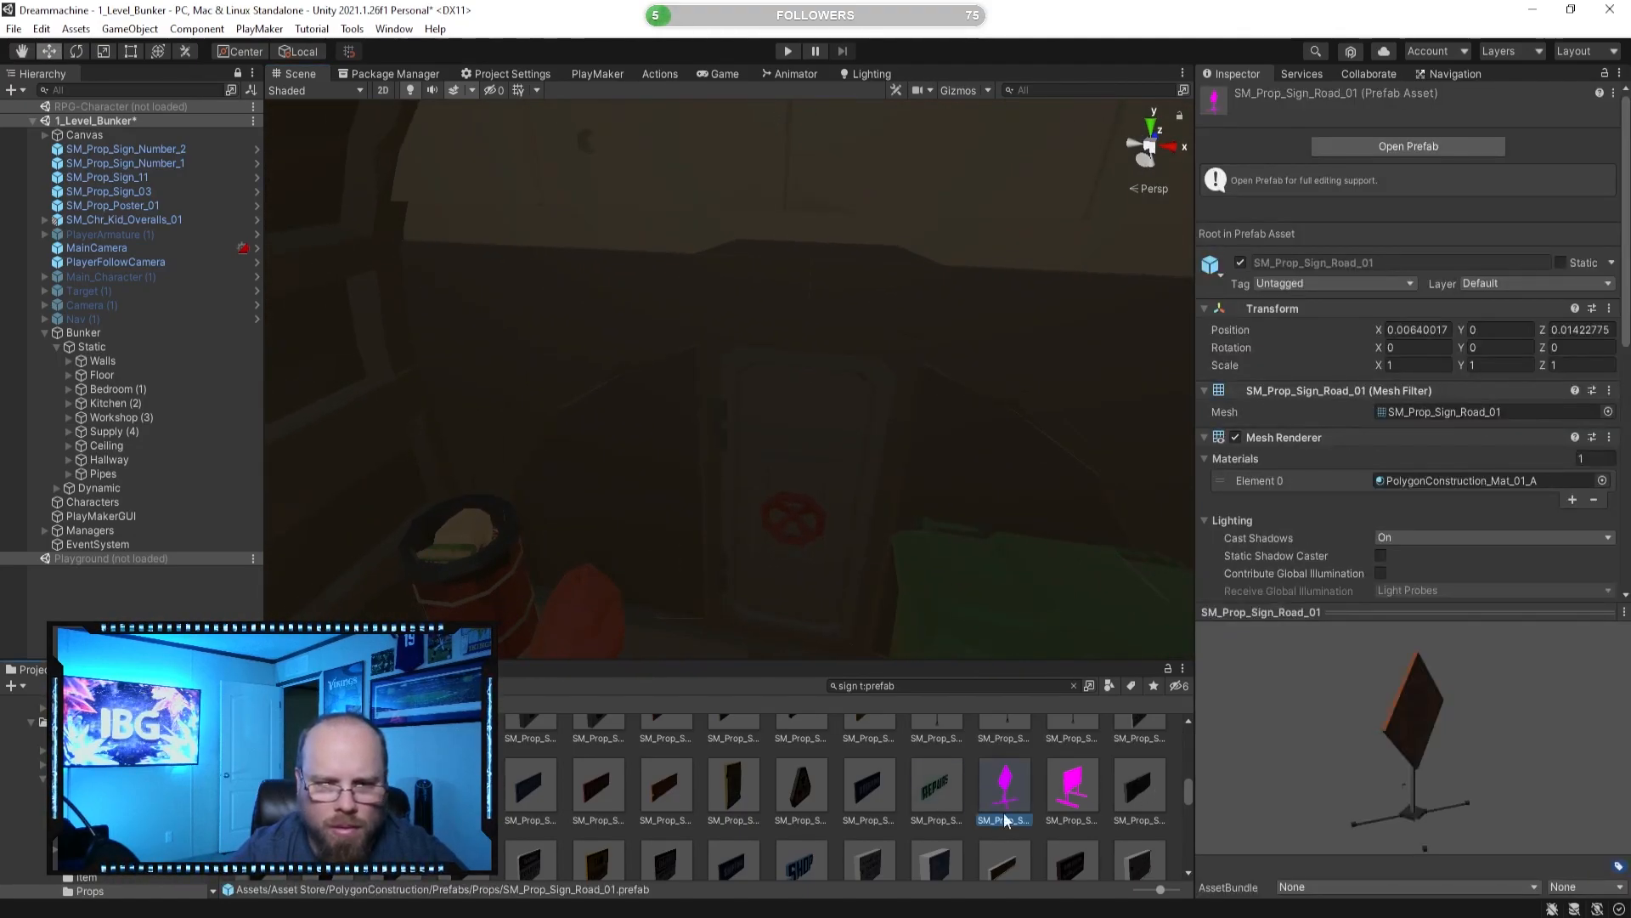
left_click(798, 790)
right_click_drag(820, 475, 828, 442)
left_click_drag(857, 746, 750, 366)
right_click_drag(749, 365, 892, 356)
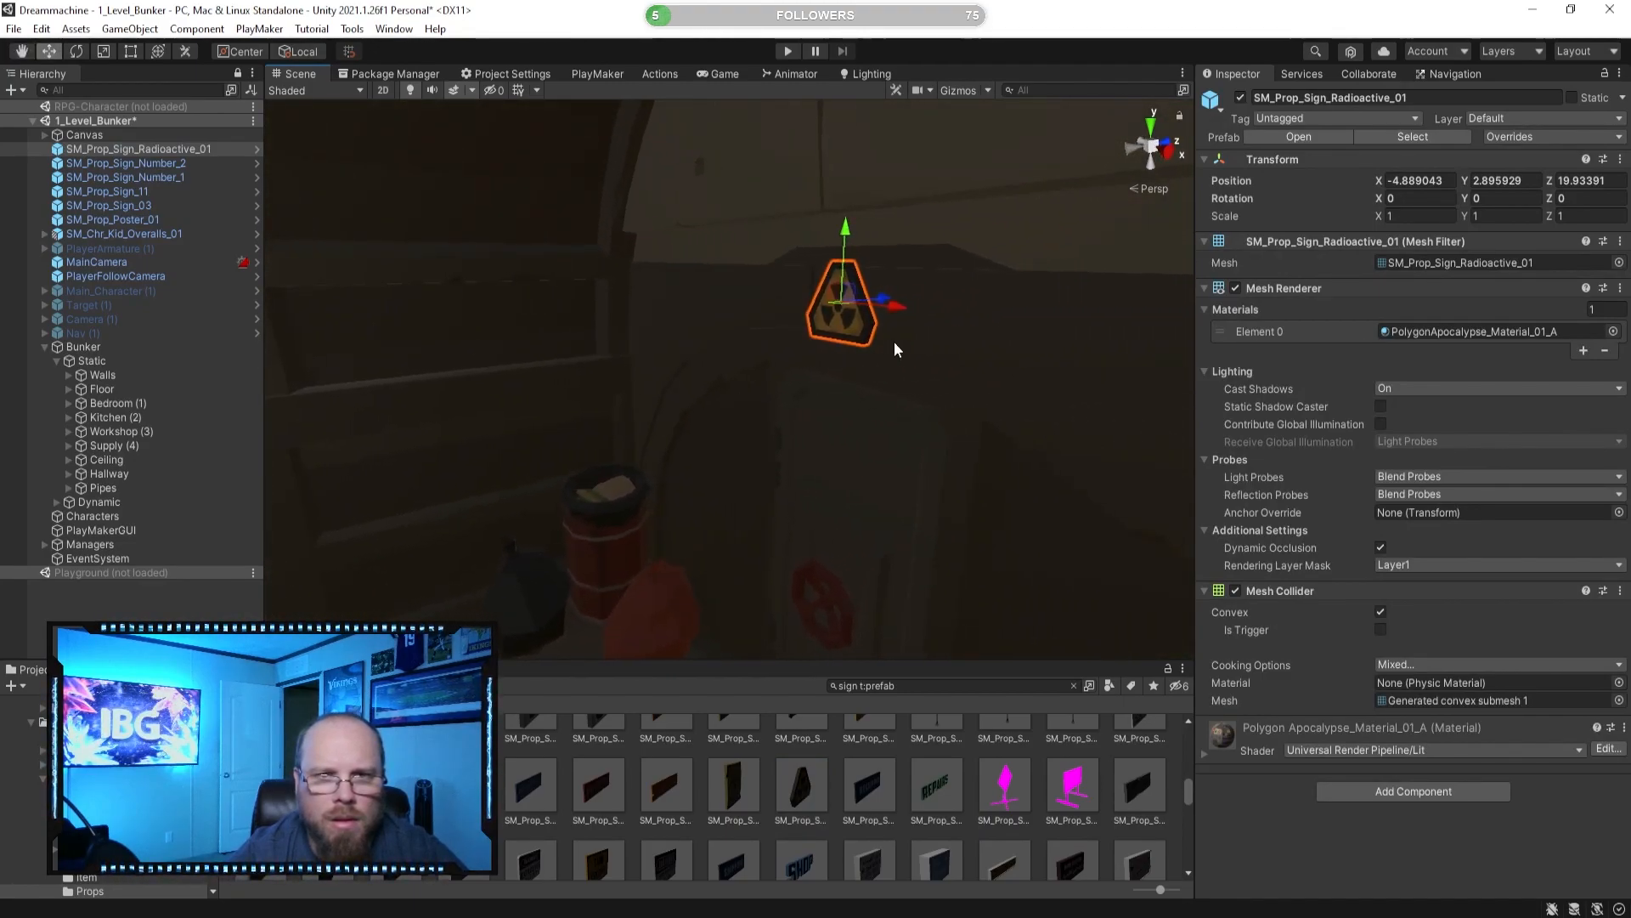
left_click_drag(888, 300, 890, 301)
left_click(595, 425)
right_click_drag(595, 425, 960, 489)
Examine the repairs, safe, road, poster and pumpkins sign prefabs for further bunker signage.
left_click(868, 786)
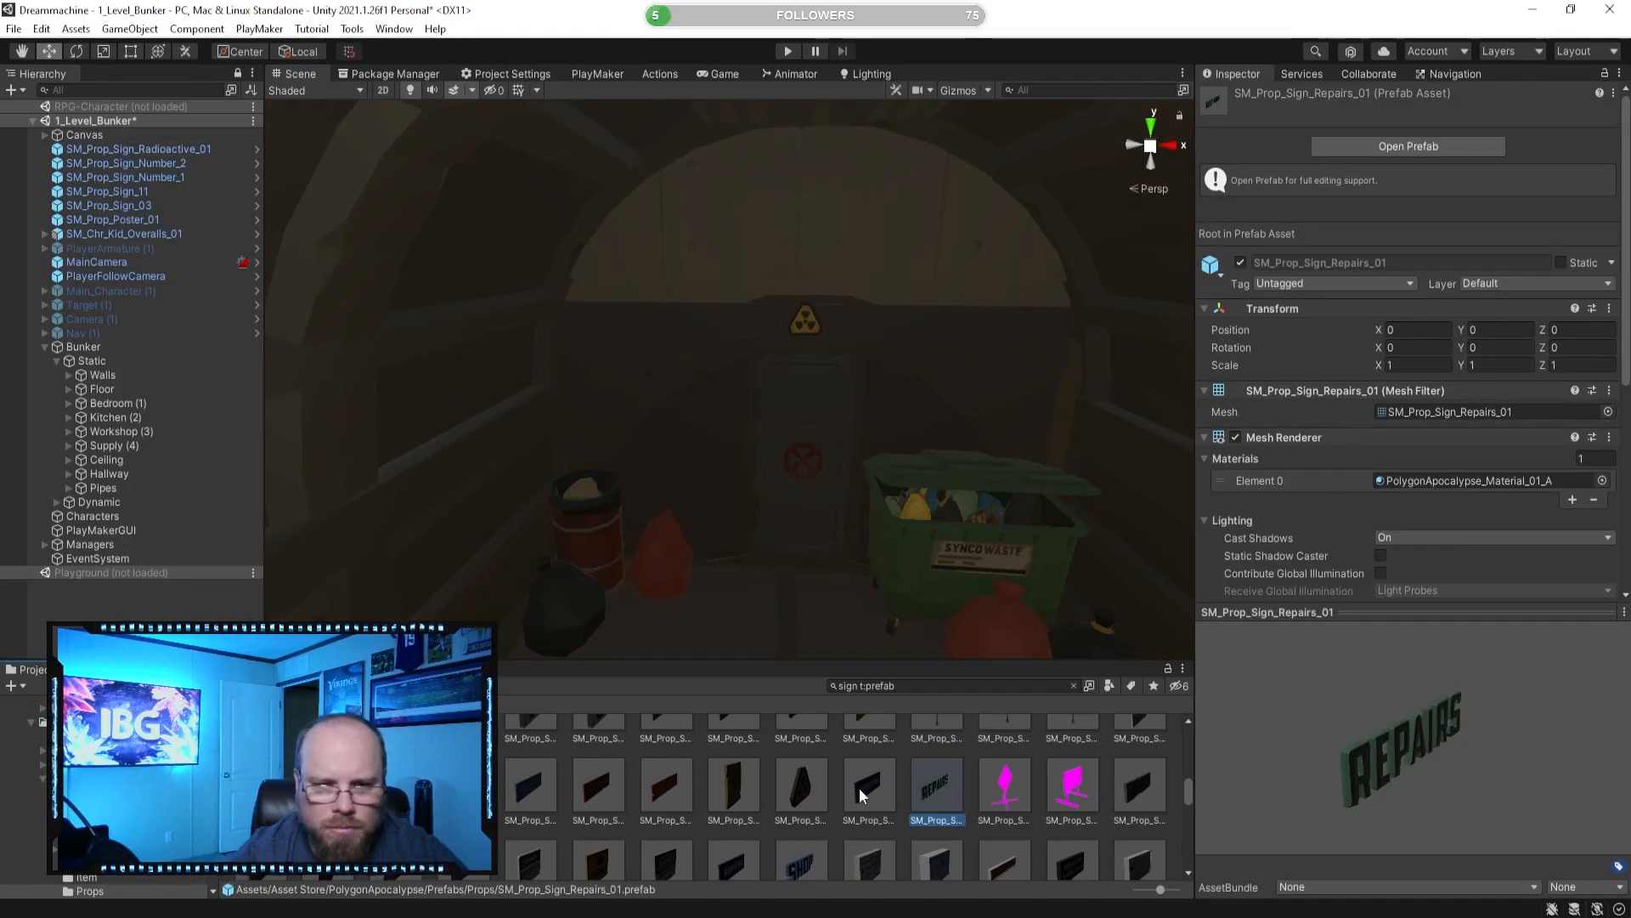
left_click(1135, 786)
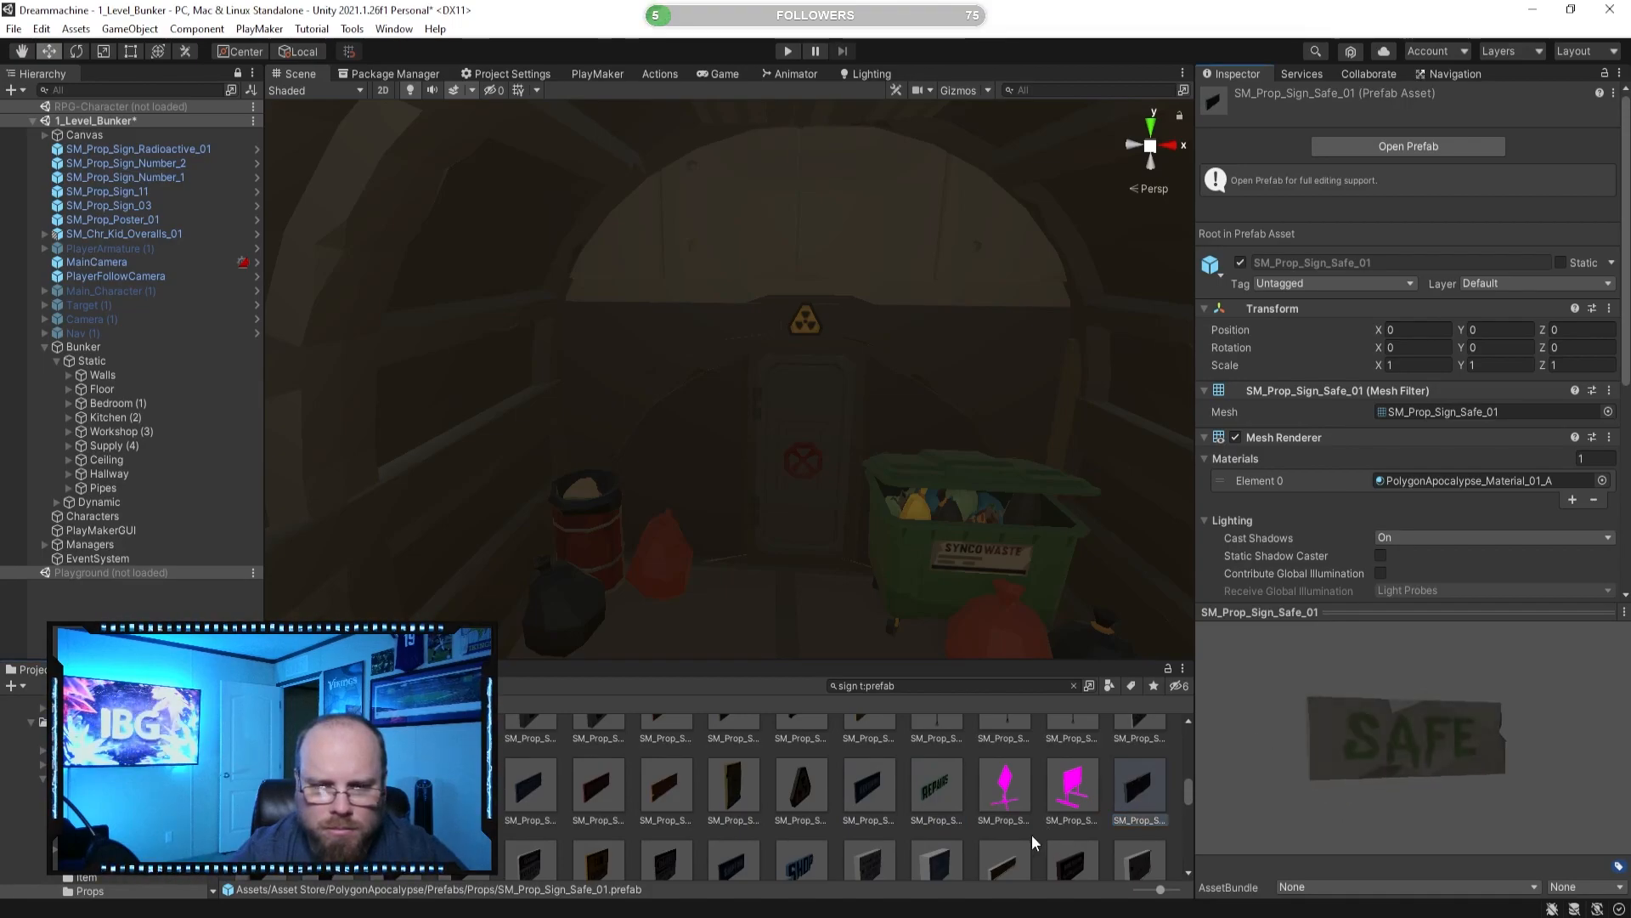
left_click(1020, 790)
left_click(1072, 786)
left_click(1005, 786)
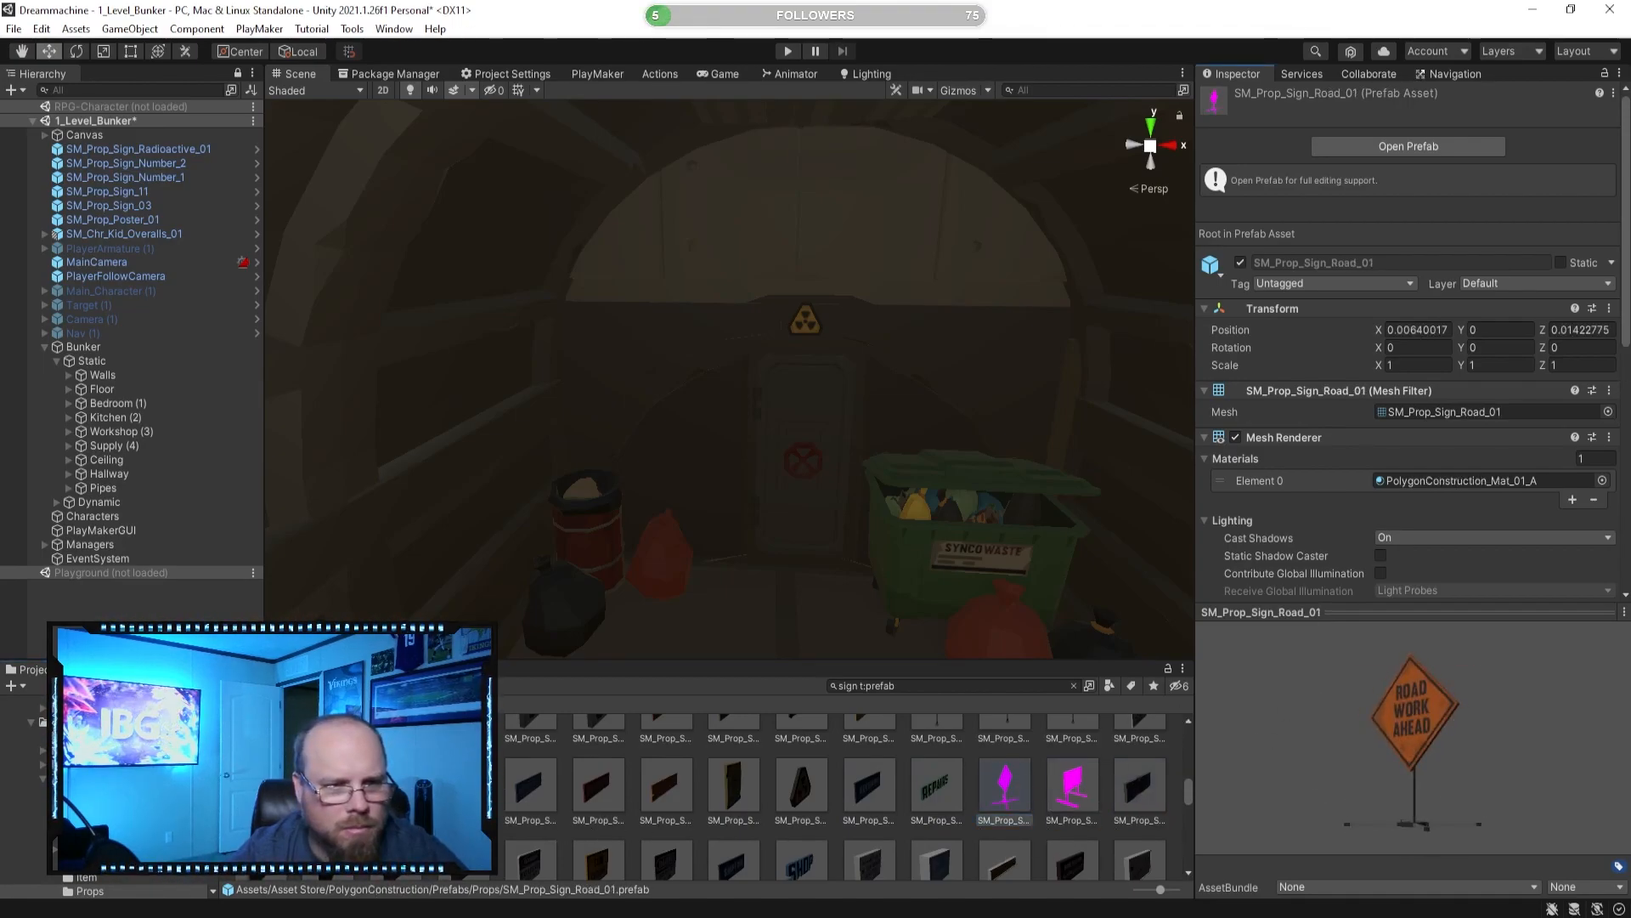
left_click(614, 792)
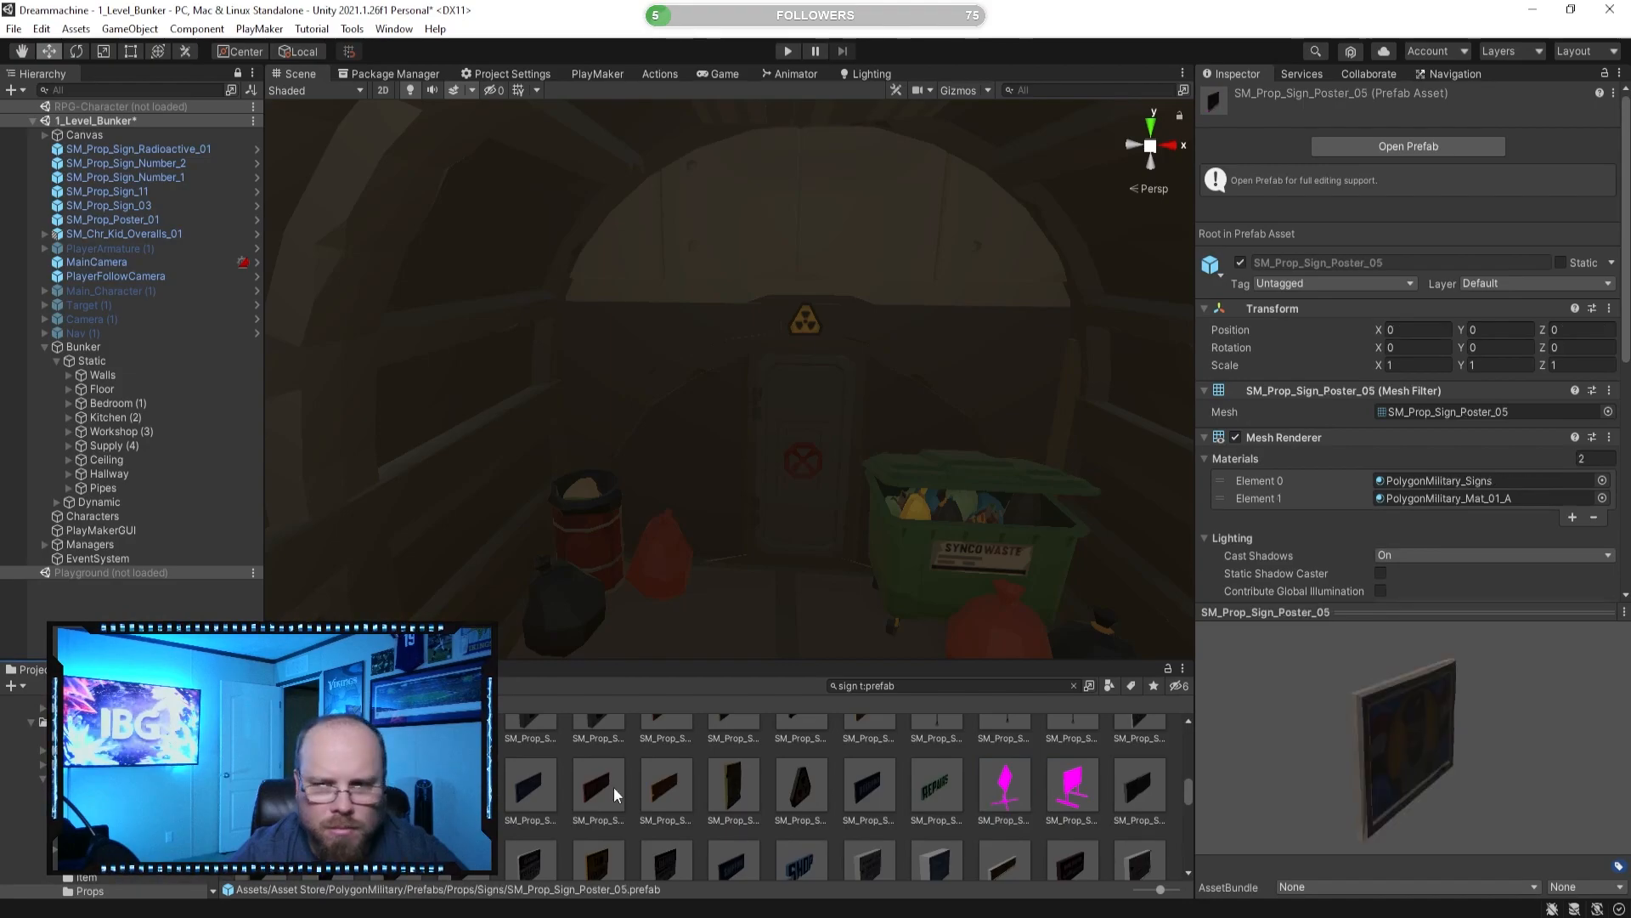
left_click(665, 786)
scroll(692, 824, "down", 1)
left_click_drag(1399, 792, 1360, 751)
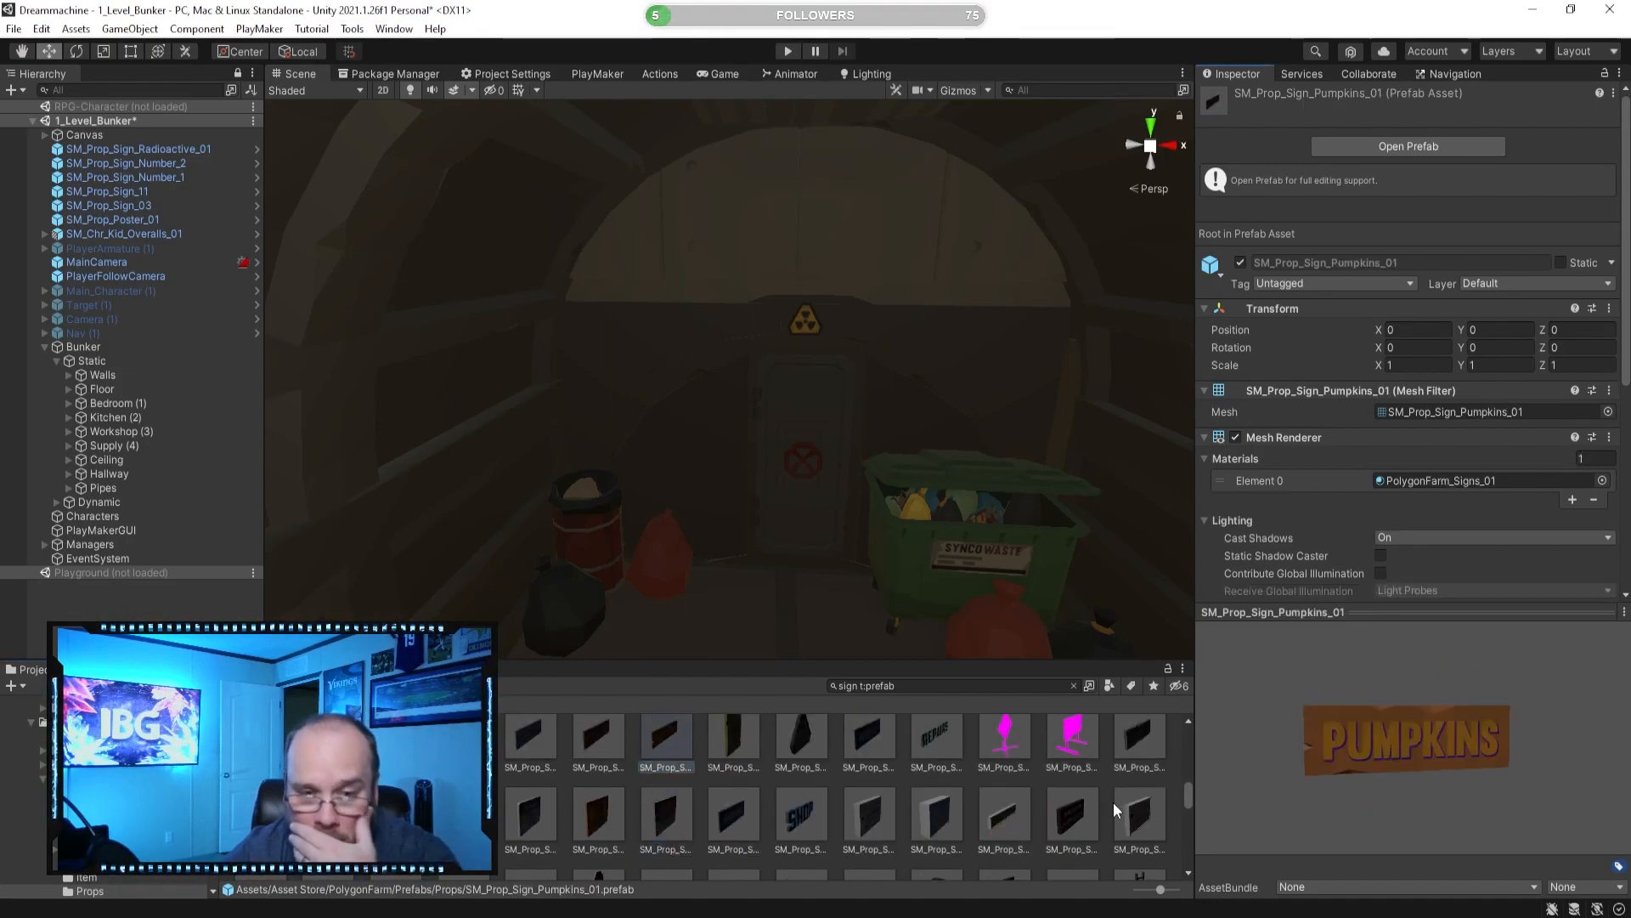
Examine the shop sign prefabs, including SM_Prop_Sign_Shop_02, 04, 05 and 06, turning their previews to read the fronts.
left_click(939, 821)
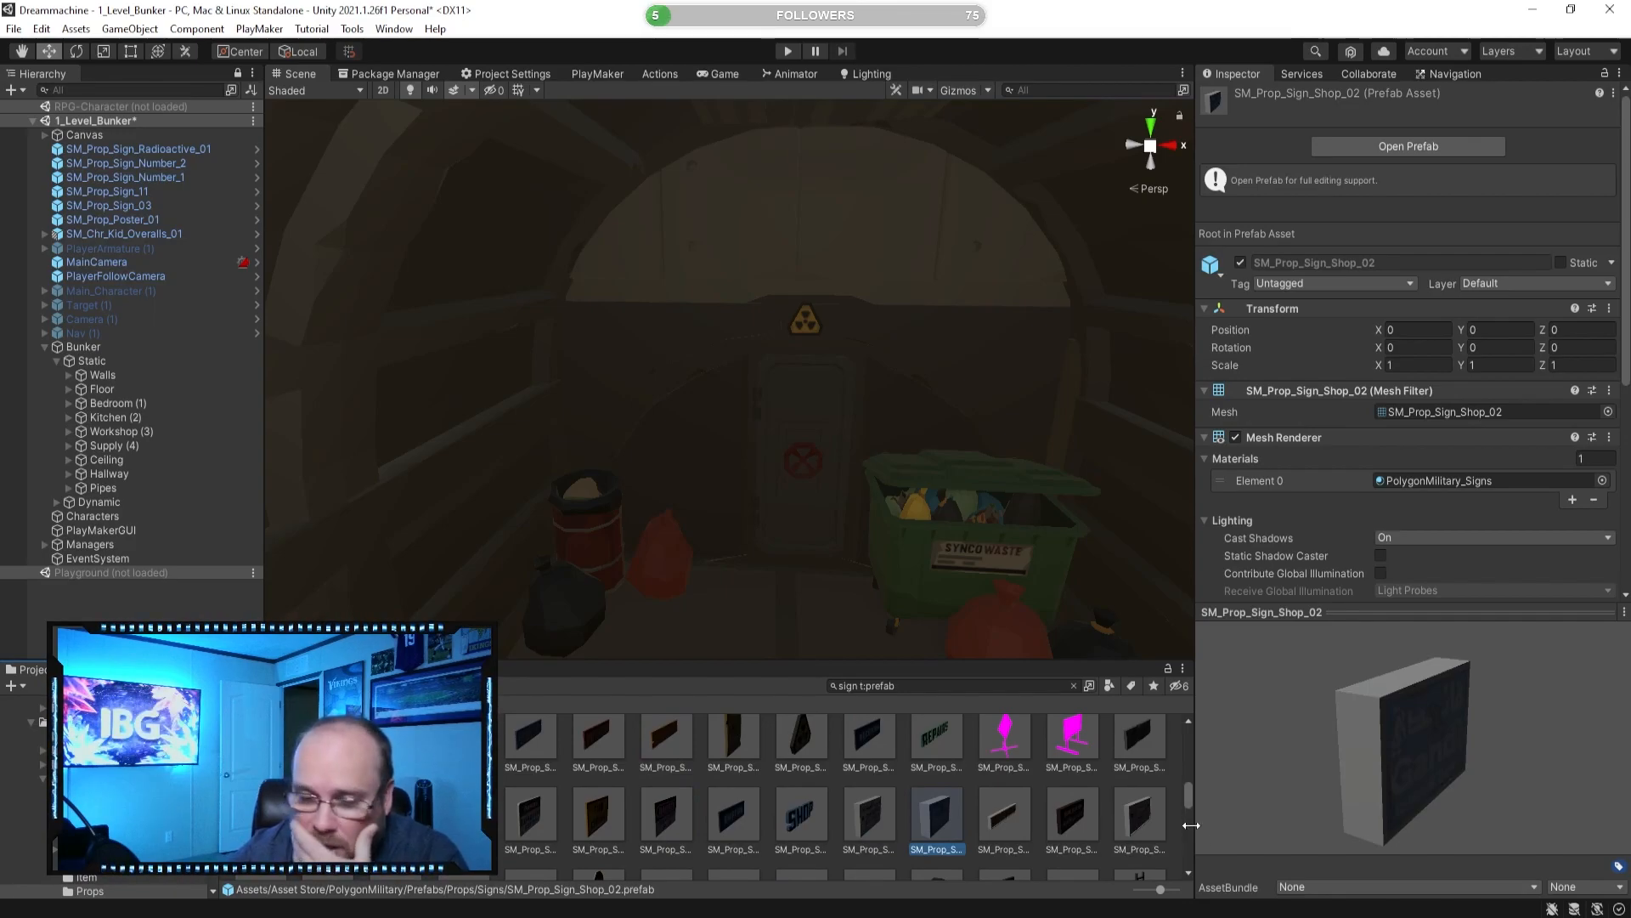
left_click_drag(1402, 778, 1349, 755)
left_click(1075, 826)
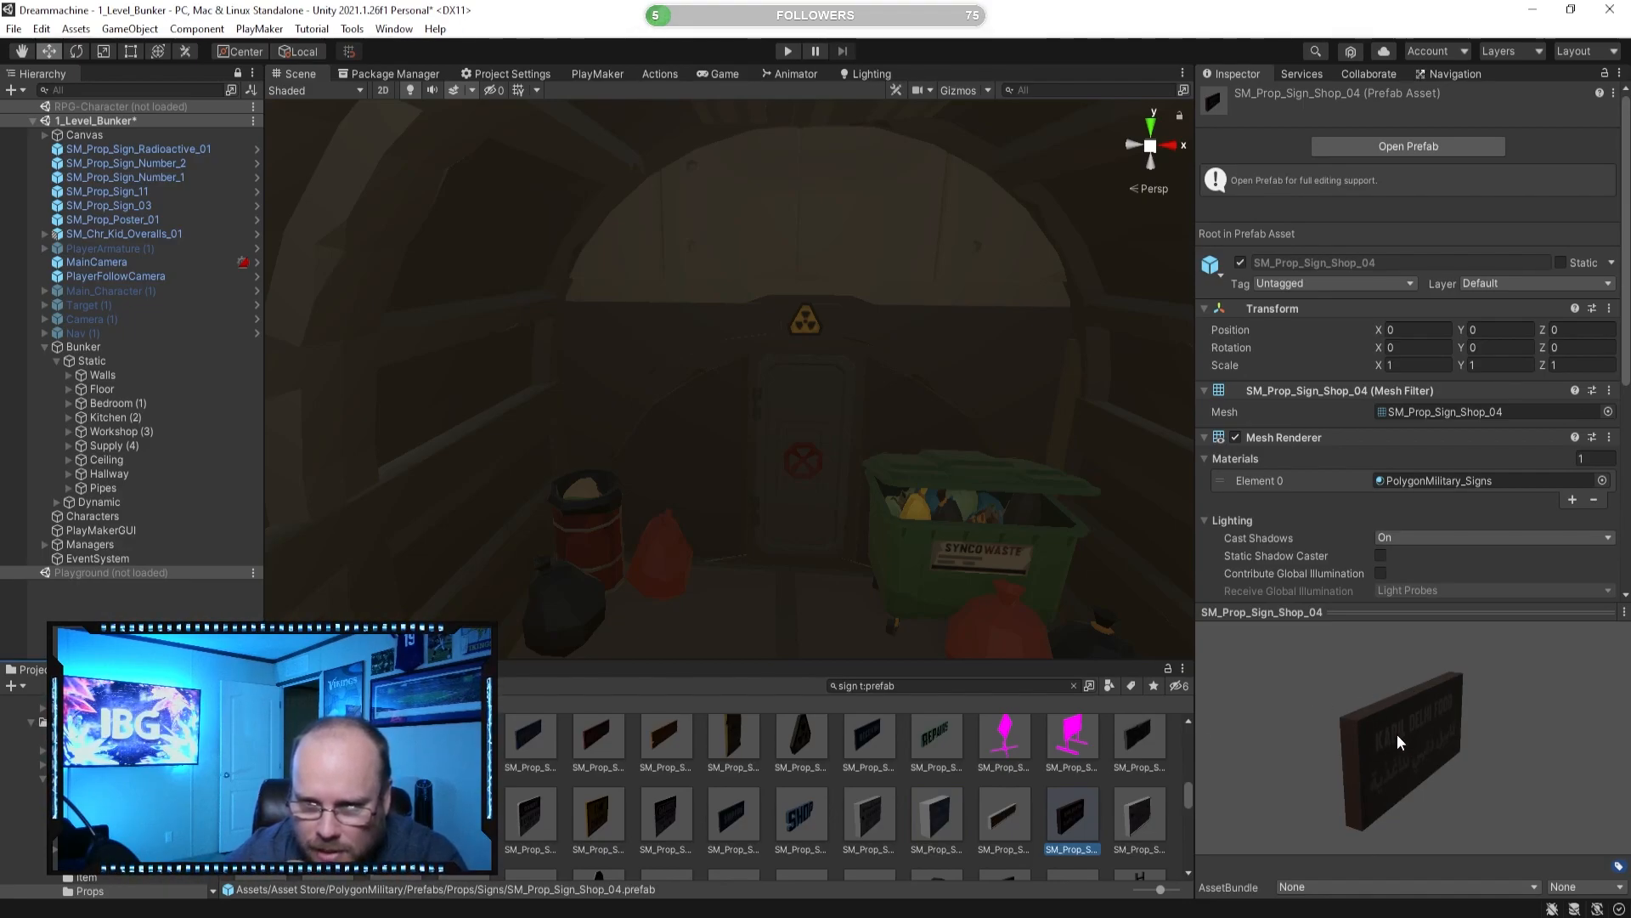
left_click_drag(1387, 756, 1296, 748)
left_click(1138, 816)
scroll(1004, 818, "down", 1)
left_click(870, 844)
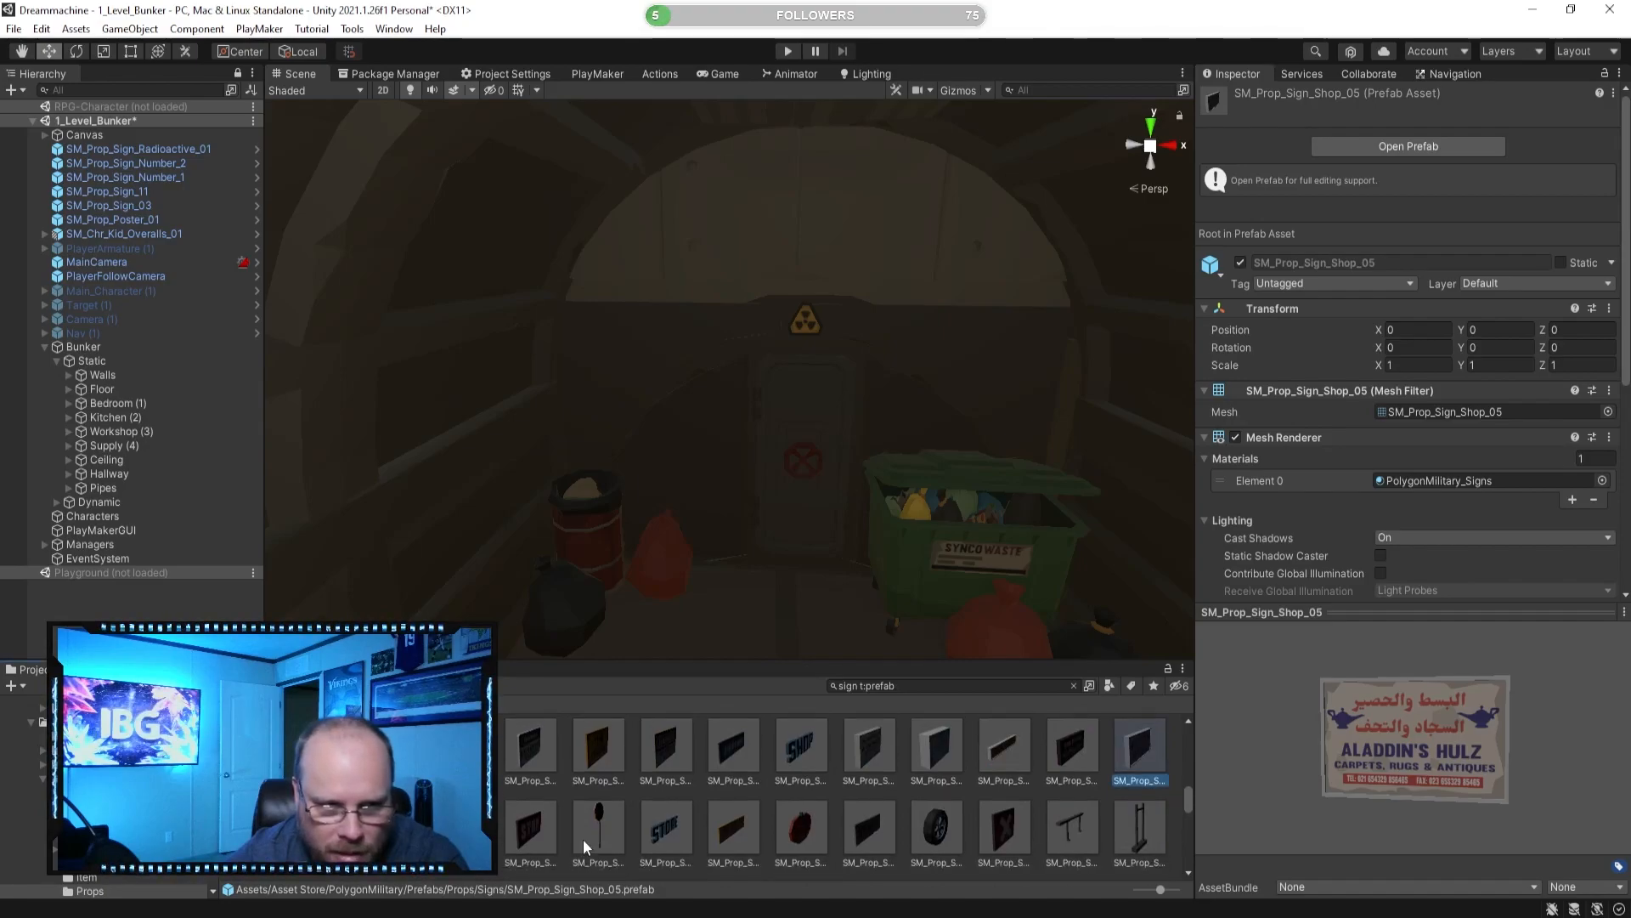
left_click(259, 829)
left_click_drag(1351, 732, 1275, 725)
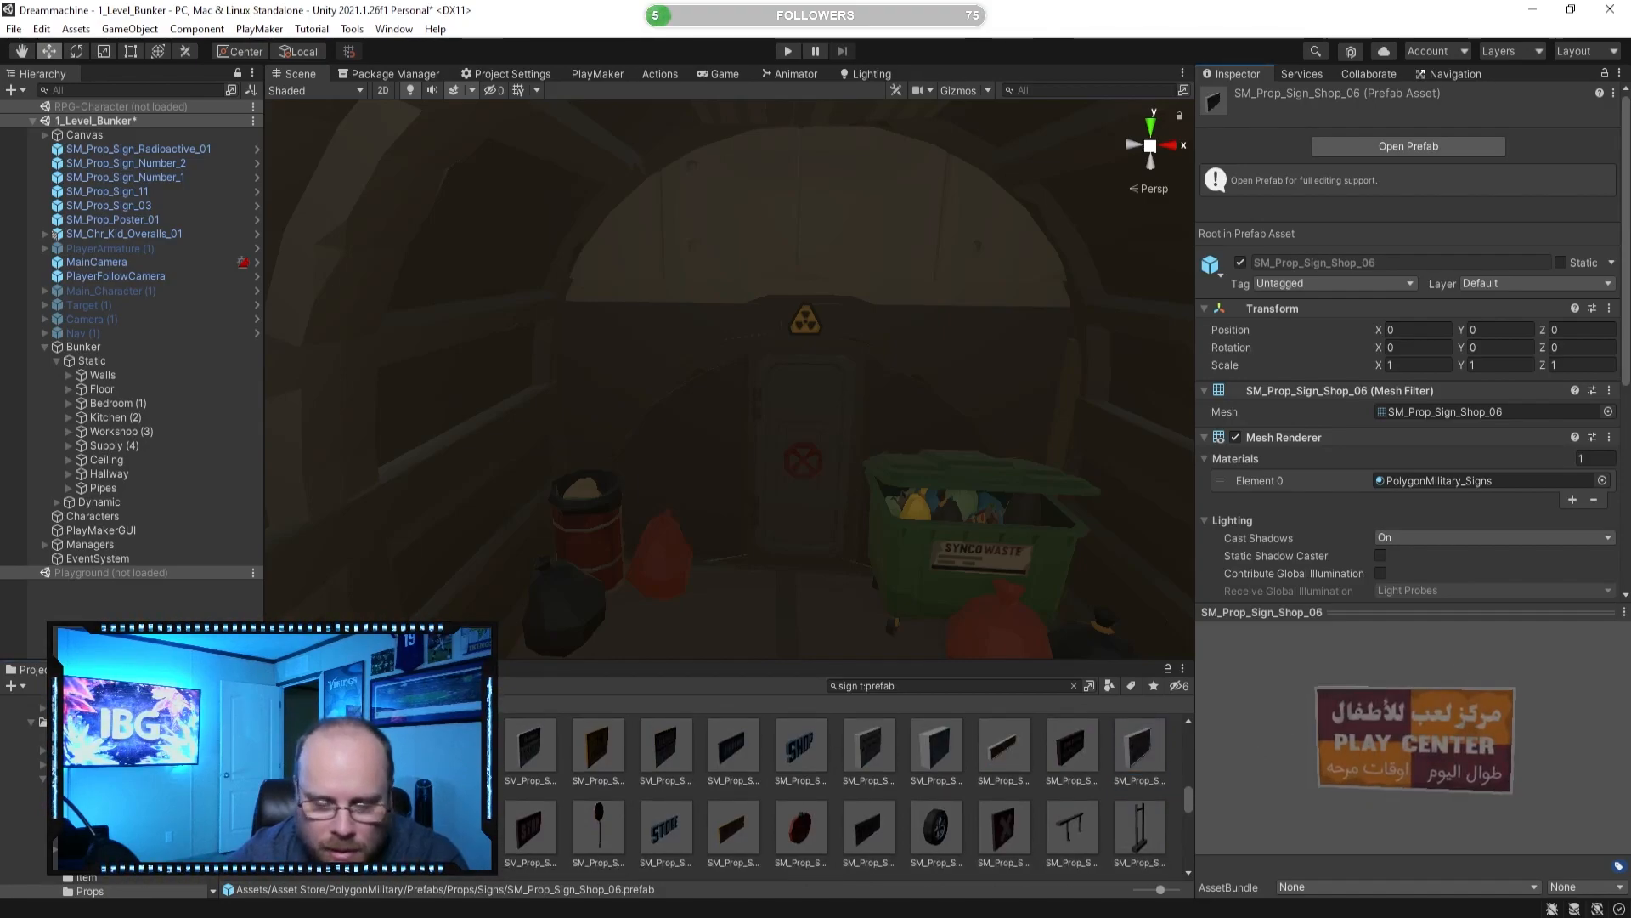
key("Right")
left_click_drag(1431, 783, 1231, 702)
left_click(463, 826)
left_click_drag(1340, 772, 1245, 735)
Examine the stop and store sign prefabs and the ones after them, up to SM_Prop_SignPost_01.
key("Right")
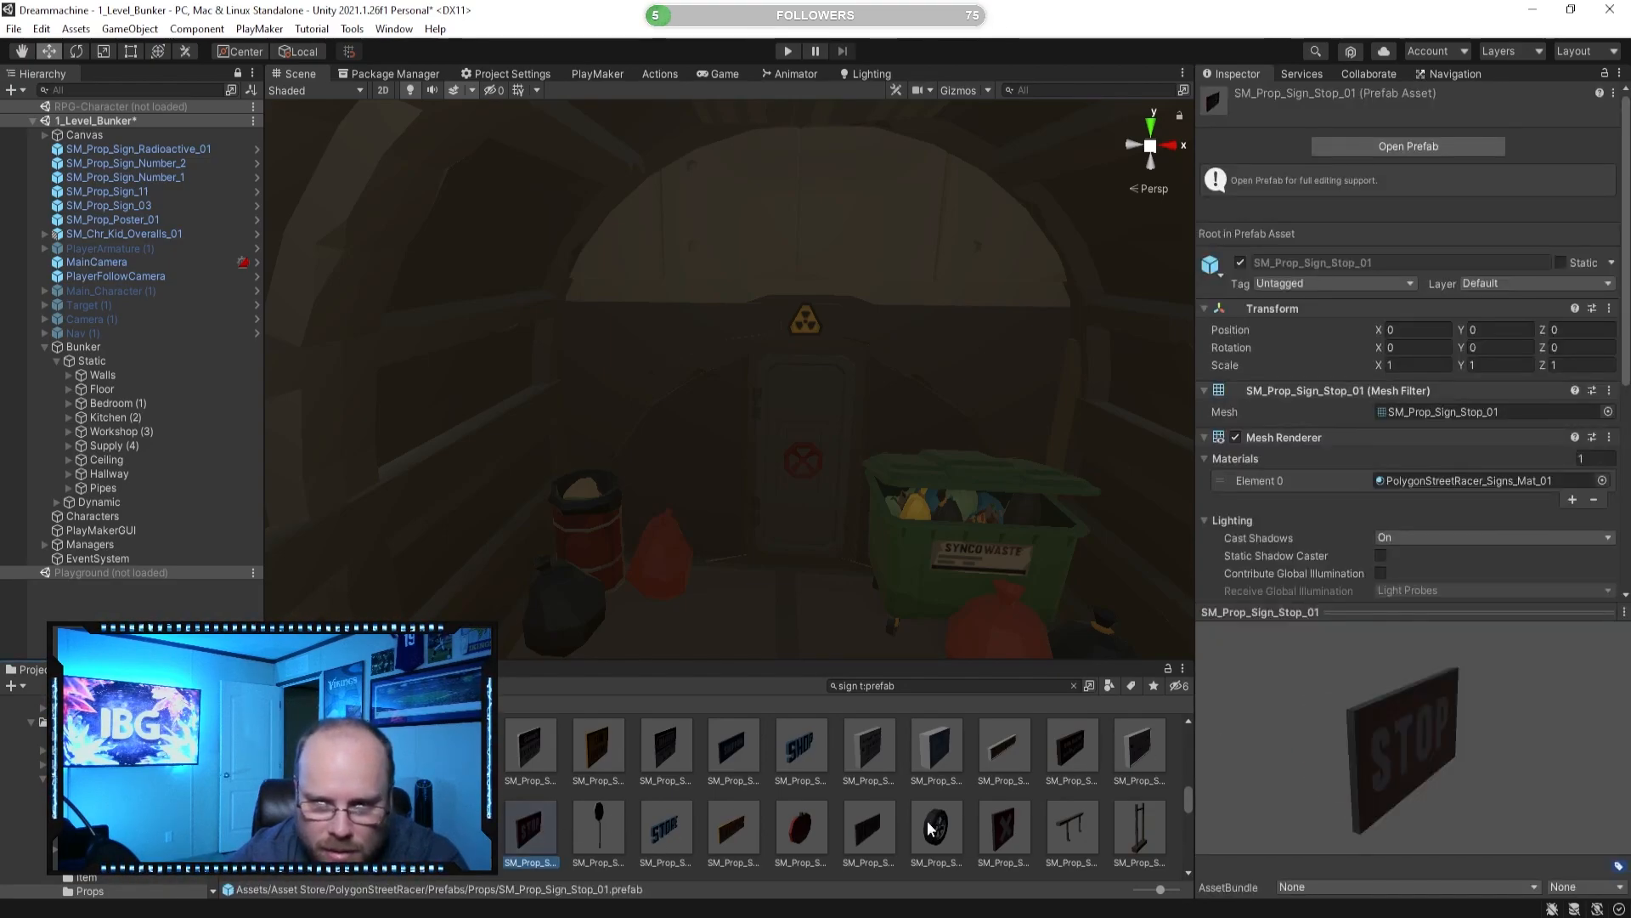
left_click(602, 836)
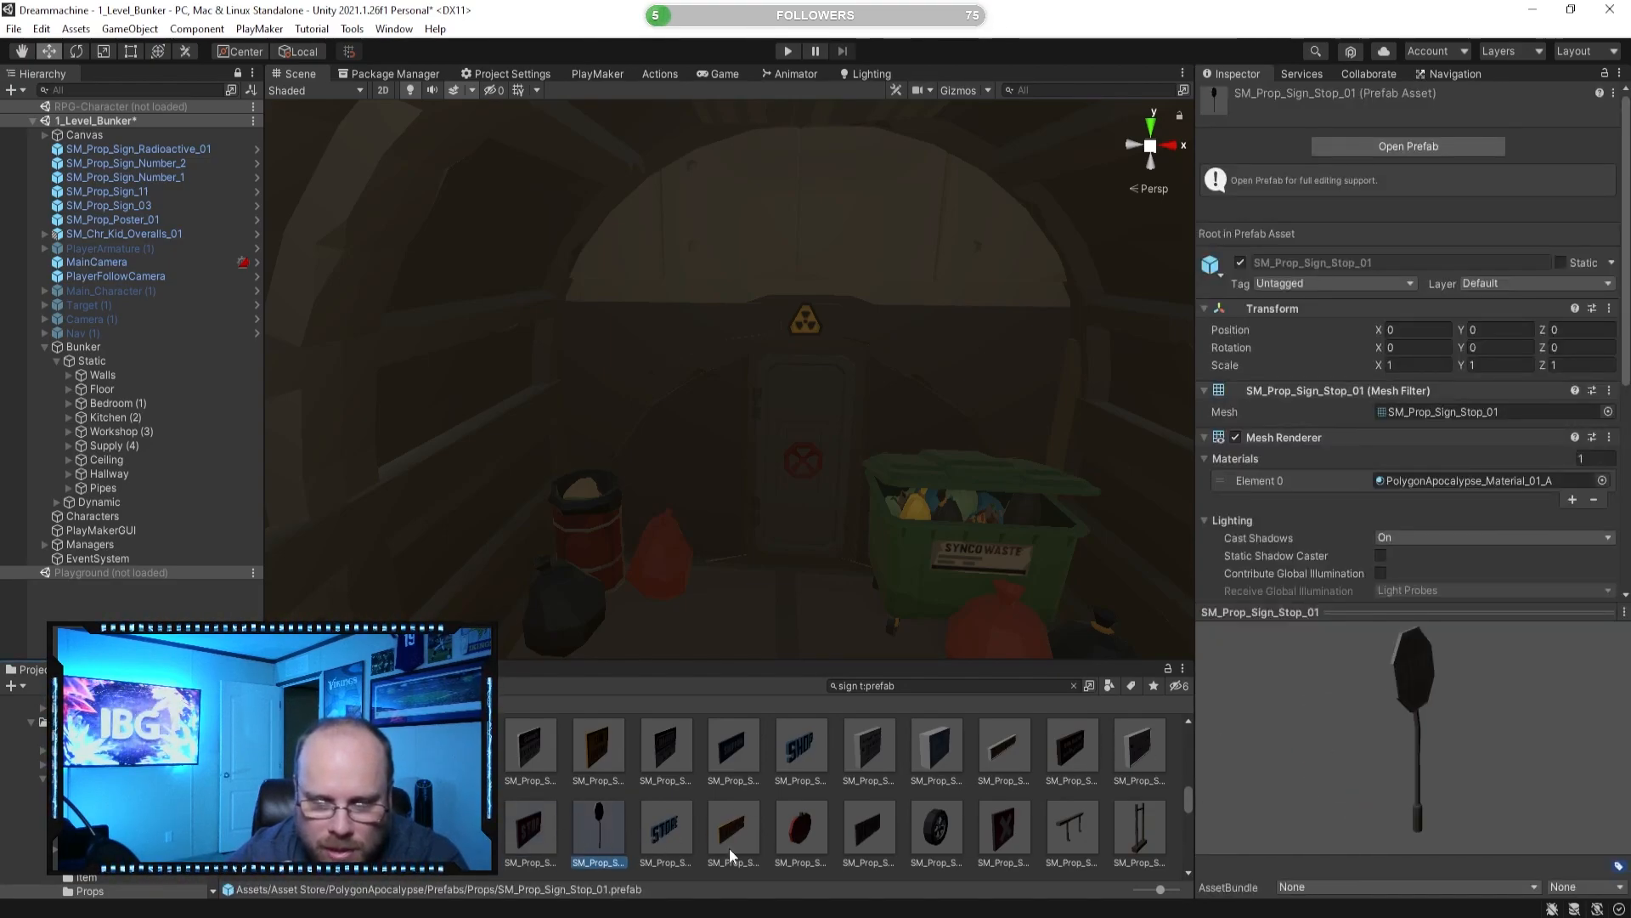
key("Right")
key("Right")
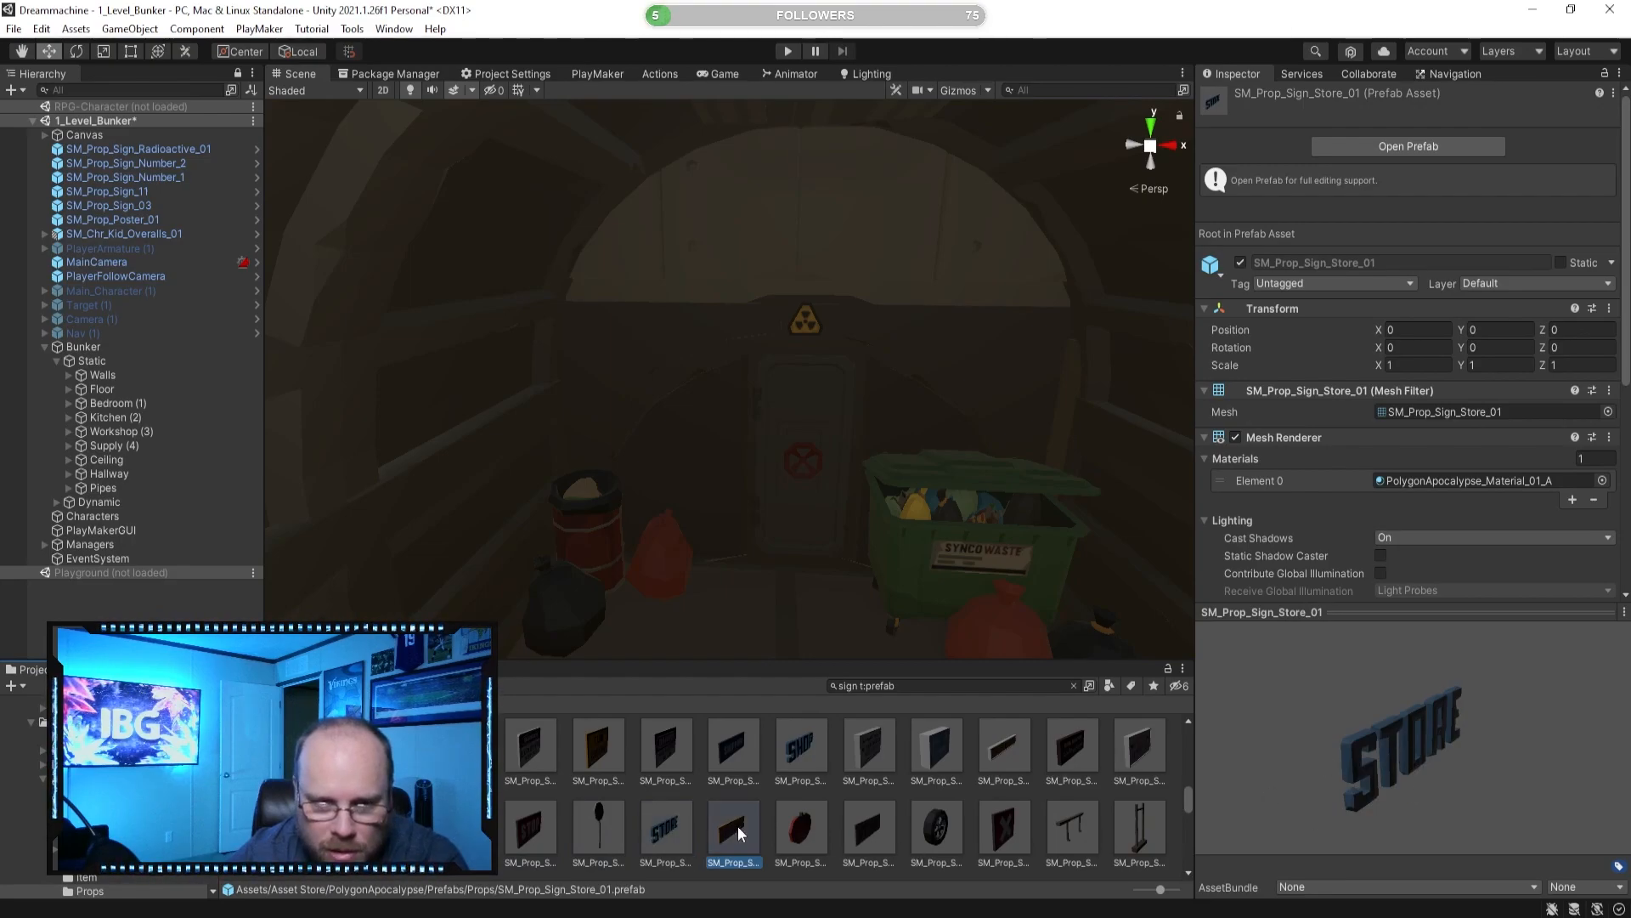
left_click_drag(1446, 762, 1252, 792)
left_click(823, 834)
left_click(900, 824)
left_click_drag(1436, 739, 1239, 742)
left_click(965, 830)
left_click(1006, 820)
left_click_drag(1444, 729, 1304, 752)
left_click(1075, 822)
scroll(1079, 812, "down", 1)
left_click(1148, 786)
left_click(1087, 776)
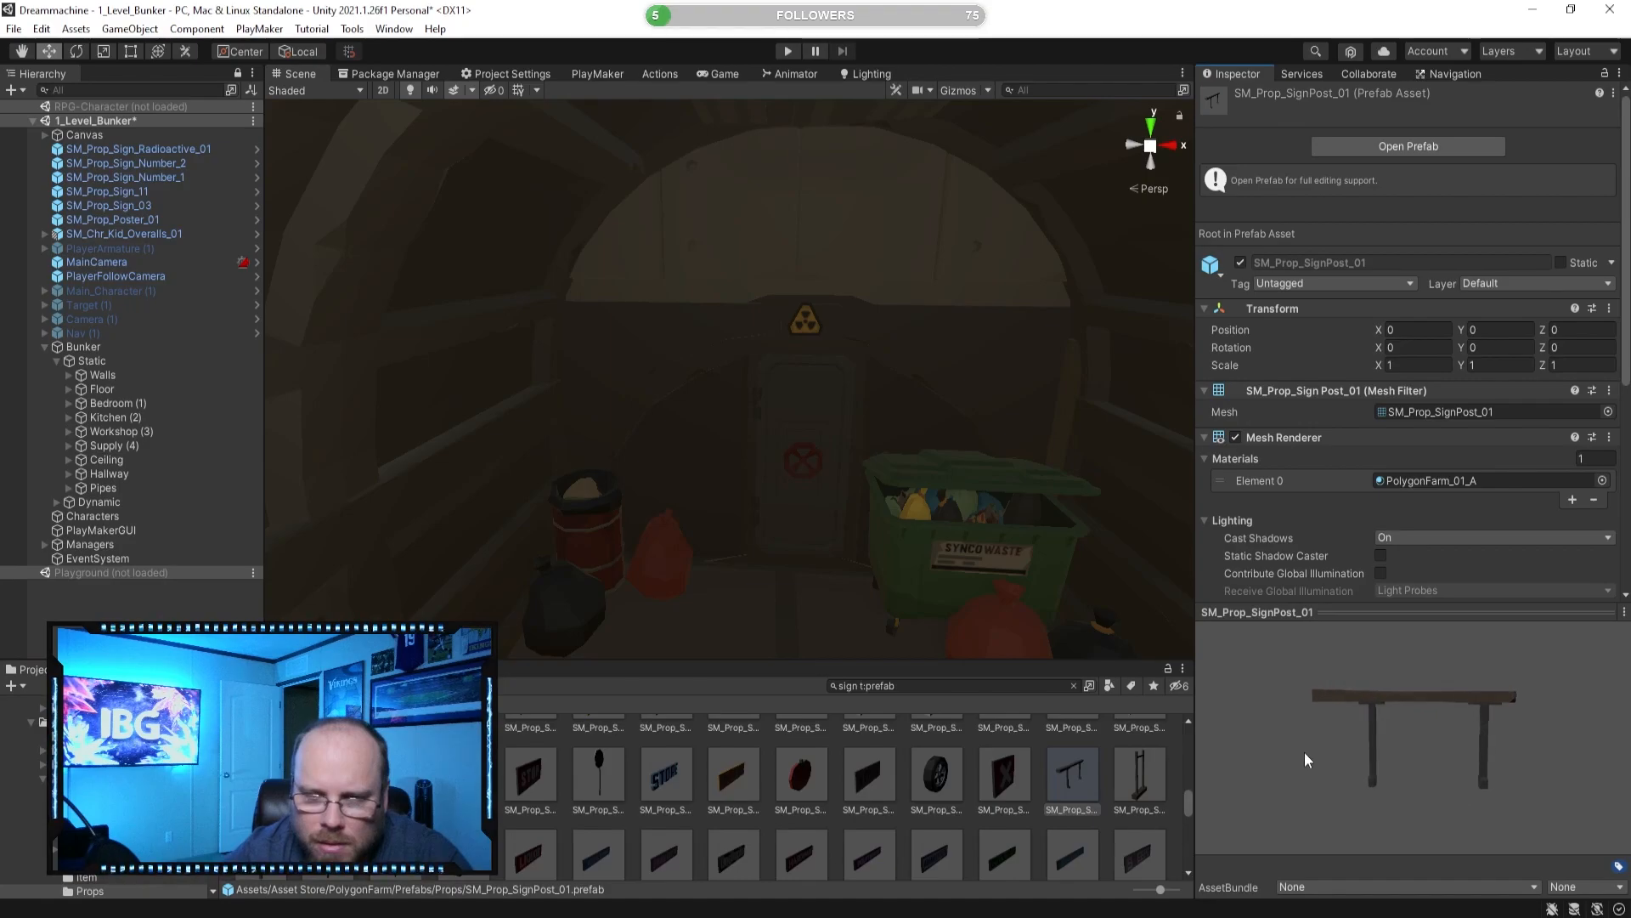
Examine the sci-fi city sign prefabs from SM_Sign_09 back through SM_Sign_01.
scroll(1124, 791, "down", 1)
left_click(1088, 808)
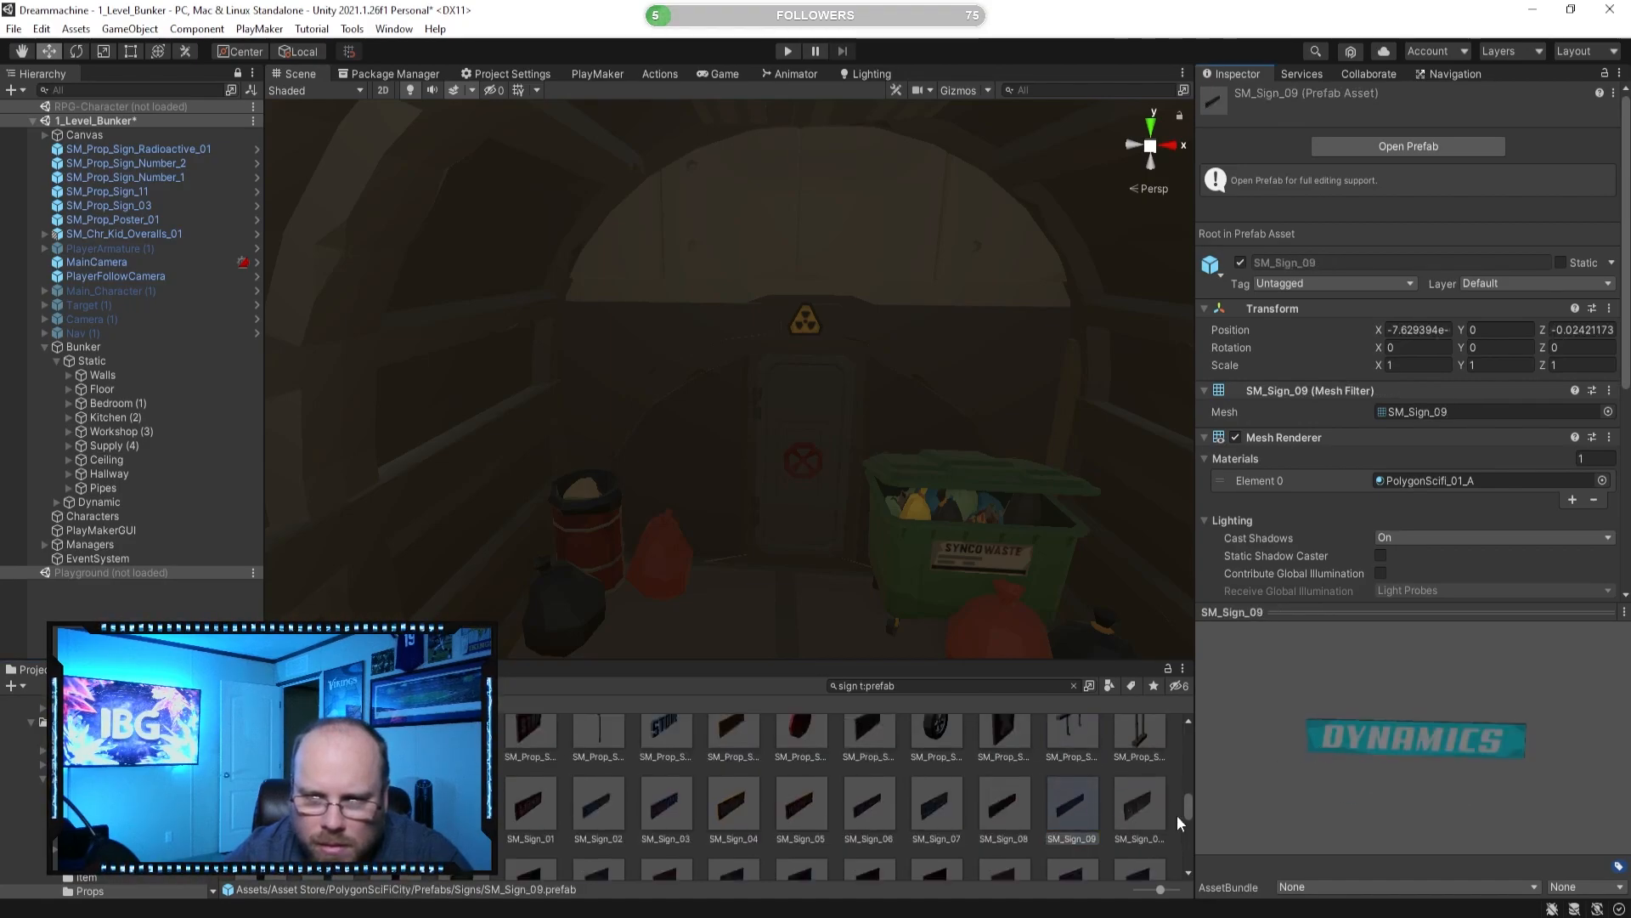
left_click(1124, 809)
left_click(1008, 807)
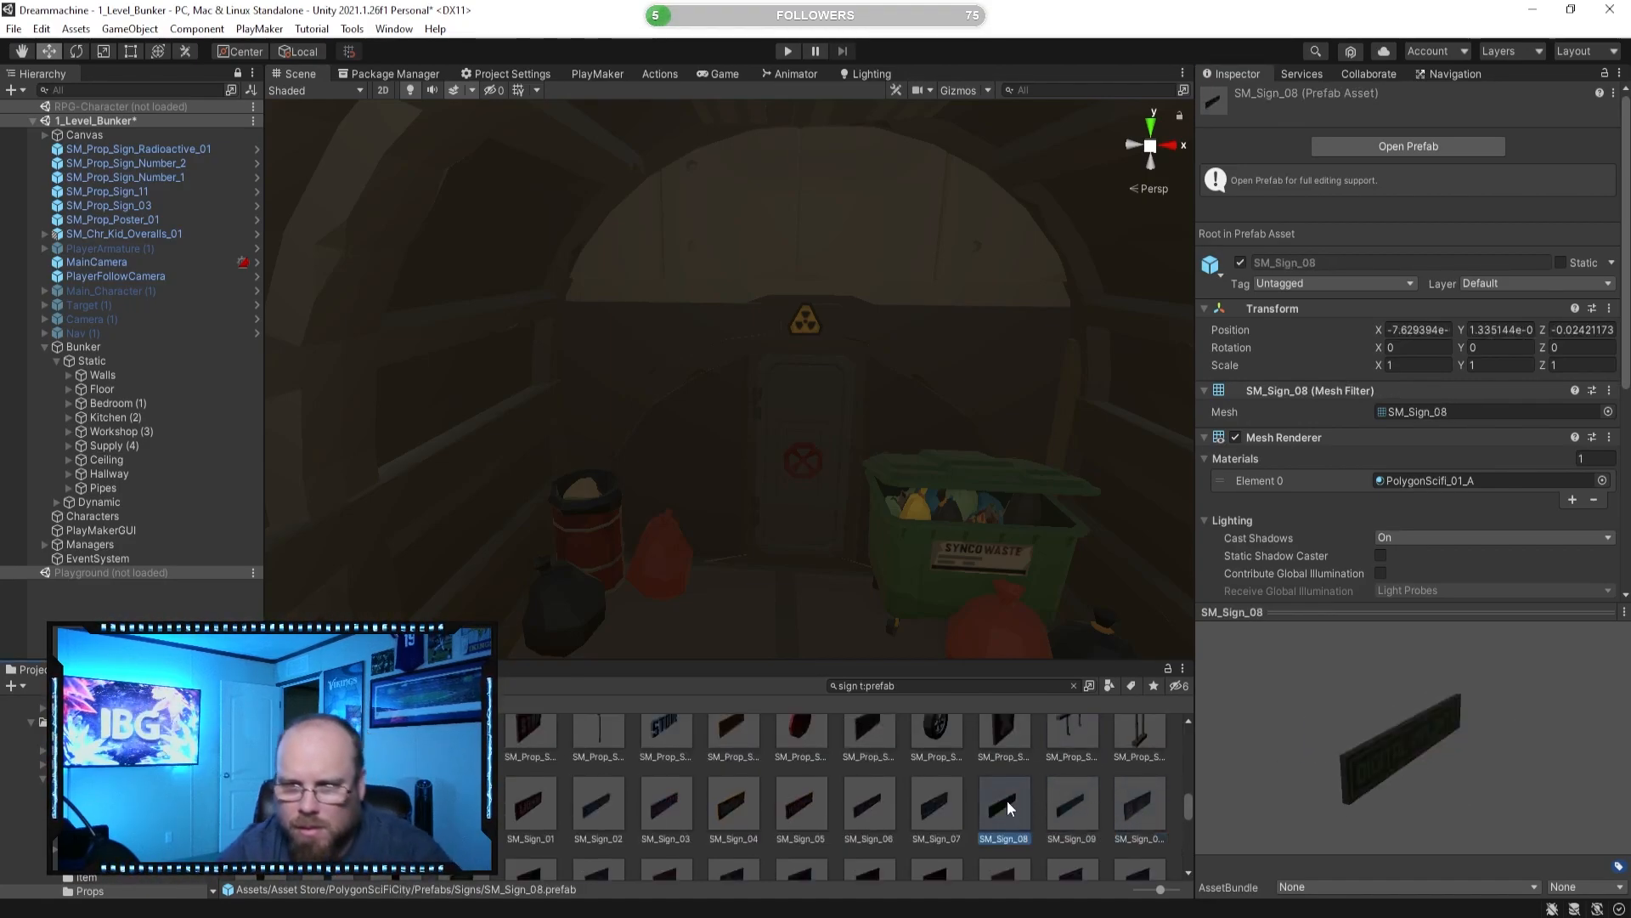
key("Left")
key("Left")
key("Left")
key("Left")
key("Left")
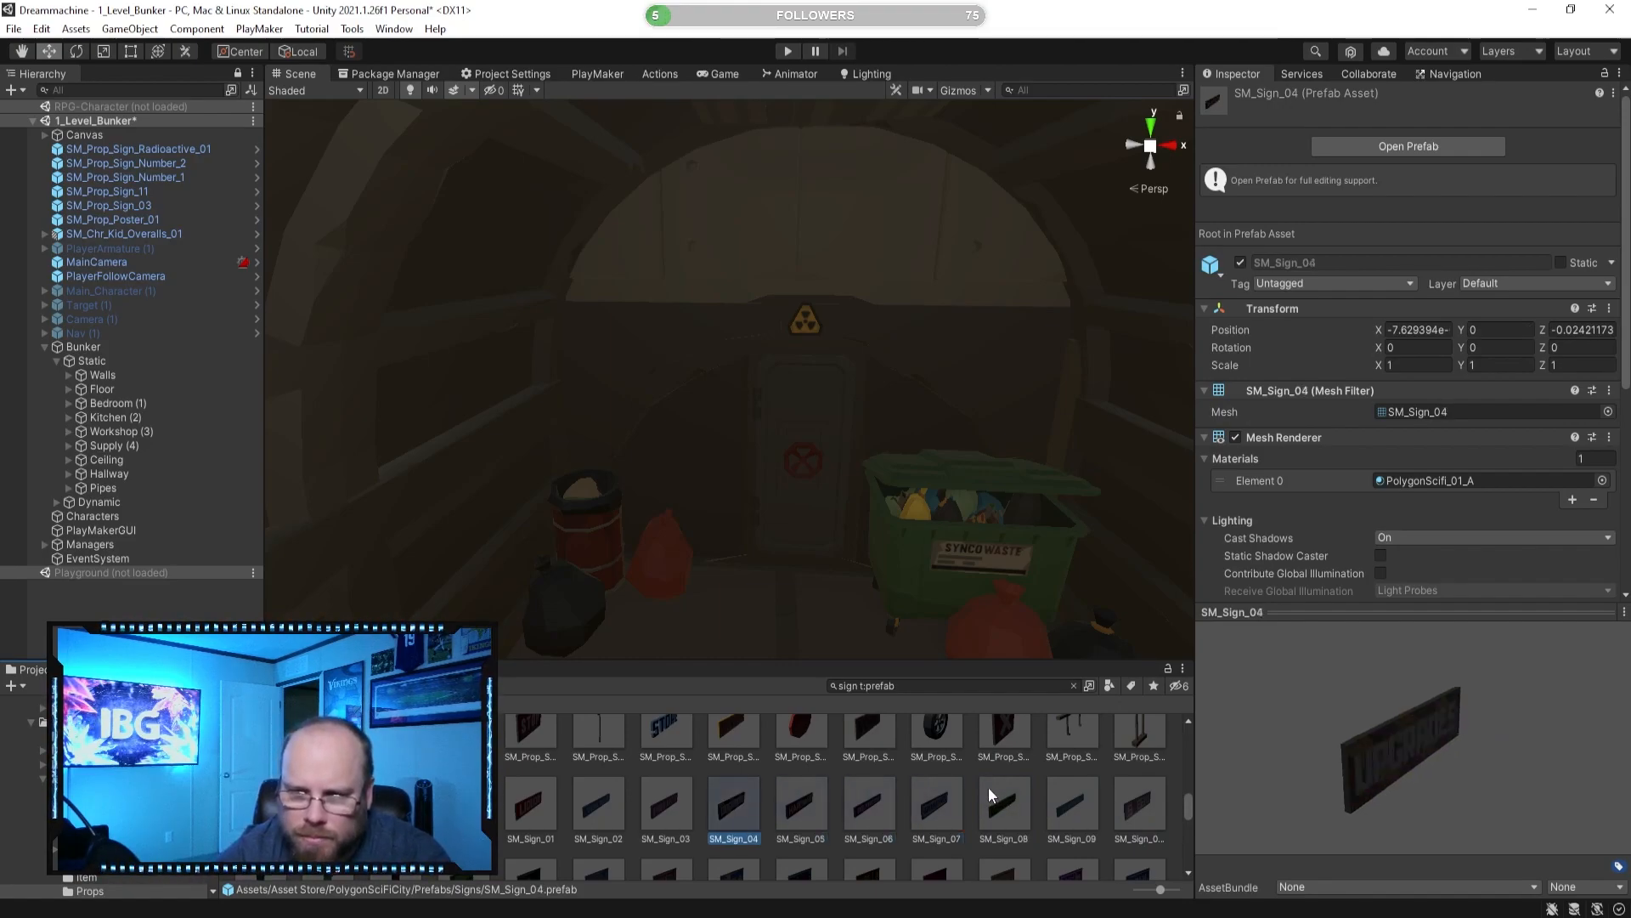
key("Left")
key("Left")
key("Left")
key("Left")
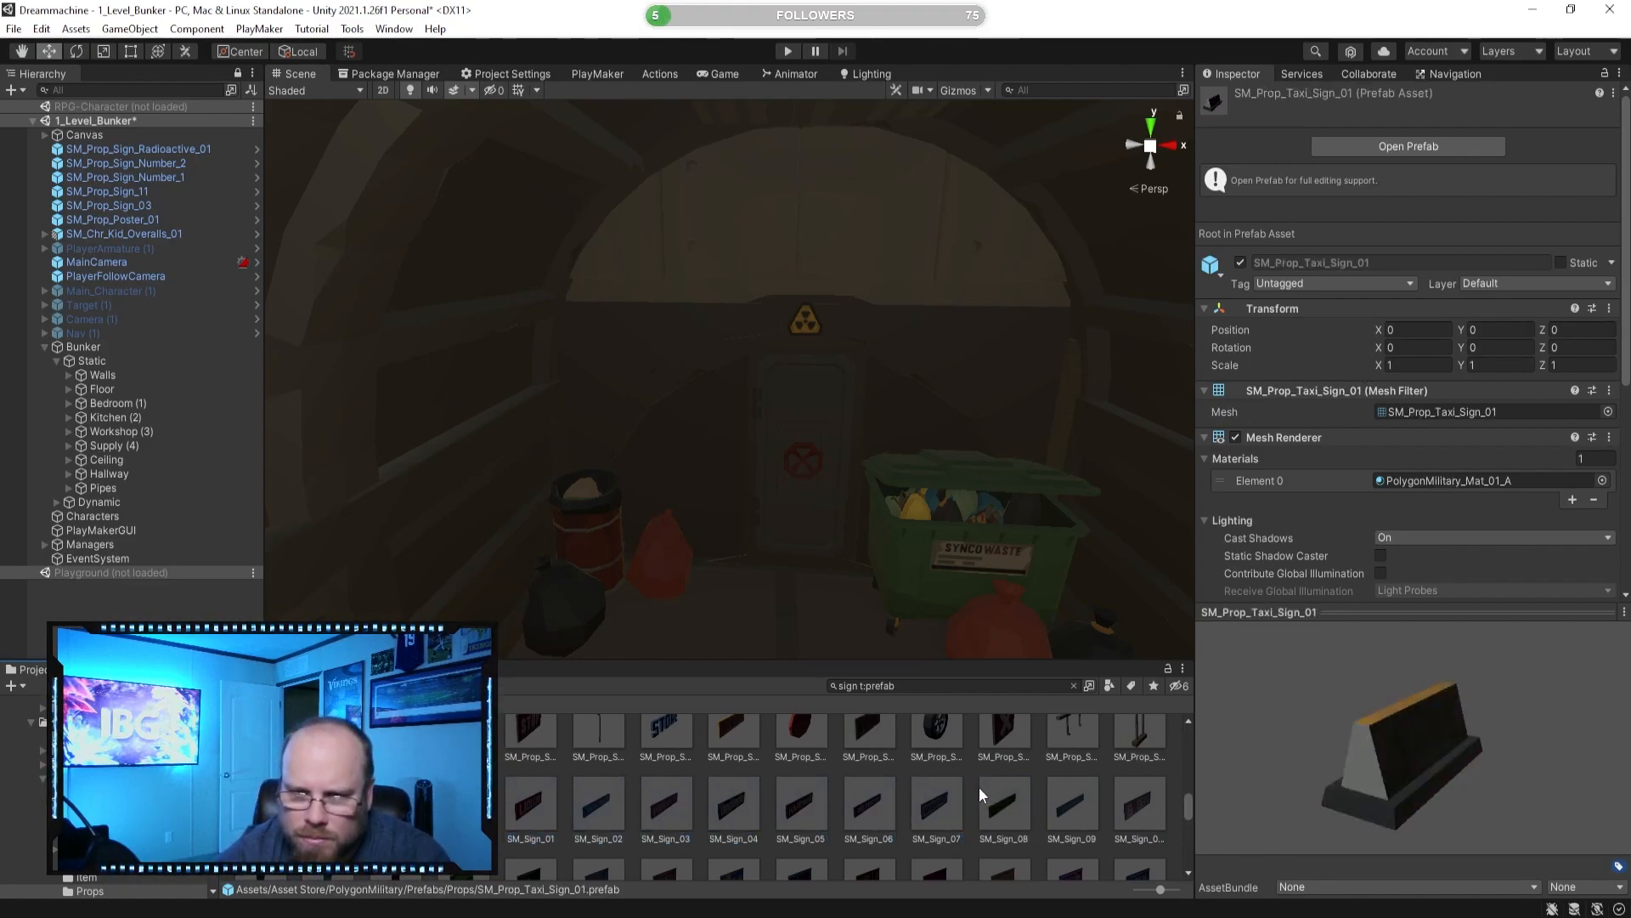
Examine the sci-fi city ad sign prefabs from SM_Sign_Ad_01 to SM_Sign_Ad_06, turning the preview to read the front.
key("Down")
key("Down")
key("Down")
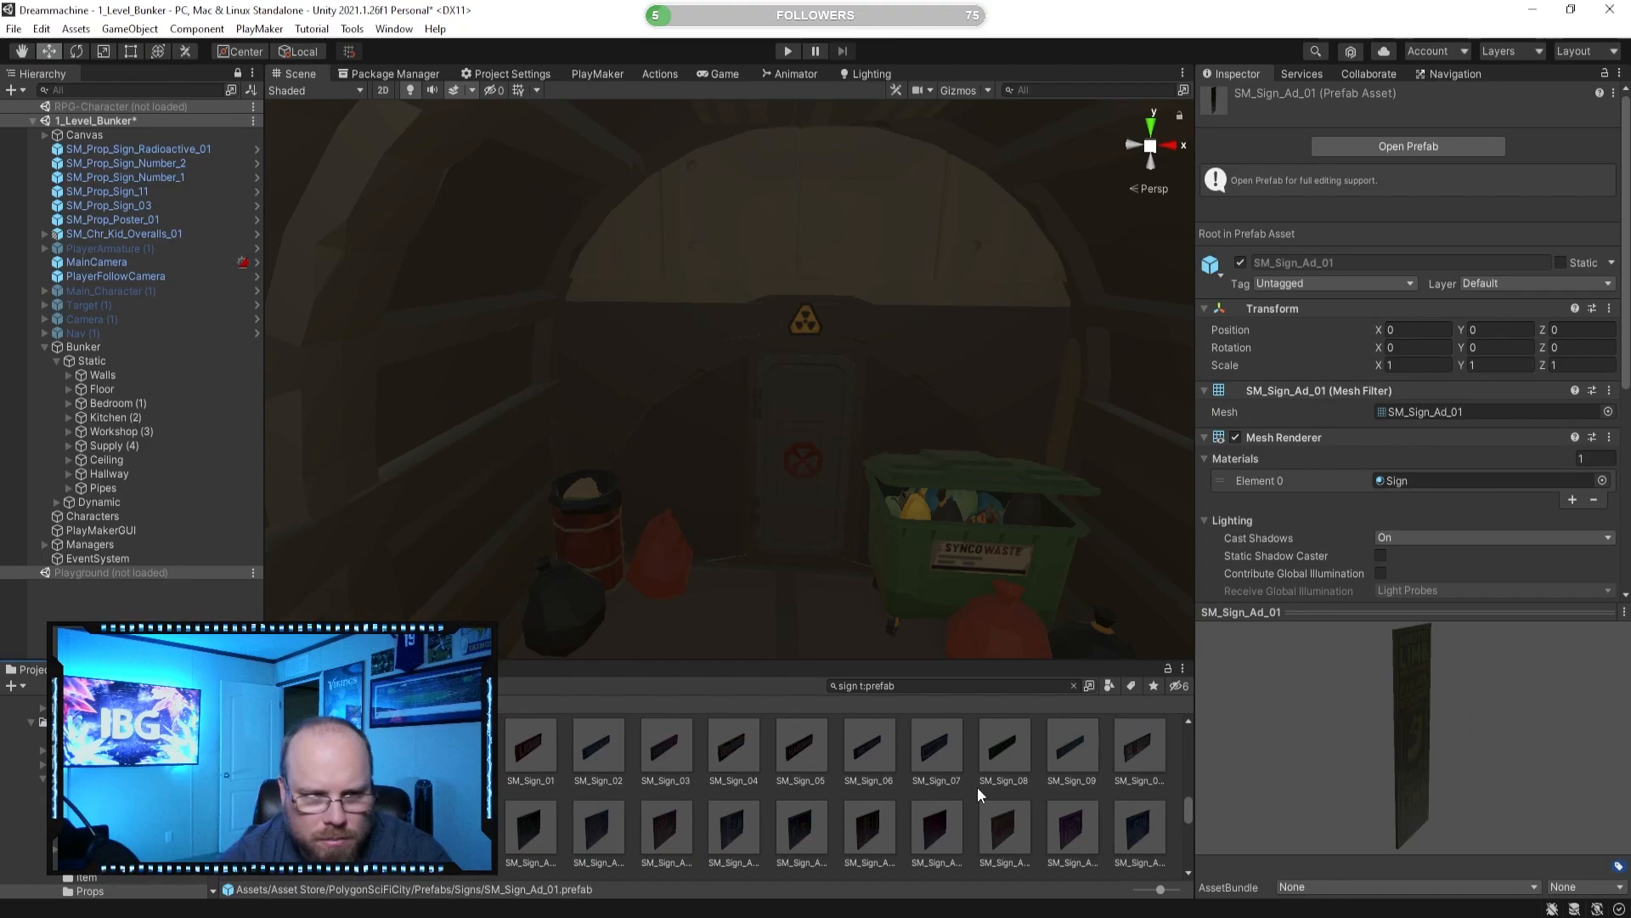
key("Left")
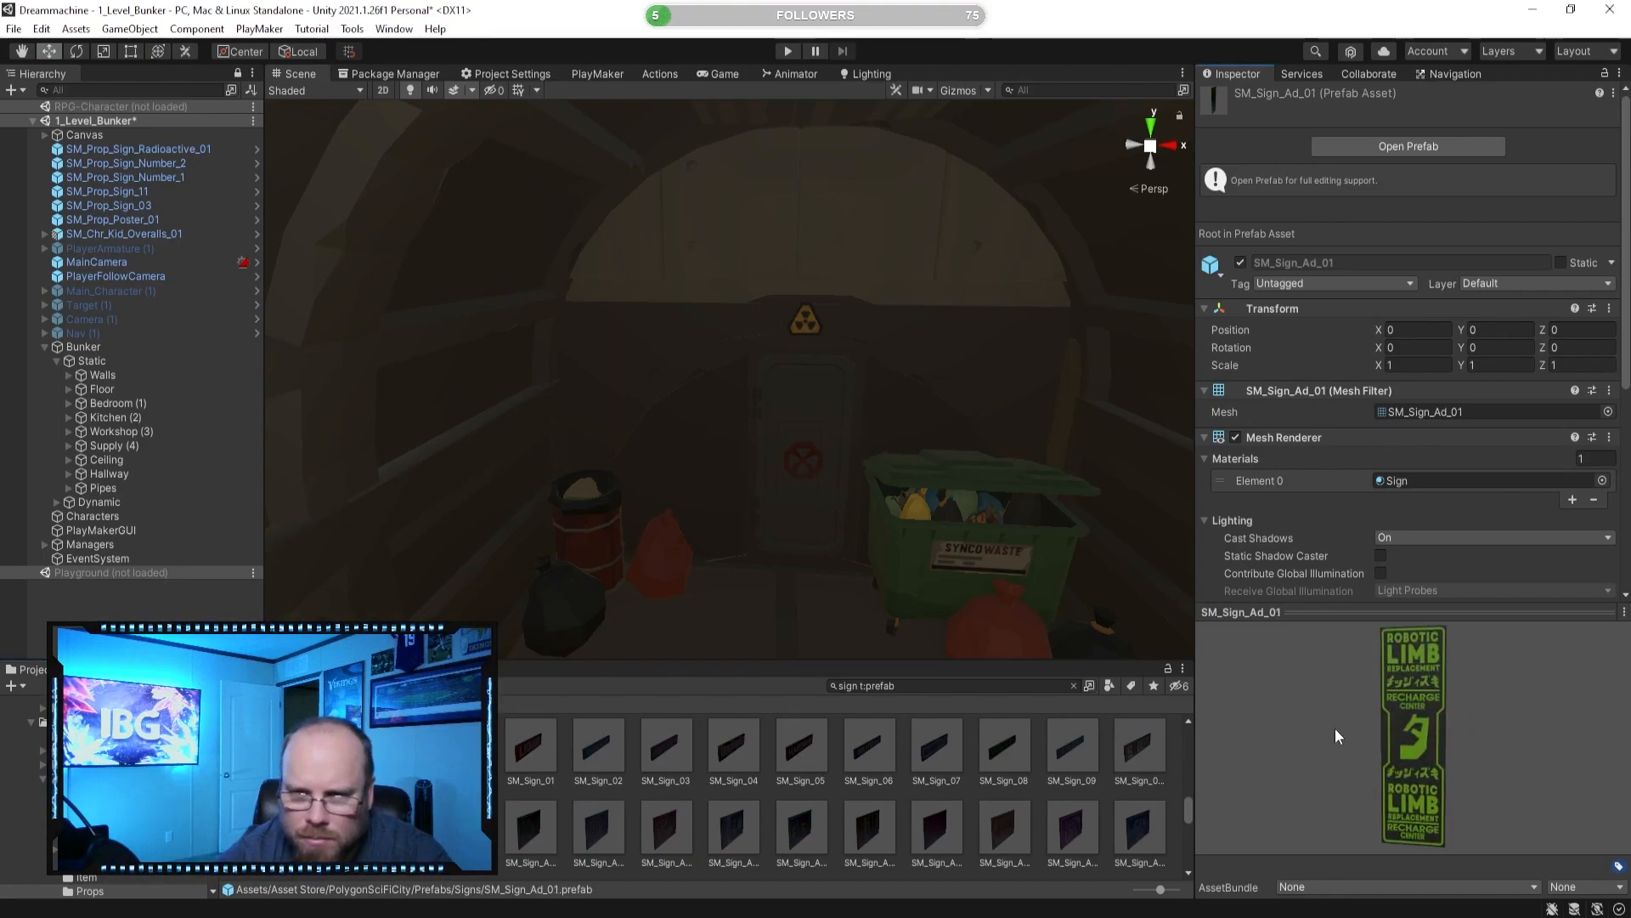
left_click_drag(1325, 727, 1306, 728)
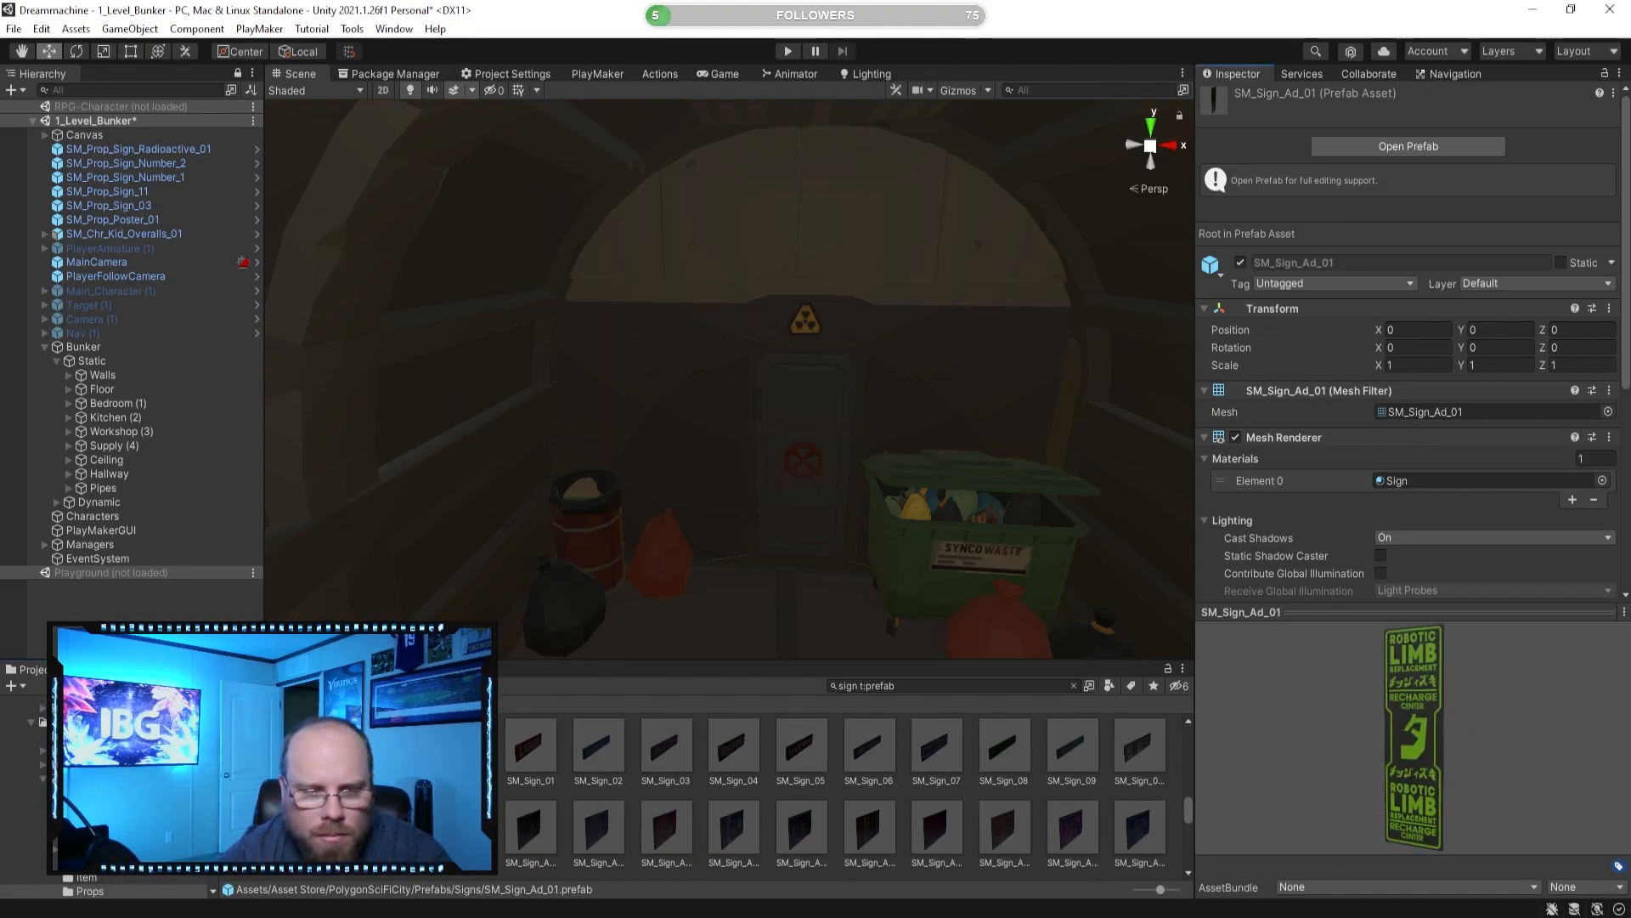
key("Right")
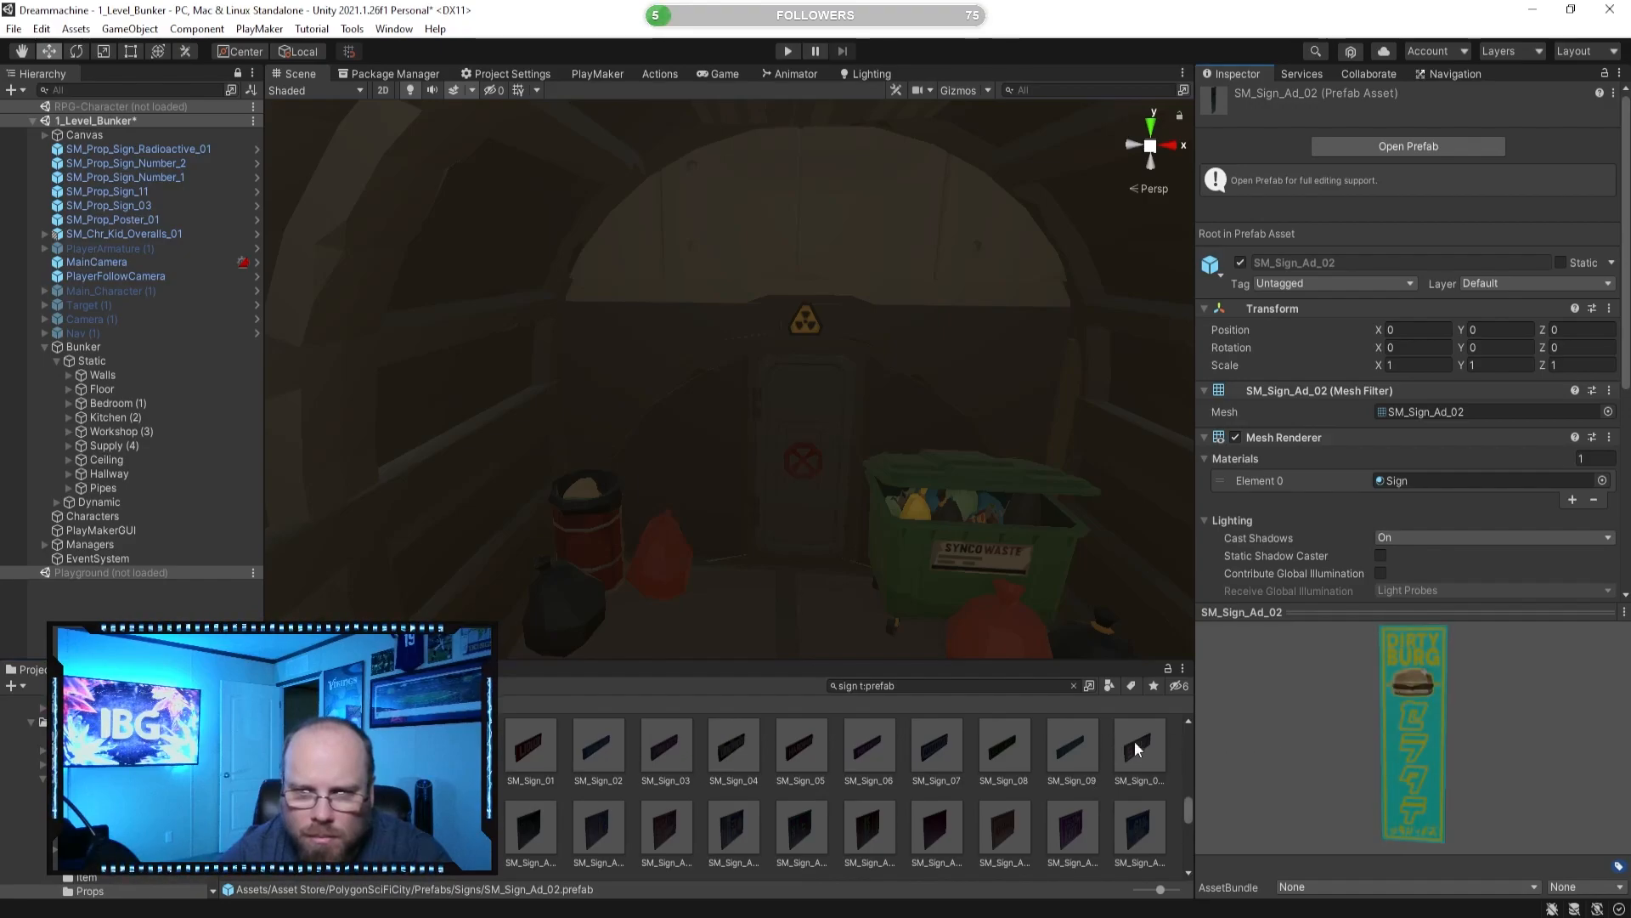
key("Right")
key("Right")
key("Right")
key("Right")
key("Right")
key("Right")
key("Right")
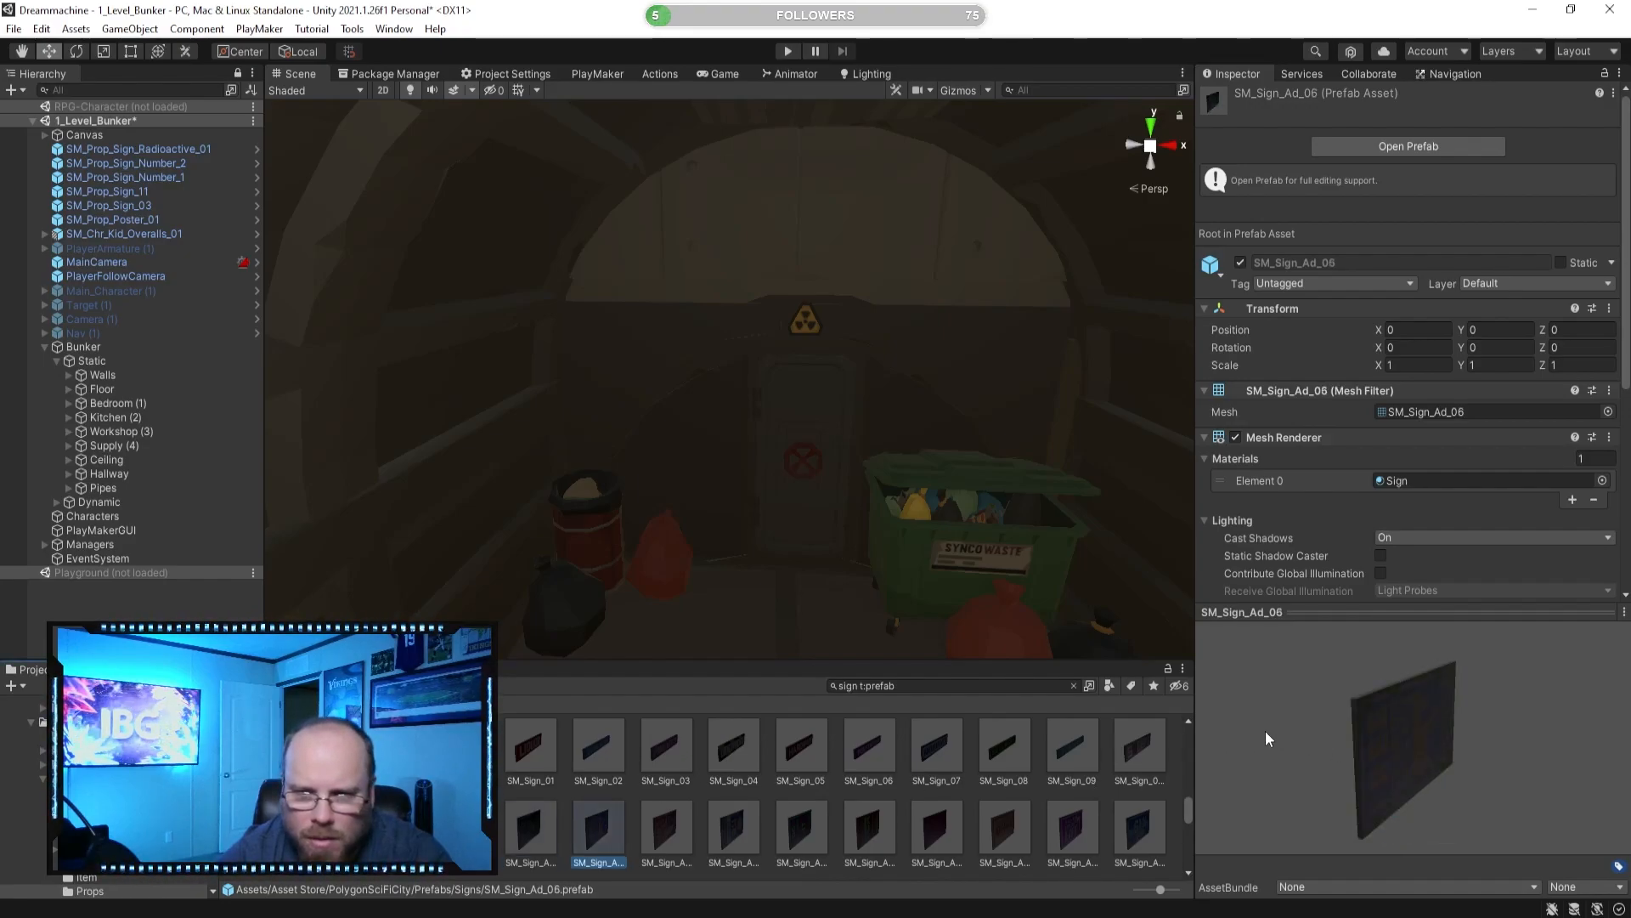
Examine the ad sign prefabs after SM_Sign_Ad_06 up to SM_Sign_Ad_21 for usable bunker signage.
key("Right")
key("Right")
key("Right")
key("Right")
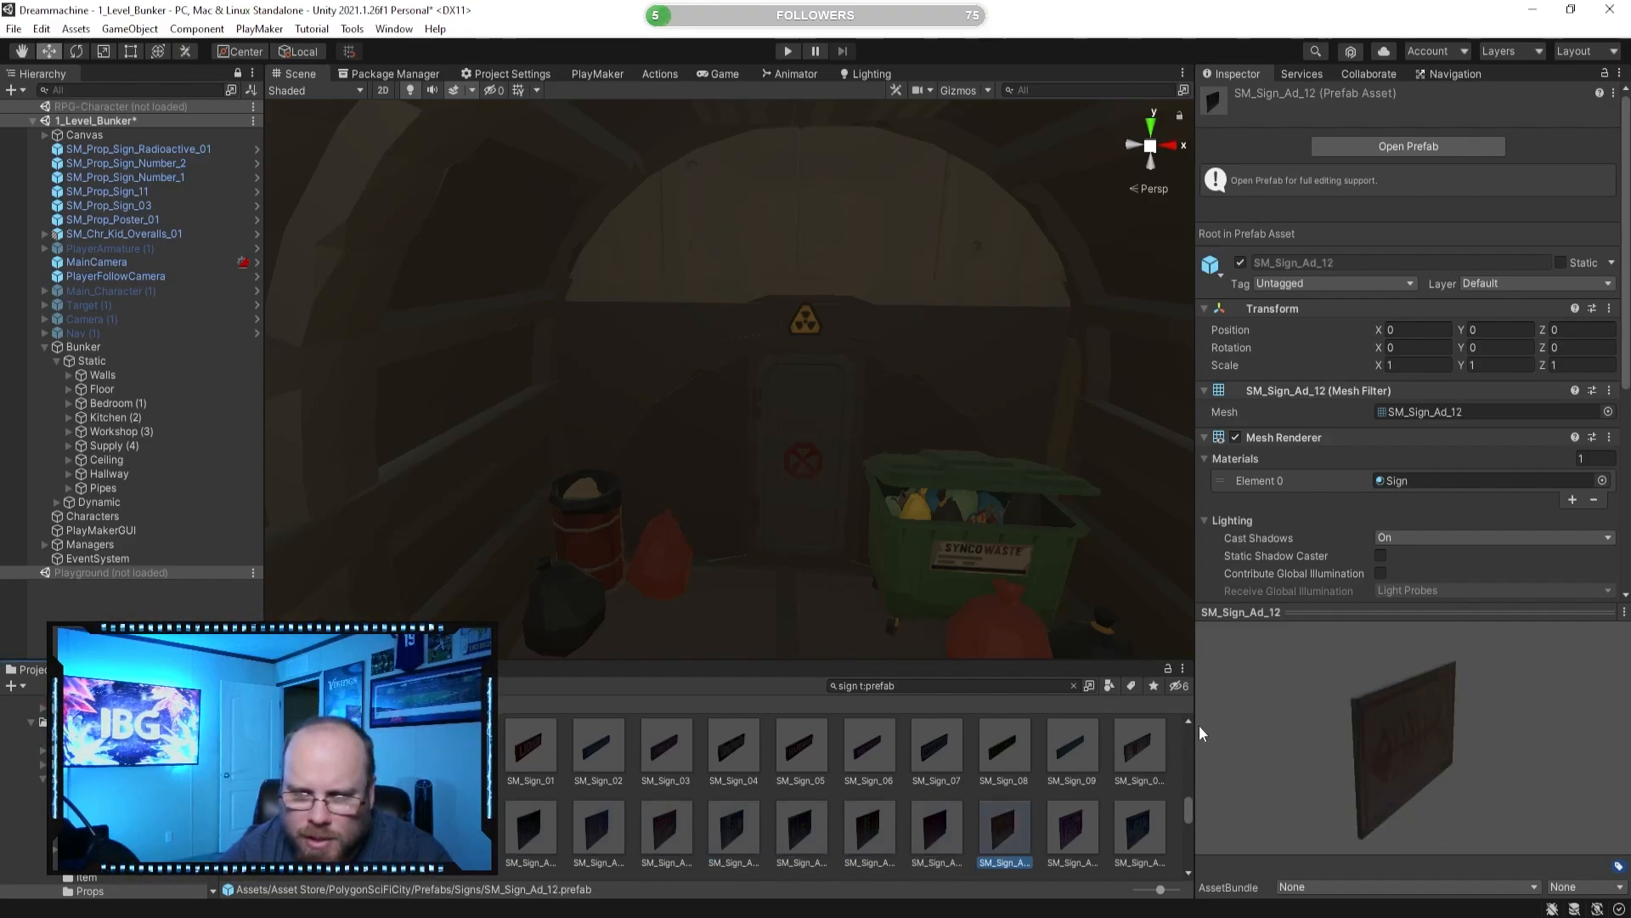
key("Right")
key("Right")
key("Right")
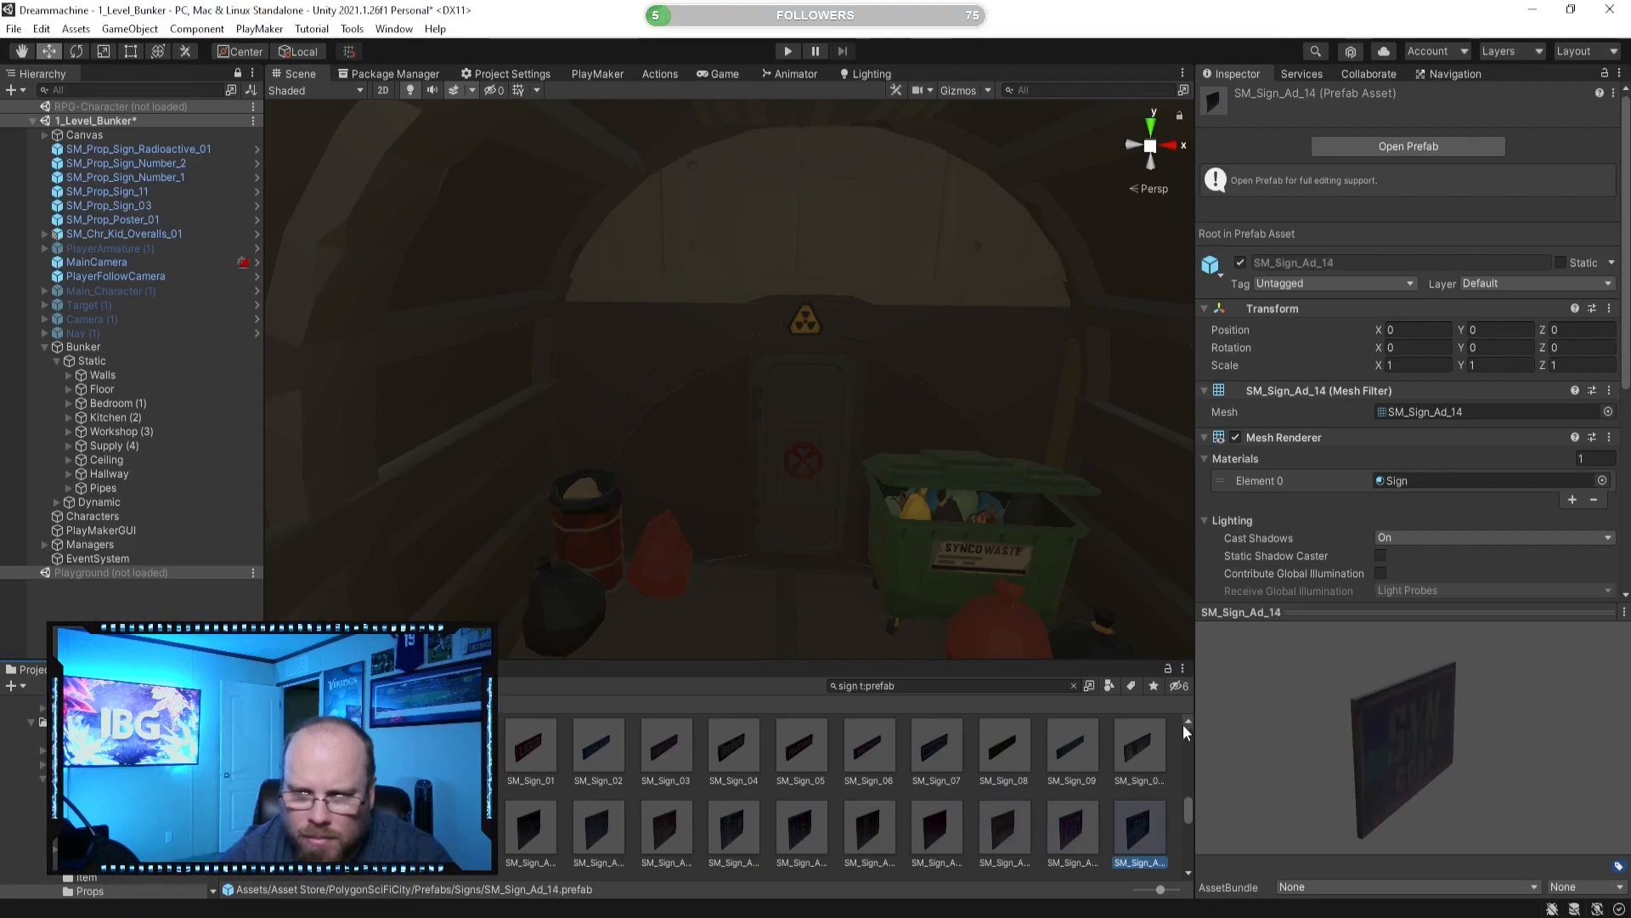
key("Right")
key("Right")
key("Right")
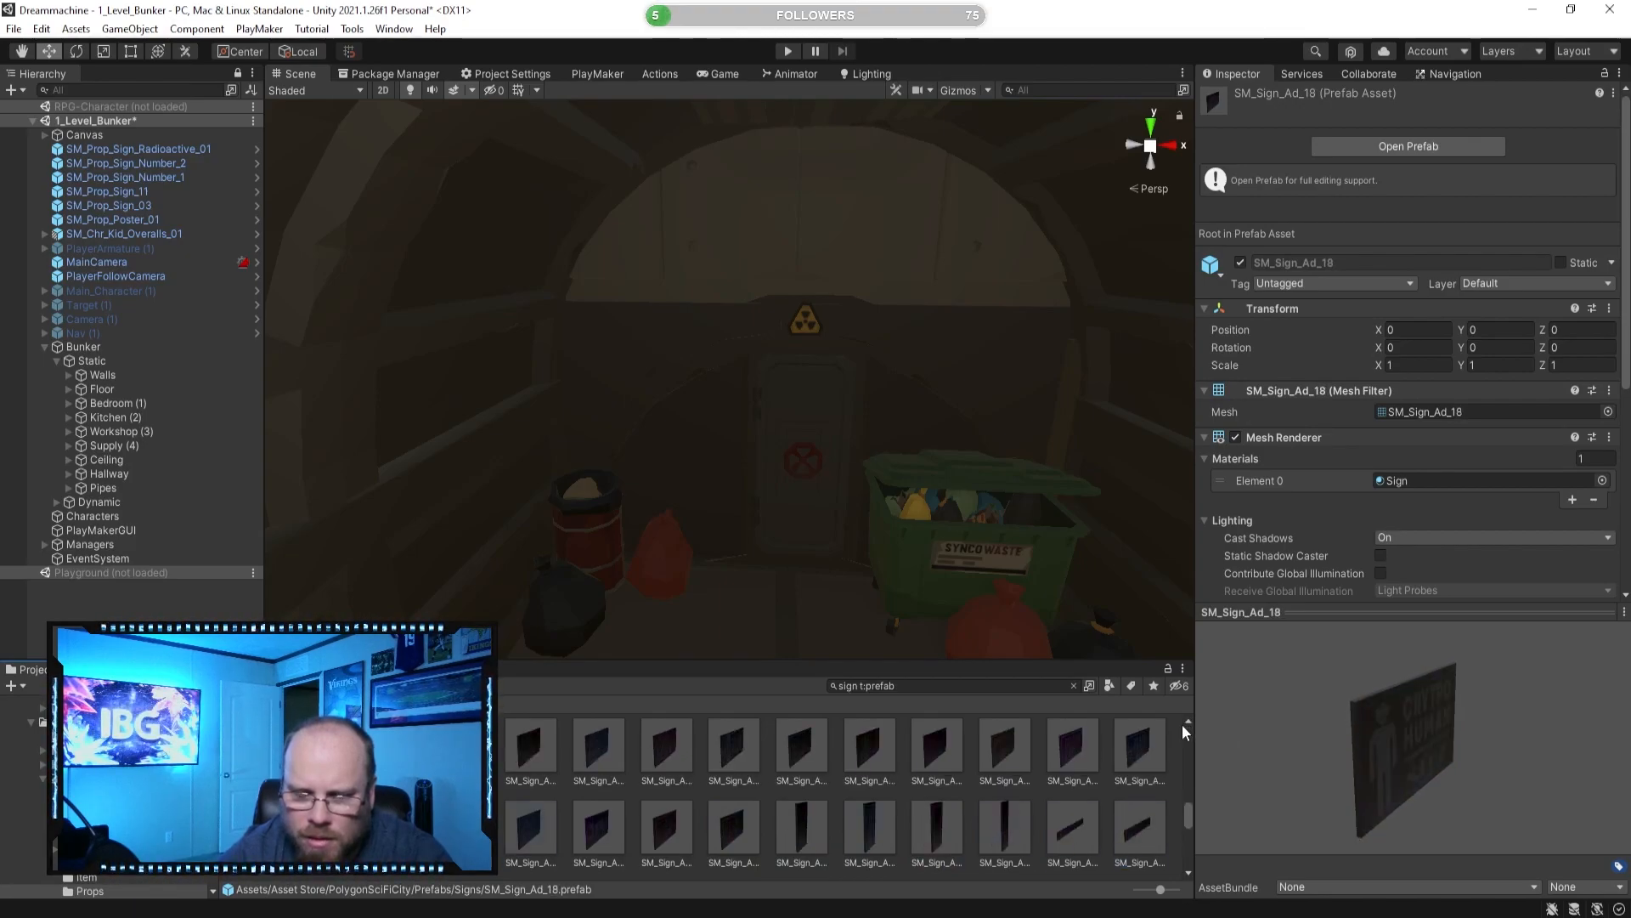
key("Right")
key("Right")
key("Right")
key("Right")
key("Right")
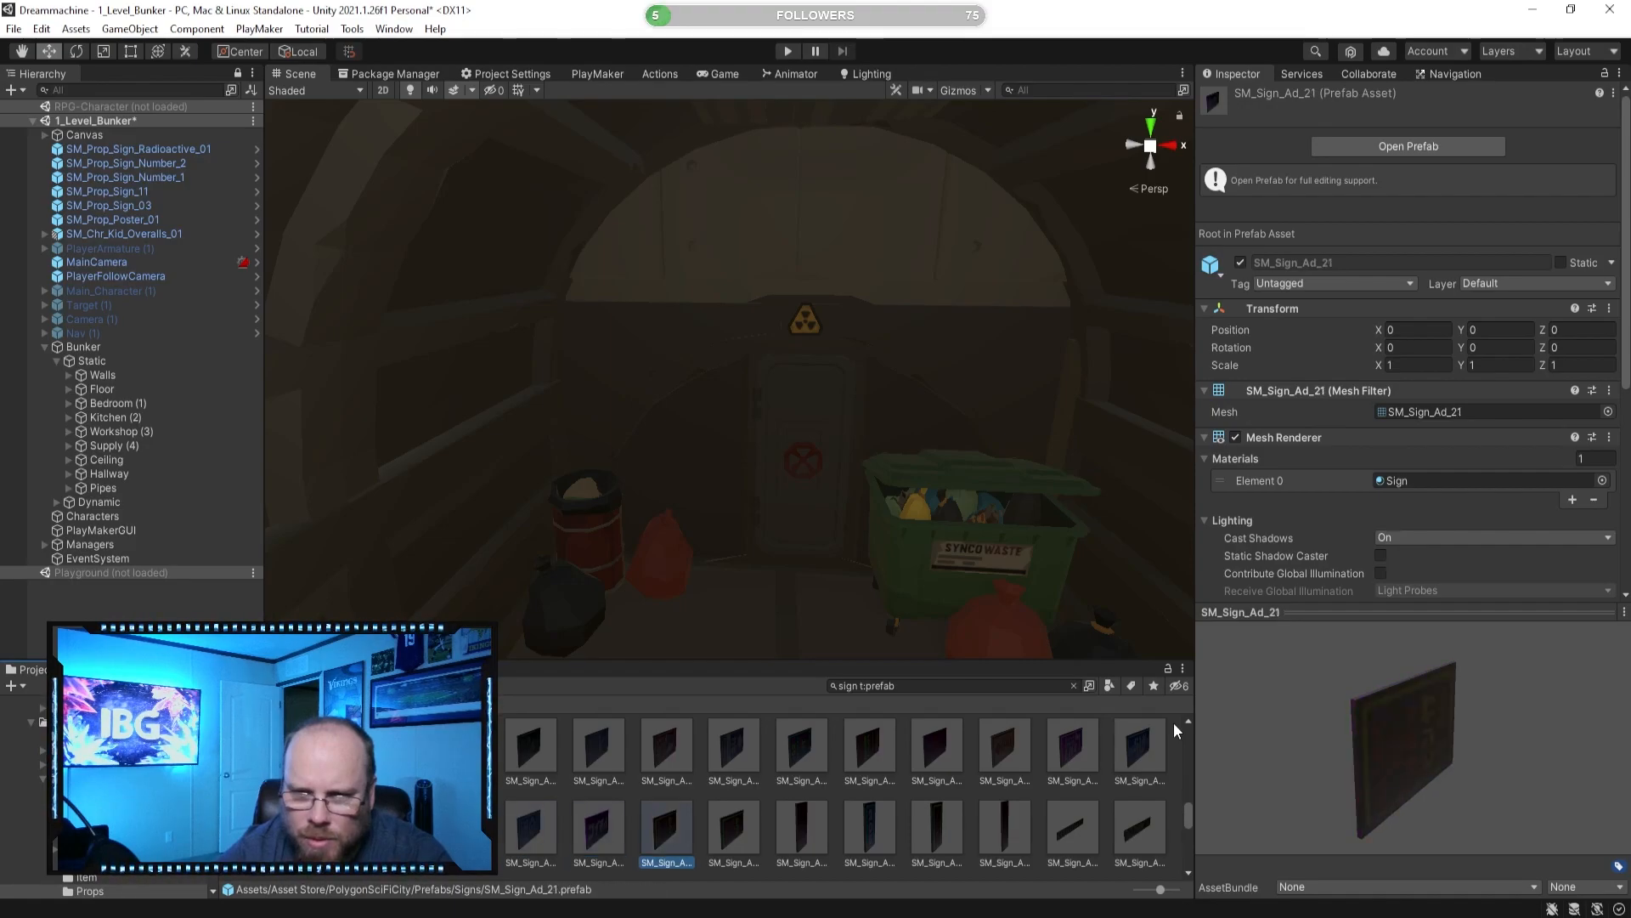
Examine the last ad signs up to SM_Sign_Ad_28, turning the previews of SM_Sign_Ad_27 and SM_Sign_Ad_28 to the front.
key("Right")
key("Left")
key("Right")
key("Right")
key("Right")
left_click_drag(1215, 733, 1389, 731)
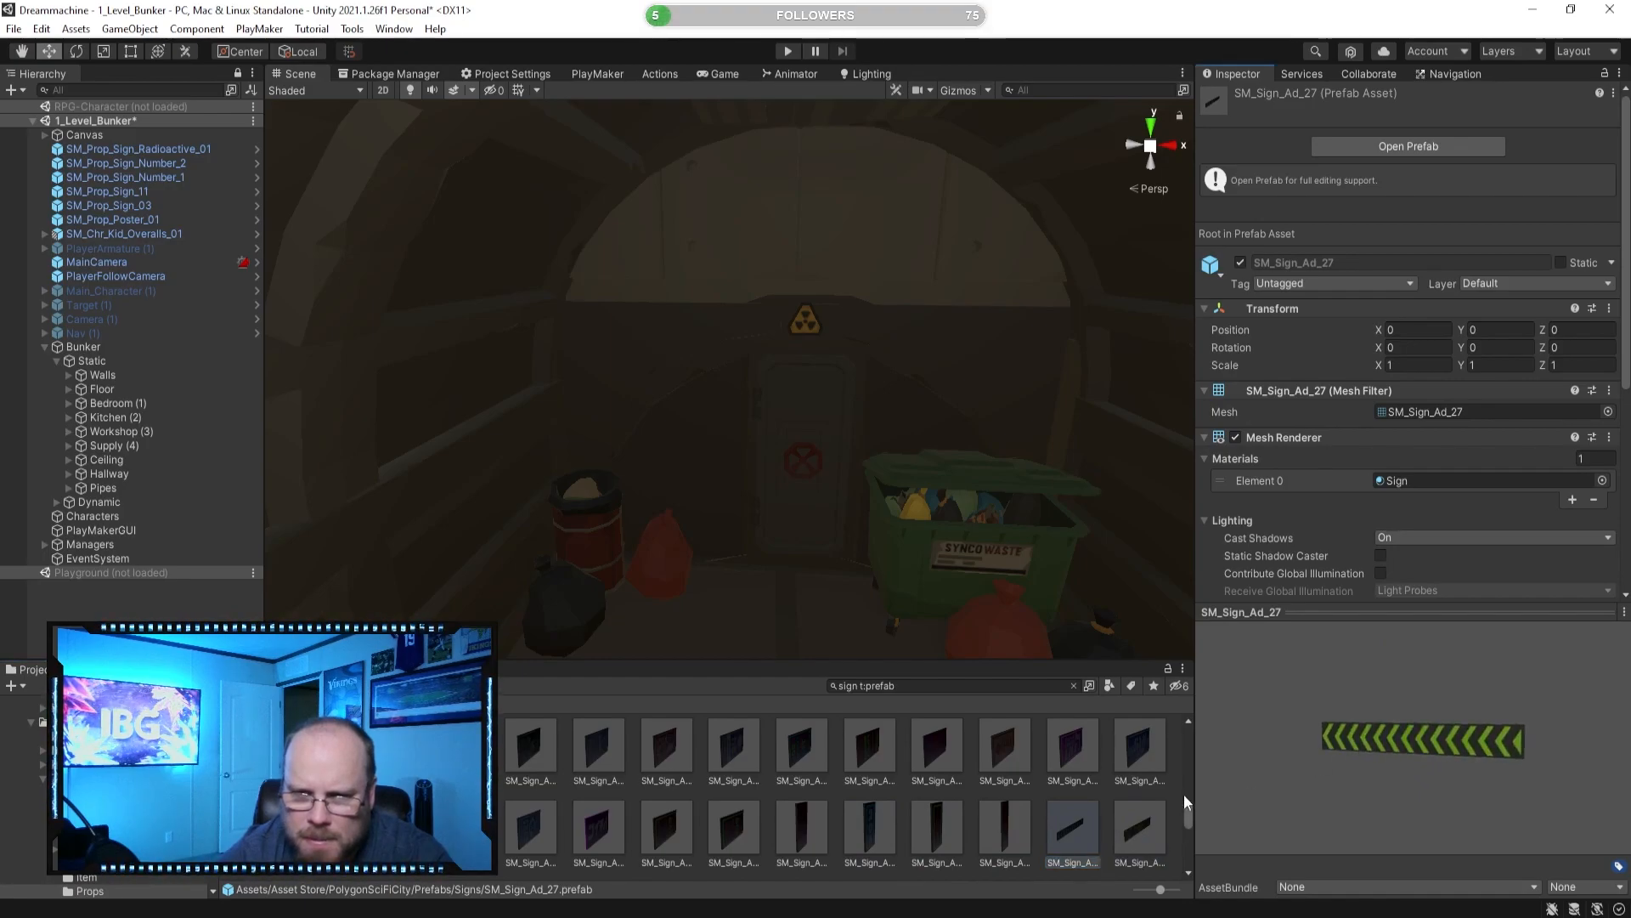
key("Right")
left_click_drag(1324, 783, 1237, 731)
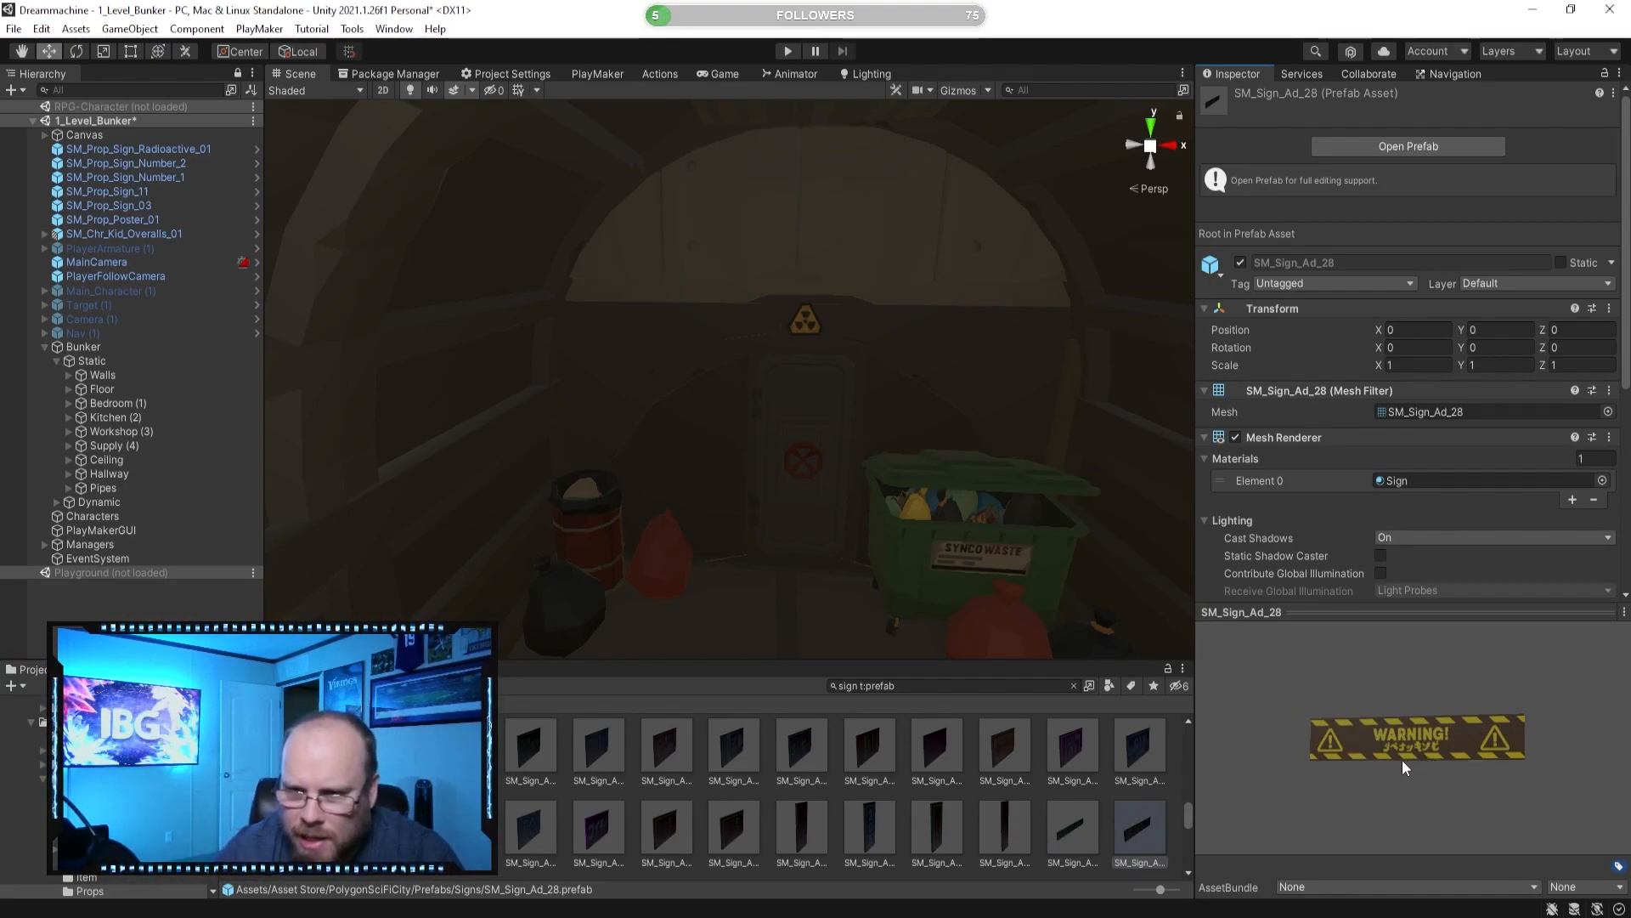
Try the SM_Sign_Ad_28 warning sign in front of the door with the radioactive sign, and delete it.
left_click_drag(1149, 836, 777, 630)
key("w")
right_click_drag(803, 600, 833, 548)
left_click_drag(832, 542, 904, 207)
right_click_drag(873, 424, 1081, 354)
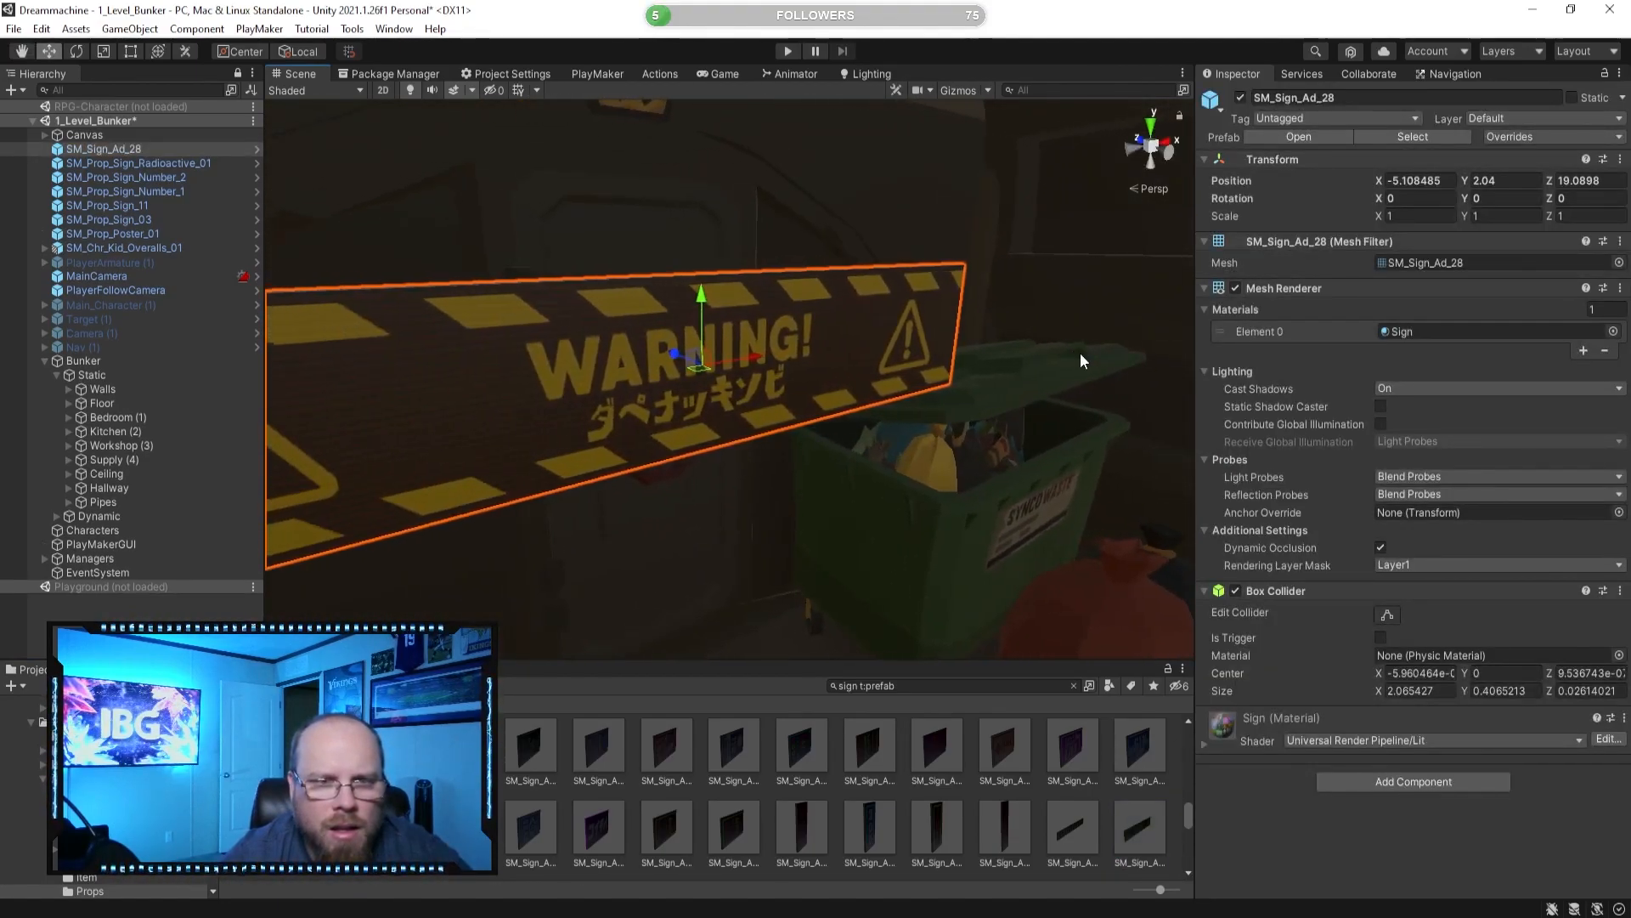
left_click(908, 782)
right_click_drag(849, 554, 646, 534)
key("w")
key("s")
right_click_drag(770, 411, 719, 409)
left_click(719, 410)
key("Delete")
Examine the prefabs following SM_Sign_Ad_28, from SM_Sign_Ad_29 to SM_Sign_AirLock_01.
left_click(1073, 826)
left_click(1147, 817)
key("Right")
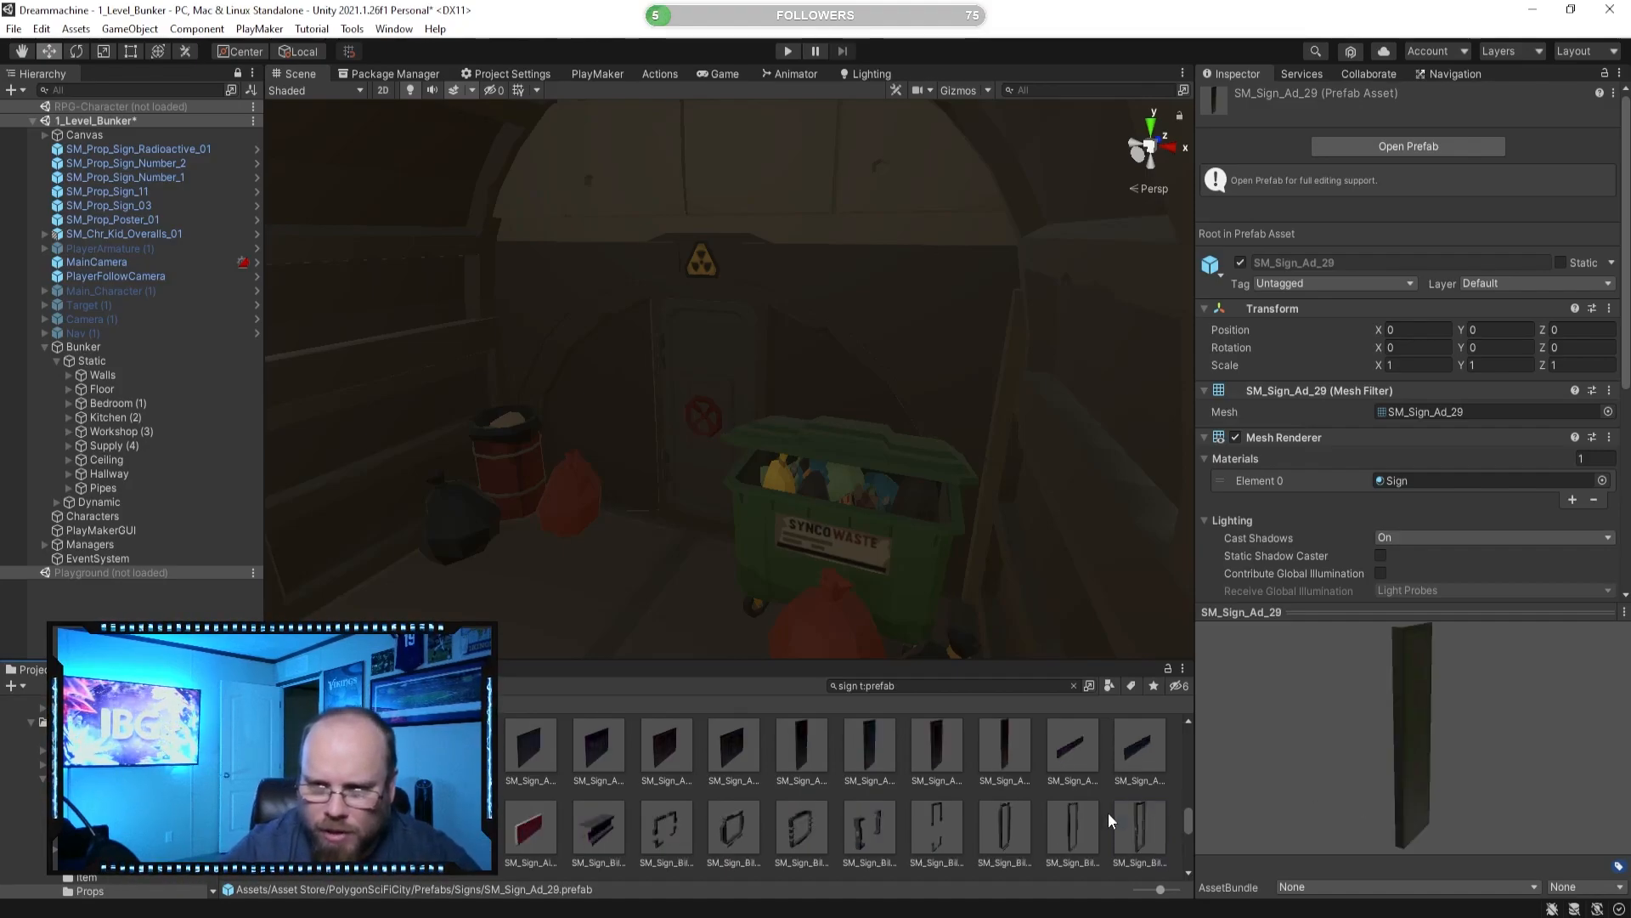
key("Right")
key("Right")
key("Left")
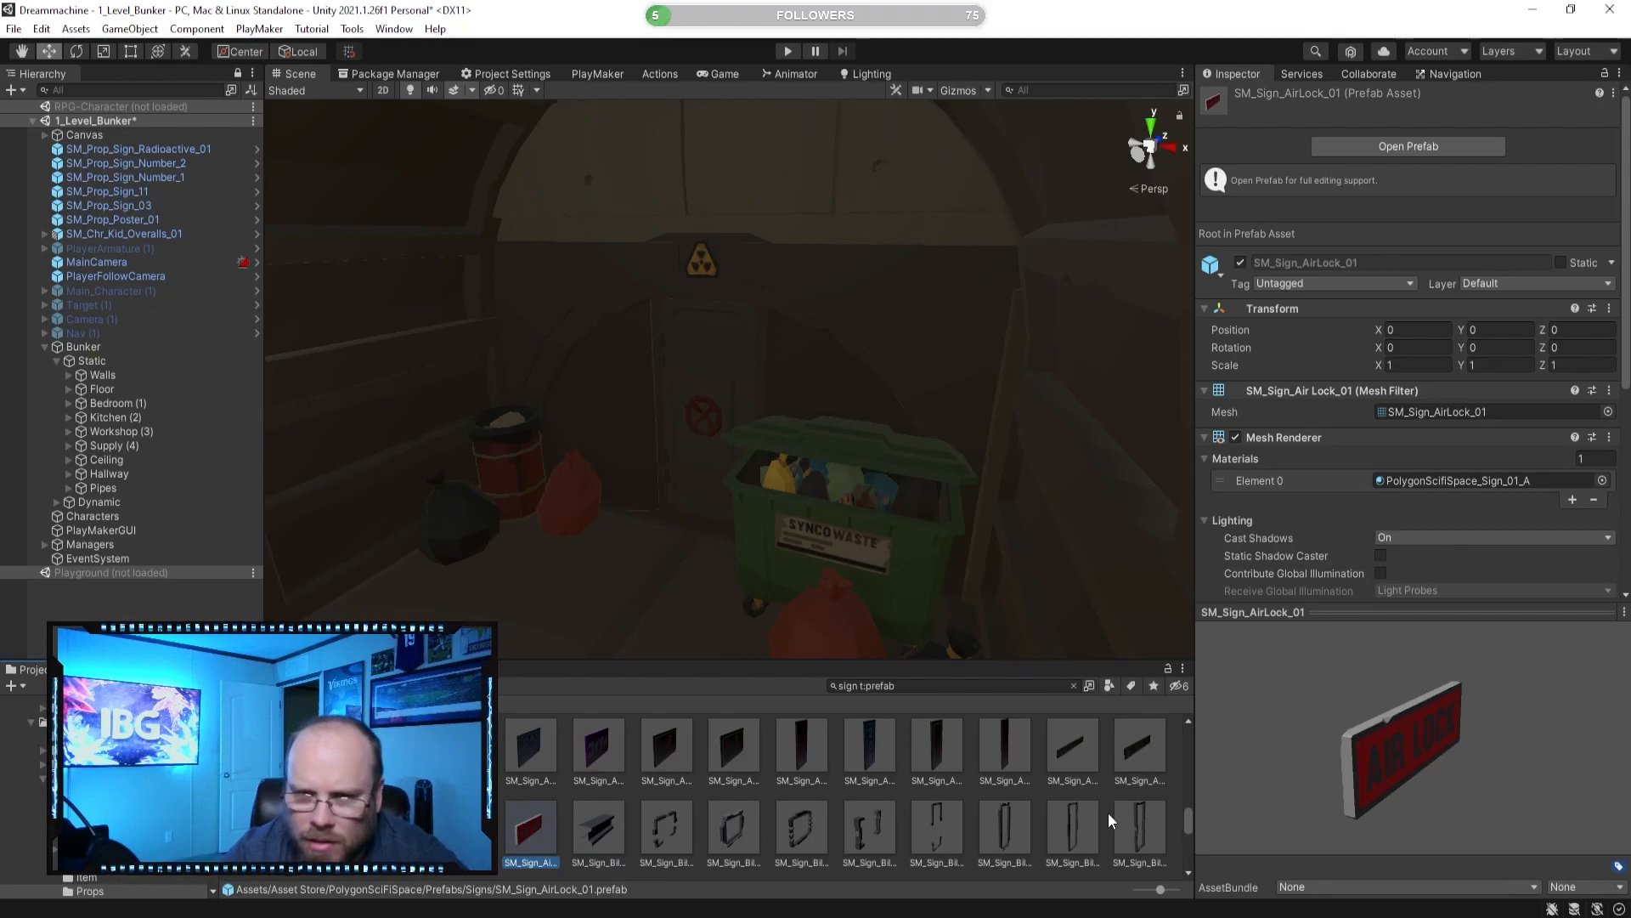
Place SM_Sign_AirLock_01 on the wall above the door's radioactive sign.
key("w")
right_click_drag(608, 532, 607, 464)
left_click_drag(527, 831, 690, 187)
right_click_drag(691, 187, 642, 312)
key("d")
left_click_drag(729, 308, 744, 303)
key("a")
right_click_drag(677, 332, 950, 332)
left_click_drag(937, 329, 822, 340)
Scale the AIR LOCK sign uniformly to about 0.64 and set it against the wall.
key("r")
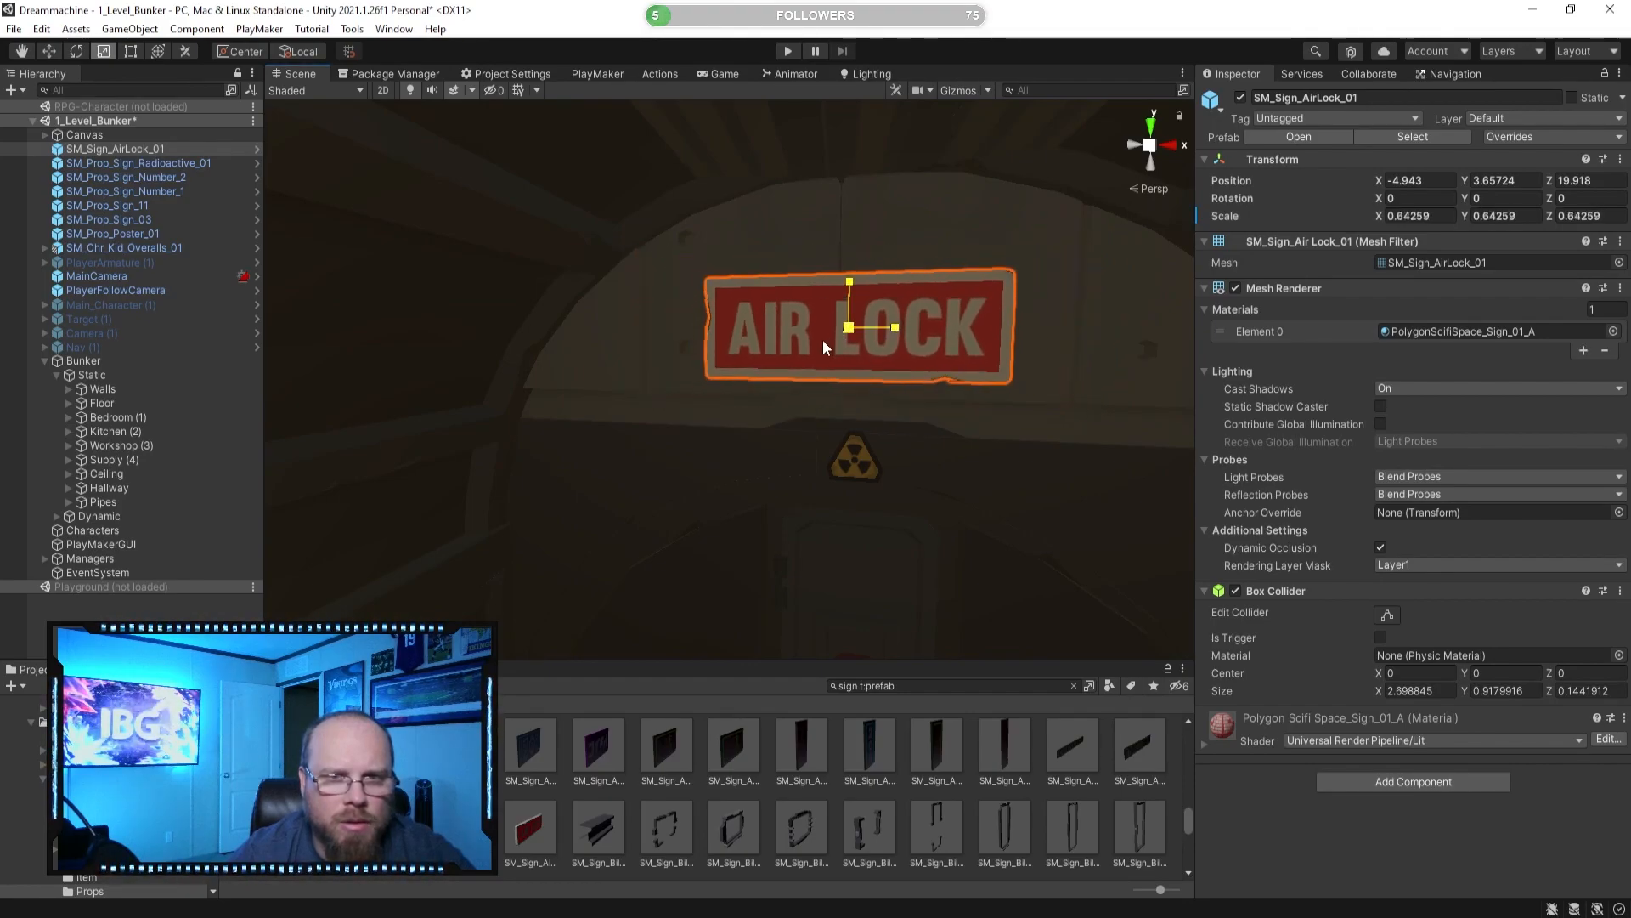
left_click_drag(847, 214, 565, 280, "alt")
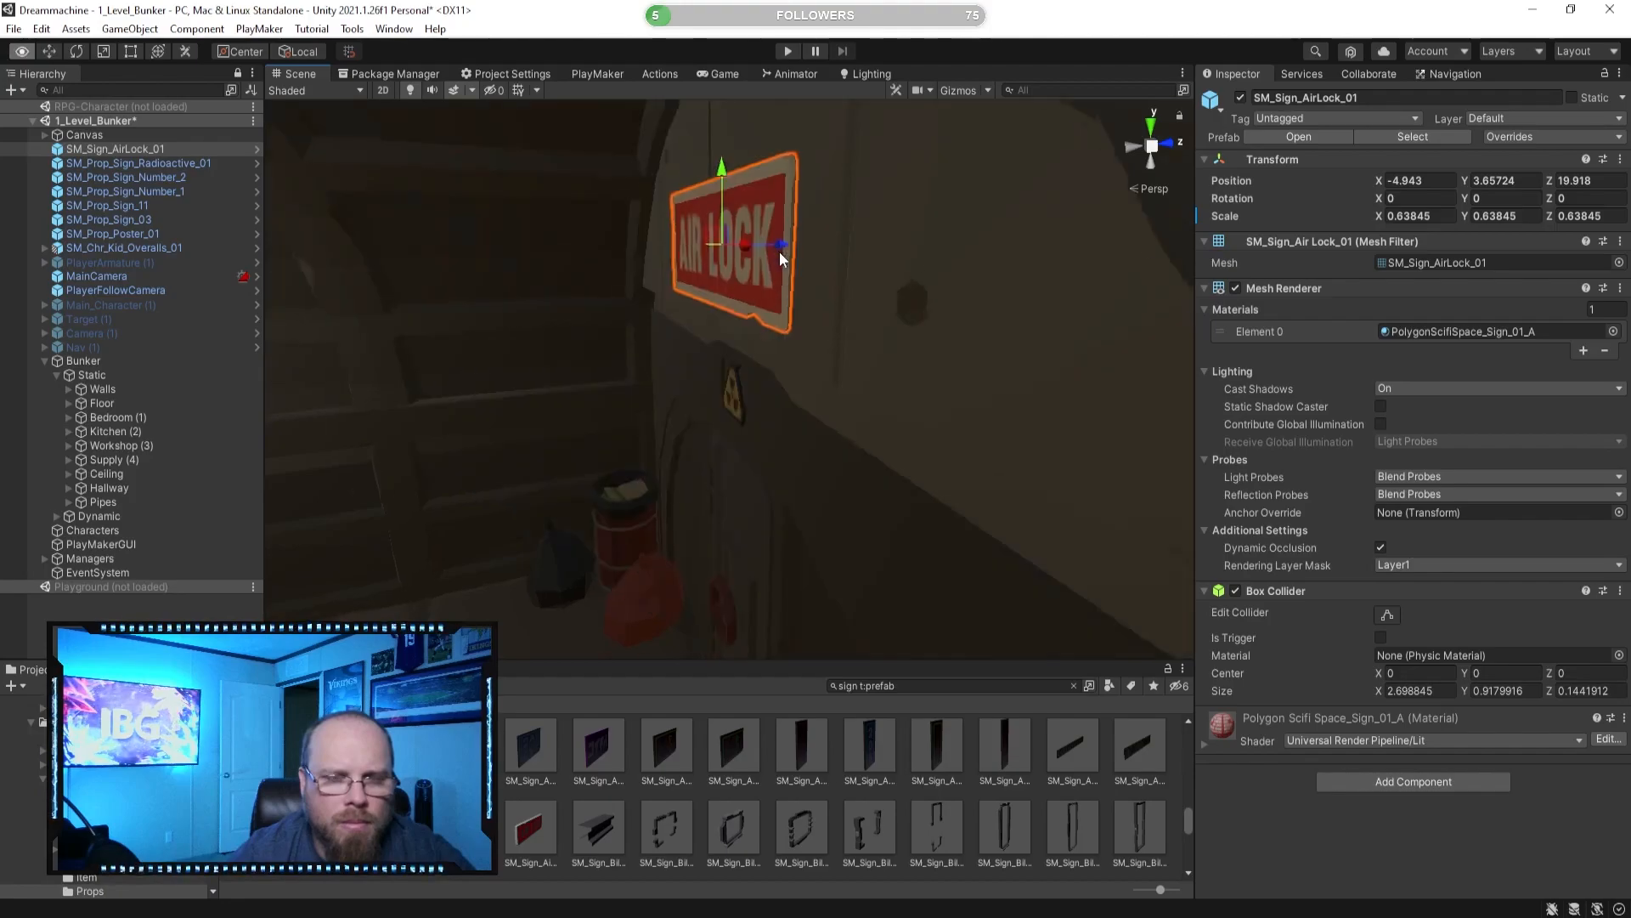
right_click_drag(779, 252, 787, 249)
left_click_drag(765, 211, 764, 213)
right_click_drag(765, 212, 757, 484)
Examine the billboard border and large billboard prefabs, turning SM_Sign_Billboard_Large_02 and SM_Sign_Billboard_Large_03 to the front.
left_click(666, 826)
left_click_drag(1252, 726, 1167, 713)
left_click(752, 831)
left_click(797, 824)
left_click(533, 832)
left_click(596, 827)
left_click(984, 837)
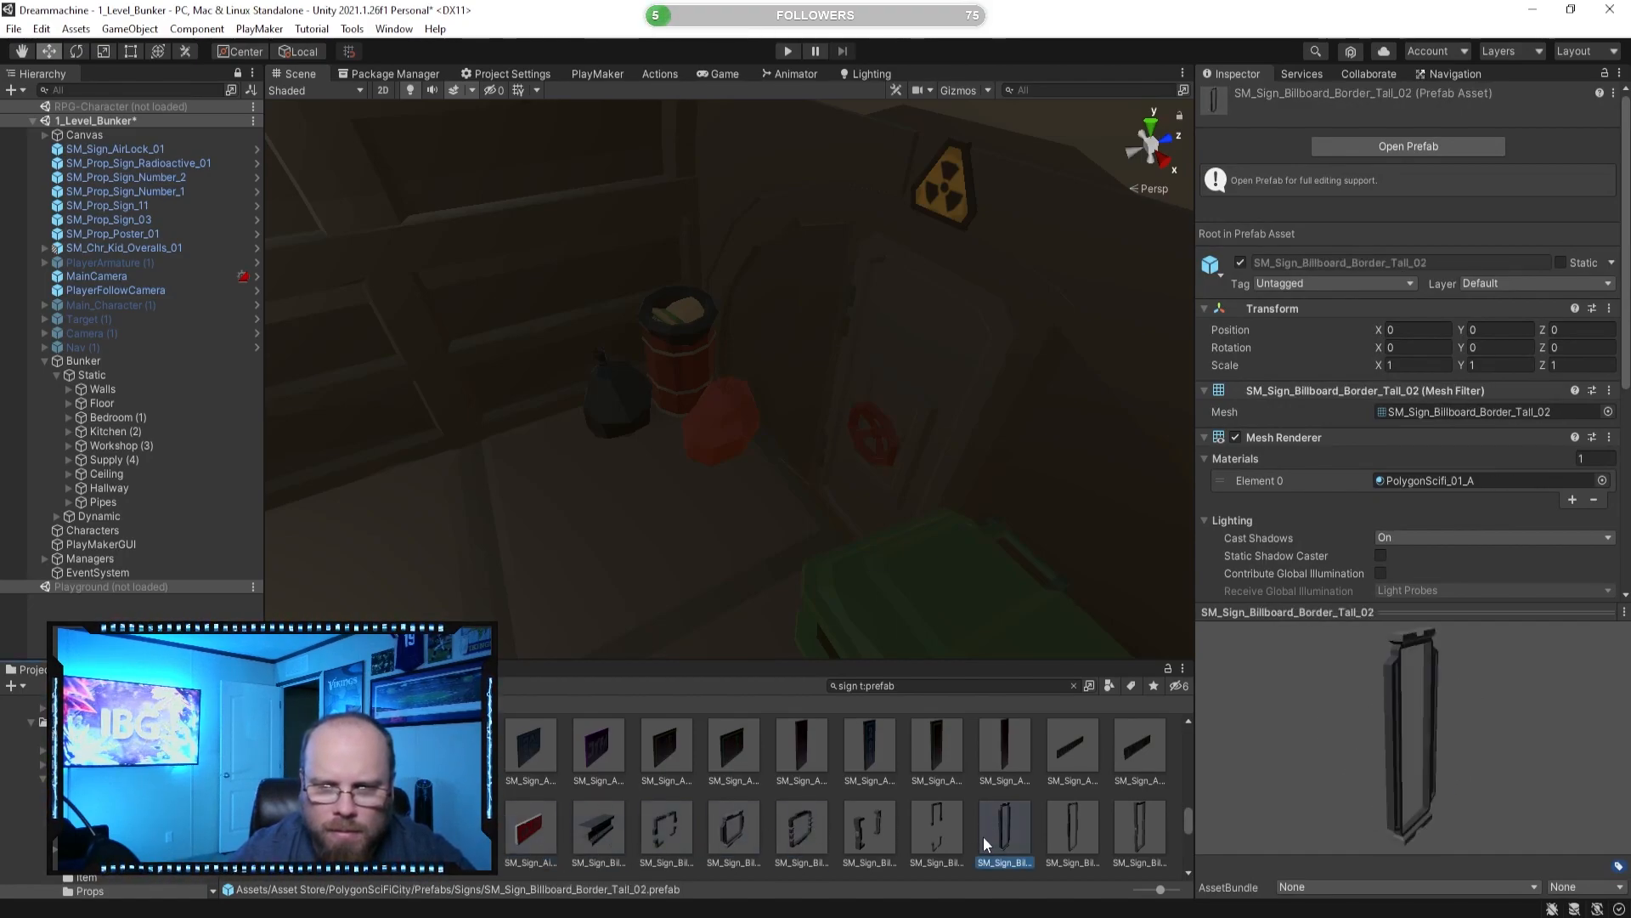
key("Right")
key("Right")
key("Right")
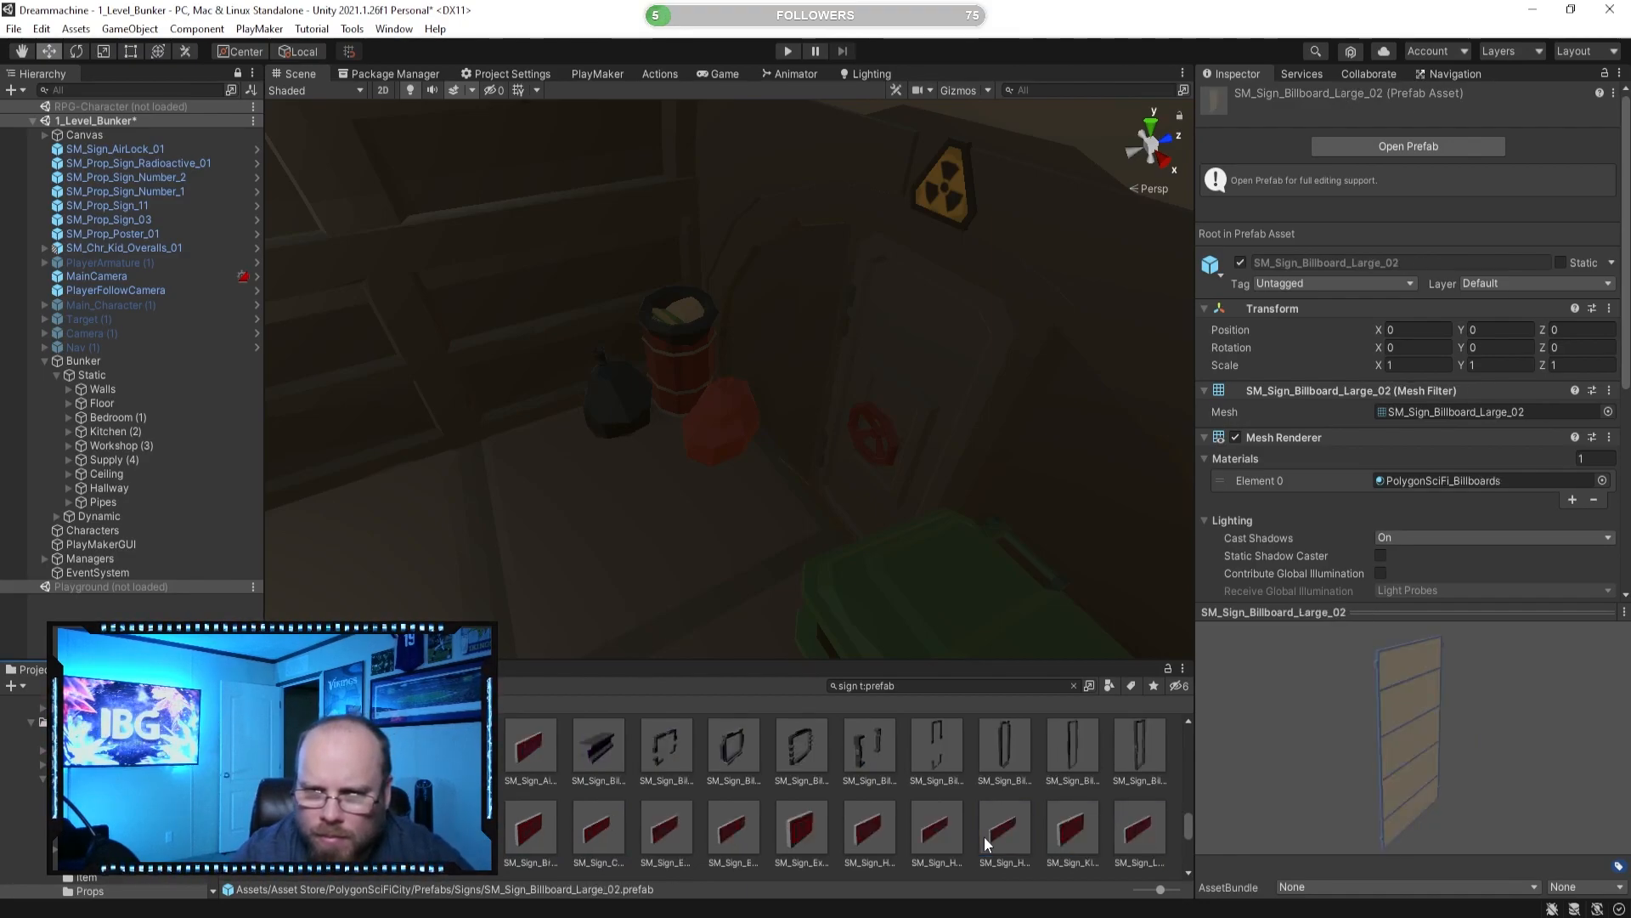
left_click_drag(1388, 716, 1521, 692)
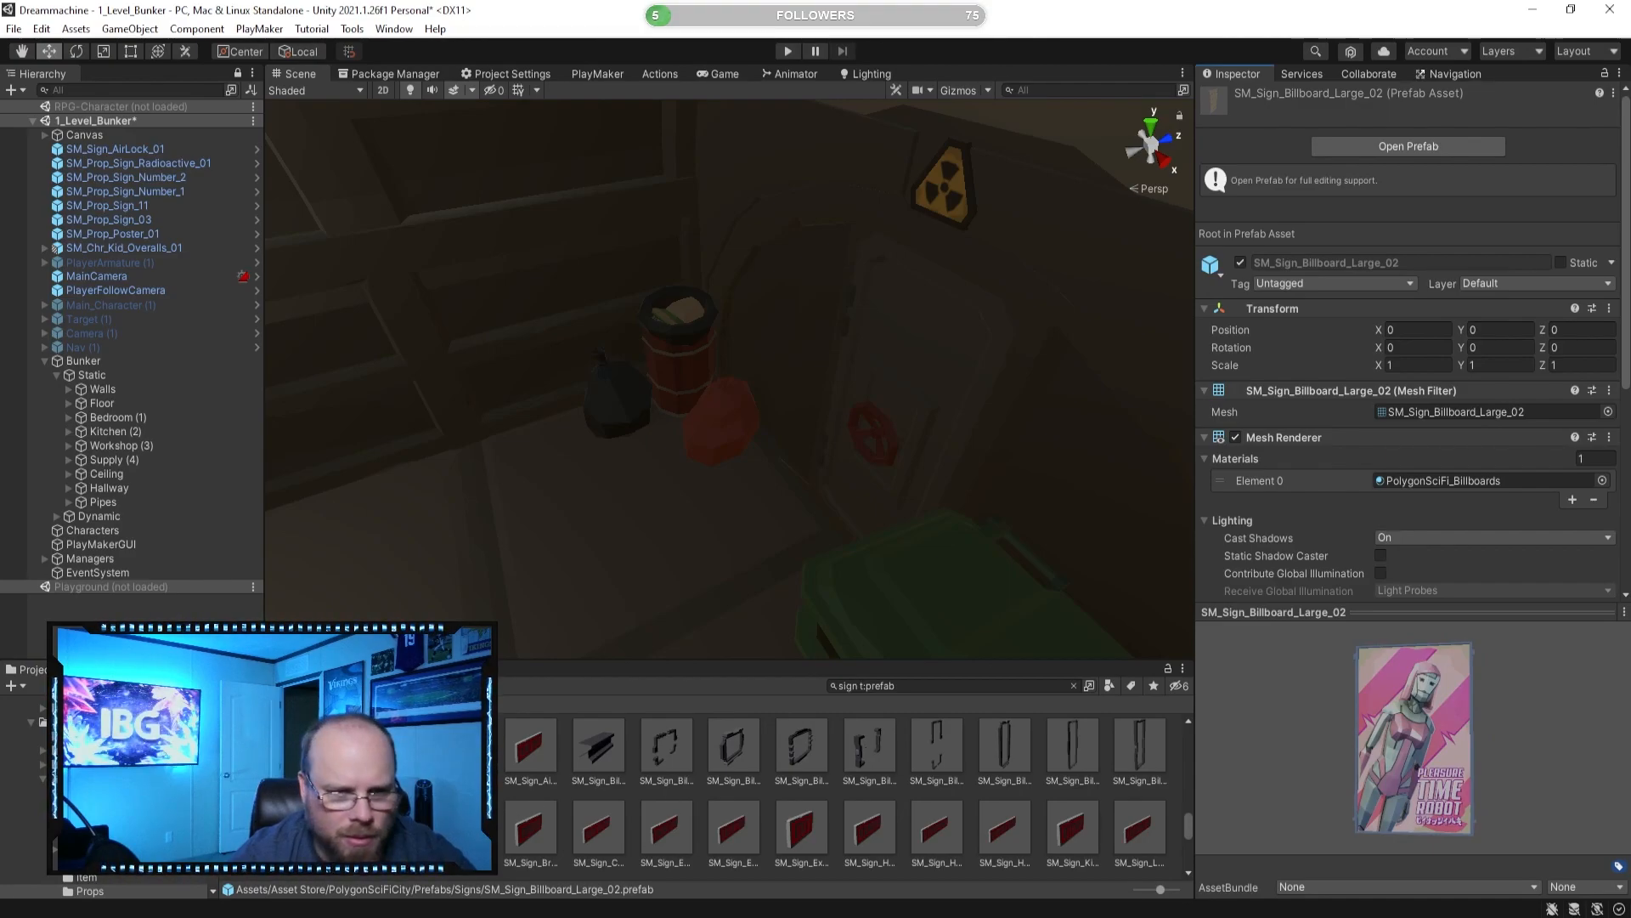
key("Right")
left_click_drag(1472, 672, 1478, 779)
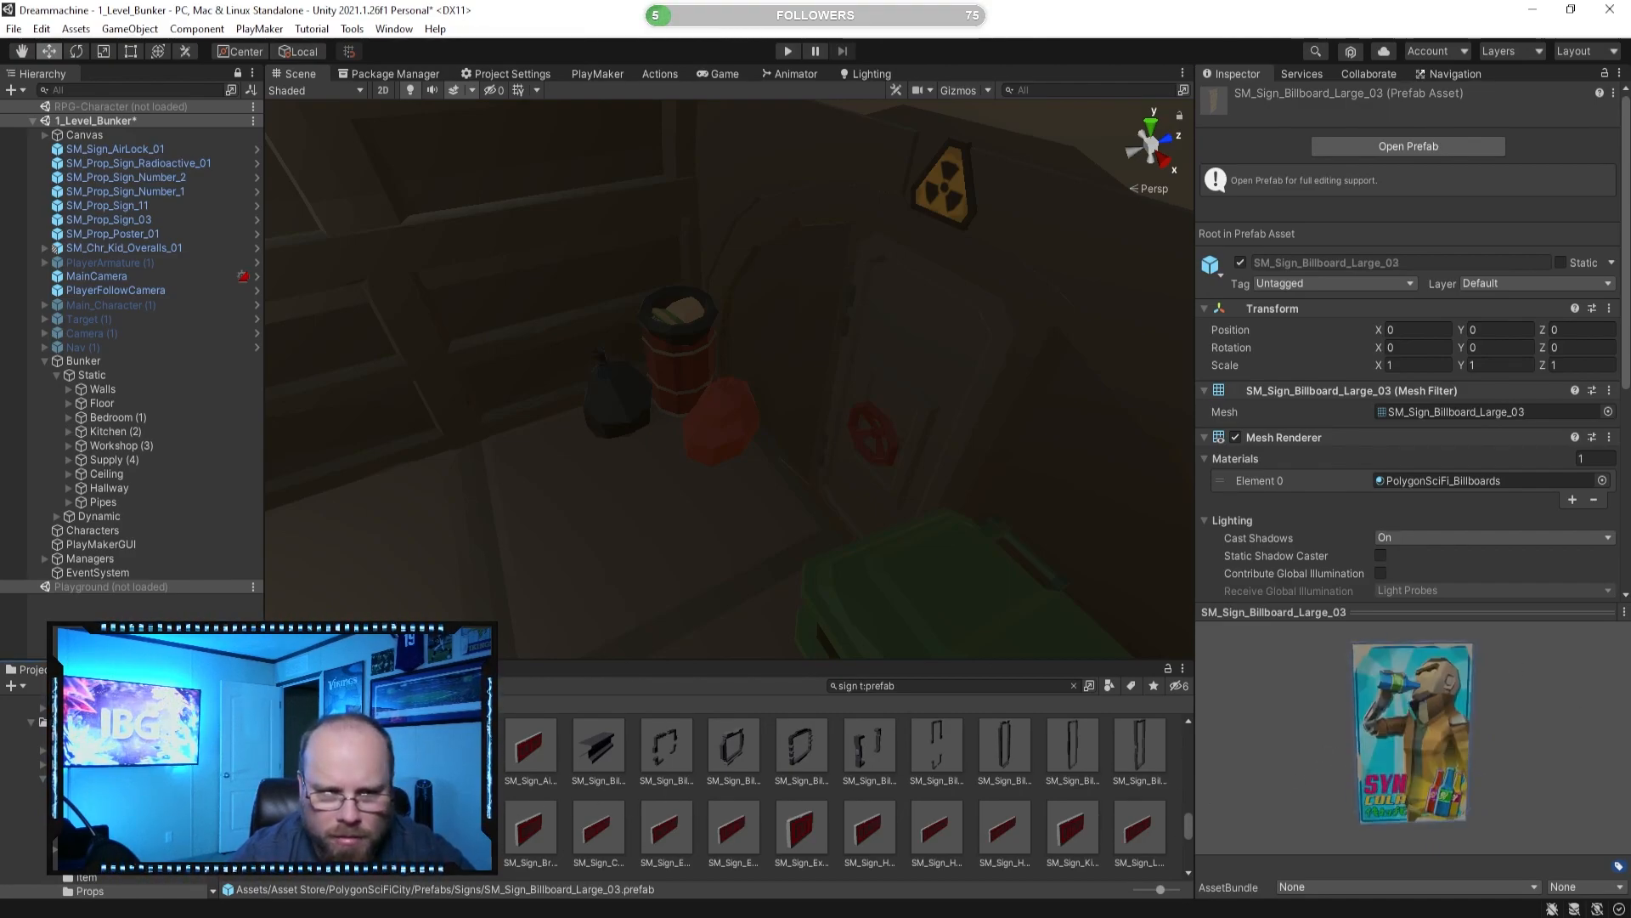
key("Right")
Examine the red room signs from SM_Sign_Bridge_01 and SM_Sign_CrewQuarters_01 to SM_Sign_Exit_02.
left_click(542, 831)
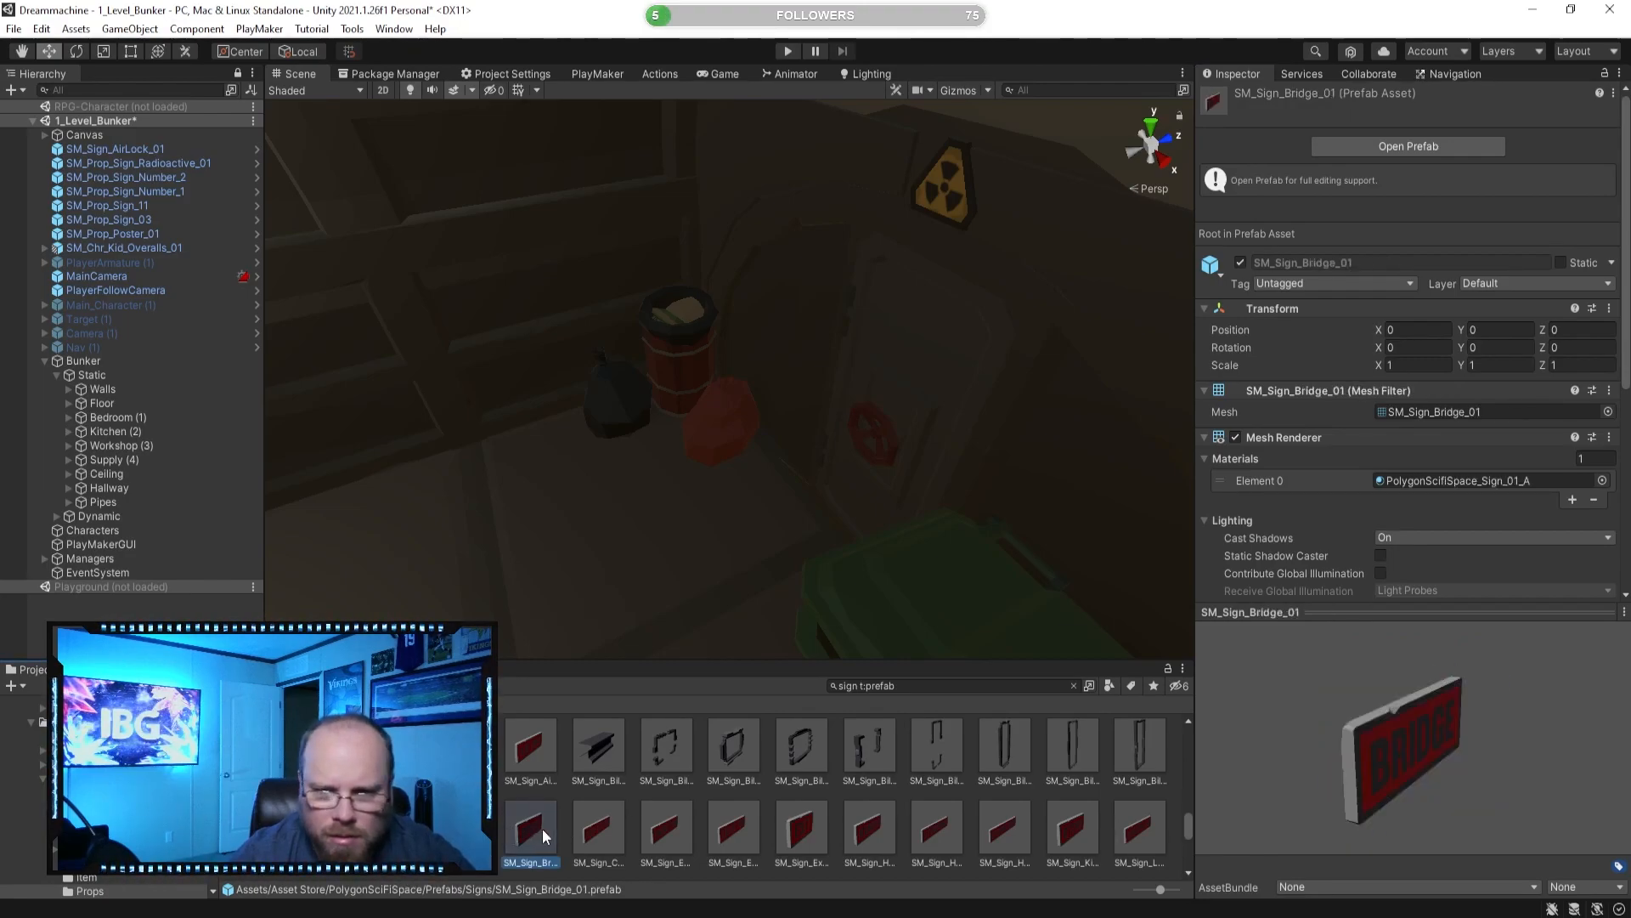
key("Right")
key("Right")
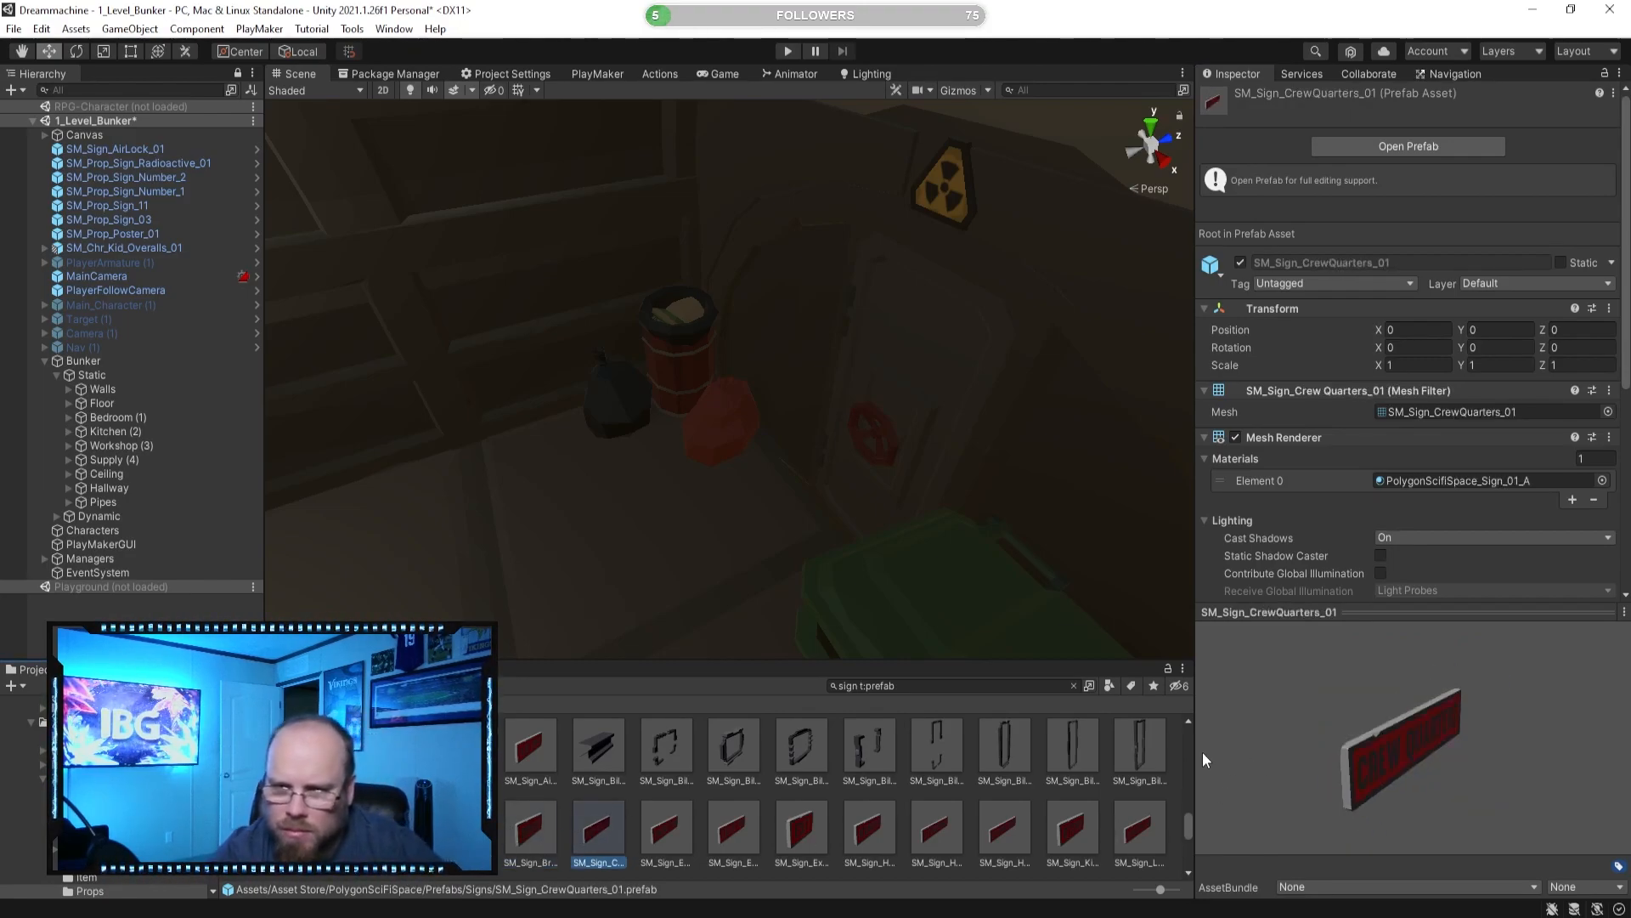
key("Right")
key("Right")
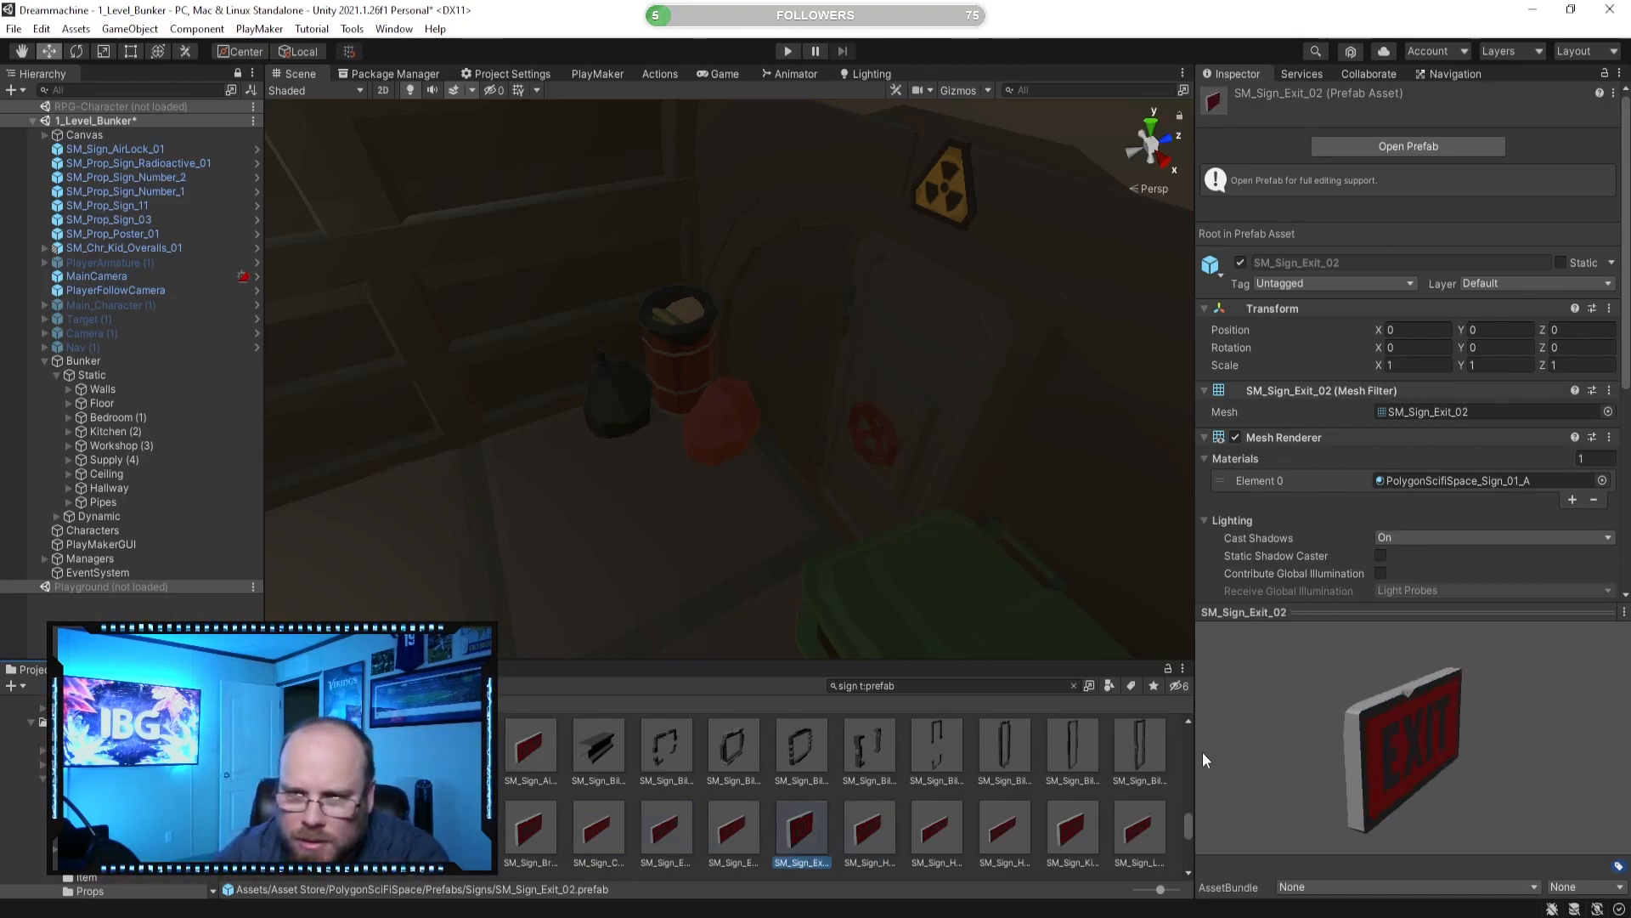
Place SM_Sign_Exit_02 high on the end wall above the door and focus on it.
right_click_drag(977, 552, 883, 493)
right_click(878, 687)
right_click_drag(805, 578, 867, 590)
left_click_drag(802, 819, 678, 175)
key("f")
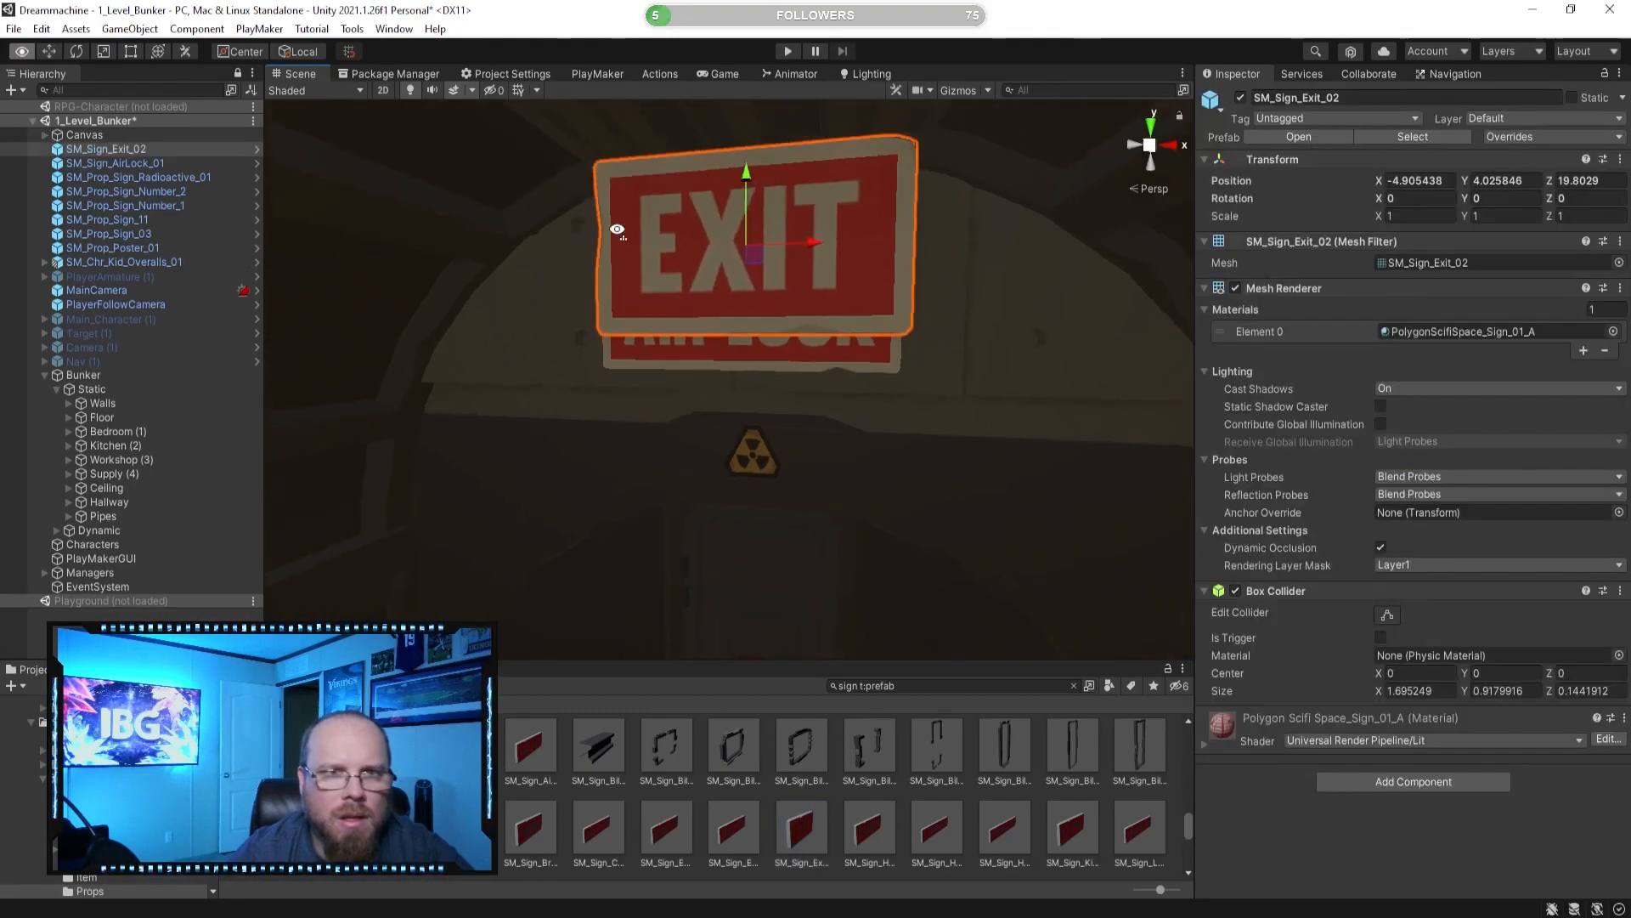
Shrink the EXIT sign and position it centrally on the wall above the AIR LOCK sign.
left_click_drag(766, 289, 509, 306)
left_click(49, 51)
left_click(783, 175)
left_click(785, 199)
left_click_drag(785, 199, 904, 326)
left_click(834, 792)
left_click_drag(703, 515, 780, 476, "alt")
Delete the AIR LOCK sign and lower the EXIT sign slightly on the wall.
left_click(772, 314)
key("Delete")
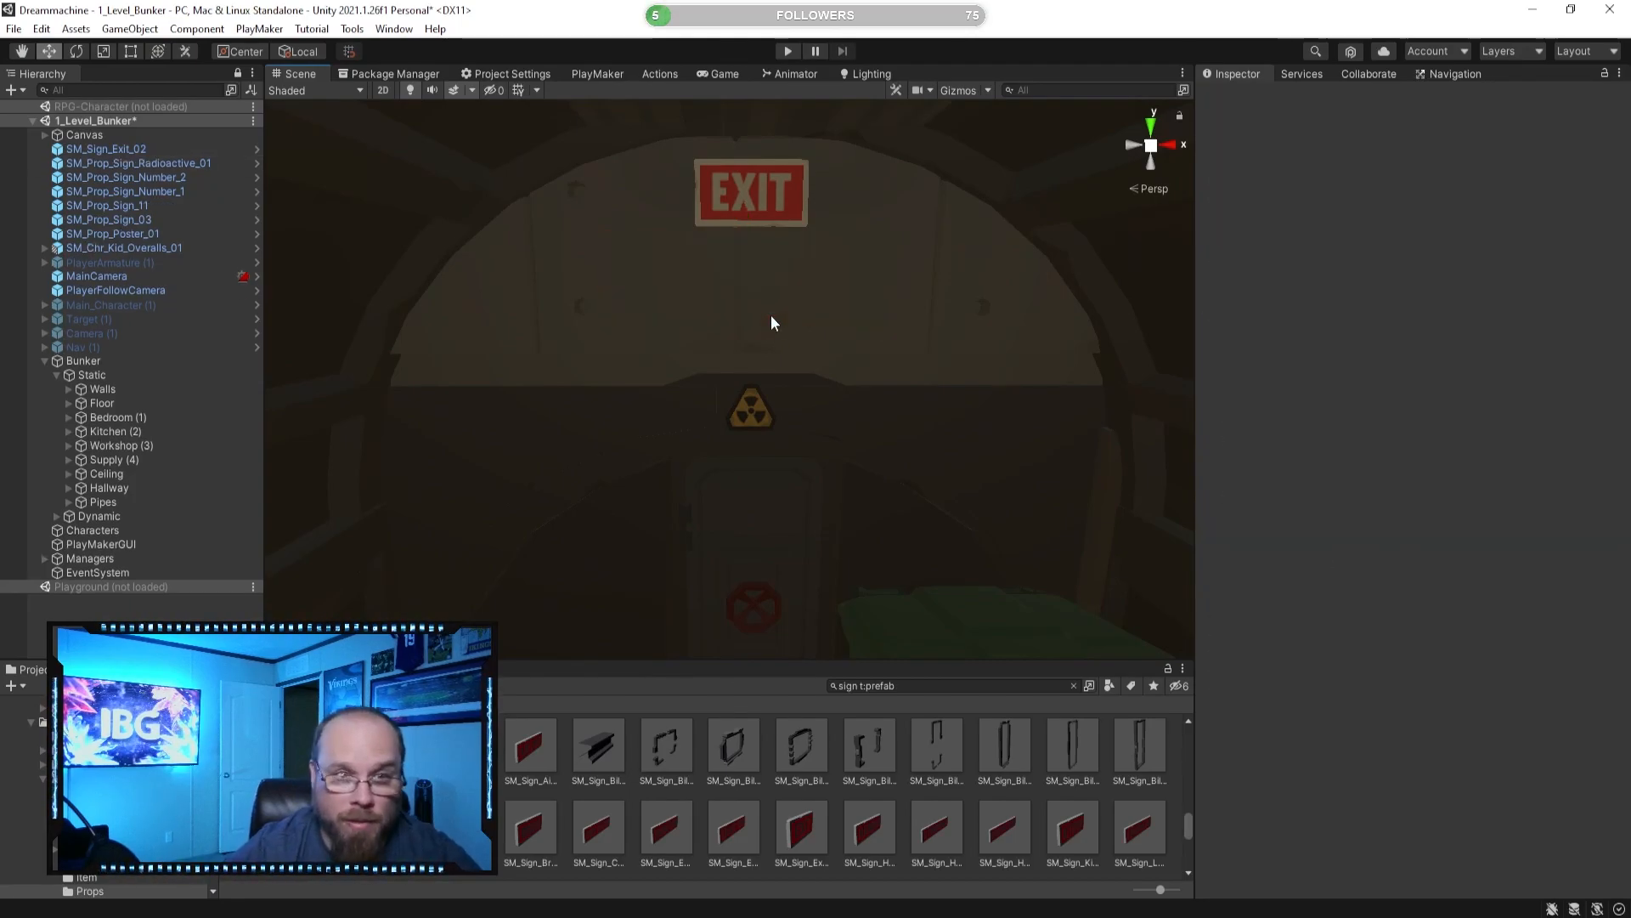
left_click(765, 172)
mouse_move(757, 126)
left_mouse_down()
mouse_move(757, 160)
mouse_move(754, 134)
left_mouse_up()
Examine the room signs SM_Sign_Hydroponics_01, SM_Sign_Kitchen_01, SM_Sign_LoadingBay_01, SM_Sign_LockerRoom_01 and SM_Sign_MedicalBay_01.
left_click(946, 829)
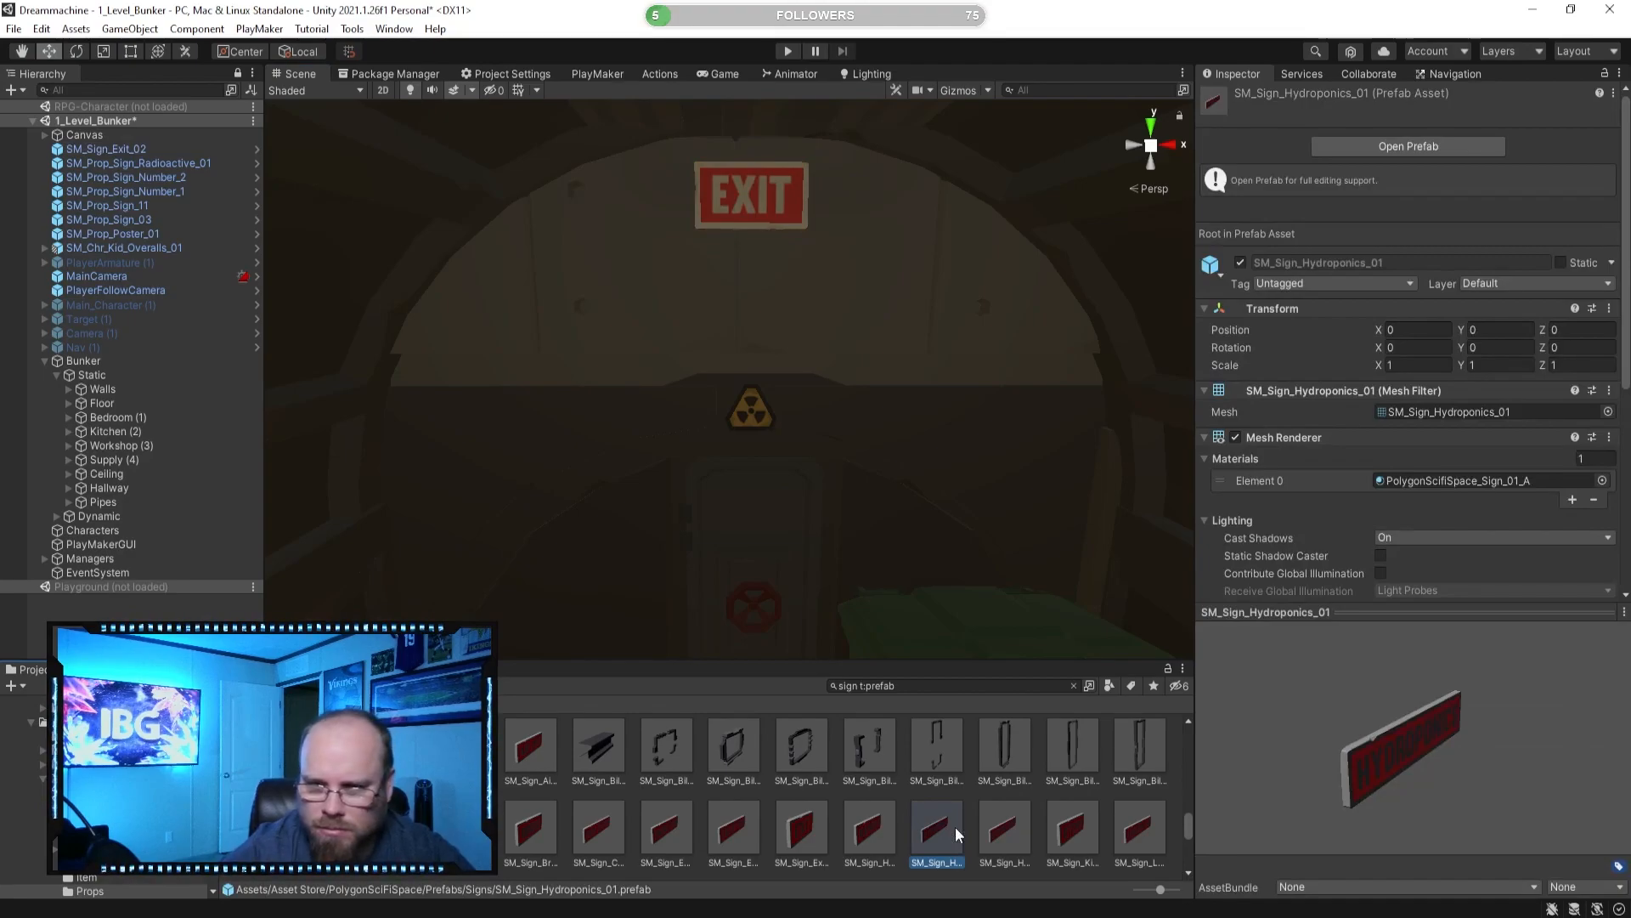
key("Right")
key("Right")
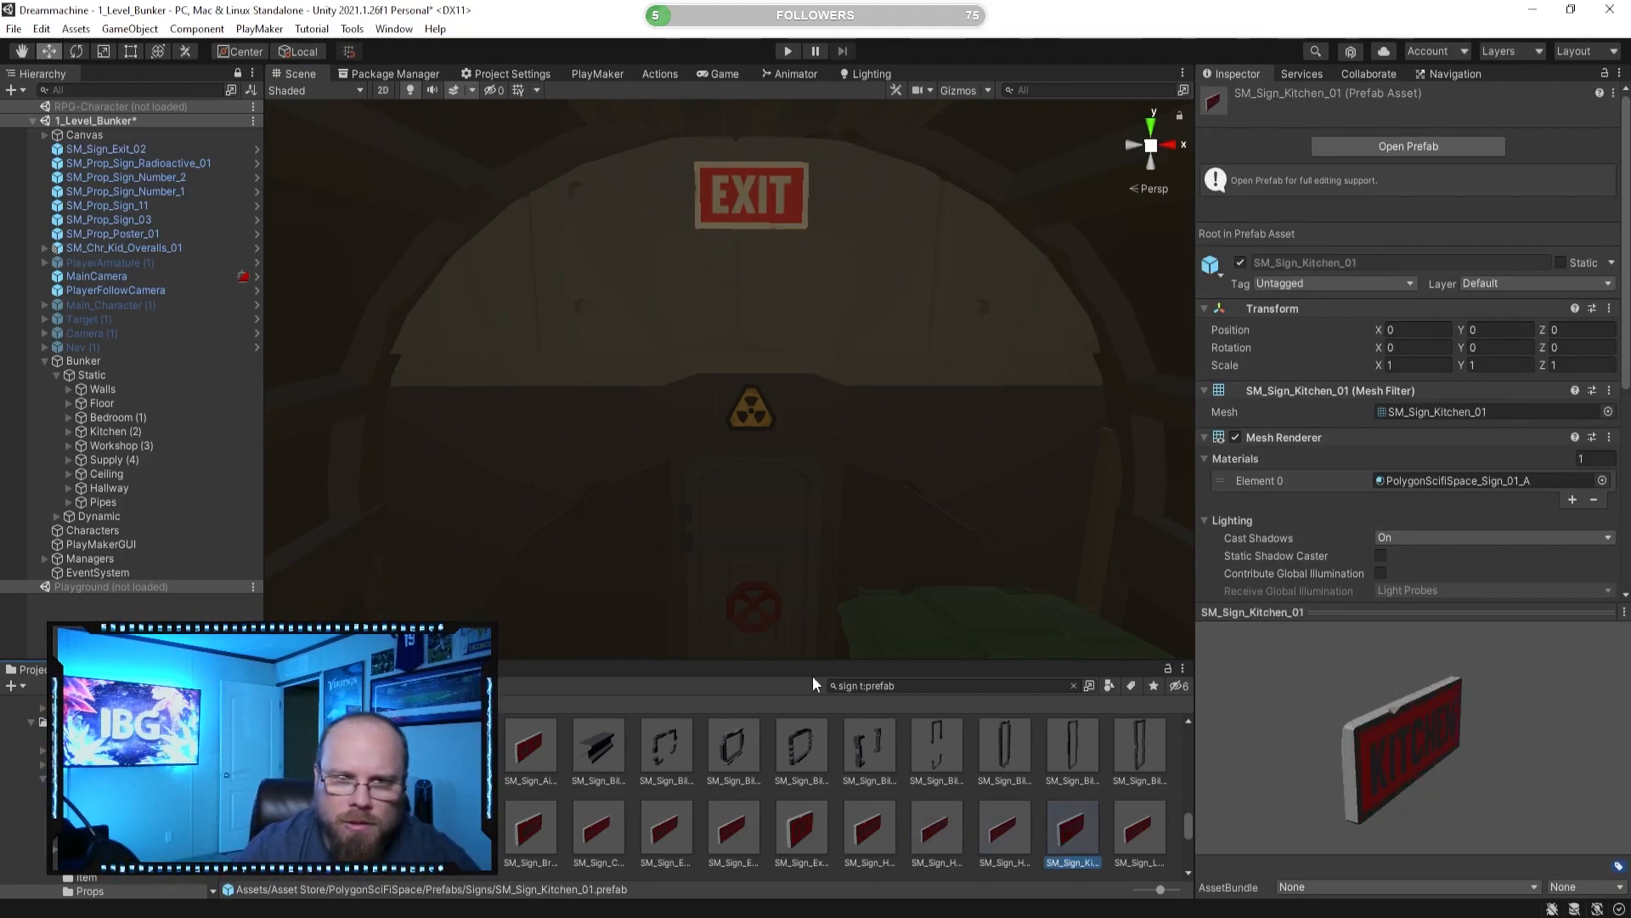
left_click(1121, 823)
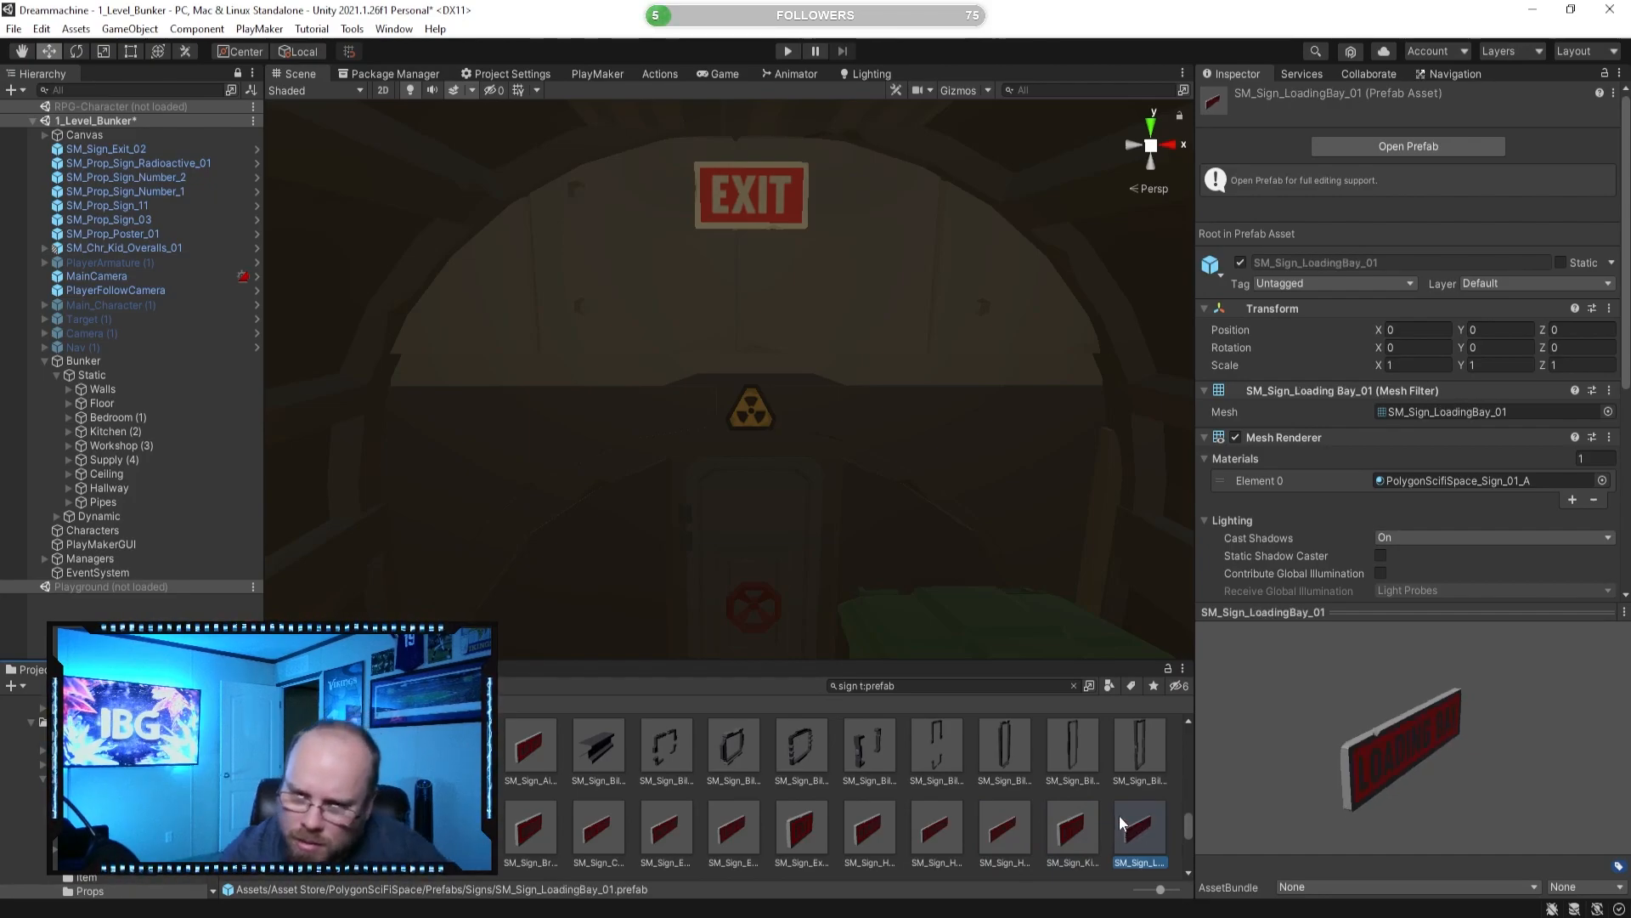
key("Right")
key("Right")
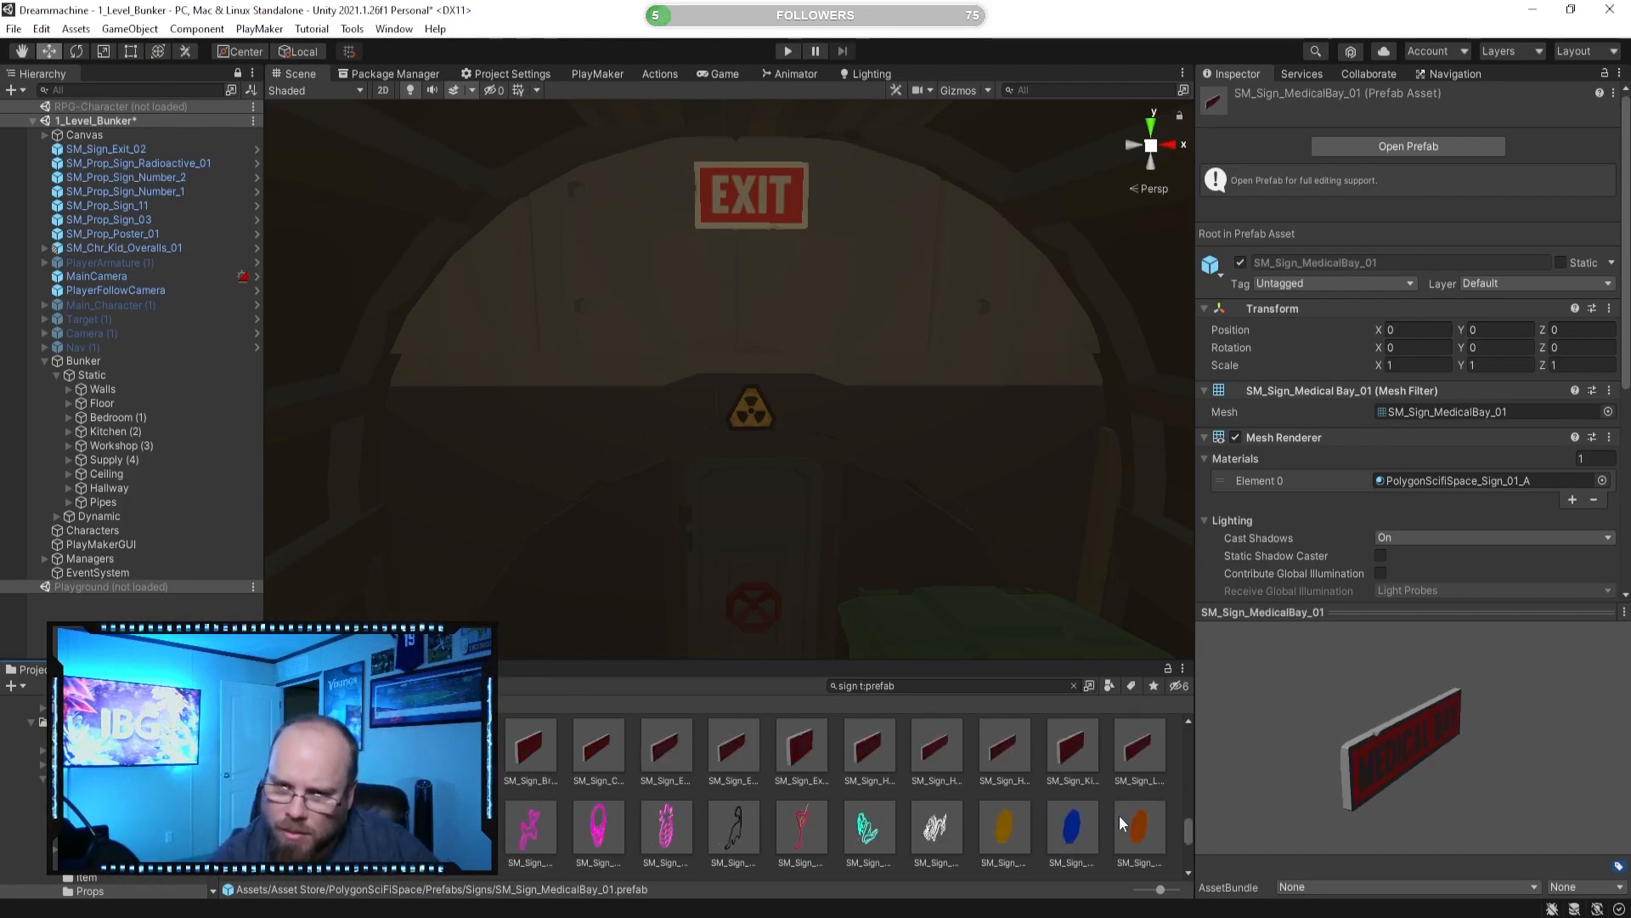
key("Left")
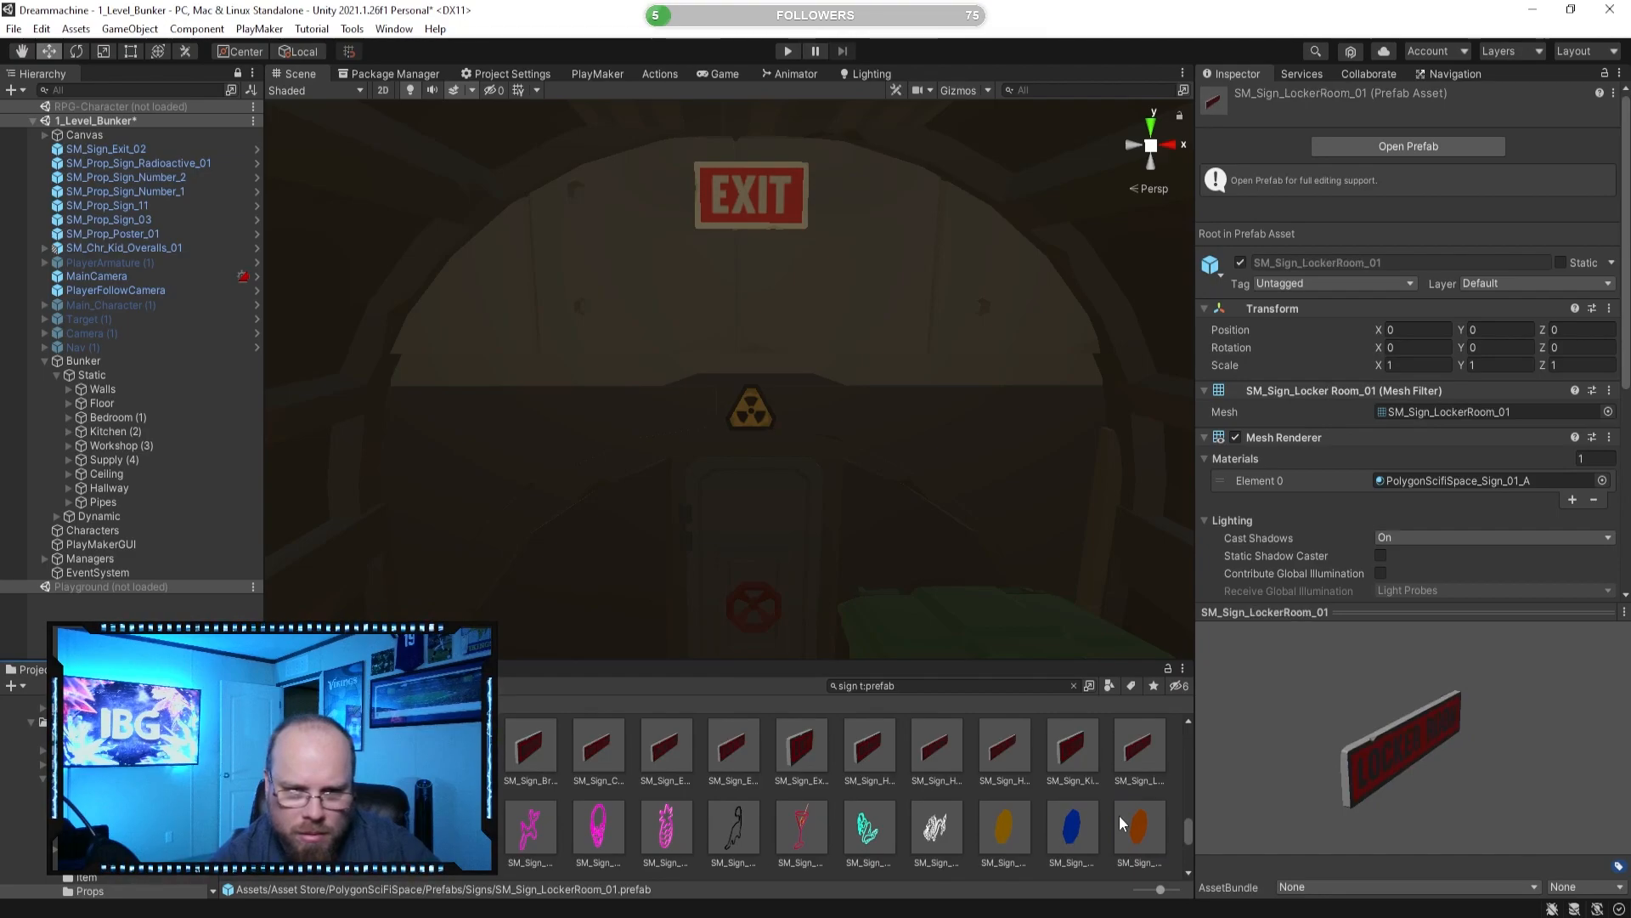
Review the room sign prefabs backwards from SM_Sign_LockerRoom_01 to SM_Sign_EngineRoom_01 and SM_Sign_CrewQuarters_01.
key("Left")
key("Left")
key("Left")
key("Left")
key("Left")
key("Left")
key("Right")
key("Left")
key("Left")
key("Left")
key("Right")
key("Left")
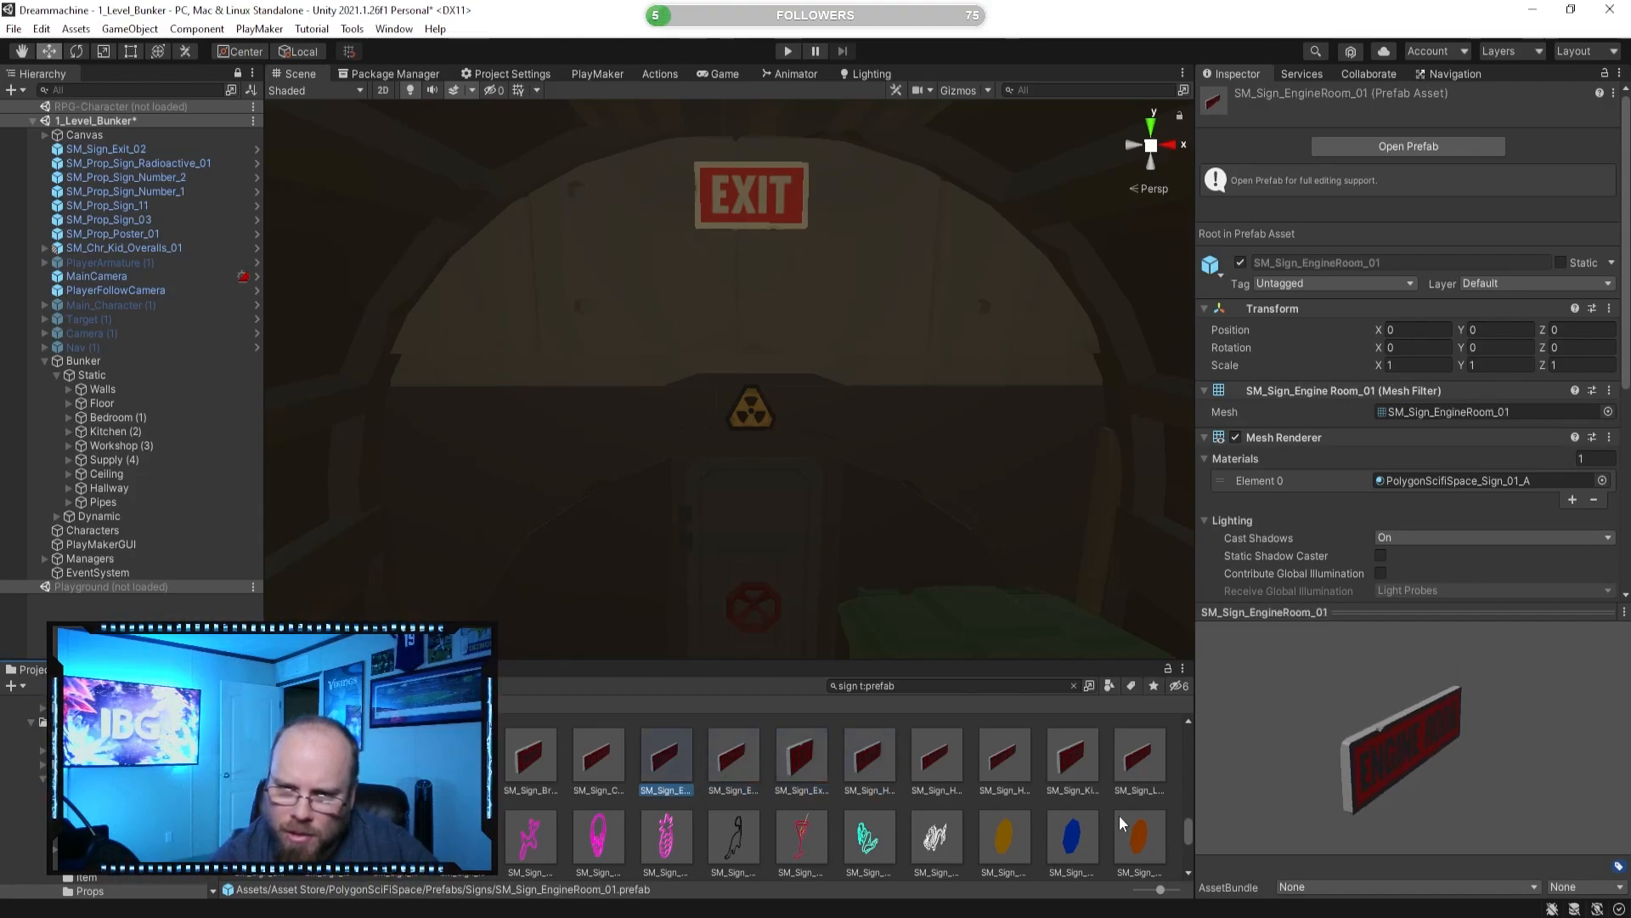
key("Left")
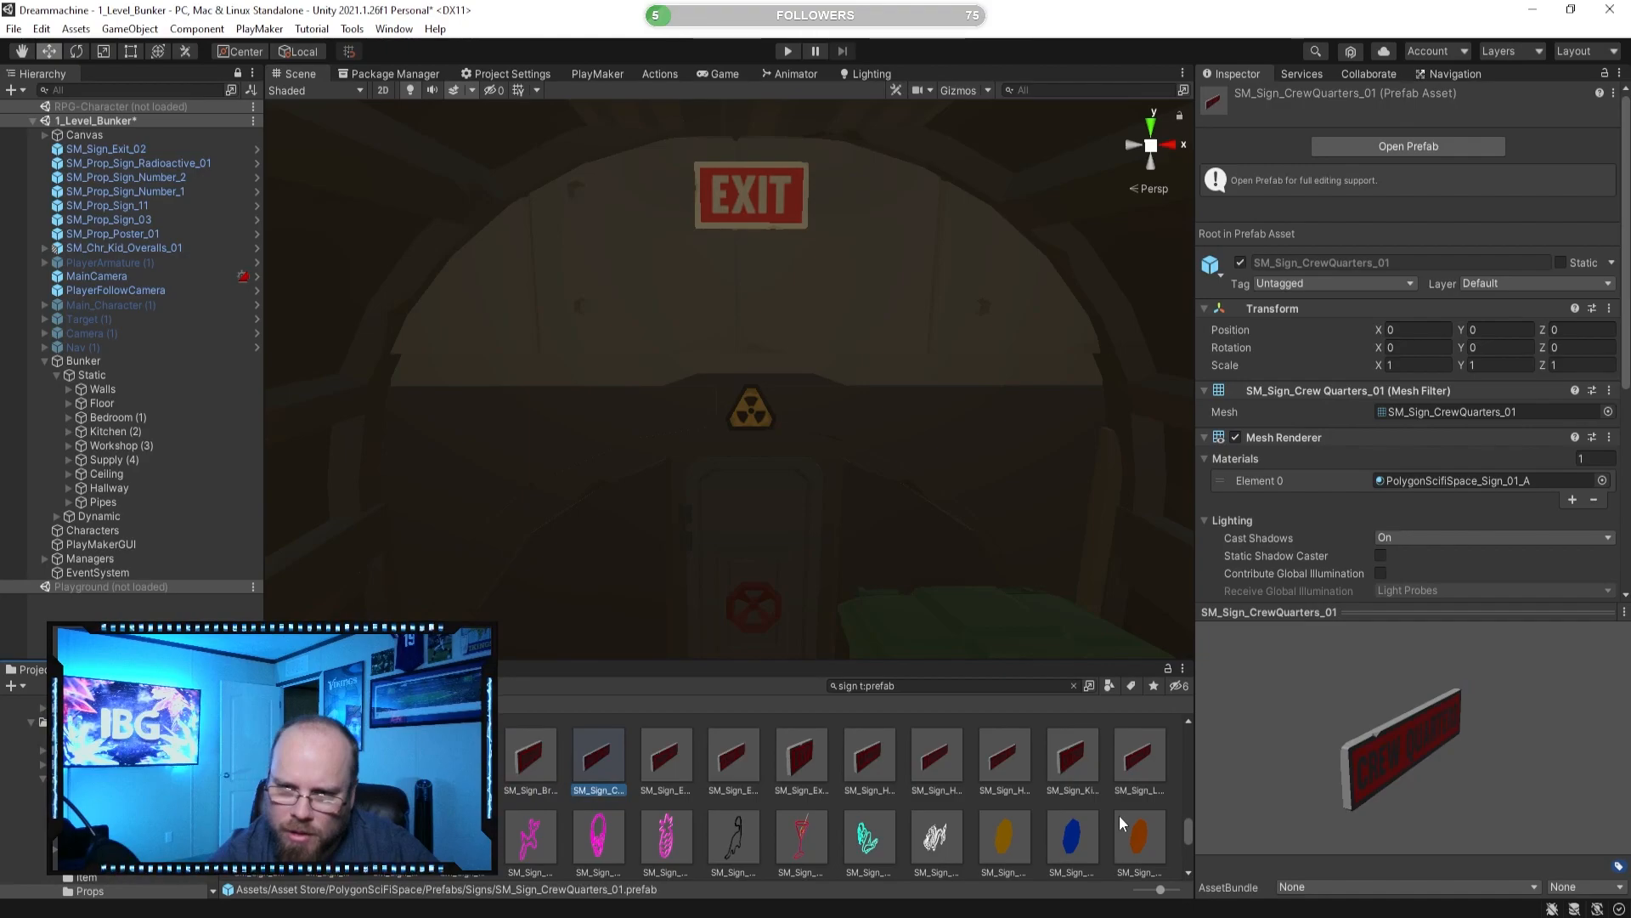
key("Left")
key("Right")
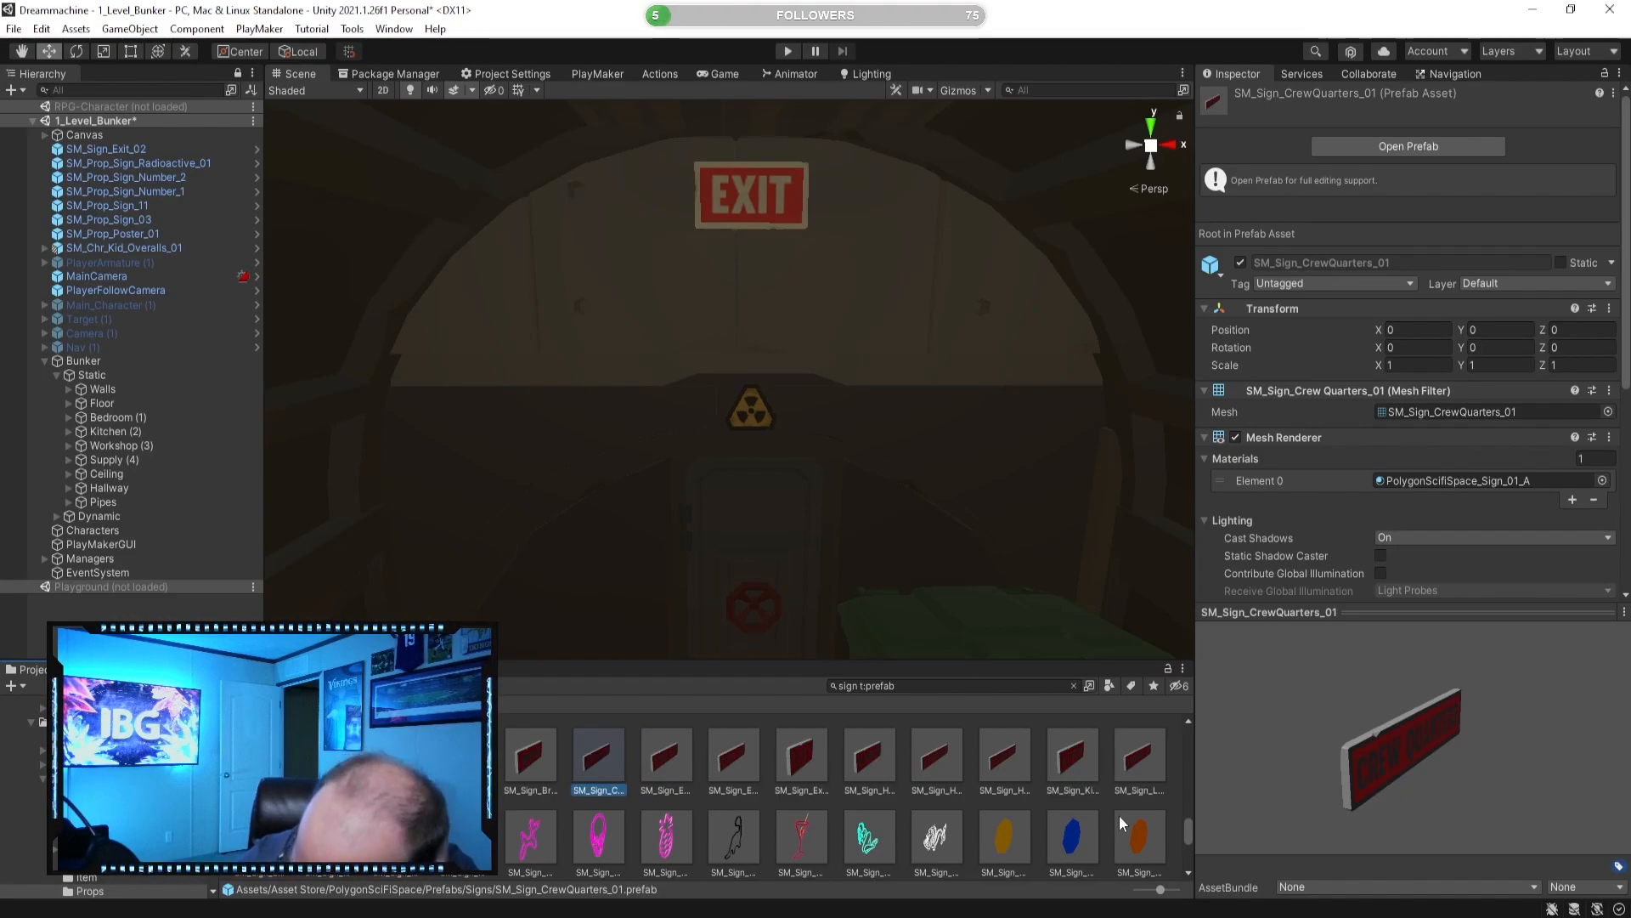
Go through the room sign prefabs again from SM_Sign_CrewQuarters_01 past SM_Sign_Exit_02 to SM_Sign_MedicalBay_01.
key("Right")
key("Right")
key("Right")
key("Right")
key("Right")
key("Right")
key("Right")
key("Right")
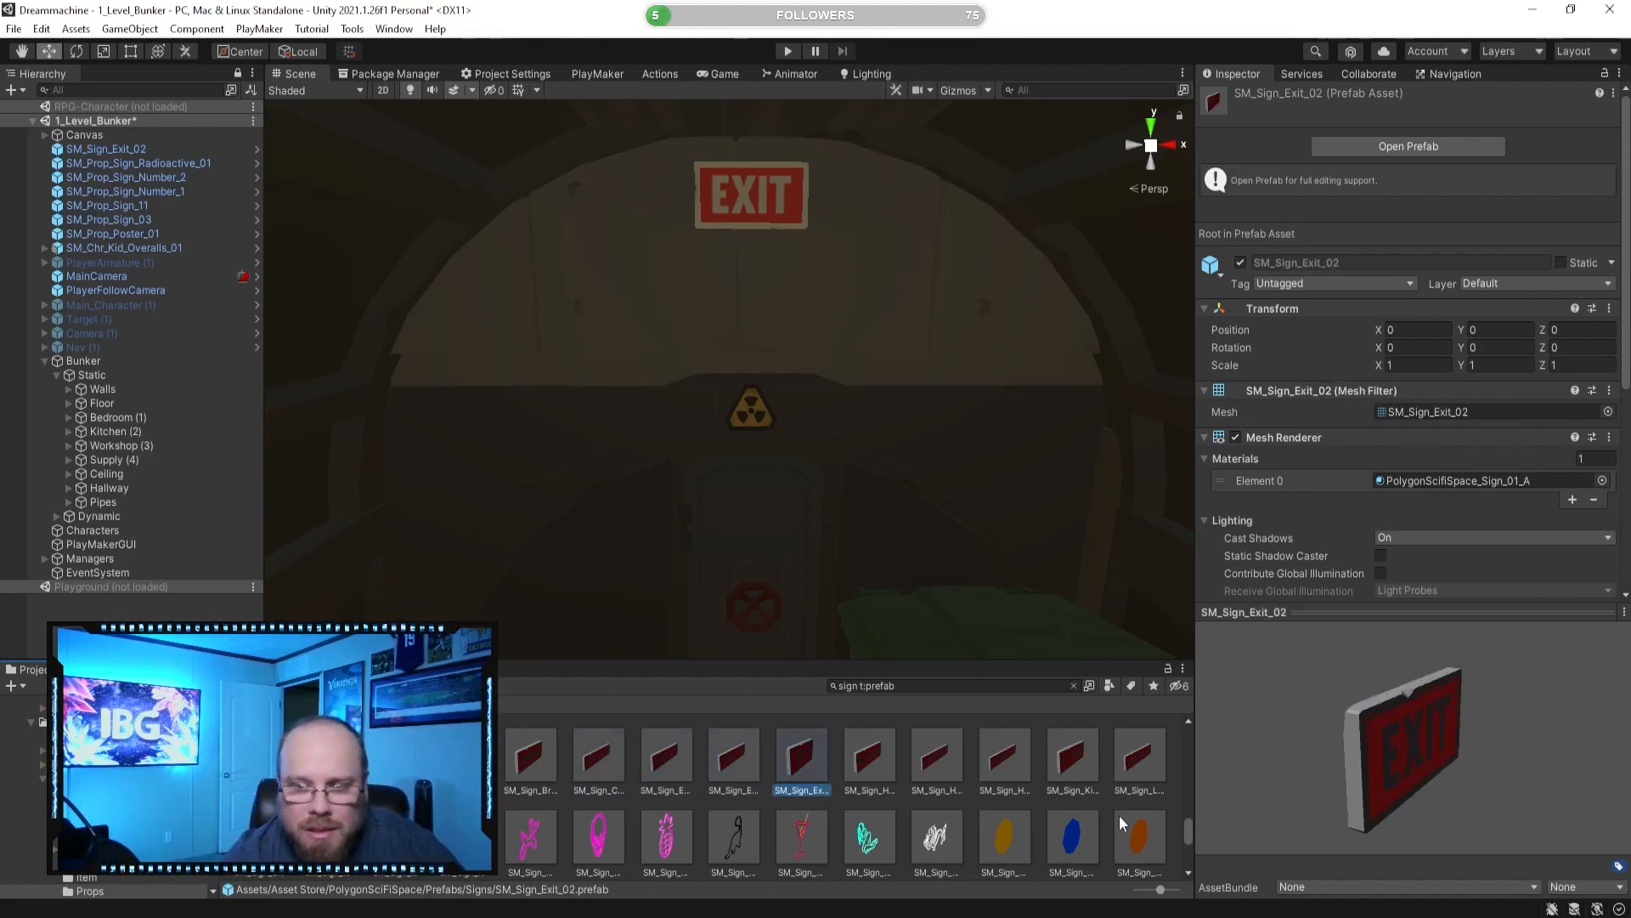
key("Right")
key("Right")
key("Right")
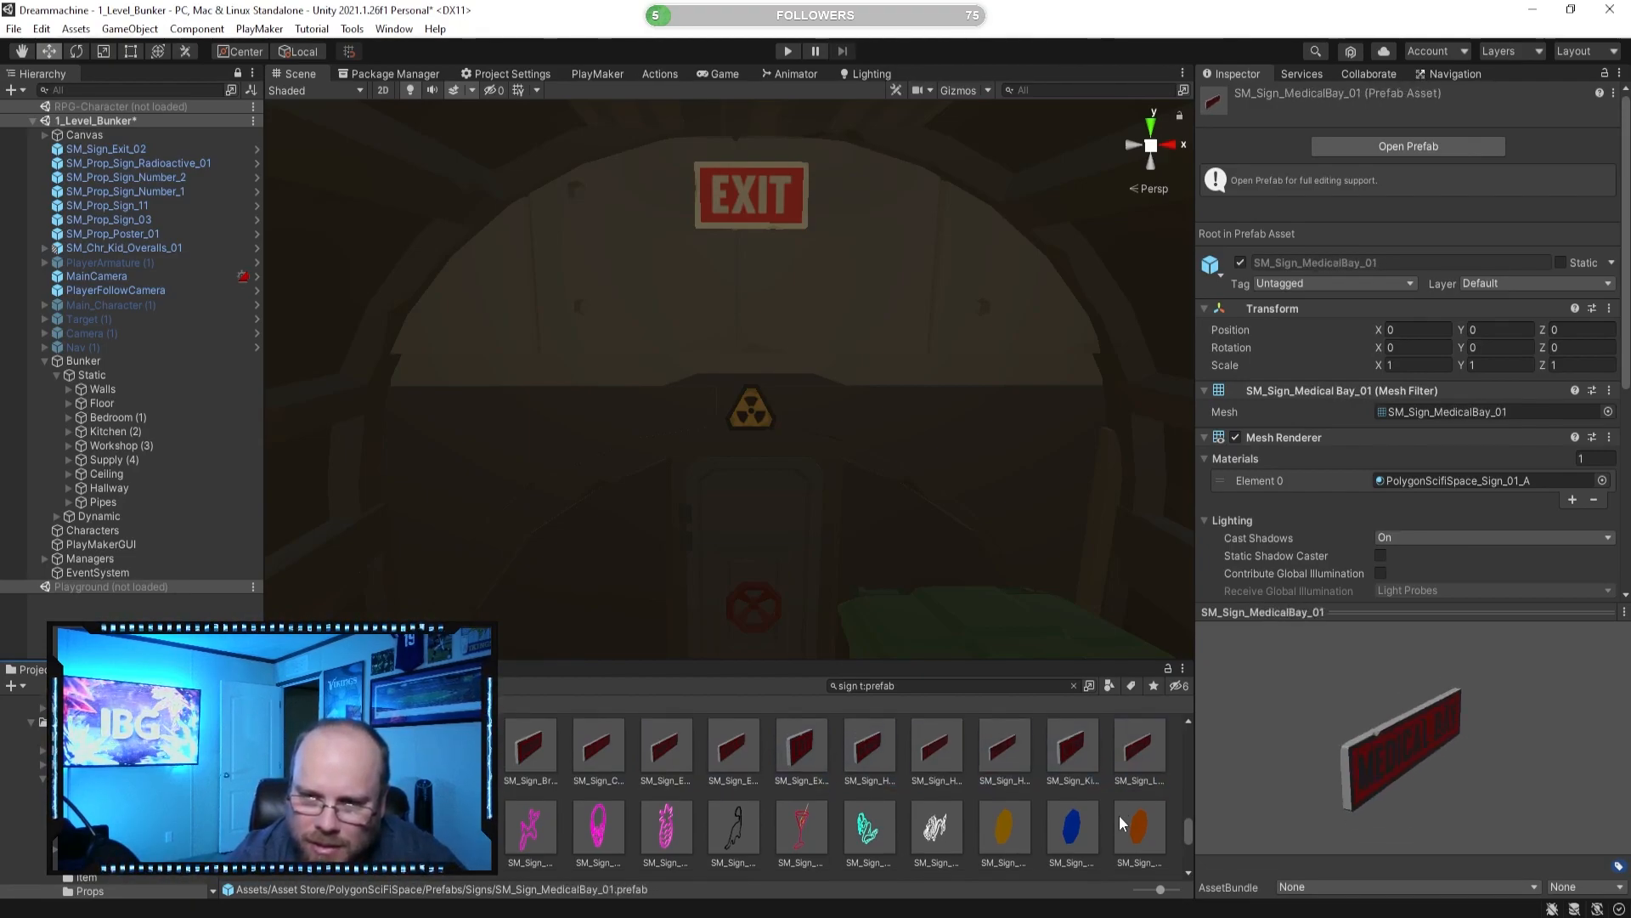
Examine the neon sign prefabs following SM_Sign_MedicalBay_01, past SM_Sign_Neon_06 to SM_Sign_Neon_Bulb_02.
key("Right")
key("Right")
key("Right")
key("Right")
key("Right")
key("Right")
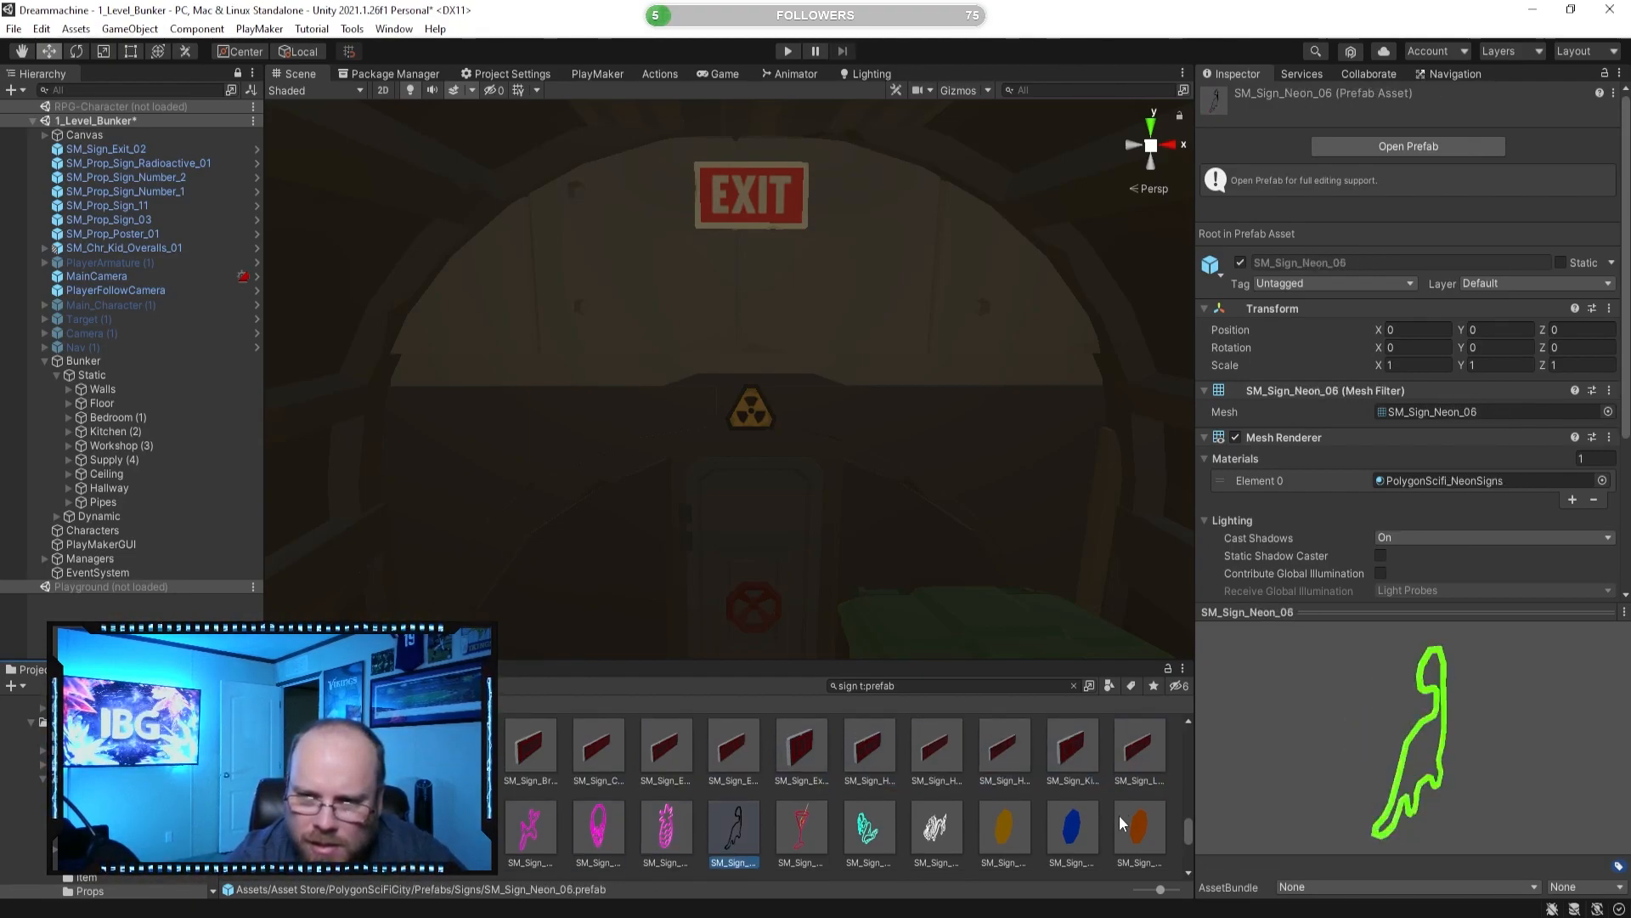
key("Right")
key("Right")
key("Right")
key("Right")
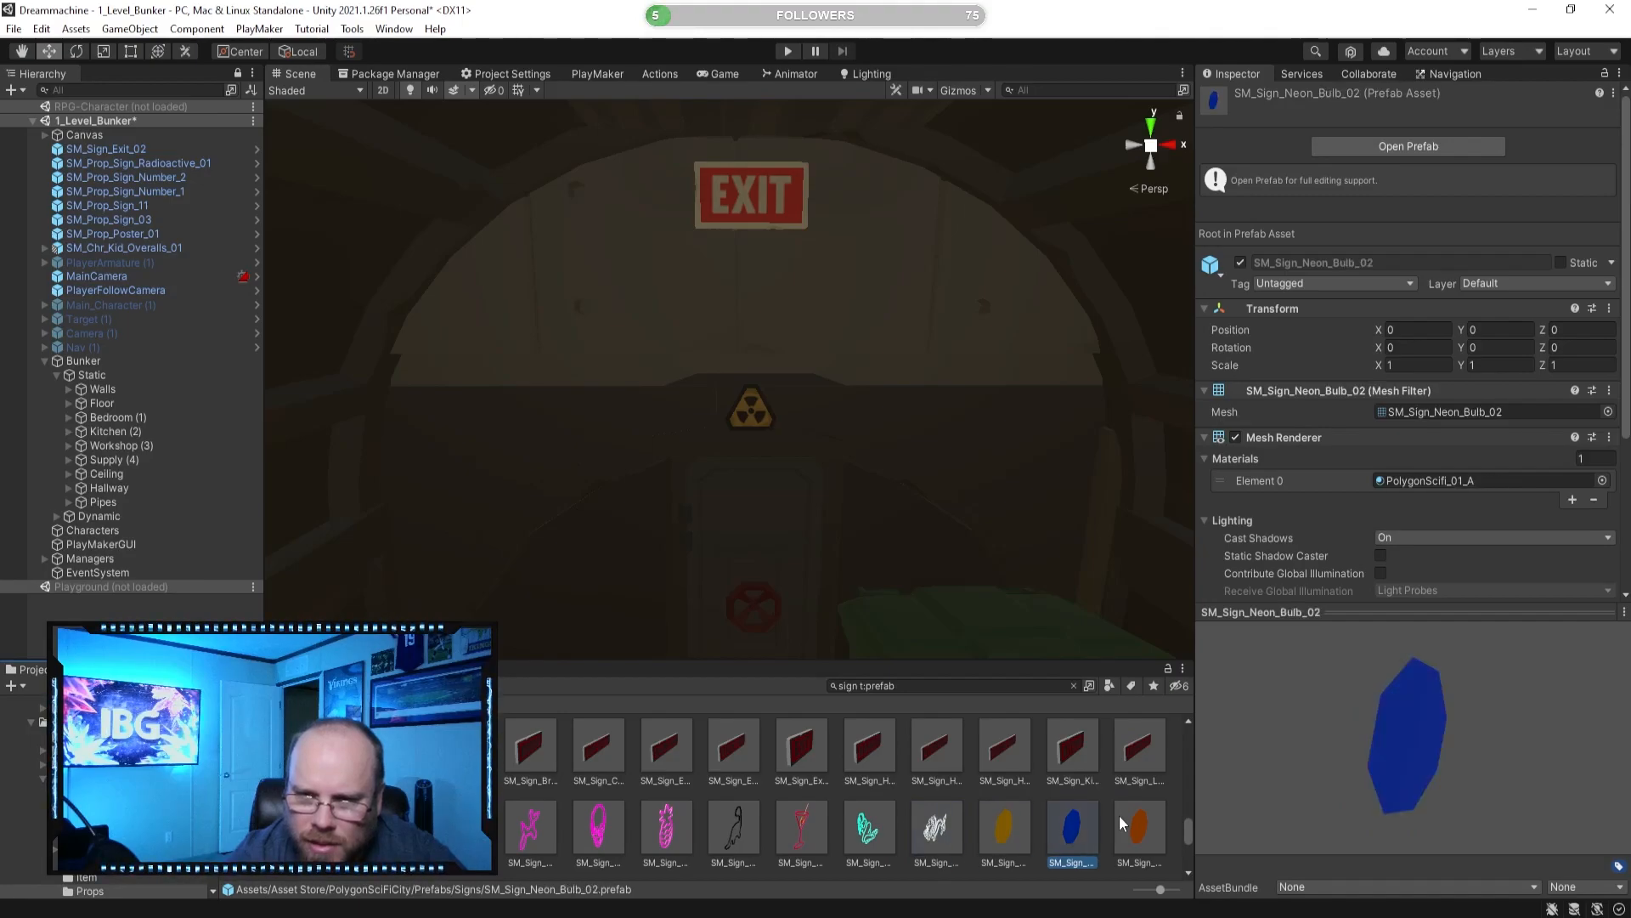
Continue through the sign prefabs past SM_Sign_Neon_Flat_01 and SM_Sign_ScienceLab_01 to SM_SignBorder_Arrow_01.
key("Right")
key("Right")
key("Right")
key("Right")
key("Right")
key("Right")
key("Right")
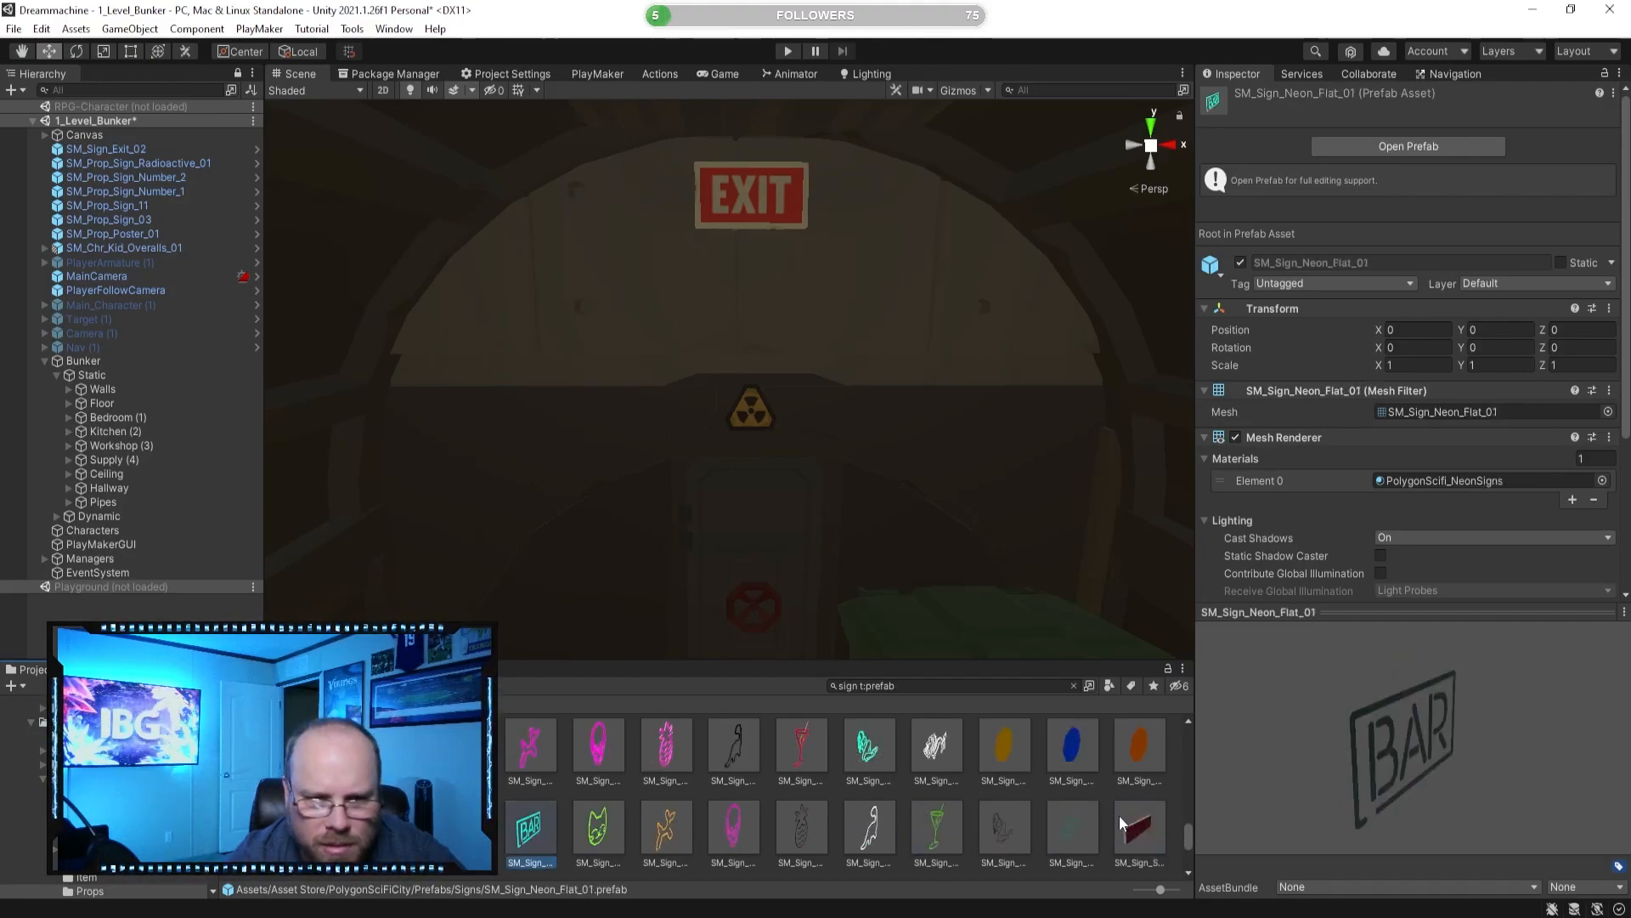
key("Right")
key("Right")
key("Right")
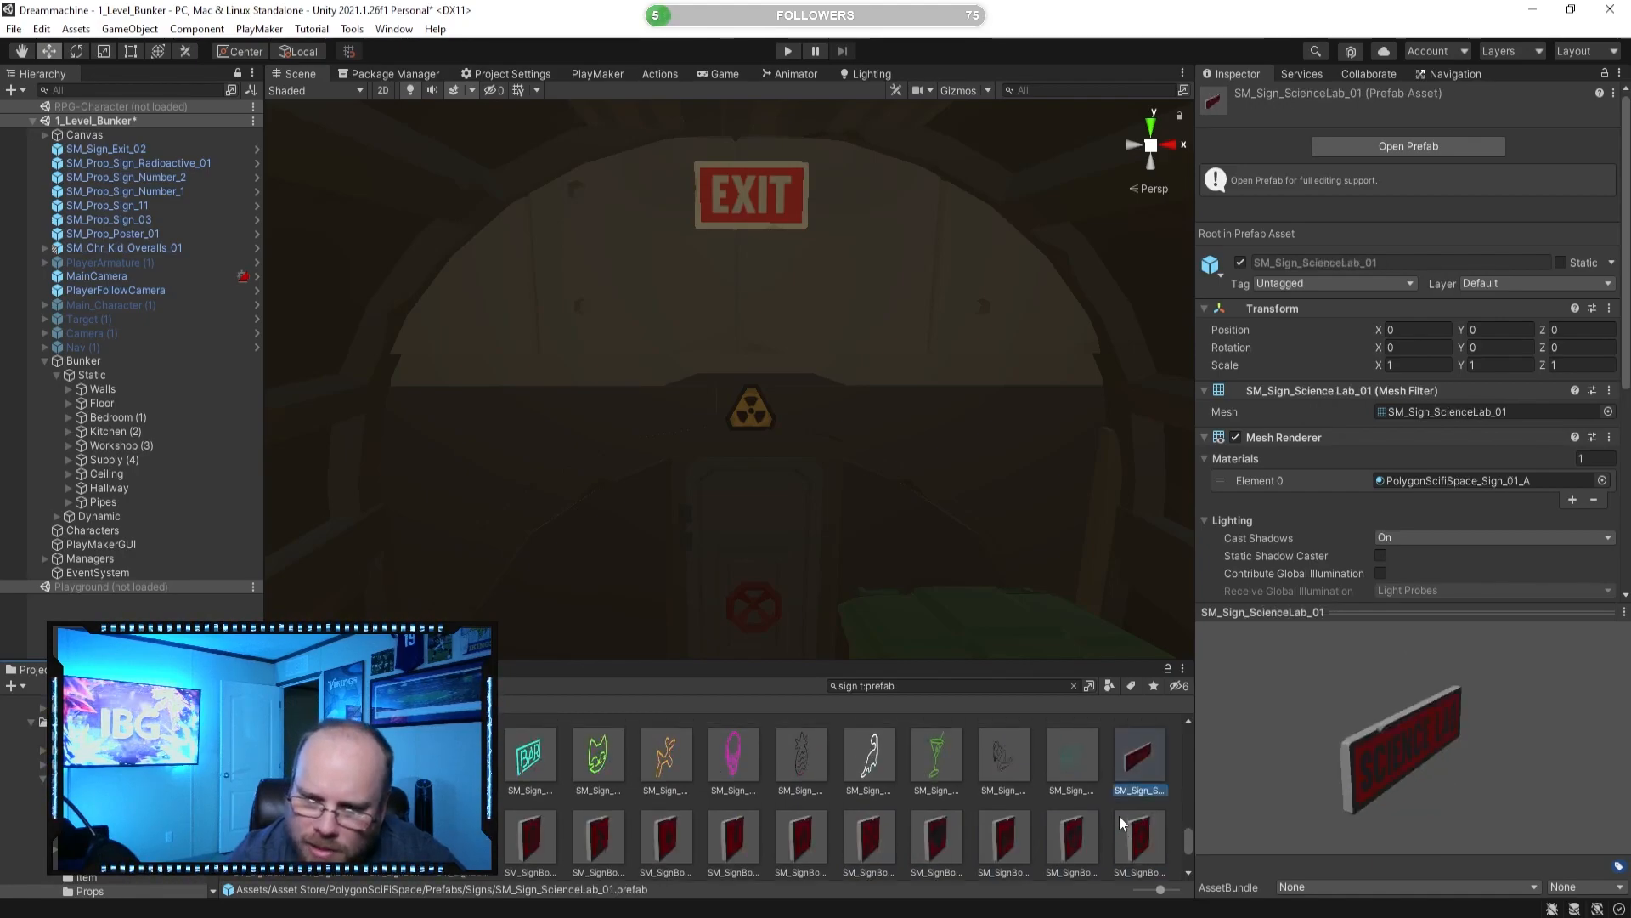
key("Right")
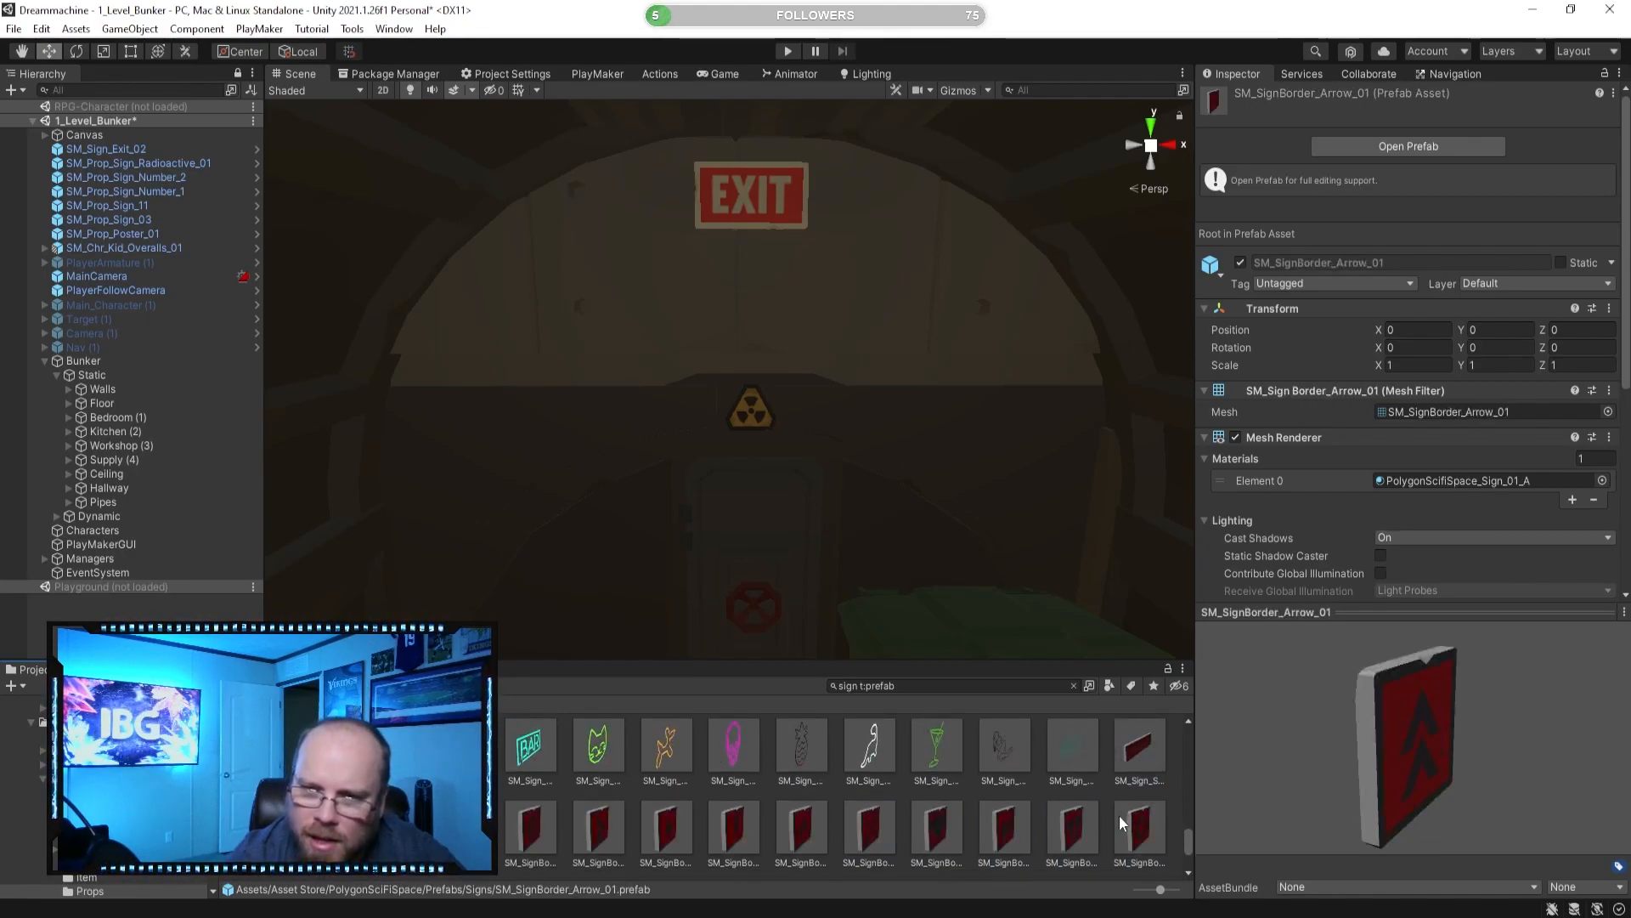
Place the SM_SignBorder_Ammo_01 prefab above the storage shelf beside the yellow cage and rotate it to -90 degrees on Y.
right_click_drag(841, 491, 657, 643)
left_click_drag(531, 828, 899, 309)
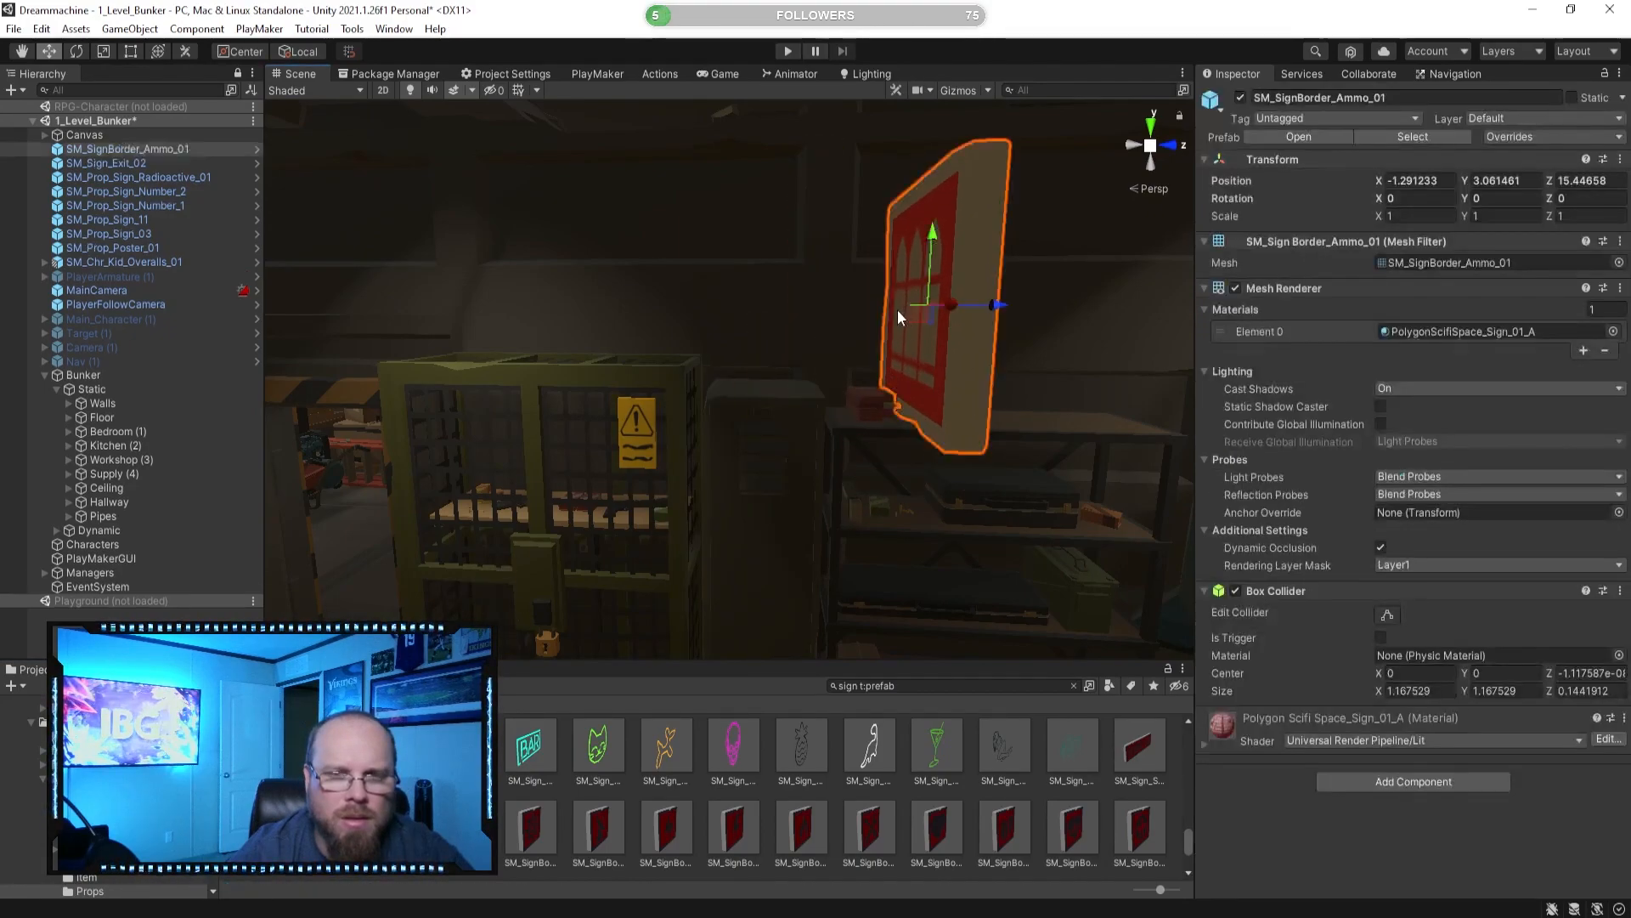
left_click(84, 51)
left_click_drag(902, 307, 1085, 289, "ctrl")
key("d")
right_click_drag(761, 281, 614, 292)
Move the ammo sign along X to about -1.93 and scale it down uniformly to about 0.44.
left_click(53, 55)
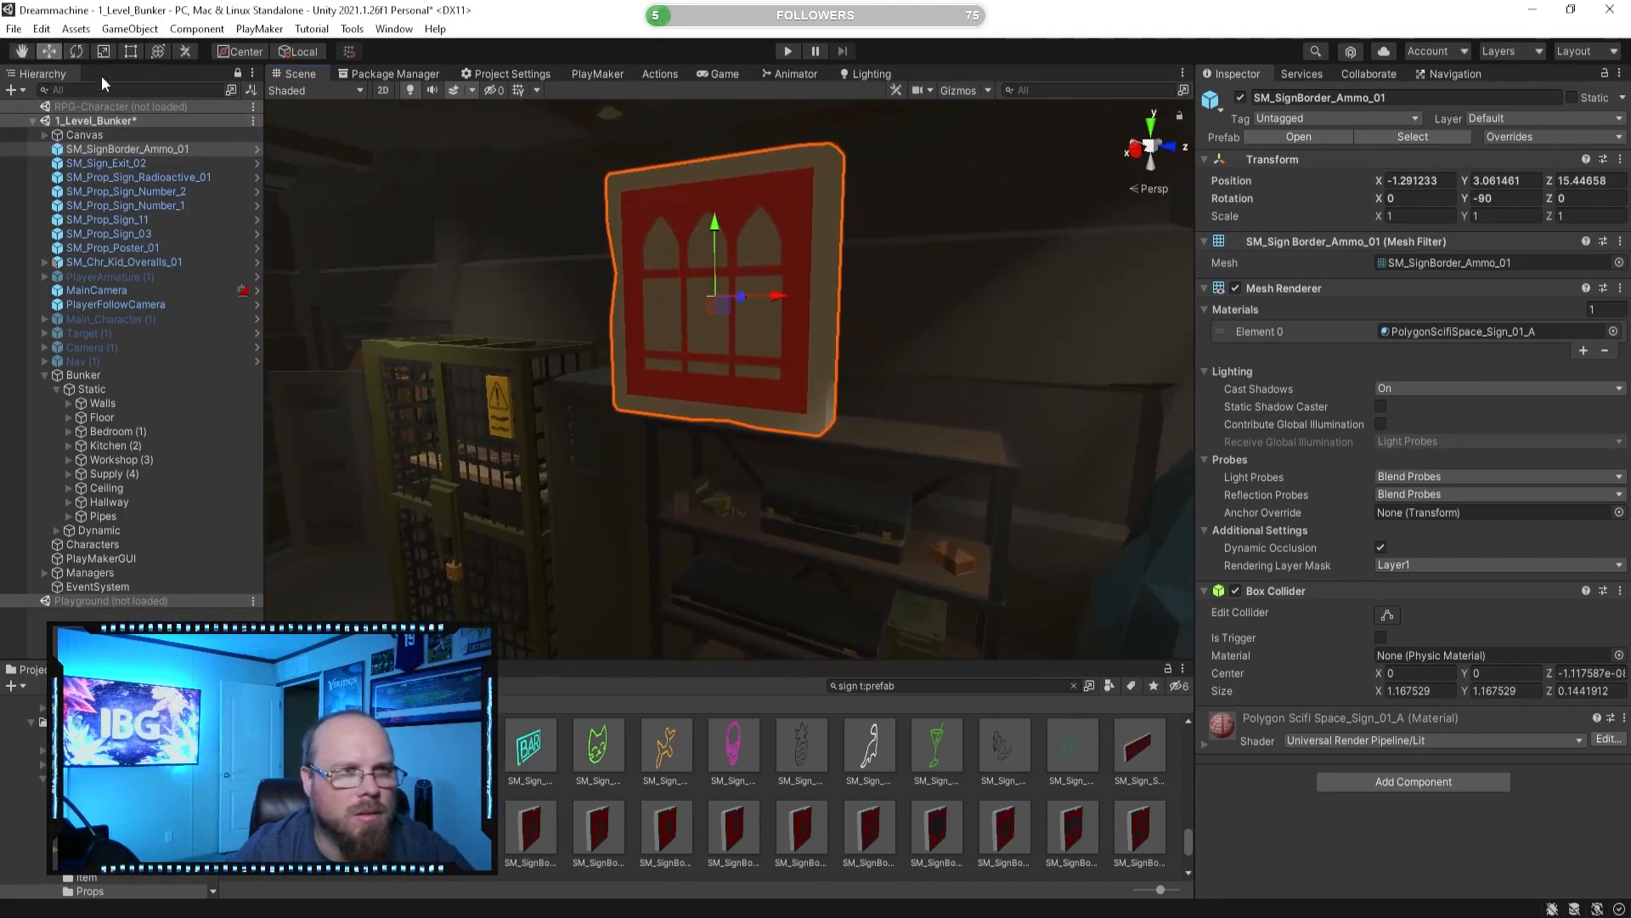
right_click_drag(720, 292, 629, 299)
key("d")
left_click_drag(640, 281, 737, 274)
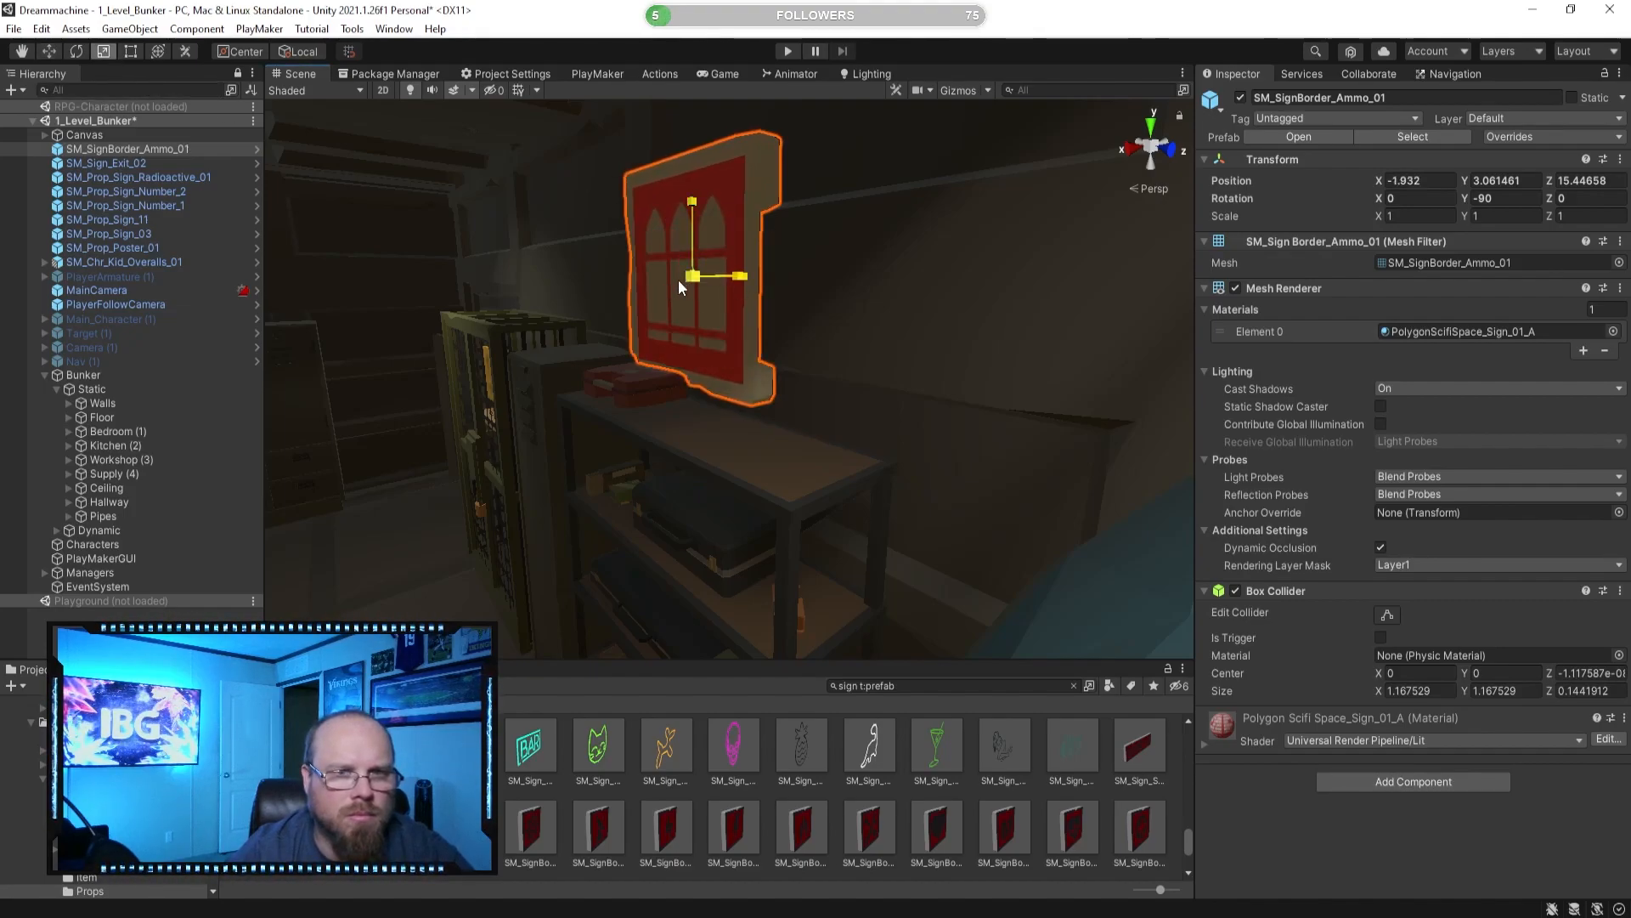
key("f")
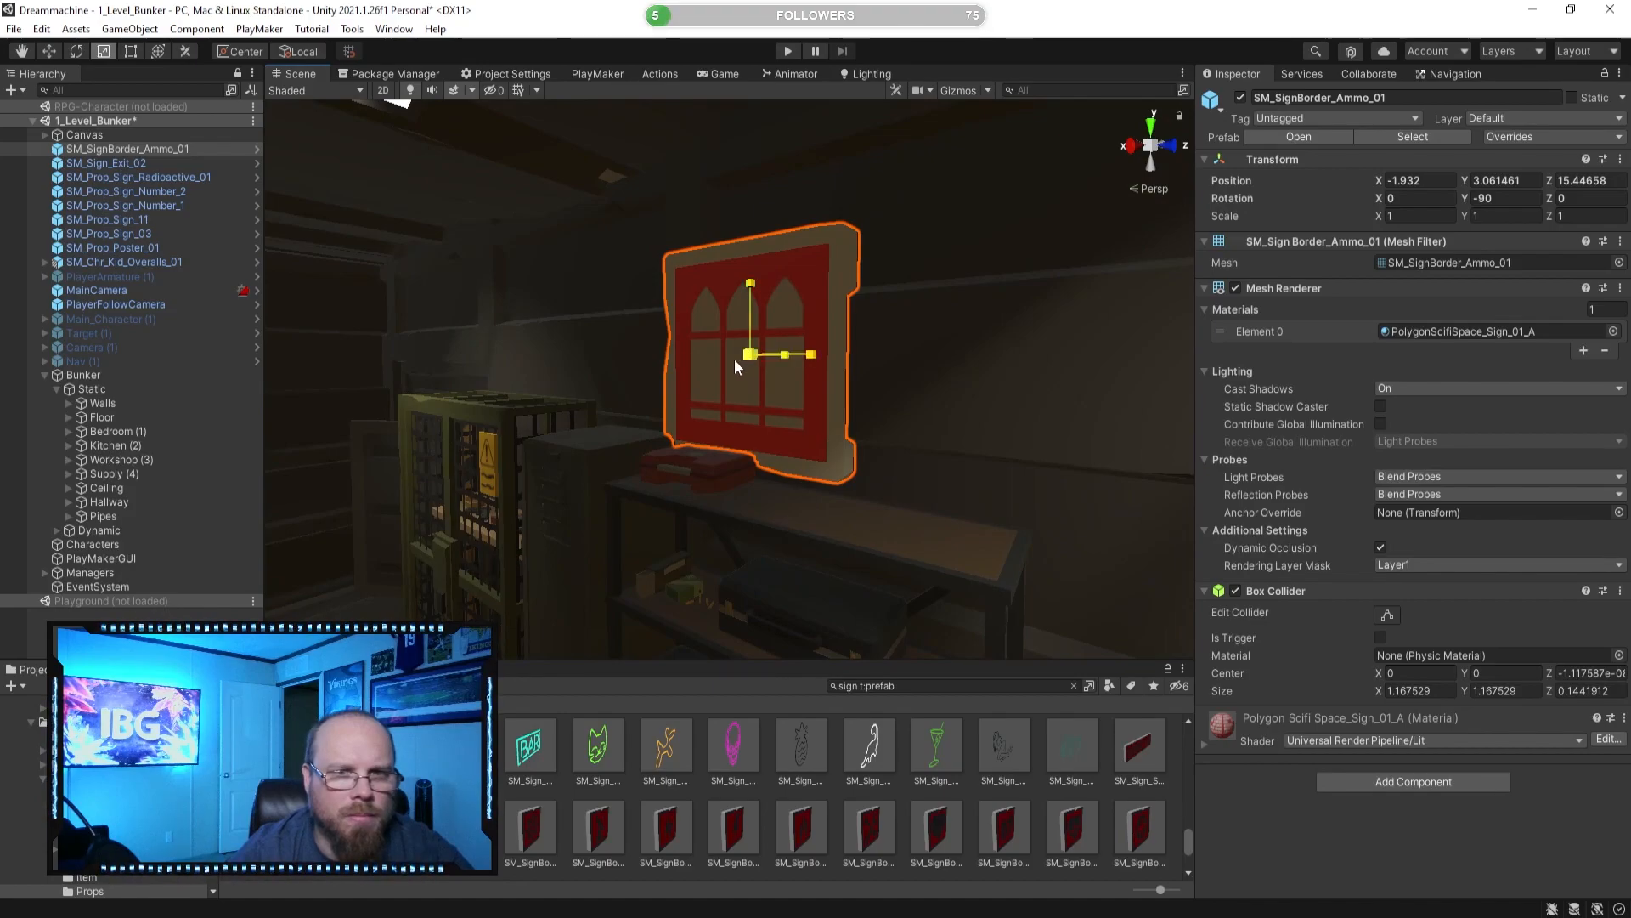
left_click_drag(742, 360, 704, 373)
Position the ammo sign flat against the wall above the shelf at about X -1.89 and Z 15.99.
left_click(48, 52)
right_click_drag(544, 208, 695, 328)
left_click_drag(707, 355, 695, 355)
right_click_drag(578, 410, 783, 355)
left_click_drag(797, 338, 912, 348)
right_click_drag(848, 388, 836, 401)
left_click(761, 567)
right_click_drag(761, 568, 774, 396)
left_click(691, 384)
left_click_drag(624, 385, 615, 386)
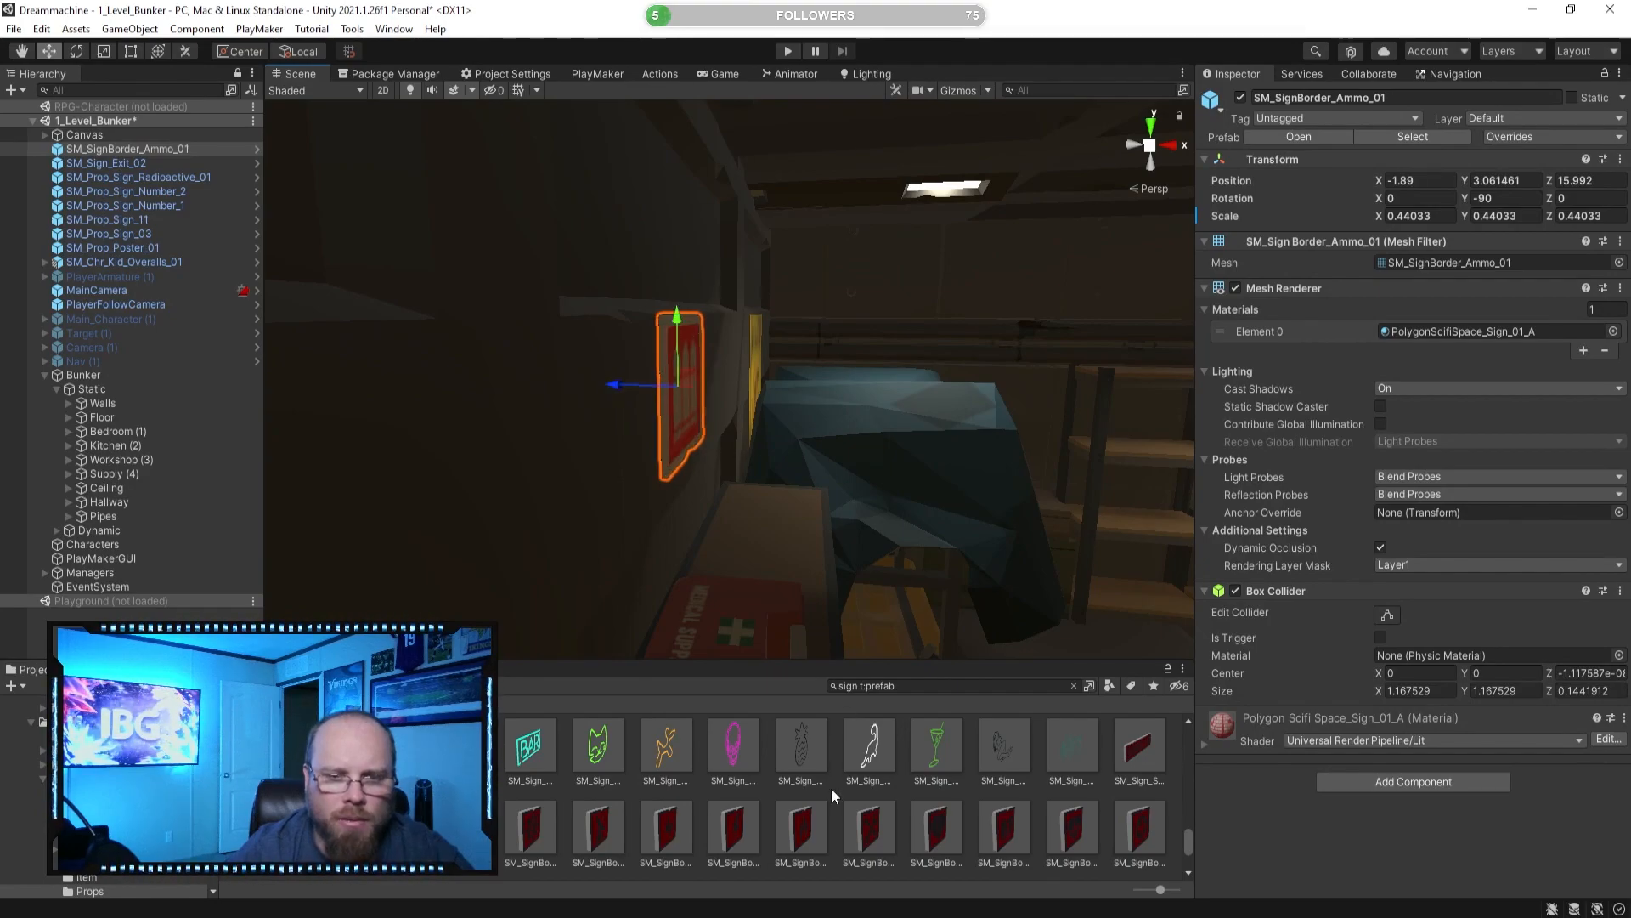
Examine the bordered sign prefabs, including SM_SignBorder_Electric_02, SM_SignBorder_Electric_01 and SM_SignBorder_Cog_01.
left_click(801, 827)
right_click_drag(1027, 562, 950, 466)
left_click(732, 834)
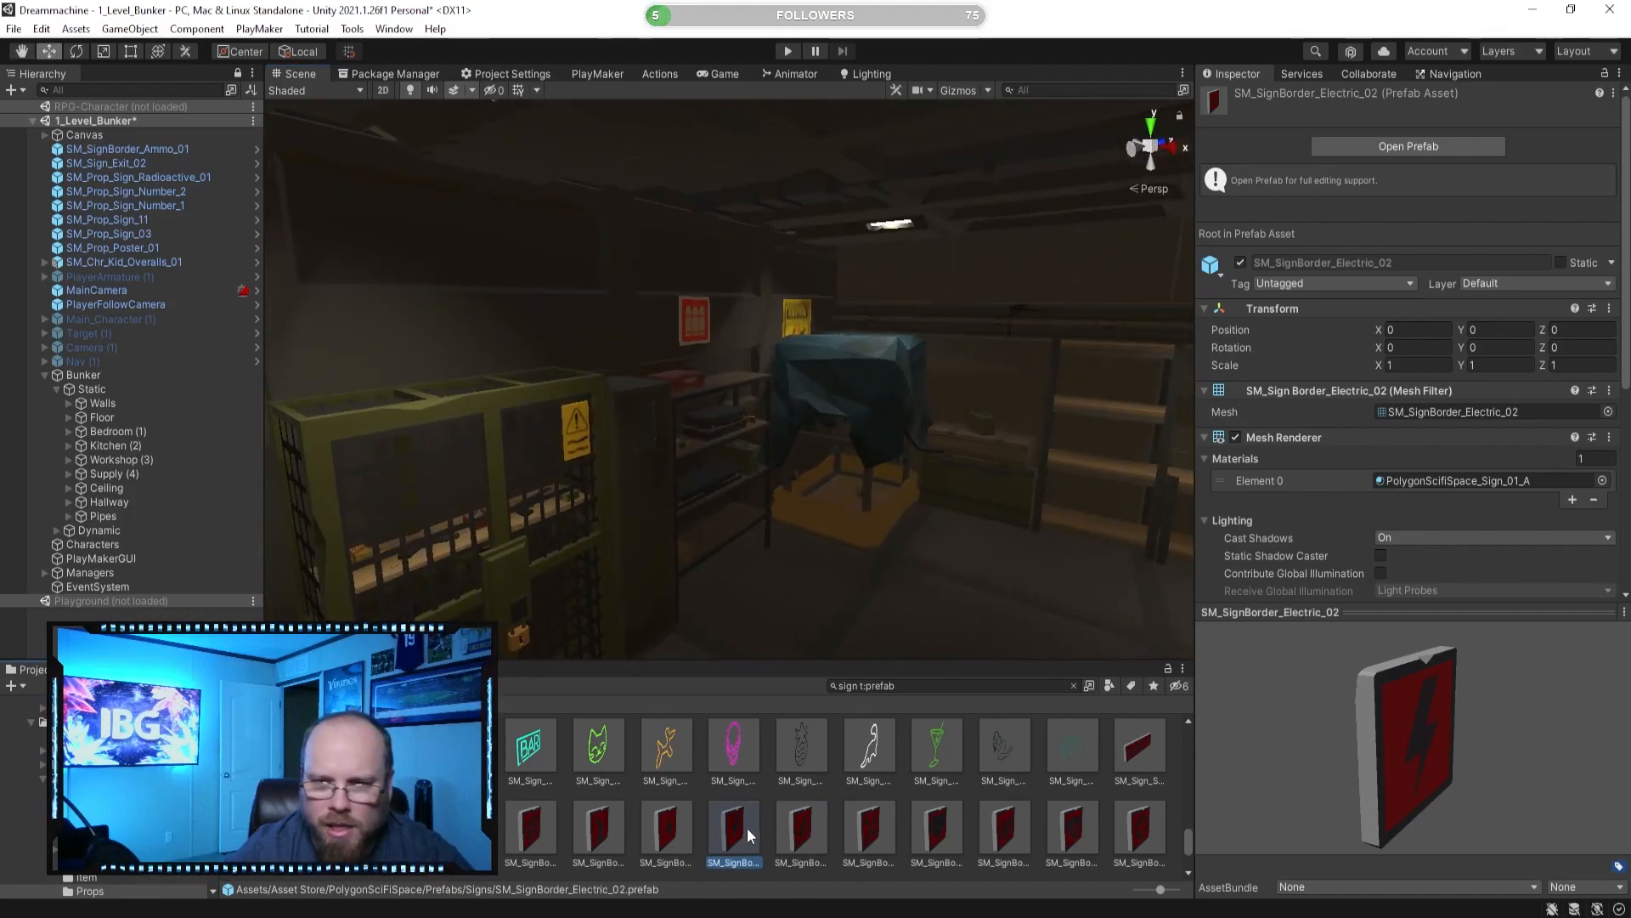
key("Left")
key("Right")
key("Left")
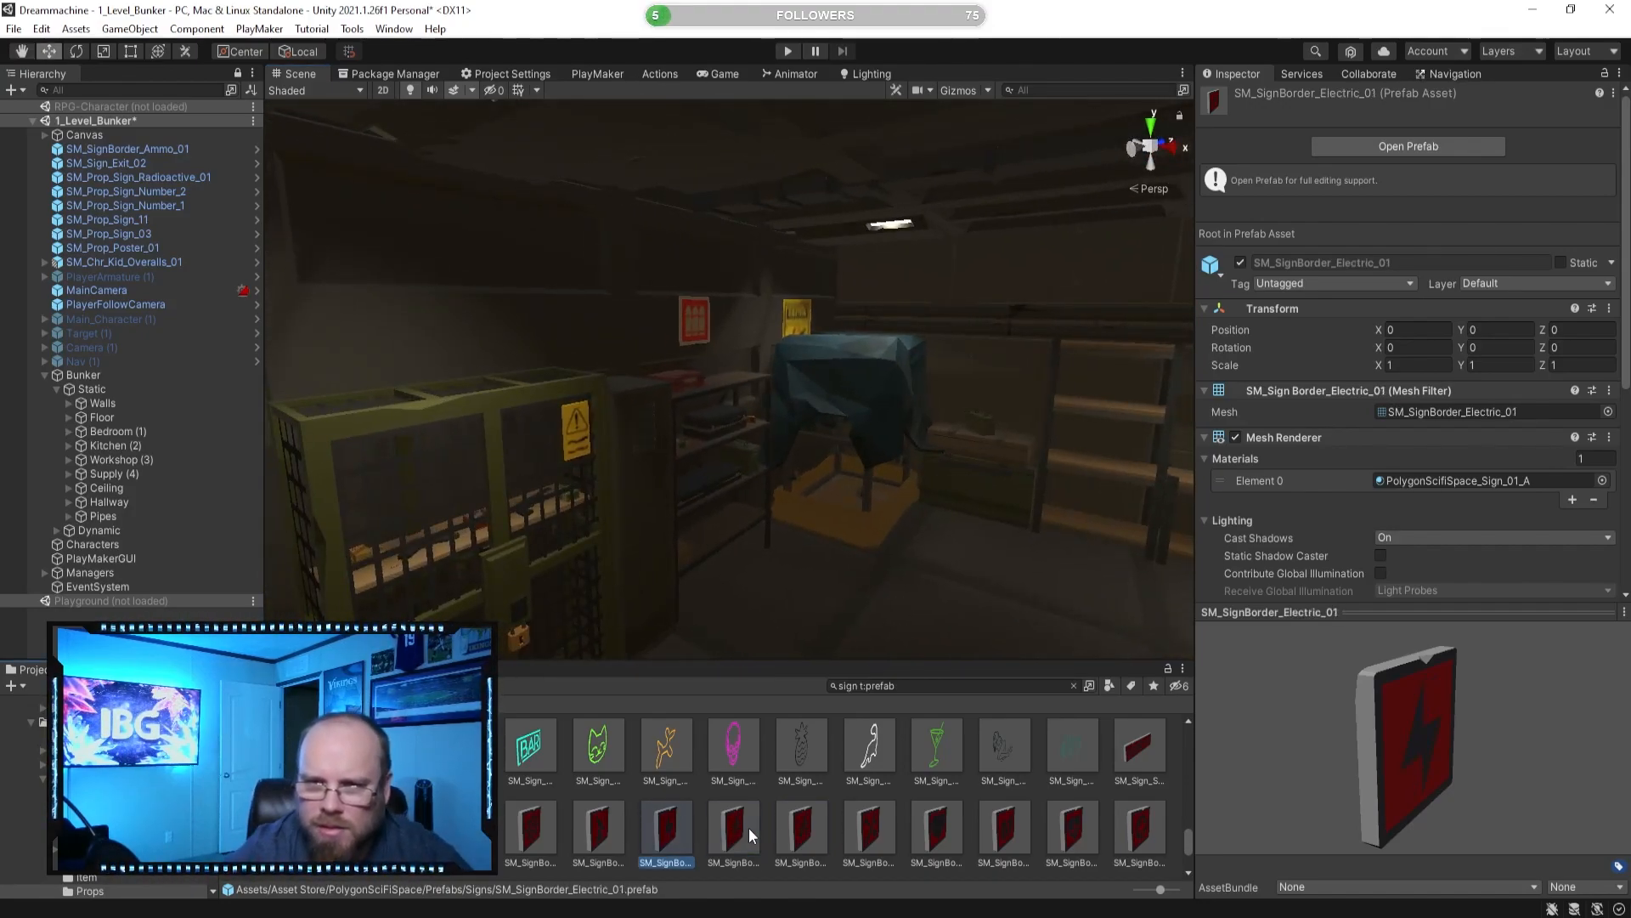
right_click_drag(680, 489, 610, 477)
left_click(597, 831)
left_click(538, 834)
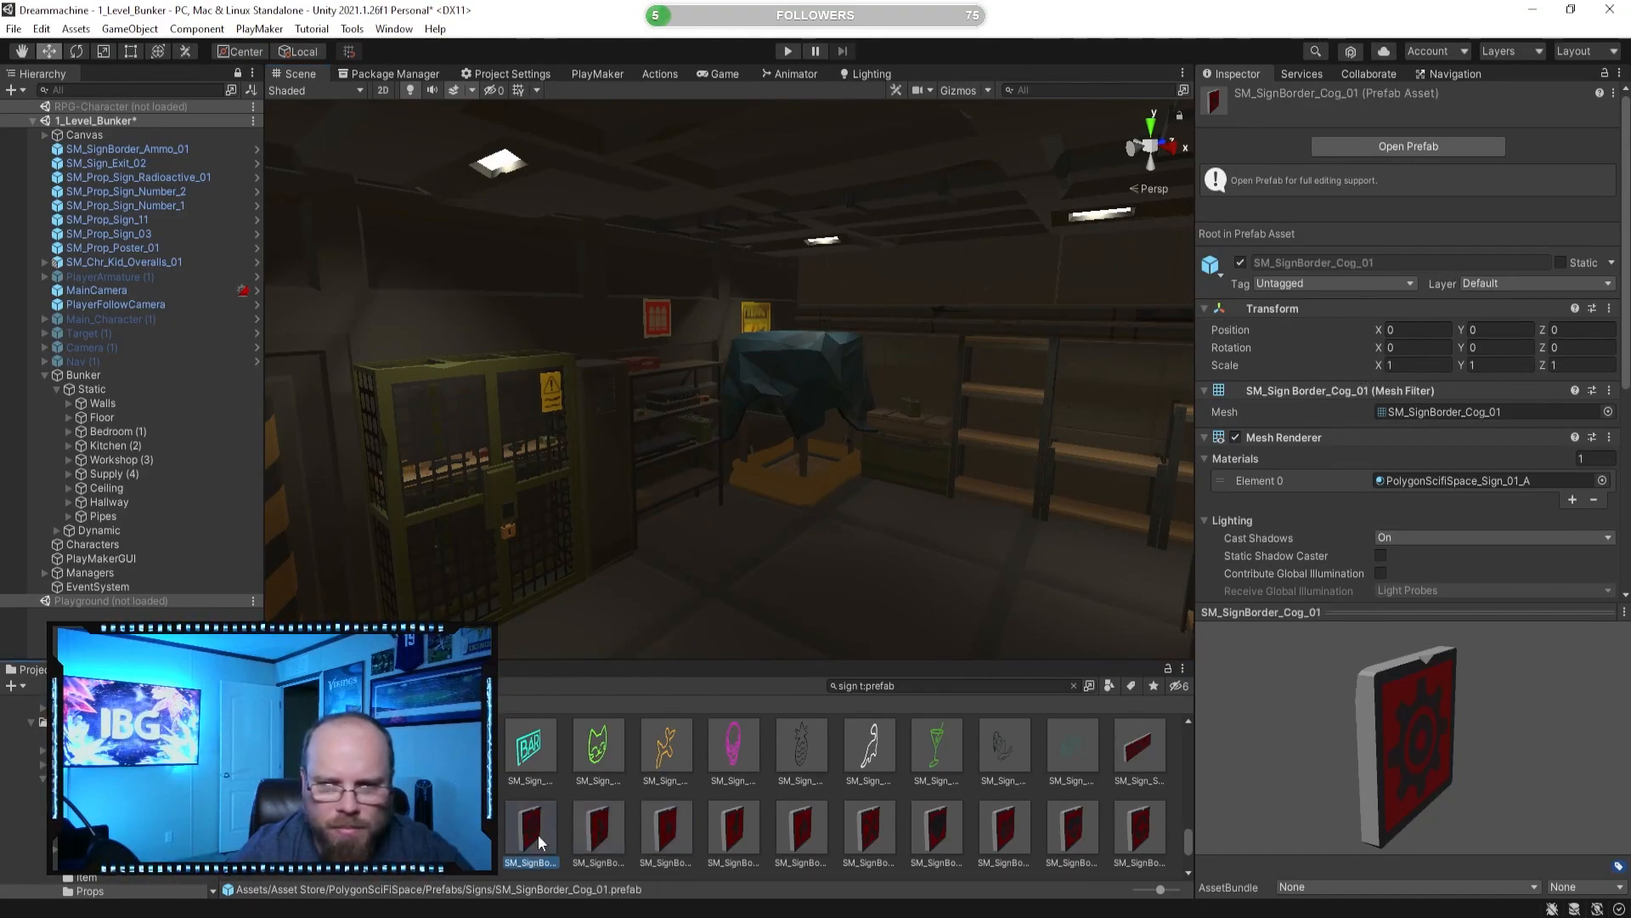
left_click(465, 829)
View the workshop area and review the bordered sign prefabs from SM_SignBorder_Medical_03 to SM_SignBorder_Number_01.
right_click_drag(729, 487, 639, 488)
right_click_drag(648, 413, 835, 449)
key("w")
left_click(1010, 829)
left_click(1072, 826)
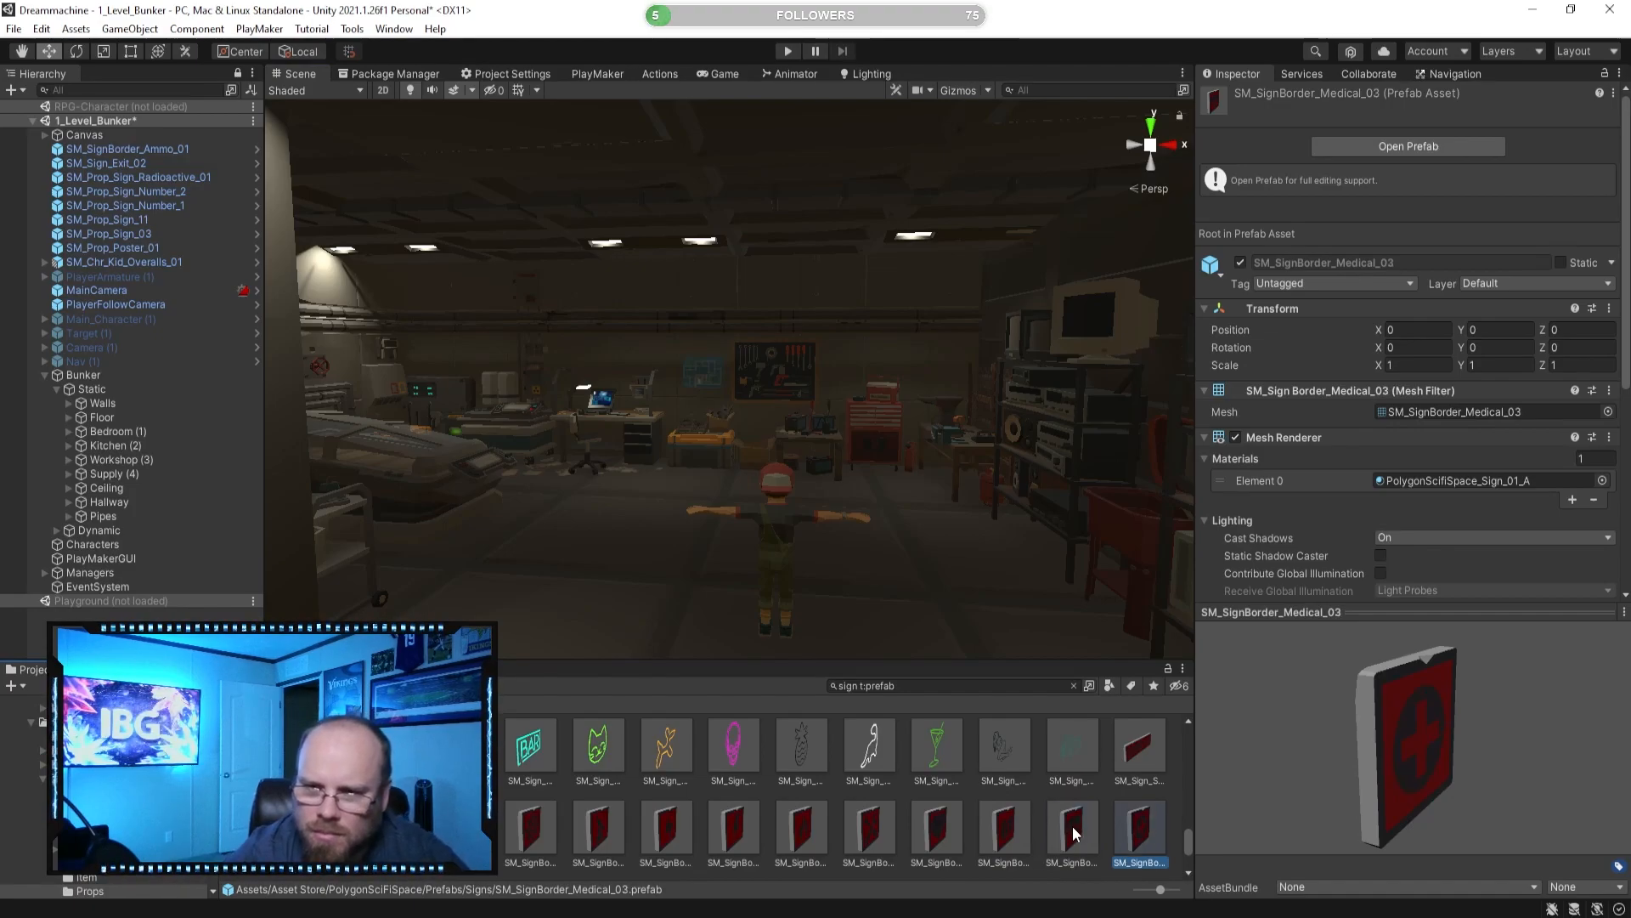
key("Right")
key("Right")
key("Right")
key("Right")
key("Right")
key("Right")
key("Right")
key("Right")
key("Right")
key("Right")
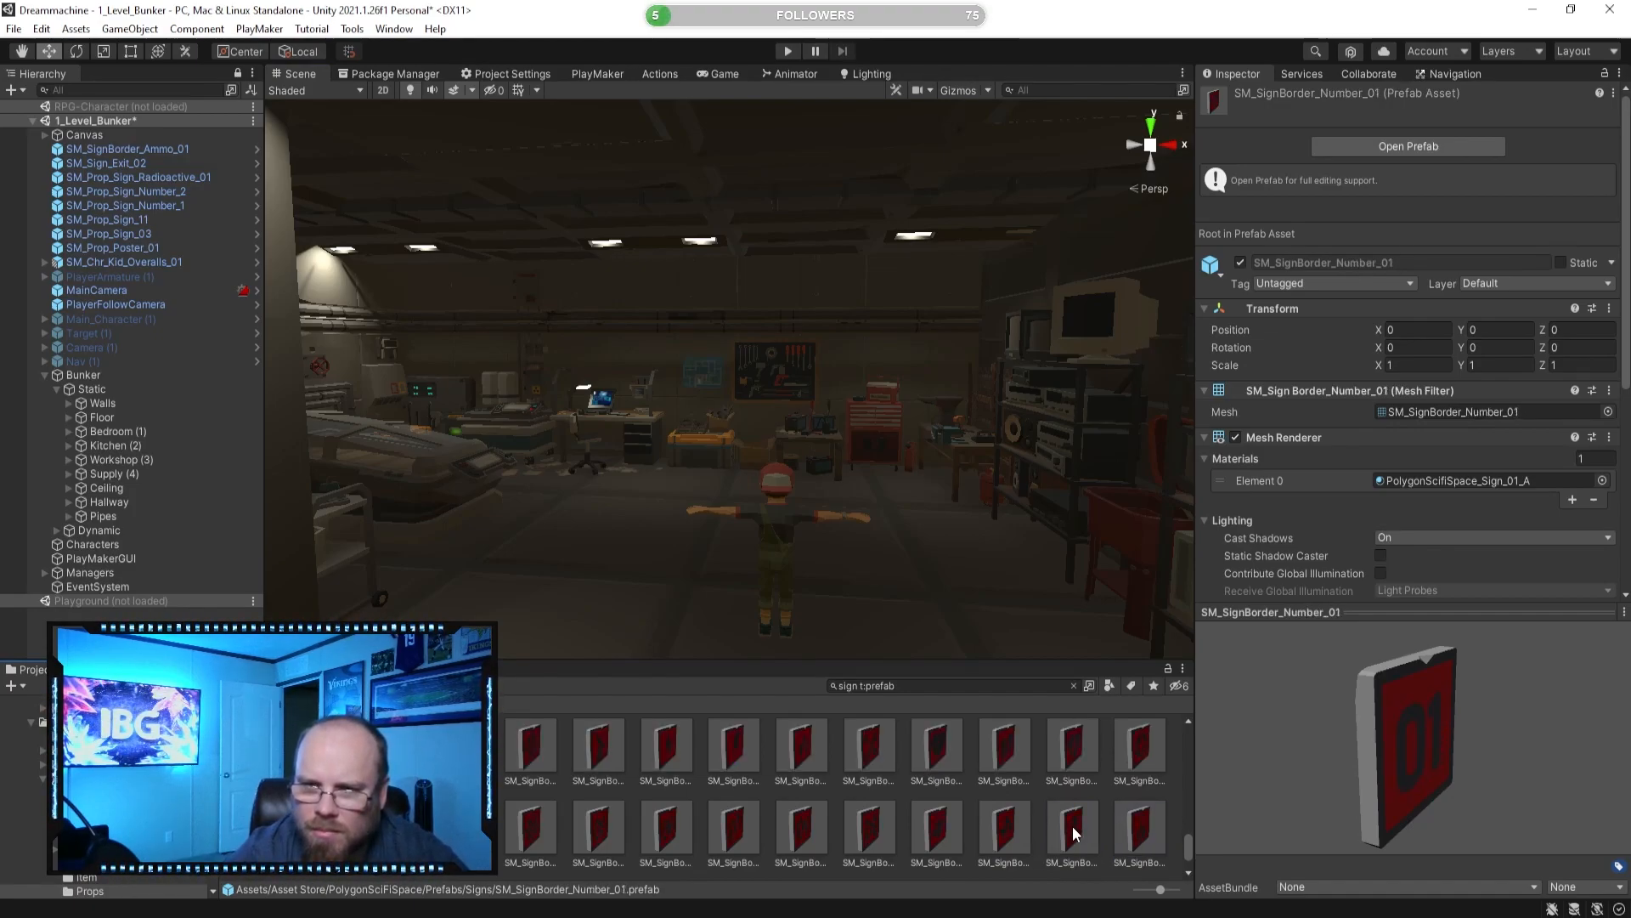
Review the remaining sign prefabs past SM_SignBorder_Plant_01 and turn the SM_Wep_Sign_Shield_01 preview to face front.
key("Right")
key("Right")
key("Right")
key("Right")
key("Right")
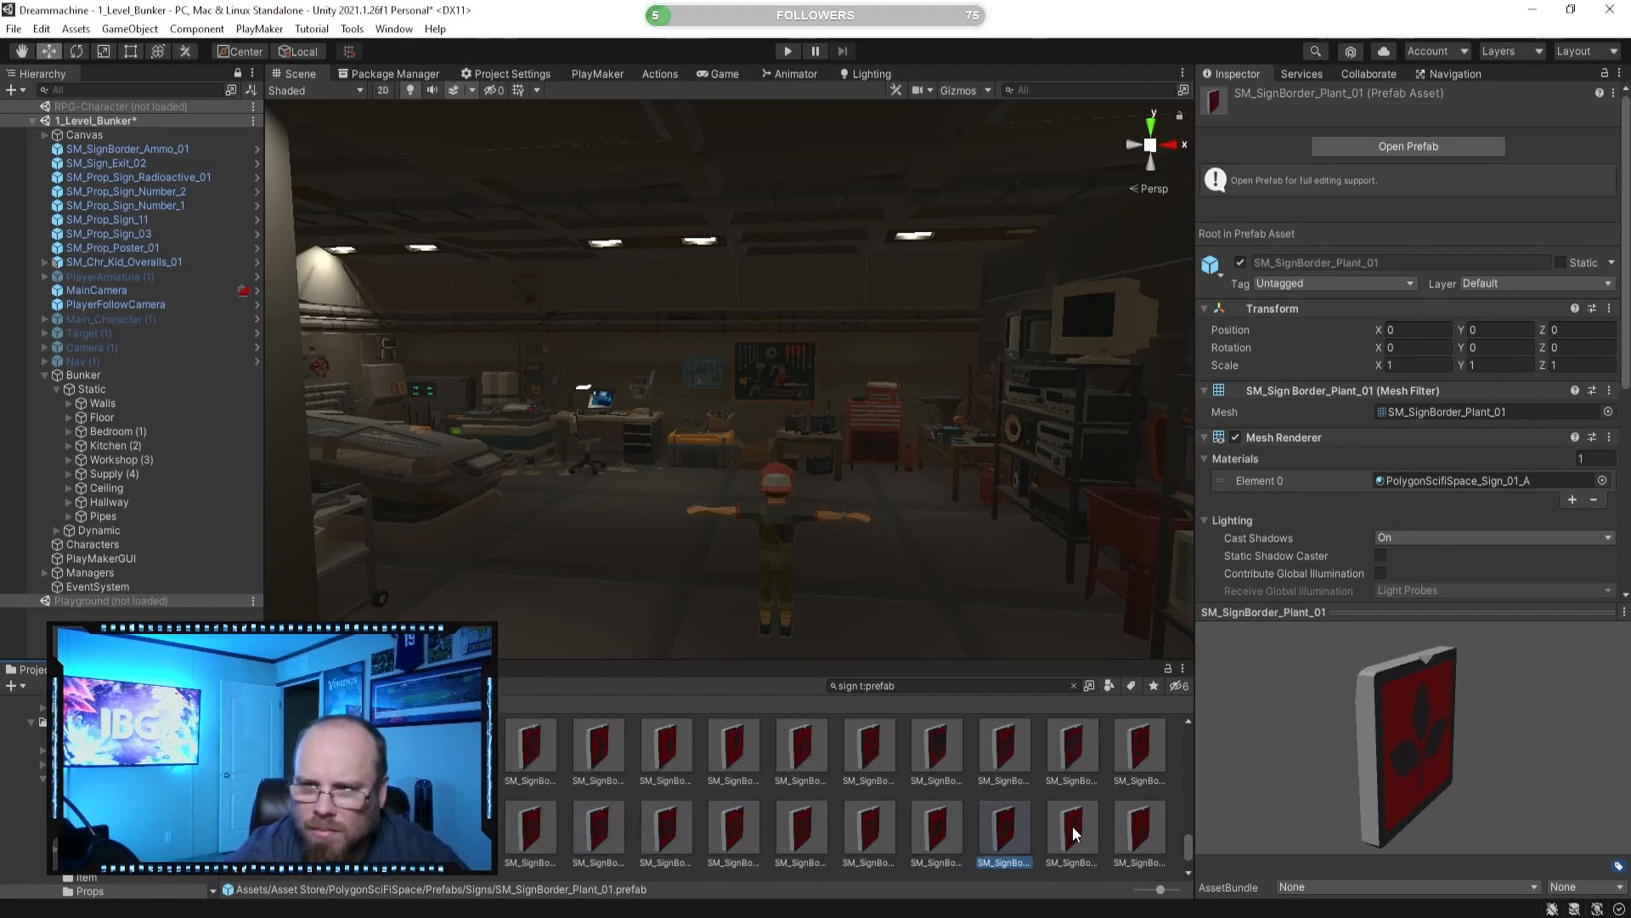
key("Right")
key("Right")
key("Right")
key("Right")
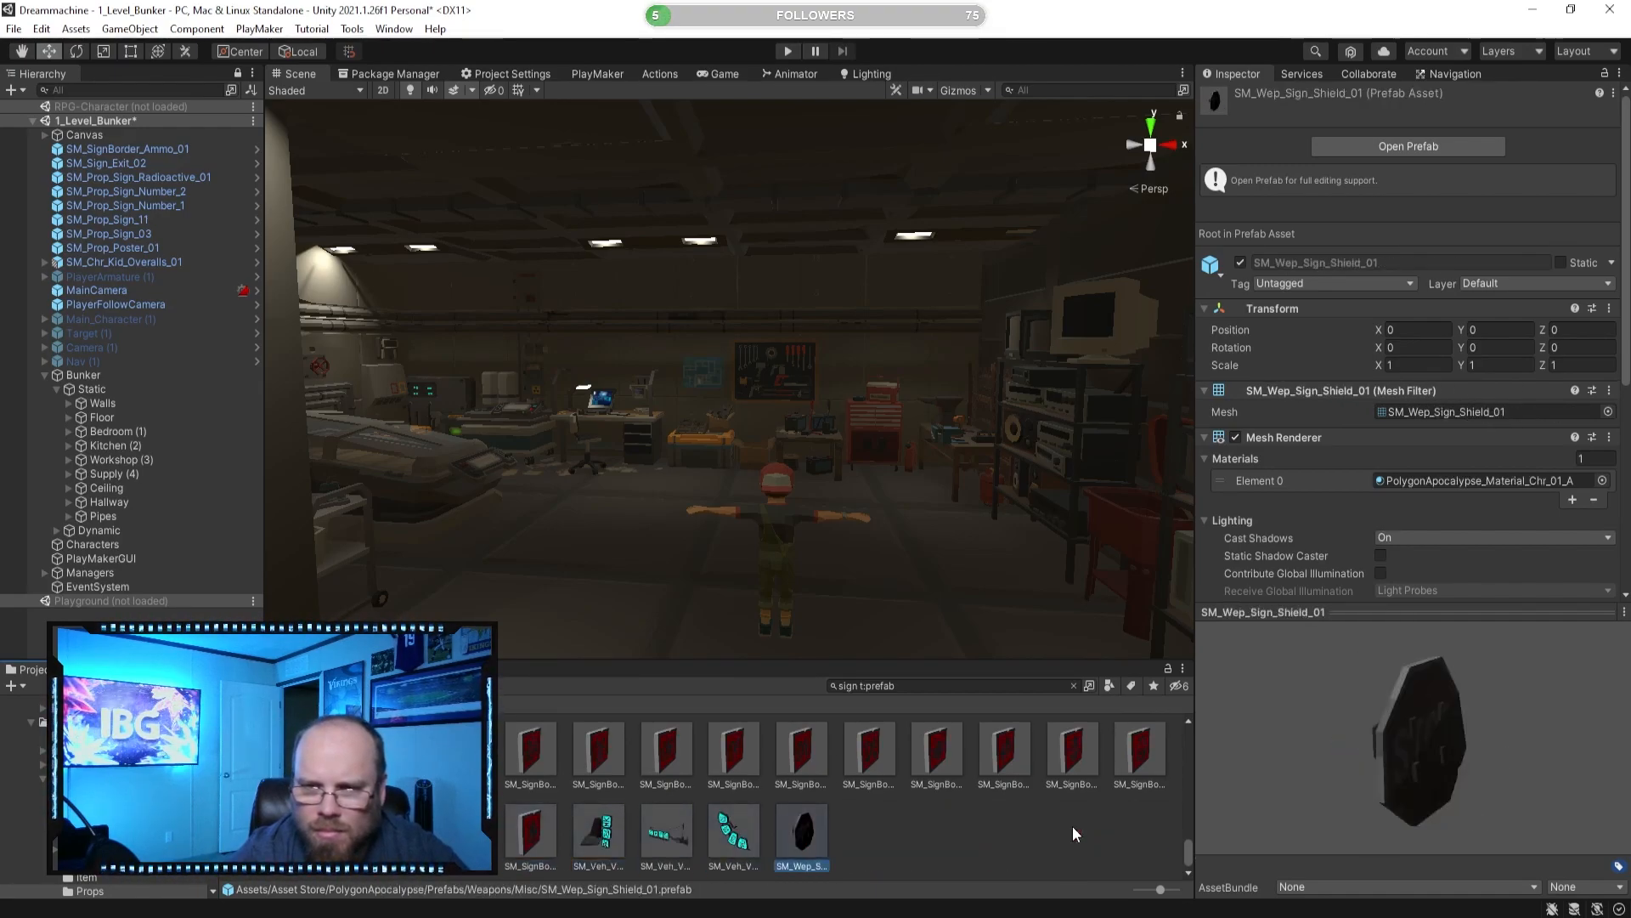
left_click_drag(1378, 742, 1287, 724)
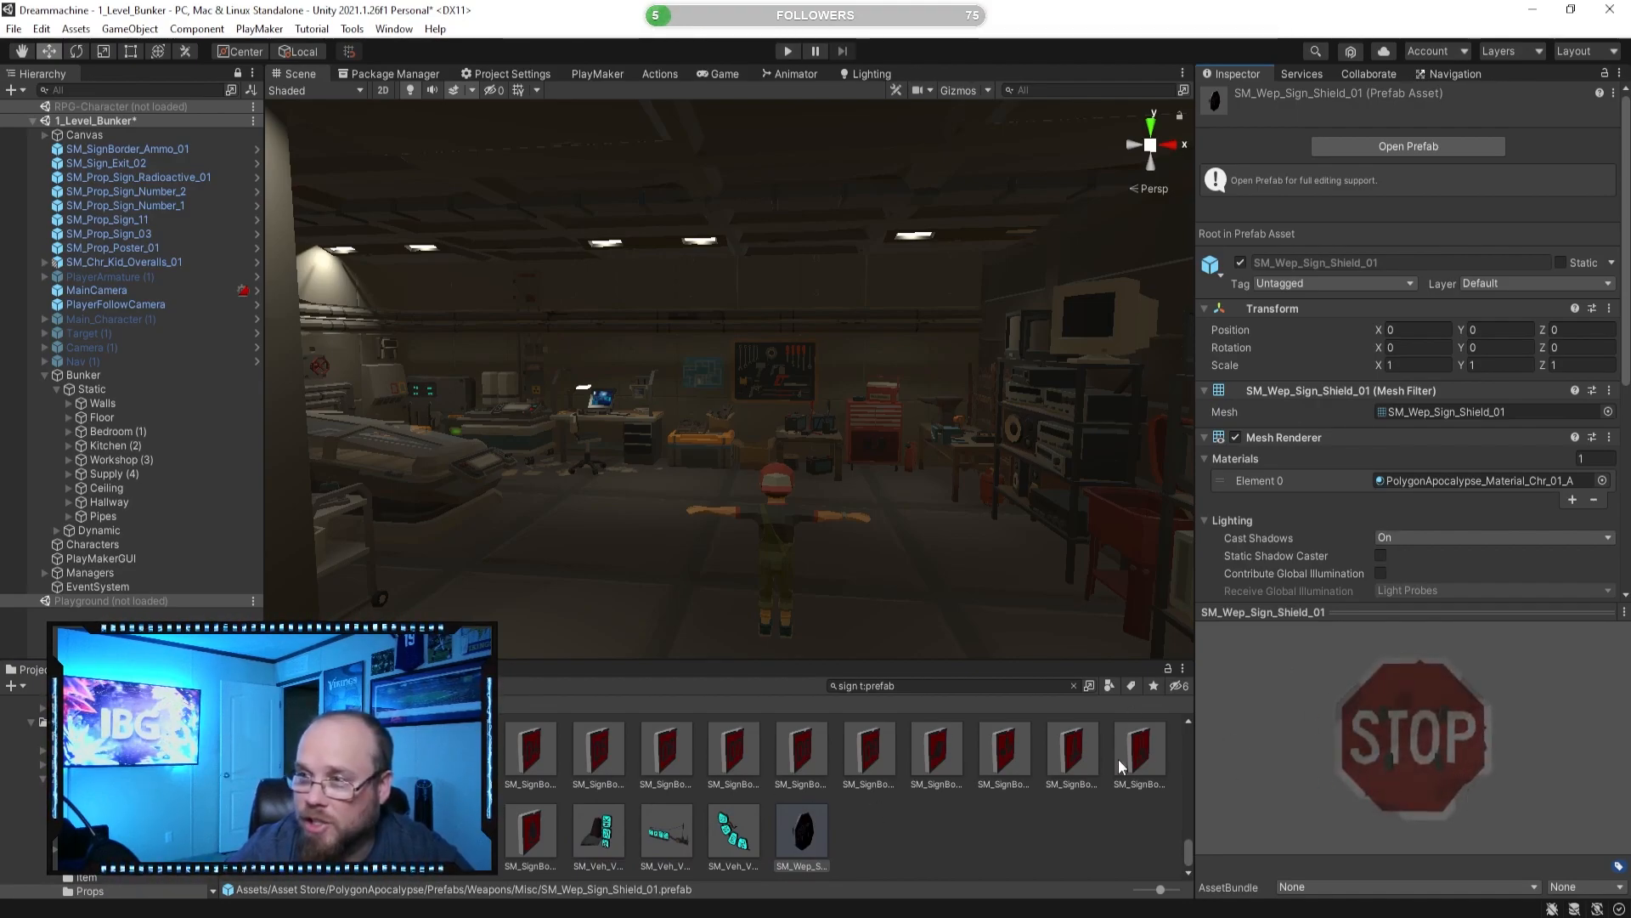
Search the prefabs for "wall" and examine wall props such as SM_Prop_Shelf_Wall_Preset_03, SM_Prop_ToolWall_01, SM_Prop_TrashPile_Wall_02 and SM_Prop_Wall_Junk_02.
type("wall")
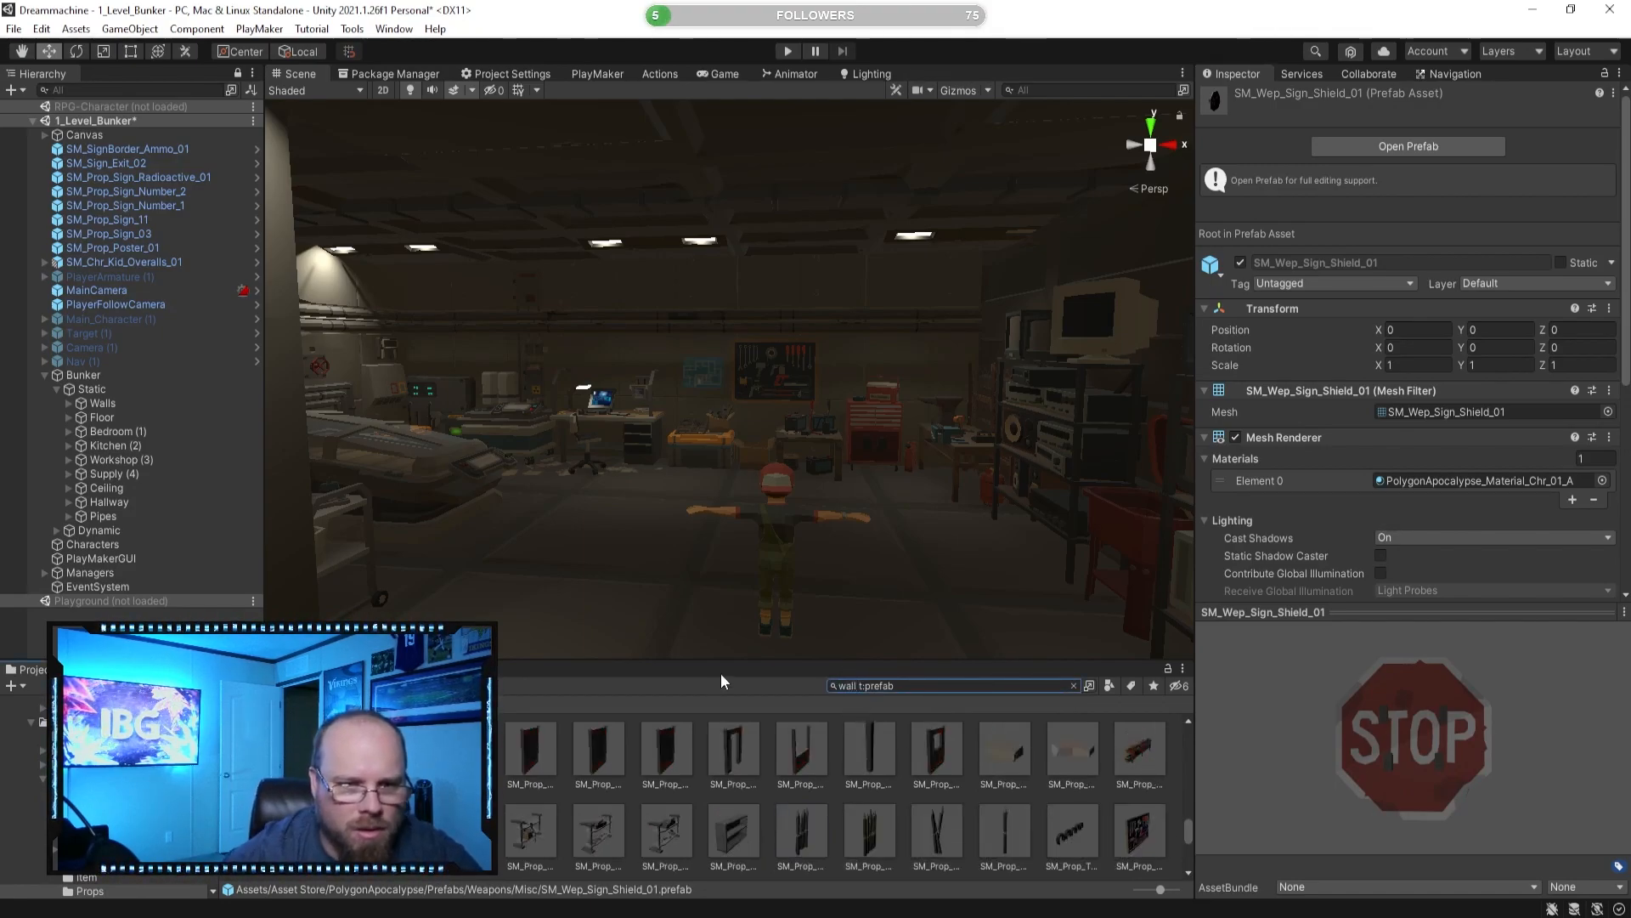
left_click(667, 828)
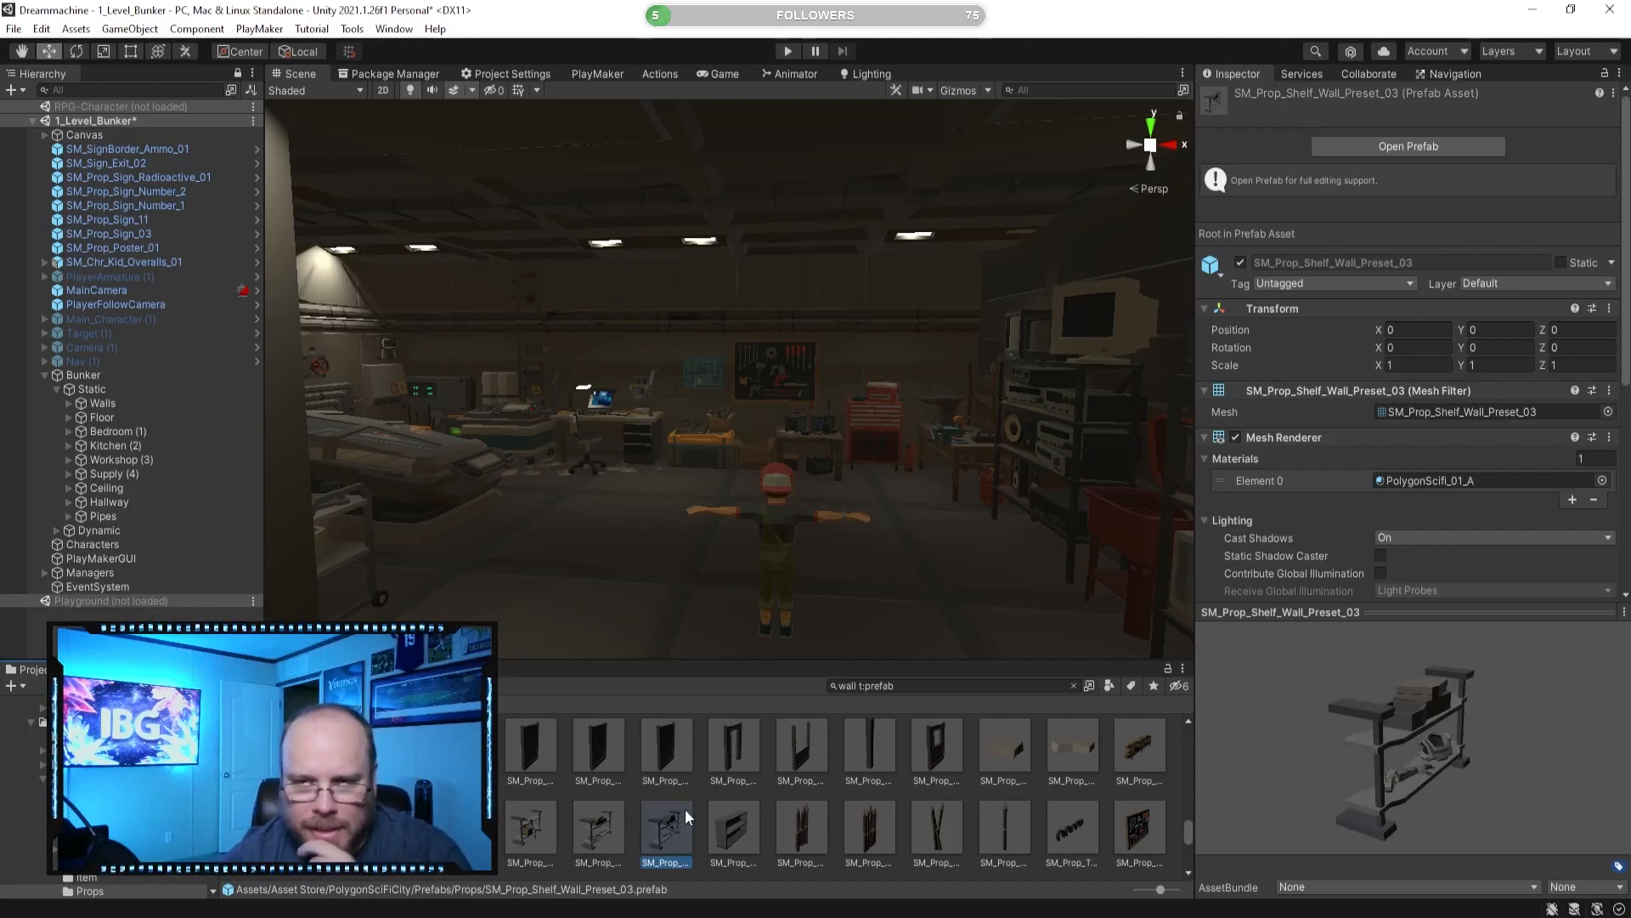
left_click(950, 742)
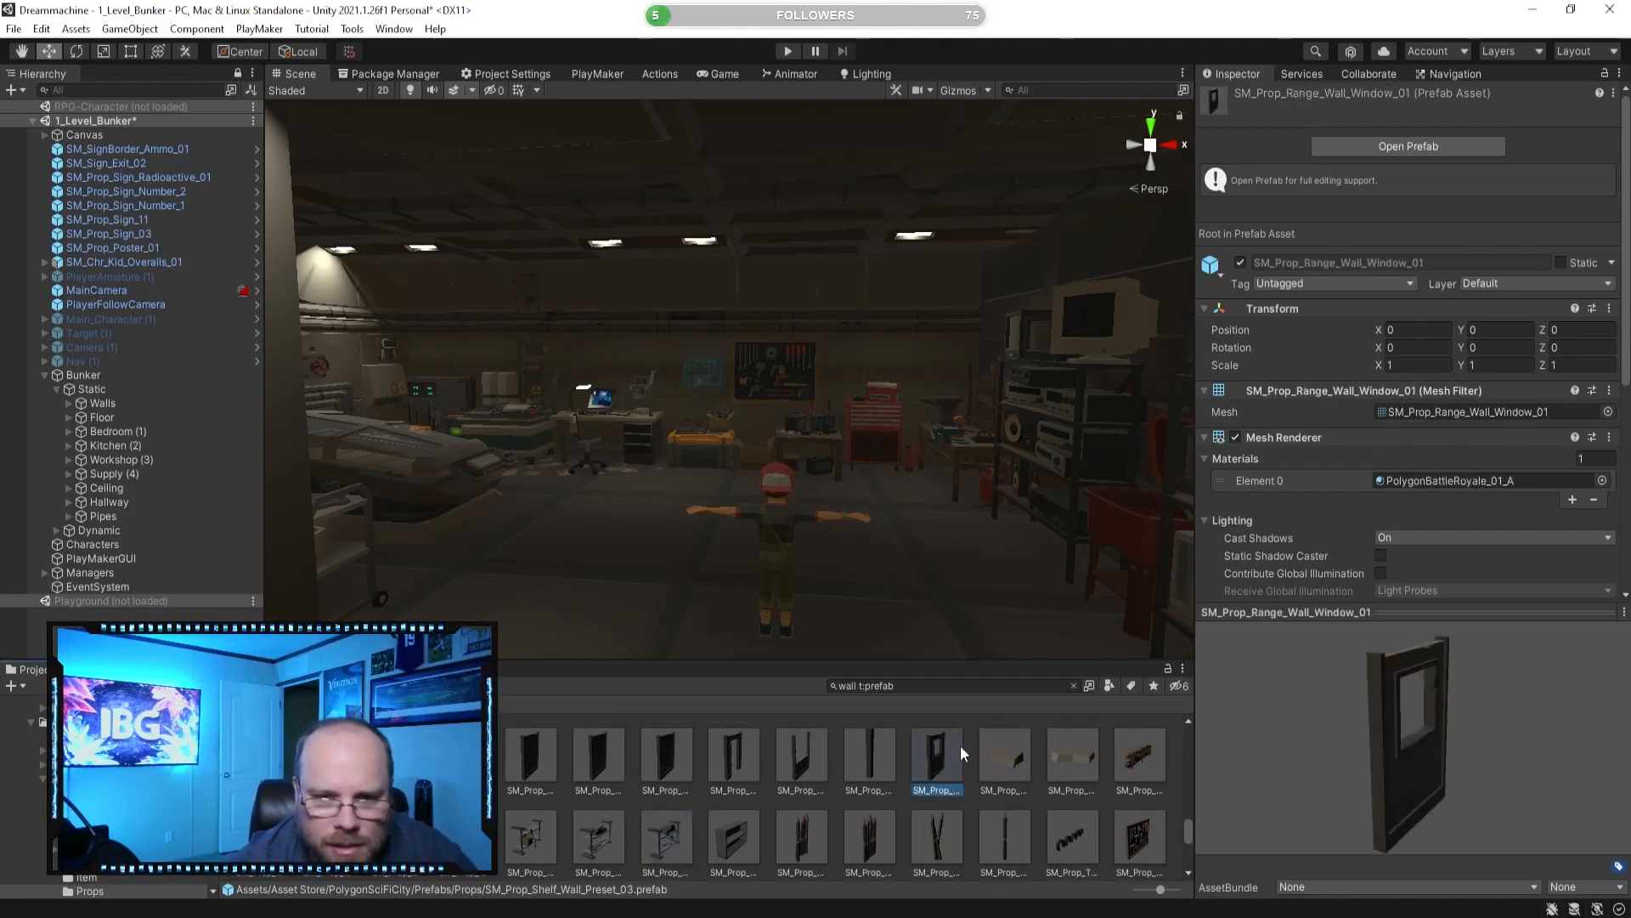
left_click(1139, 837)
scroll(1091, 783, "down", 1)
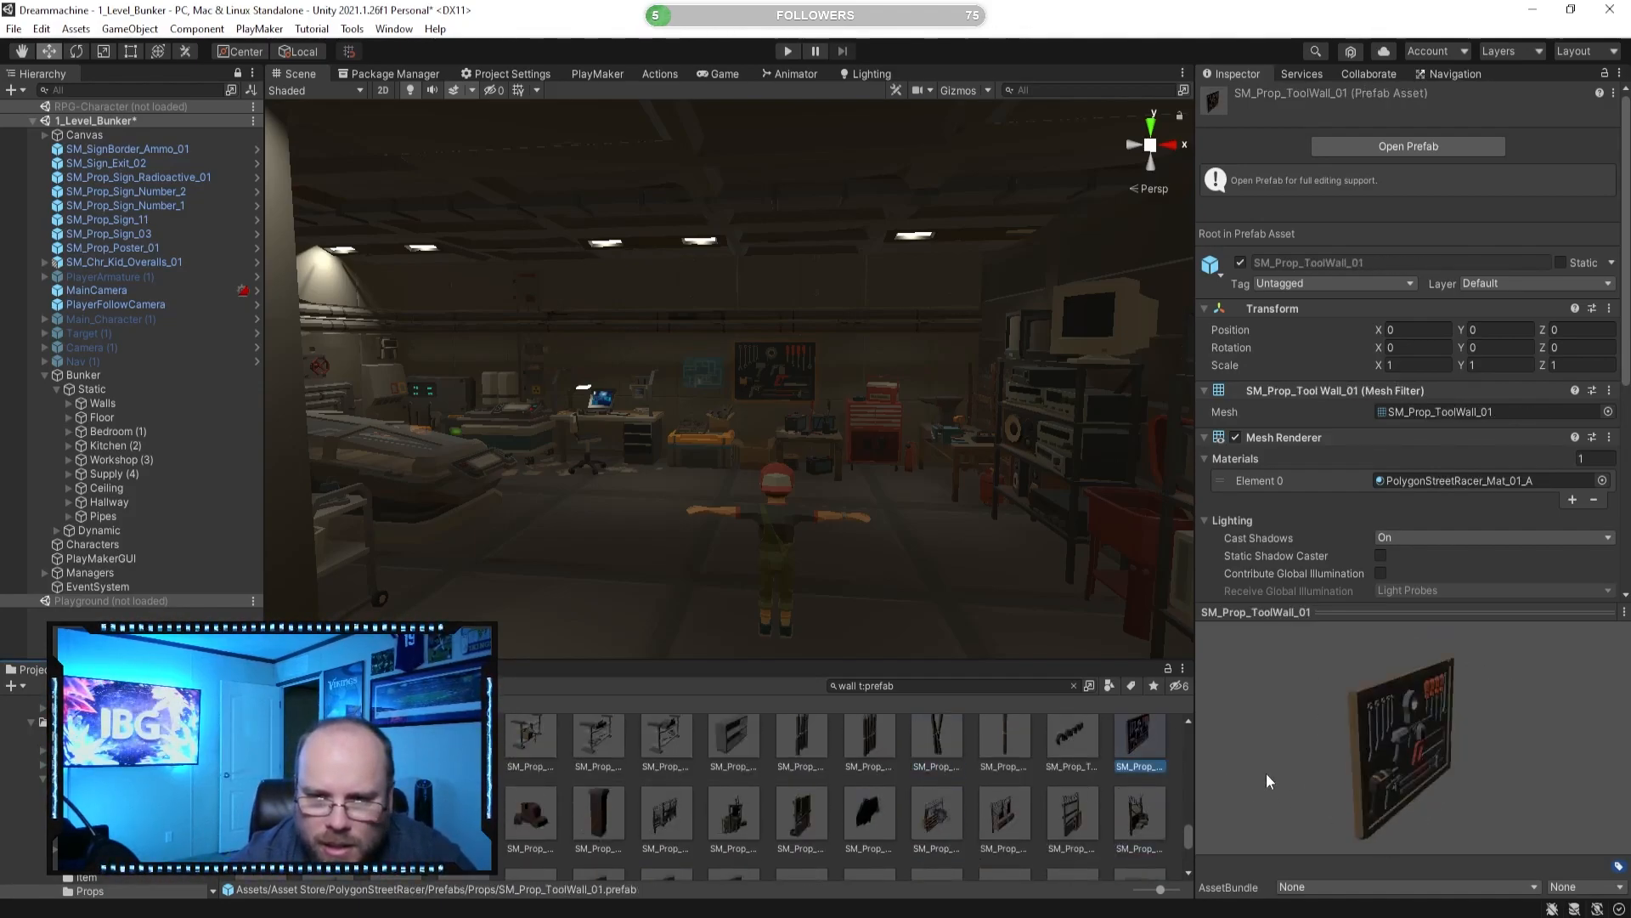
left_click(937, 814)
left_click(1004, 814)
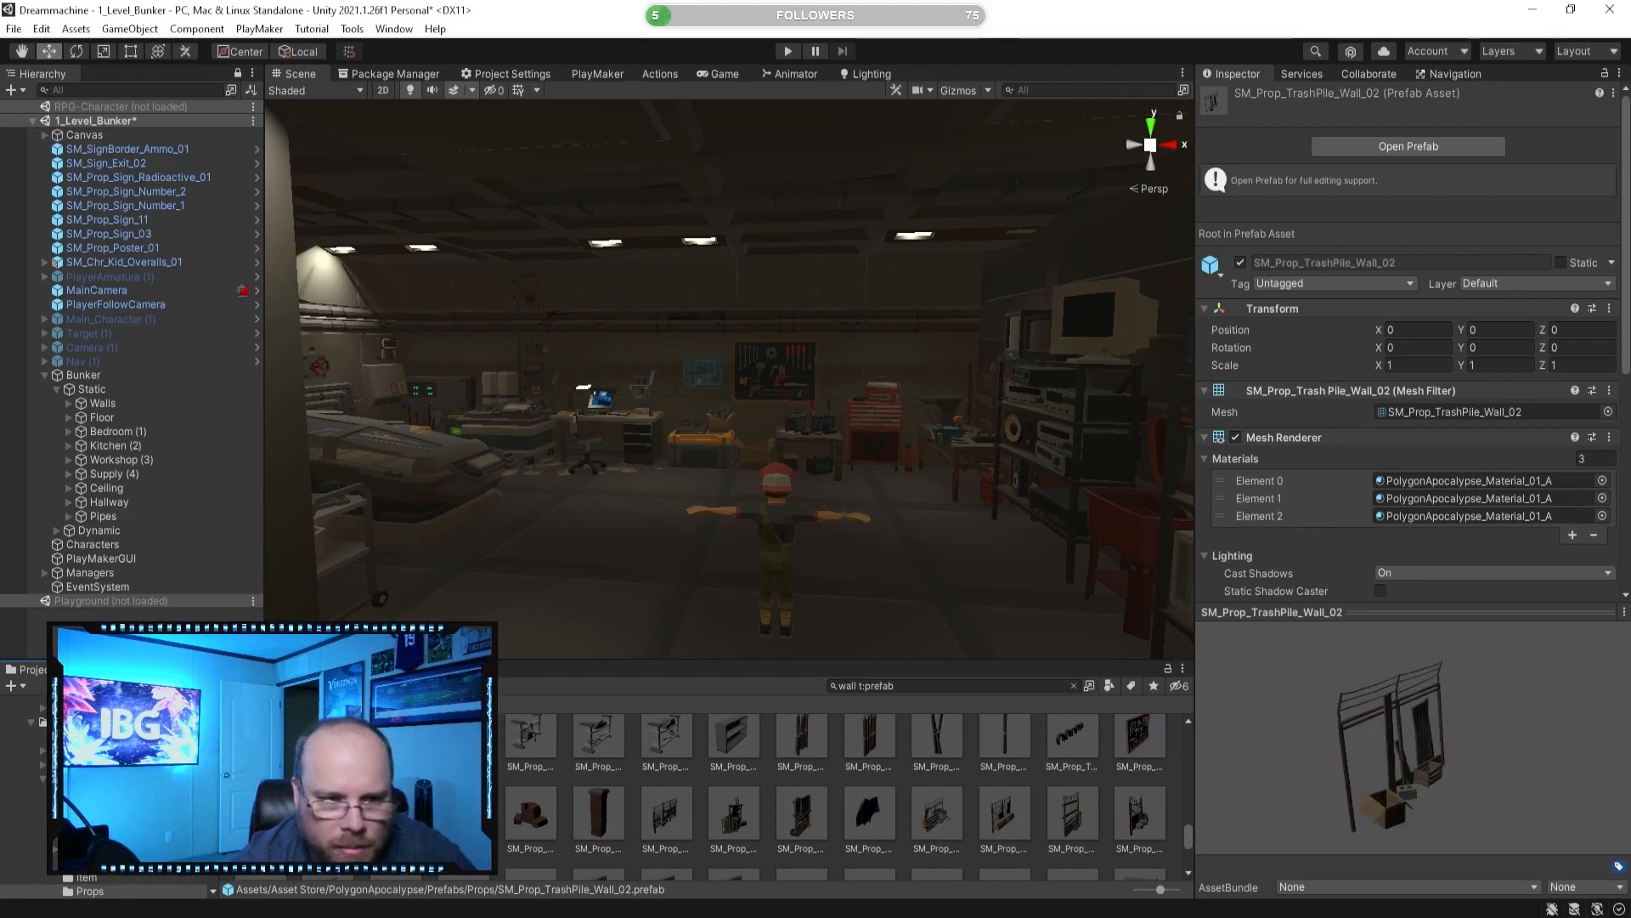
left_click(464, 815)
left_click(533, 814)
left_click(739, 812)
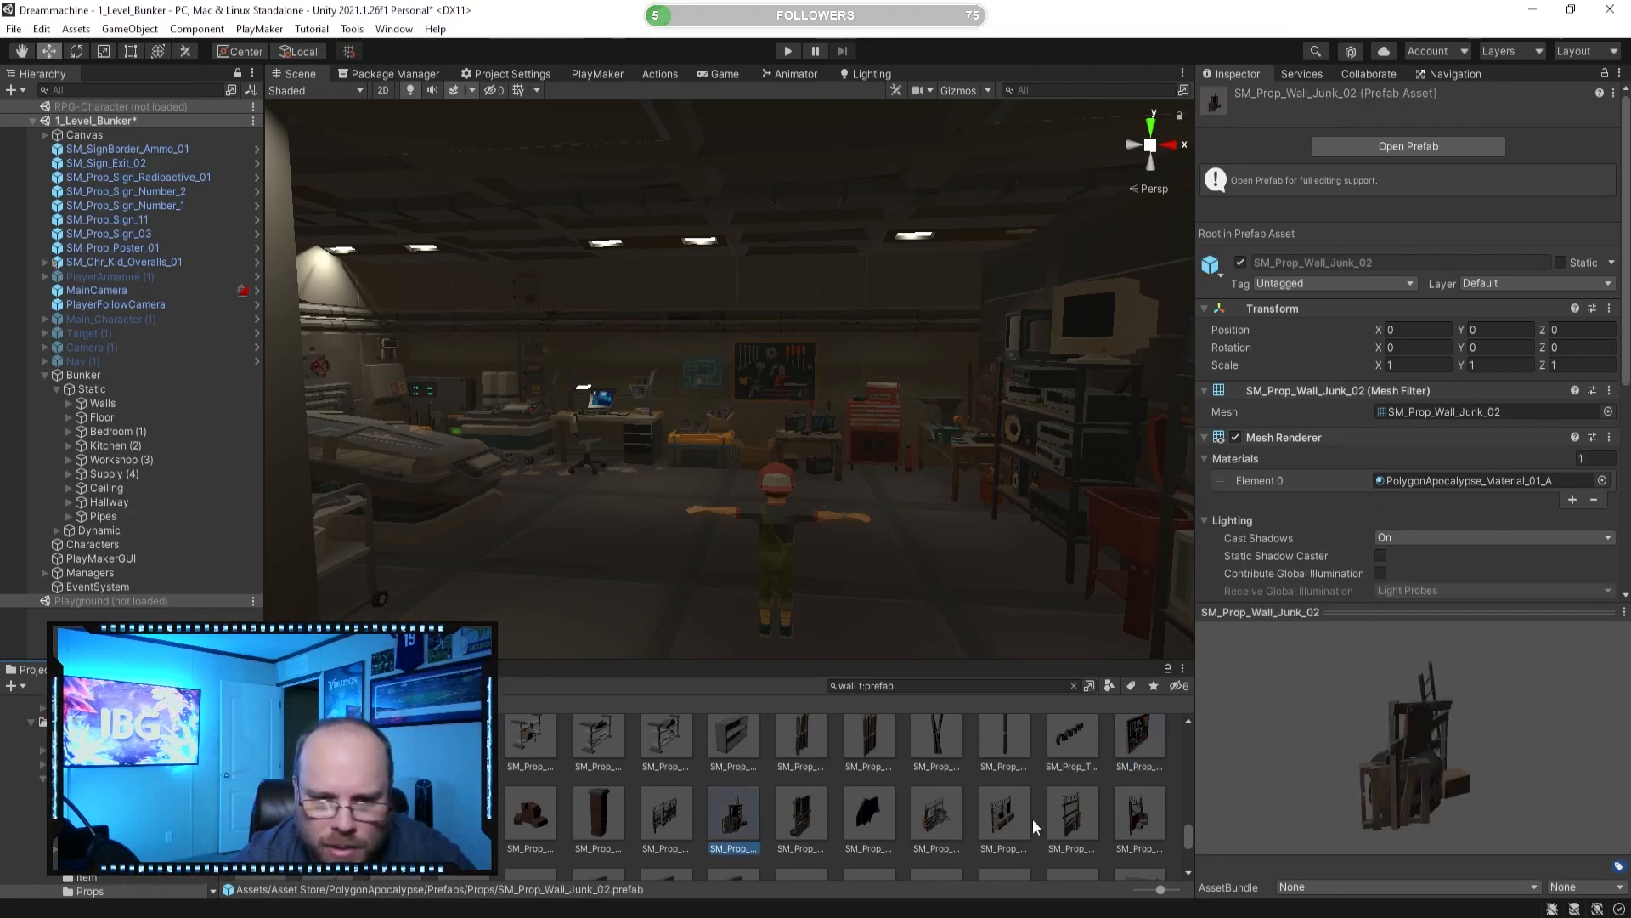
Examine the quarantine wall prefabs, including SM_Prop_Wall_Quarantine_BarbedWire_02 and SM_Prop_Wall_Quarantine_Base_02.
scroll(1073, 819, "down", 1)
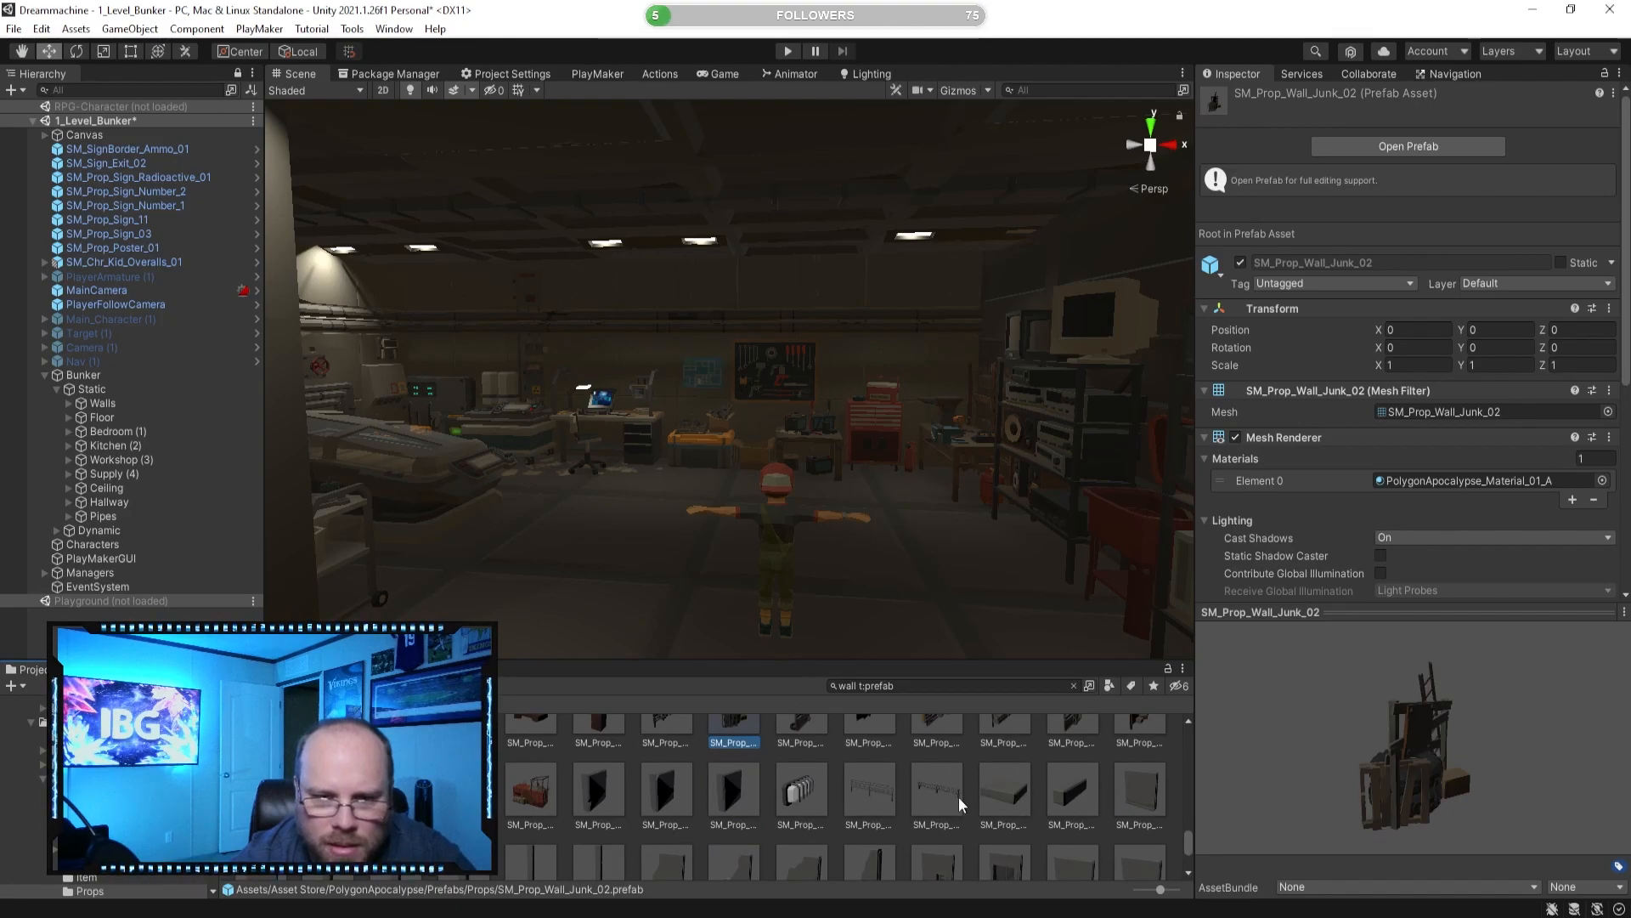
left_click(879, 795)
left_click(939, 792)
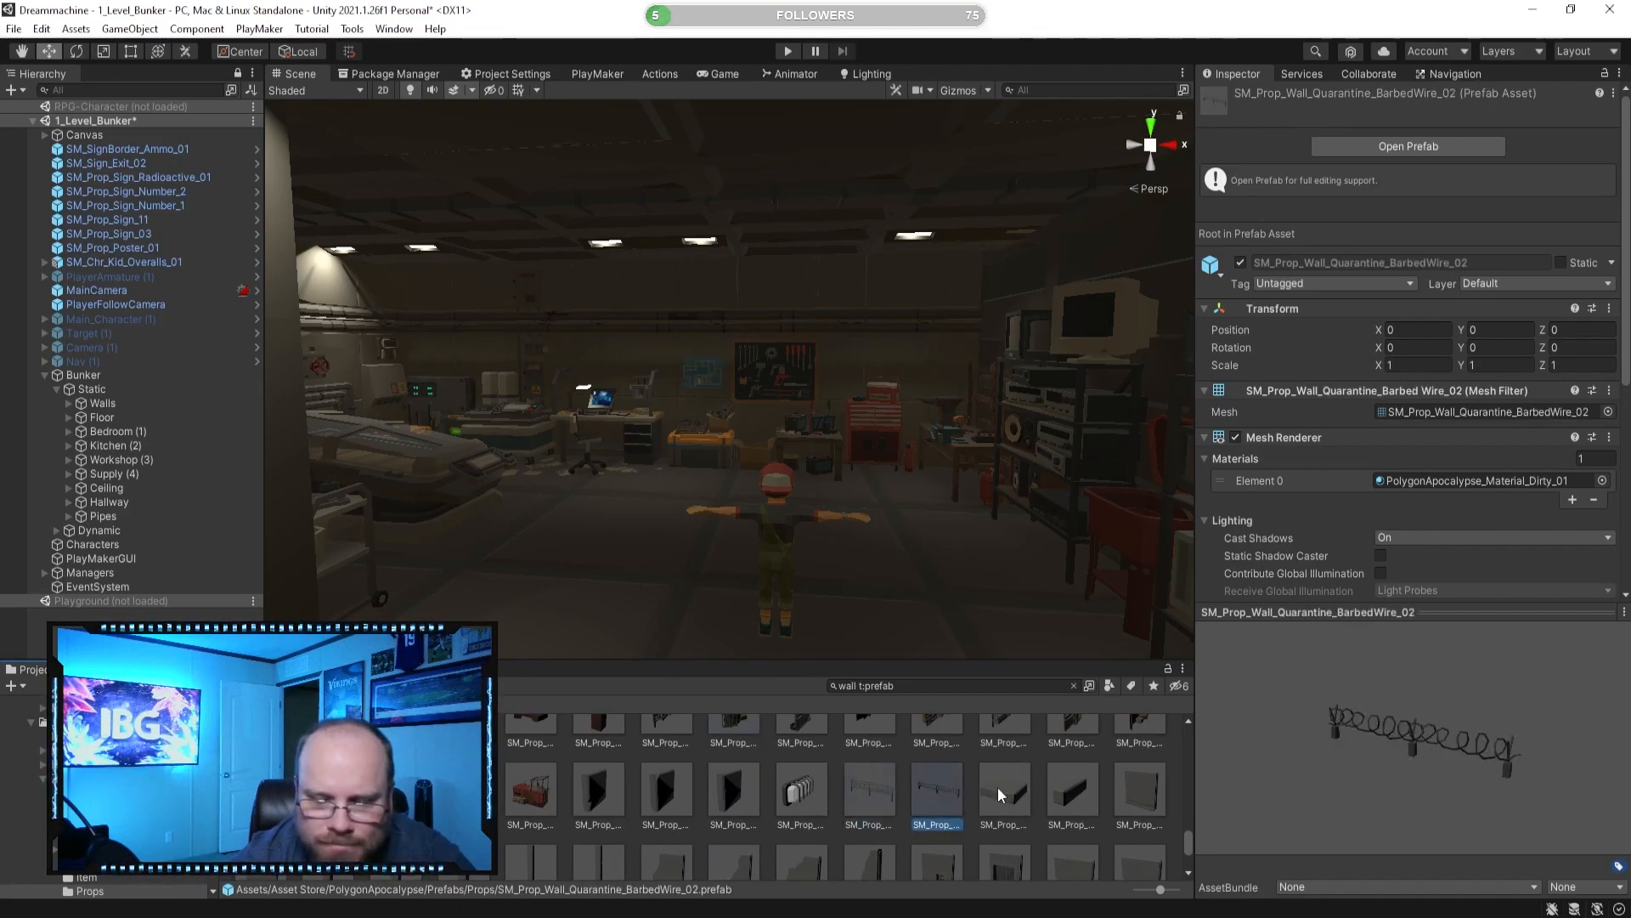
left_click(1092, 773)
scroll(953, 813, "down", 1)
scroll(860, 811, "down", 1)
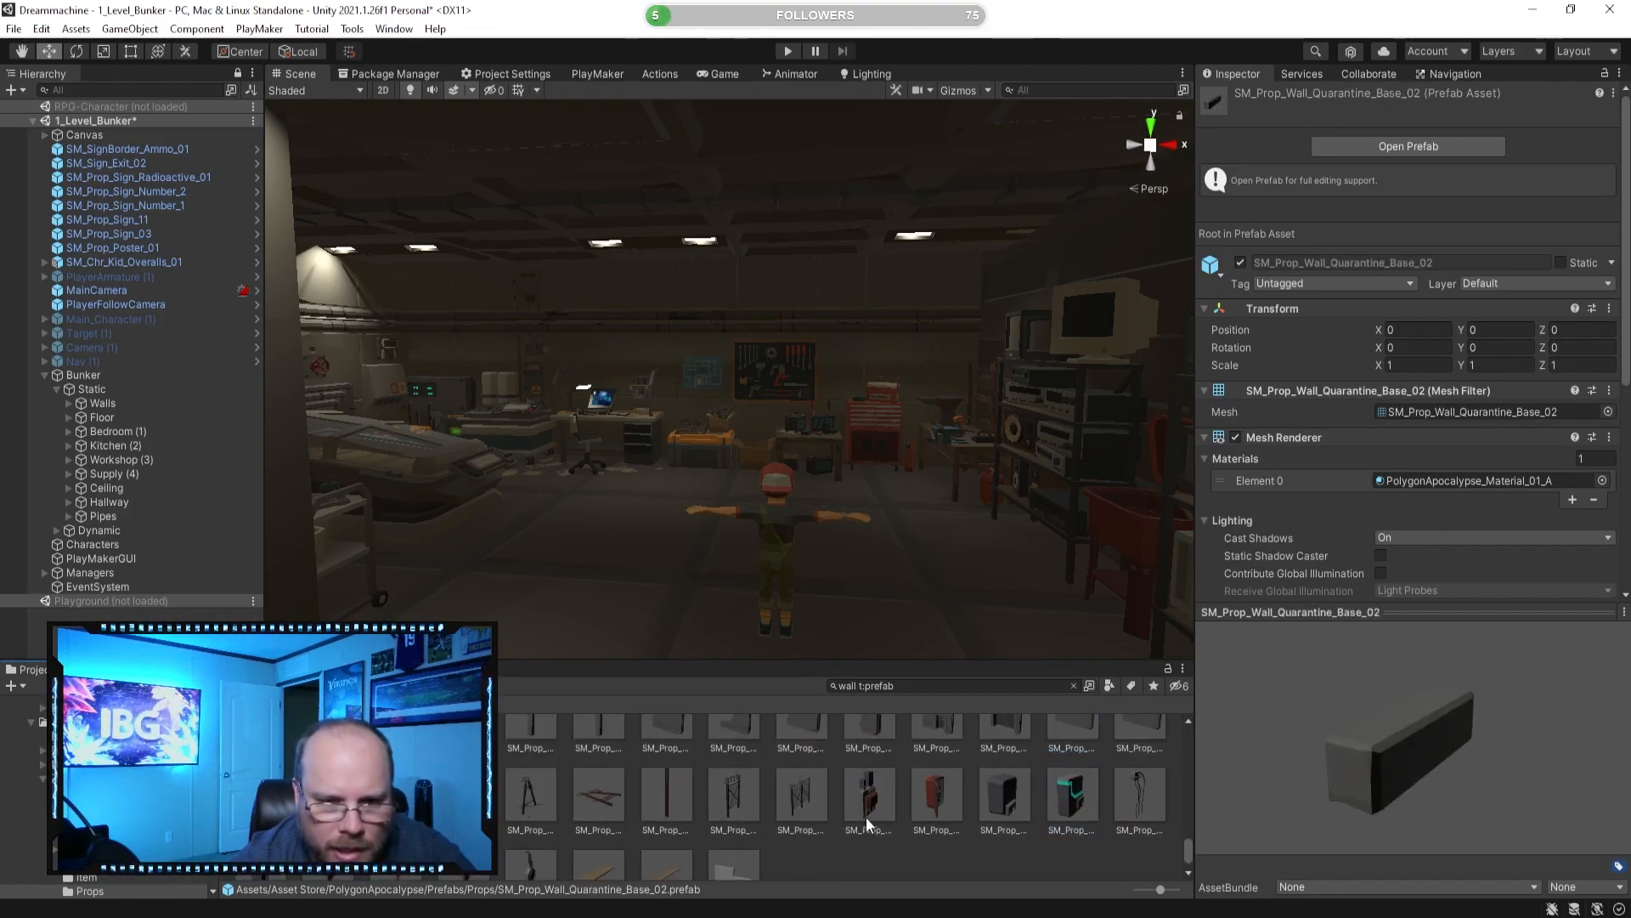
Examine the wall attachment prefabs from SM_Prop_WallAttach_Electronics_01 through SM_Prop_WallAttach_Electronics_05 to SM_Prop_WallAttach_Vent_01.
left_click(864, 811)
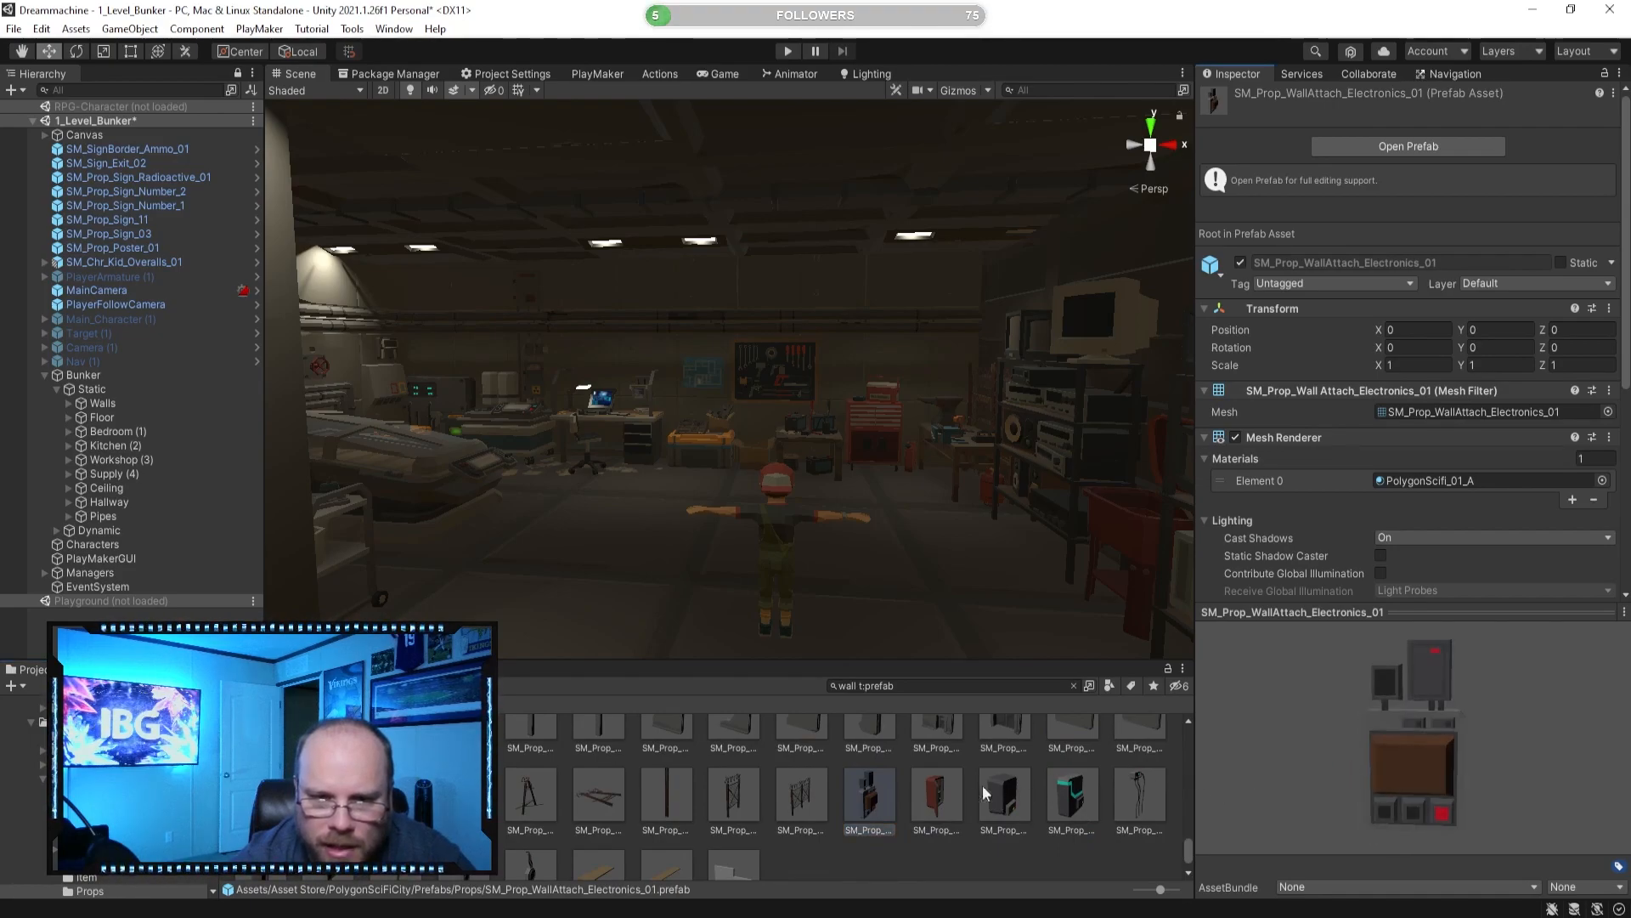
left_click(943, 798)
left_click_drag(1372, 790, 1202, 756)
left_click(1021, 794)
left_click(1149, 792)
scroll(664, 827, "down", 1)
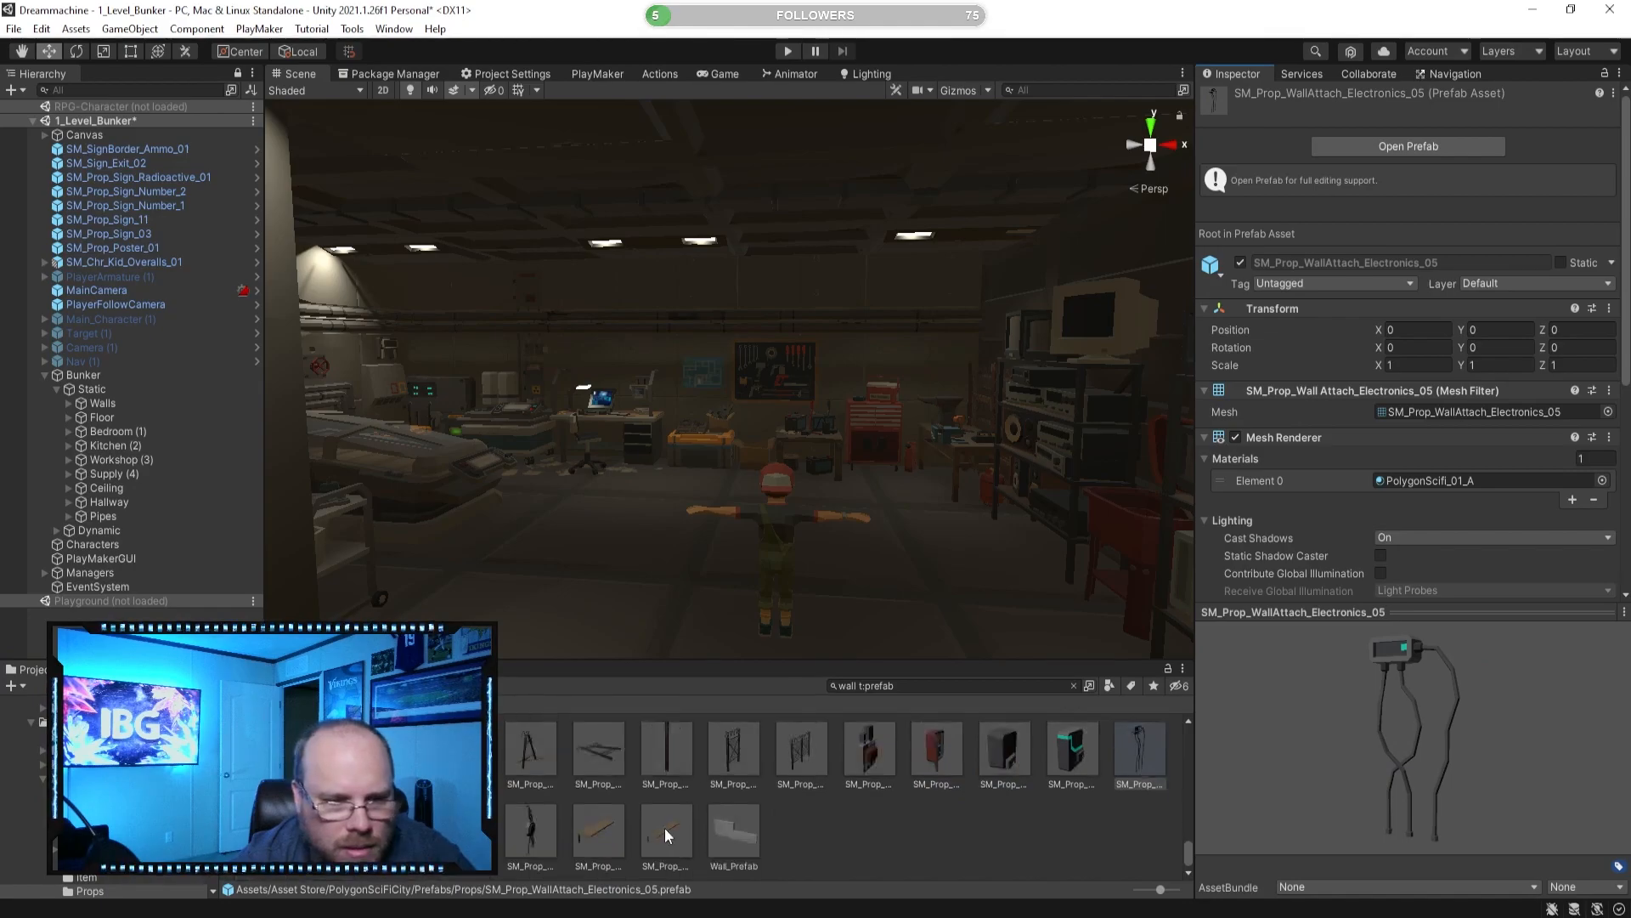
left_click(464, 829)
left_click(531, 831)
Return to the start of the wall results and examine the building prefabs SM_Bld_Bridge_Wall_Details_01 and SM_Bld_Bunker_Wall_Container_Door_01.
scroll(696, 828, "up", 3)
scroll(614, 787, "up", 10)
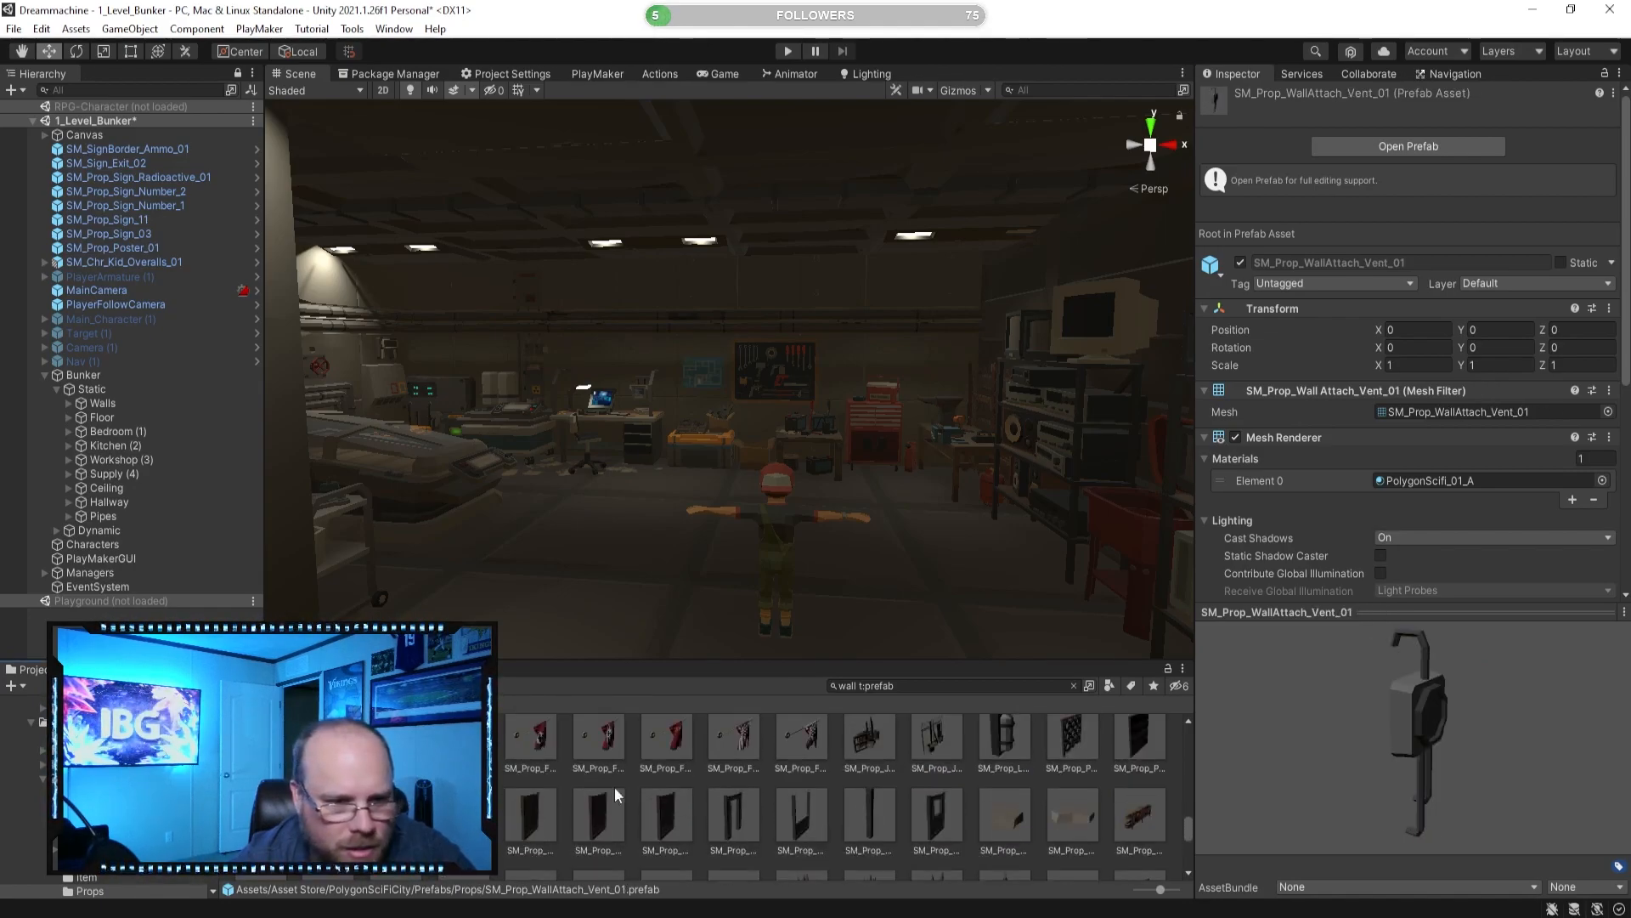
left_click_drag(1187, 796, 1189, 708)
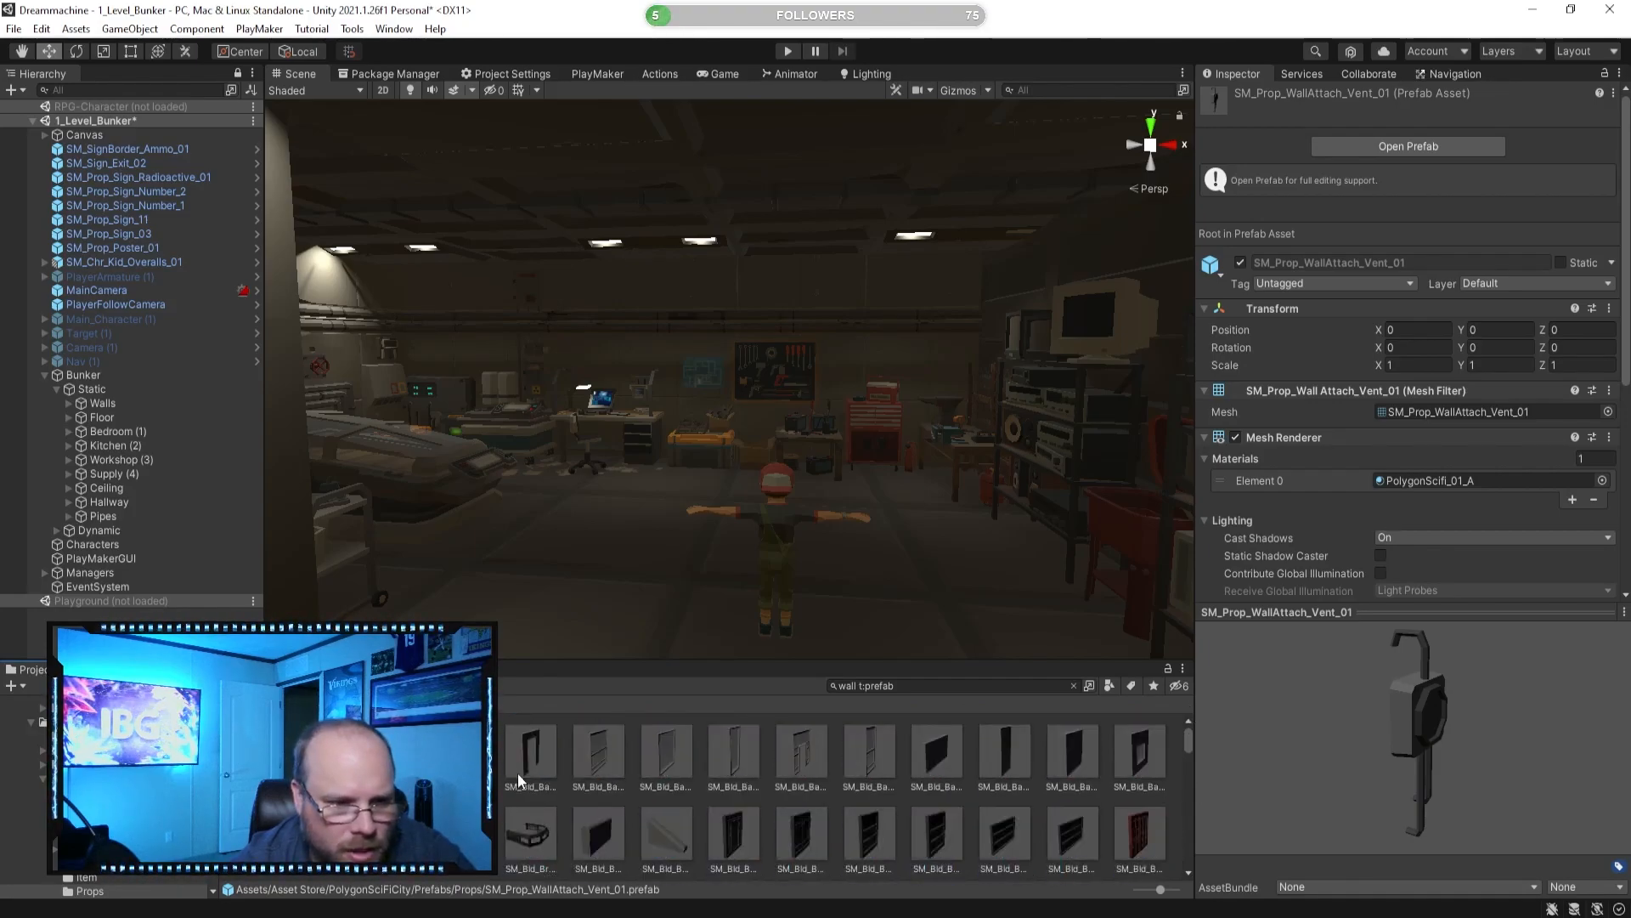
left_click(531, 828)
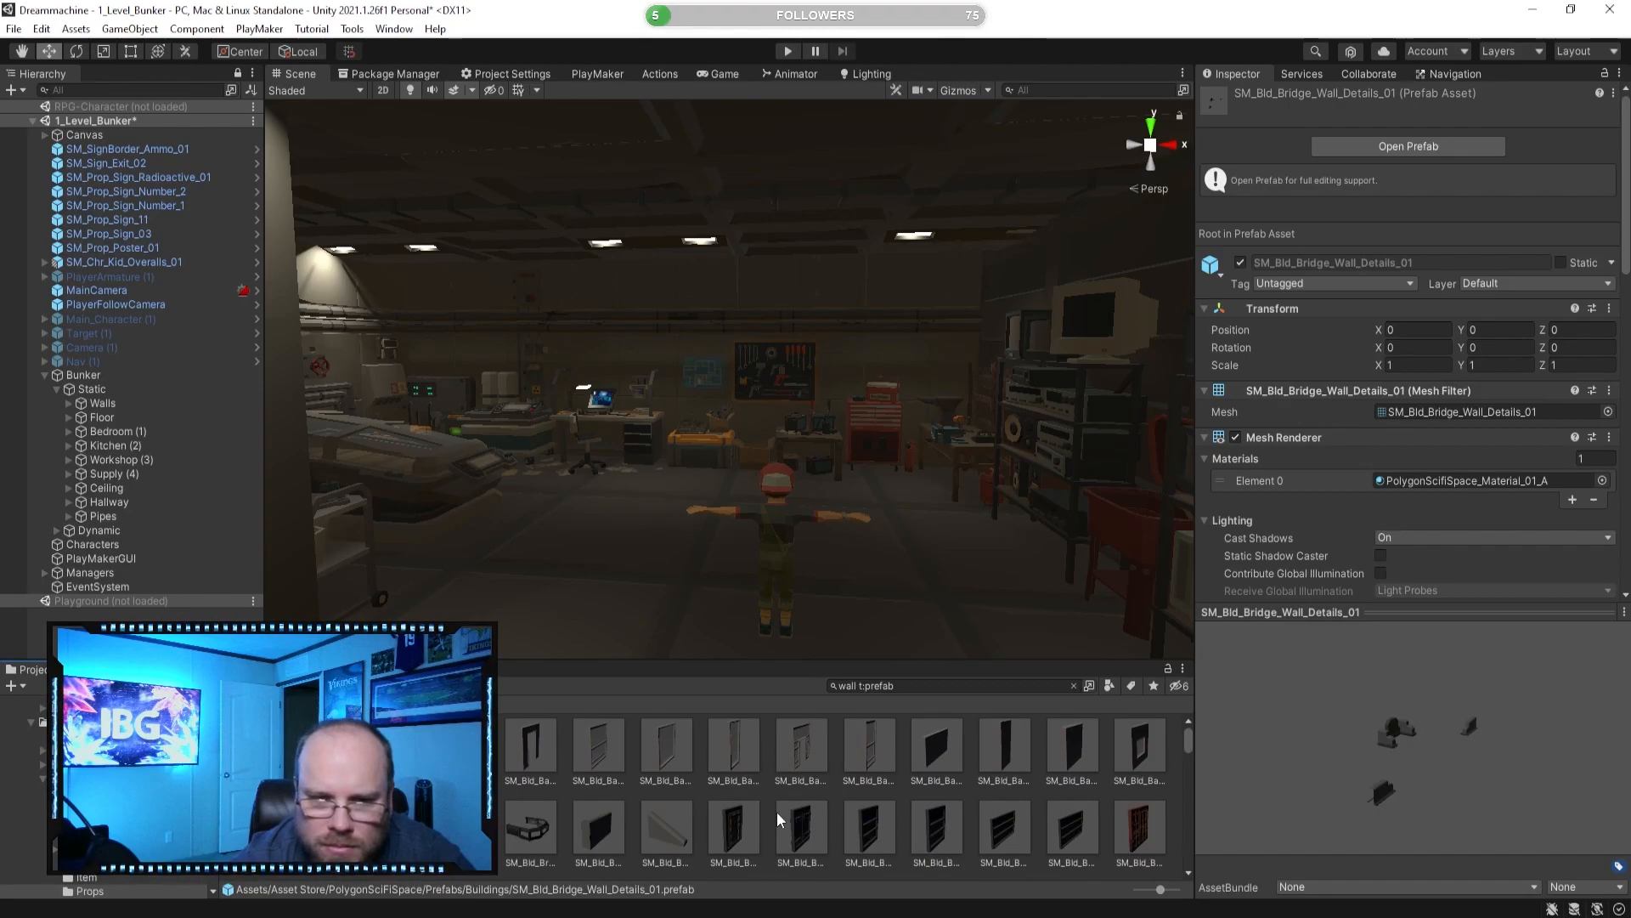
left_click_drag(1378, 760, 1319, 843)
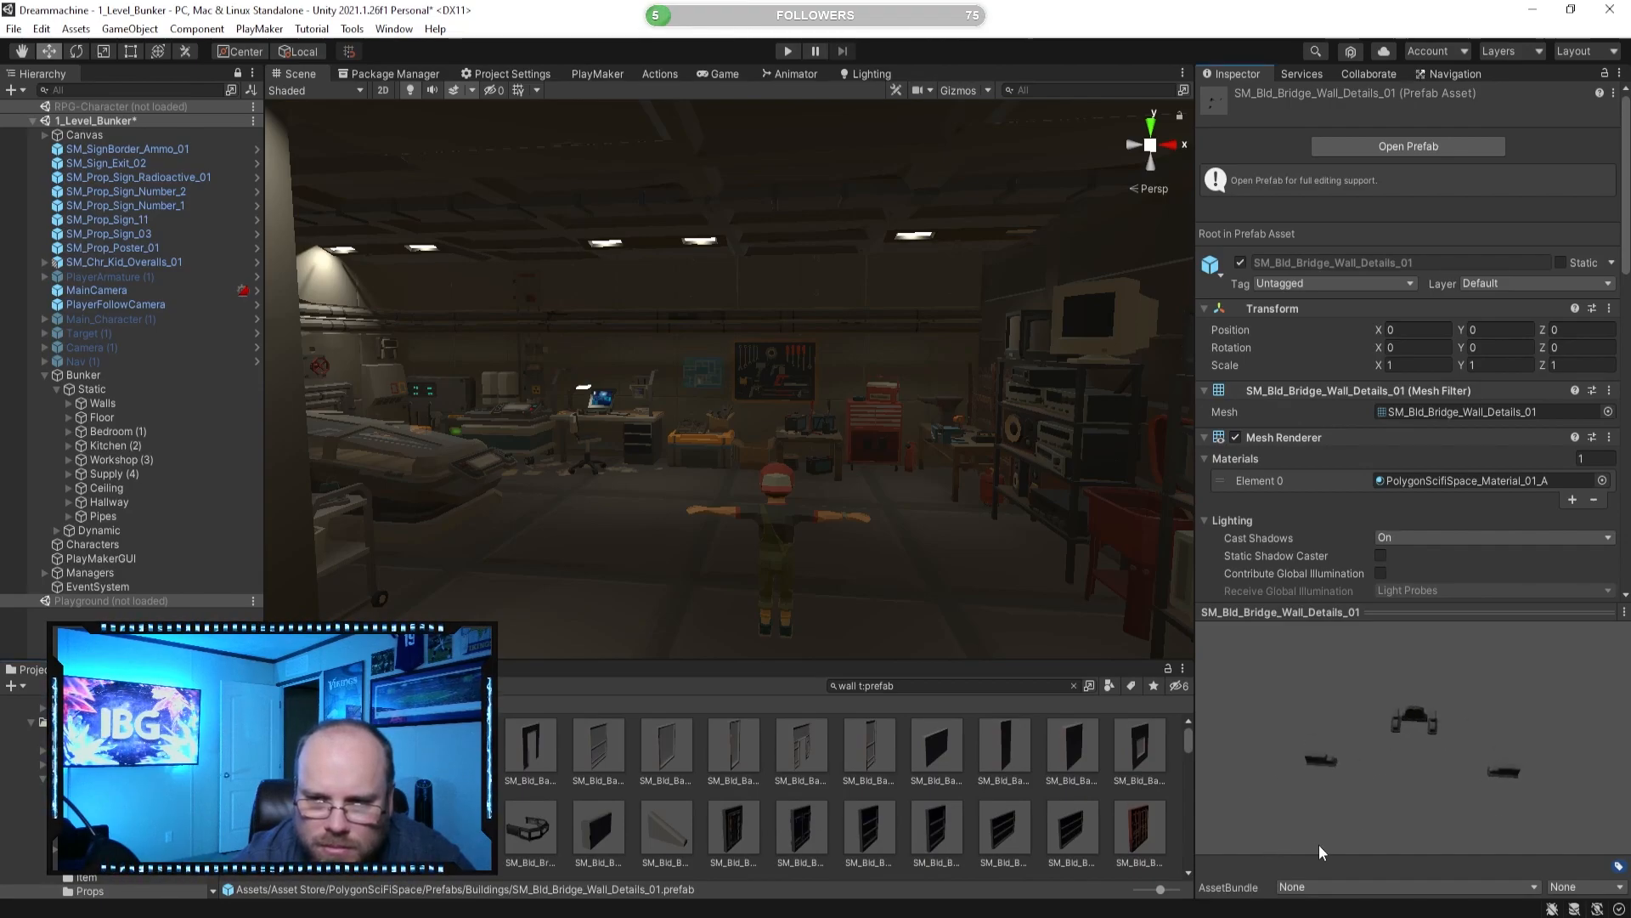
left_click(1016, 823)
left_click_drag(1240, 778, 1309, 757)
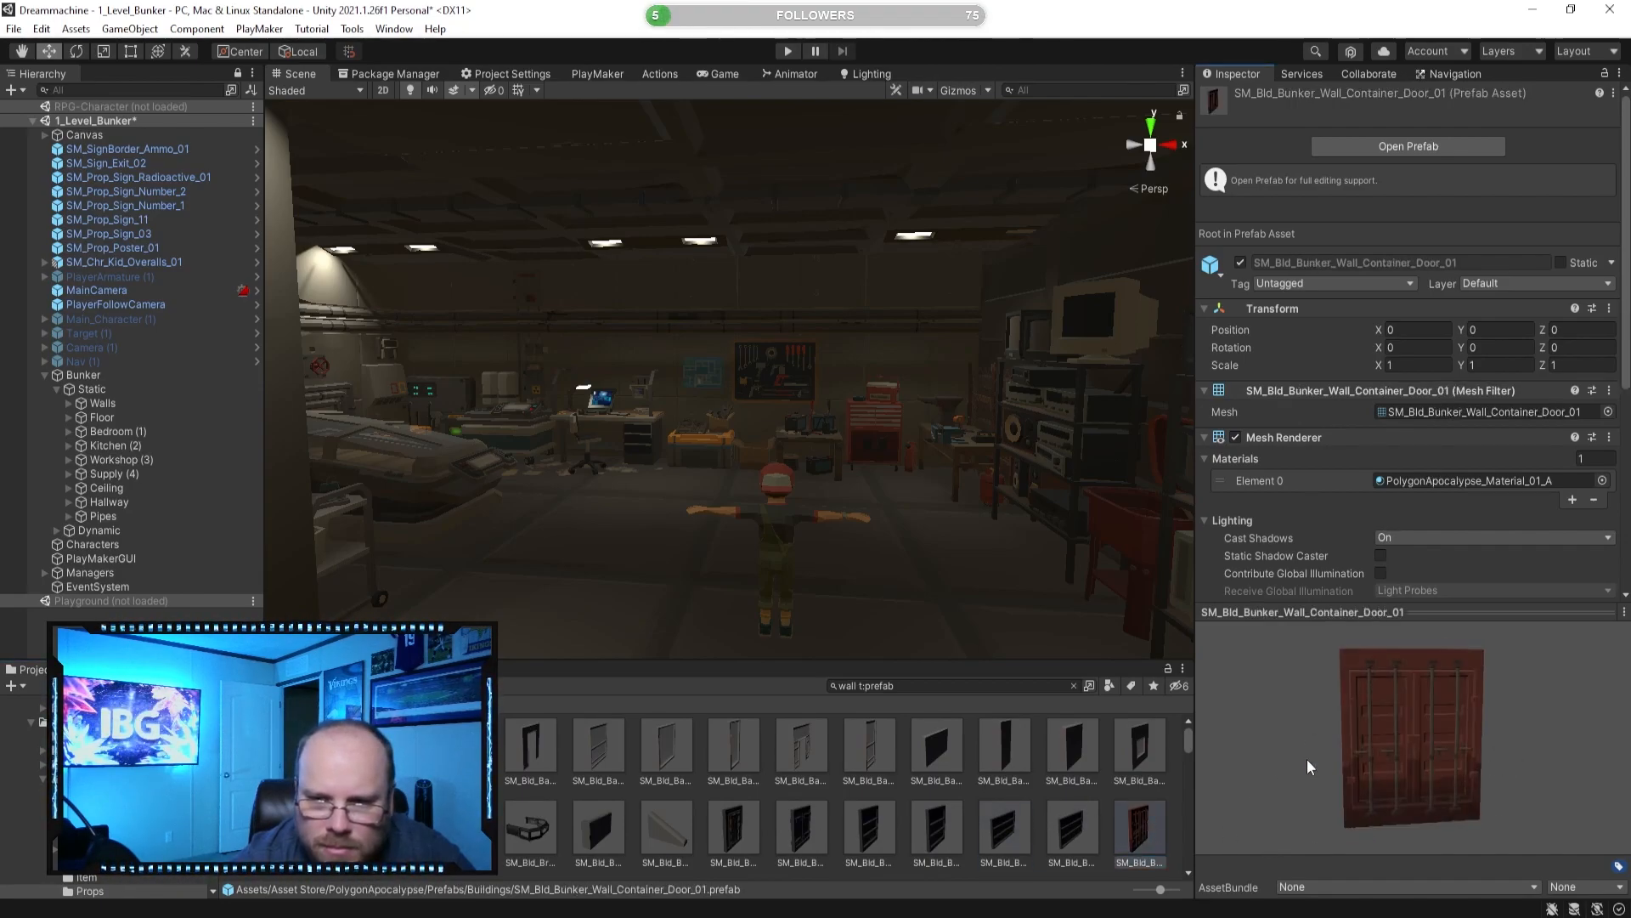
scroll(915, 782, "down", 5)
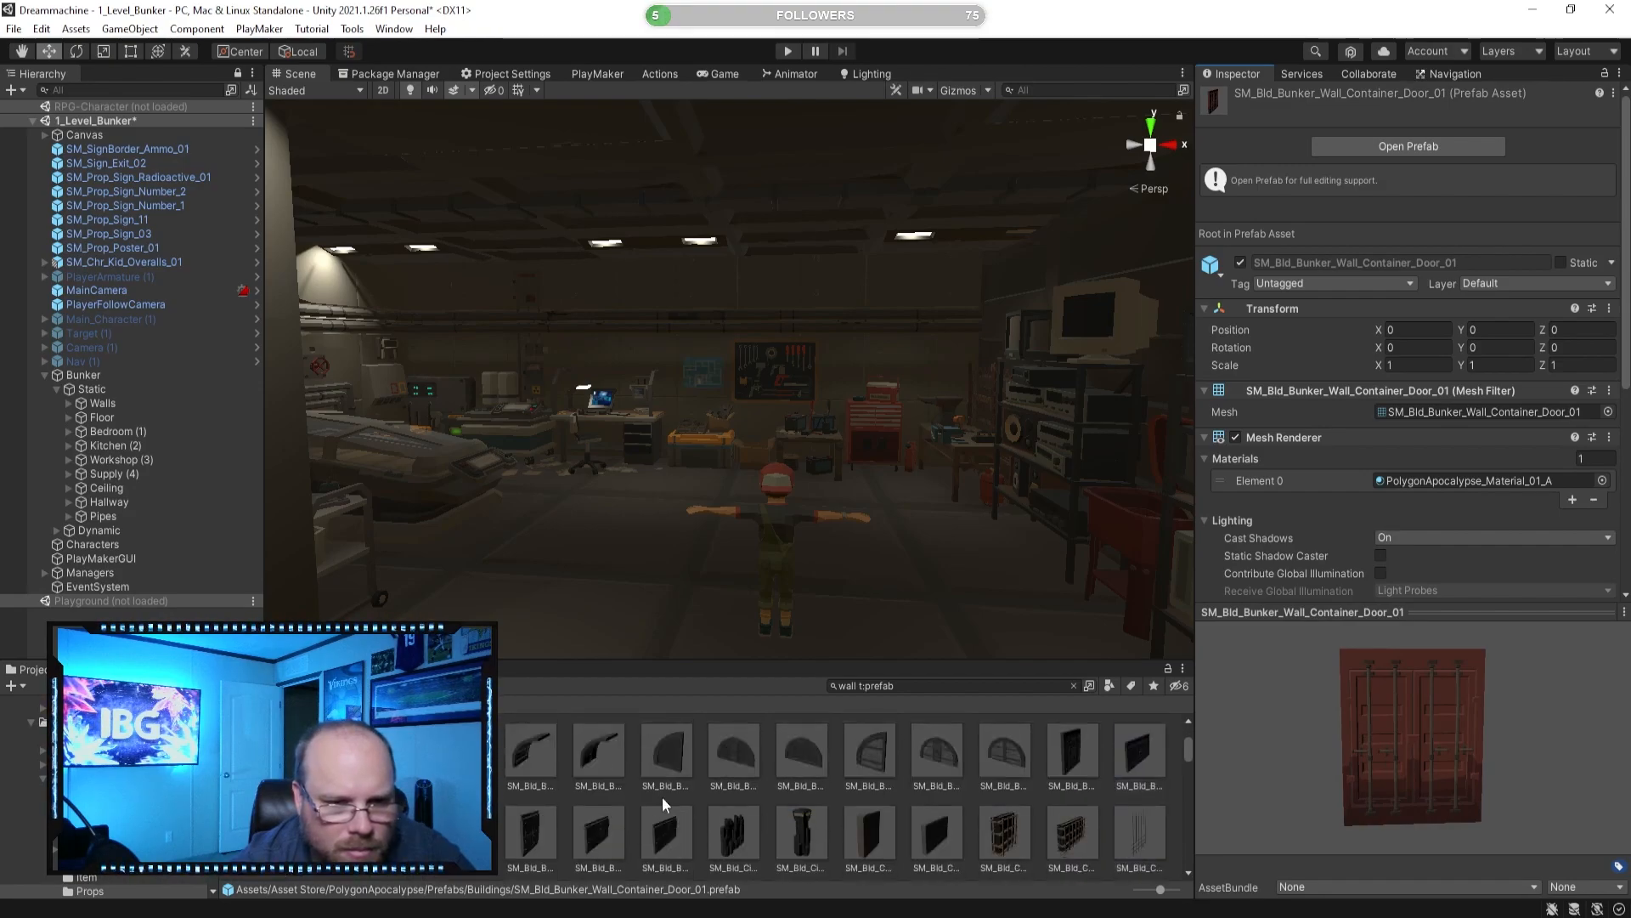
Examine the concrete prefabs SM_Bld_ConcreteFrame_Wall_01, SM_Bld_ConcreteFrame_Wall_02 and SM_Bld_ConcreteRebar_Wall_01.
scroll(858, 821, "down", 1)
left_click(1008, 782)
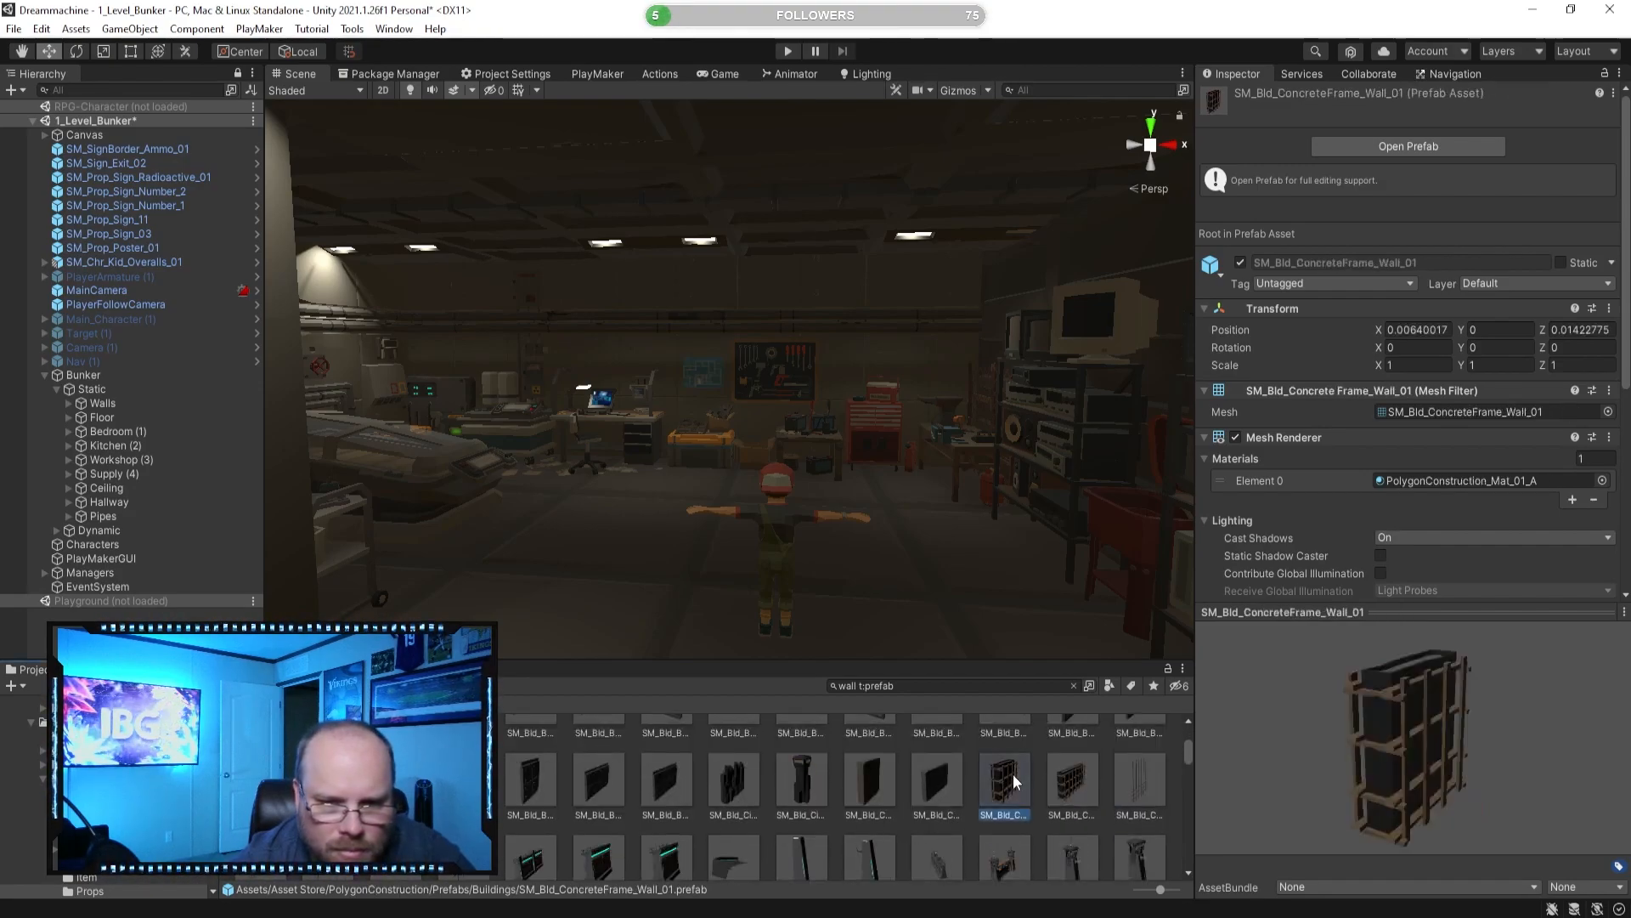
left_click(1062, 777)
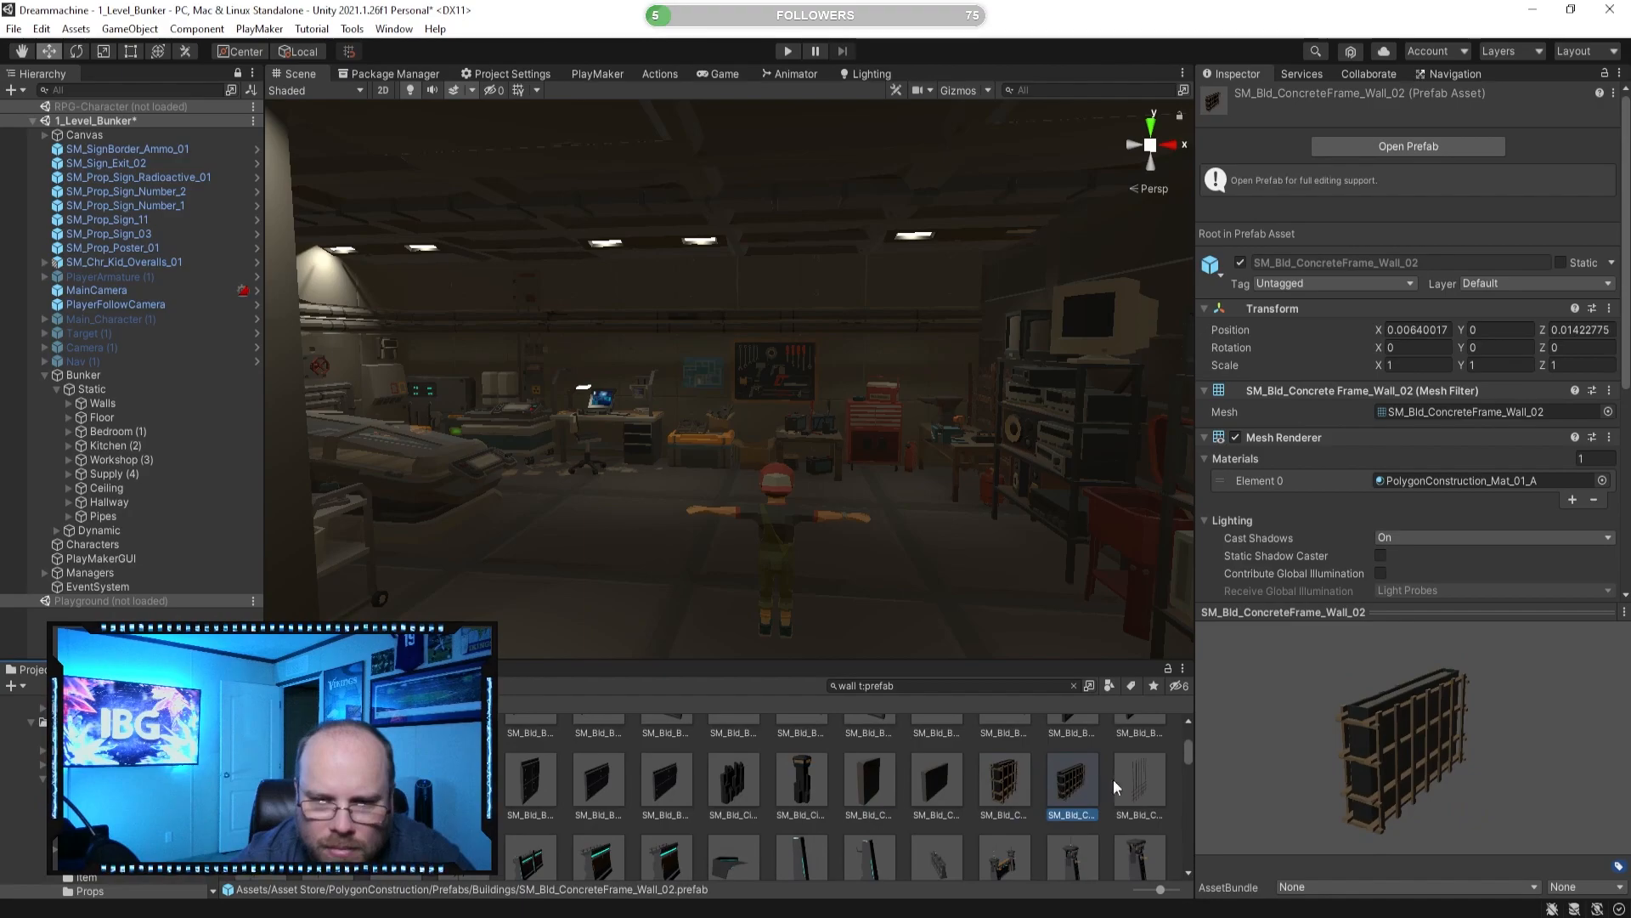
left_click(1134, 780)
Examine the wall prefabs SM_Bld_Fort_Wall_02, SM_Bld_Mexican_Wall_Small_Entrance_01 and SM_Bld_Retainer_Wall_01_Tall.
scroll(833, 808, "down", 1)
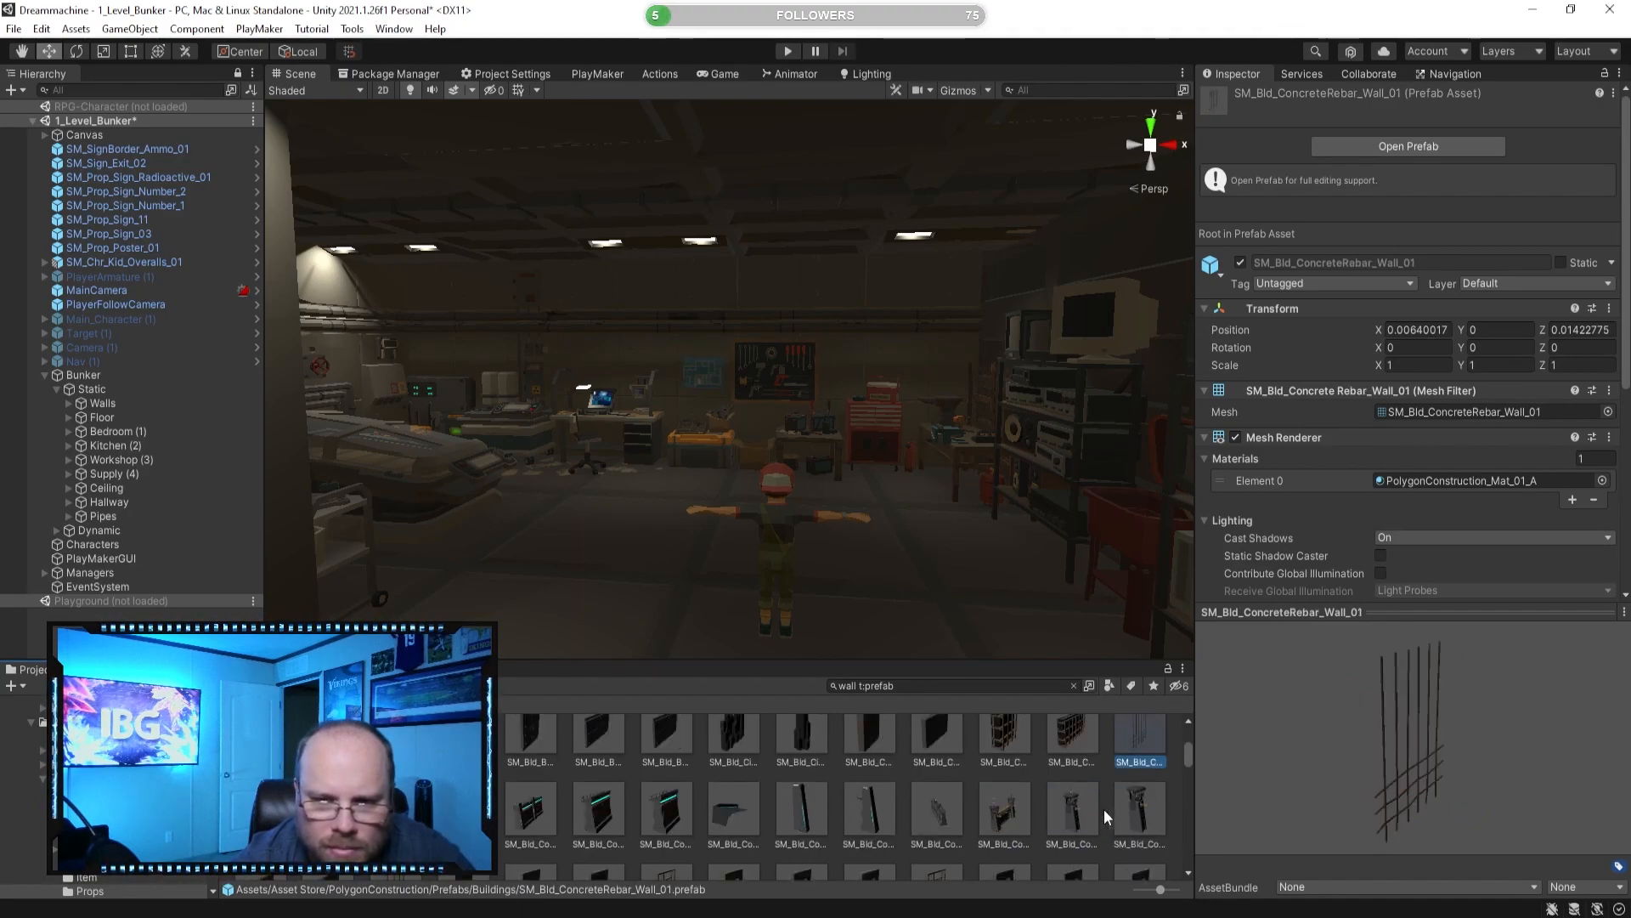
scroll(672, 803, "down", 2)
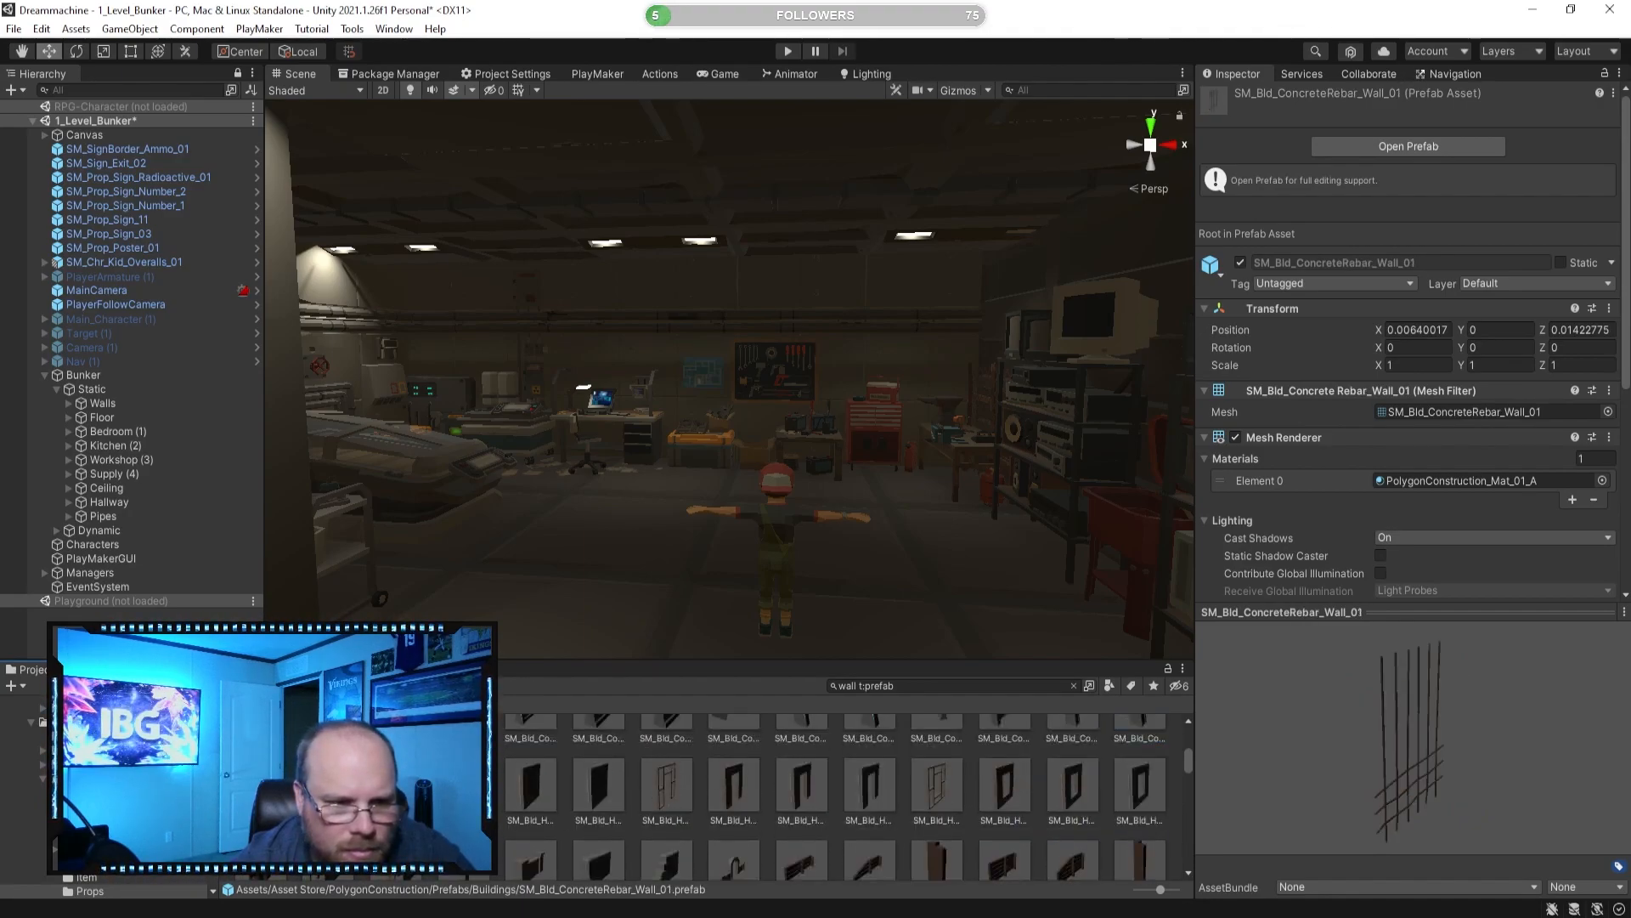
left_click(463, 786)
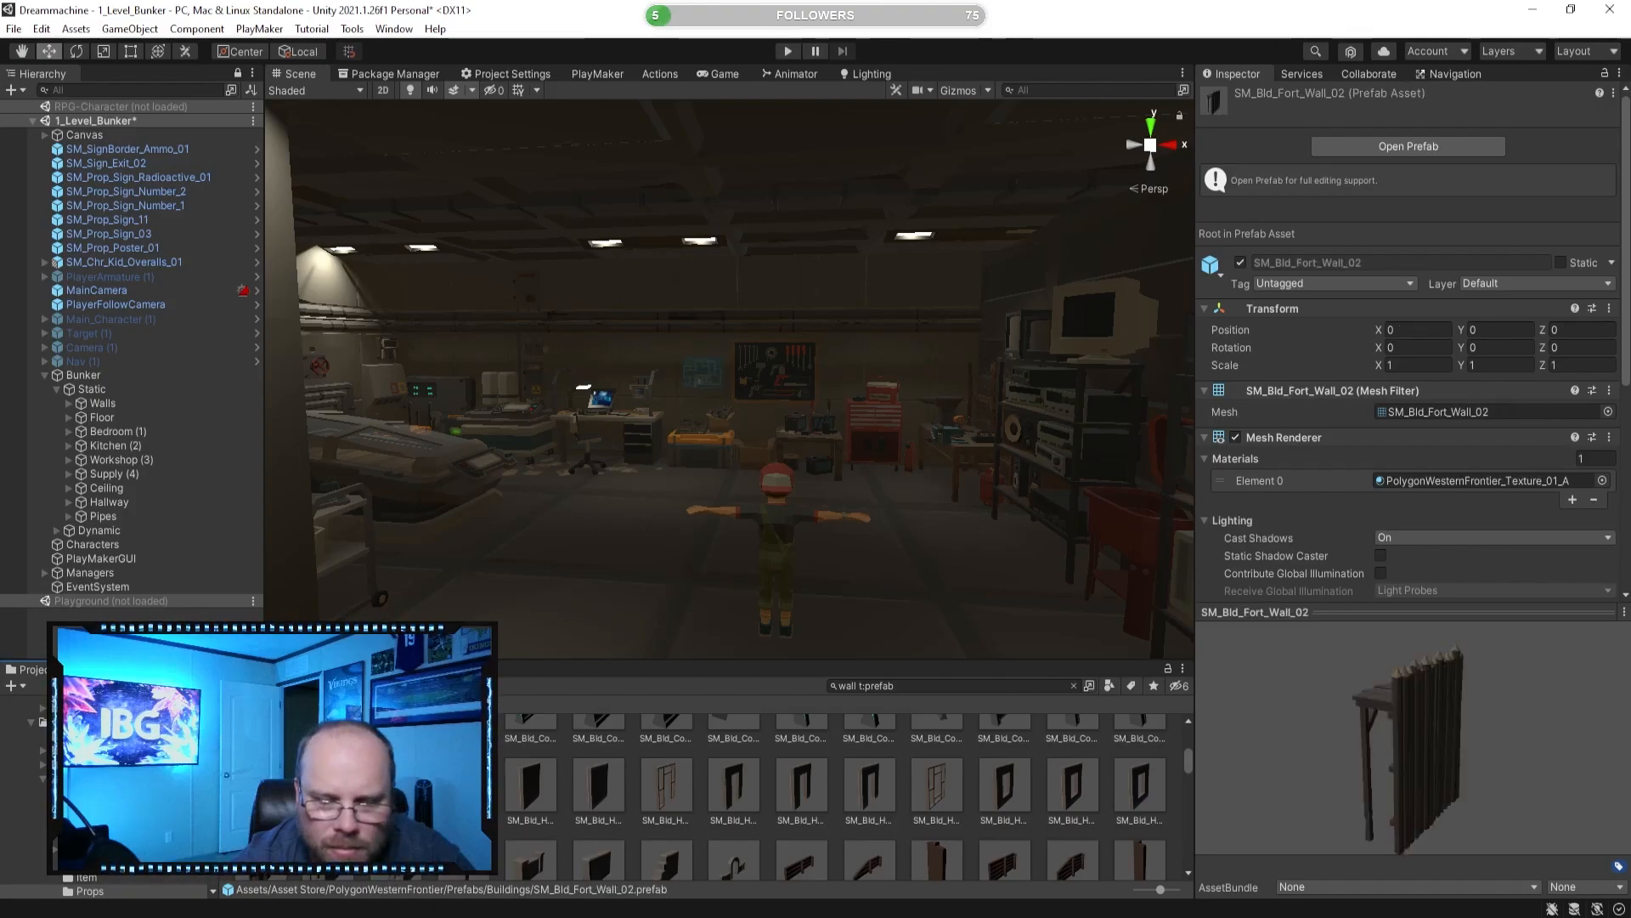
scroll(856, 805, "down", 1)
left_click(730, 811)
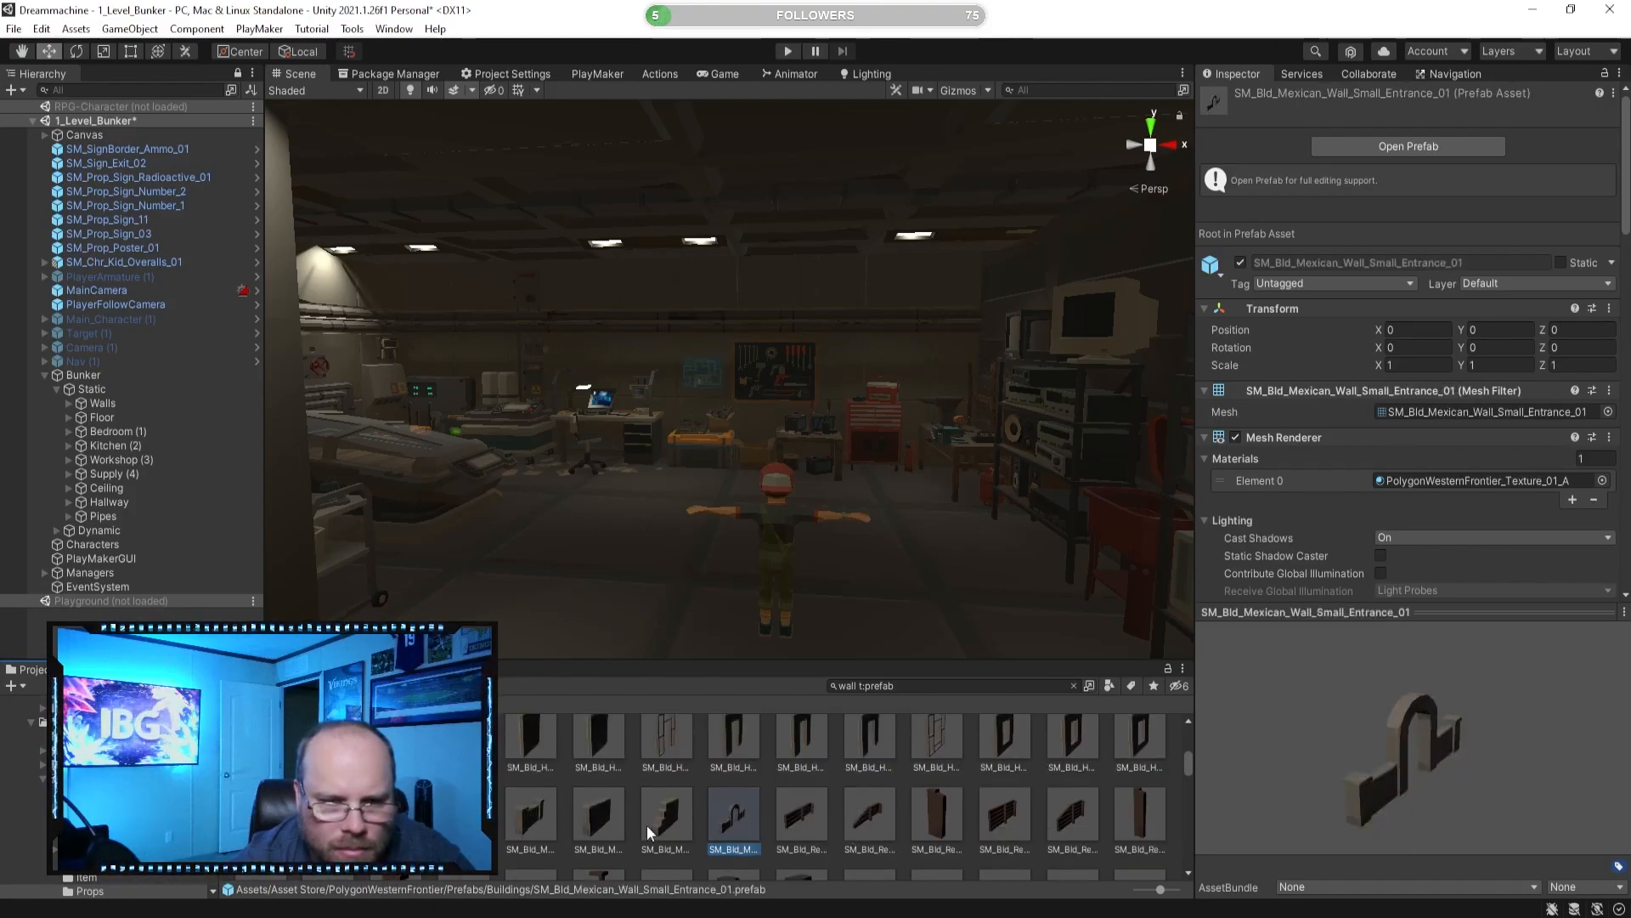
left_click(928, 809)
left_click(1012, 813)
scroll(991, 813, "down", 2)
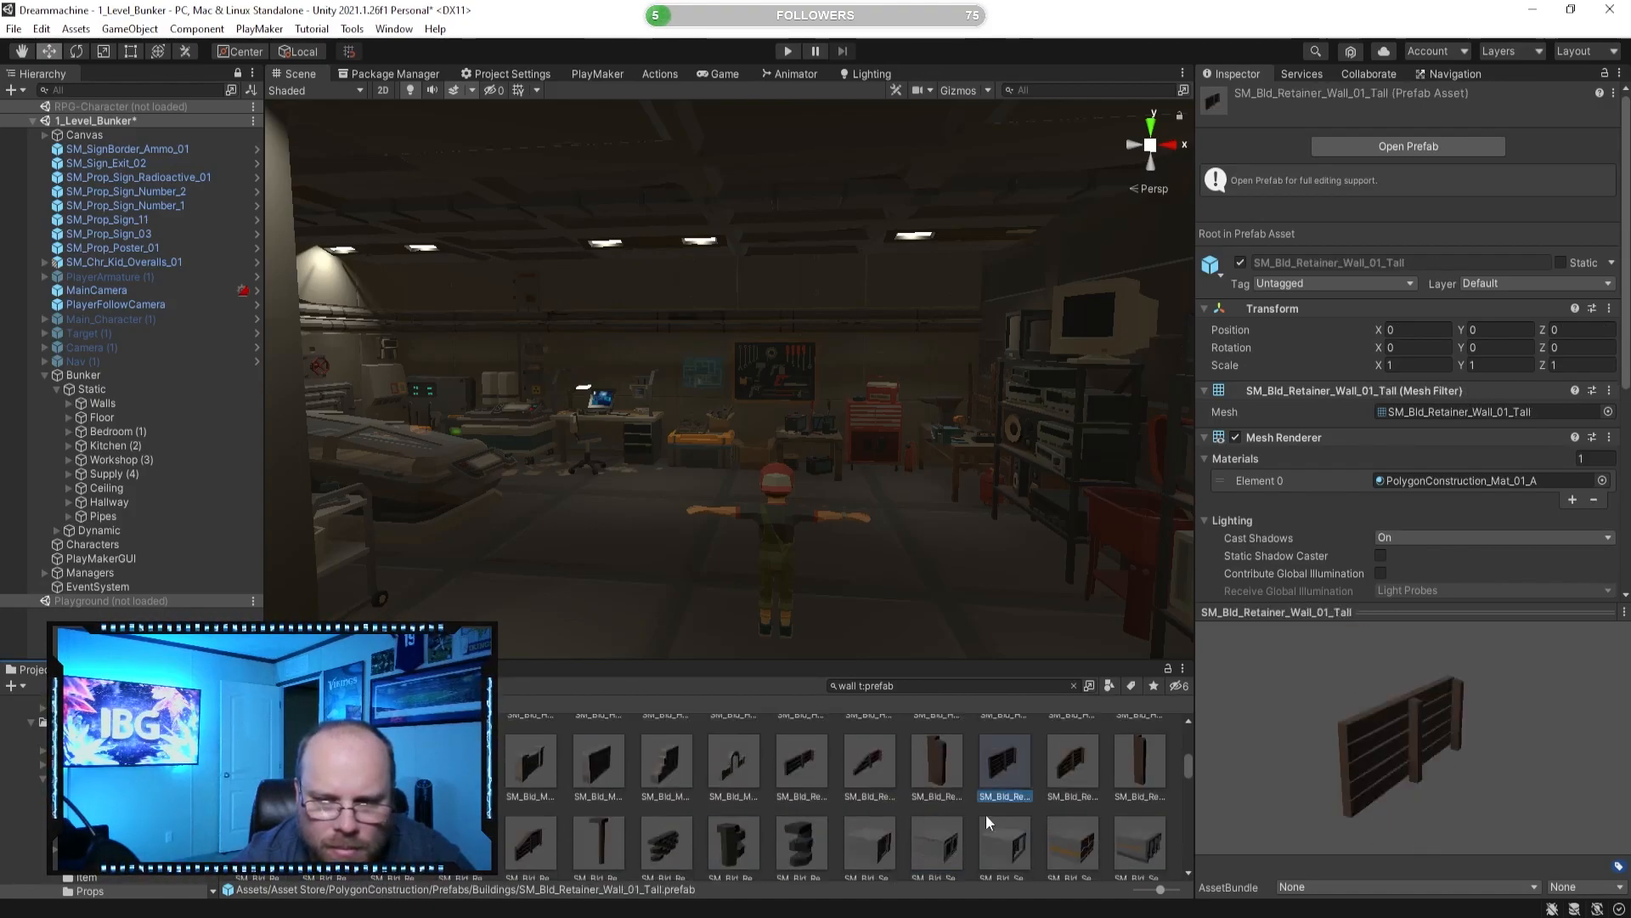
Examine the prefabs SM_Bld_Section_Wall_01, SM_Bld_Retainer_Wall_02_Tall_Angled and SM_Bld_Stairs_Wall_Edge_01.
left_click(879, 790)
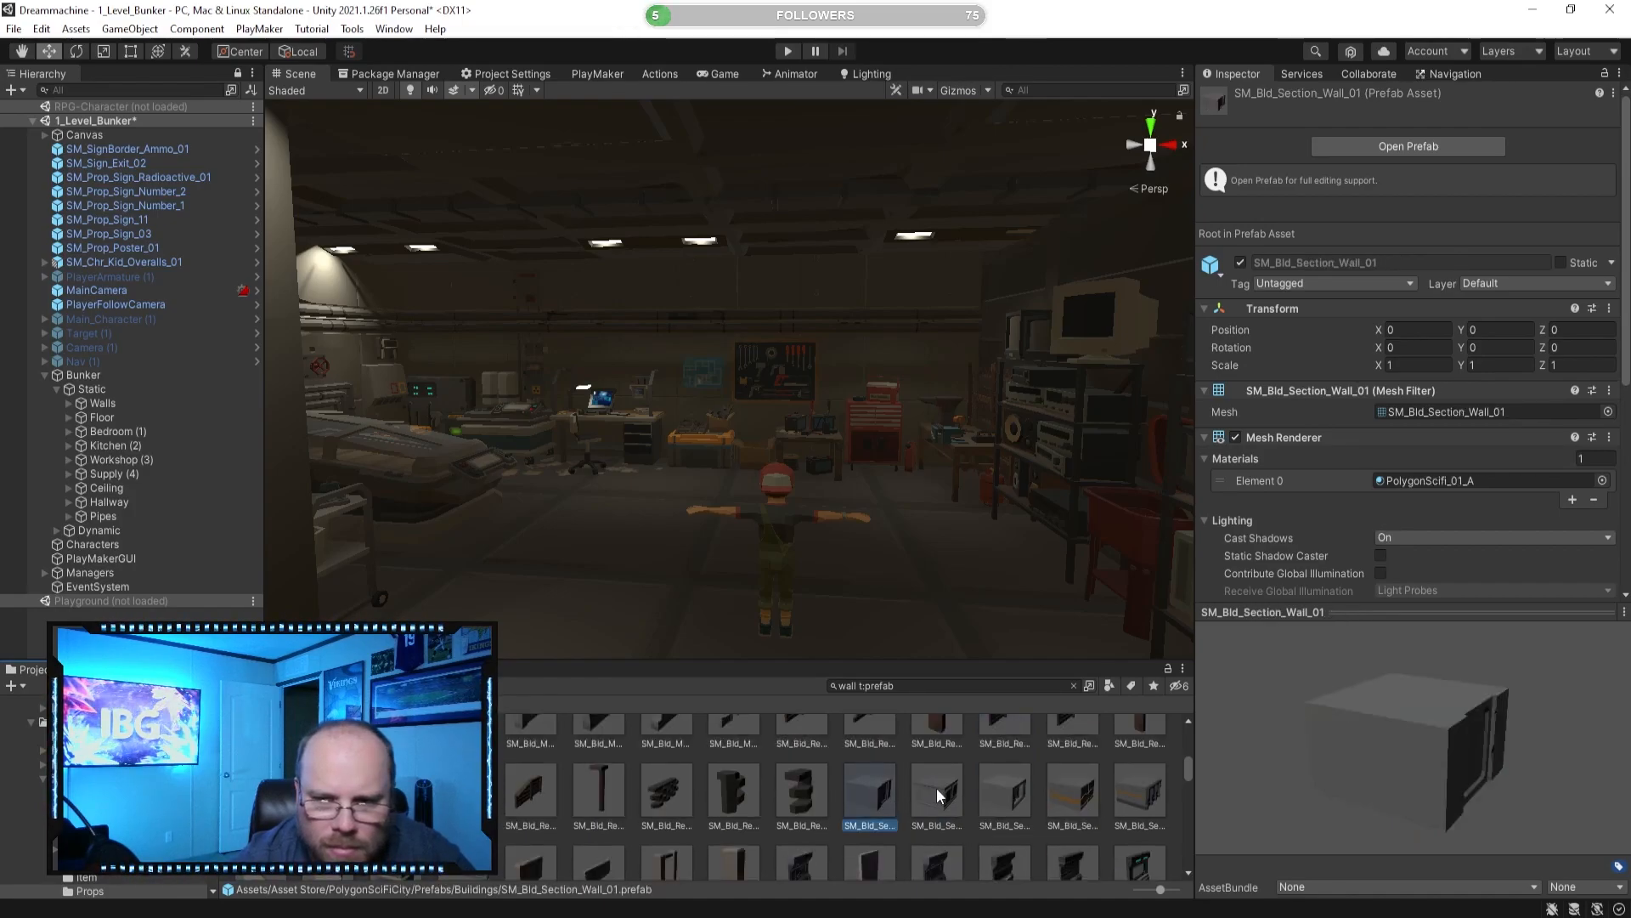
left_click(531, 791)
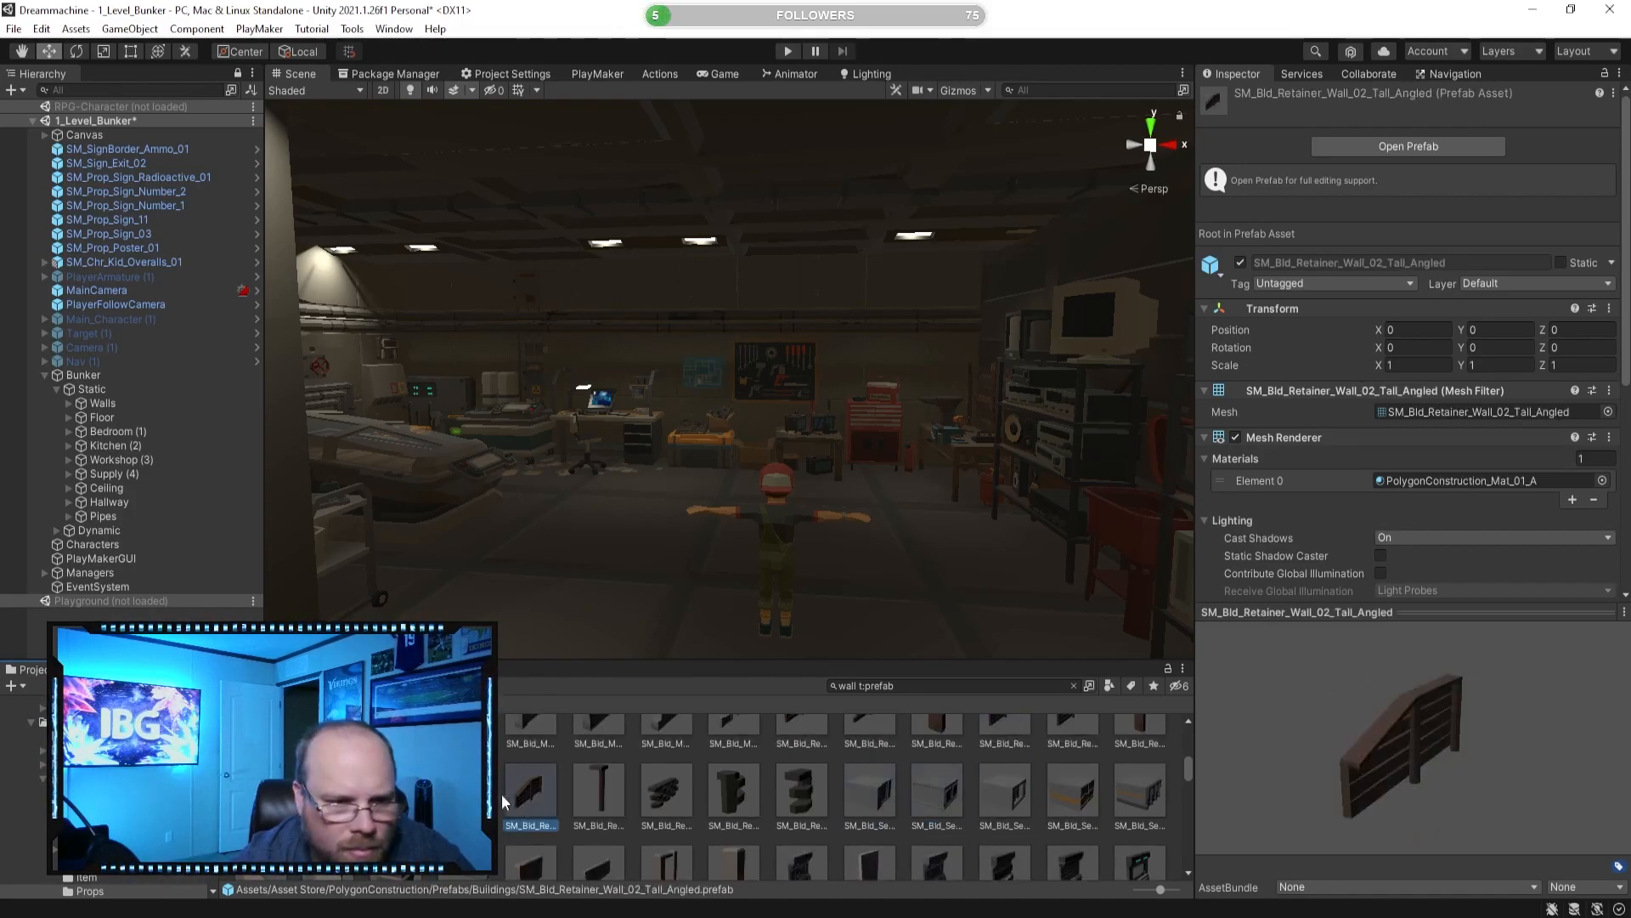
scroll(742, 722, "down", 2)
left_click(499, 818)
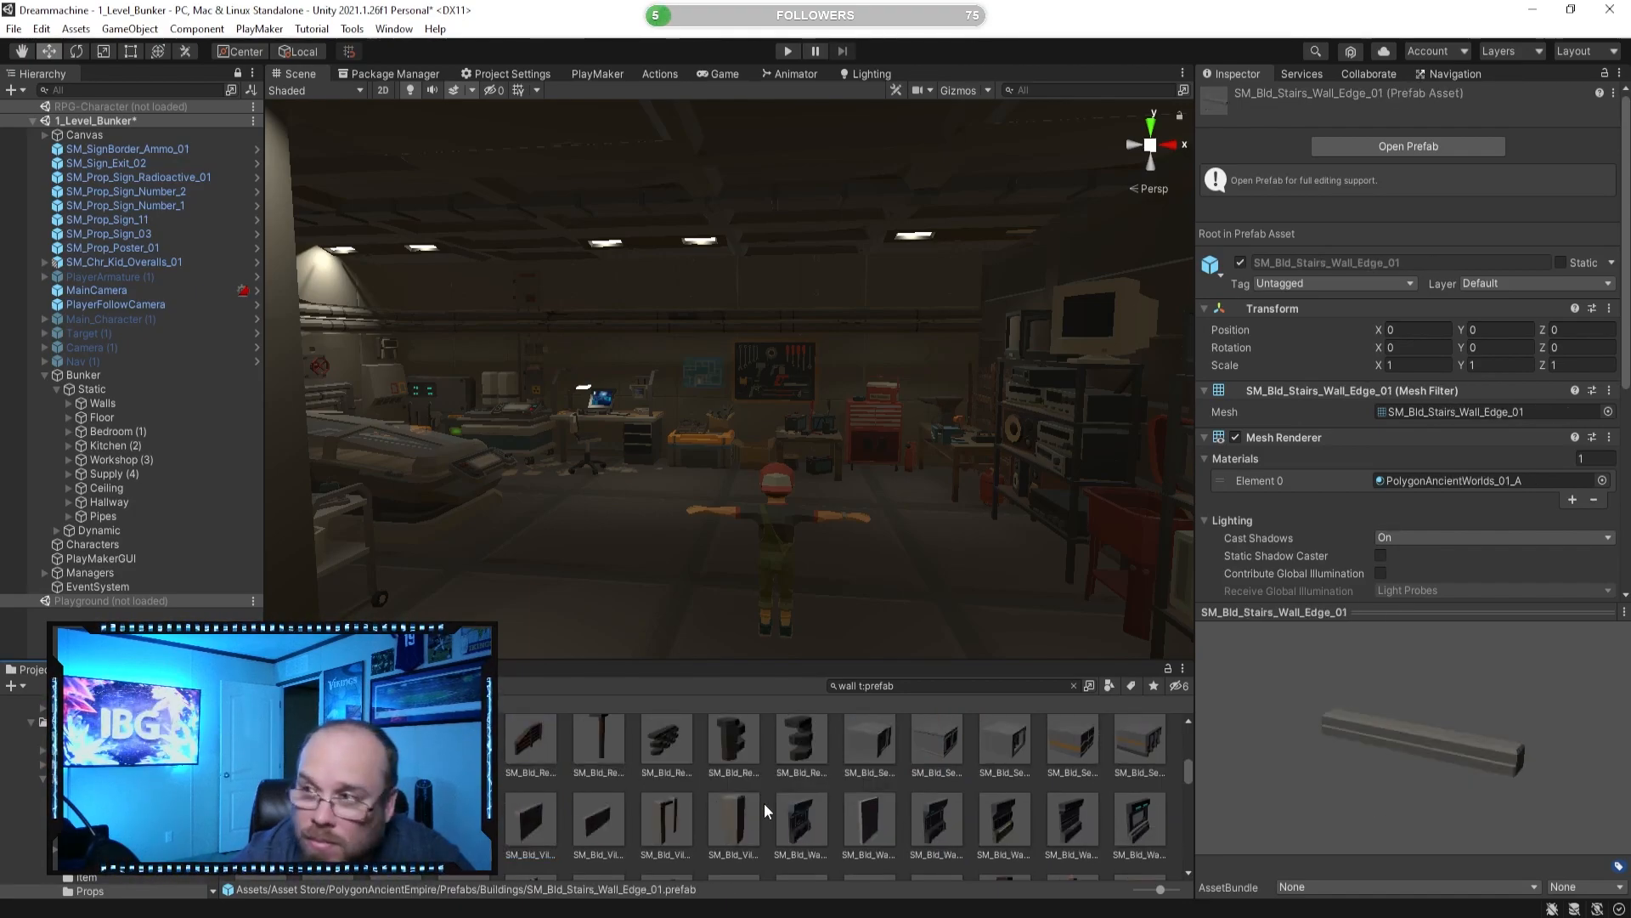
Examine SM_Bld_Wall_Balcony_03 and SM_Bld_Wall_Corner_Pillar_05, and look over the bunker room around the character.
scroll(999, 807, "down", 2)
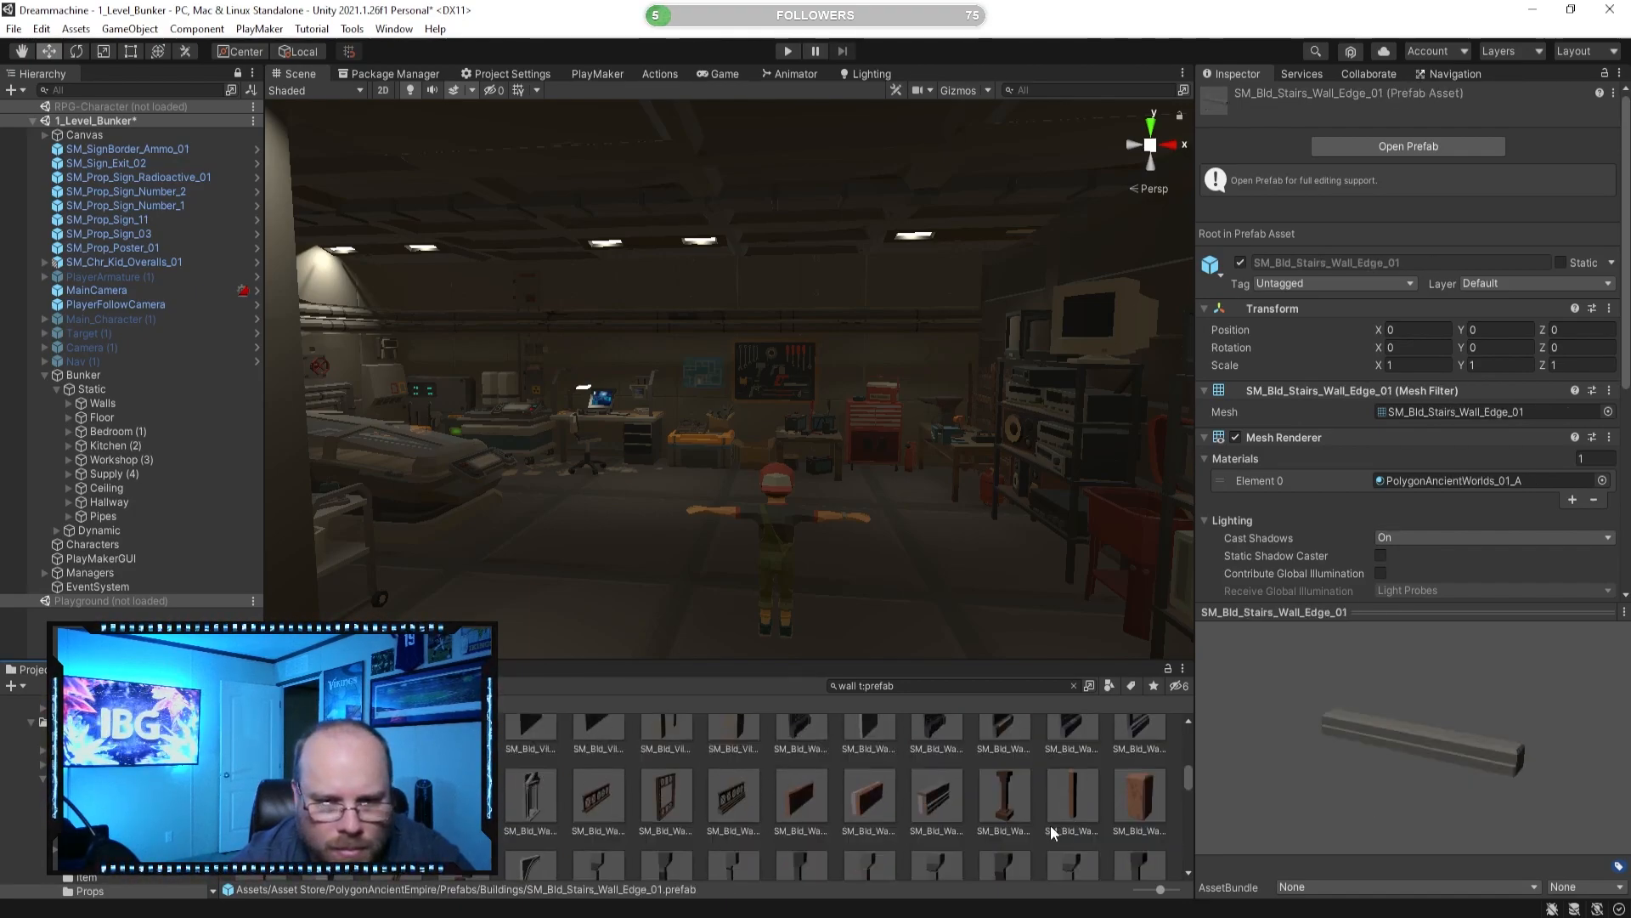
scroll(794, 809, "down", 2)
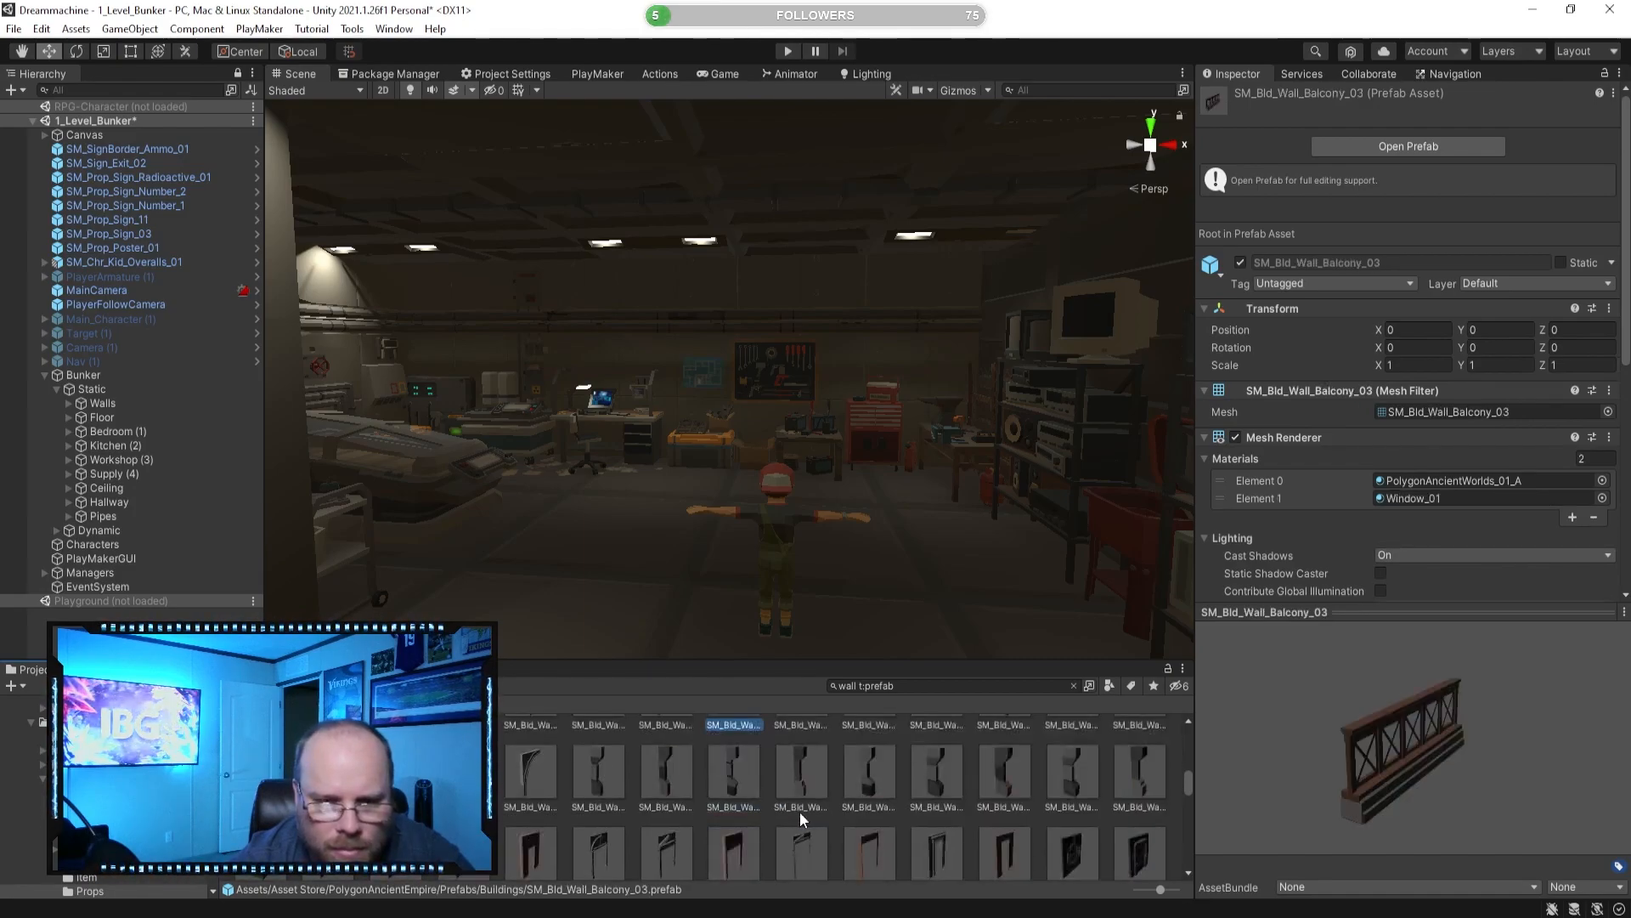
left_click(868, 746)
scroll(863, 488, "up", 3)
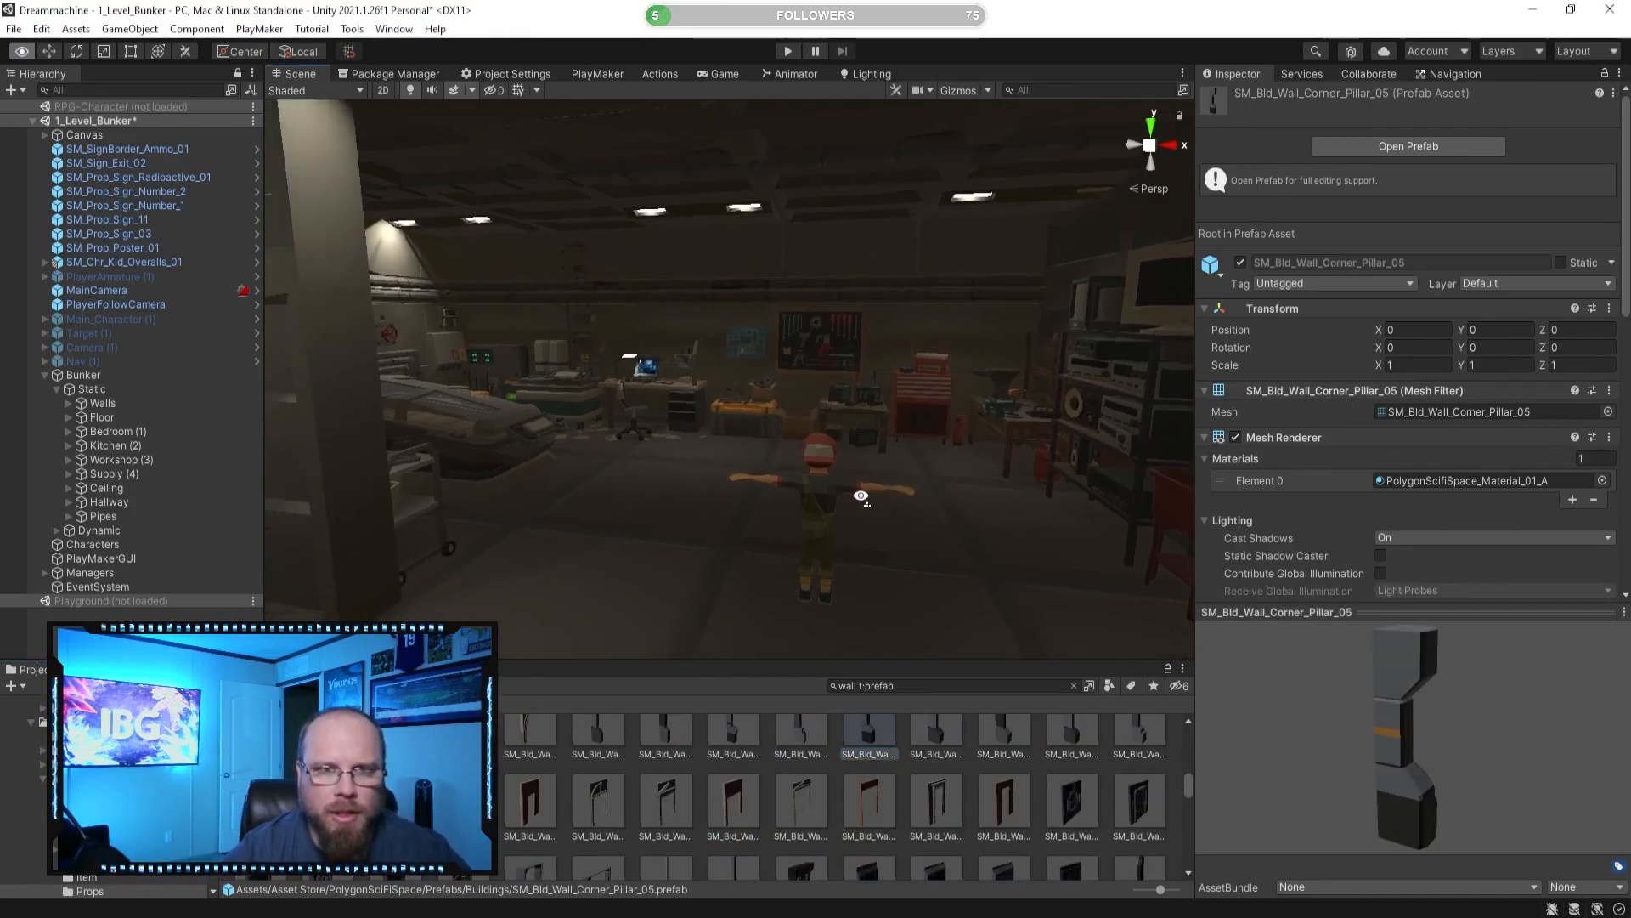
mouse_move(947, 376)
right_mouse_down()
mouse_move(737, 365)
mouse_move(758, 361)
mouse_move(823, 415)
mouse_move(935, 378)
right_mouse_up()
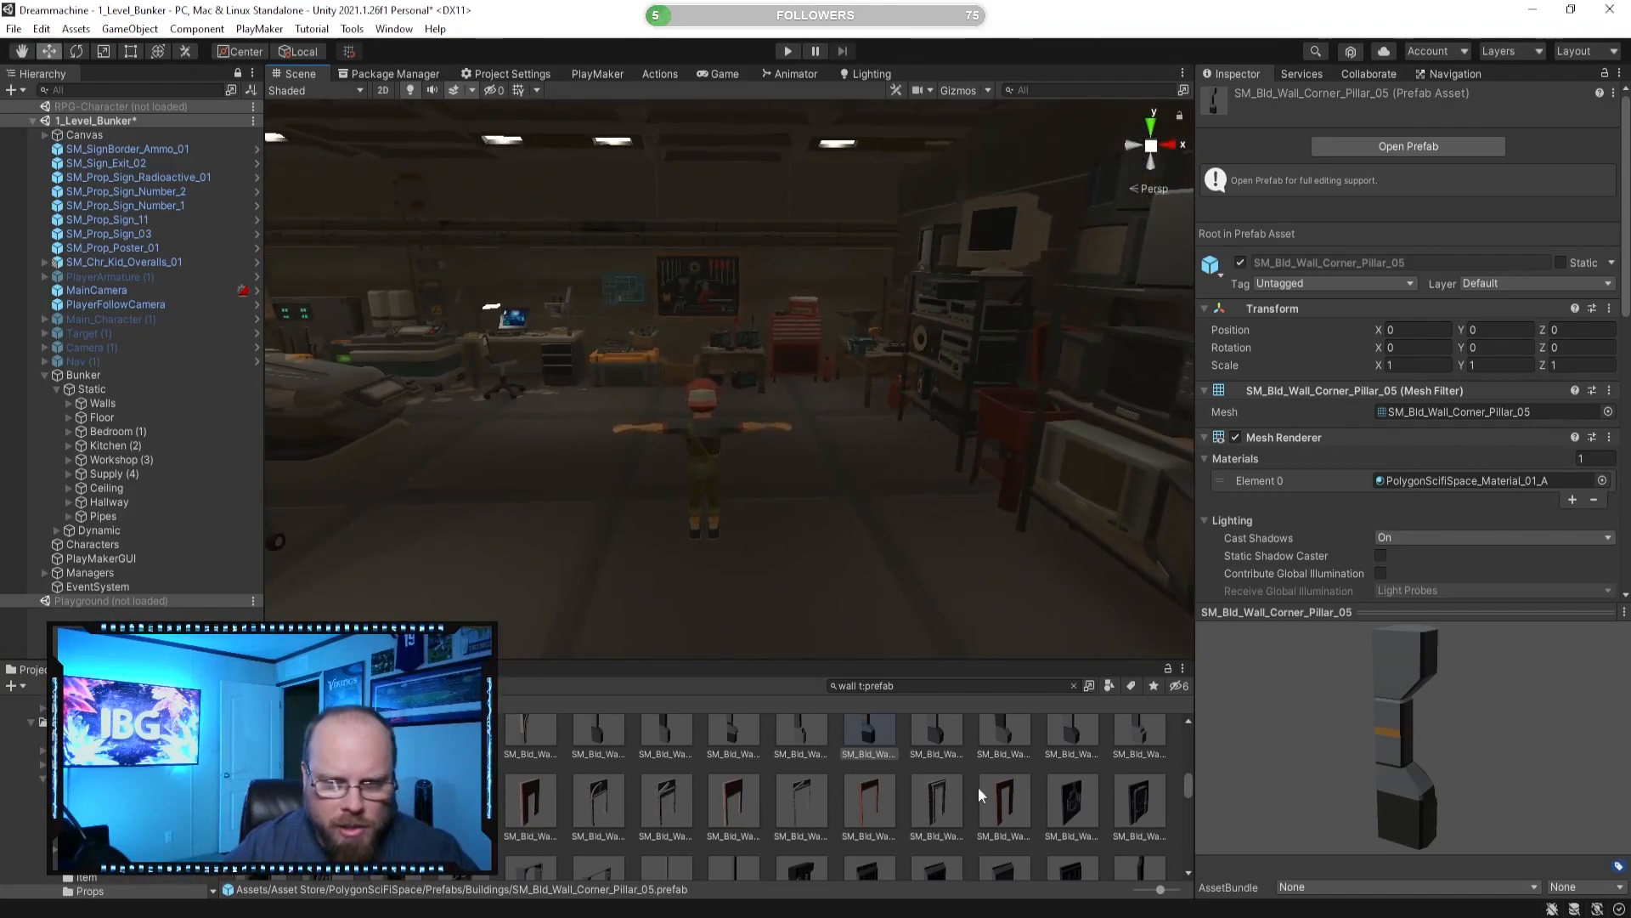
Examine the sci-fi wall prefabs SM_Bld_Wall_Doorframe_01, SM_Bld_Wall_Exterior_04 and SM_Bld_Wall_Exterior_Pillar_01.
left_click(1082, 797)
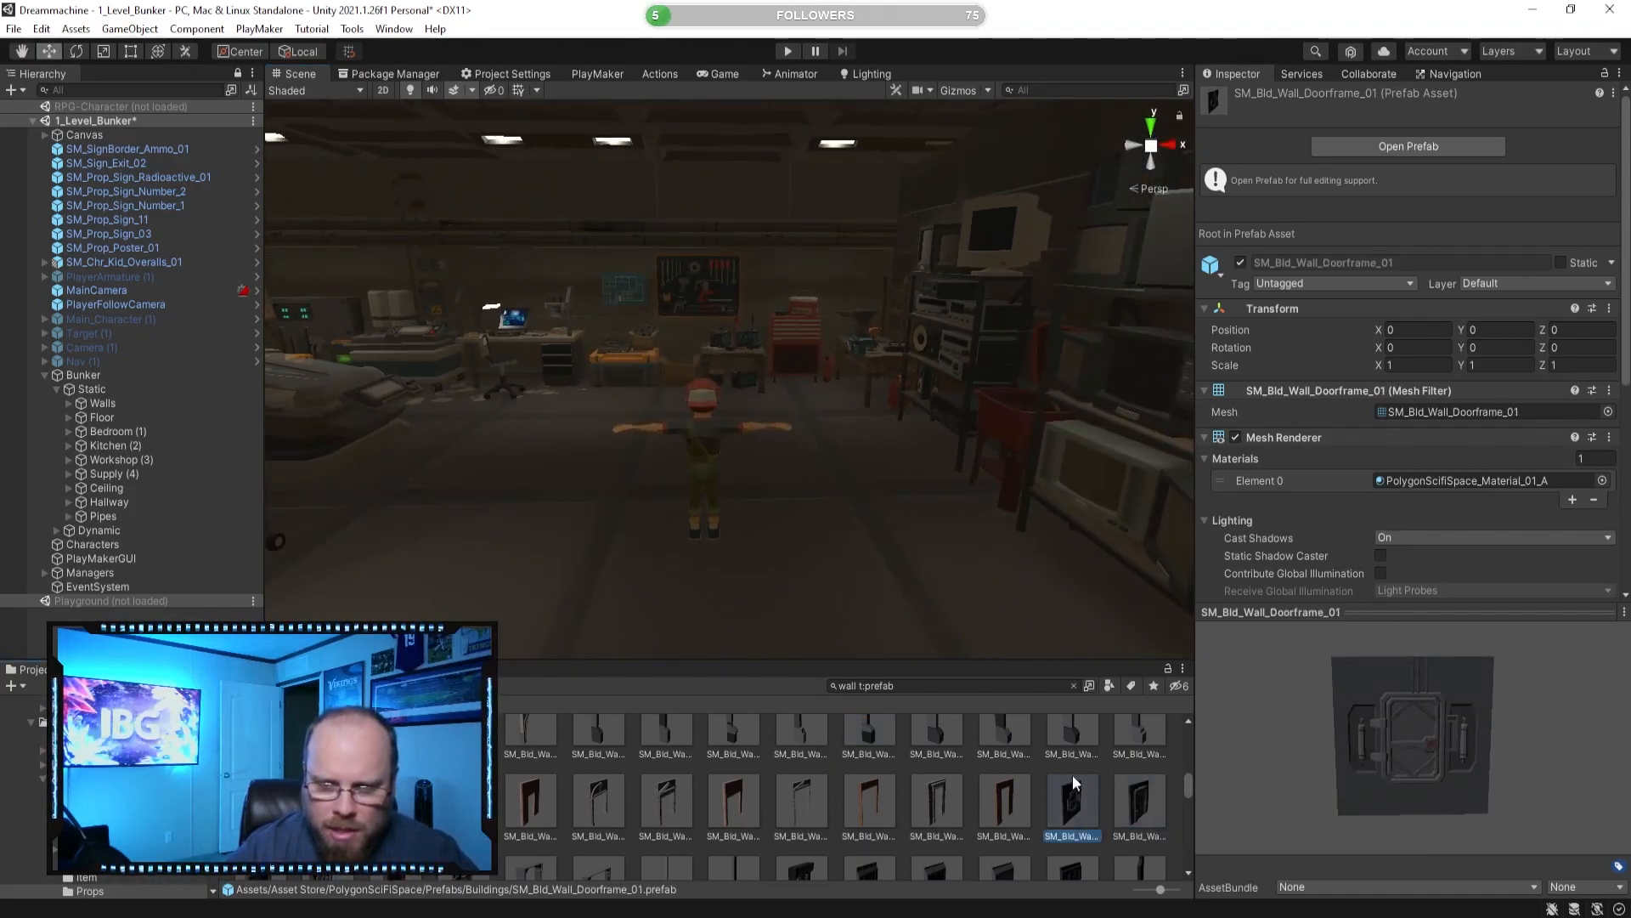
scroll(1019, 777, "down", 1)
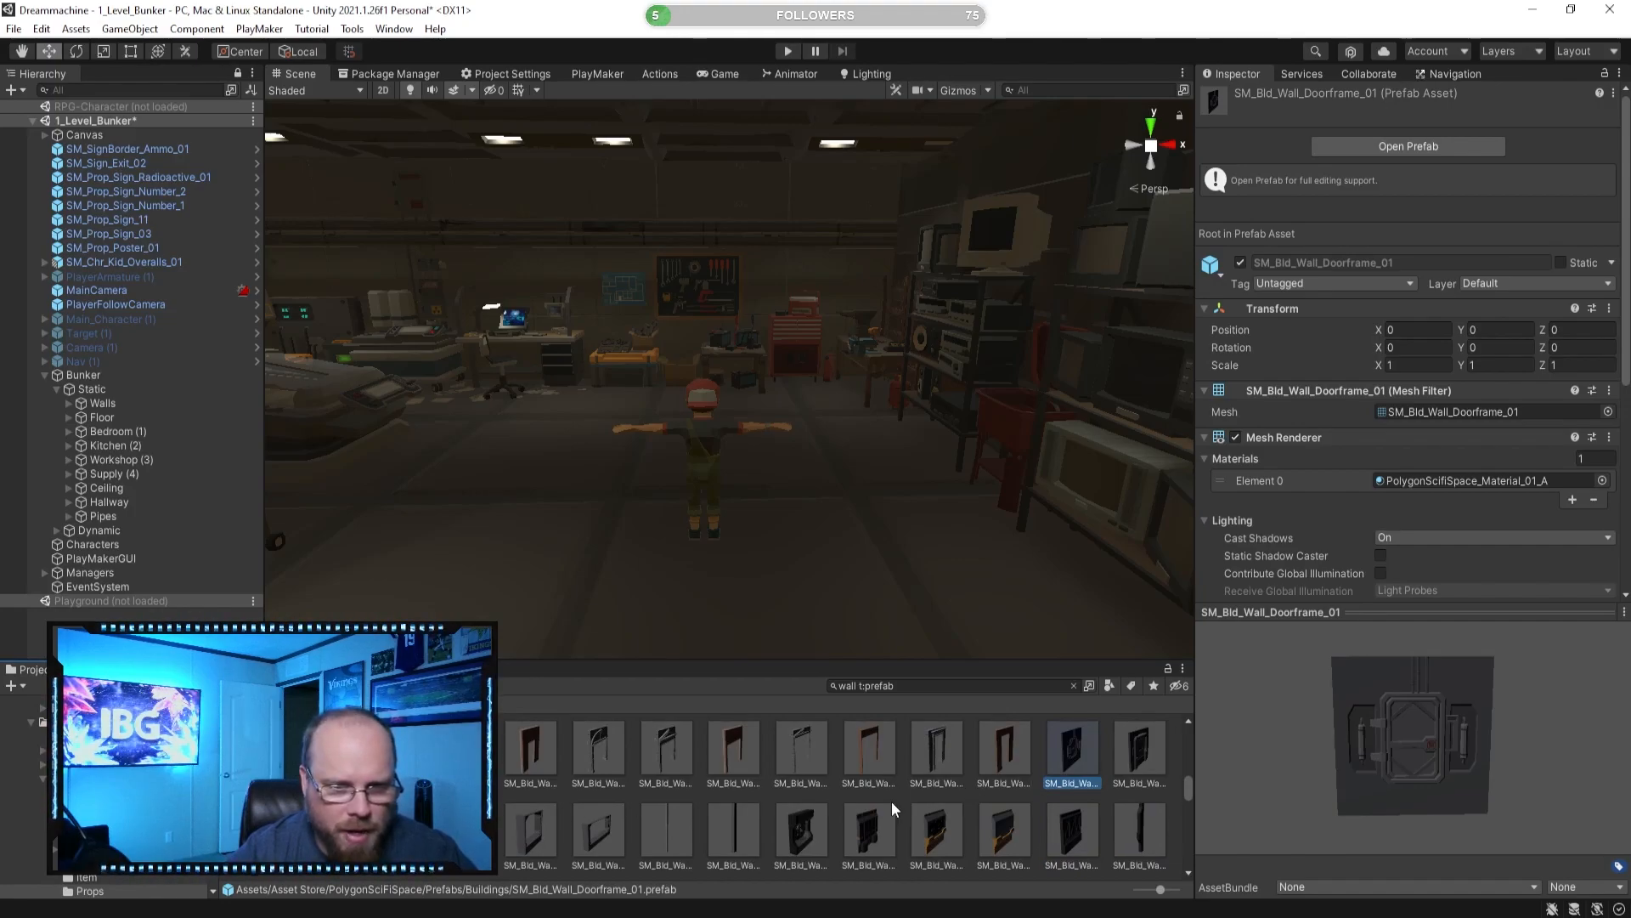
left_click(1077, 812)
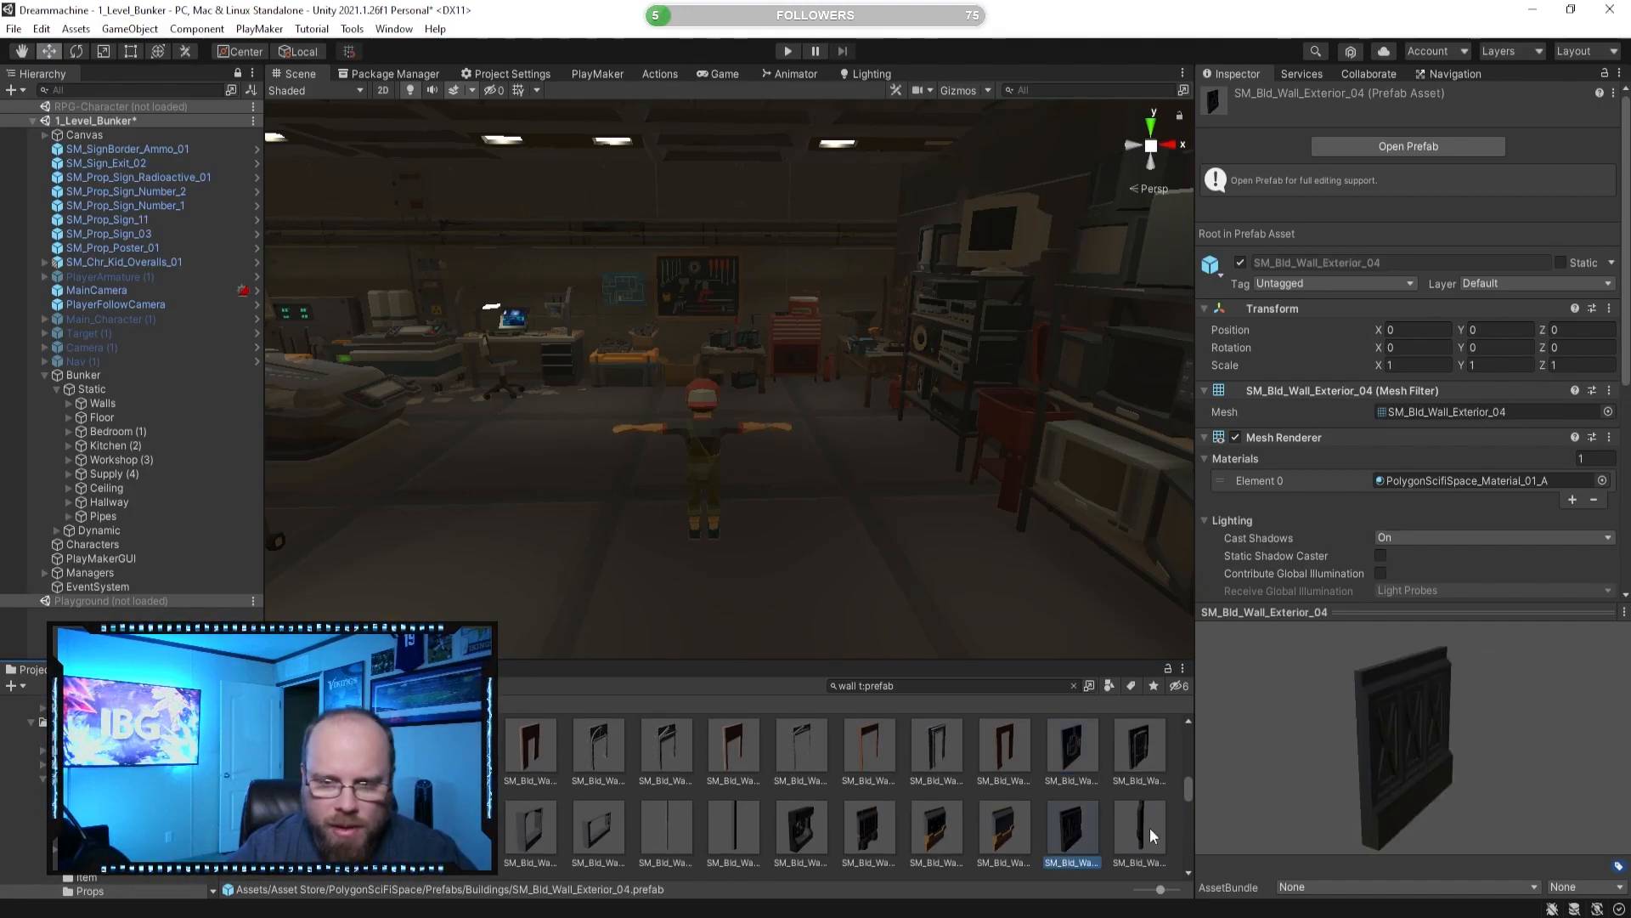
left_click(1150, 828)
Examine the prefabs SM_Bld_Wall_Mechanical_02, SM_Bld_Wall_Large_01 and SM_Bld_Wall_Window_01.
scroll(974, 798, "down", 1)
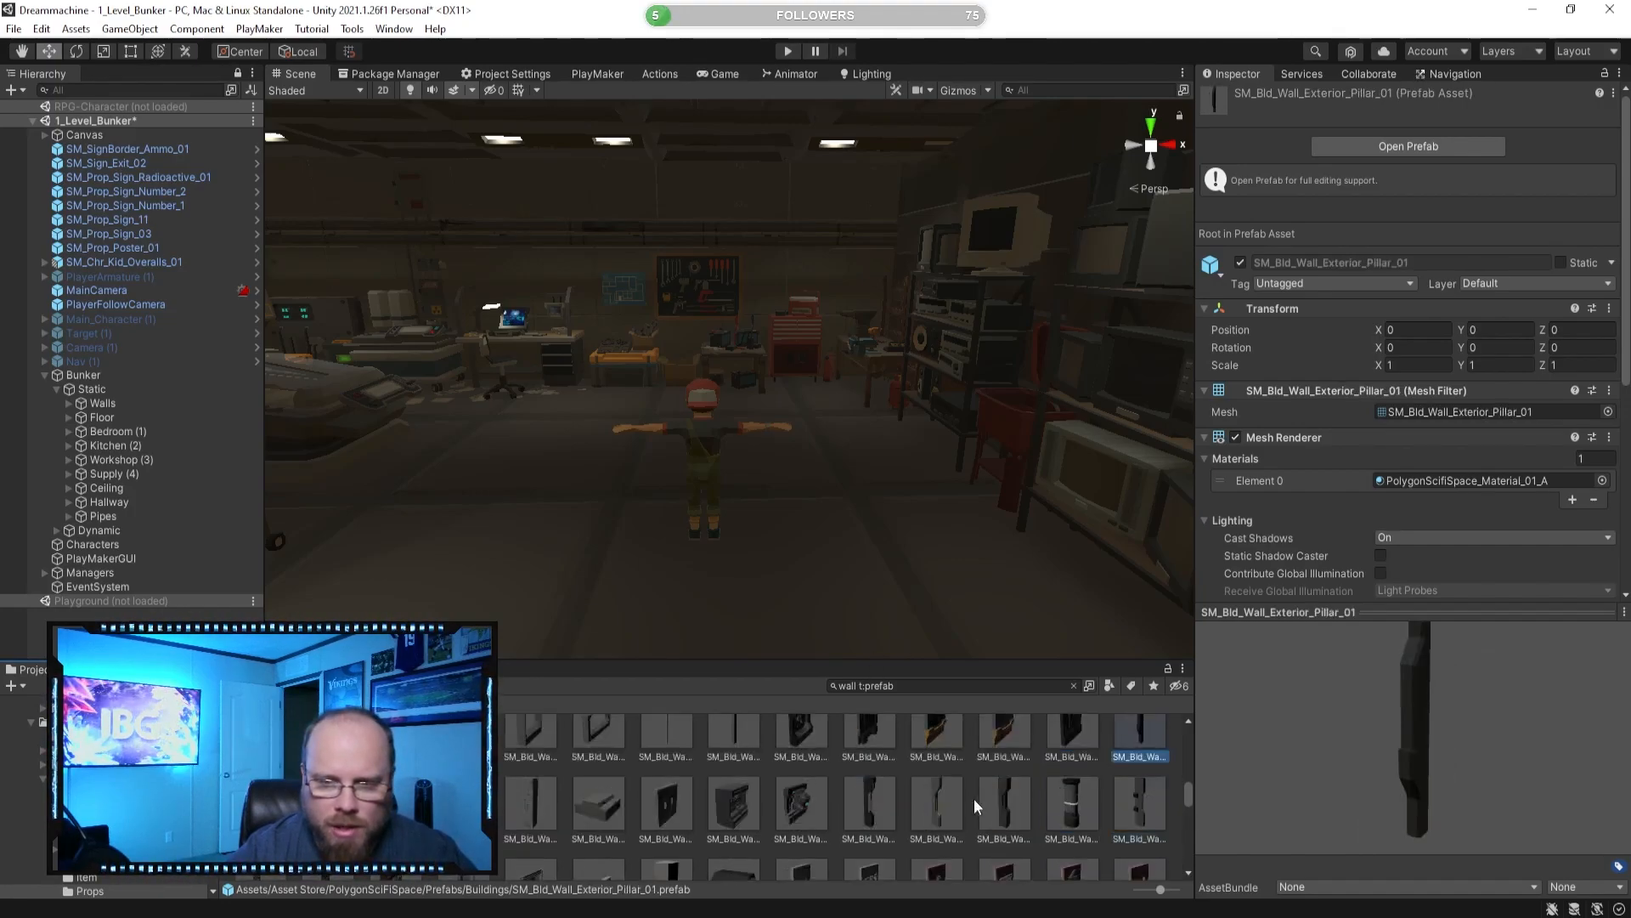
left_click(671, 812)
left_click(838, 803)
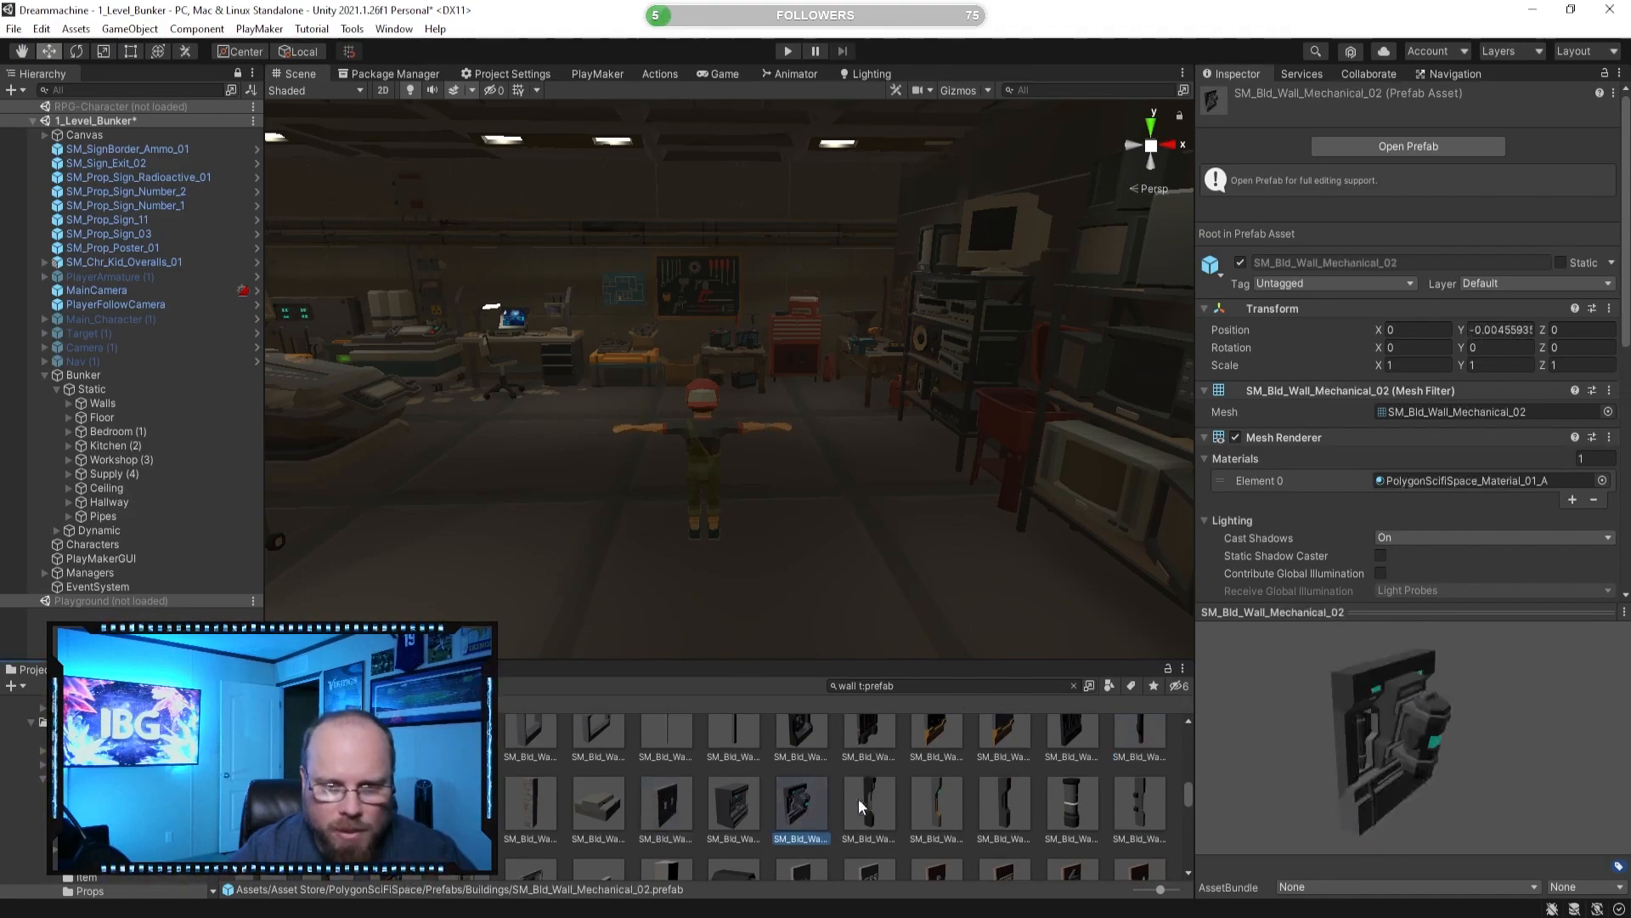
left_click(463, 804)
left_click(395, 804)
scroll(885, 815, "down", 1)
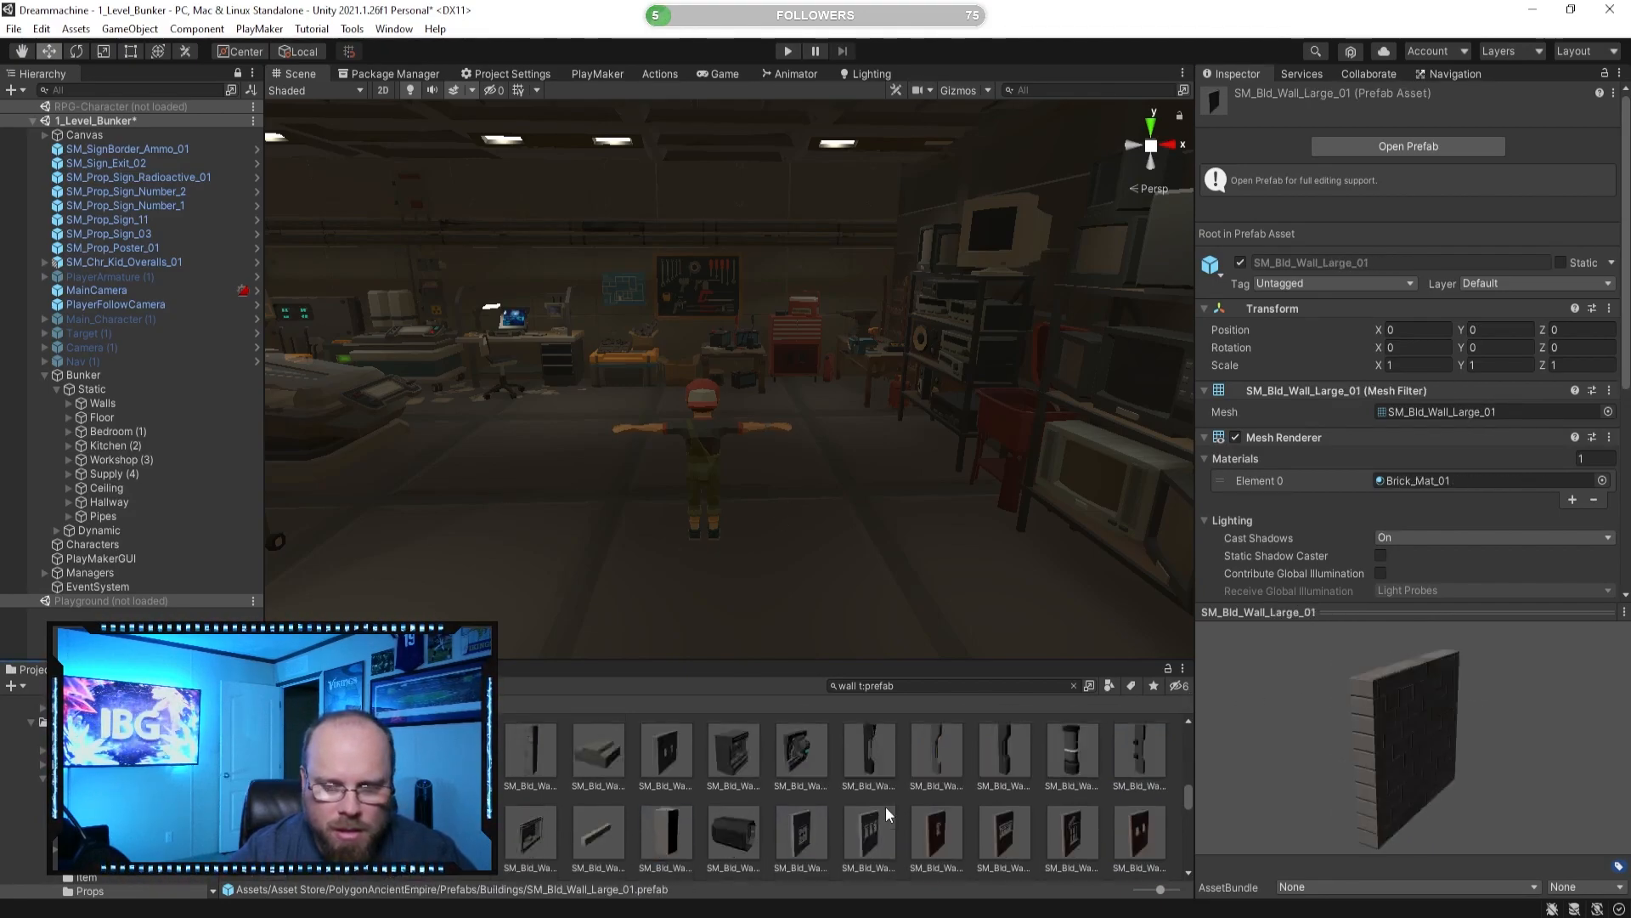
left_click(802, 828)
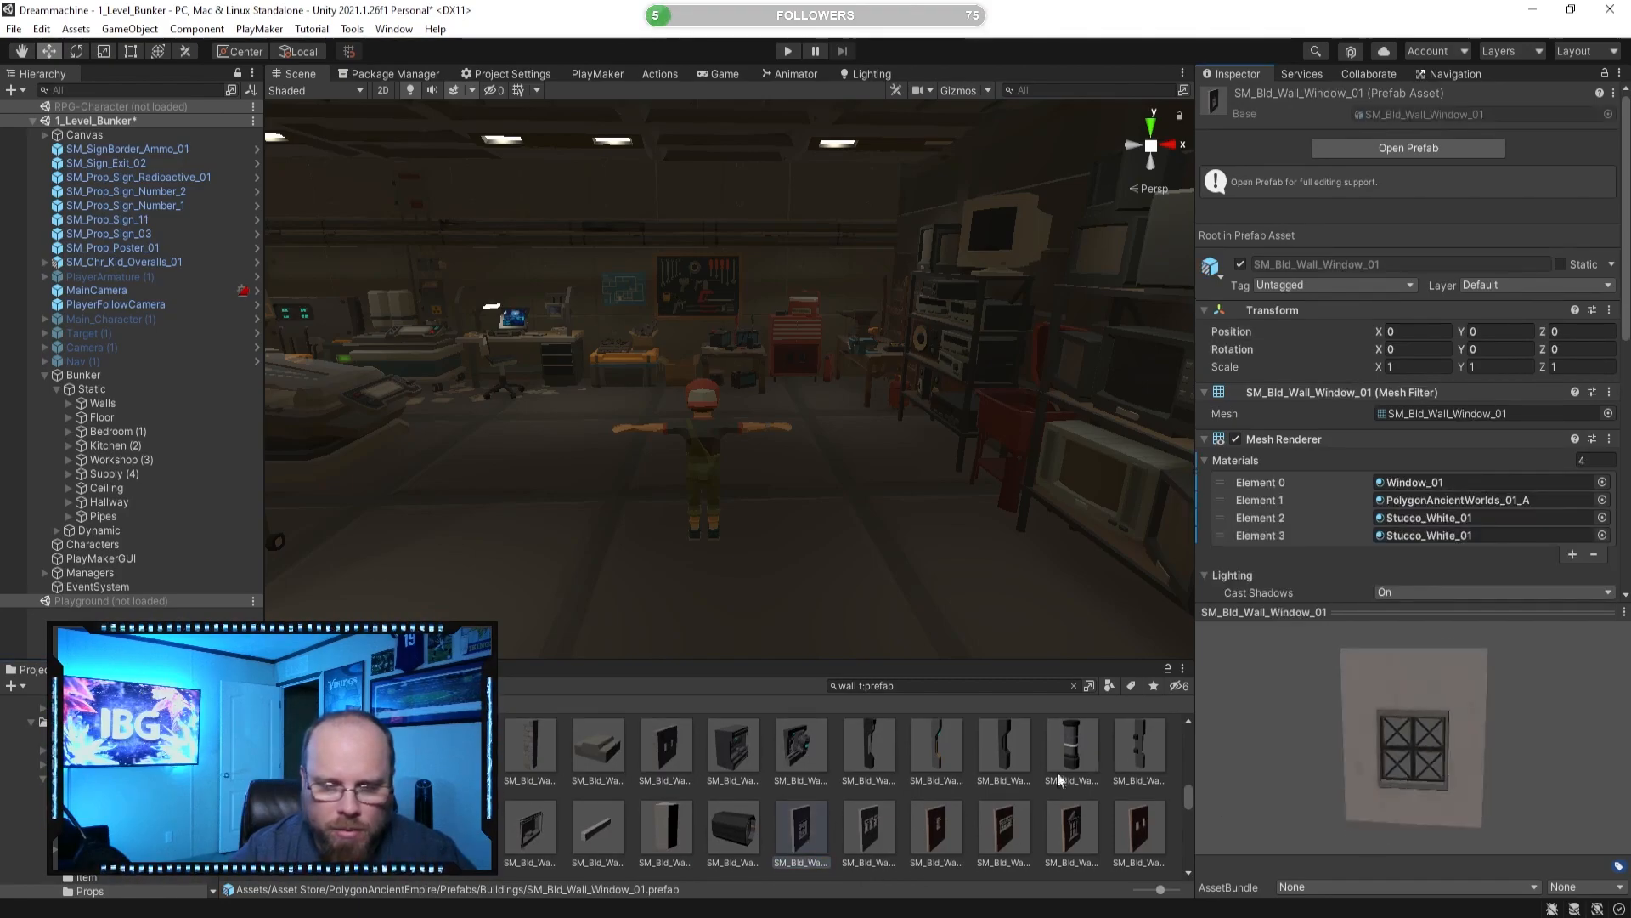
Examine the graffiti wall prefabs, including SM_Env_Graffiti_Wall_01 and SM_Env_Graffiti_Wall_03, and the SM_Env_Mine_Wall_Cross_01 prefab.
scroll(849, 815, "down", 2)
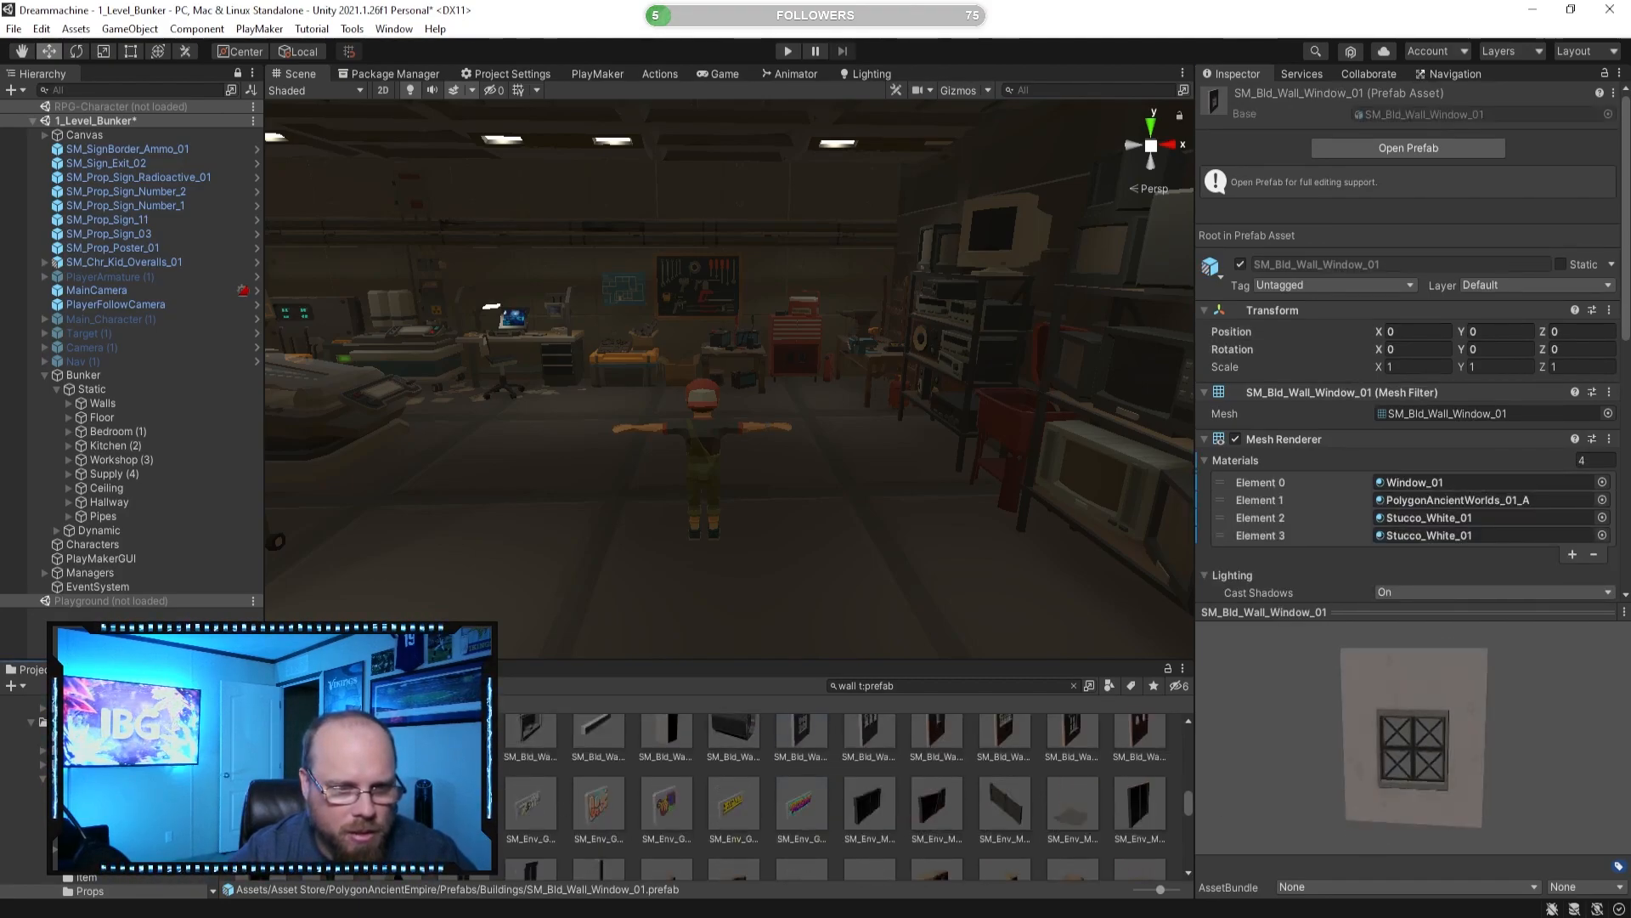
left_click(960, 814)
left_click(535, 800)
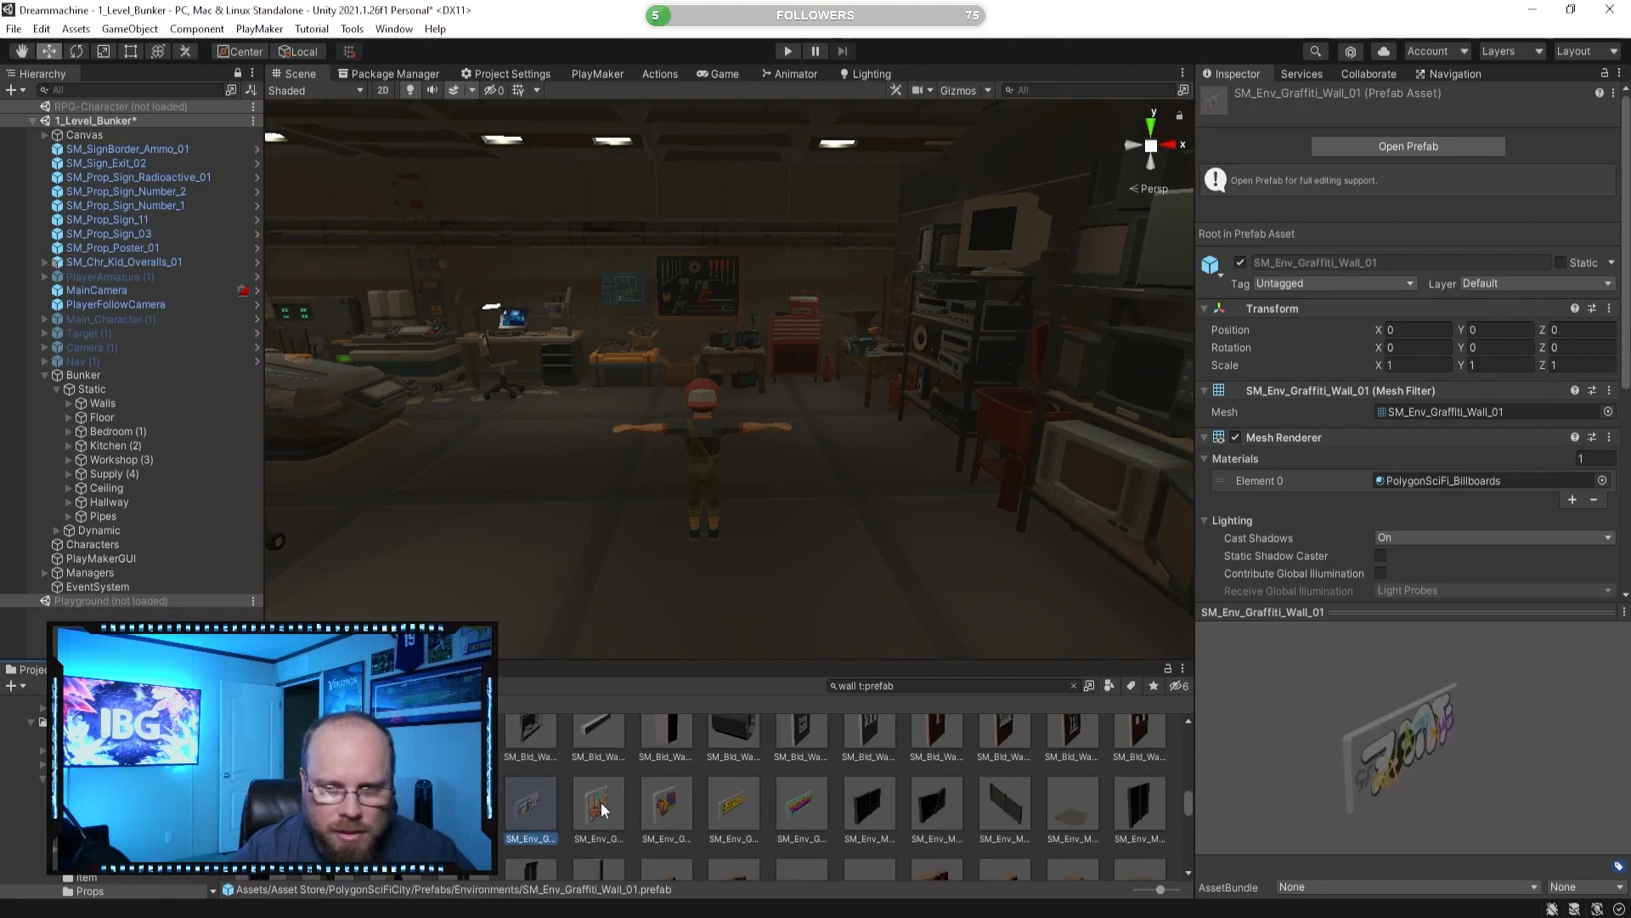
left_click(598, 803)
left_click(688, 807)
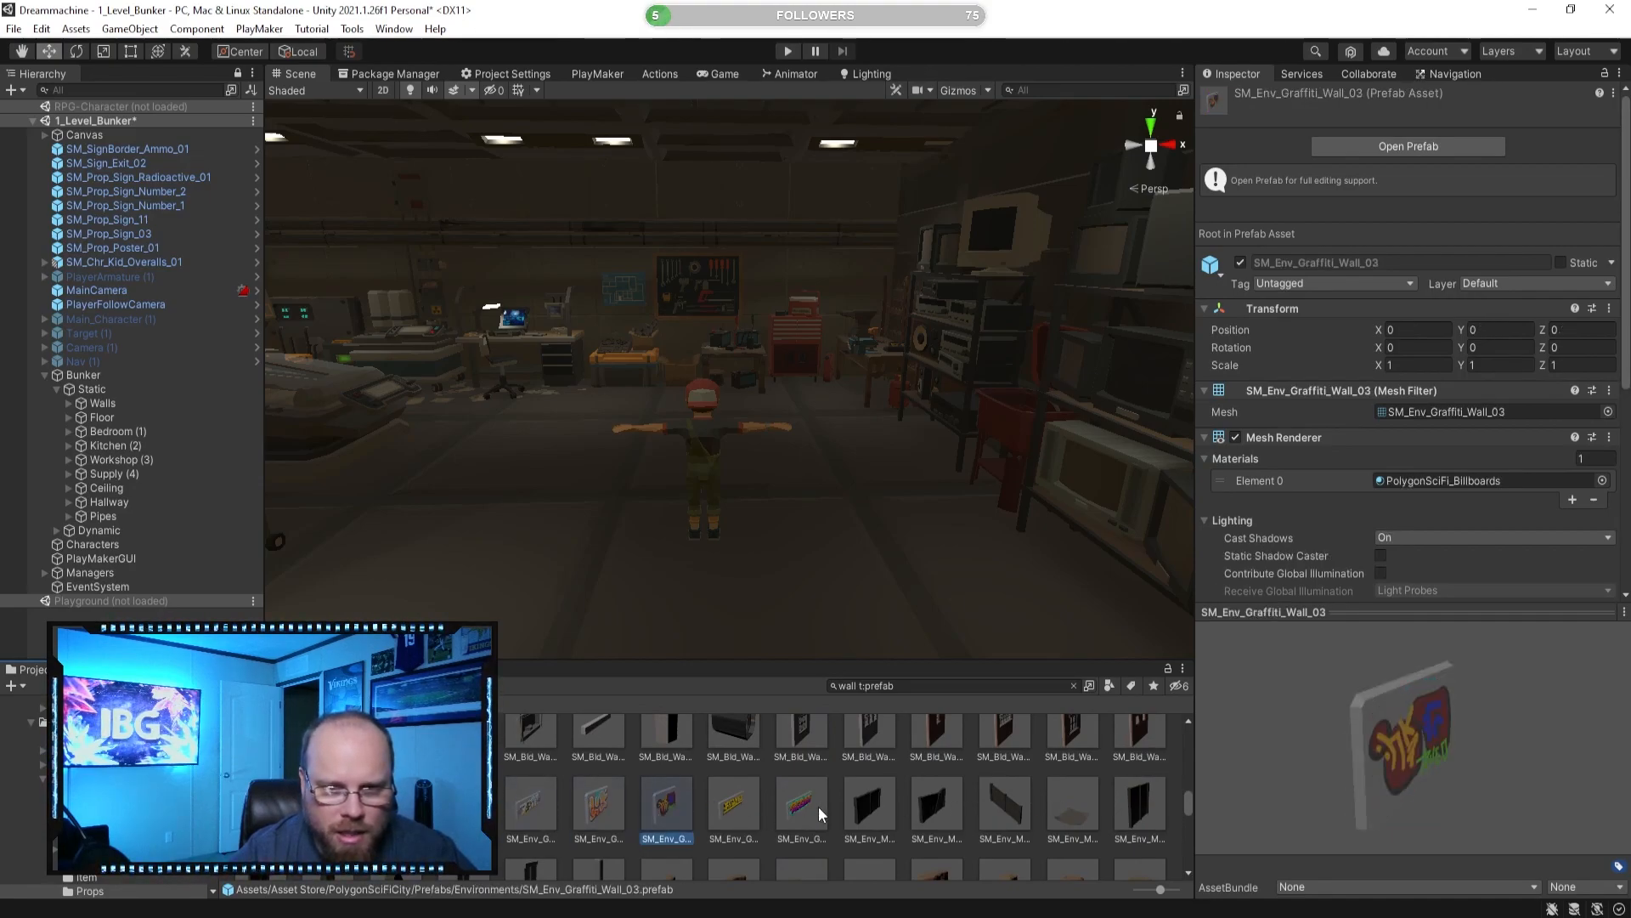
left_click(819, 807)
left_click(1072, 807)
scroll(1042, 824, "down", 1)
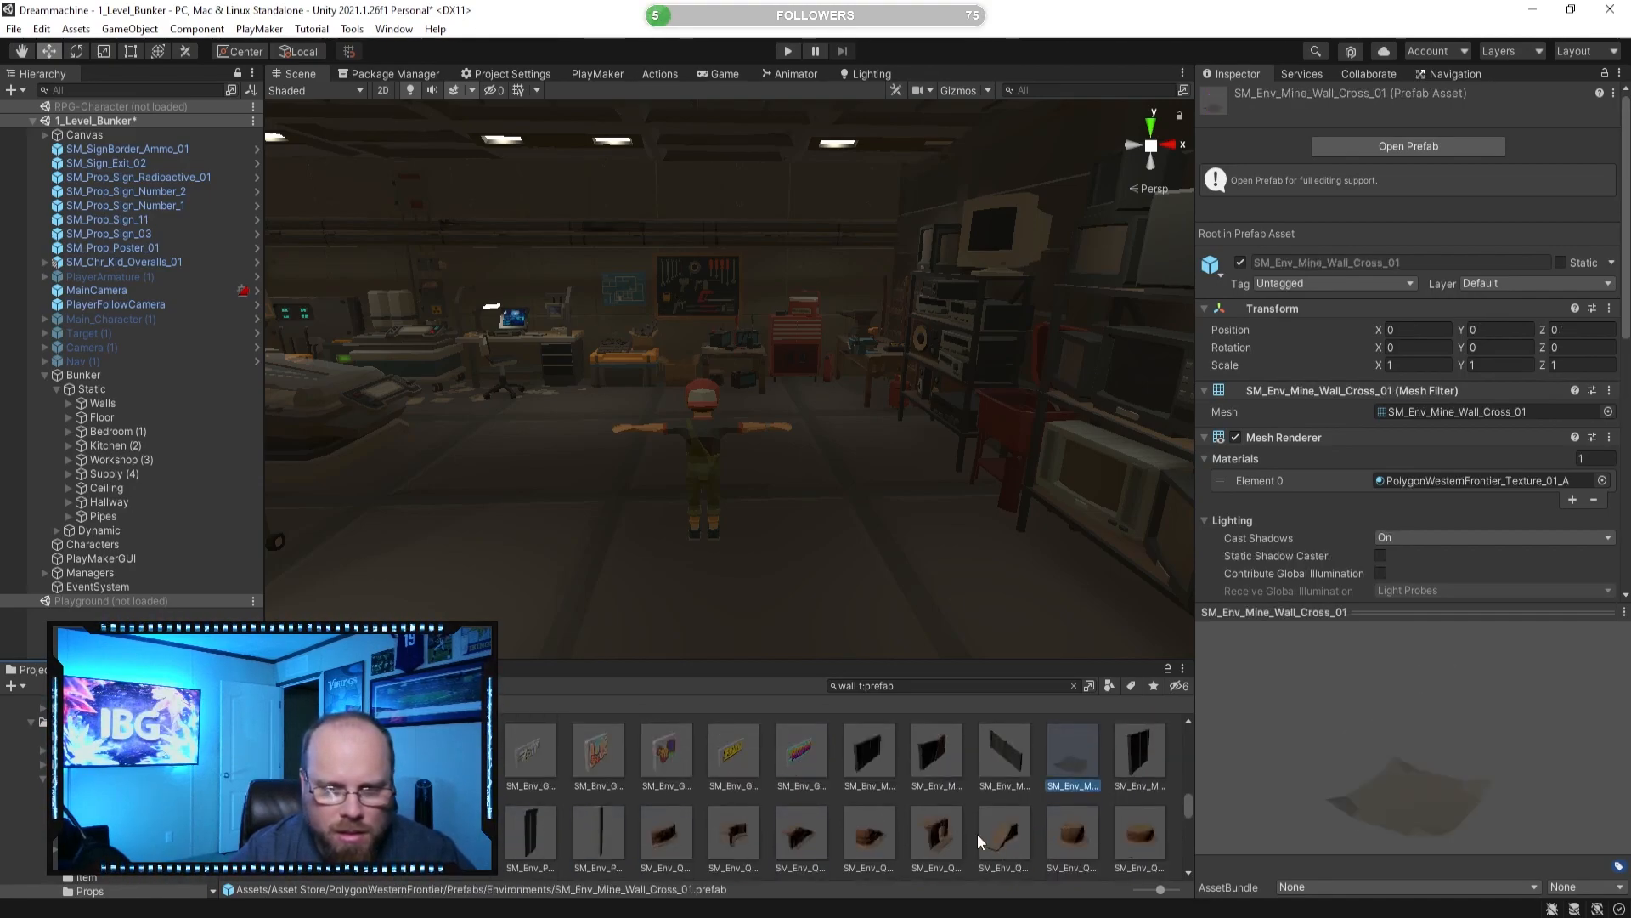
Examine the prefabs SM_Env_SeaWall_Blocks_01 and SM_Prop_Cinderblock_Wall_01 further down the wall results.
scroll(977, 833, "down", 3)
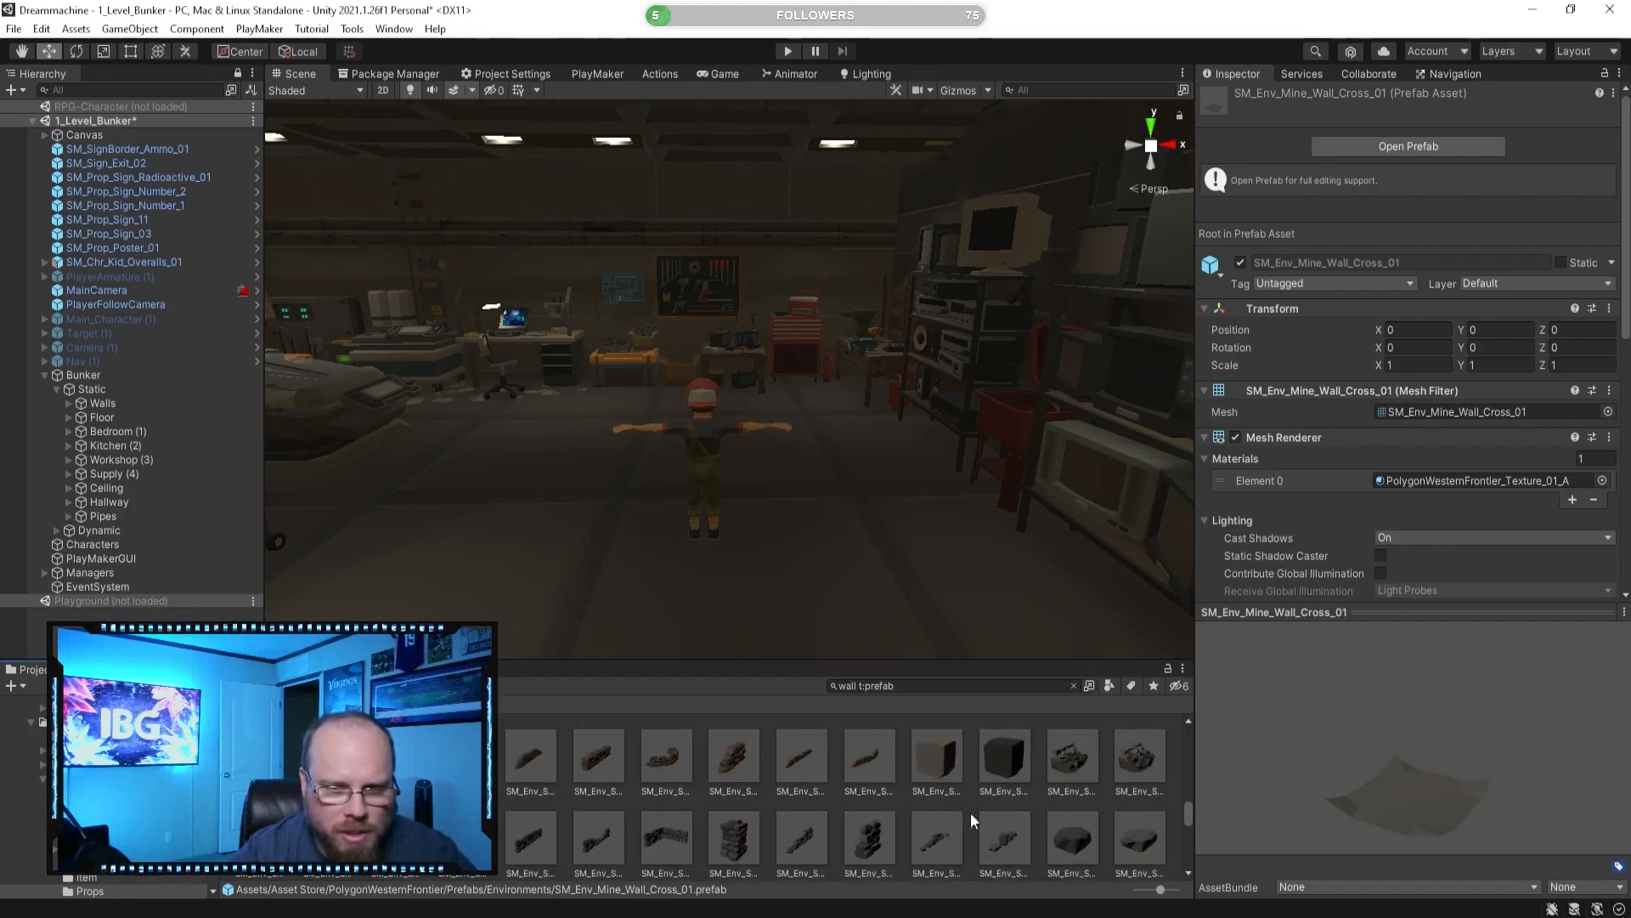
left_click(1073, 755)
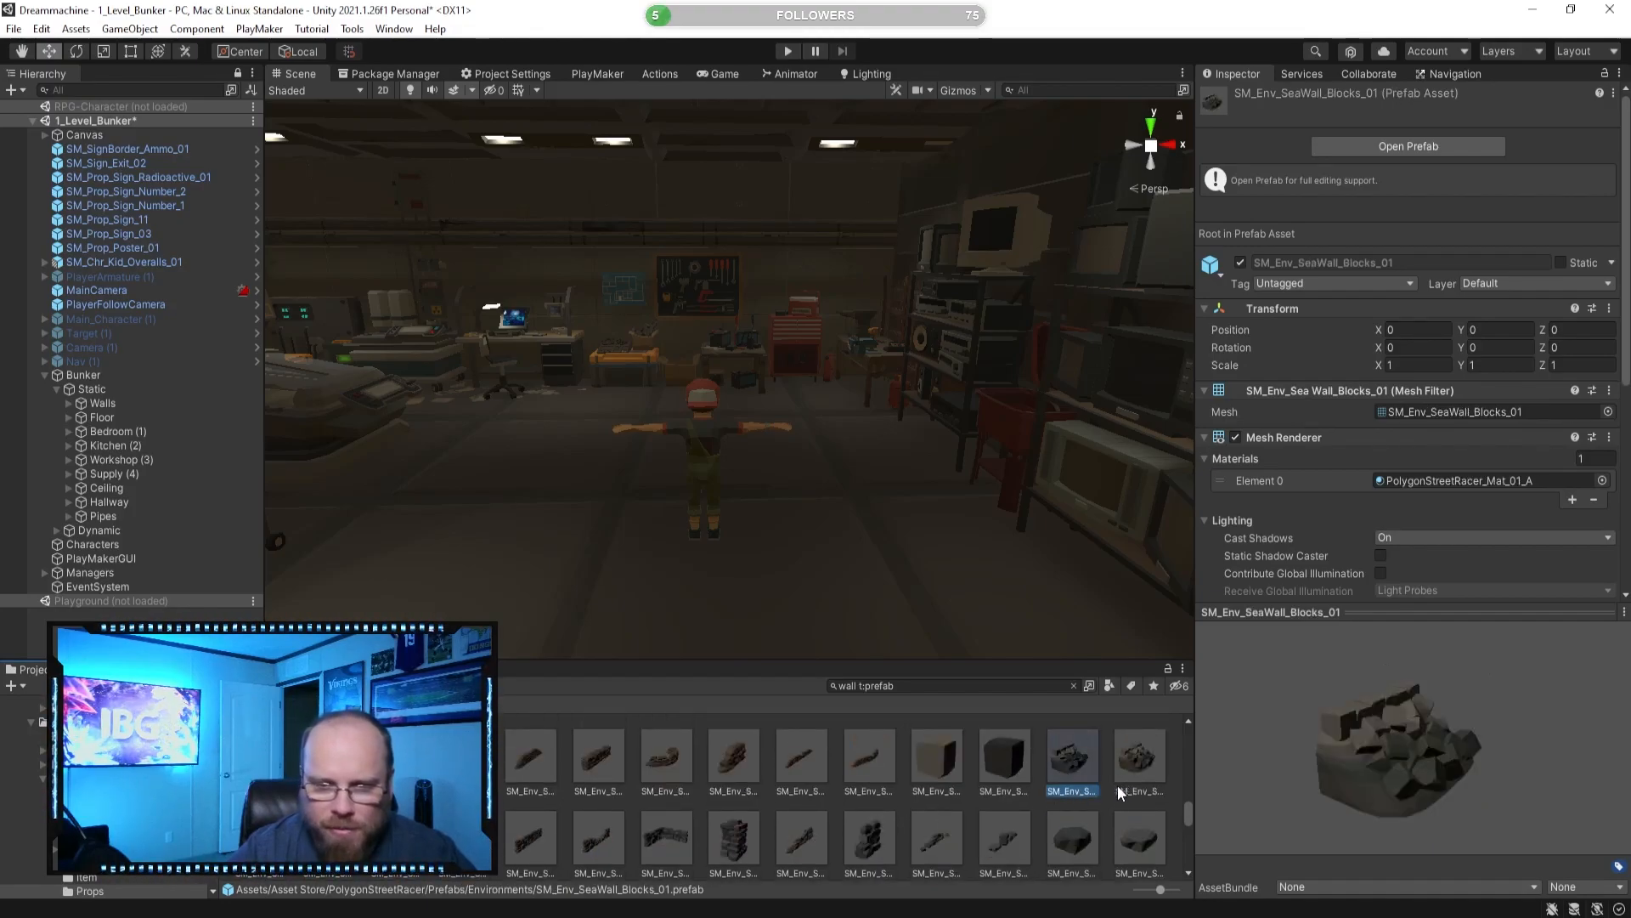
scroll(805, 815, "down", 2)
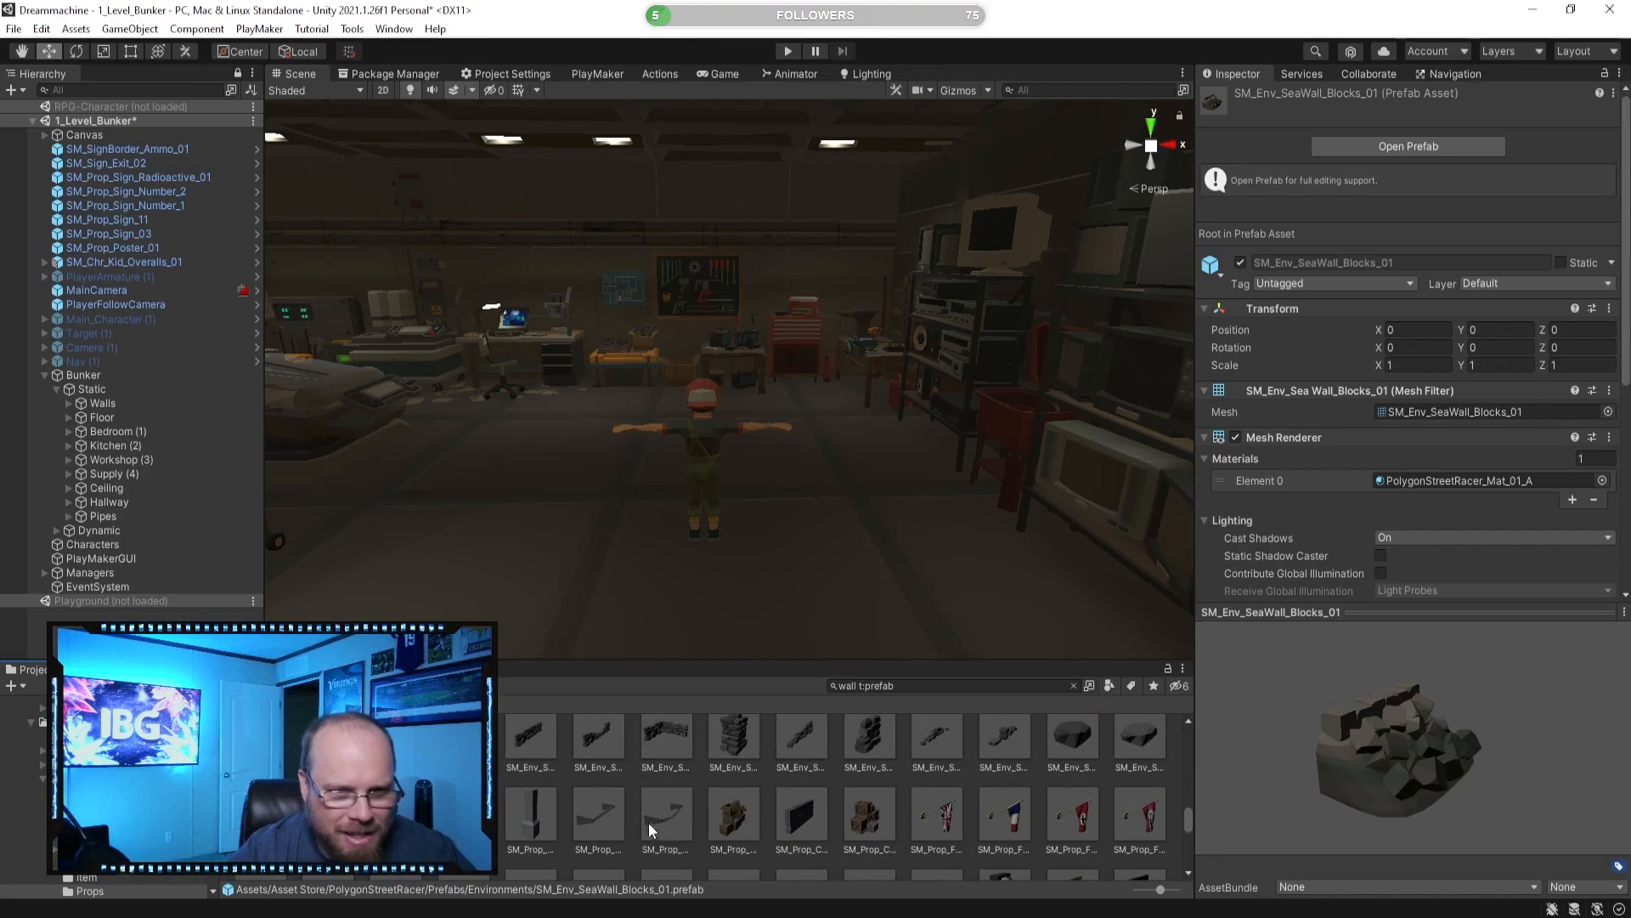
scroll(722, 824, "down", 1)
left_click(867, 760)
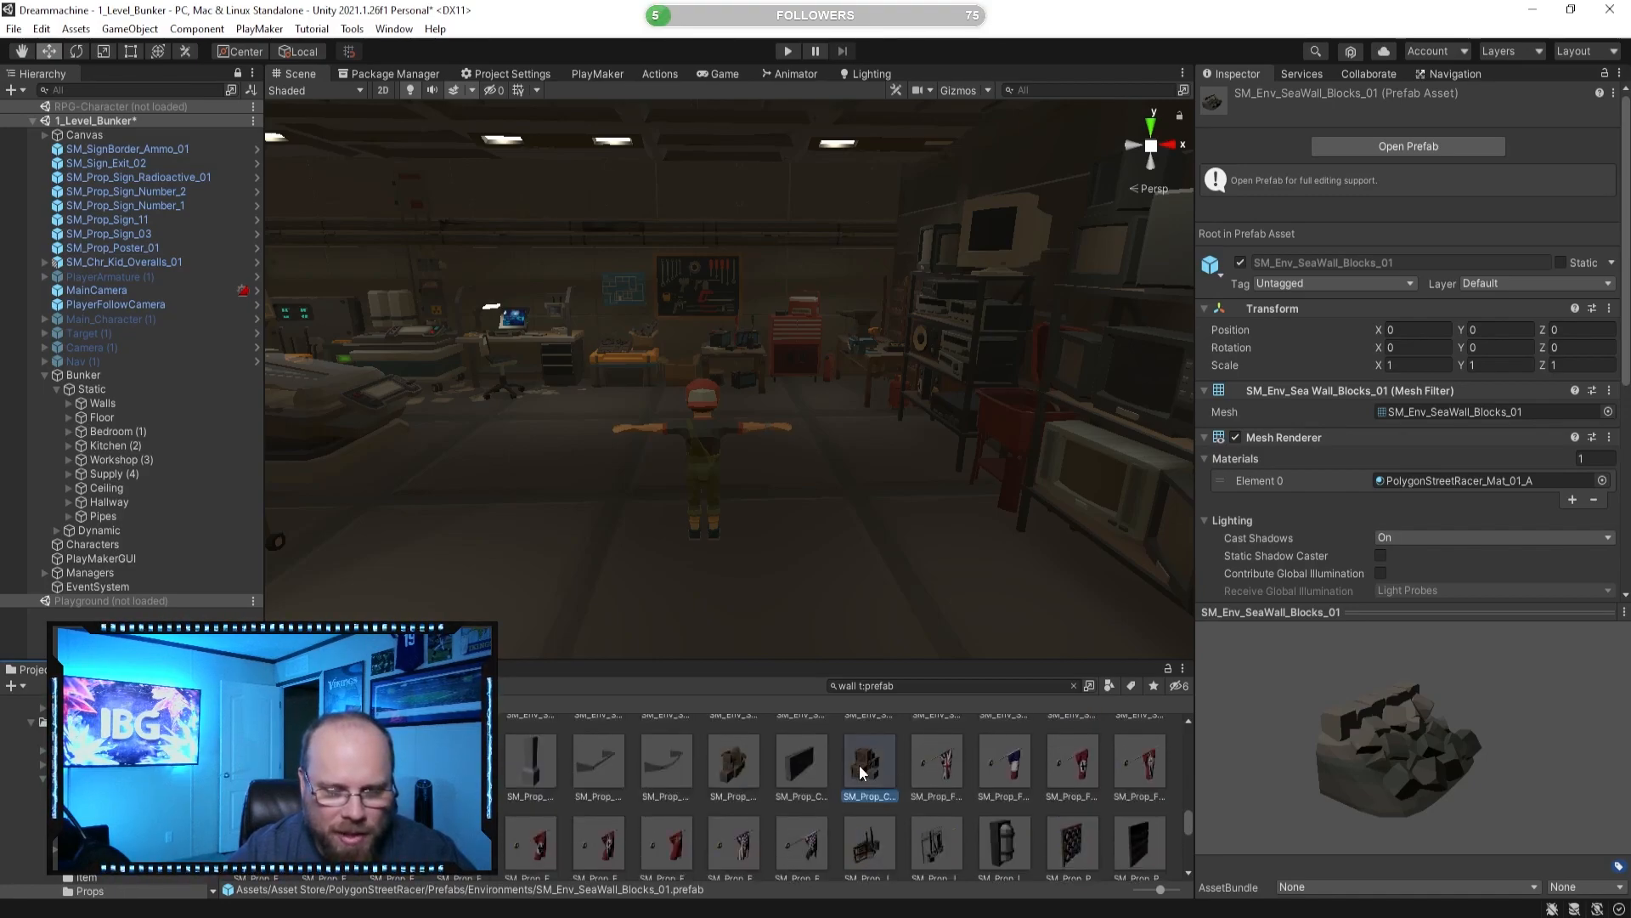
left_click(801, 760)
Inspect the blueprint poster and the tool board on the workshop wall up close in the scene.
left_click_drag(838, 583, 790, 500, "alt")
key("w")
right_click_drag(790, 500, 797, 503)
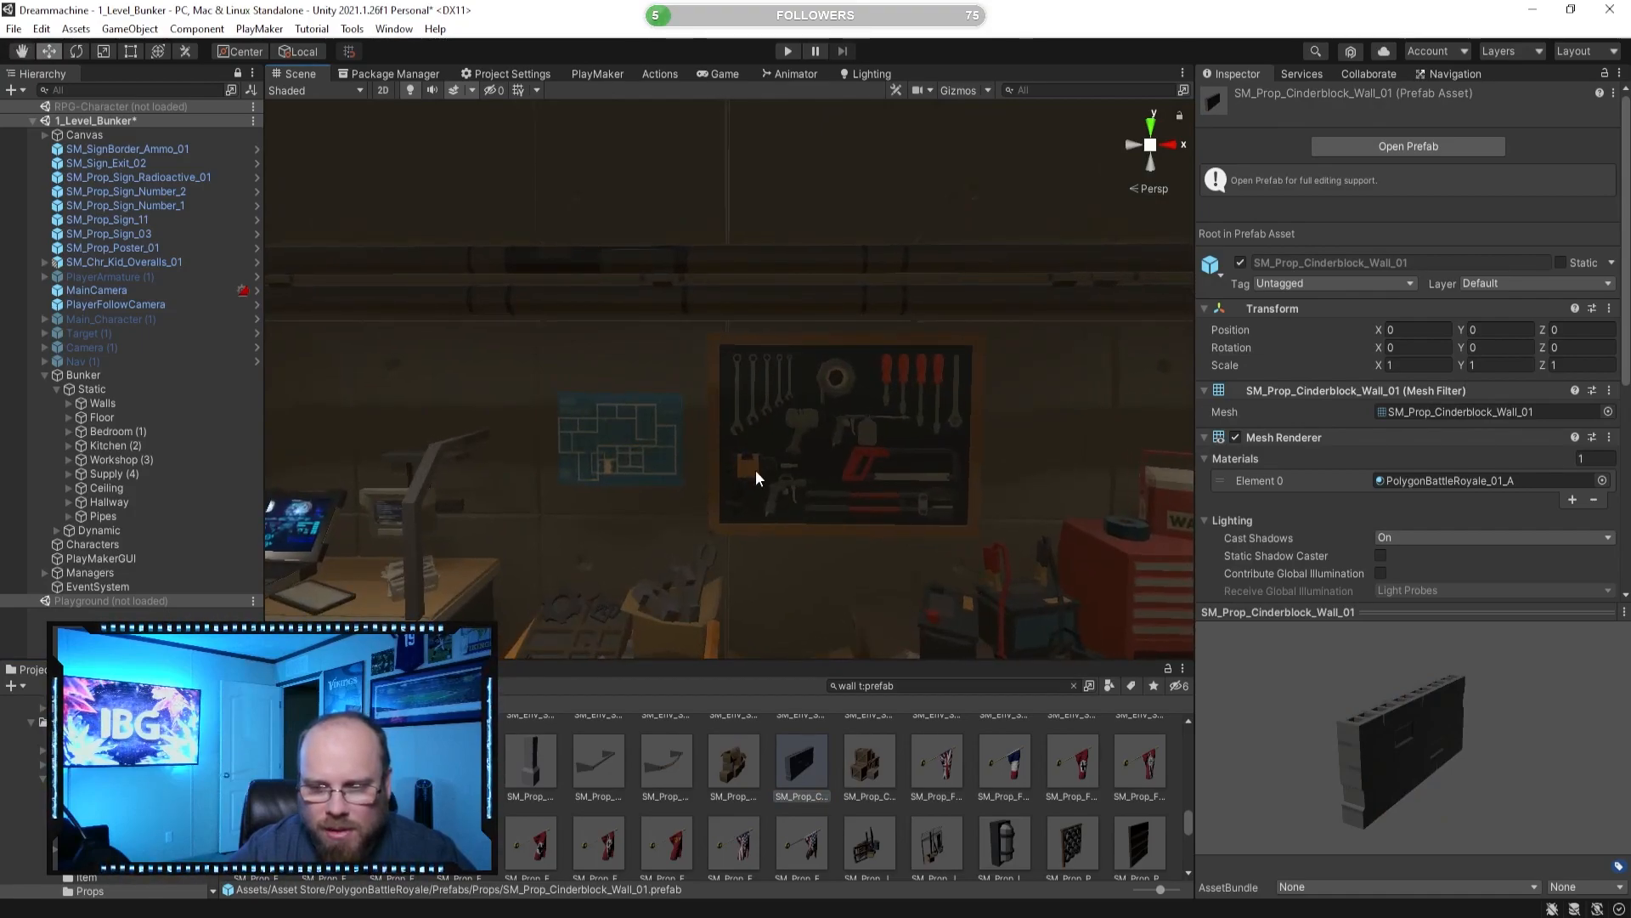
key("w")
right_click_drag(691, 427, 649, 456)
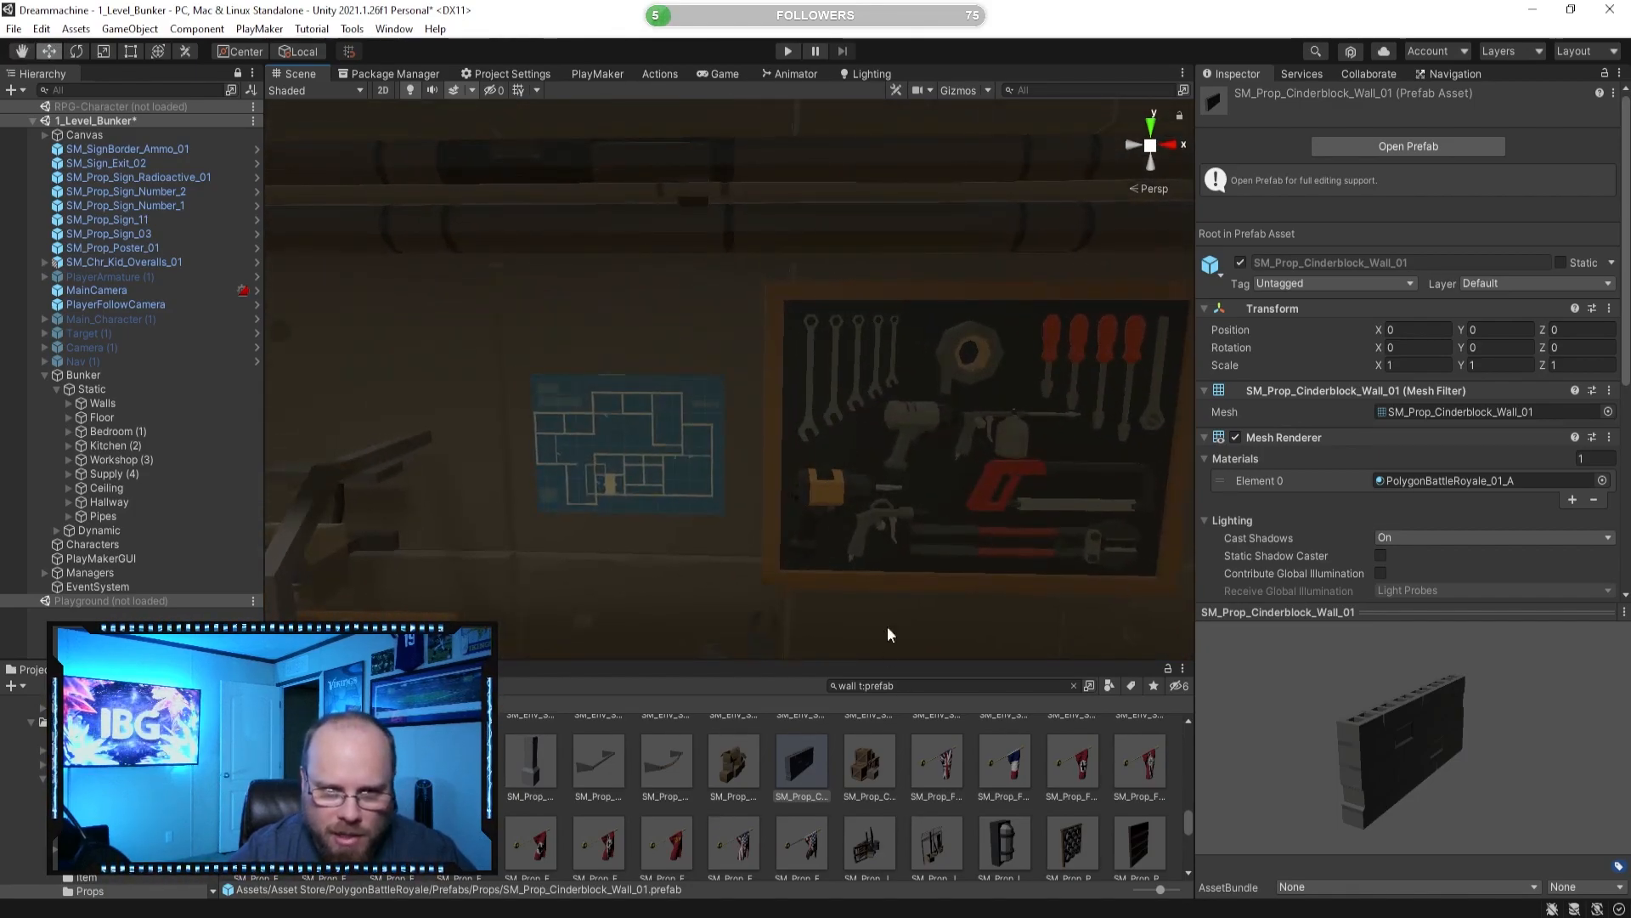
Examine the playground prefabs SM_Prop_Playground_Tyrewall_01 and SM_Prop_Playground_Wall_01, and browse the remaining wall props.
scroll(1079, 834, "down", 1)
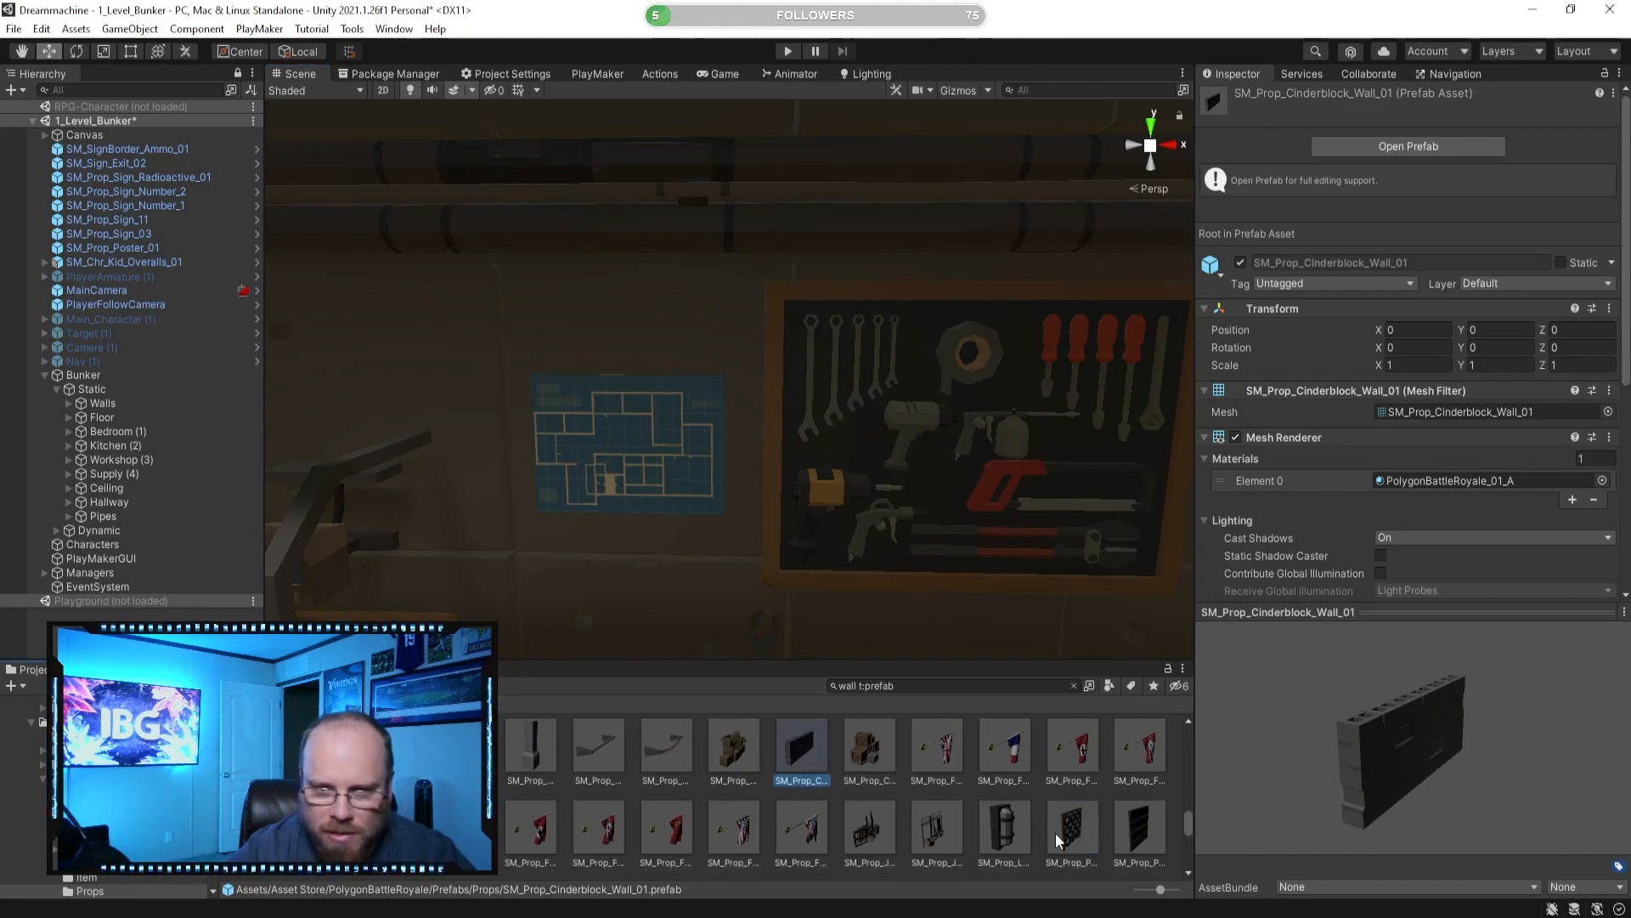
left_click(1056, 833)
mouse_move(1369, 773)
left_mouse_down()
mouse_move(1261, 761)
mouse_move(1365, 772)
left_mouse_up()
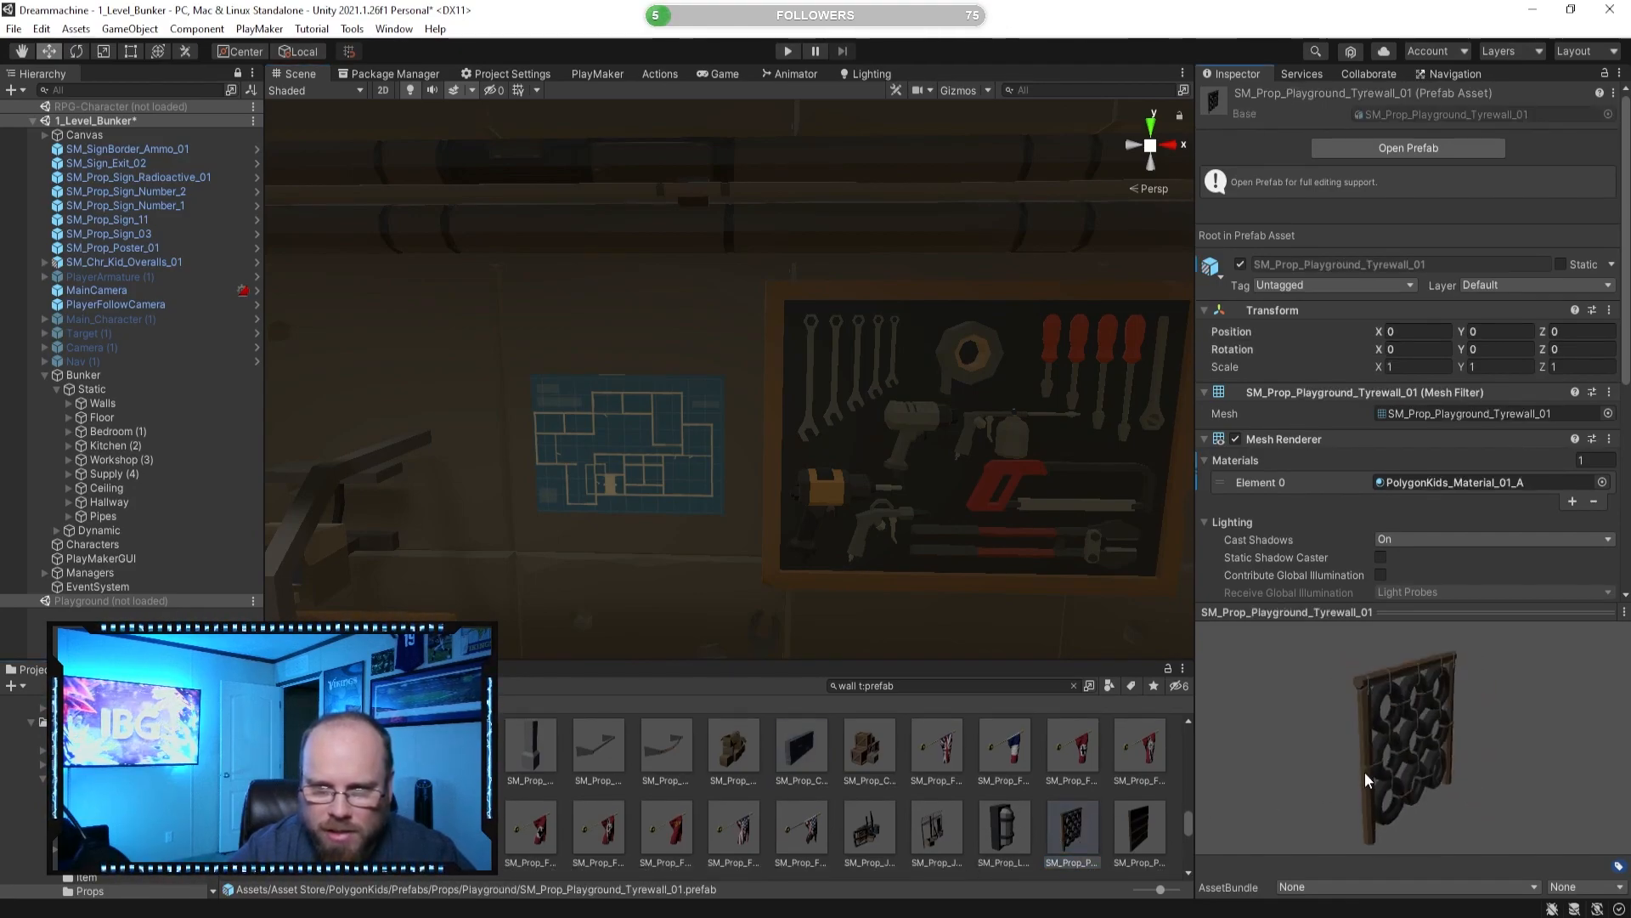
left_click(1140, 830)
scroll(1019, 779, "down", 3)
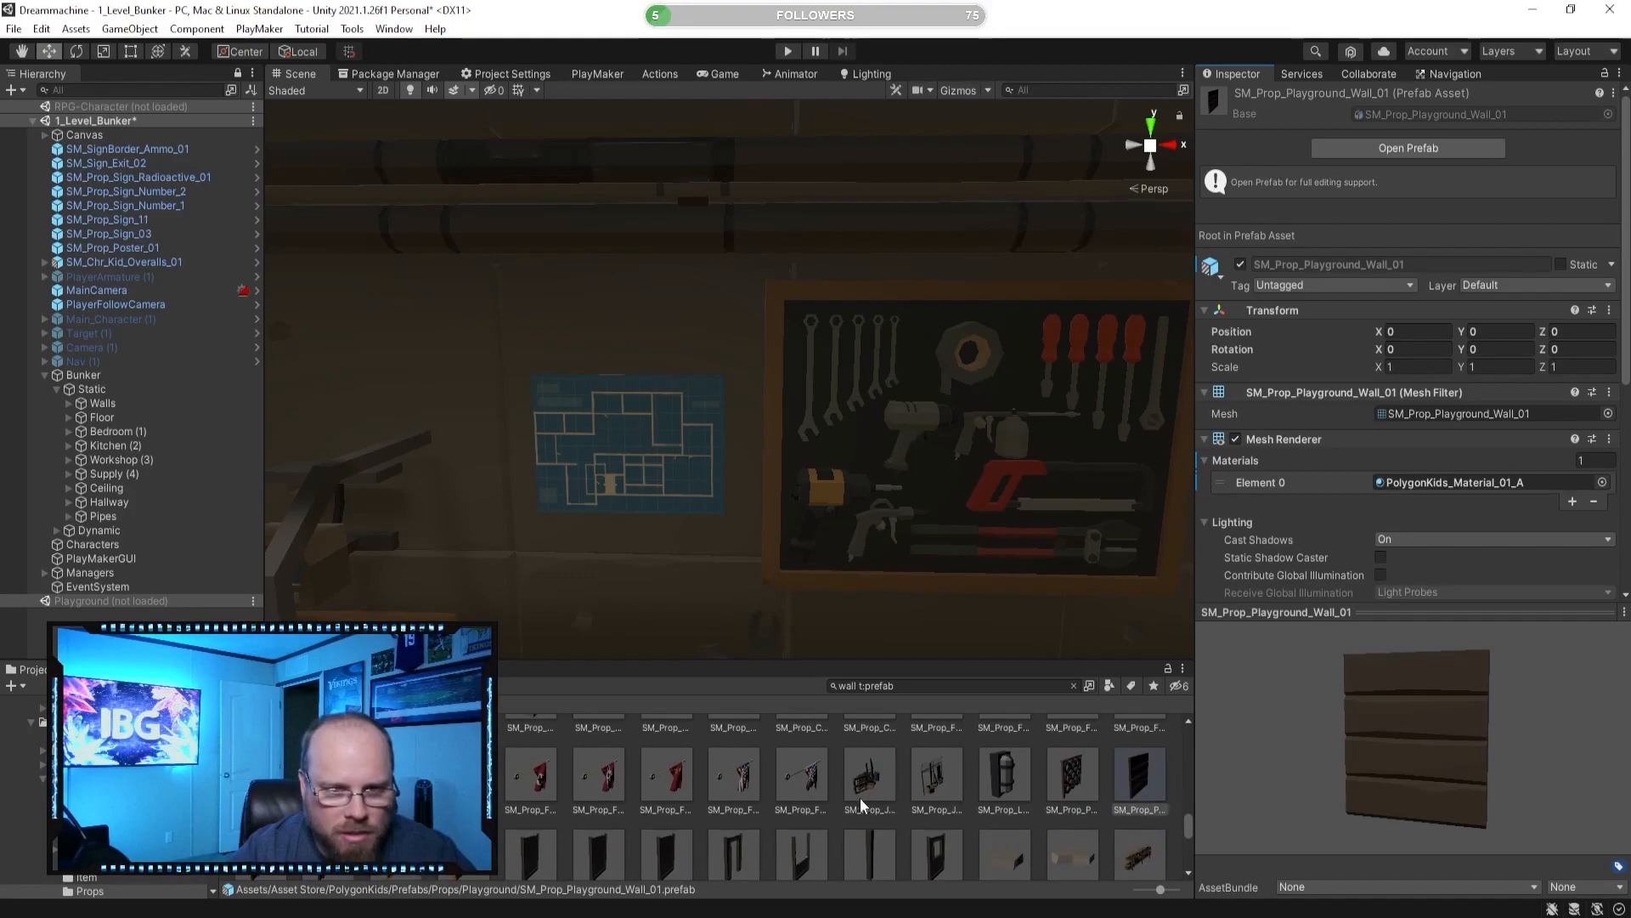
scroll(855, 792, "down", 5)
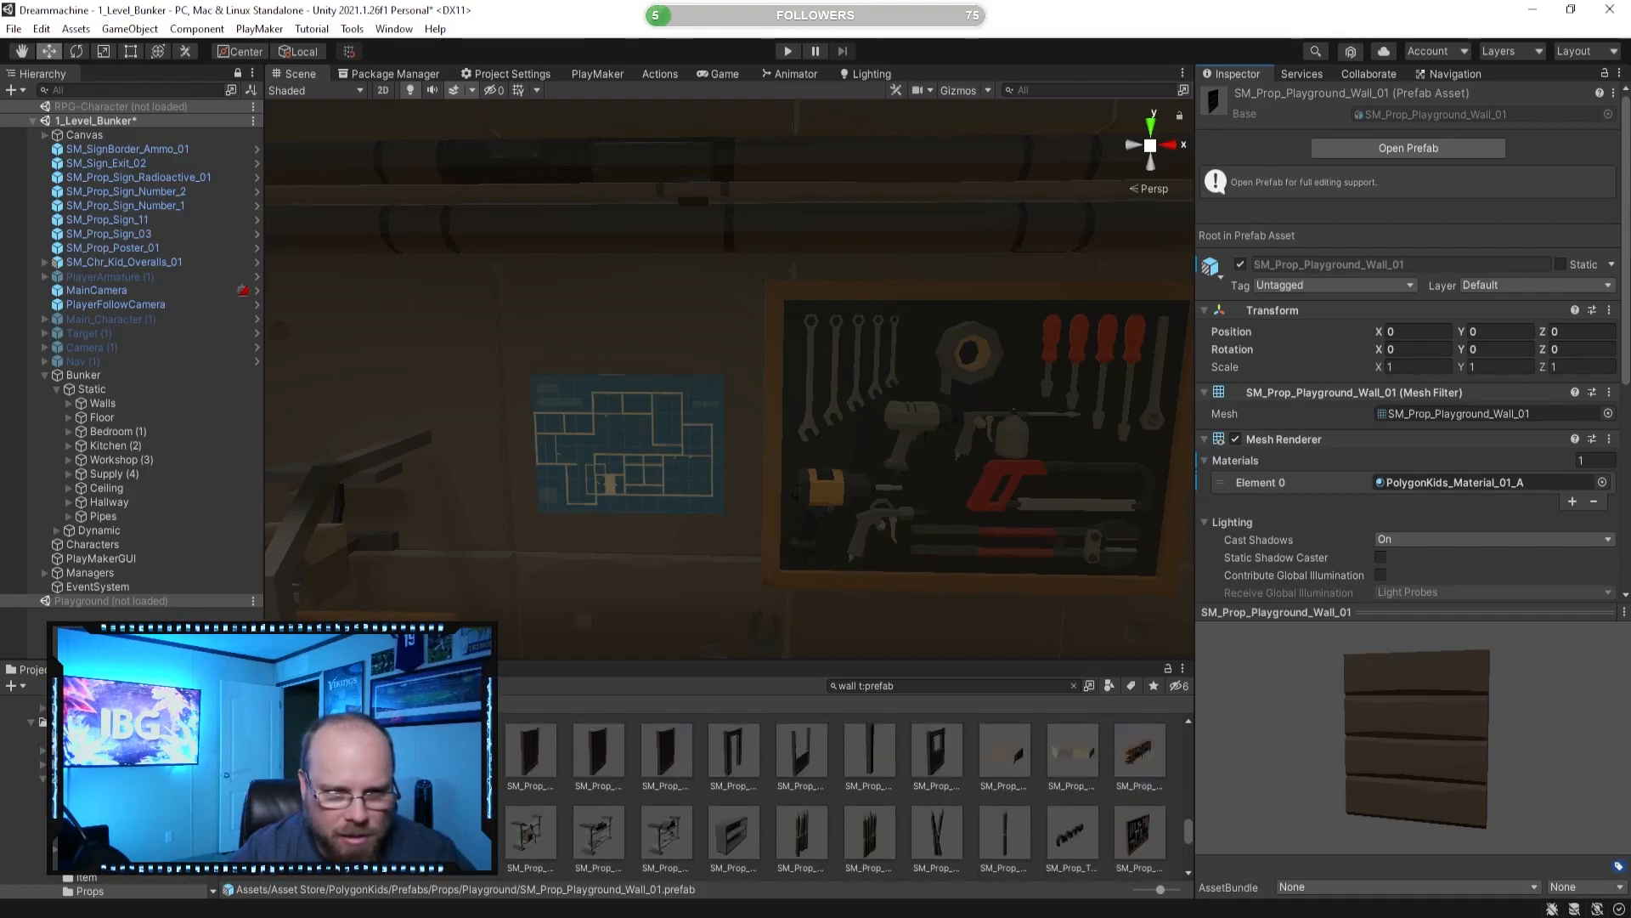
Examine the prefabs SM_Prop_ShopShelf_Wall_01, SM_Prop_Shelf_Wall_Preset_03 and SM_Prop_Sandbag_Wall_End_01.
left_click(729, 830)
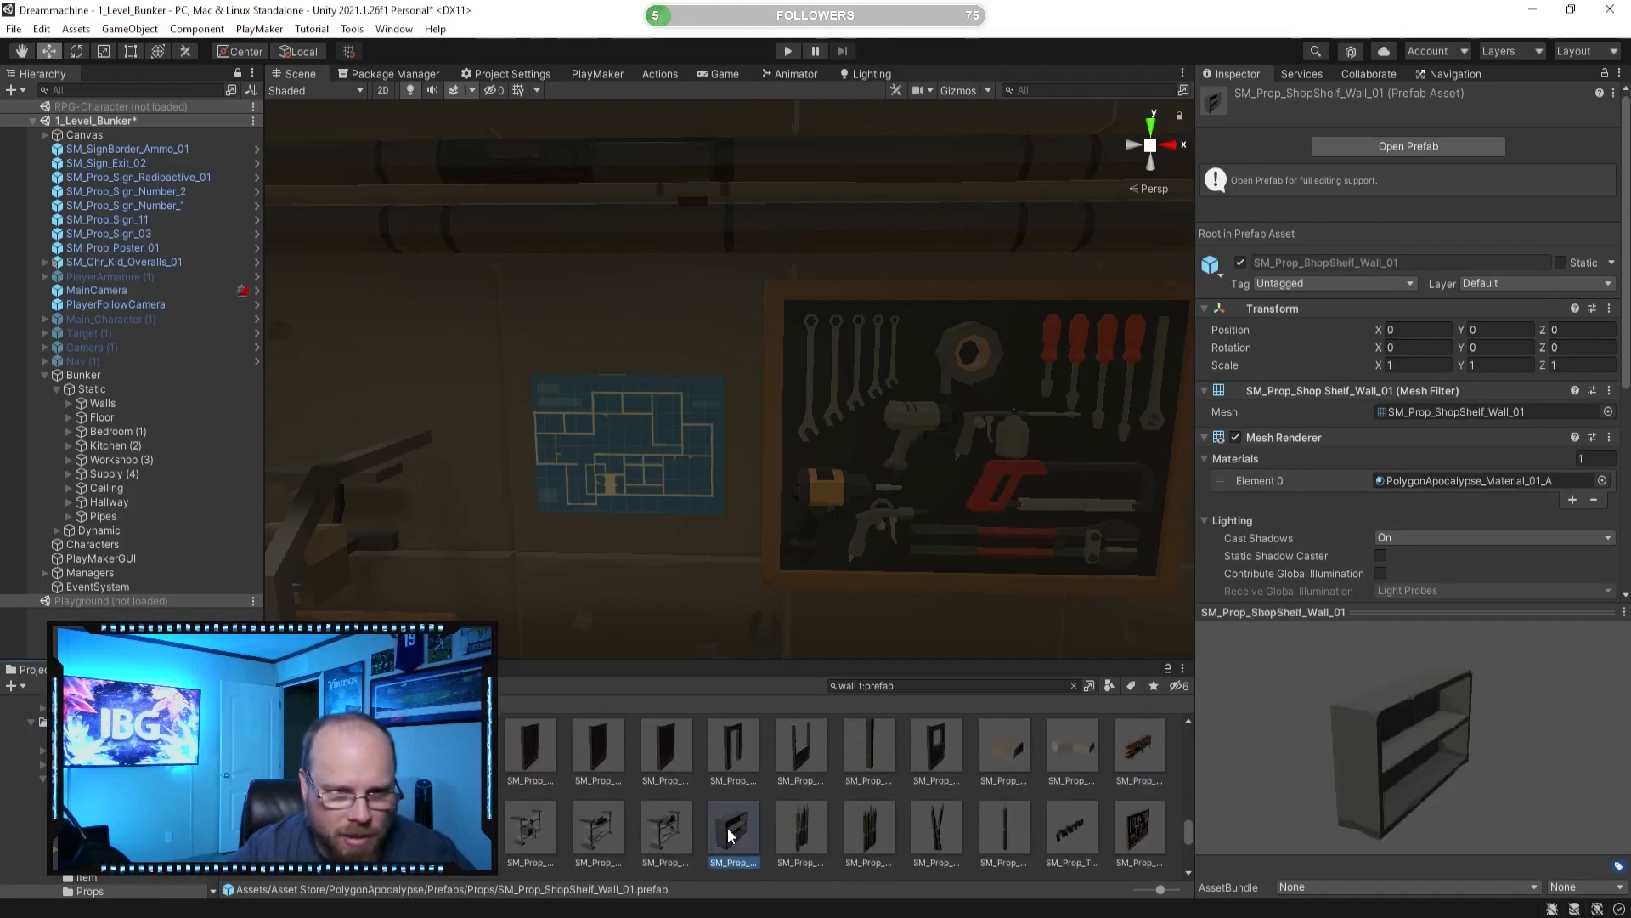
left_click_drag(1328, 751, 1189, 729)
right_click_drag(692, 548, 459, 578)
left_click(667, 826)
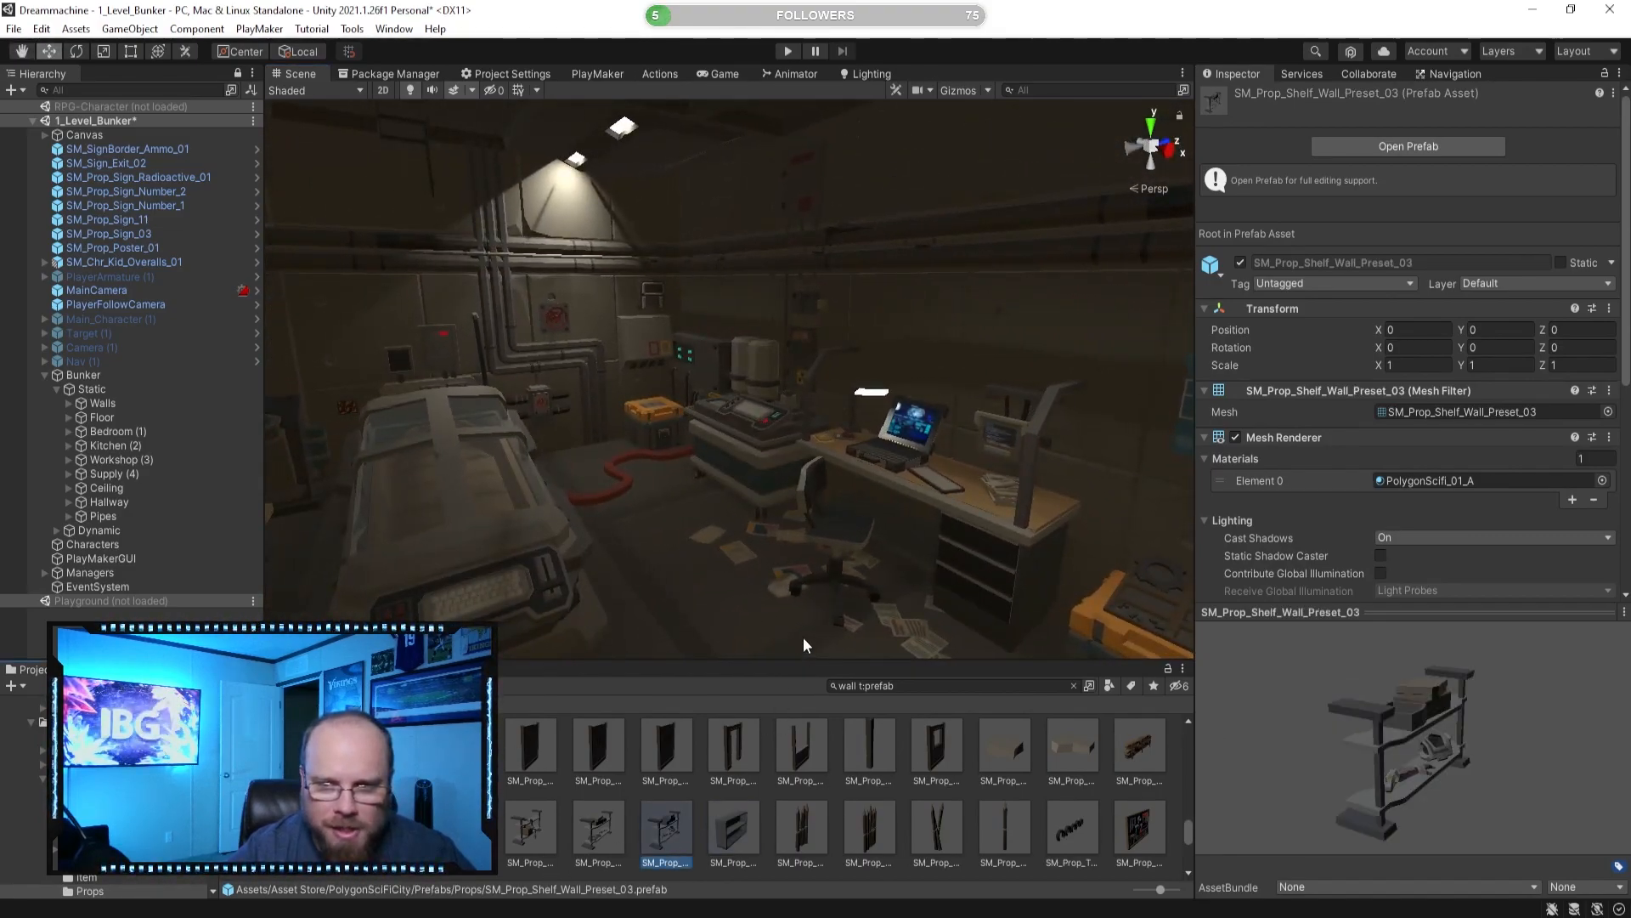
left_click(462, 826)
scroll(712, 817, "down", 1)
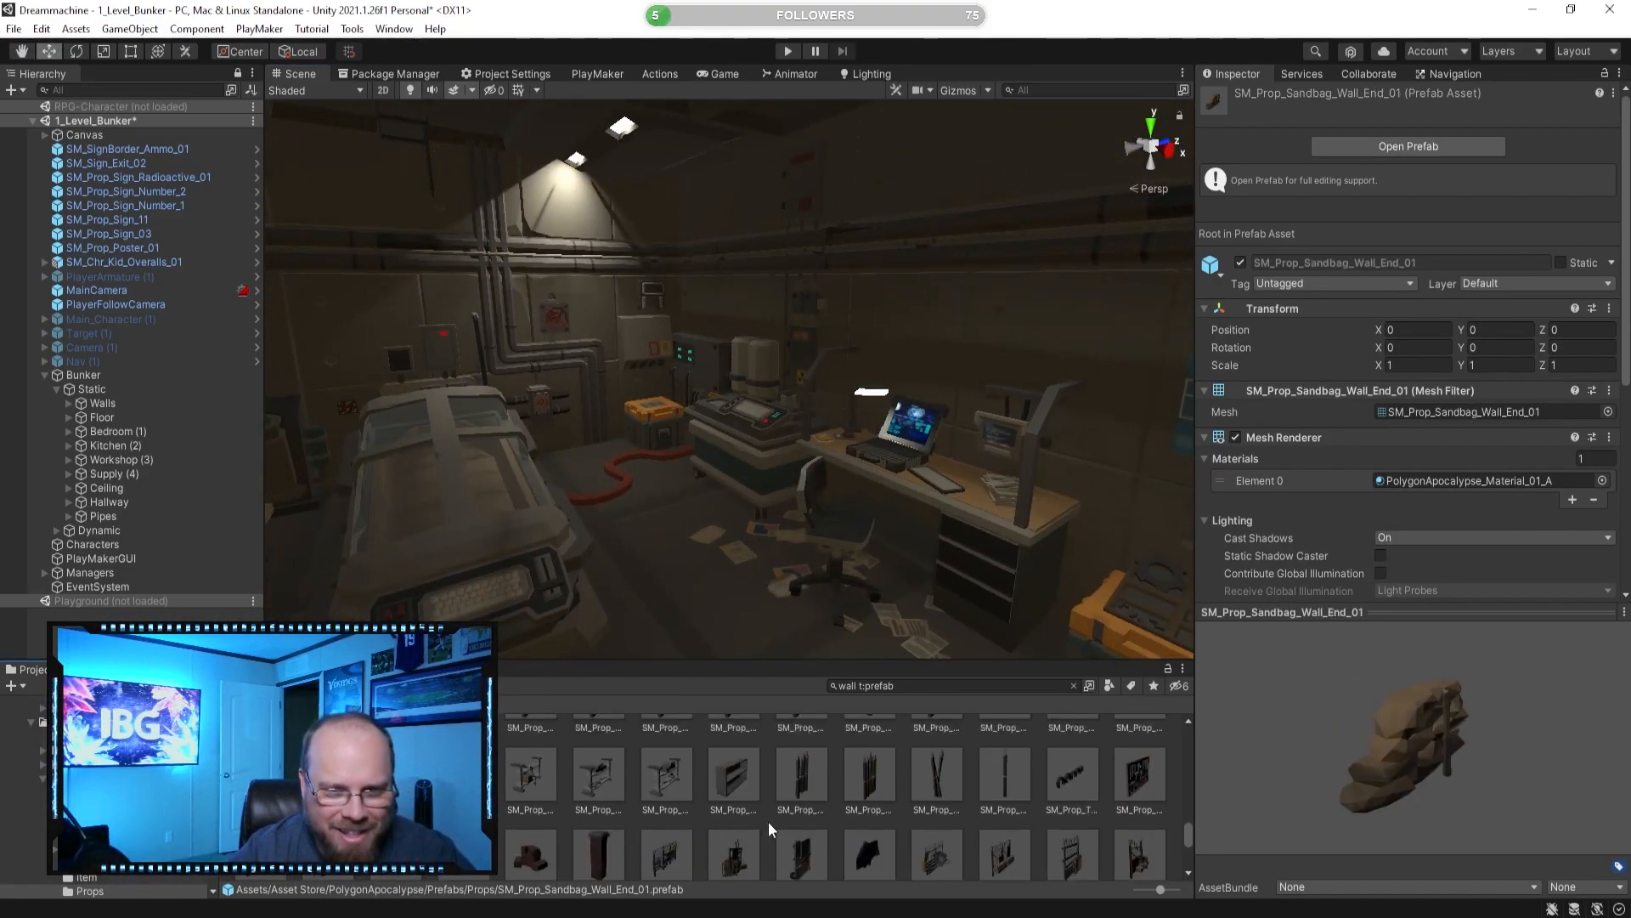
Examine the prefabs SM_Prop_Wall_Junk_03 and SM_Prop_Wall_Prop_01 further down the wall results.
scroll(769, 822, "down", 1)
left_click(793, 814)
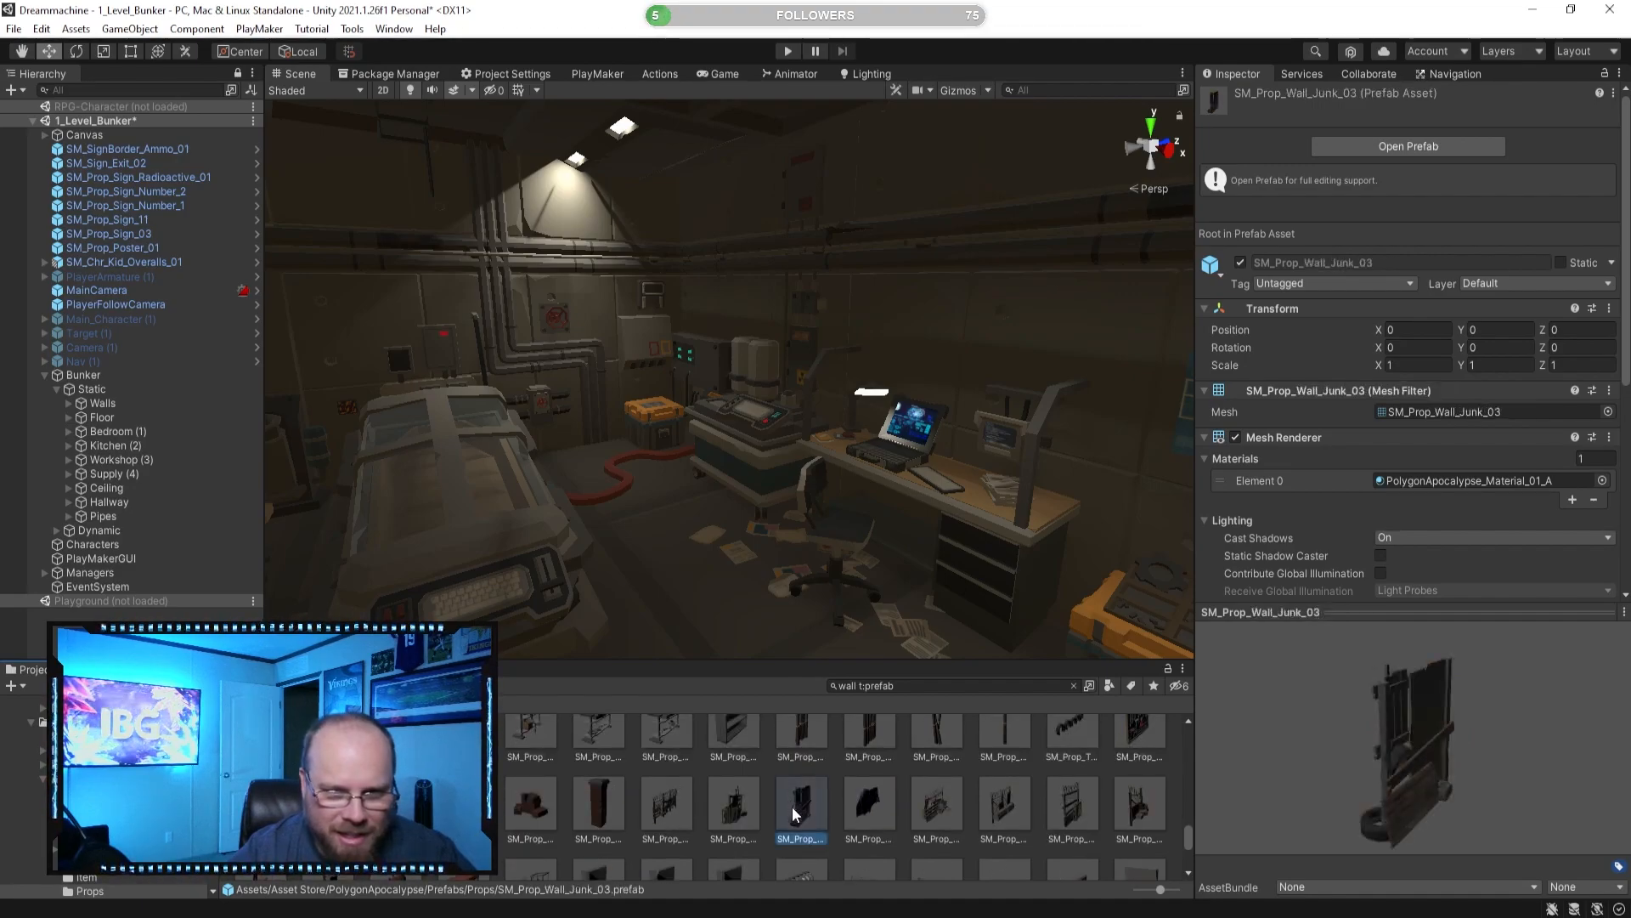
scroll(912, 814, "down", 1)
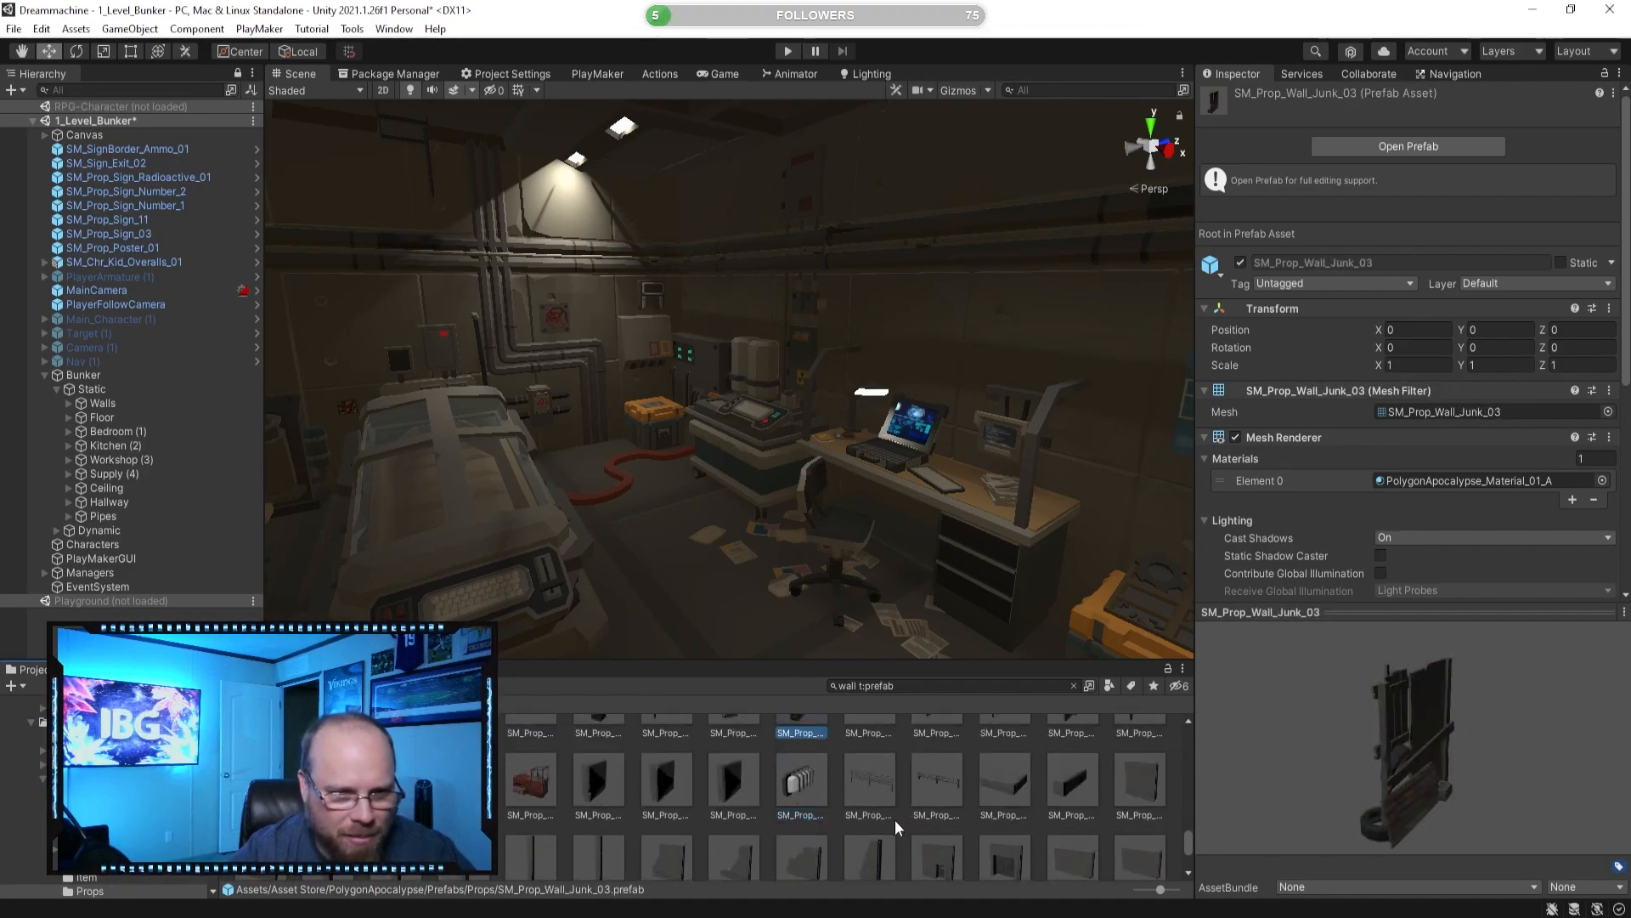
left_click(812, 781)
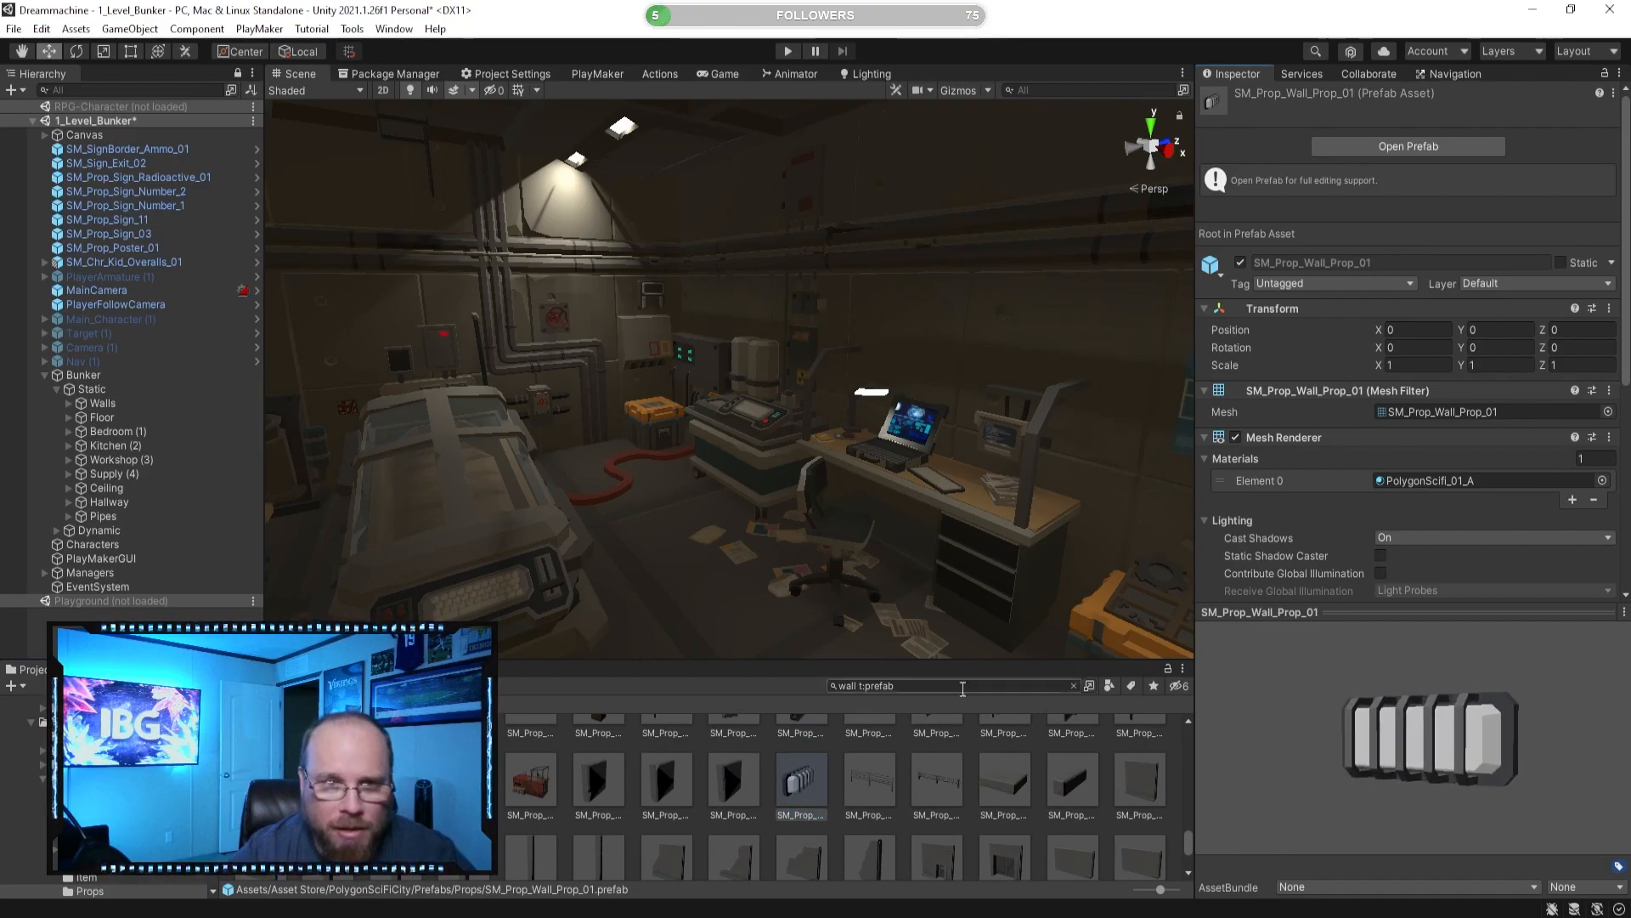
Place the SM_Prop_Wall_Prop_01 prefab into the workshop area of the scene.
right_click_drag(749, 513, 854, 476)
key("s")
left_click_drag(1363, 719, 1412, 749)
right_click_drag(727, 553, 862, 544)
key("w")
left_click(802, 776)
left_click_drag(802, 776, 910, 442)
Rotate the wall prop to -180 on Y so it faces out from the workshop's back wall.
key("e")
right_click_drag(910, 442, 716, 474)
key("w")
left_click_drag(712, 443, 748, 443, "ctrl")
left_click(836, 827)
right_click_drag(796, 554, 460, 316)
left_click(686, 460)
key("s")
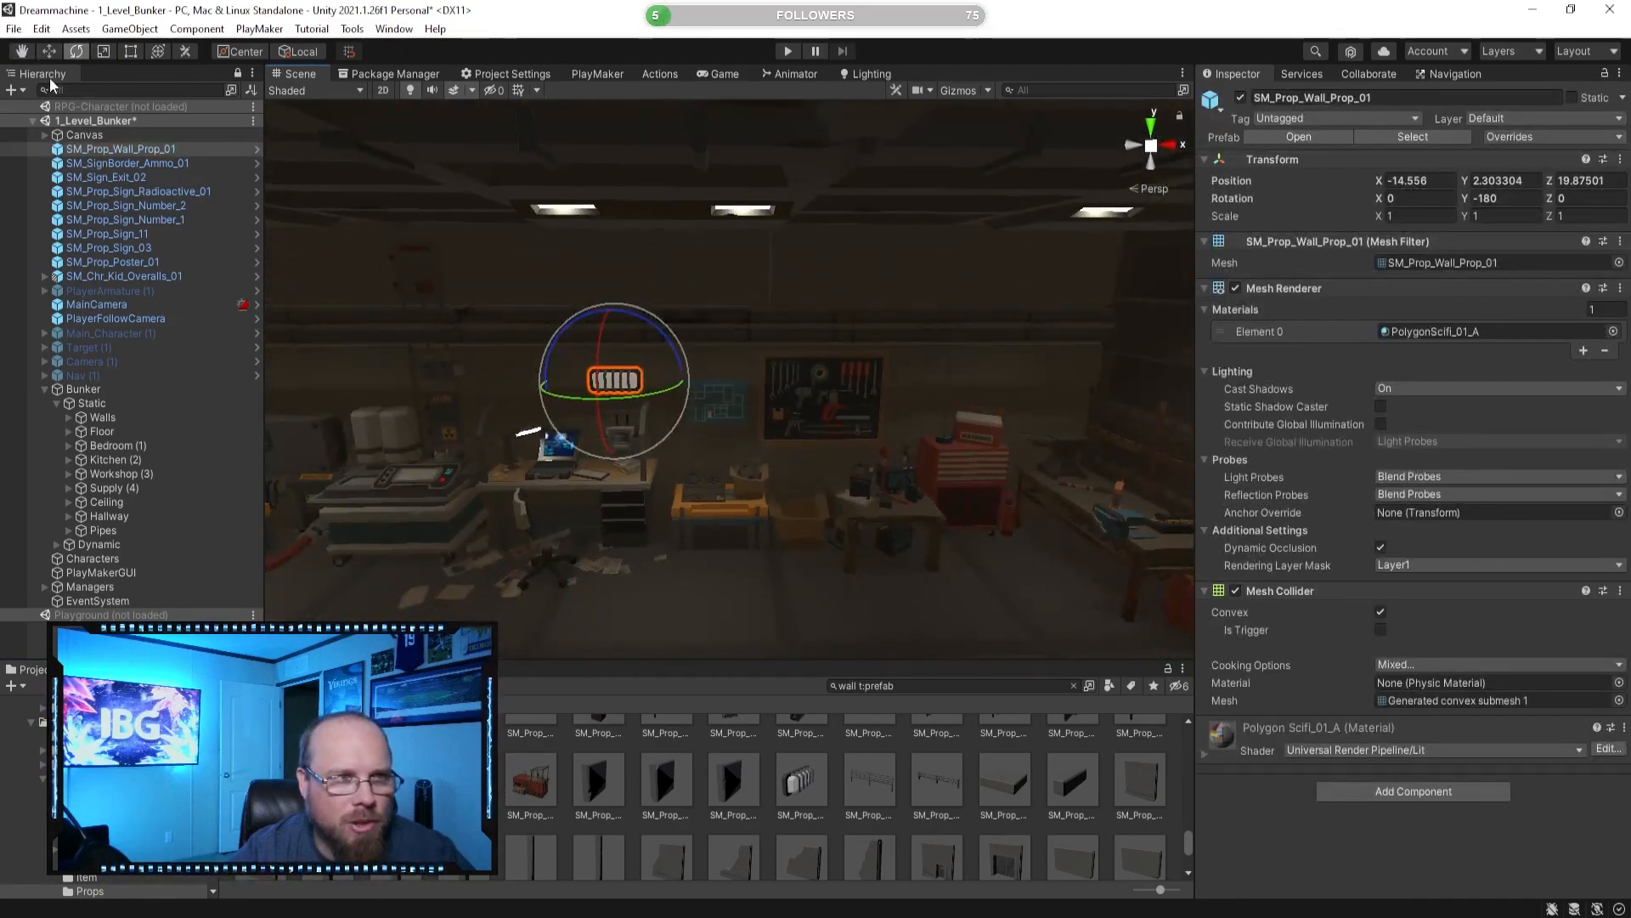
Slide the wall prop along the back wall toward the exit door.
key("w")
left_click_drag(580, 397, 1143, 397)
right_click_drag(892, 389, 765, 377)
key("d")
key("w")
left_click_drag(514, 439, 794, 455)
right_click_drag(793, 455, 1101, 474)
Position the wall prop beneath the EXIT sign above the door at X -4.861, Y 3.536, Z 19.9.
left_click_drag(840, 414, 843, 257)
left_click(843, 460)
left_click_drag(836, 378, 867, 61)
right_click_drag(810, 348, 918, 302)
left_click_drag(830, 240, 634, 288)
scroll(563, 239, "down", 2)
left_click_drag(706, 216, 703, 236)
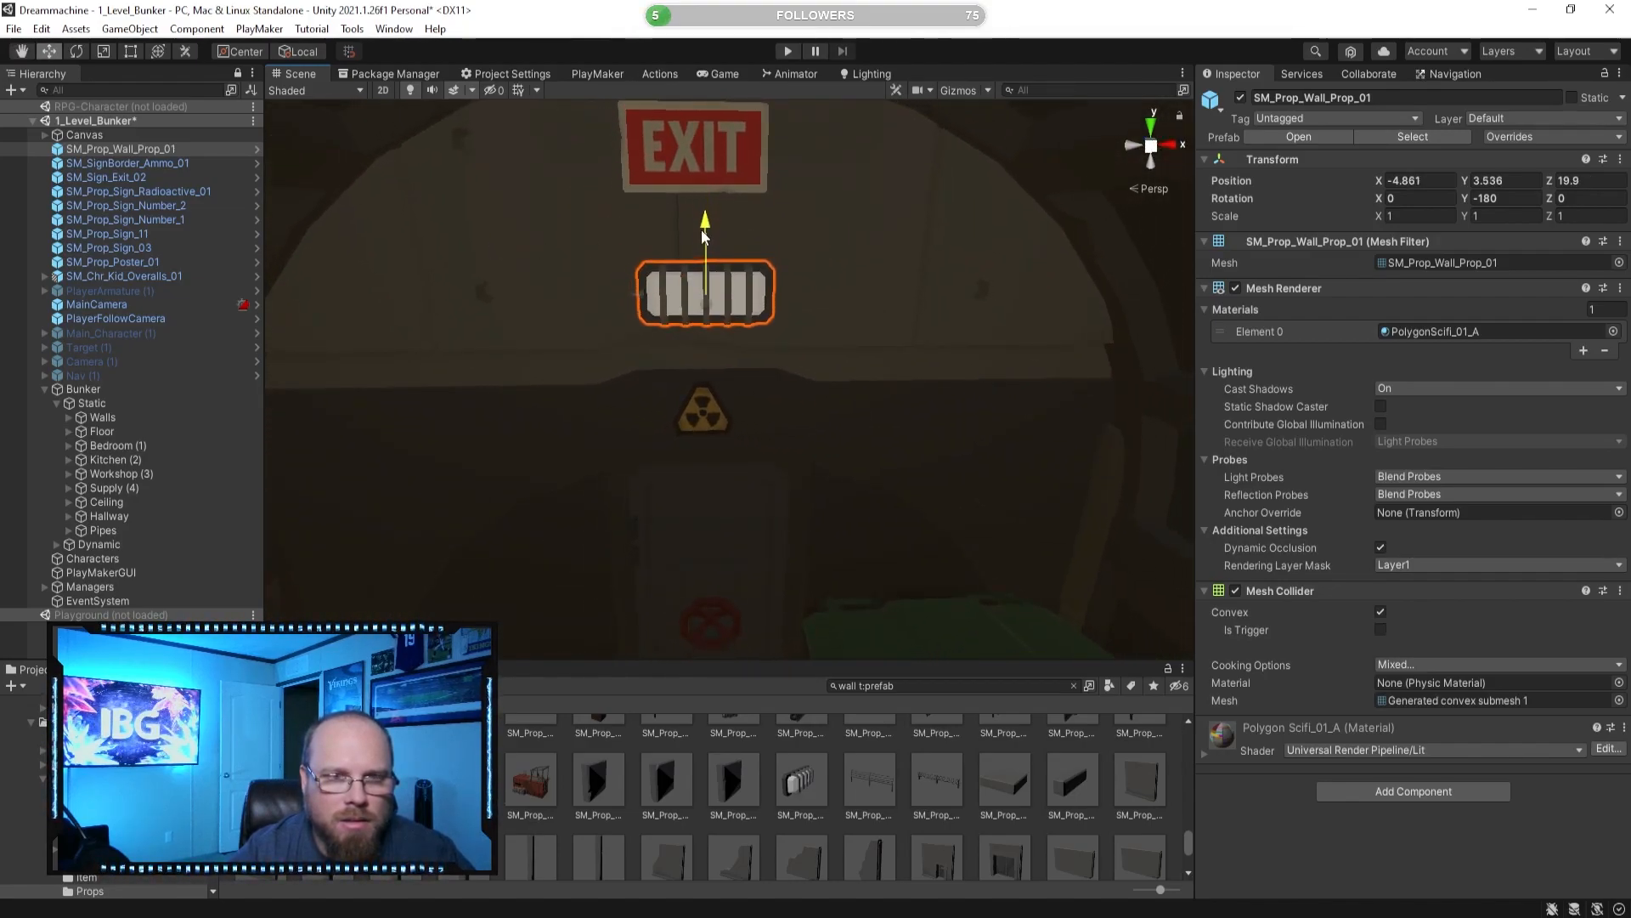
left_click(768, 753)
Examine the wall-attached electronics prefabs, including SM_Prop_WallAttach_Electronics_05, and the SM_Prop_Wall_Quarantine_Bottom_02 prefab.
left_click_drag(856, 463, 382, 471, "alt")
left_click_drag(722, 350, 855, 417, "alt")
scroll(917, 846, "down", 2)
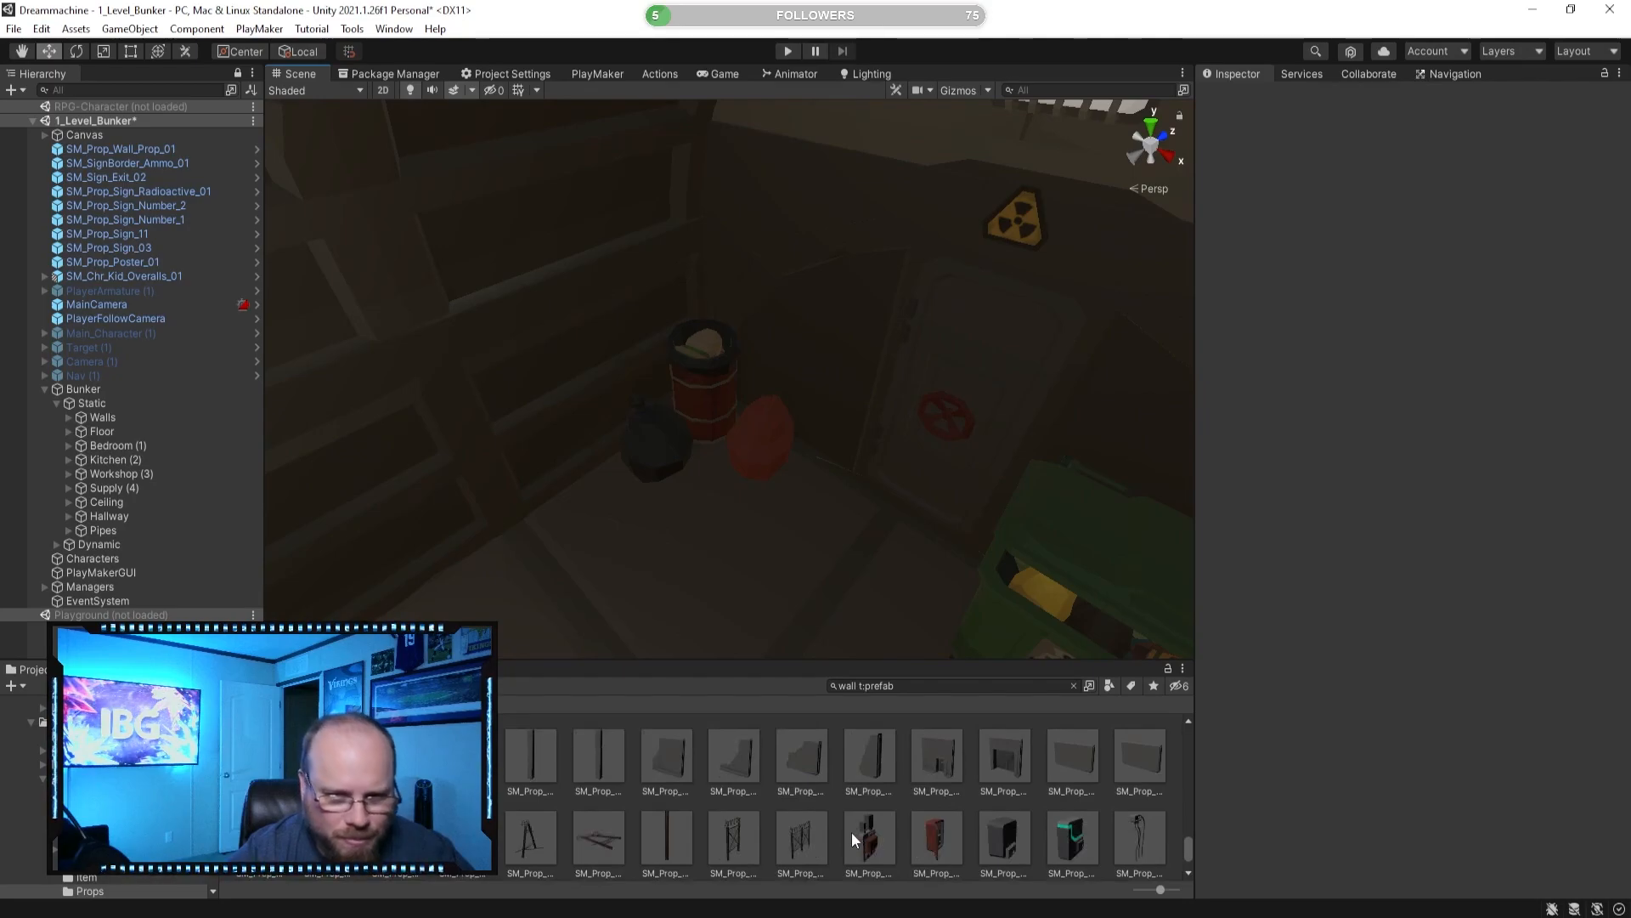
left_click(867, 829)
left_click(945, 820)
left_click(1130, 812)
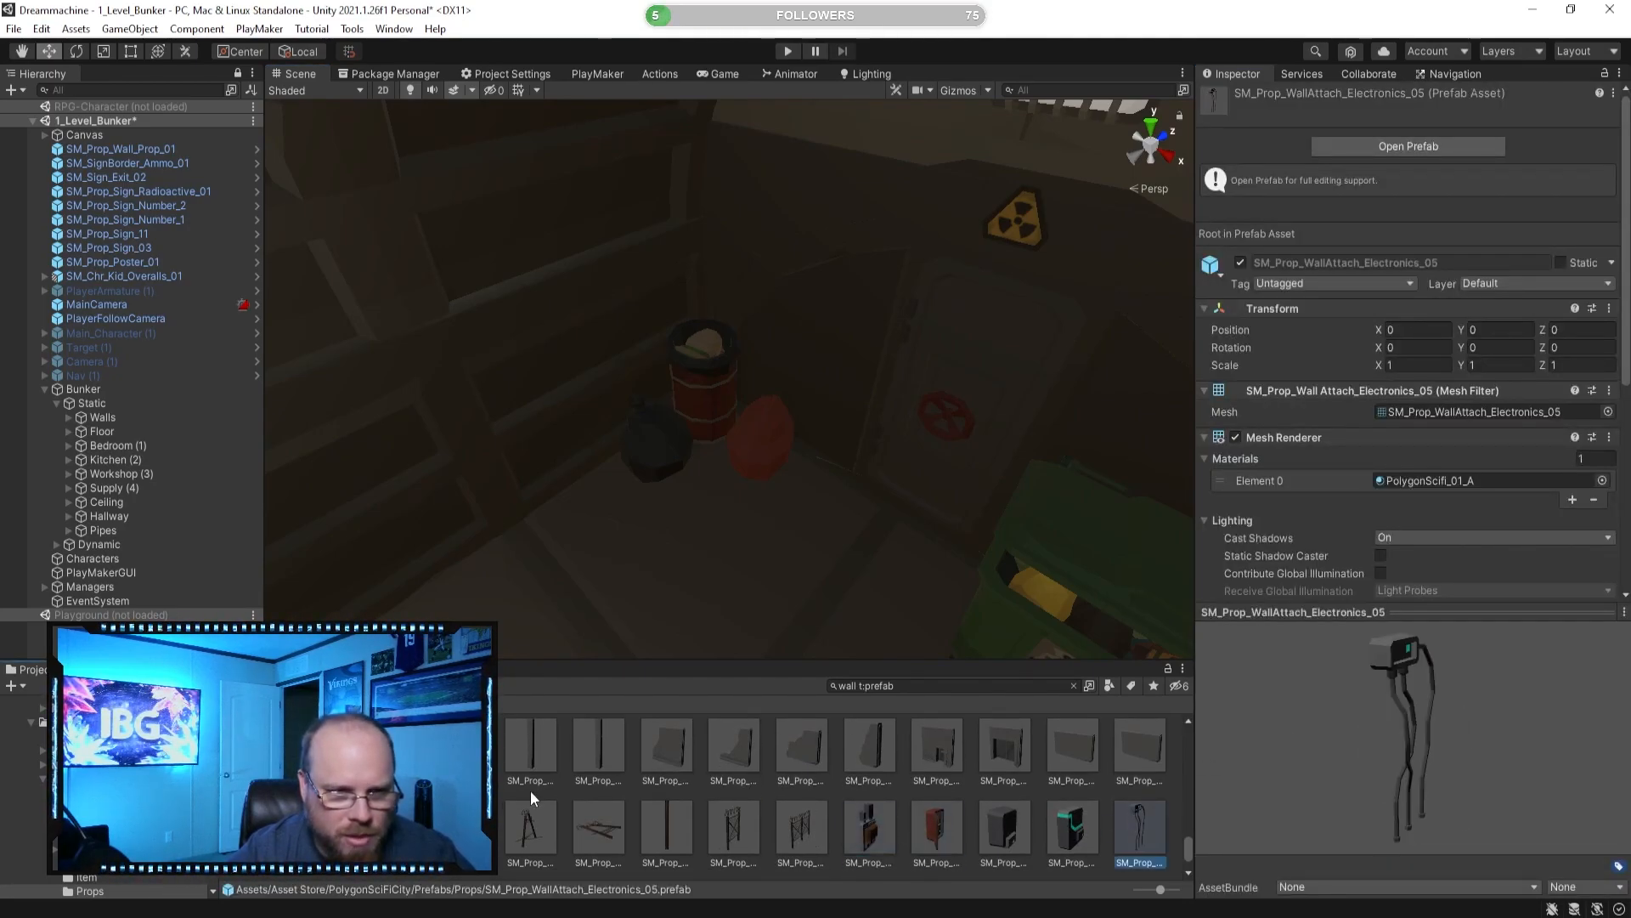
left_click(463, 749)
left_click_drag(1427, 732, 1201, 700)
Examine the wall shelf prefabs, including SM_Prop_WallShelves_02, against the bare wall near the television.
scroll(552, 837, "down", 2)
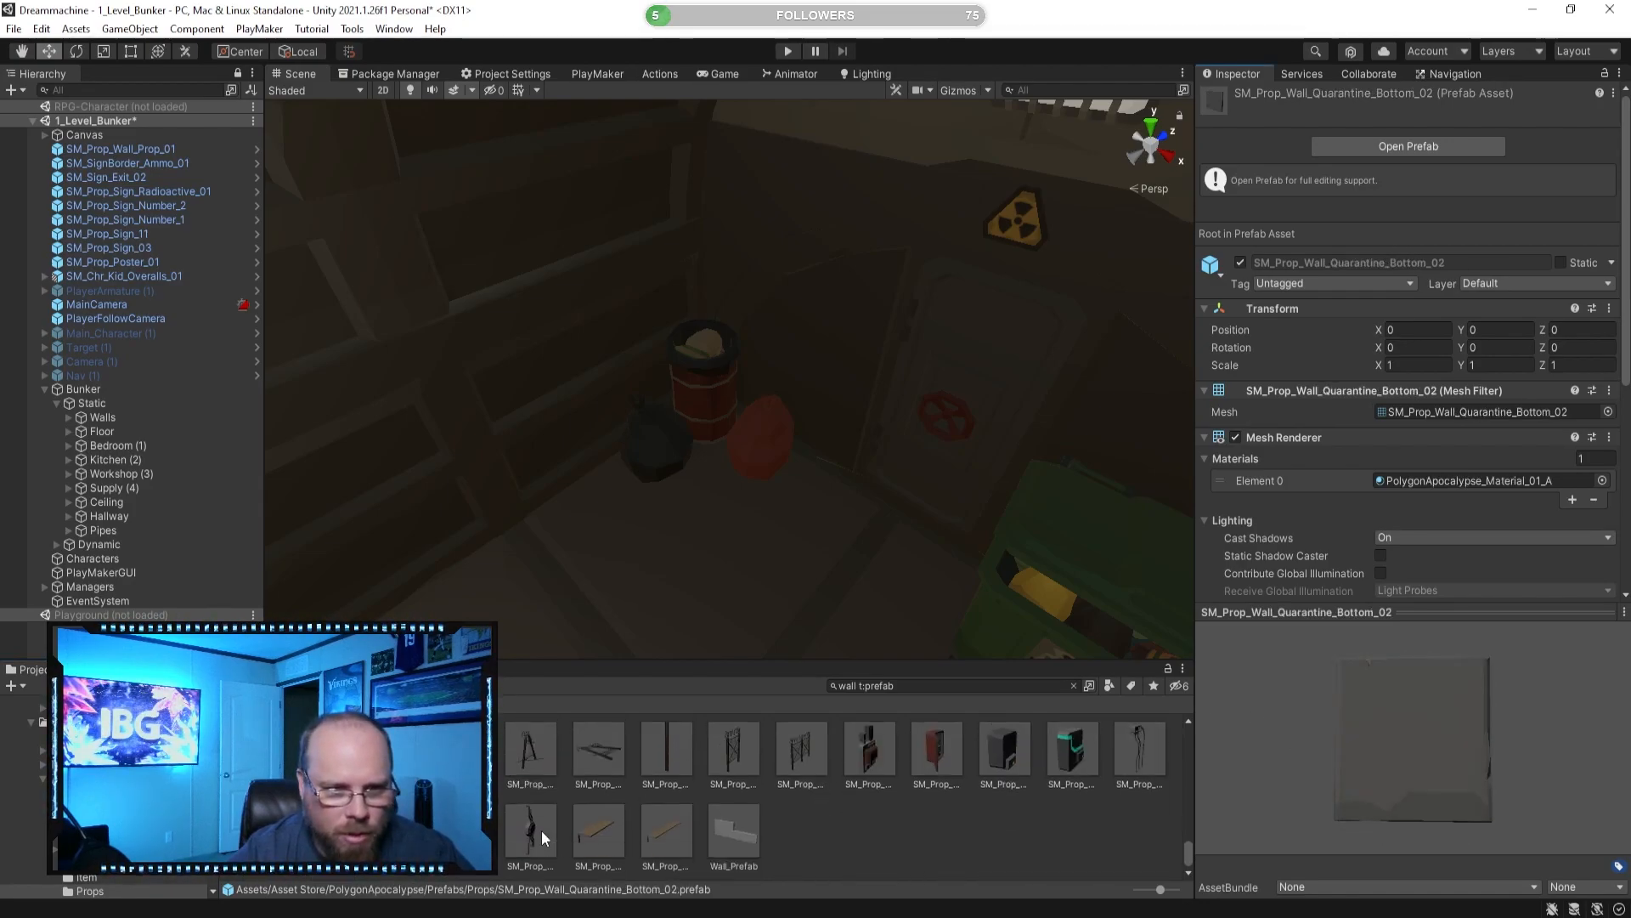
left_click(599, 828)
left_click(667, 829)
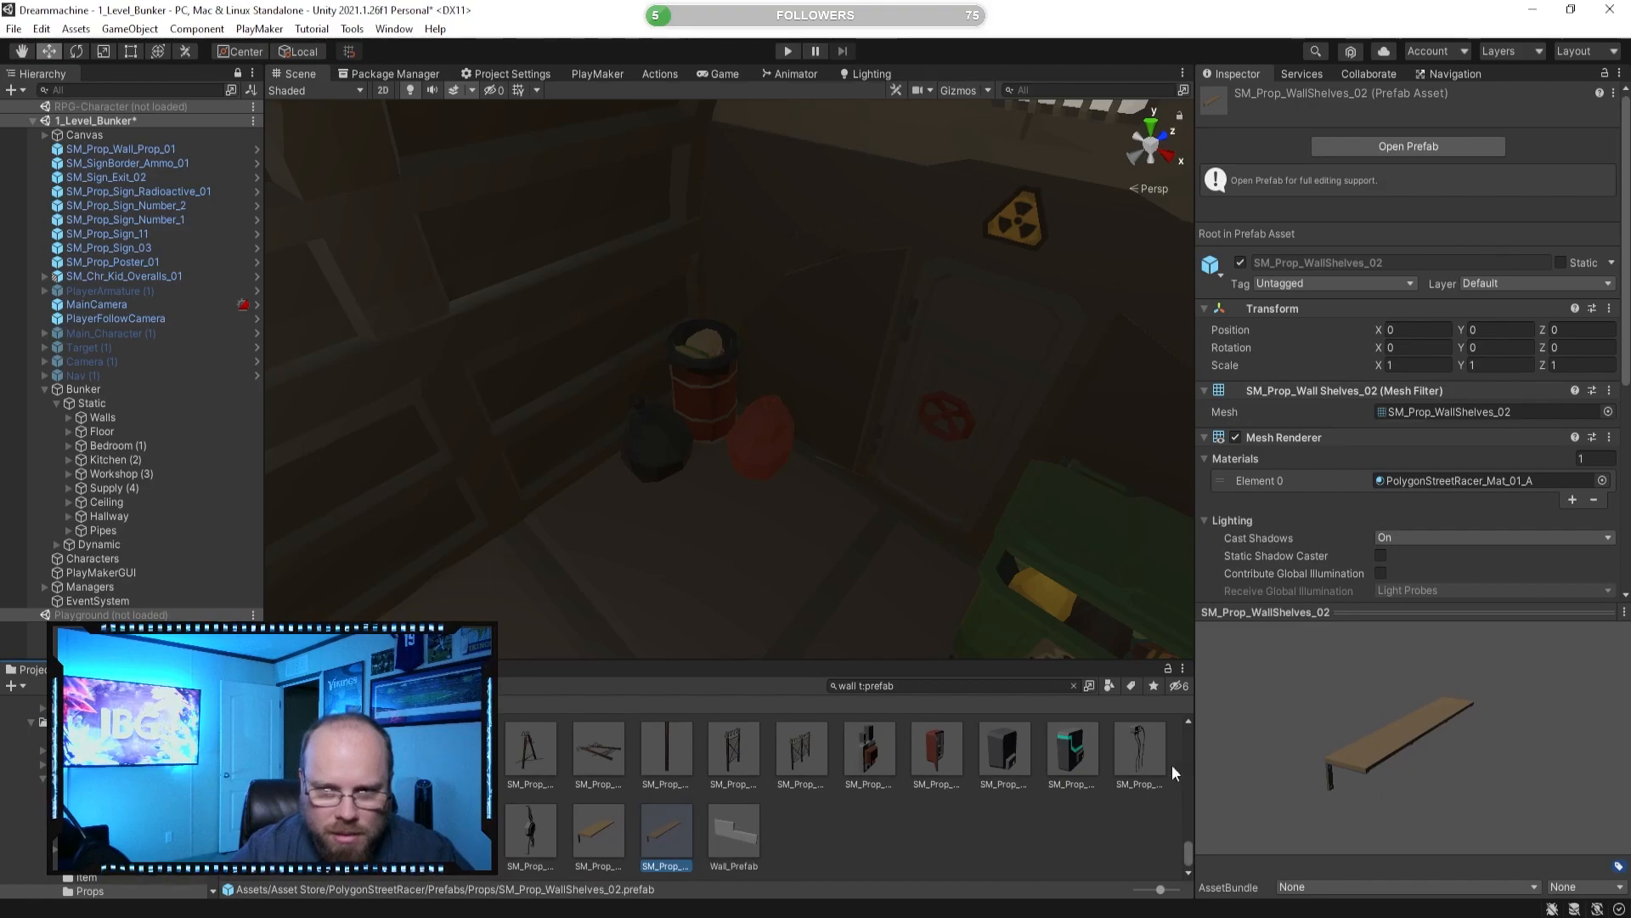
right_click_drag(680, 519, 821, 381)
key("w")
left_click(599, 834)
left_click(668, 831)
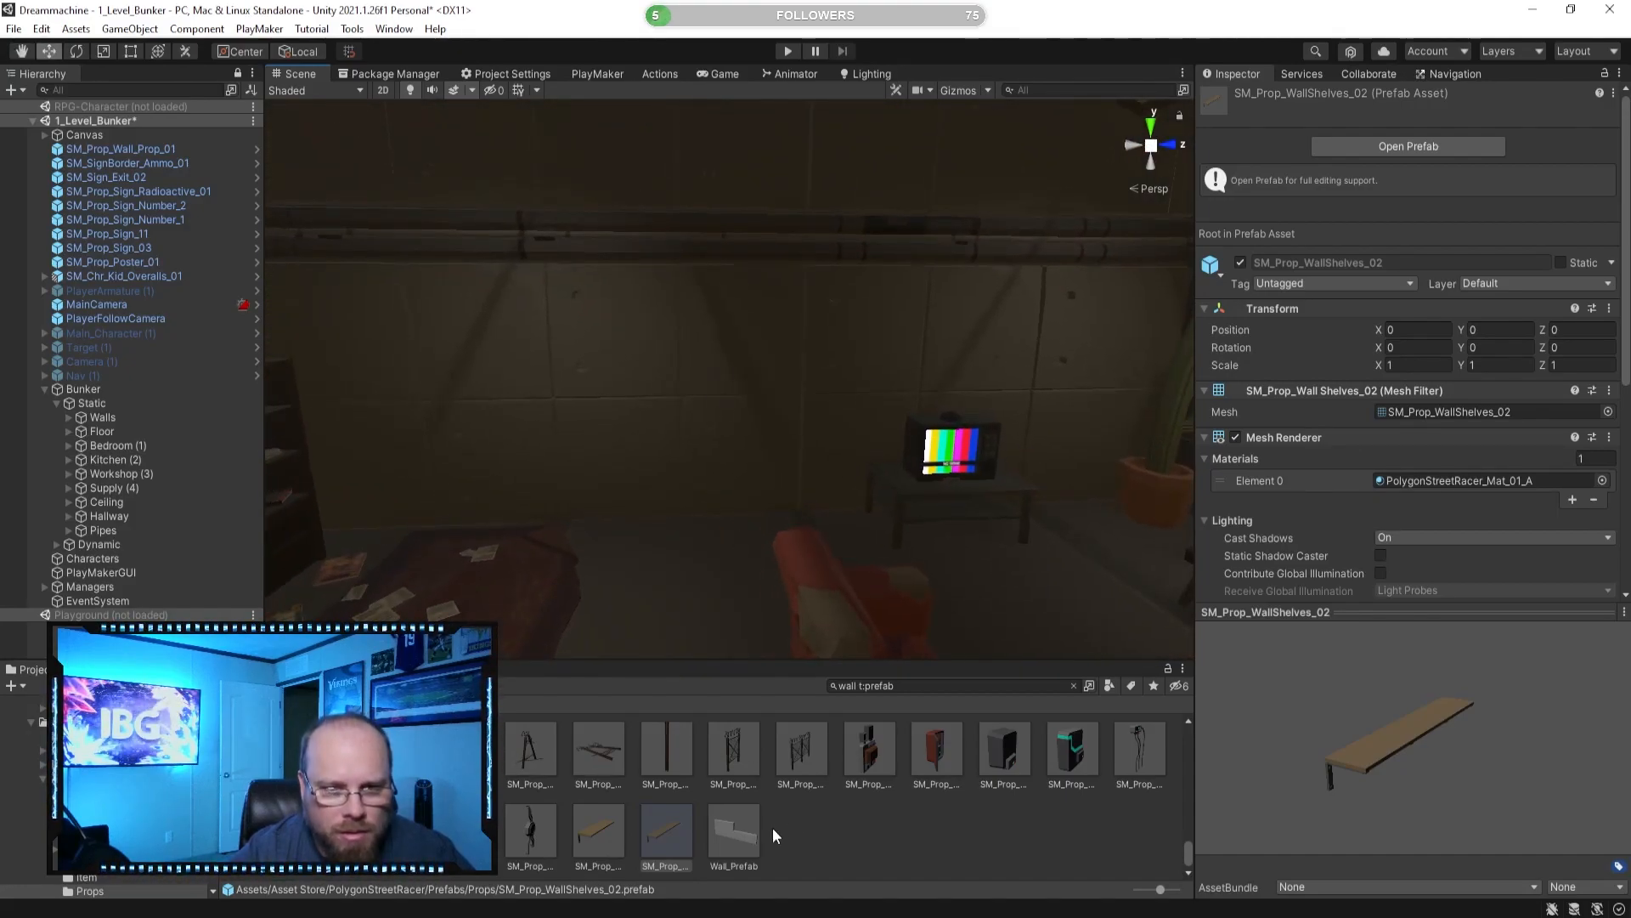
Search the prefabs for "tarp" and place SM_Prop_Scaffold_Stackable_01_Tarp_1 at the wall beside the dining table.
right_click_drag(915, 521, 327, 469)
type("tarp")
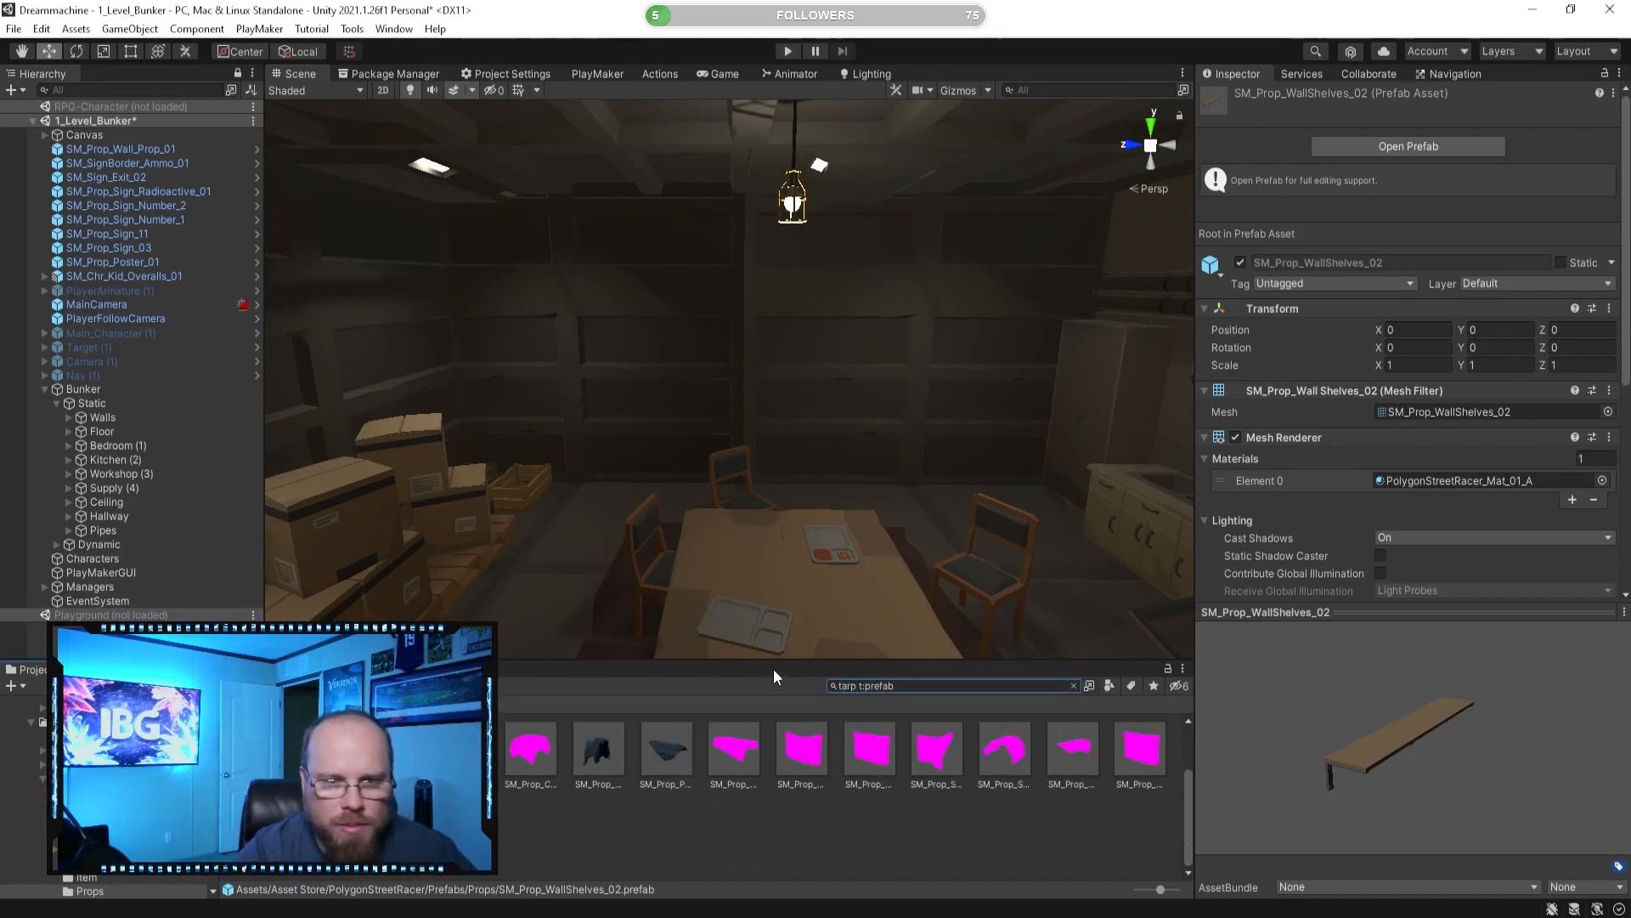
left_click(807, 745)
right_click_drag(909, 494, 899, 534)
left_click_drag(808, 763, 784, 505)
right_click_drag(783, 505, 646, 396)
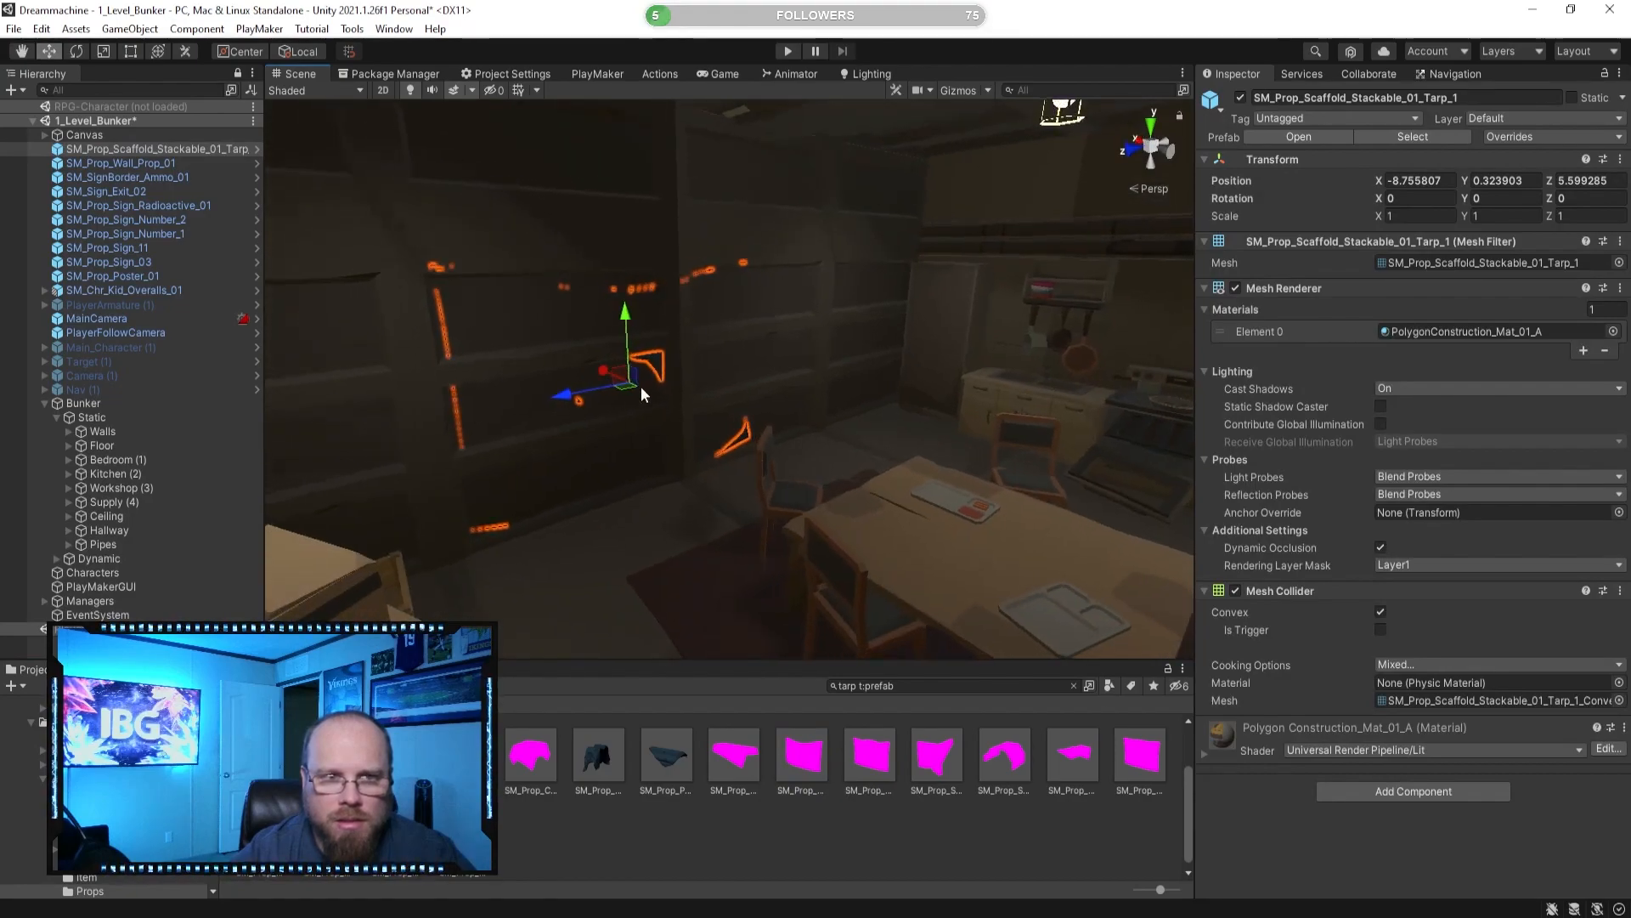
Pull the tarp out from the wall to X -9.023 and raise it to Y 0.763.
left_click_drag(605, 371, 608, 392)
right_click_drag(843, 399, 791, 375)
left_click_drag(709, 430, 714, 398)
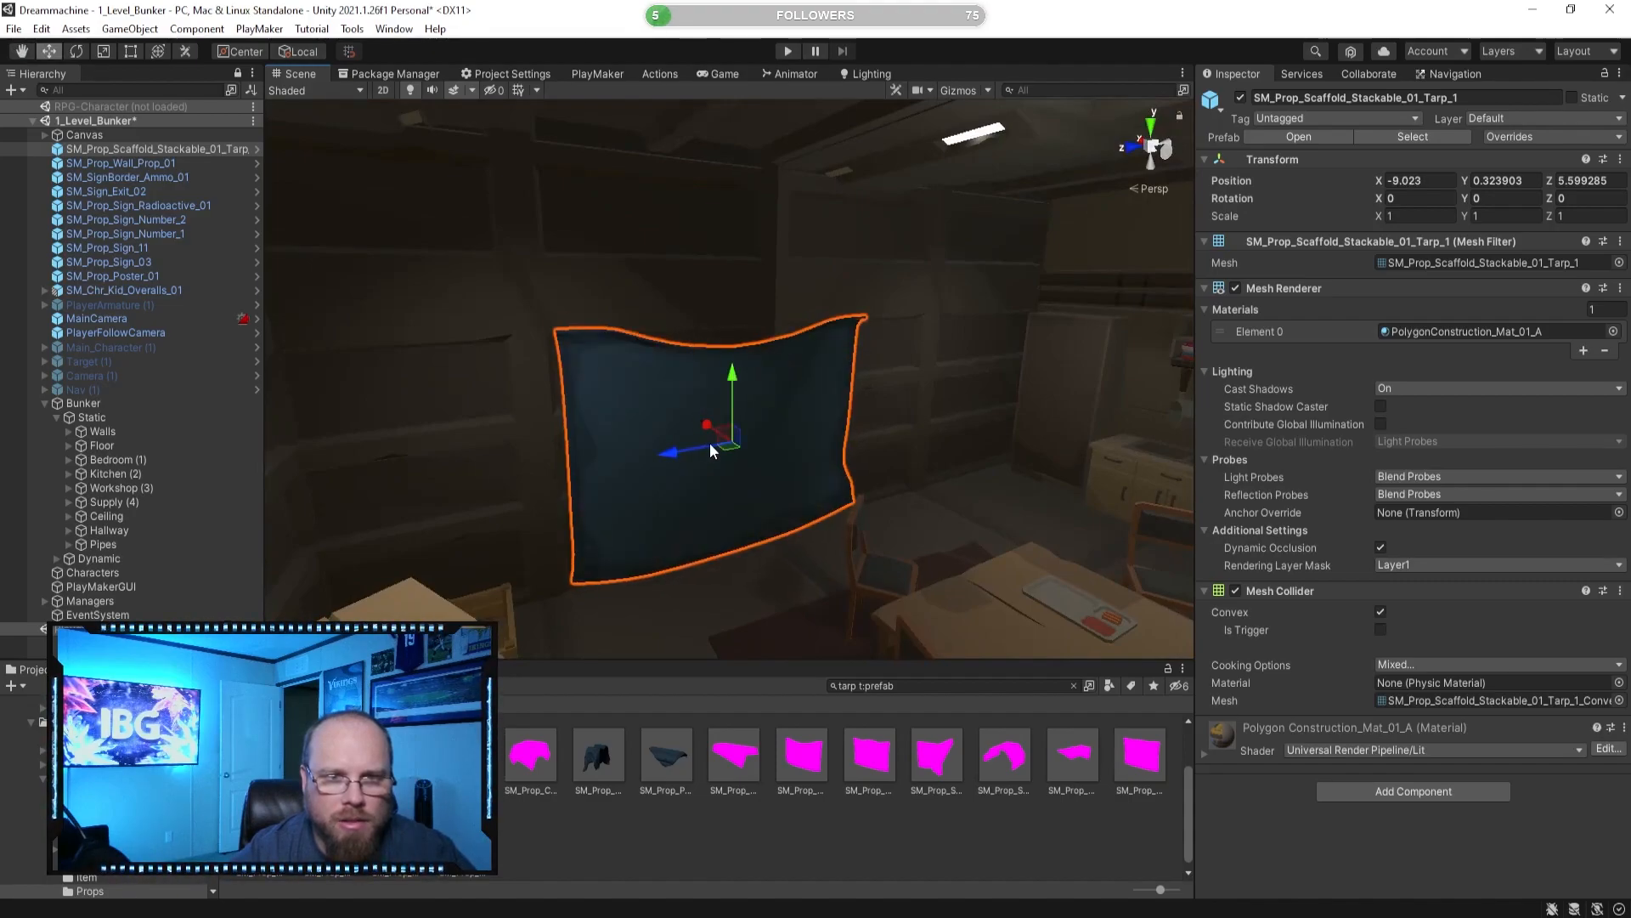
left_click_drag(734, 384, 732, 347)
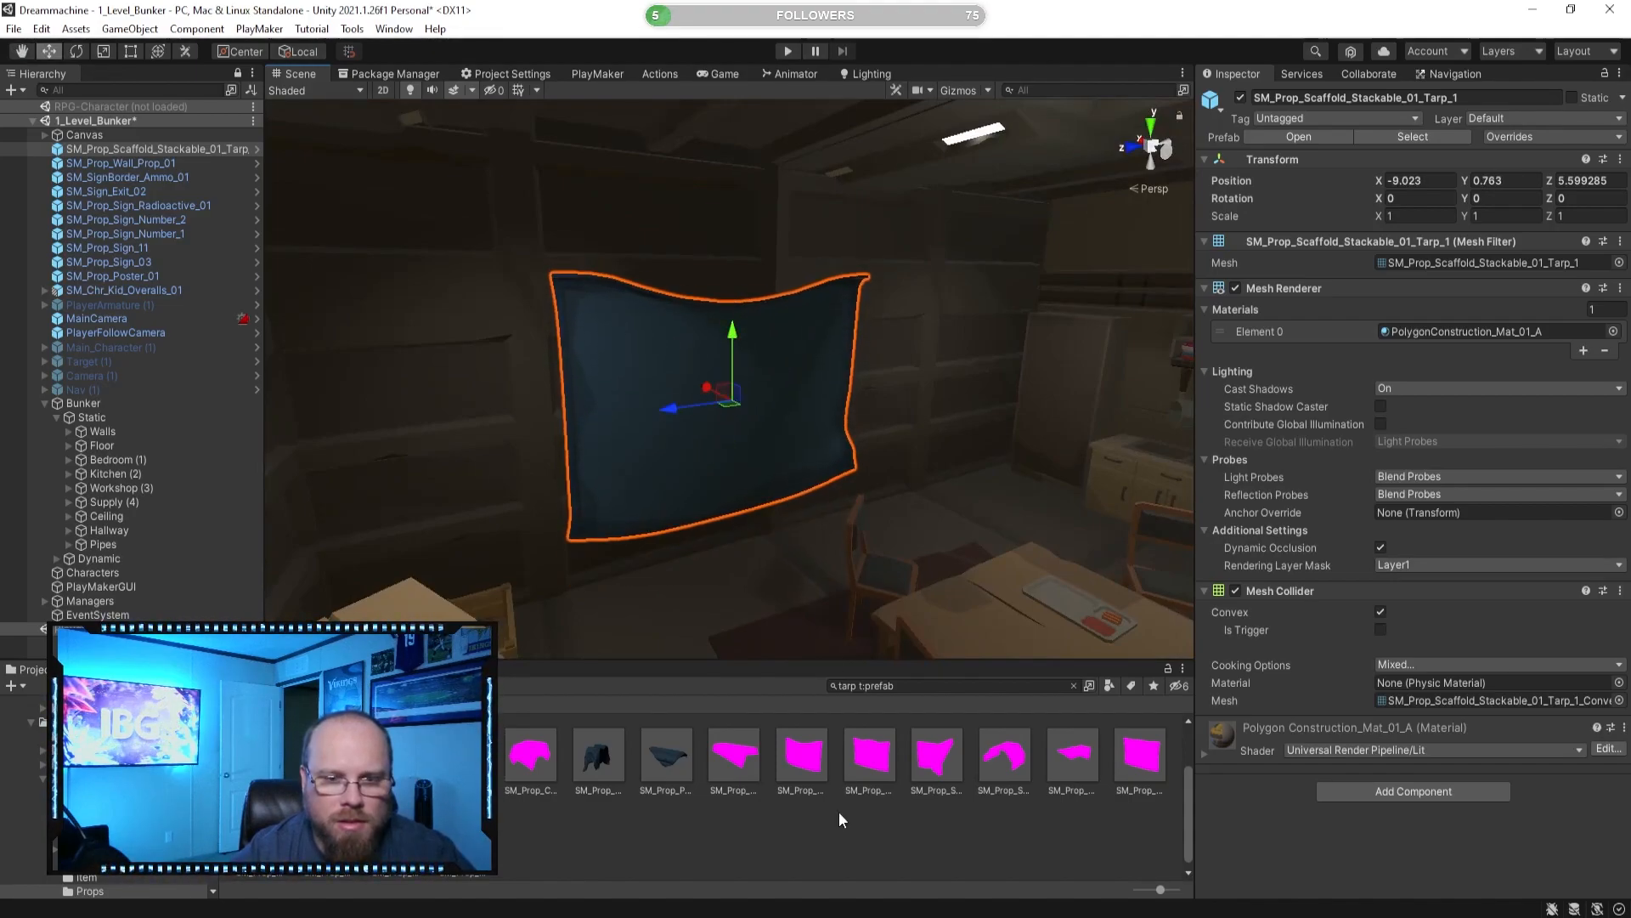
Rotate the tarp to -180 on Y and bring it into close view.
left_click(840, 813)
key("d")
right_click_drag(945, 527, 499, 527)
left_click(728, 419)
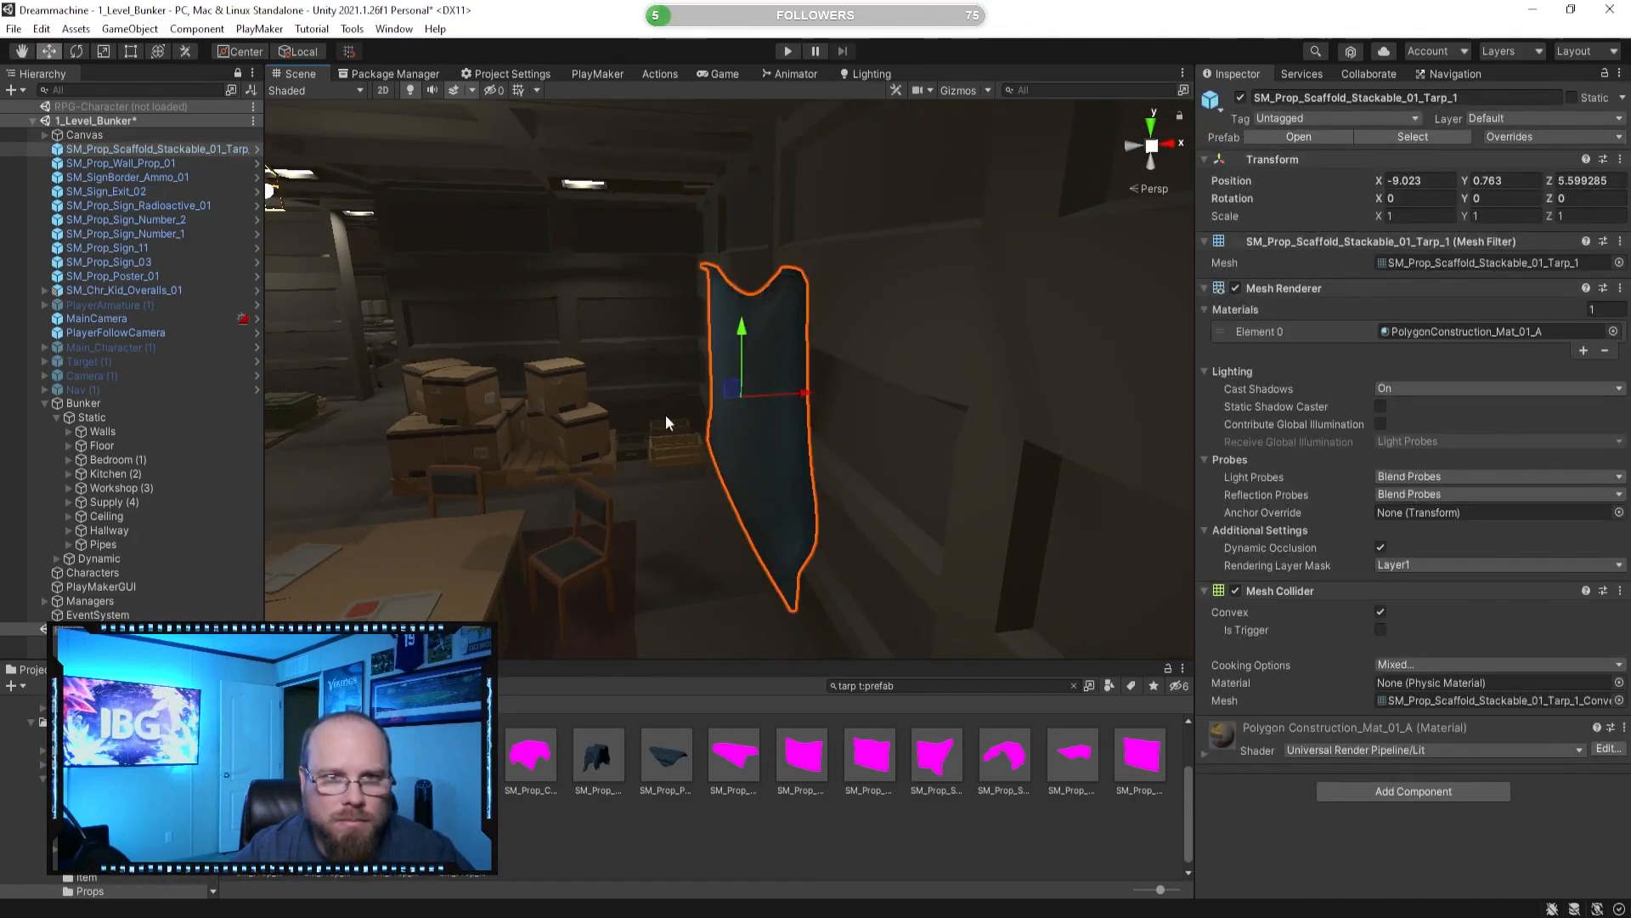
left_click(76, 52)
left_click_drag(710, 415, 1083, 450)
double_click(157, 149)
key("w")
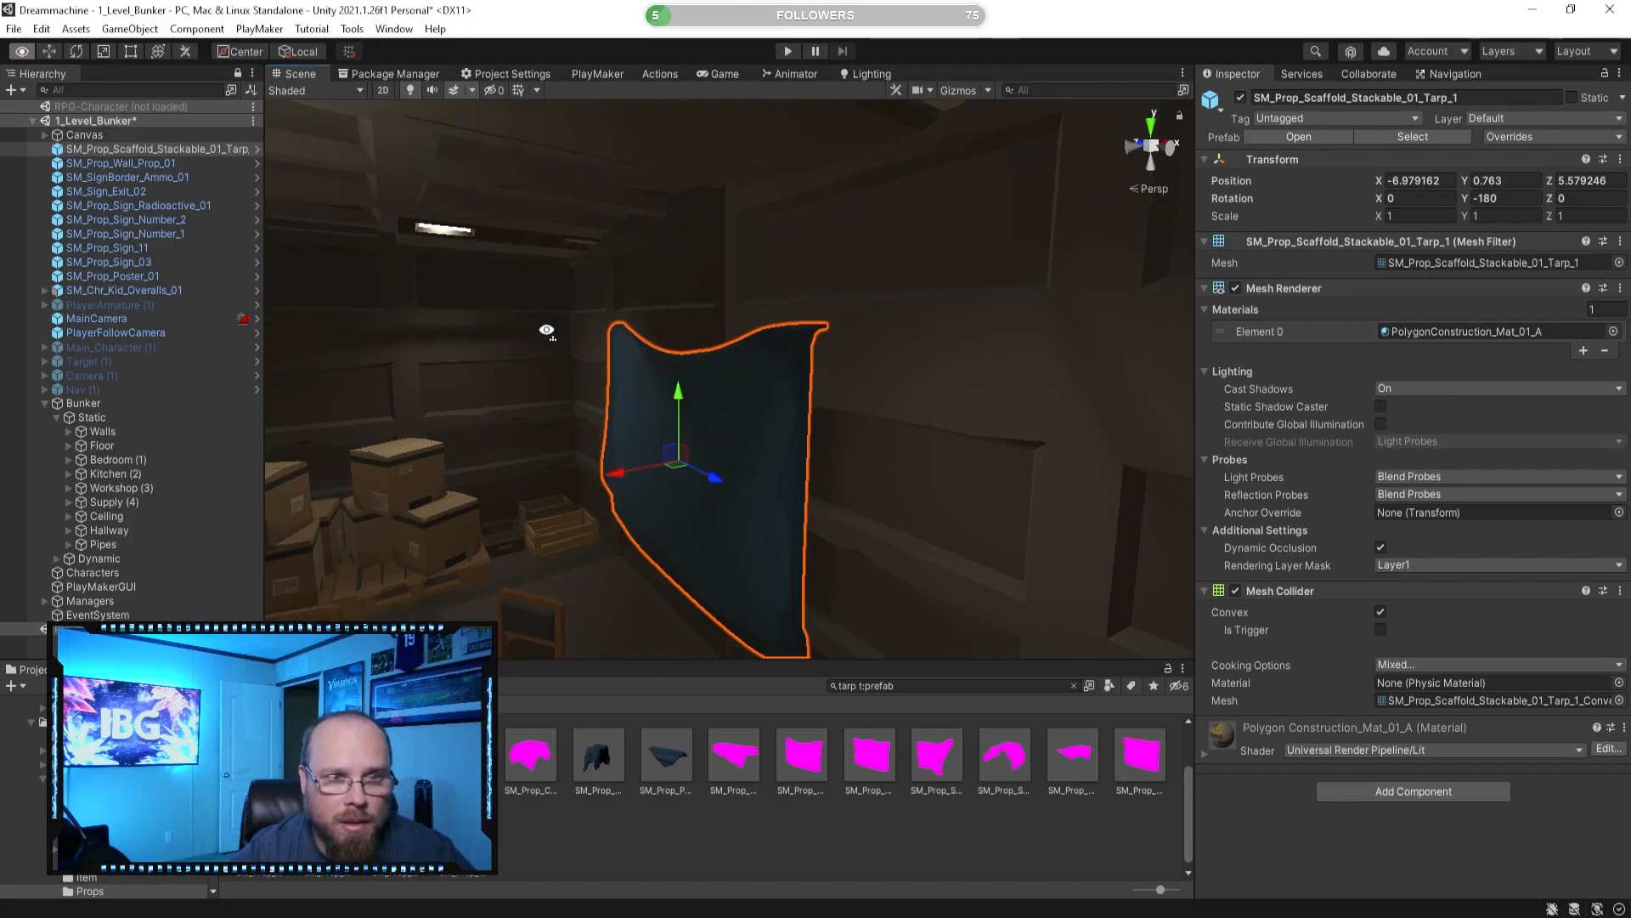
key("f")
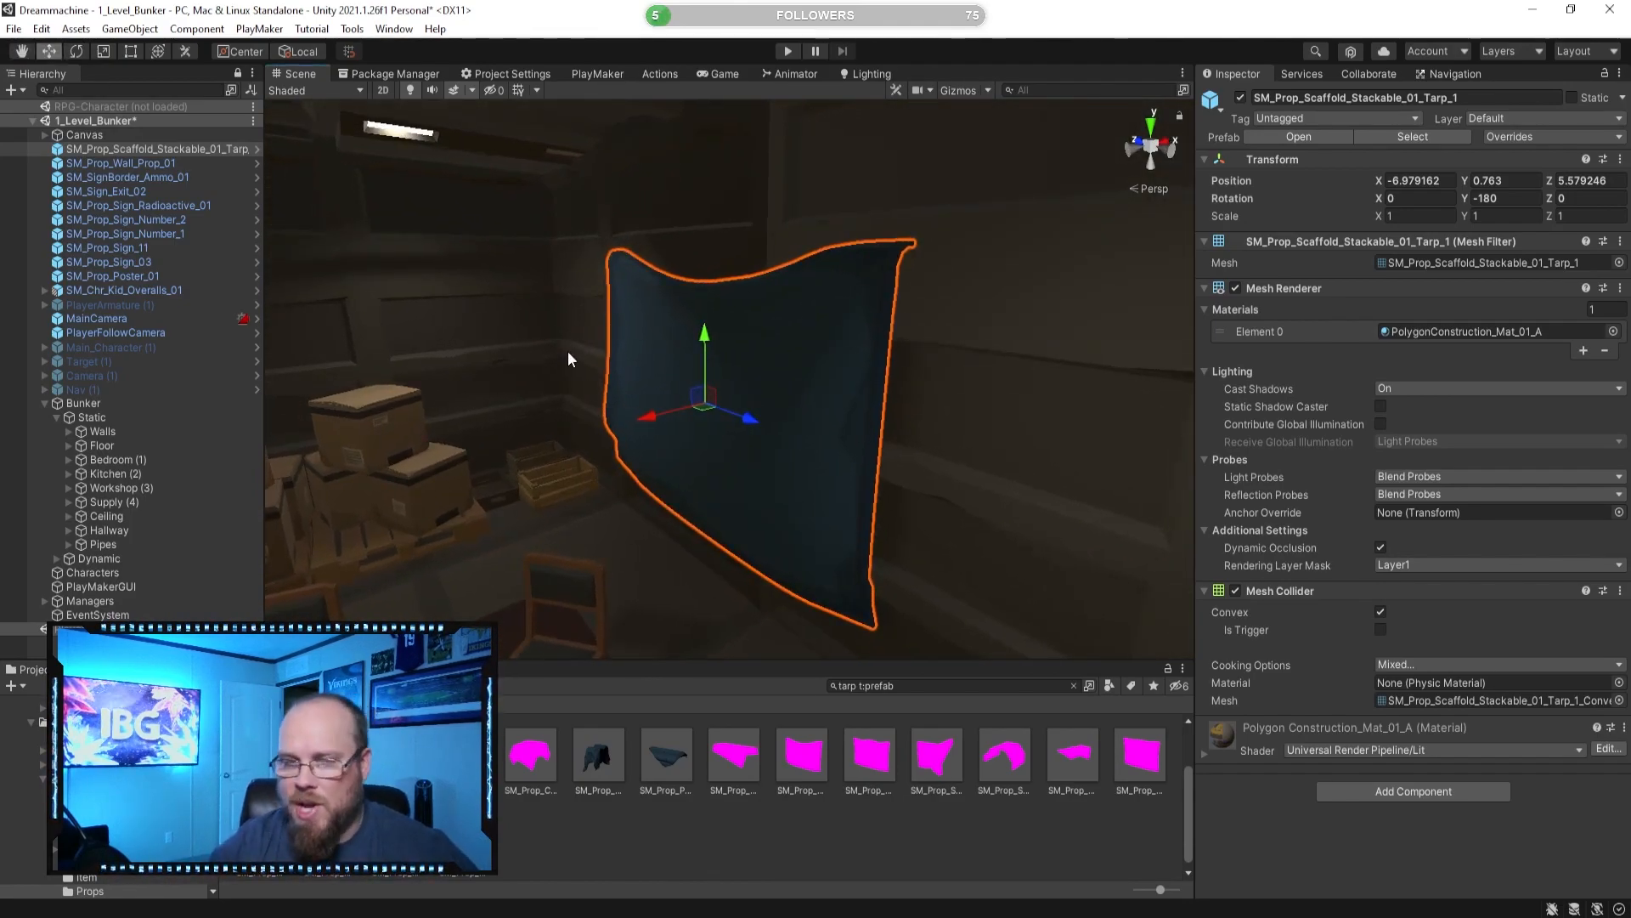
Shift the tarp against and along the dining area wall to X -6.92, Z 4.8.
mouse_move(647, 417)
left_mouse_down()
mouse_move(691, 407)
mouse_move(656, 418)
left_mouse_up()
left_click(858, 855)
right_click_drag(659, 476, 953, 448)
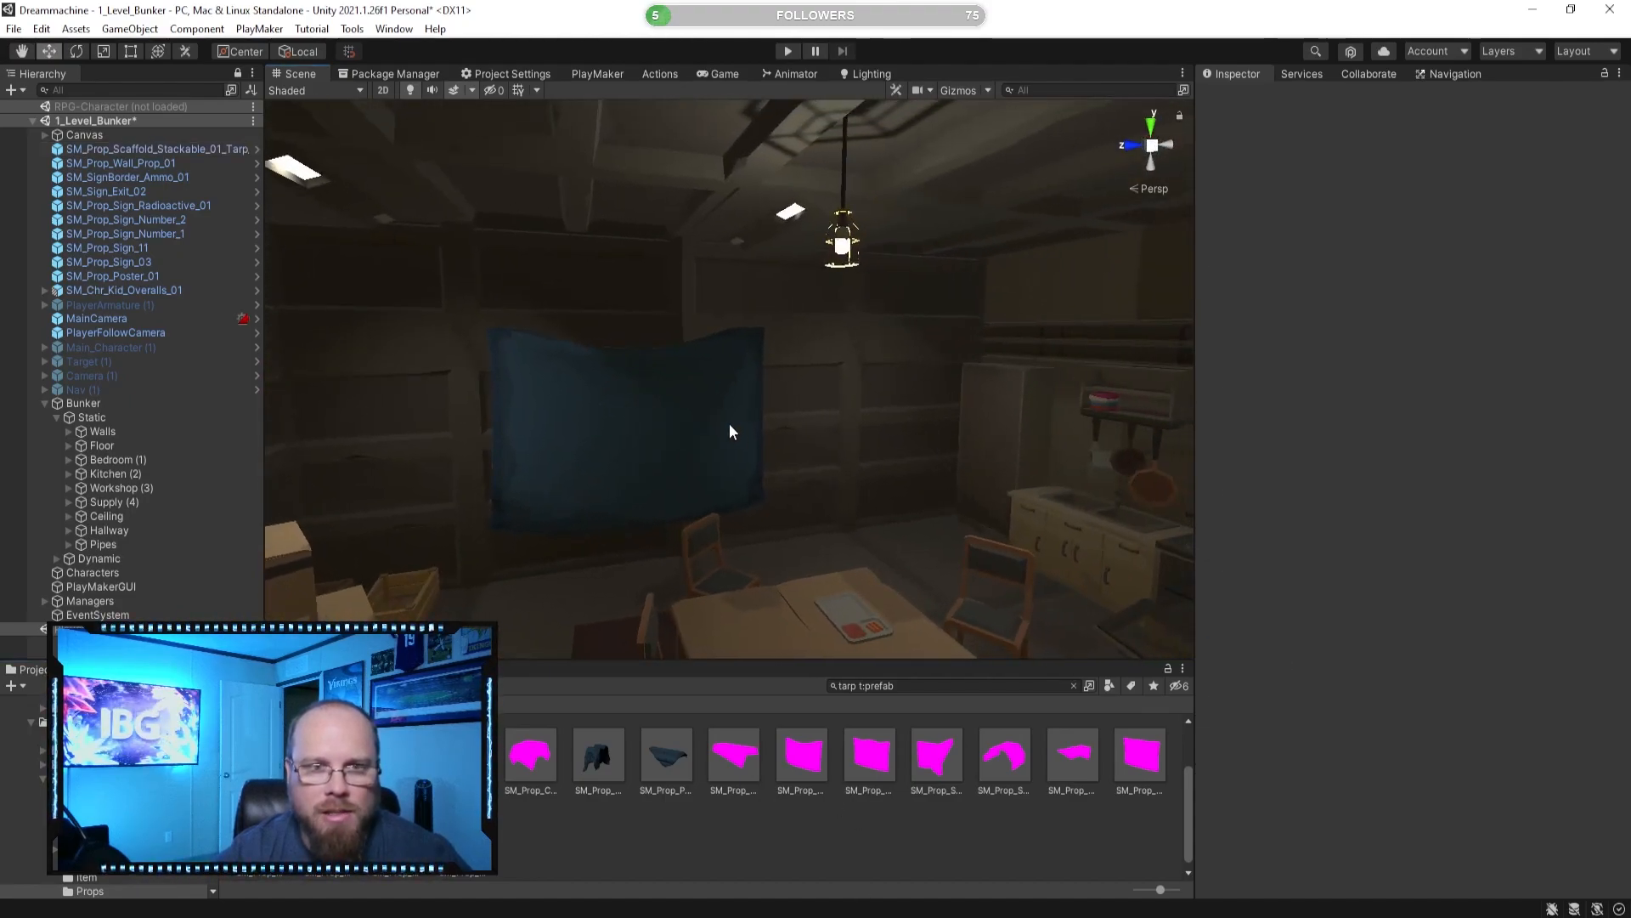
left_click(729, 424)
left_click_drag(649, 428, 757, 421)
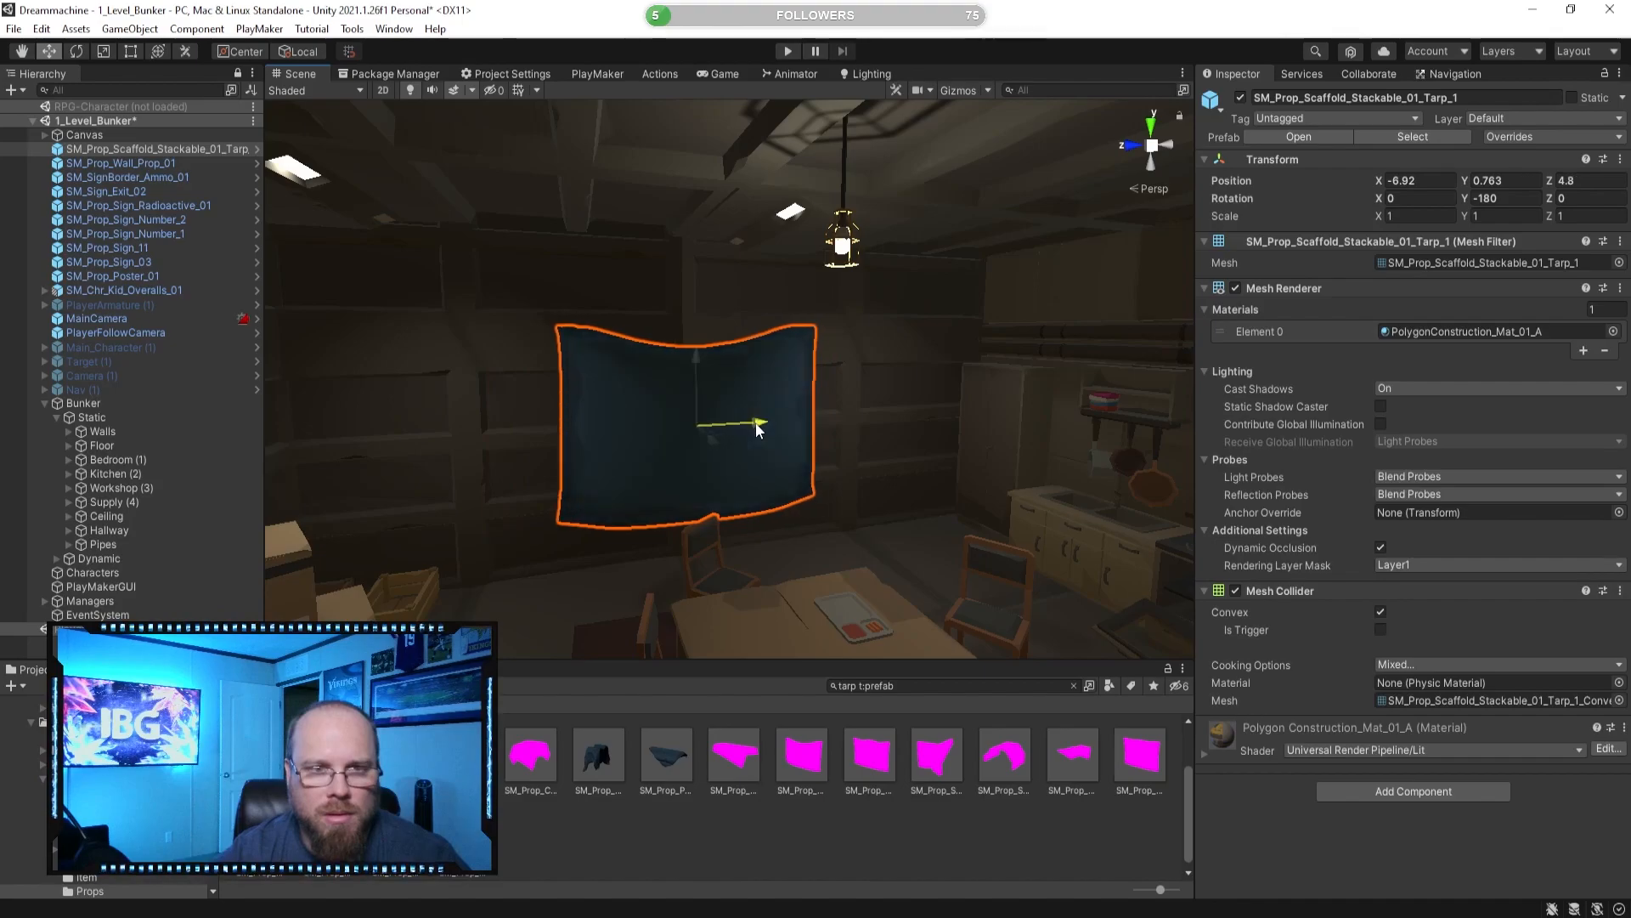
Examine the other tarp prefabs, including SM_Prop_Skip_Large_02_Tarp, SM_Prop_Tarp_Generic_03 and SM_Prop_Barrier_Long_02_Tarp.
left_click(824, 835)
right_click_drag(786, 548, 646, 501)
left_click(945, 758)
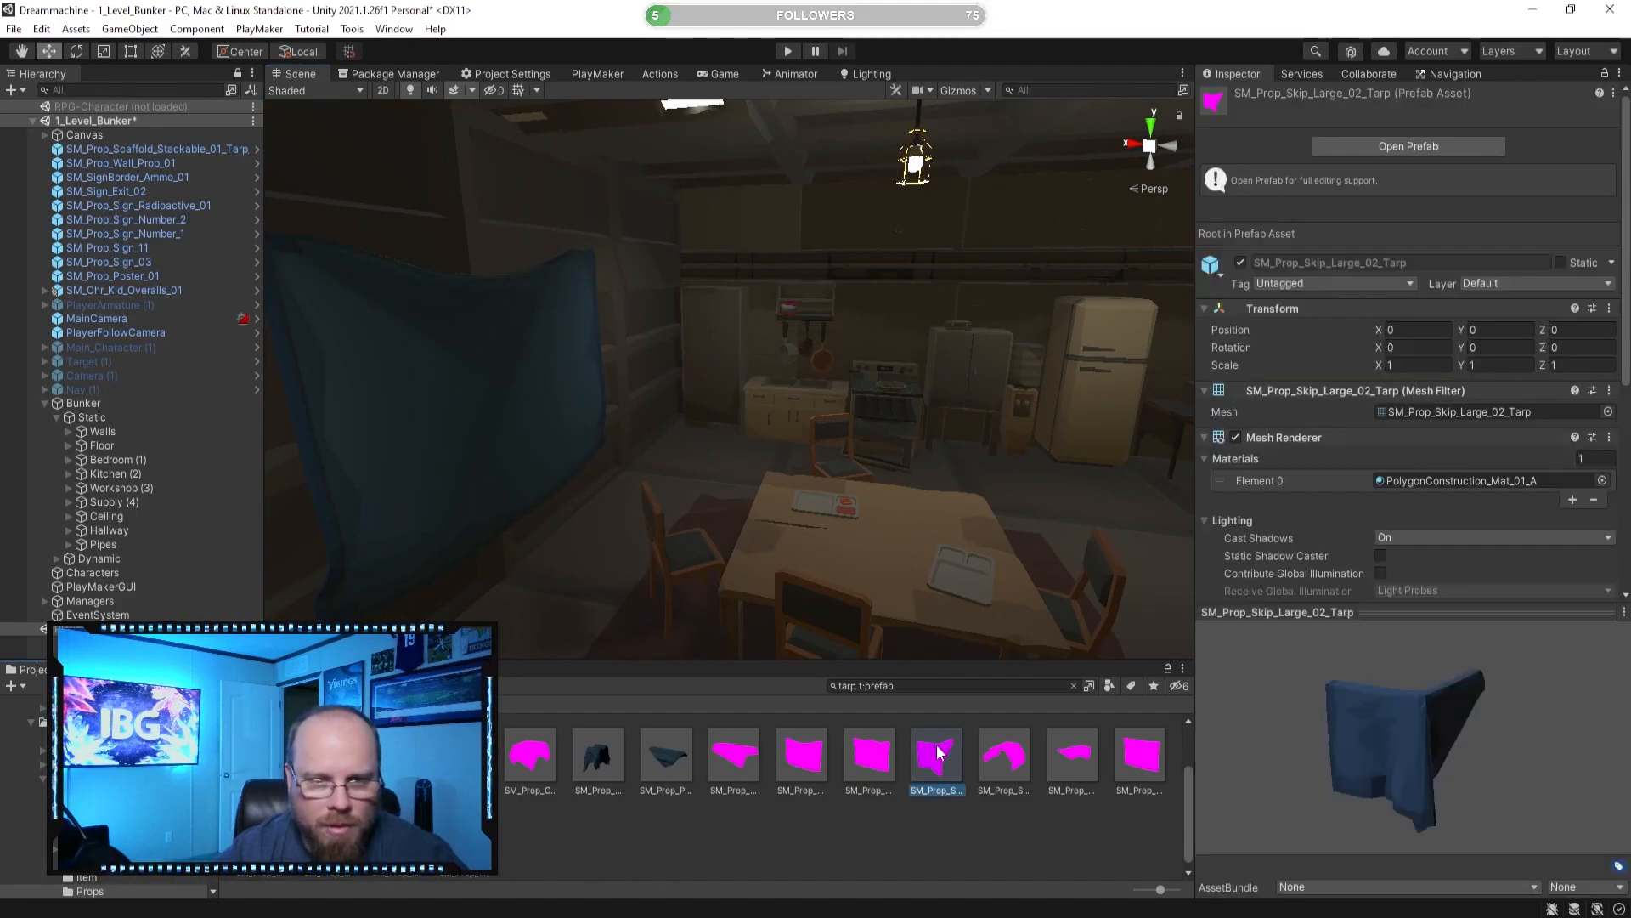
left_click(1020, 761)
left_click(1125, 768)
left_click_drag(1232, 760, 1103, 760)
left_click(463, 837)
left_click(395, 837)
left_click(327, 837)
left_click(259, 837)
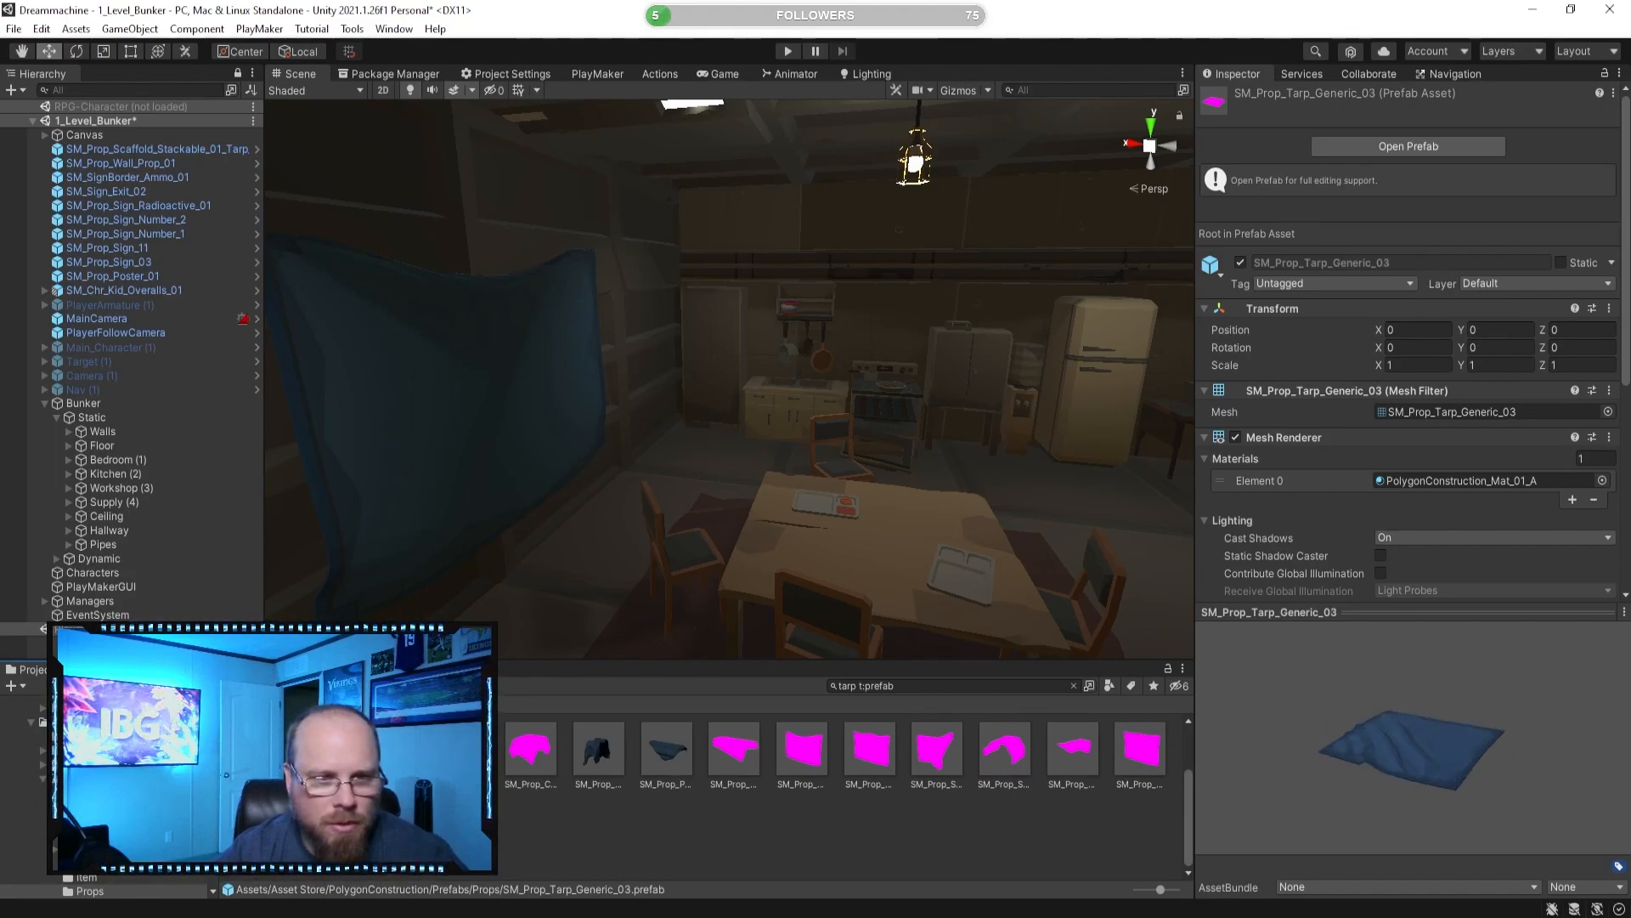
left_click(463, 754)
scroll(787, 489, "up", 4)
Delete the scaffold tarp hanging on the dining area wall.
right_click_drag(787, 490, 568, 507)
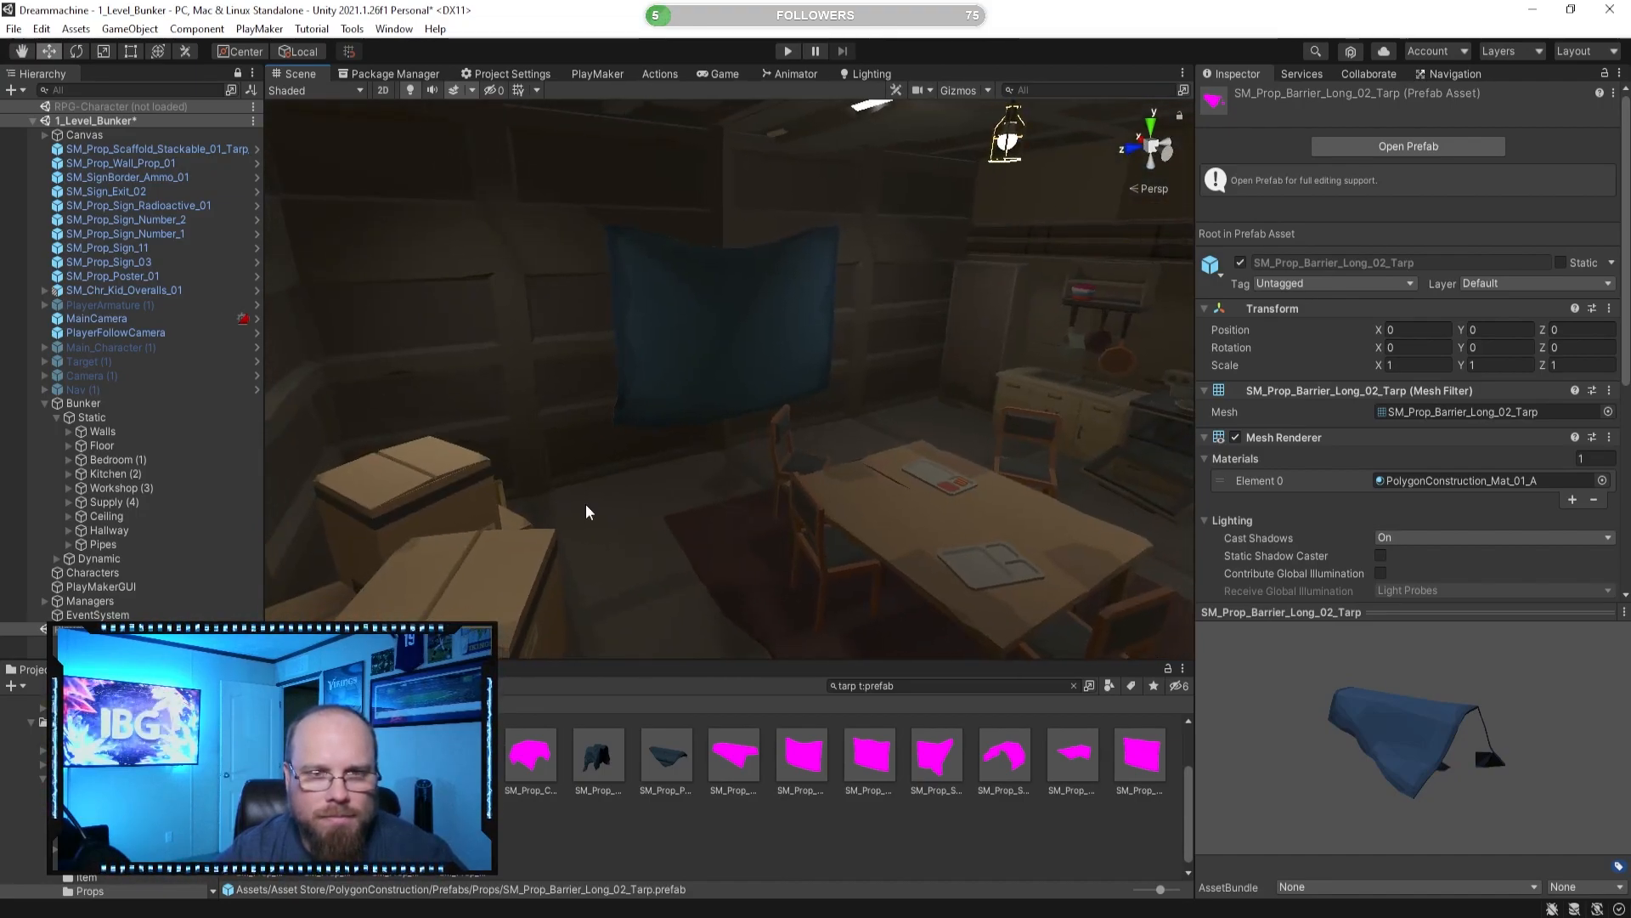
left_click(724, 282)
key("Delete")
Inspect the walls around the kitchen, television corner and dining table for spots that need decoration.
right_click_drag(724, 290, 674, 387)
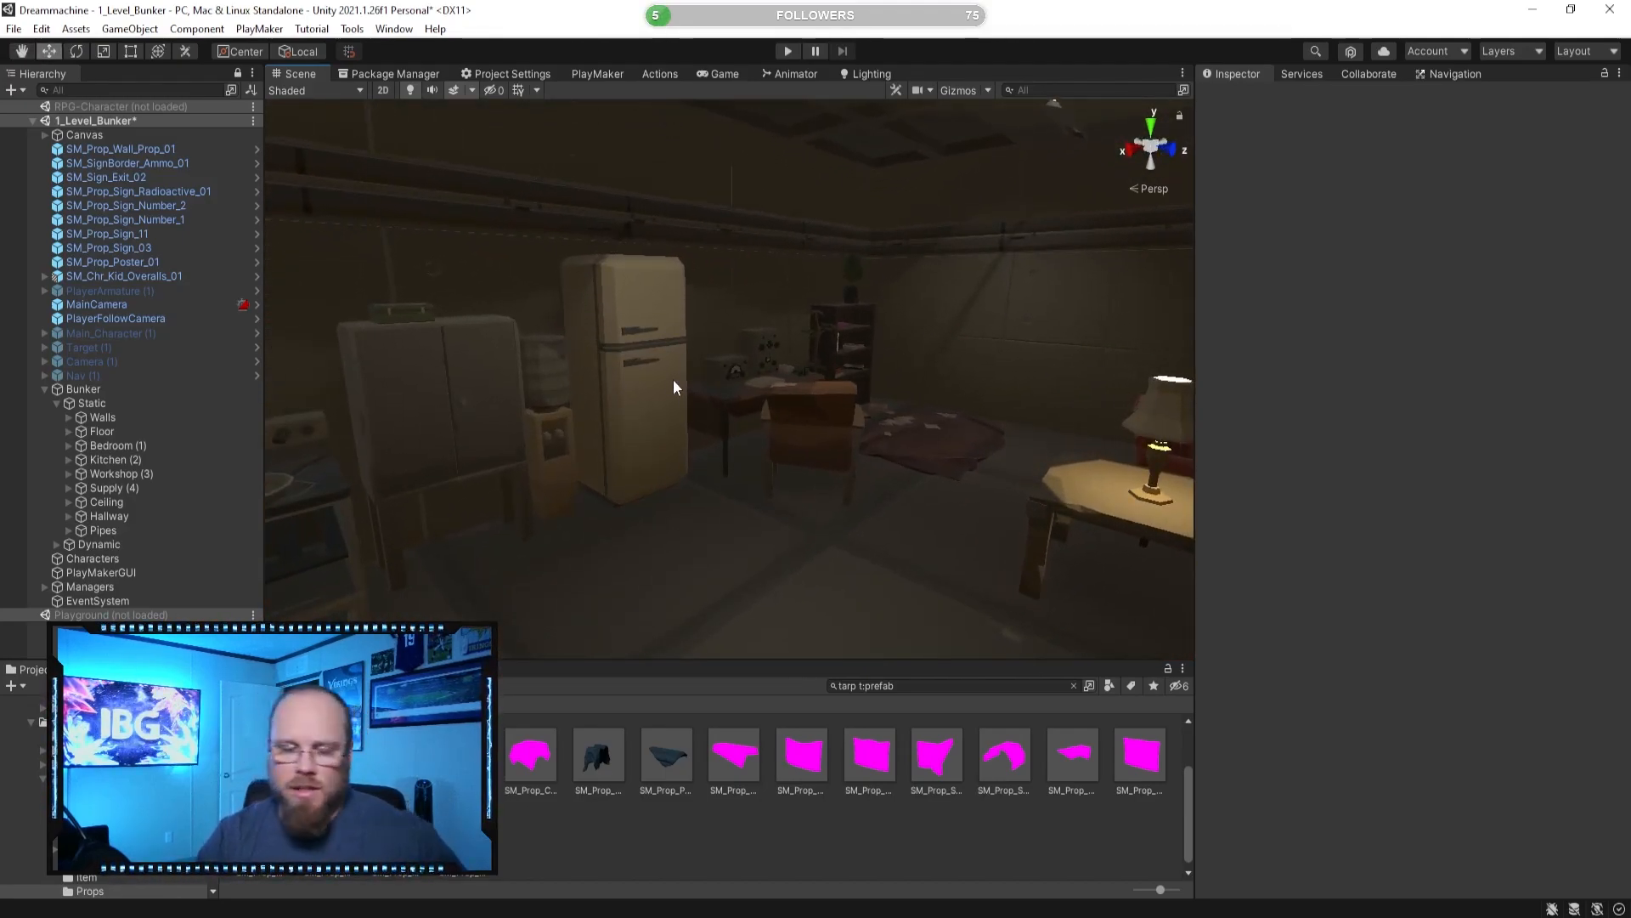
right_click_drag(674, 387, 610, 369)
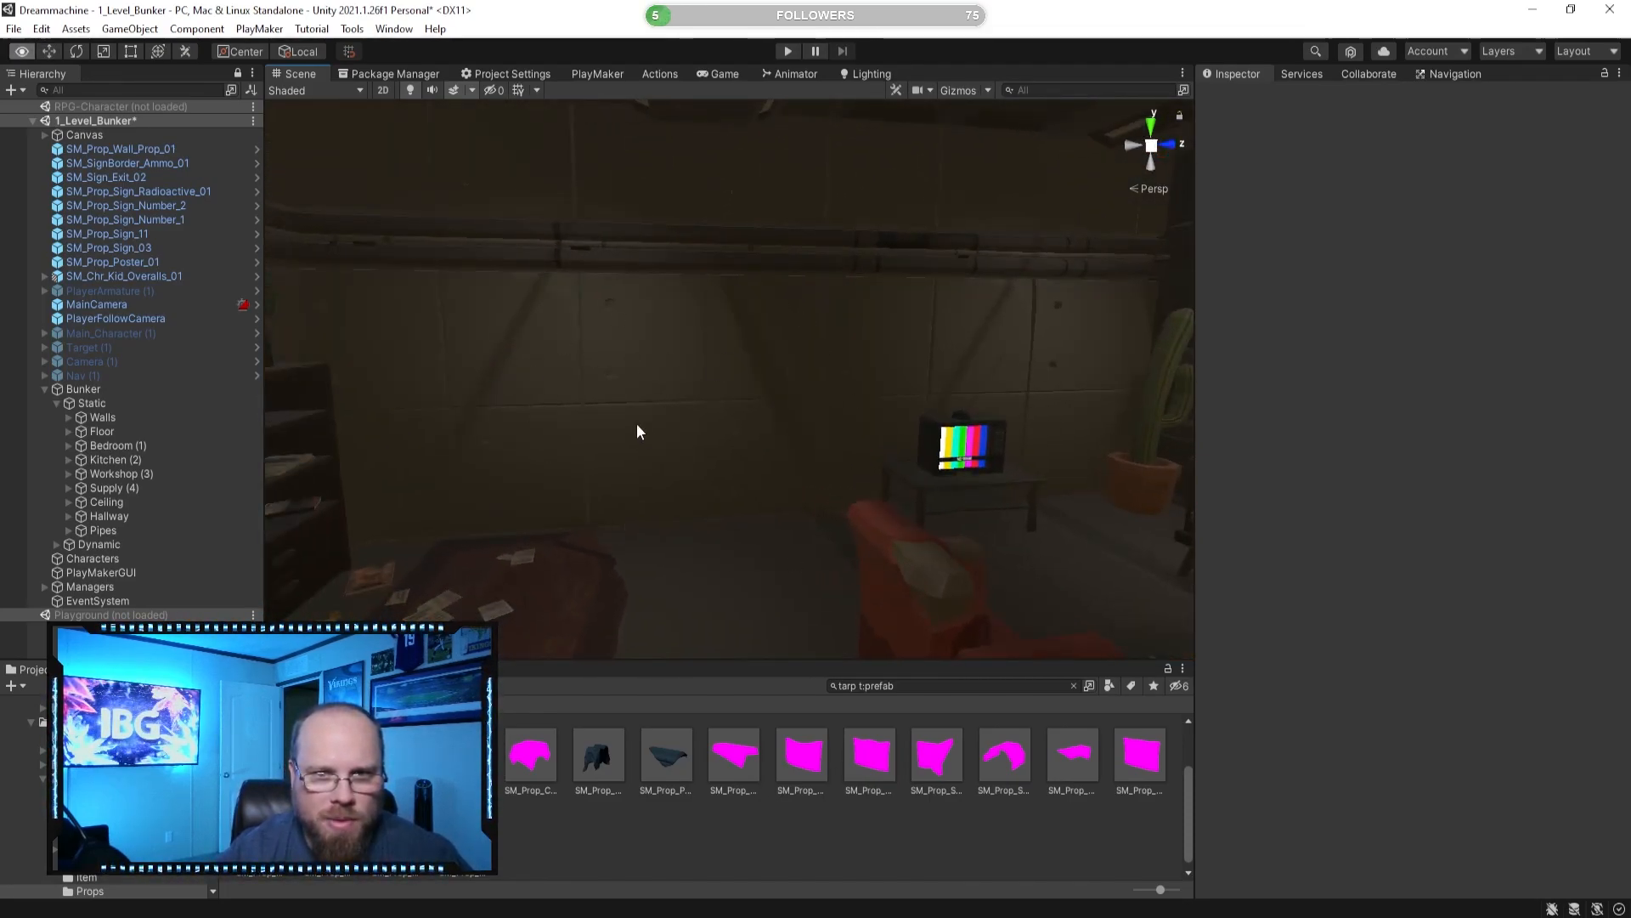
right_click_drag(639, 431, 781, 399)
right_click_drag(497, 276, 768, 306)
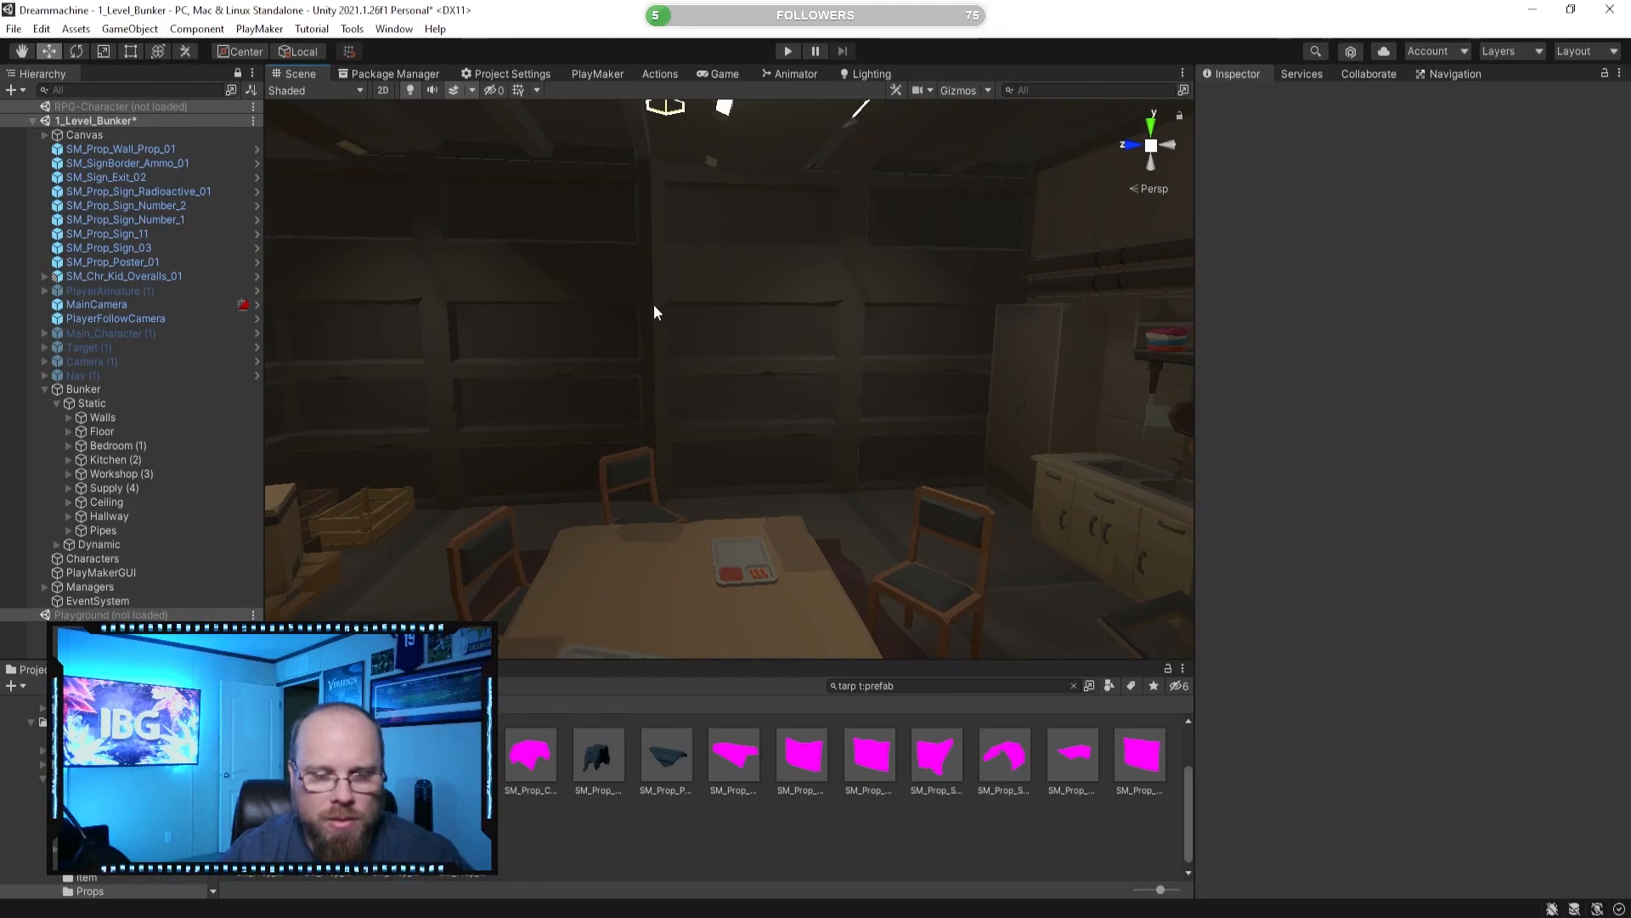
right_click_drag(656, 304, 515, 316)
right_click_drag(769, 403, 650, 276)
right_click_drag(978, 440, 641, 482)
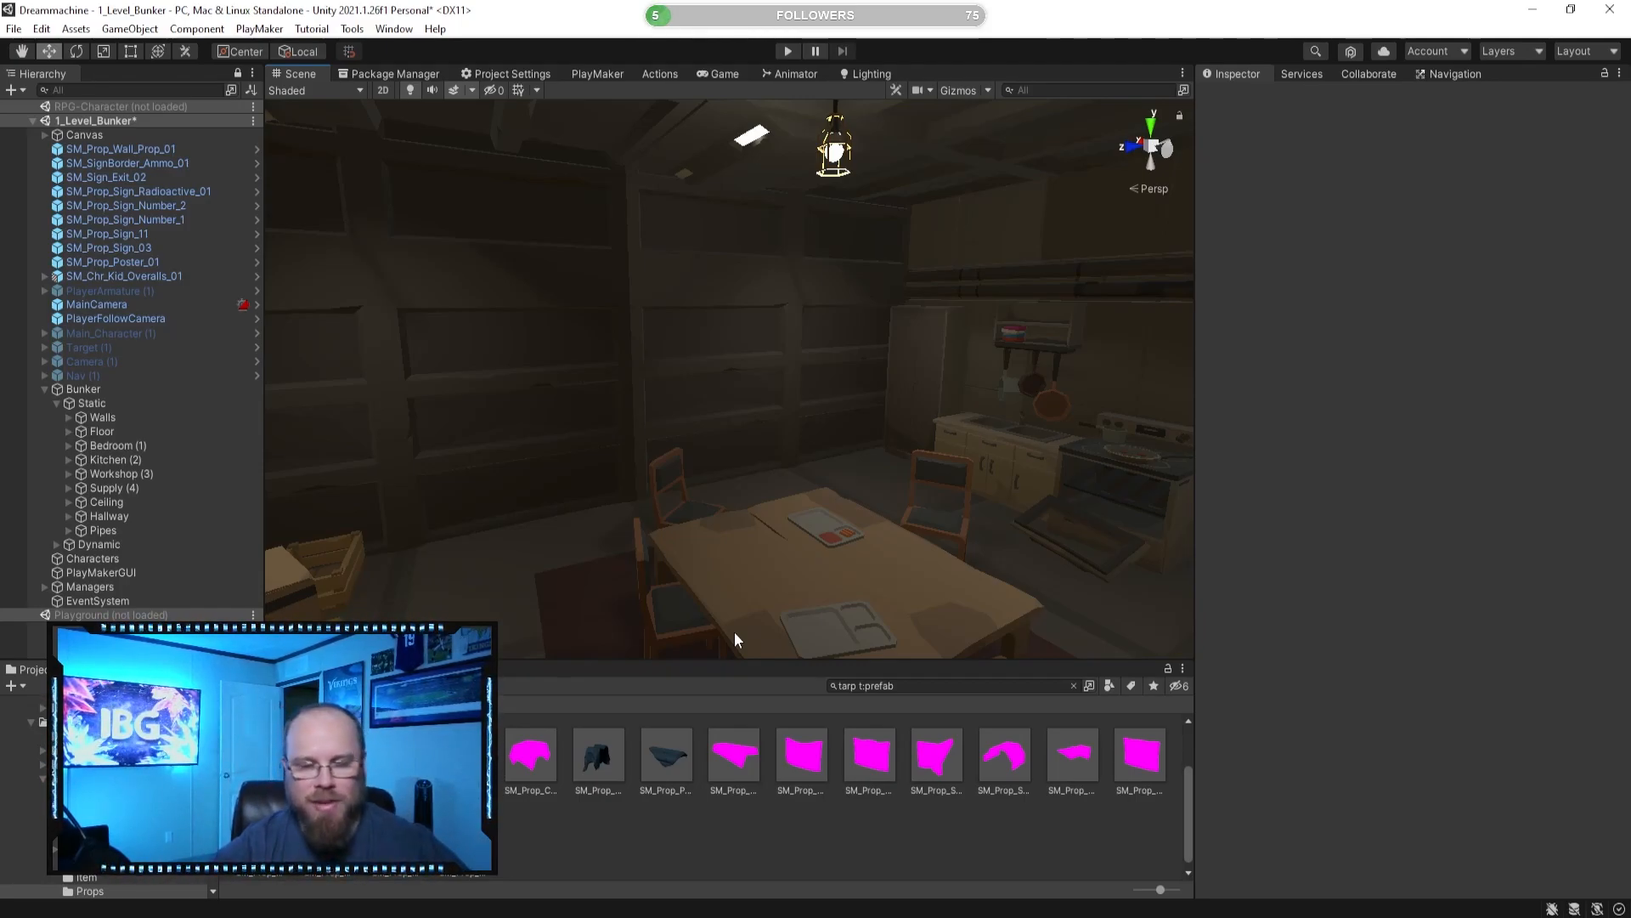
right_click_drag(676, 443, 780, 370)
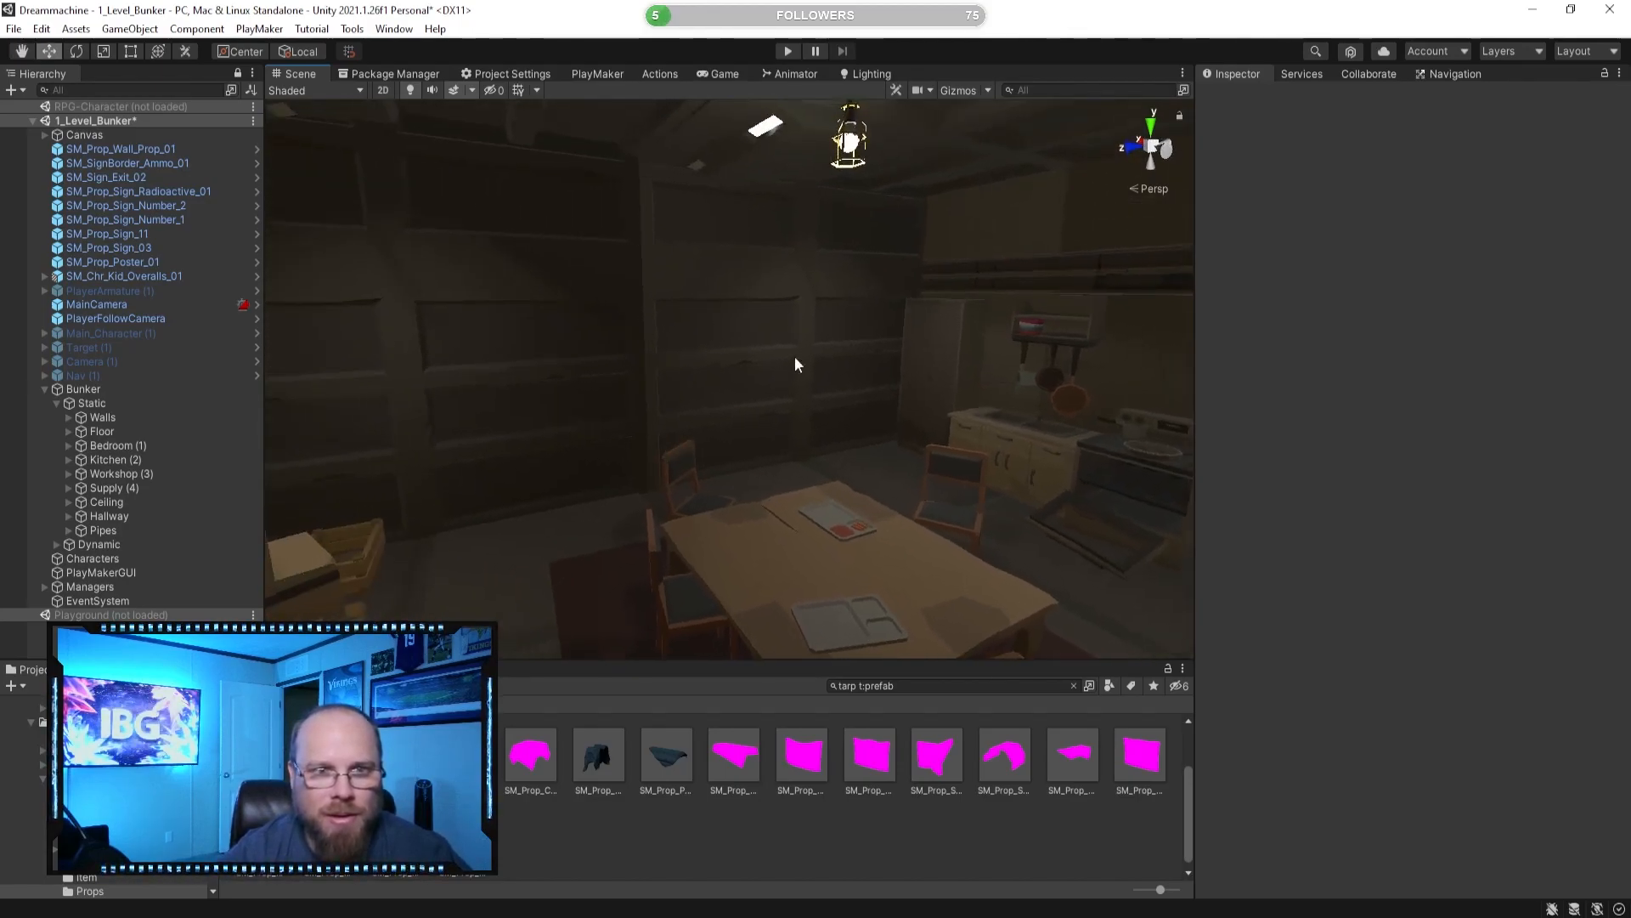
mouse_move(883, 461)
right_mouse_down()
mouse_move(713, 430)
mouse_move(961, 467)
mouse_move(562, 479)
mouse_move(563, 429)
mouse_move(532, 458)
mouse_move(674, 526)
mouse_move(739, 456)
mouse_move(475, 424)
mouse_move(645, 478)
mouse_move(641, 451)
mouse_move(712, 442)
mouse_move(693, 448)
mouse_move(772, 477)
mouse_move(749, 502)
mouse_move(709, 394)
mouse_move(787, 409)
mouse_move(680, 444)
mouse_move(549, 520)
mouse_move(592, 450)
mouse_move(666, 448)
mouse_move(875, 501)
mouse_move(787, 444)
mouse_move(848, 435)
mouse_move(857, 458)
right_mouse_up()
left_click(877, 504)
left_click_drag(877, 456, 926, 472)
key("ctrl+z")
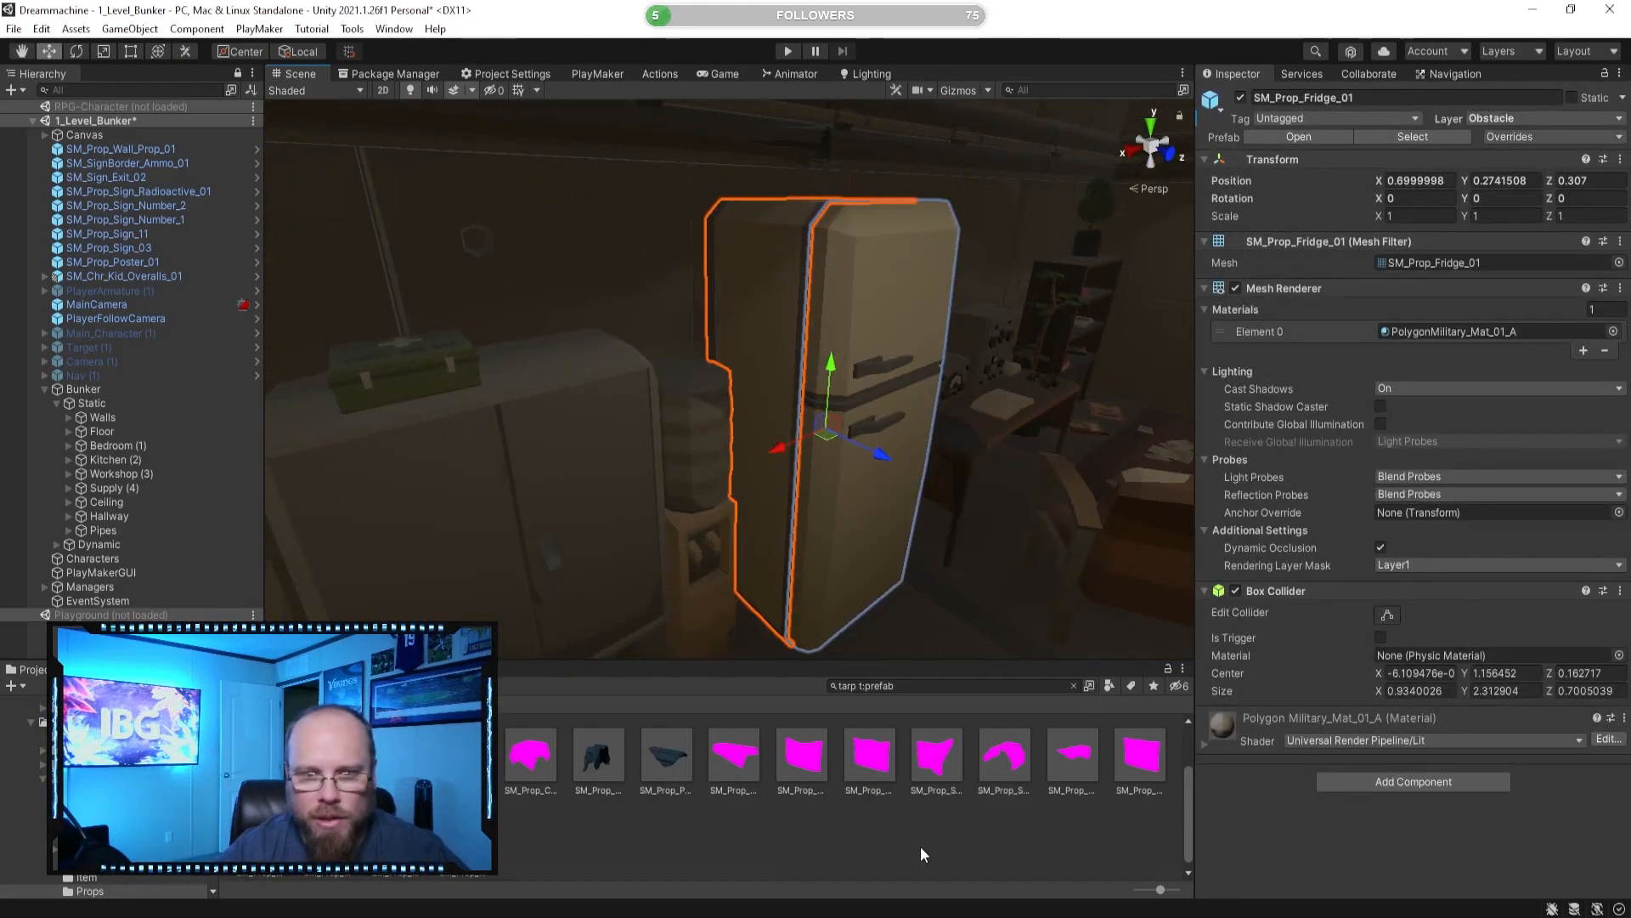
left_click(929, 841)
Try to rotate the fridge's upper door, SM_Prop_Fridge_Door_01, about its centre to -45 degrees on Y.
right_click_drag(775, 550, 715, 516)
left_click(714, 513)
left_click(668, 497)
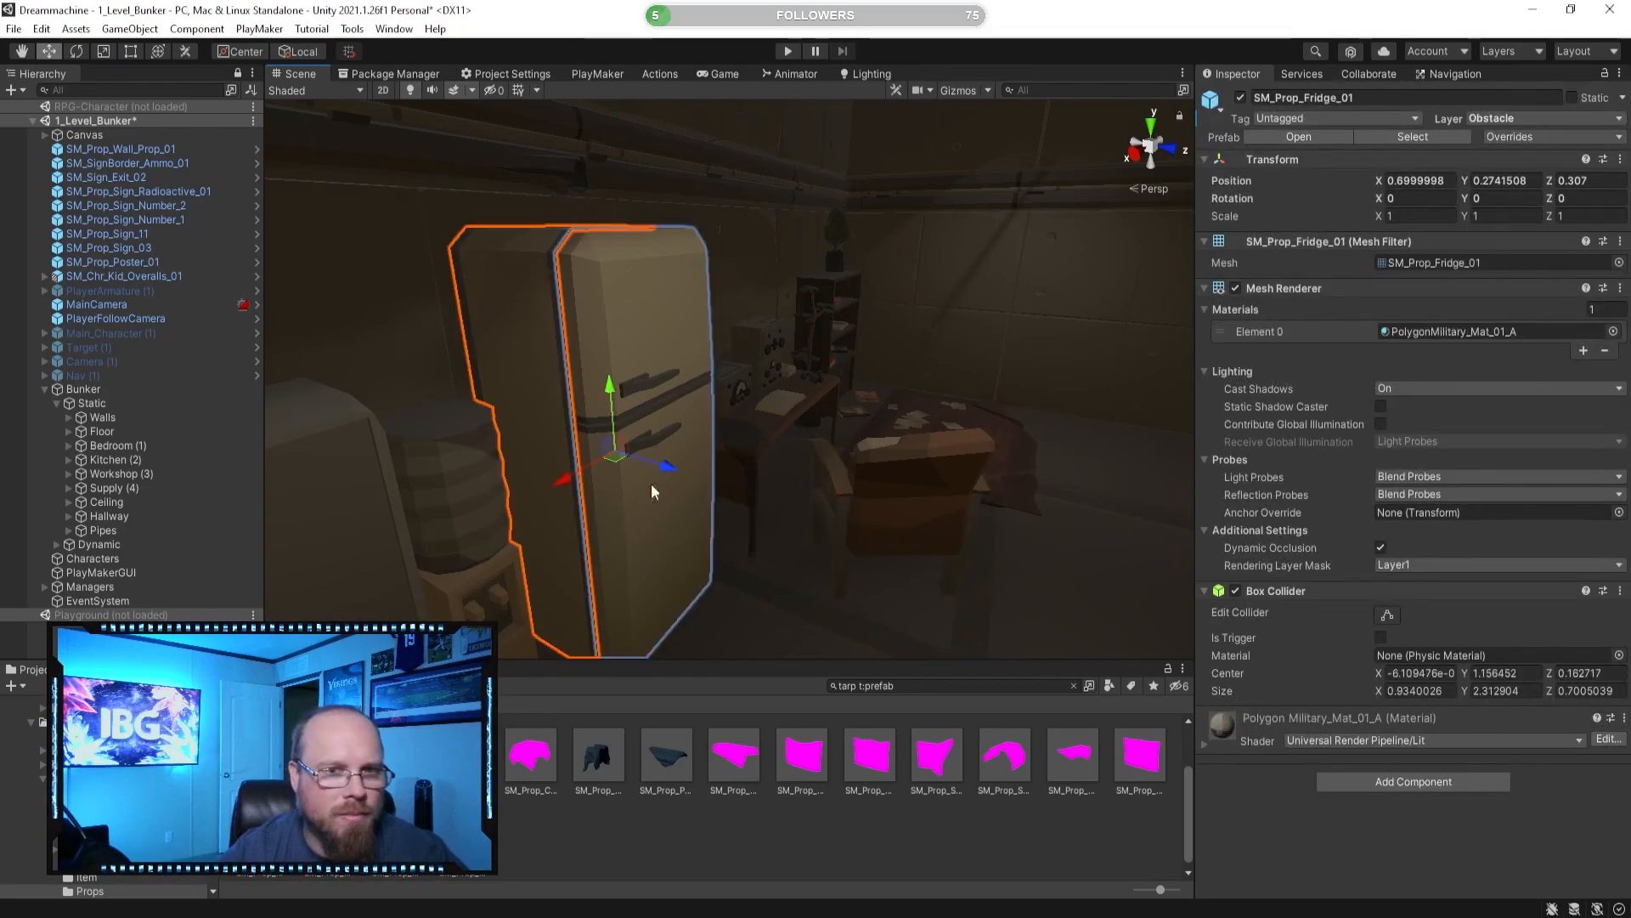
left_click(77, 51)
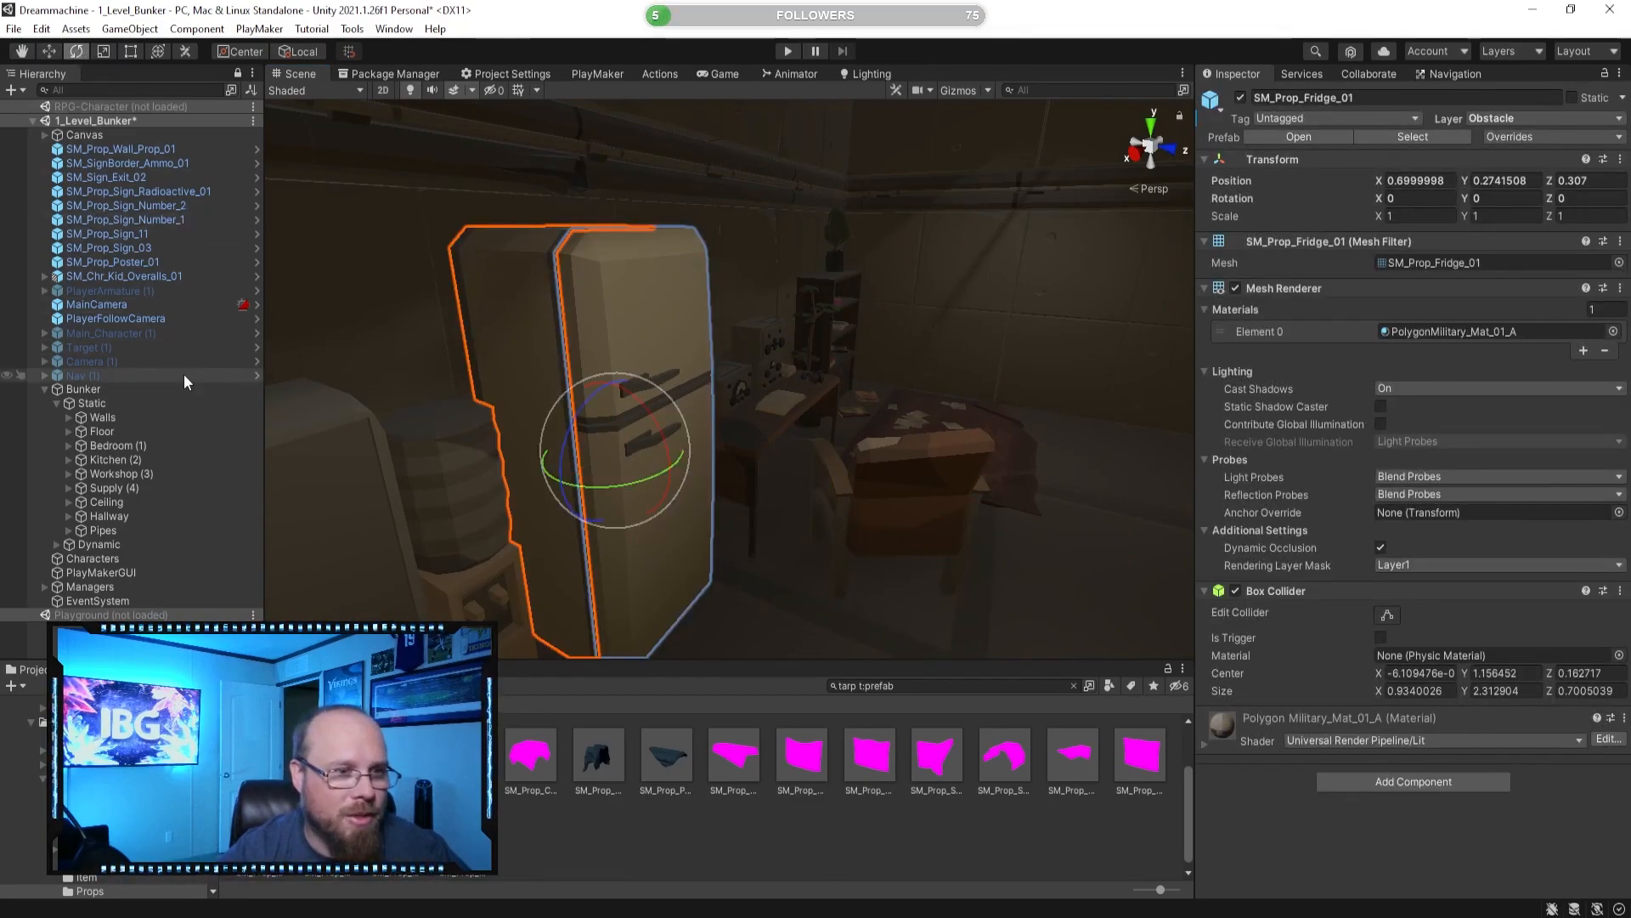
left_click(681, 697)
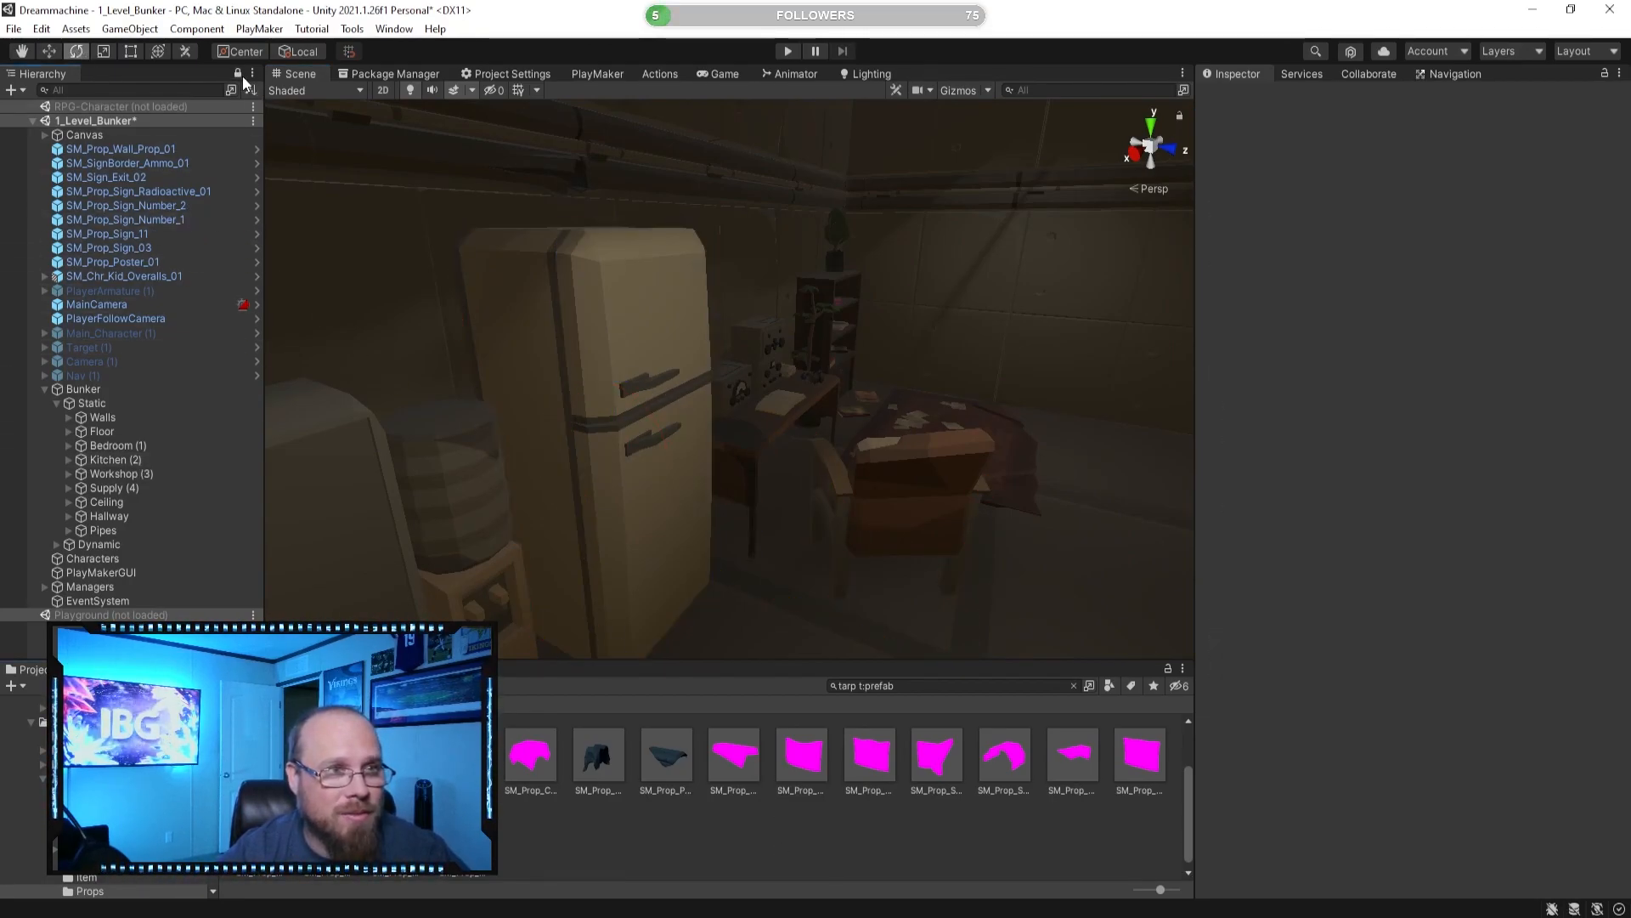
left_click(690, 523)
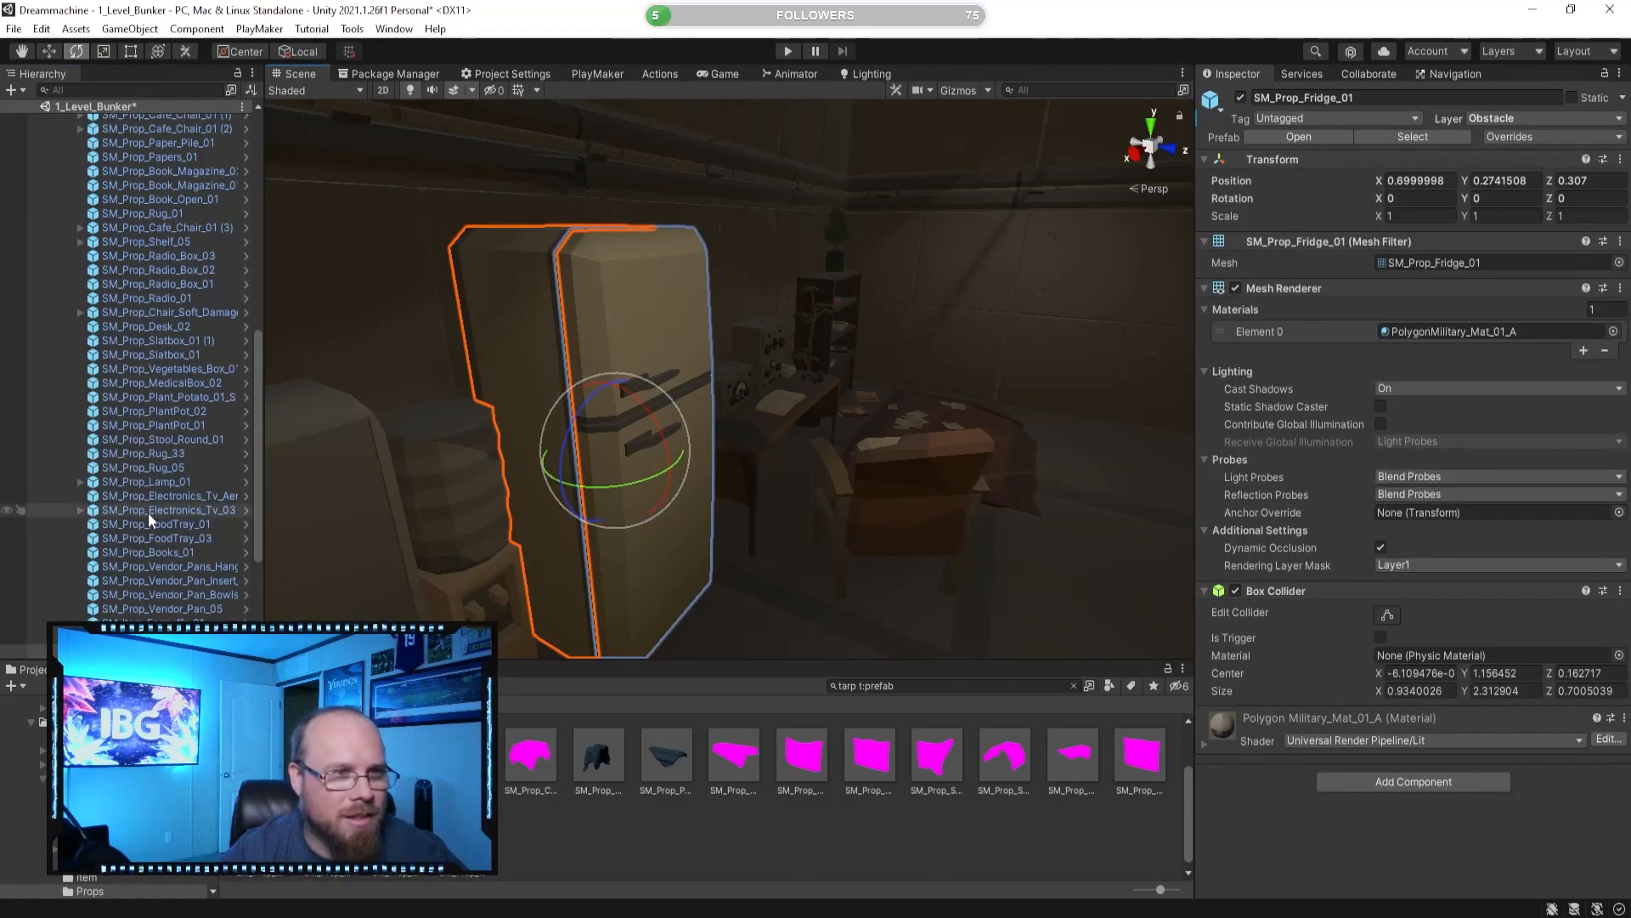
scroll(147, 512, "down", 5)
left_click(80, 544)
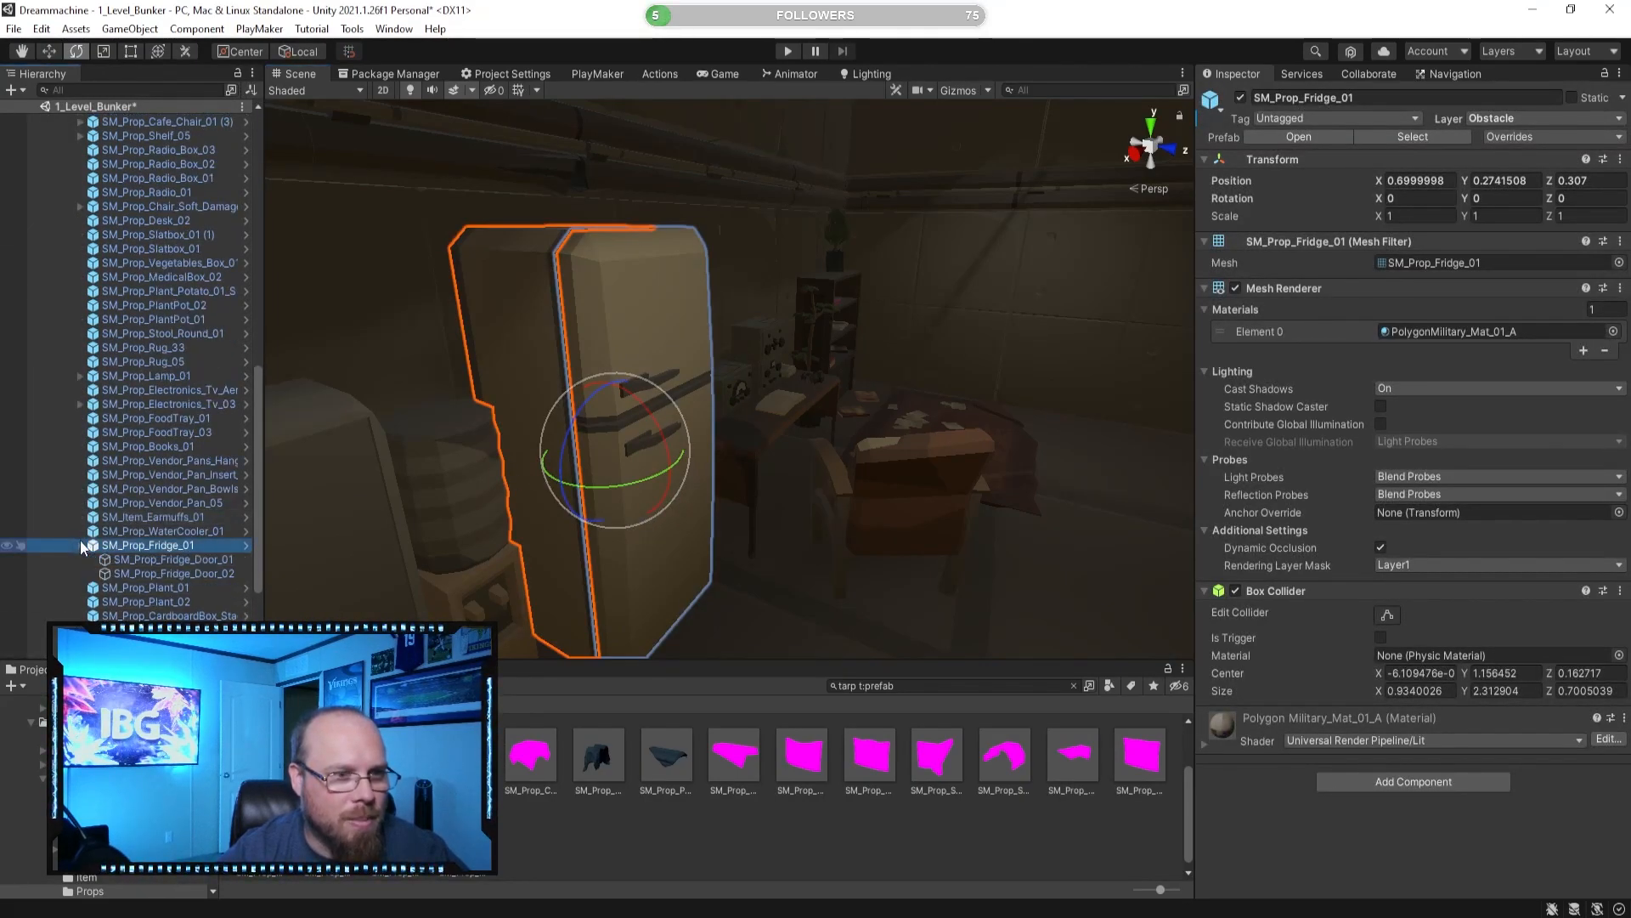
left_click(129, 560)
left_click_drag(625, 343, 758, 318)
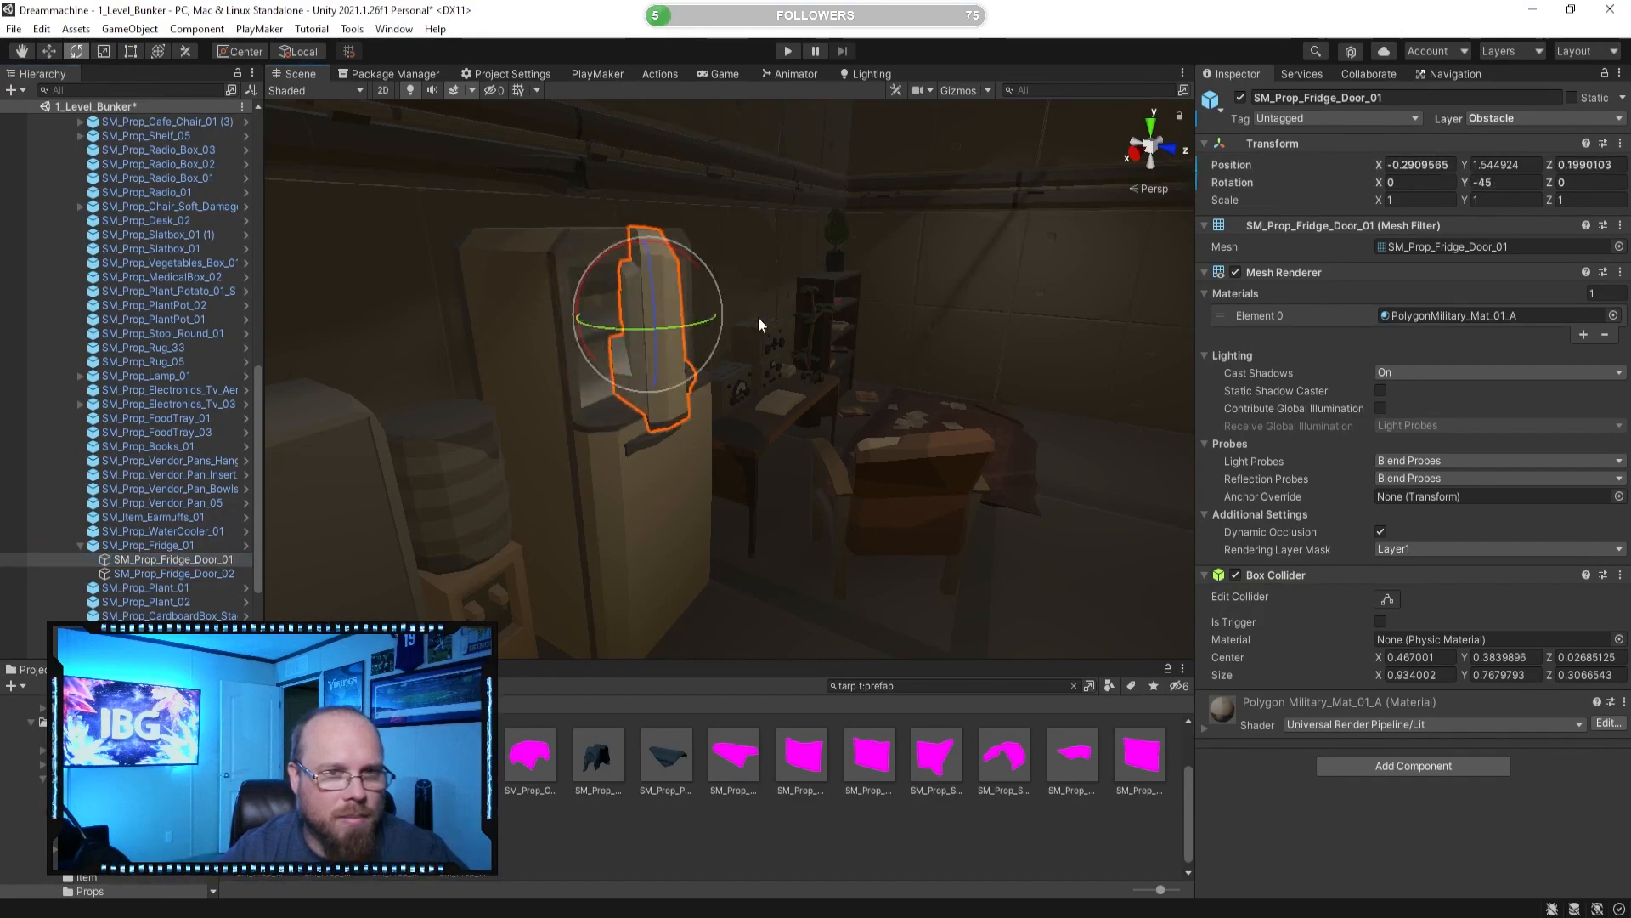
key("ctrl+z")
Swing both fridge doors open about their pivots, with the lower door at -60 degrees on Y.
left_click(241, 51)
left_click_drag(694, 405, 797, 470)
left_click(696, 498)
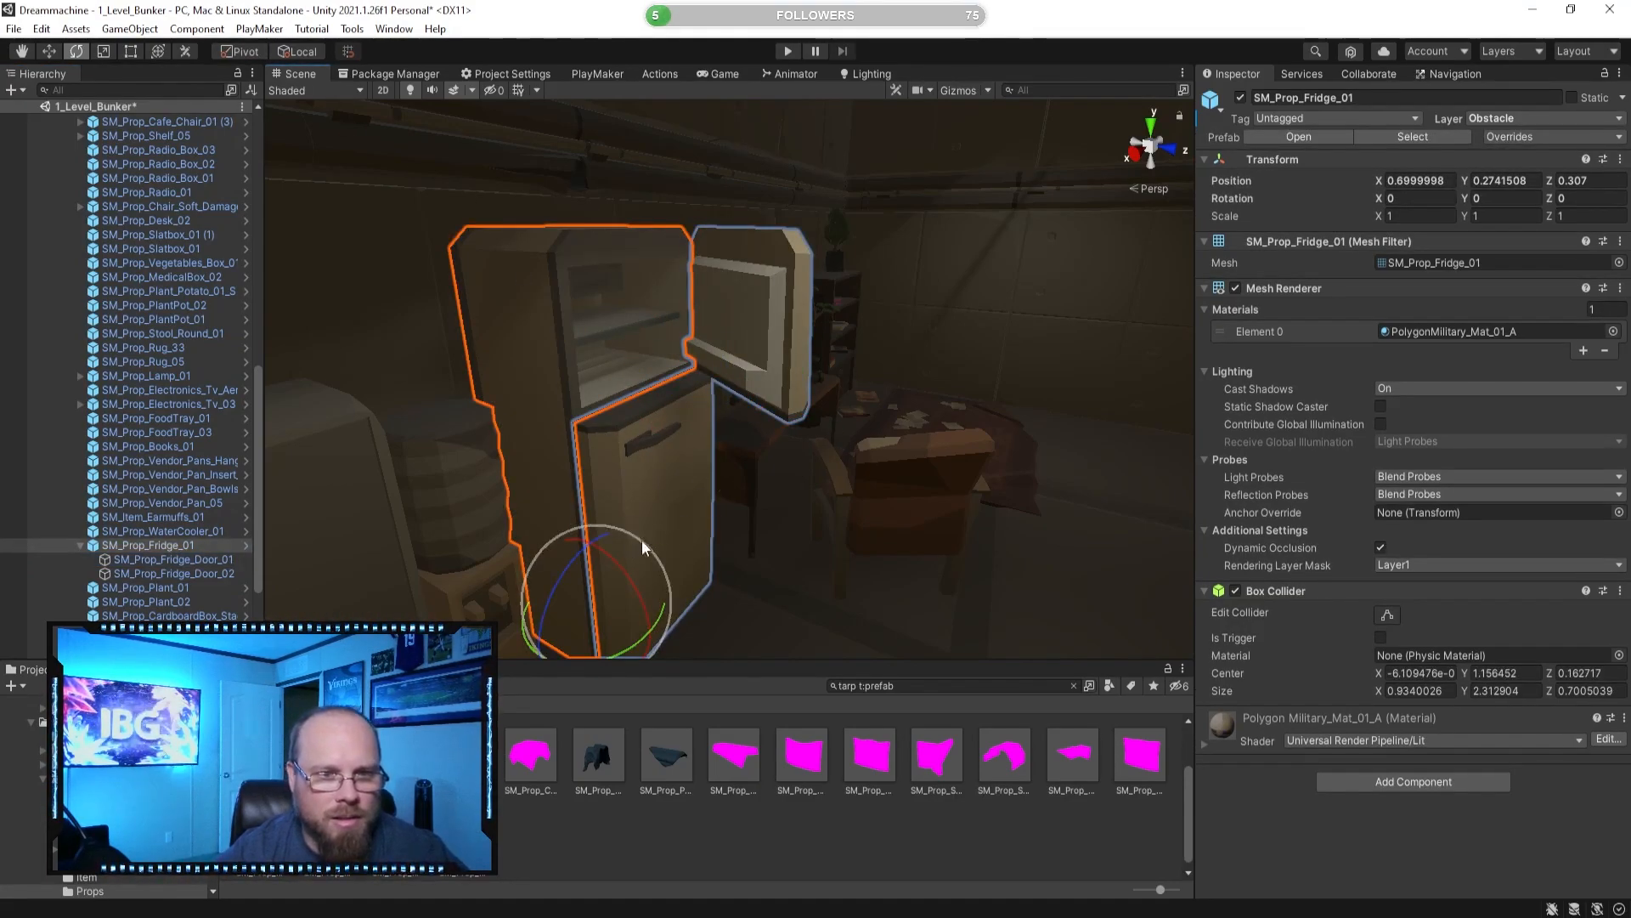
left_click(207, 569)
left_click_drag(697, 384, 860, 361)
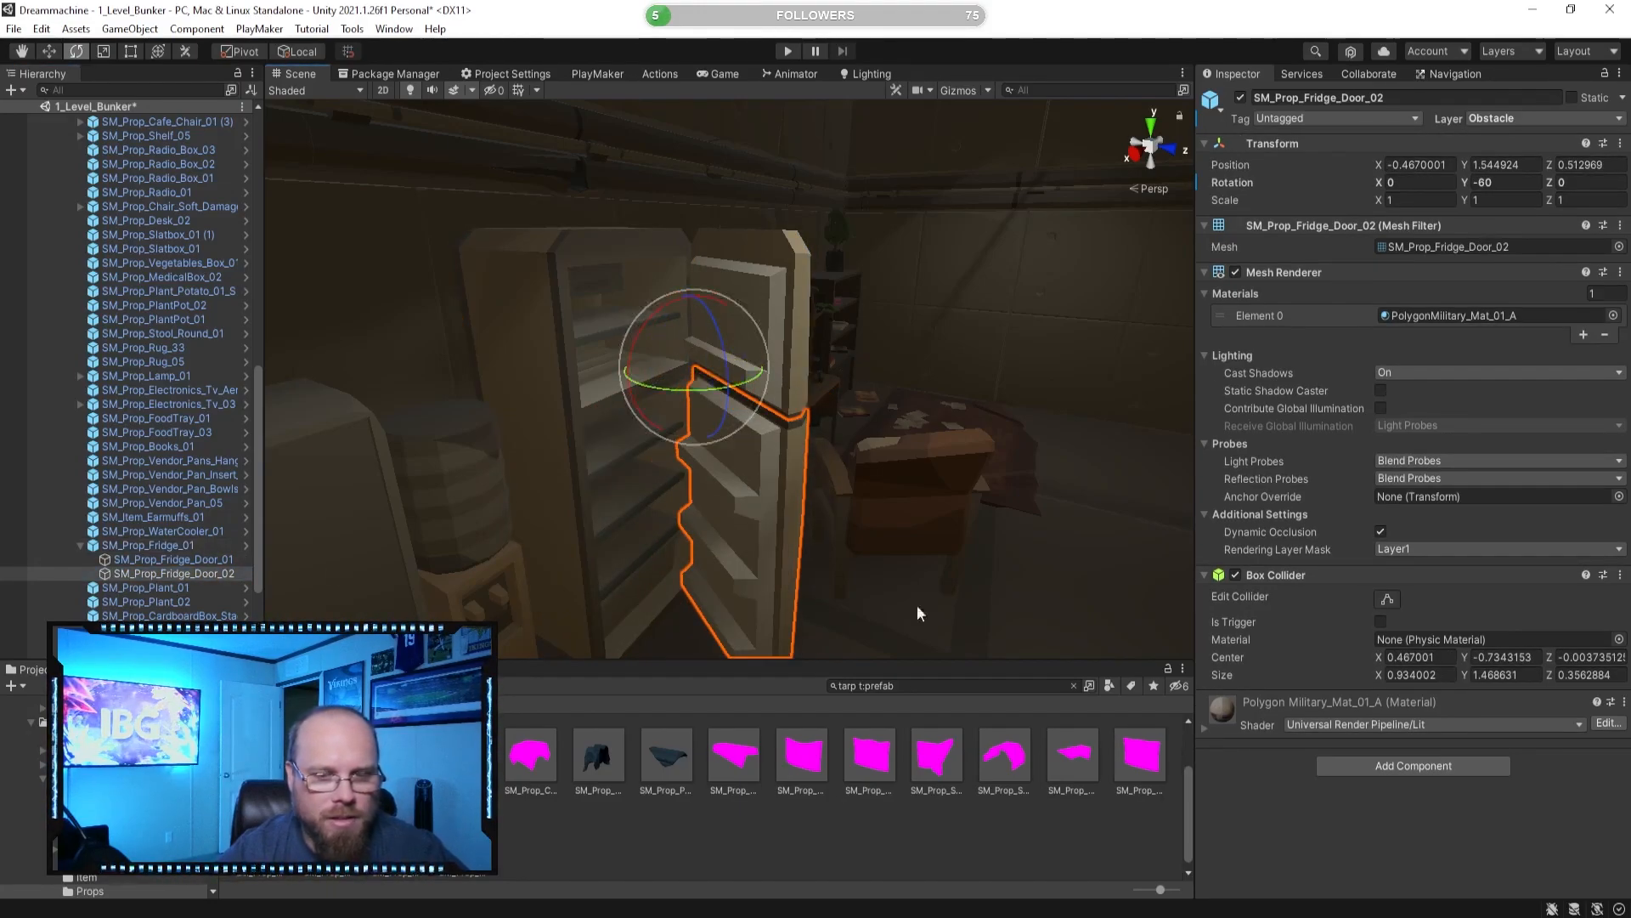
Undo the rotations of both fridge doors and clear the selection.
left_click(816, 581)
right_click_drag(816, 581, 627, 529)
left_click(653, 537)
left_click(652, 537)
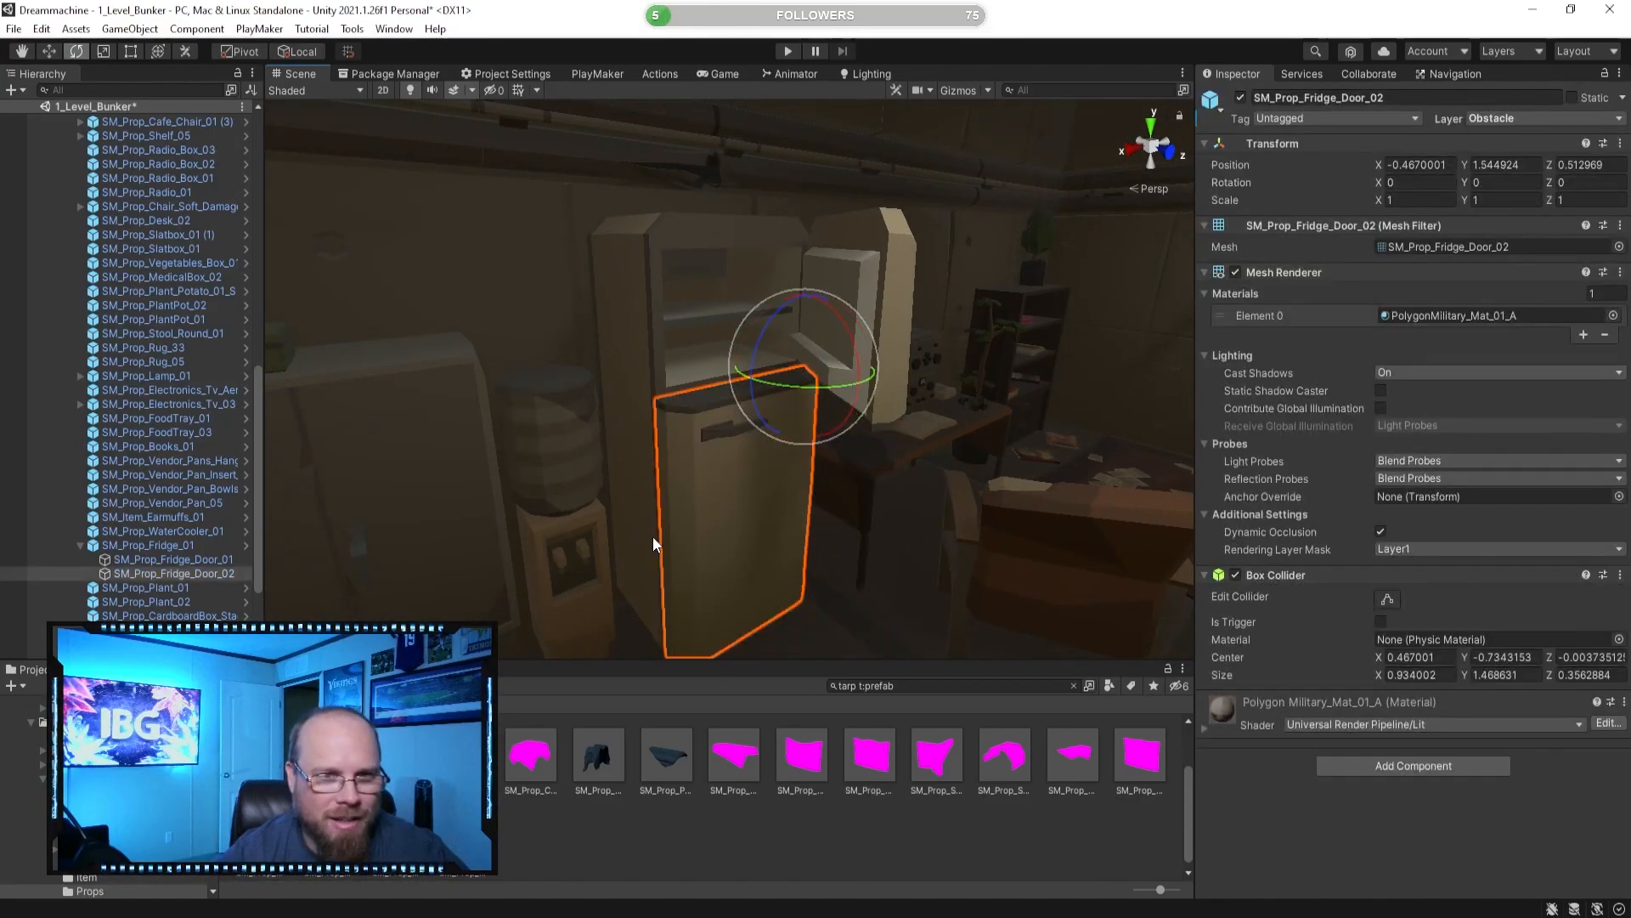
left_click(652, 537)
key("ctrl+z")
key("ctrl+z")
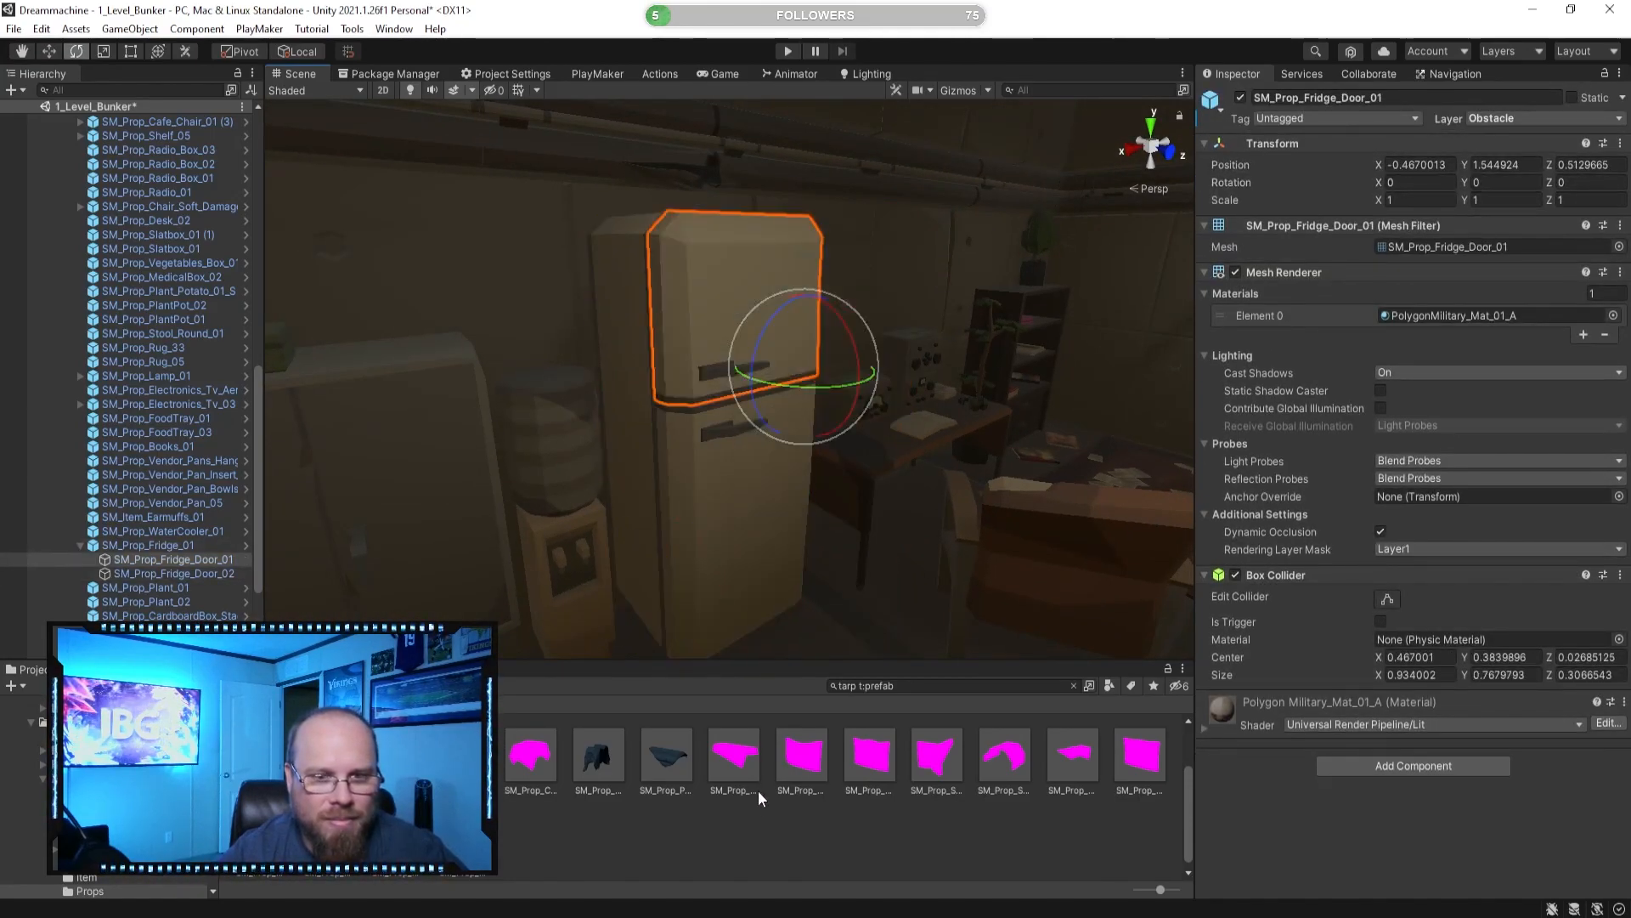
left_click(759, 828)
Add a second Box Collider to SM_Prop_Fridge_Door_02 and make it a trigger.
right_click_drag(782, 589, 614, 537)
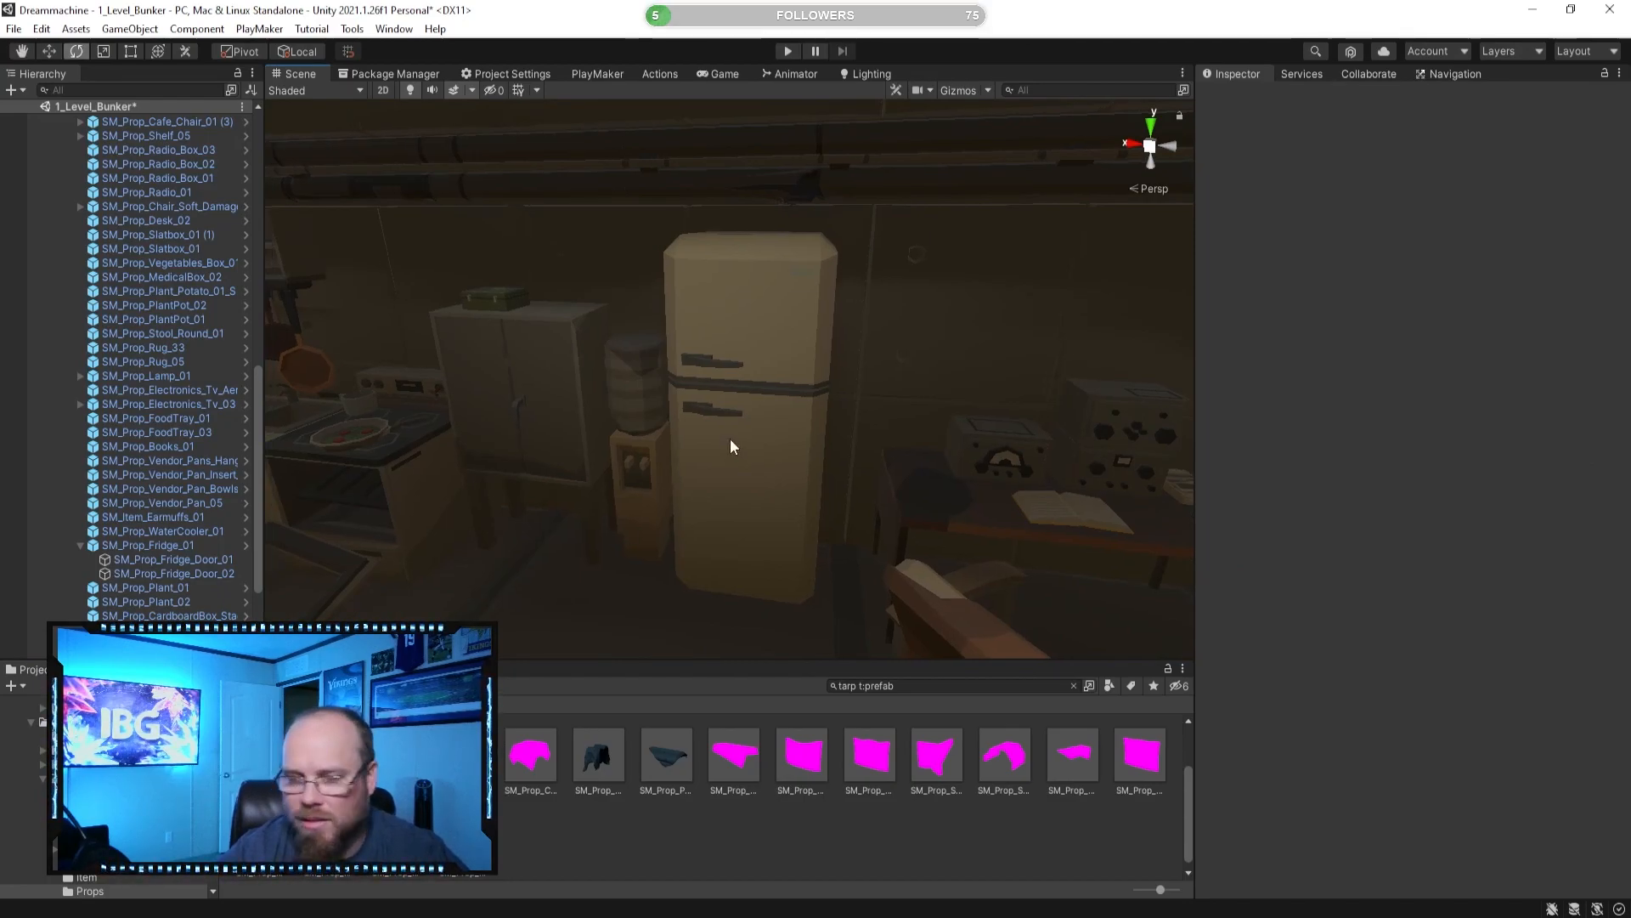
left_click(185, 575)
right_click_drag(544, 503, 593, 503)
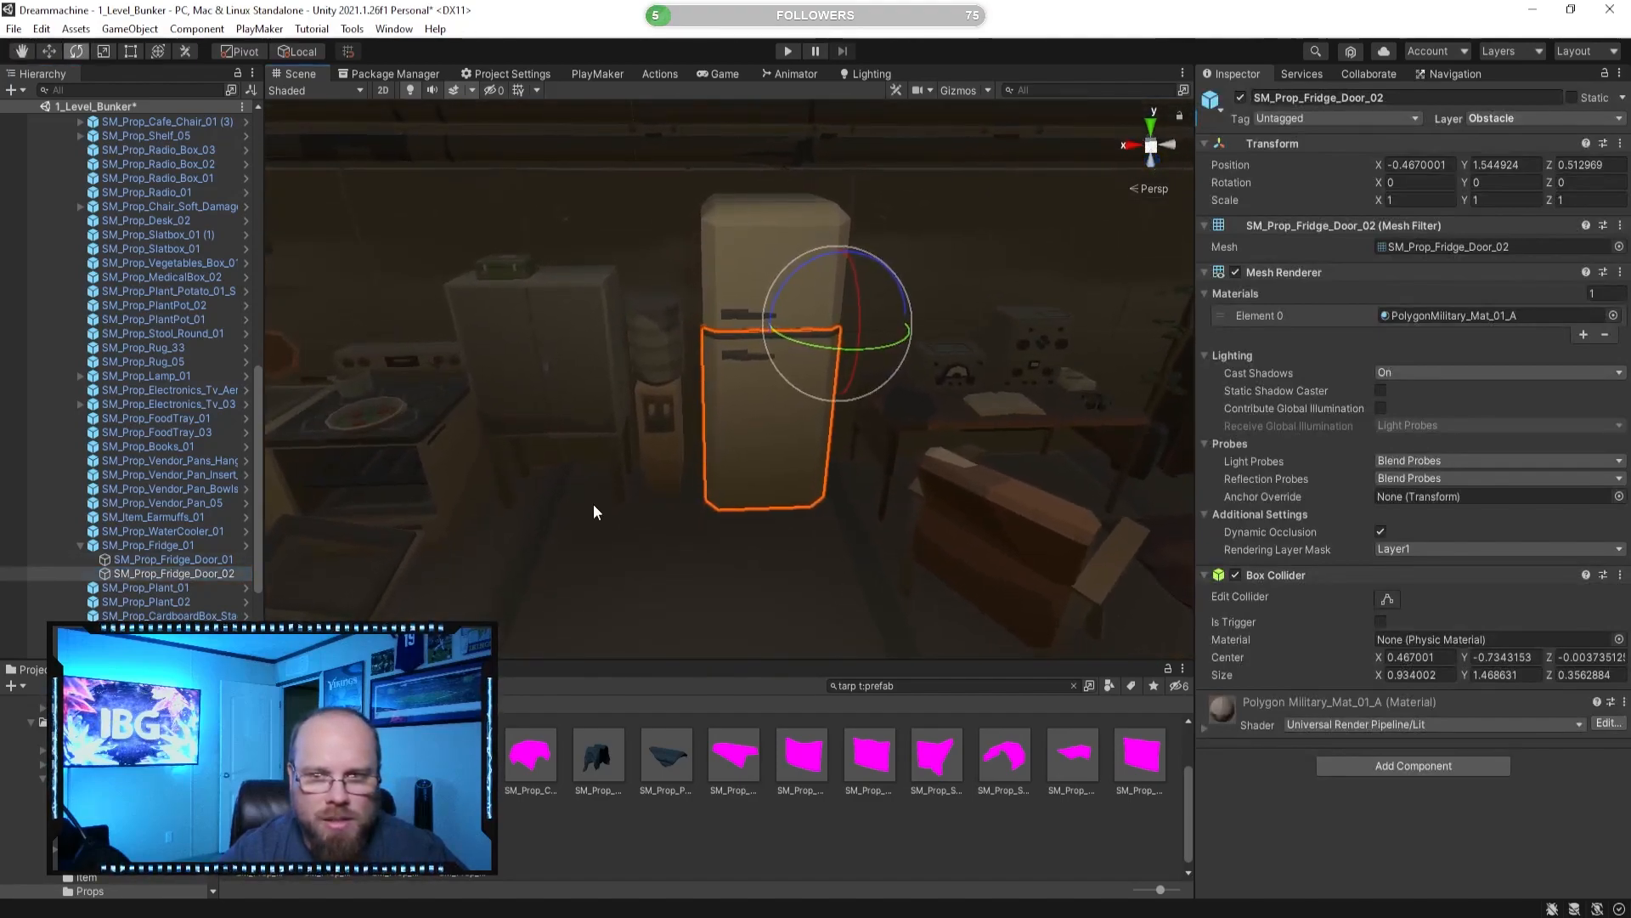
left_click(1389, 770)
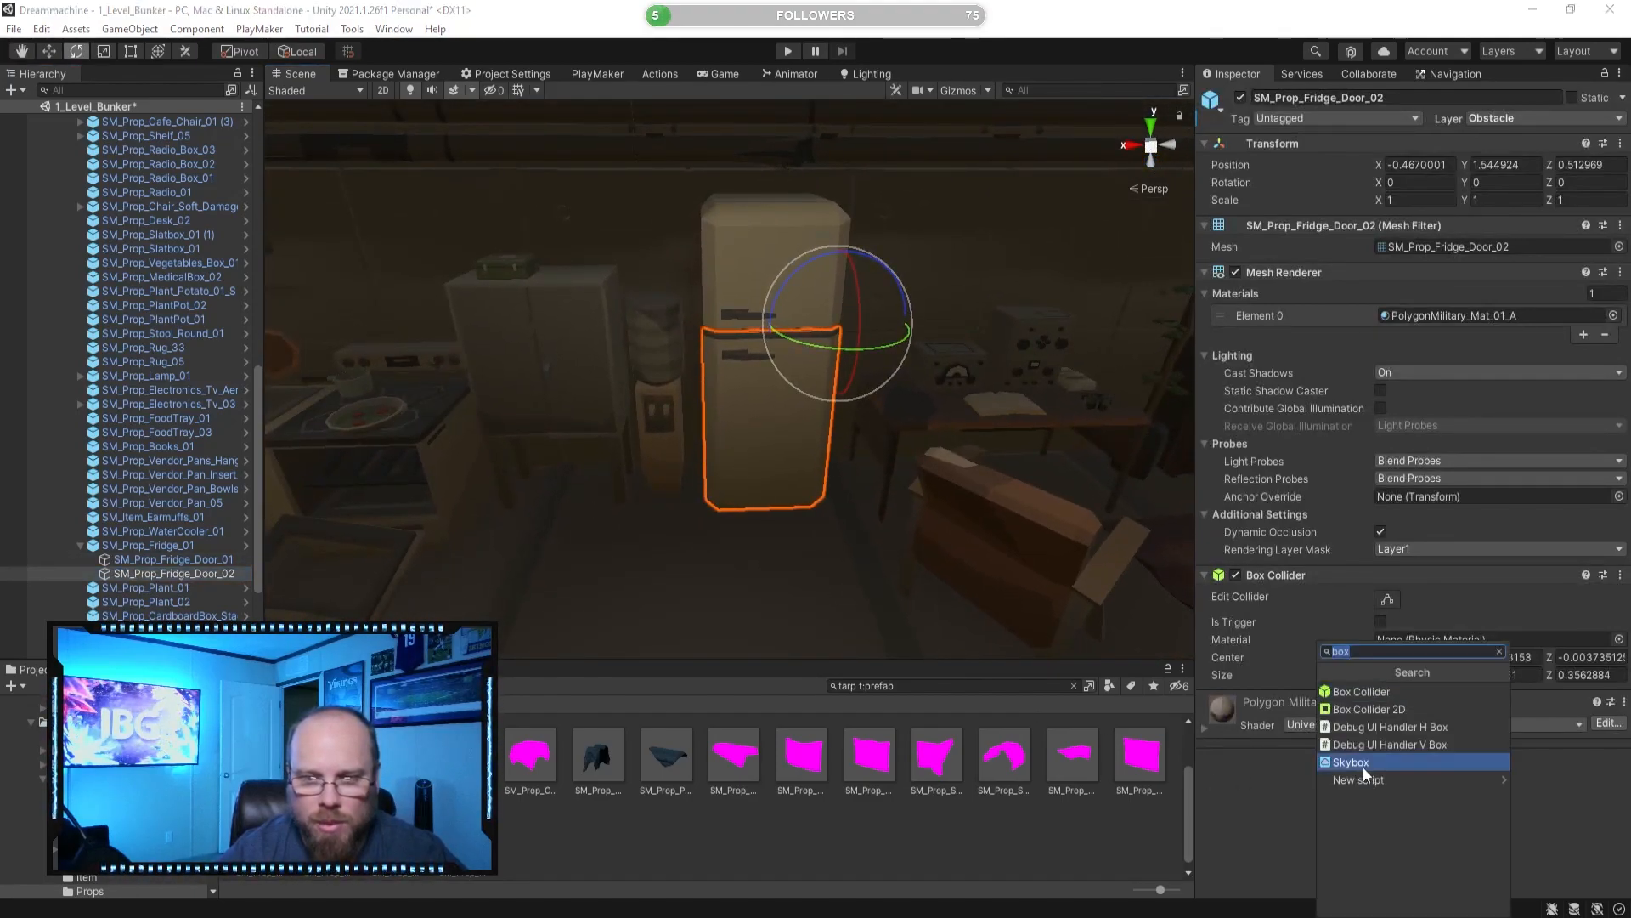
left_click(1400, 696)
right_click_drag(858, 552, 935, 591)
left_click(1380, 747)
key("f")
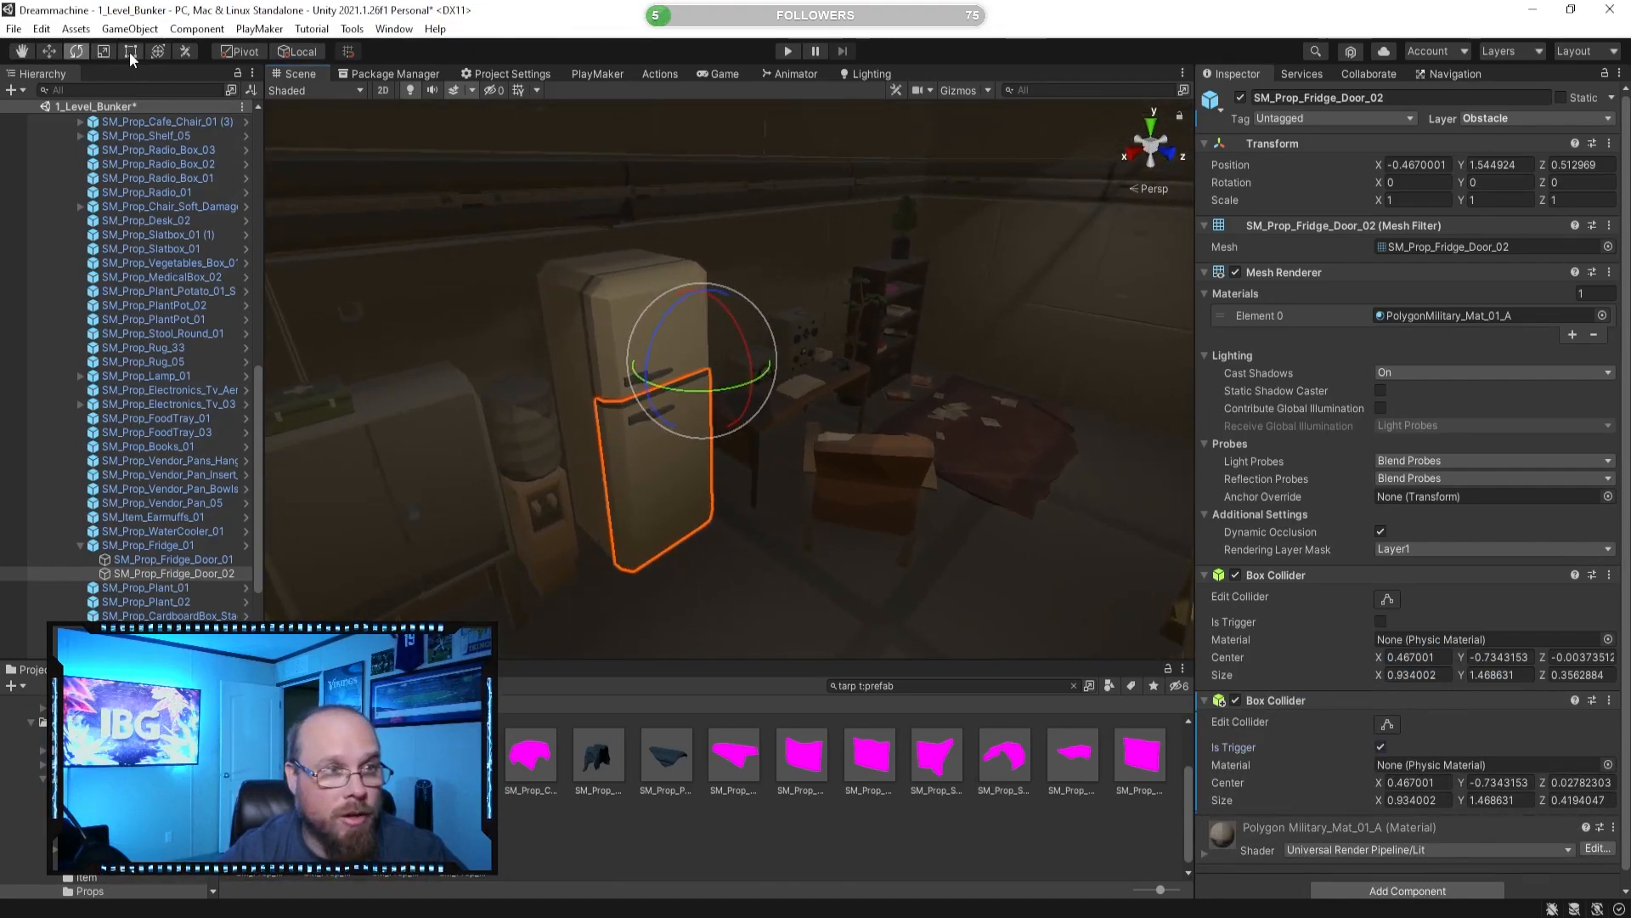
Extend the lower fridge door's trigger collider out into the room to a Z size of about 1.43.
left_click(1384, 723)
mouse_move(807, 462)
right_mouse_down()
mouse_move(845, 474)
mouse_move(808, 439)
right_mouse_up()
left_click_drag(743, 433, 863, 446)
right_click_drag(956, 422, 678, 384)
left_click_drag(756, 493, 763, 536)
right_click_drag(673, 477, 949, 459)
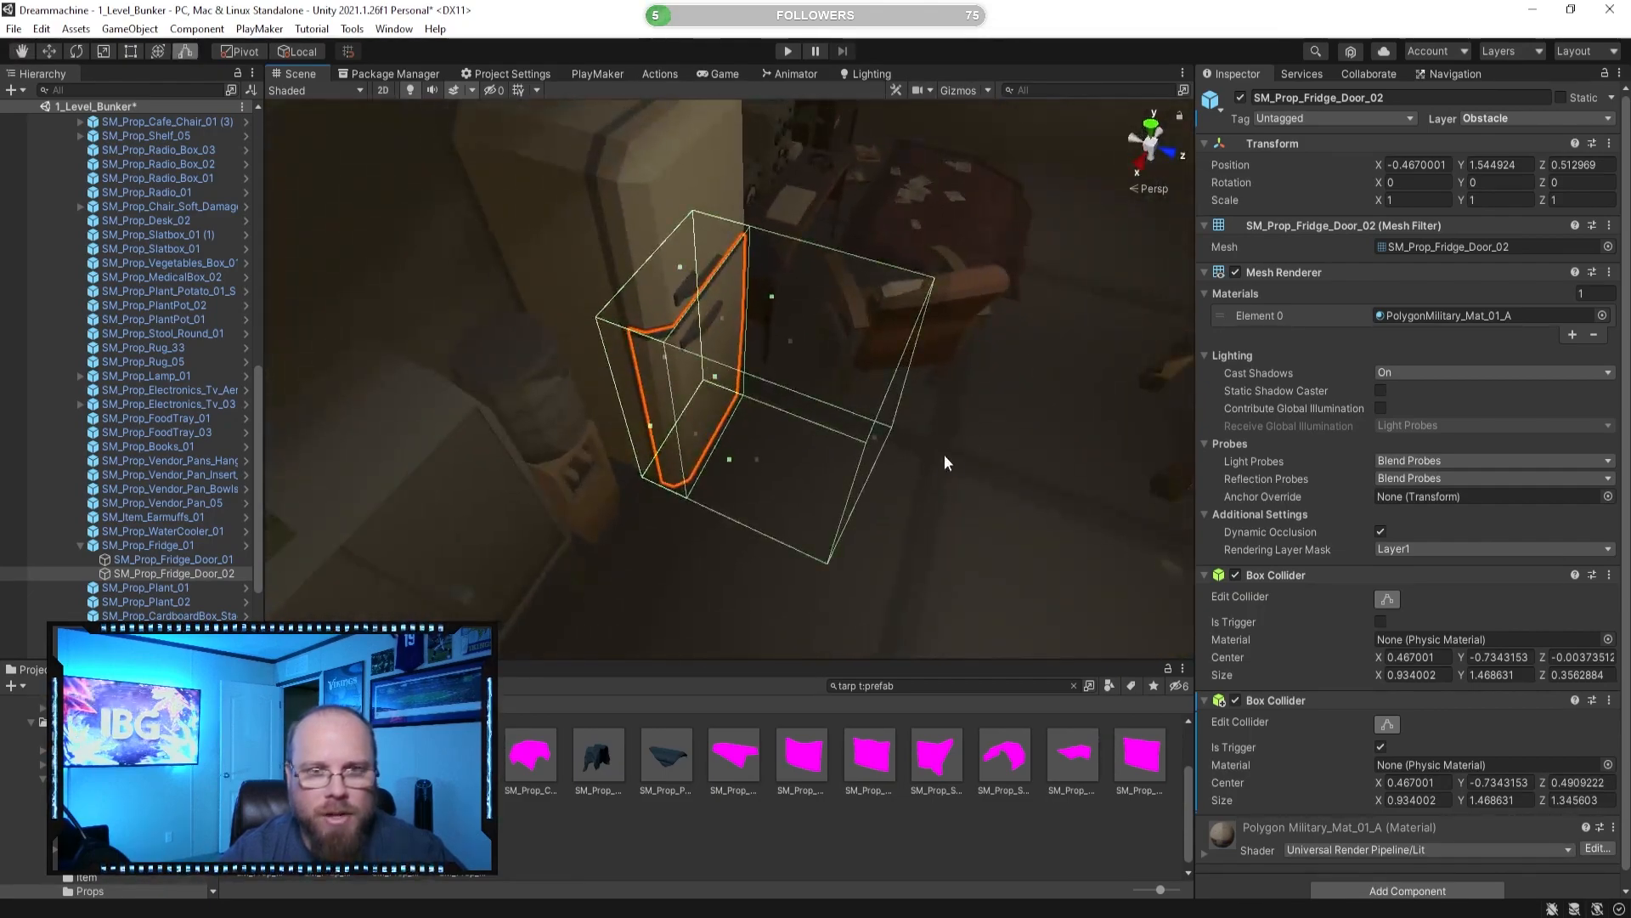
left_click_drag(877, 439, 895, 438)
right_click_drag(895, 439, 623, 389)
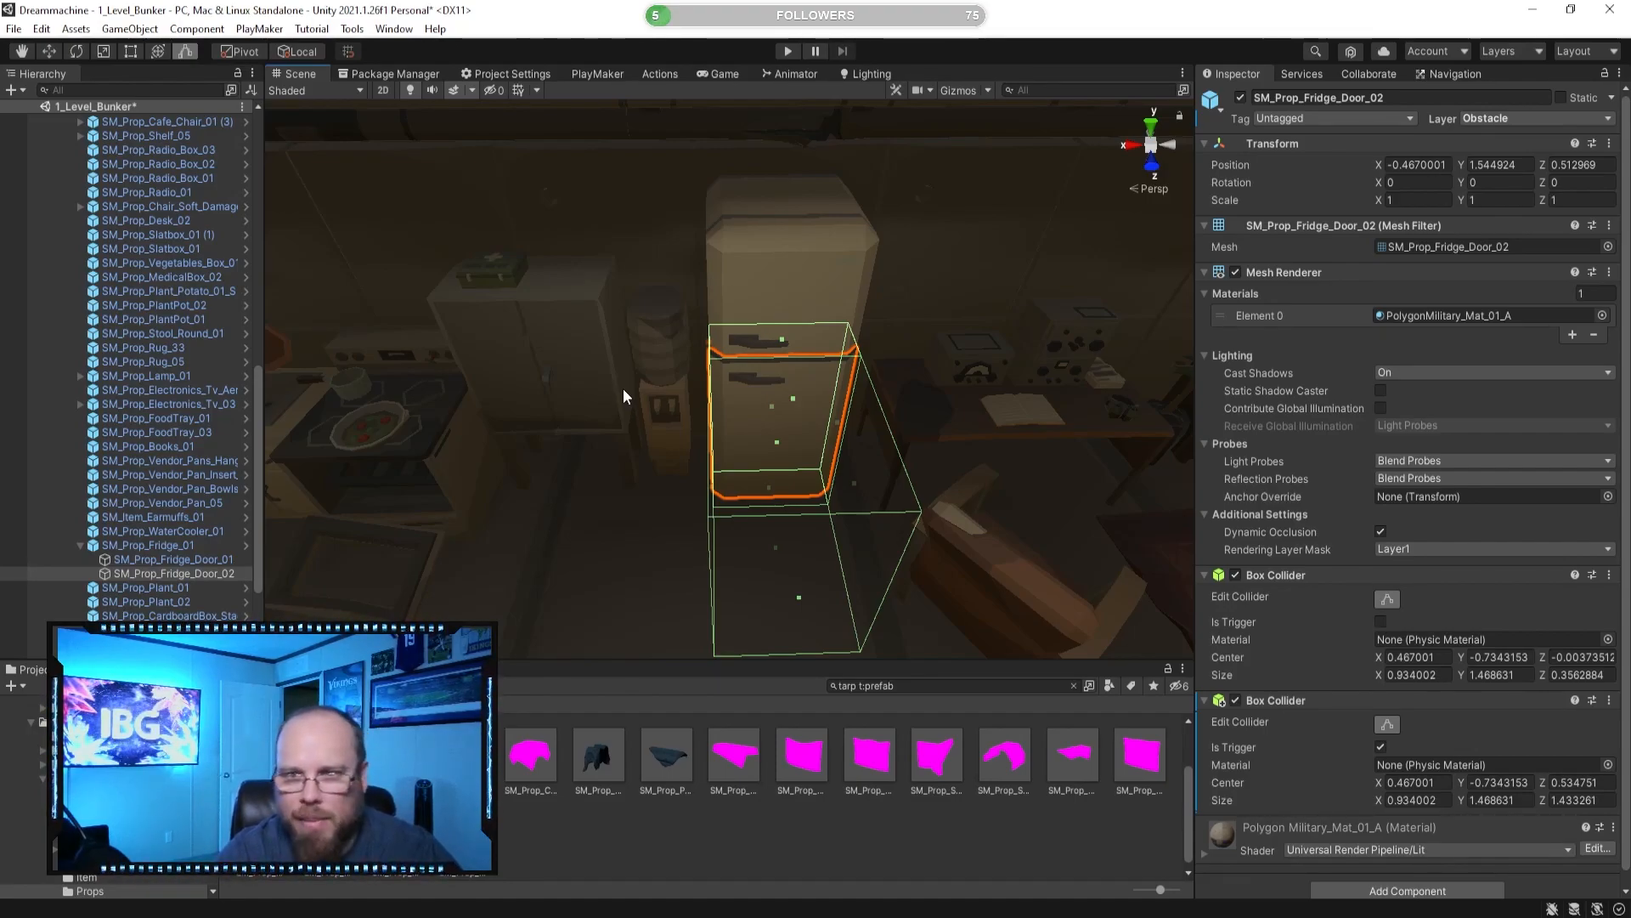
left_click_drag(539, 444, 612, 447, "alt")
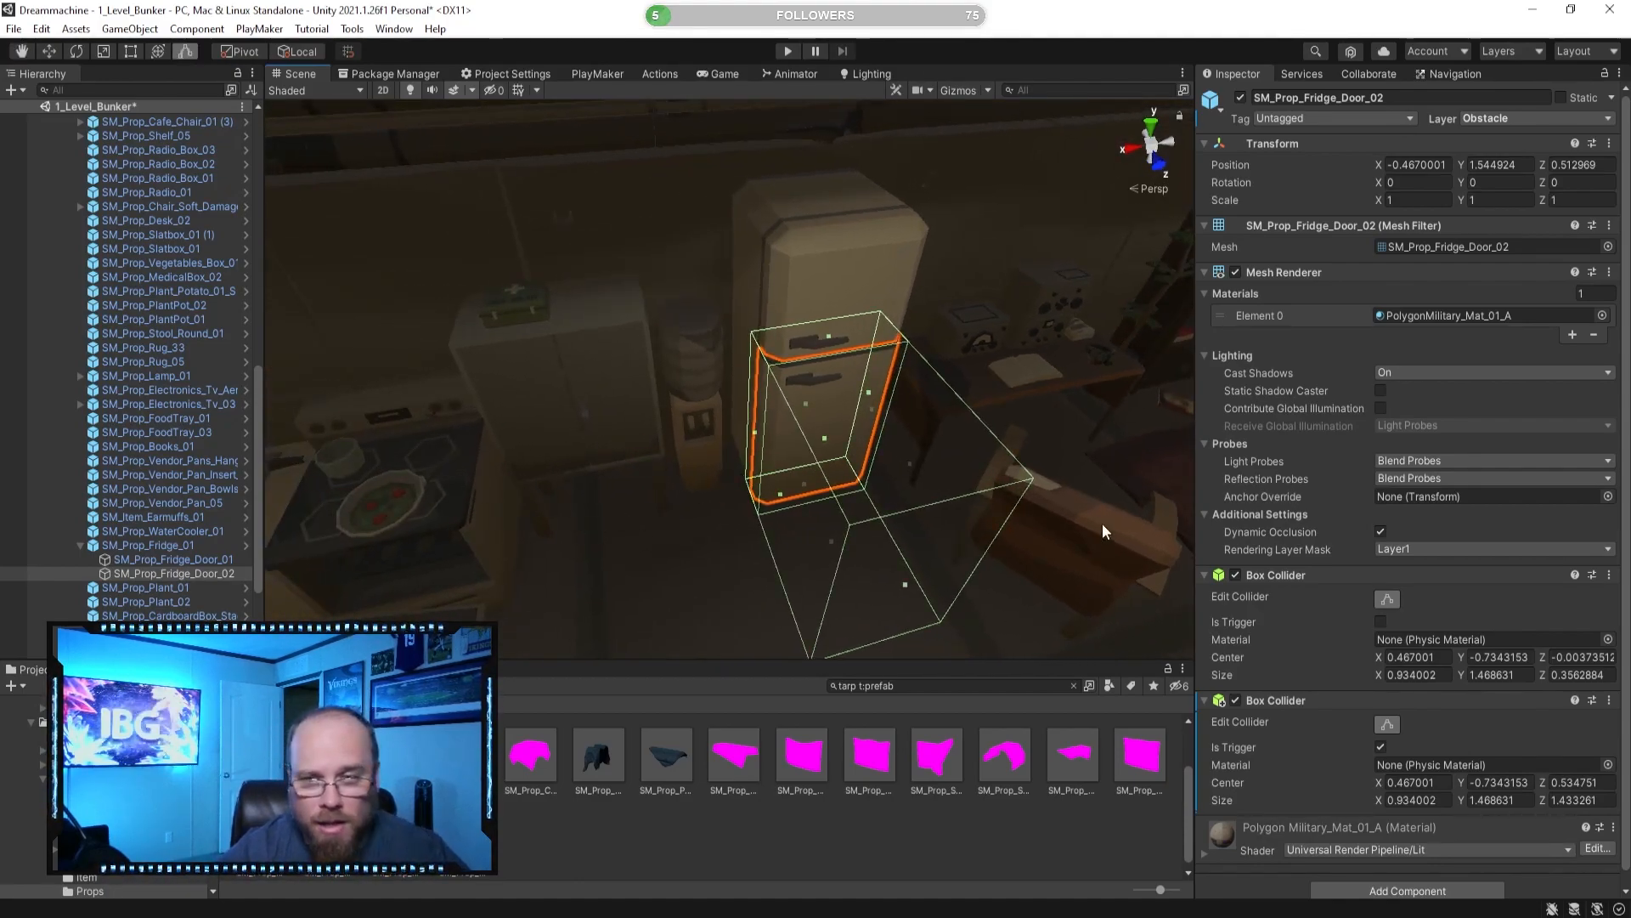
Remove the trigger Box Collider from SM_Prop_Fridge_Door_02.
right_click(1299, 704)
left_click(1371, 545)
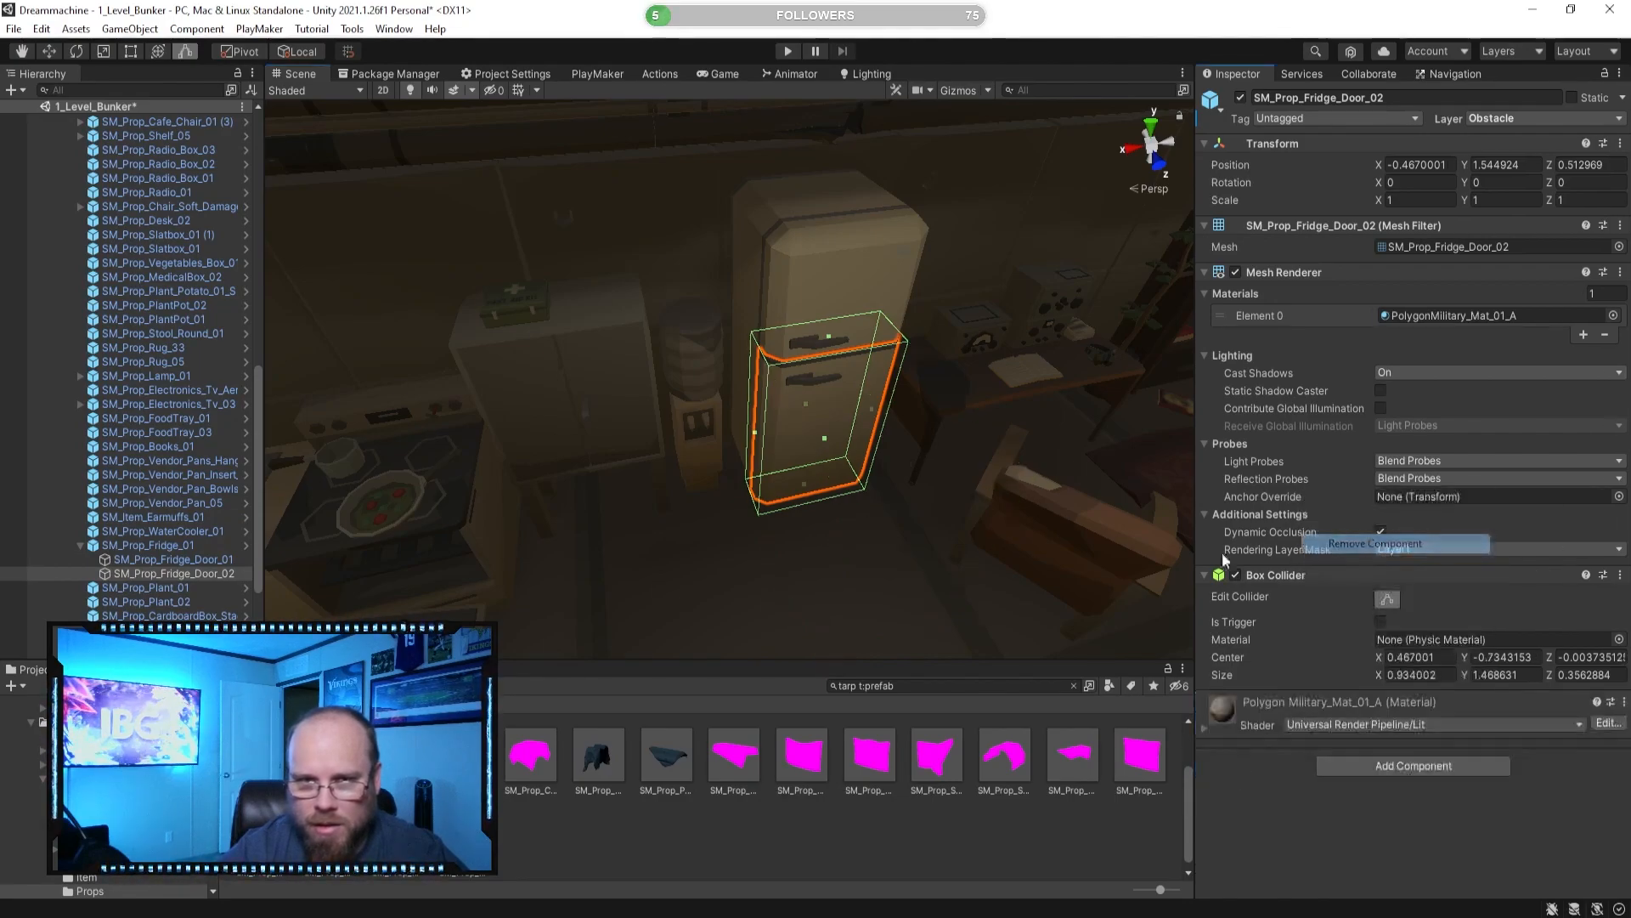
left_click_drag(698, 407, 604, 301, "alt")
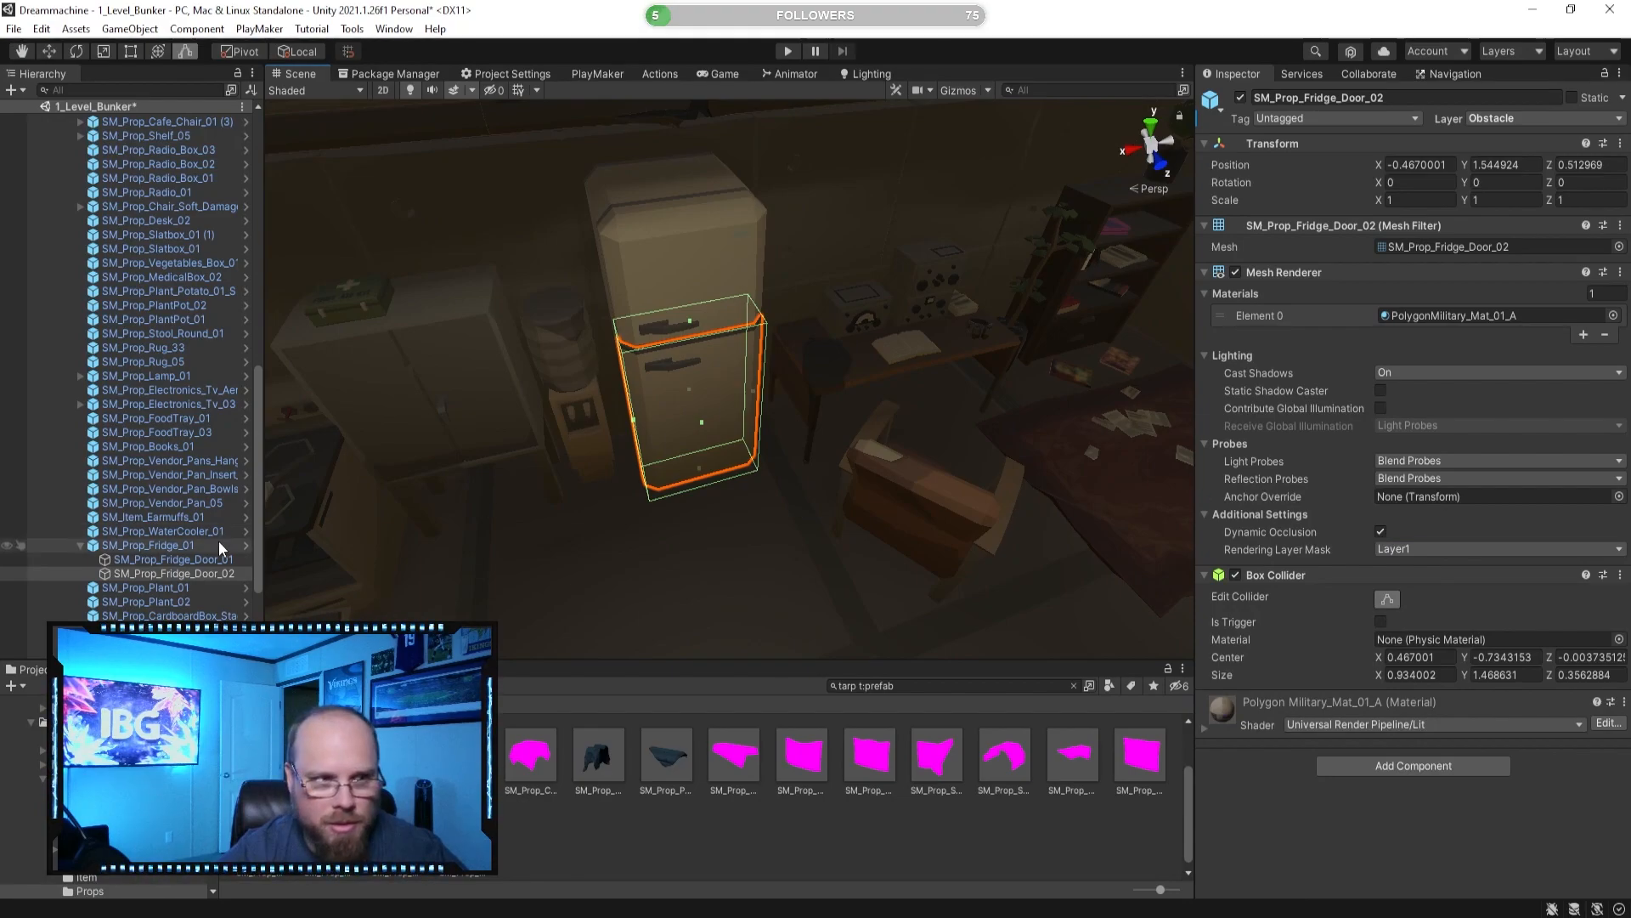
Add a trigger Box Collider to SM_Prop_Fridge_01 and reshape it in front of the doors, Z size about 1.46, centre Z about 1.24.
left_click(149, 545)
left_click_drag(544, 399, 980, 509, "alt")
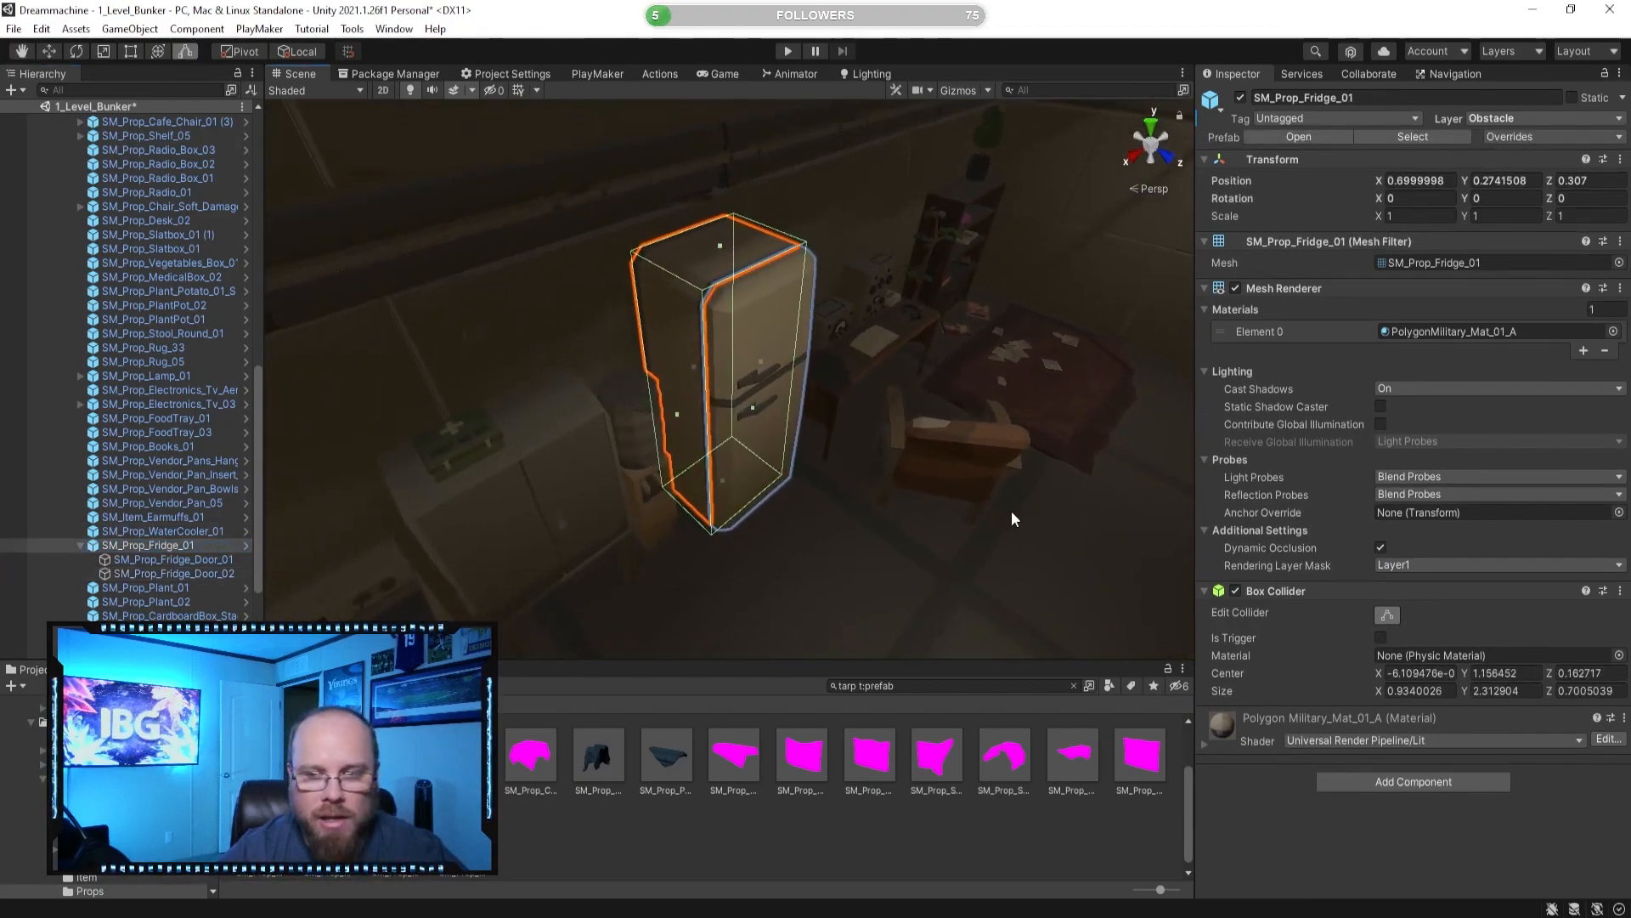
left_click(1404, 782)
left_click(1400, 696)
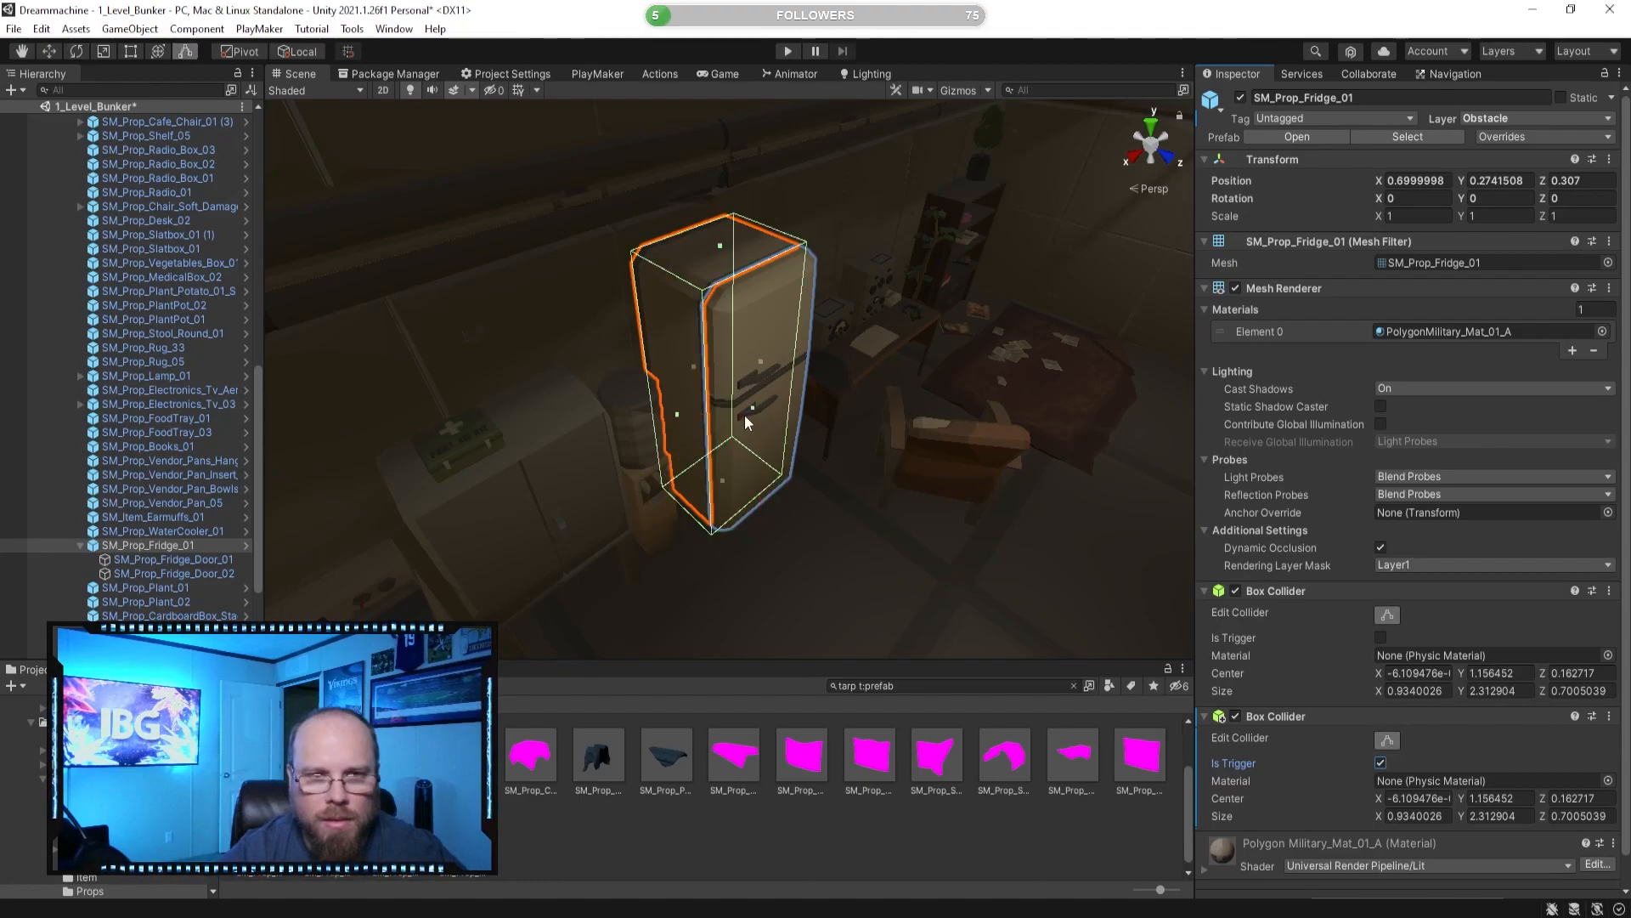
left_click_drag(755, 408, 630, 427)
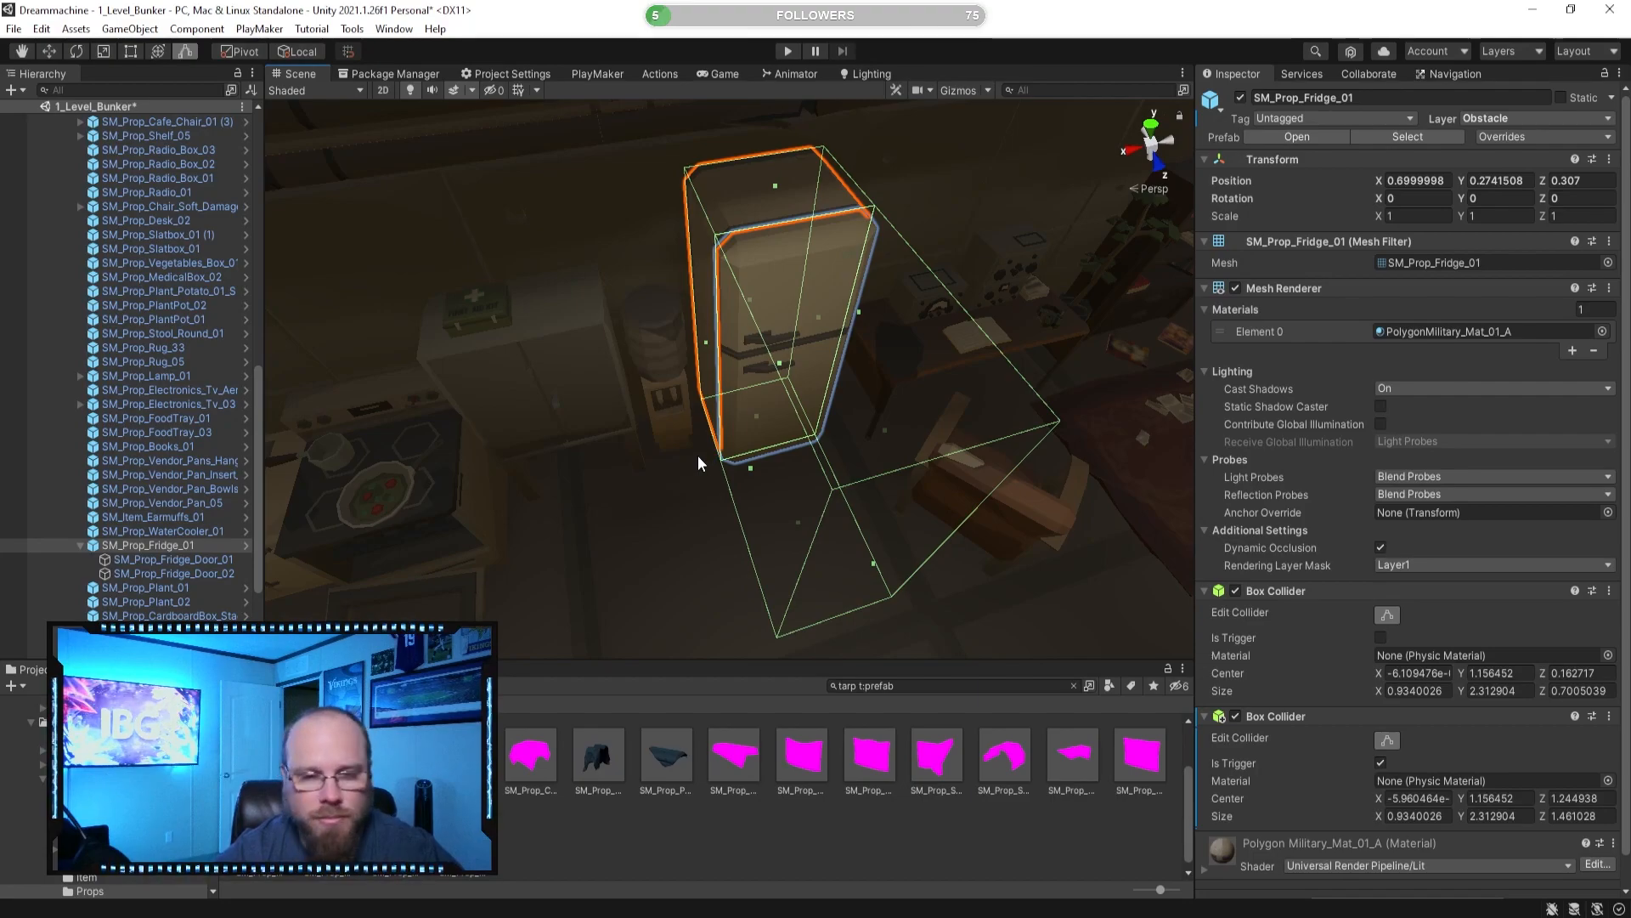
Examine the trigger volume in front of the fridge from several angles, including its clearance to the nearby chair and desk.
left_click_drag(694, 458, 767, 448, "alt")
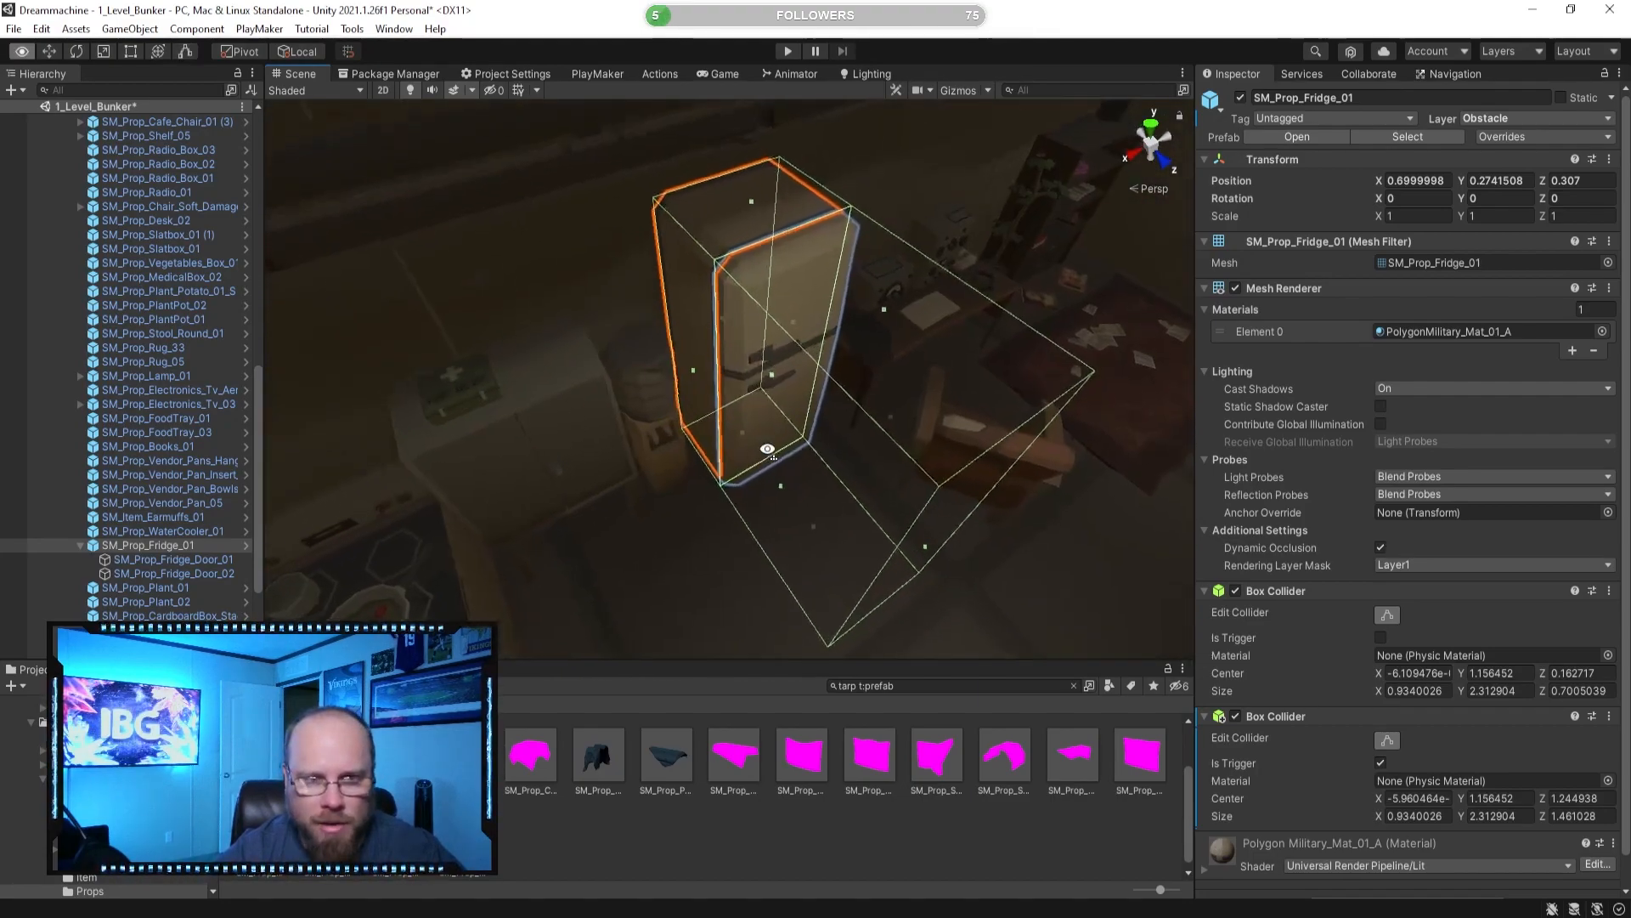
scroll(767, 448, "up", 4, "alt")
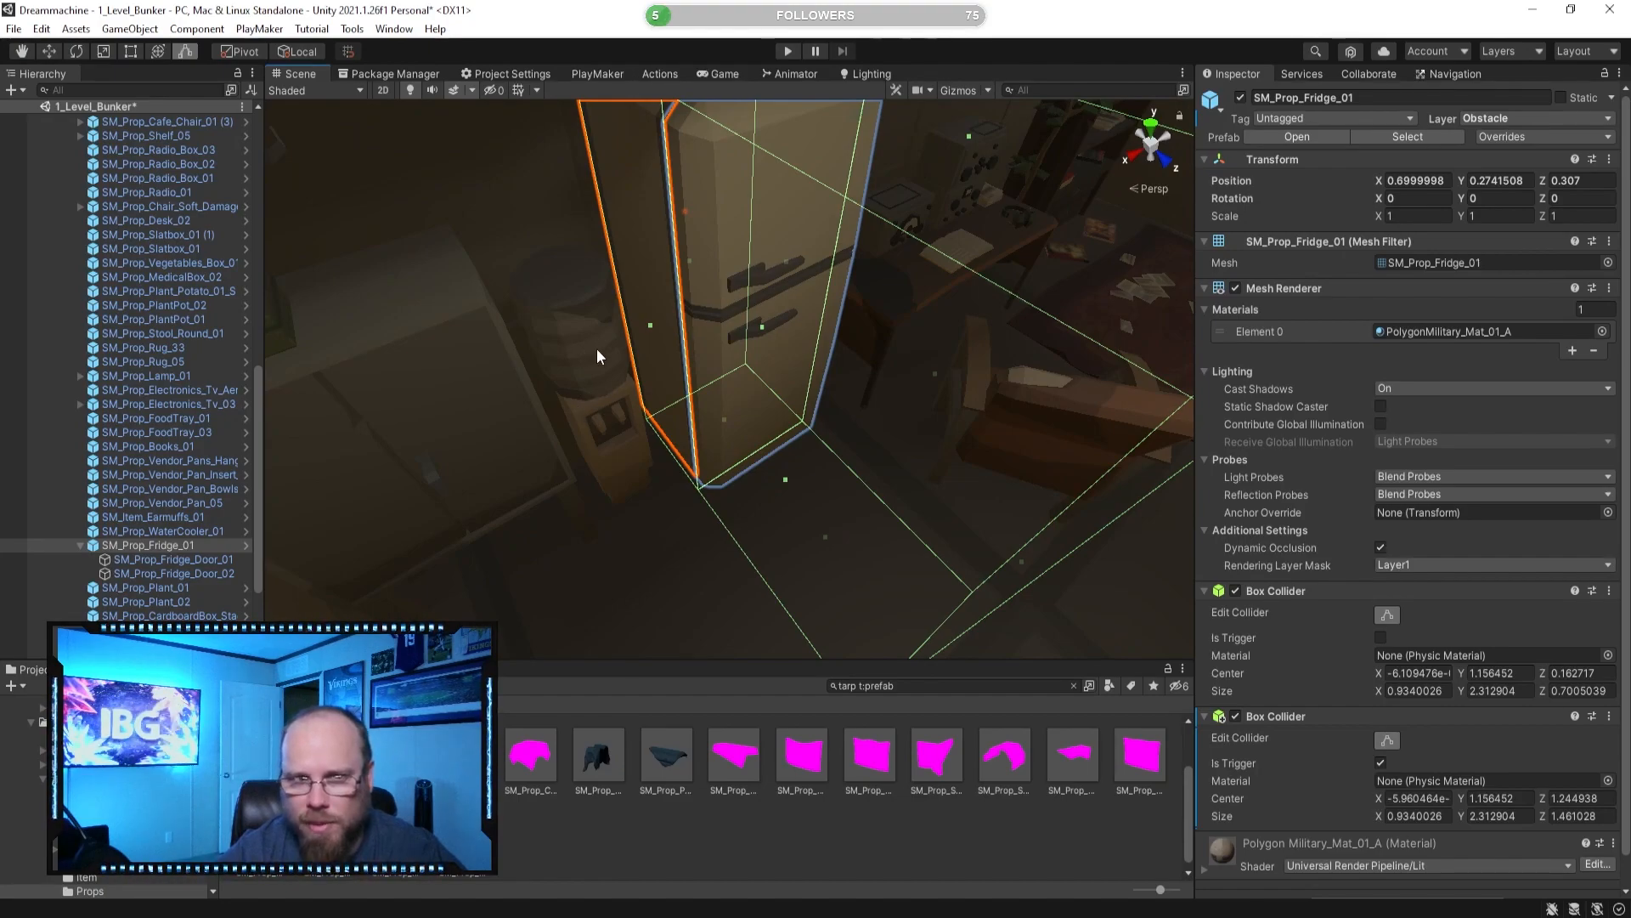
left_click_drag(819, 375, 731, 321, "alt")
left_click_drag(819, 462, 655, 325, "alt")
key("ctrl+z")
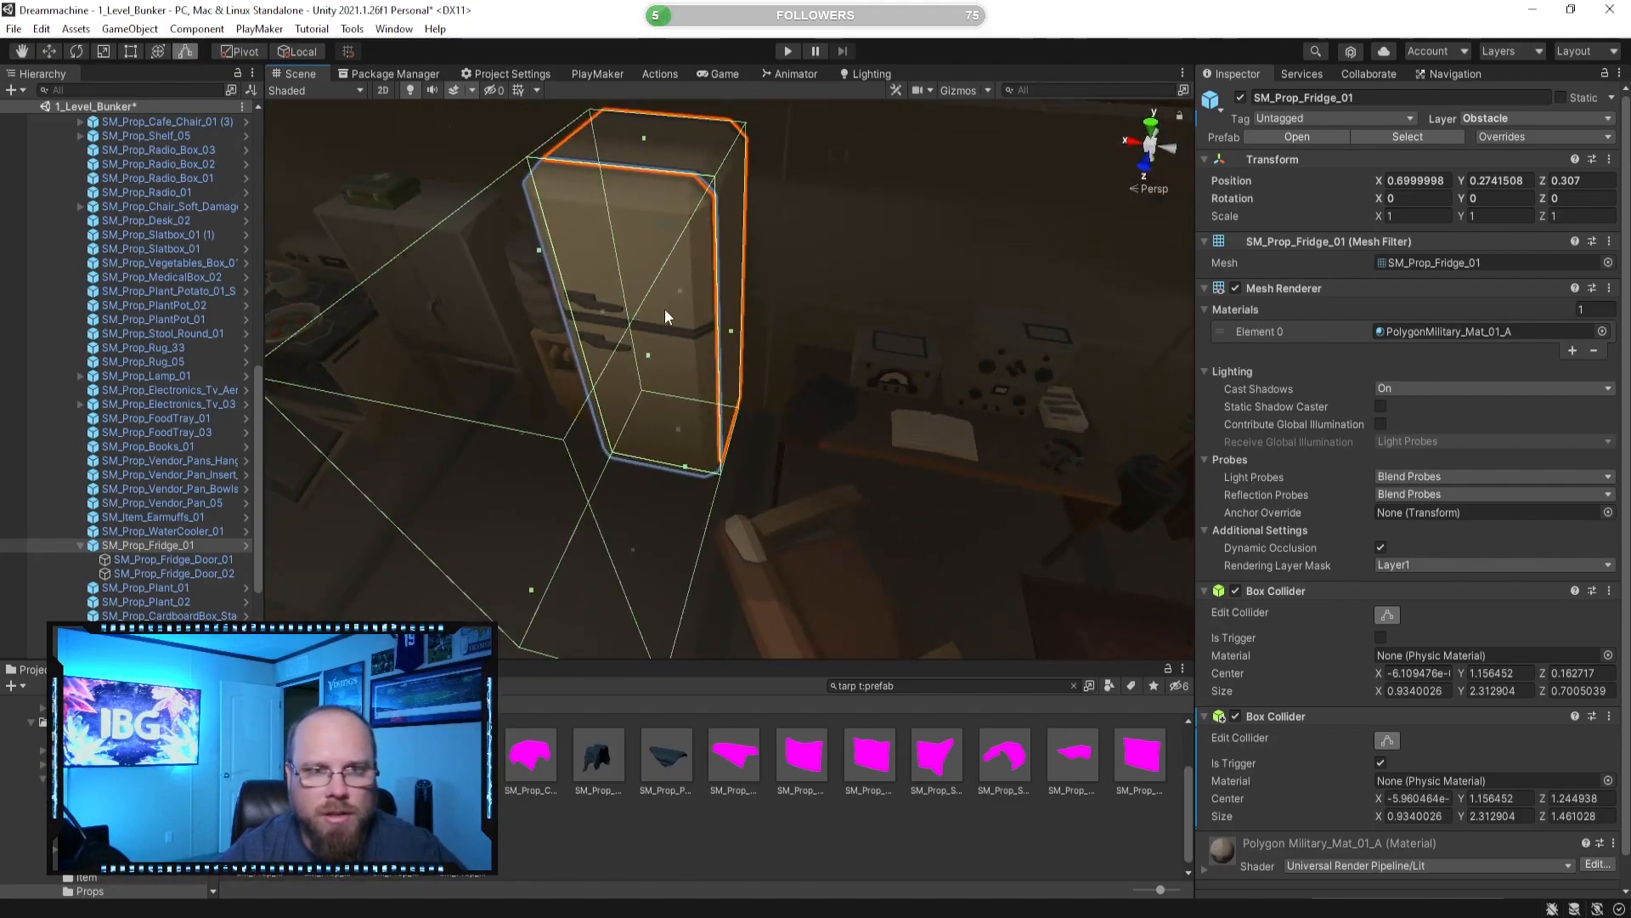
right_click_drag(698, 354, 704, 396)
right_click_drag(876, 531, 945, 534)
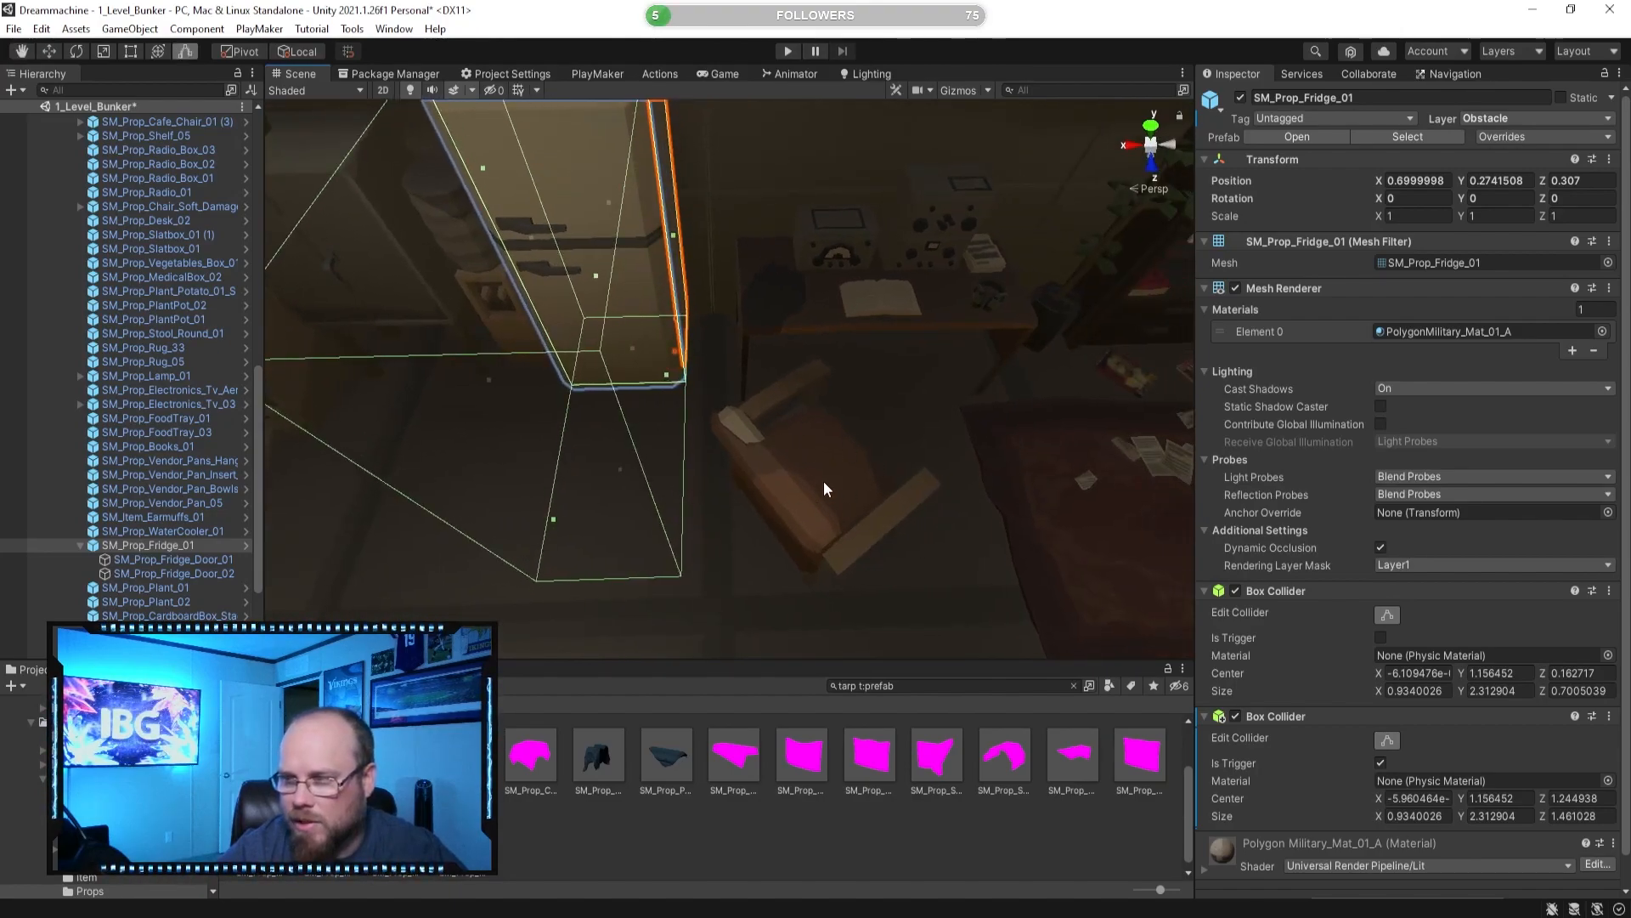
left_click_drag(754, 412, 774, 423, "alt")
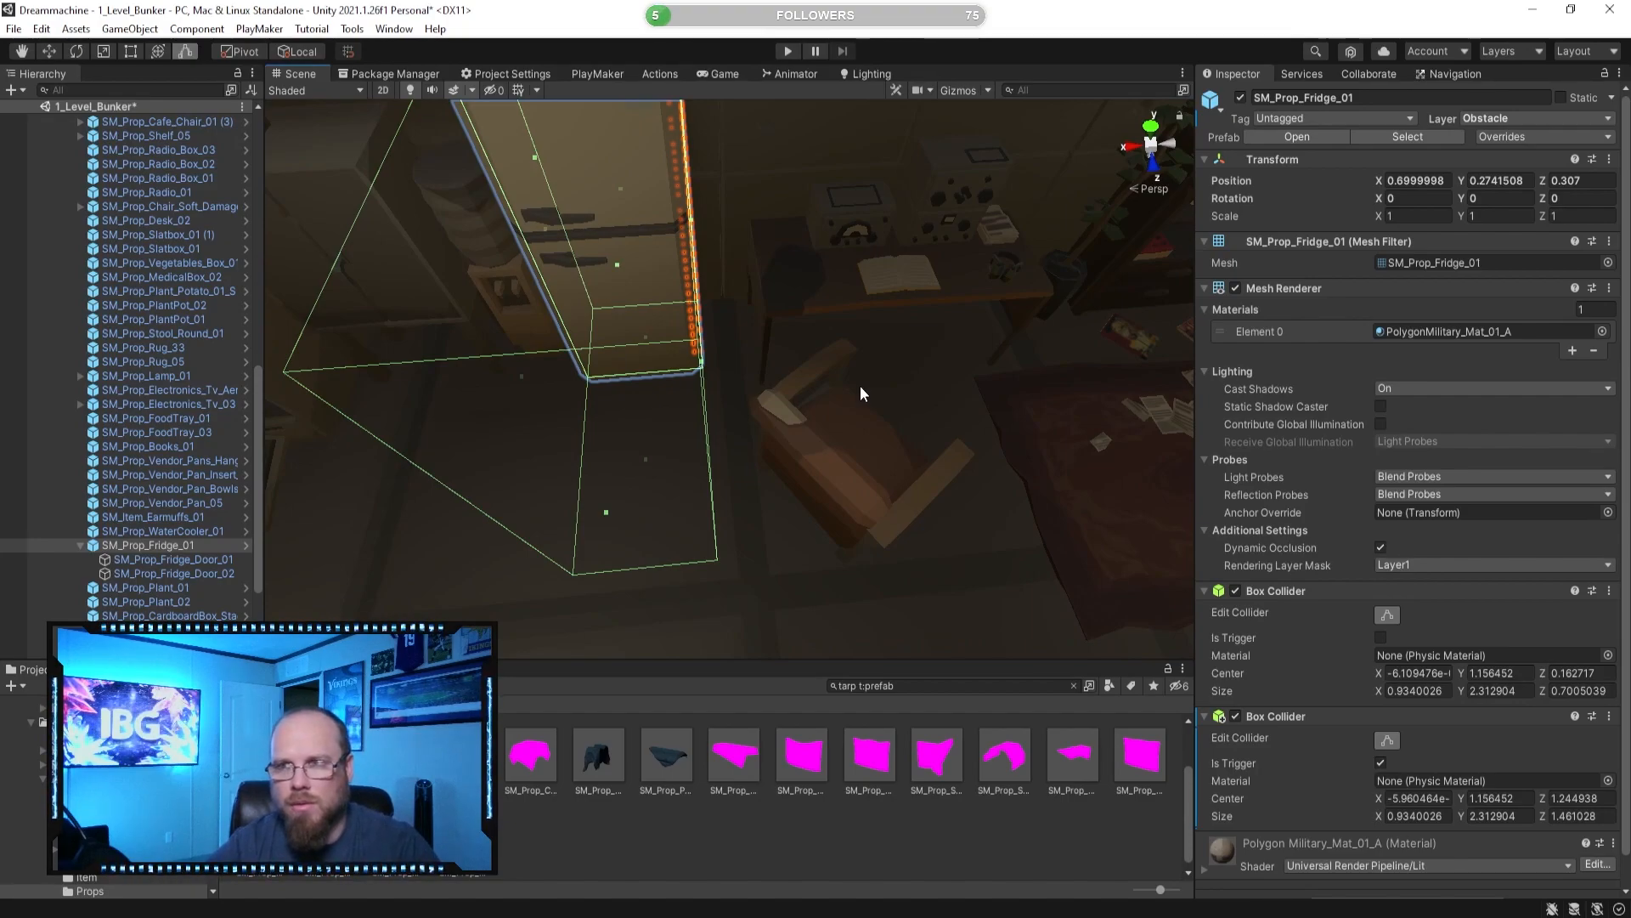
key("f")
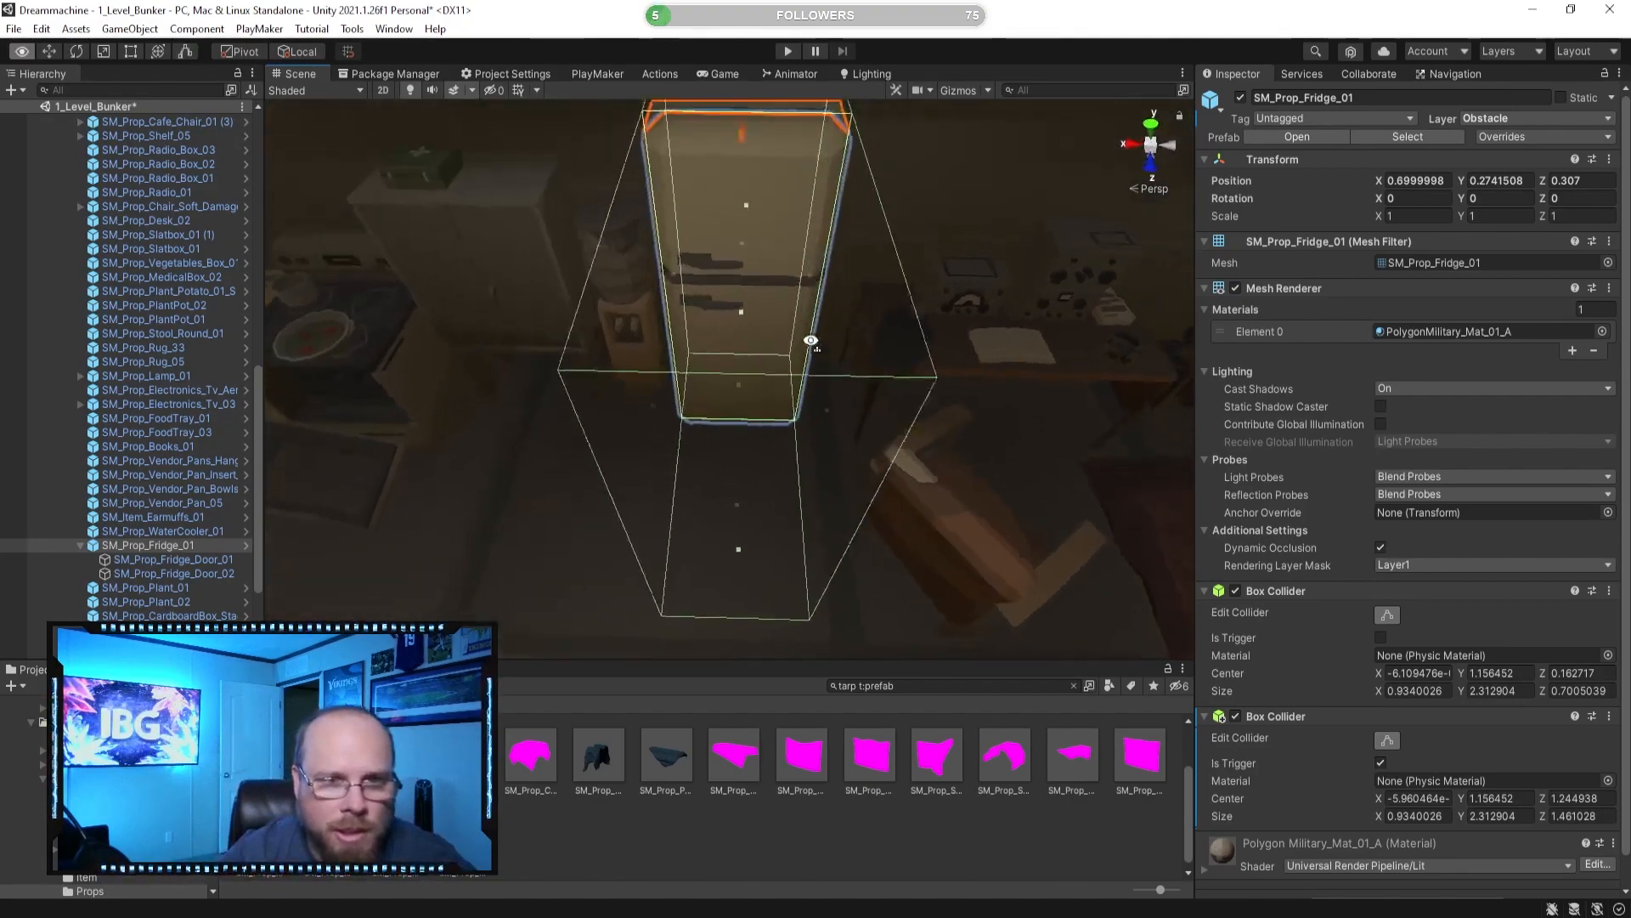
left_click_drag(855, 338, 926, 365, "alt")
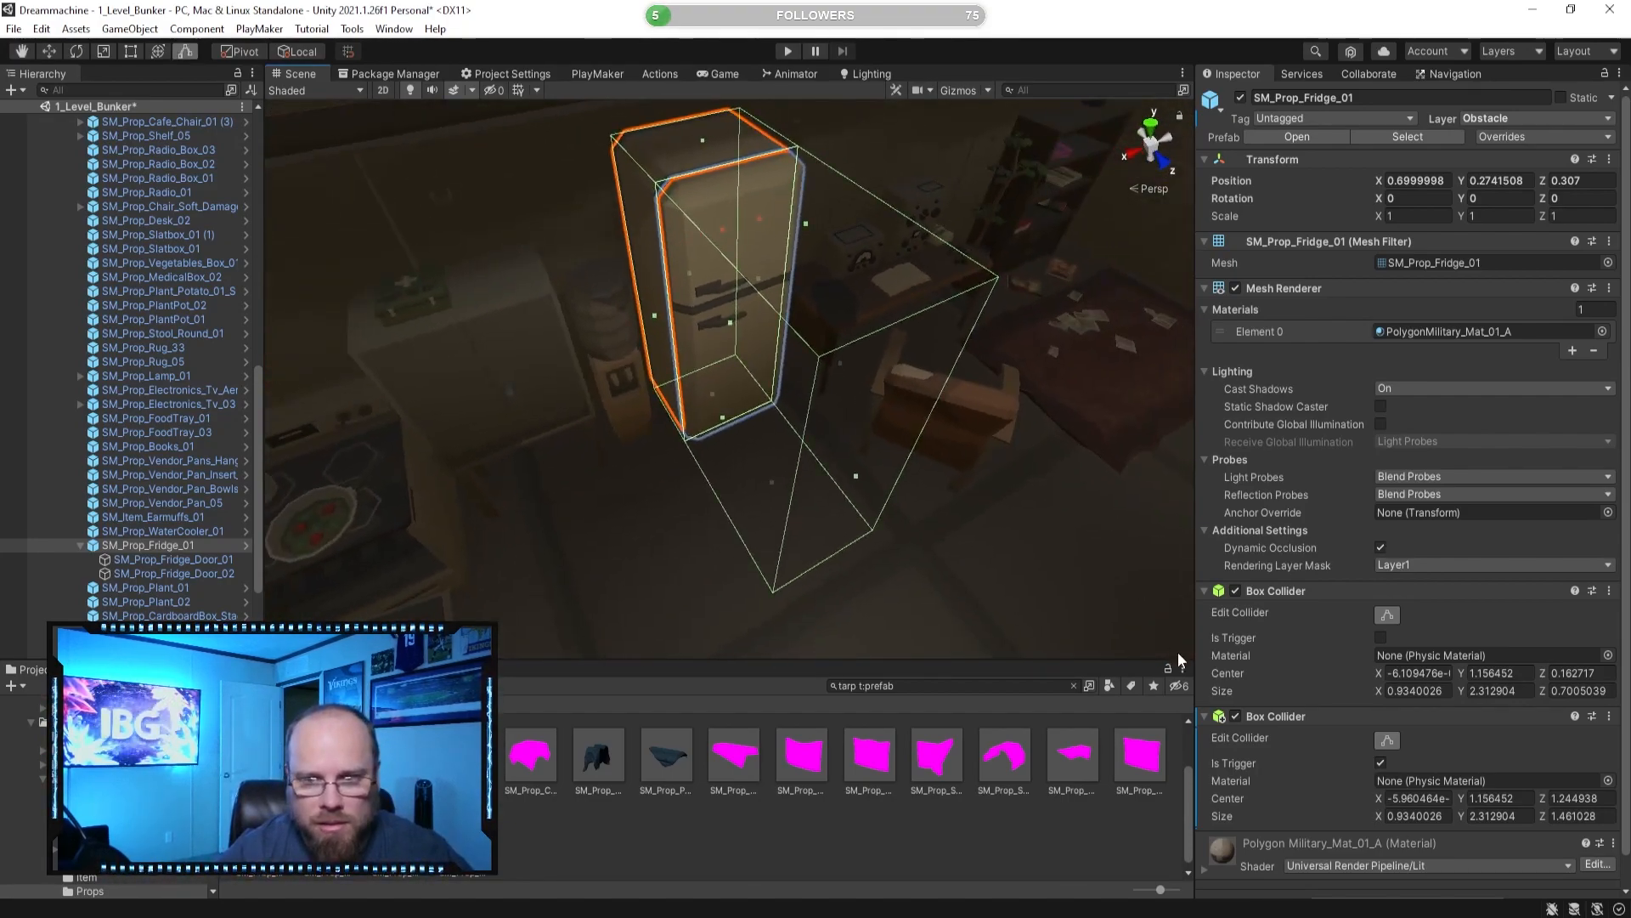
left_click_drag(696, 479, 756, 399, "alt")
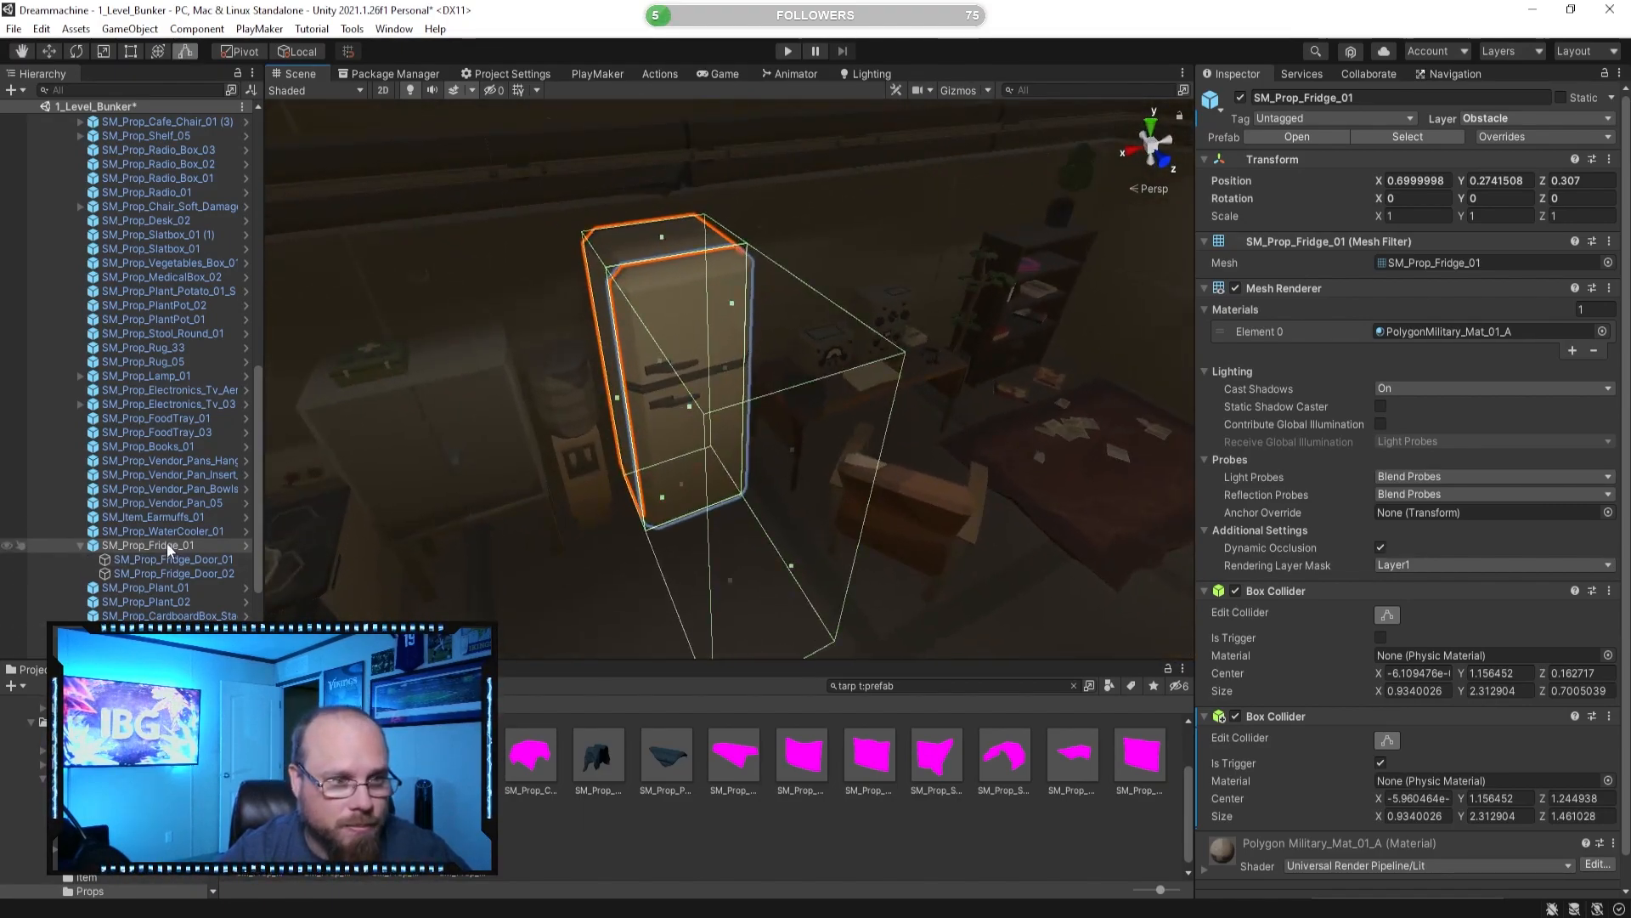
Move SM_Prop_Fridge_01 from the static Kitchen group into the Bunker's Dynamic group.
left_click(80, 545)
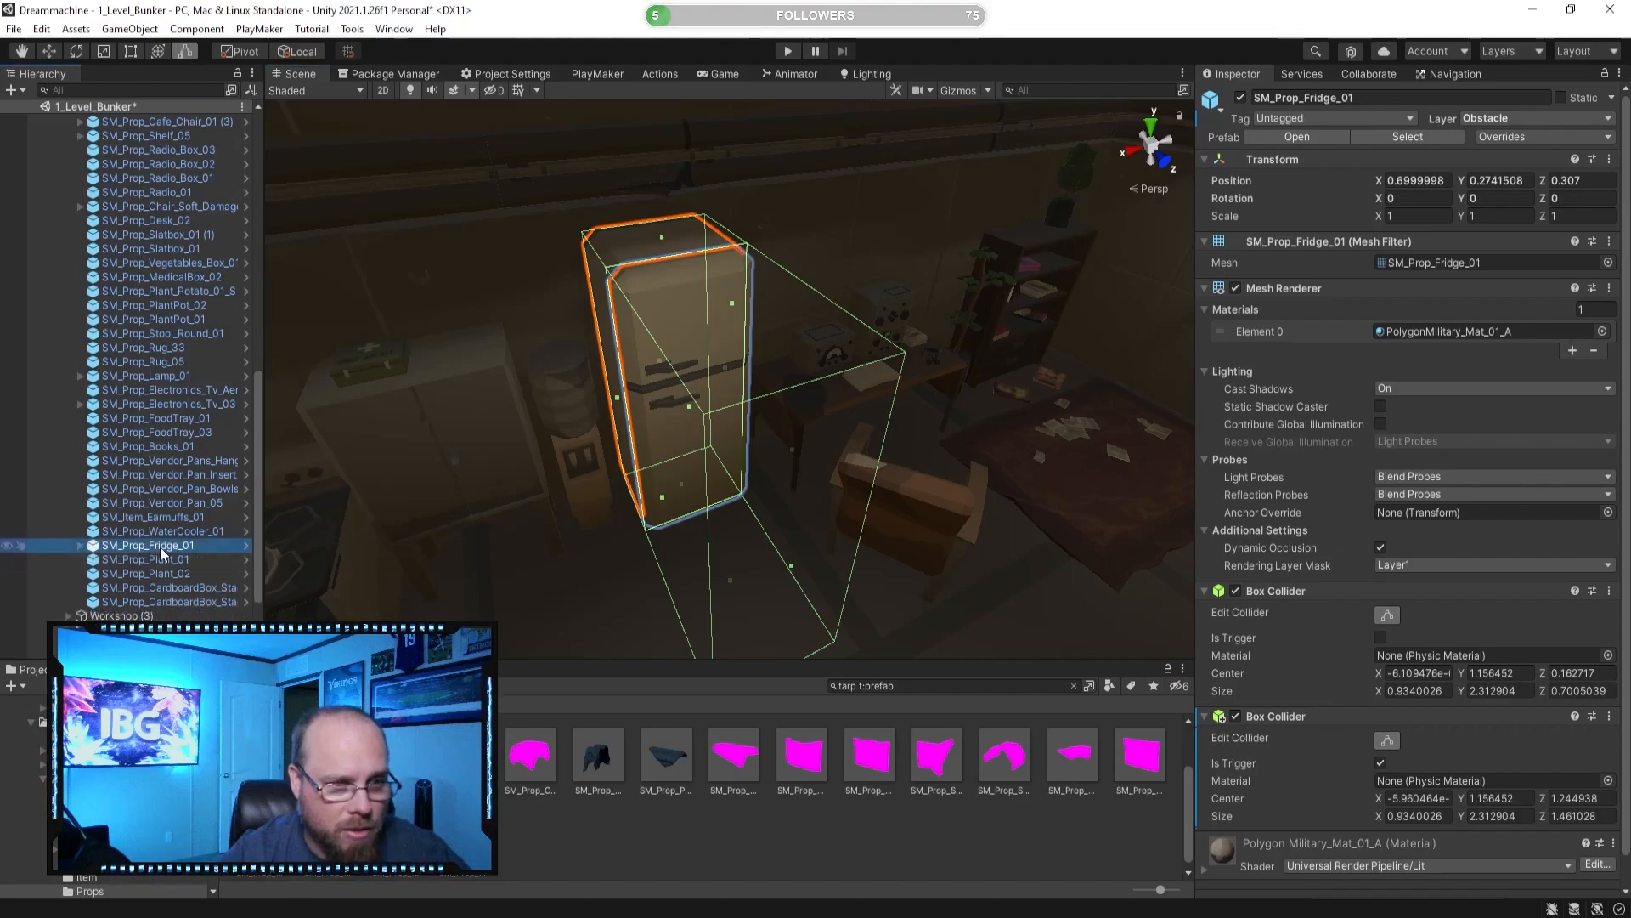
scroll(160, 548, "up", 10)
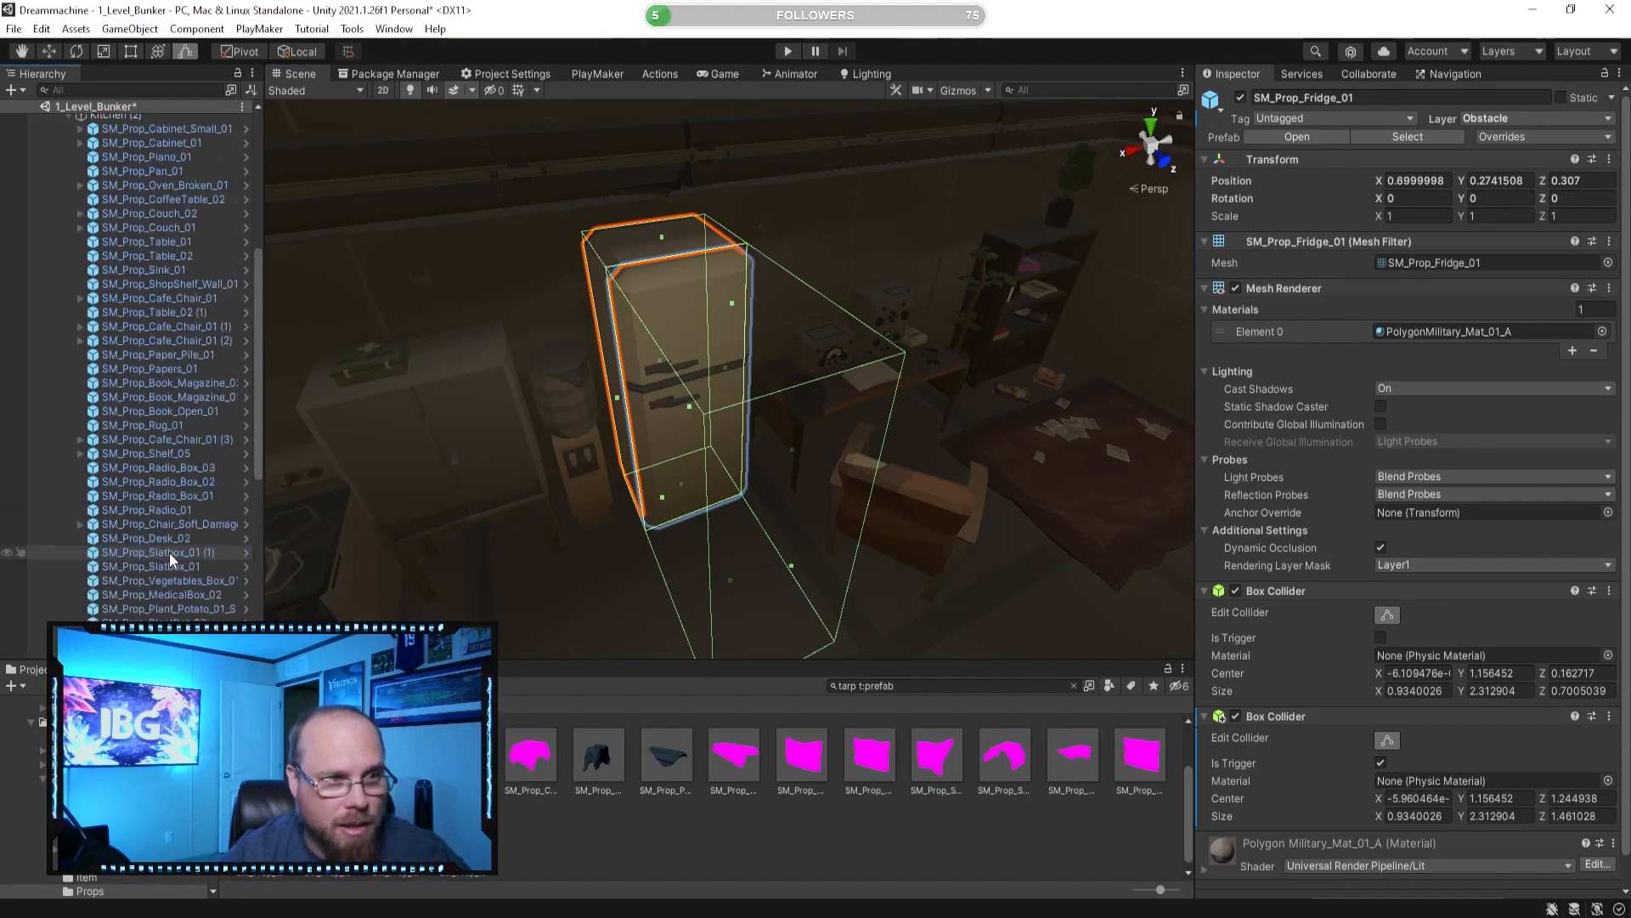
scroll(170, 559, "down", 9)
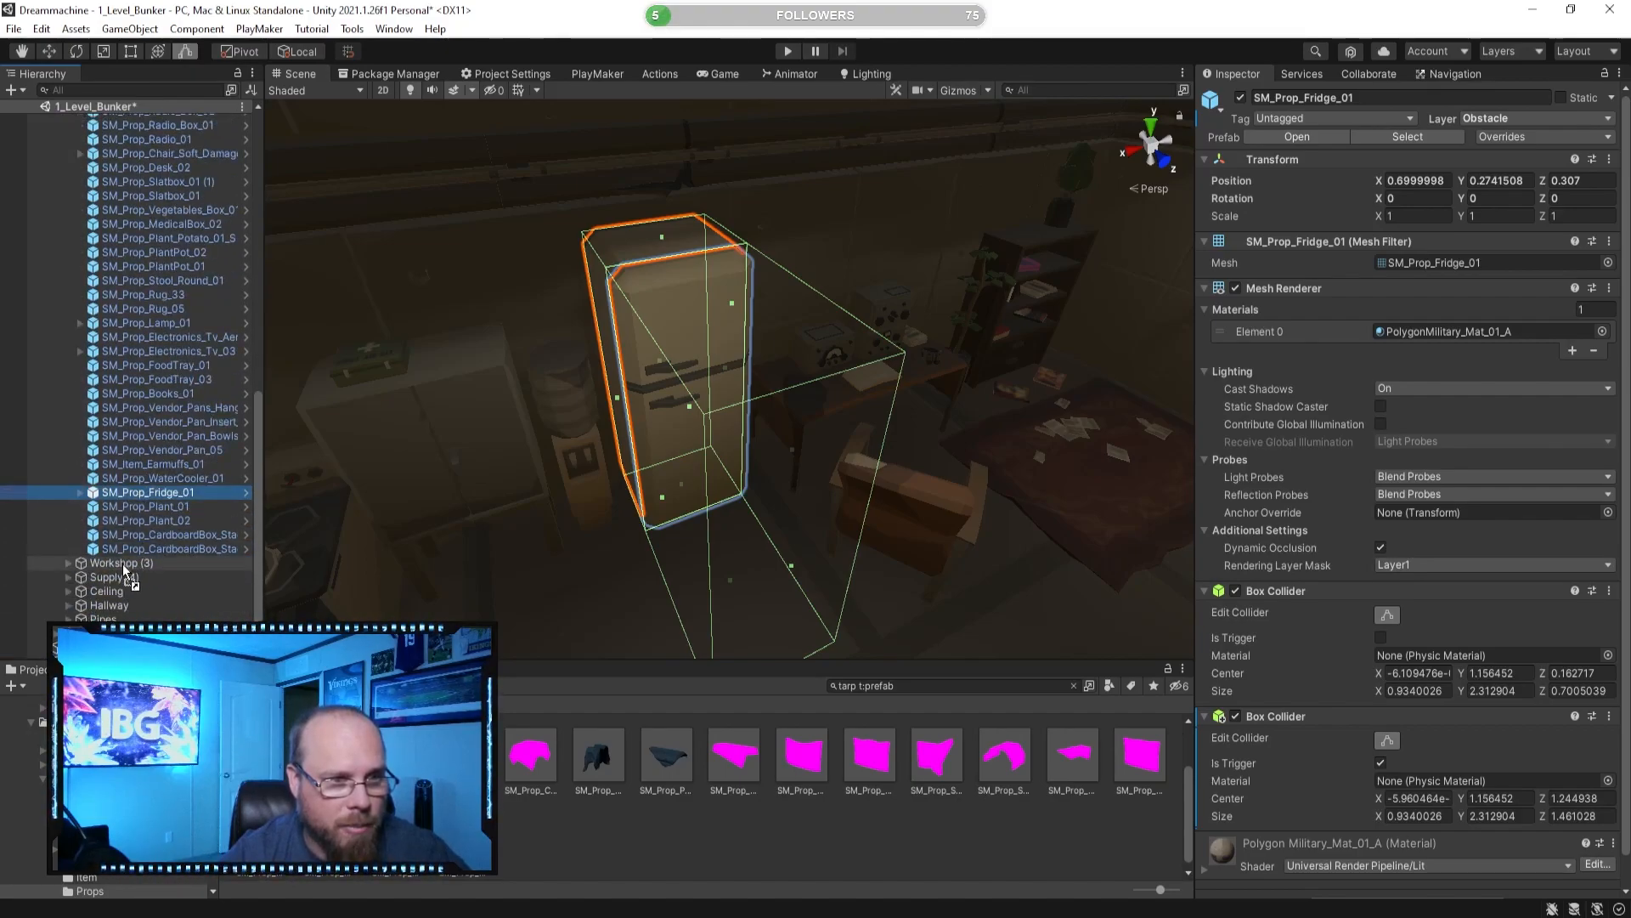
left_click_drag(149, 492, 149, 634)
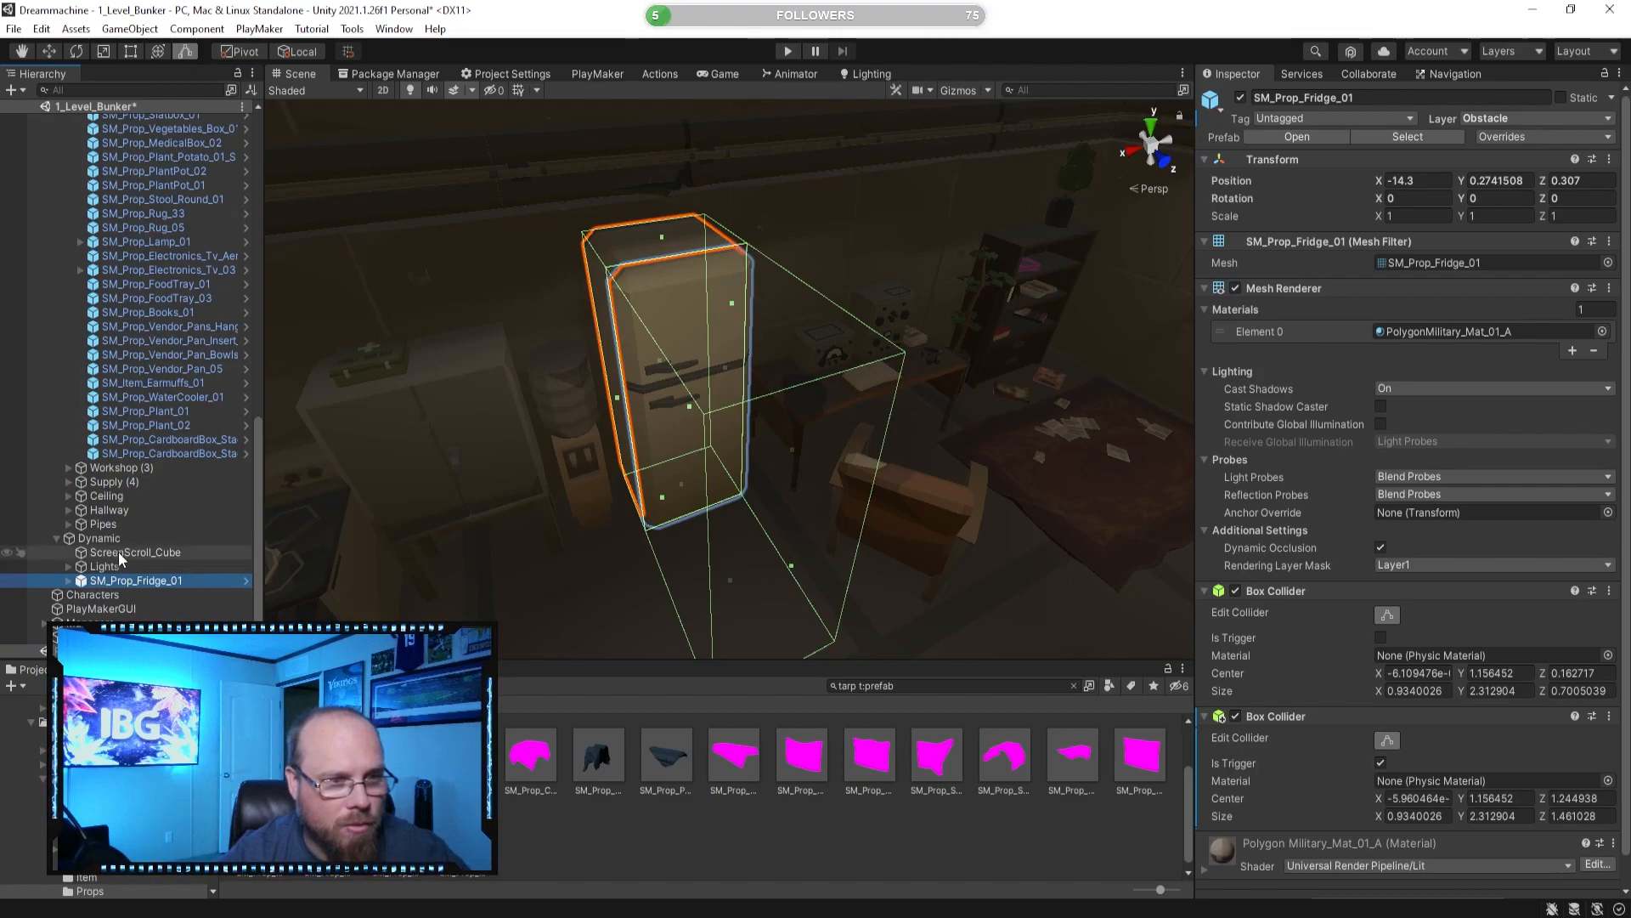
scroll(201, 379, "up", 7)
scroll(201, 379, "up", 5)
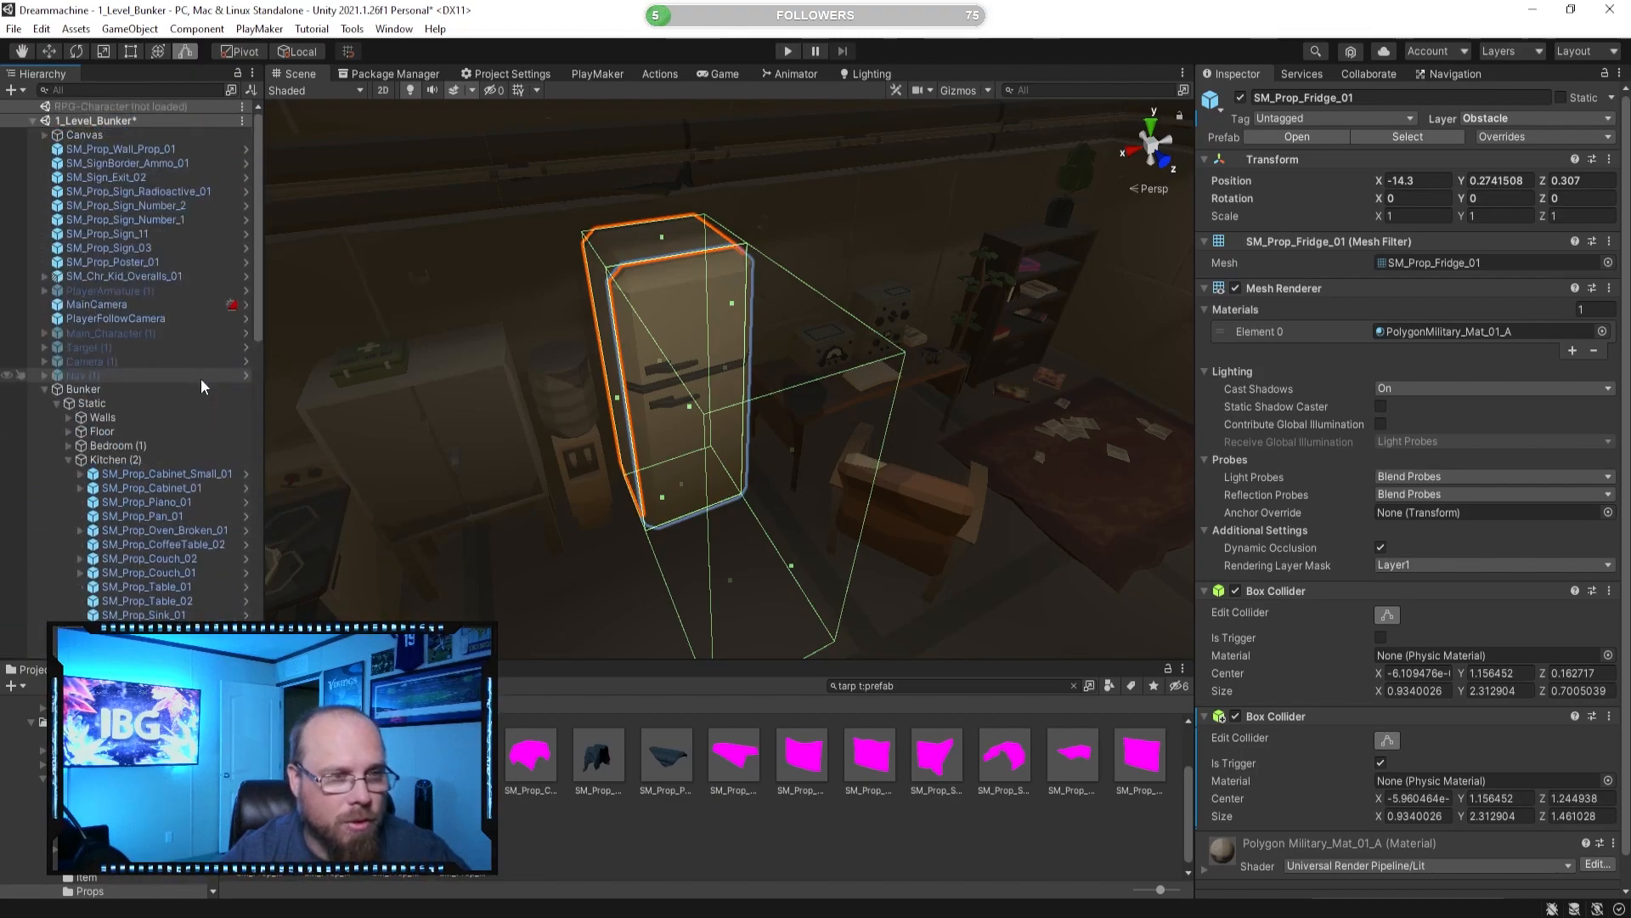
Collapse the Kitchen (2) group and examine the fridge's trigger volume and the surrounding kitchen from several angles.
left_click(68, 460)
scroll(217, 542, "down", 1)
right_click_drag(548, 519, 476, 555)
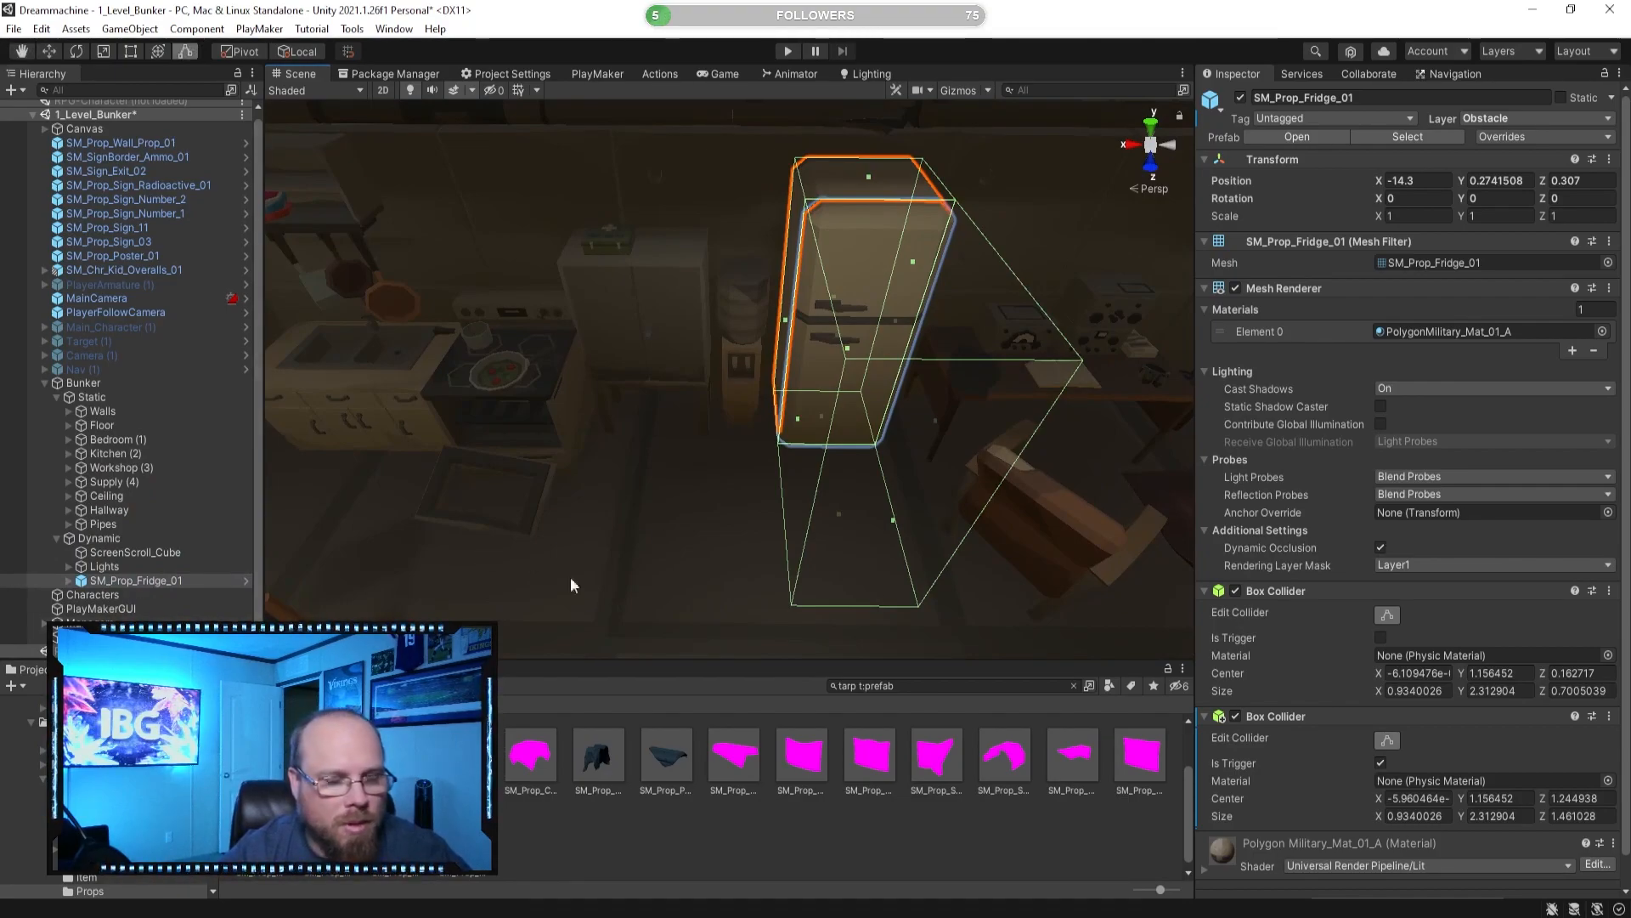
scroll(1297, 664, "down", 1)
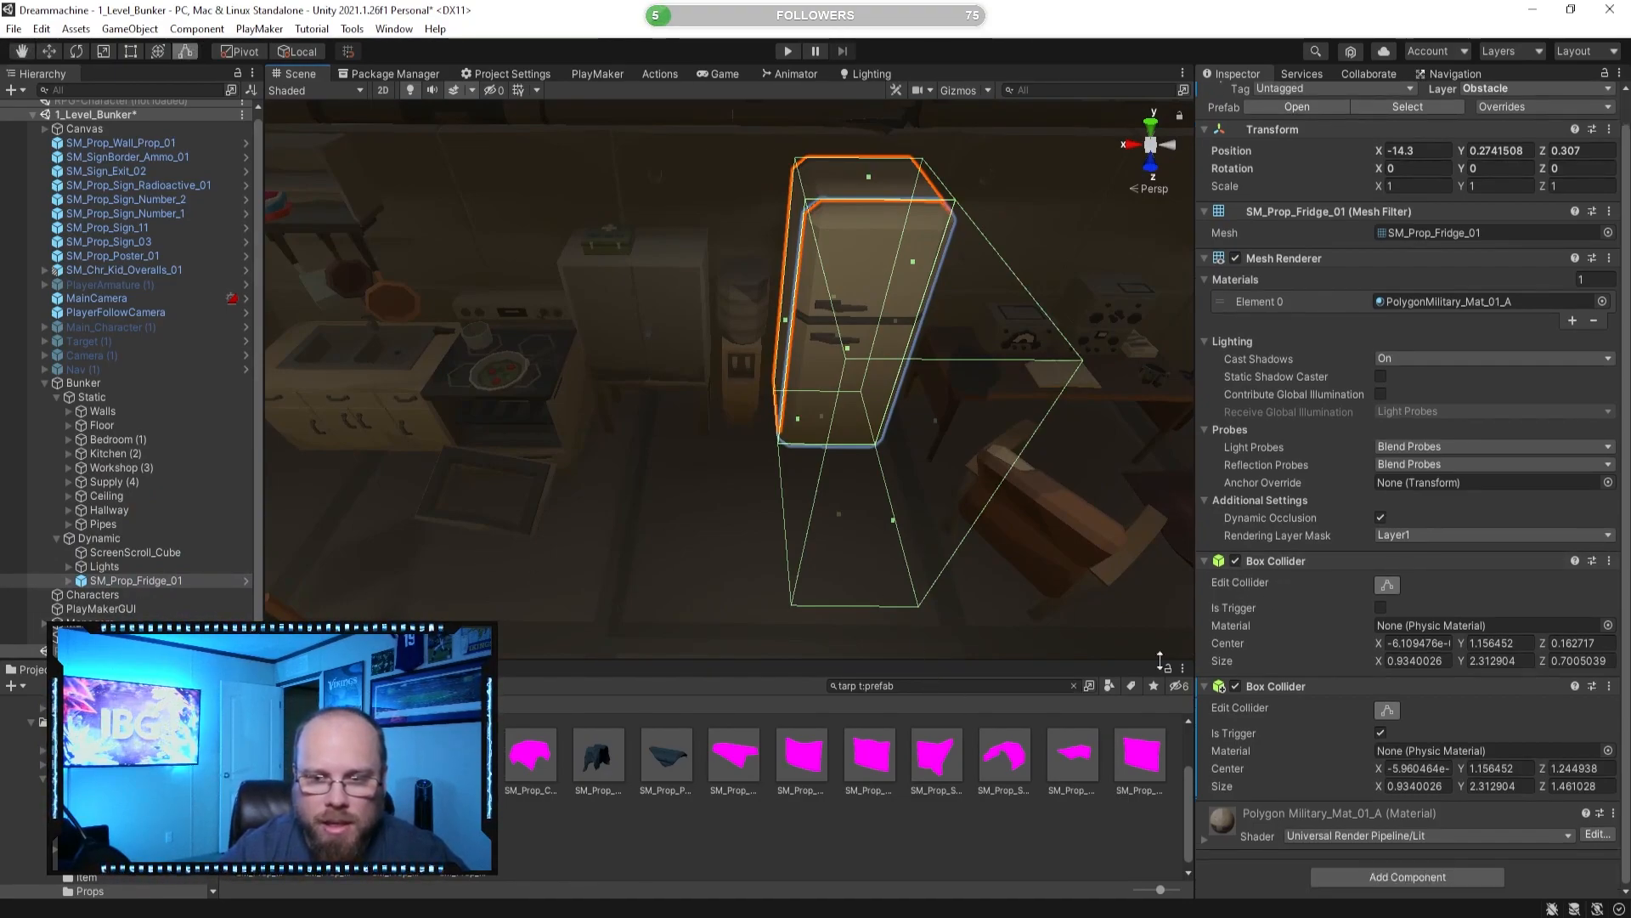
right_click_drag(778, 474, 734, 420)
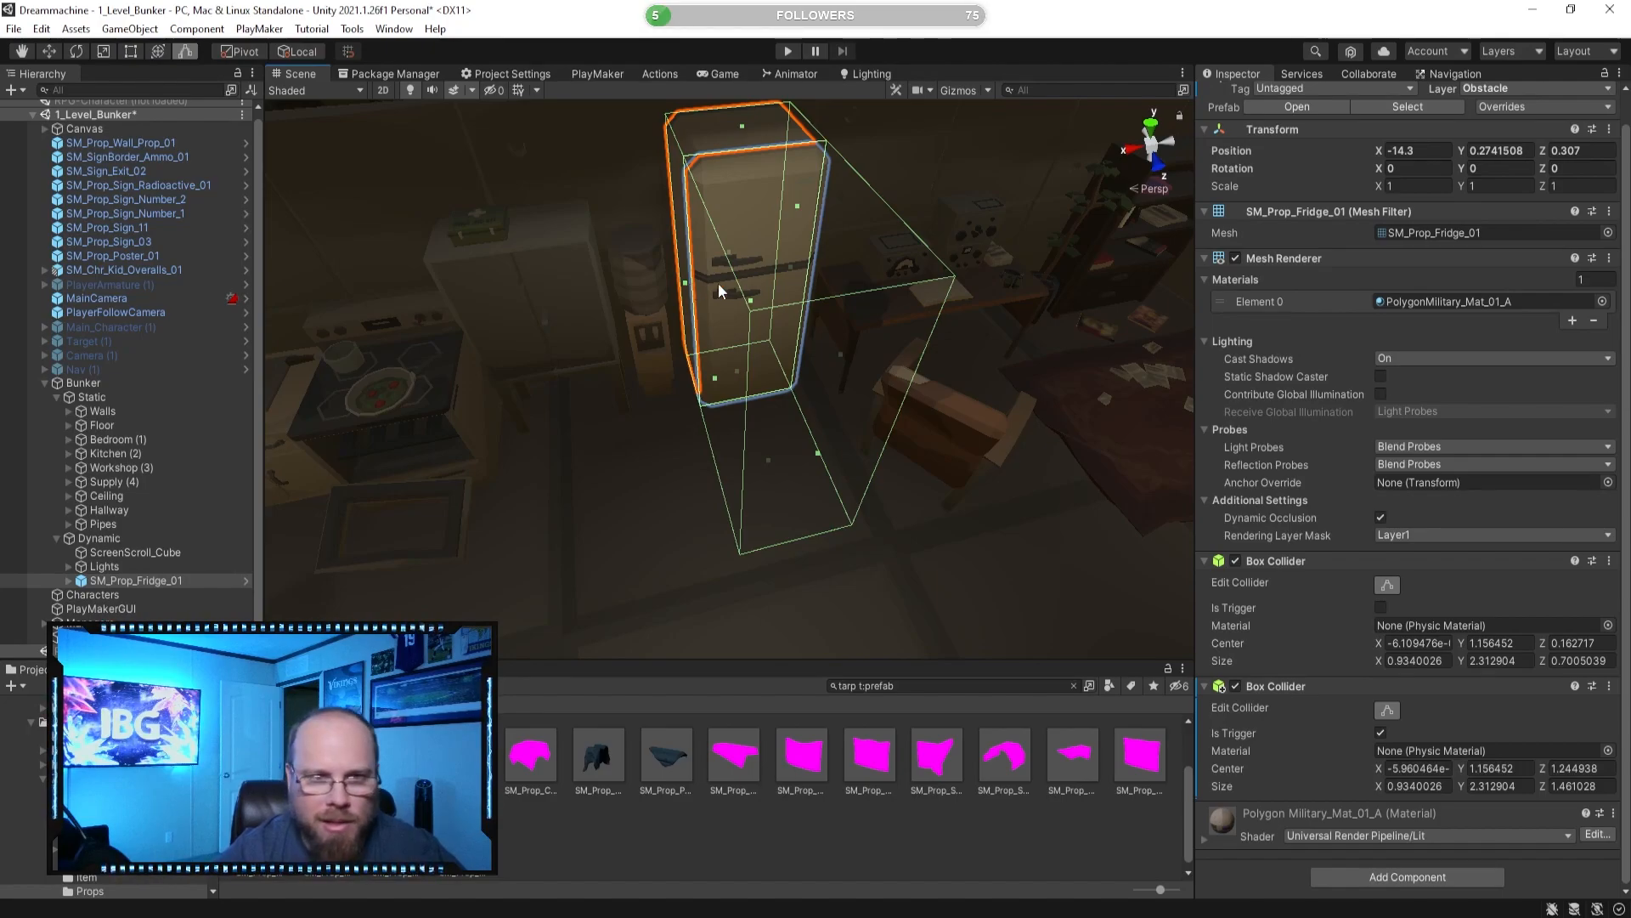
right_click_drag(855, 435, 776, 399)
key("d")
key("w")
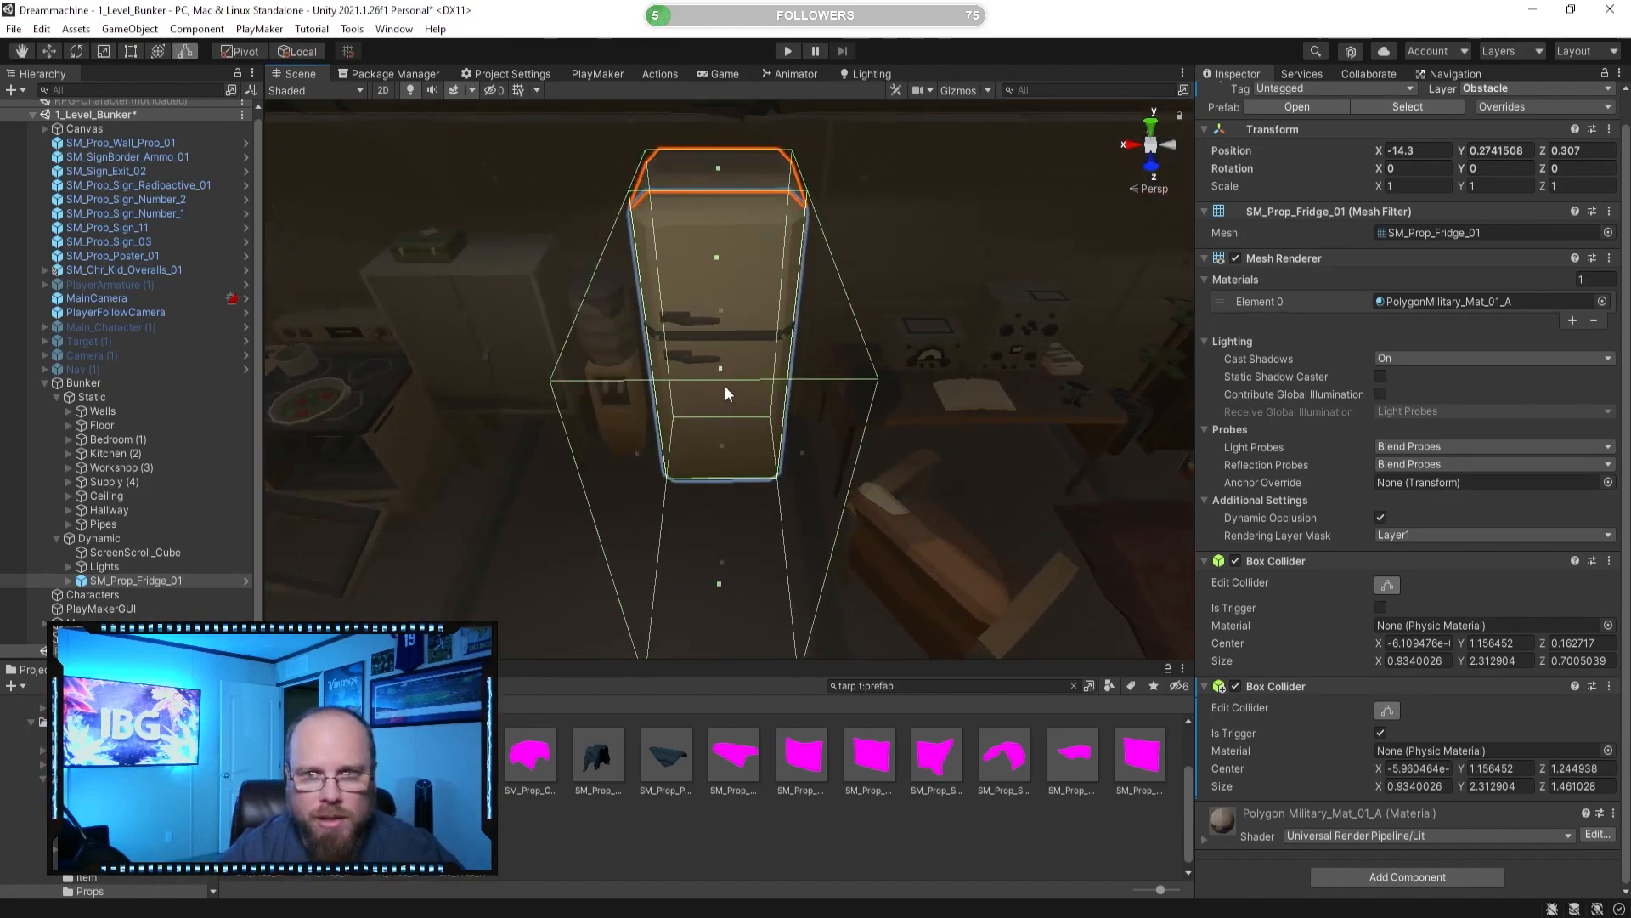
key("a")
right_click_drag(641, 387, 655, 390)
key("s")
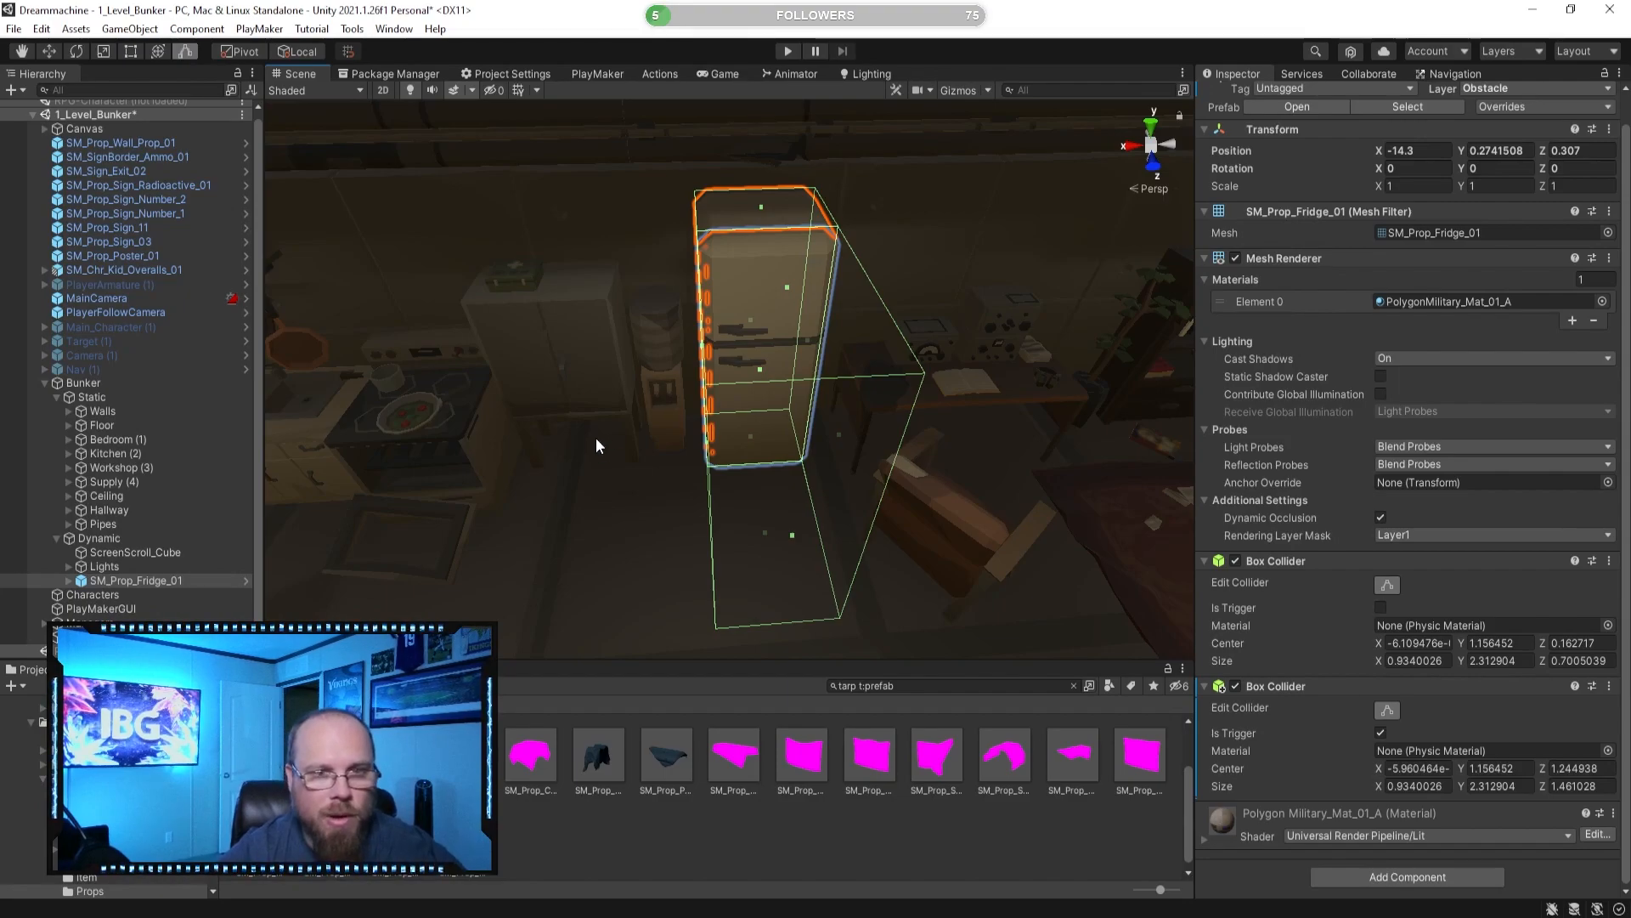
right_click_drag(614, 430, 612, 434)
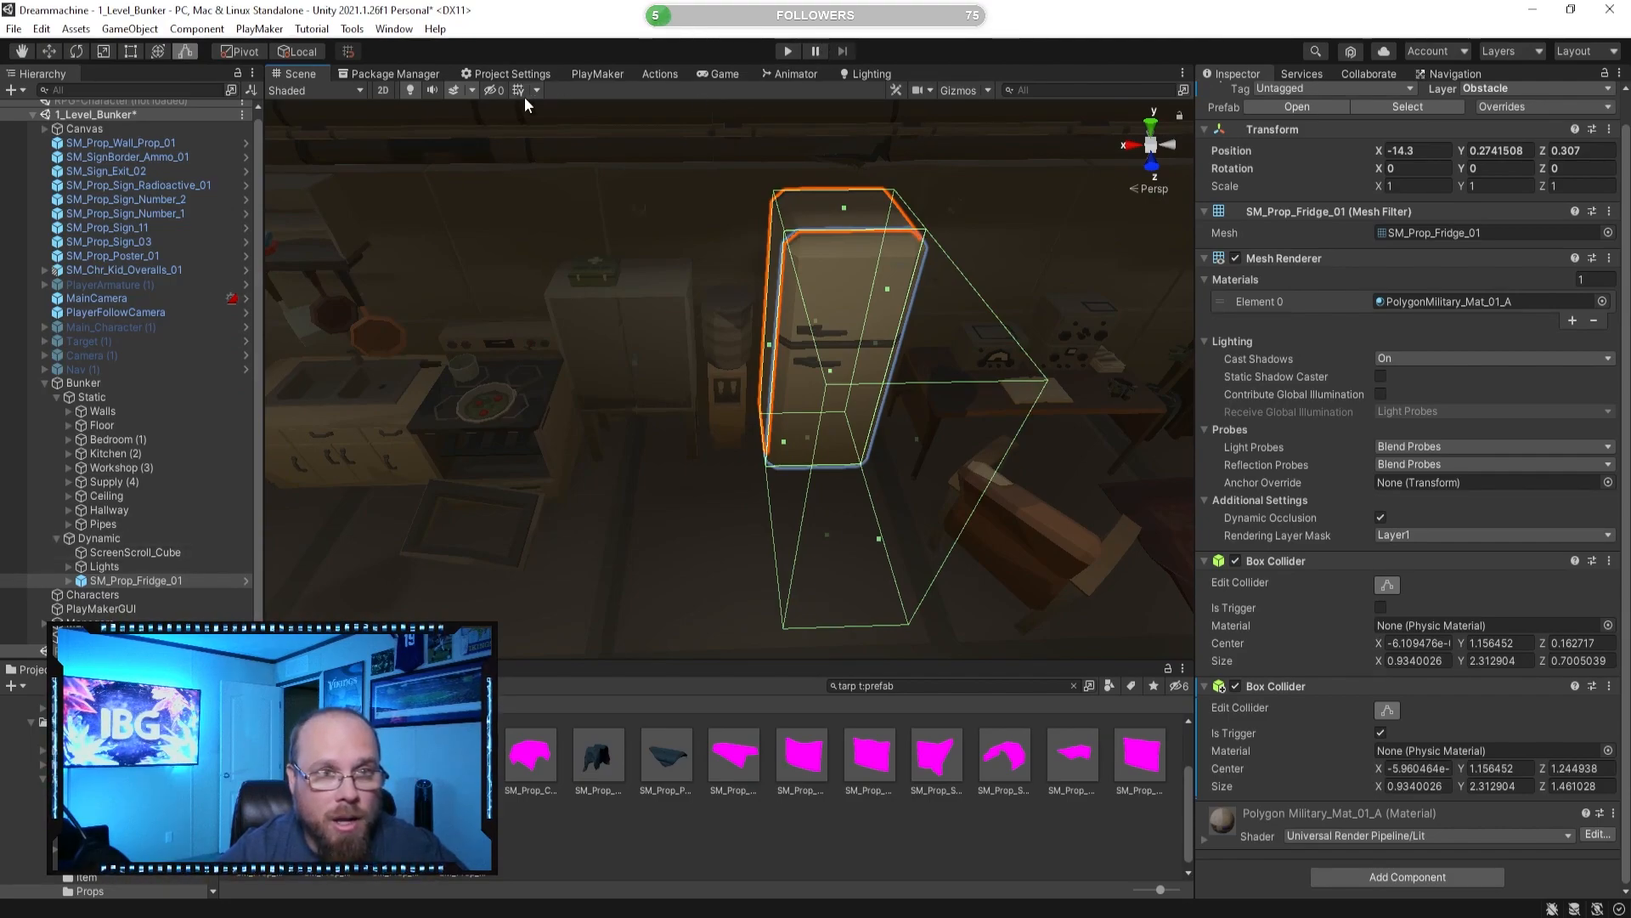
Add a PlayMaker FSM to SM_Prop_Fridge_01.
left_click(603, 74)
right_click(678, 397)
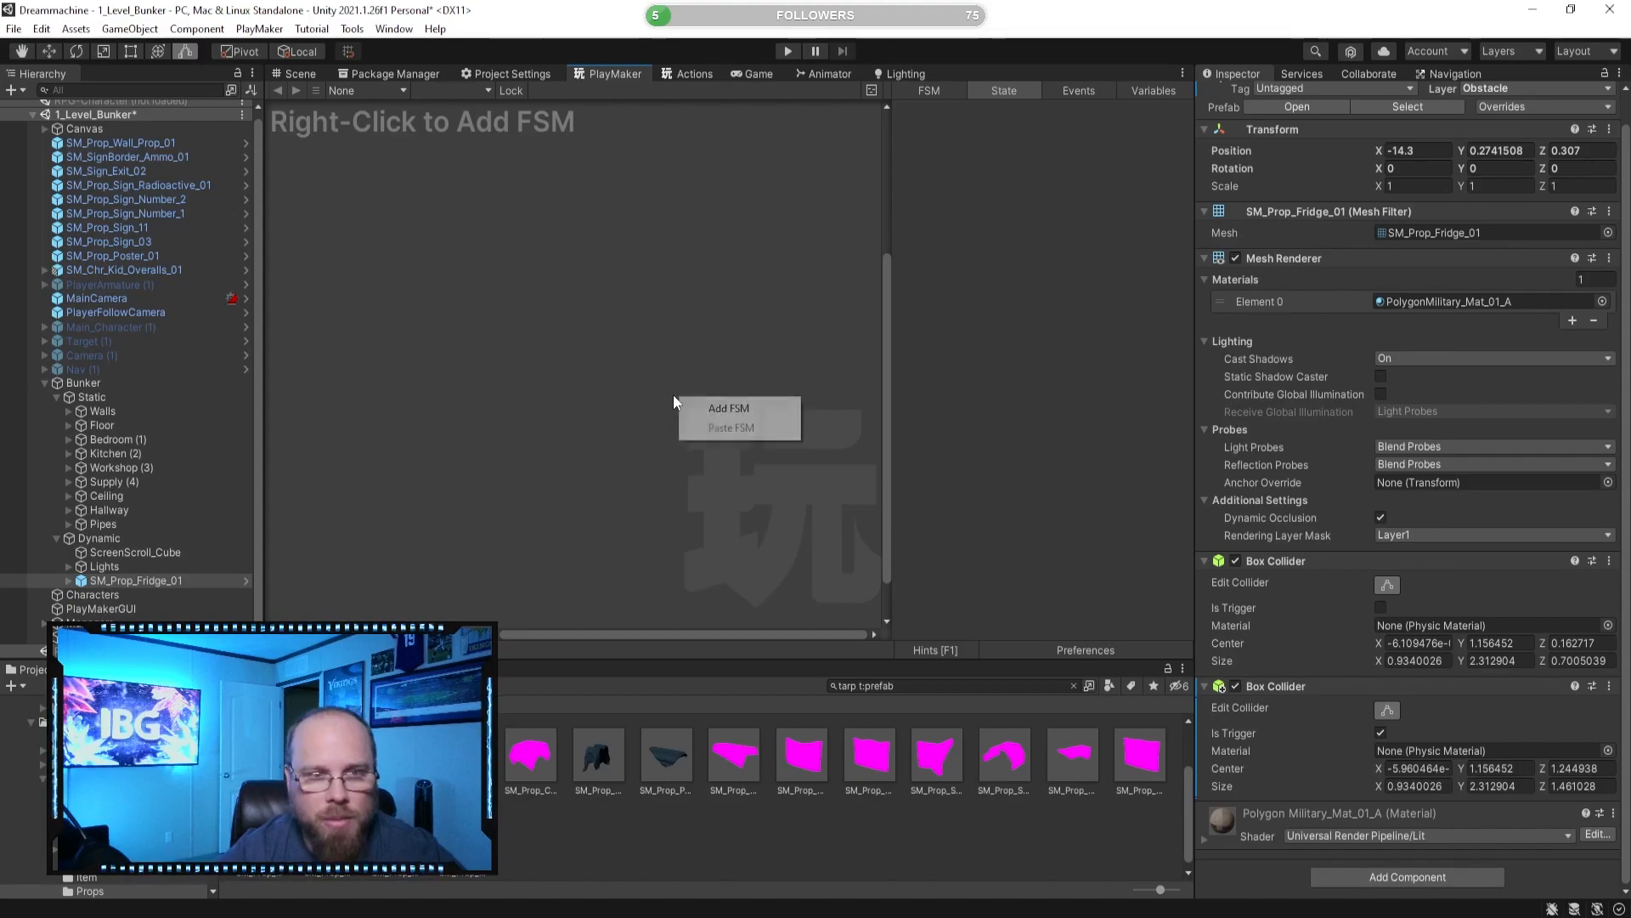
left_click(734, 407)
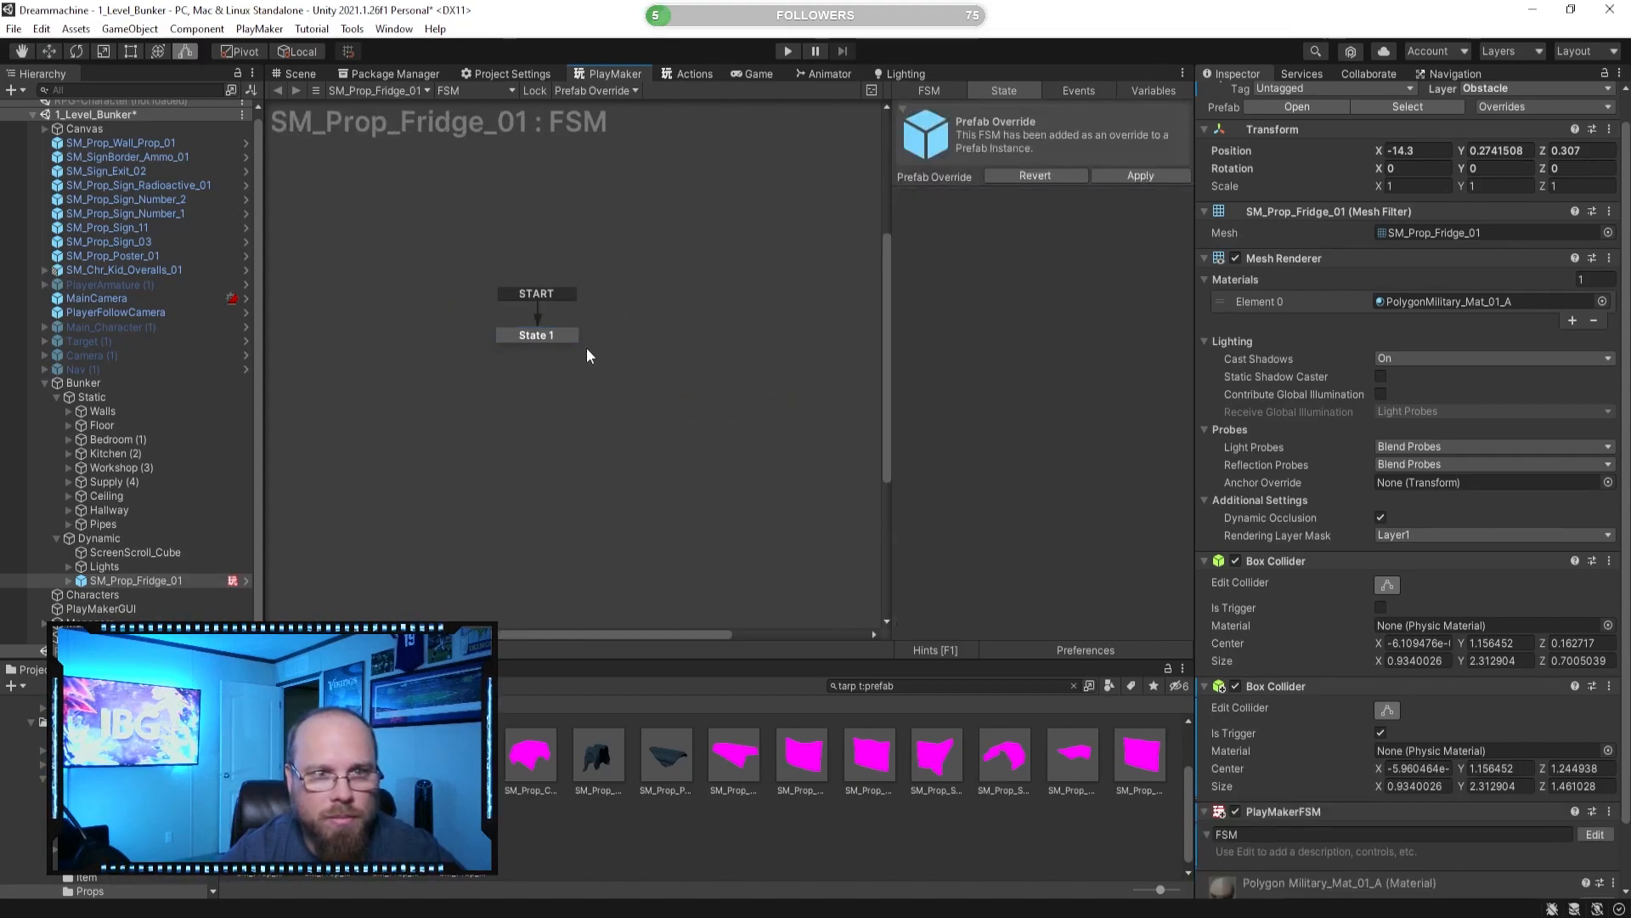
Find the Physics Trigger Event action by searching for "trigg" and add it to State 1 of the fridge's FSM.
left_click(1147, 626)
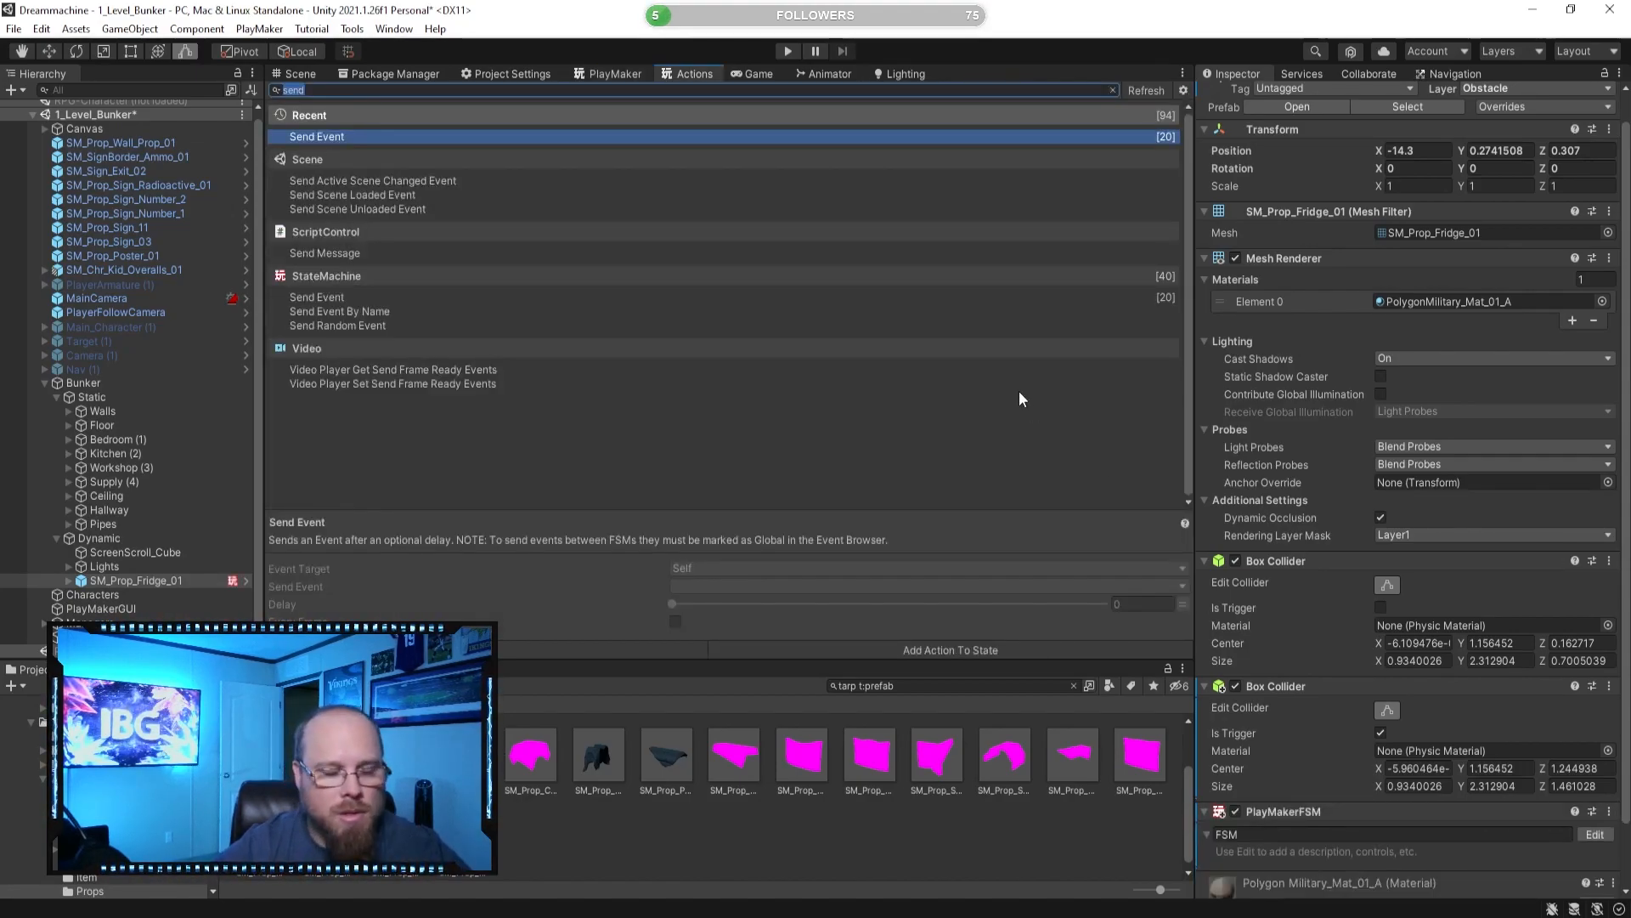
type("c")
key("BackSpace")
type("trigg")
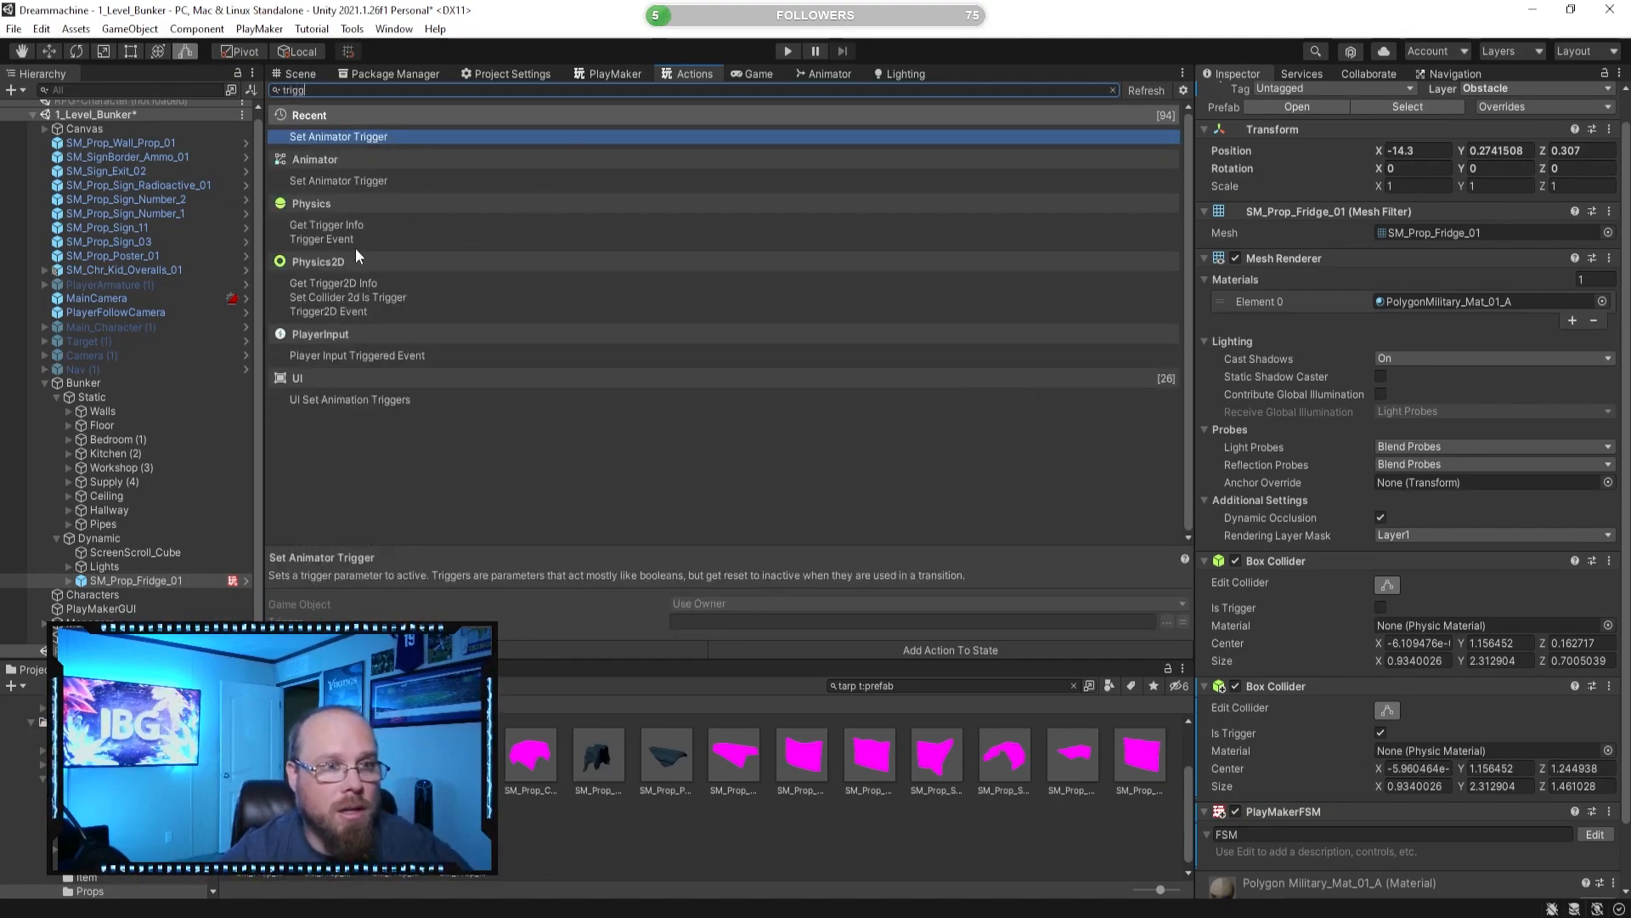
left_click(336, 239)
double_click(334, 239)
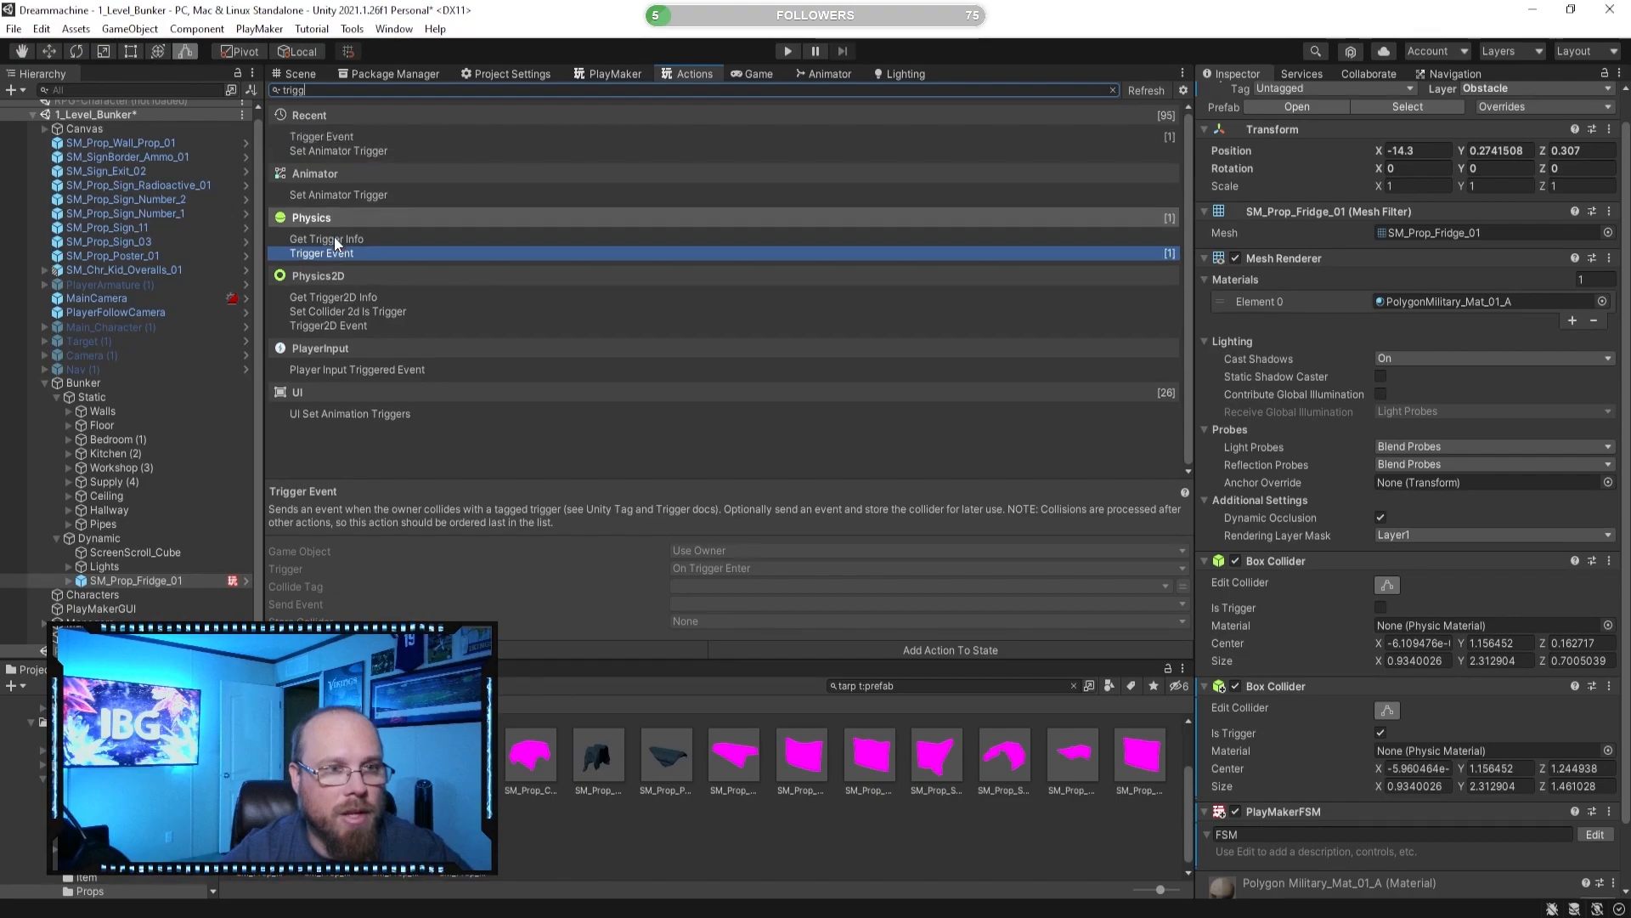
left_click(619, 74)
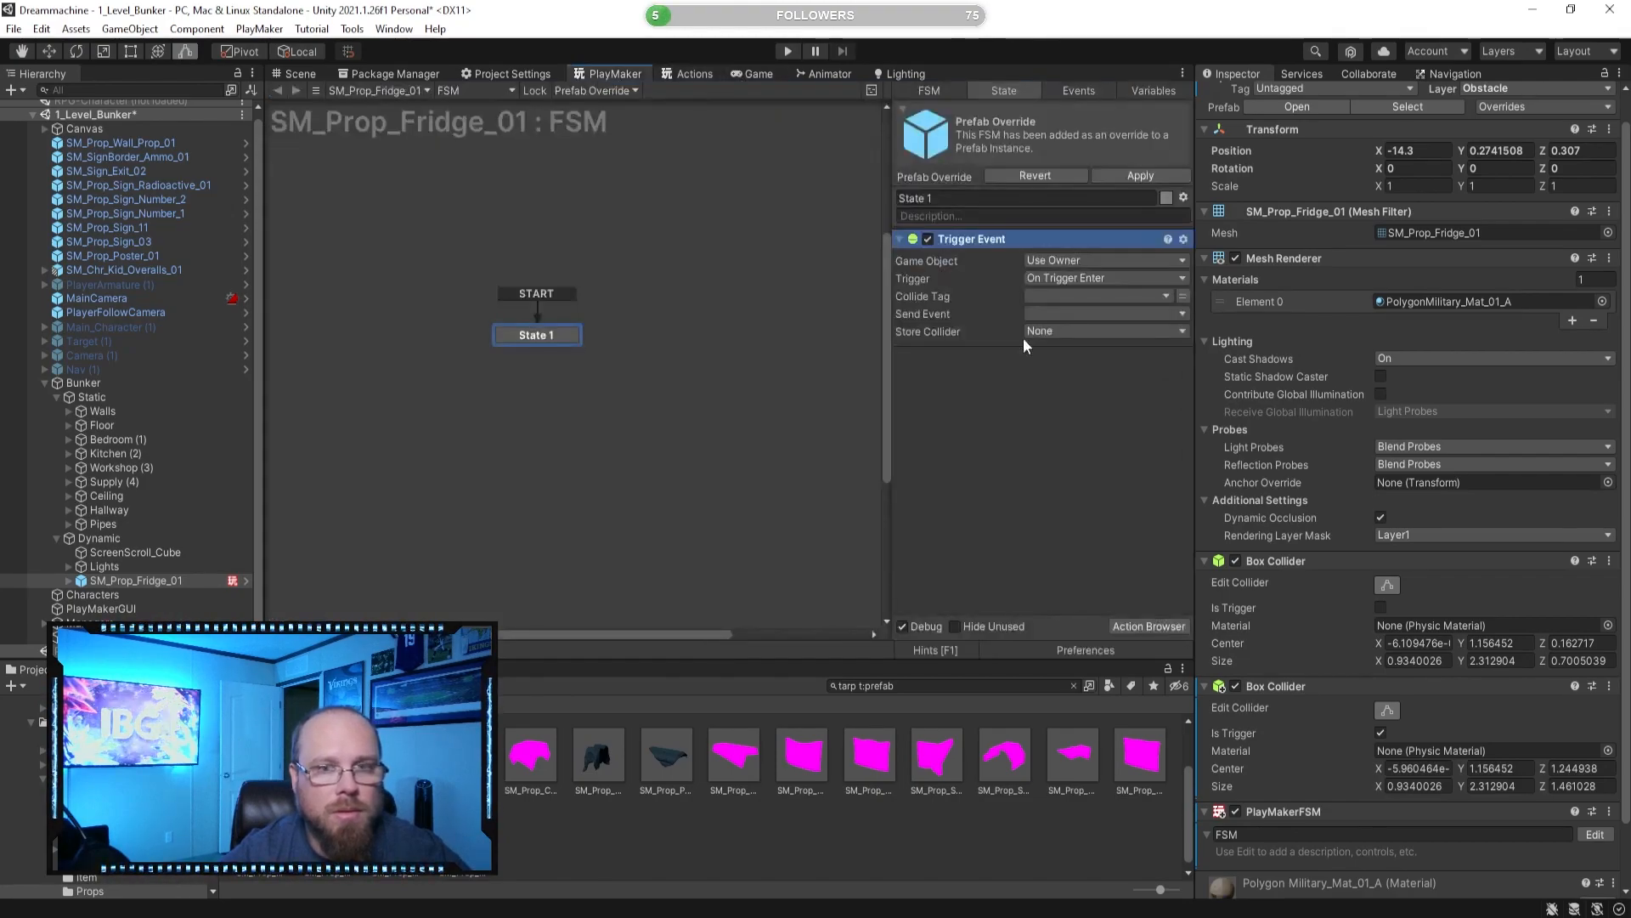
Configure the Trigger Event with On Trigger Enter, collide tag Player and a new send event named Trigger.
left_click(1096, 267)
left_click(1062, 304)
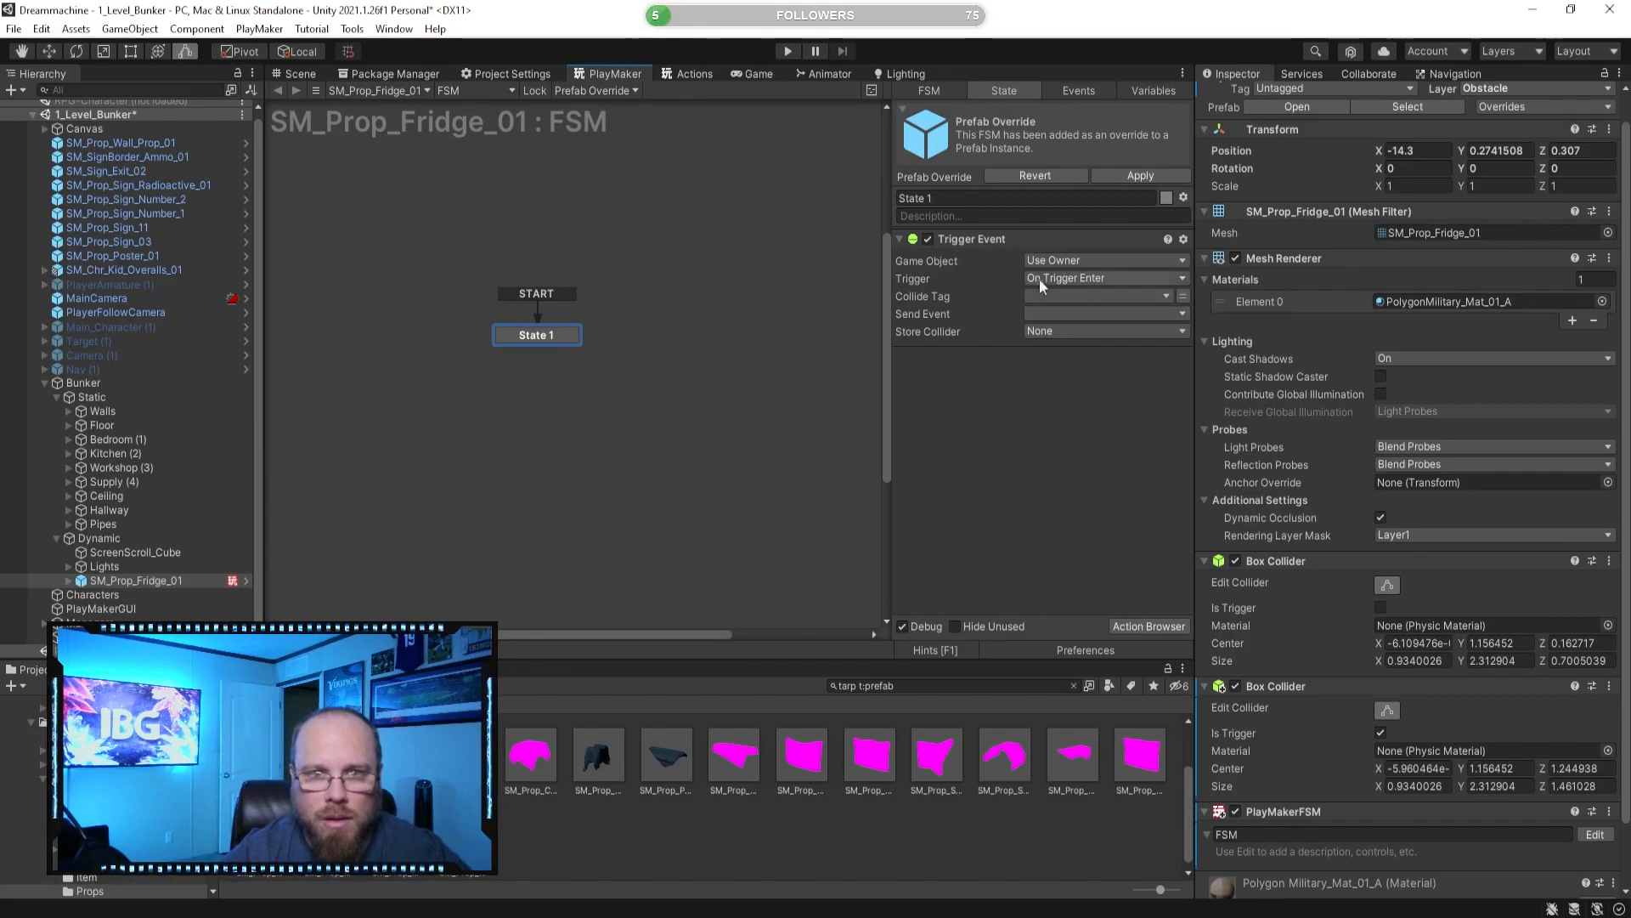
left_click(1098, 295)
left_click(1111, 421)
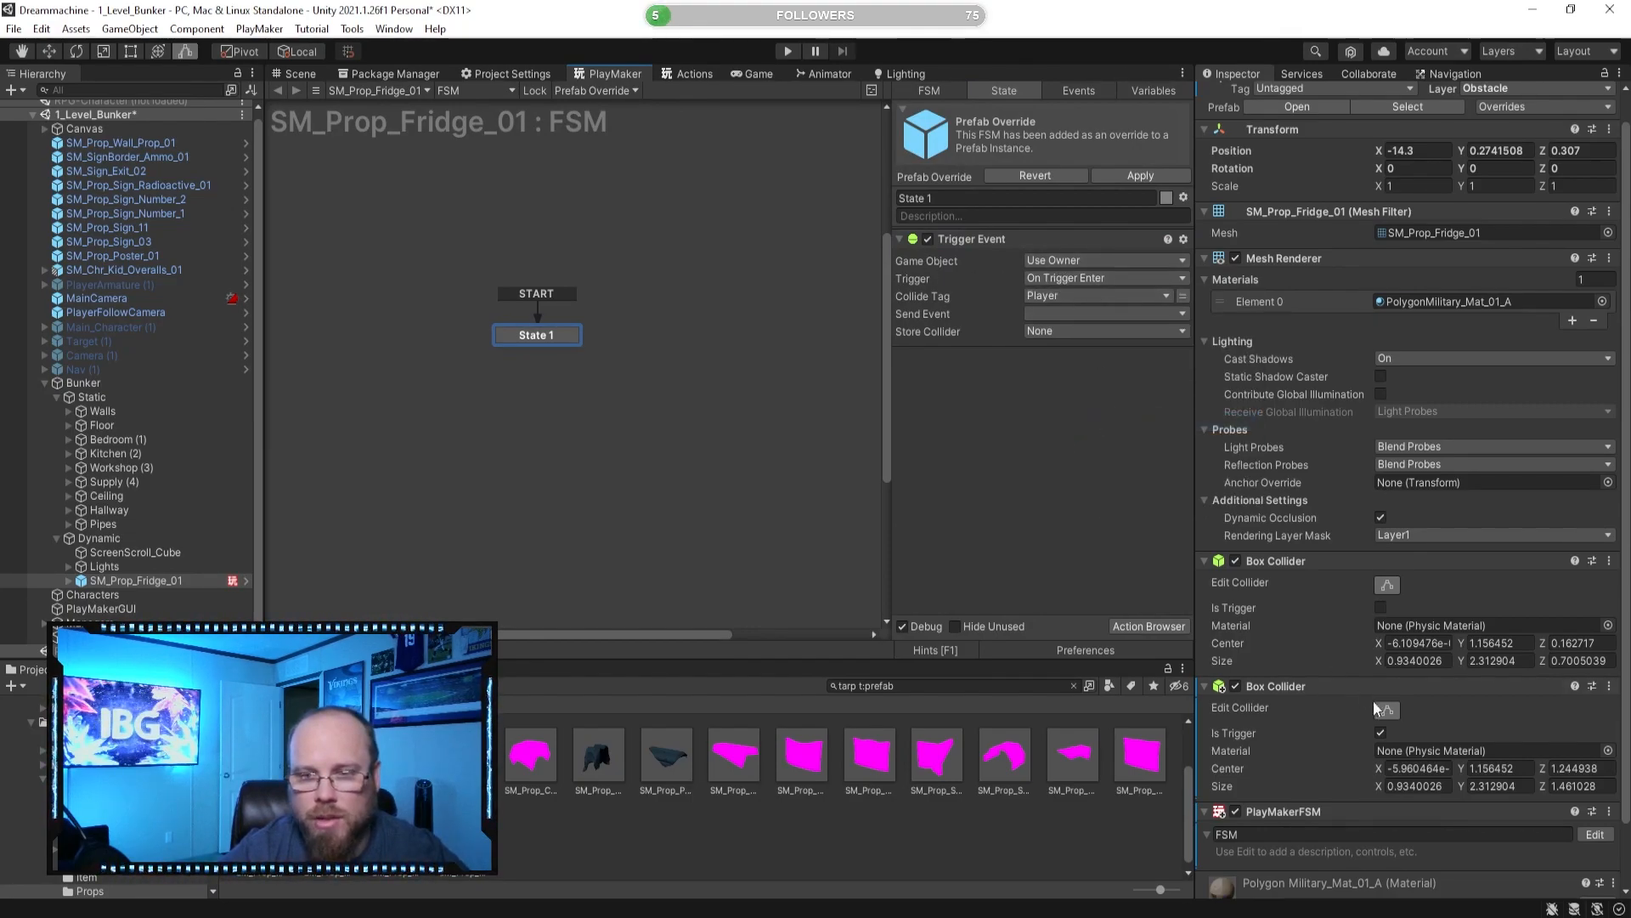
left_click(1064, 314)
left_click(1083, 424)
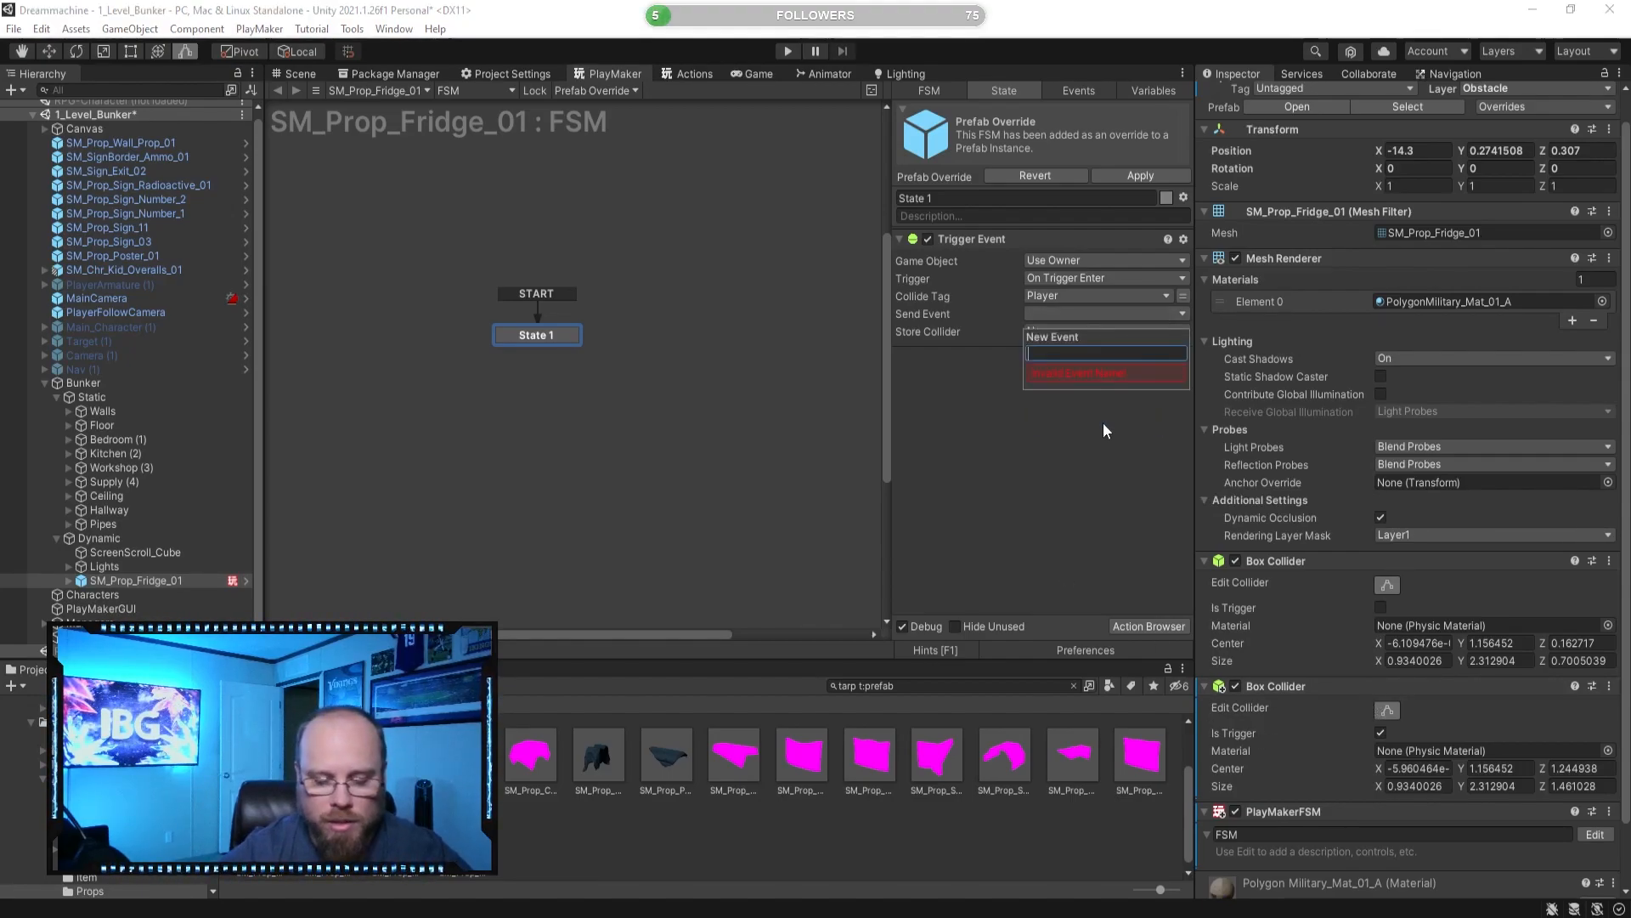
type("Tri")
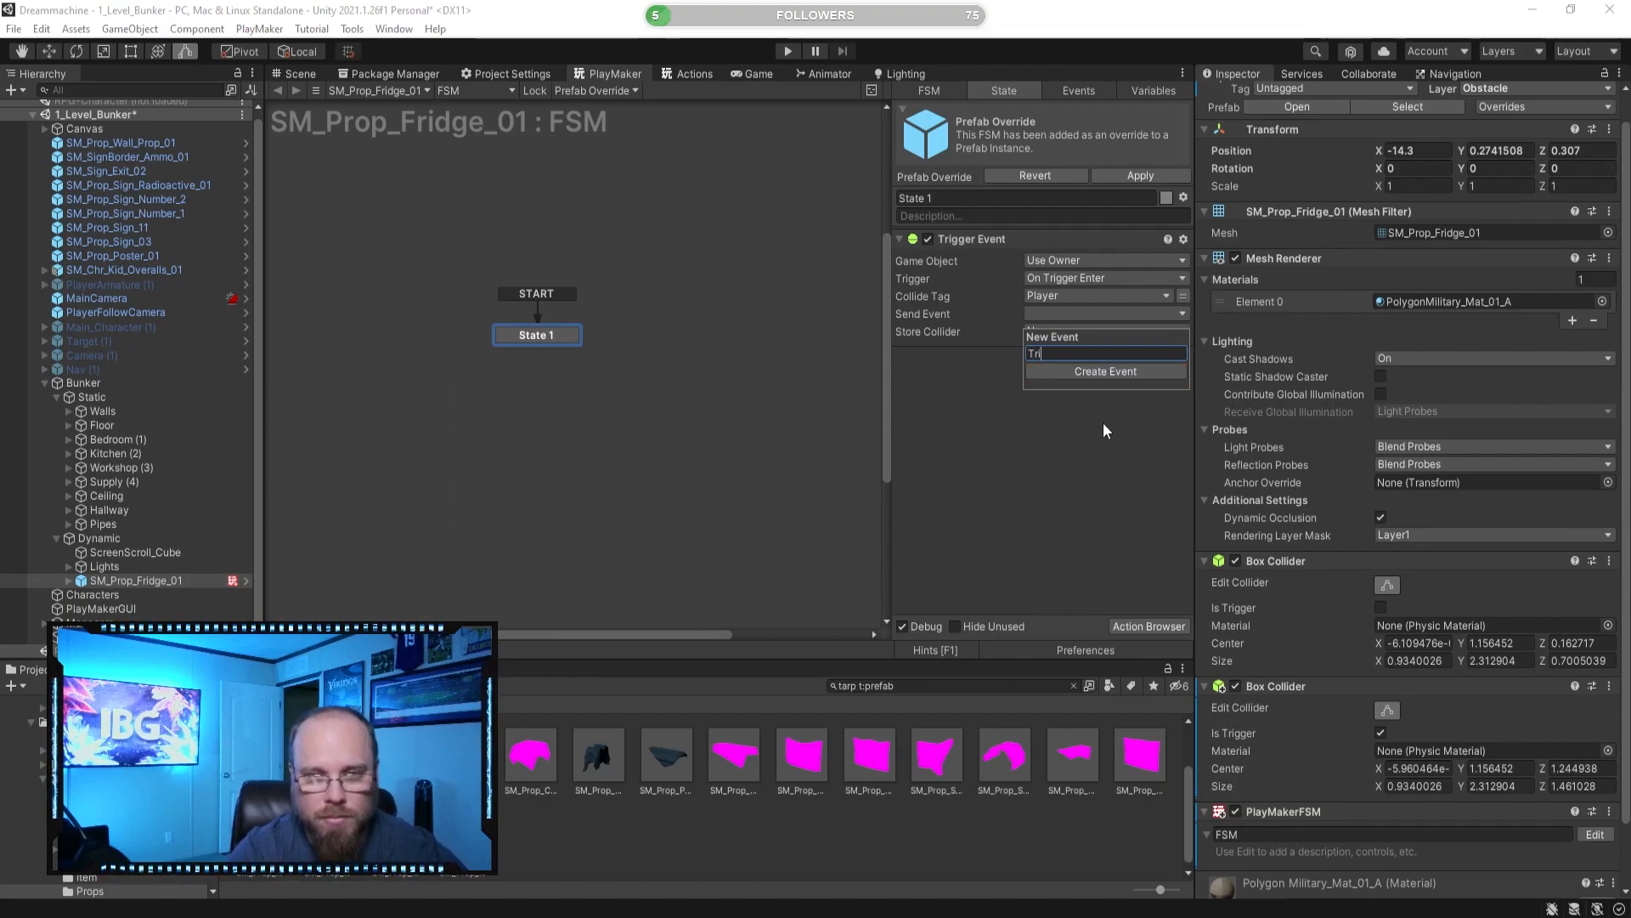
type("gger")
key("Return")
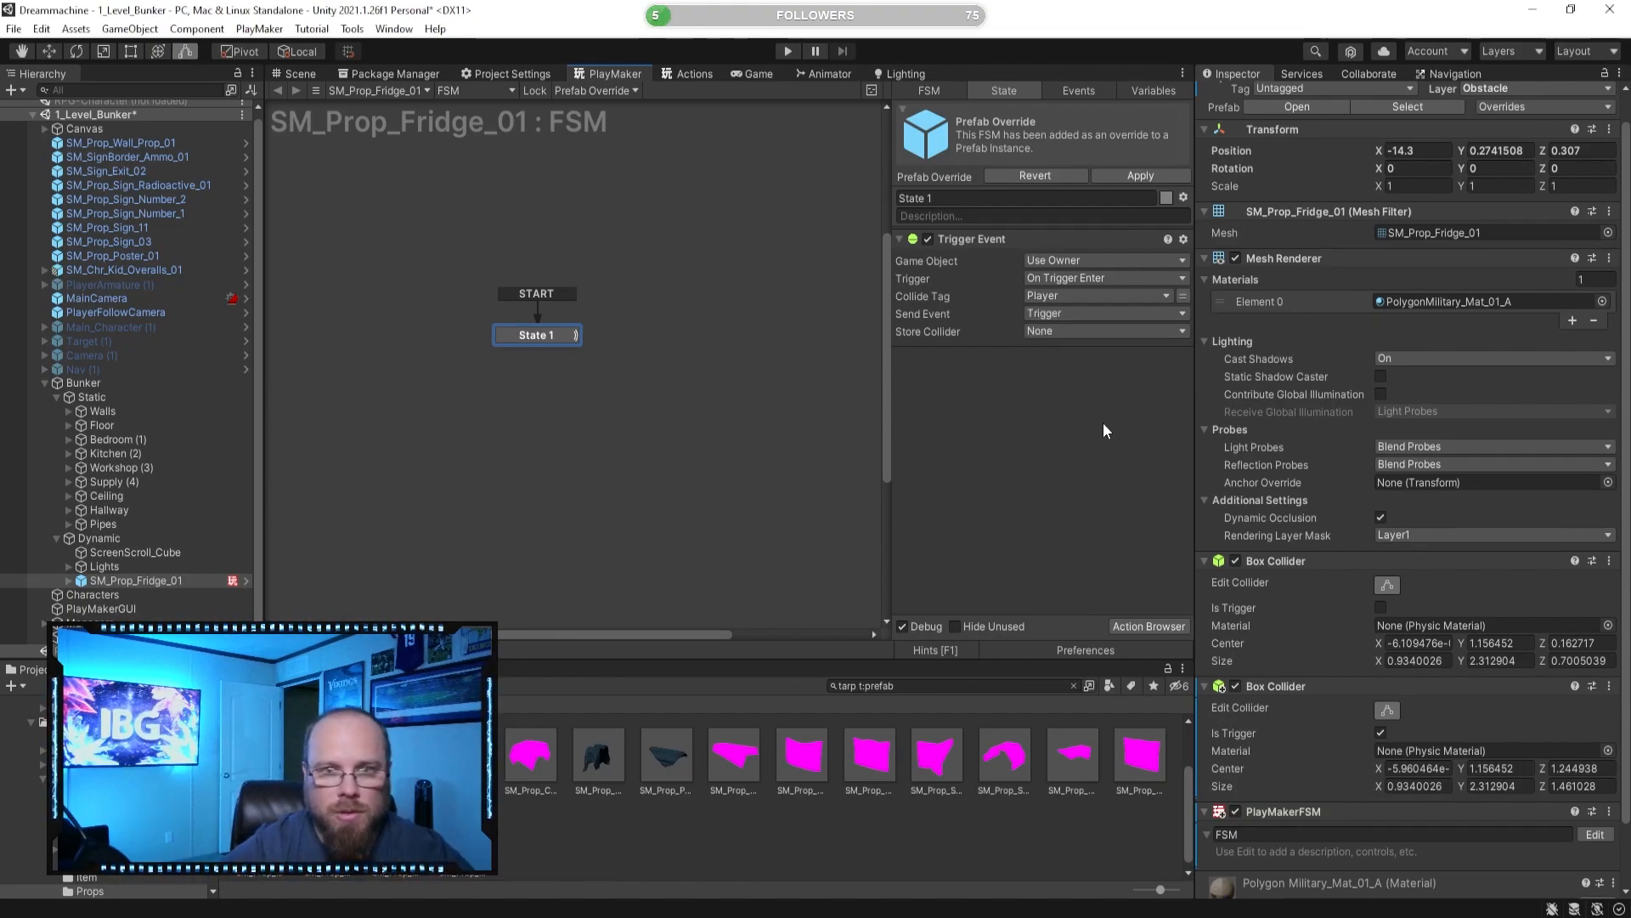
Add a Trigger transition to State 1 and give the FSM graph the alien-head watermark.
right_click(567, 334)
mouse_move(680, 346)
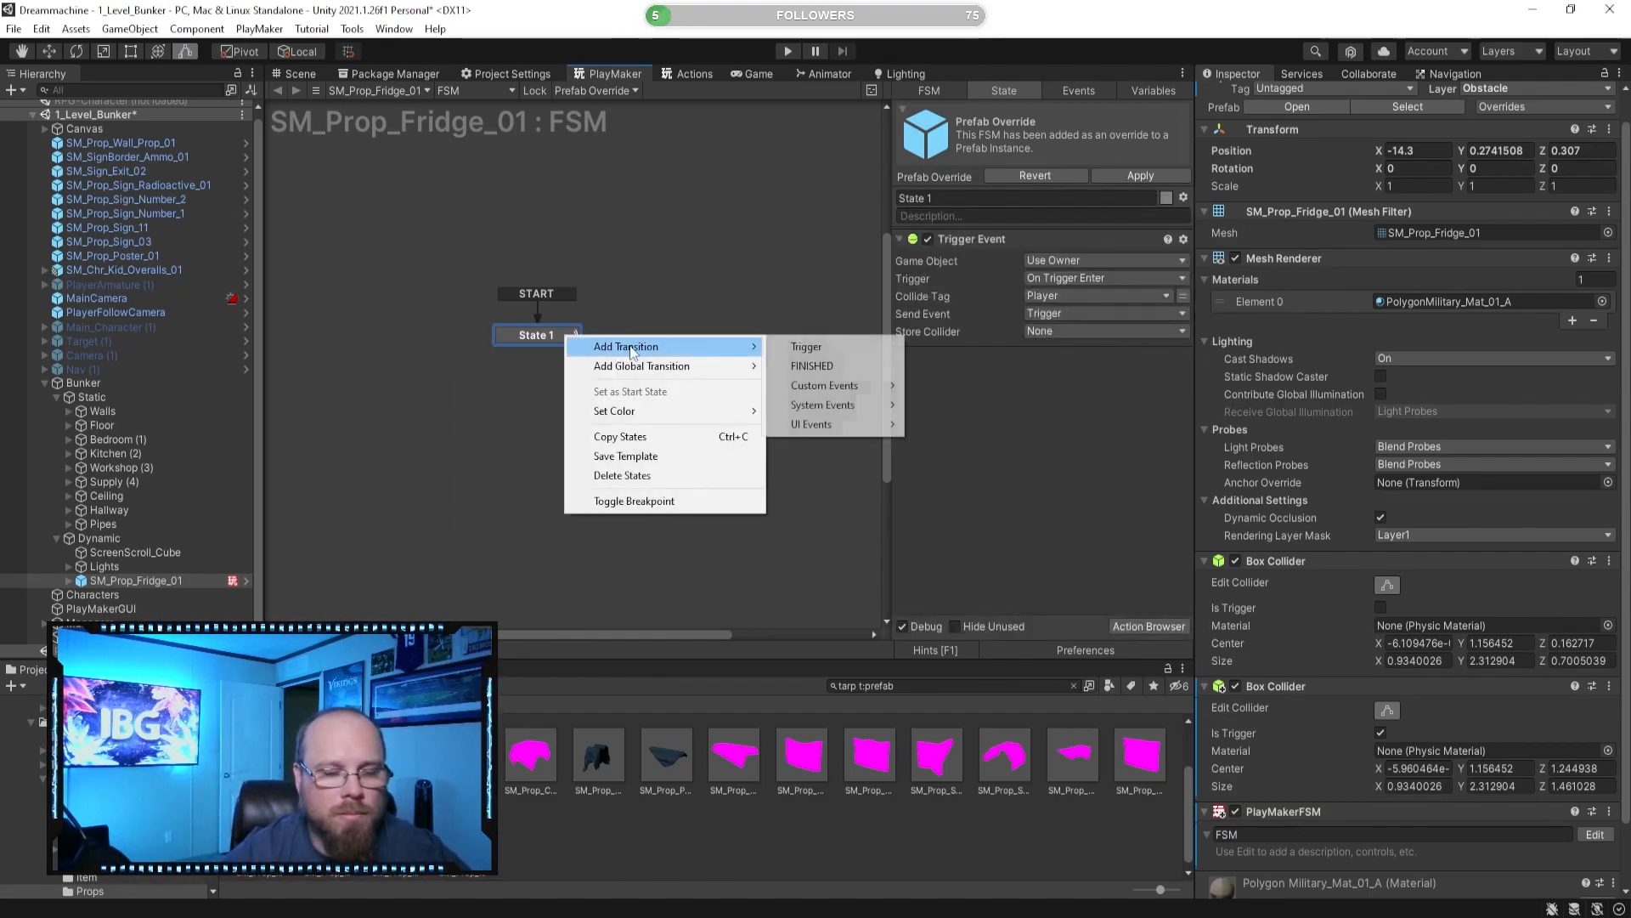
left_click(816, 347)
right_click(708, 444)
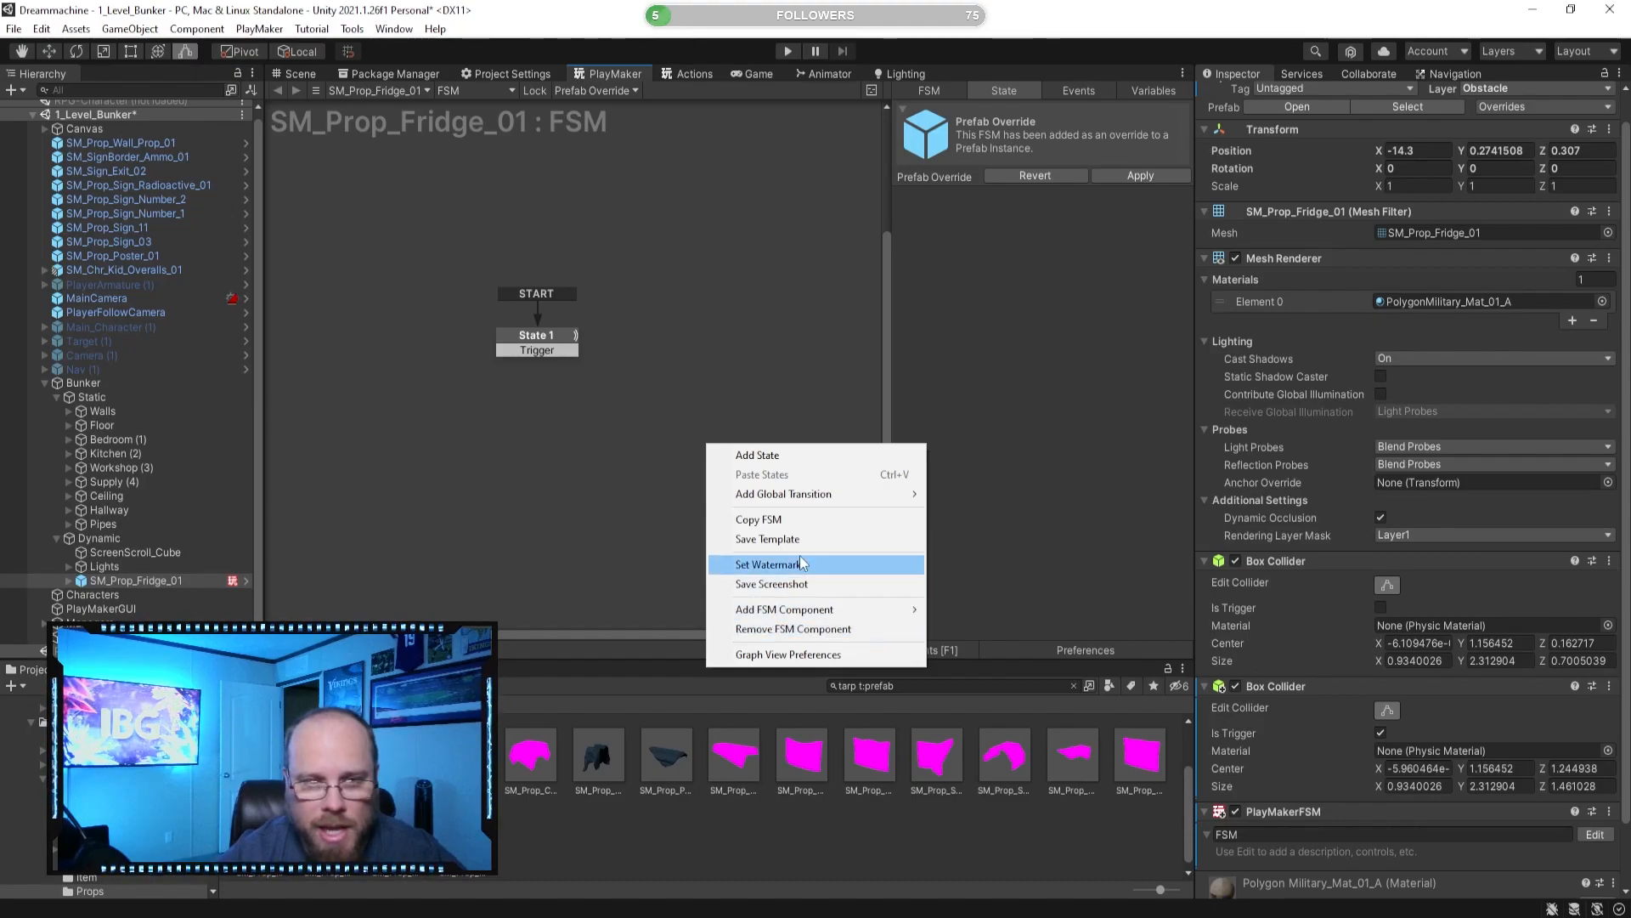
left_click(769, 564)
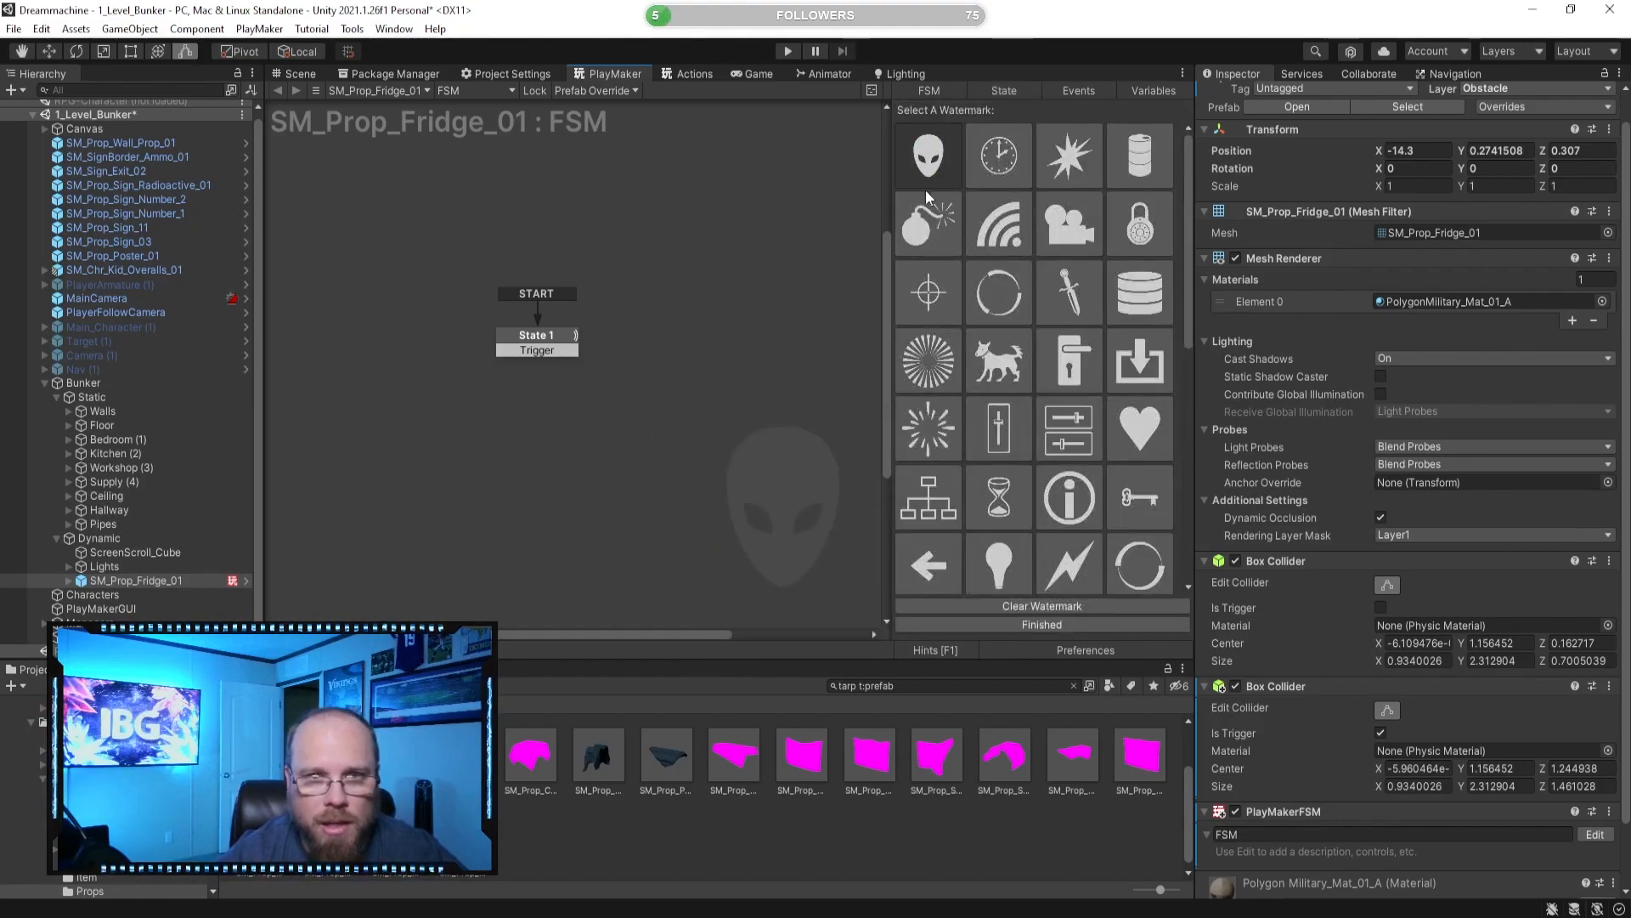
Rename State 1 of the fridge's FSM as Idle.
left_click(563, 339)
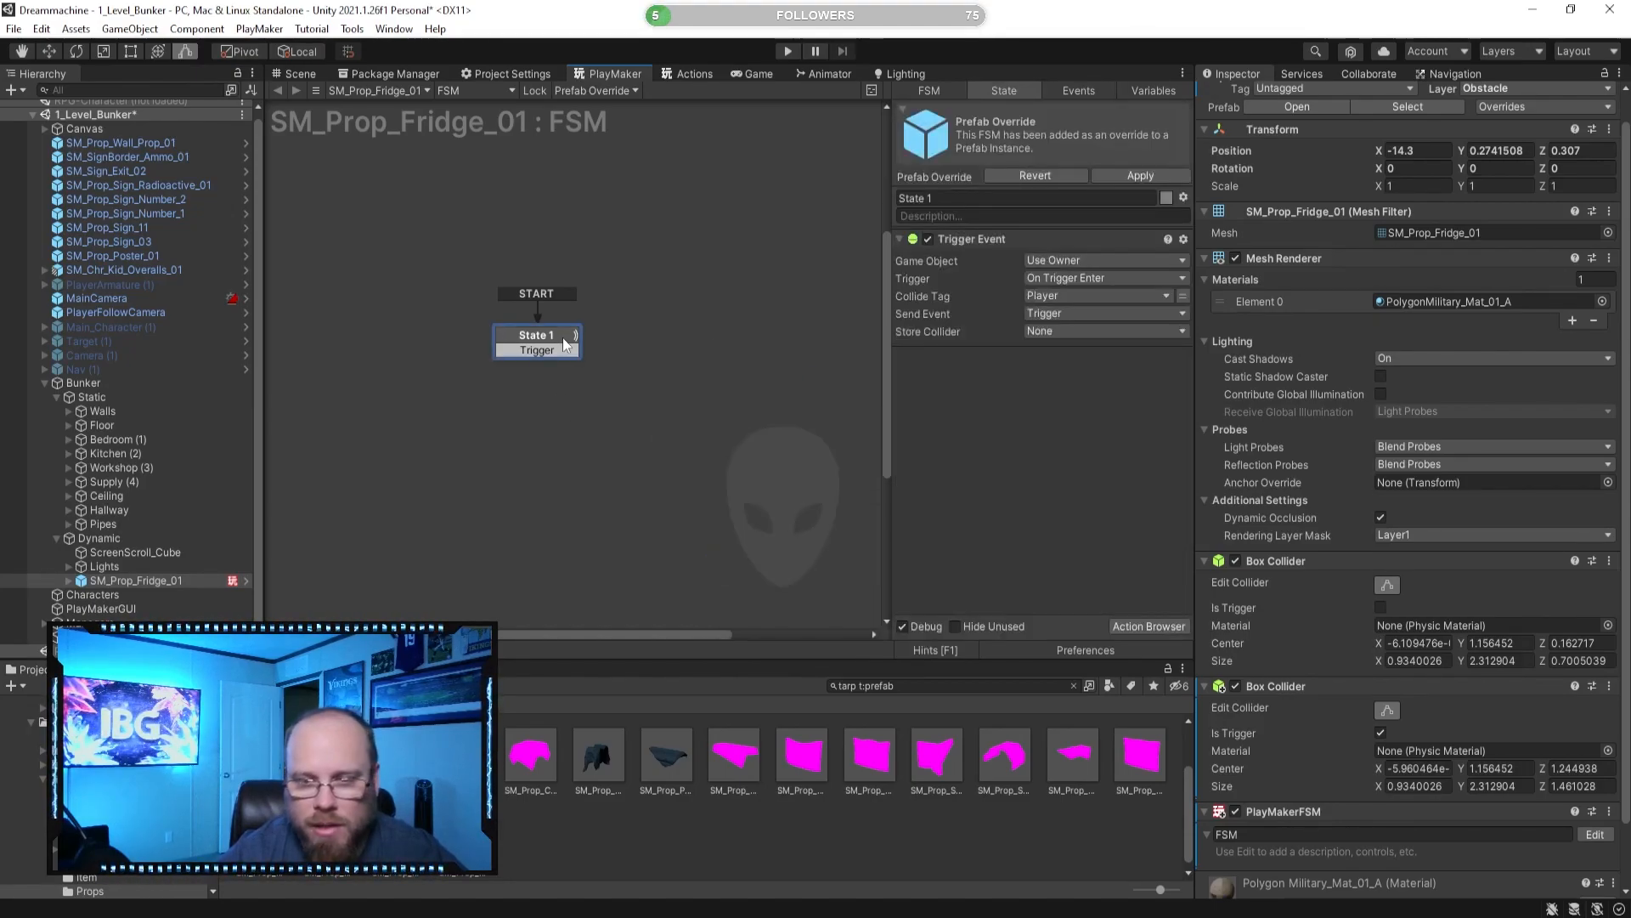
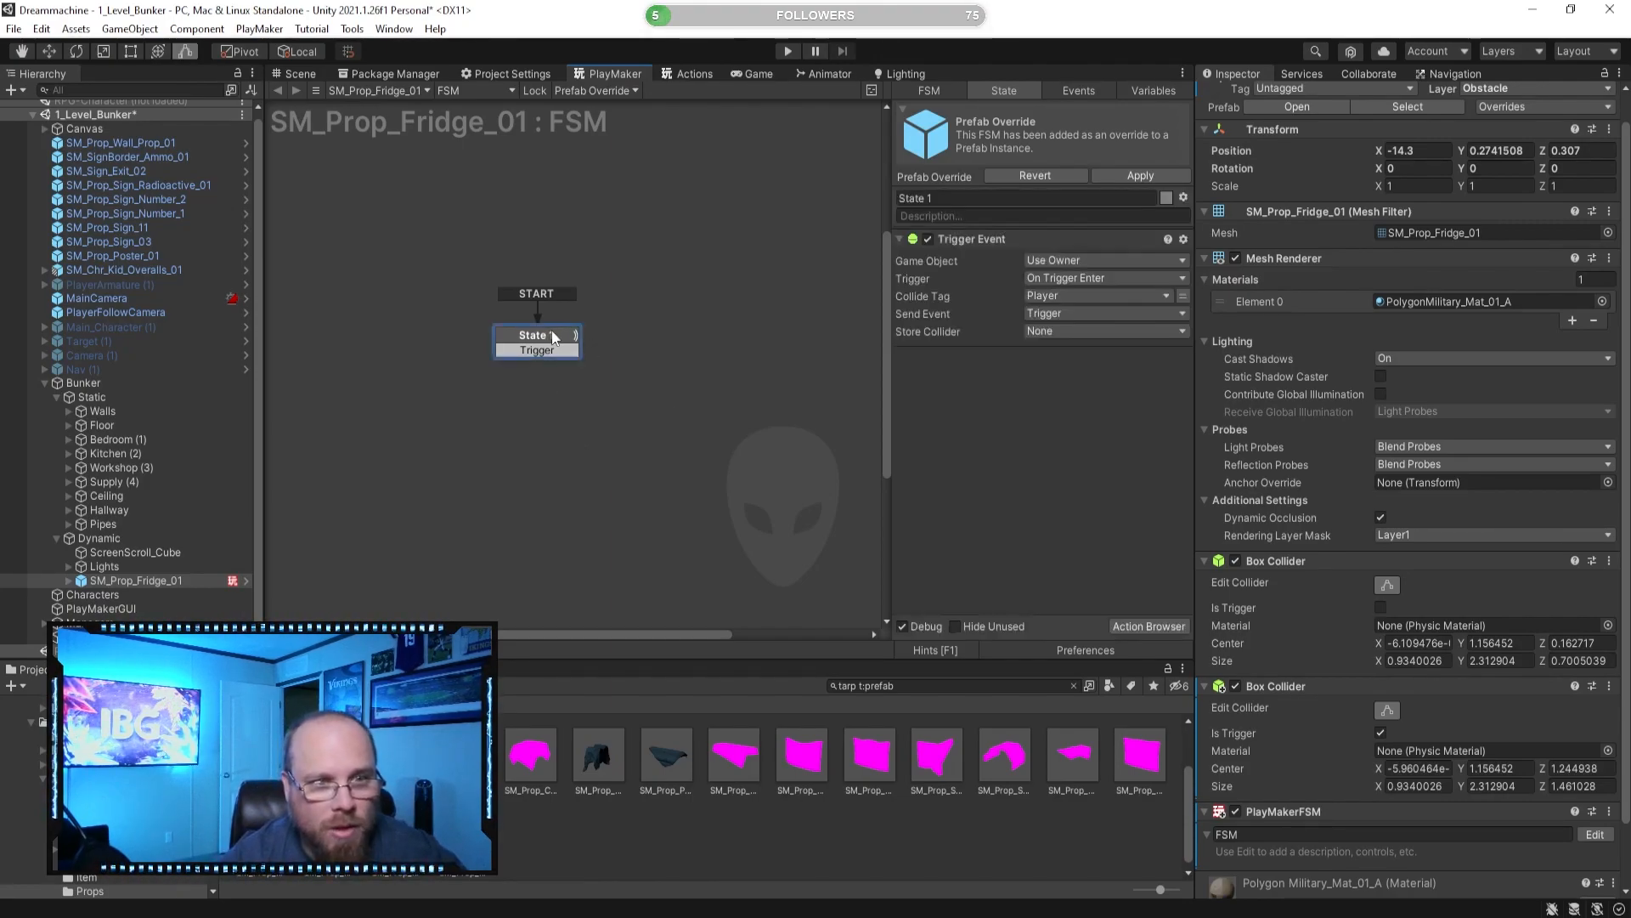
left_click(959, 198)
type("Idle")
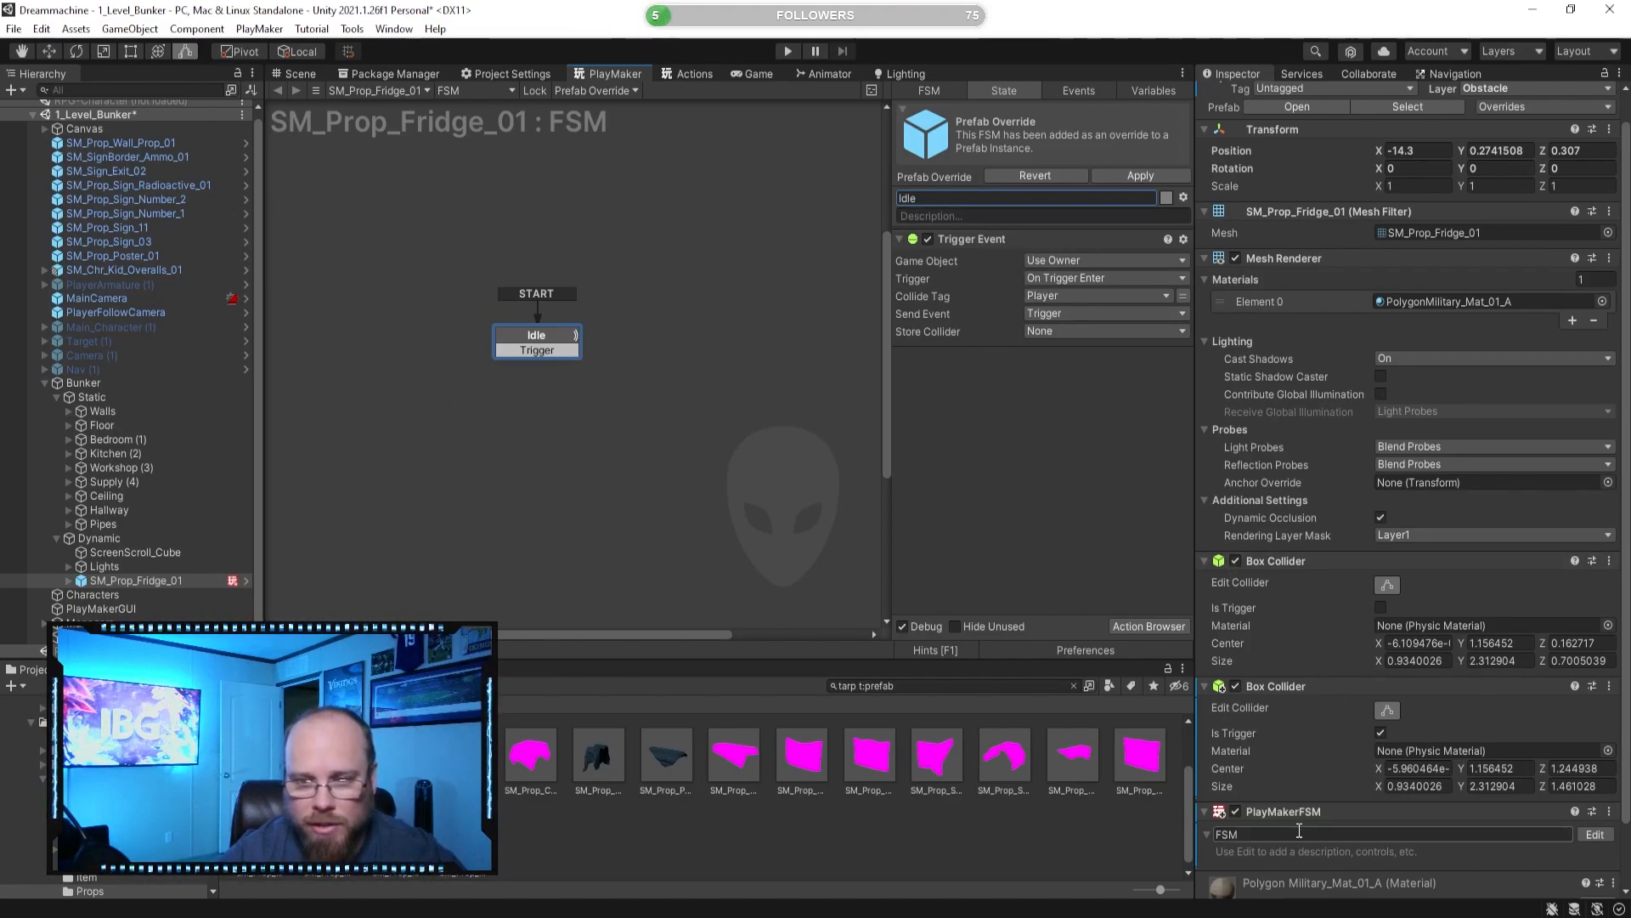
Name the fridge's PlayMaker FSM Frtidge_Trigger.
left_click(1270, 835)
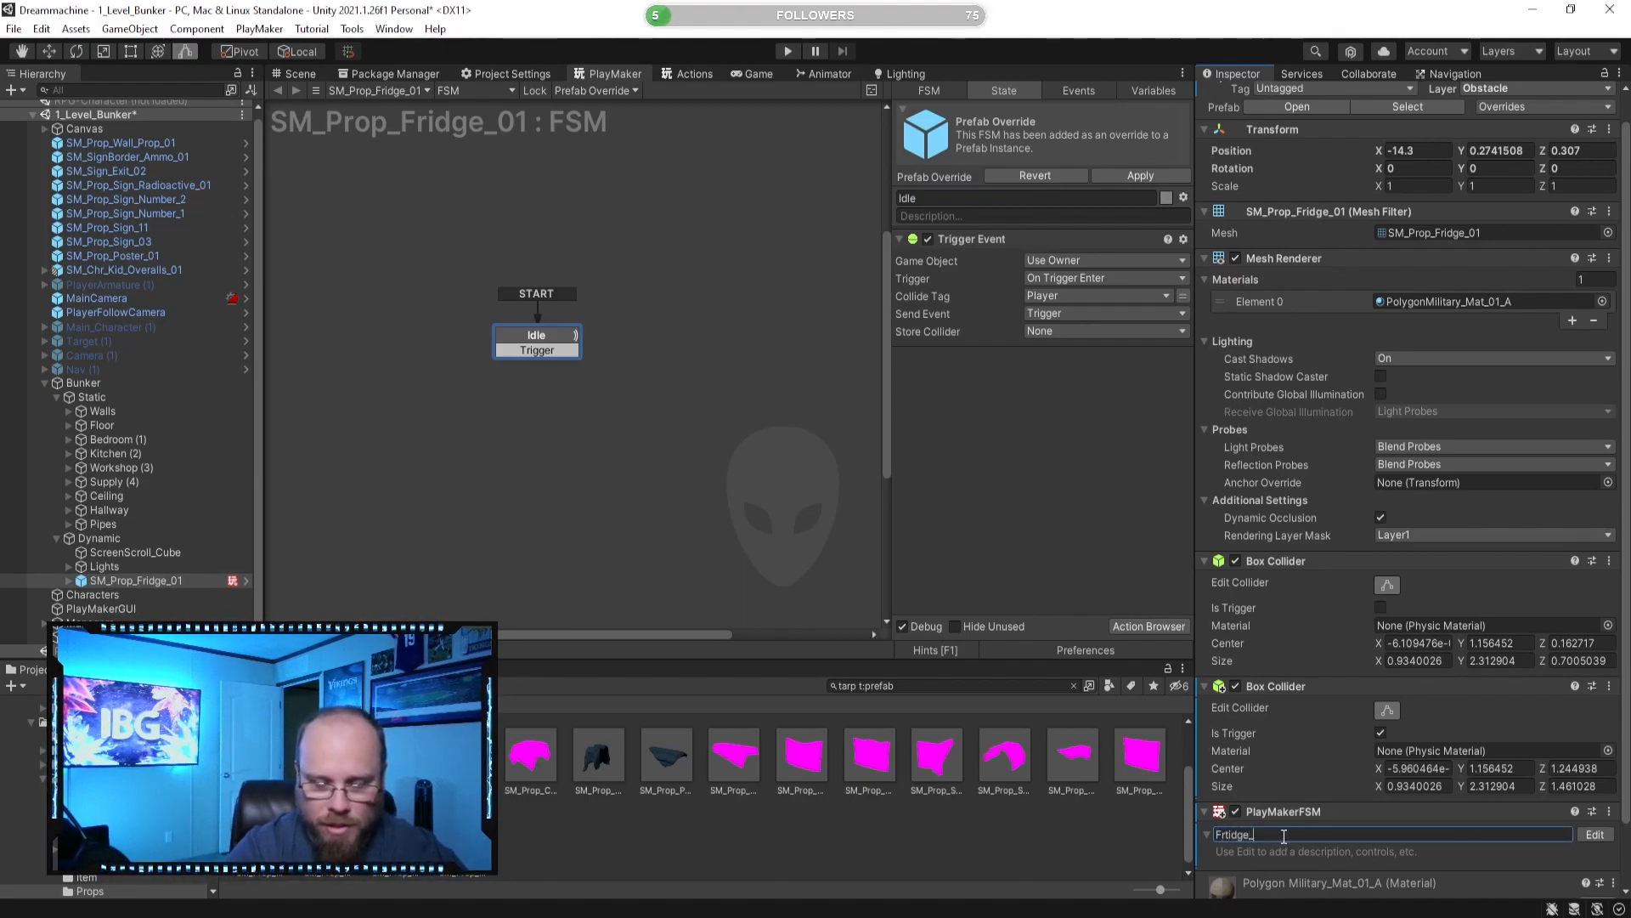
type("_trigger")
key("Return")
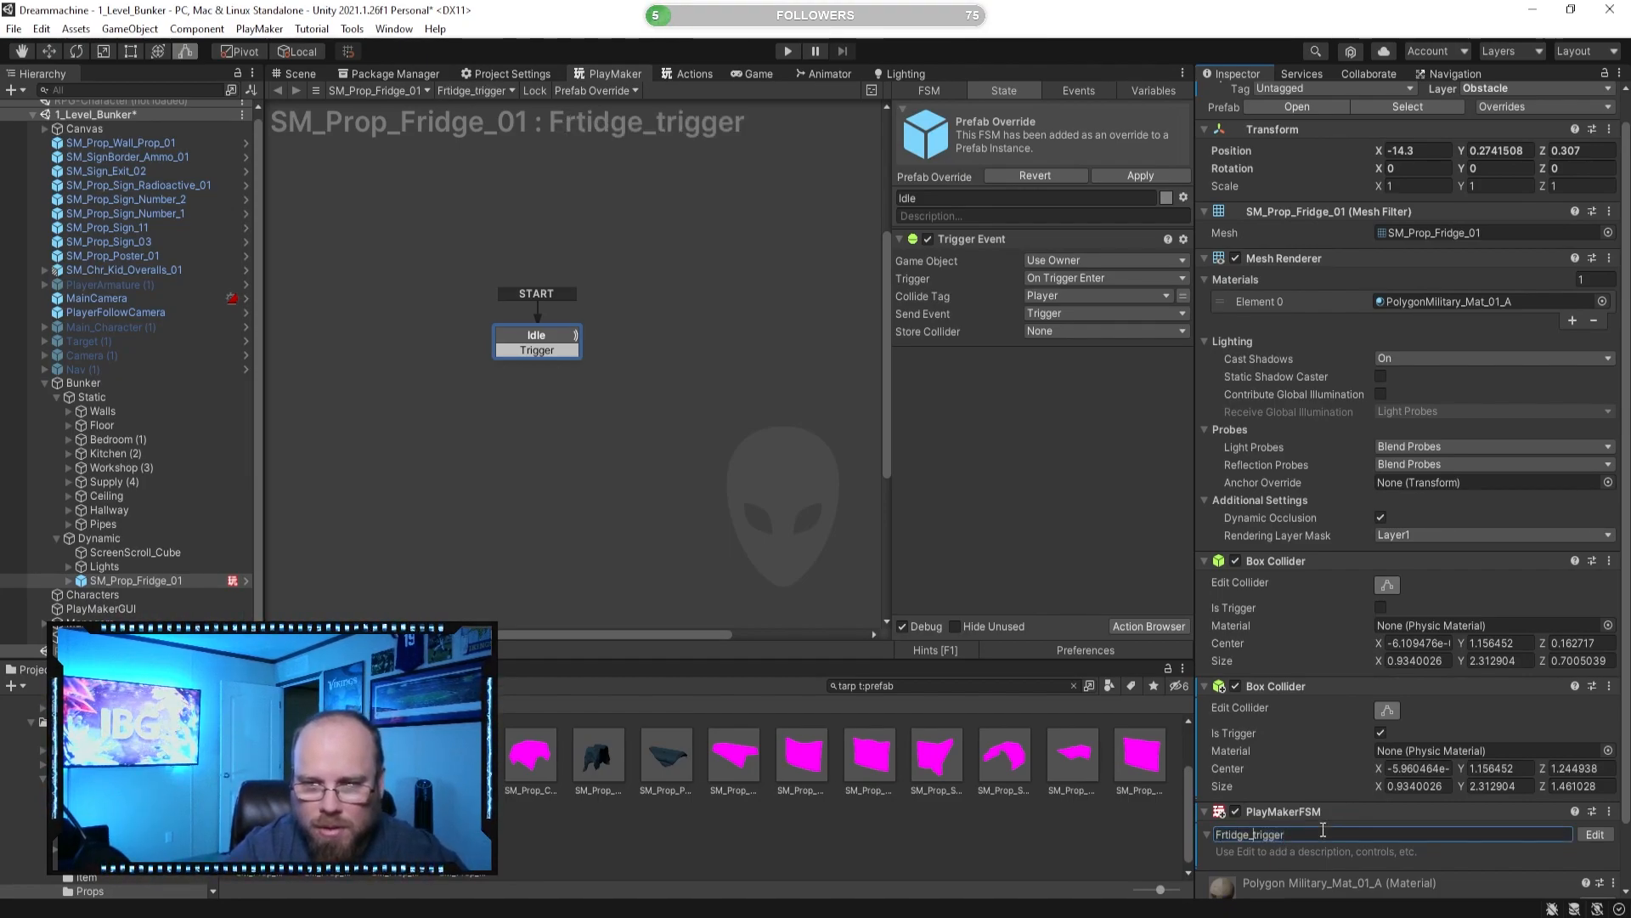
key("Return")
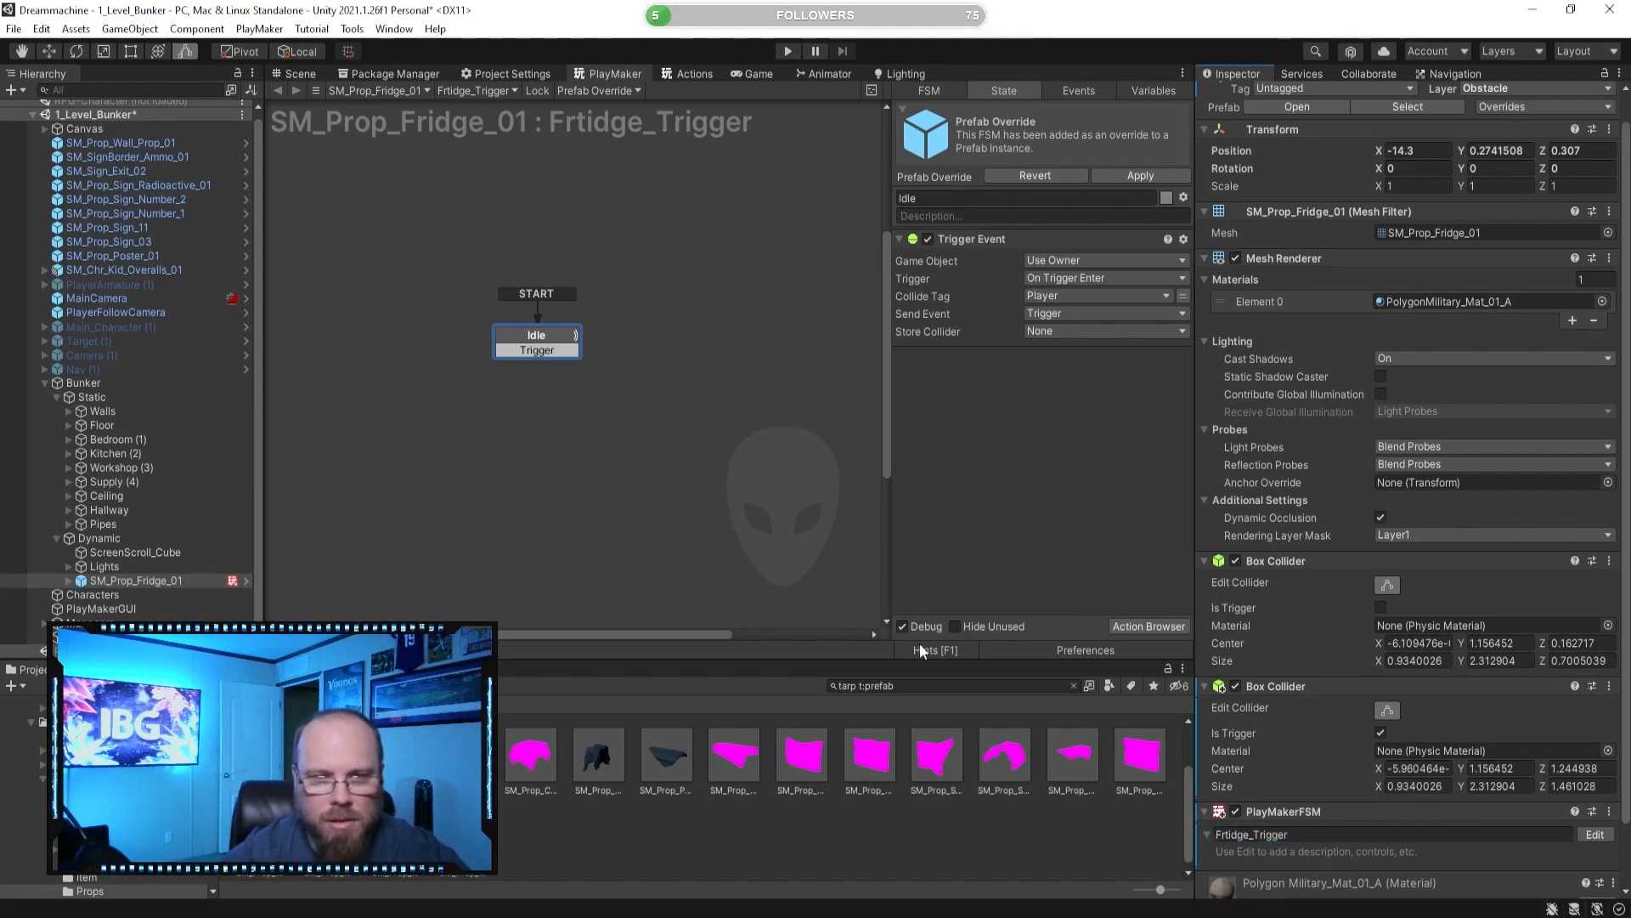
Add a new state below Idle and link Idle's Trigger transition to it.
left_click(538, 351)
right_click(563, 414)
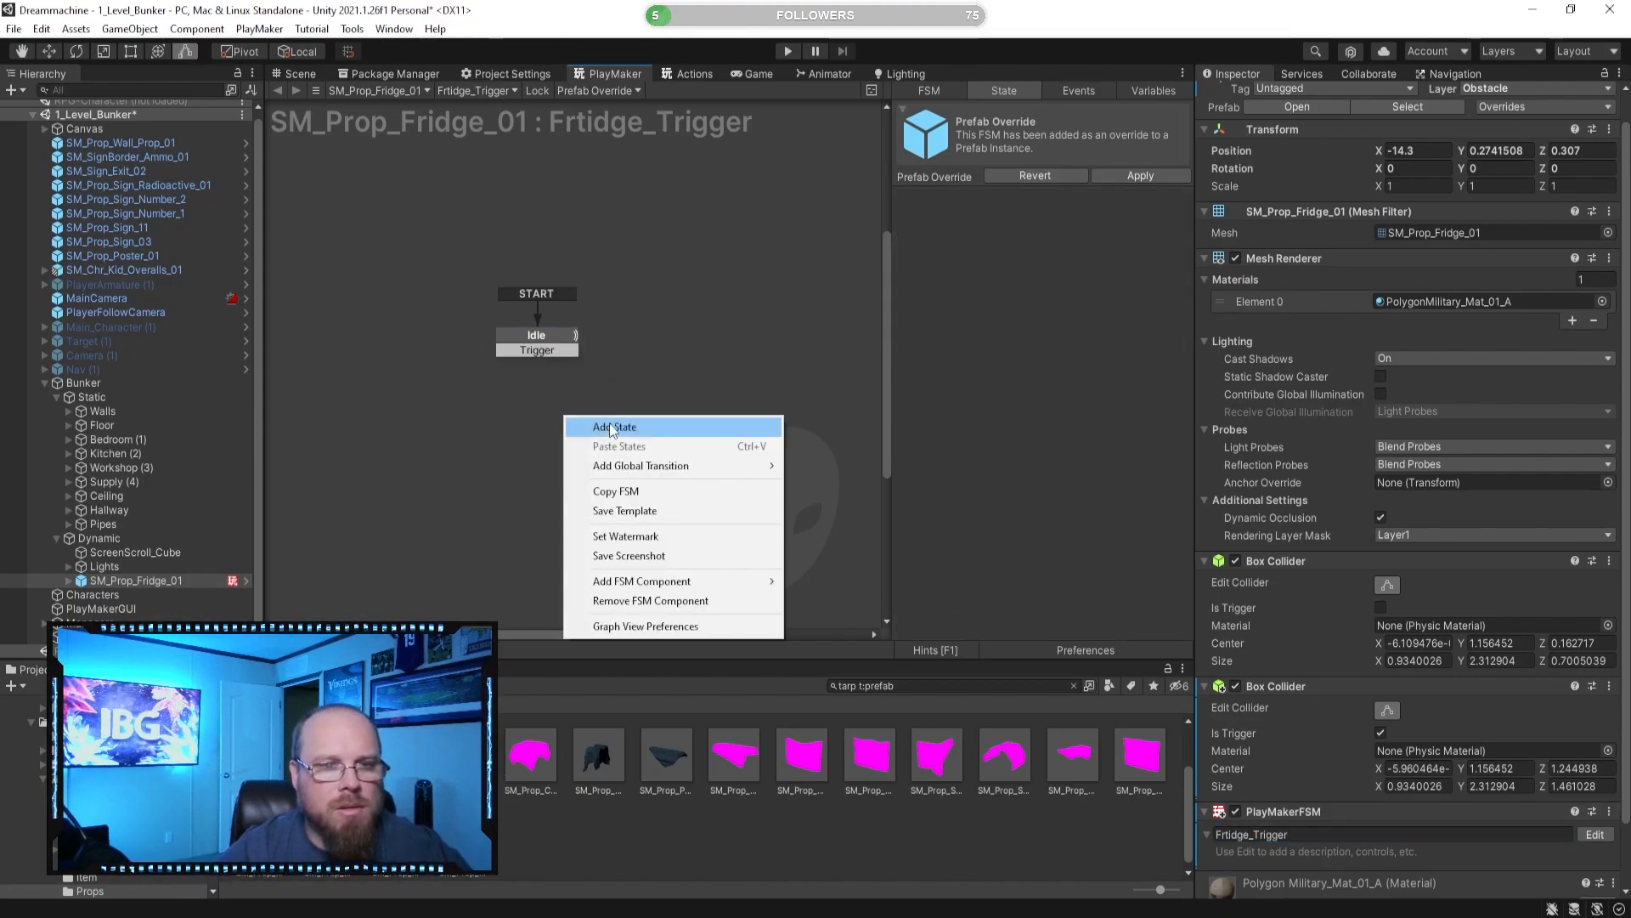
left_click(595, 425)
left_click_drag(564, 350, 562, 401)
left_click_drag(559, 338, 571, 362)
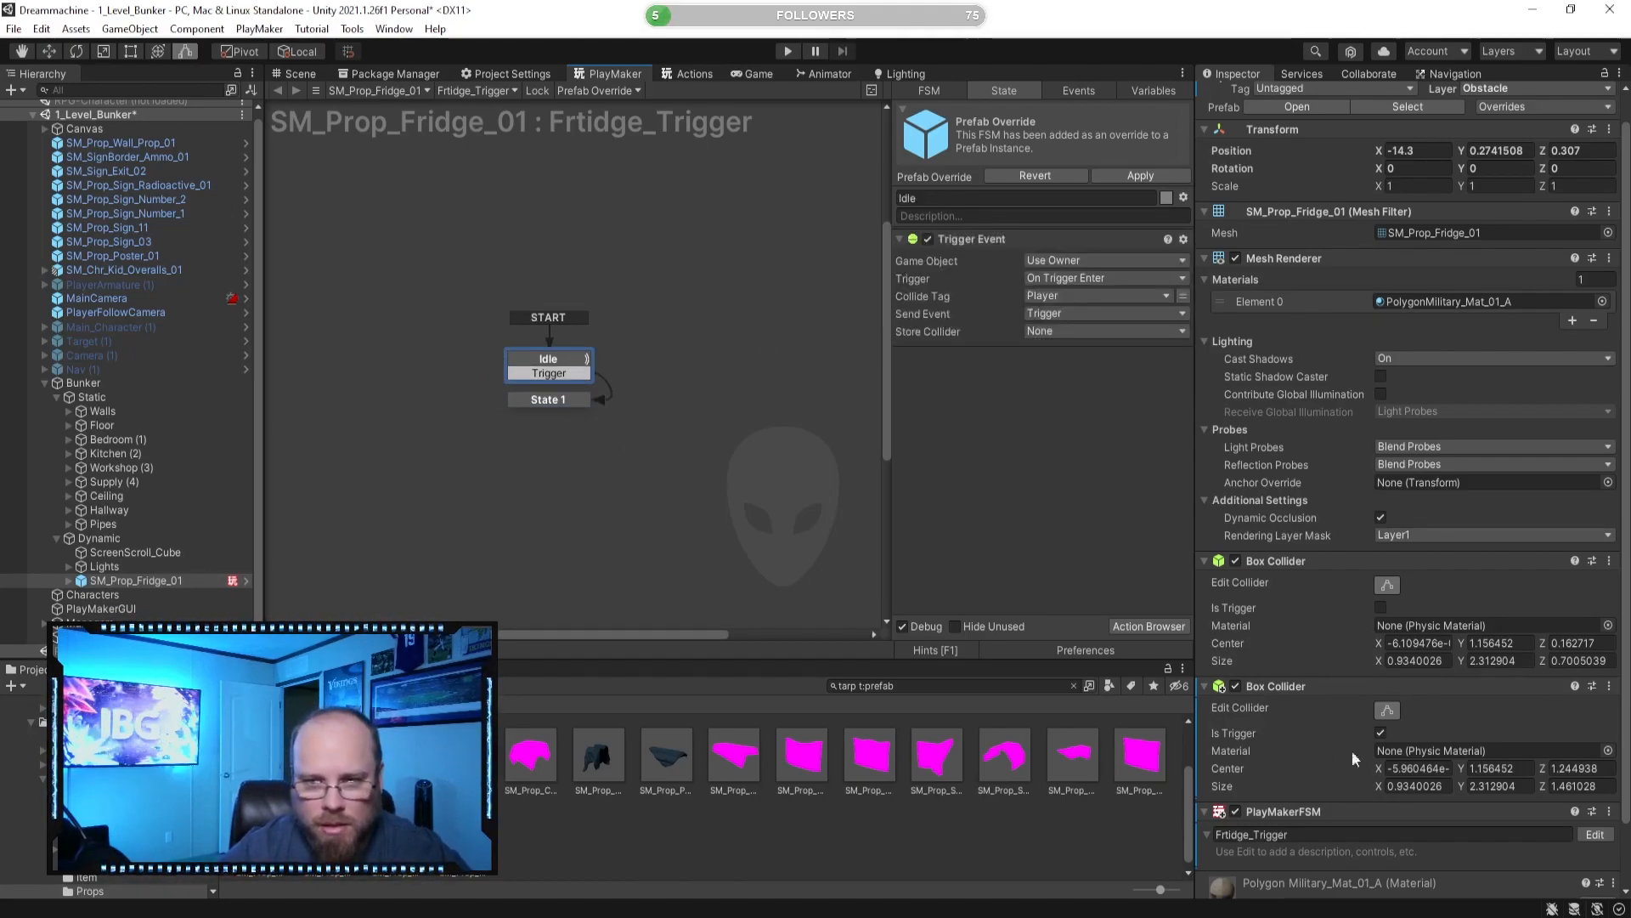
left_click(551, 399)
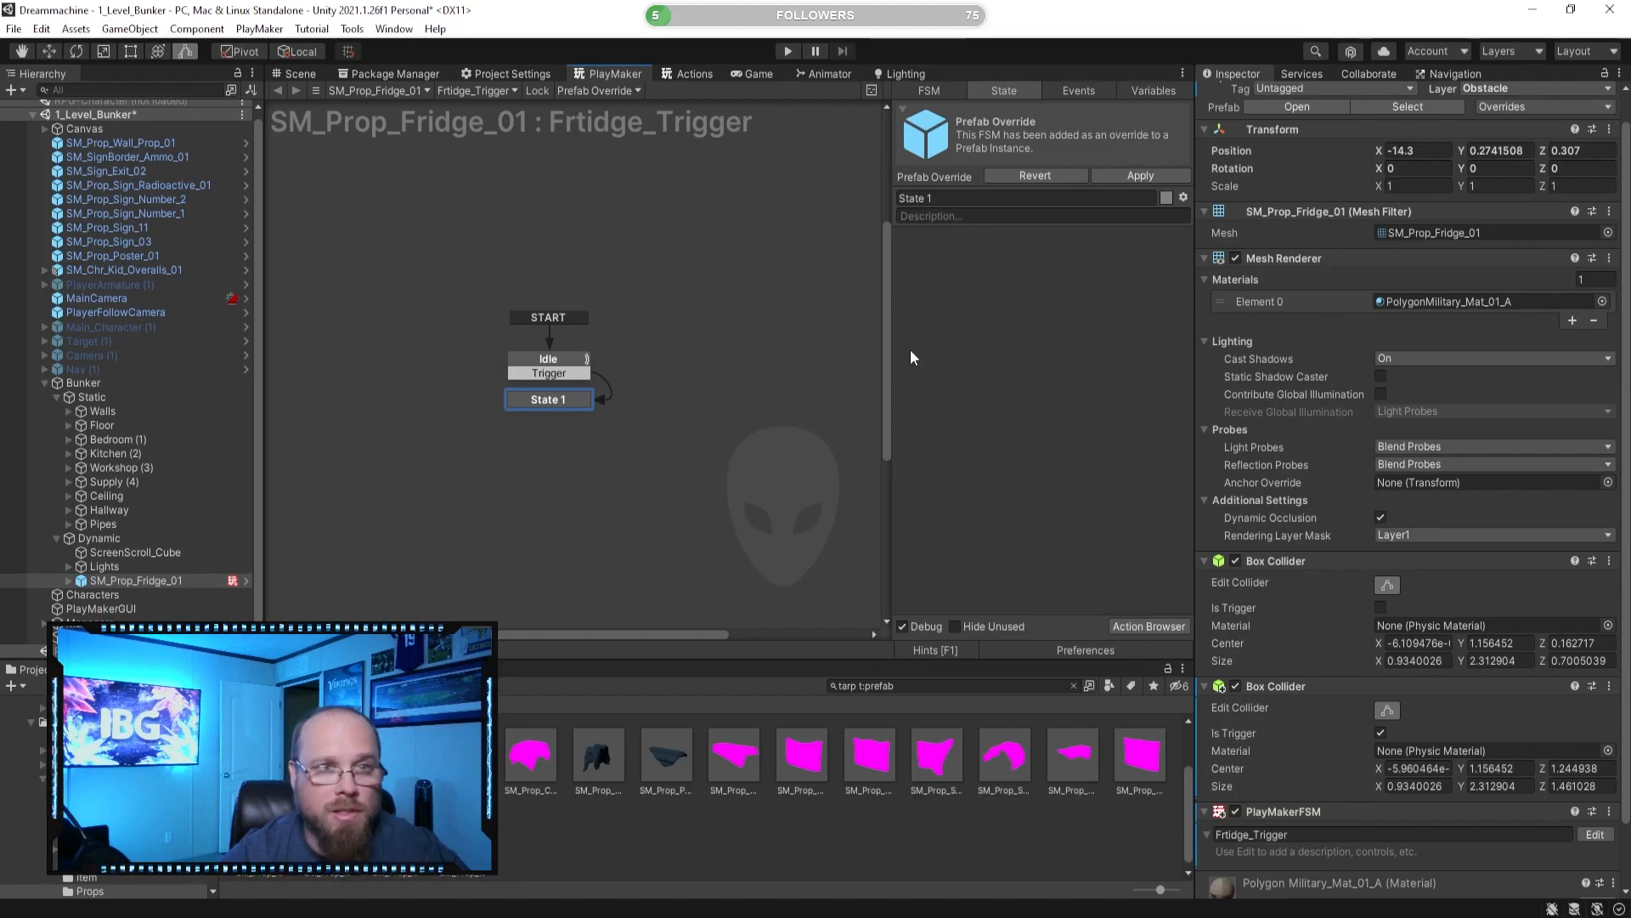
Run the game, walk the character up to the fridge, and check which state the fridge's FSM is in.
left_click(787, 52)
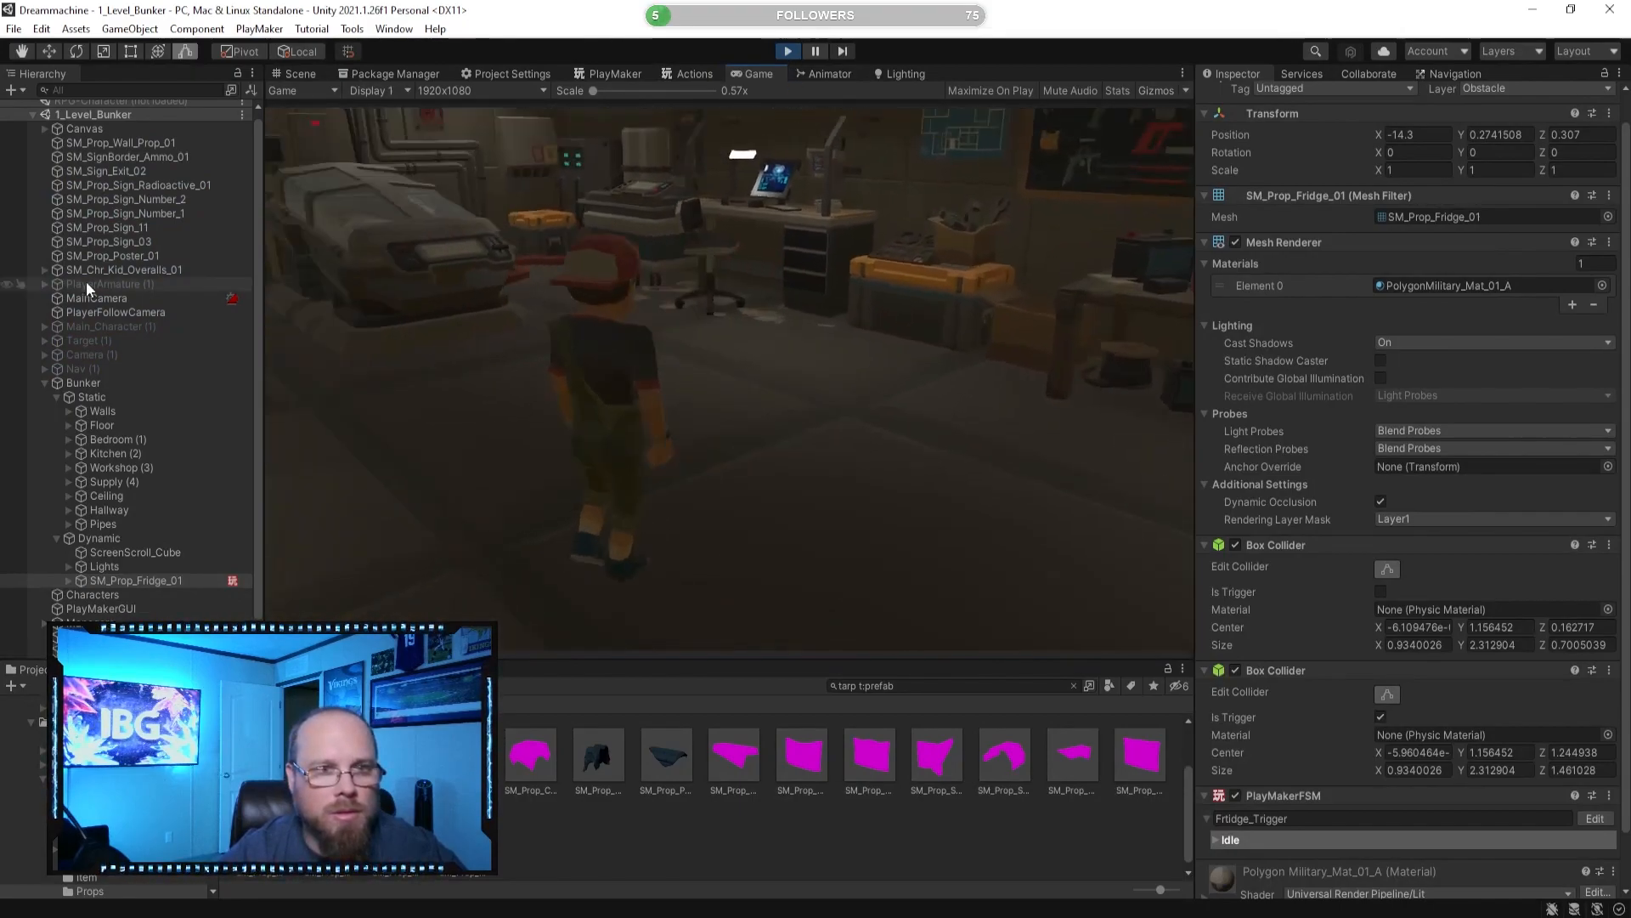
key("w")
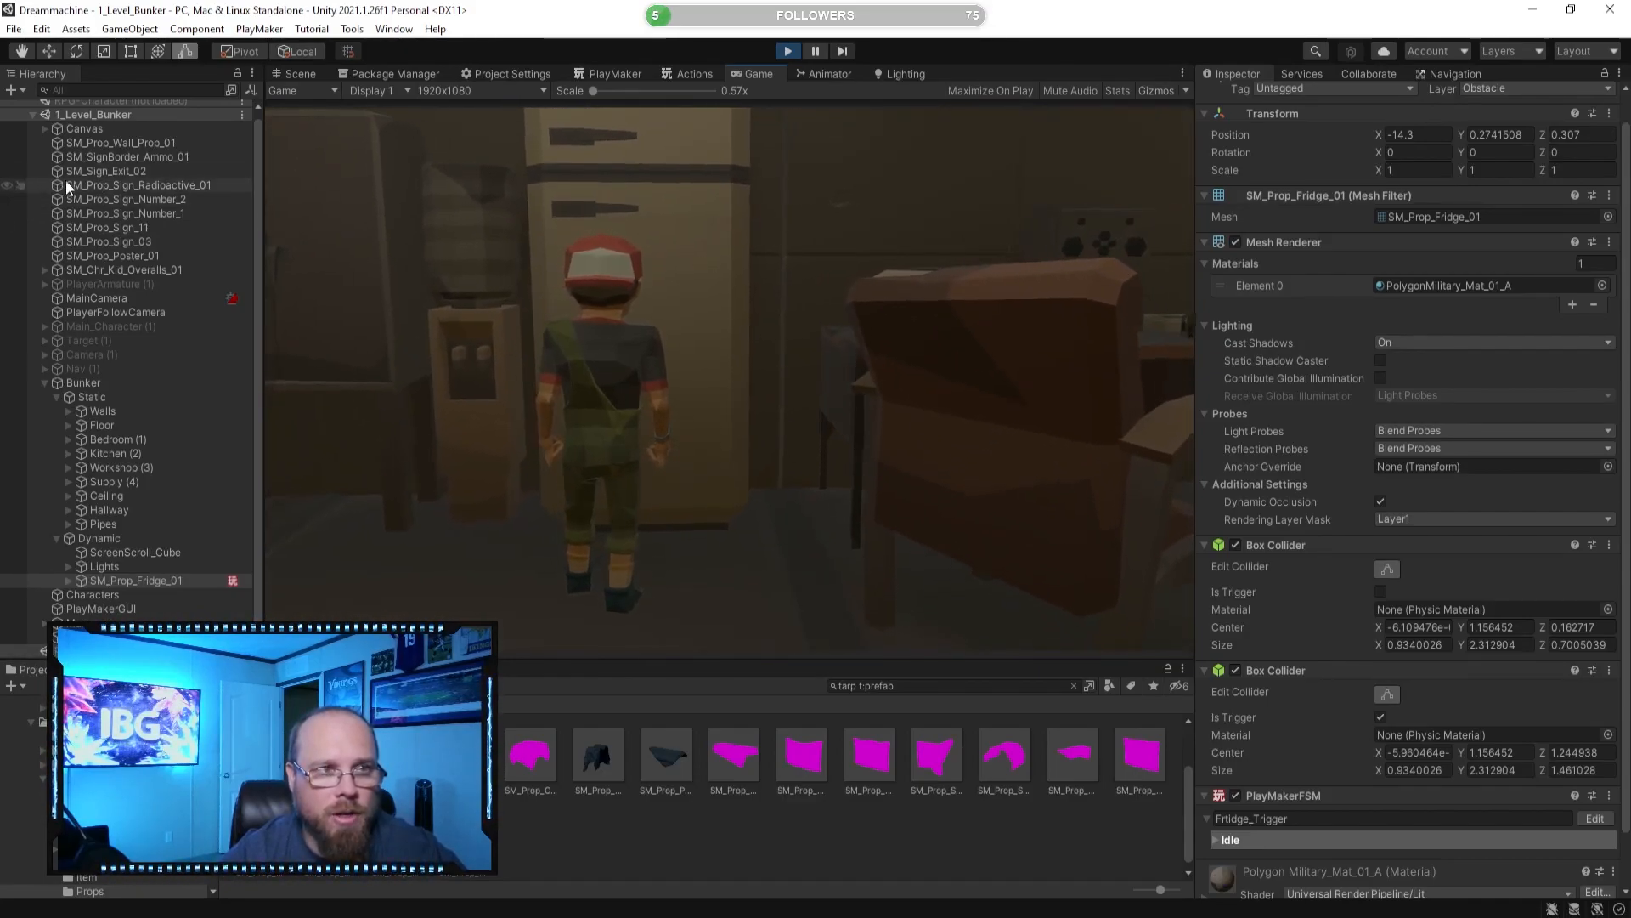
left_click(613, 74)
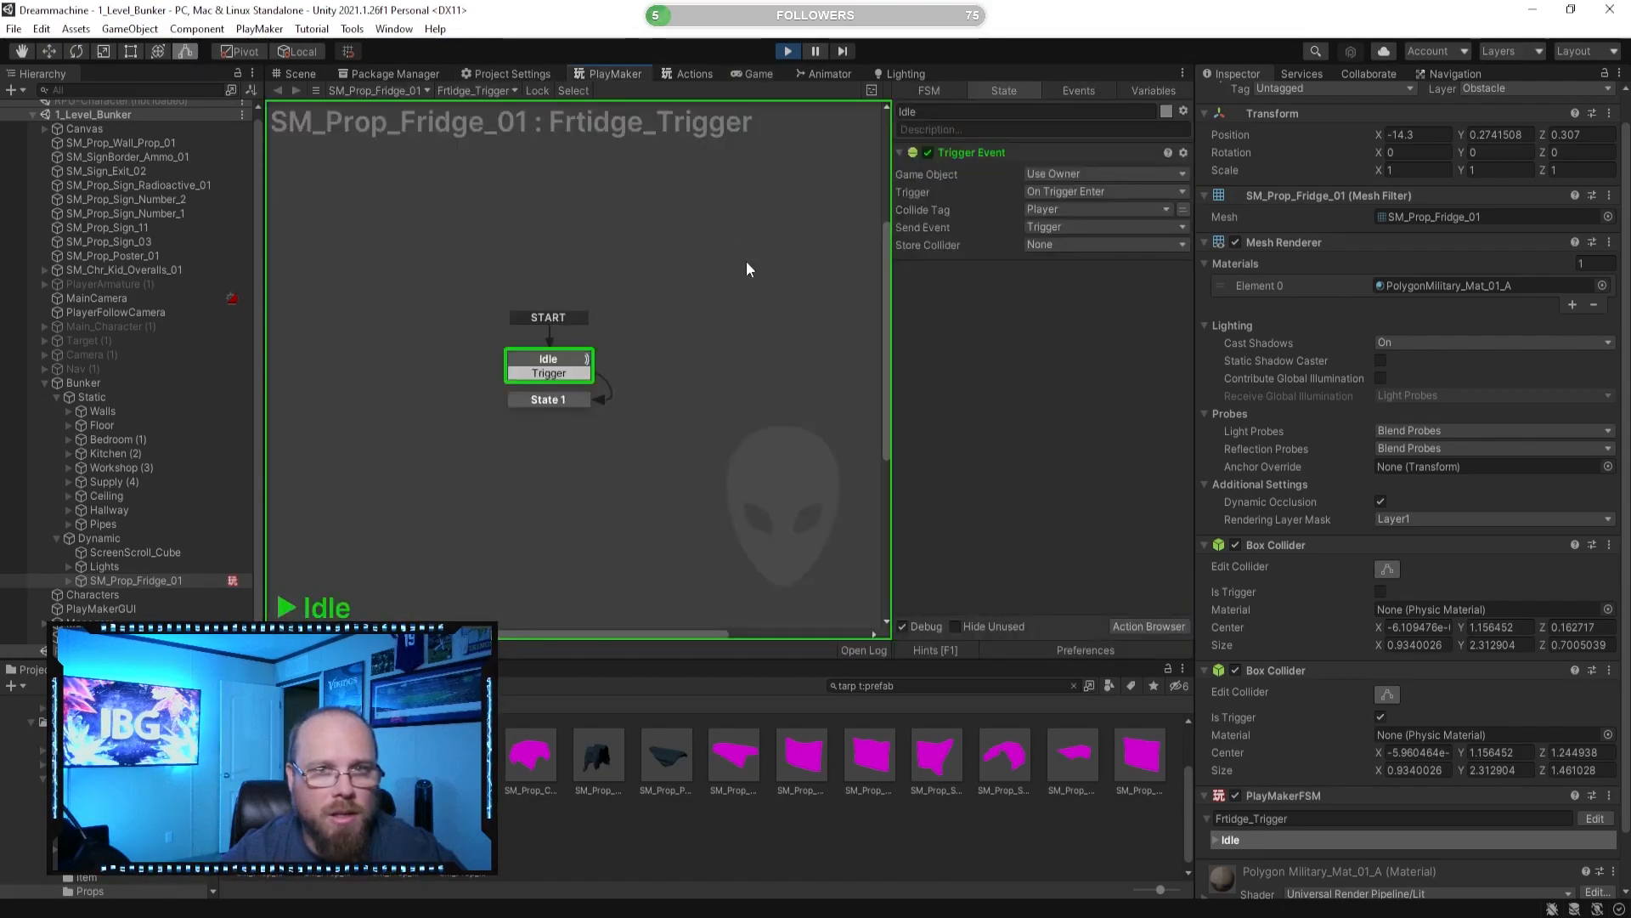
Reorder the PlayMaker view after Lighting and compare the FSM's active state with the character's position in the fridge's trigger volume.
left_click_drag(602, 75, 964, 73)
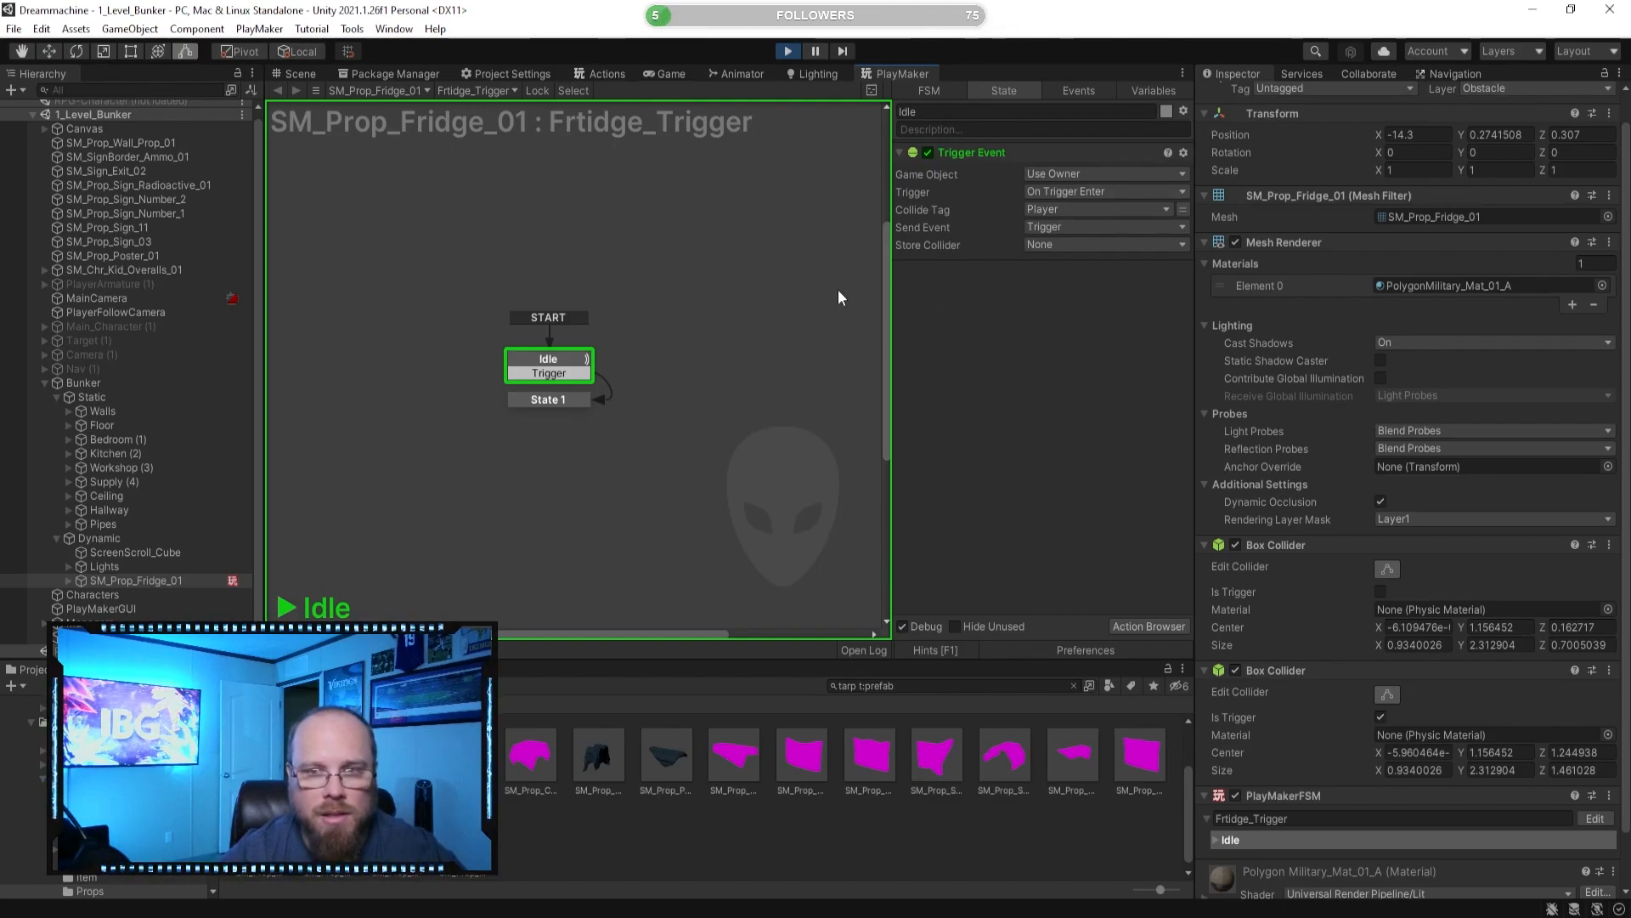
left_click(306, 74)
left_click(888, 73)
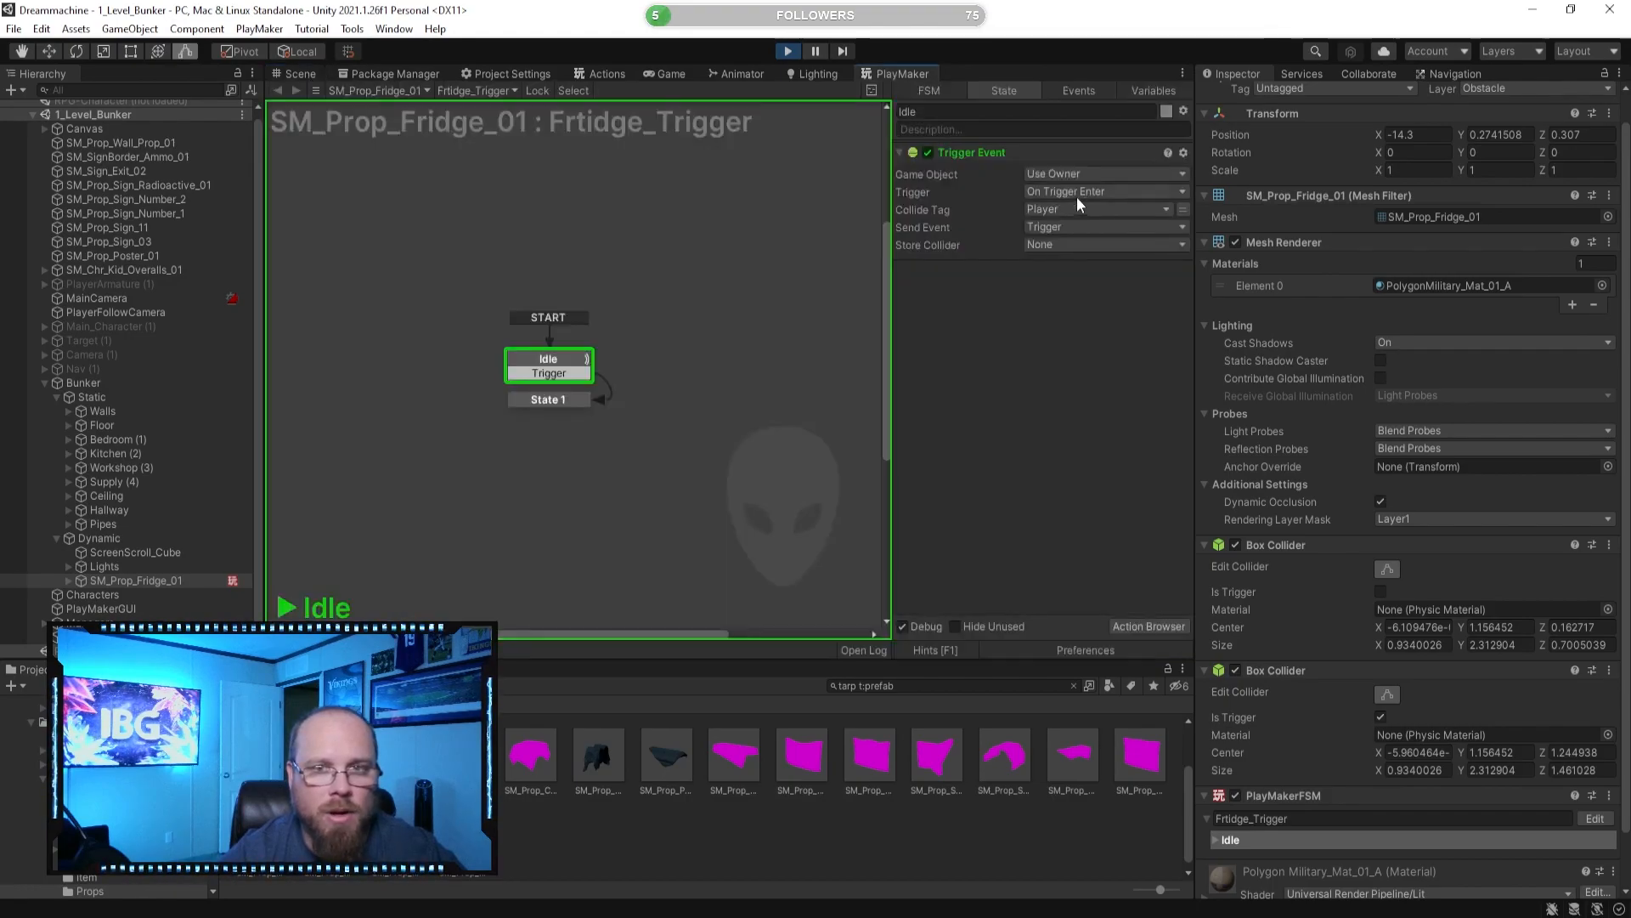
left_click(294, 75)
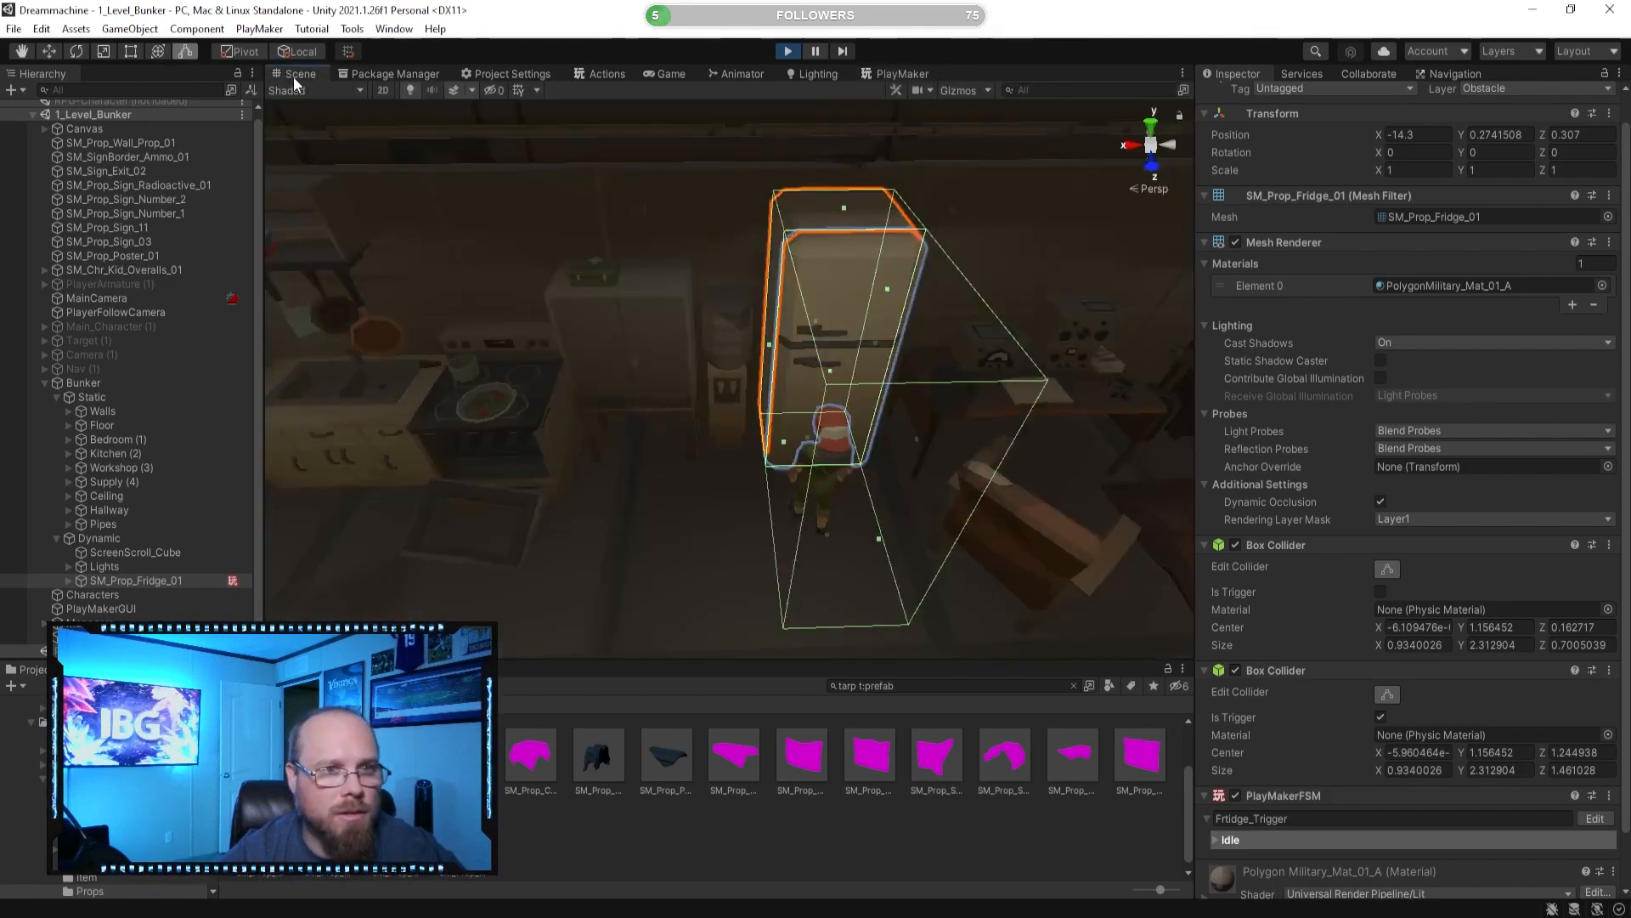
Stop the game and look over the components of the follow camera and the fridge.
scroll(1217, 548, "down", 2)
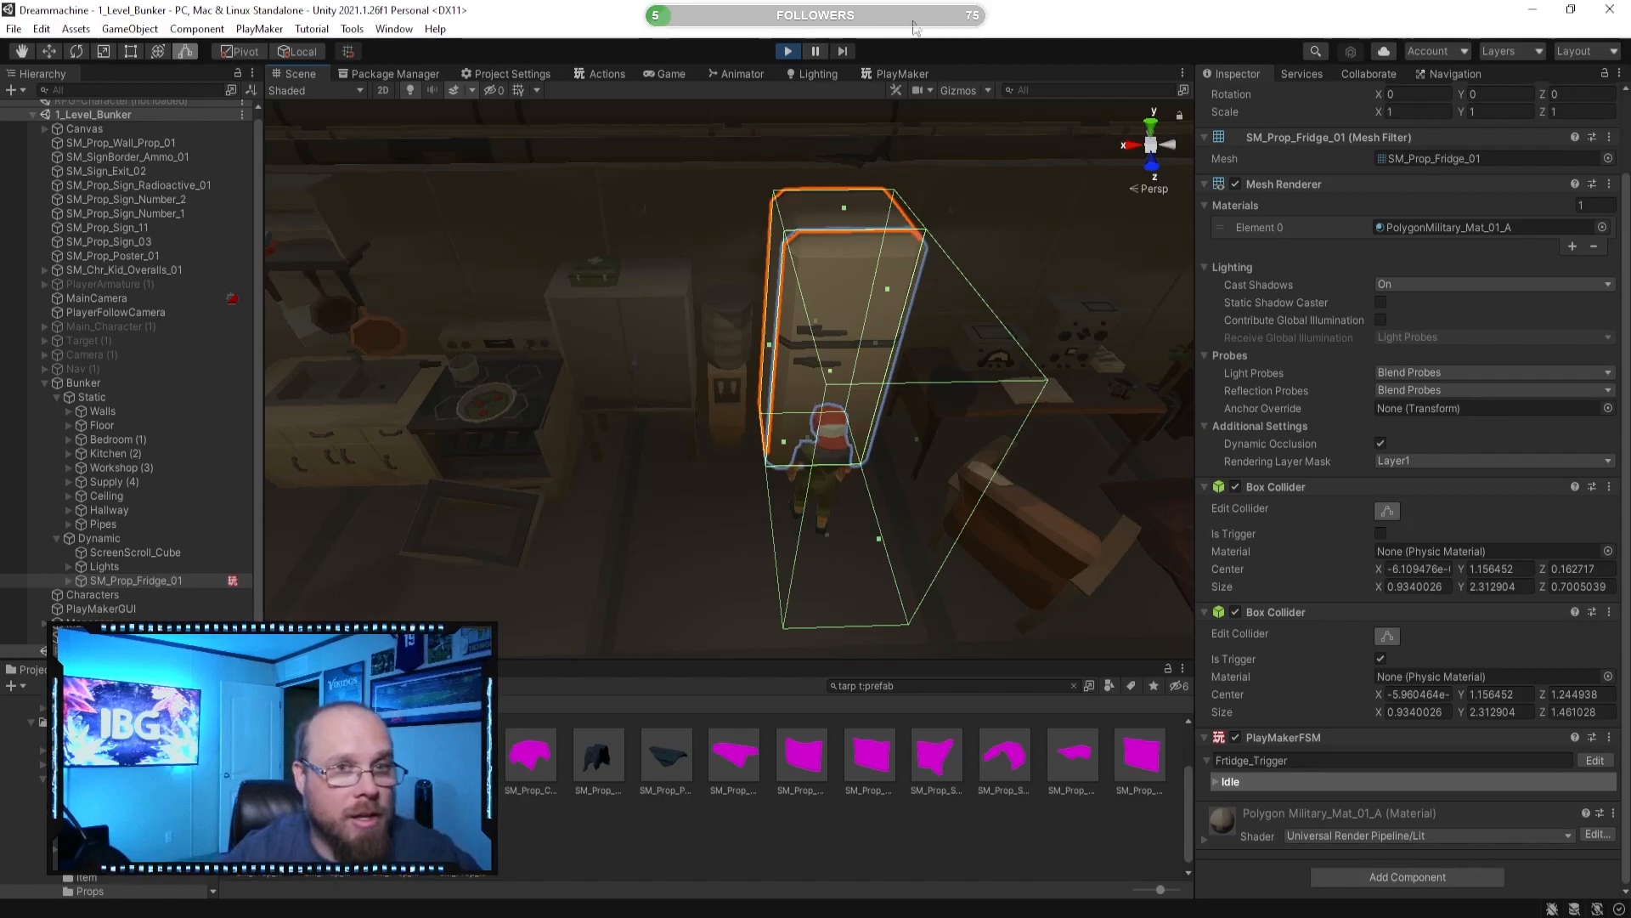
key("ctrl+p")
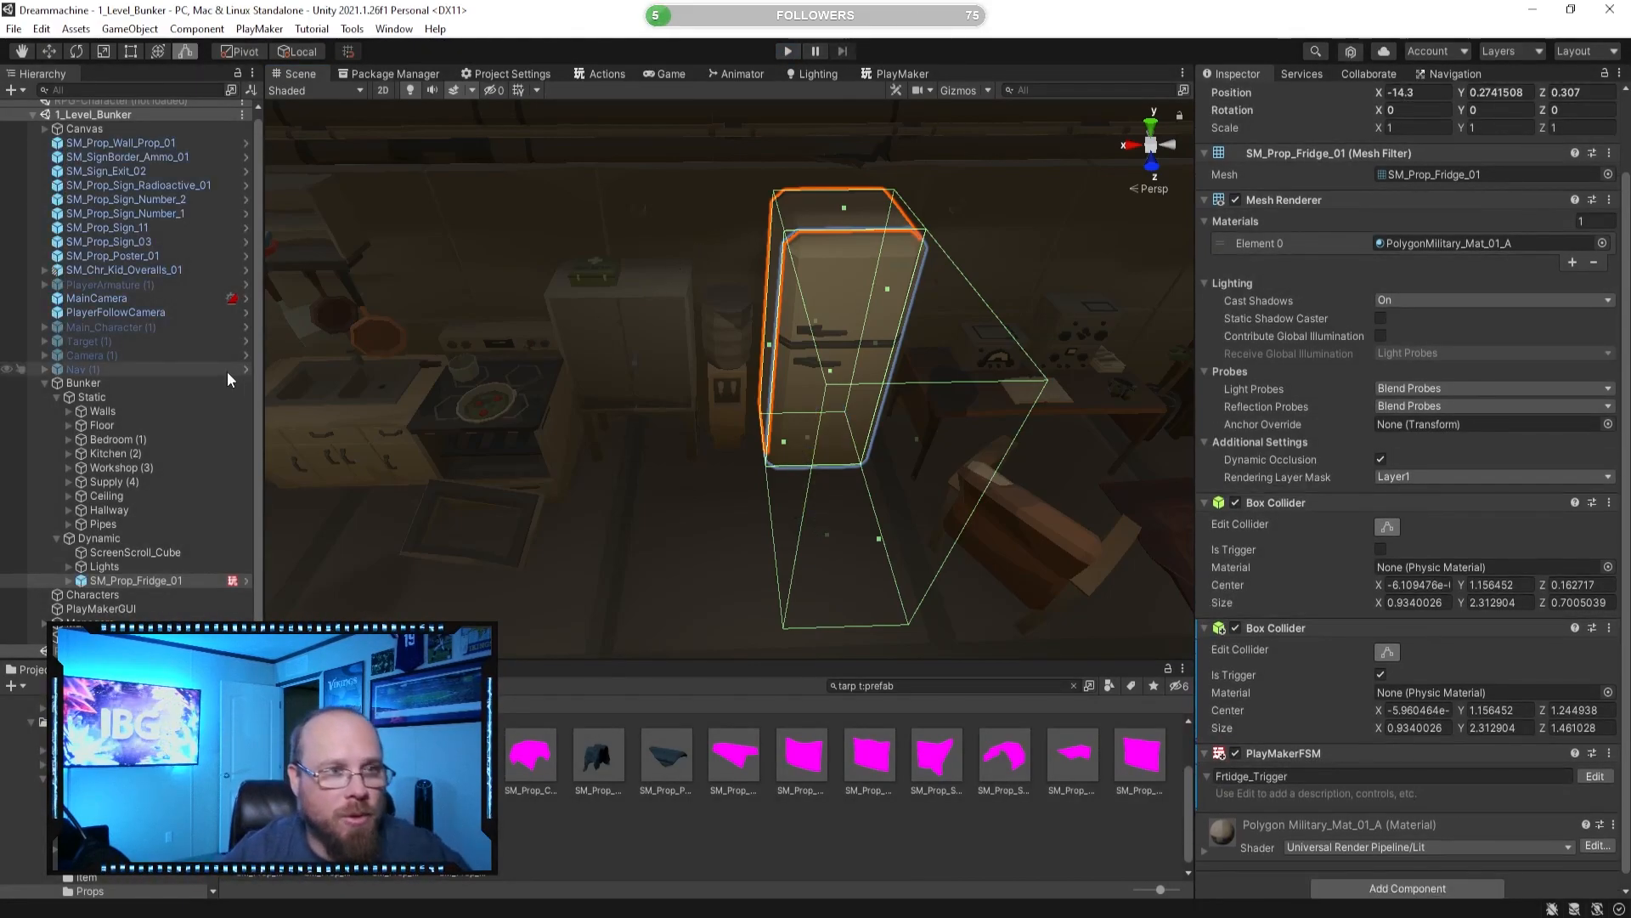
left_click(136, 311)
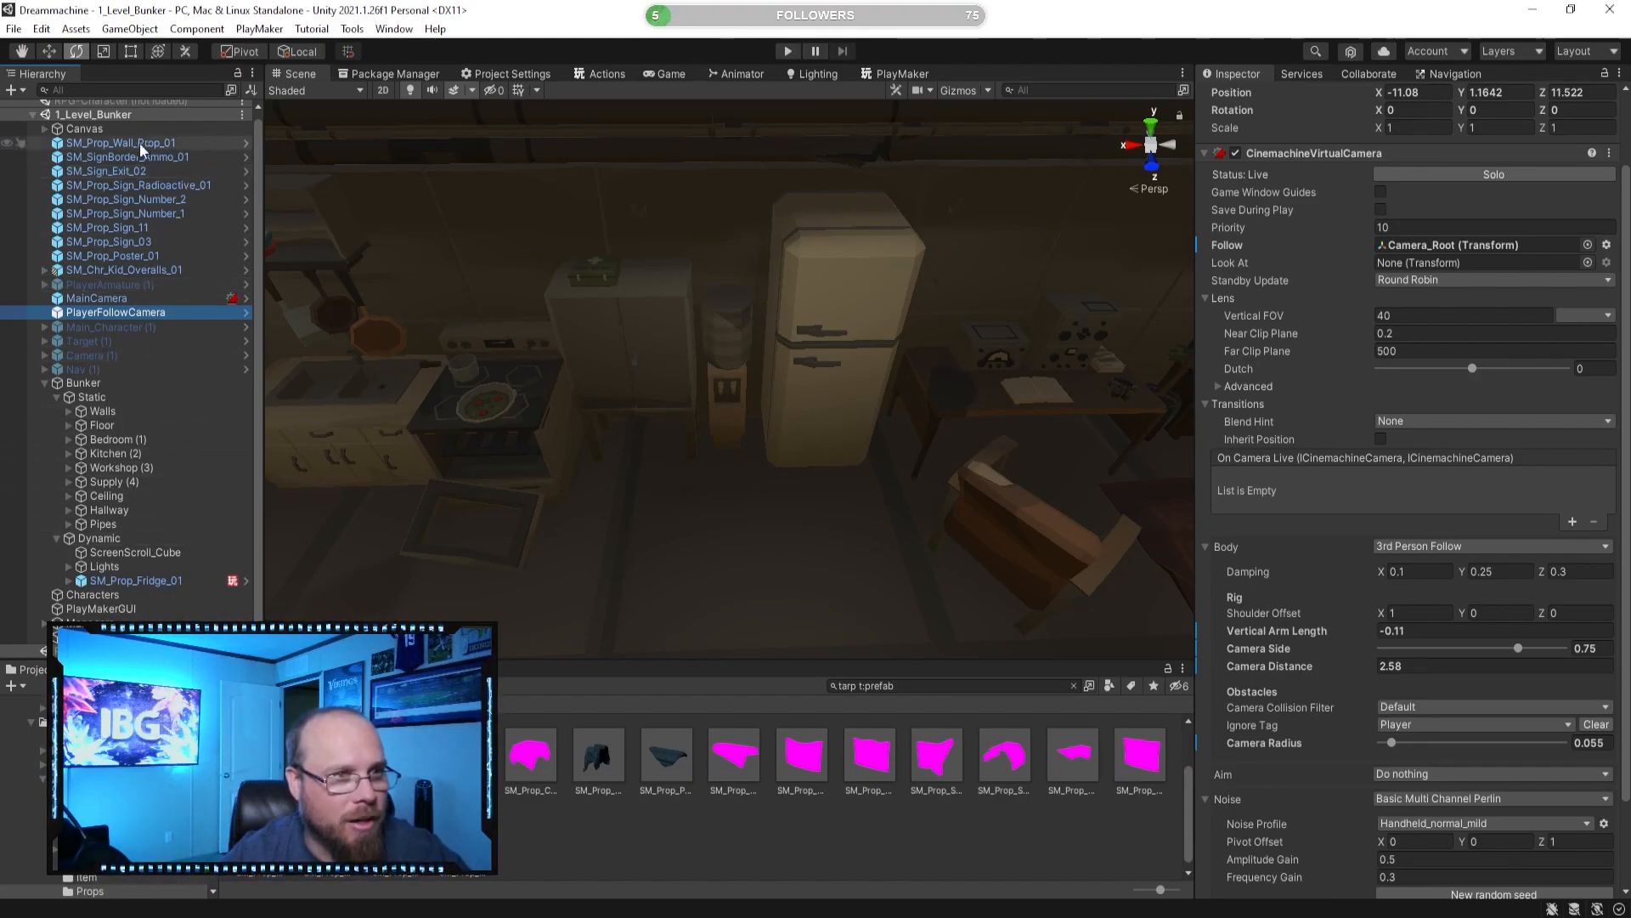
left_click(890, 74)
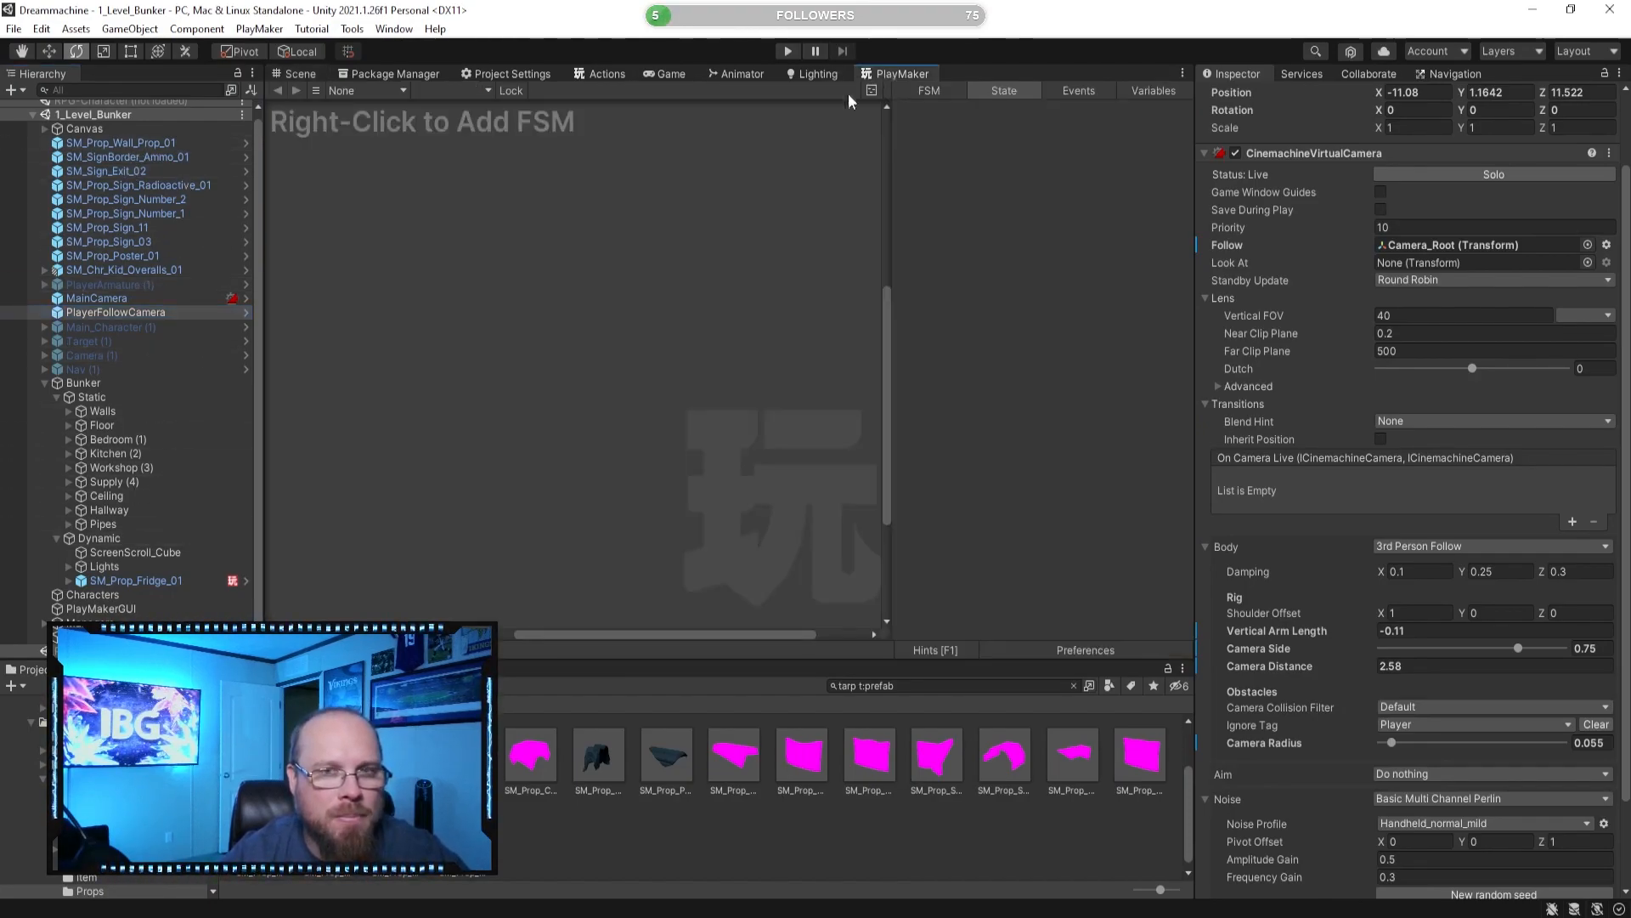
left_click(301, 75)
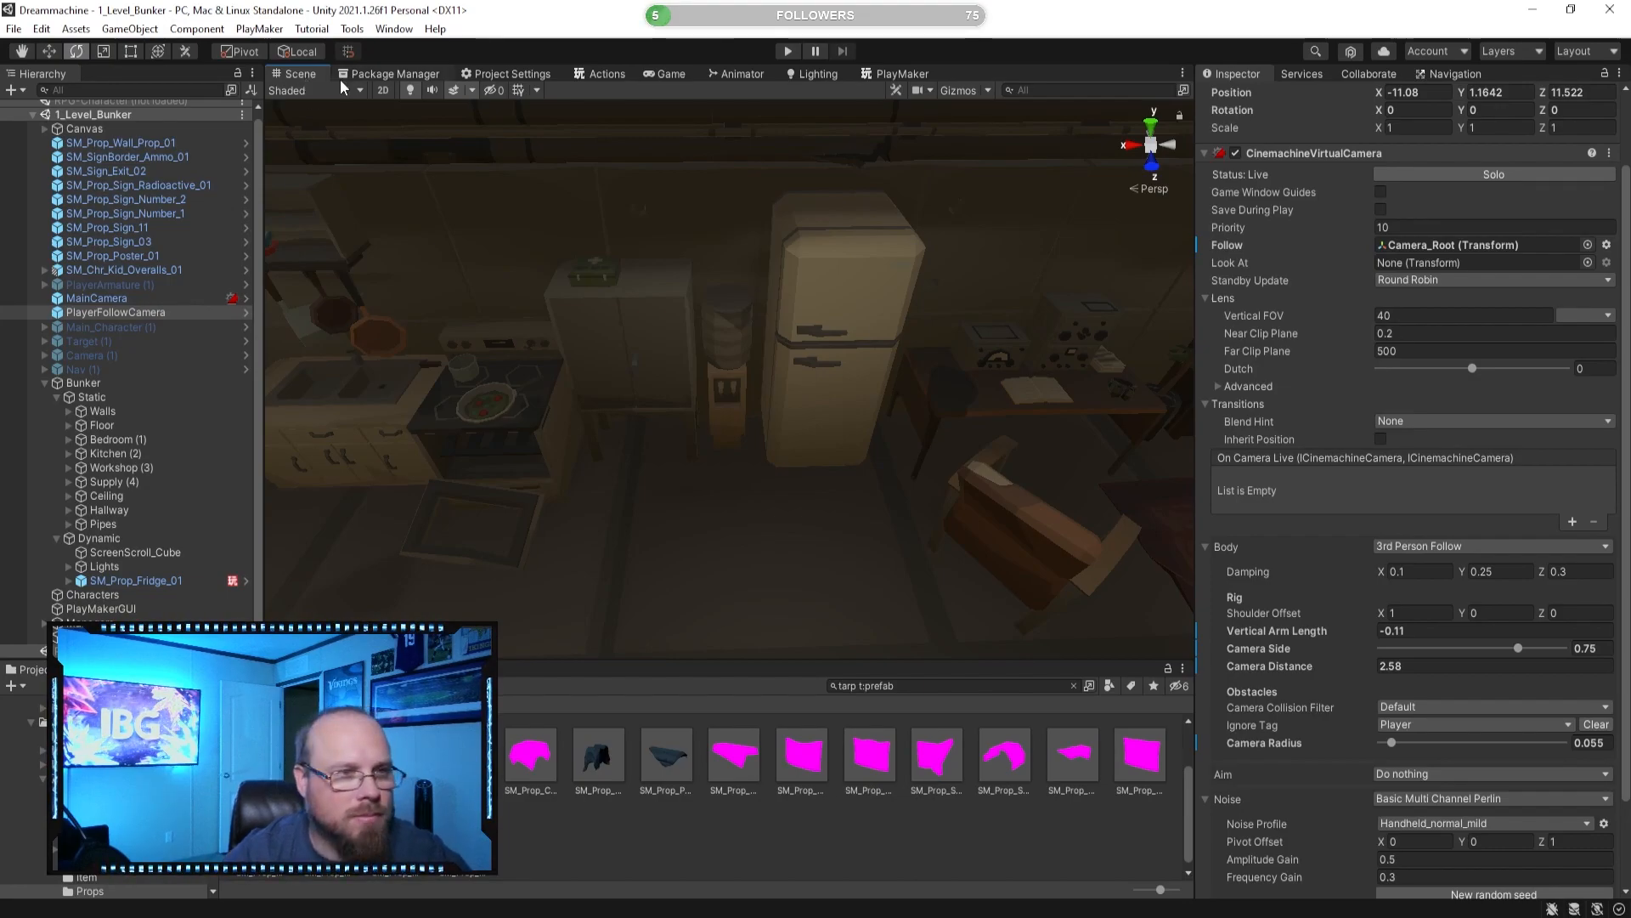
left_click(143, 580)
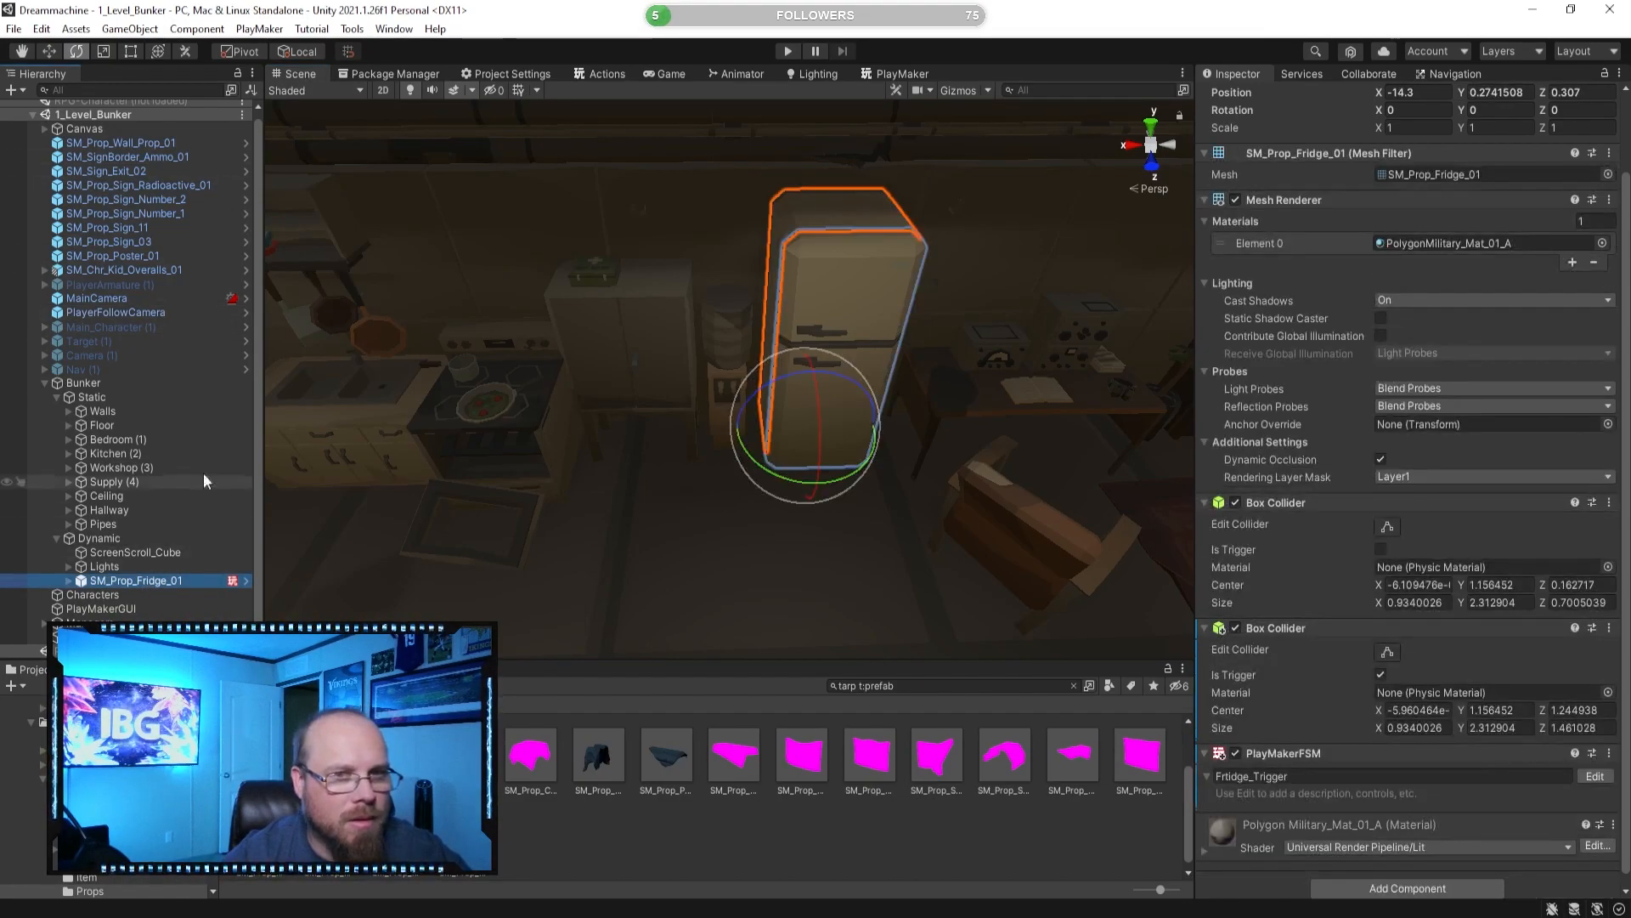
Review the SM_Chr_Kid_Overalls_01 character's components and add a Rigidbody to it.
left_click(157, 270)
scroll(1370, 411, "down", 6)
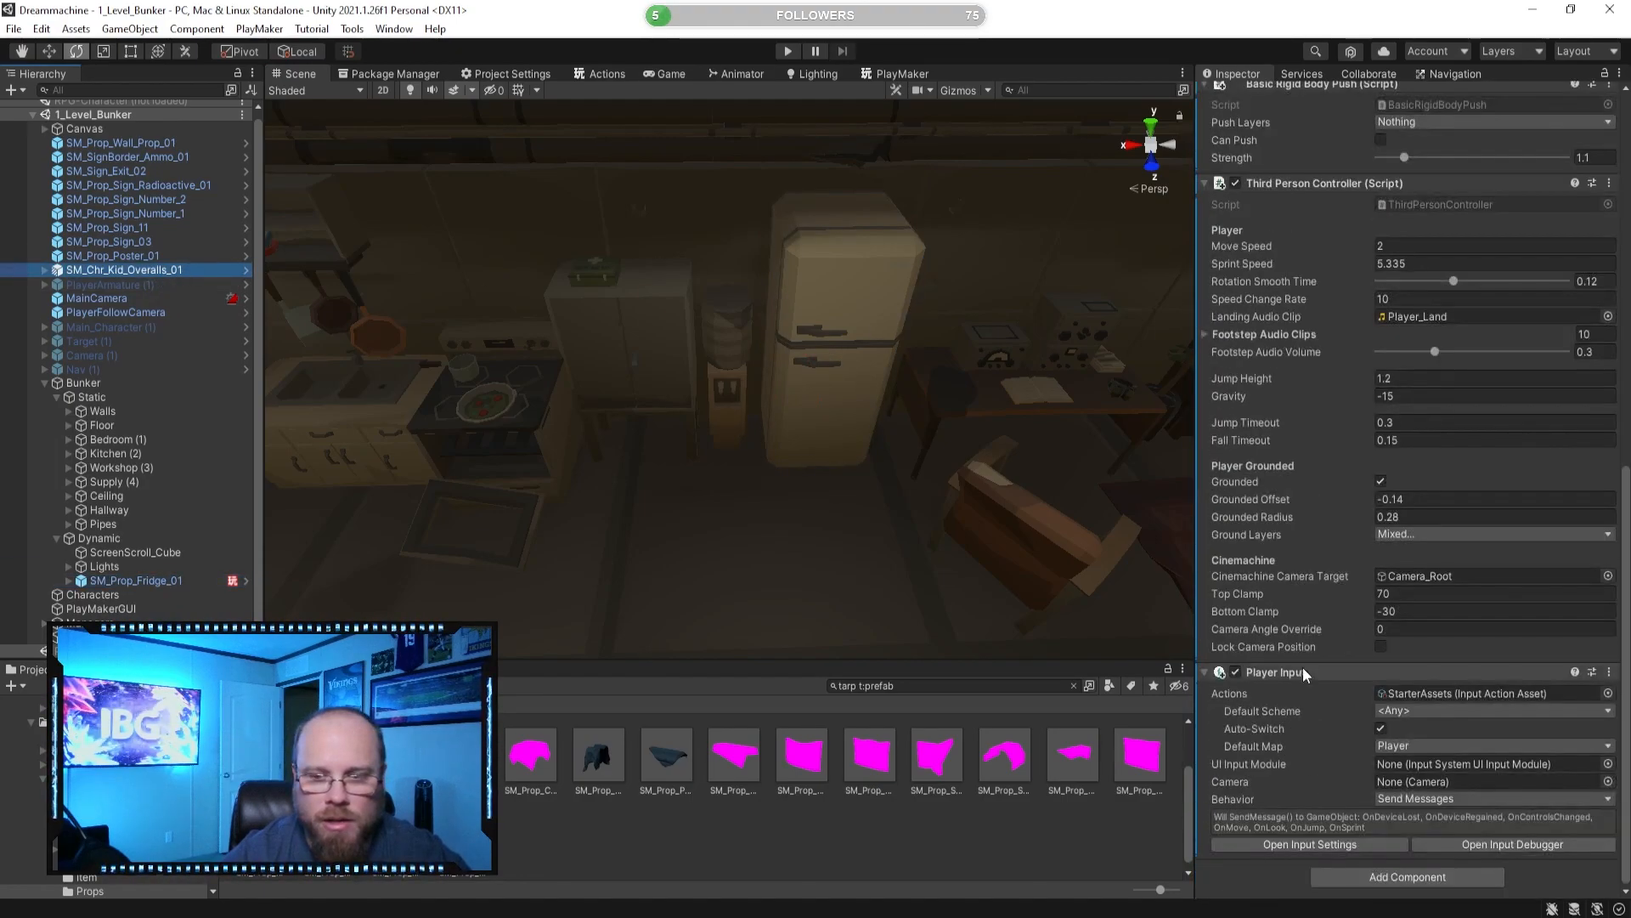
scroll(1317, 658, "up", 4)
scroll(1325, 647, "up", 8)
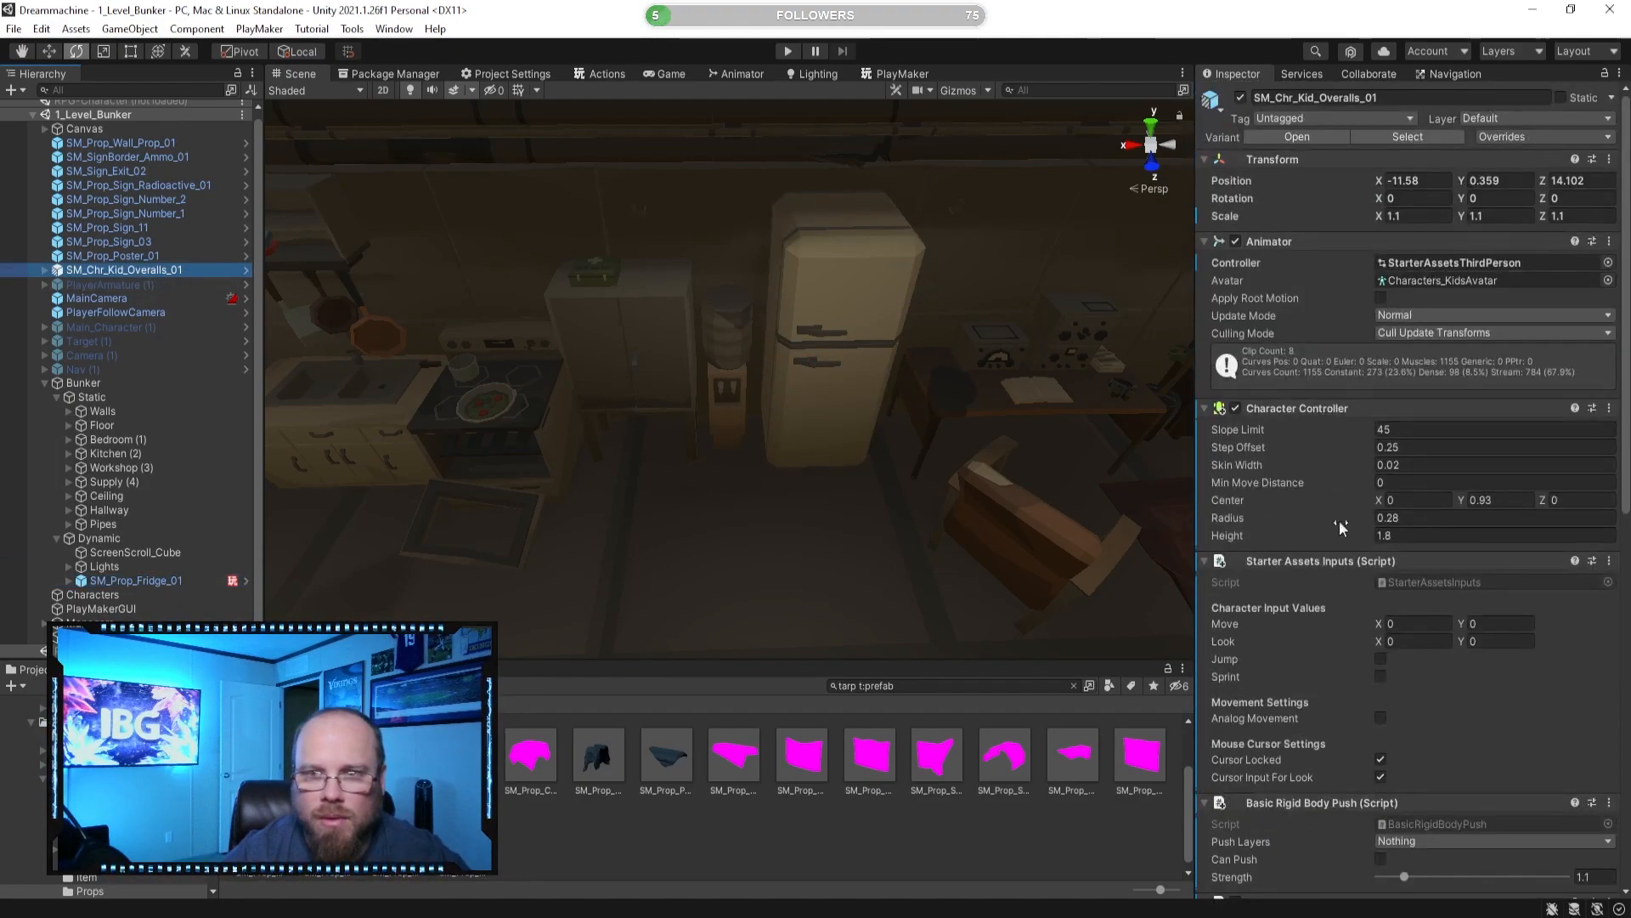
scroll(1339, 533, "down", 15)
left_click(1414, 875)
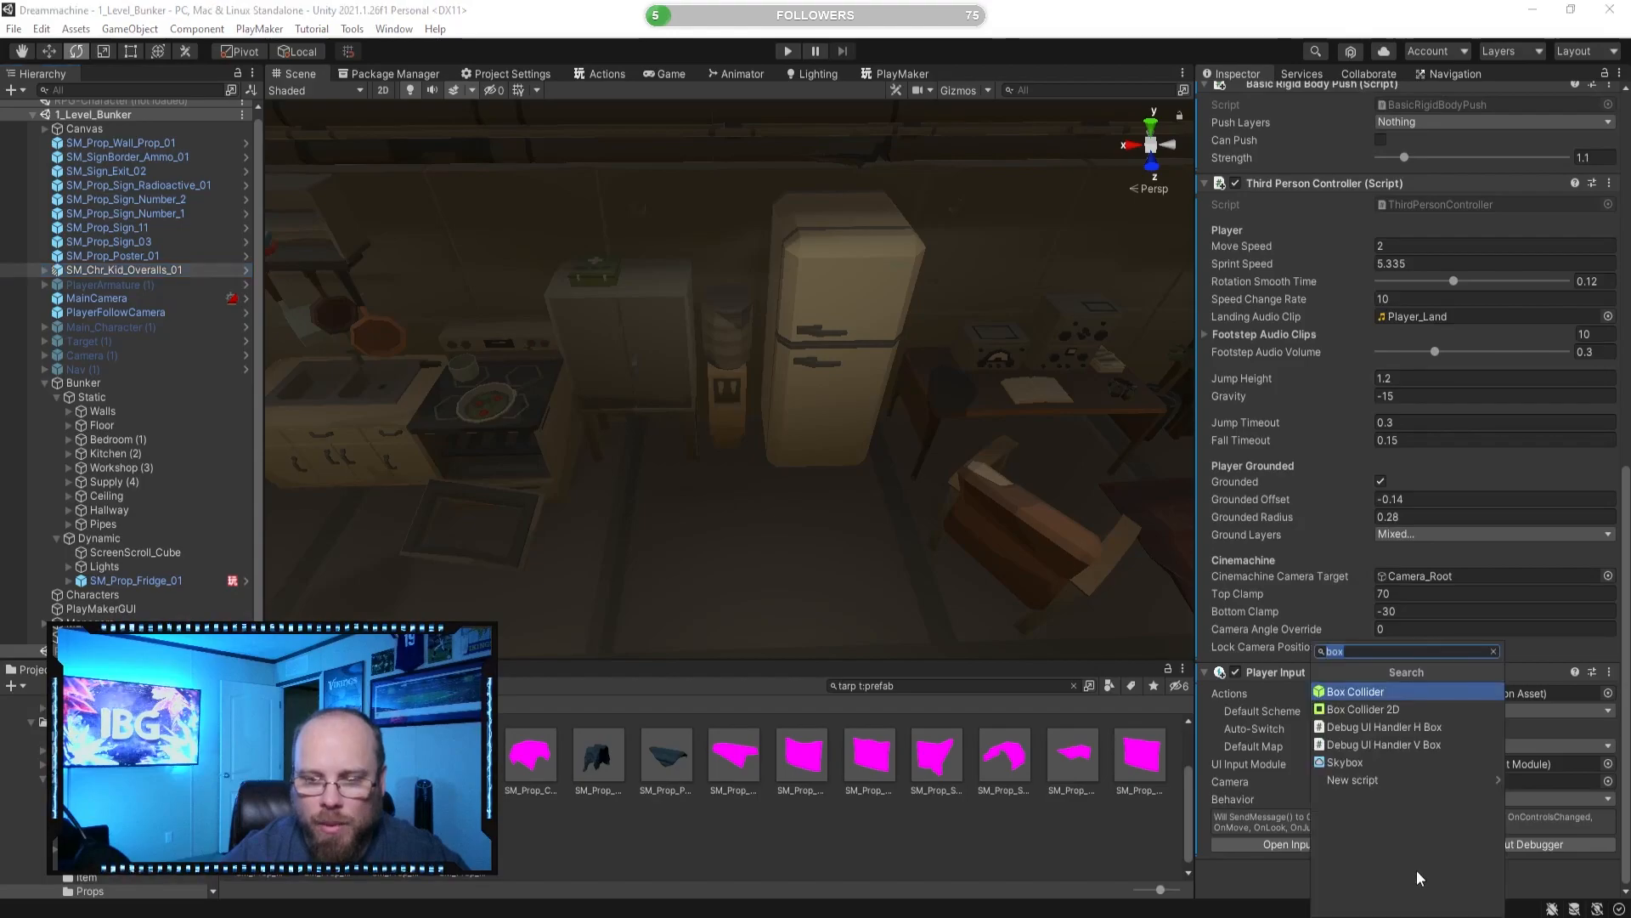
type("rig")
left_click(1405, 689)
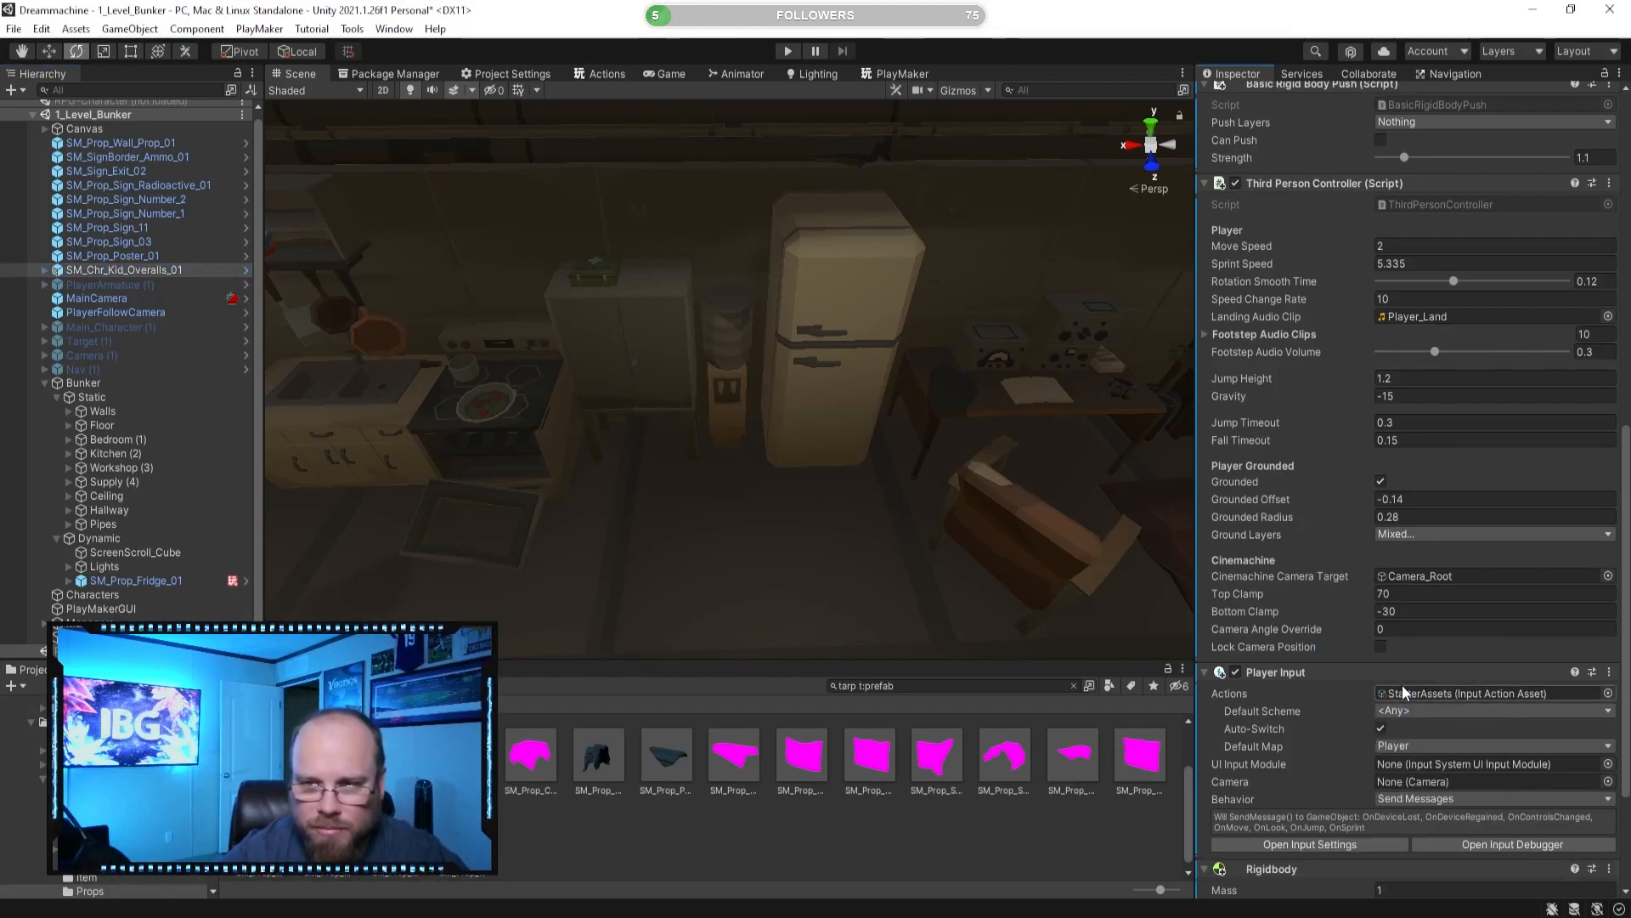
Set the character's Rigidbody mass to 1, turn off Use Gravity, and expand its Constraints and Info settings.
scroll(1363, 727, "down", 5)
left_click(1402, 703)
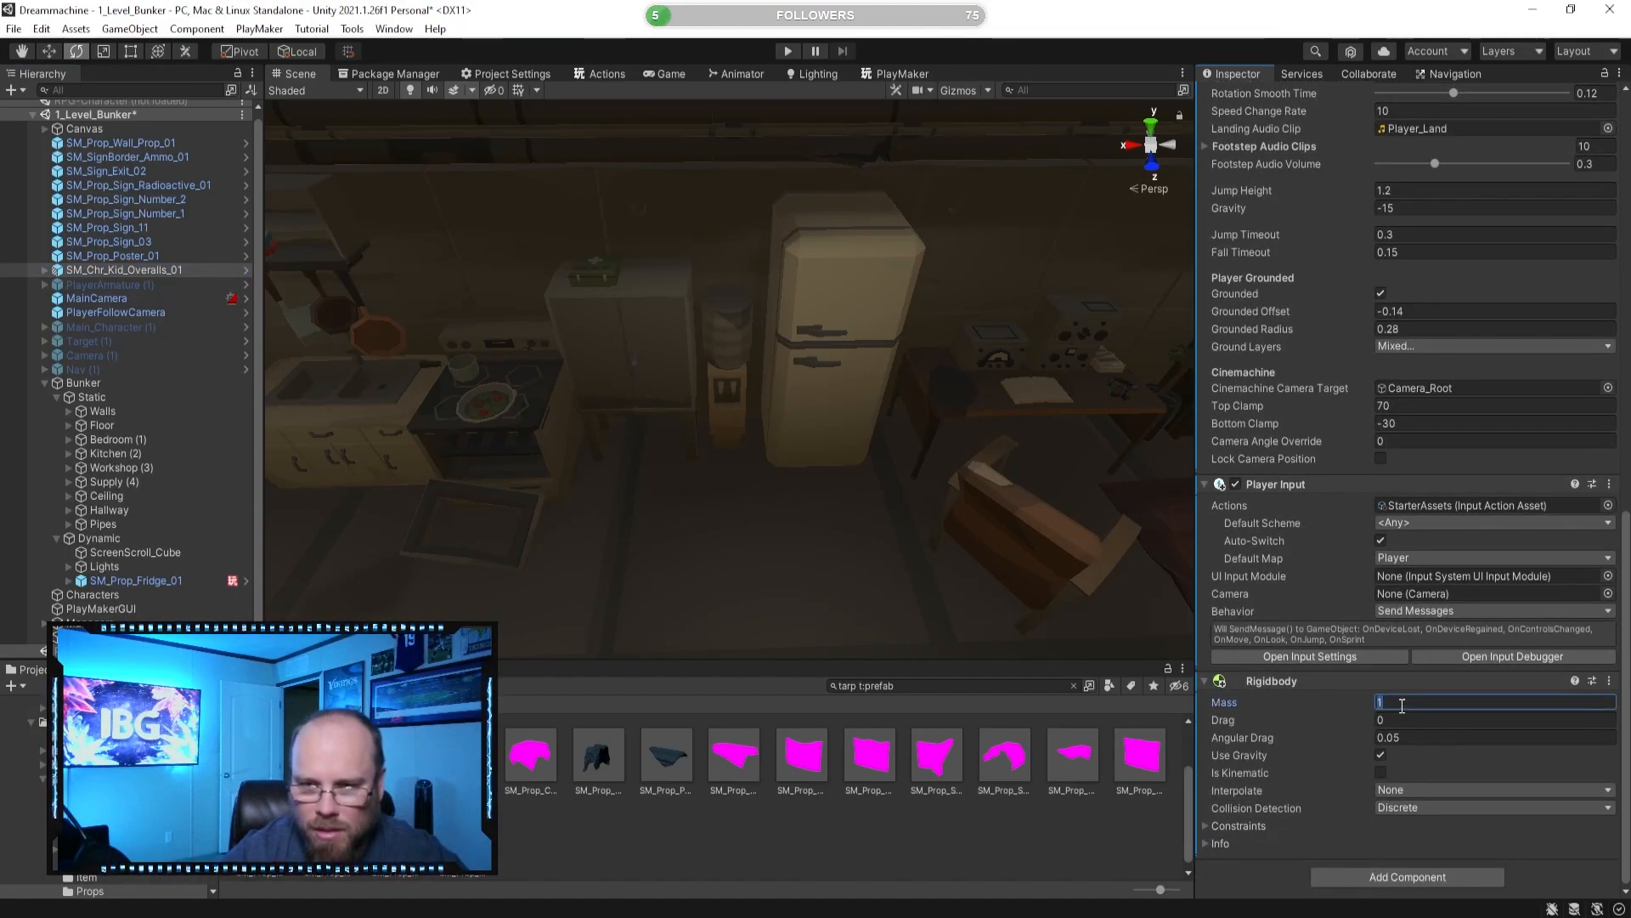
type("1e-07")
key("Return")
type("1")
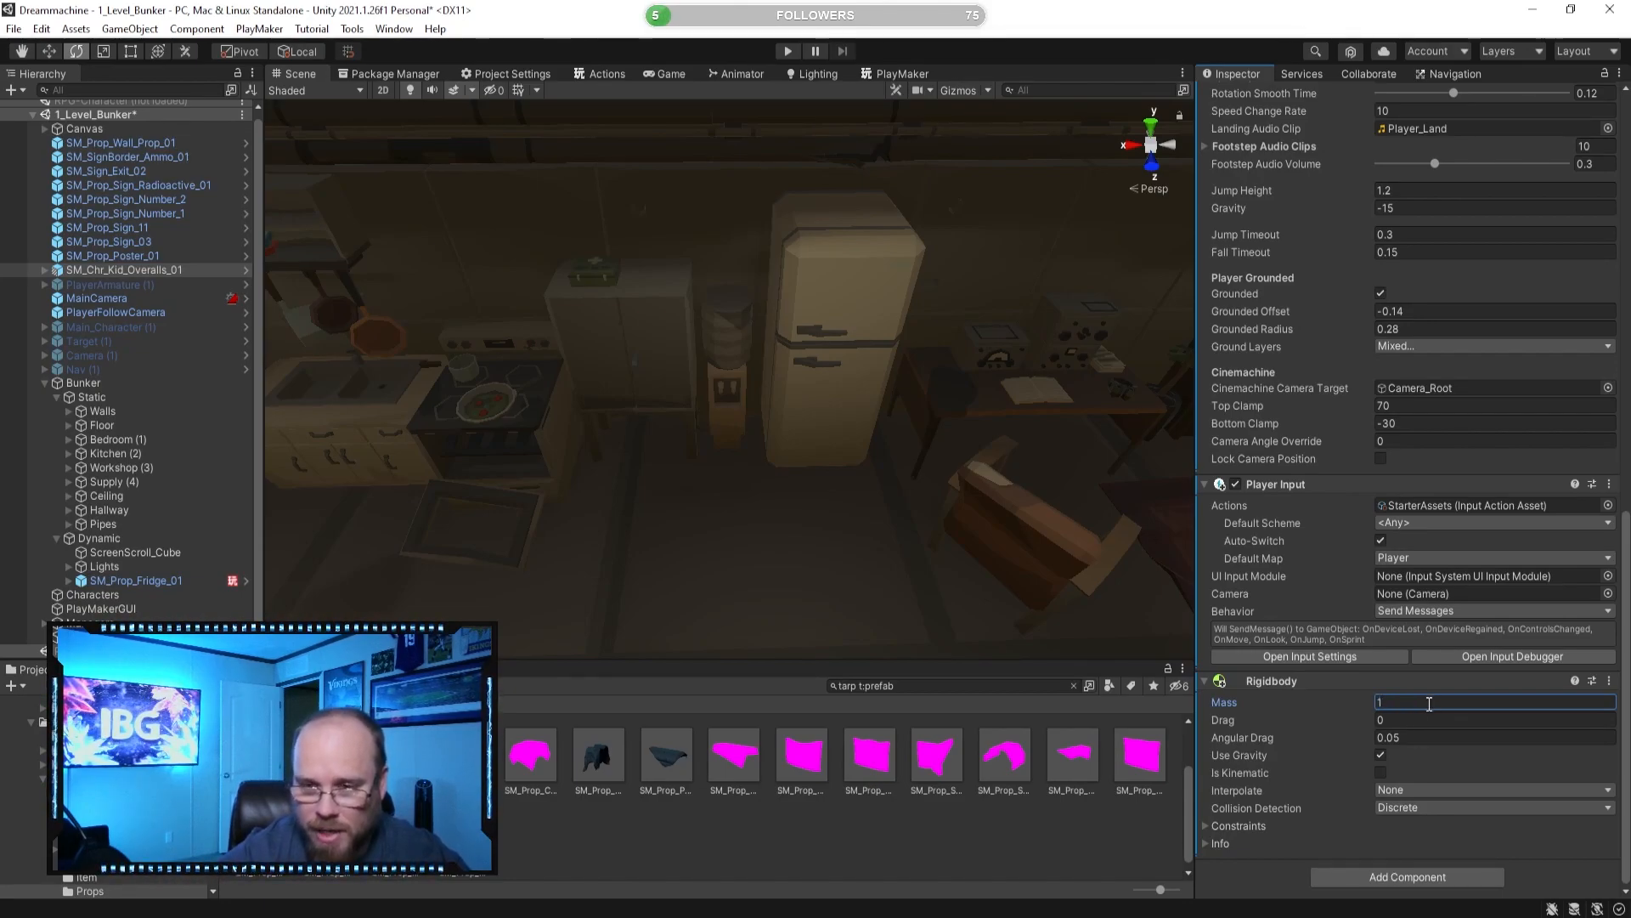
left_click(1381, 754)
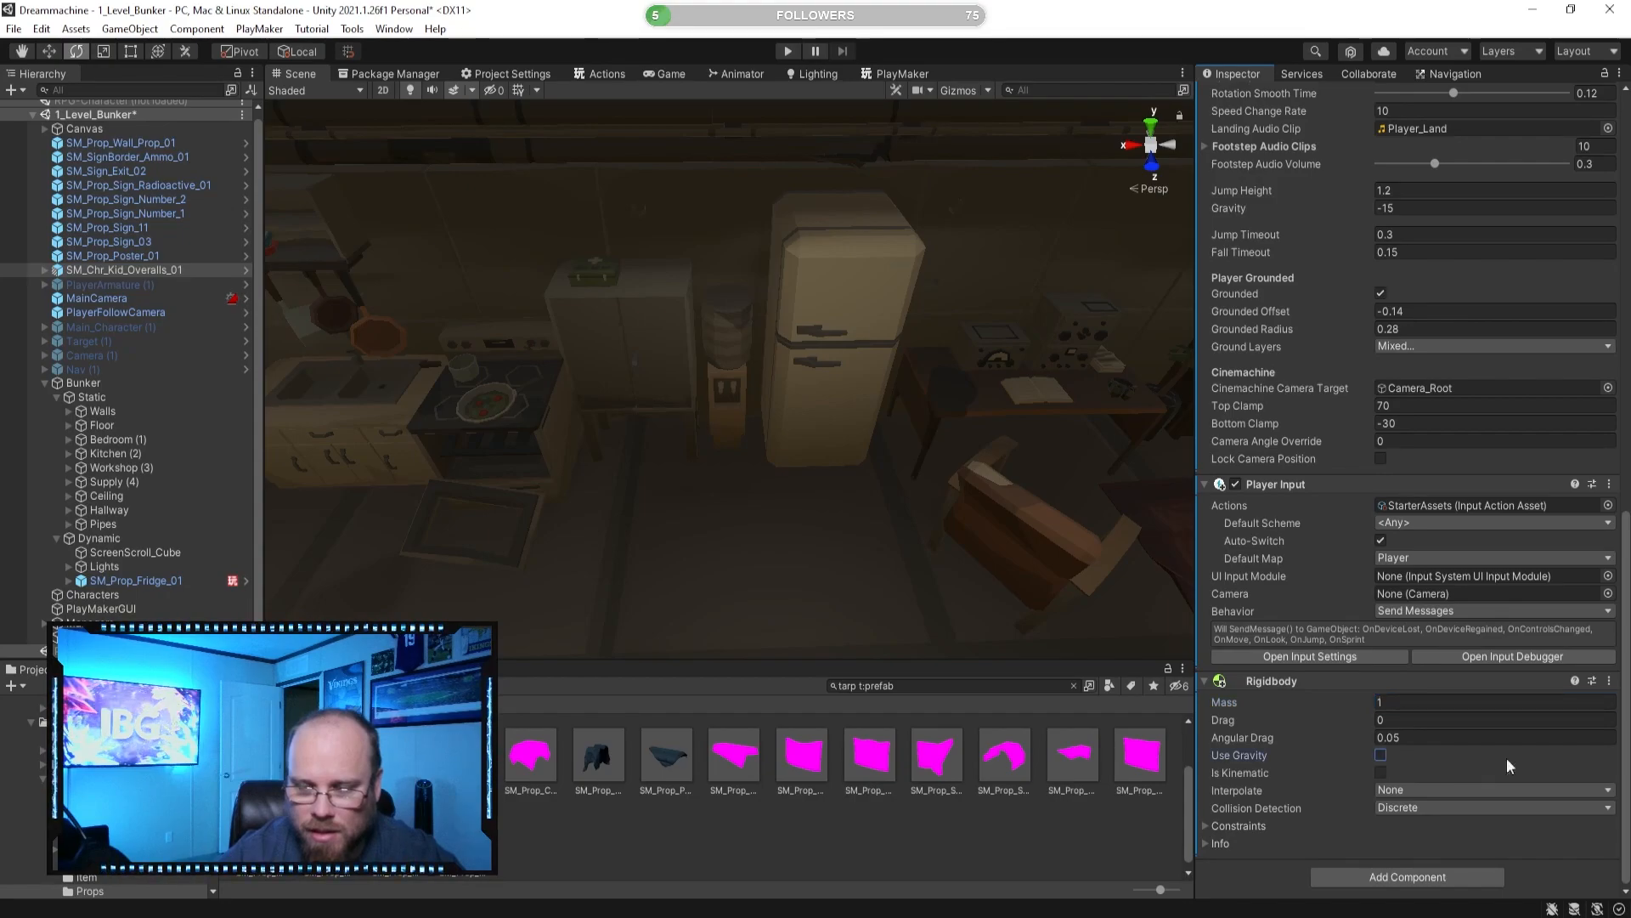
left_click(1206, 826)
scroll(1233, 850, "down", 2)
left_click(1206, 843)
scroll(1327, 790, "down", 4)
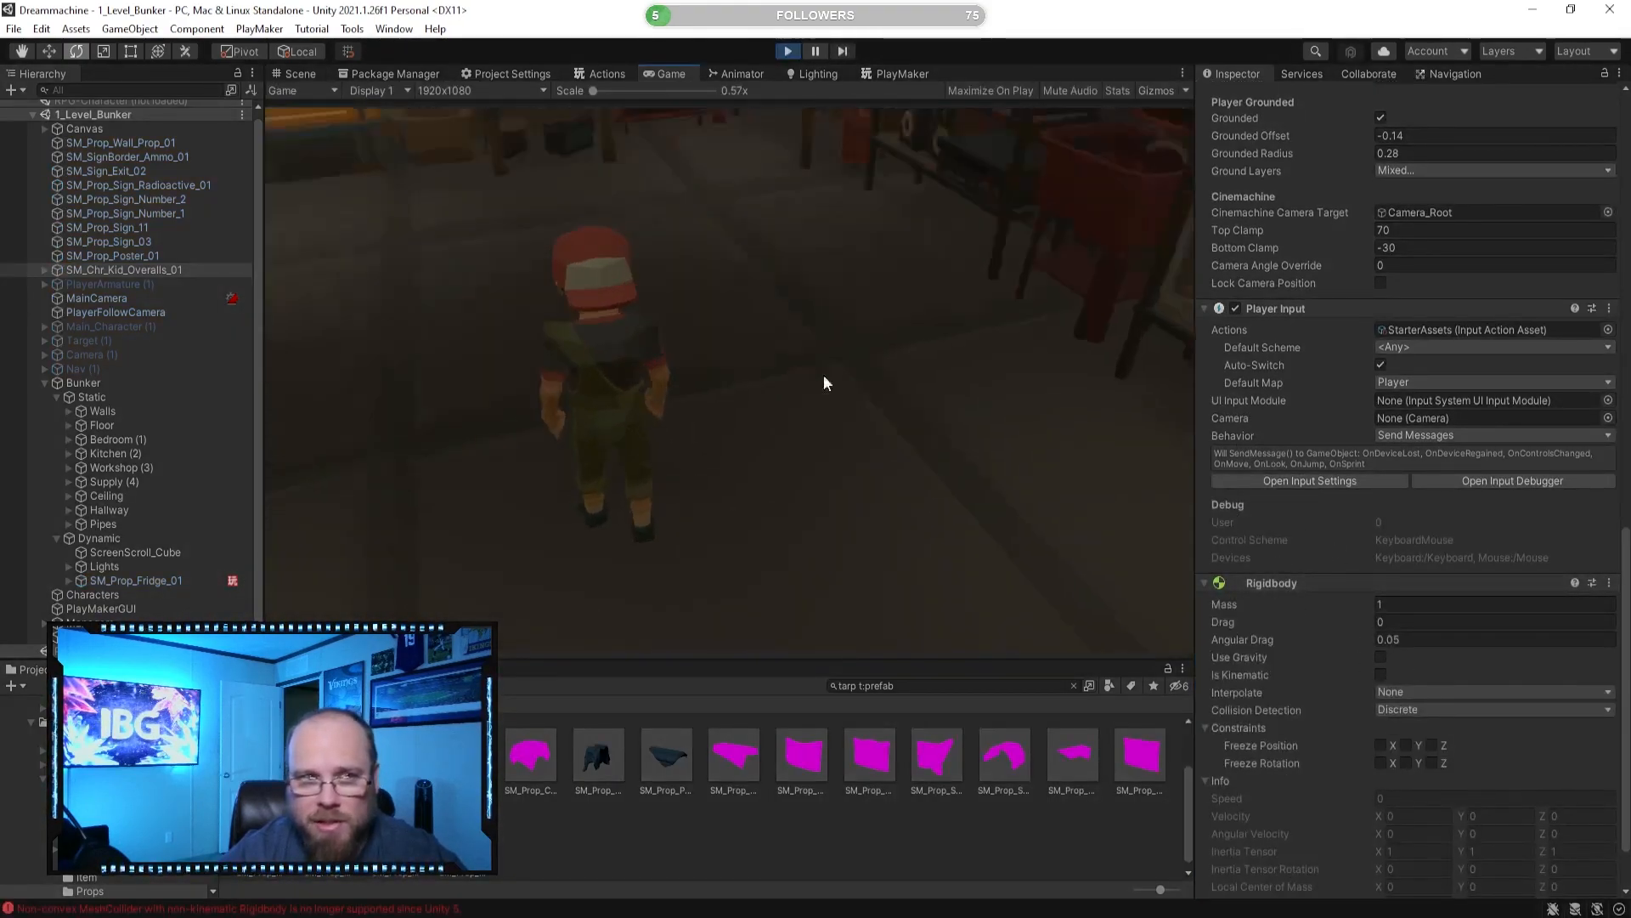
Walk the character forward in the running game, pause, and dock PlayMaker beside the scene with the fridge's FSM shown.
key("w")
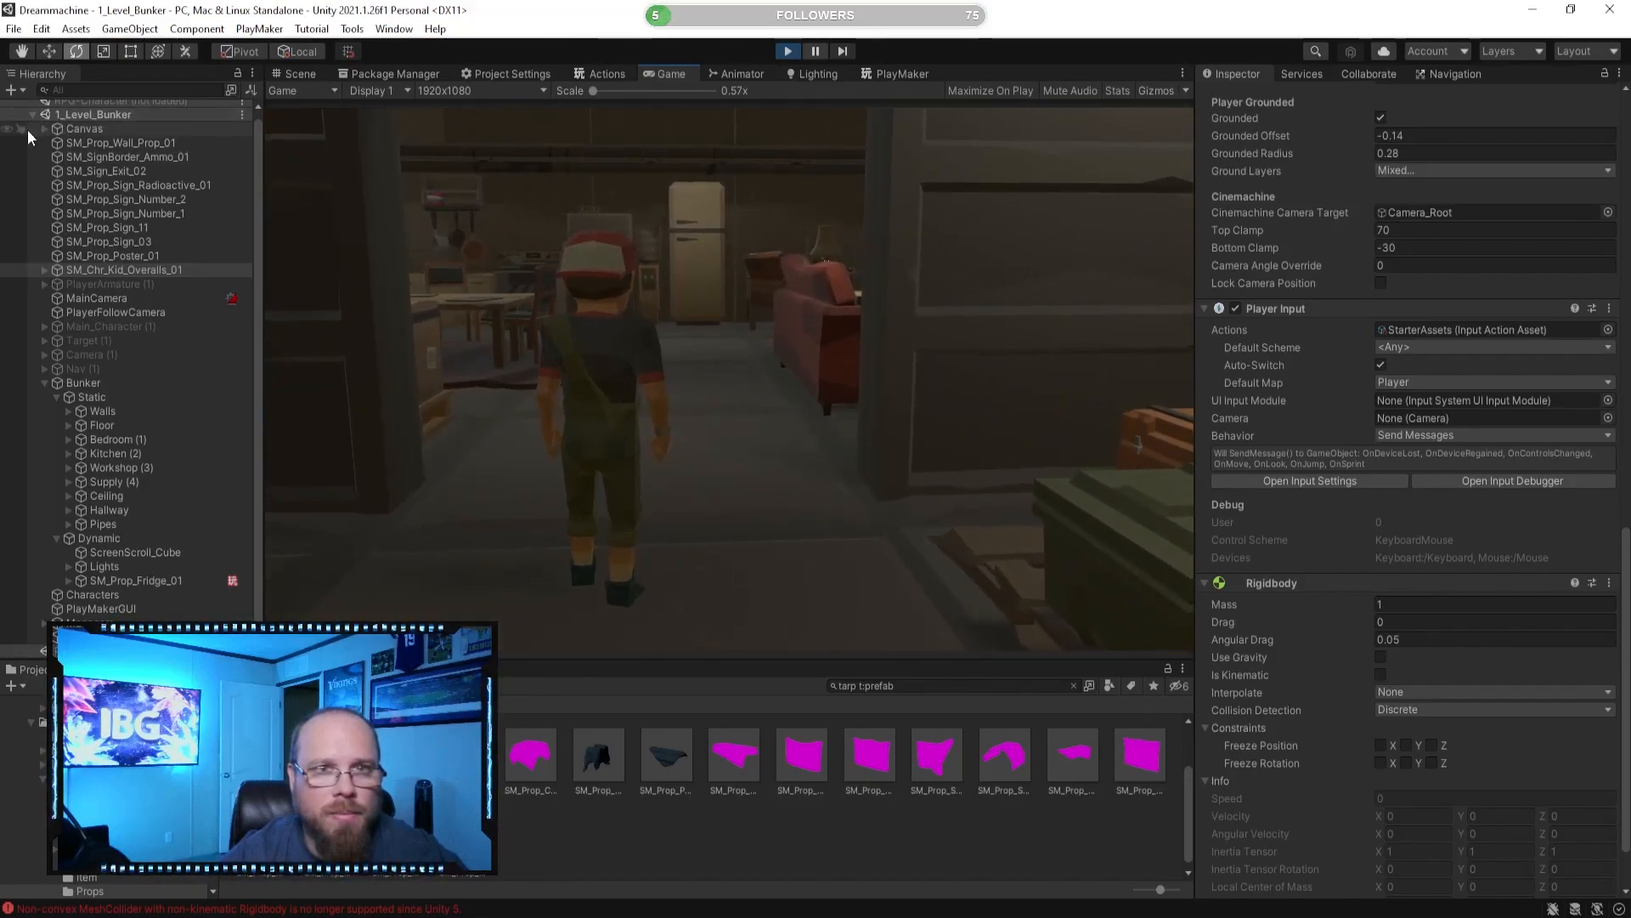
left_click(816, 51)
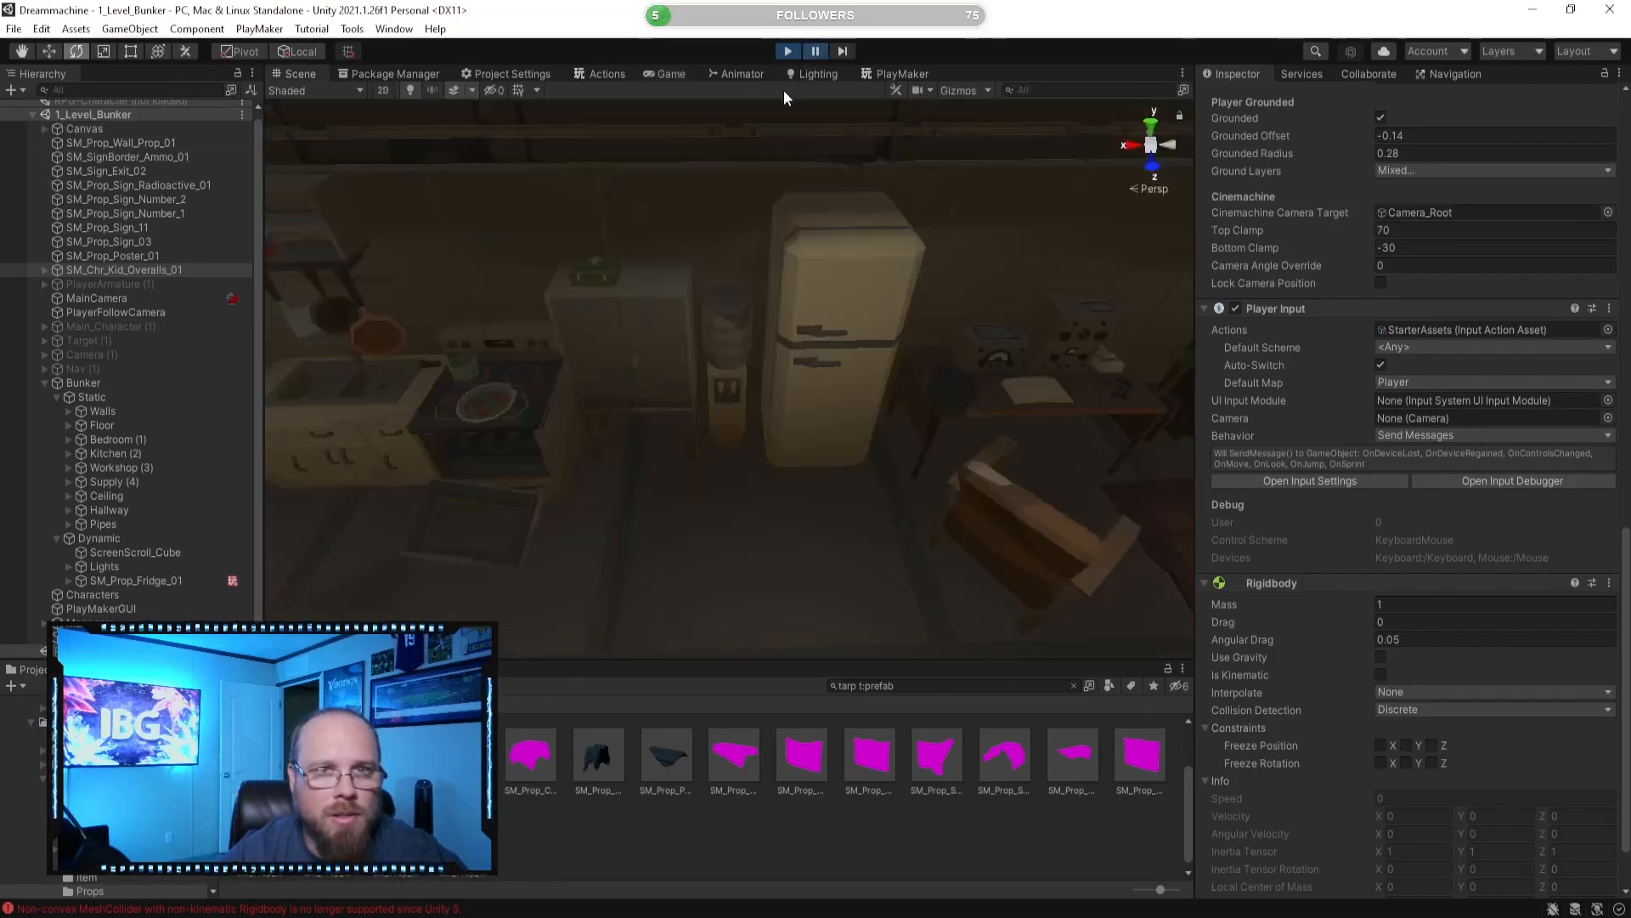
left_click(894, 75)
left_click_drag(894, 75, 1073, 188)
left_click(115, 580)
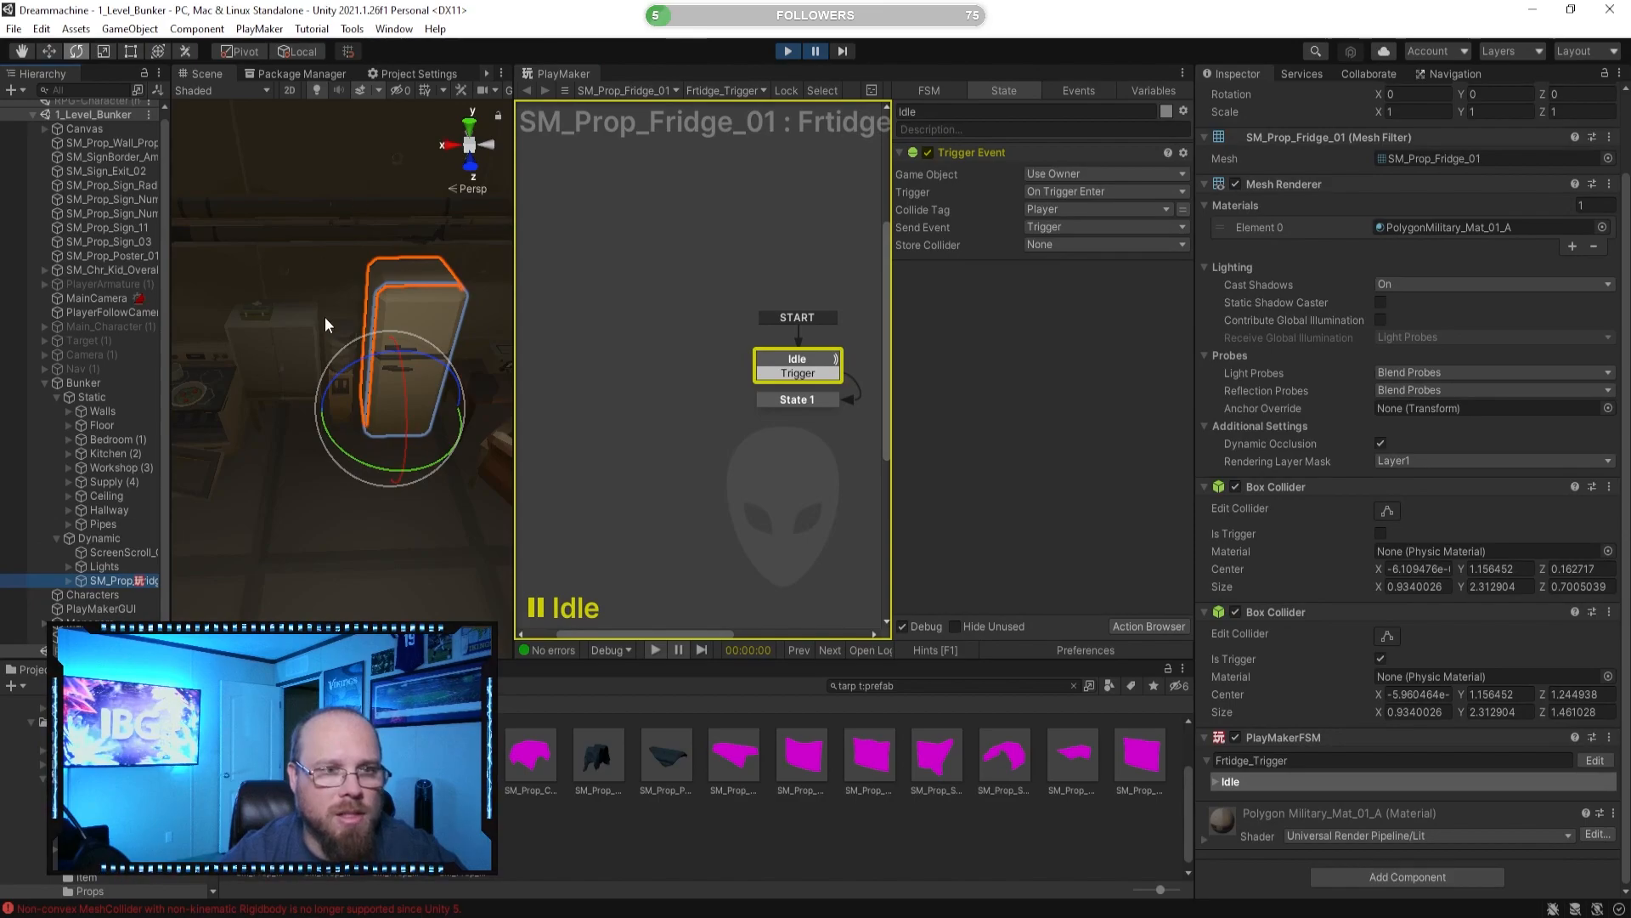
Resume the game, walk the character up to the fridge while watching the FSM's active state, and stop the game.
left_click(817, 52)
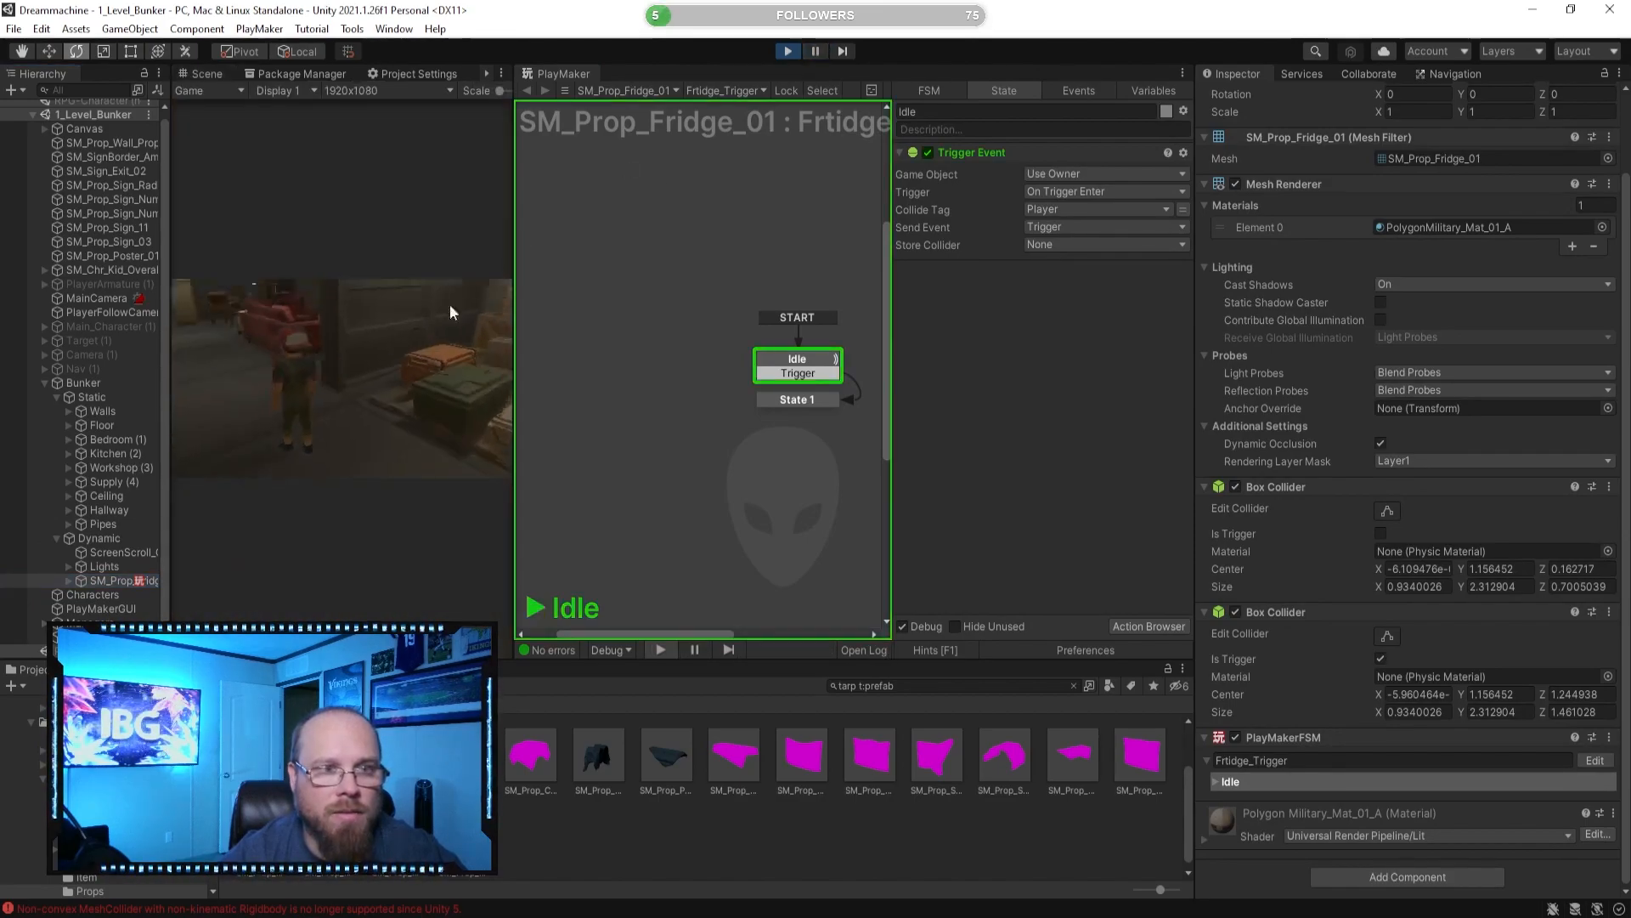
key("w")
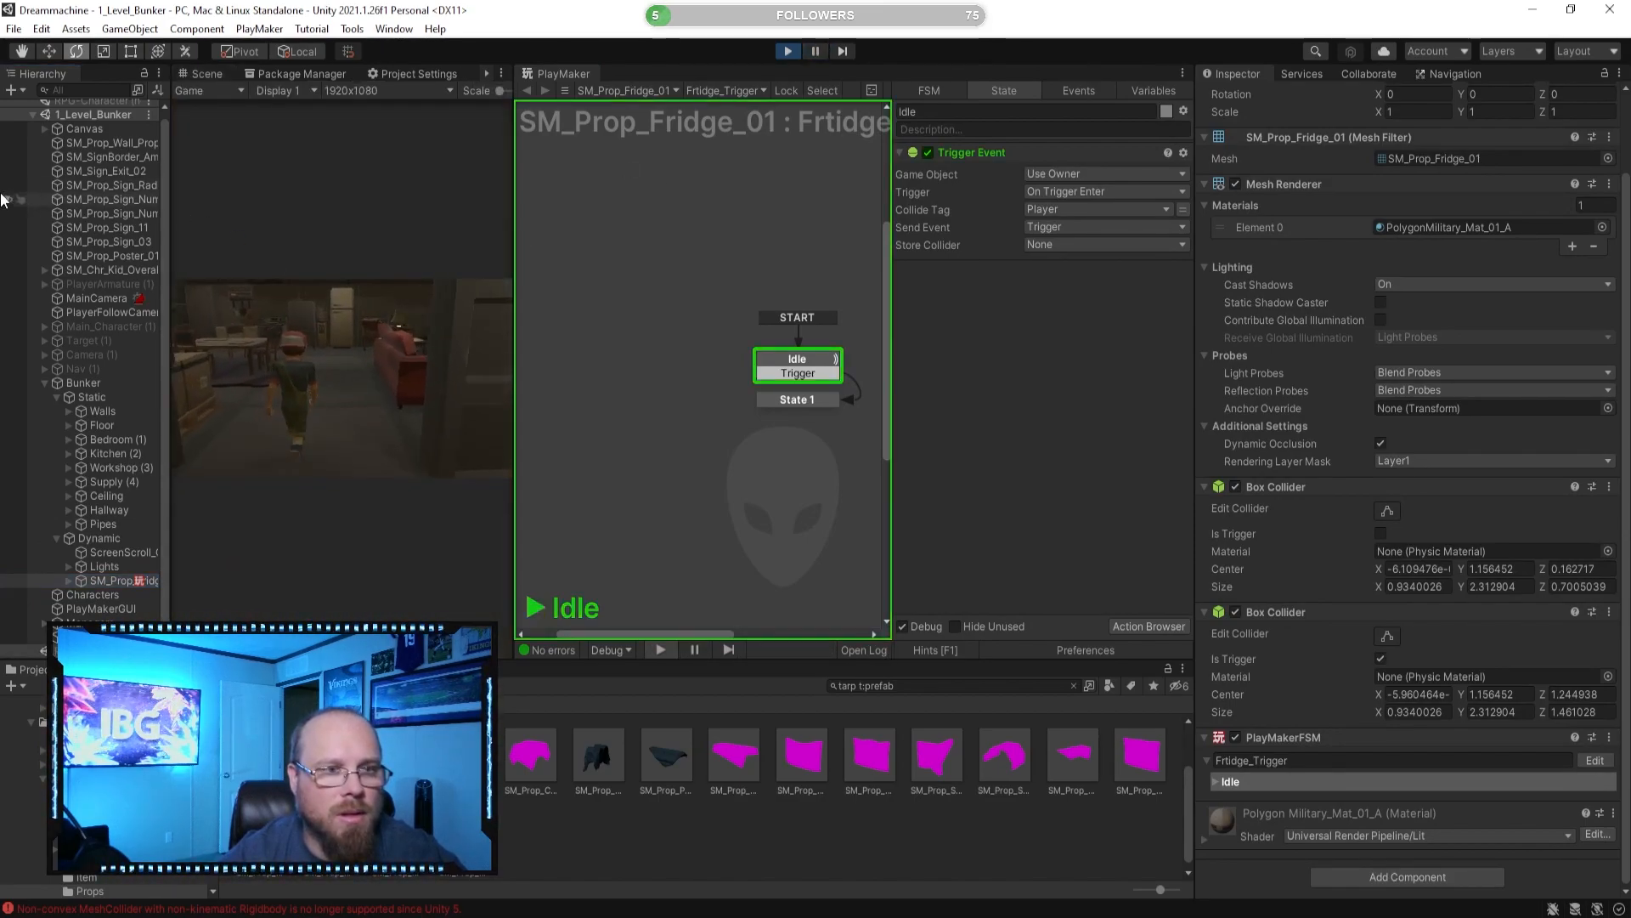
key("w")
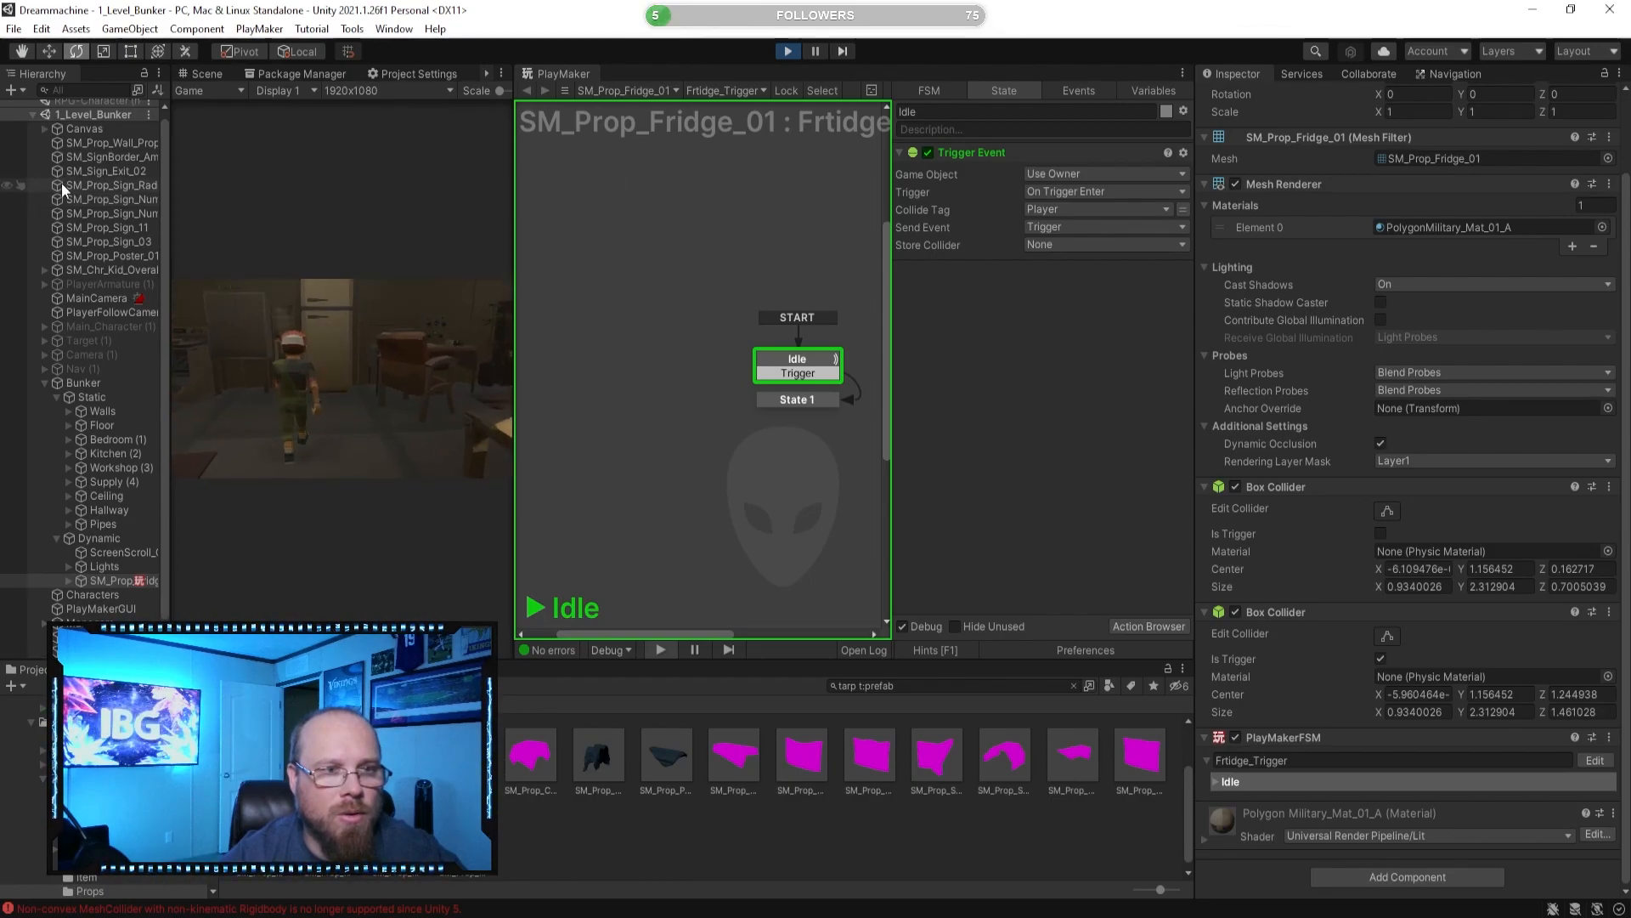
key("s")
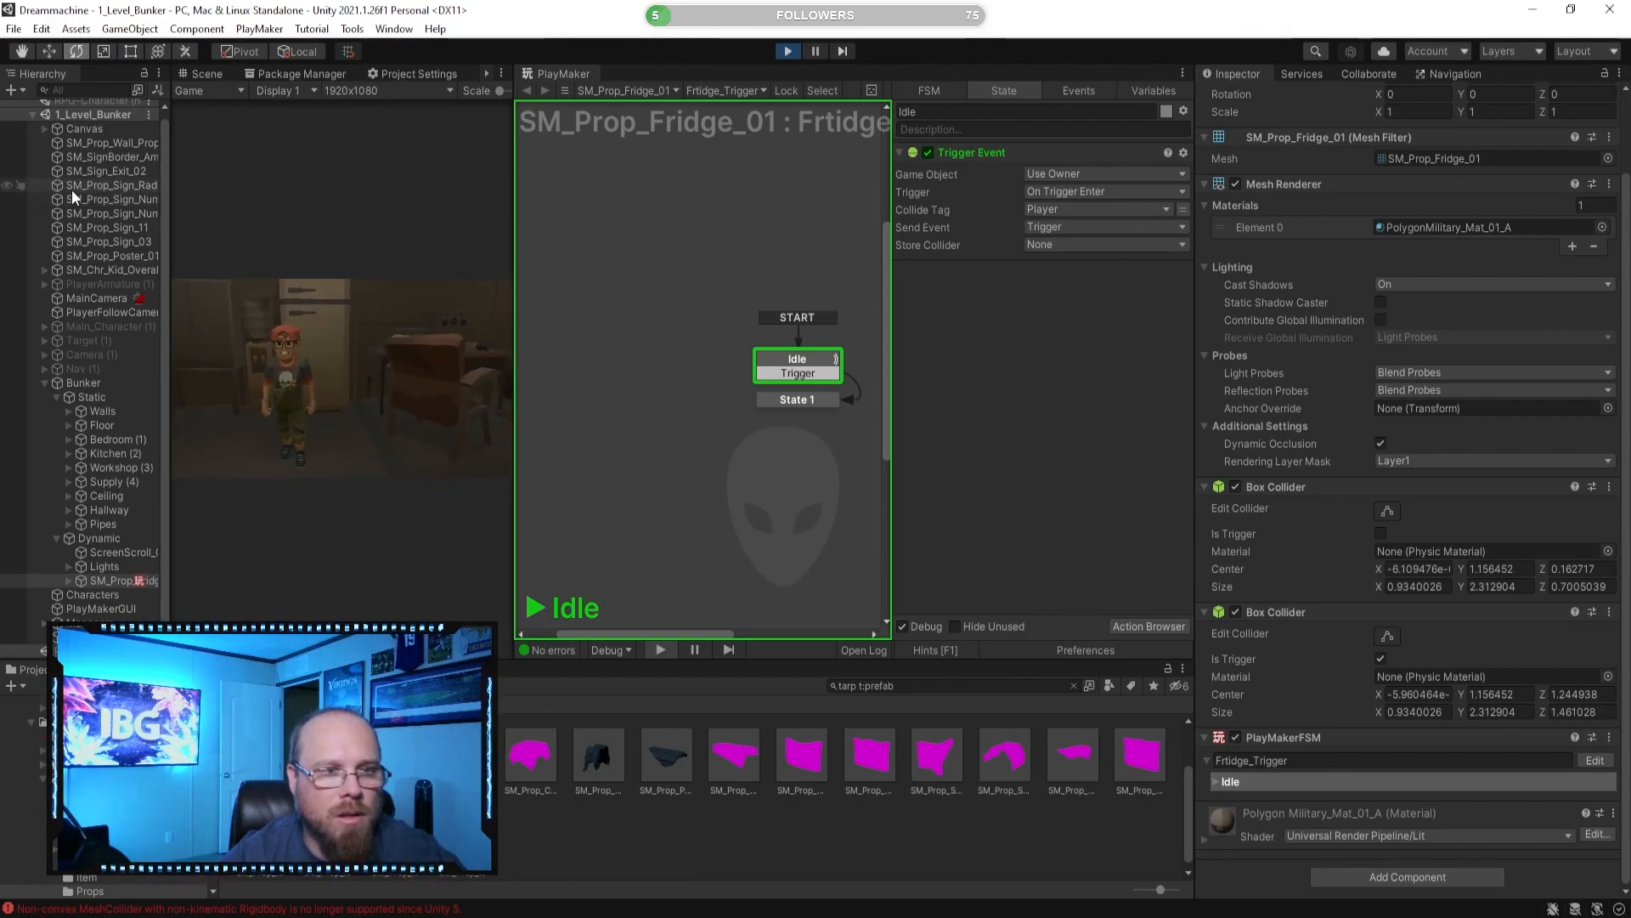
key("w")
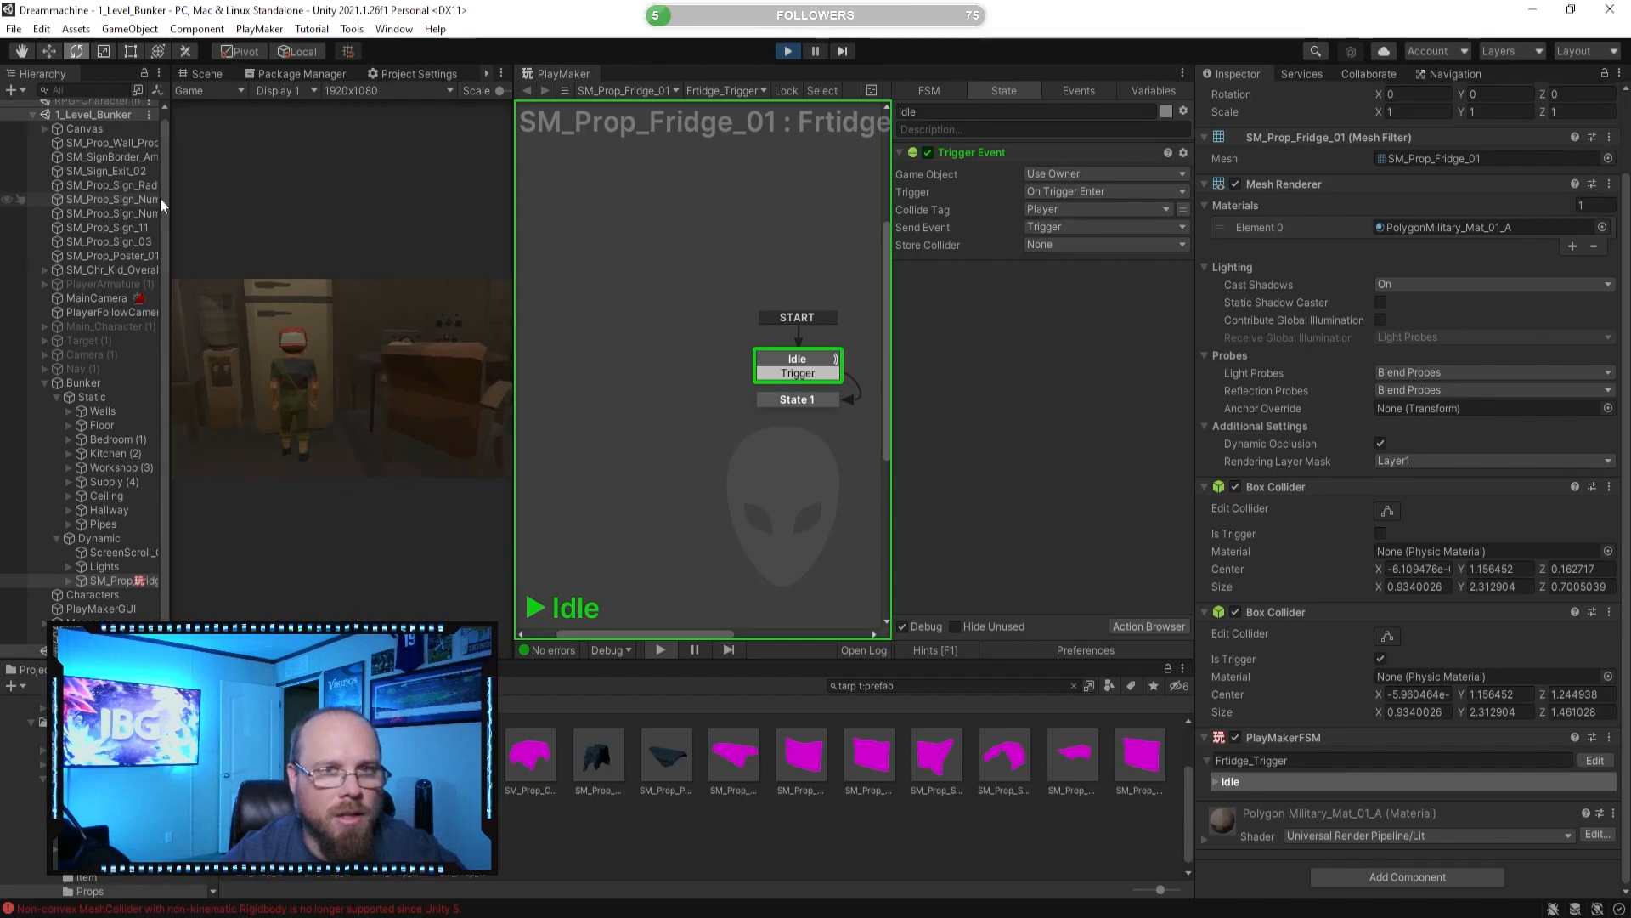
left_click(815, 53)
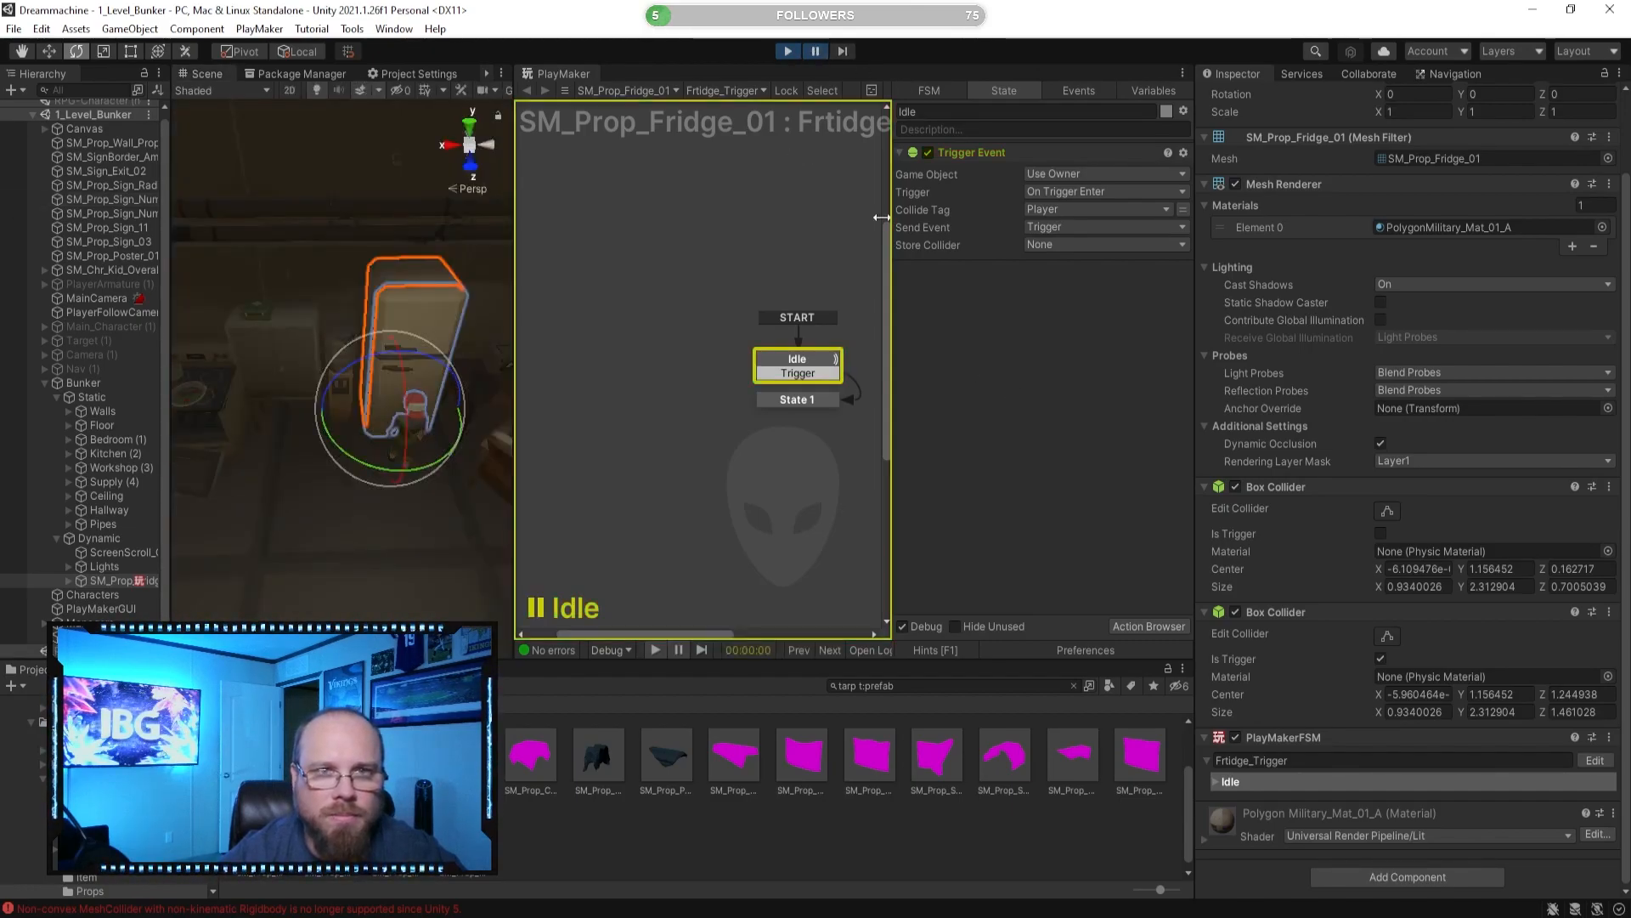
left_click(790, 52)
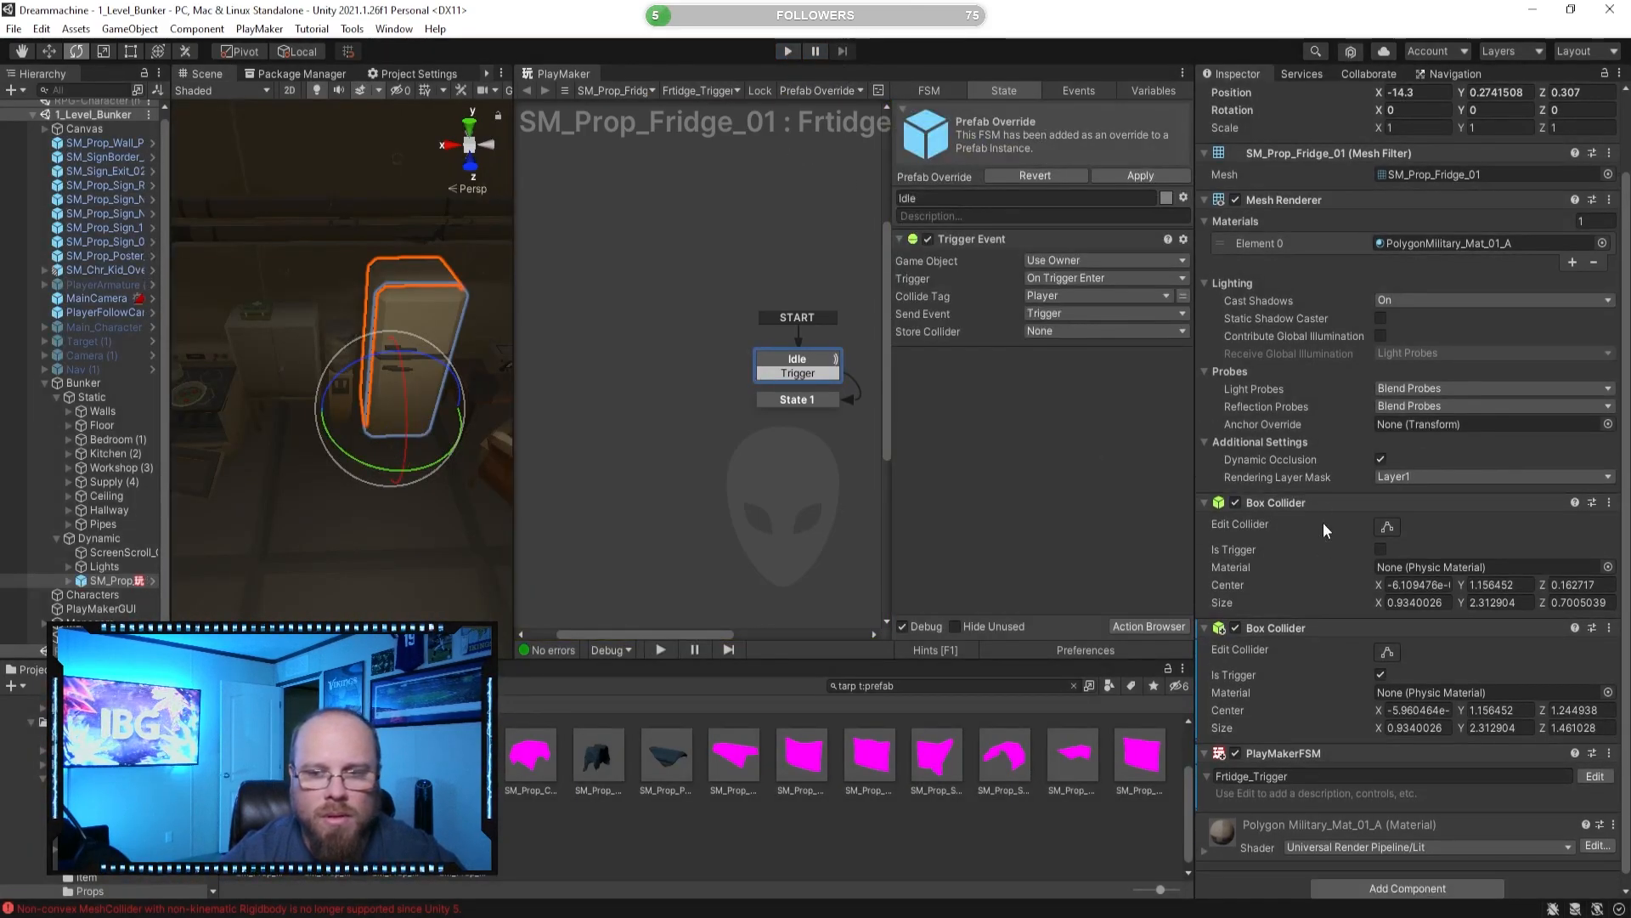
Find the physics Collision Event action and add it to the Idle state of the fridge's FSM.
scroll(1346, 718, "down", 1)
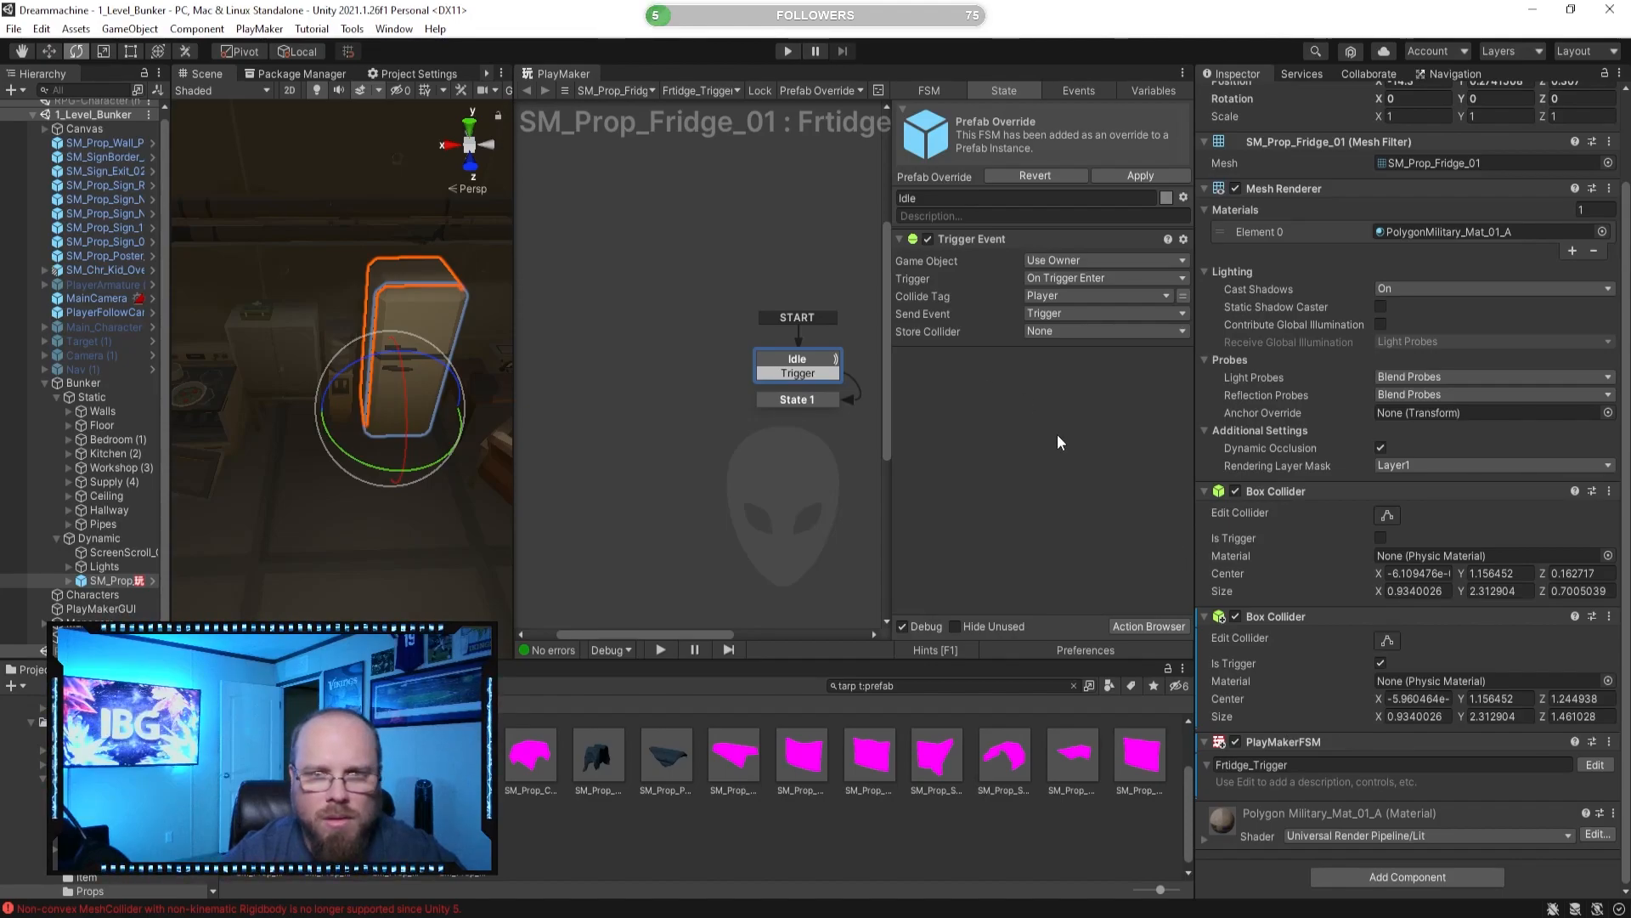
left_click(1118, 627)
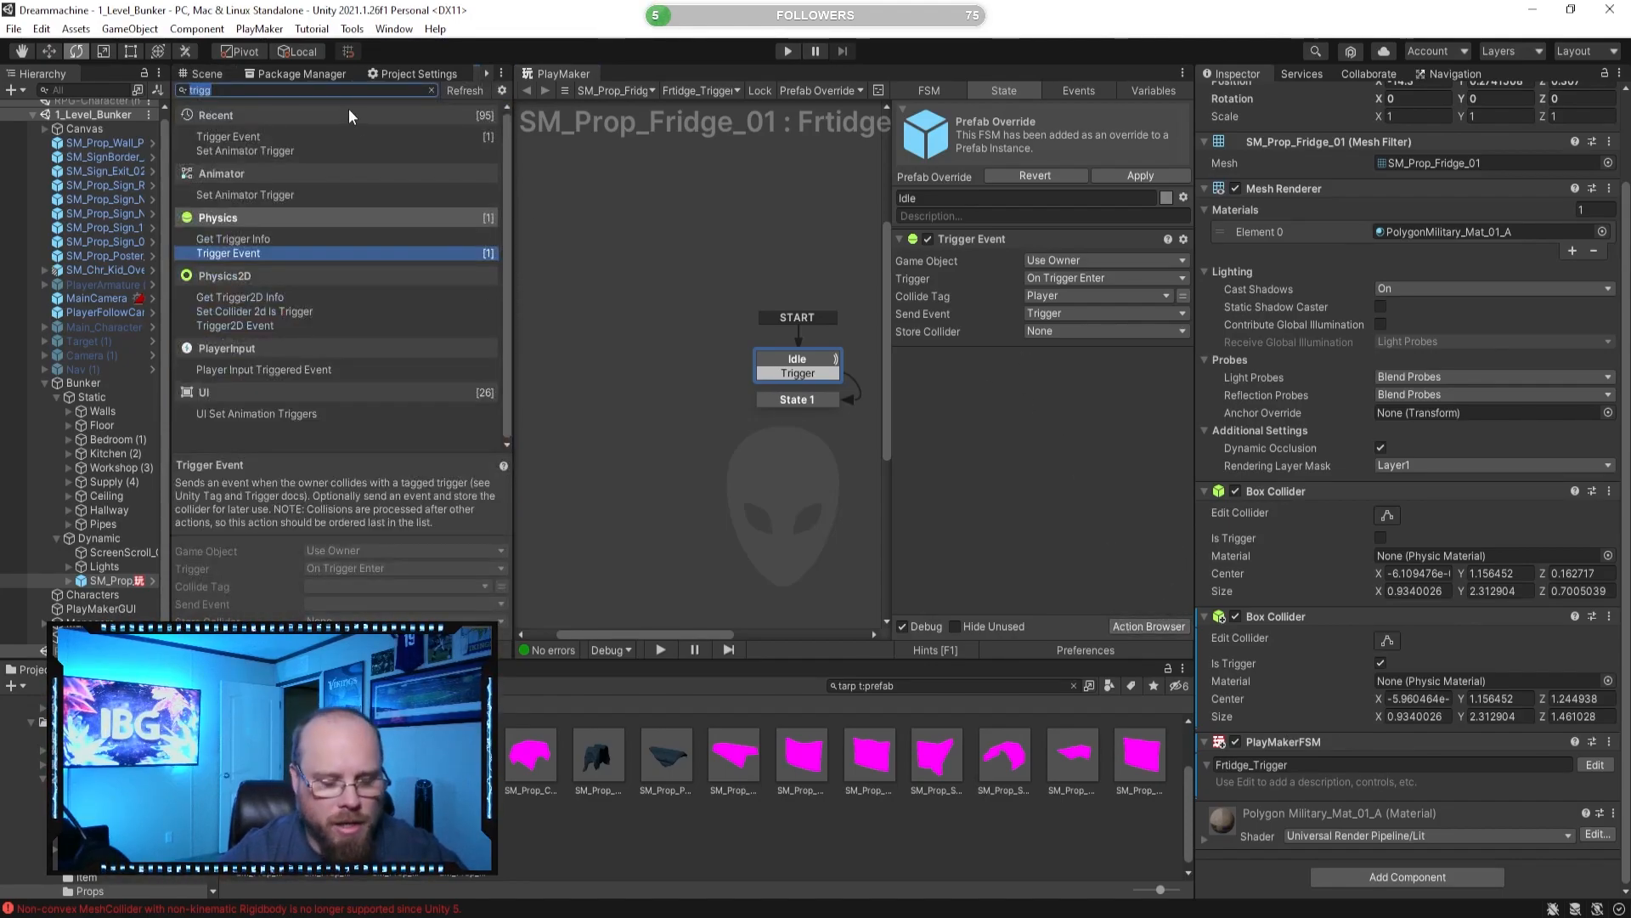
type("col")
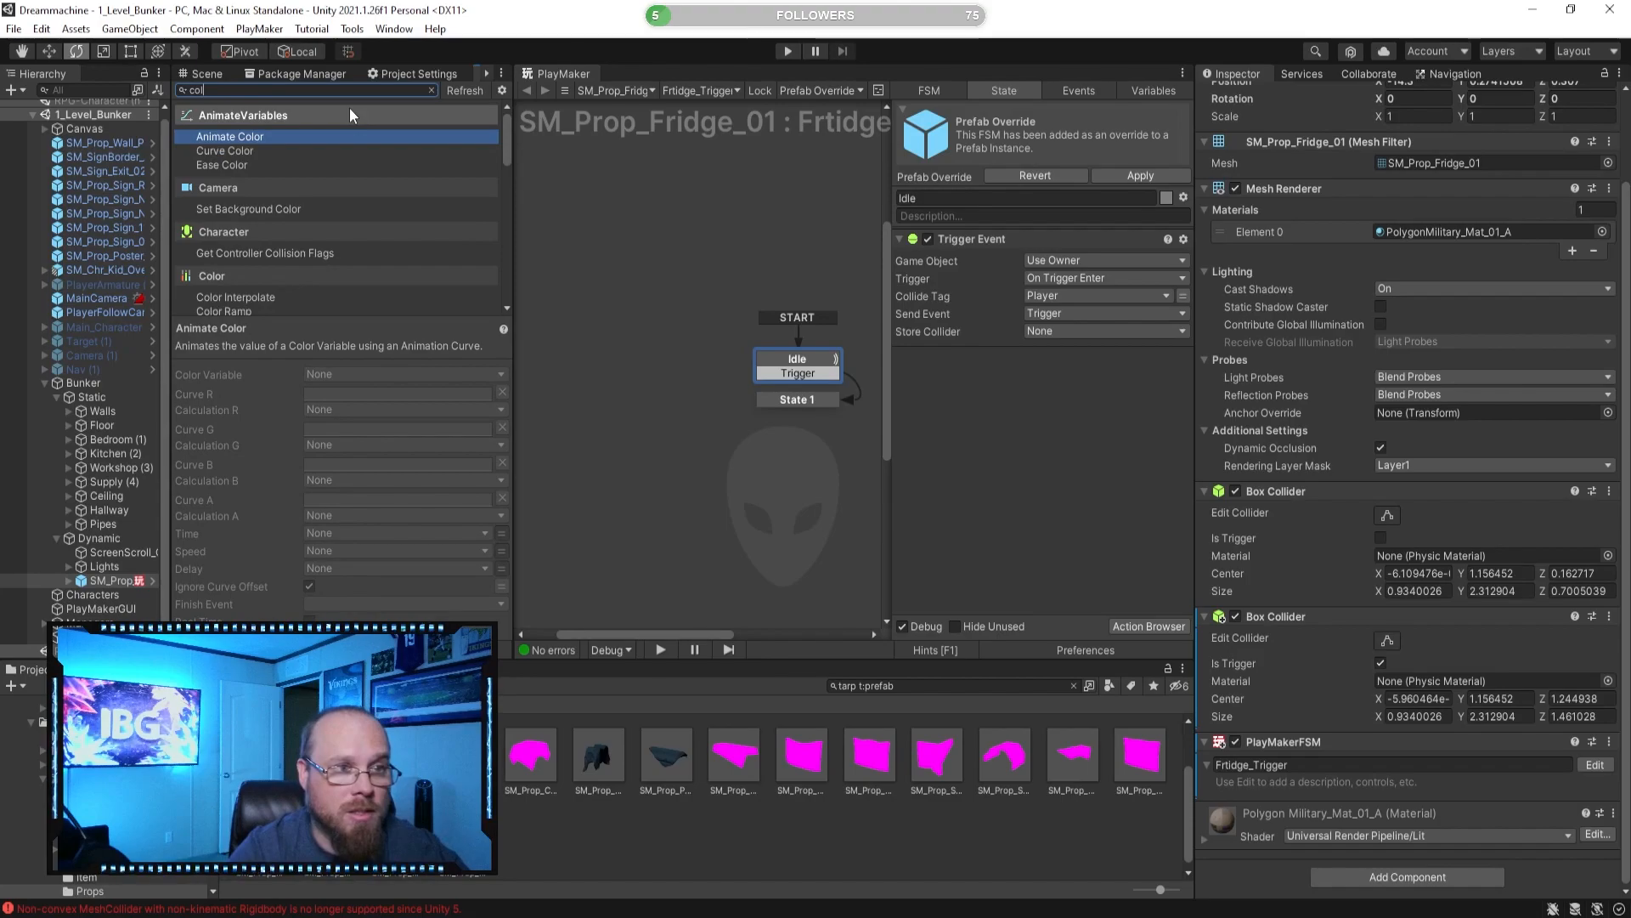
scroll(308, 204, "down", 3)
scroll(289, 255, "up", 3)
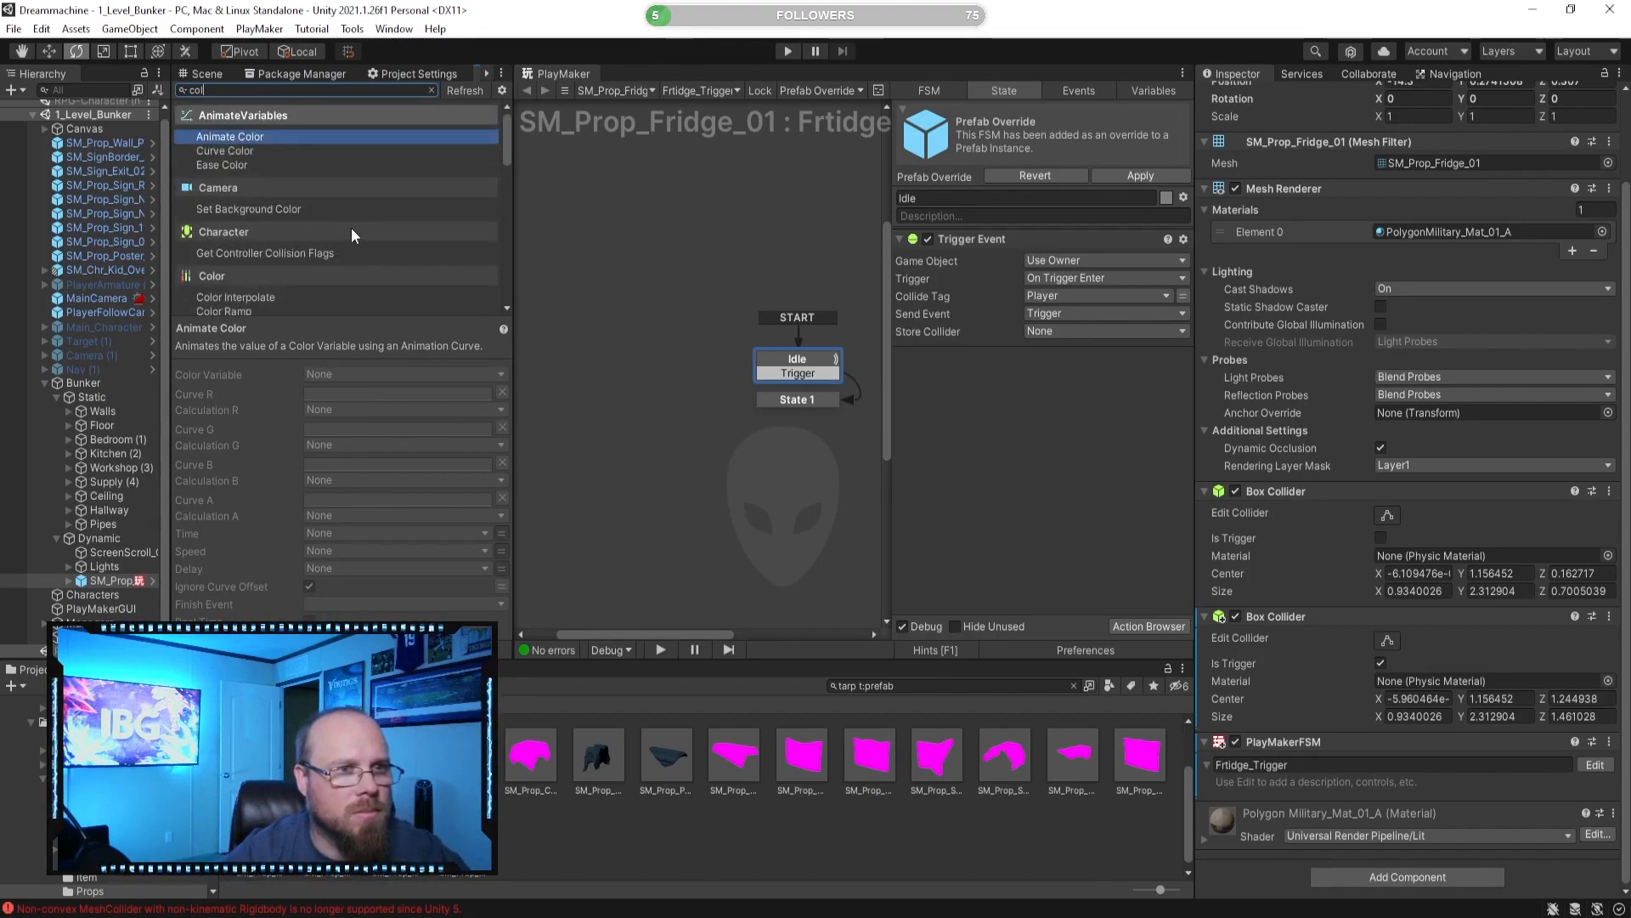
type("li")
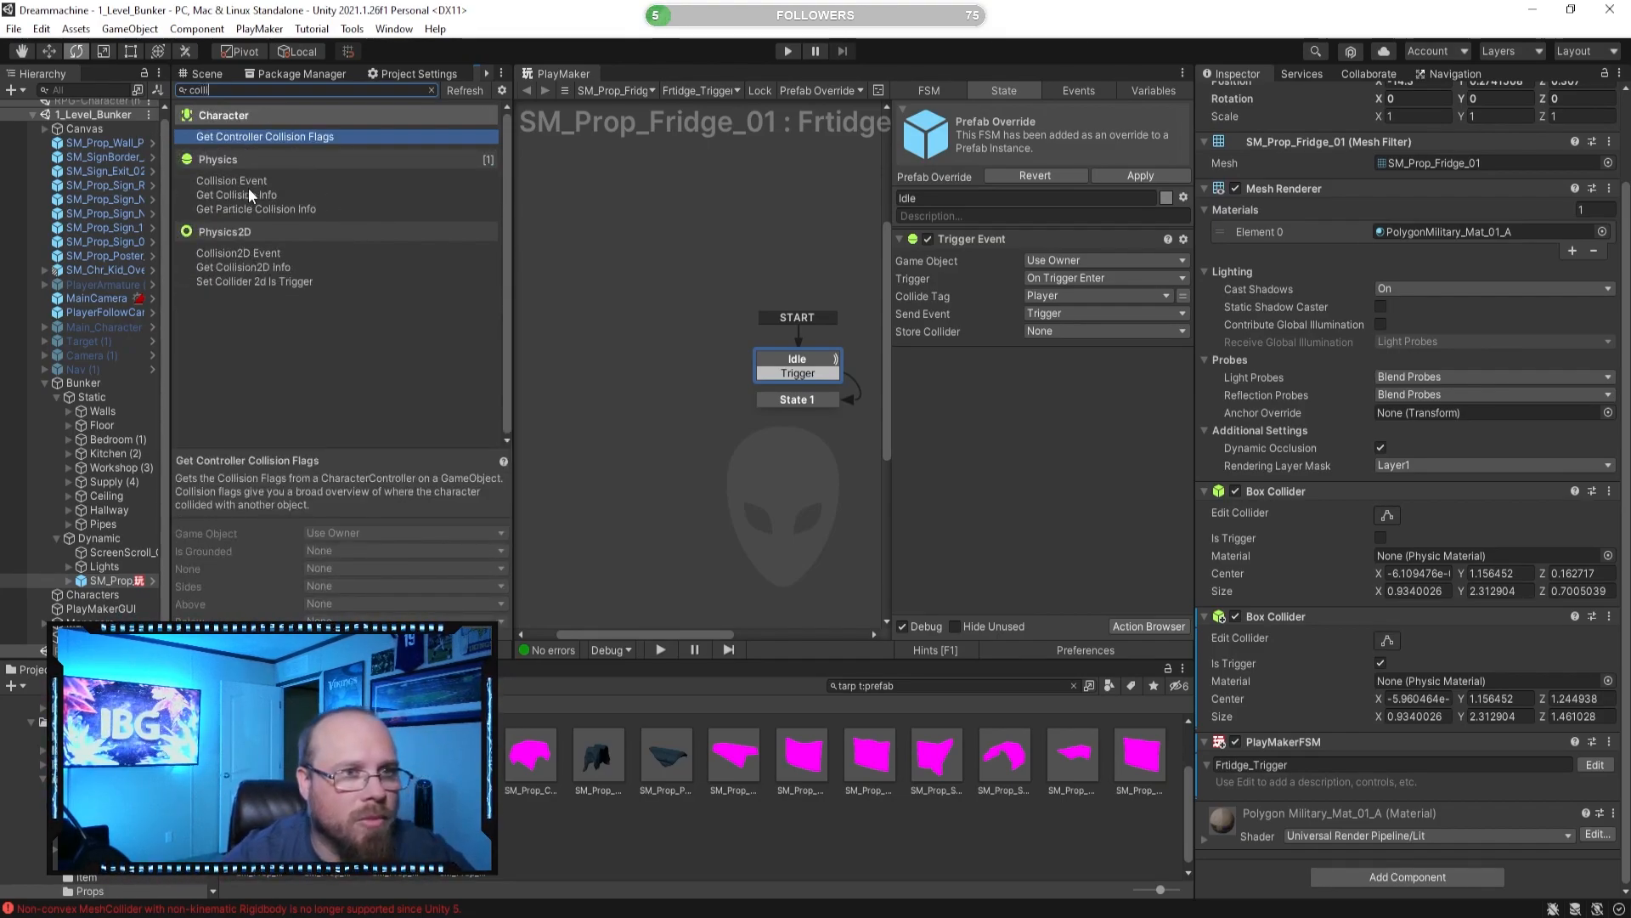
double_click(237, 178)
Disable Idle's Trigger Event action and set the Collision Event to collide tag Player and send event Trigger.
left_click(928, 239)
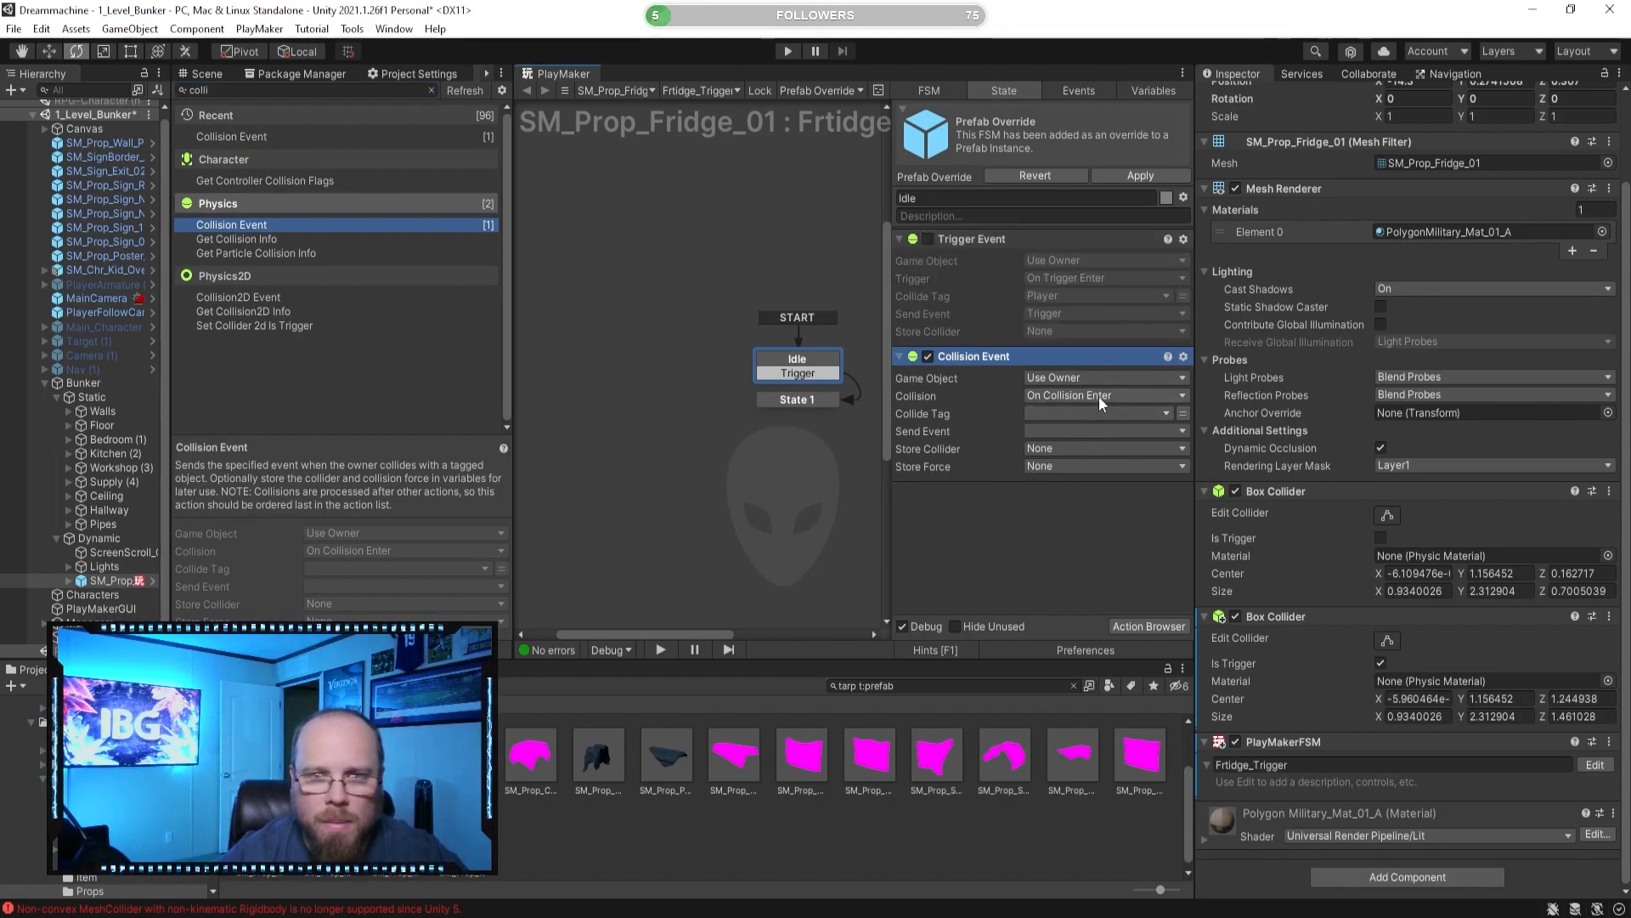
left_click(1047, 413)
left_click(1093, 540)
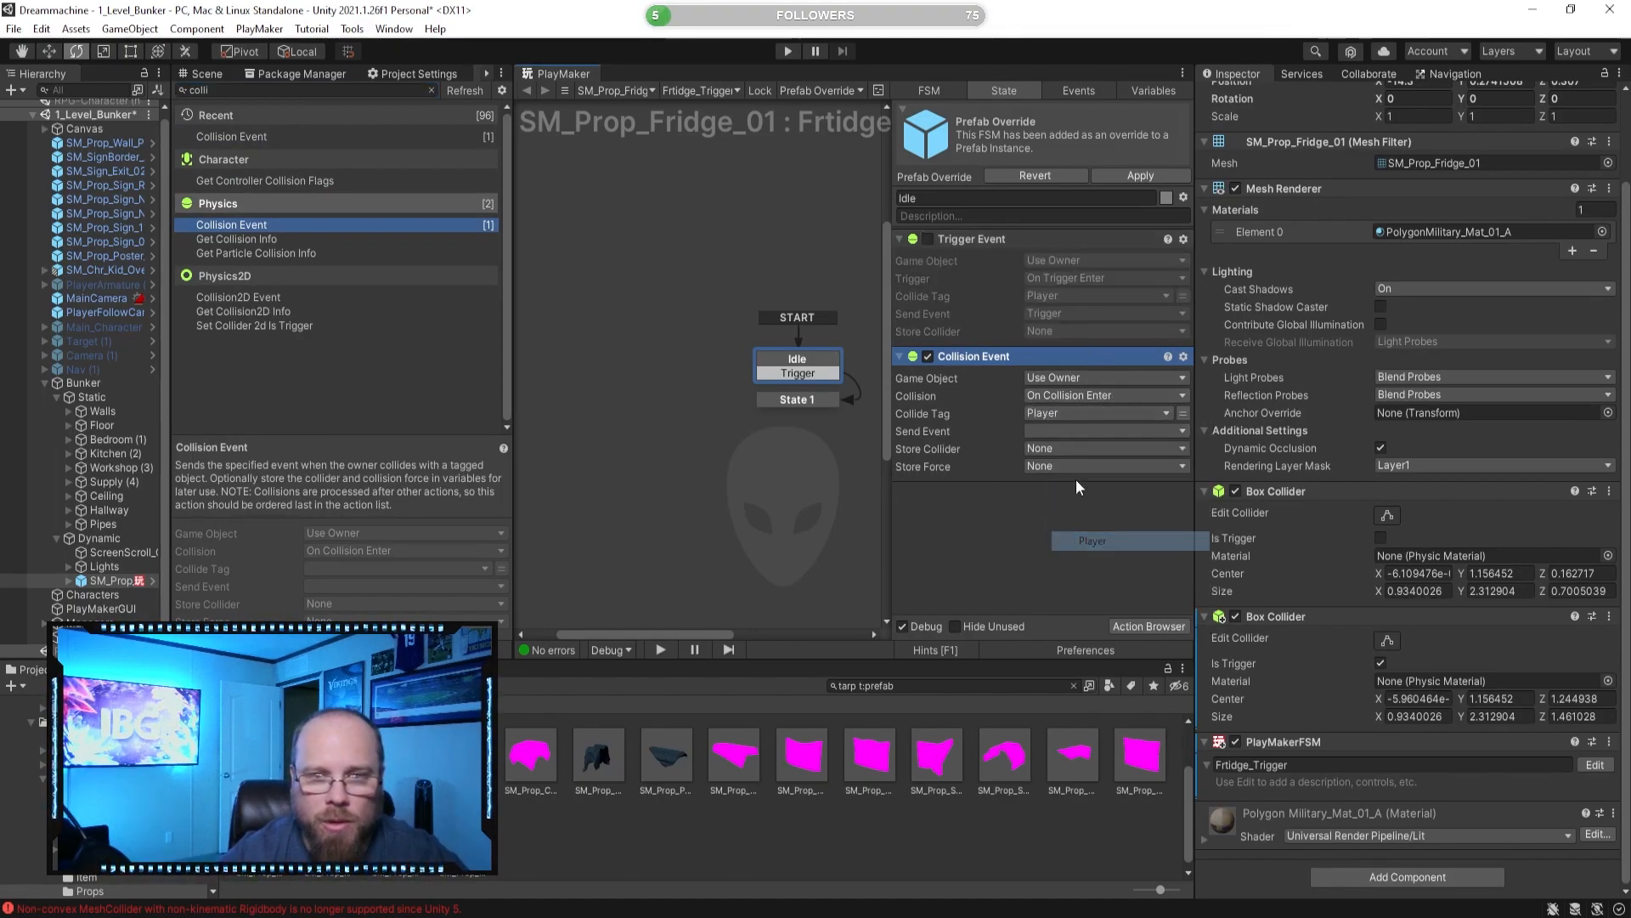
left_click(1078, 433)
left_click(1086, 472)
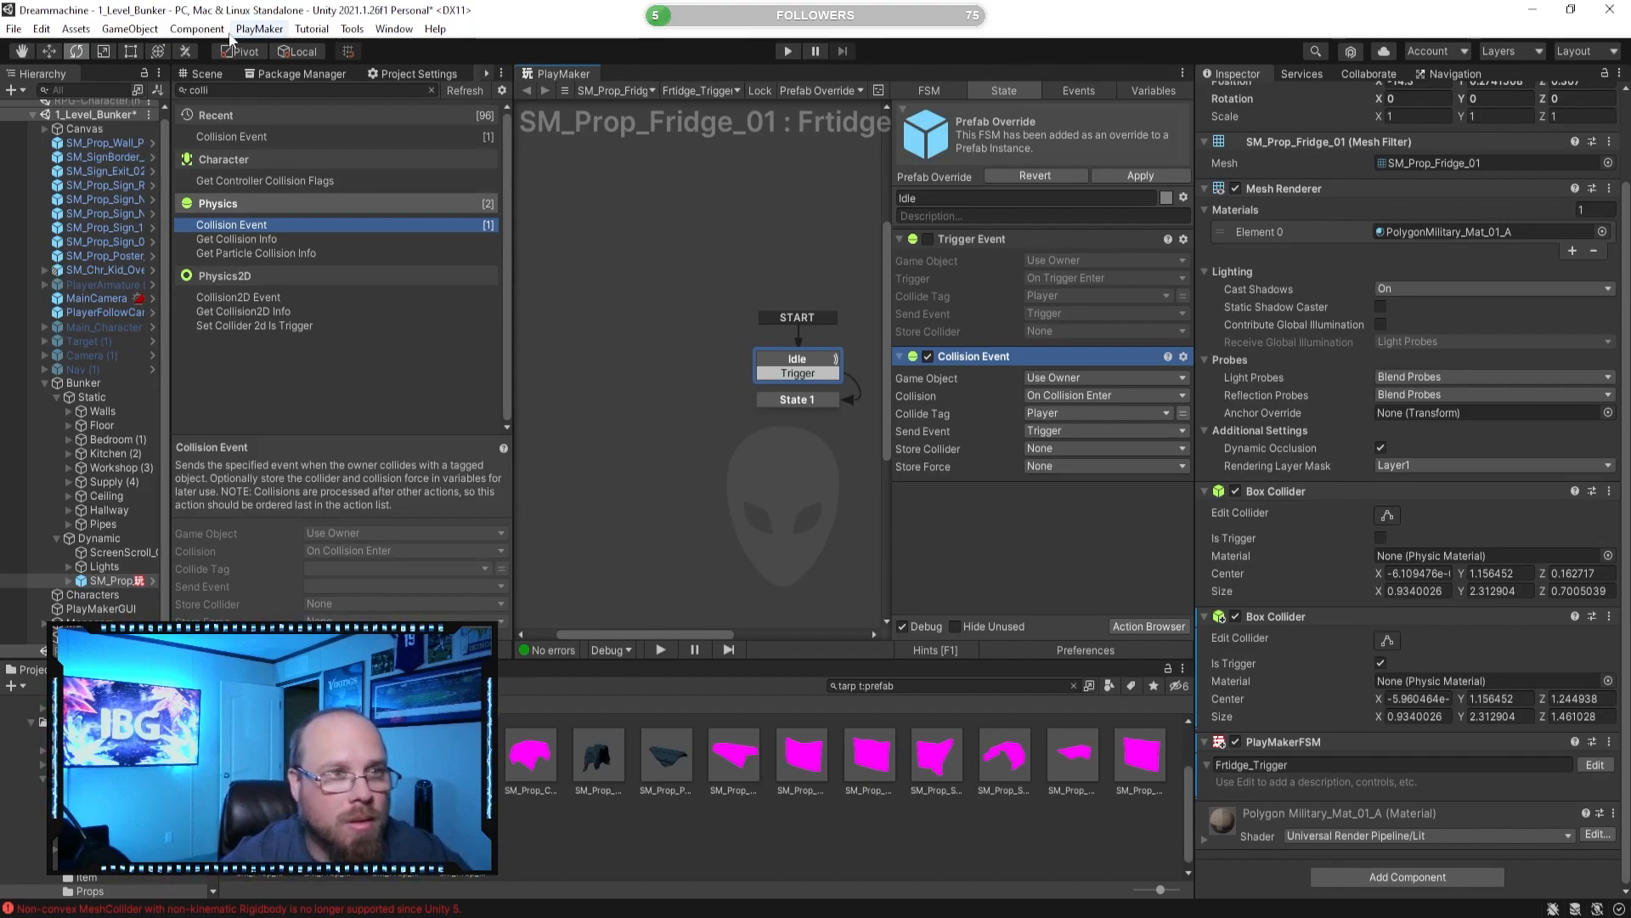
Run the game and walk the character up to the fridge to test the Collision Event in its FSM, then stop.
left_click(208, 74)
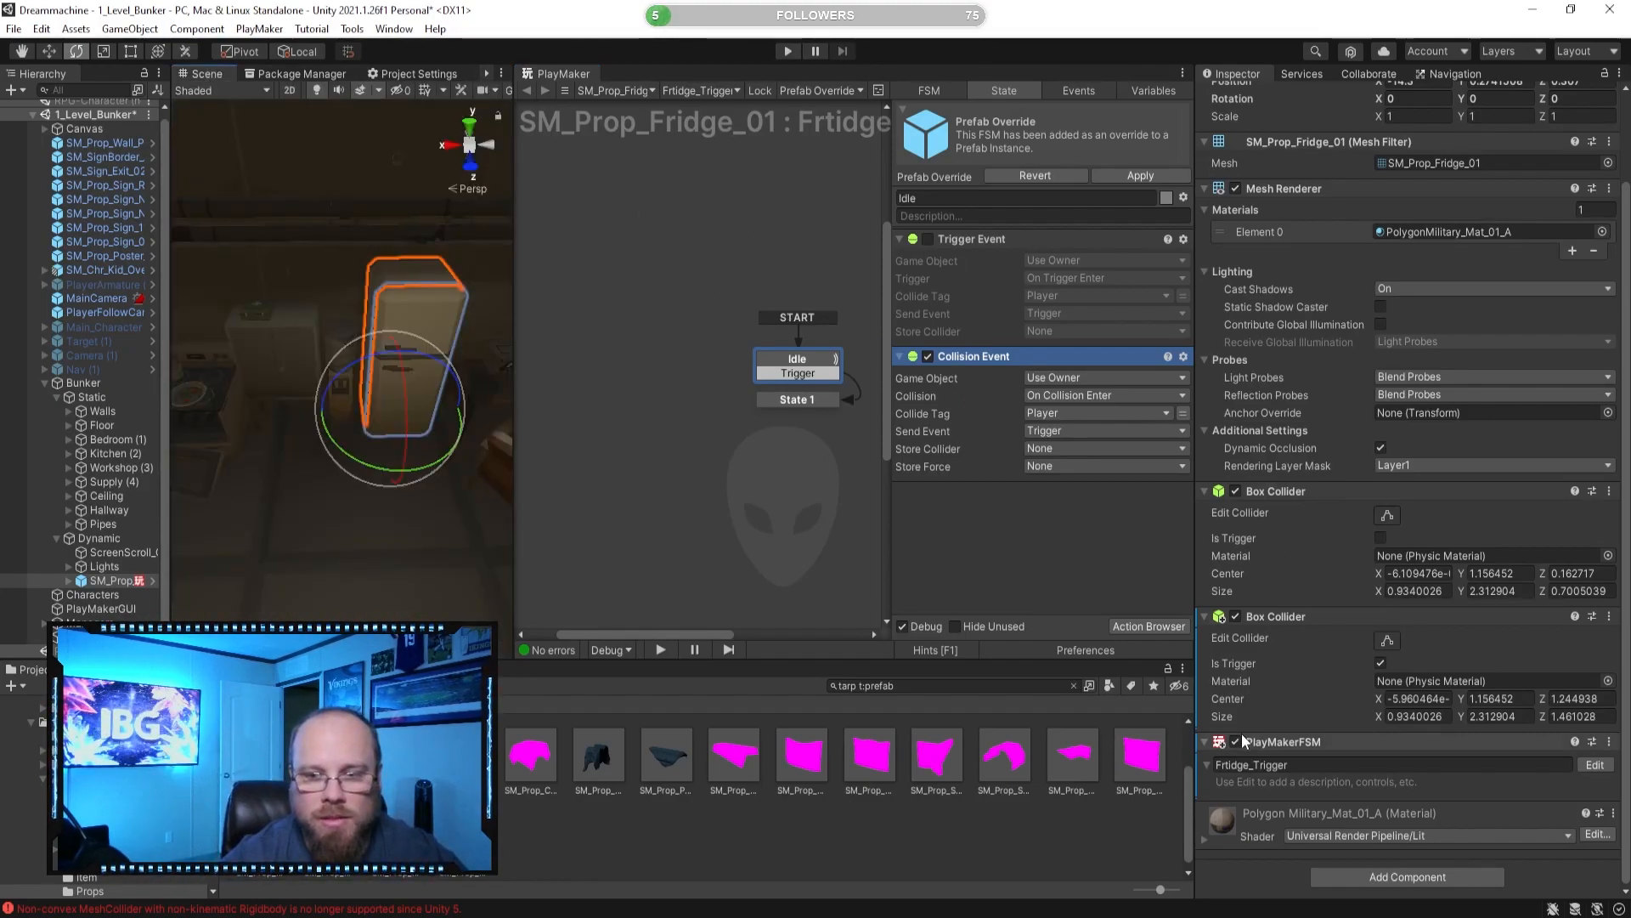
left_click(783, 50)
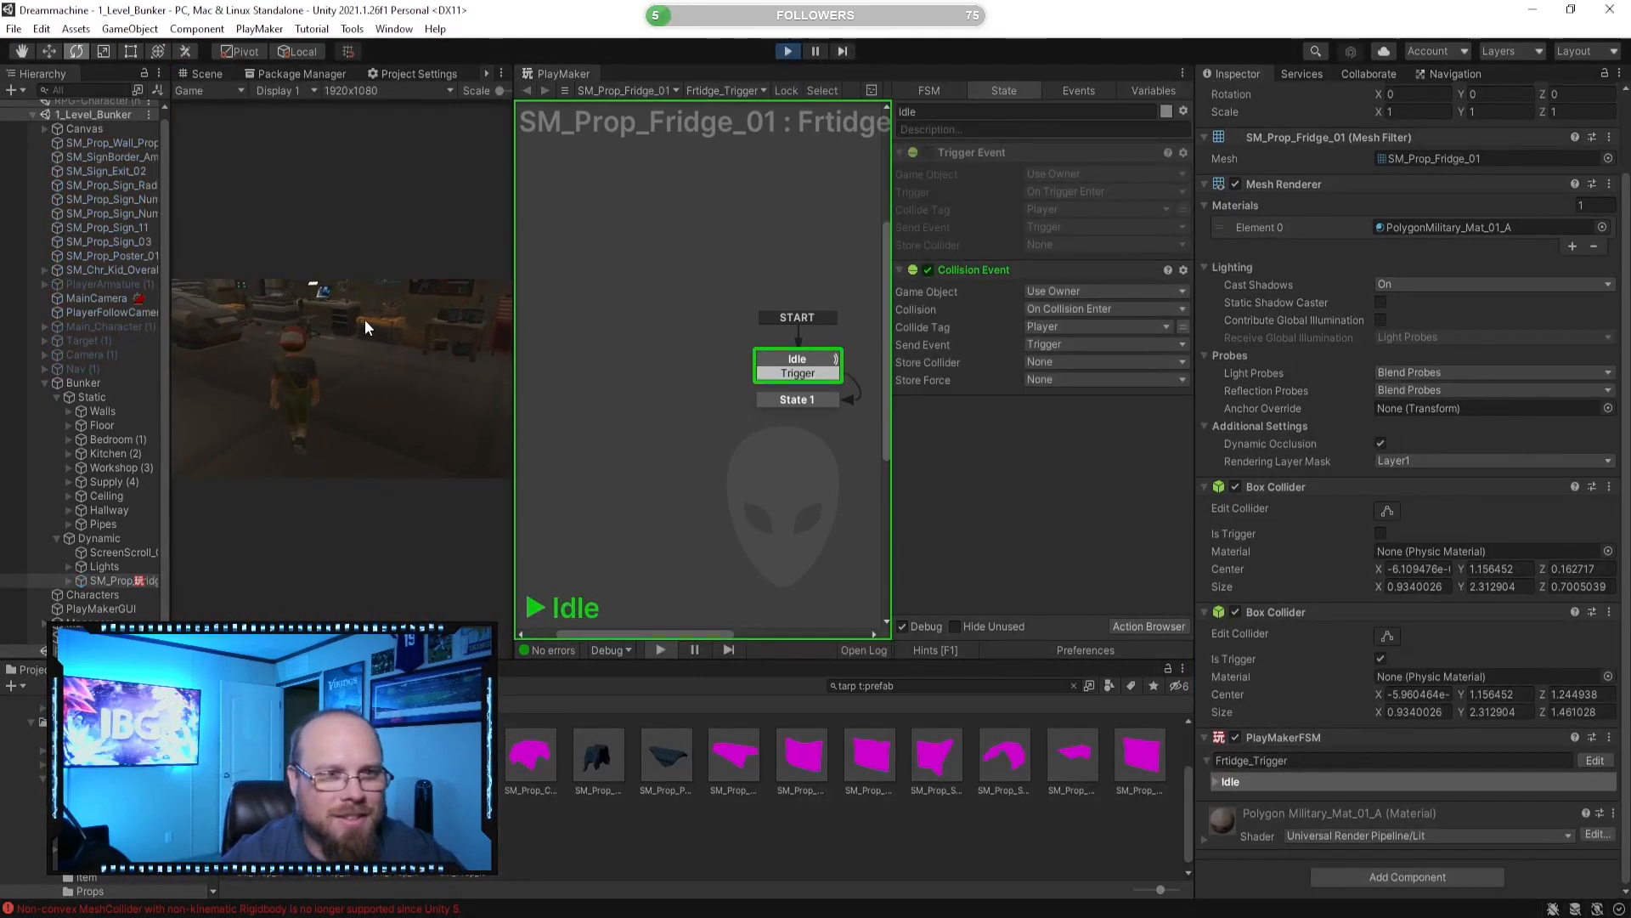
key("w")
key("w")
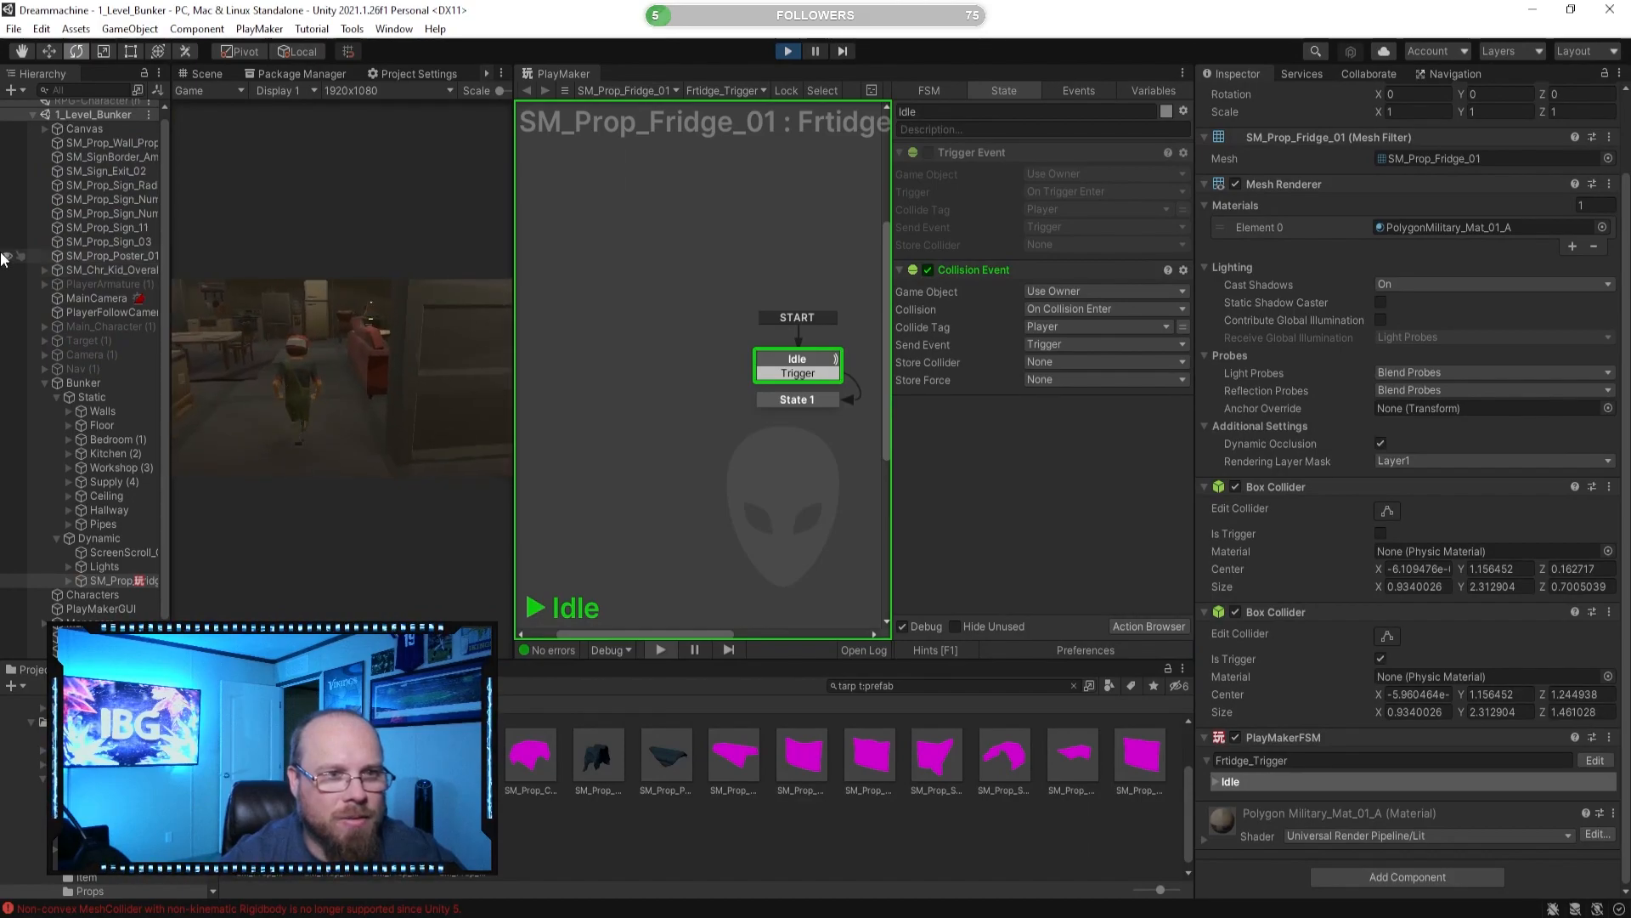
key("w")
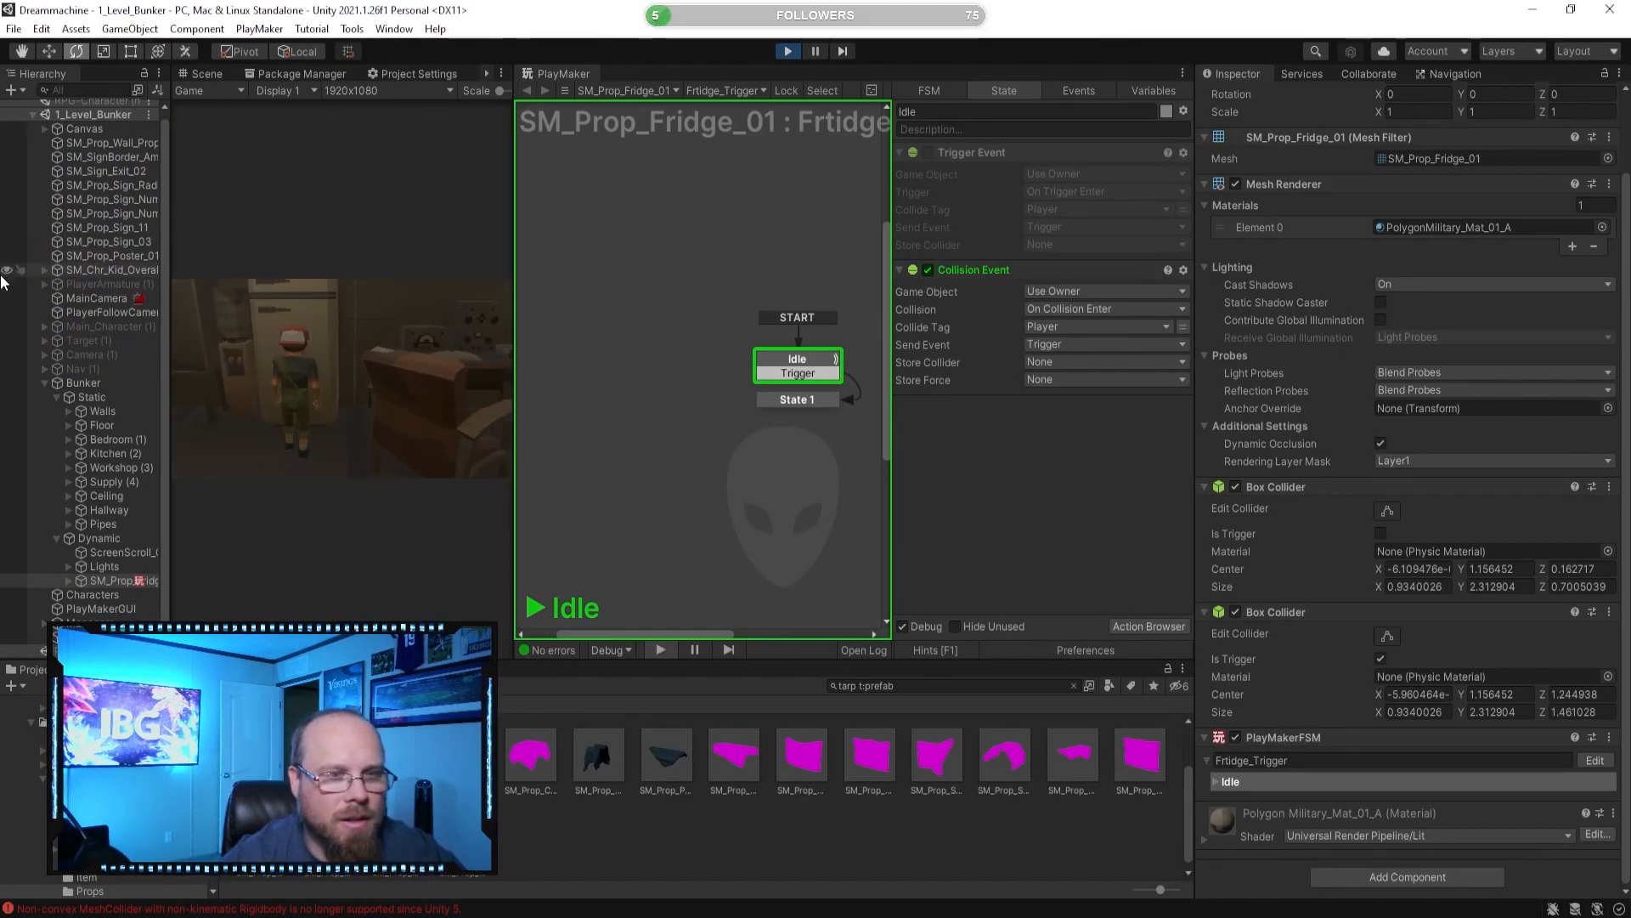
key("w")
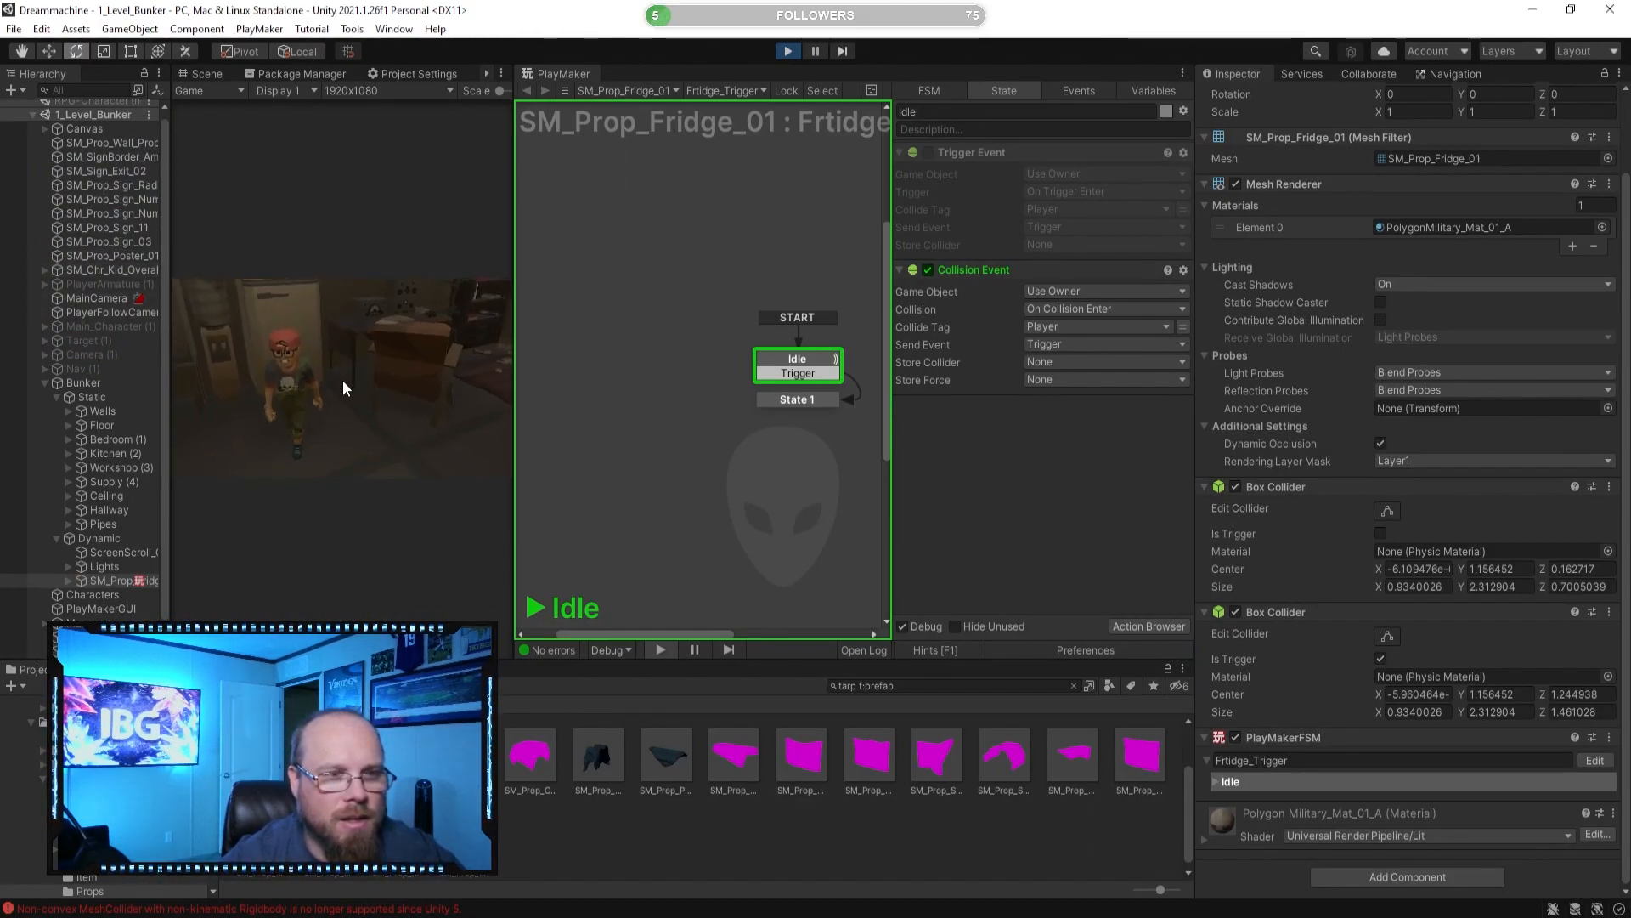
key("w")
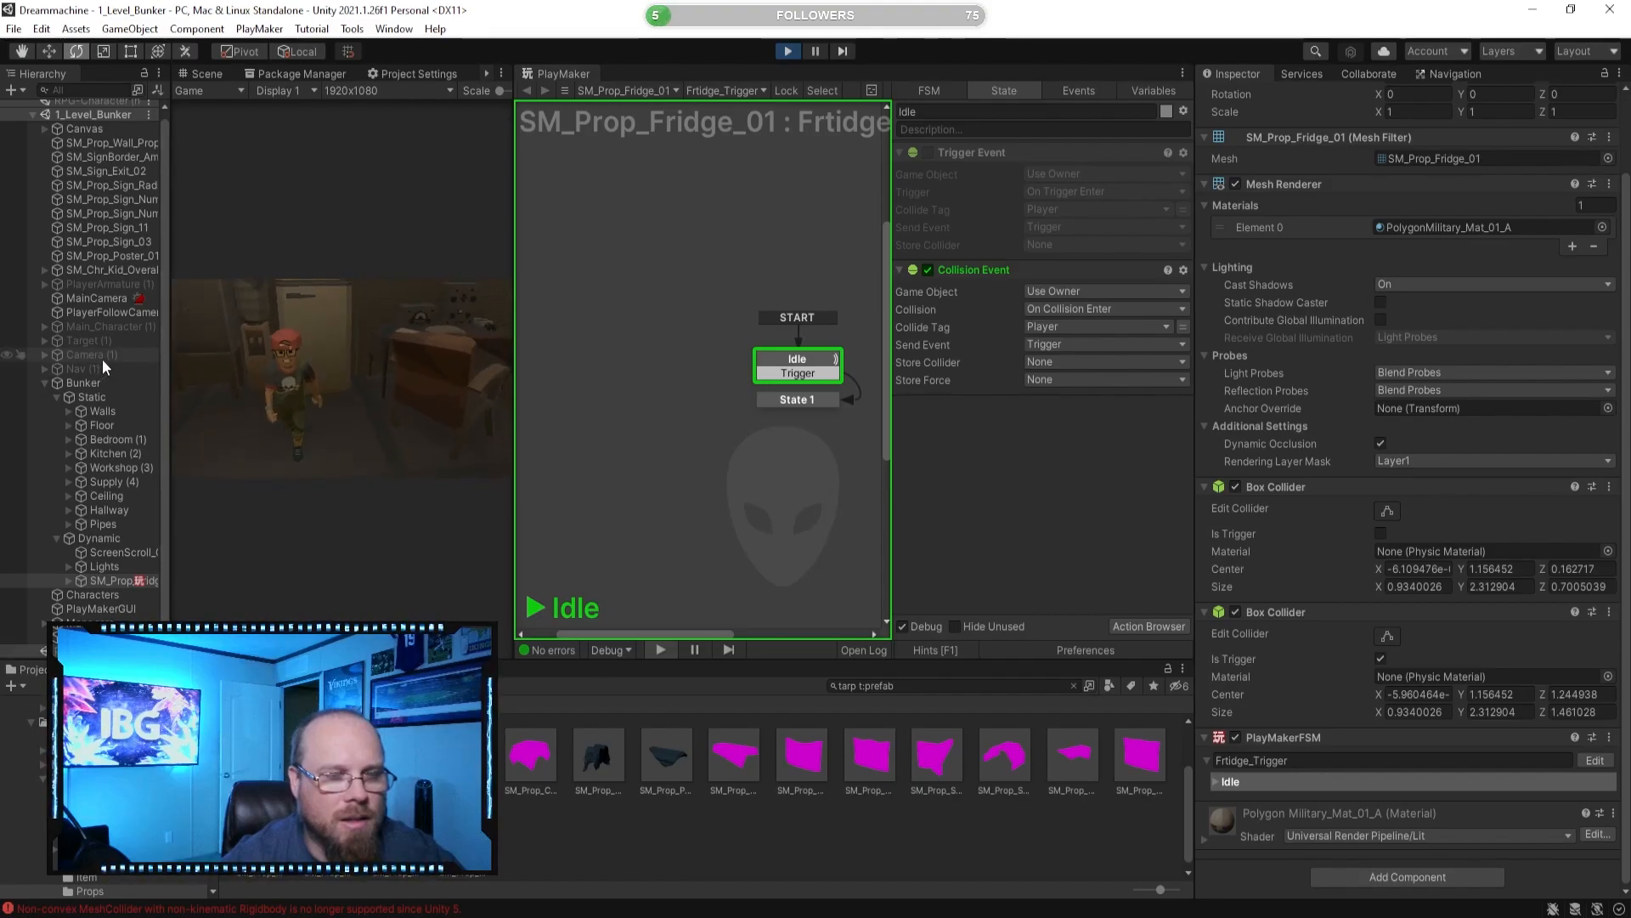
key("w")
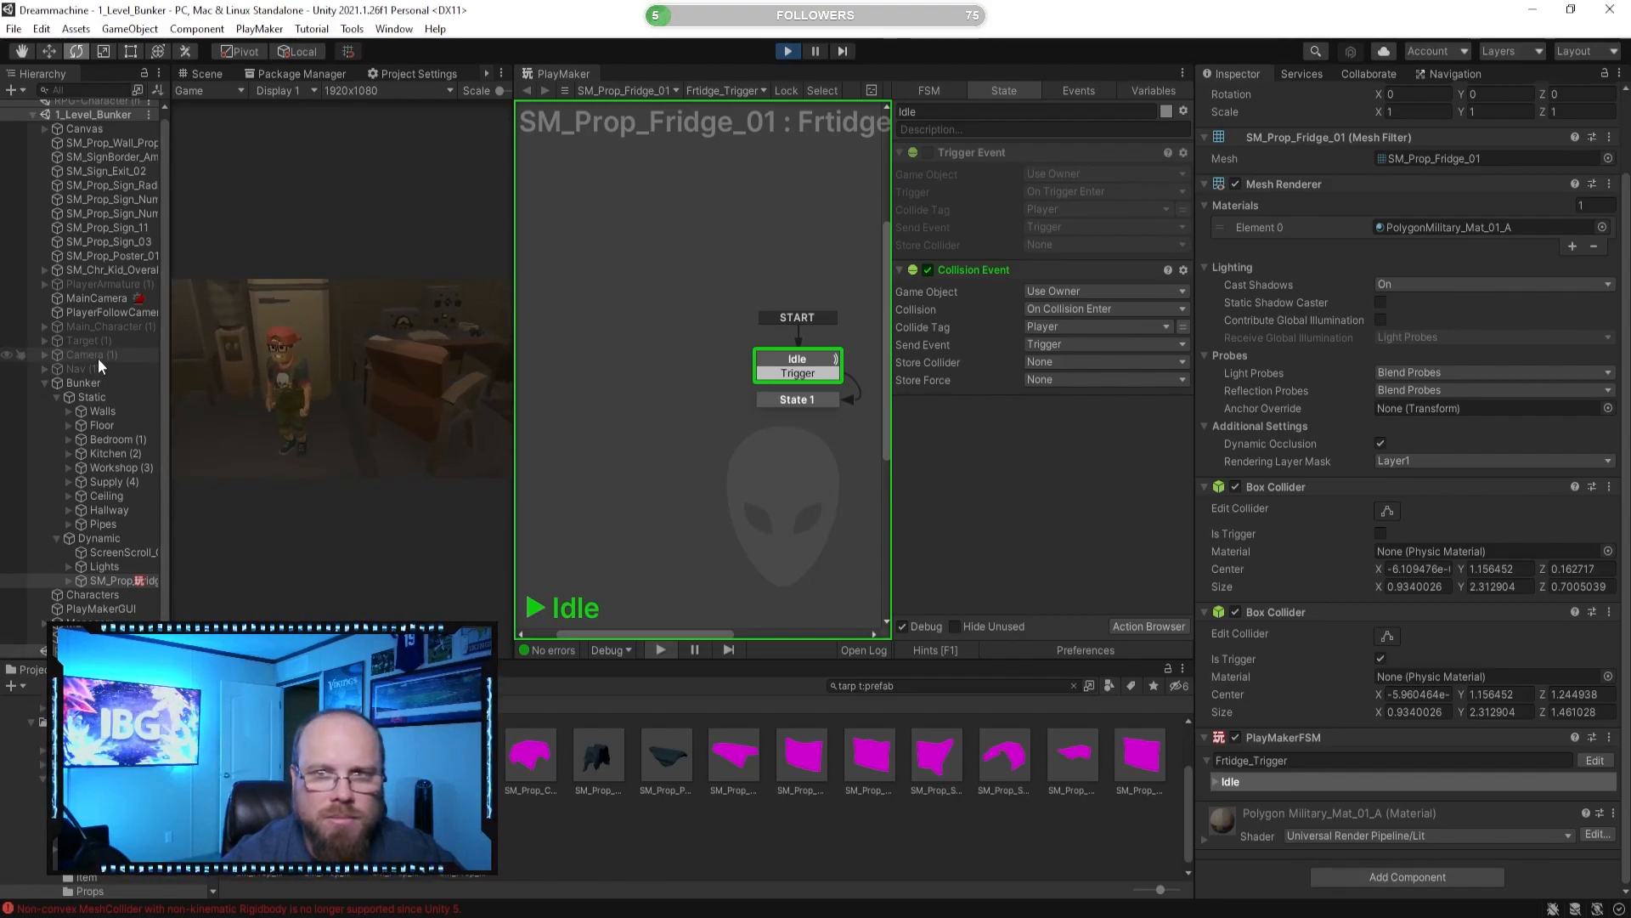
left_click(787, 52)
Check the fridge's box colliders, and set the tag of the SM_Chr_Kid_Overalls_01 character to Player.
scroll(1429, 659, "down", 1)
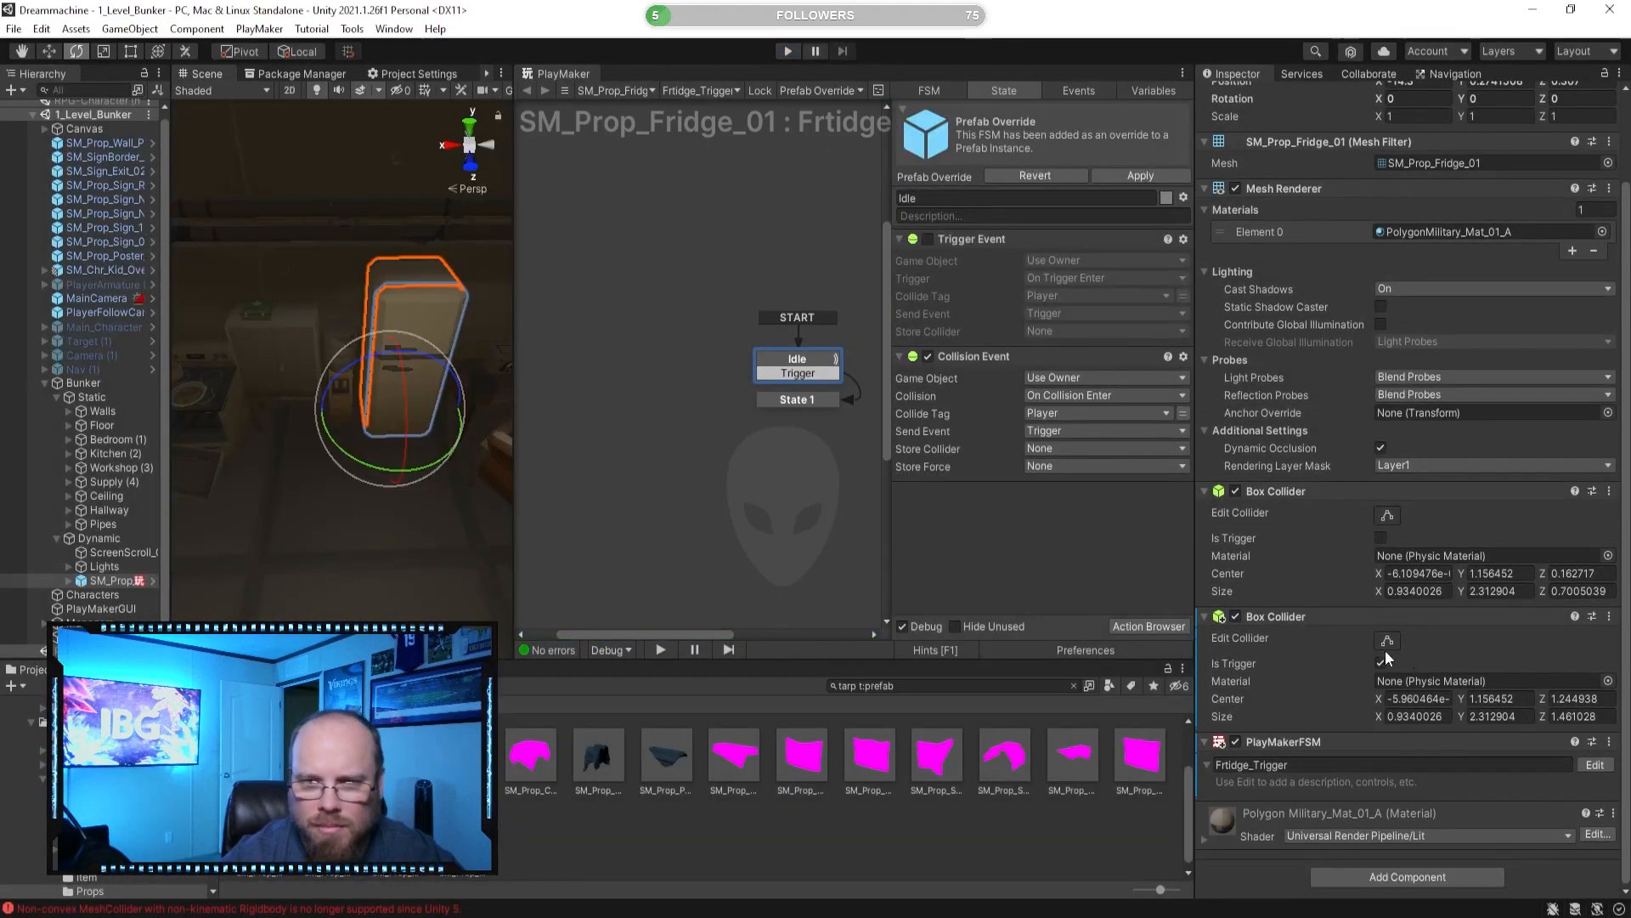
scroll(1354, 661, "up", 3)
scroll(1342, 599, "down", 3)
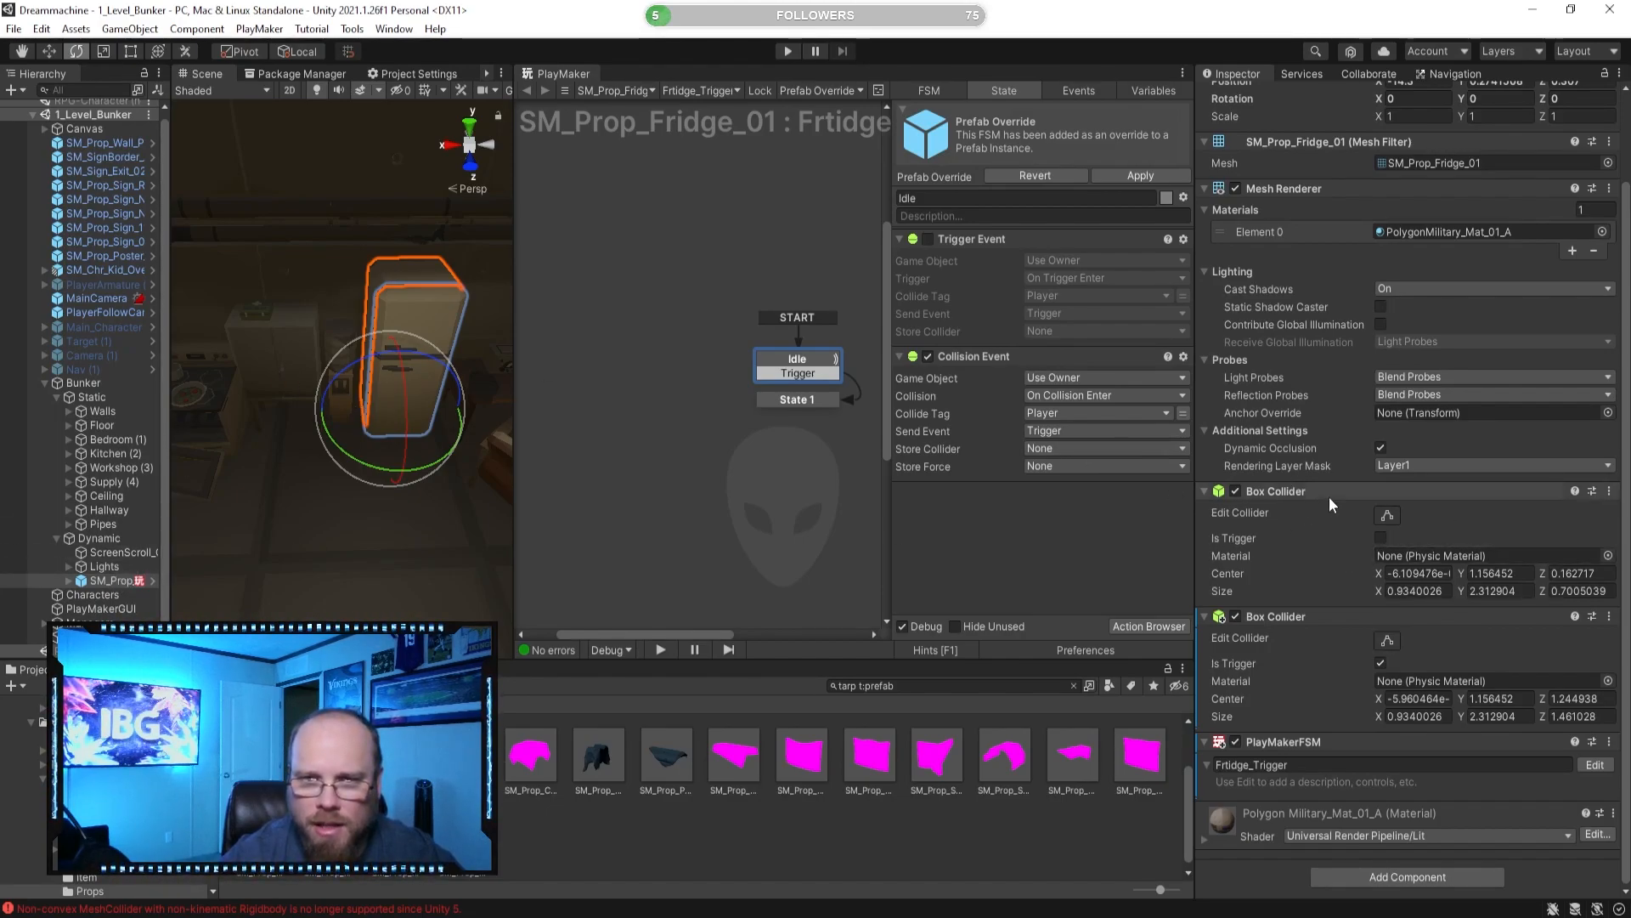
left_click_drag(361, 412, 425, 378, "alt")
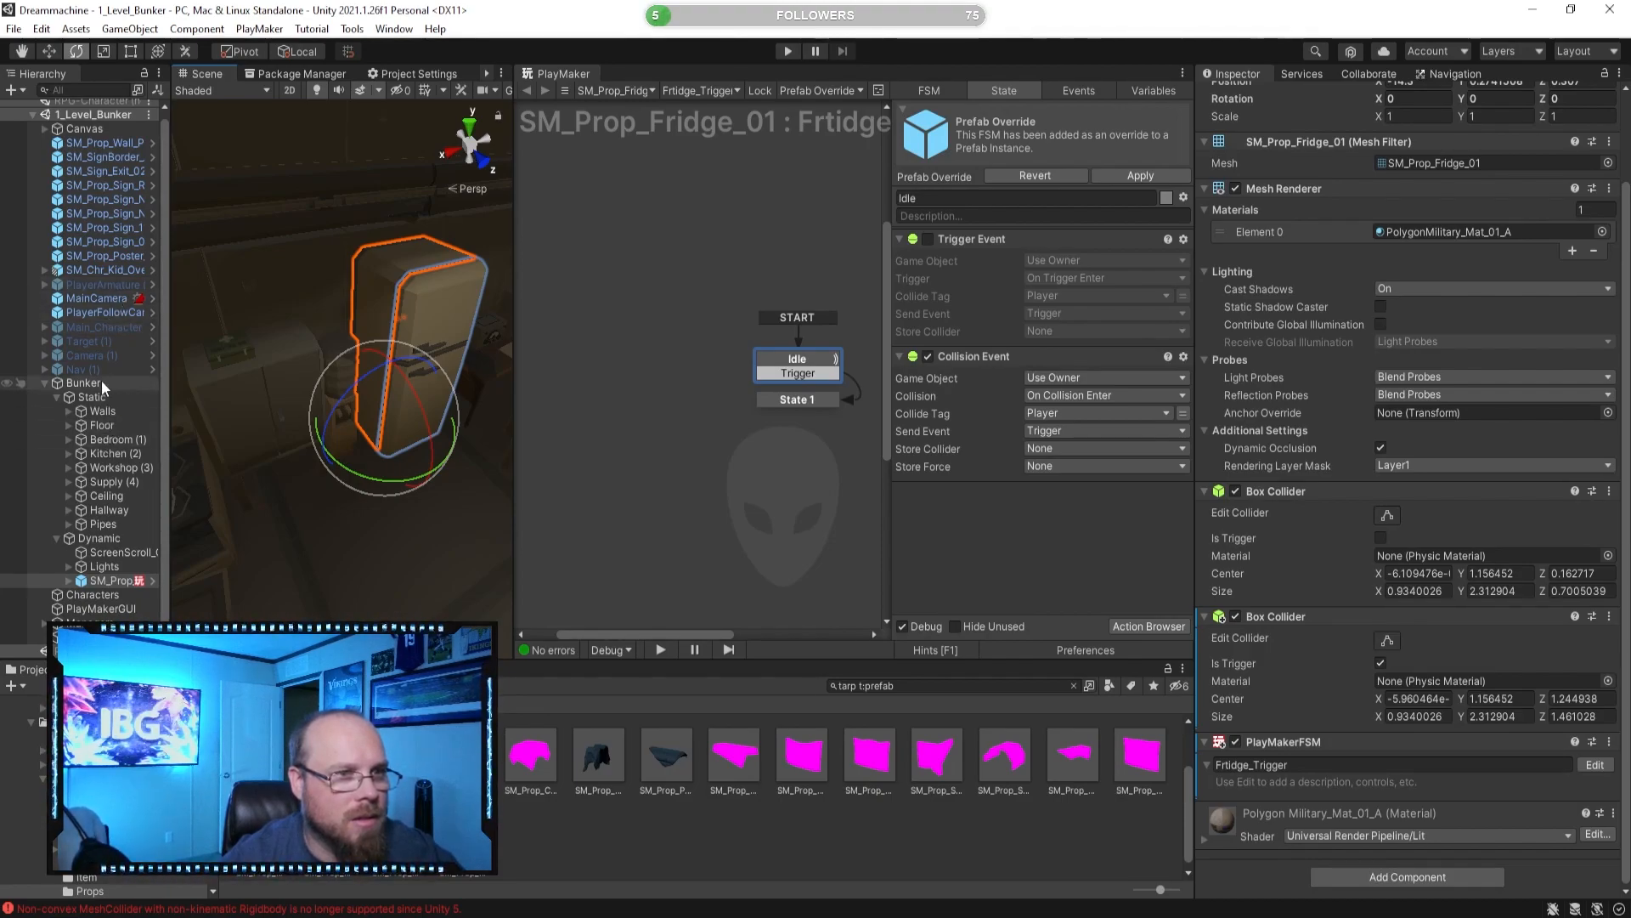
left_click(91, 270)
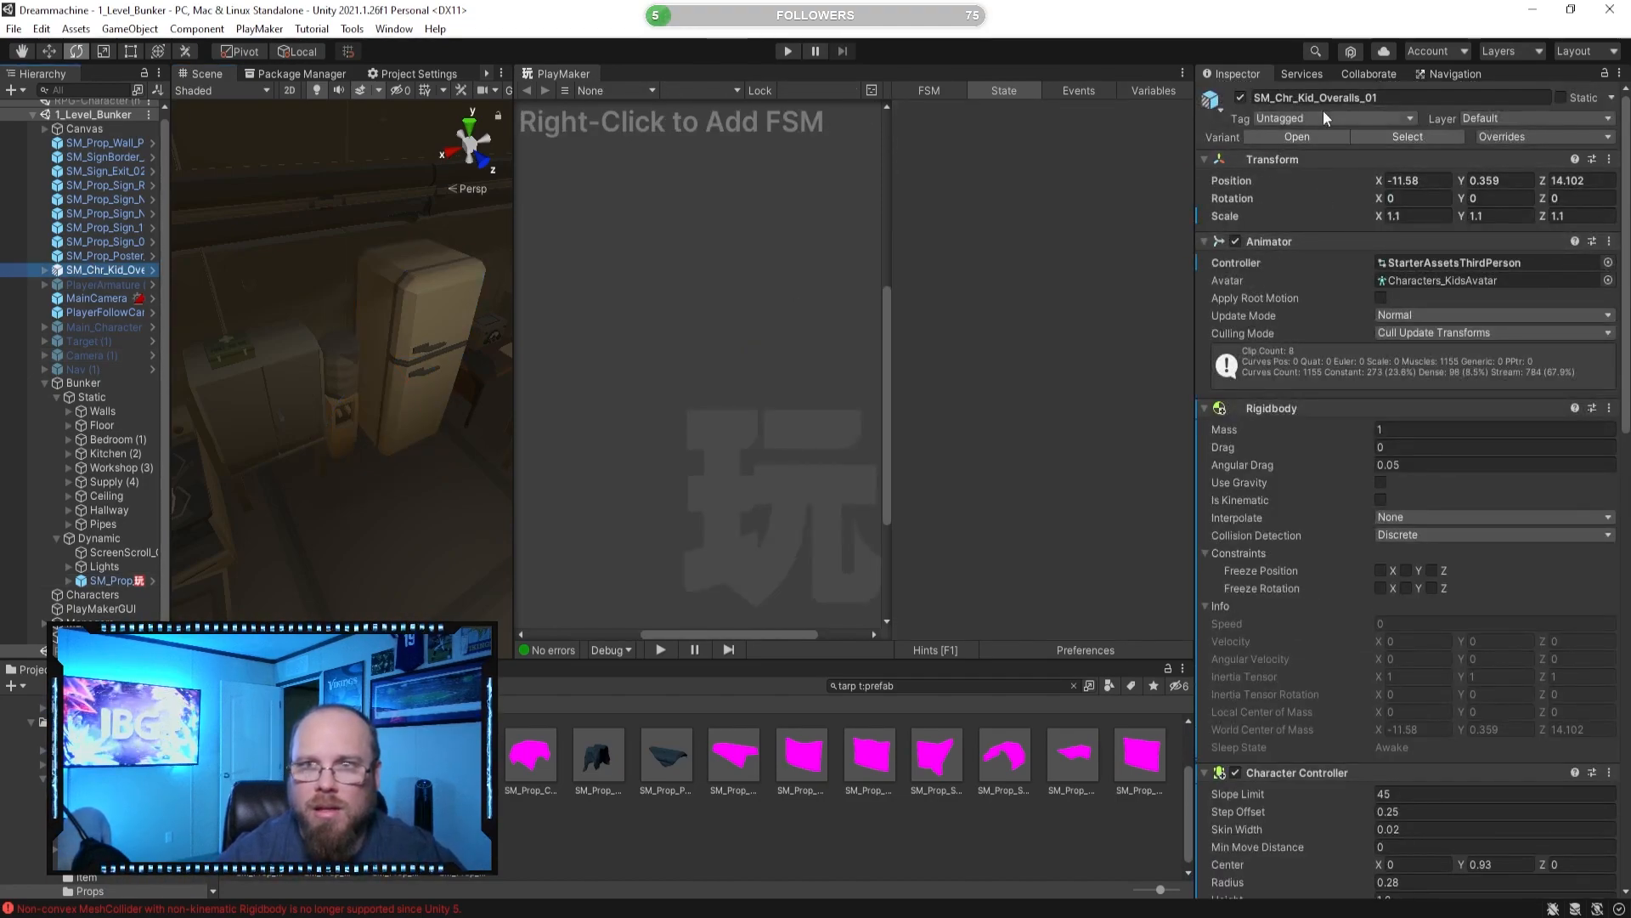
left_click(1320, 118)
left_click(1319, 233)
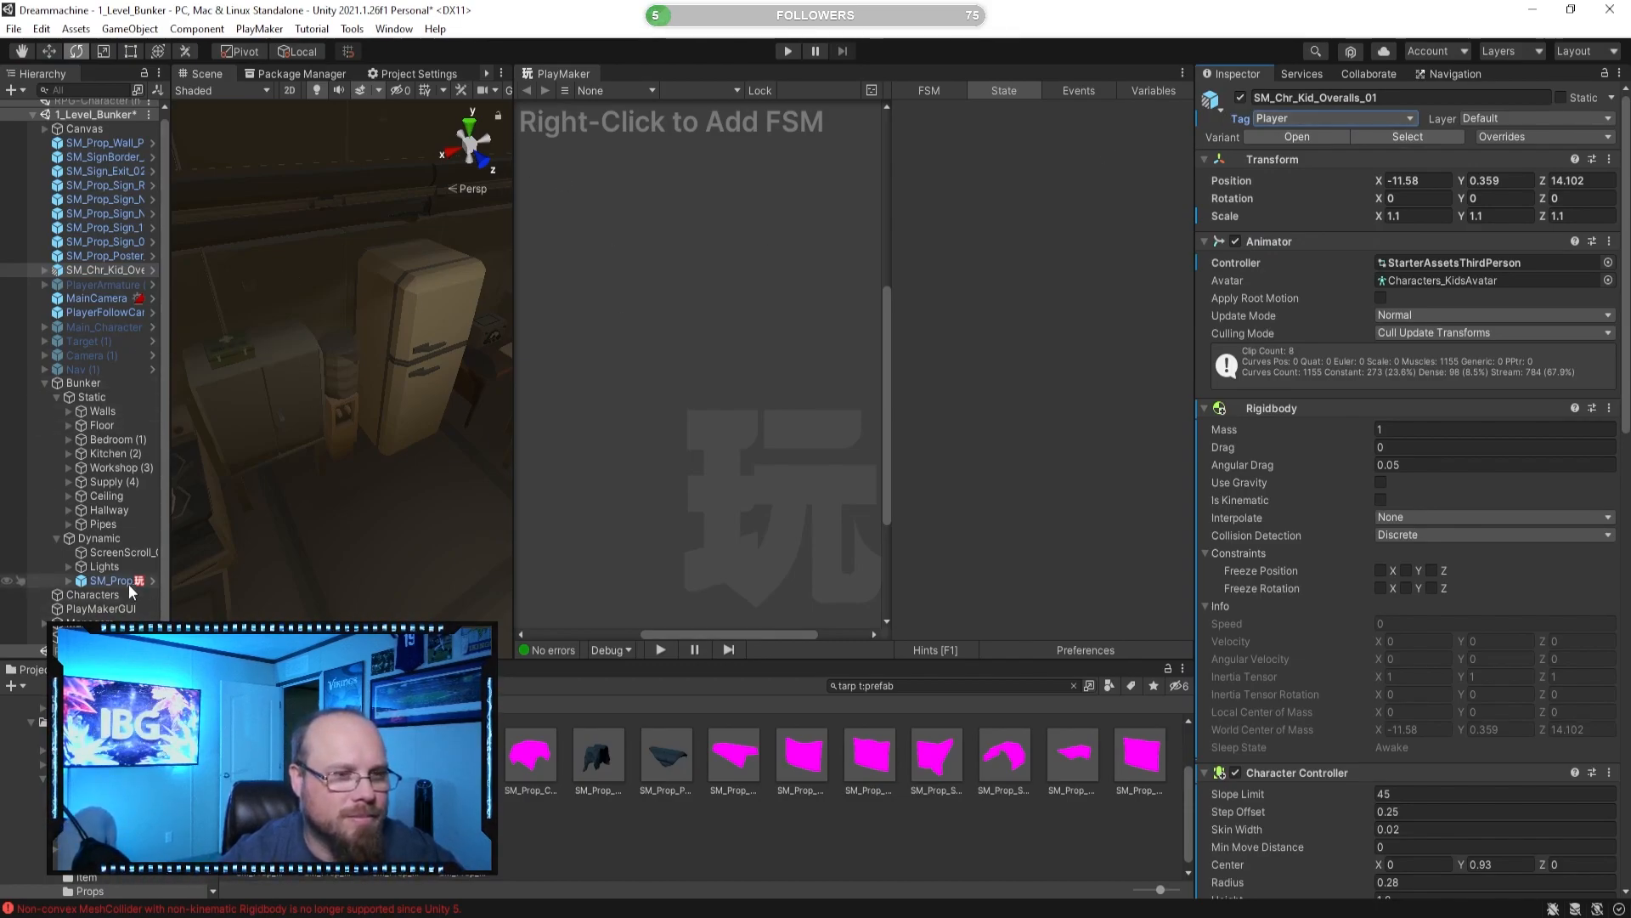
Show the fridge's FSM, walk the newly tagged character to the fridge in the running game, and stop it.
left_click(112, 580)
left_click(790, 51)
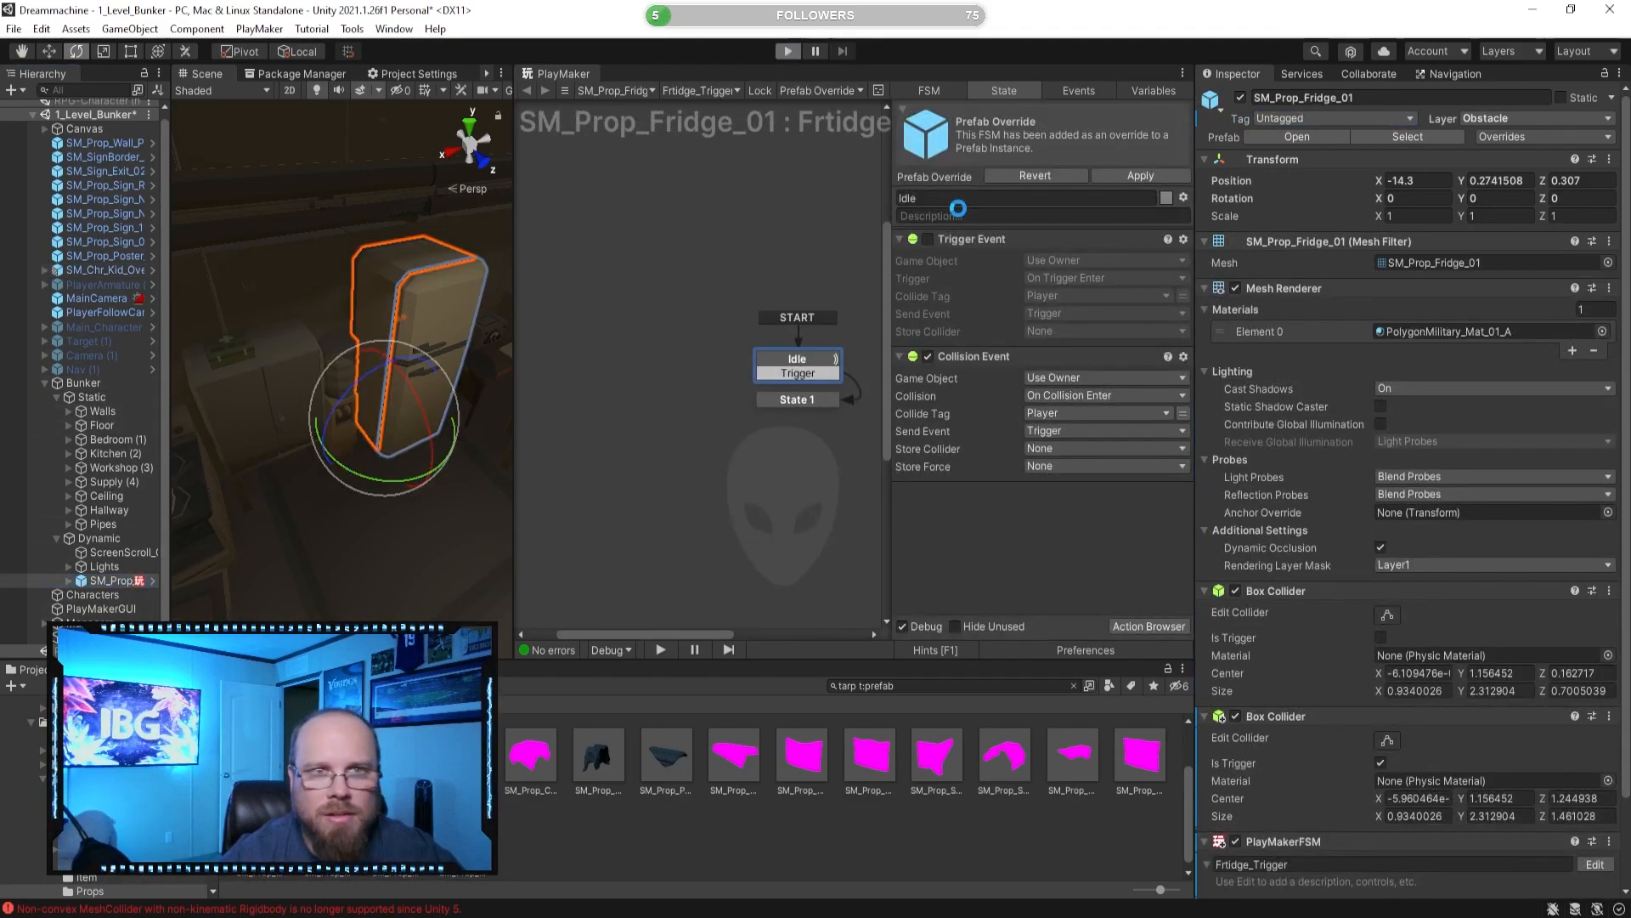
key("w")
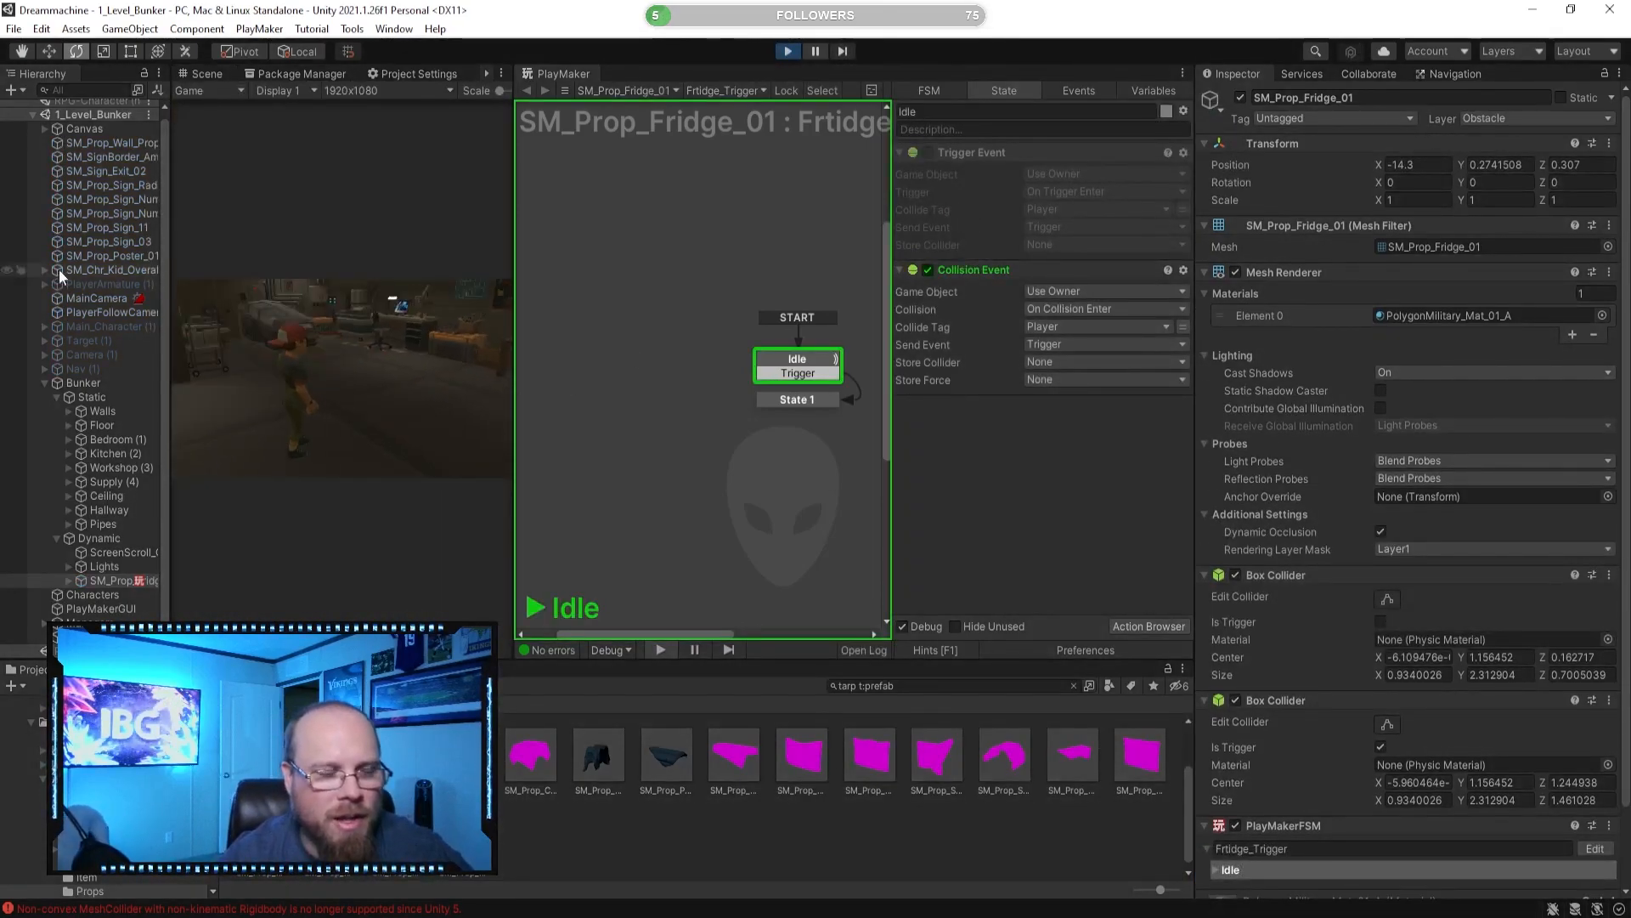
key("w")
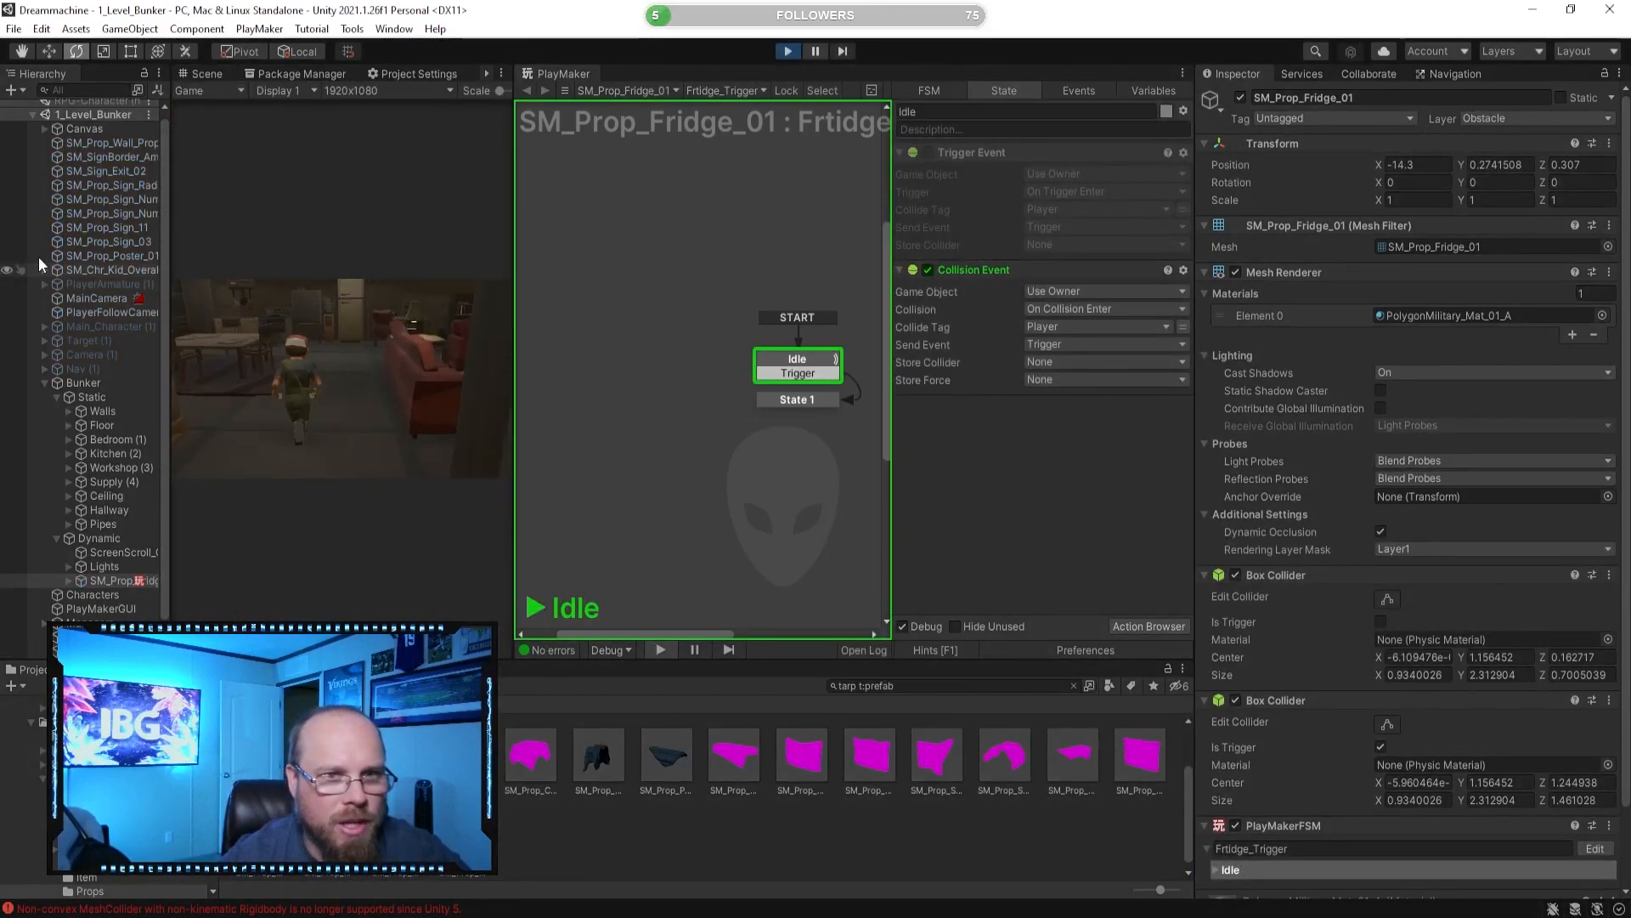
key("w")
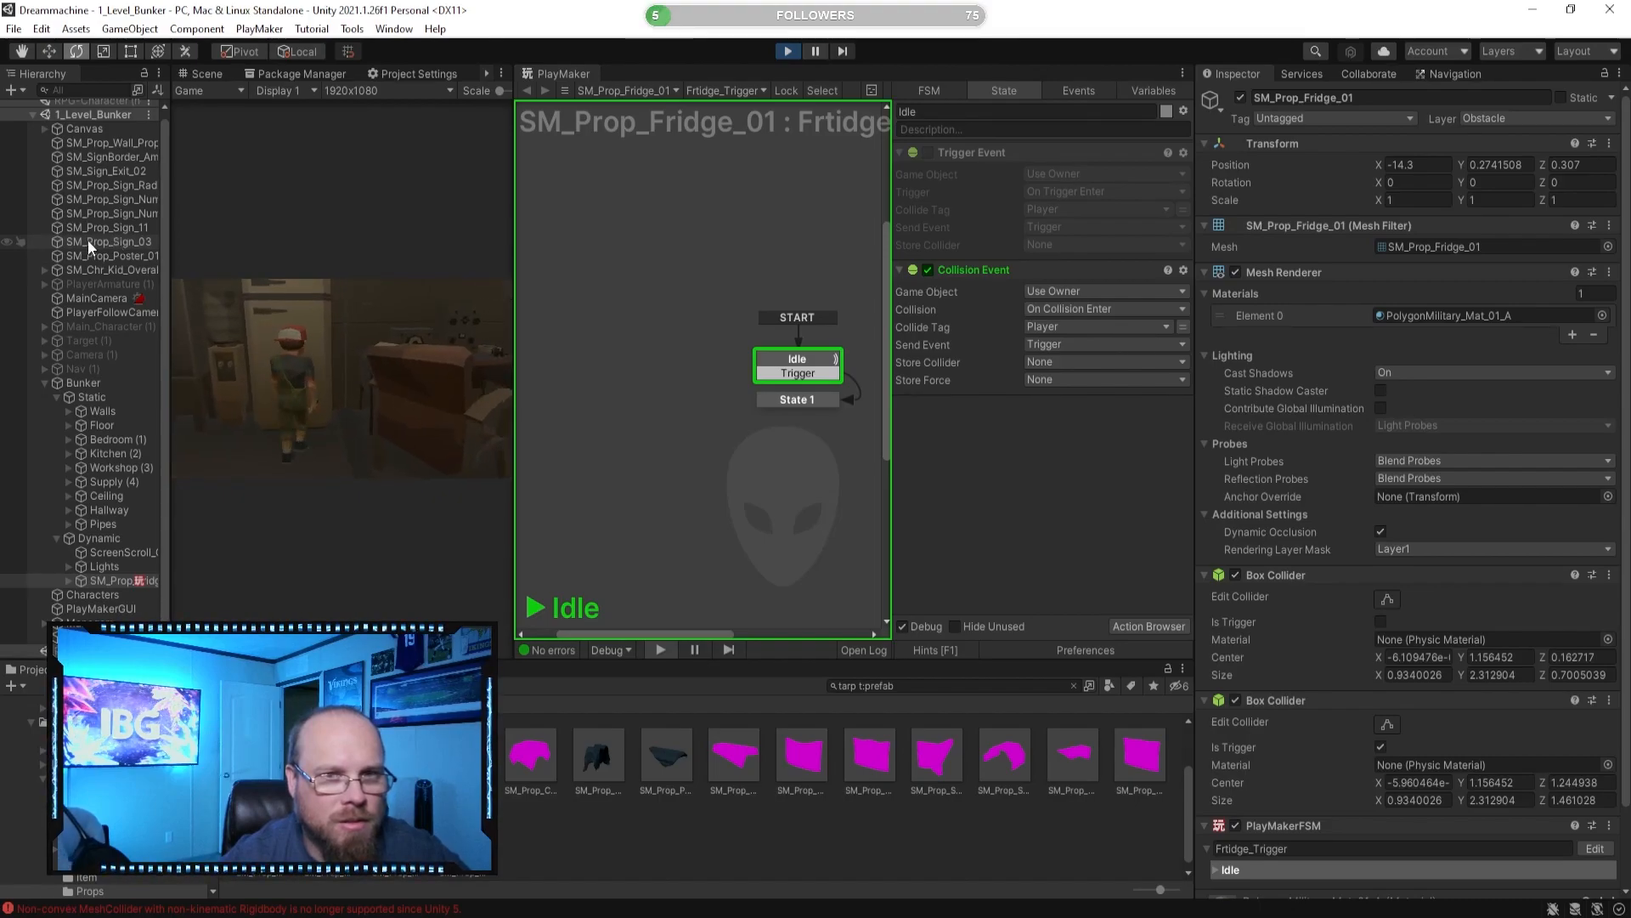
left_click(788, 51)
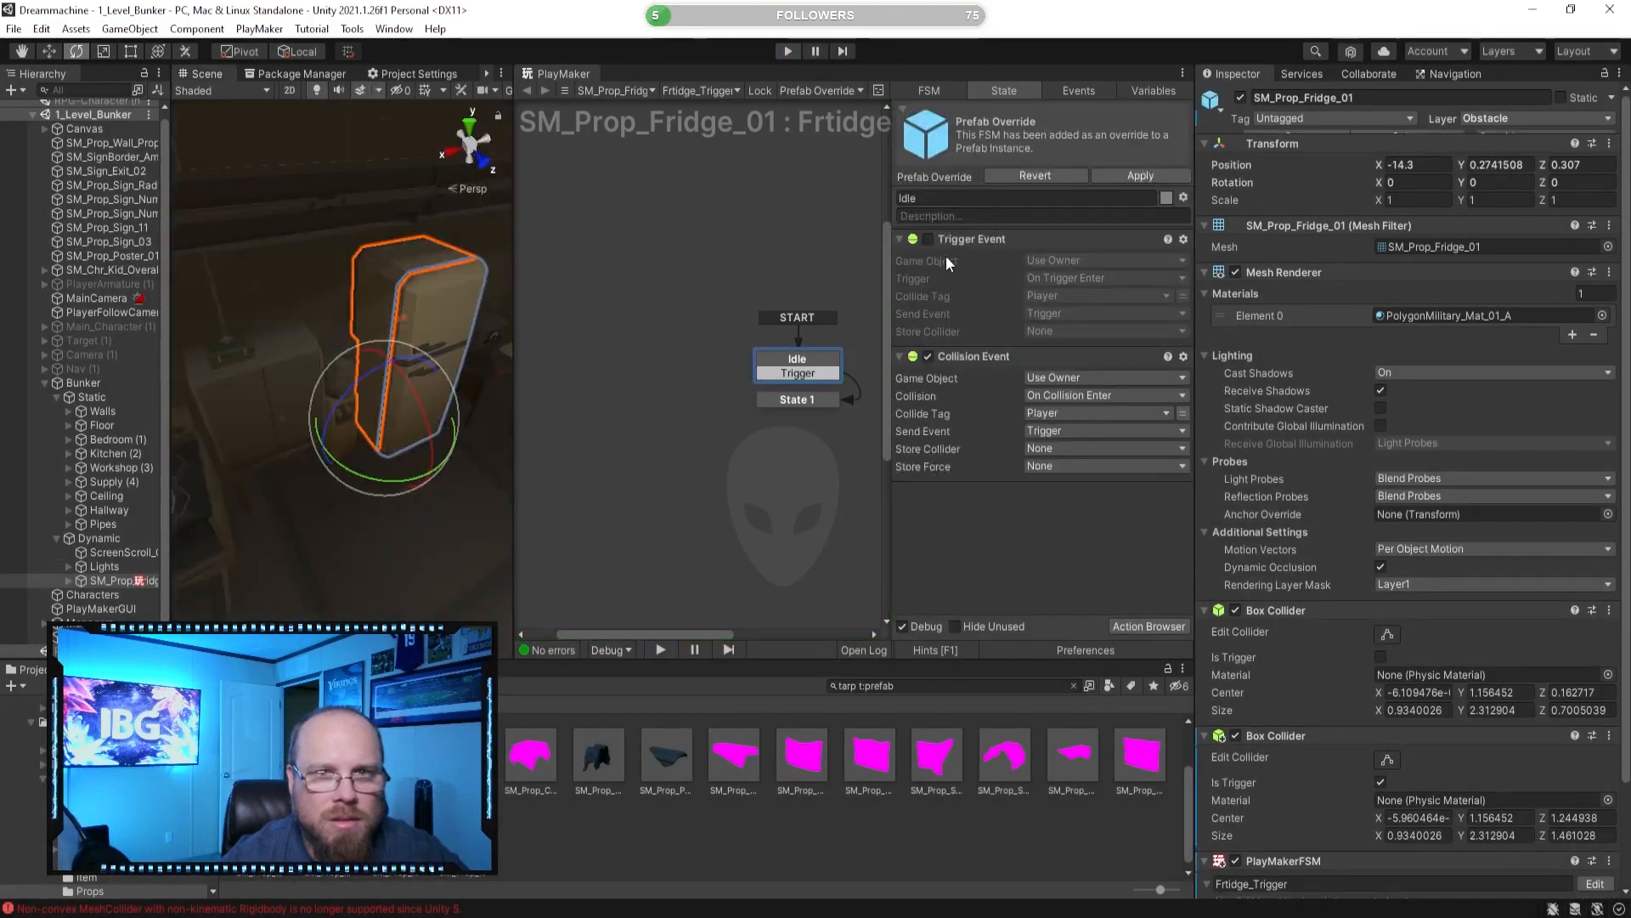
Disable Idle's Collision Event, enable its Trigger Event, and test it by walking the character to the fridge in the game.
left_click(928, 357)
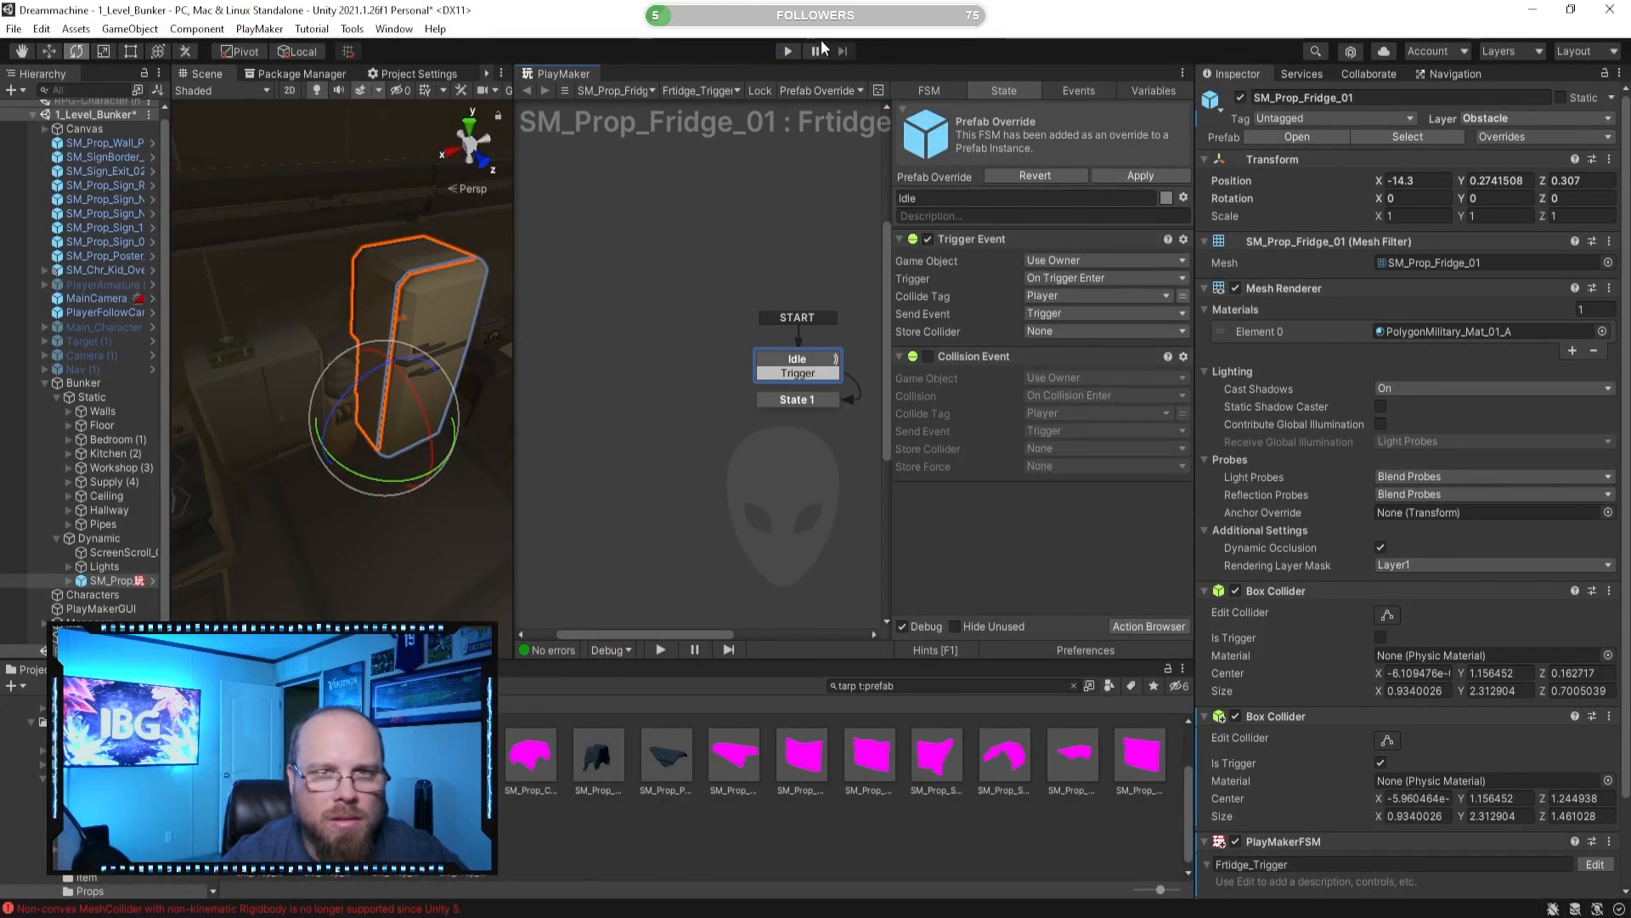
key("ctrl+p")
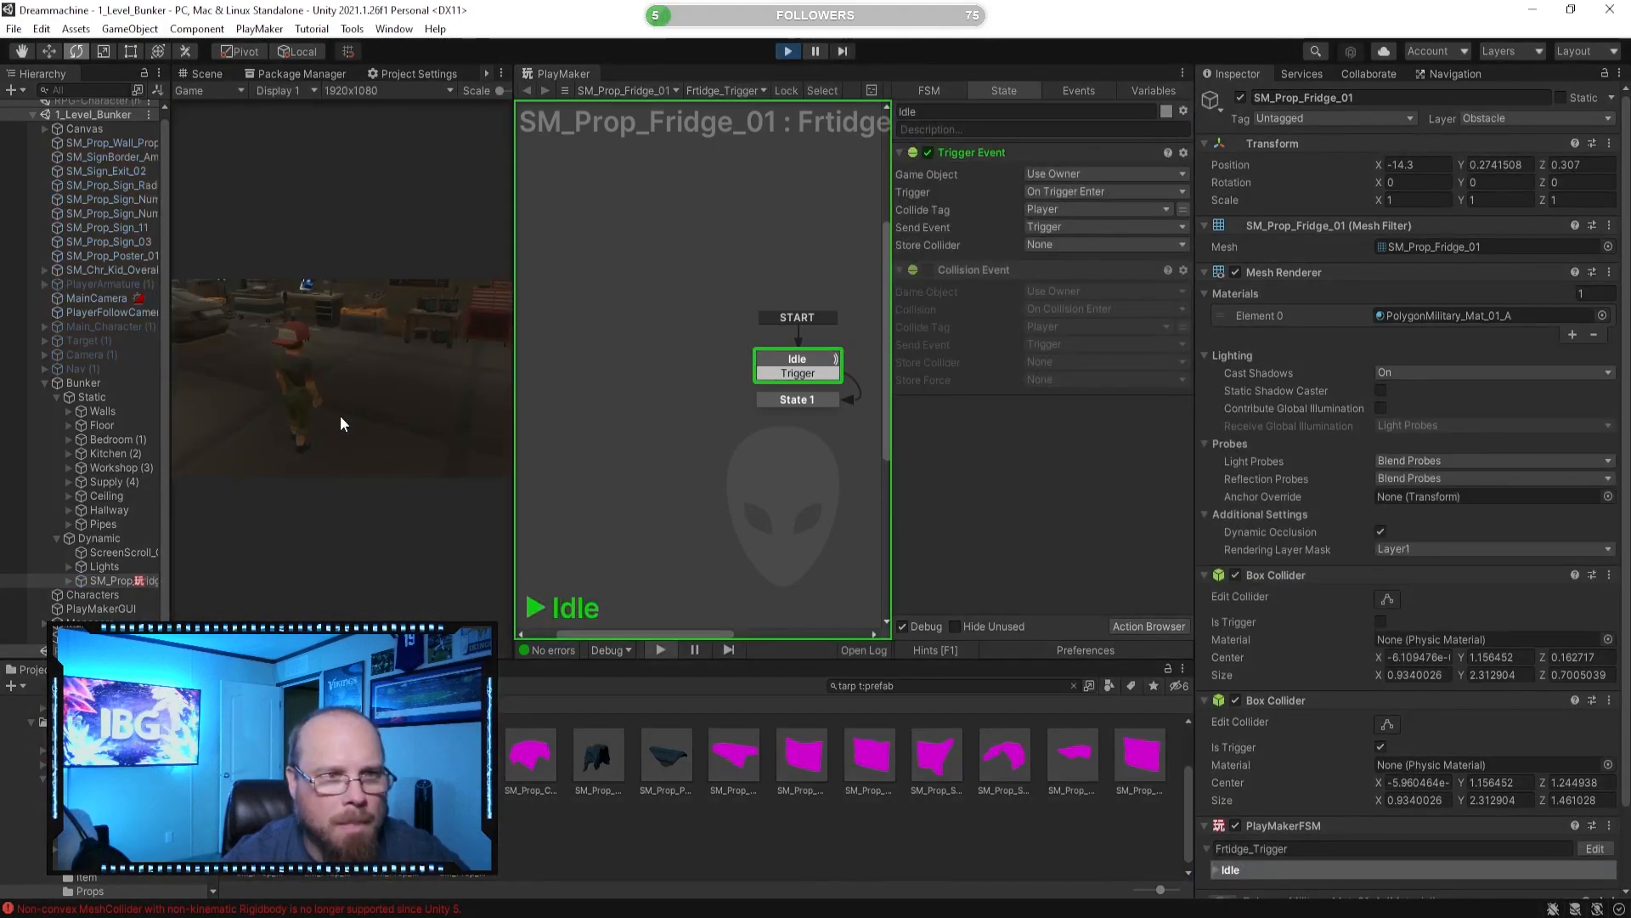
key("w")
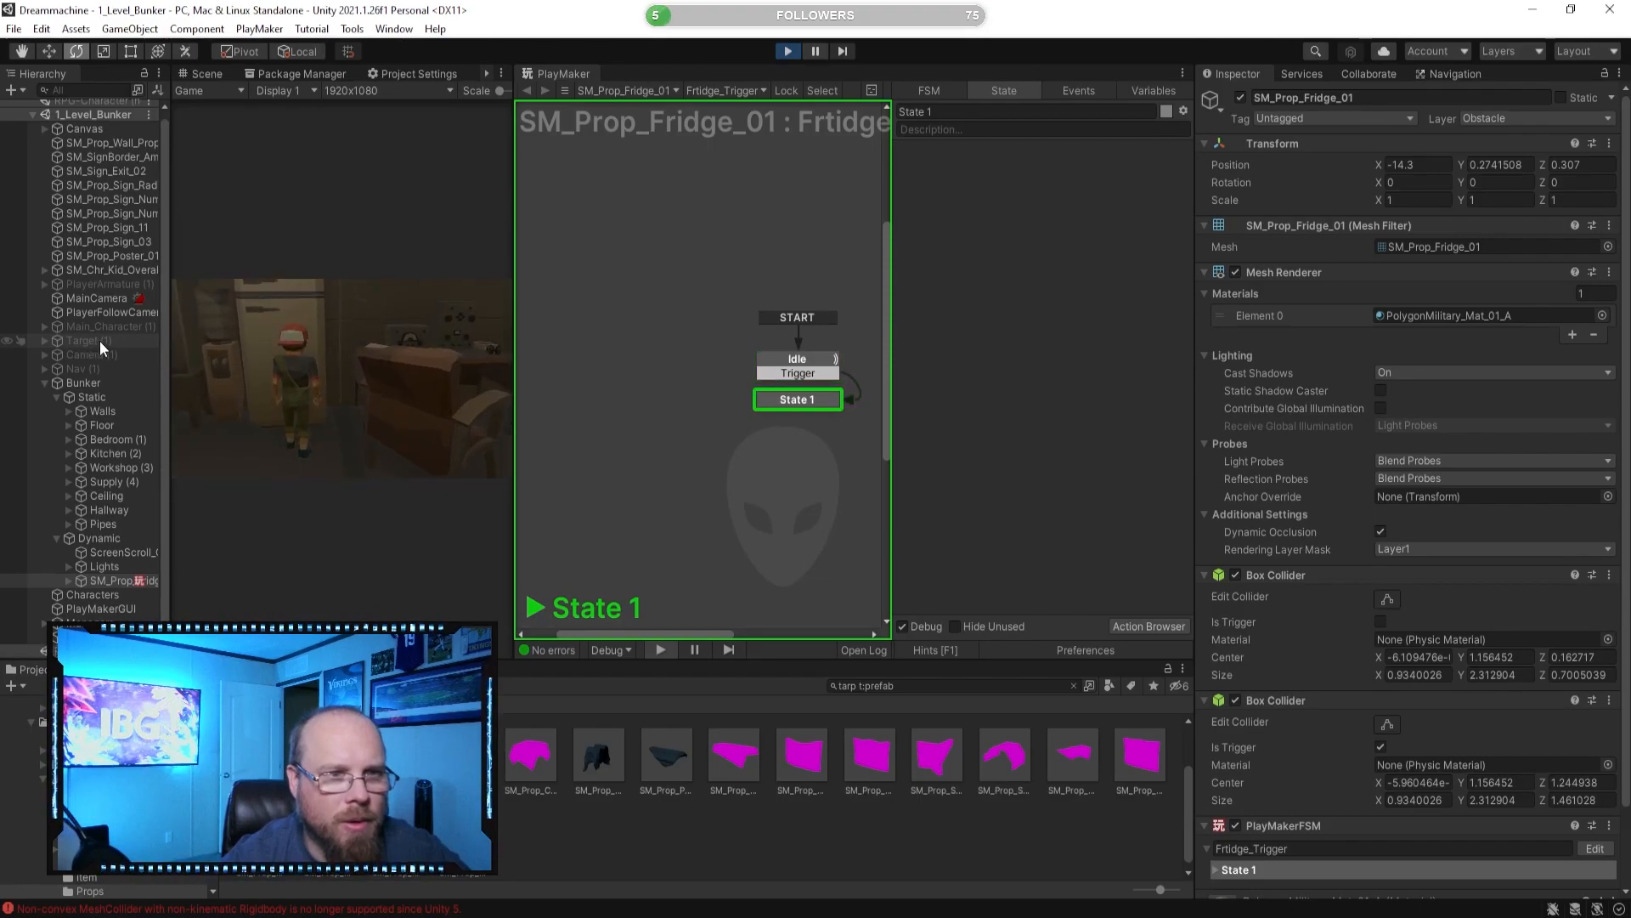
left_click(787, 51)
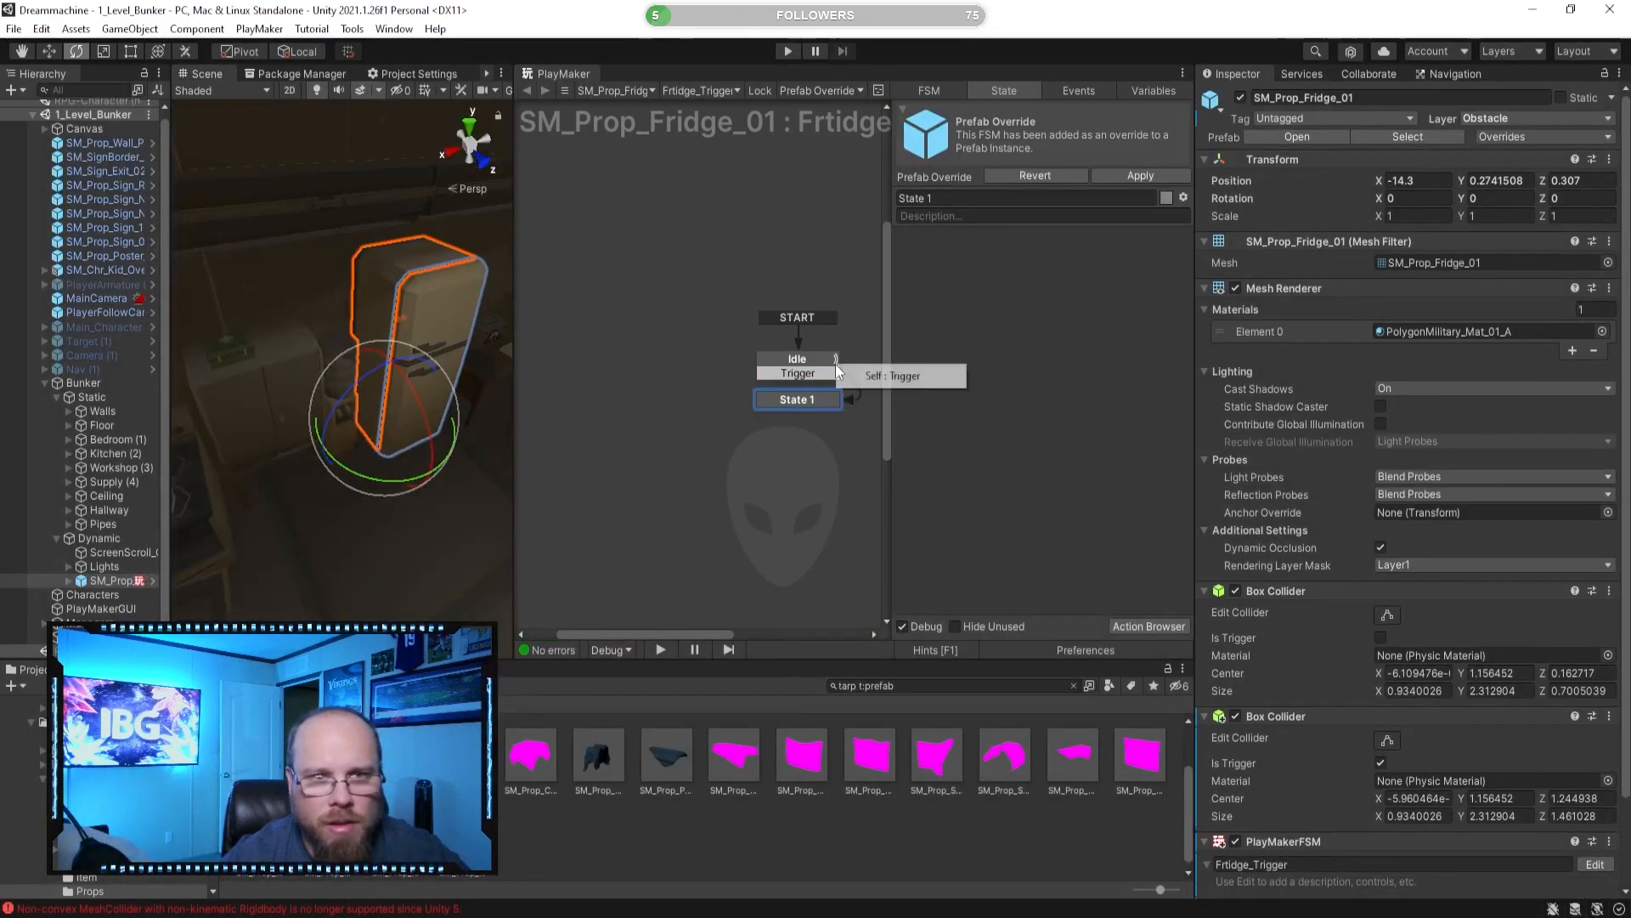
Delete the Collision Event action from the Idle state of the fridge's FSM.
left_click(835, 363)
left_click(965, 356)
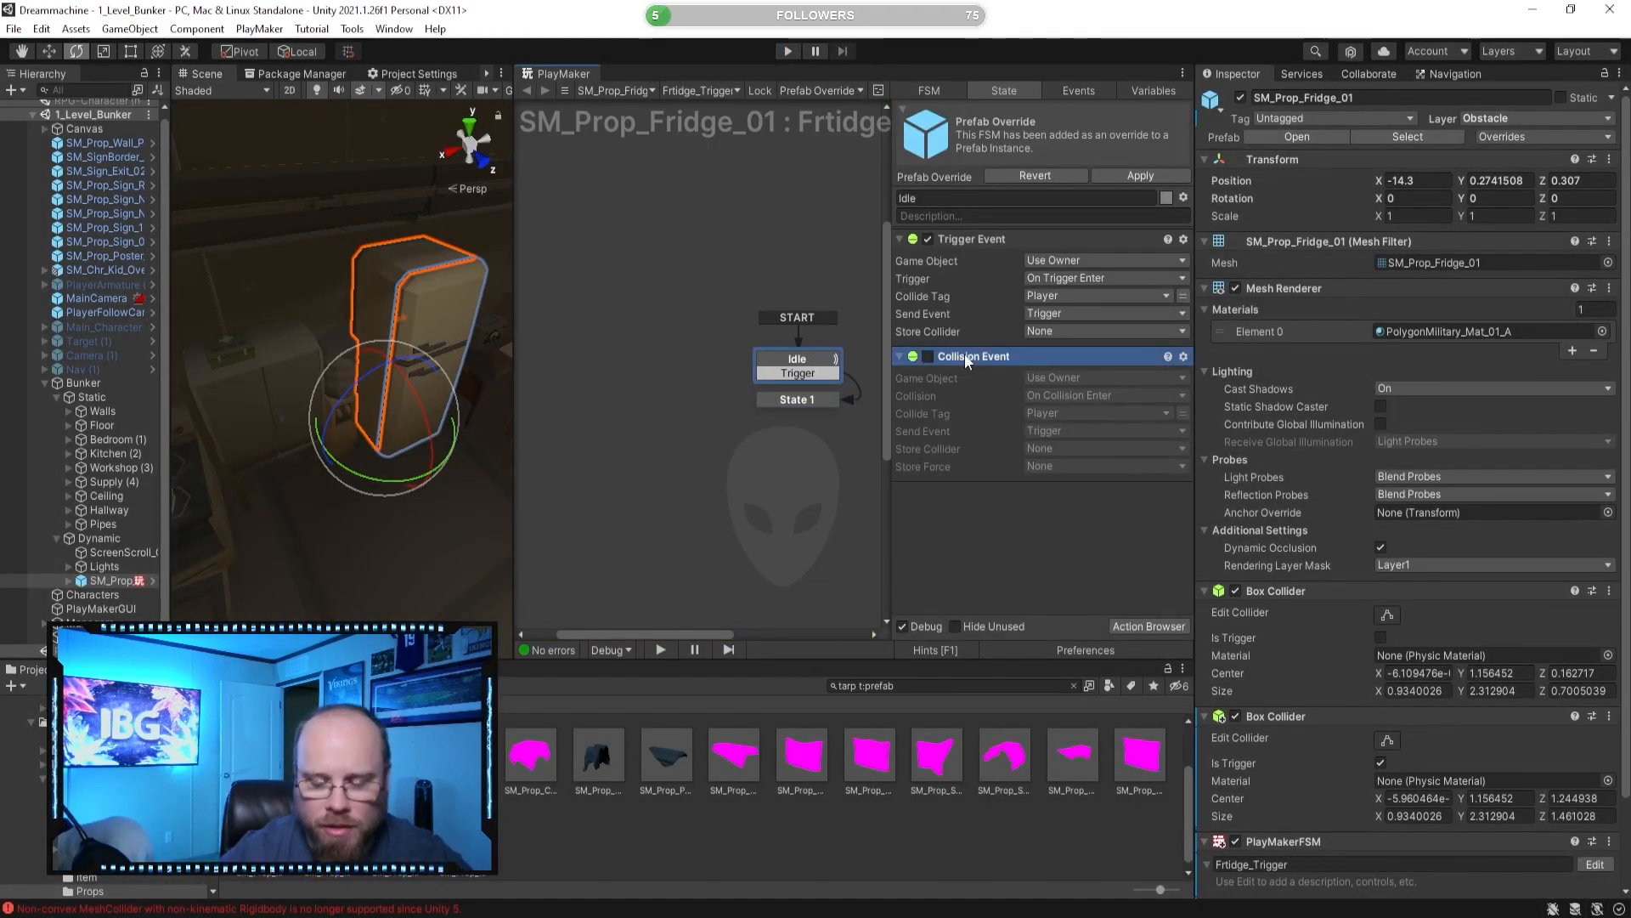
key("Delete")
Remove the Rigidbody component from the SM_Chr_Kid_Overalls_01 character.
scroll(1407, 687, "down", 3)
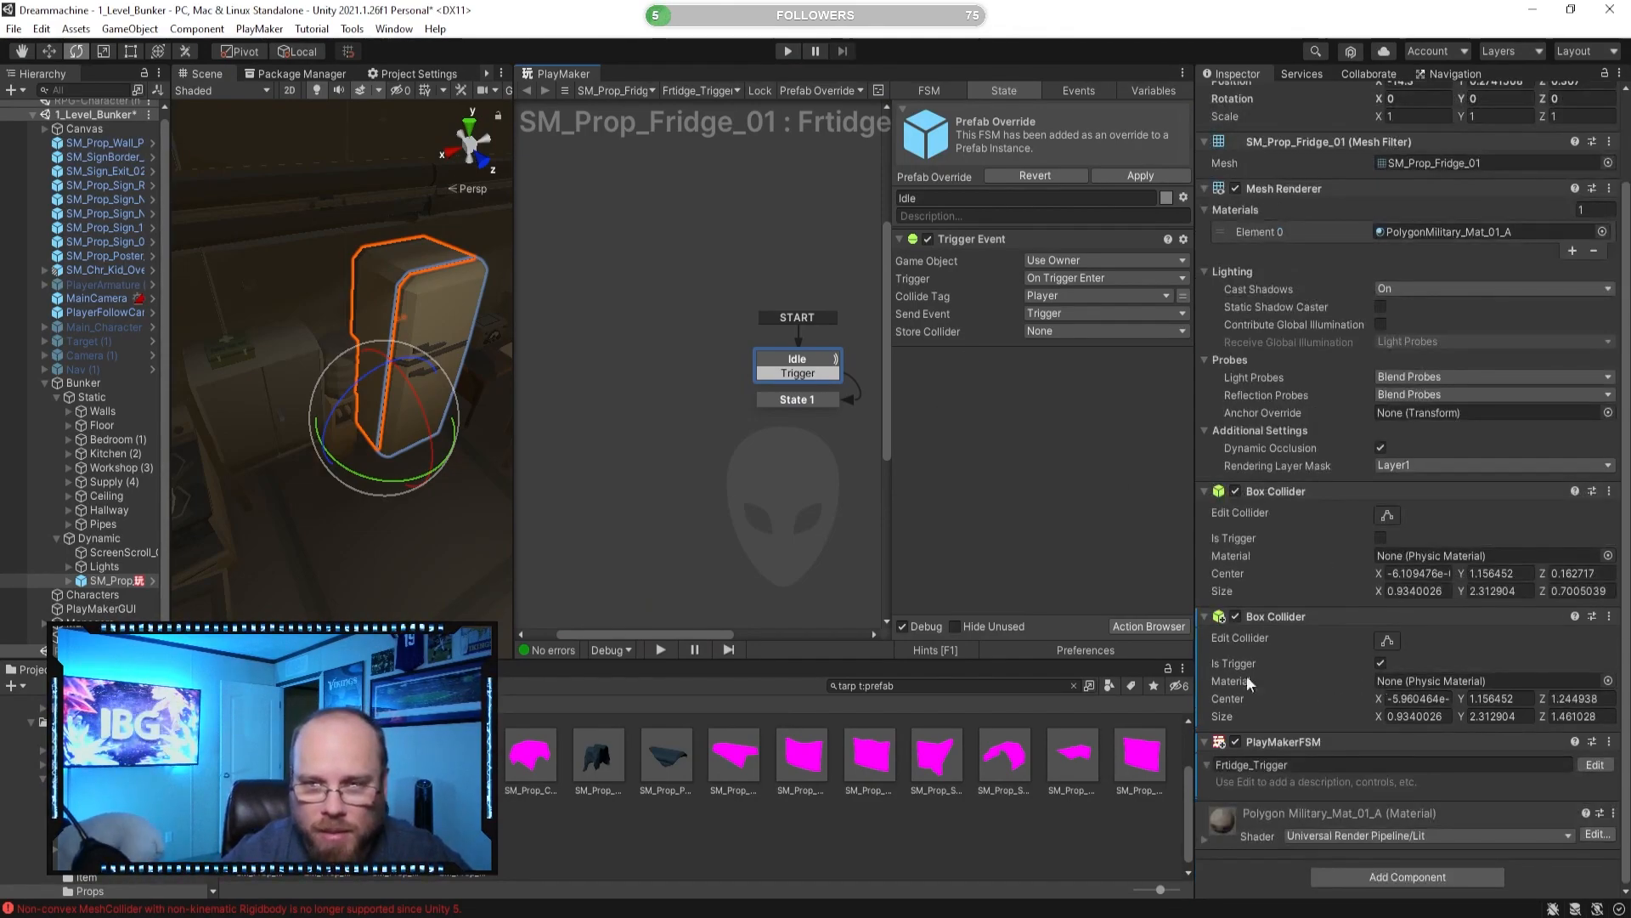
left_click(93, 269)
scroll(1274, 681, "down", 5)
scroll(1283, 671, "up", 8)
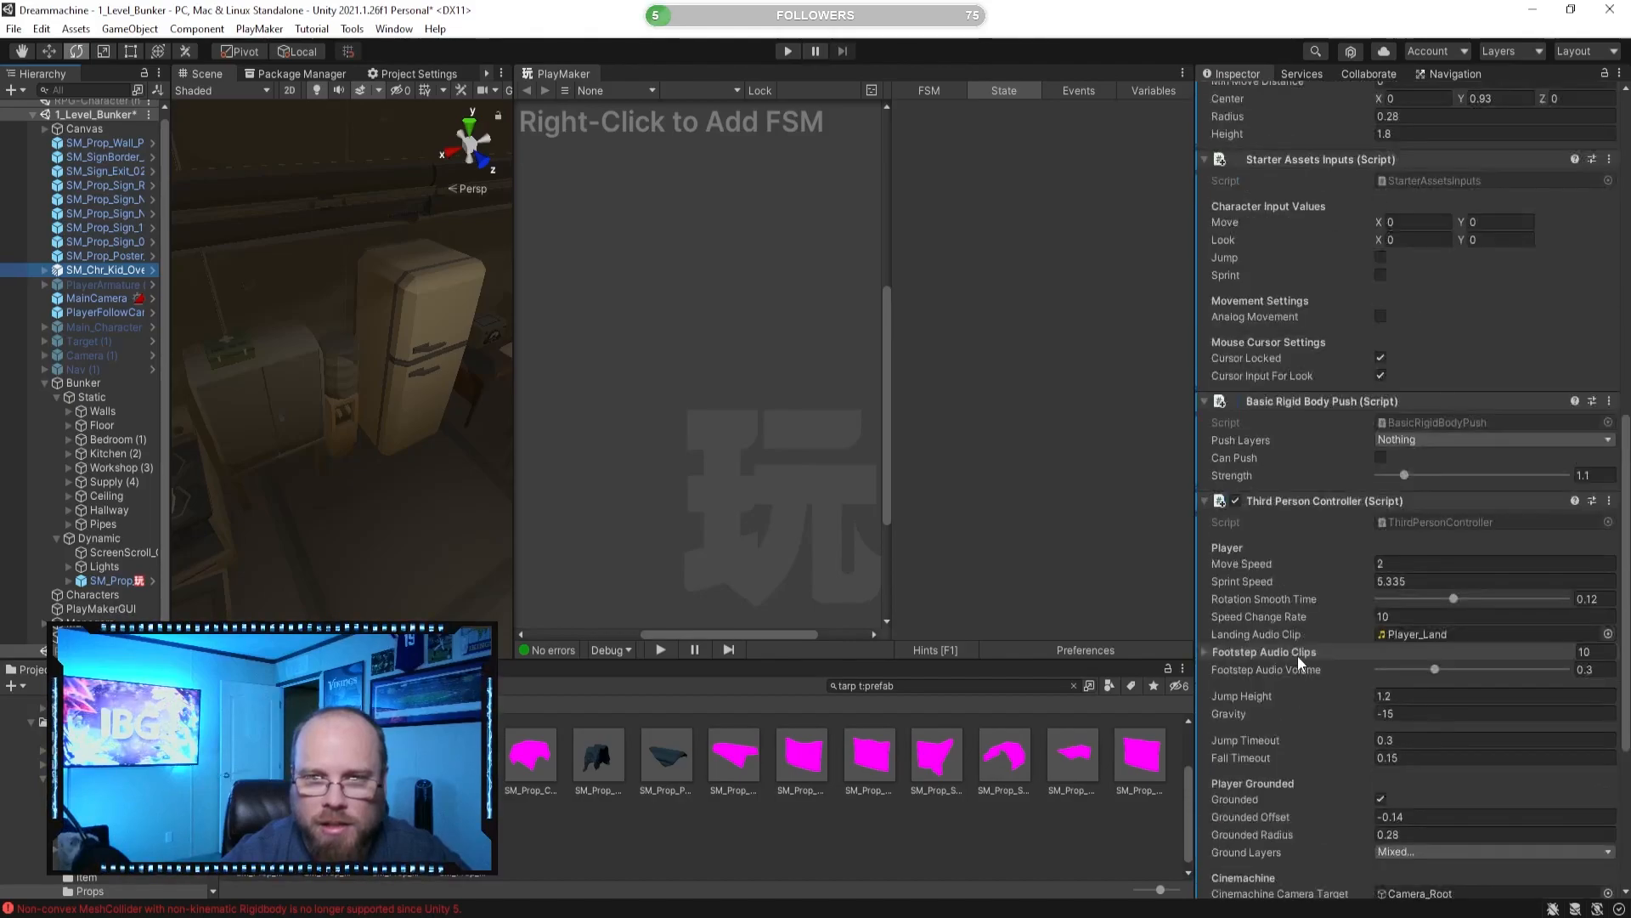
scroll(1297, 653, "up", 4)
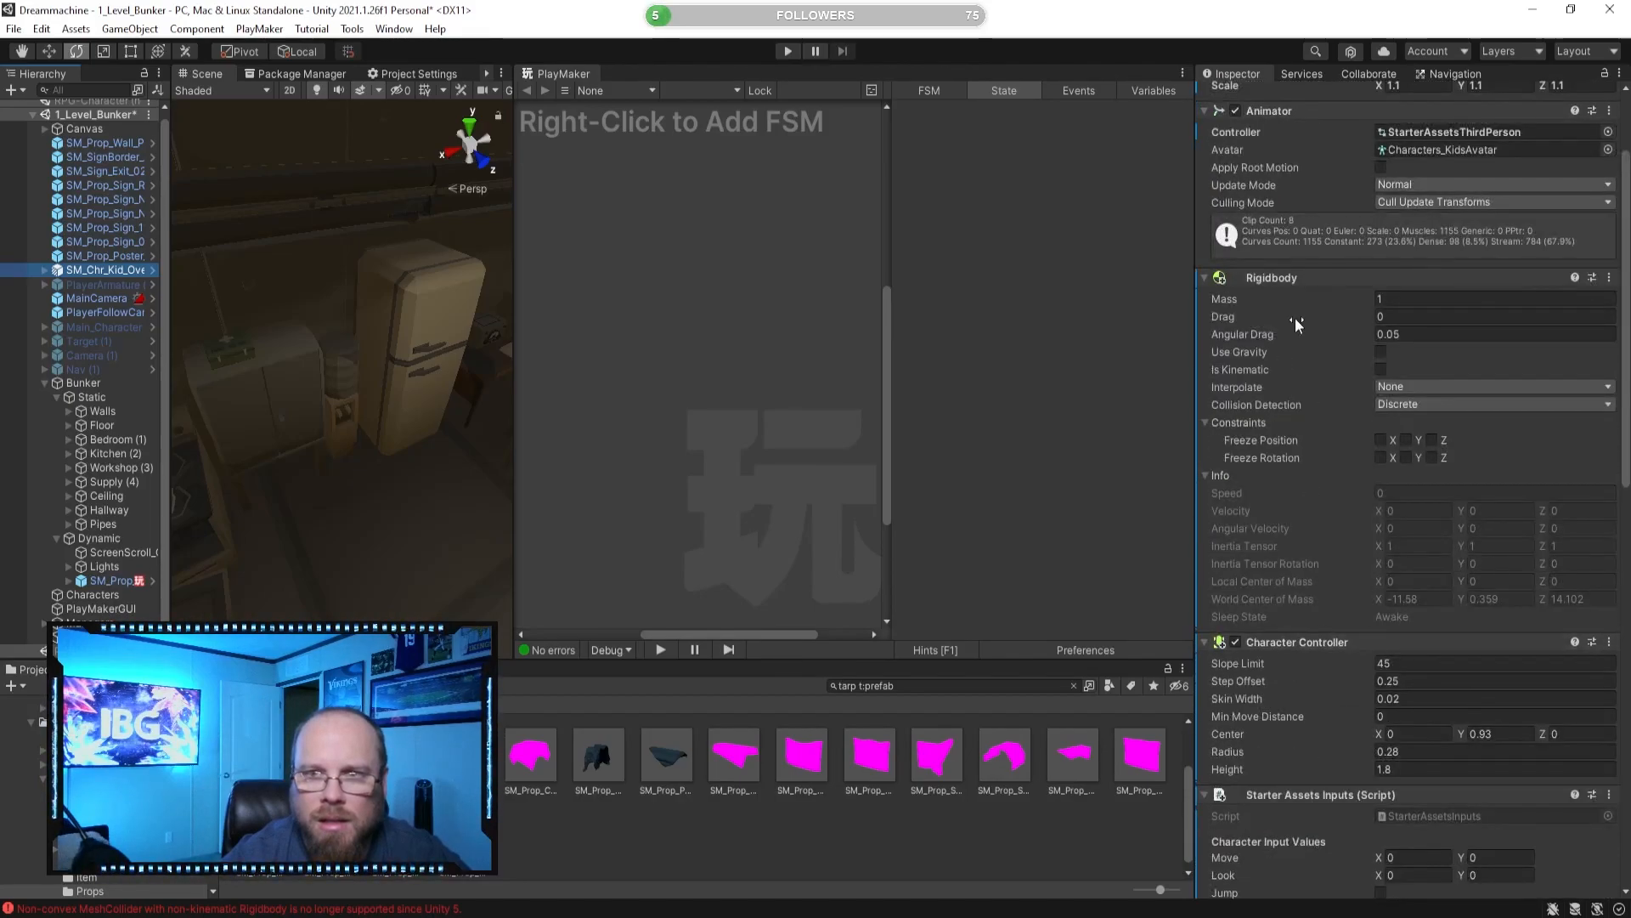
right_click(1305, 277)
left_click(1360, 333)
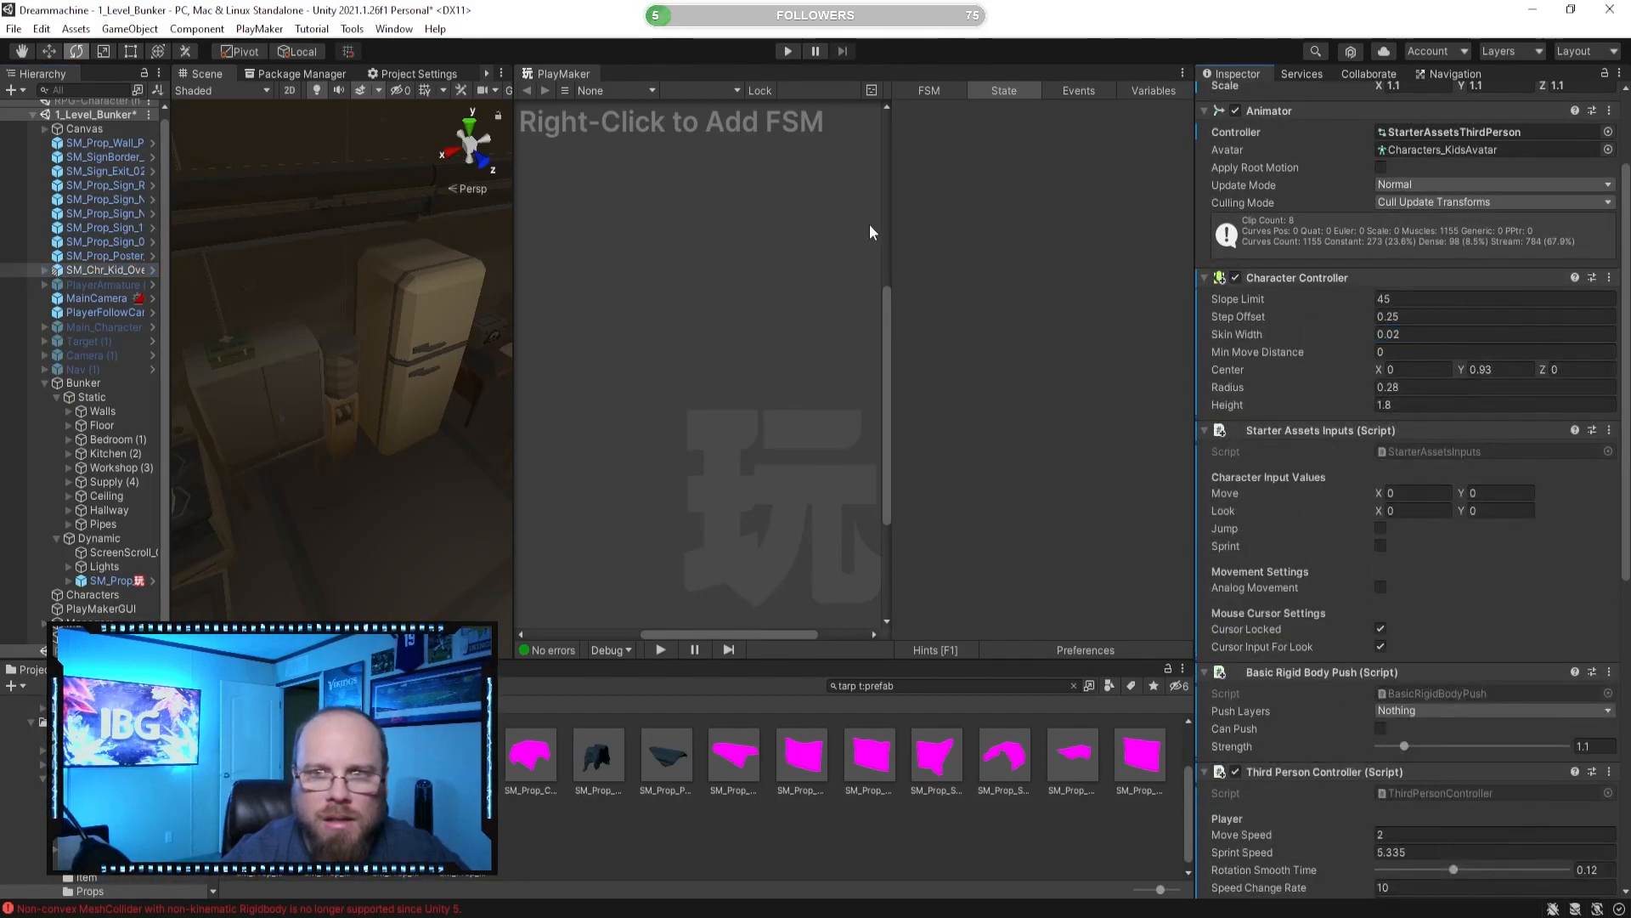
Run the game with the fridge's FSM shown, walk the character without its Rigidbody to the fridge, and stop.
left_click(787, 51)
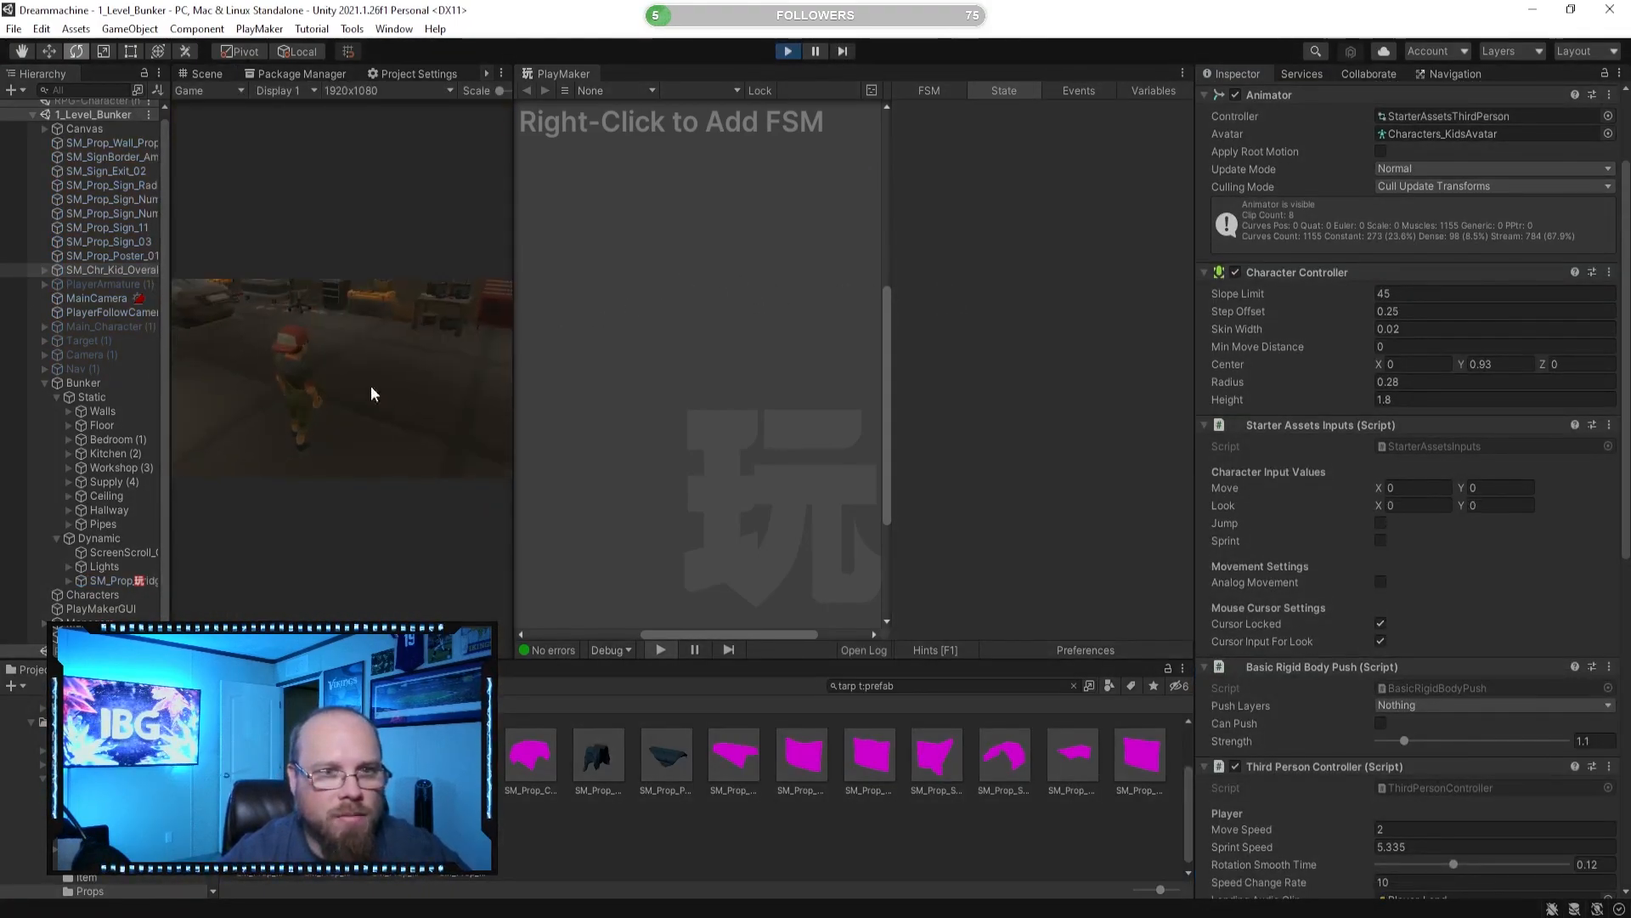
left_click(131, 582)
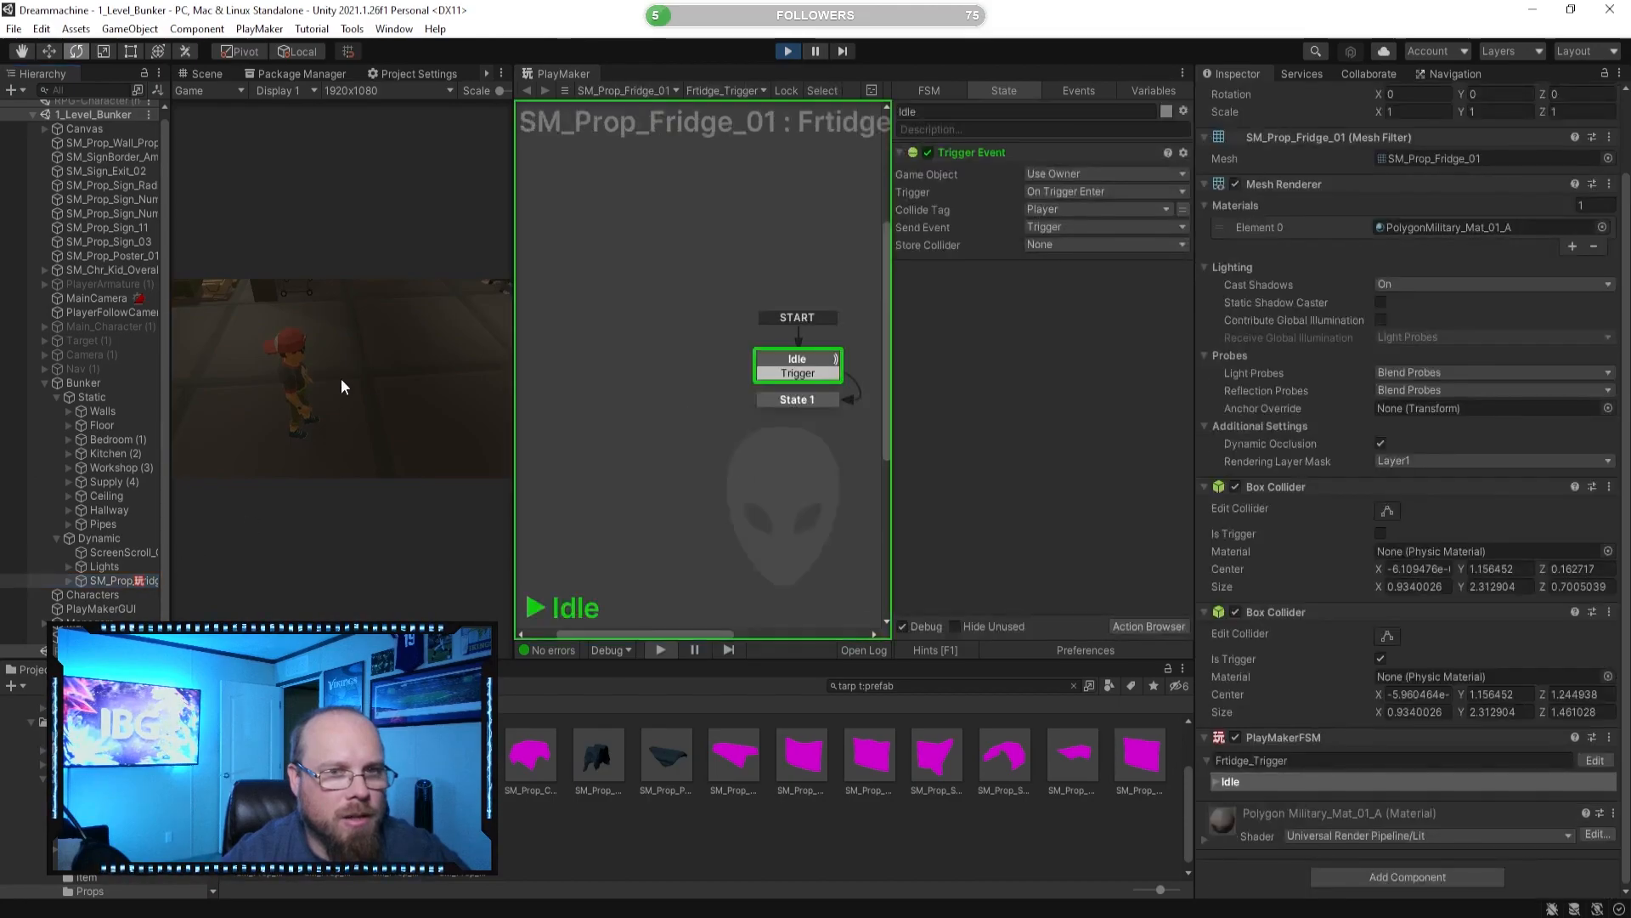
key("w")
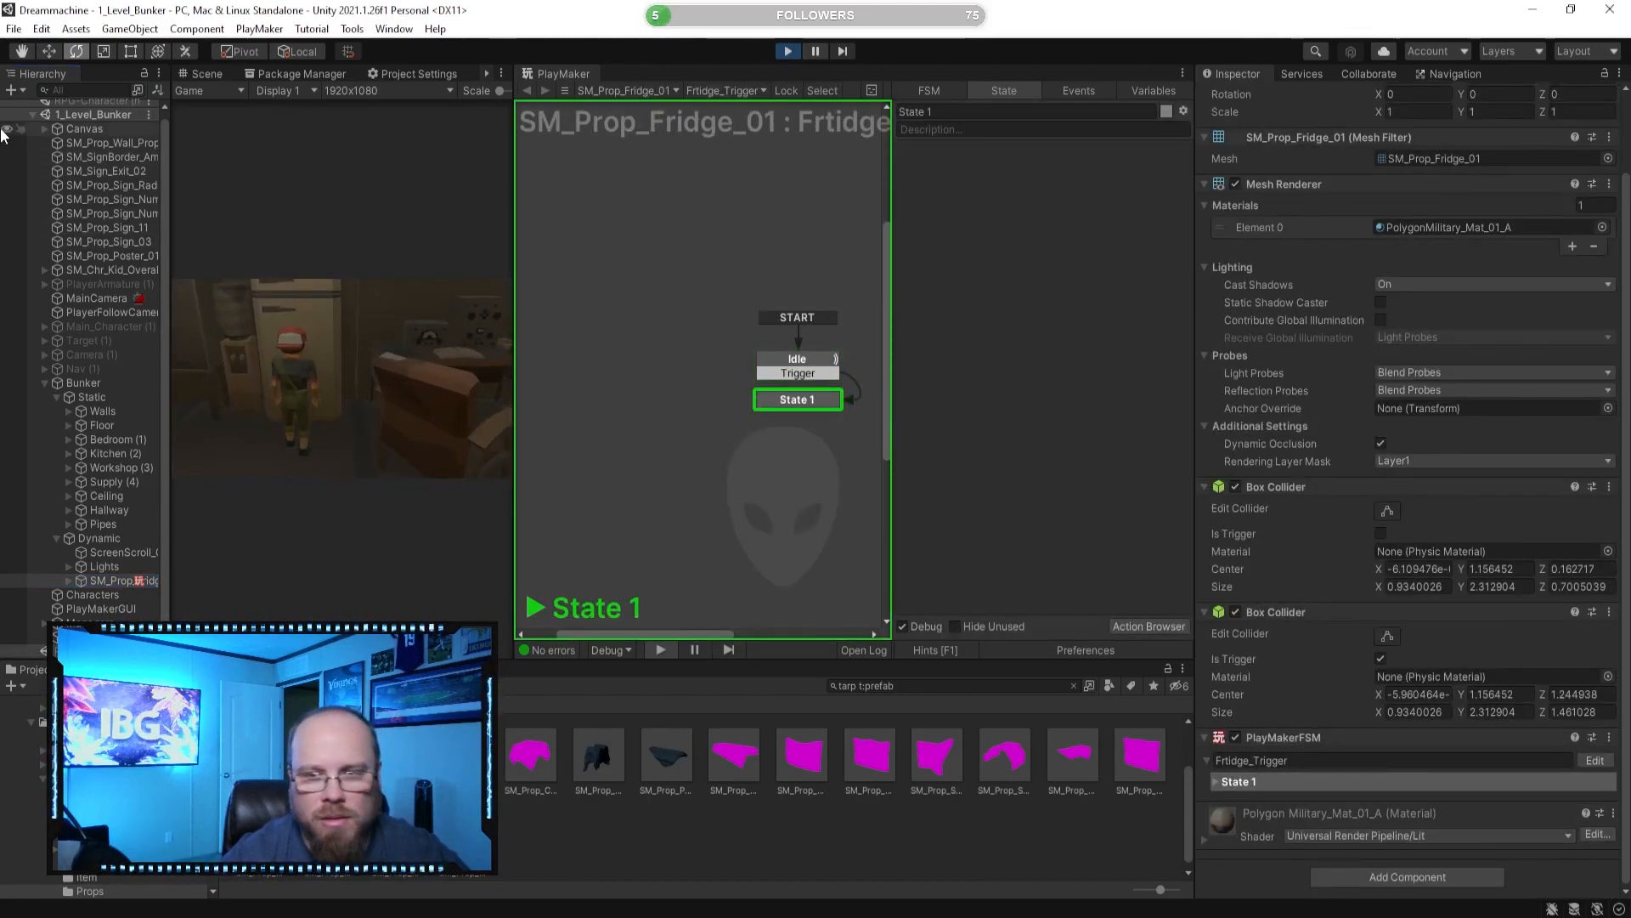
left_click(788, 51)
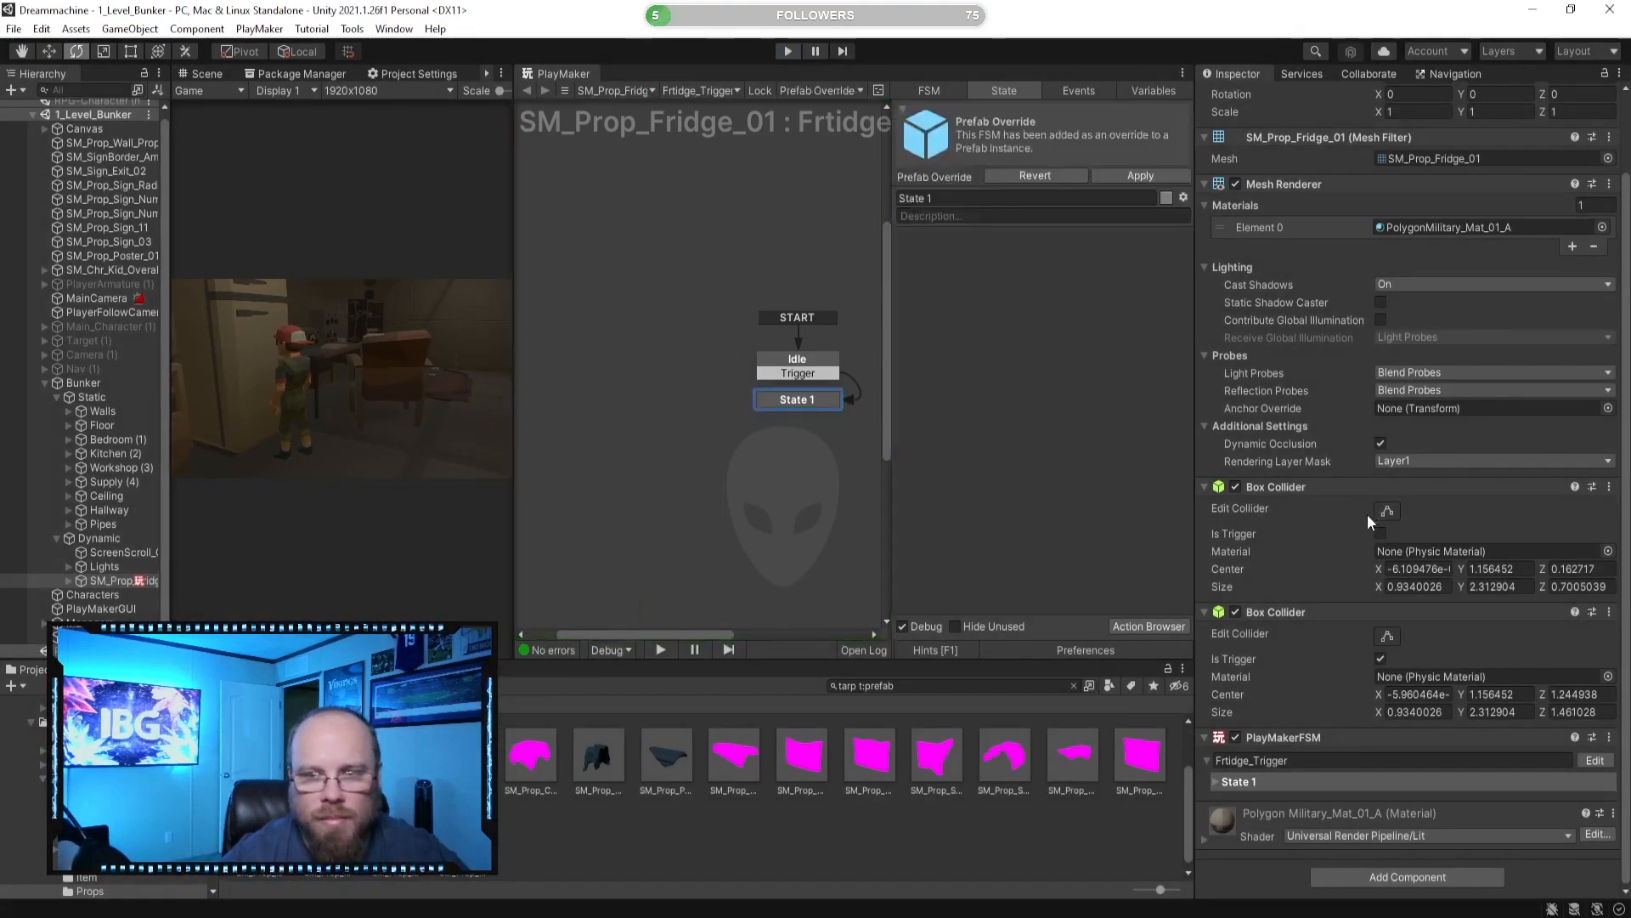
Examine the fridge's components, its front side in the scene, and the Idle state's Trigger Event action and transition.
scroll(1366, 515, "up", 2)
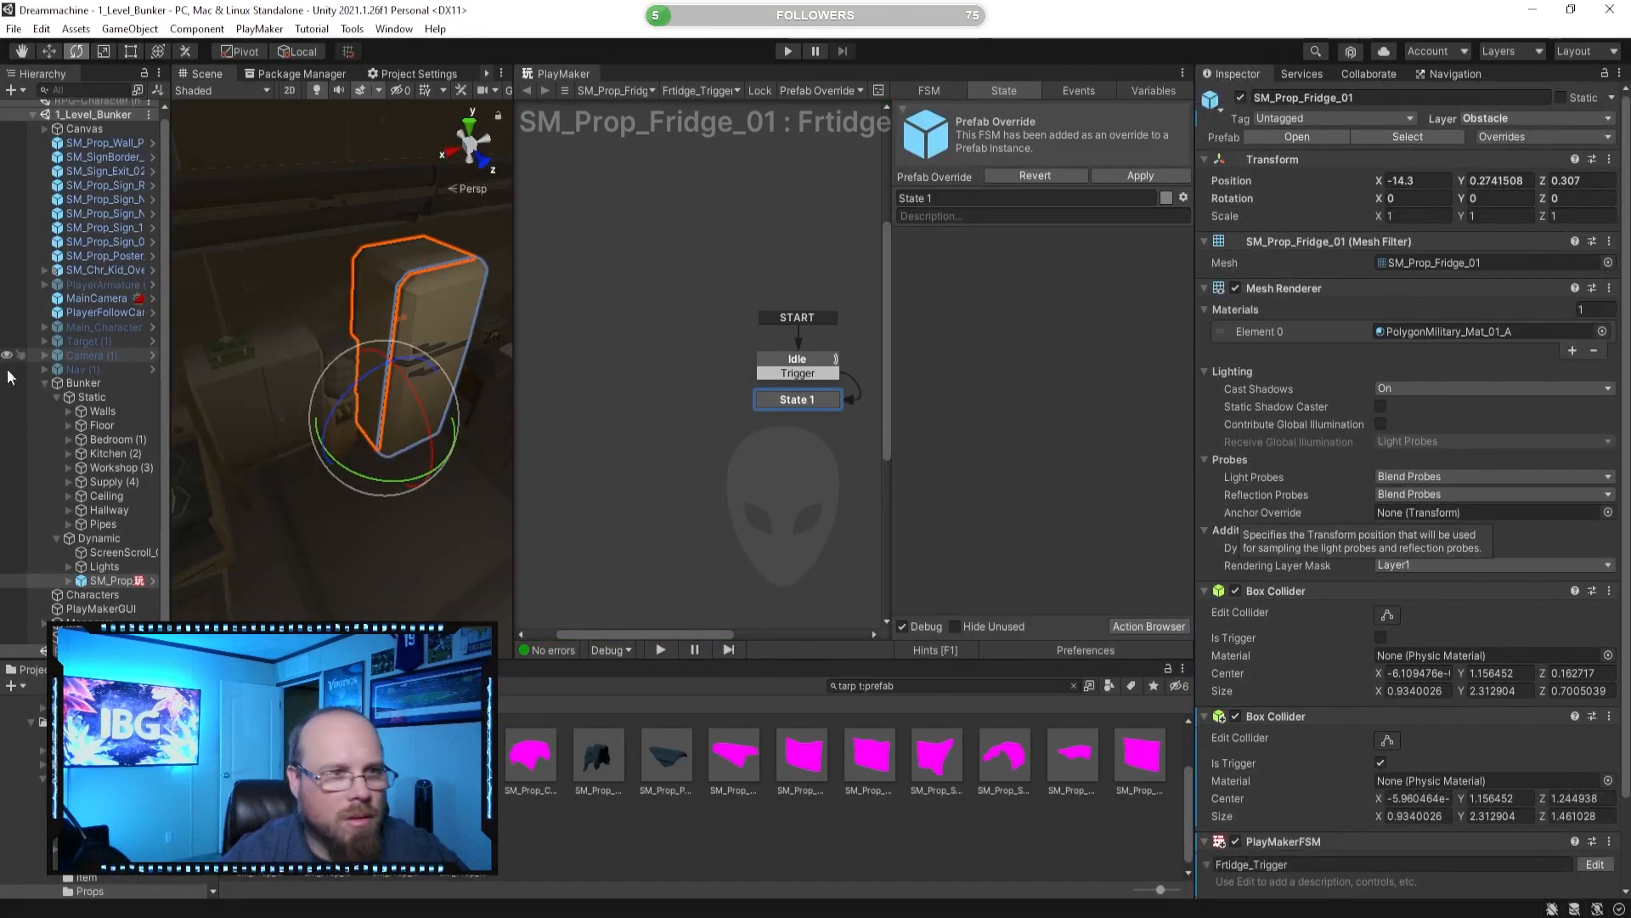
scroll(1354, 609, "down", 3)
scroll(1343, 610, "up", 3)
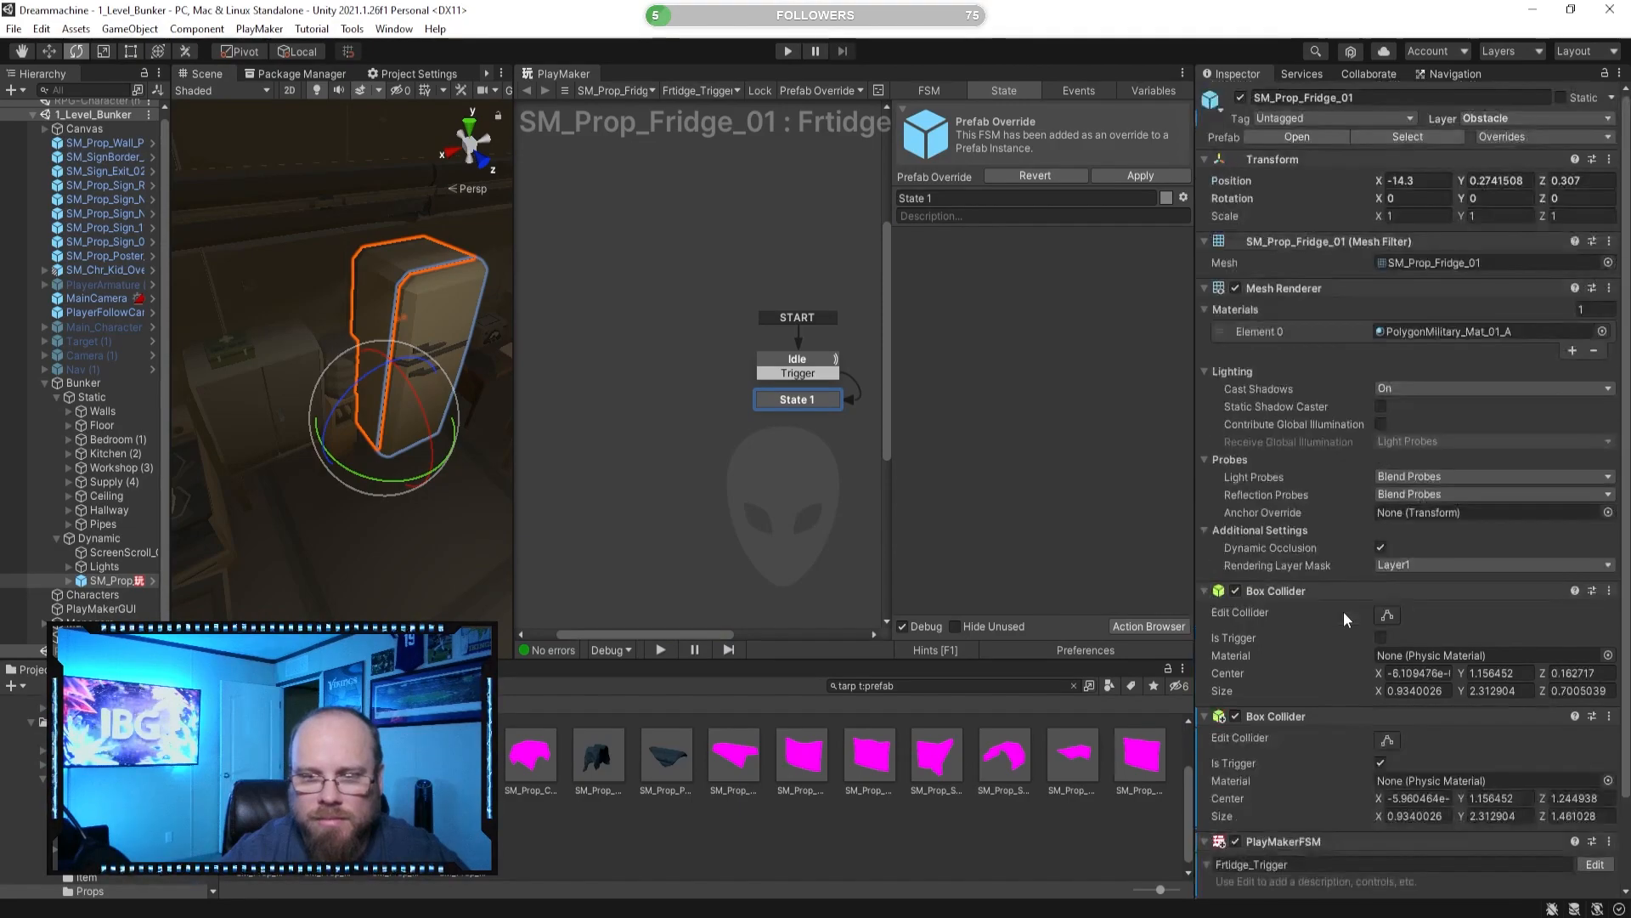
right_click_drag(313, 425, 368, 380)
key("w")
key("s")
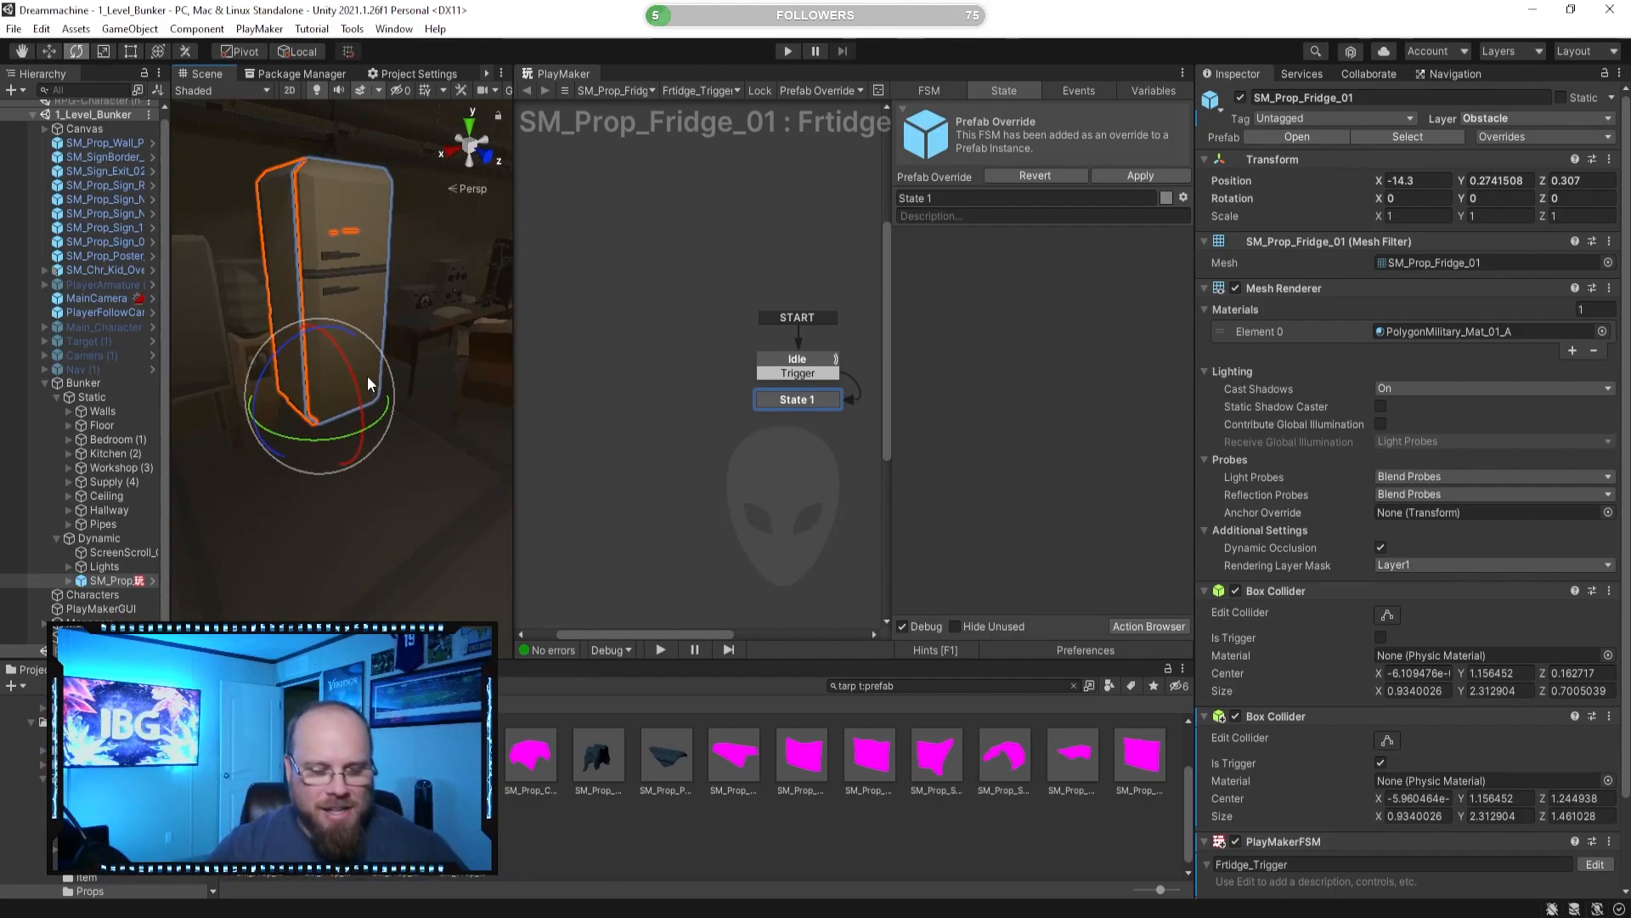
left_click(803, 357)
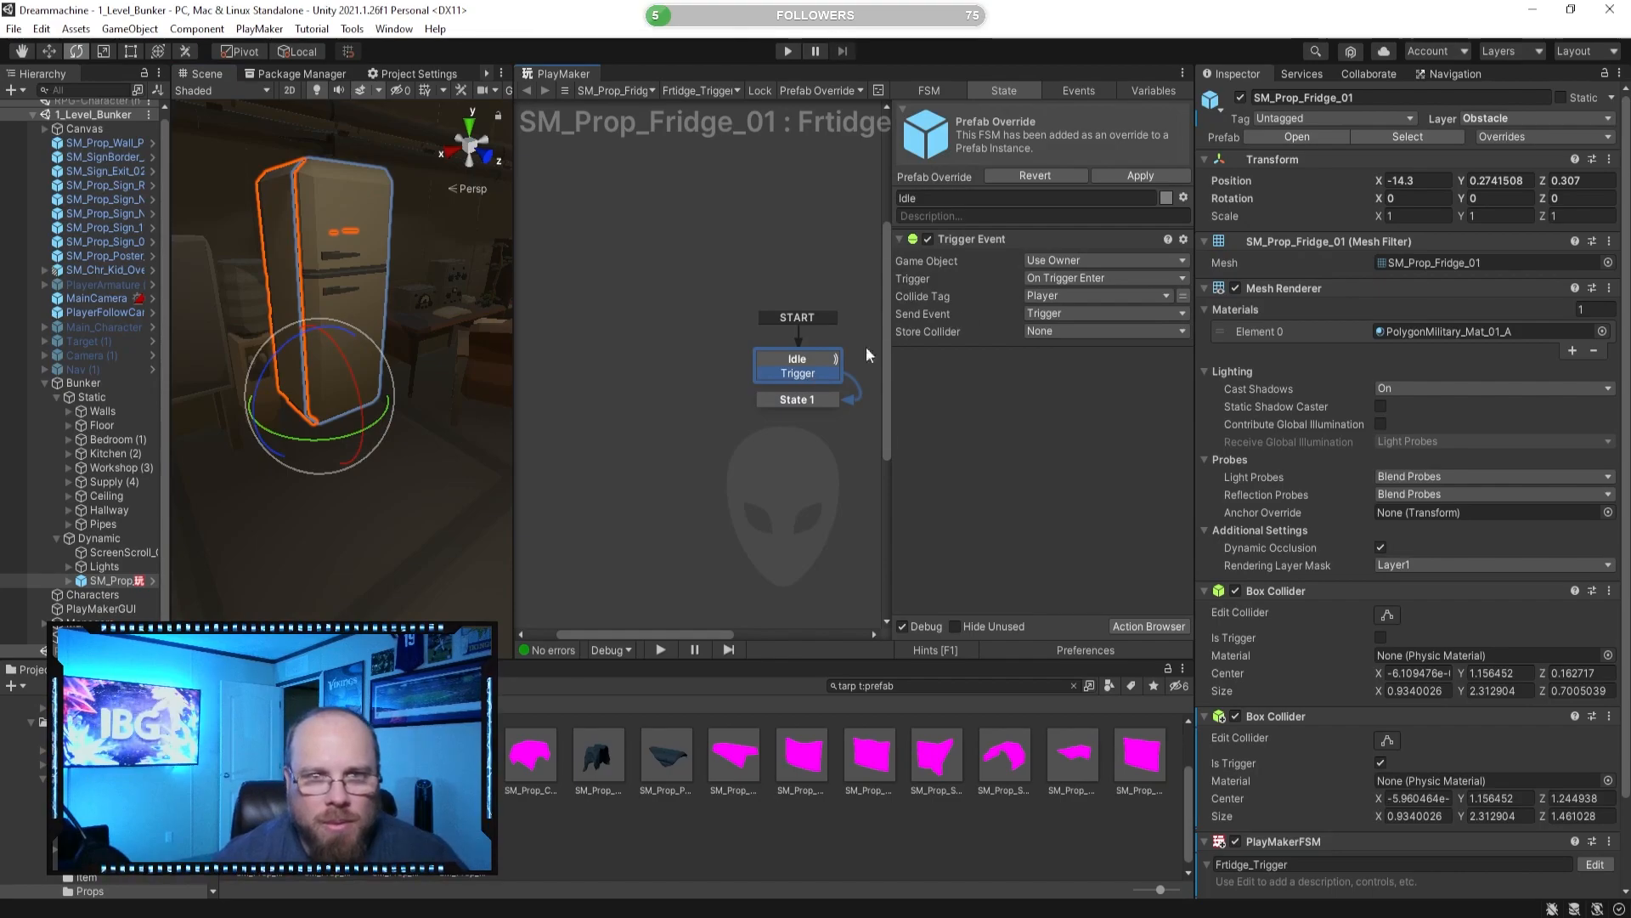
left_click(812, 383)
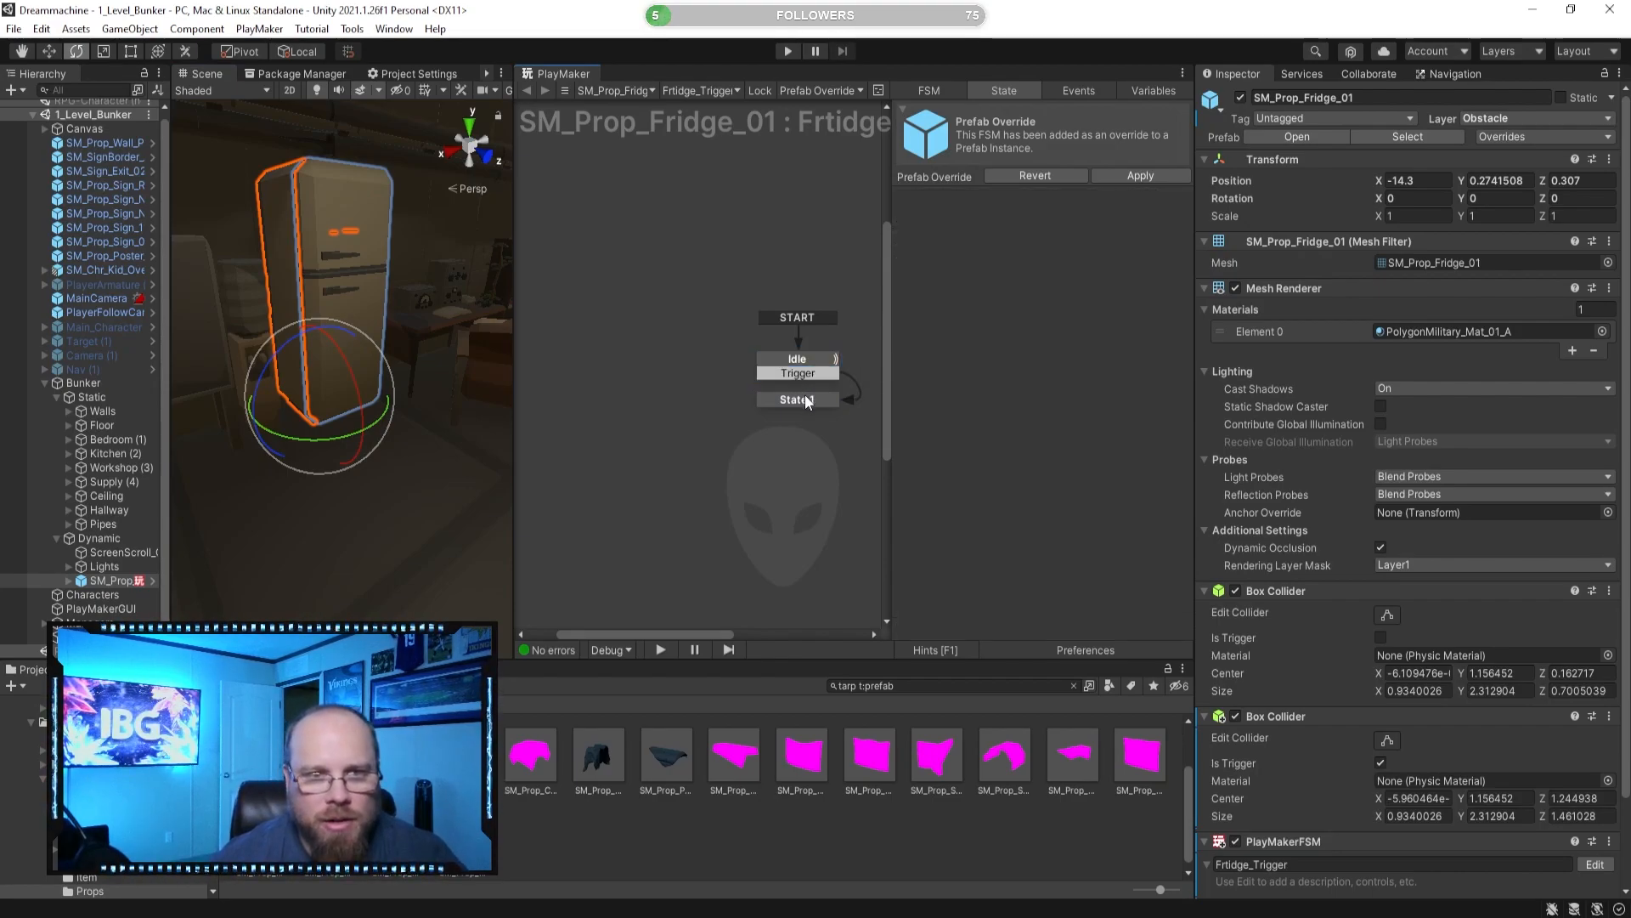
Dock the PlayMaker editor in the same group as the Scene view and close the Lighting view.
left_click(806, 397)
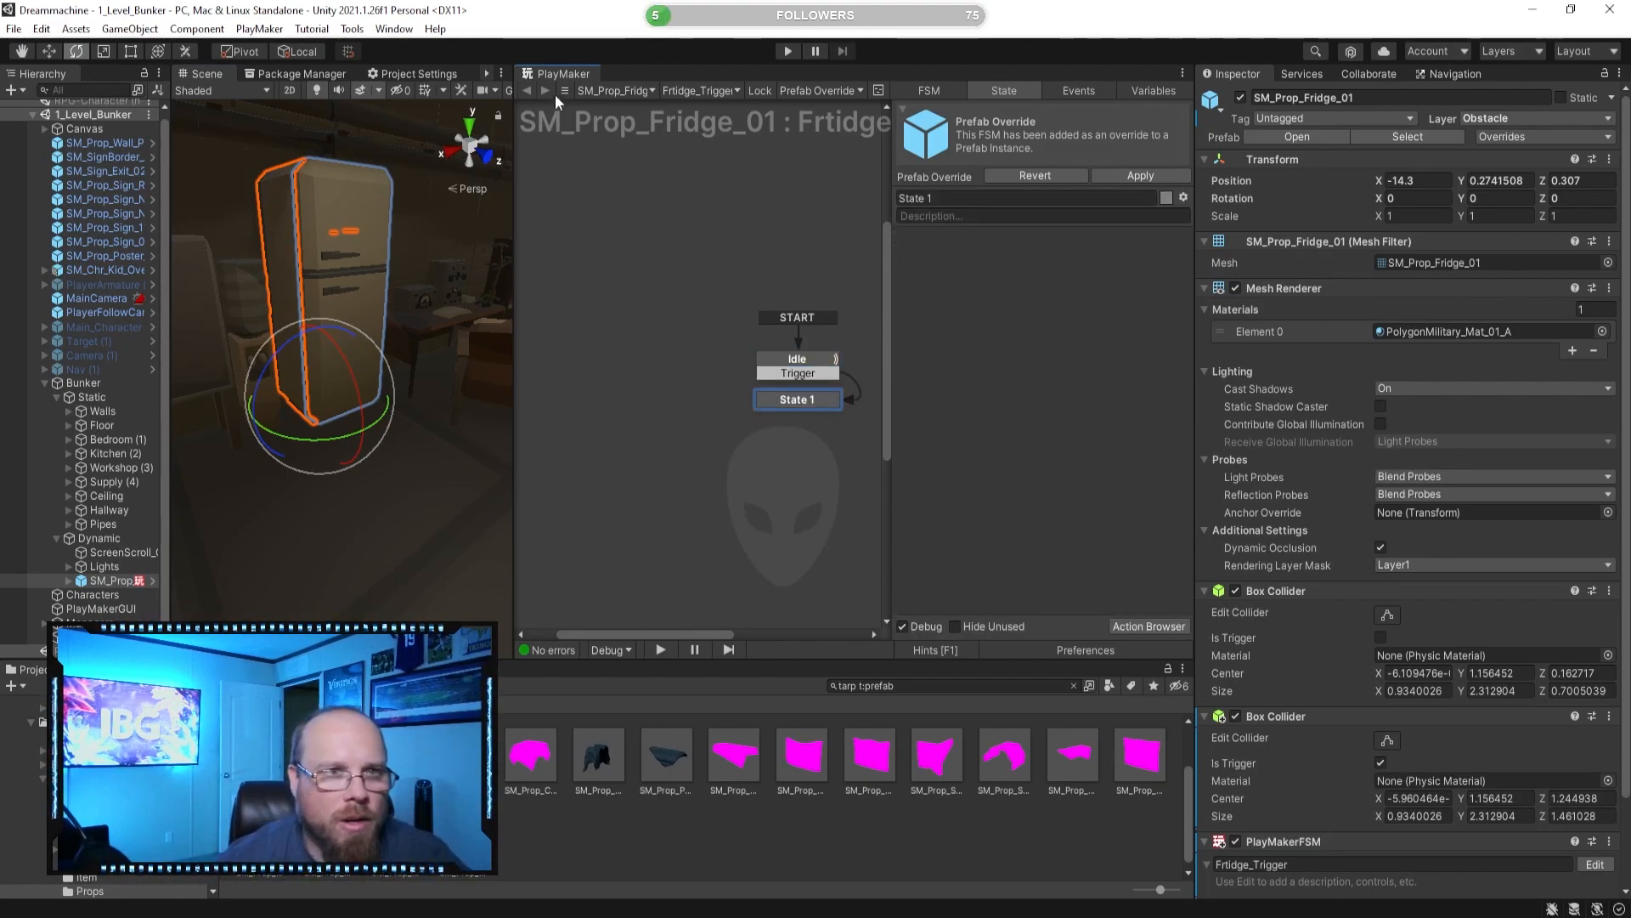
left_click_drag(556, 74, 650, 84)
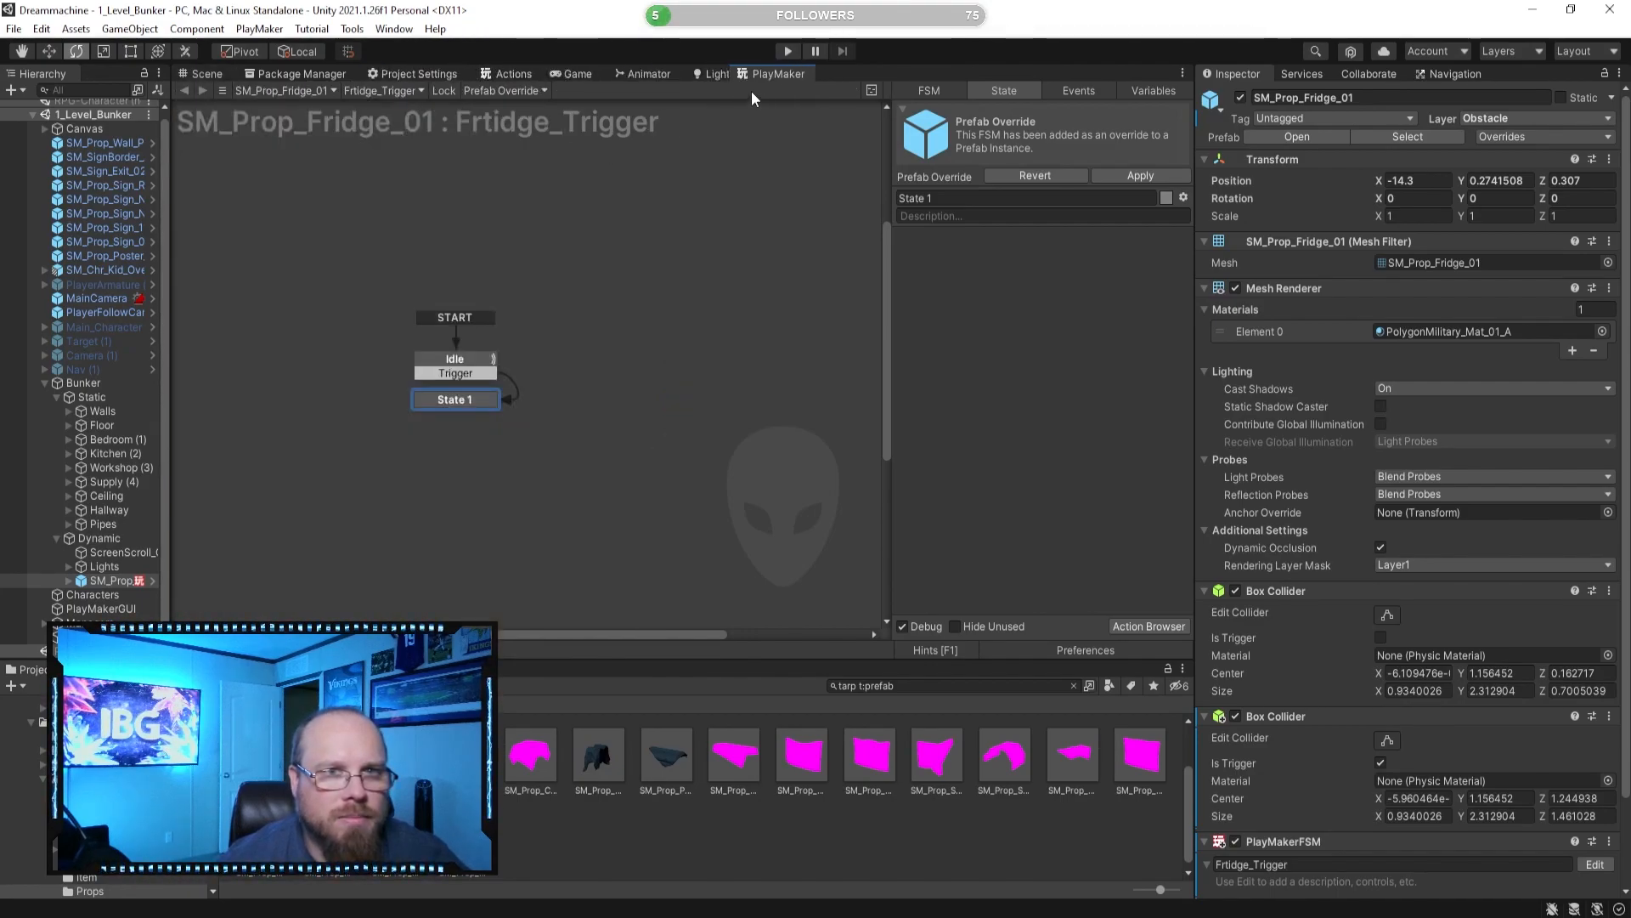
right_click(737, 75)
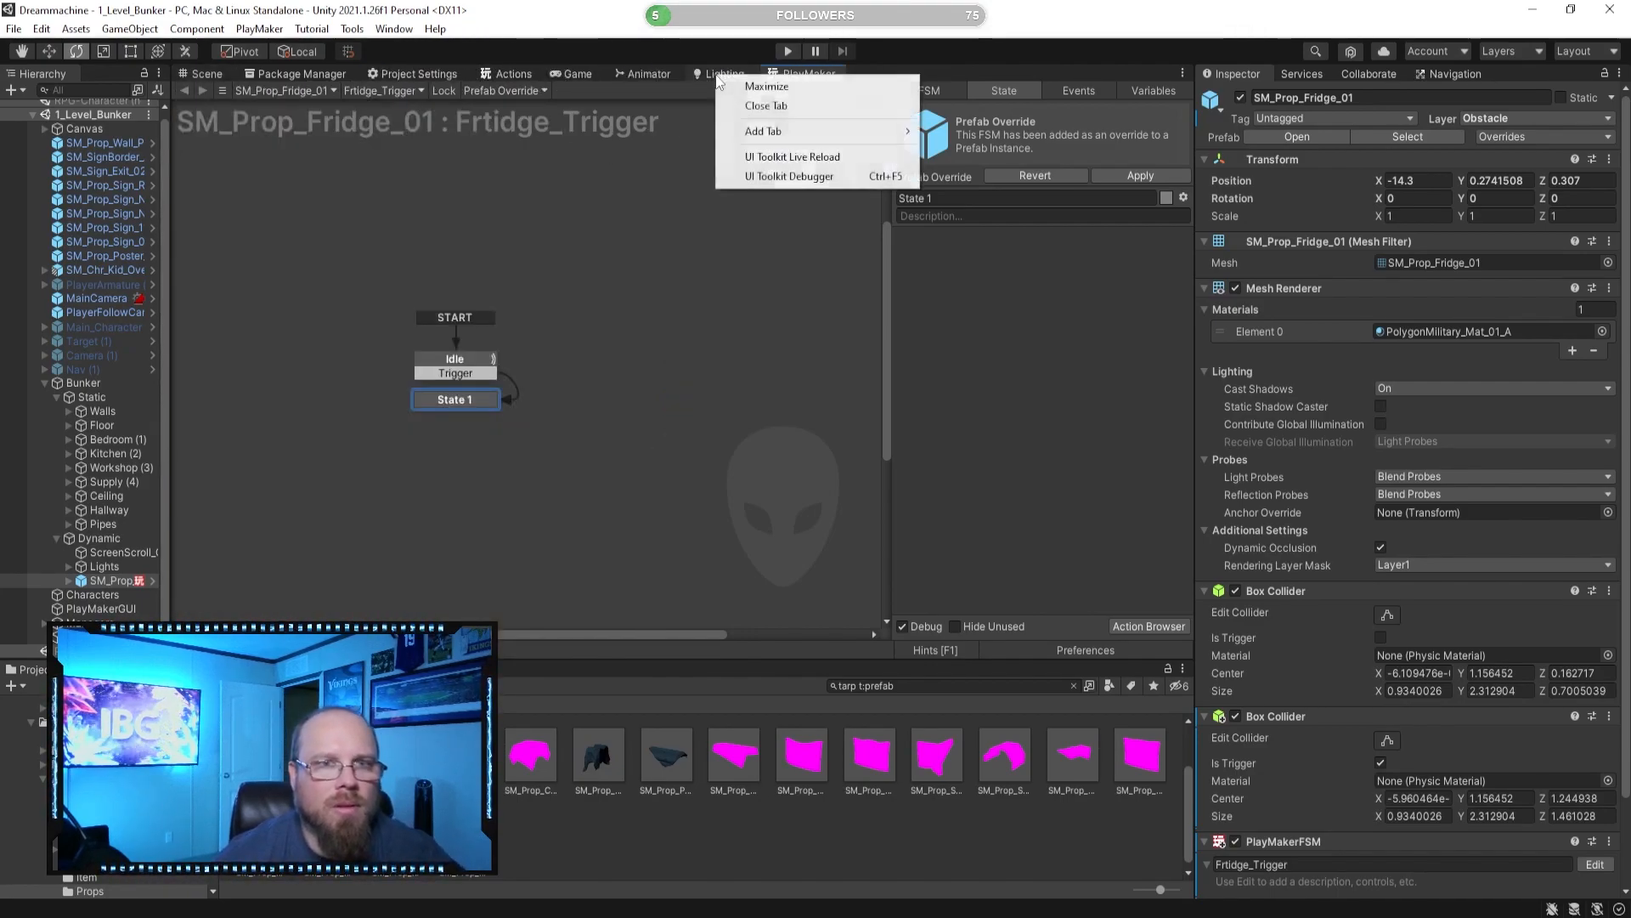
left_click(769, 101)
left_click(565, 377)
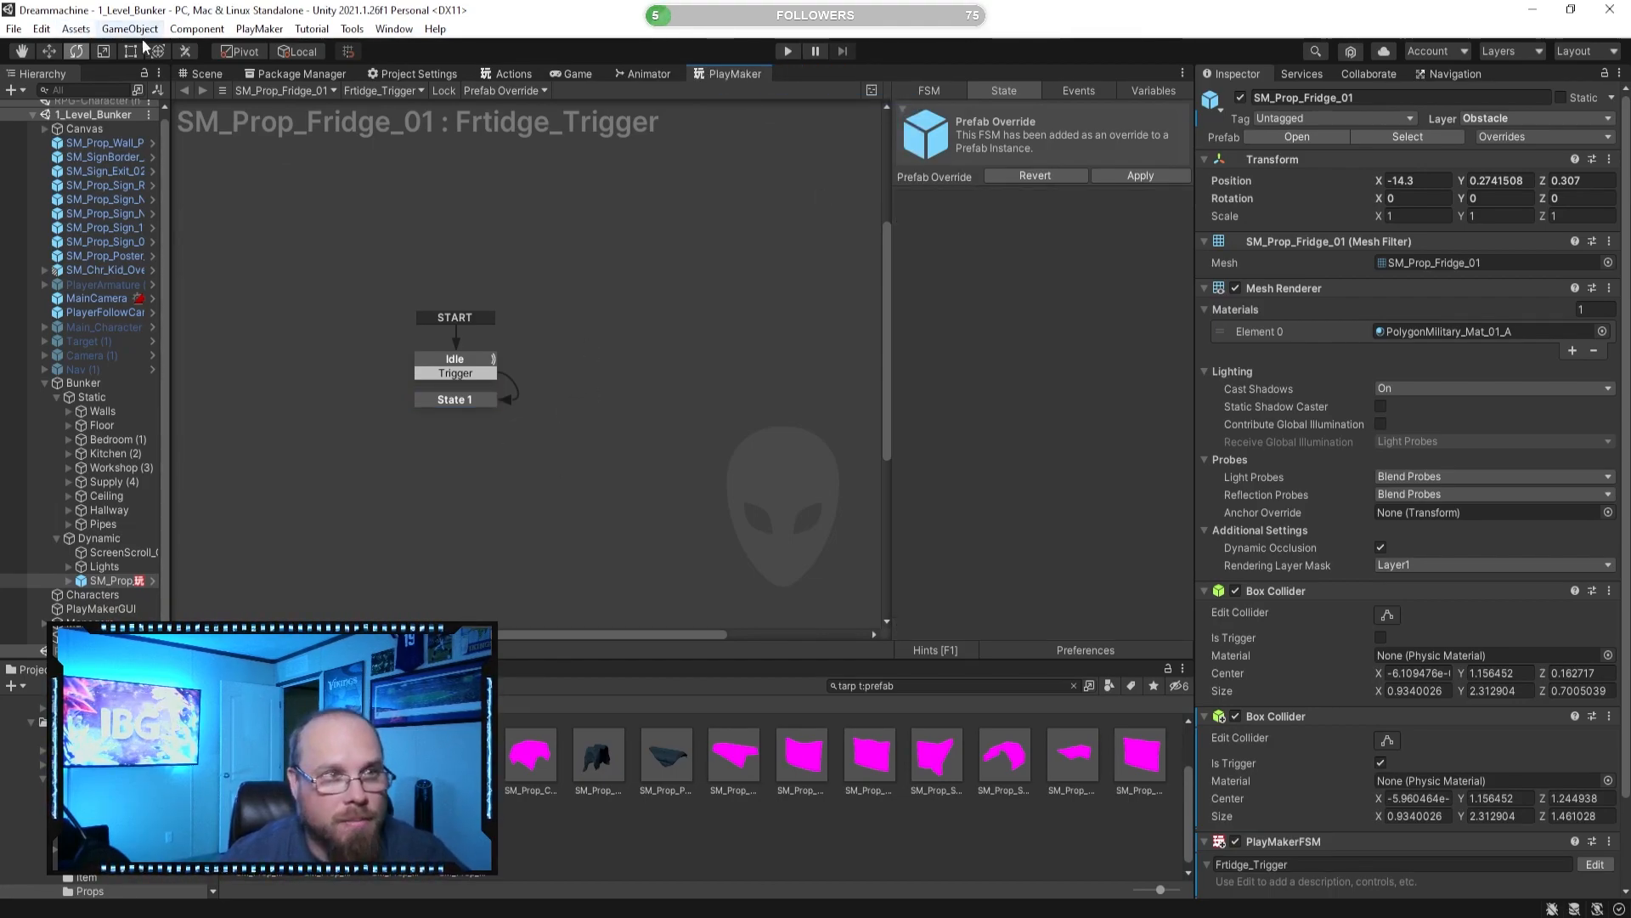
Add a UI panel under Canvas and name it Action_Popup_Panel.
left_click(195, 75)
right_click_drag(831, 417, 883, 429)
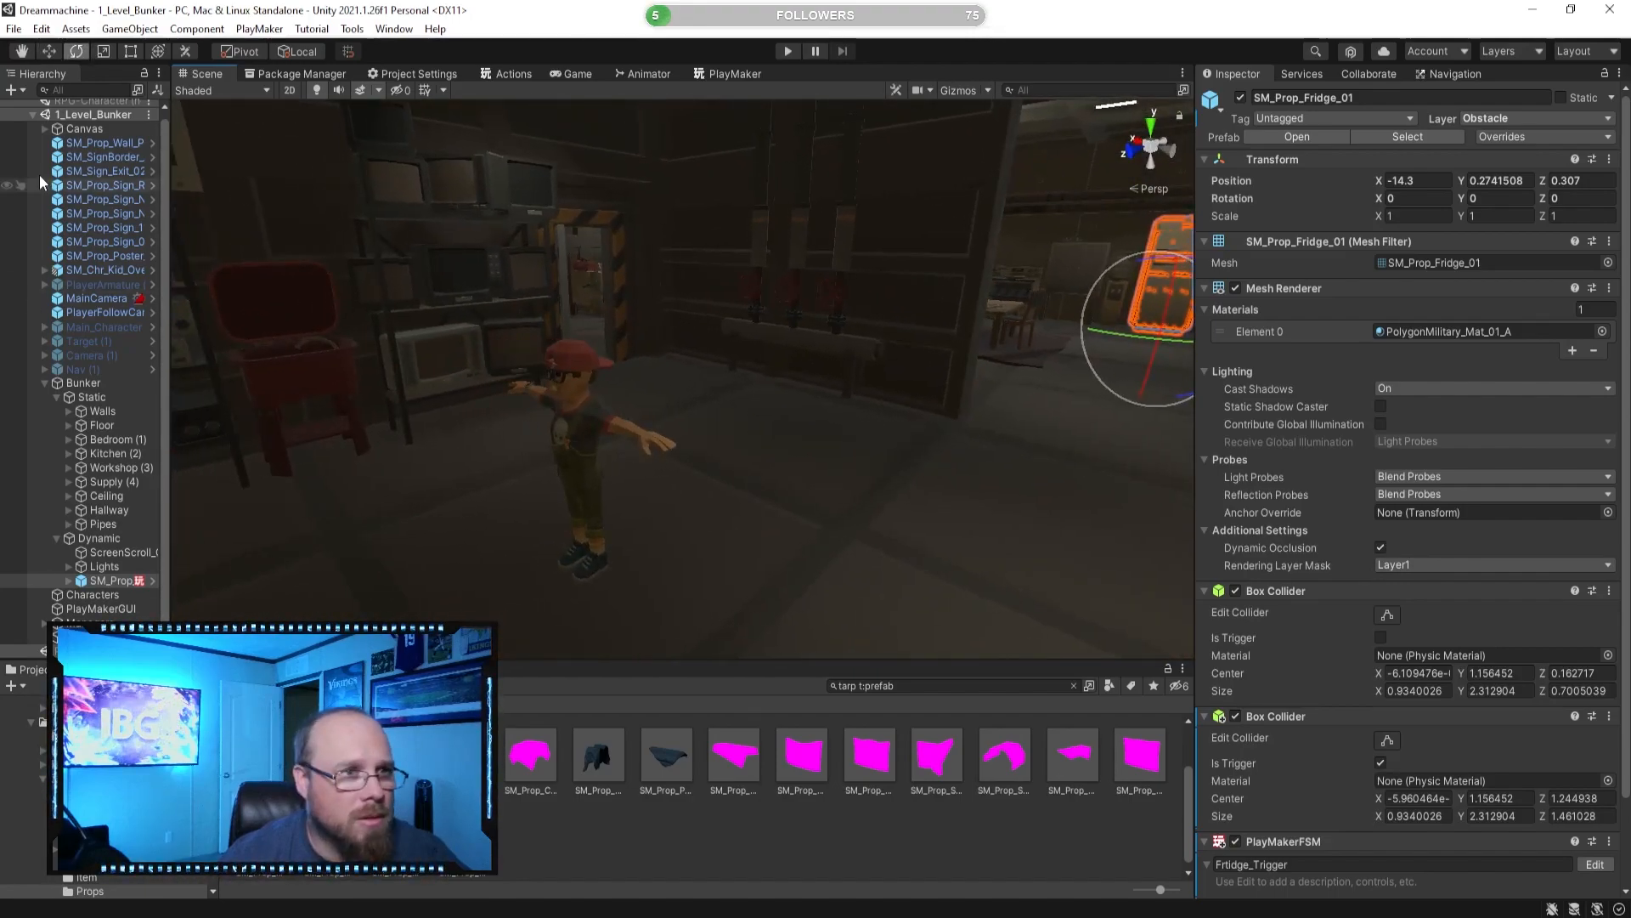
left_click(96, 129)
left_click(44, 128)
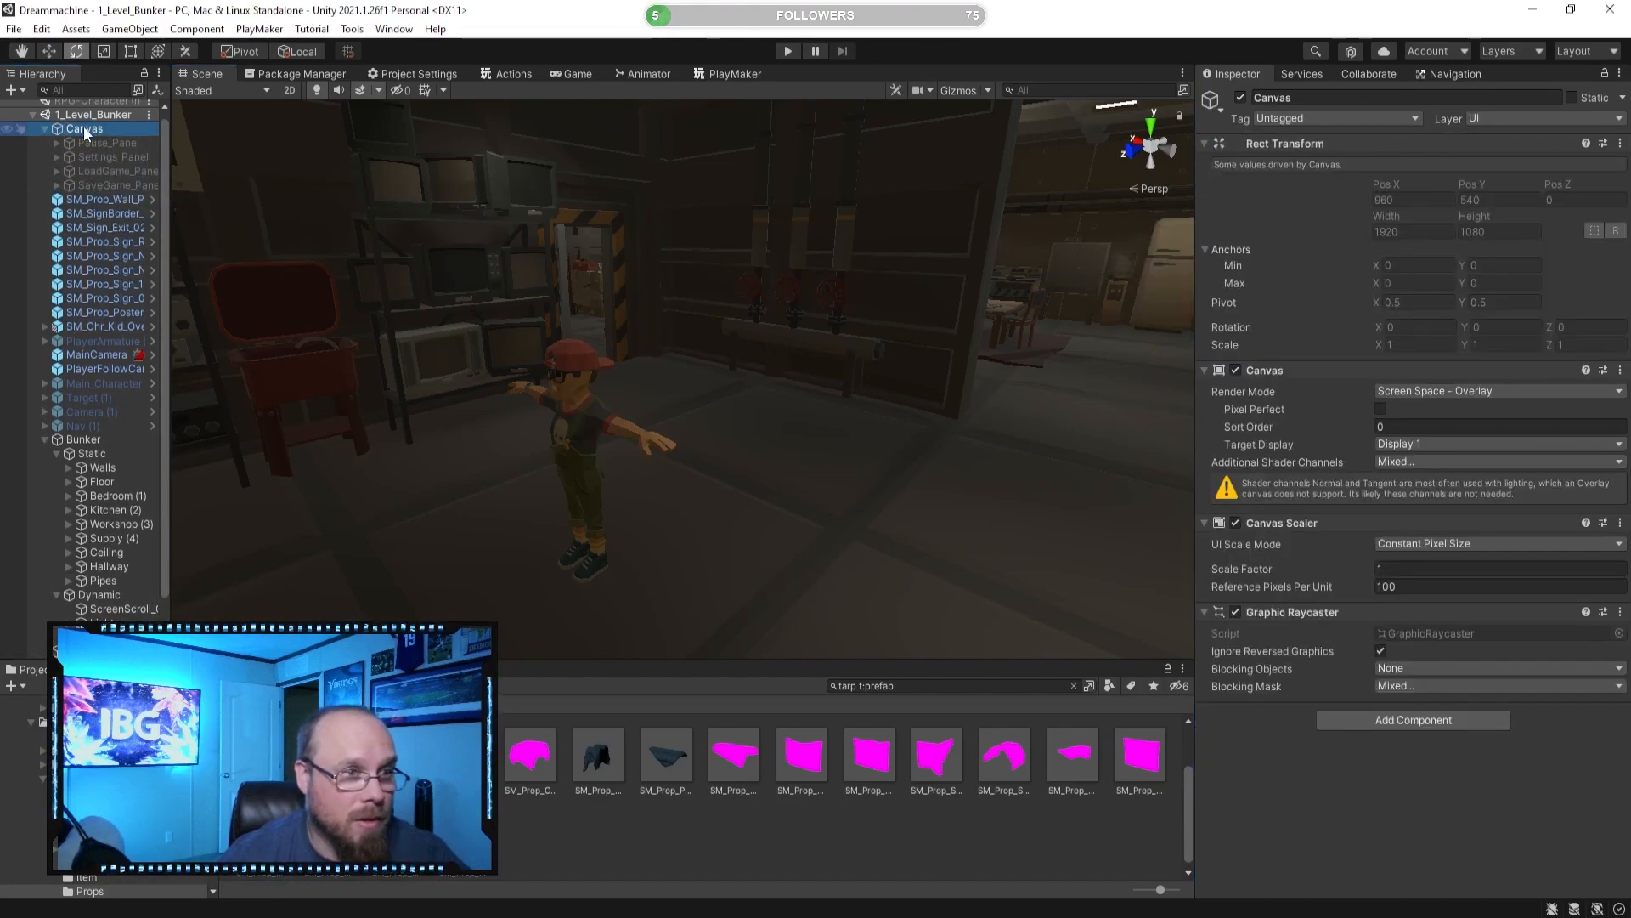
right_click(82, 128)
mouse_move(180, 495)
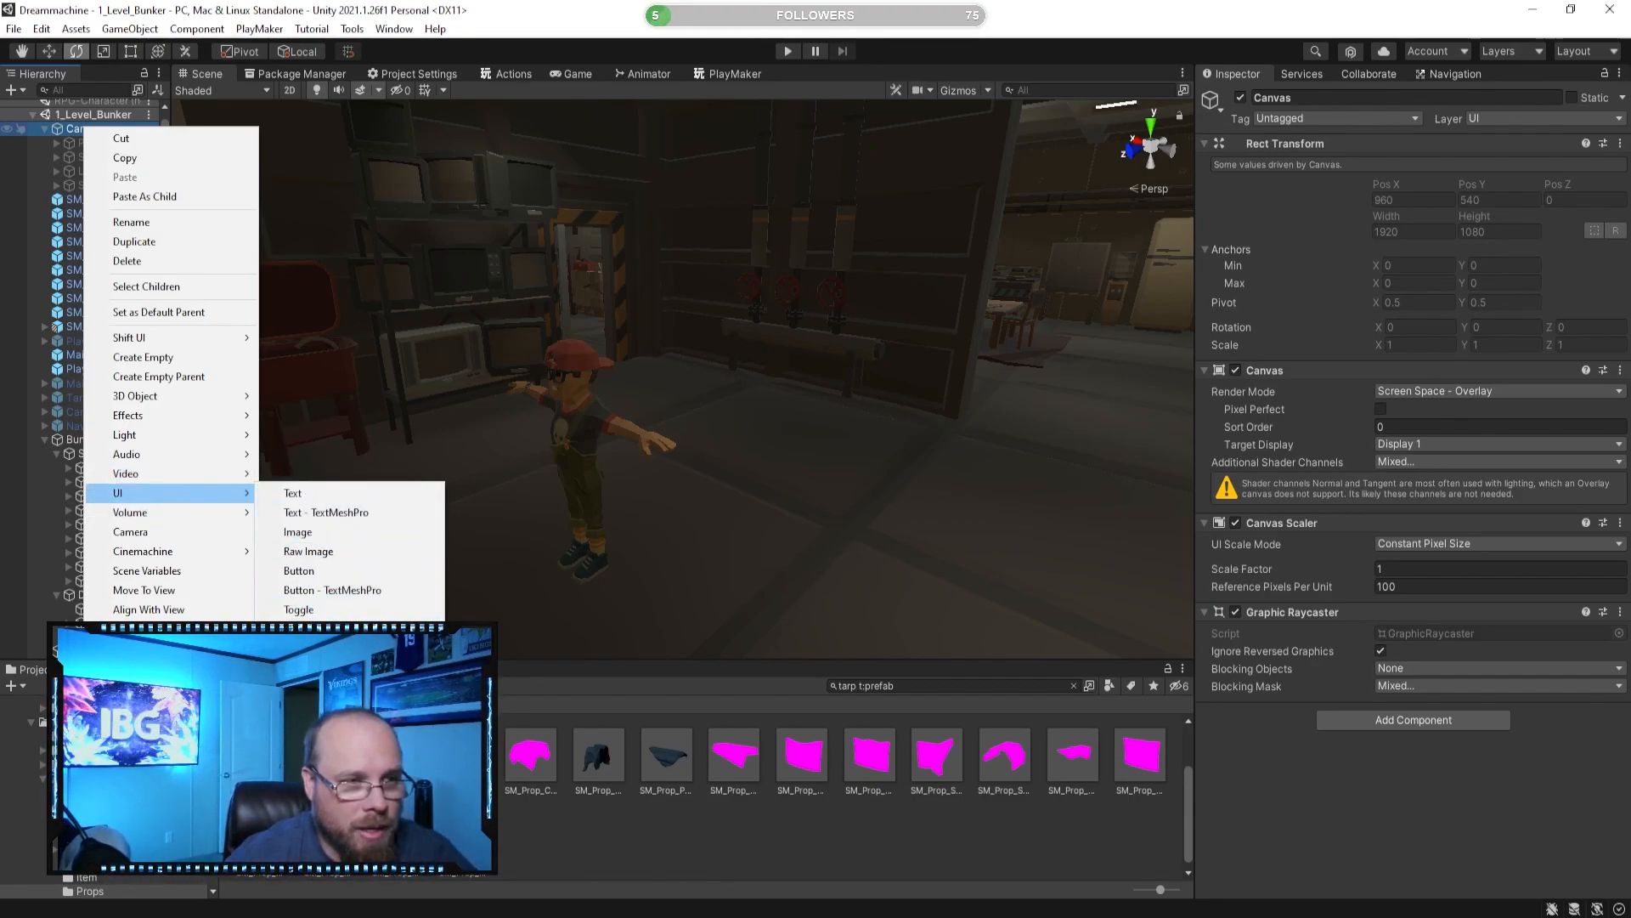
left_click(299, 764)
key("Left")
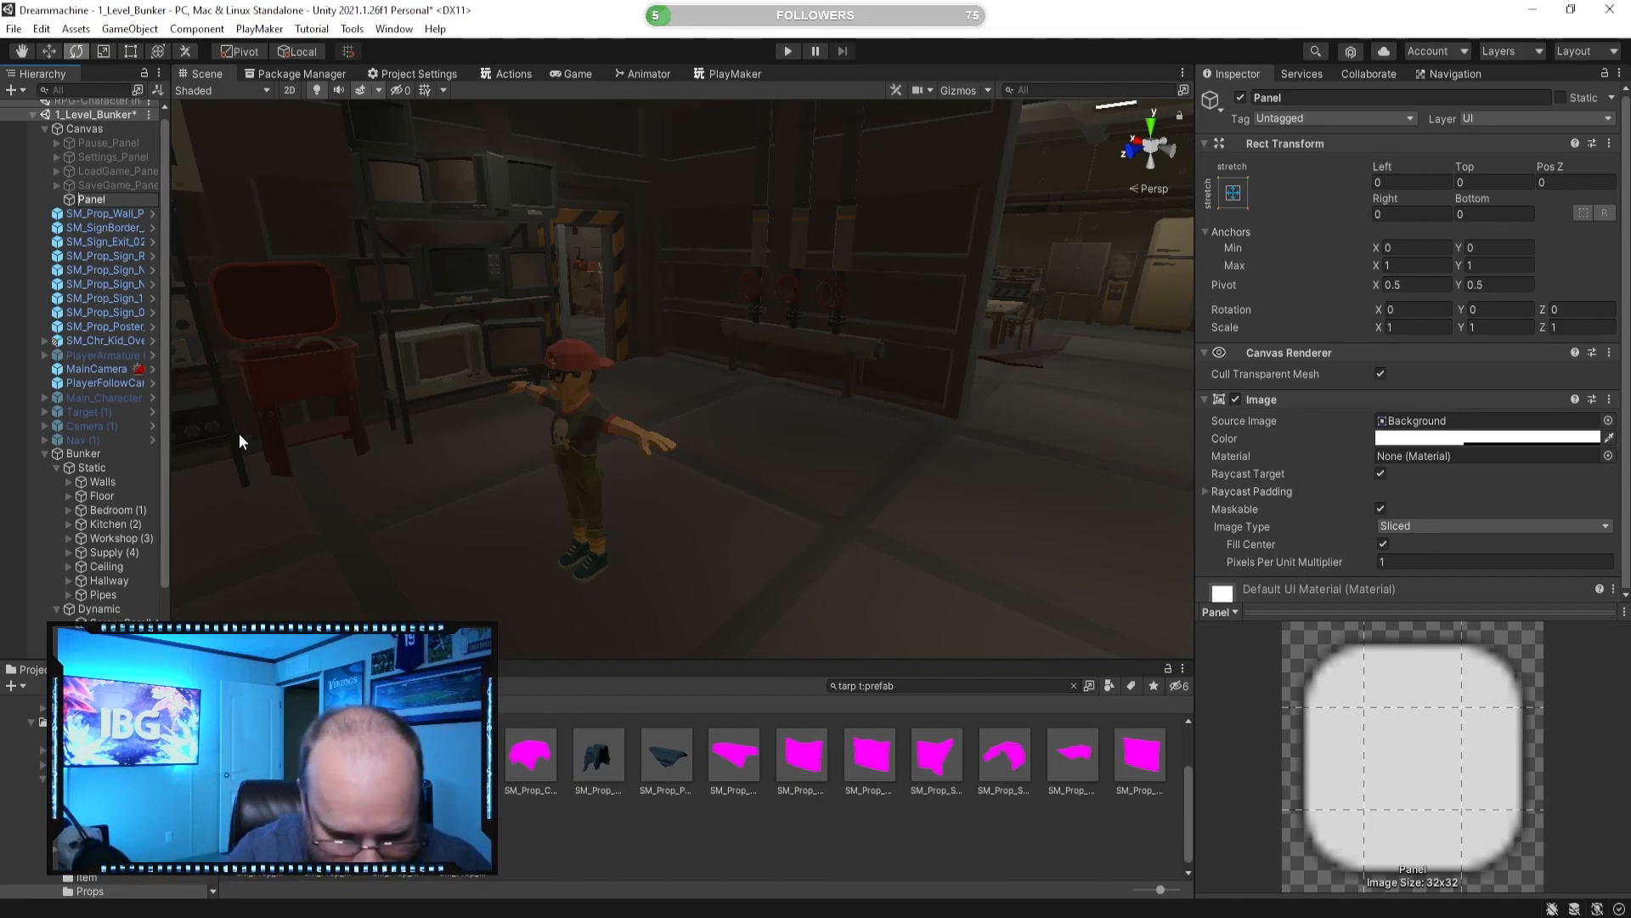
type("Action_Popup")
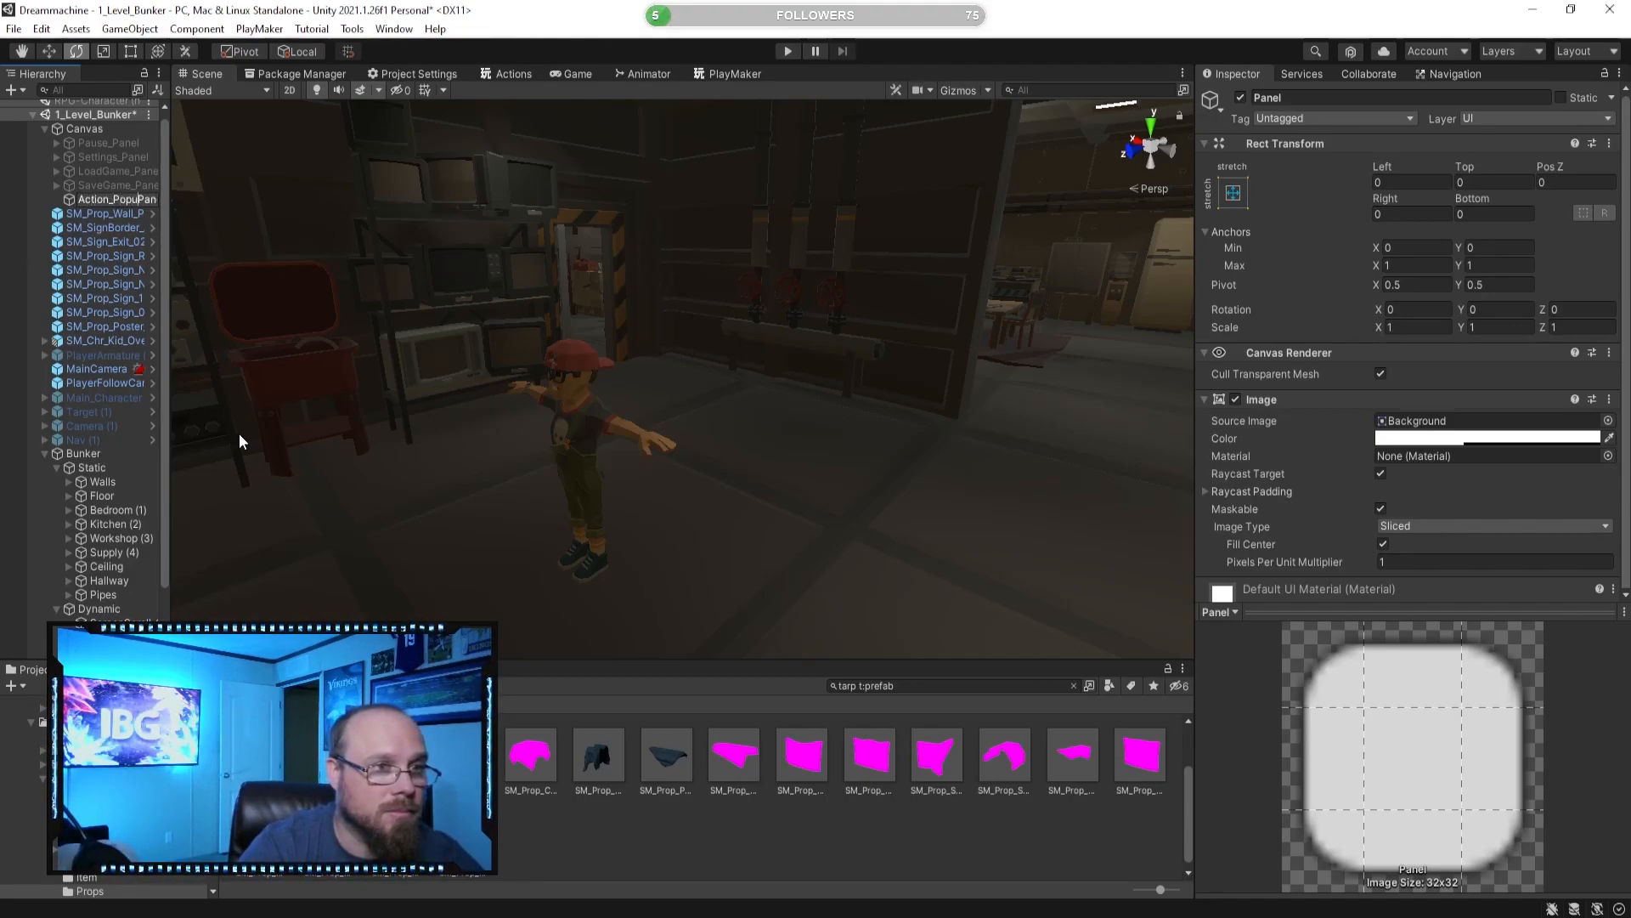
type("_")
key("Return")
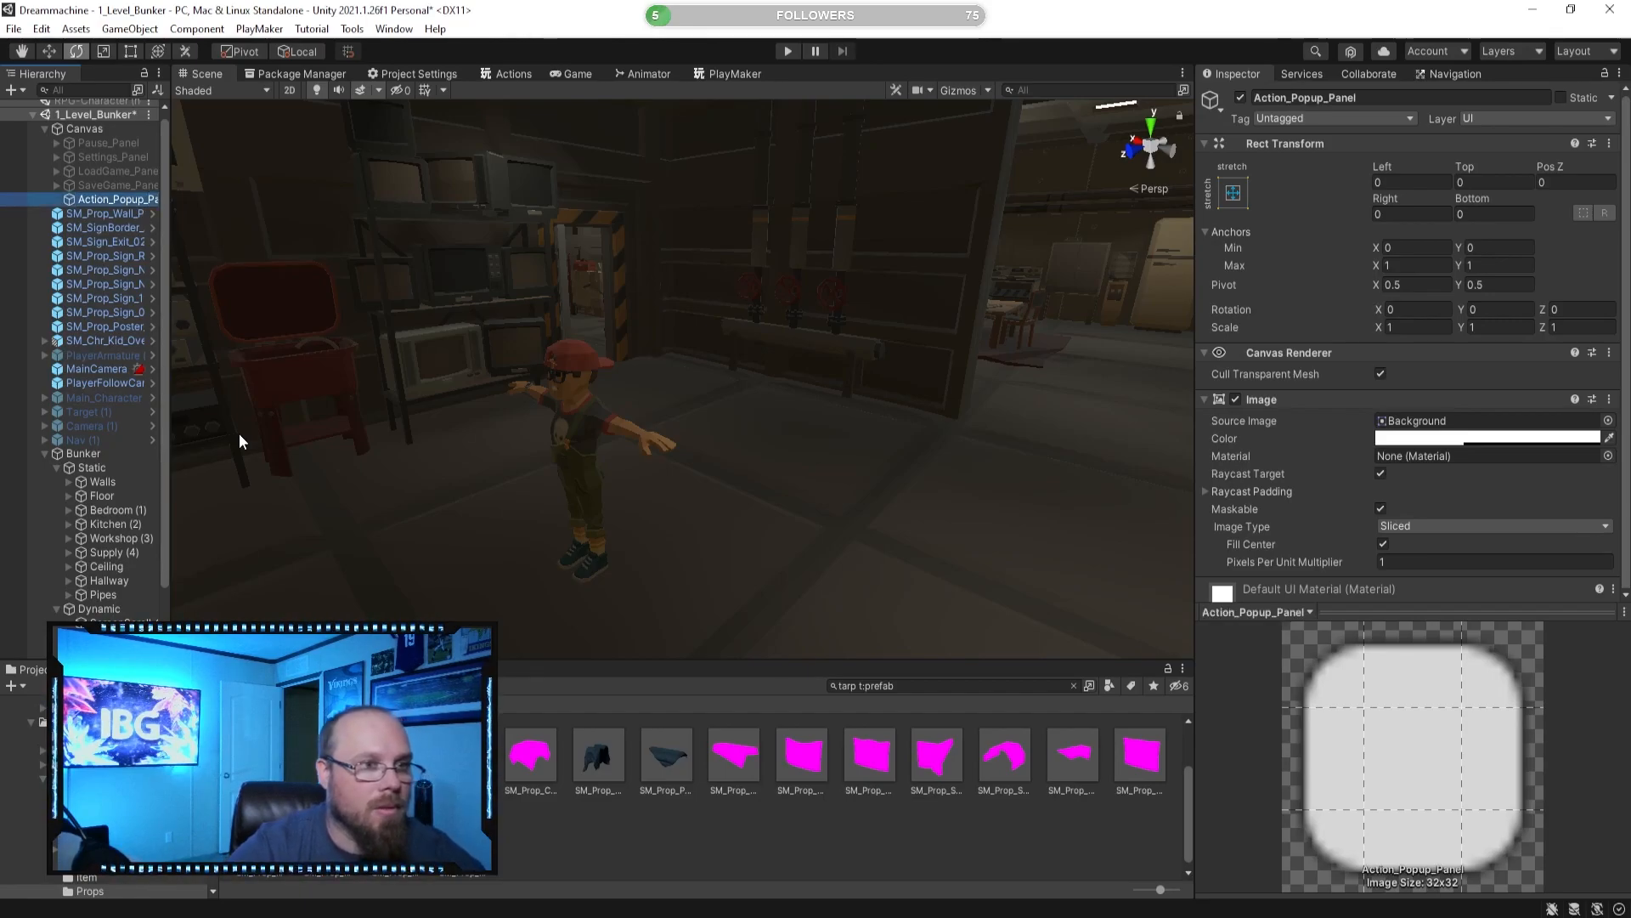
Show Action_Popup_Panel in the 2D scene view and set its image colour's alpha to 0.
left_click(289, 90)
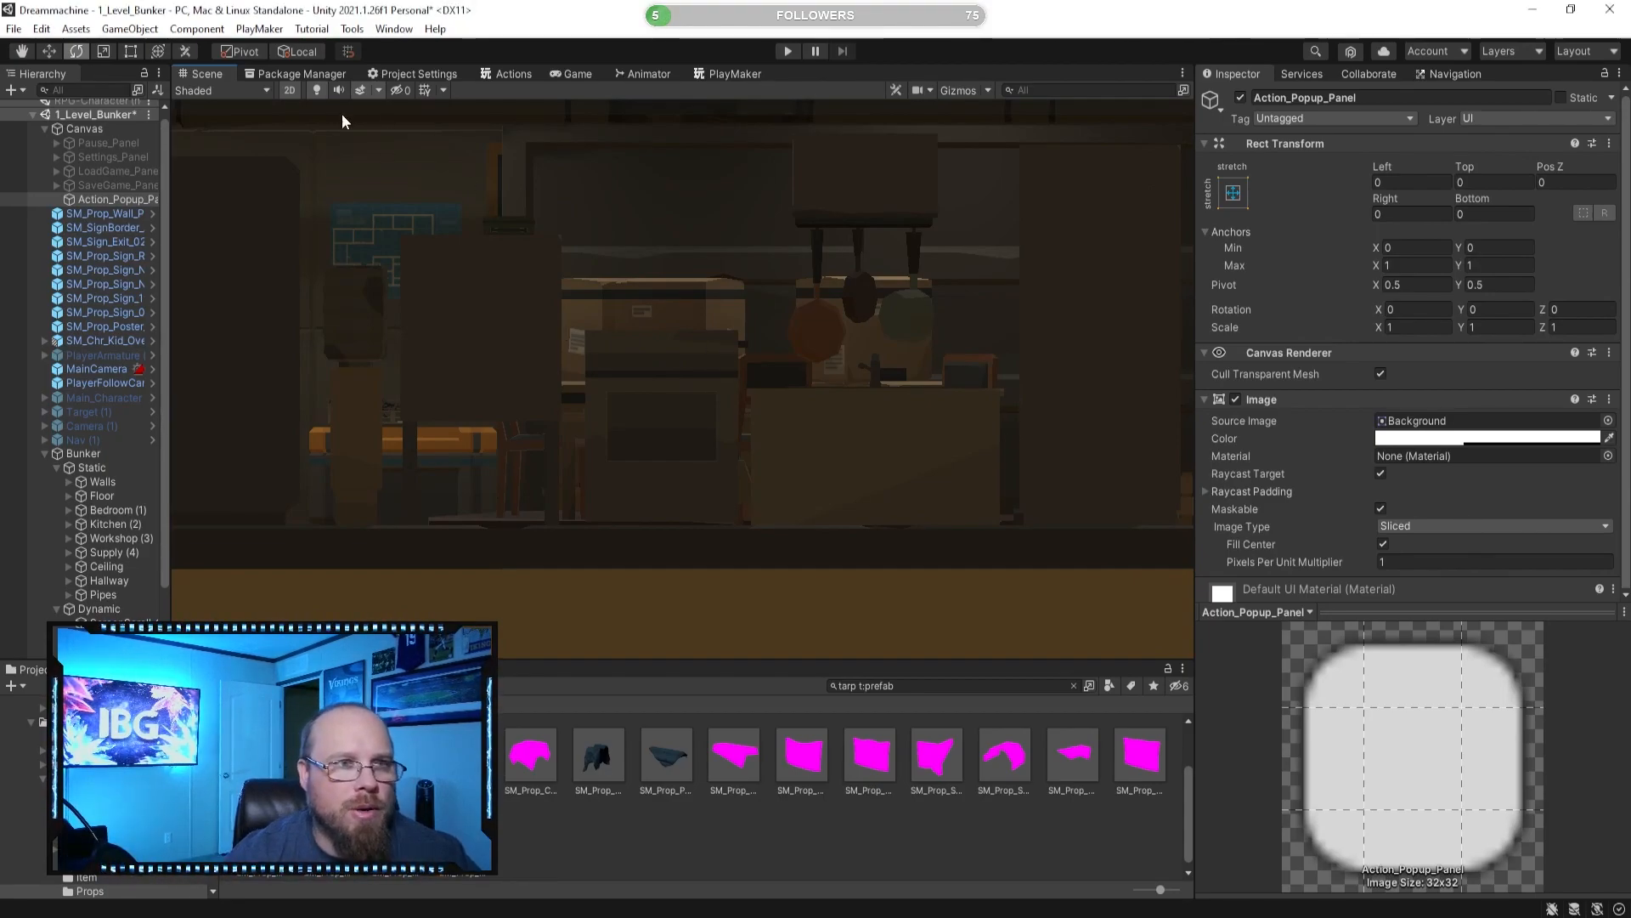
double_click(109, 198)
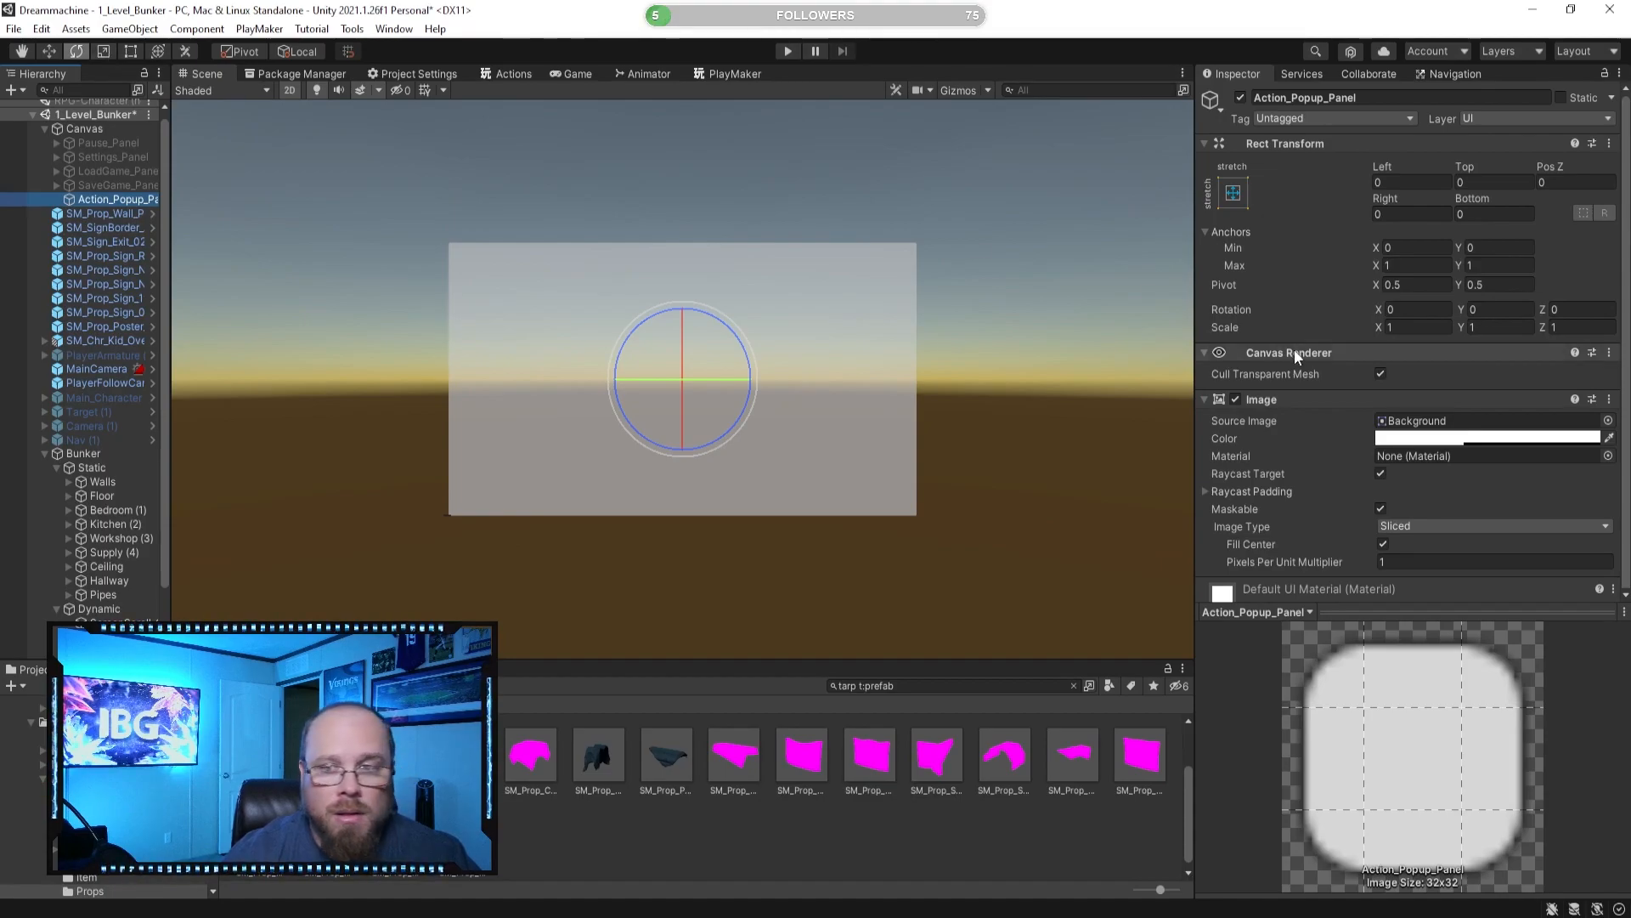
left_click(1521, 439)
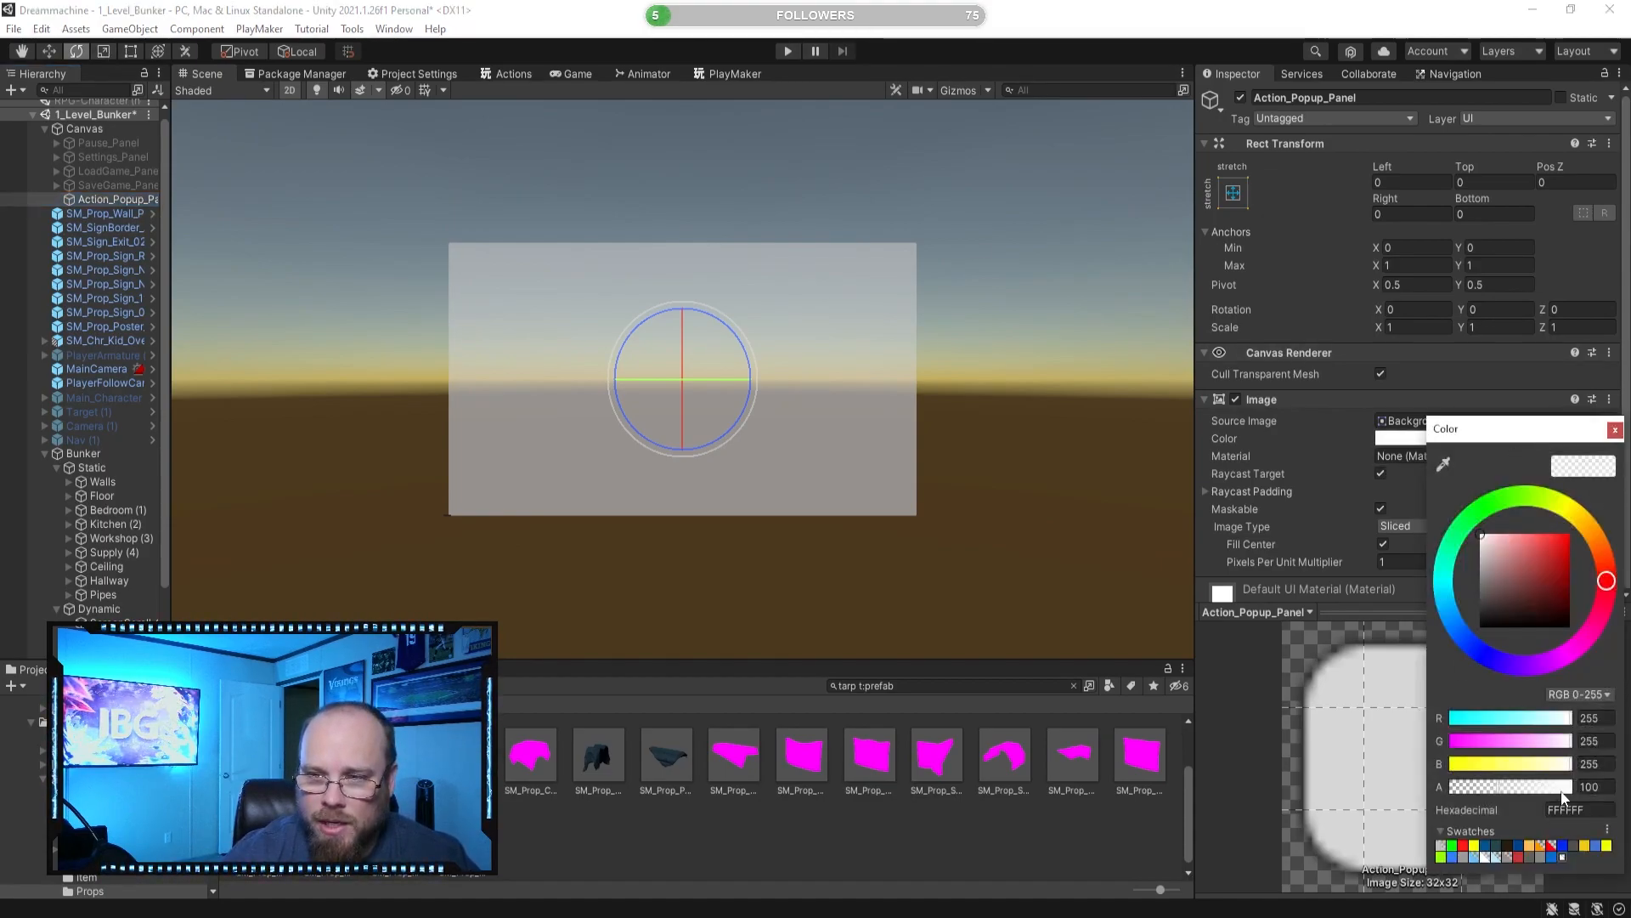
left_click(1591, 787)
type("0")
left_click(1614, 429)
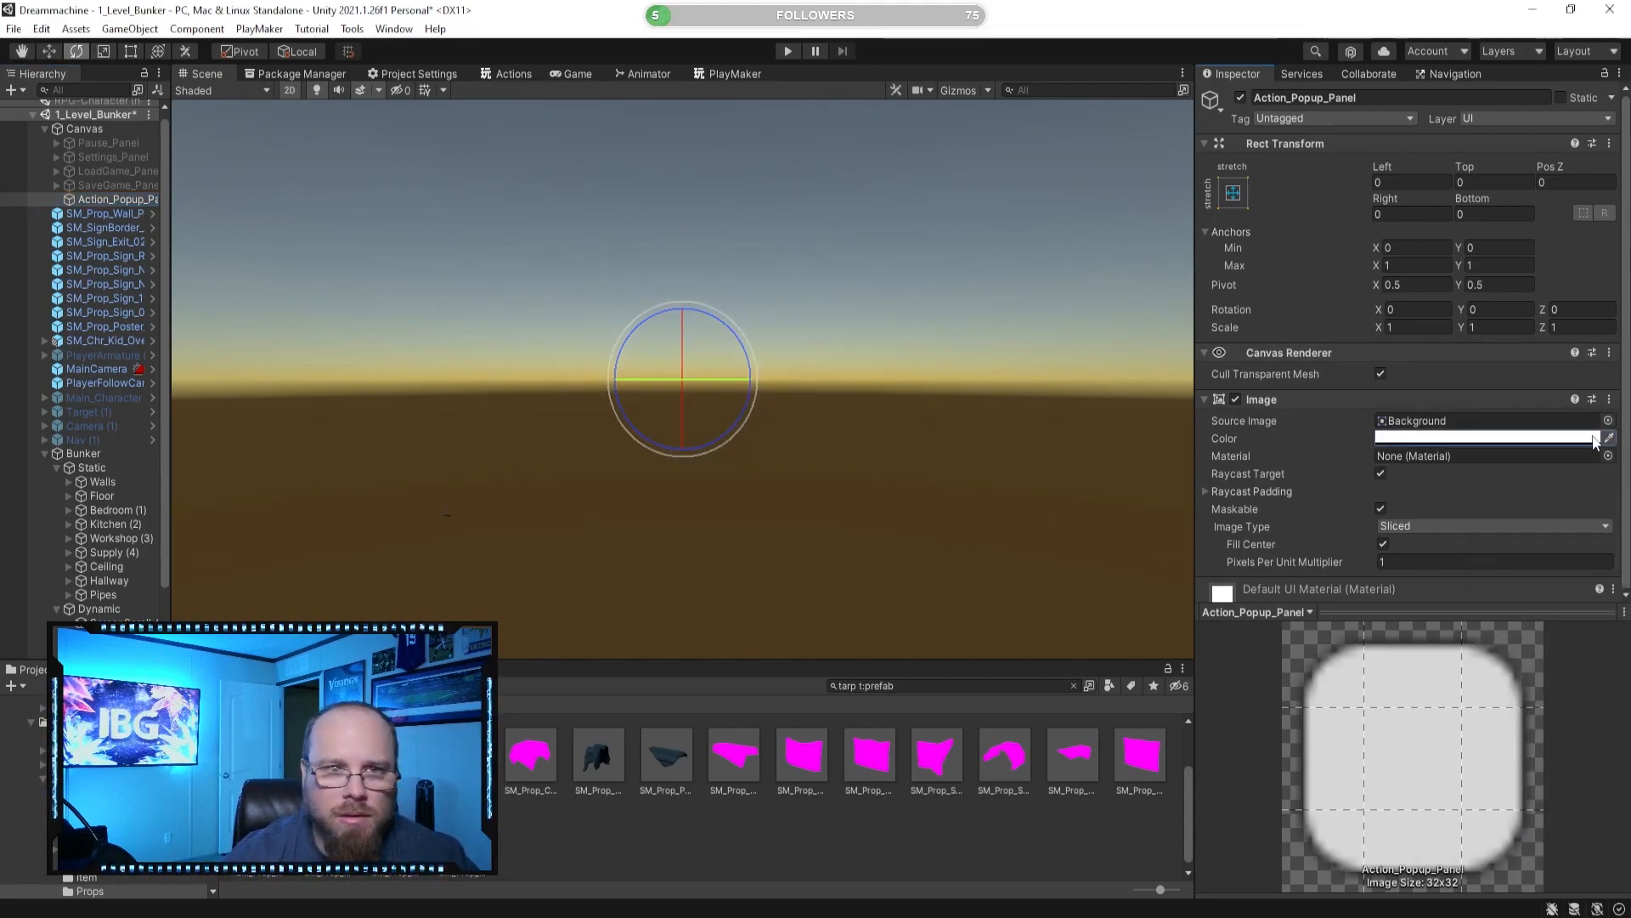
Shrink Action_Popup_Panel to about 970 by 605, then anchor and position it at the middle centre of the canvas.
left_click(102, 51)
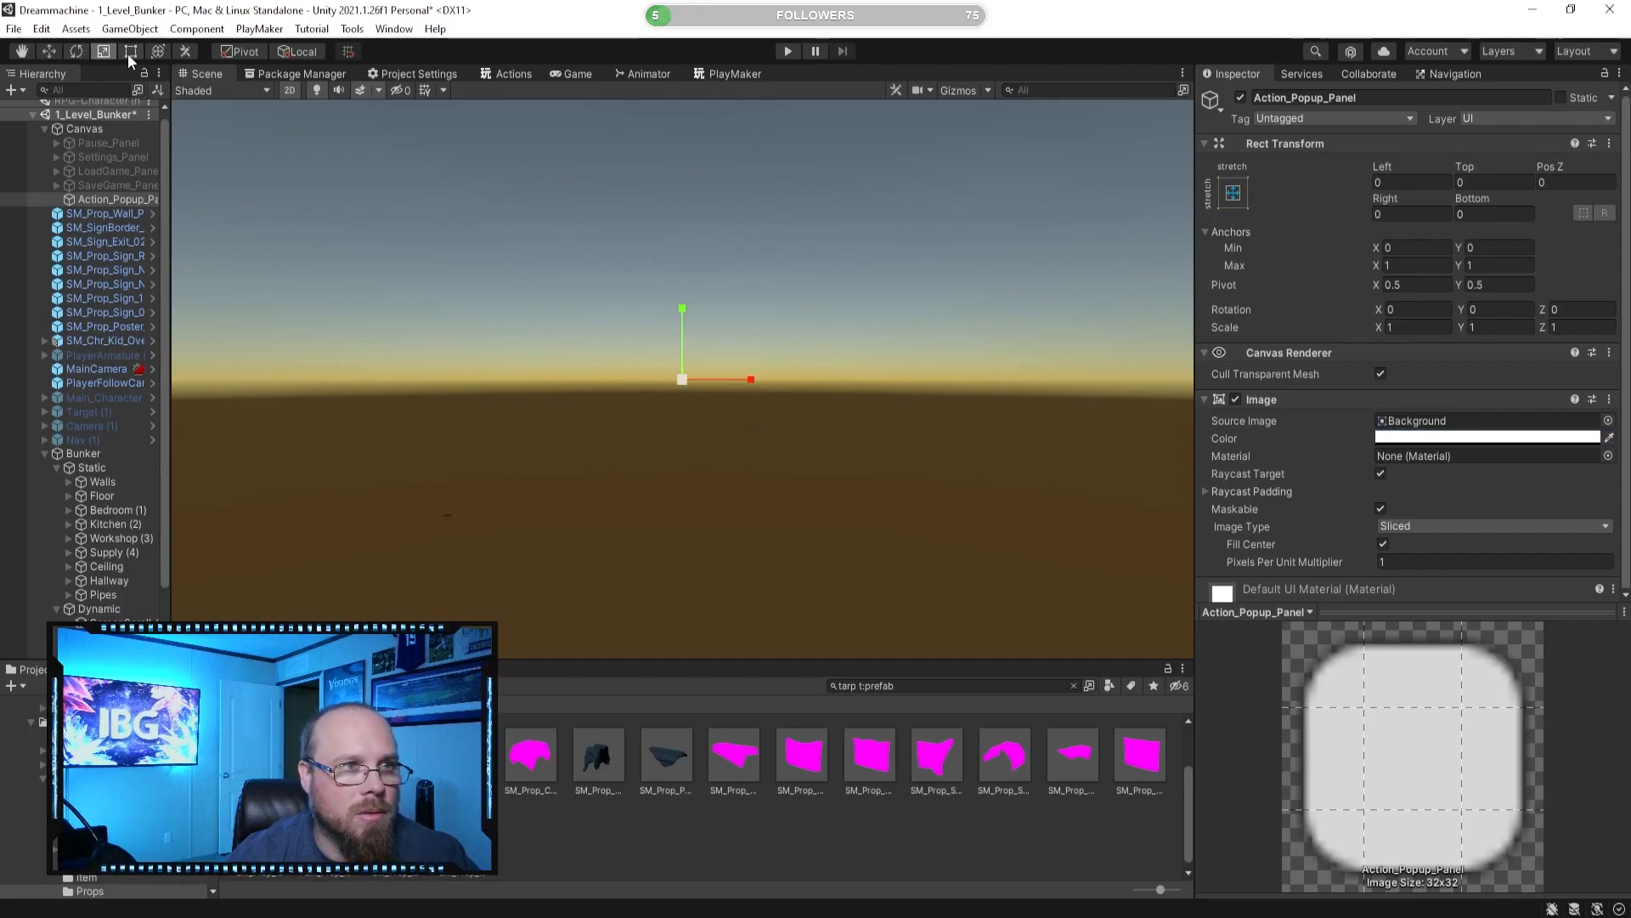
left_click(131, 52)
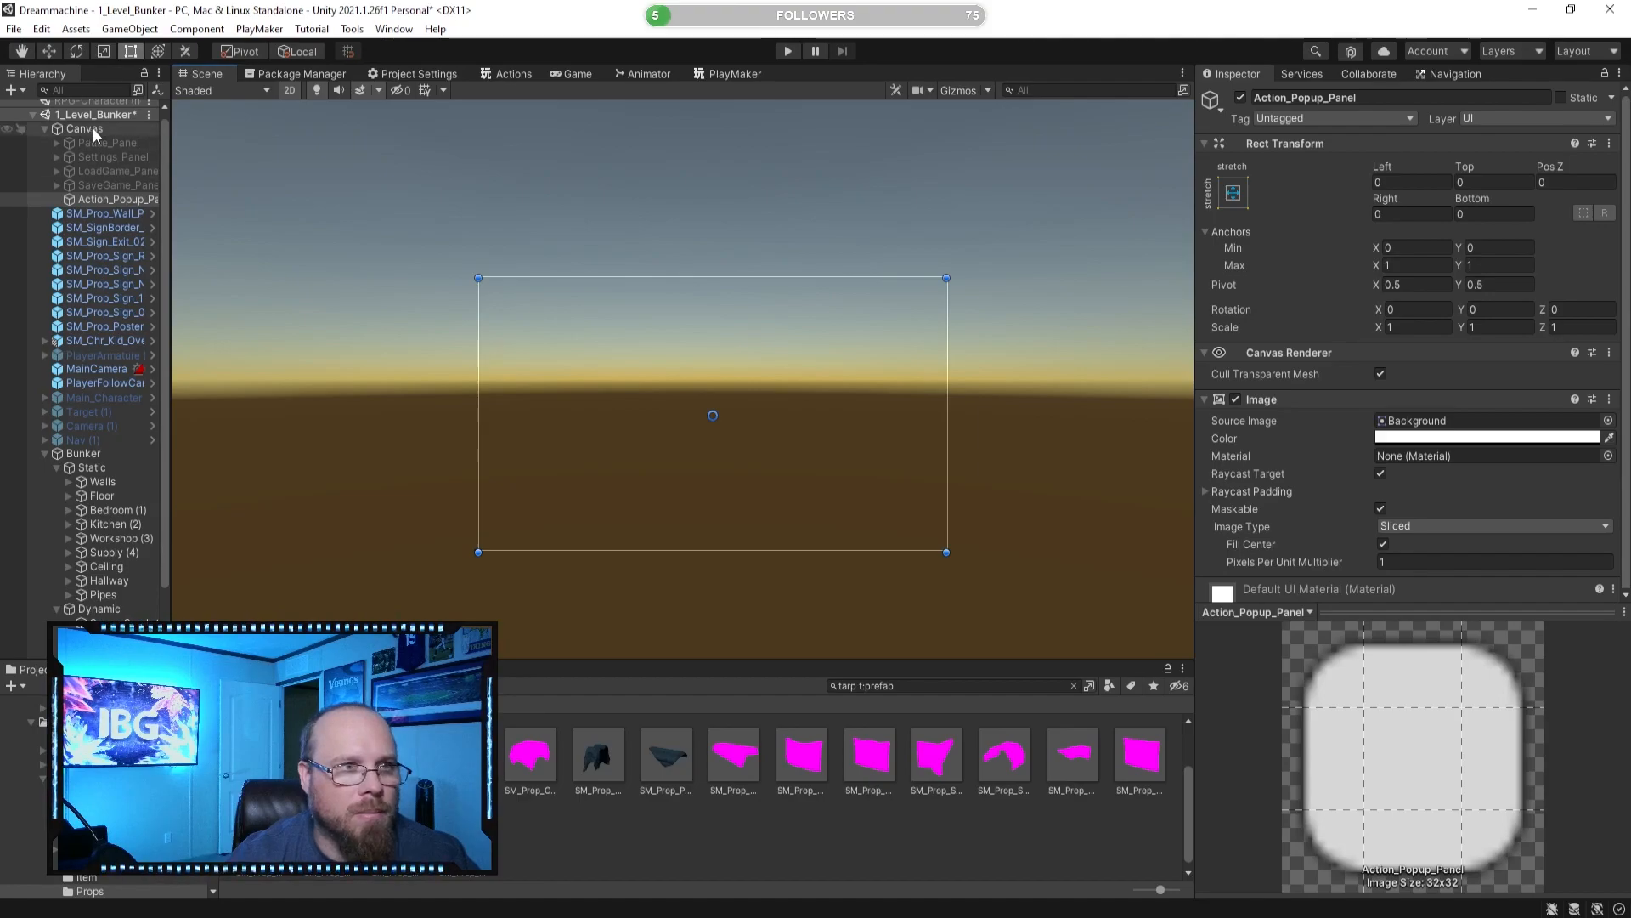
left_click(85, 128)
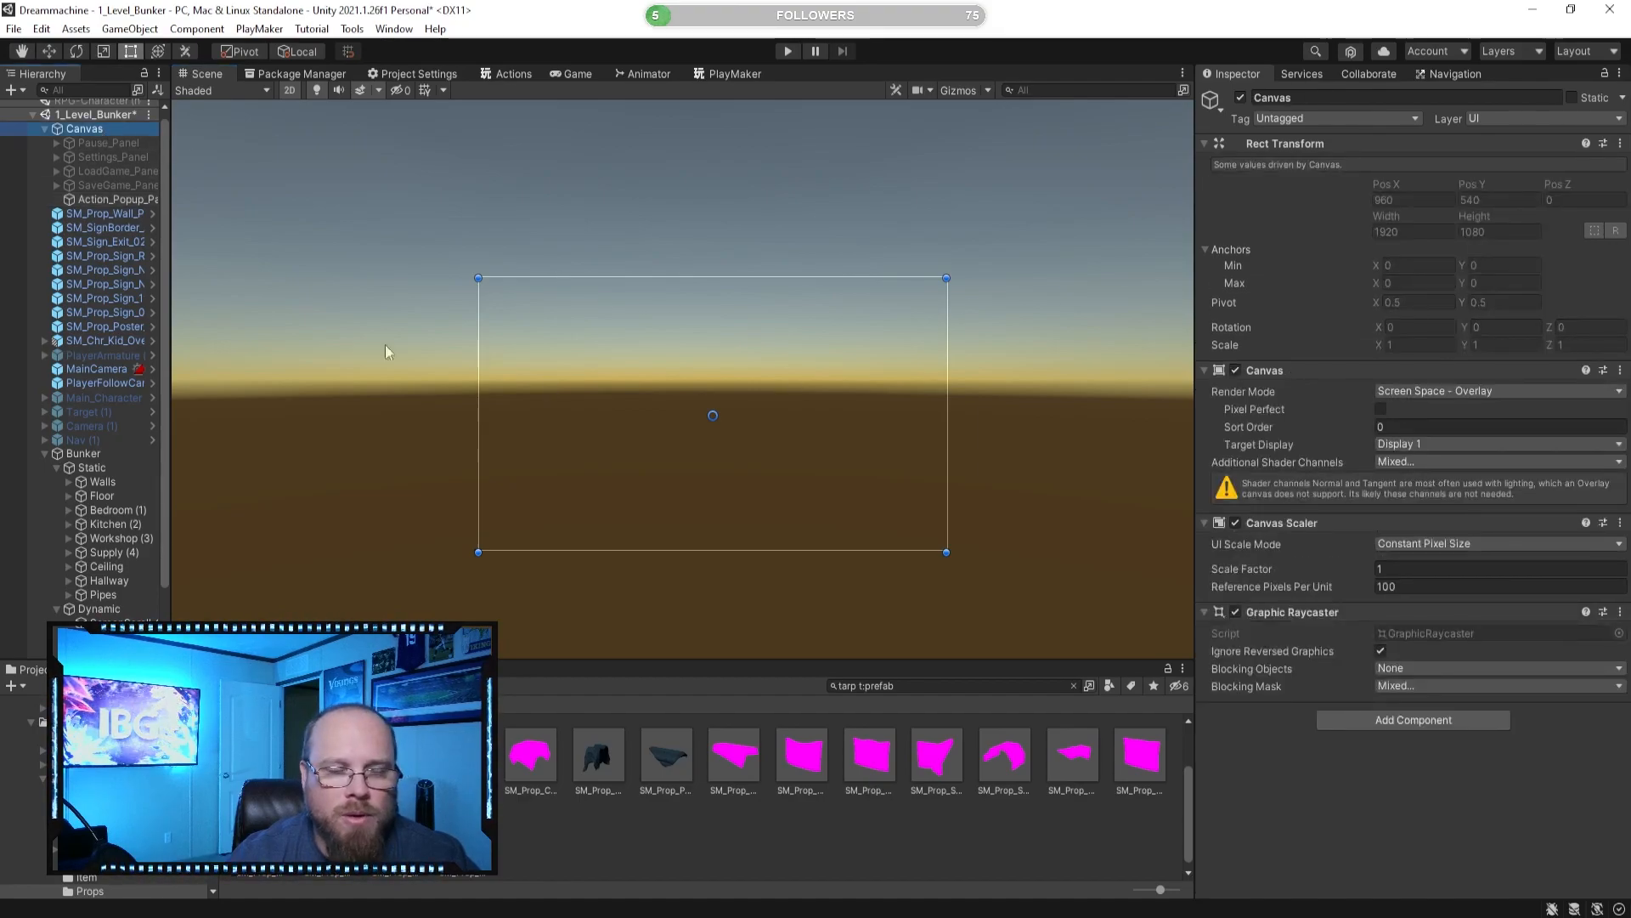
left_click(115, 200)
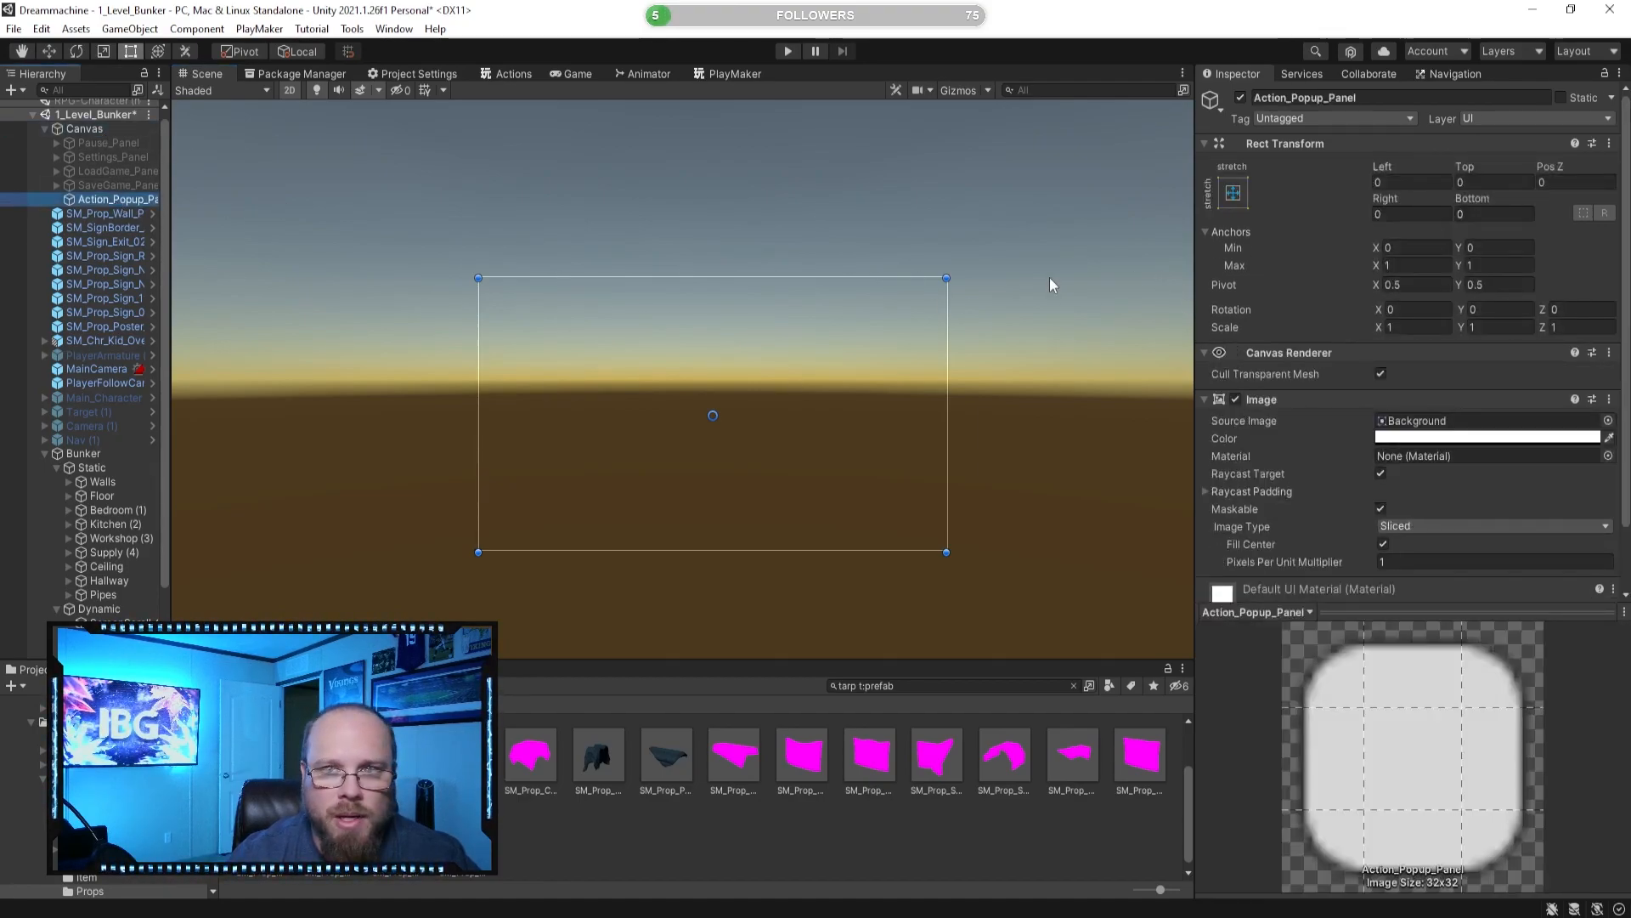
left_click_drag(710, 276, 709, 399)
left_click_drag(479, 448, 710, 447)
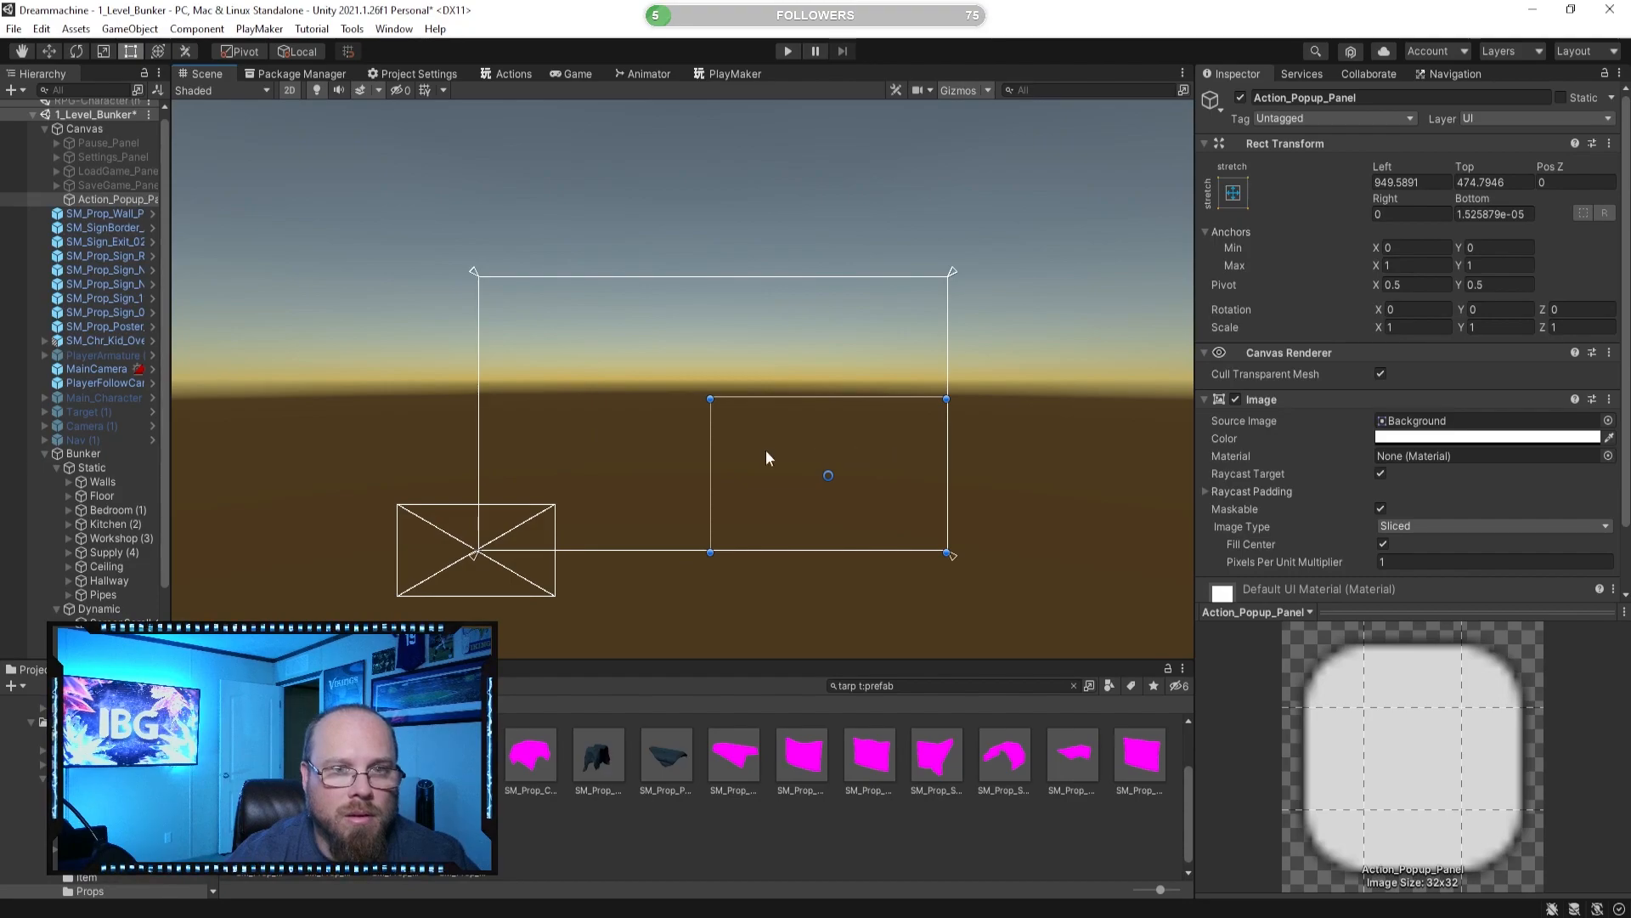
left_click(1233, 194)
left_click(1328, 371, "alt")
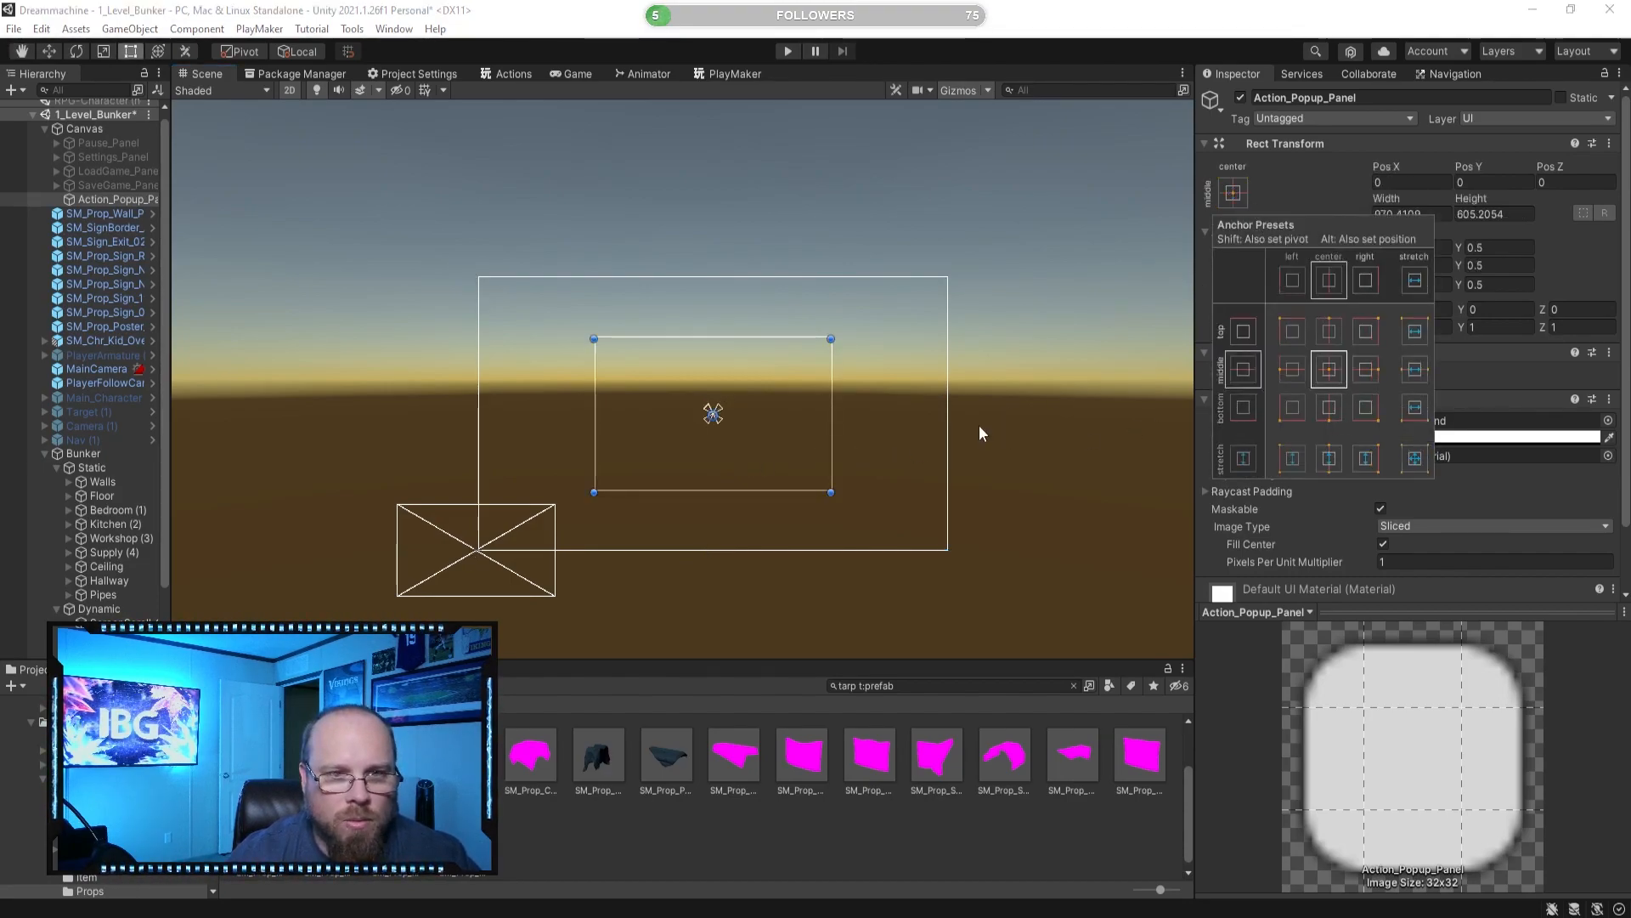
Add a TextMeshPro text under Action_Popup_Panel and set its text to TESTING.
right_click(95, 201)
mouse_move(136, 566)
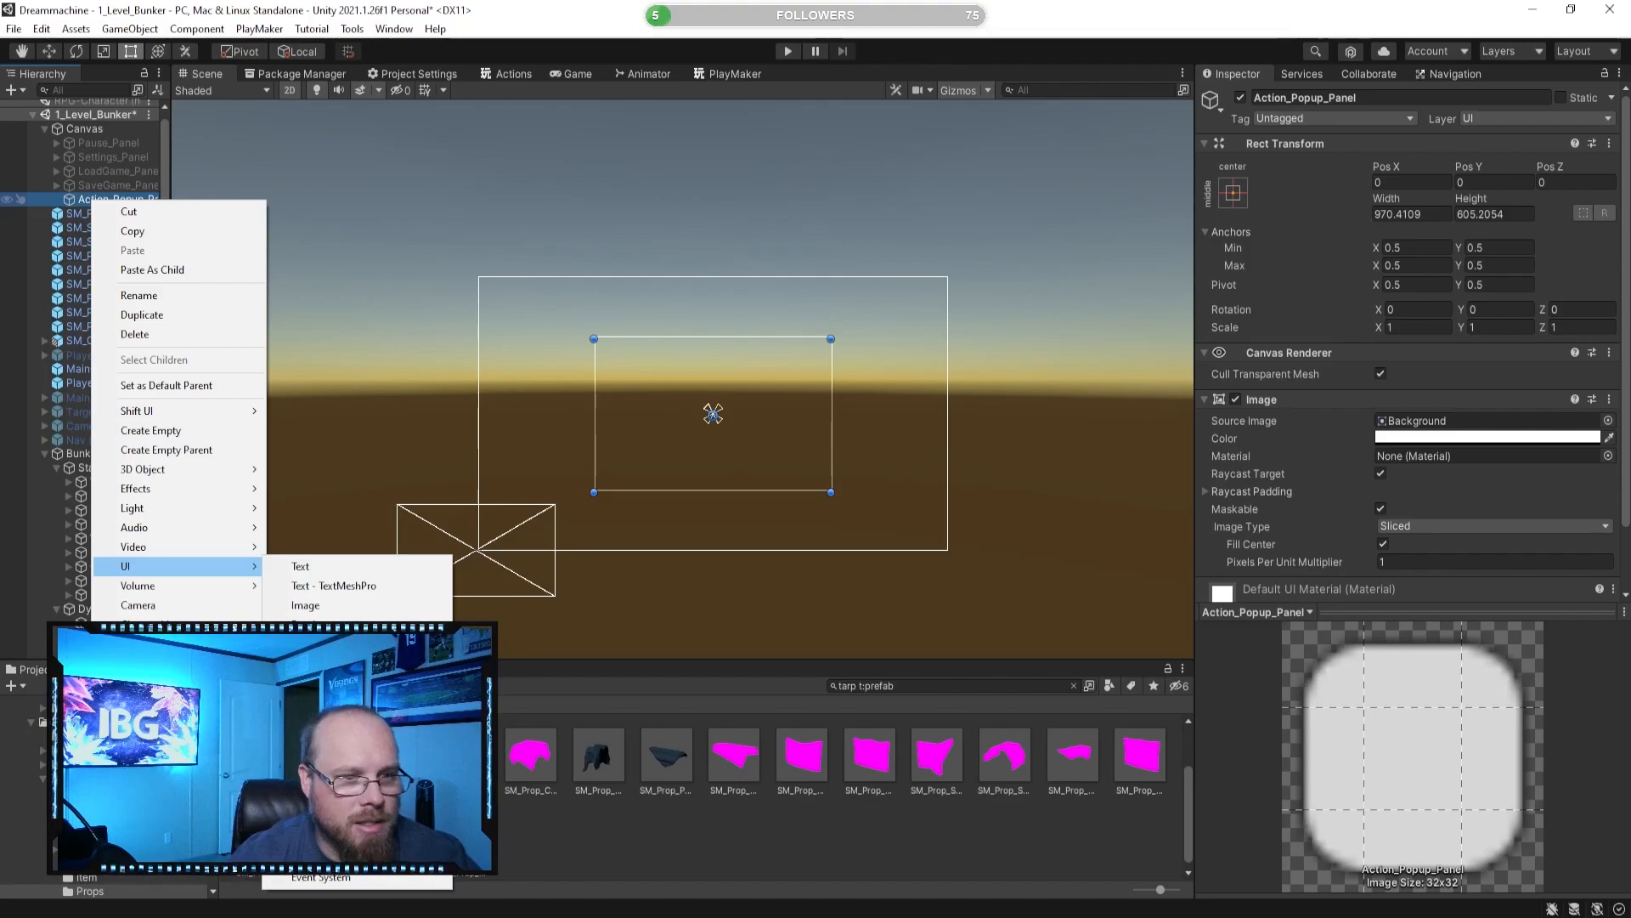
left_click(357, 586)
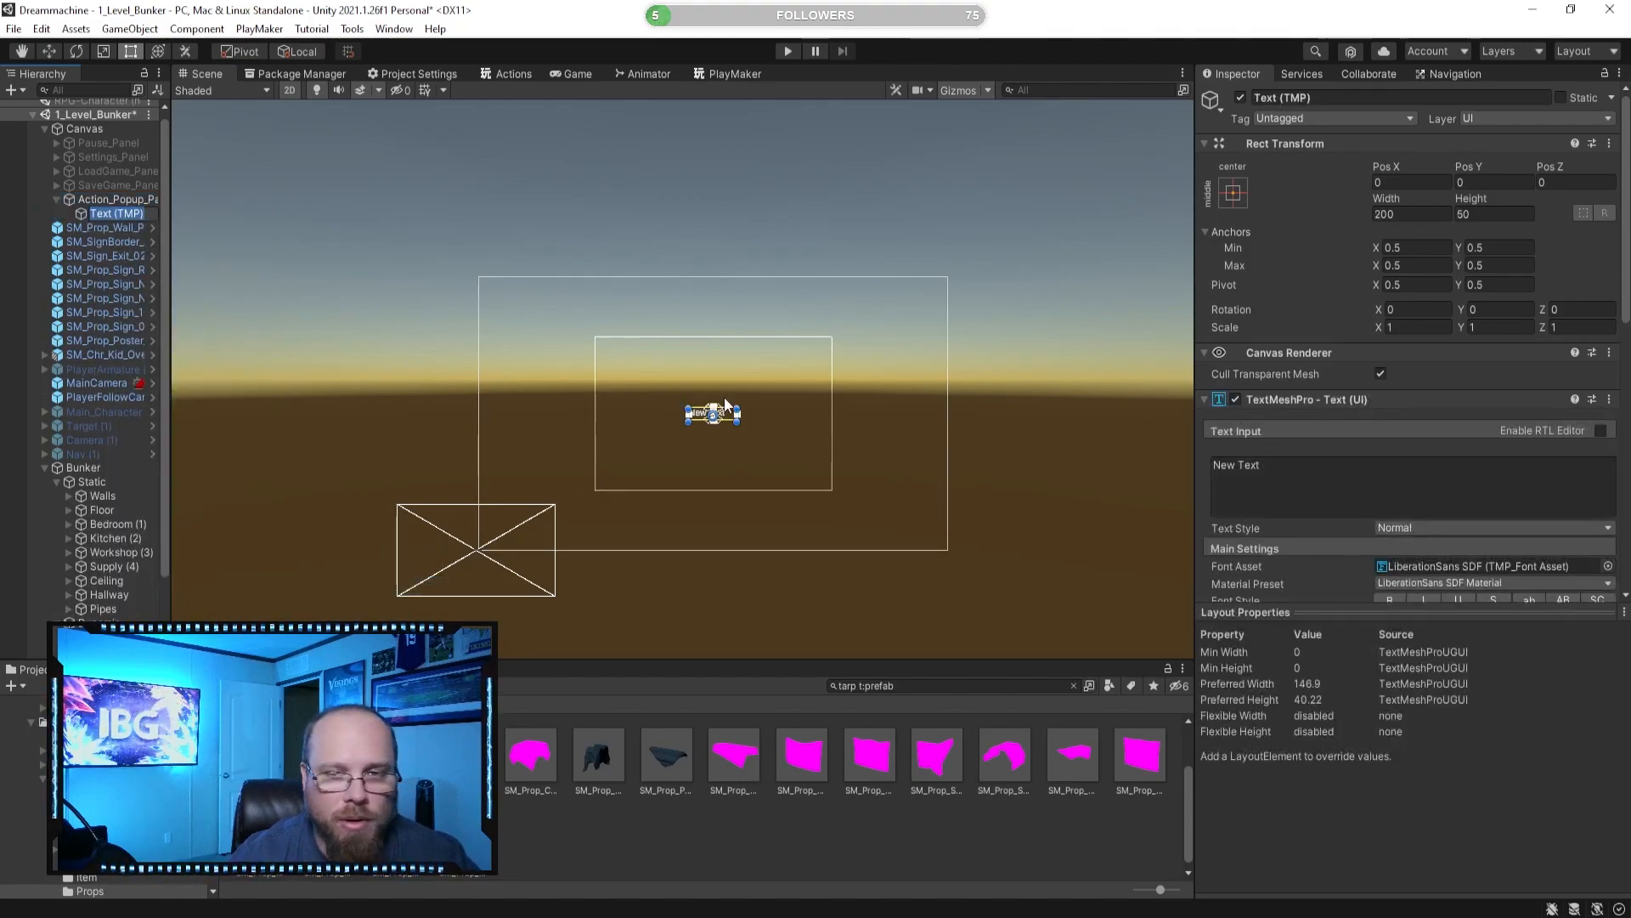
left_click(1368, 489)
key("ctrl+a")
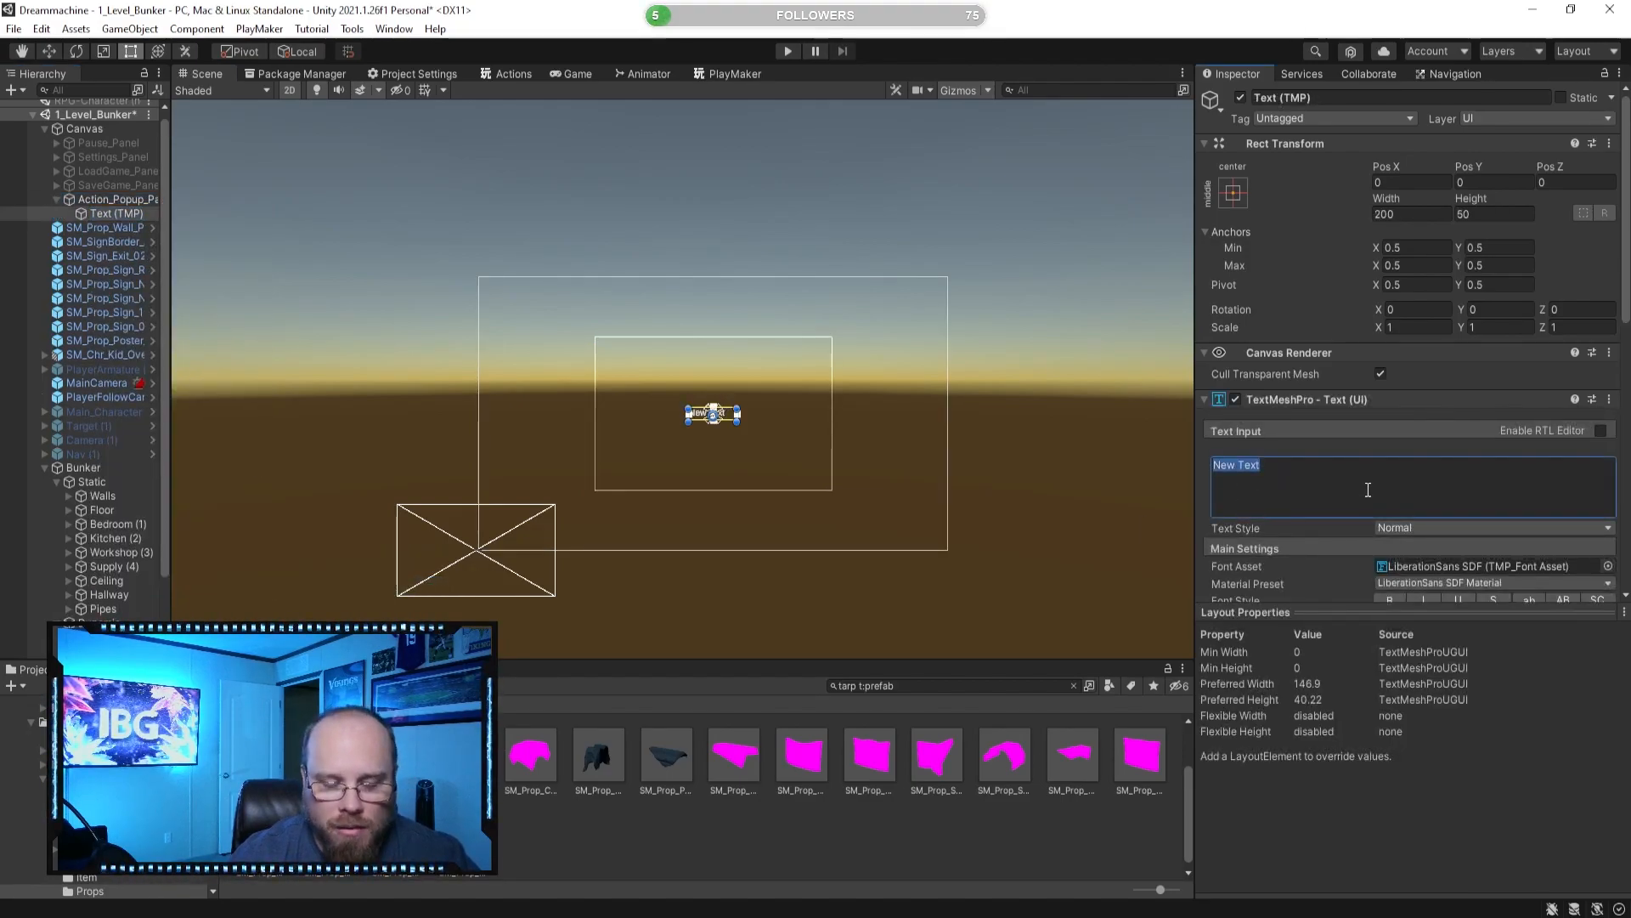
type("T")
key("BackSpace")
key("BackSpace")
type("TESTING")
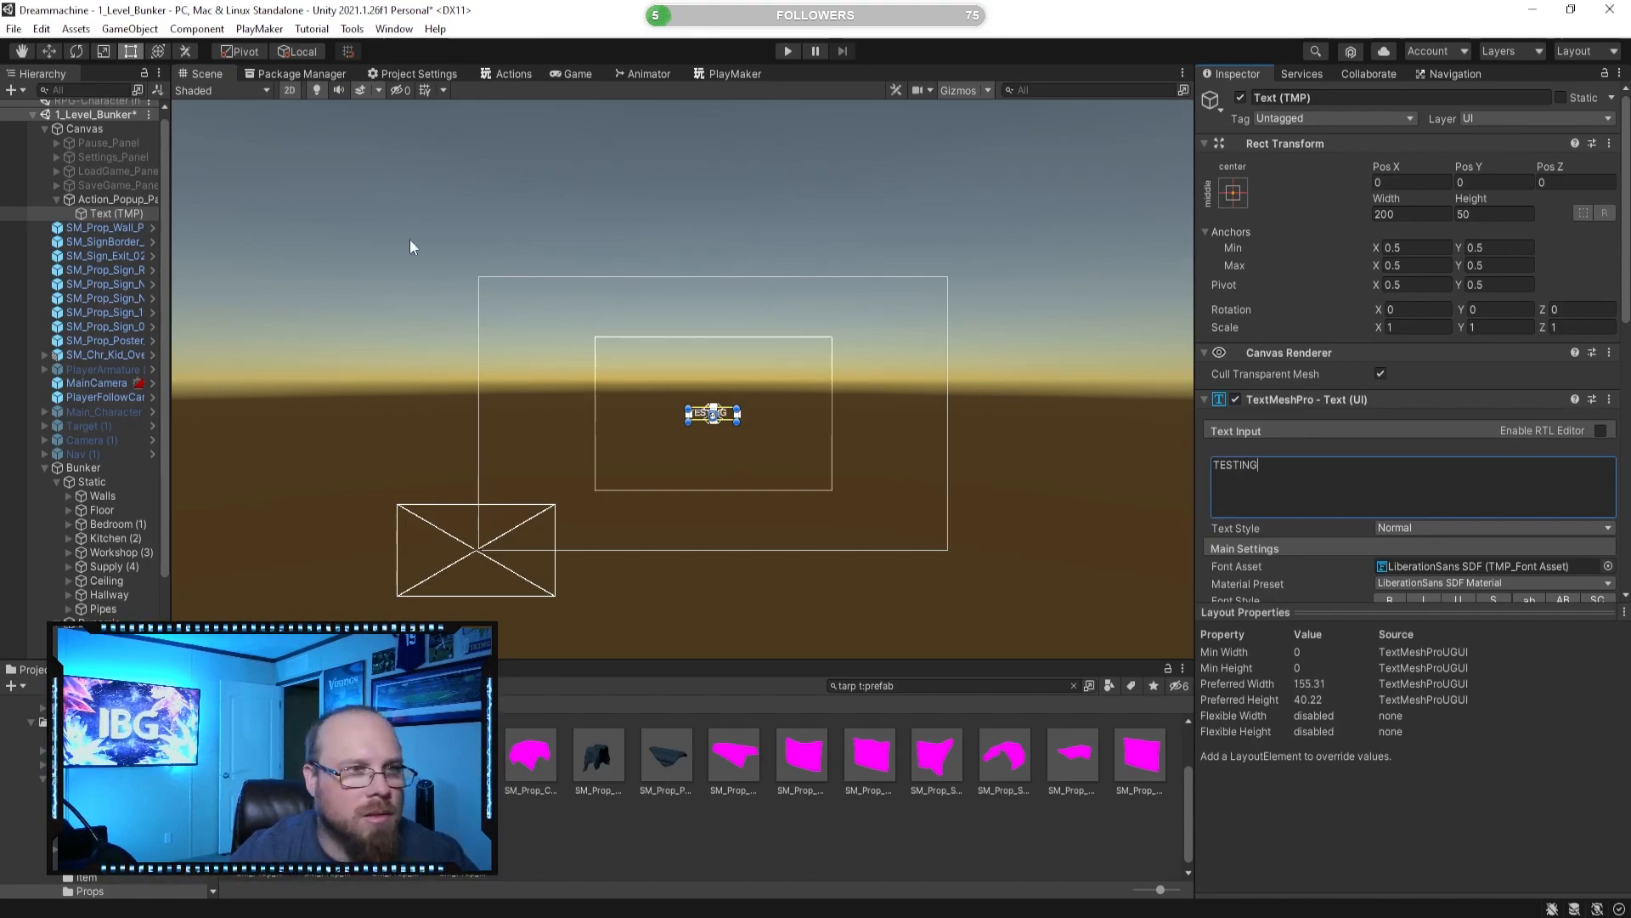
left_click(837, 480)
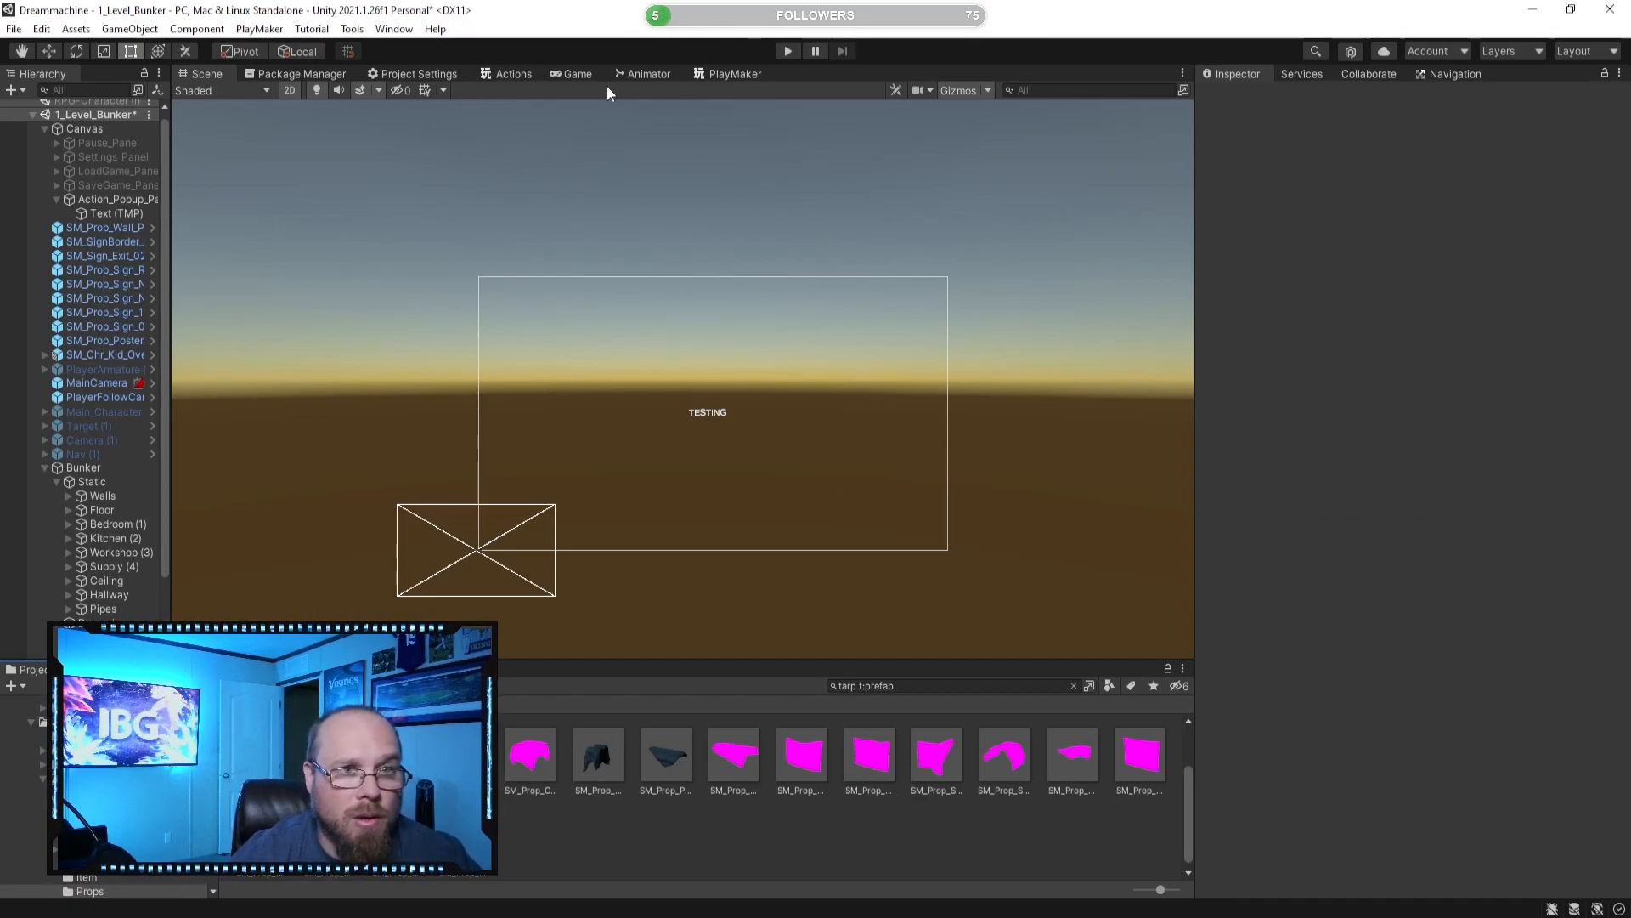
Run the game to check the TESTING text on screen, walk the character to the fridge, and stop.
left_click(576, 74)
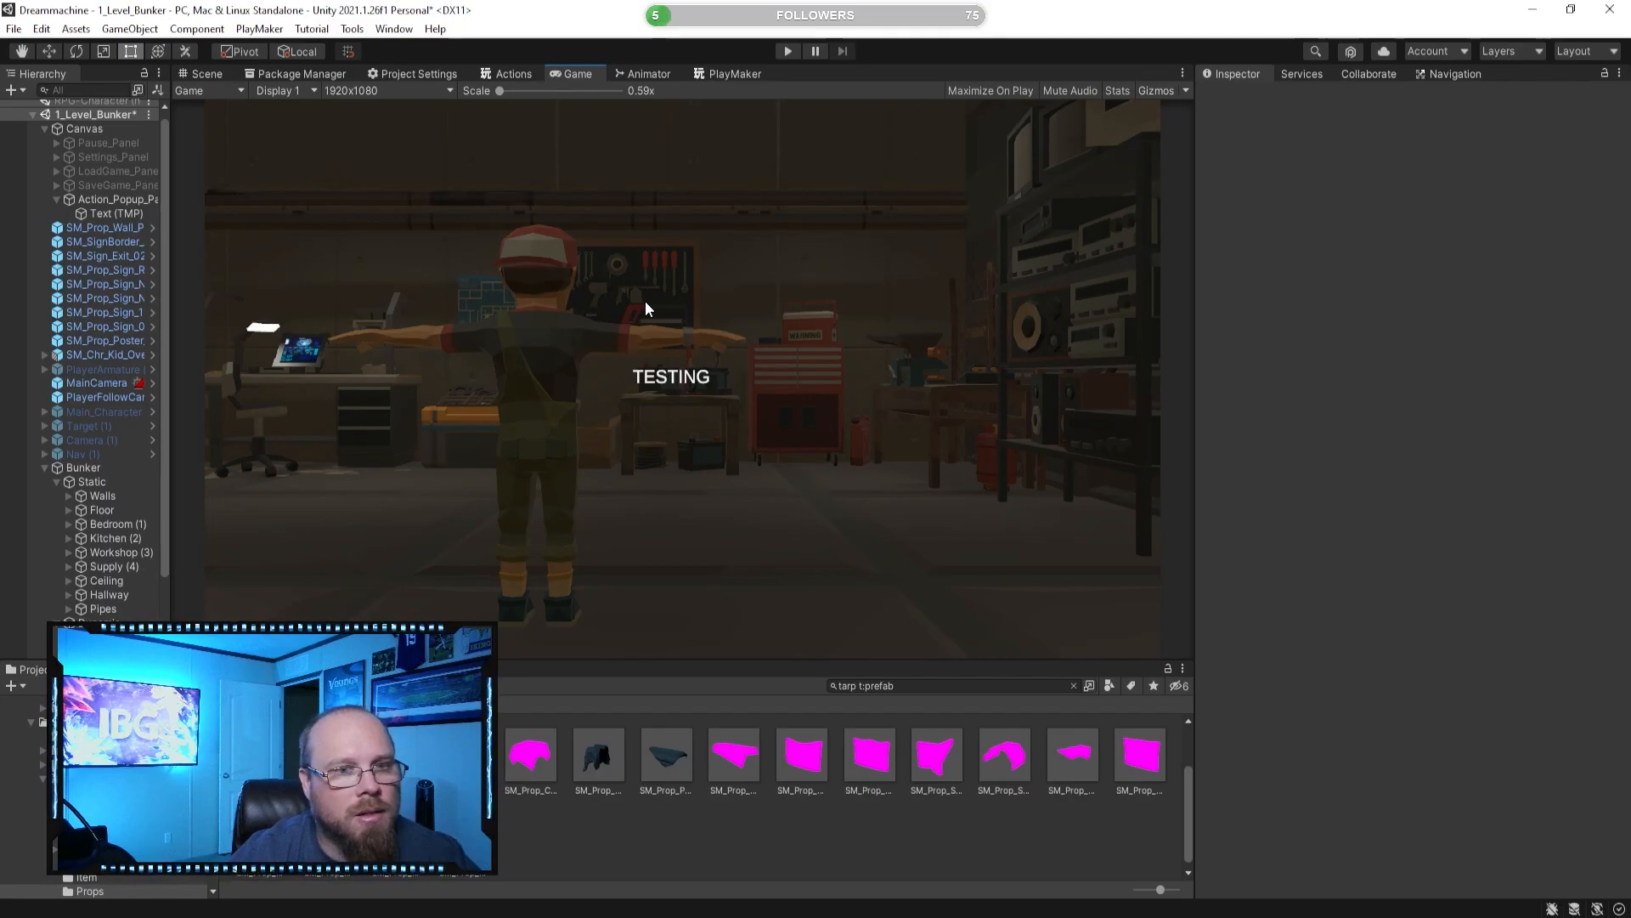
left_click(790, 51)
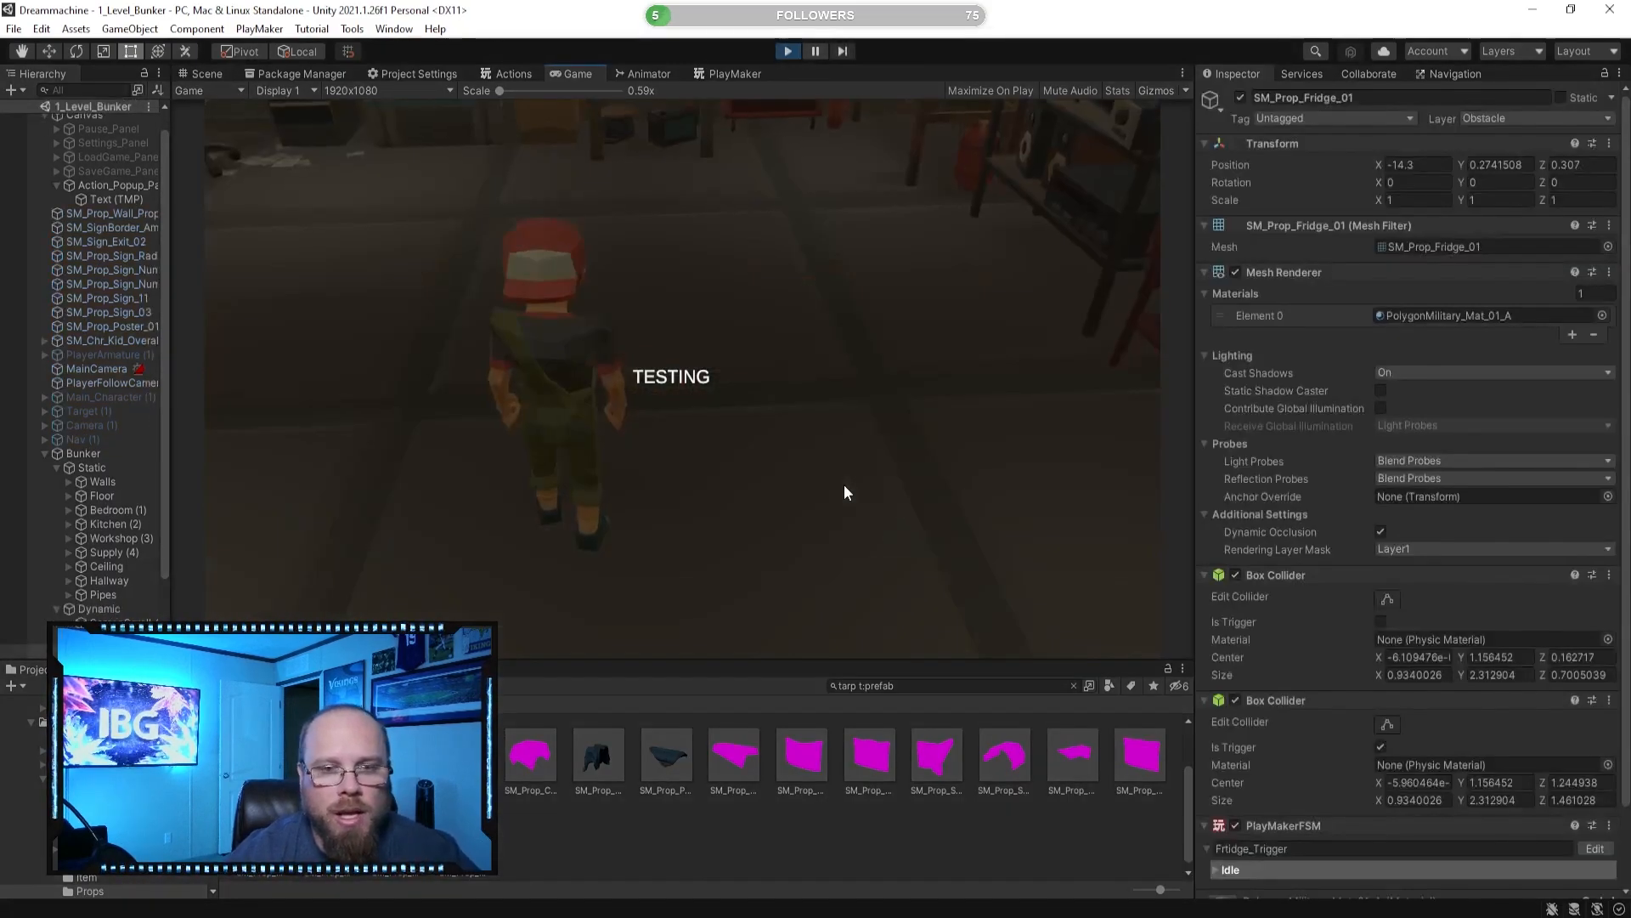
left_click(845, 493)
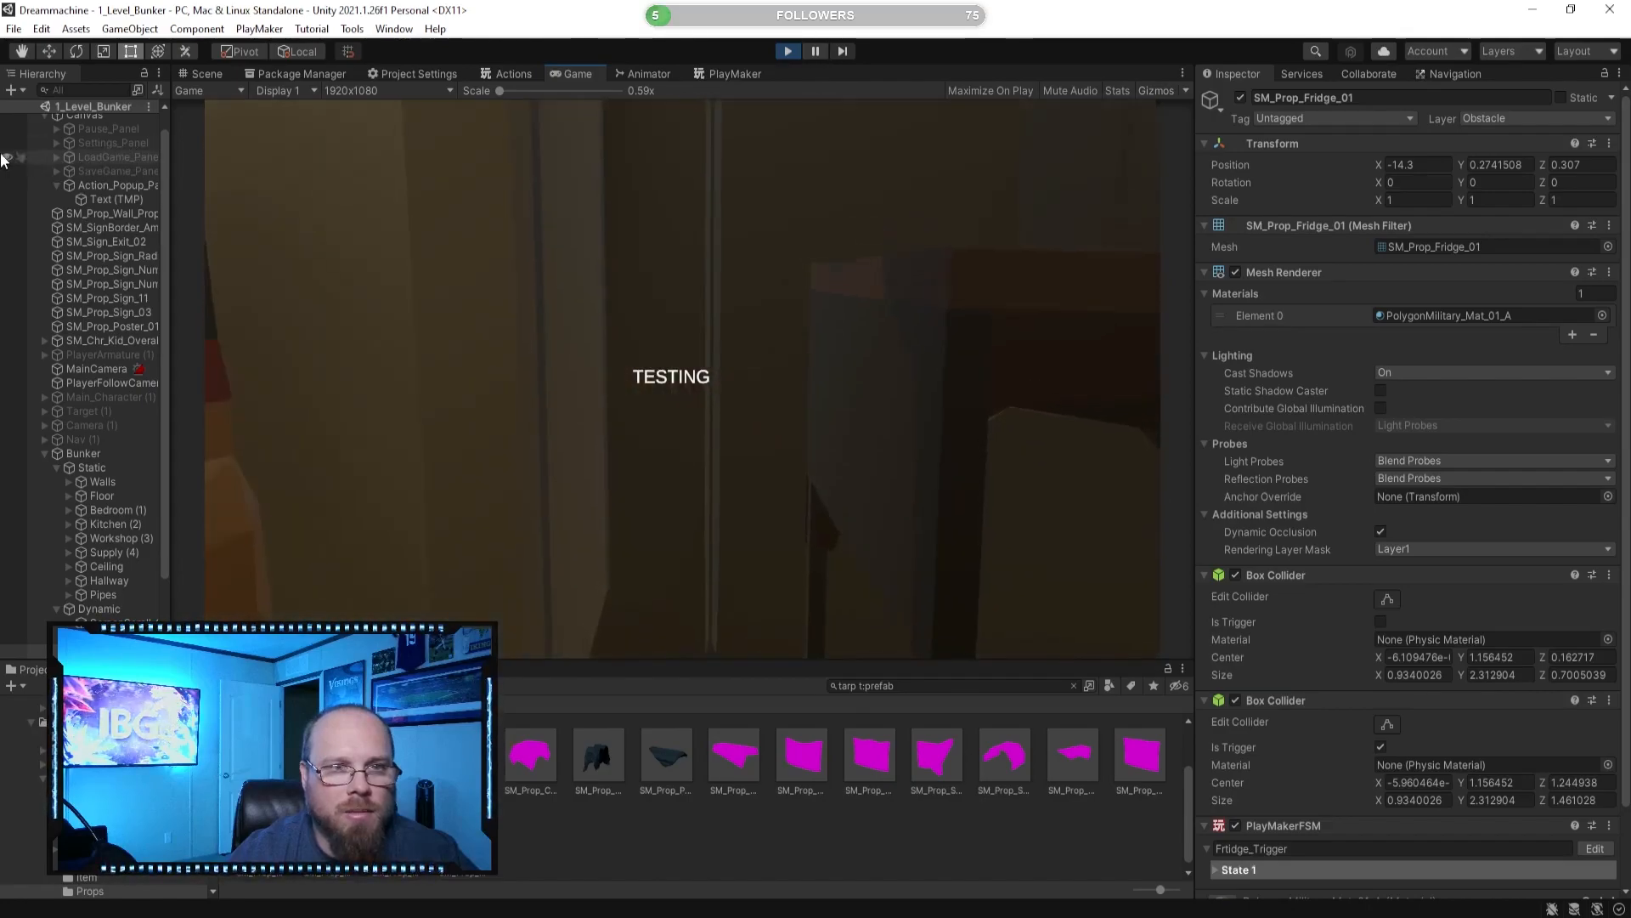
left_click(788, 51)
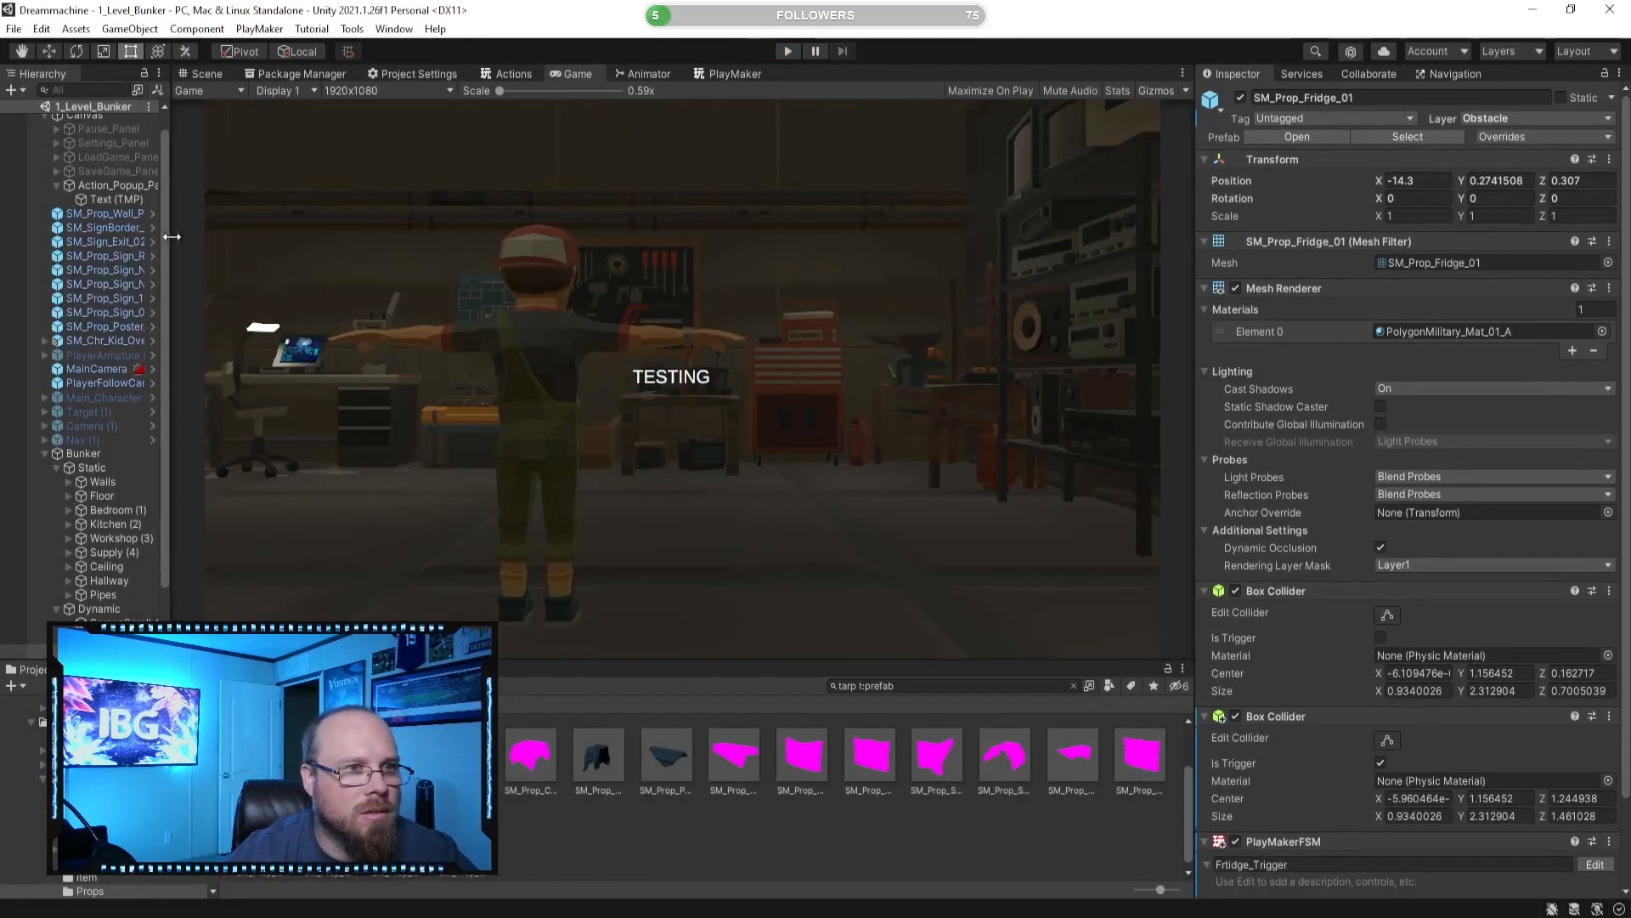
Deactivate the Text (TMP) object under Action_Popup_Panel.
left_click(128, 199)
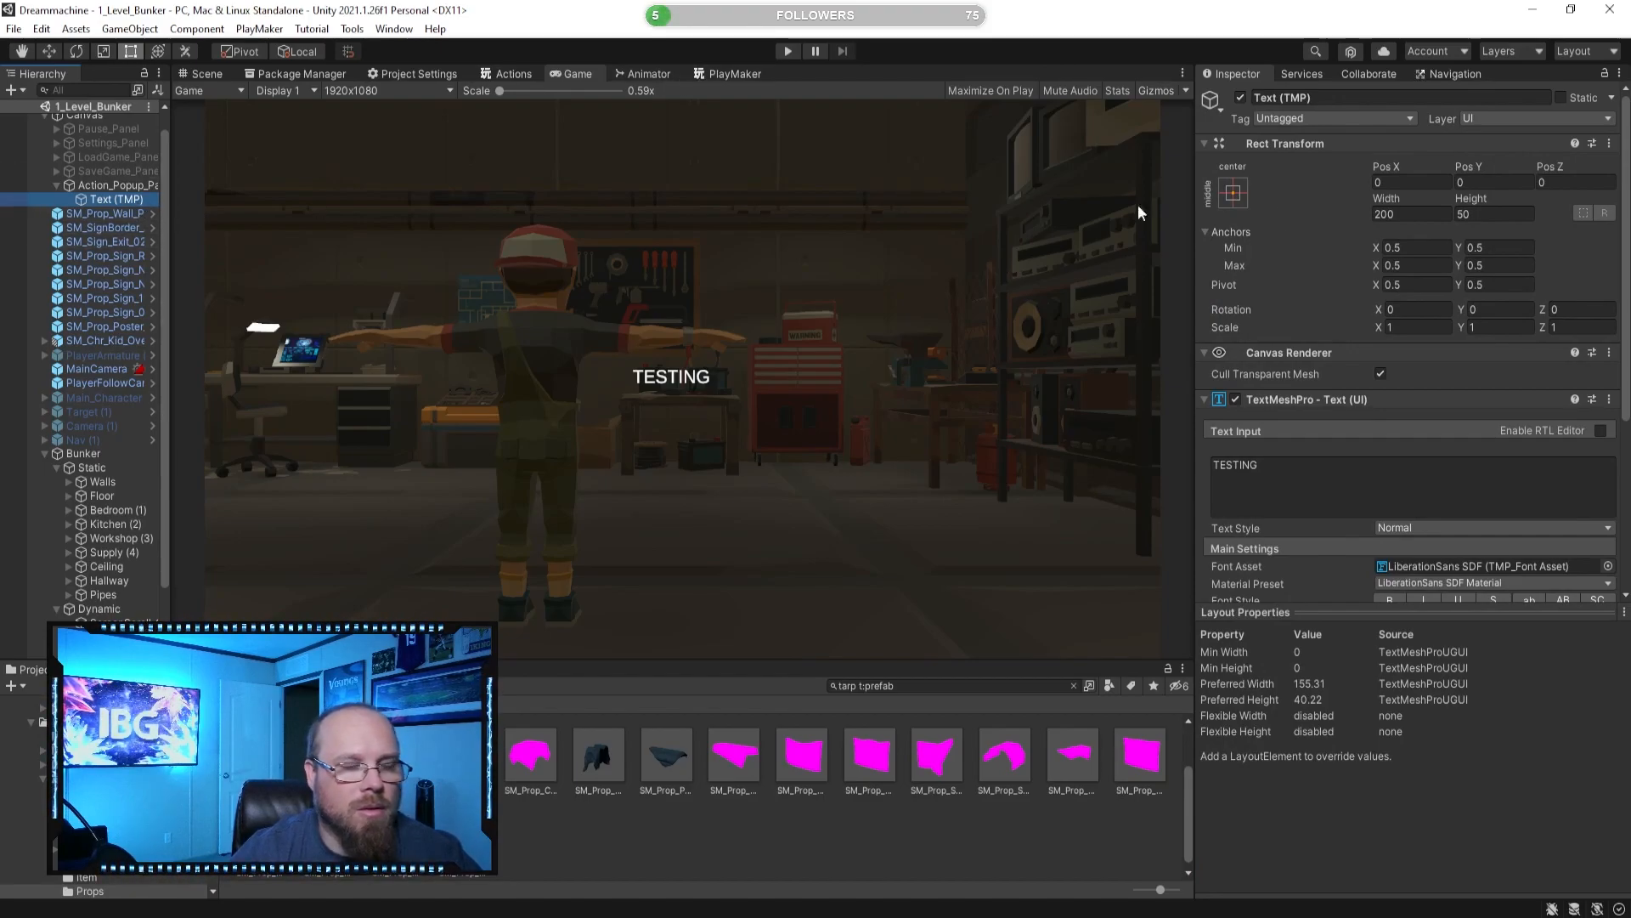
left_click(1240, 97)
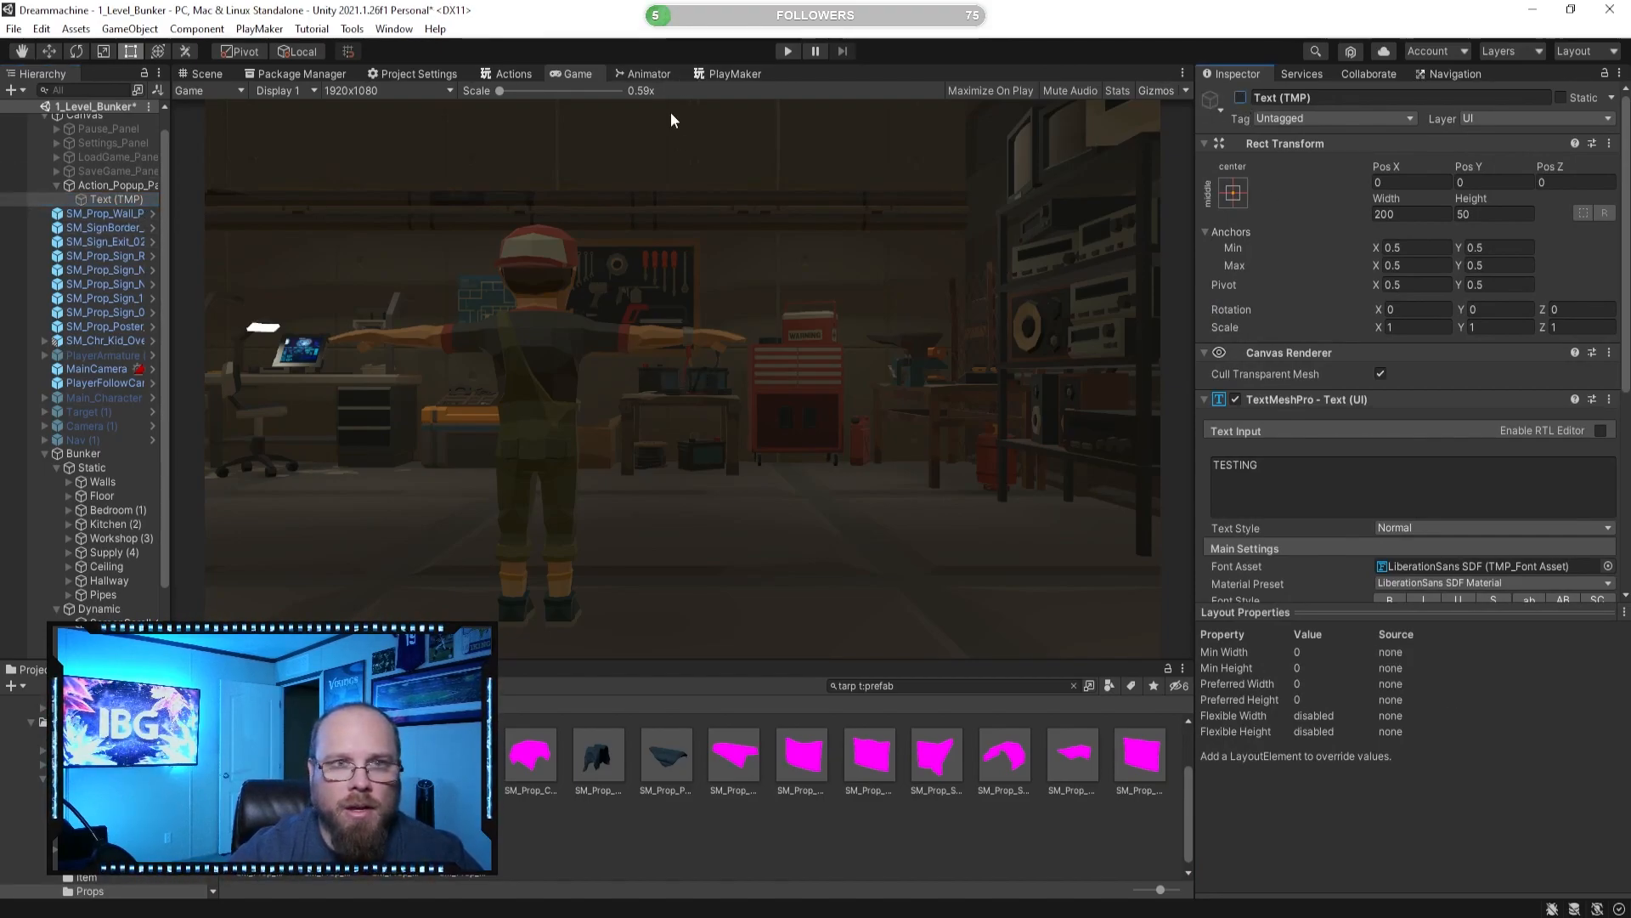
Add an Activate Game Object action to State 1 of the SM_Prop_Fridge_01 trigger FSM.
left_click(734, 74)
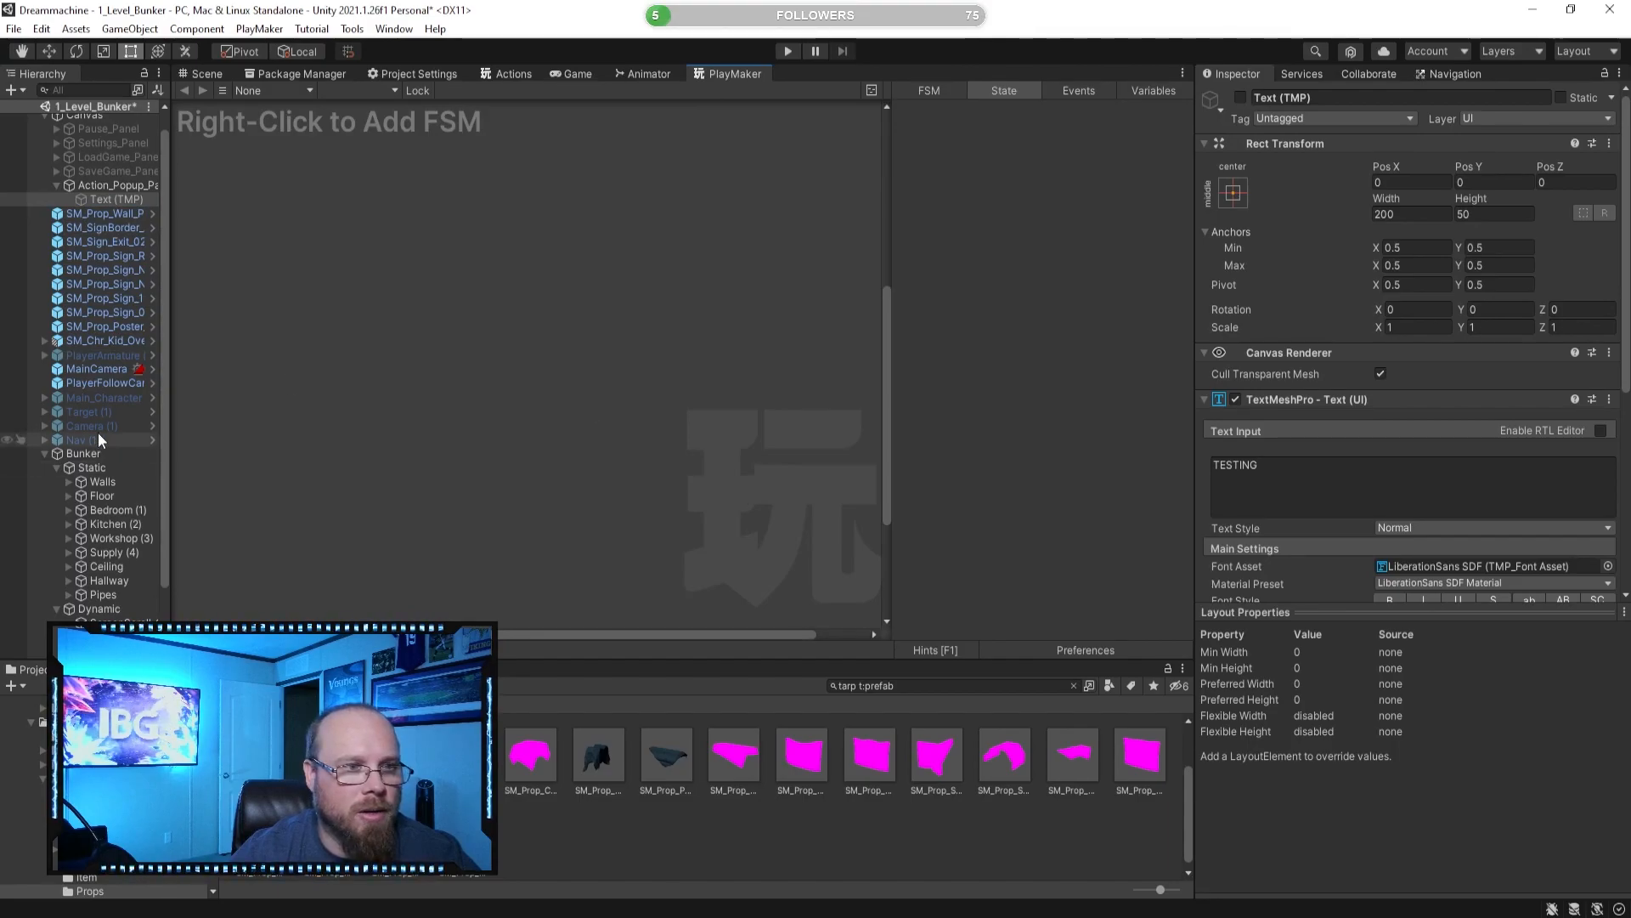
left_click(94, 637)
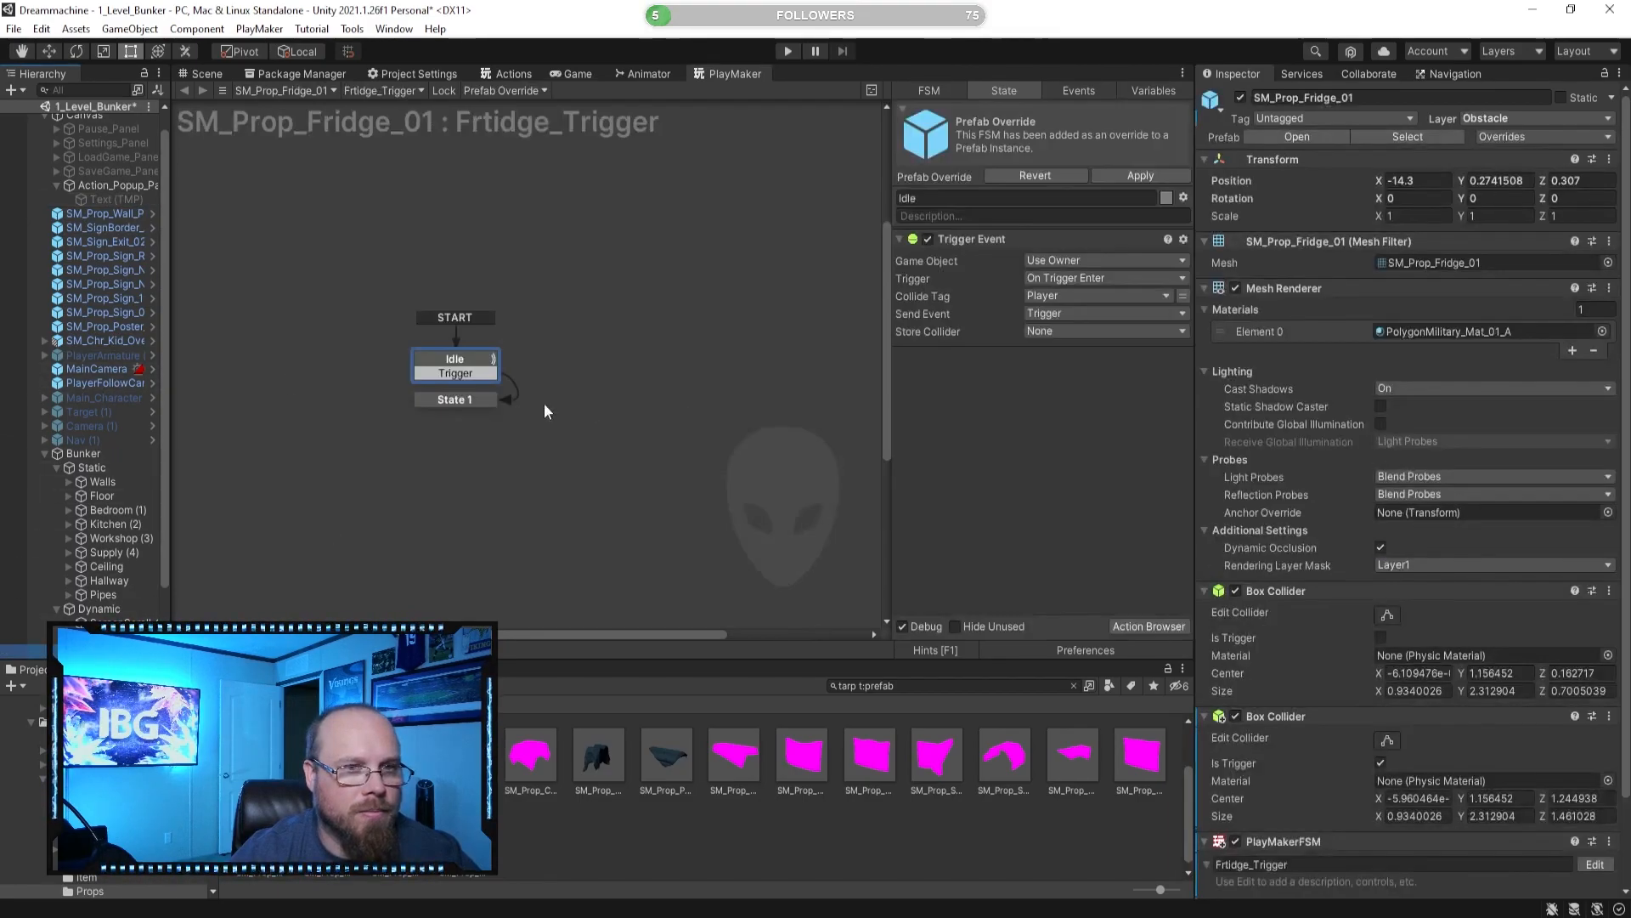
left_click(454, 399)
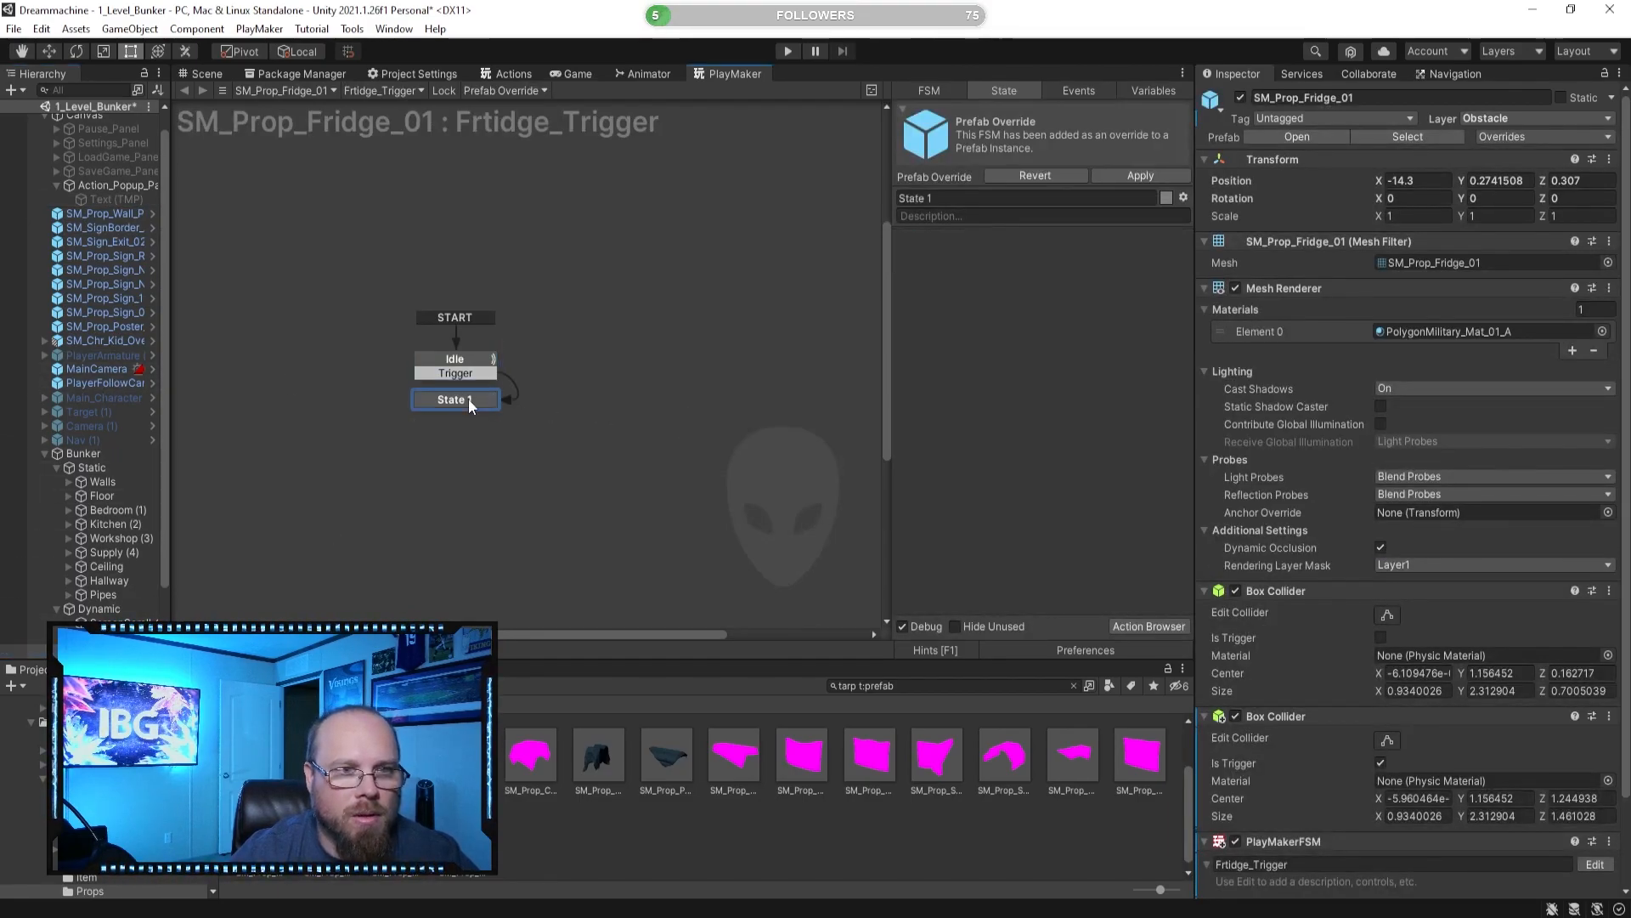
left_click(1148, 626)
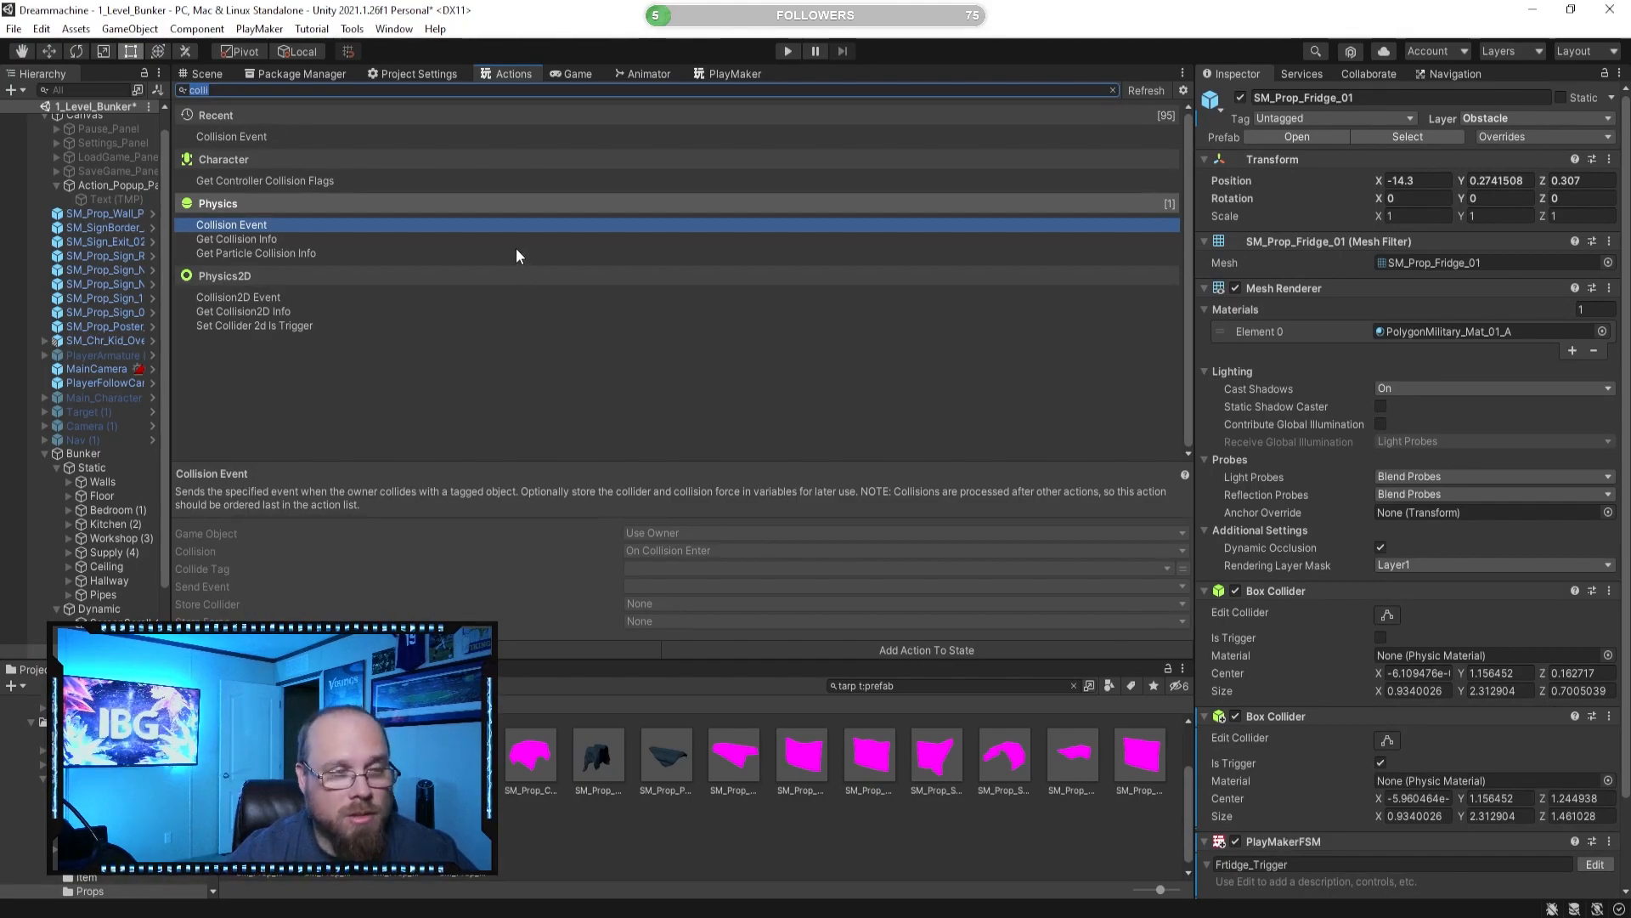
type("ac")
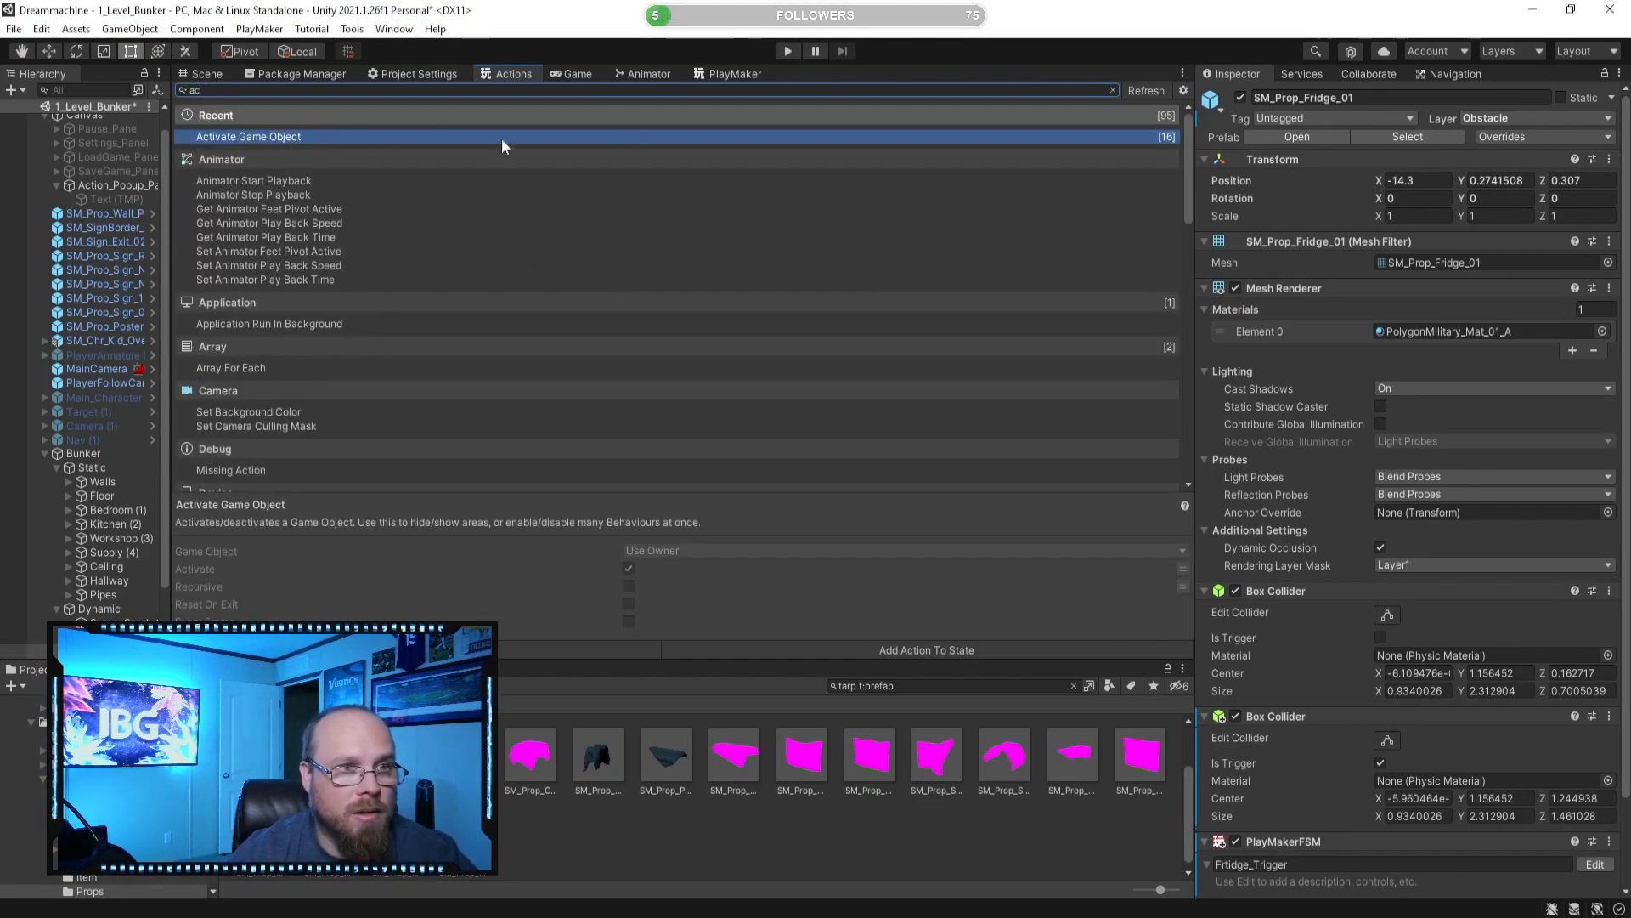
left_click(726, 74)
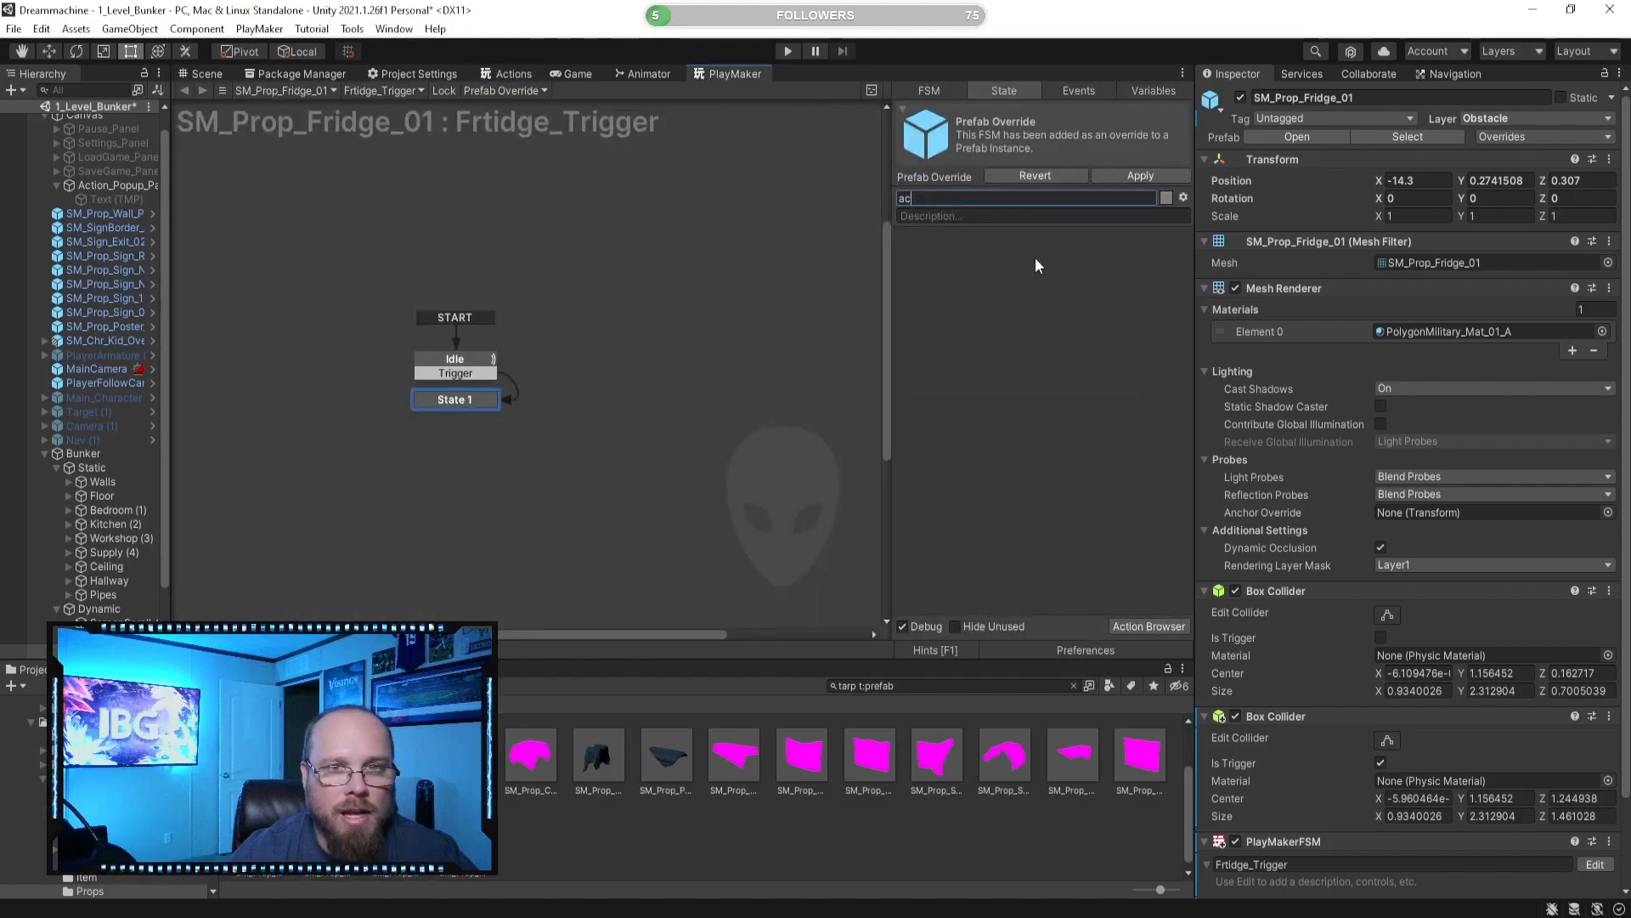
left_click(1146, 627)
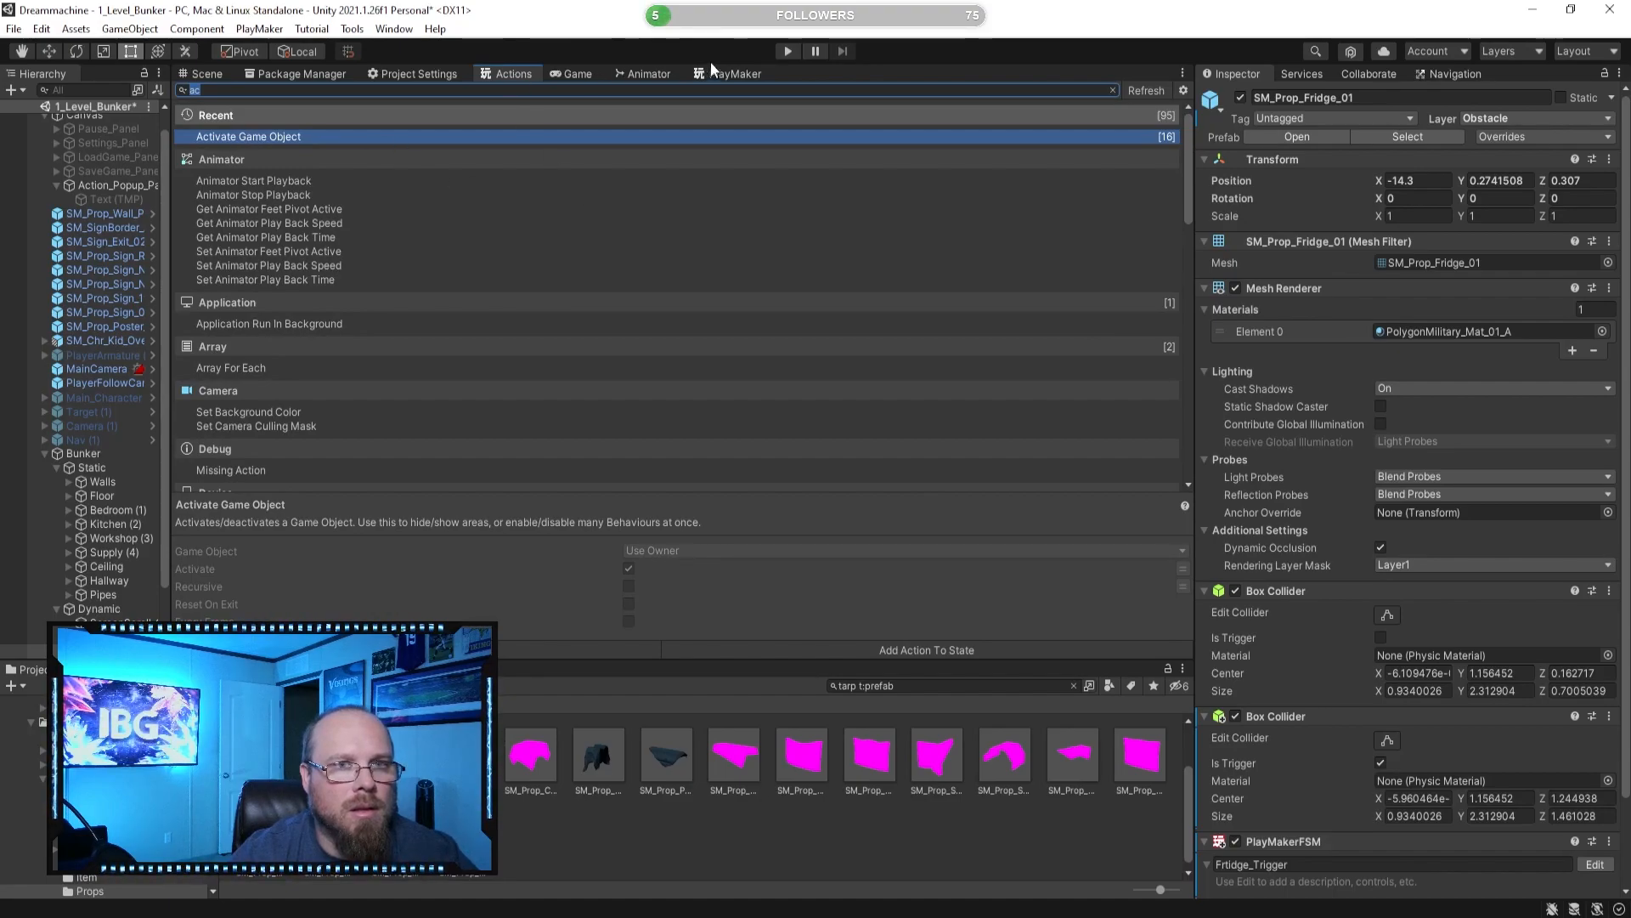
double_click(262, 136)
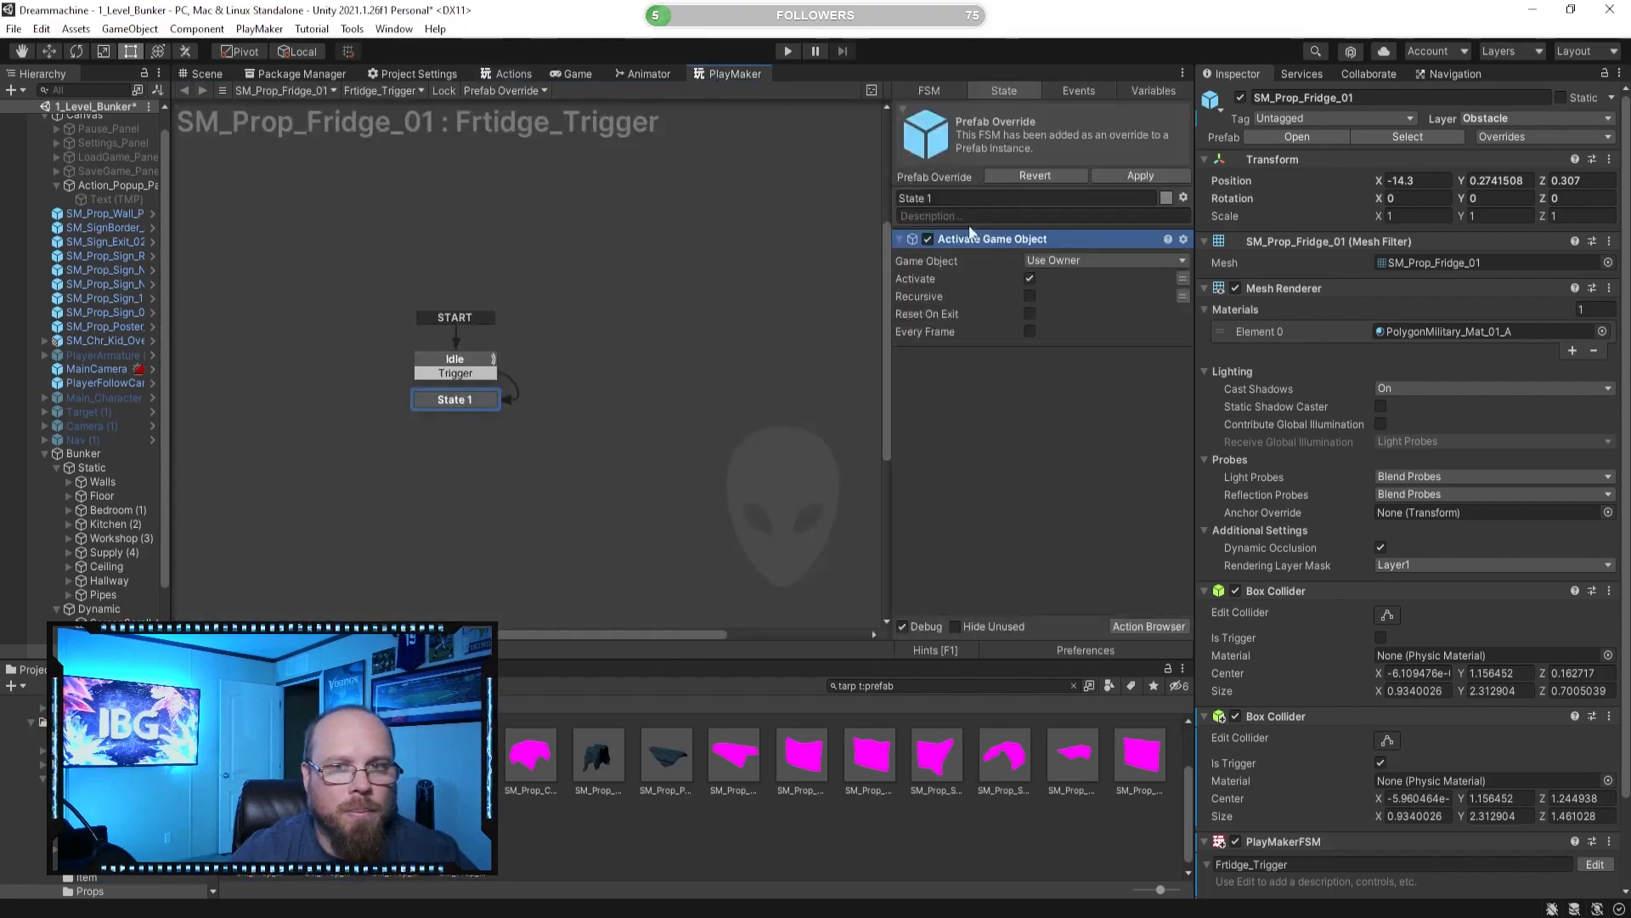
Make the Activate Game Object action target a specified game object, the Text (TMP) under Action_Popup_Panel.
left_click(1104, 260)
left_click(1083, 290)
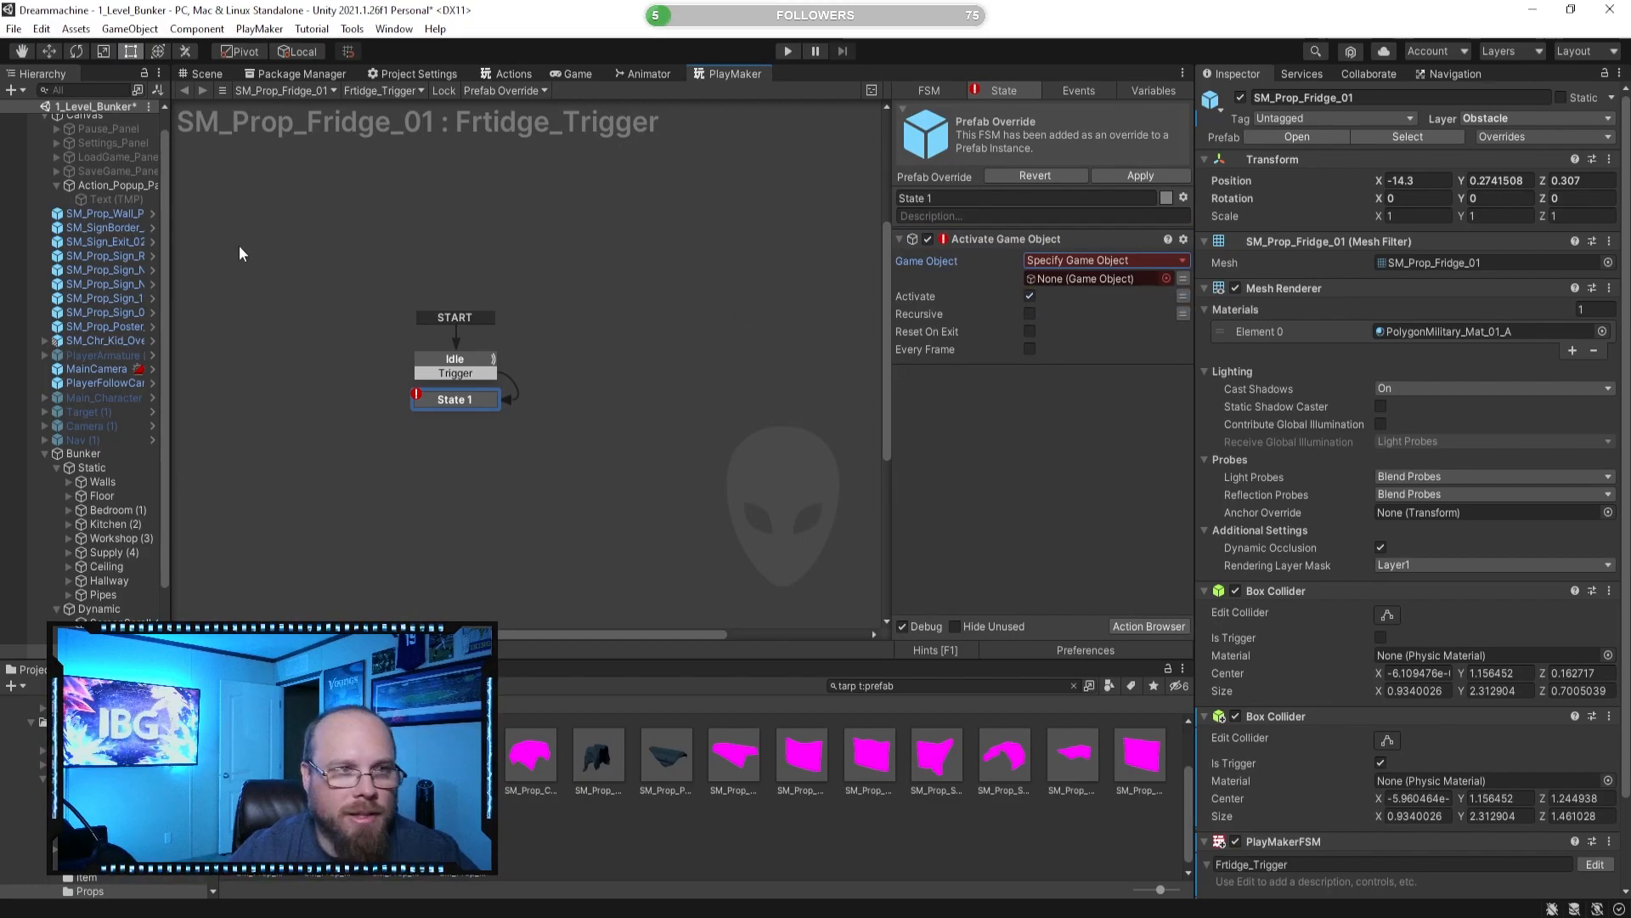
left_click_drag(1115, 287, 1105, 280)
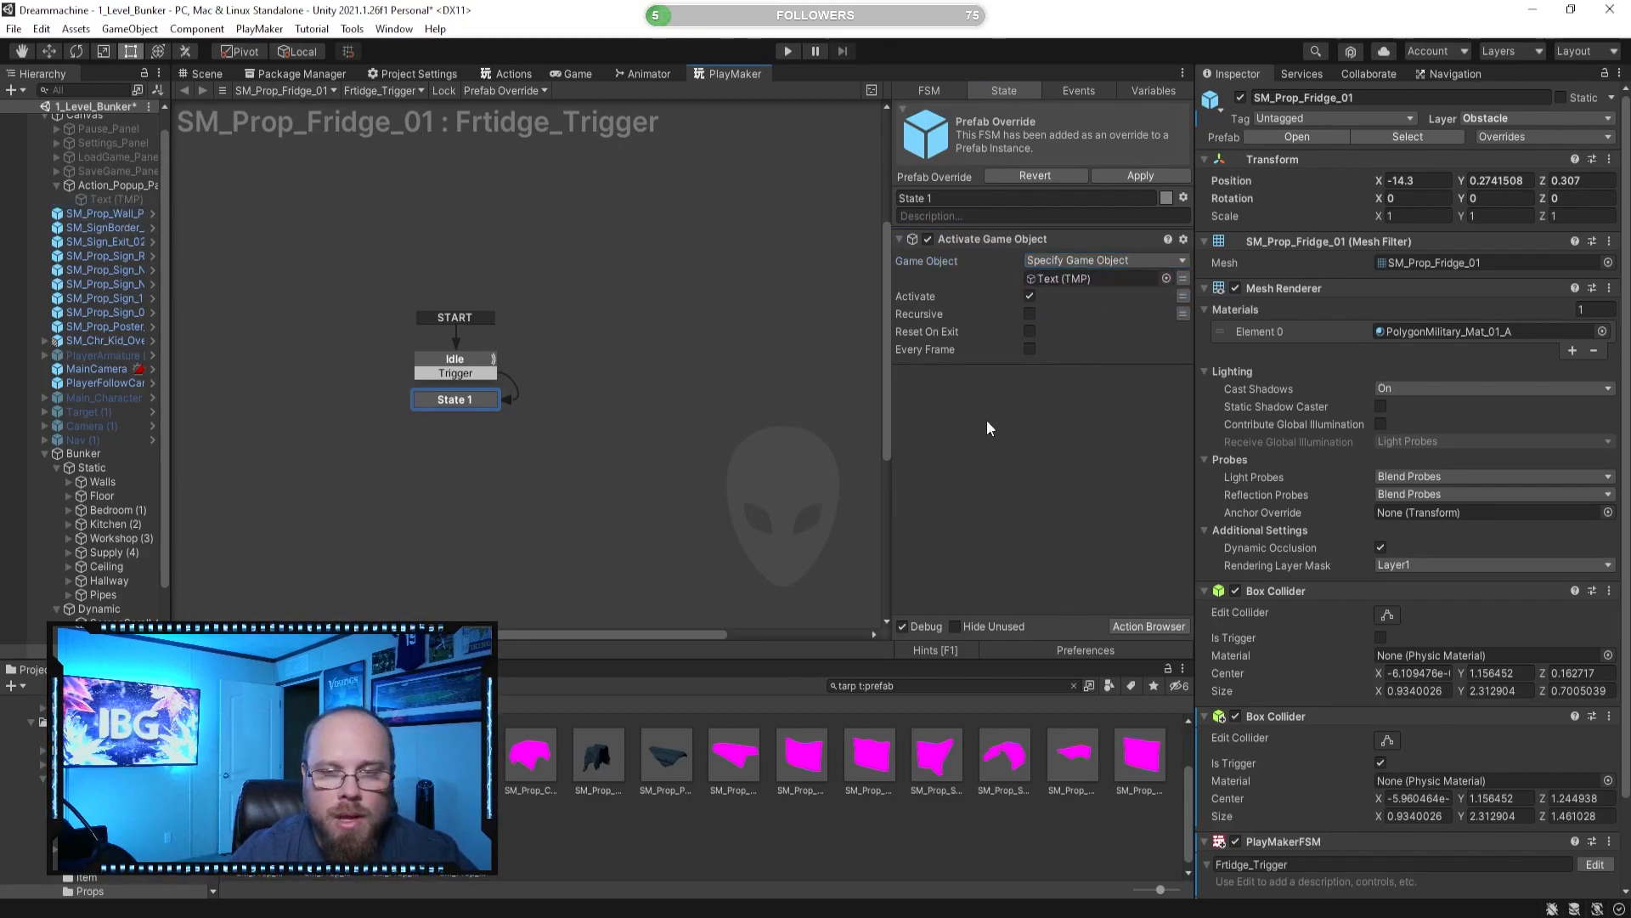
Colour State 1 blue and rename it Activate.
left_click(1166, 198)
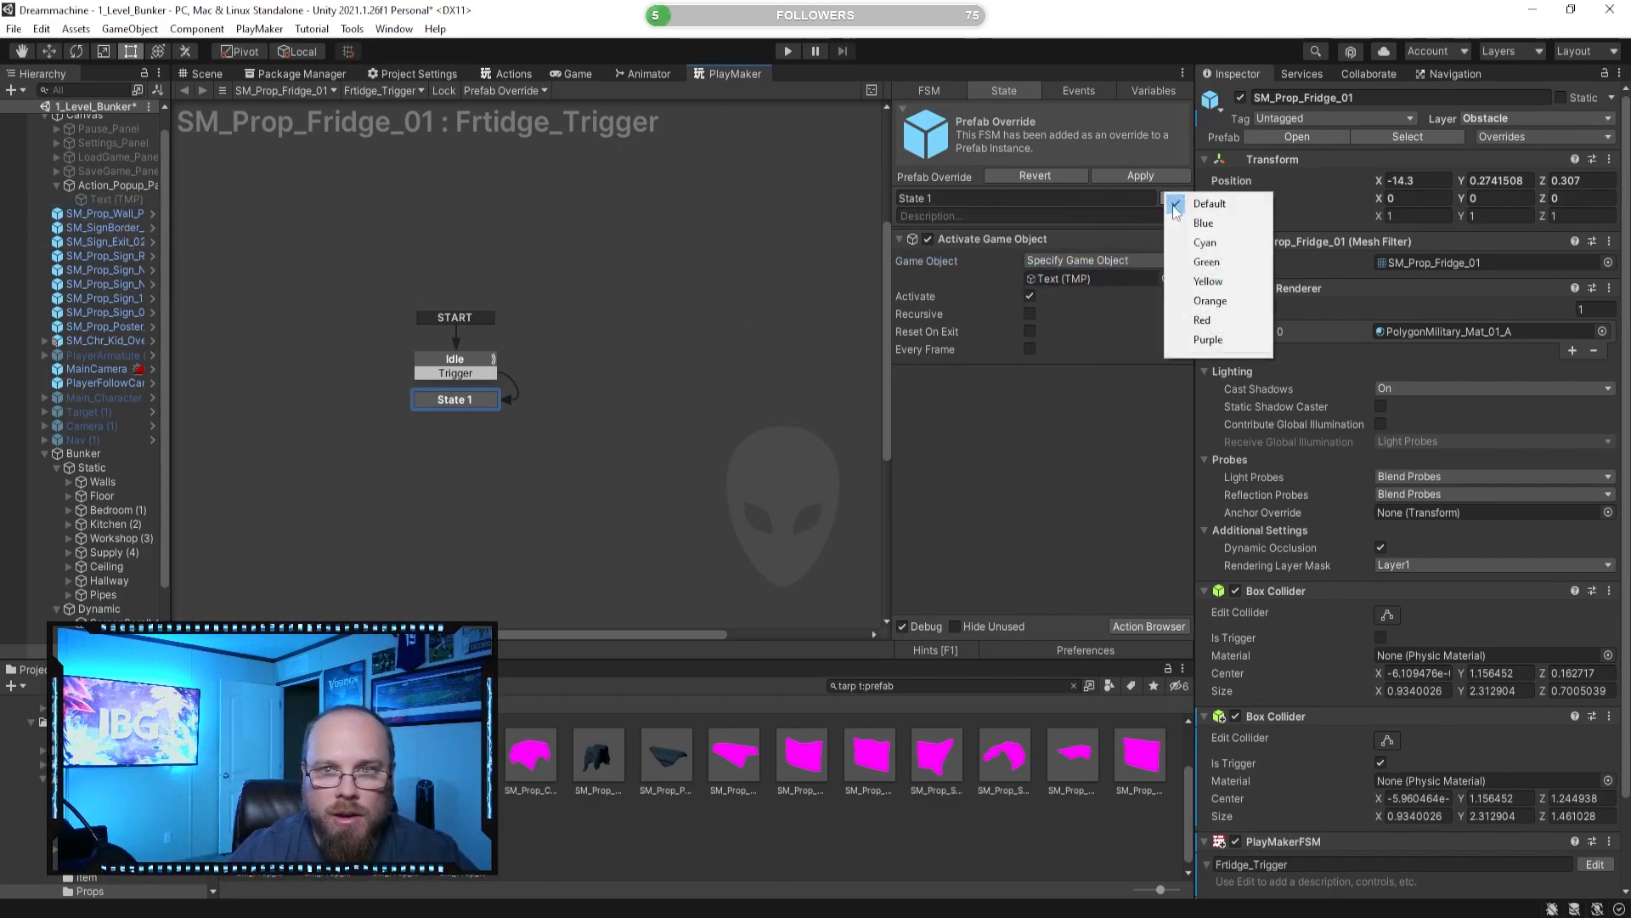
left_click(1173, 223)
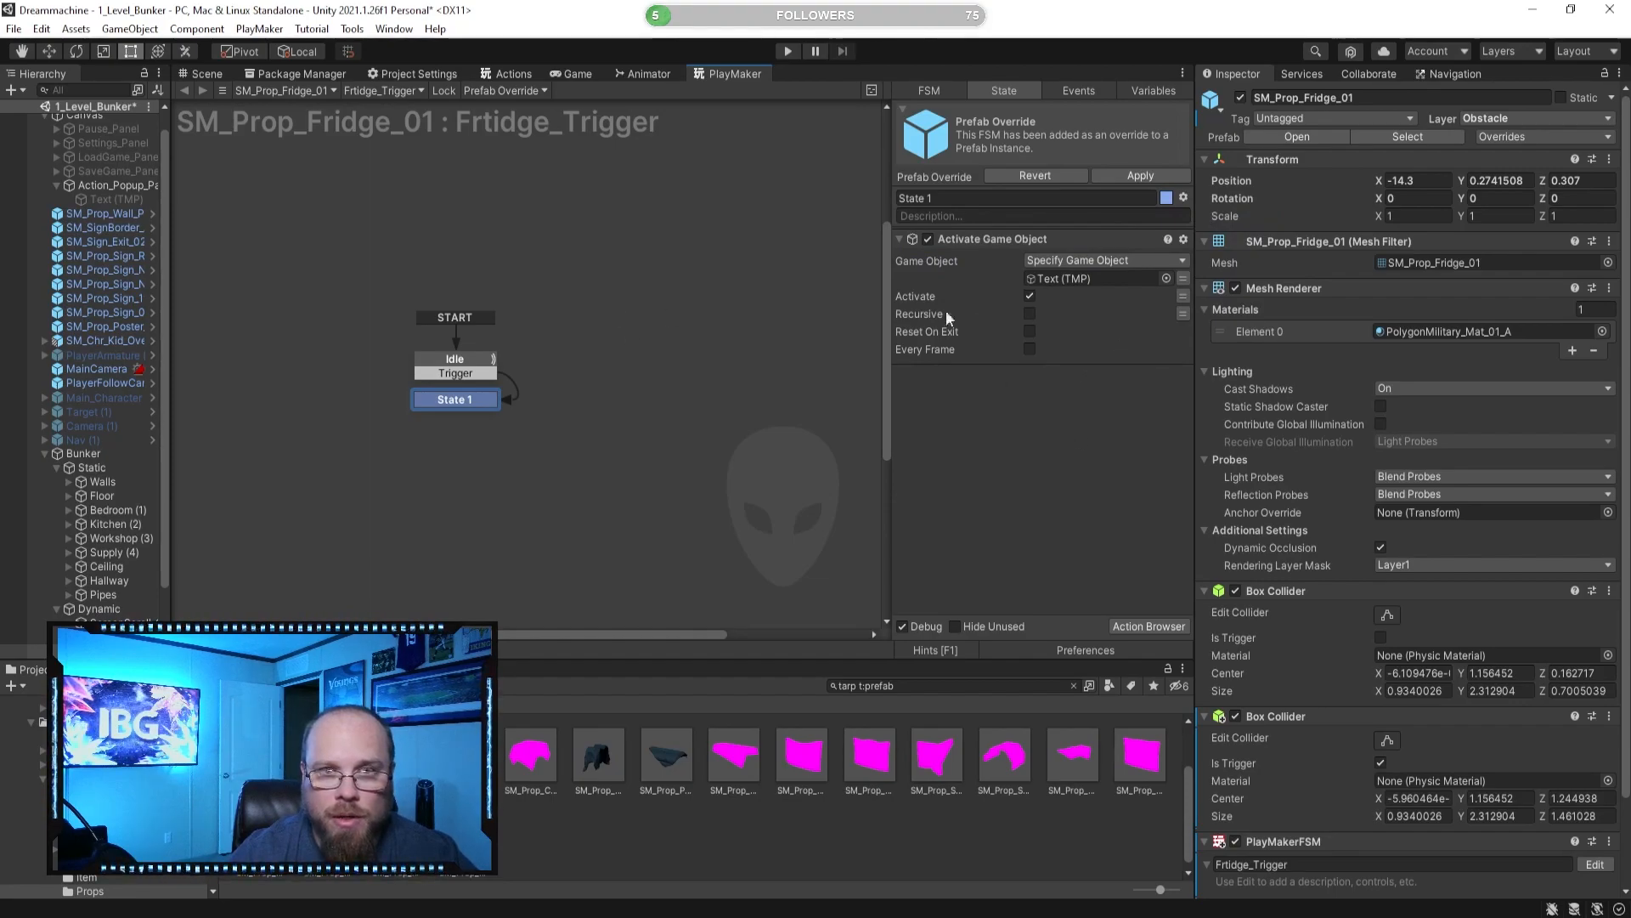
left_click(959, 198)
type("Ac")
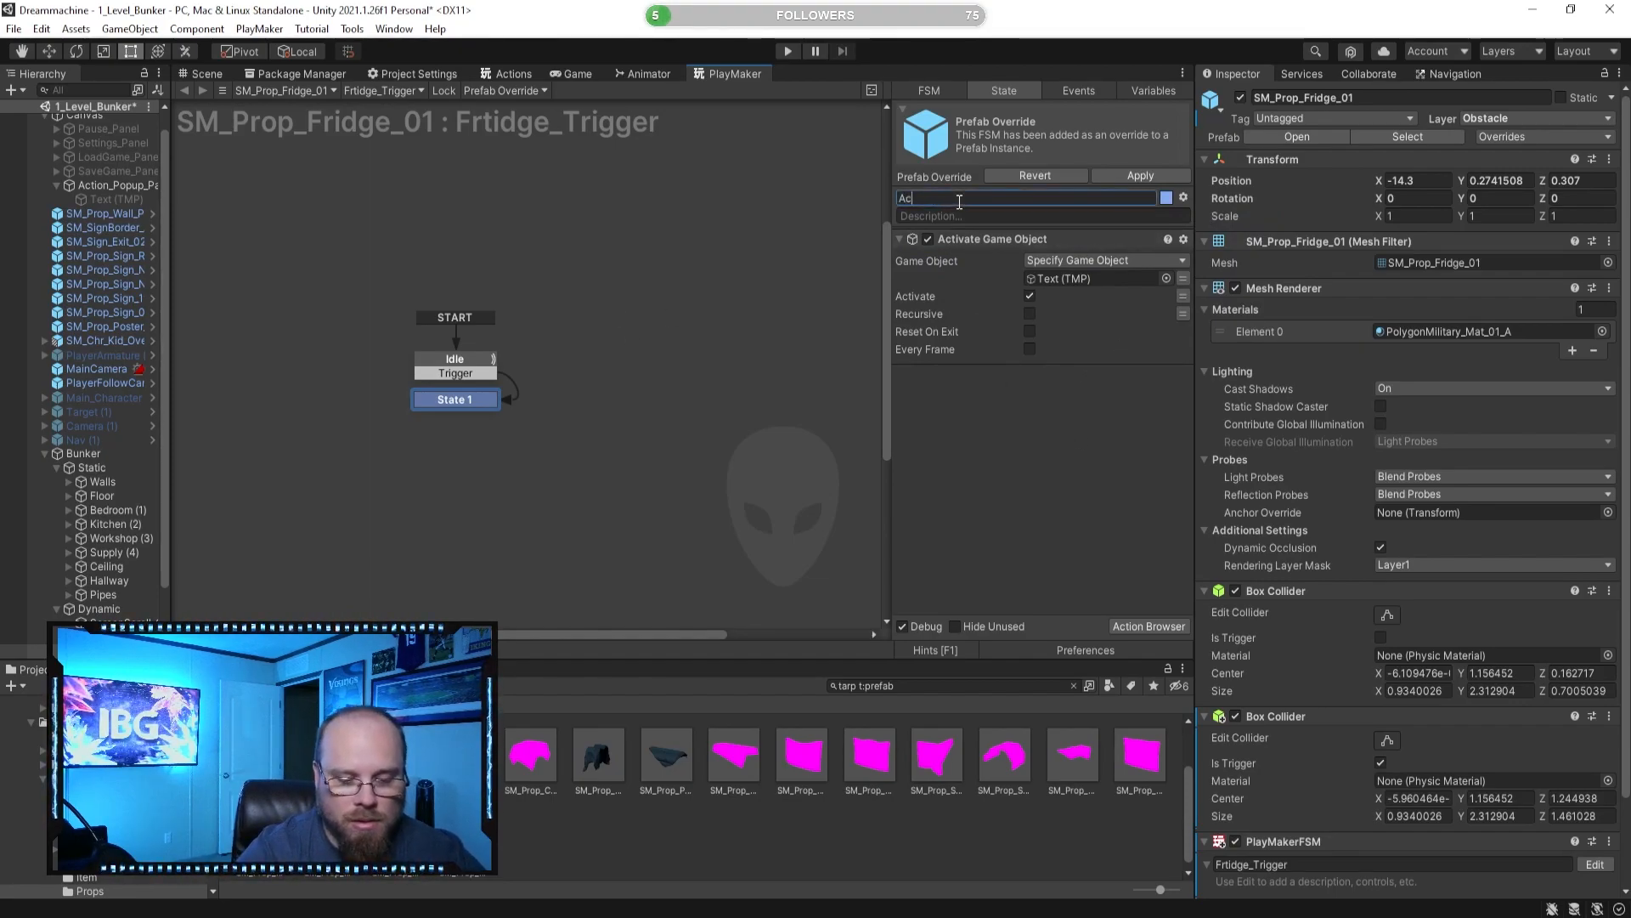
type("tivate")
key("Return")
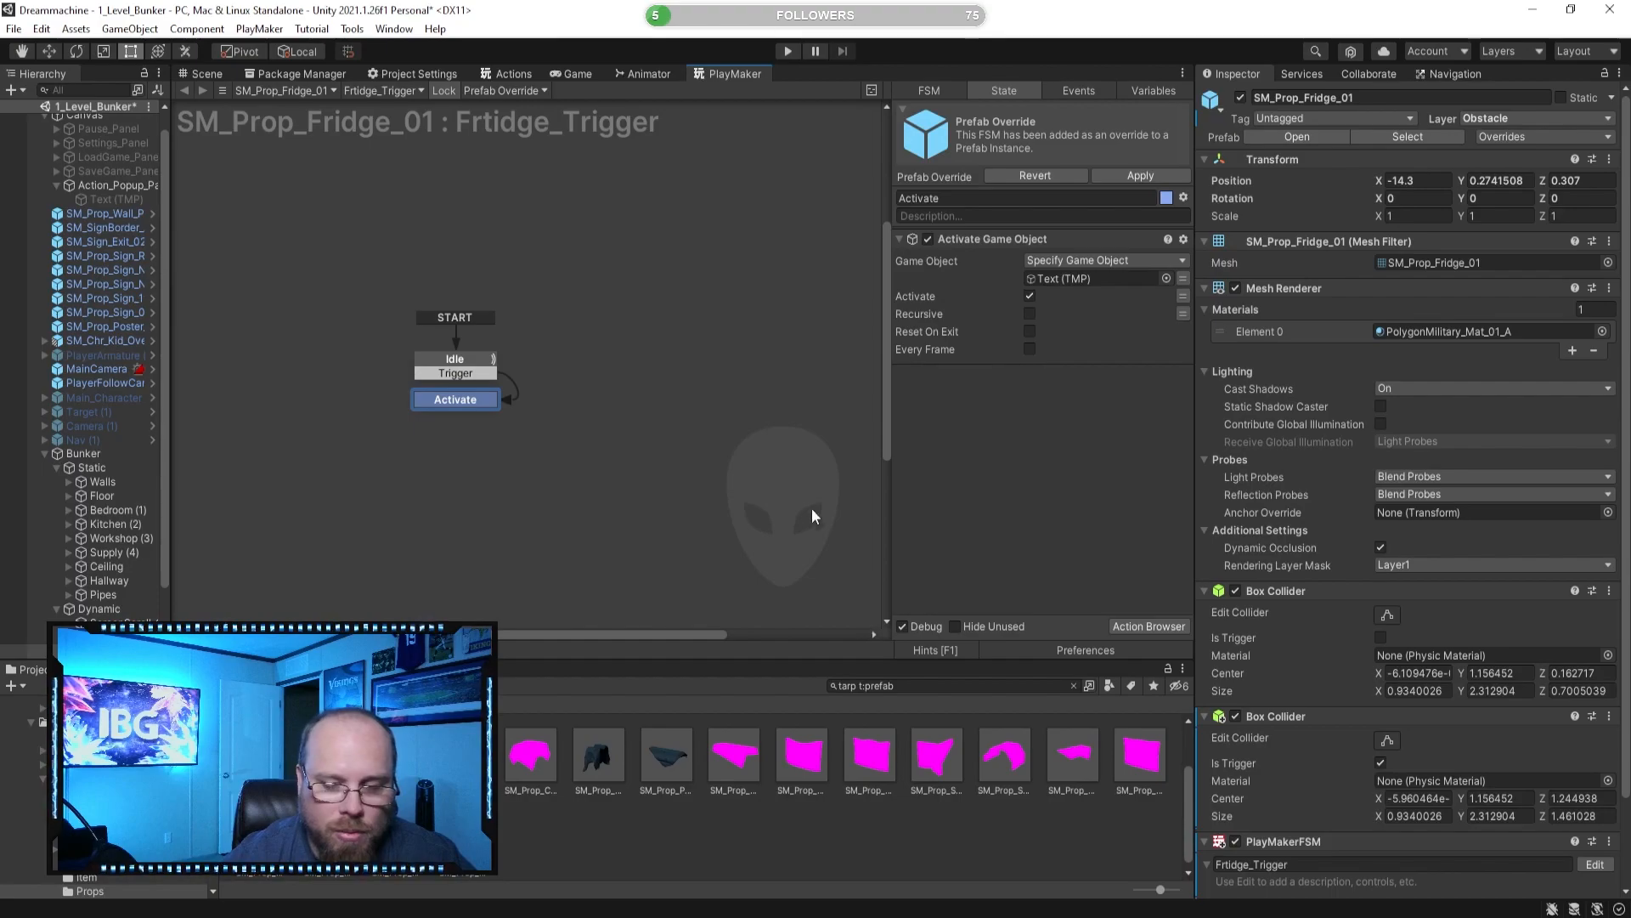
Add a Set Property action to the Activate state, targeting the TextMeshPro component of Text (TMP) and its text string property.
left_click(109, 200)
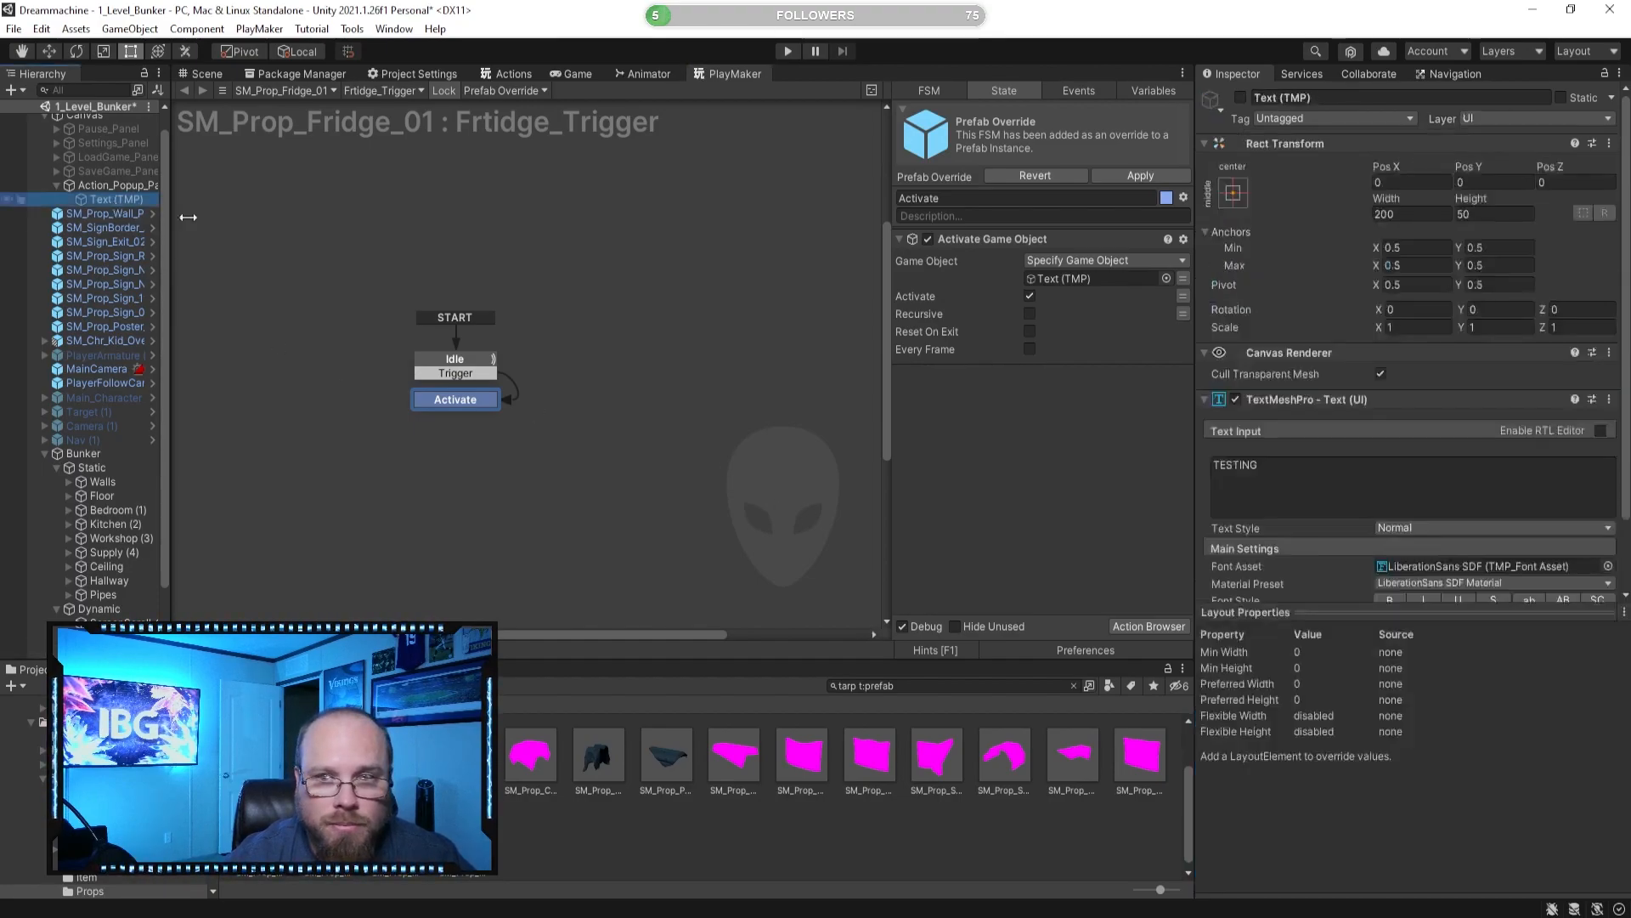
left_click_drag(1436, 398, 1011, 413)
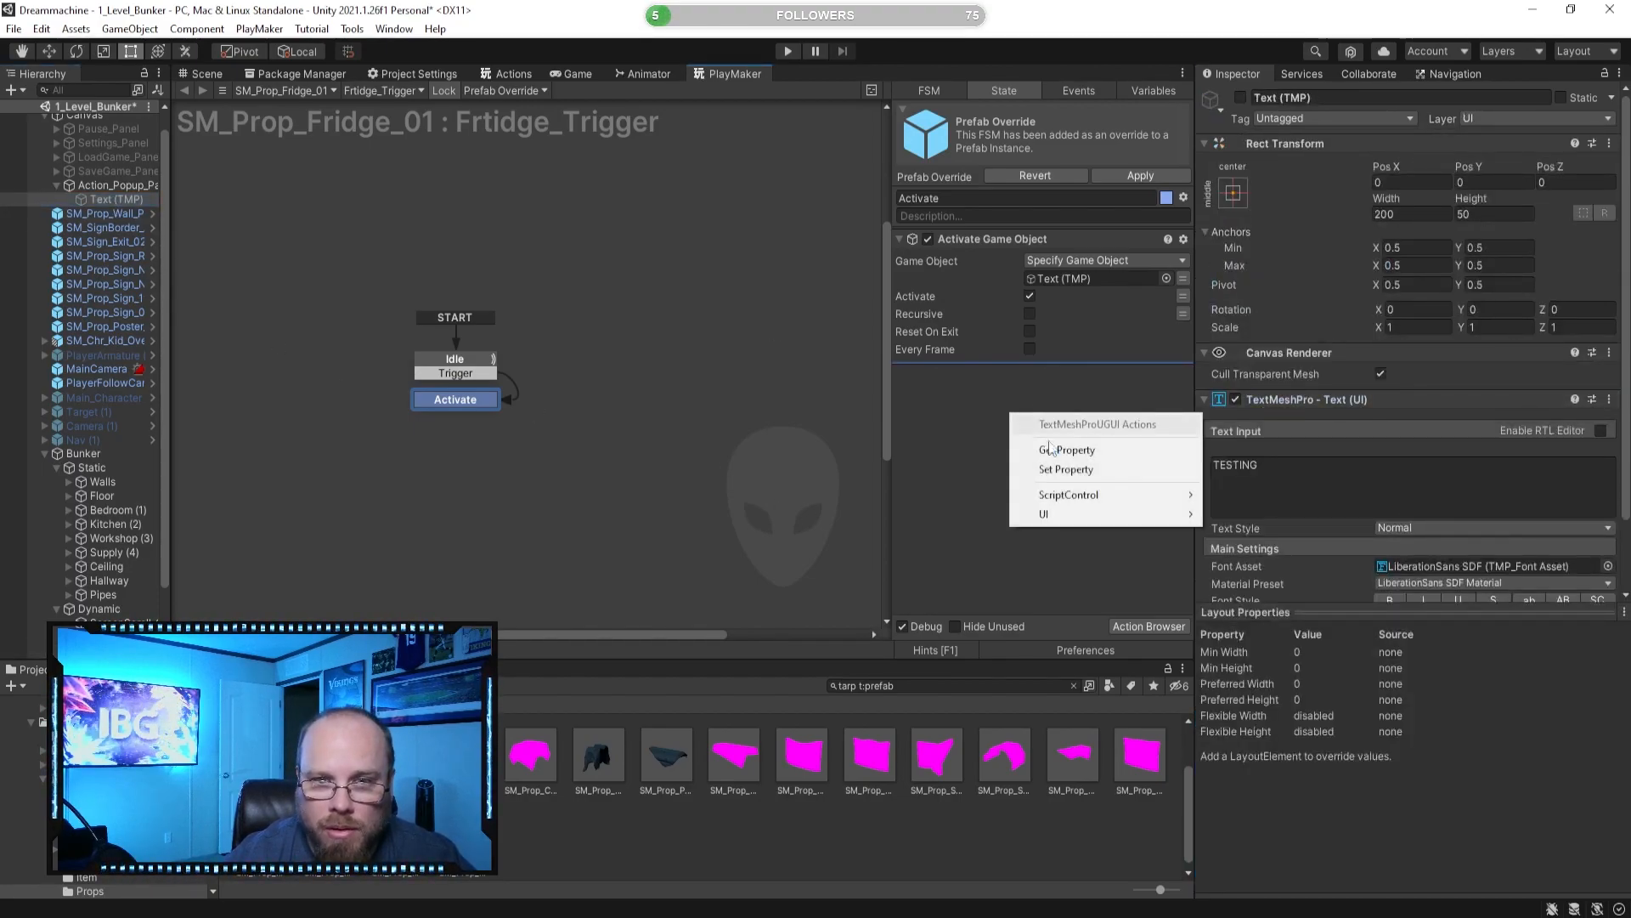
left_click(1079, 472)
left_click(1067, 431)
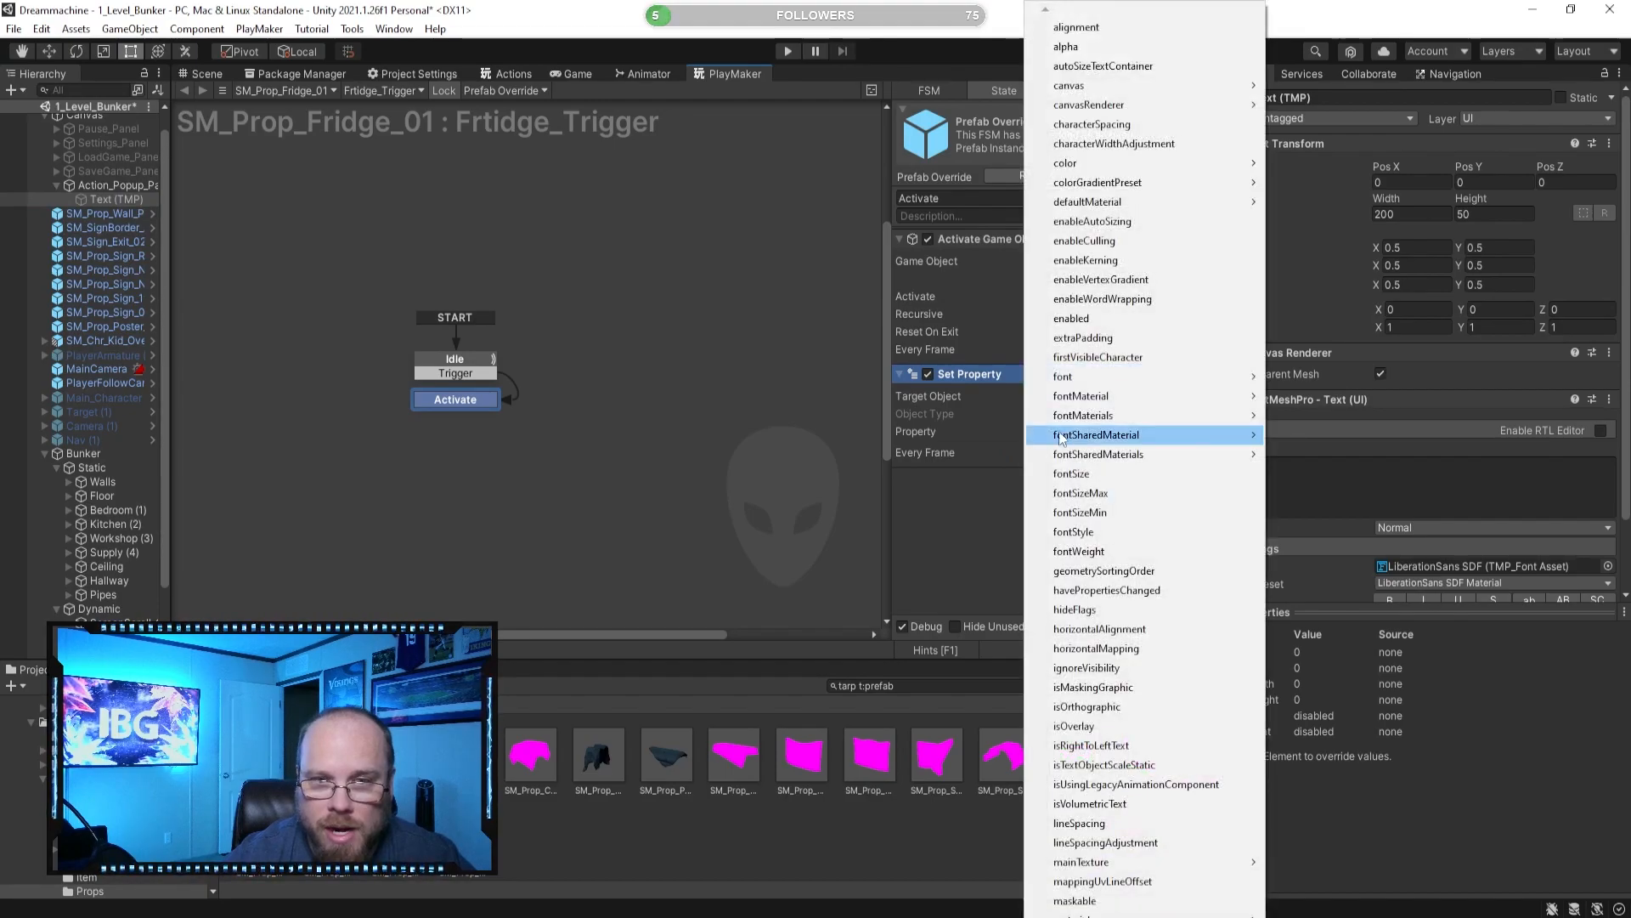
key("Escape")
left_click(1064, 431)
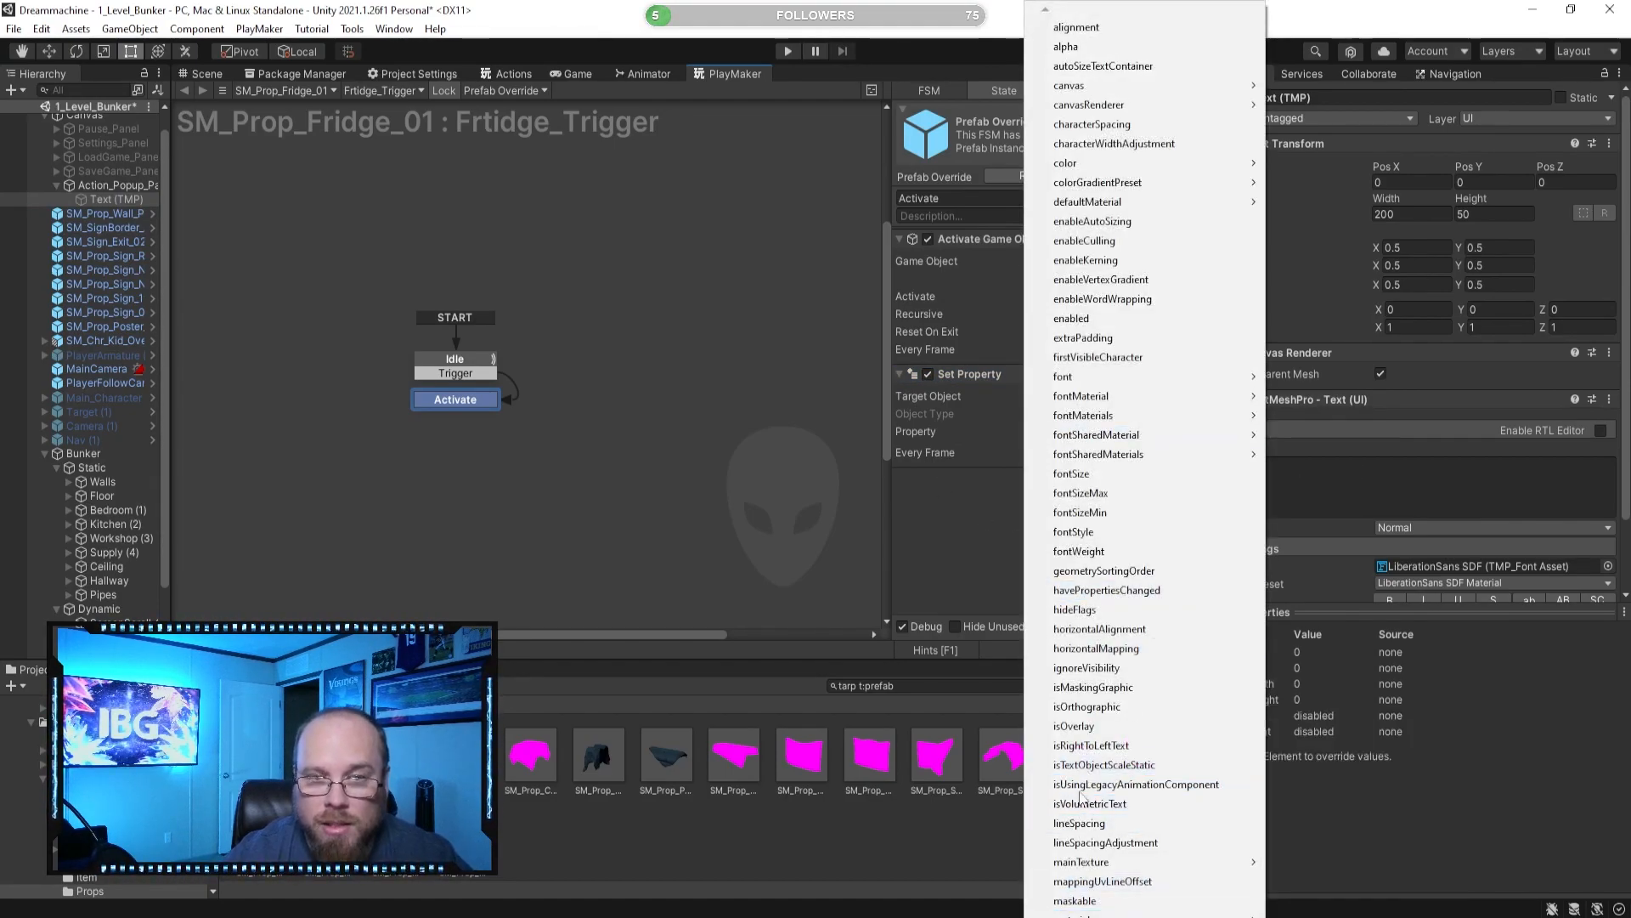
scroll(1147, 821, "down", 6)
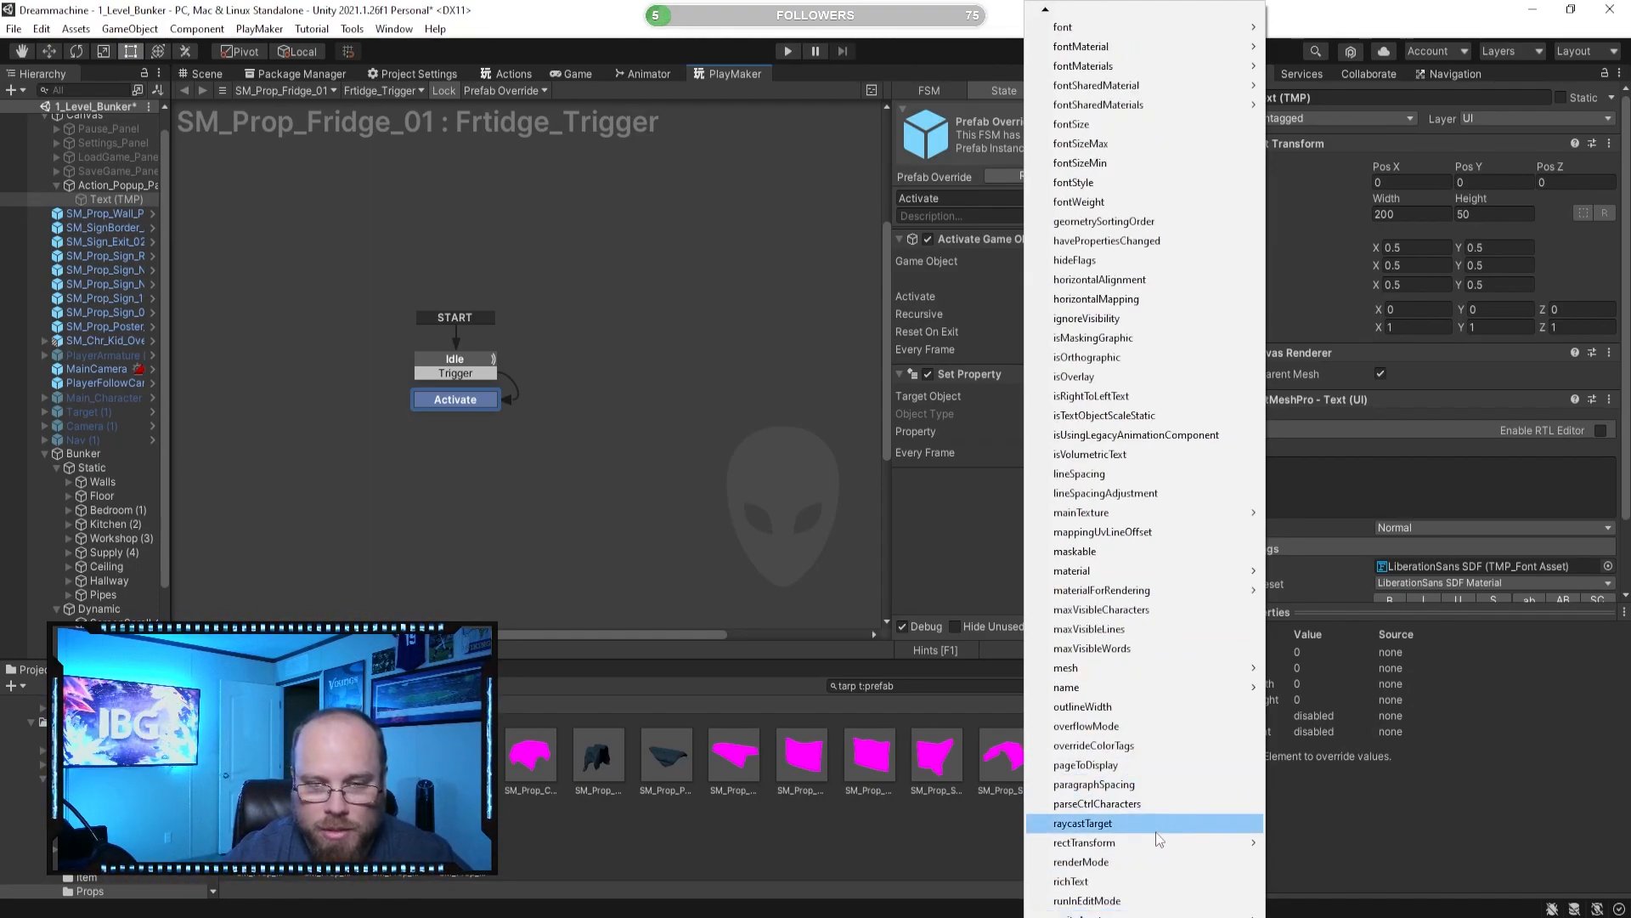
scroll(1147, 824, "down", 2)
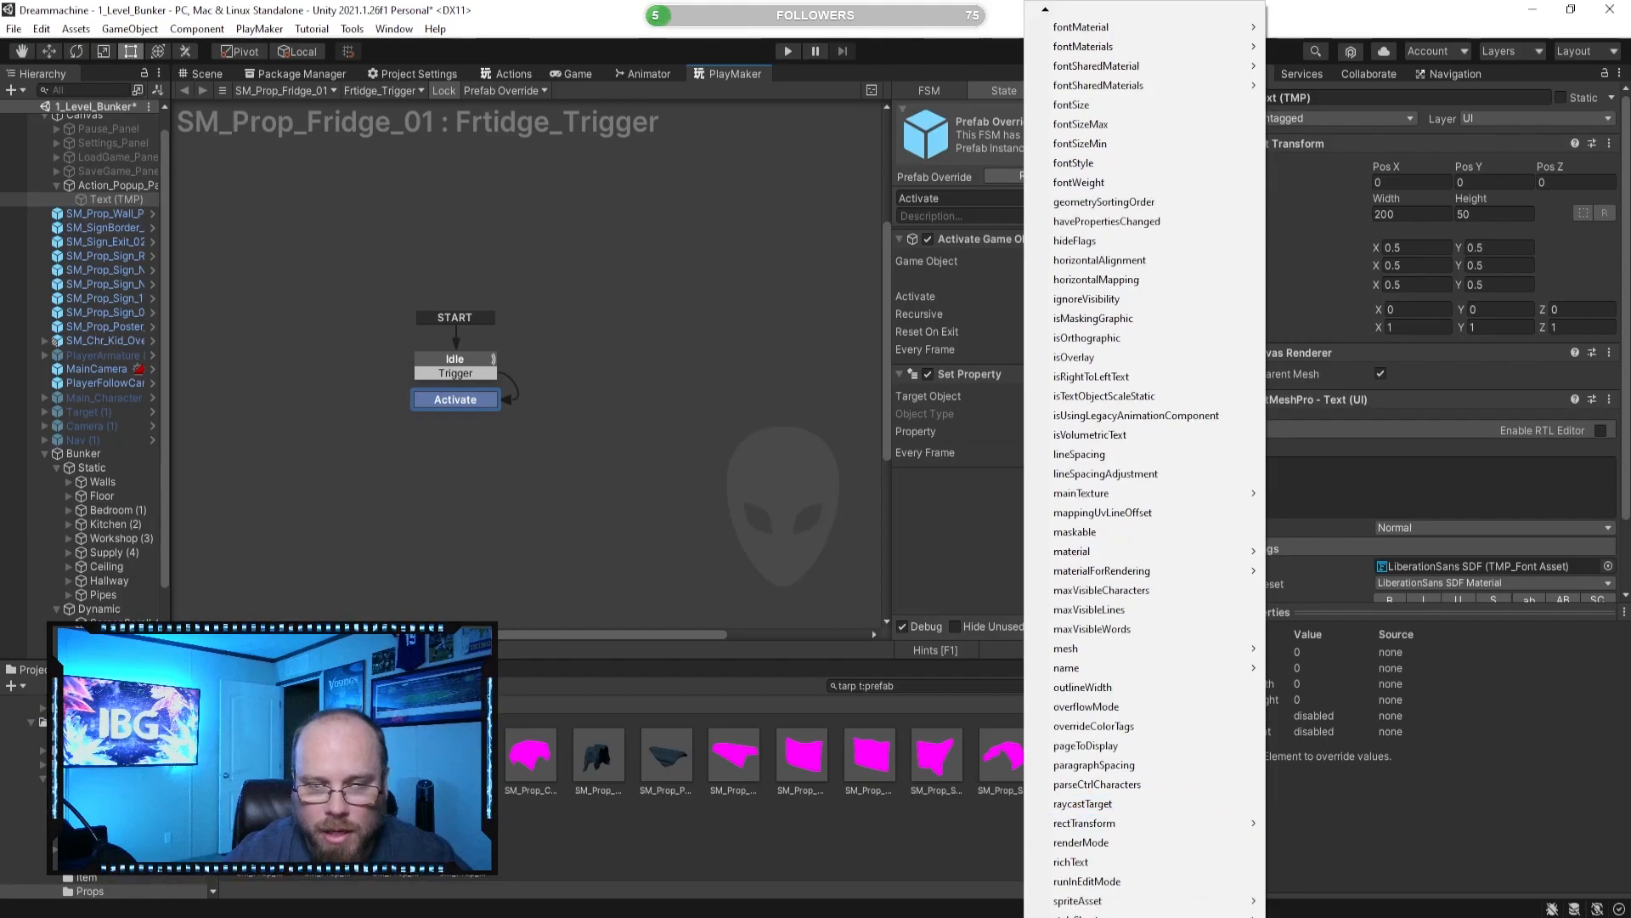
scroll(1147, 824, "down", 1)
mouse_move(1248, 866)
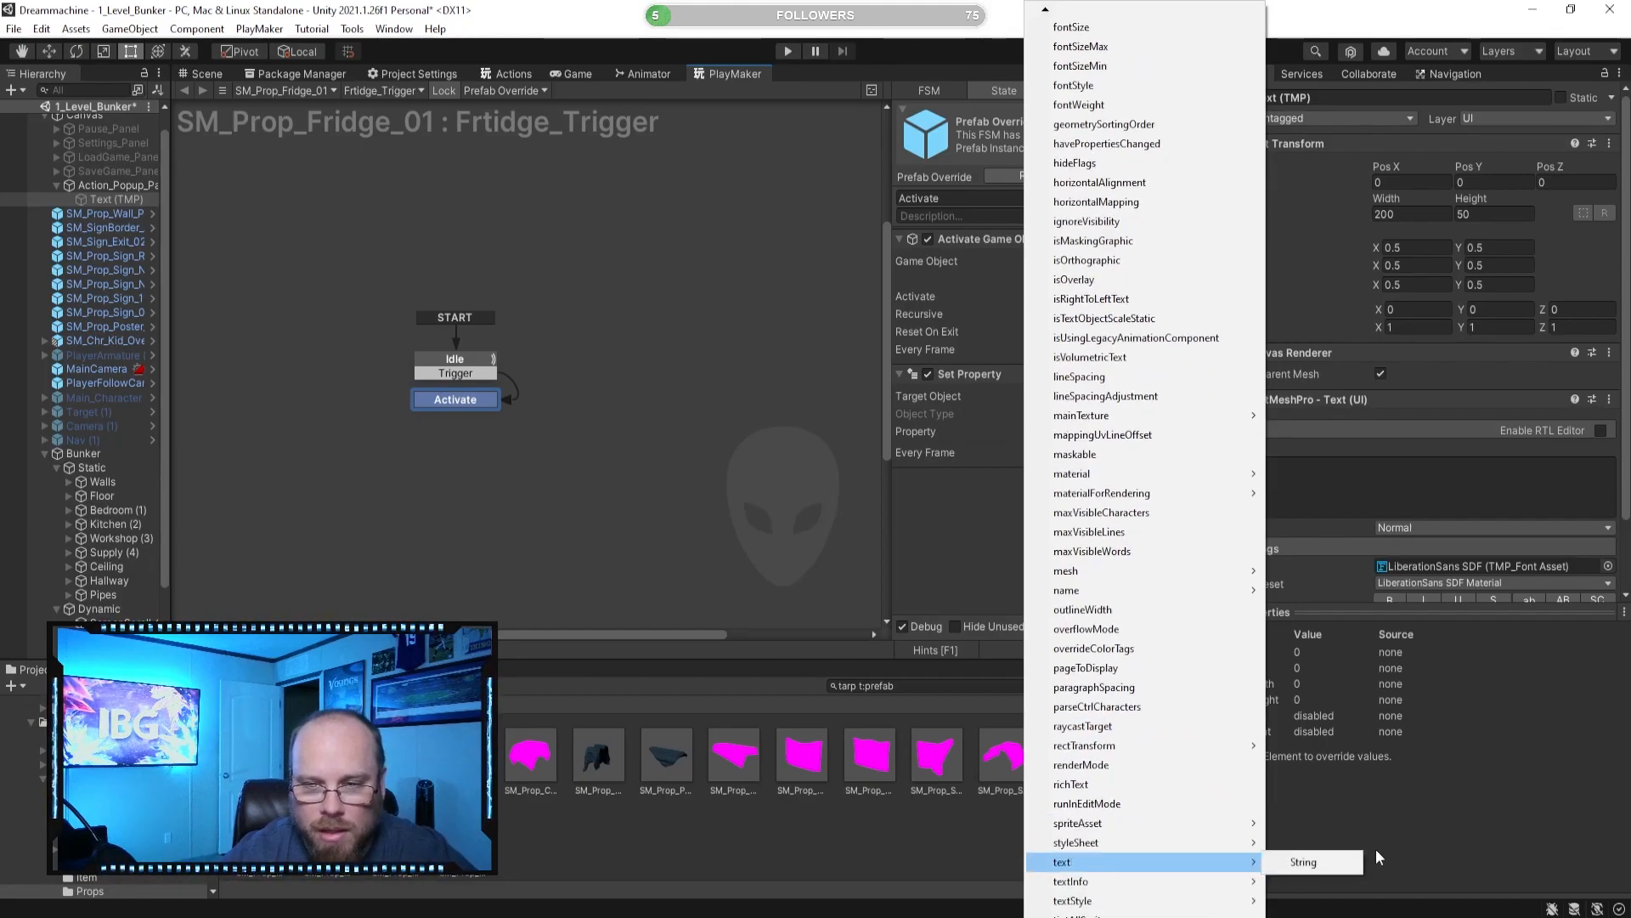
left_click(1304, 861)
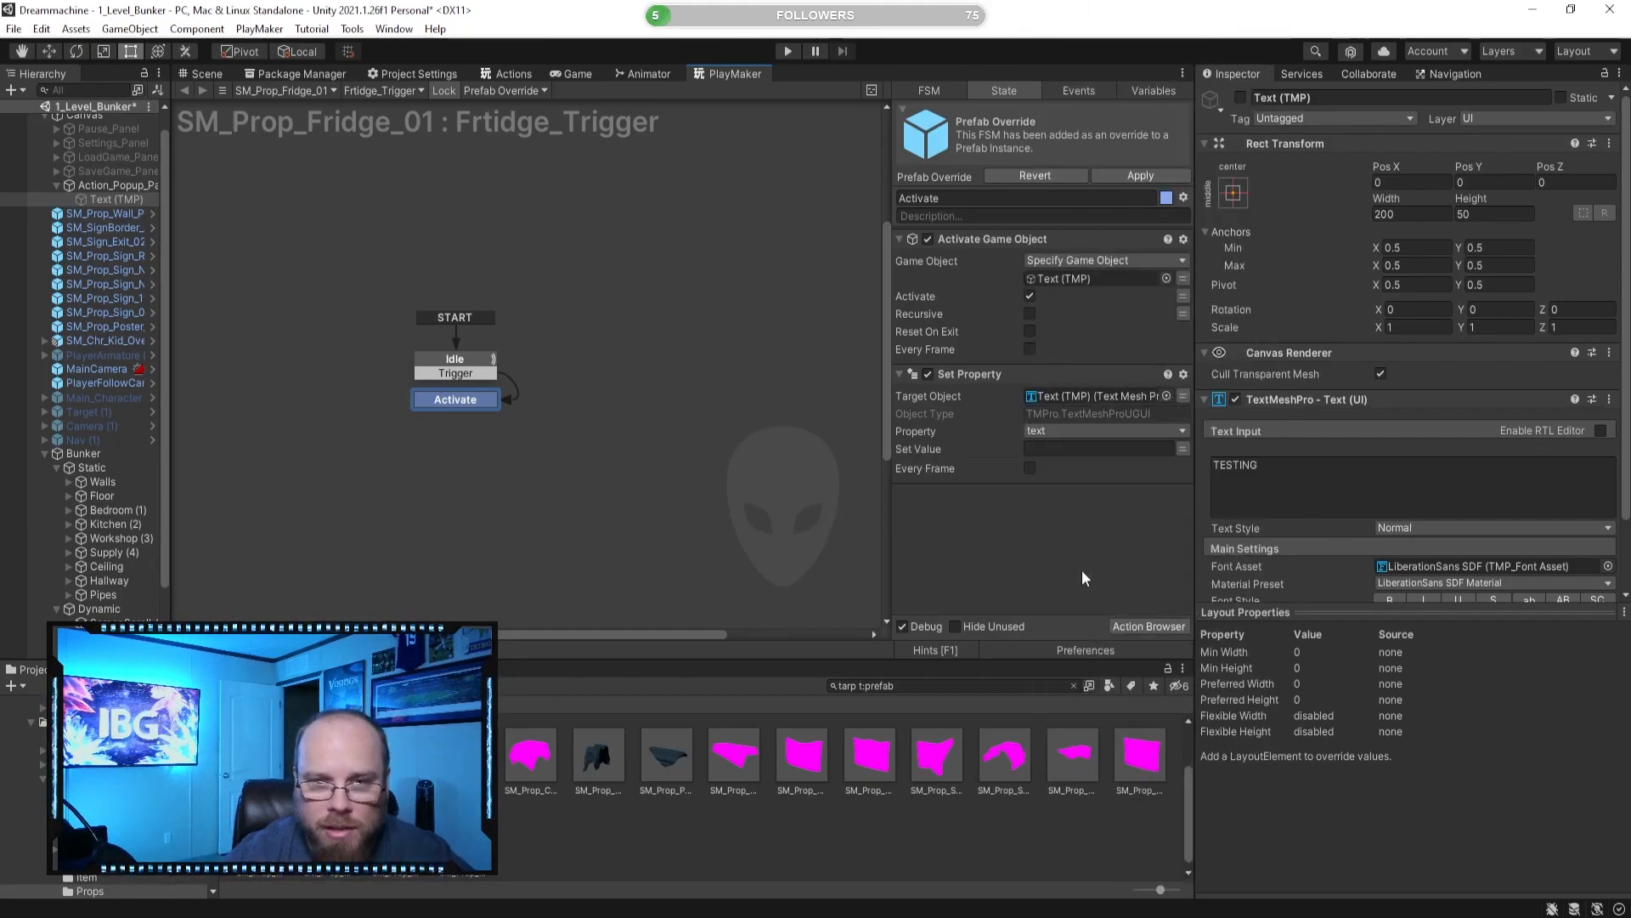
Set the Set Property action's value to "Press F to Open" and deselect the Activate state.
left_click(1063, 450)
type("Press")
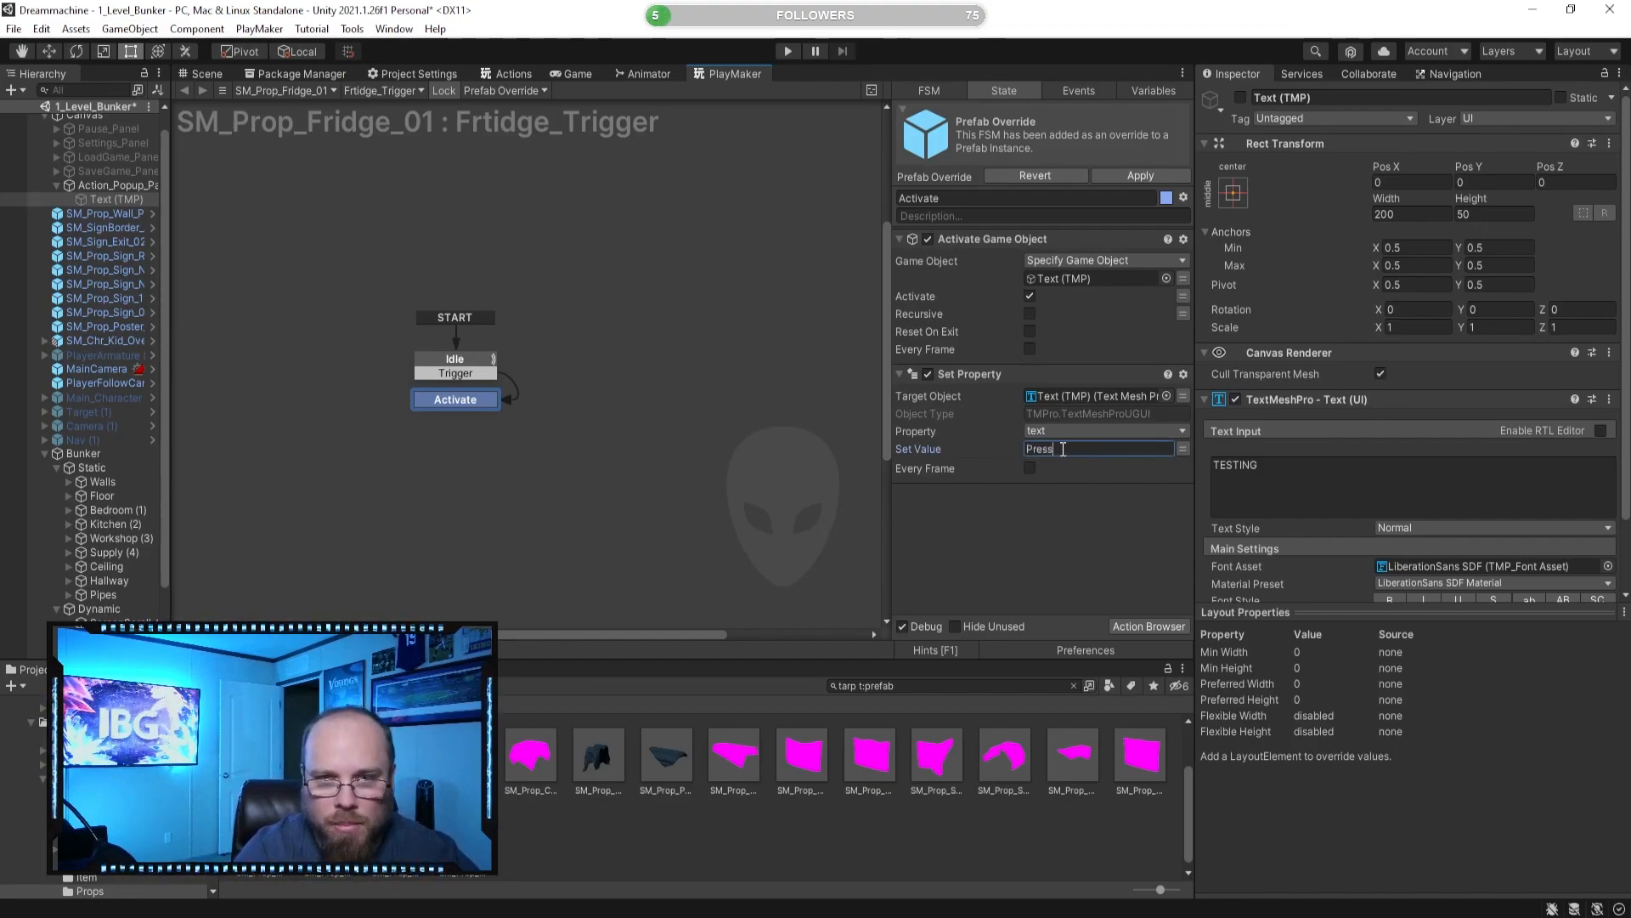
type(" F")
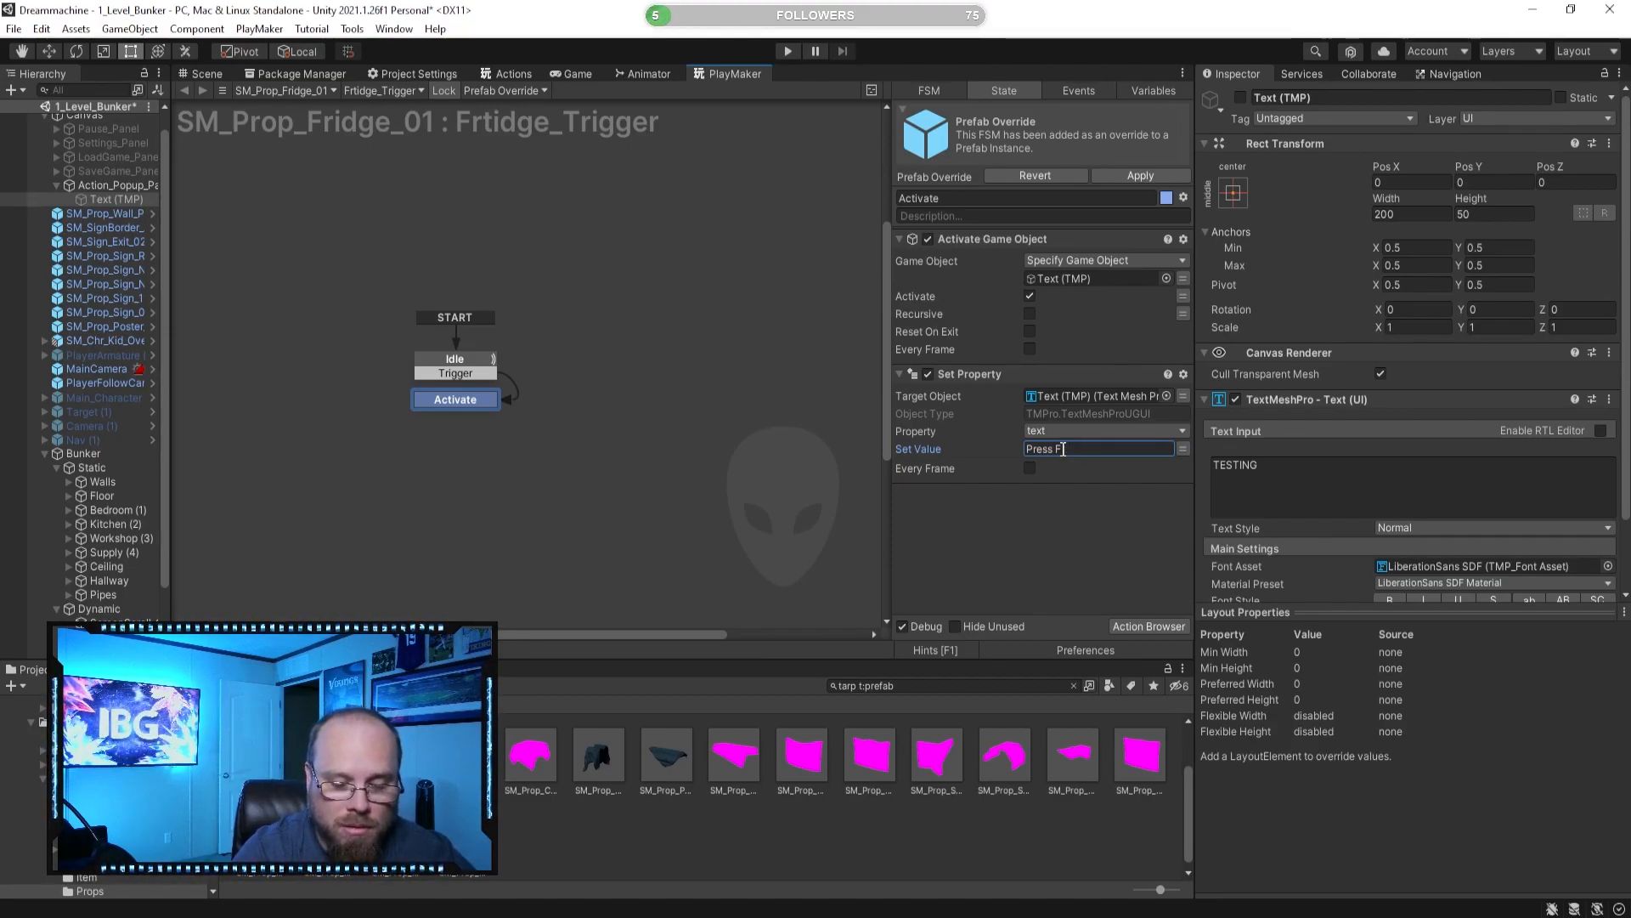
type(" to to")
key("BackSpace")
key("BackSpace")
key("BackSpace")
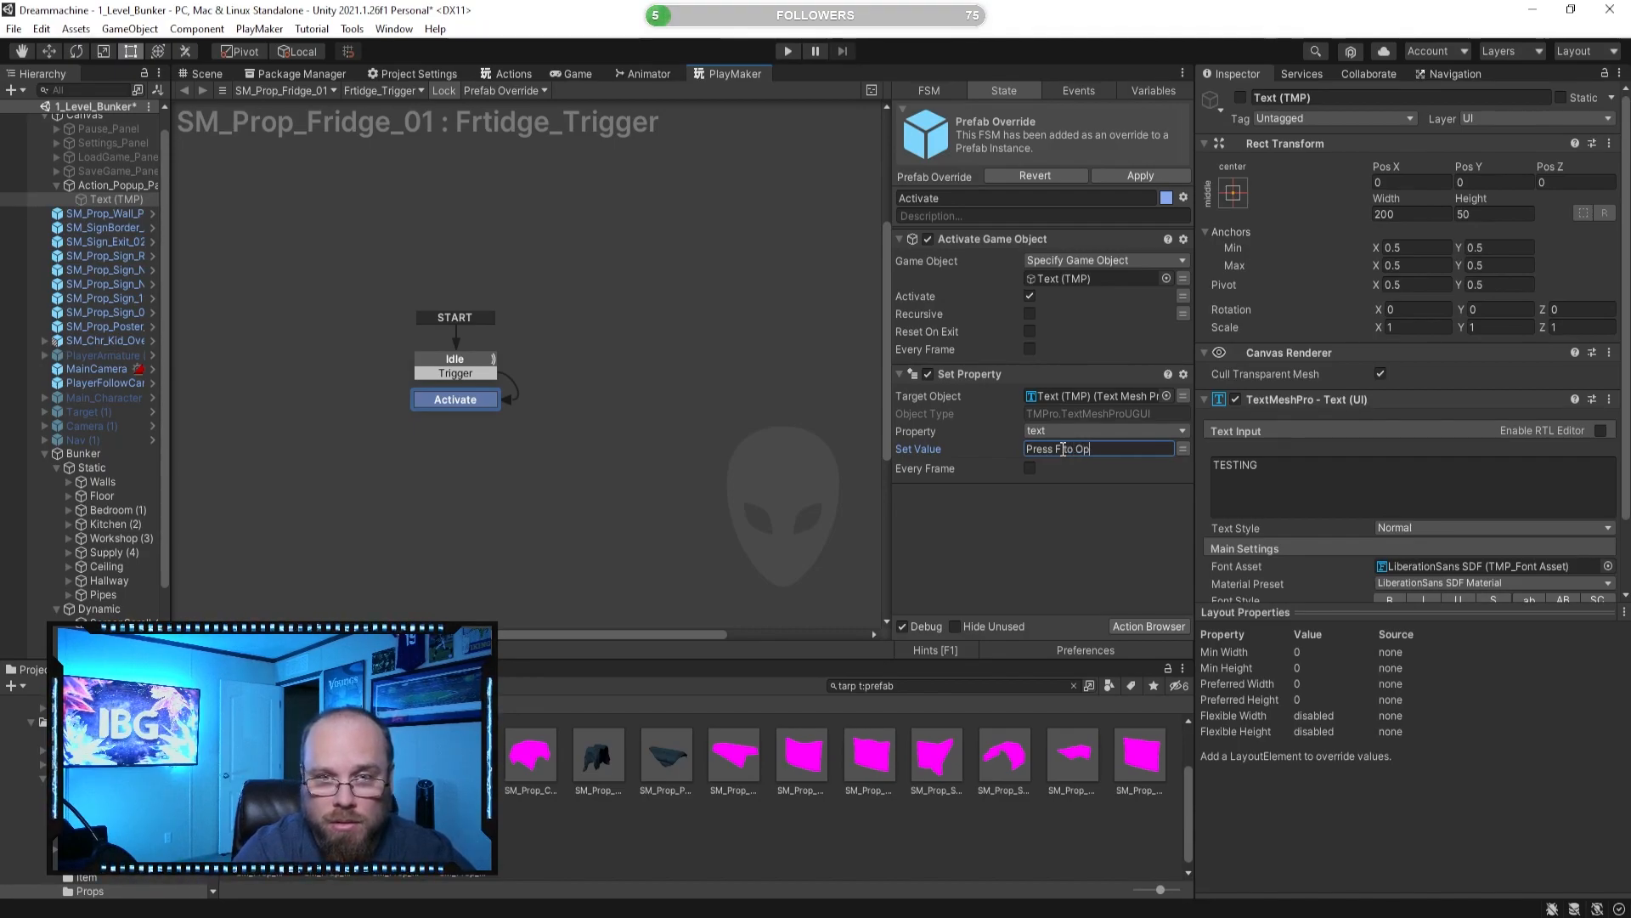
type("Open")
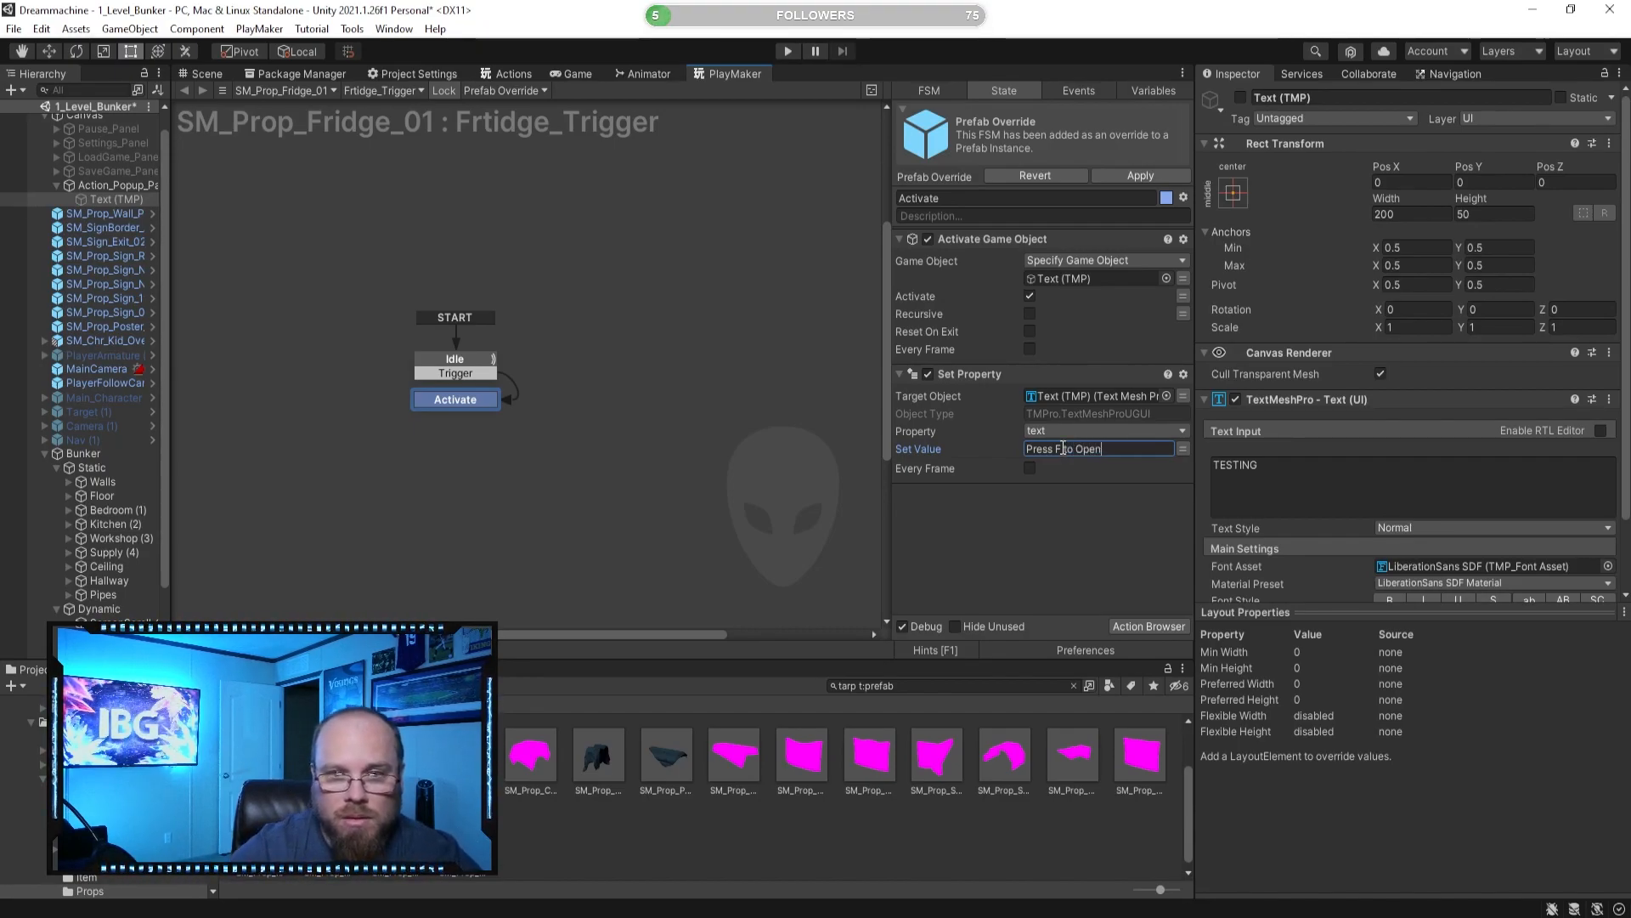
key("Return")
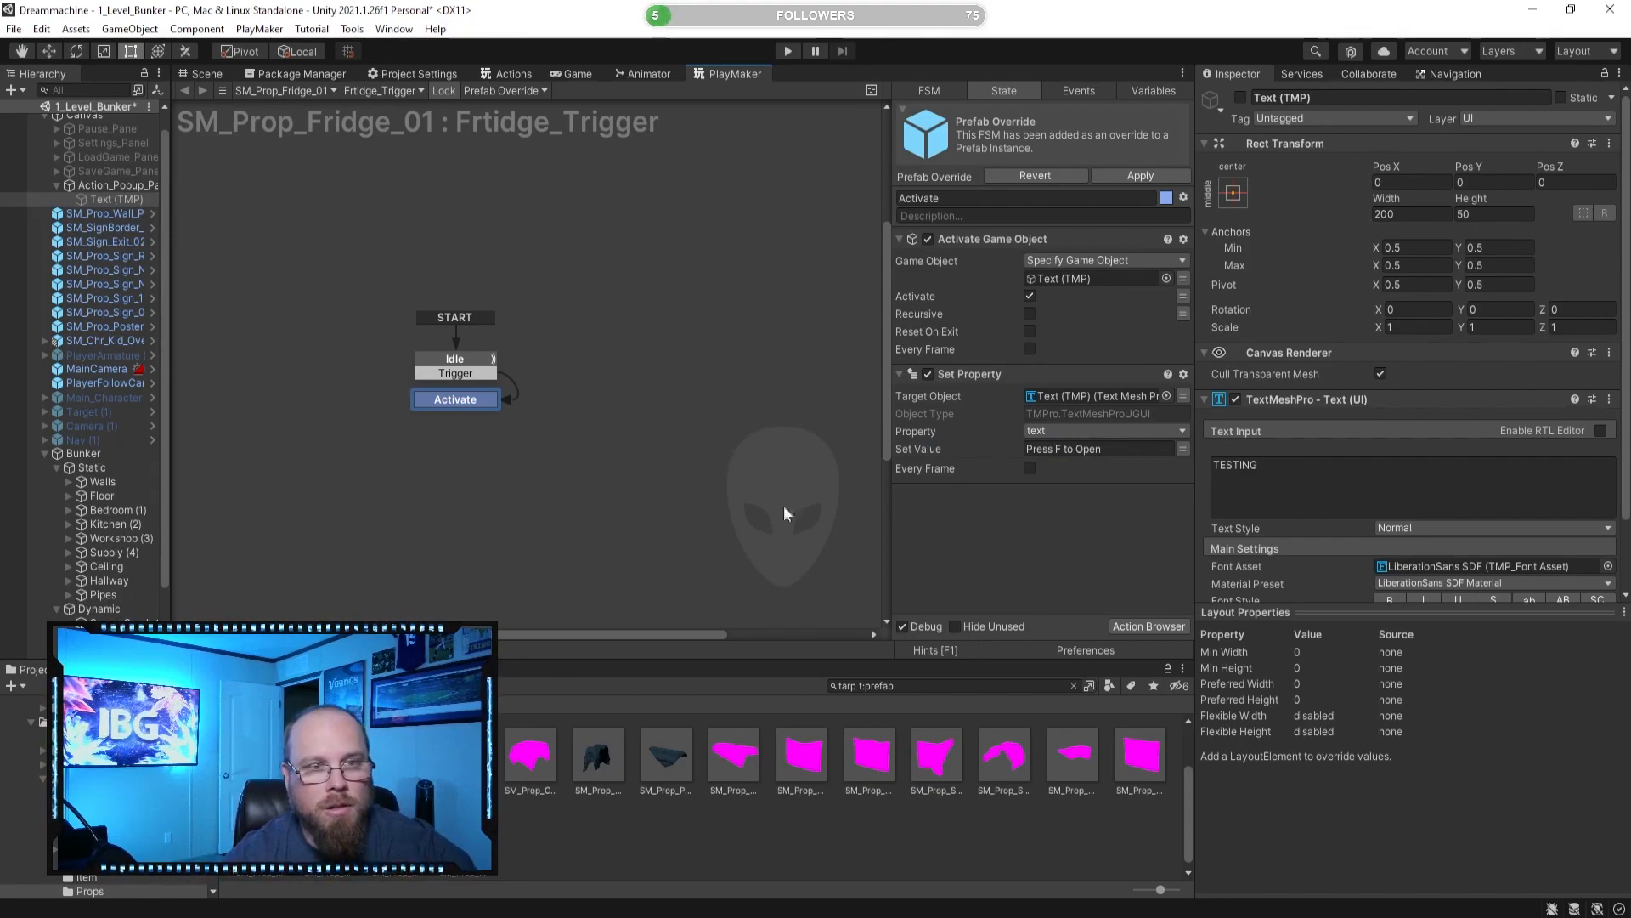
left_click(507, 455)
left_click(479, 405)
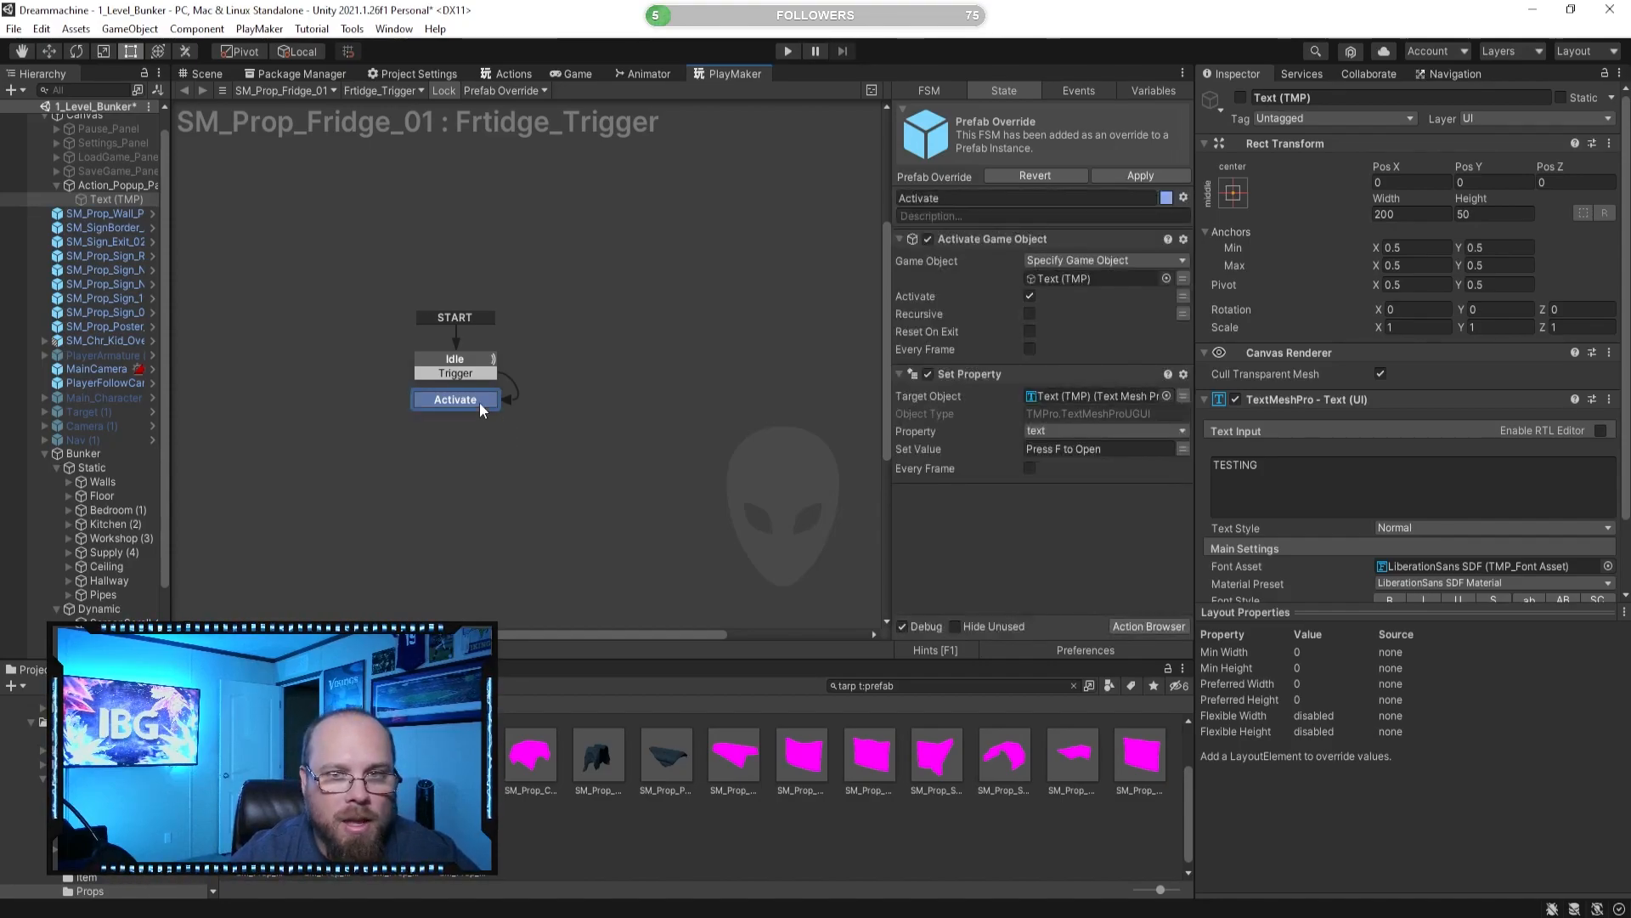
left_click(593, 464)
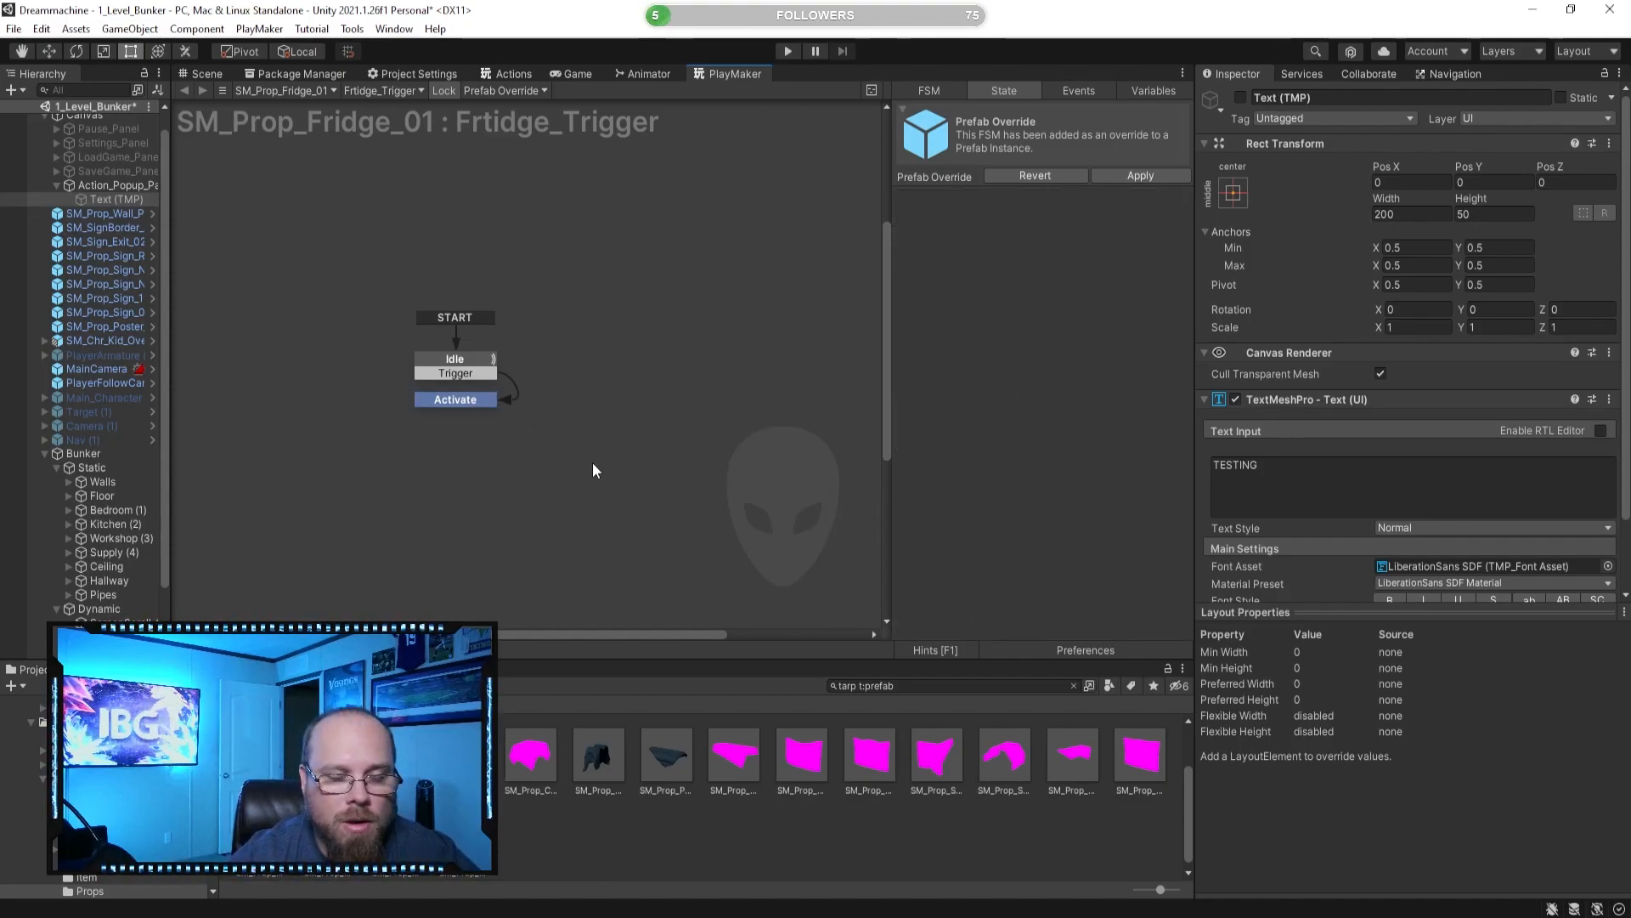
Copy the Idle state's Trigger Event action into the Activate state and set its trigger to On Trigger Exit.
left_click(471, 404)
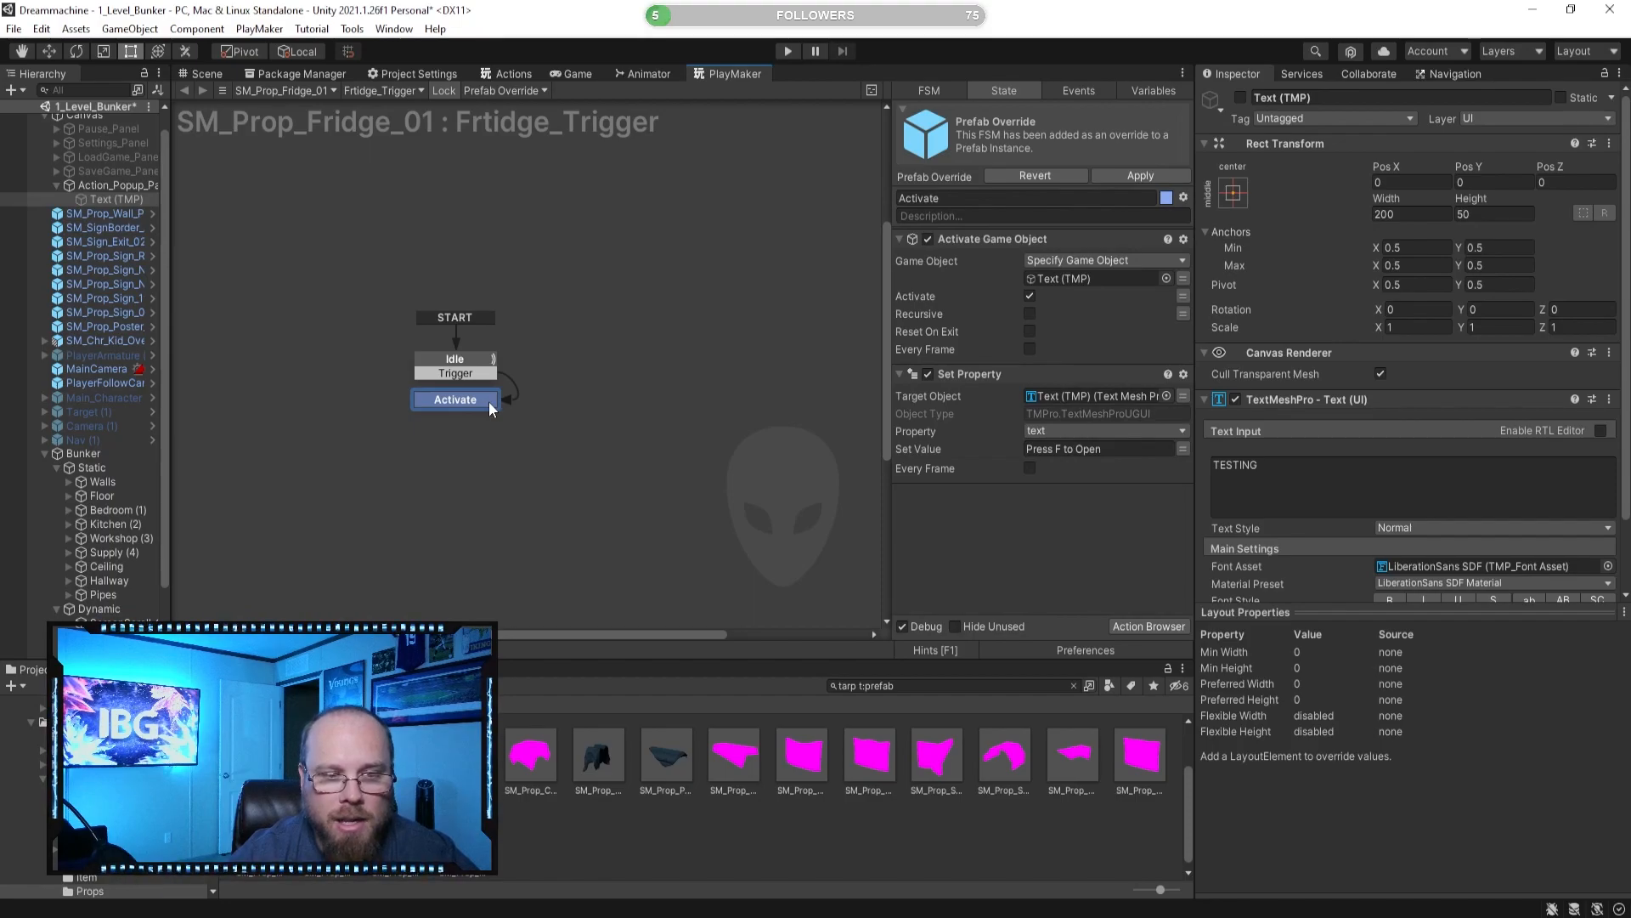
left_click(486, 357)
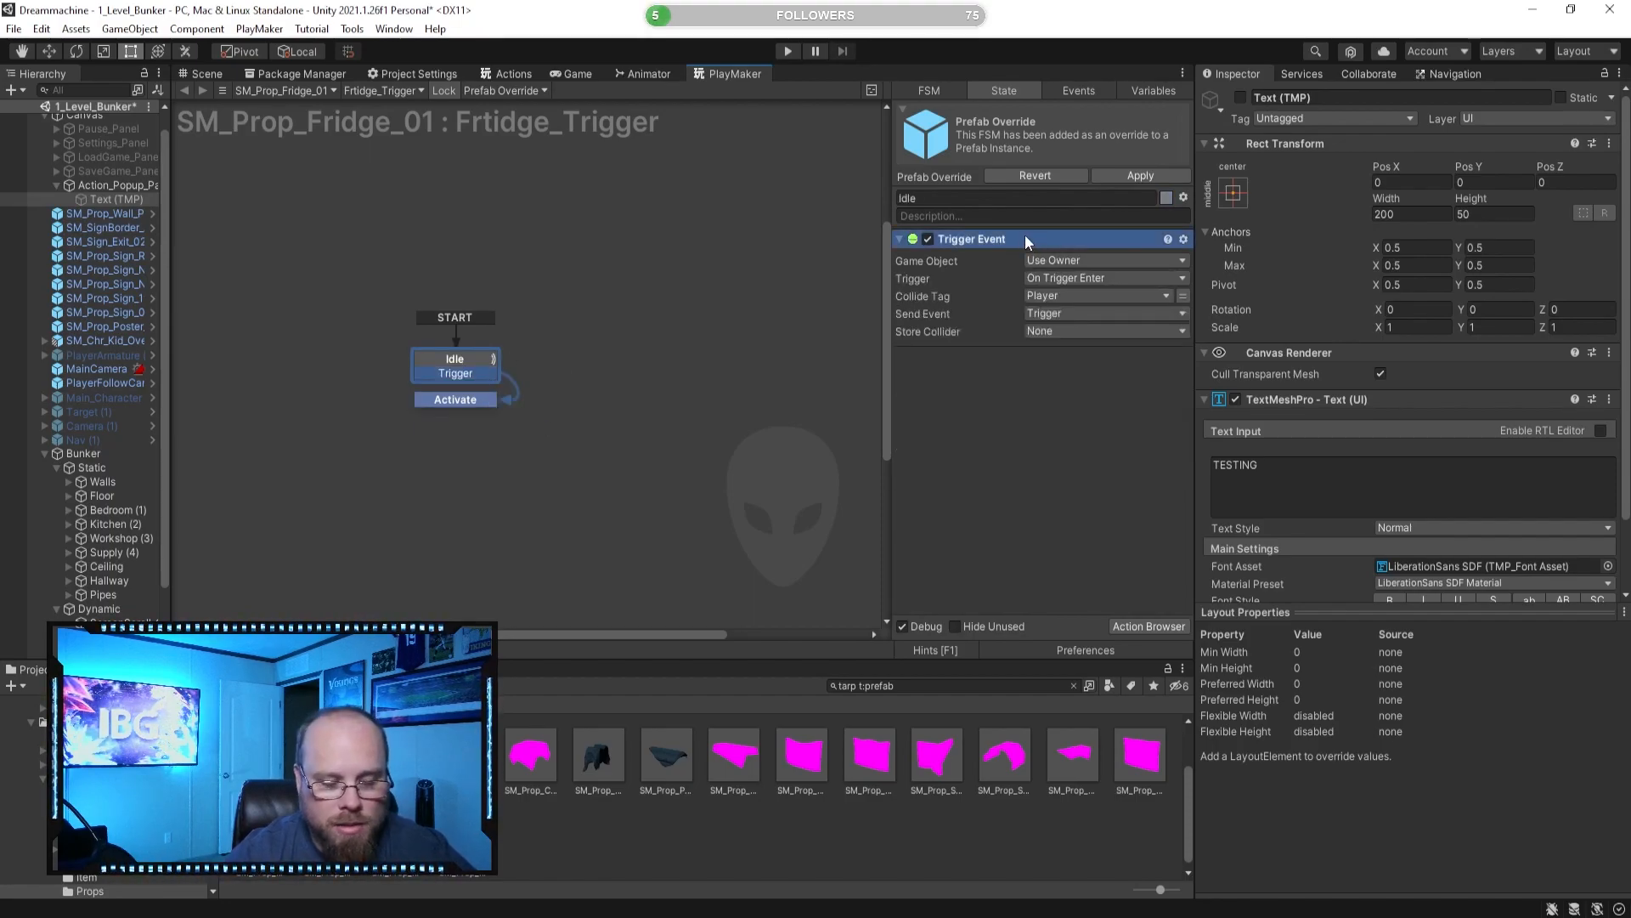
left_click(459, 402)
key("ctrl+v")
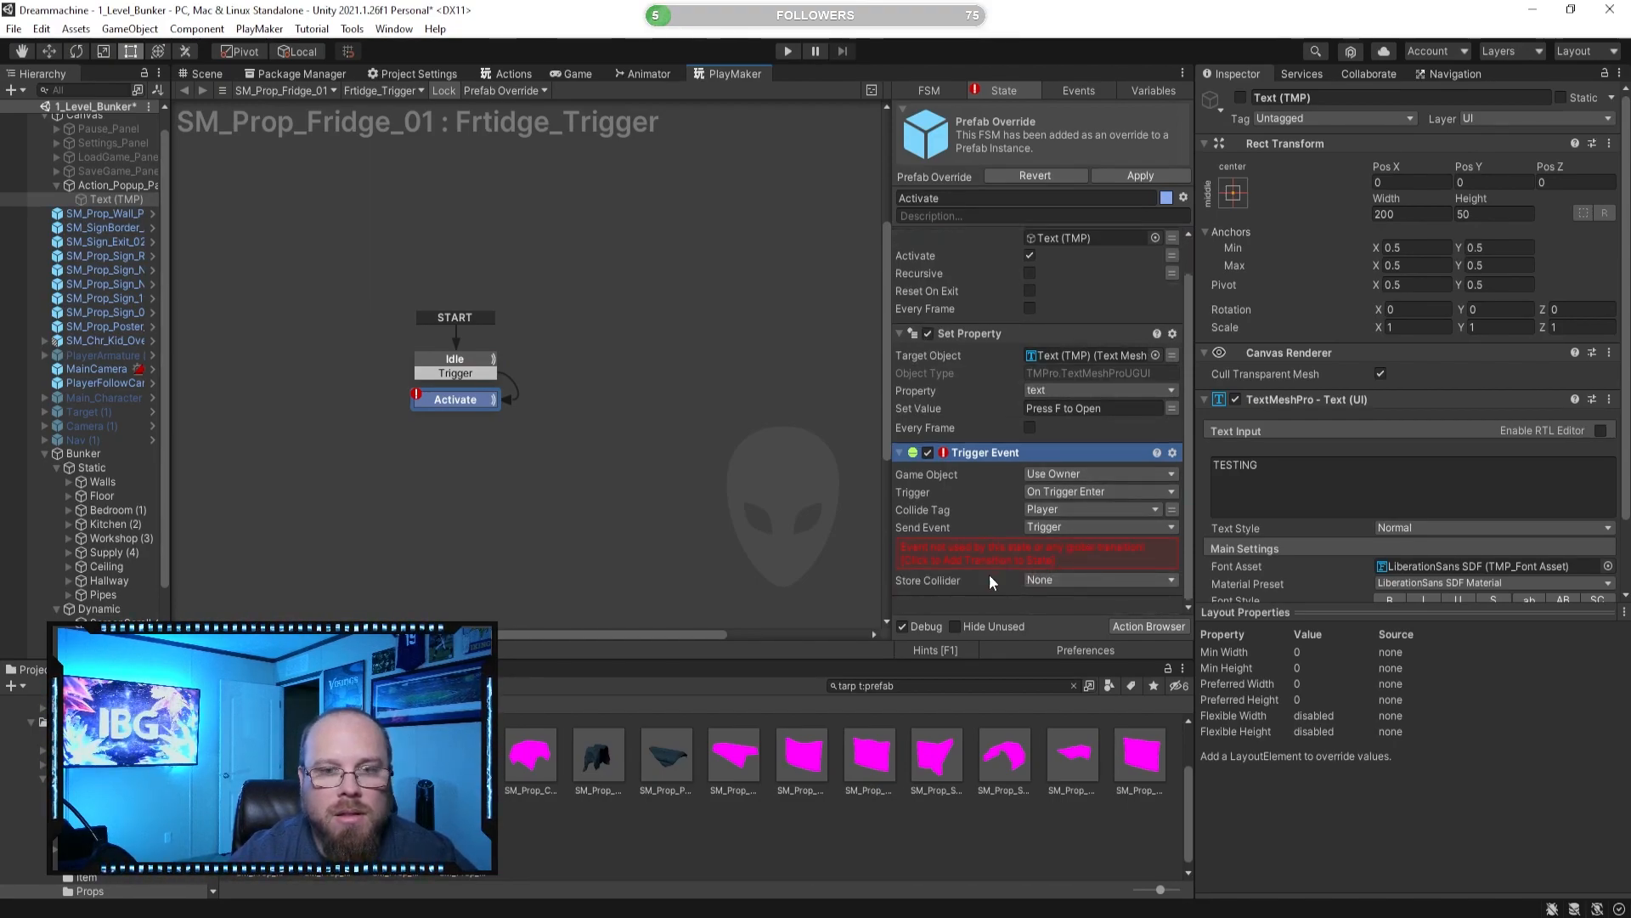
left_click(1073, 493)
left_click(1053, 544)
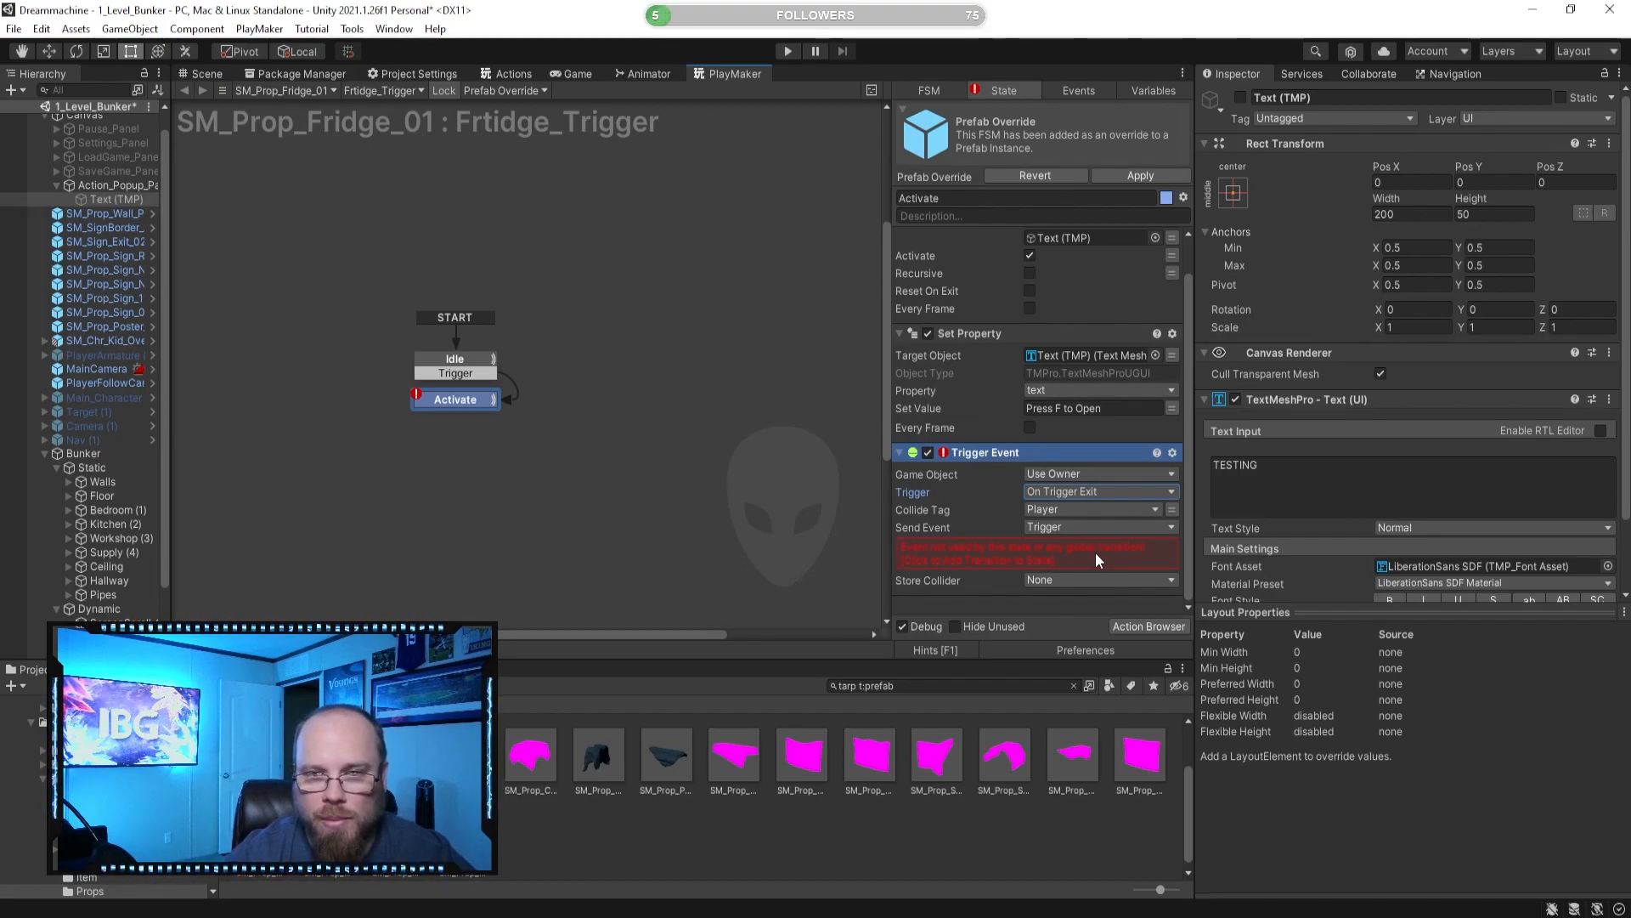
Create a new event named TurnOff for the Activate state's Trigger Event to send, and add it as a transition on that state.
left_click(1073, 528)
left_click(1094, 646)
type("Turn")
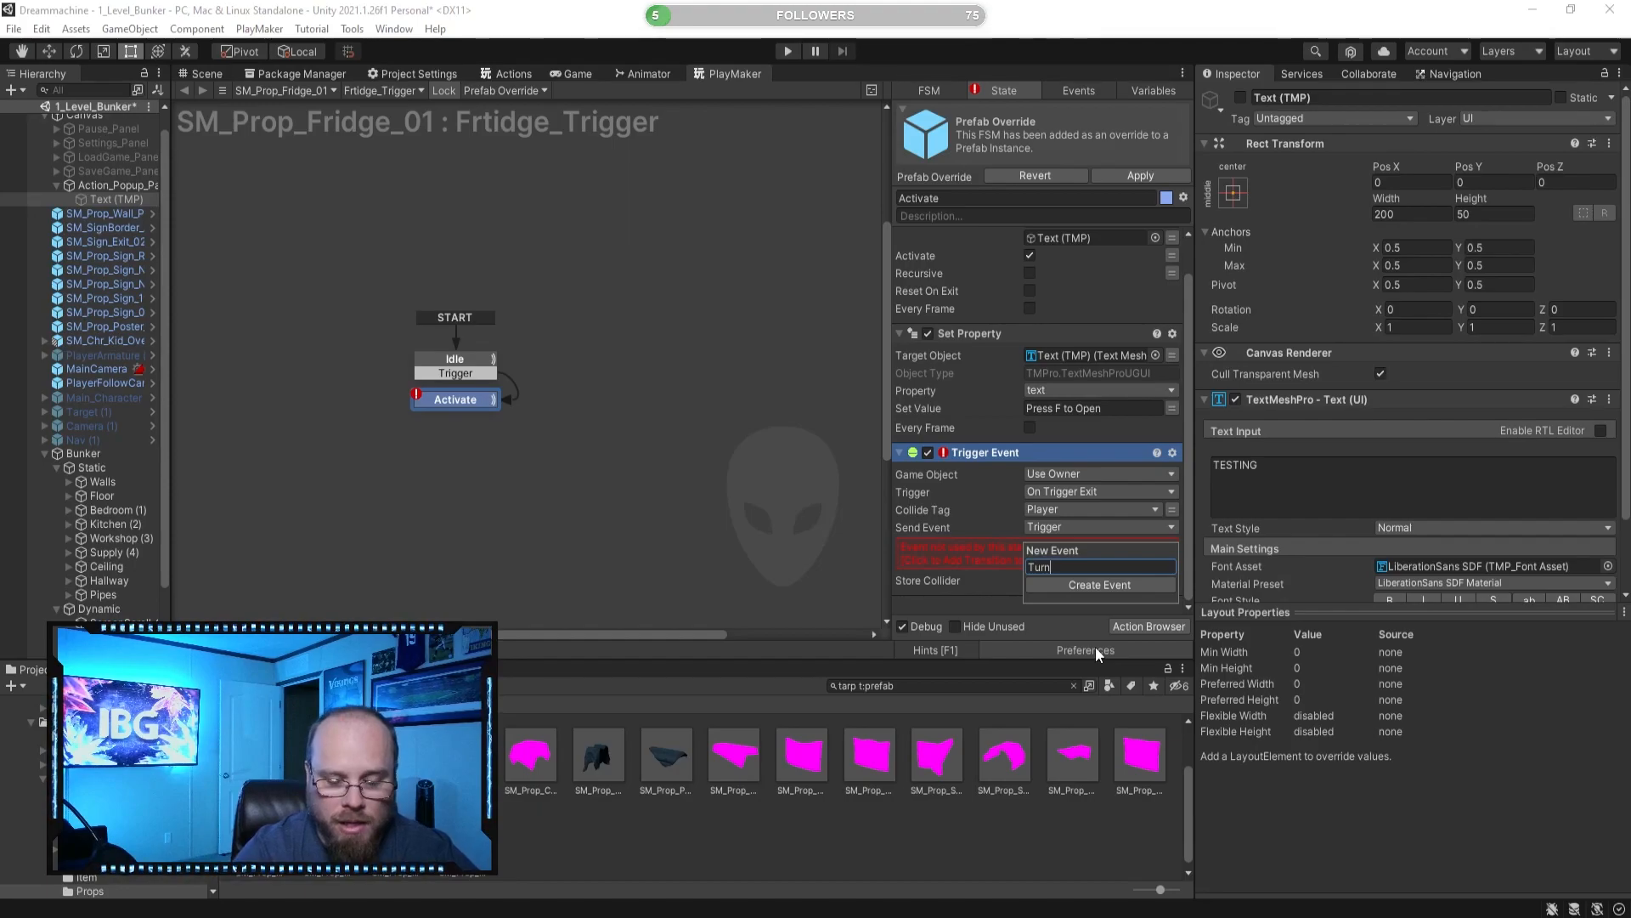
key("BackSpace")
key("BackSpace")
key("BackSpace")
key("BackSpace")
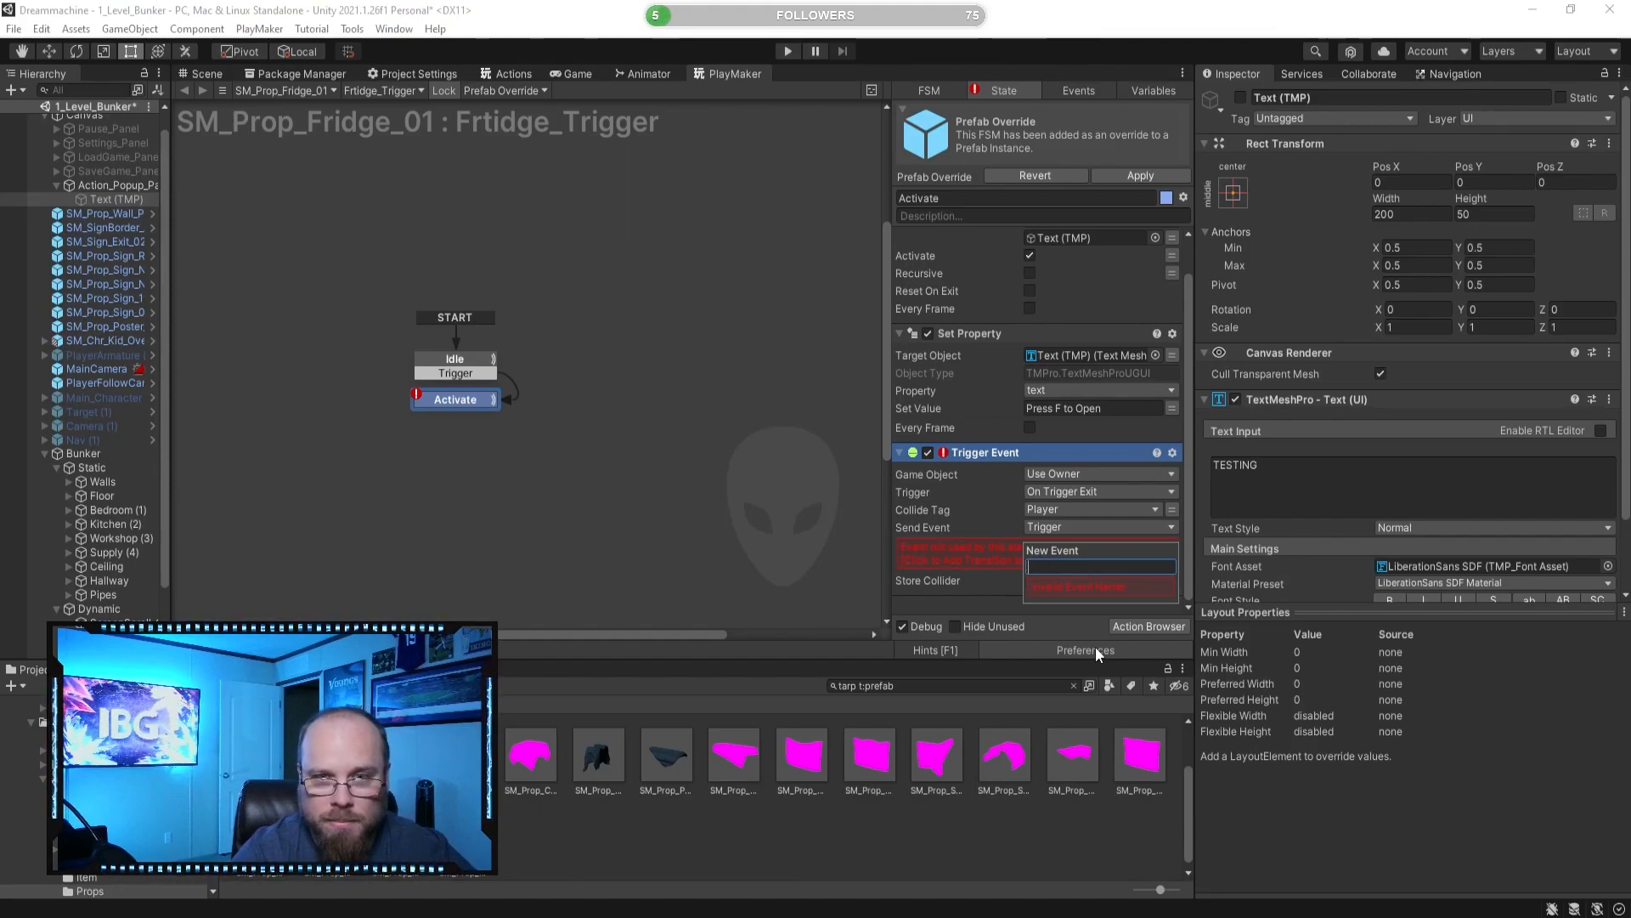
type("Exit")
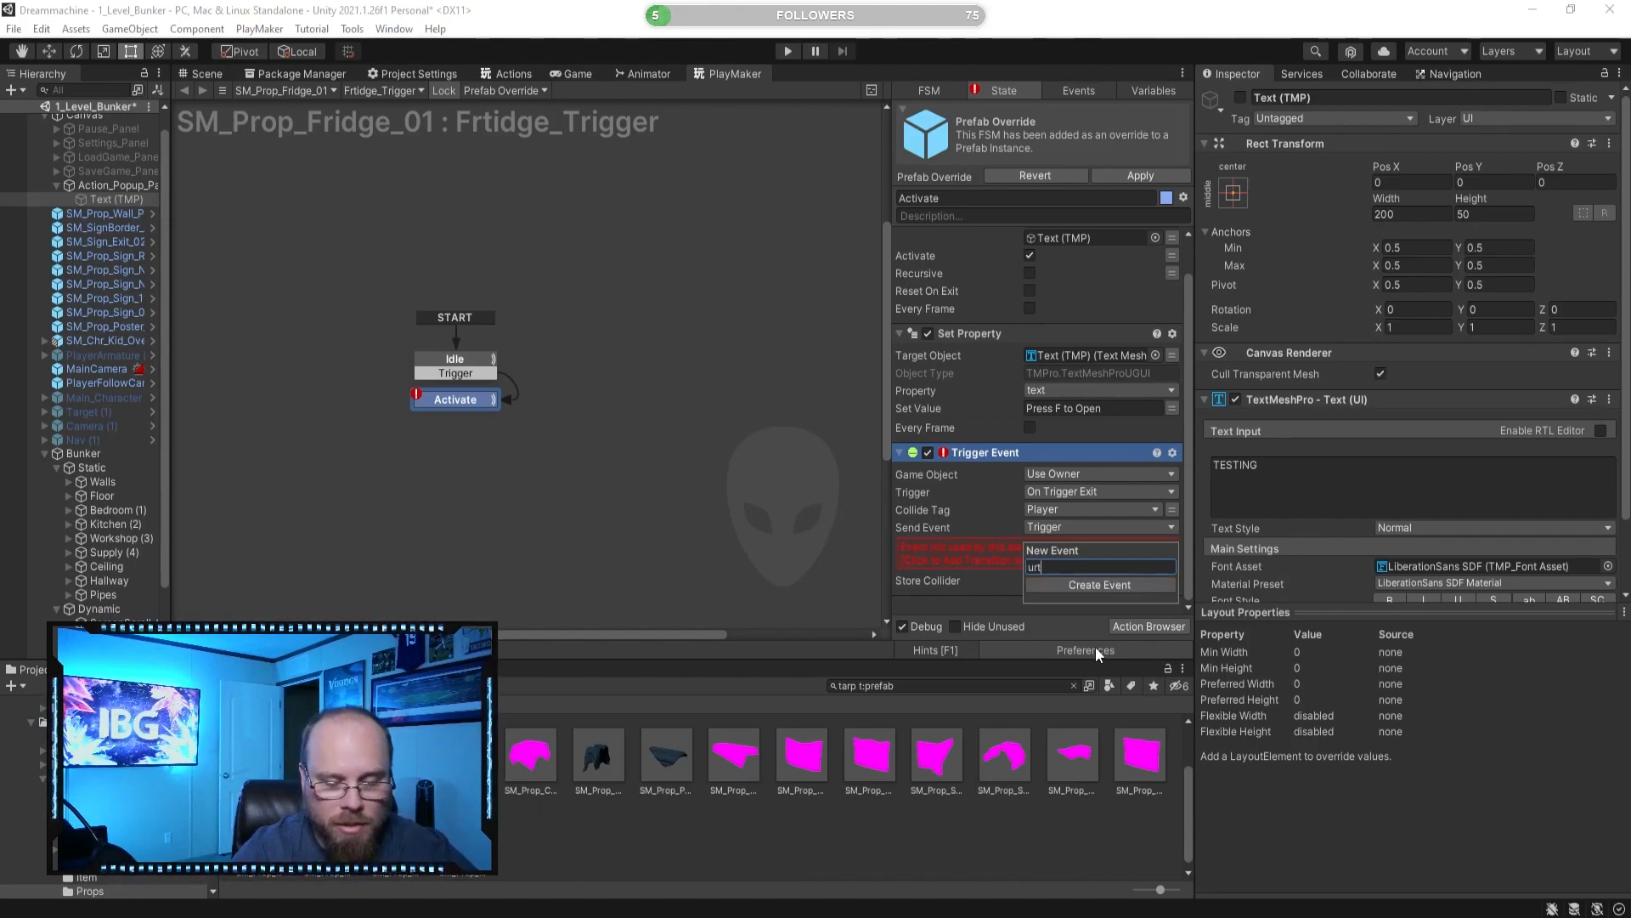
key("BackSpace")
key("BackSpace")
key("BackSpace")
key("BackSpace")
type("TurnOff")
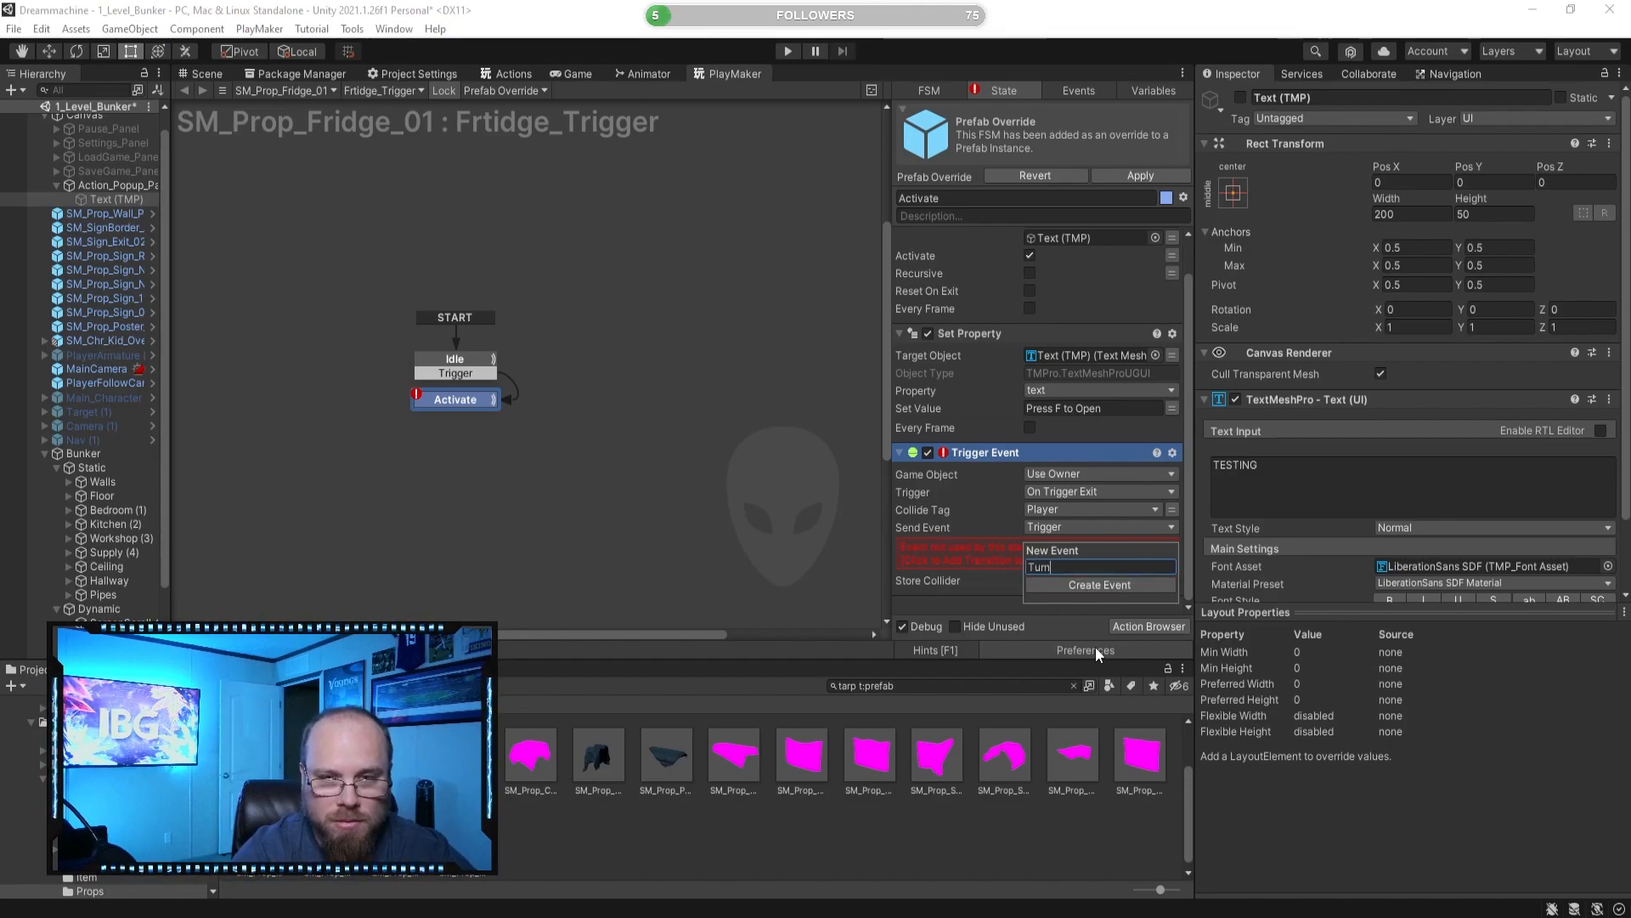
key("Return")
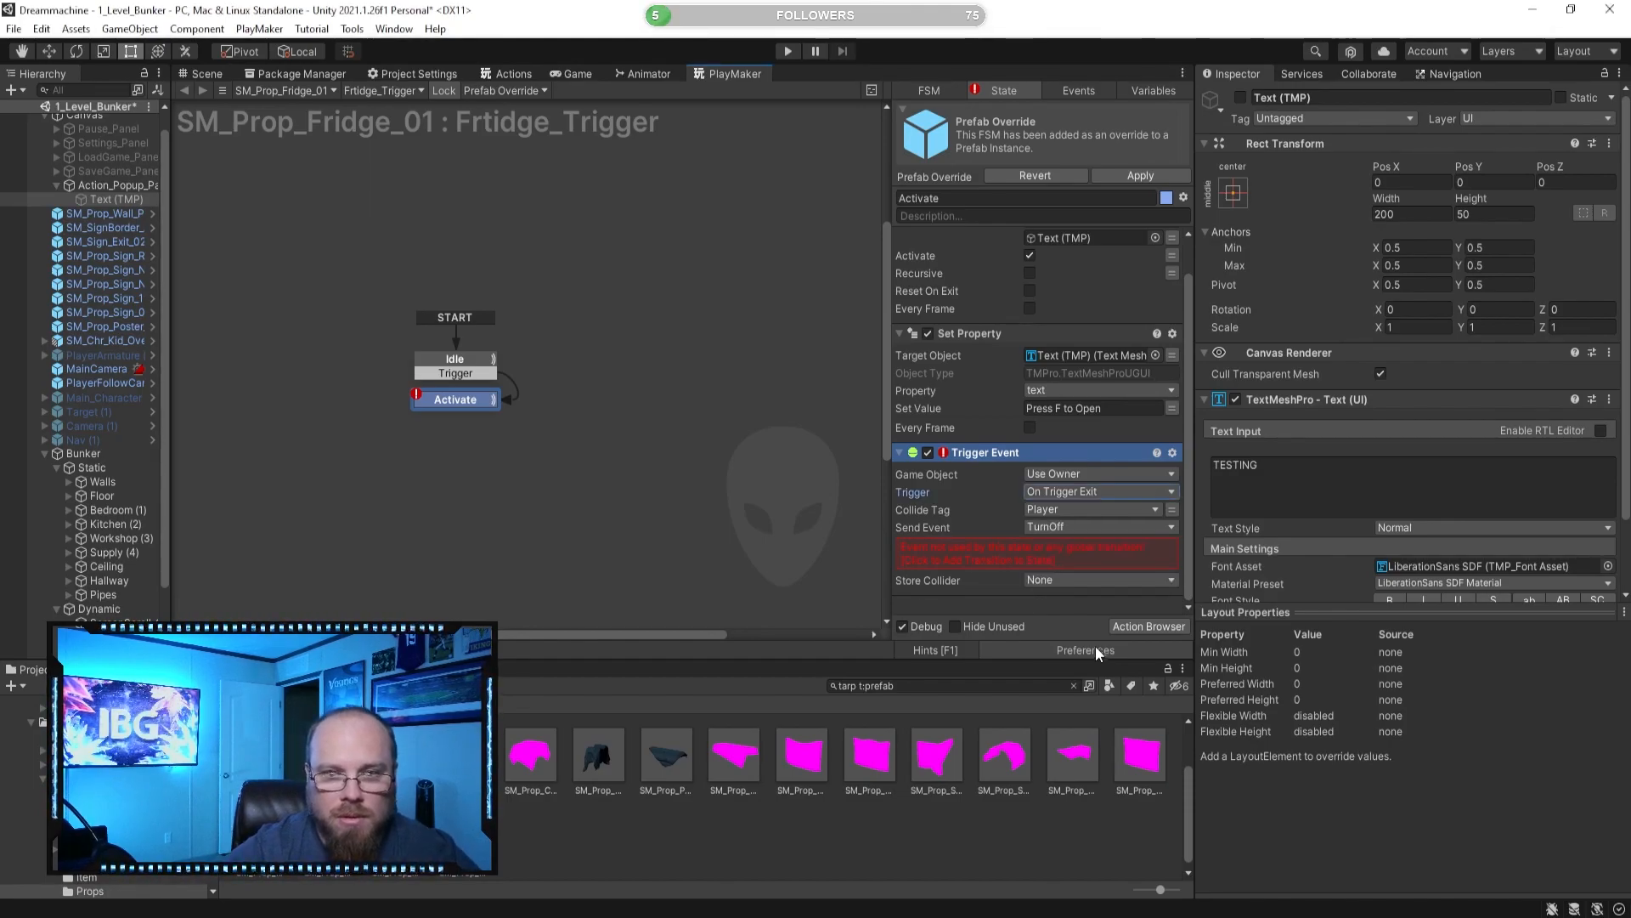
left_click(1122, 557)
left_click(479, 462)
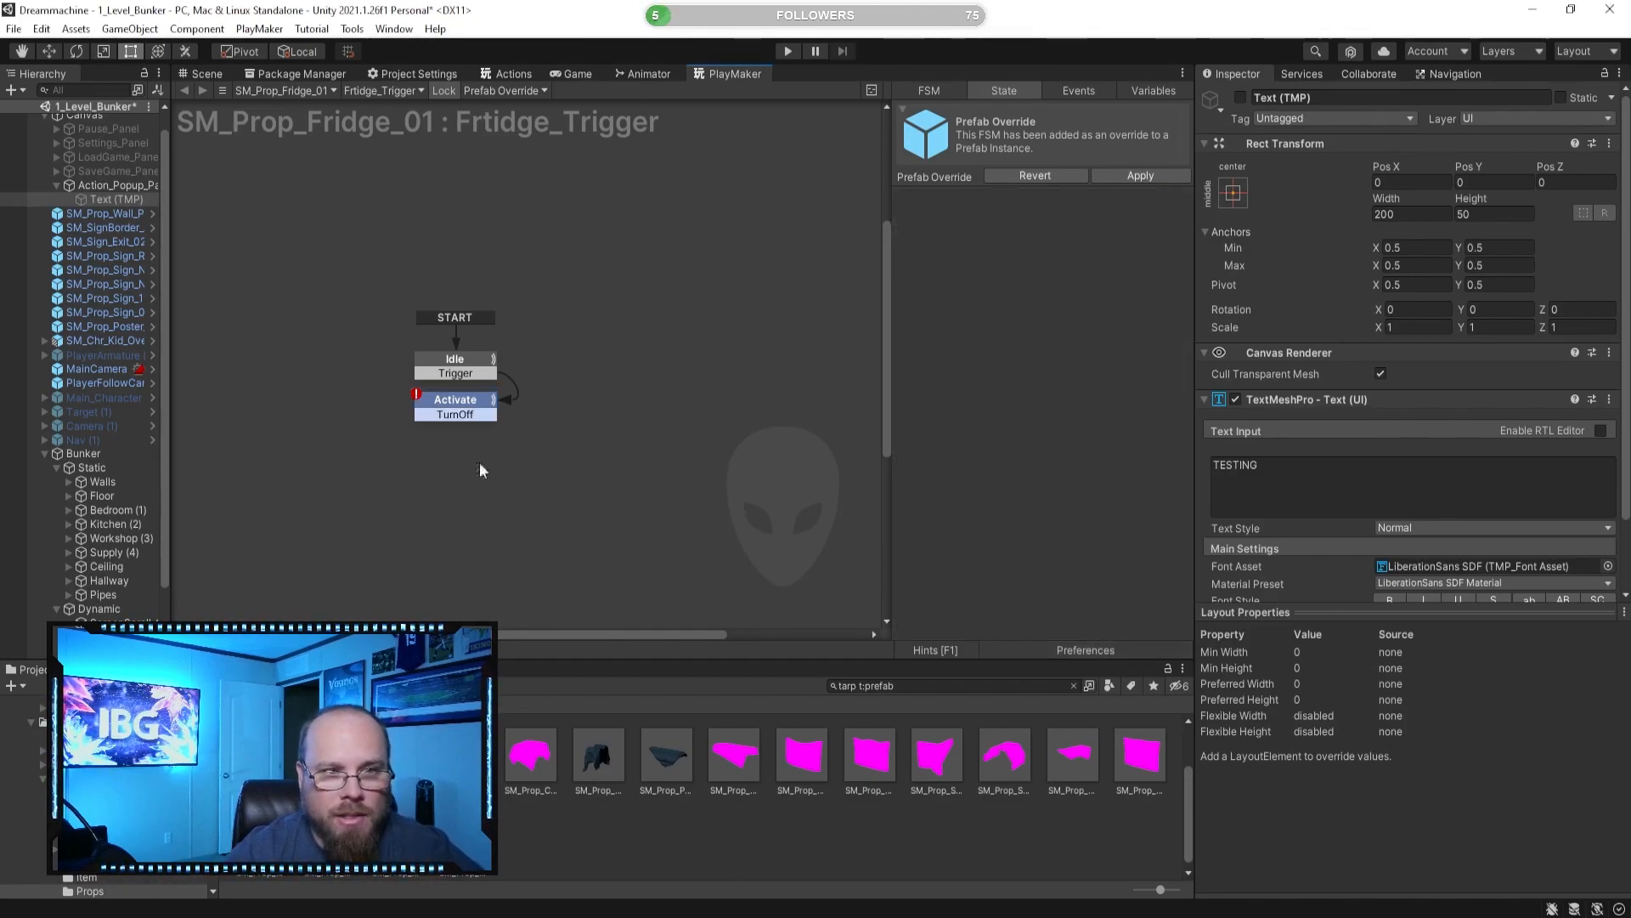
Duplicate the Activate state and place the copy beside the original in the graph.
right_click(581, 394)
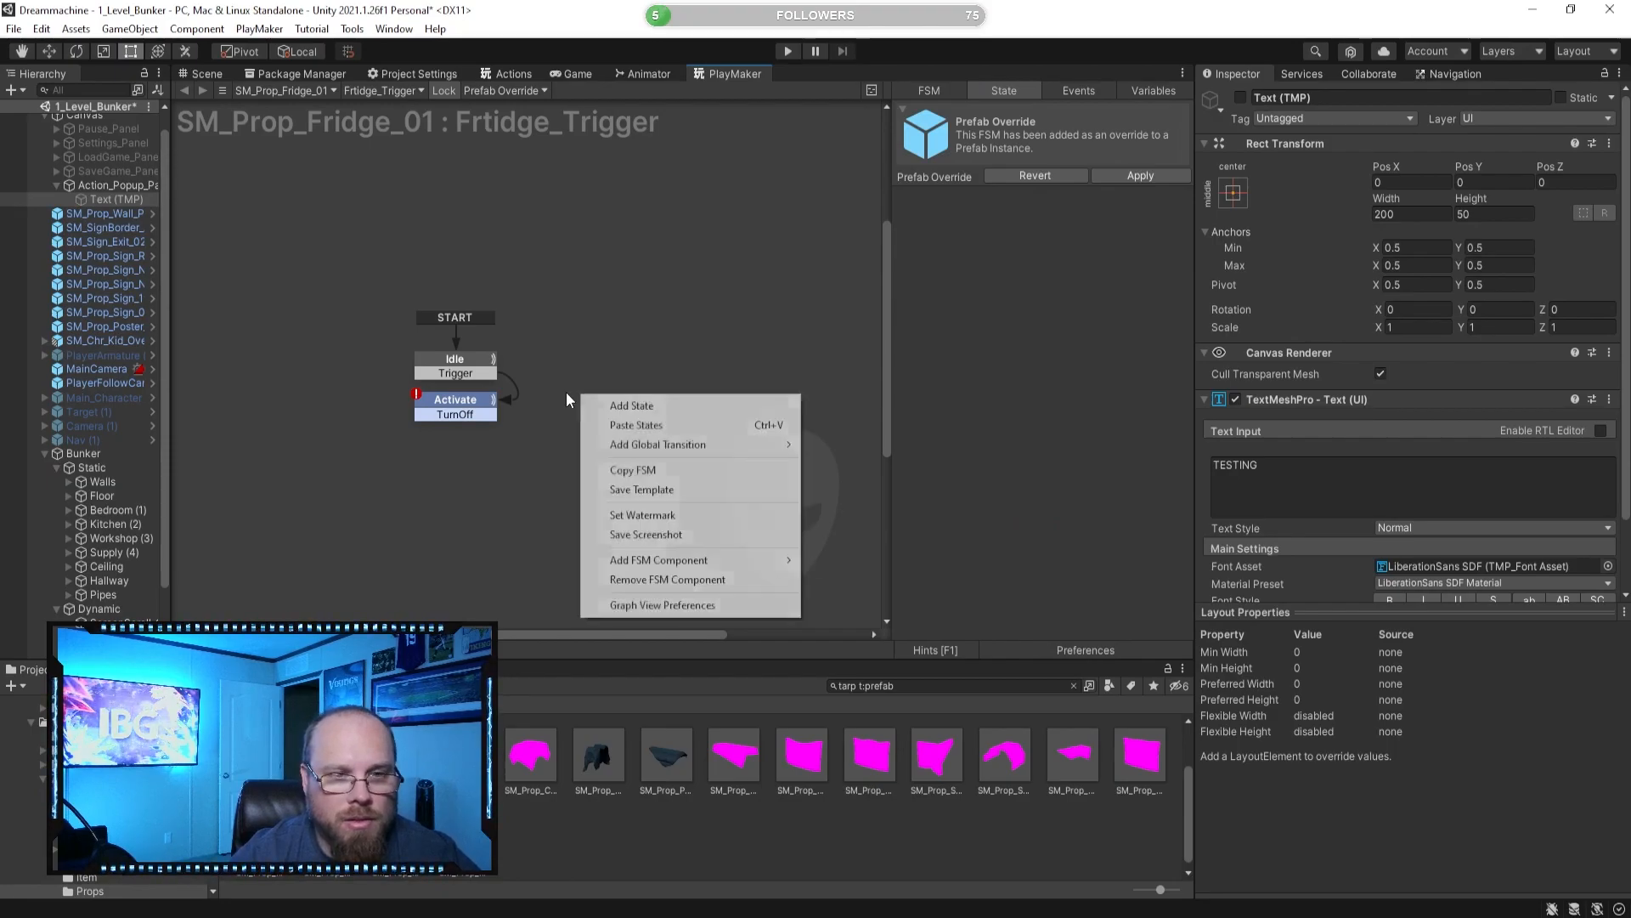
left_click(477, 399)
key("ctrl+c")
key("ctrl+v")
left_click_drag(588, 385, 589, 406)
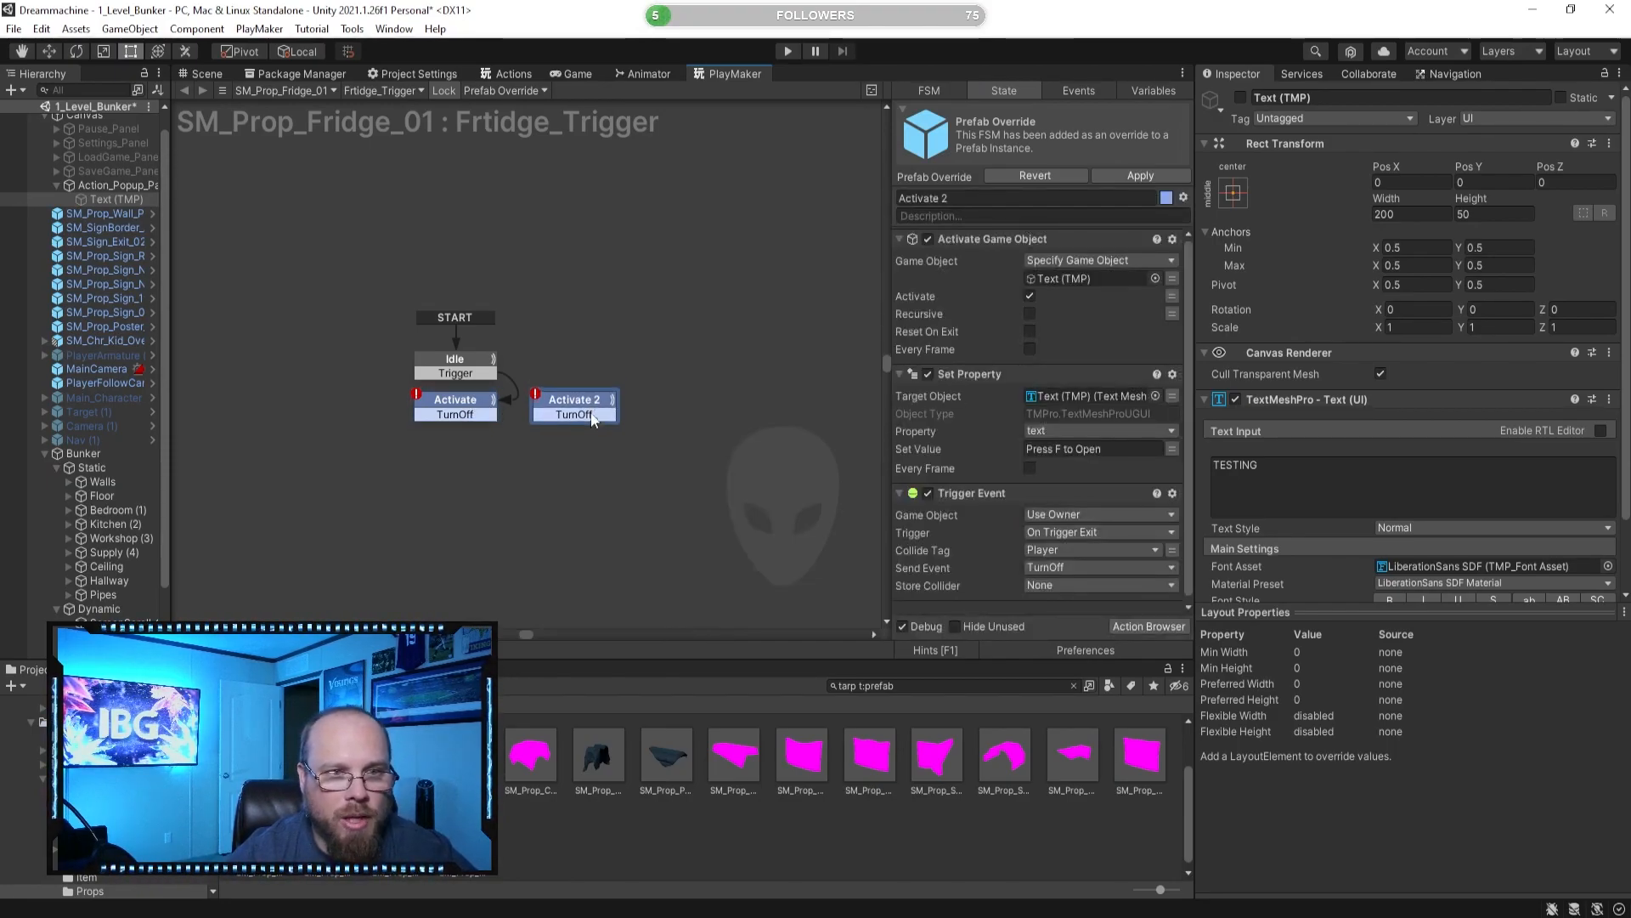
Rename the duplicated state DeActivate.
left_click(970, 200)
left_click(970, 211)
left_click(986, 196)
left_click(987, 196)
key("BackSpace")
key("BackSpace")
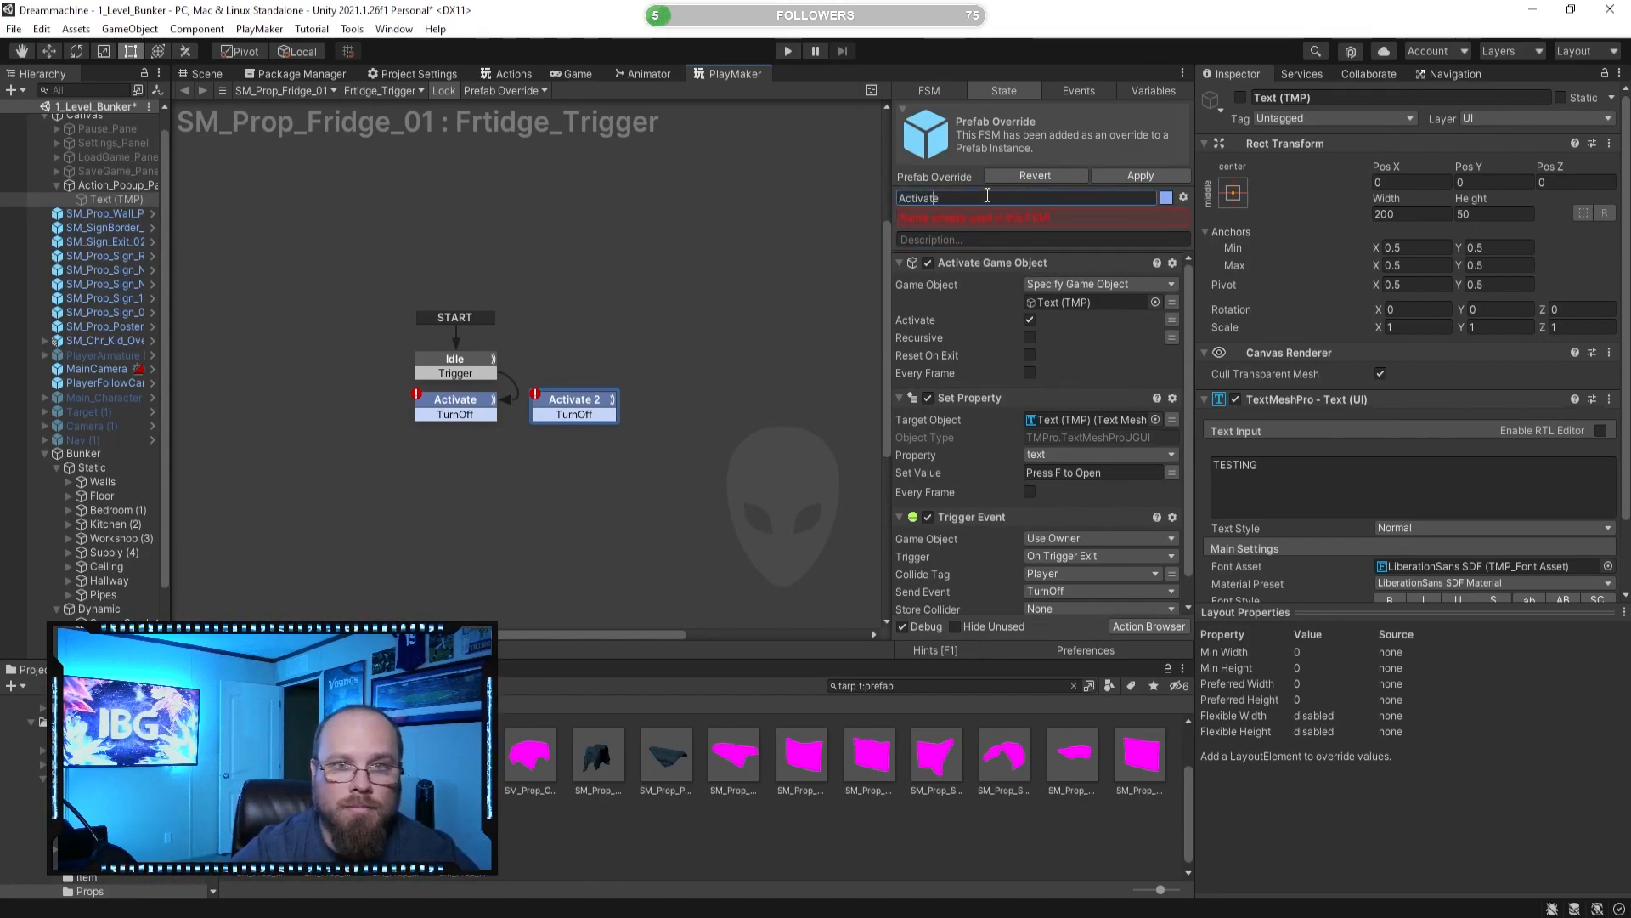
key("Home")
type("De")
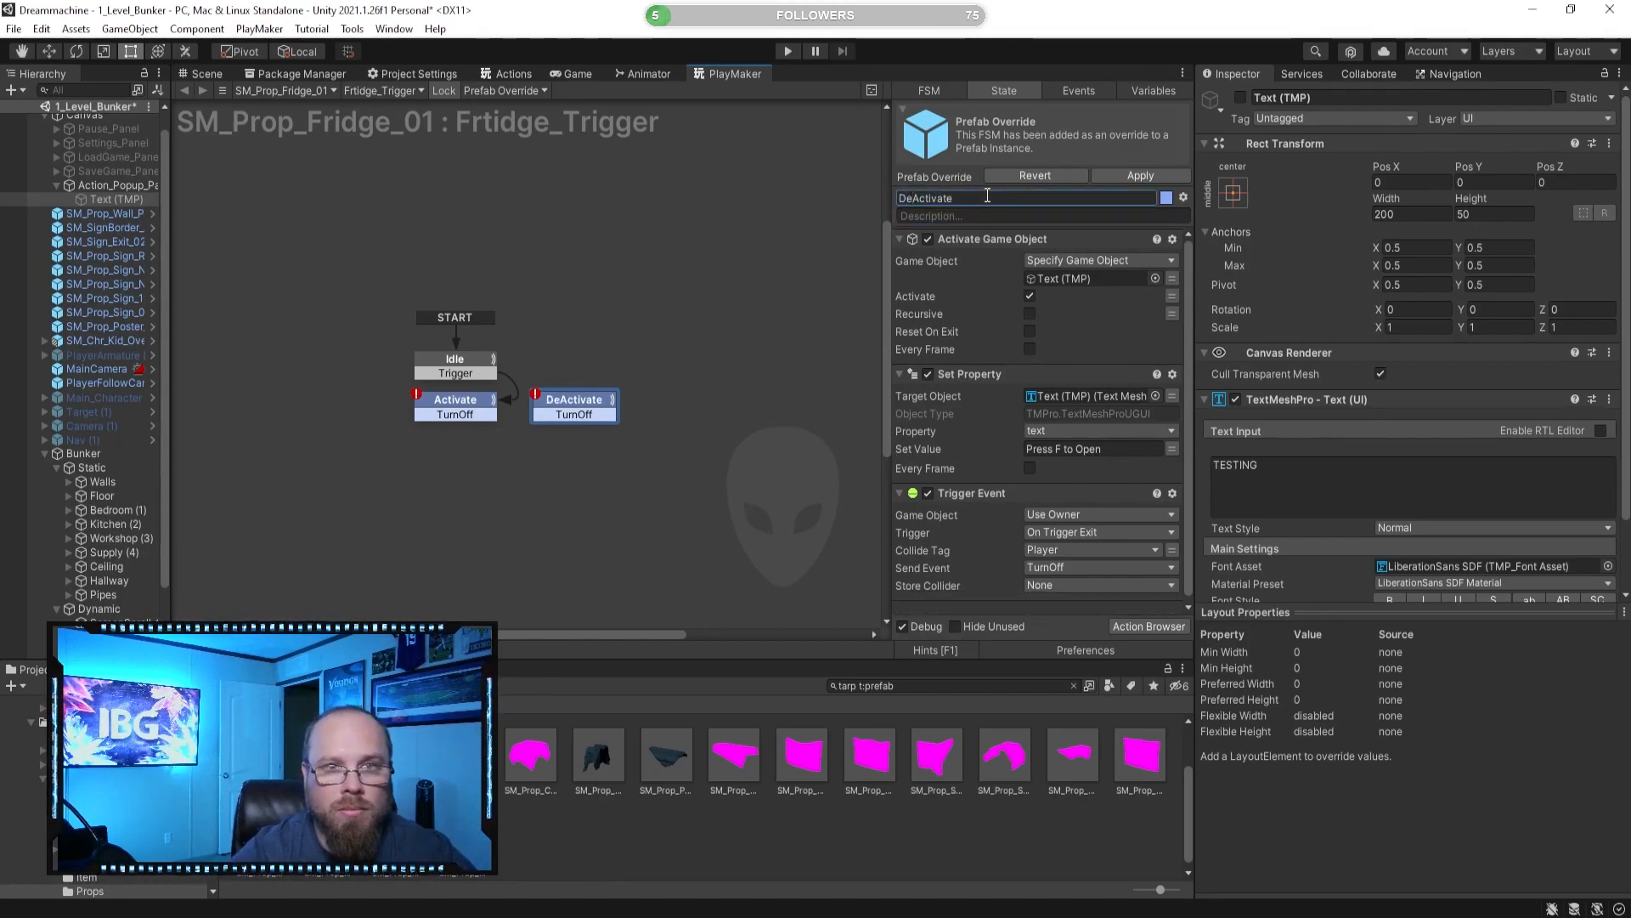
In the DeActivate state, turn off the Activate option for Text (TMP) and delete the Set Property and Trigger Event actions.
left_click(990, 383)
key("Delete")
left_click(1030, 296)
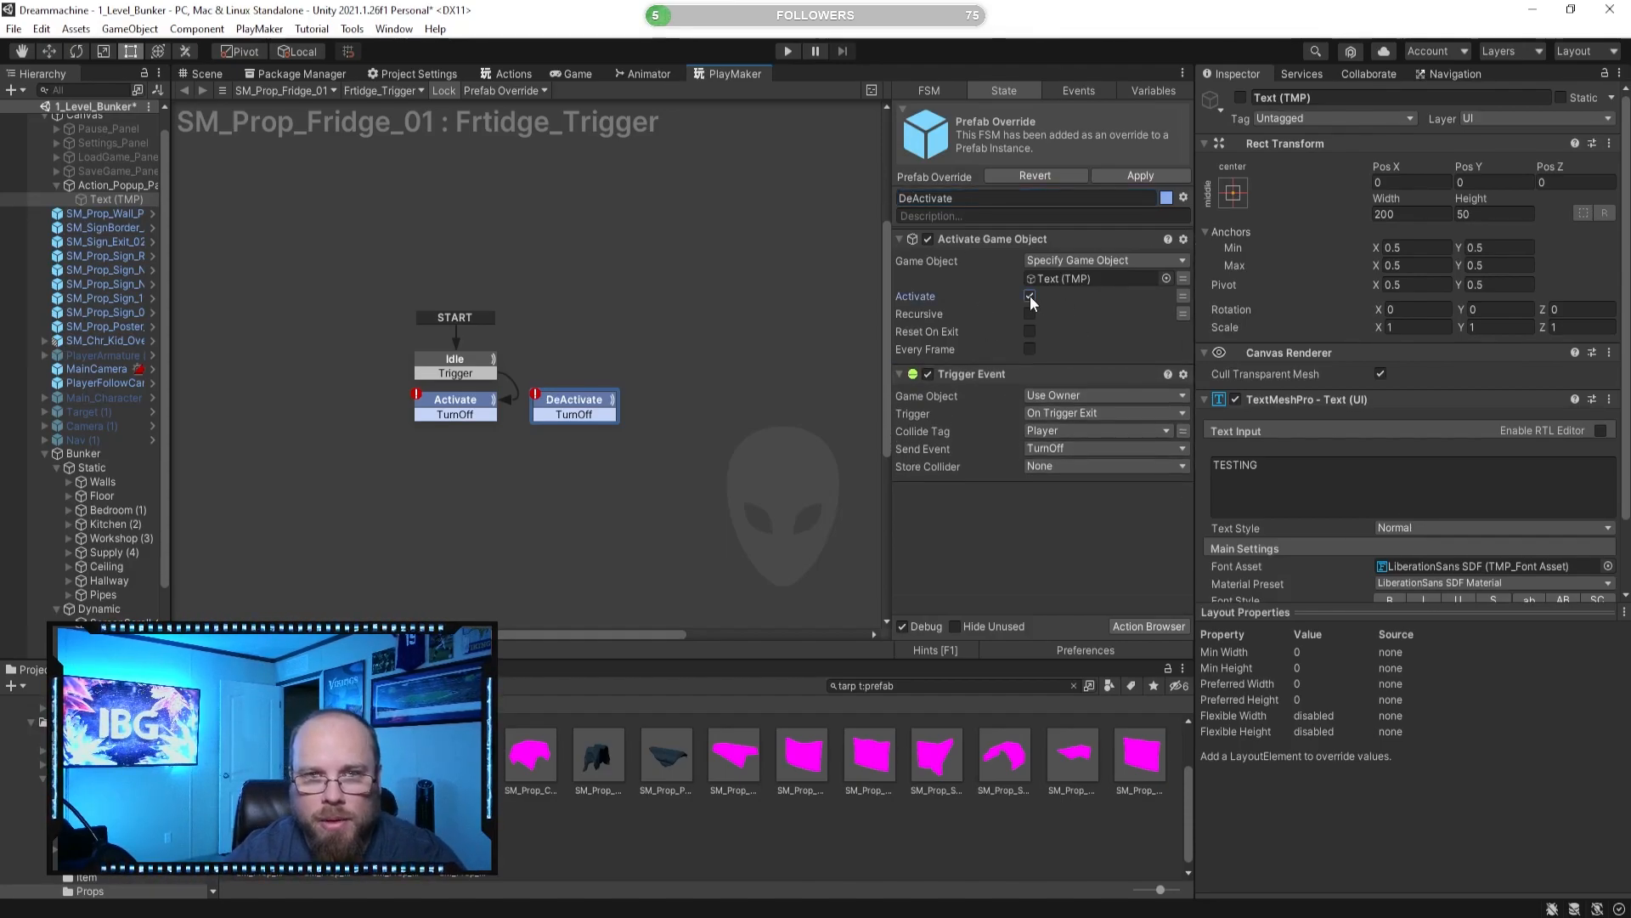
left_click(993, 377)
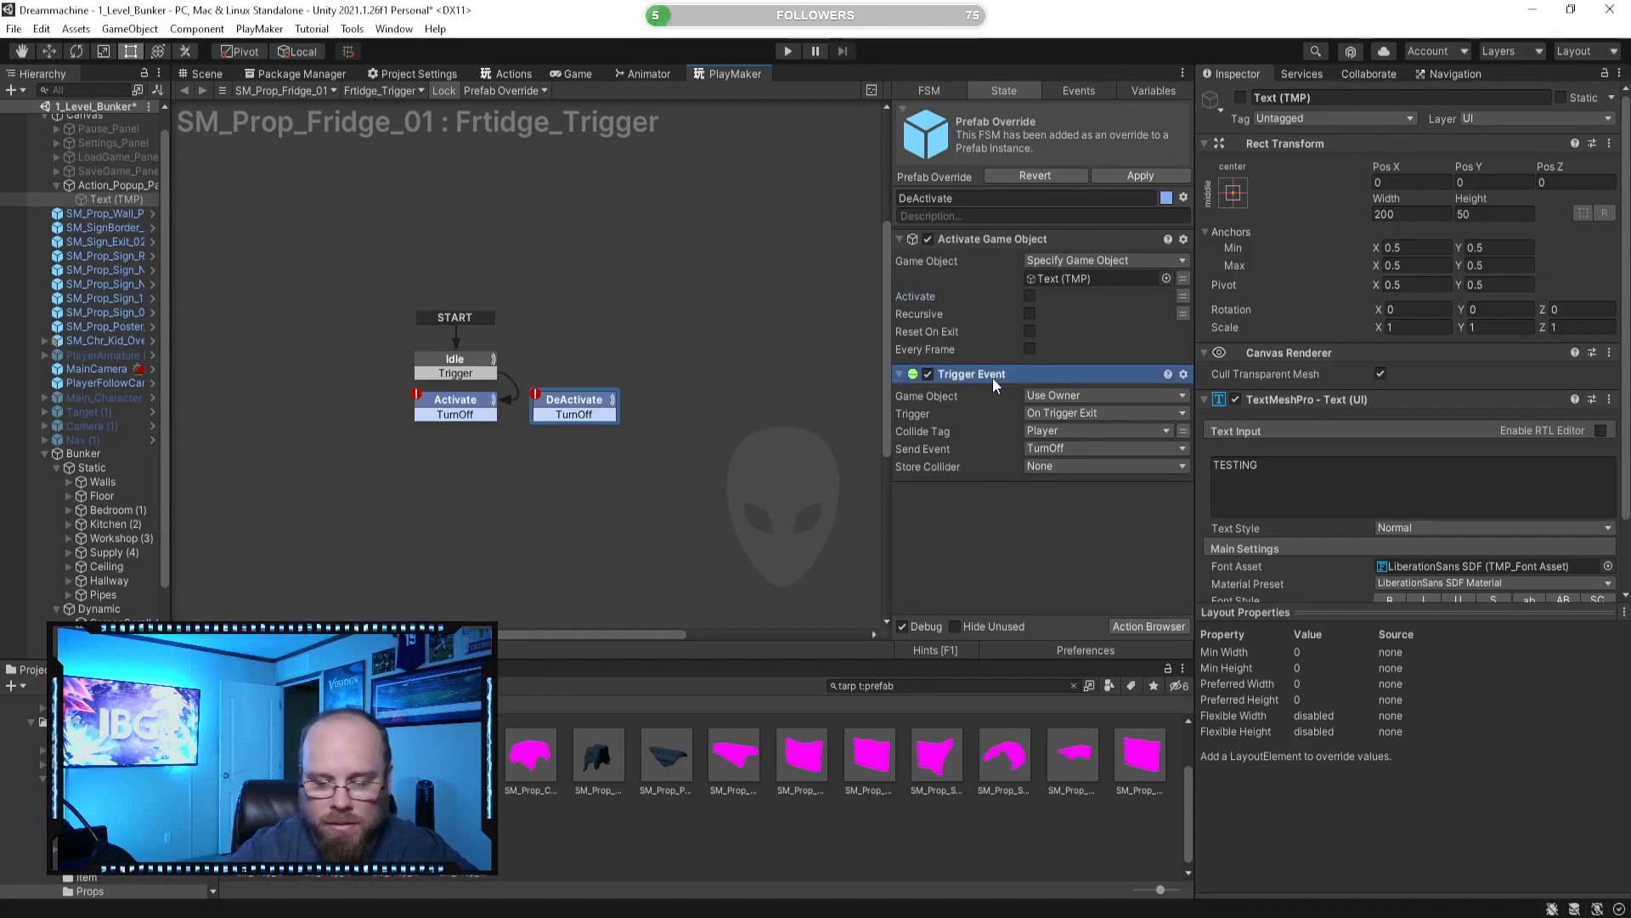
key("Delete")
left_click(655, 502)
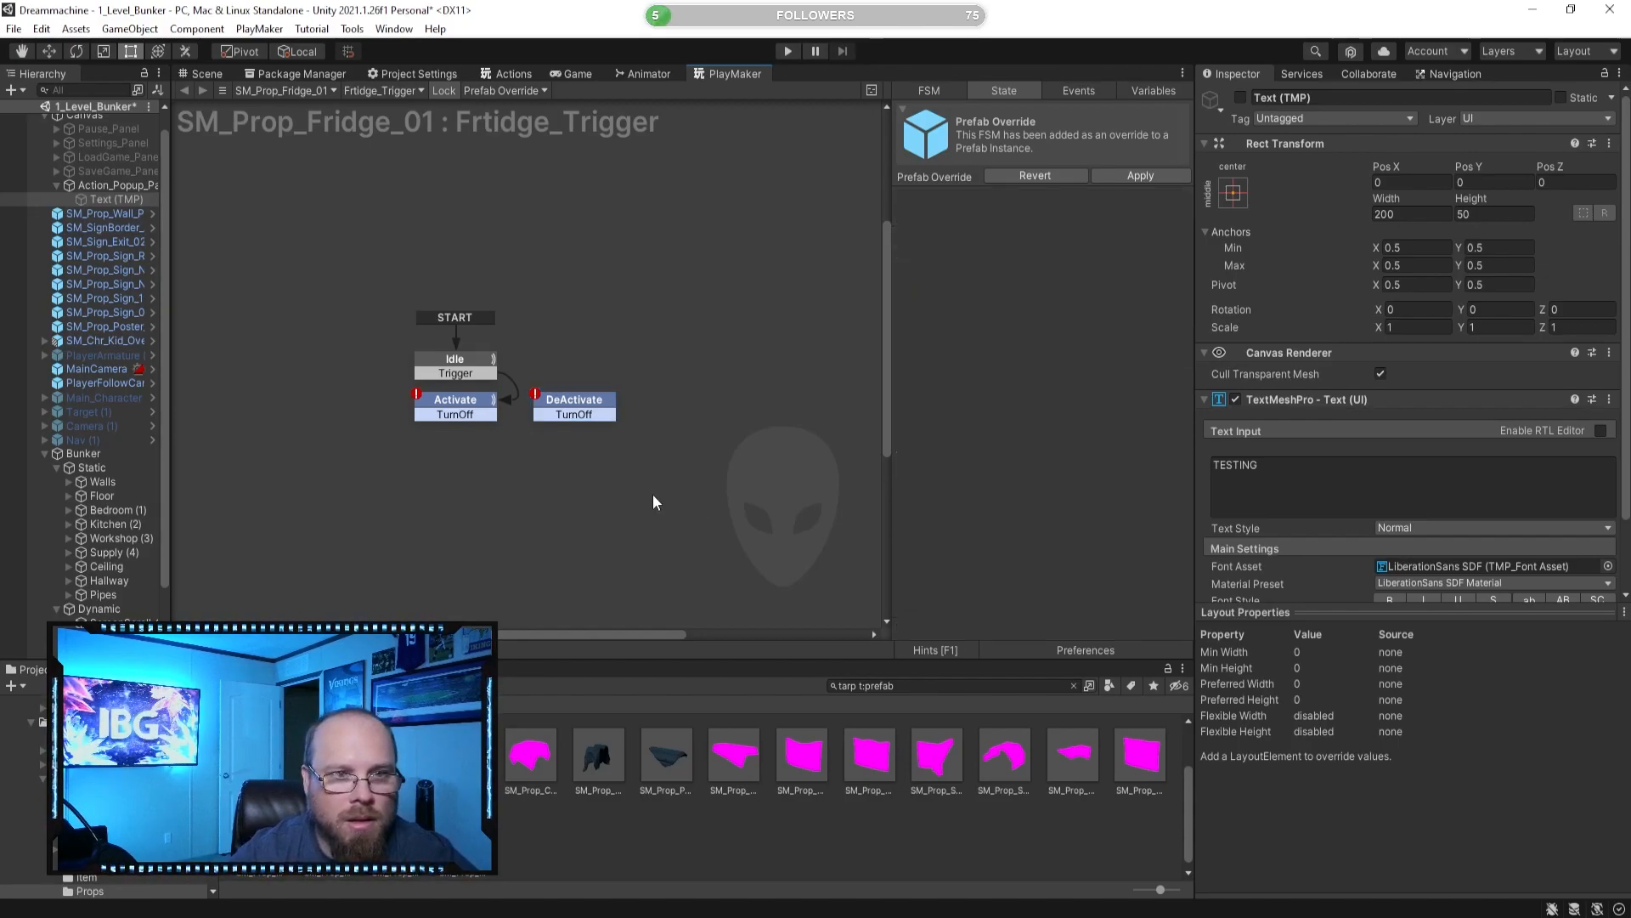
Replace the DeActivate state's TurnOff transition with a FINISHED transition leading back to Idle.
right_click(597, 416)
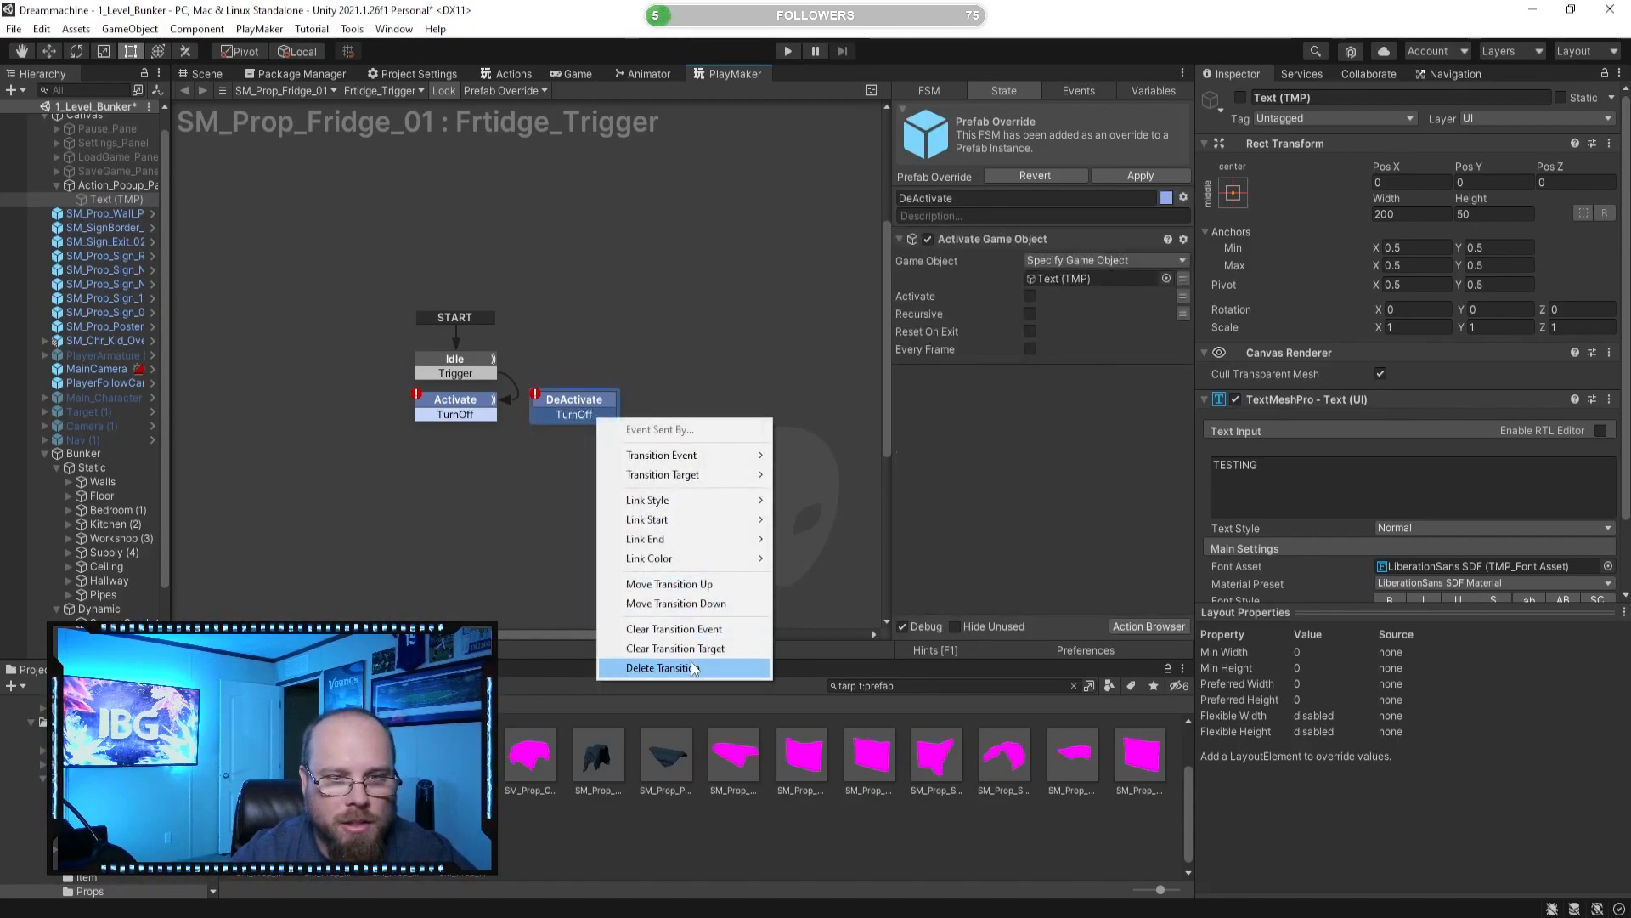
left_click(664, 668)
right_click(591, 402)
mouse_move(684, 421)
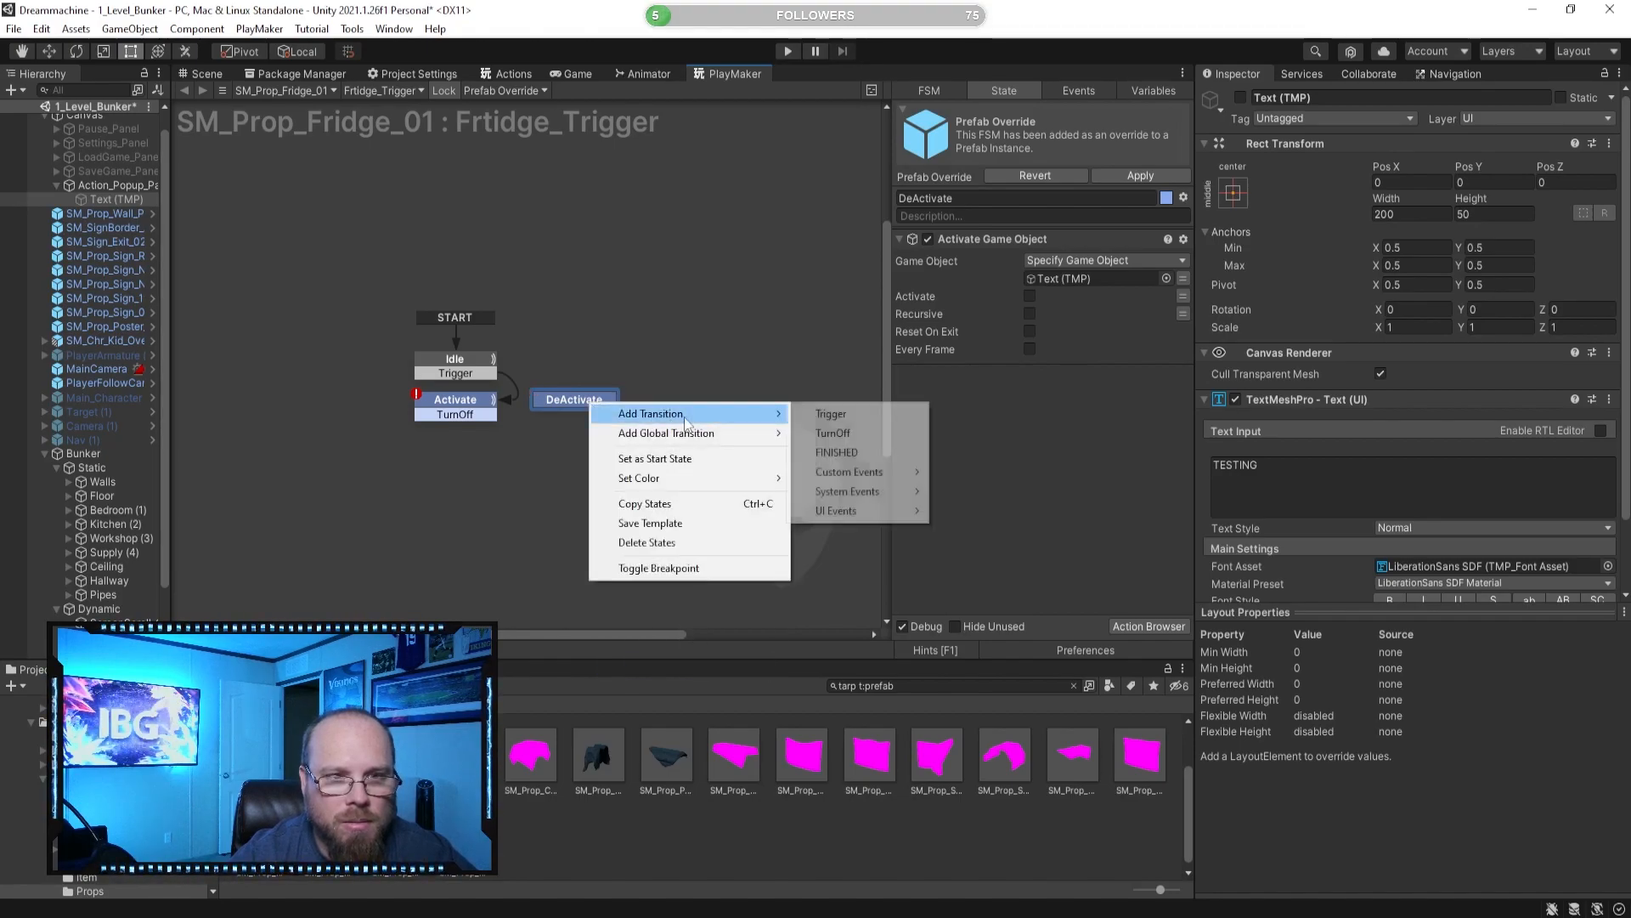
left_click(837, 452)
left_click_drag(576, 415, 478, 365)
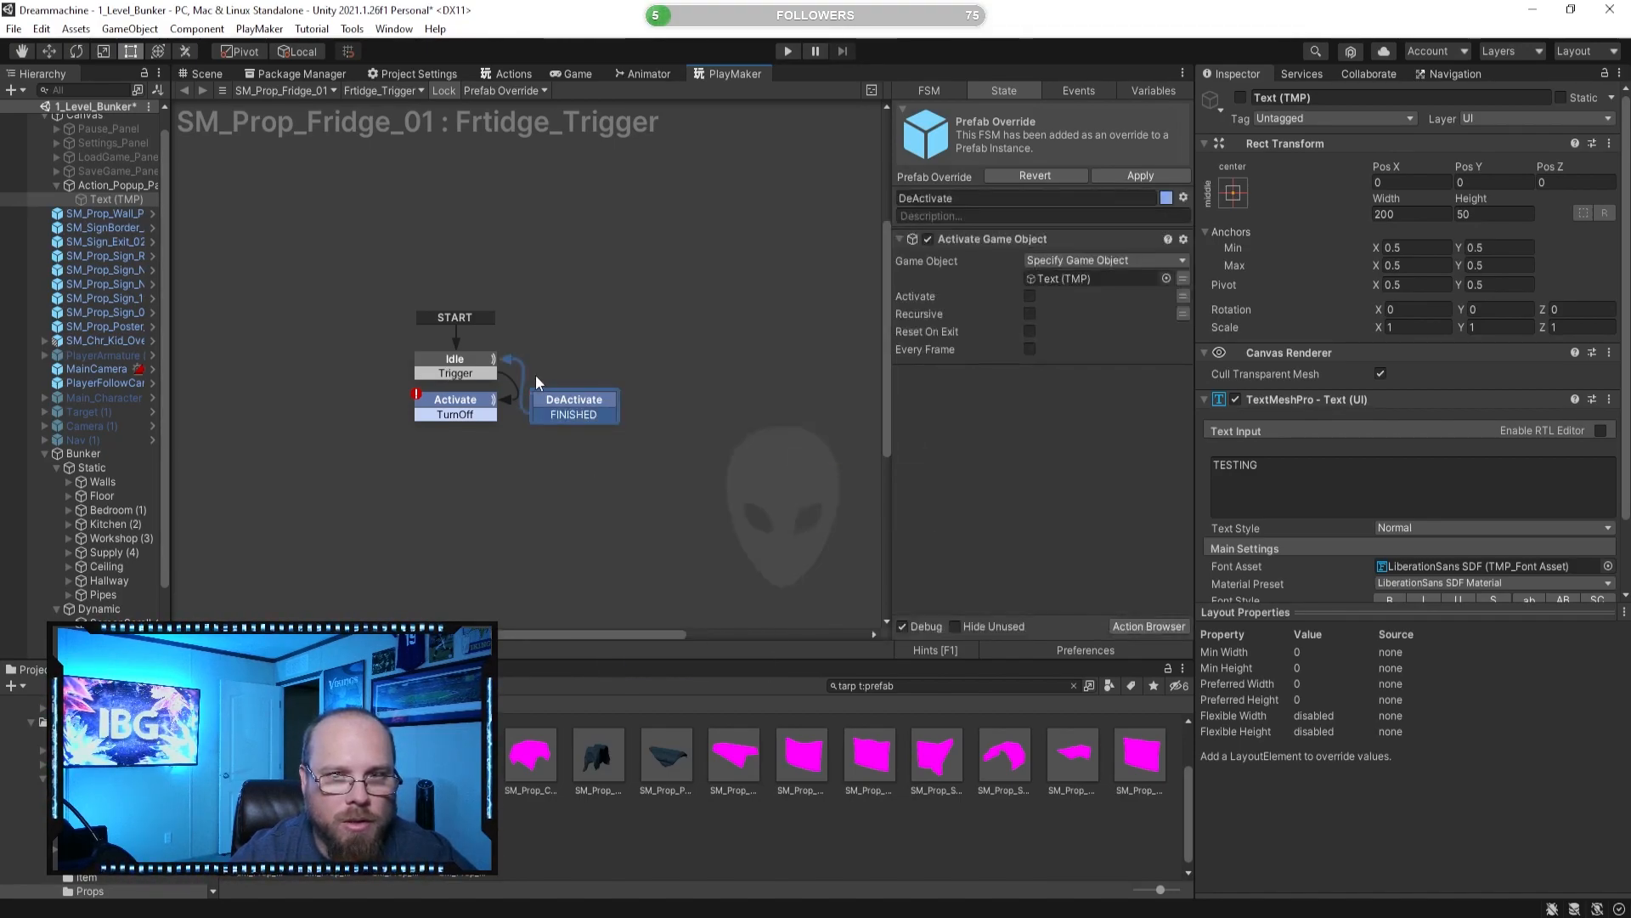
Move the DeActivate state slightly farther from Activate and link Activate's TurnOff transition to it.
left_click_drag(587, 404, 600, 404)
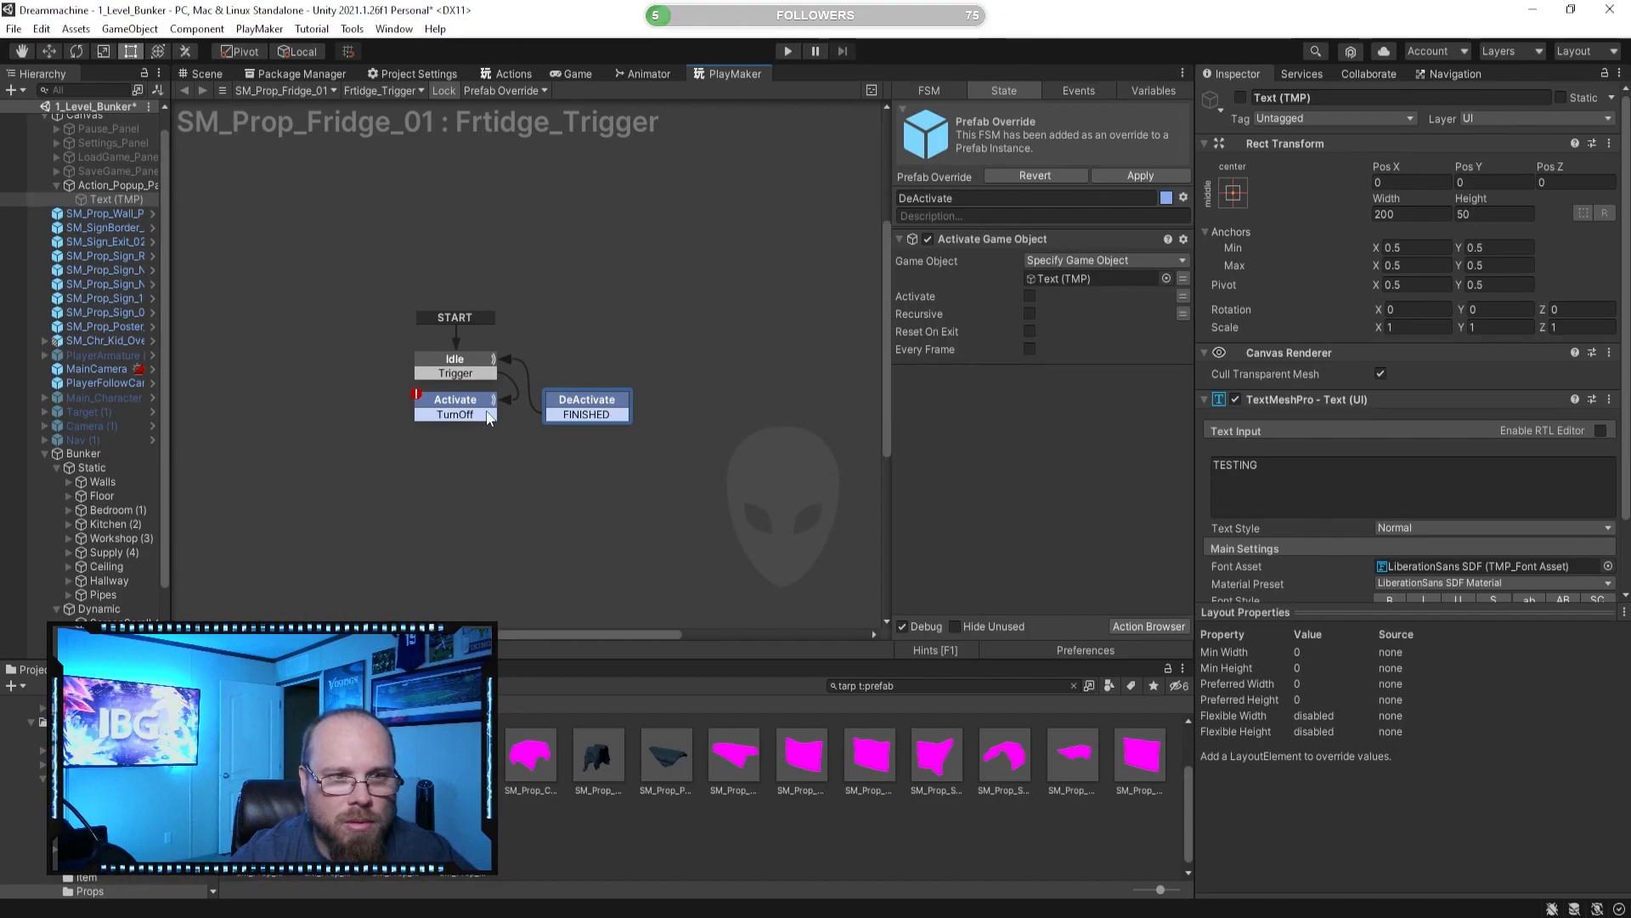
left_click(484, 364)
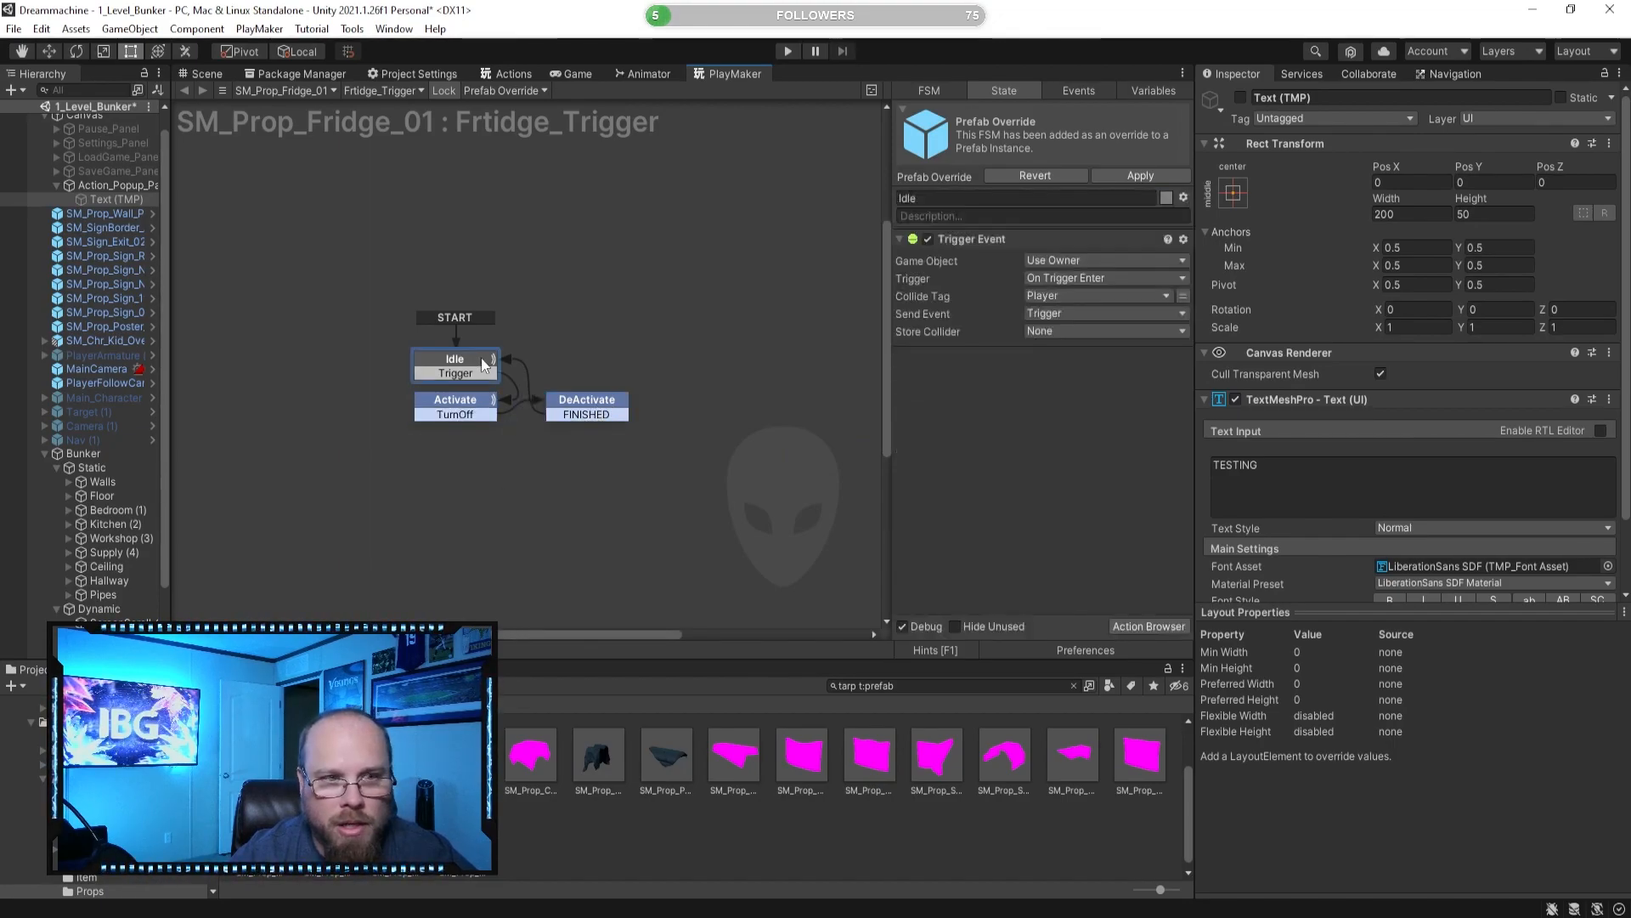
left_click(484, 401)
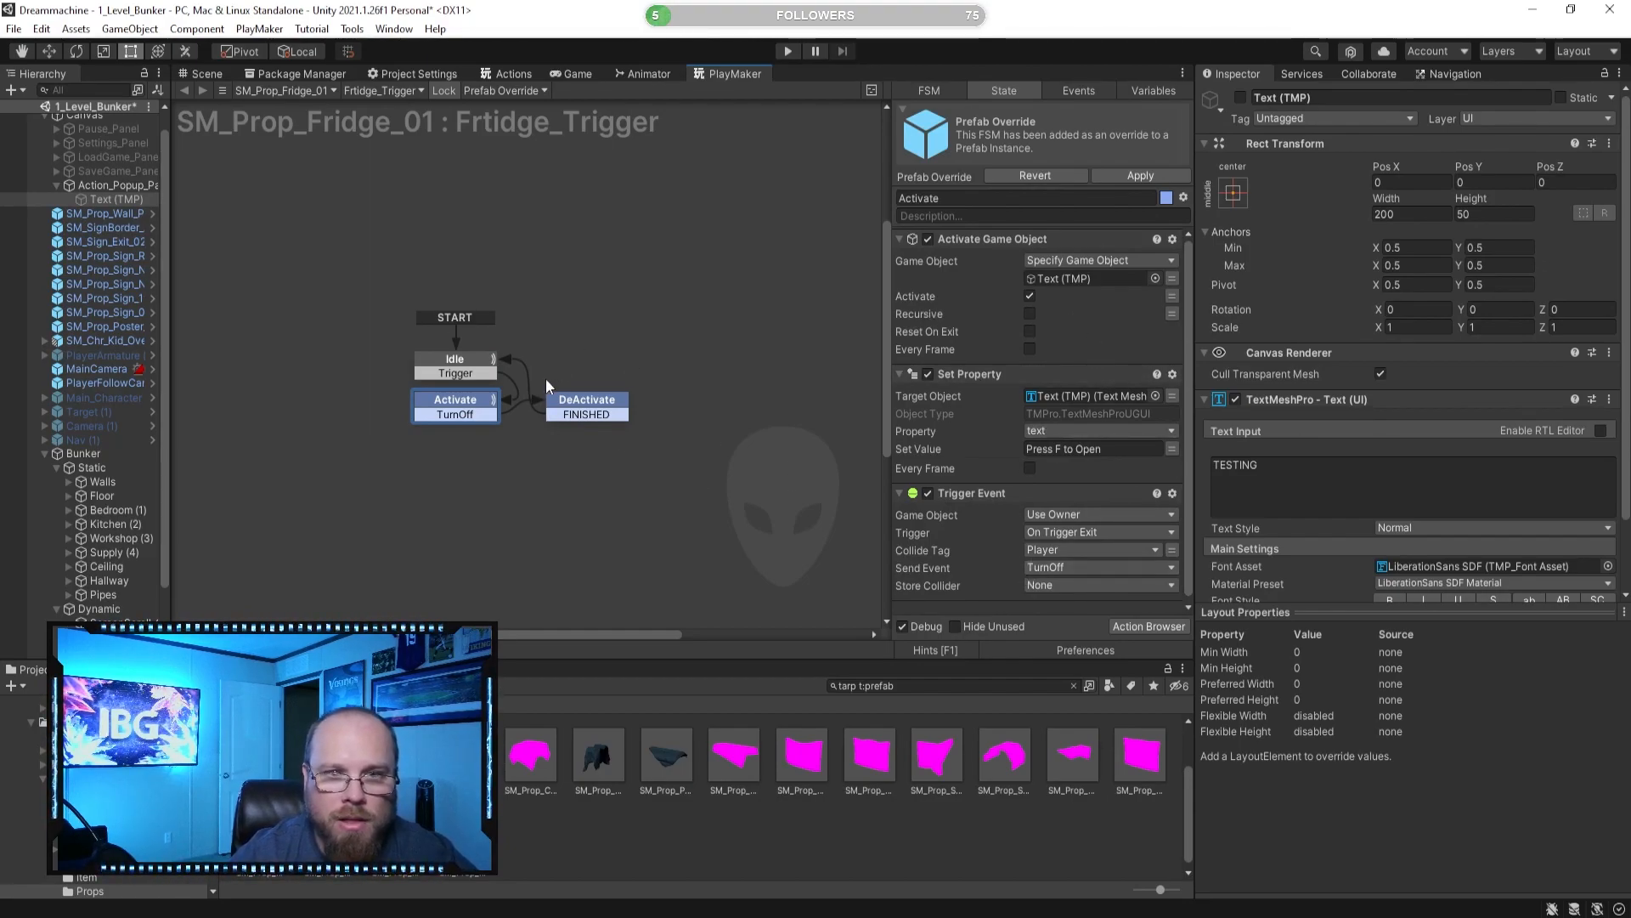
Play-test the level by walking the character up to the fridge and away several times to check the popup text, and stop playback.
left_click(785, 52)
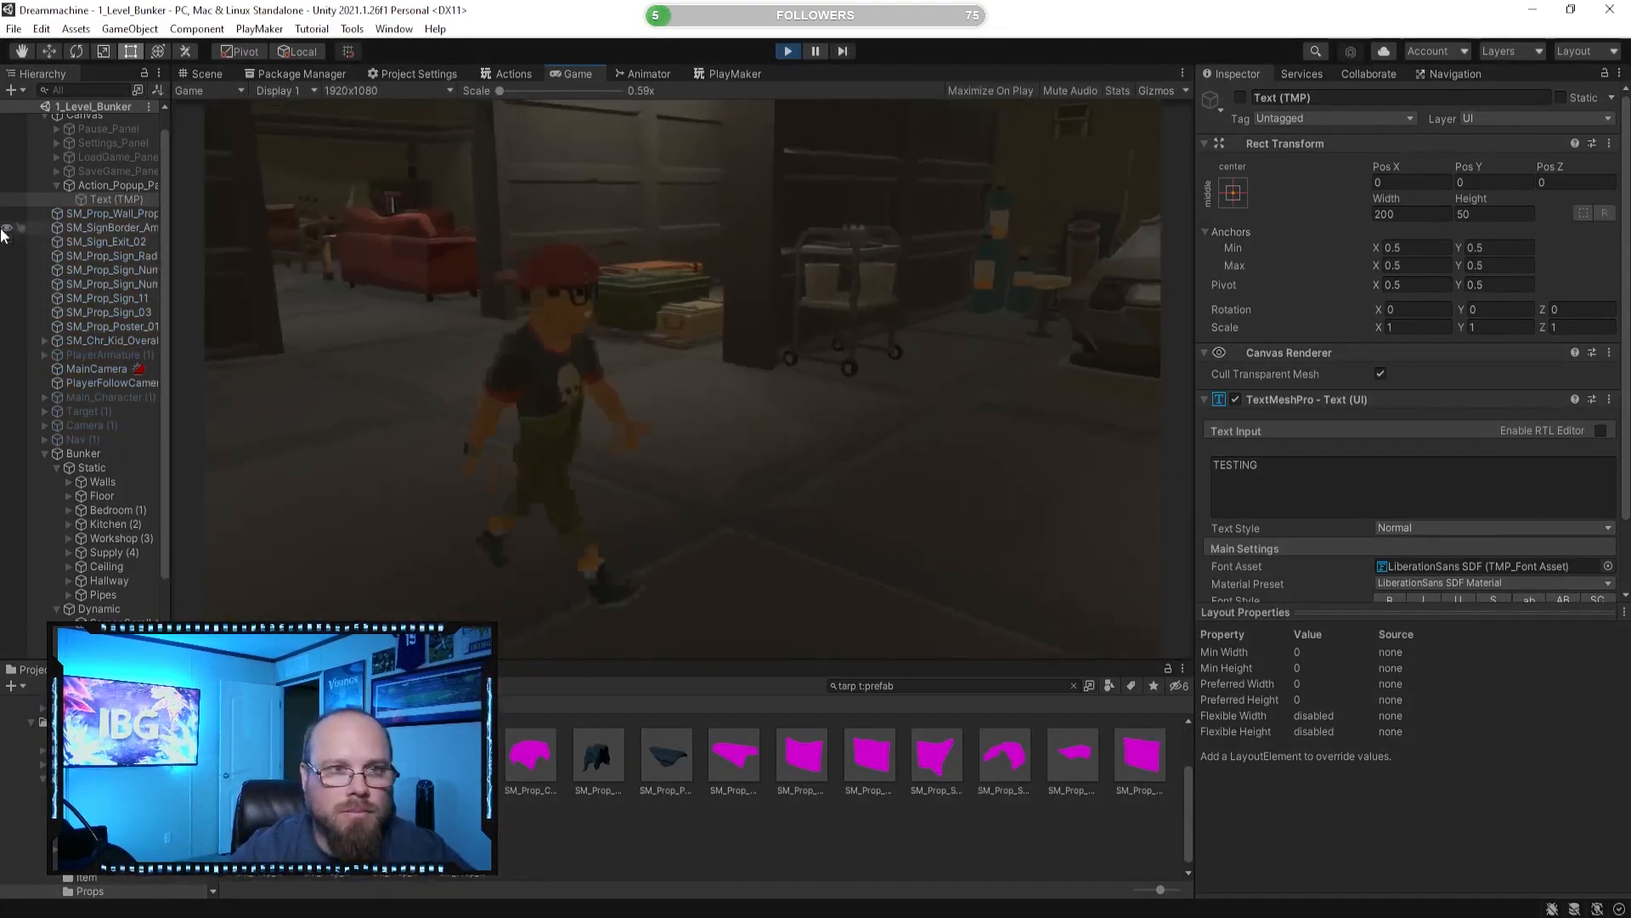
key("w")
key("w")
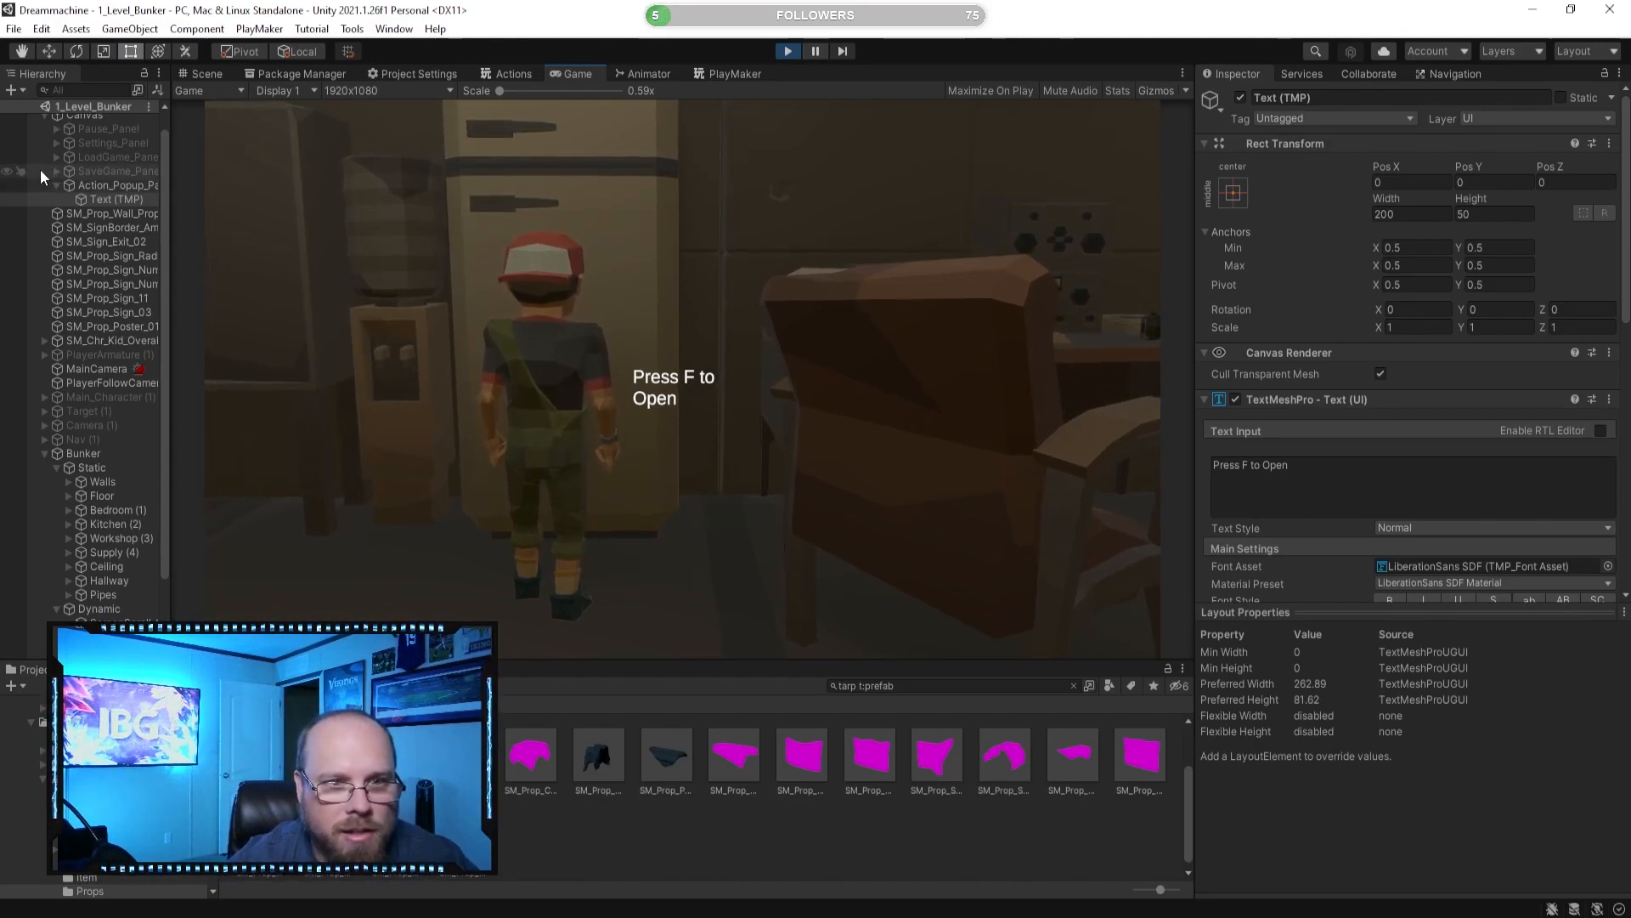
key("s")
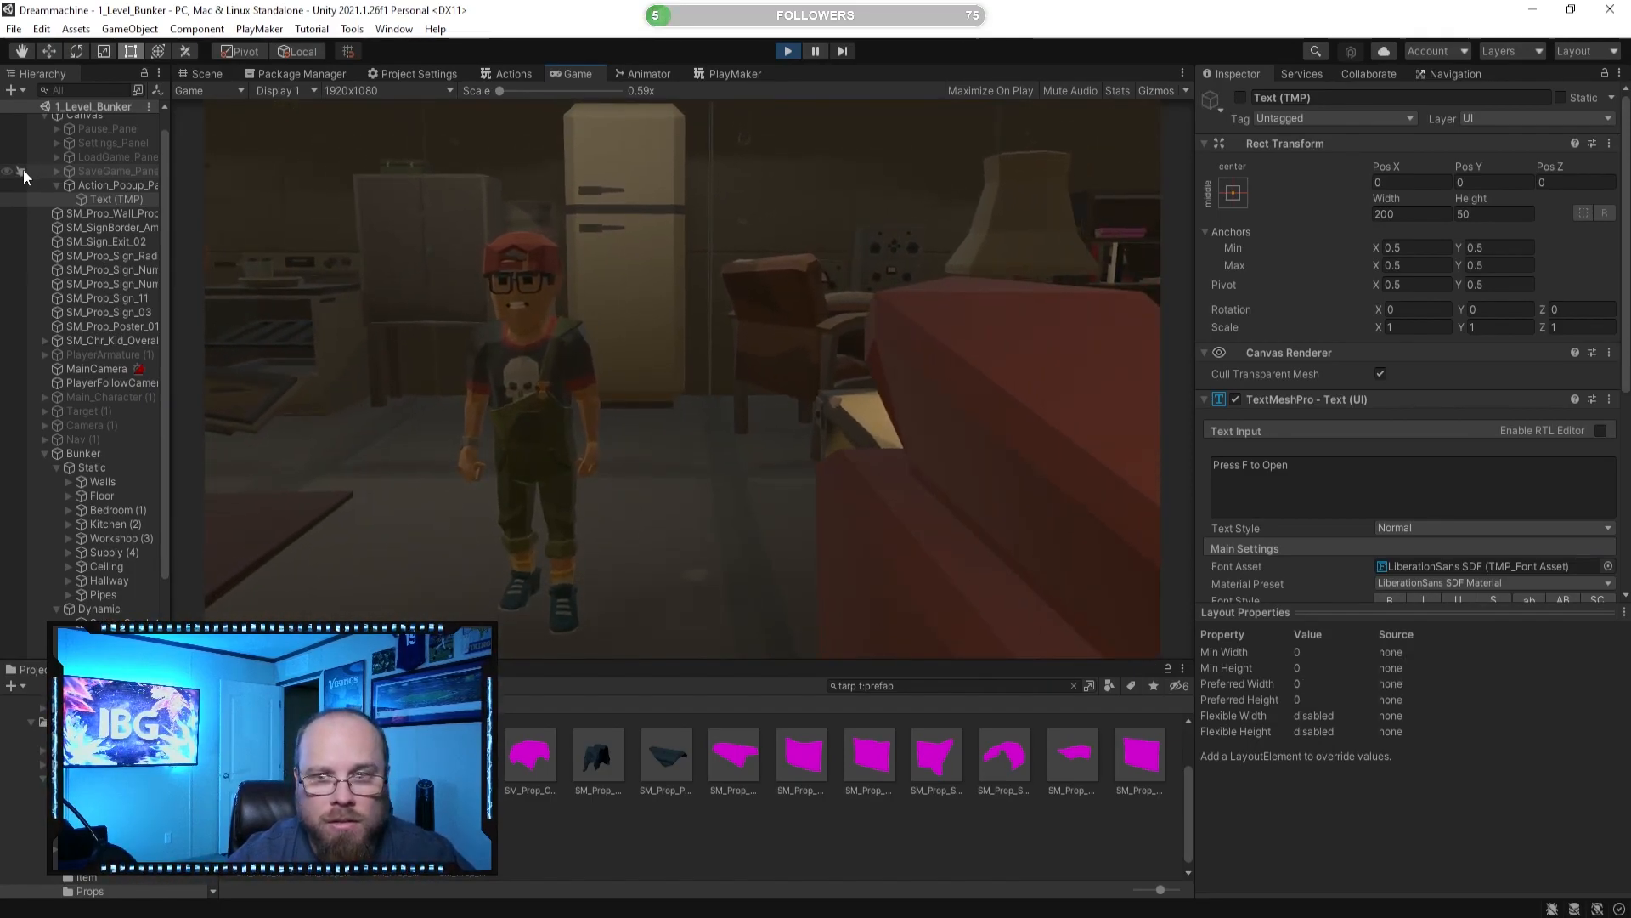
key("w")
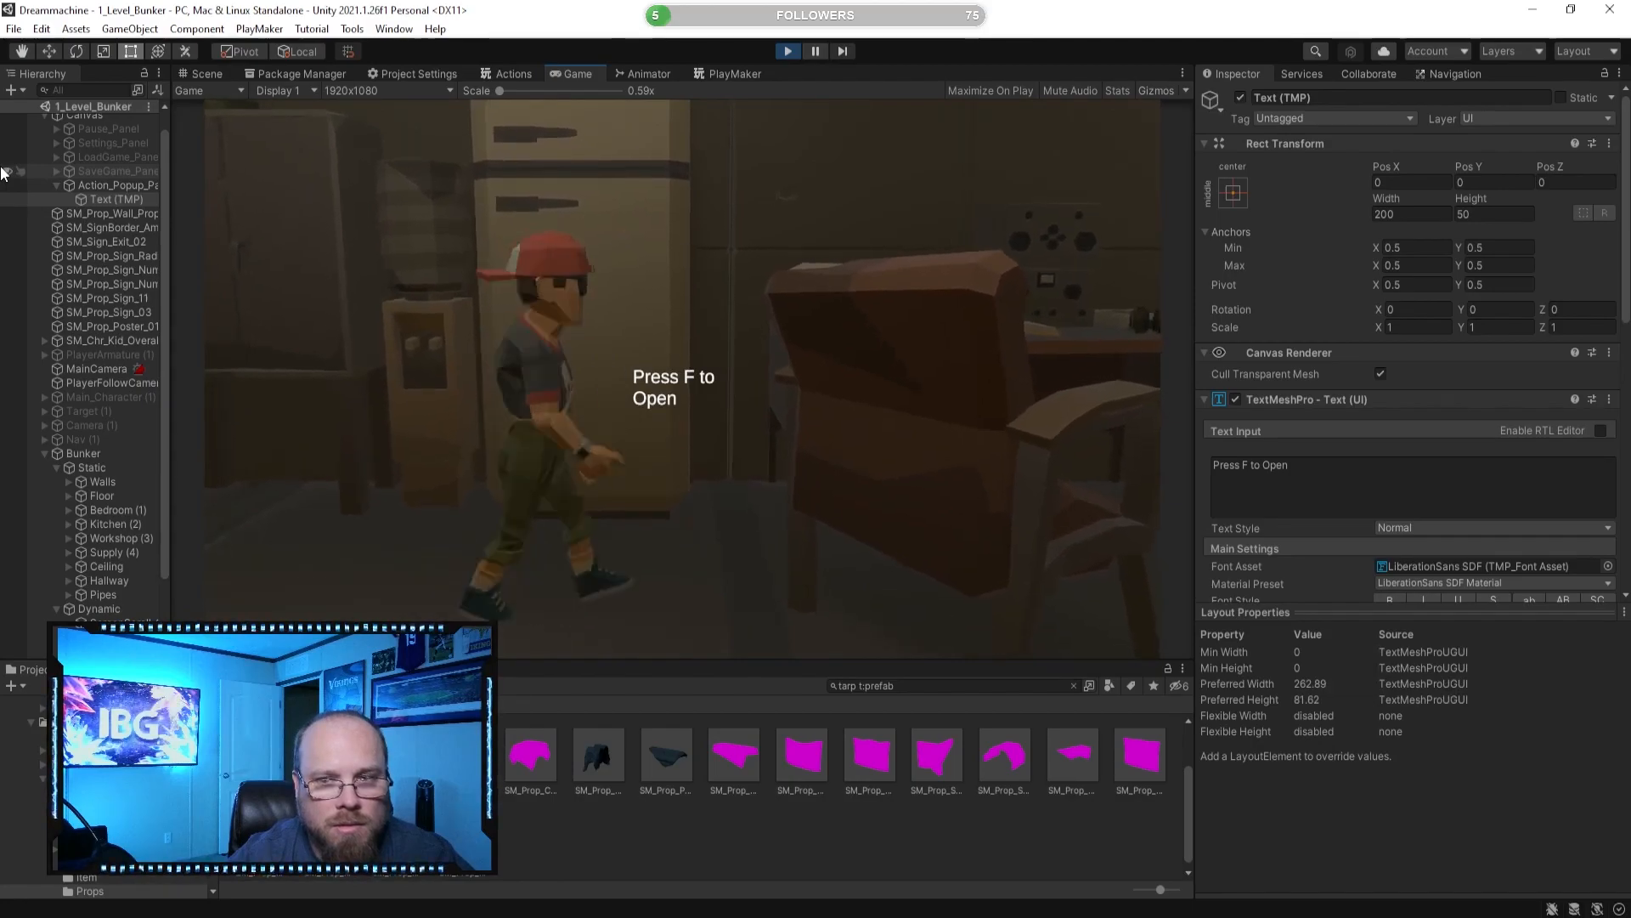
key("s")
key("w")
key("w")
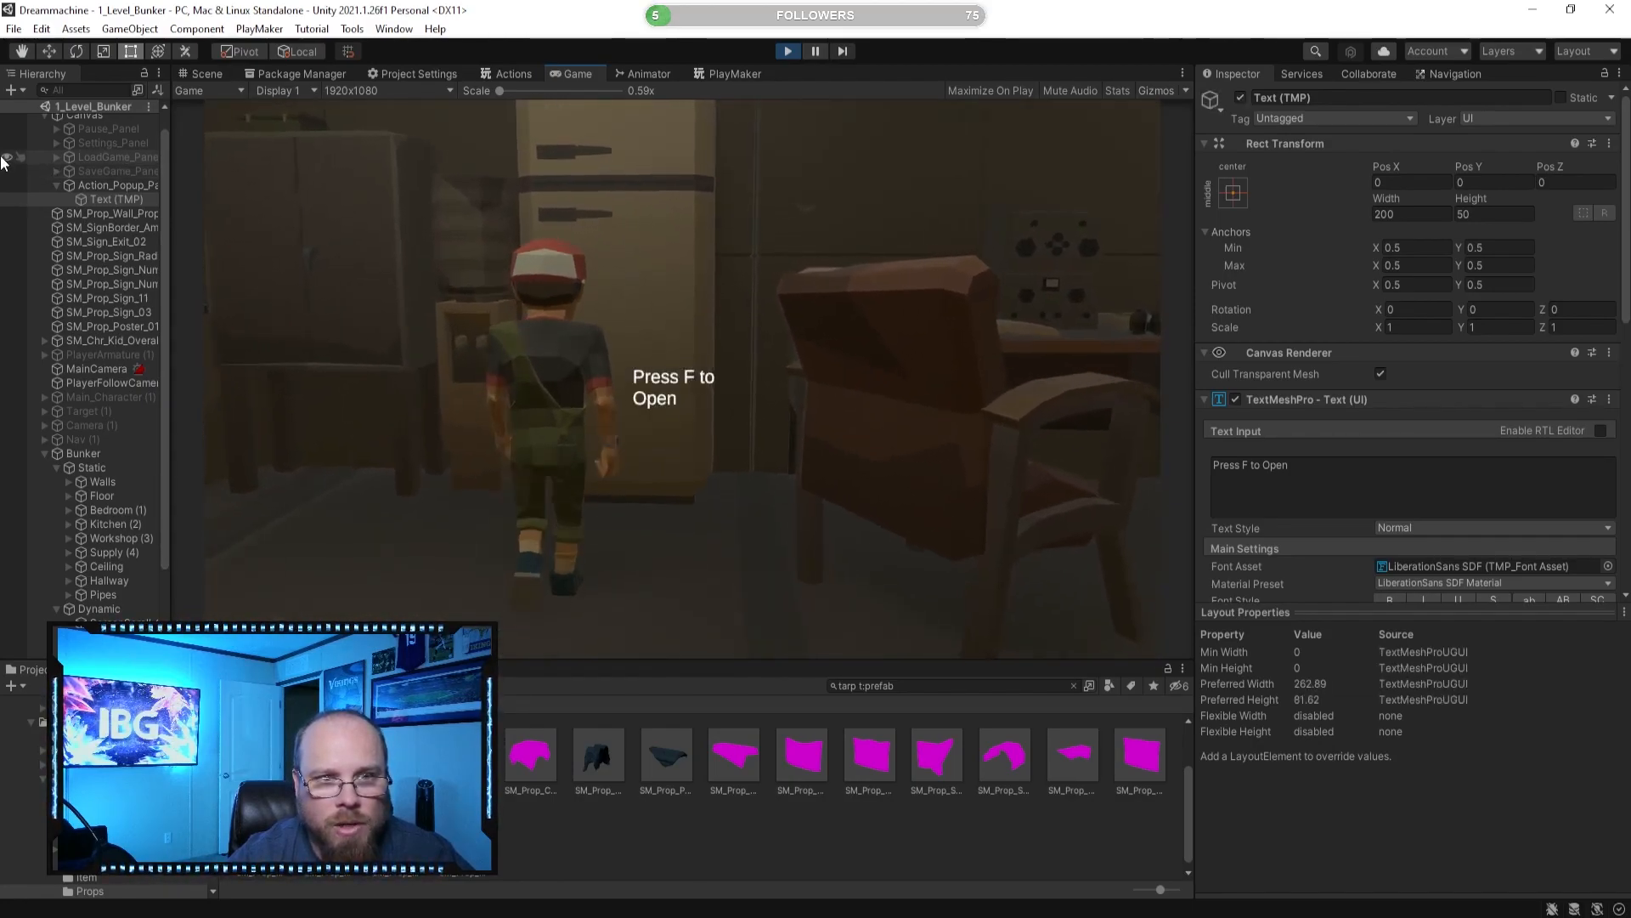
key("s")
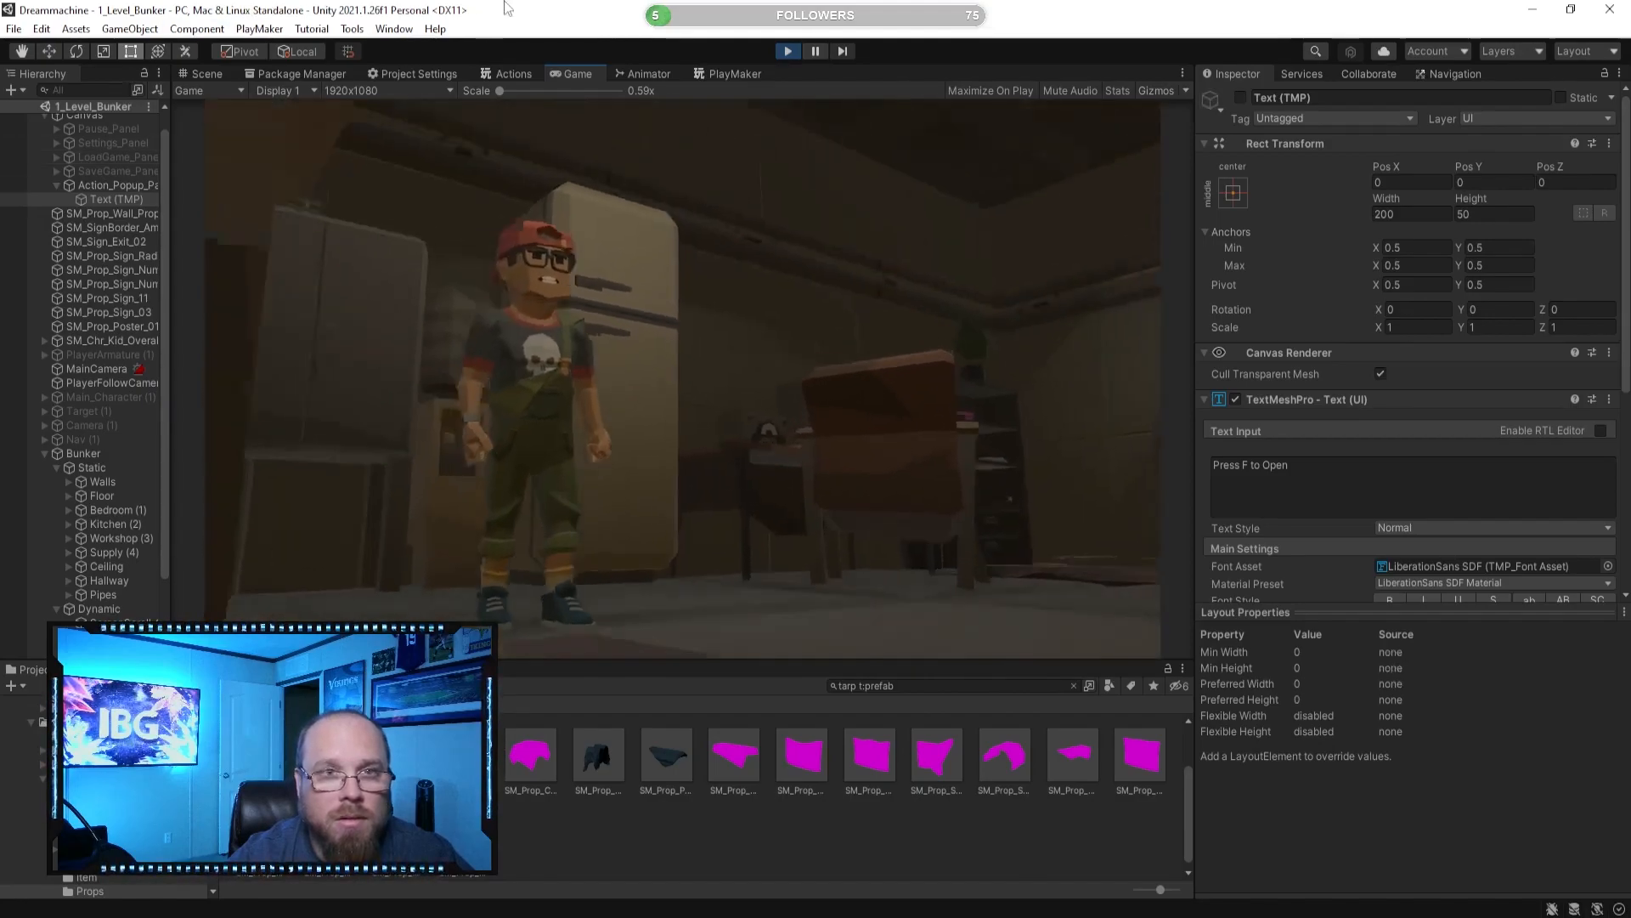
left_click(779, 49)
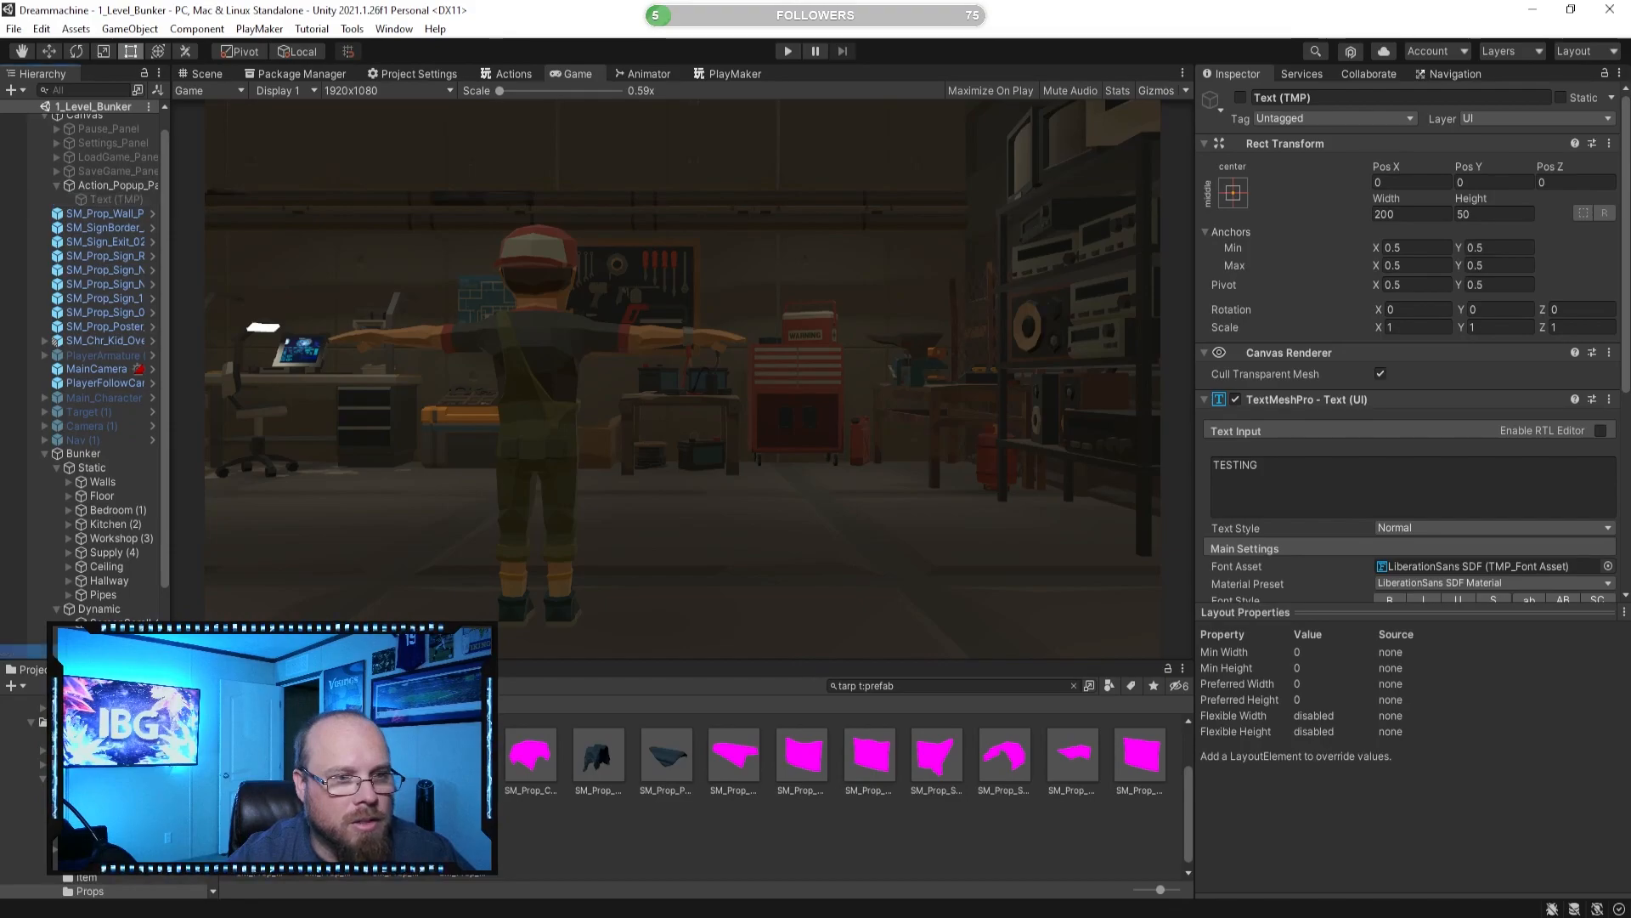
Enable the popup's Text (TMP) object in the scene and centre its text horizontally.
left_click(109, 199)
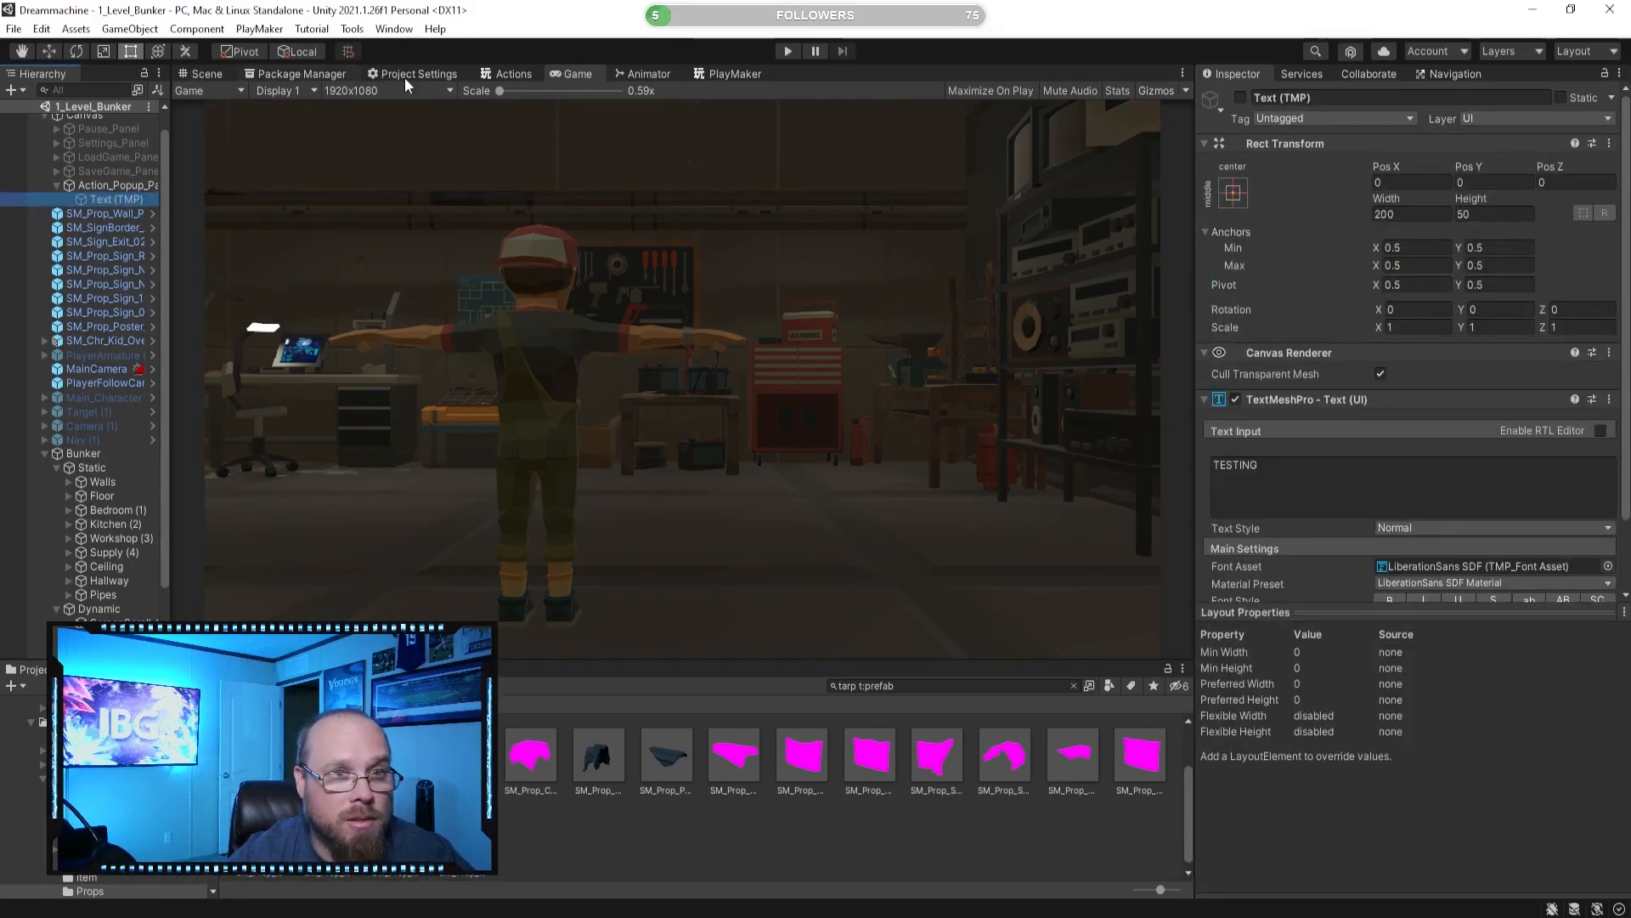
left_click(207, 73)
key("f")
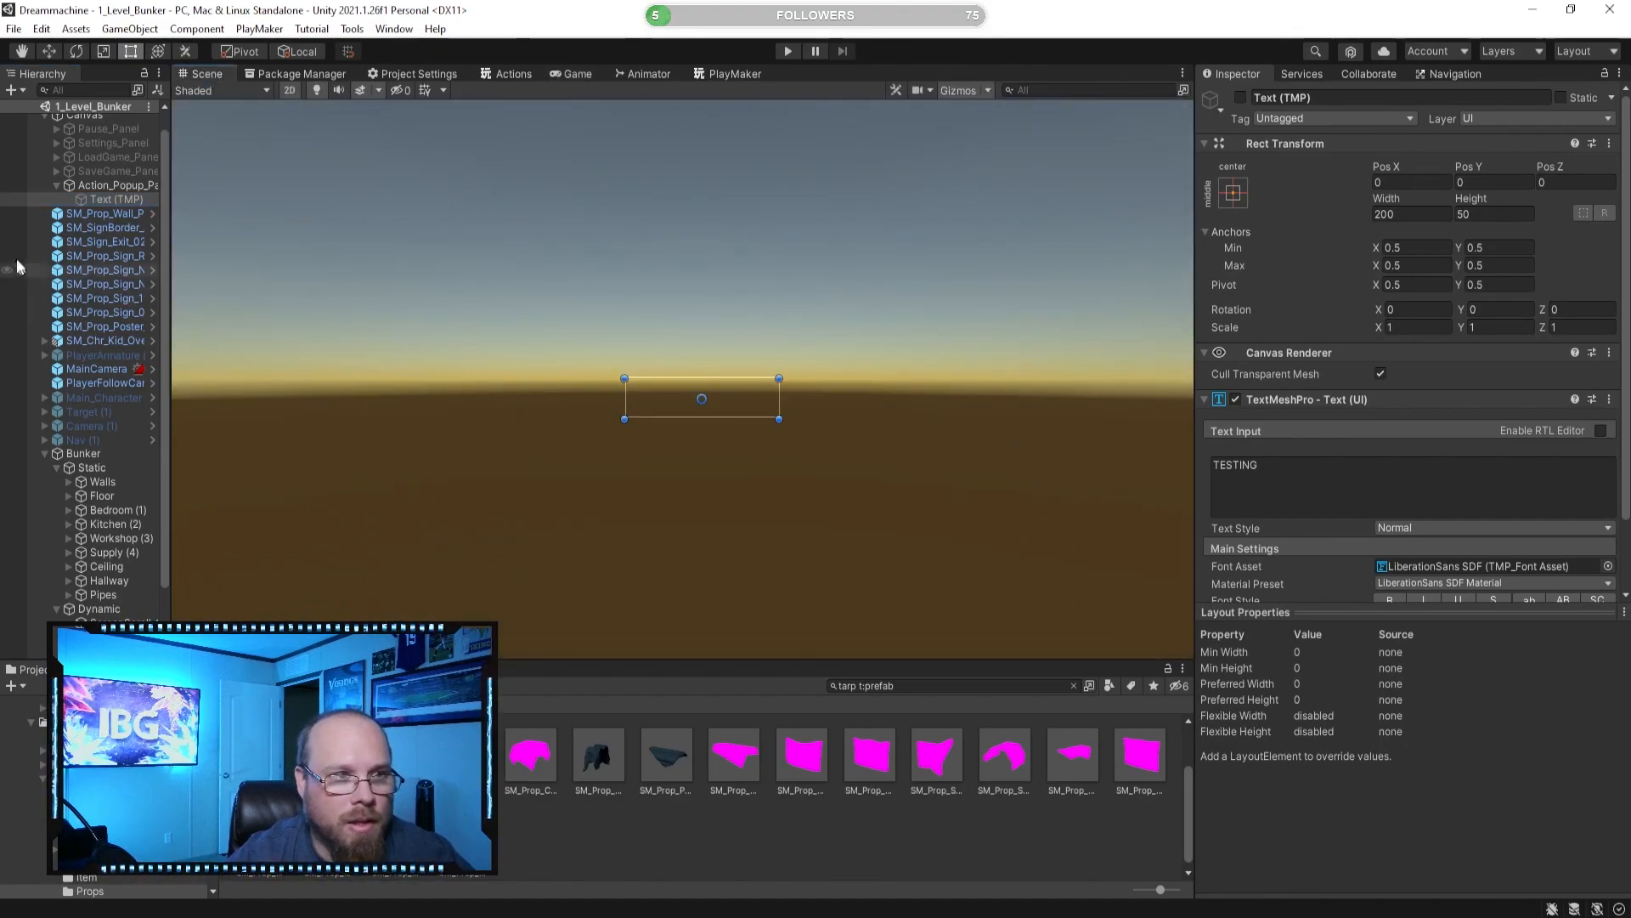
left_click(1241, 97)
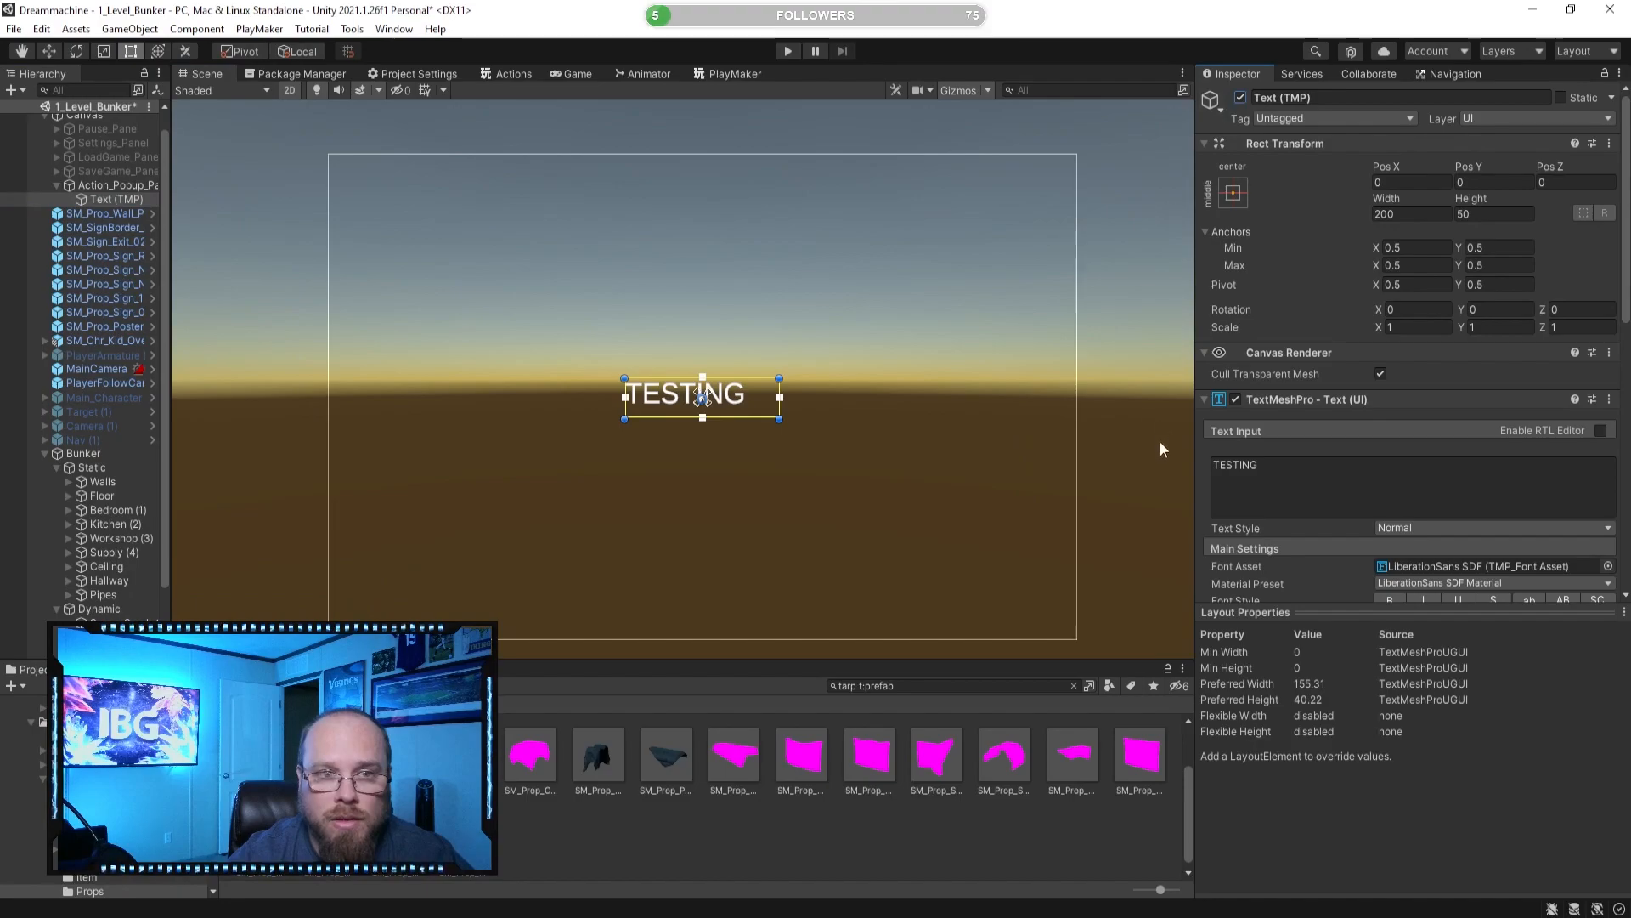
scroll(1428, 527, "down", 5)
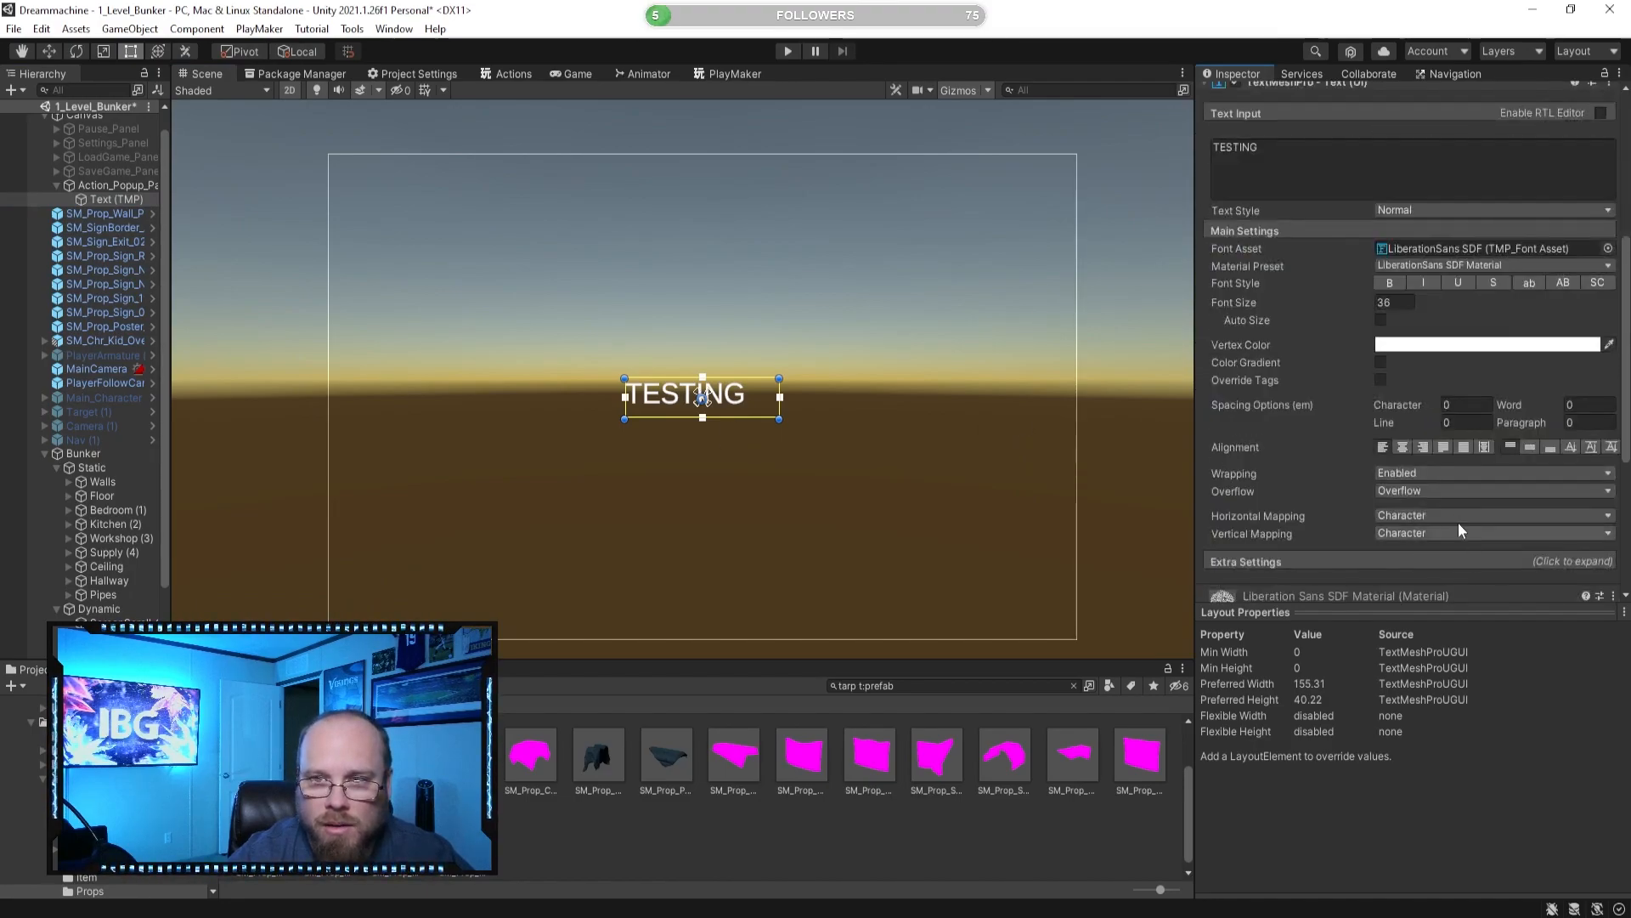
left_click(1403, 447)
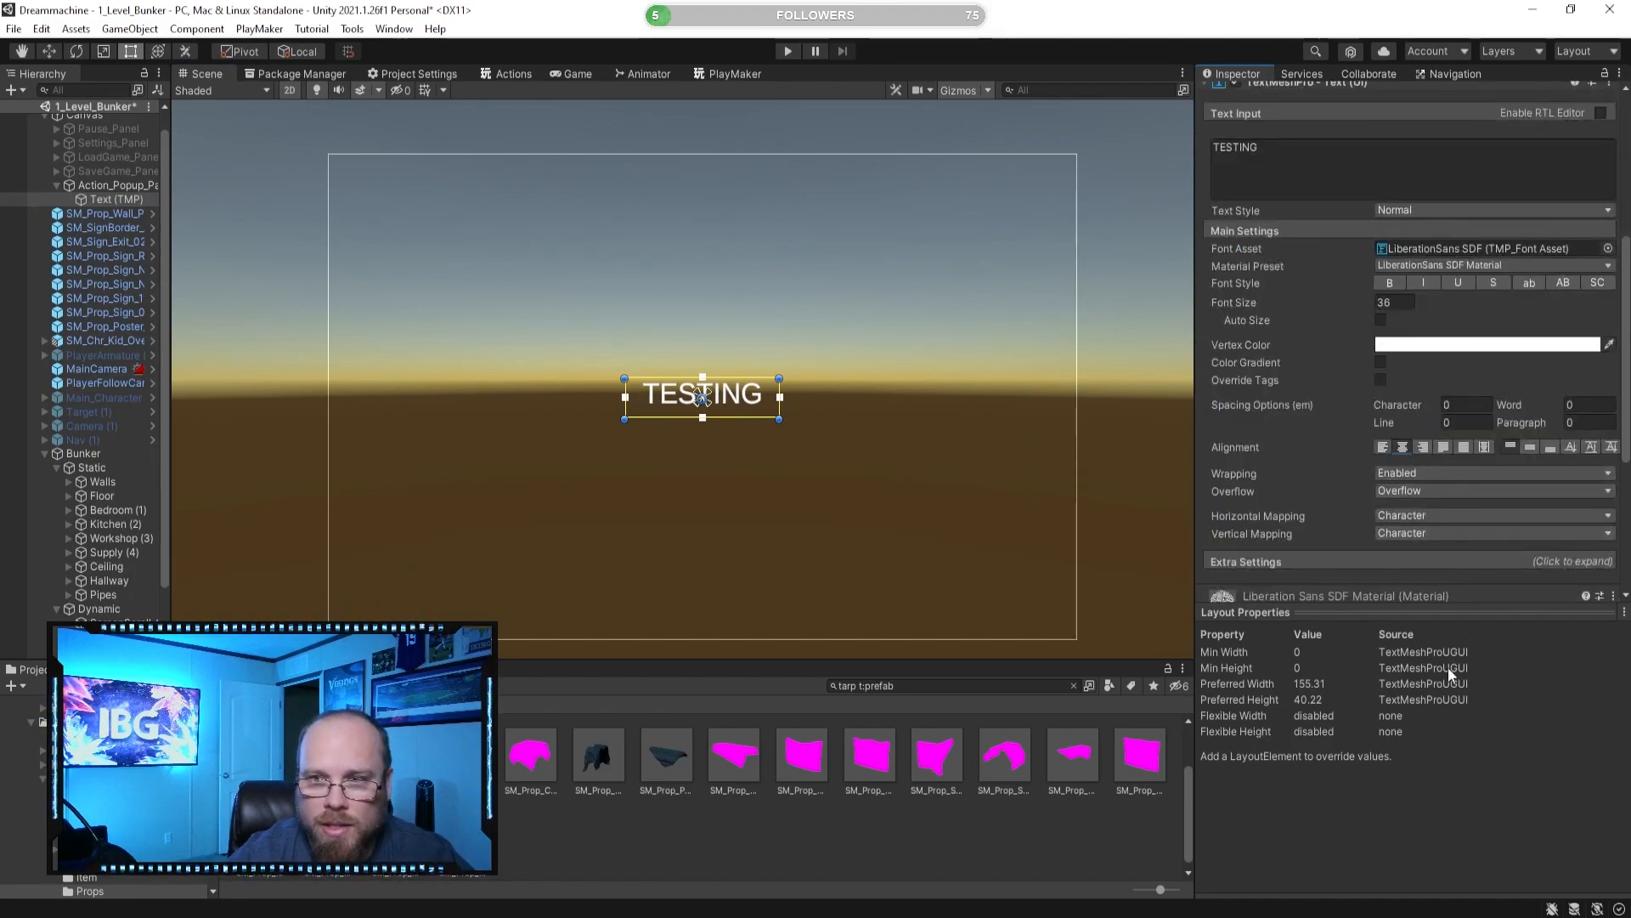
Centre the popup text vertically in its box and widen the box on both sides to about 360 units.
left_click(1529, 447)
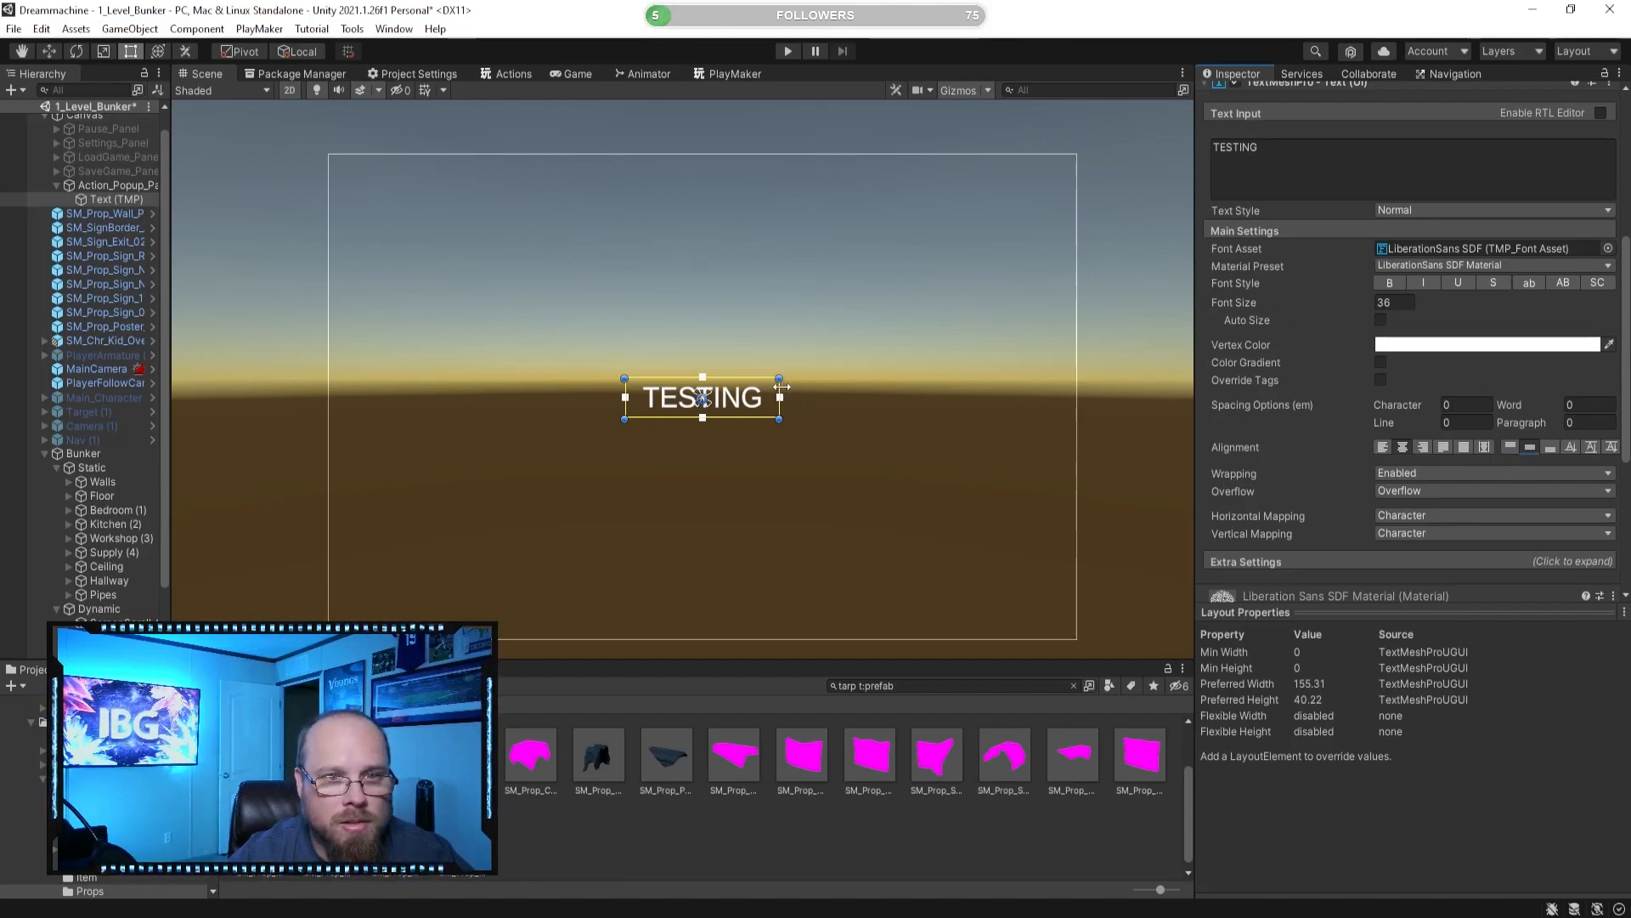
left_click_drag(779, 396, 867, 394)
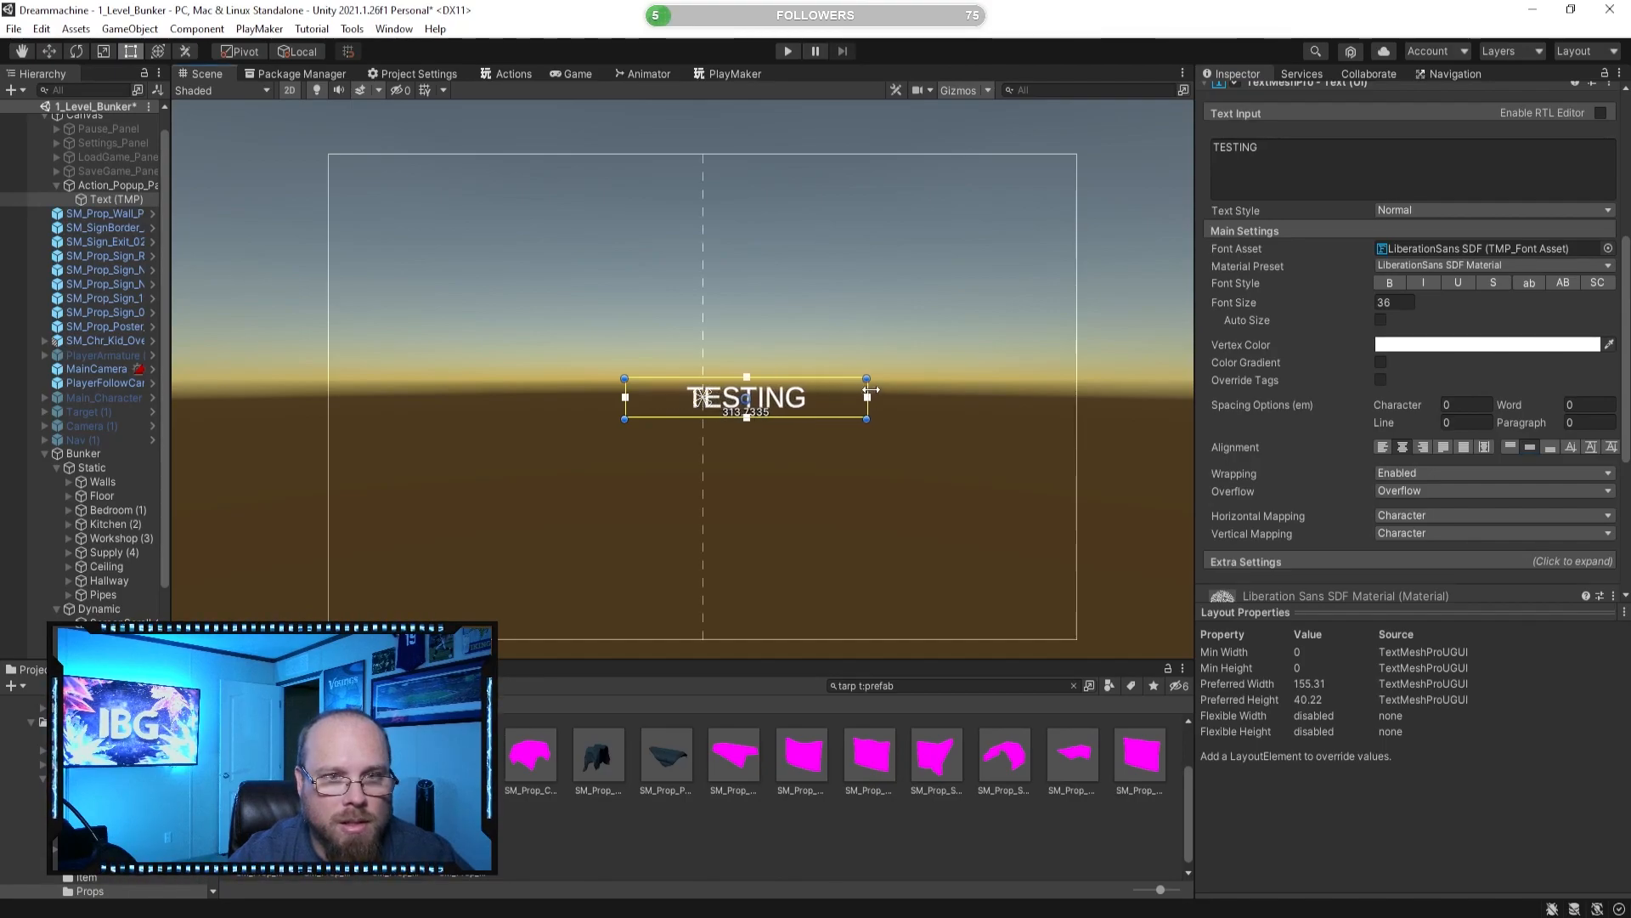
left_click_drag(635, 399, 589, 397)
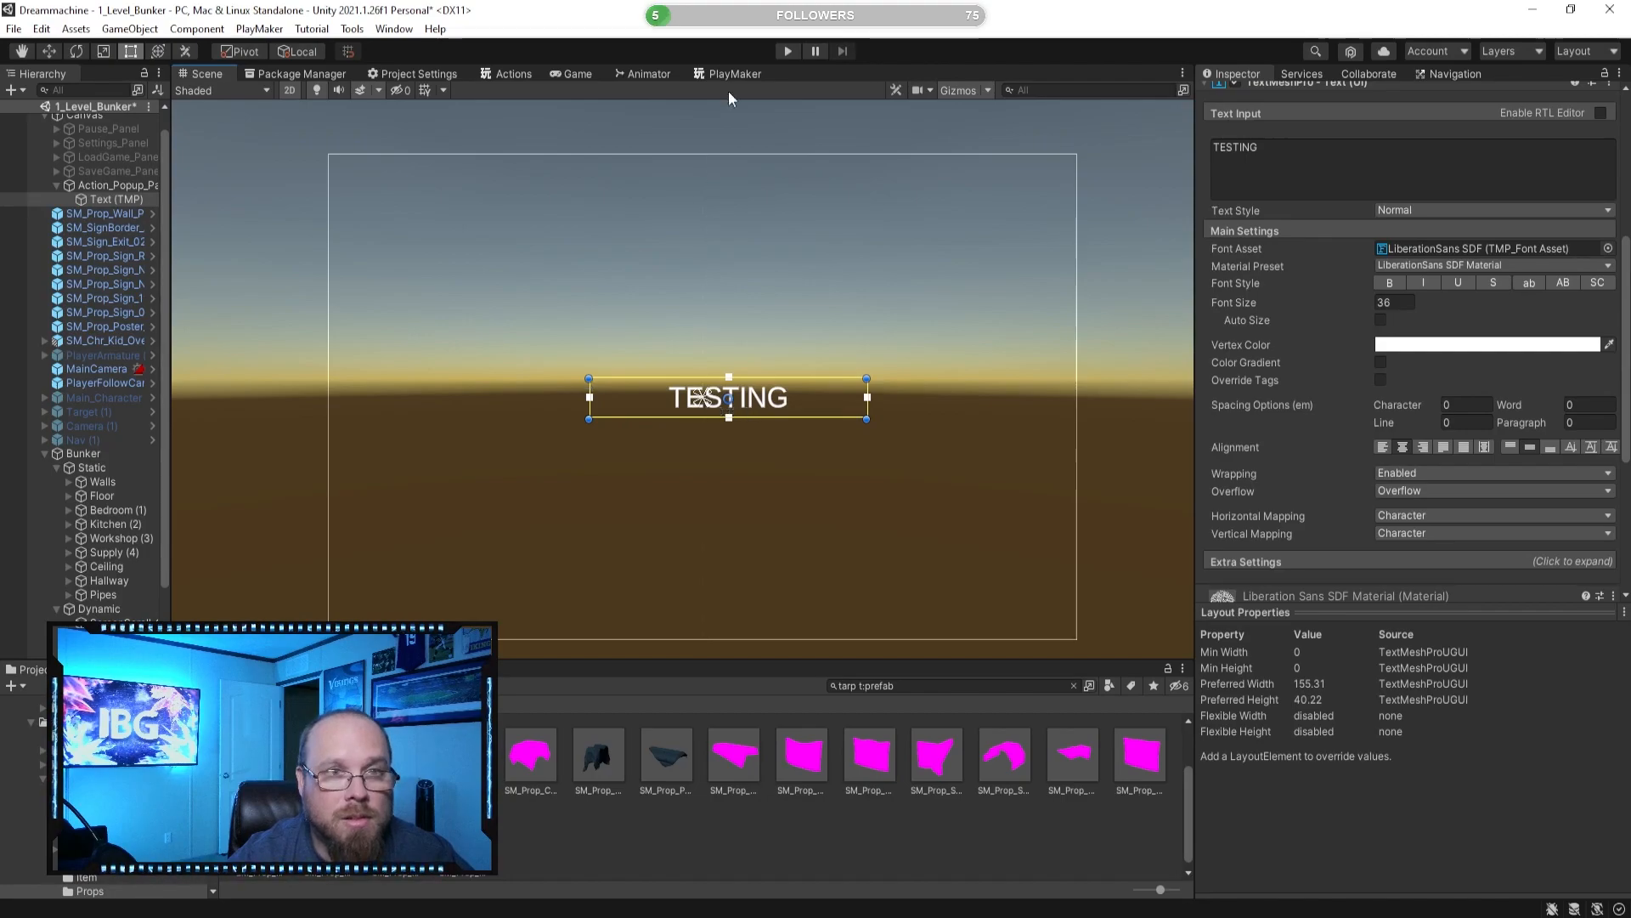
Run a brief play-test of the level, stop it, and deactivate the popup's Text (TMP) object.
left_click(560, 75)
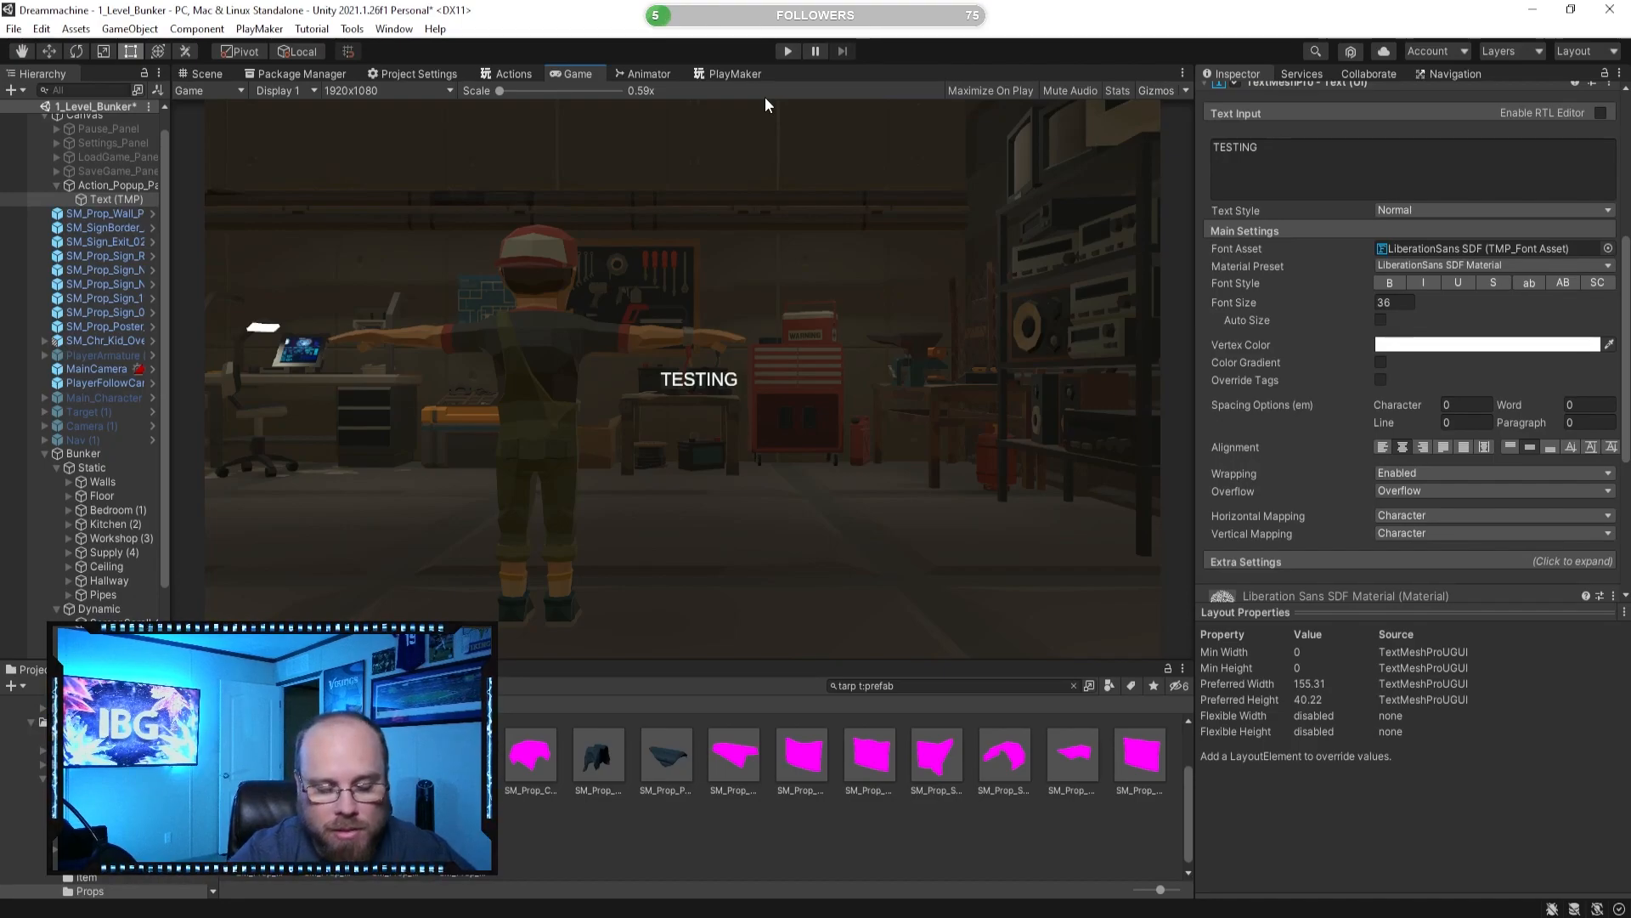
left_click(786, 52)
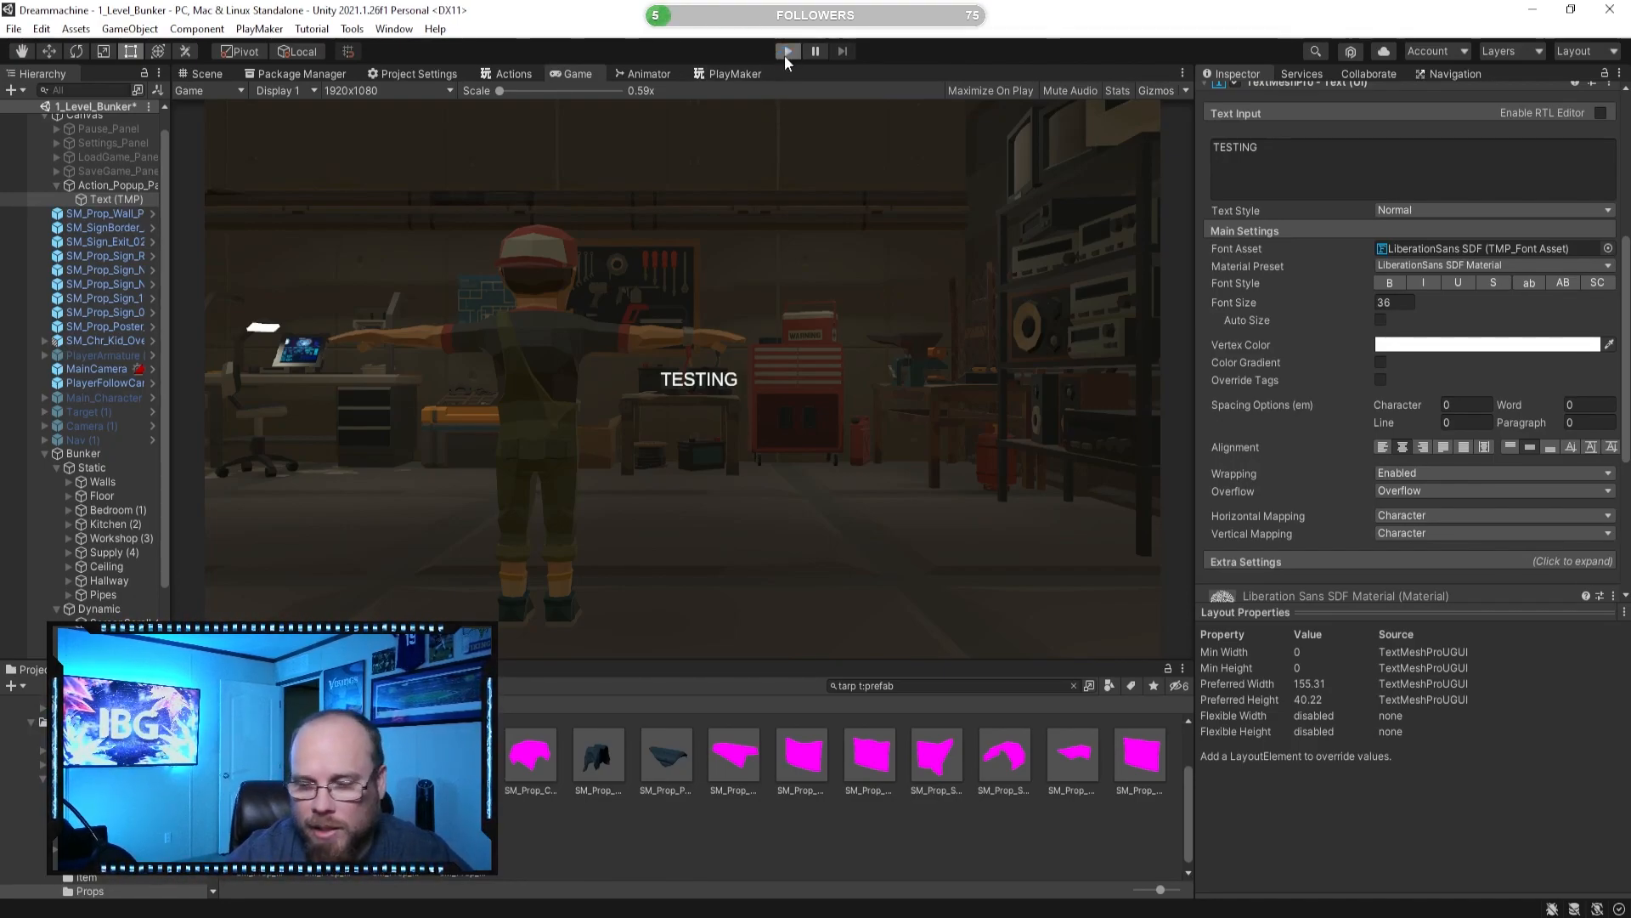
key("w")
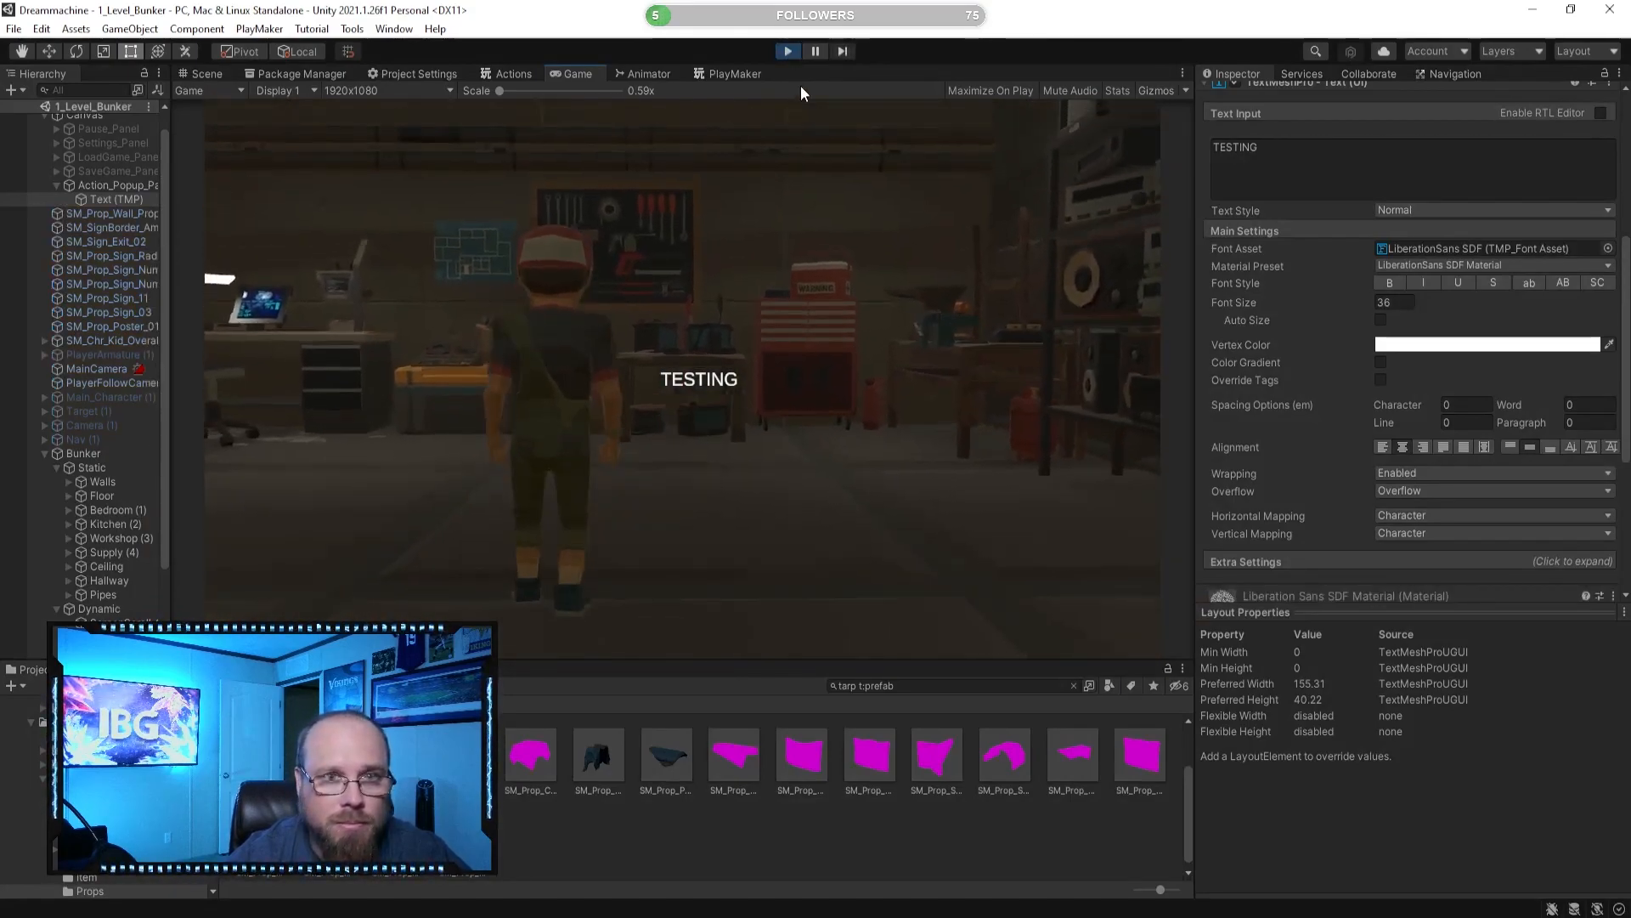
left_click(788, 51)
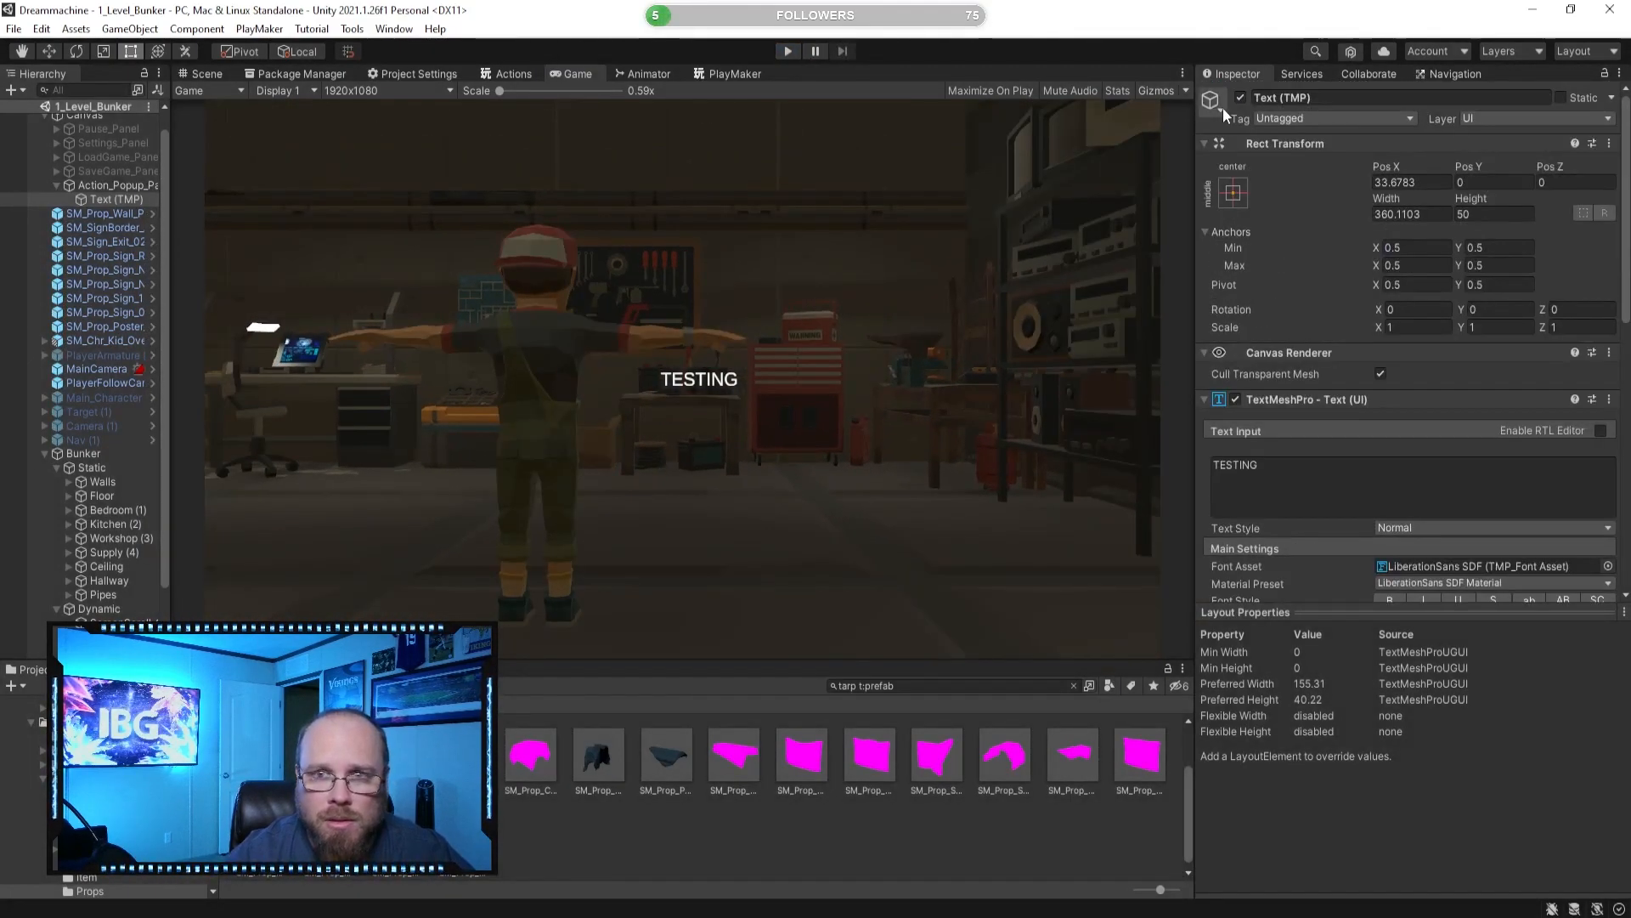
left_click(1241, 97)
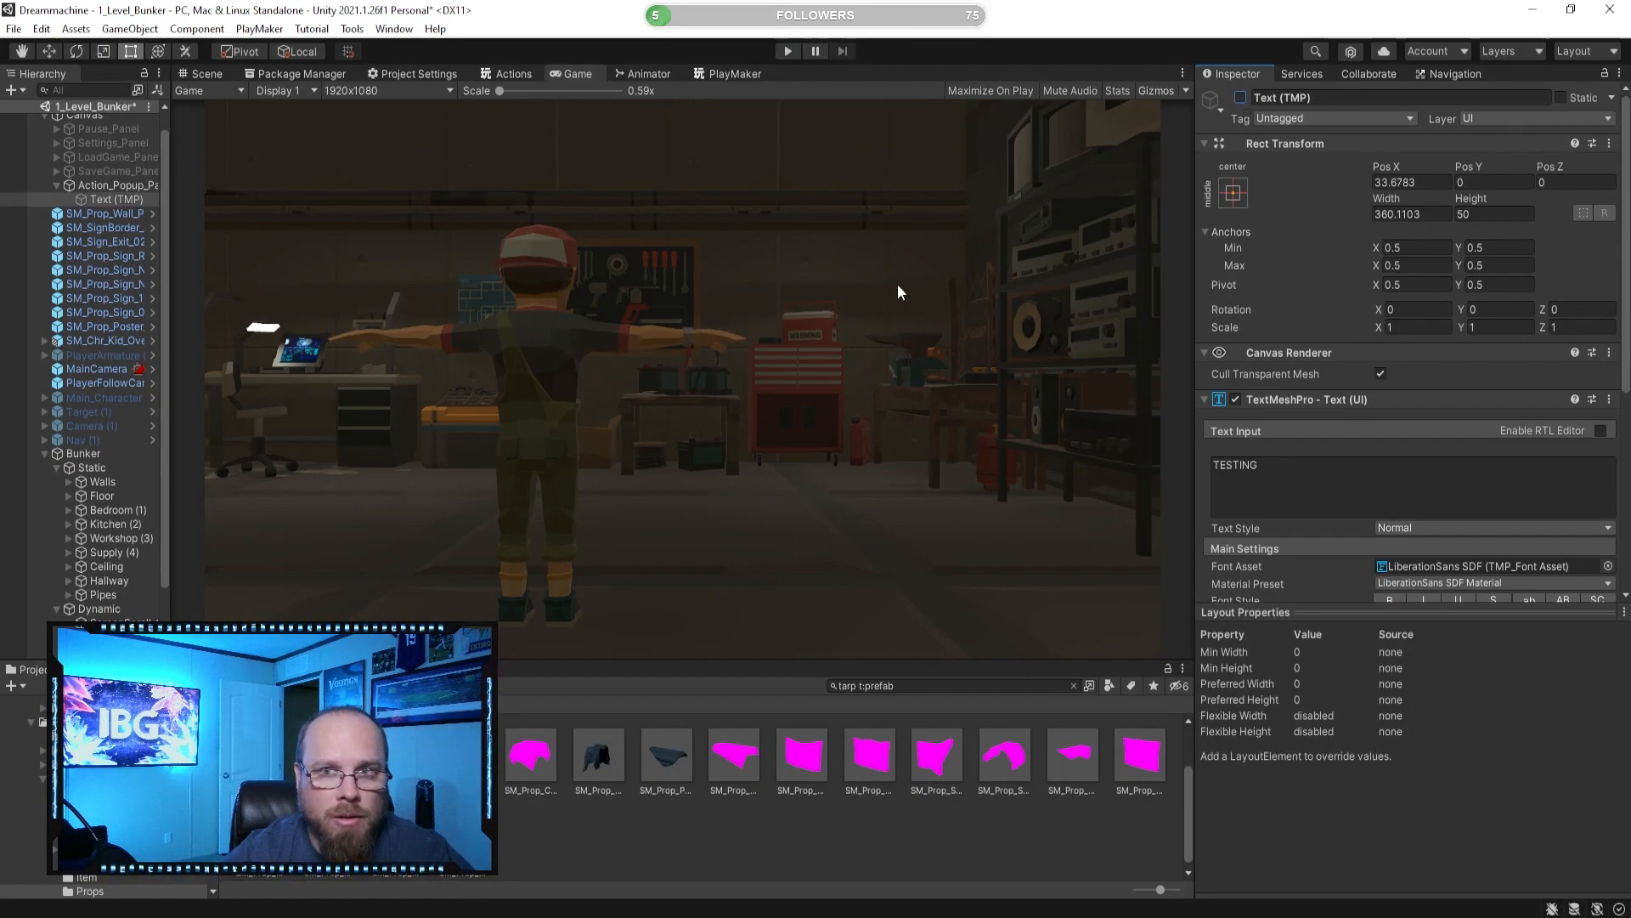
Play-test the level by walking the character to the fridge and stepping back and forth to check the popup, and stop playback.
left_click(788, 51)
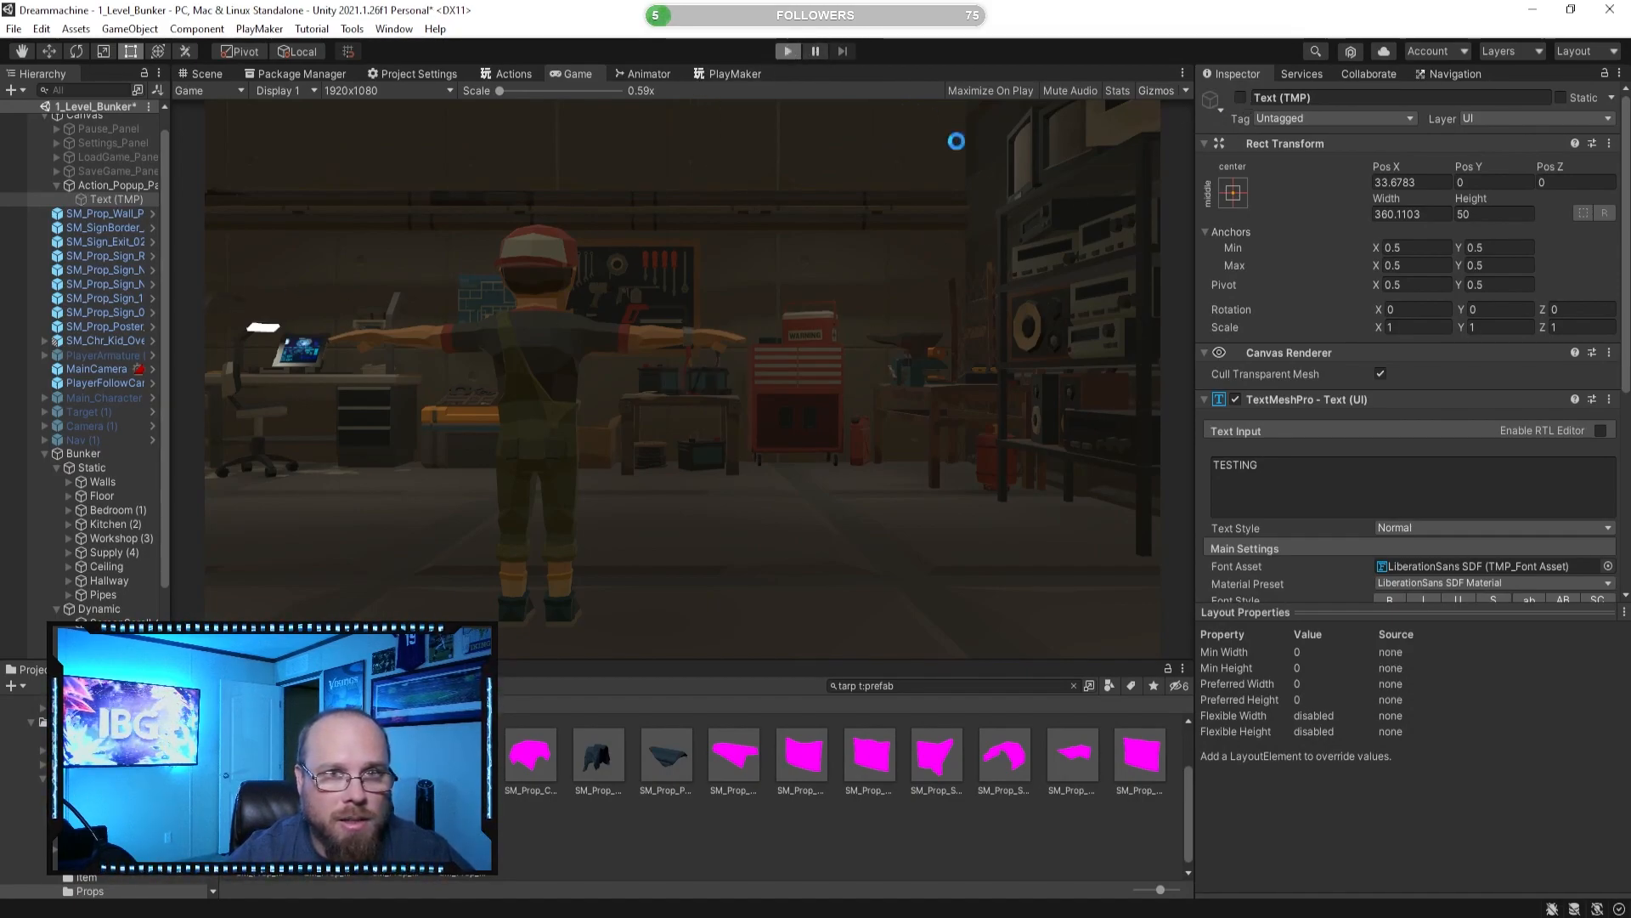
key("w")
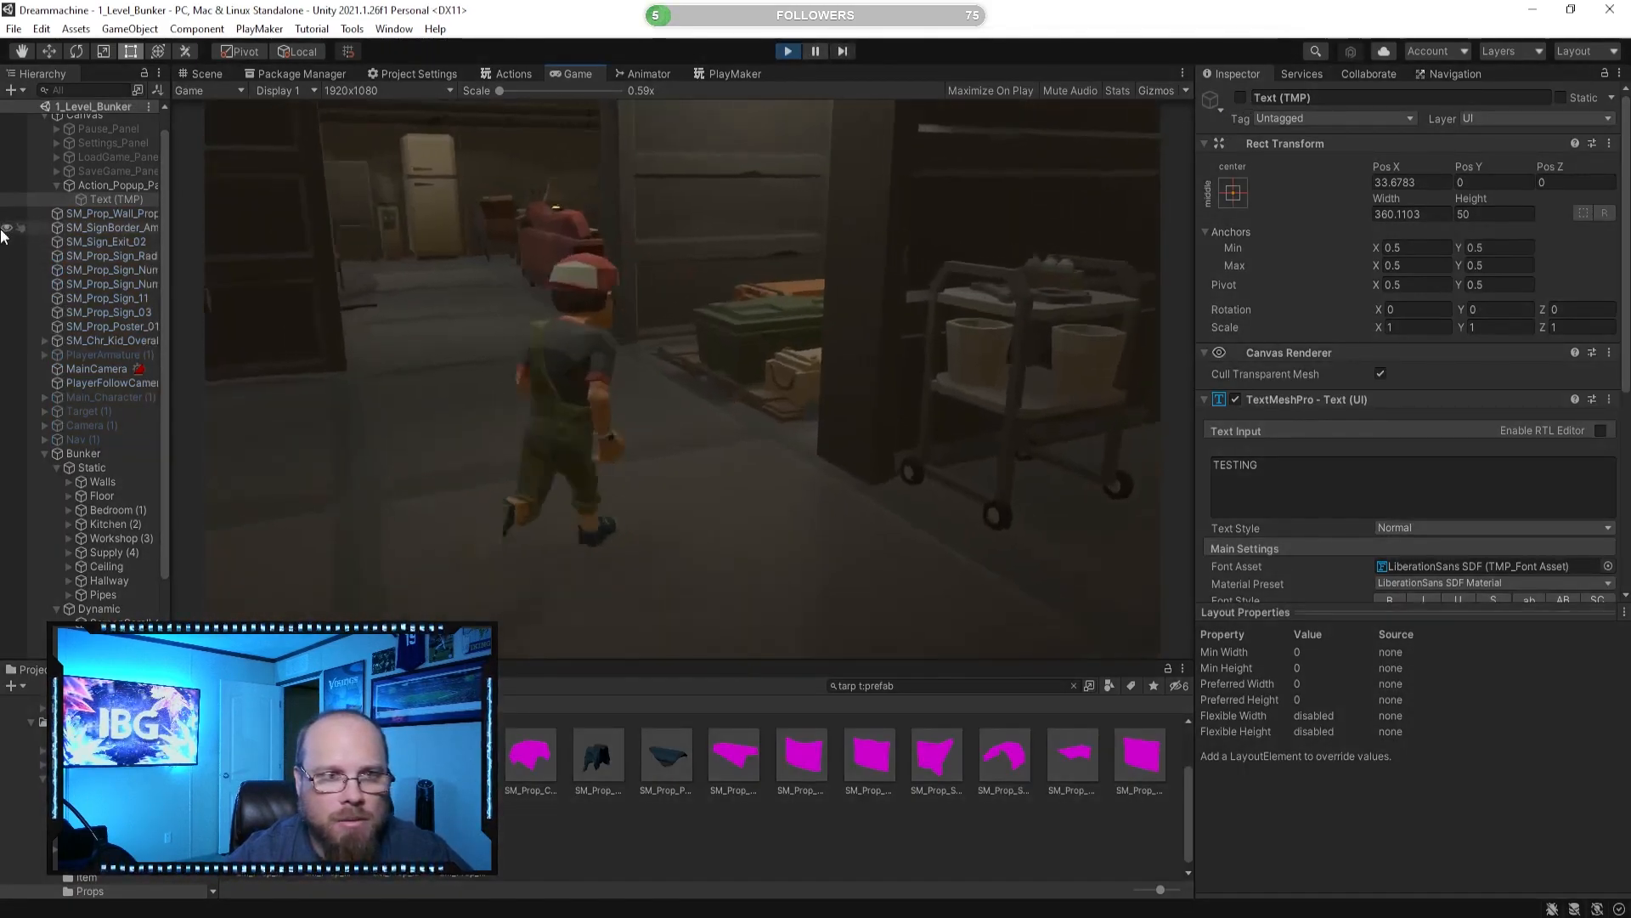
key("w")
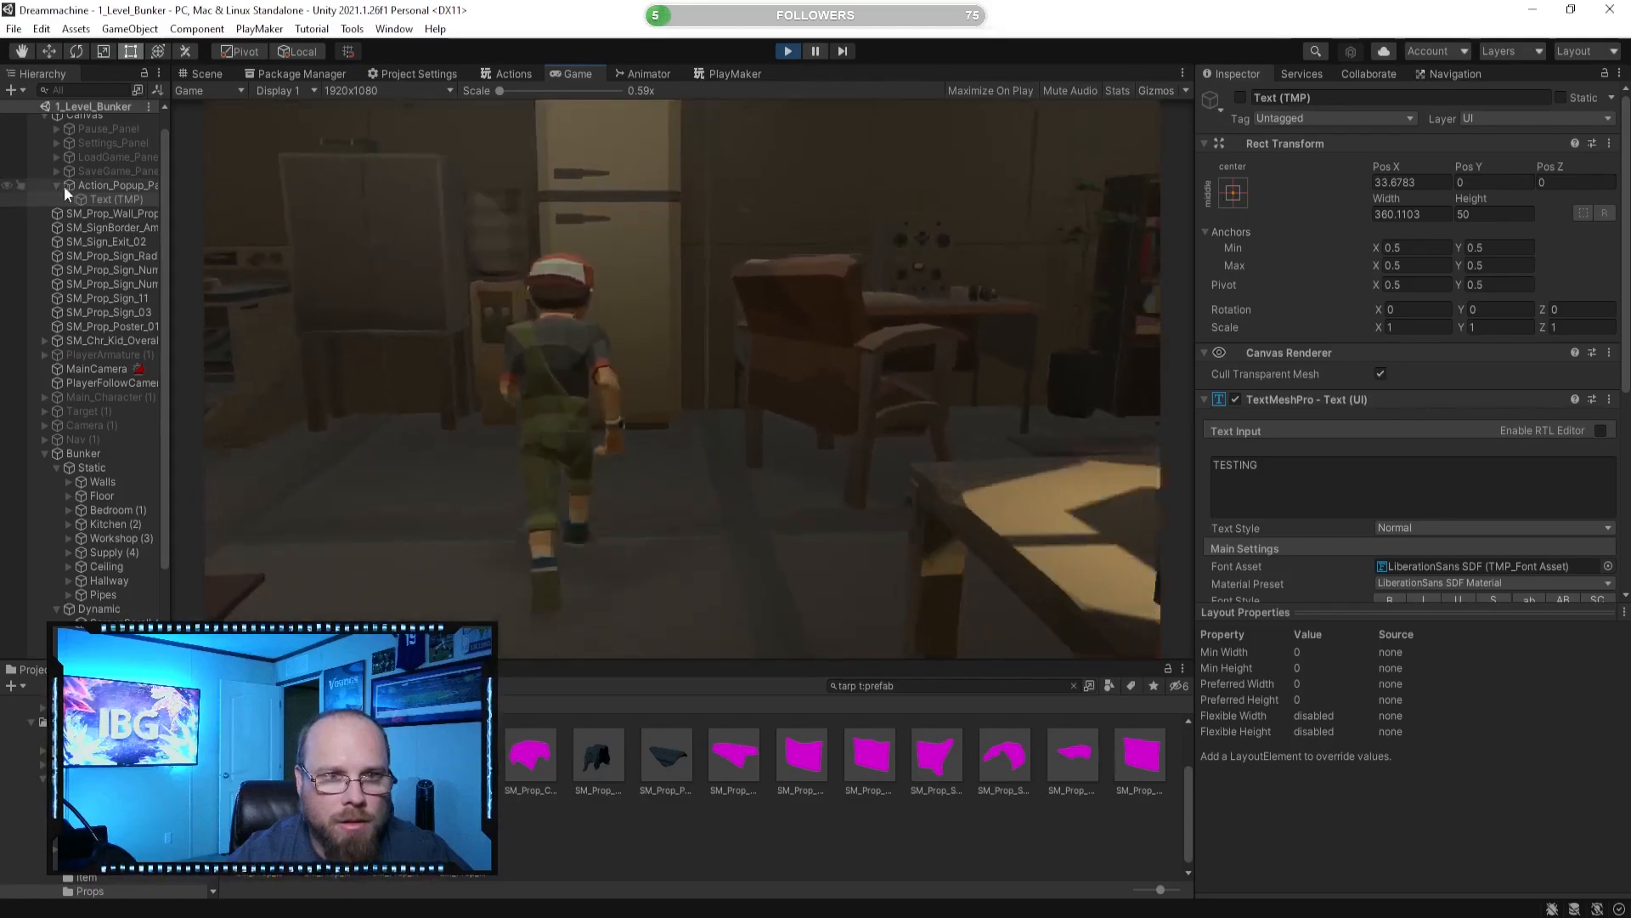
key("s")
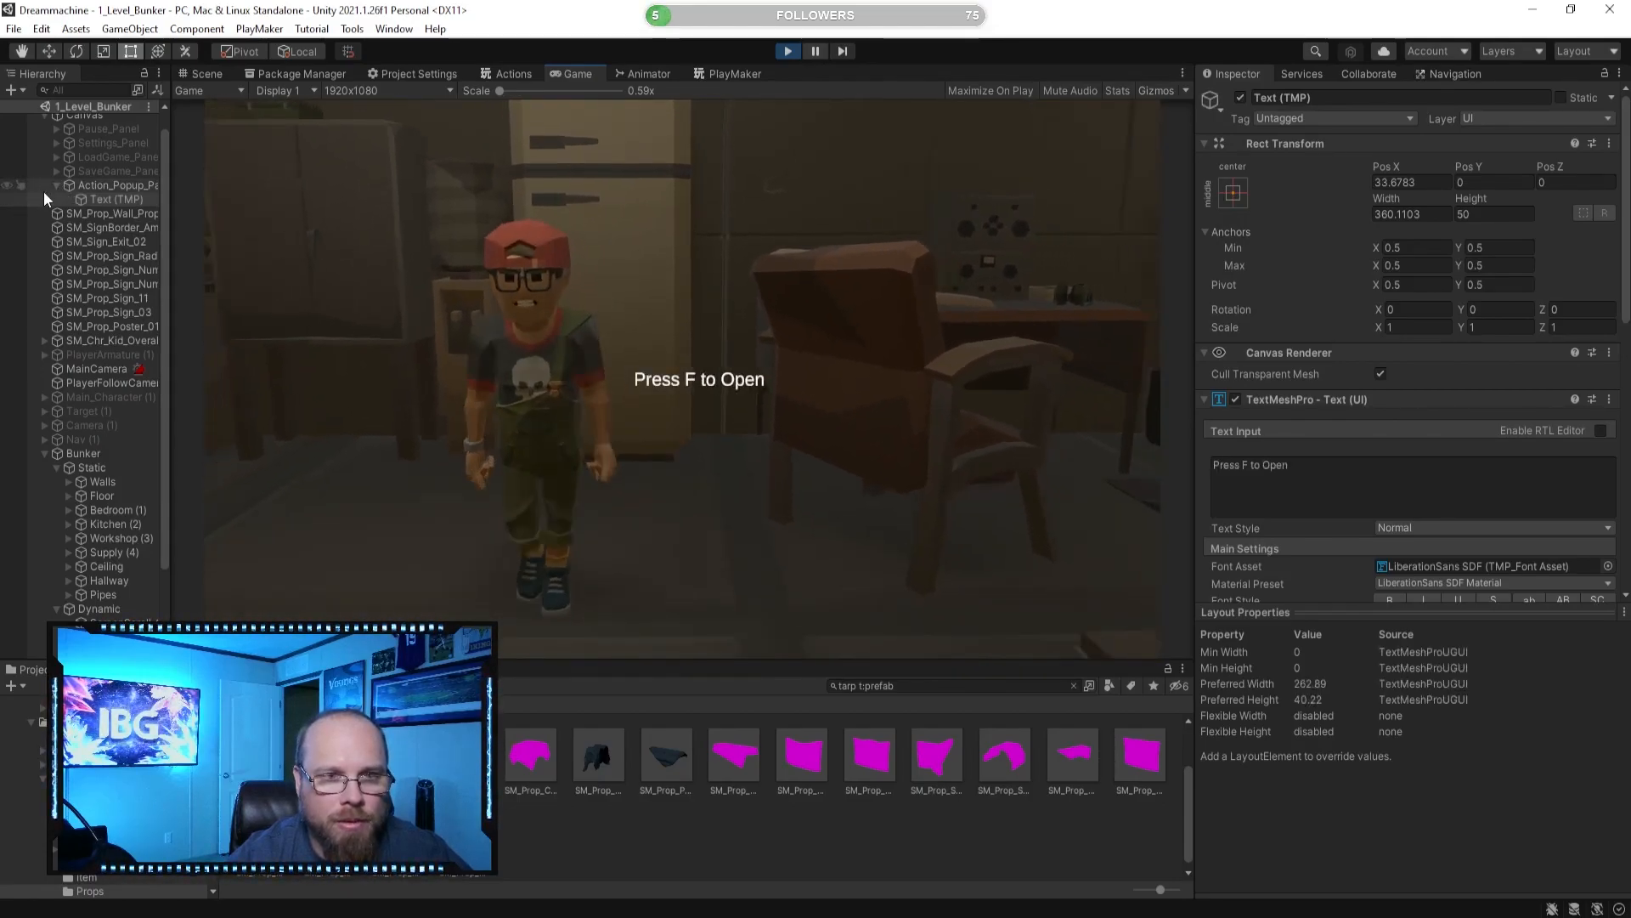
key("w")
key("s")
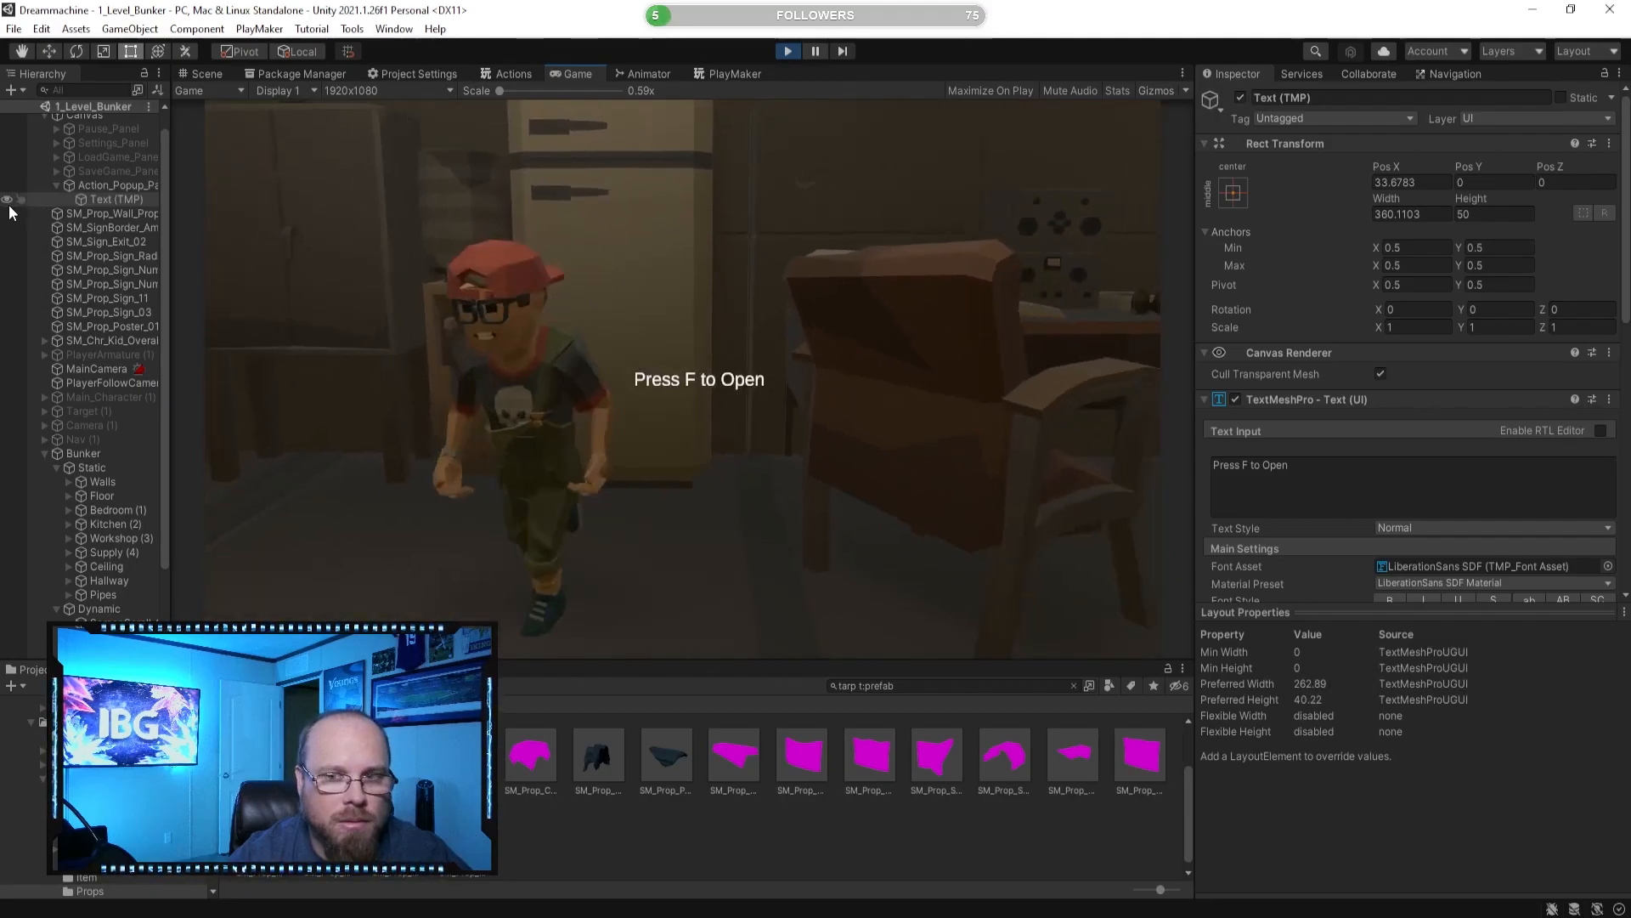
left_click(795, 51)
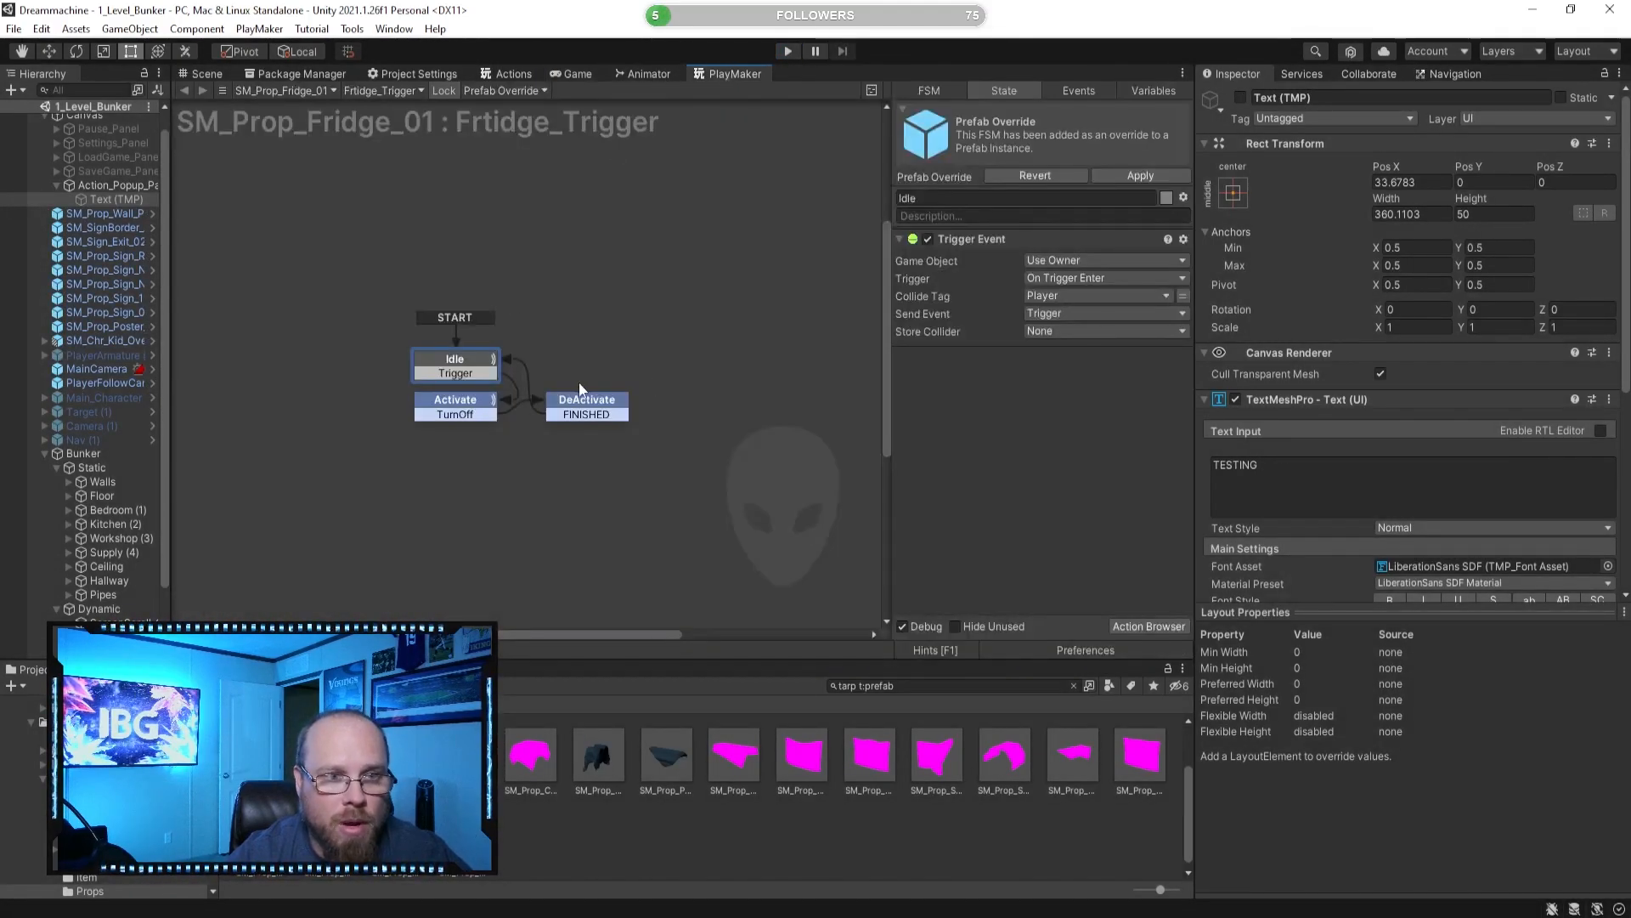
Rename the Activate state of the fridge trigger FSM as "Player in Zone".
left_click(586, 410)
left_click(455, 406)
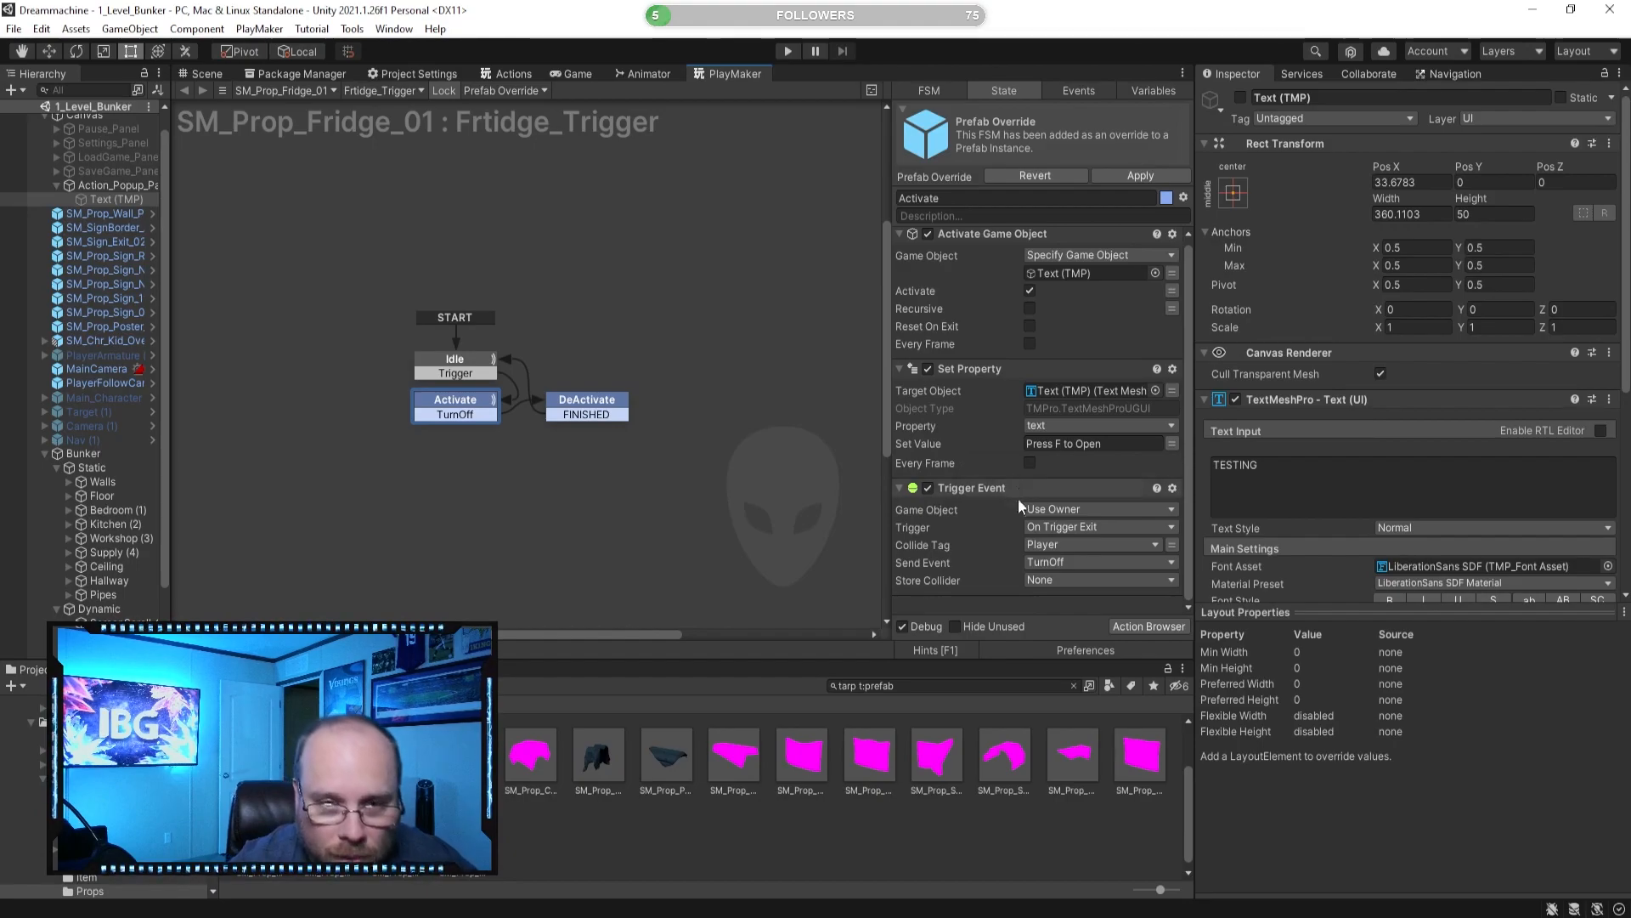
left_click(961, 198)
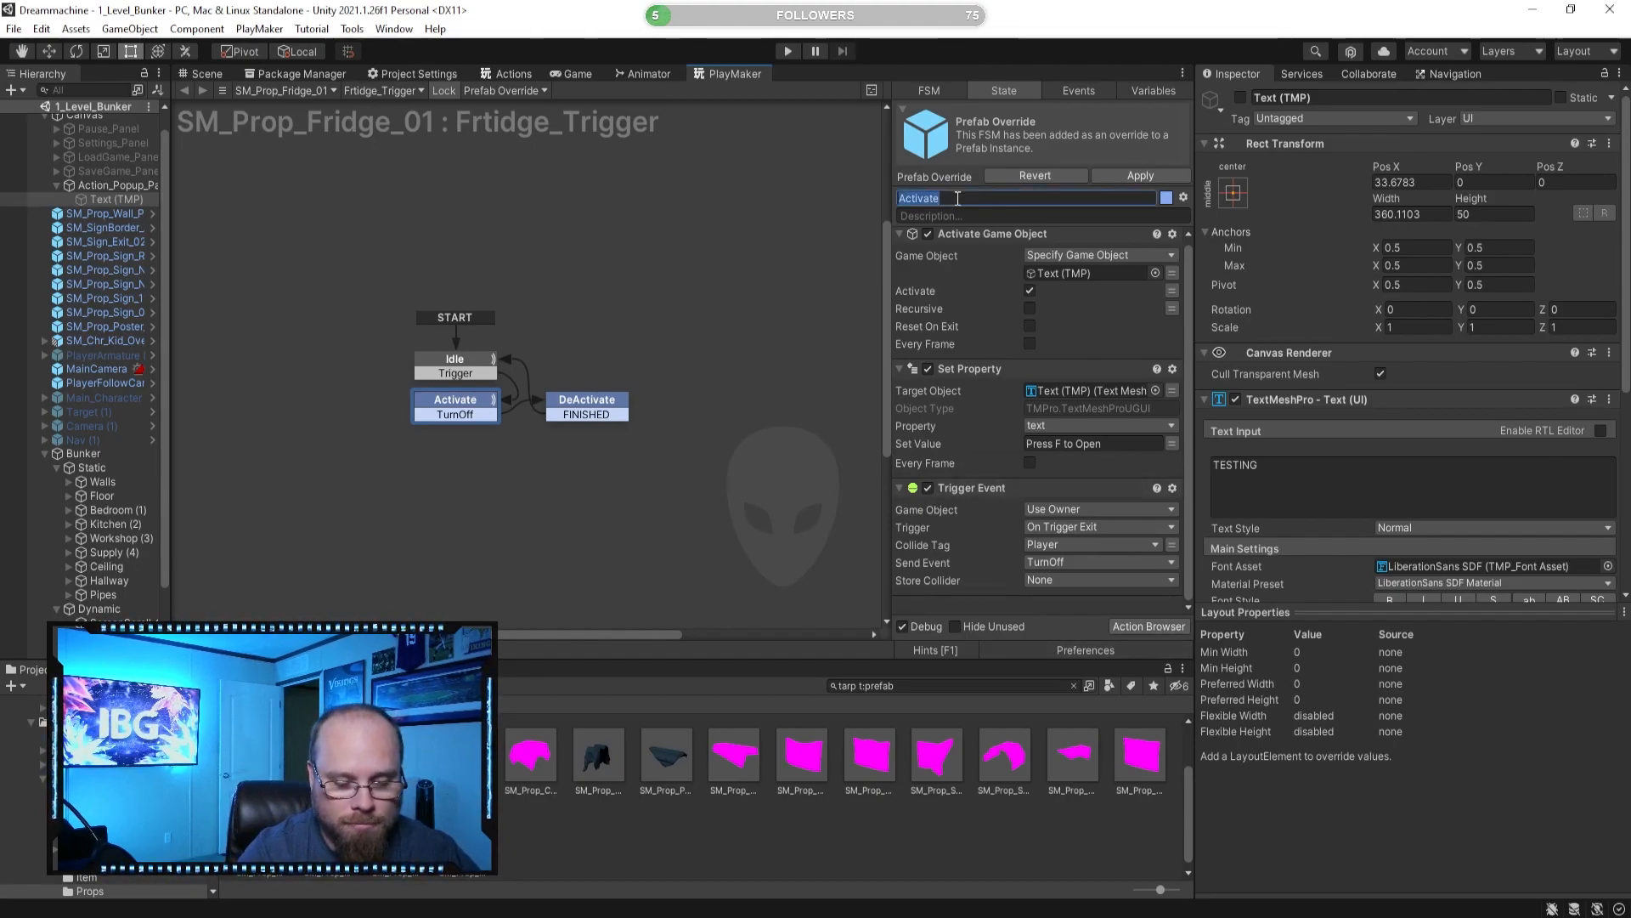
type("Player")
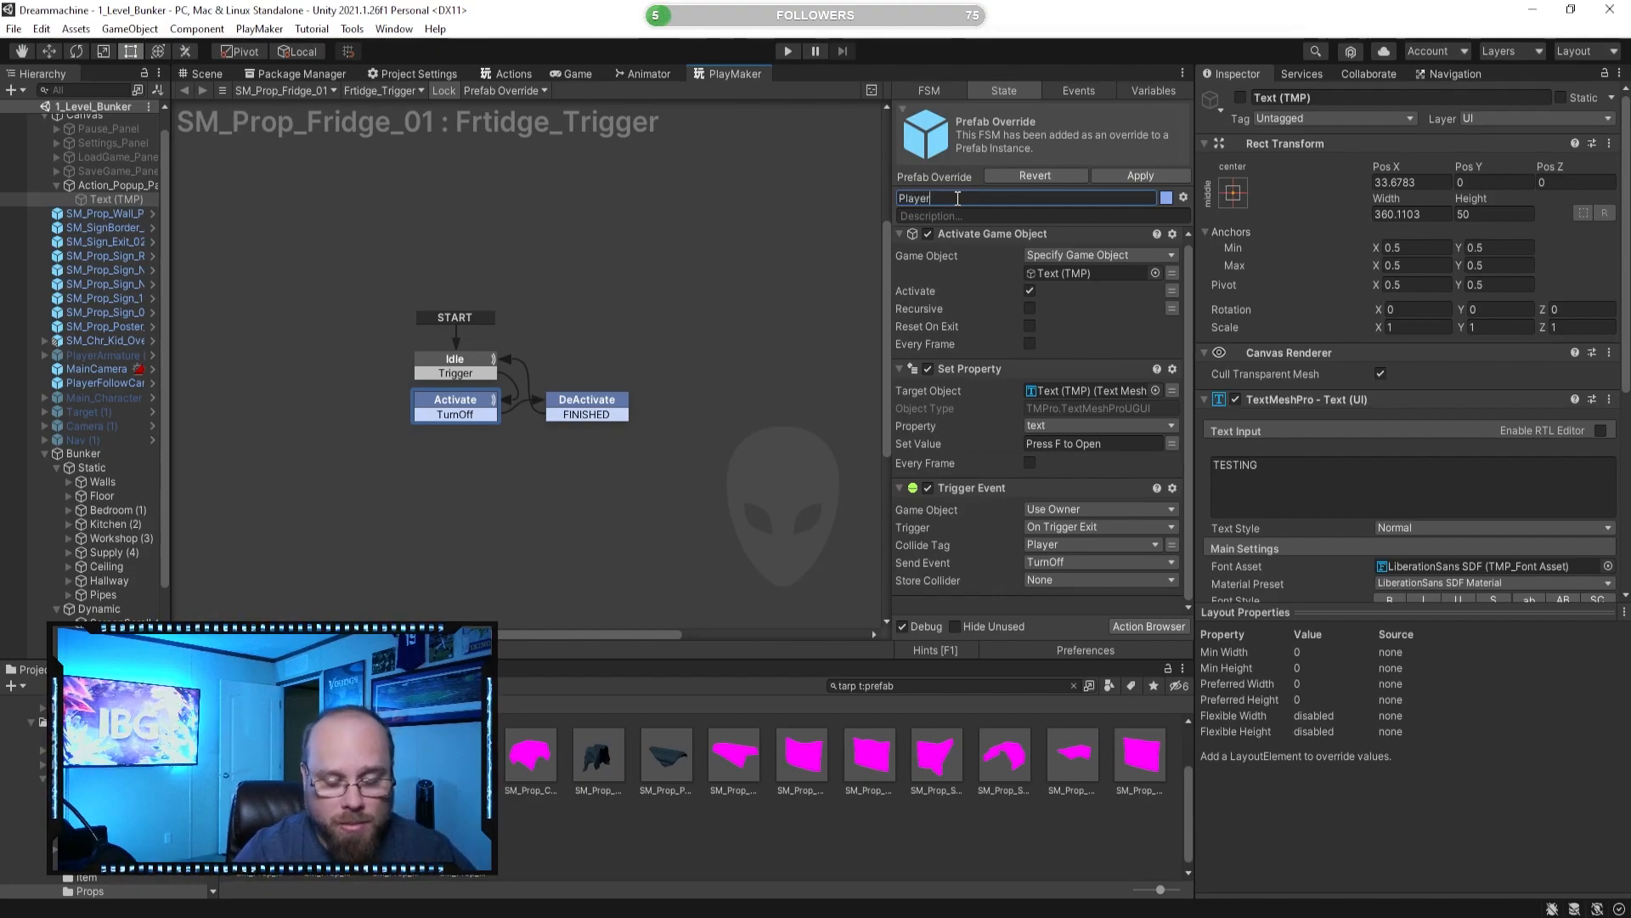
type(" in Zone")
key("Return")
left_click(497, 466)
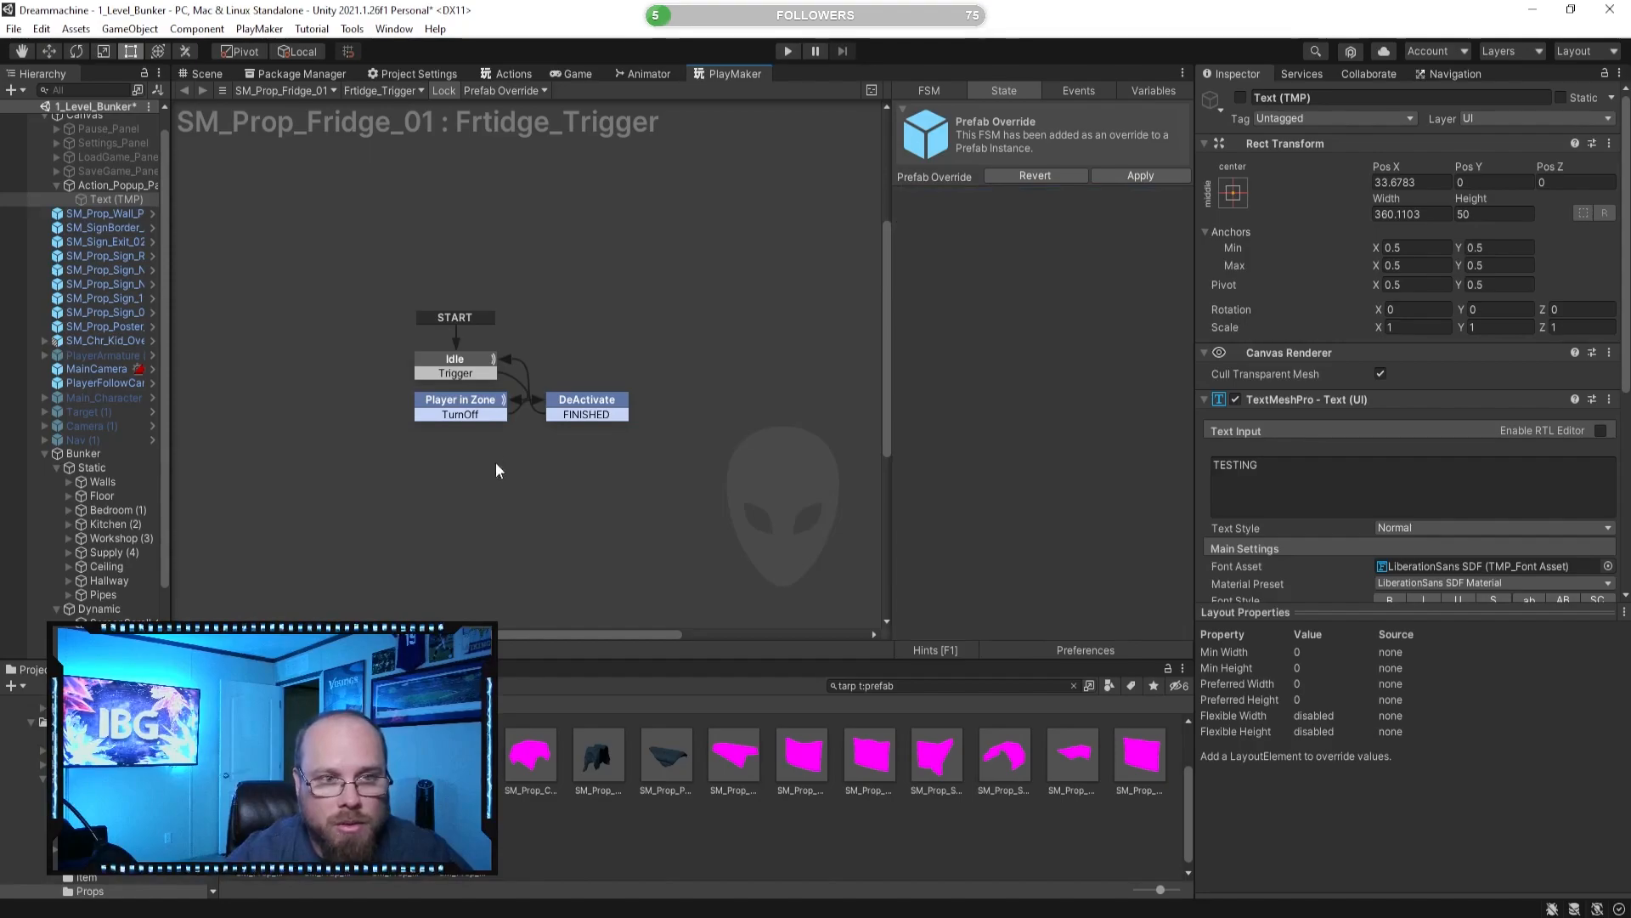
Move the DeActivate state slightly farther from Player in Zone, and add and remove an empty extra transition on it.
left_click(608, 406)
left_click(586, 468)
right_click(605, 398)
left_click(646, 401)
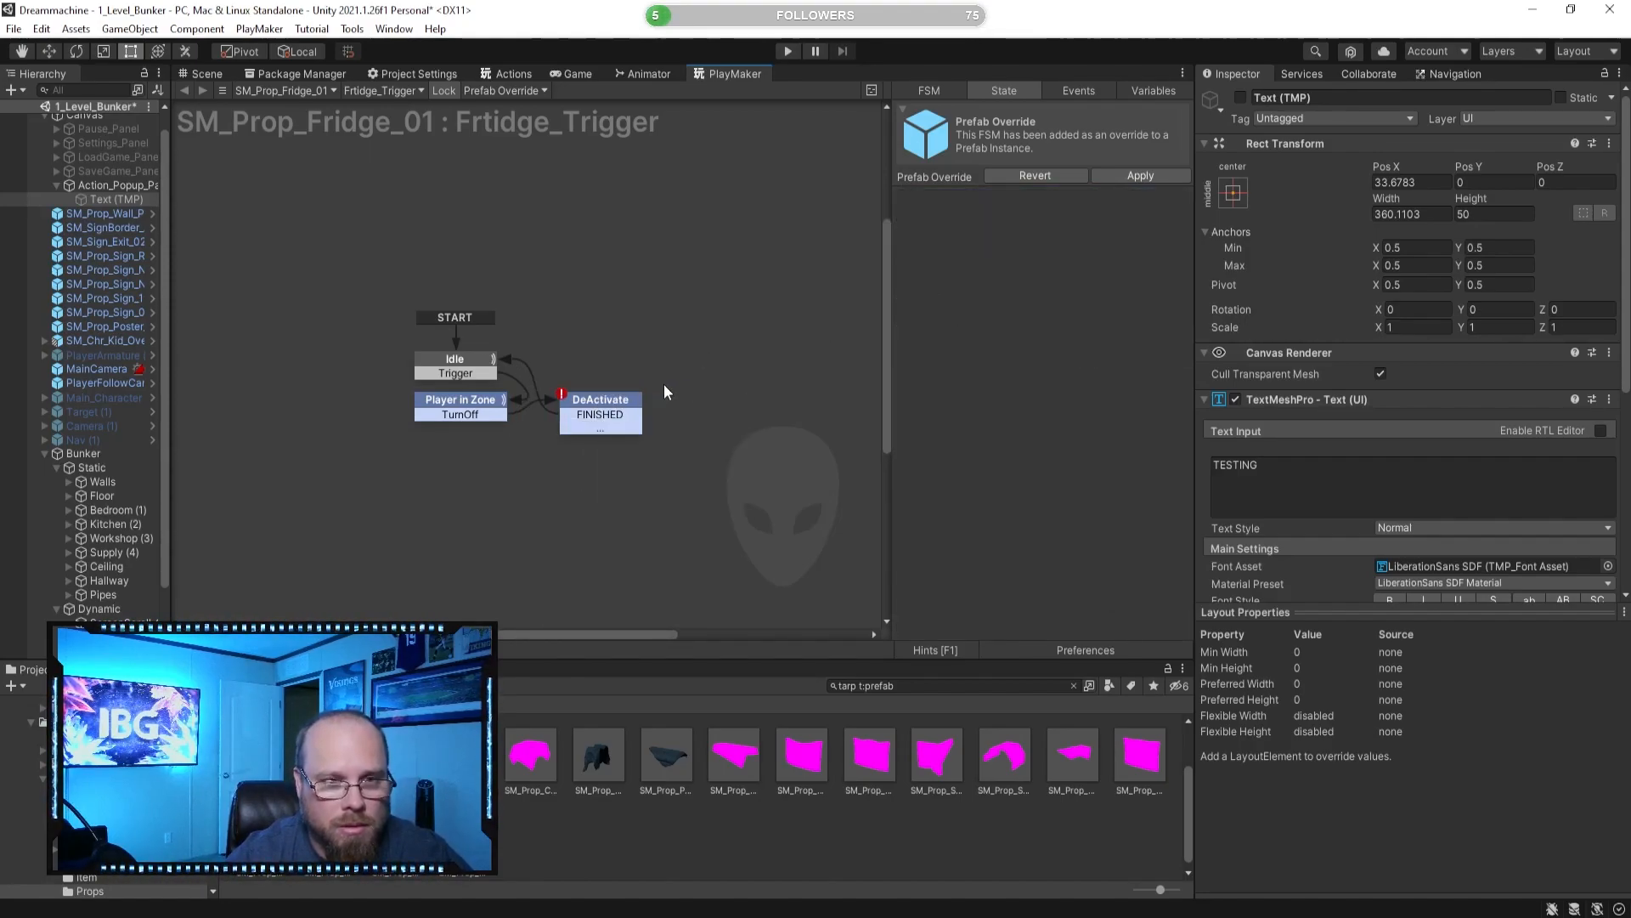
left_click(600, 413)
left_click(599, 343)
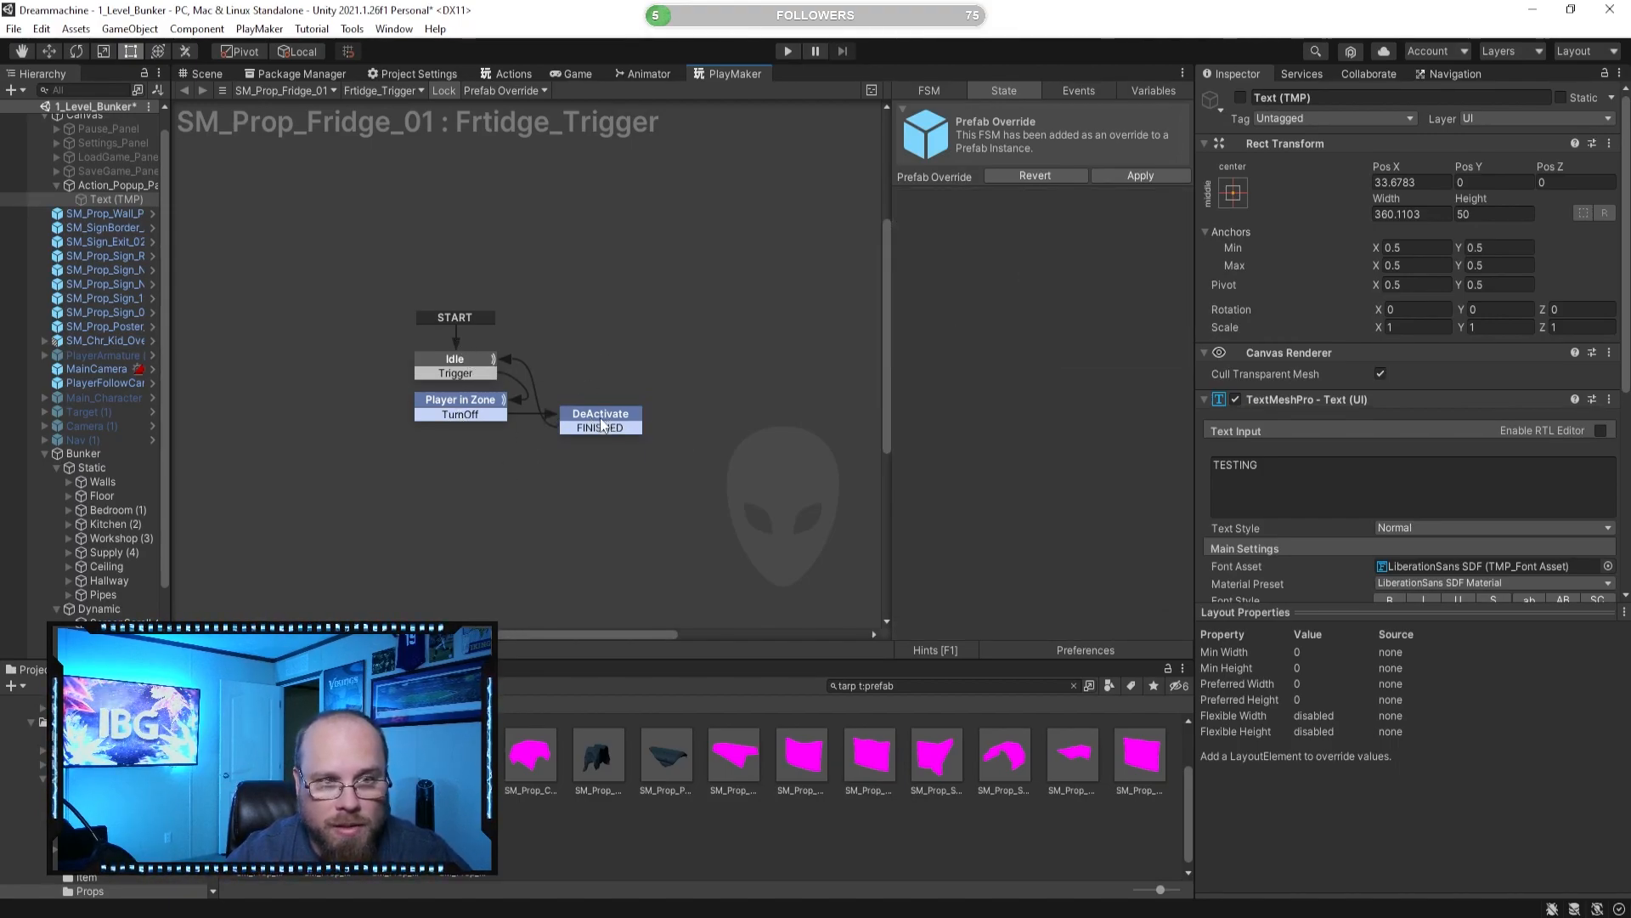
Search the actions for "key" and add a Get Key Down action to the Player in Zone state.
left_click(443, 419)
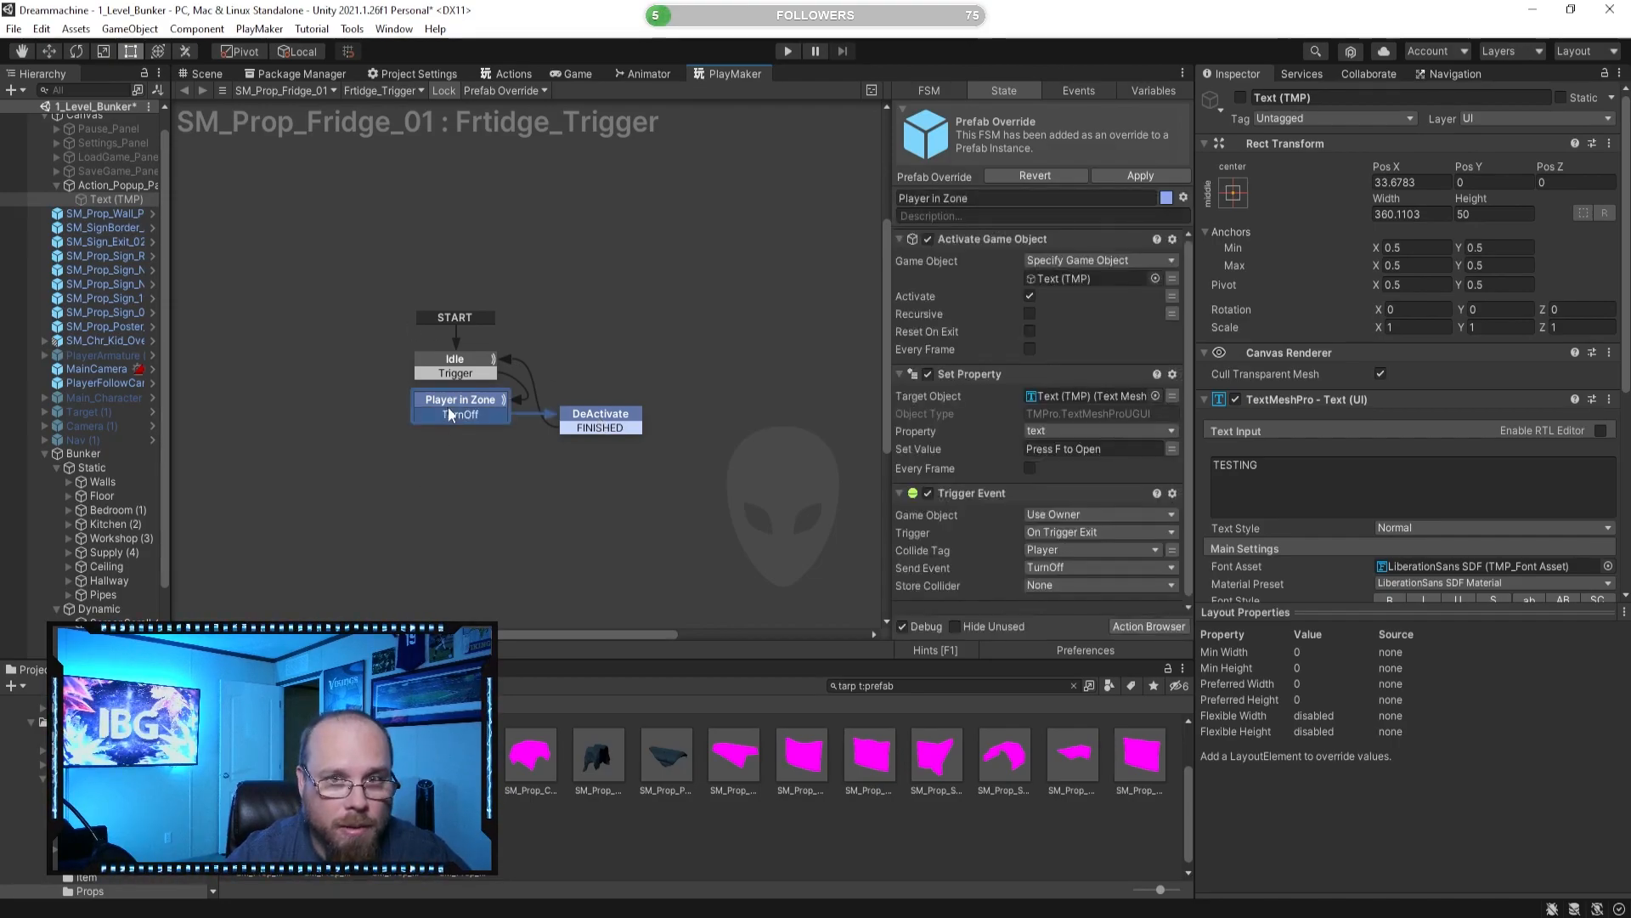
left_click(1125, 625)
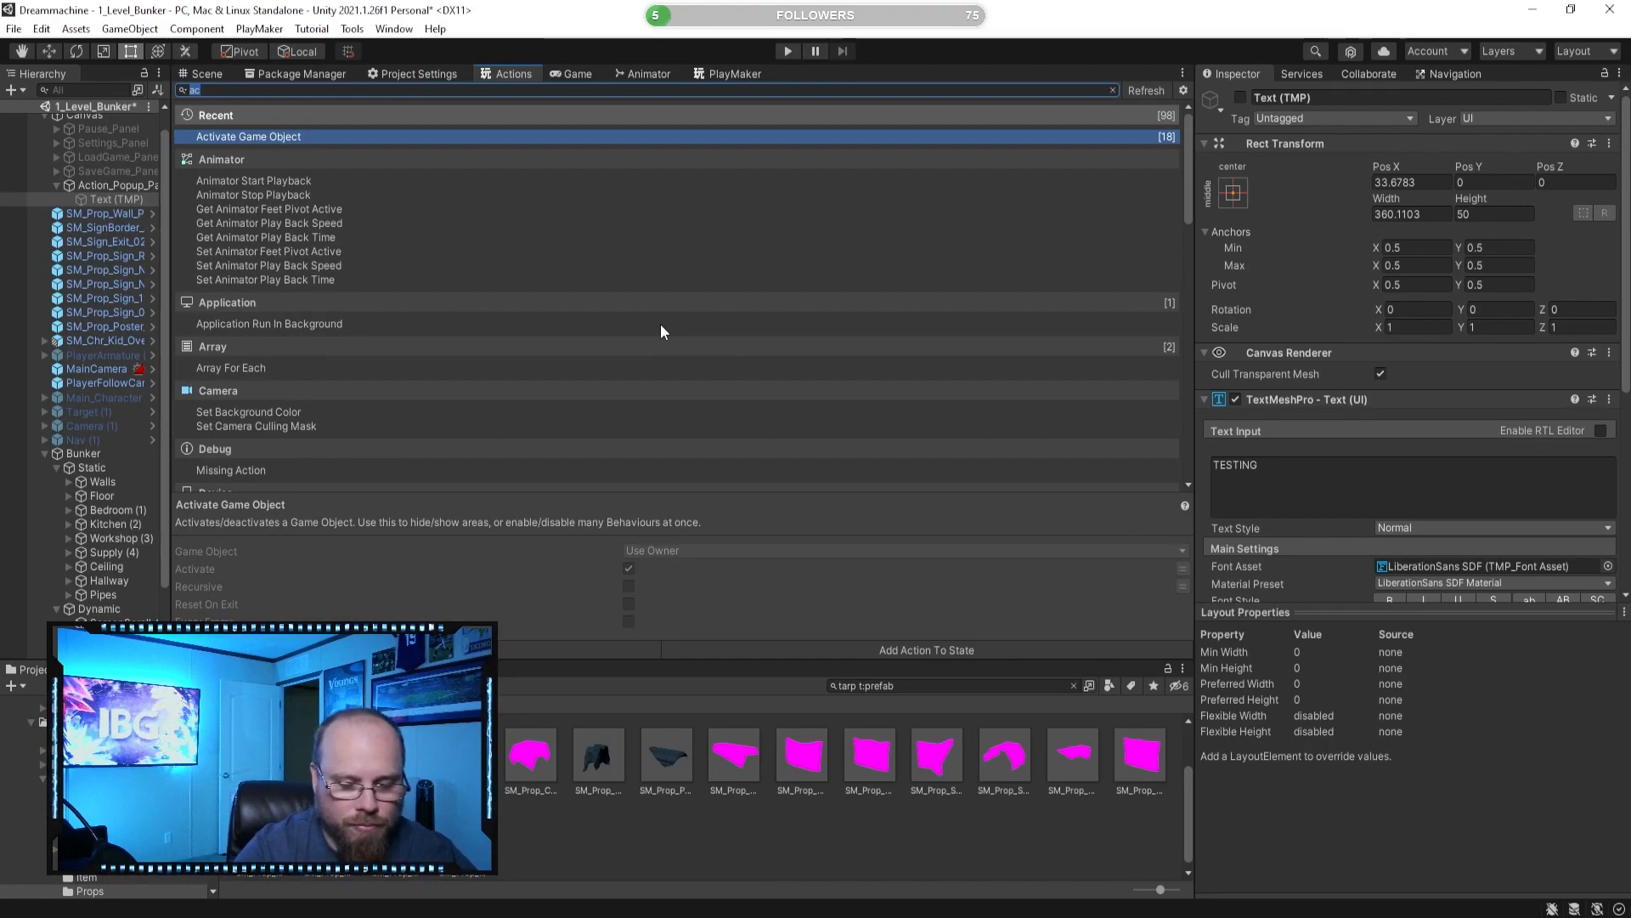
type("key")
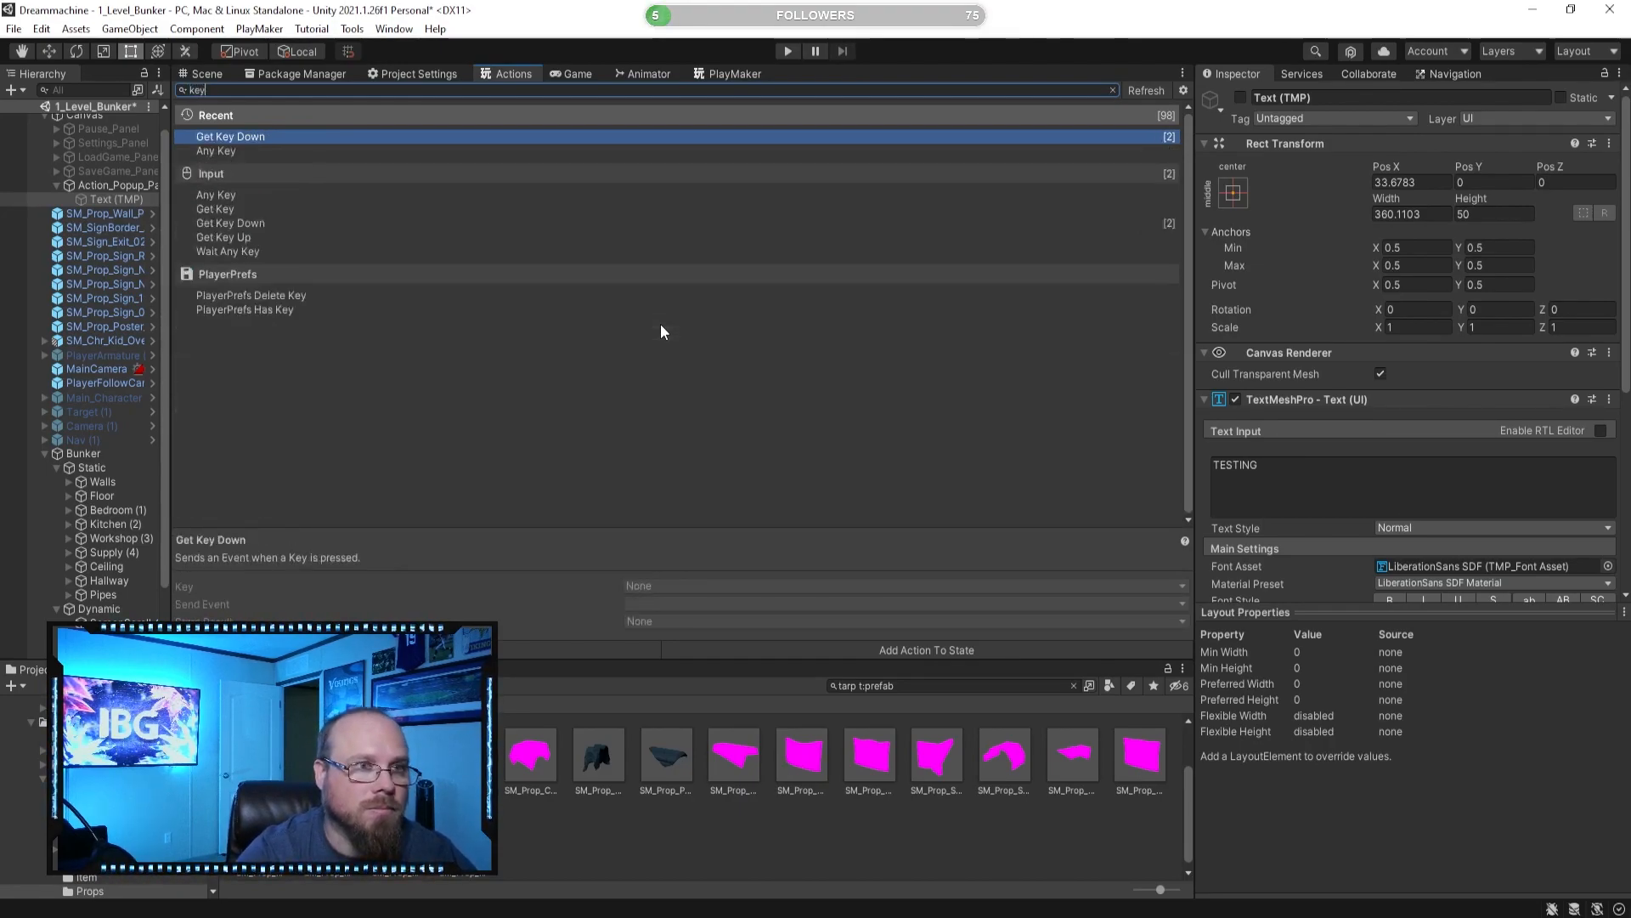
key("Return")
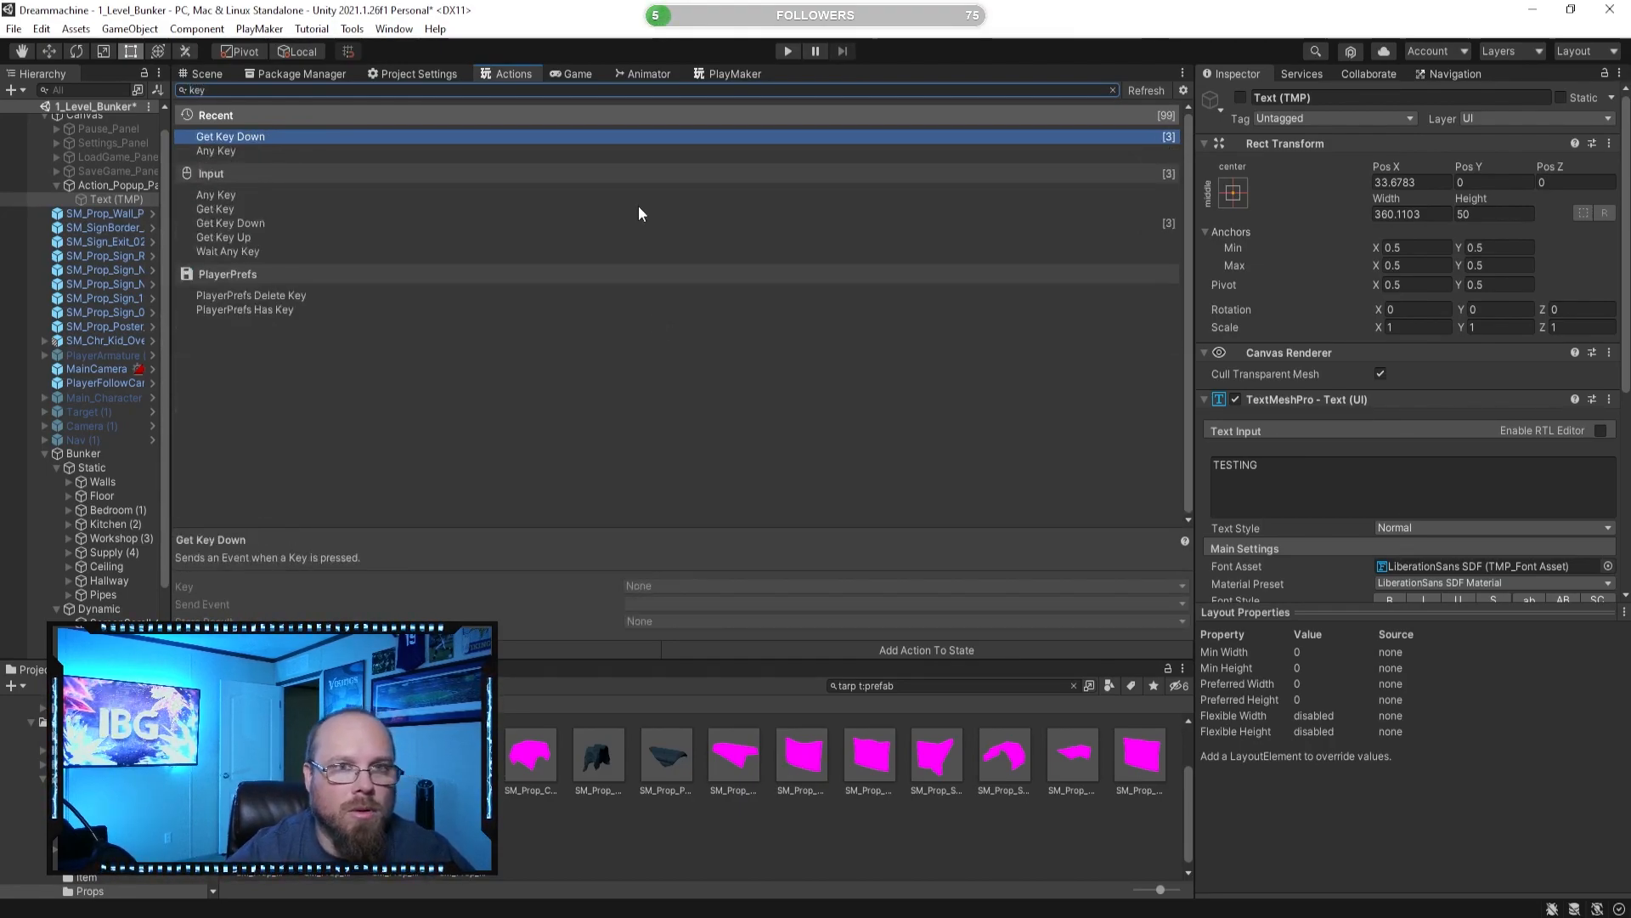
left_click(733, 74)
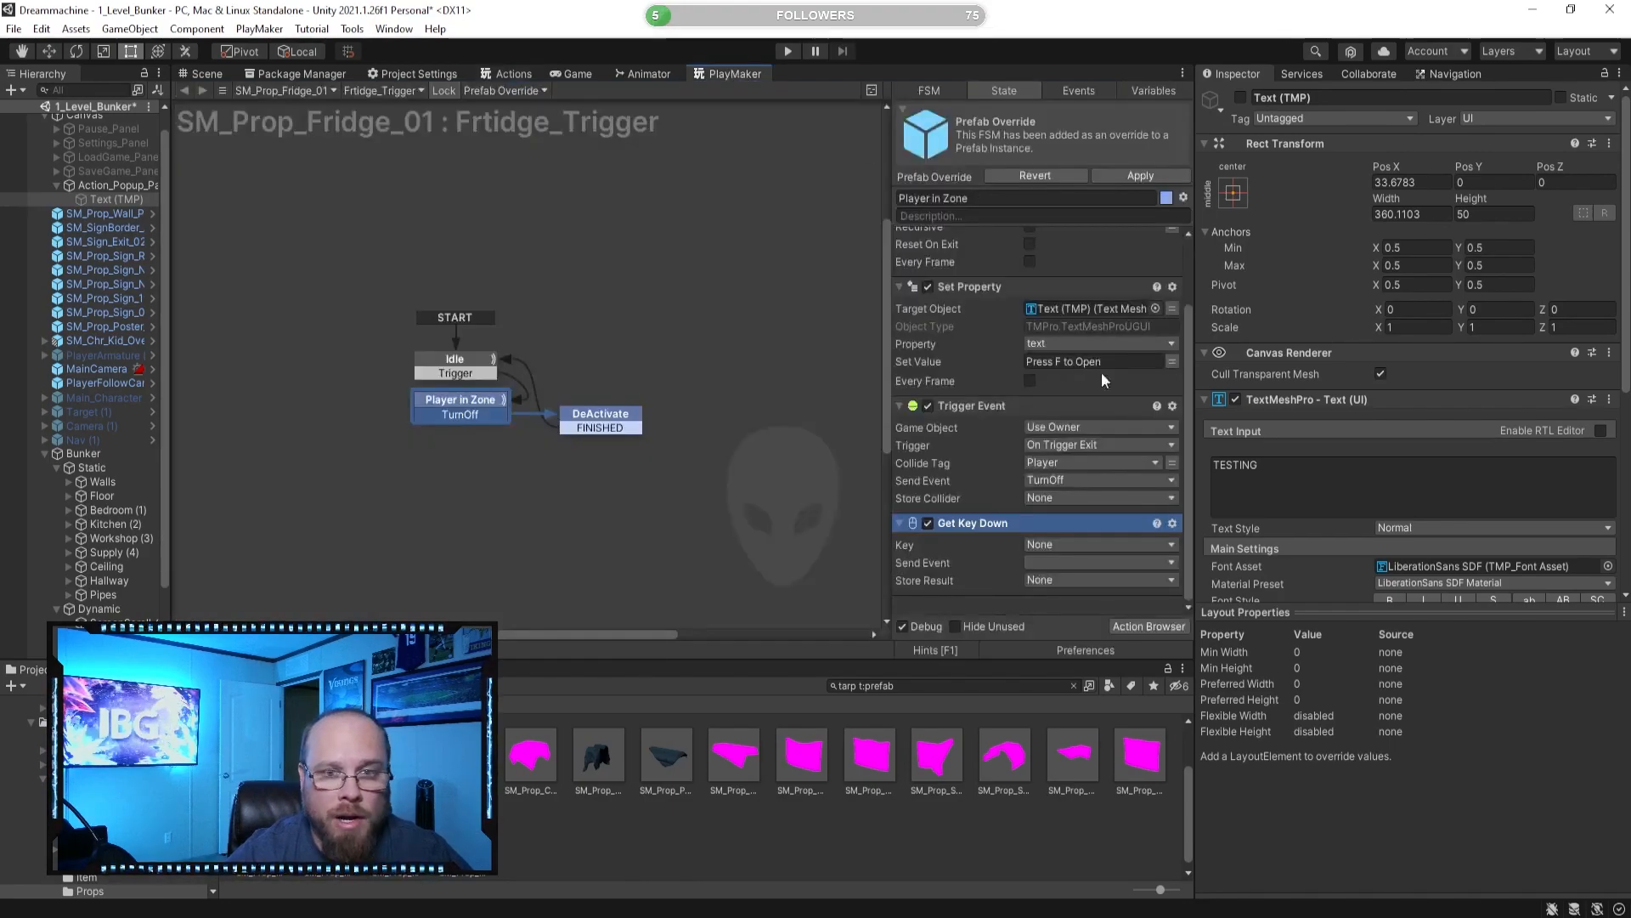
Set the Get Key Down action's key to F and move the action above Trigger Event.
left_click(1053, 545)
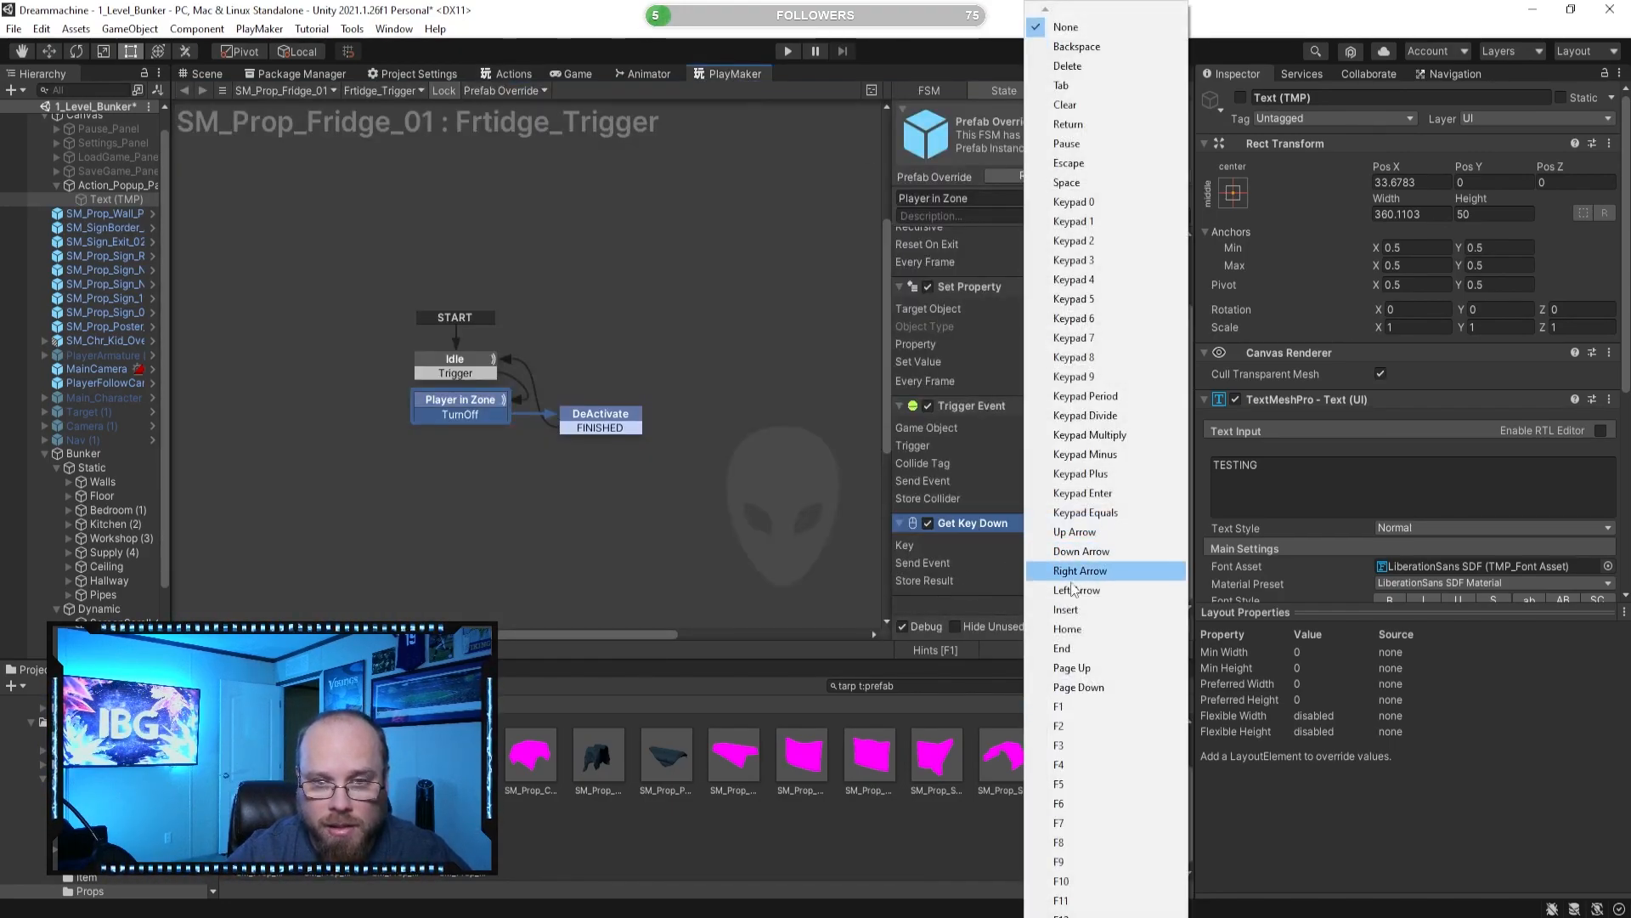
mouse_move(1050, 916)
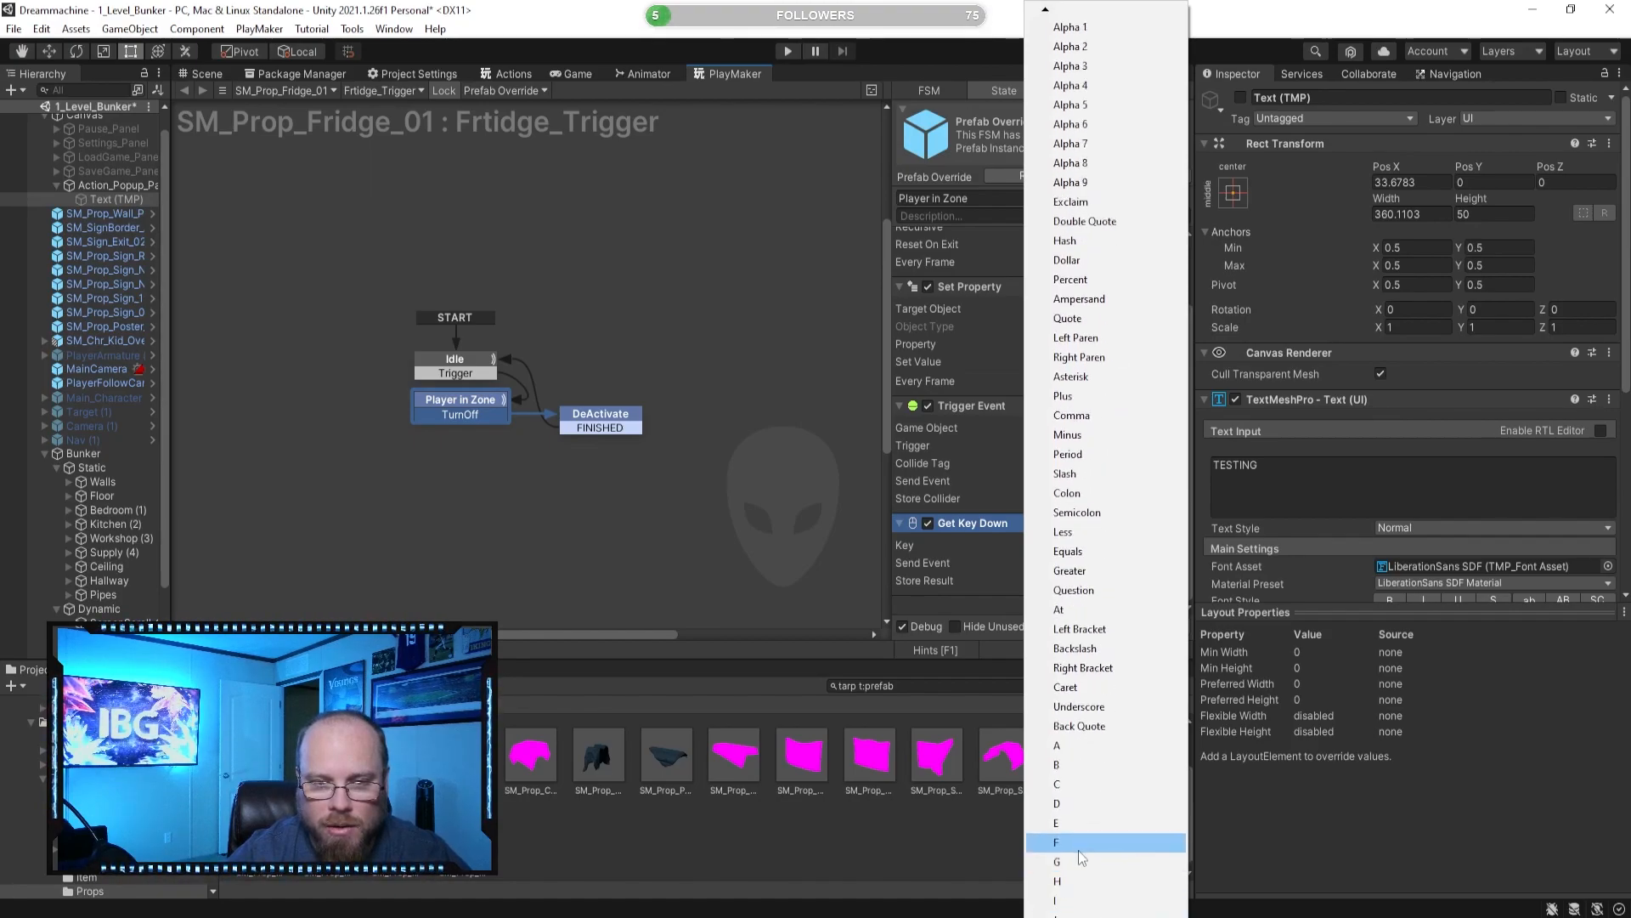
left_click(1075, 851)
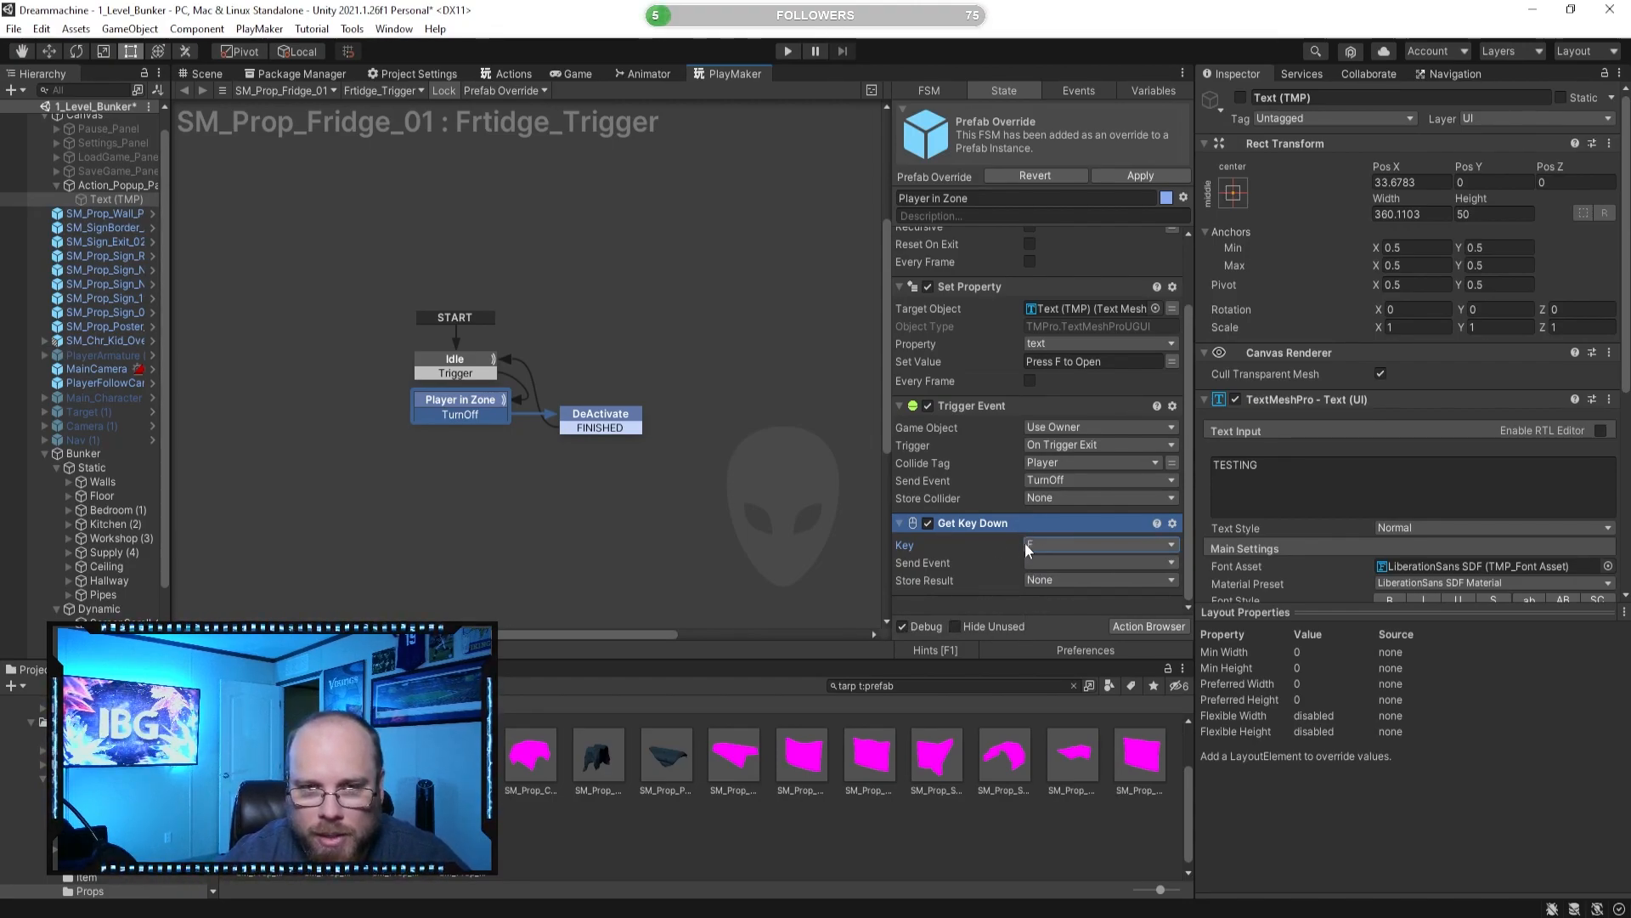
left_click_drag(953, 520, 1011, 401)
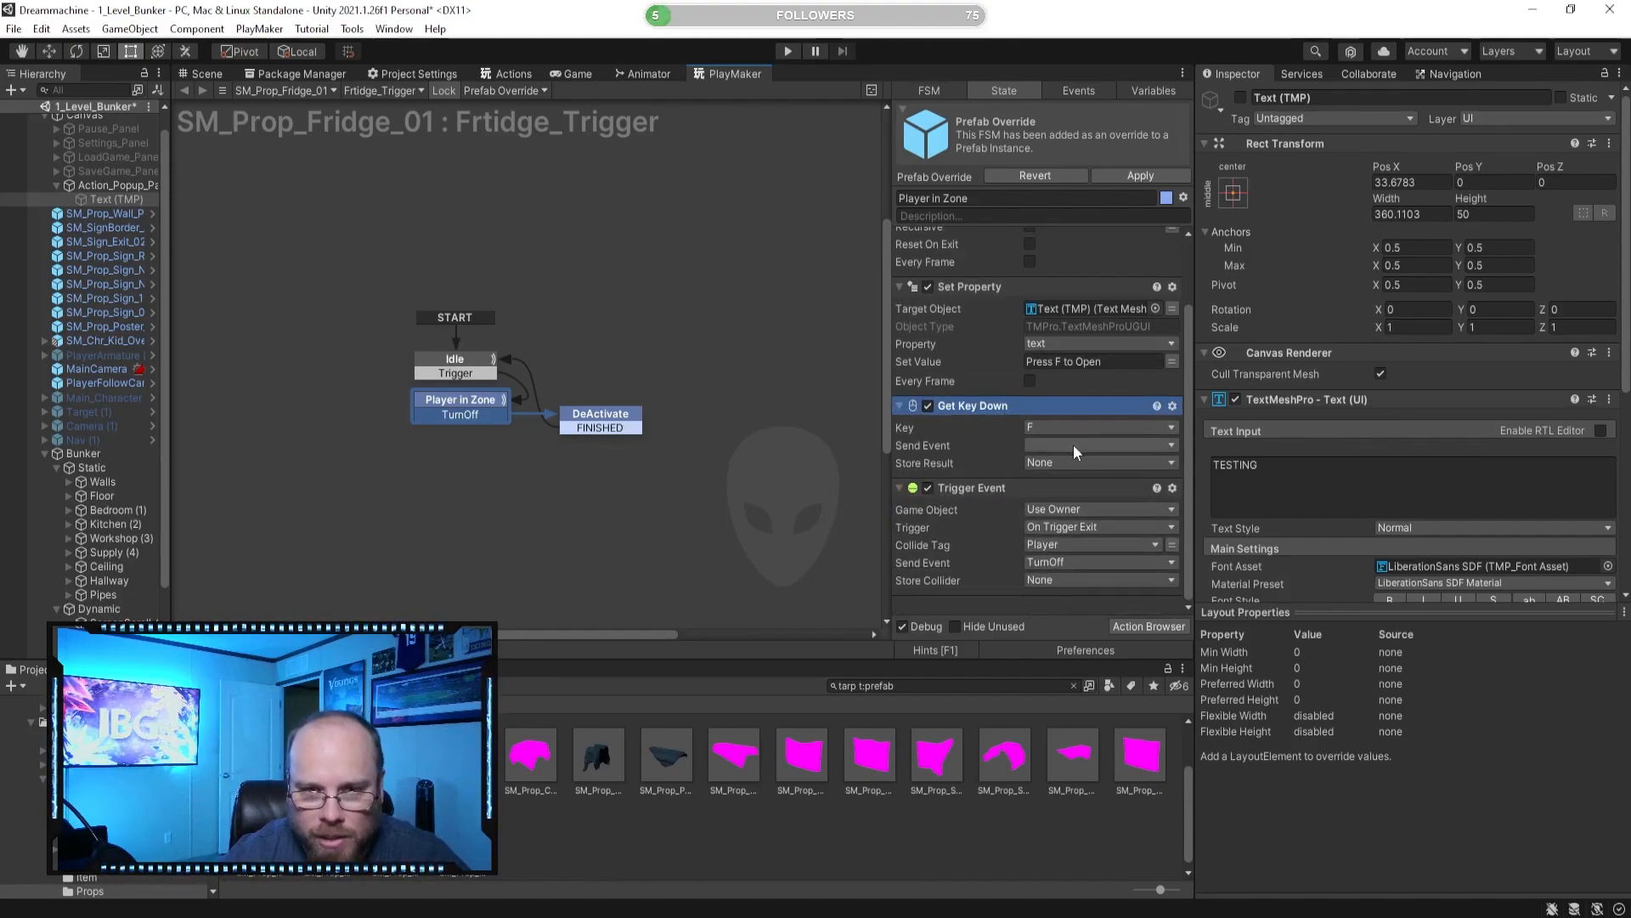
Create a new event ButtonPressed for Get Key Down to send, and add it as a transition on Player in Zone.
left_click(1049, 446)
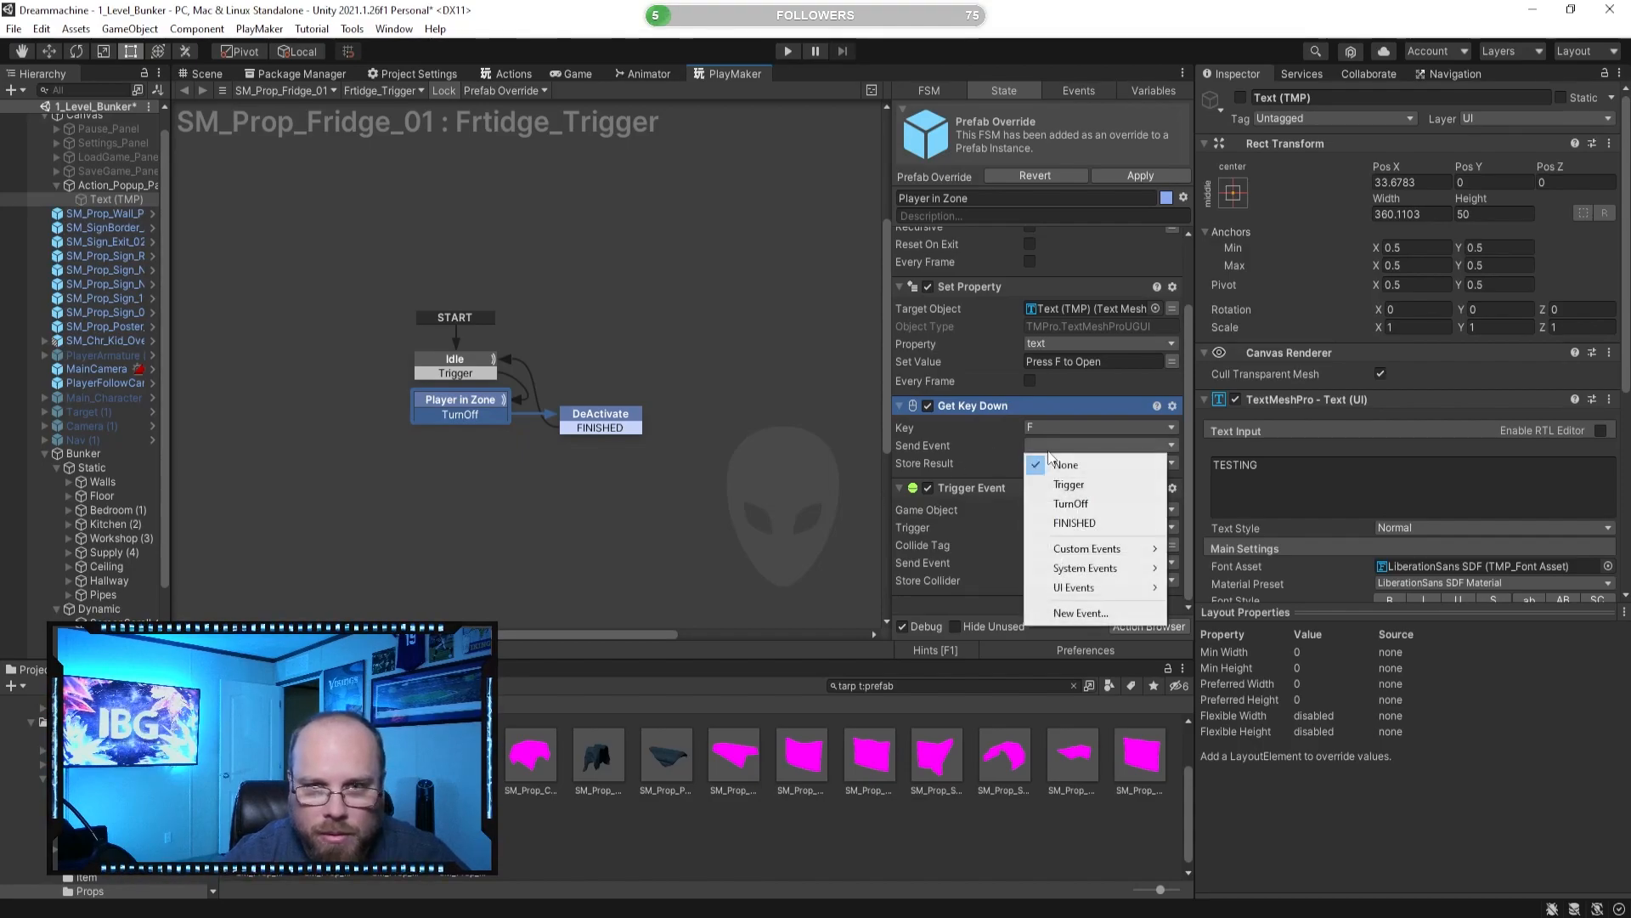
left_click(1086, 600)
type("Button")
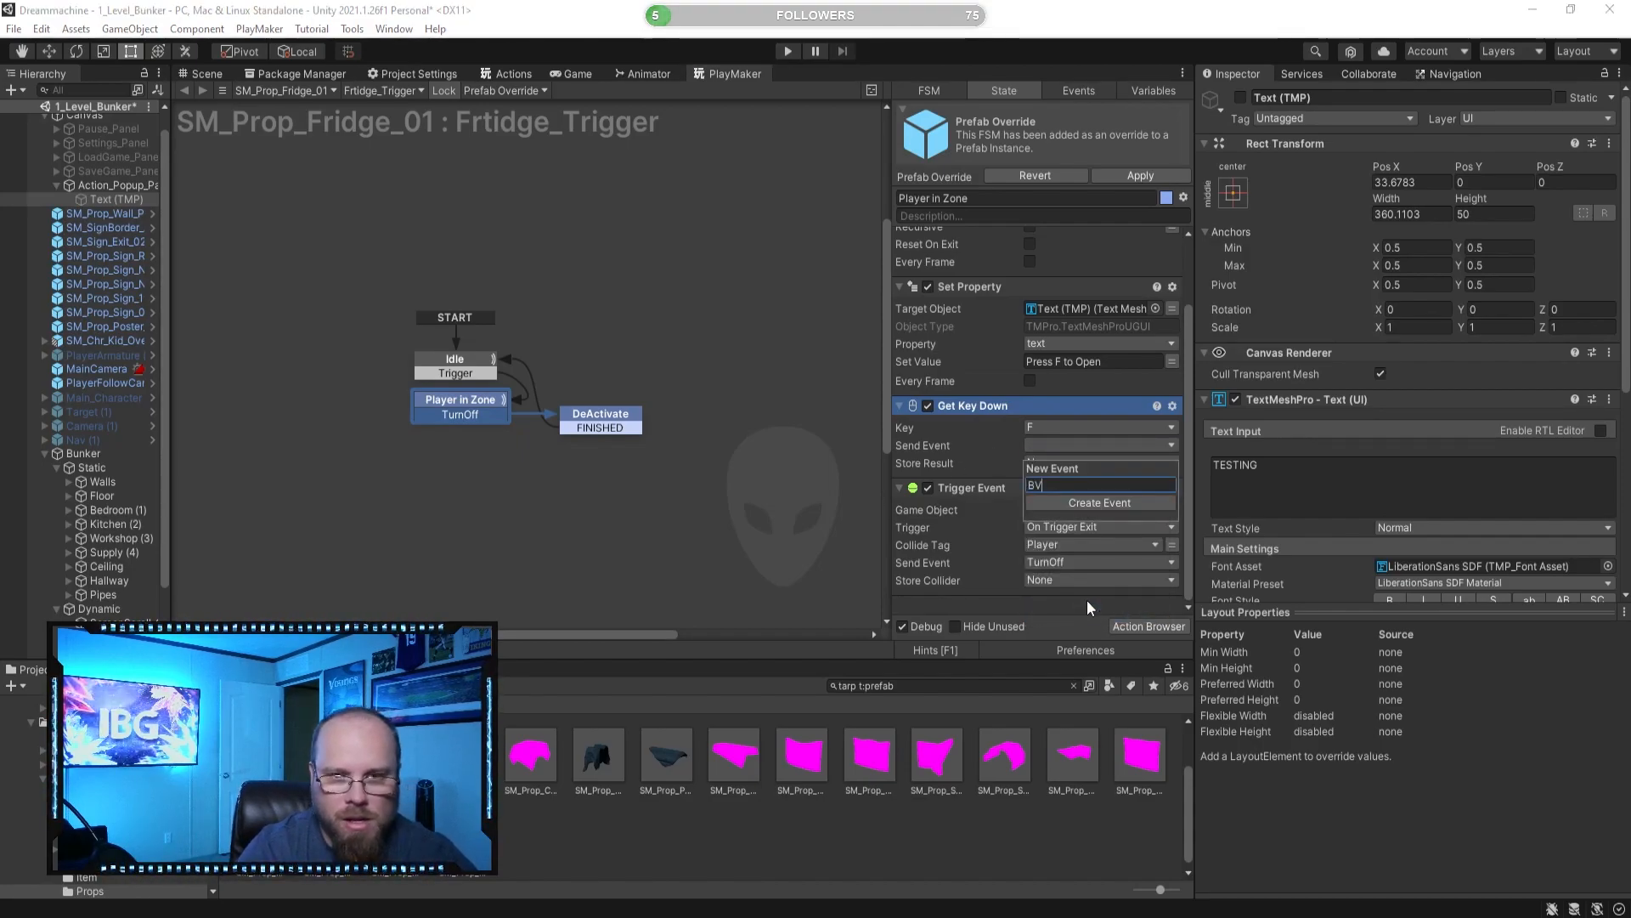
type("Pressed")
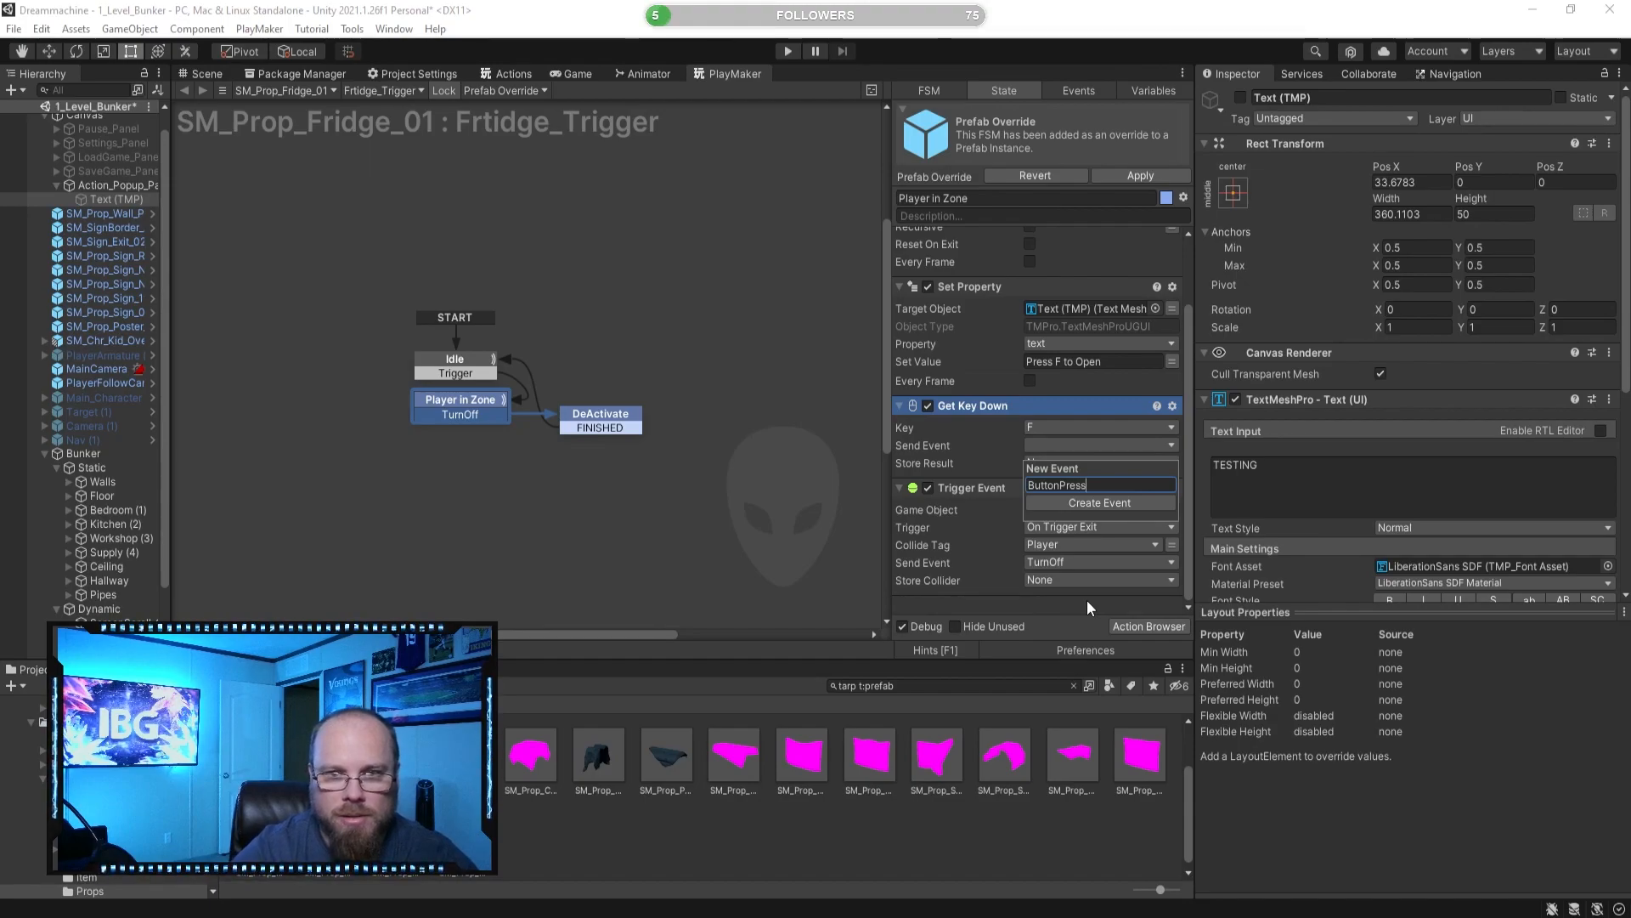
key("Return")
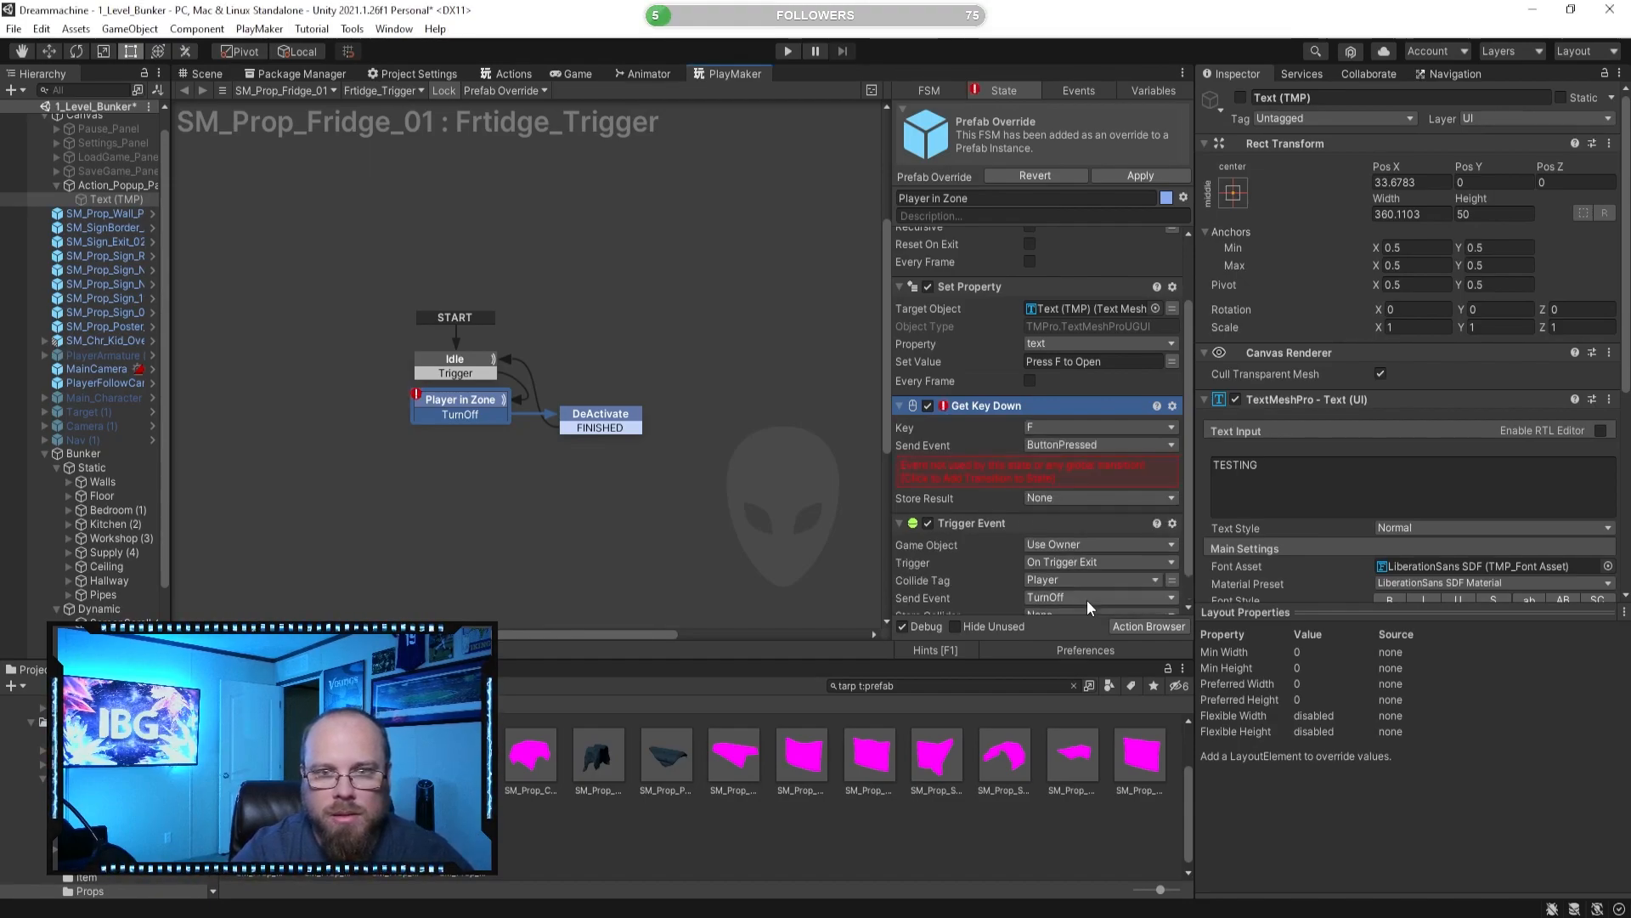
left_click(1073, 467)
Add a new state directly below Player in Zone and link the ButtonPressed transition to it.
left_click(543, 455)
right_click(413, 486)
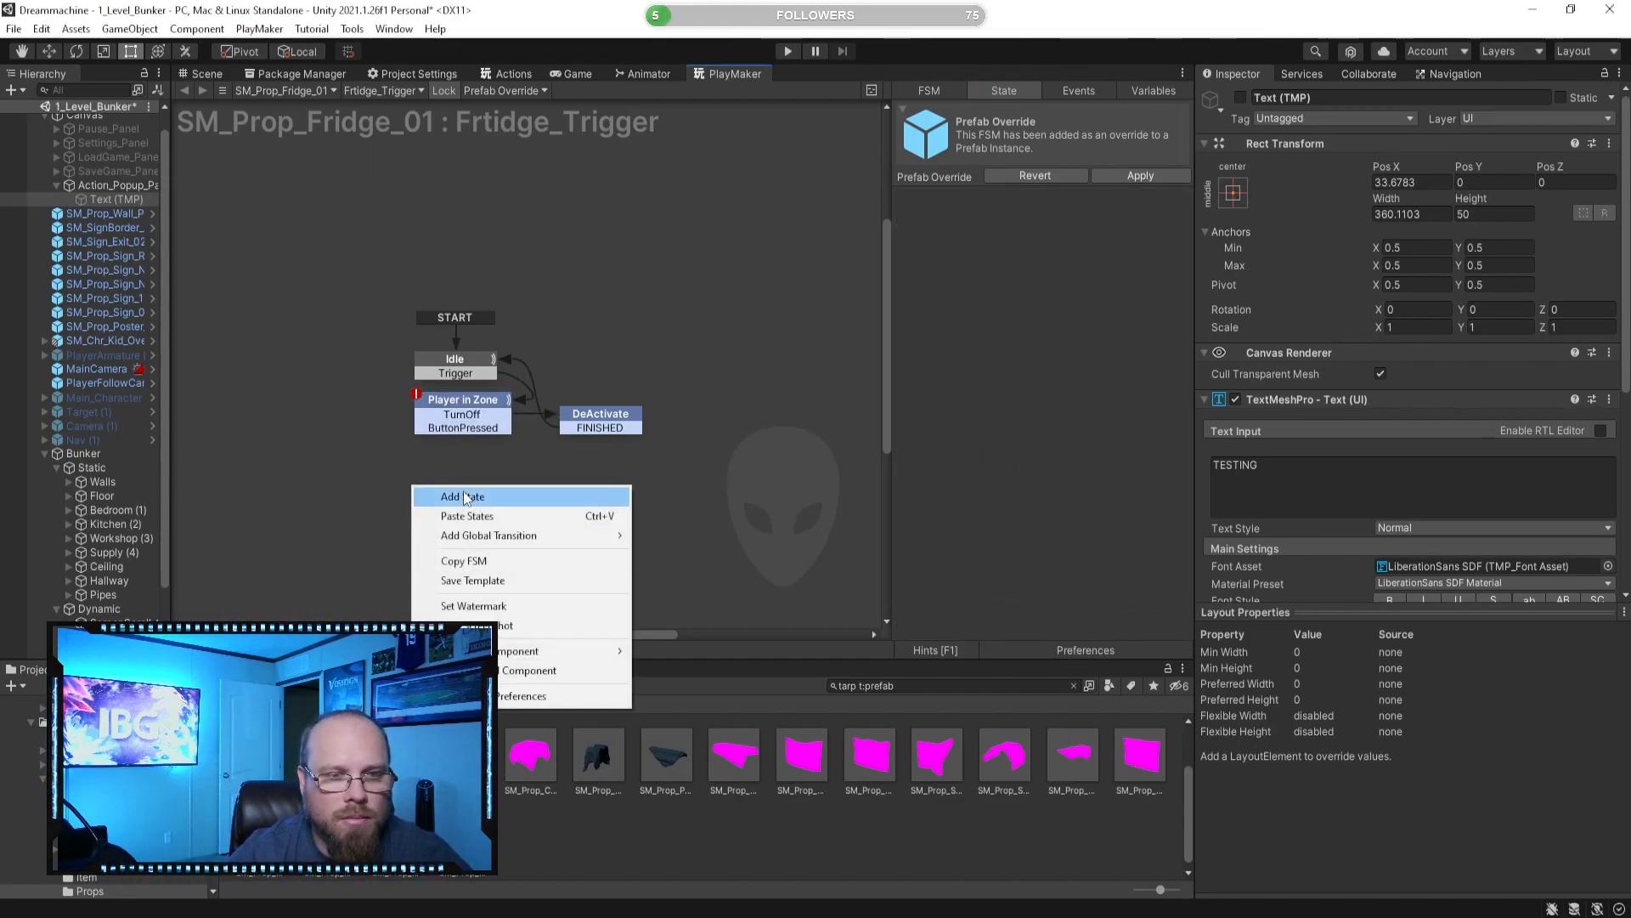
left_click(462, 497)
left_click_drag(464, 429, 483, 458)
key("ctrl+z")
left_click(459, 506)
left_click(491, 473)
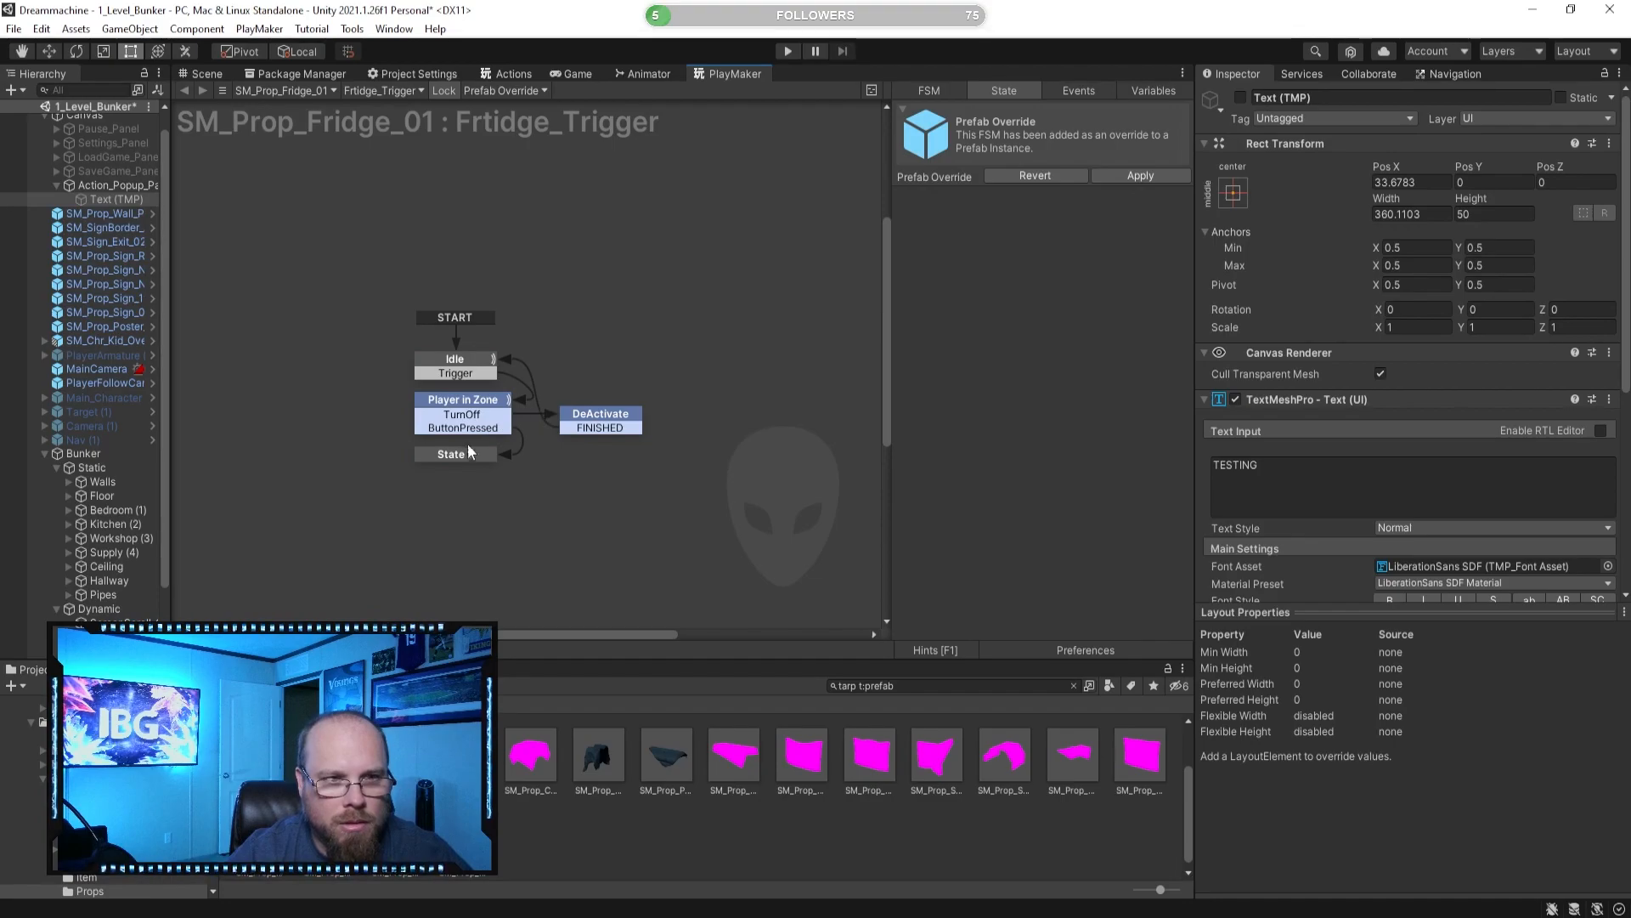
Try to rename the state below Player in Zone as Open Fridge.
left_click(466, 455)
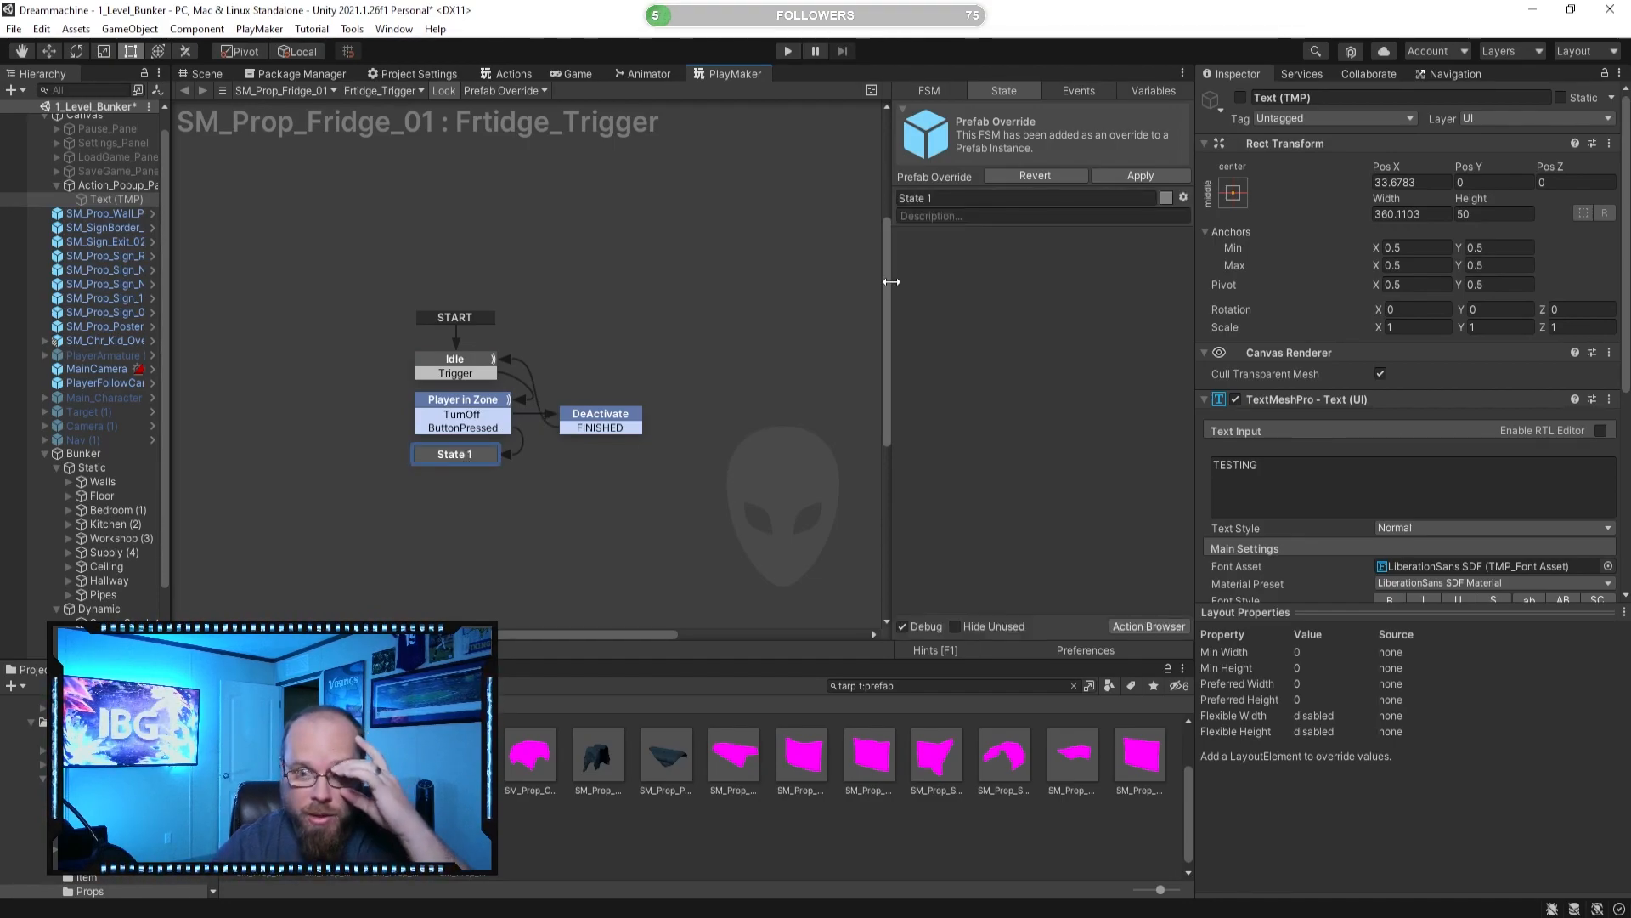
left_click(984, 199)
type("Open Fridge")
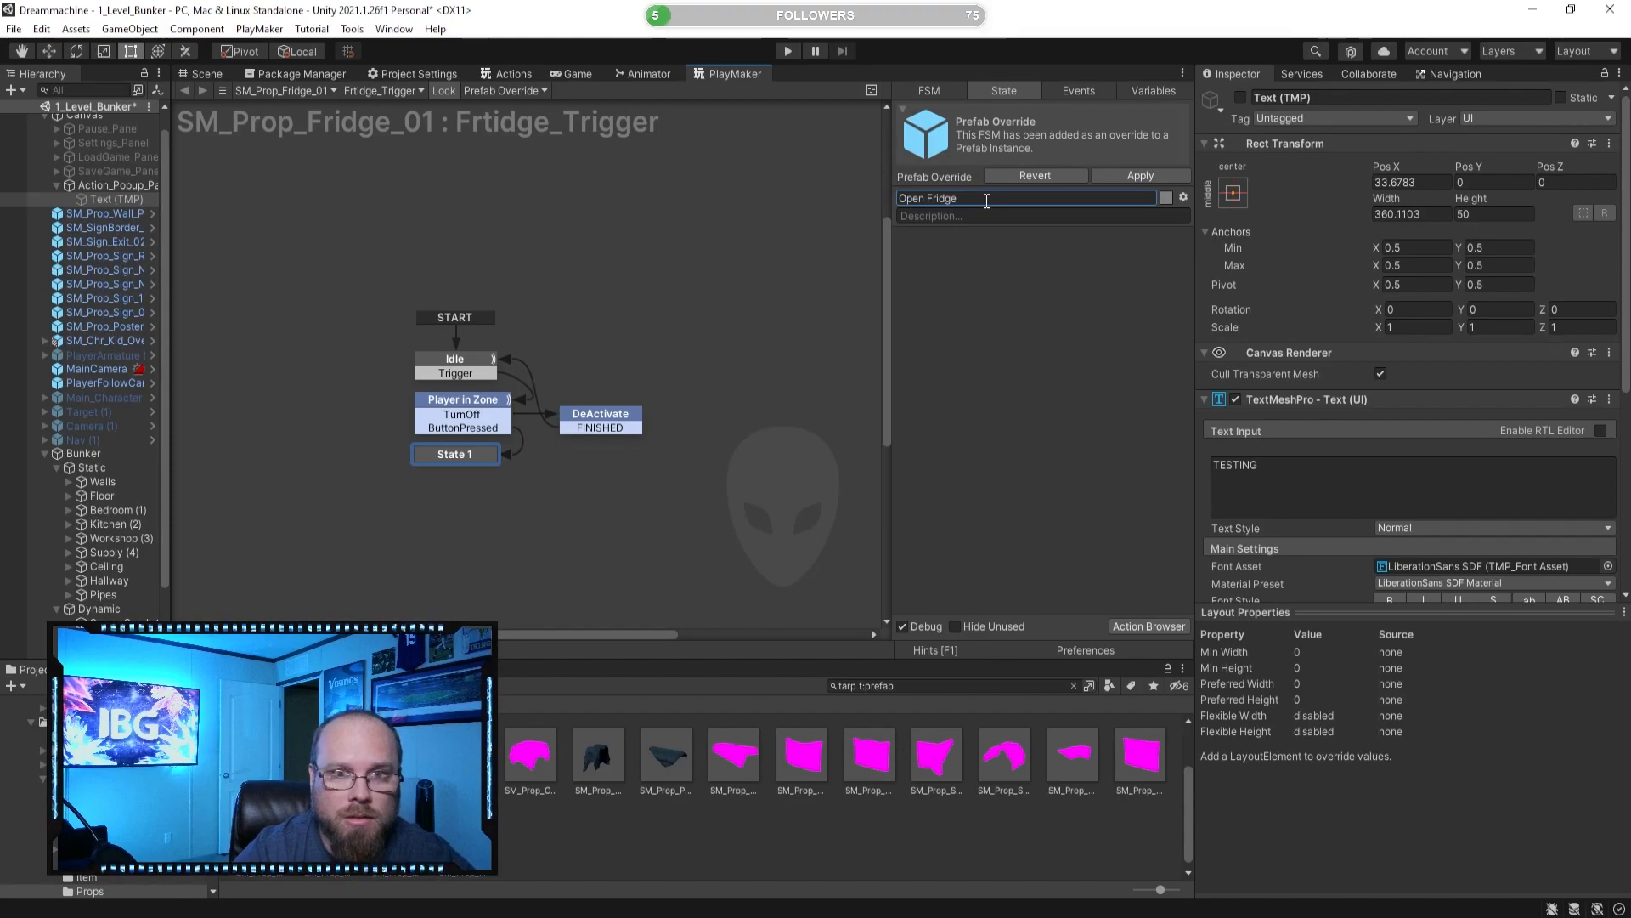
left_click(748, 486)
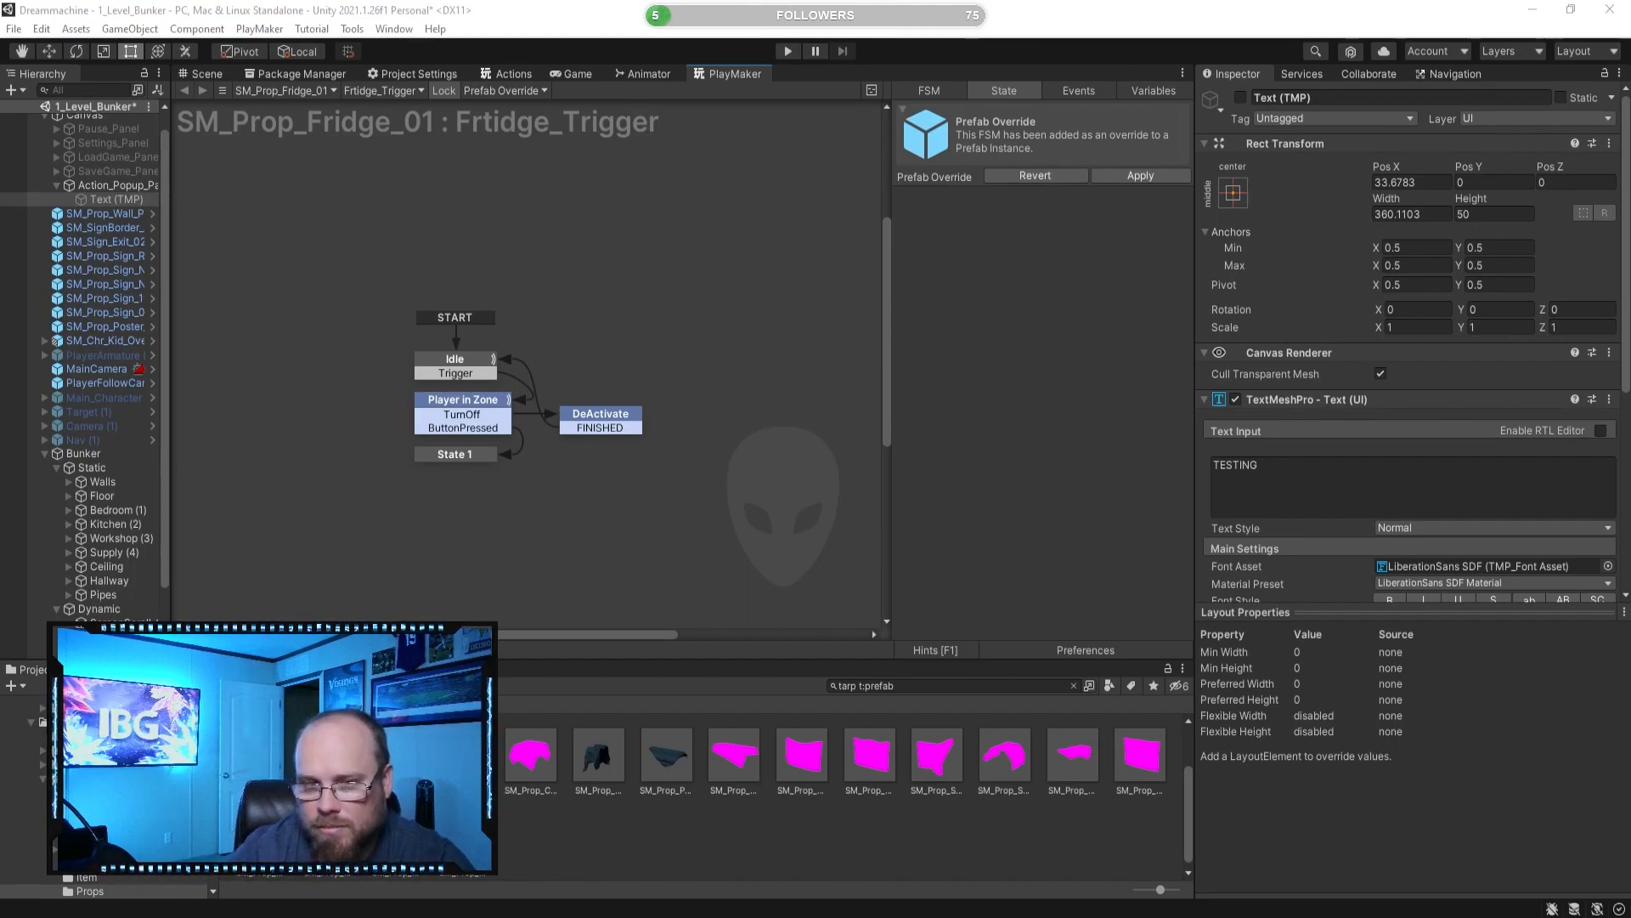
left_click(669, 508)
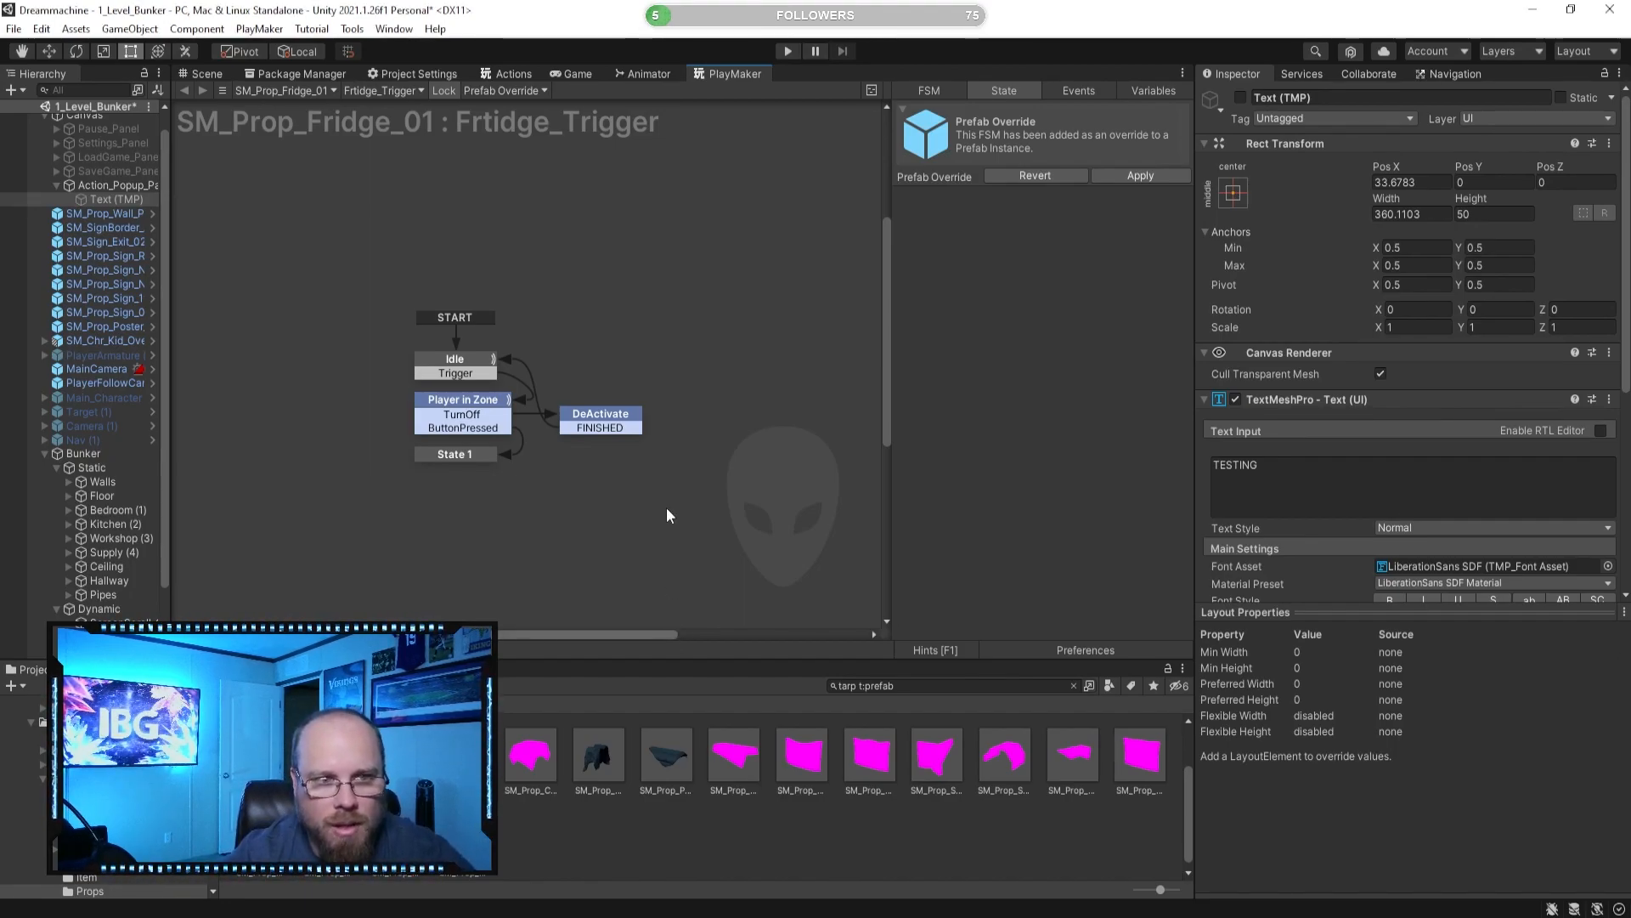
Add a new Bool variable named isOpen to the fridge trigger FSM.
left_click(473, 457)
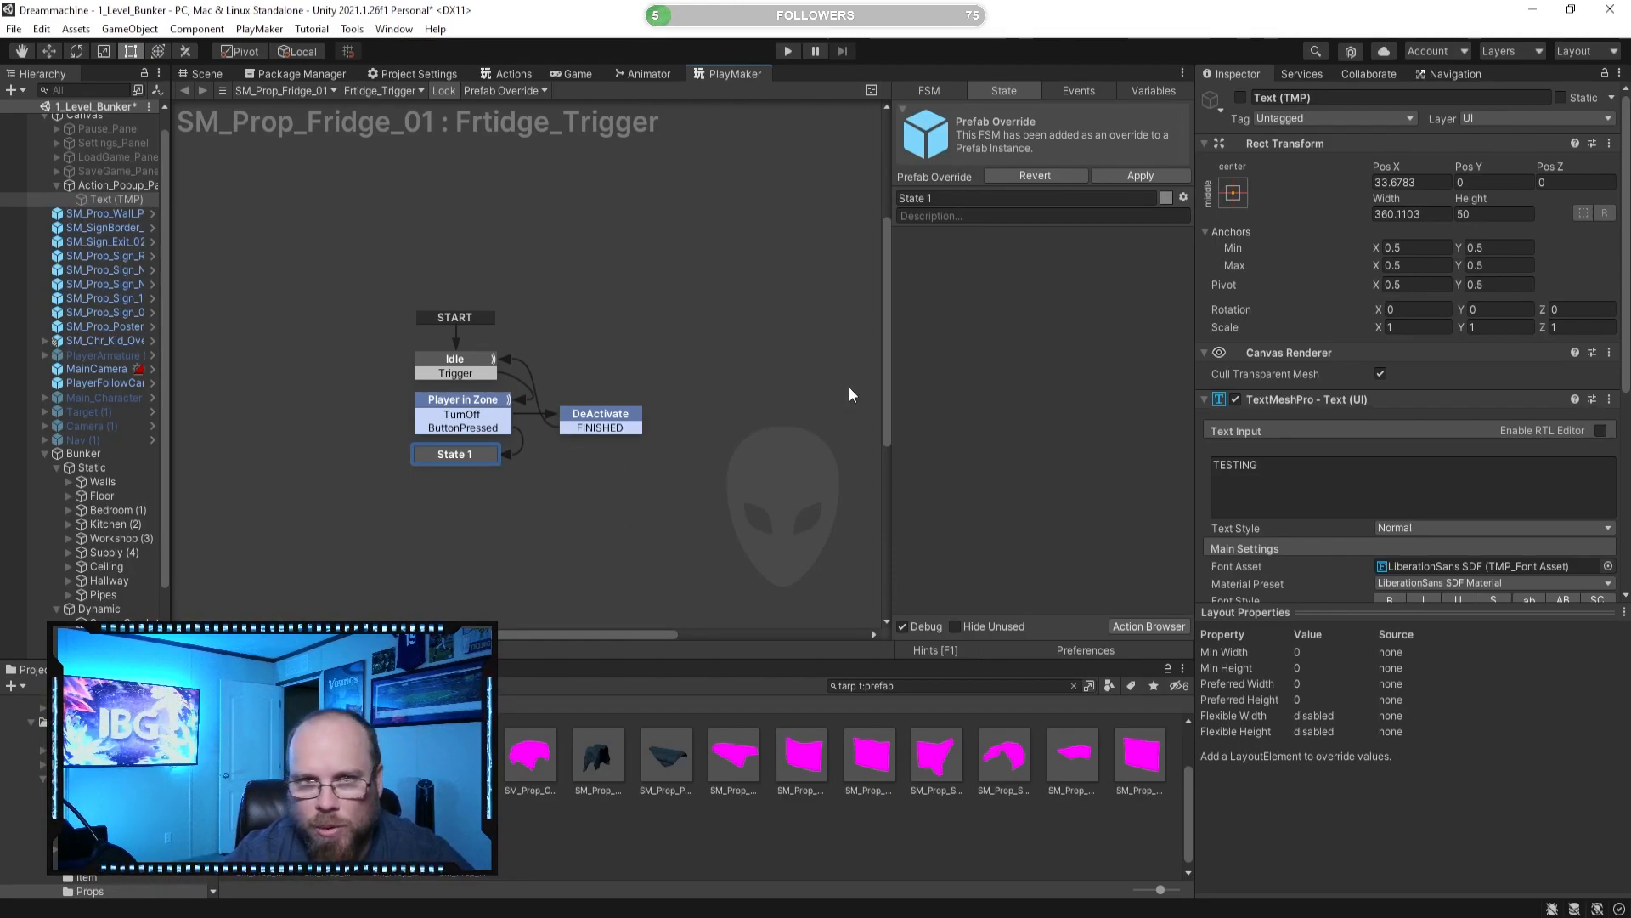
left_click(1152, 92)
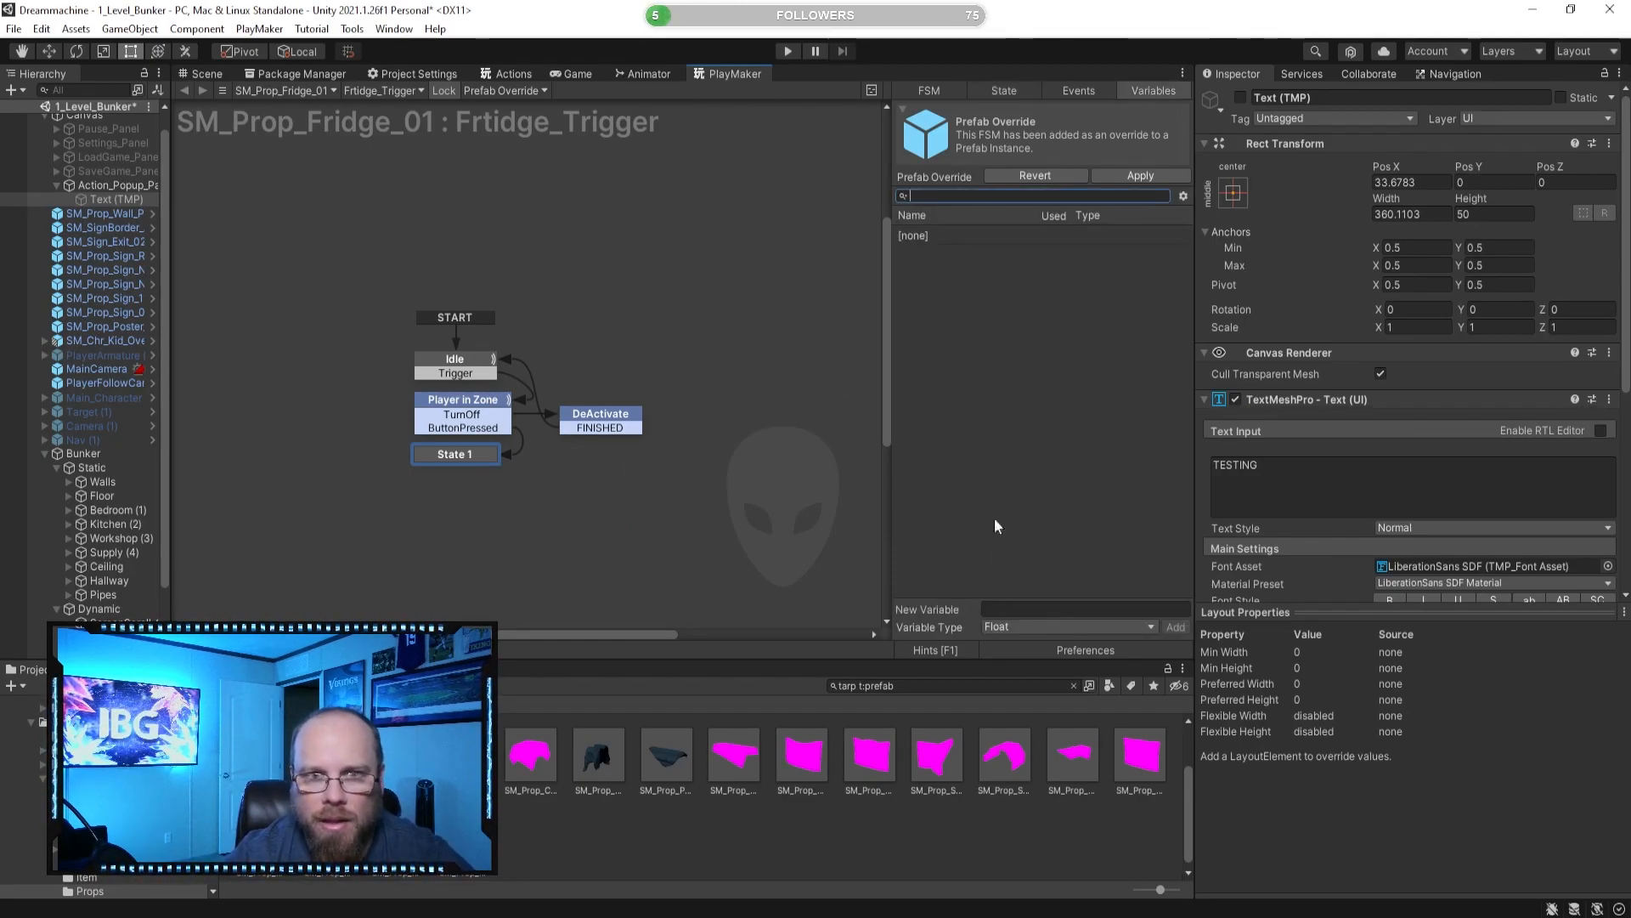
left_click(1039, 631)
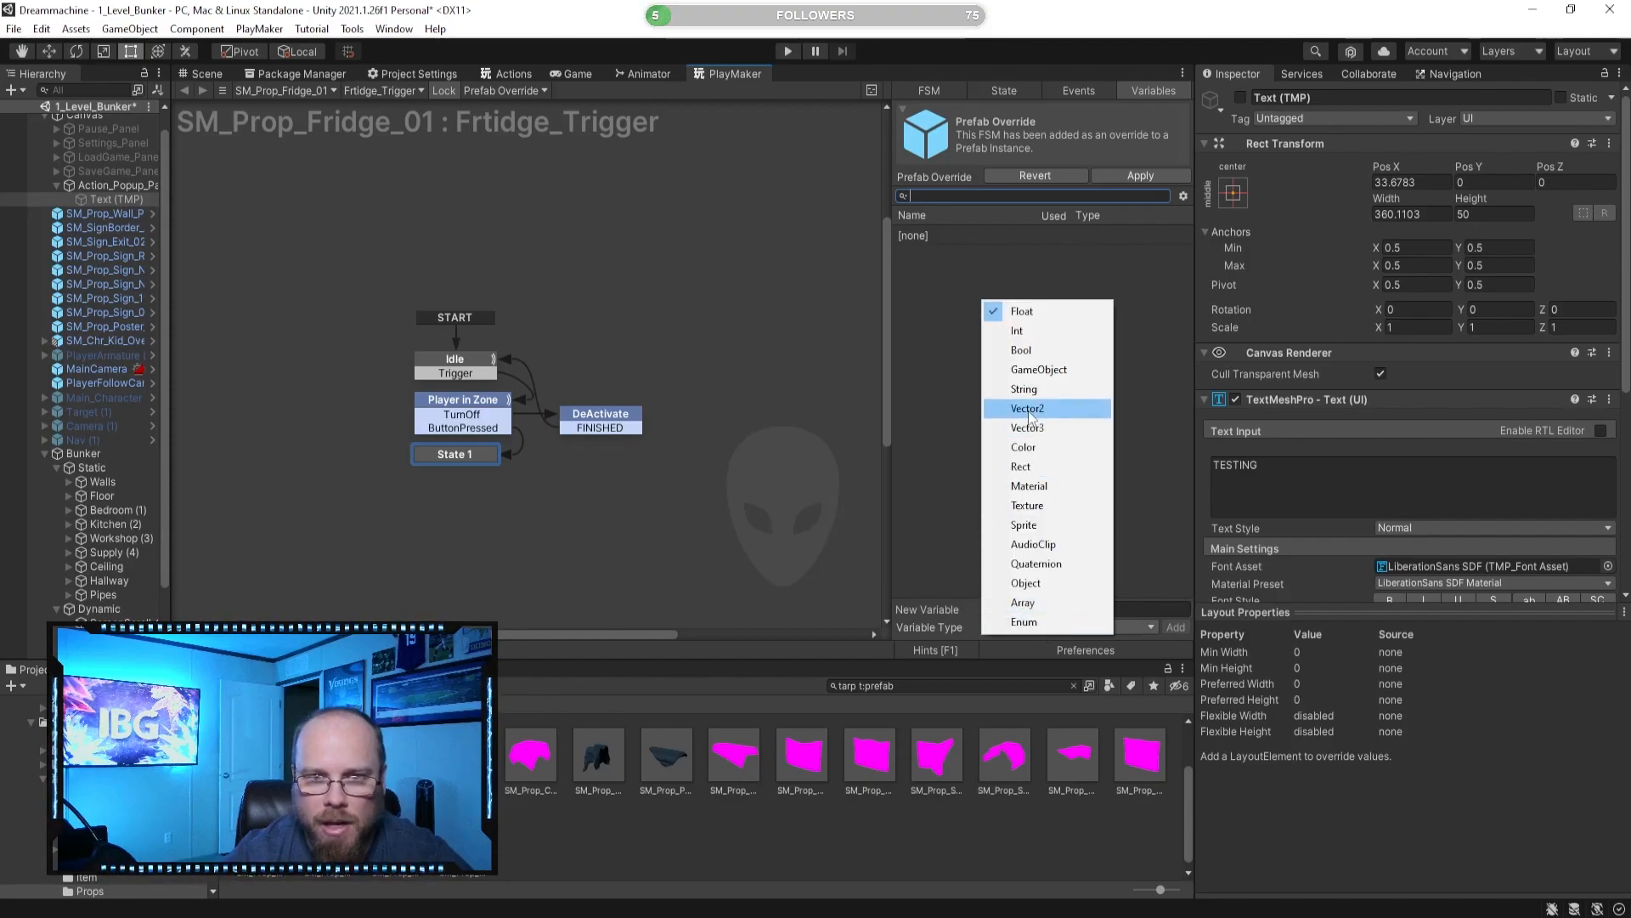
left_click(1038, 349)
left_click(1032, 609)
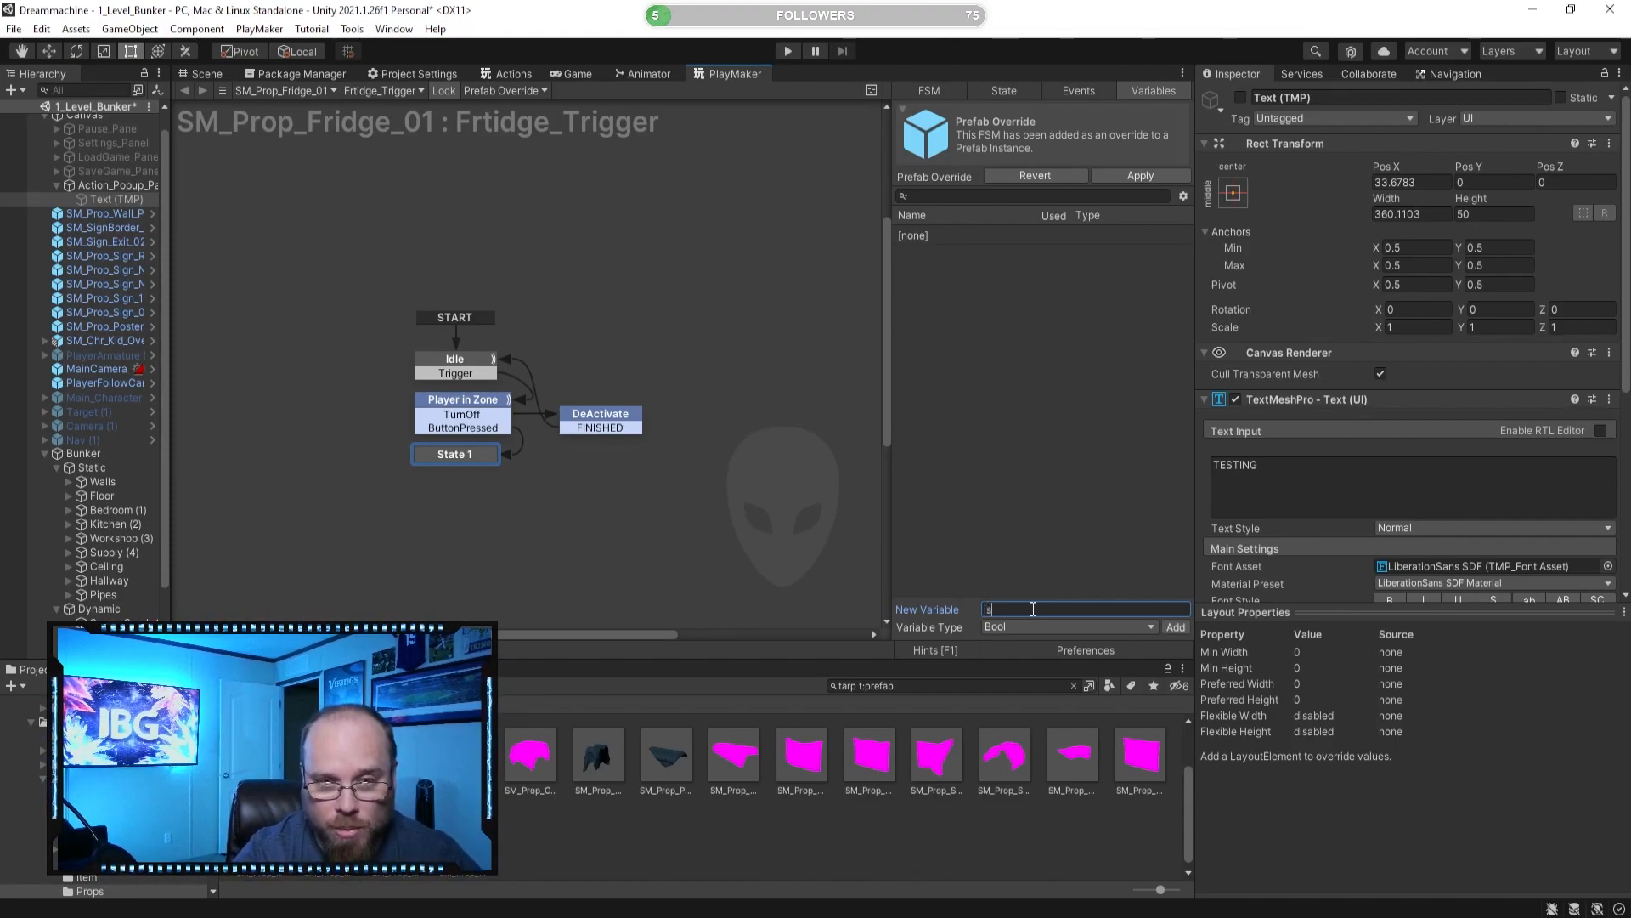
key("Return")
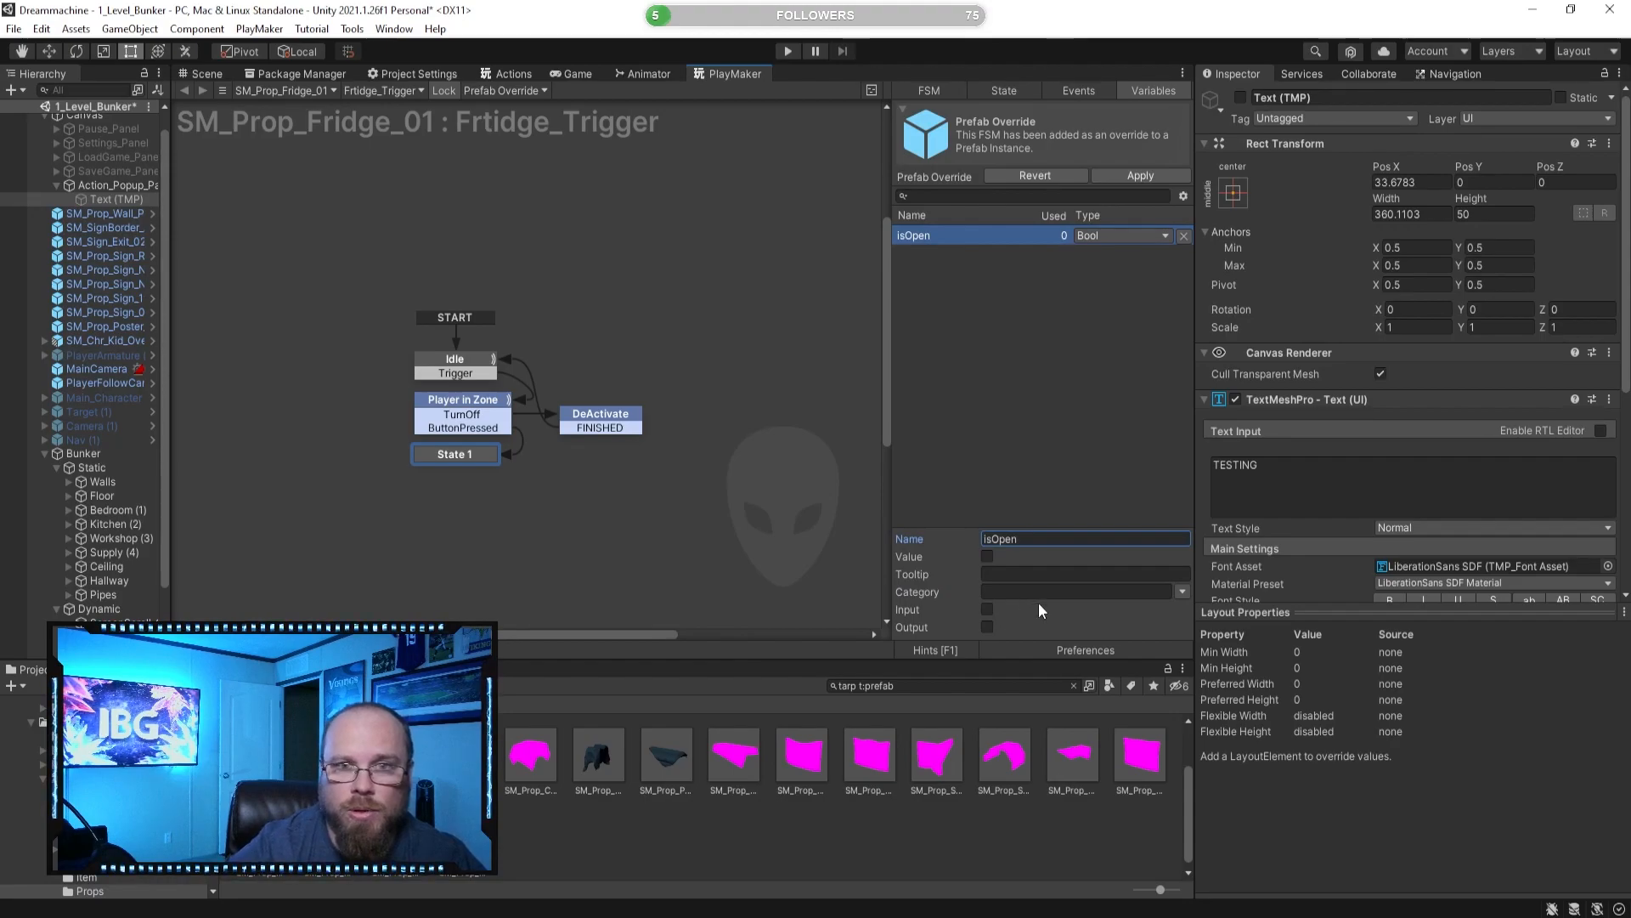
left_click(1022, 384)
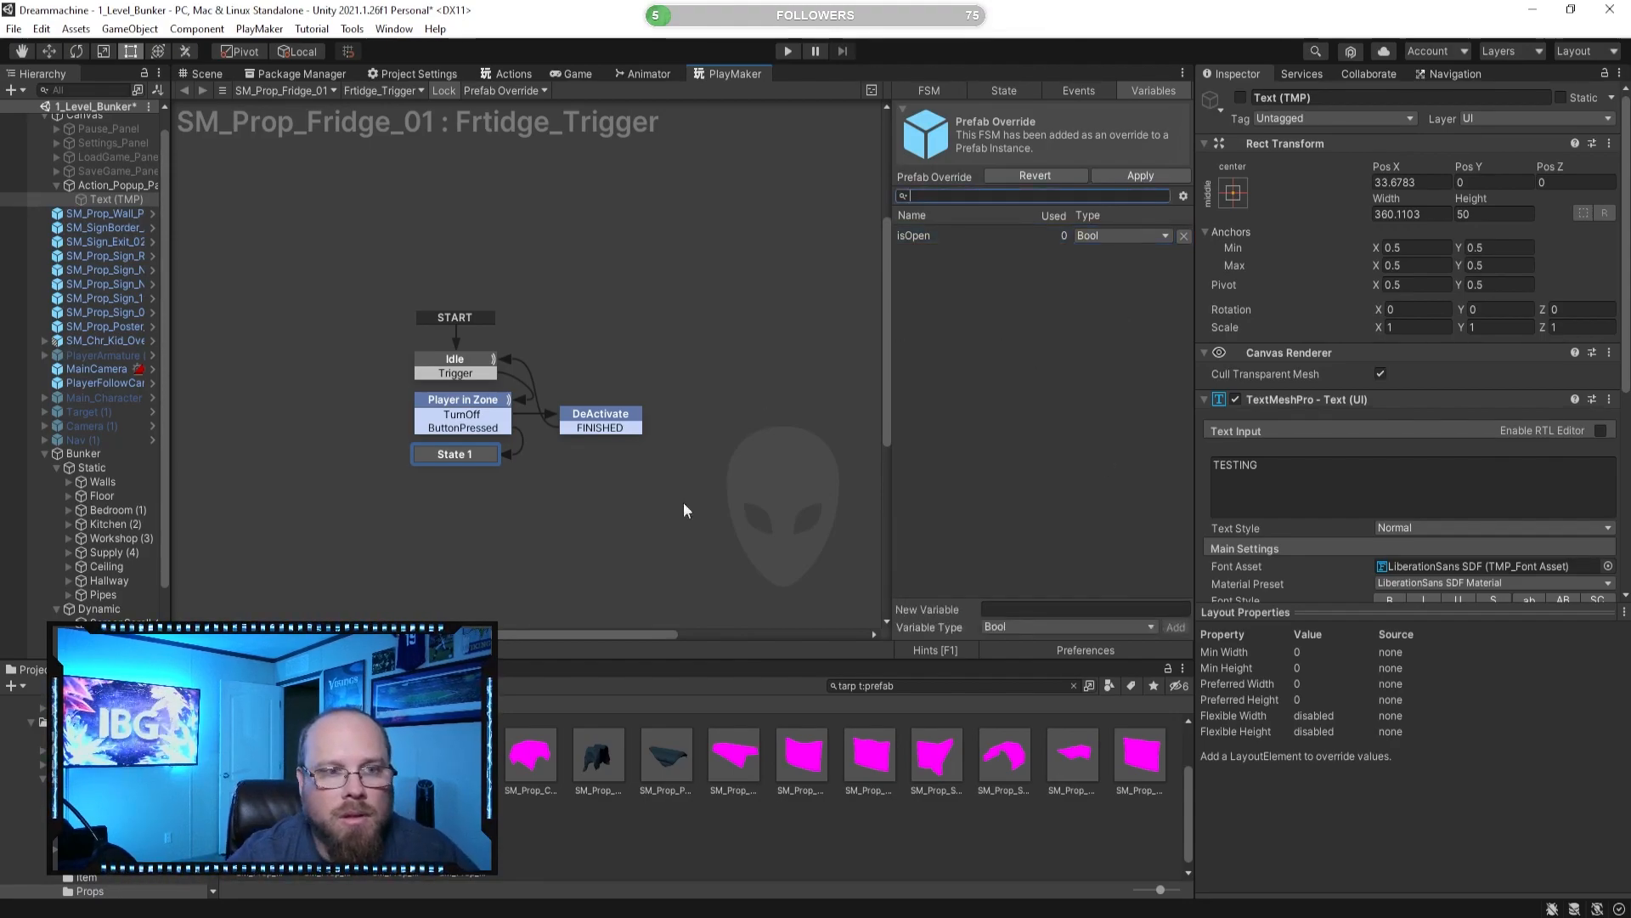
left_click(483, 459)
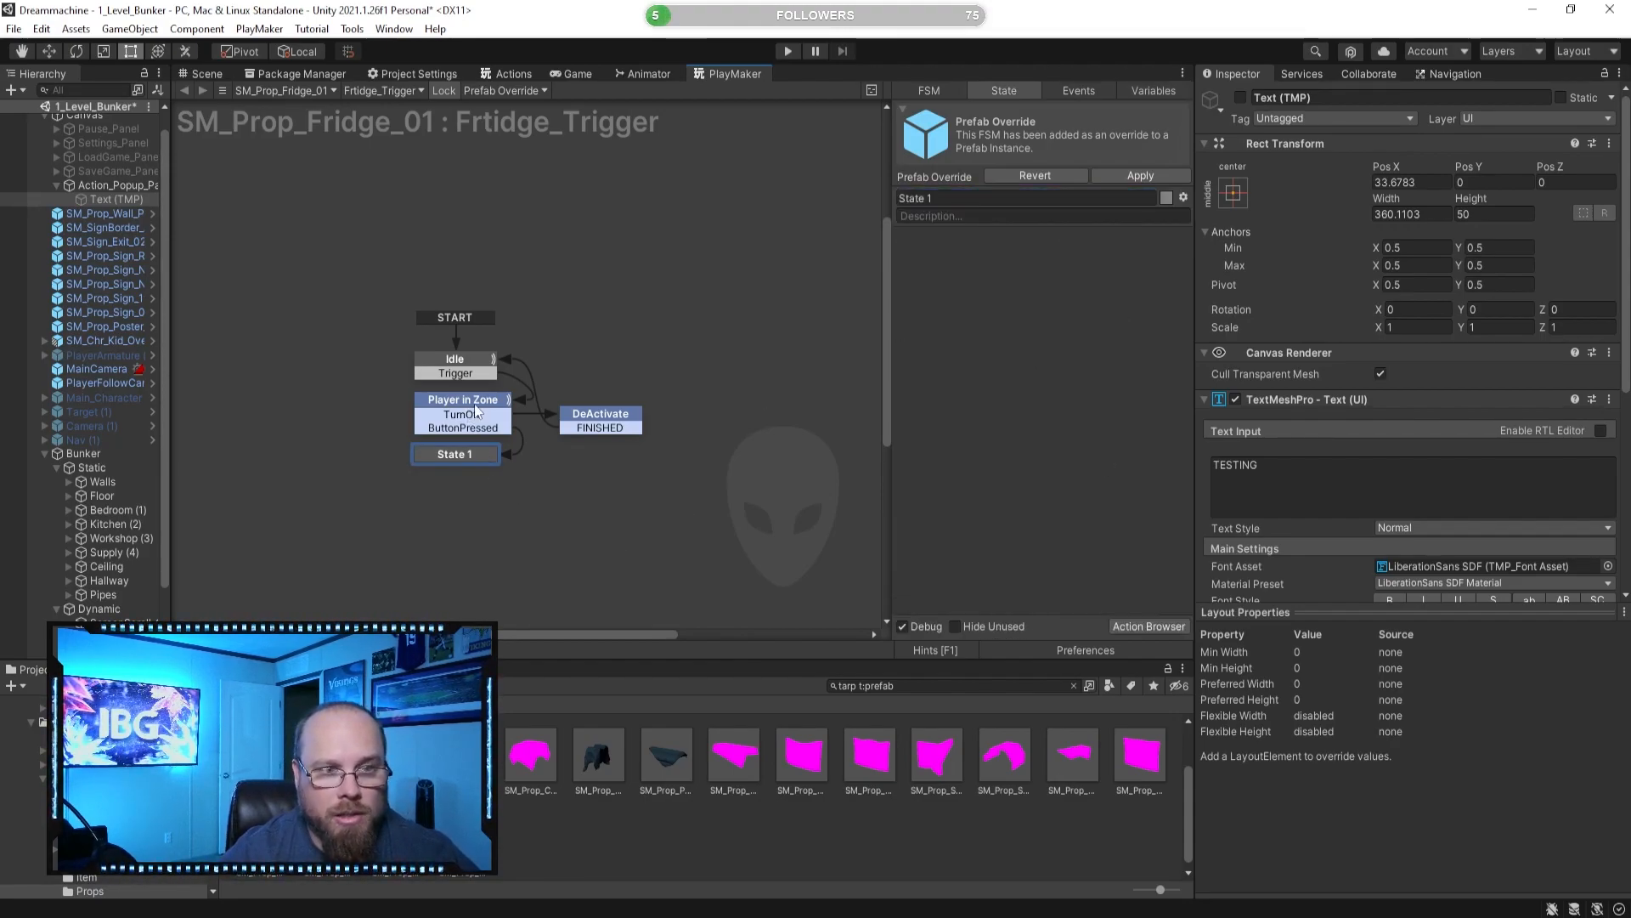
left_click(469, 406)
left_click(473, 461)
left_click(475, 462)
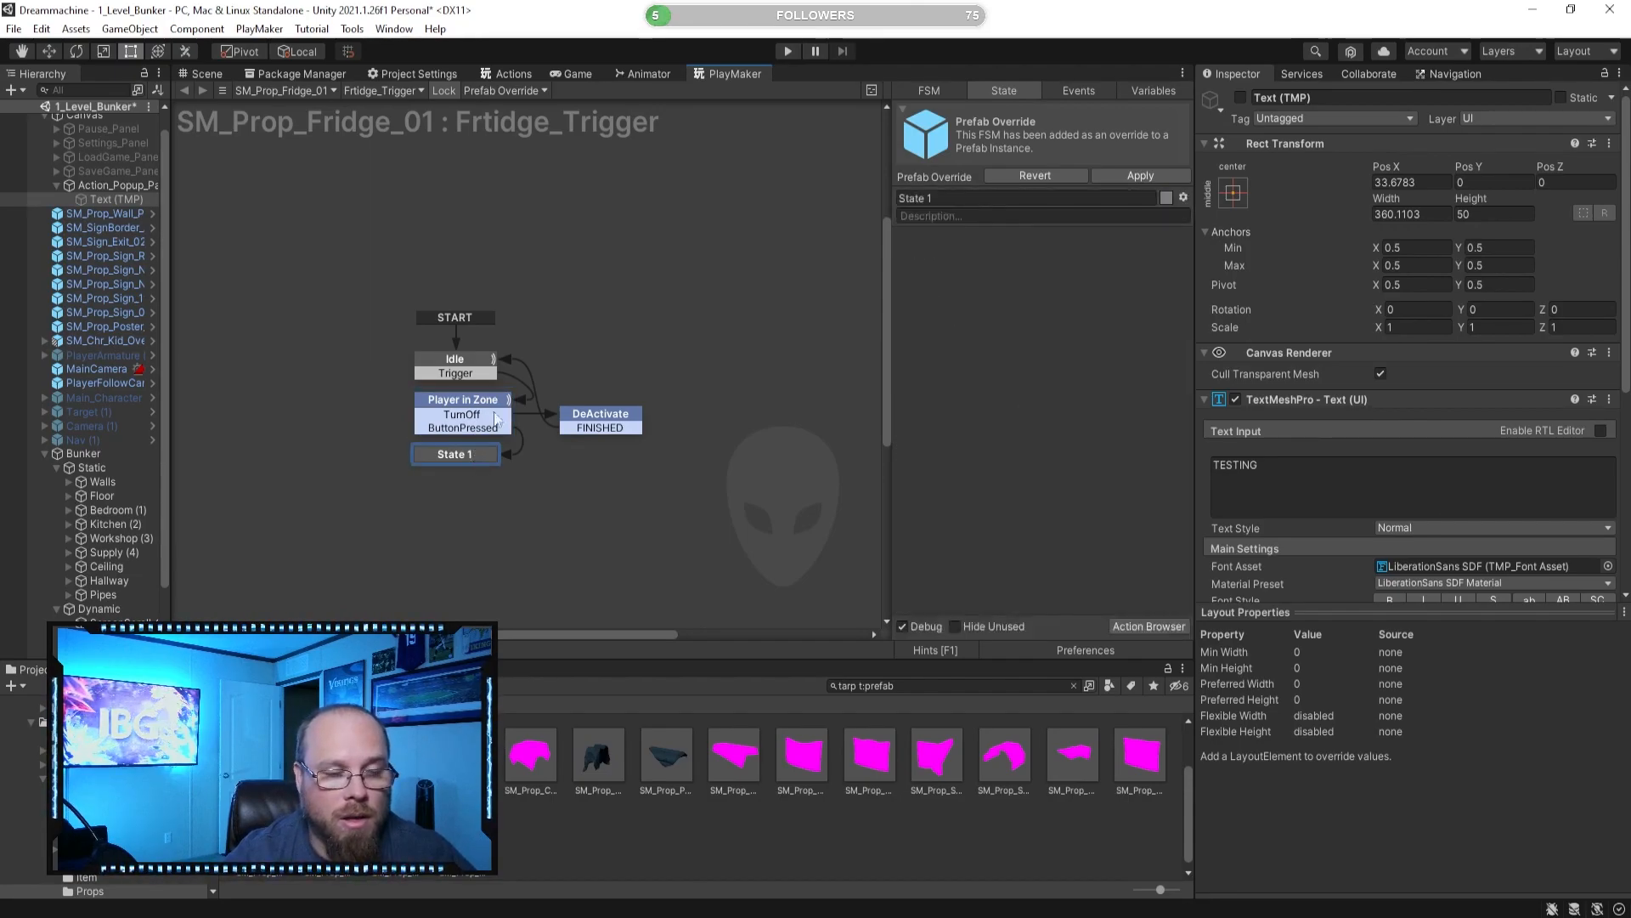
left_click(481, 401)
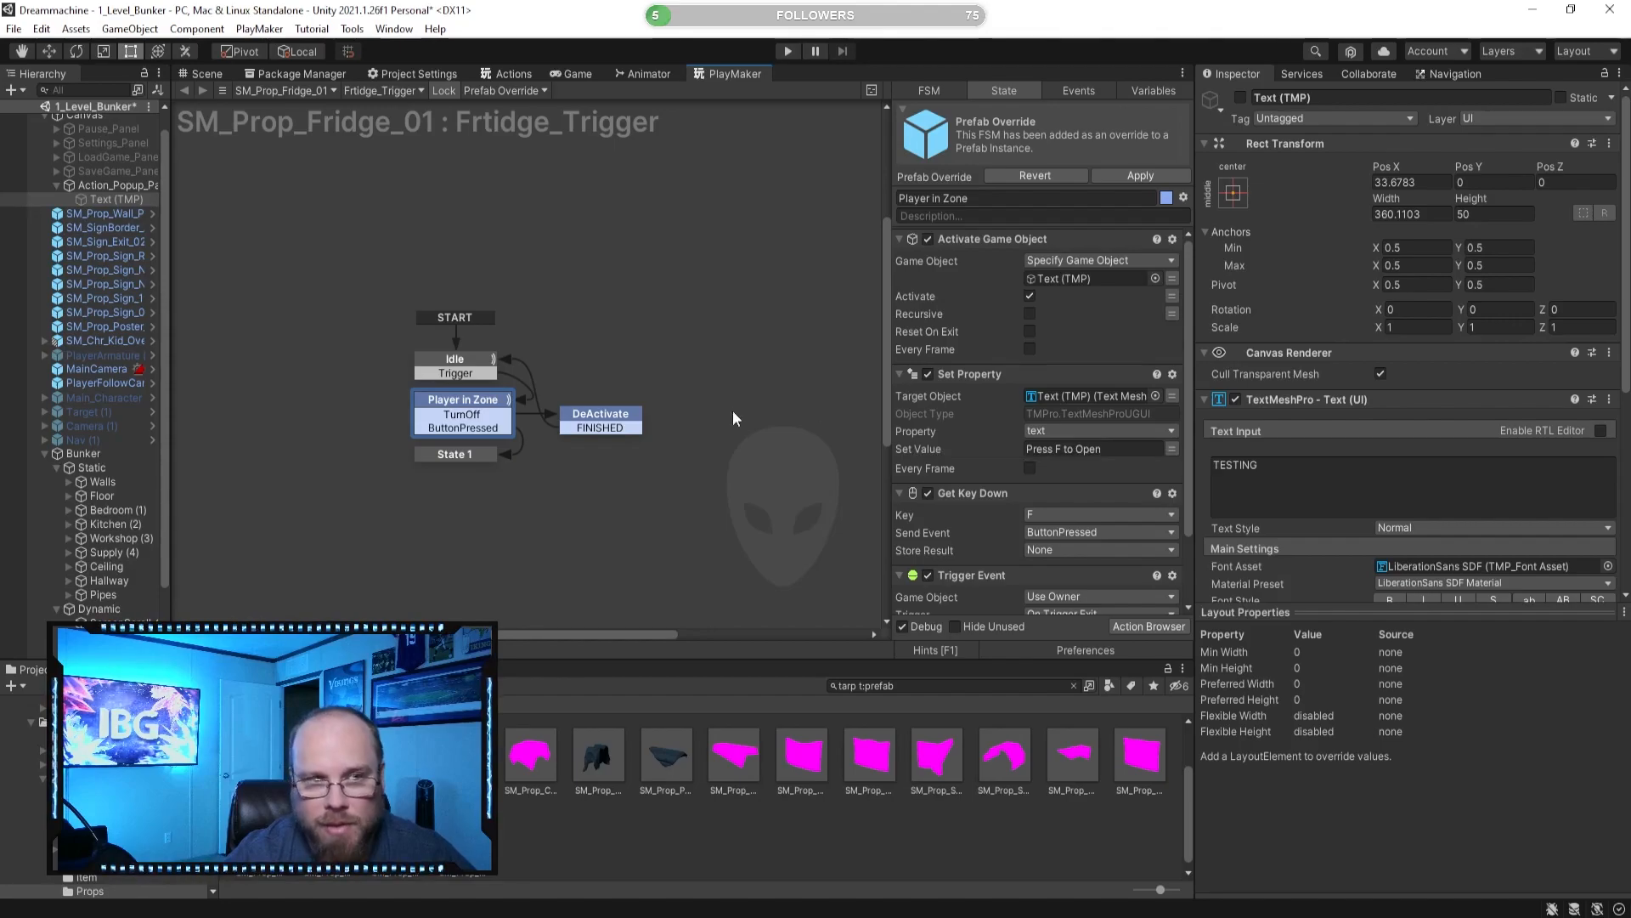
left_click(770, 306)
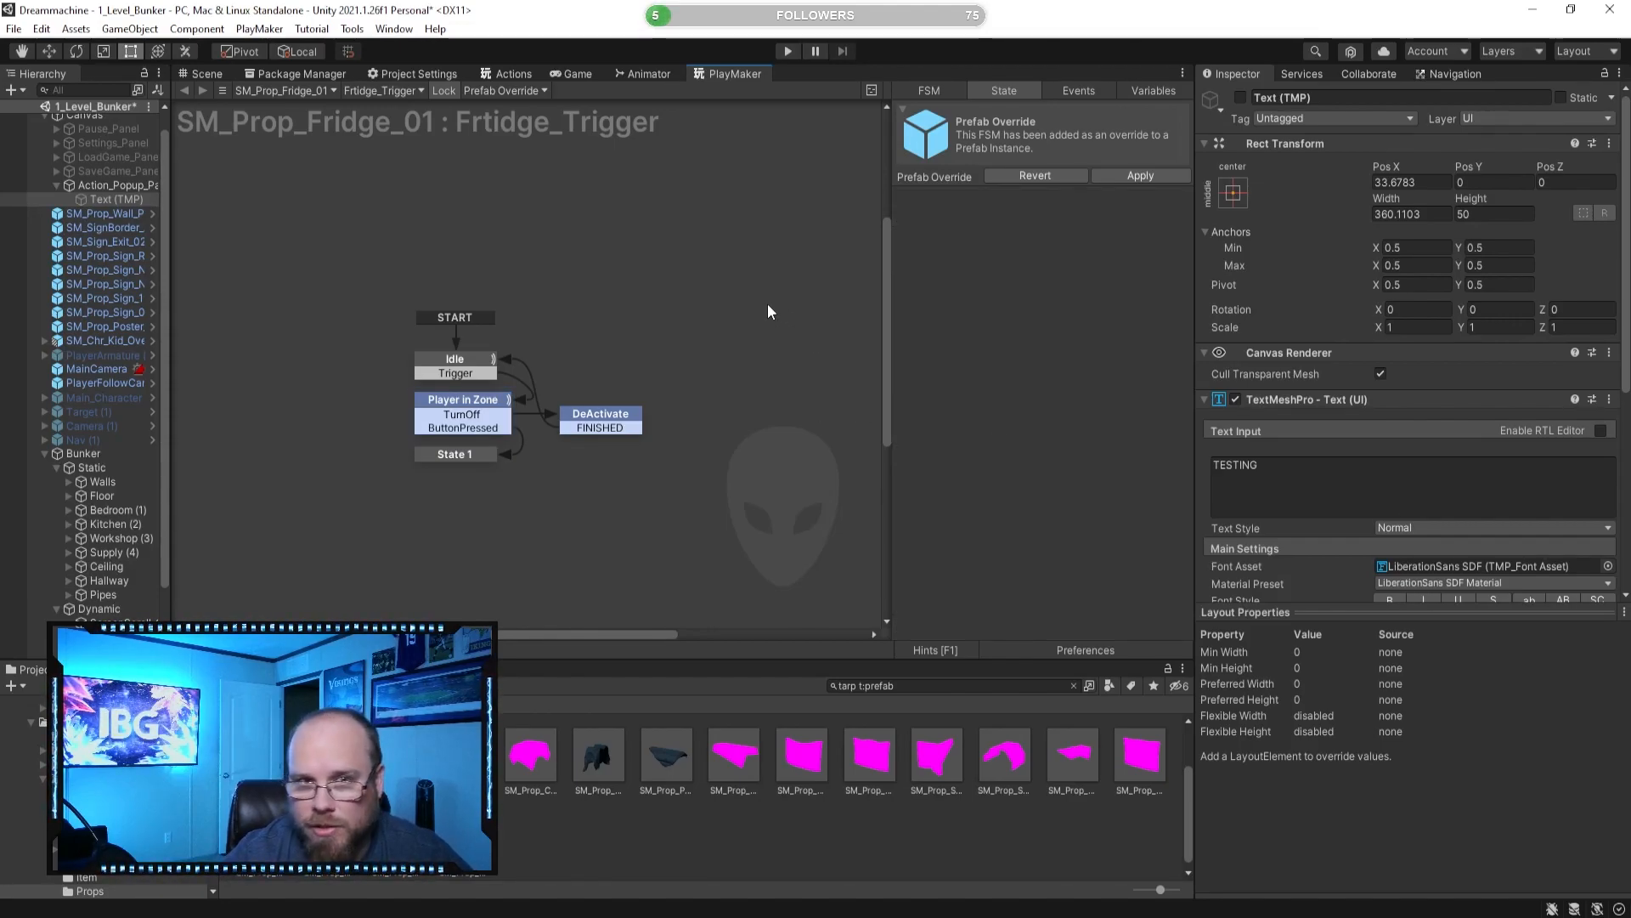
Add a new state in the empty area above and beyond DeActivate and name it Bool Check.
right_click(707, 318)
left_click(756, 329)
left_click(974, 200)
type("Bool")
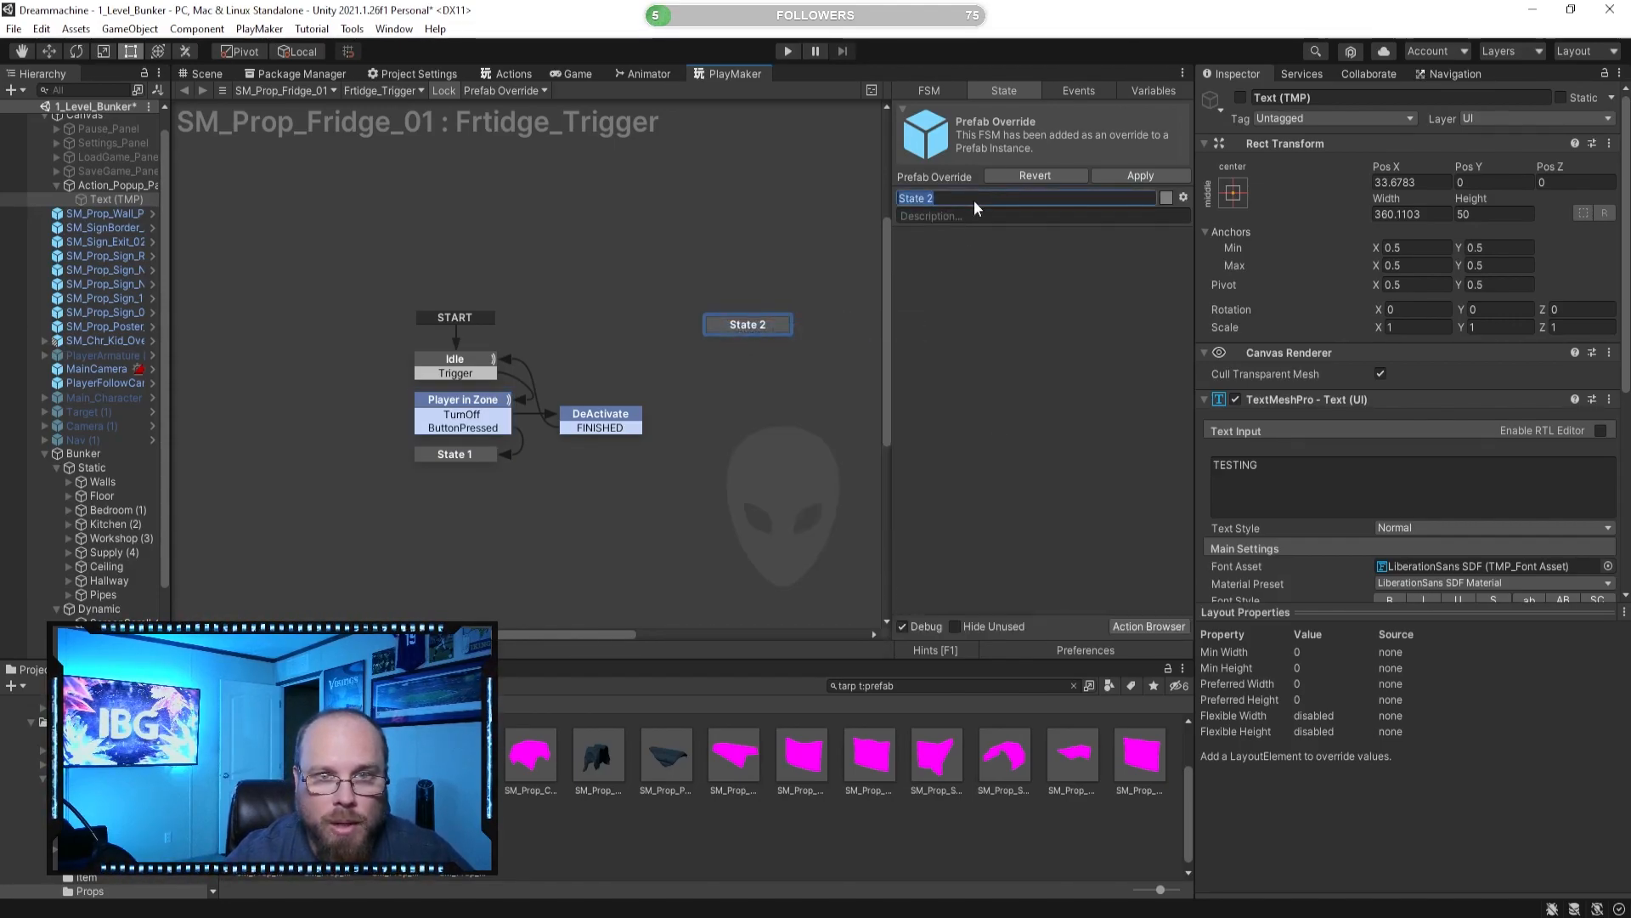
type(" Check")
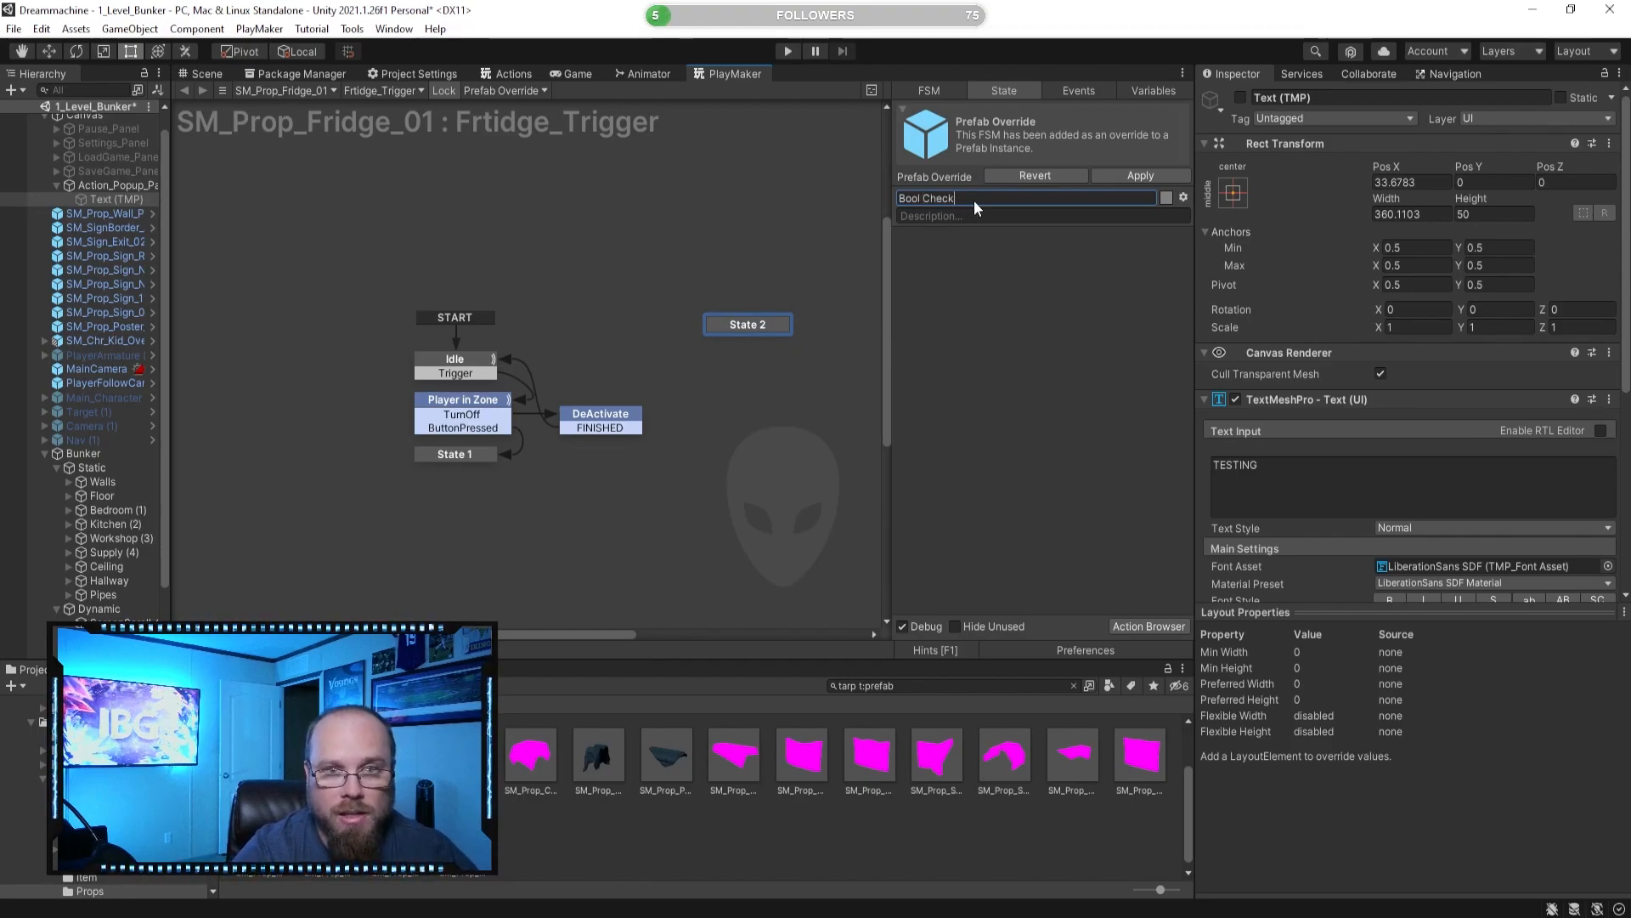
Search the actions for "bool", add a Bool Test action to the Bool Check state, and set its bool variable to isOpen.
left_click(1147, 627)
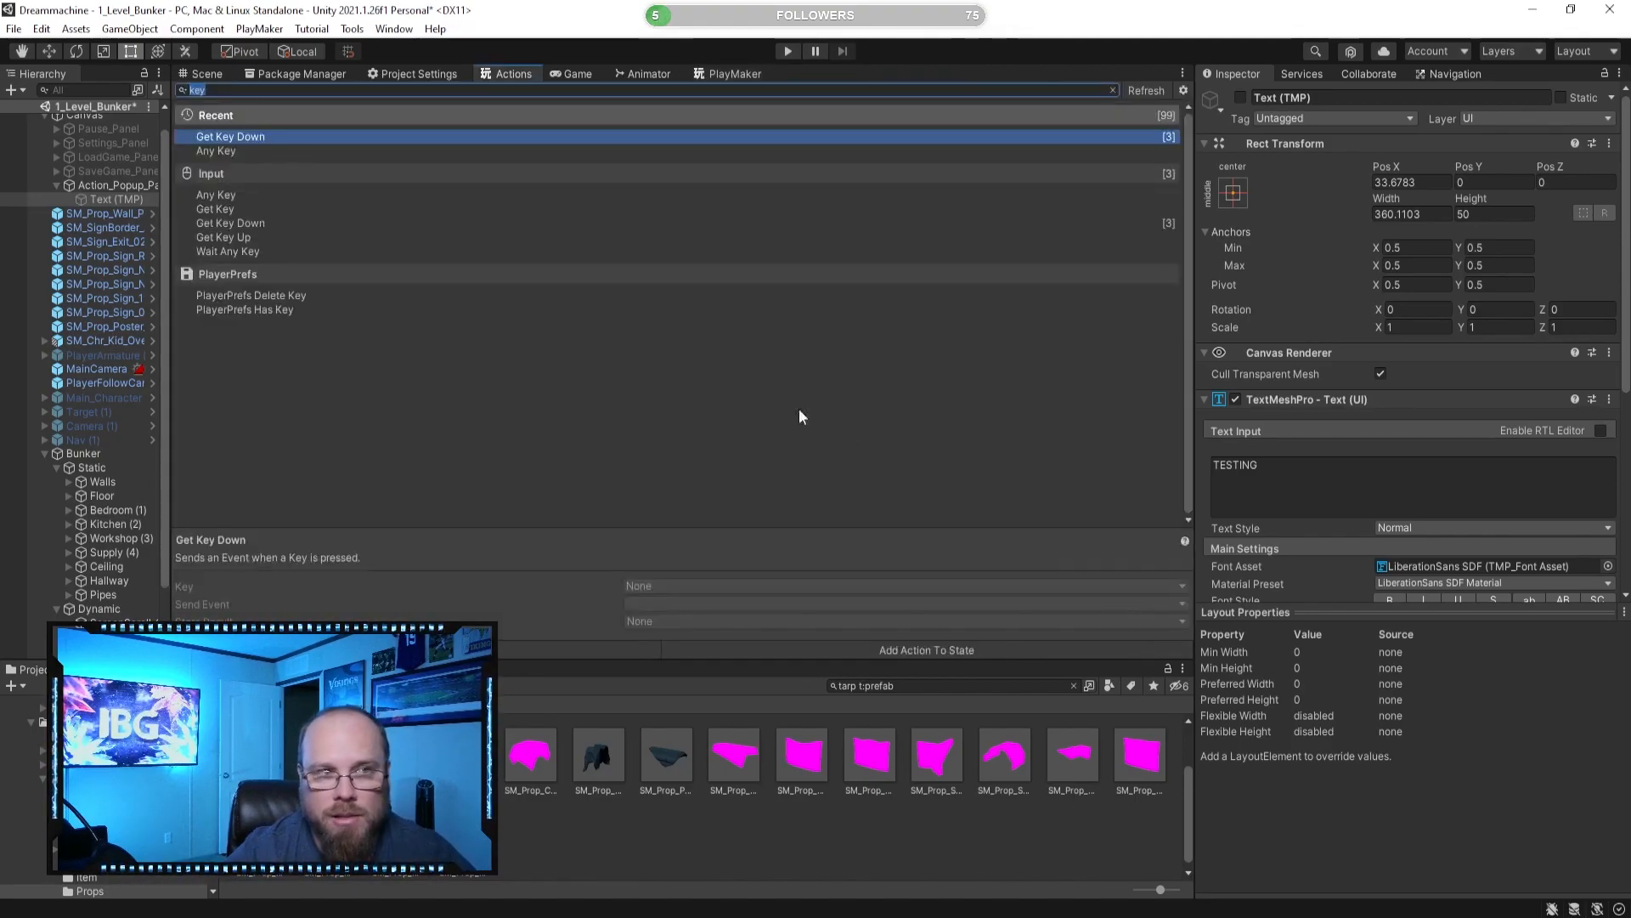
type("bool")
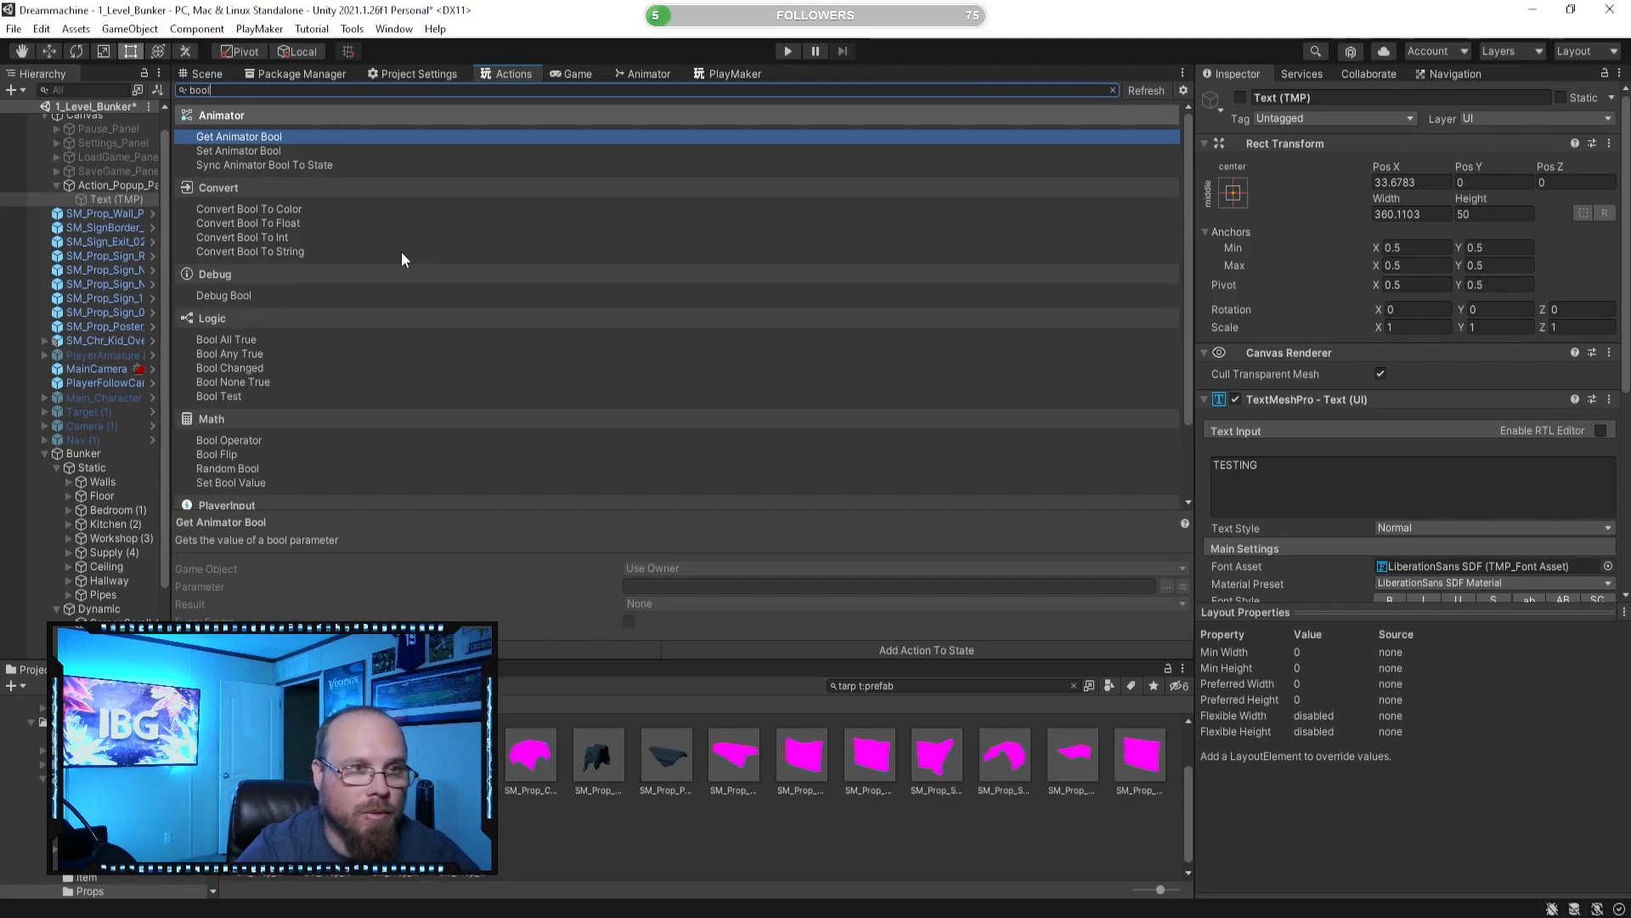
double_click(232, 395)
left_click(711, 74)
left_click(993, 199)
left_click(1058, 262)
left_click(1064, 299)
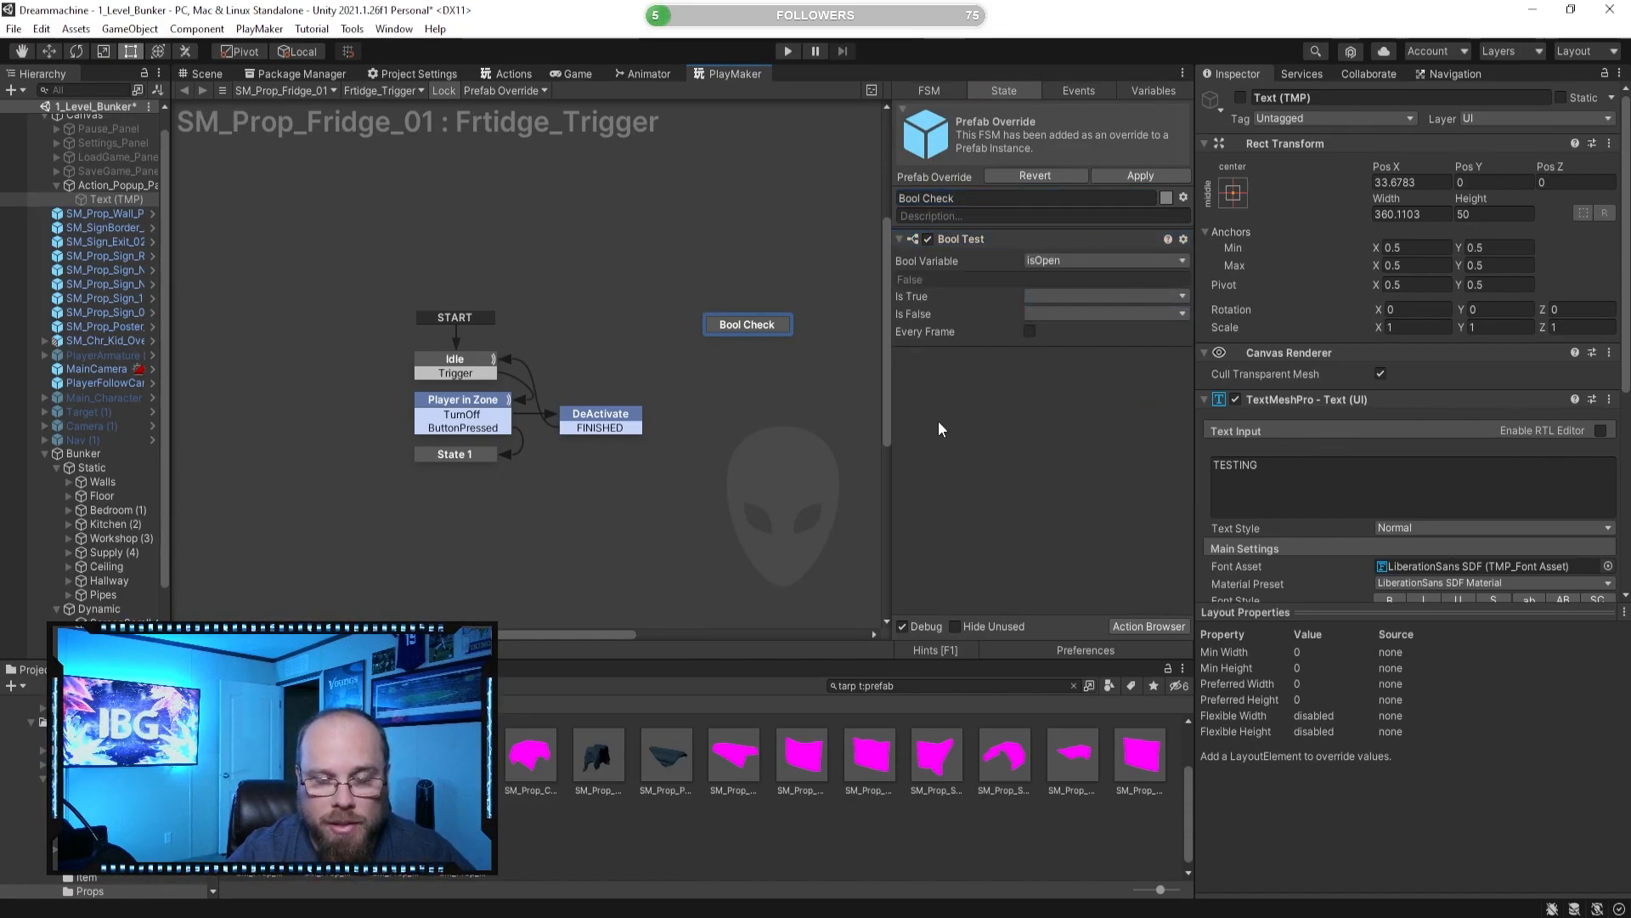
Create events True and False for Bool Test's Is True and Is False outcomes, and add both as transitions on Bool Check.
left_click(1060, 297)
left_click(1079, 483)
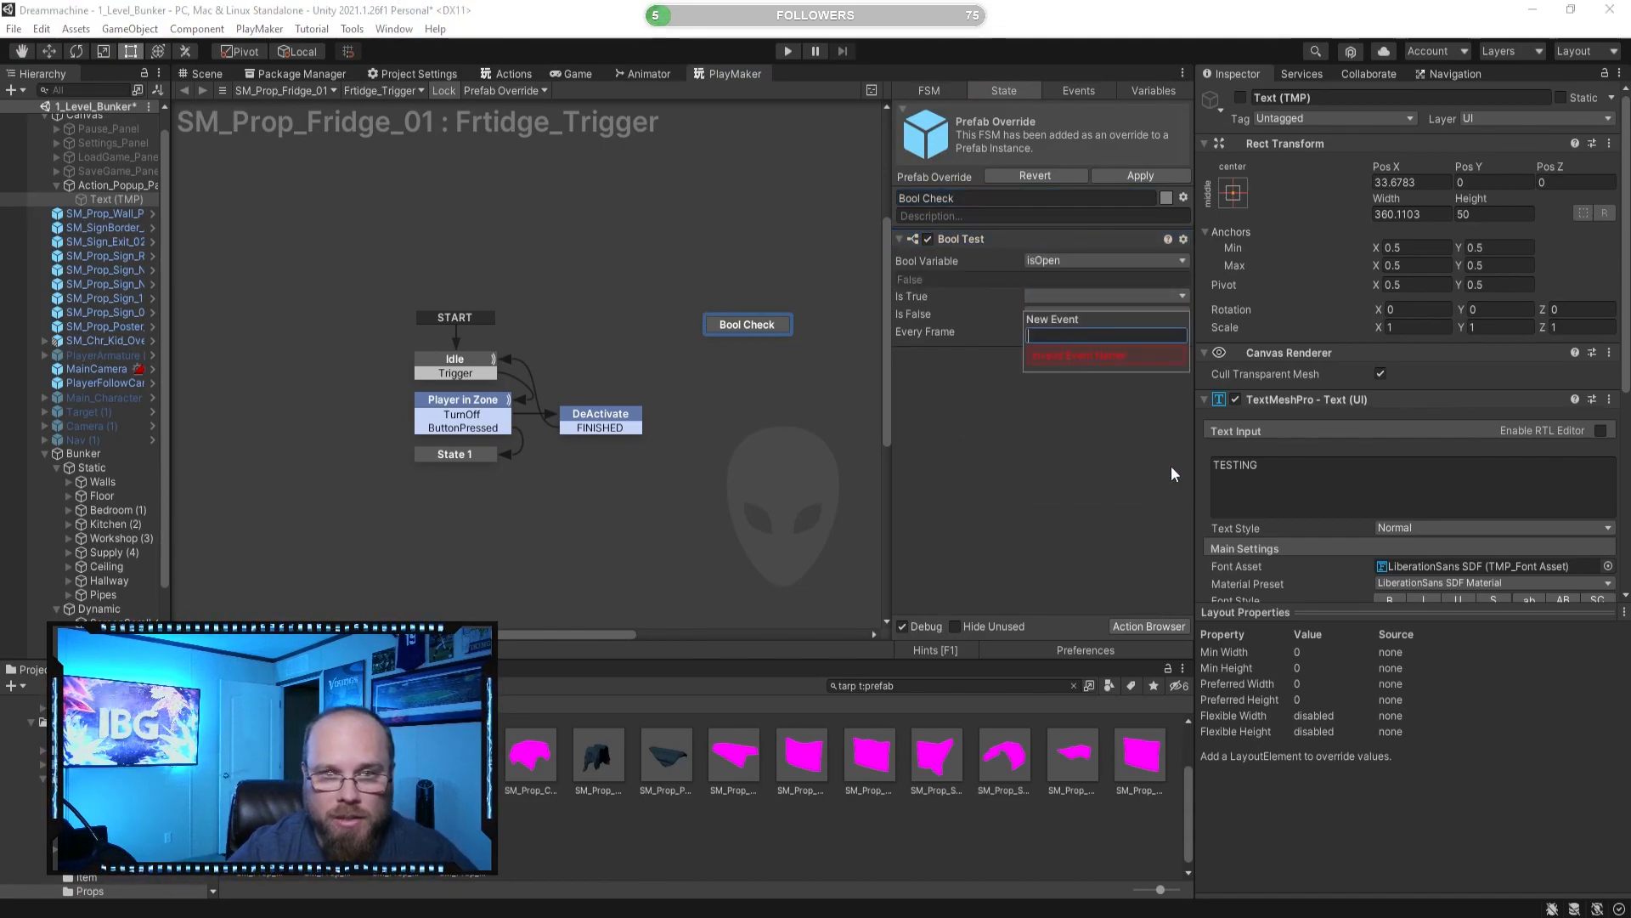
type("True")
key("Return")
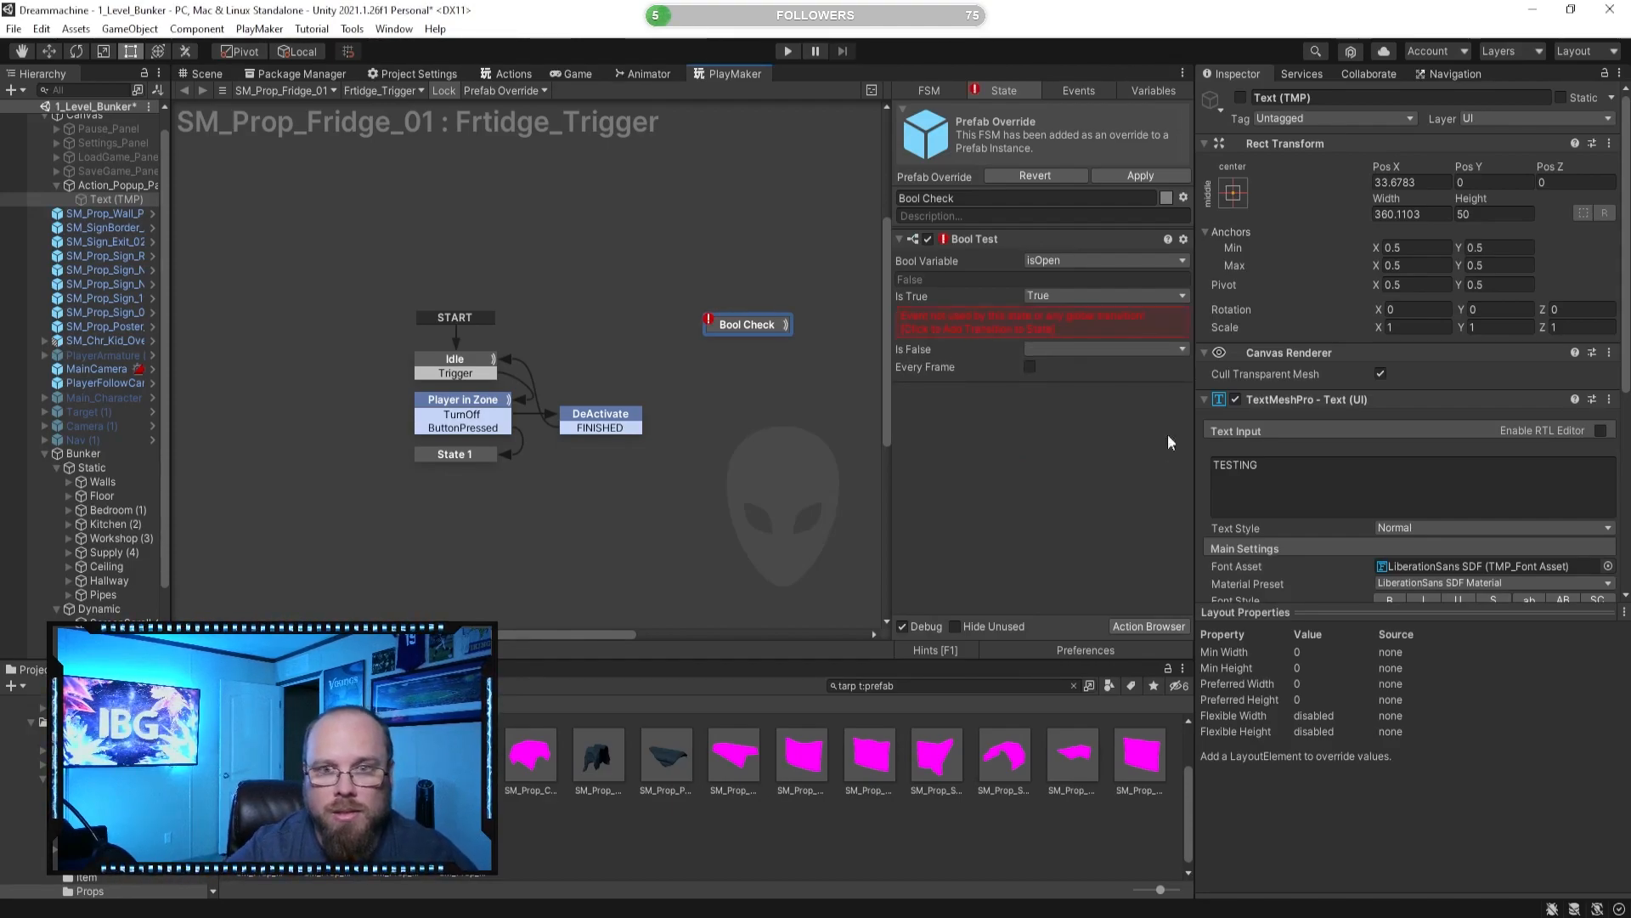
left_click(1105, 314)
left_click(1083, 520)
type("False")
key("Return")
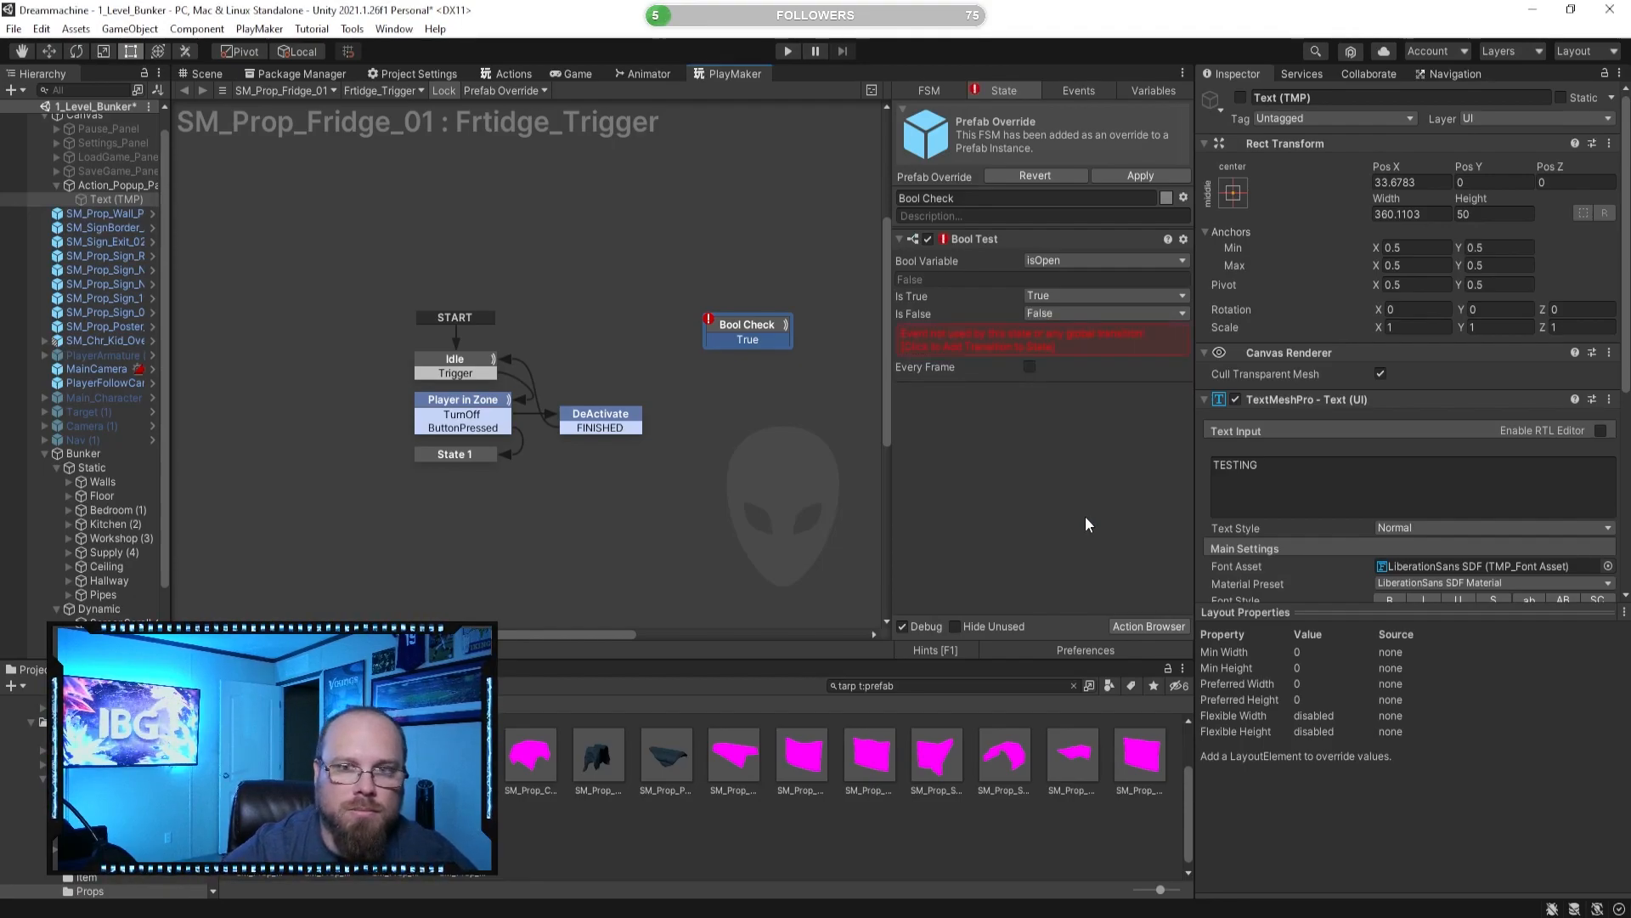
left_click(1042, 340)
left_click(718, 369)
Rename the Bool Check state as IsOpen.
left_click(734, 325)
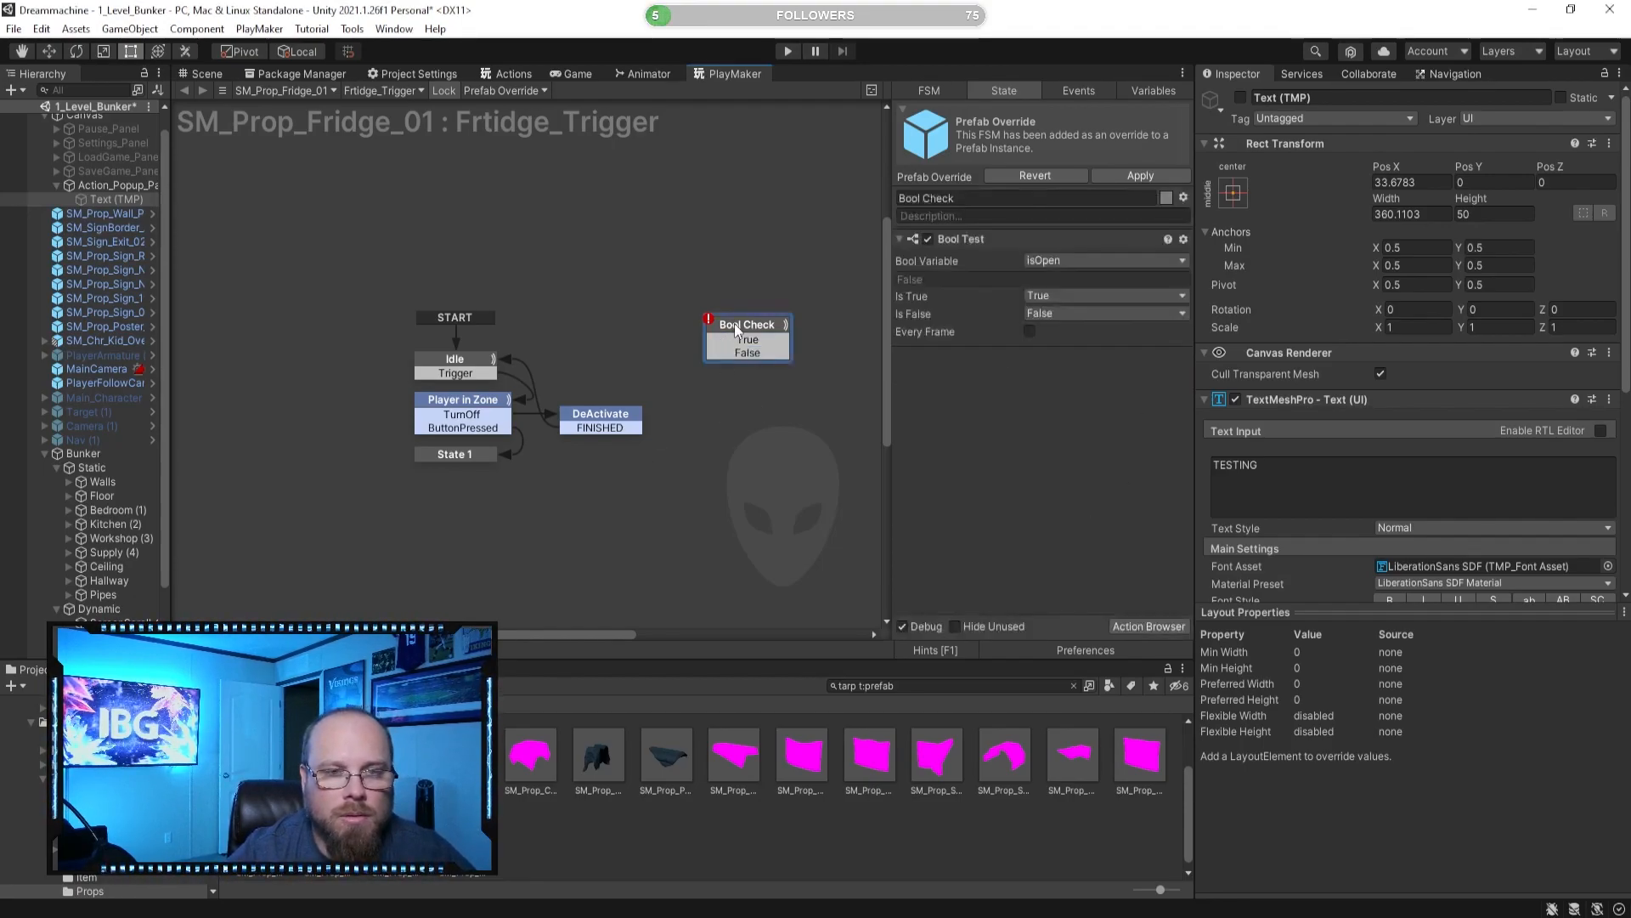
left_click(968, 204)
type("Is")
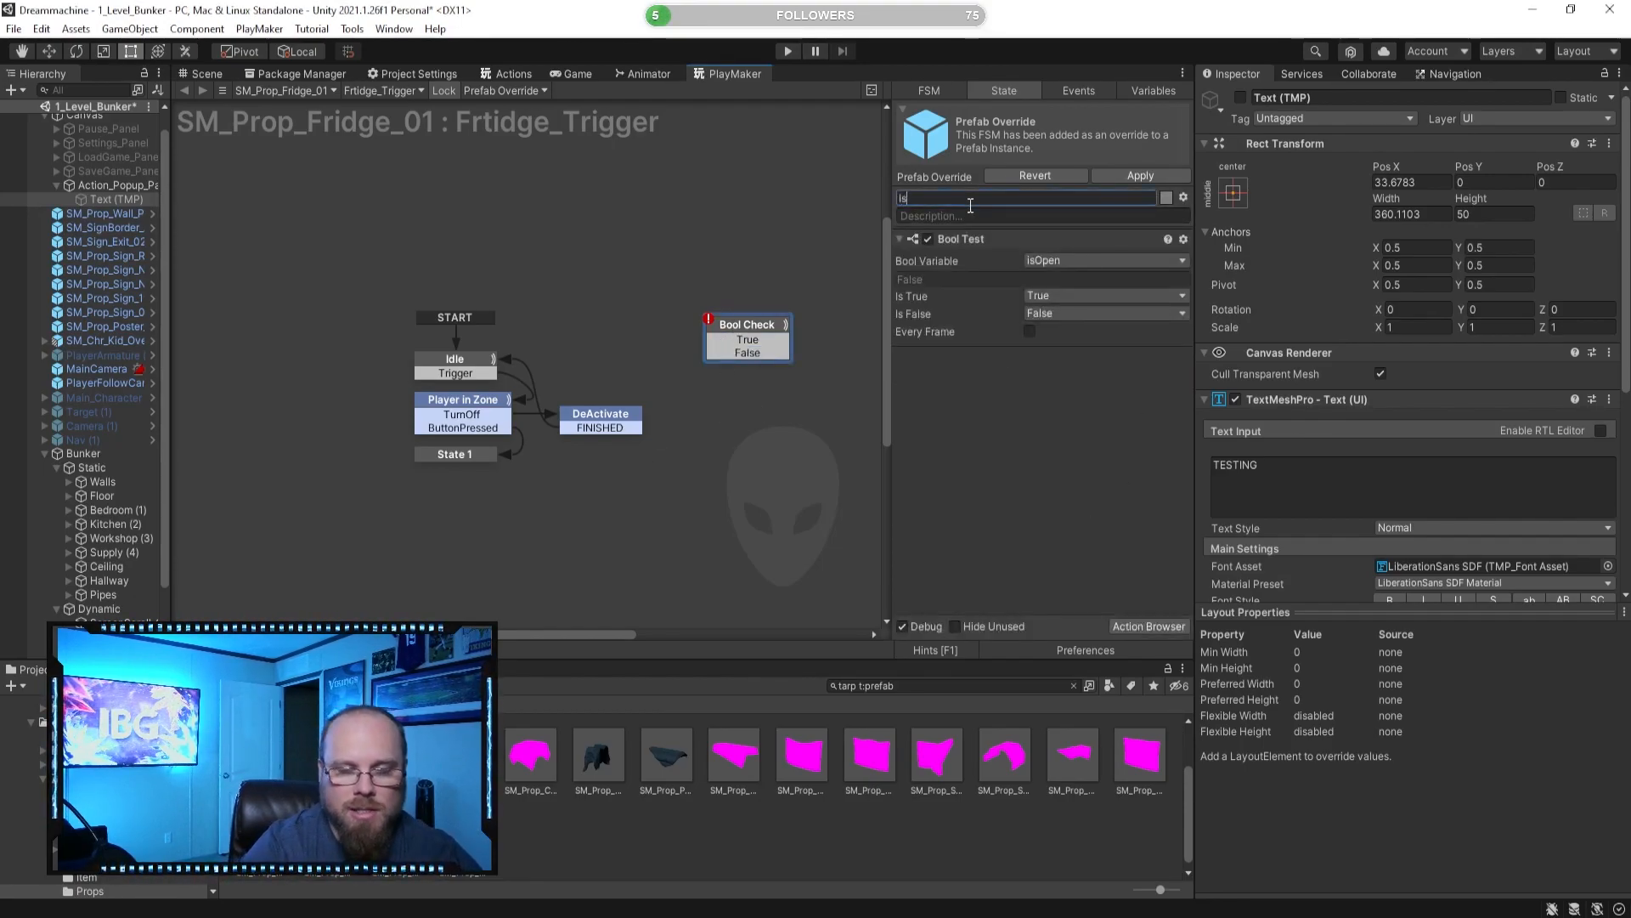
type("Open")
key("Return")
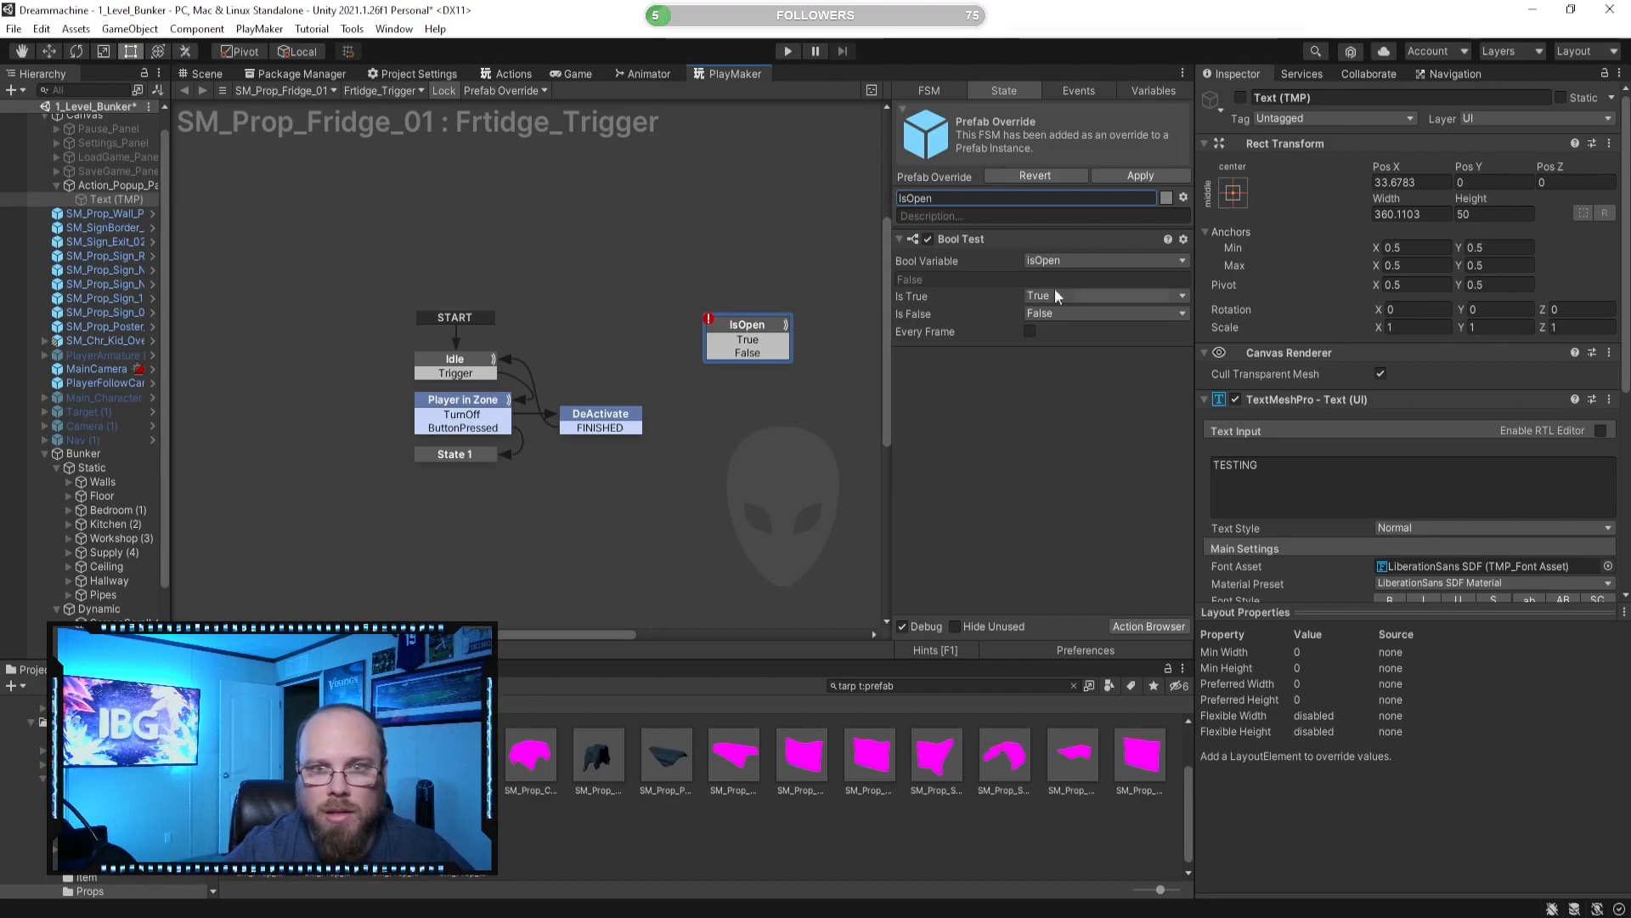
left_click(752, 421)
left_click(762, 329)
left_click(736, 369)
left_click(741, 323)
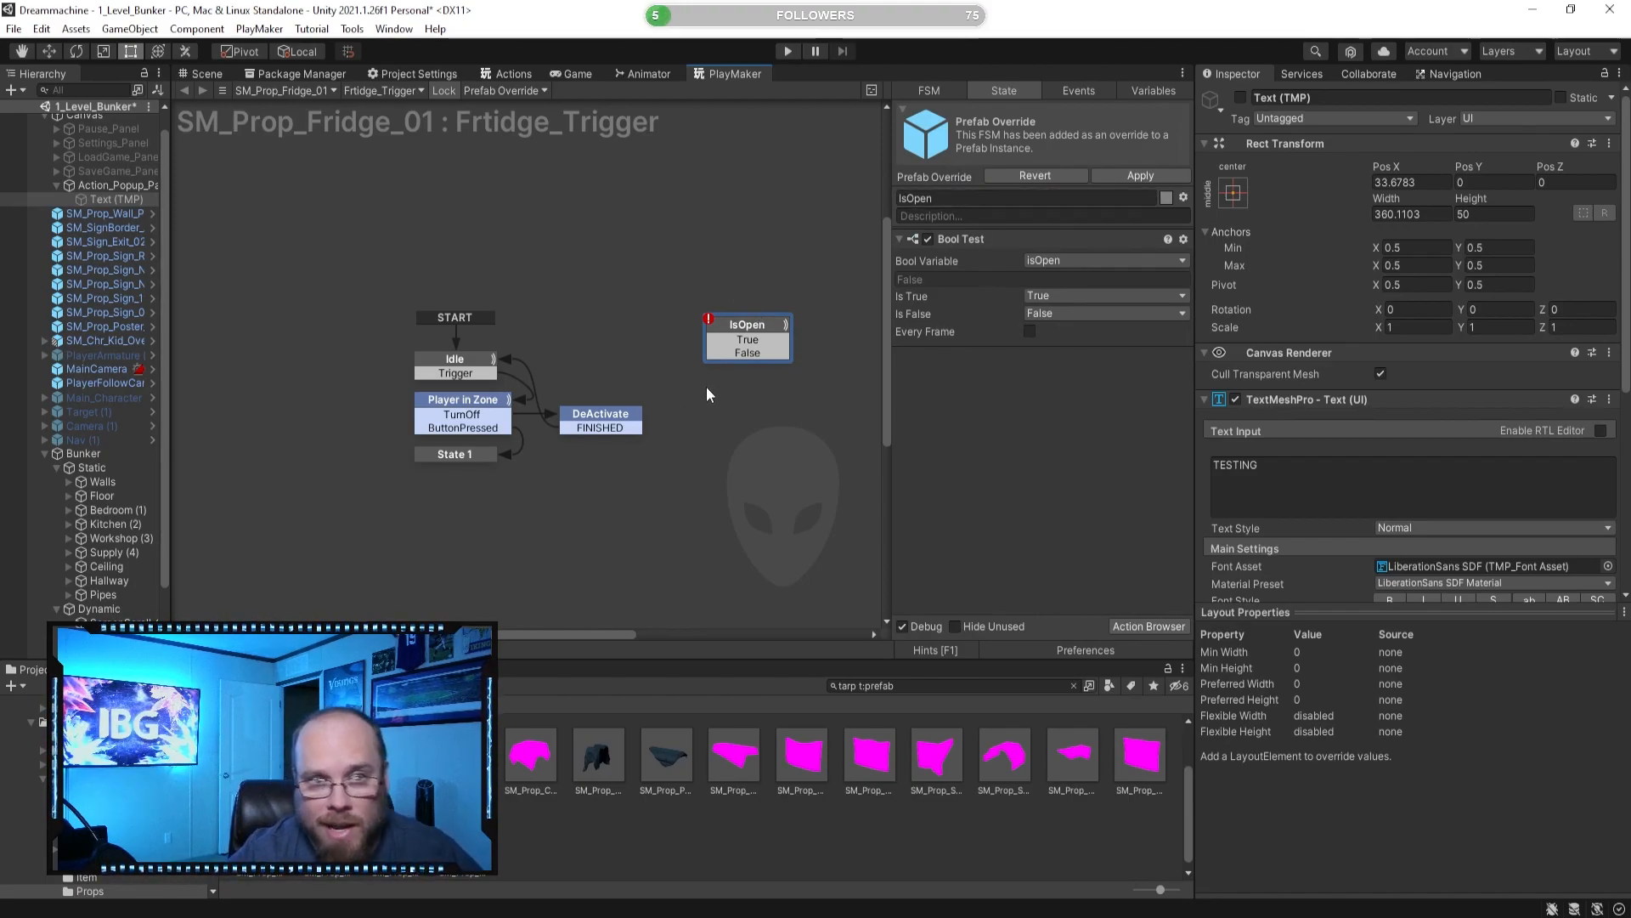
left_click(668, 396)
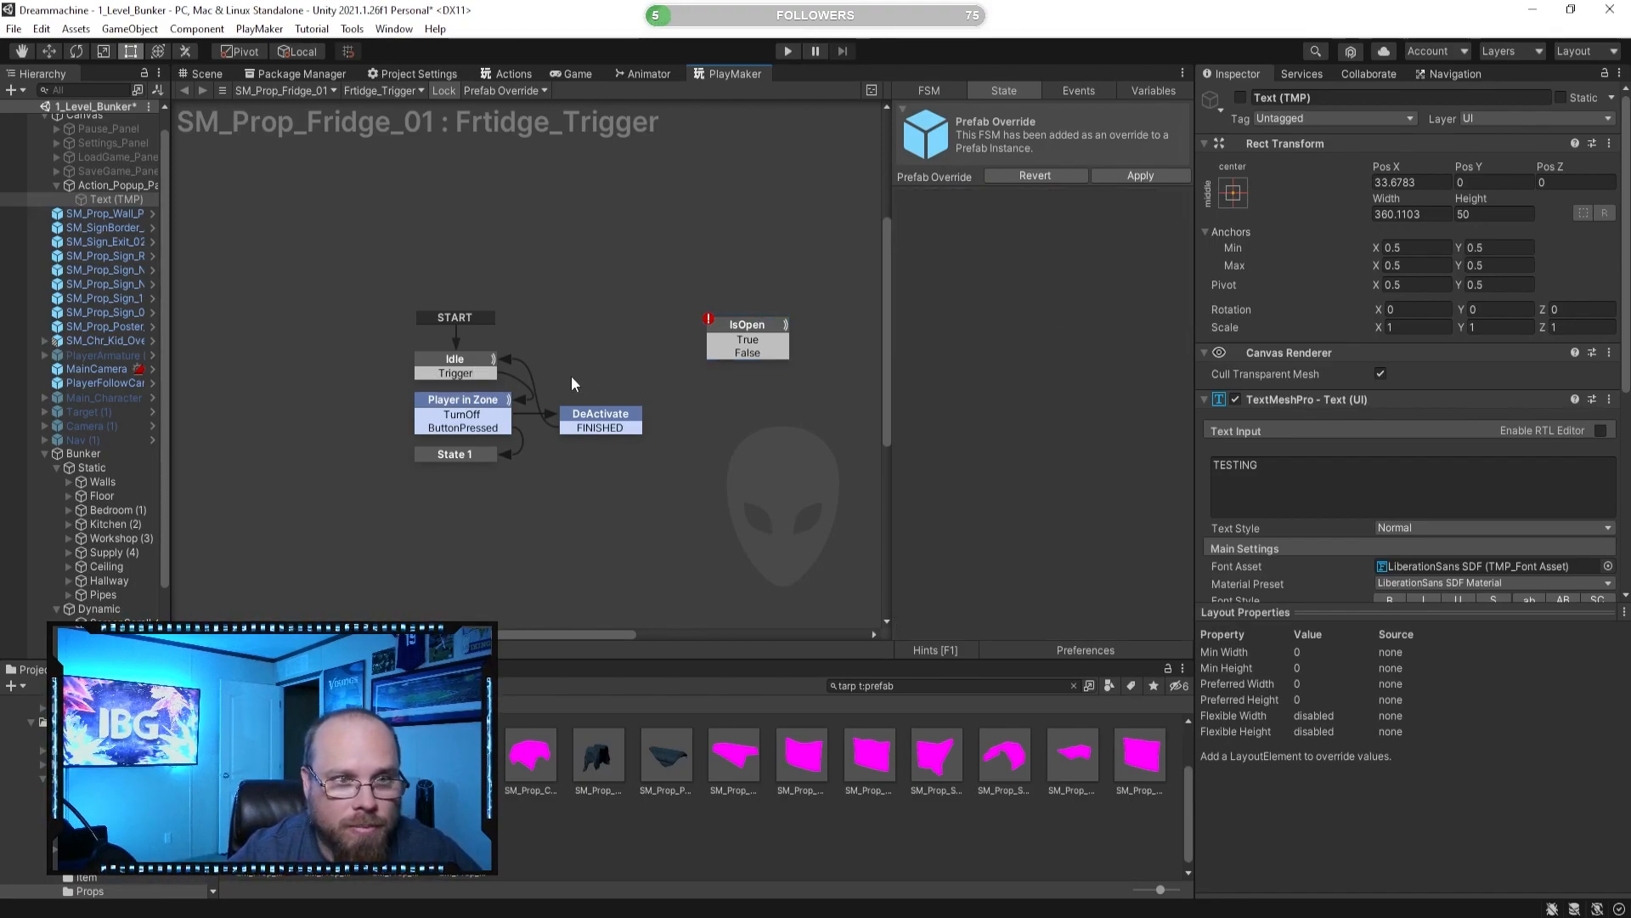
Move the Idle state up, place IsOpen directly below it, and link Idle's Trigger transition to IsOpen.
left_click_drag(491, 372, 488, 285)
left_click_drag(743, 325, 450, 304)
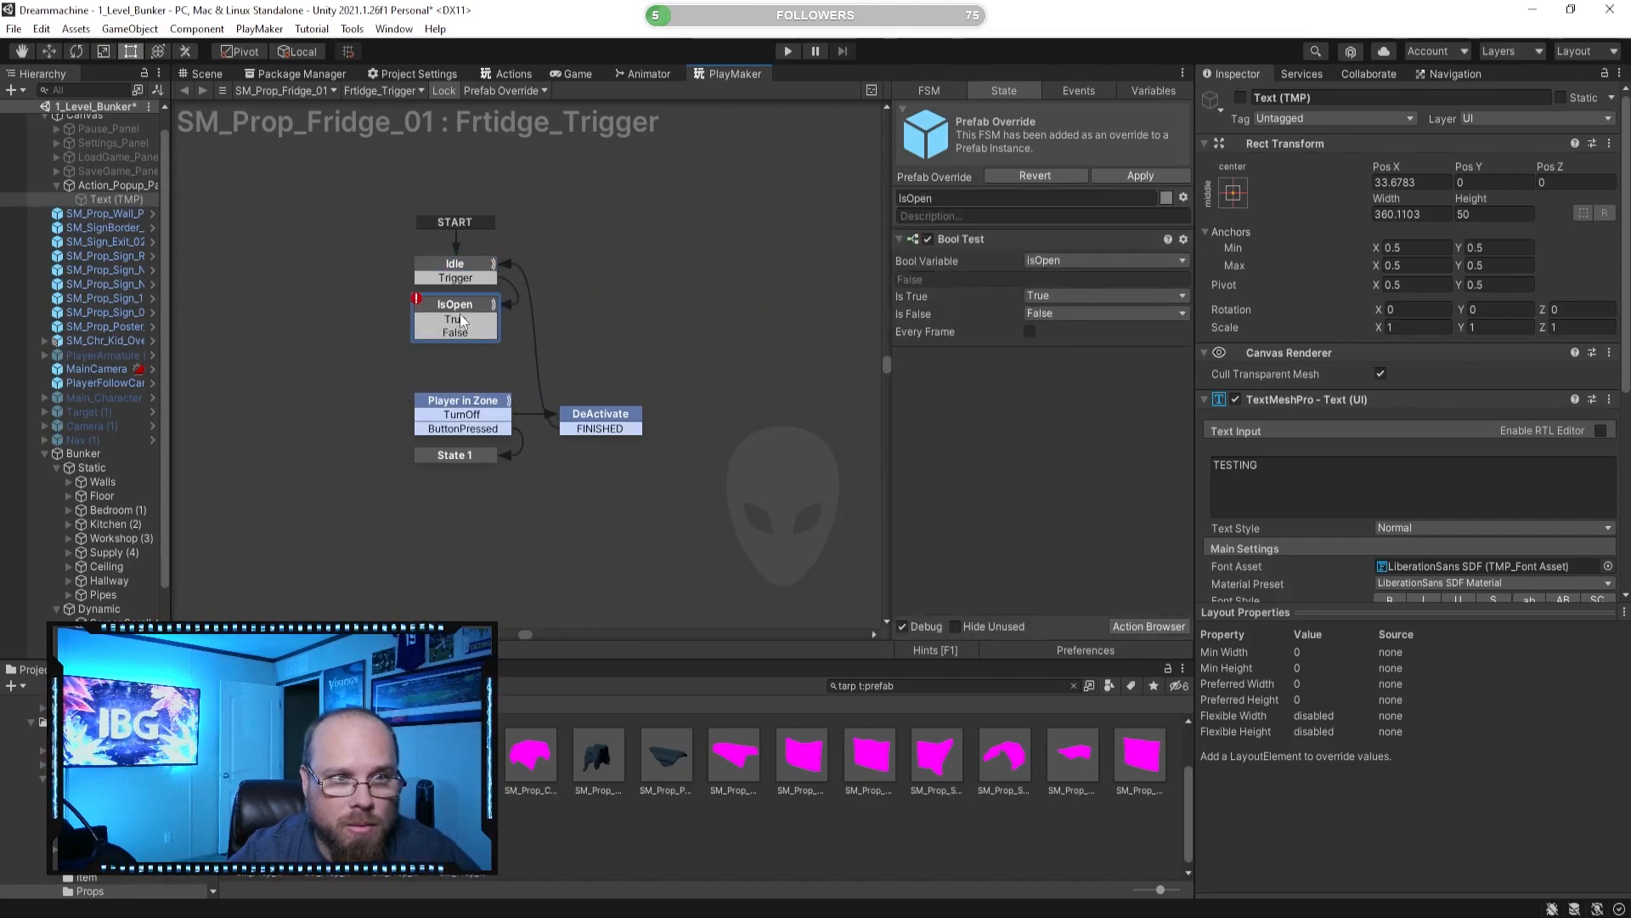
left_click(560, 339)
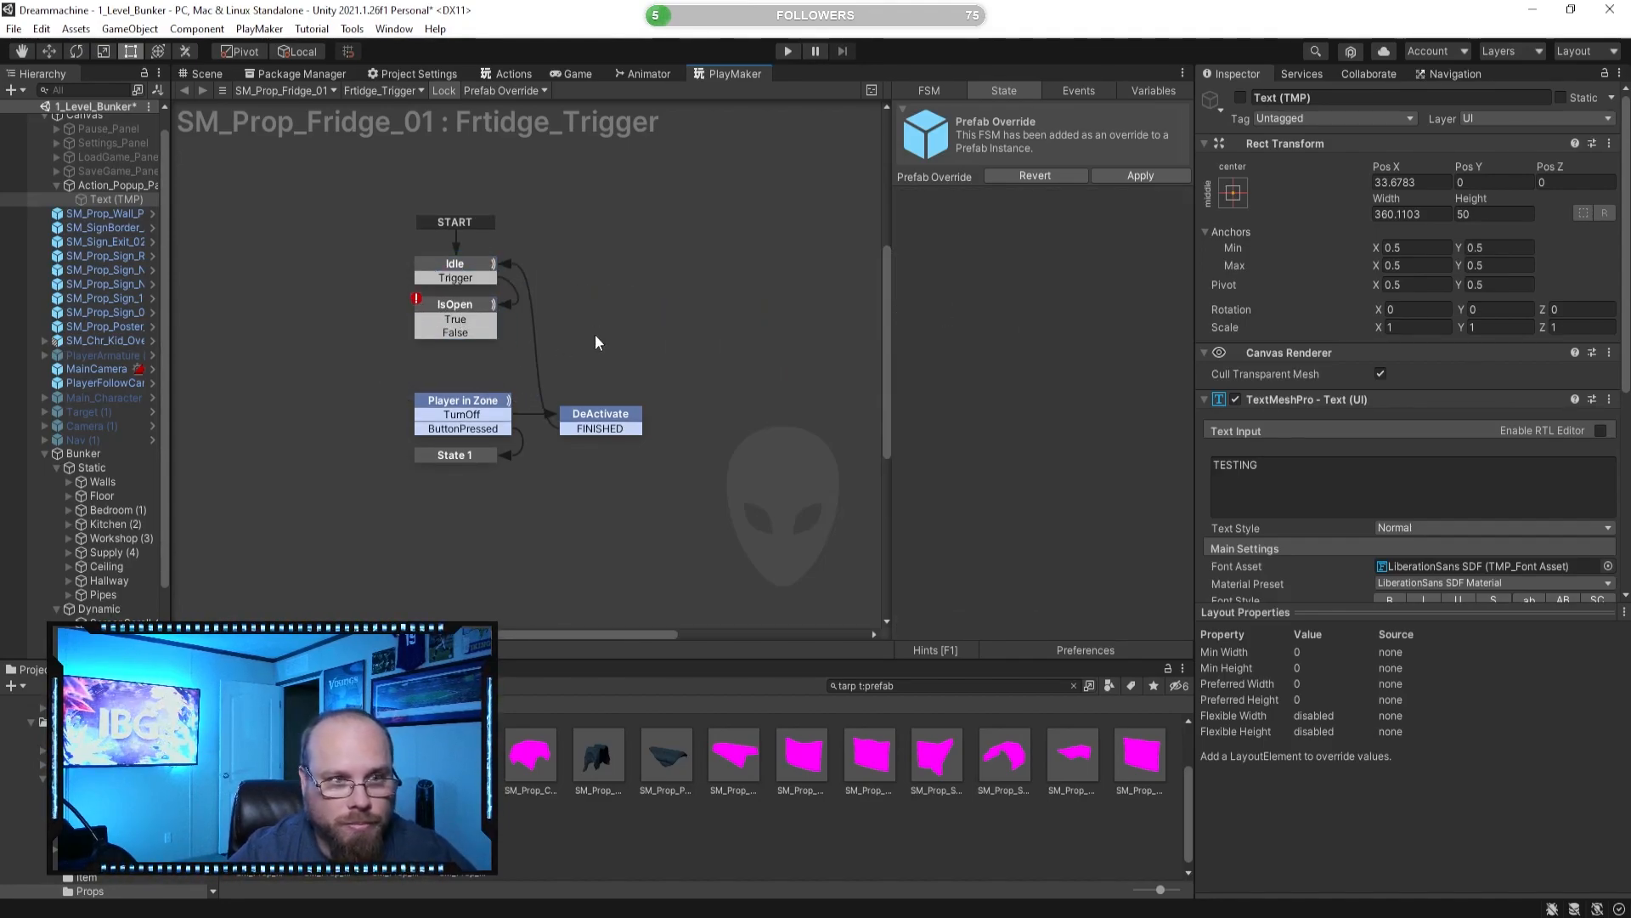
left_click(457, 311)
left_click(669, 268)
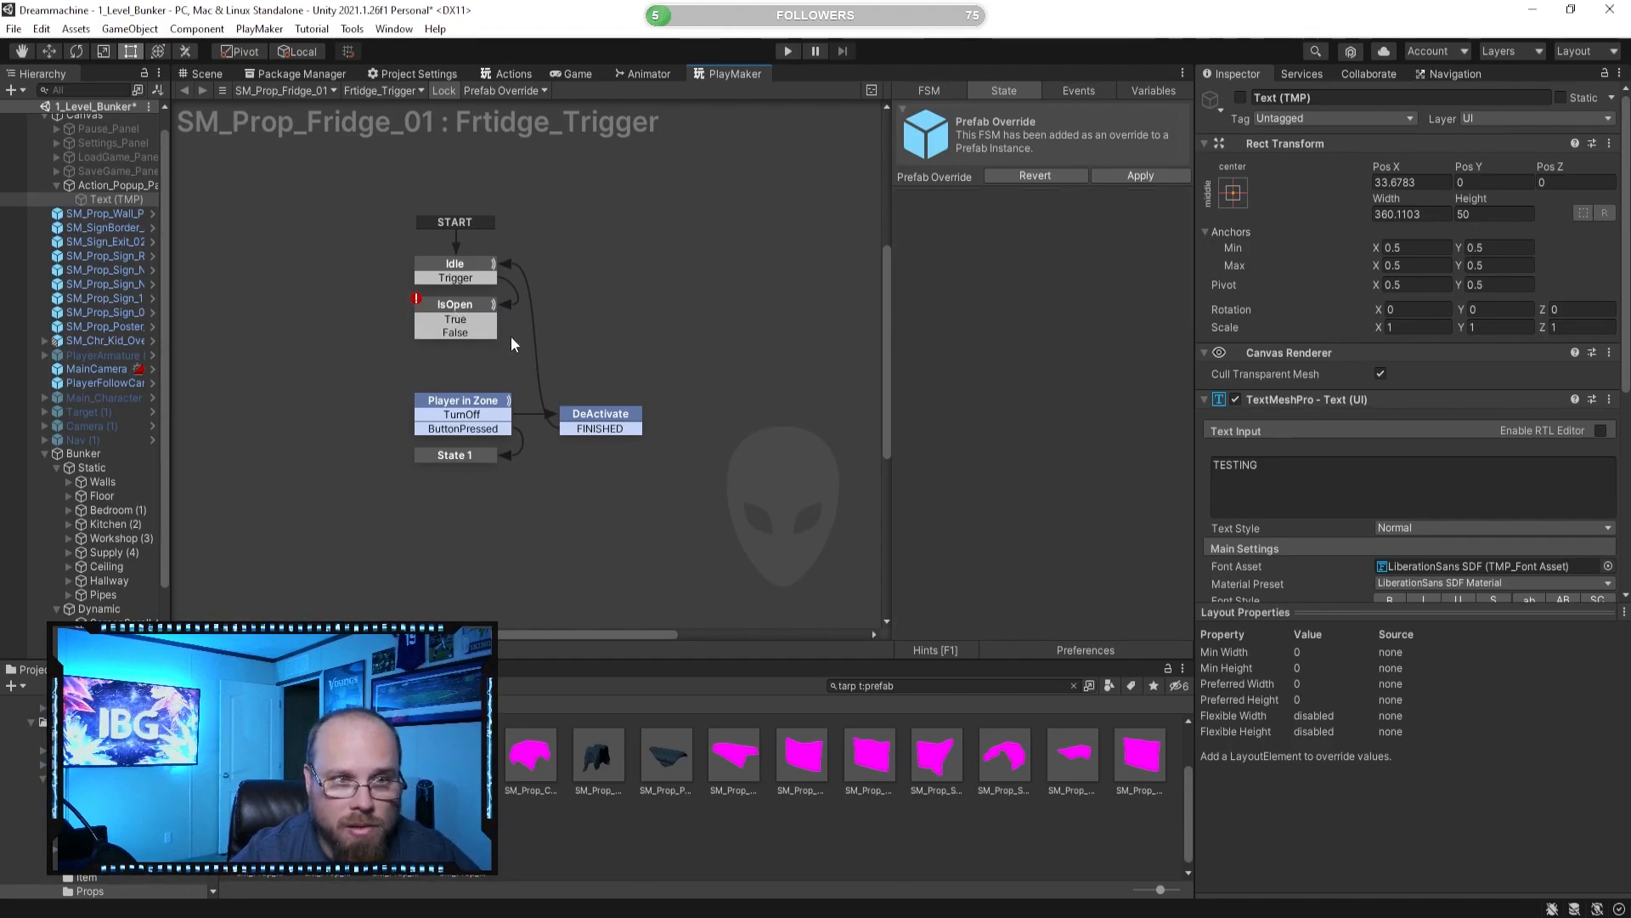
Rearrange Player in Zone and DeActivate in a row beside IsOpen, and link IsOpen's False transition to Player in Zone.
left_click(474, 414)
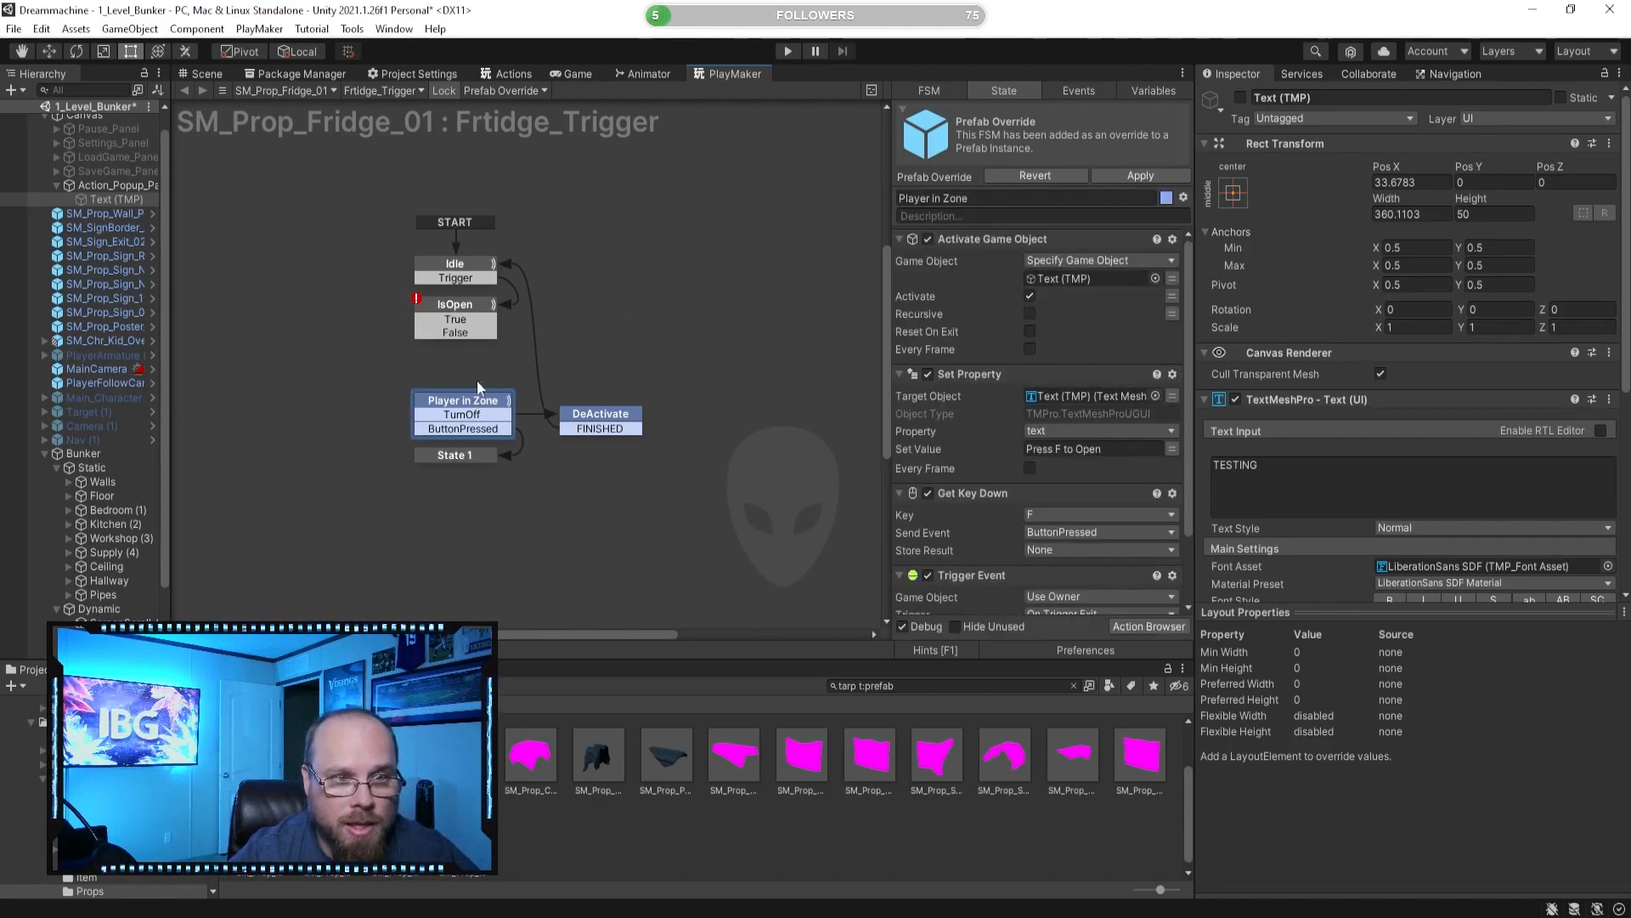
left_click_drag(473, 413, 592, 344)
left_click_drag(612, 425, 731, 358)
left_click(734, 380)
left_click(696, 353)
left_click(598, 332)
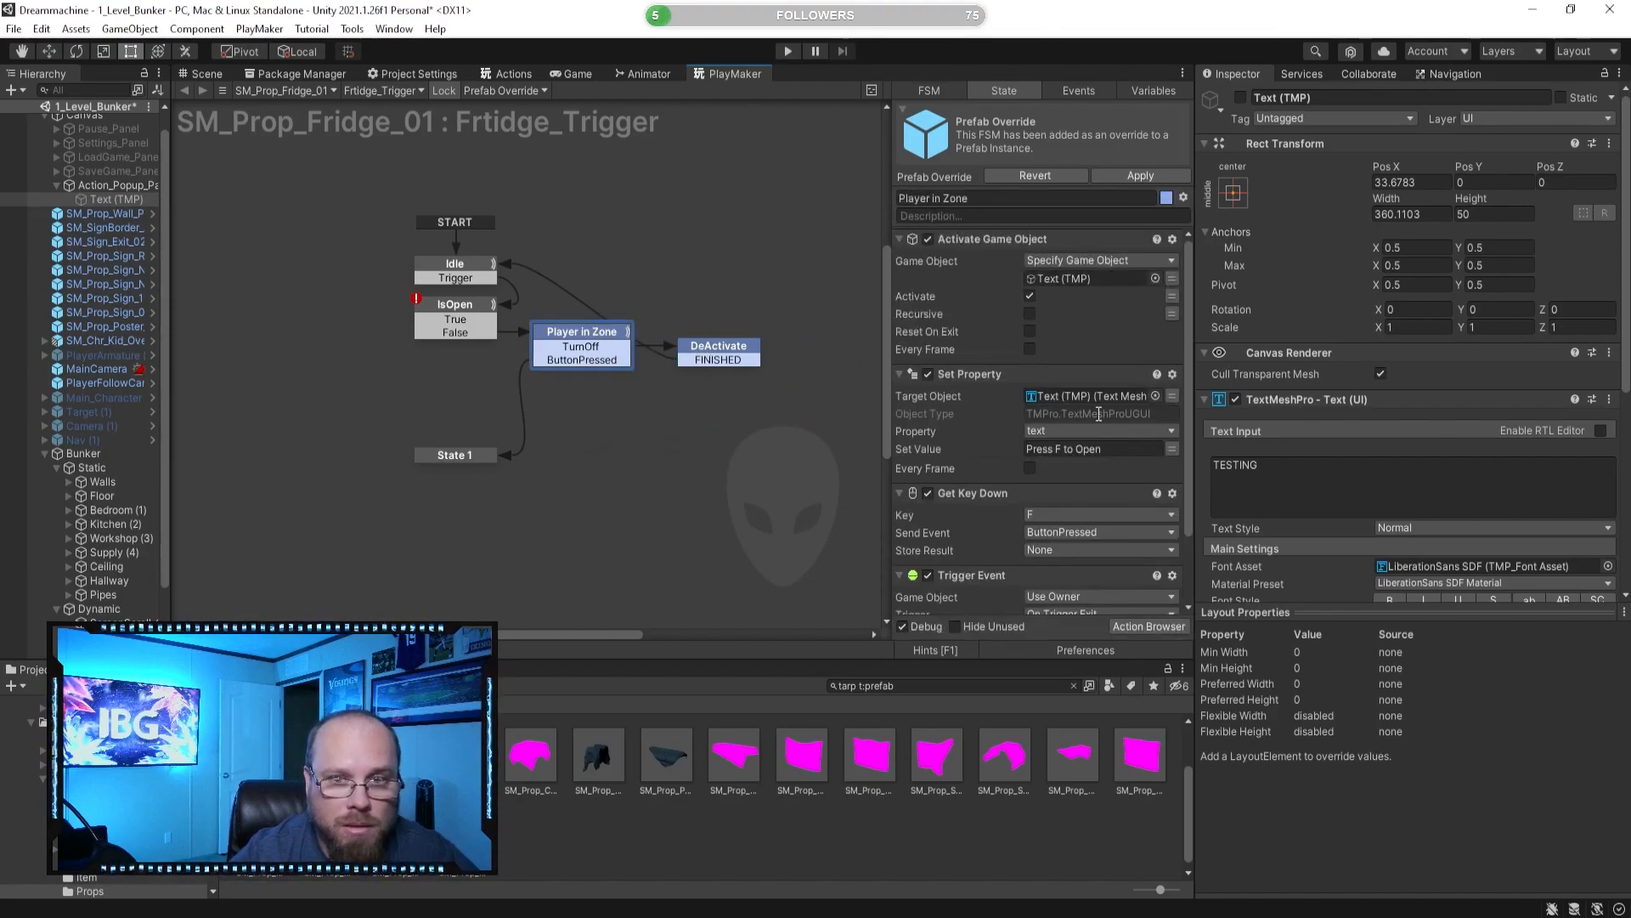
Move State 1 directly below Player in Zone and rename it Open.
scroll(1075, 410, "down", 2)
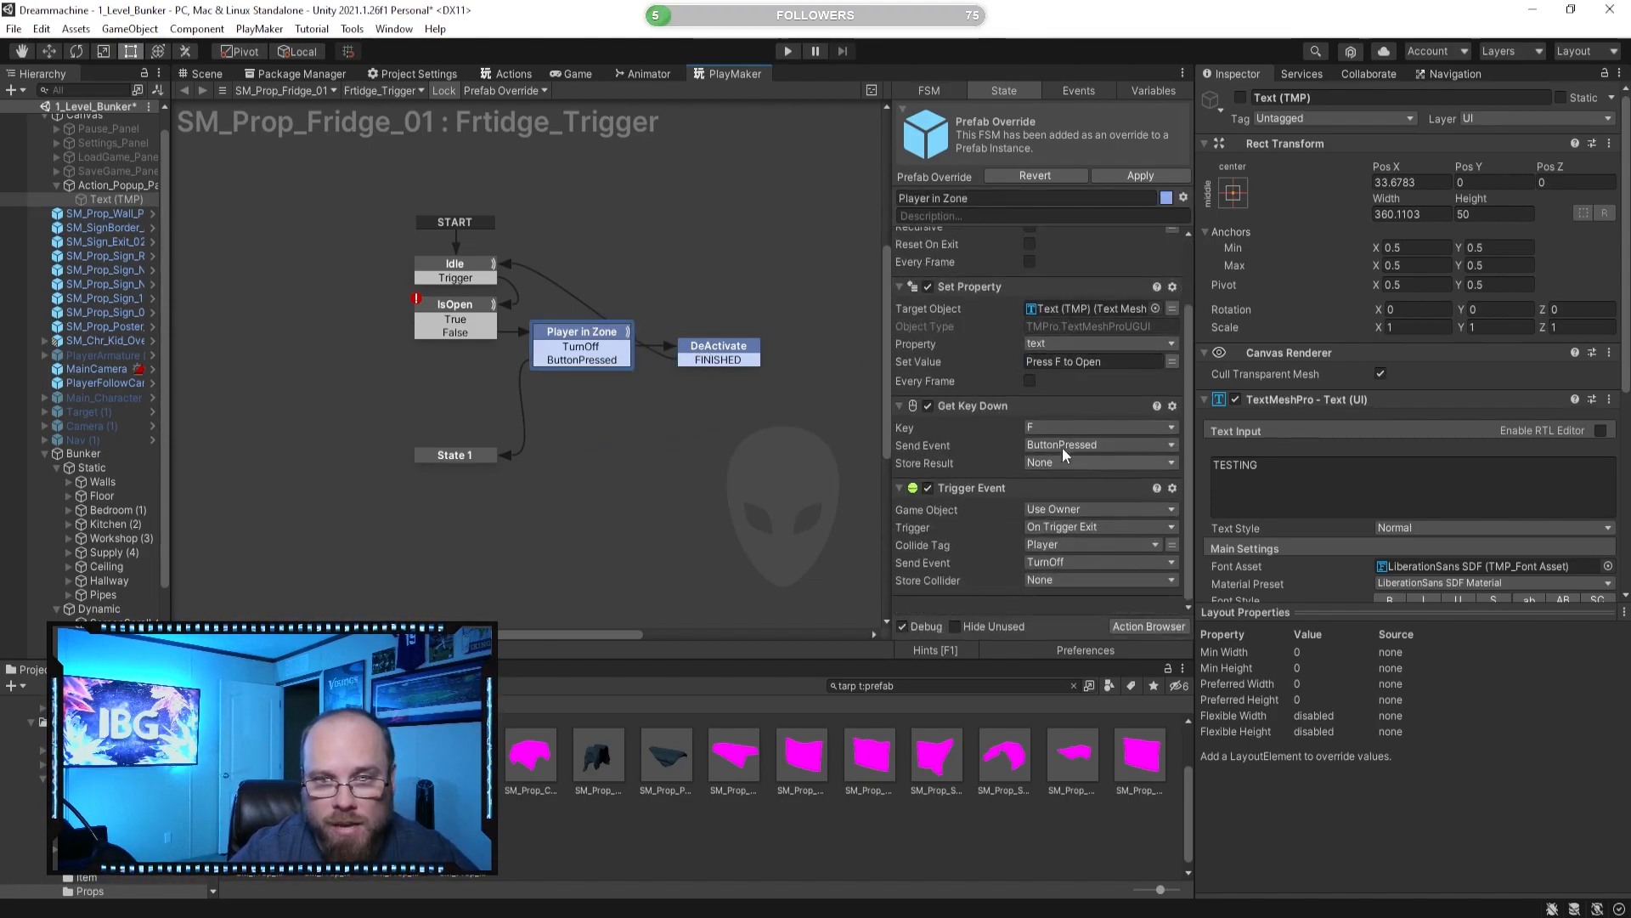
left_click(759, 411)
left_click_drag(455, 460, 583, 395)
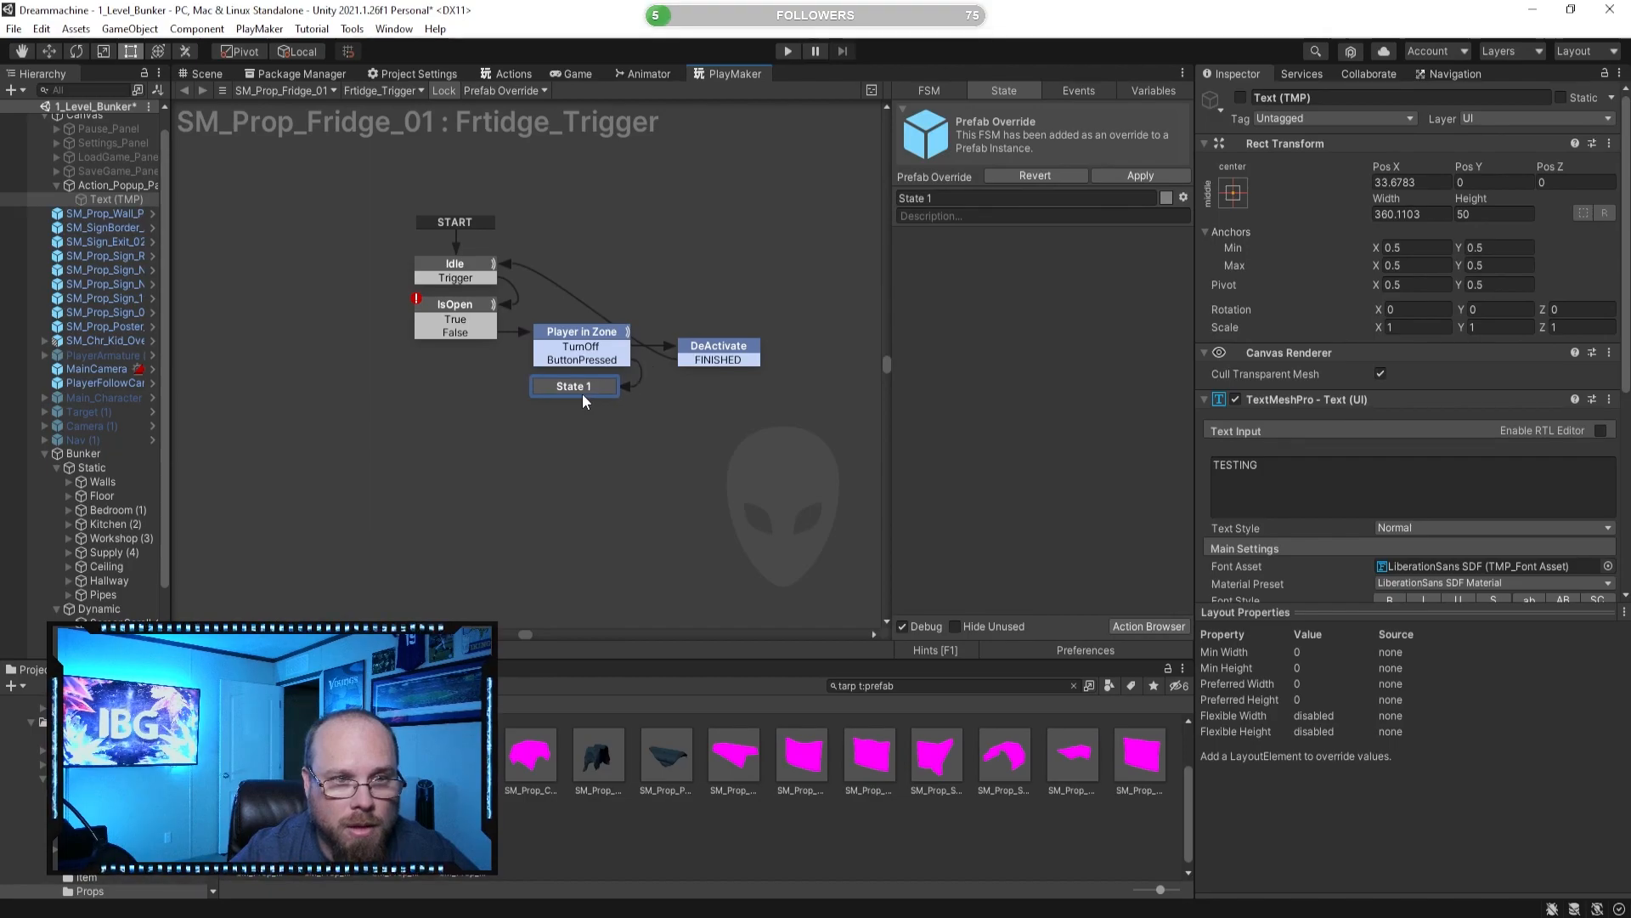
left_click(992, 197)
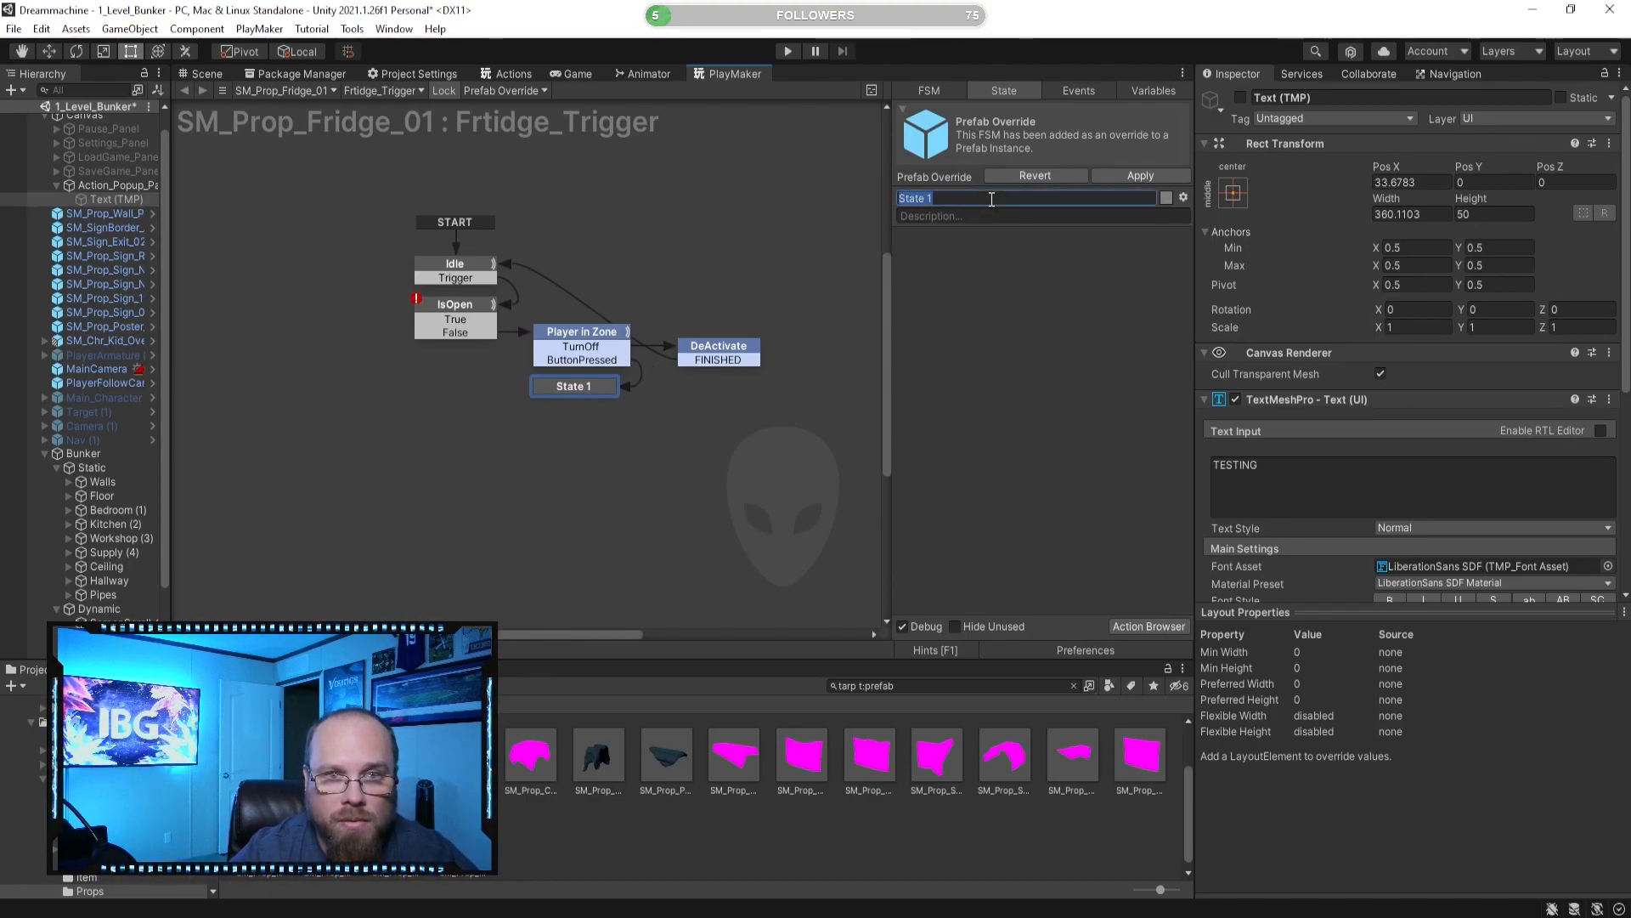
type("Open")
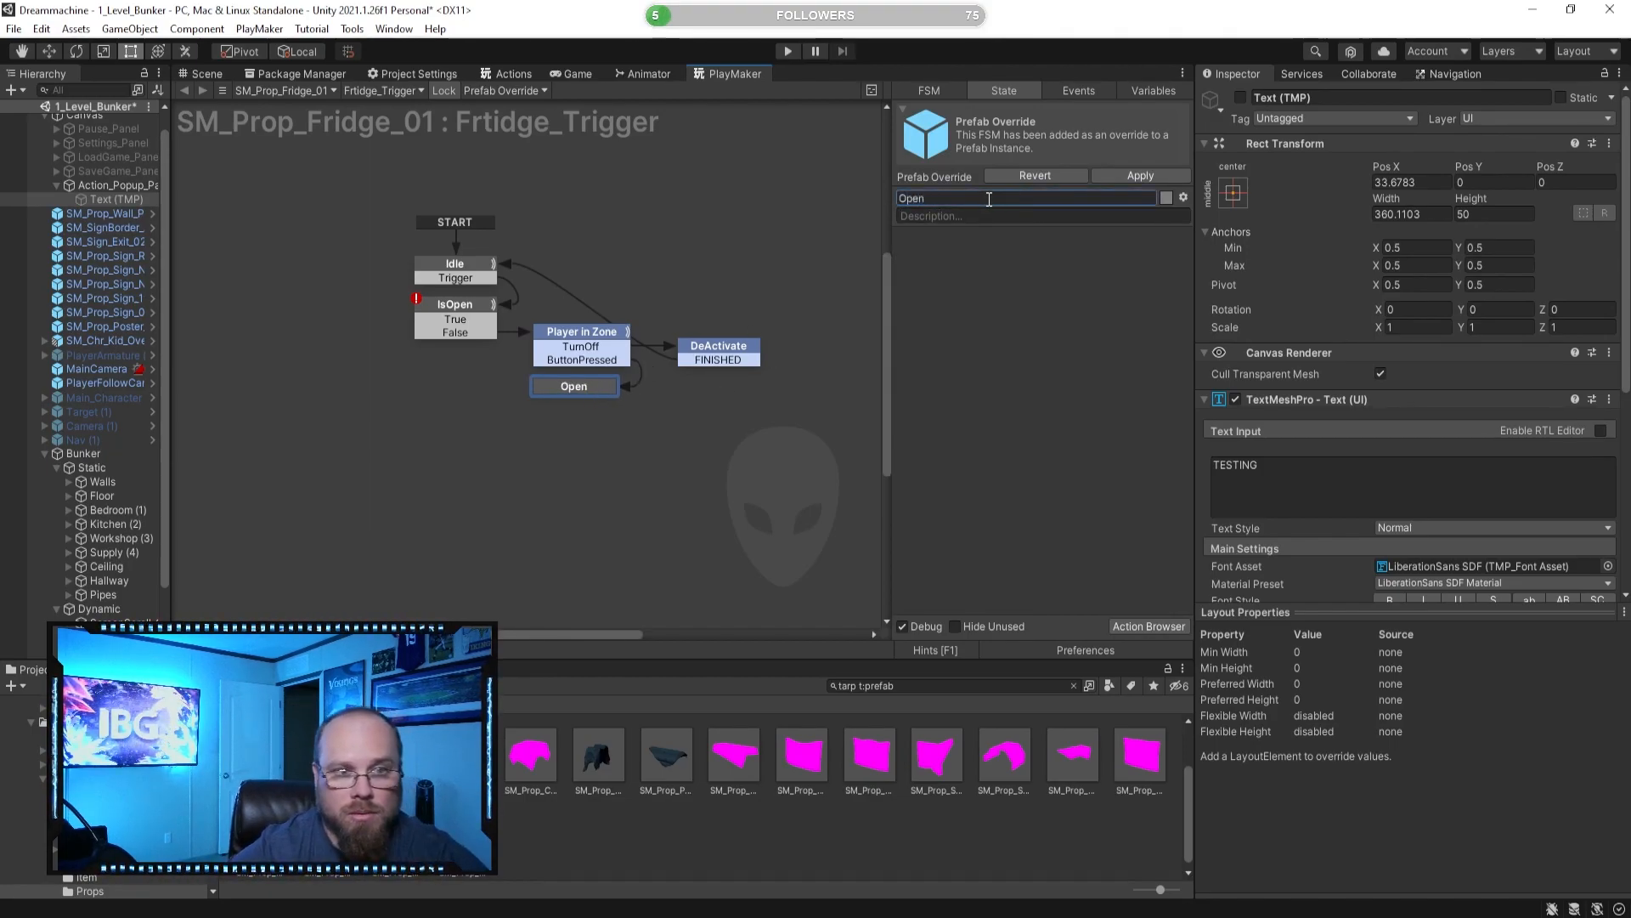
left_click(622, 532)
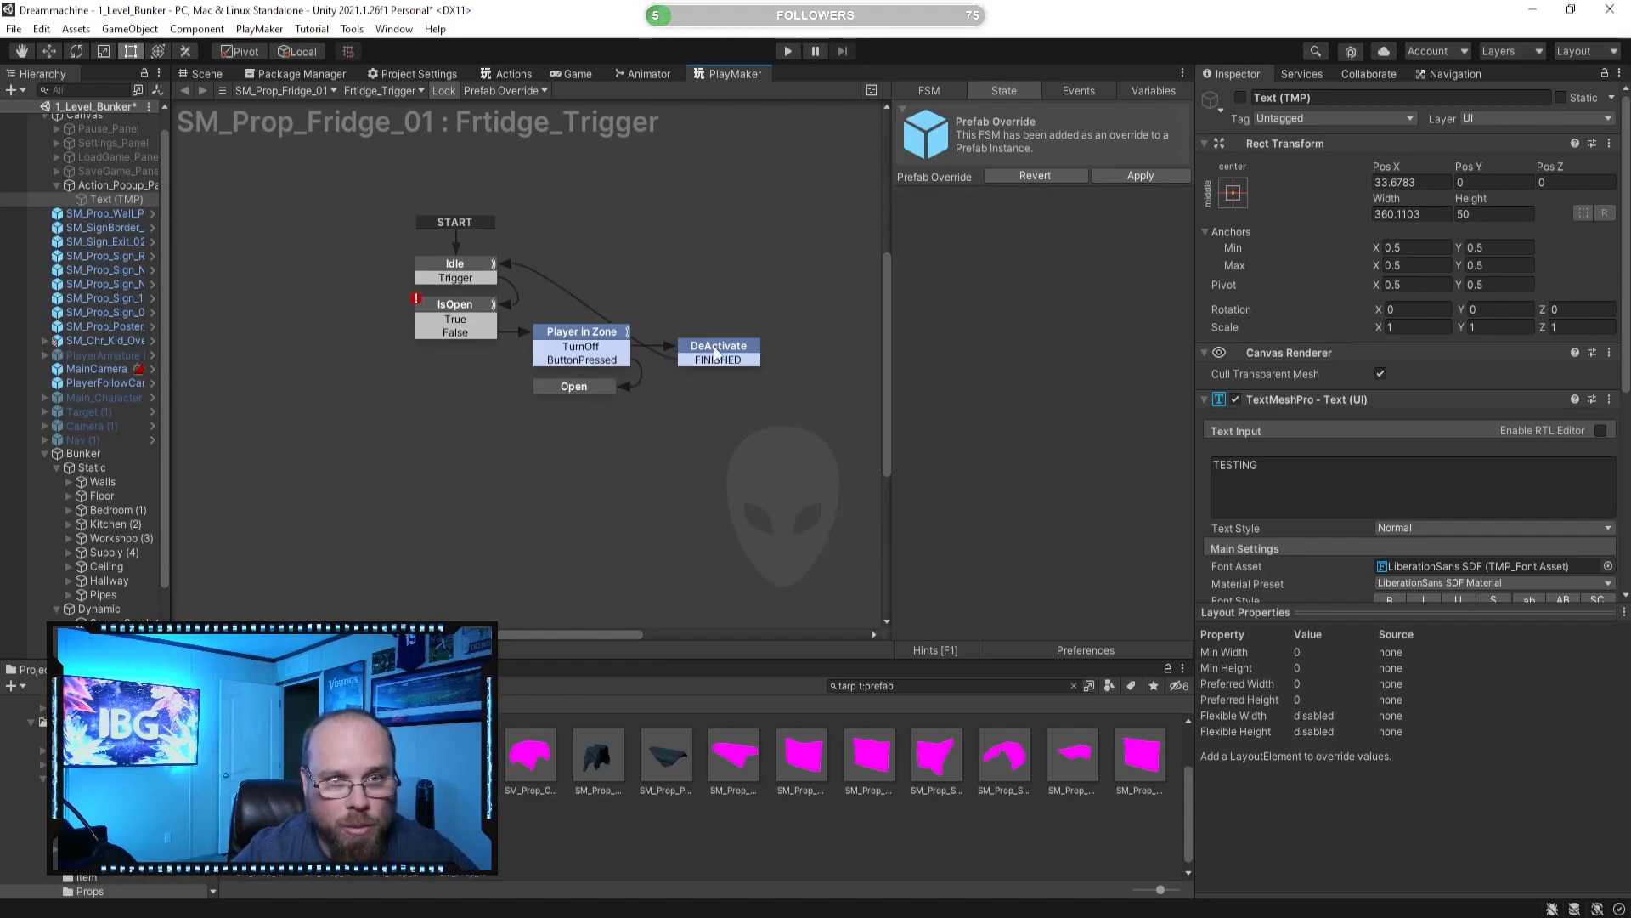
Move the DeActivate state directly above Player in Zone.
left_click_drag(714, 357, 613, 299)
left_click(644, 320)
left_click(736, 430)
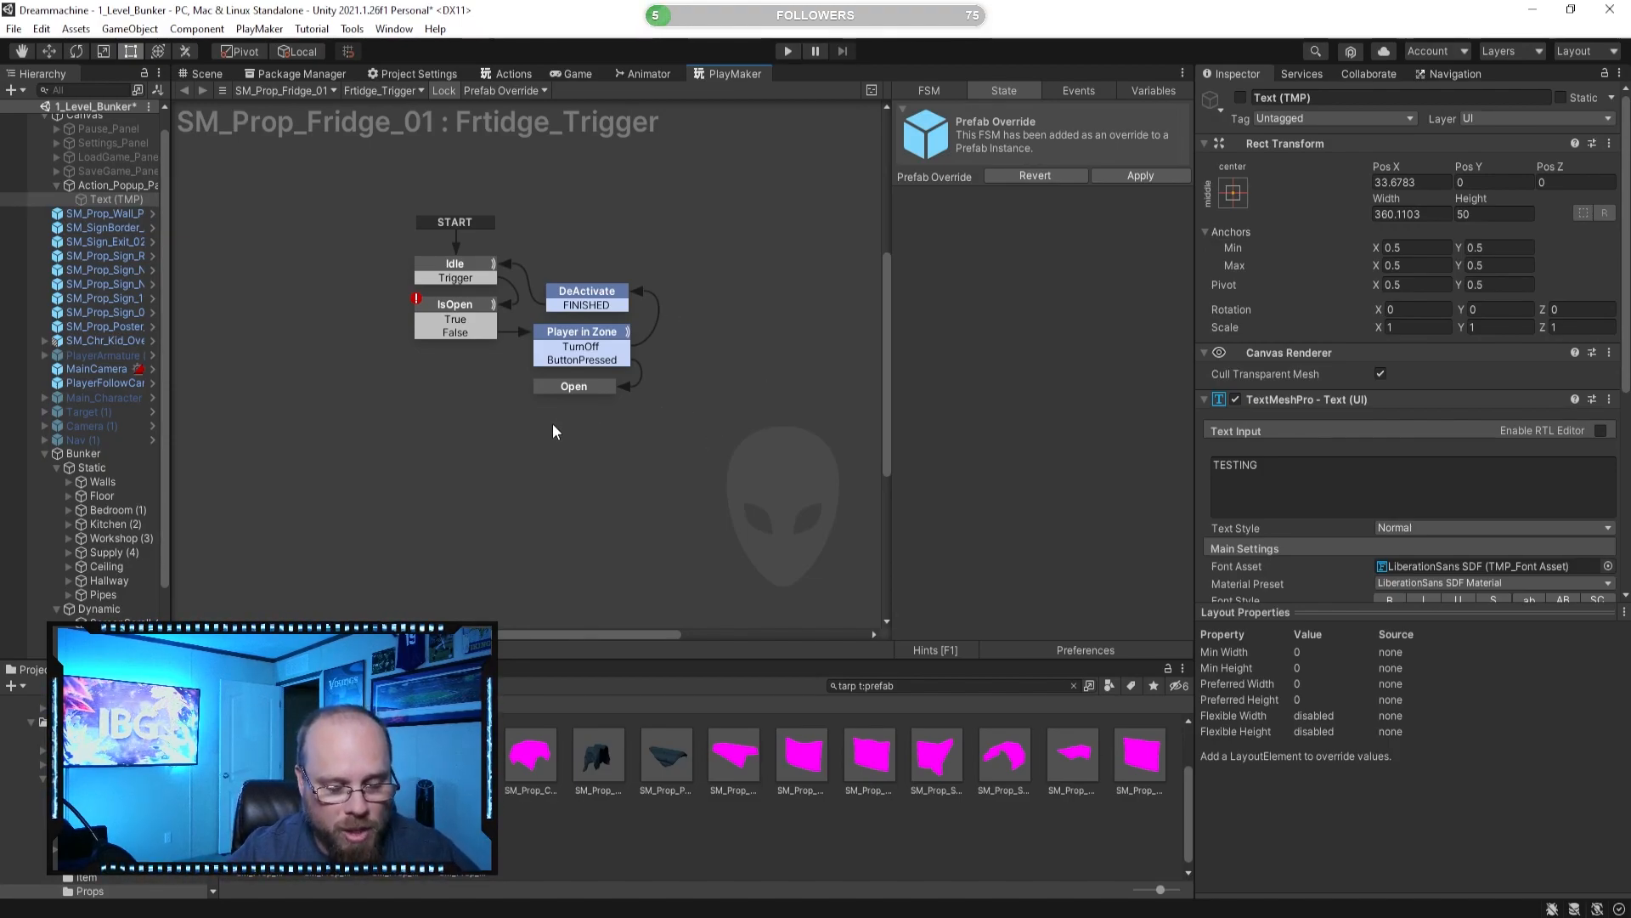
left_click(580, 299)
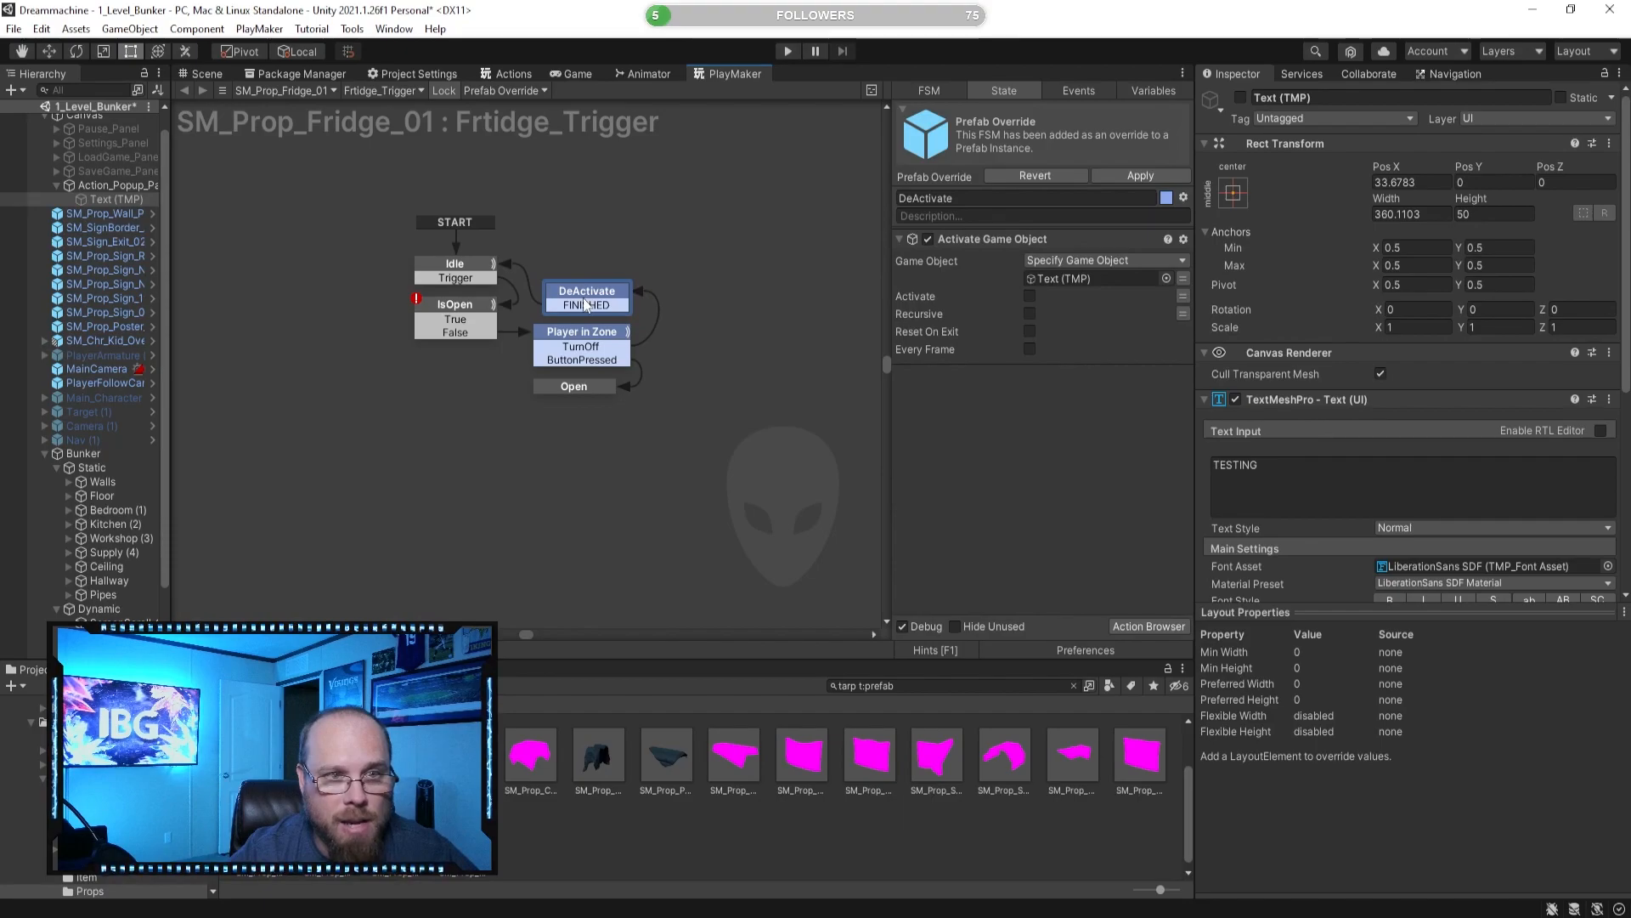
left_click(703, 472)
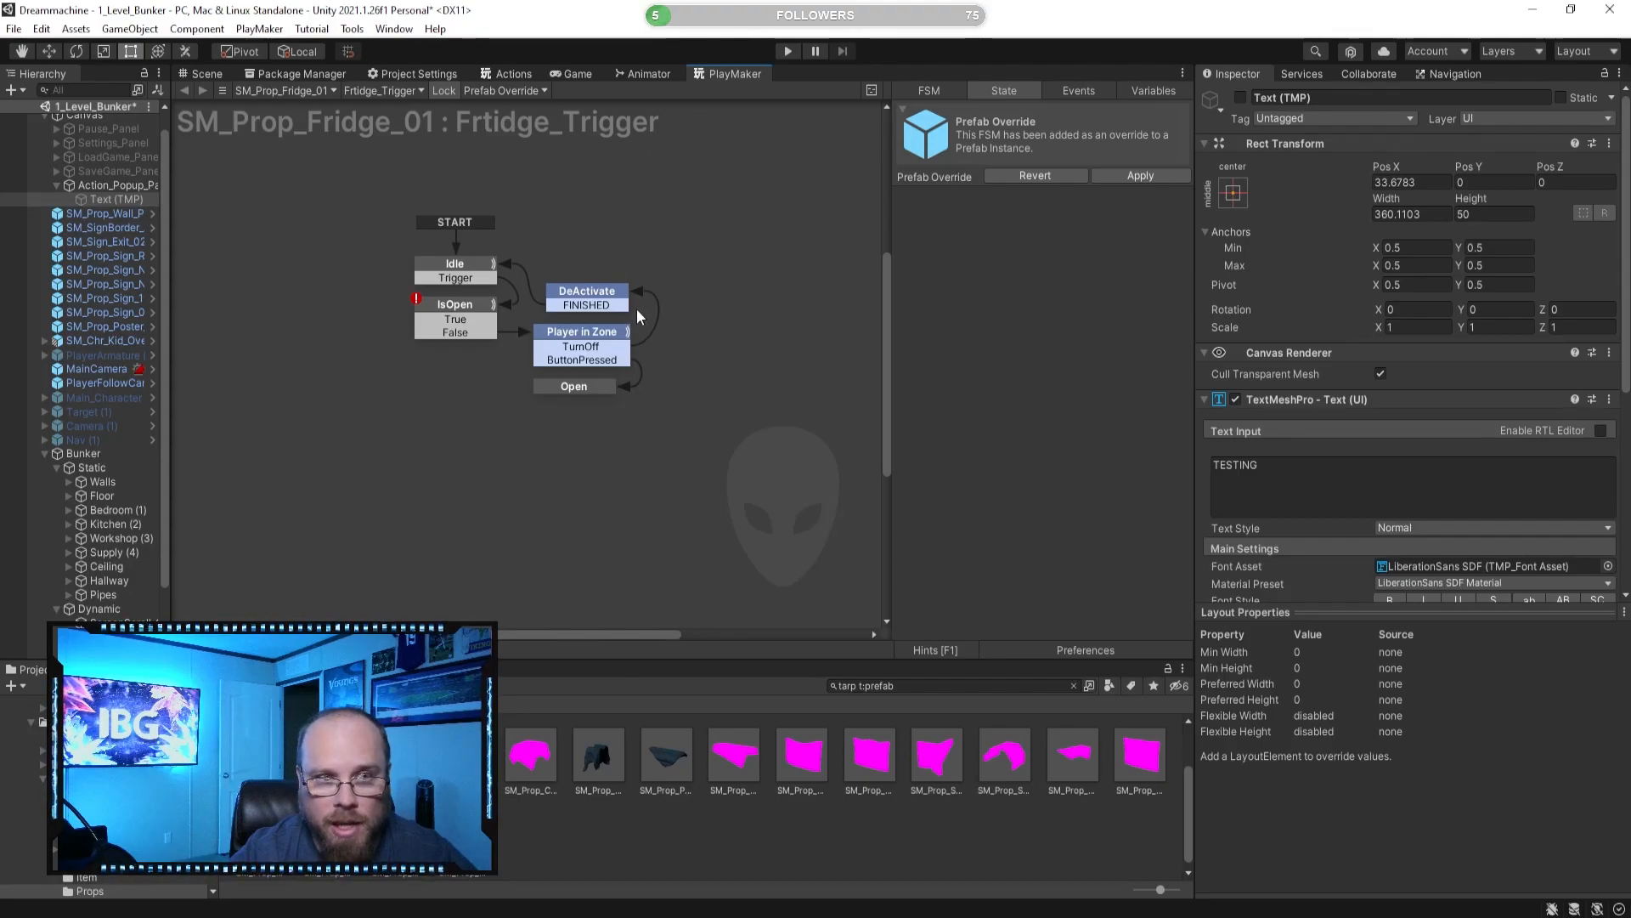
Duplicate the DeActivate, Player in Zone and Open states together and place the copies on the opposite side of IsOpen.
left_click_drag(639, 415, 542, 277)
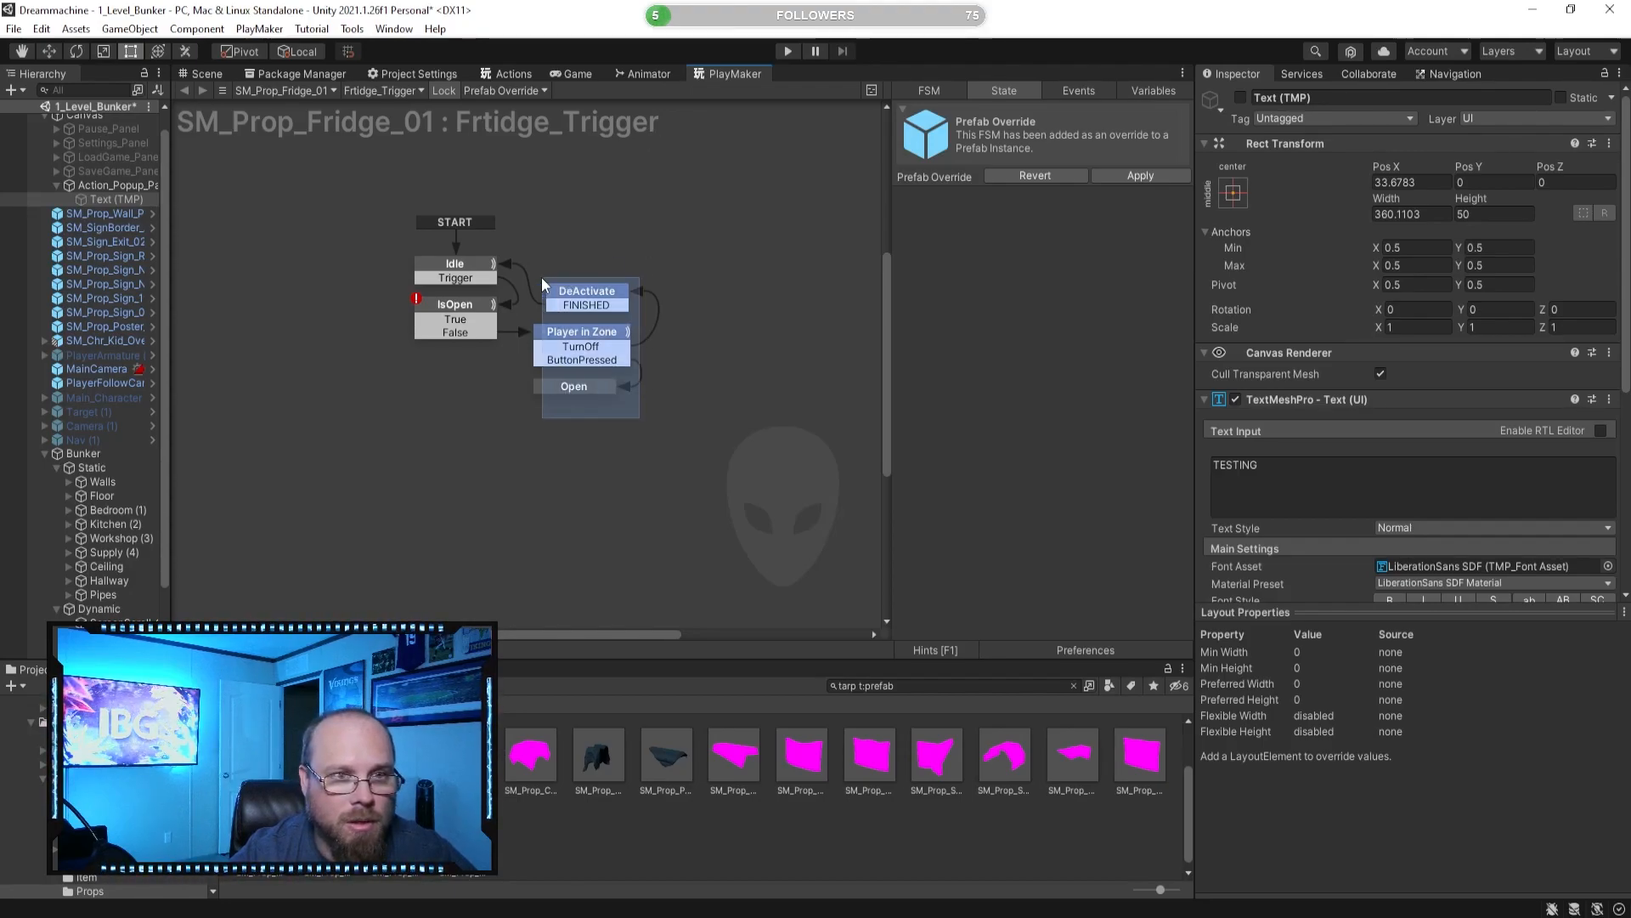
key("ctrl+d")
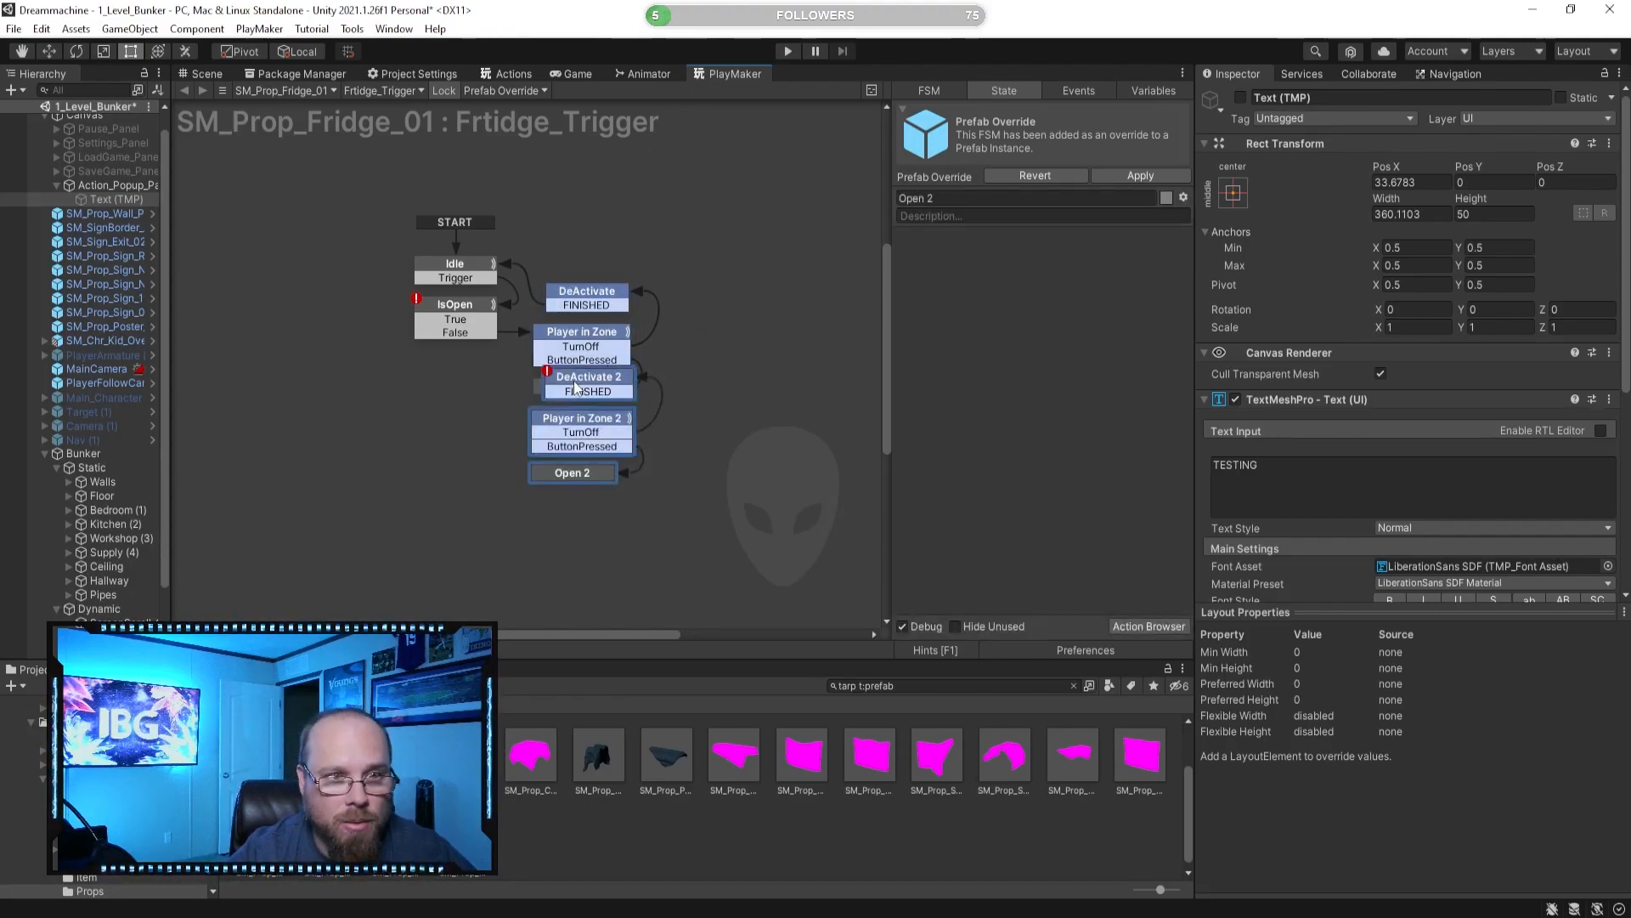
left_click_drag(586, 425, 303, 375)
middle_click_drag(490, 438, 580, 441)
Link IsOpen's True transition to Player in Zone 2.
left_click_drag(546, 323, 422, 333)
left_click(584, 427)
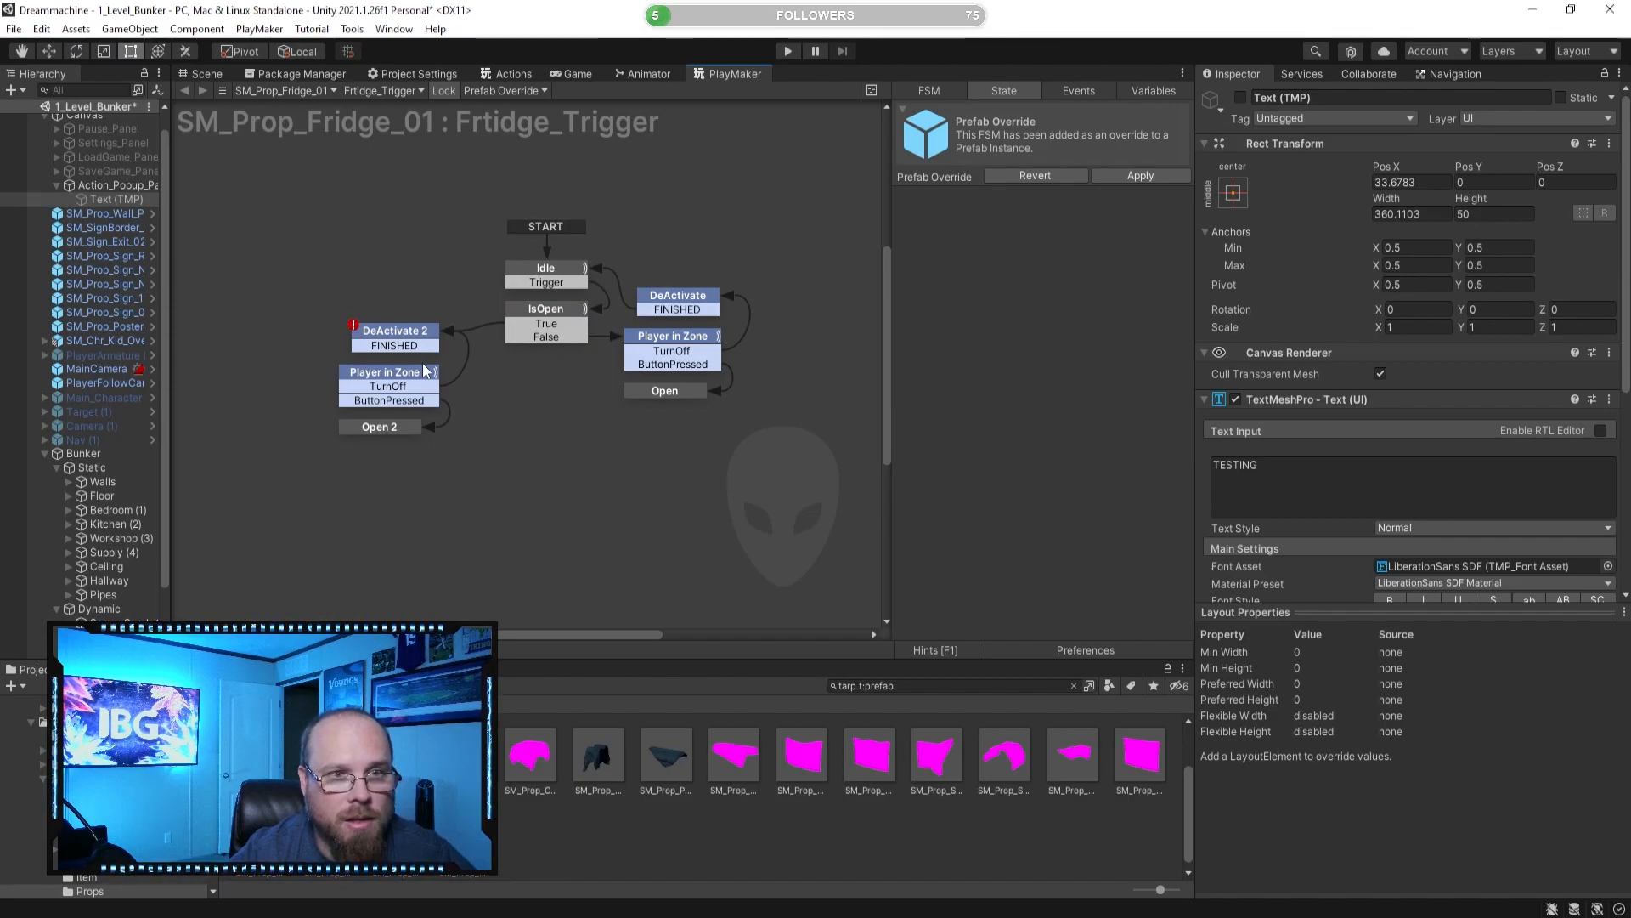
left_click_drag(523, 323, 390, 373)
left_click(512, 423)
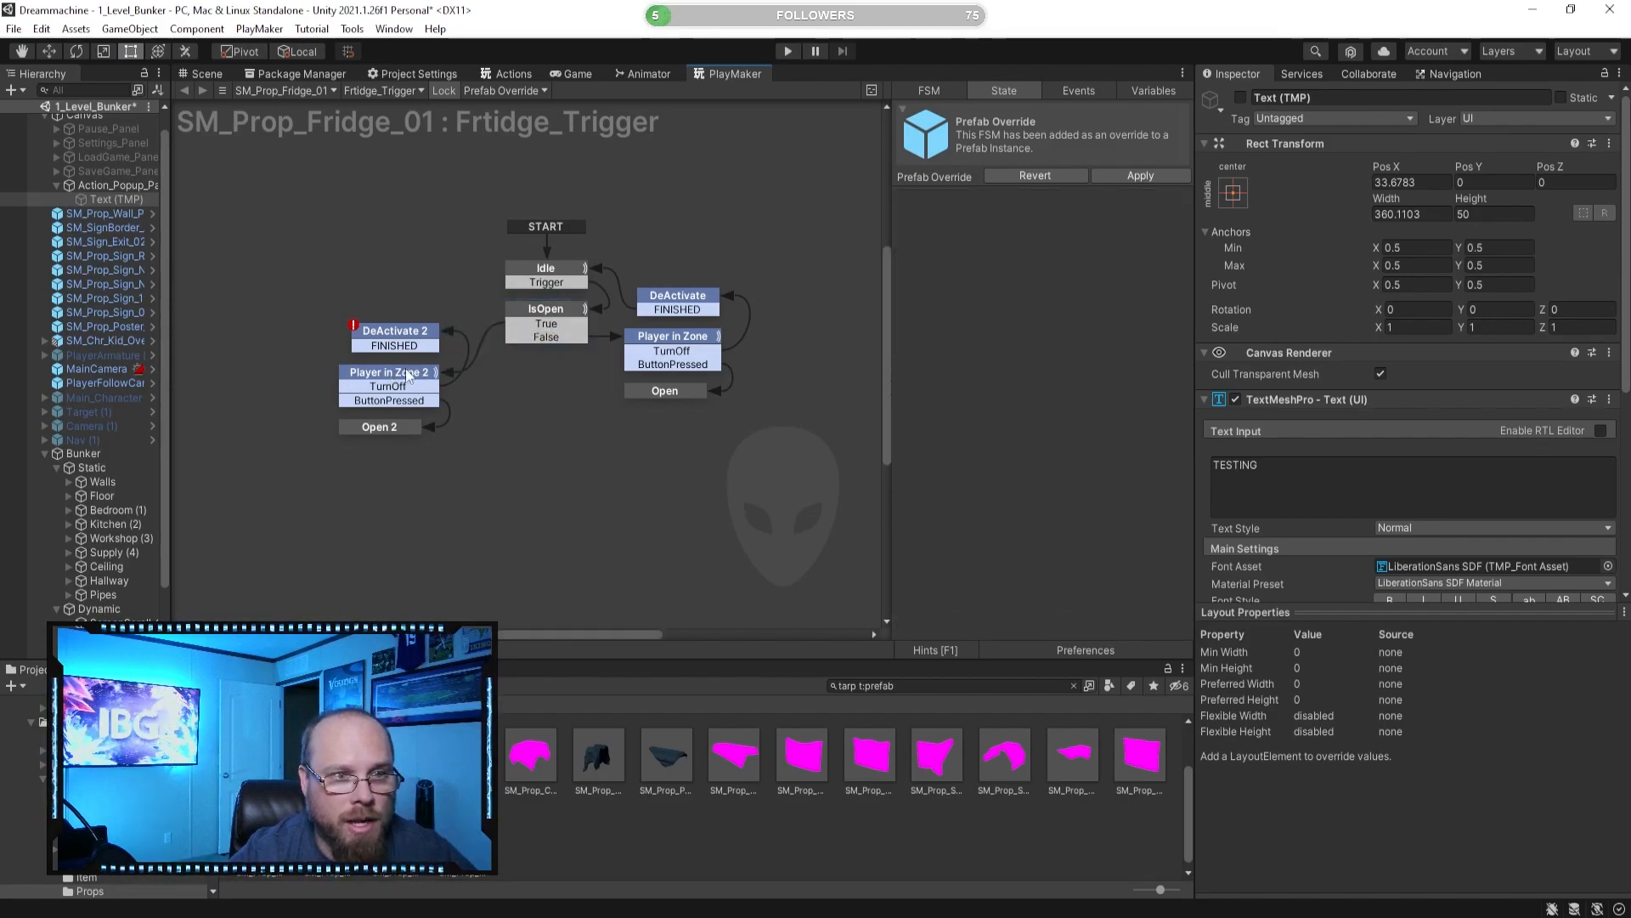
Link DeActivate 2's FINISHED transition to Idle, and move DeActivate 2 and Player in Zone 2 up beside Idle and IsOpen.
left_click(406, 336)
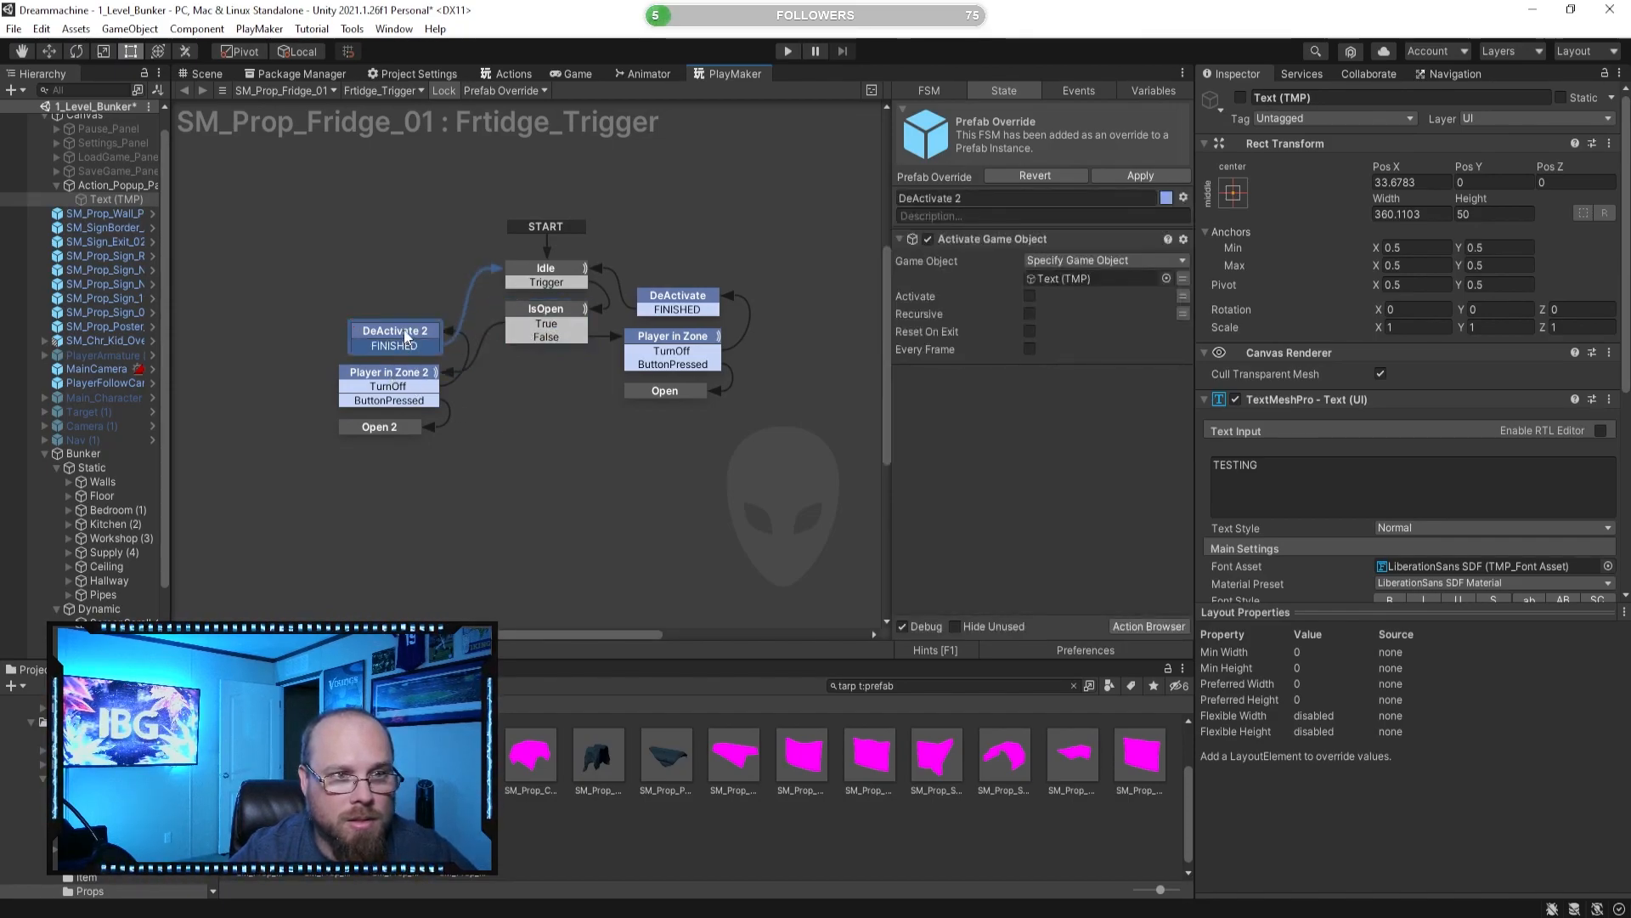
left_click_drag(406, 336, 390, 272)
left_click_drag(379, 379, 401, 329)
Change the Set Property text in Player in Zone 2 to "Press F to Close".
left_click(1124, 448)
key("BackSpace")
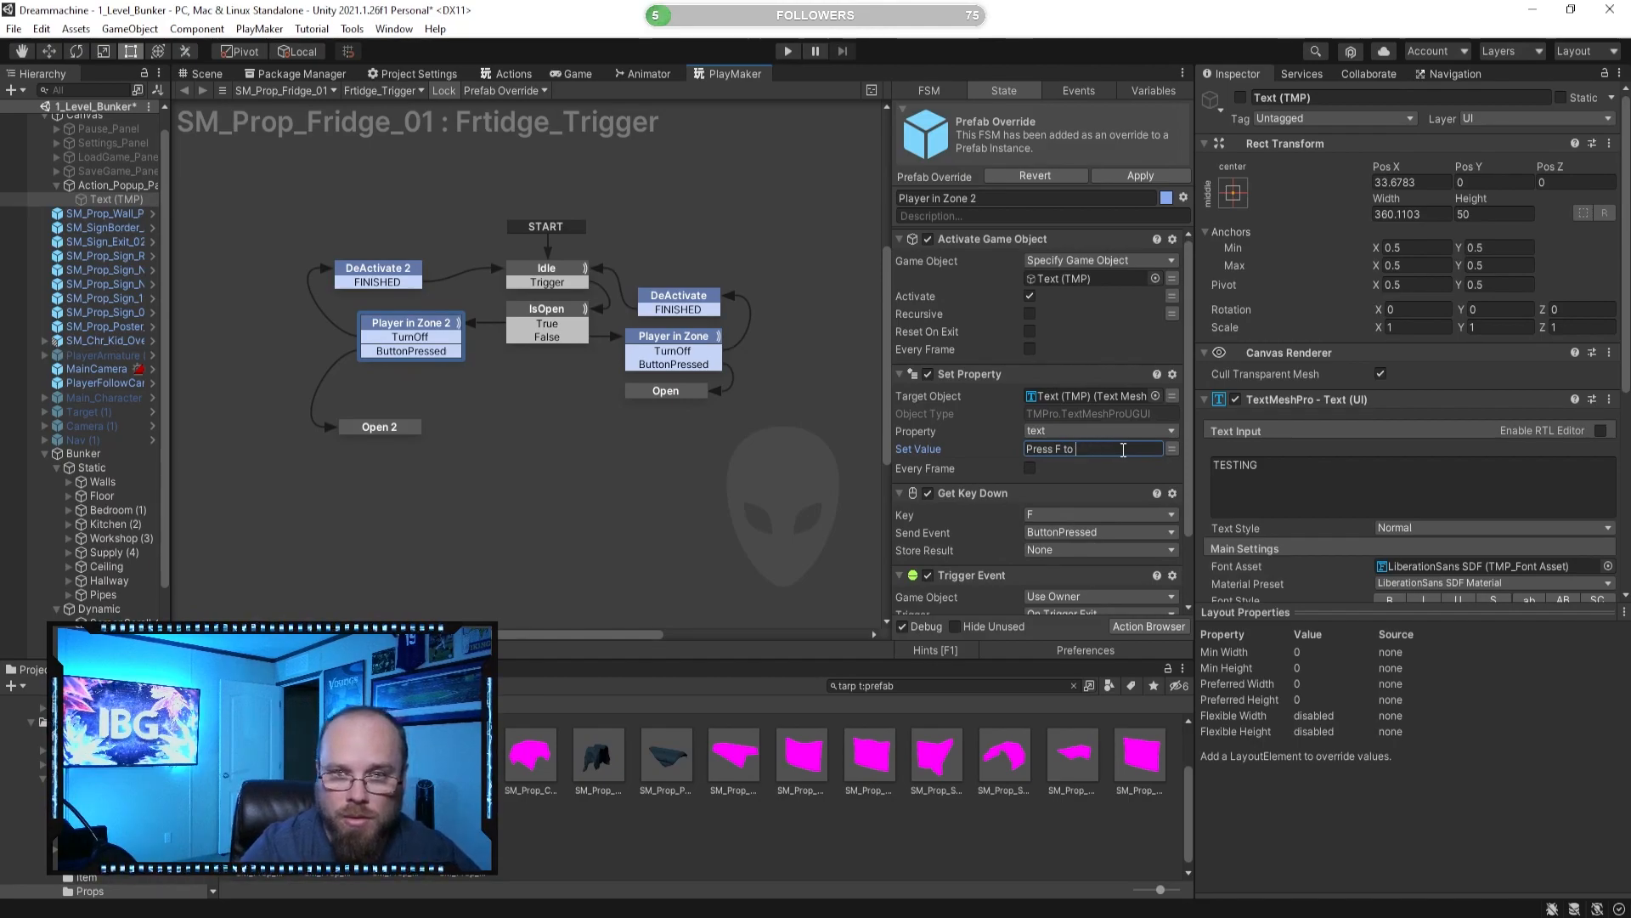
left_click(497, 497)
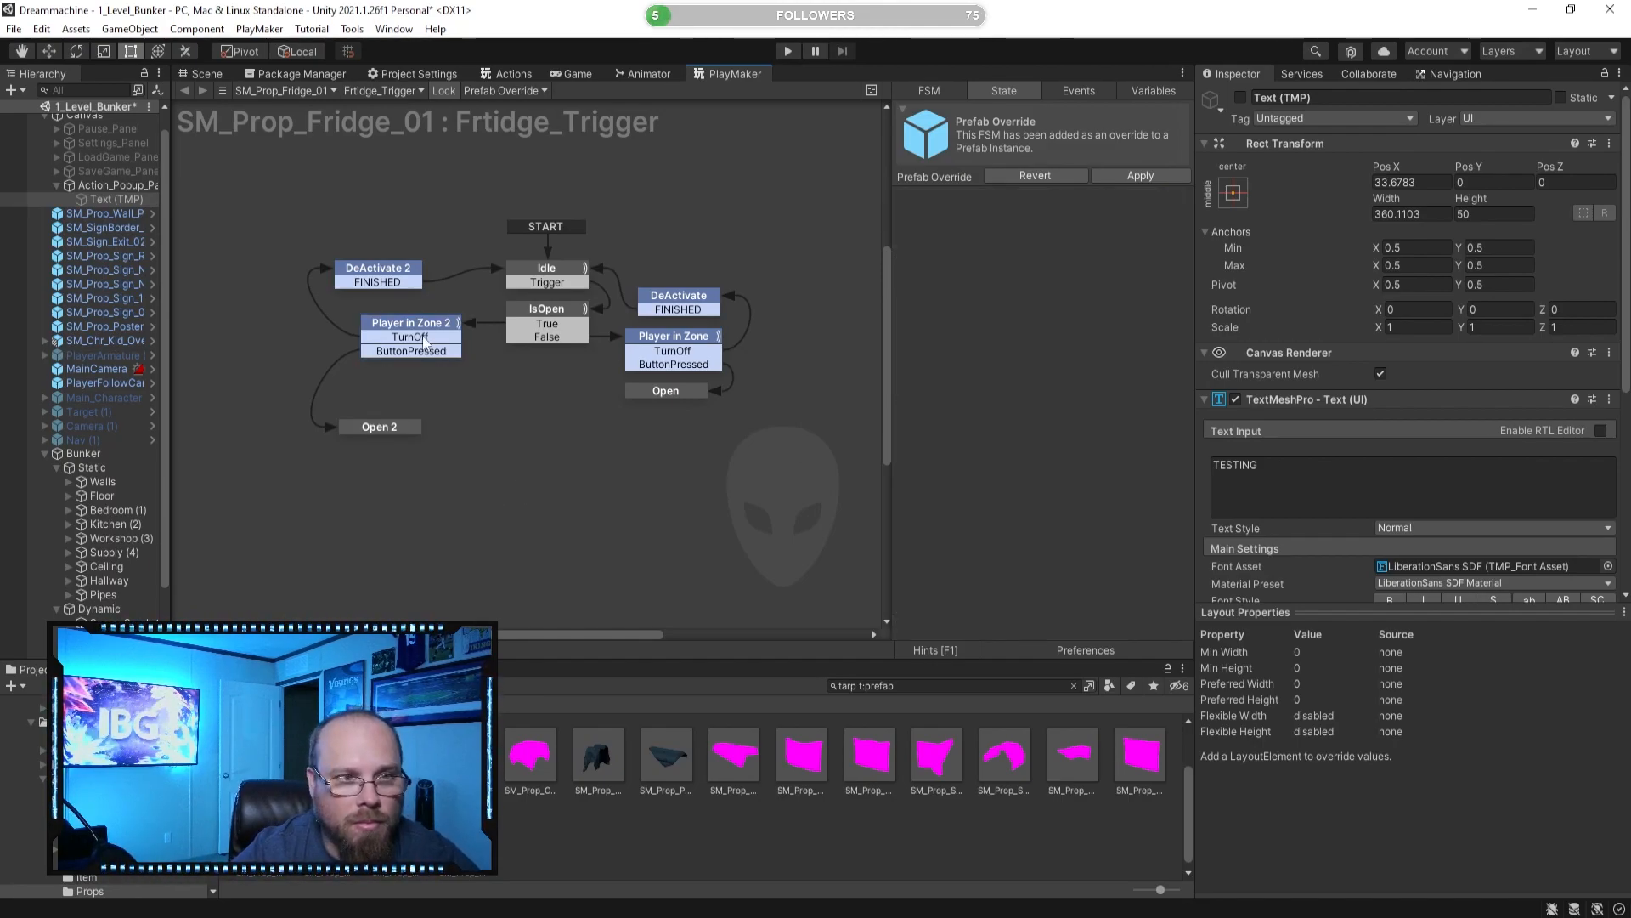
left_click(438, 329)
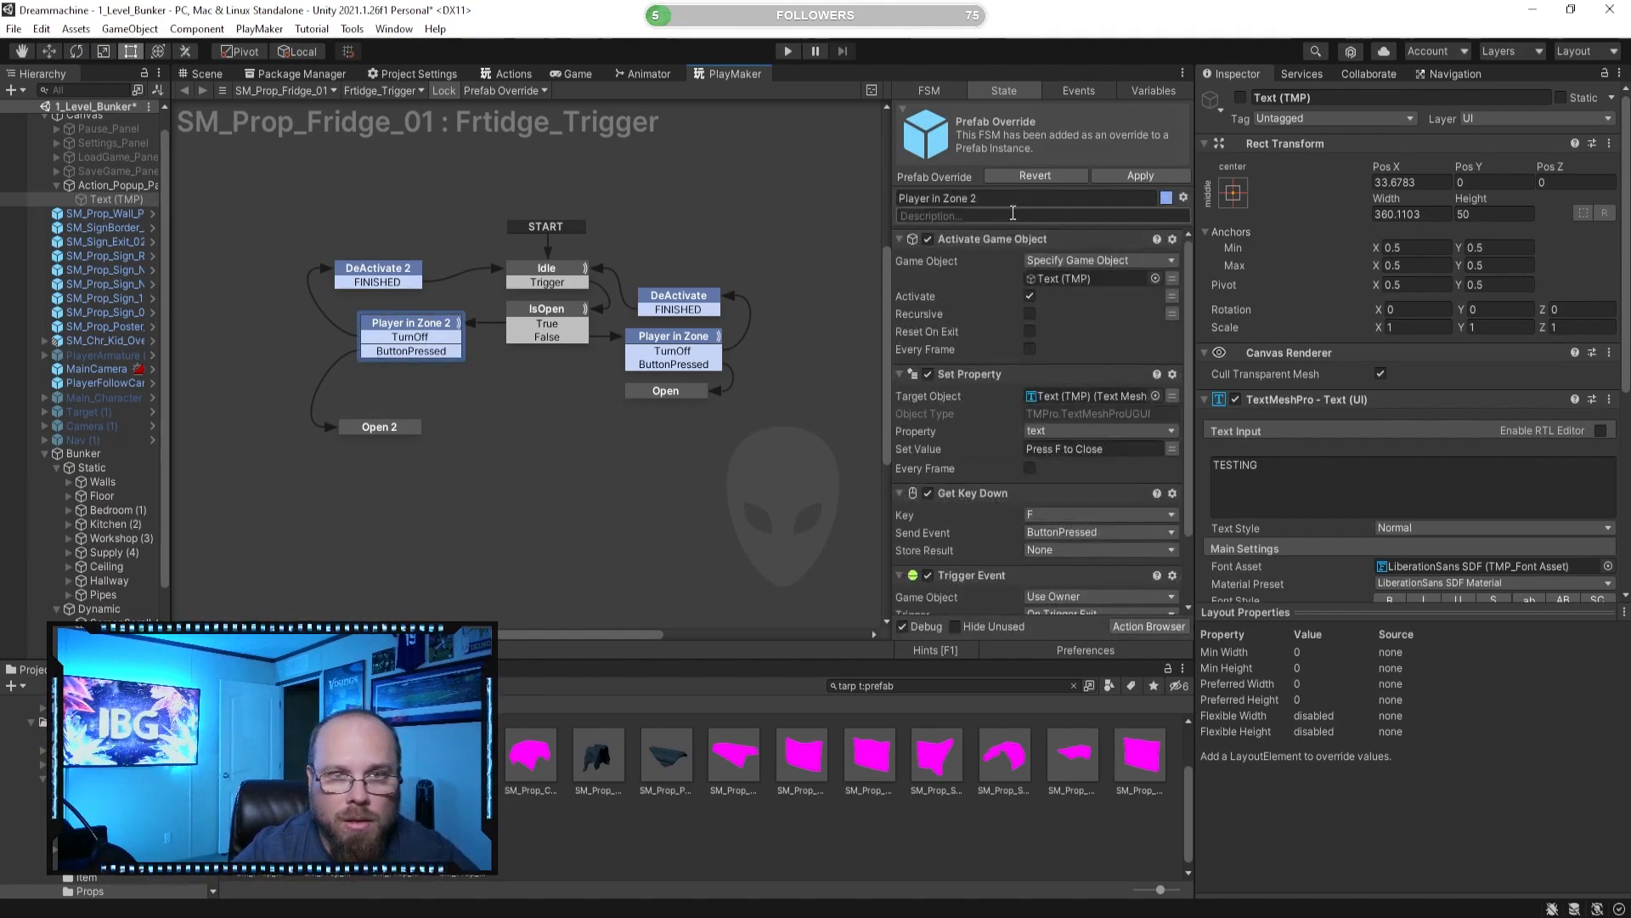
left_click(431, 431)
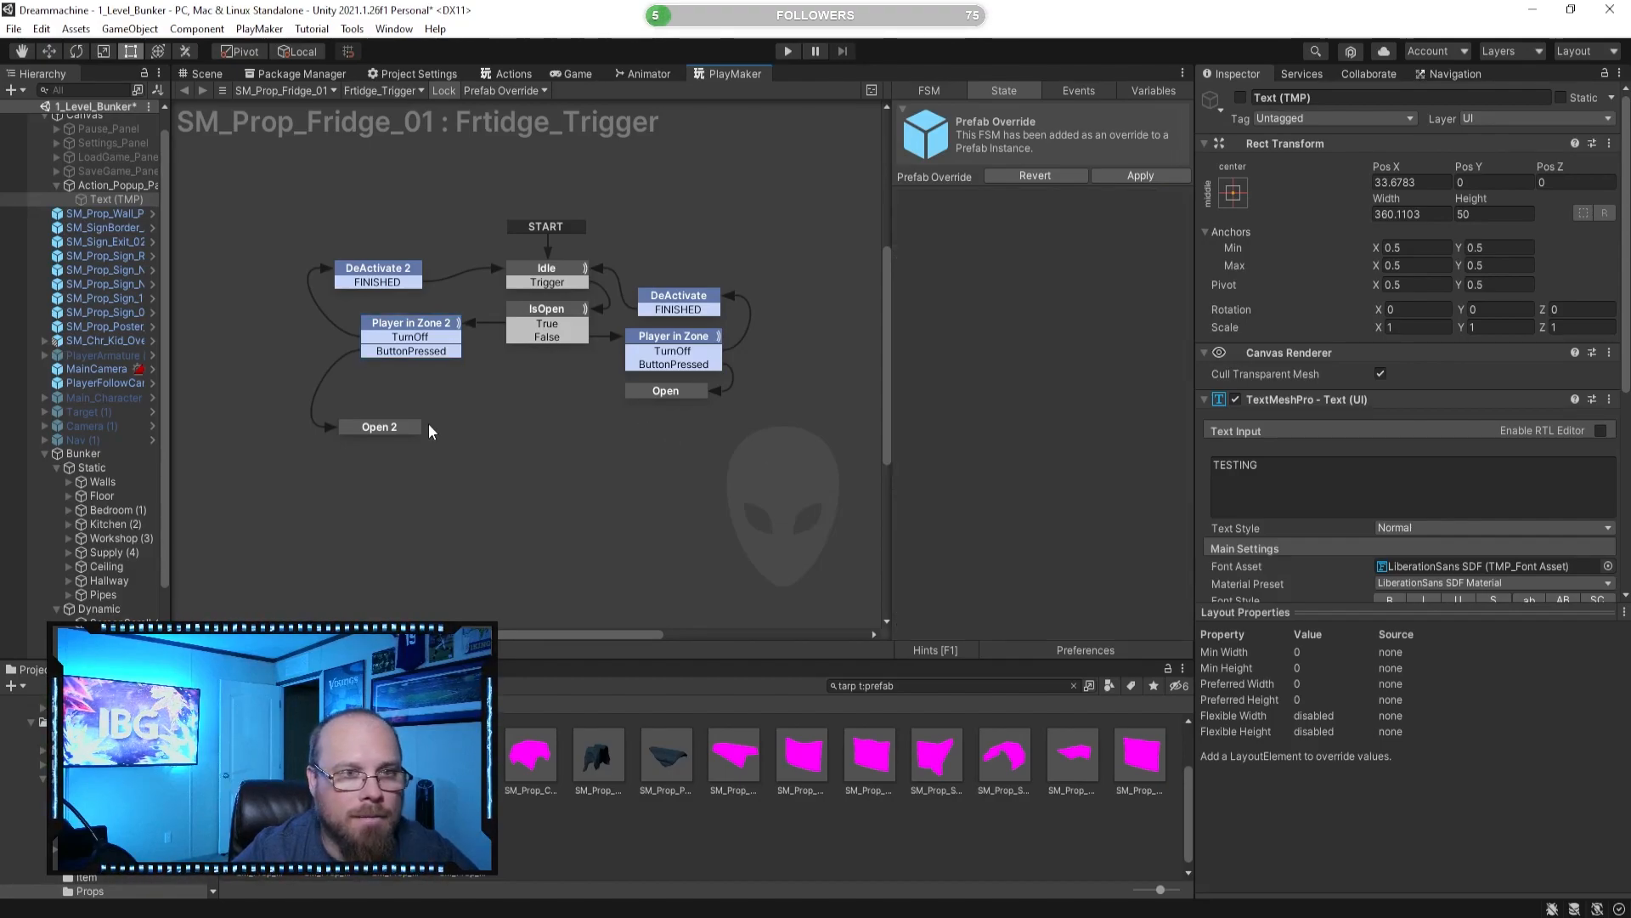
Align DeActivate 2 directly above Player in Zone 2 and lock the end of the TurnOff transition's link to the left.
mouse_move(394, 286)
left_mouse_down()
mouse_move(425, 300)
mouse_move(401, 285)
left_mouse_up()
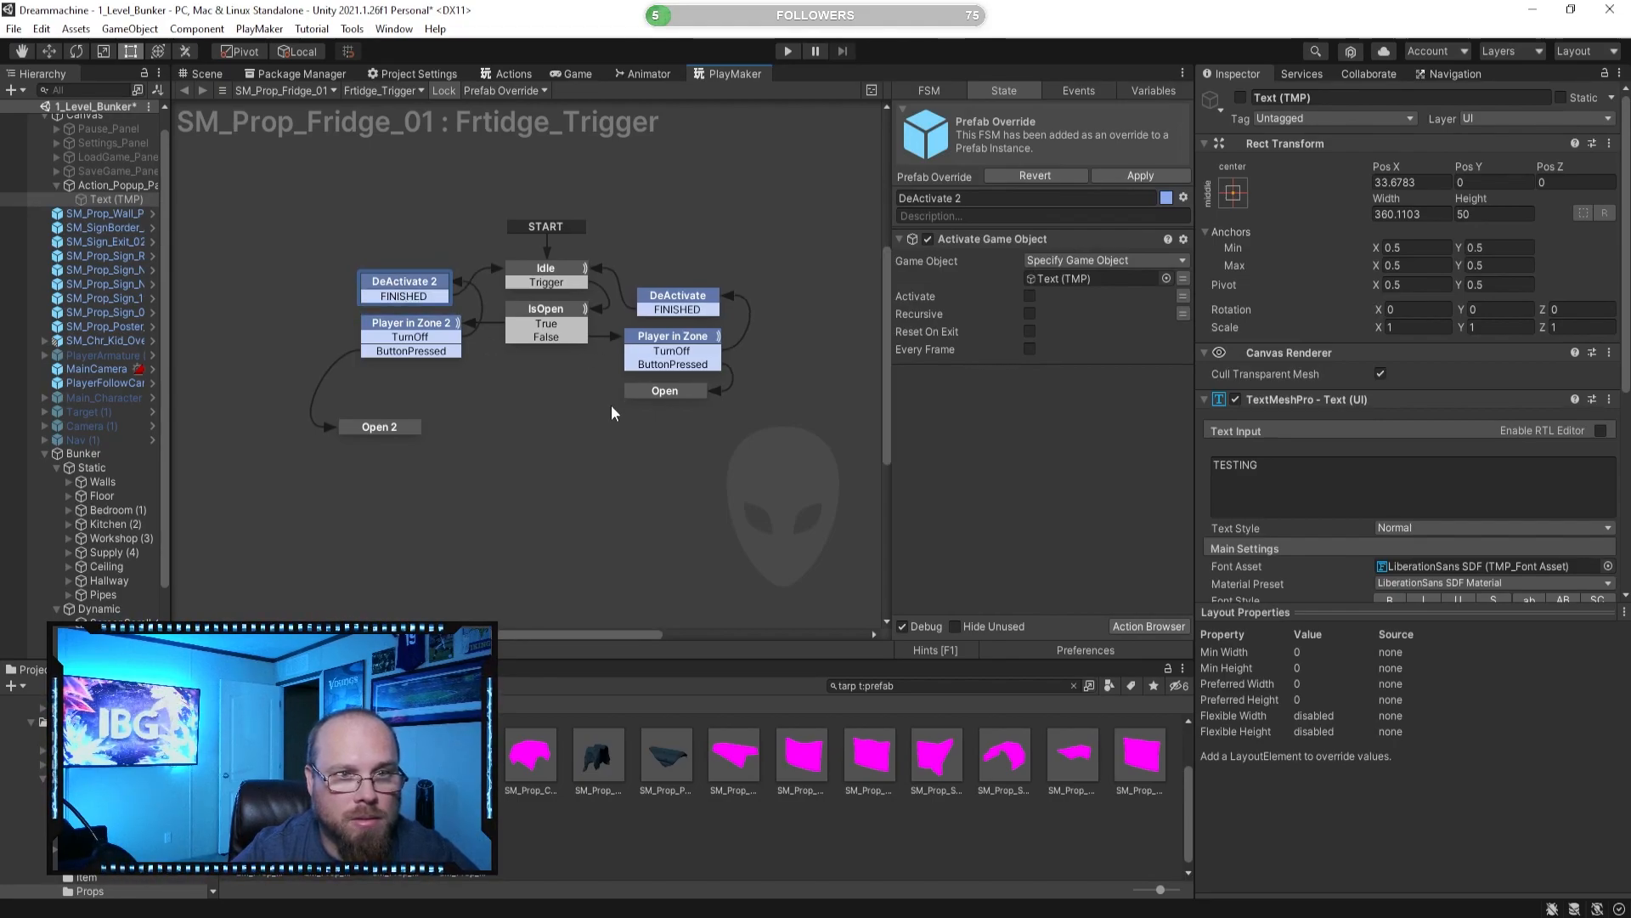
left_click(615, 410)
left_click(416, 294)
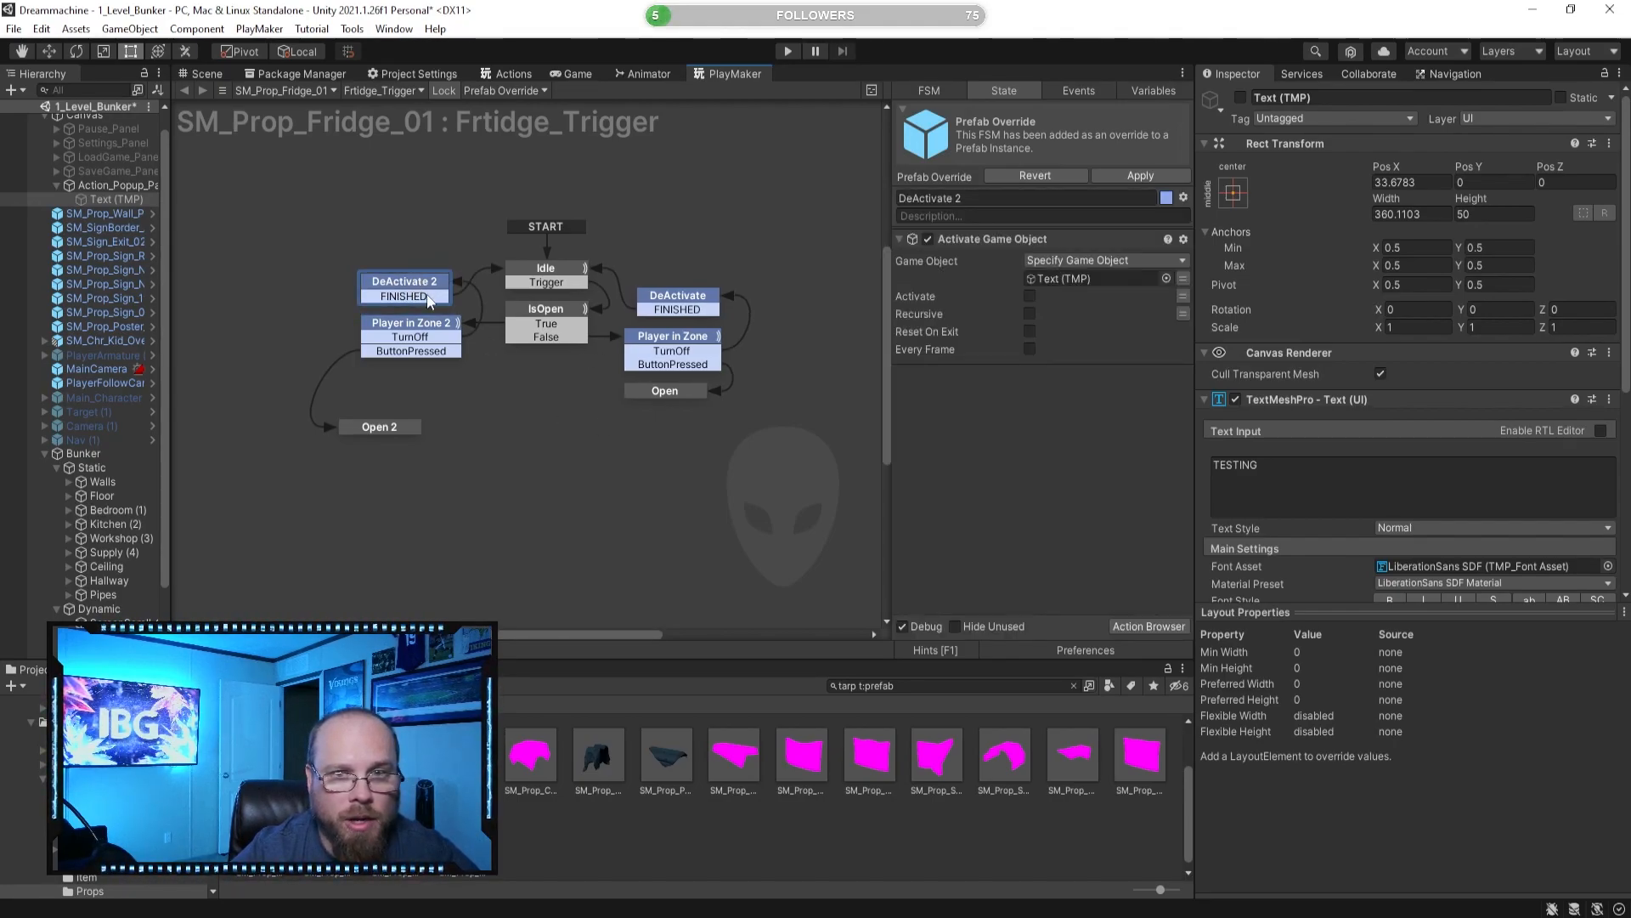
left_click(442, 331)
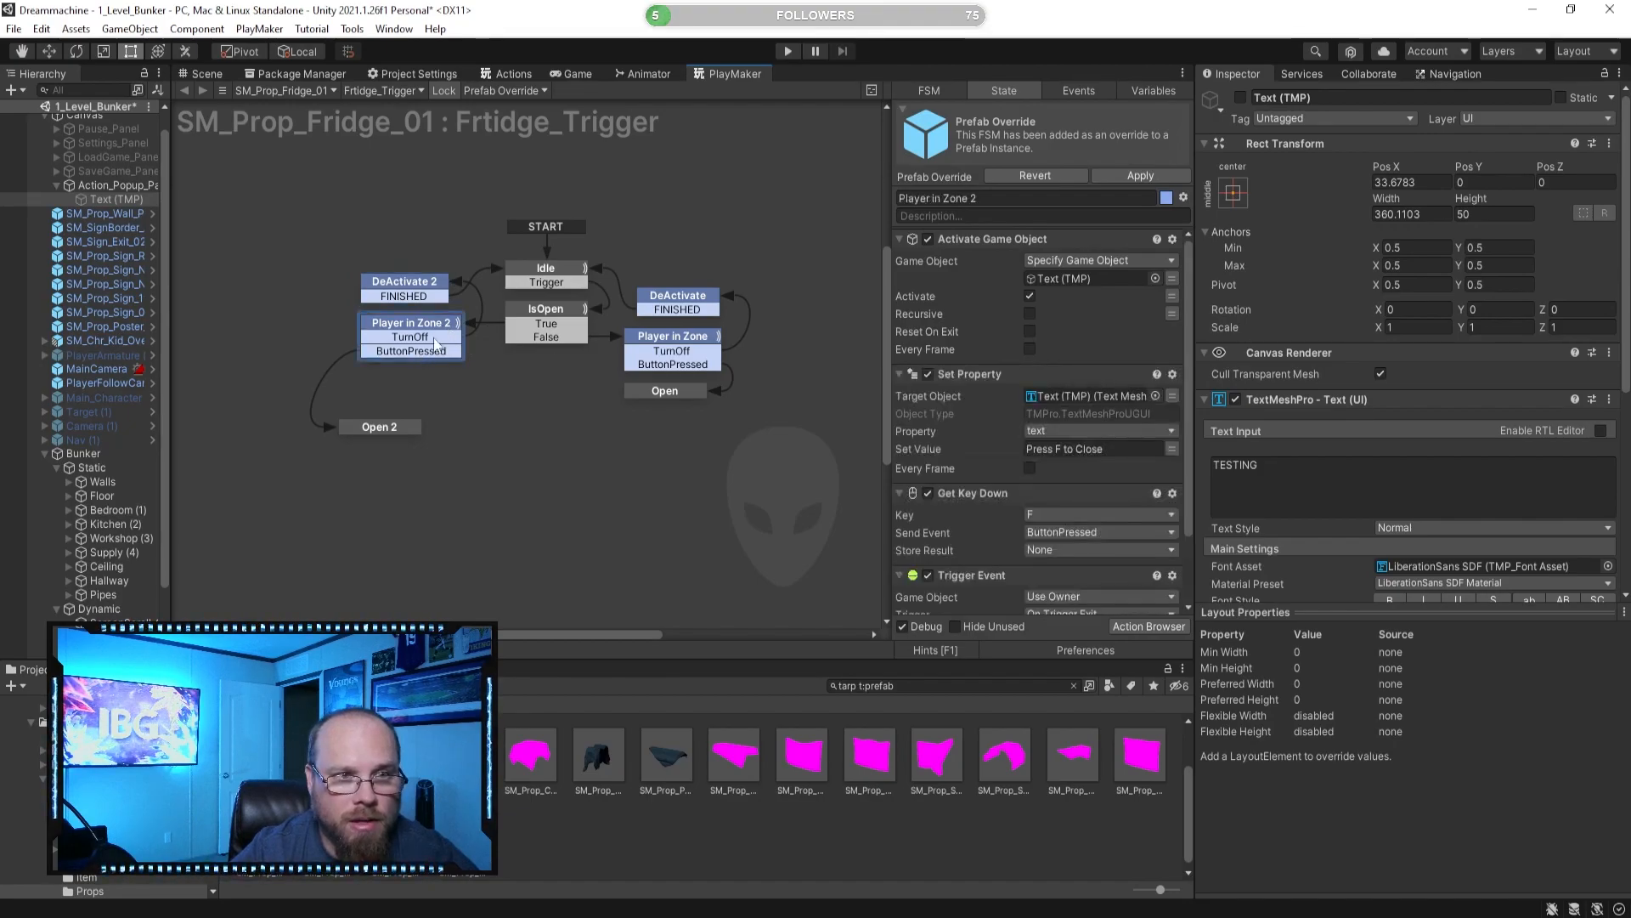
right_click(424, 340)
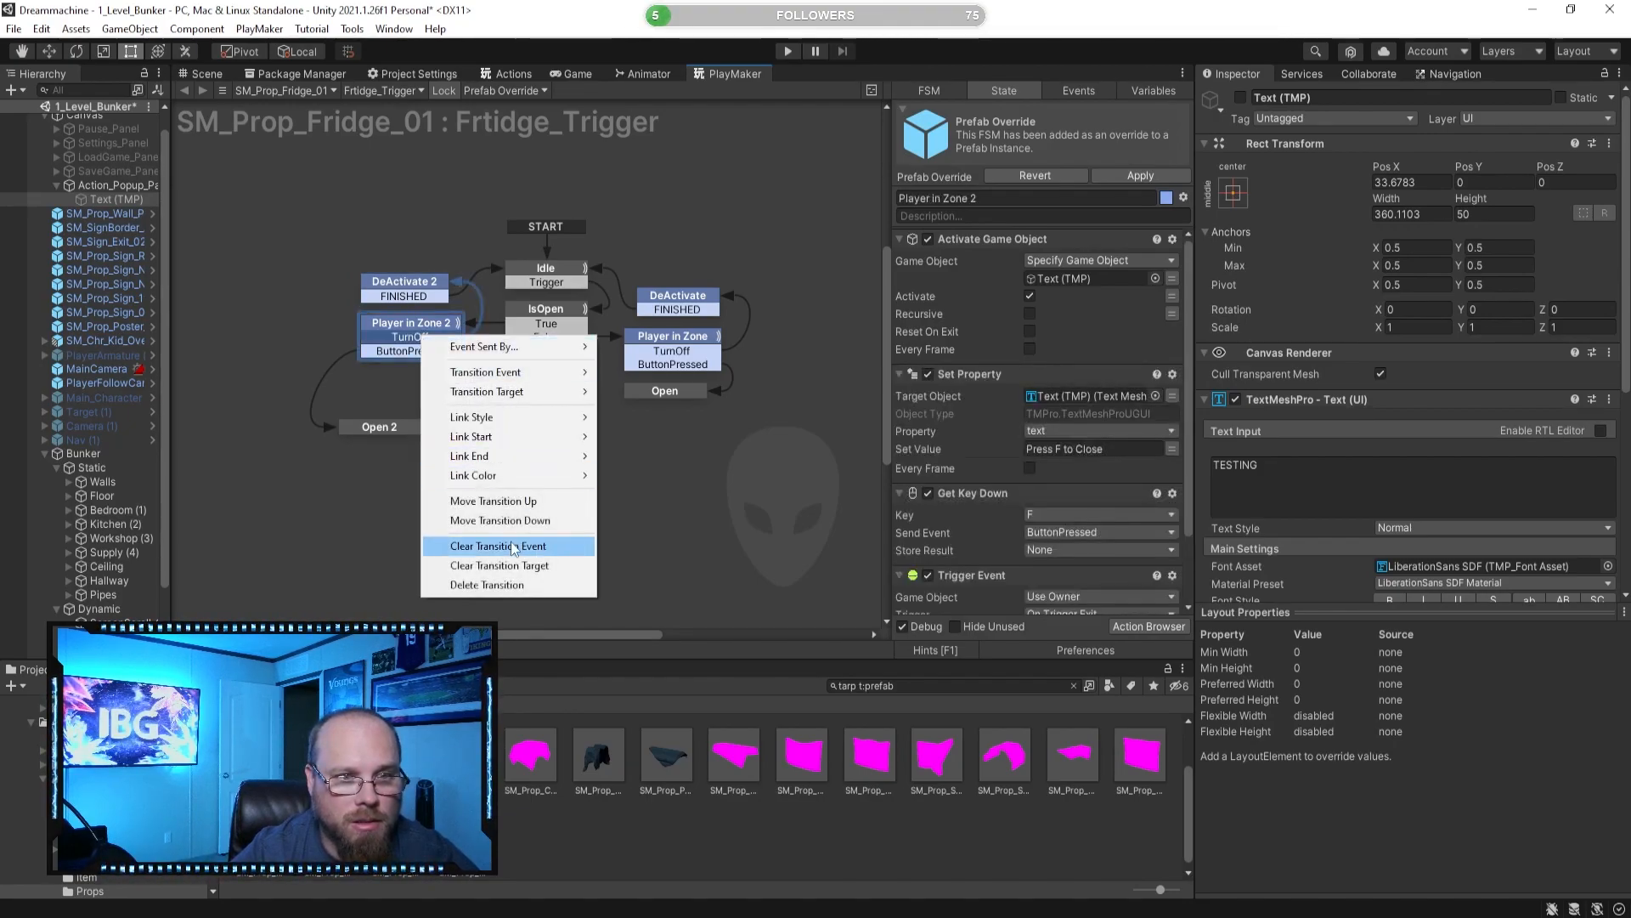
mouse_move(526, 464)
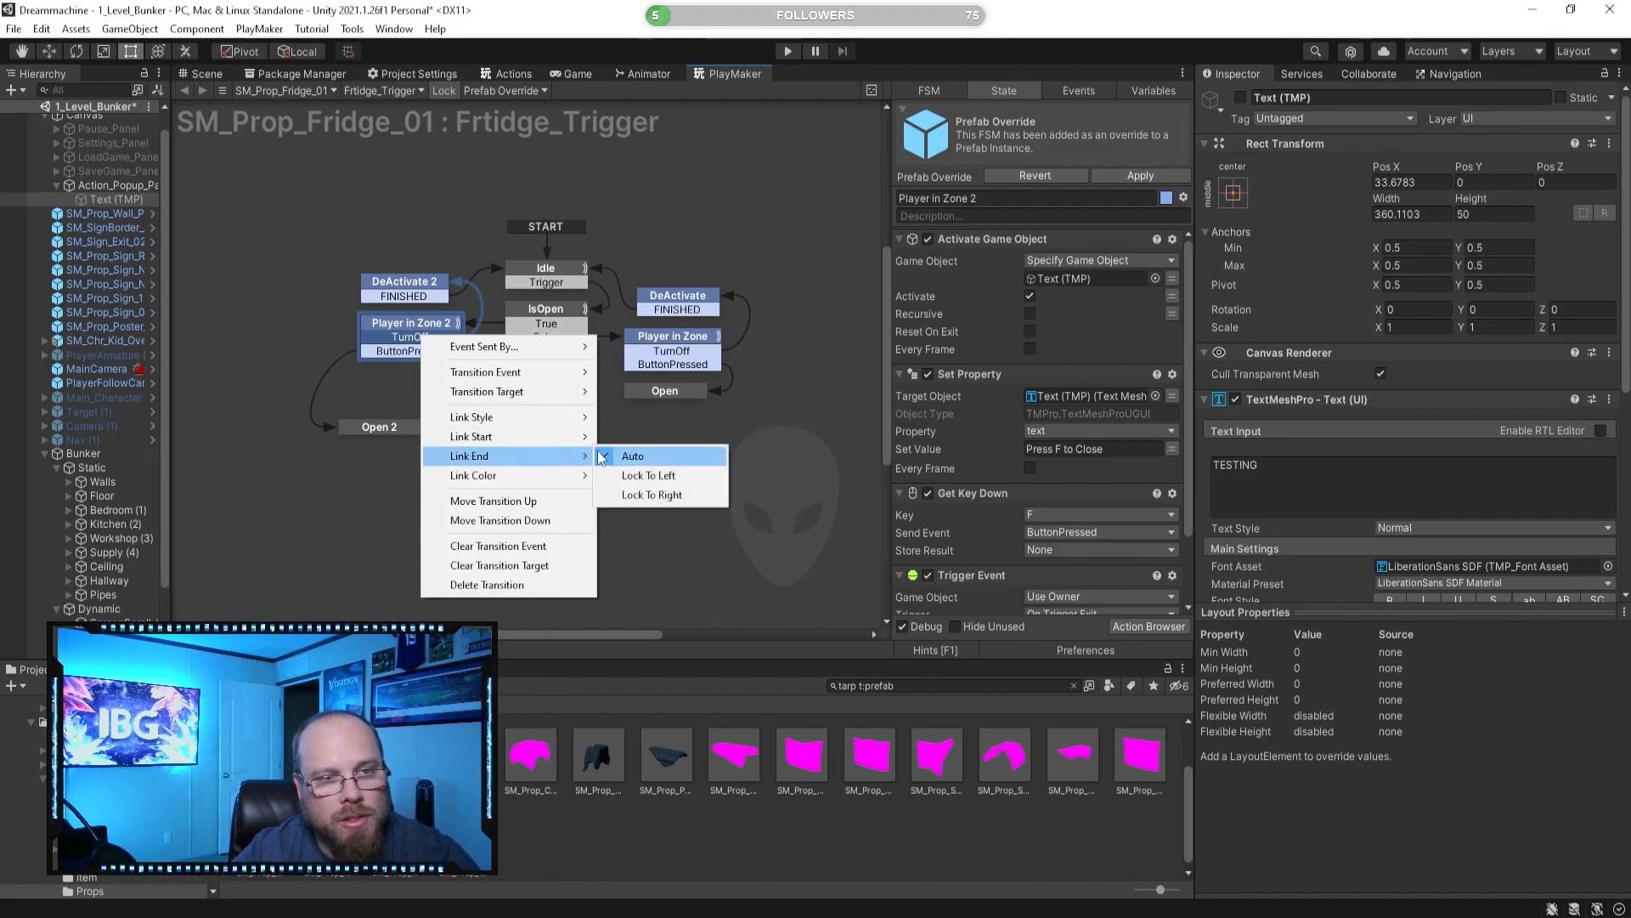
left_click(649, 476)
left_click(561, 484)
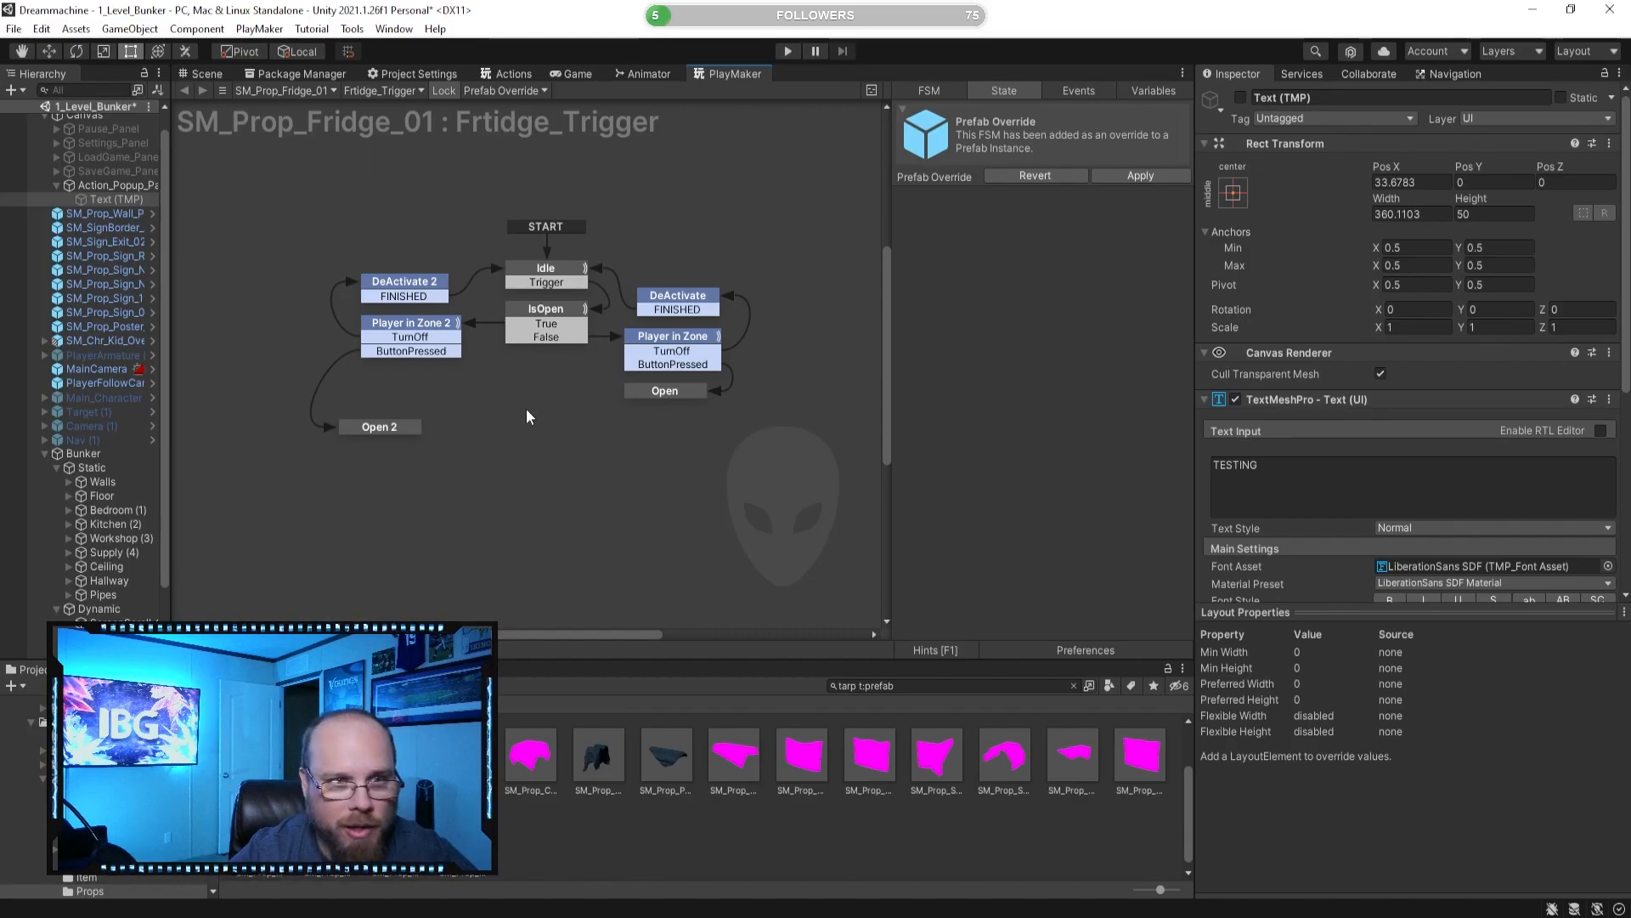
Move Open 2 directly below Player in Zone 2 and rename it Close.
left_click_drag(383, 435, 406, 388)
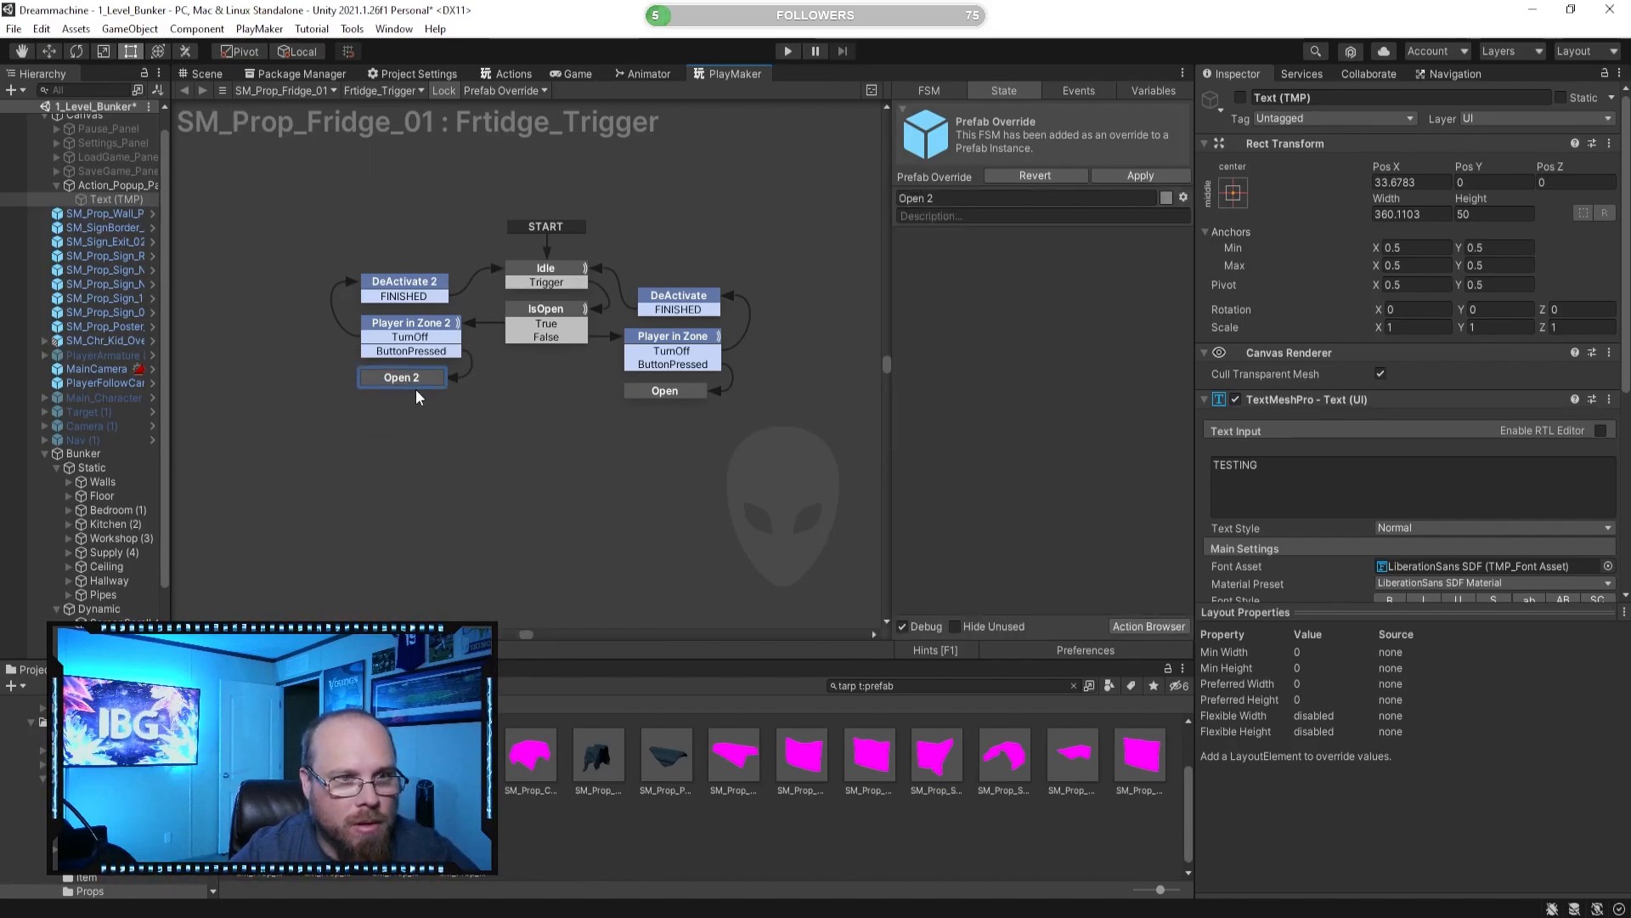
left_click(987, 196)
type("Close")
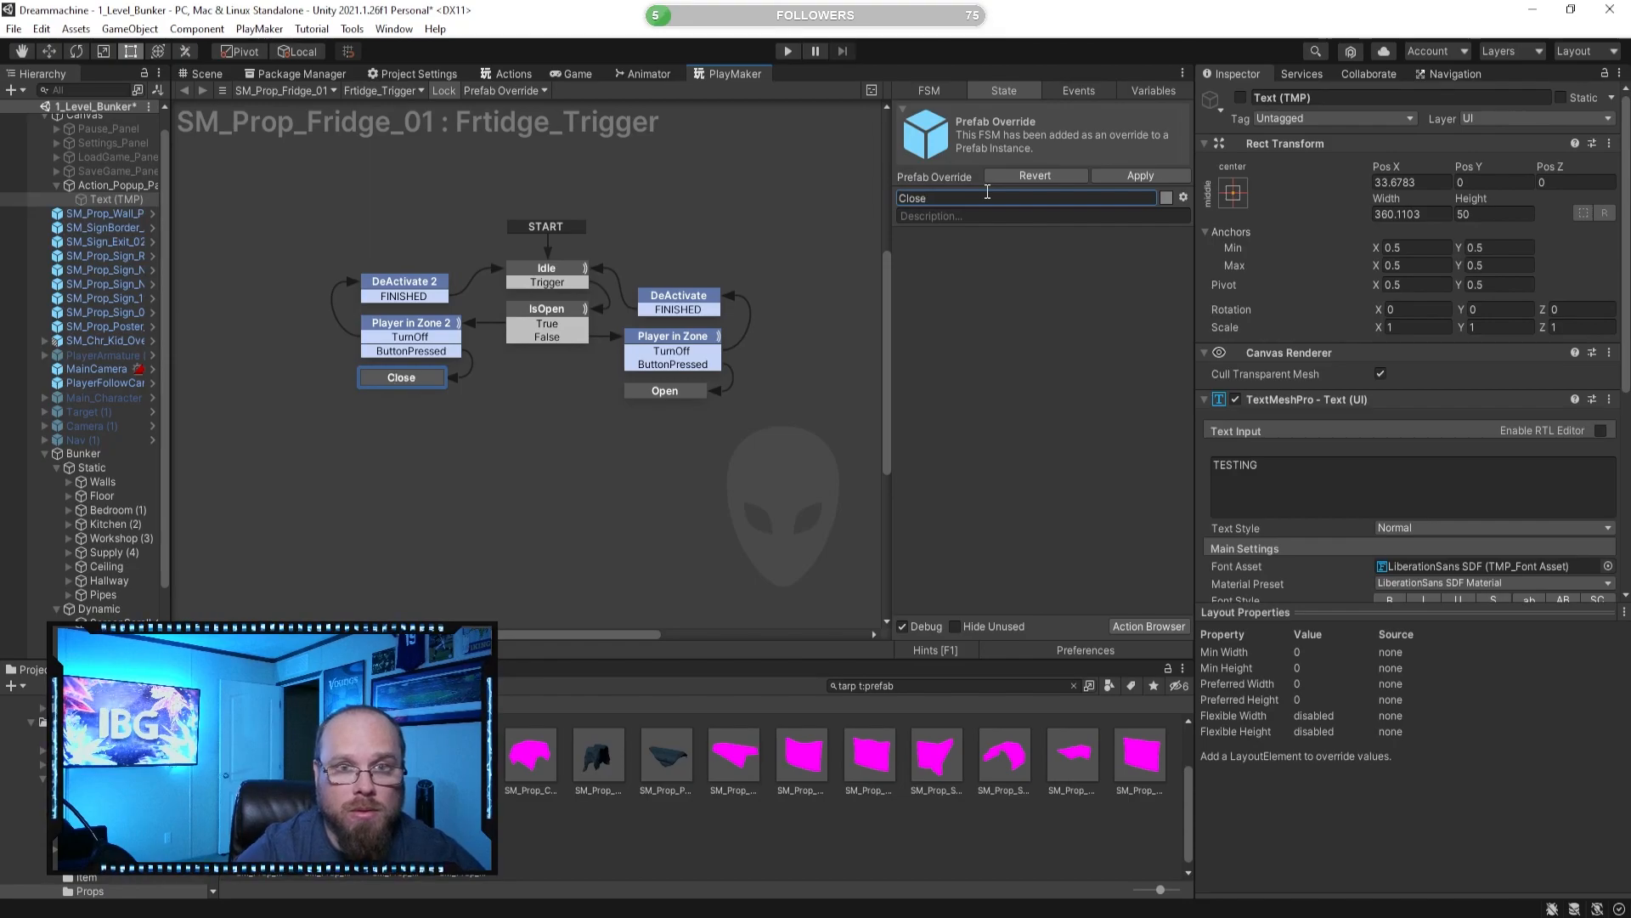
left_click(595, 490)
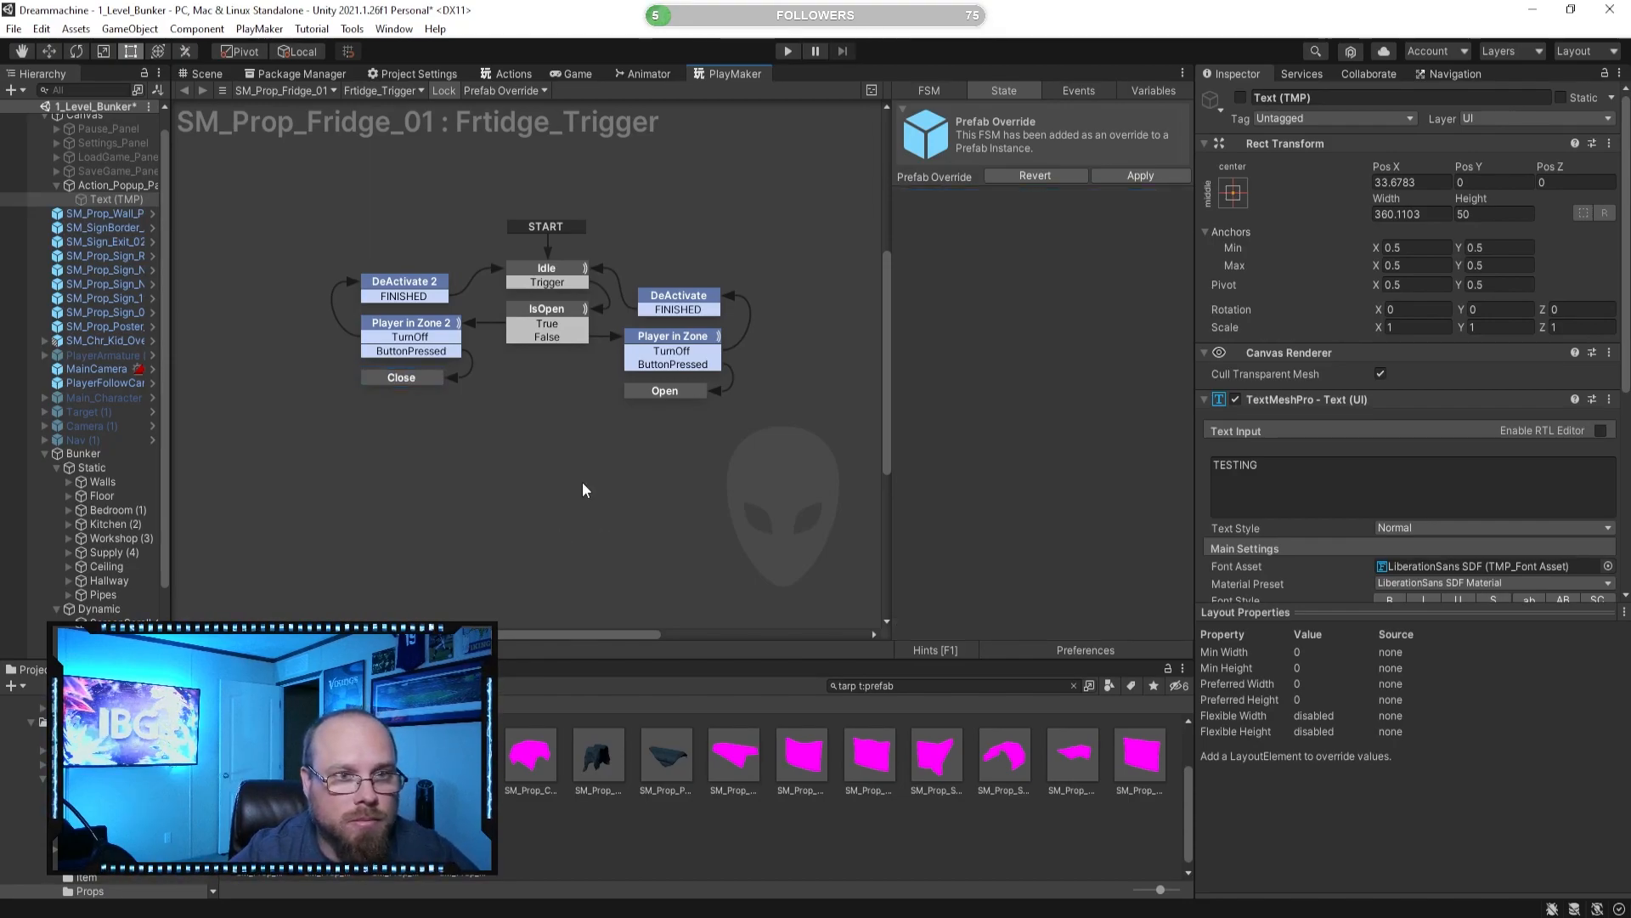
Find the Set Bool Value action by searching for "set bool" and add it to the Open state.
mouse_move(579, 488)
middle_mouse_down()
mouse_move(615, 487)
mouse_move(546, 488)
middle_mouse_up()
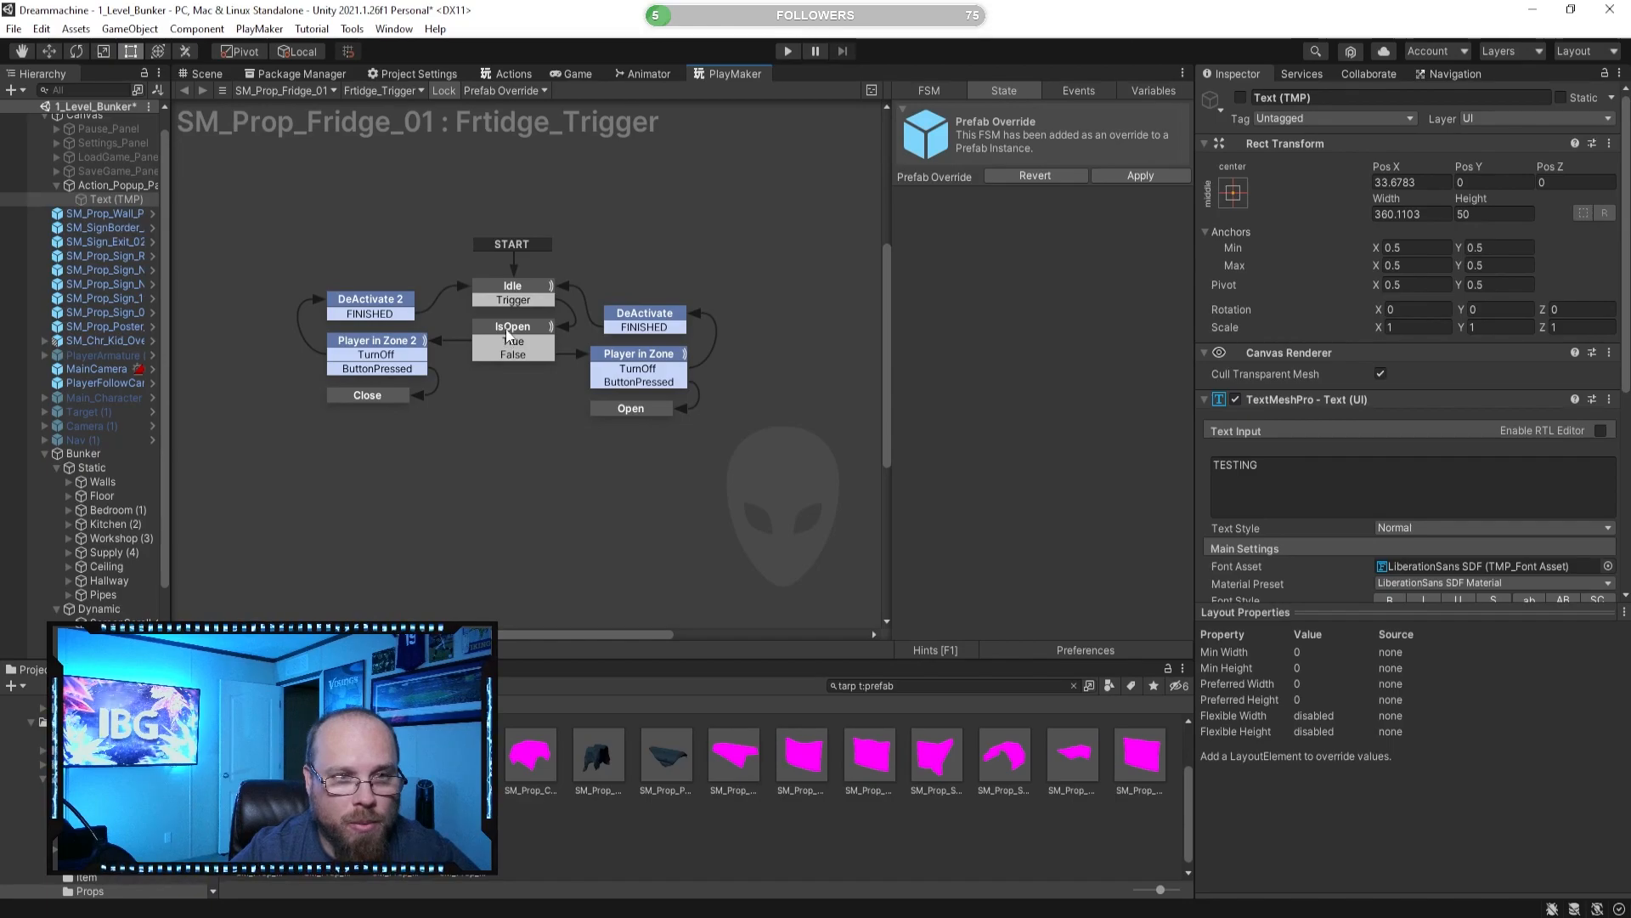
left_click(524, 339)
left_click(754, 455)
left_click(626, 360)
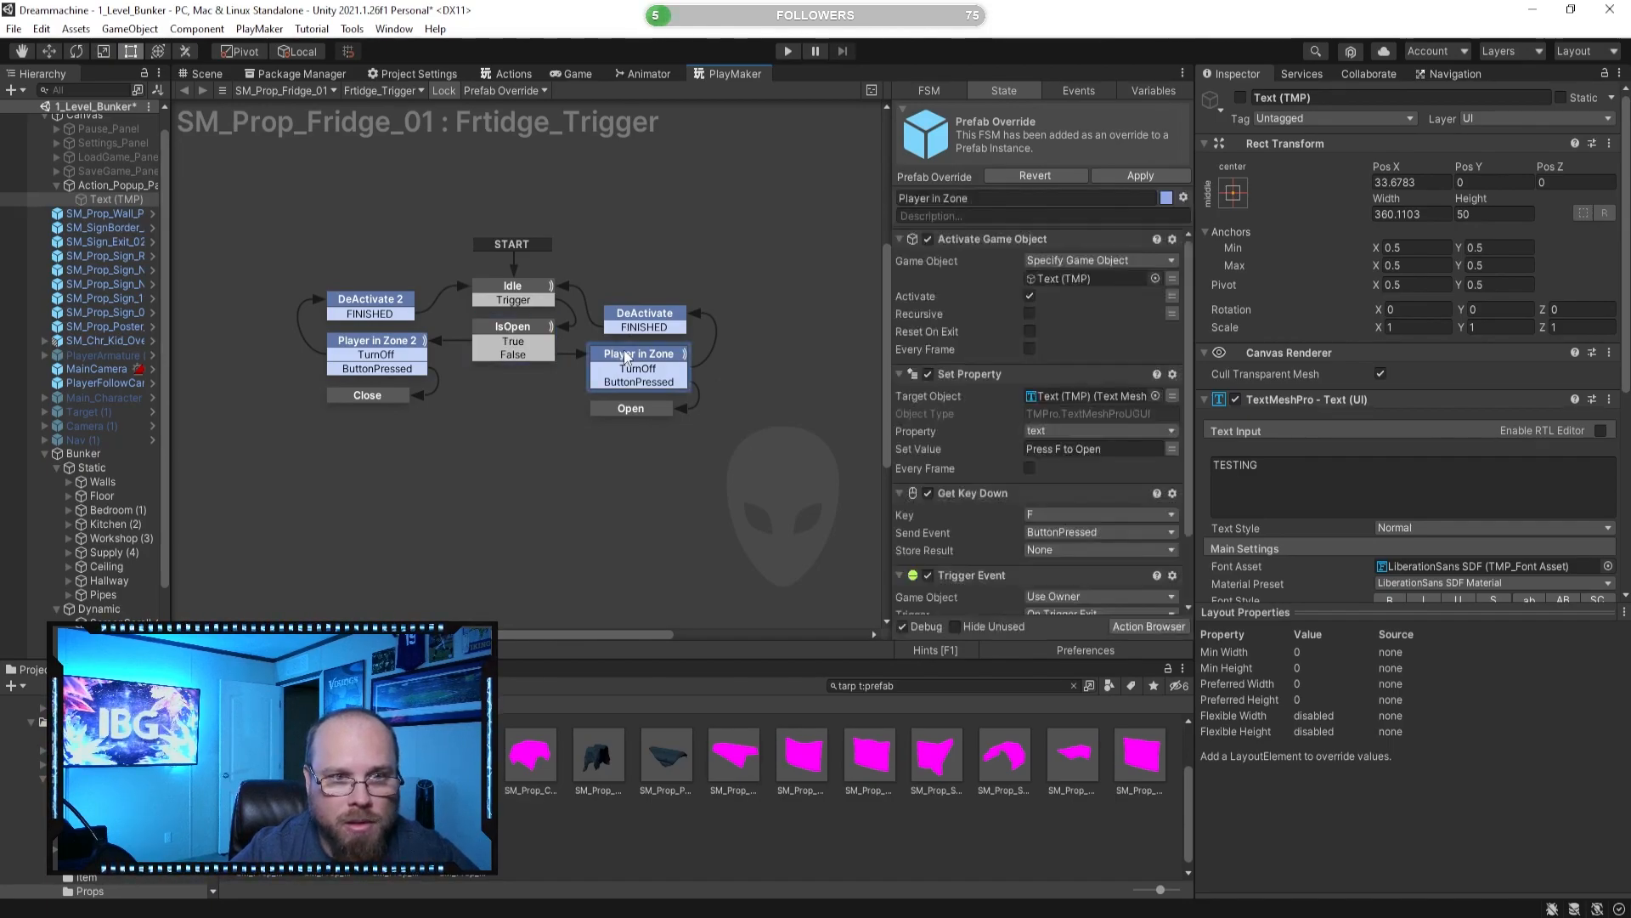
left_click(624, 413)
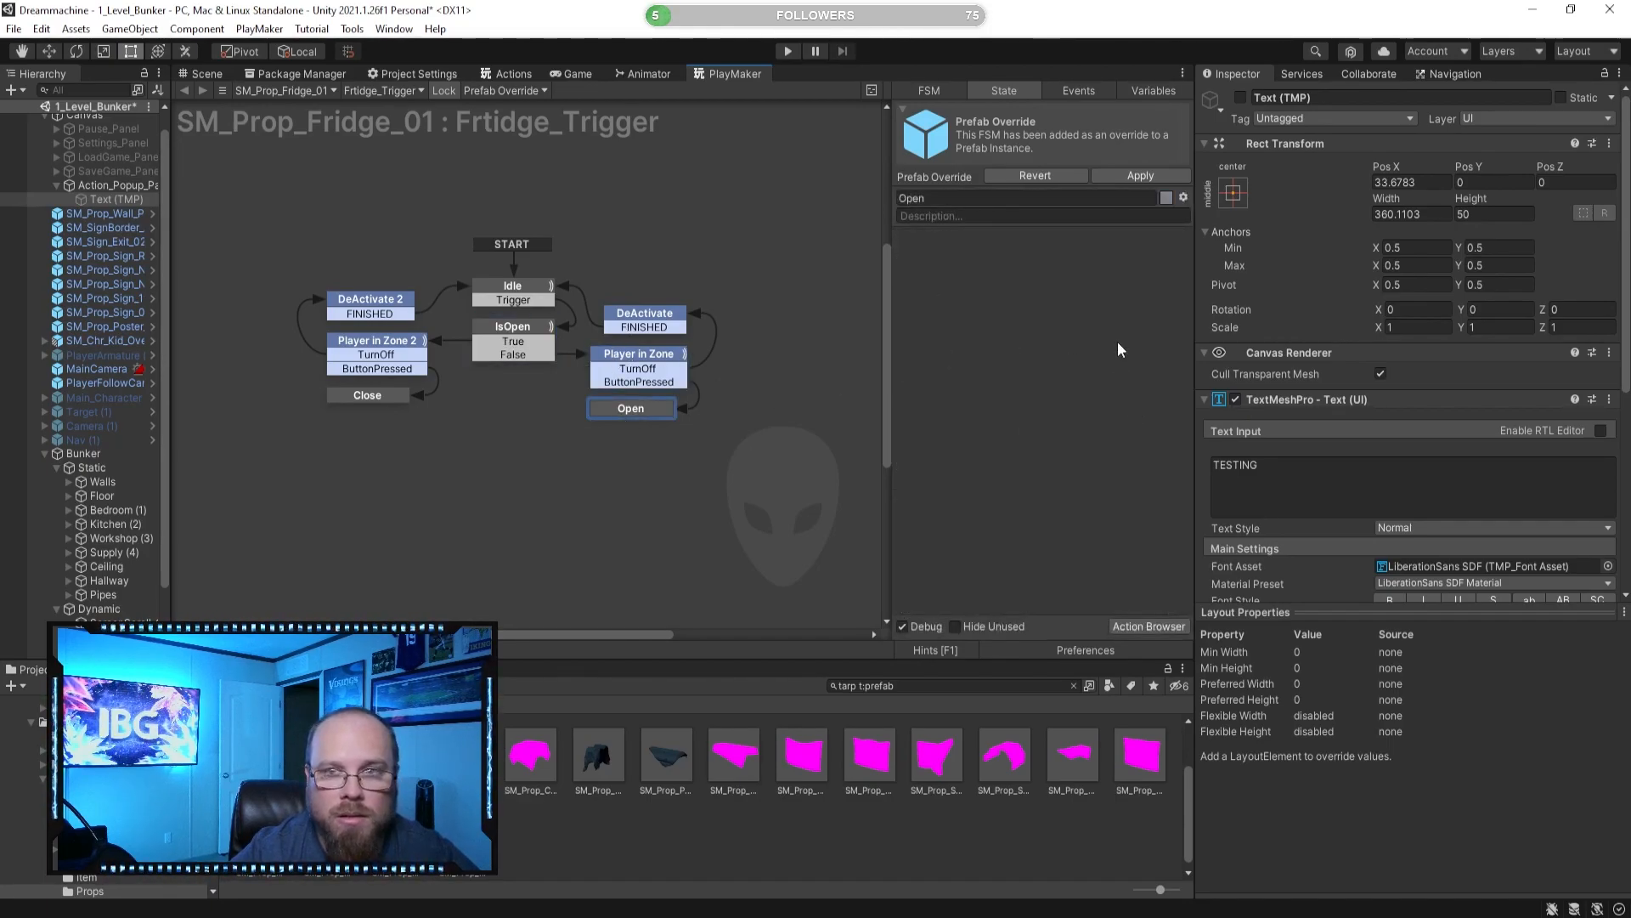
left_click(1148, 626)
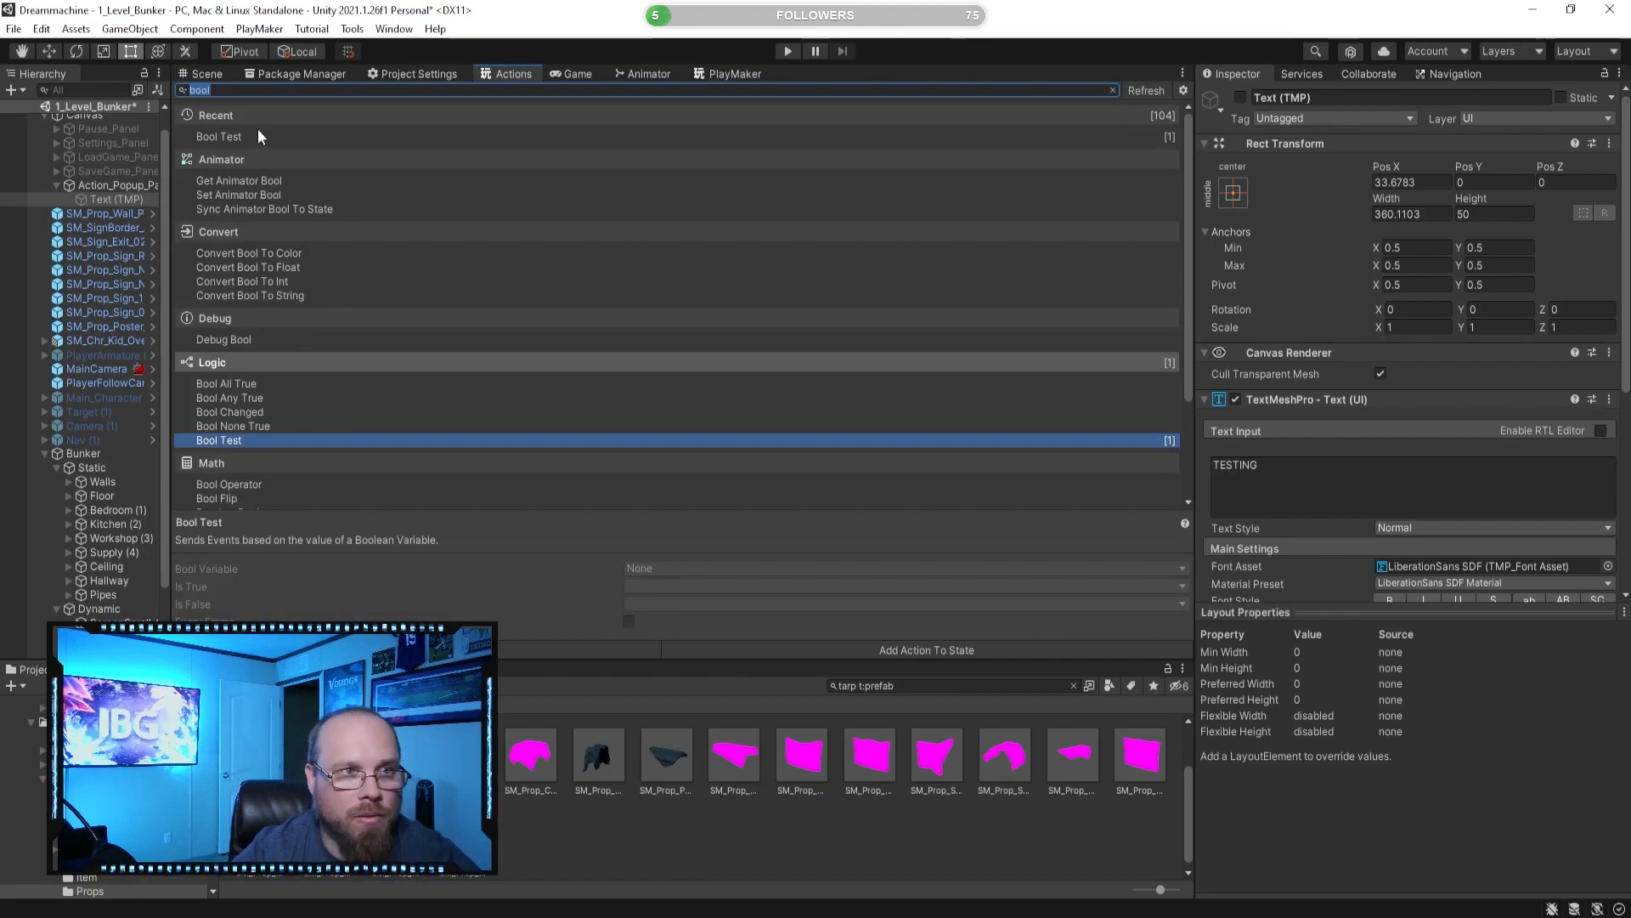
scroll(331, 403, "down", 1)
scroll(333, 400, "up", 1)
type("set bool")
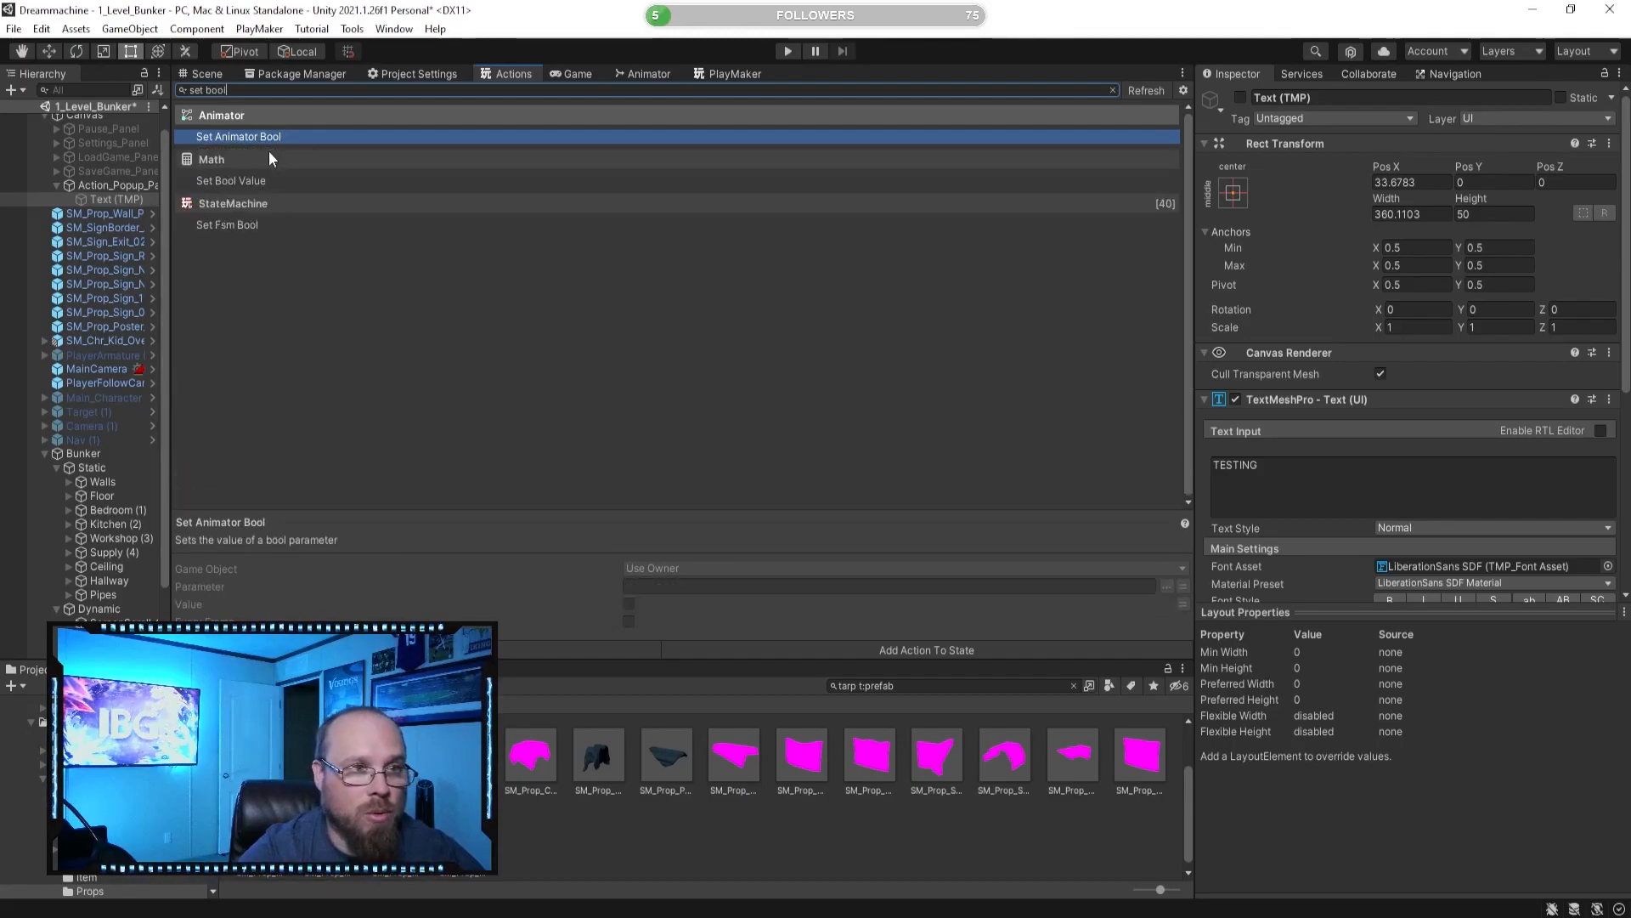
key("Down")
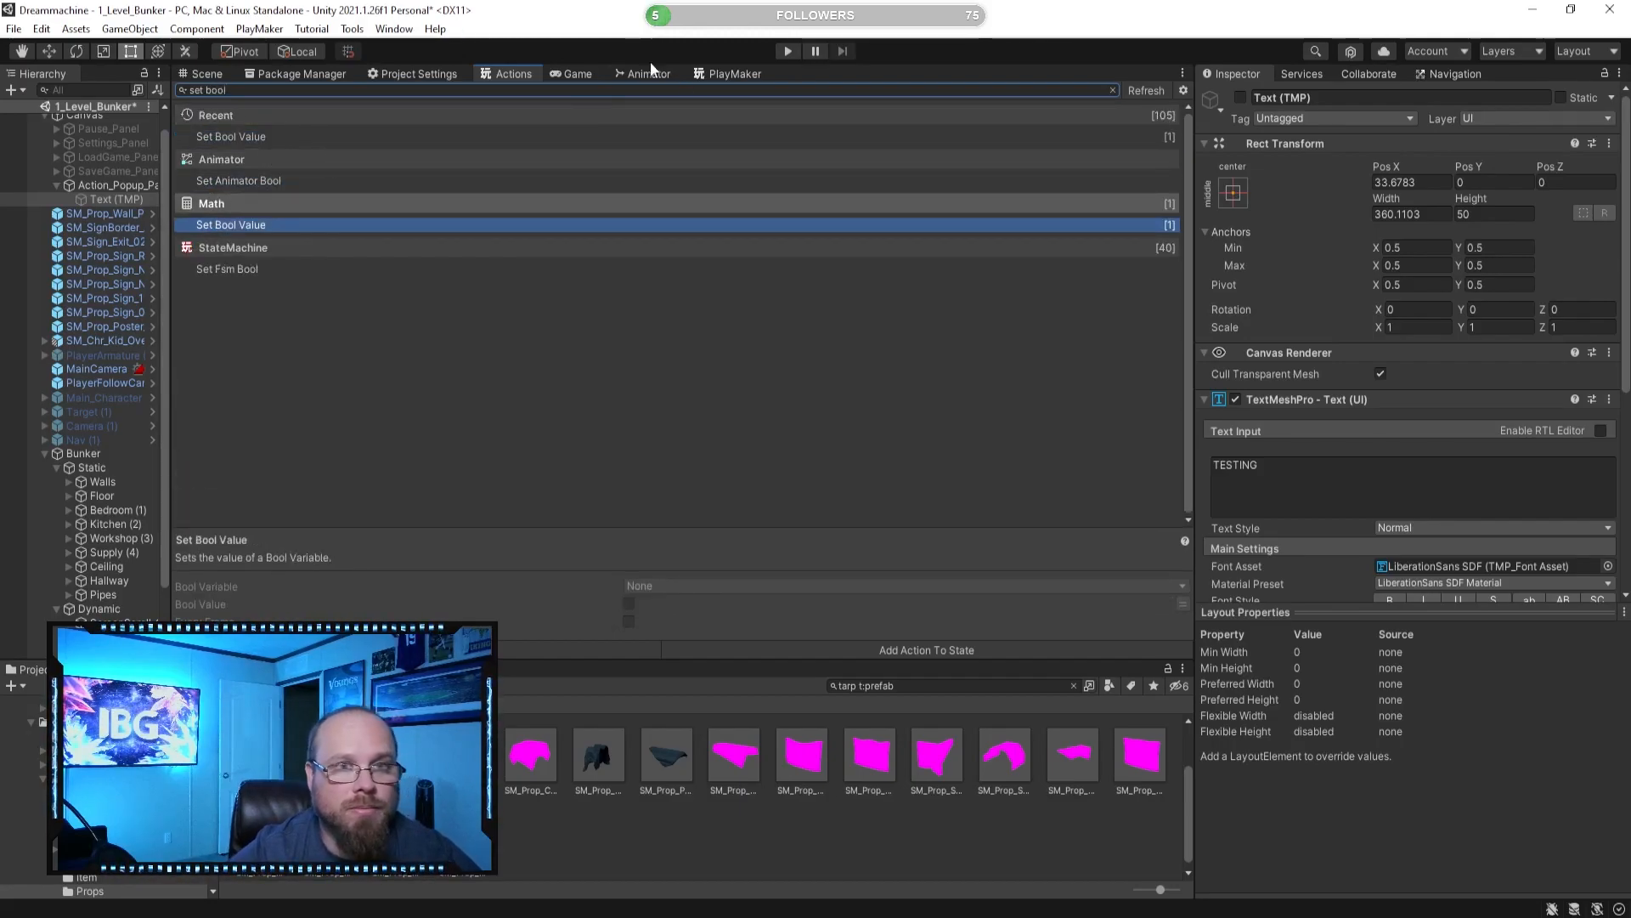
key("Return")
Configure the Open state's Set Bool Value action to set the isOpen variable to true.
left_click(726, 73)
left_click(1087, 262)
left_click(1069, 300)
left_click(1029, 296)
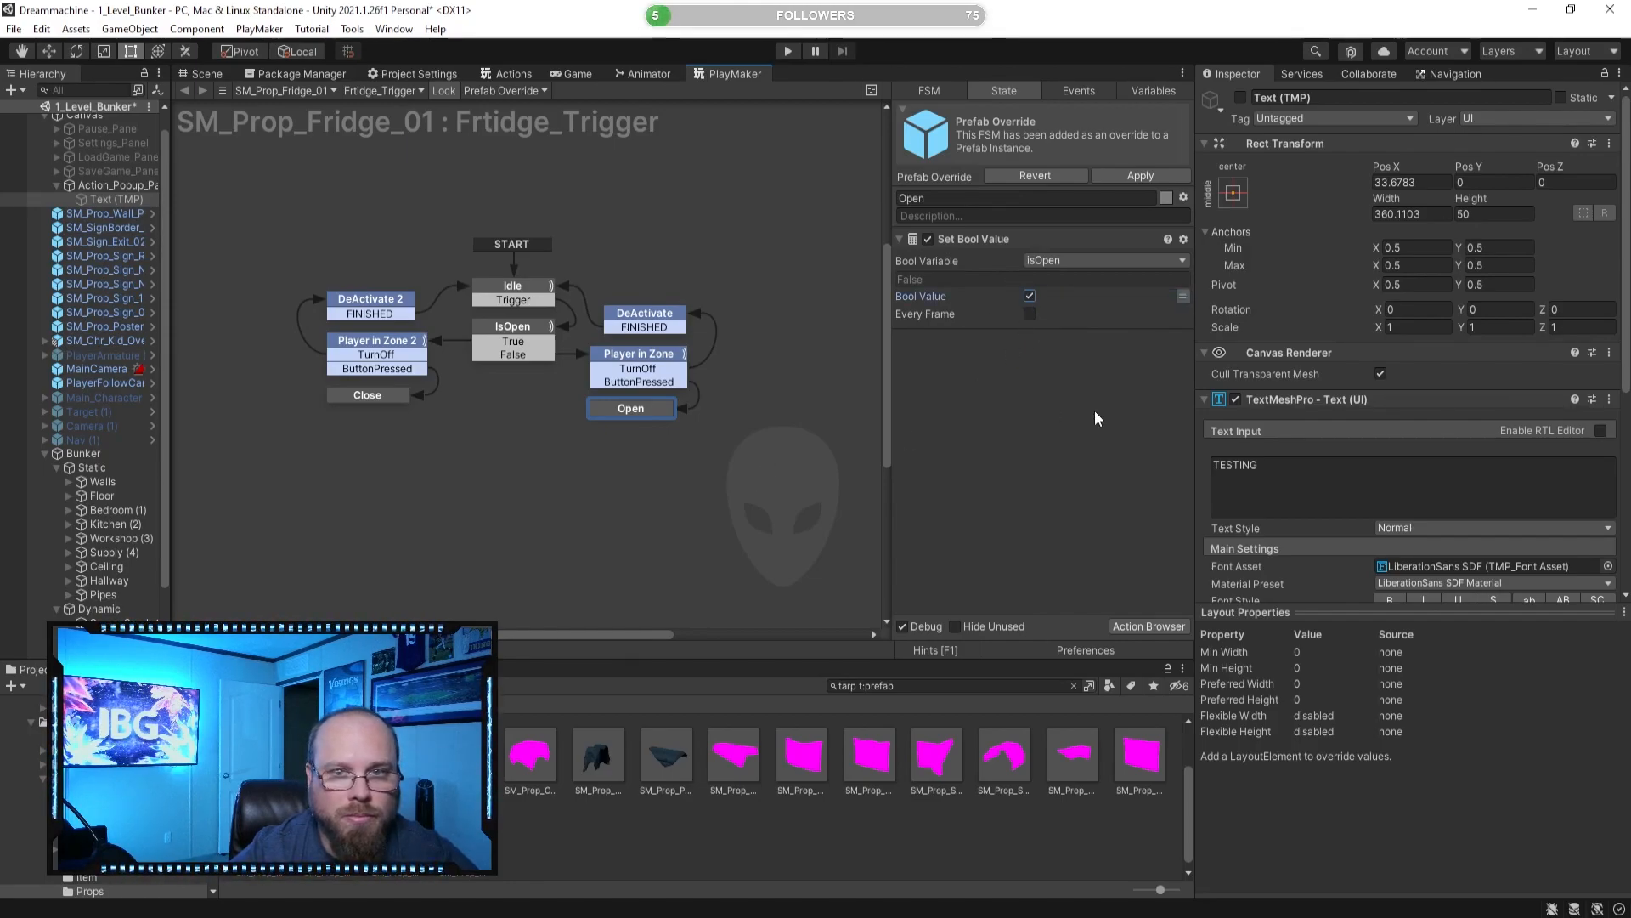
Copy the Open state's Set Bool Value action into the Close state.
left_click(1011, 241)
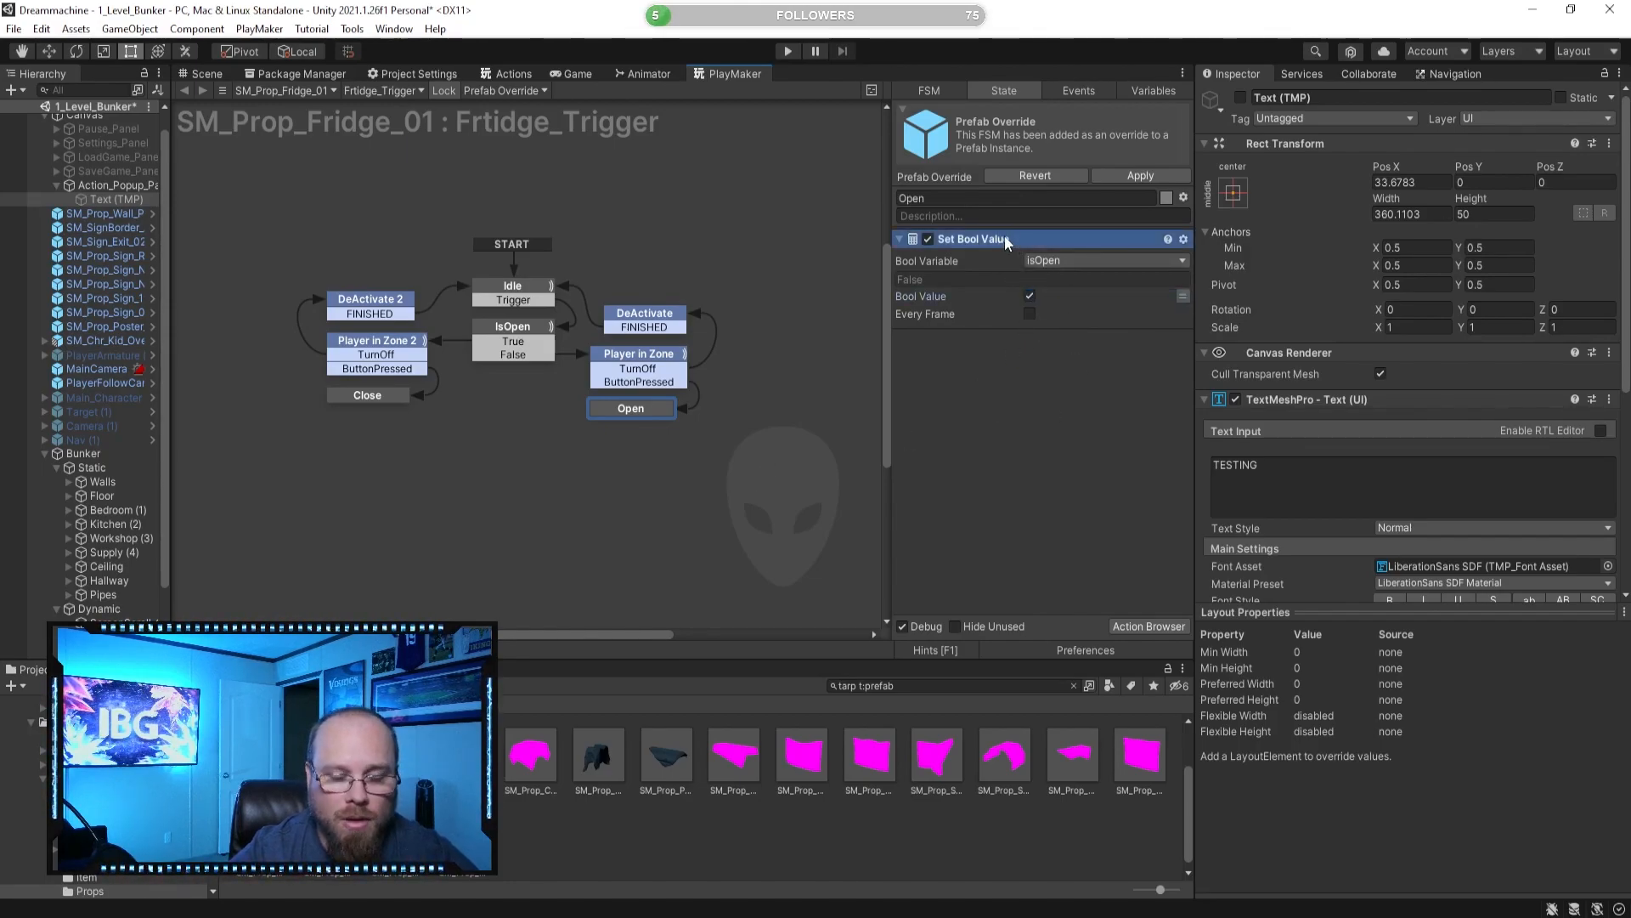
left_click(367, 395)
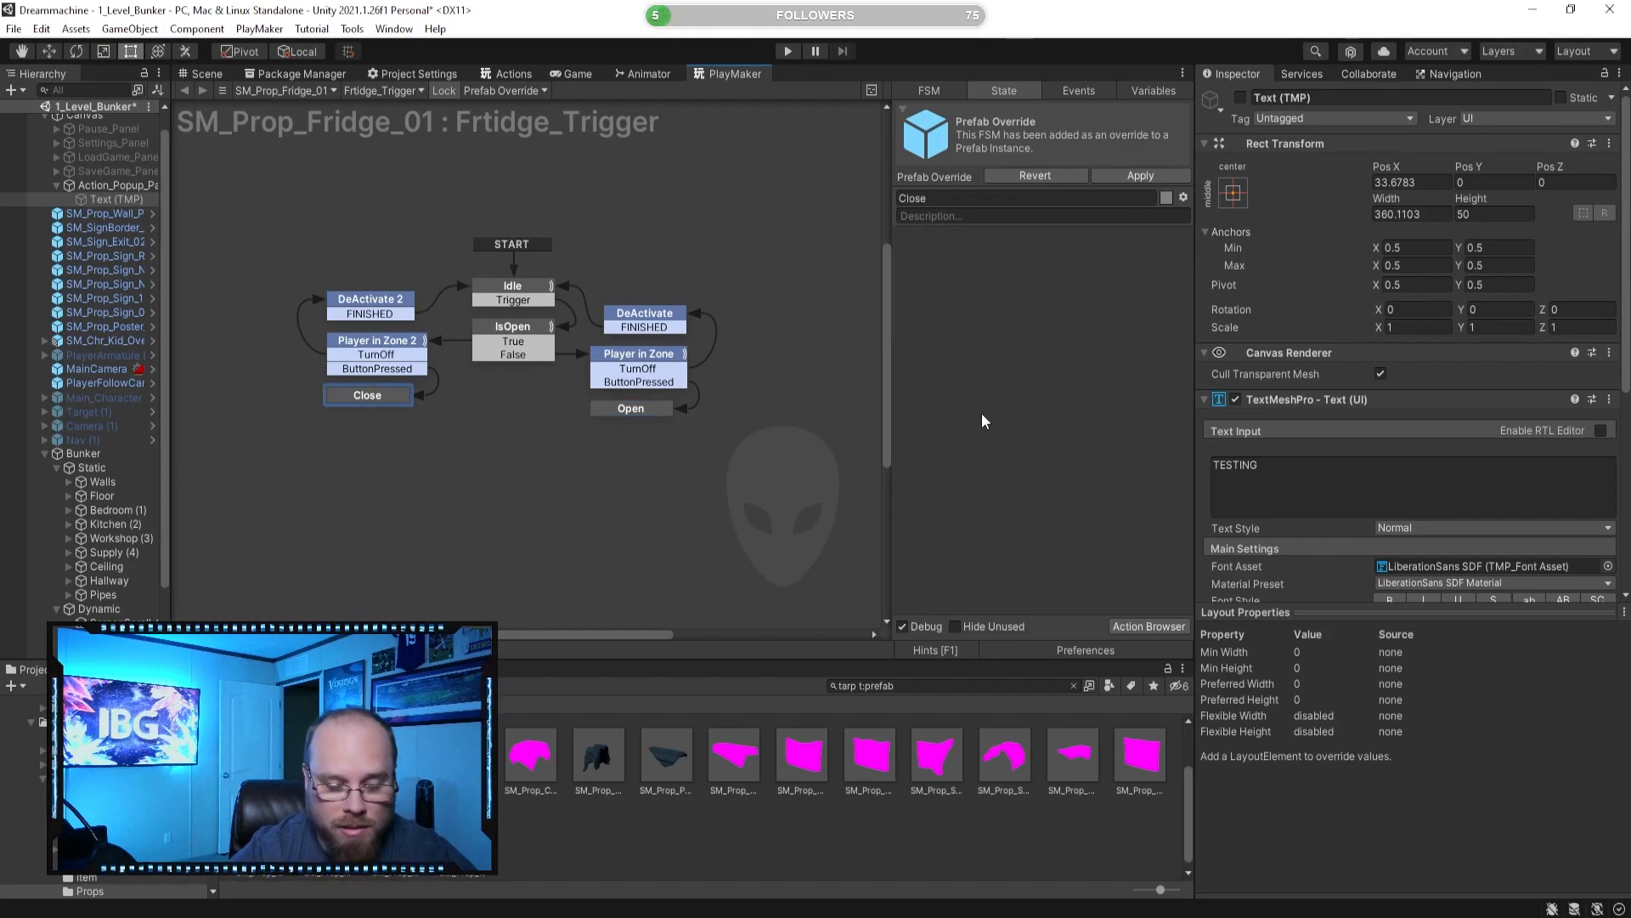
key("ctrl+v")
left_click(617, 509)
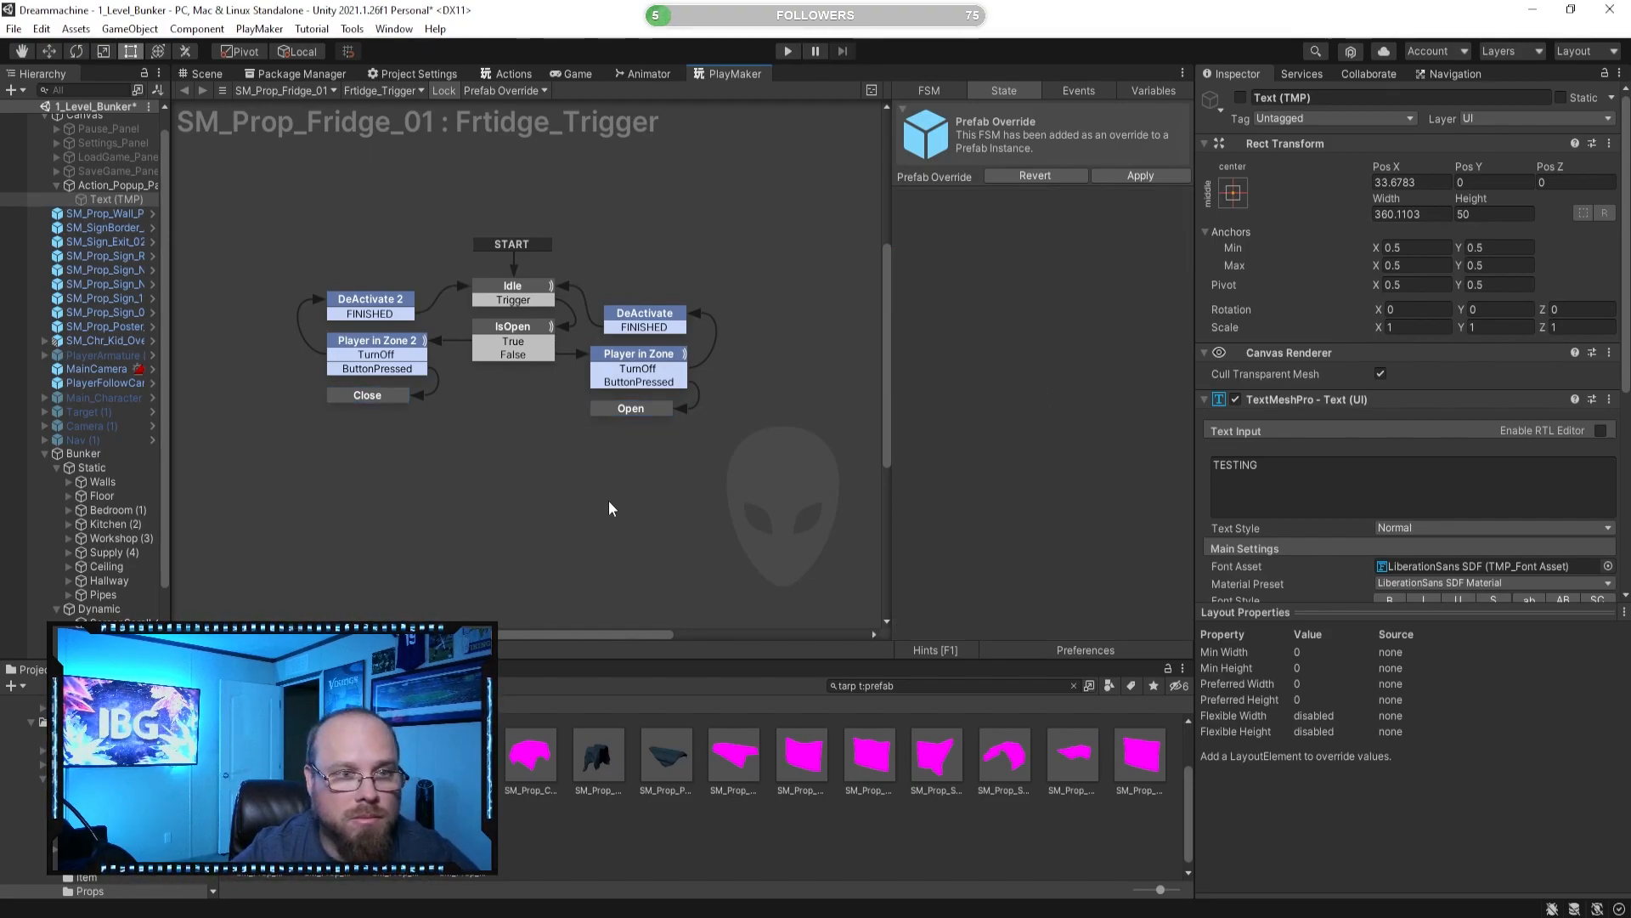
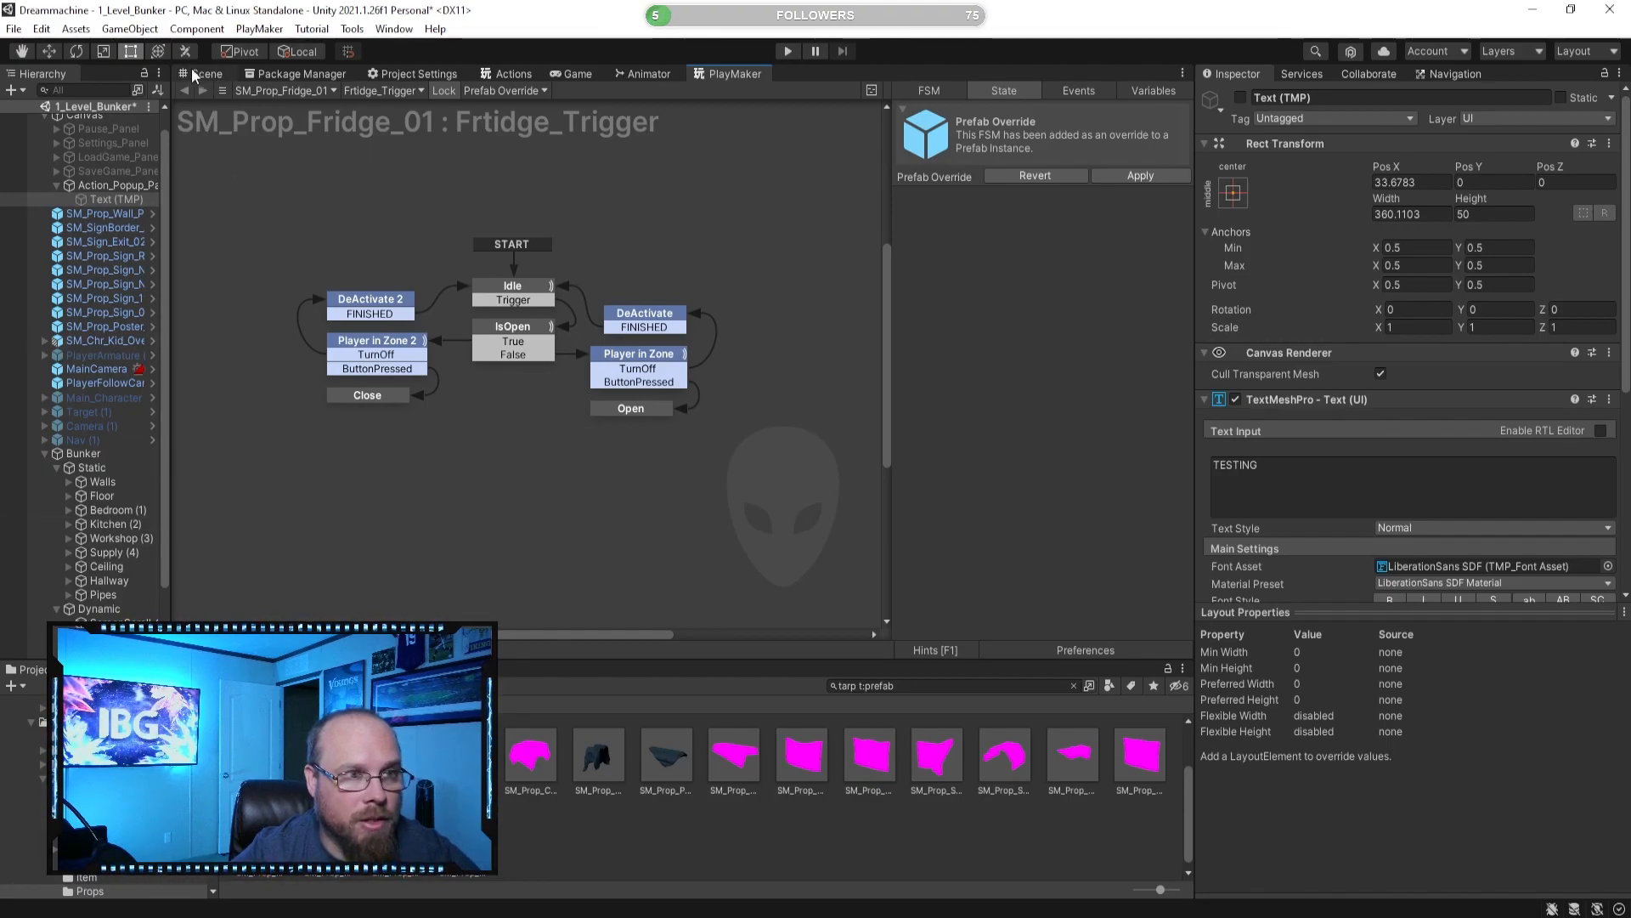
Switch to the Scene view, frame SM_Prop_Fridge_01 and view it from the front.
left_click(197, 74)
left_click(516, 102)
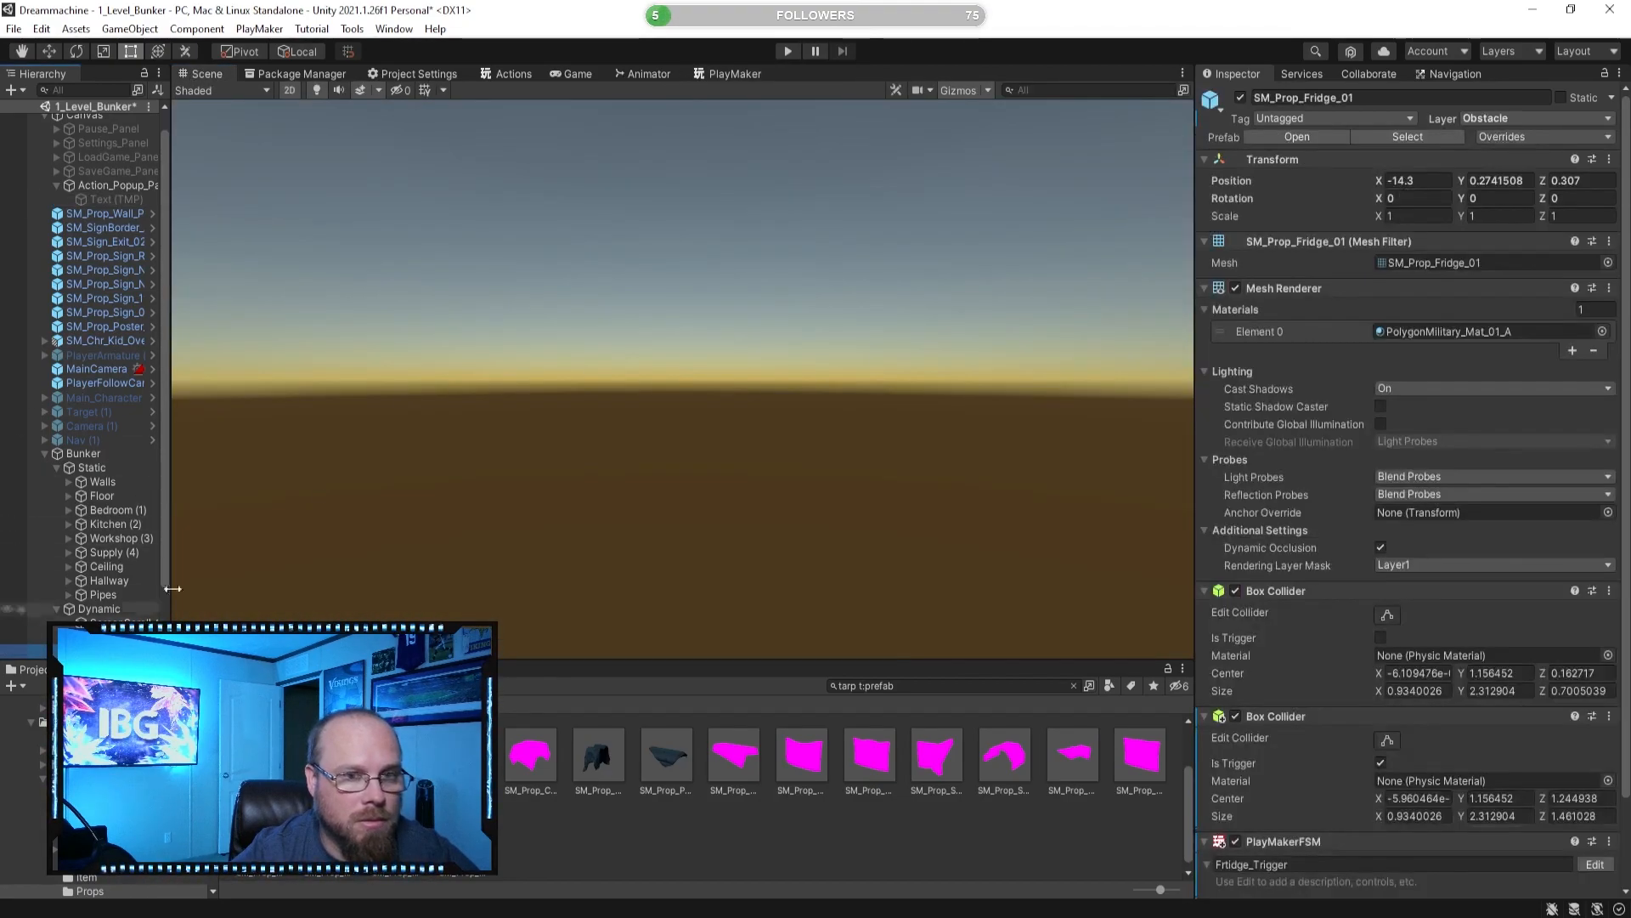
key("w")
key("f")
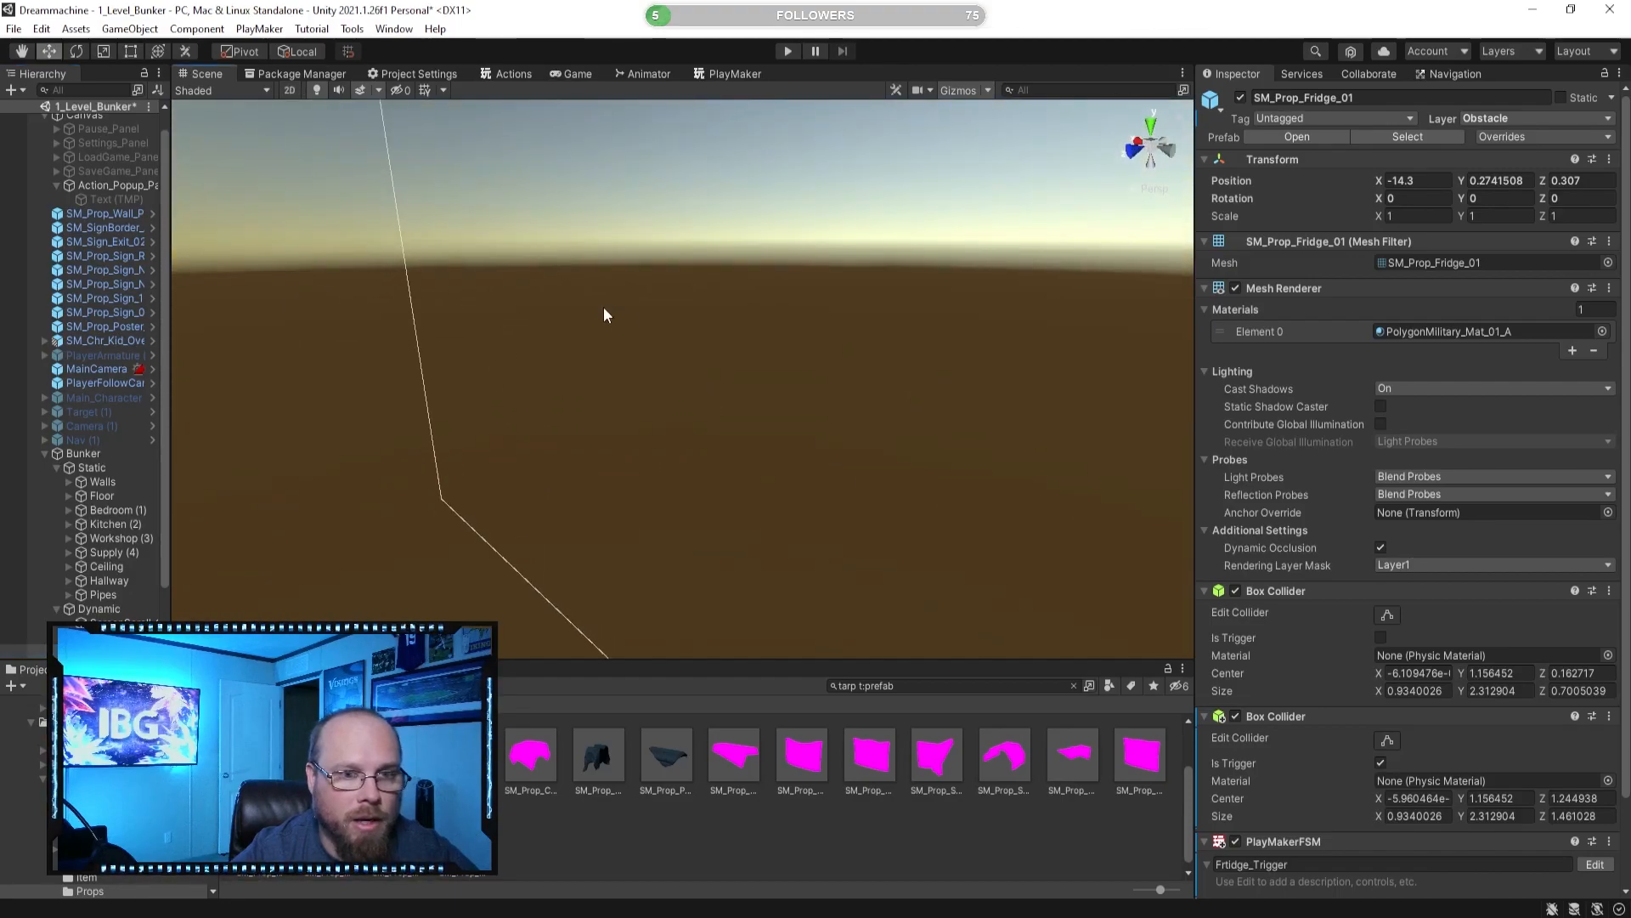
key("f")
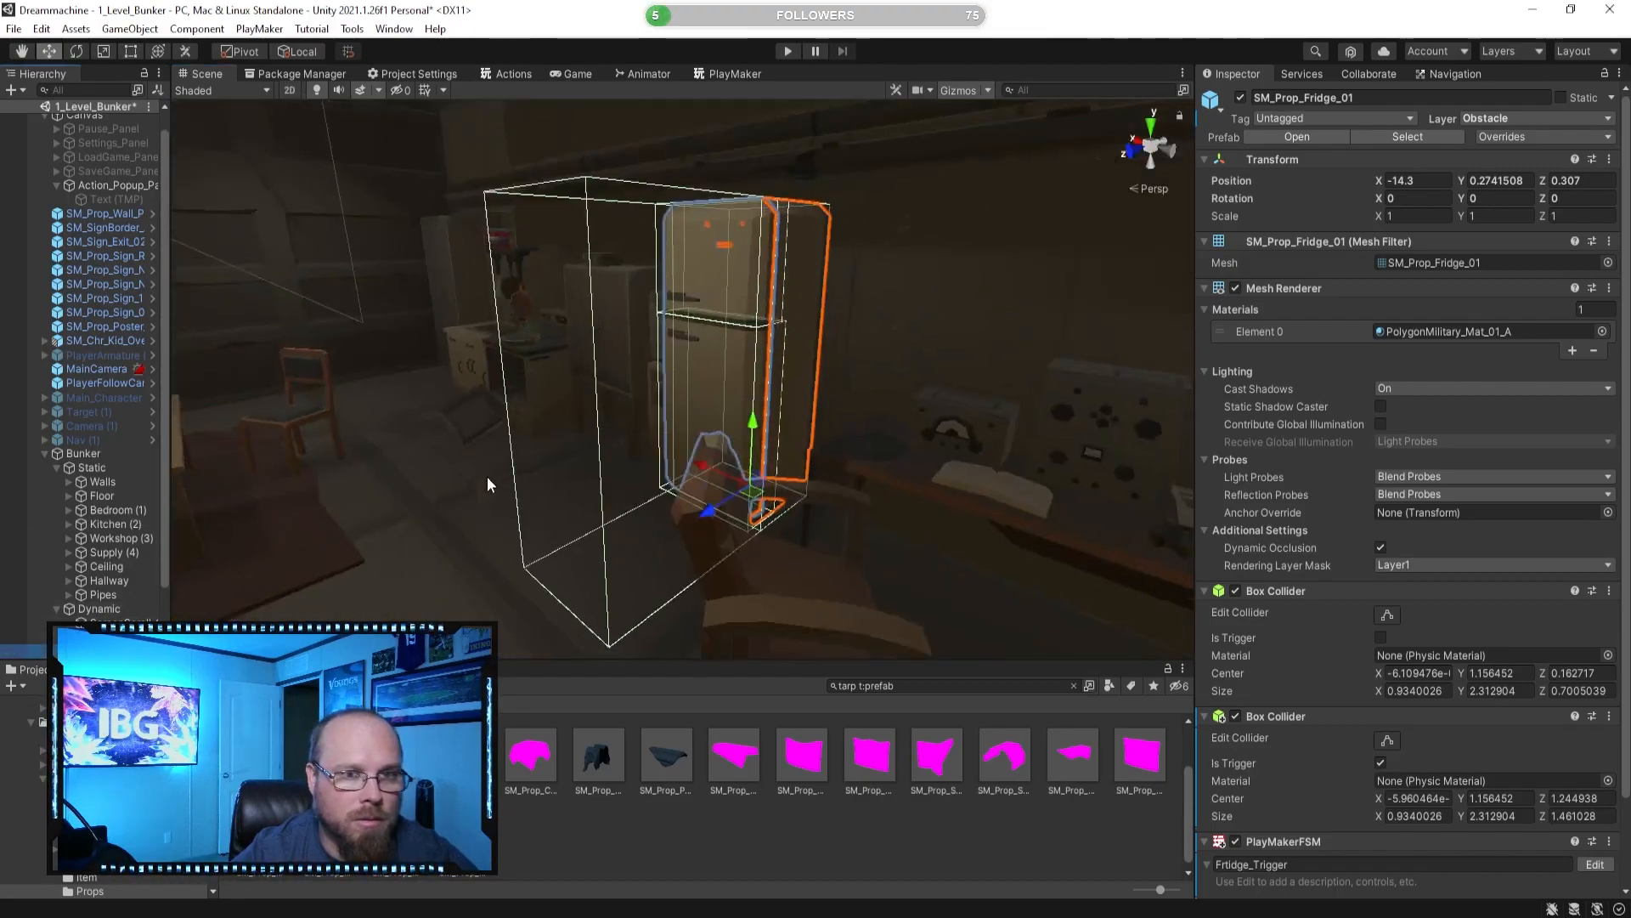
left_click_drag(593, 425, 823, 459, "alt")
left_click(655, 546)
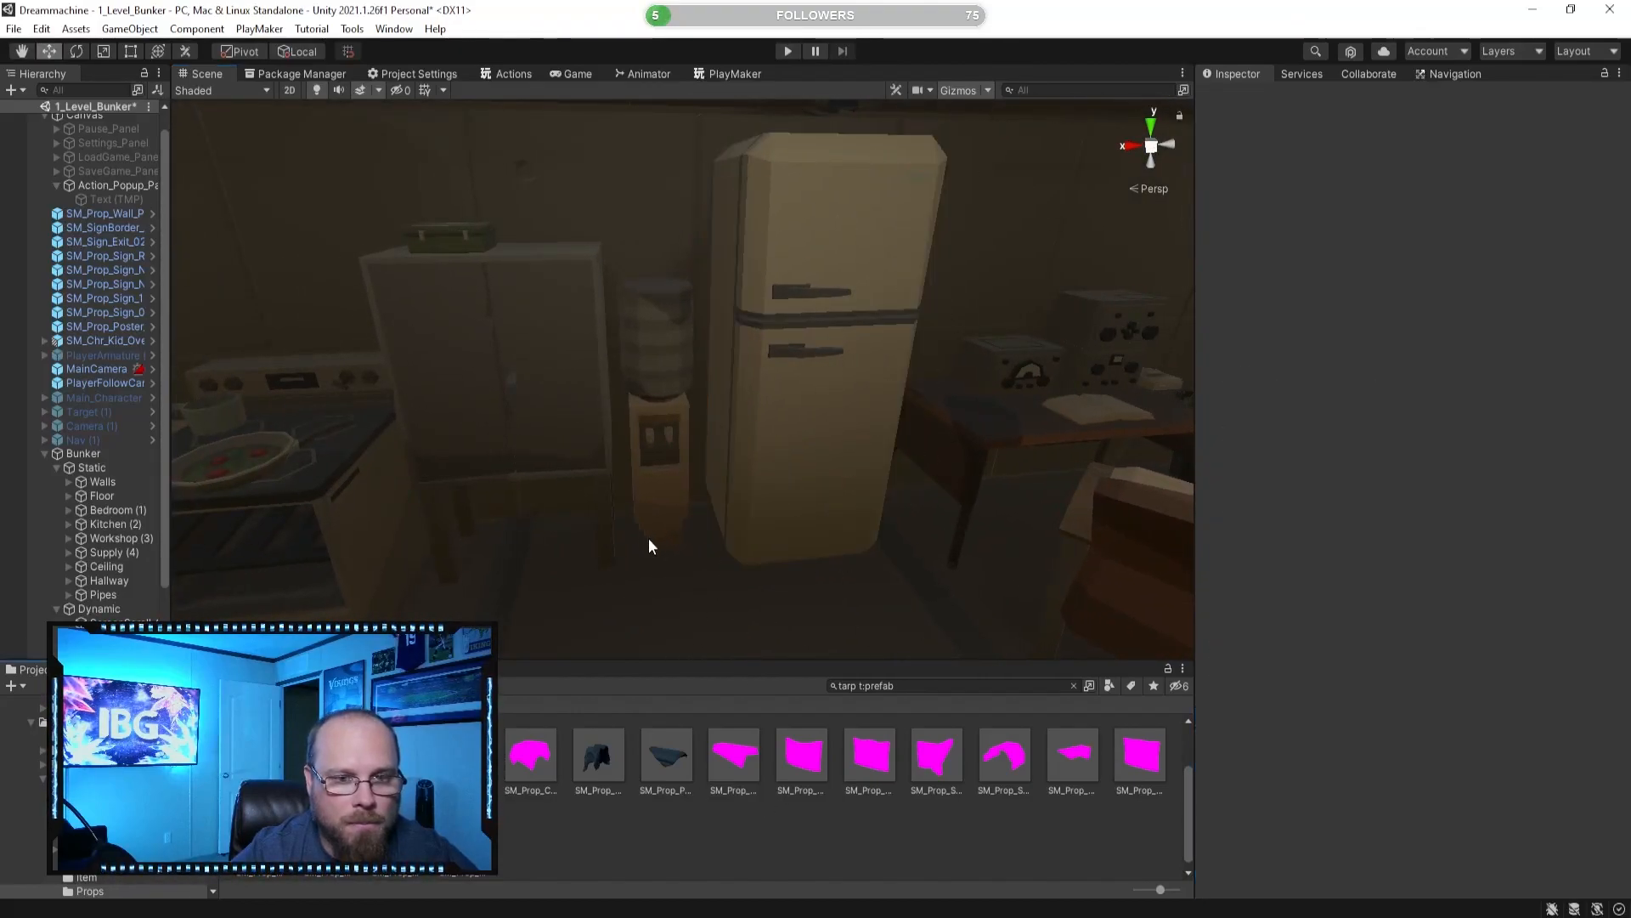
Inspect the fridge's two child doors, SM_Prop_Fridge_Door_01 and SM_Prop_Fridge_Door_02, in the scene.
scroll(108, 562, "down", 2)
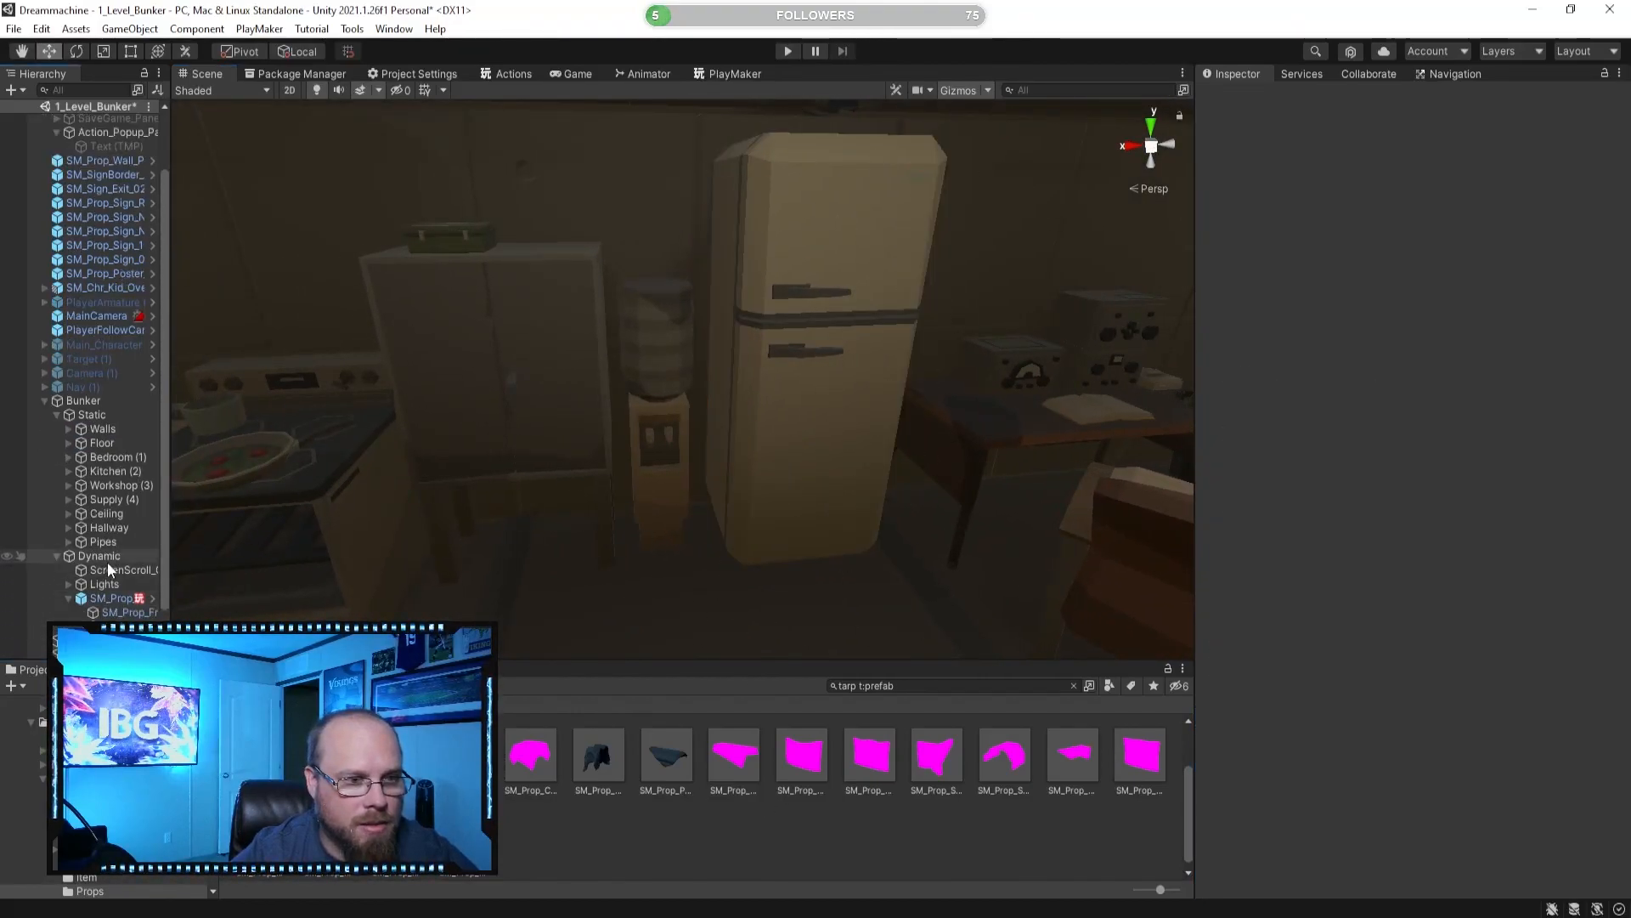
scroll(136, 574, "down", 2)
left_click(139, 569)
left_click(131, 583)
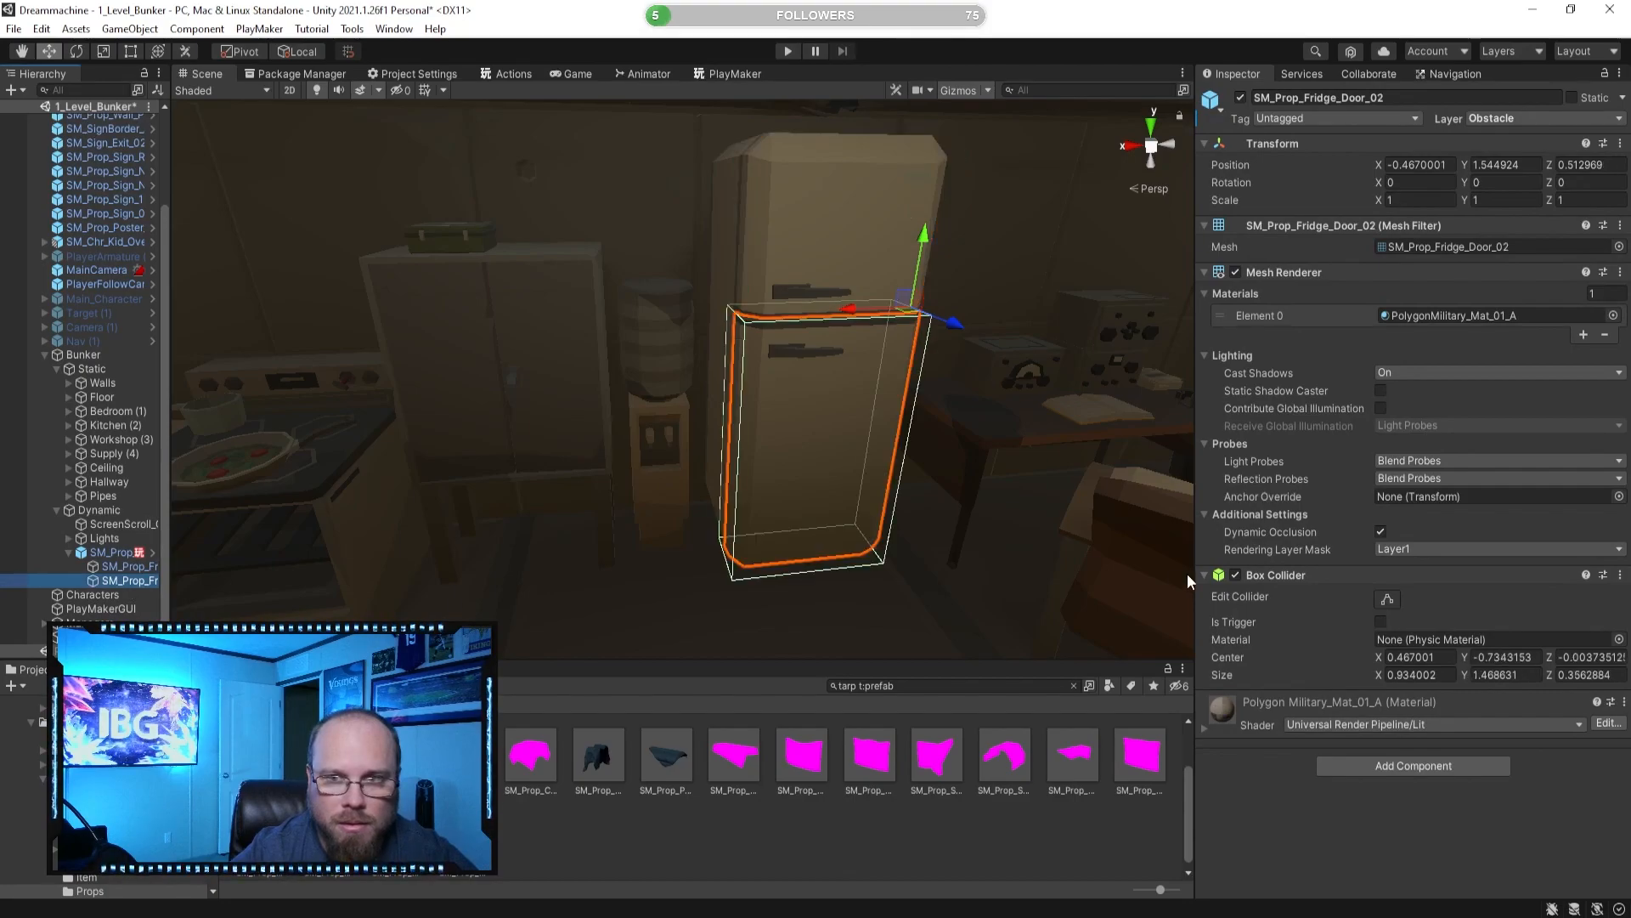
left_click(128, 566)
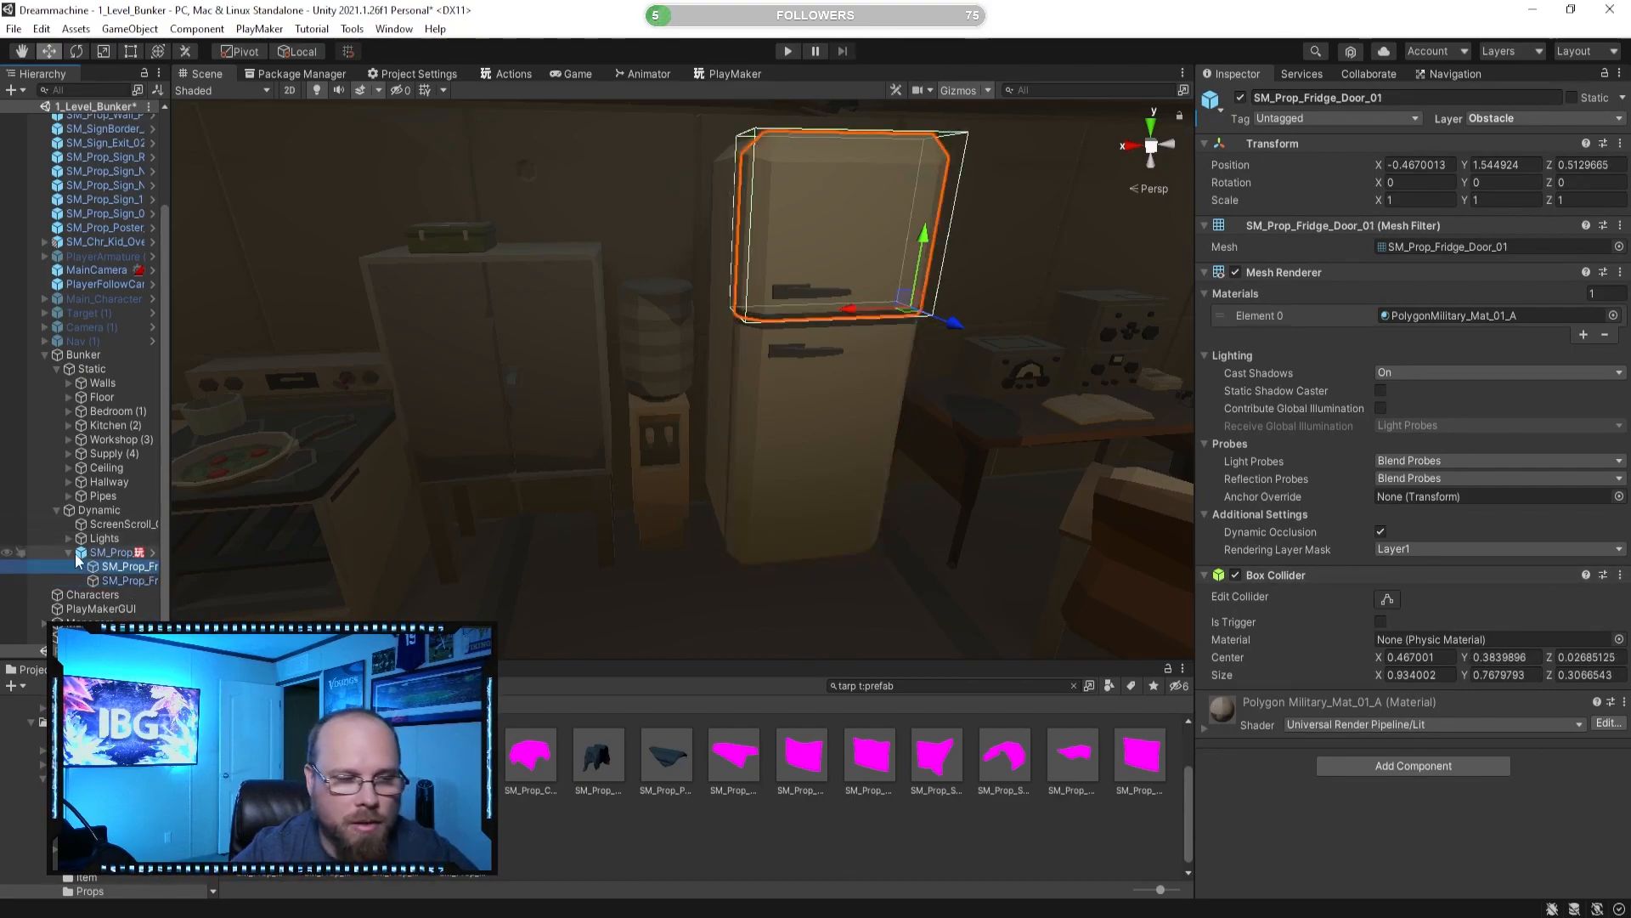
left_click(119, 582)
key("f")
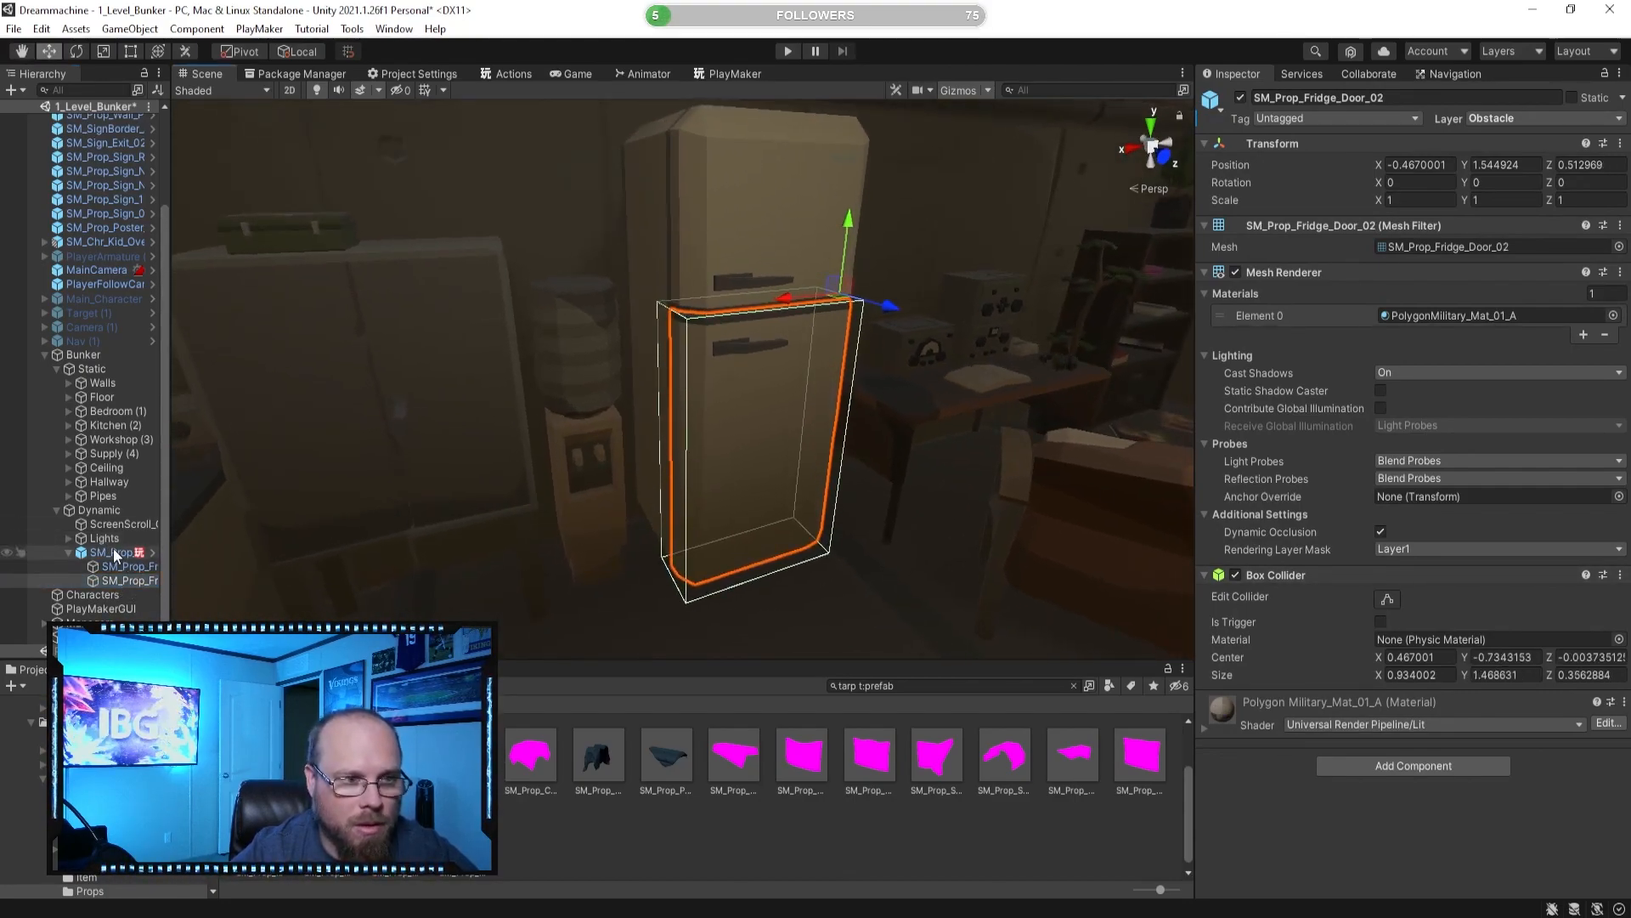
Add an Animator component to SM_Prop_Fridge_01.
left_click(113, 552)
scroll(1355, 527, "down", 3)
left_click(1406, 875)
type("an")
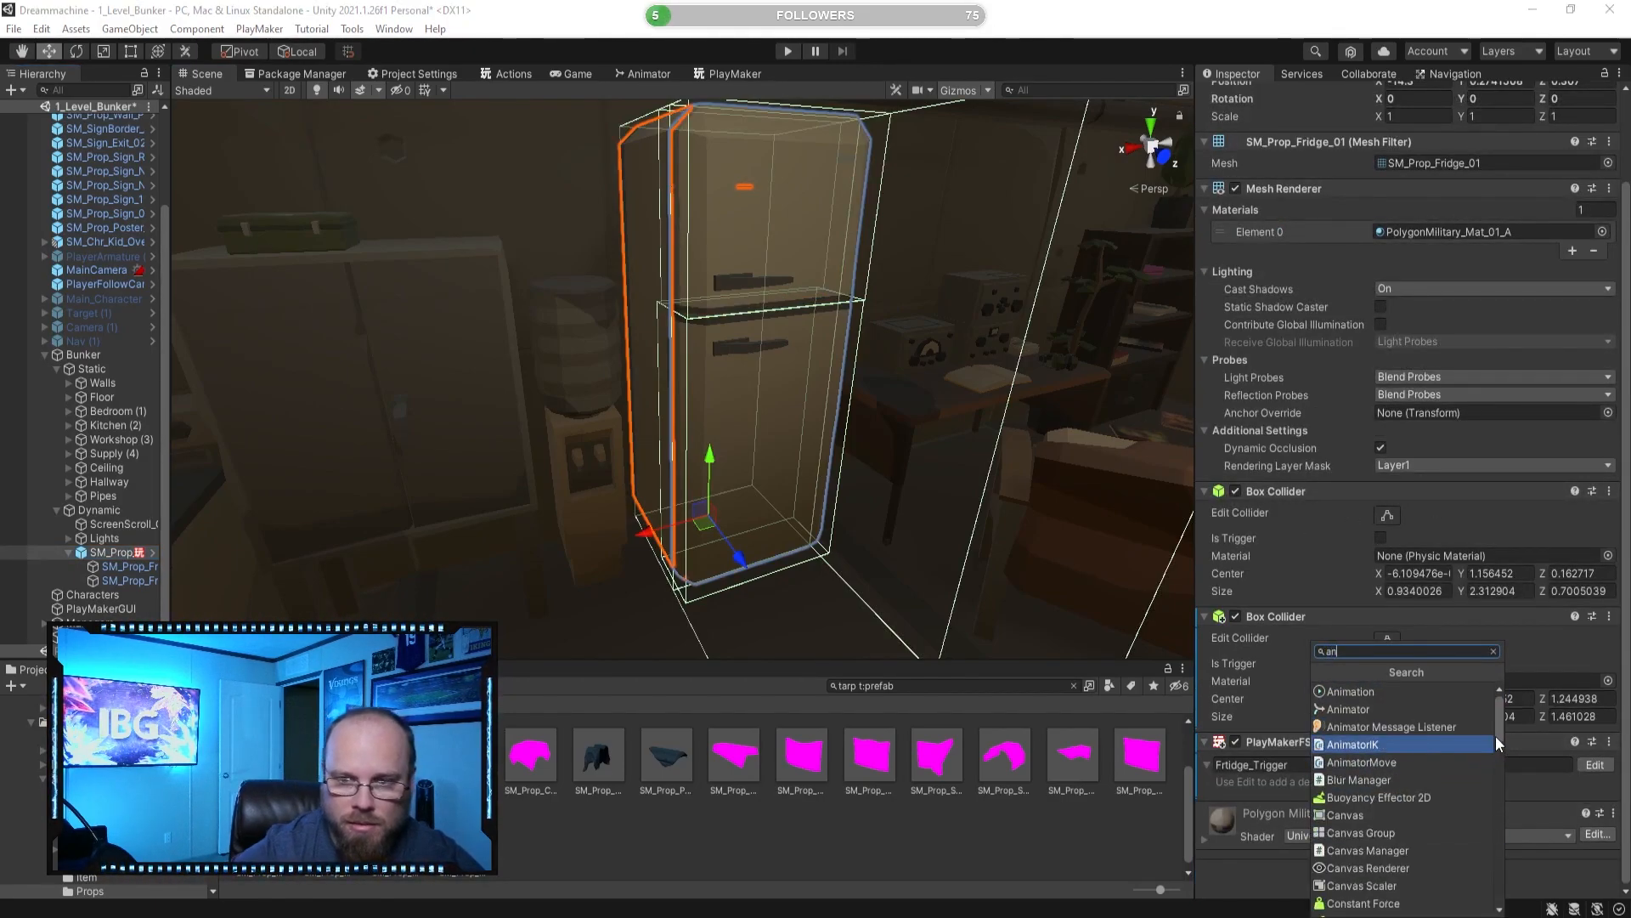
left_click(1357, 708)
scroll(1372, 614, "down", 5)
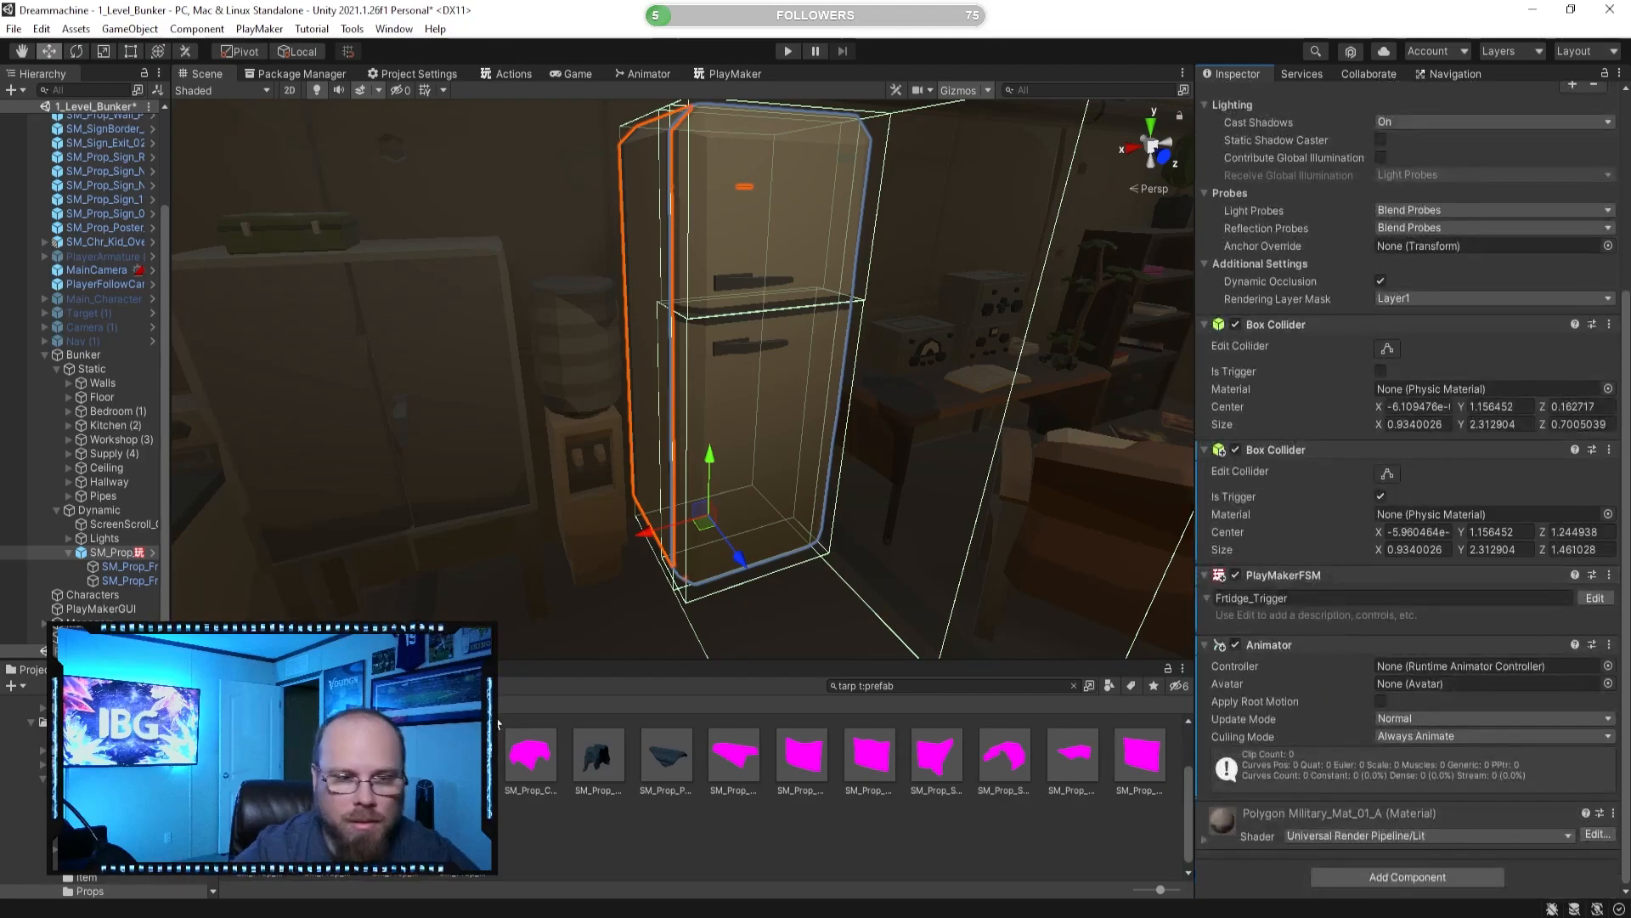
Create an animation clip for the fridge named Fridge_Open in the Animations 1 folder.
key("ctrl+6")
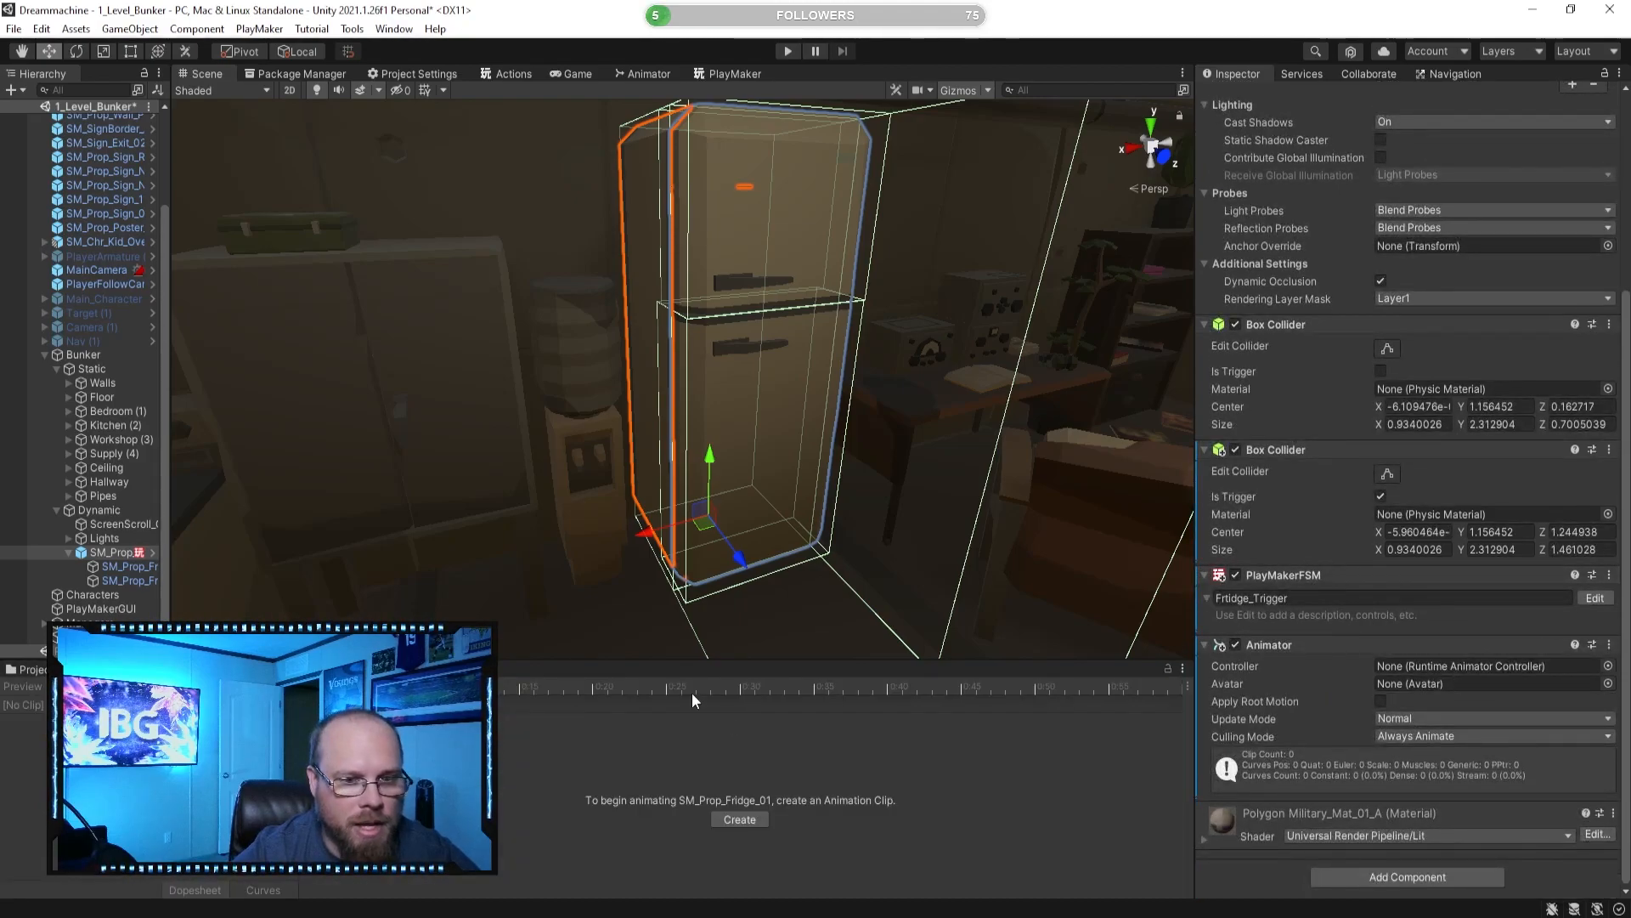
left_click(737, 819)
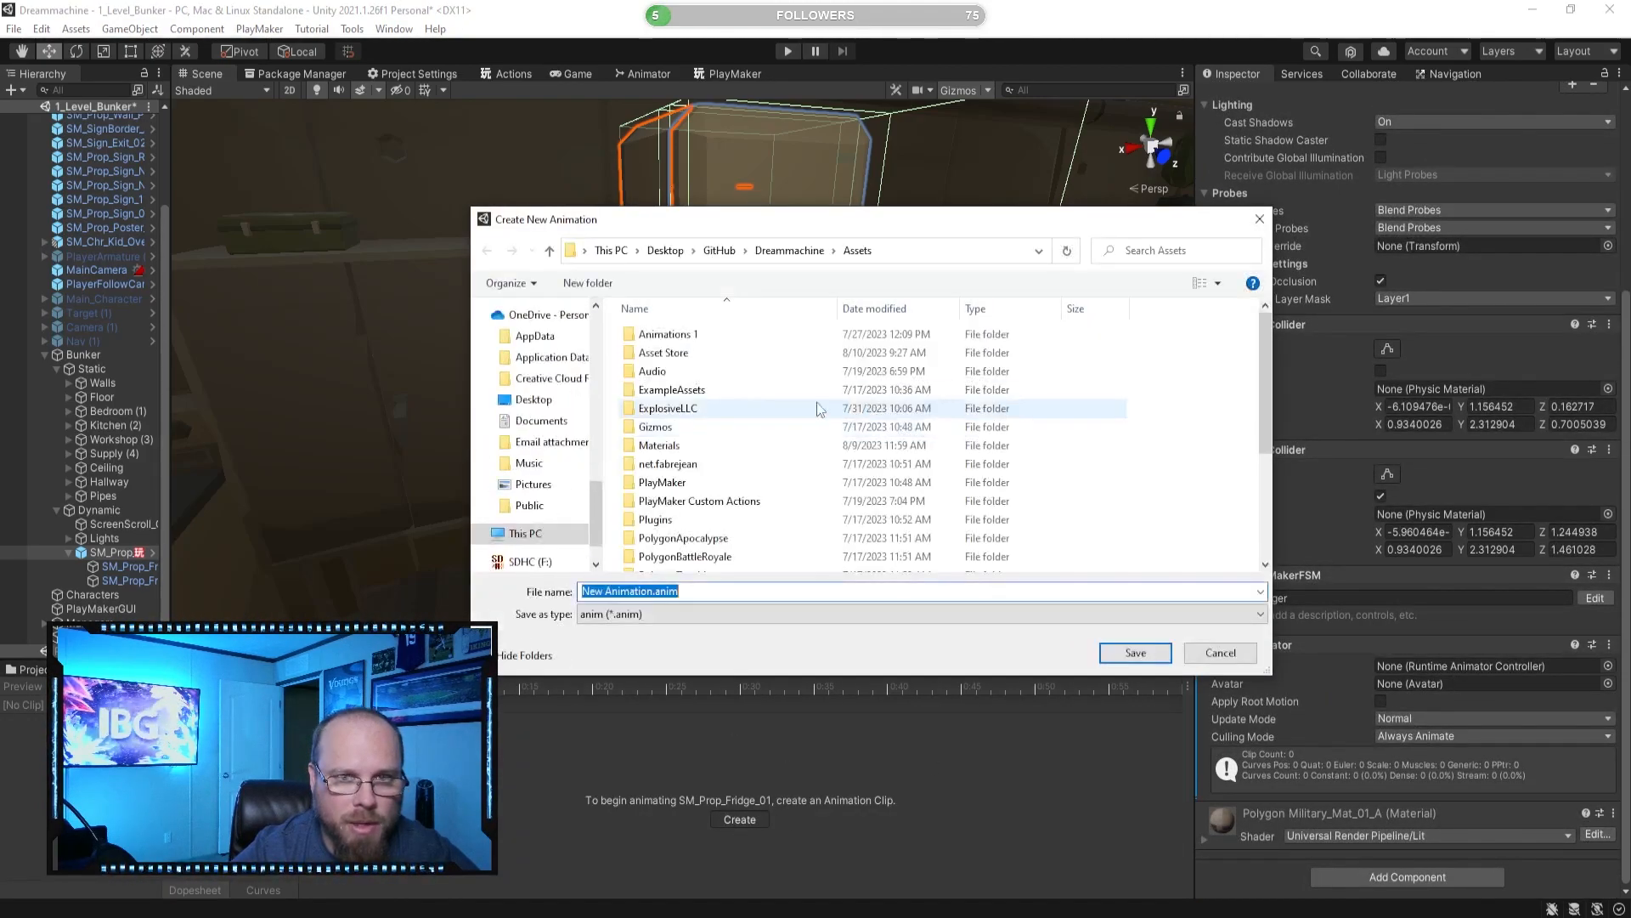
double_click(705, 334)
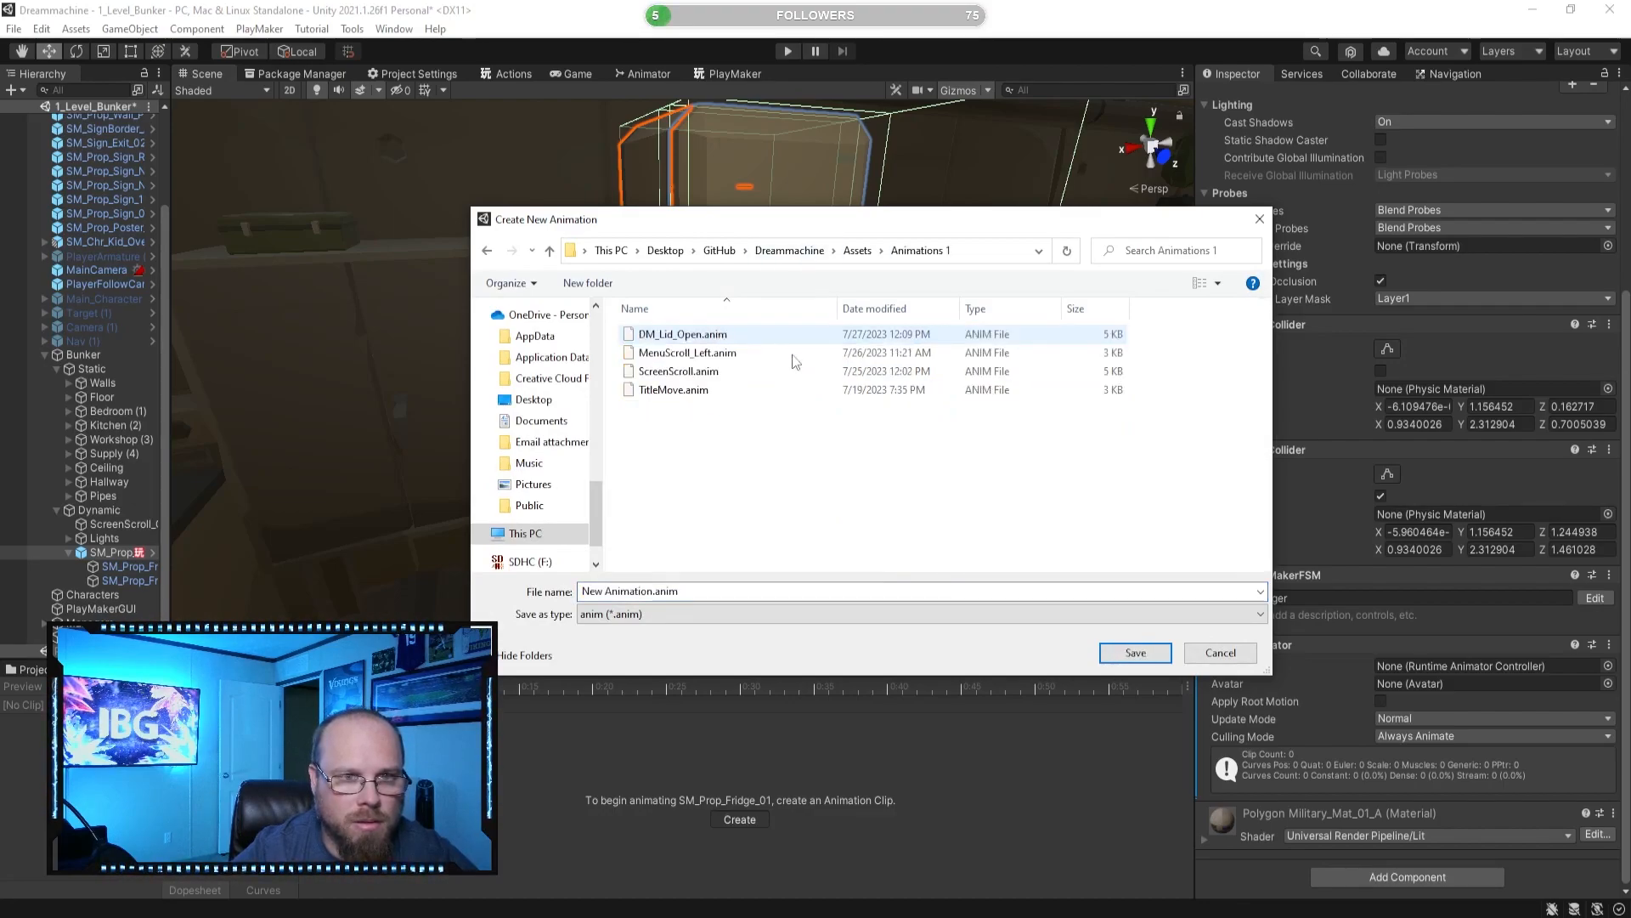
left_click(753, 593)
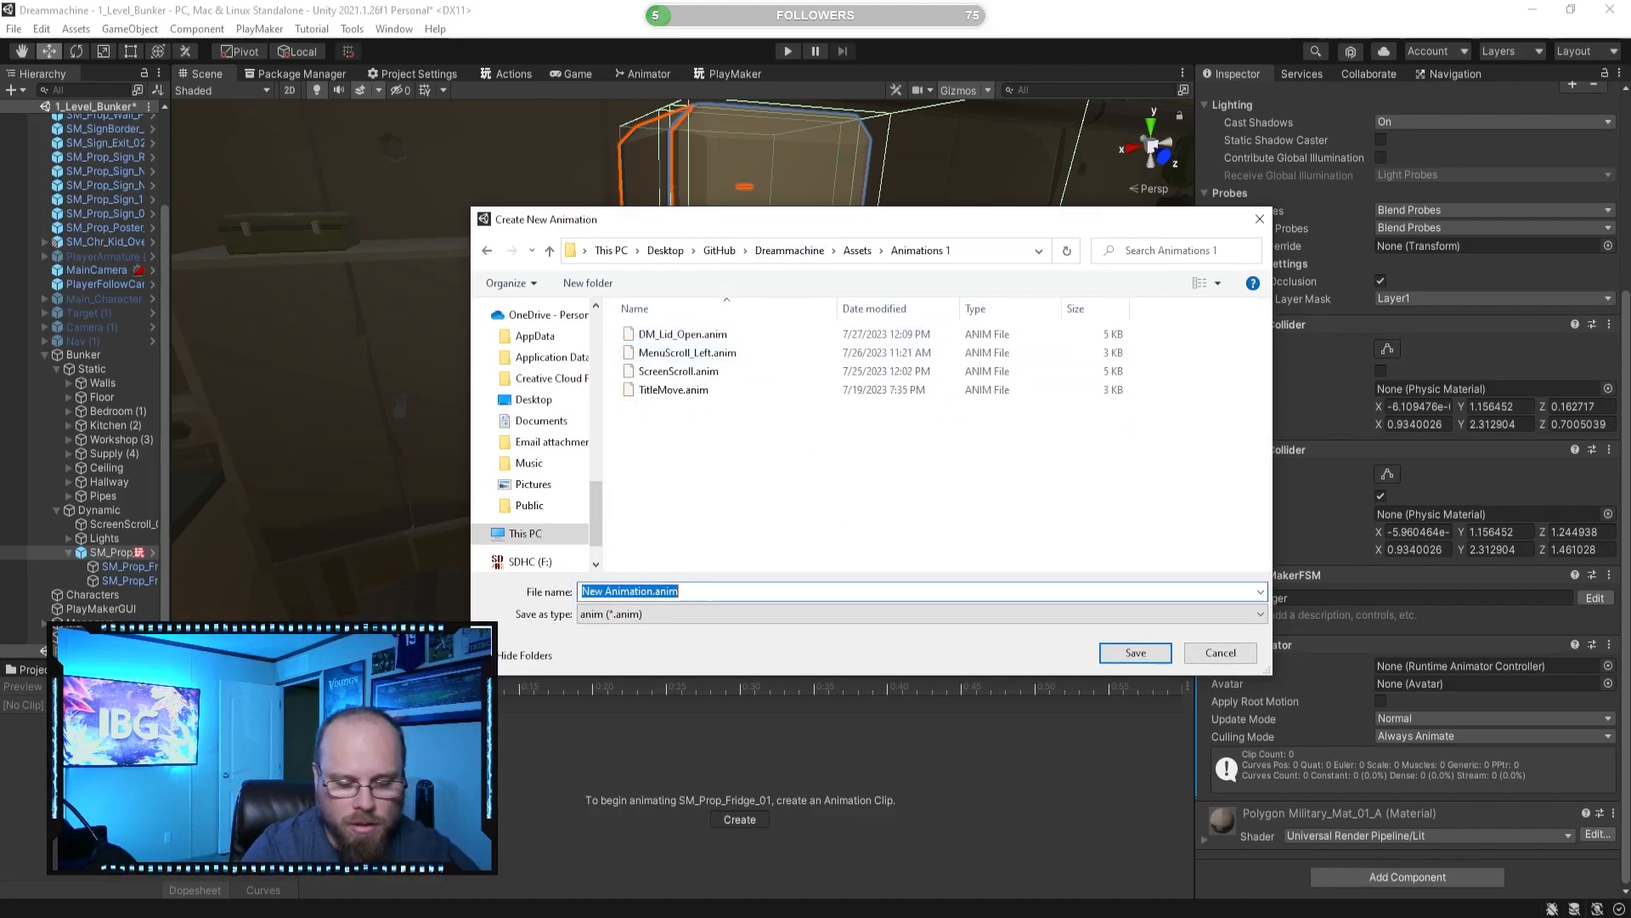
type("Fridge_Open")
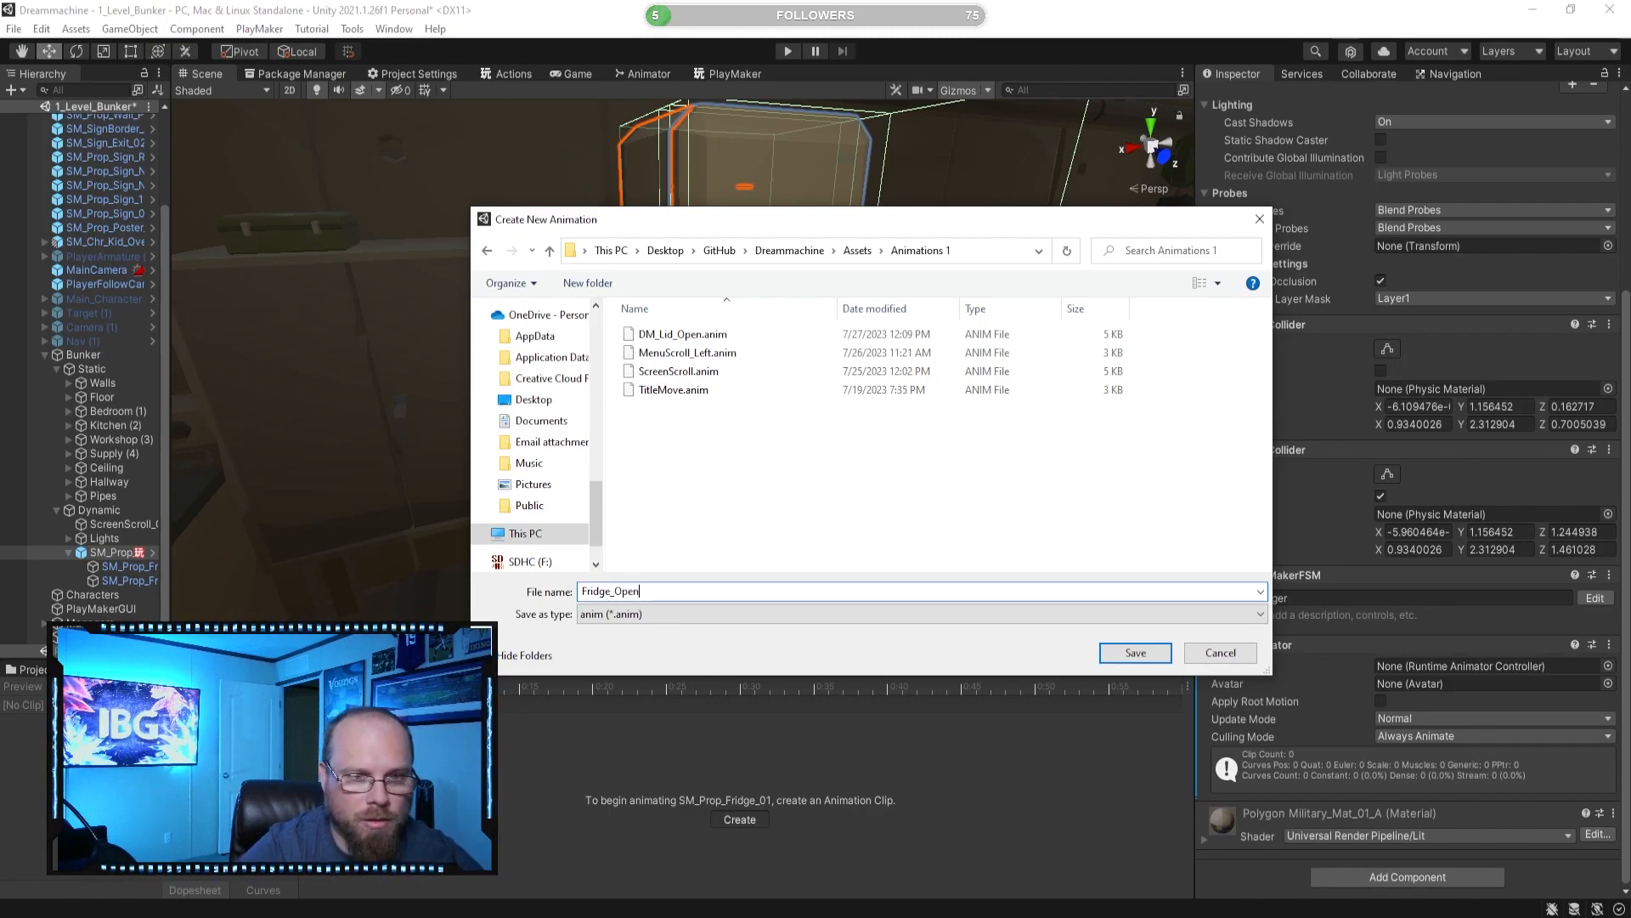
key("Return")
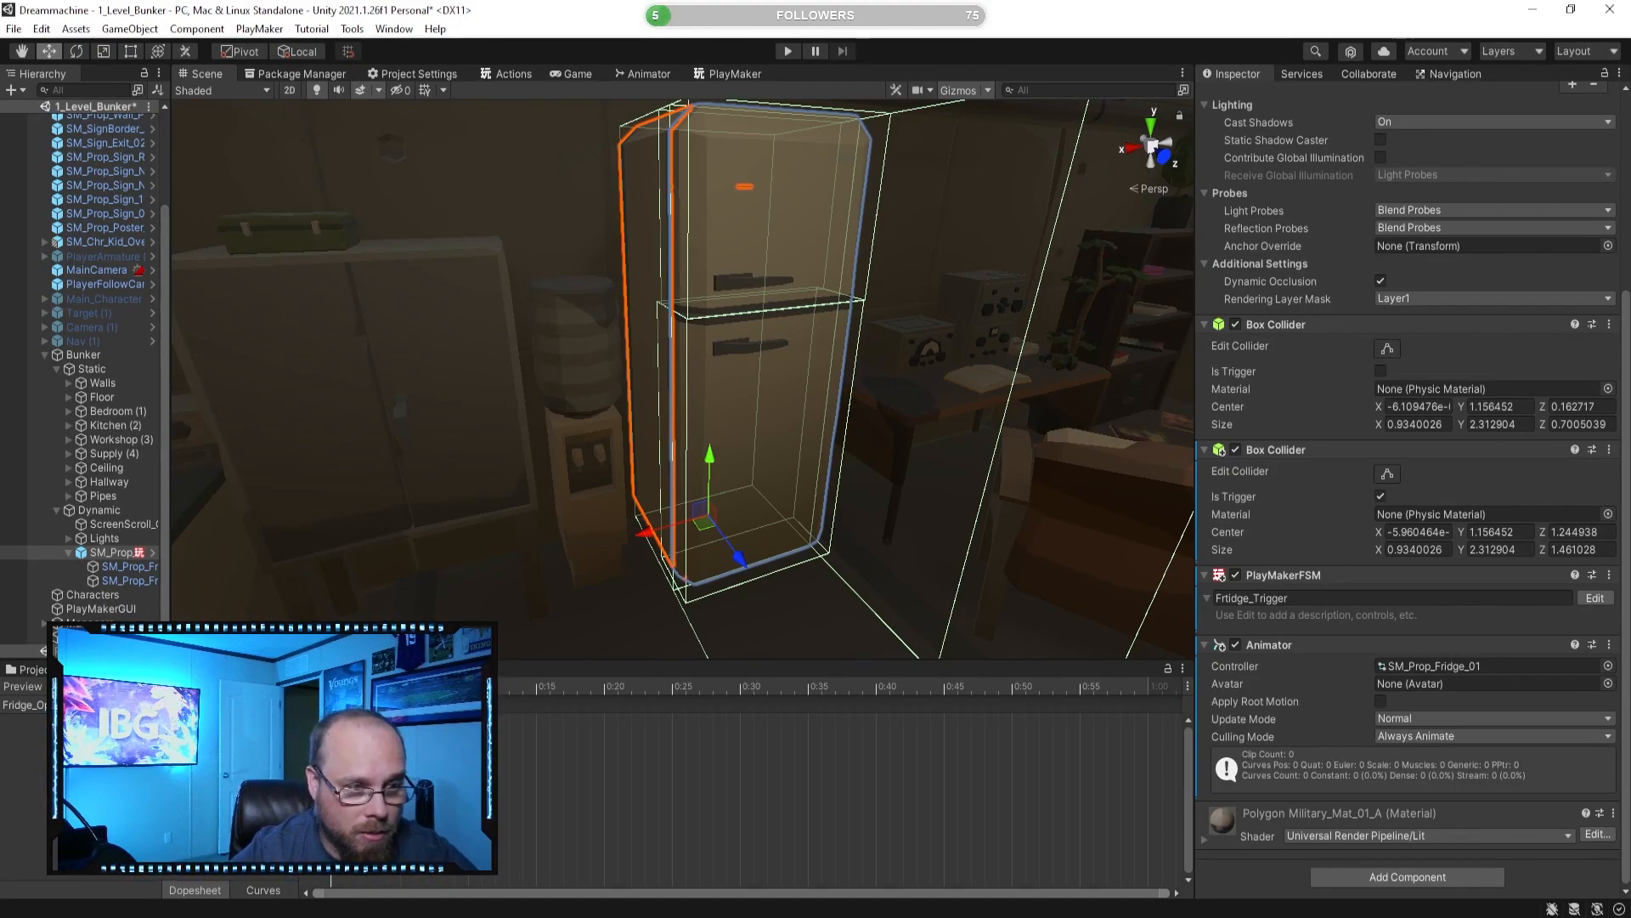
Start recording the Fridge_Open clip and place the playhead at 2:00 on the timeline.
left_click(56, 686)
right_click_drag(462, 581, 515, 605)
scroll(875, 720, "down", 1)
scroll(908, 695, "down", 1)
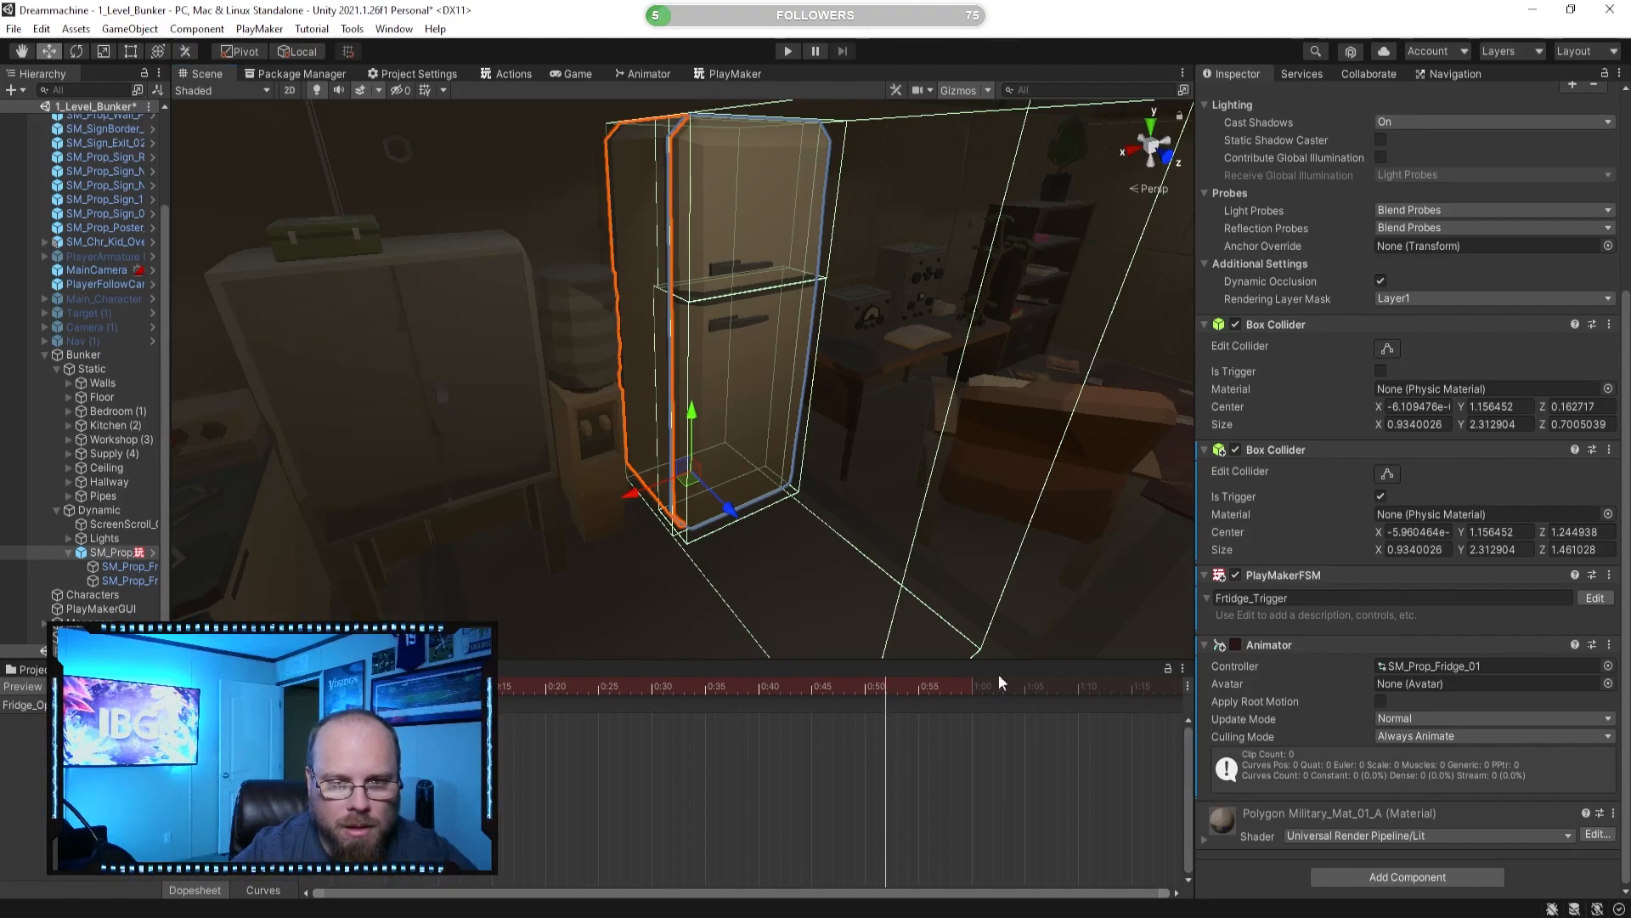
left_click_drag(977, 684, 971, 685)
scroll(990, 713, "up", 2)
scroll(990, 713, "down", 1)
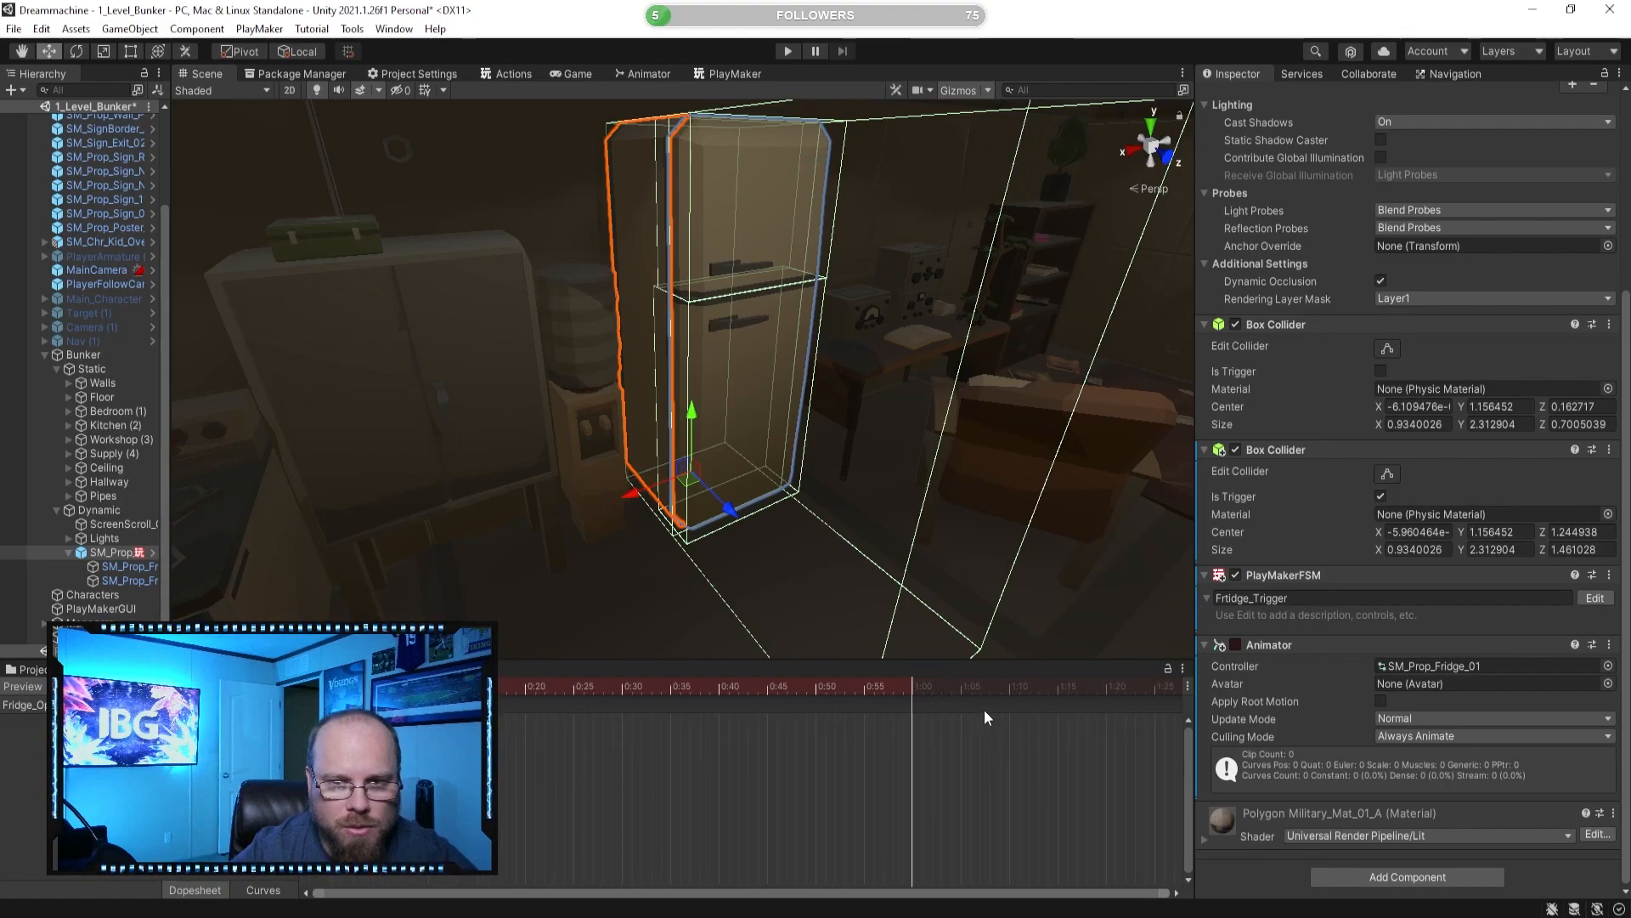
left_click(1177, 892)
left_click(1177, 892)
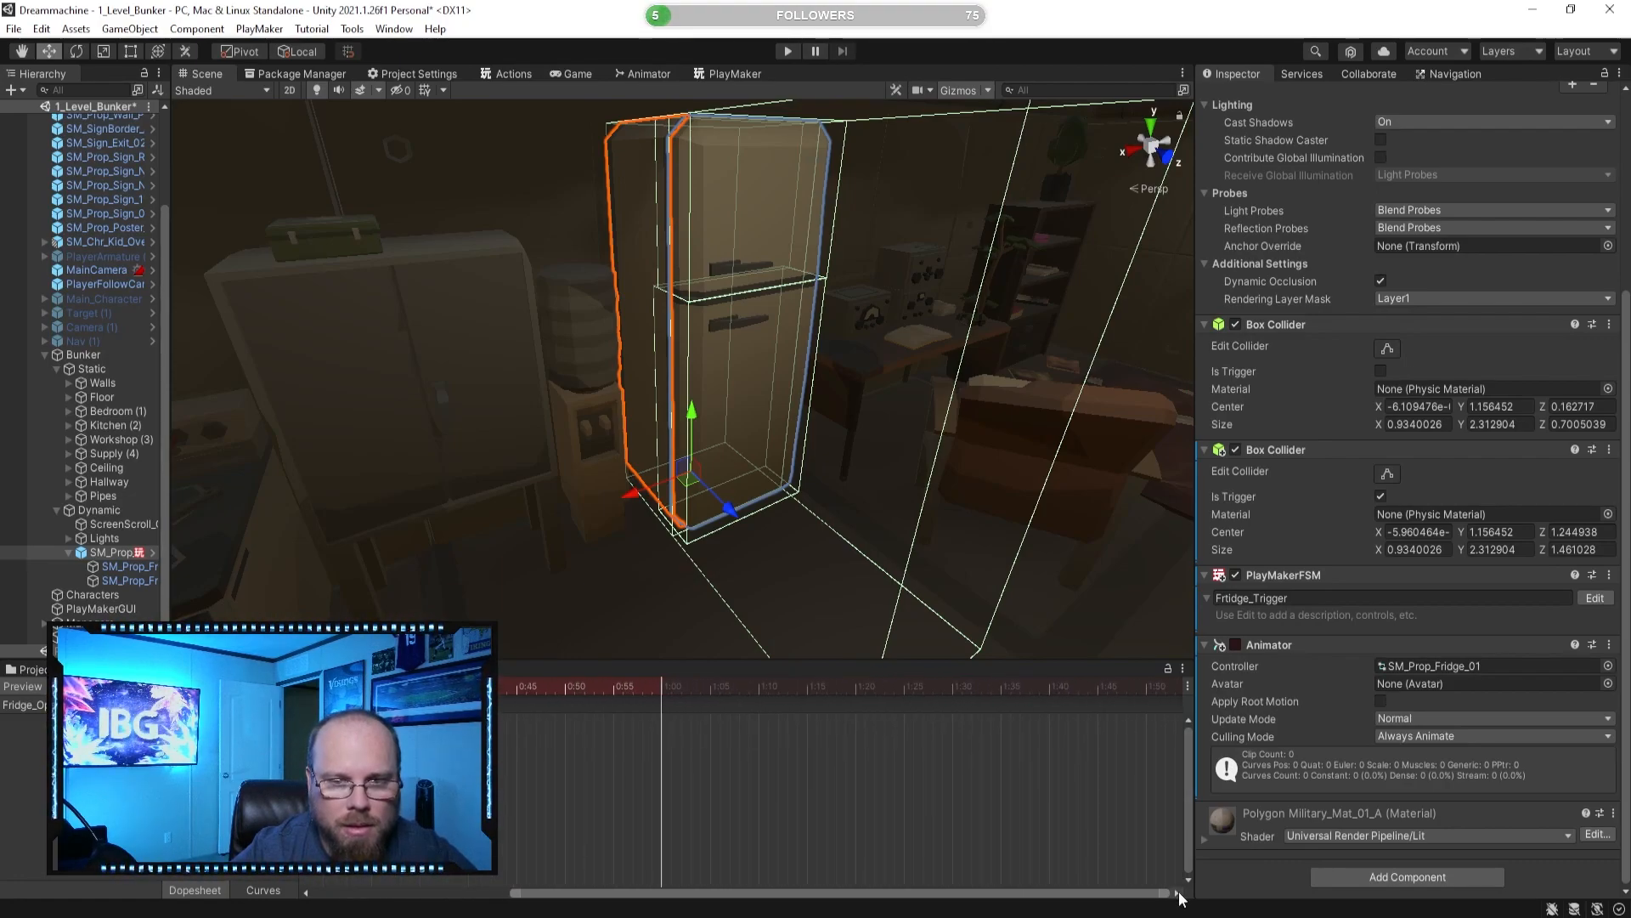
left_click(1134, 692)
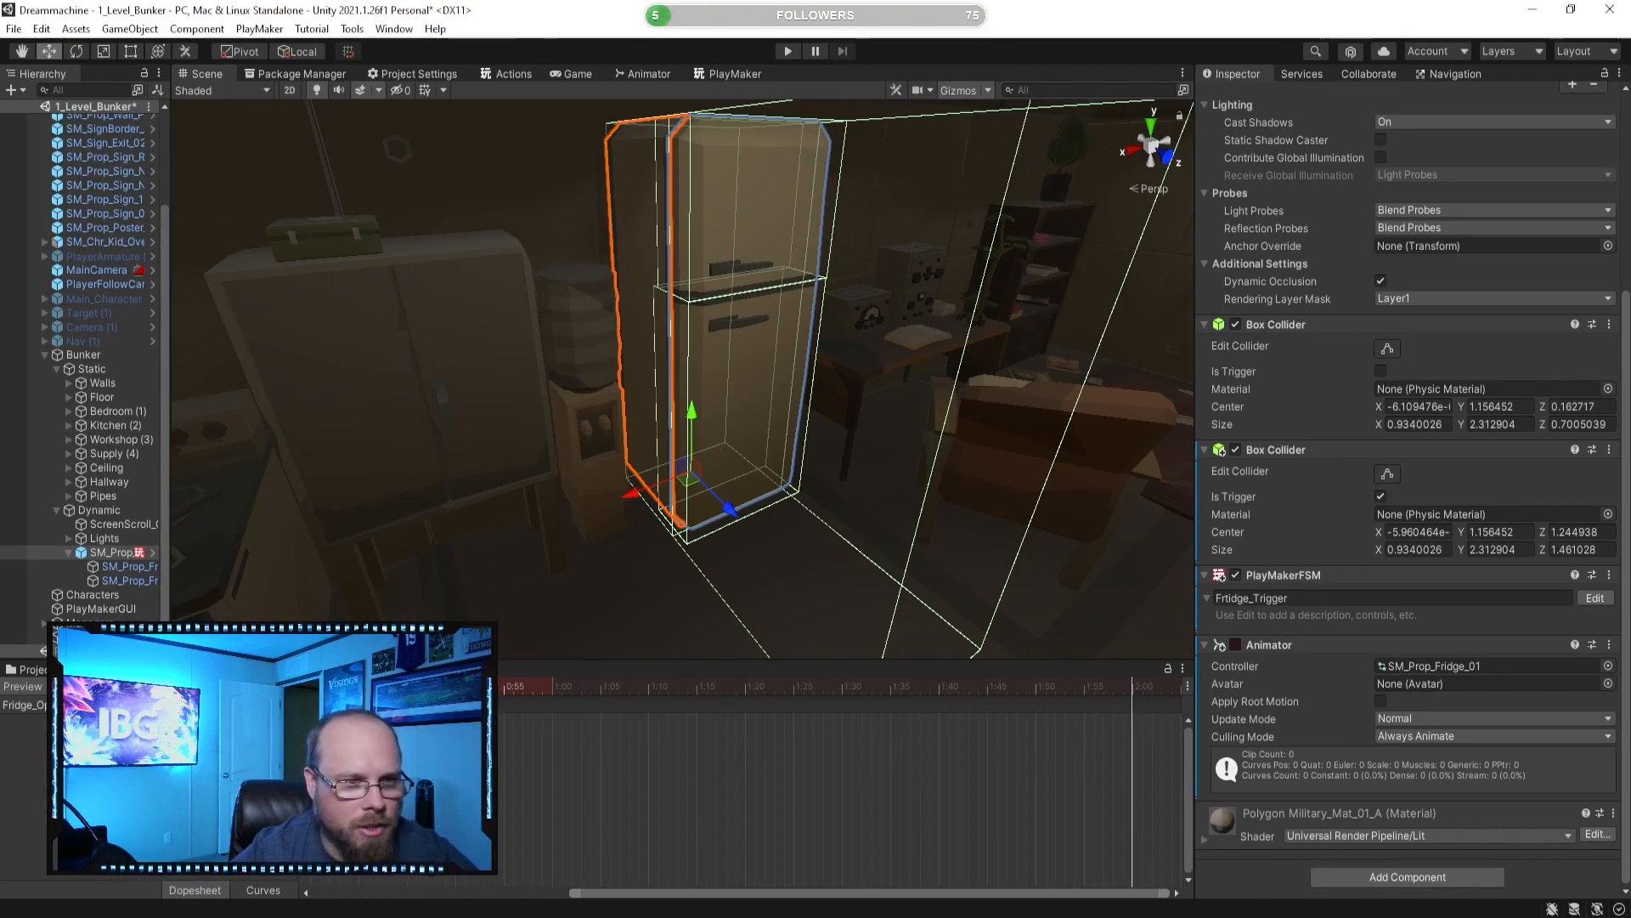
Rotate the lower door, SM_Prop_Fridge_Door_02, open to -105 degrees on Y as the keyframe at 2:00.
left_click(77, 51)
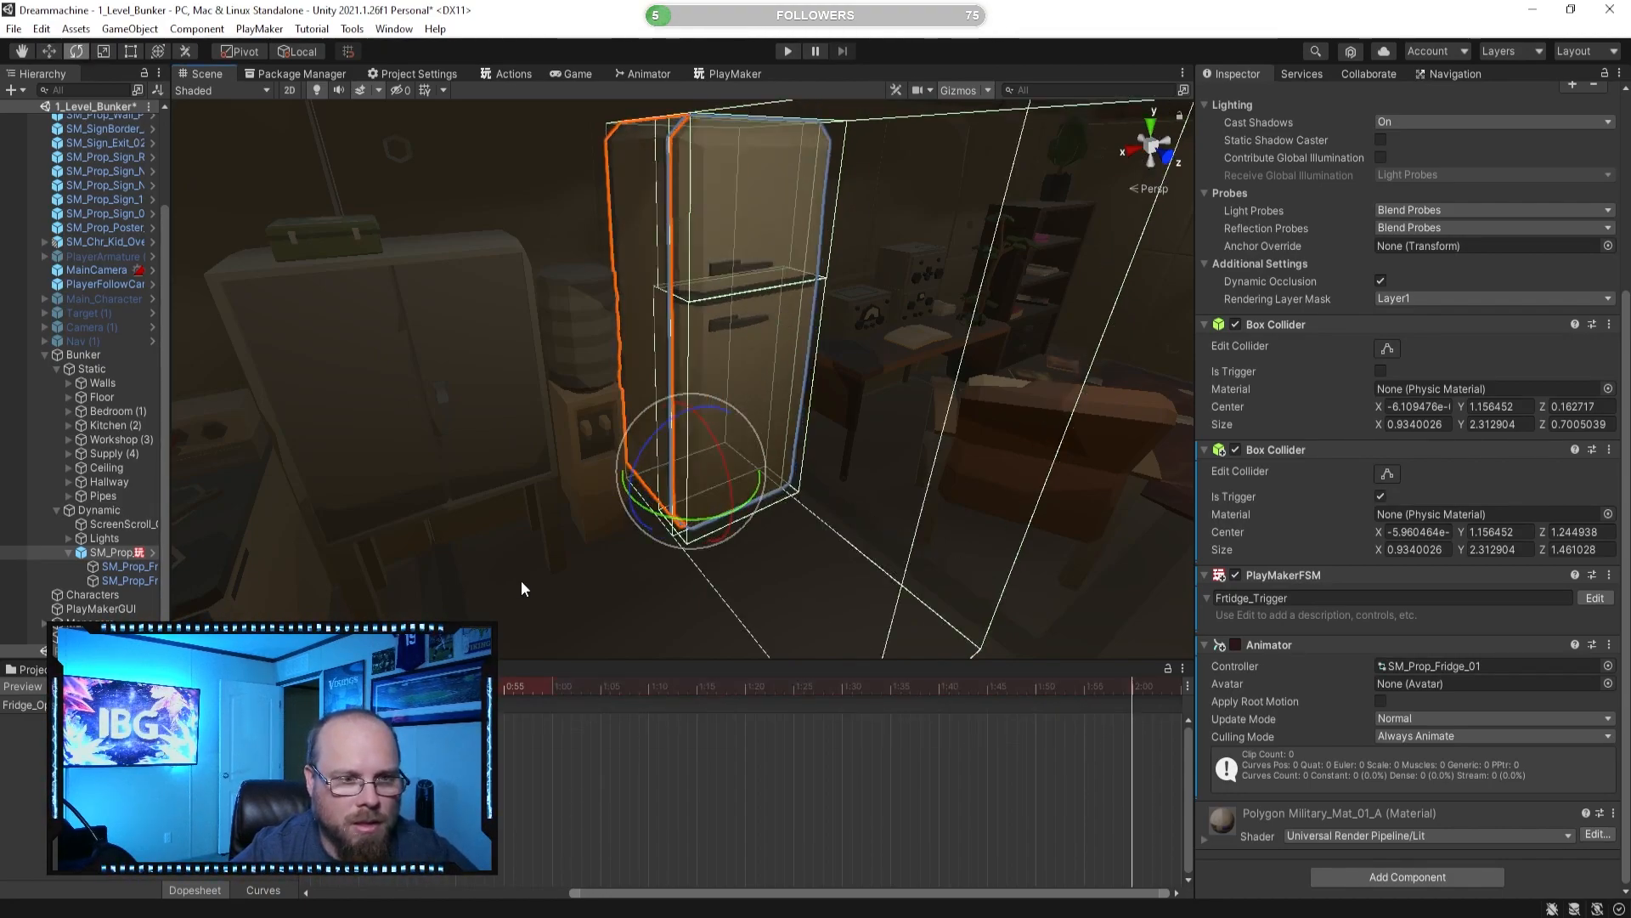
left_click(116, 581)
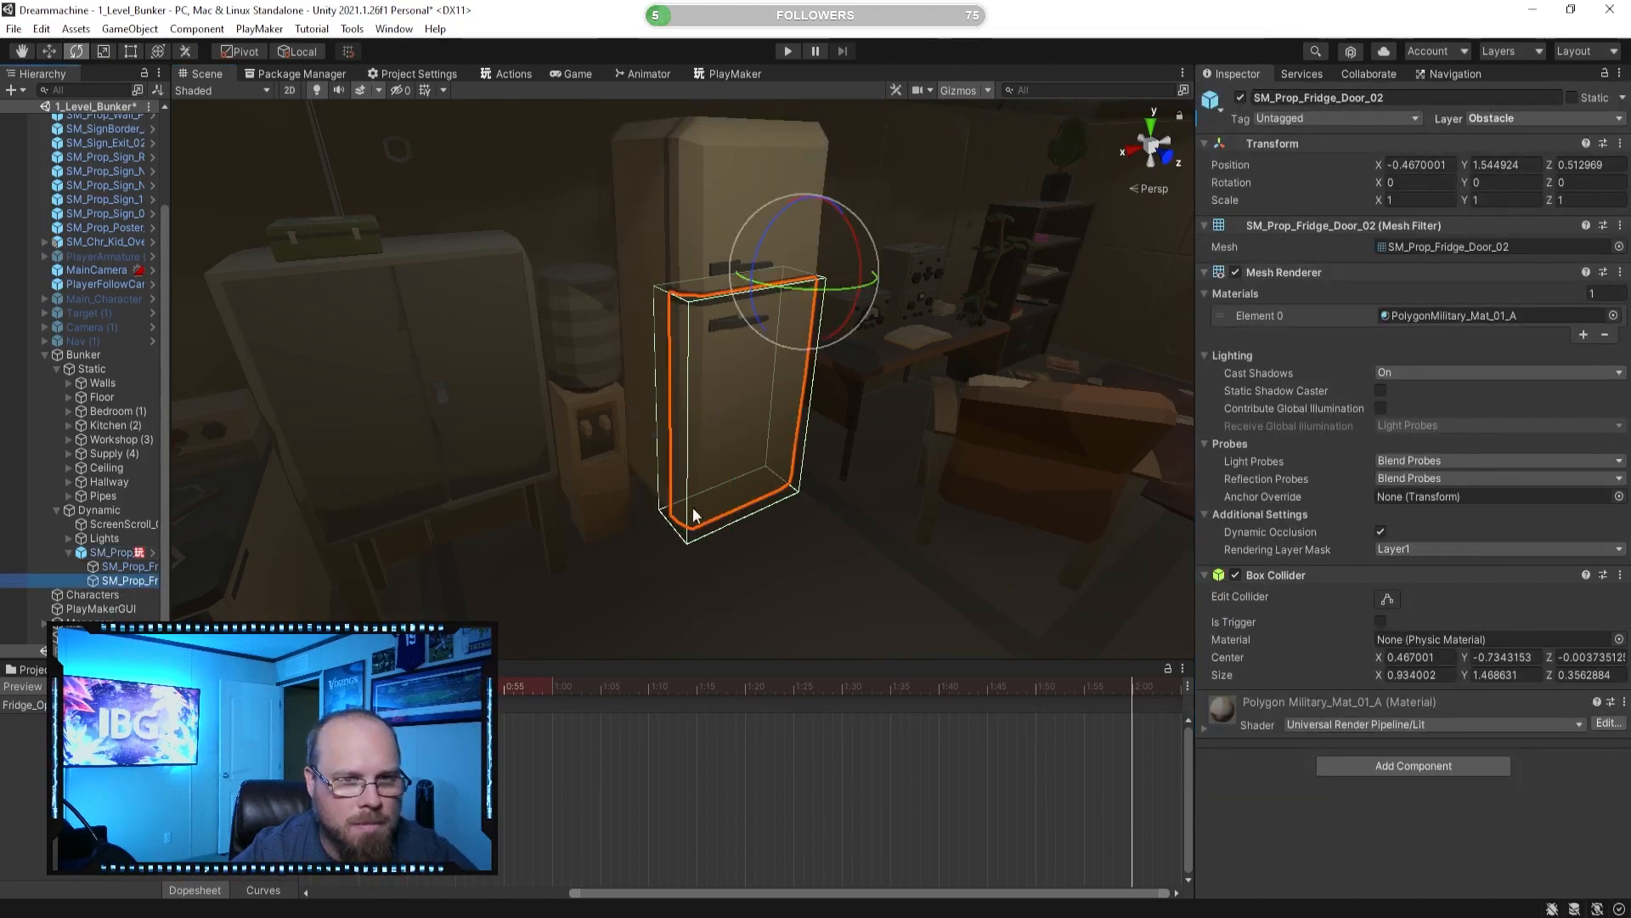
left_click_drag(801, 292, 1039, 286)
left_click_drag(853, 435, 707, 484, "alt")
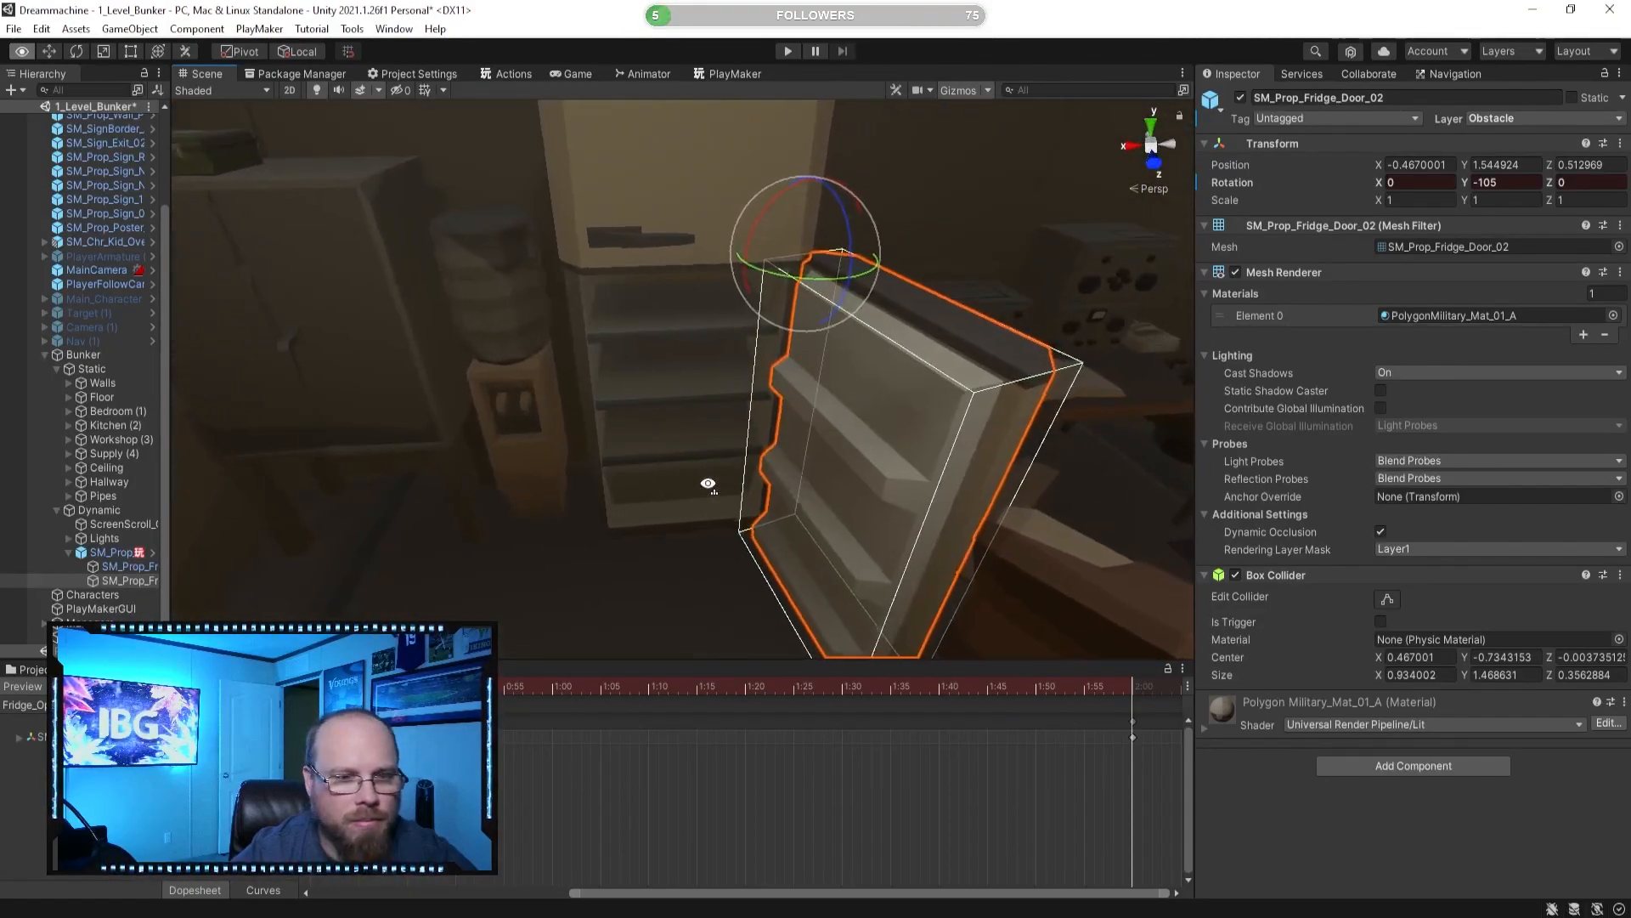
scroll(598, 595, "down", 2)
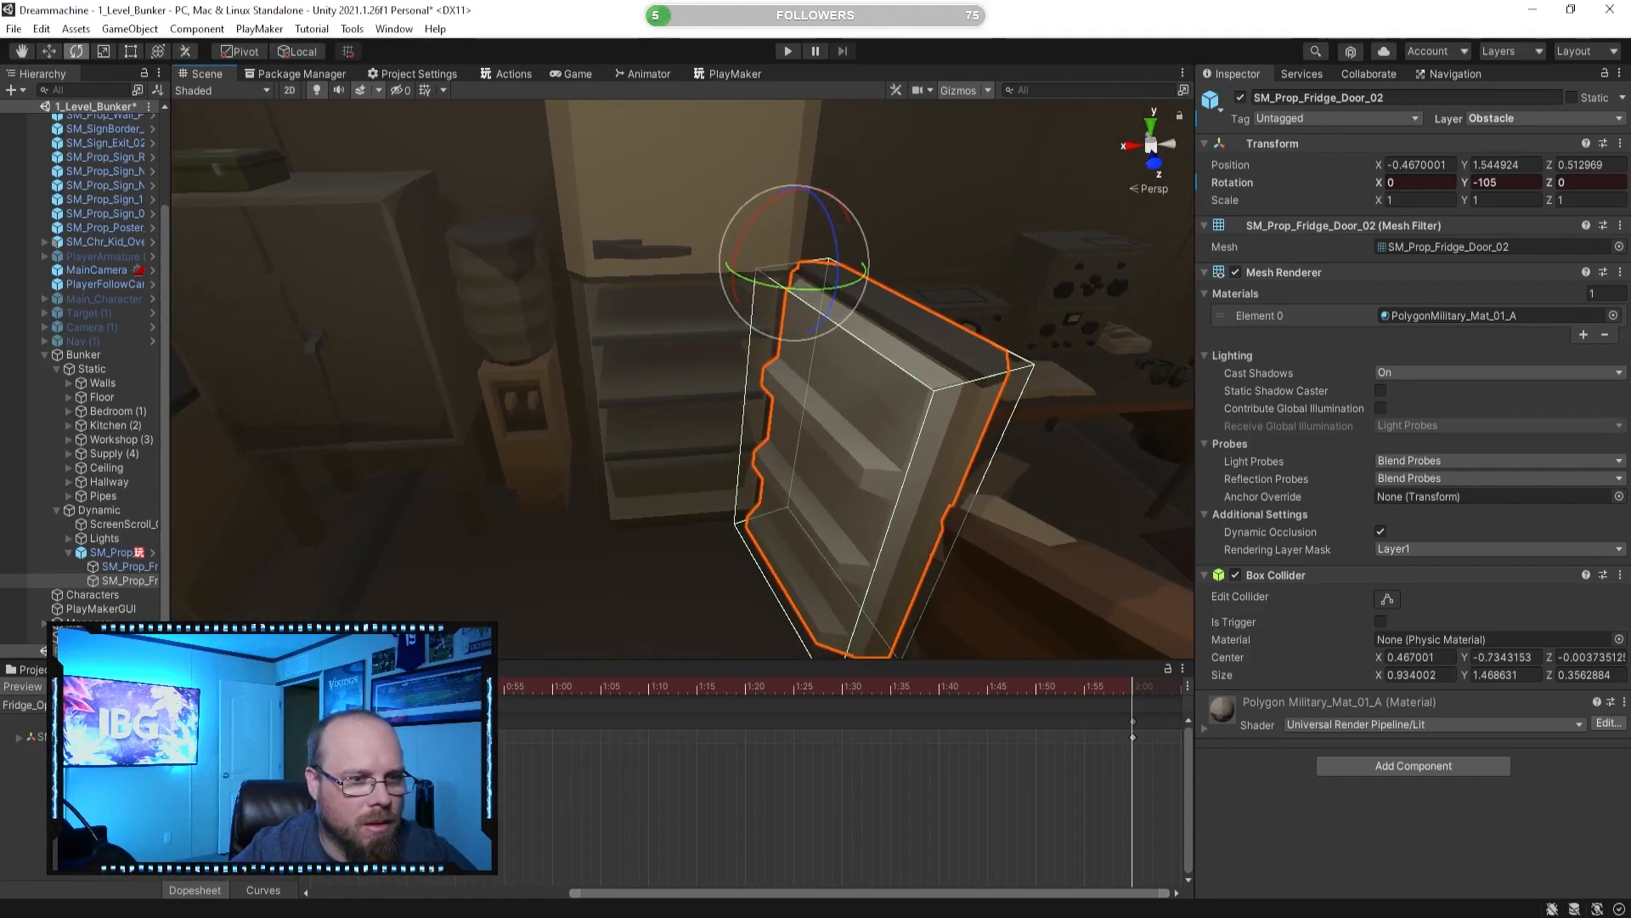
Play back the door animation from the clip's first frame and stop recording.
key("shift+comma")
key("space")
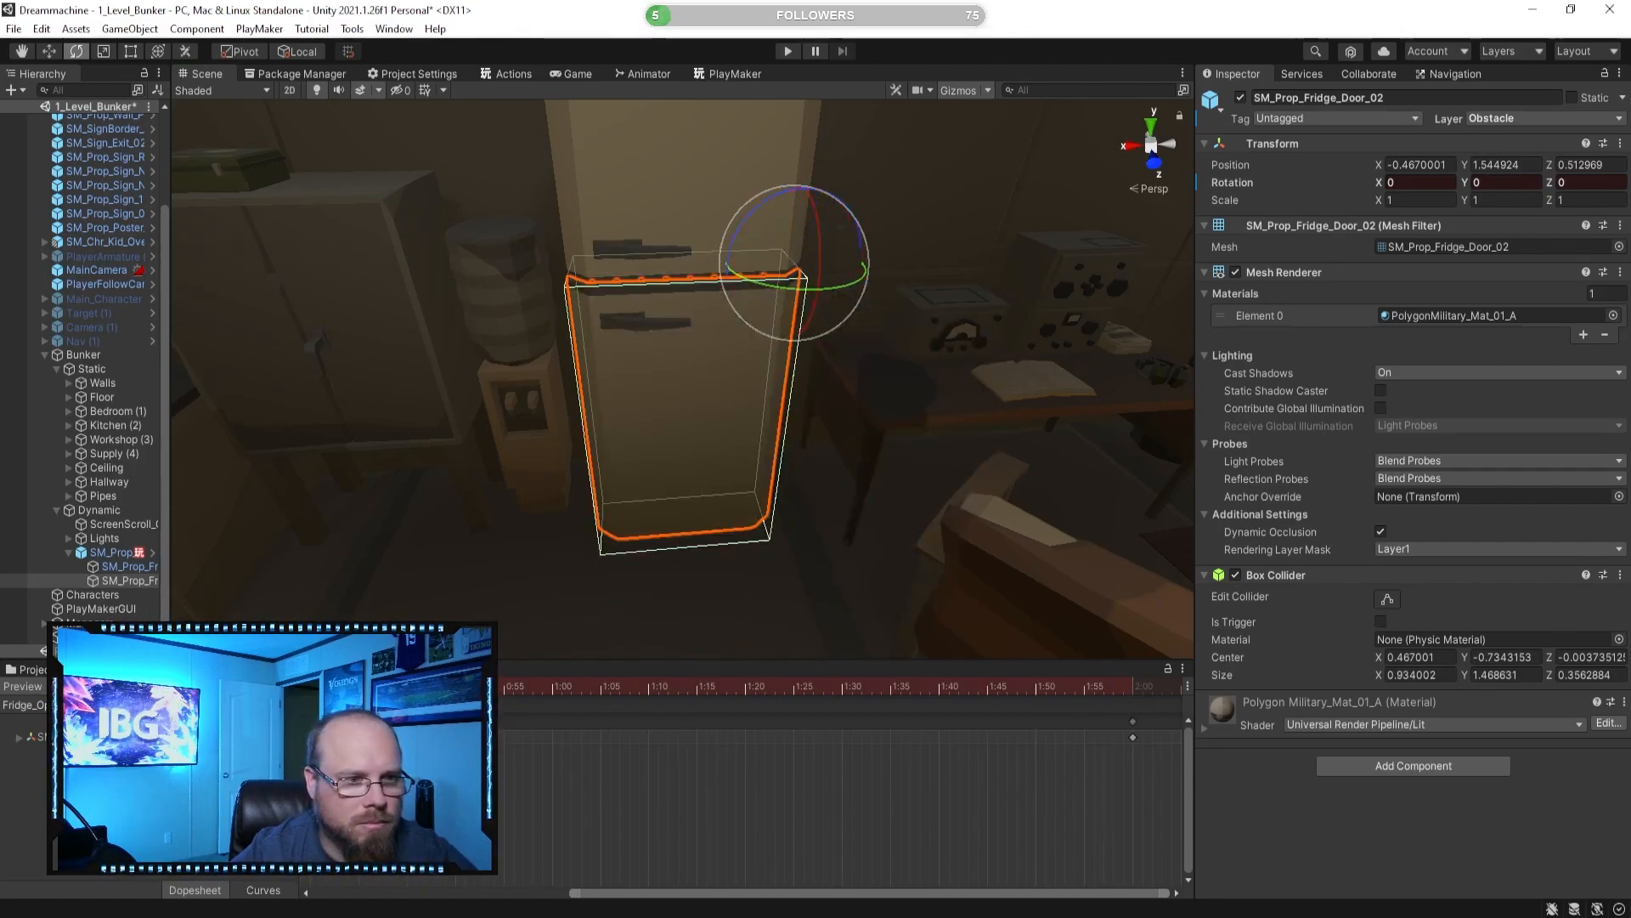
left_click(58, 685)
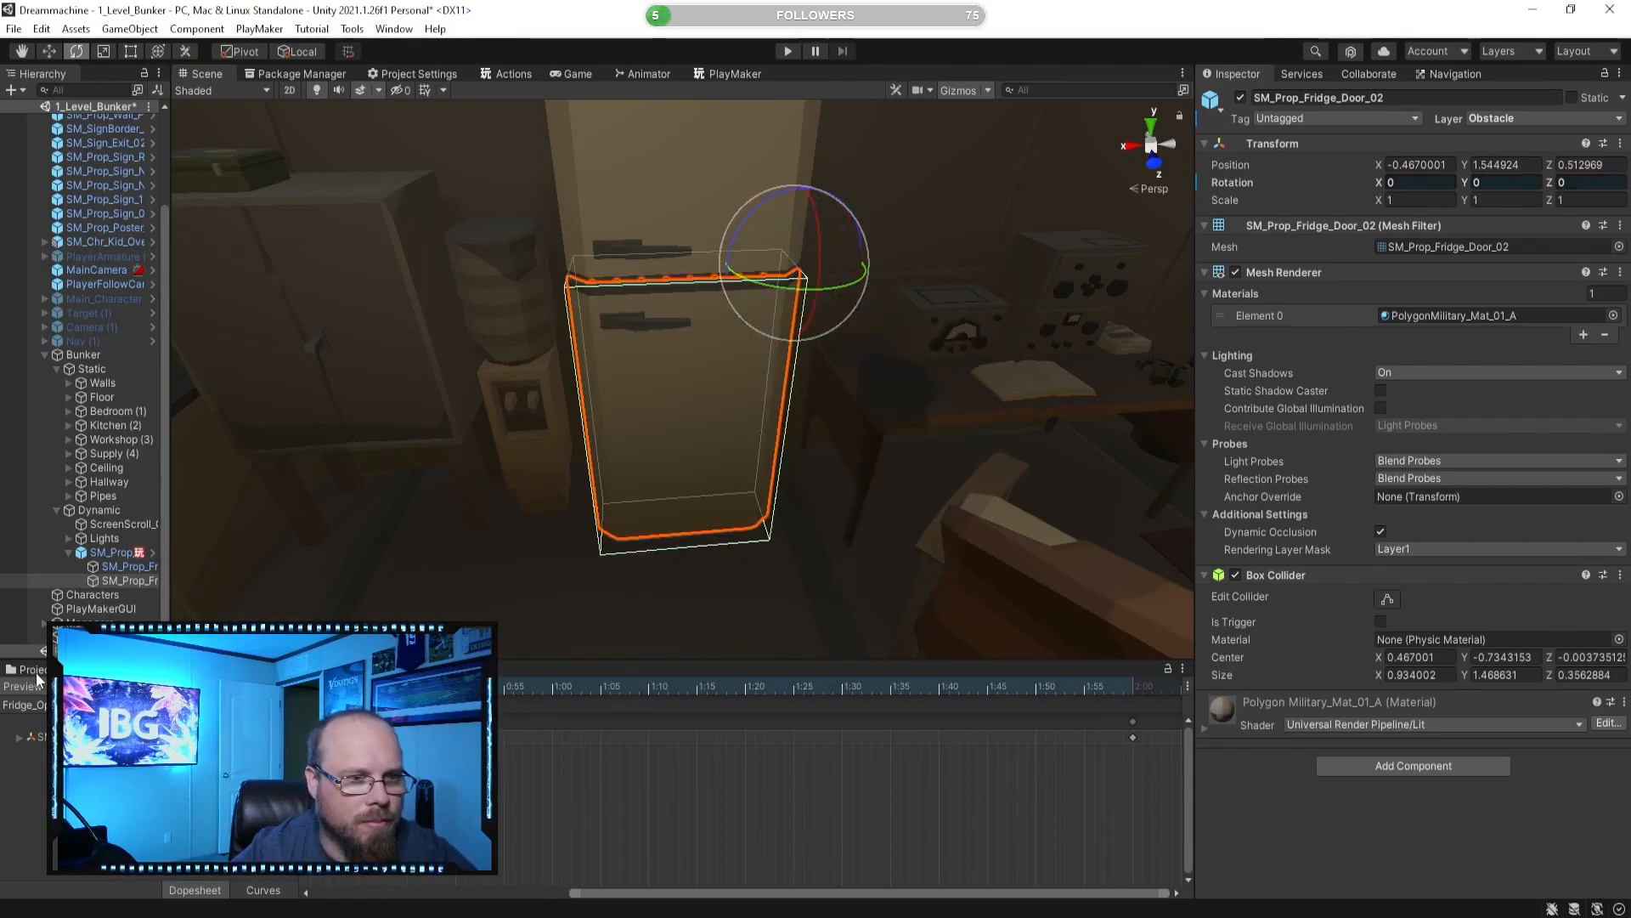
Clear the Project search and turn off Loop Time for the Fridge_Open clip in the Animations 1 folder.
left_click(34, 670)
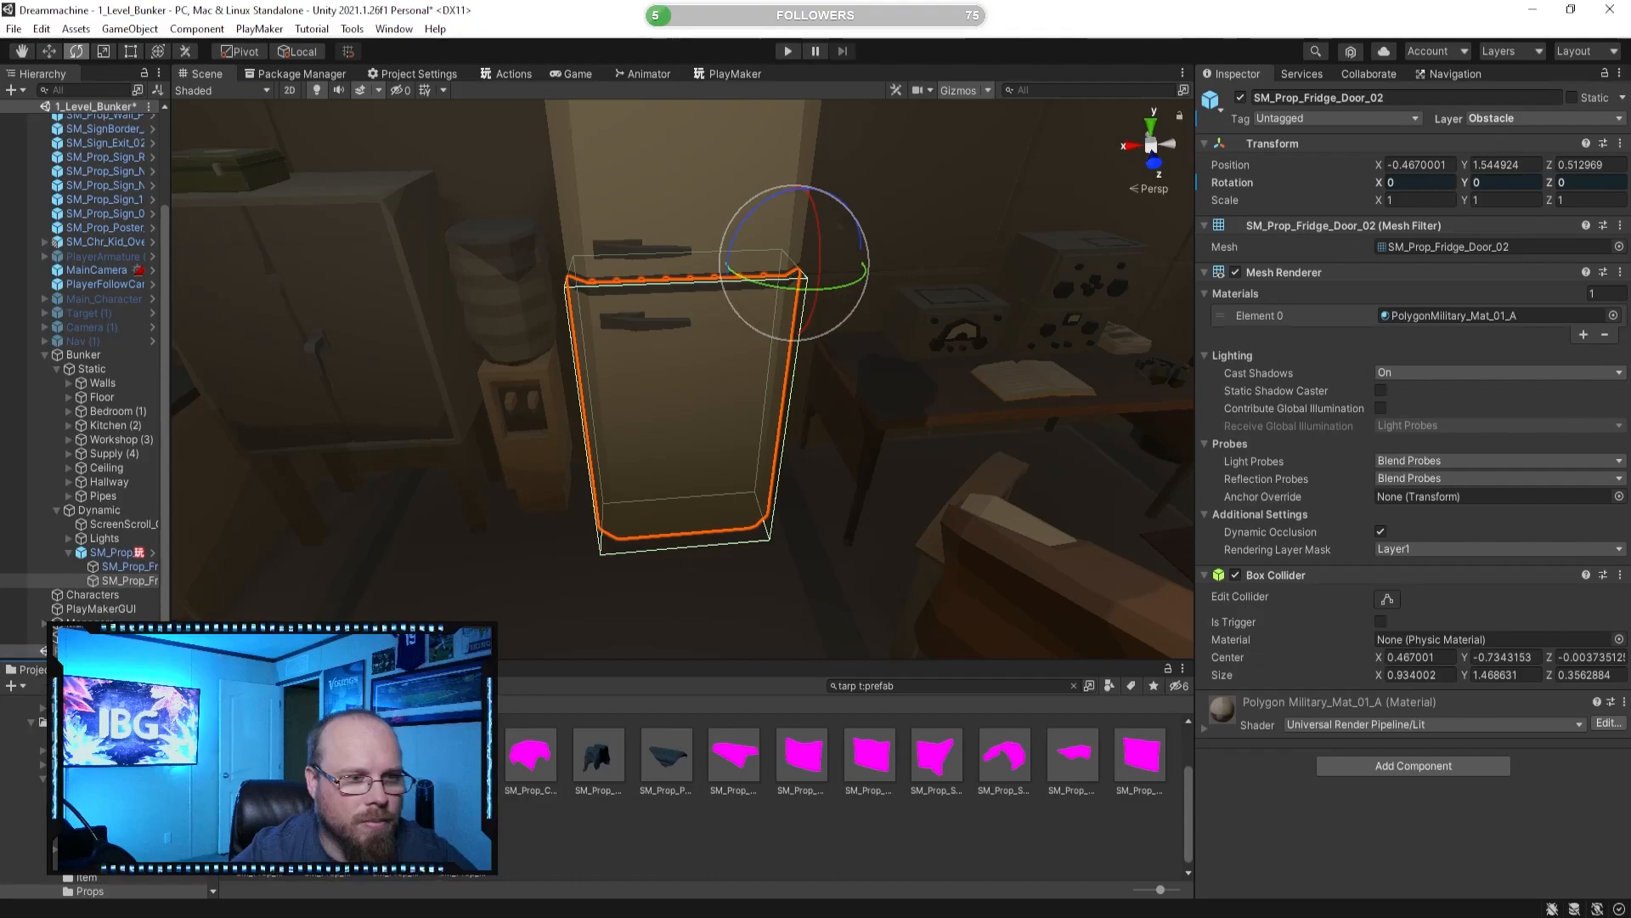
left_click(1074, 685)
left_click(239, 704)
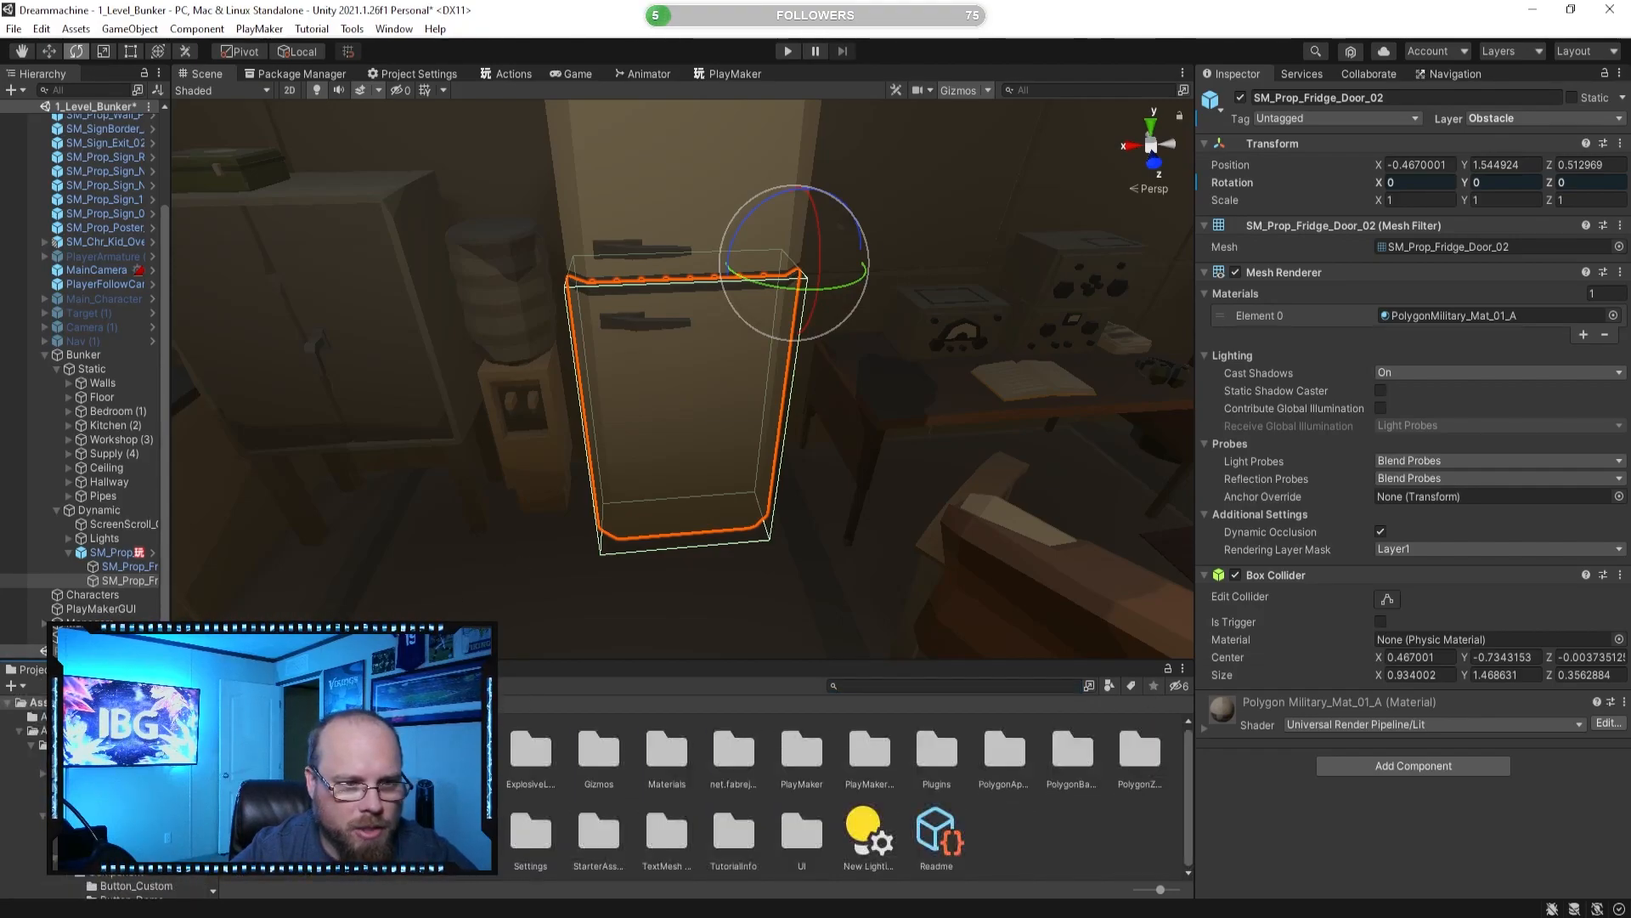
double_click(260, 754)
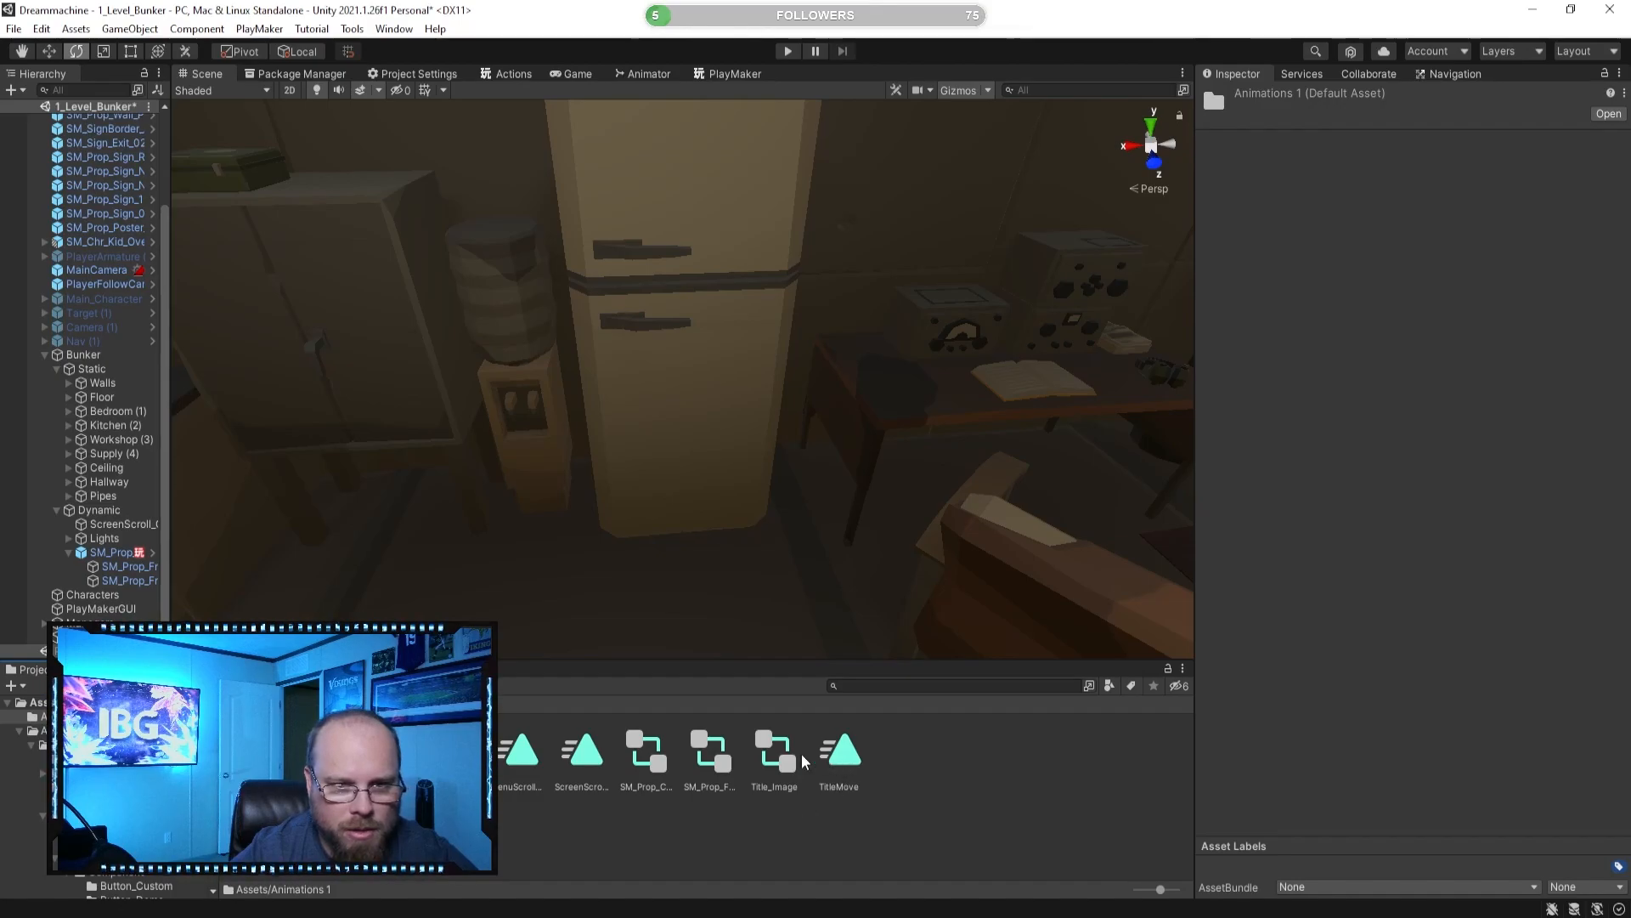
left_click(453, 752)
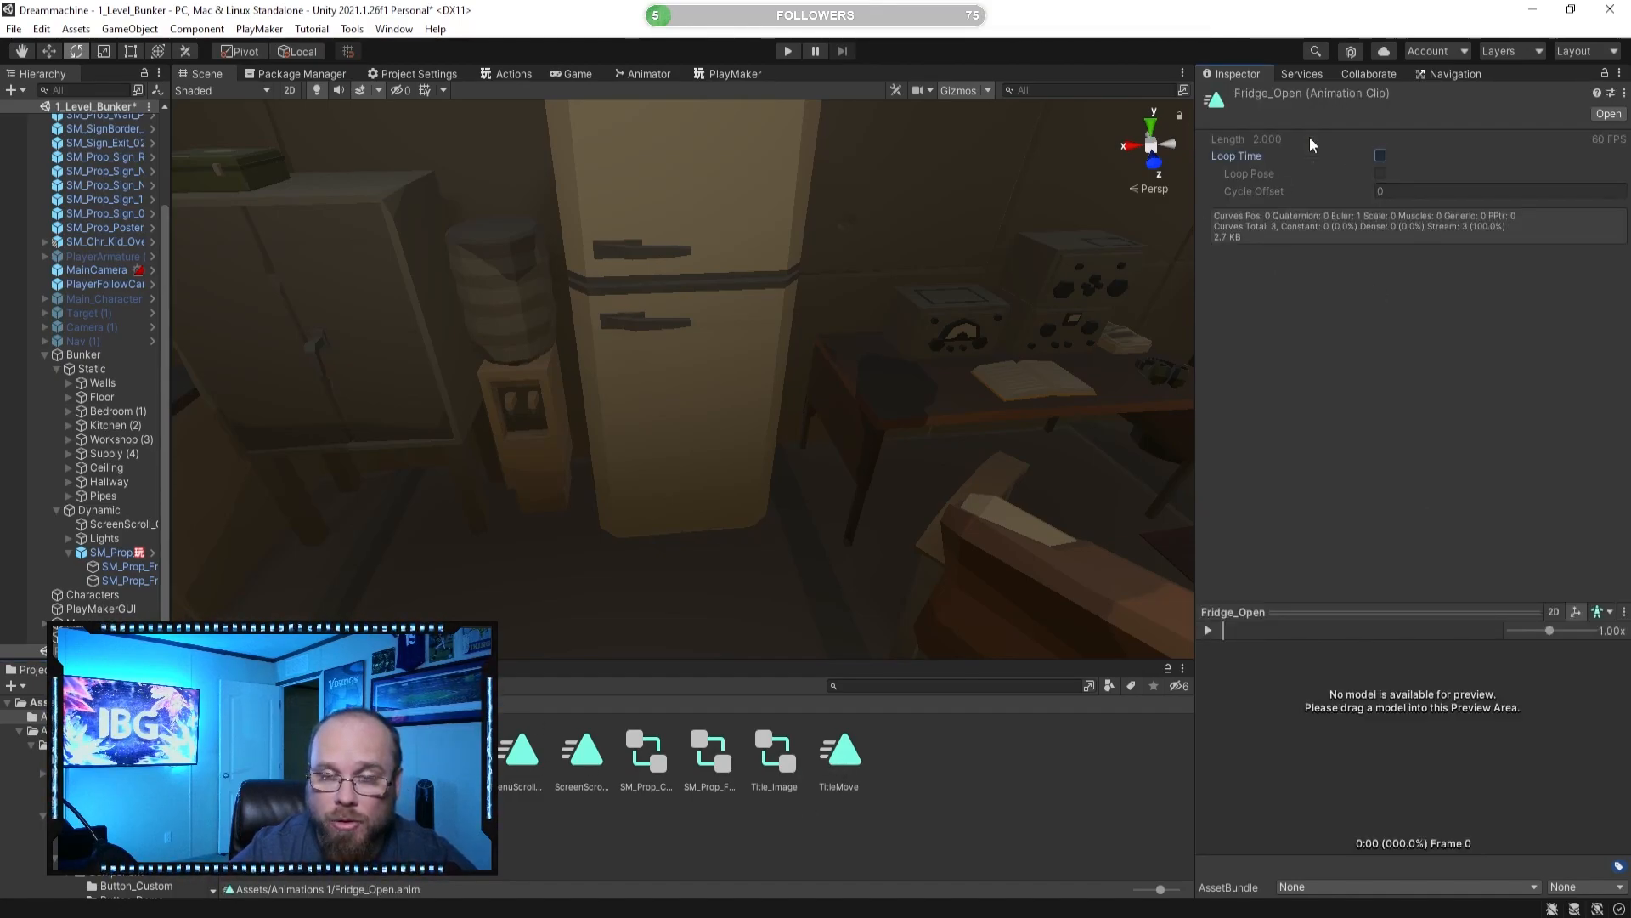
left_click(459, 832)
scroll(500, 486, "down", 3)
right_click_drag(499, 485, 462, 473)
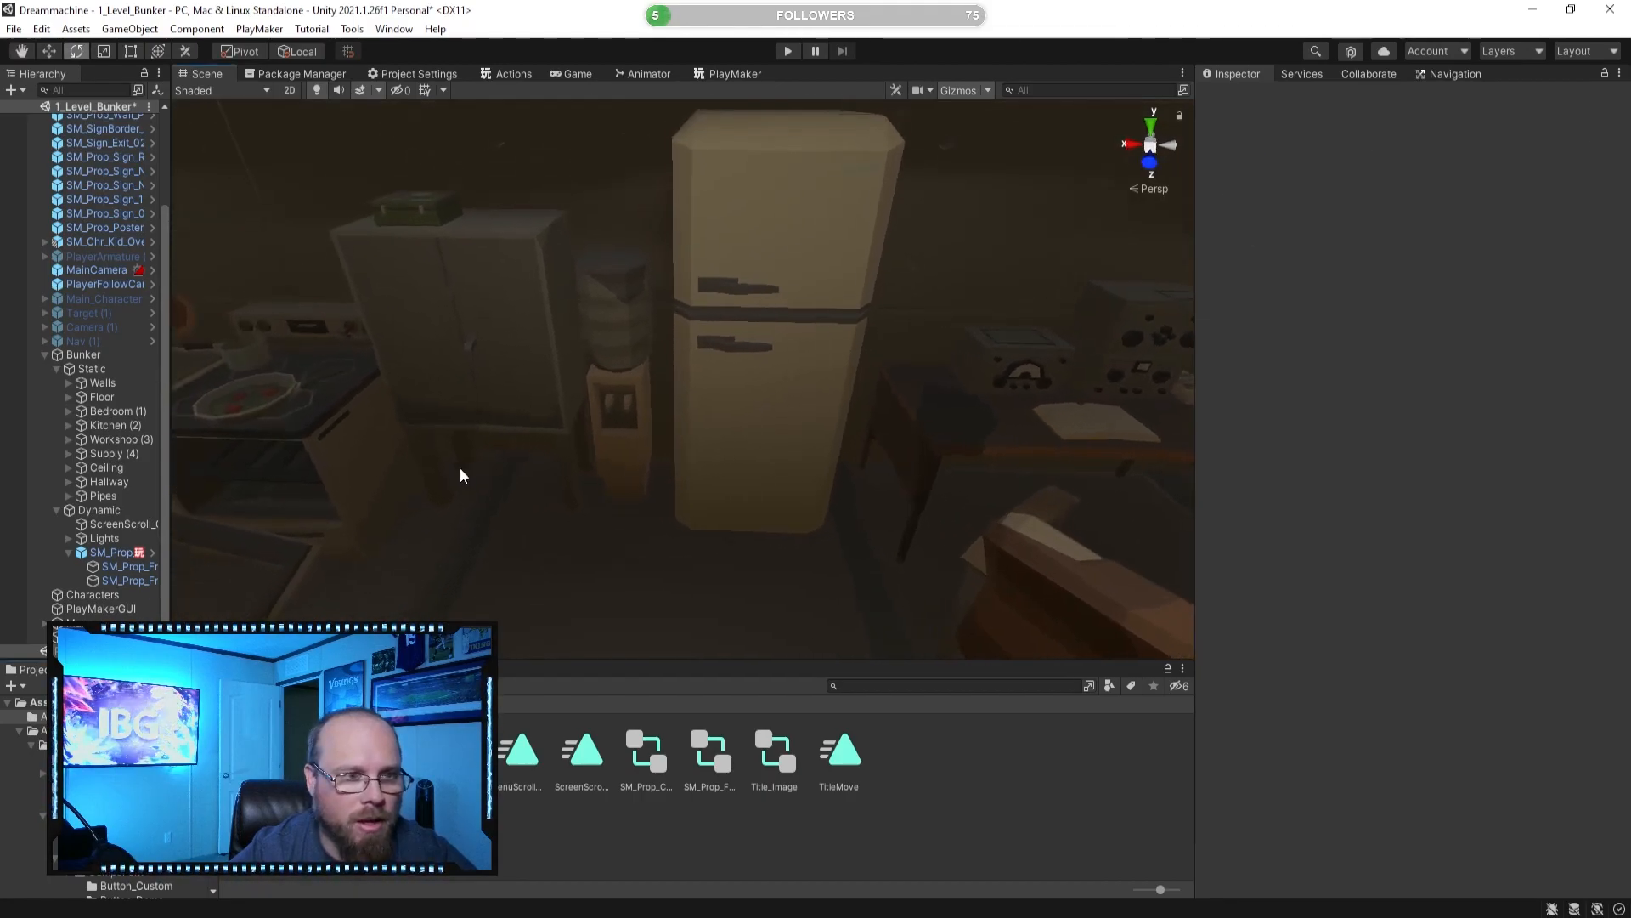
Open the animator controller of SM_Prop_Fridge_01 and place the Fridge_Open state directly beneath Entry.
left_click(115, 552)
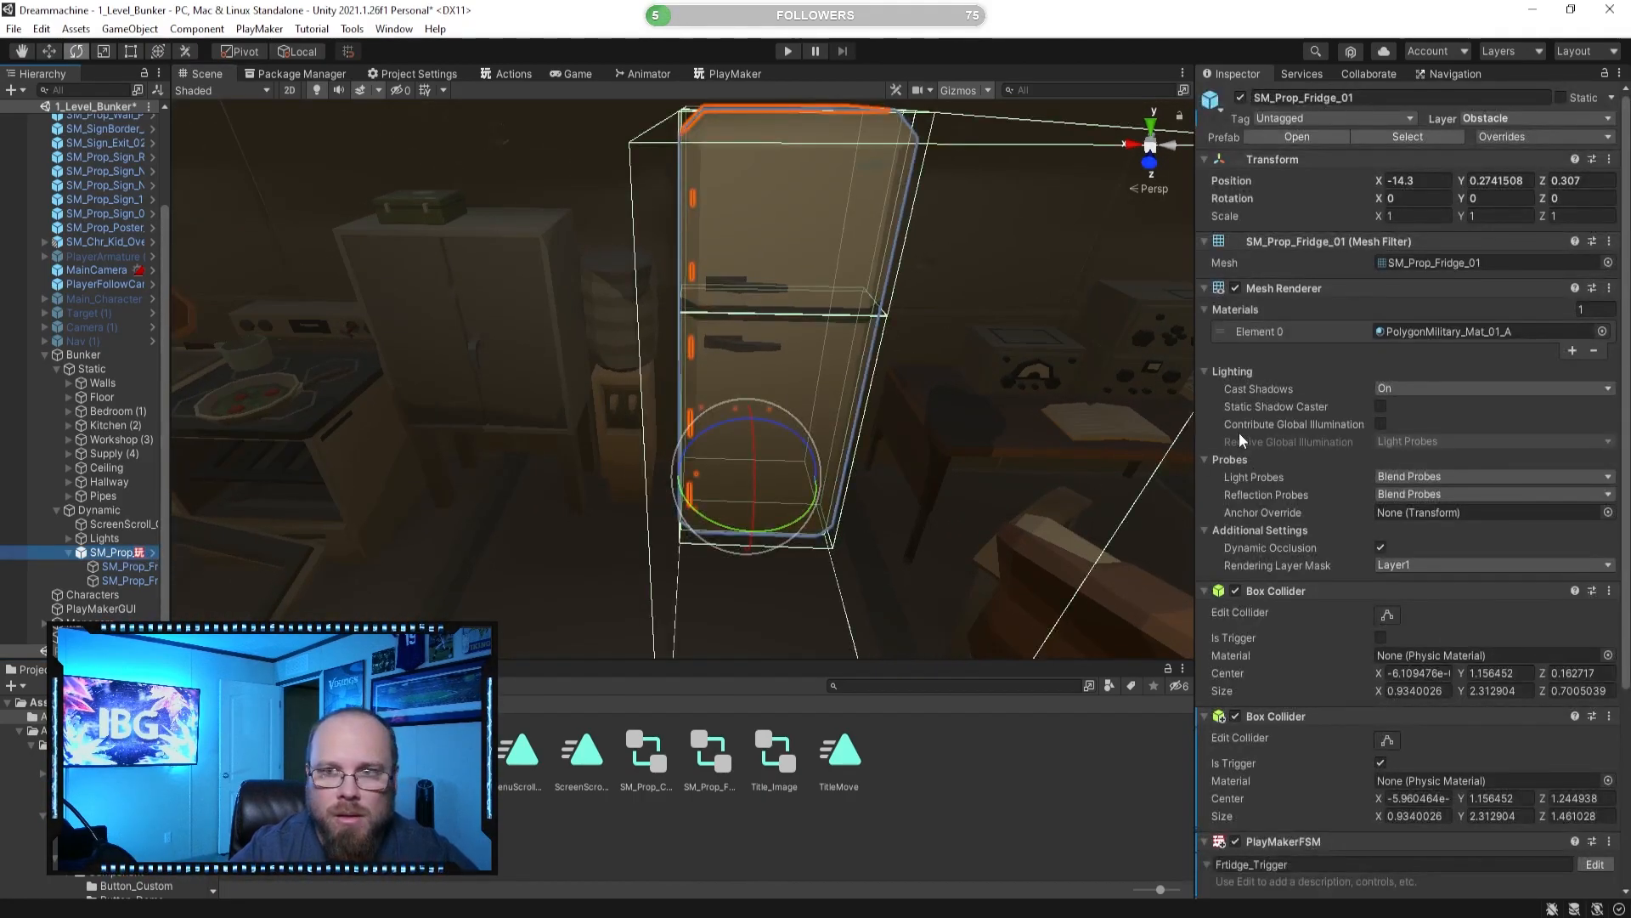
scroll(1359, 488, "down", 3)
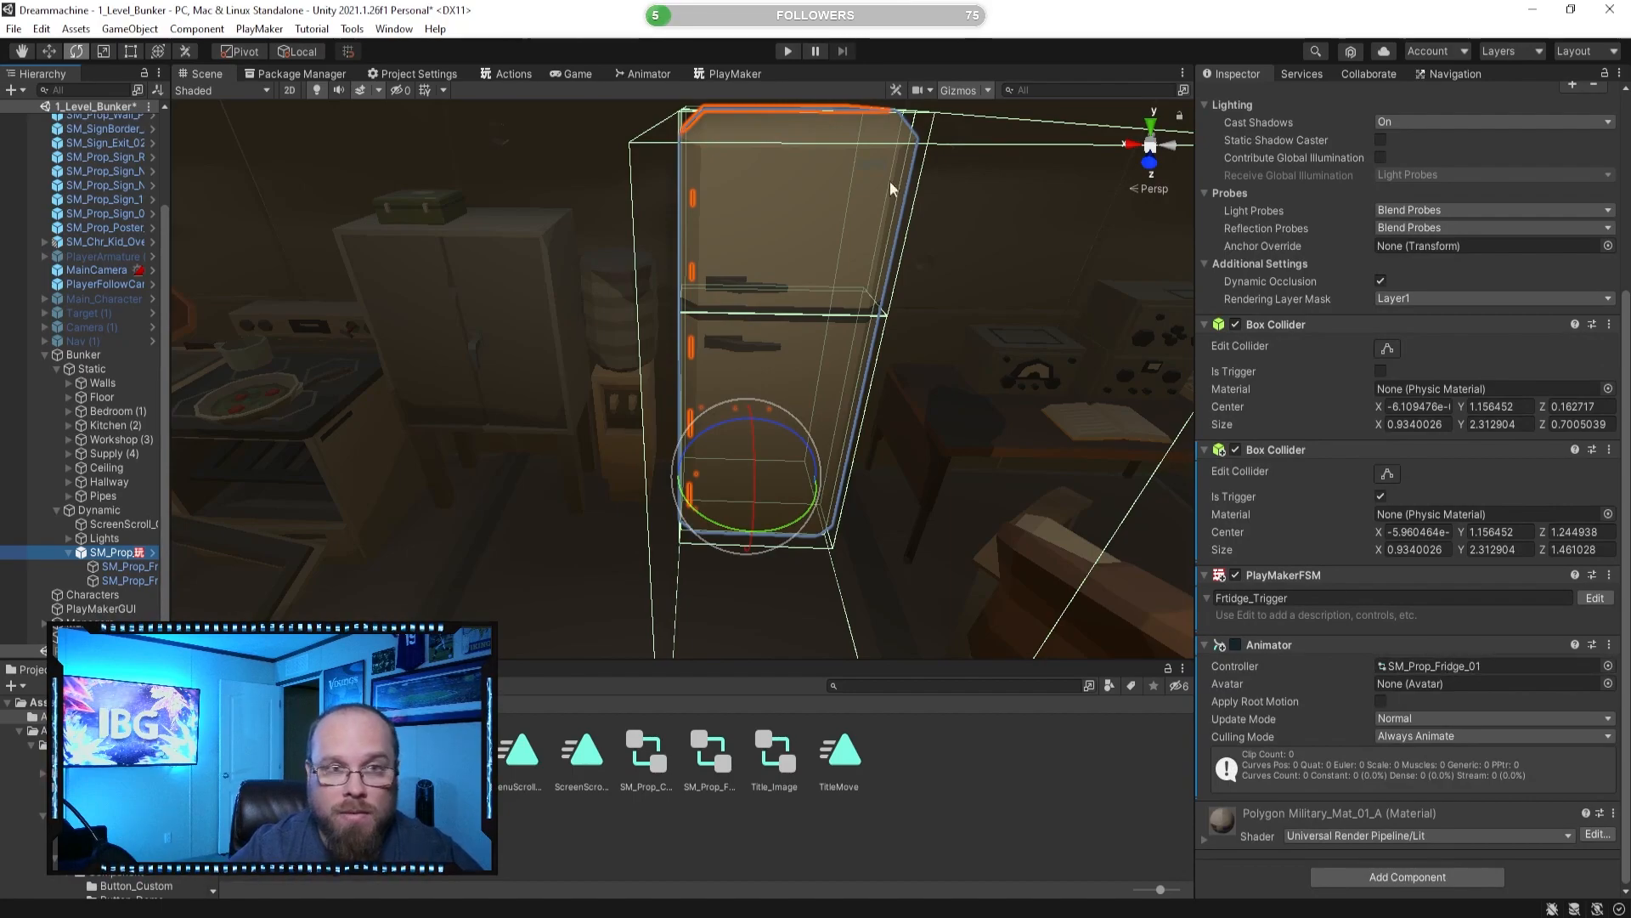
left_click(633, 74)
left_click(731, 318)
left_click_drag(736, 315, 633, 453)
scroll(805, 402, "down", 1)
middle_click_drag(805, 402, 988, 360)
left_click(843, 437)
left_click(836, 418)
left_click(826, 434)
left_click_drag(799, 421, 822, 426)
Create an empty state beside Fridge_Open in the Base Layer and name it Idle.
right_click(955, 397)
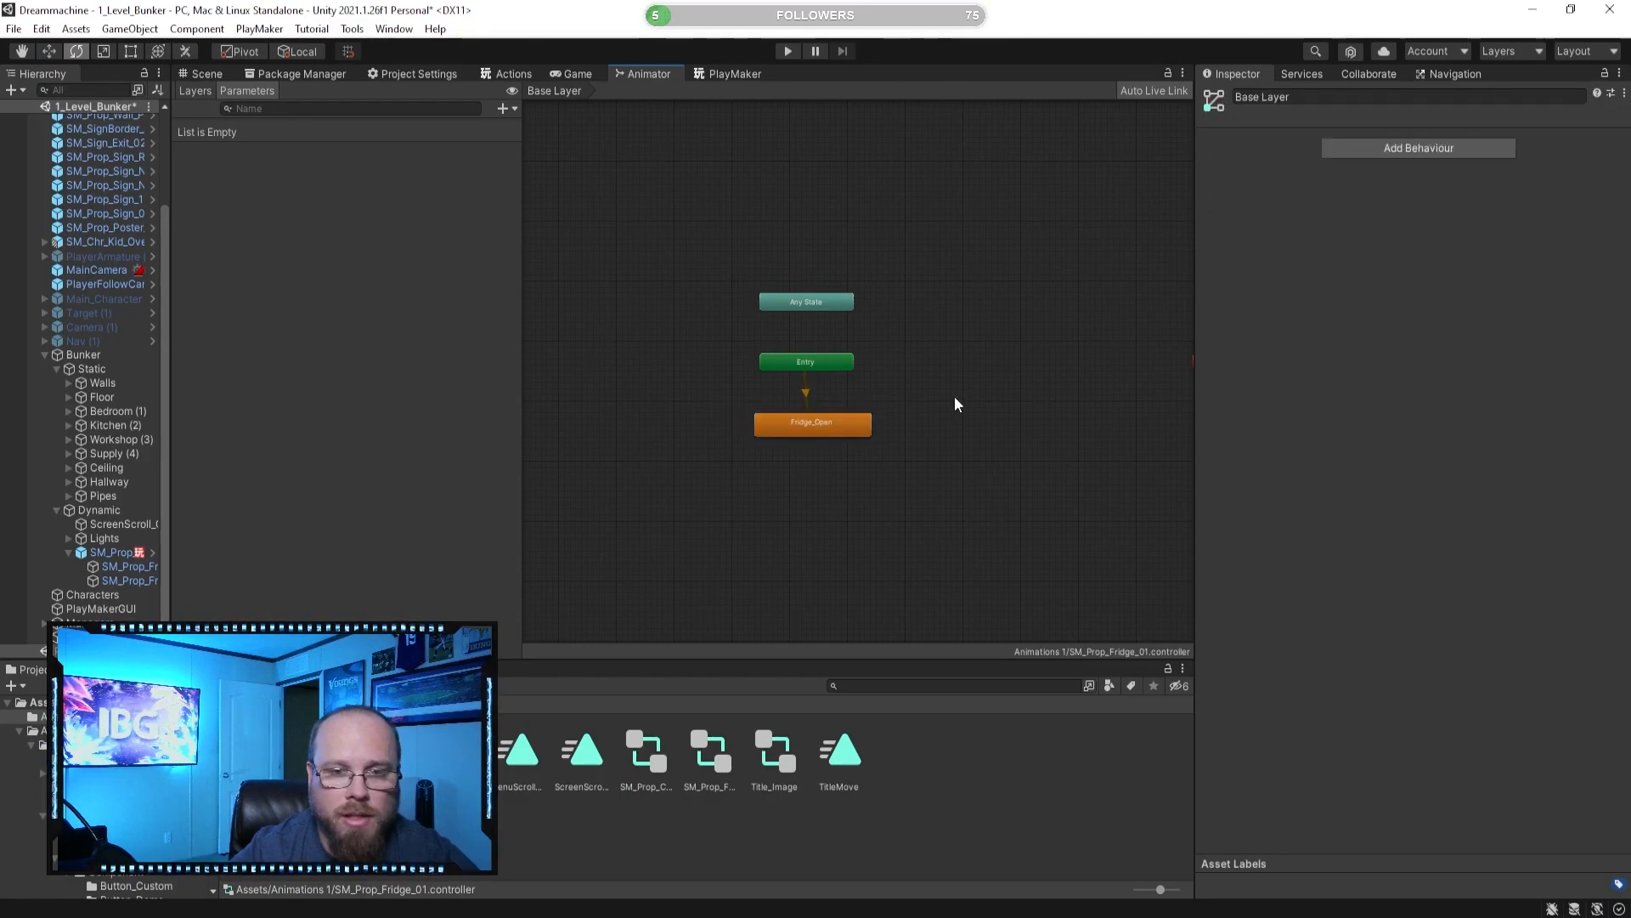
mouse_move(994, 419)
left_click(1191, 409)
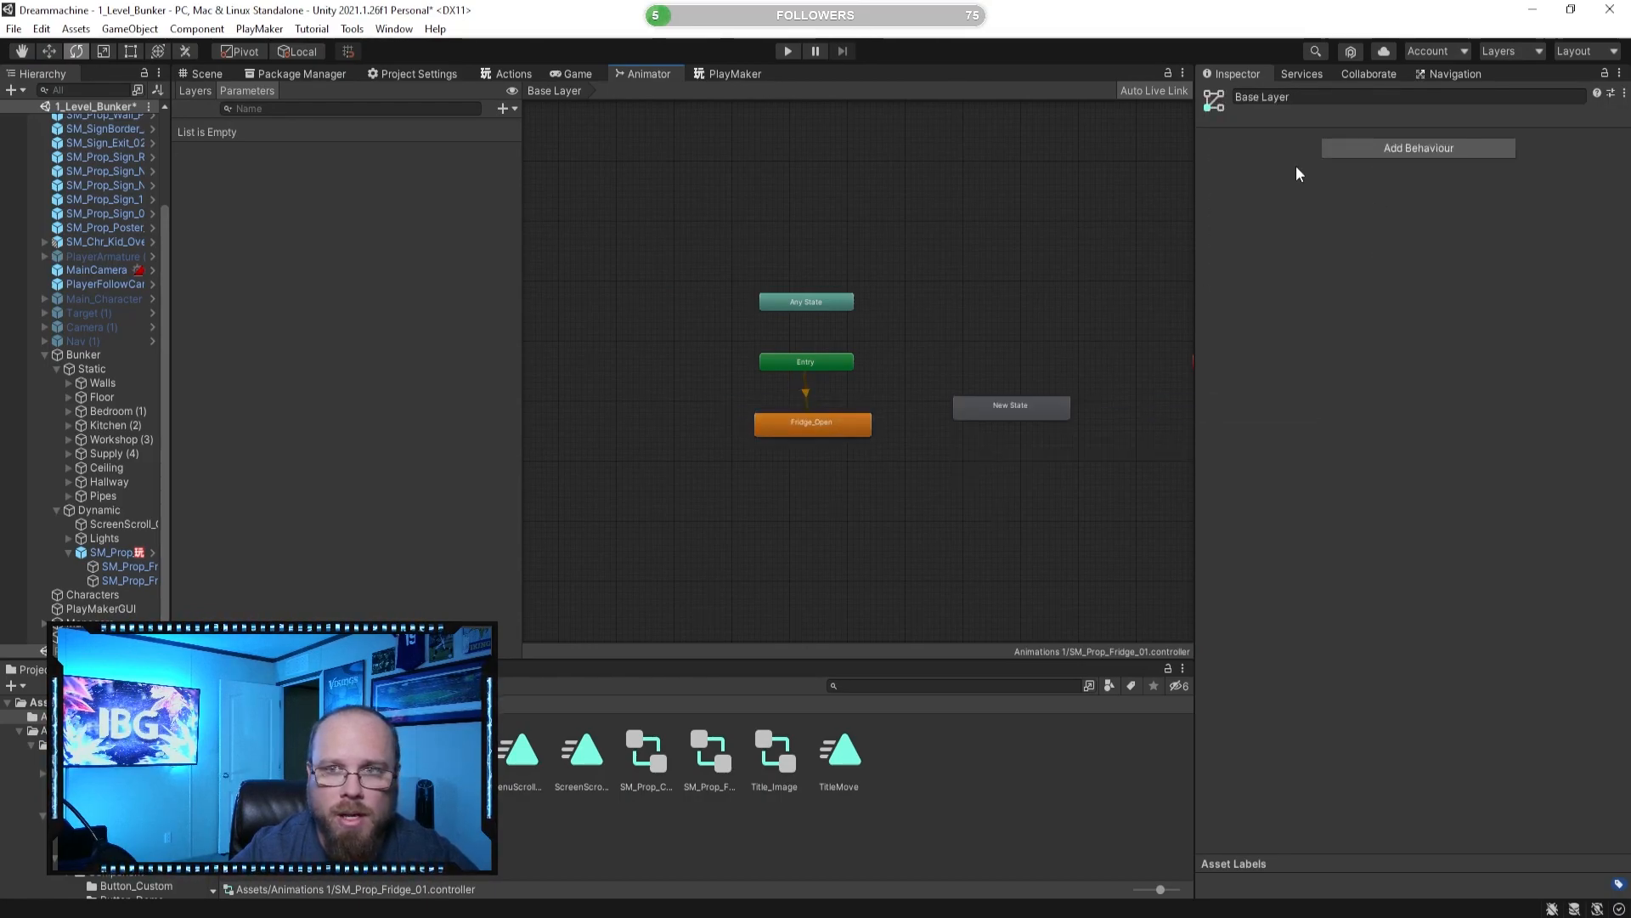
left_click(1308, 97)
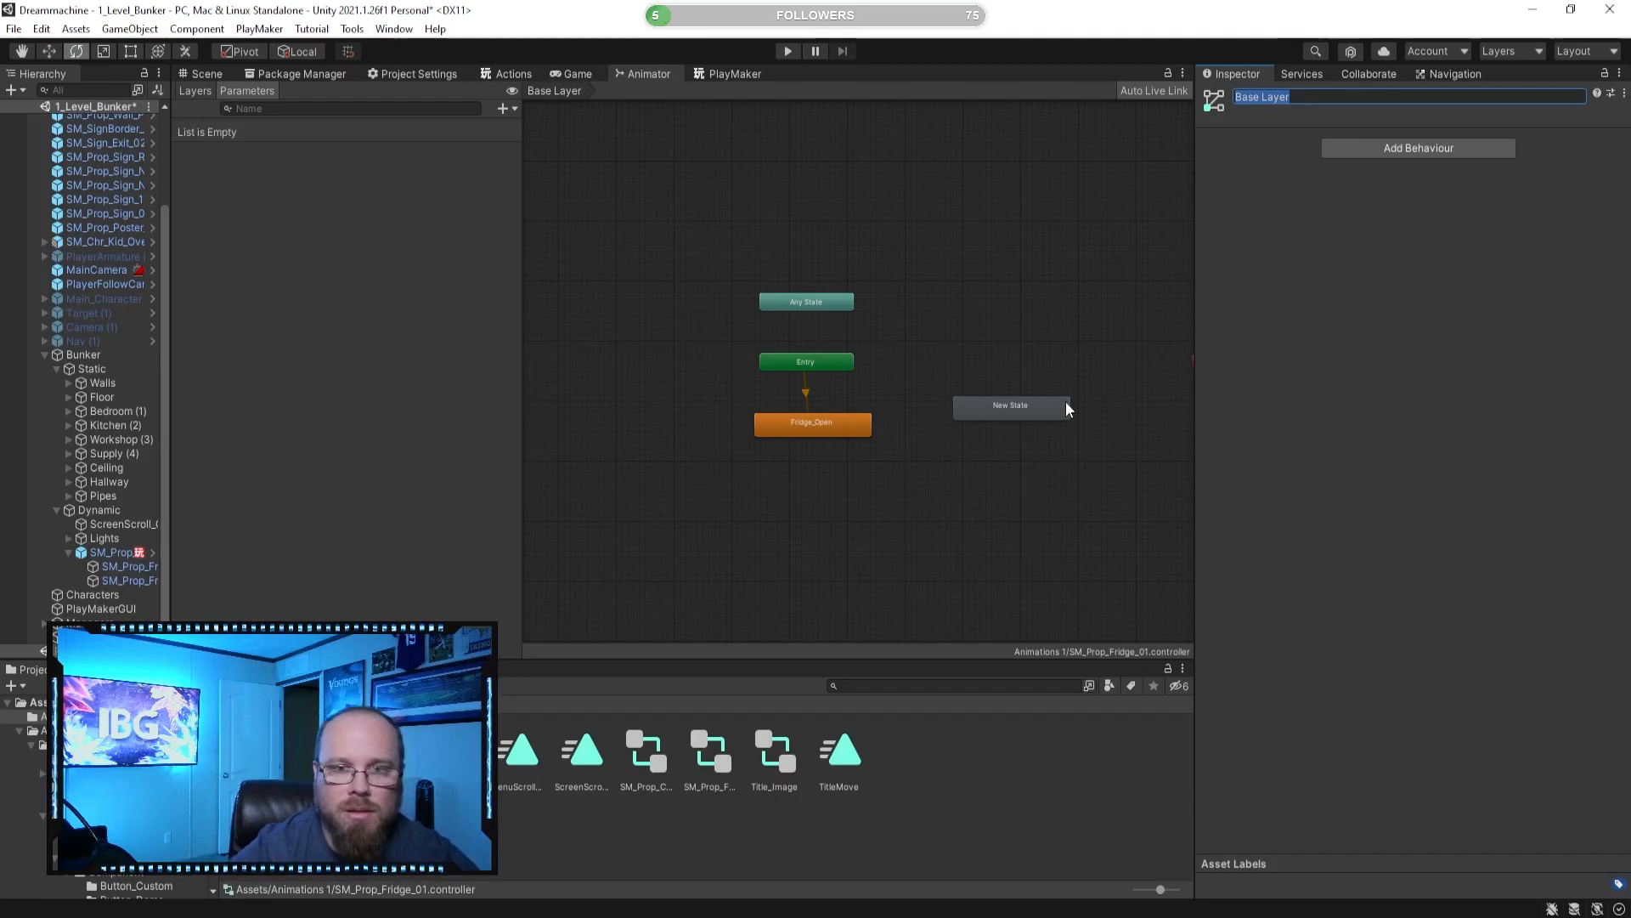
left_click(1067, 408)
left_click(1312, 99)
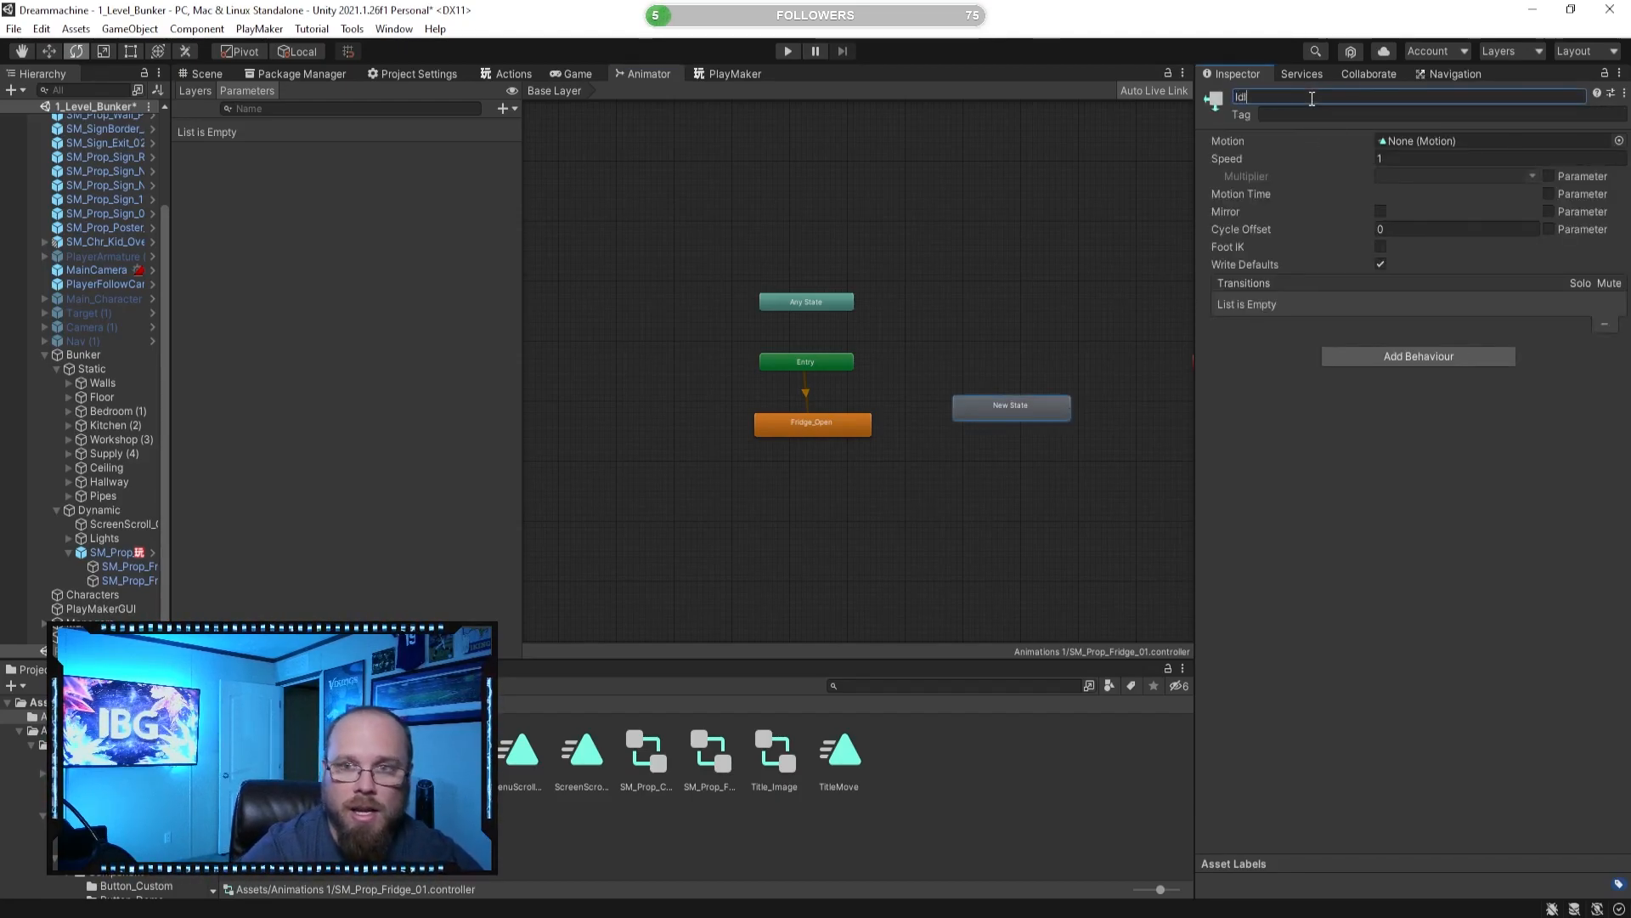
left_click(986, 490)
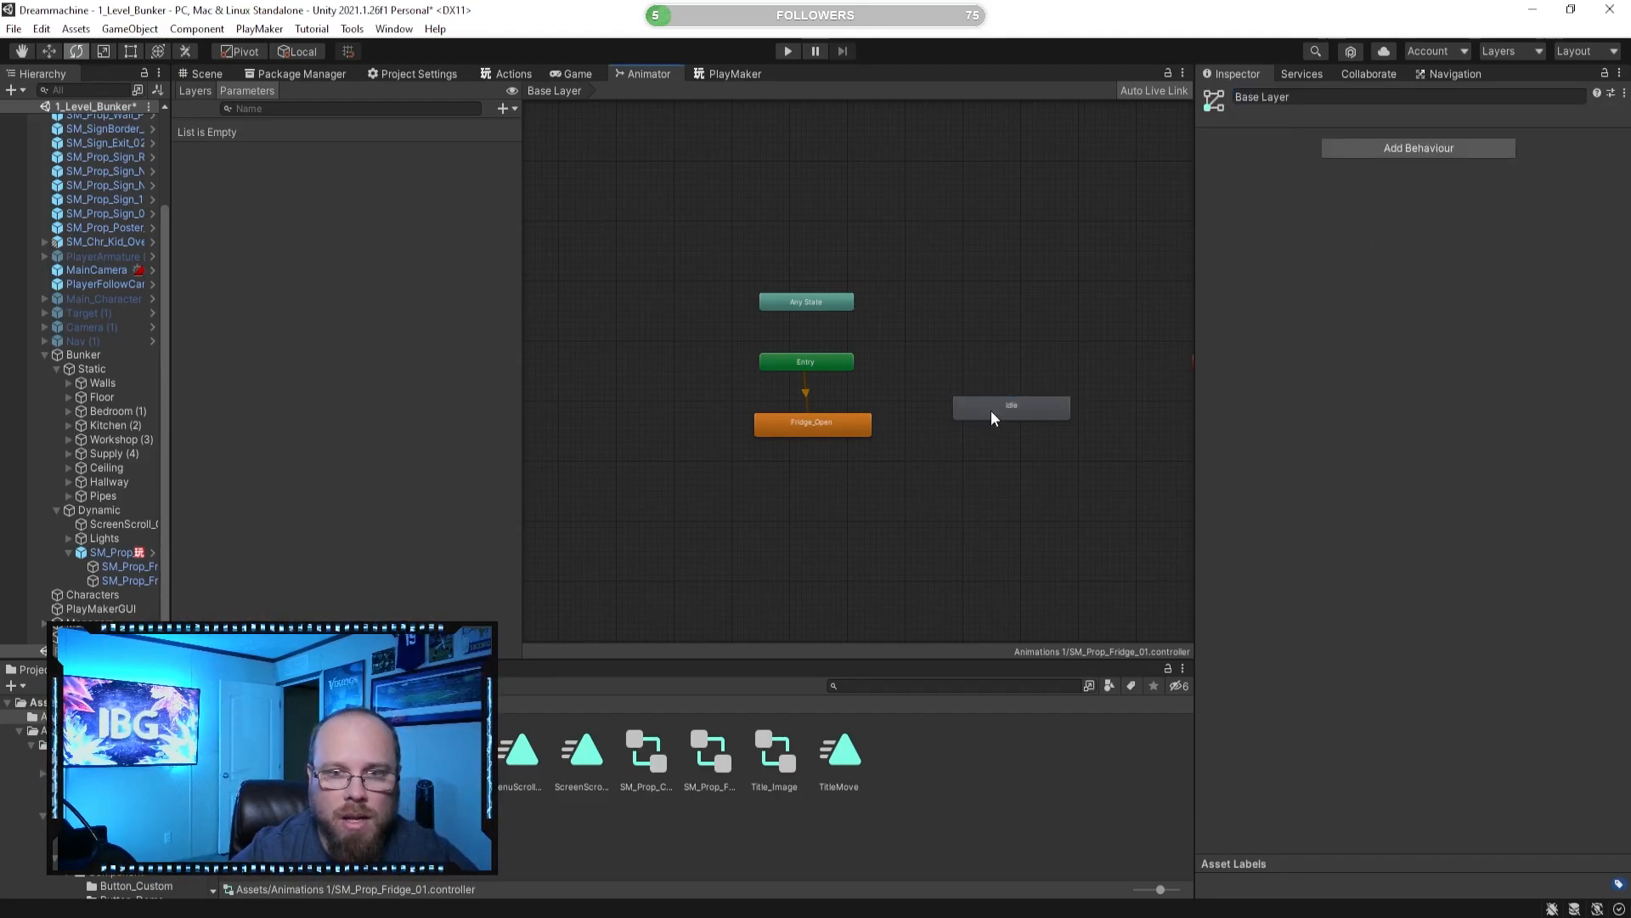
Make Idle the layer default state and arrange it under Entry, with Fridge_Open moved below it.
right_click(991, 411)
left_click(1052, 441)
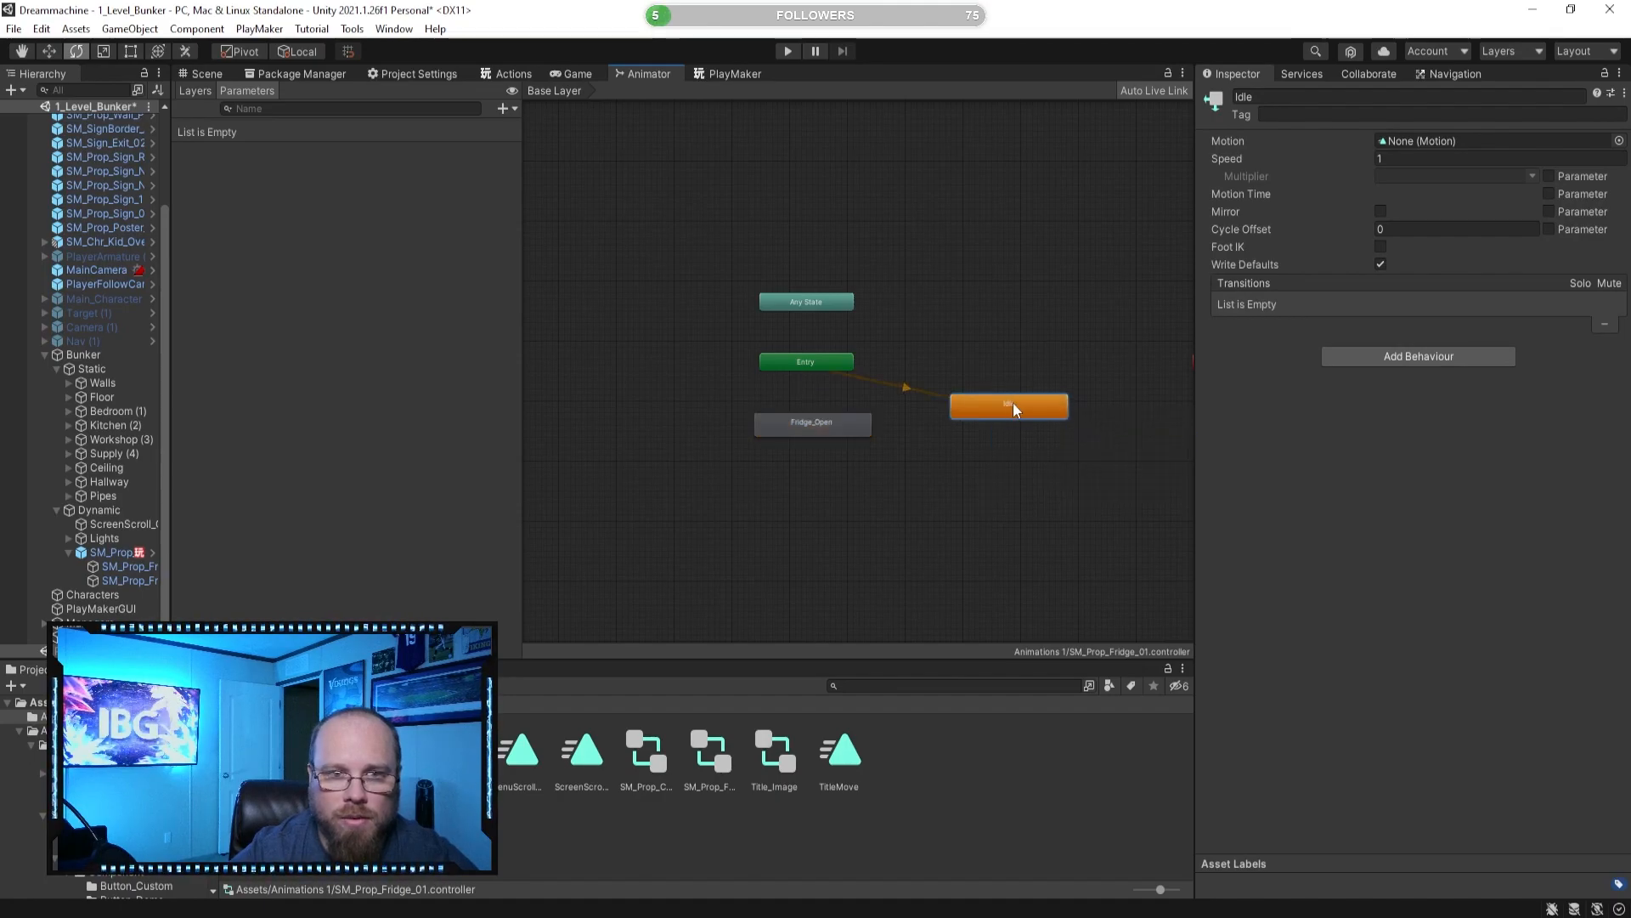
left_click_drag(814, 429, 802, 520)
left_click_drag(958, 412, 788, 425)
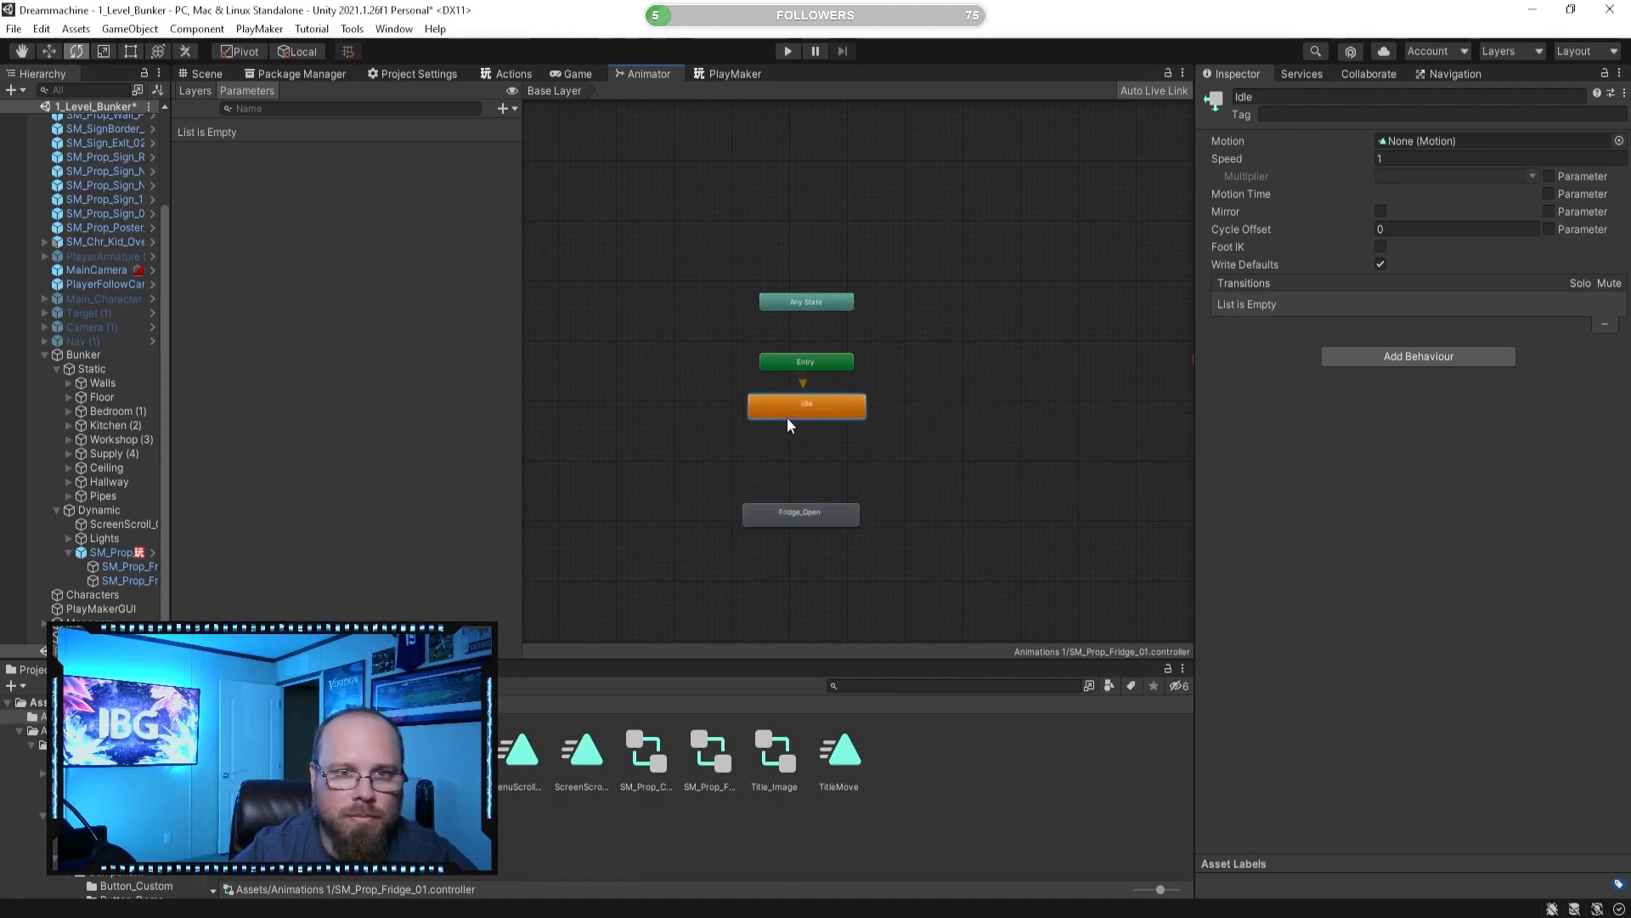
Add two trigger parameters named Open and Close to the fridge animator controller.
left_click(633, 378)
left_click(503, 105)
left_click(556, 185)
type("Open")
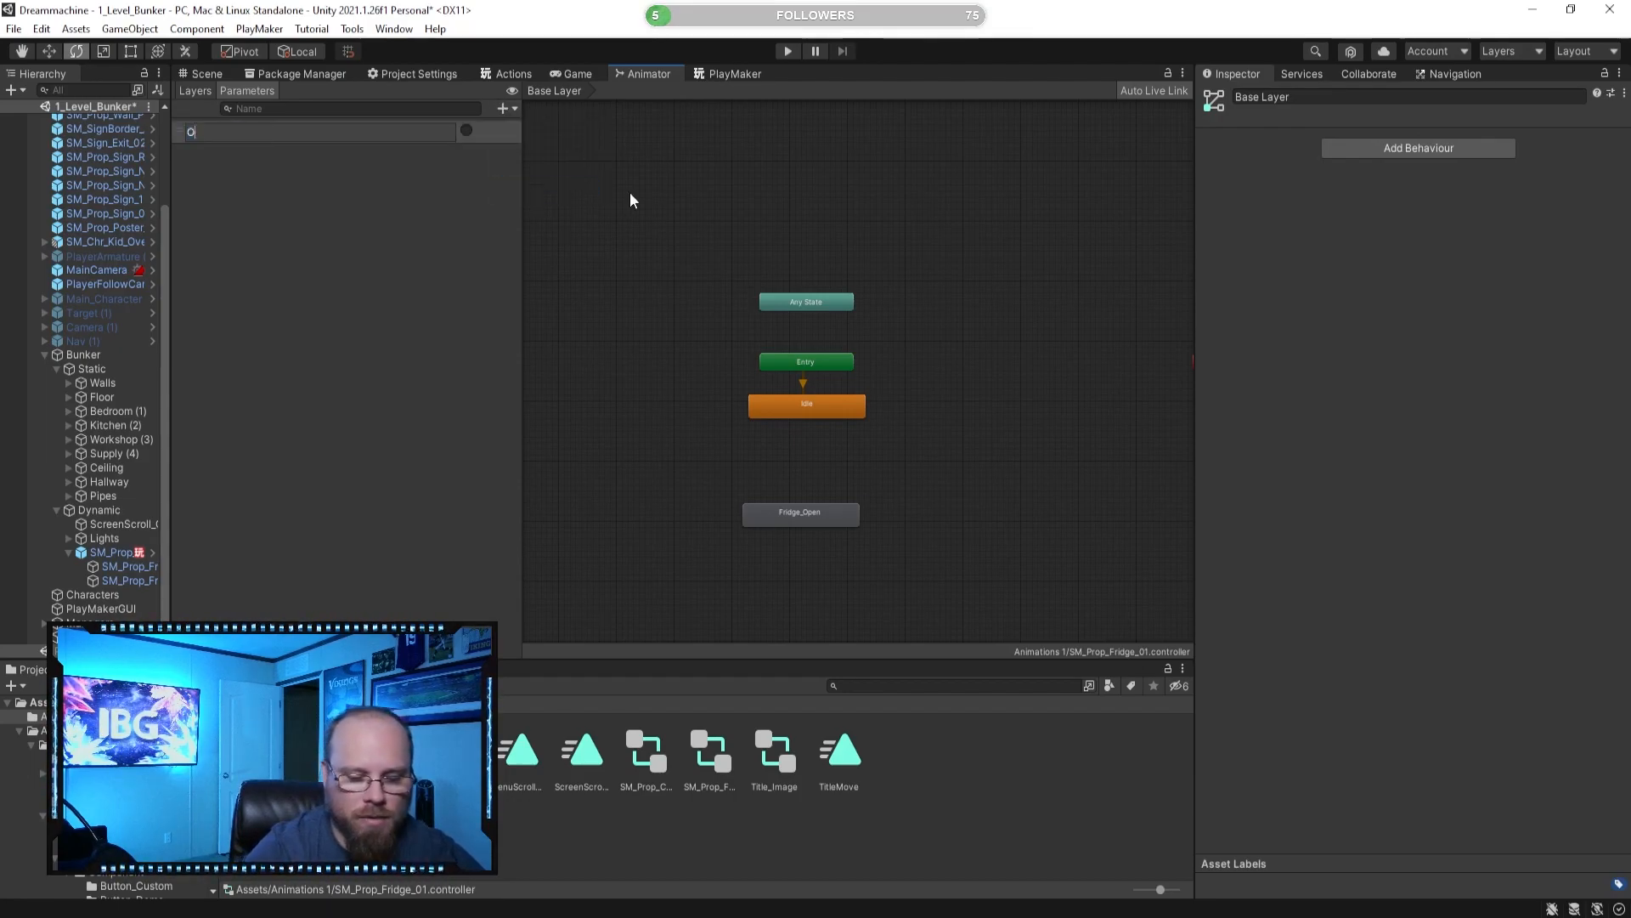
key("Return")
left_click(504, 108)
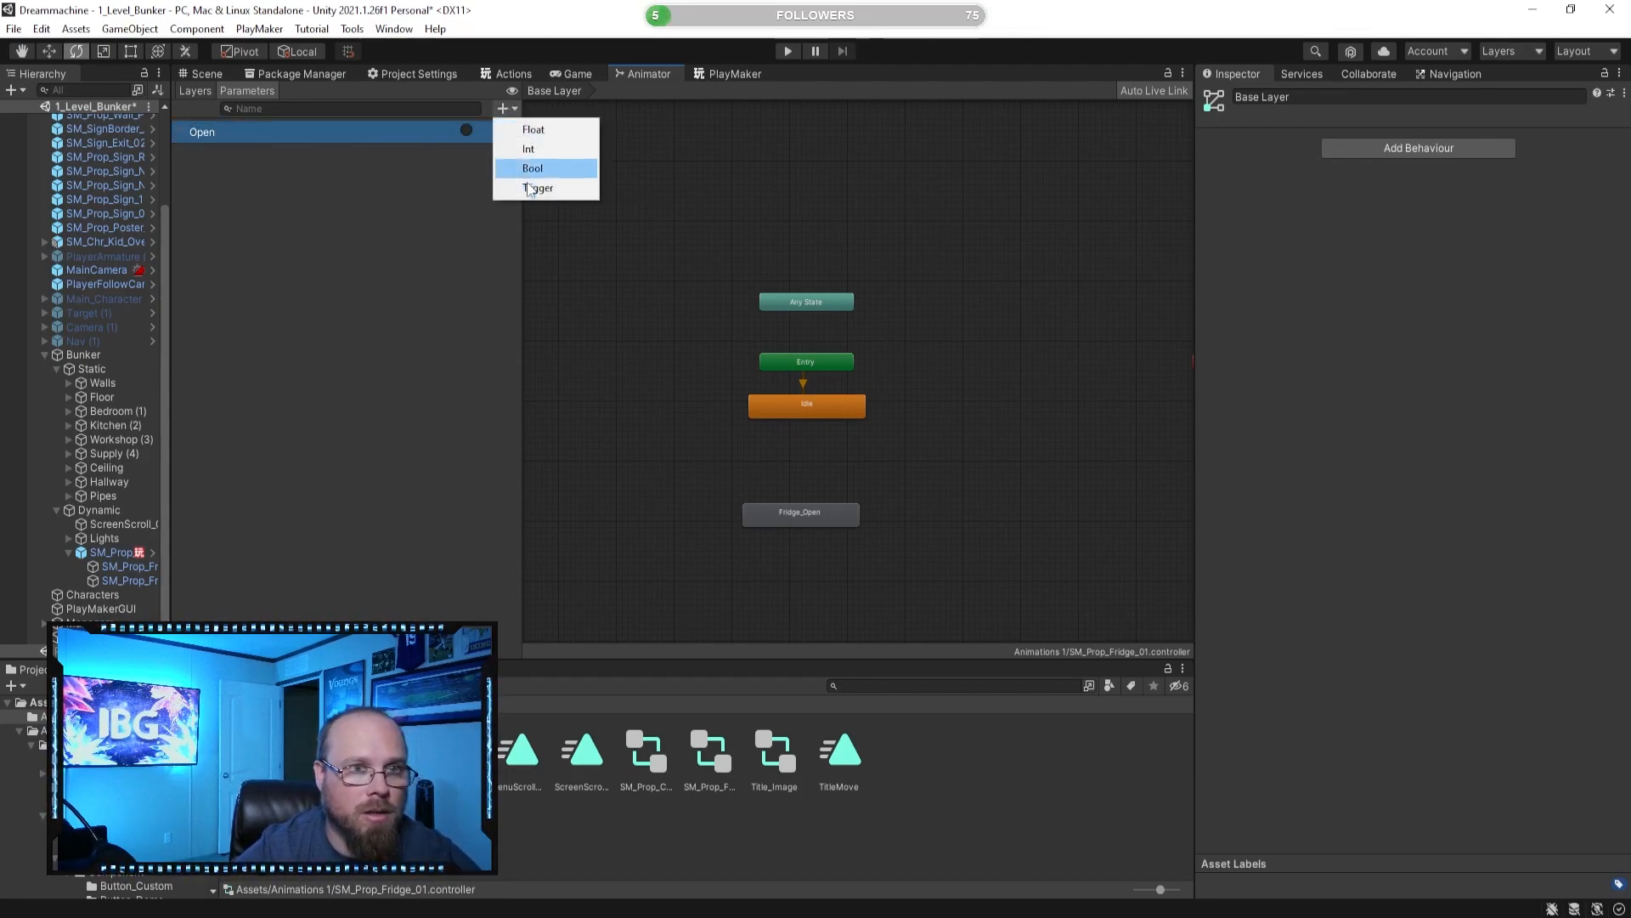
left_click(535, 186)
type("Close")
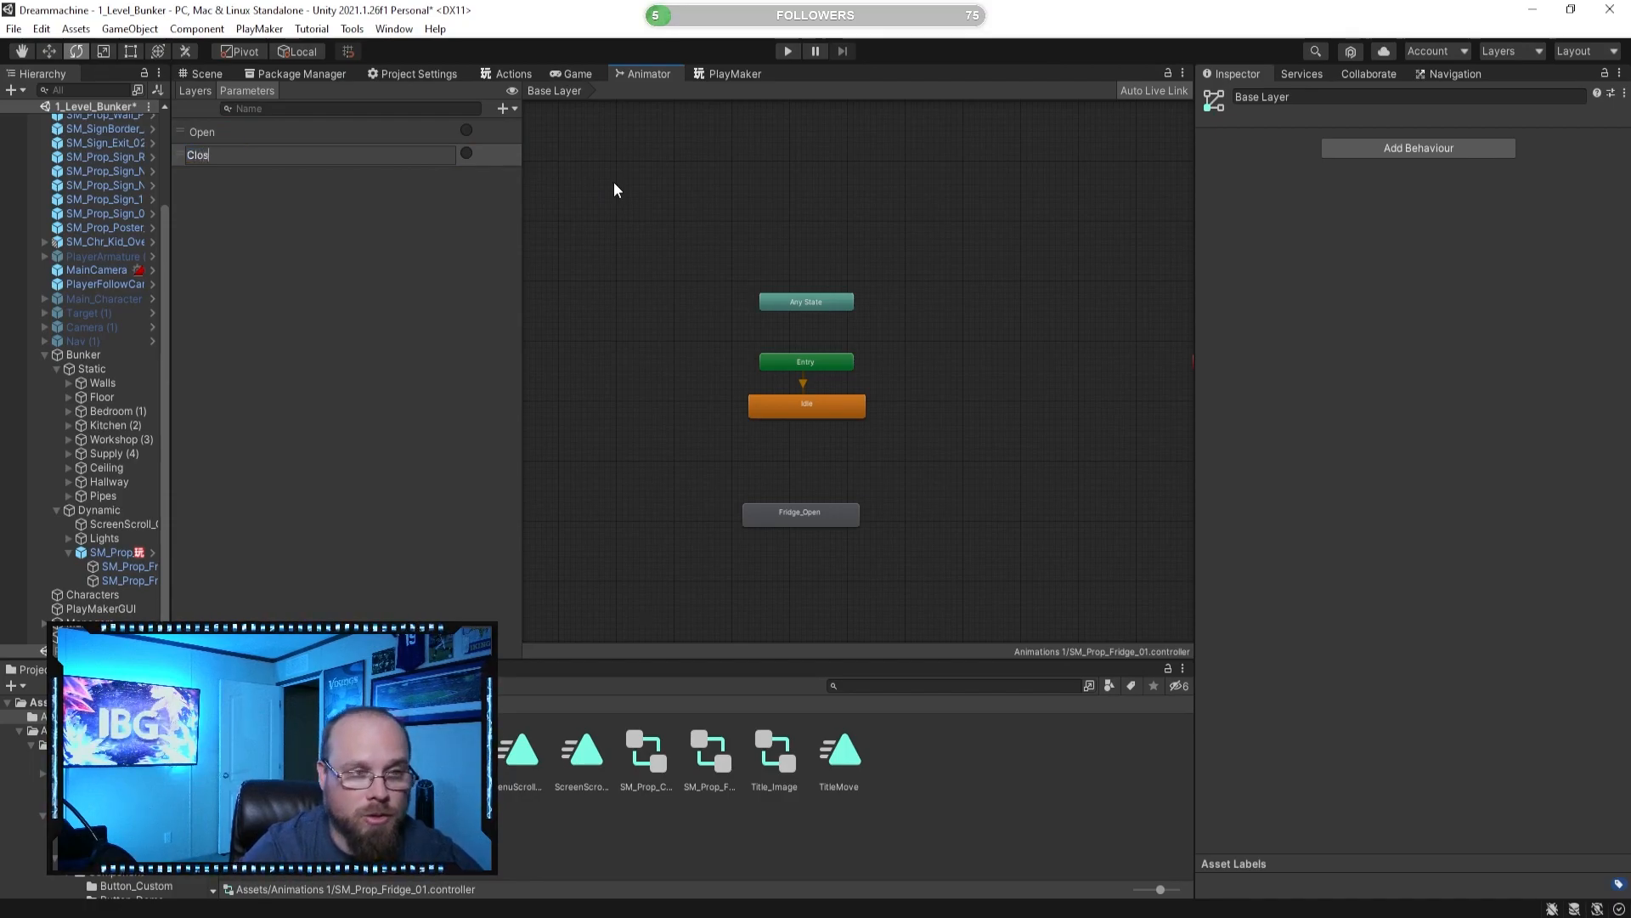
key("Return")
Make a transition from Idle to Fridge_Open.
left_click(824, 410)
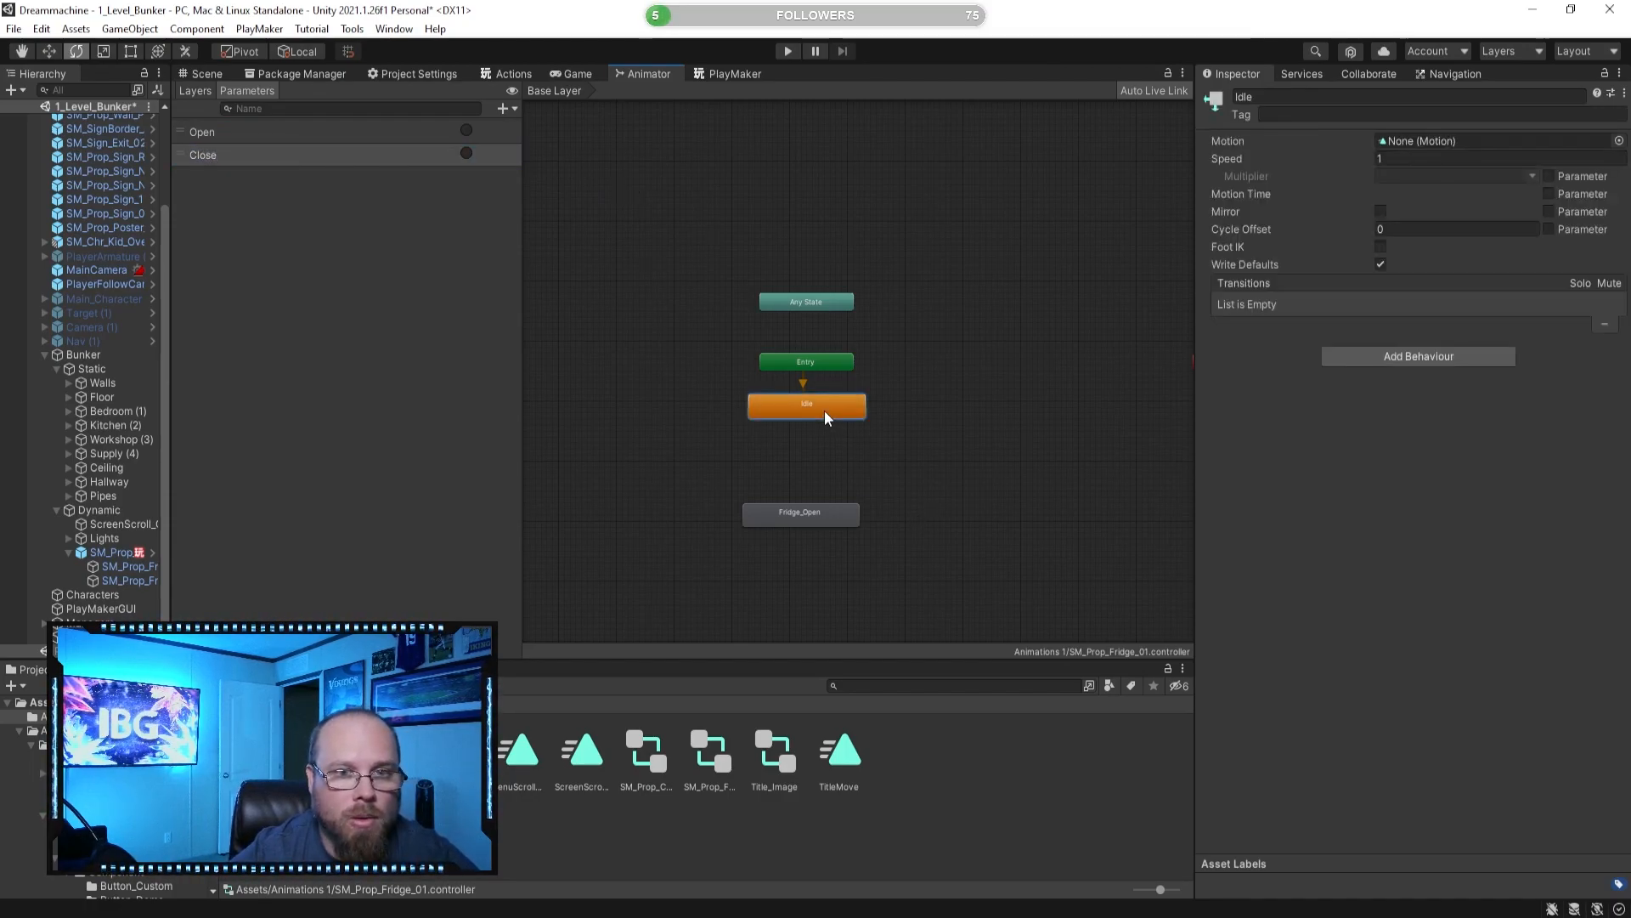
right_click(824, 410)
left_click(885, 426)
left_click(788, 518)
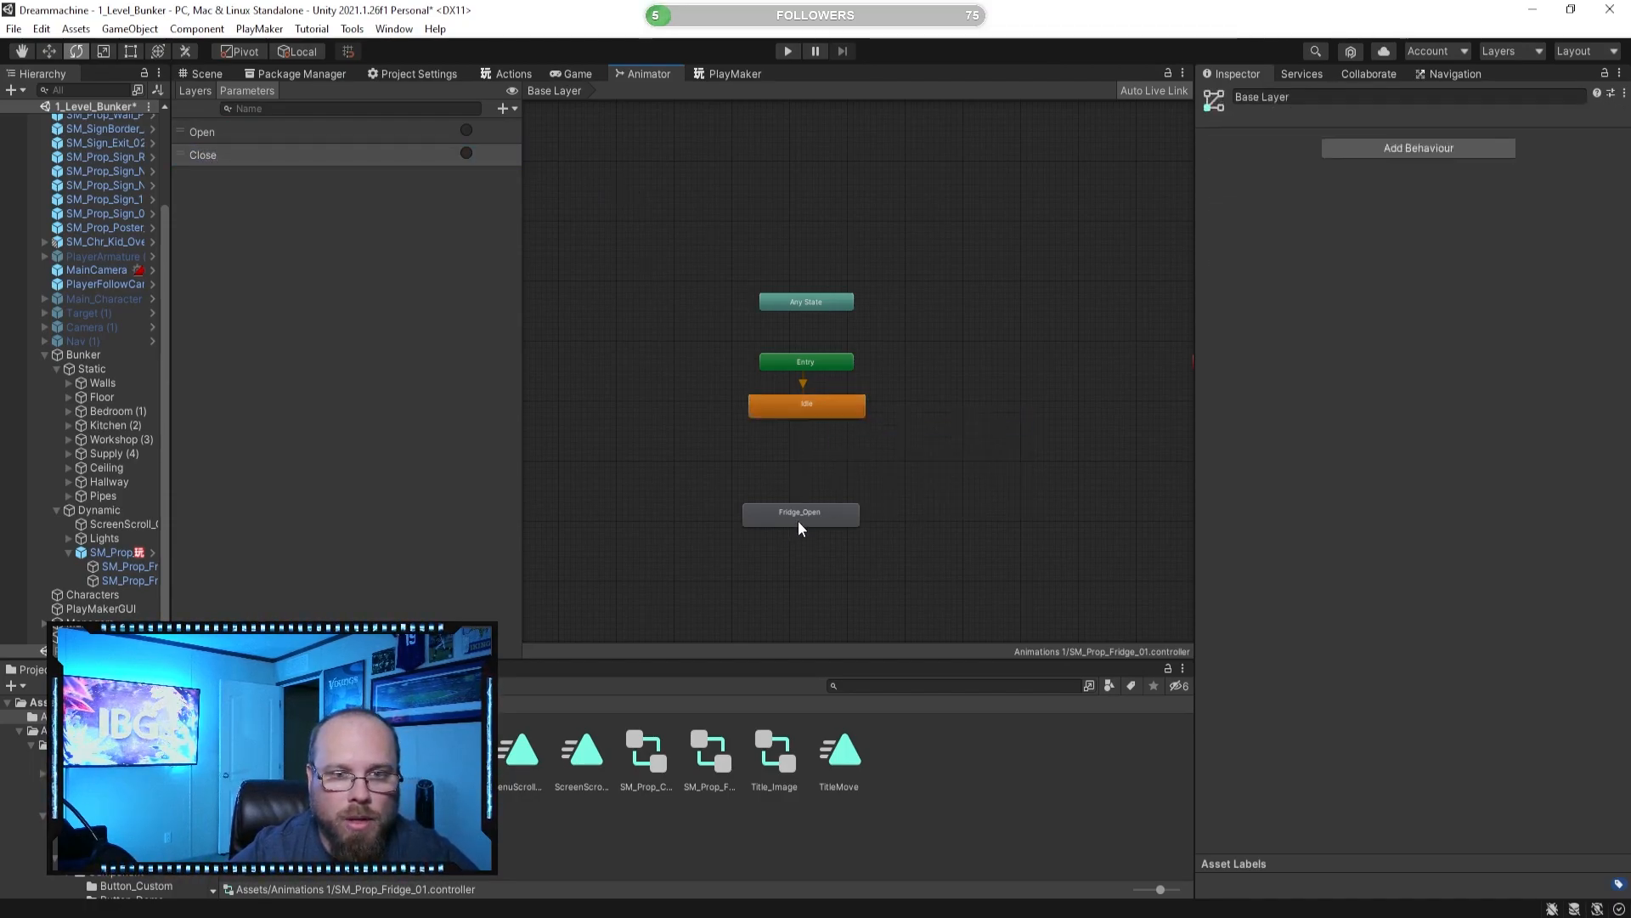
right_click(813, 402)
left_click(841, 414)
left_click(797, 513)
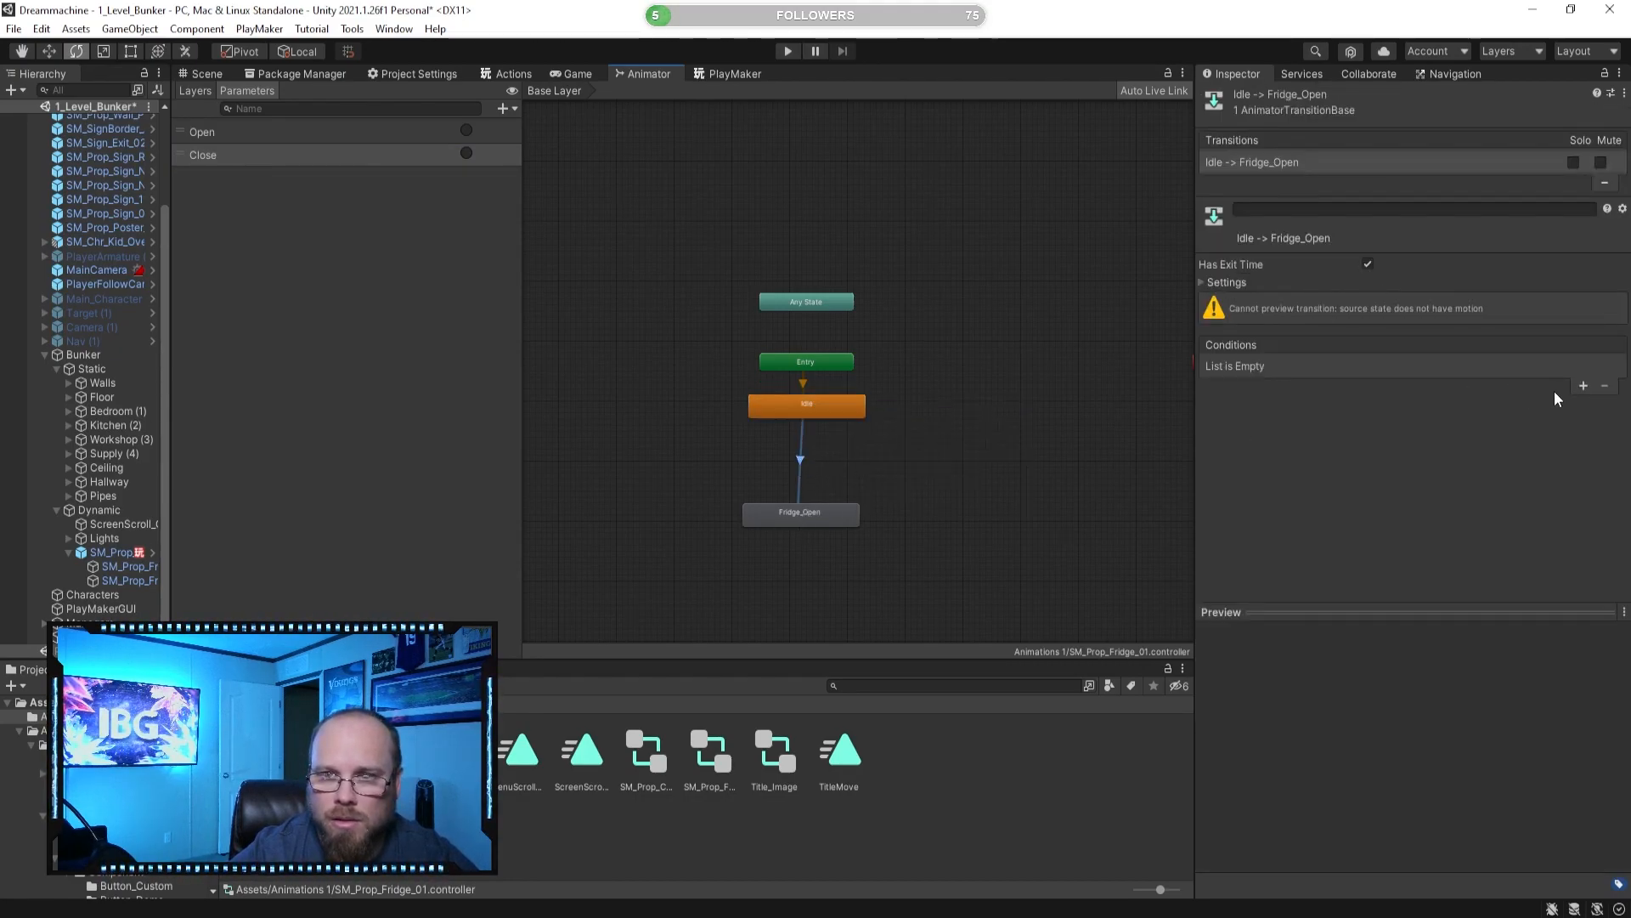
Add the Open condition to the Idle to Fridge_Open transition without exit time, and move Fridge_Open closer beneath Idle.
left_click(1583, 385)
left_click(1338, 365)
left_click(1302, 426)
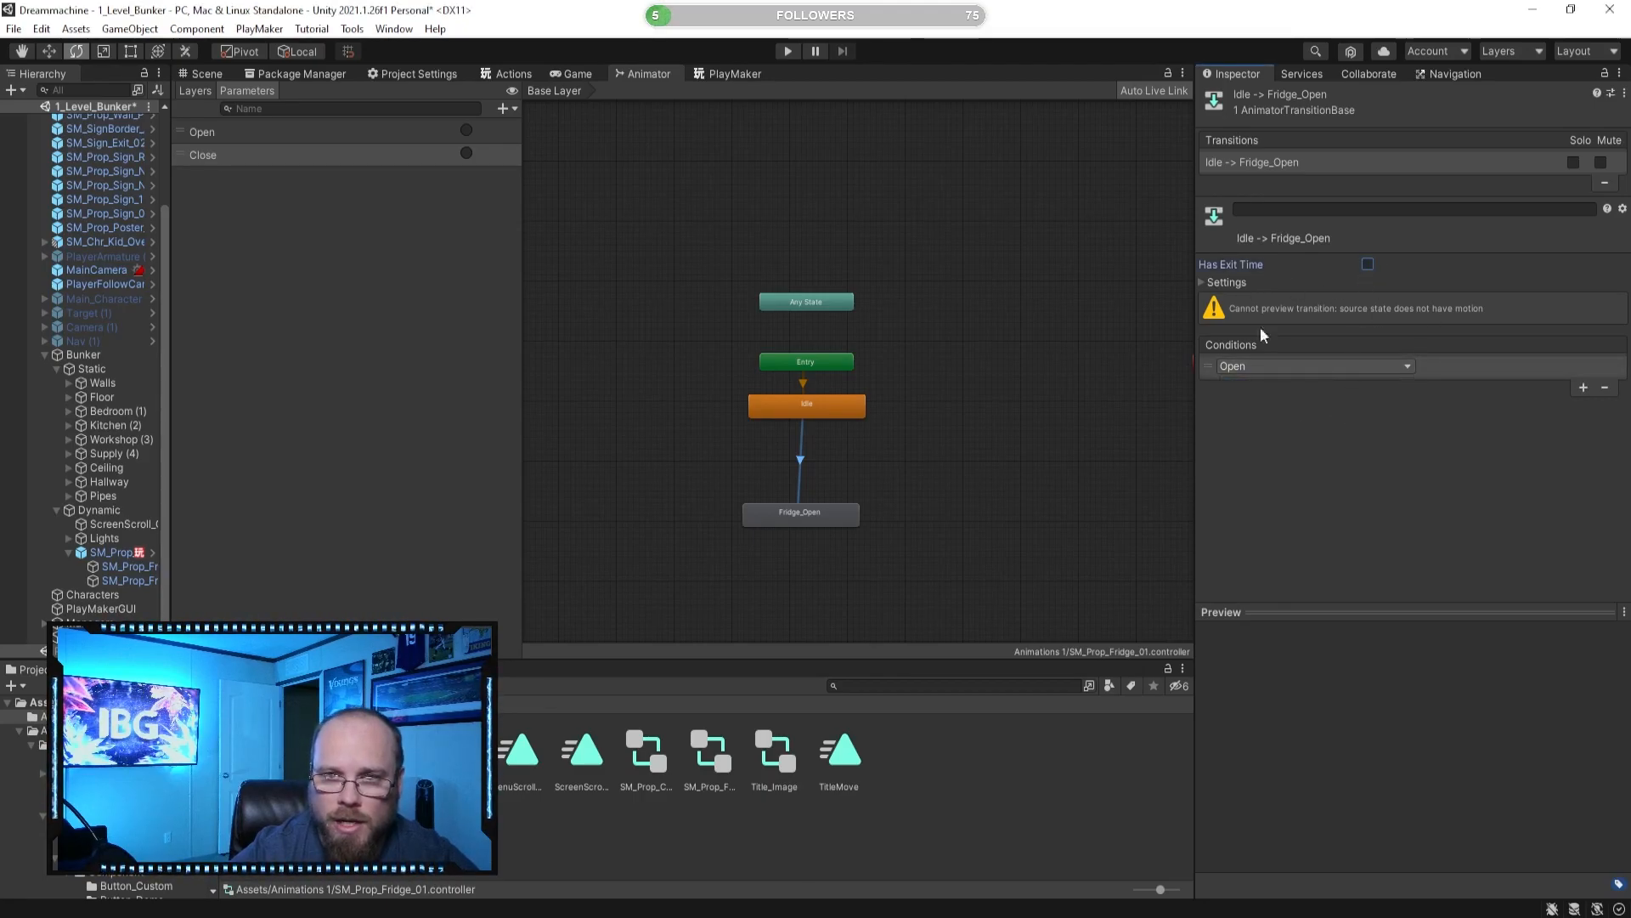
left_click(875, 491)
left_click_drag(783, 515, 790, 457)
left_click(818, 490)
Duplicate the Fridge_Open state beside the original, set the copy's speed to -1 and rename it Fridge_Close.
left_click(830, 461)
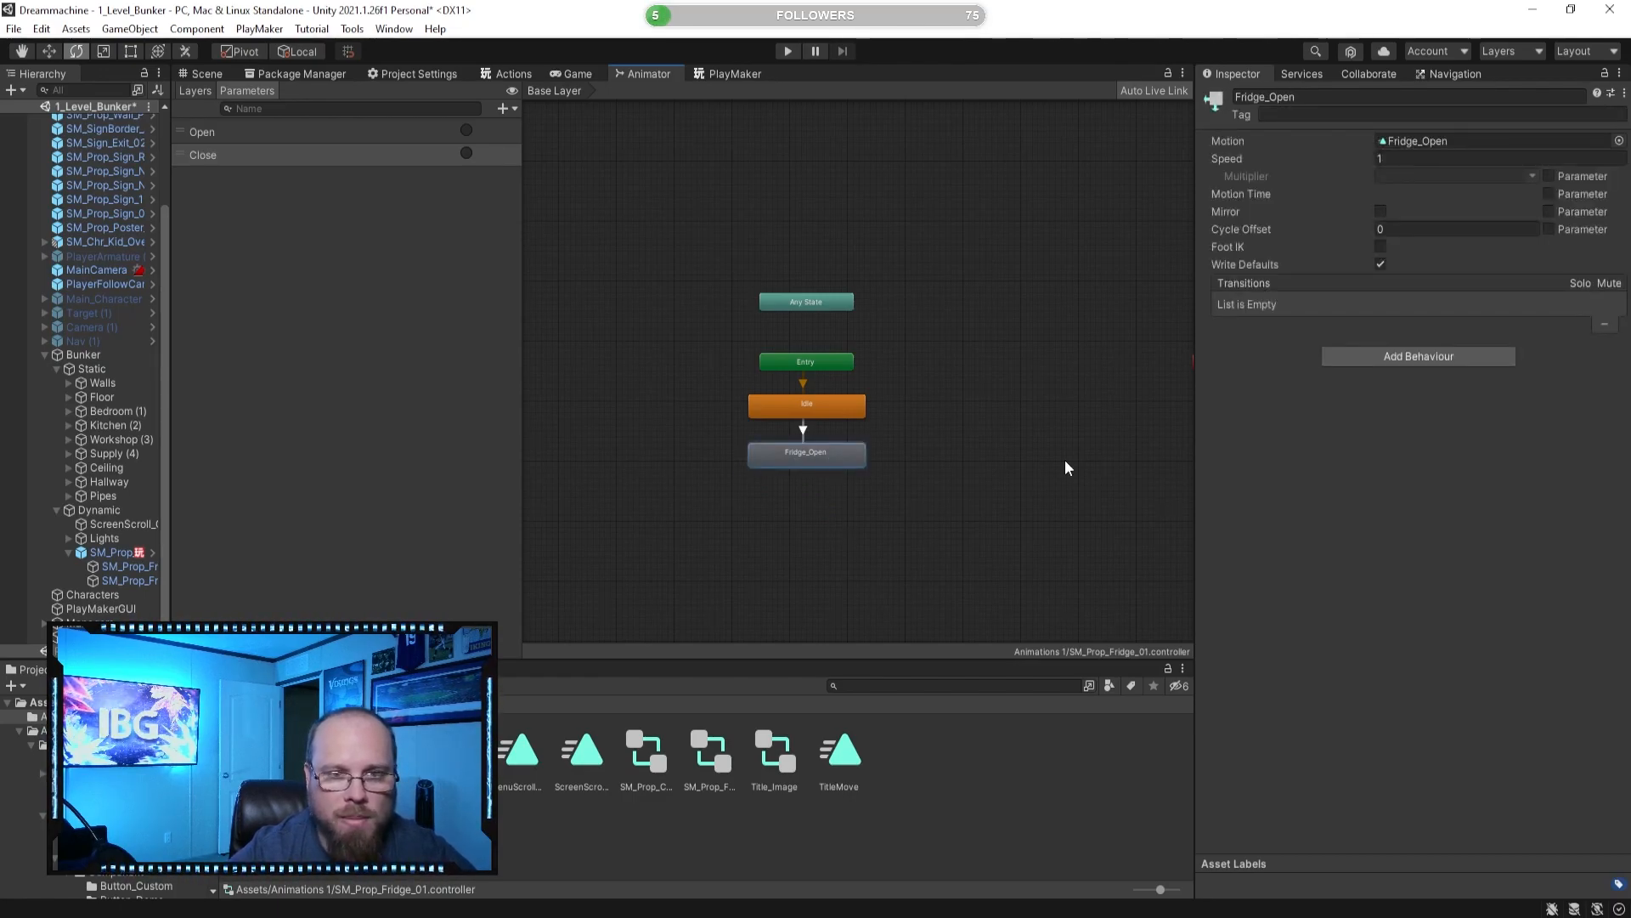
key("ctrl+d")
left_click_drag(808, 302, 964, 463)
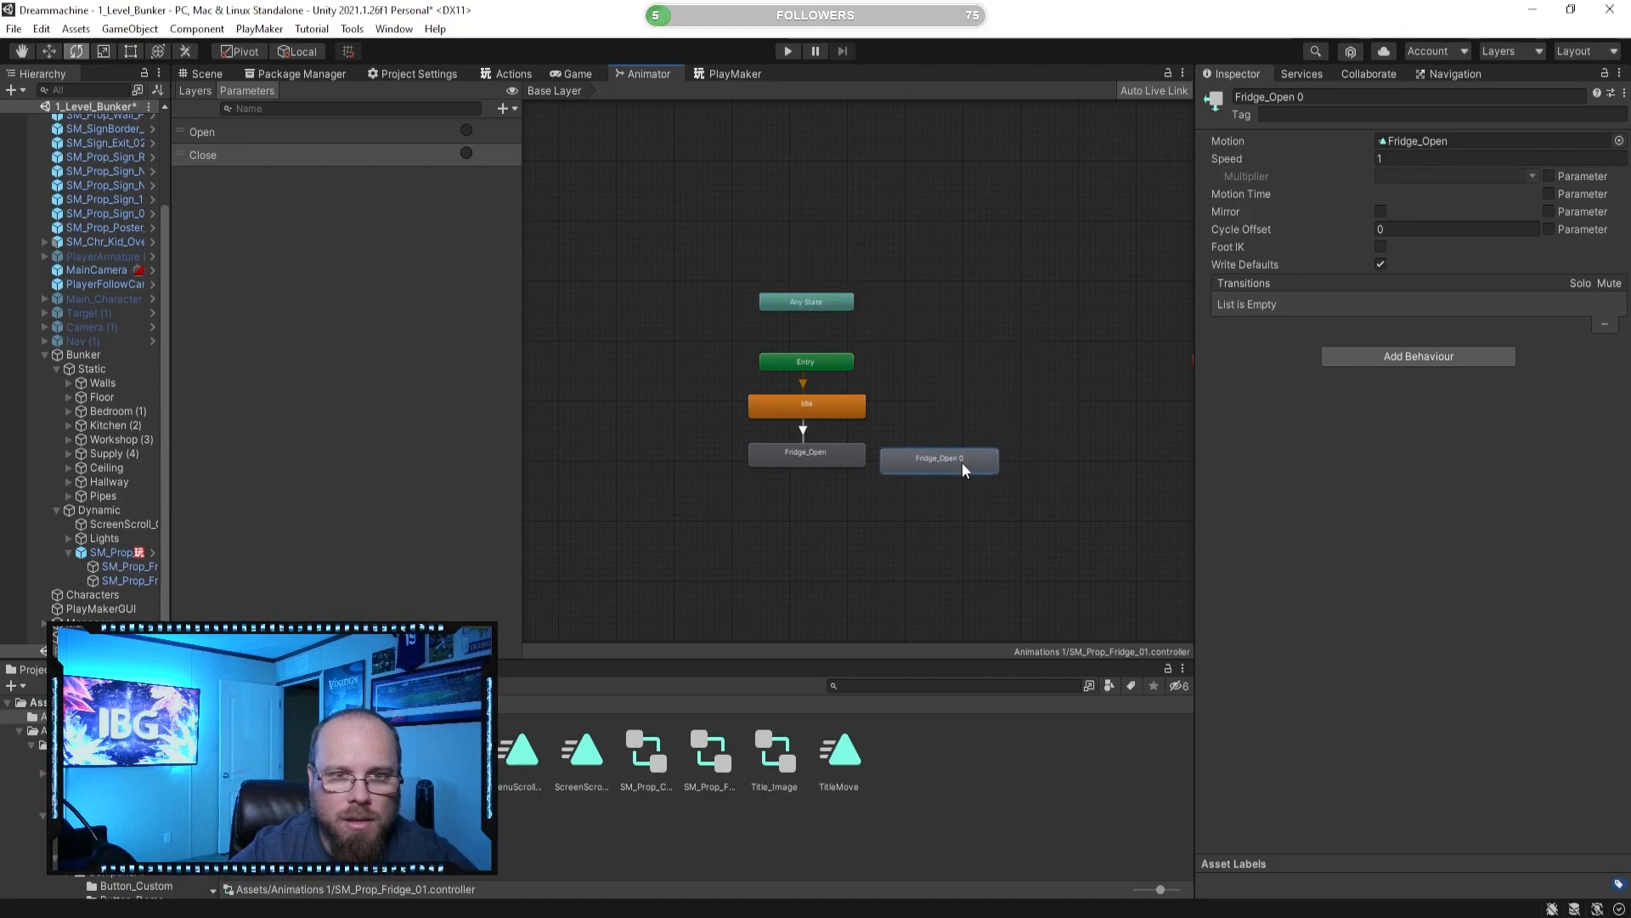
left_click(1322, 98)
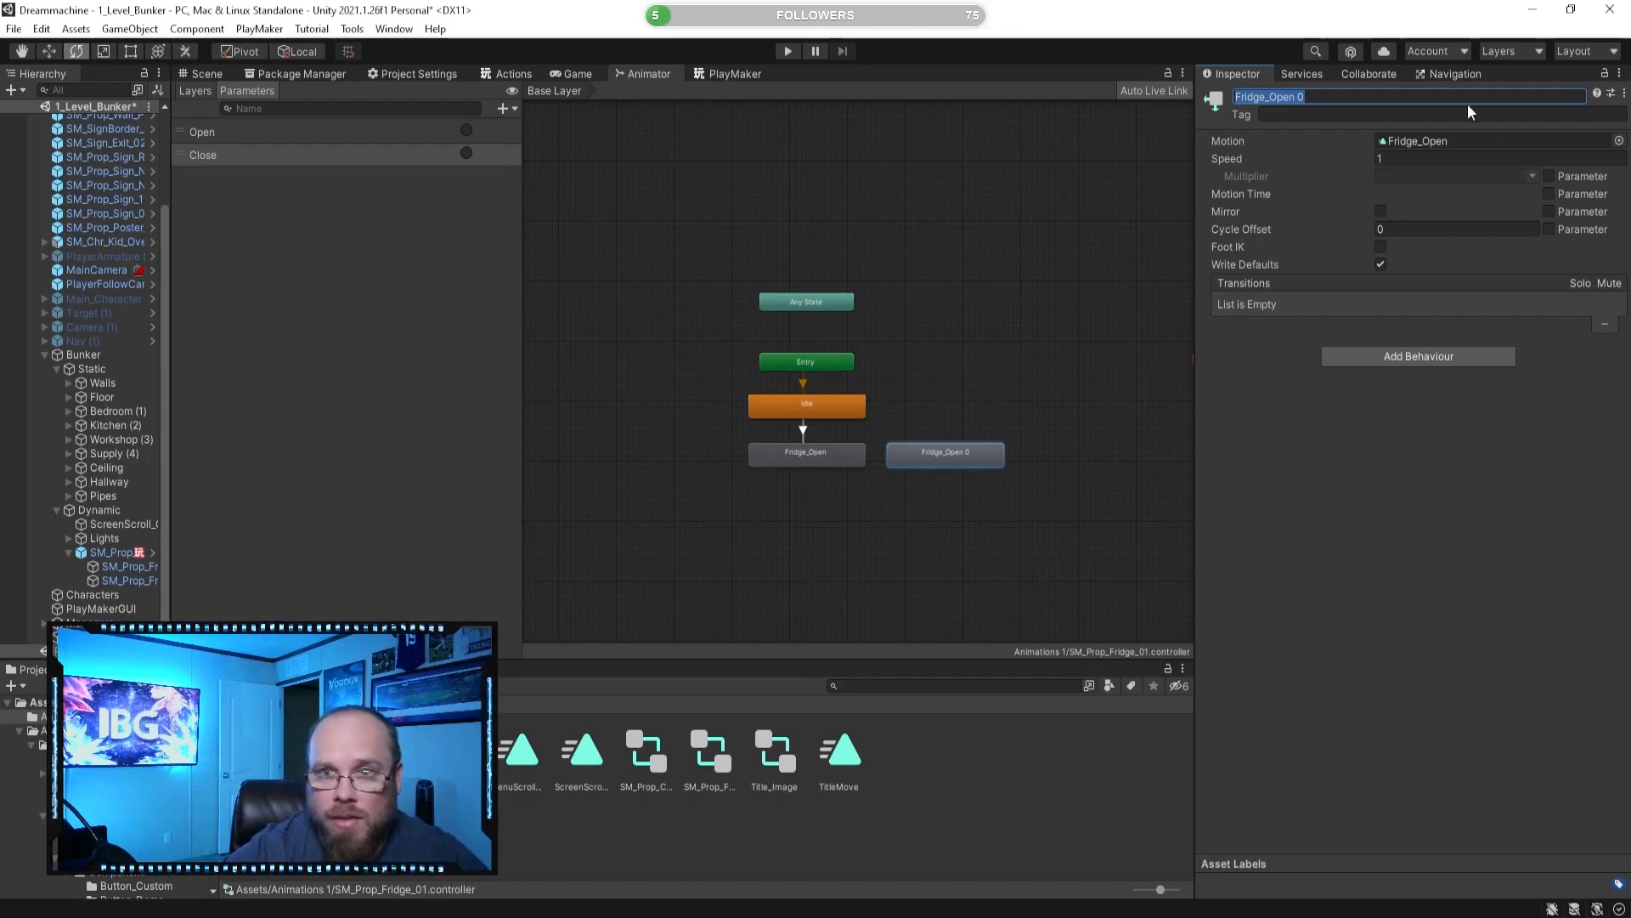
left_click(1401, 159)
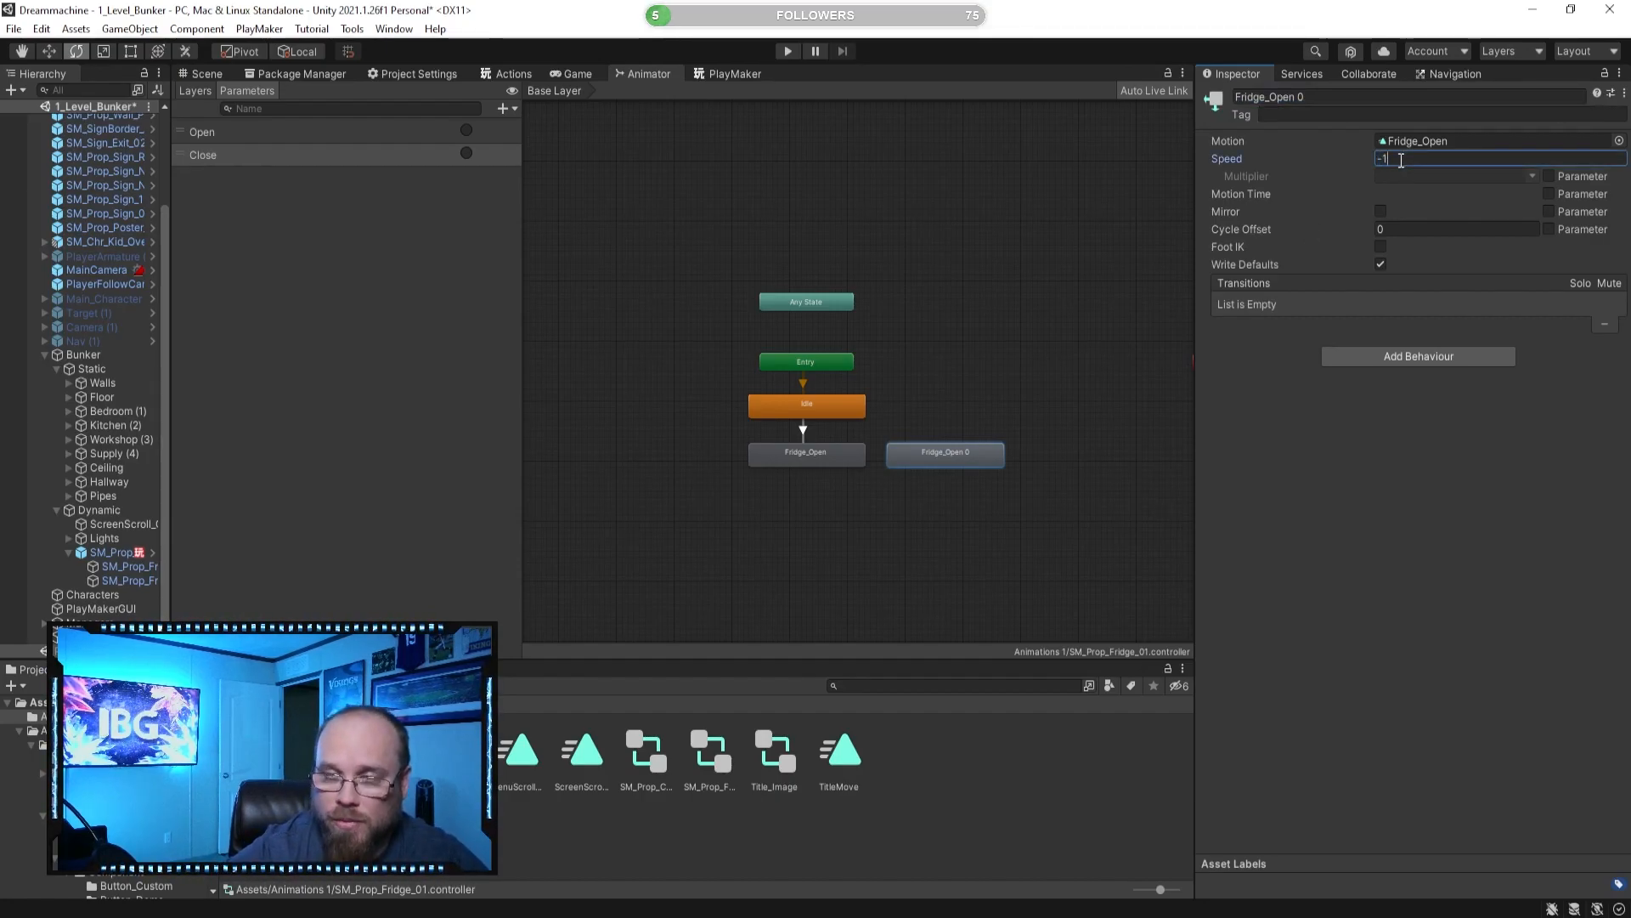
left_click(1339, 98)
type("Fr")
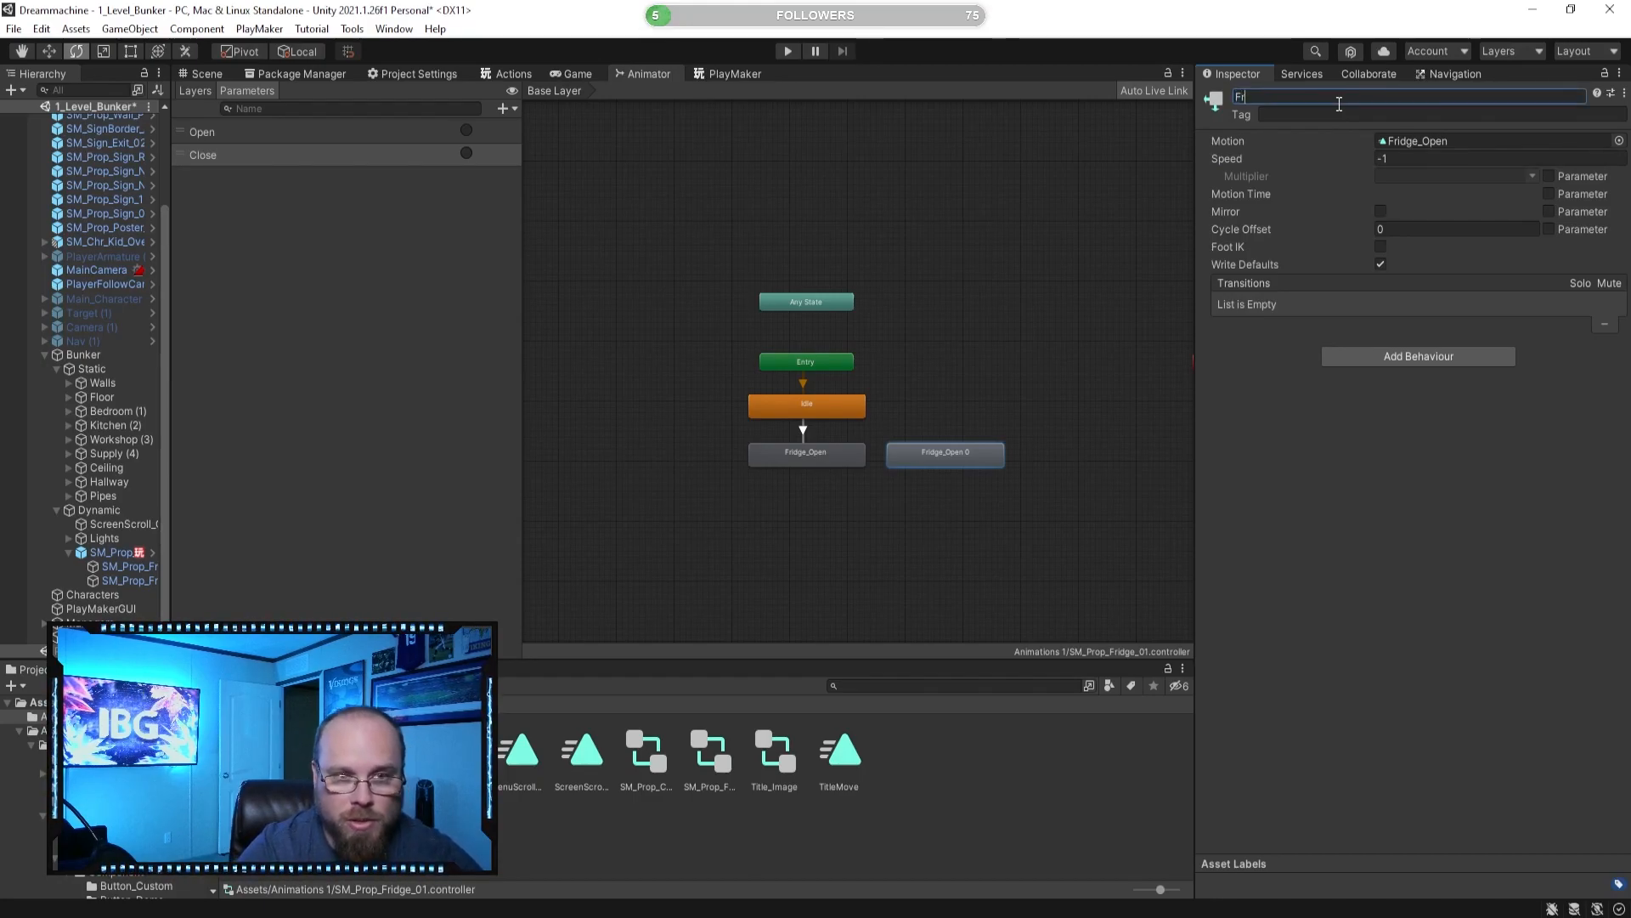
type("idge_C")
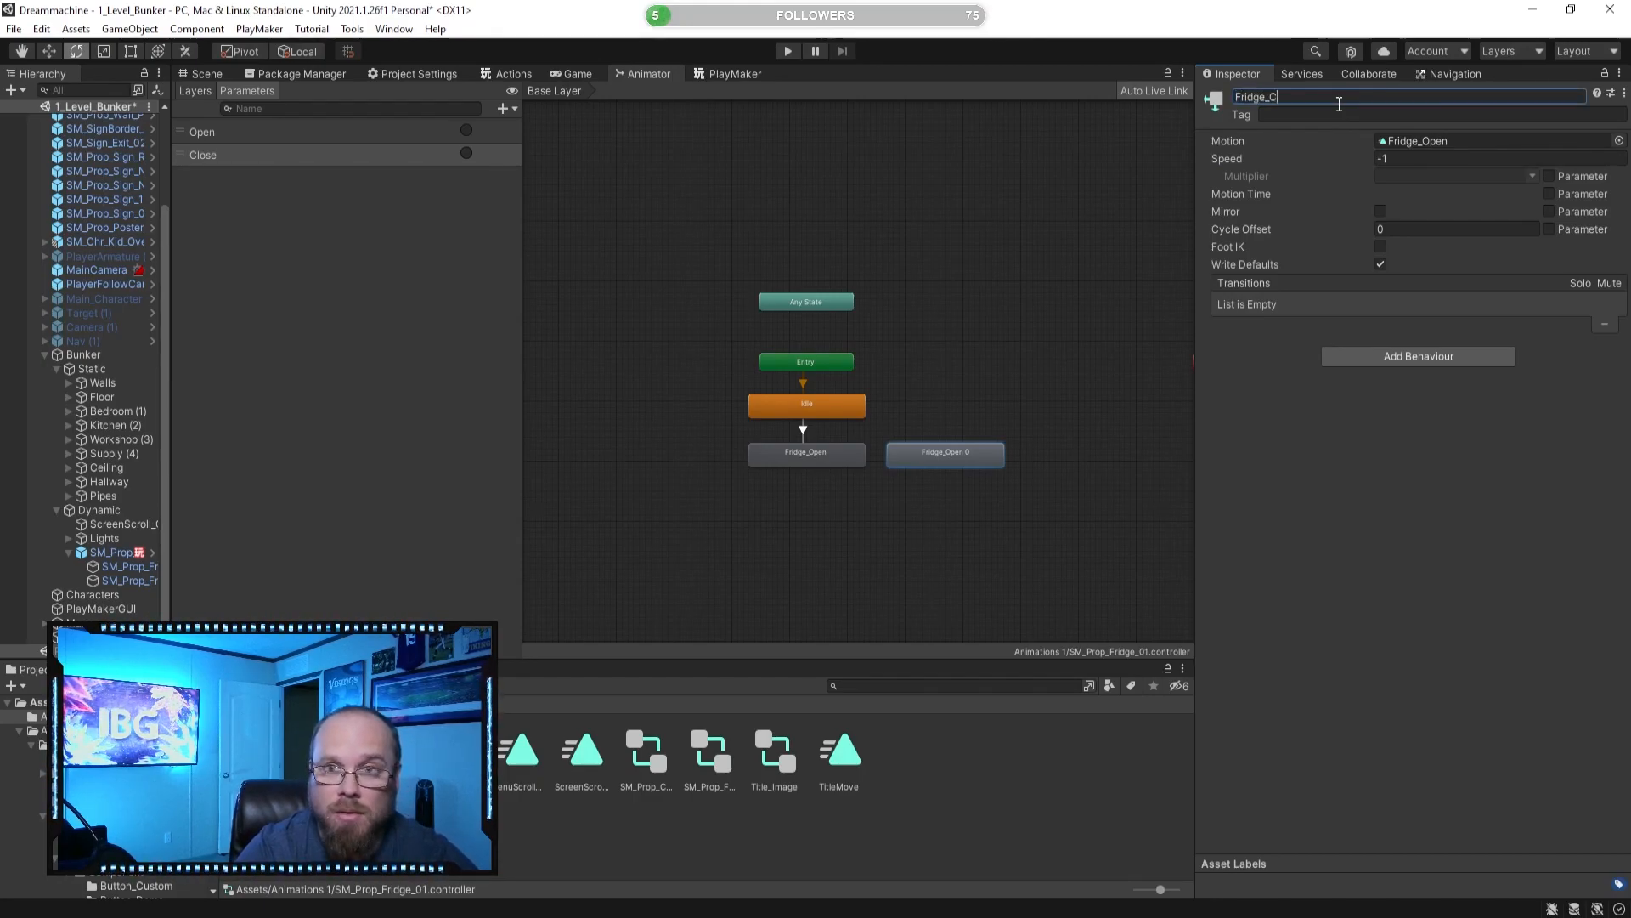
type("lose")
key("Return")
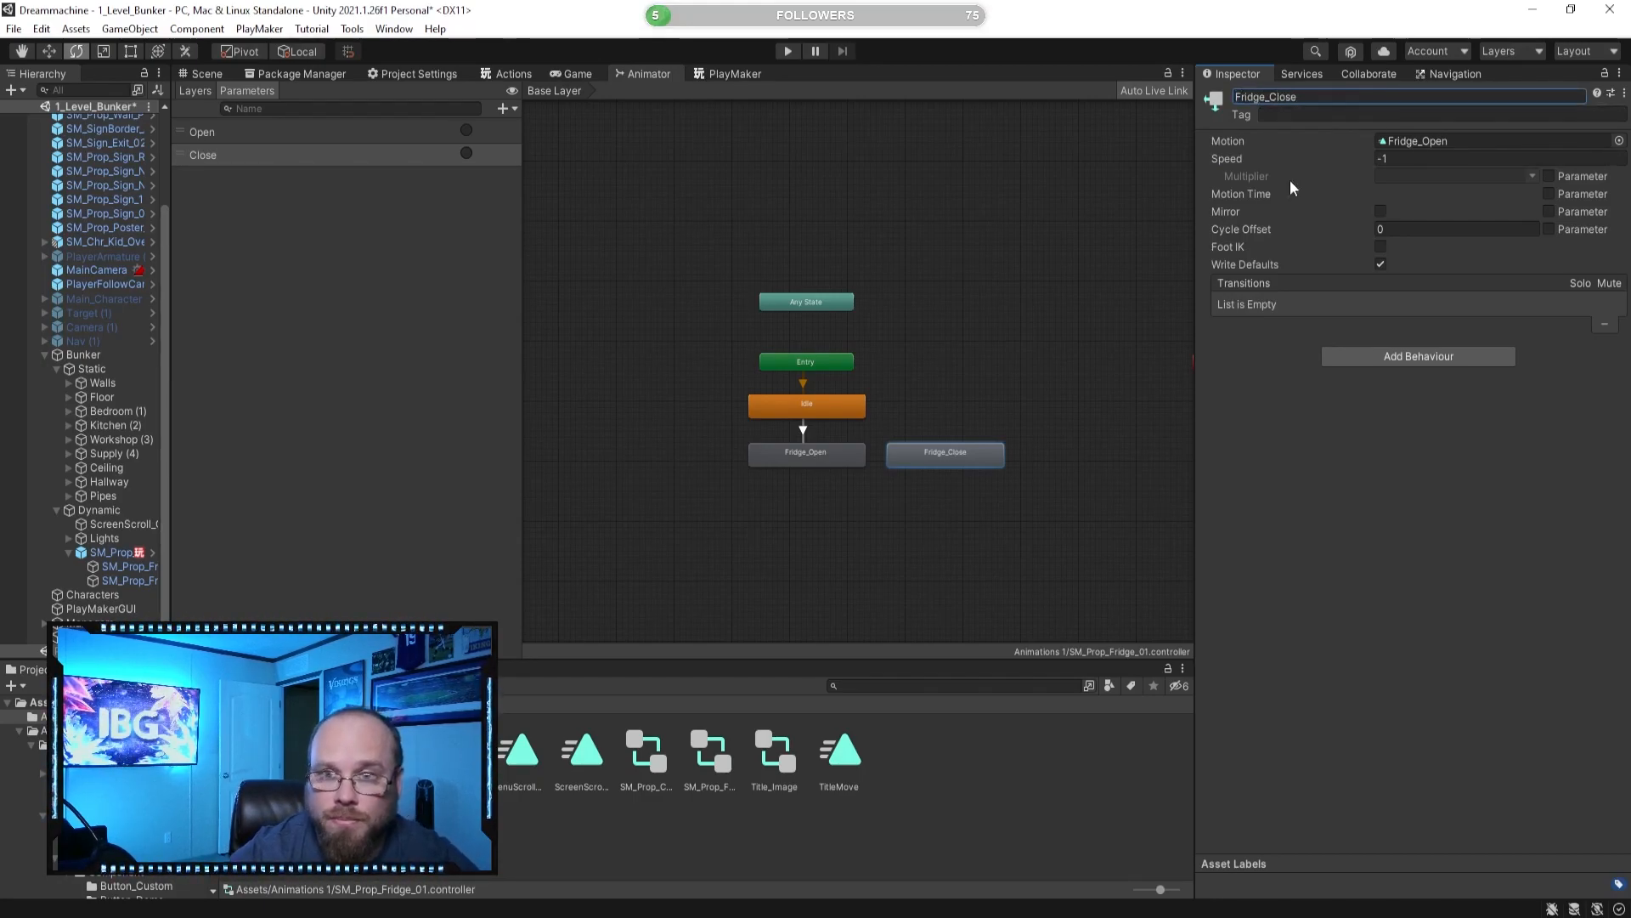
Make a transition from Fridge_Open to Fridge_Close.
left_click(955, 503)
left_click(846, 462)
right_click(844, 461)
left_click(894, 471)
left_click(910, 459)
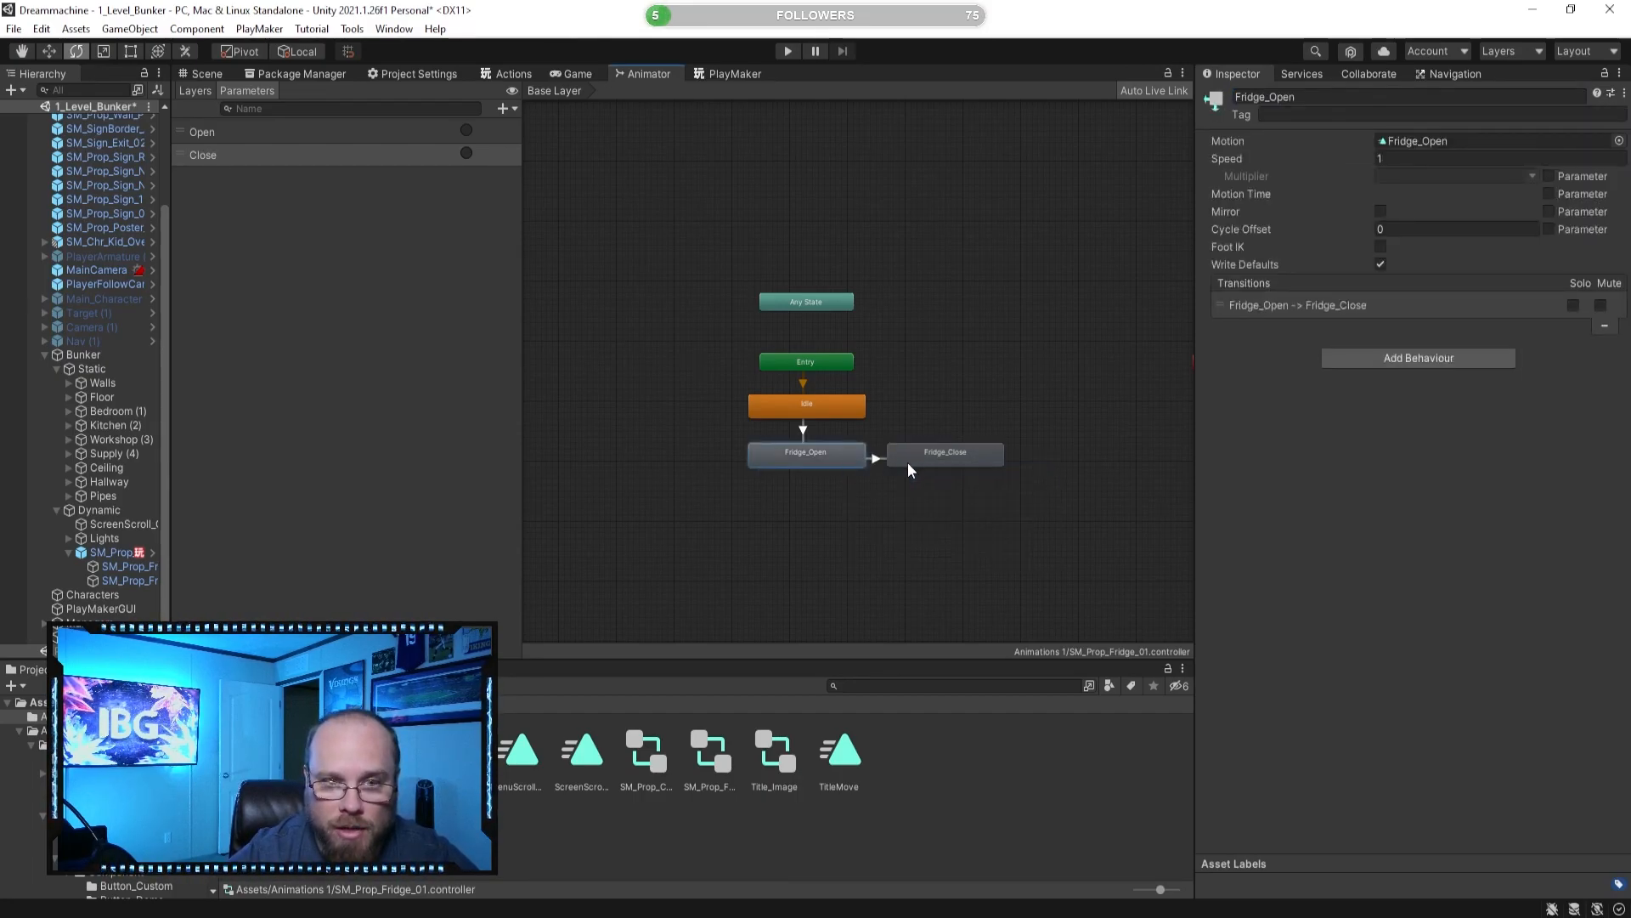
Turn off Has Exit Time on the Fridge_Open to Fridge_Close transition and add the Close trigger as its condition.
left_click(875, 458)
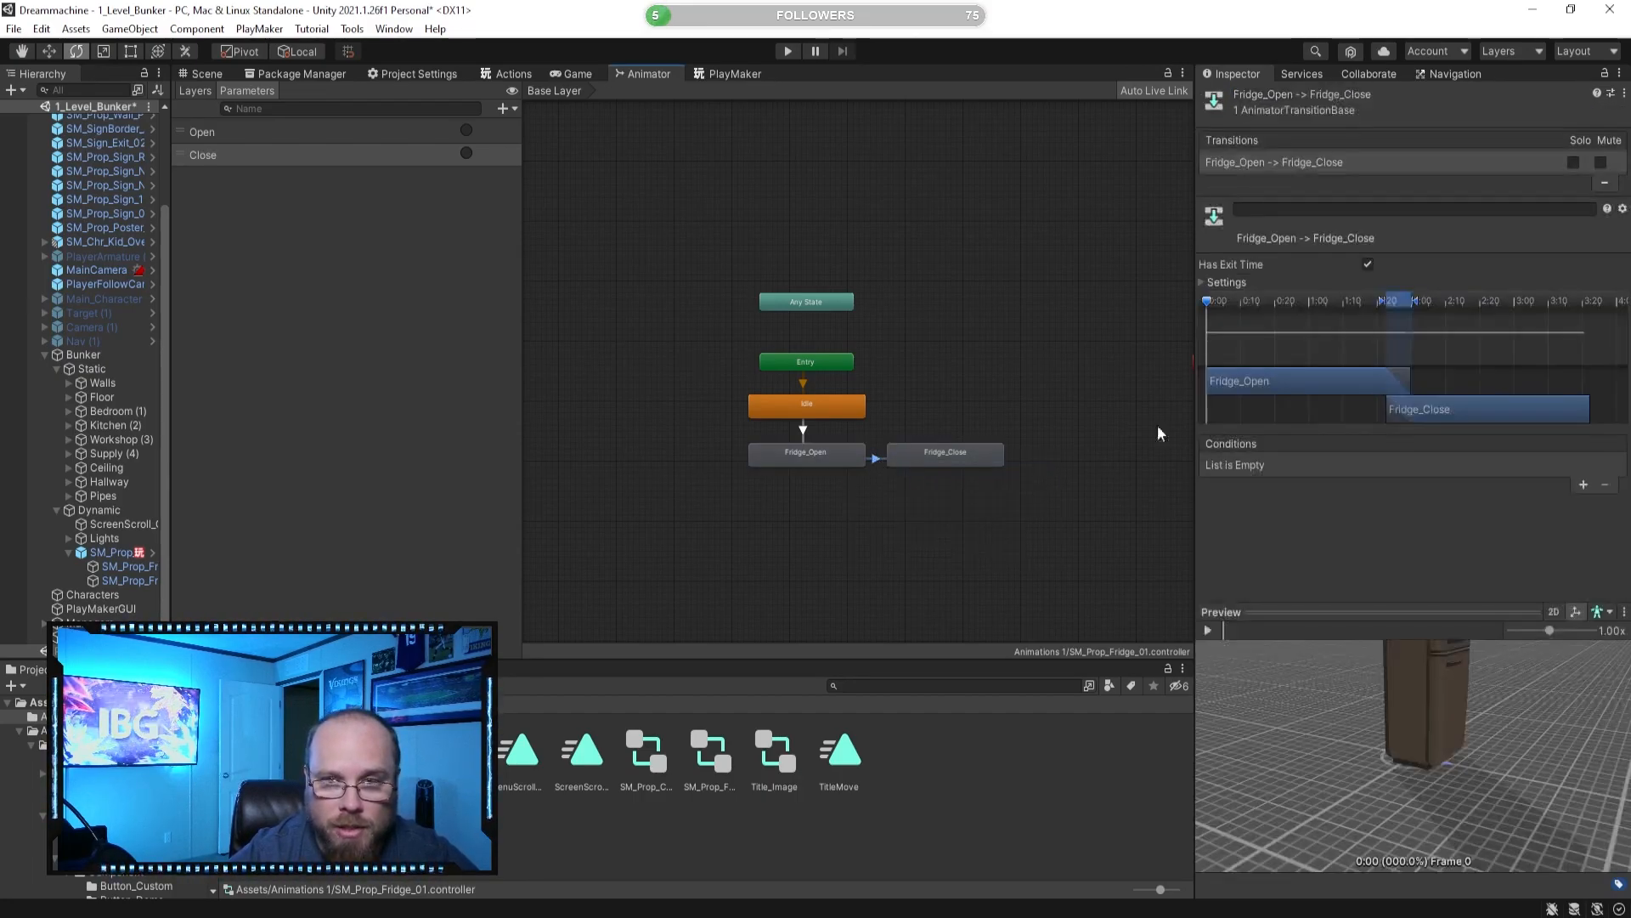
left_click(1368, 264)
left_click(1583, 486)
left_click(1309, 465)
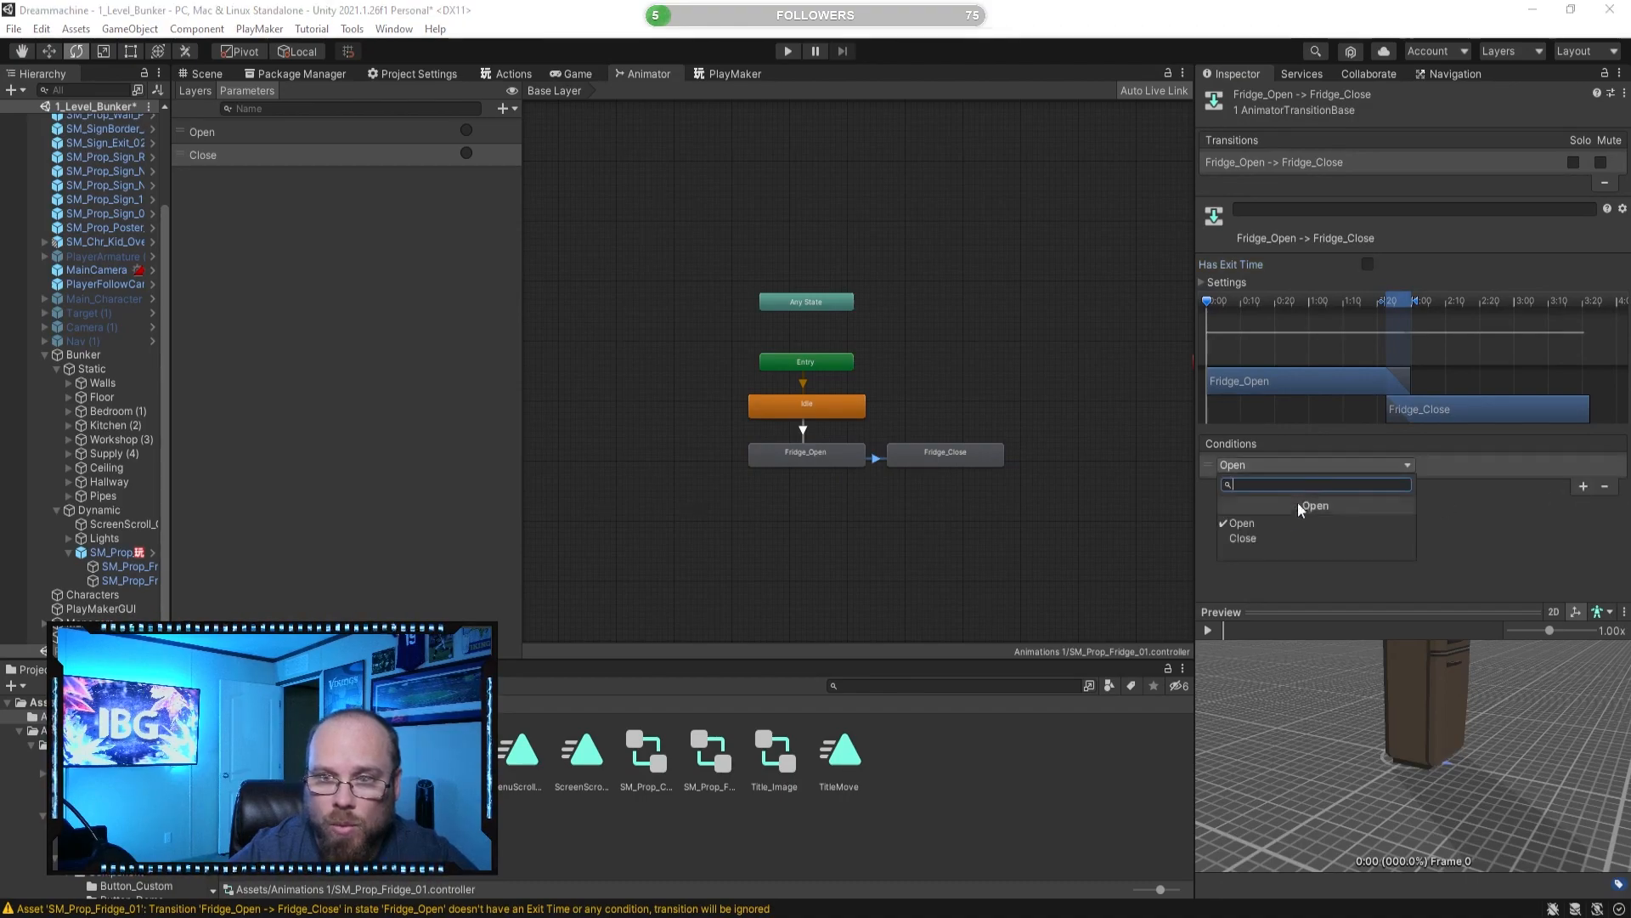
left_click(1283, 537)
Make a transition from Fridge_Close back to Idle.
left_click(920, 450)
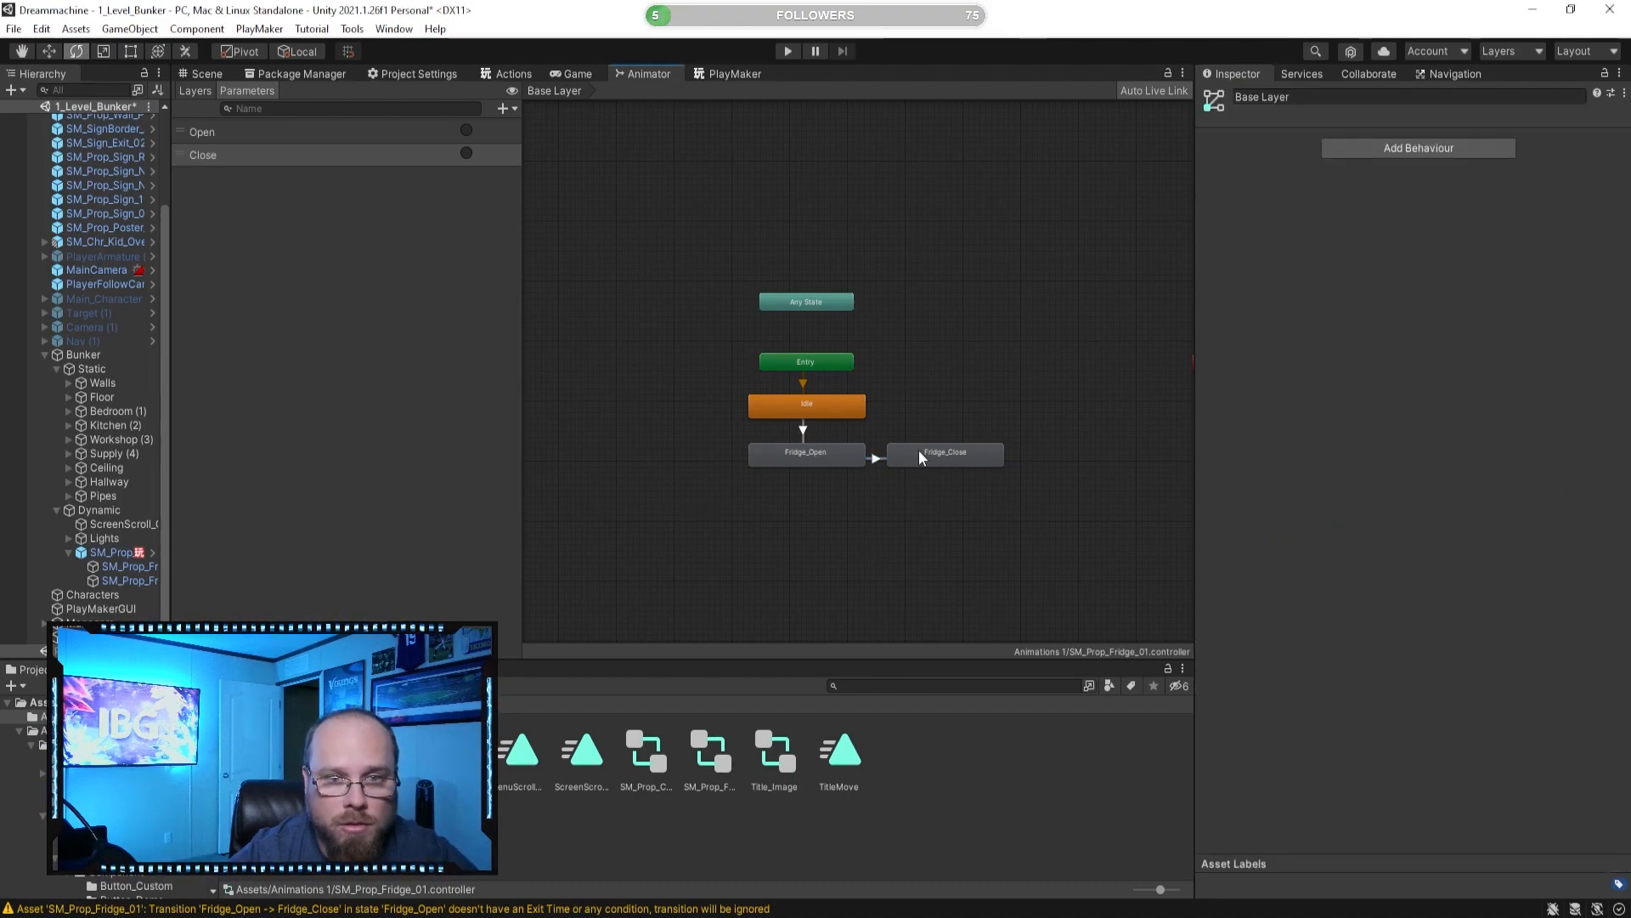
right_click(920, 448)
left_click(961, 457)
left_click(836, 403)
left_click(940, 461)
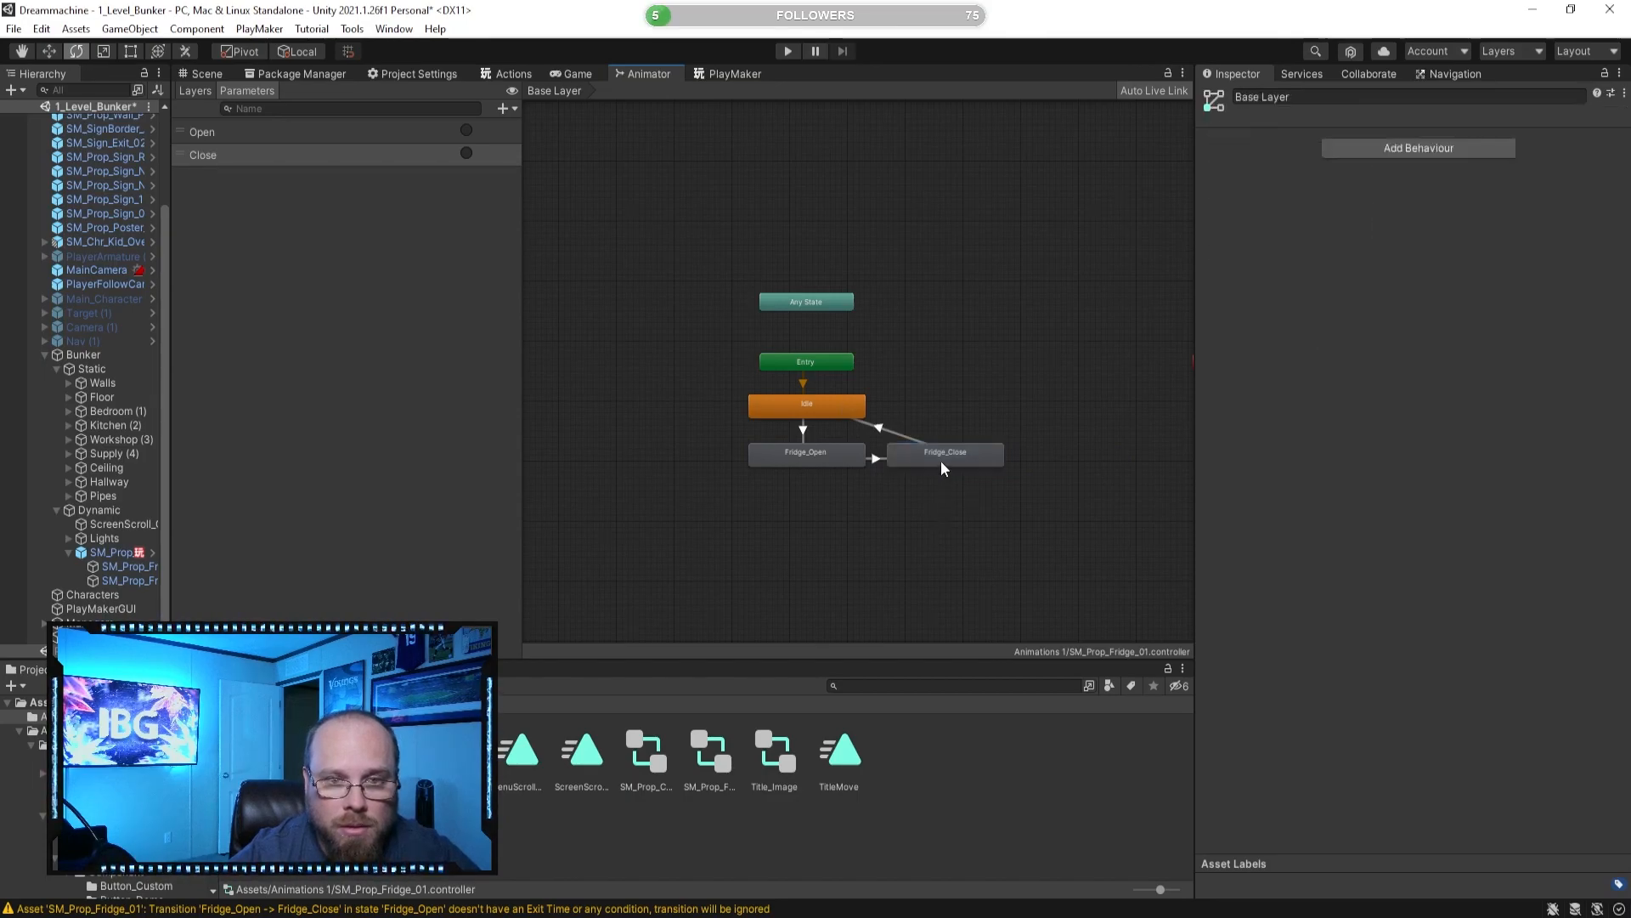
left_click(976, 389)
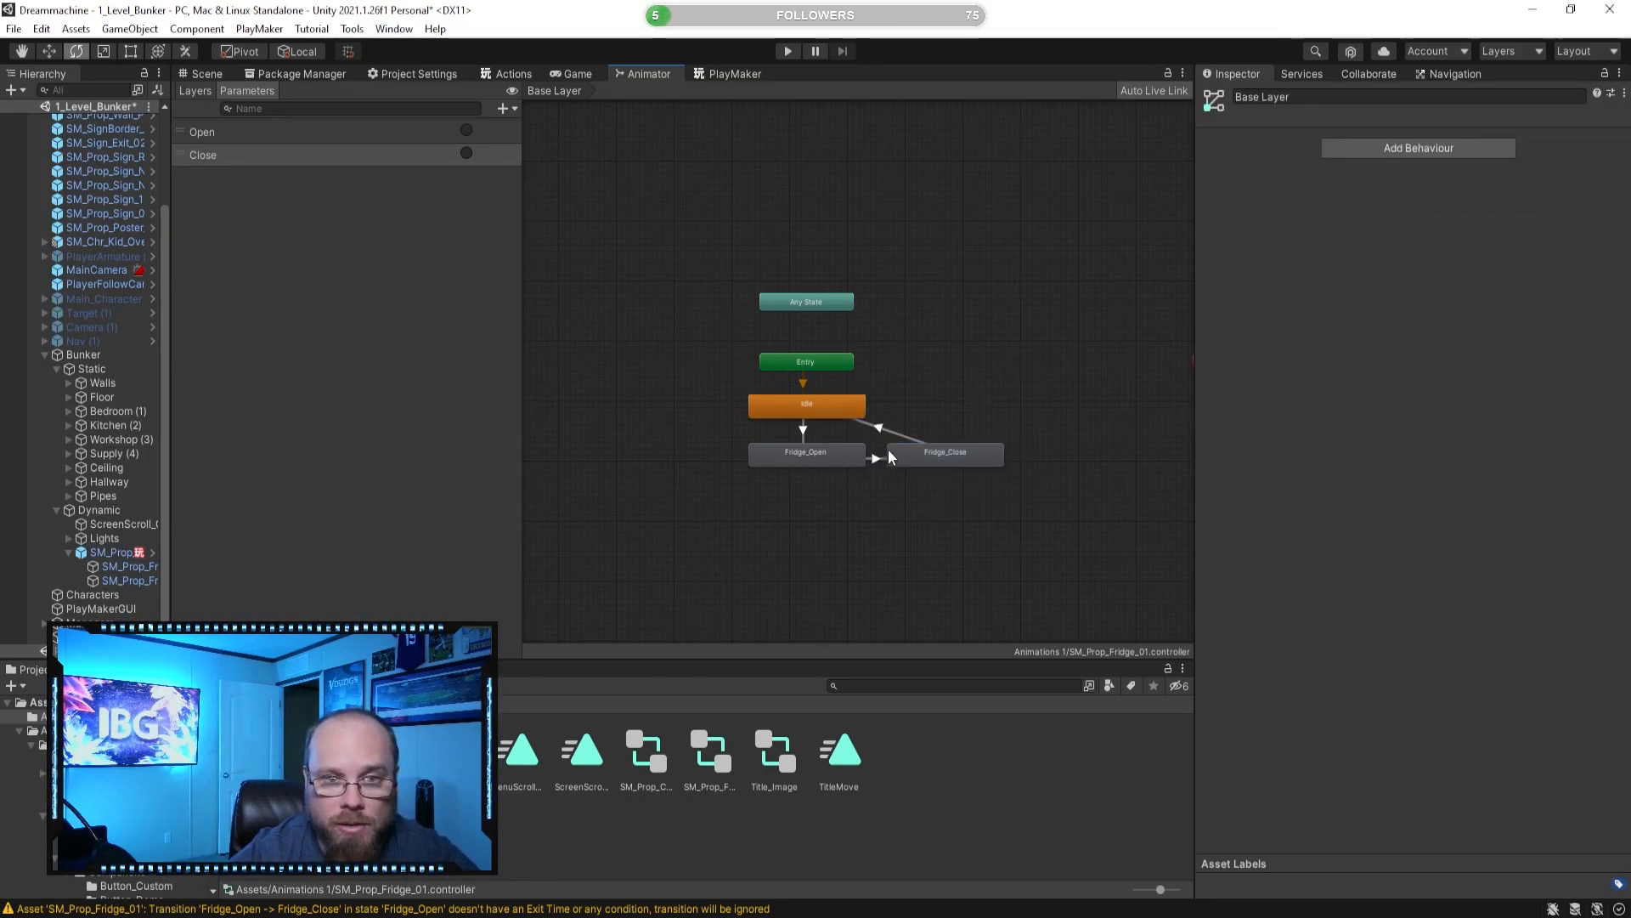
Add a Set Animator Trigger action to the Open state of the SM_Prop_Fridge_01 FSM.
left_click(201, 74)
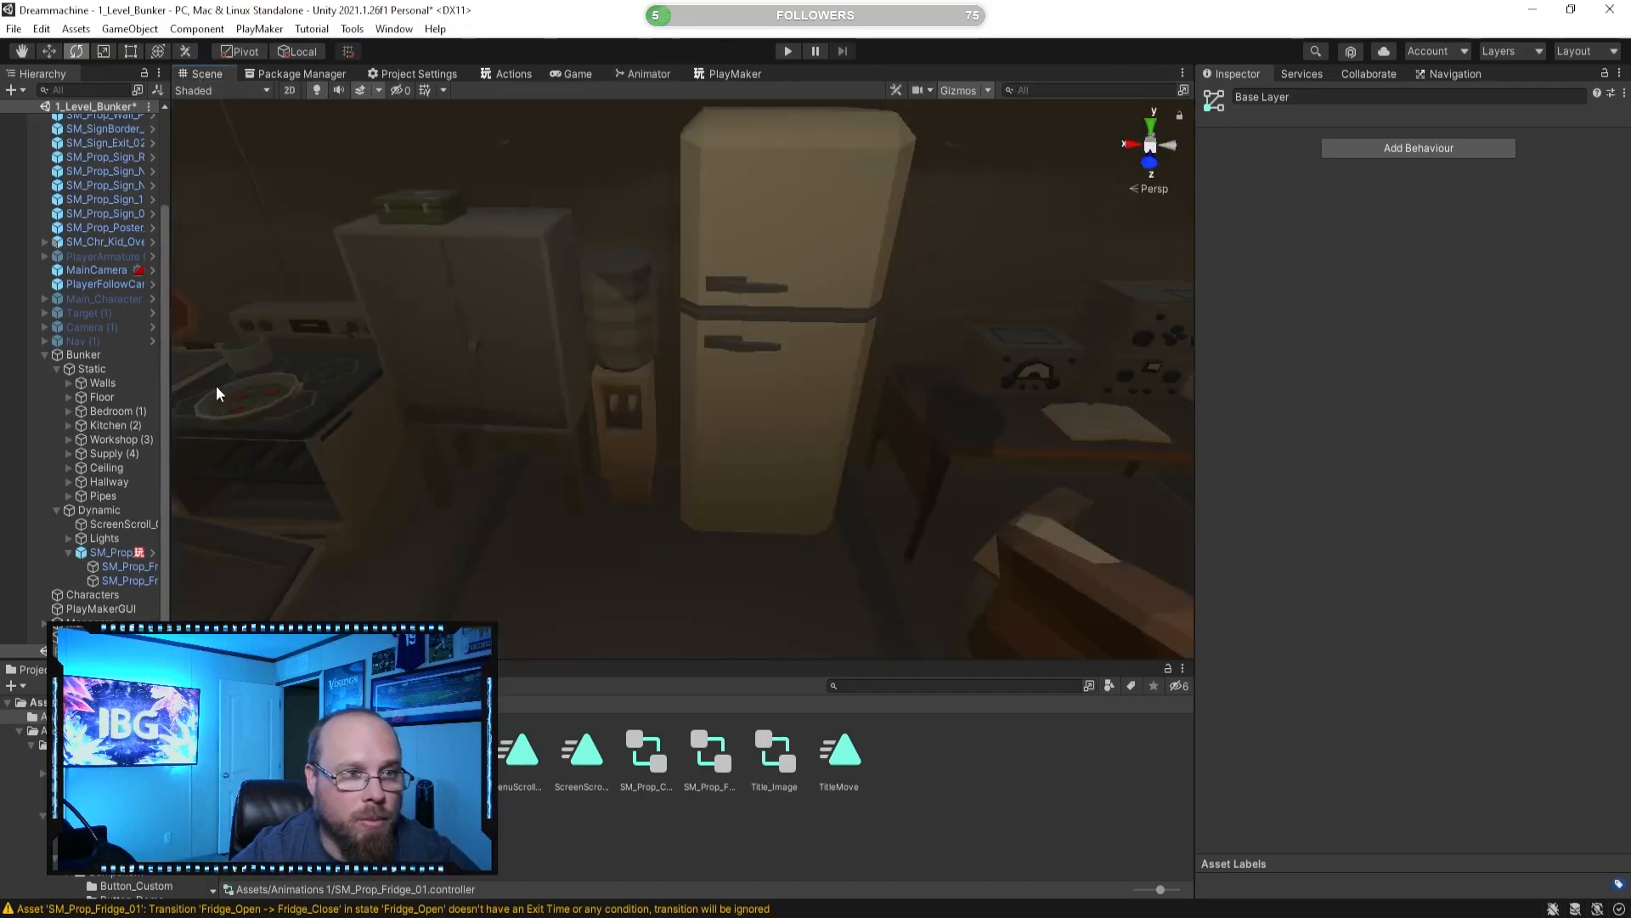
left_click(115, 552)
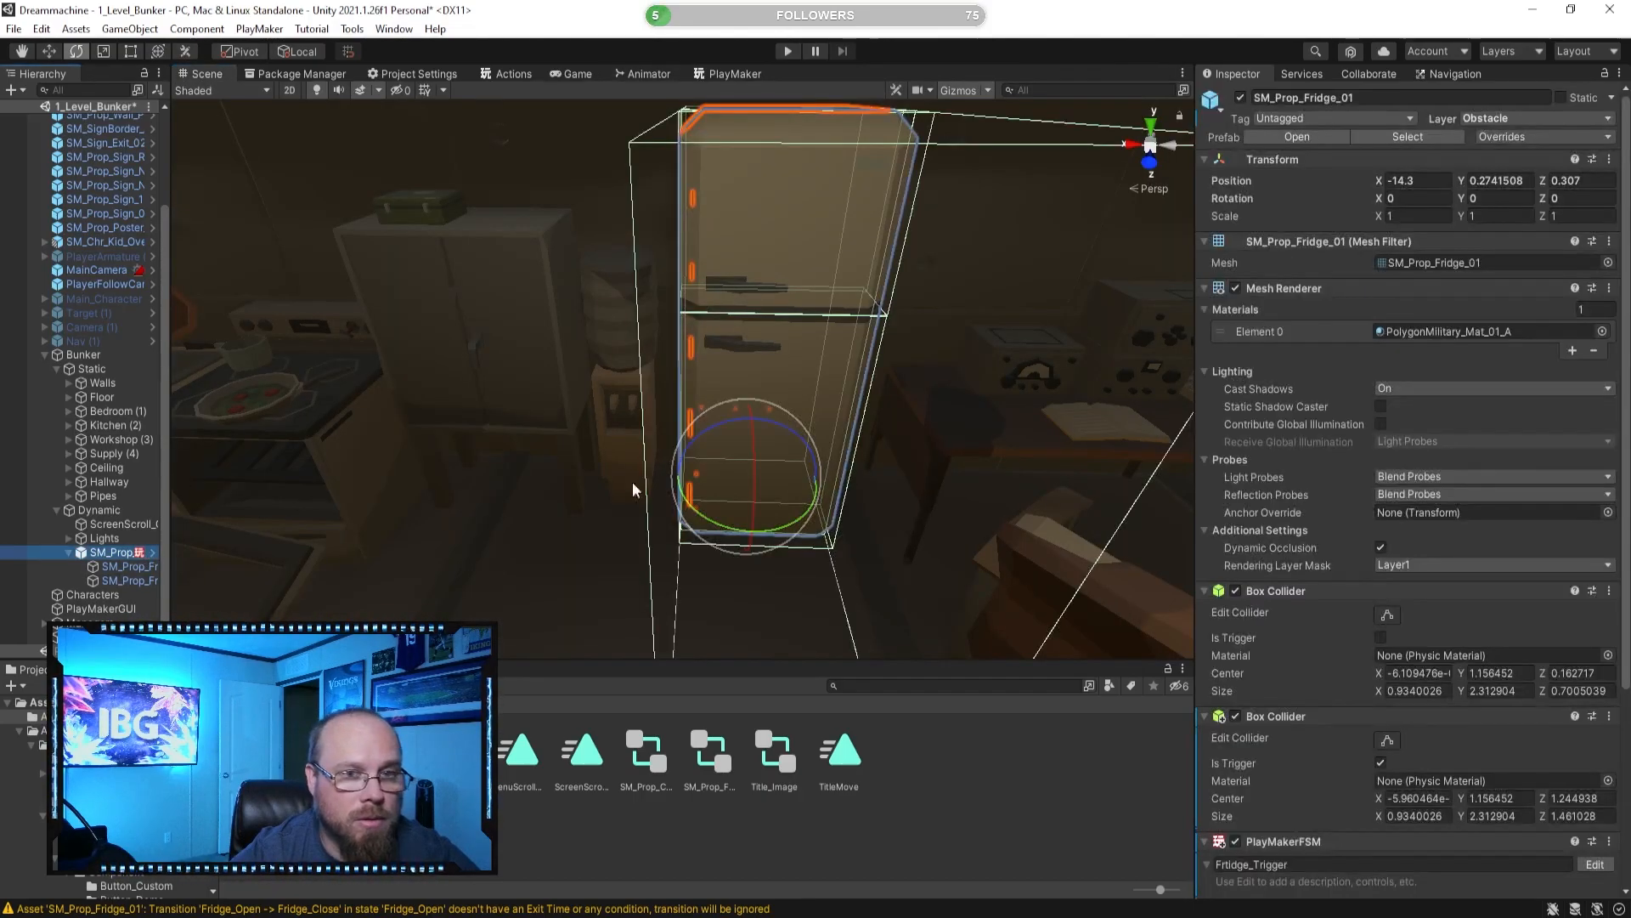
left_click(732, 74)
left_click(599, 409)
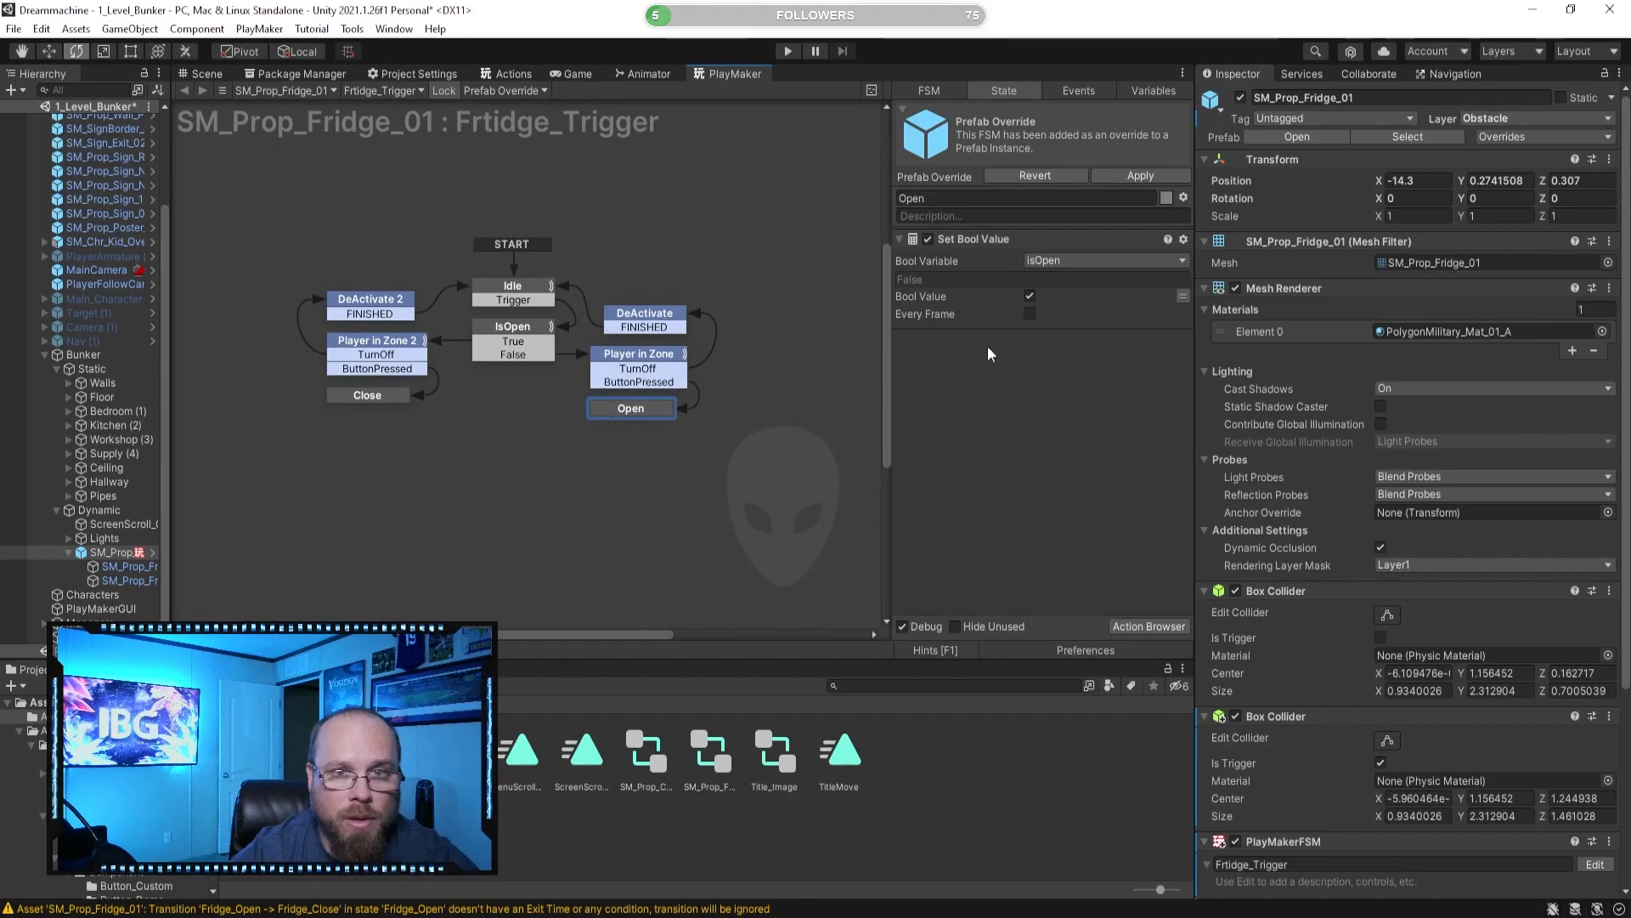
scroll(1342, 461, "down", 5)
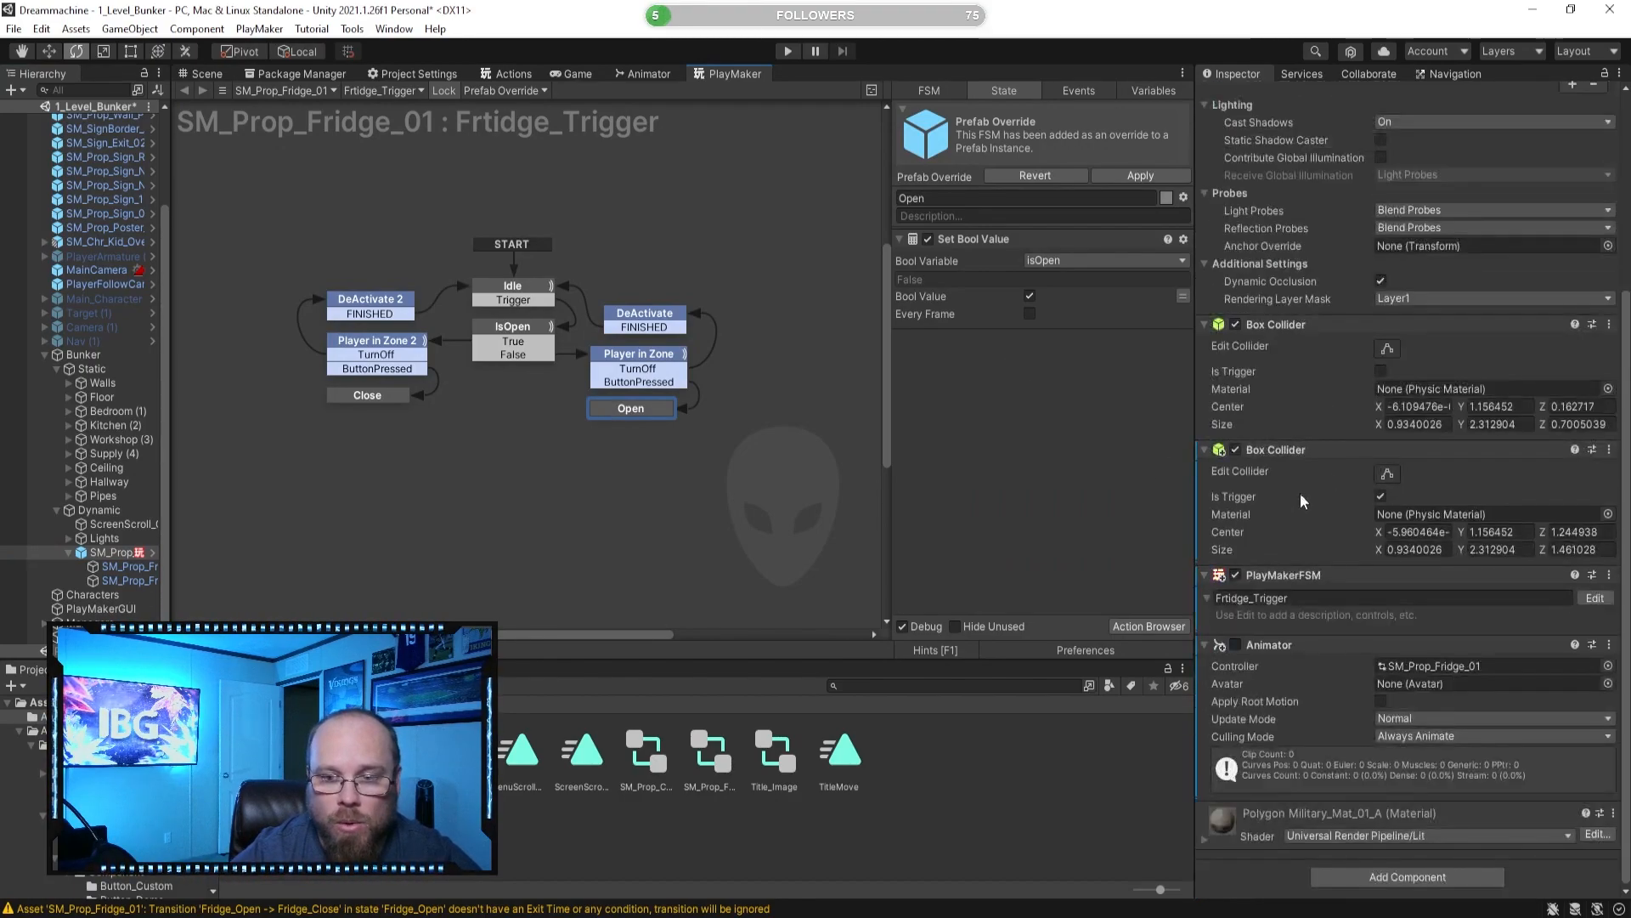
scroll(1292, 510, "up", 3)
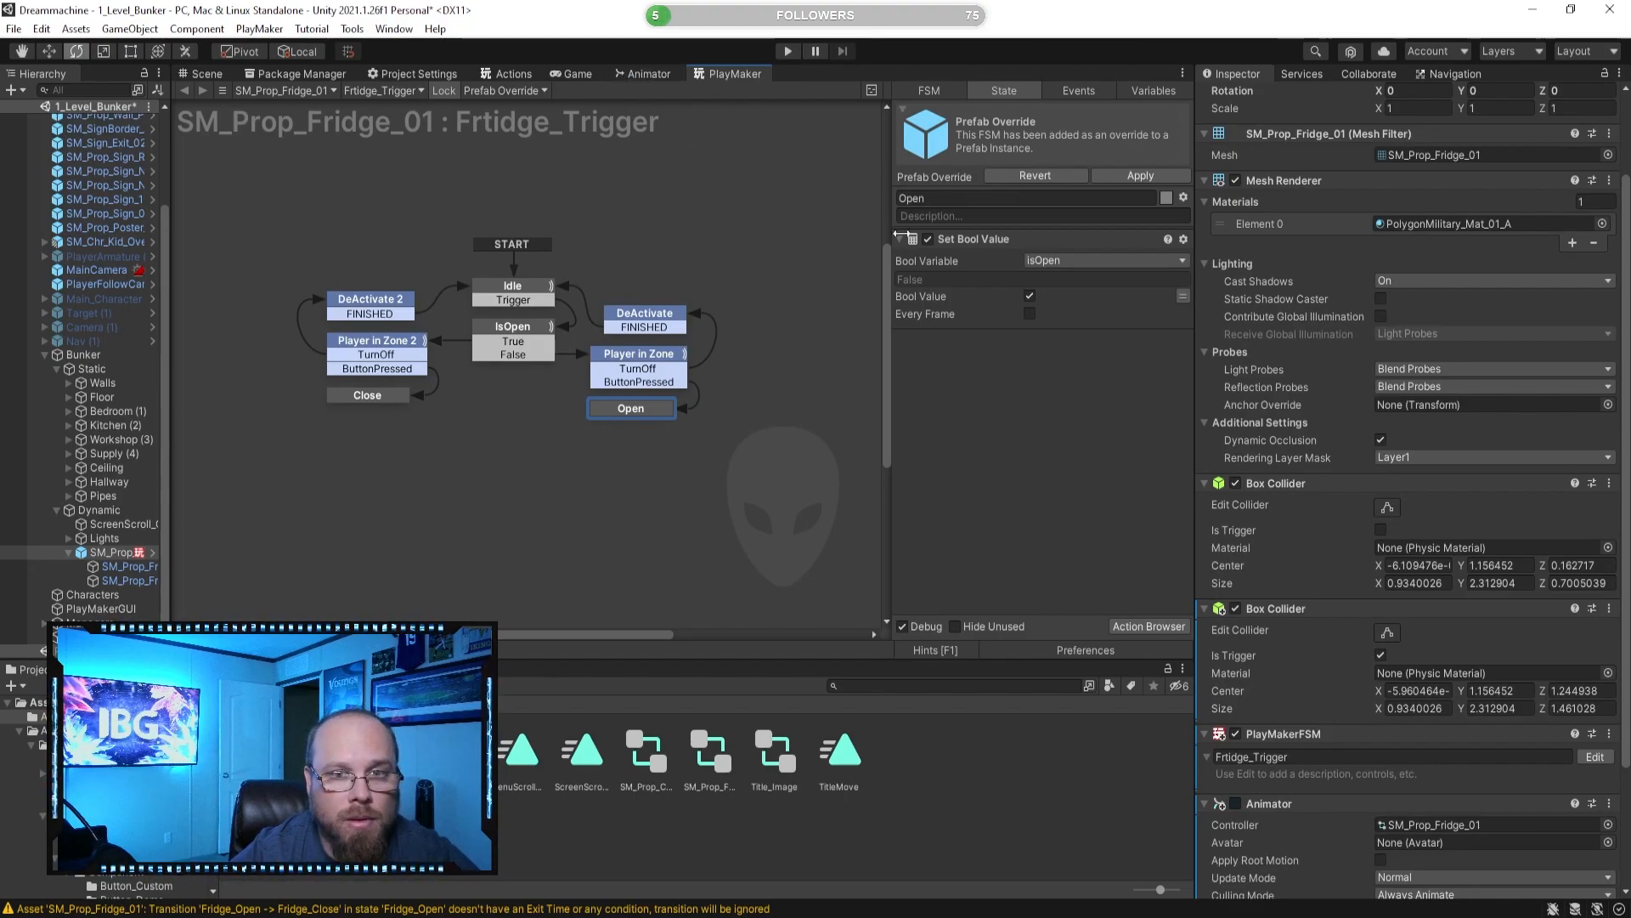
left_click(1162, 627)
type("trigger")
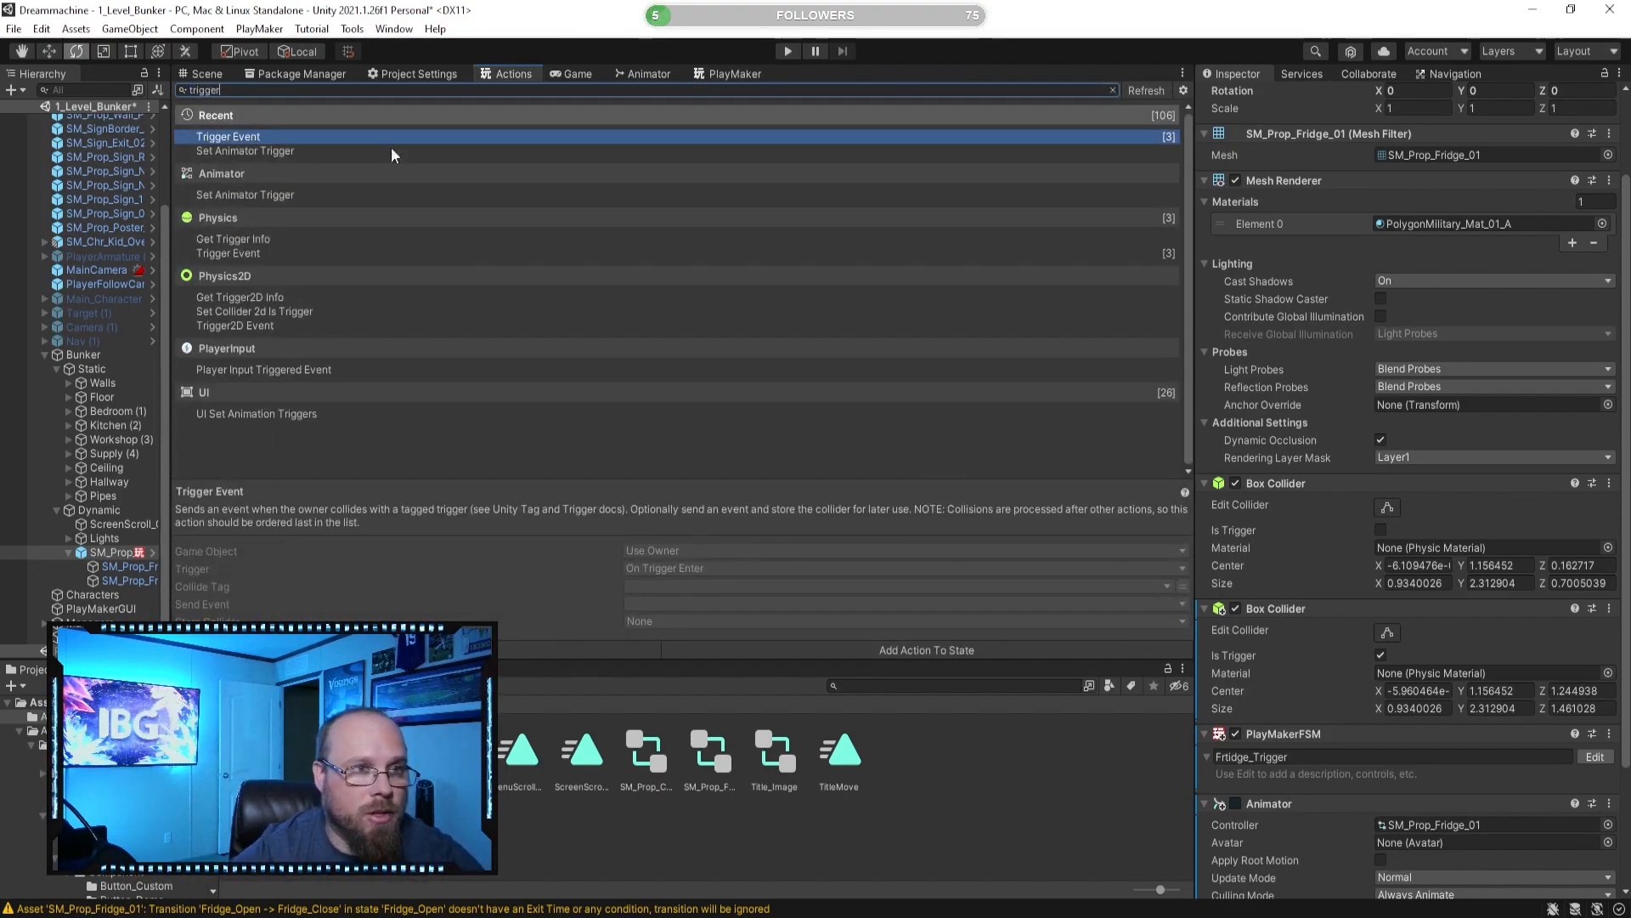
double_click(271, 149)
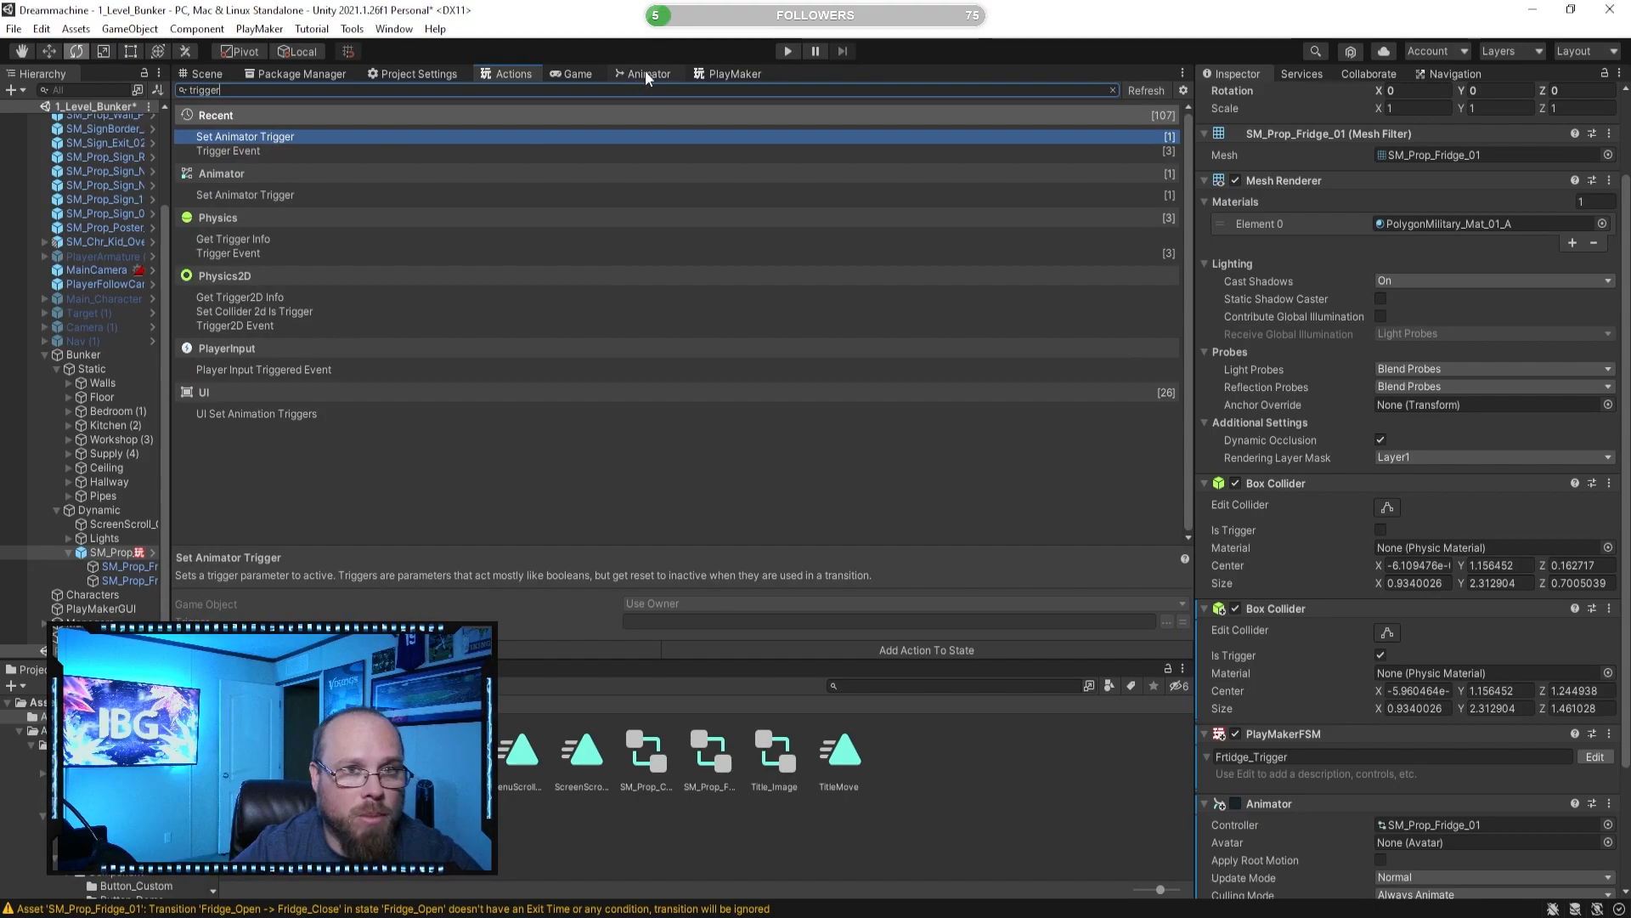
left_click(735, 75)
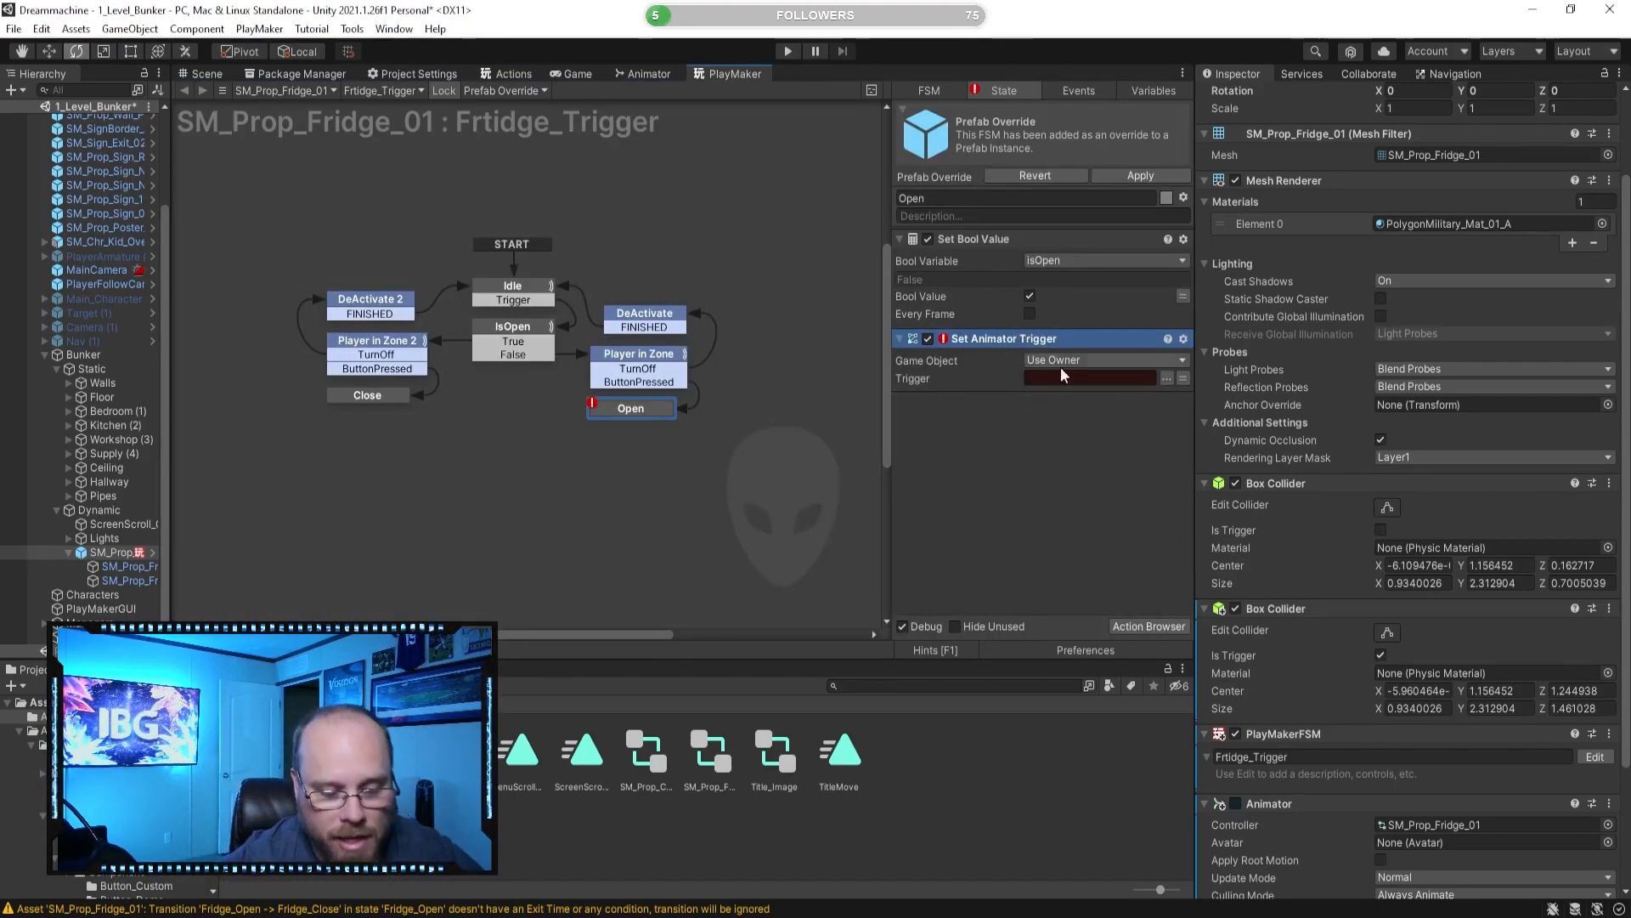
Set the Open state's Set Animator Trigger action to fire the Open trigger.
left_click(1127, 355)
left_click(1098, 366)
left_click(1100, 361)
left_click(1091, 379)
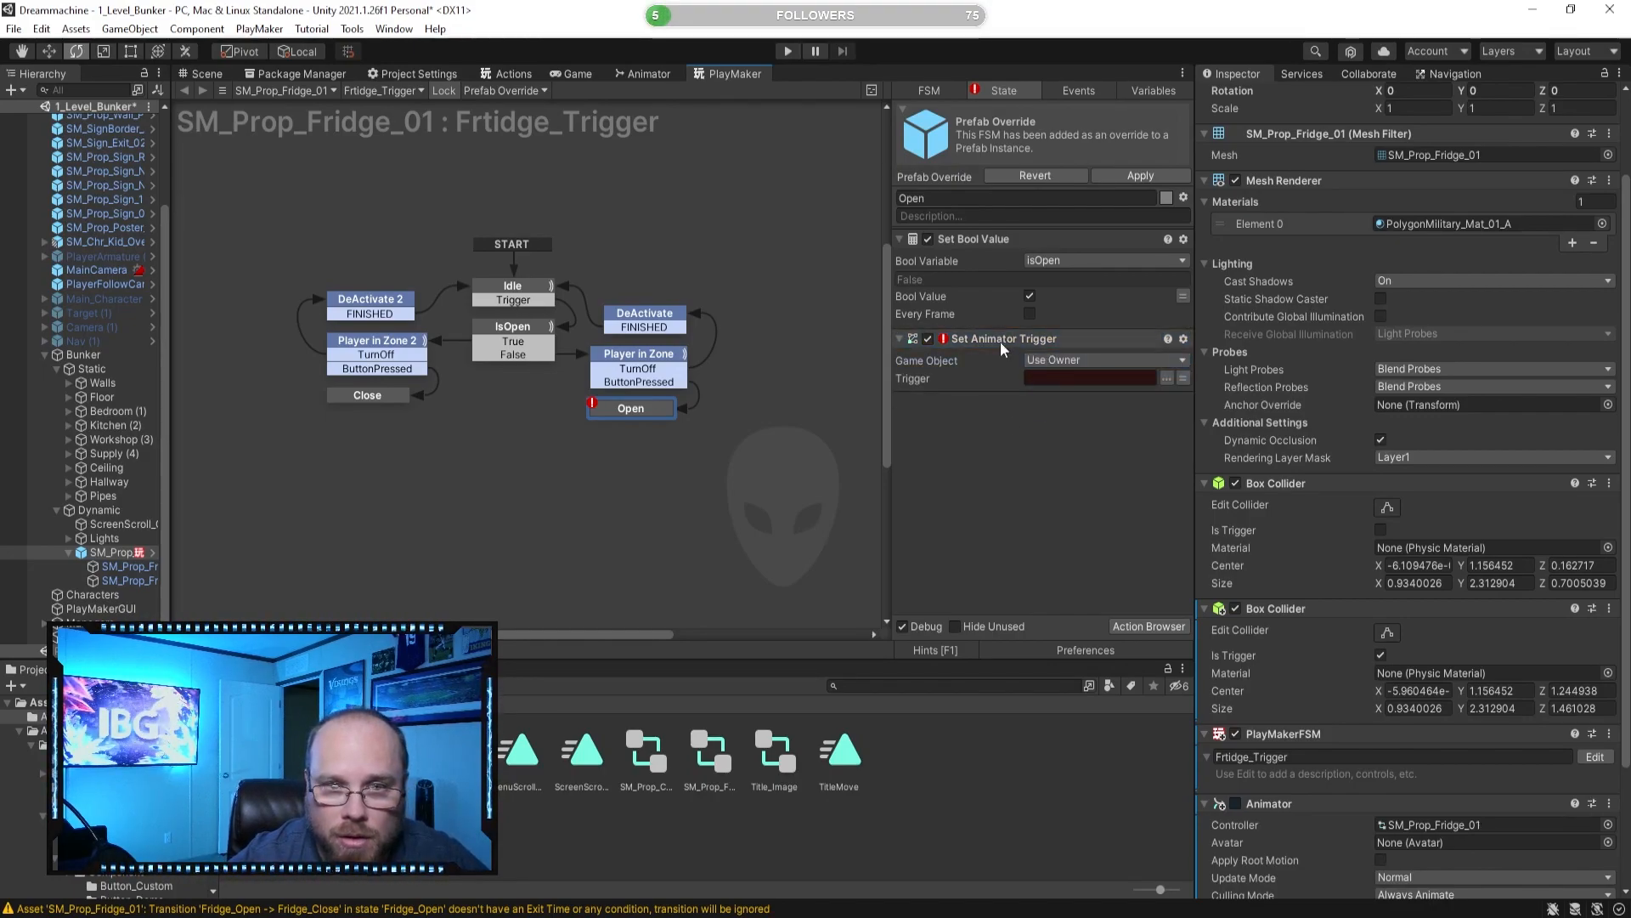
scroll(1380, 591, "down", 5)
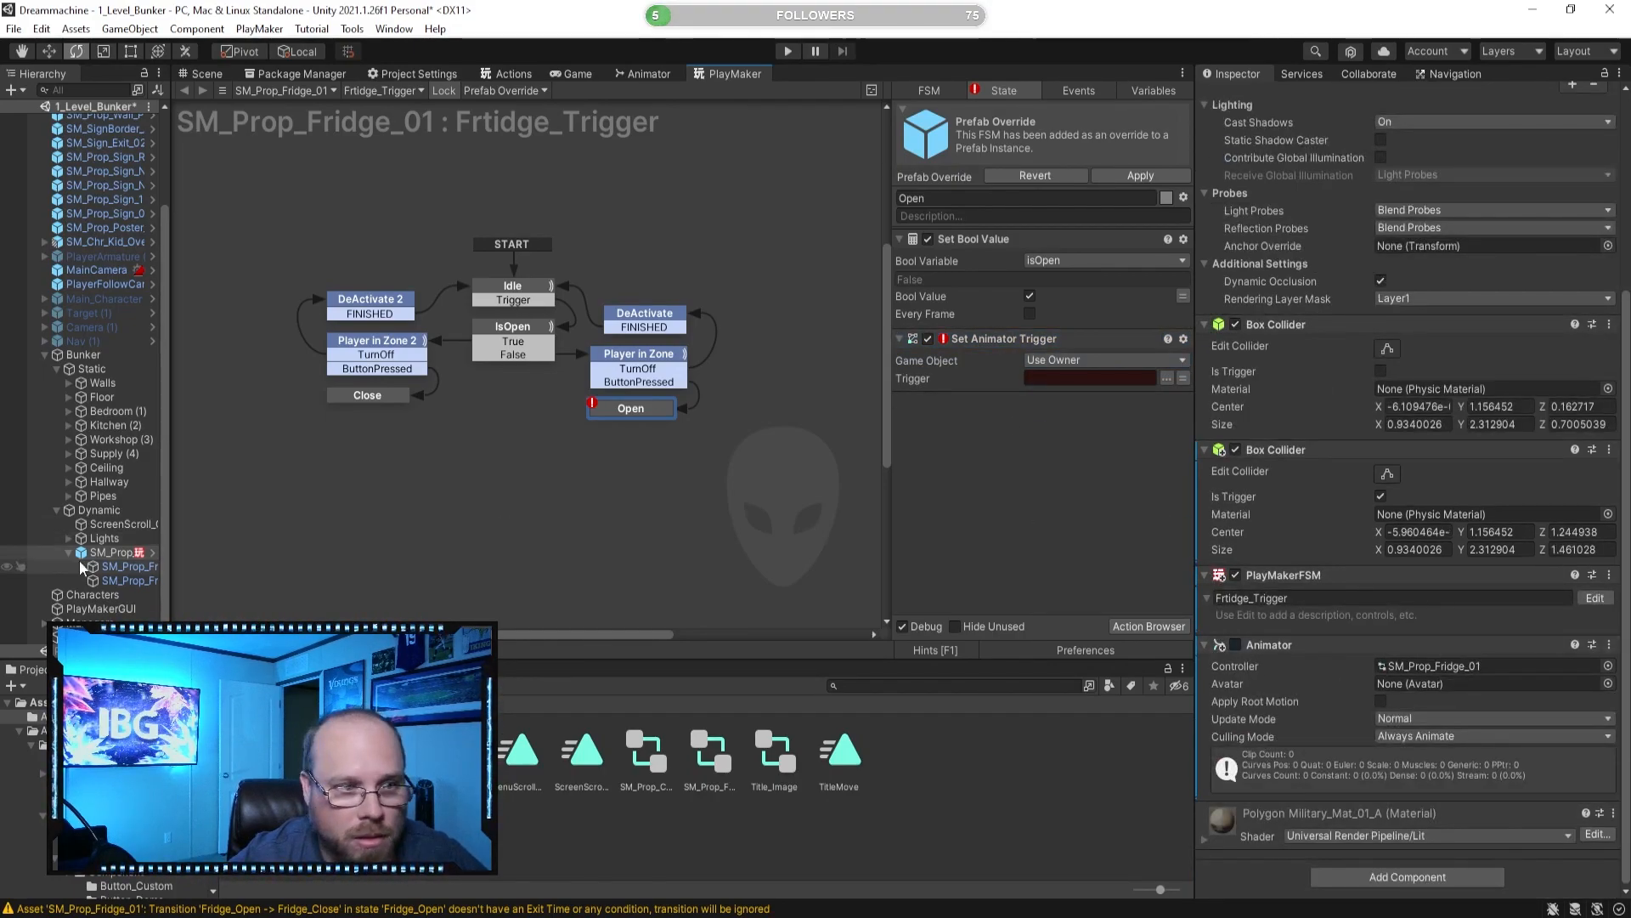
left_click(1168, 379)
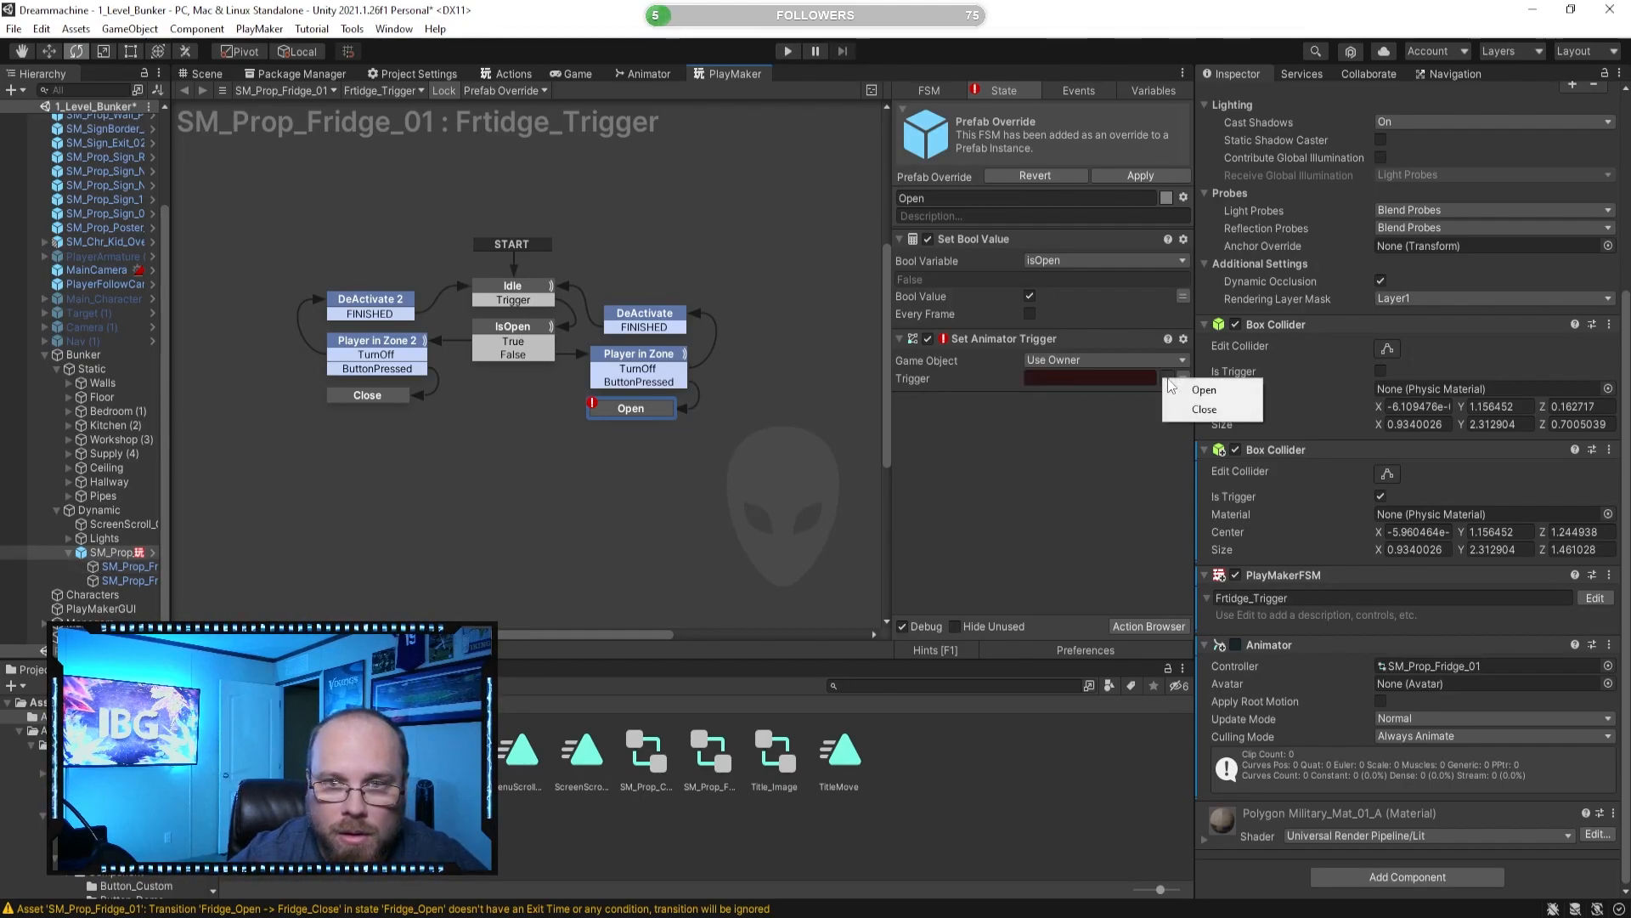
left_click(1203, 390)
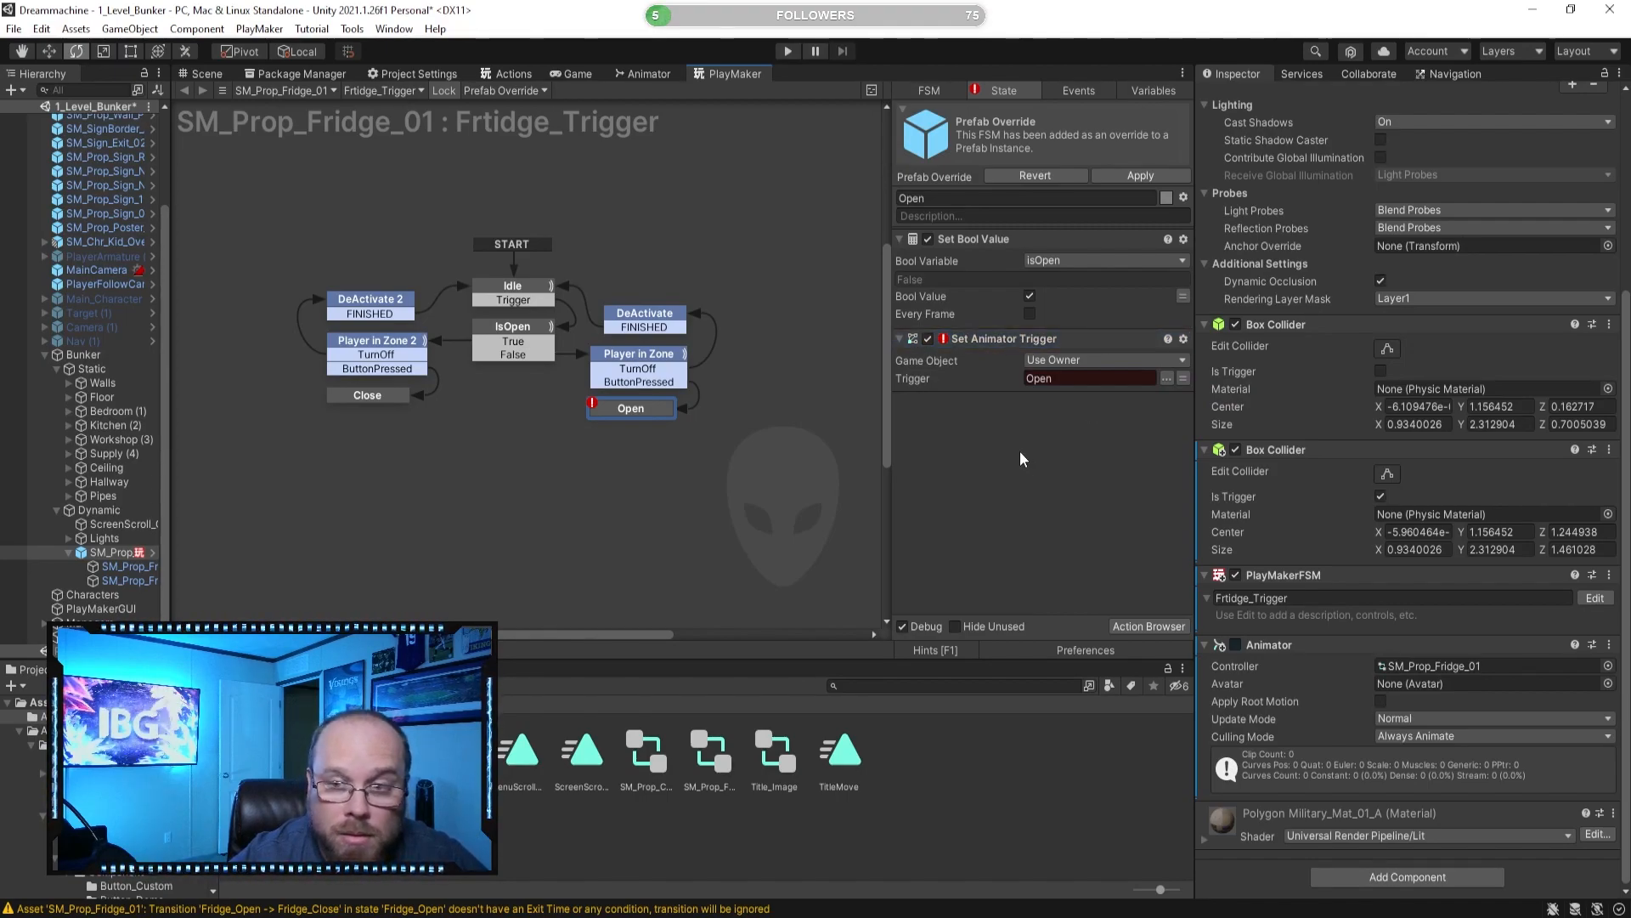
Enable the Animator component on SM_Prop_Fridge_01.
left_click(1236, 645)
left_click(1238, 646)
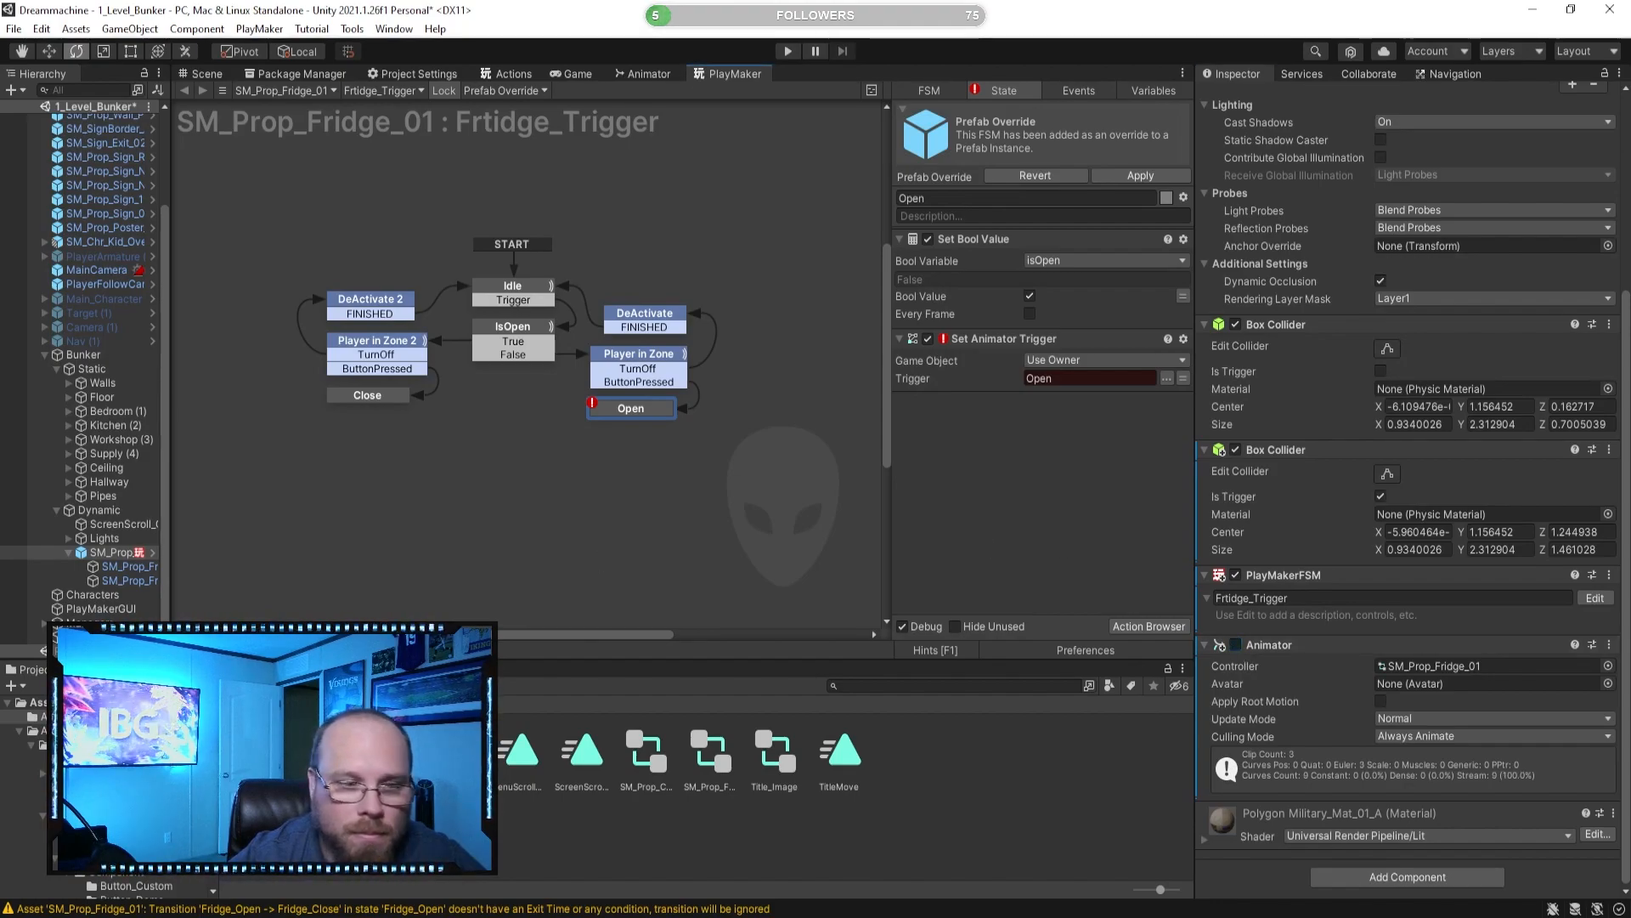
left_click(1236, 645)
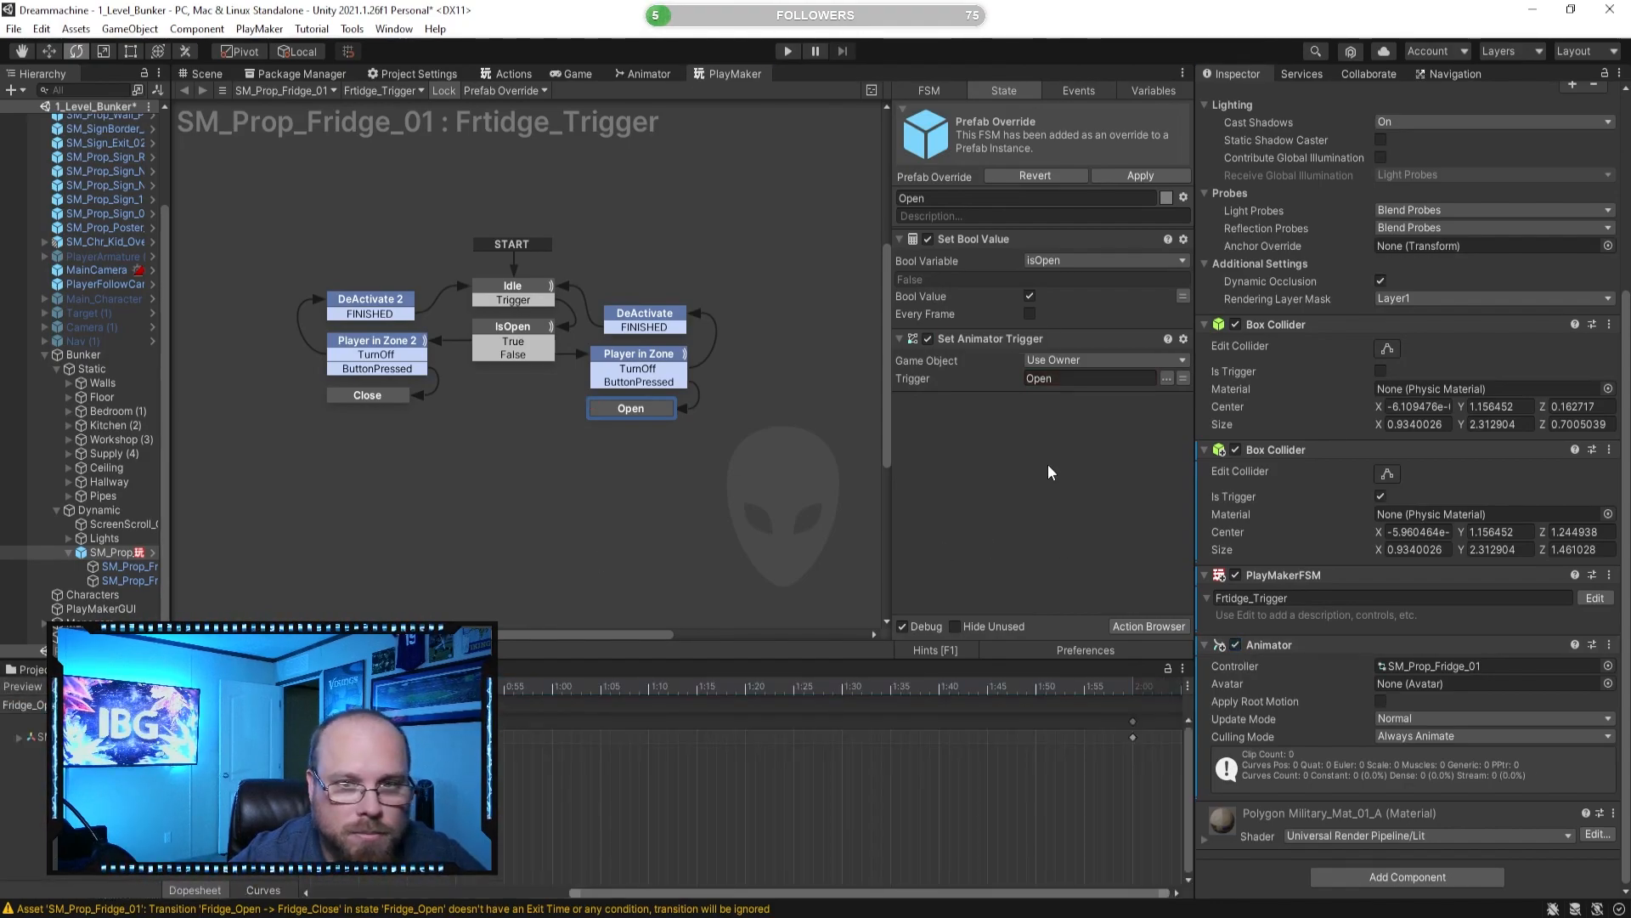
Copy the Set Animator Trigger action into the Close state and set its trigger to Close.
left_click(1054, 339)
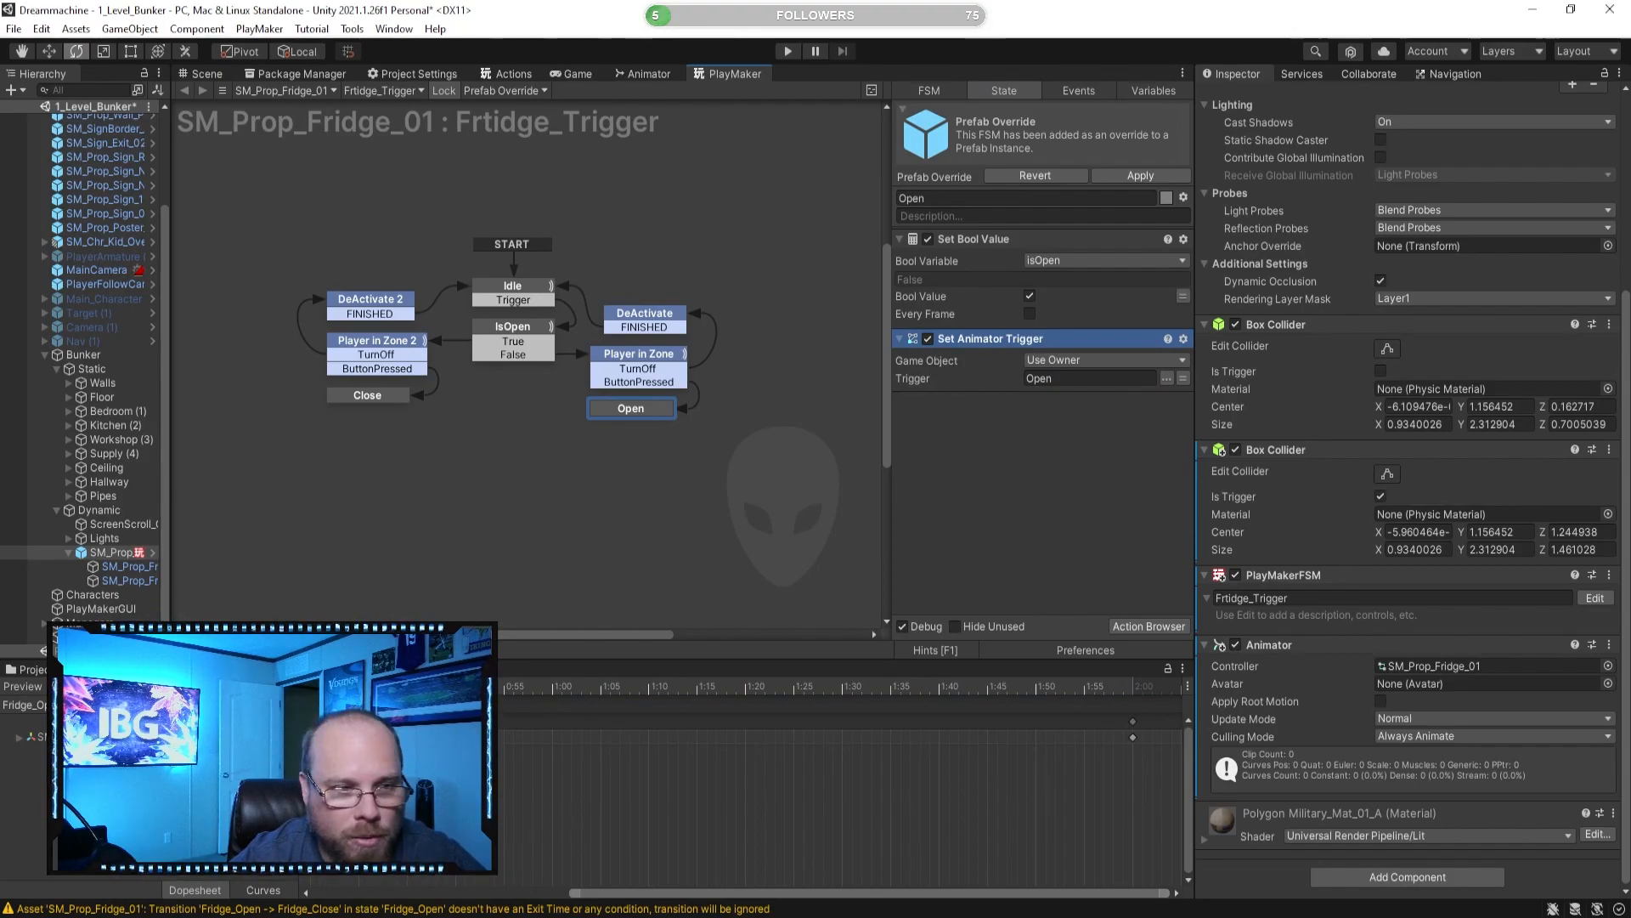
left_click(1001, 424)
left_click(1009, 344)
left_click(386, 398)
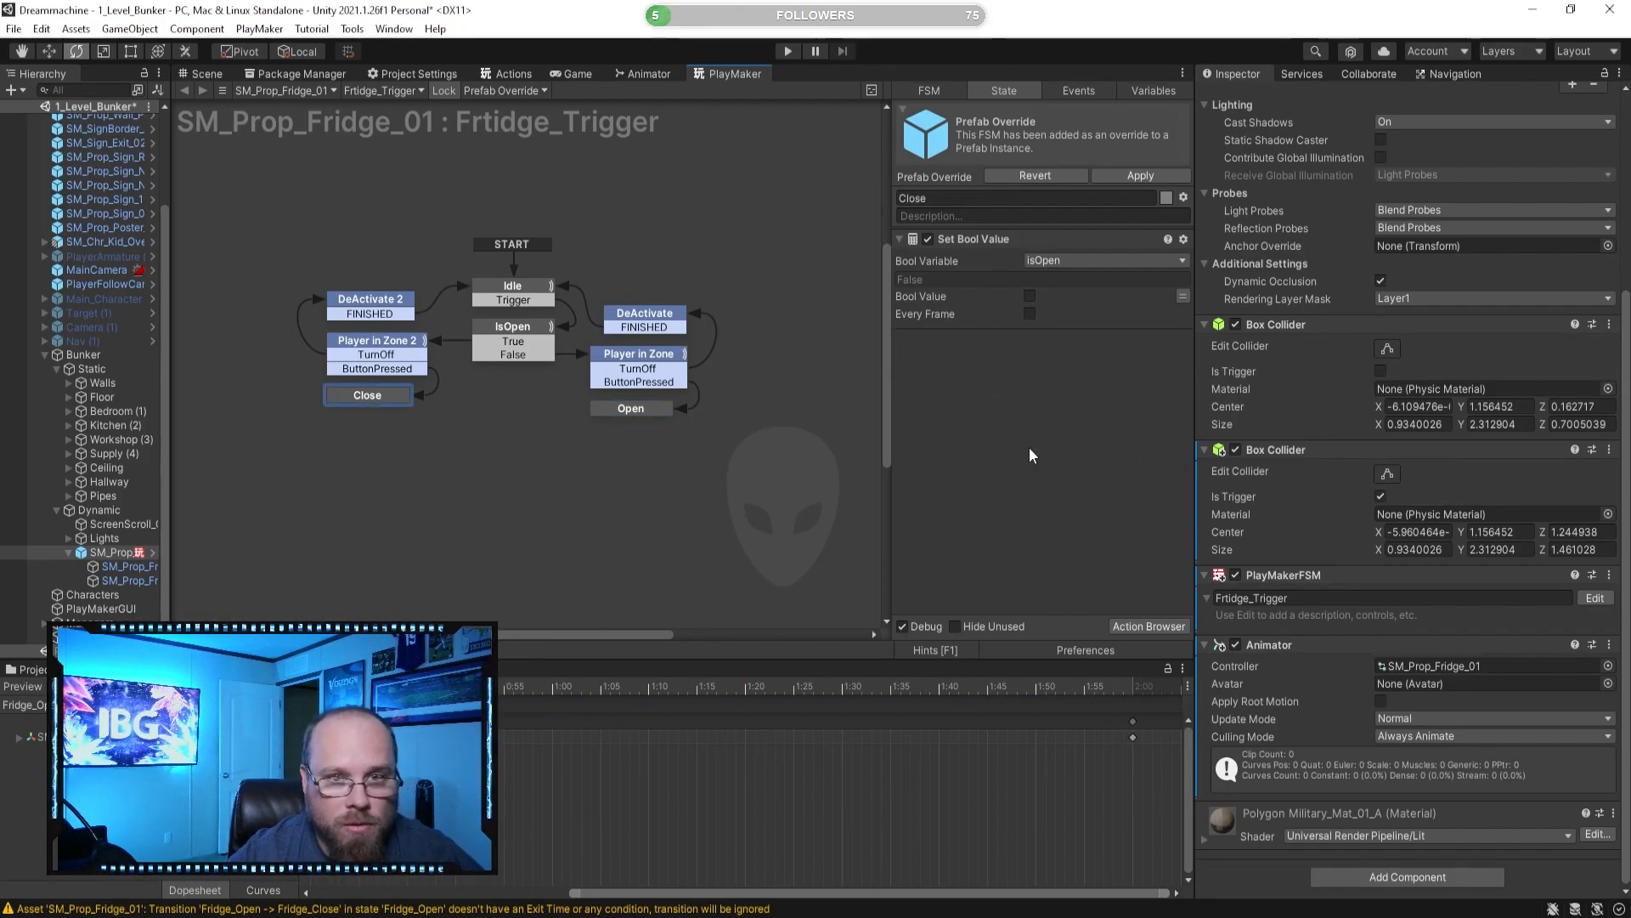
left_click(1167, 378)
left_click(1207, 404)
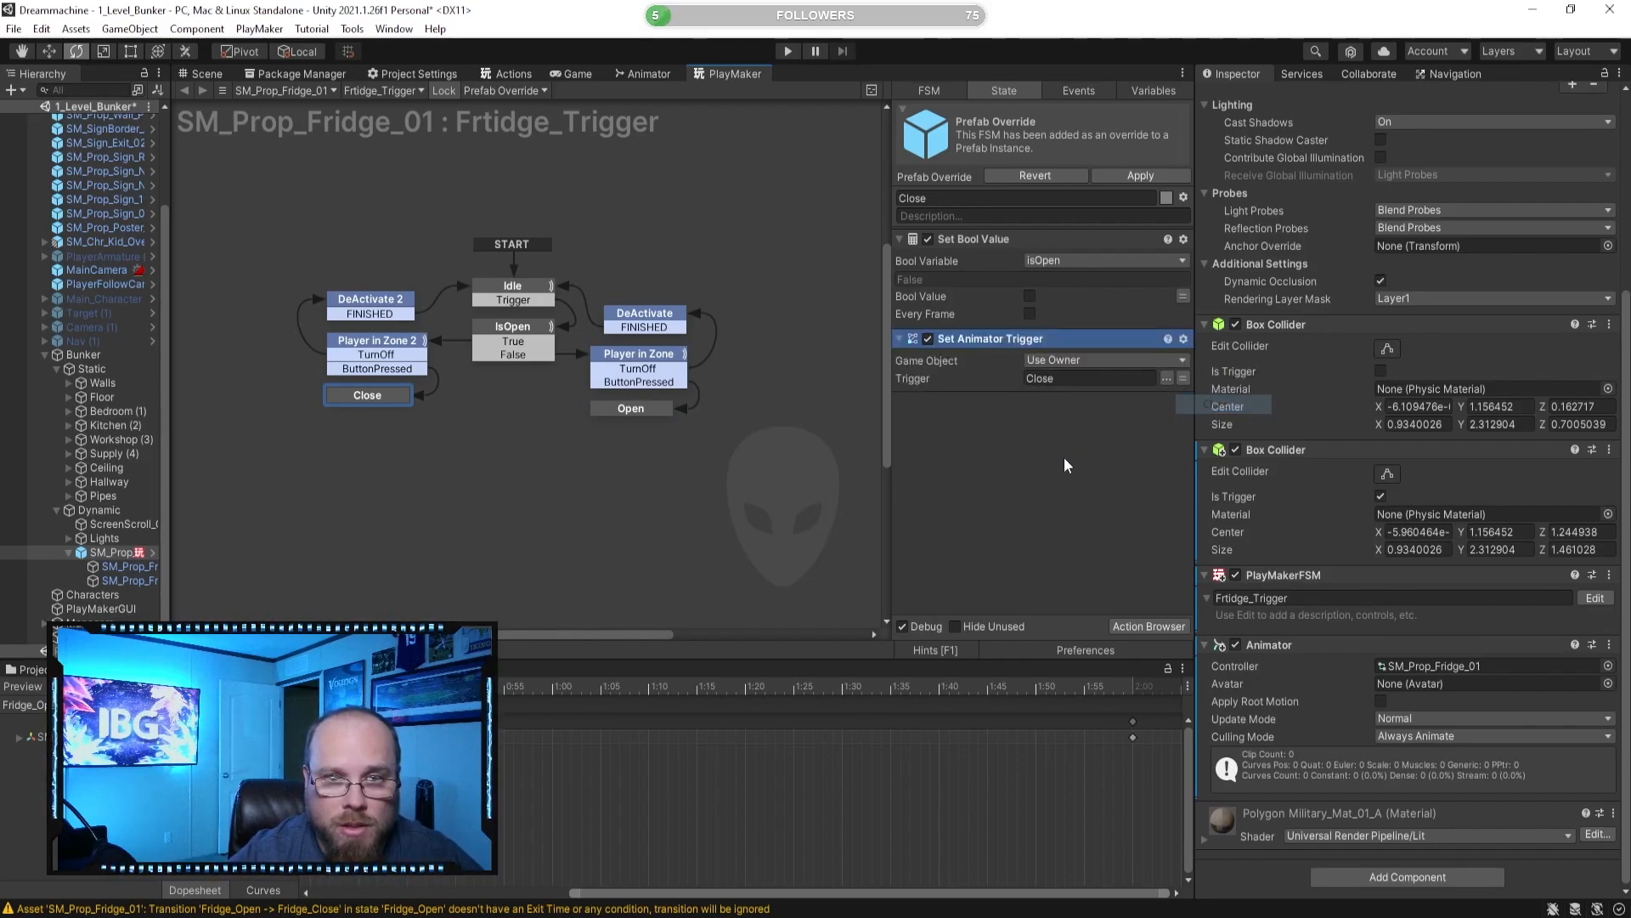
Add a FINISHED transition to the Close state and link it to Idle.
right_click(379, 401)
mouse_move(424, 412)
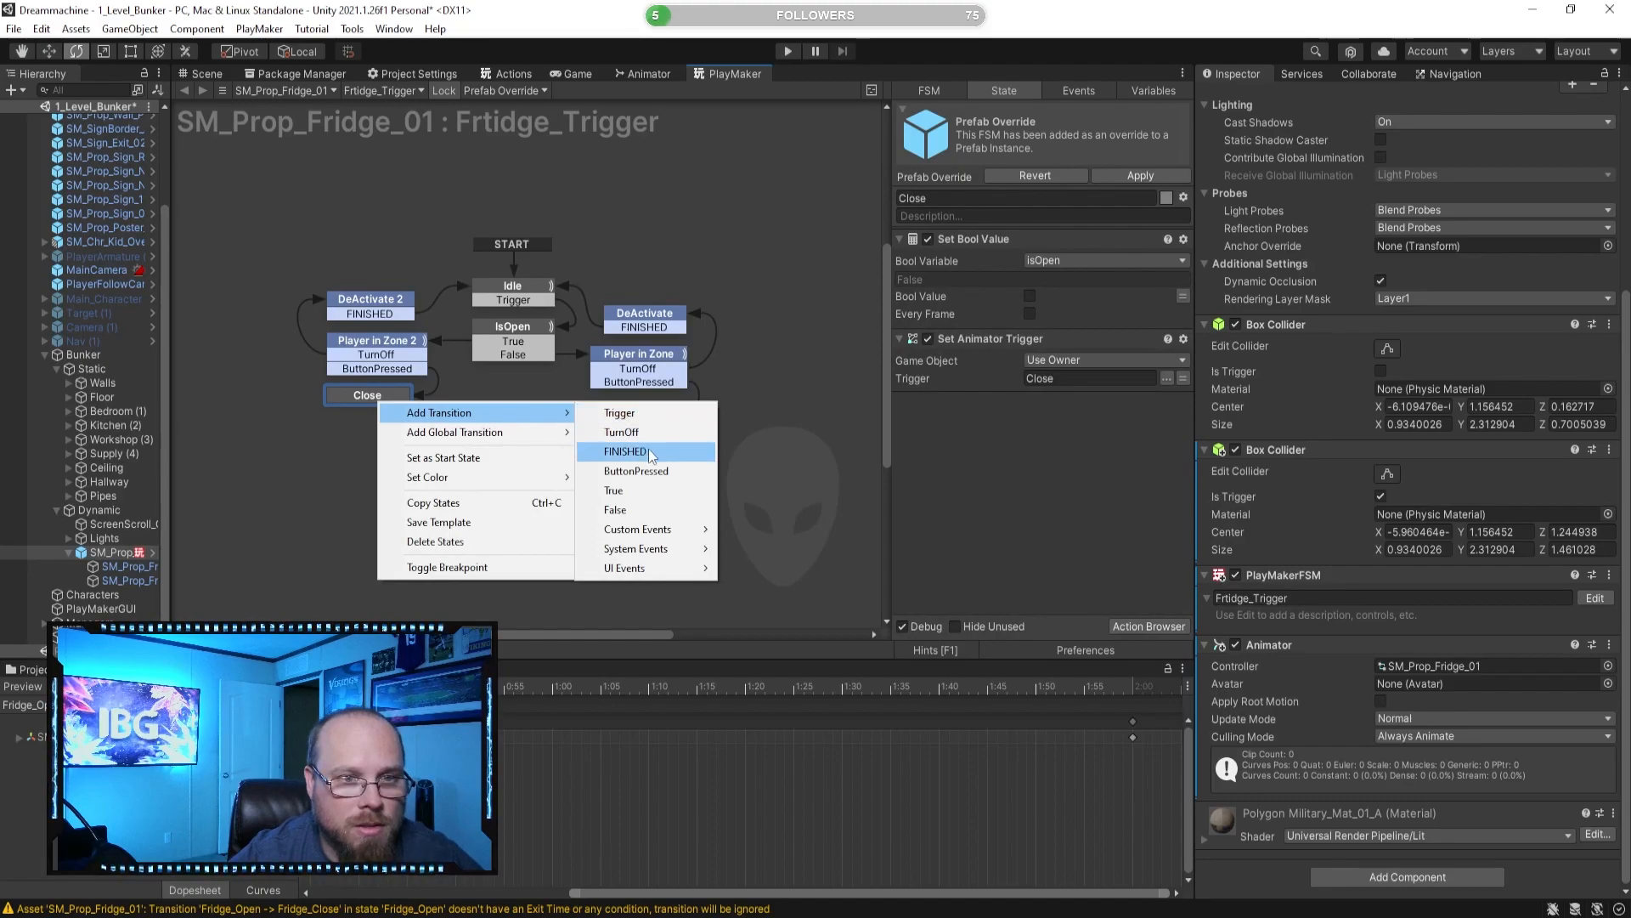
left_click(629, 451)
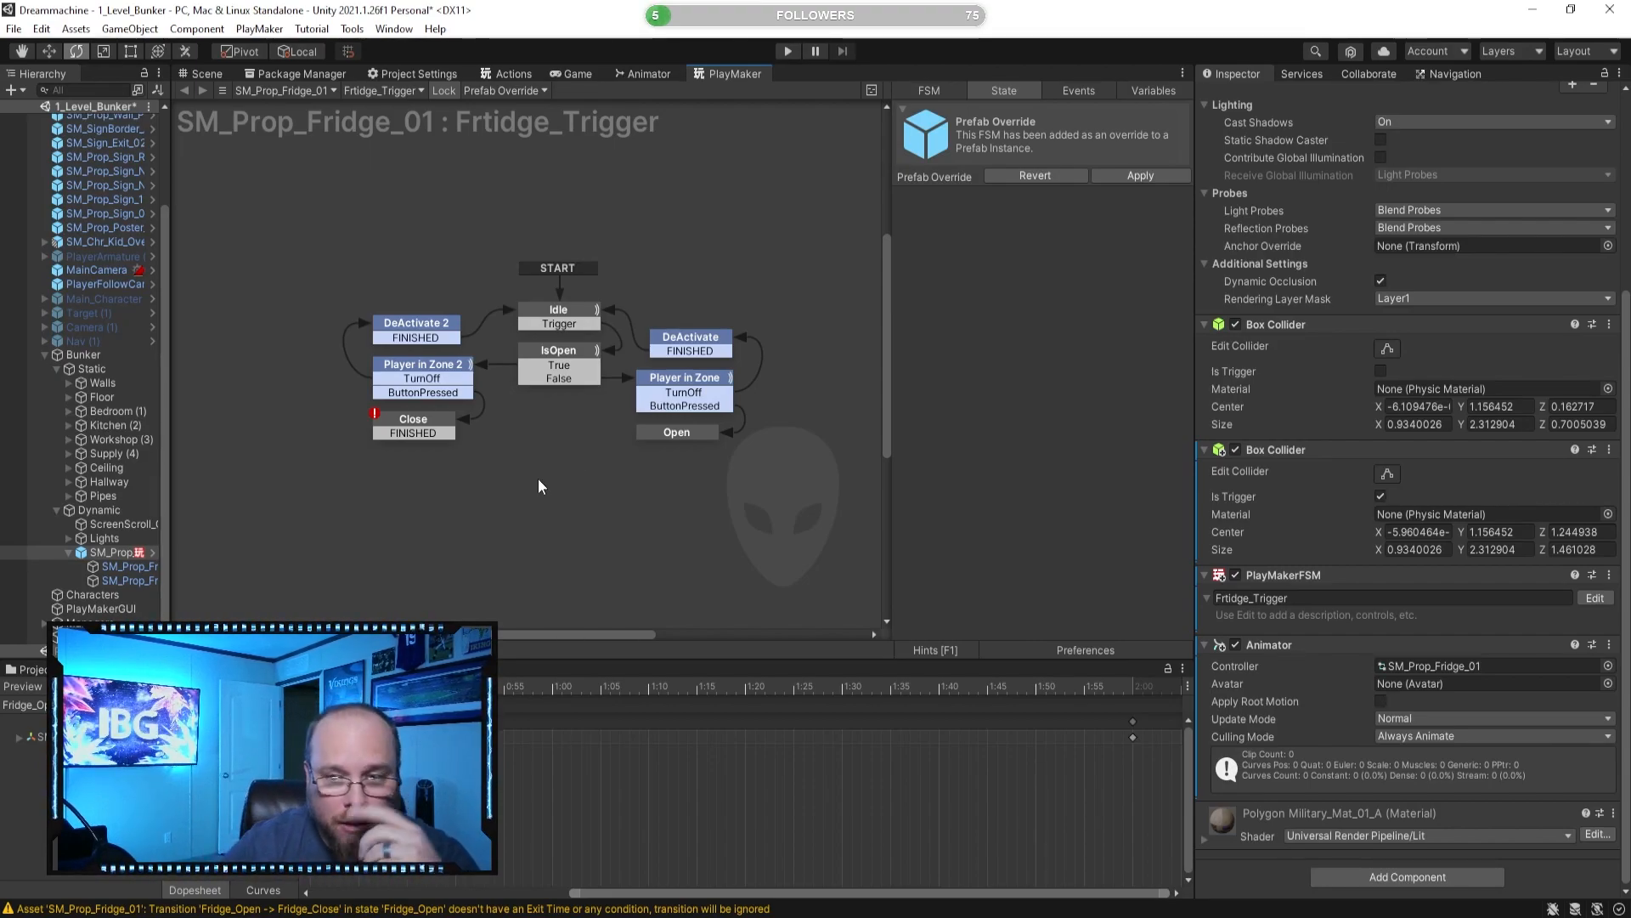
left_click(570, 323)
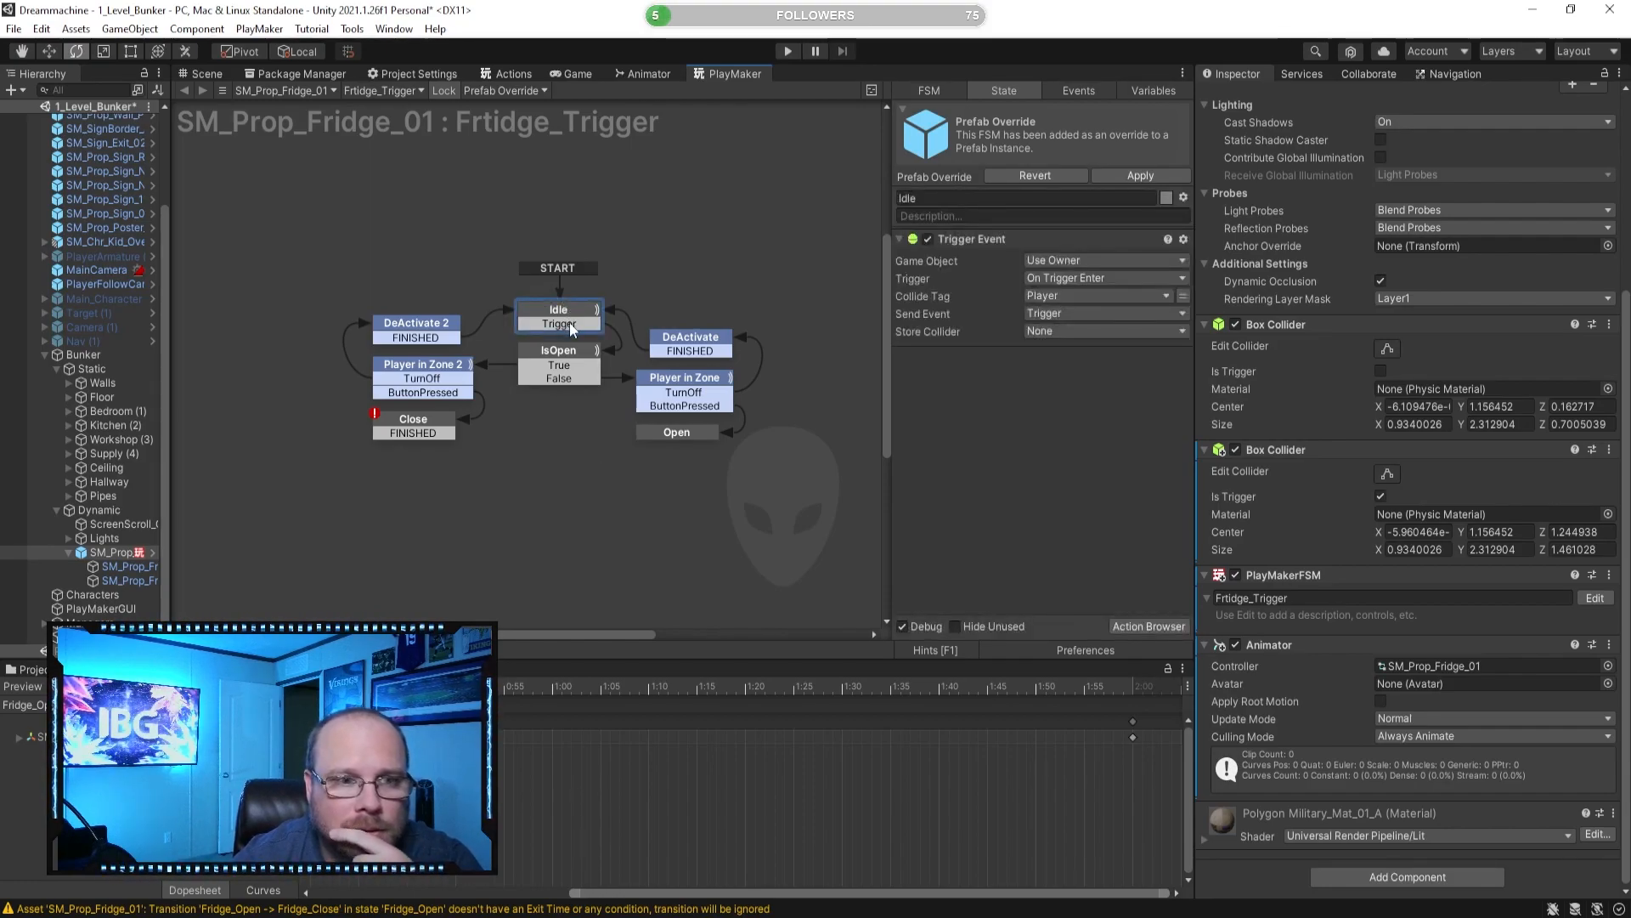
left_click_drag(444, 433, 546, 312)
left_click(479, 451)
Add a FINISHED transition to the Open state and link it to Idle.
right_click(686, 444)
mouse_move(769, 450)
left_click(935, 489)
left_click(672, 478)
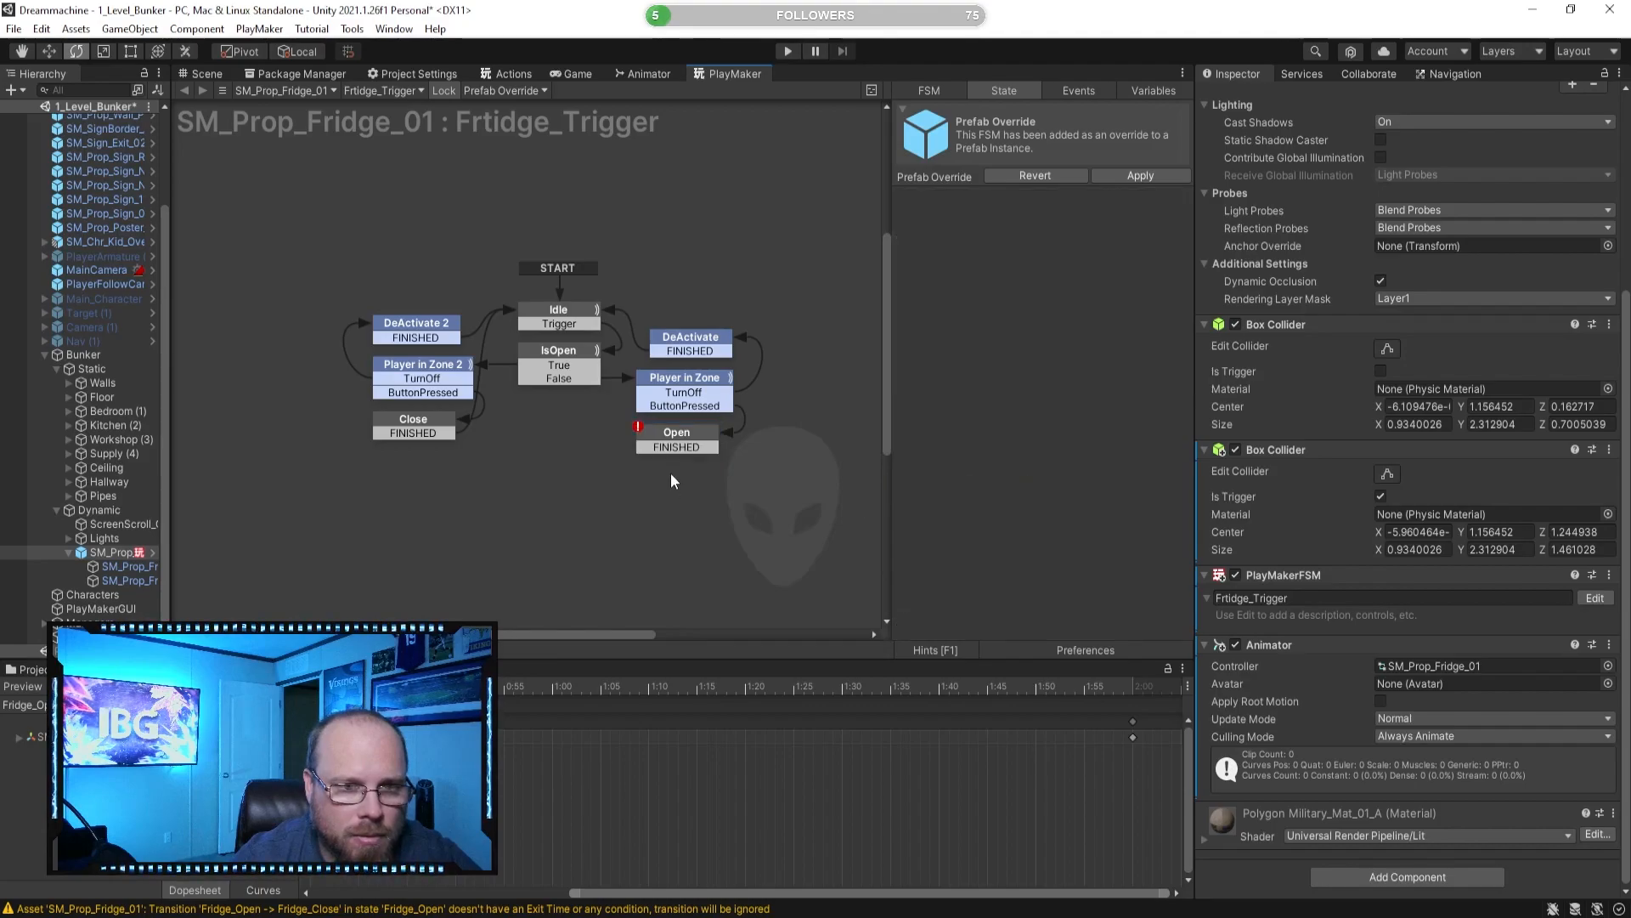
left_click_drag(676, 452, 579, 311)
left_click(580, 311)
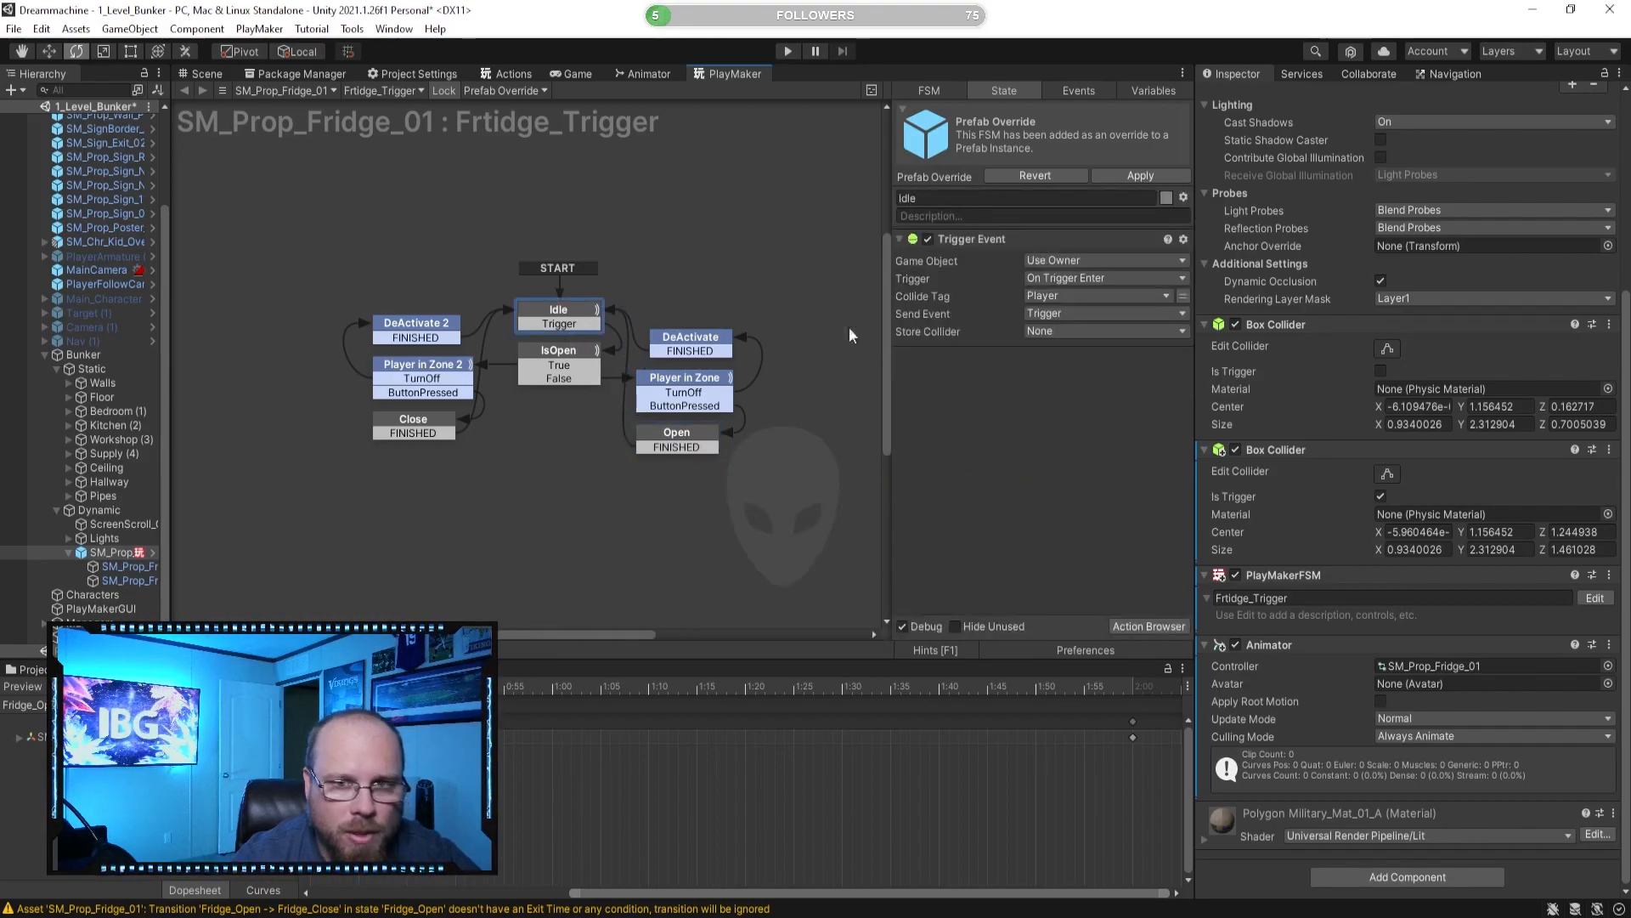
Copy the On Trigger Exit action from Player in Zone into the Idle state and add its TurnOff transition.
left_click(684, 379)
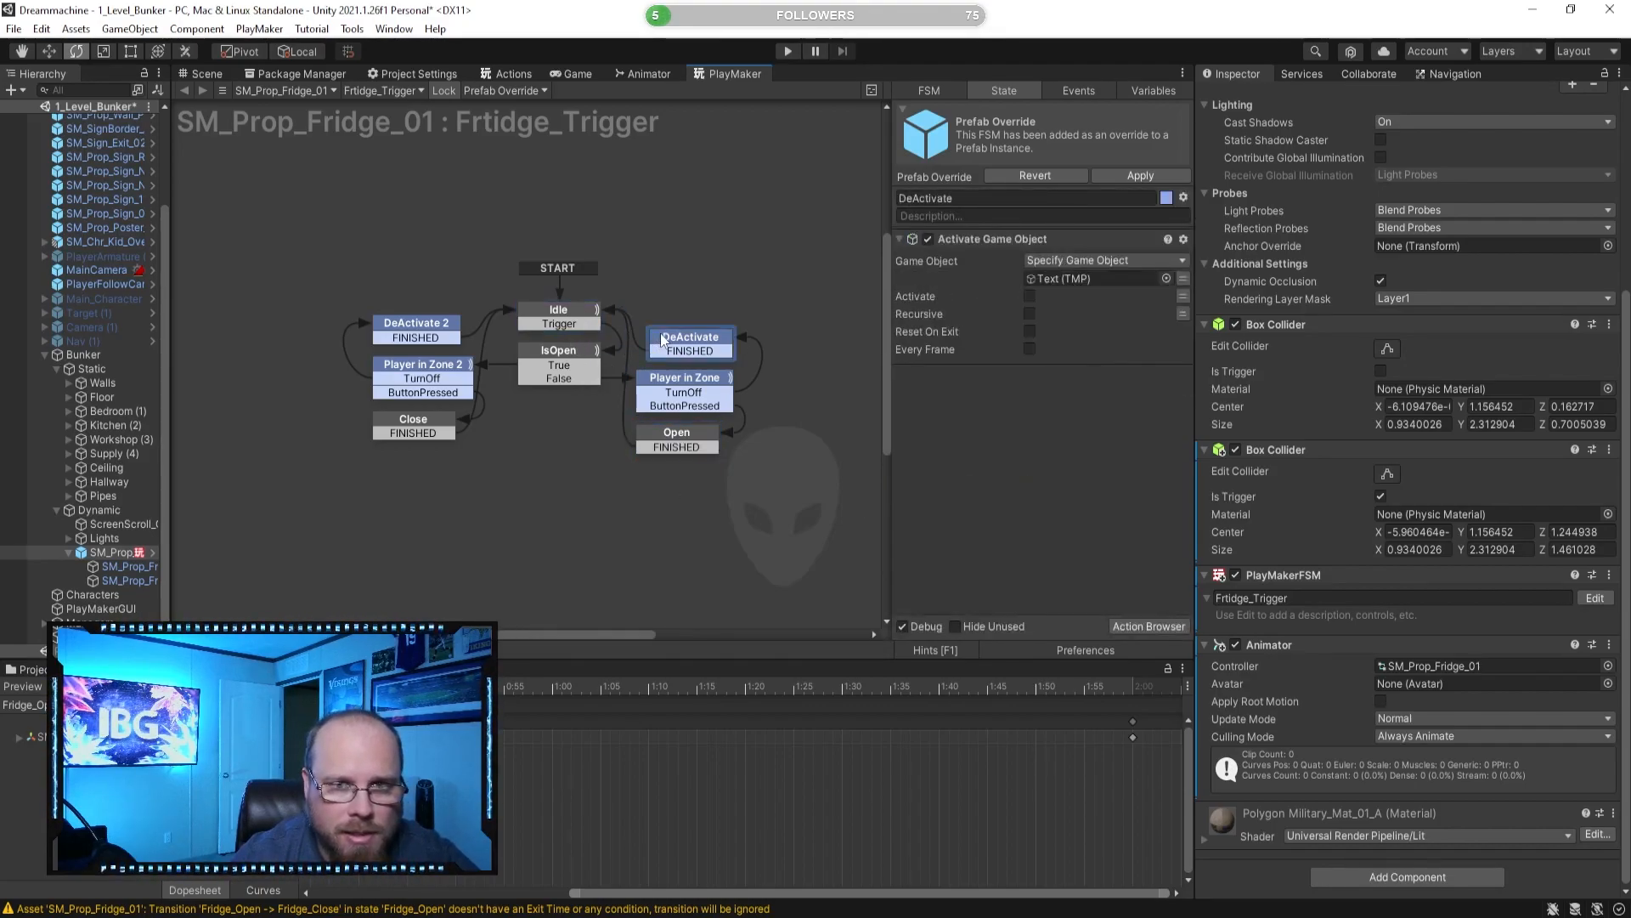
scroll(960, 407, "down", 3)
left_click(958, 488)
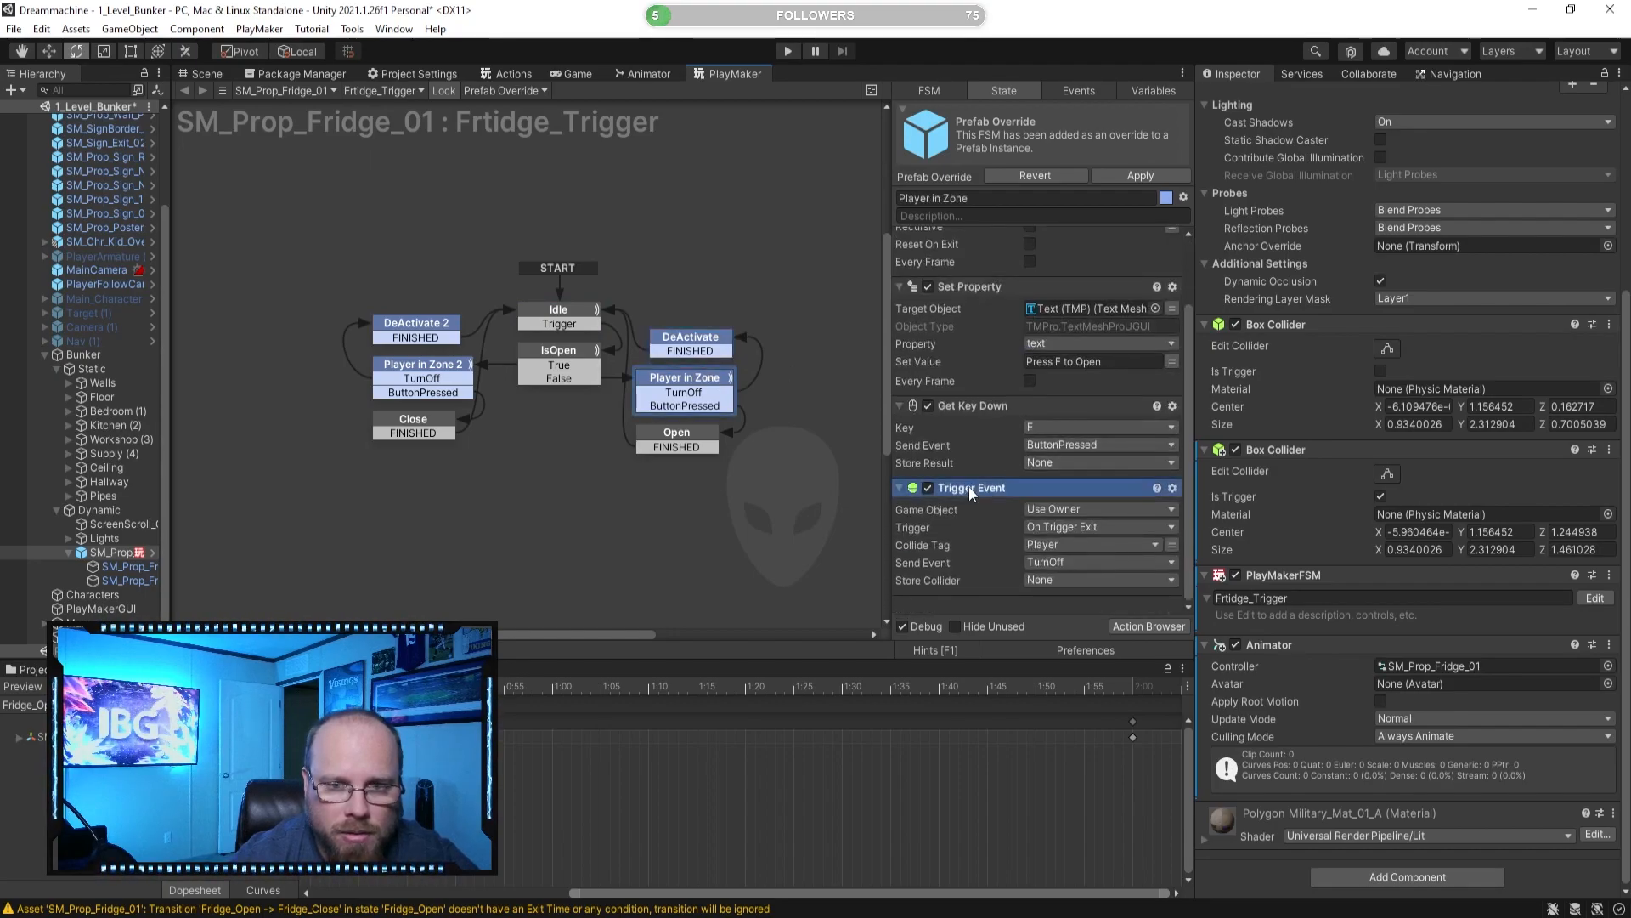
left_click(574, 321)
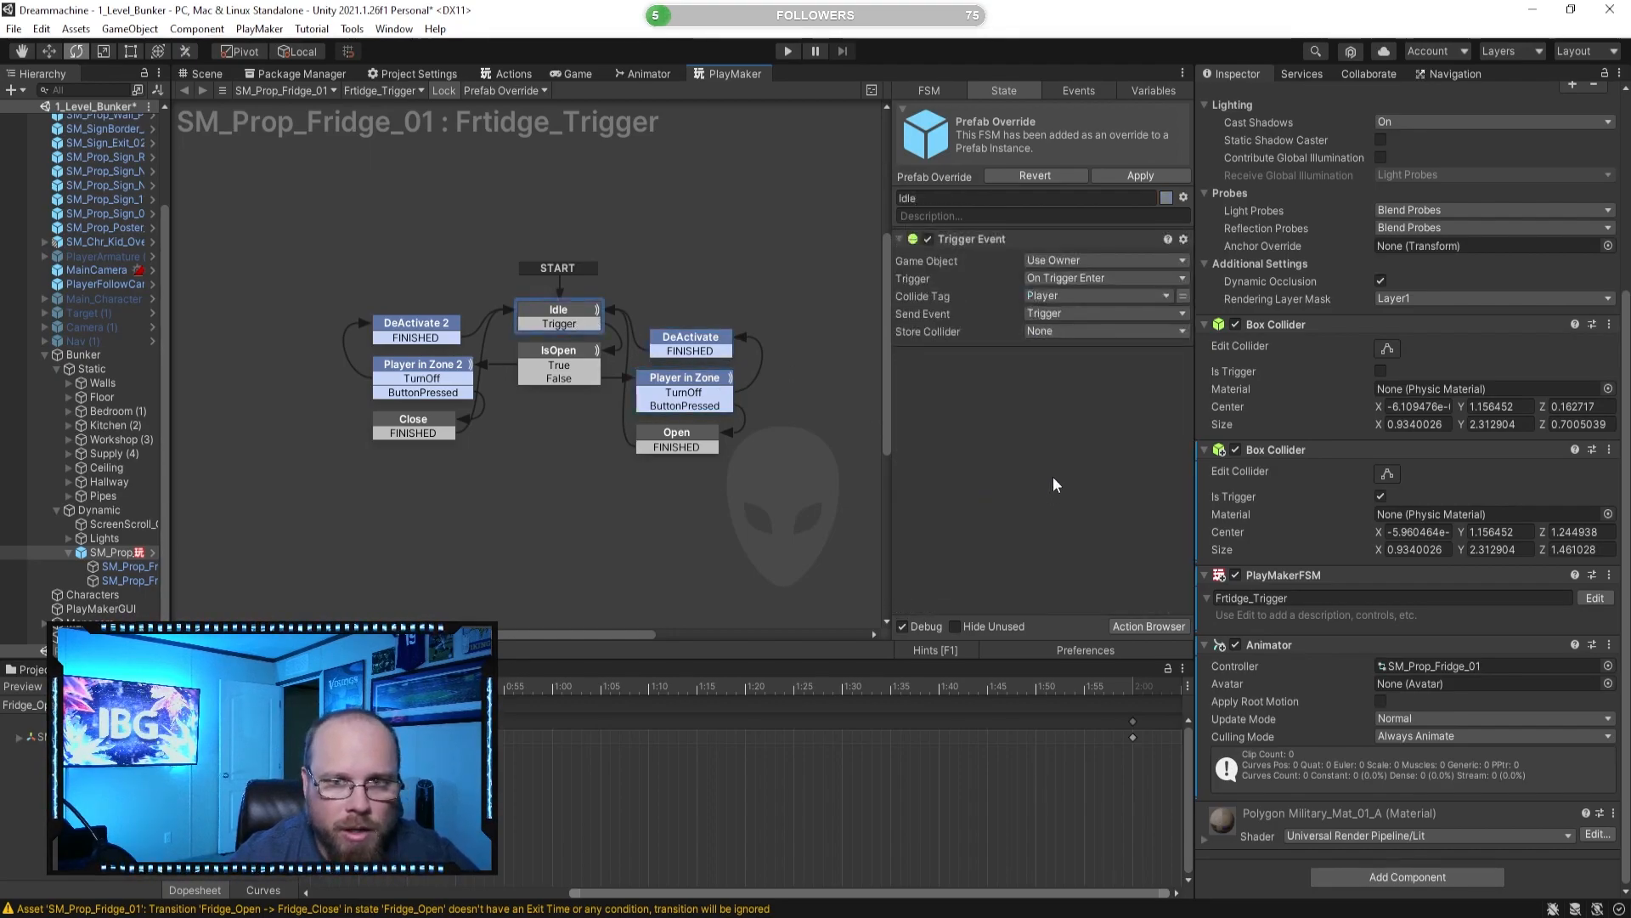
key("ctrl+v")
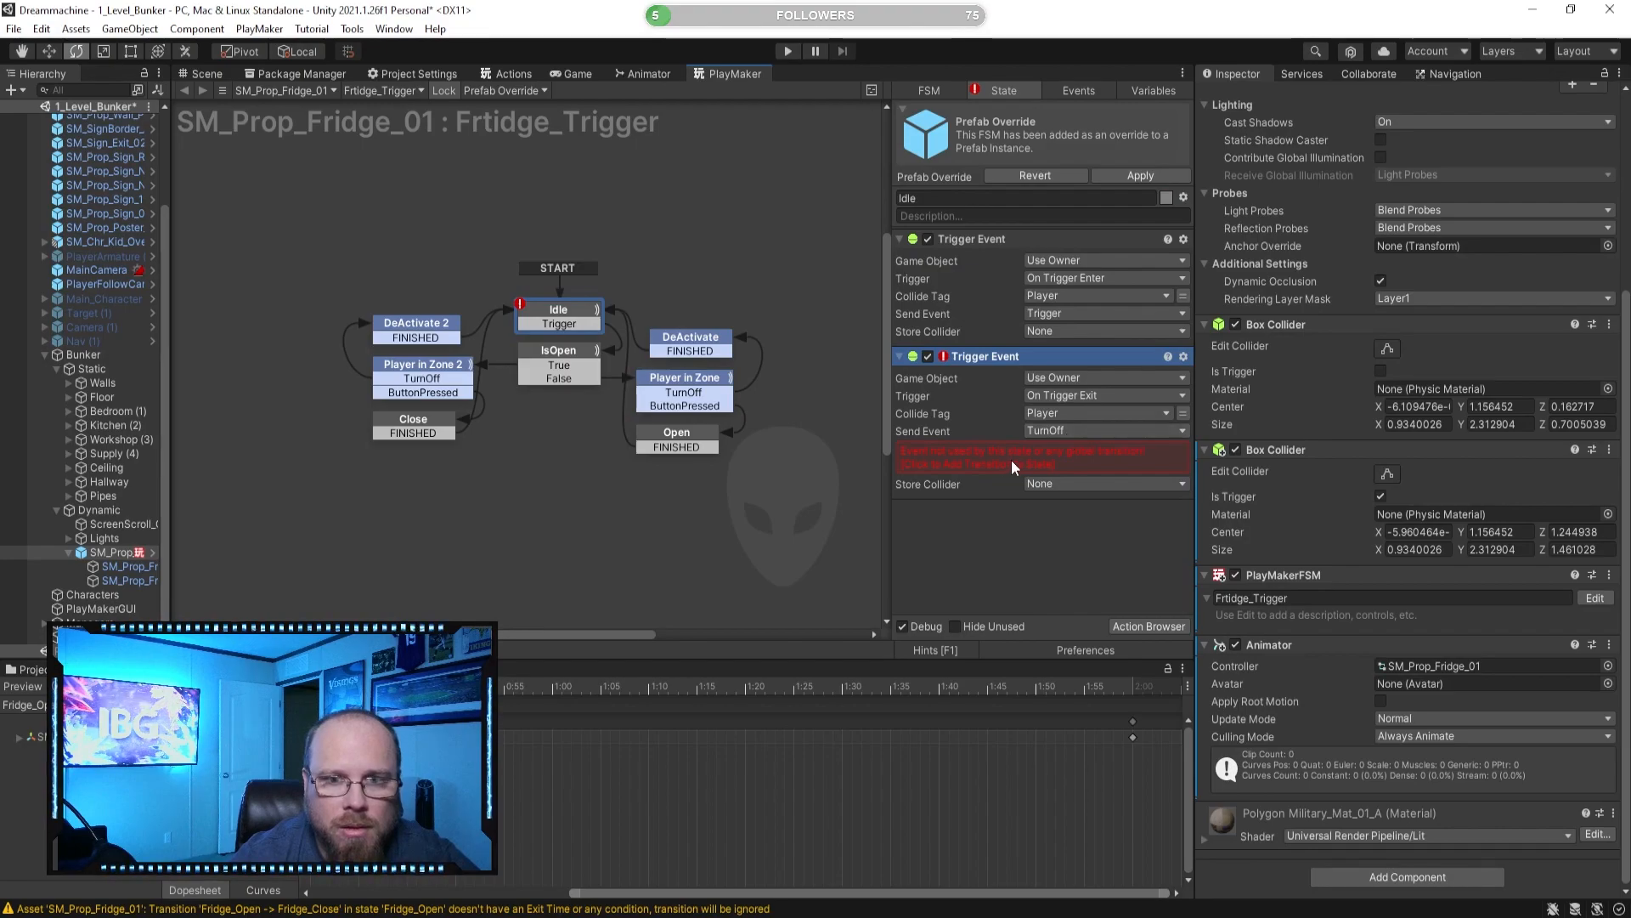
left_click(988, 463)
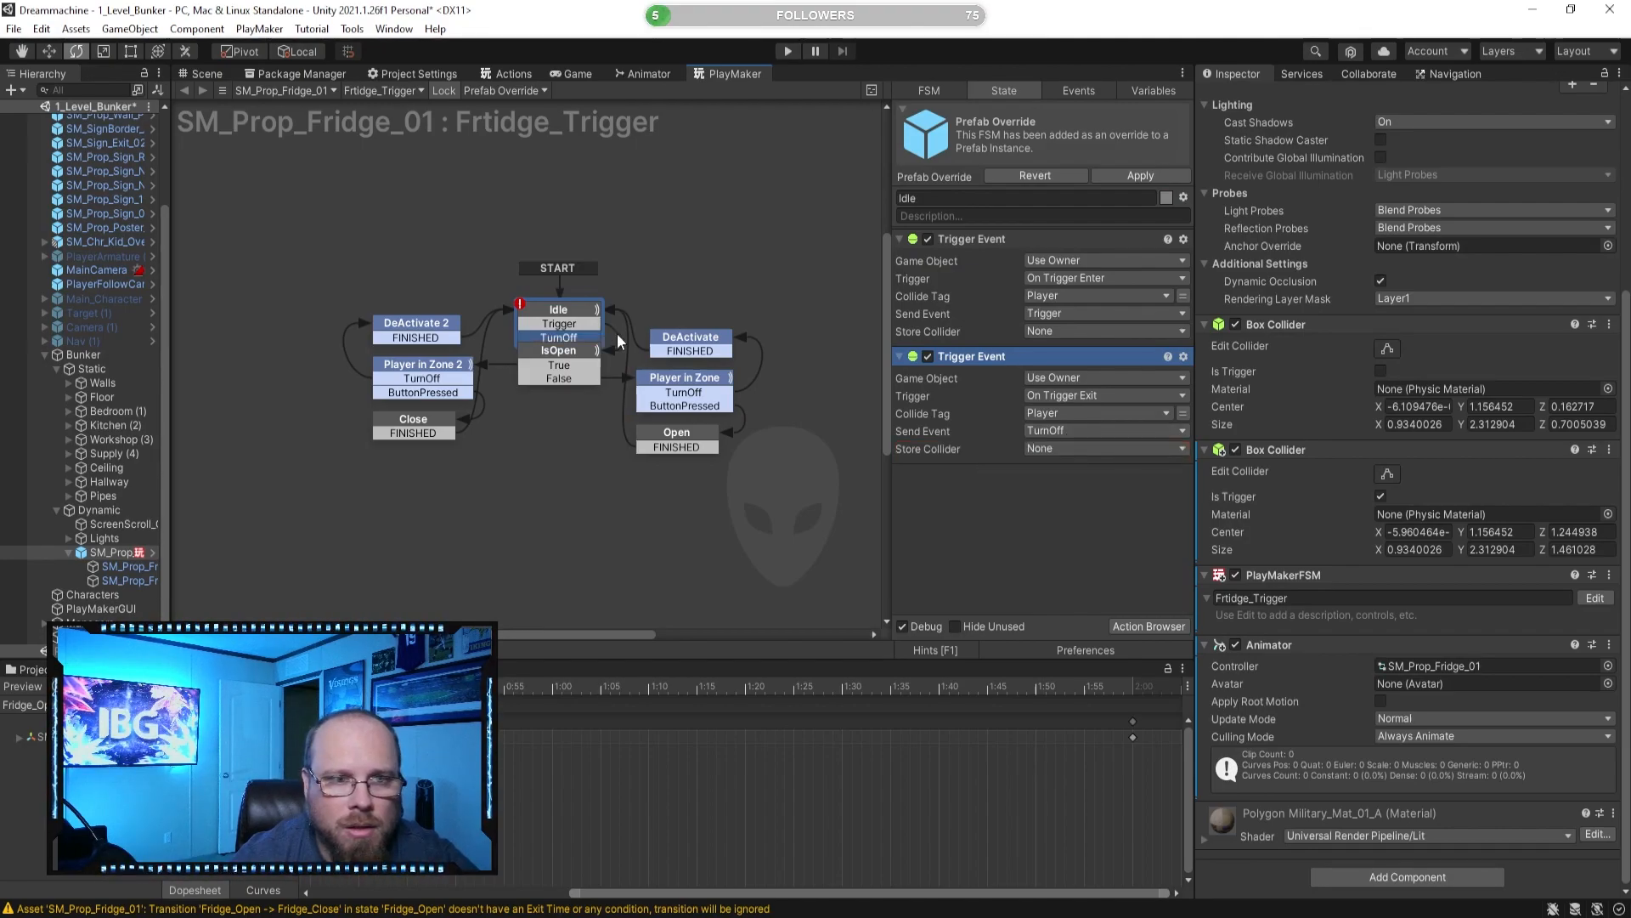
Move the Idle state up clear of IsOpen and link its TurnOff transition to DeActivate.
left_click(586, 294)
left_click_drag(582, 313, 582, 298)
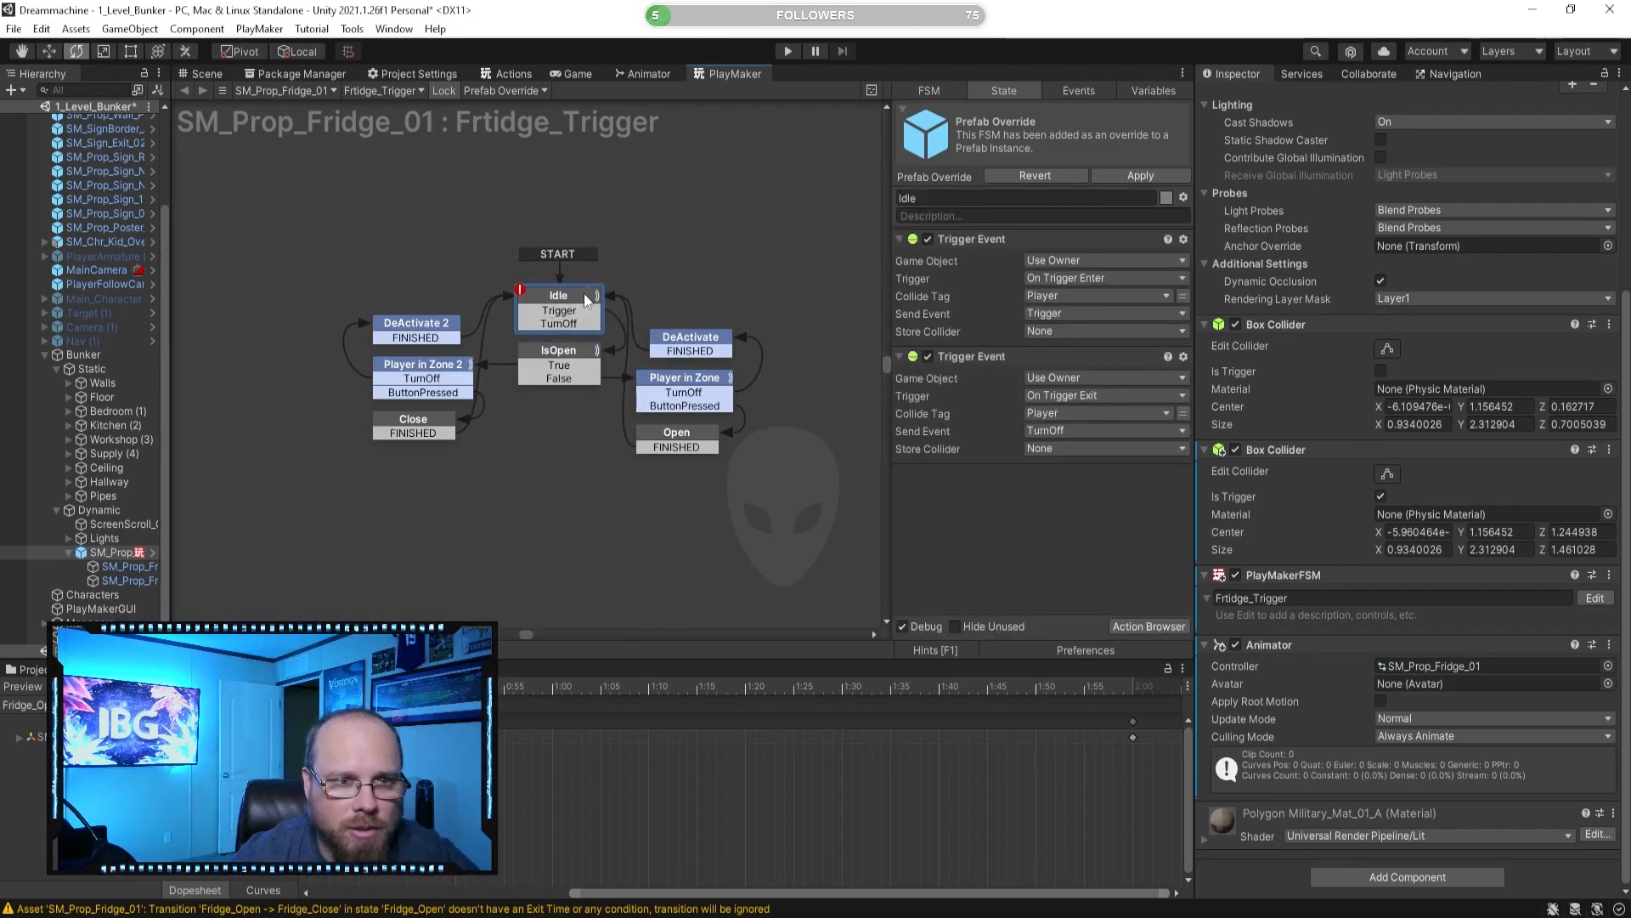
left_click(601, 323)
left_click(602, 323)
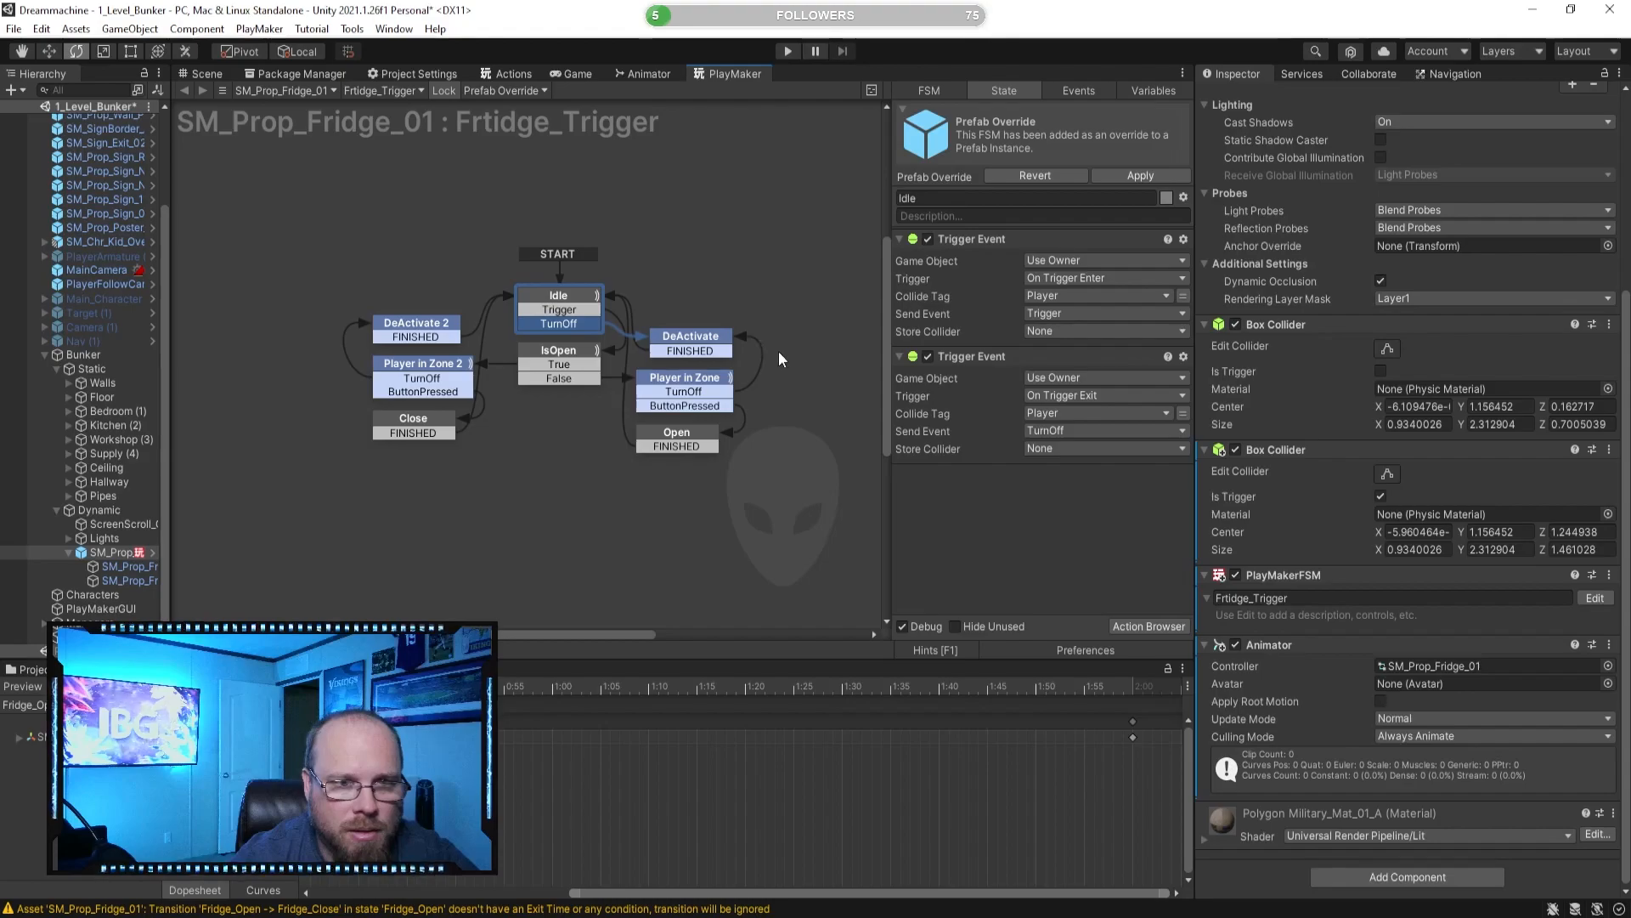
Compare the Activate Game Object settings of the DeActivate and DeActivate 2 states.
left_click(474, 353)
left_click(438, 326)
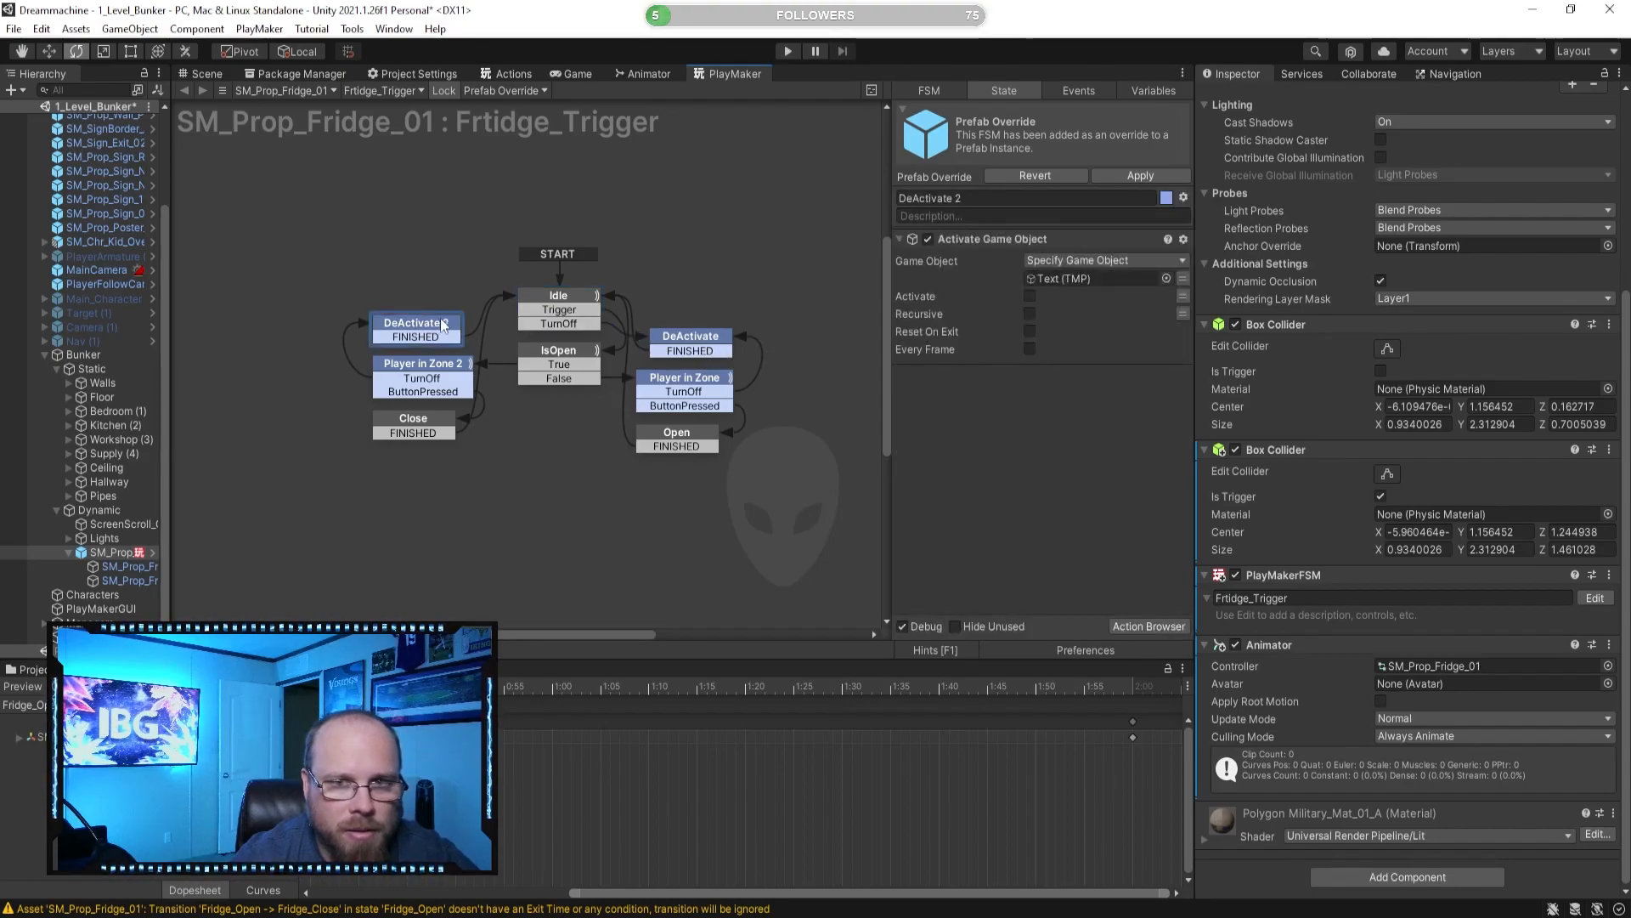
left_click(692, 336)
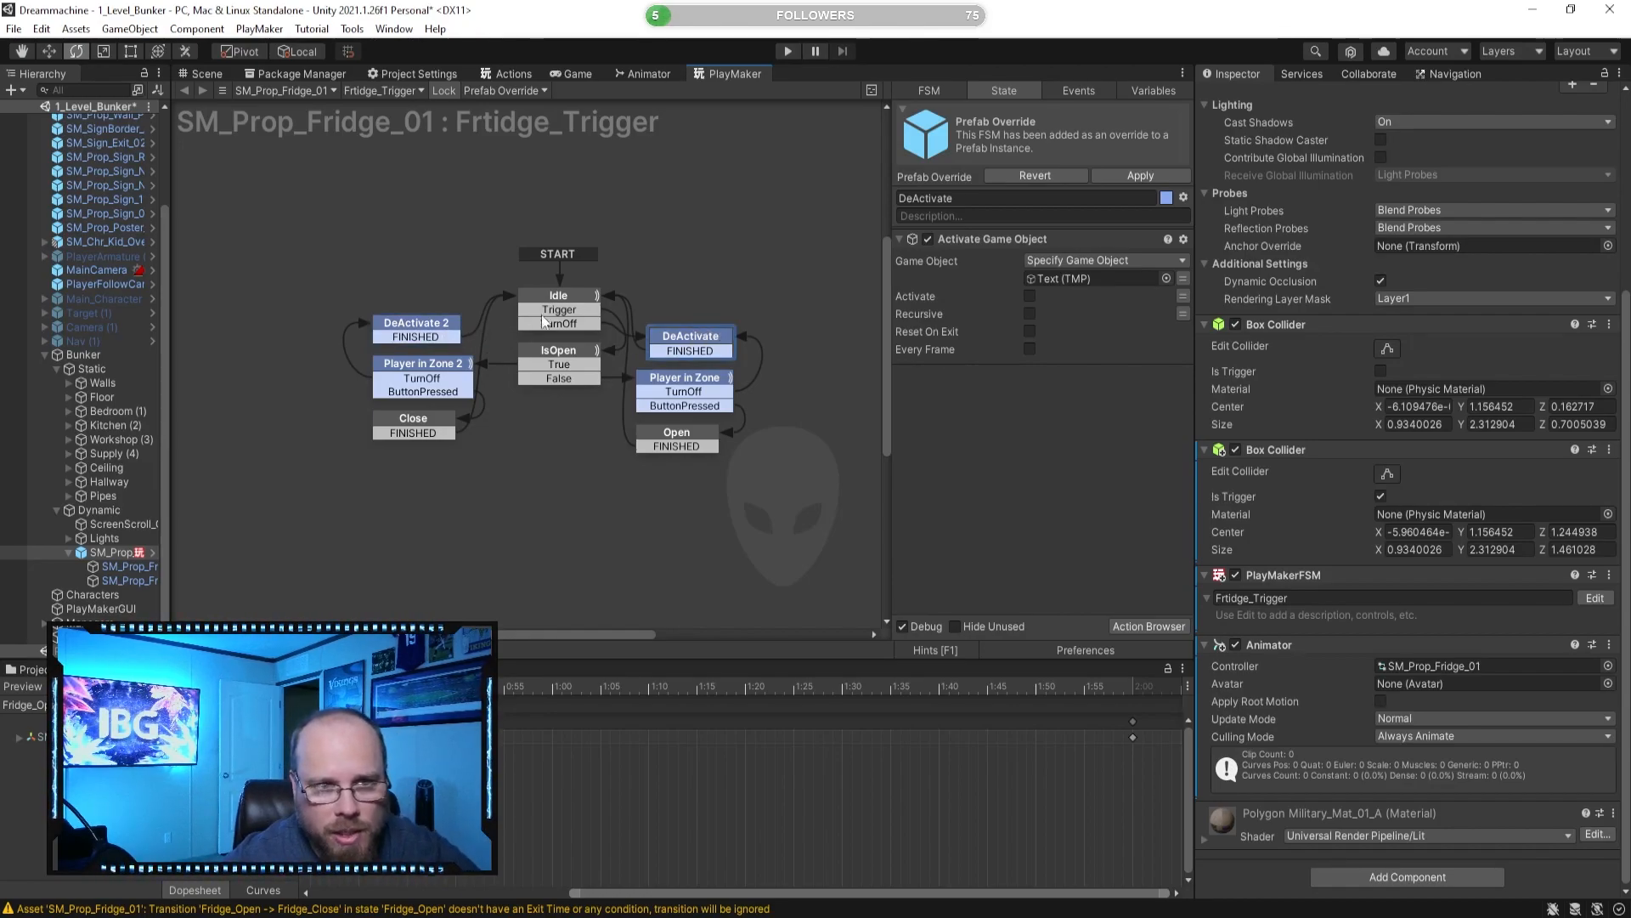
left_click(402, 330)
left_click(605, 502)
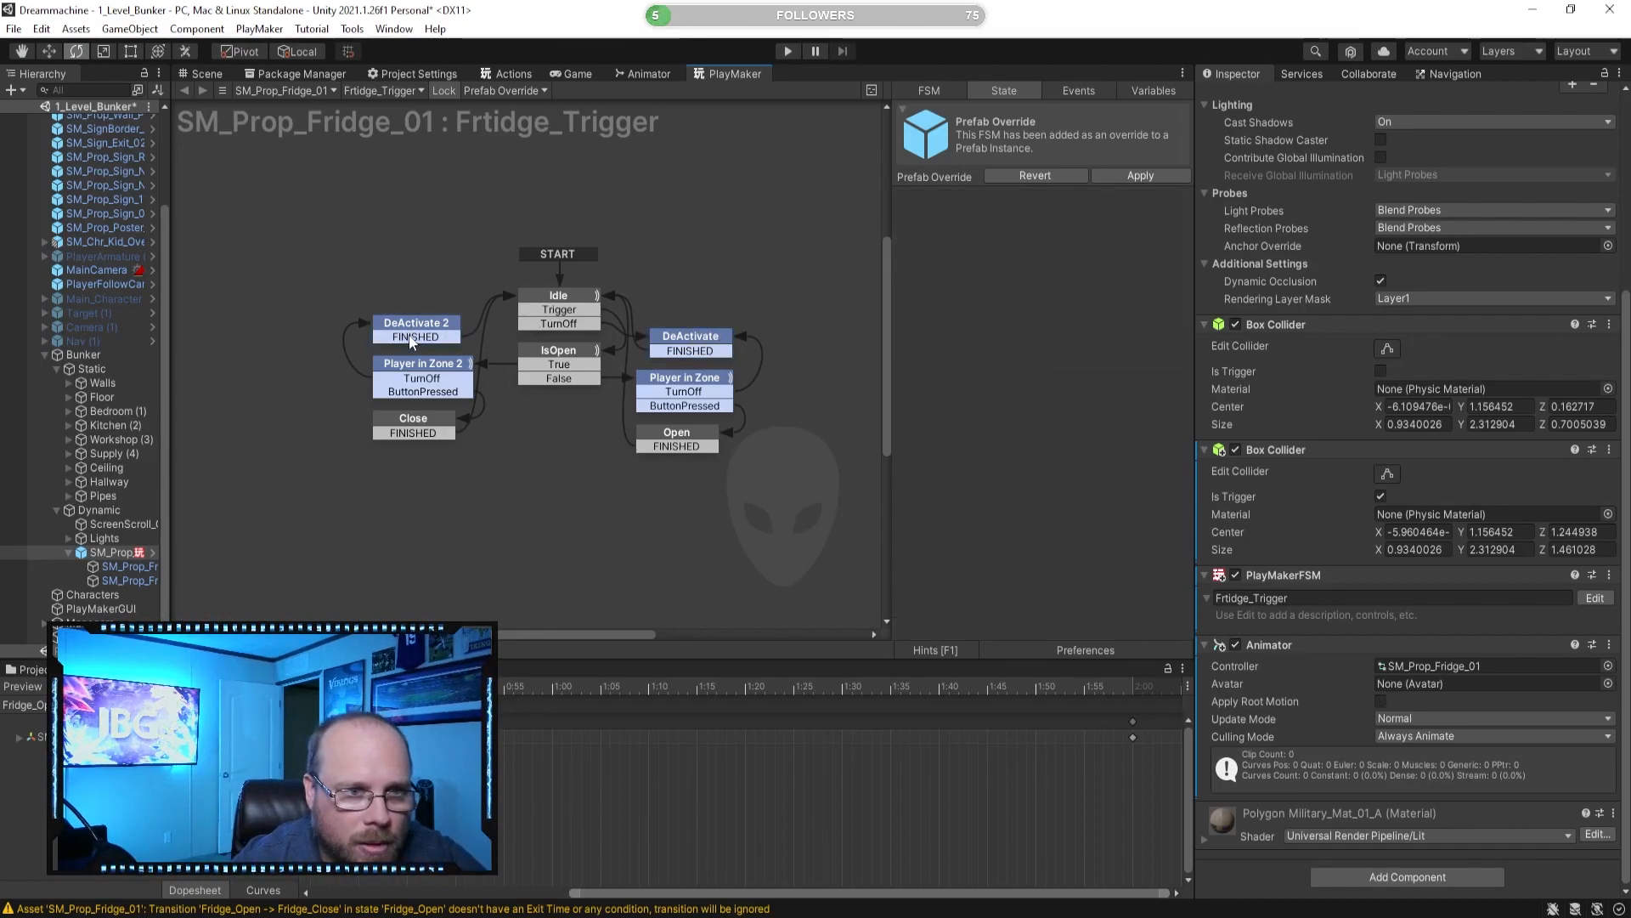
left_click(418, 334)
left_click(586, 495)
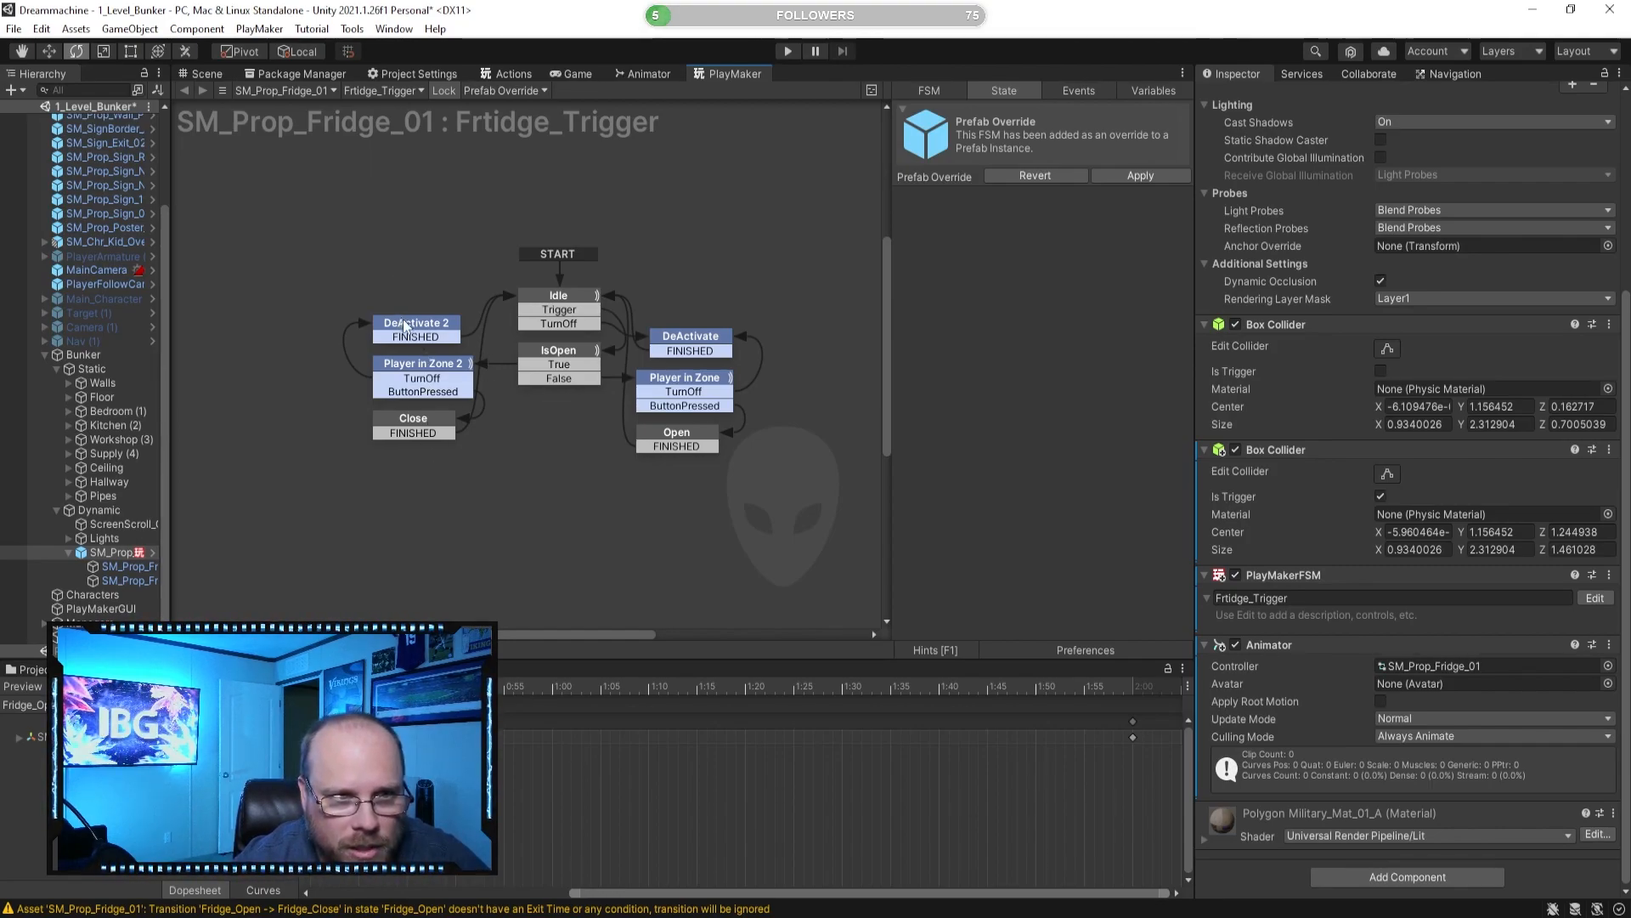
Spread the open-side and close-side state groups farther outward from the Idle and IsOpen states.
left_click_drag(767, 505, 719, 348)
left_click(473, 467)
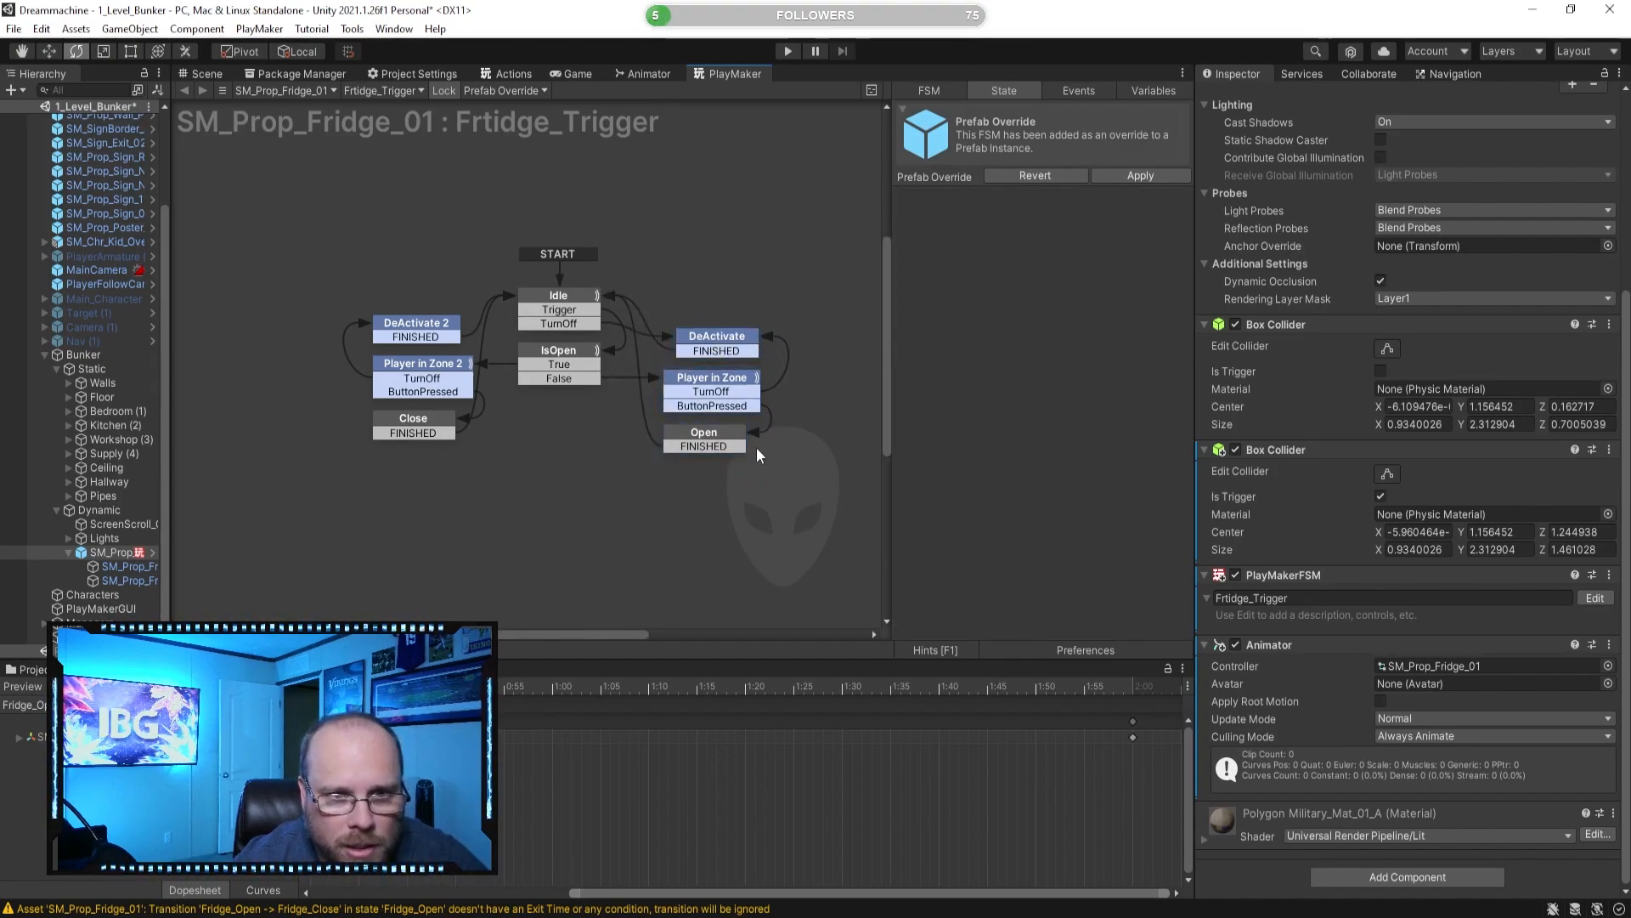
left_click_drag(444, 477, 402, 325)
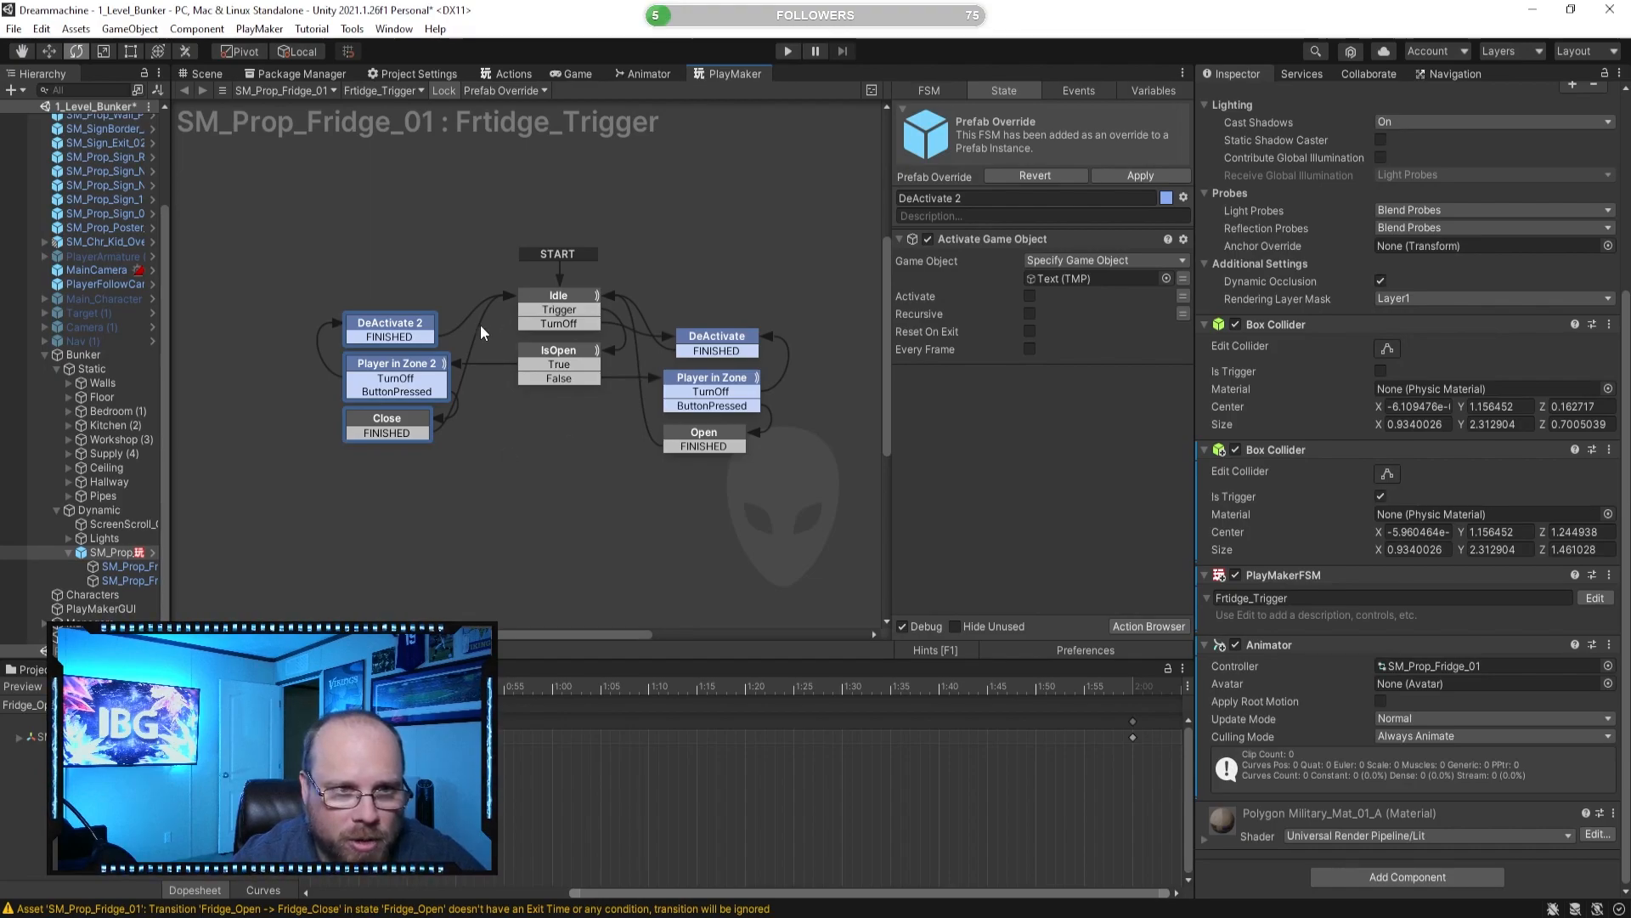
Check the Bool Test settings of the IsOpen state.
left_click(578, 407)
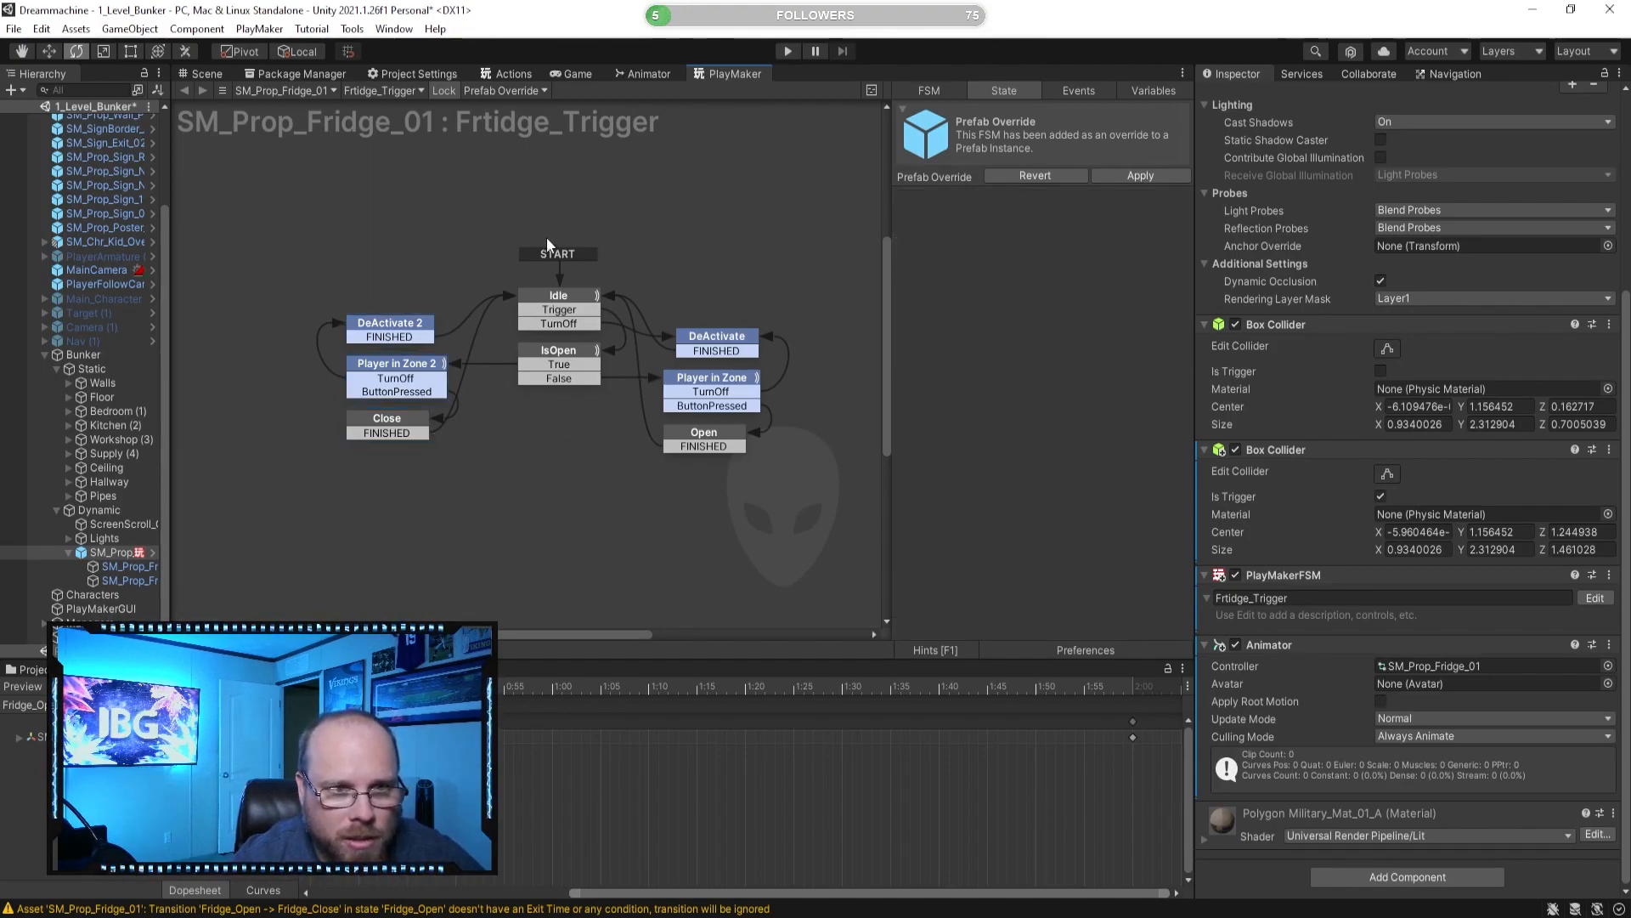
left_click(576, 352)
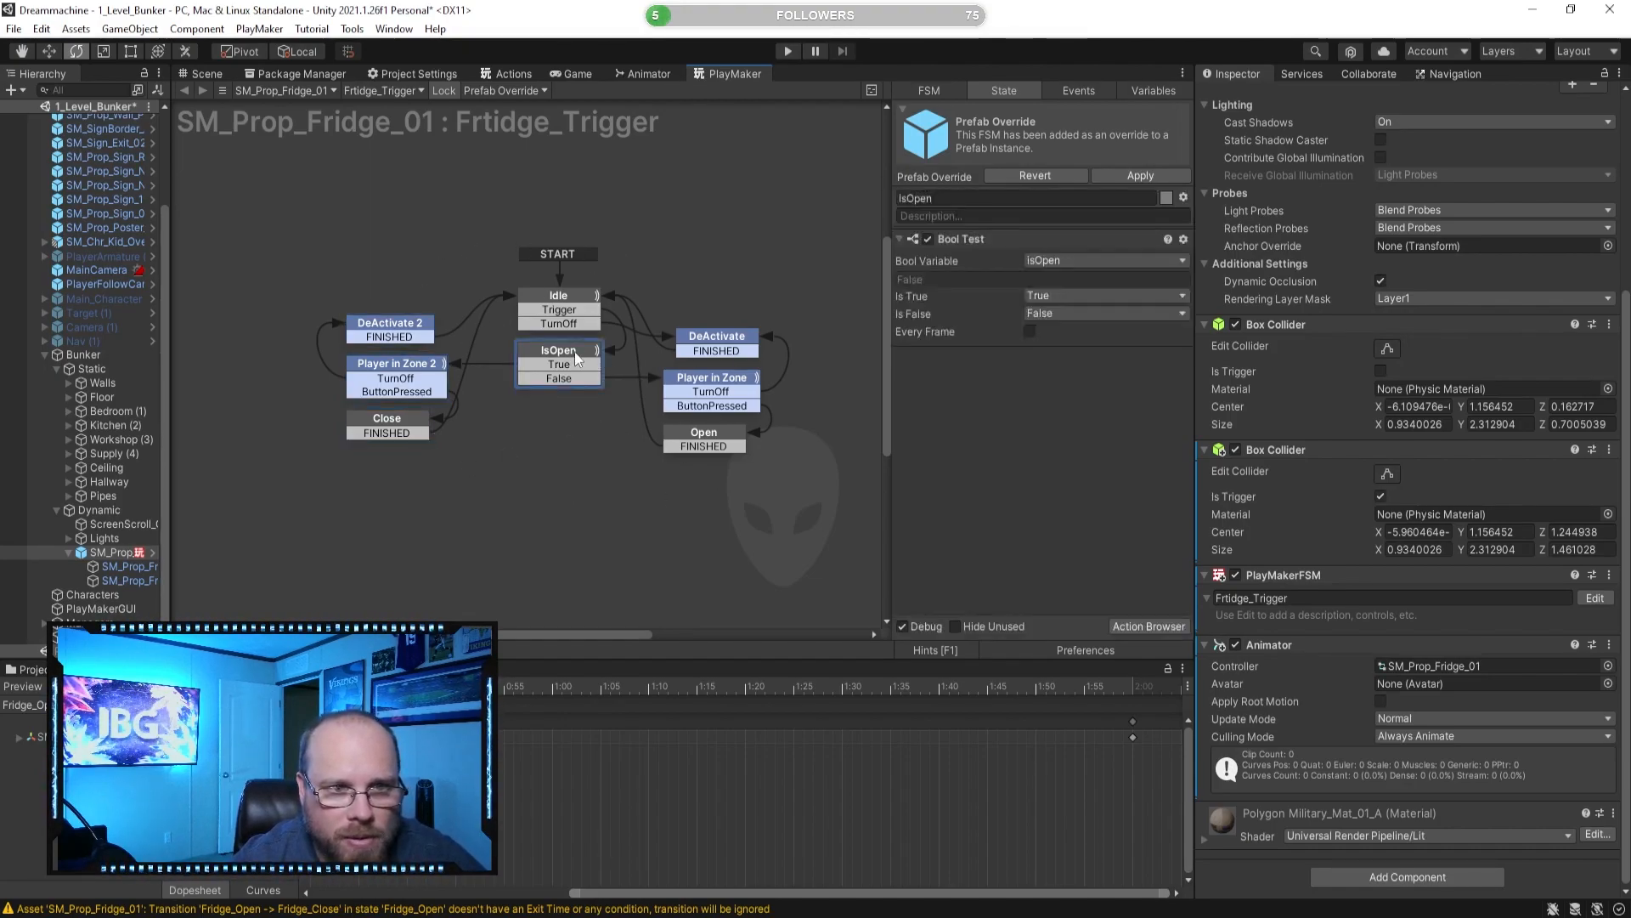
left_click(546, 477)
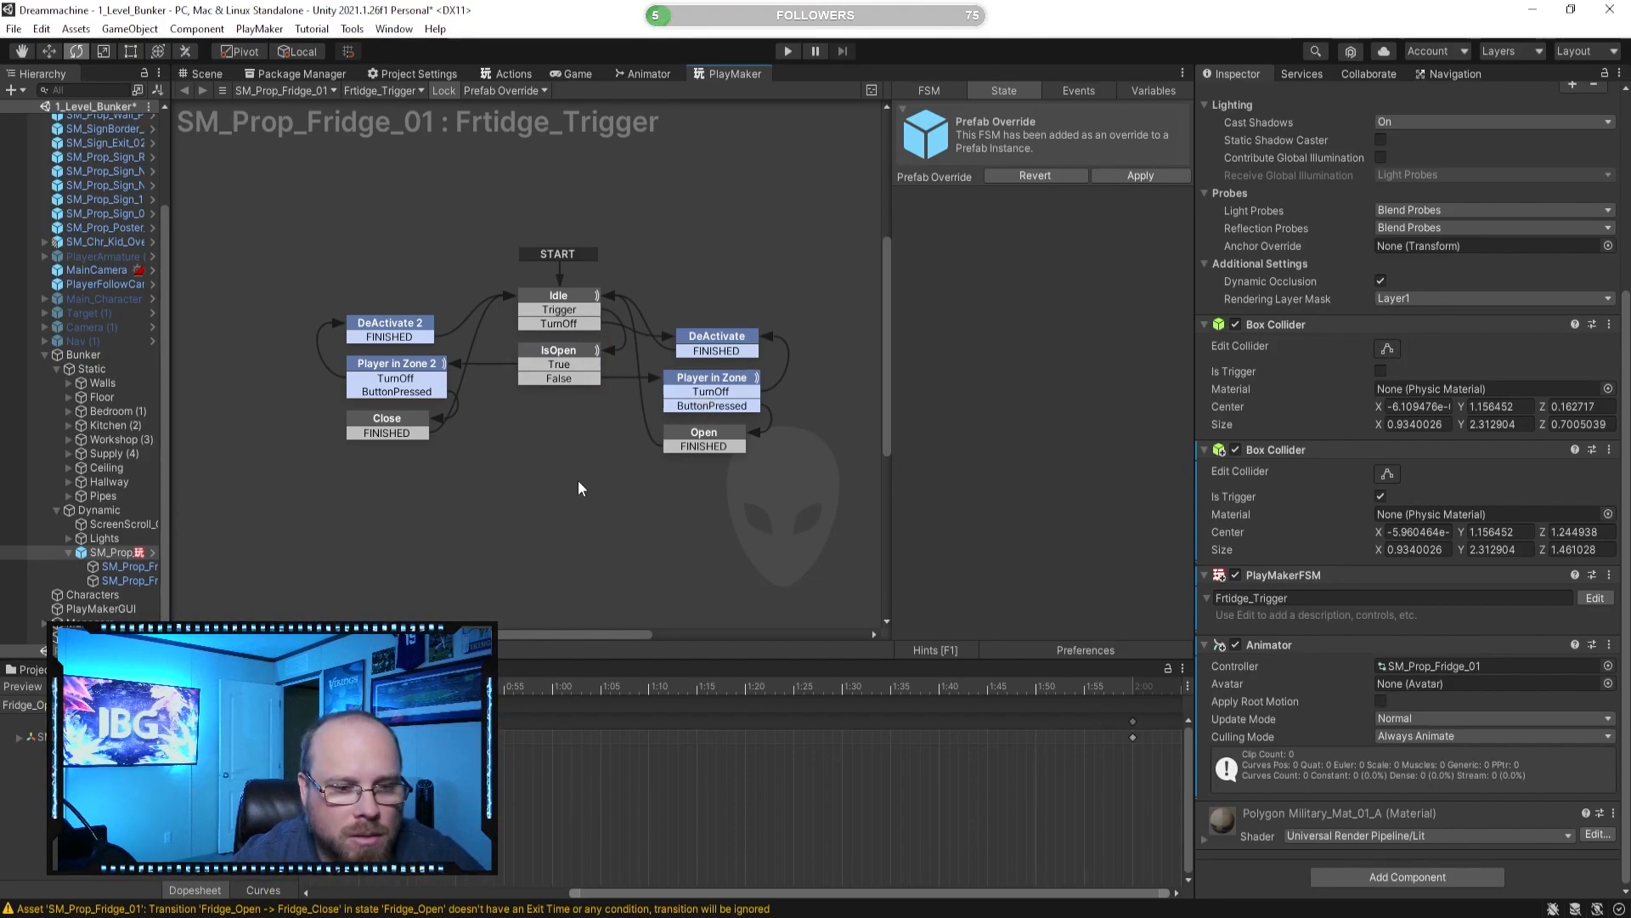
mouse_move(569, 440)
middle_mouse_down()
mouse_move(564, 470)
mouse_move(542, 442)
middle_mouse_up()
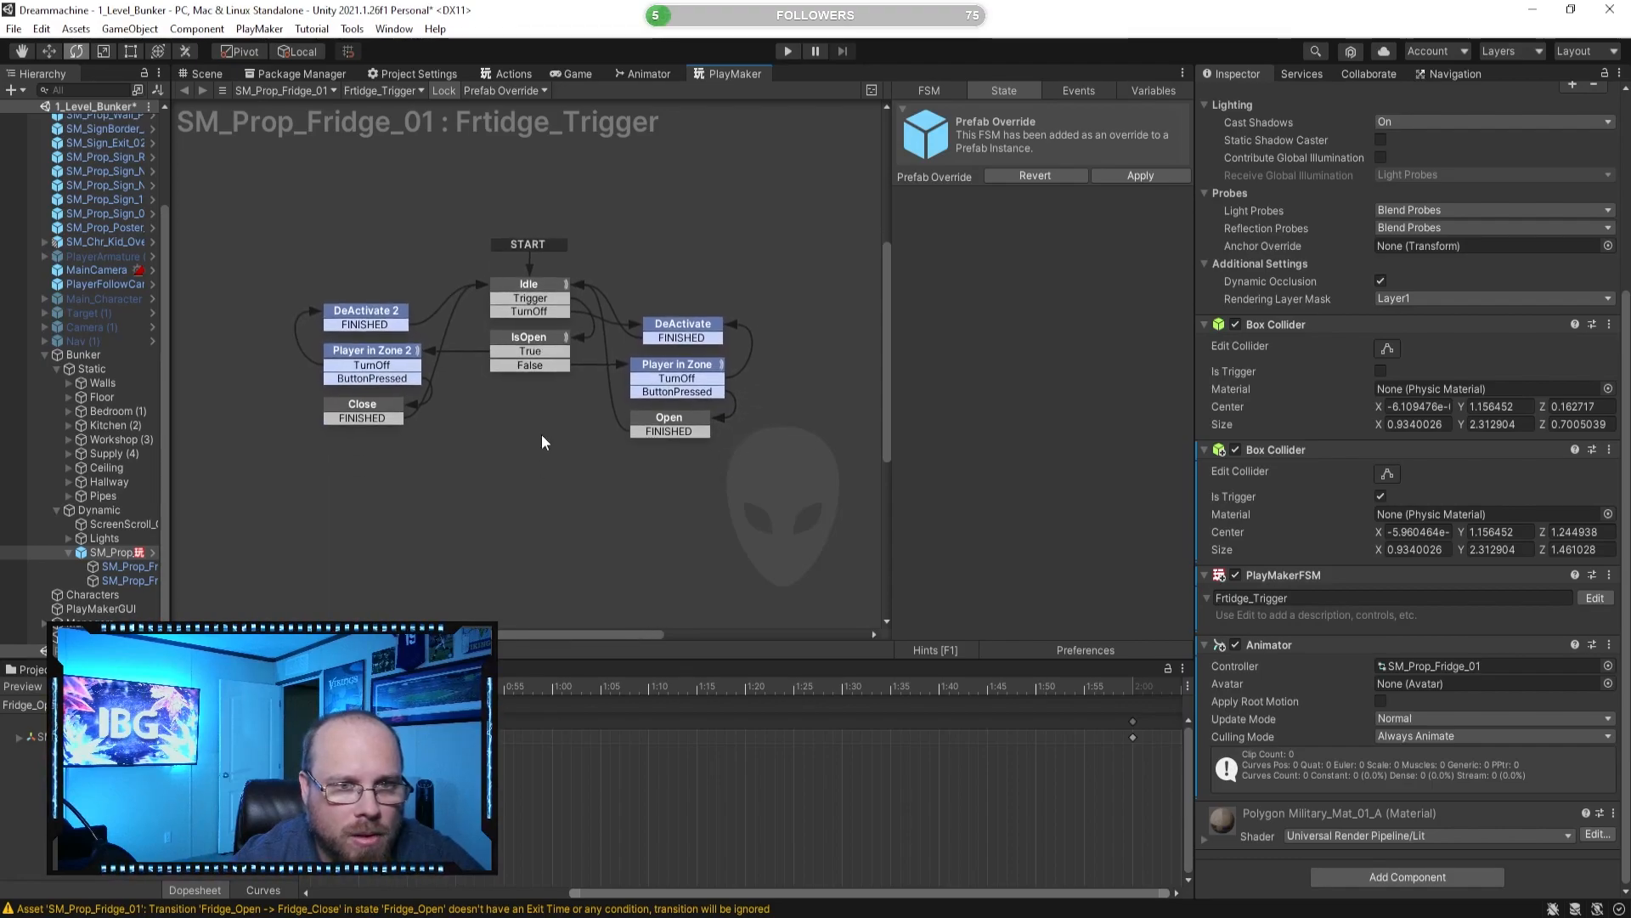
Run the game and walk the character up to the fridge.
left_click(783, 50)
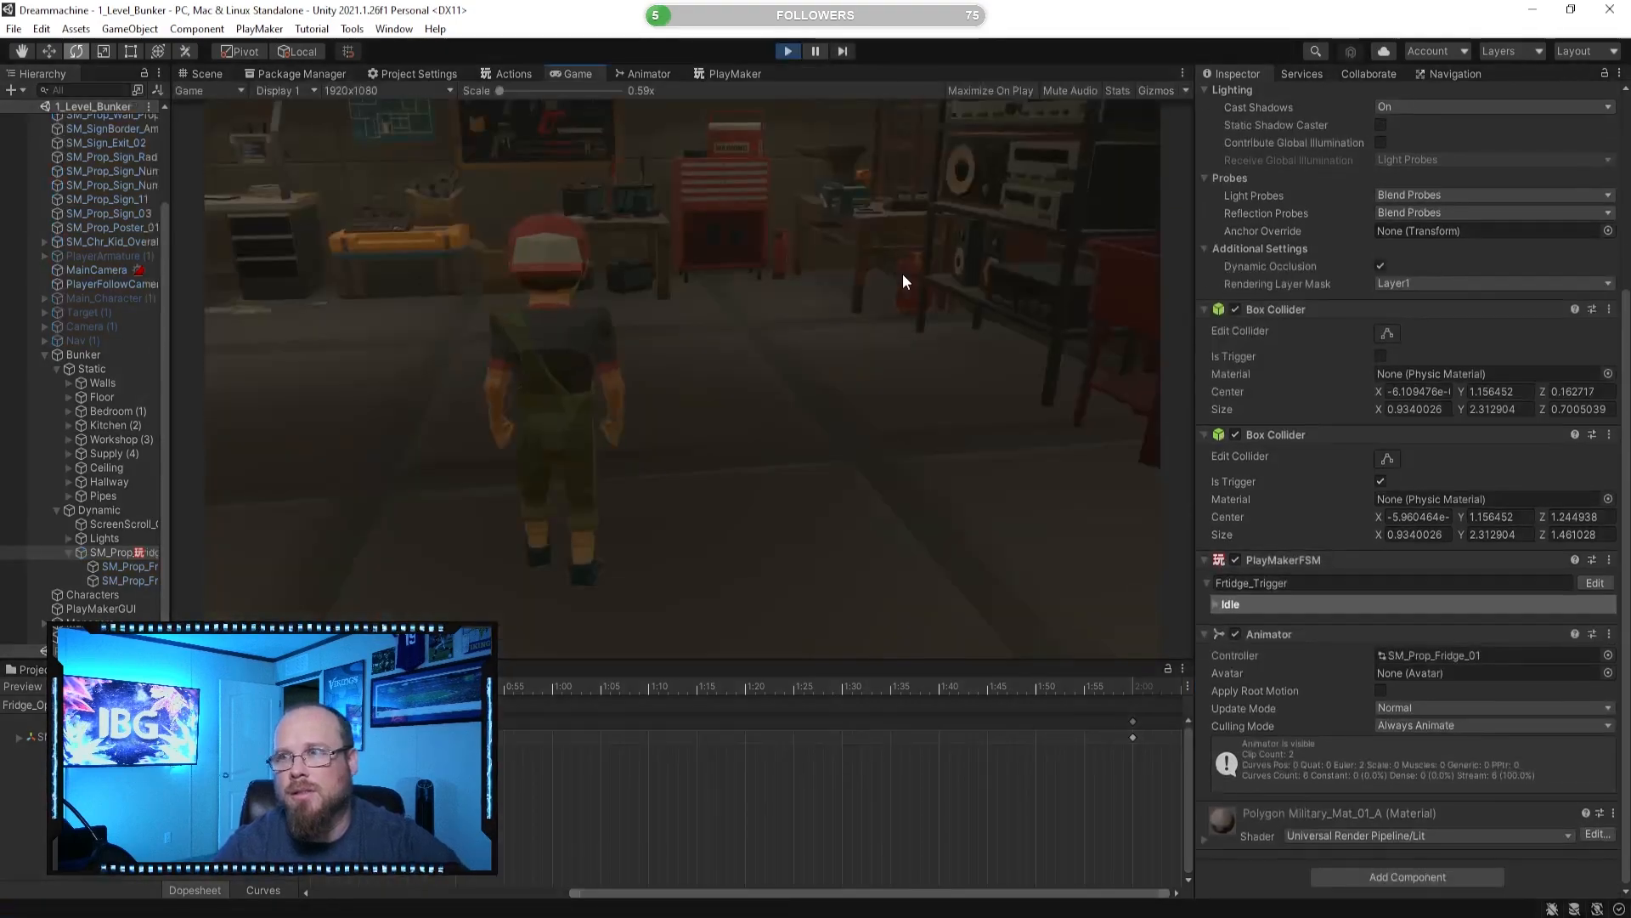
key("w")
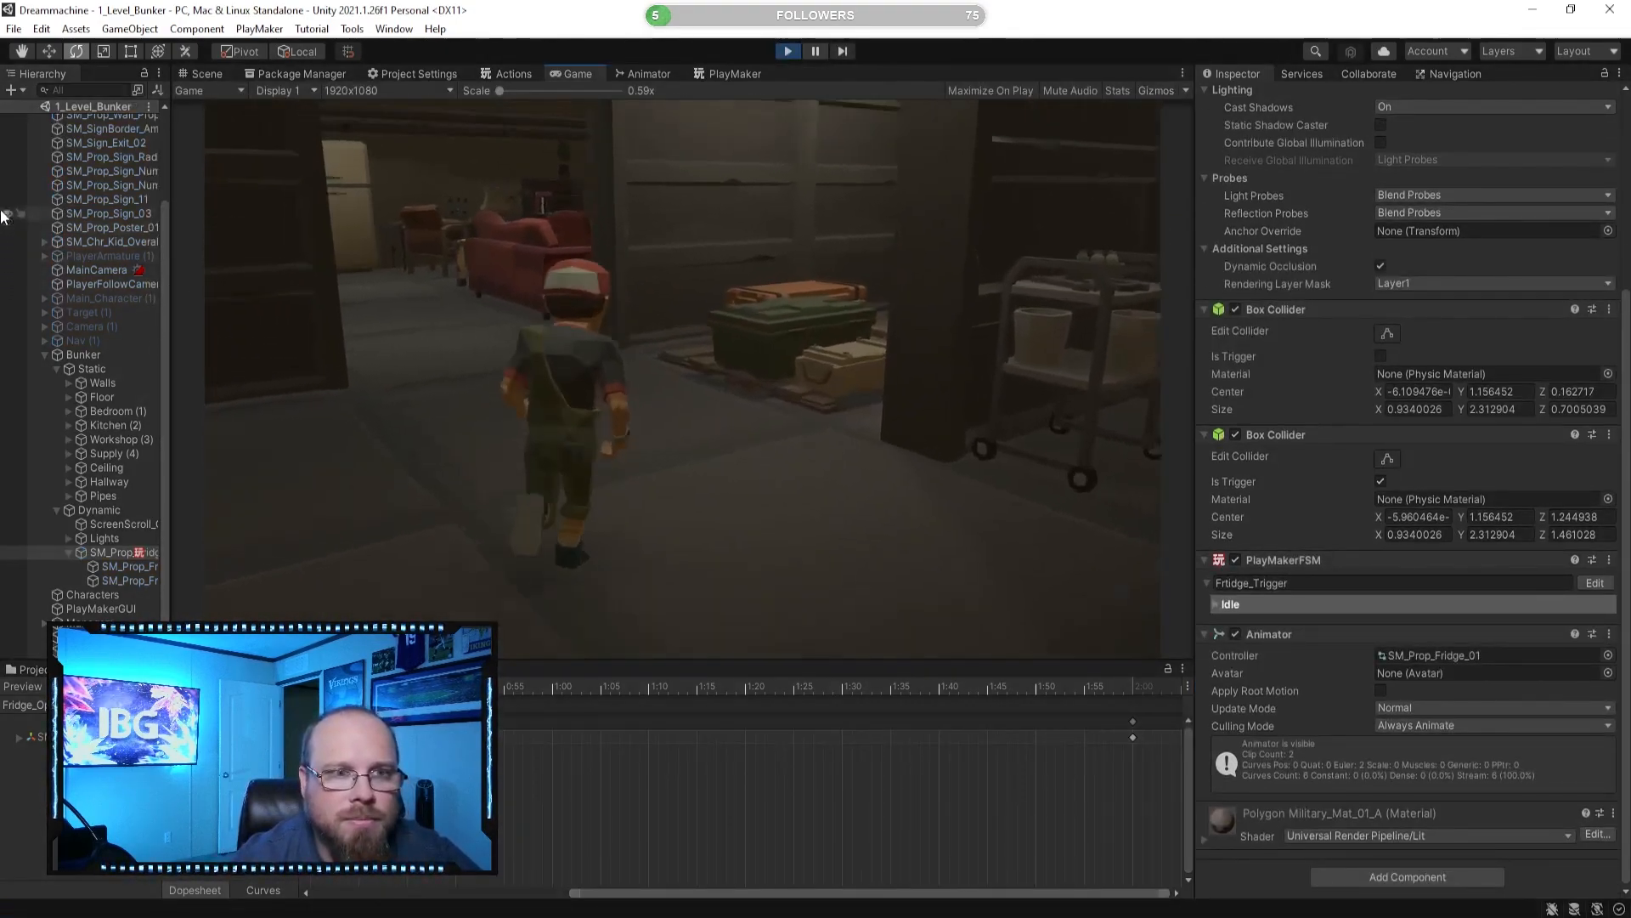
key("w")
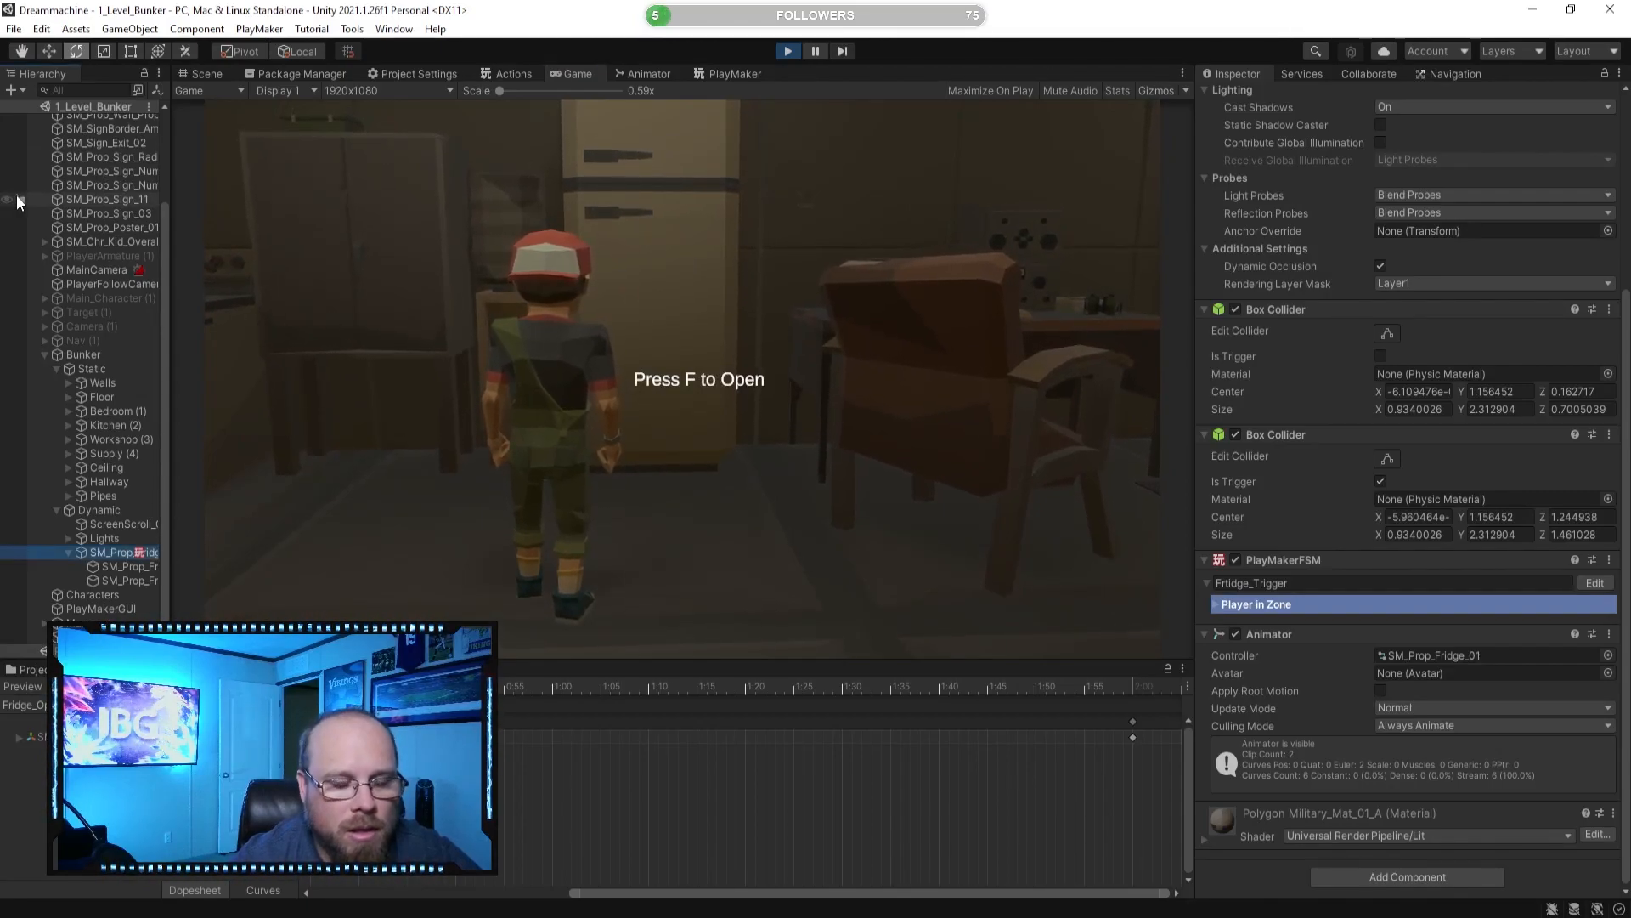
Dock the PlayMaker graph beside the Game view to watch the fridge's active state during play.
left_click(735, 74)
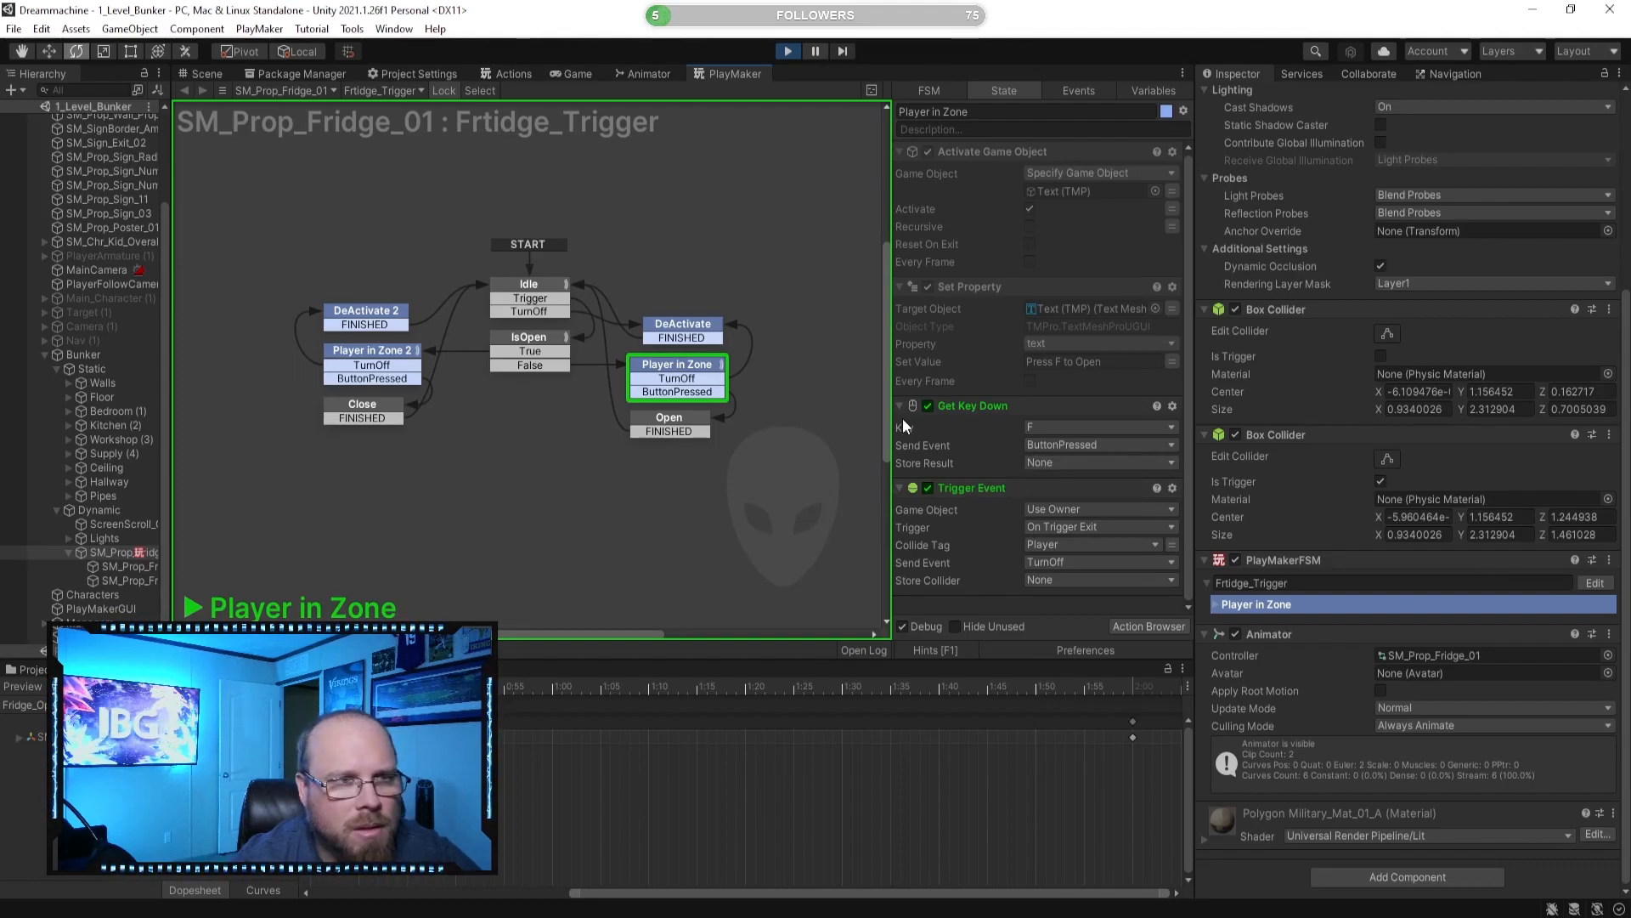
left_click(92, 668)
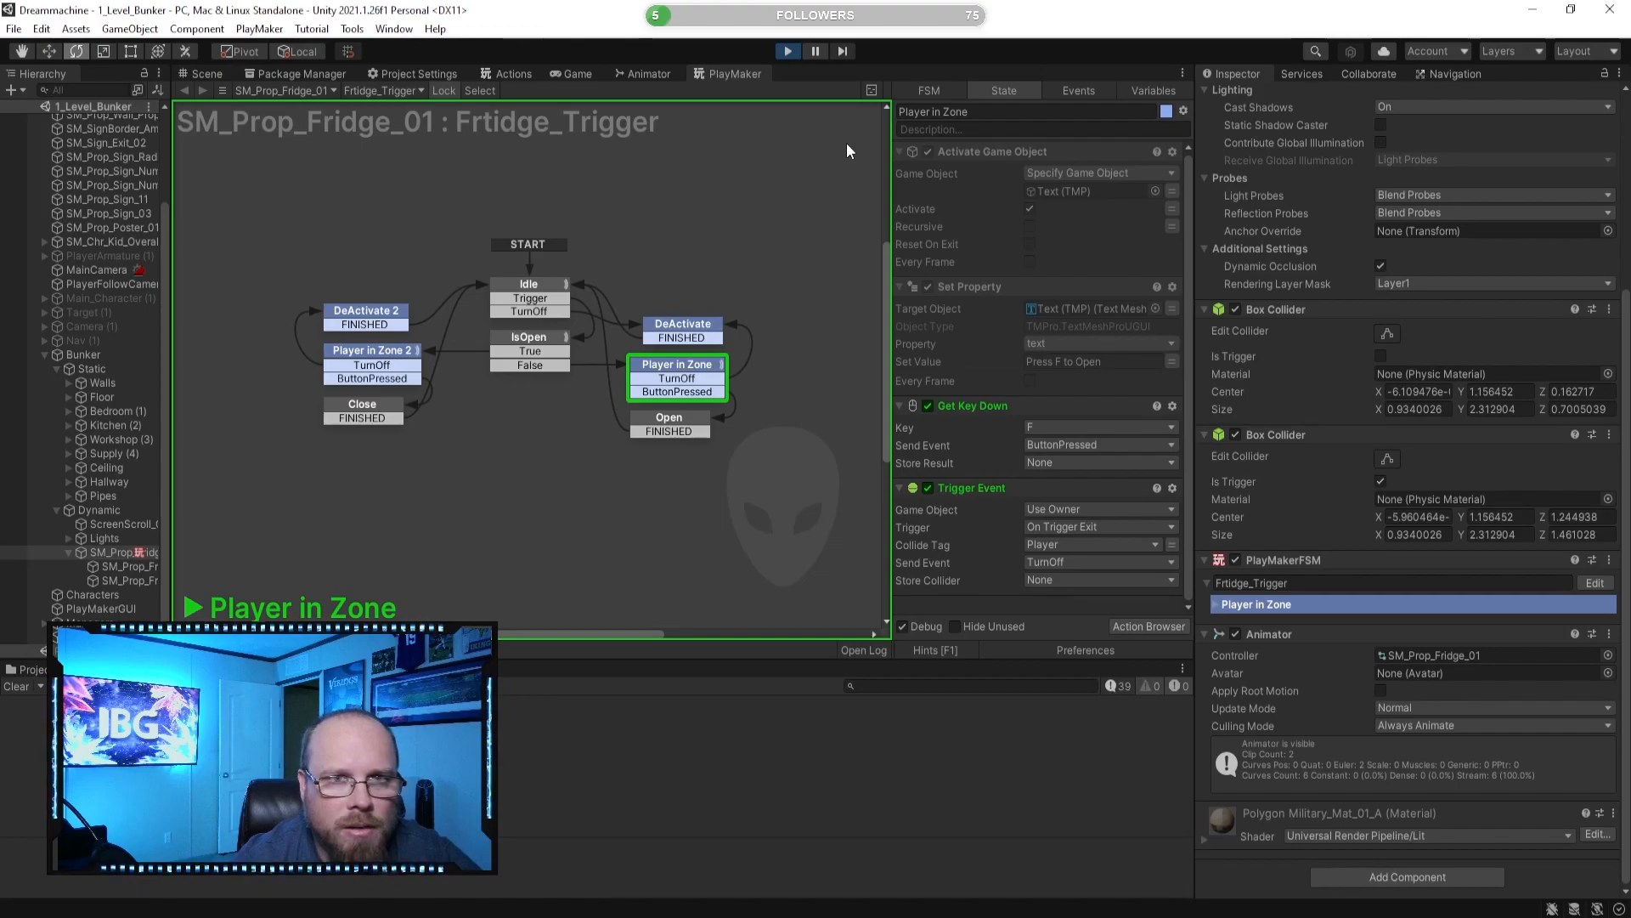
left_click_drag(706, 75, 985, 306)
left_click(434, 365)
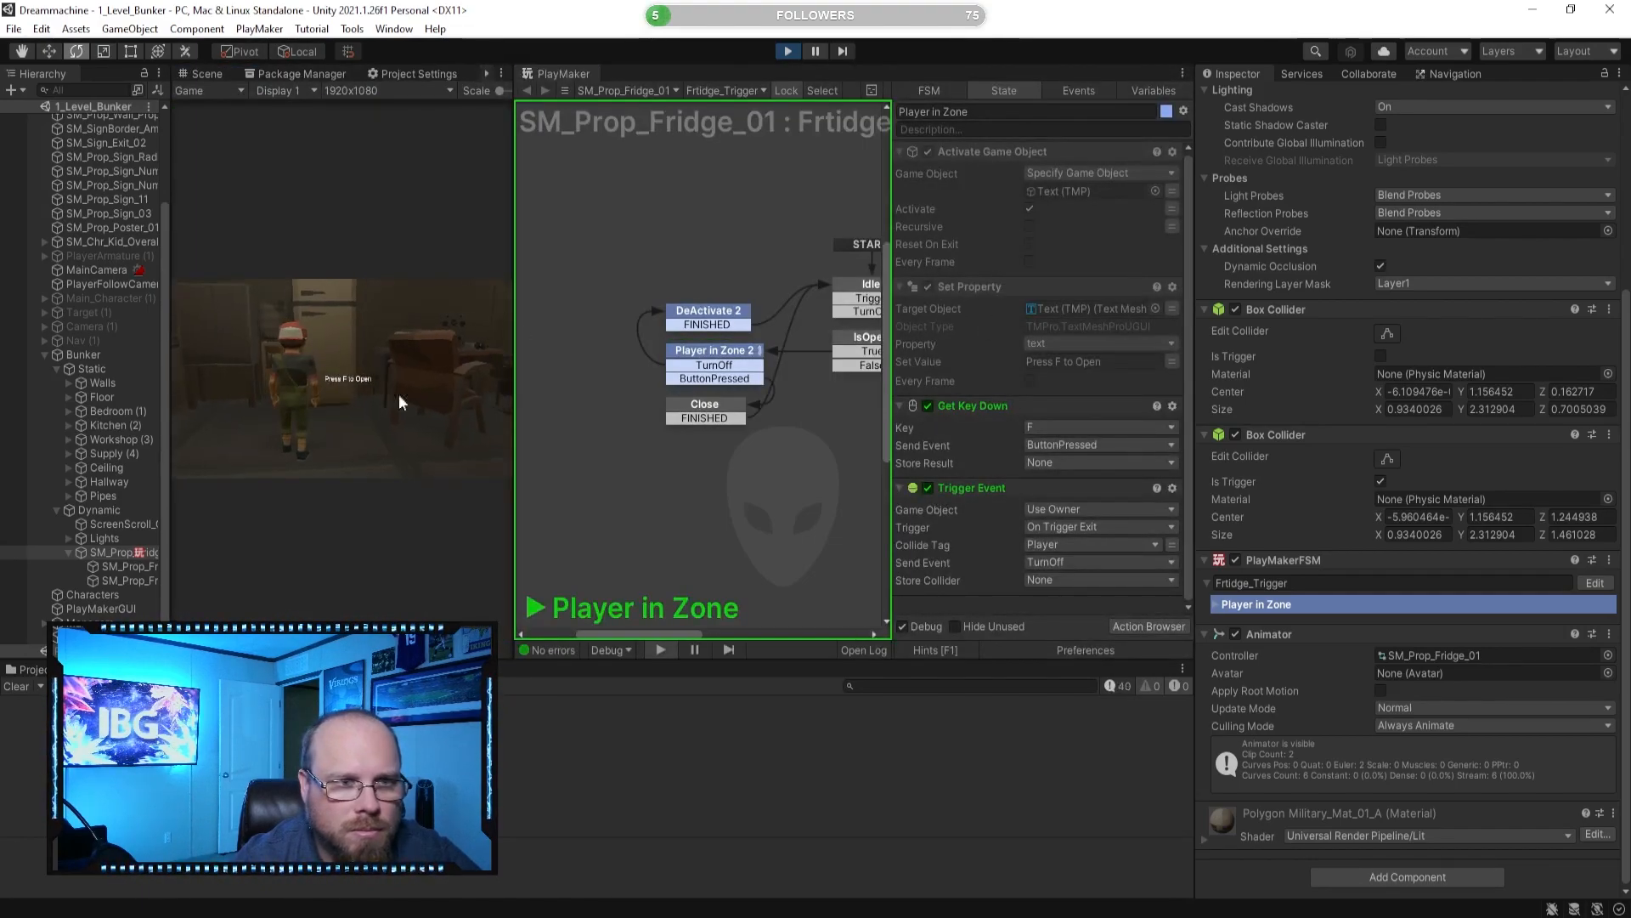
Test opening the fridge, leaving and re-entering its trigger zone, and closing it.
key("f")
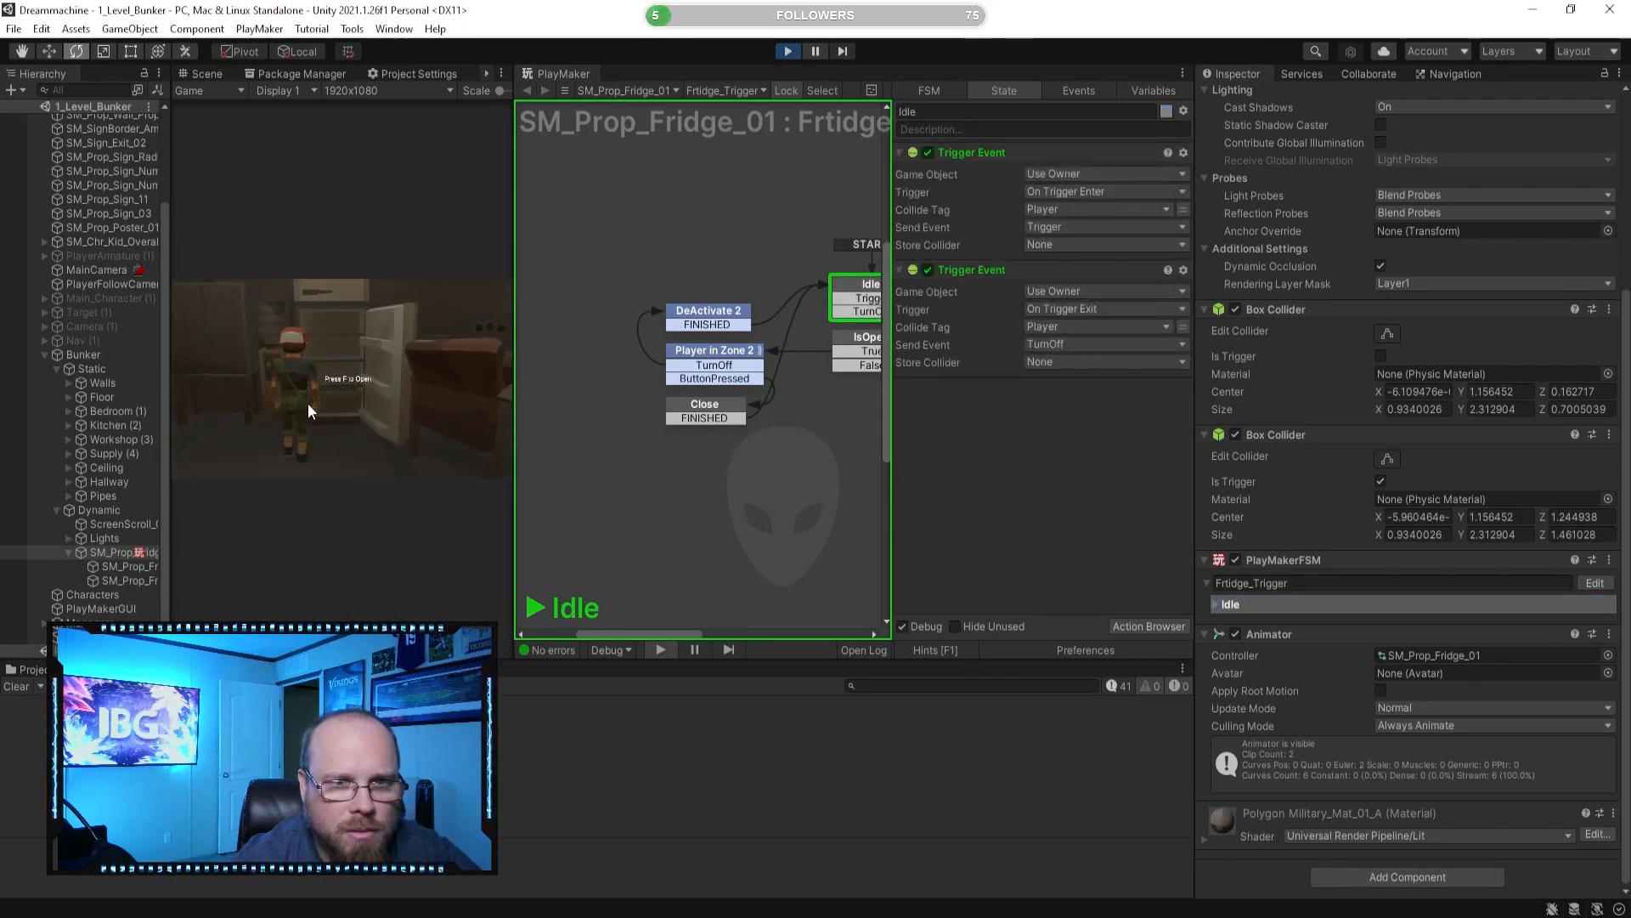
key("s")
key("w")
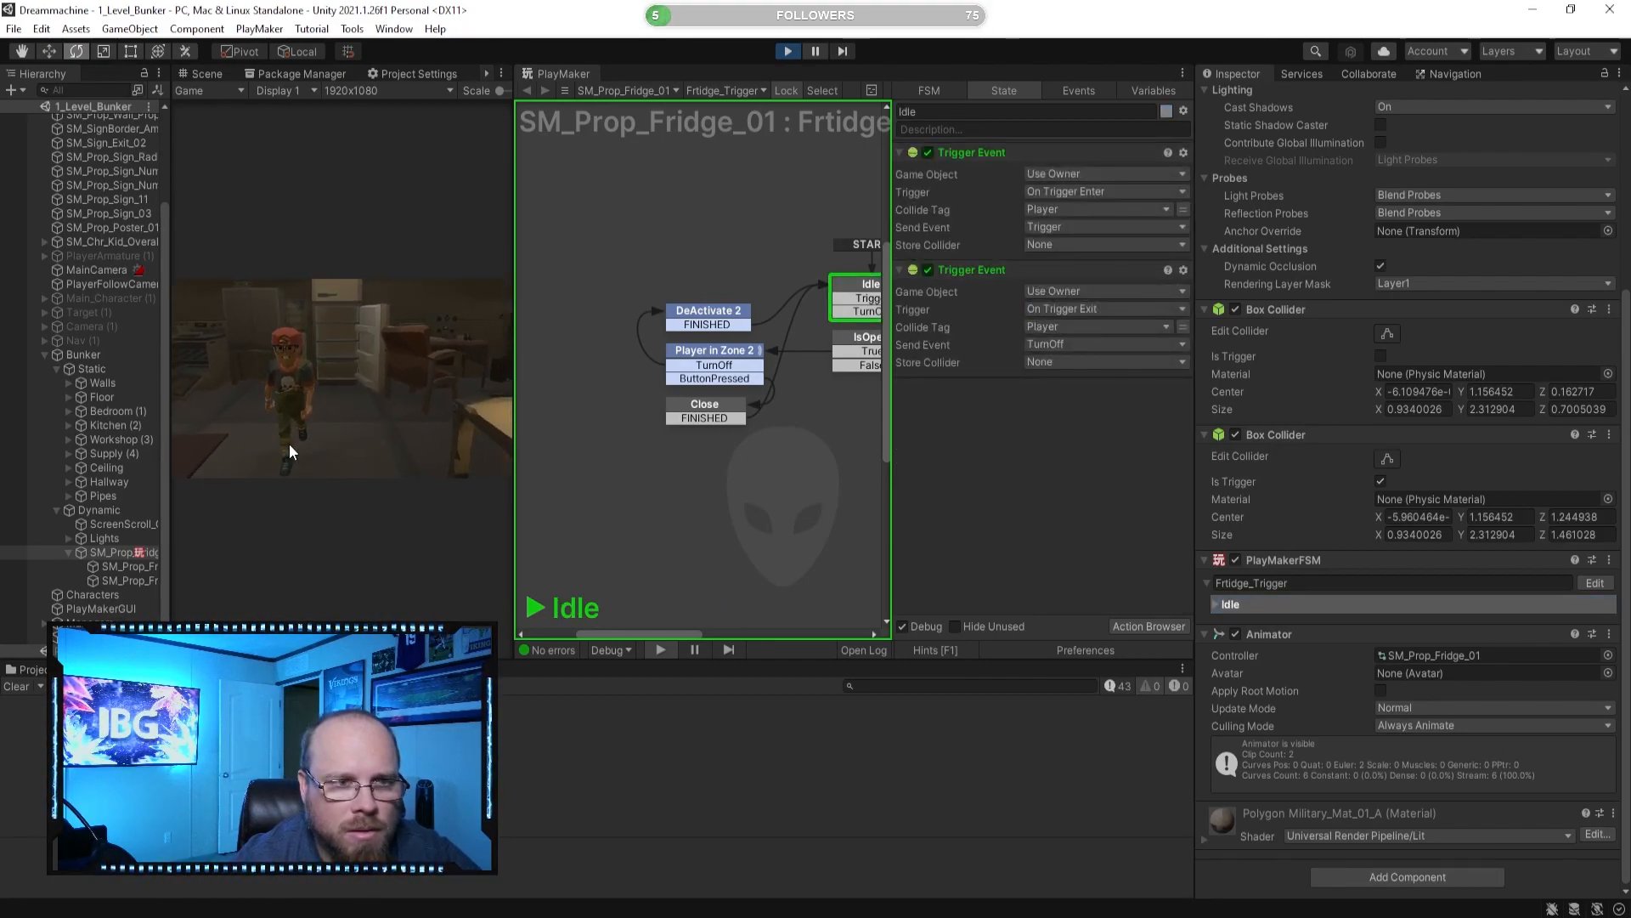
key("w")
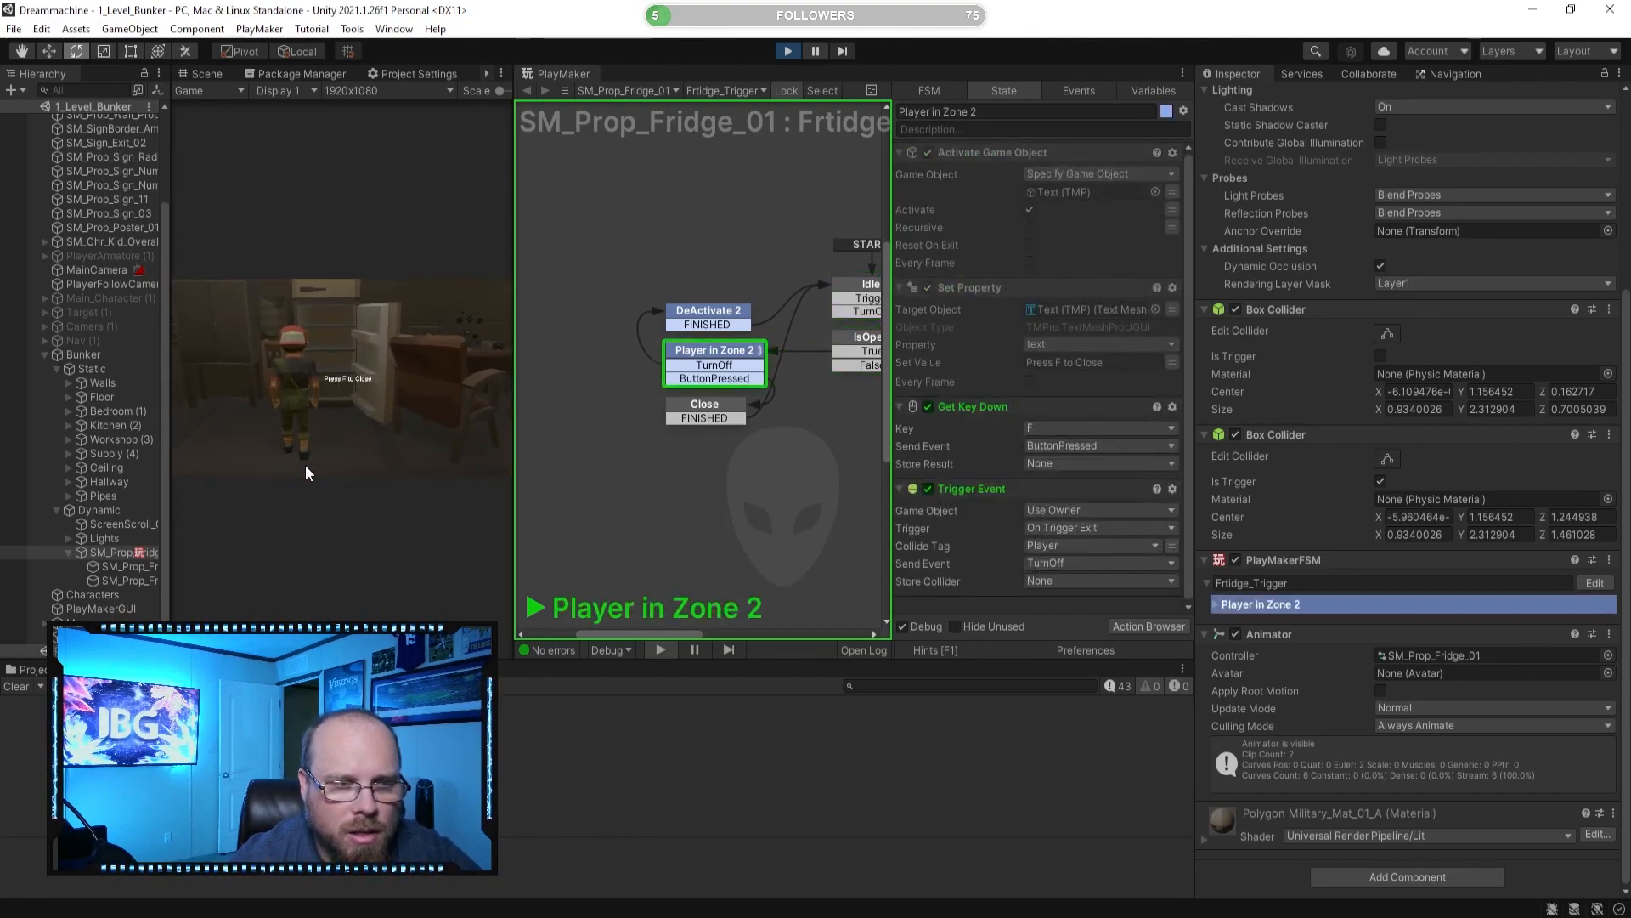
key("f")
key("s")
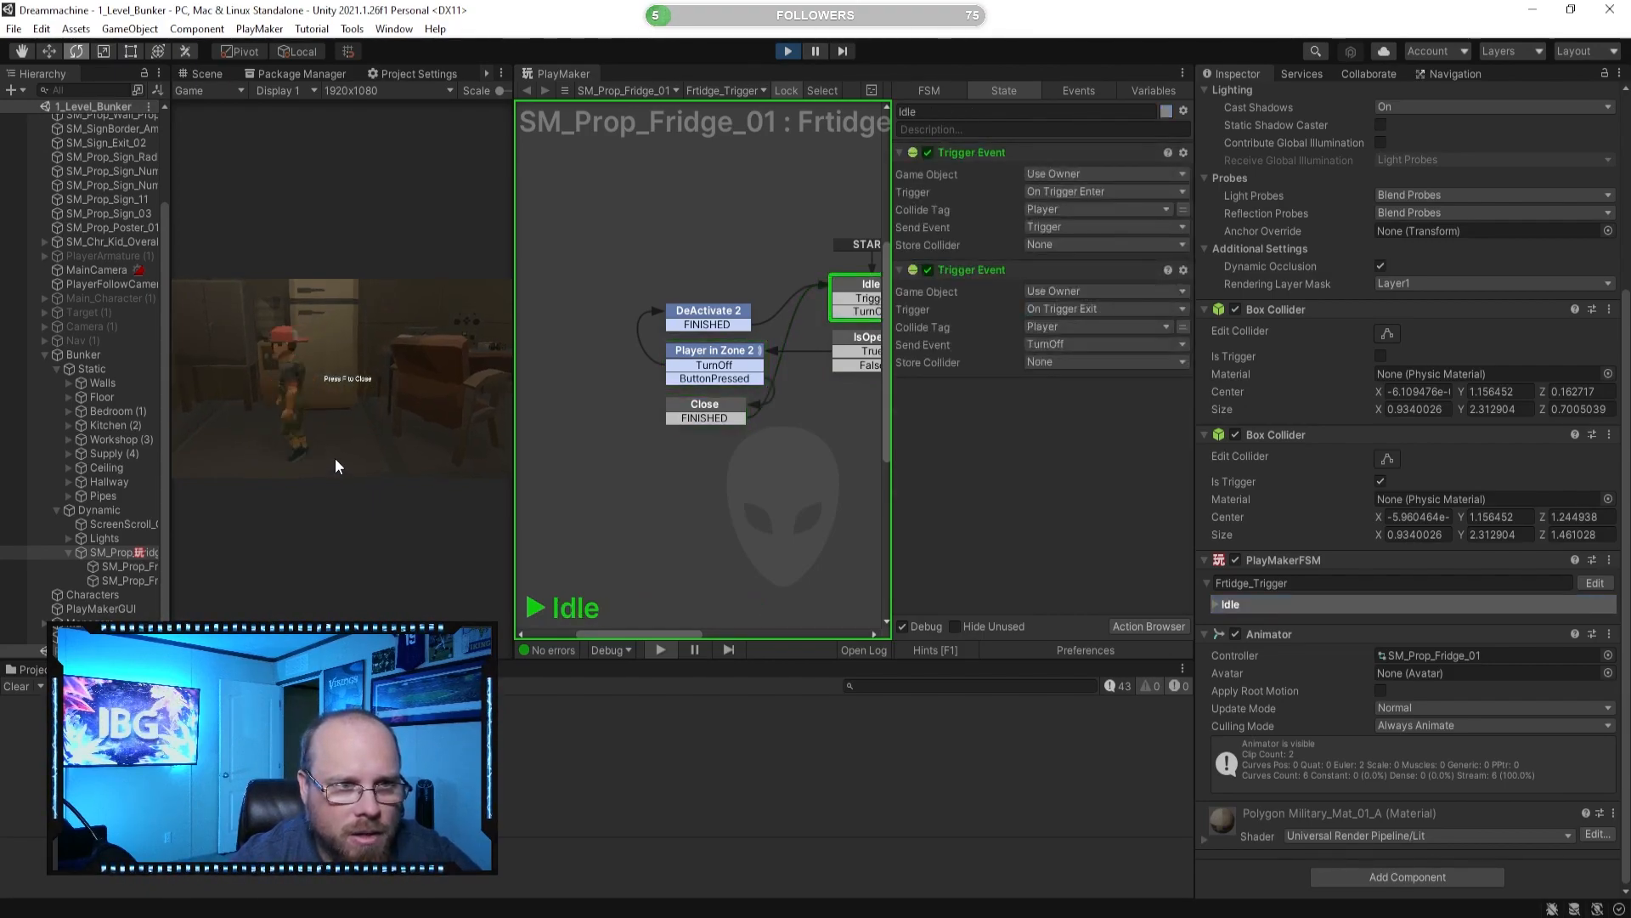
Walk back into the fridge's trigger zone and repeat the open-and-close test.
key("w")
key("w")
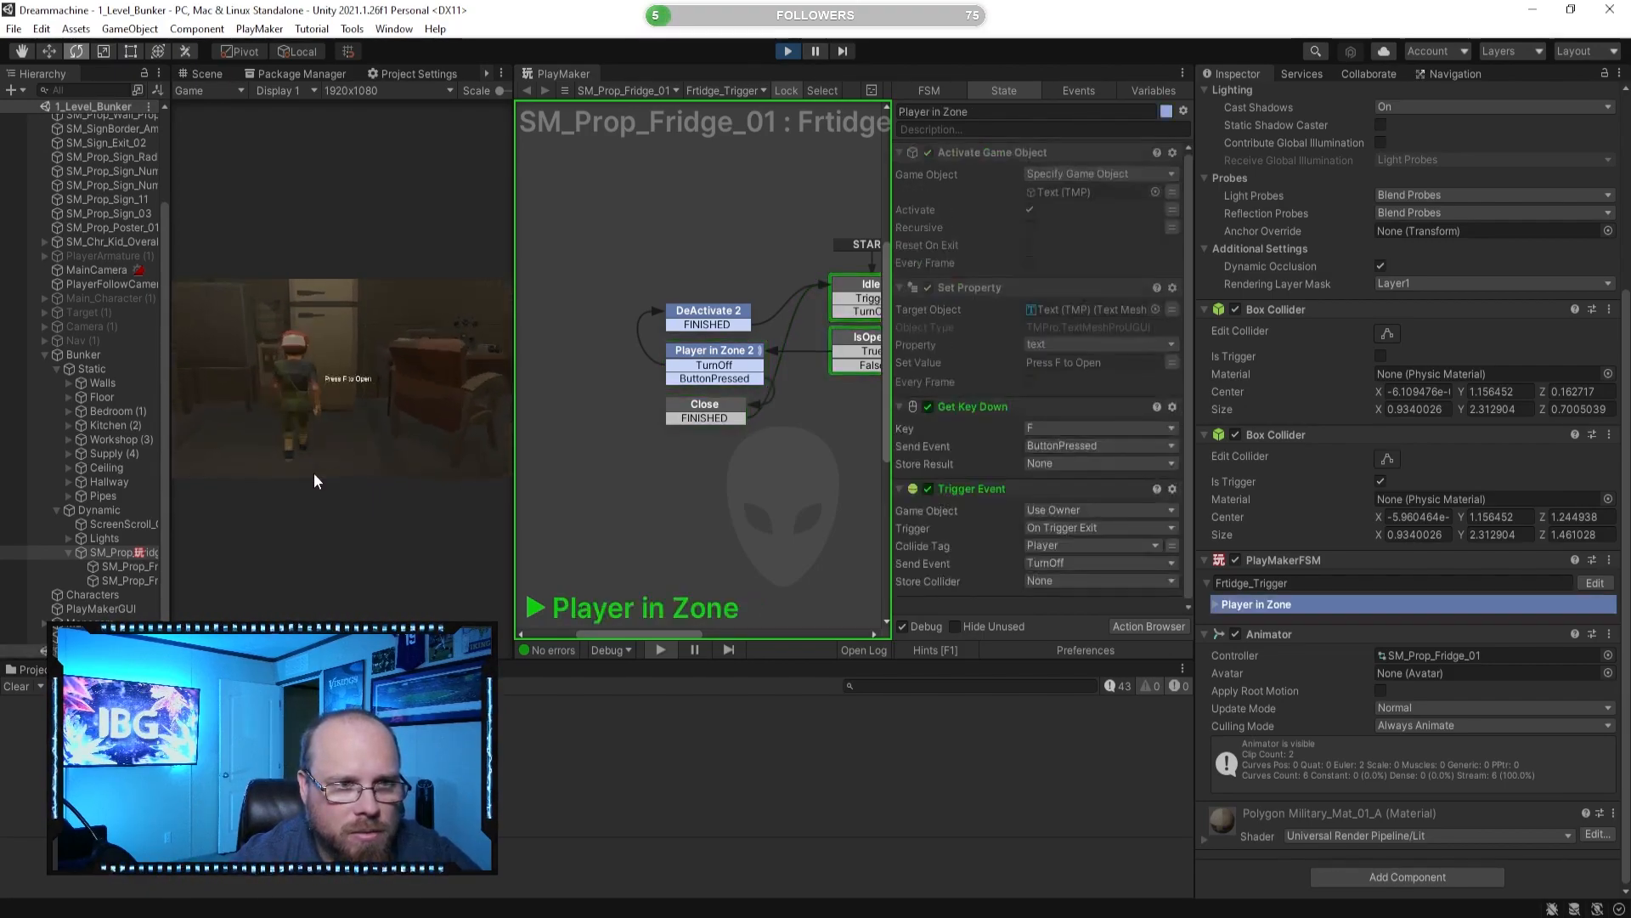
key("f")
key("s")
key("w")
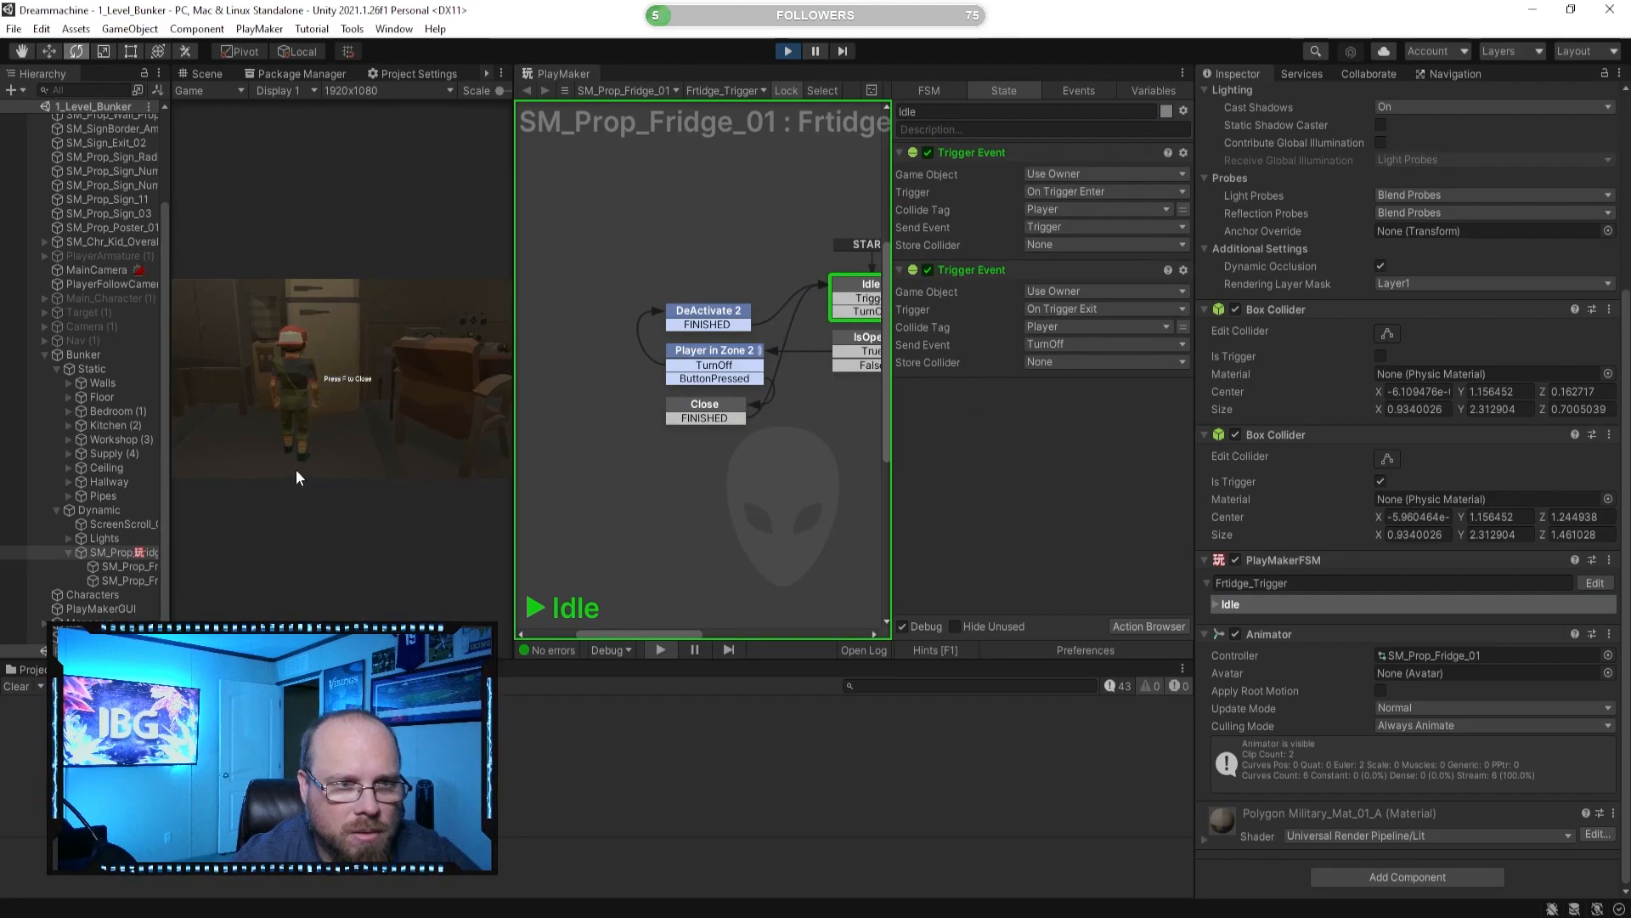
key("a")
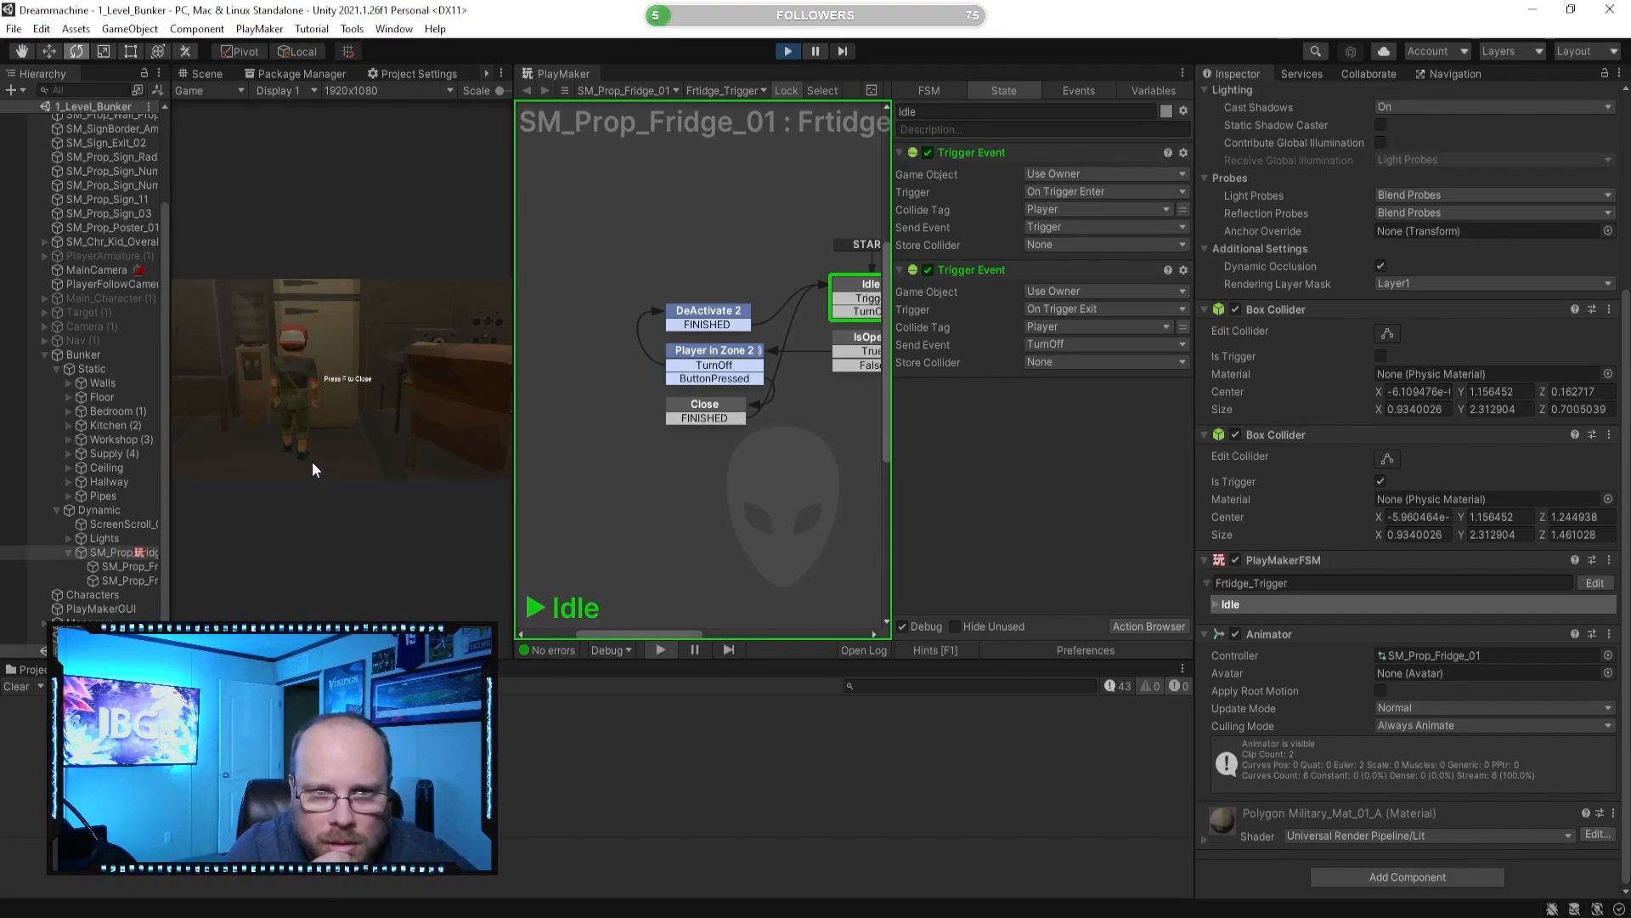
Test opening the fridge again after walking out of and back into its zone, and end the play session.
key("s")
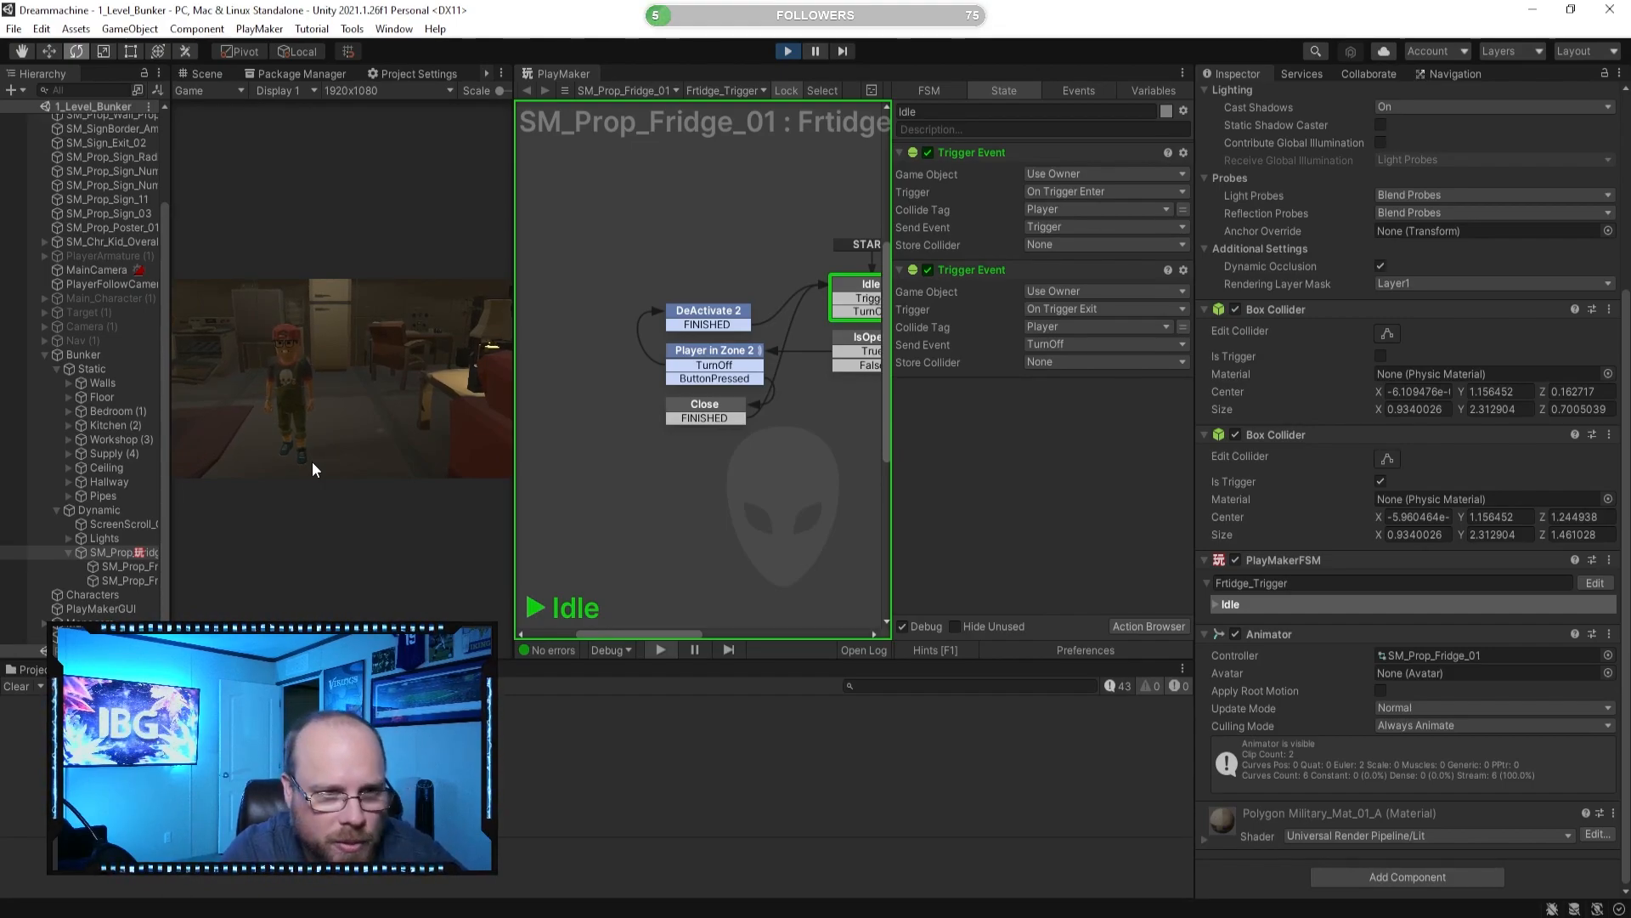
key("w")
key("s")
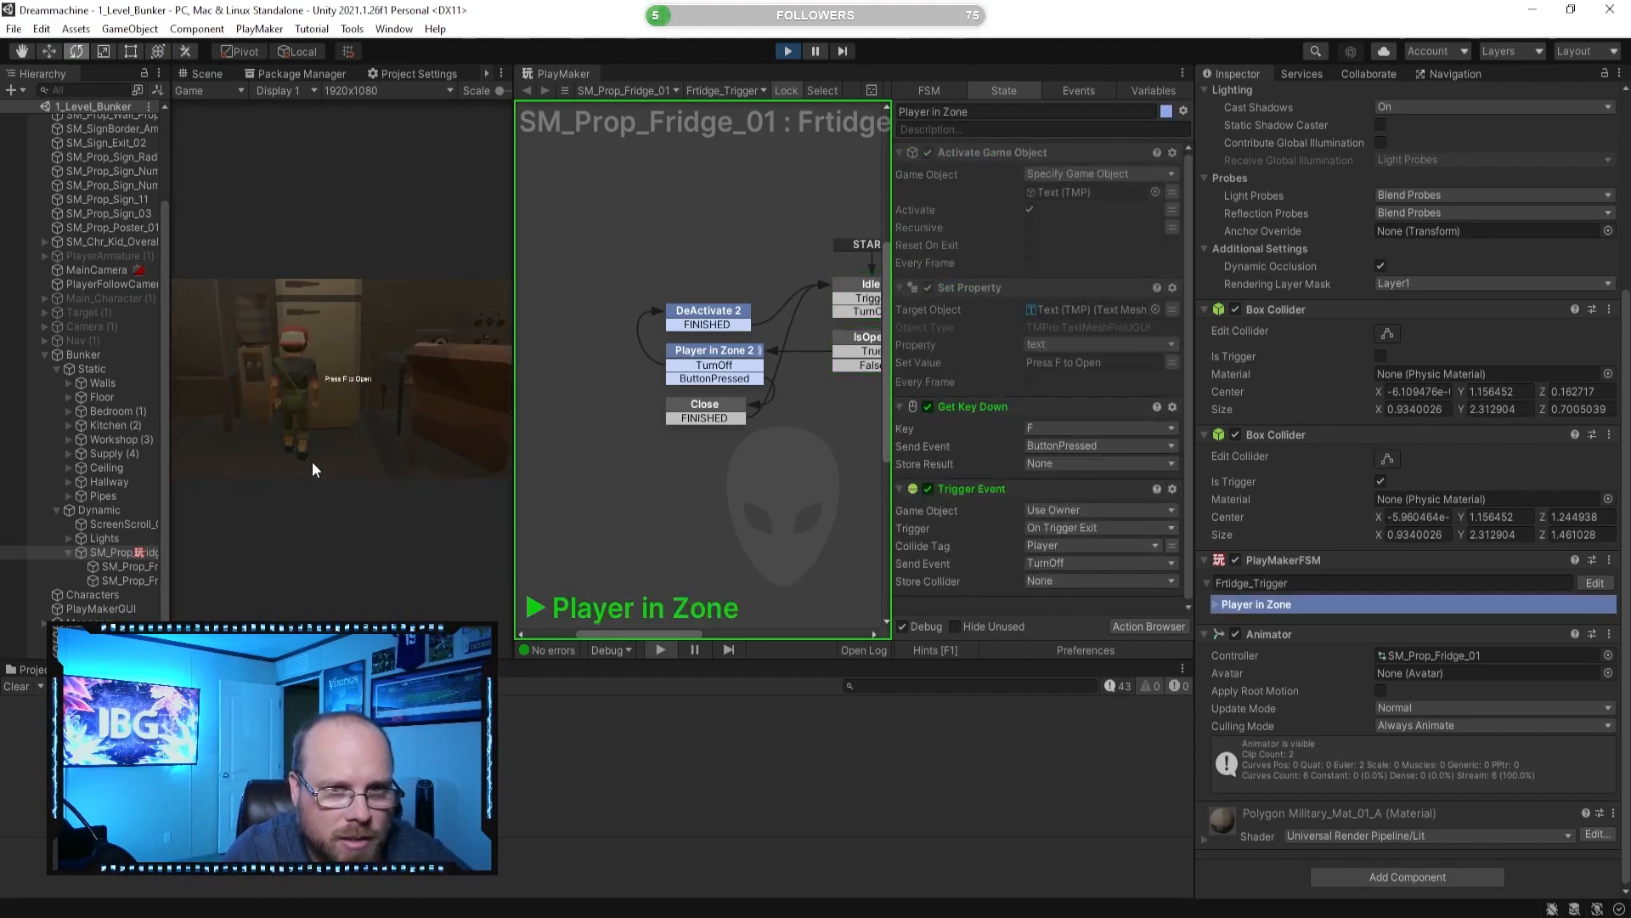
key("w")
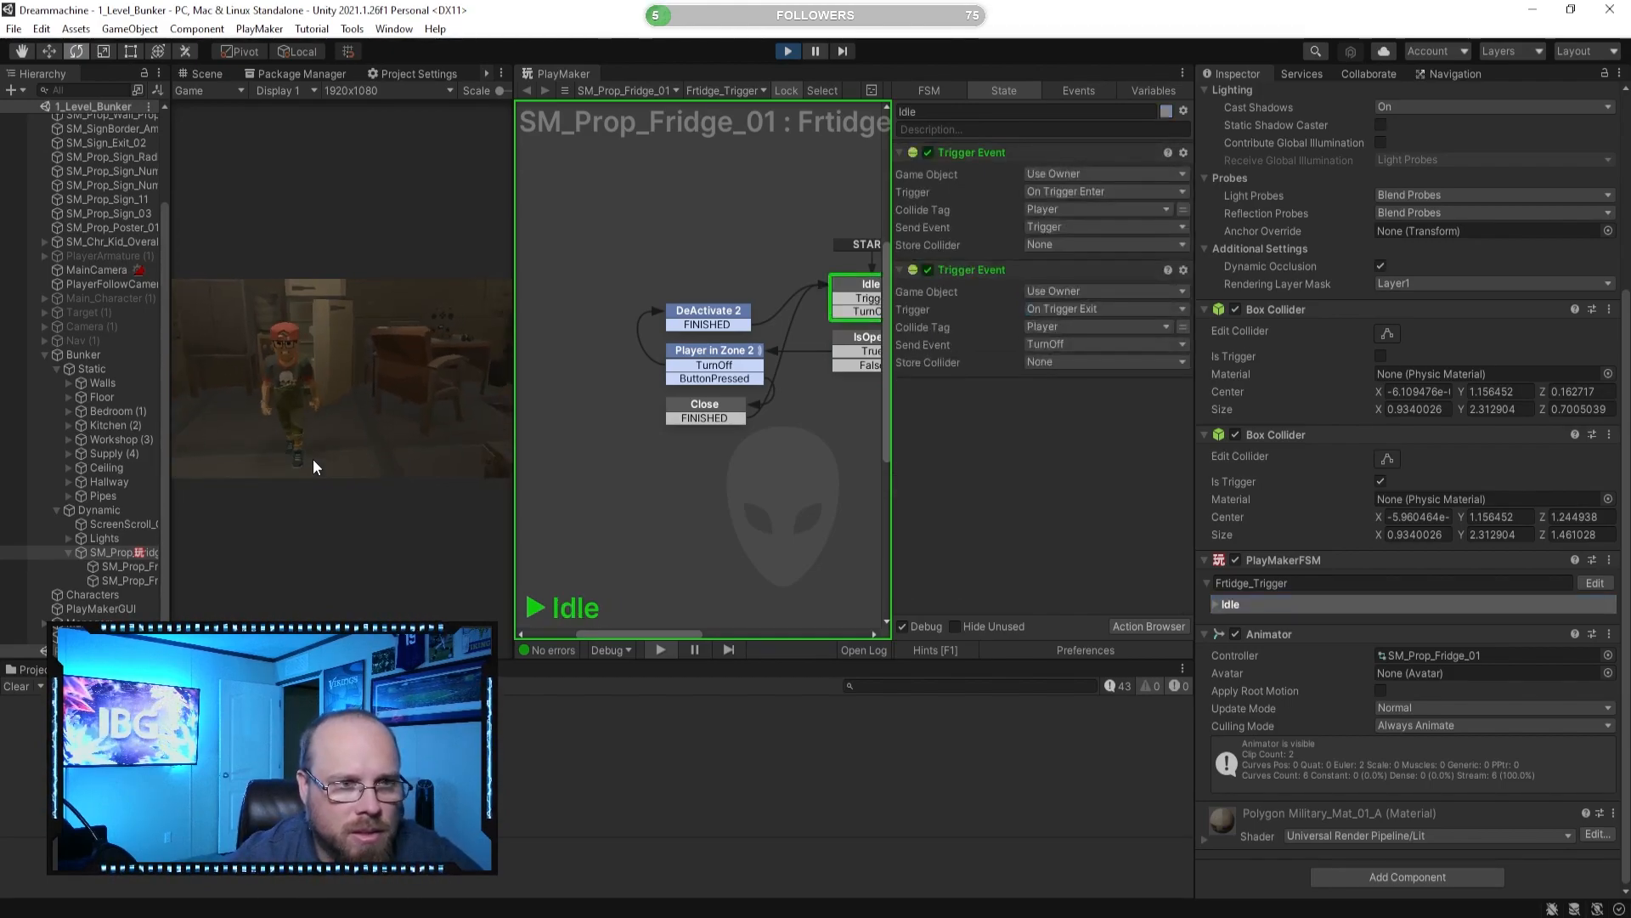
key("f")
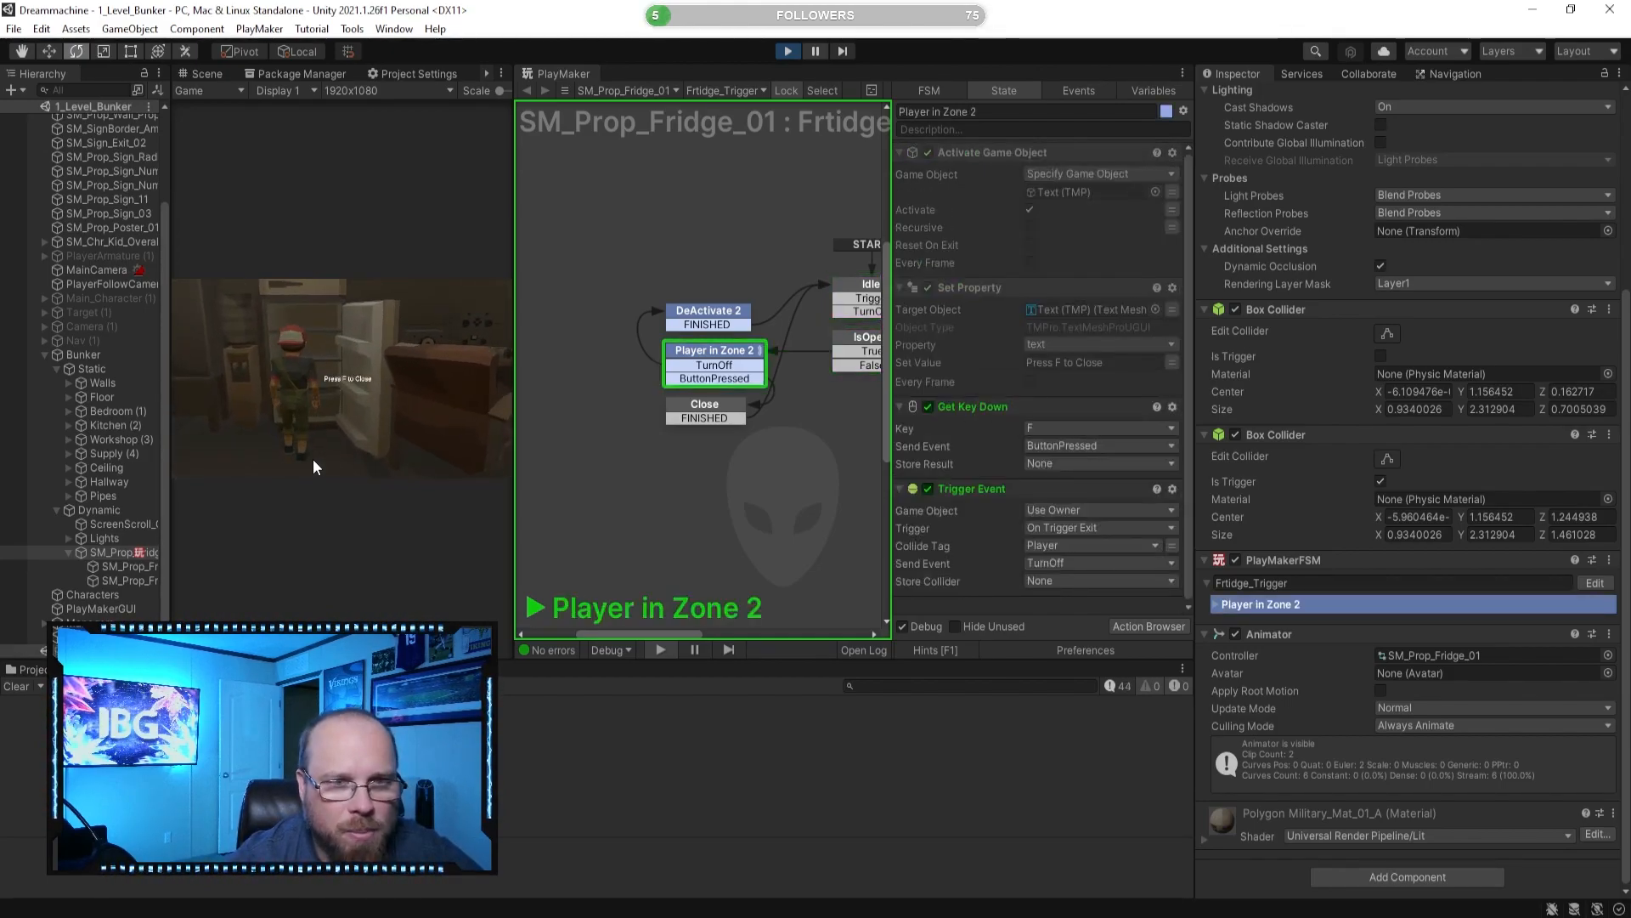
key("s")
left_click(788, 51)
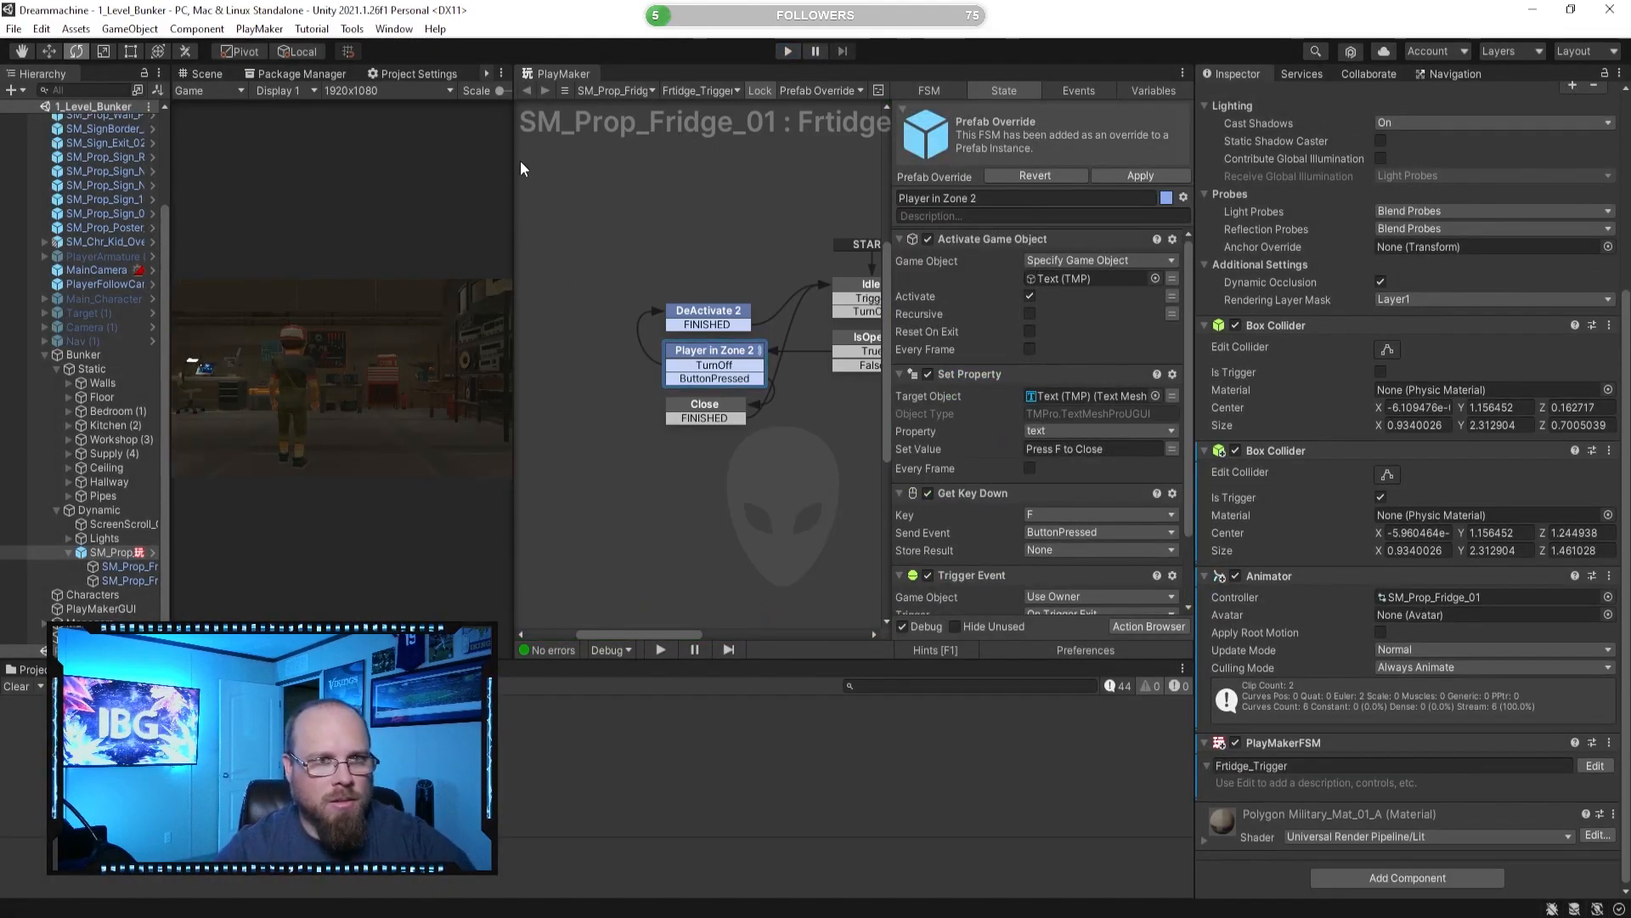
Return the PlayMaker graph to the main editor tab group and switch to the Scene view.
left_click_drag(559, 75, 441, 84)
left_click_drag(281, 73, 690, 91)
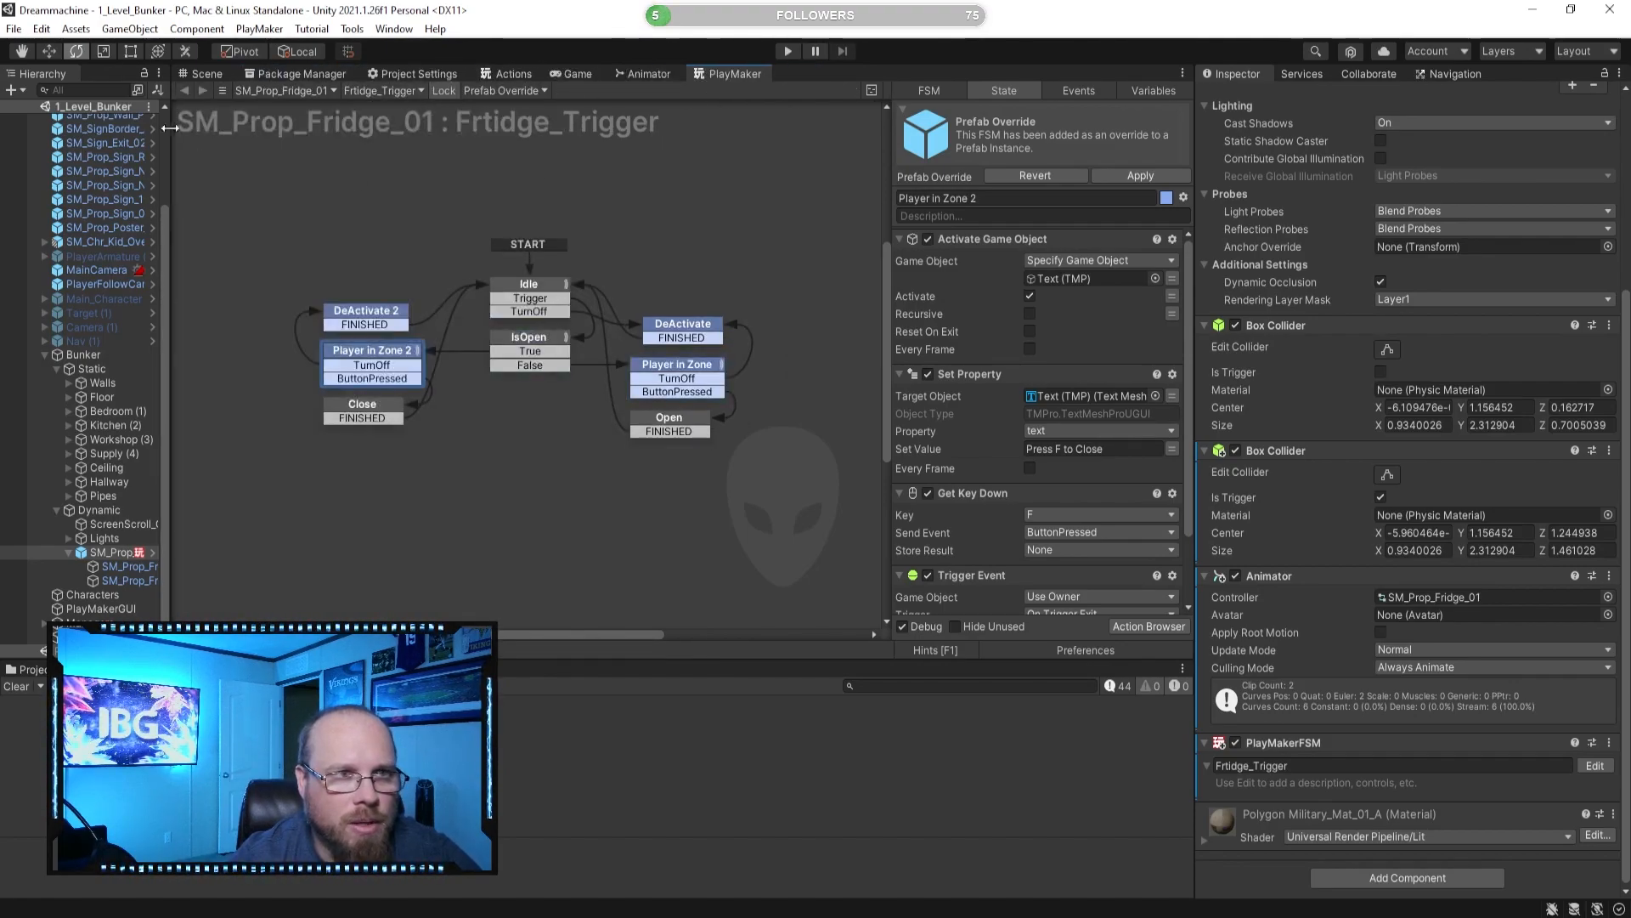
left_click(207, 74)
Play-test the fridge prompt in the full-size Game view, opening the fridge and stepping away and back before stopping play.
left_click(788, 51)
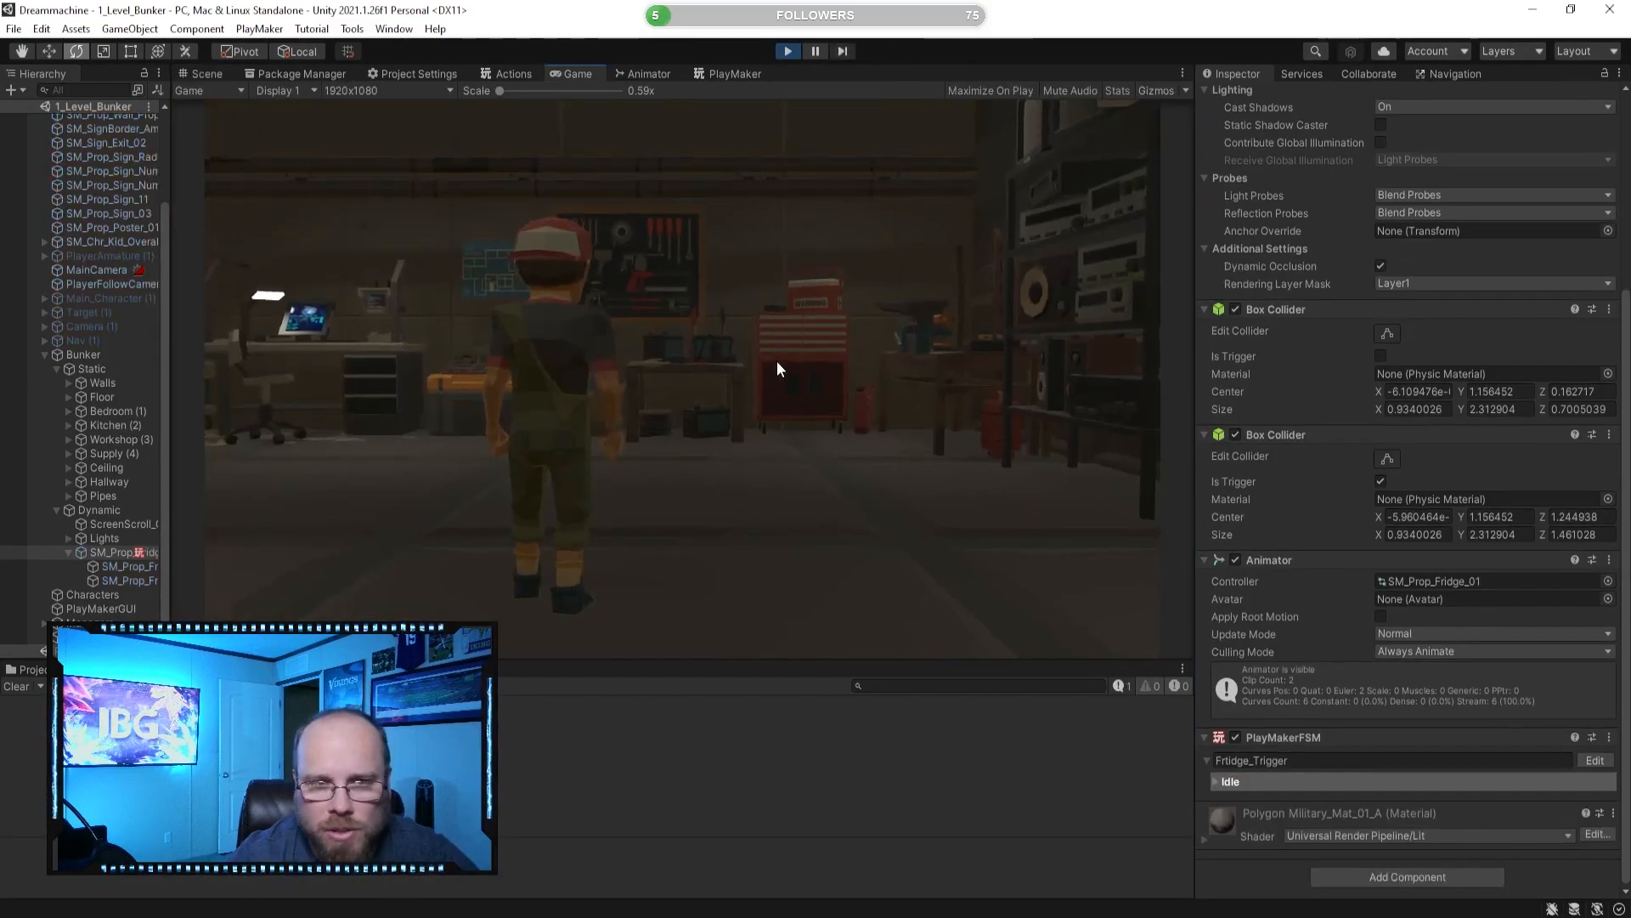
key("w")
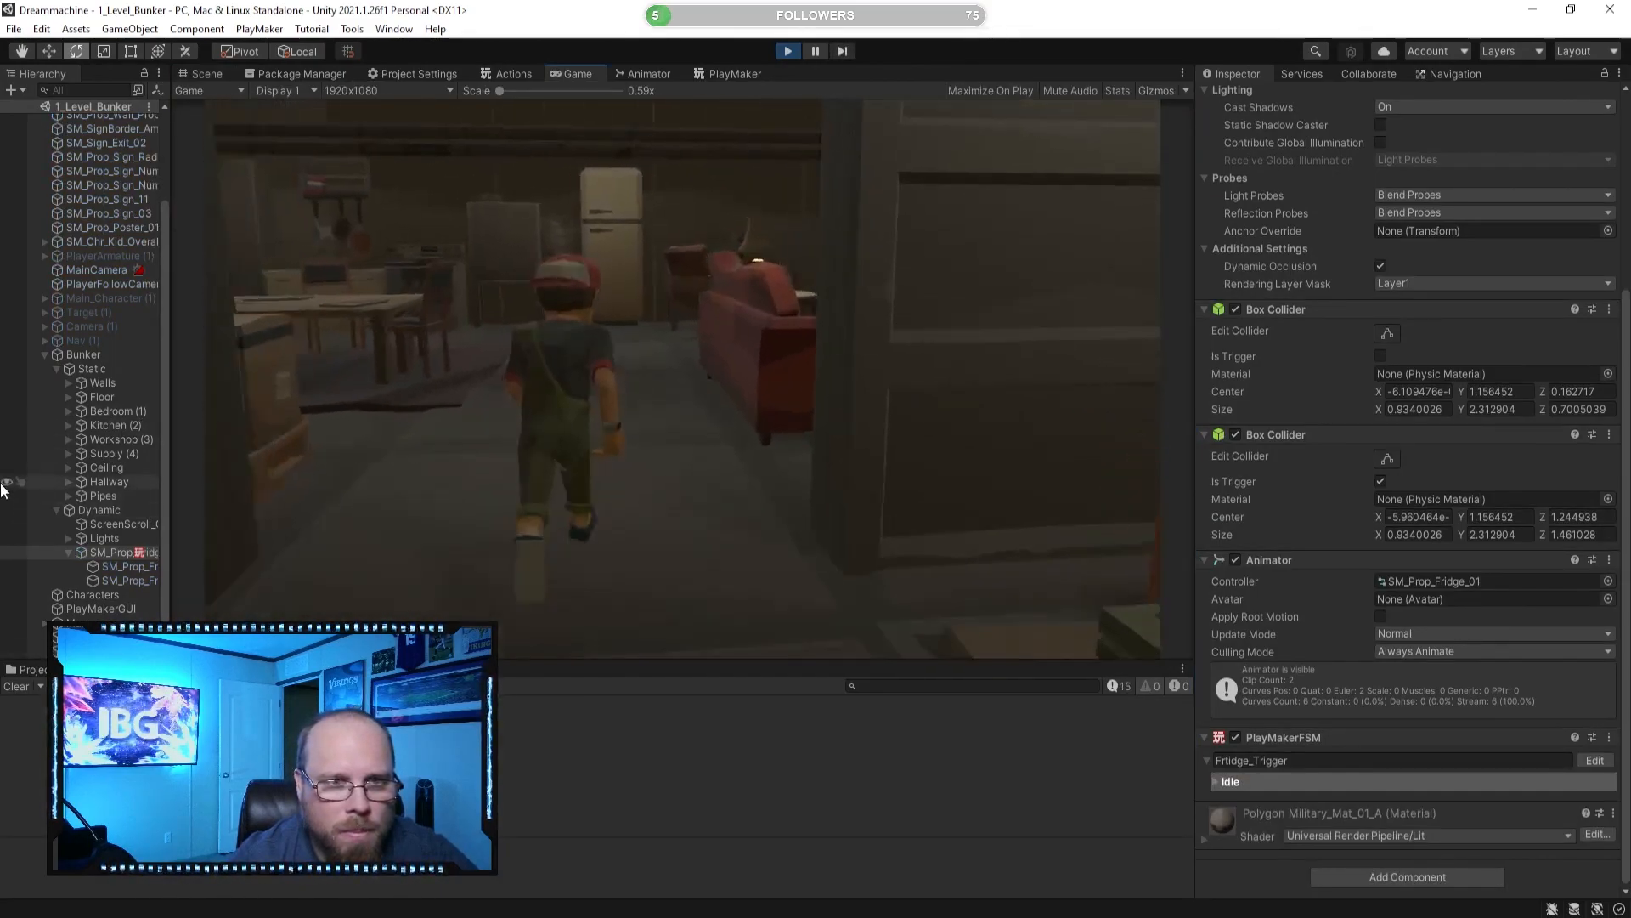
key("w")
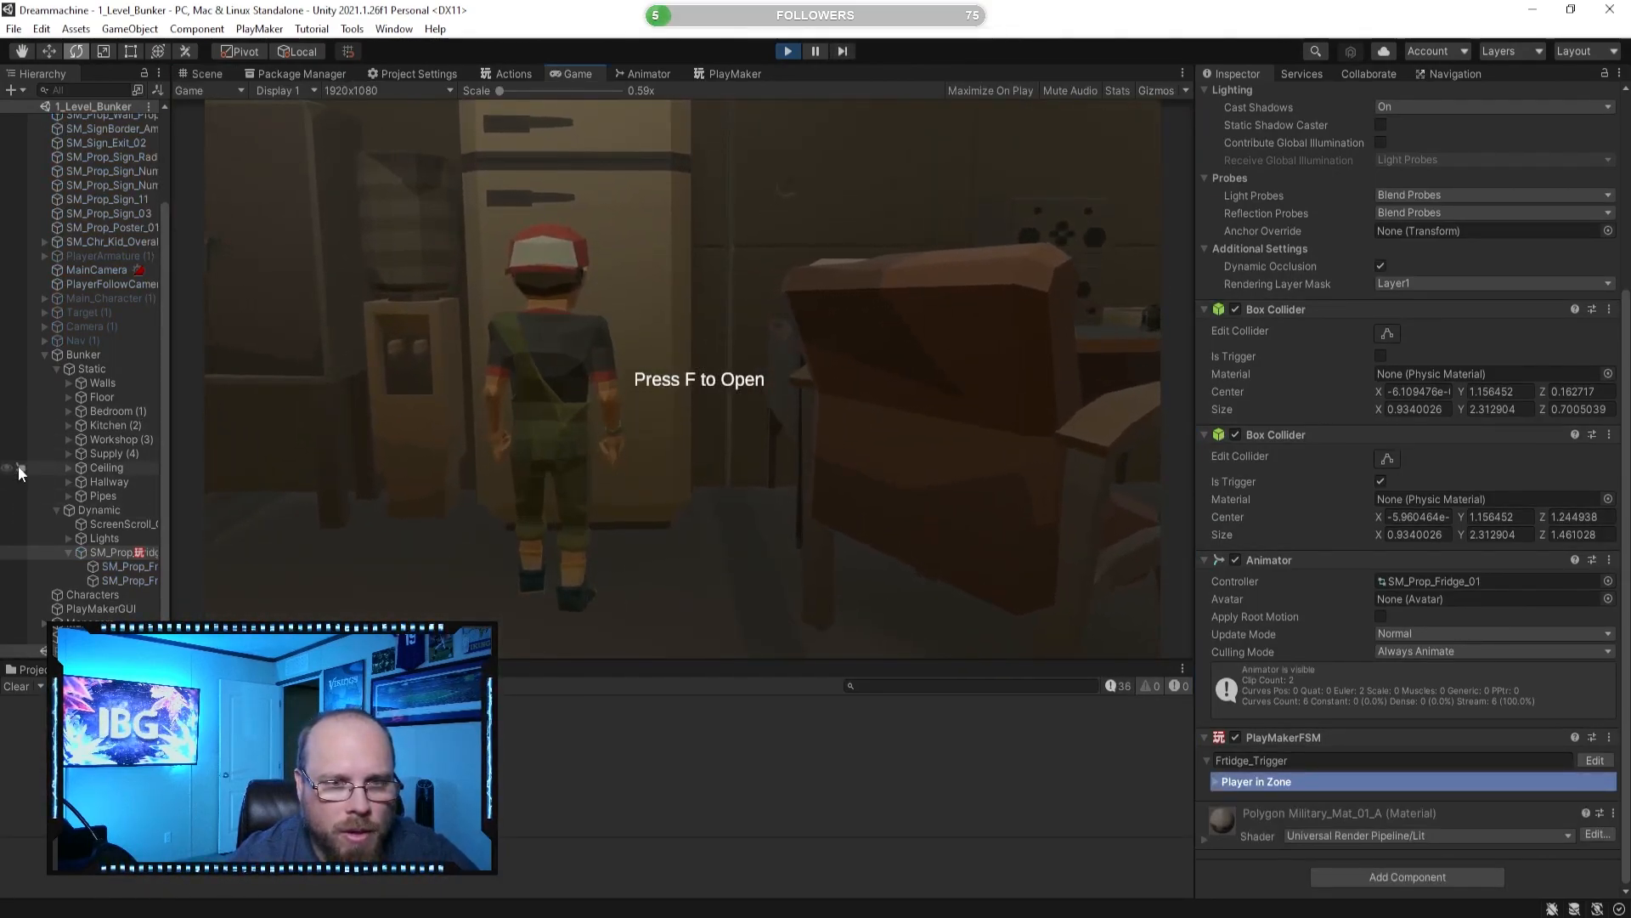
left_click(18, 466)
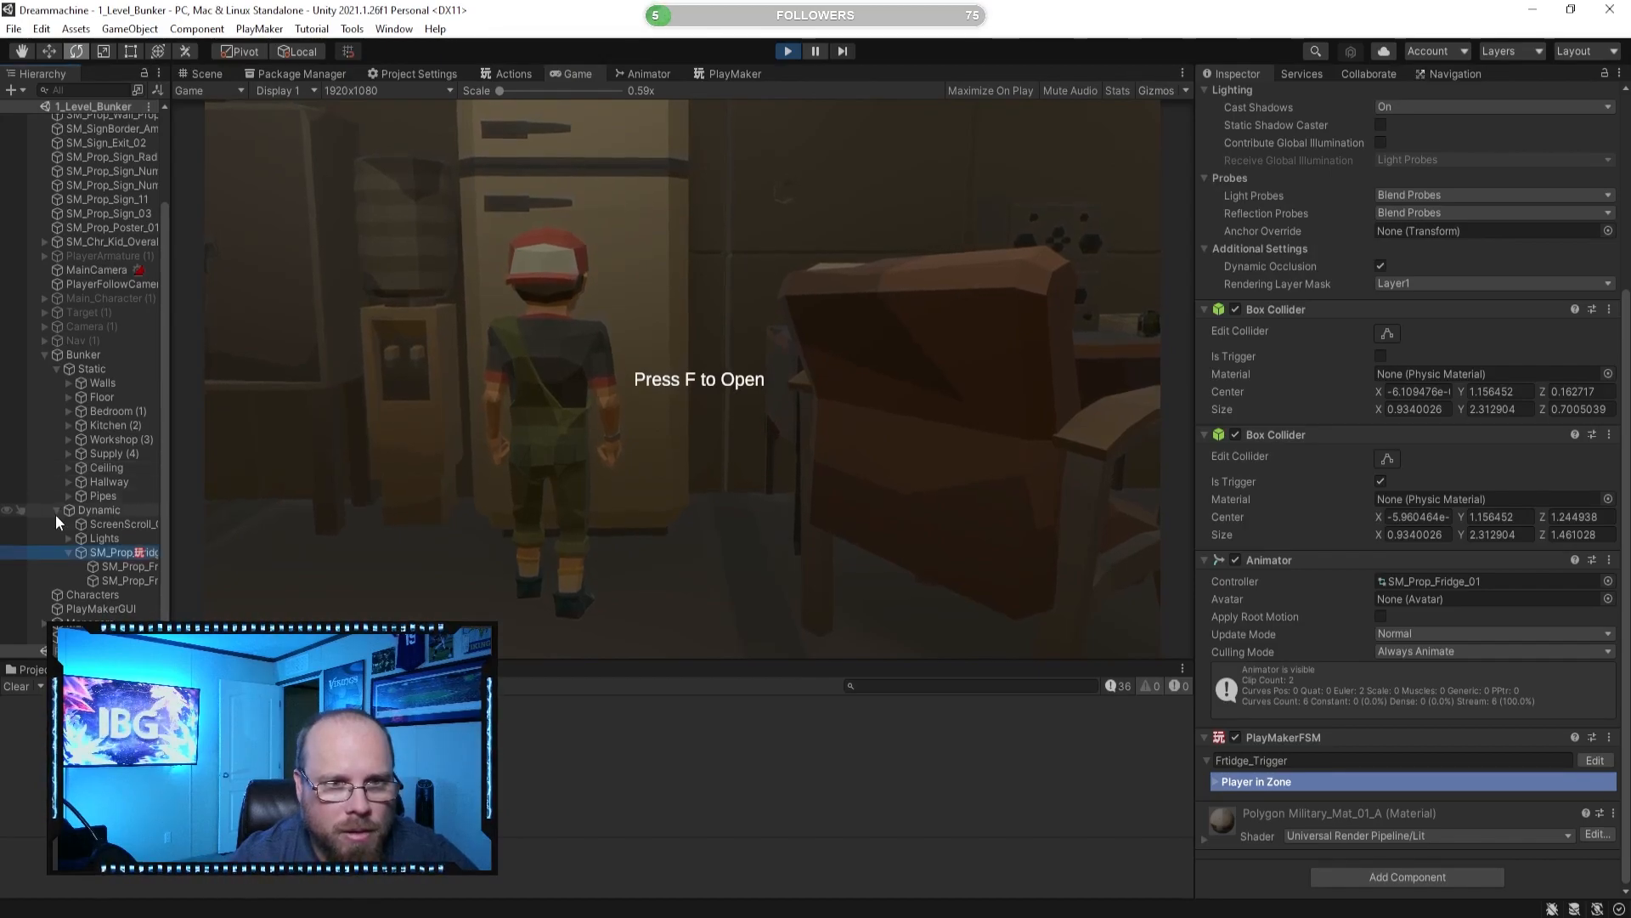
left_click(743, 493)
key("a")
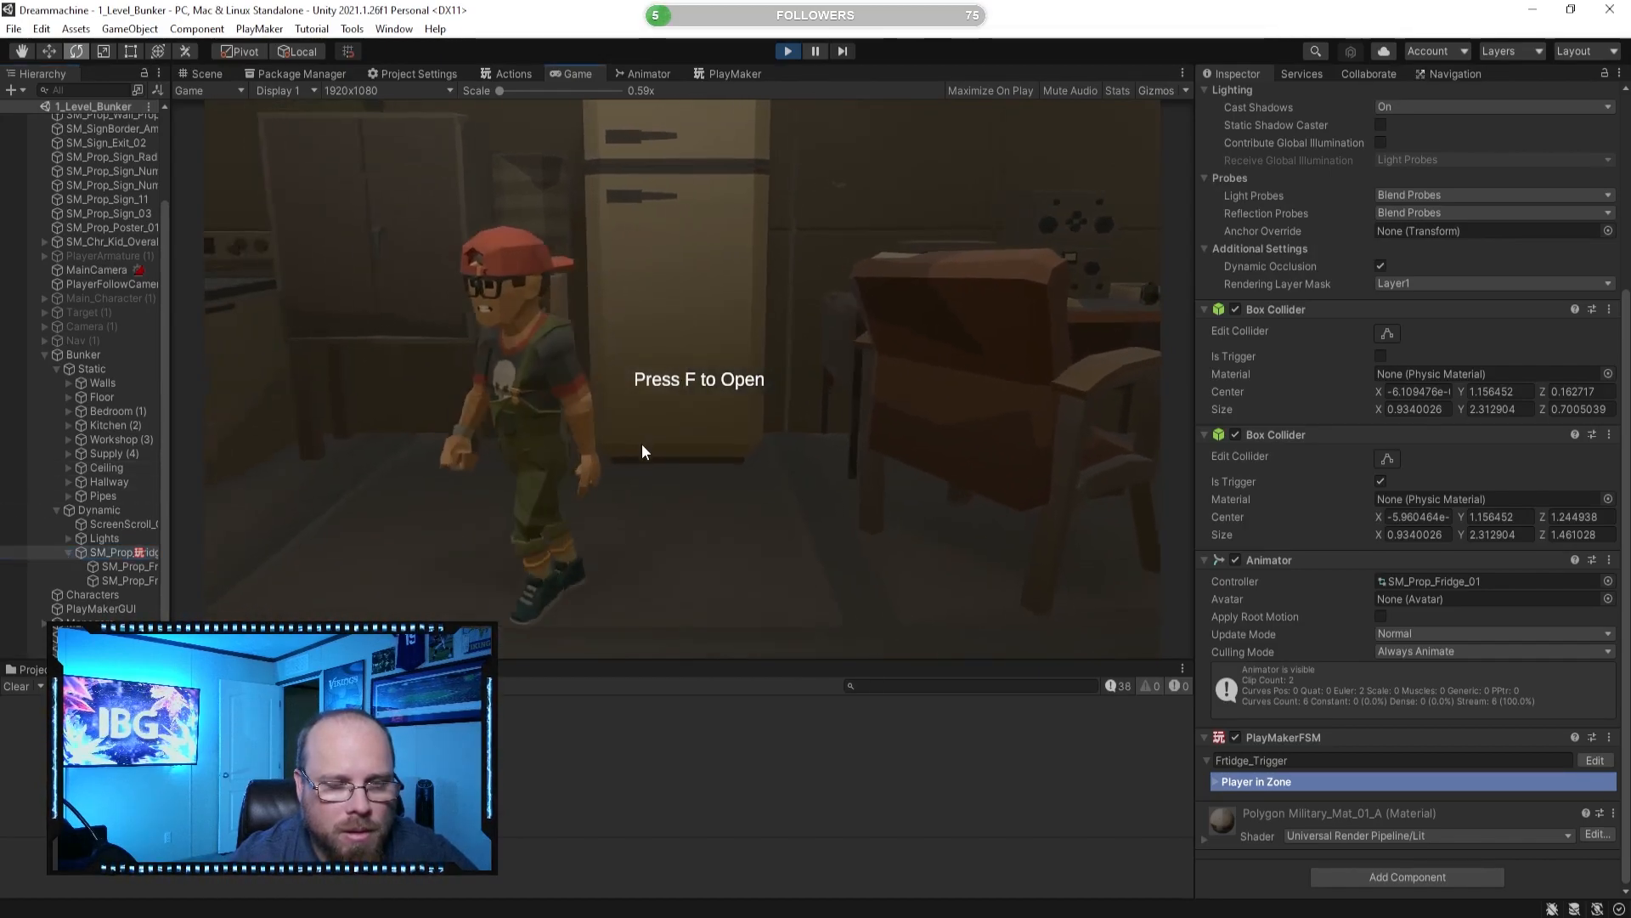
key("w")
key("f")
key("s")
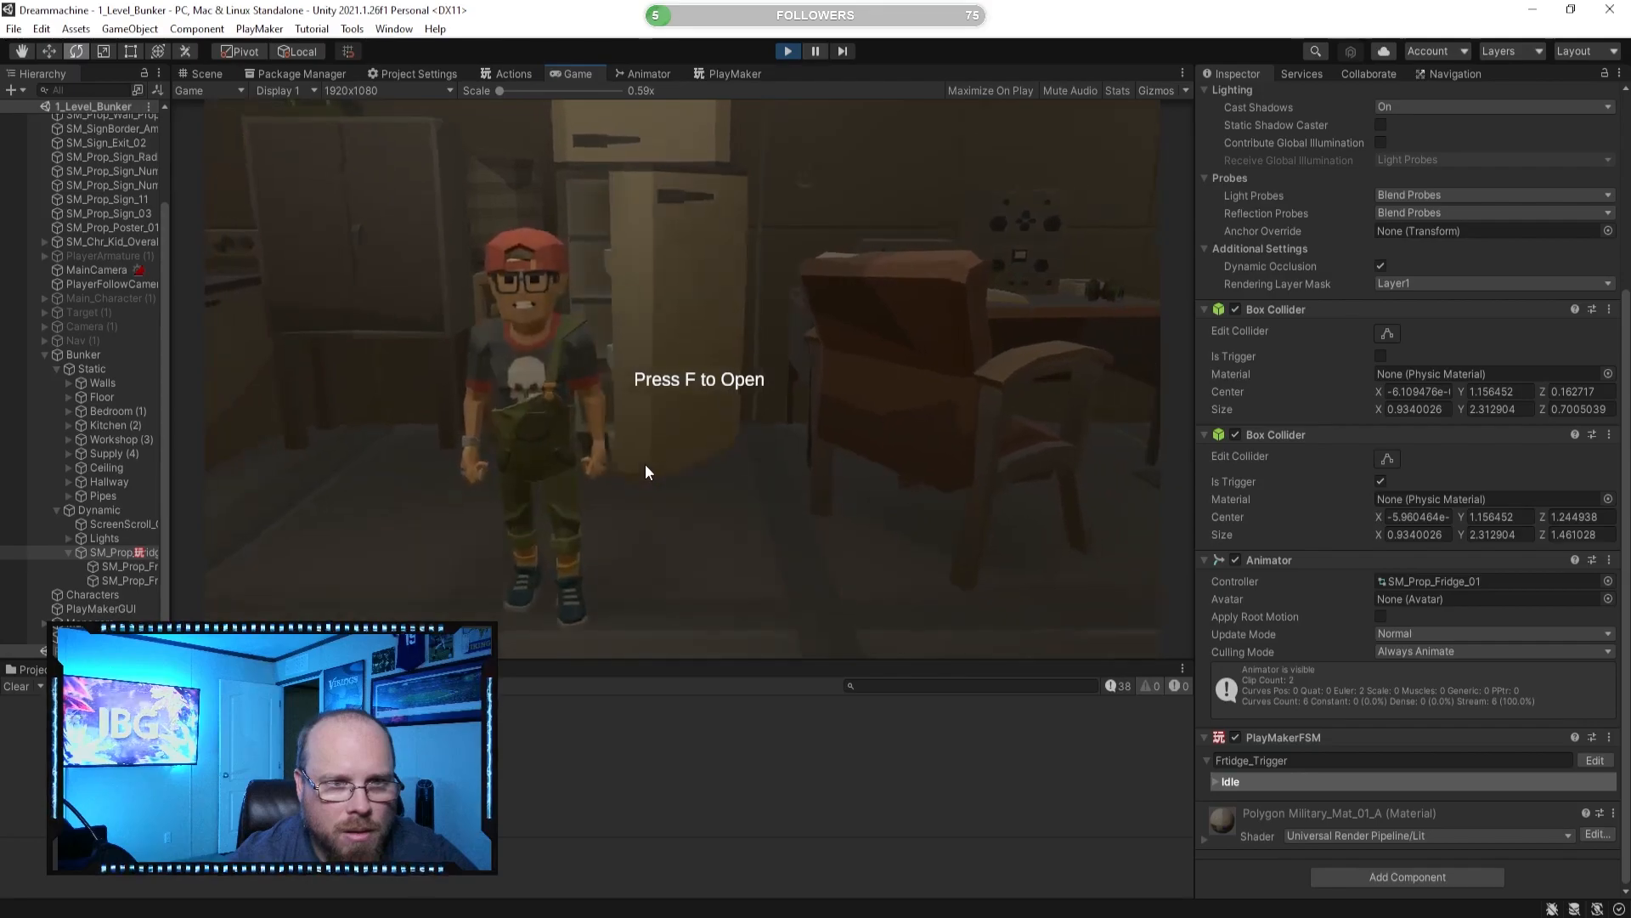
key("w")
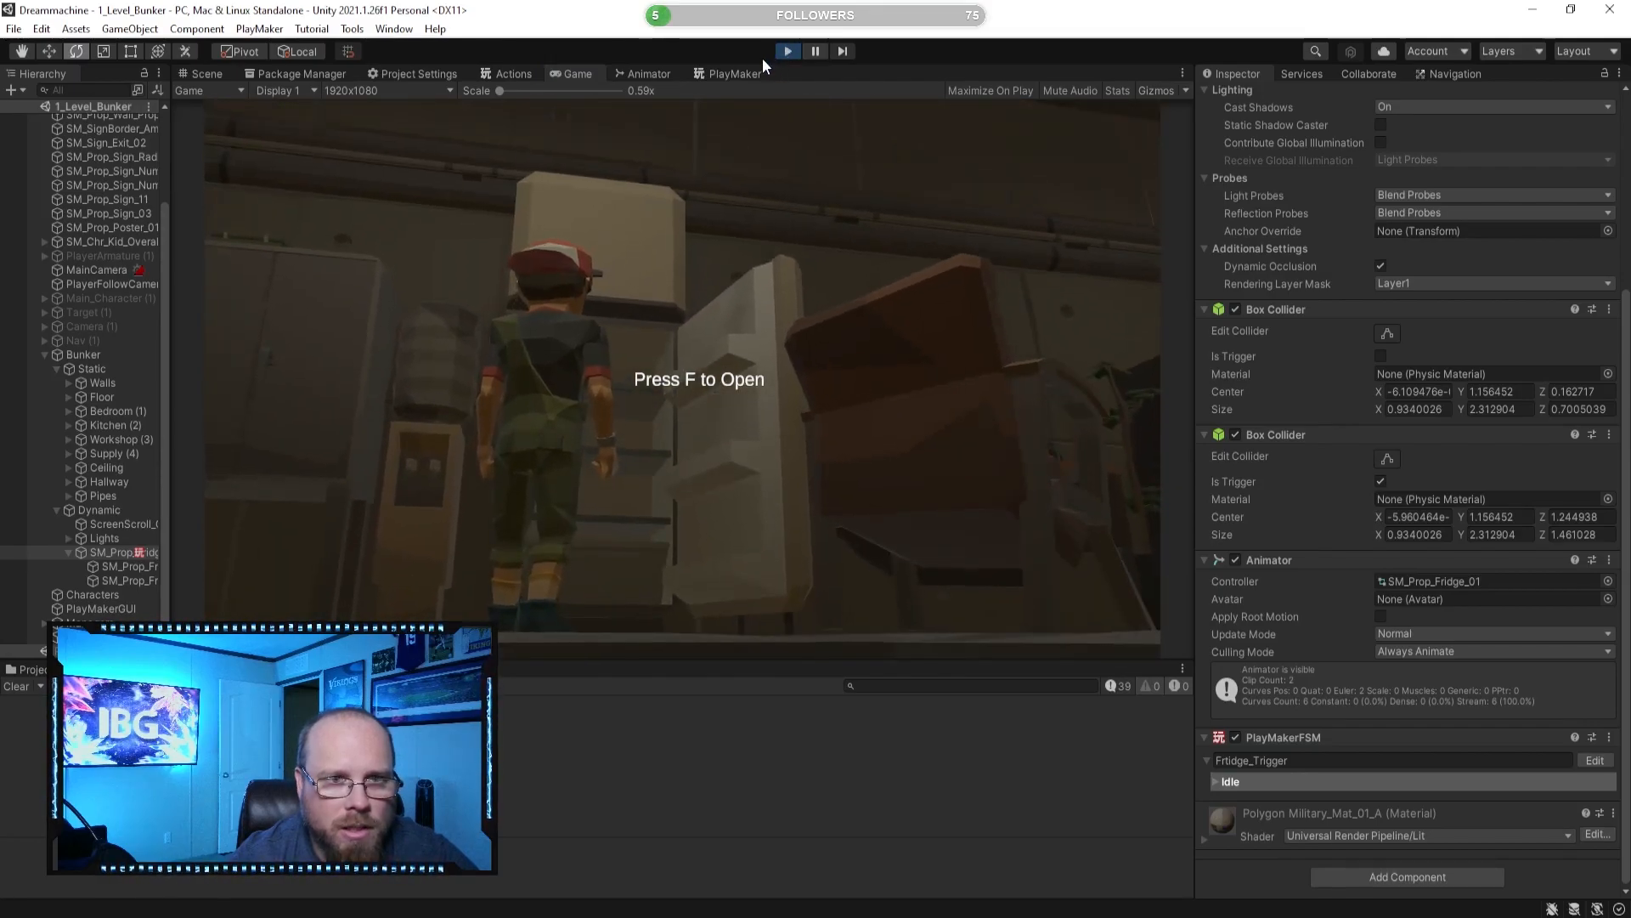
left_click(789, 51)
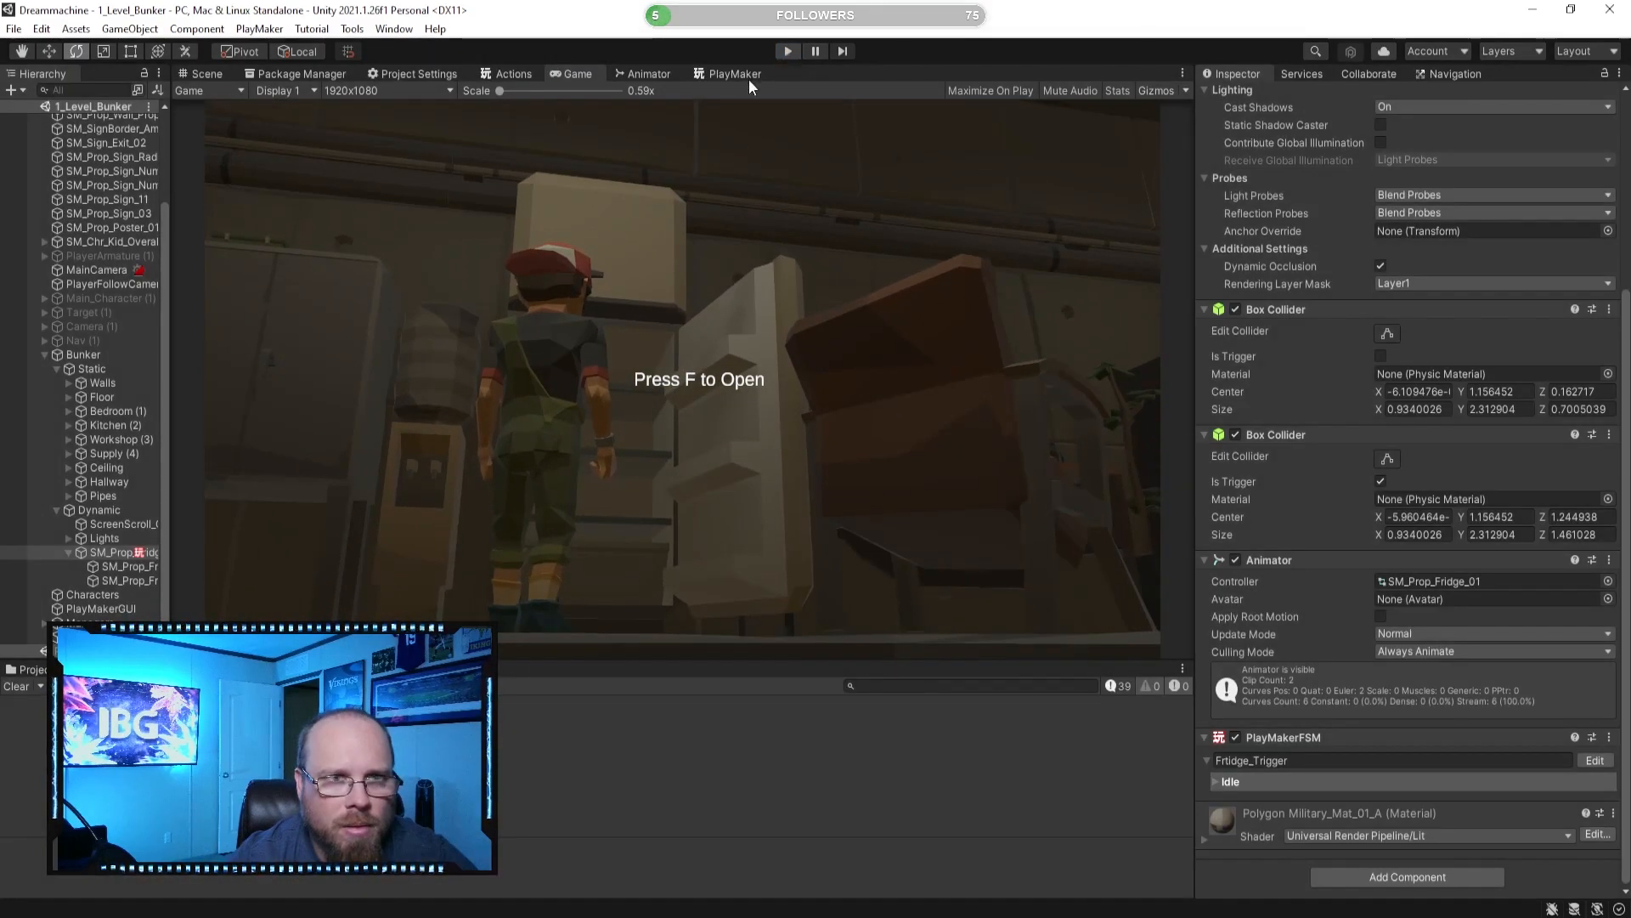
Start a play session, walk the character to the fridge and open it with F.
left_click(790, 51)
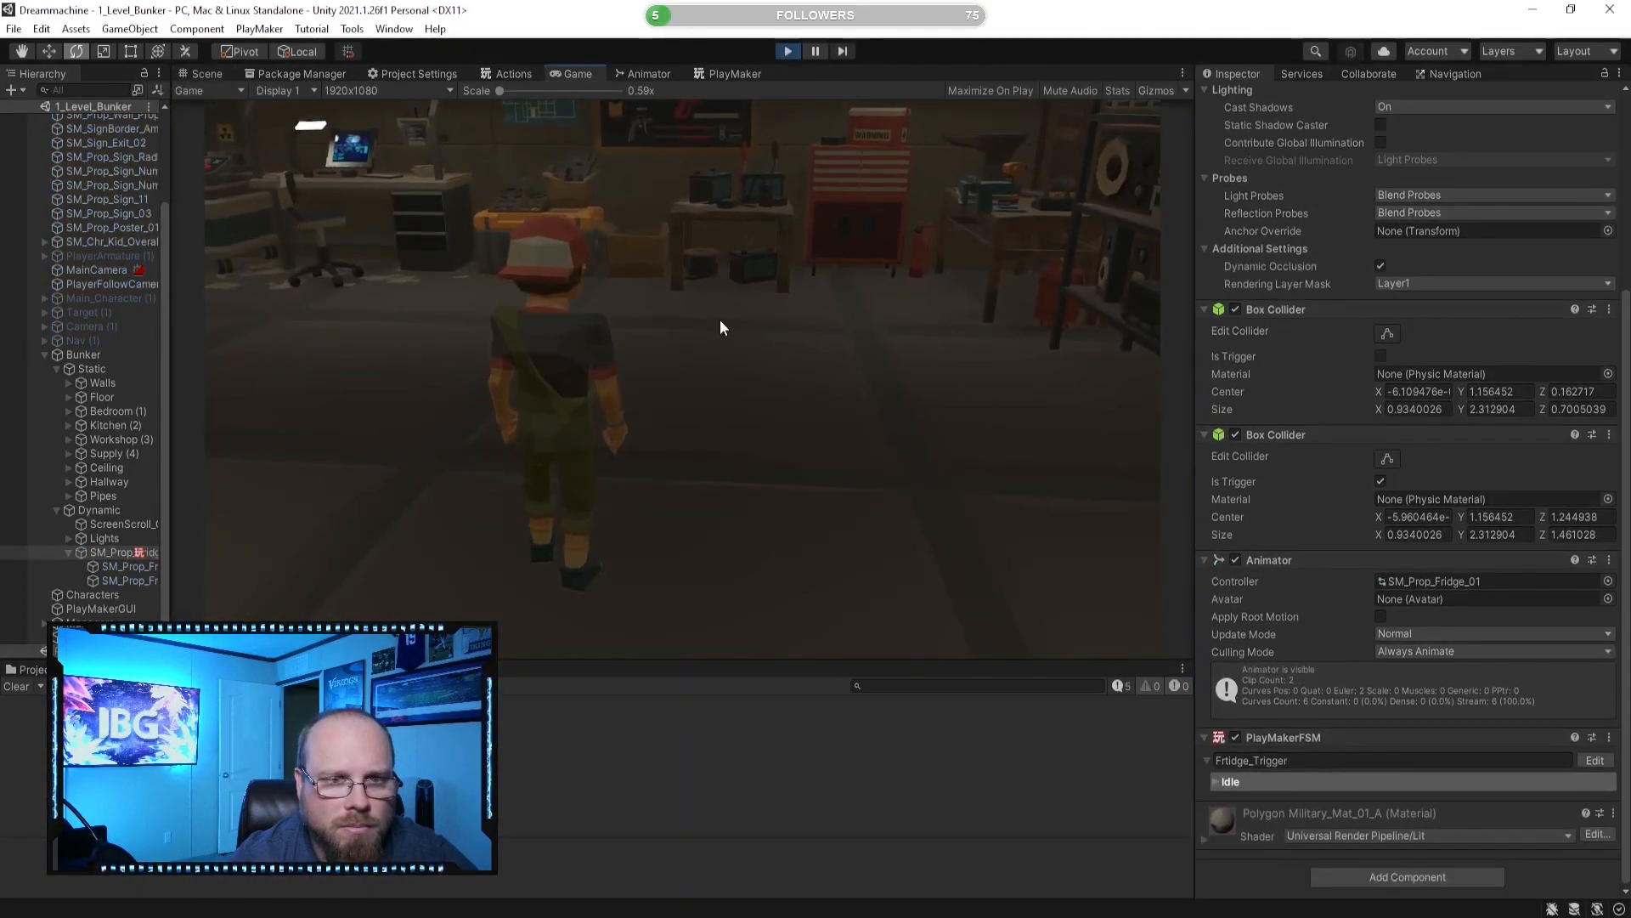
key("w")
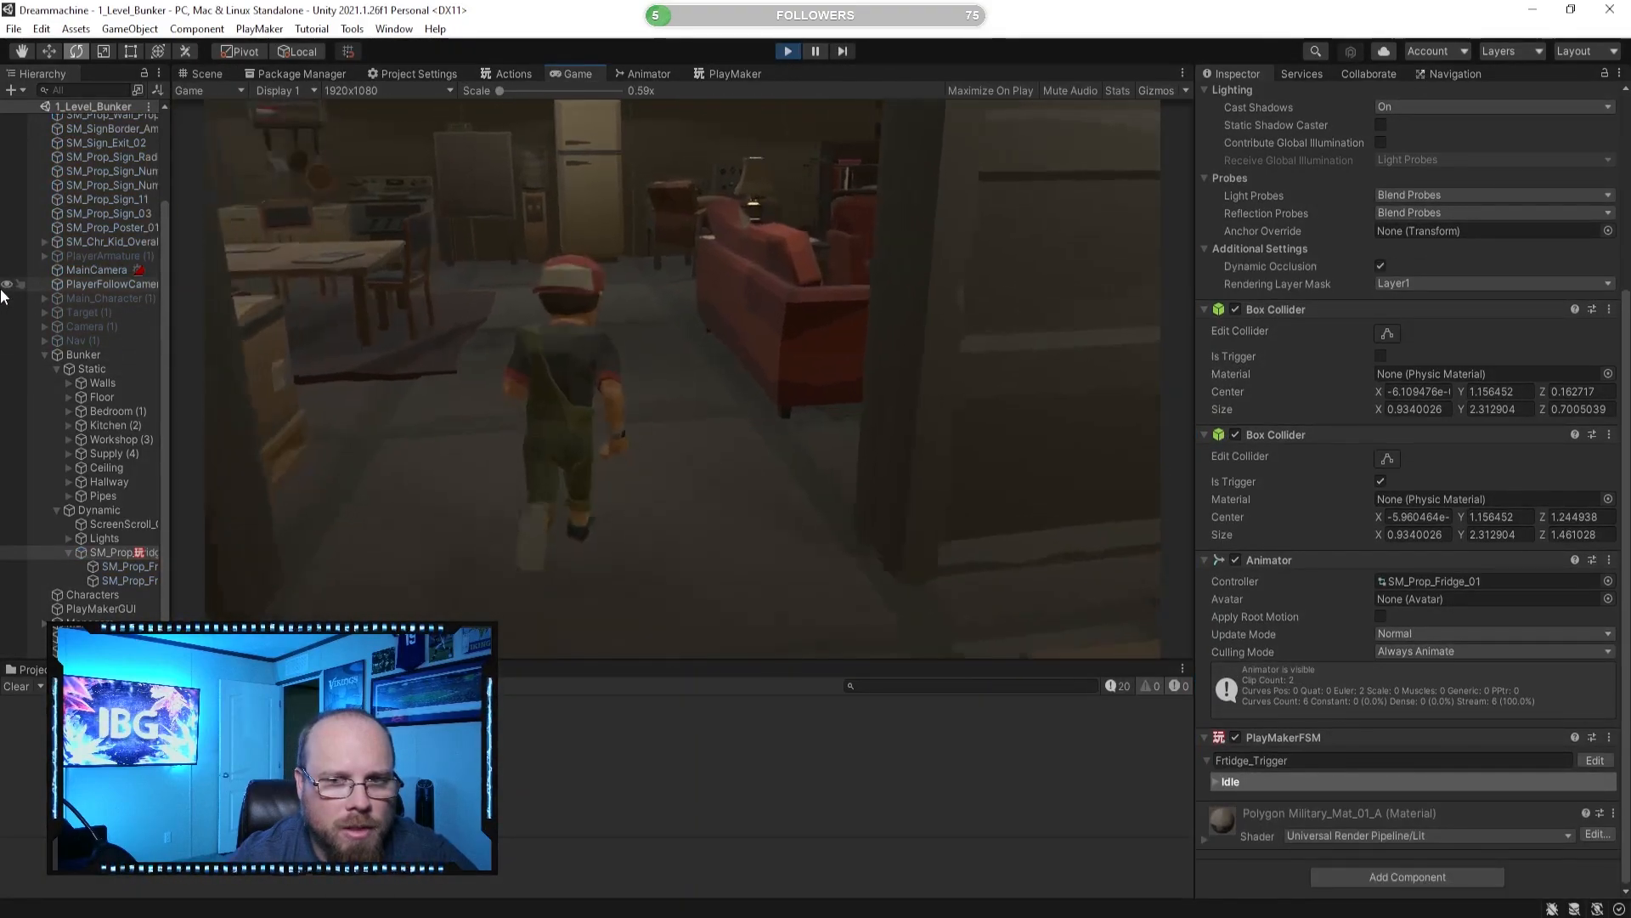
key("w")
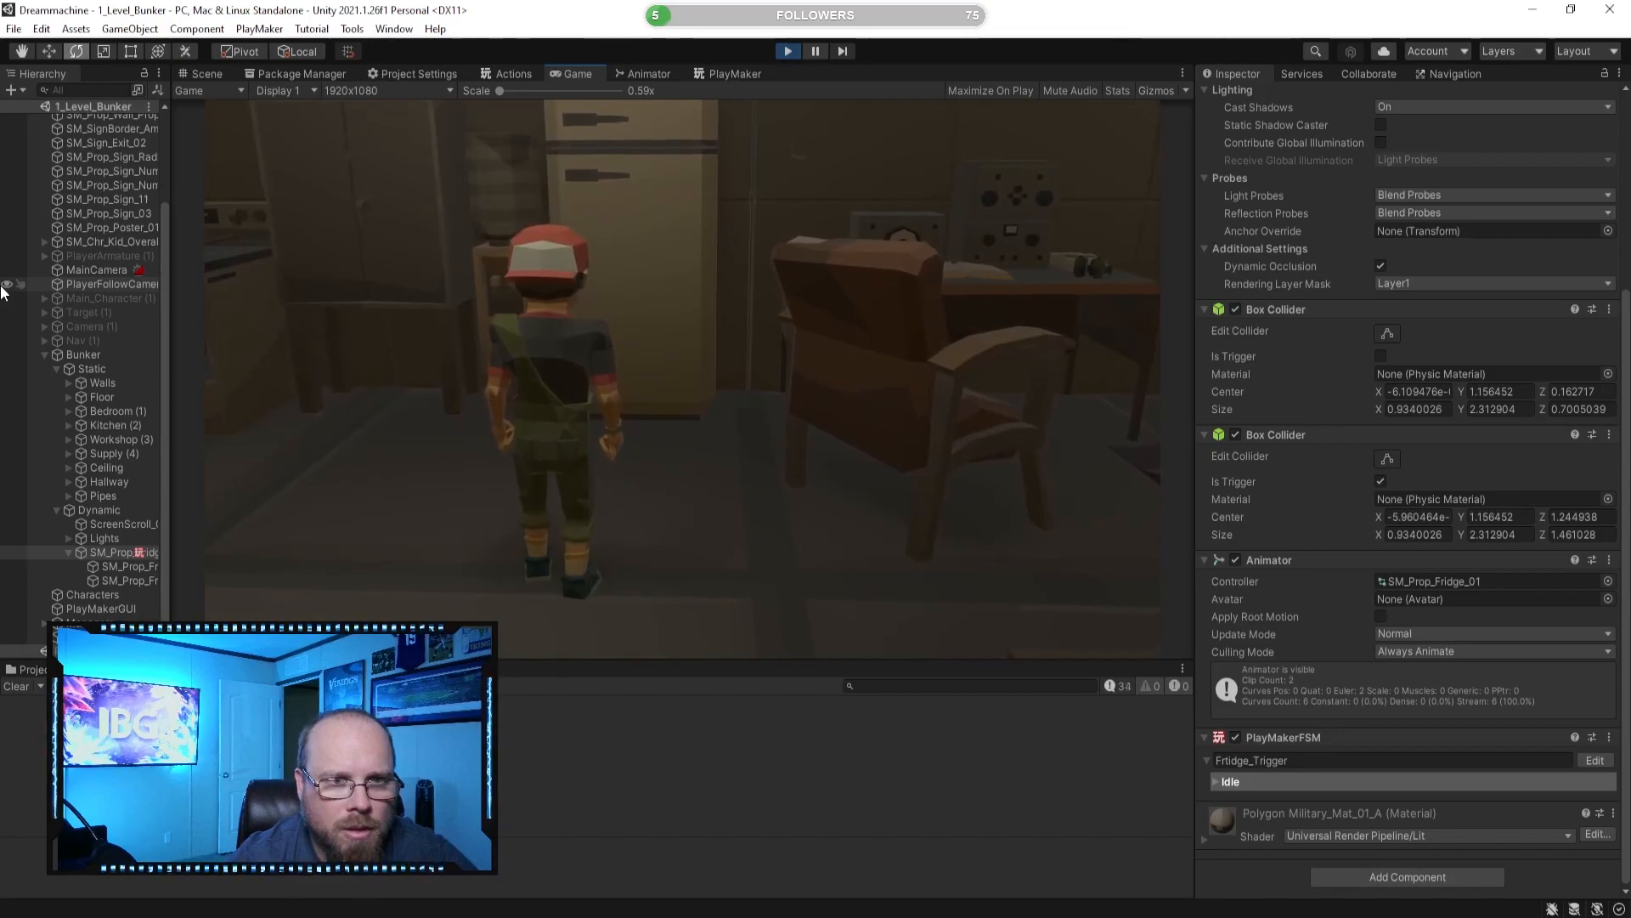
left_click(3, 292)
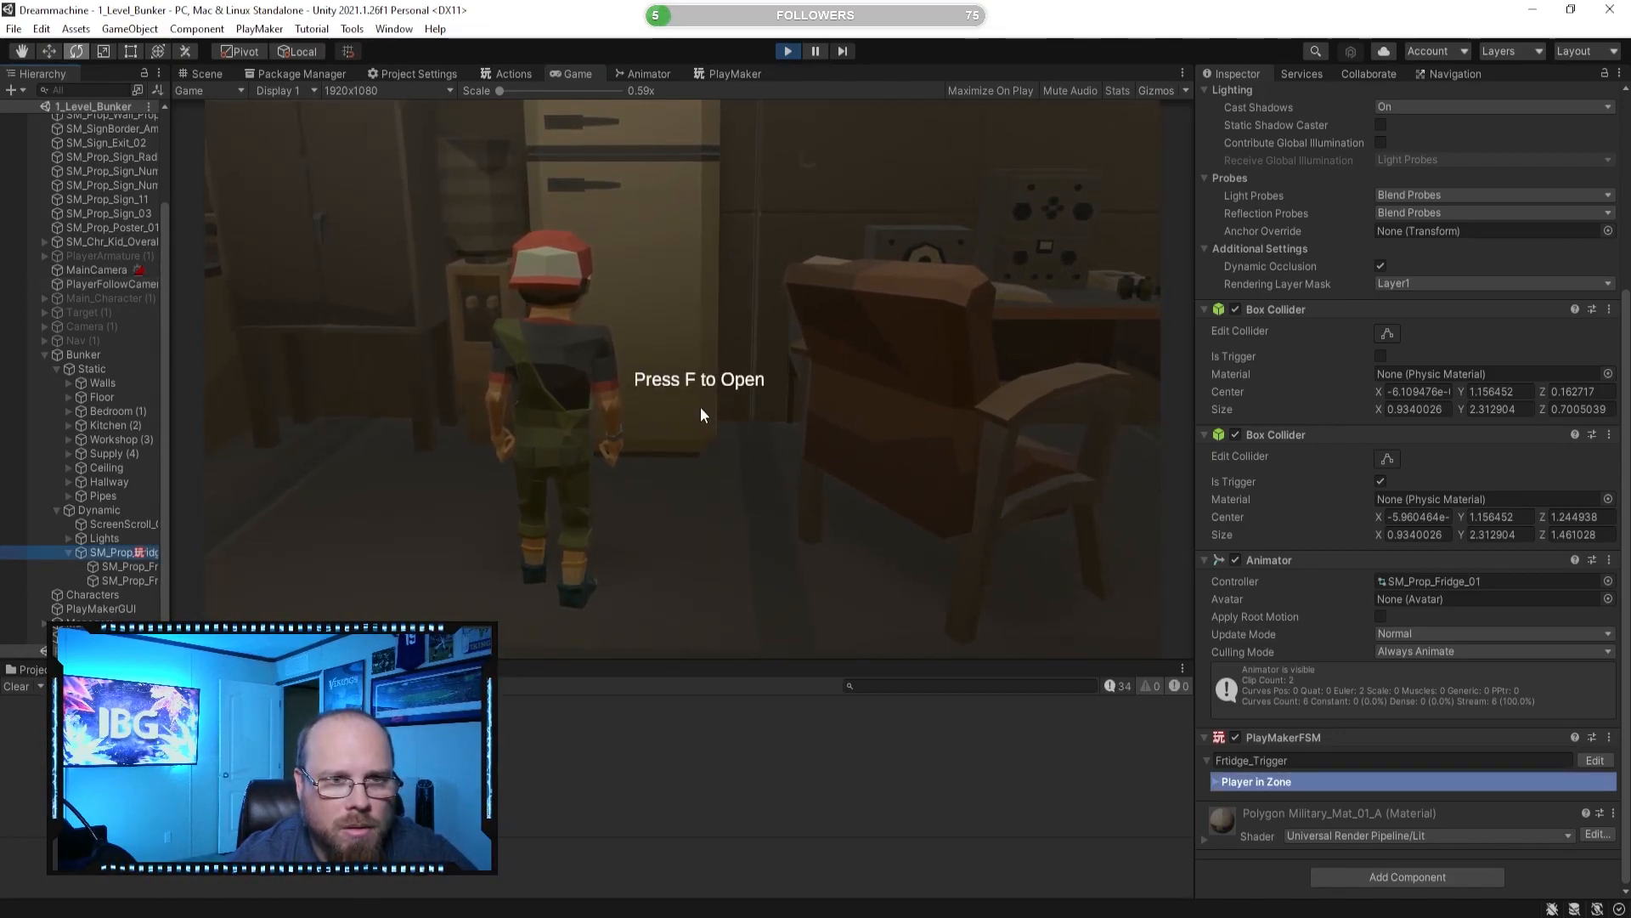
key("f")
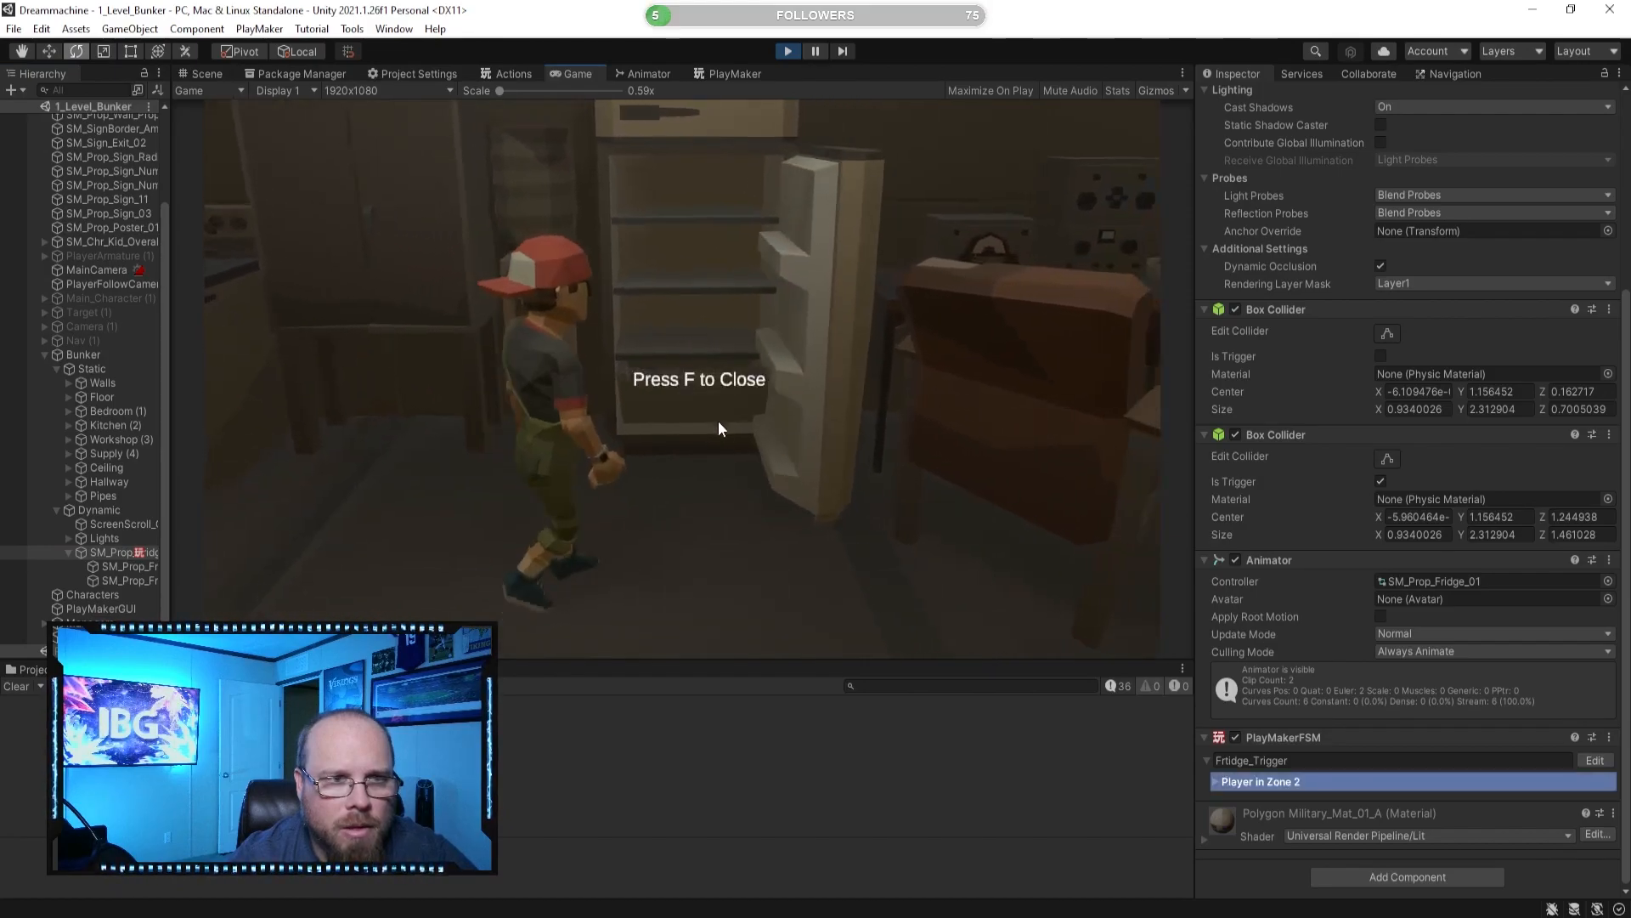
Test the close prompt by moving the character back and forth around the open fridge, and end the play session.
key("s")
key("w")
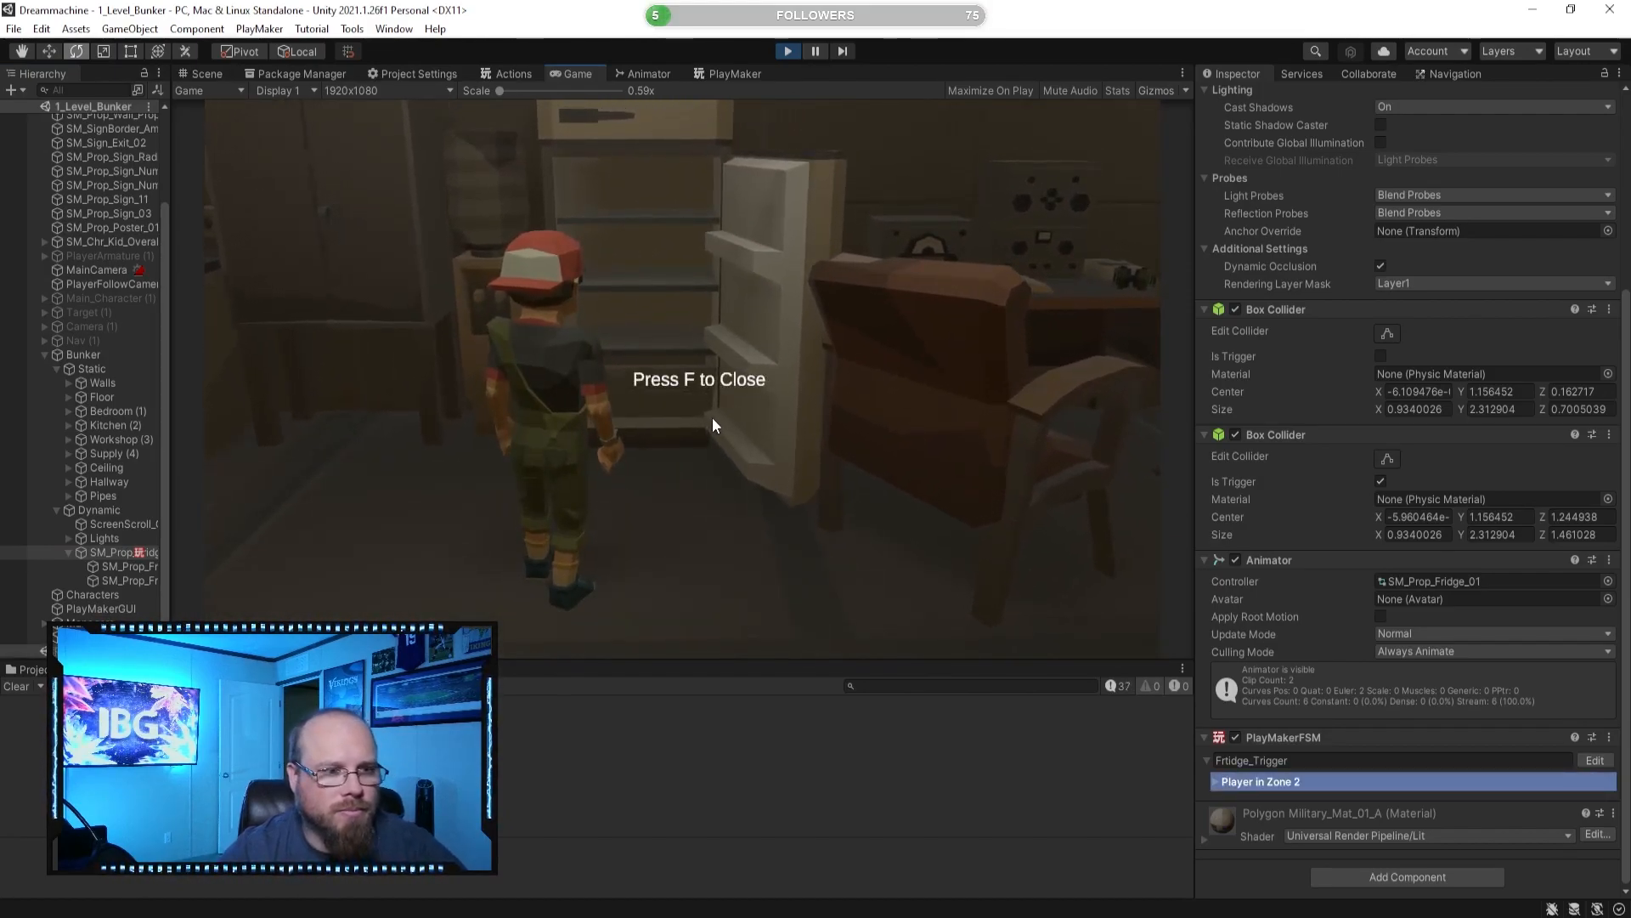
key("s")
key("w")
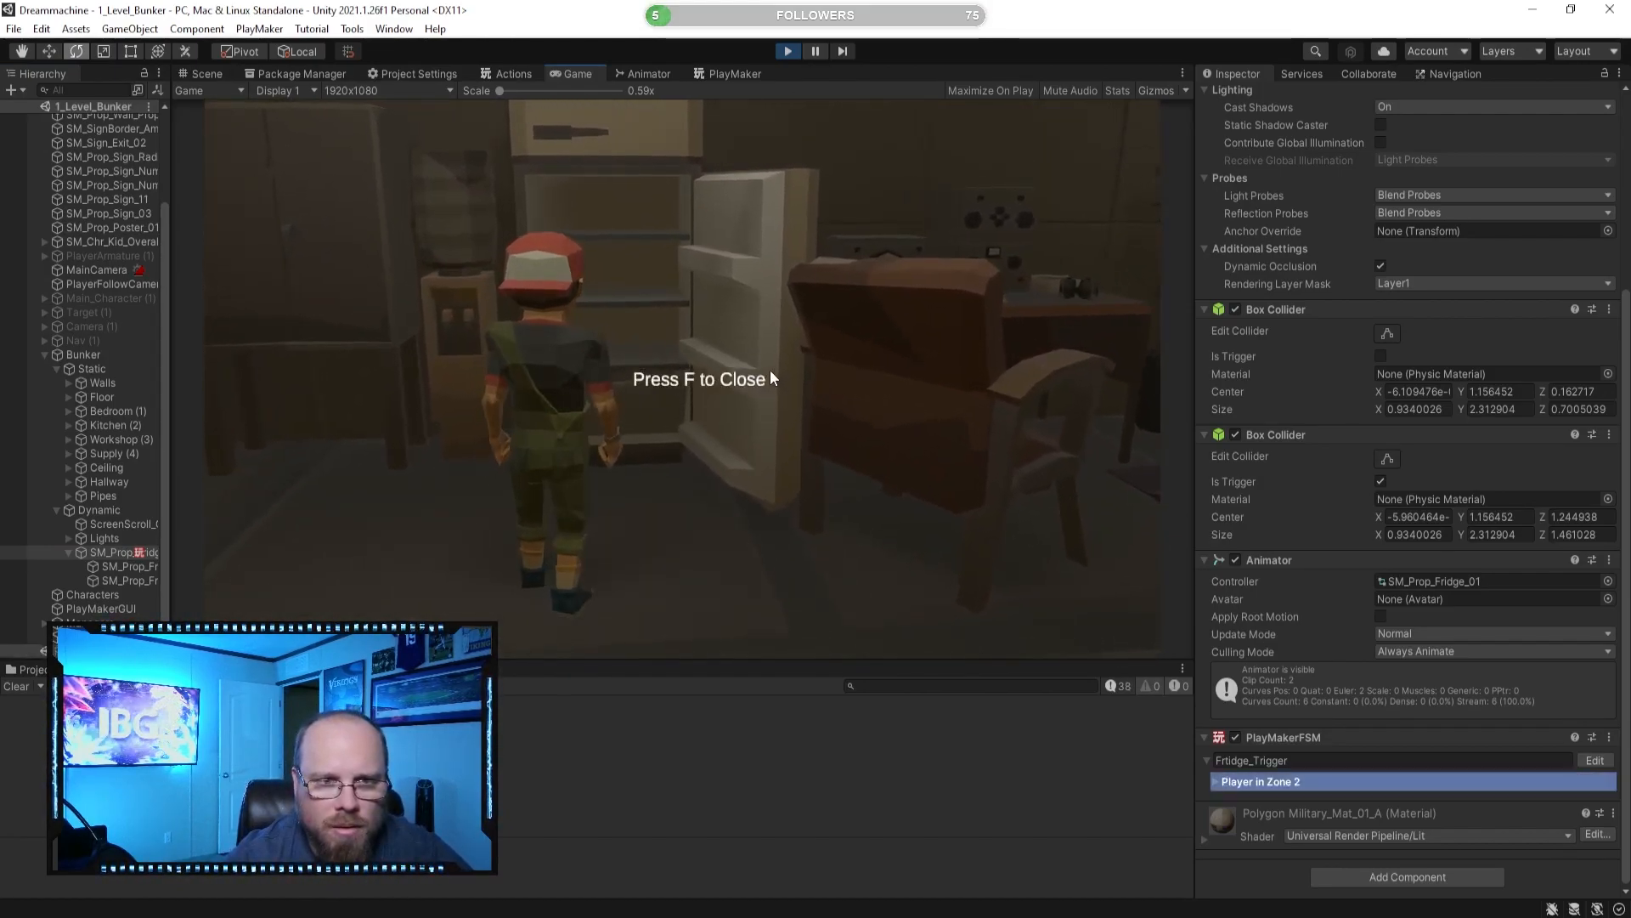
key("a")
key("d")
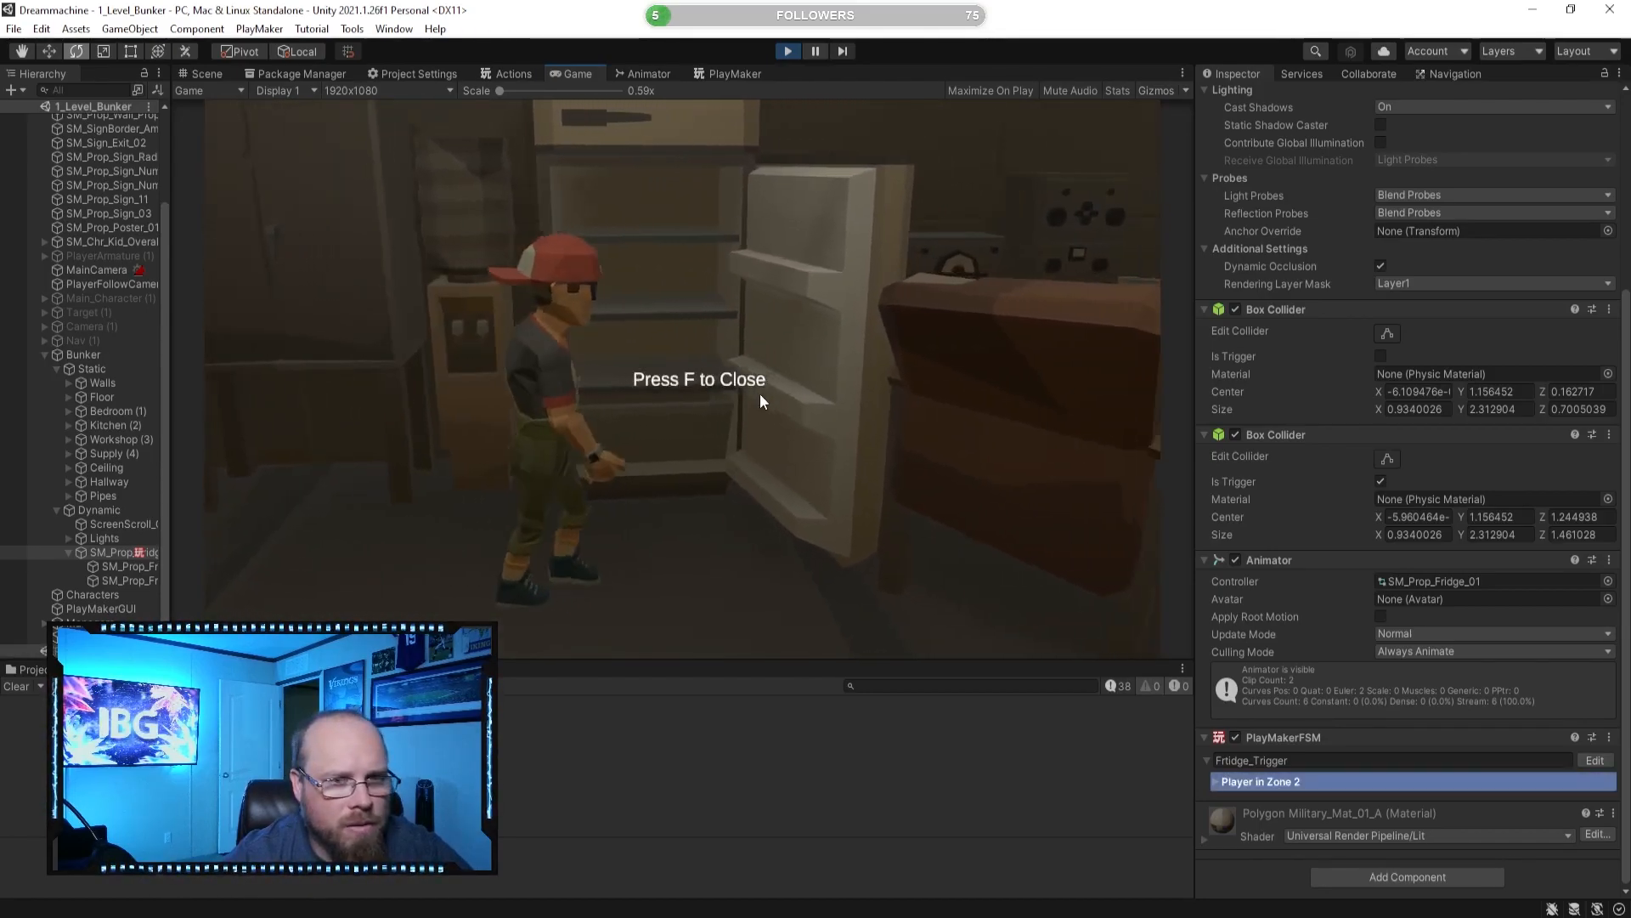
key("s")
key("w")
key("s")
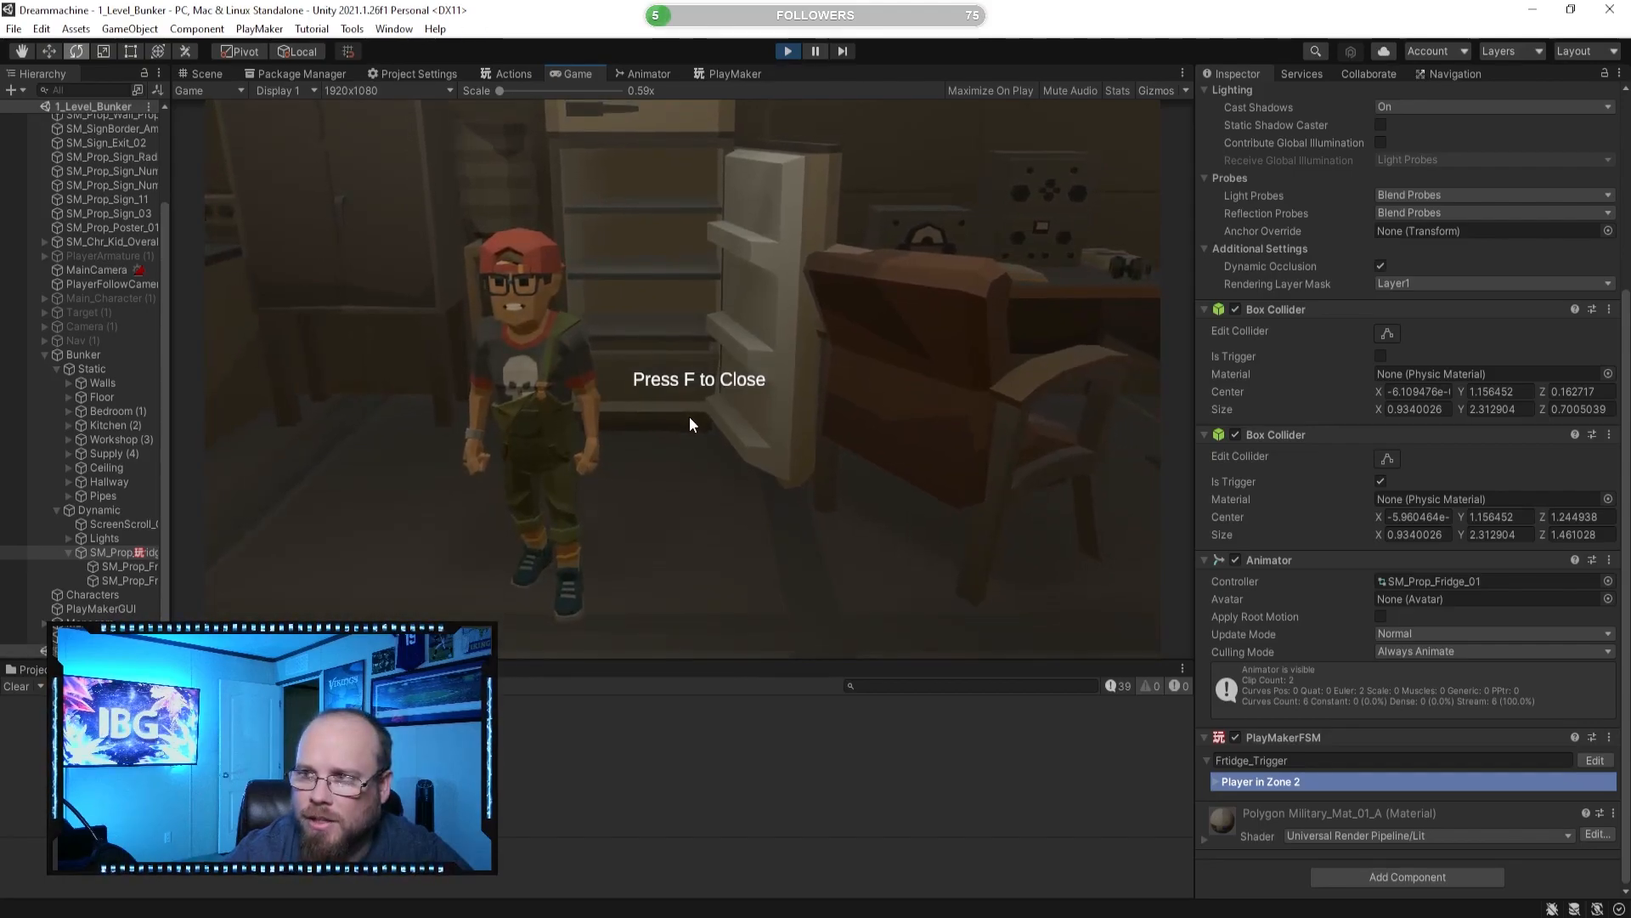
key("w")
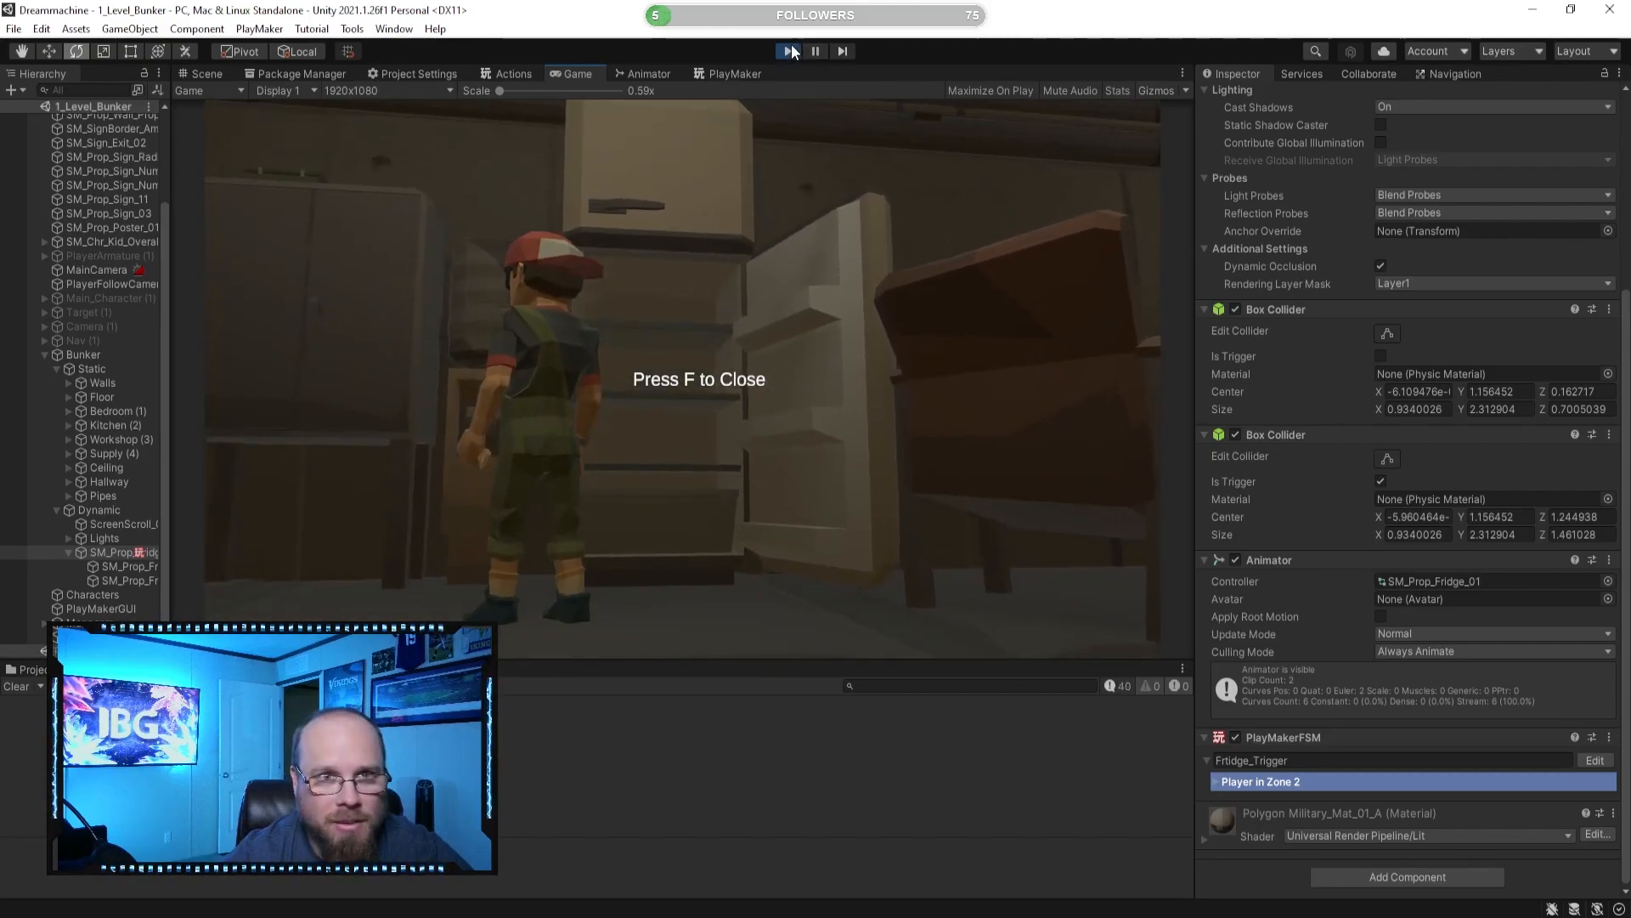
left_click(792, 51)
Set the prompt text to "Press E to Open" in the Player in Zone state and "Press E to Close" in Player in Zone 2.
left_click(722, 74)
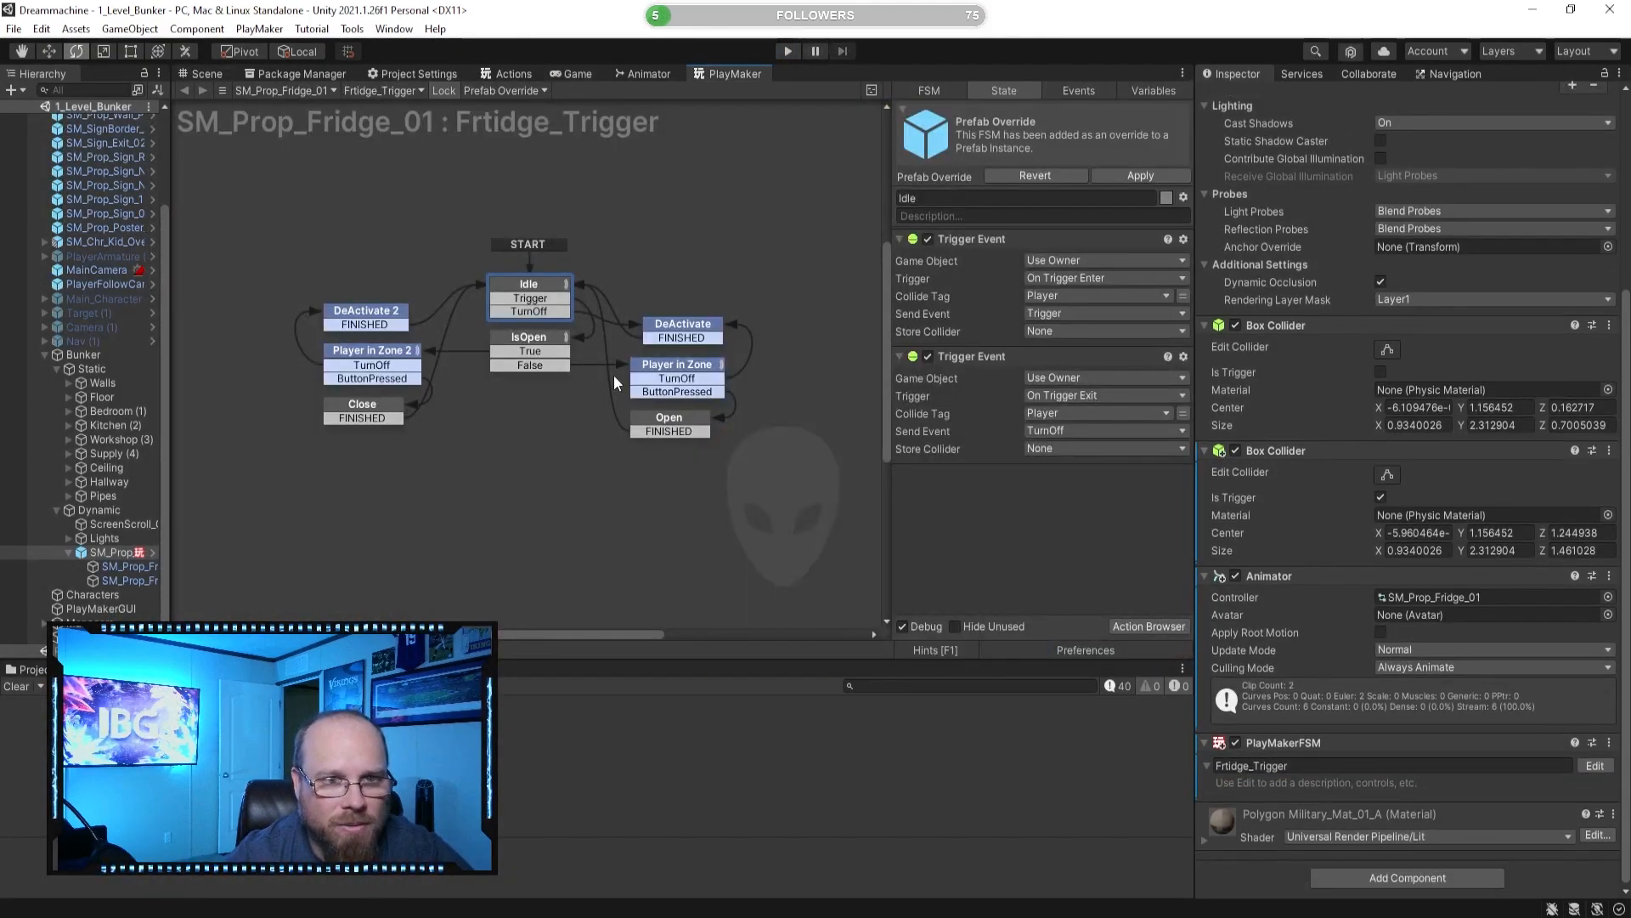
left_click(538, 348)
left_click(719, 368)
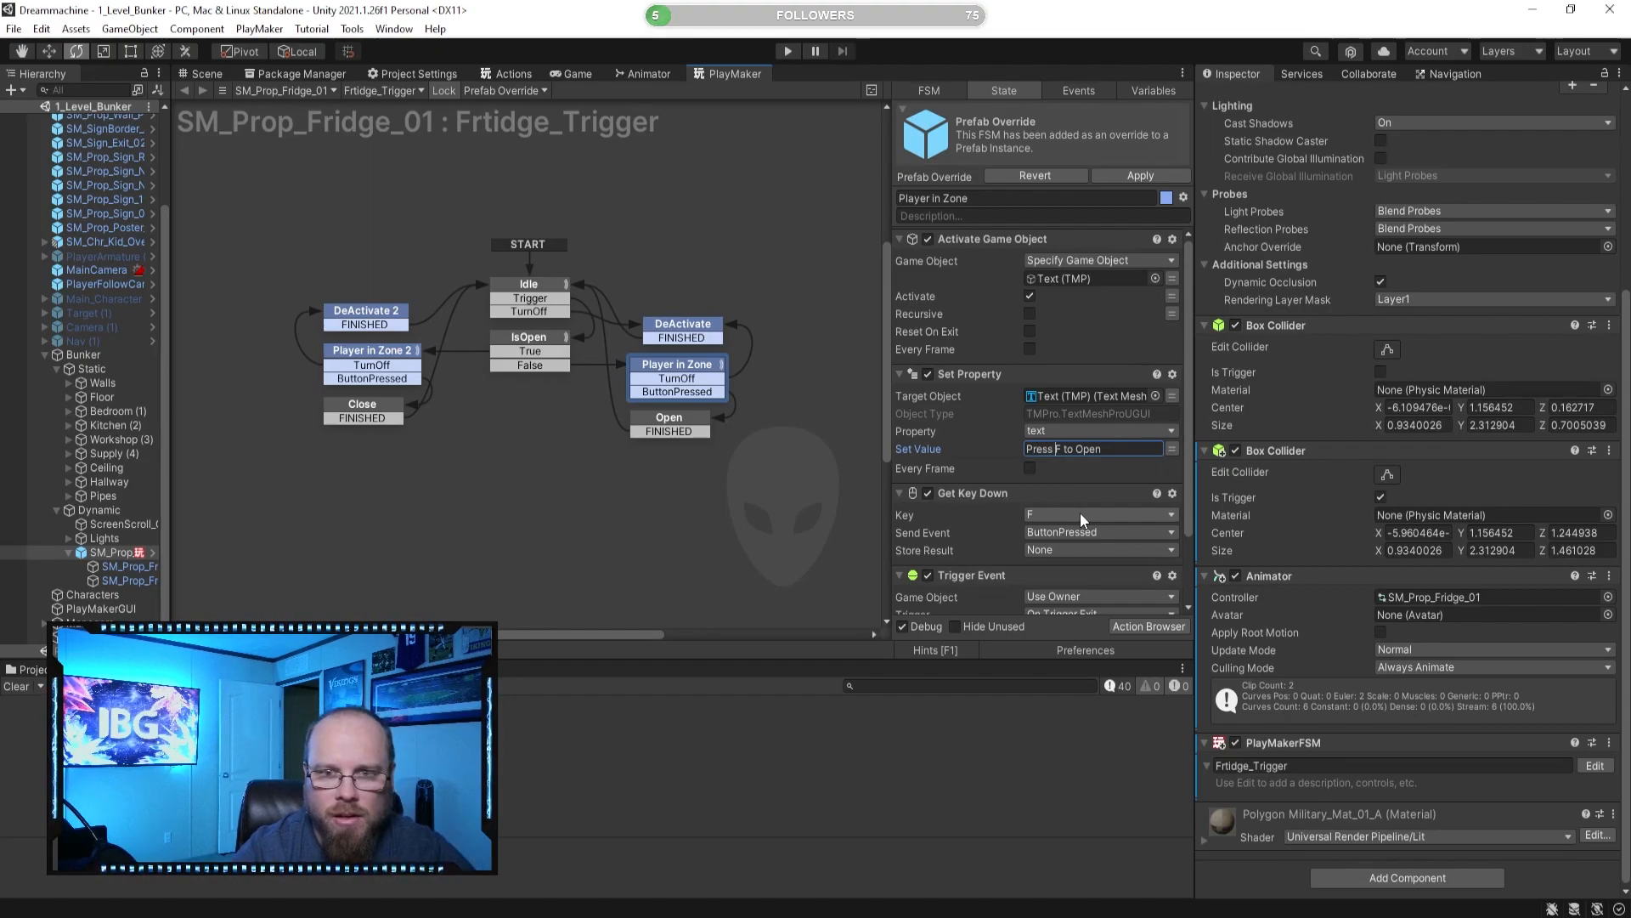
type("E")
left_click(403, 362)
type("E")
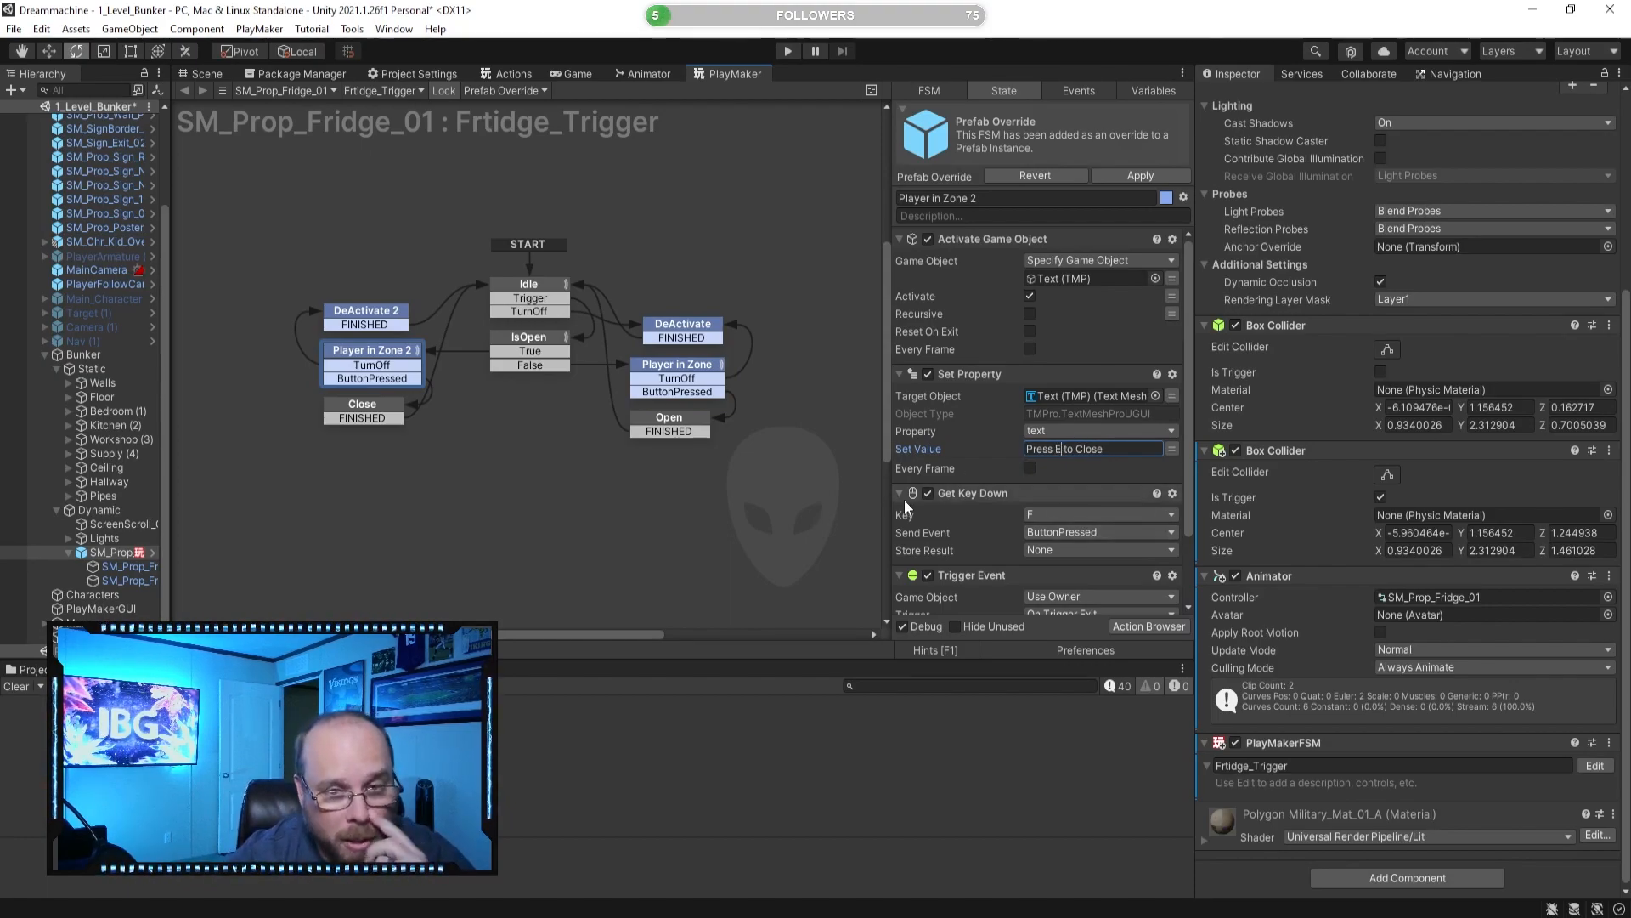
Set the Get Key Down action's key to E in the Player in Zone 2 state.
scroll(898, 498, "down", 3)
left_click(1092, 426)
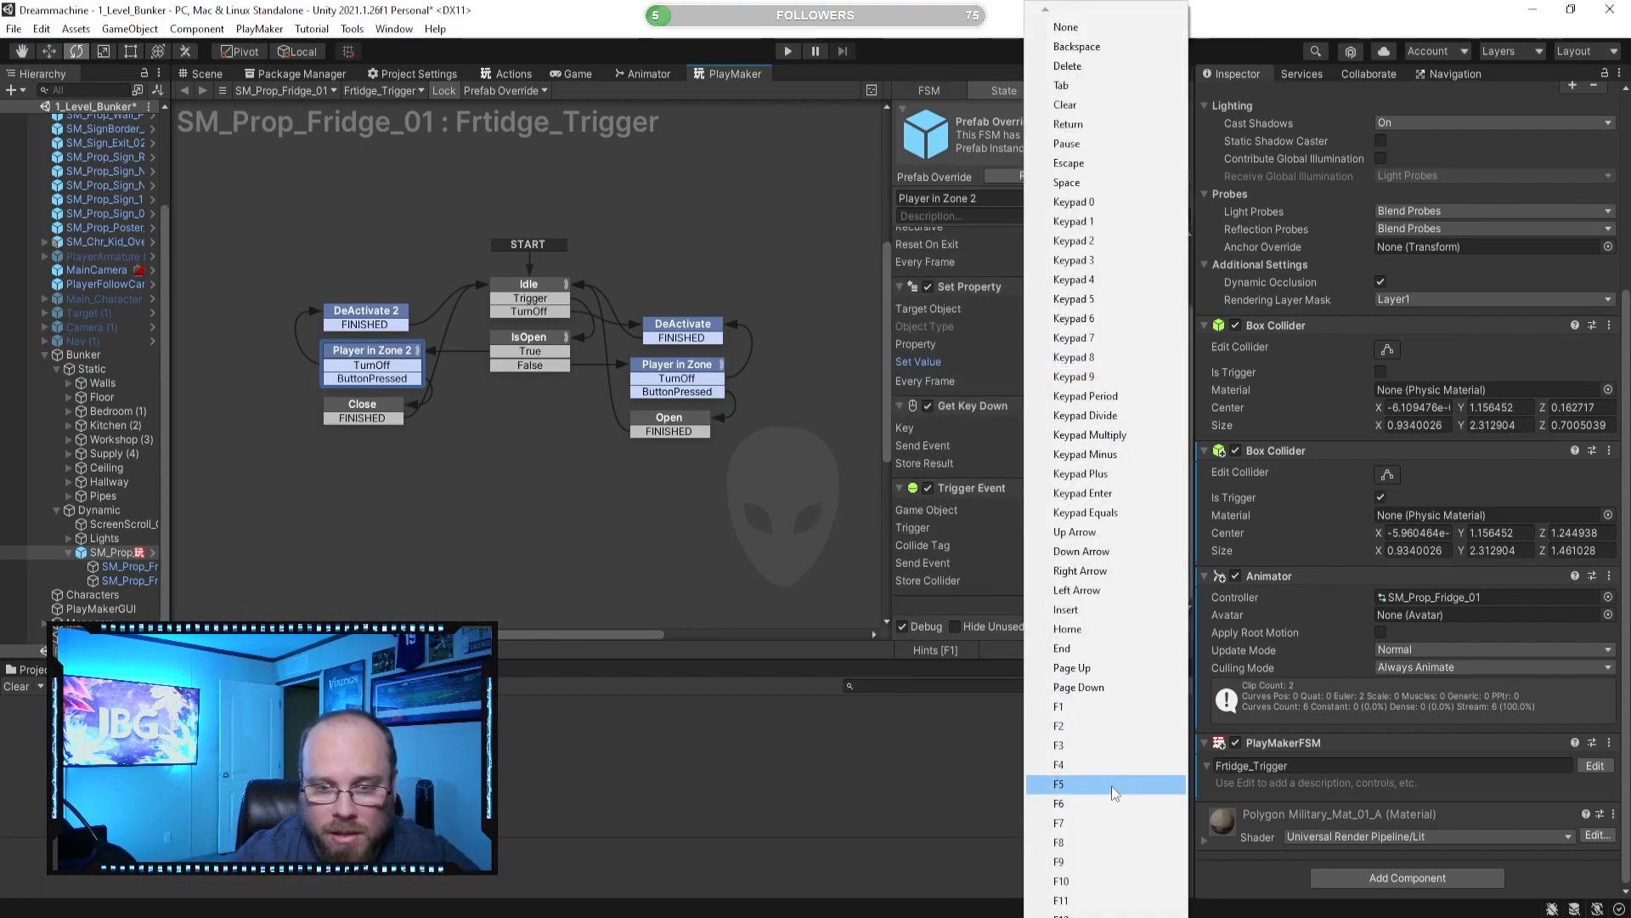
mouse_move(1116, 916)
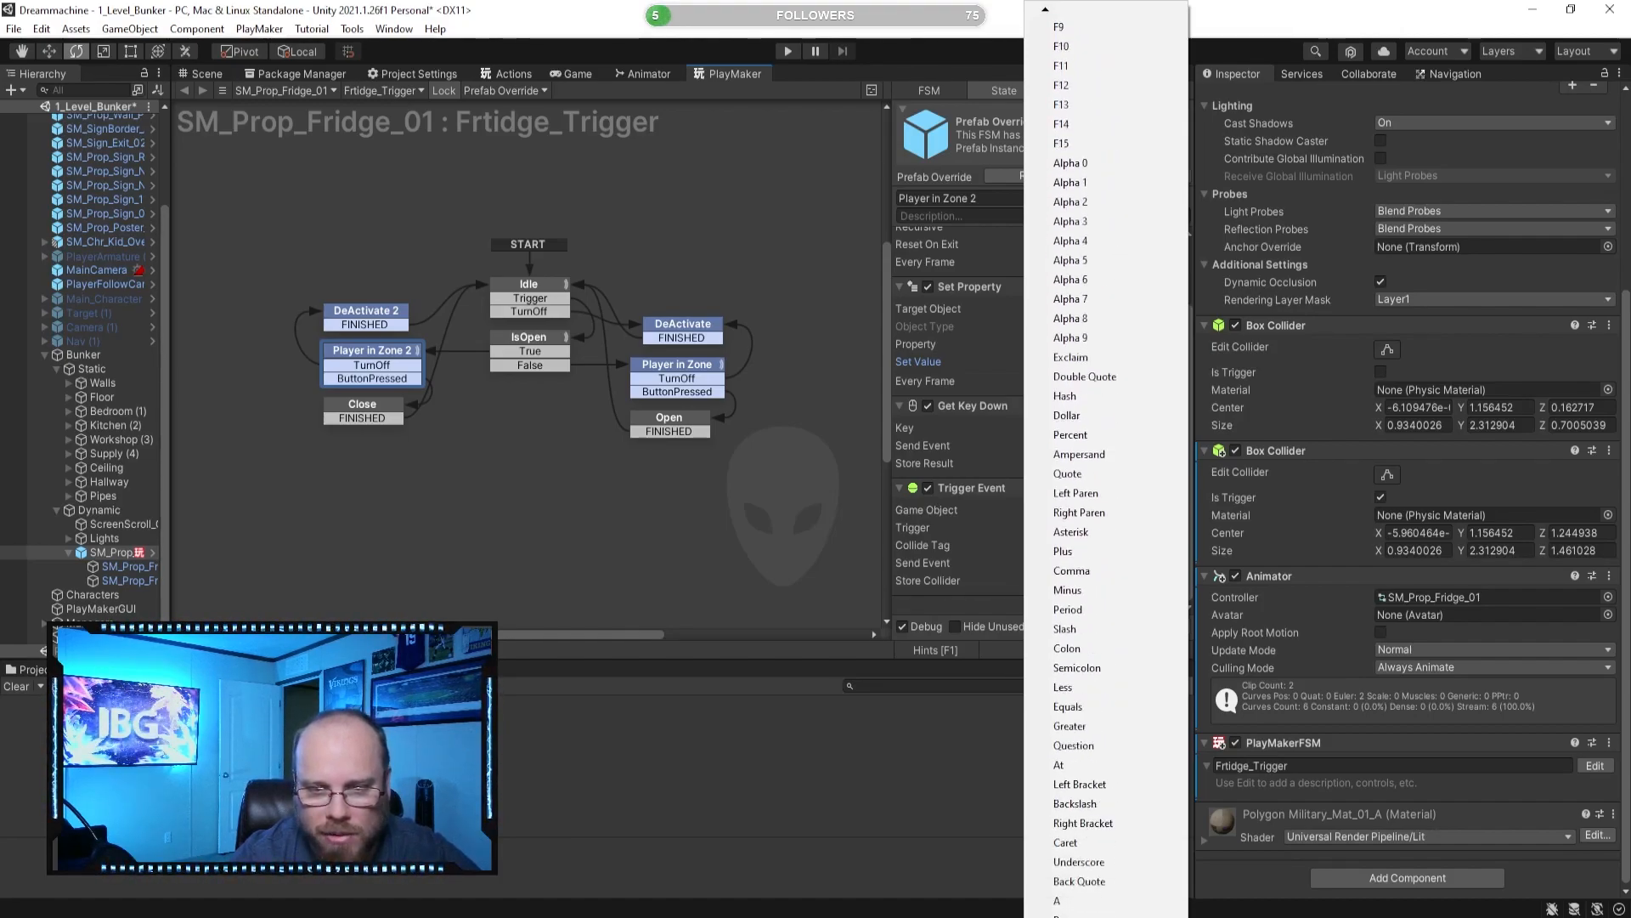
left_click(1053, 708)
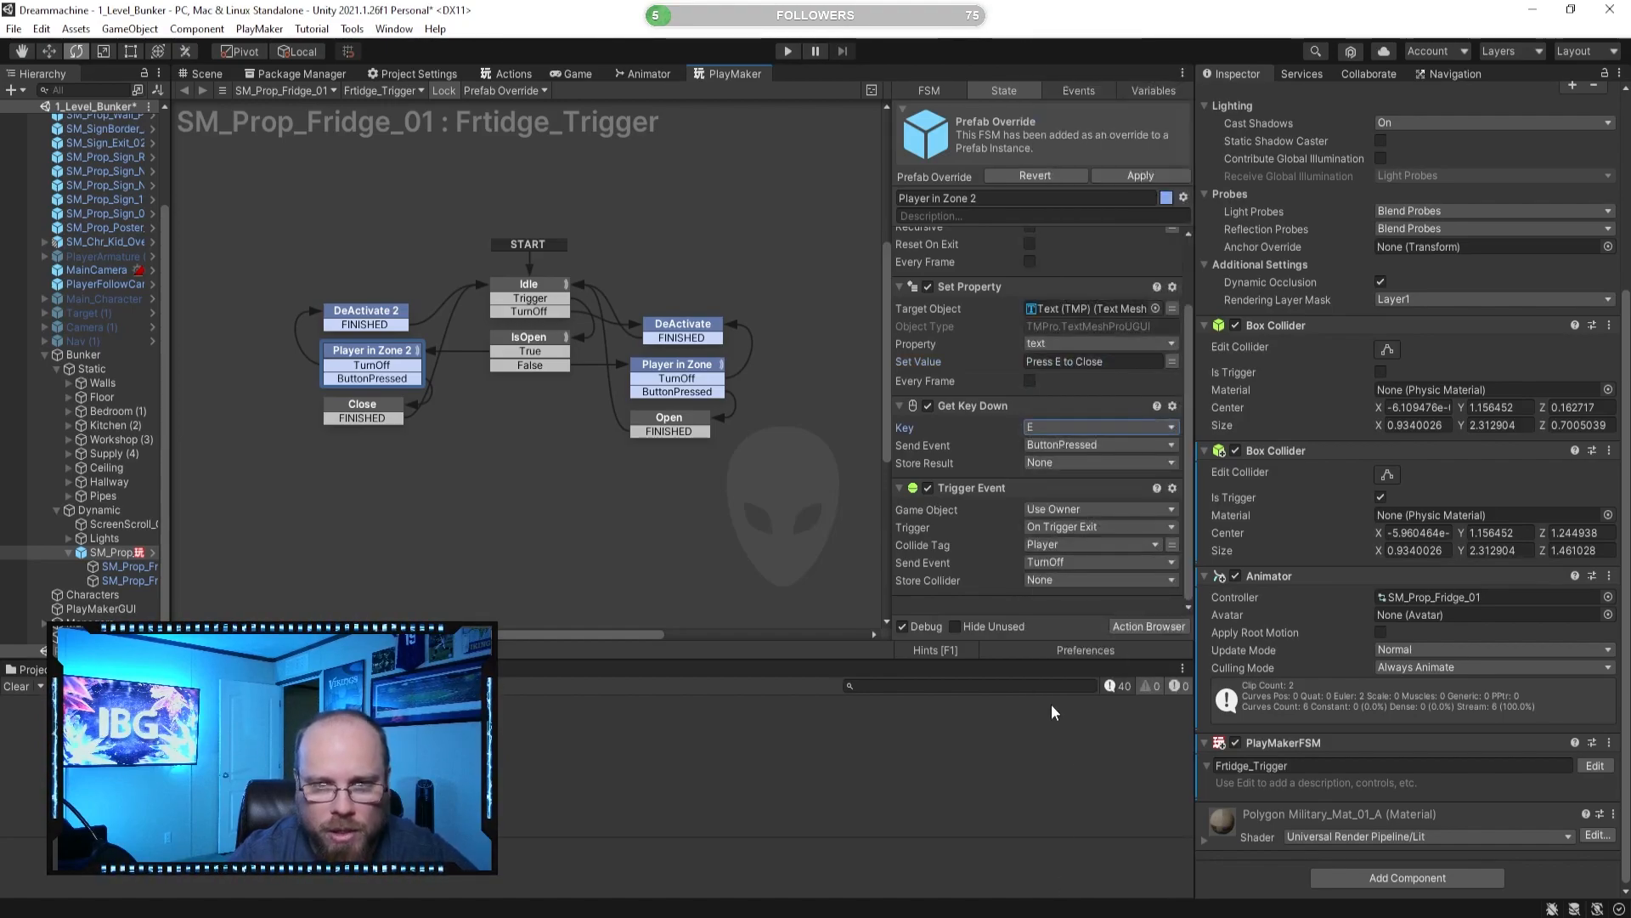
Copy the Get Key Down action from Player in Zone 2 and replace the one in Player in Zone with it.
right_click(1006, 407)
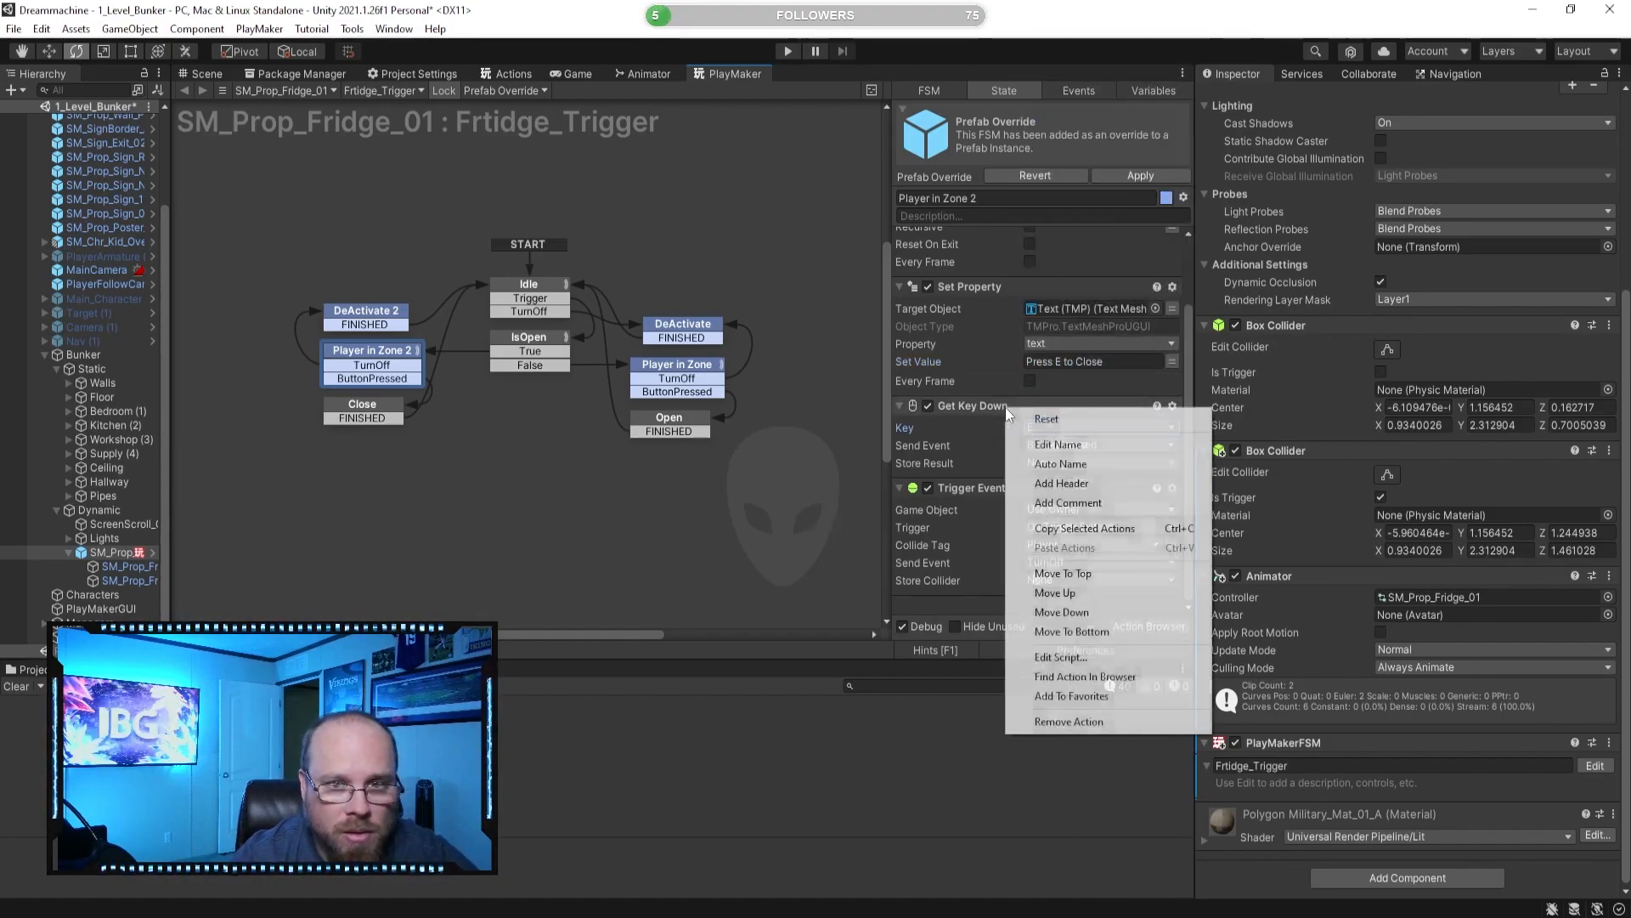
left_click(1079, 528)
left_click(693, 367)
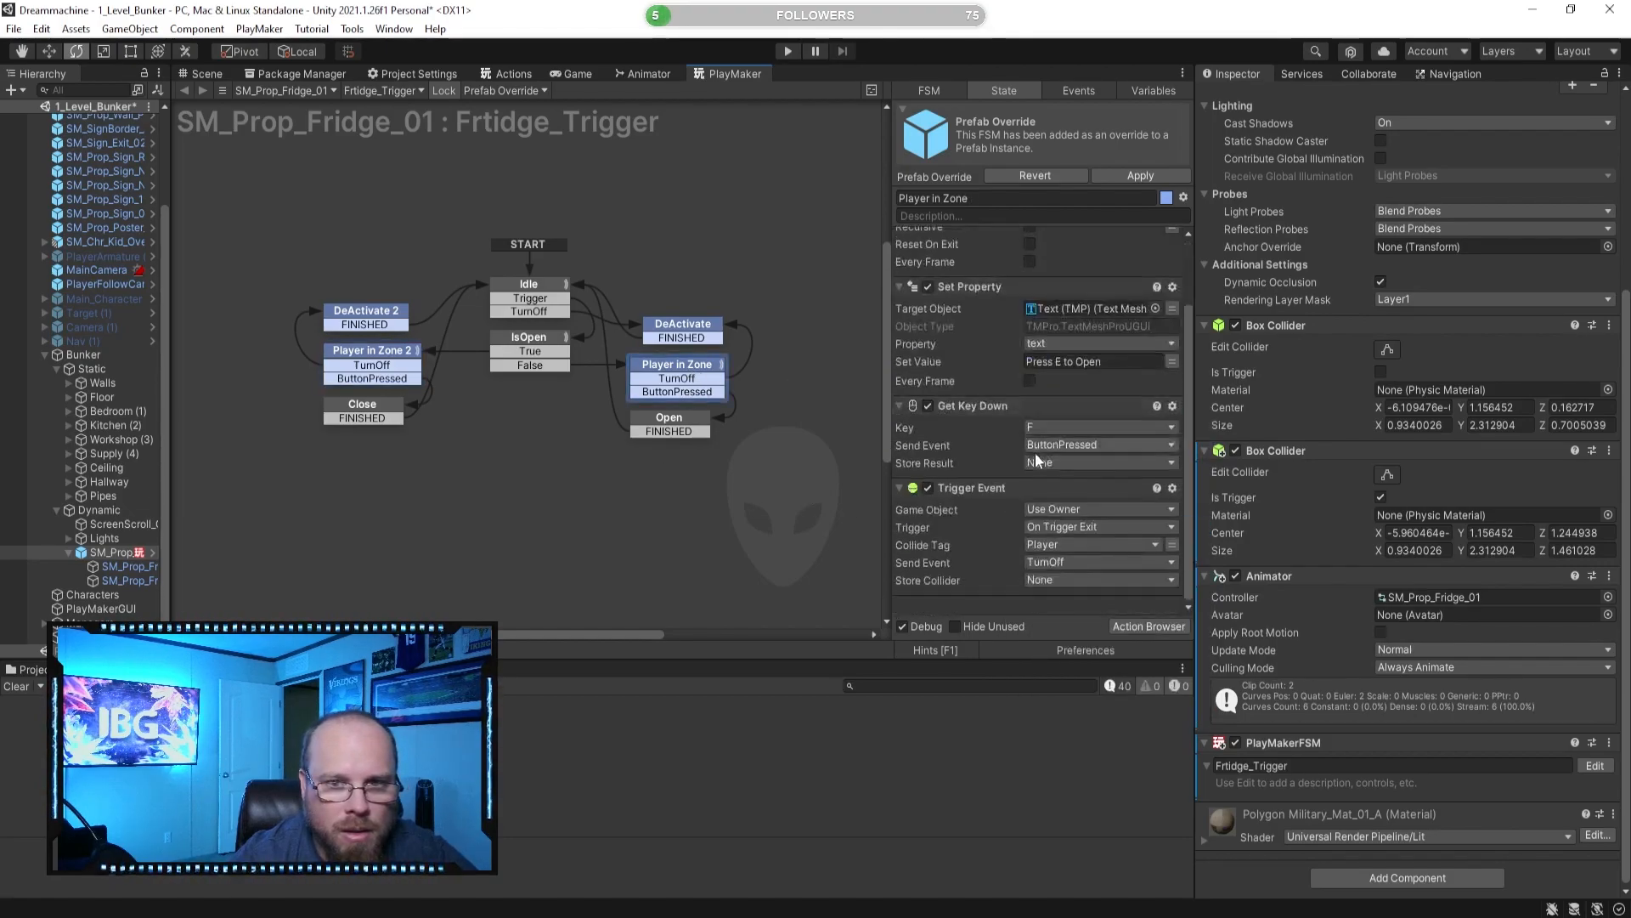
right_click(987, 409)
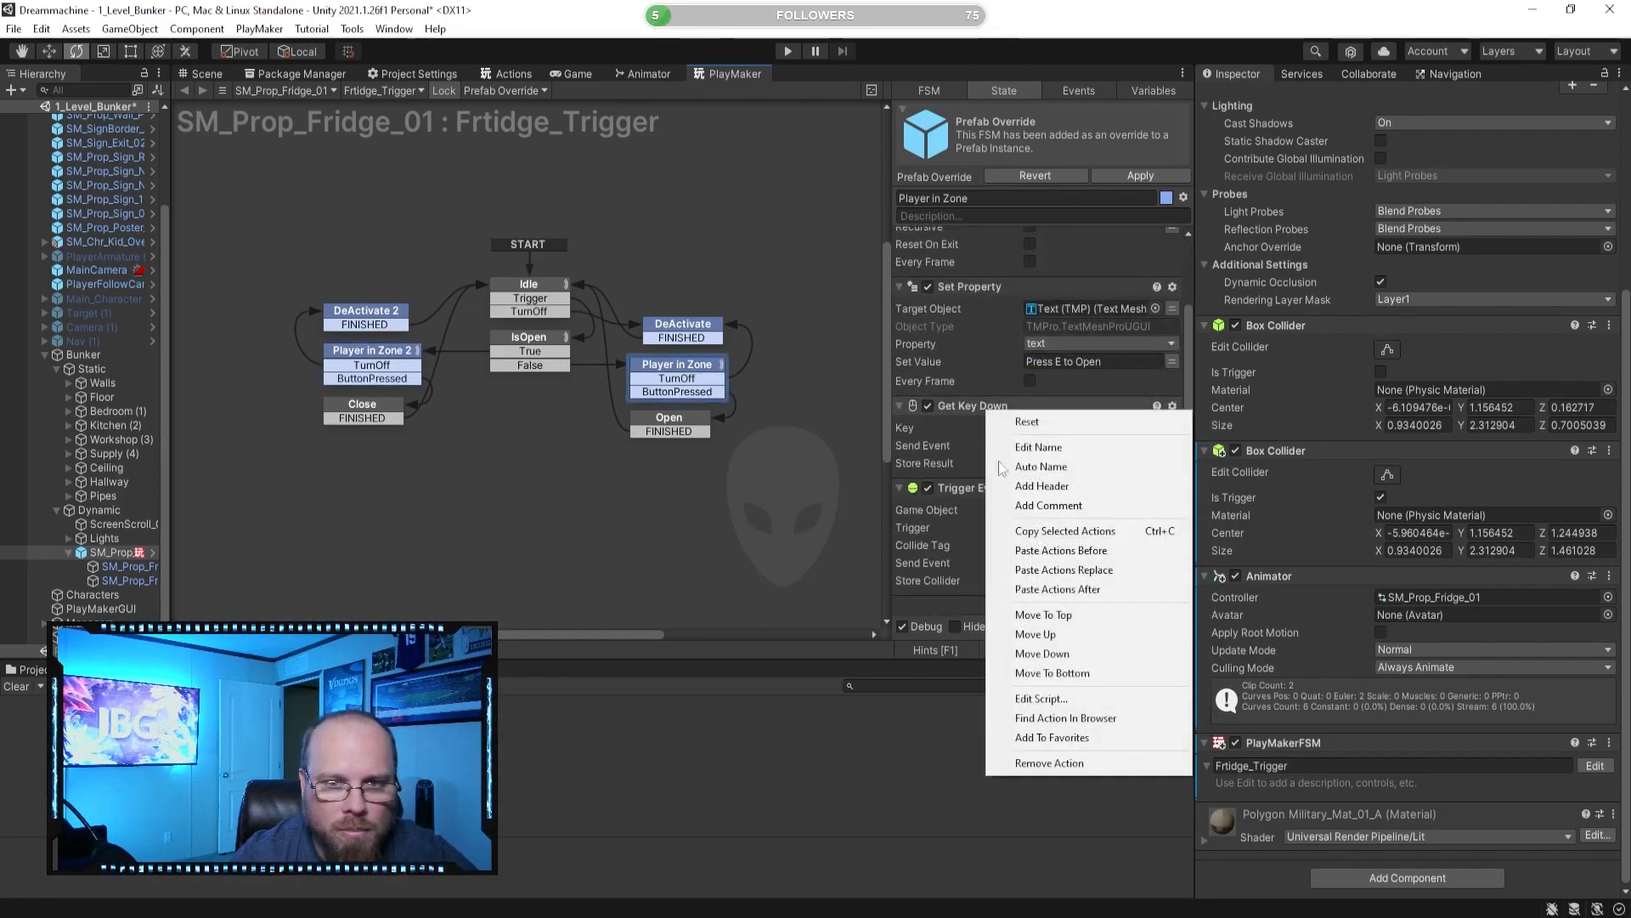
left_click(1040, 570)
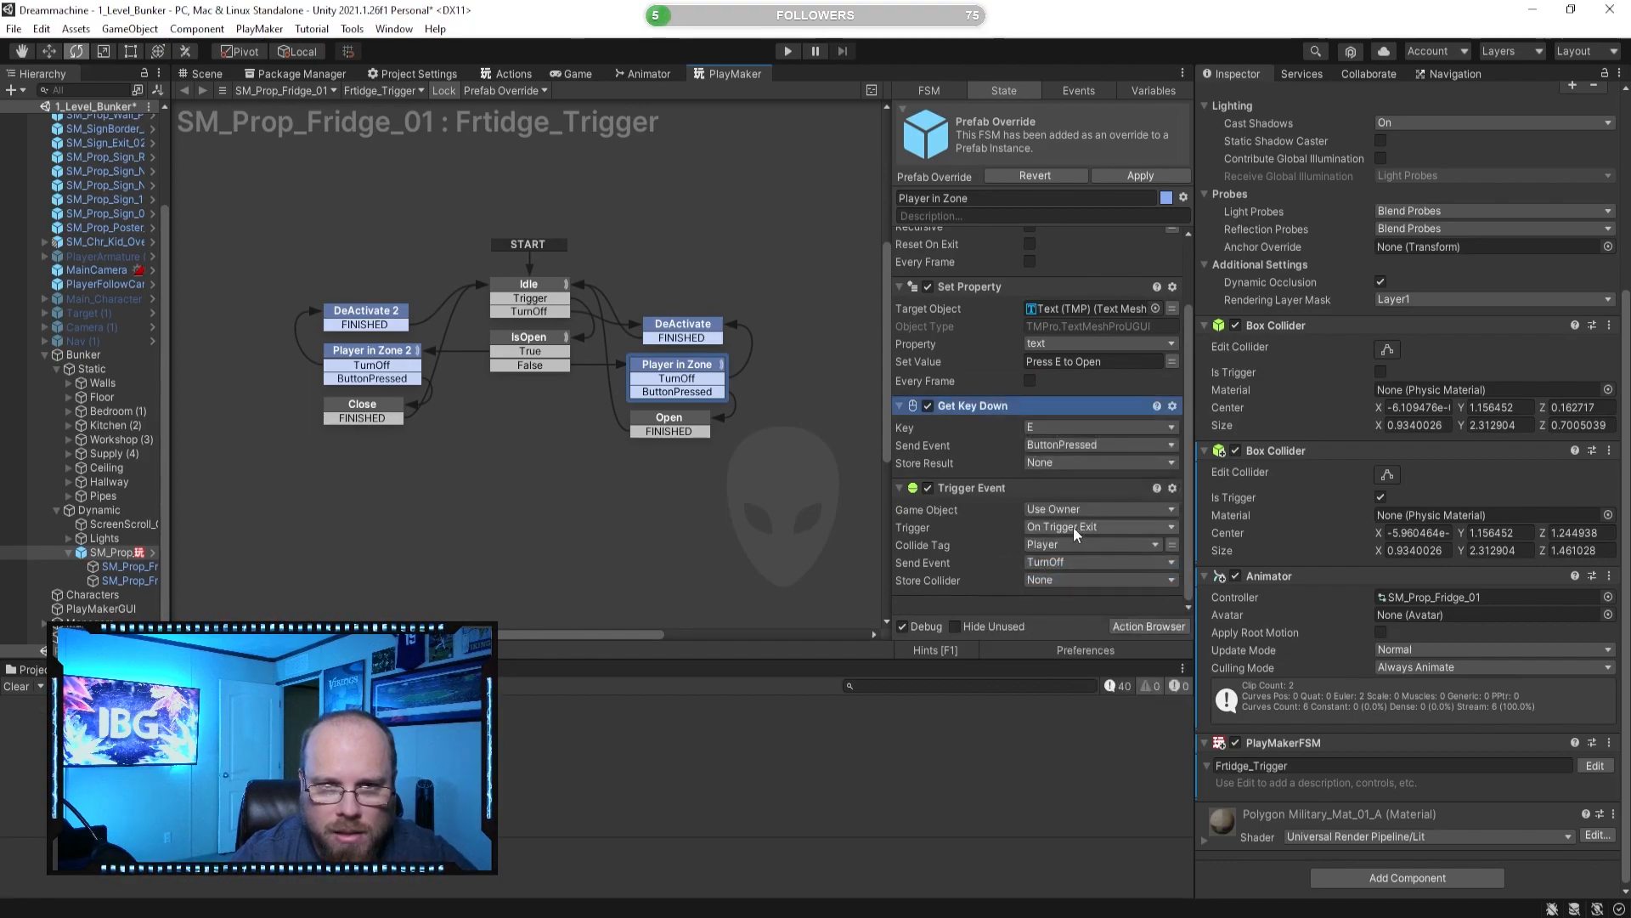
Inspect the actions of the Open, Idle and IsOpen states in the fridge graph.
left_click(671, 421)
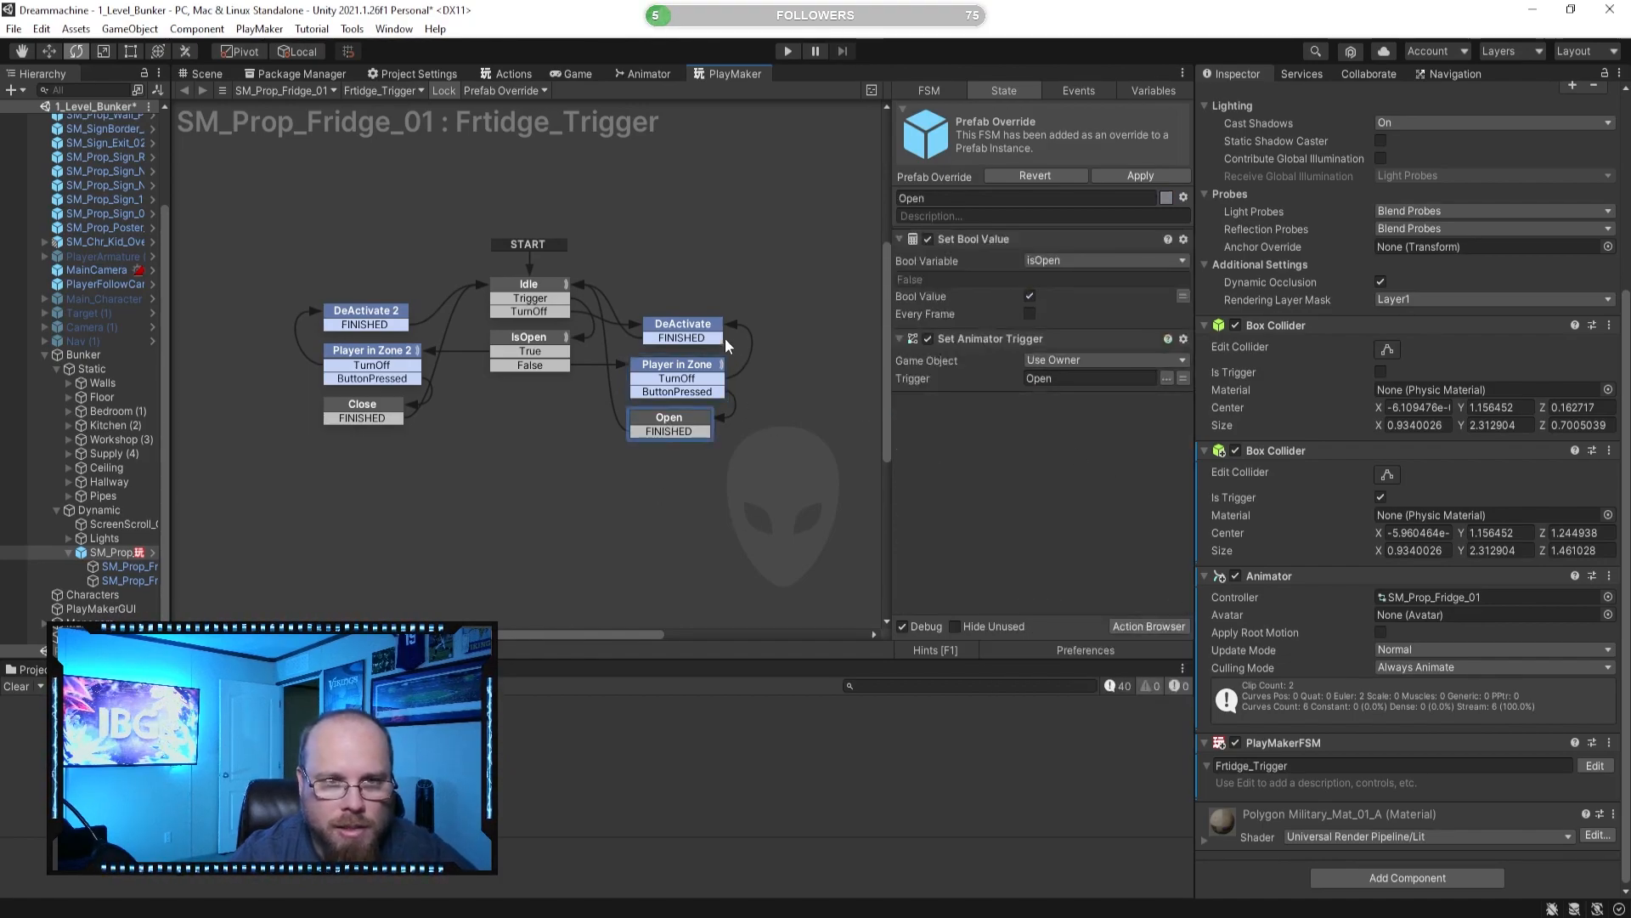
left_click(521, 299)
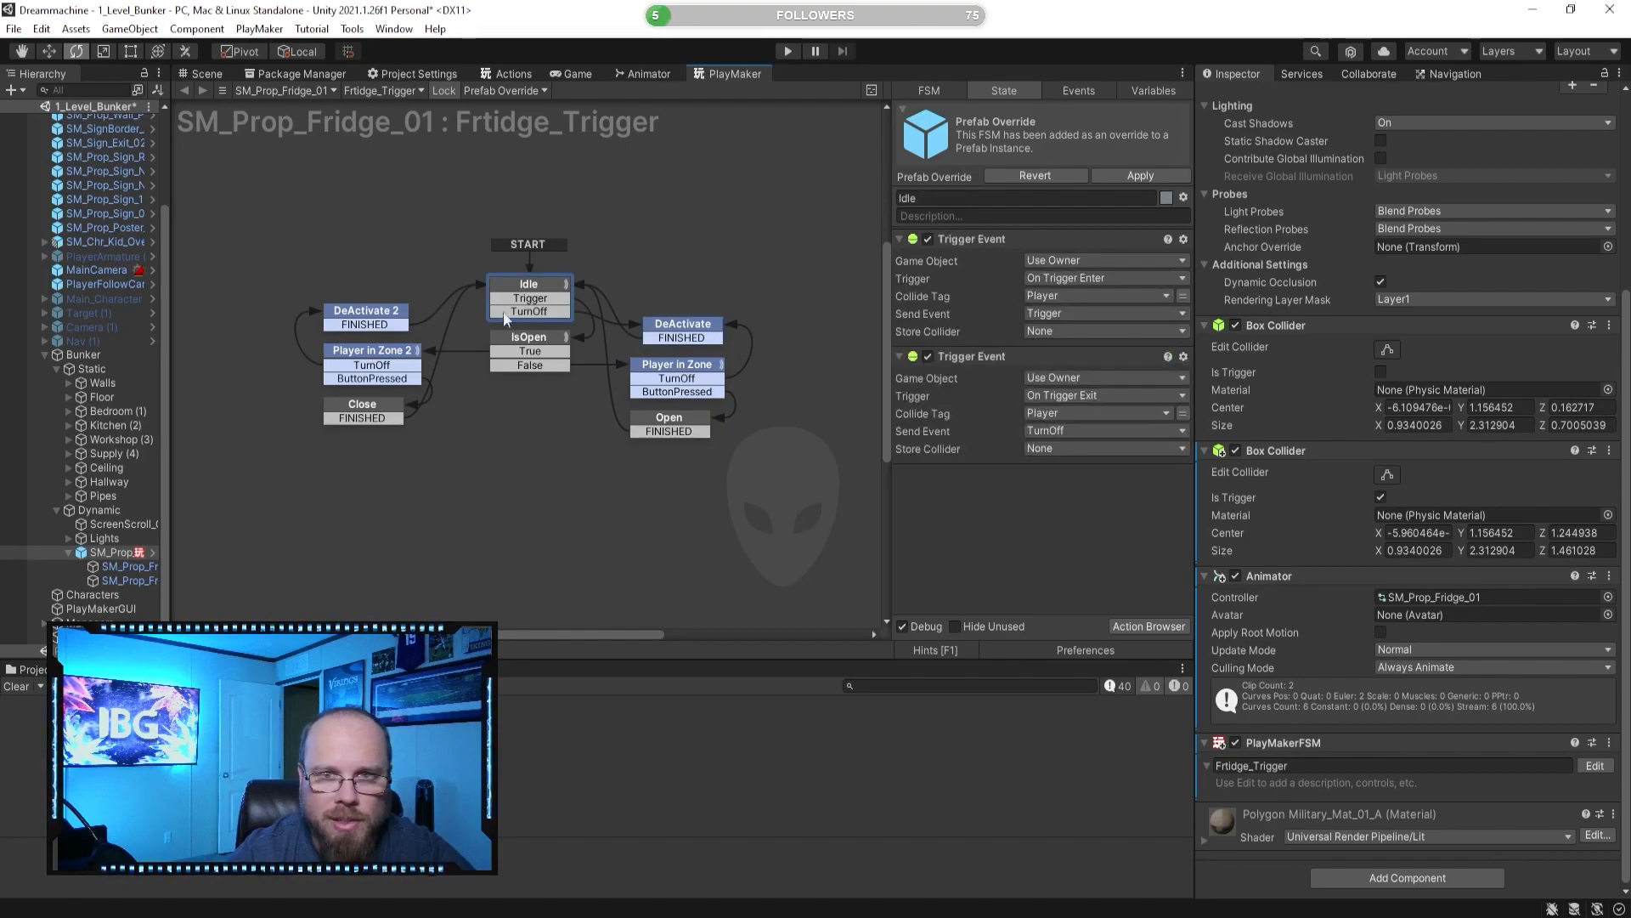
left_click(504, 350)
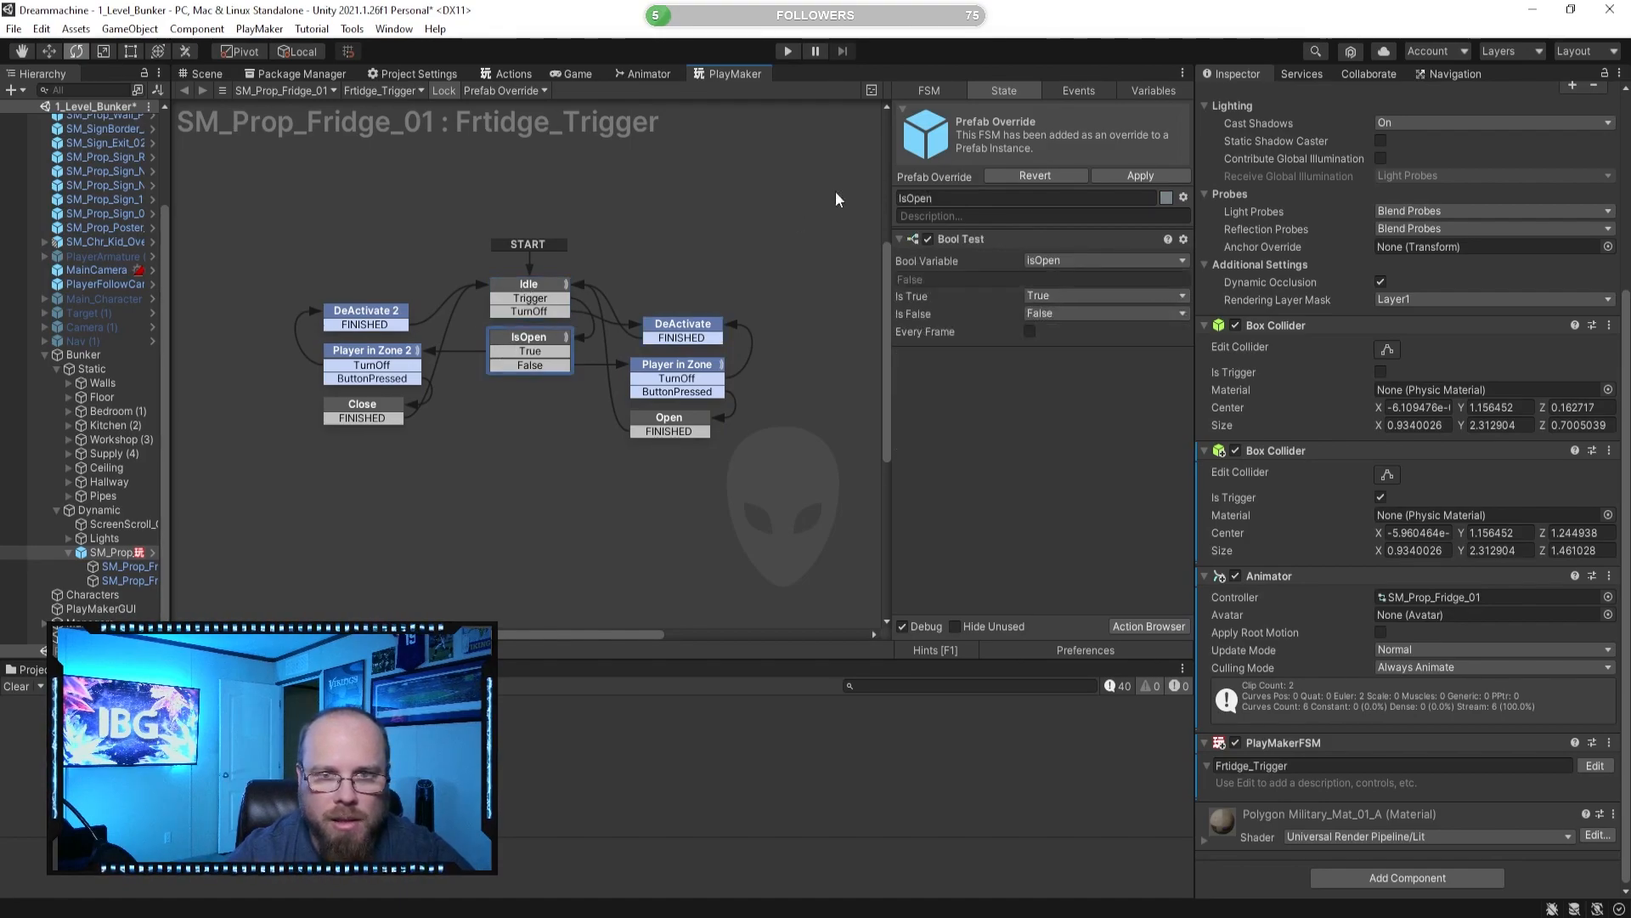
Start a new play session, walk the character to the fridge and open it with E.
left_click(787, 49)
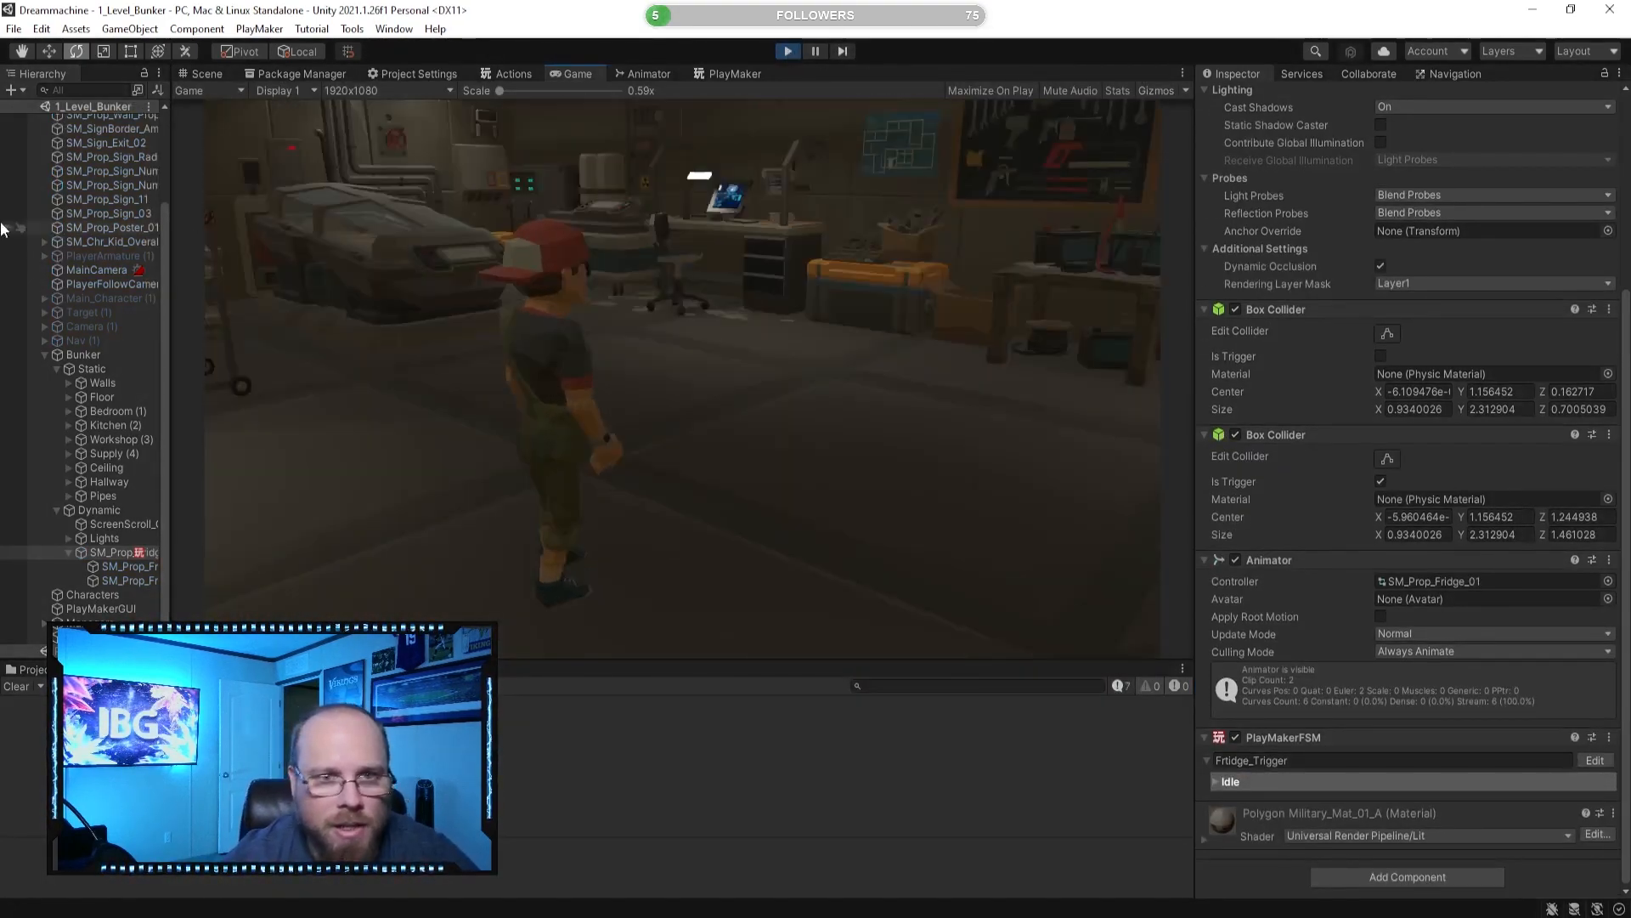
key("w")
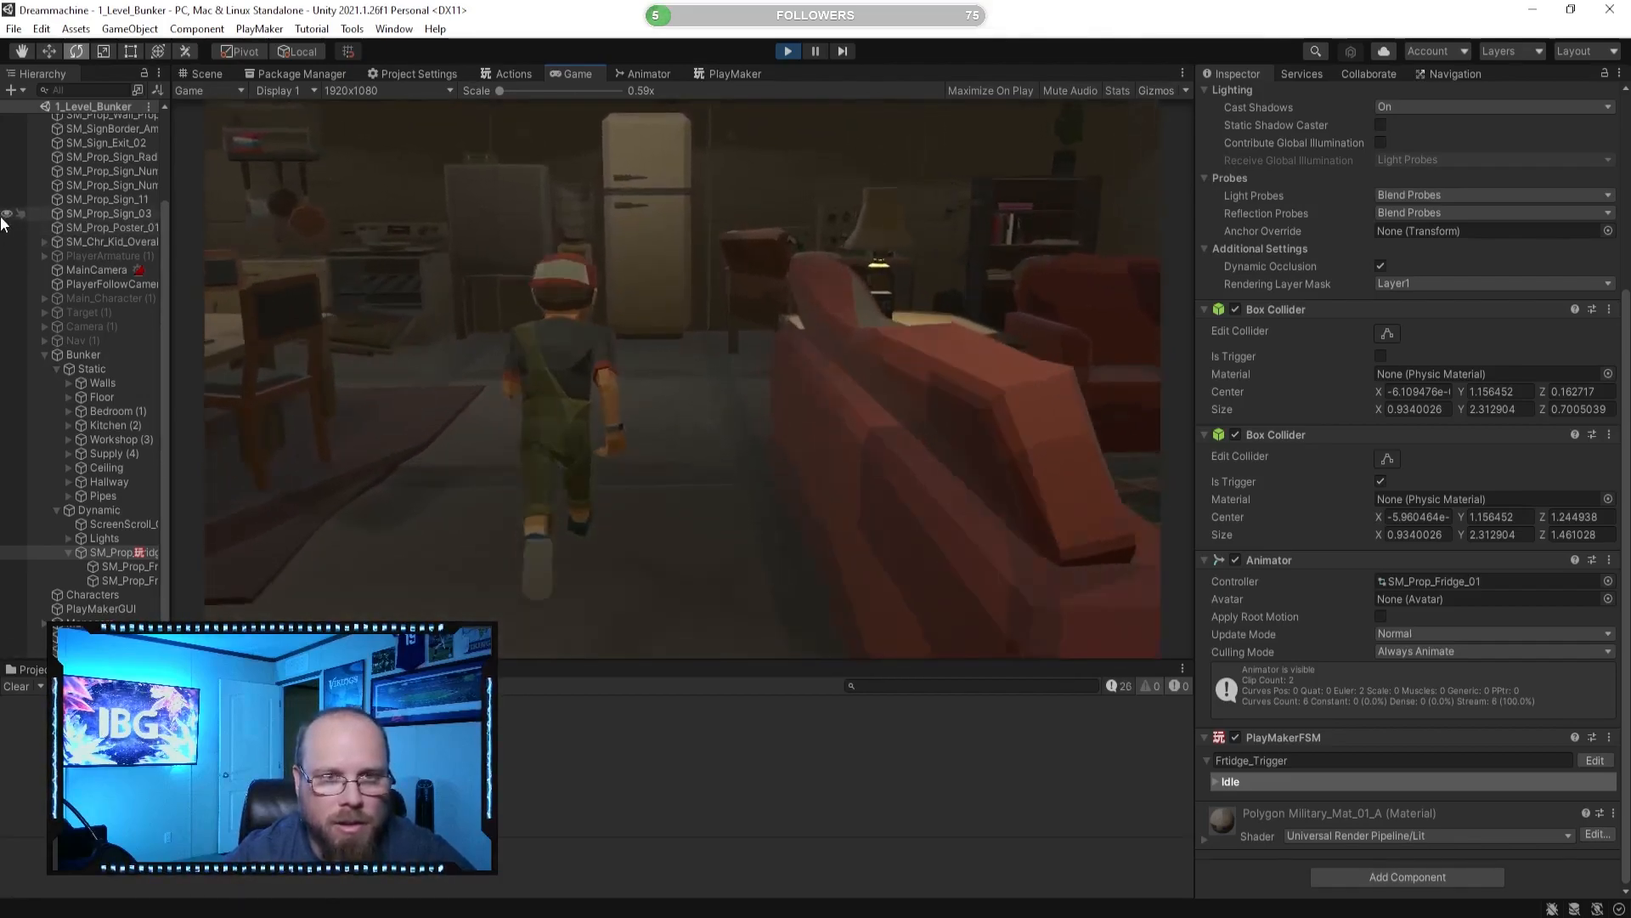
key("w")
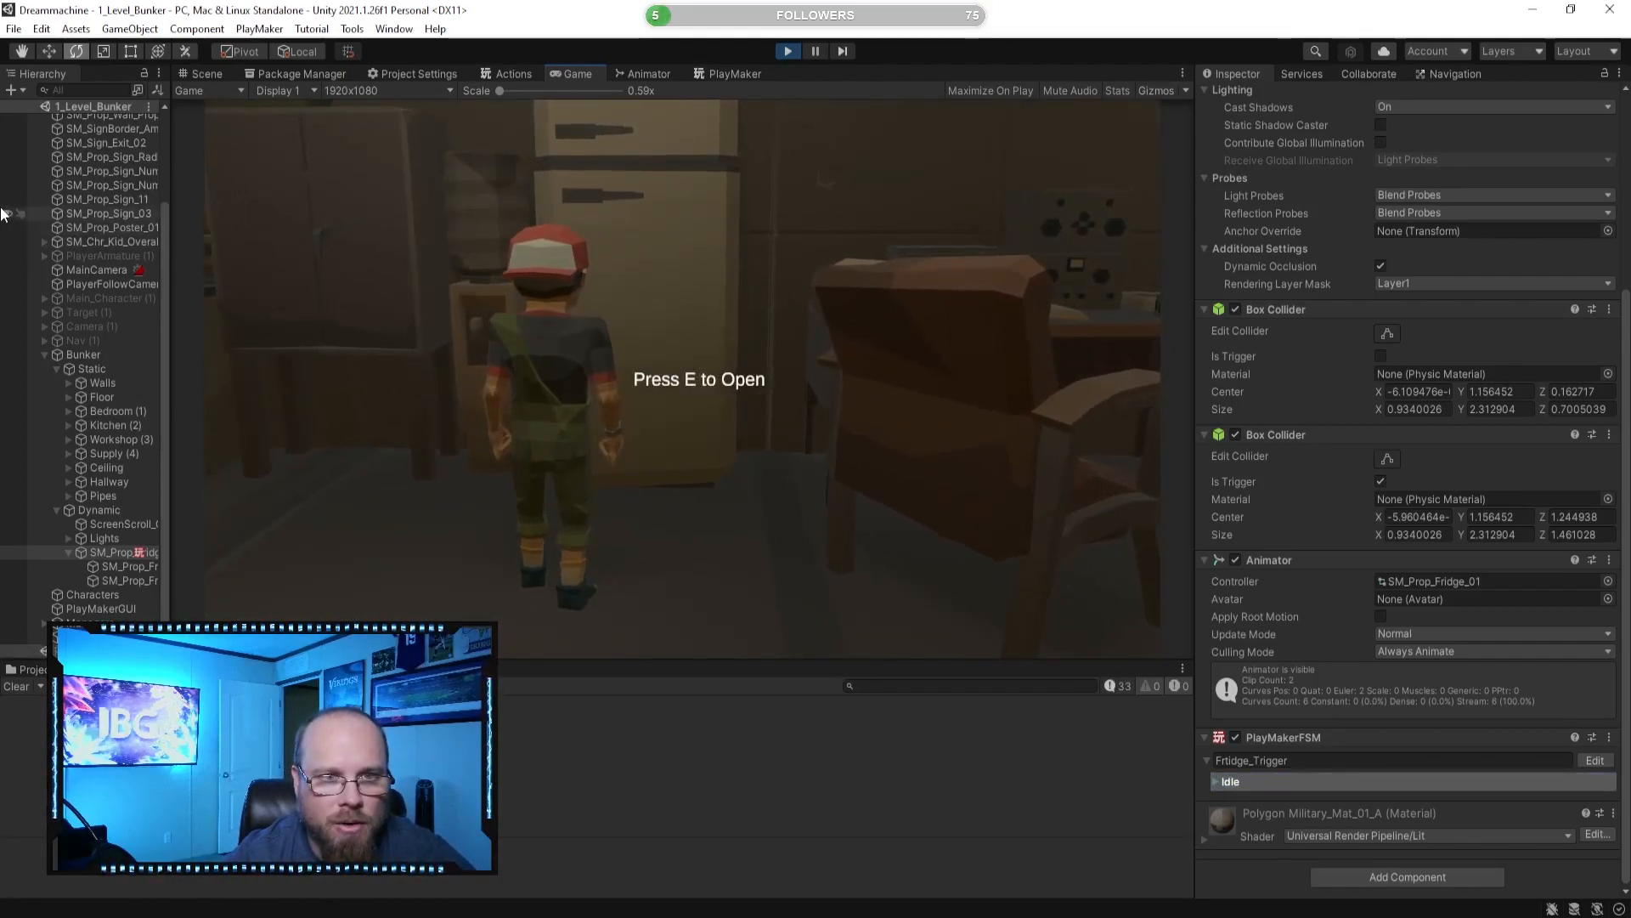
key("e")
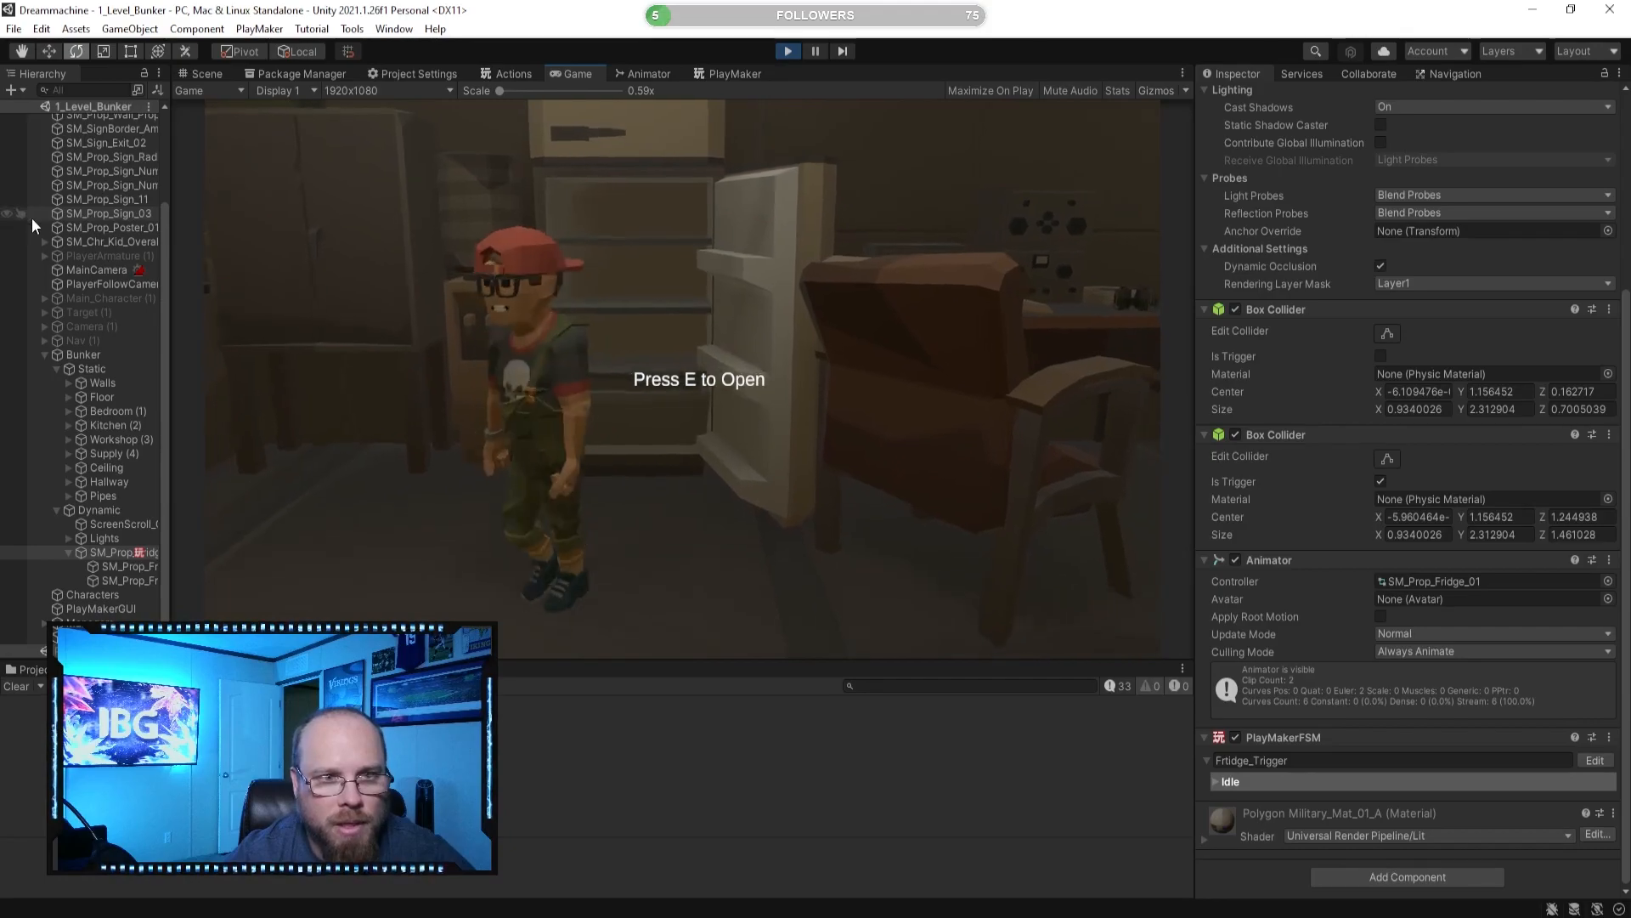
Step the character away from the fridge and back repeatedly, testing closing and reopening it with E.
key("s")
key("w")
key("e")
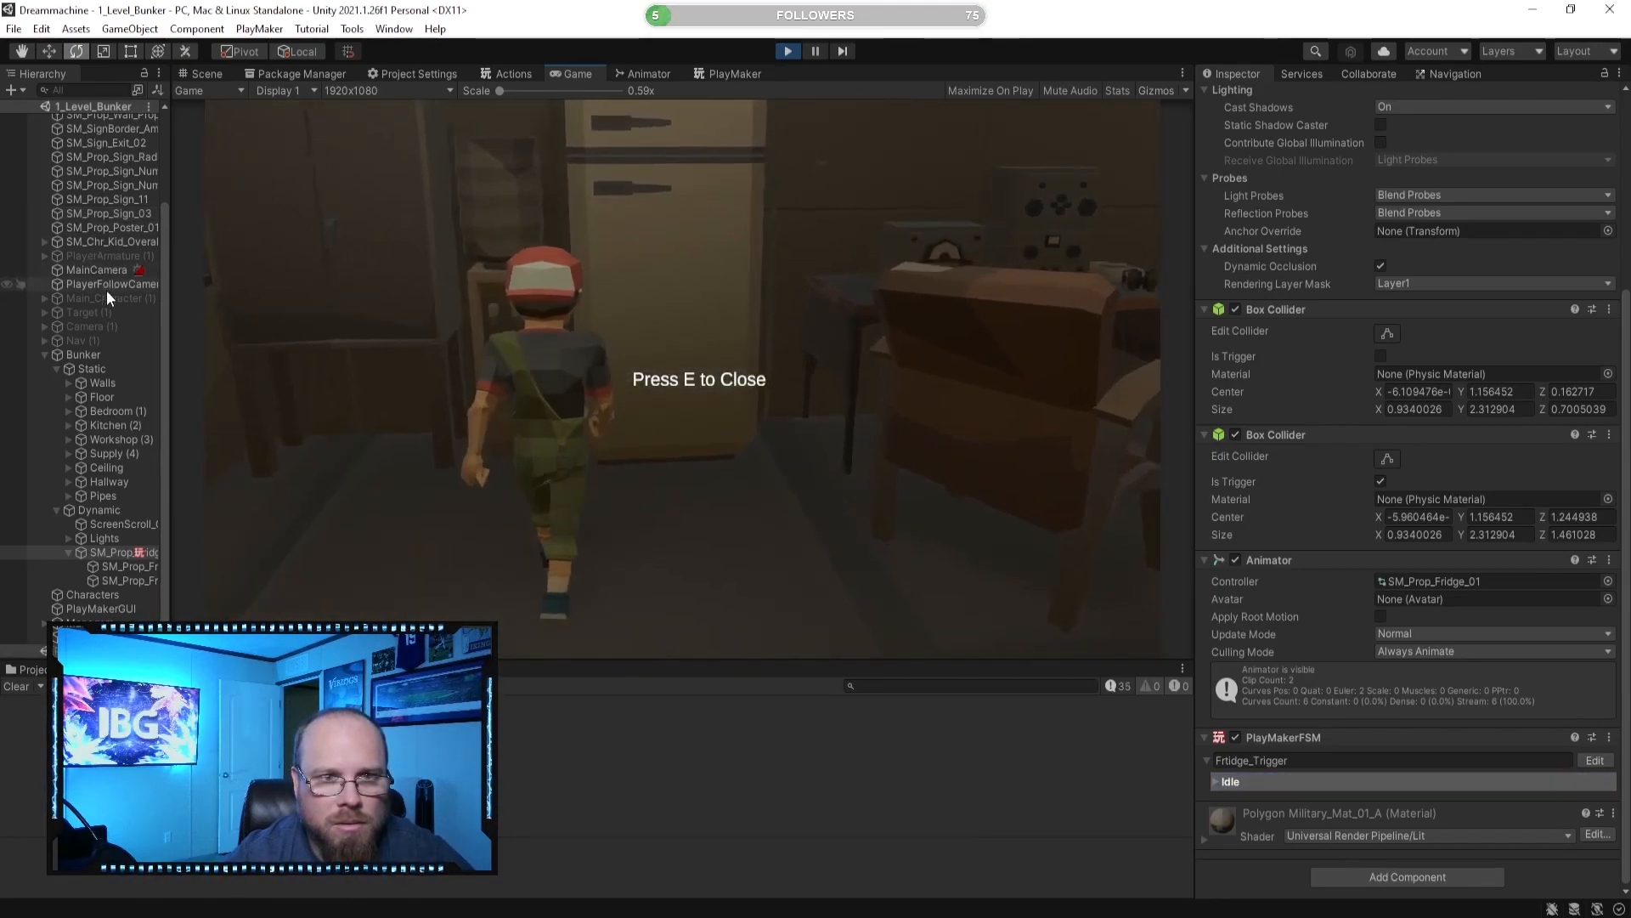
key("s")
key("w")
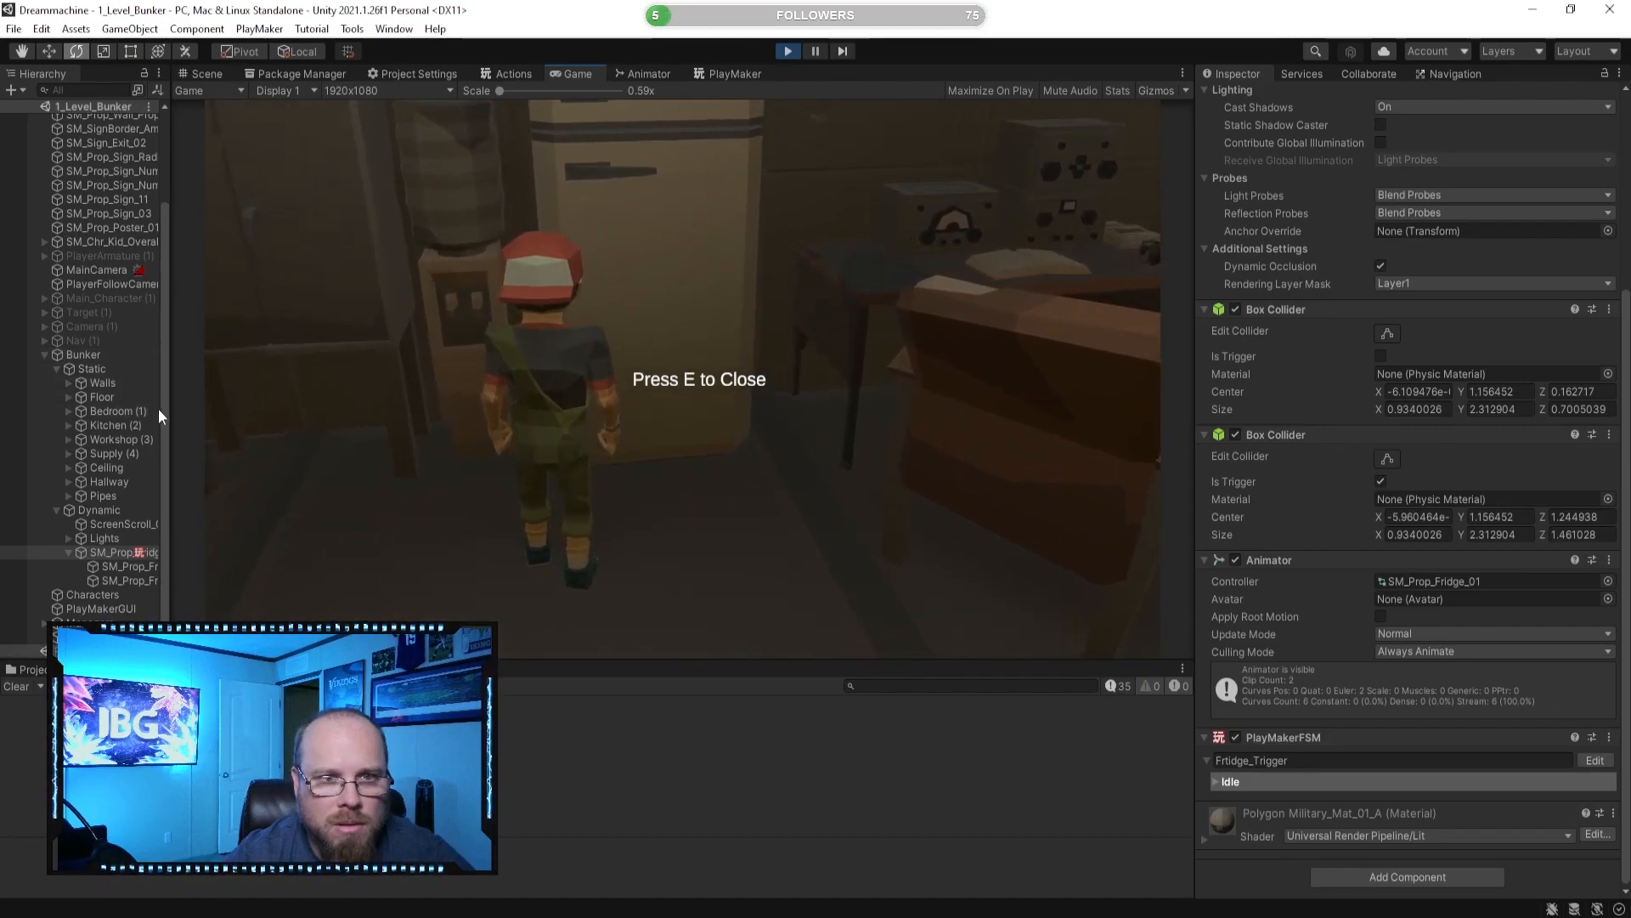
key("s")
key("w")
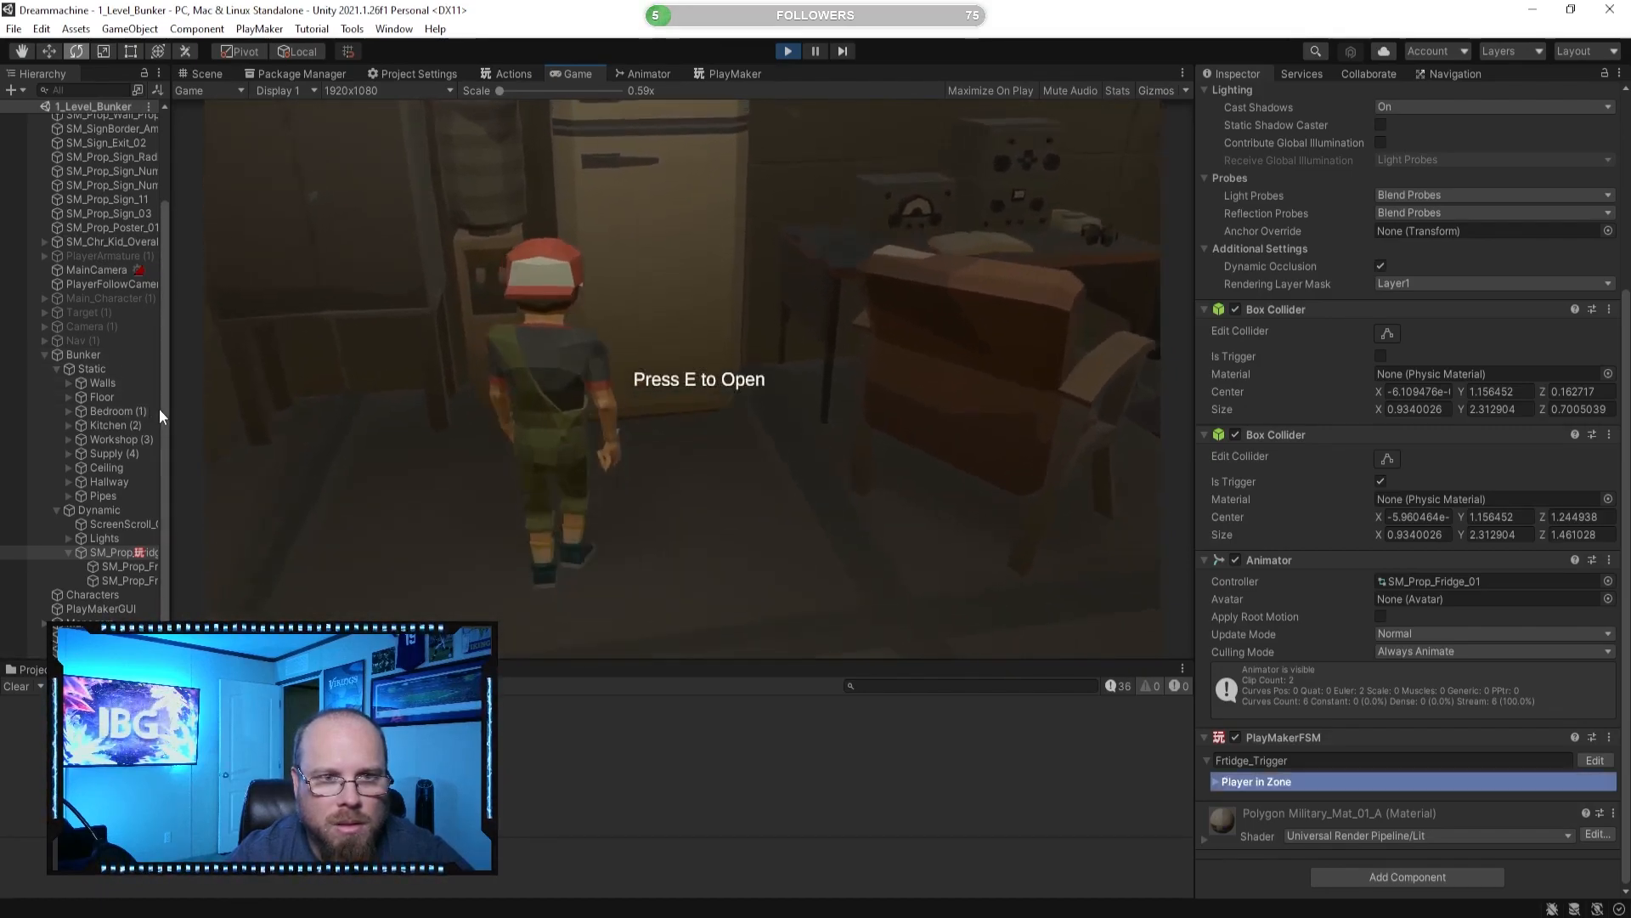
key("e")
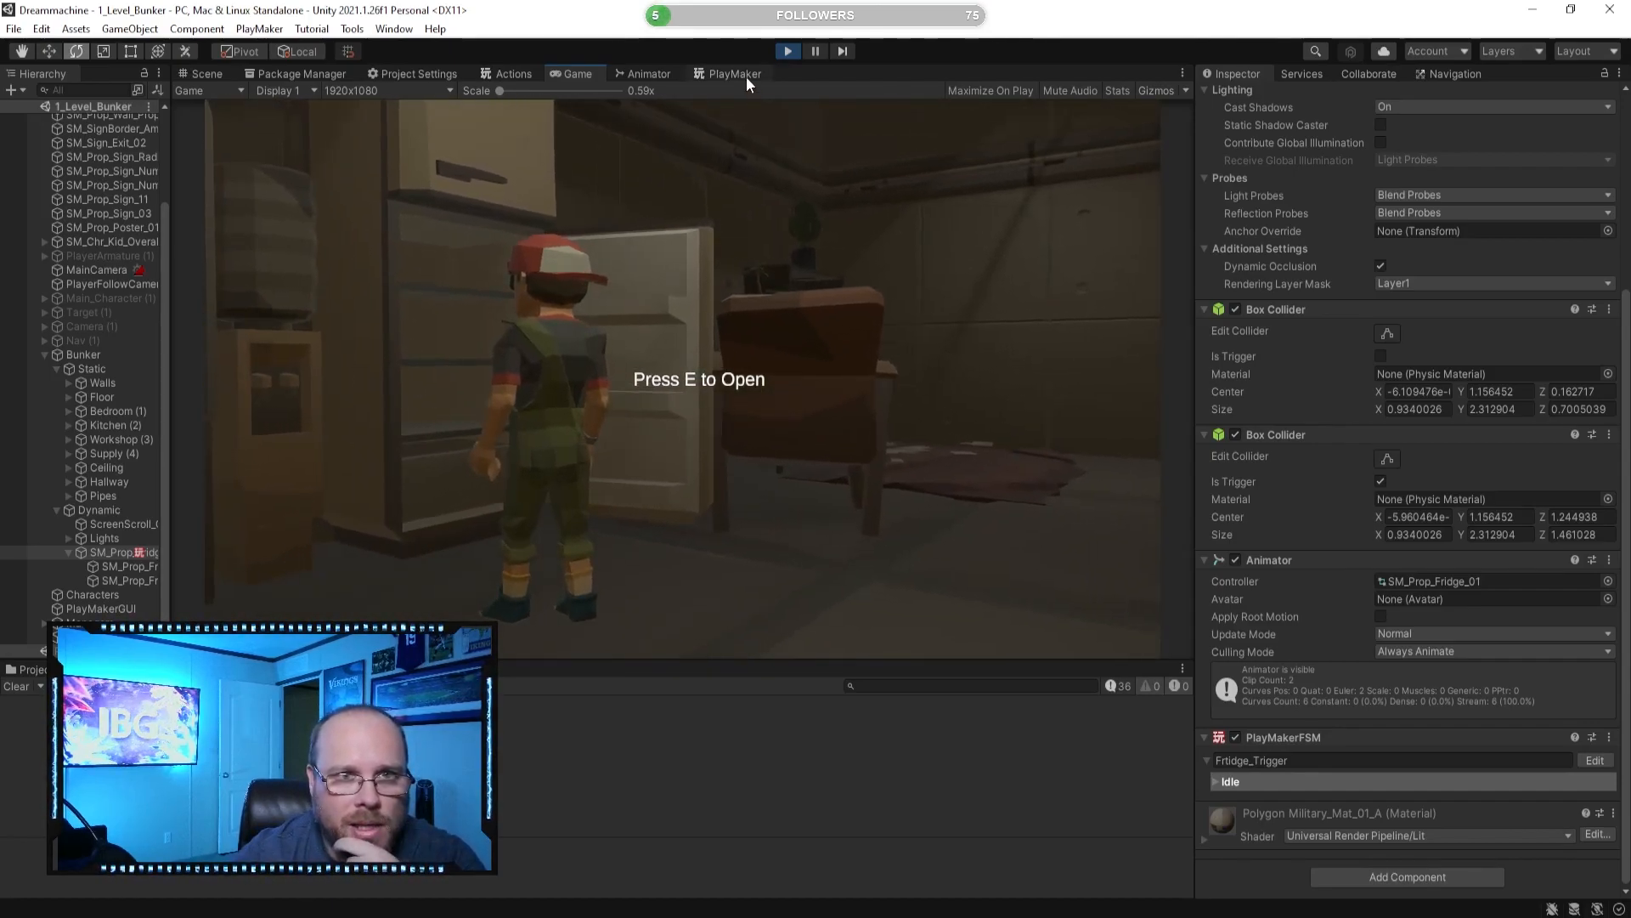
Check the fridge graph's active state during play, and test closing the fridge with E after stepping away and back.
left_click(735, 74)
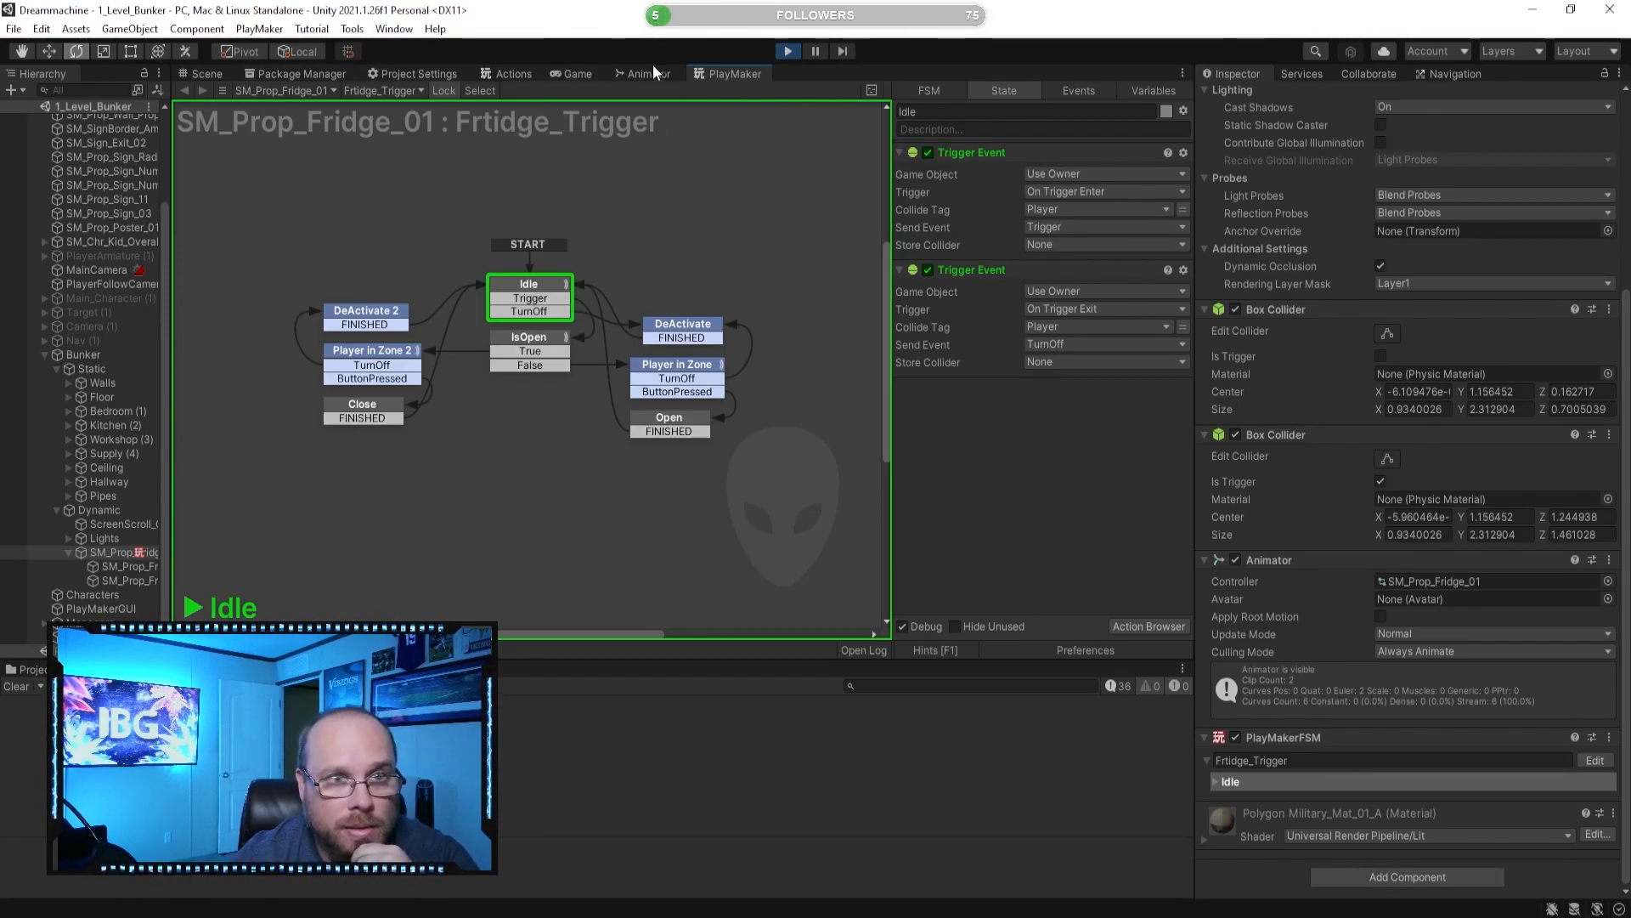
left_click(570, 72)
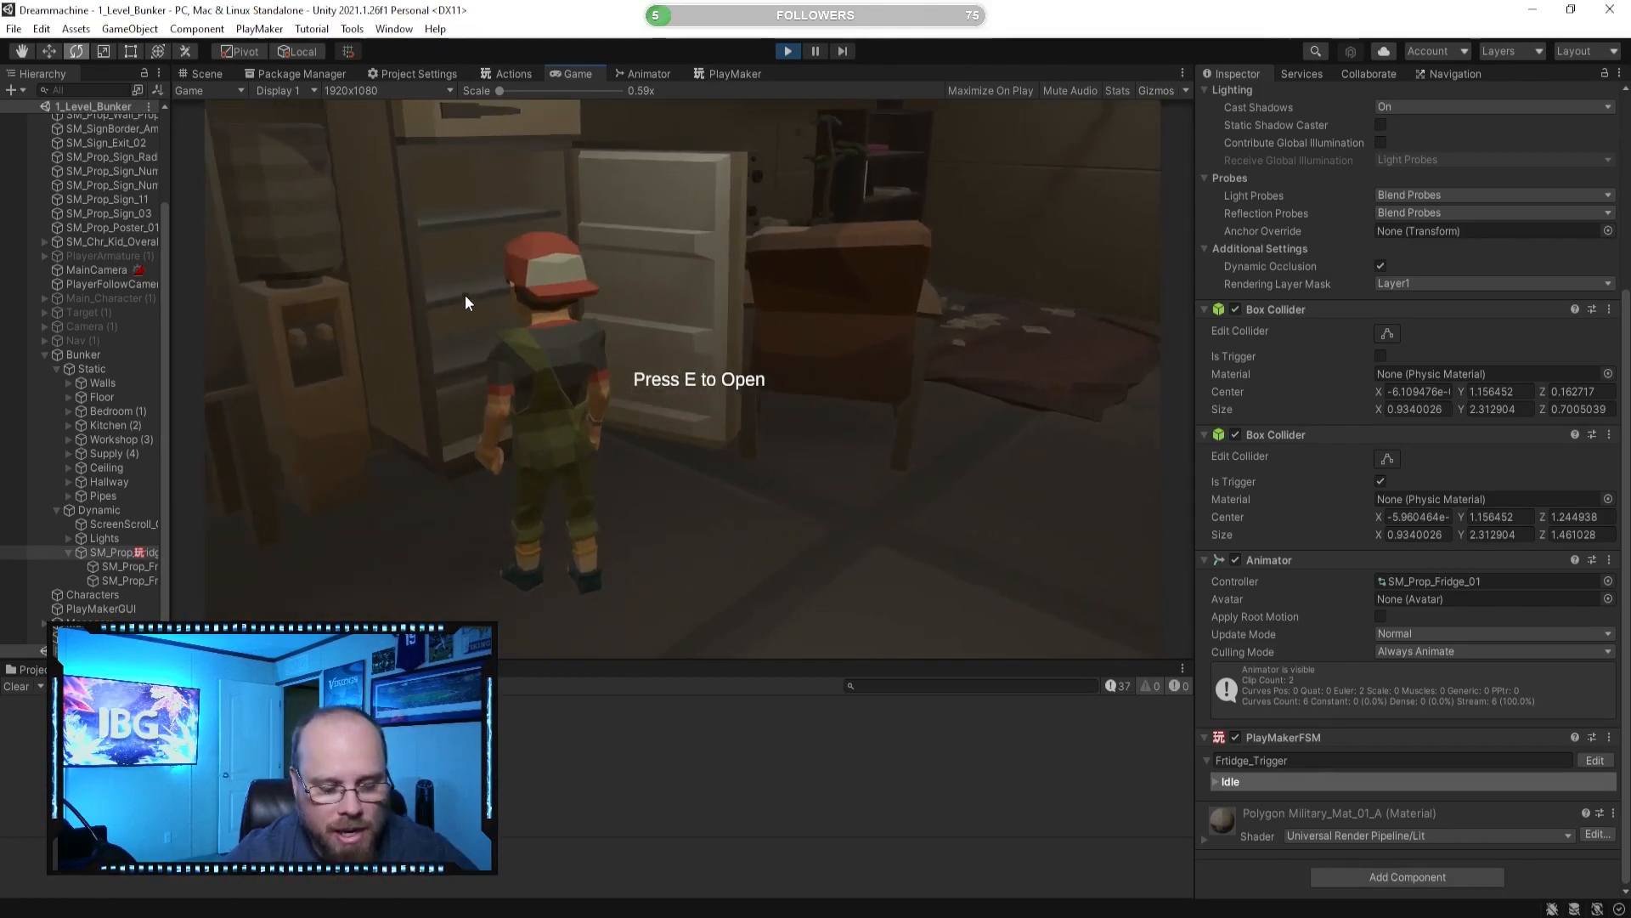
key("s")
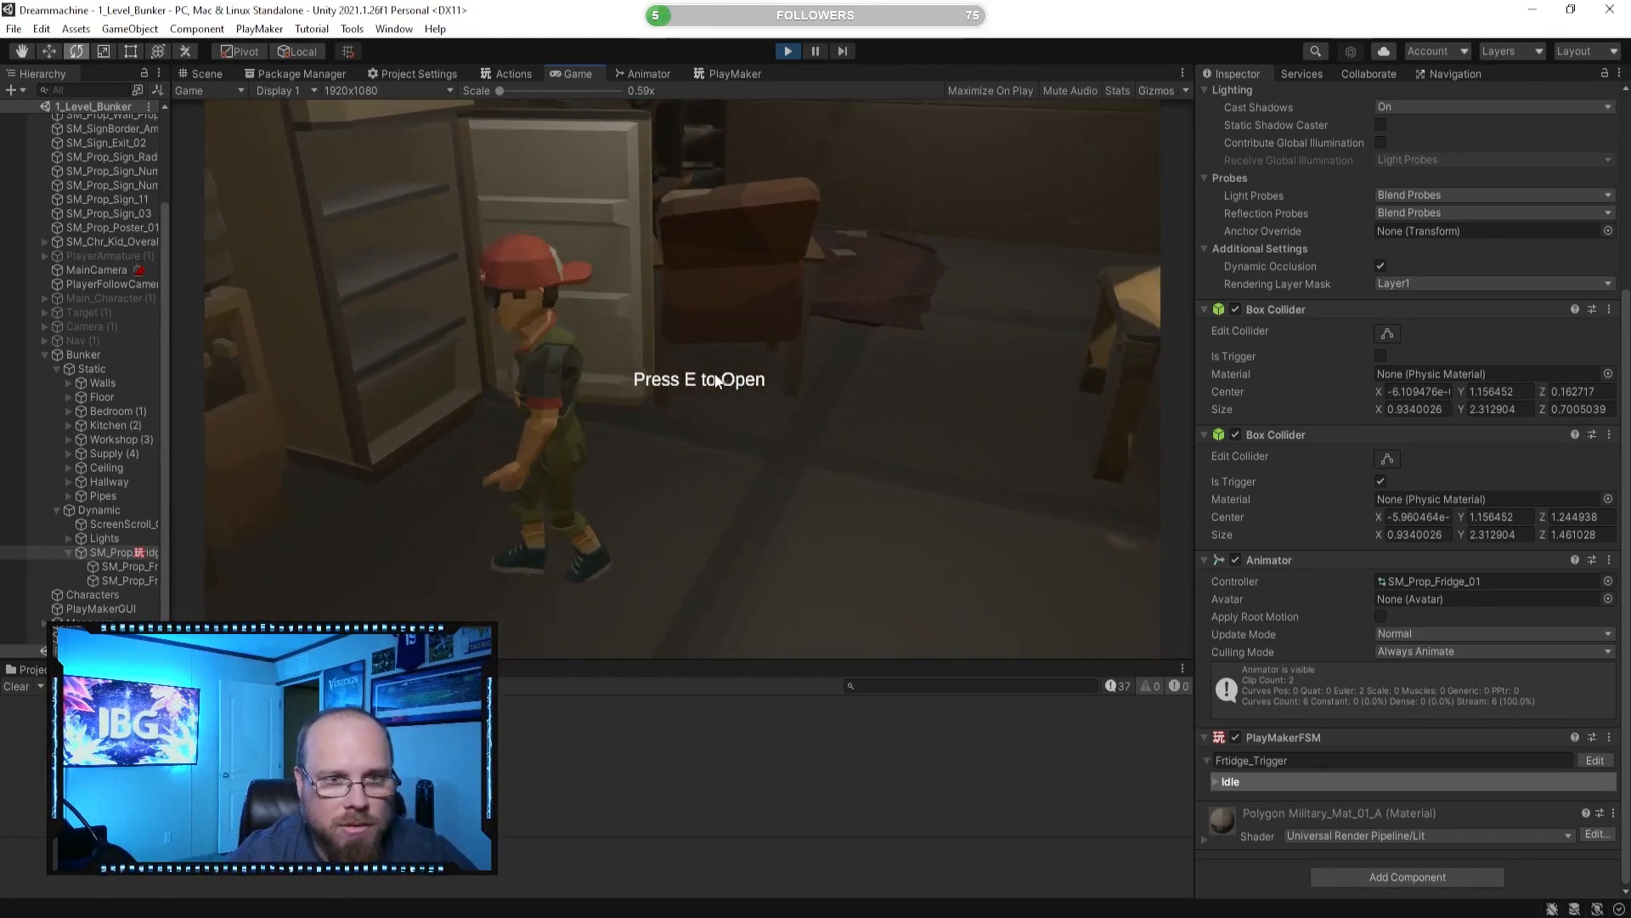
key("w")
key("e")
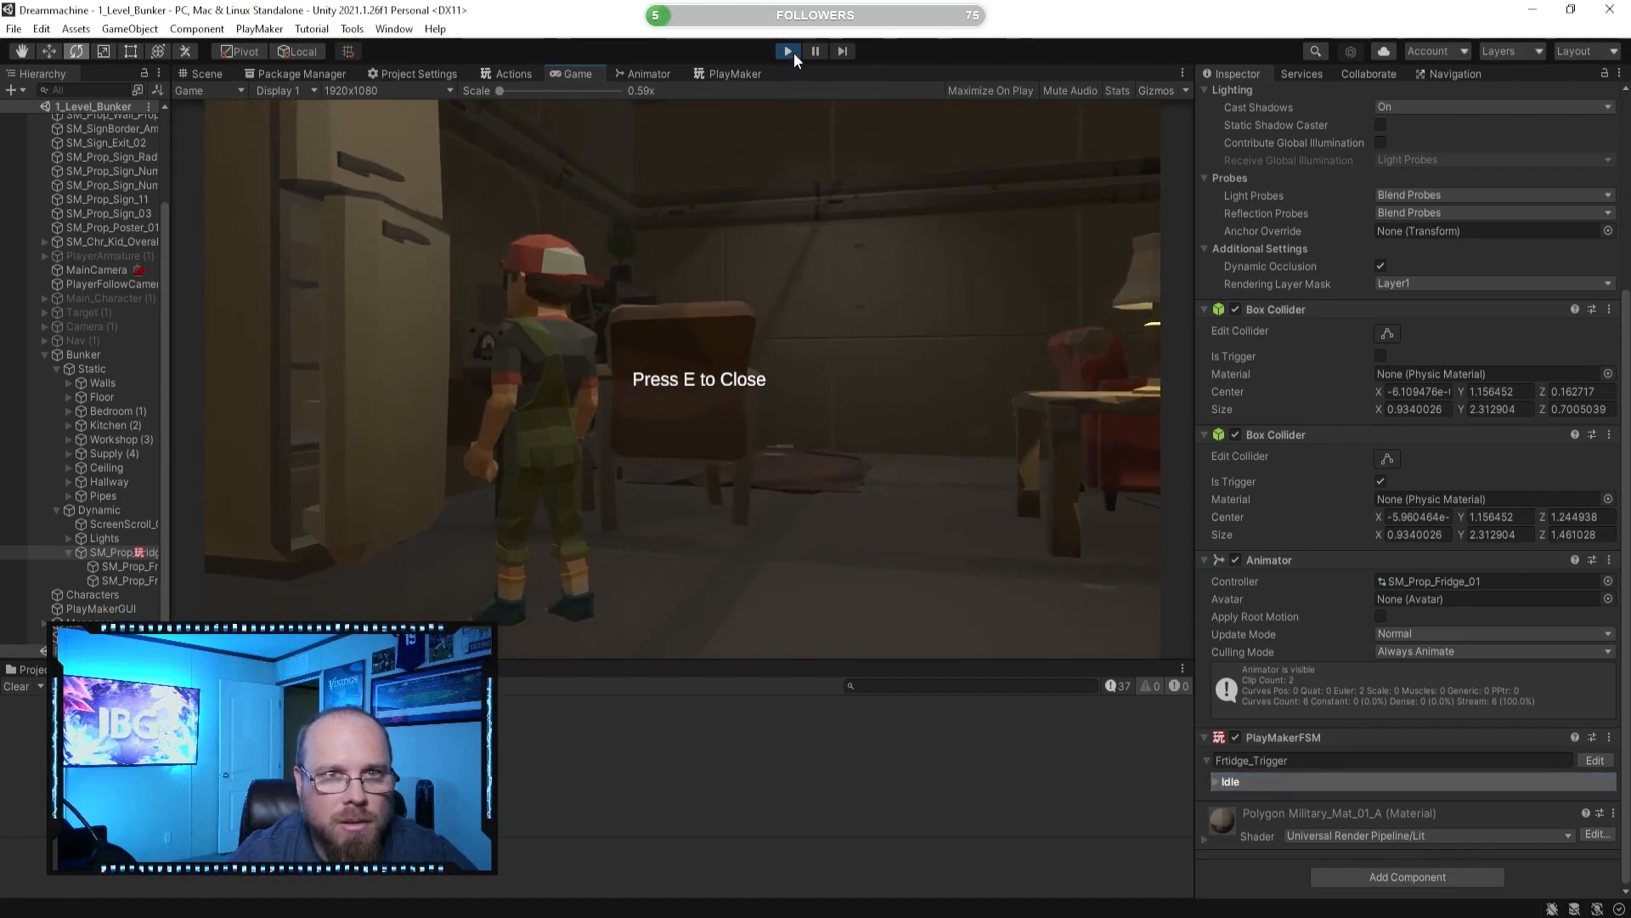
Stop the play session and inspect the actions of the Player in Zone, Open, Idle and Player in Zone 2 states in the fridge graph.
left_click(788, 51)
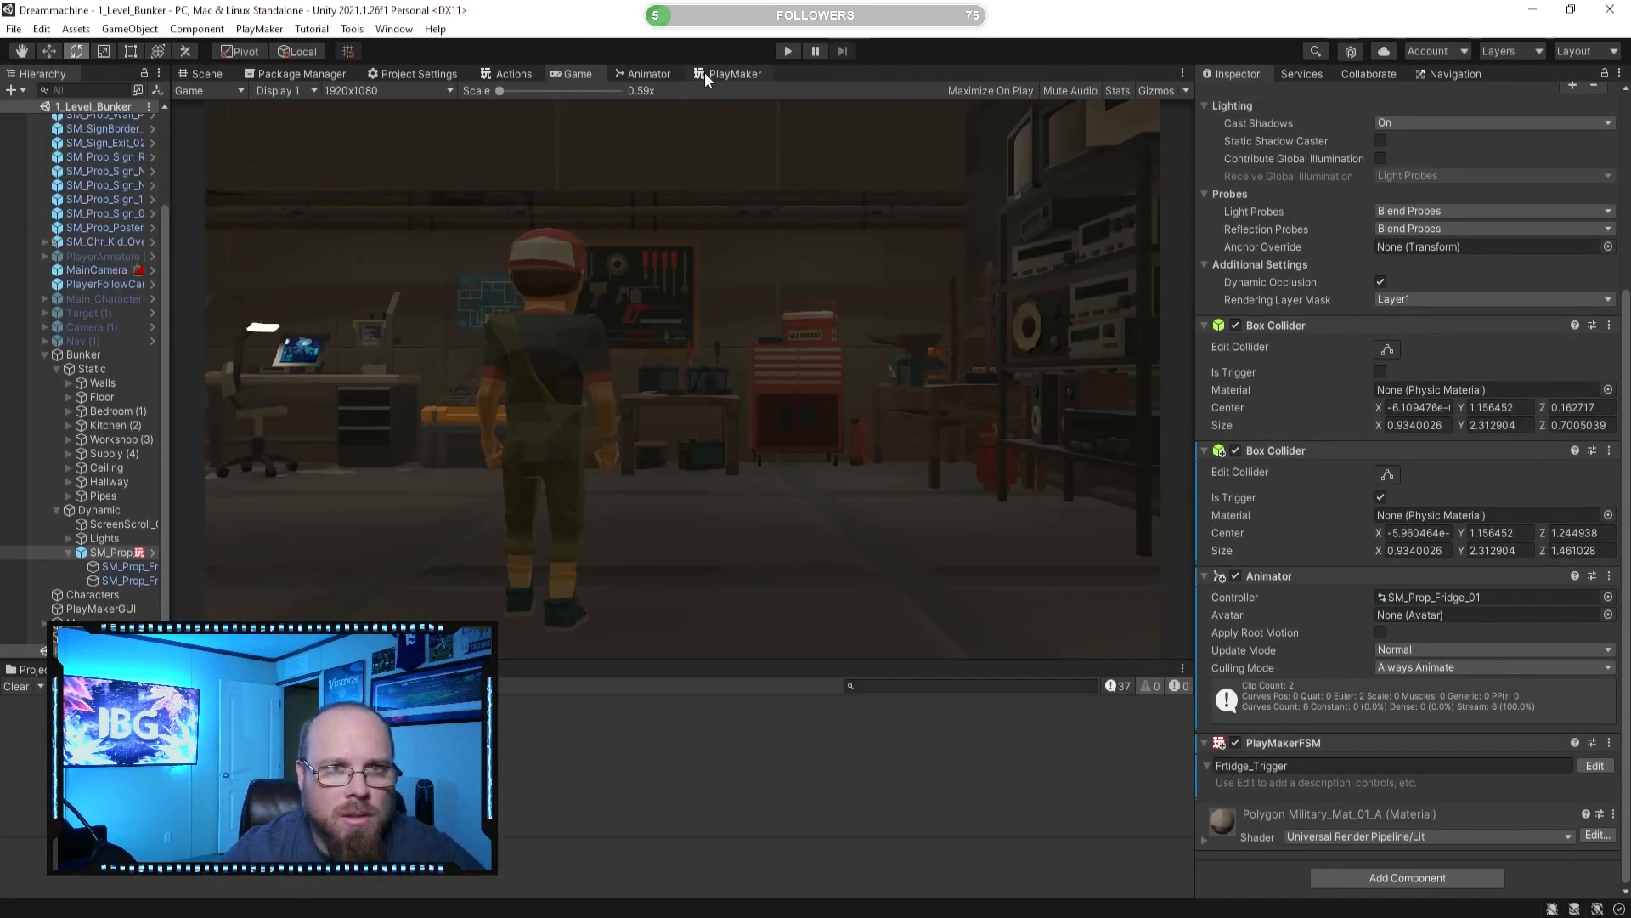
left_click(705, 73)
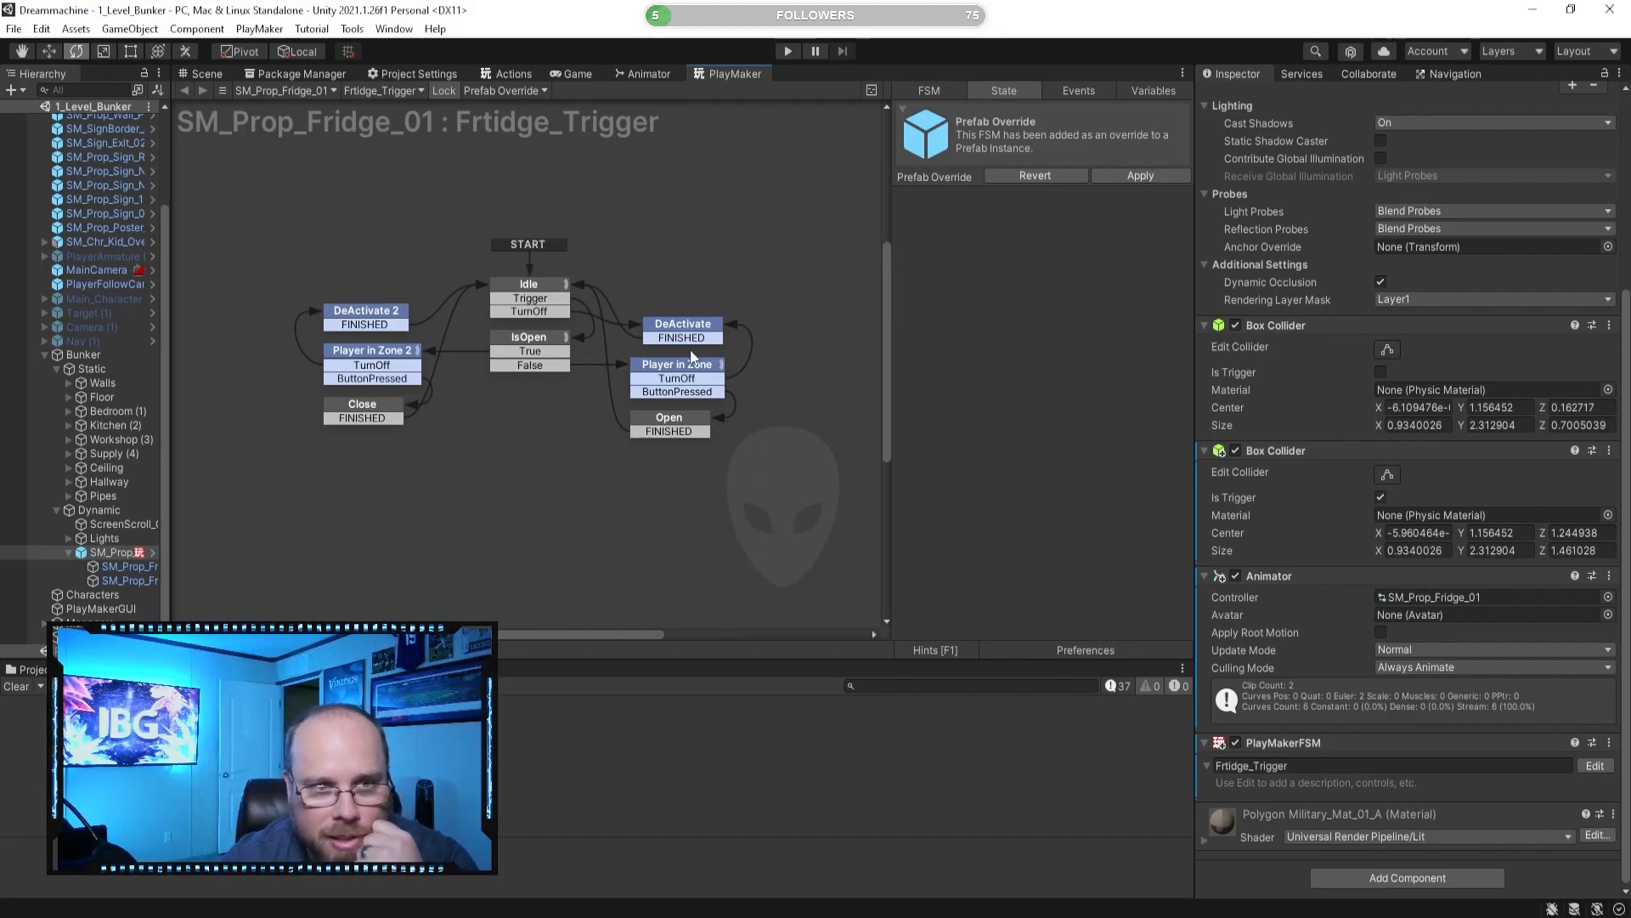
left_click(710, 374)
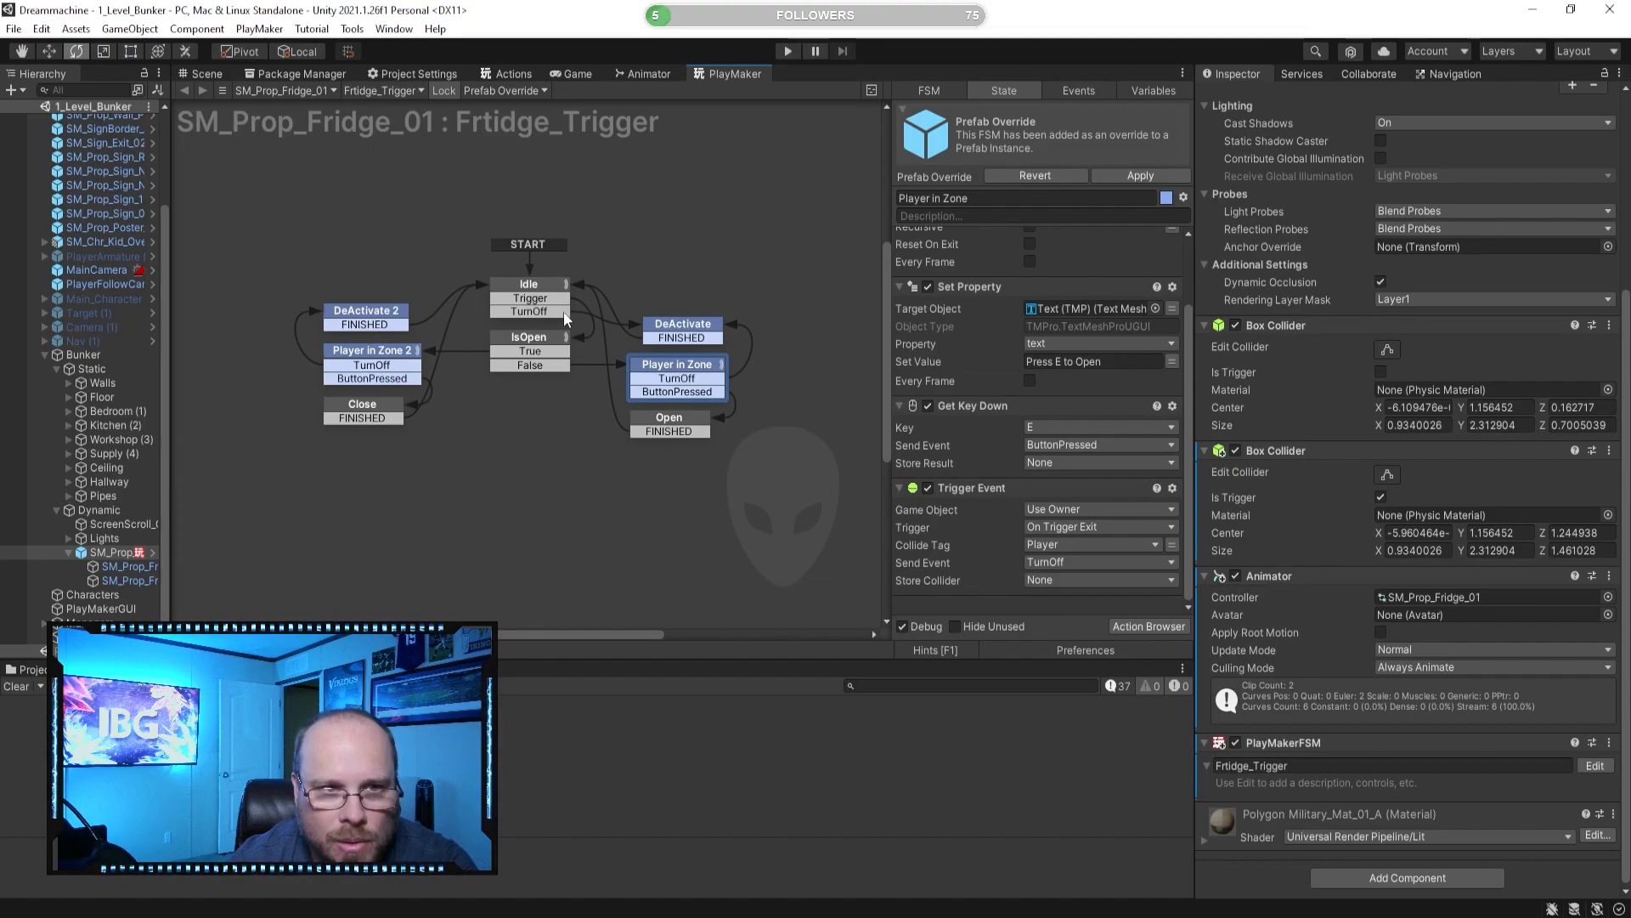
left_click(676, 425)
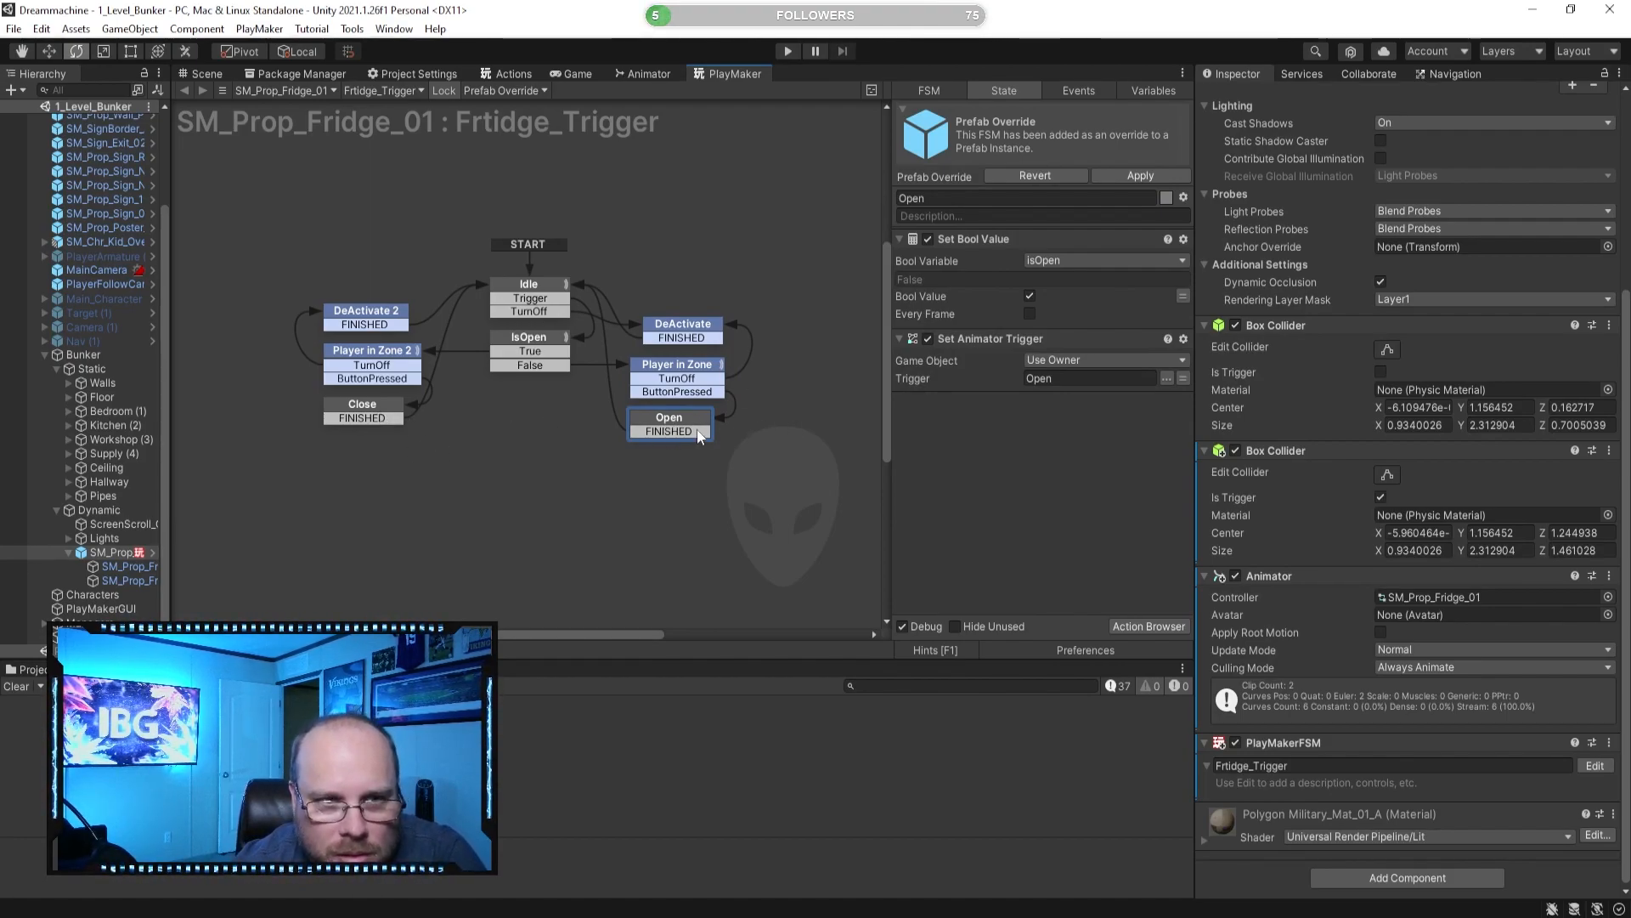
left_click(538, 296)
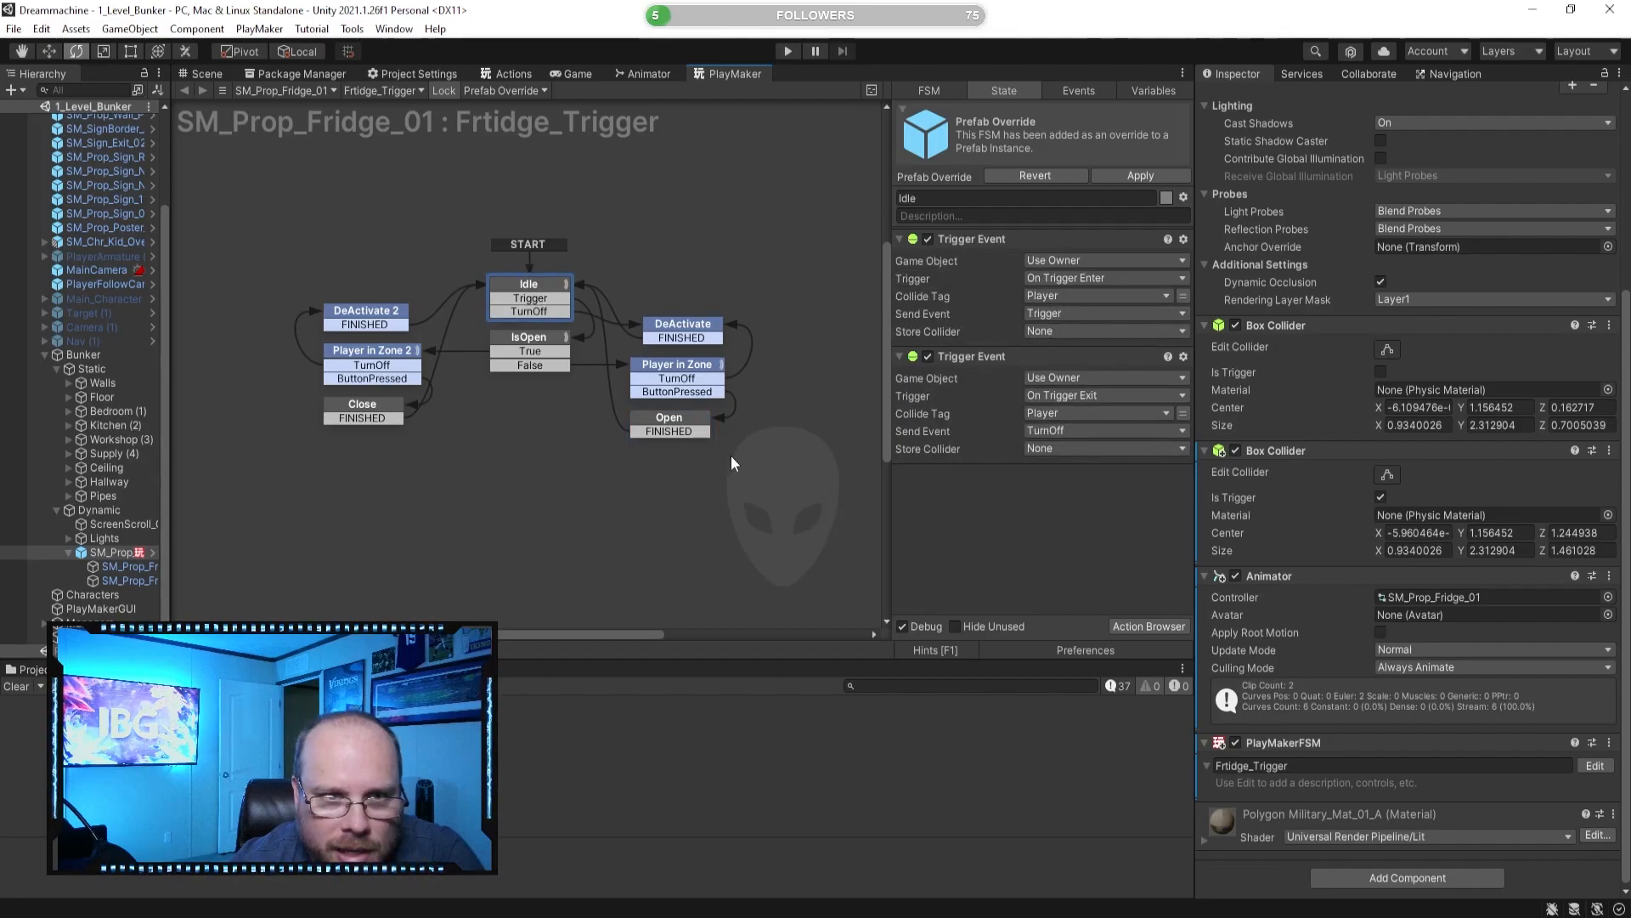
left_click(691, 420)
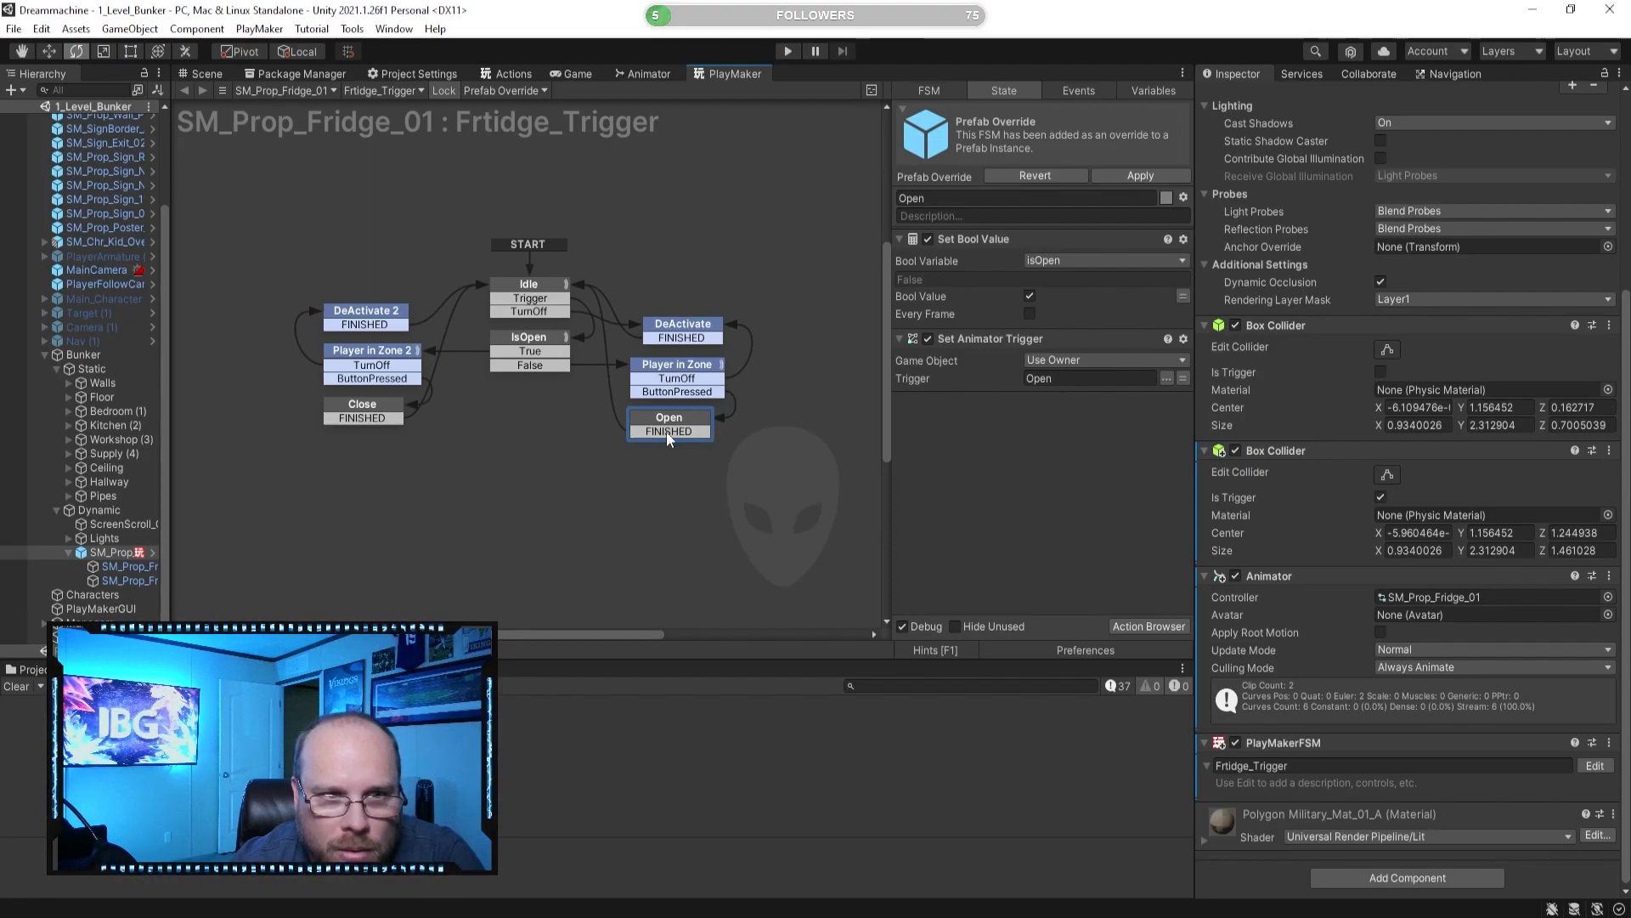
left_click(382, 357)
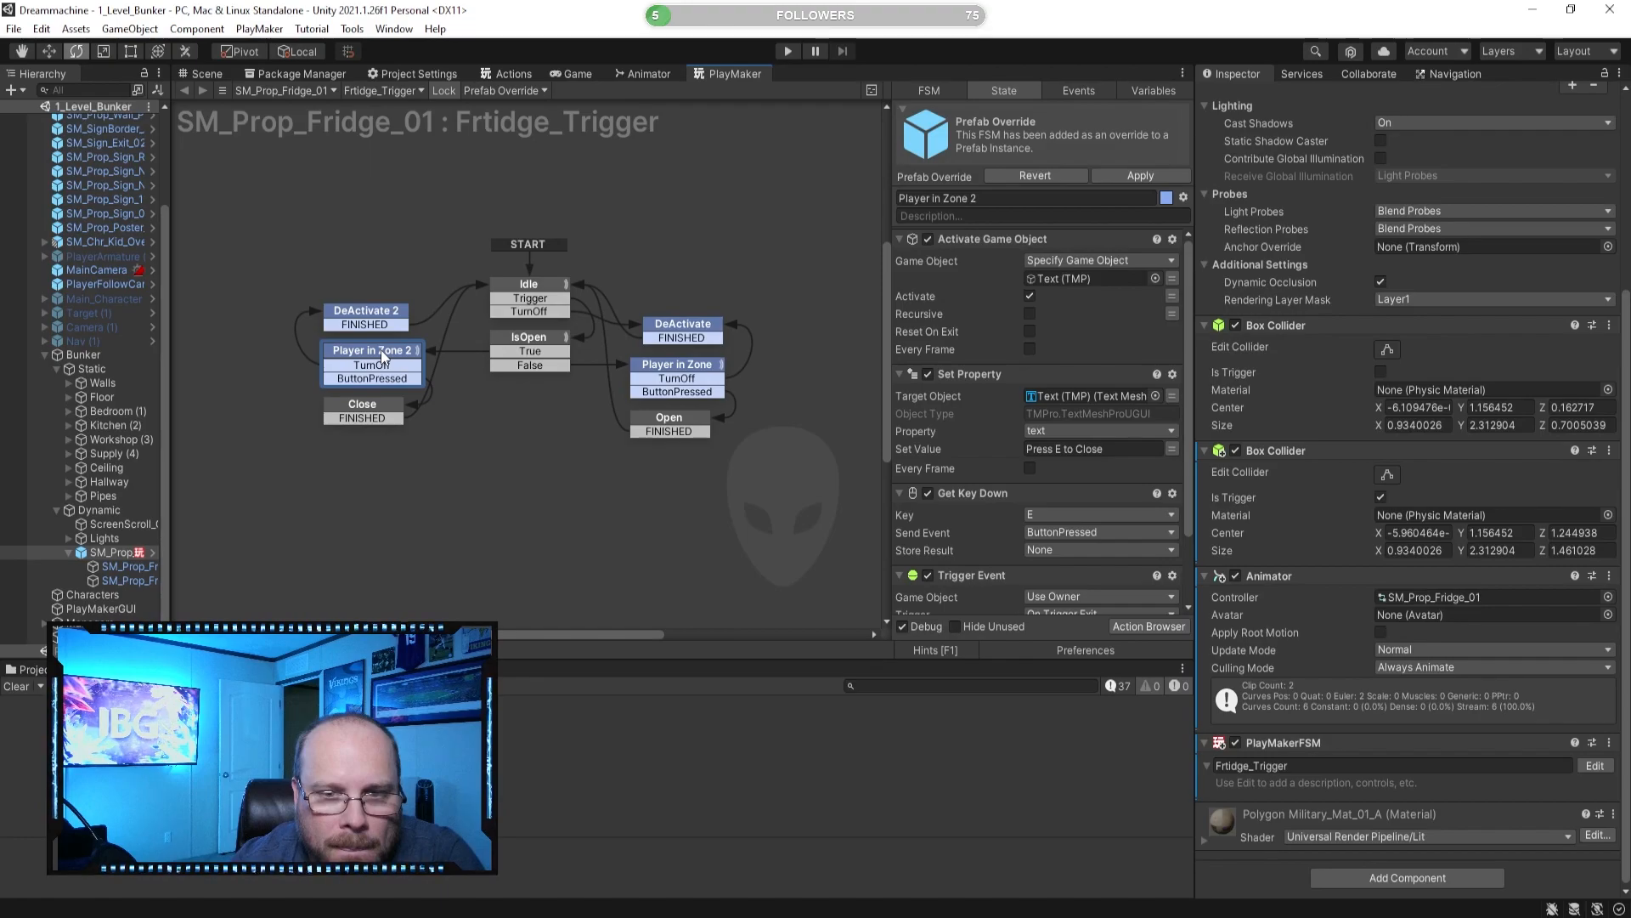
scroll(1054, 405, "down", 3)
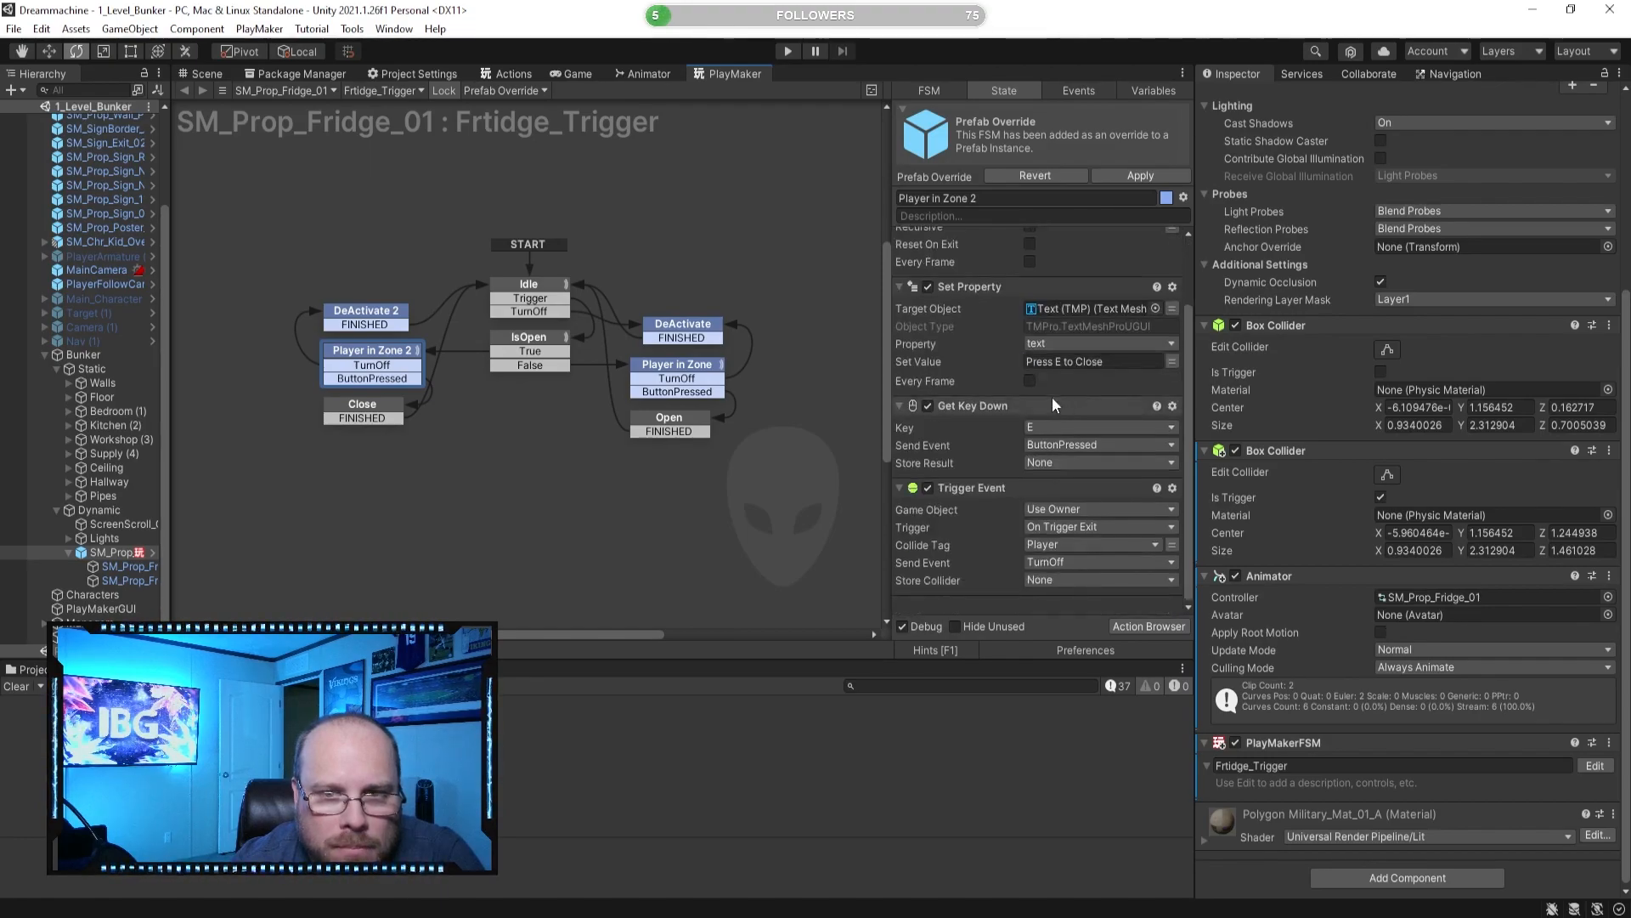
scroll(1104, 408, "up", 3)
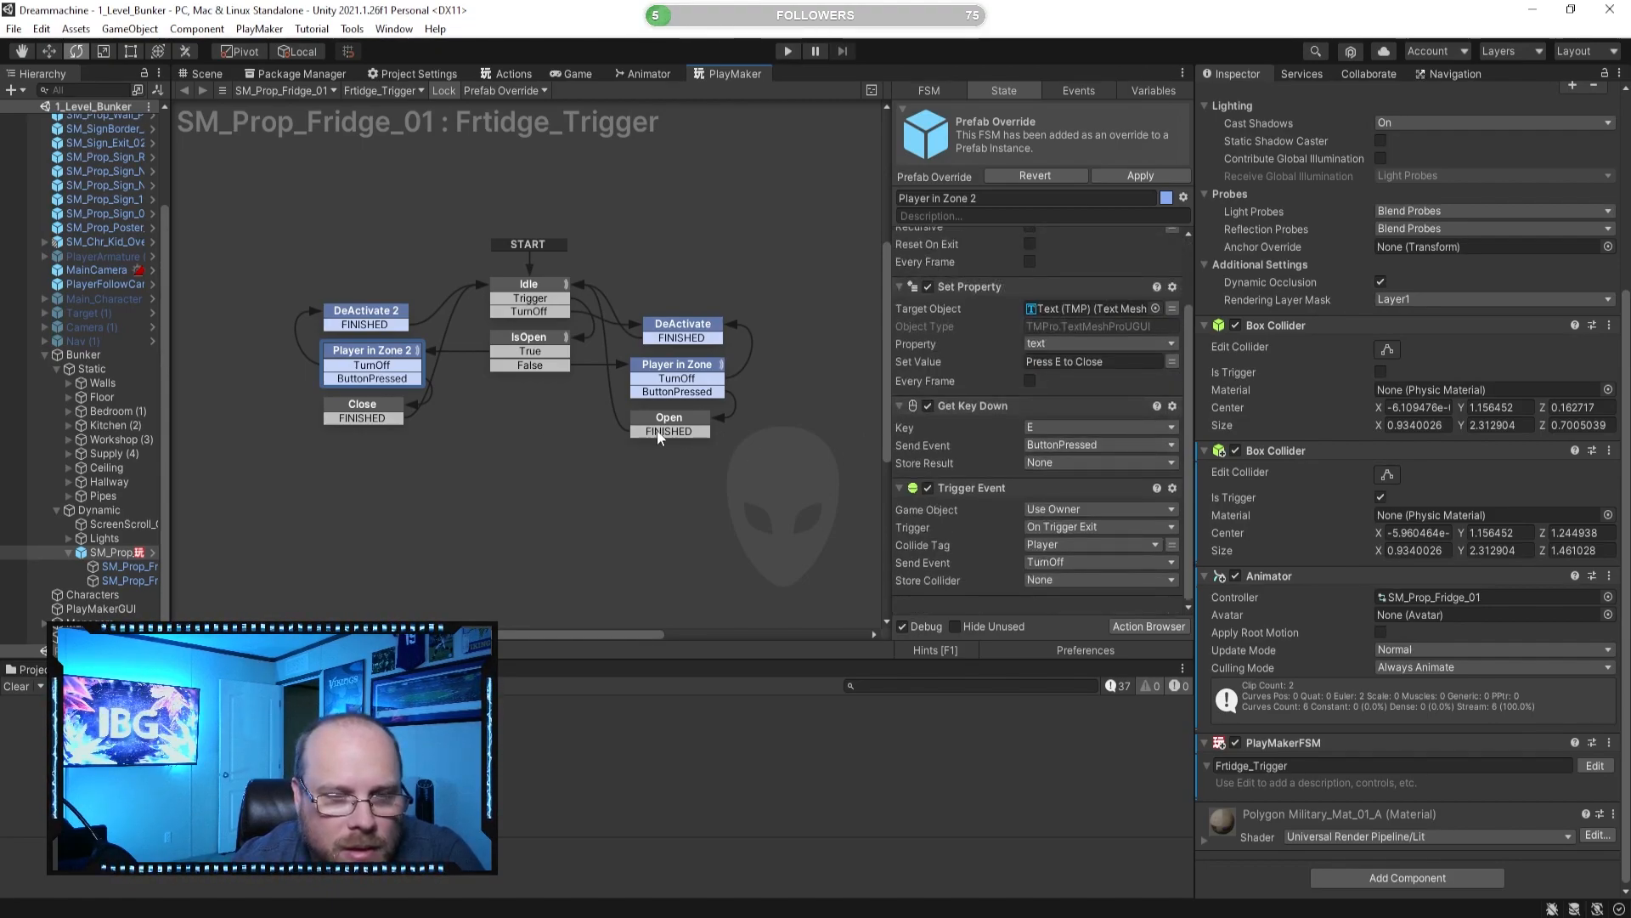
Reroute Open's FINISHED transition to Player in Zone 2 and Close's FINISHED transition to Player in Zone.
left_click_drag(660, 435, 404, 358)
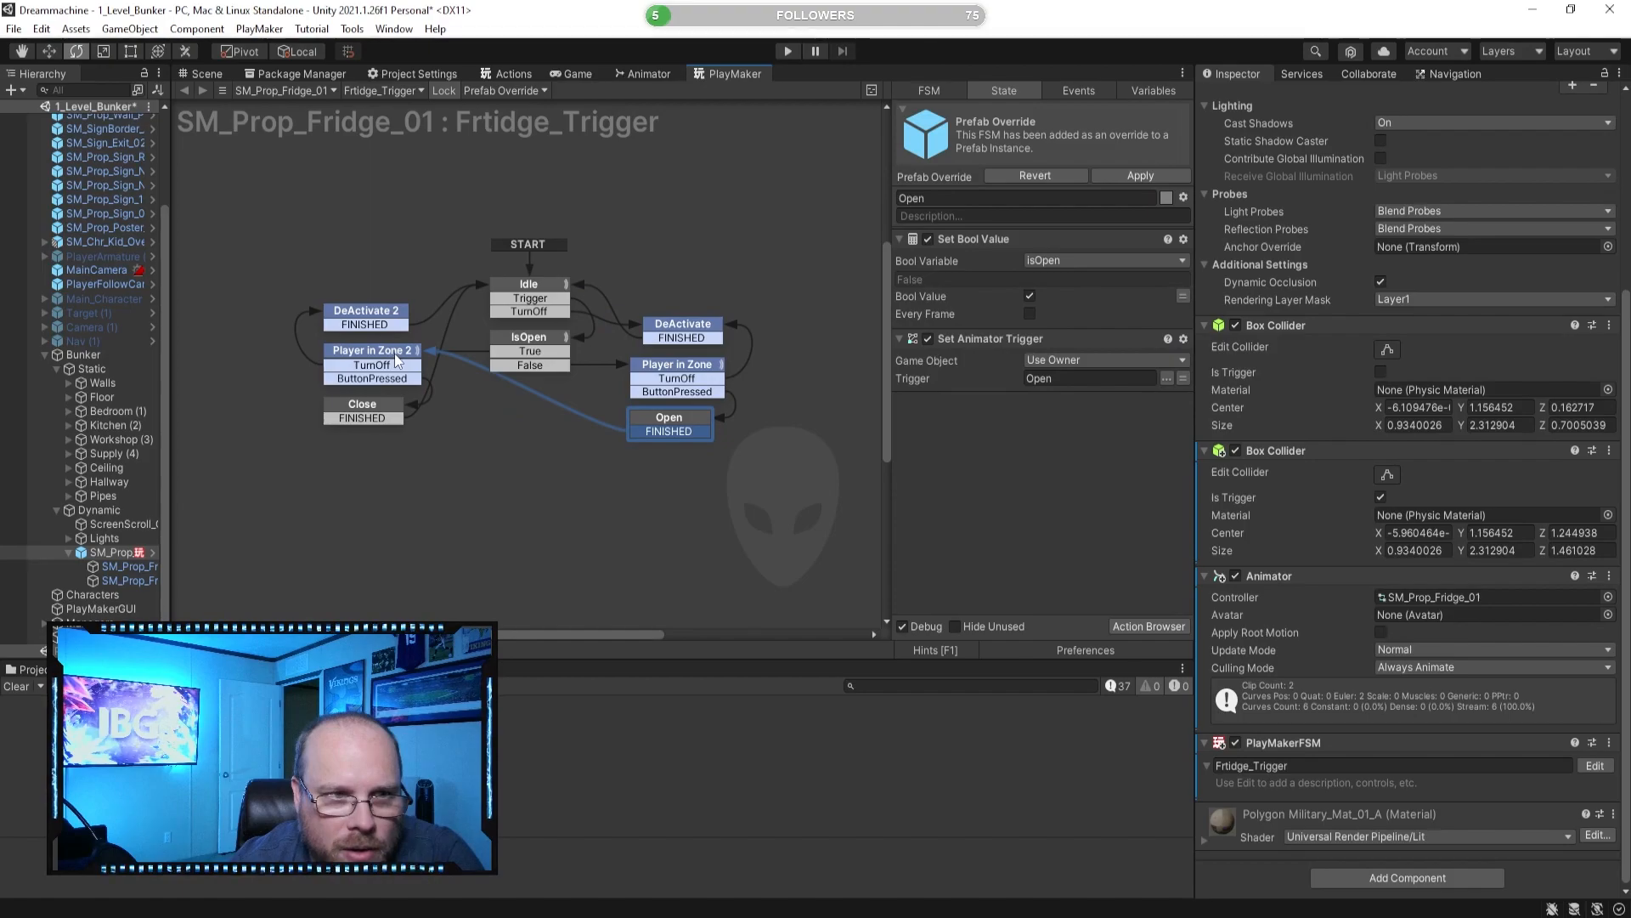
scroll(1047, 426, "down", 2)
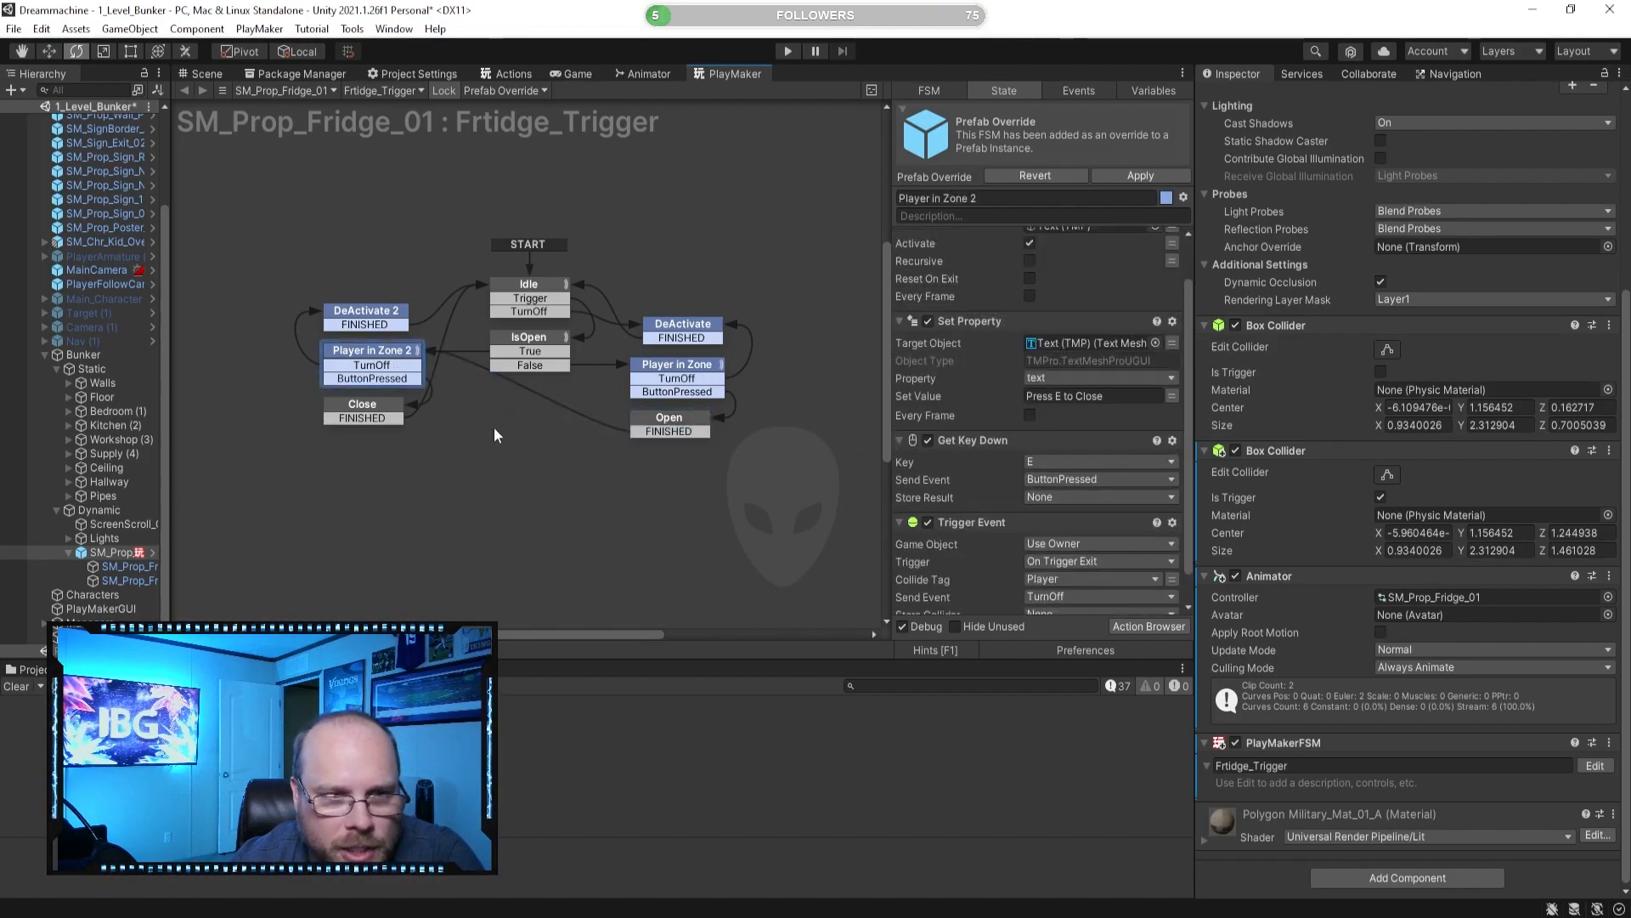
left_click(593, 477)
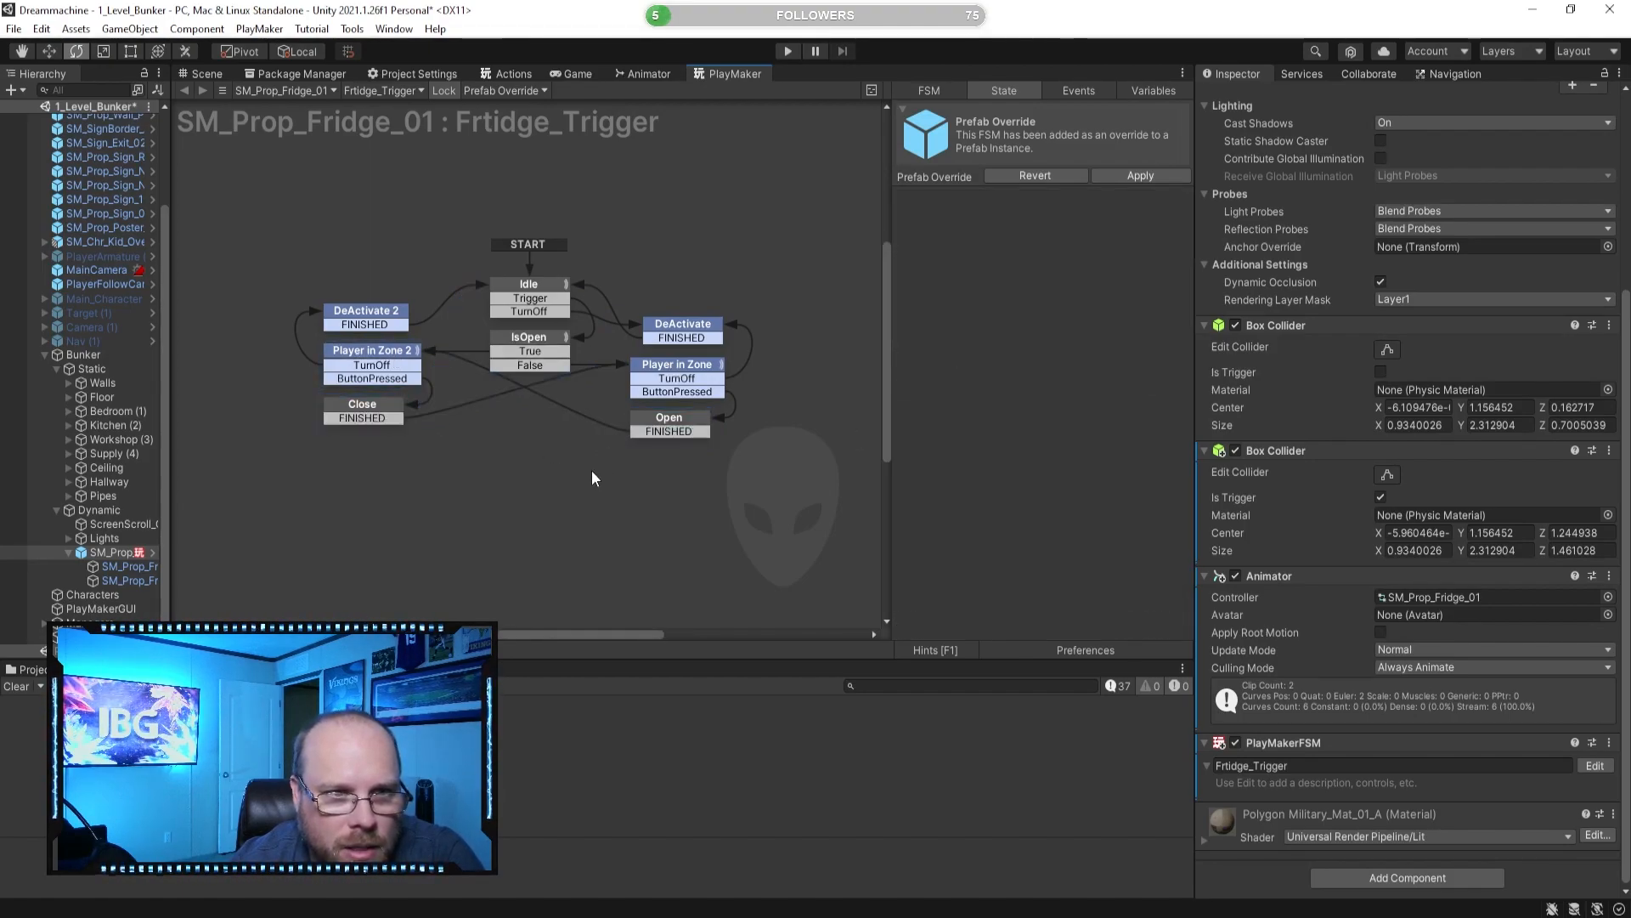
Spread the two outer state groups apart and stack the Open and Close states beneath IsOpen in the central column.
left_click_drag(736, 481, 727, 337)
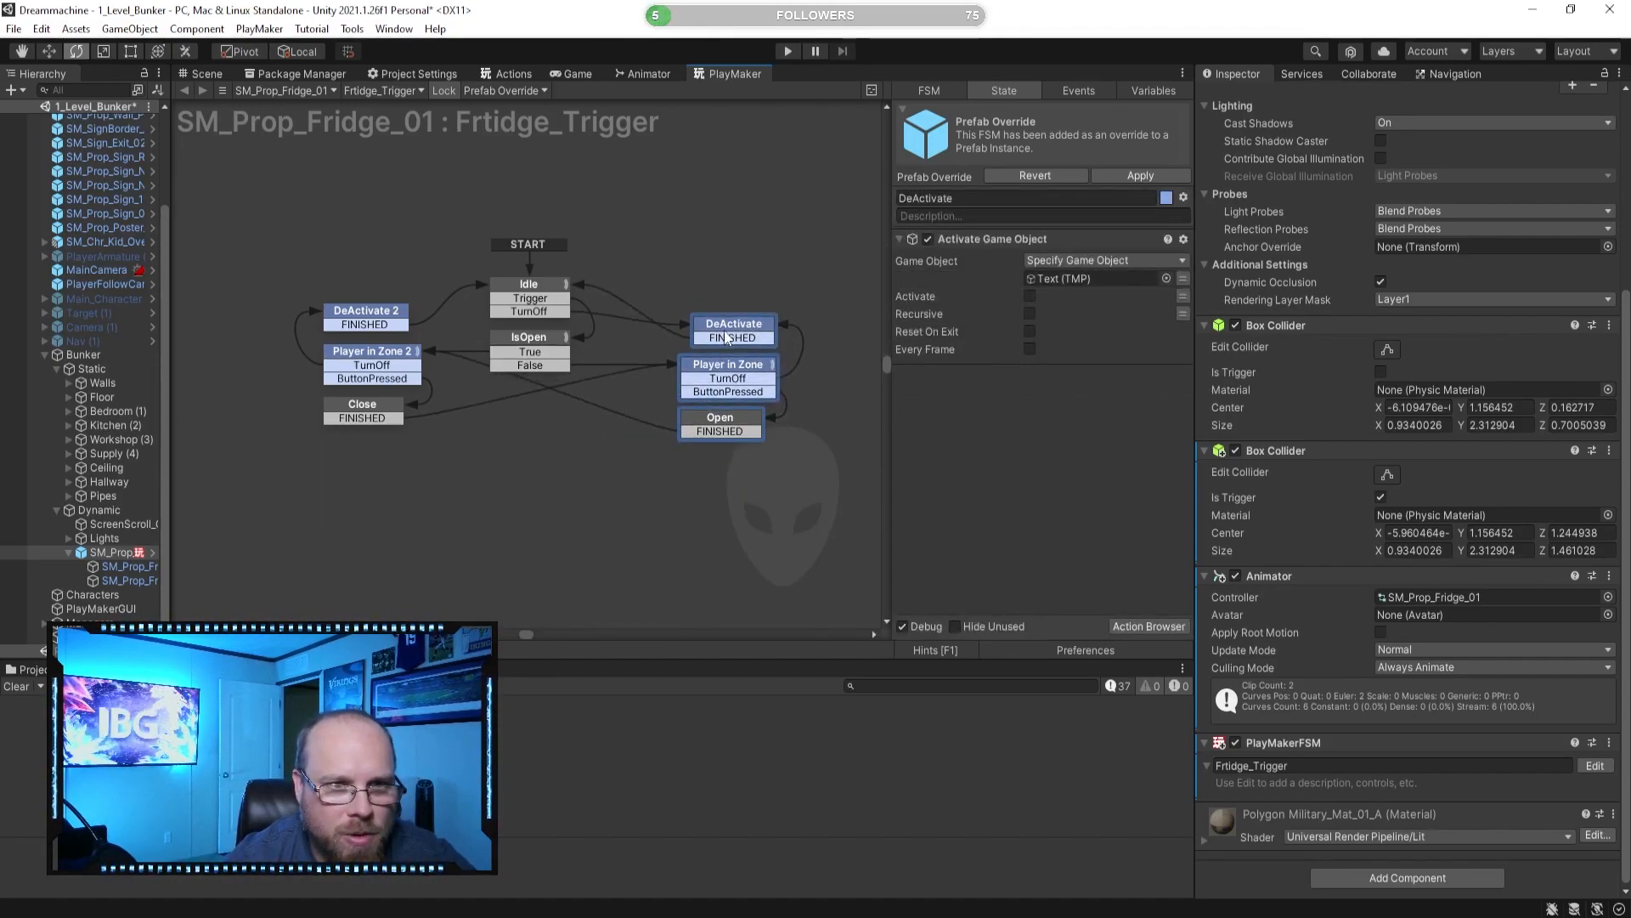
left_click_drag(441, 481, 300, 320)
left_click(681, 540)
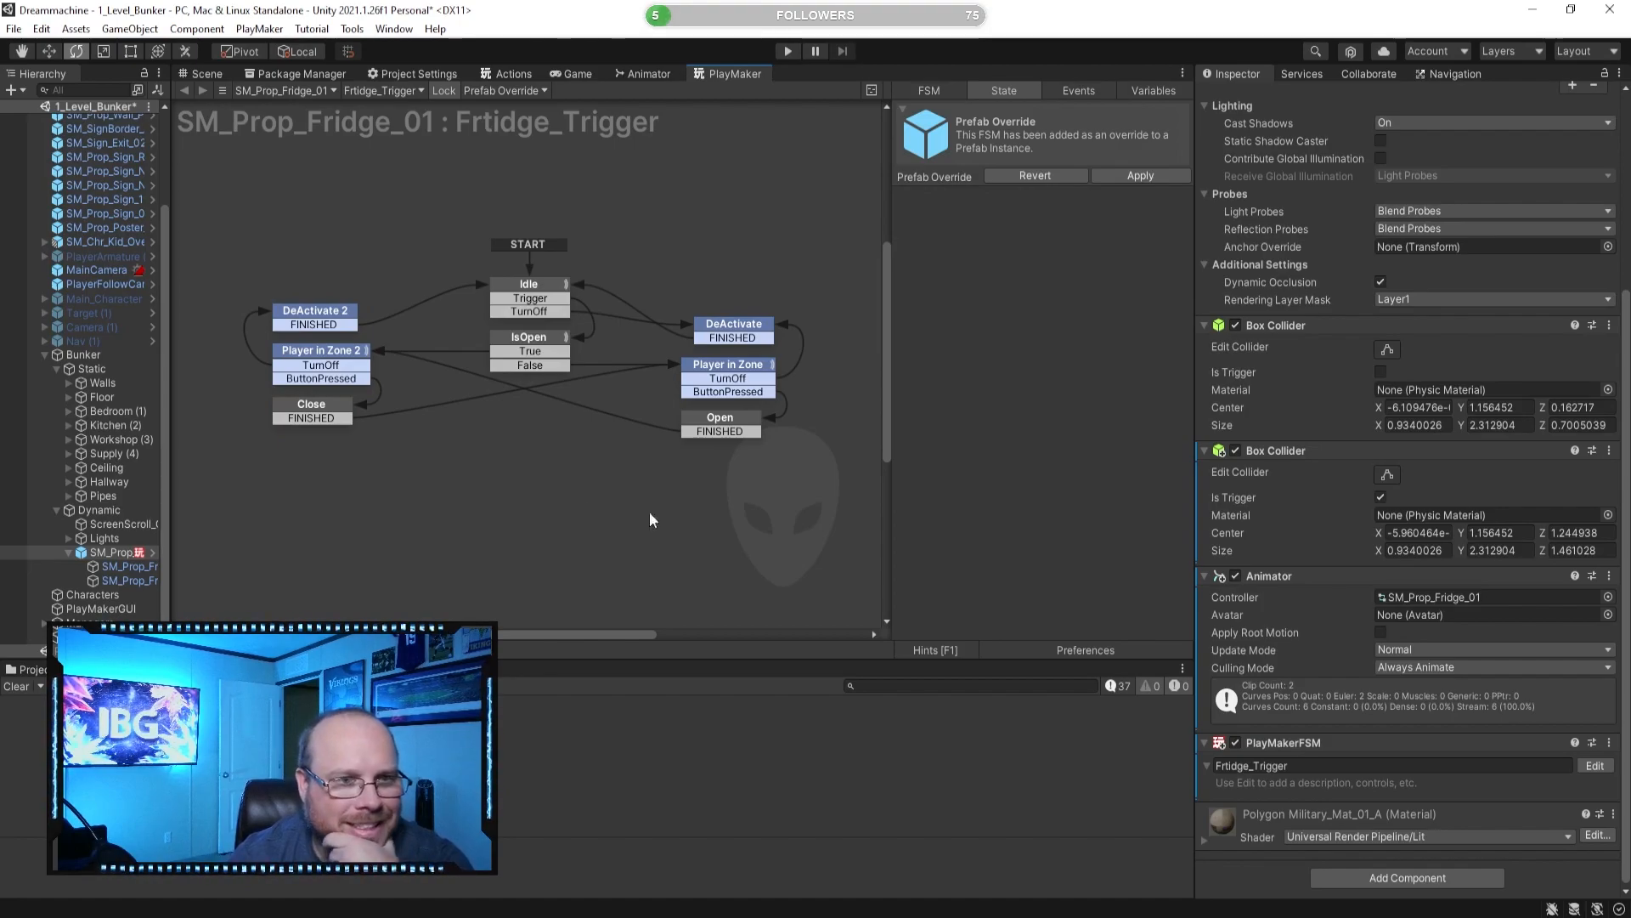
left_click_drag(318, 411, 543, 463)
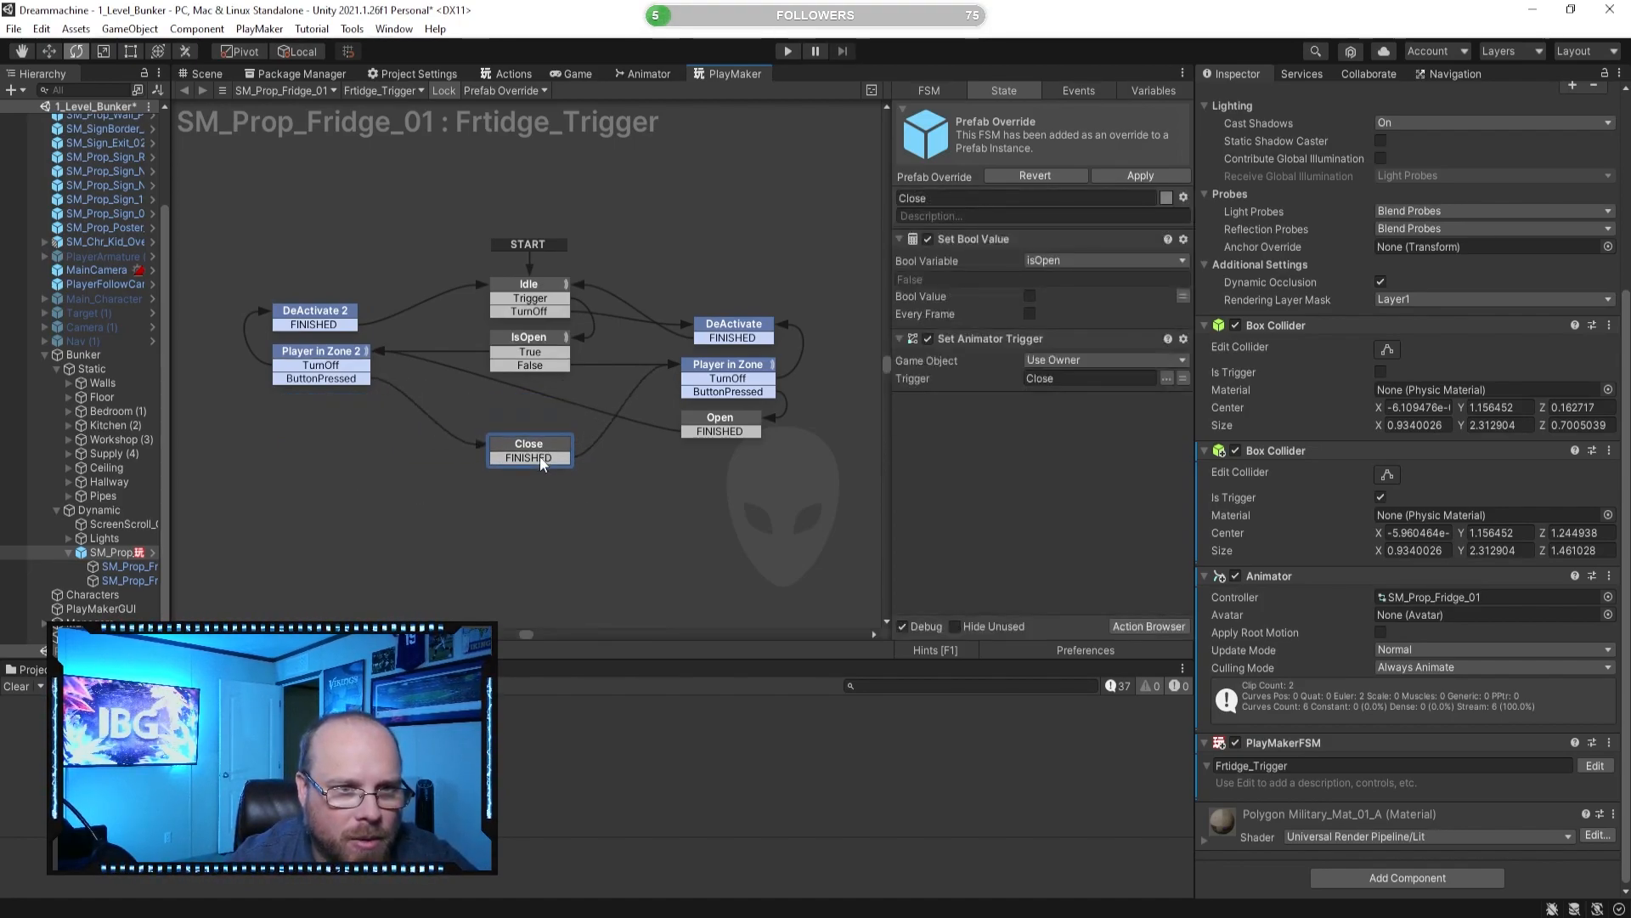
left_click_drag(734, 435, 536, 435)
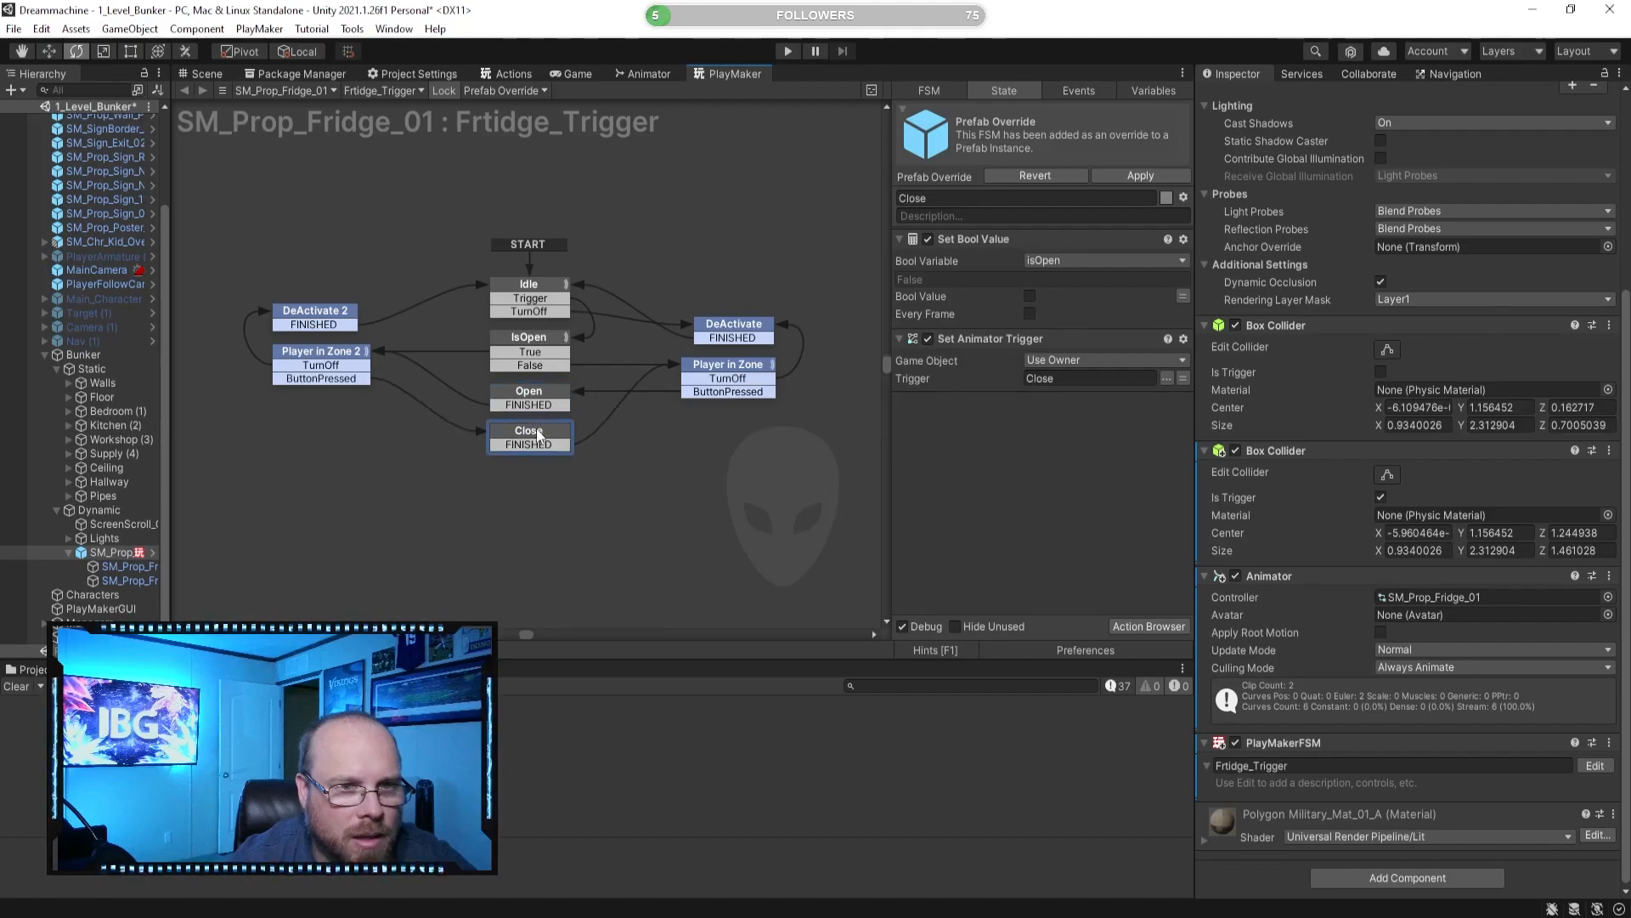
left_click(679, 522)
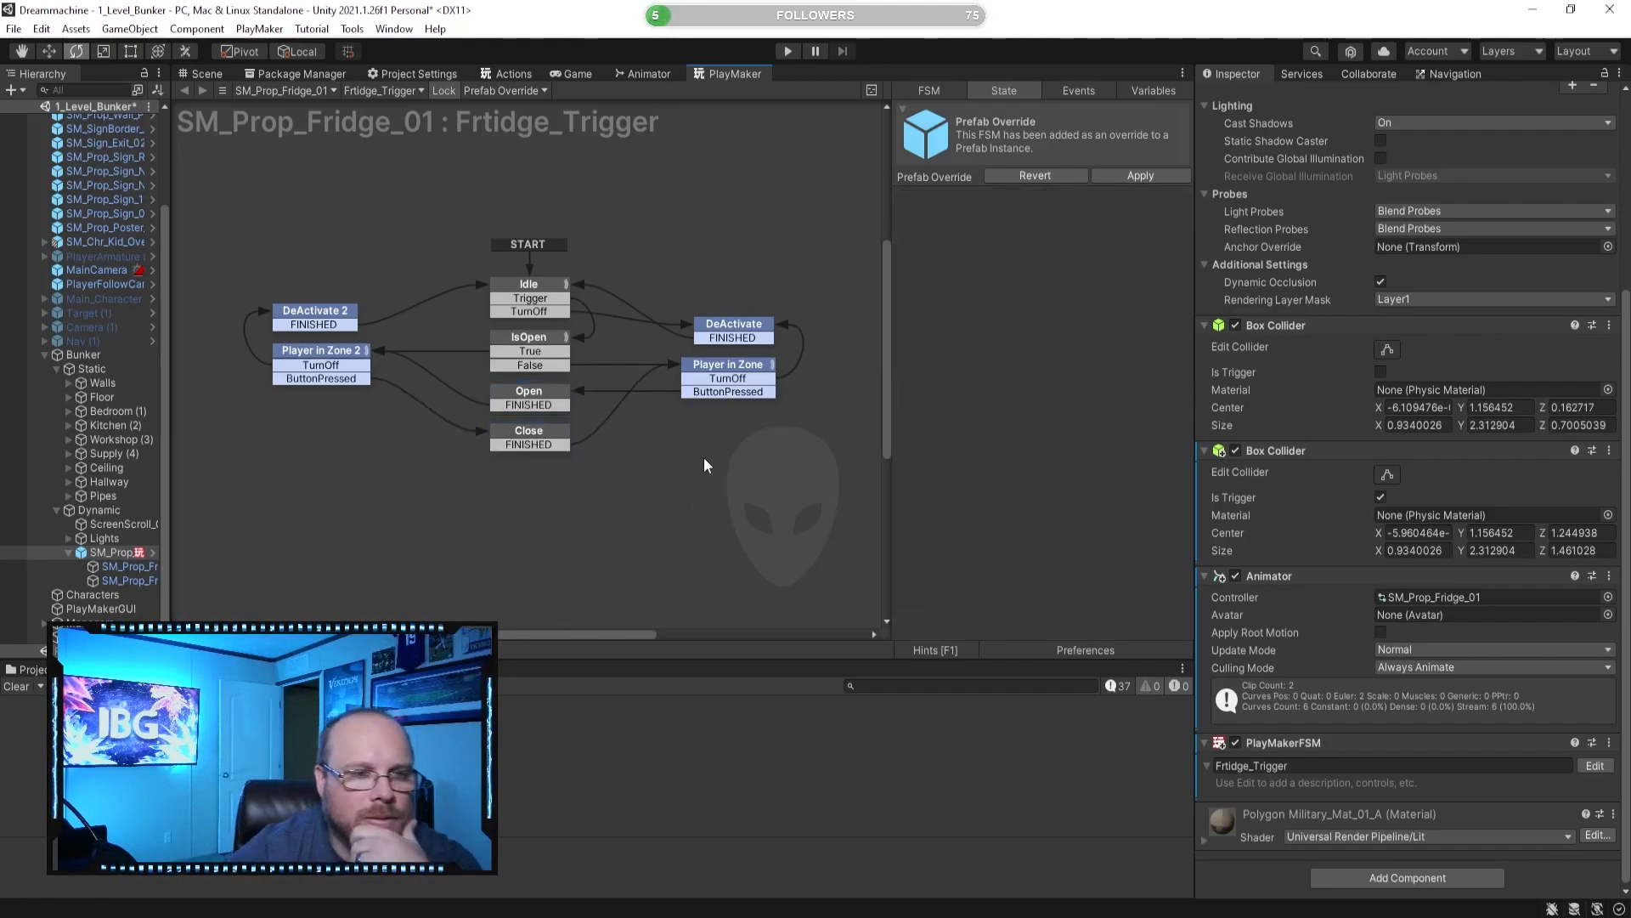
Move the DeActivate and Player in Zone pair and the DeActivate 2 and Player in Zone 2 pair closer to the central column.
left_click_drag(784, 454, 725, 316)
left_click(730, 320)
left_click(735, 327)
left_click_drag(797, 439, 714, 319)
left_click(731, 316)
left_click_drag(838, 445, 706, 352)
left_click(696, 335)
left_click_drag(809, 458, 693, 337)
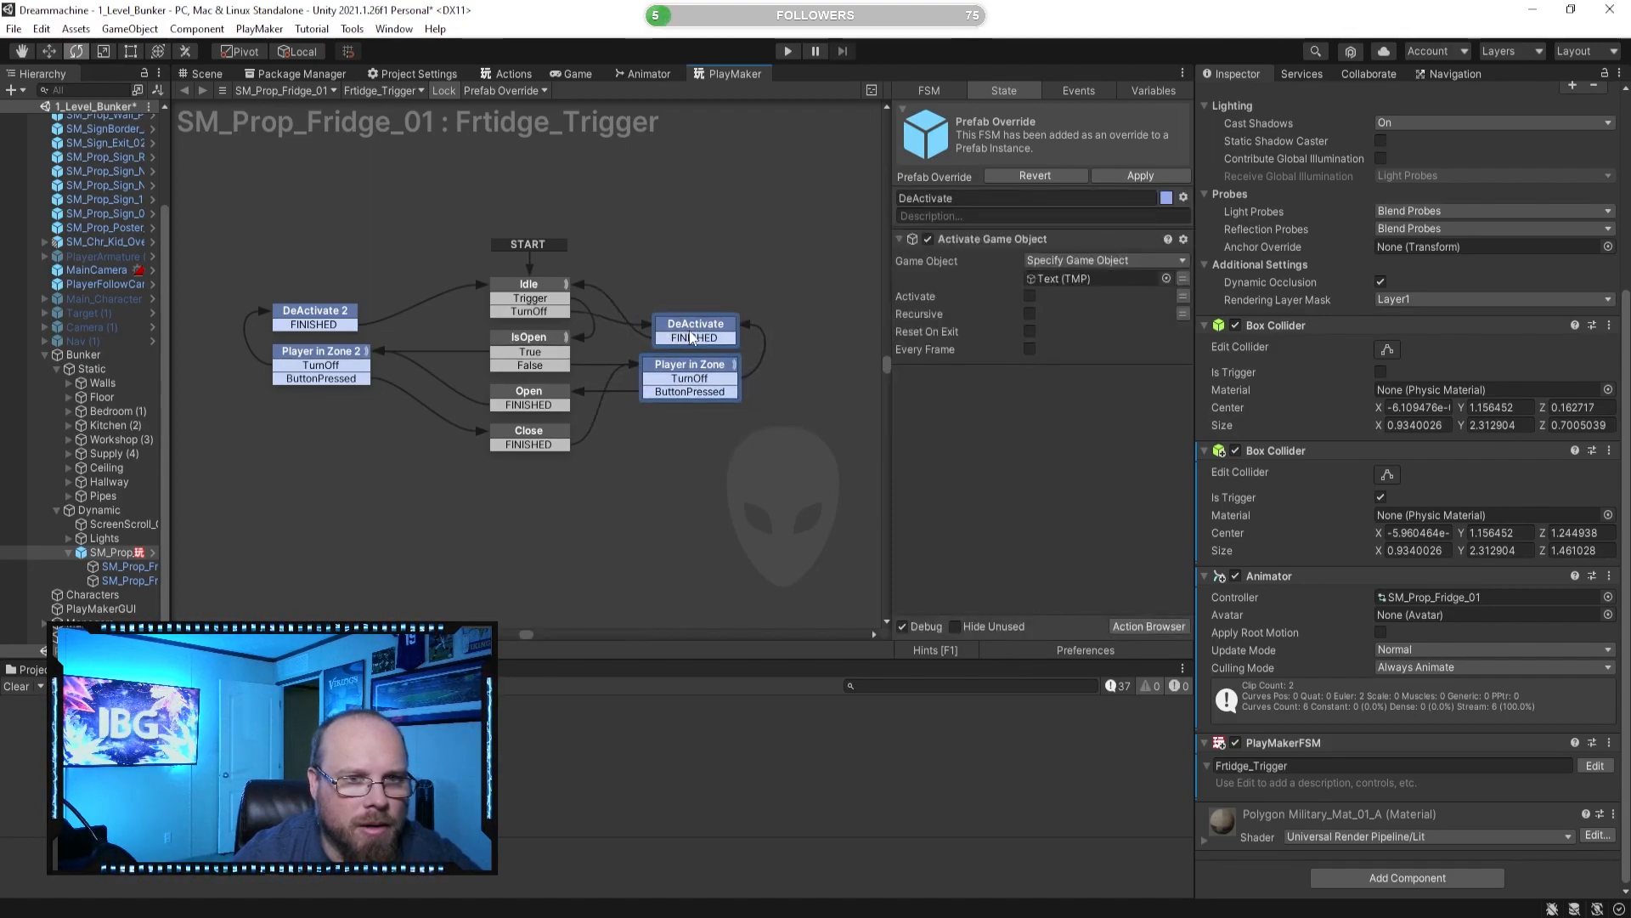
left_click_drag(353, 483, 242, 268)
left_click_drag(310, 325, 374, 326)
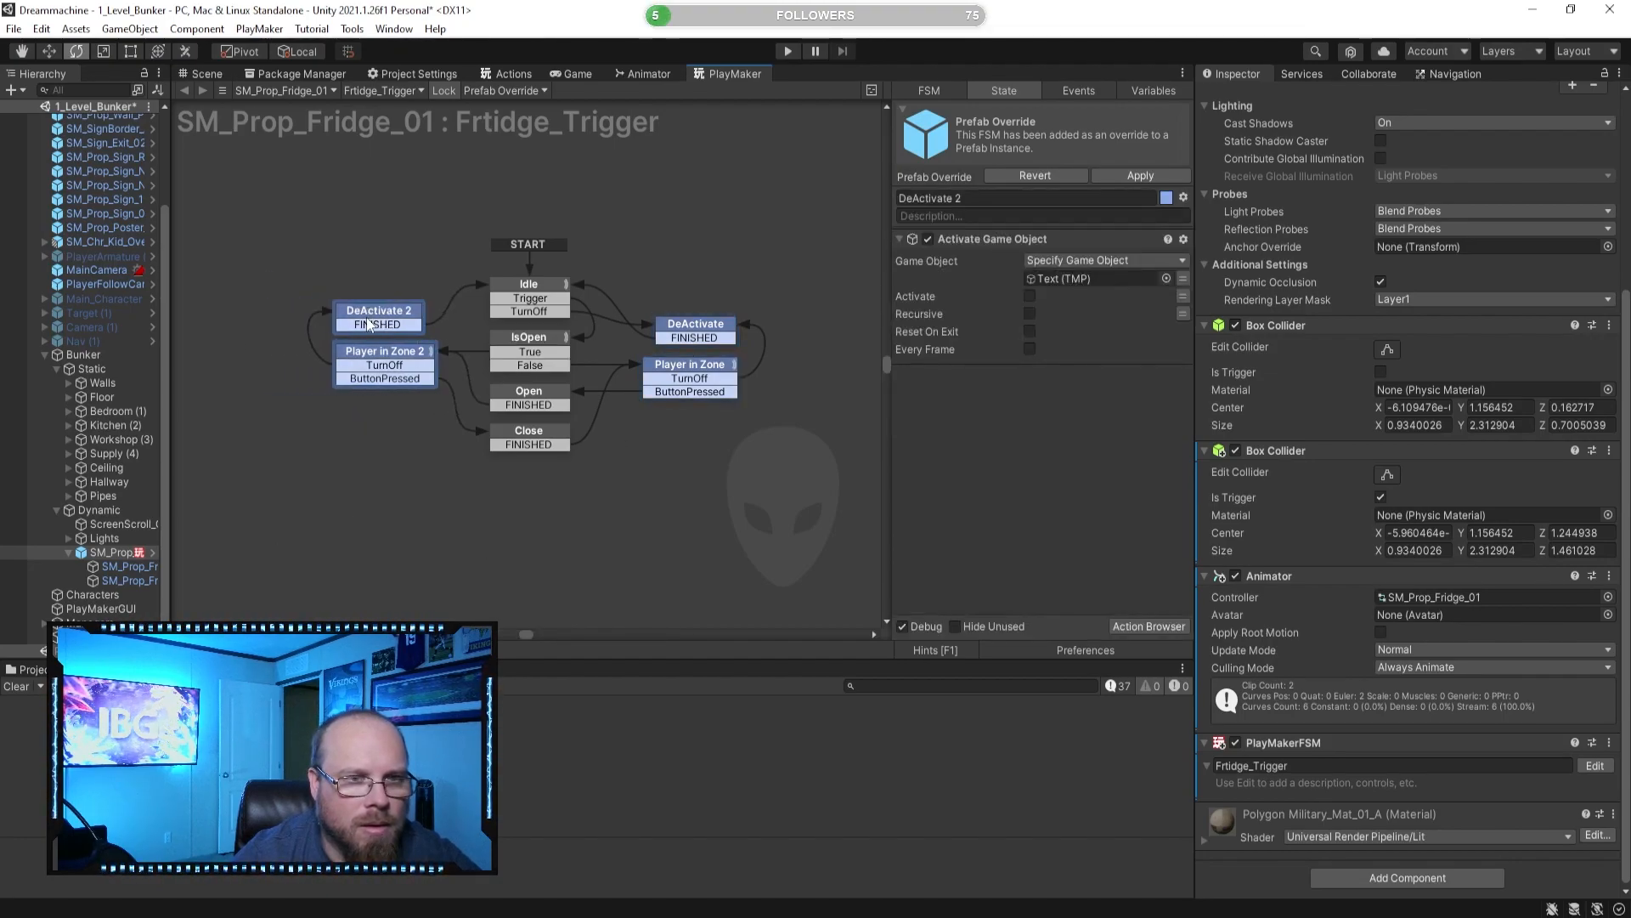
left_click(723, 434)
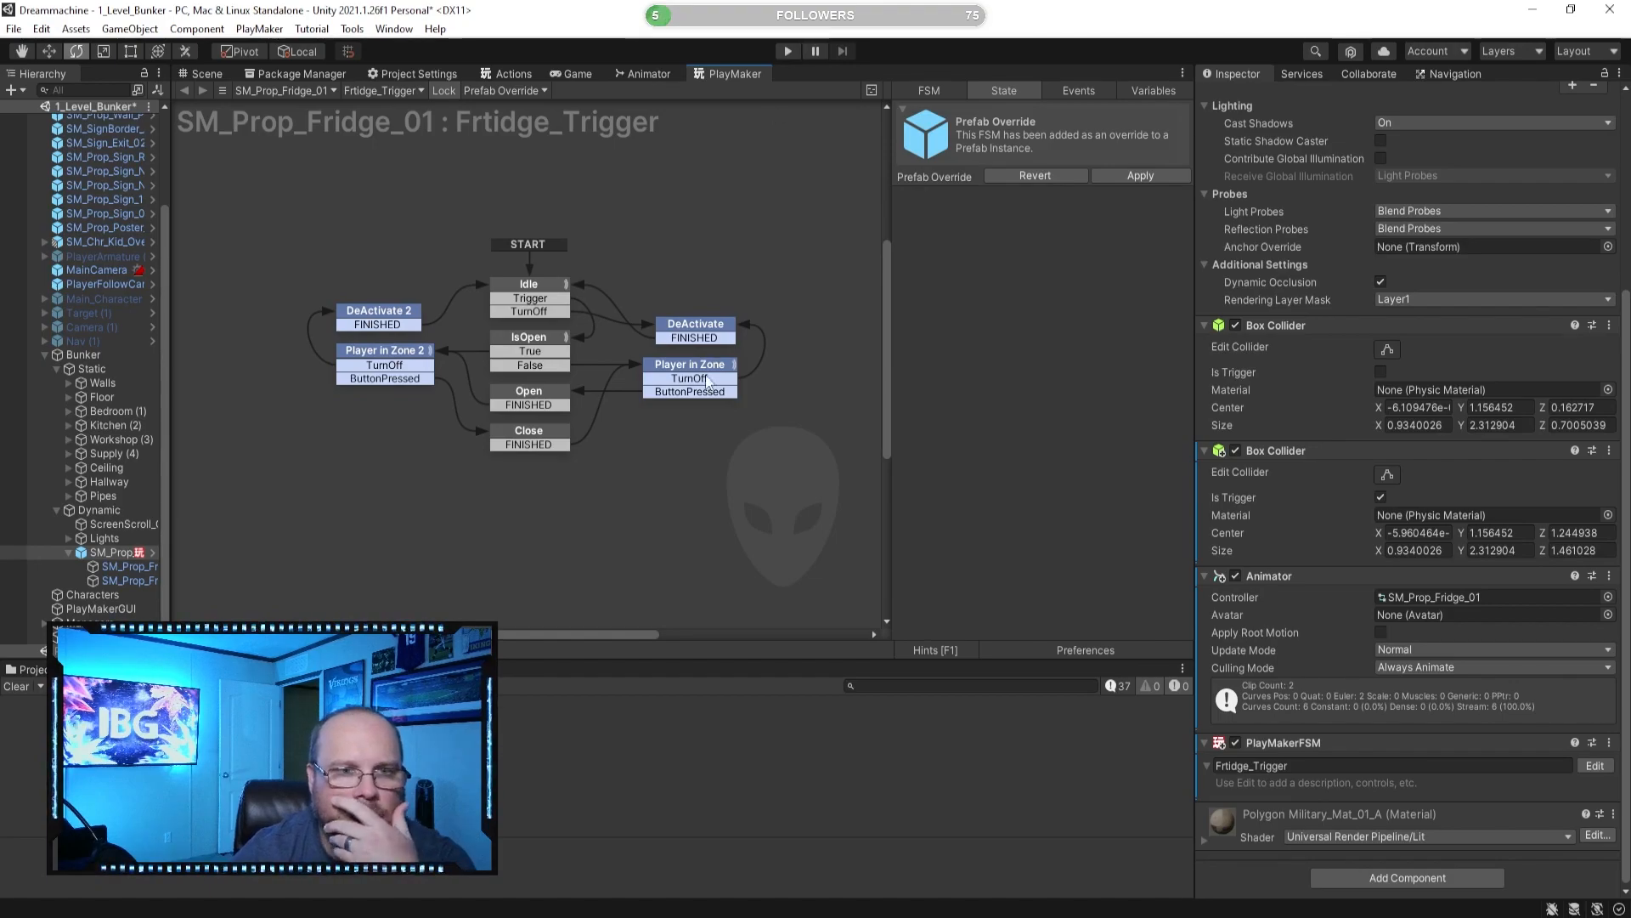
Play-test the rerouted fridge trigger by walking to the fridge and repeatedly opening and closing it with E, then stop the session.
left_click(787, 51)
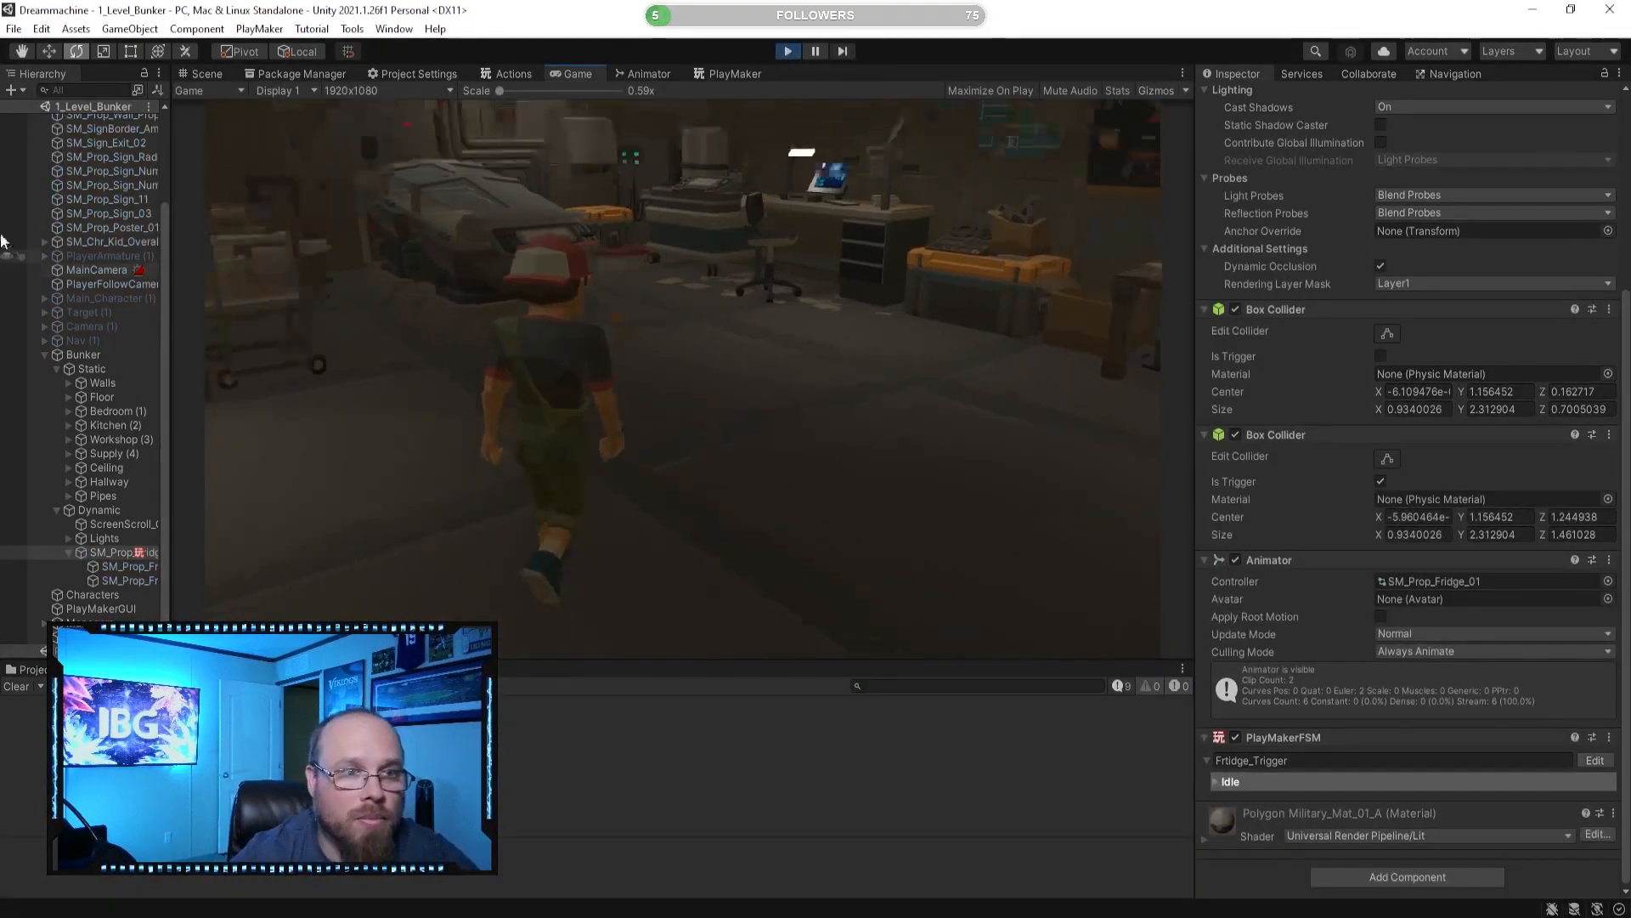
key("w")
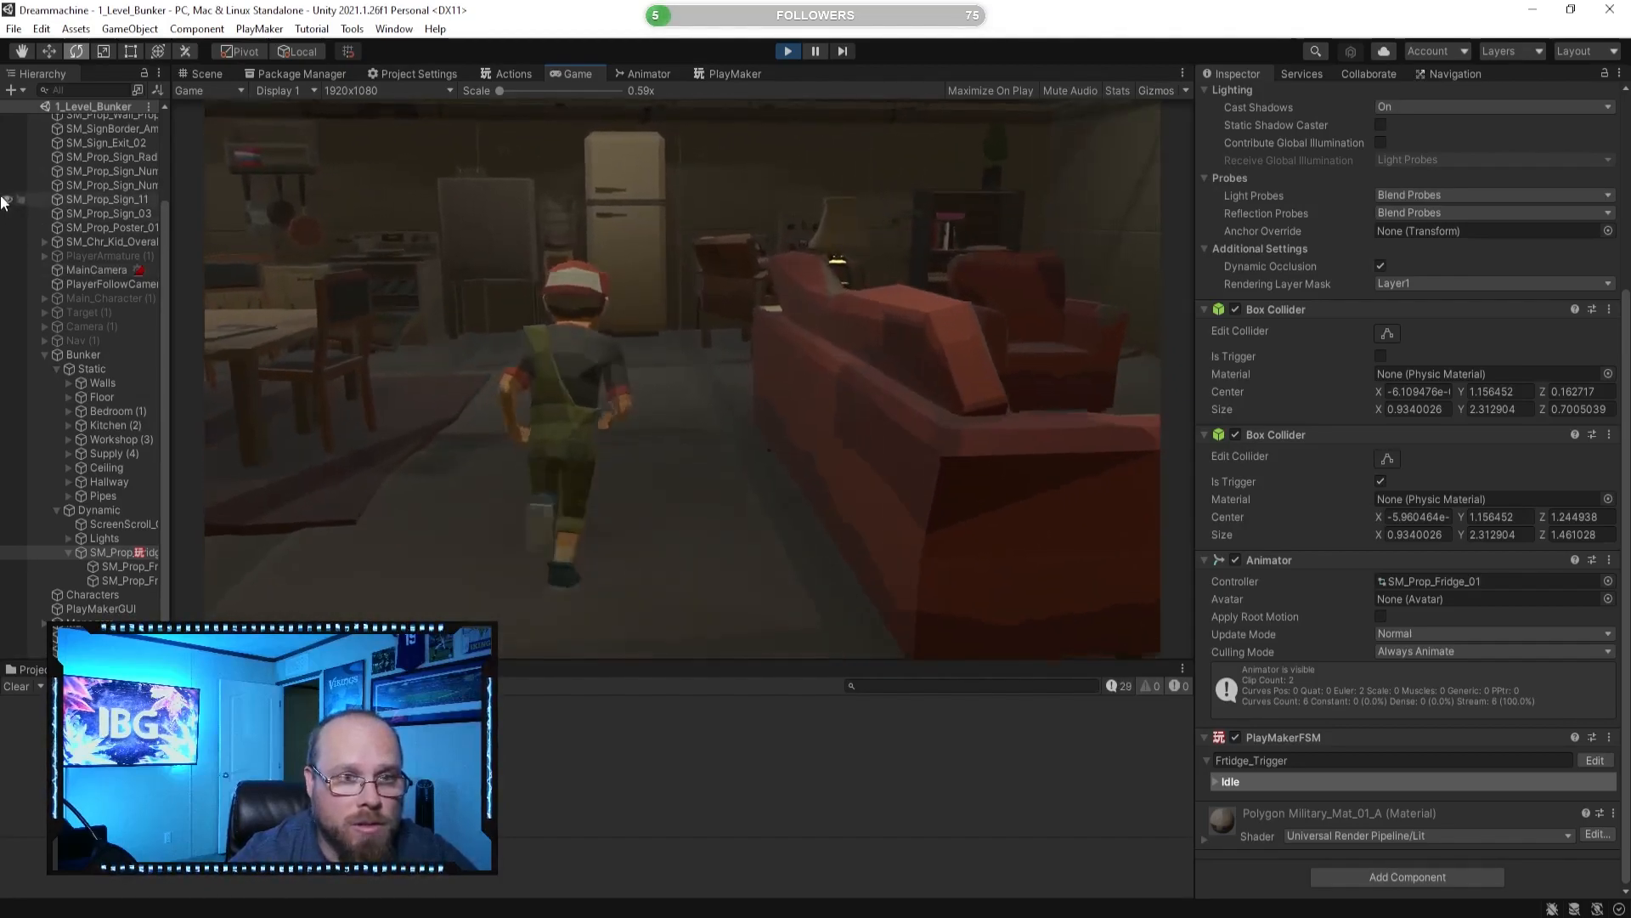
key("w")
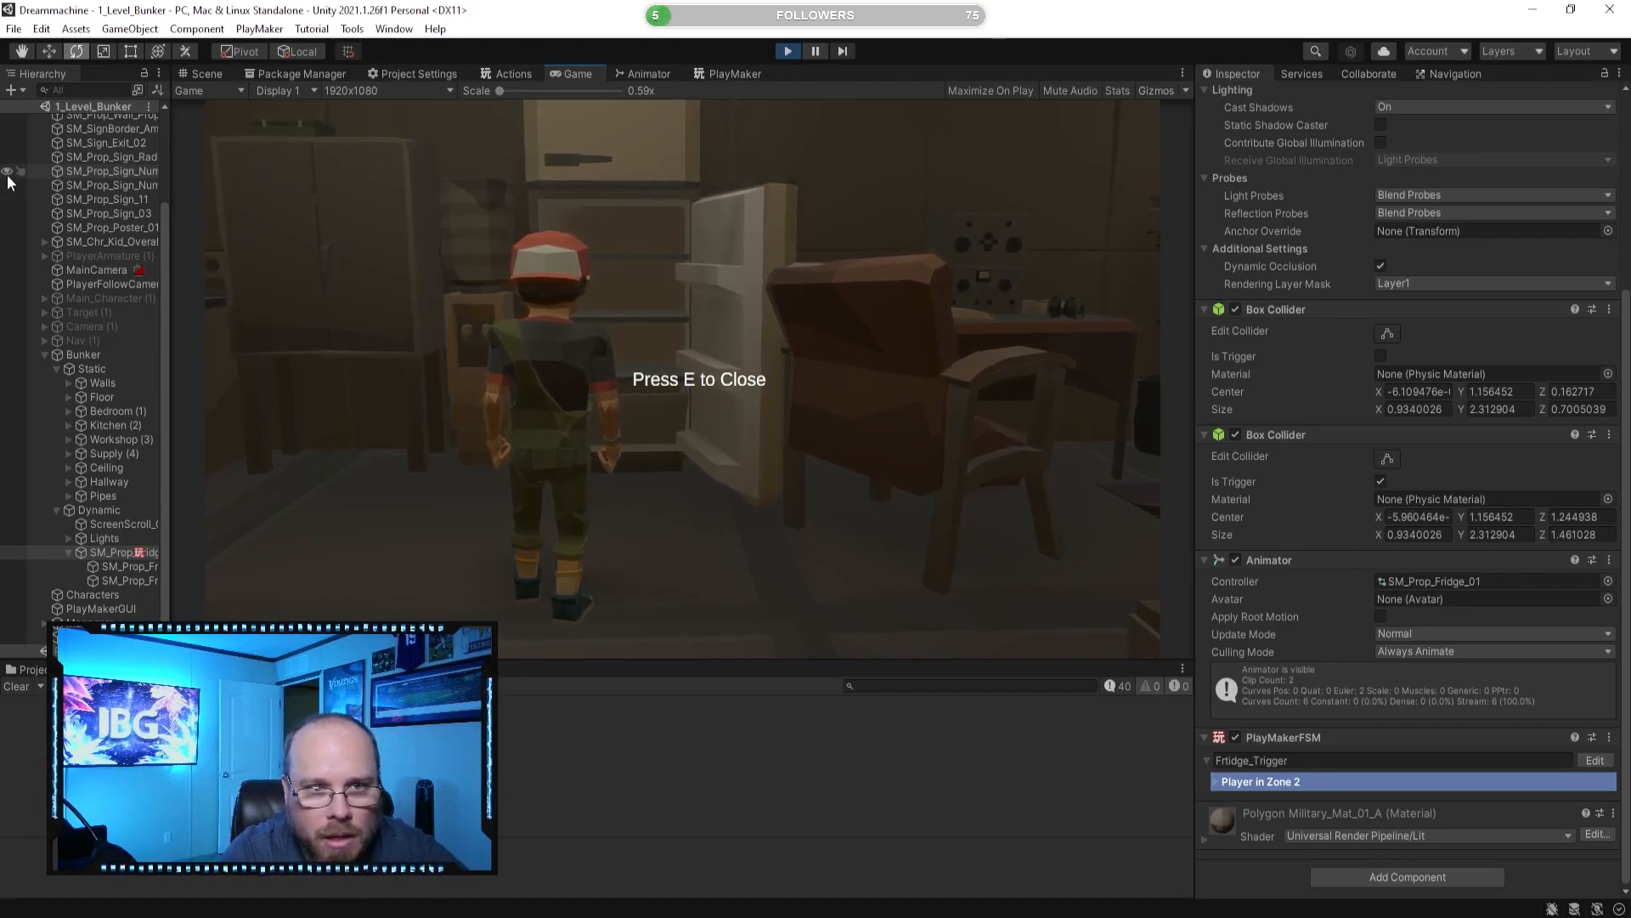
key("s")
key("w")
key("e")
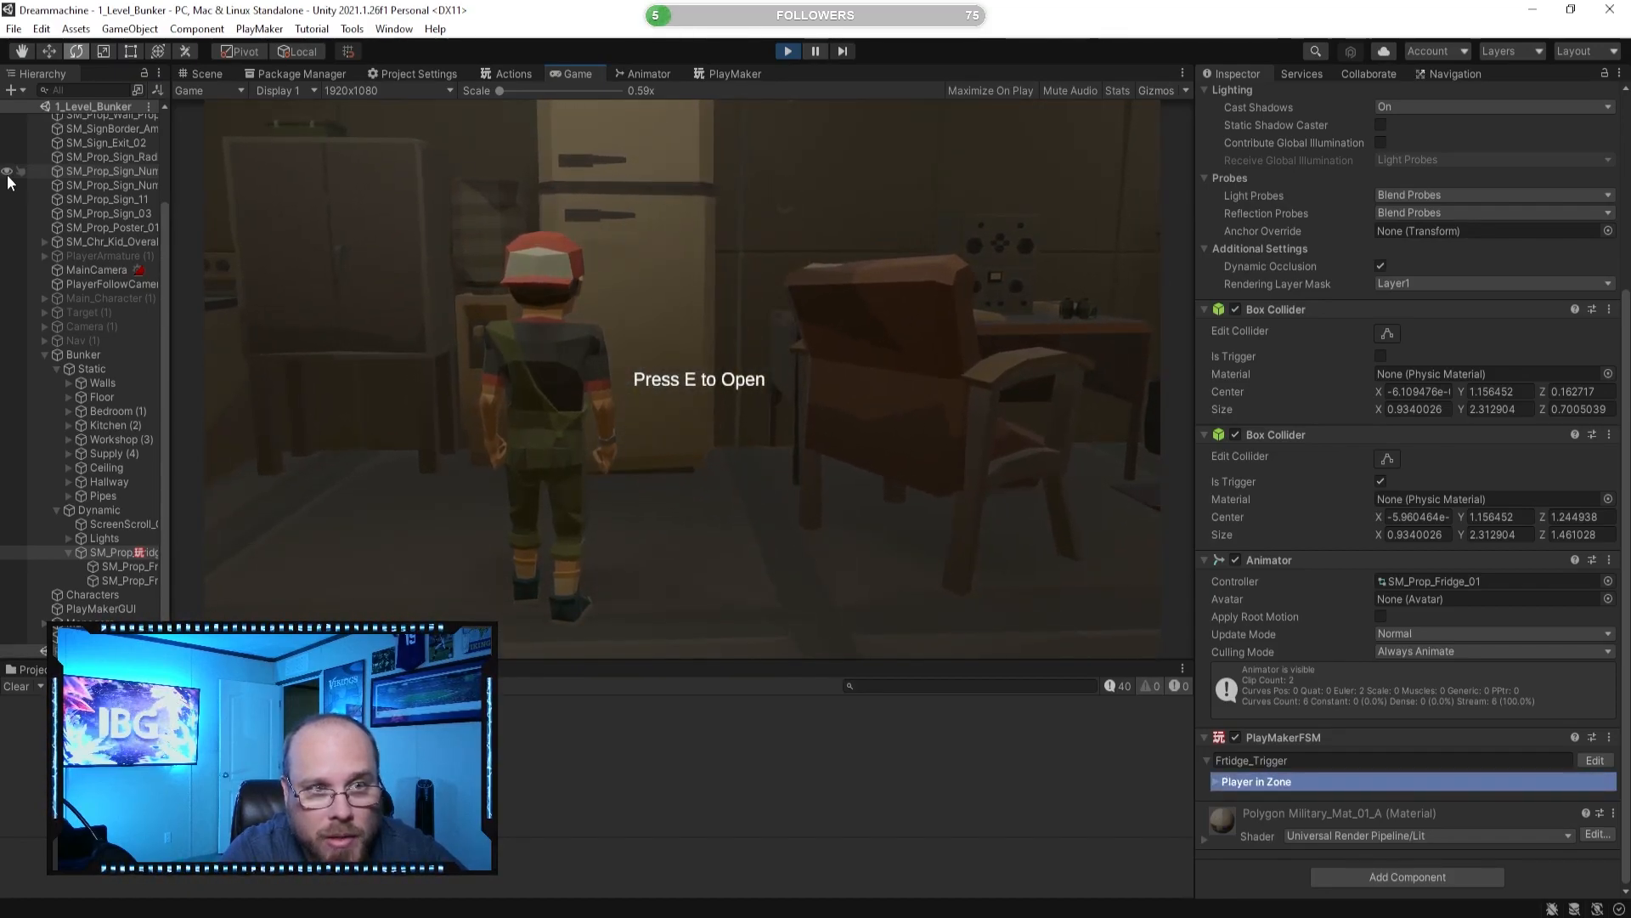
key("e")
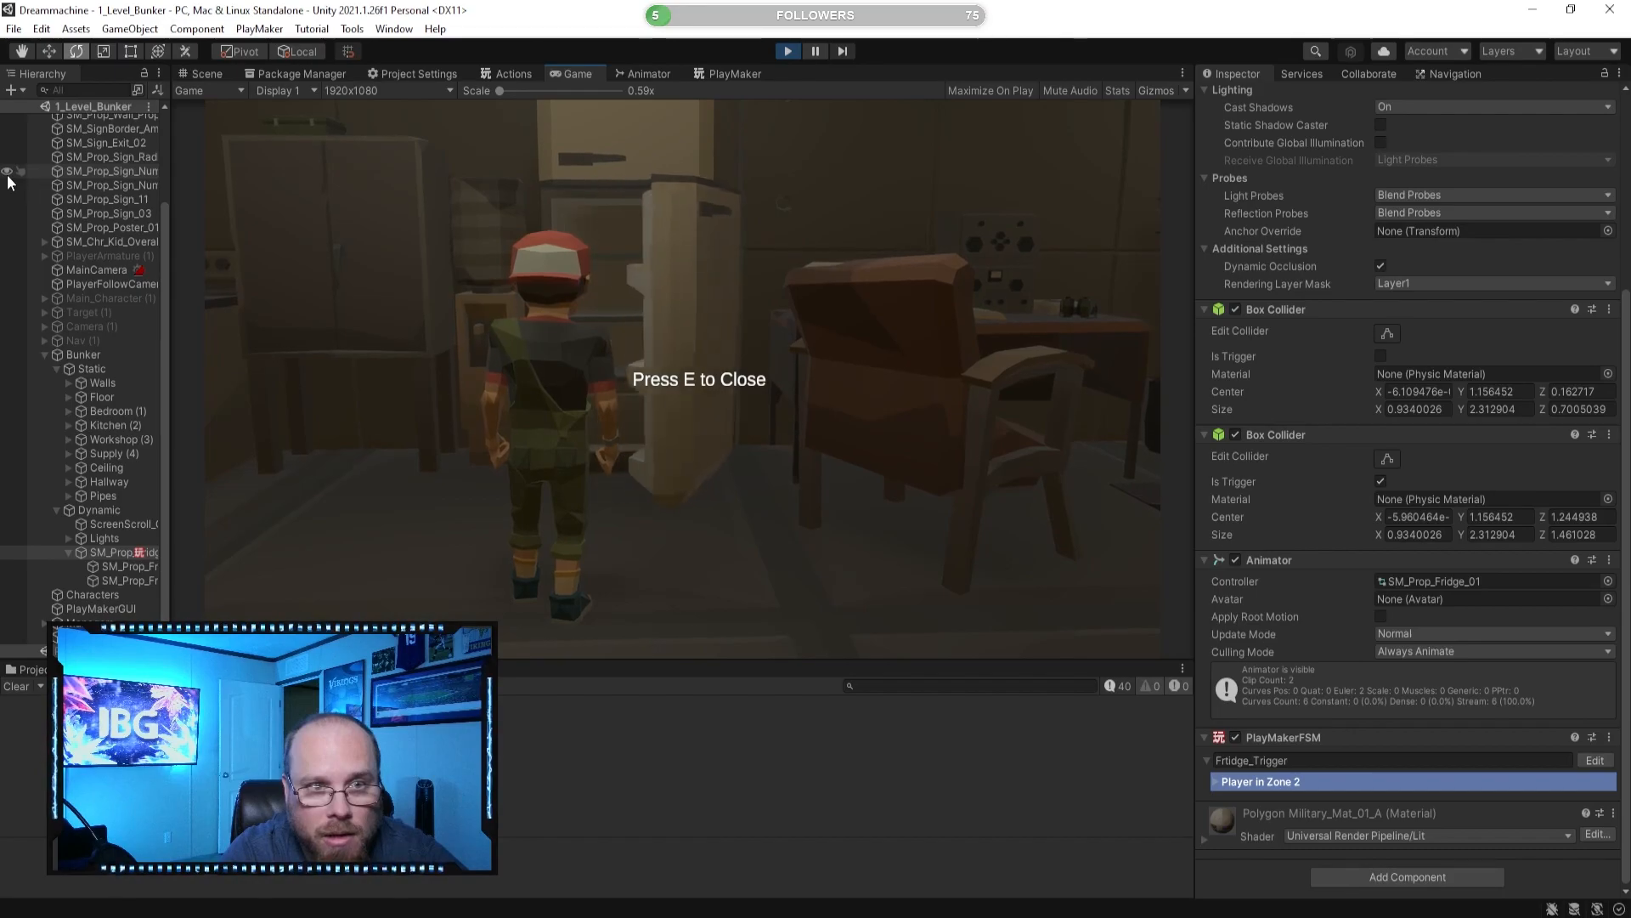
key("e")
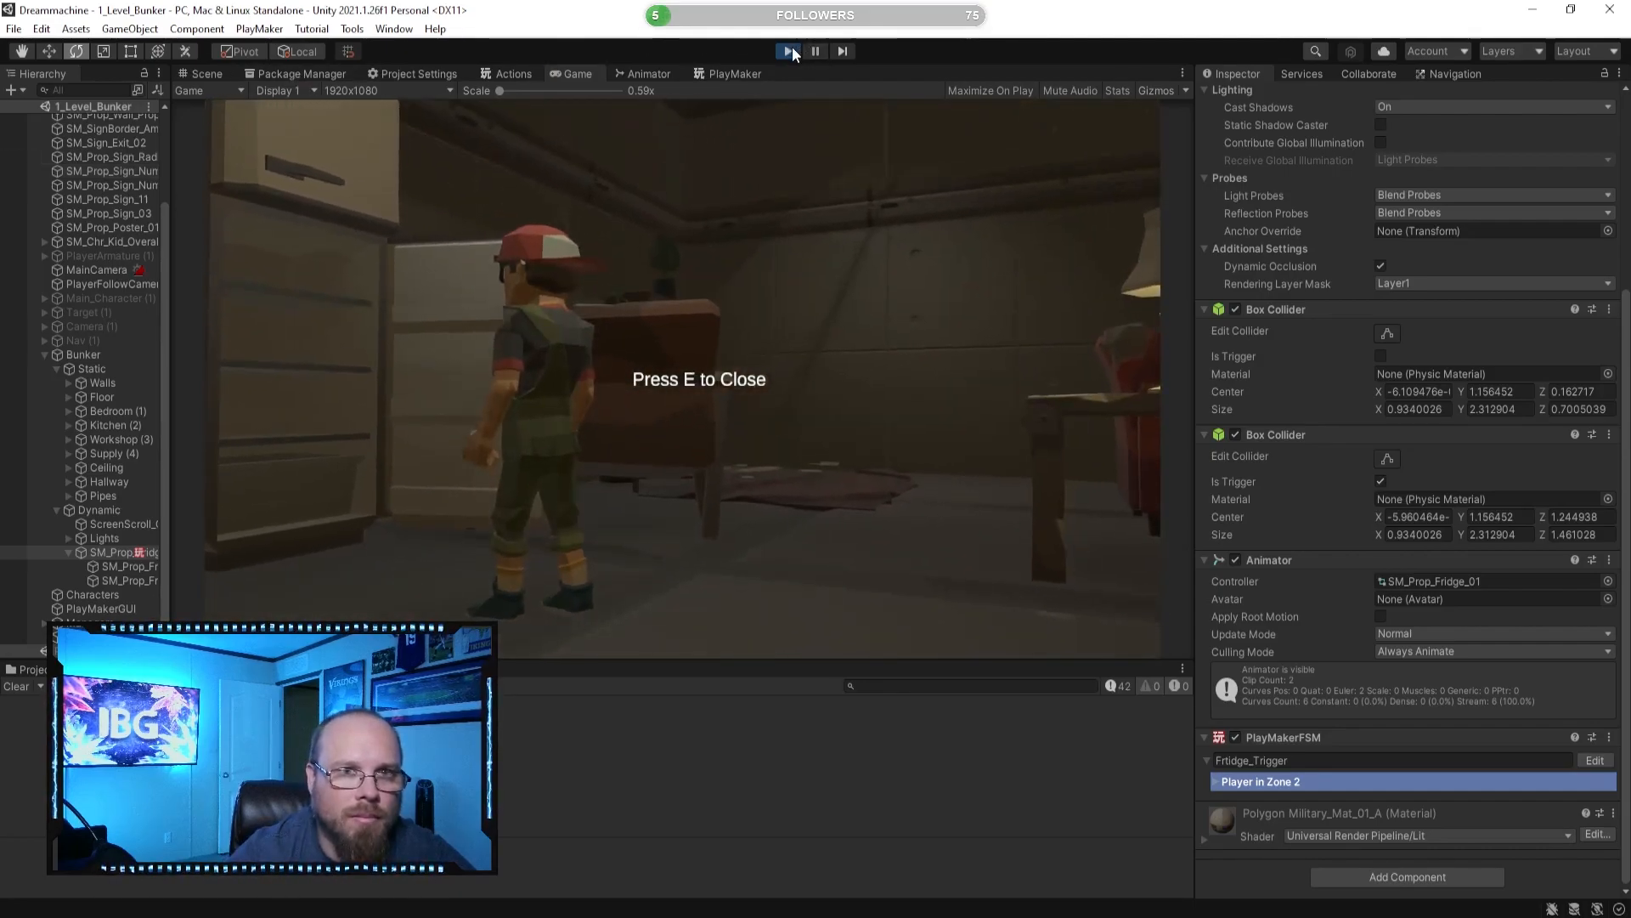
left_click(788, 50)
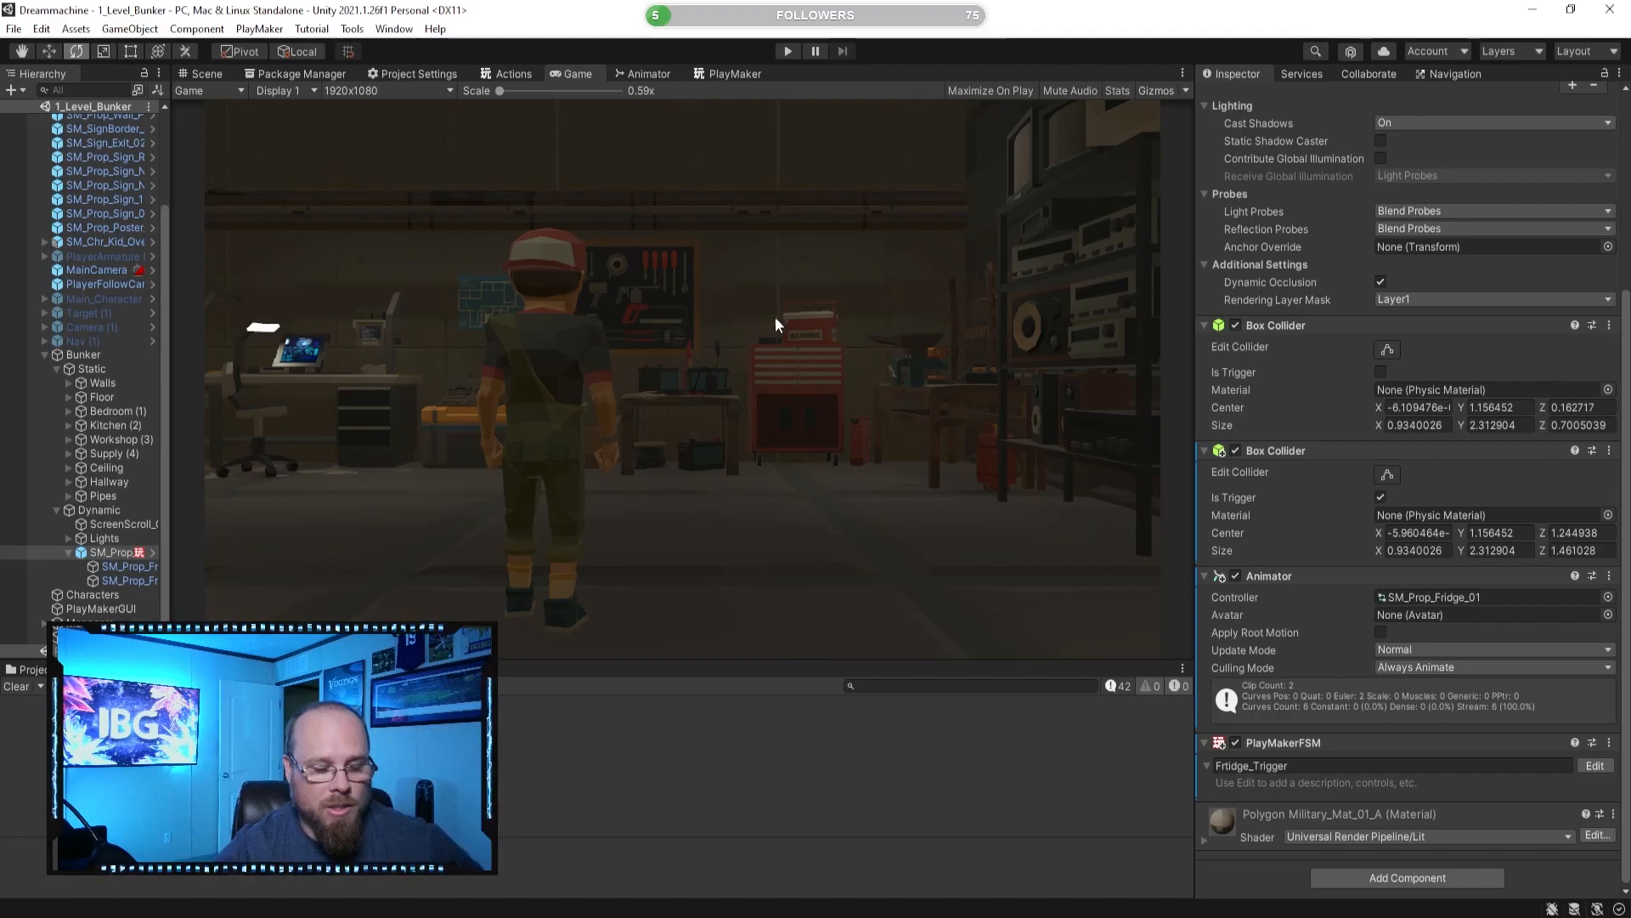
Start a play-test and walk the character from the workshop into the kitchen toward the fridge.
left_click(789, 51)
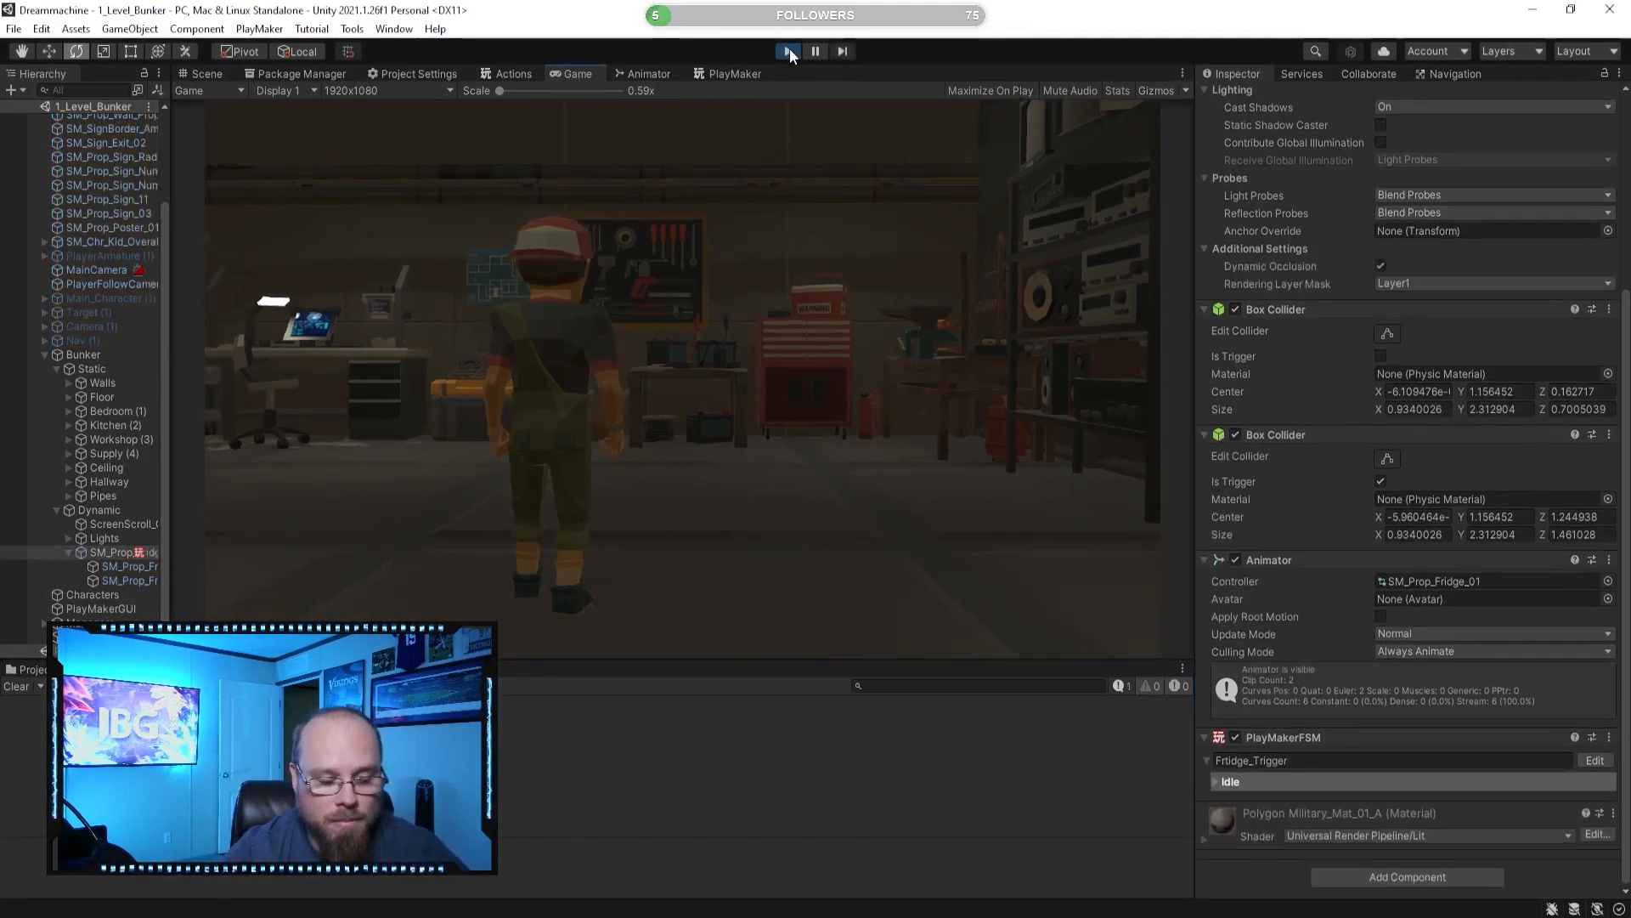
key("w")
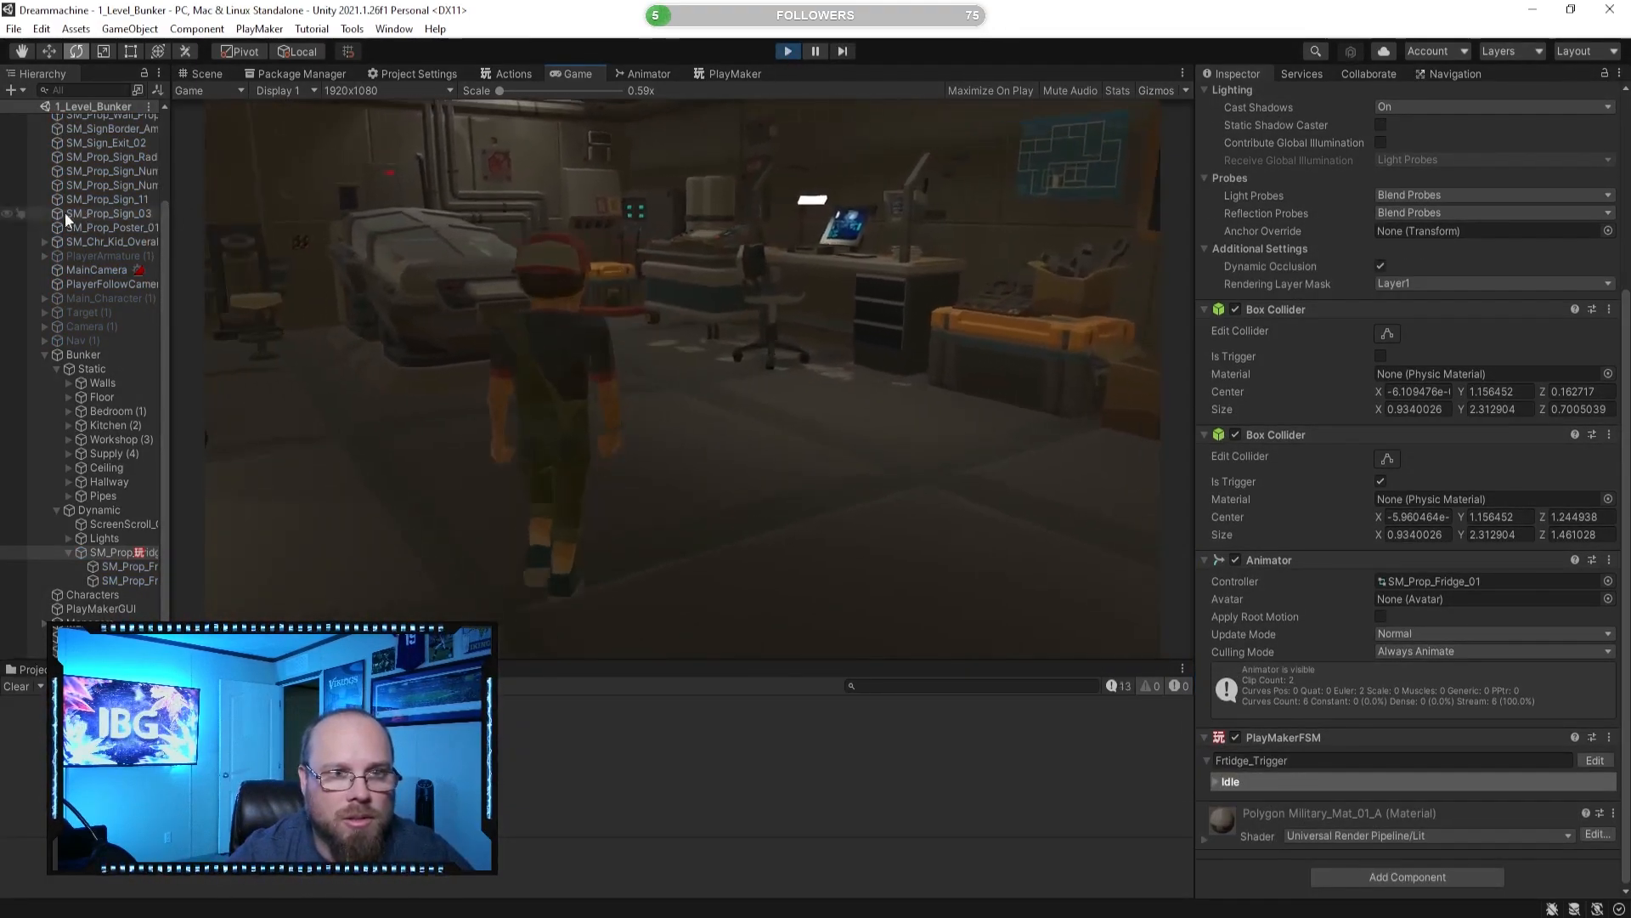
key("w")
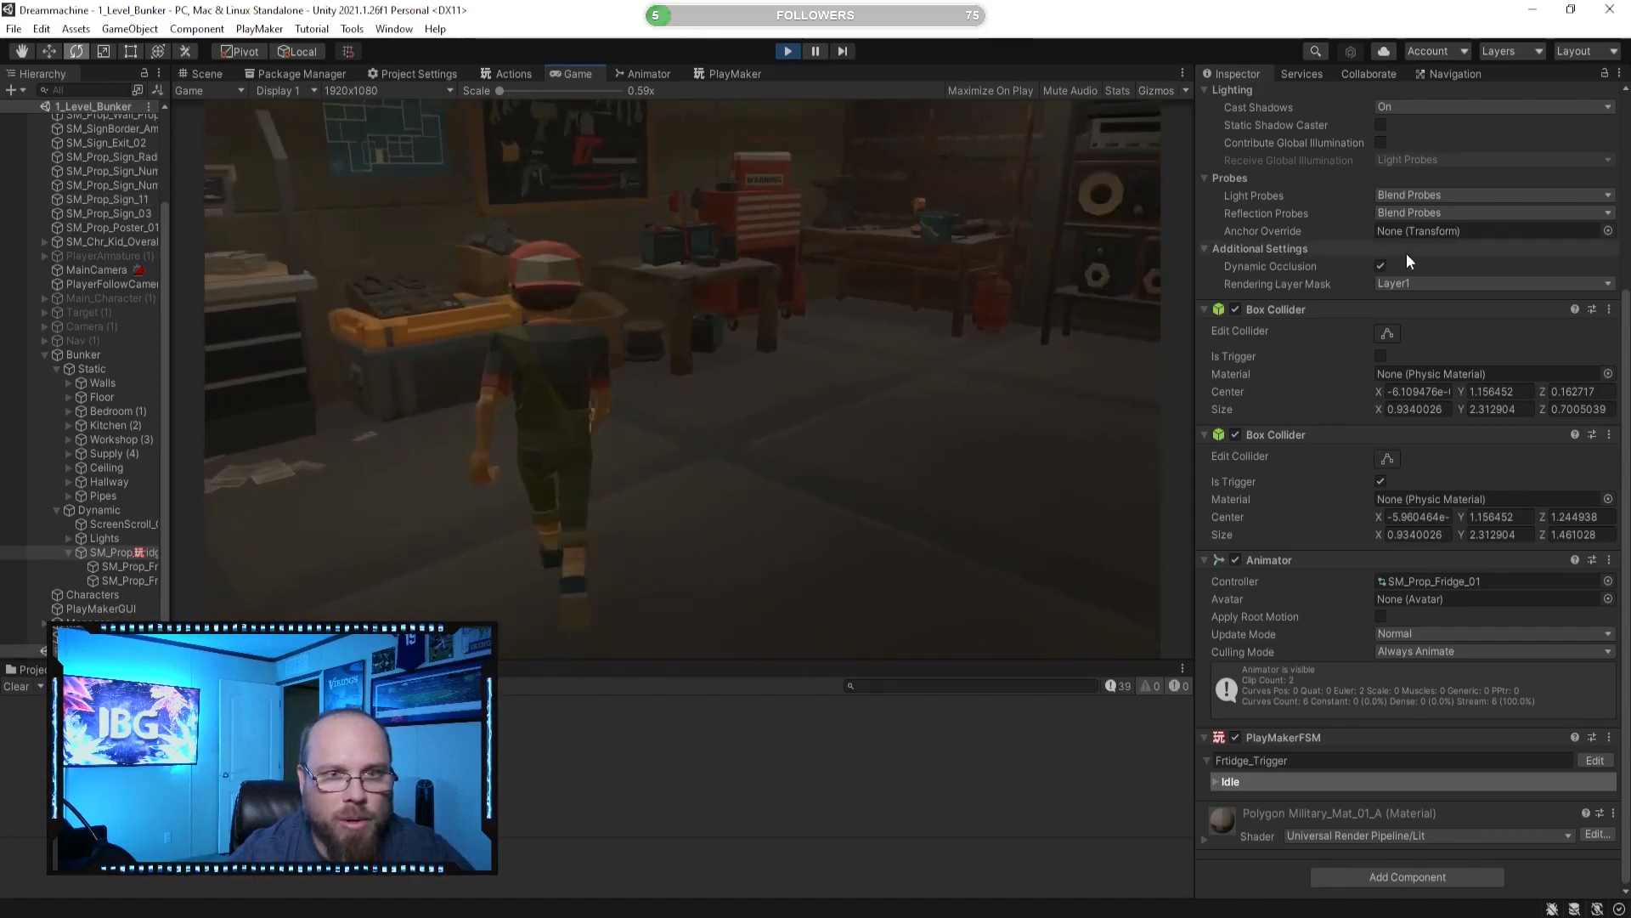
key("w")
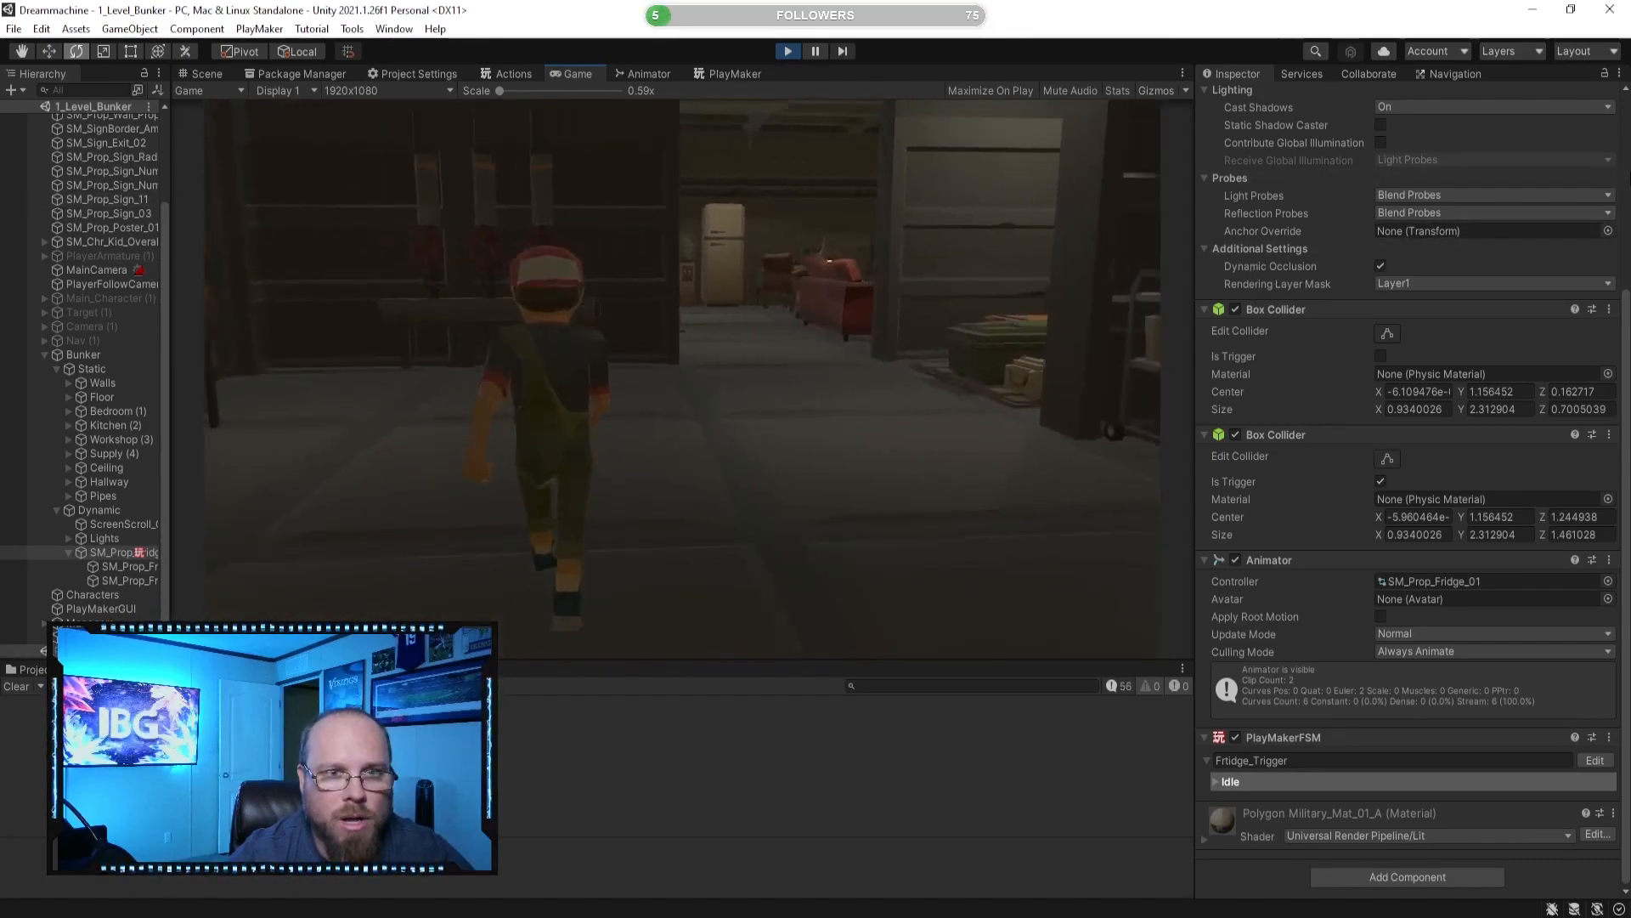
key("w")
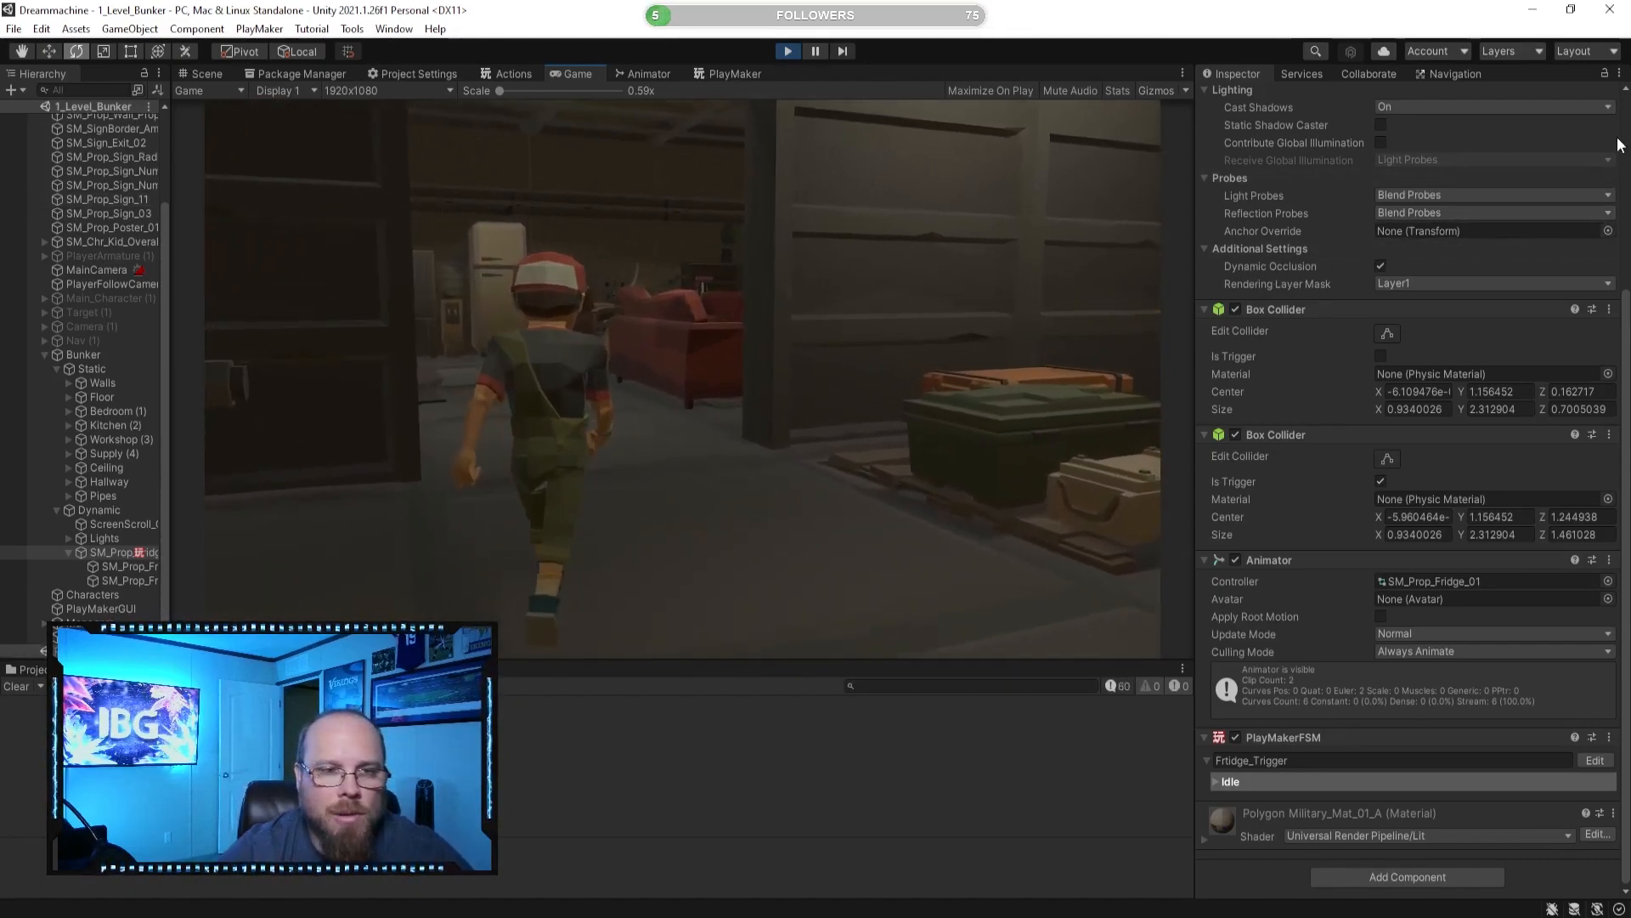
key("w")
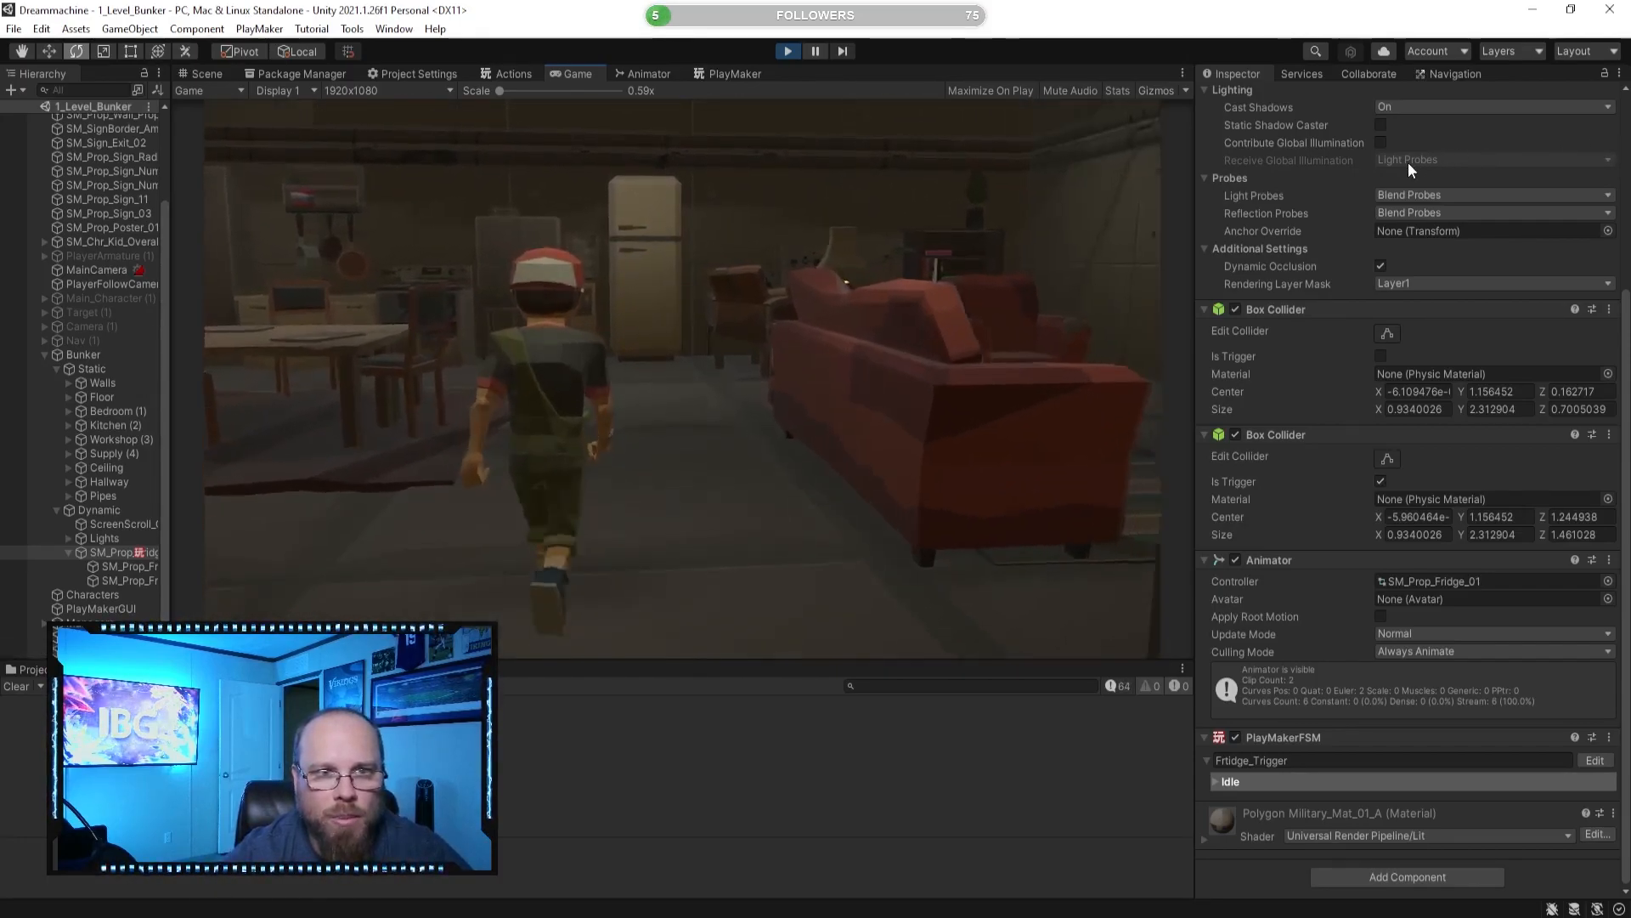
key("w")
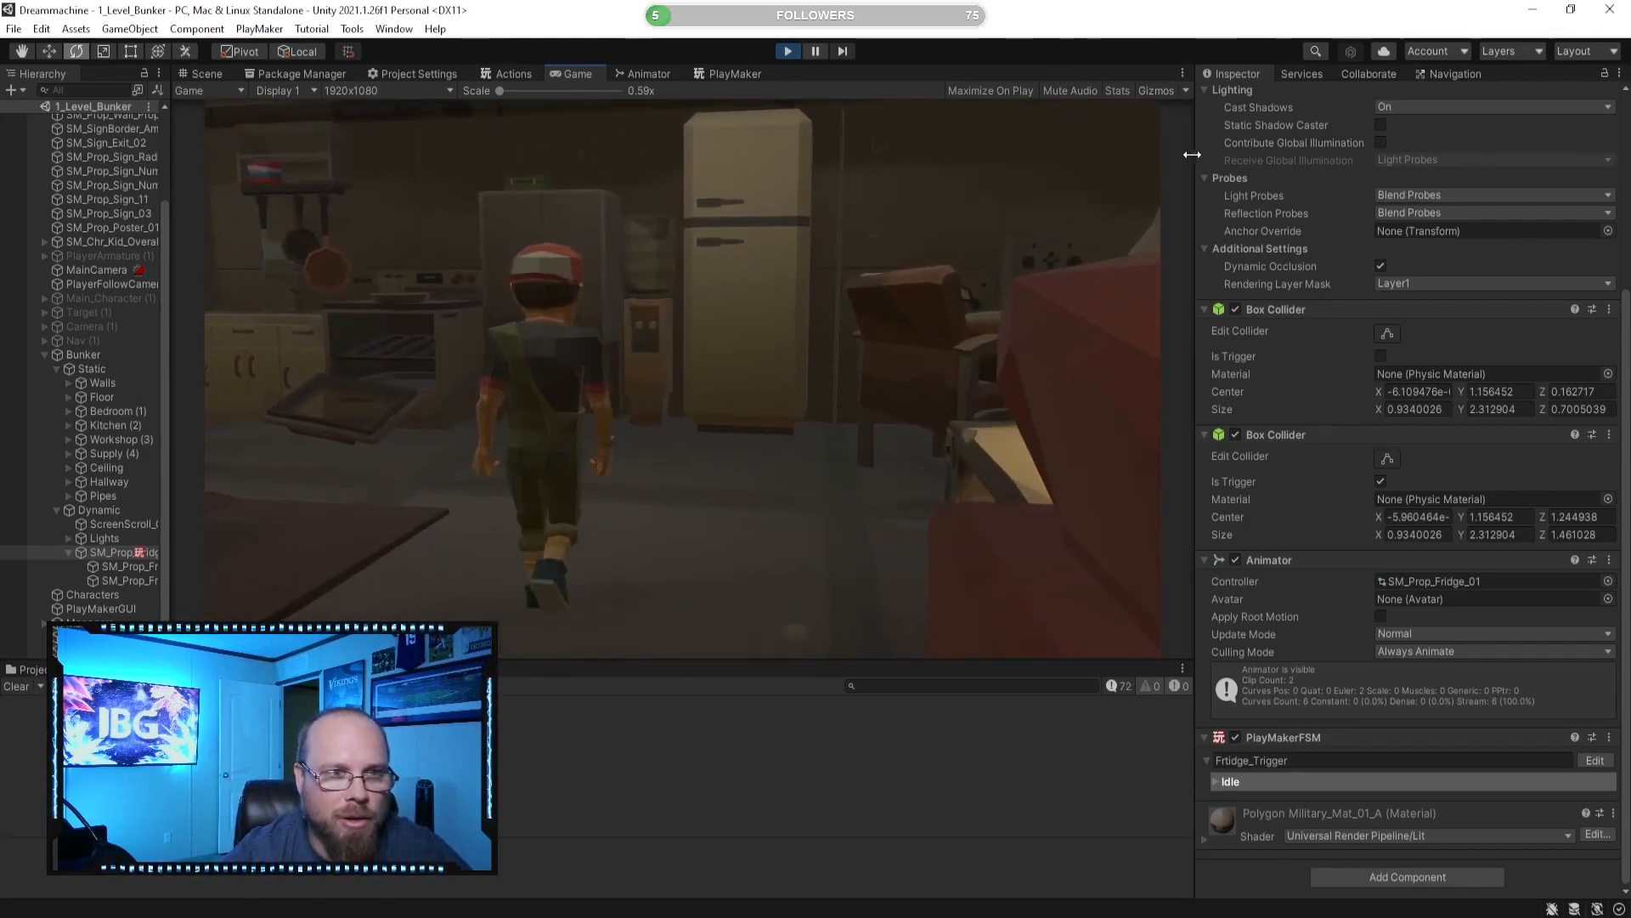
key("w")
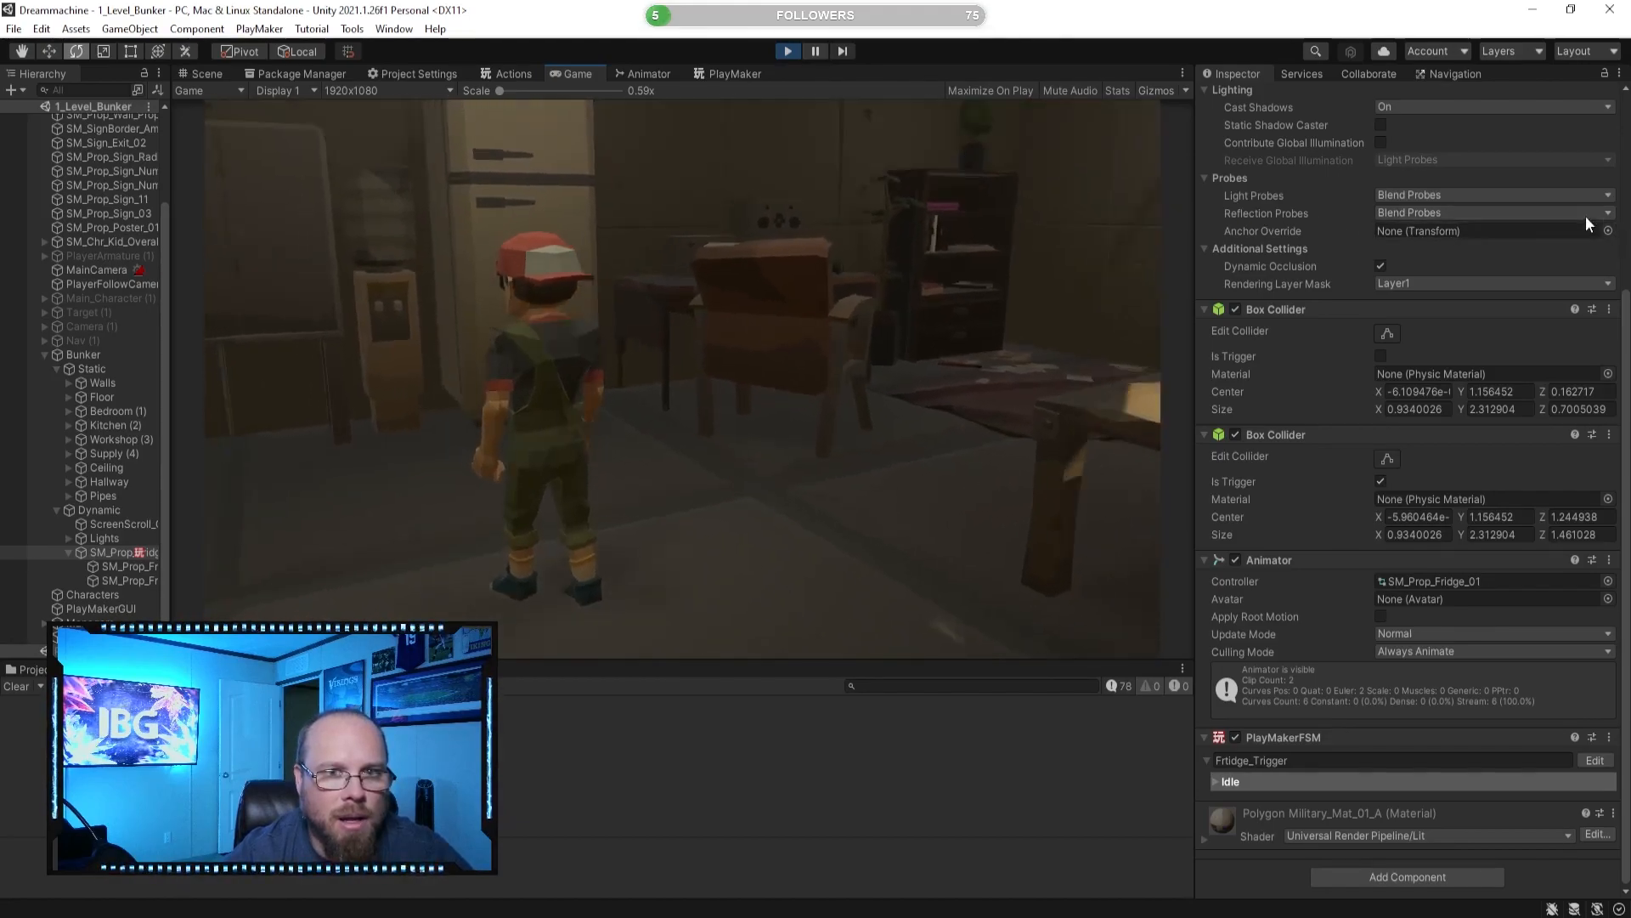
Turn the character around past the red sofa and walk back to the workshop to inspect its furnishings.
key("d")
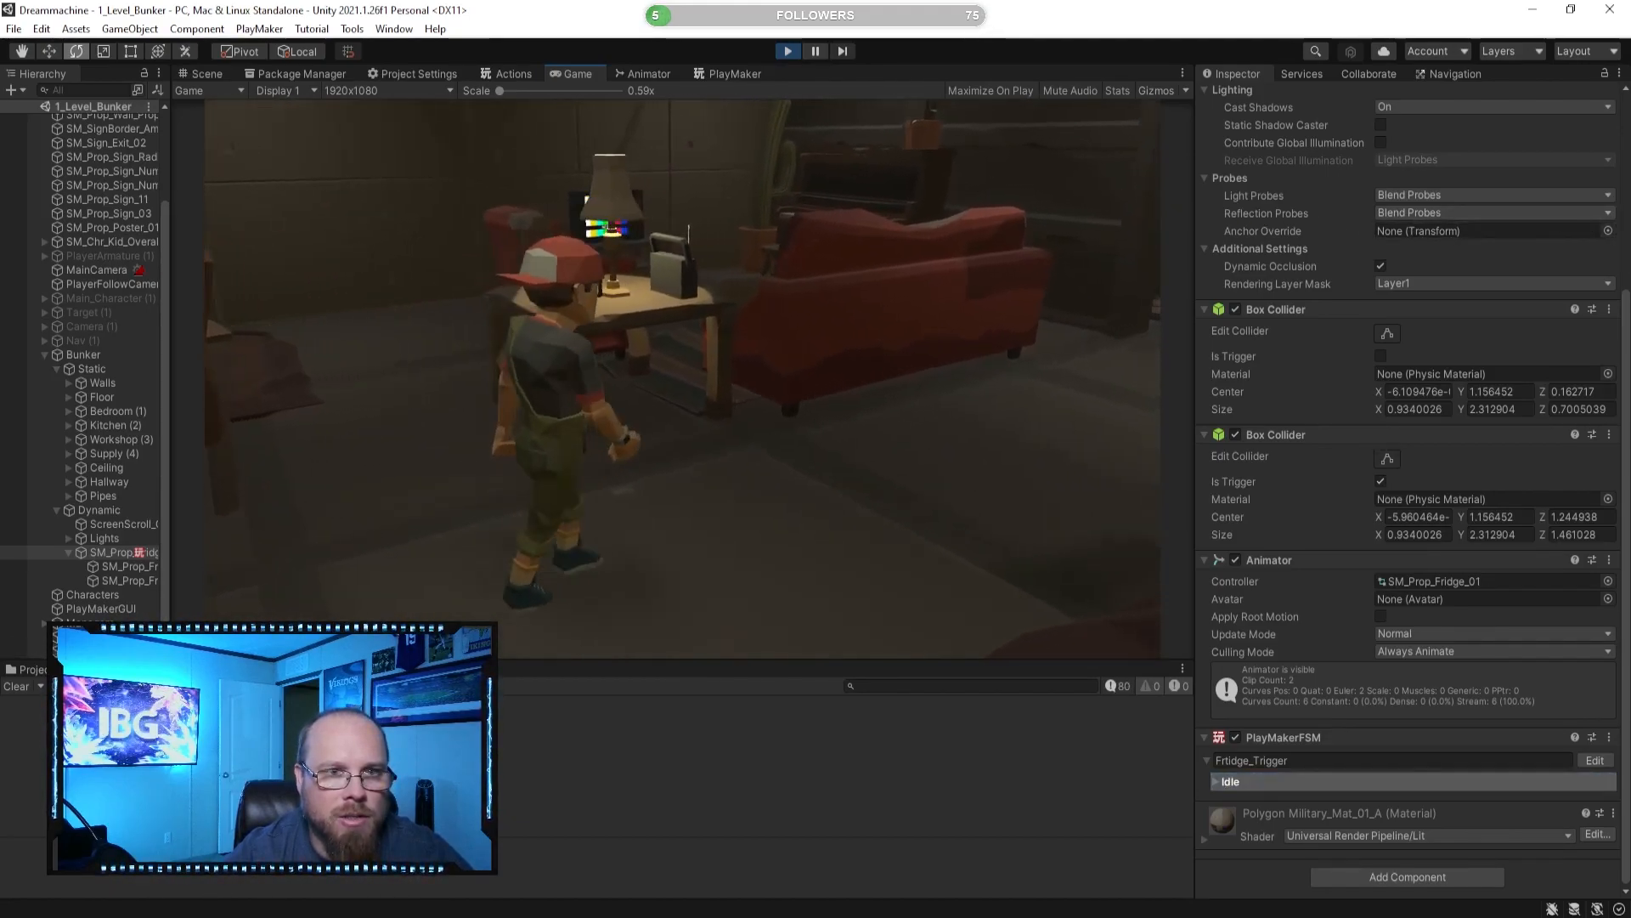
key("w")
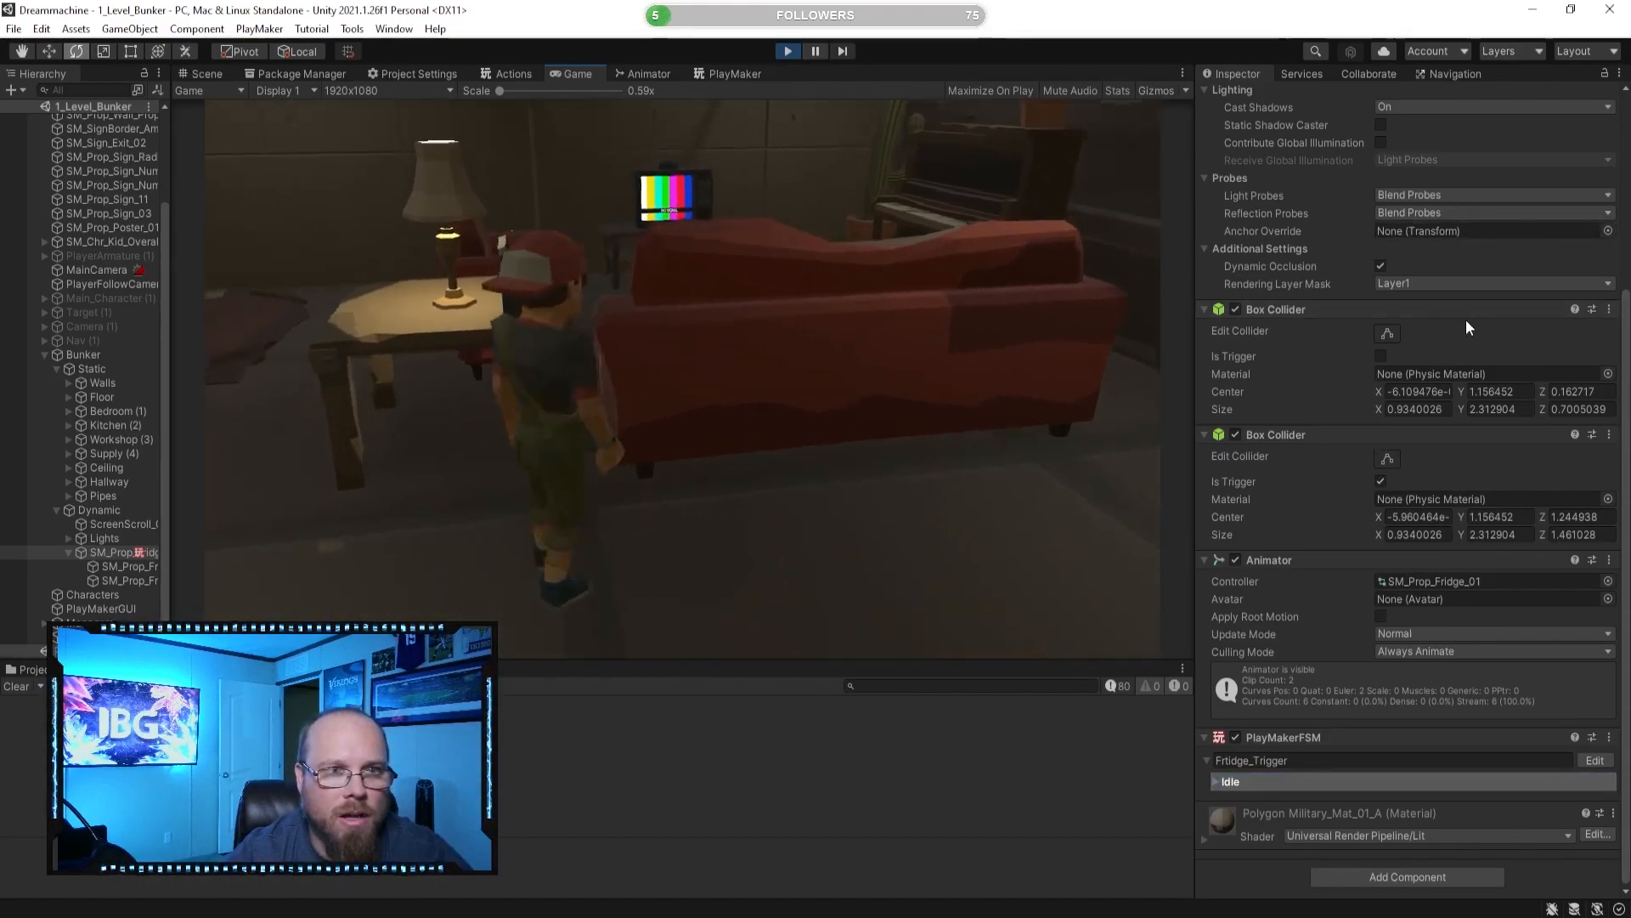
key("w")
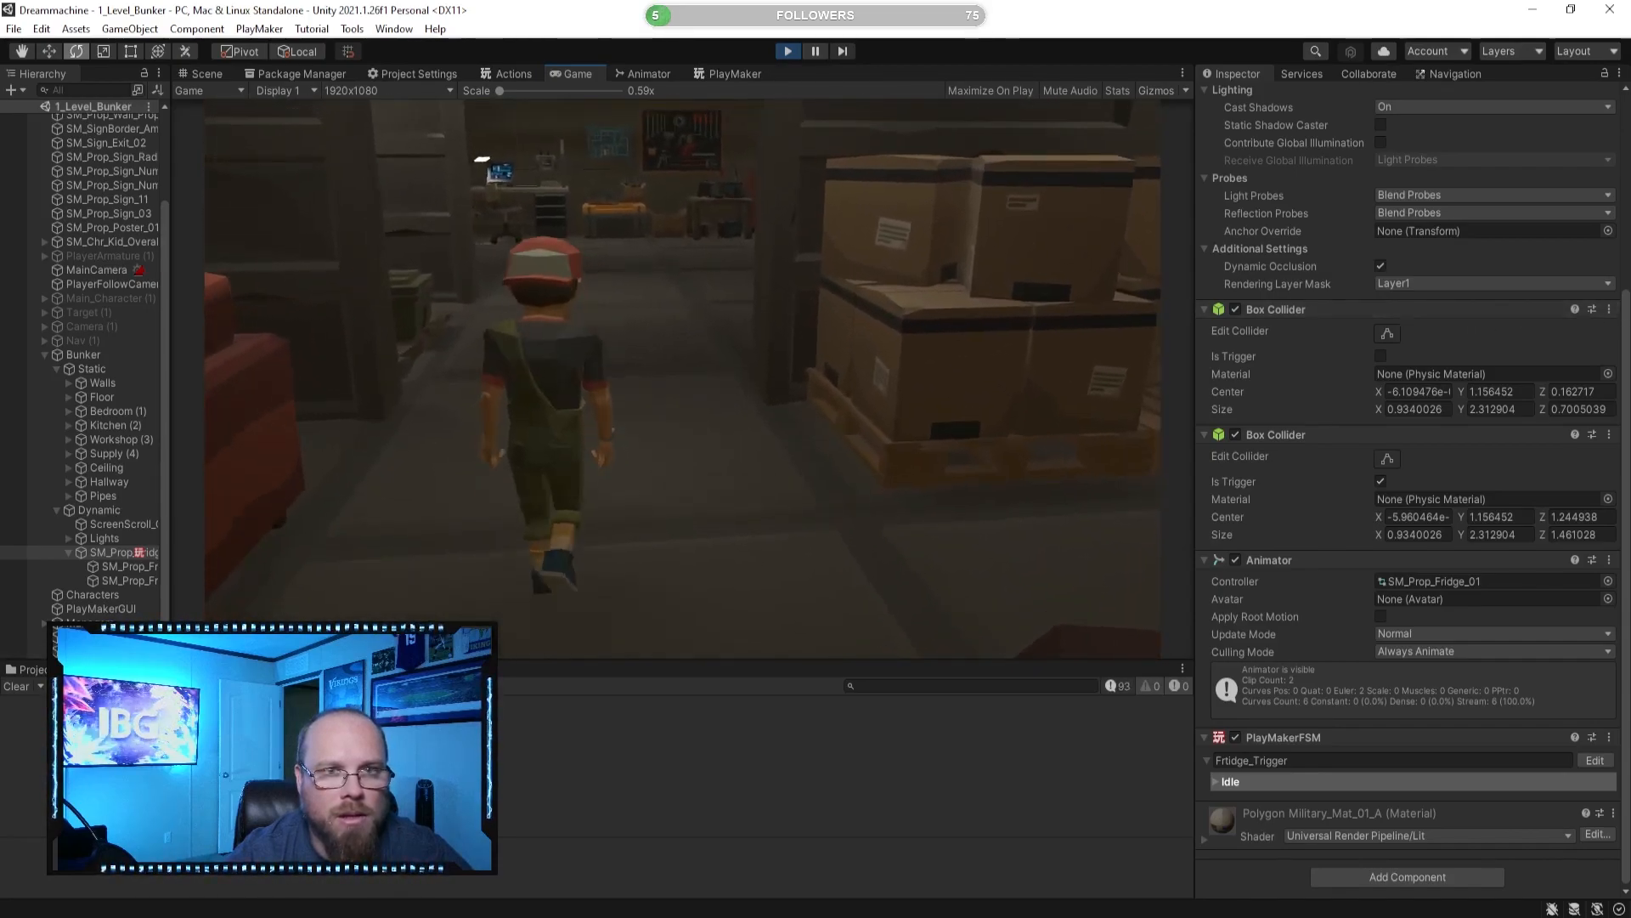
key("w")
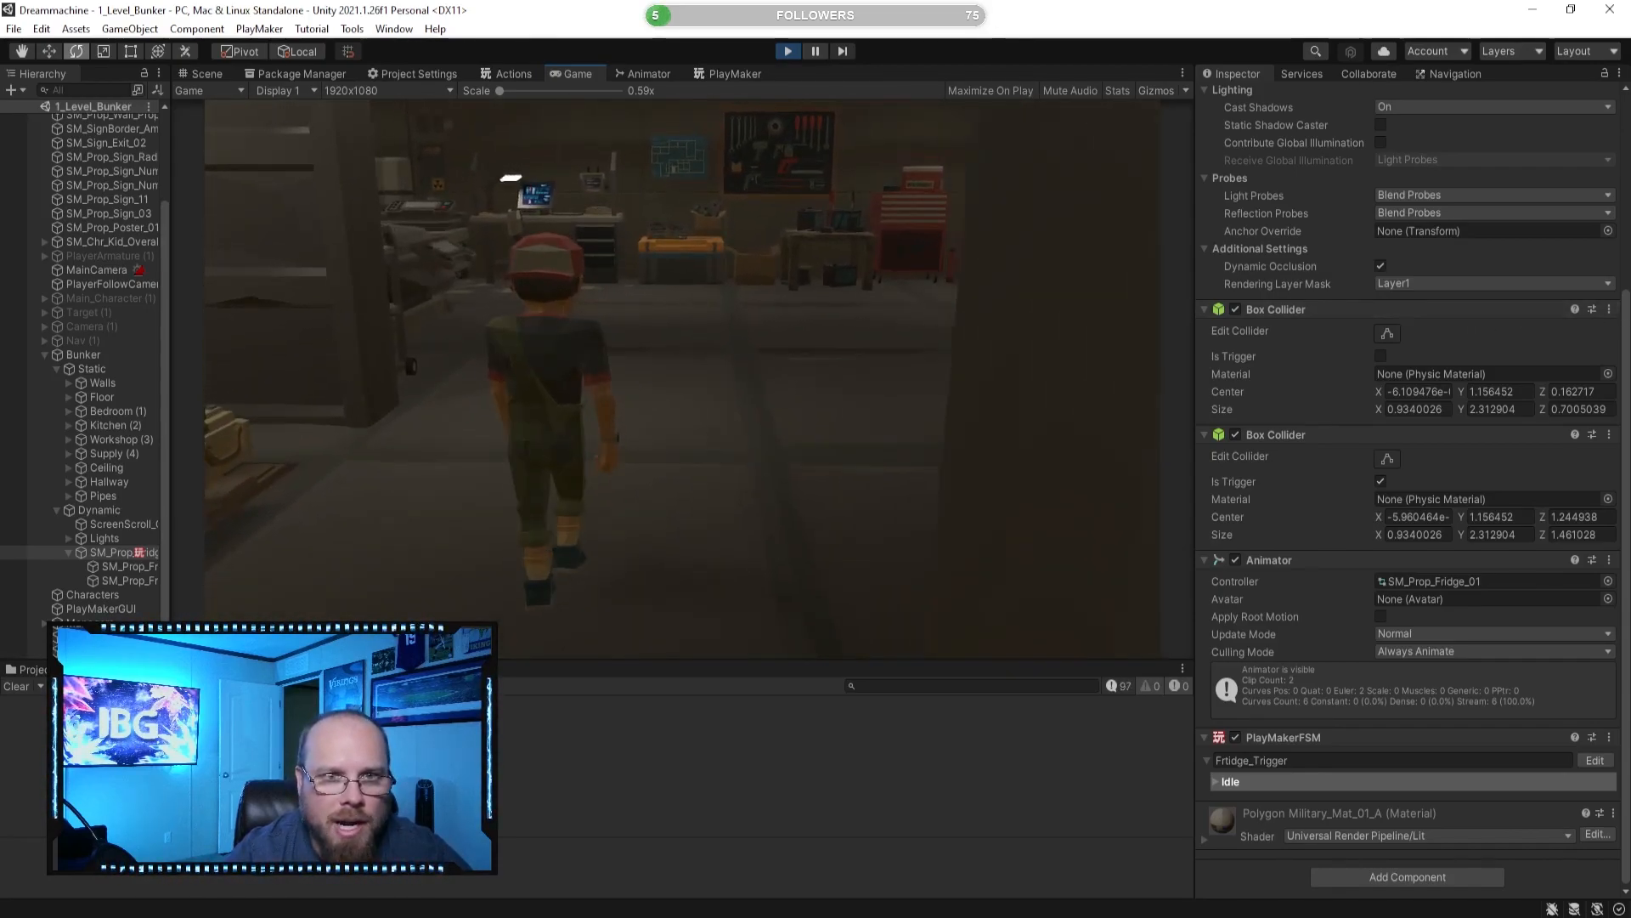
key("w")
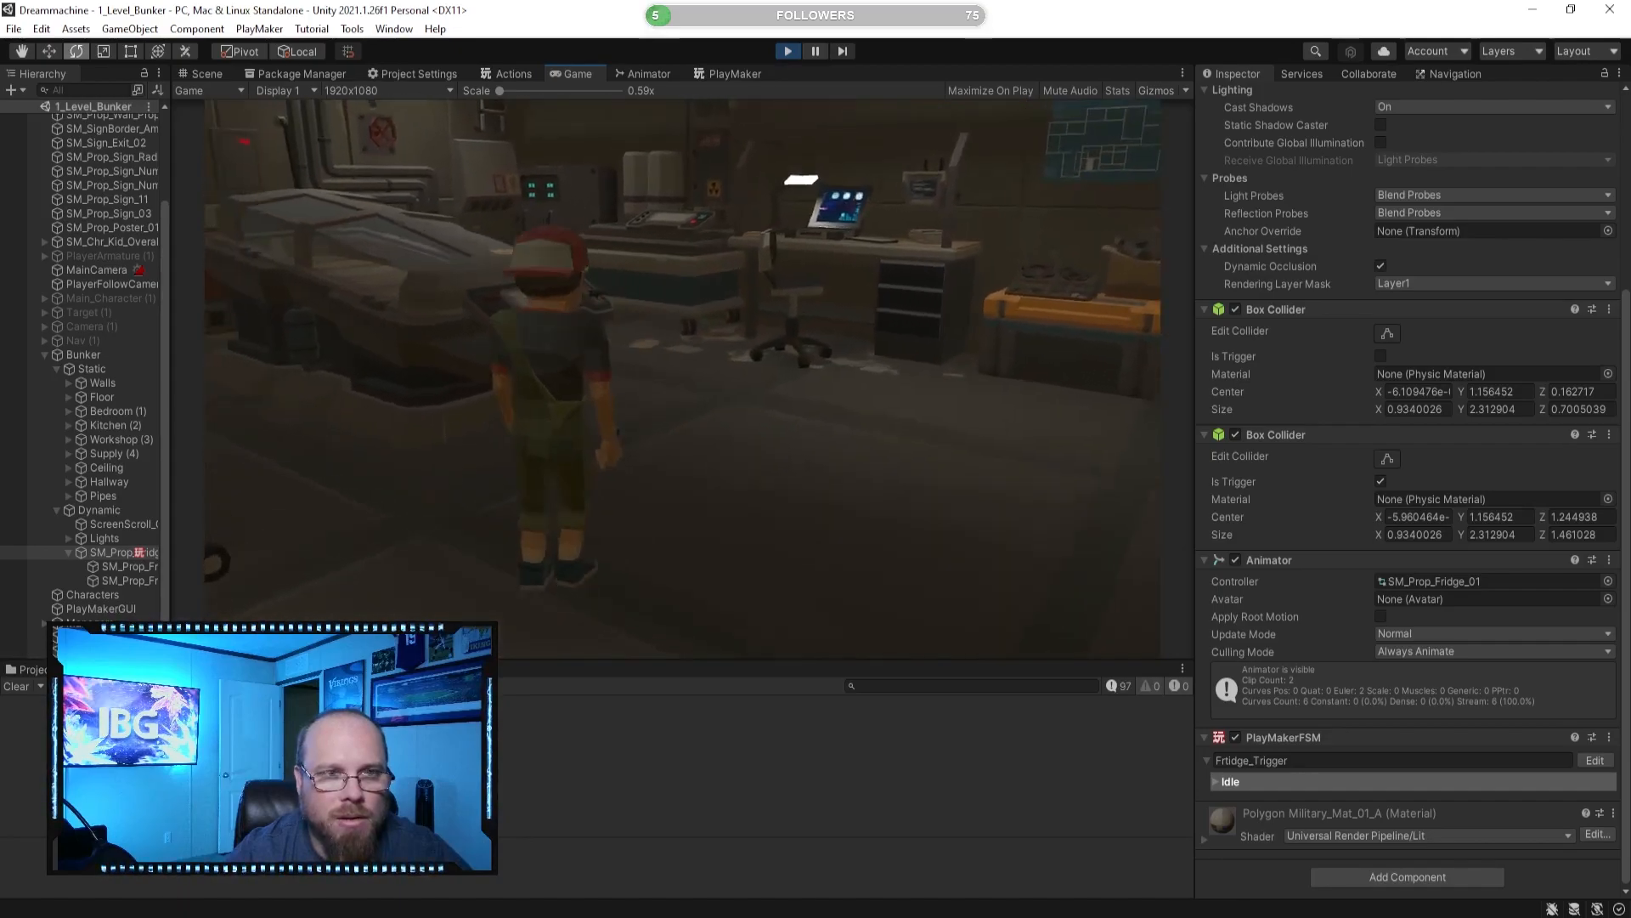
key("w")
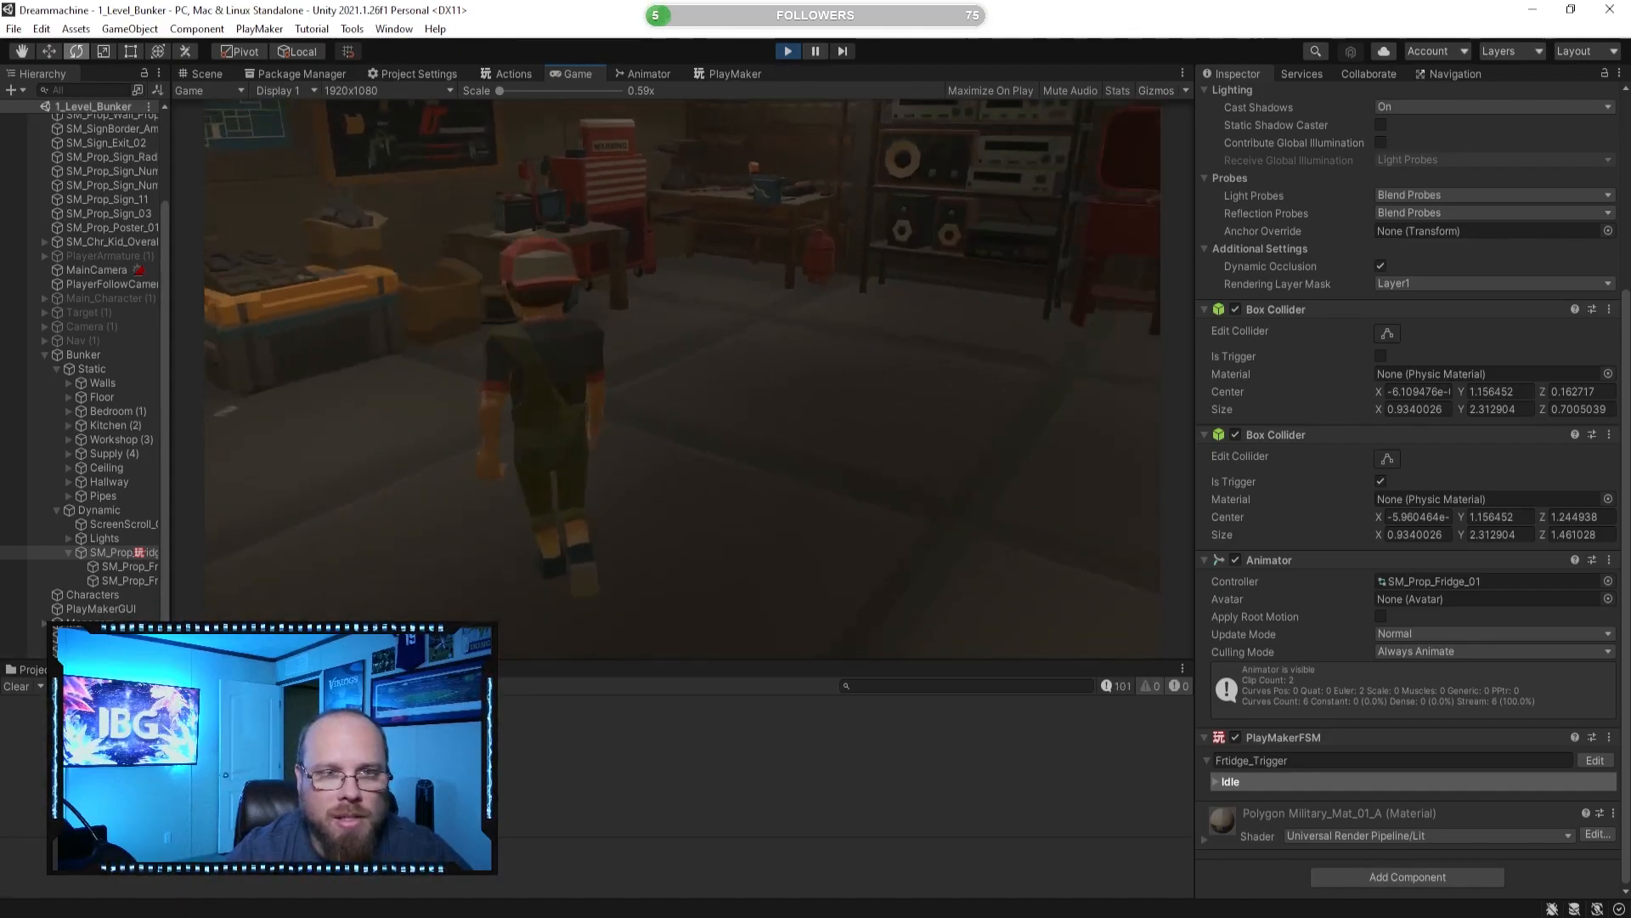
Walk the character out of the workshop, through the hallway and its hazard-striped doorway into the supply room.
key("d")
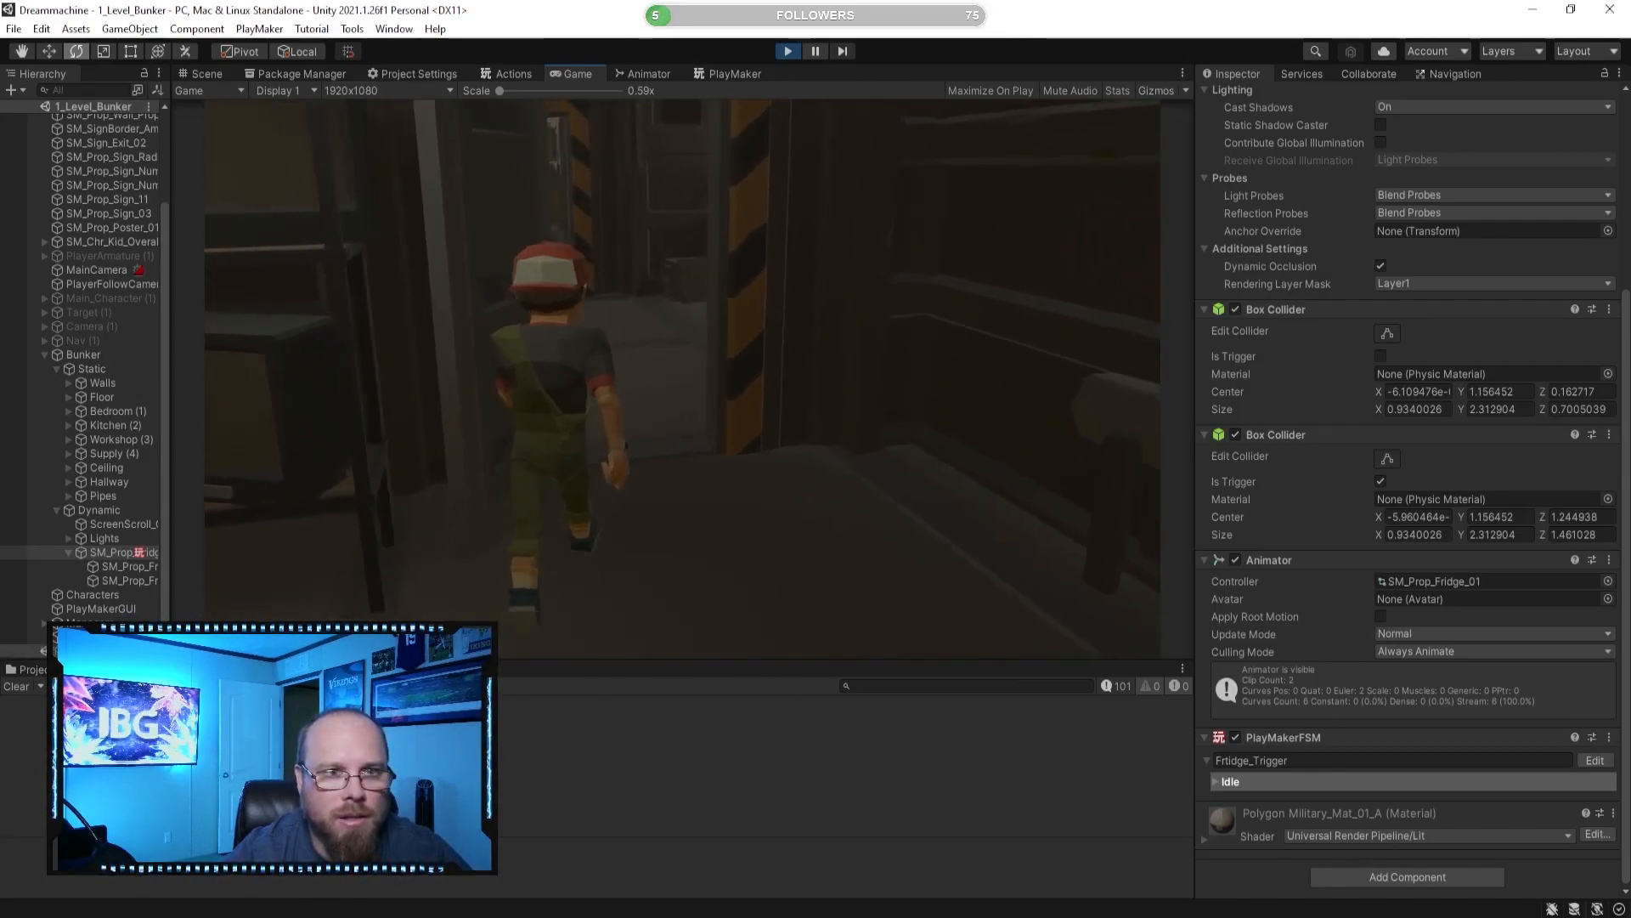
key("w")
key("d")
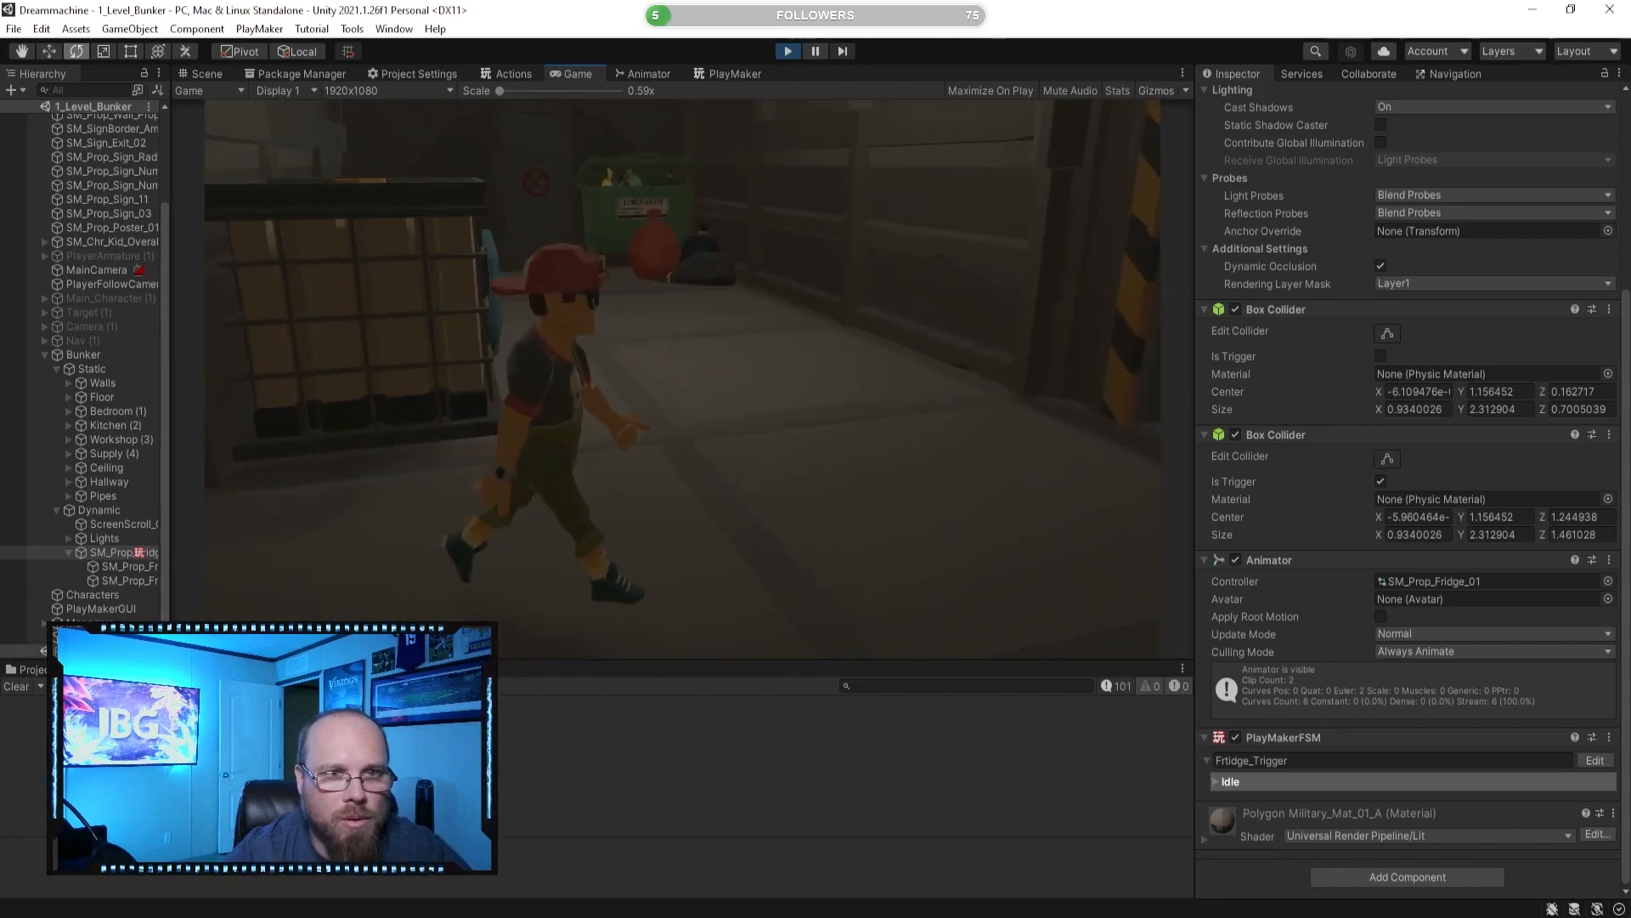
key("w")
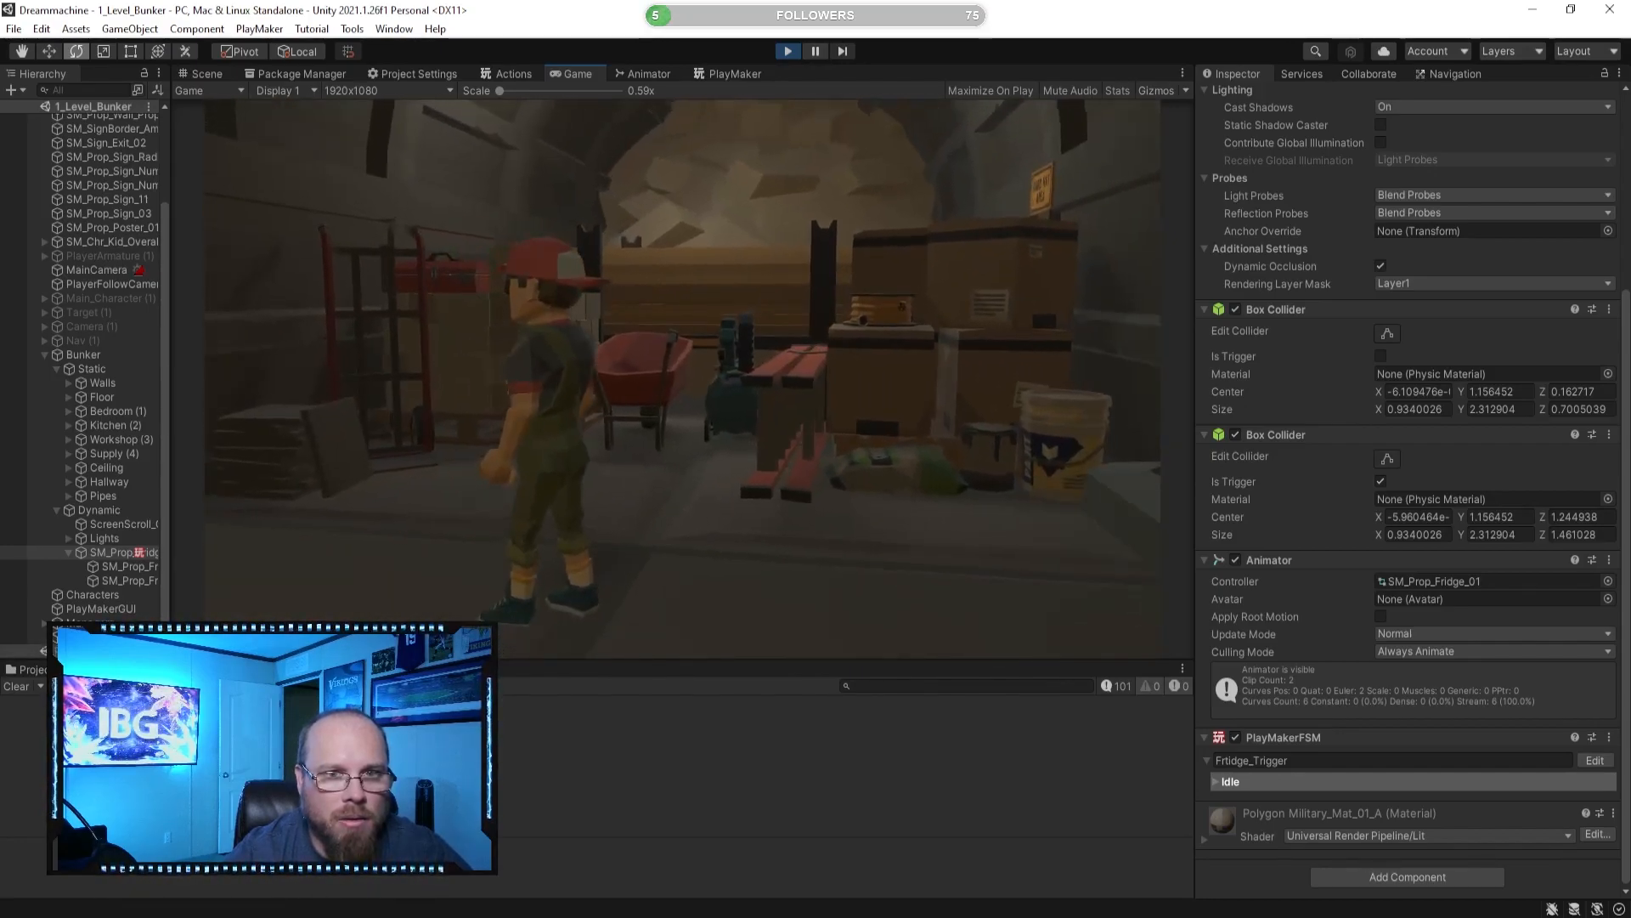
key("w")
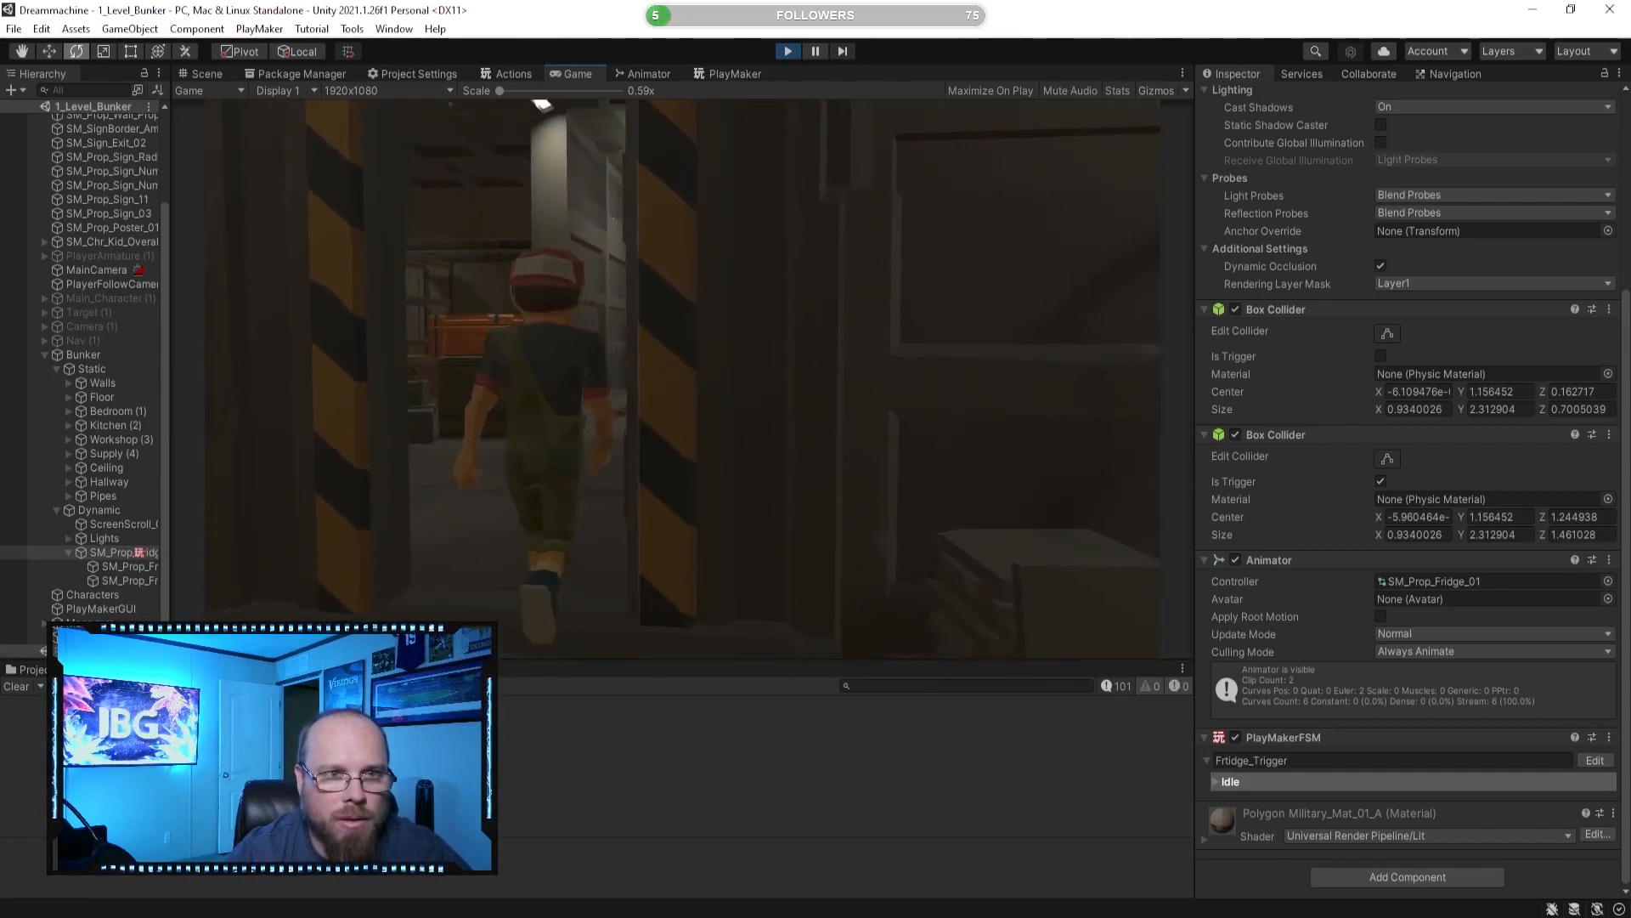
key("w")
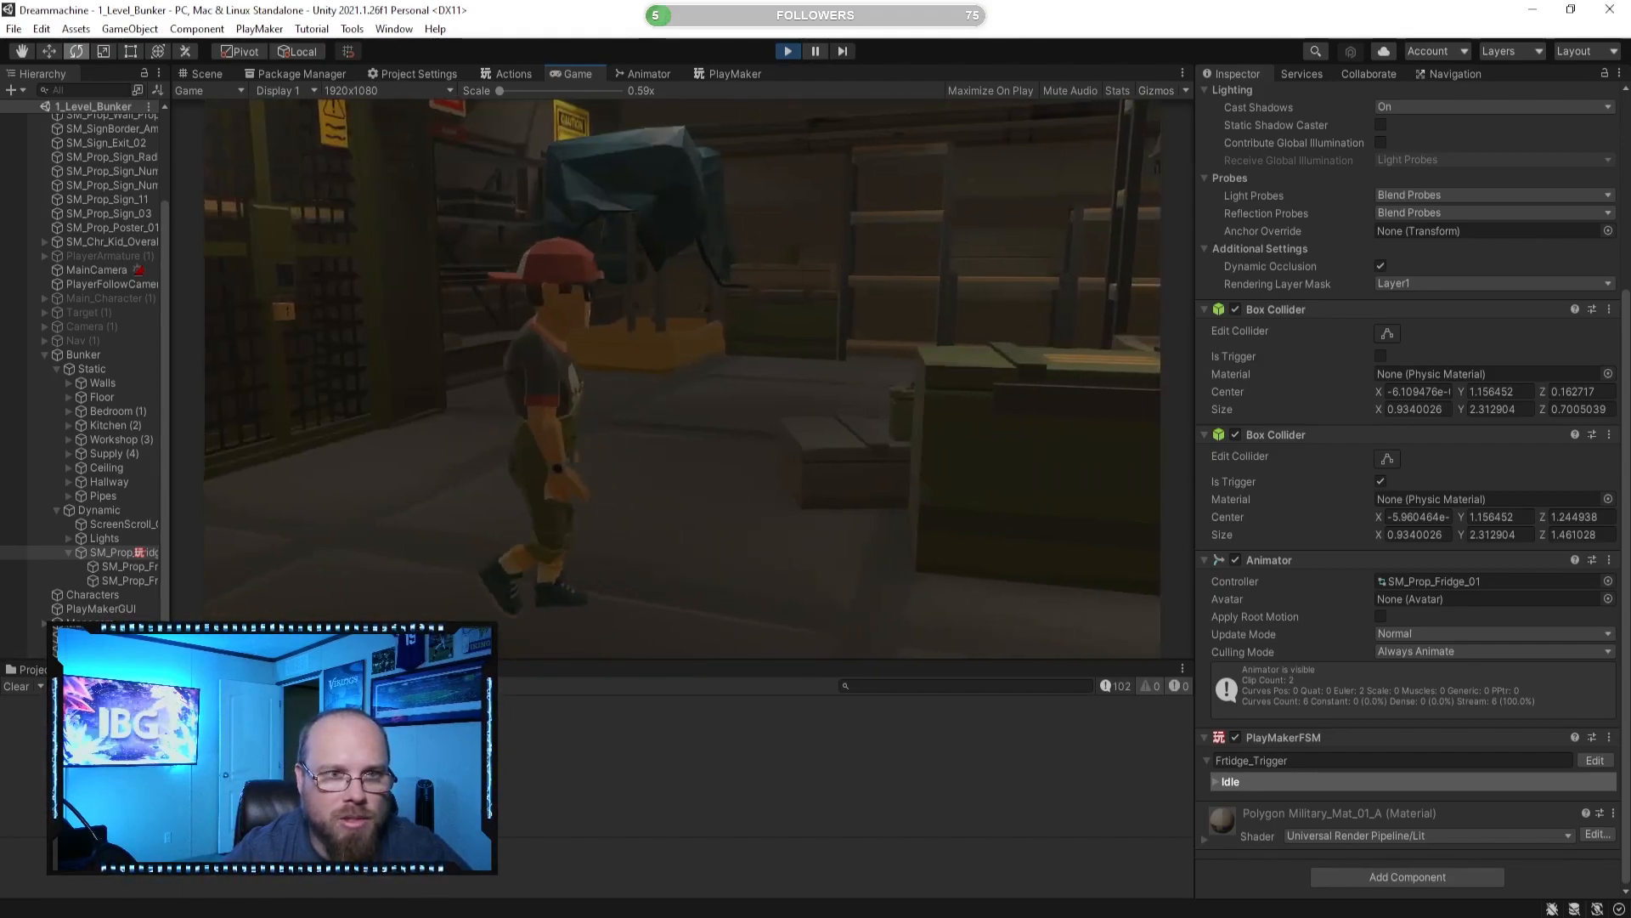
Walk the character past the yellow curtain into the bedroom and look over the bed, dresser and laundry machines.
key("w")
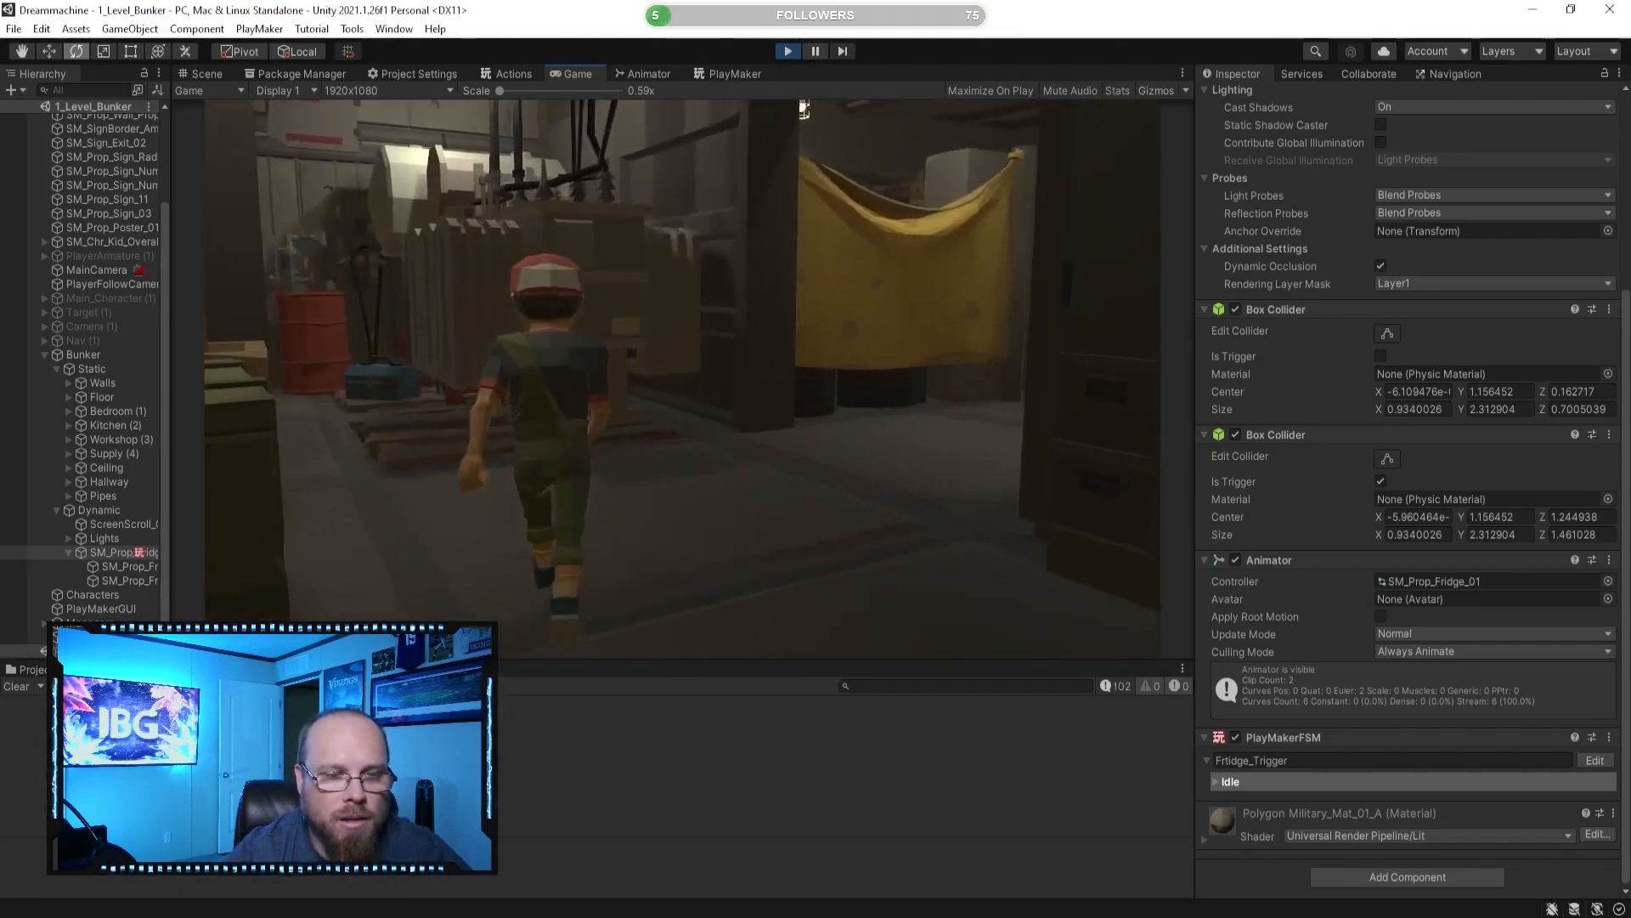
key("w")
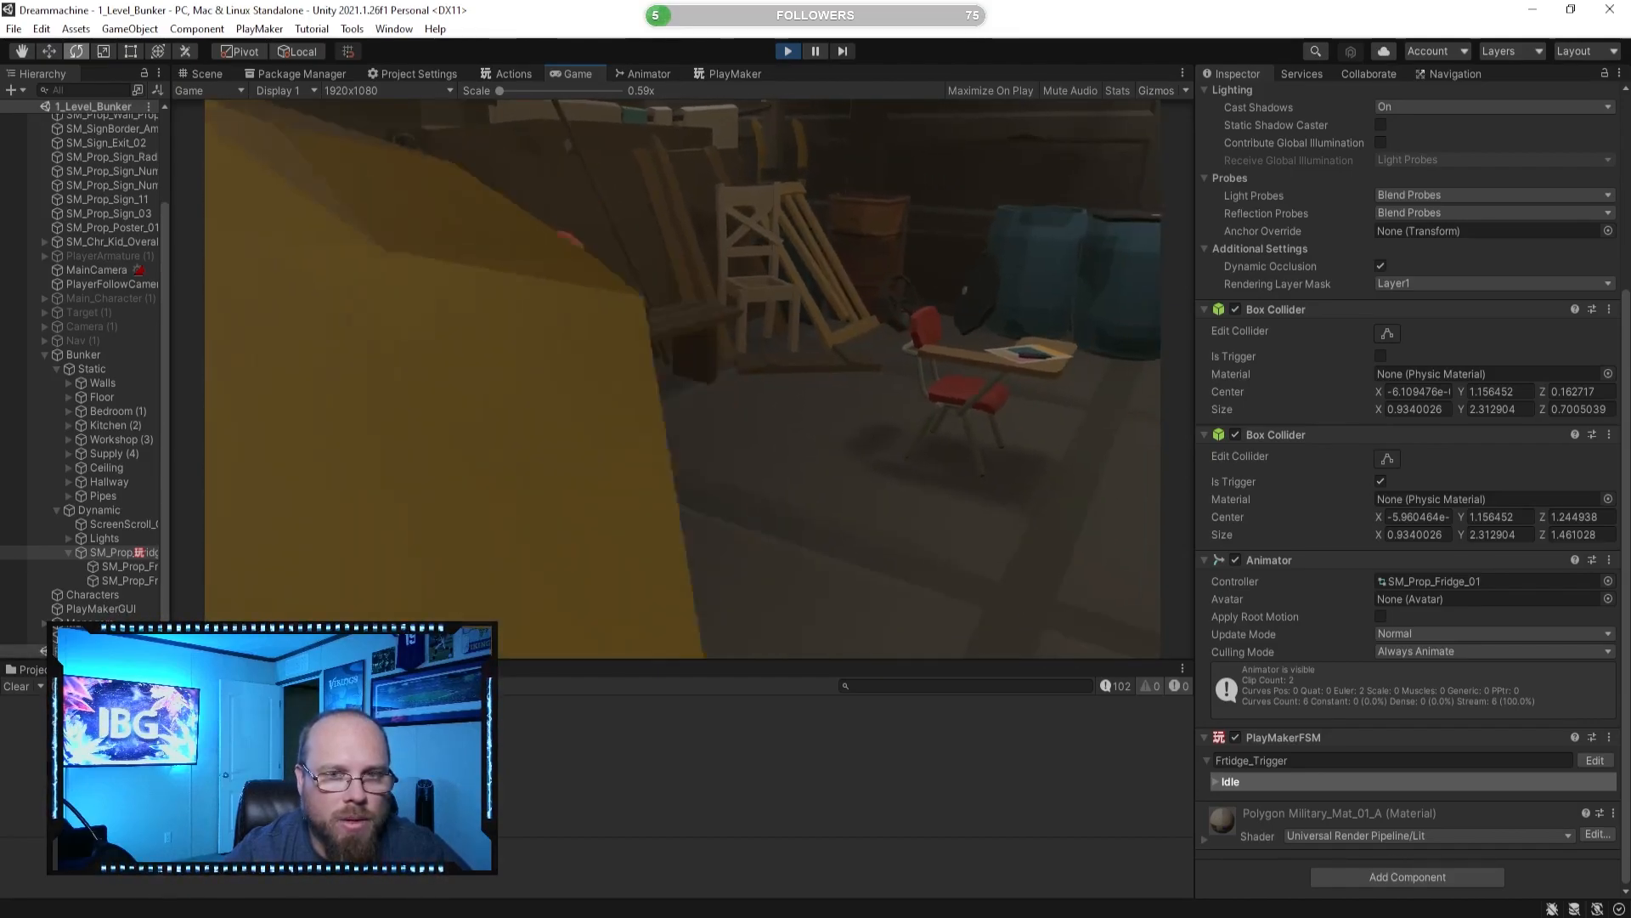
key("w")
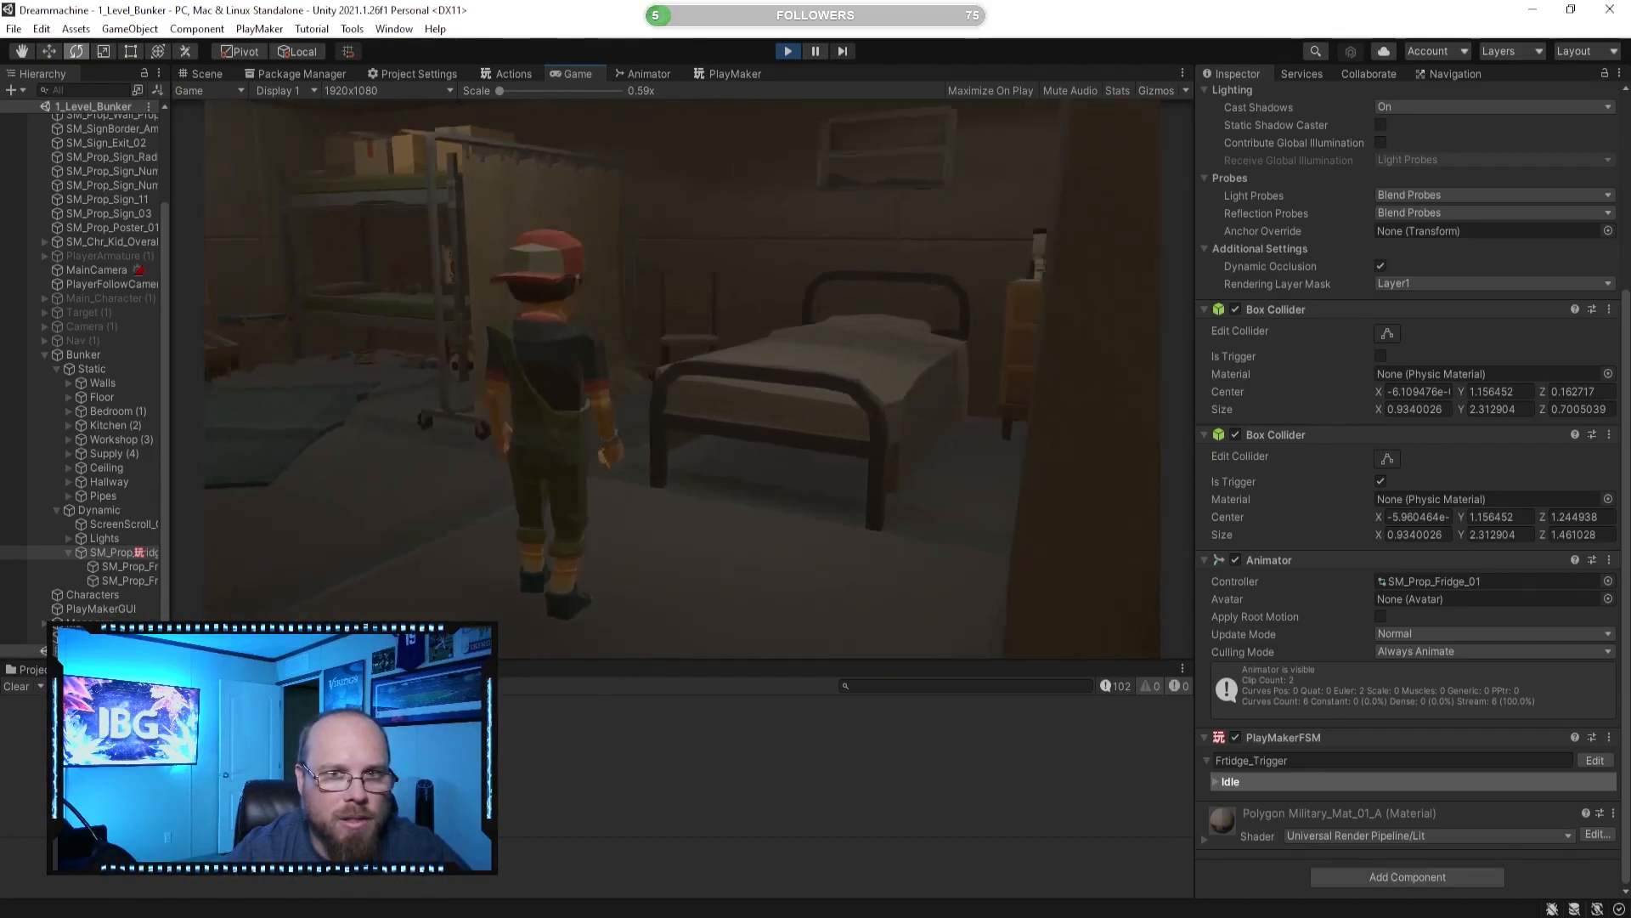
key("w")
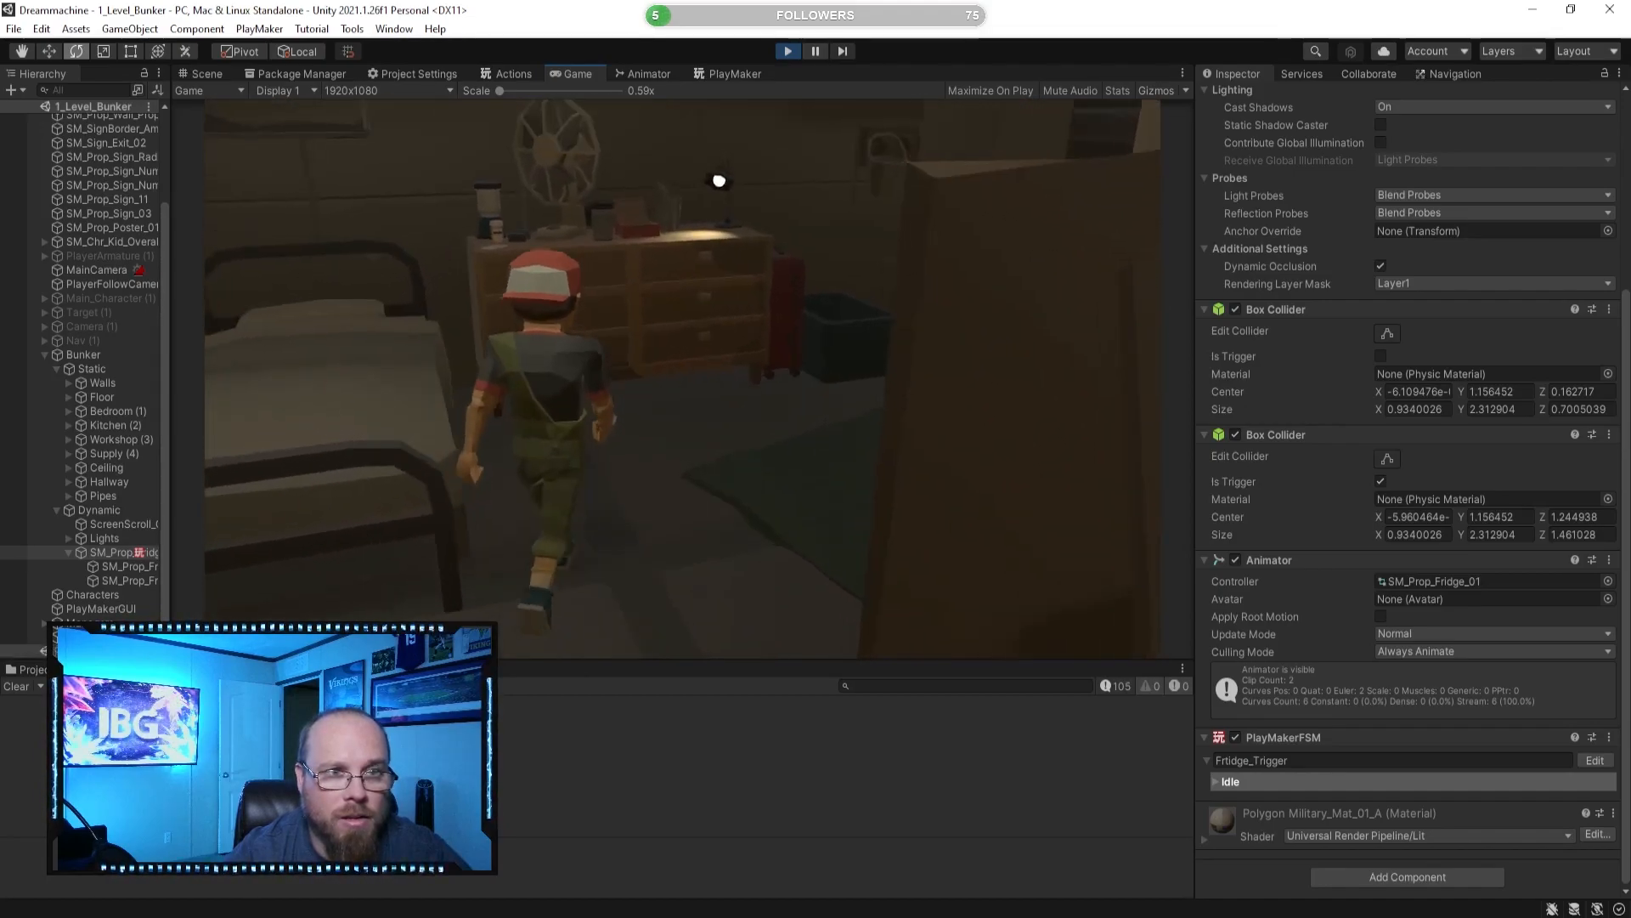
key("w")
key("d")
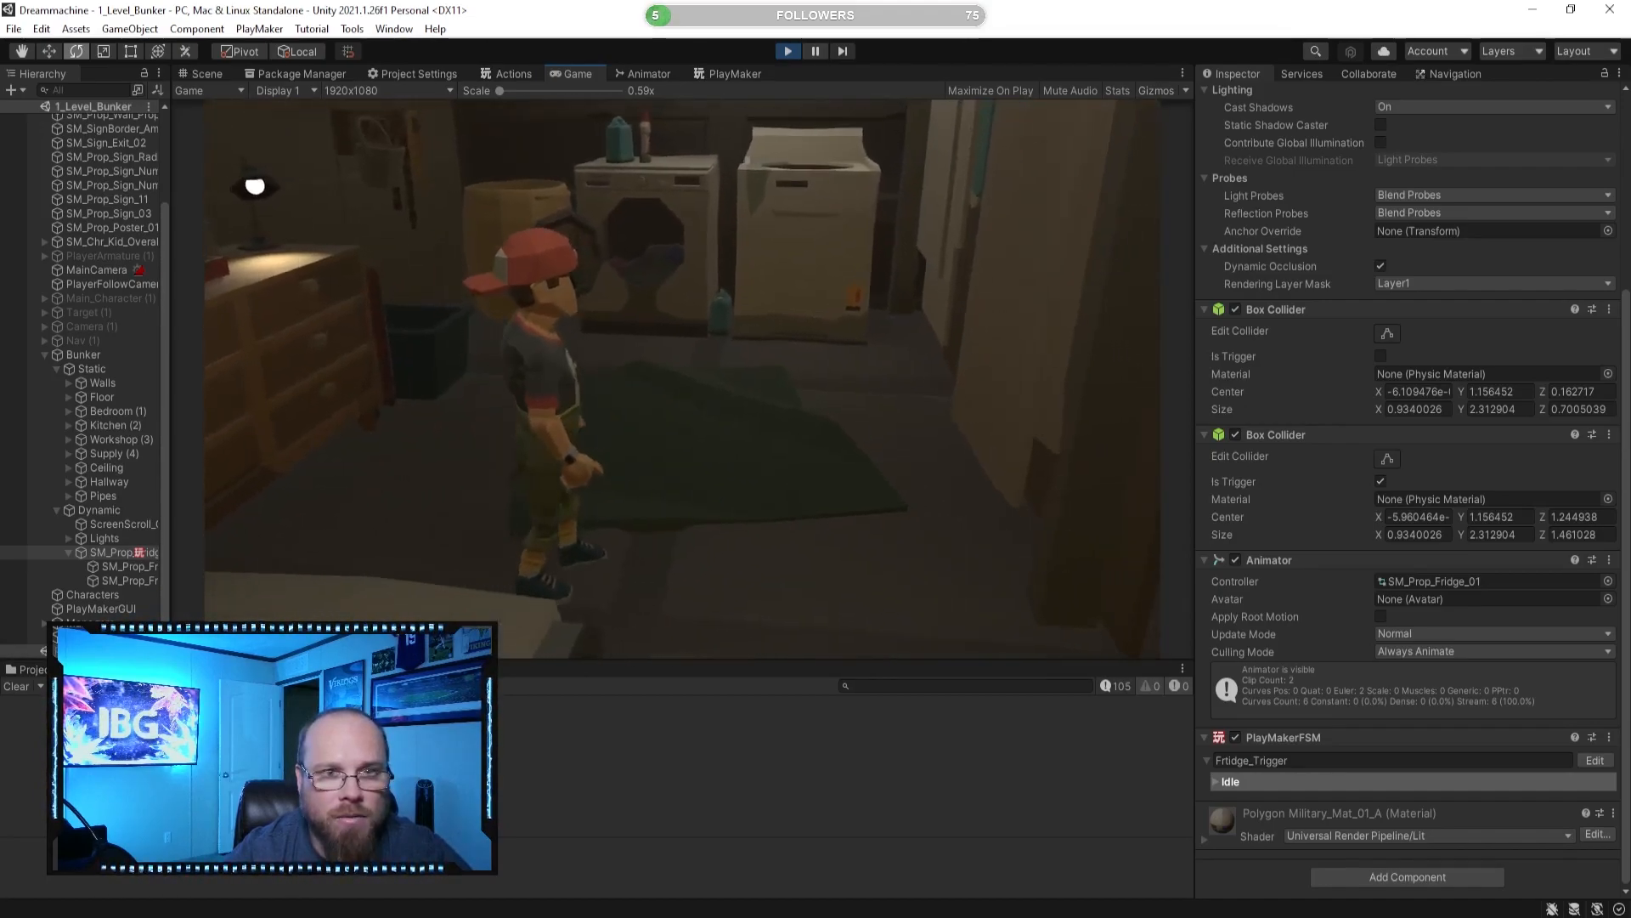
Walk the character back through the supply room and hallway to the workshop, then release the cursor and refocus the game view.
key("w")
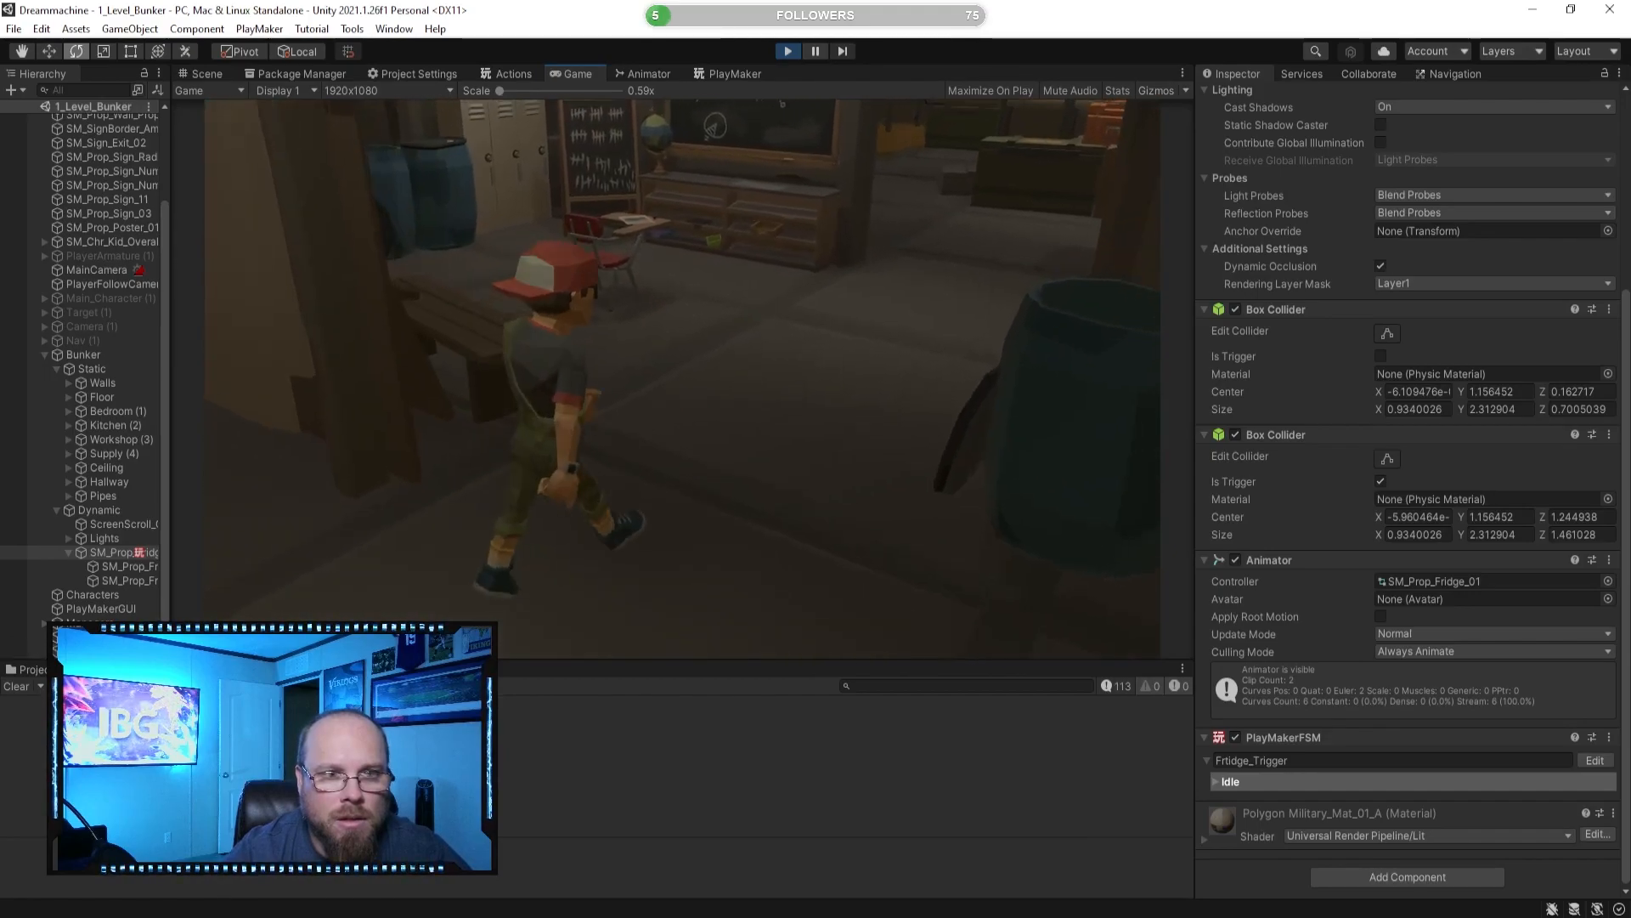
key("w")
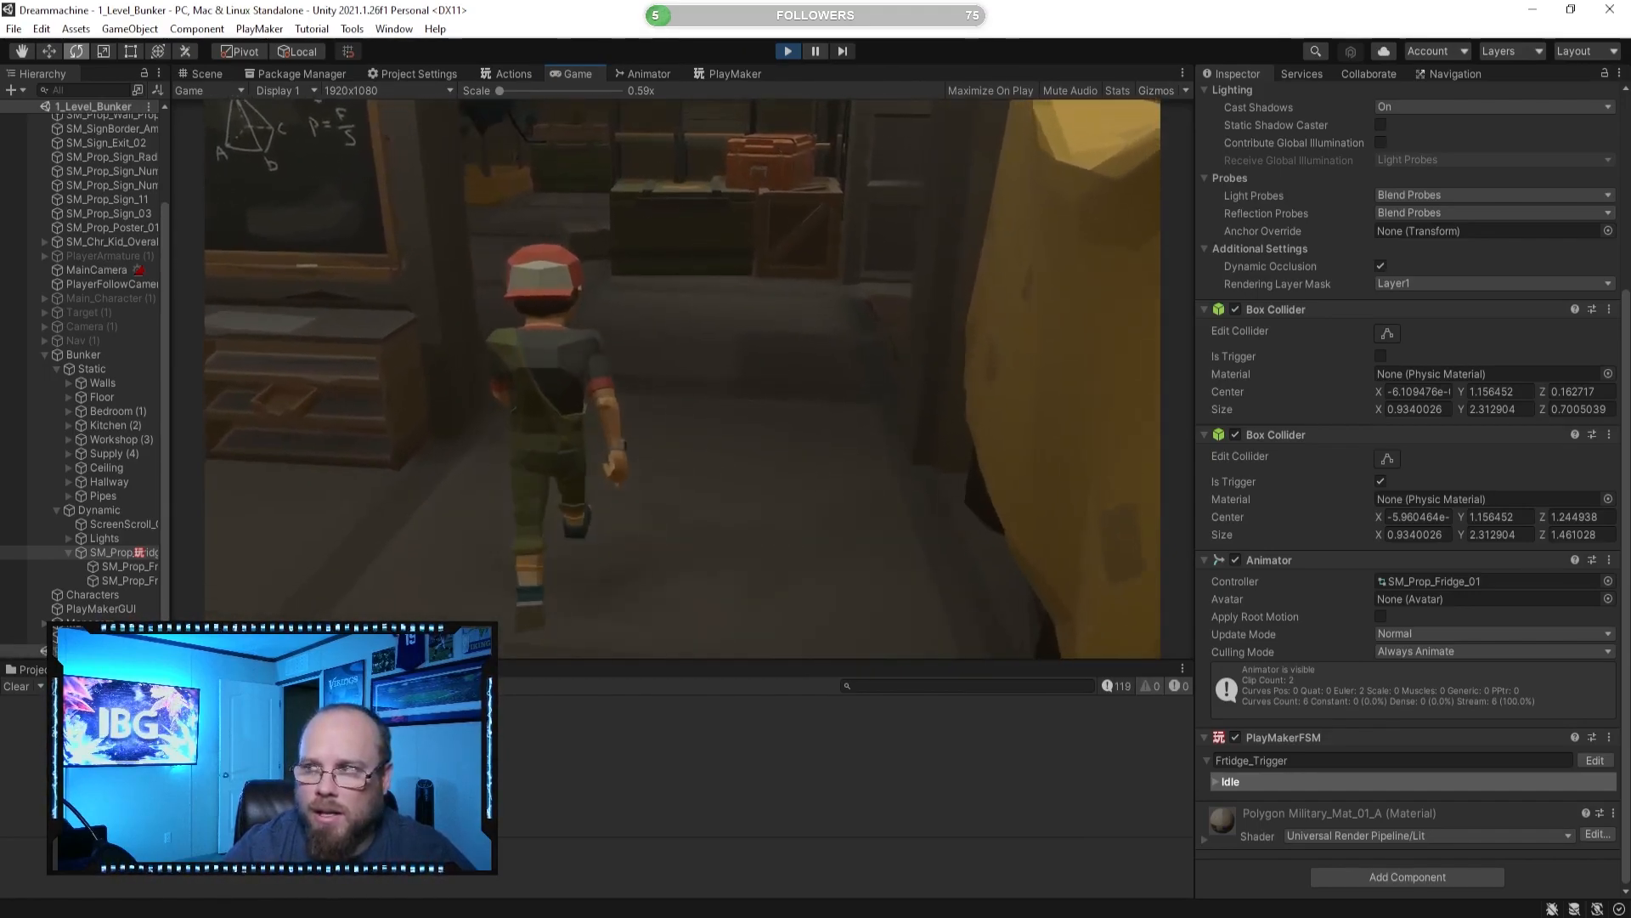
key("w")
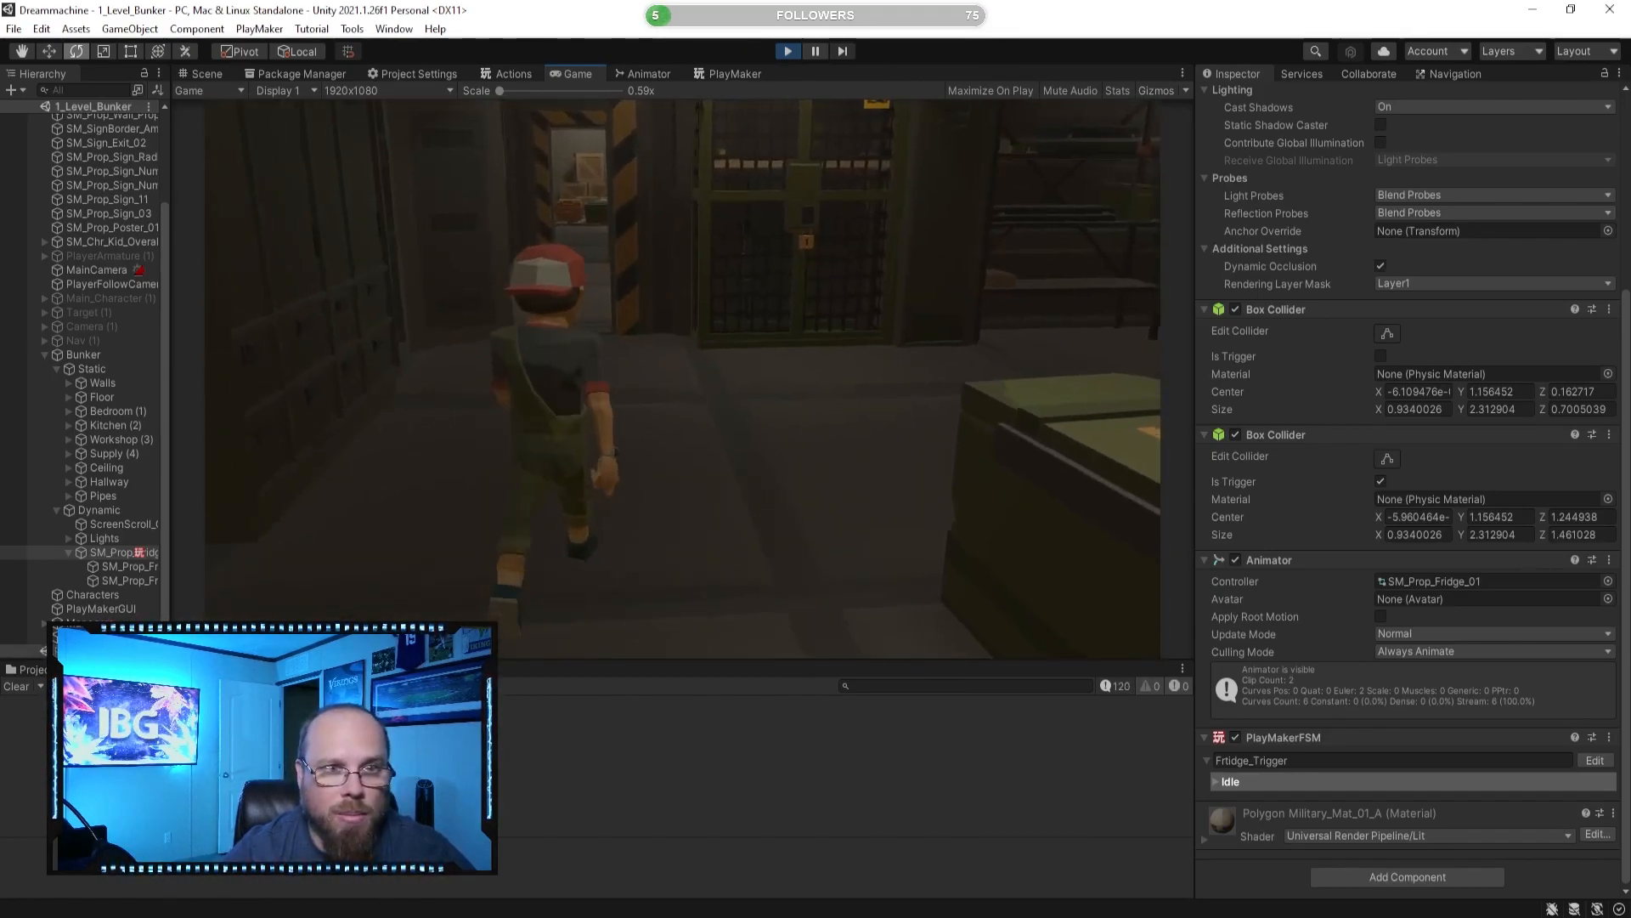
key("w")
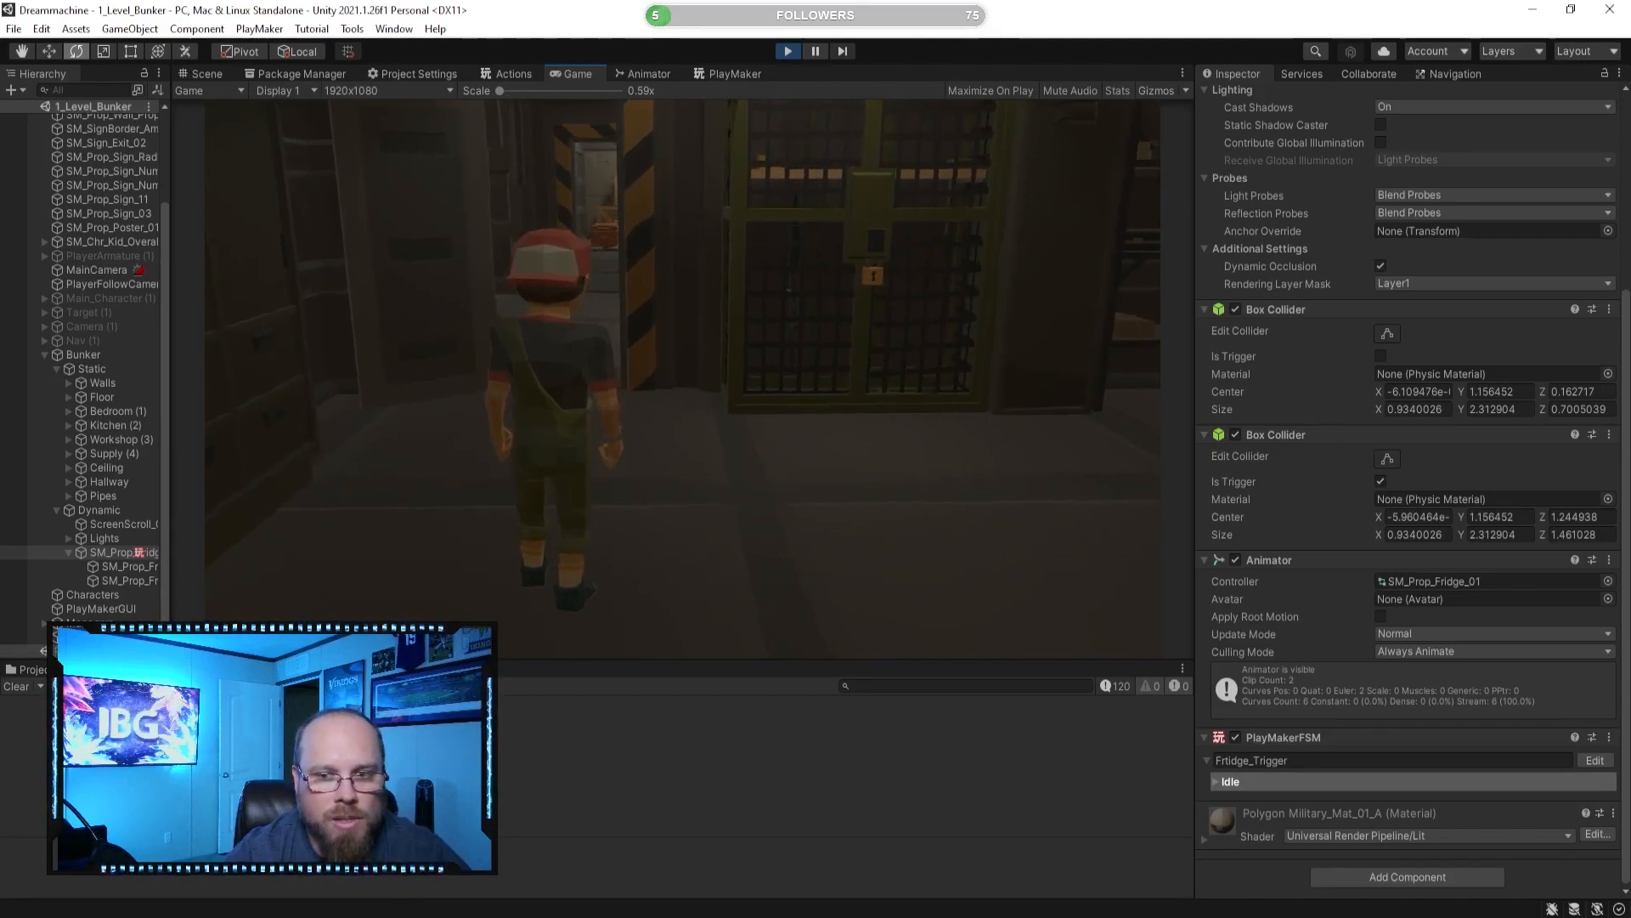
key("w")
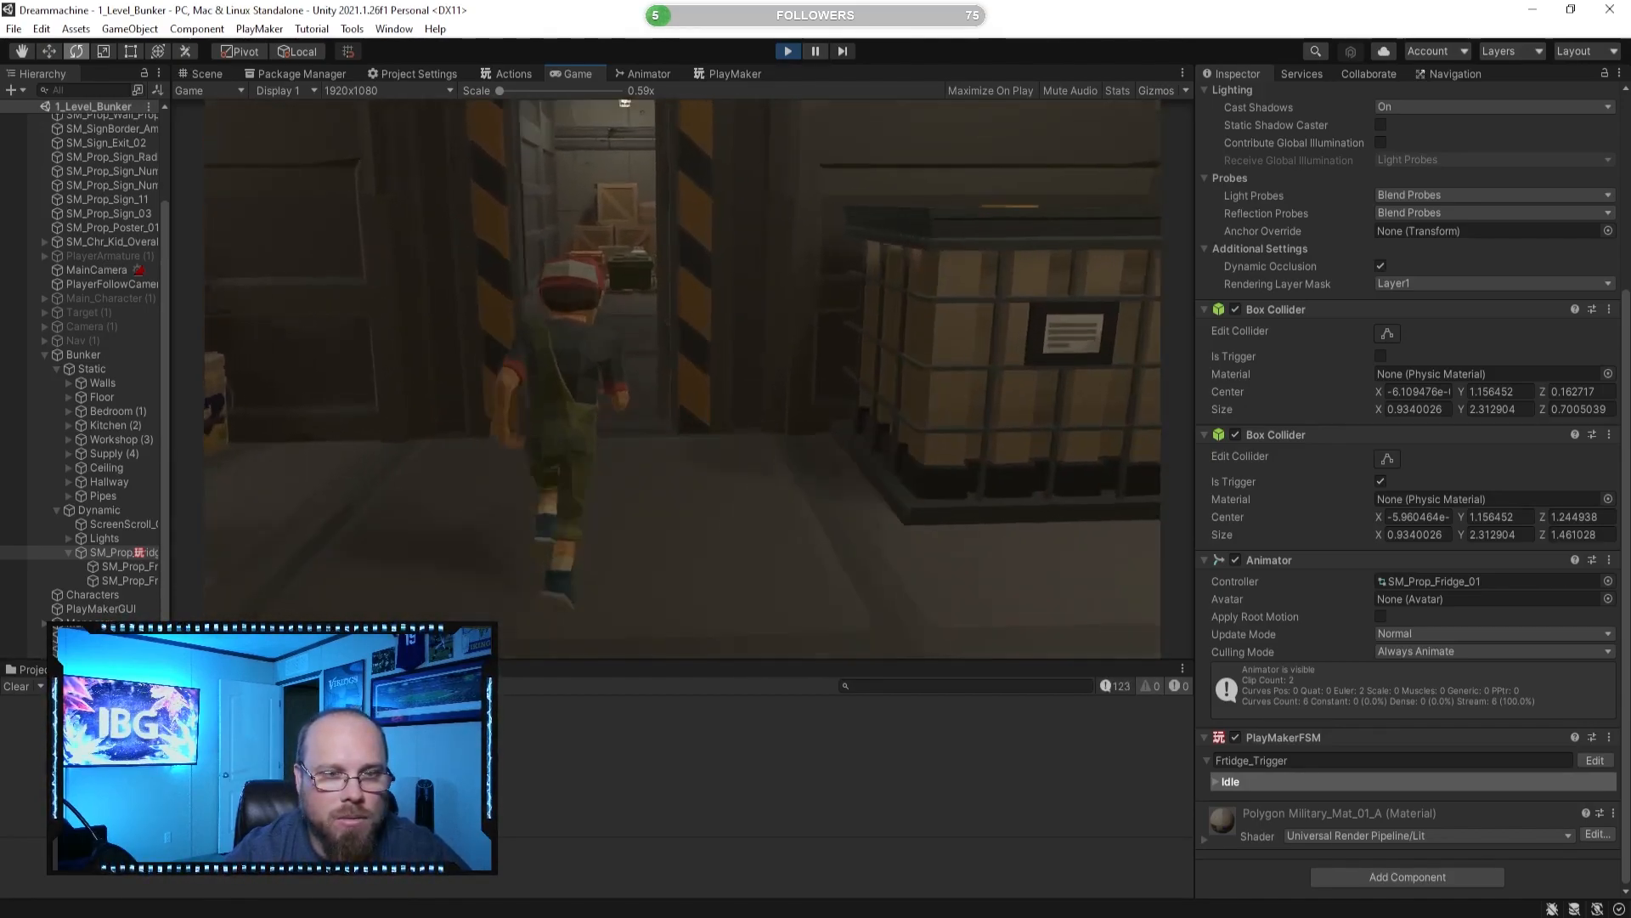
key("w")
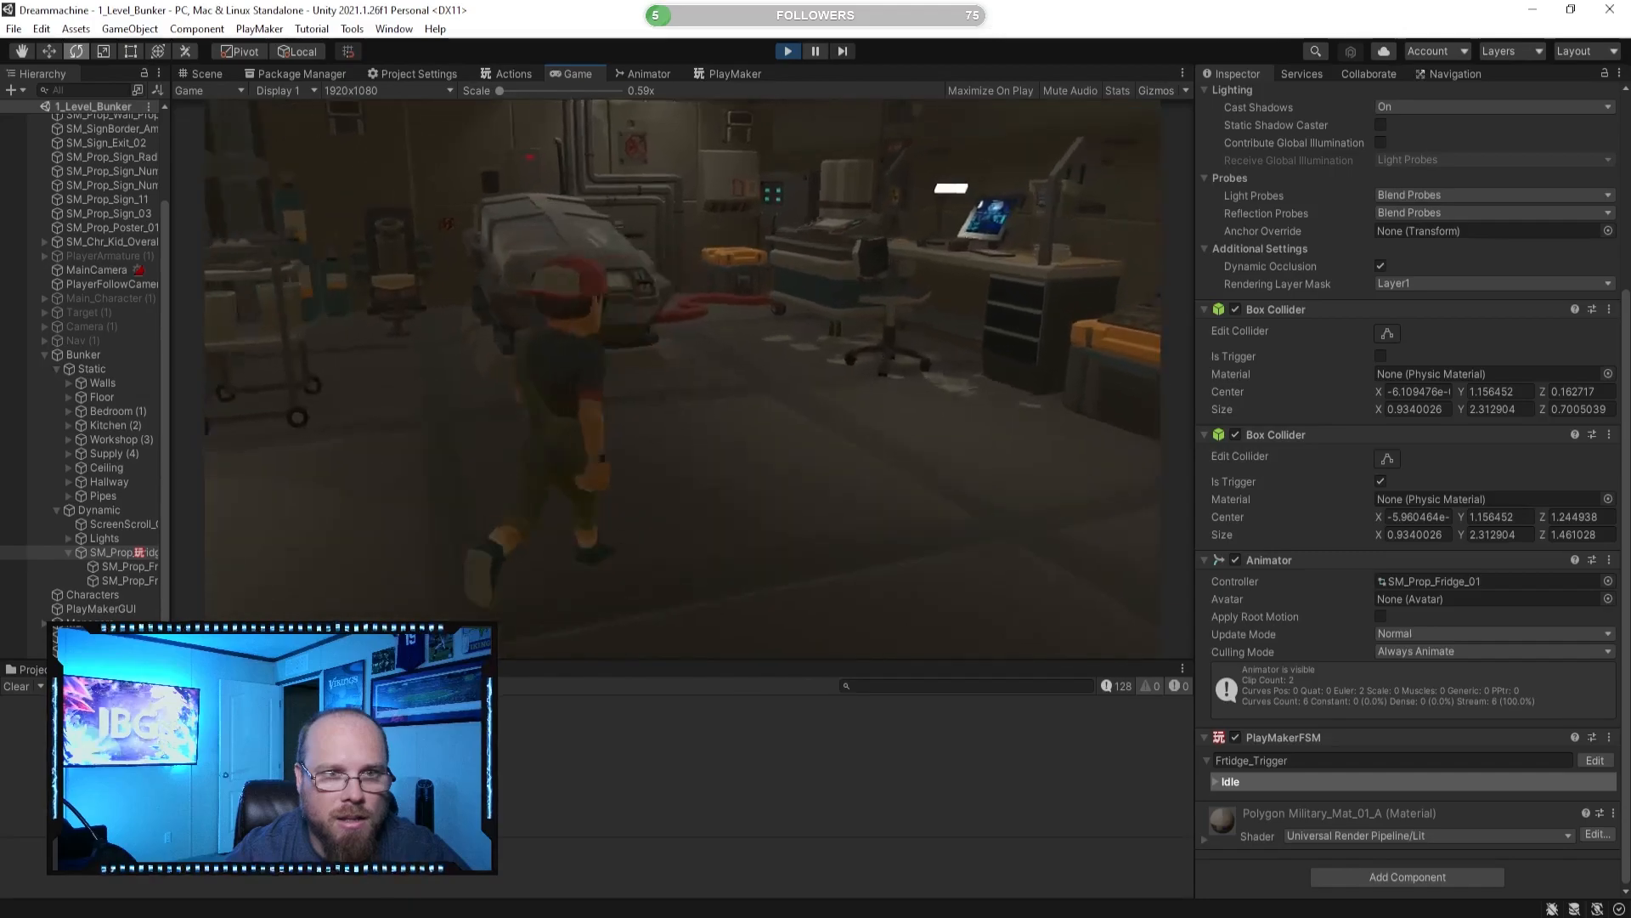
key("w")
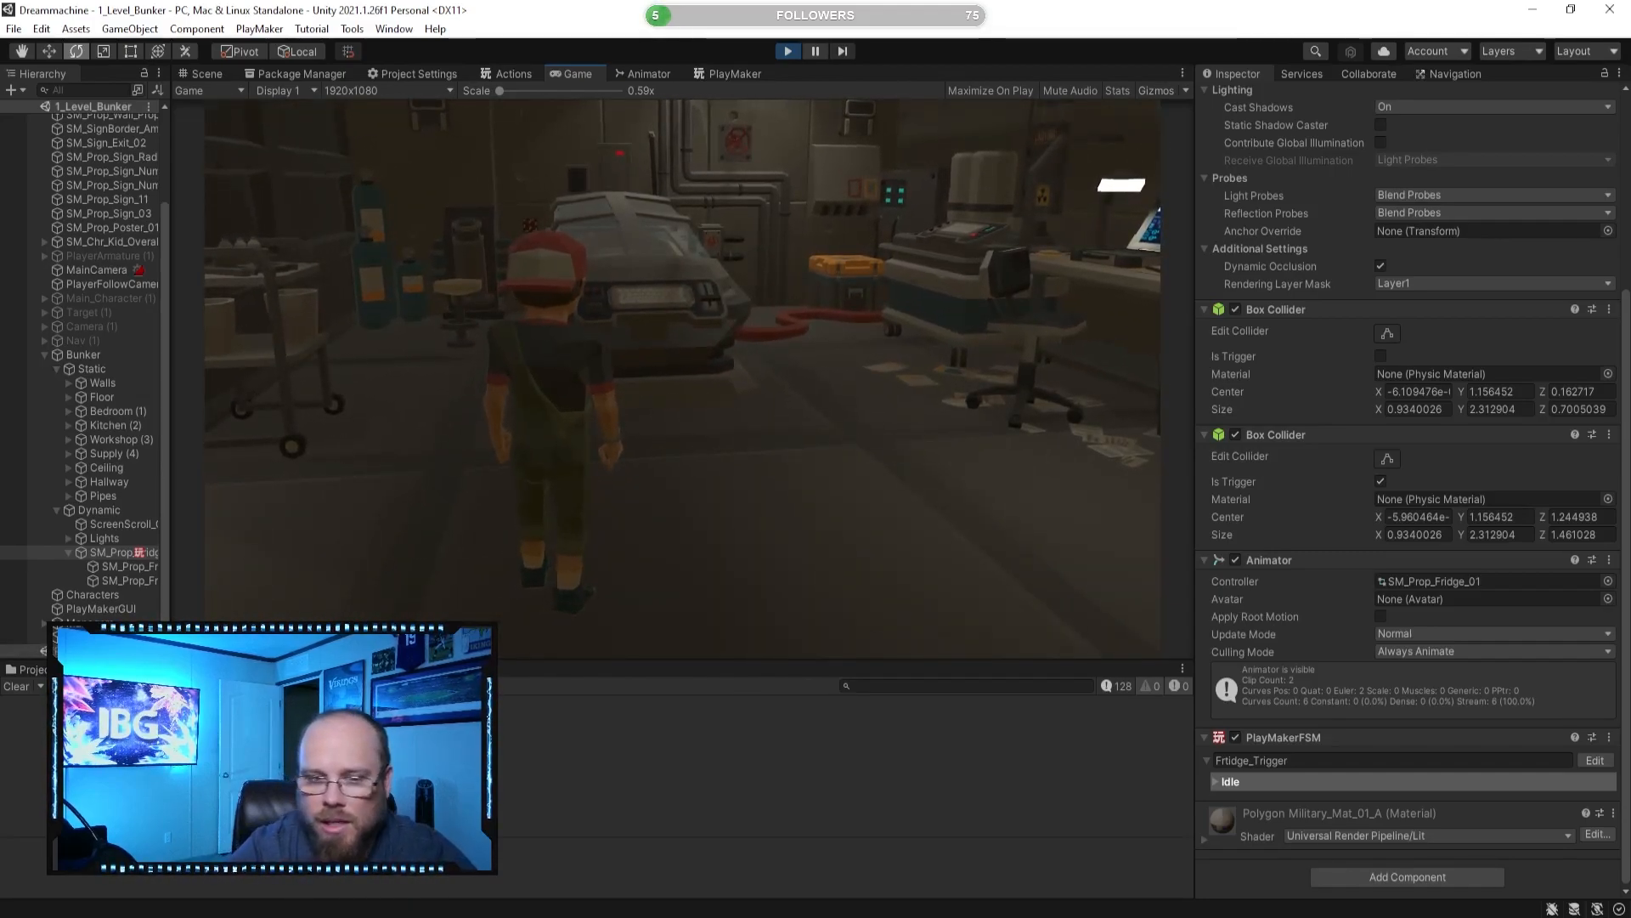
key("Escape")
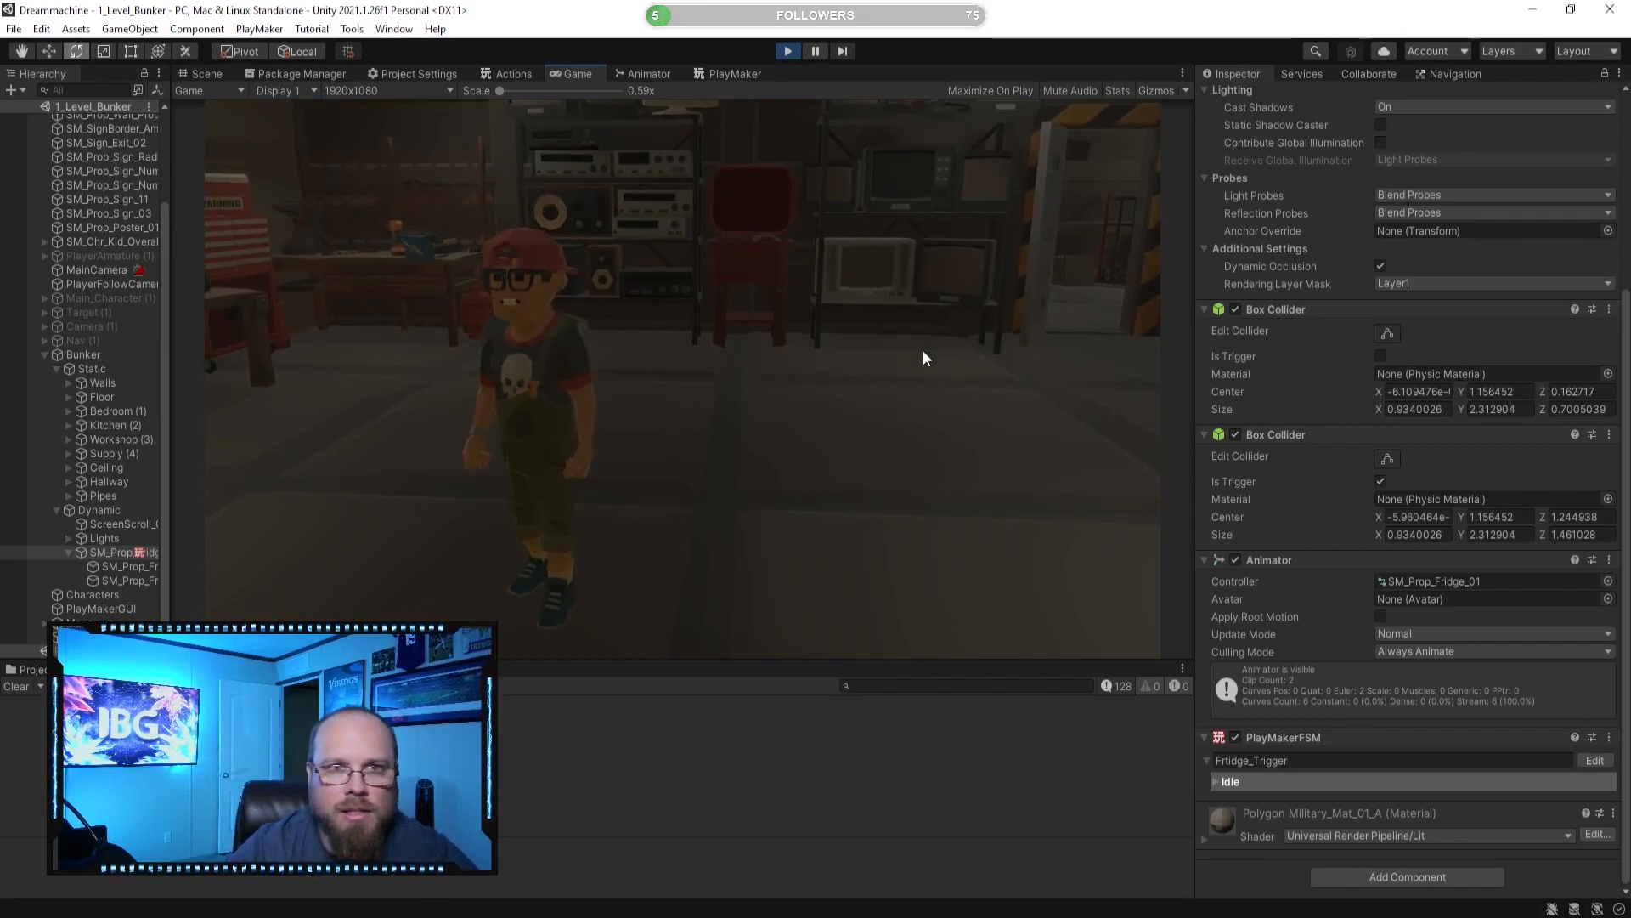
left_click(805, 161)
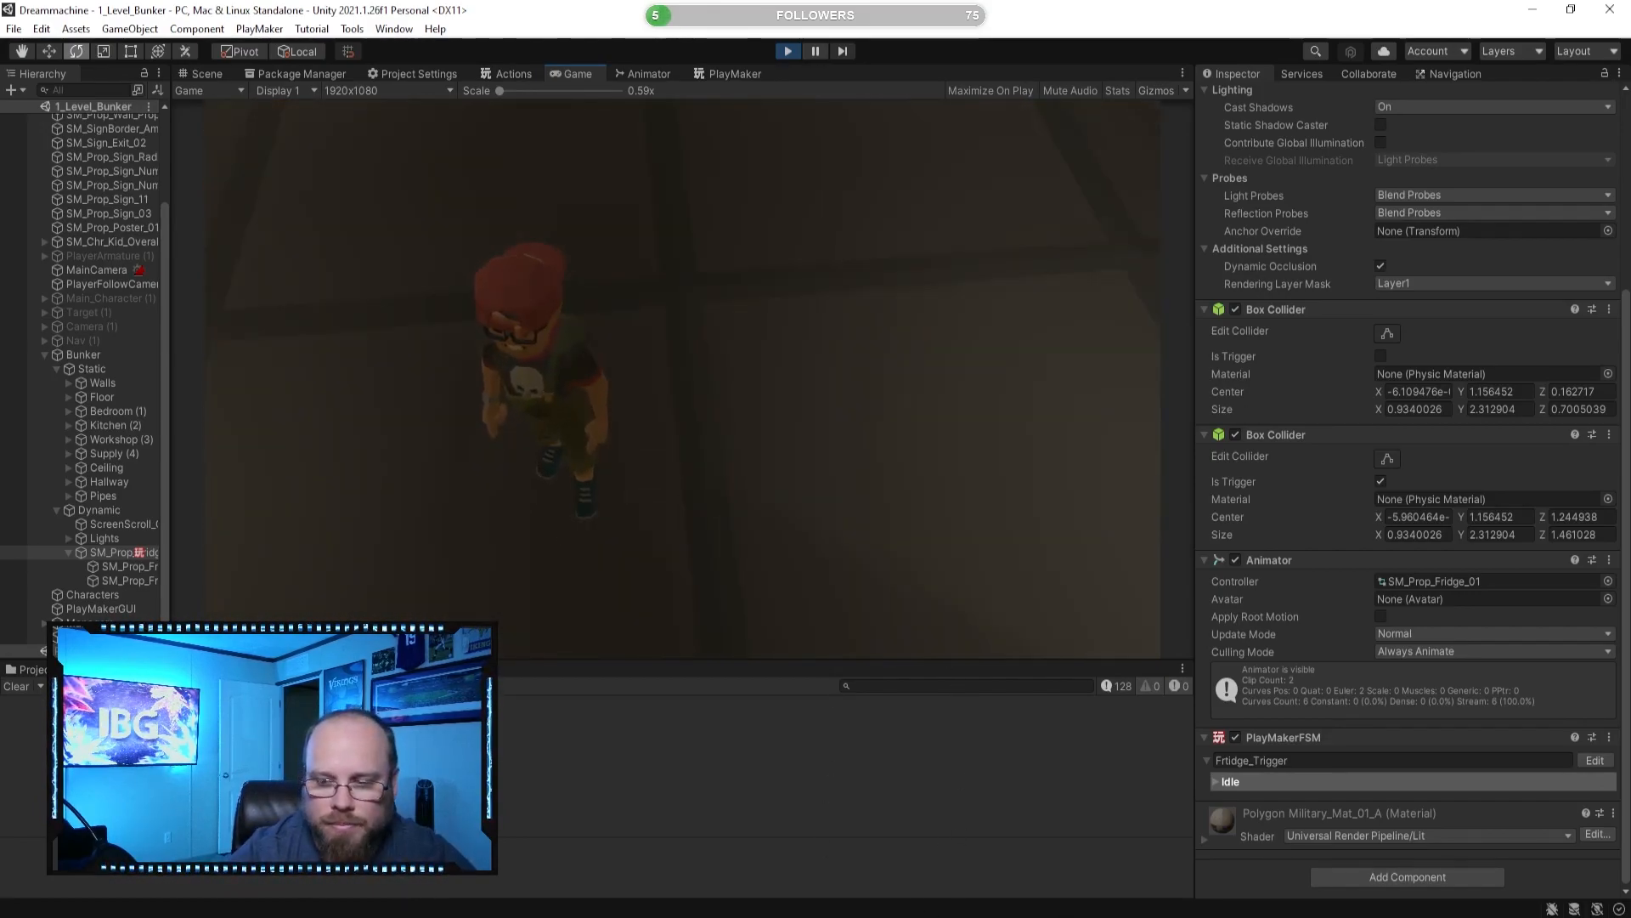